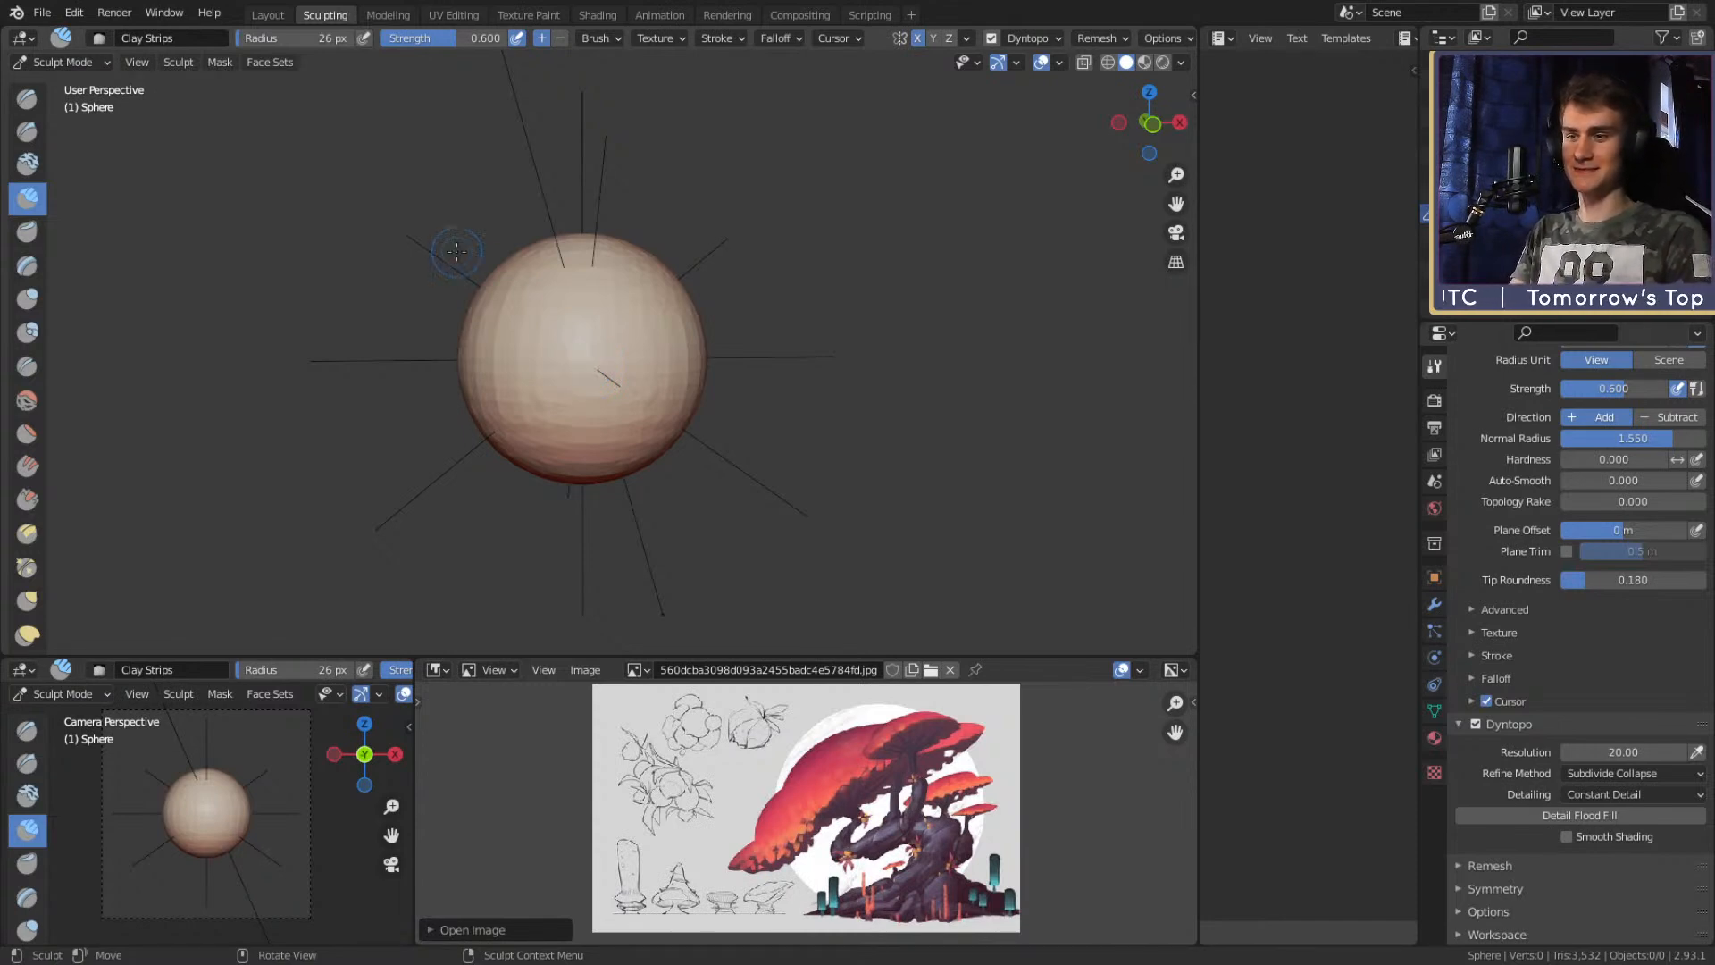
mouse_move(737, 390)
middle_down()
mouse_move(688, 363)
mouse_move(700, 390)
mouse_move(662, 358)
mouse_move(700, 394)
mouse_move(702, 361)
mouse_move(651, 420)
mouse_move(625, 393)
mouse_move(58, 193)
middle_up()
key(f)
click(645, 390)
alt+drag(643, 390, 633, 375)
ctrl+alt+drag(633, 375, 631, 356)
key(f)
click(634, 385)
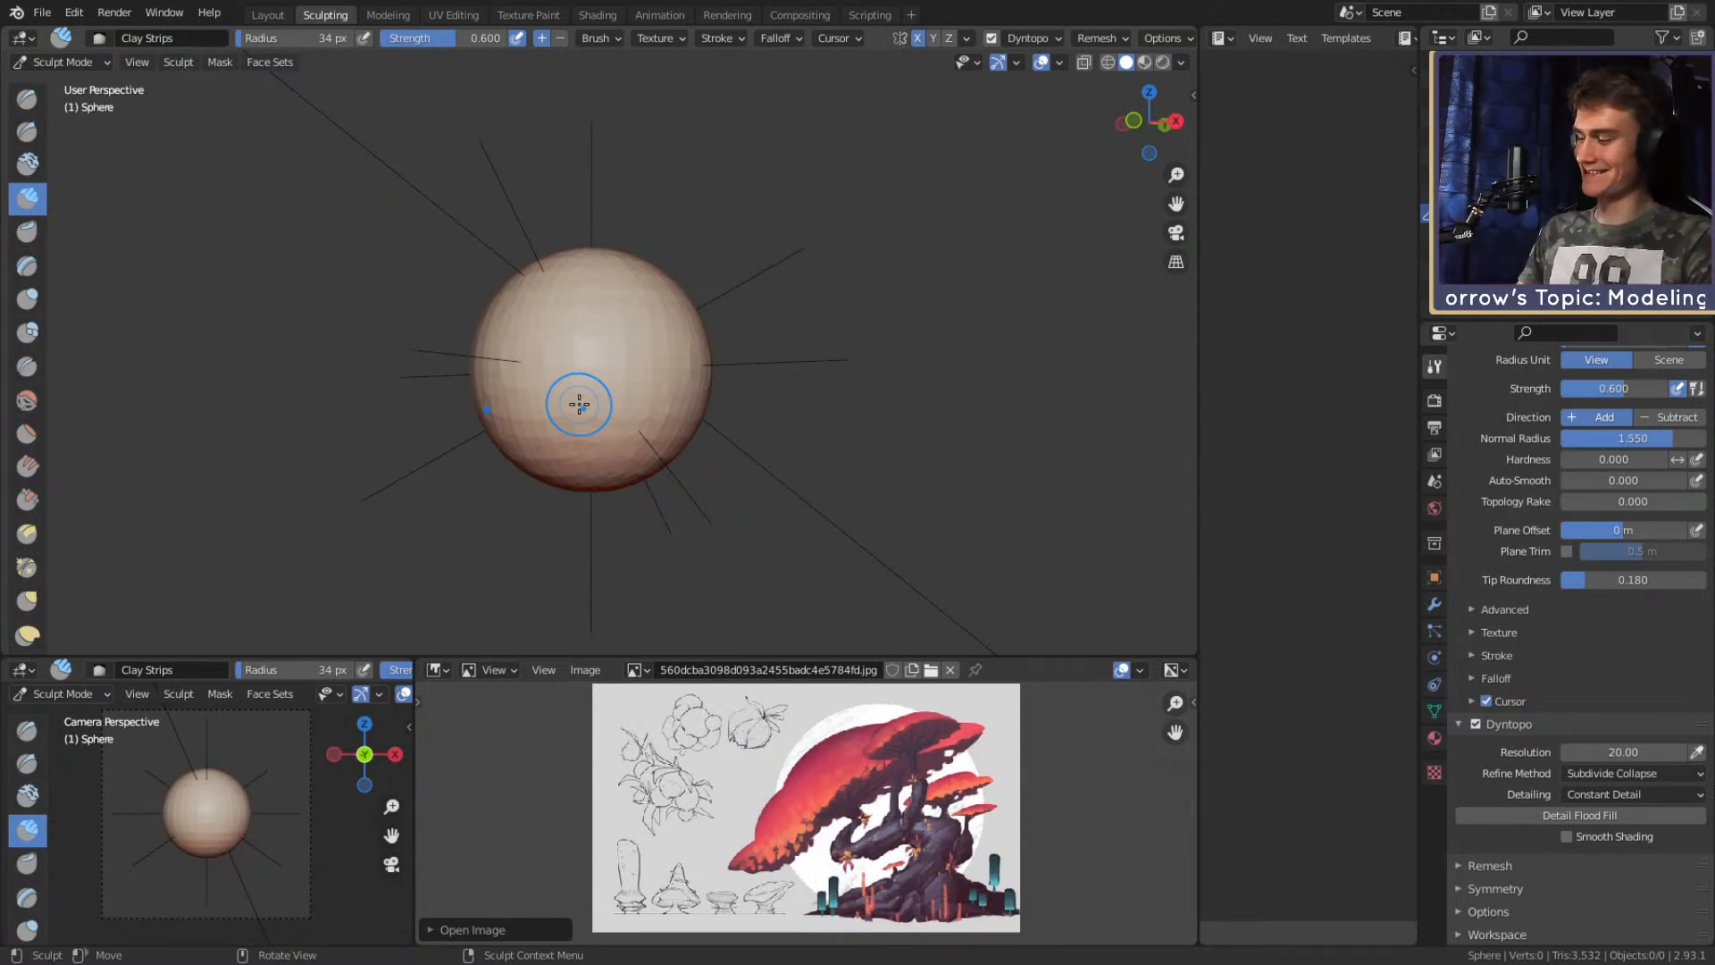
mouse_move(735, 404)
alt+shift+mouse_down()
mouse_move(739, 387)
mouse_move(728, 456)
mouse_move(592, 455)
mouse_move(600, 427)
alt+shift+mouse_up()
mouse_move(600, 426)
alt+mouse_down()
mouse_move(644, 421)
mouse_move(596, 404)
mouse_move(655, 344)
mouse_move(693, 360)
alt+mouse_up()
Switch to the Snake Hook brush and set its radius to 61 px.
key(k)
key(f)
click(648, 343)
mouse_move(637, 303)
alt+shift+mouse_down()
mouse_move(687, 382)
mouse_move(643, 394)
mouse_move(625, 368)
mouse_move(646, 379)
alt+shift+mouse_up()
key(f)
click(625, 365)
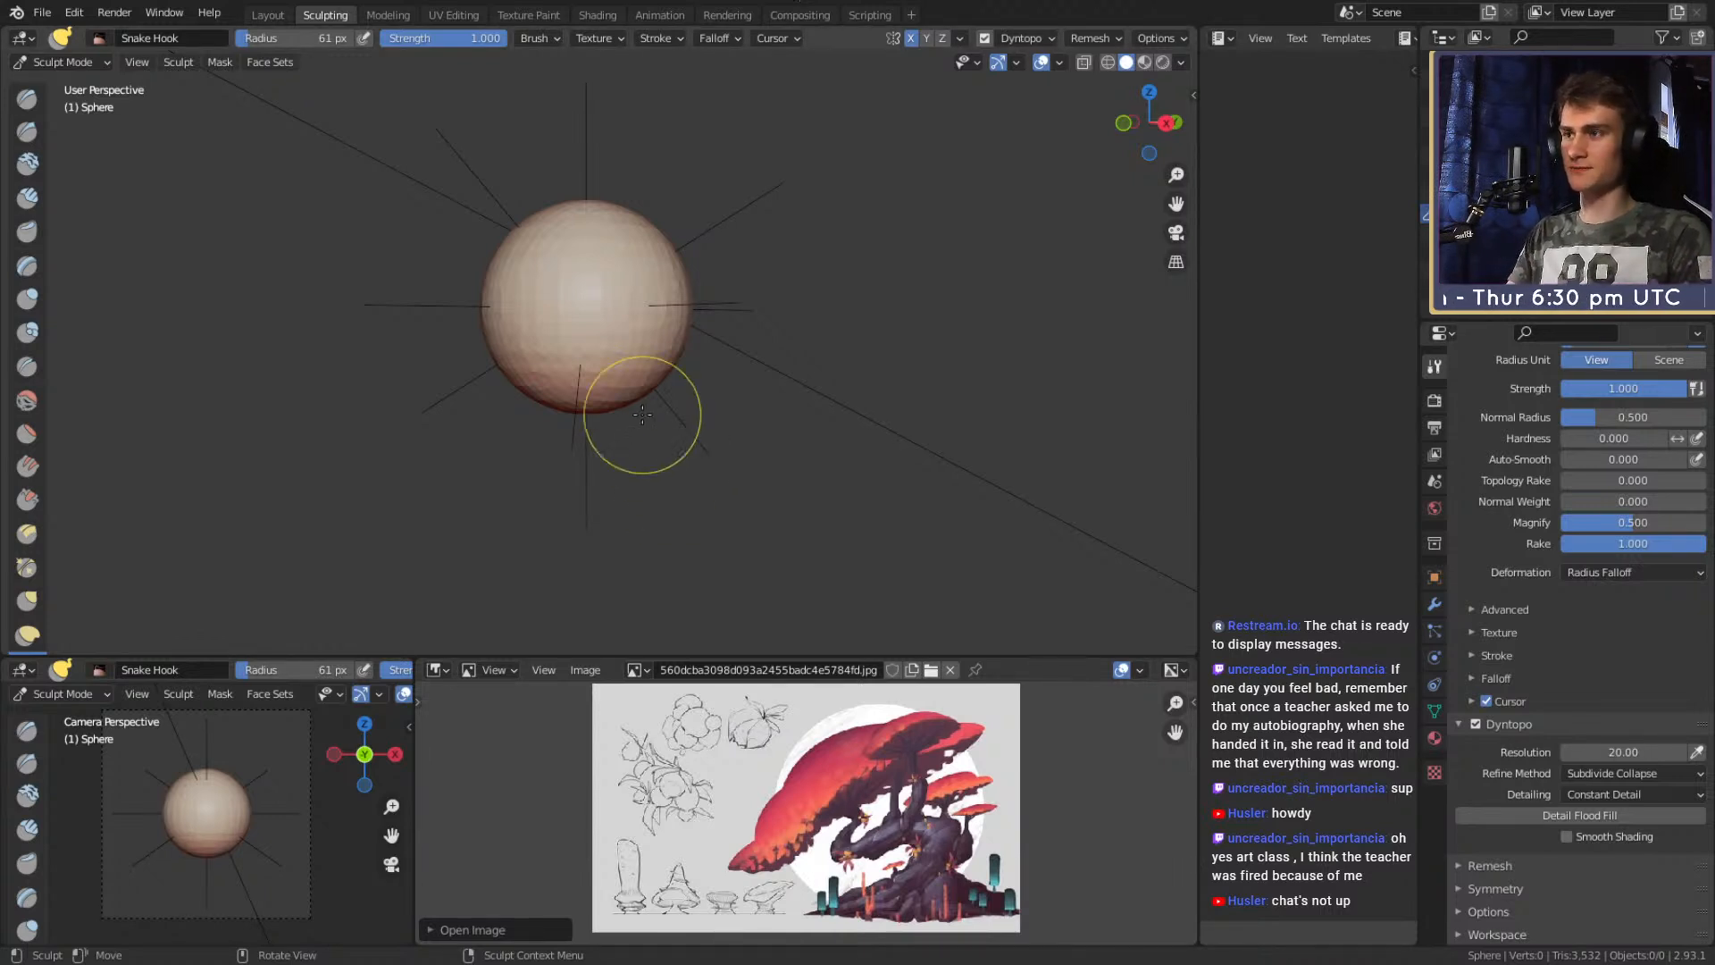
mouse_move(620, 360)
middle_down()
mouse_move(670, 368)
mouse_move(649, 324)
mouse_move(663, 395)
mouse_move(536, 432)
mouse_move(594, 404)
middle_up()
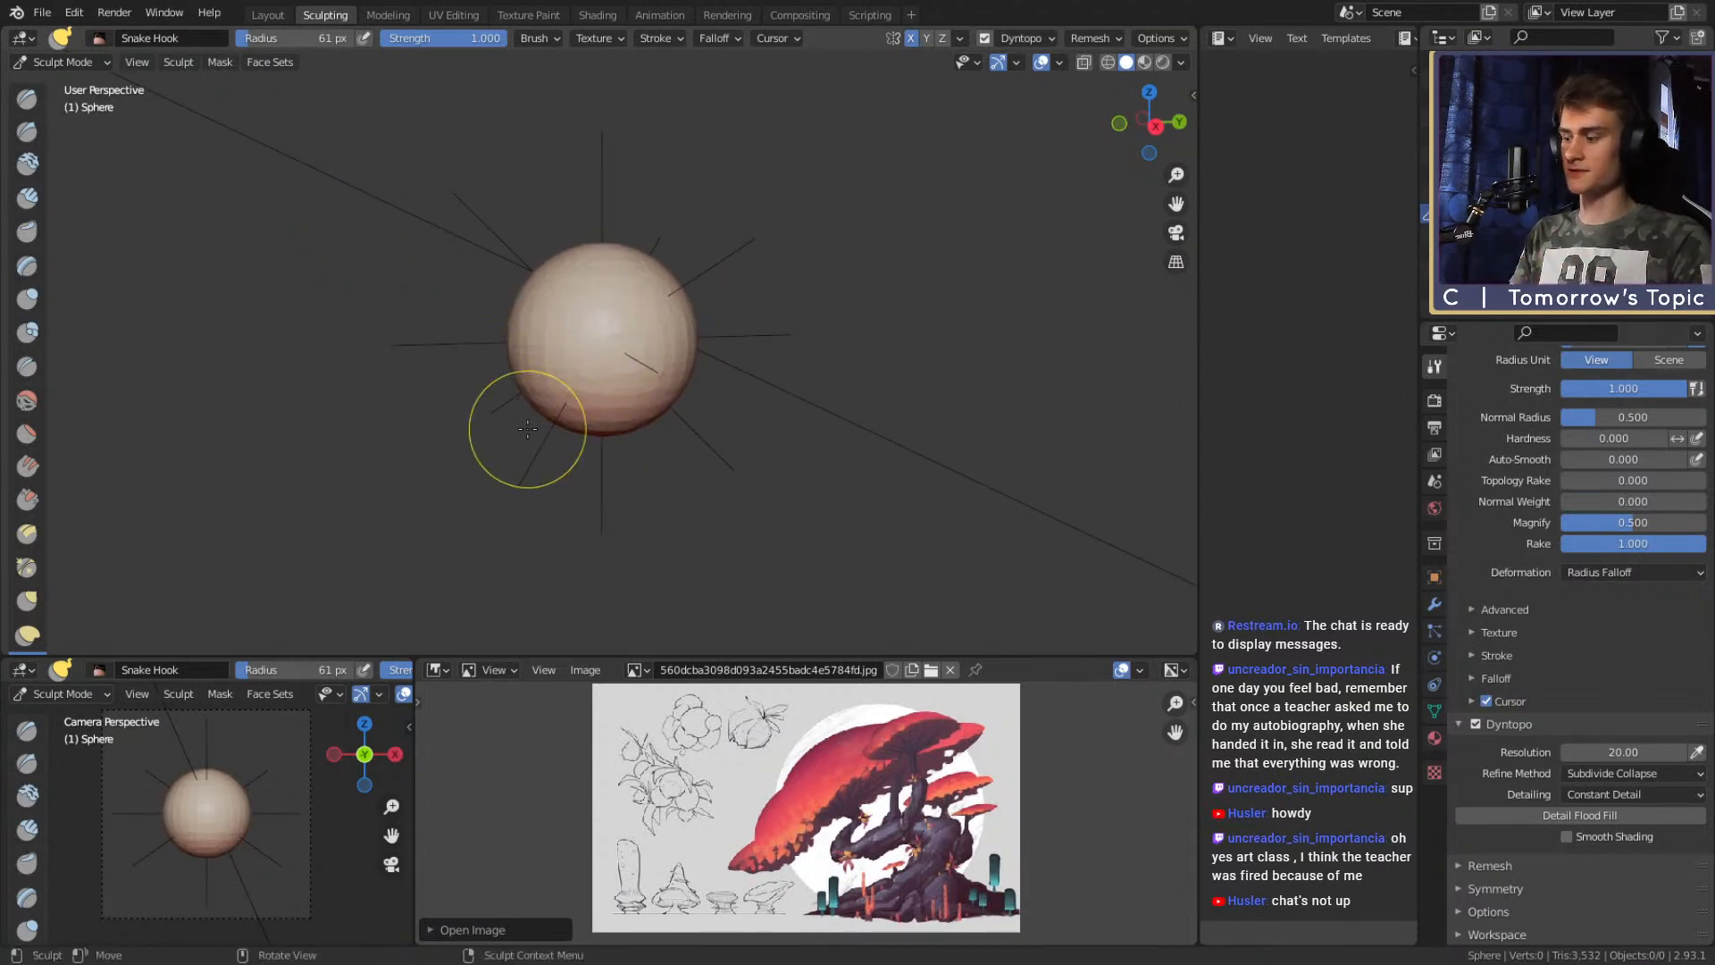
shift+middle_drag(713, 404, 650, 422)
mouse_move(650, 422)
middle_down()
mouse_move(664, 388)
mouse_move(627, 402)
middle_up()
alt+drag(625, 450, 617, 464)
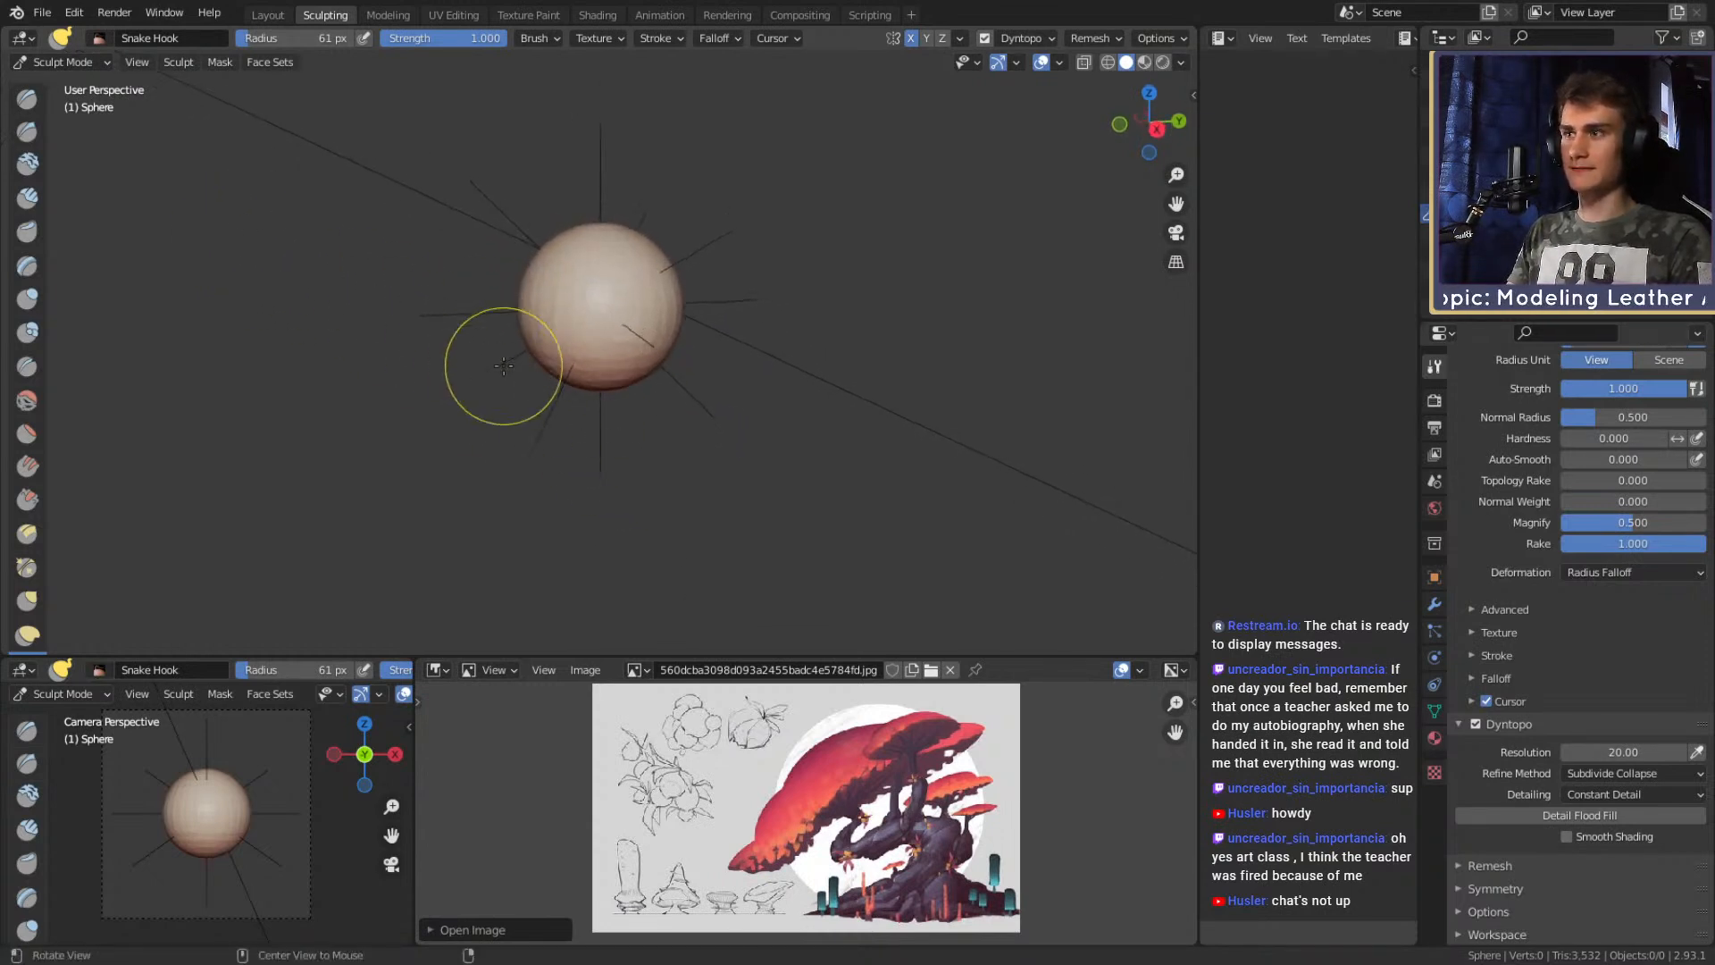
mouse_move(617, 406)
shift+middle_down()
mouse_move(609, 419)
mouse_move(616, 388)
shift+middle_up()
mouse_move(616, 389)
ctrl+middle_down()
mouse_move(635, 355)
mouse_move(612, 395)
mouse_move(628, 382)
ctrl+middle_up()
Enlarge the Snake Hook brush, bringing its radius to 136 px.
key(m)
key(k)
key(f)
click(695, 375)
mouse_move(628, 383)
middle_down()
mouse_move(690, 381)
mouse_move(515, 388)
middle_up()
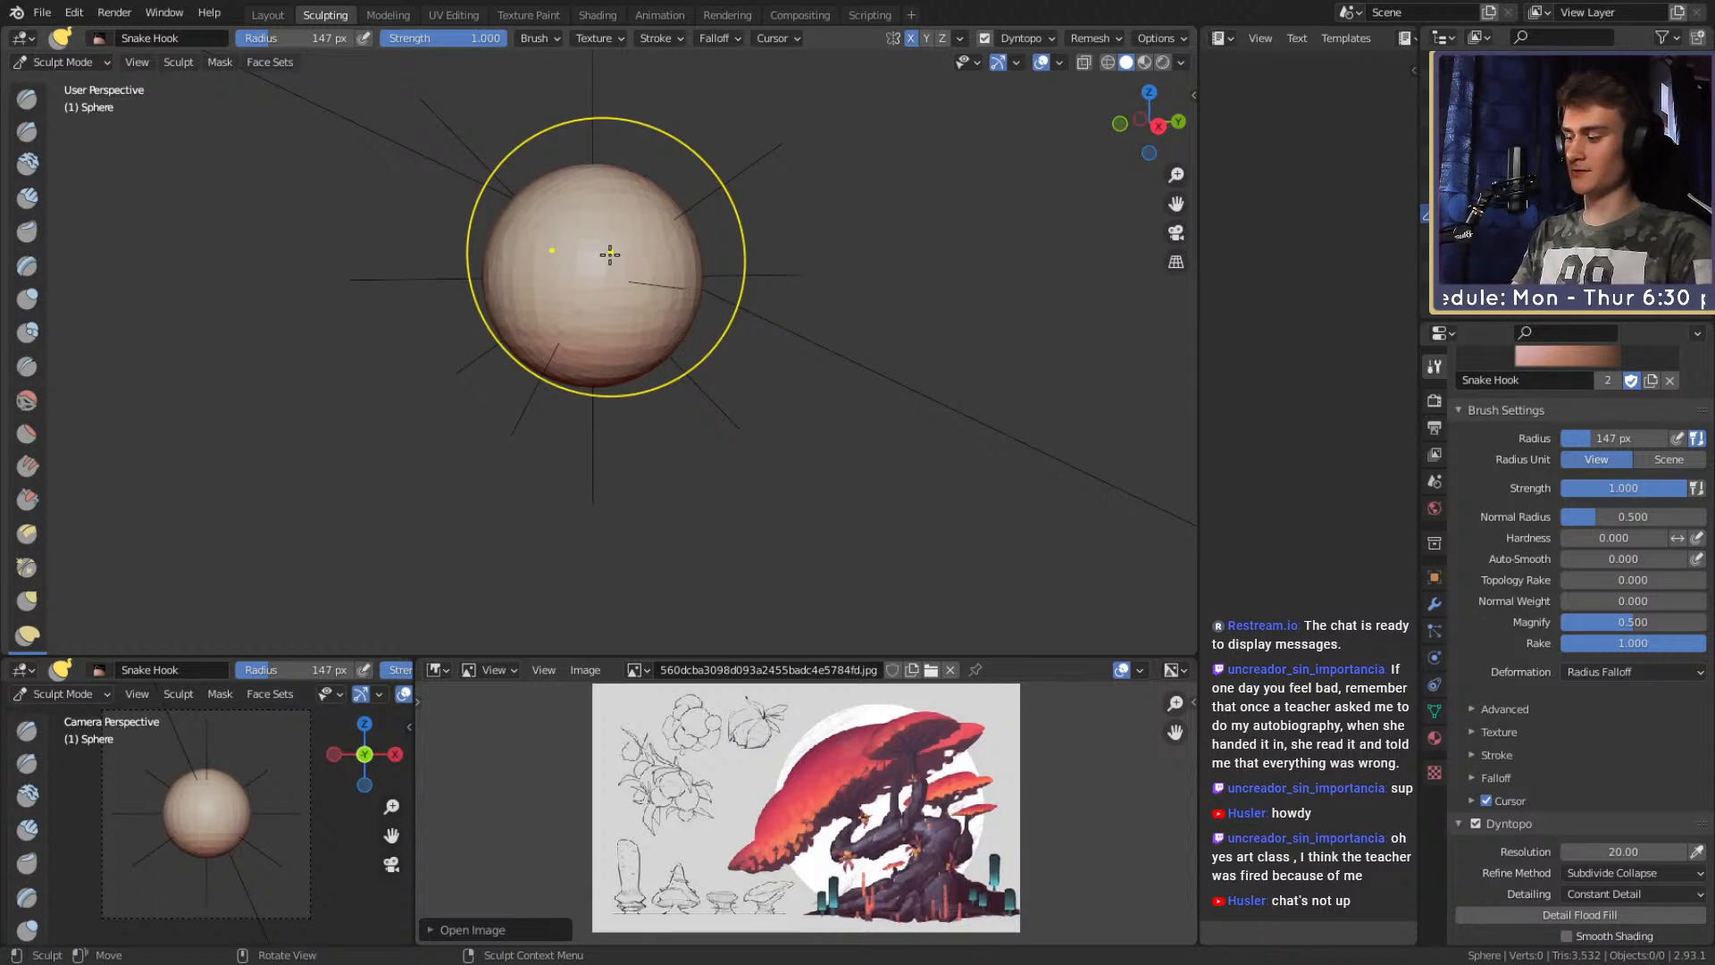
mouse_move(610, 254)
middle_down()
mouse_move(709, 314)
mouse_move(586, 394)
mouse_move(593, 372)
mouse_move(575, 399)
mouse_move(515, 415)
mouse_move(608, 356)
middle_up()
key(bracketleft)
key(bracketleft)
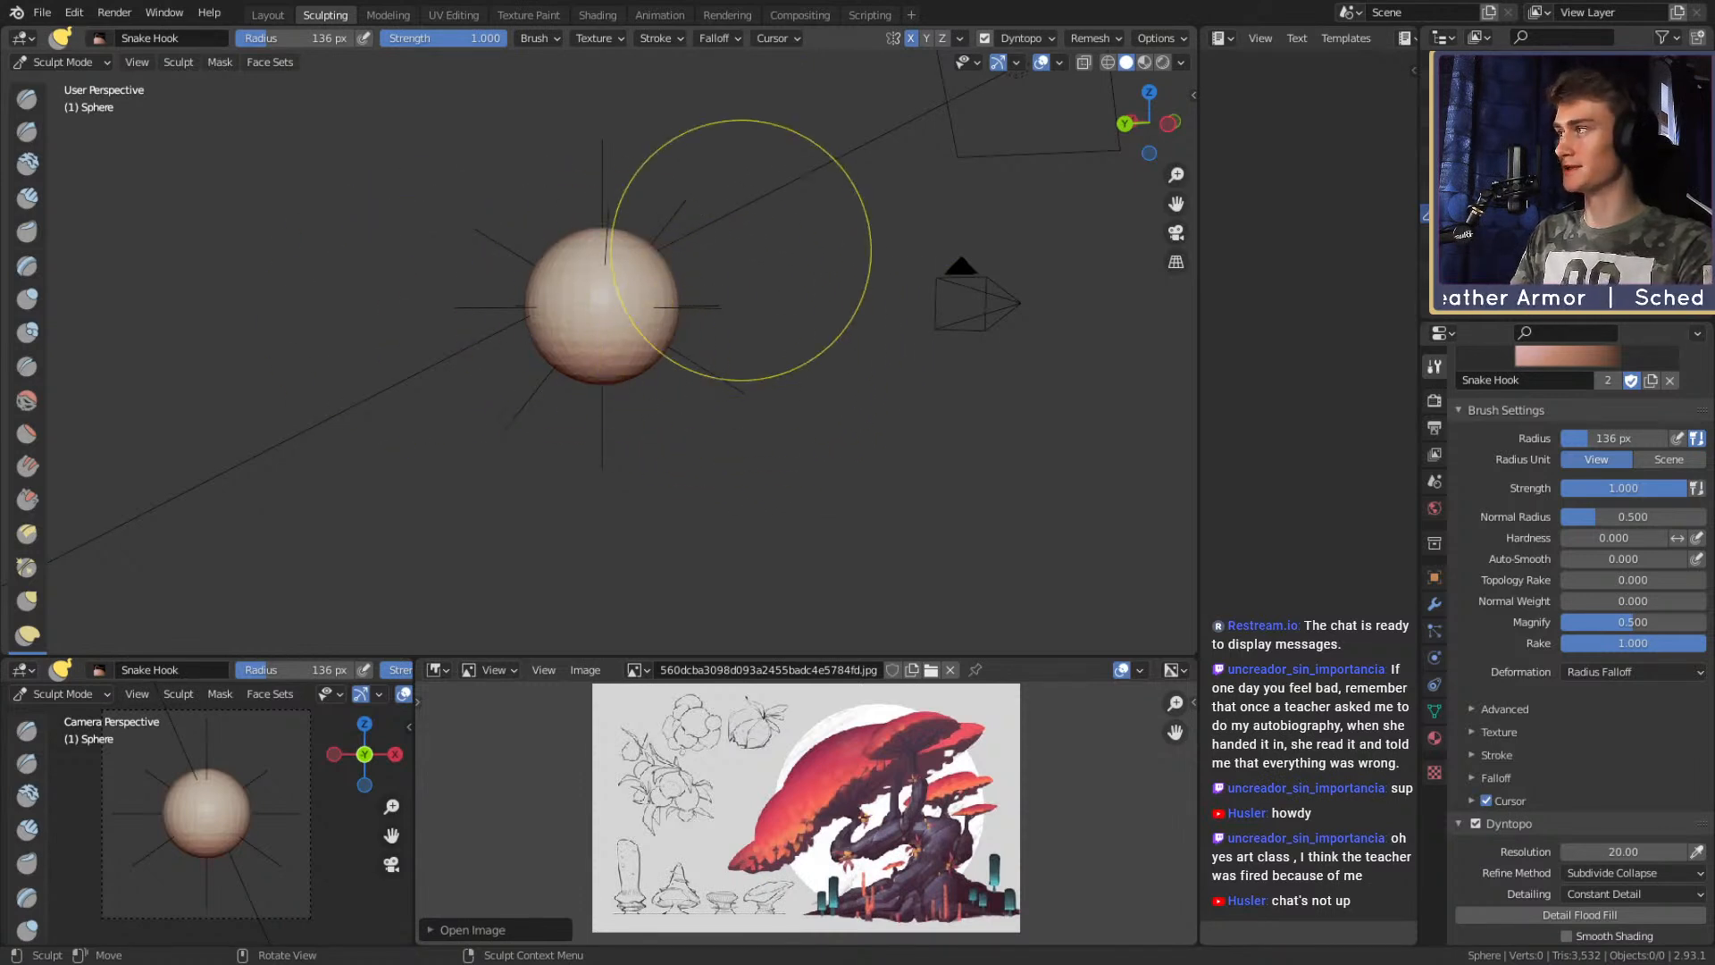
drag(681, 288, 621, 303)
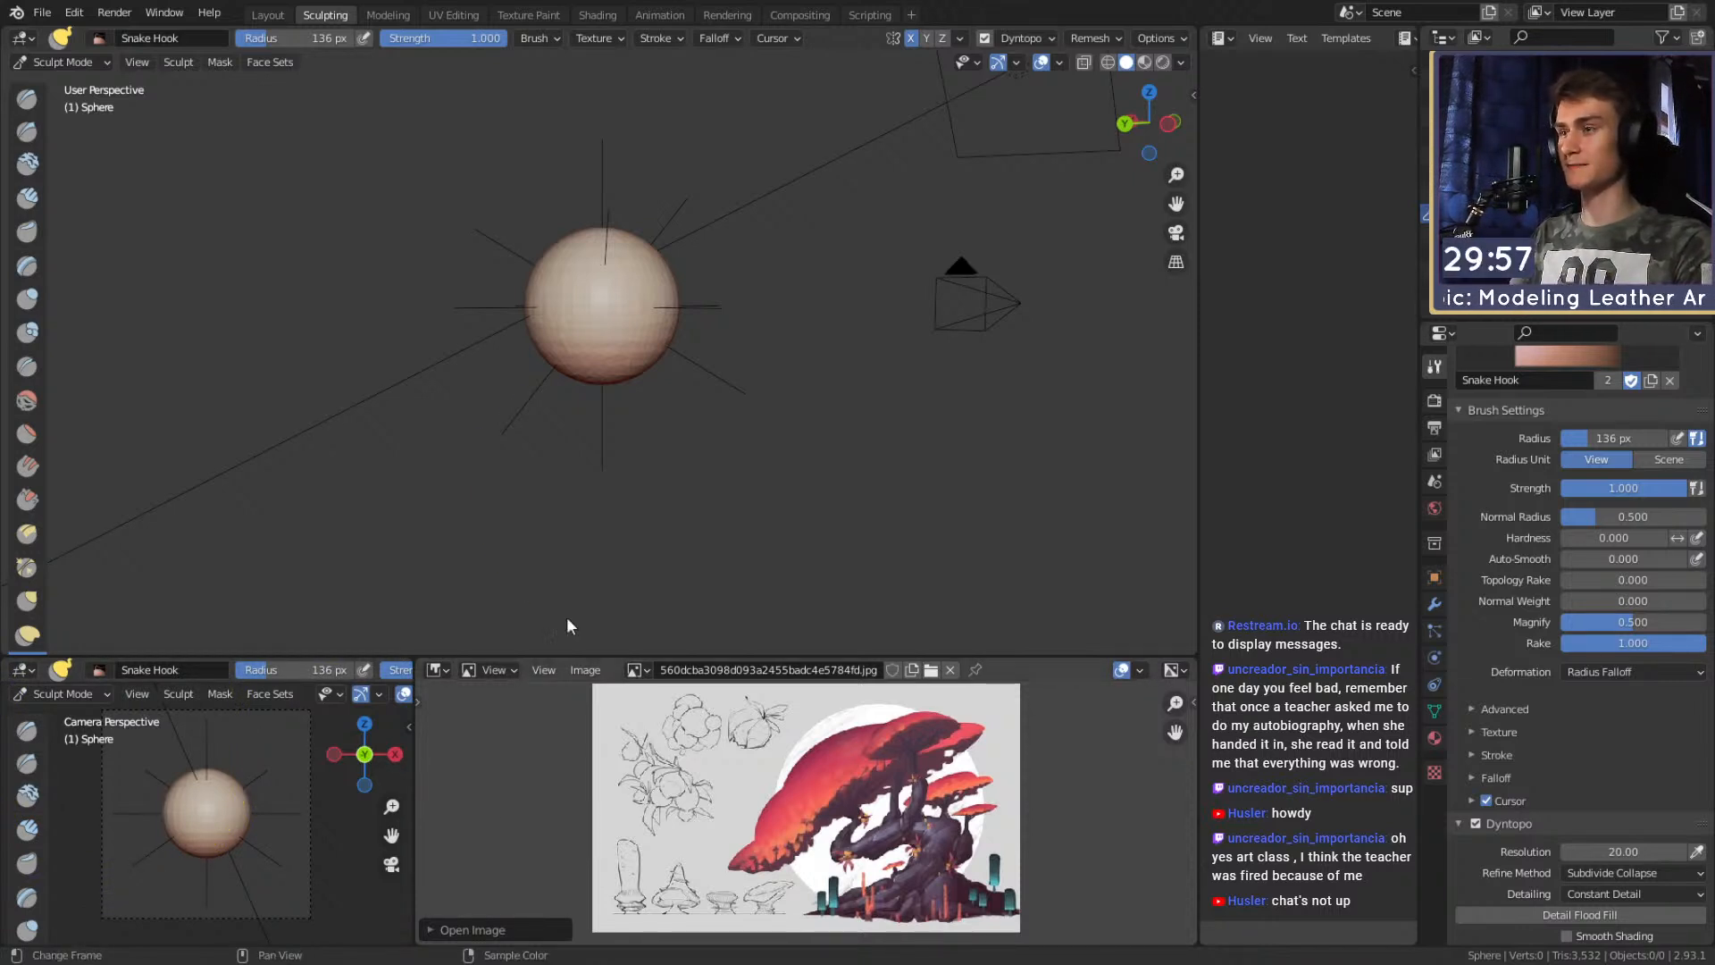
Stretch the sphere downward into a long egg shape using a larger Snake Hook brush.
mouse_move(623, 451)
shift+middle_down()
mouse_move(639, 440)
mouse_move(604, 438)
shift+middle_up()
mouse_move(604, 437)
ctrl+middle_down()
mouse_move(580, 403)
mouse_move(601, 380)
ctrl+middle_up()
key(f)
click(617, 400)
key(f)
click(623, 402)
key(f)
click(600, 392)
key(f)
click(627, 394)
mouse_move(589, 362)
mouse_down()
mouse_move(424, 432)
mouse_move(341, 426)
mouse_up()
shift+middle_drag(576, 407, 540, 402)
drag(546, 402, 609, 448)
alt+drag(677, 437, 527, 411)
mouse_move(616, 447)
ctrl+alt+mouse_down()
mouse_move(625, 424)
mouse_move(593, 454)
ctrl+alt+mouse_up()
mouse_move(593, 453)
alt+mouse_down()
mouse_move(589, 277)
mouse_move(619, 384)
alt+mouse_up()
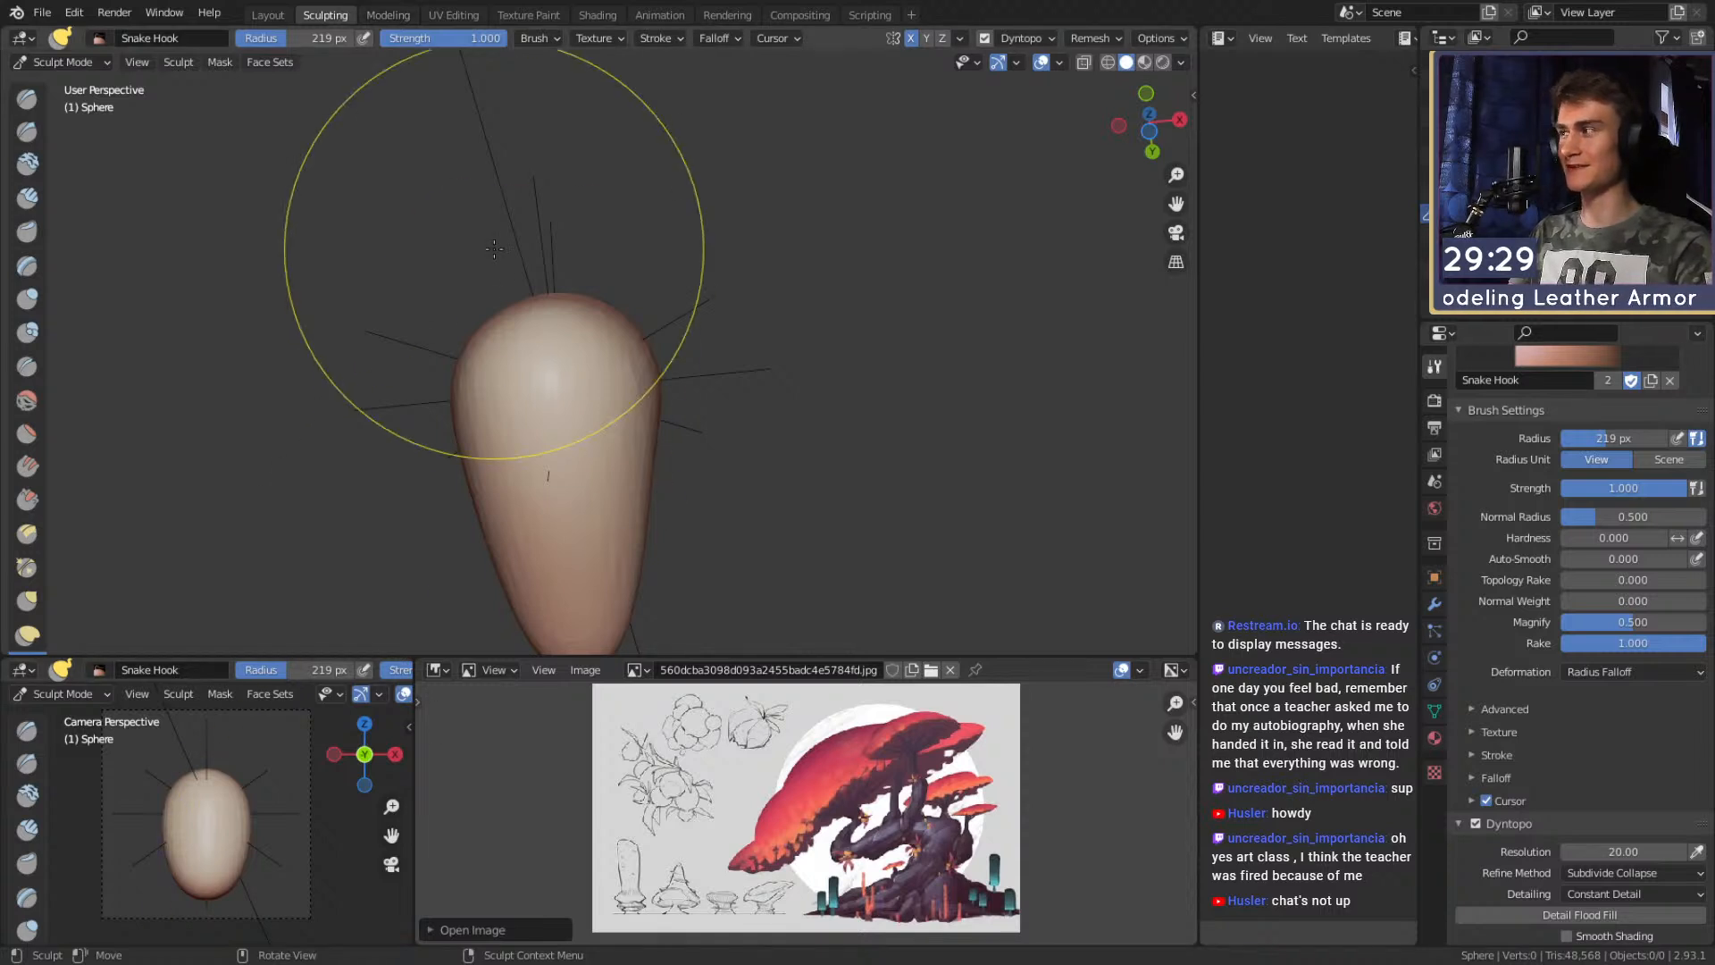
mouse_move(494, 249)
middle_down()
mouse_move(651, 429)
mouse_move(613, 506)
mouse_move(522, 437)
mouse_move(624, 410)
mouse_move(625, 383)
middle_up()
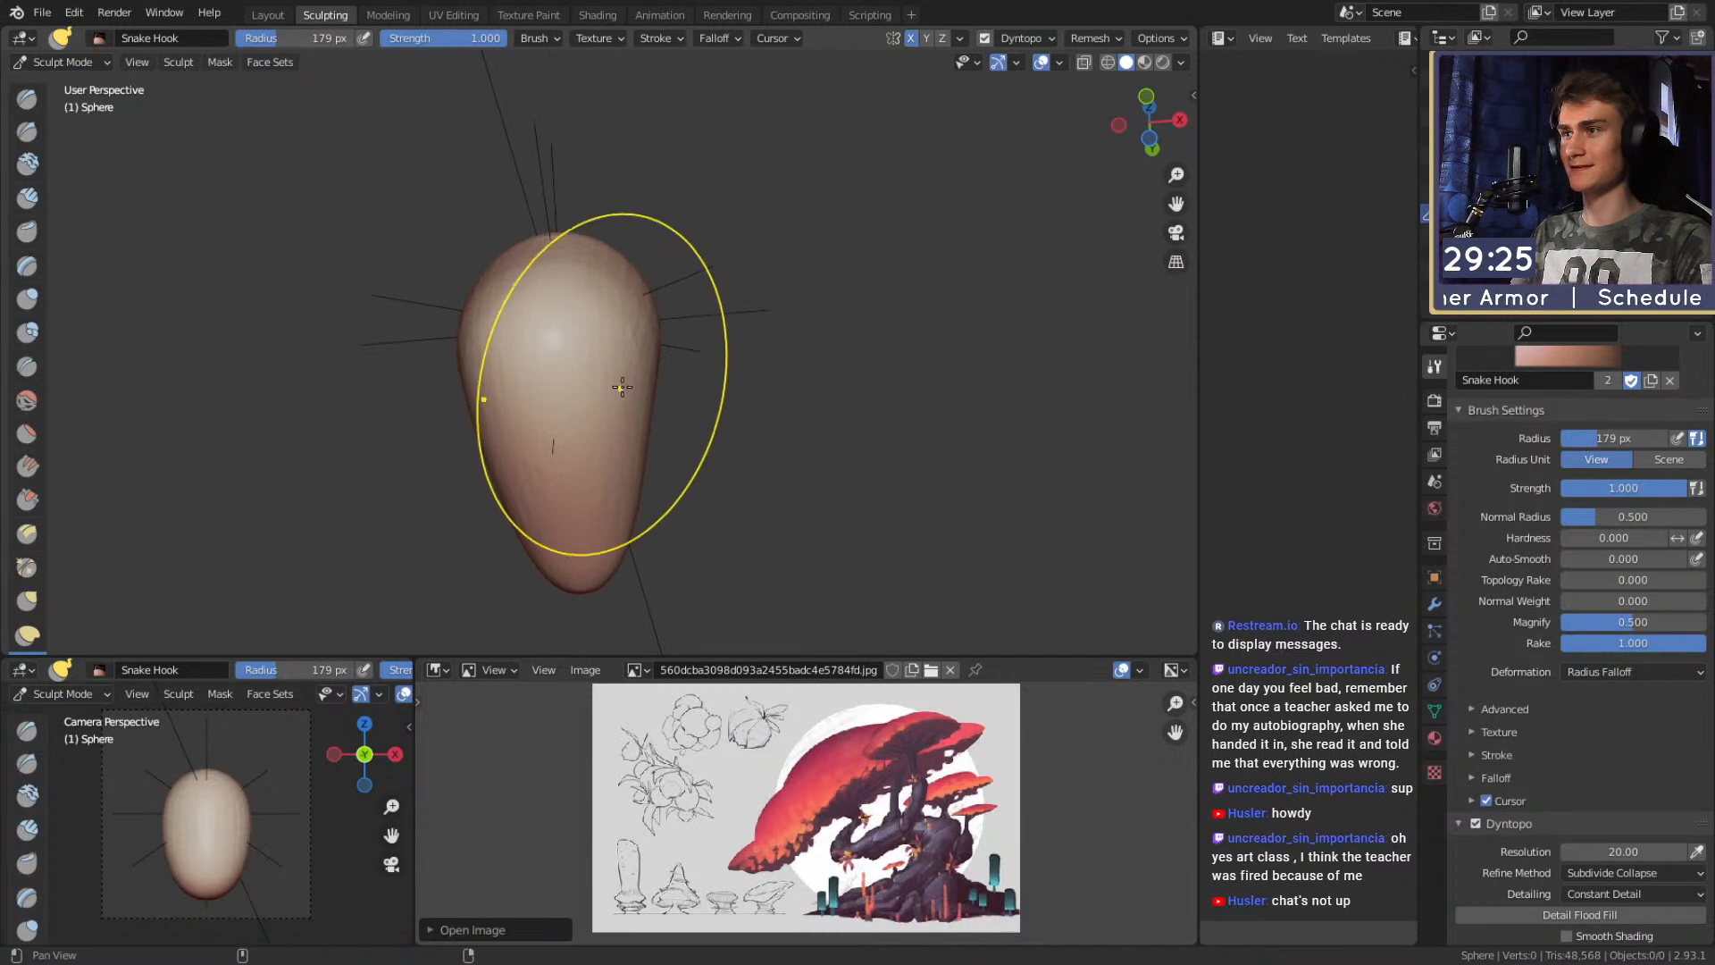
Widen the lower end of the stretched shape symmetrically into a pear form with the Snake Hook brush.
key(f)
click(668, 357)
drag(639, 357, 706, 351)
alt+drag(559, 303, 795, 424)
mouse_move(683, 390)
middle_down()
mouse_move(536, 358)
mouse_move(223, 161)
mouse_move(643, 420)
mouse_move(727, 440)
mouse_move(605, 390)
mouse_move(686, 176)
mouse_move(651, 295)
mouse_move(682, 353)
mouse_move(701, 276)
mouse_move(574, 422)
mouse_move(459, 452)
mouse_move(643, 383)
mouse_move(551, 358)
mouse_move(580, 370)
middle_up()
key(f)
click(635, 402)
key(f)
click(633, 402)
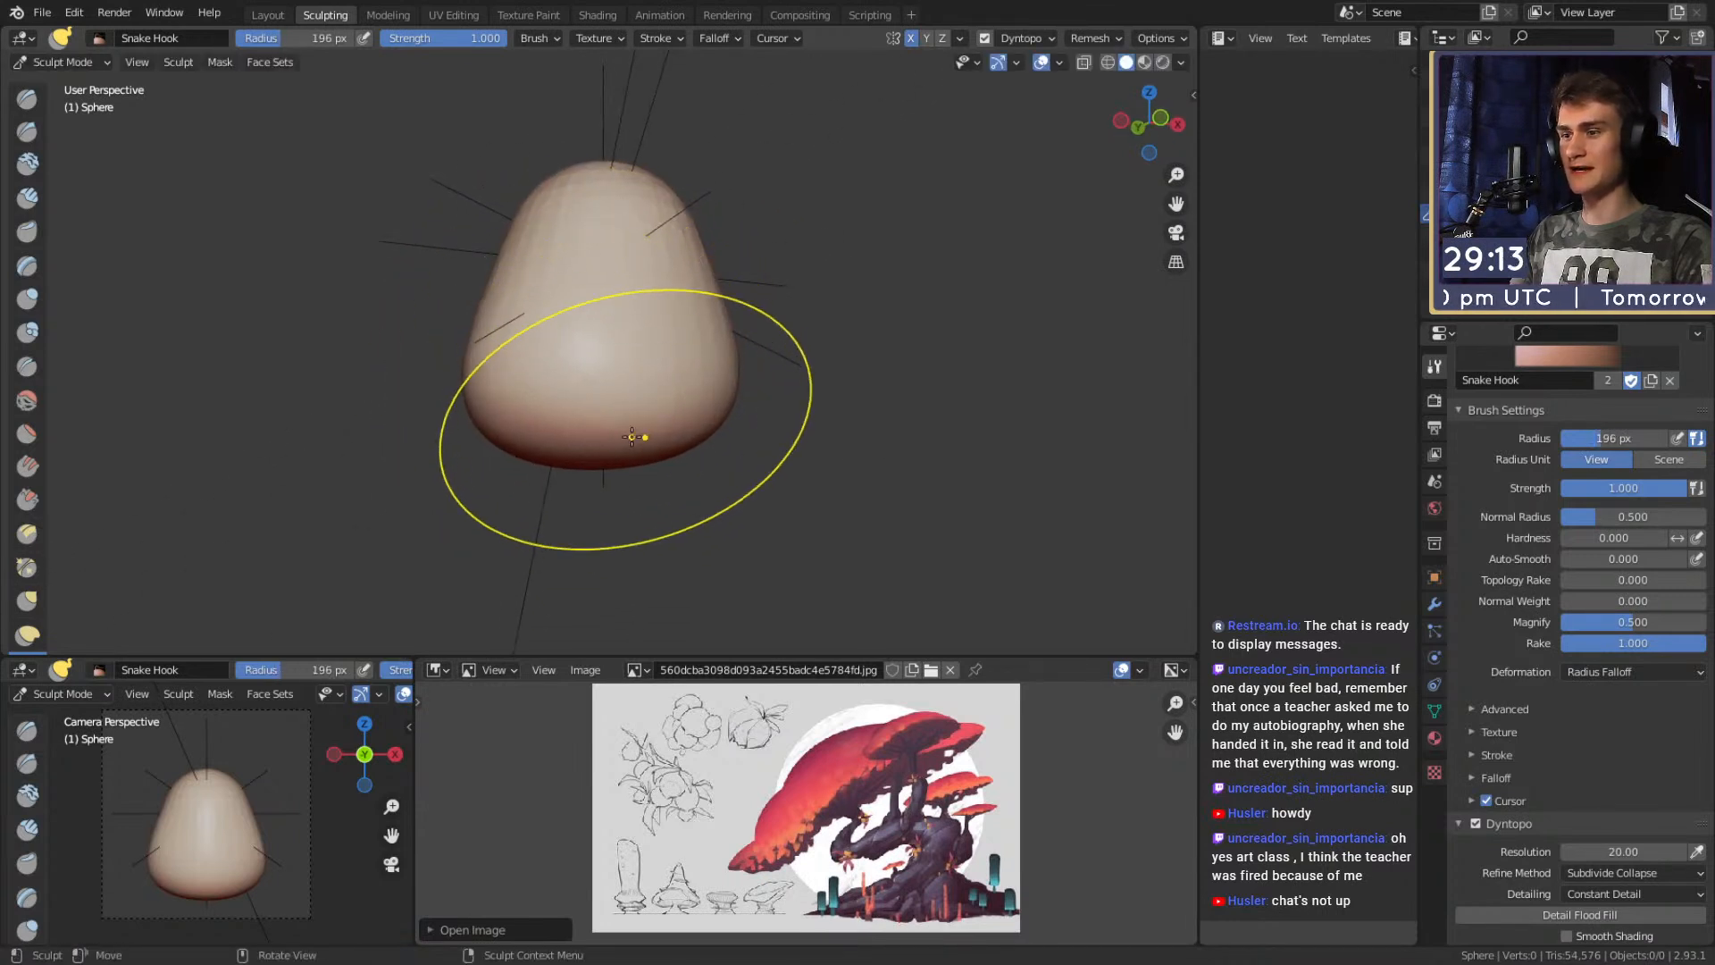
Pull the lower corners of the pear form outward and down with the Snake Hook brush to flare the base.
drag(635, 437, 632, 426)
middle_drag(775, 449, 752, 464)
key(f)
click(736, 463)
drag(726, 466, 787, 500)
mouse_move(658, 463)
middle_down()
mouse_move(759, 490)
mouse_move(647, 428)
mouse_move(540, 425)
mouse_move(630, 439)
middle_up()
key(f)
click(613, 438)
middle_drag(636, 436, 616, 417)
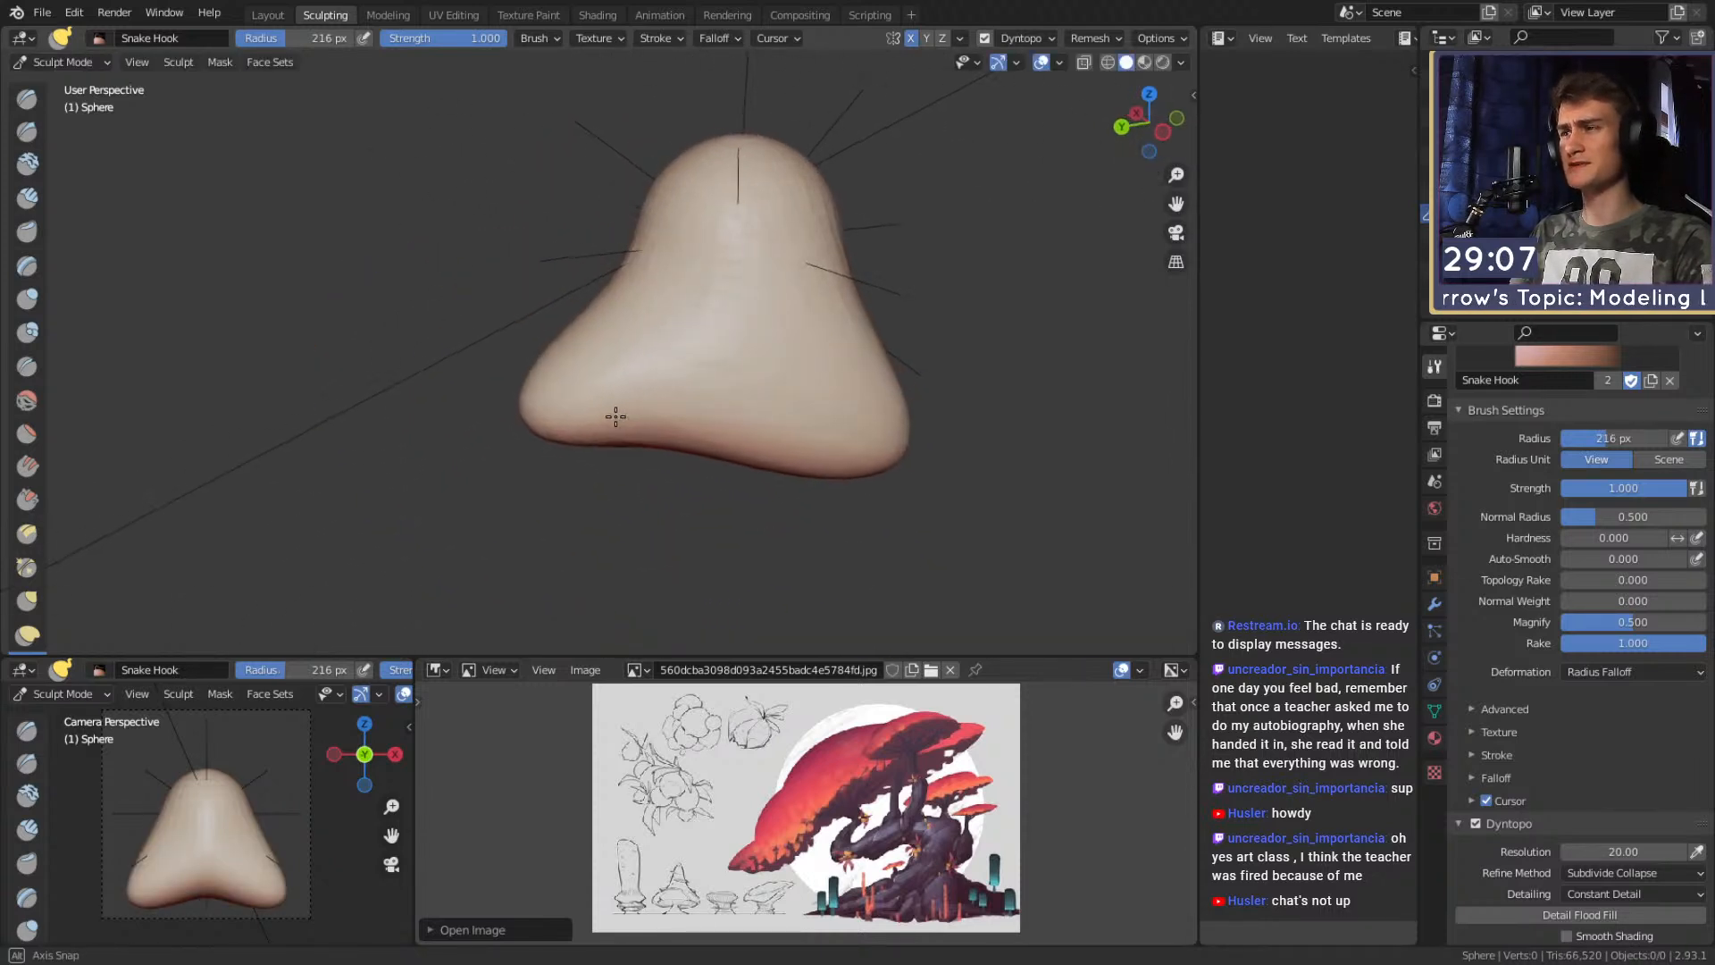
Draw the flared base further out and fill in its underside with large Snake Hook strokes.
drag(602, 426, 529, 458)
mouse_move(597, 425)
middle_down()
mouse_move(639, 414)
mouse_move(579, 424)
mouse_move(593, 438)
middle_up()
key(f)
click(641, 420)
key(f)
click(625, 425)
drag(605, 453, 614, 459)
middle_drag(617, 452, 783, 391)
drag(693, 416, 760, 442)
Reshape the upper body and its rounded top with large Snake Hook strokes.
key(f)
click(711, 419)
alt+shift+drag(723, 290, 737, 362)
alt+drag(737, 357, 774, 341)
alt+shift+drag(607, 293, 701, 302)
key(f)
click(560, 357)
alt+drag(607, 359, 625, 366)
middle_drag(625, 366, 641, 359)
key(f)
click(632, 355)
drag(561, 346, 579, 348)
middle_drag(580, 346, 655, 278)
key(f)
click(641, 293)
key(f)
click(660, 282)
drag(668, 287, 709, 280)
Pull the rounded top upward and bend it over the long foot using Snake Hook radii of 214 and 229 px.
key(f)
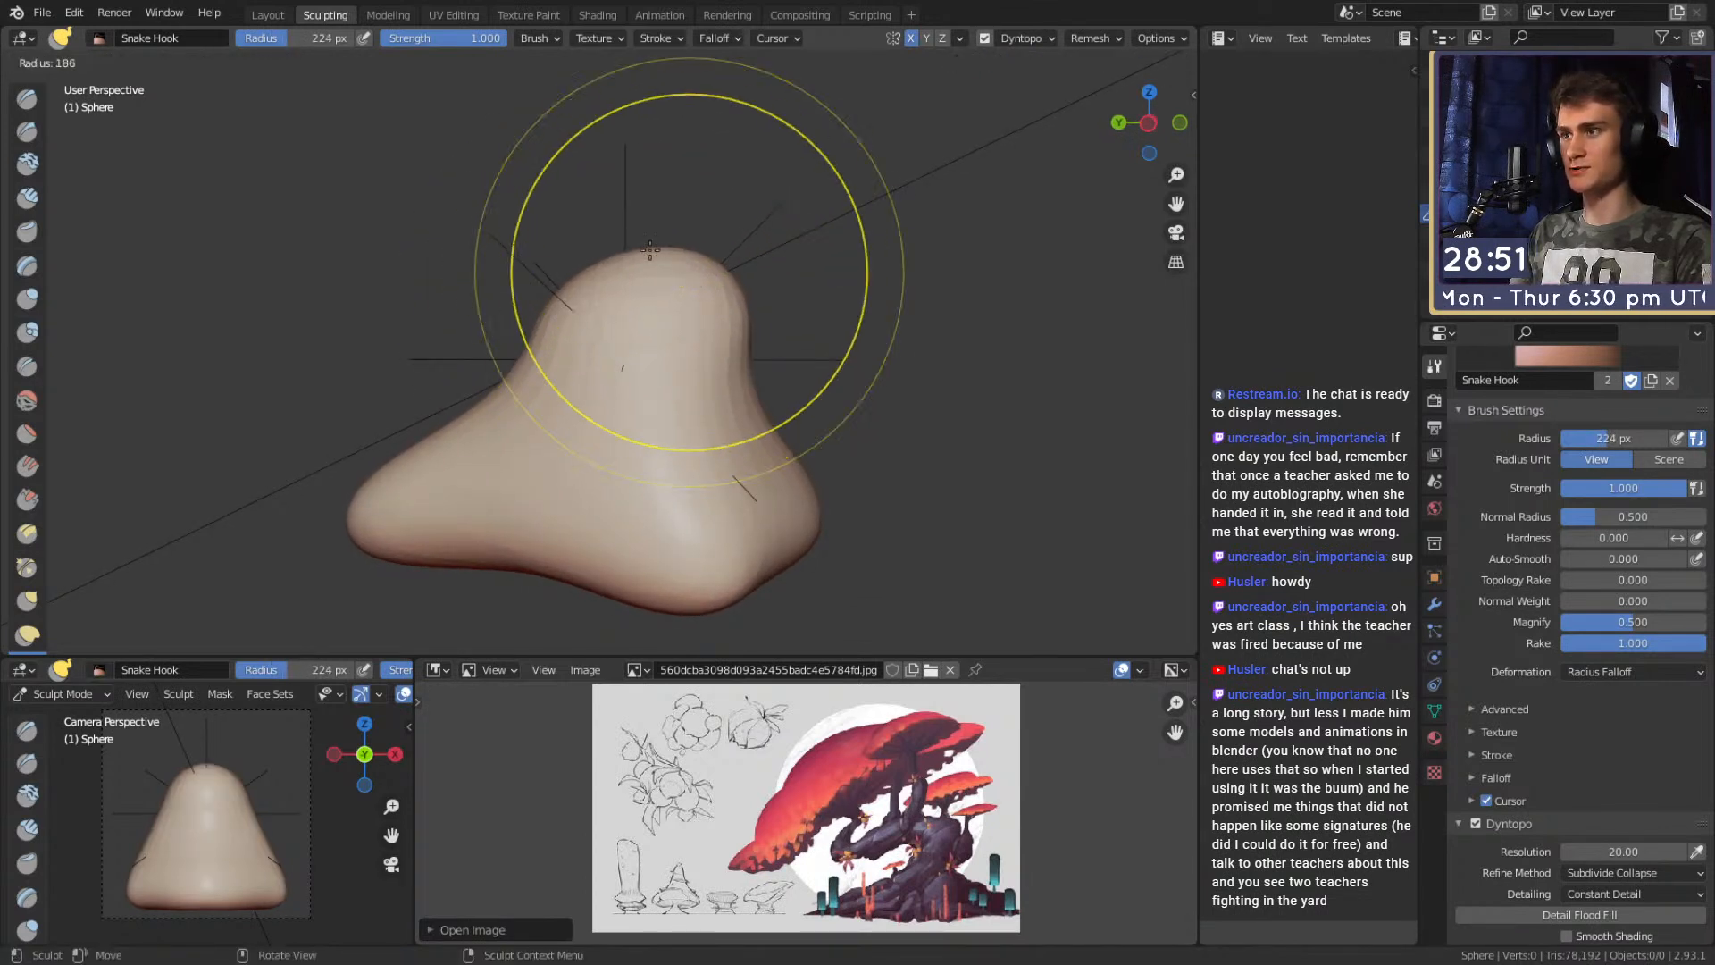
click(686, 231)
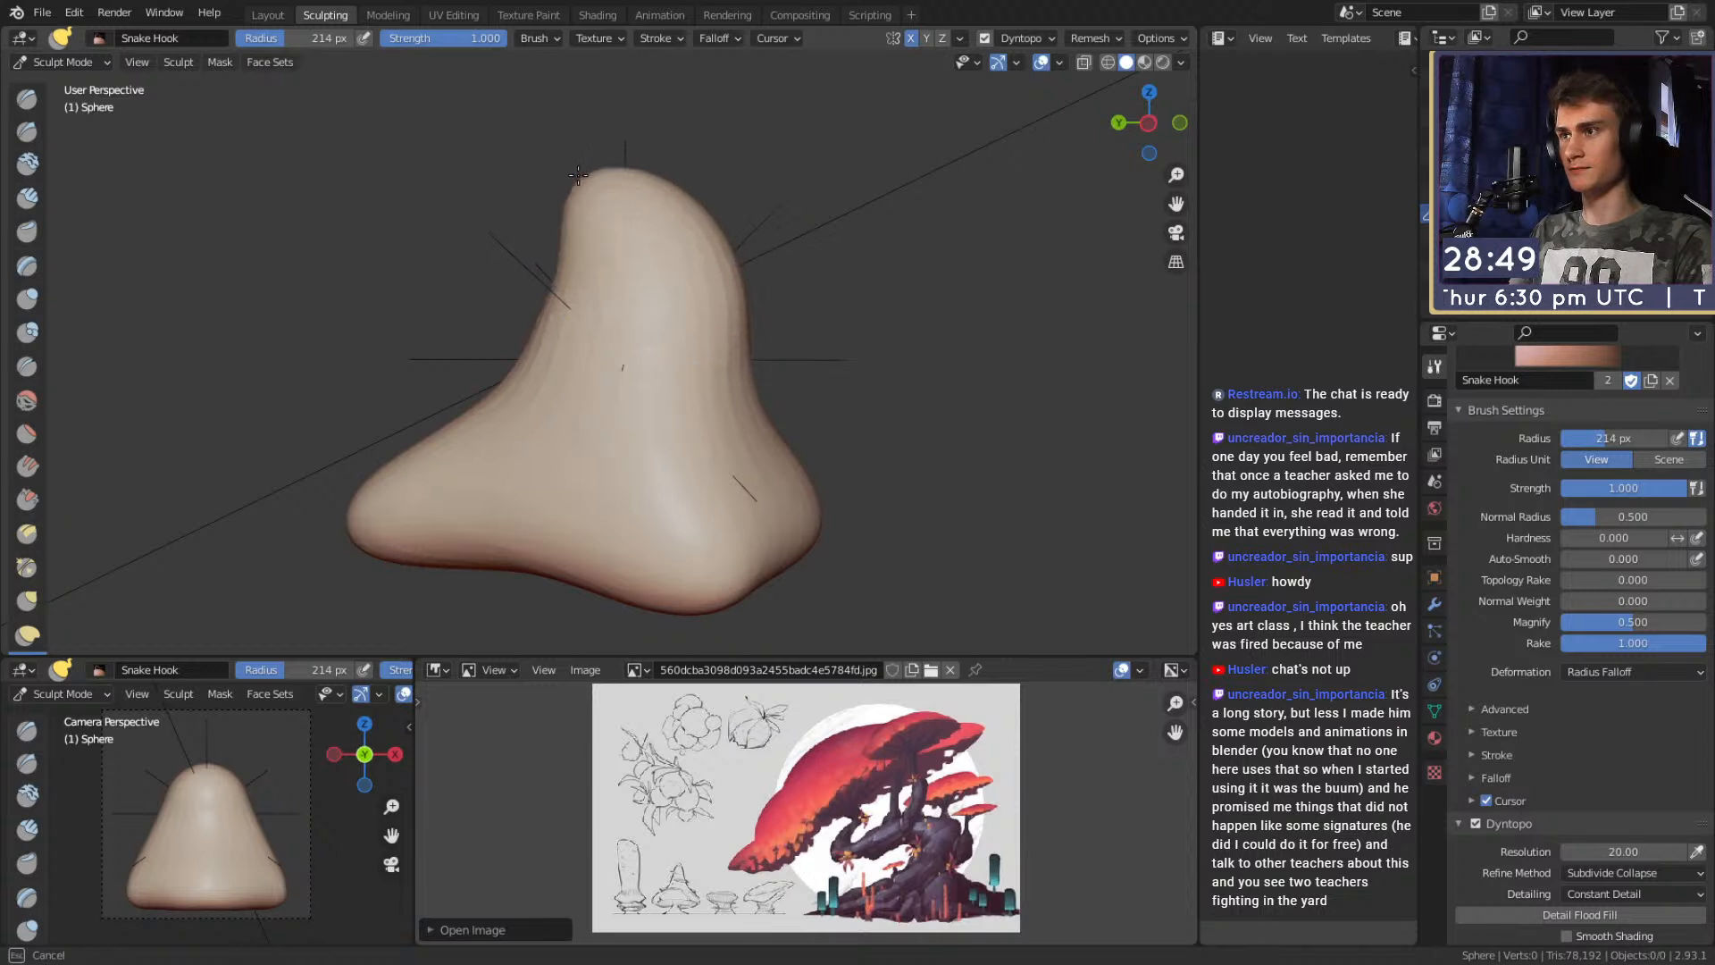
middle_drag(582, 174, 566, 191)
key(f)
click(601, 222)
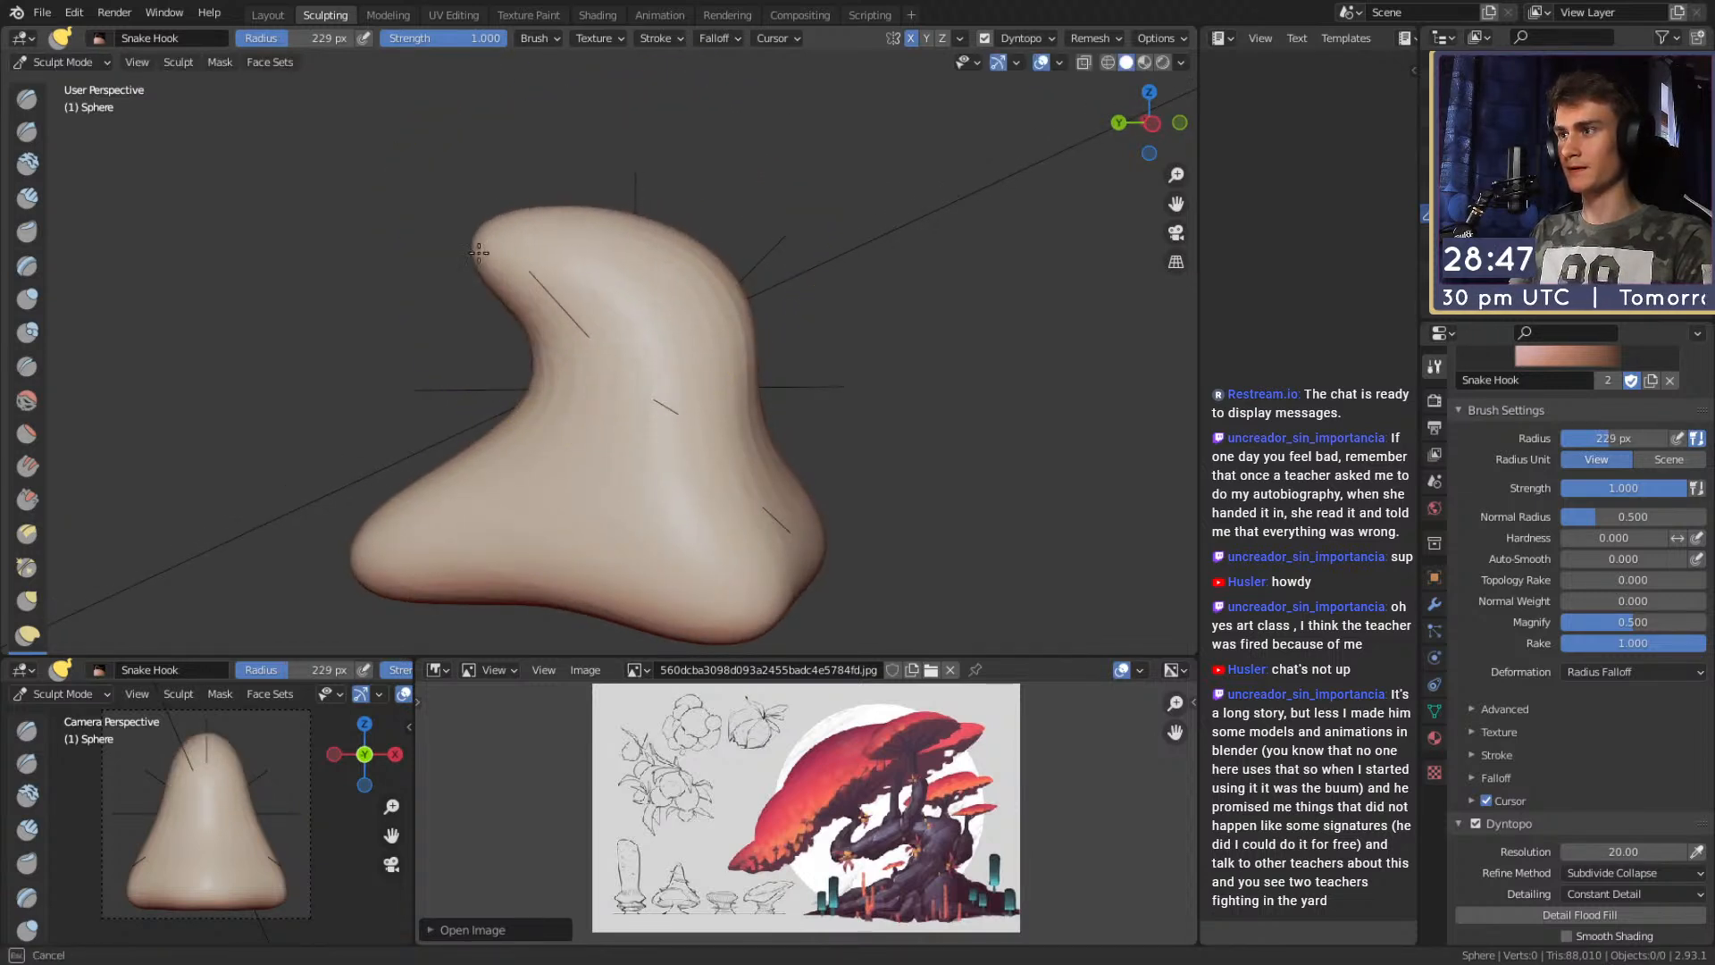
drag(462, 288, 464, 300)
Taper the overhanging end and curl its tip upward, reducing the Snake Hook radius to 139 px.
middle_drag(497, 300, 611, 314)
key(f)
click(519, 306)
middle_drag(611, 315, 575, 299)
key(f)
click(573, 296)
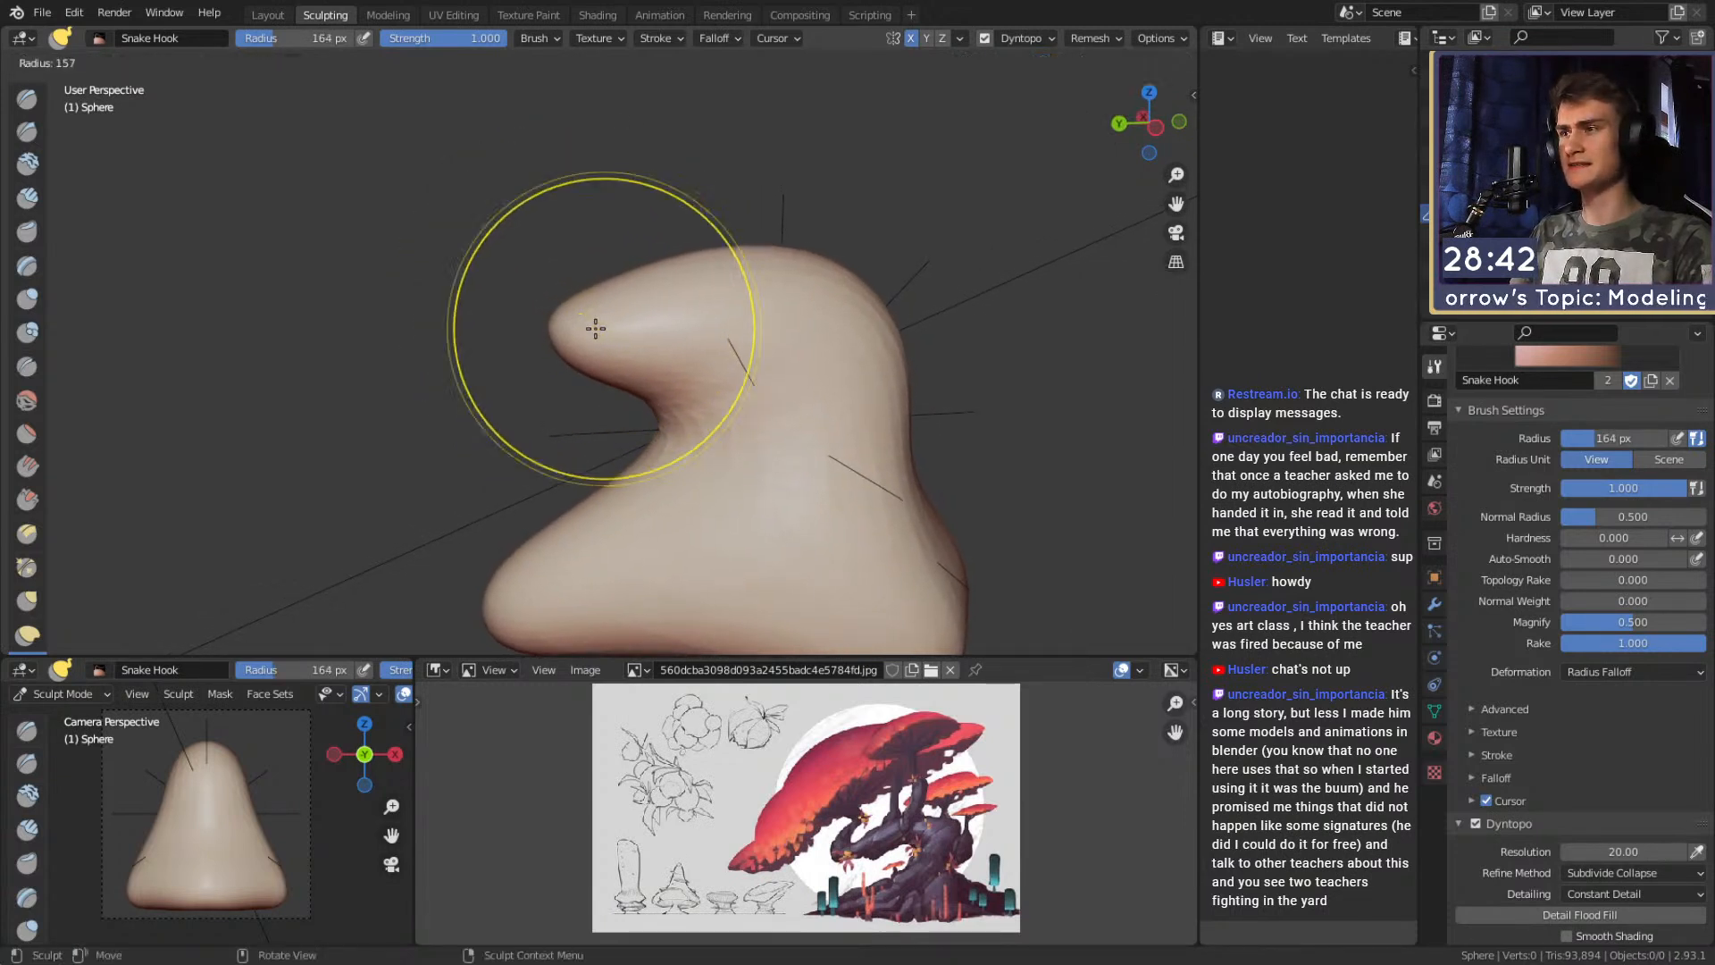
click(579, 327)
middle_drag(578, 327, 550, 330)
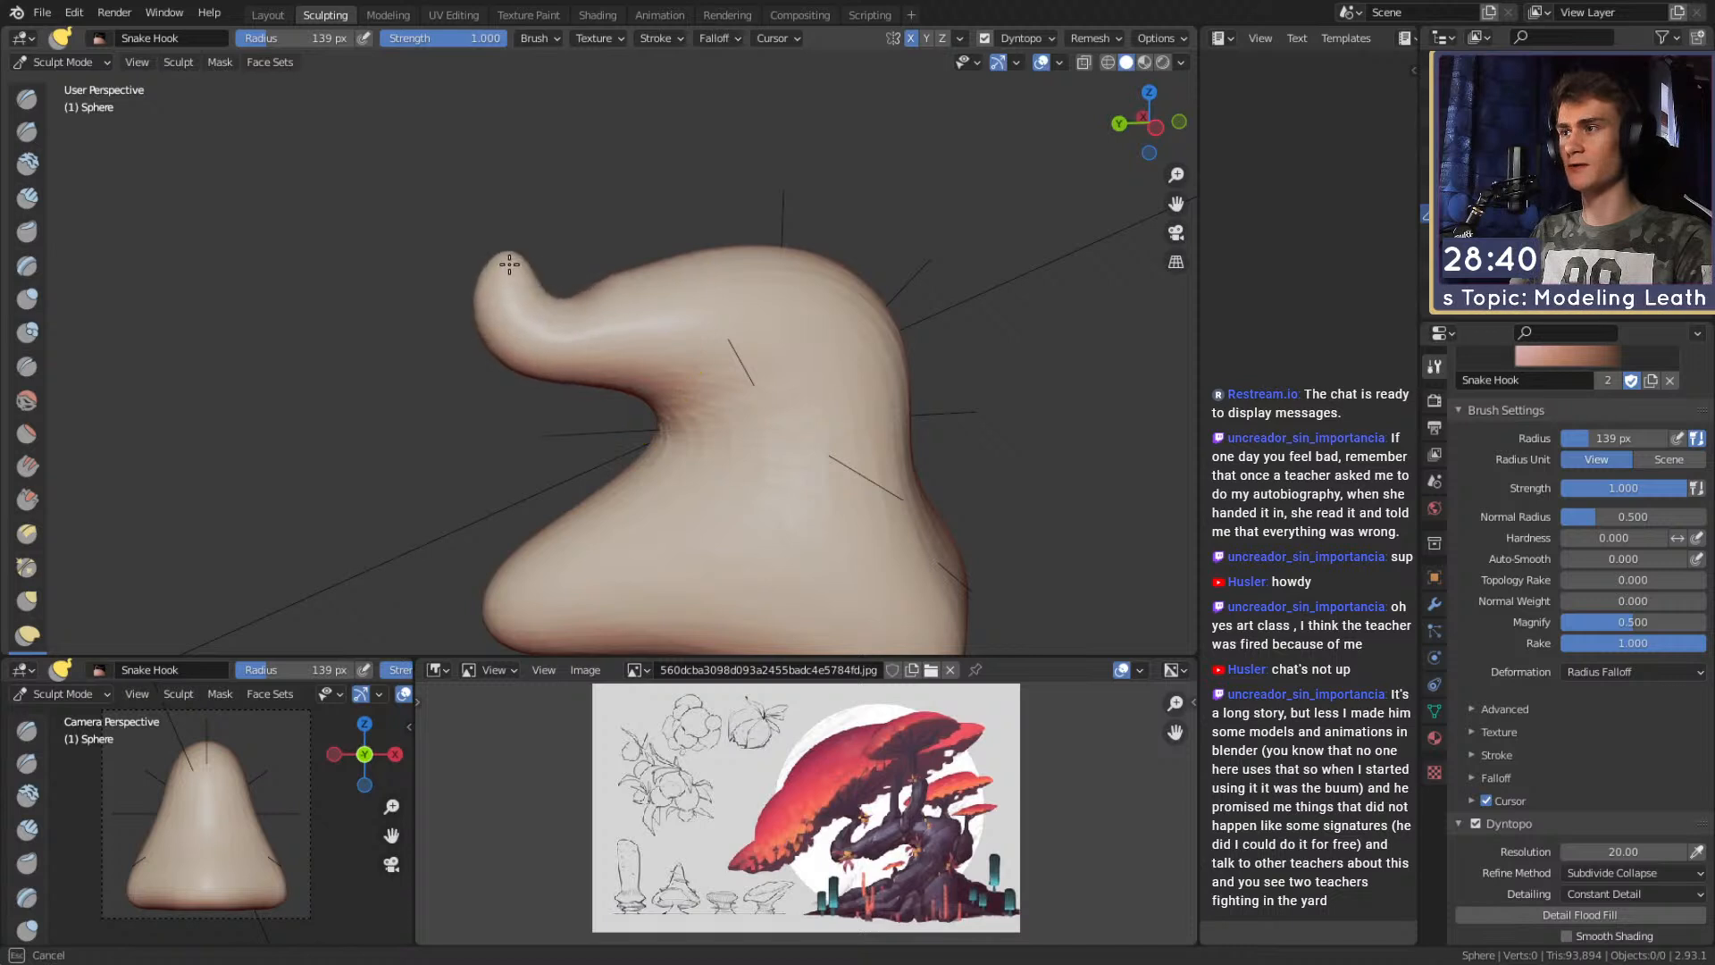
drag(575, 219, 573, 222)
Extend the curled tip upward into a thin tail with the Snake Hook brush at an 80 px radius.
key(f)
click(548, 225)
mouse_move(571, 222)
shift+middle_down()
mouse_move(593, 273)
mouse_move(606, 255)
shift+middle_up()
key(f)
click(602, 279)
key(f)
click(599, 268)
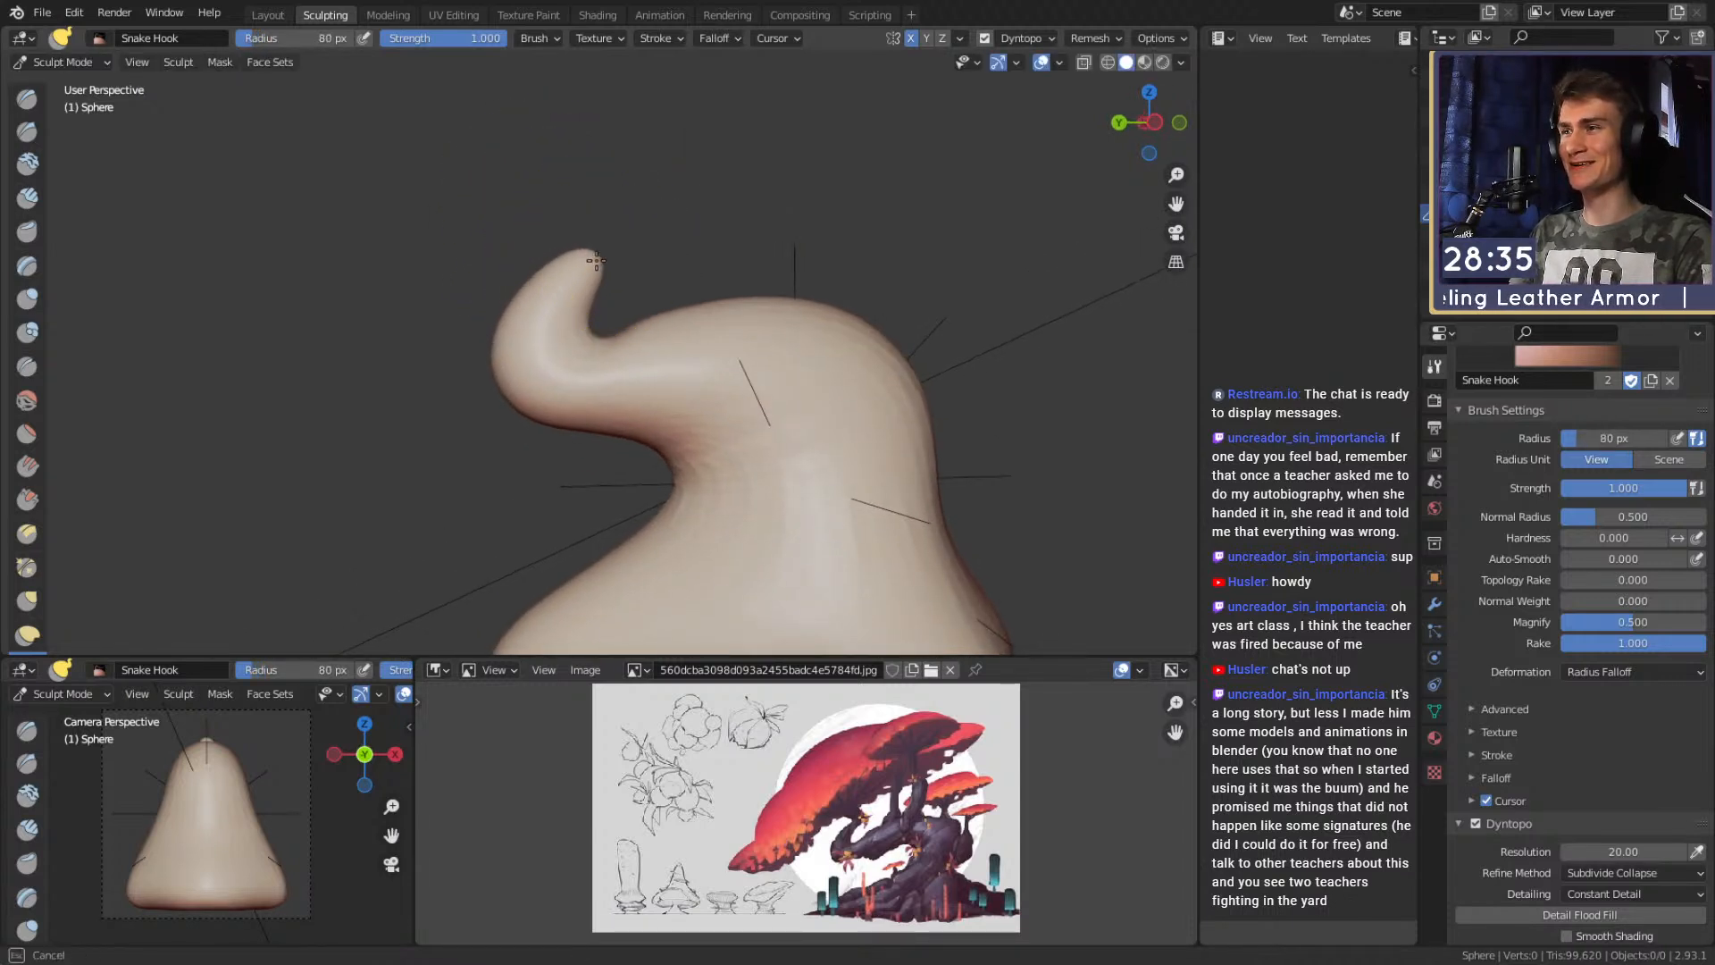
drag(599, 198, 596, 196)
Adjust the rear and lower back of the base with the Snake Hook brush at a 138 px radius.
mouse_move(597, 199)
middle_down()
mouse_move(606, 229)
mouse_move(705, 295)
mouse_move(601, 270)
middle_up()
key(f)
click(566, 216)
mouse_move(625, 346)
middle_down()
mouse_move(670, 307)
mouse_move(640, 398)
mouse_move(697, 497)
middle_up()
key(f)
click(681, 313)
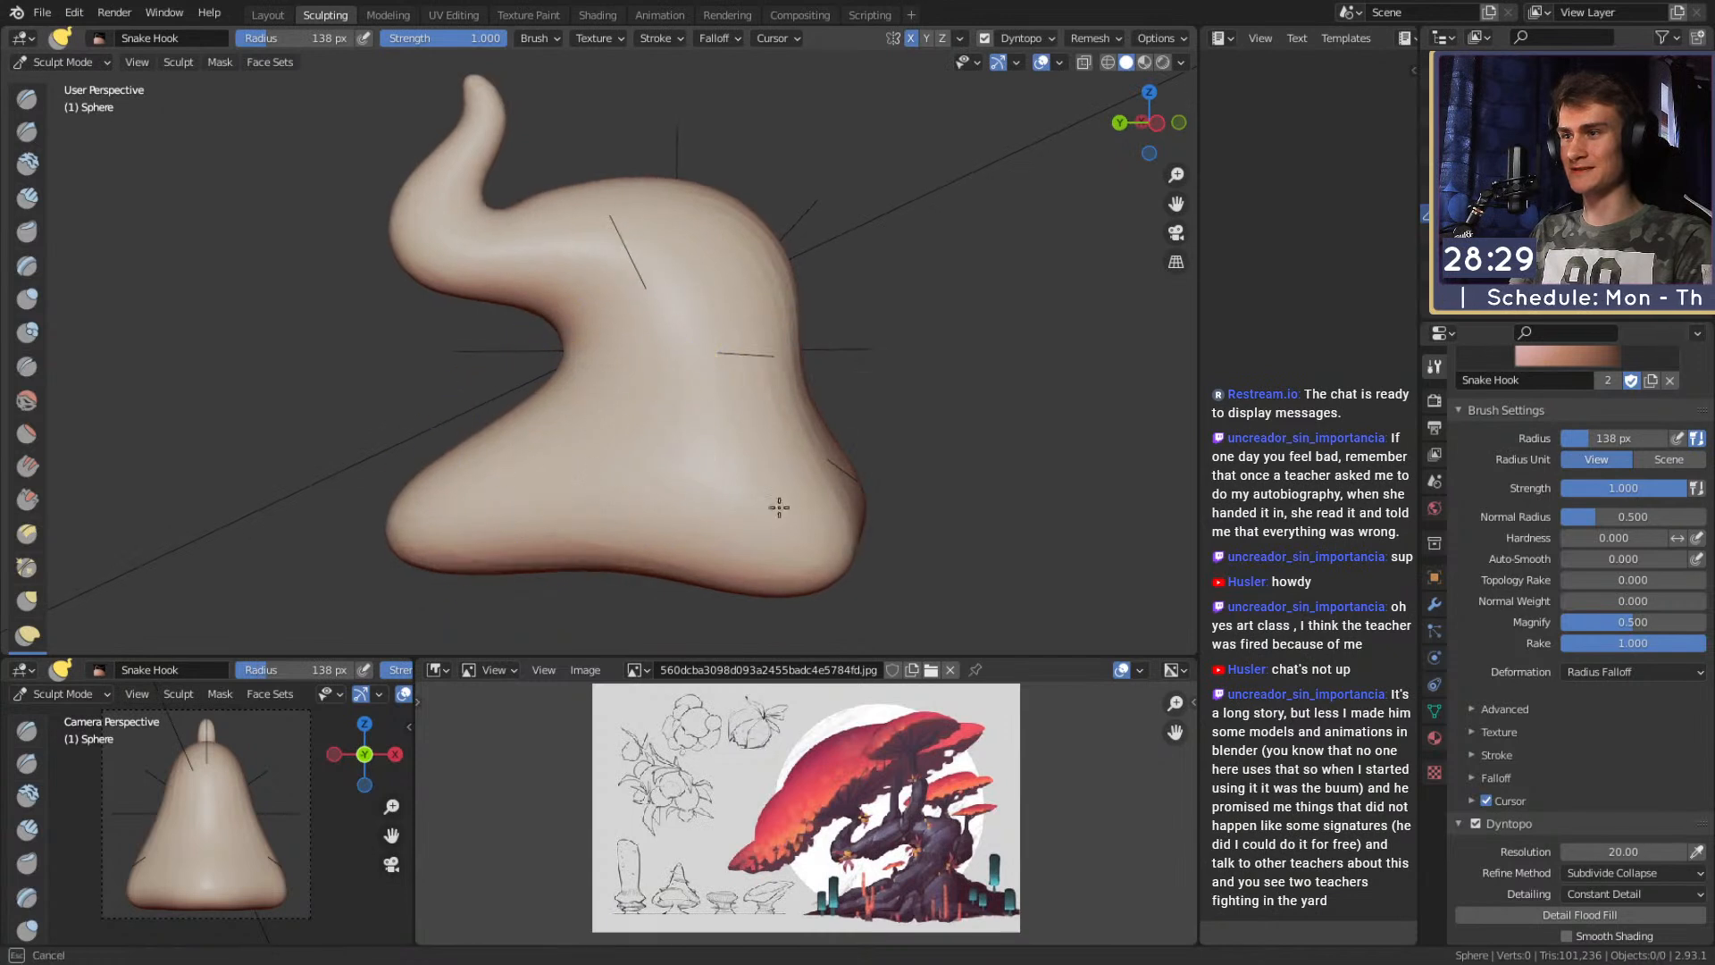
mouse_move(762, 352)
middle_down()
mouse_move(604, 257)
mouse_move(716, 291)
mouse_move(599, 426)
middle_up()
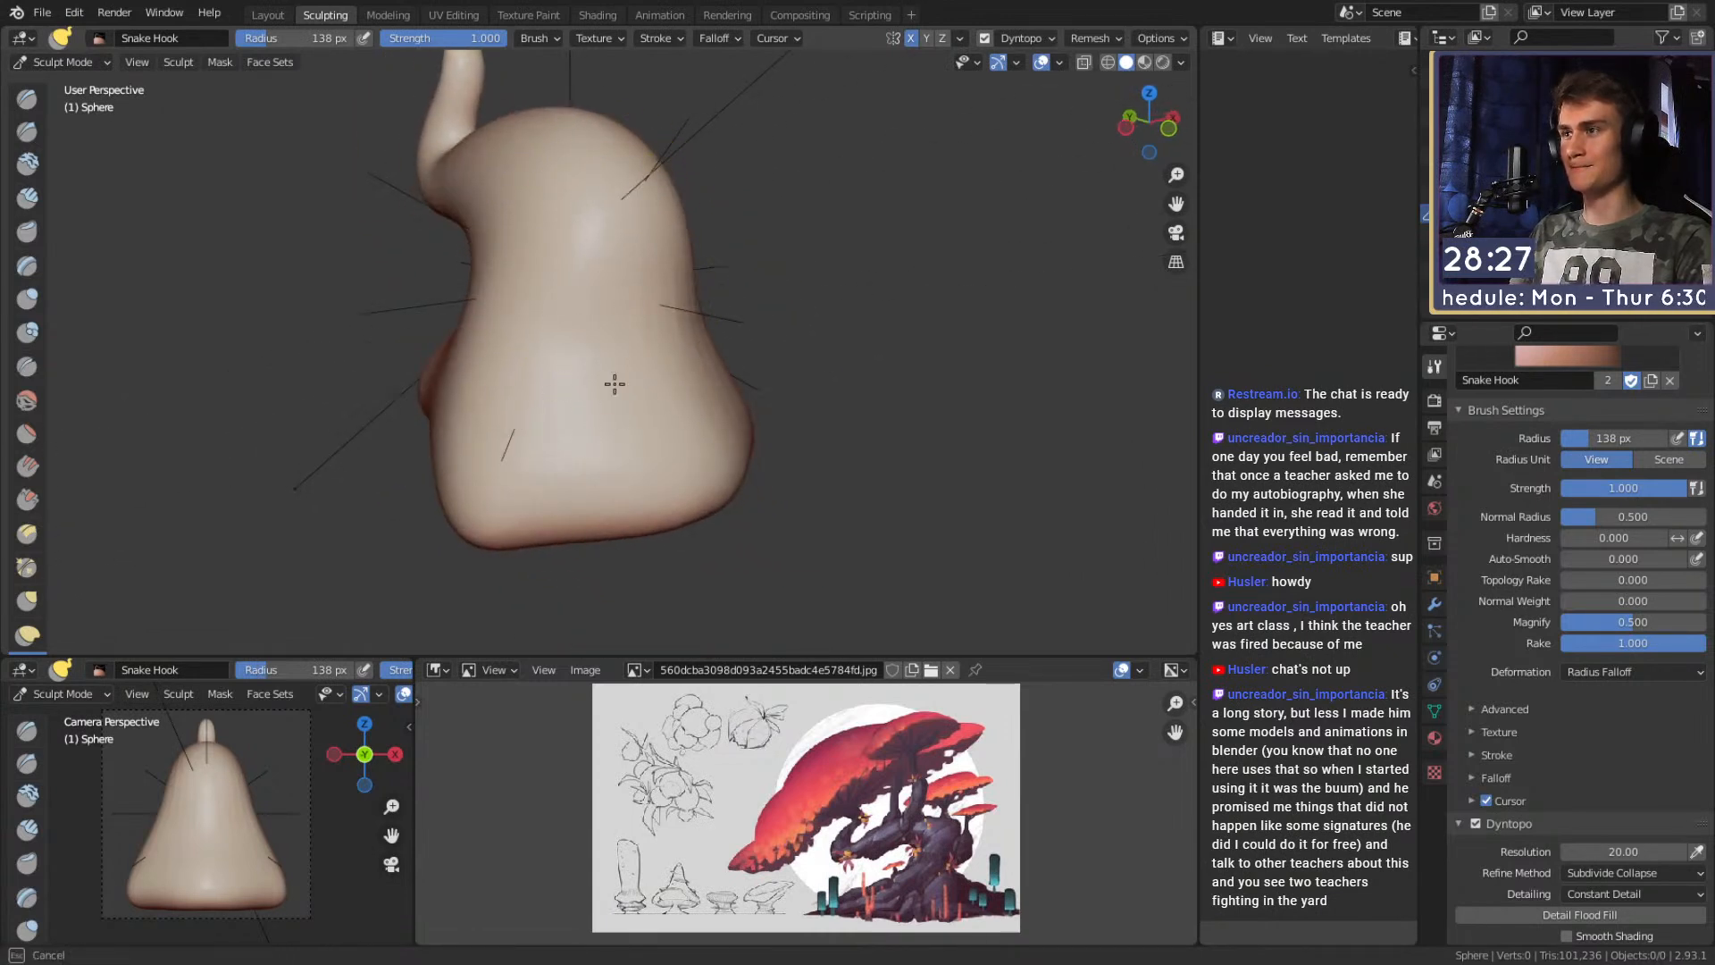
mouse_move(715, 394)
middle_down()
mouse_move(559, 437)
mouse_move(670, 340)
mouse_move(745, 205)
mouse_move(689, 313)
mouse_move(498, 161)
mouse_move(658, 279)
mouse_move(700, 363)
mouse_move(697, 401)
middle_up()
Select the Crease brush and adjust its radius for detailing the lower back of the form.
key(c)
key(shift+c)
key(f)
click(693, 383)
mouse_move(662, 394)
alt+mouse_down()
mouse_move(685, 360)
mouse_move(670, 345)
alt+mouse_up()
key(f)
click(678, 329)
key(f)
click(668, 317)
alt+shift+drag(688, 269, 650, 439)
mouse_move(645, 404)
alt+mouse_down()
mouse_move(613, 325)
mouse_move(625, 348)
mouse_move(631, 311)
alt+mouse_up()
key(f)
click(629, 344)
alt+drag(695, 312, 576, 321)
key(f)
click(561, 321)
mouse_move(741, 329)
alt+mouse_down()
mouse_move(651, 252)
mouse_move(666, 307)
mouse_move(598, 307)
mouse_move(632, 310)
mouse_move(674, 238)
mouse_move(655, 287)
mouse_move(678, 287)
alt+mouse_up()
mouse_move(682, 290)
middle_down()
mouse_move(631, 298)
mouse_move(670, 390)
mouse_move(704, 314)
mouse_move(631, 303)
middle_up()
mouse_move(705, 263)
shift+middle_down()
mouse_move(582, 398)
mouse_move(674, 374)
shift+middle_up()
Carve a horizontal crease across the lower back with the subtracting Crease brush at a 54 px radius.
key(g)
key(shift+c)
middle_drag(560, 395, 682, 379)
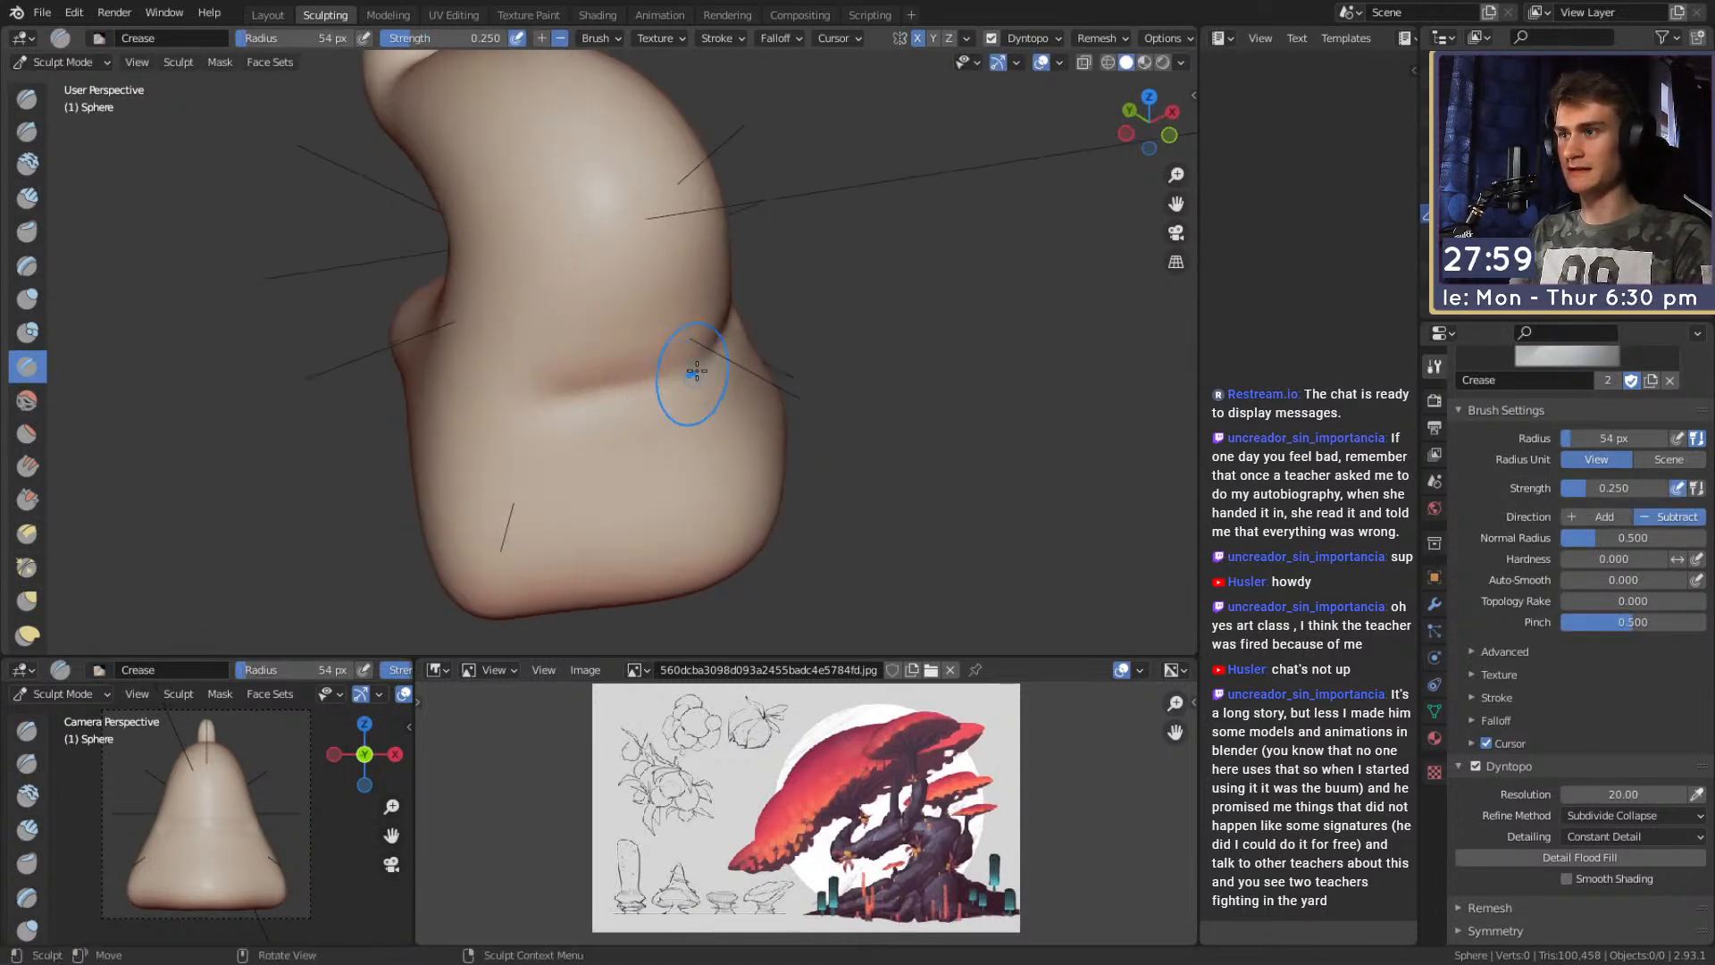
drag(681, 379, 718, 373)
Continue the back crease around the side and down toward the base with a 67 px Crease brush.
middle_drag(636, 411, 714, 340)
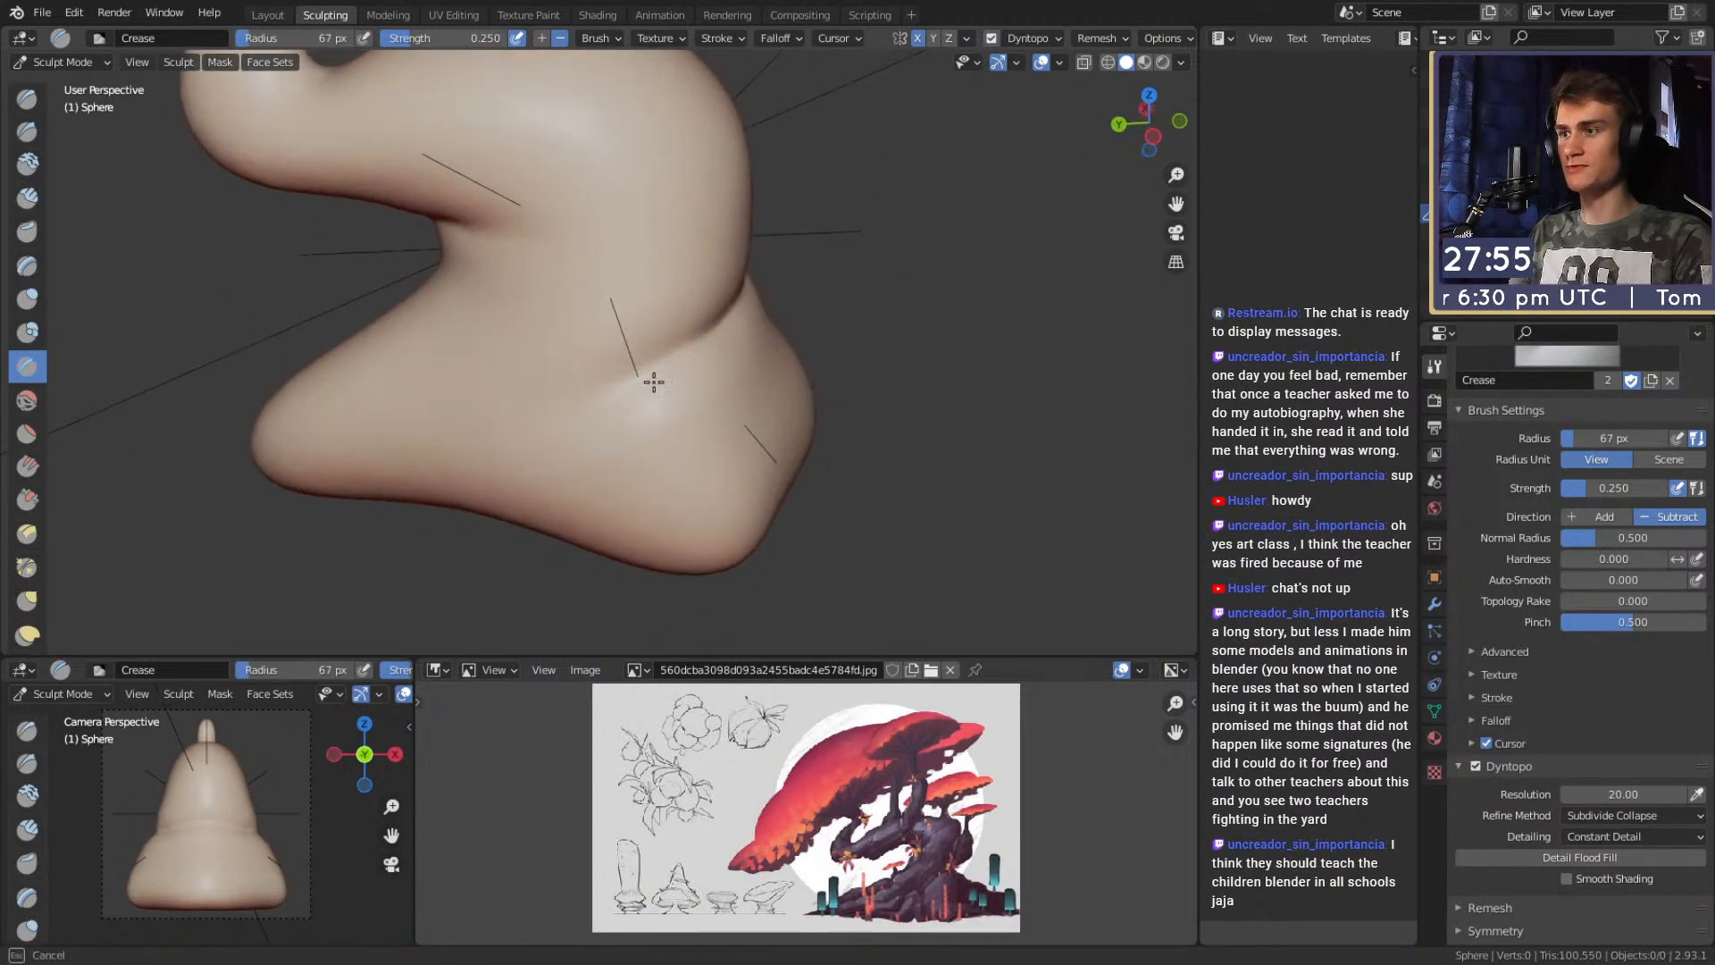
middle_drag(636, 391, 692, 363)
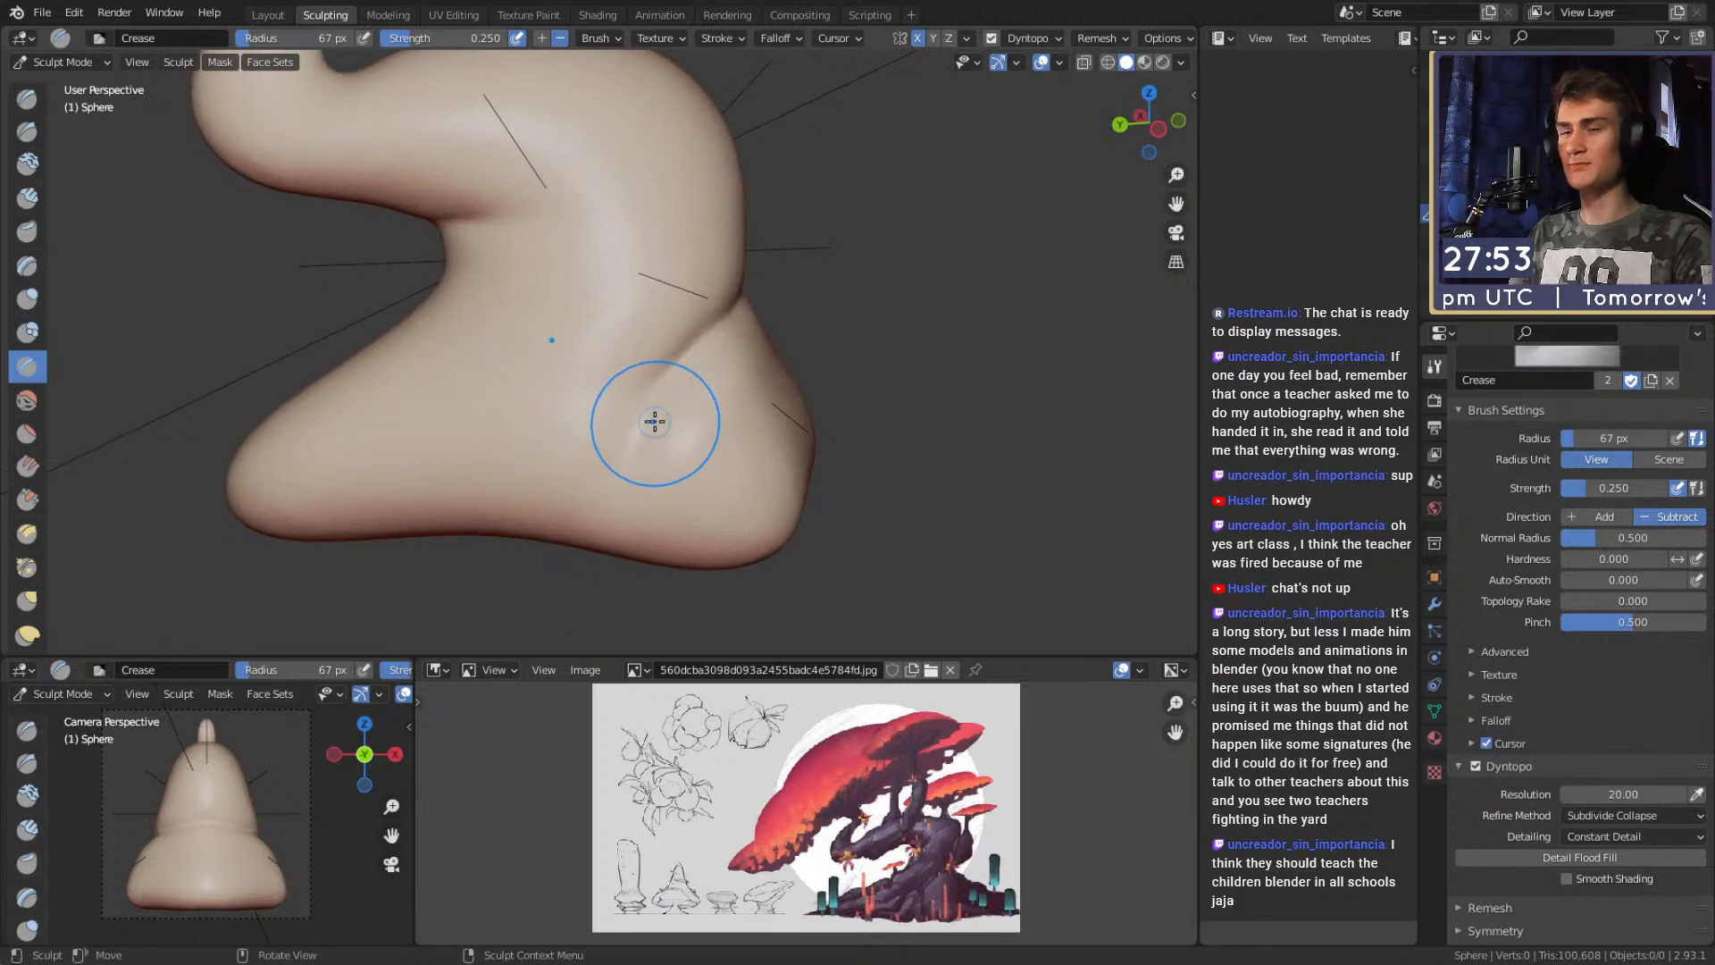
mouse_move(634, 441)
middle_down()
mouse_move(670, 440)
mouse_move(651, 345)
mouse_move(612, 378)
middle_up()
Carve mirrored creases from the back groove down to the base edge with a 63 px Crease brush, outlining a rear lobe.
key(f)
mouse_move(669, 461)
middle_down()
mouse_move(659, 410)
mouse_move(682, 367)
mouse_move(709, 406)
mouse_move(650, 445)
middle_up()
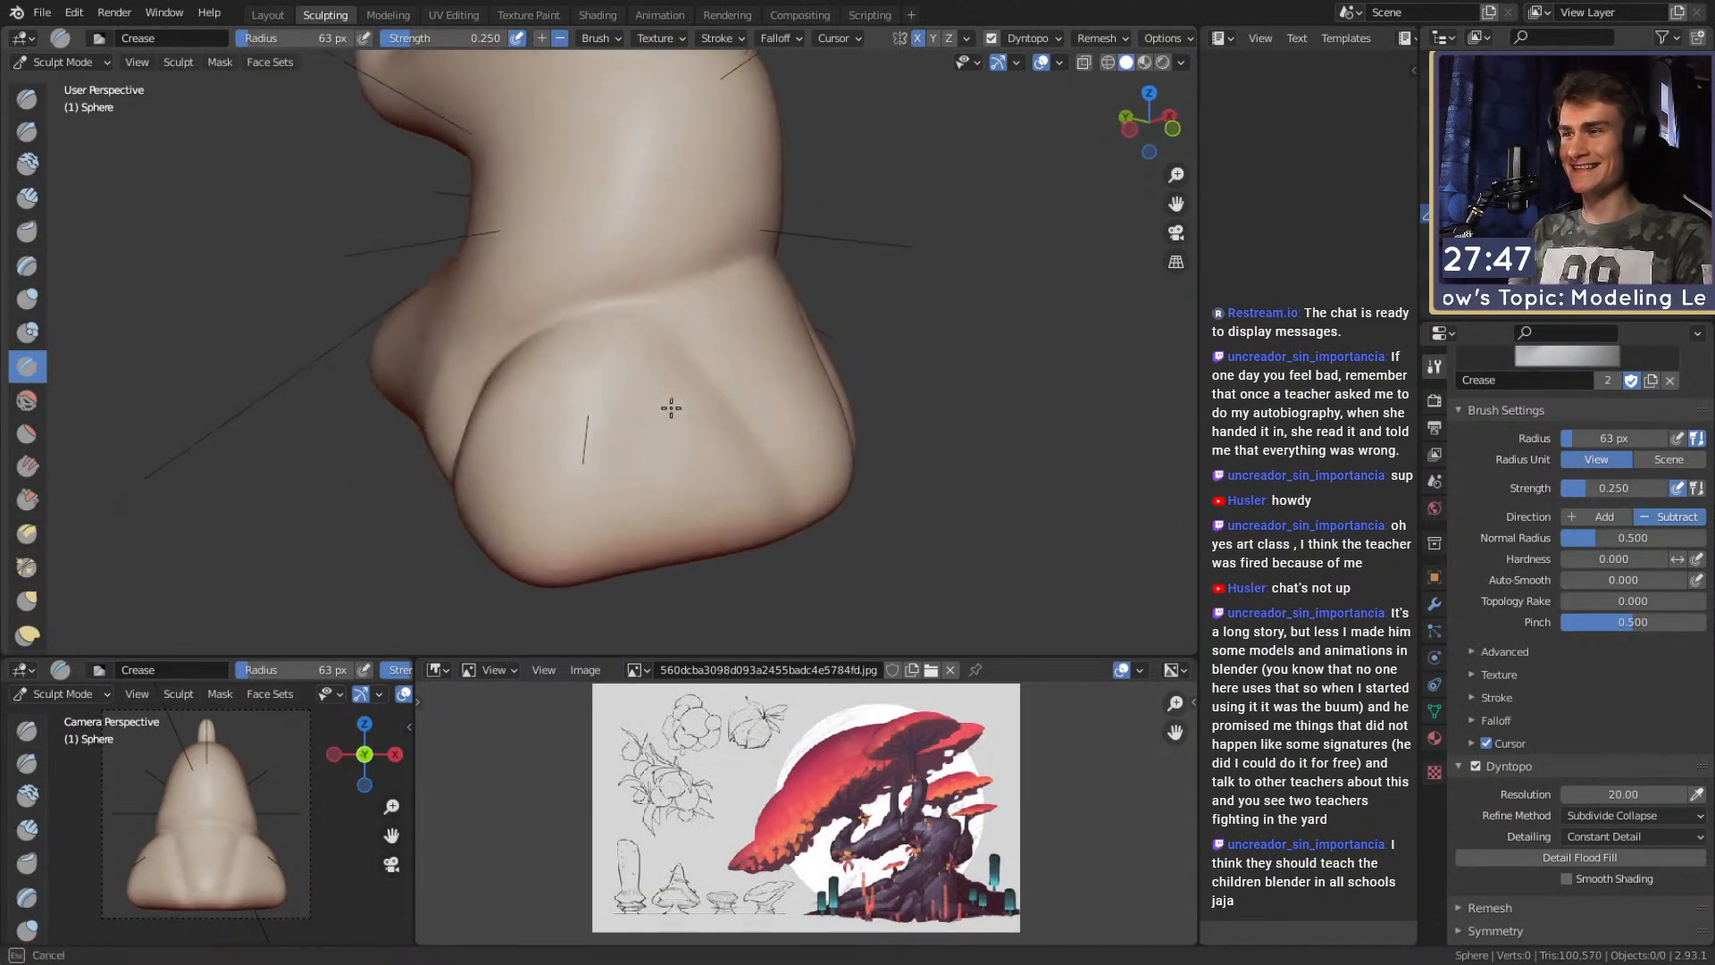
mouse_move(579, 512)
middle_down()
mouse_move(631, 463)
mouse_move(651, 414)
mouse_move(752, 405)
middle_up()
Deepen the fold beneath the overhanging bend with the Crease brush at a 47 px radius.
mouse_move(752, 405)
alt+mouse_down()
mouse_move(768, 358)
mouse_move(683, 329)
alt+mouse_up()
key(f)
key(f)
mouse_move(650, 268)
mouse_down()
mouse_move(719, 237)
mouse_move(687, 246)
mouse_up()
mouse_move(668, 254)
mouse_down()
mouse_move(734, 207)
mouse_move(743, 245)
mouse_move(708, 249)
mouse_move(748, 205)
mouse_up()
shift+middle_drag(720, 283, 729, 265)
mouse_move(712, 355)
middle_down()
mouse_move(677, 330)
mouse_move(716, 335)
middle_up()
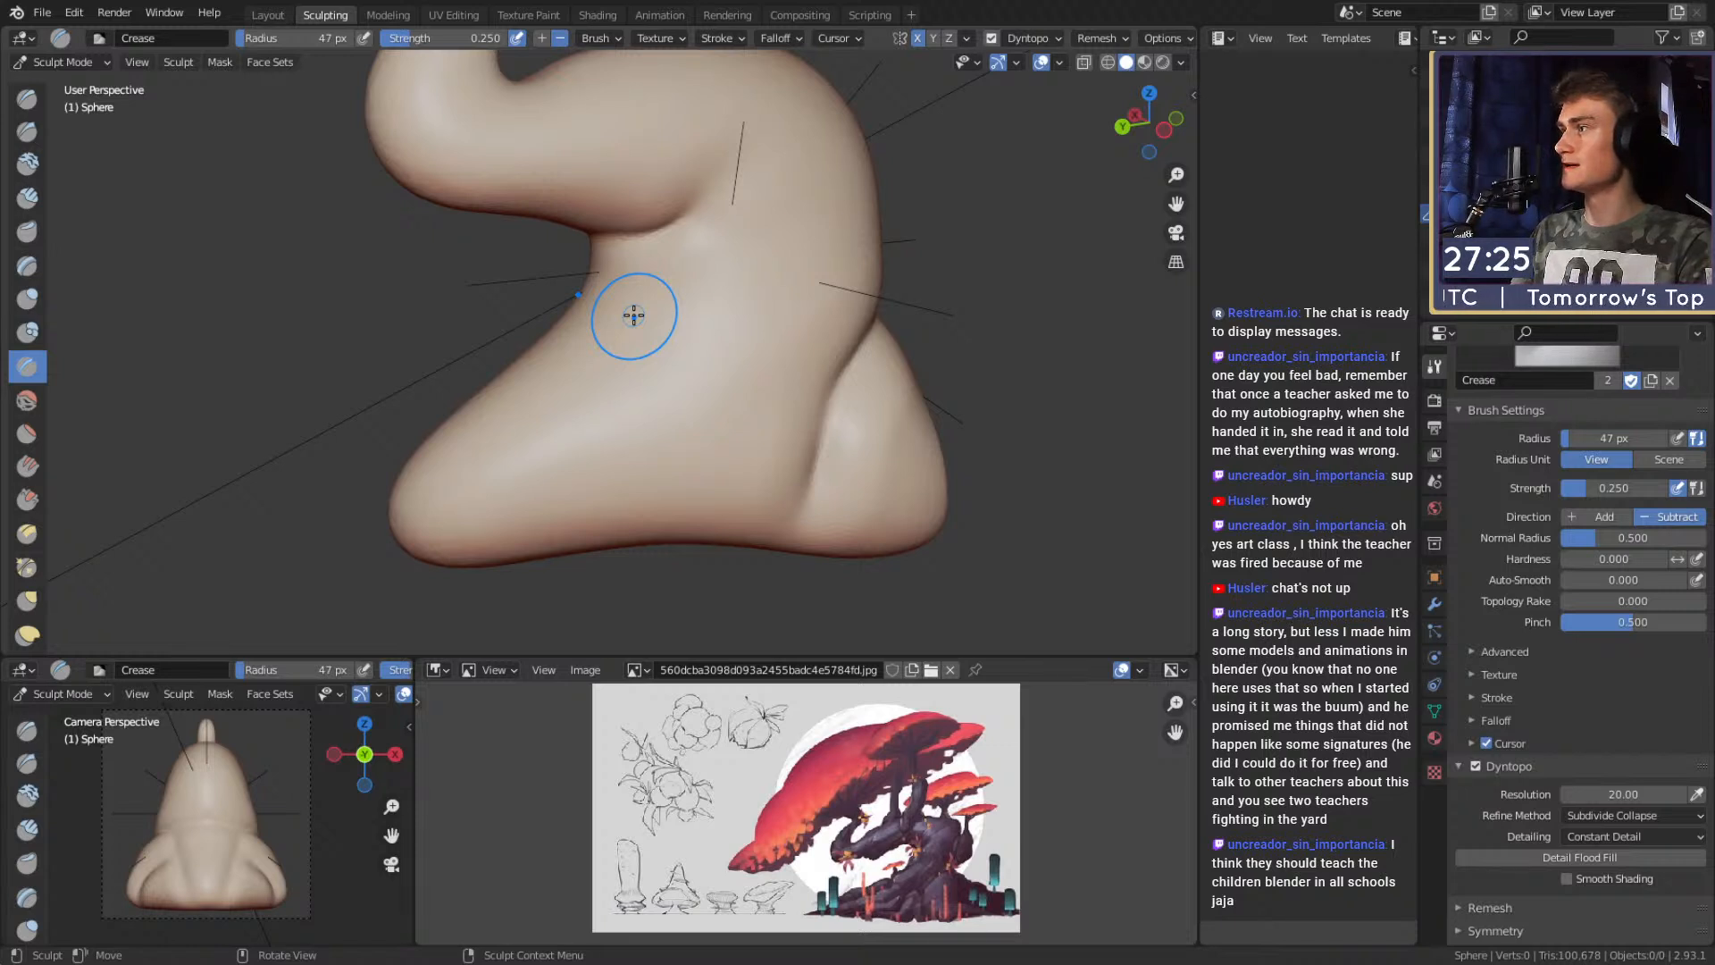
Build up ridges on the trunk front beneath the overhanging bend with the inverted Crease brush at about a 51 px radius.
mouse_move(661, 371)
middle_down()
mouse_move(593, 355)
mouse_move(681, 330)
mouse_move(678, 345)
mouse_move(675, 295)
mouse_move(603, 287)
middle_up()
mouse_move(713, 330)
middle_down()
mouse_move(750, 337)
mouse_move(613, 298)
mouse_move(785, 333)
mouse_move(661, 278)
middle_up()
key(f)
click(657, 278)
ctrl+drag(645, 258, 673, 352)
middle_drag(674, 352, 659, 276)
key(f)
click(667, 276)
ctrl+drag(628, 241, 643, 322)
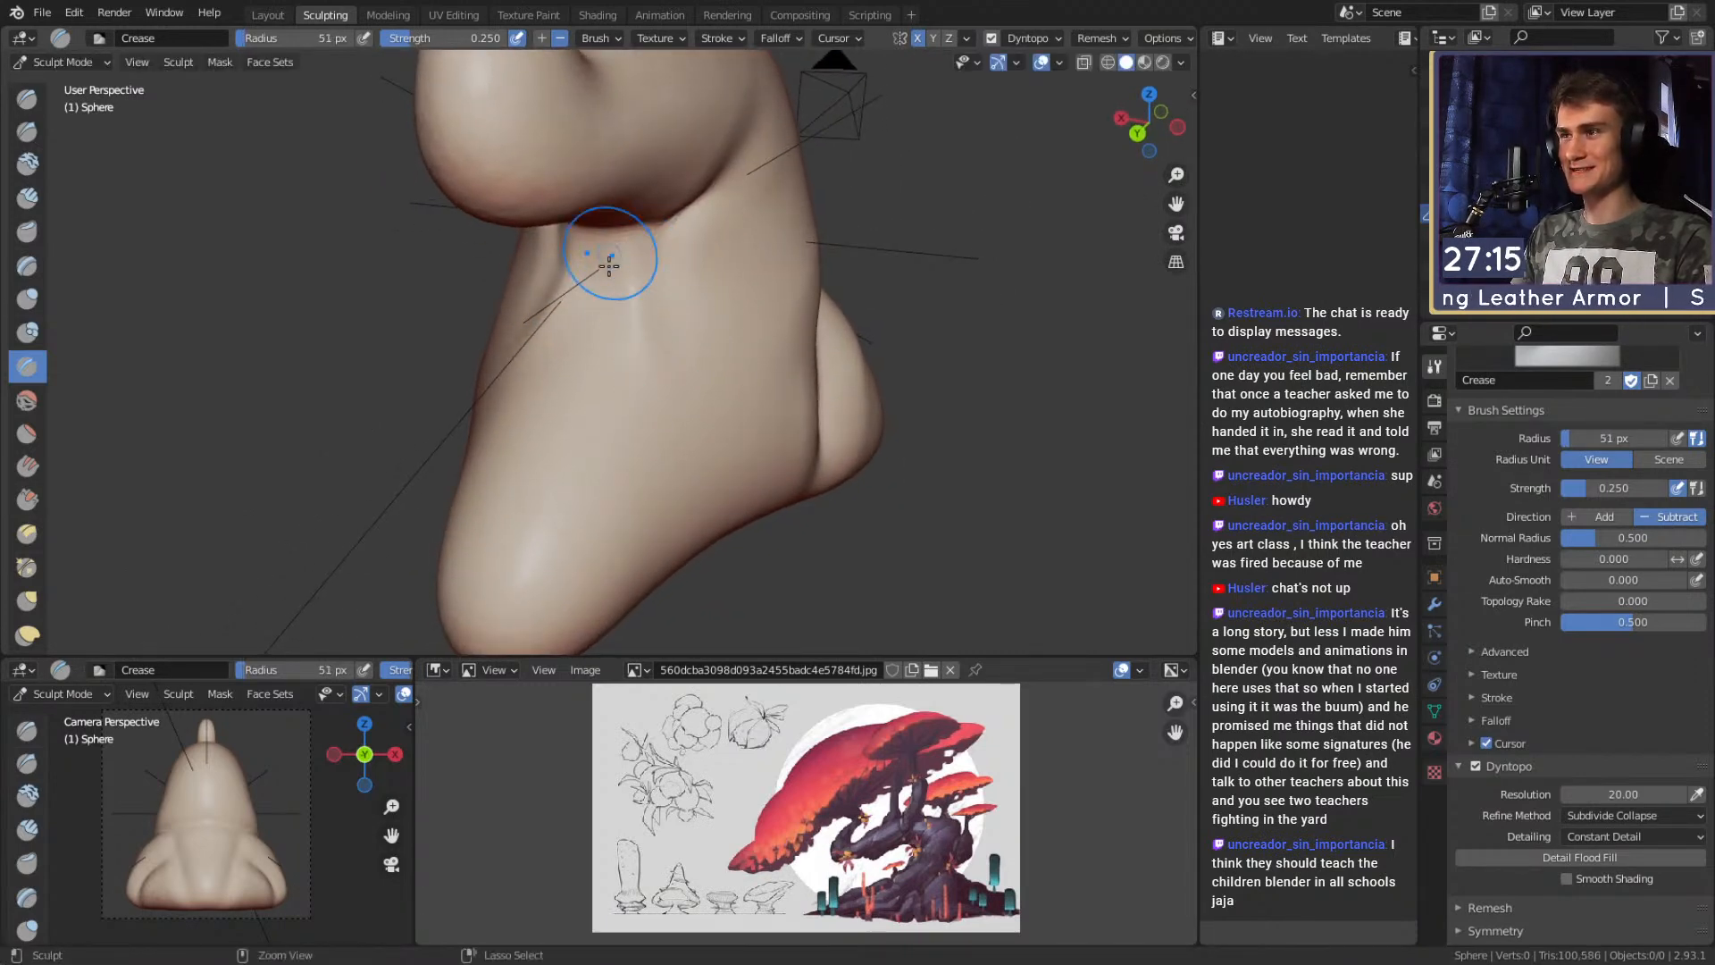
Carve broad grooves into the lower side of the base with the subtracting Crease brush at an 89 px radius.
mouse_move(678, 394)
middle_down()
mouse_move(593, 325)
mouse_move(662, 322)
mouse_move(652, 215)
mouse_move(632, 230)
middle_up()
key(f)
click(662, 218)
key(f)
click(705, 189)
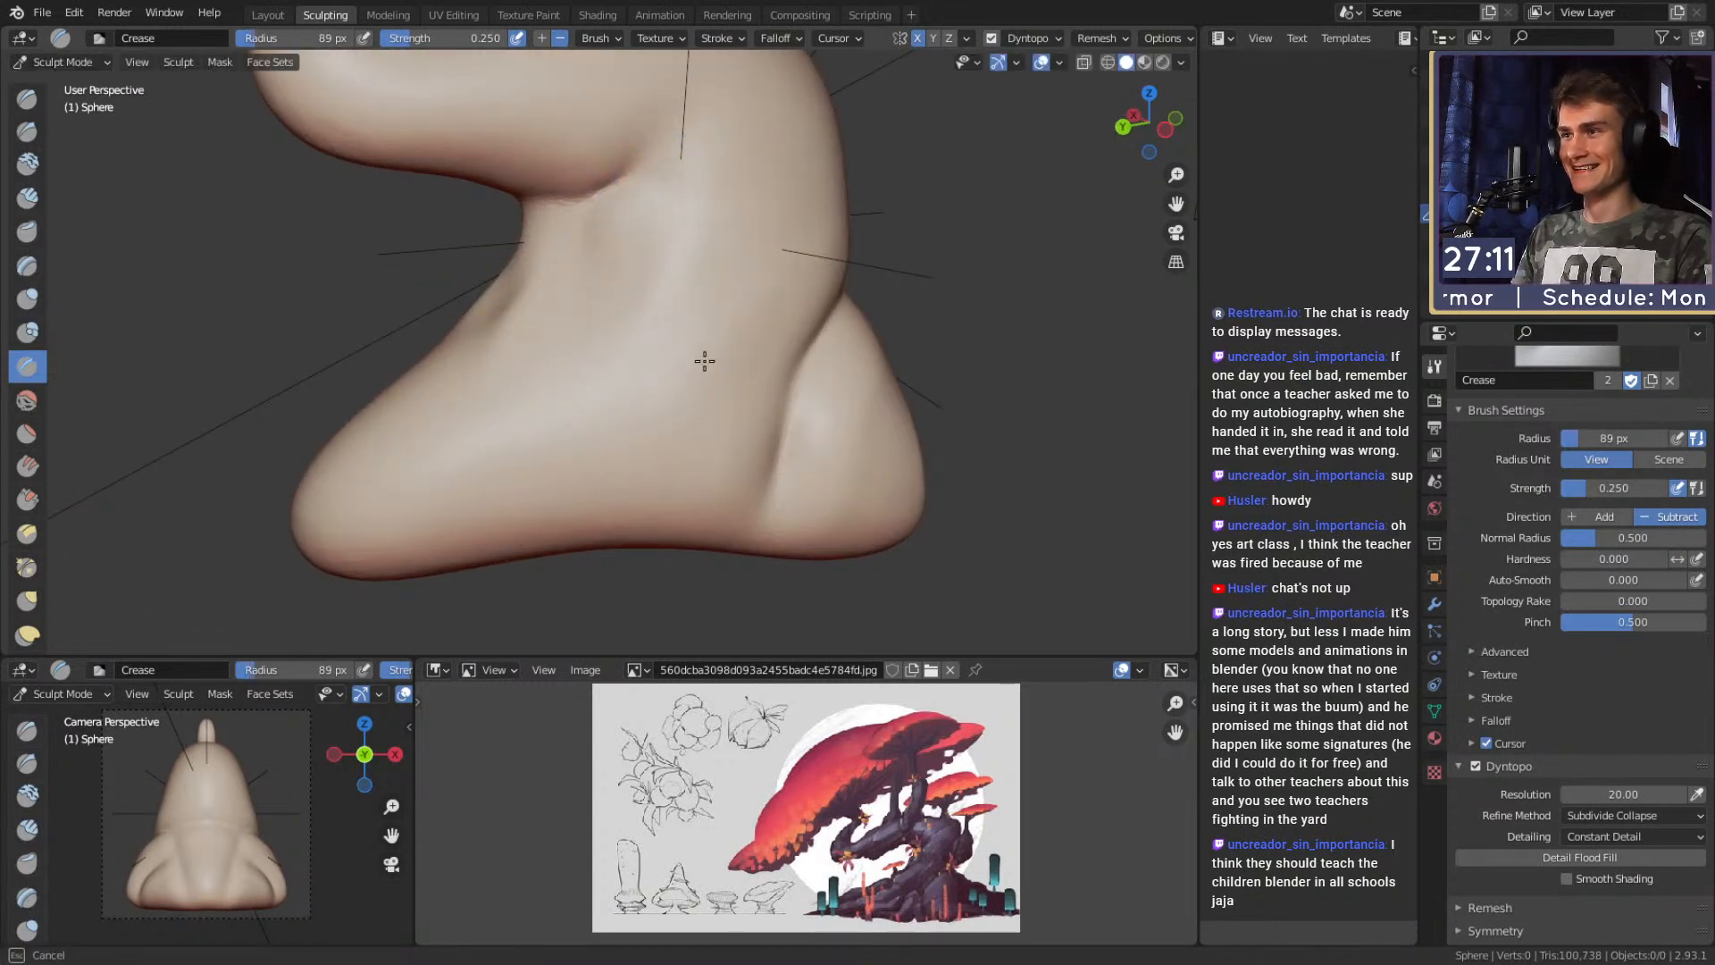
middle_drag(688, 390, 733, 280)
drag(546, 507, 610, 447)
middle_drag(627, 386, 643, 358)
drag(645, 419, 655, 469)
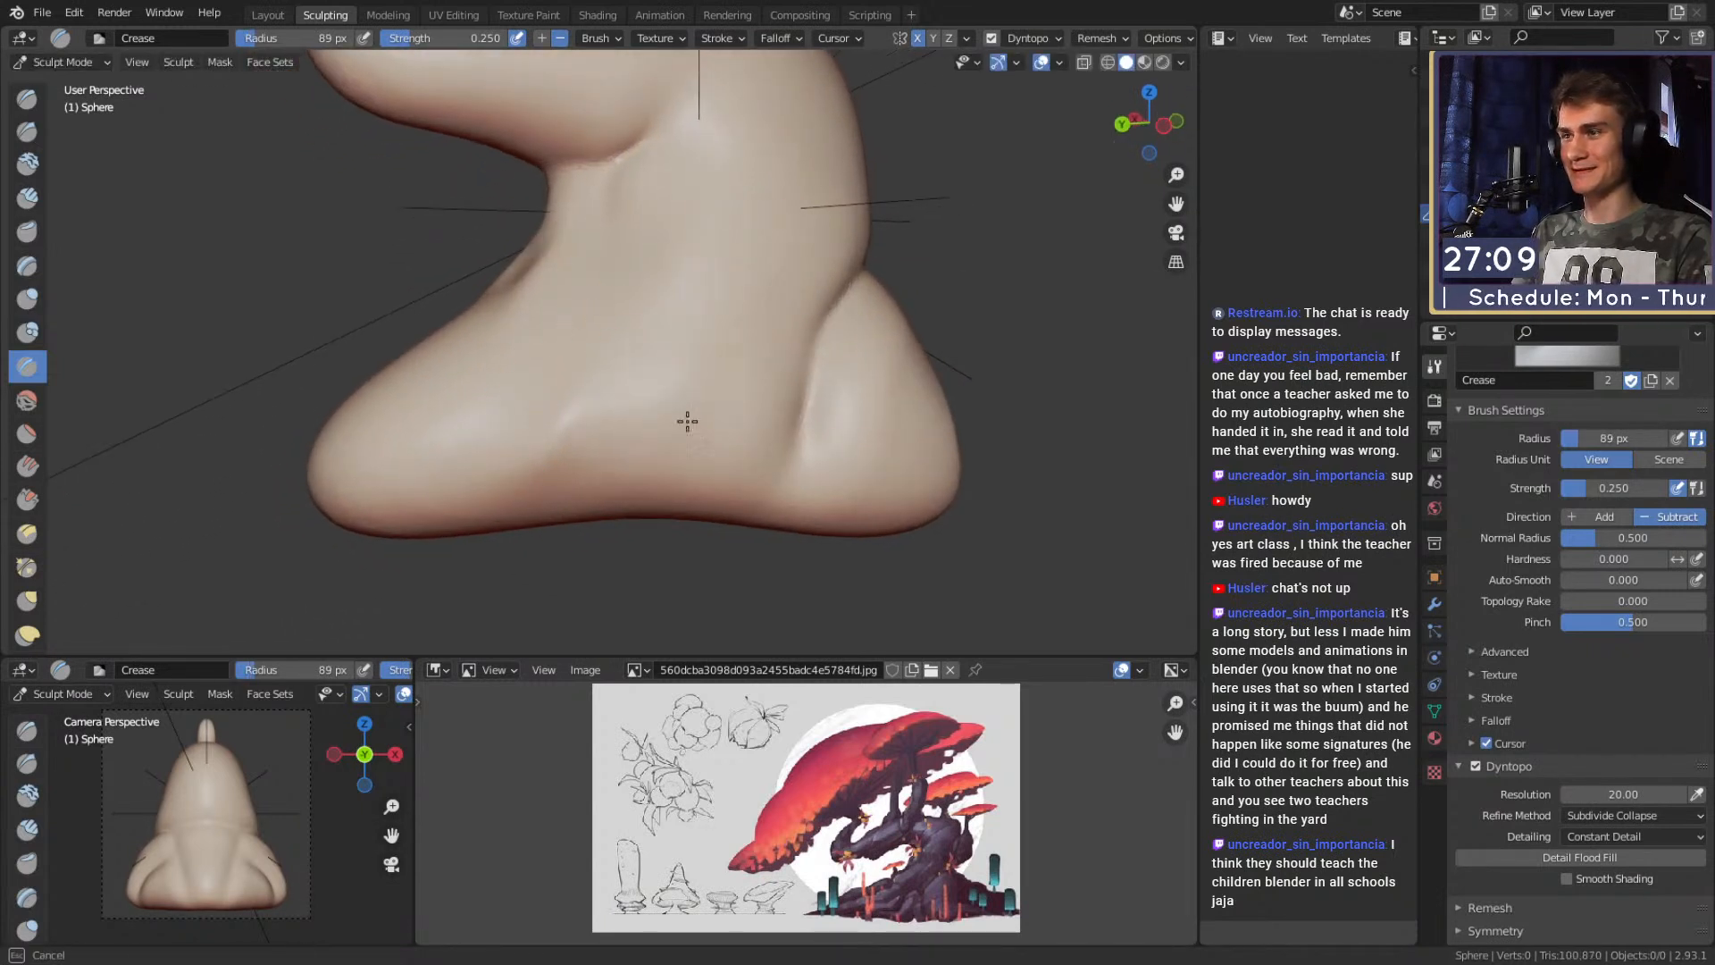
Extend the side groove down toward the base edge with a resized Crease brush, setting off the front lobe.
middle_drag(662, 337, 706, 373)
key(f)
click(689, 373)
drag(608, 420, 613, 454)
middle_drag(618, 418, 620, 384)
drag(616, 493, 612, 503)
mouse_move(612, 503)
middle_down()
mouse_move(651, 287)
mouse_move(766, 319)
mouse_move(654, 414)
mouse_move(671, 456)
middle_up()
Pull the front lobe of the base outward with the Snake Hook brush, starting from a 150 px radius.
key(g)
key(k)
key(f)
click(832, 323)
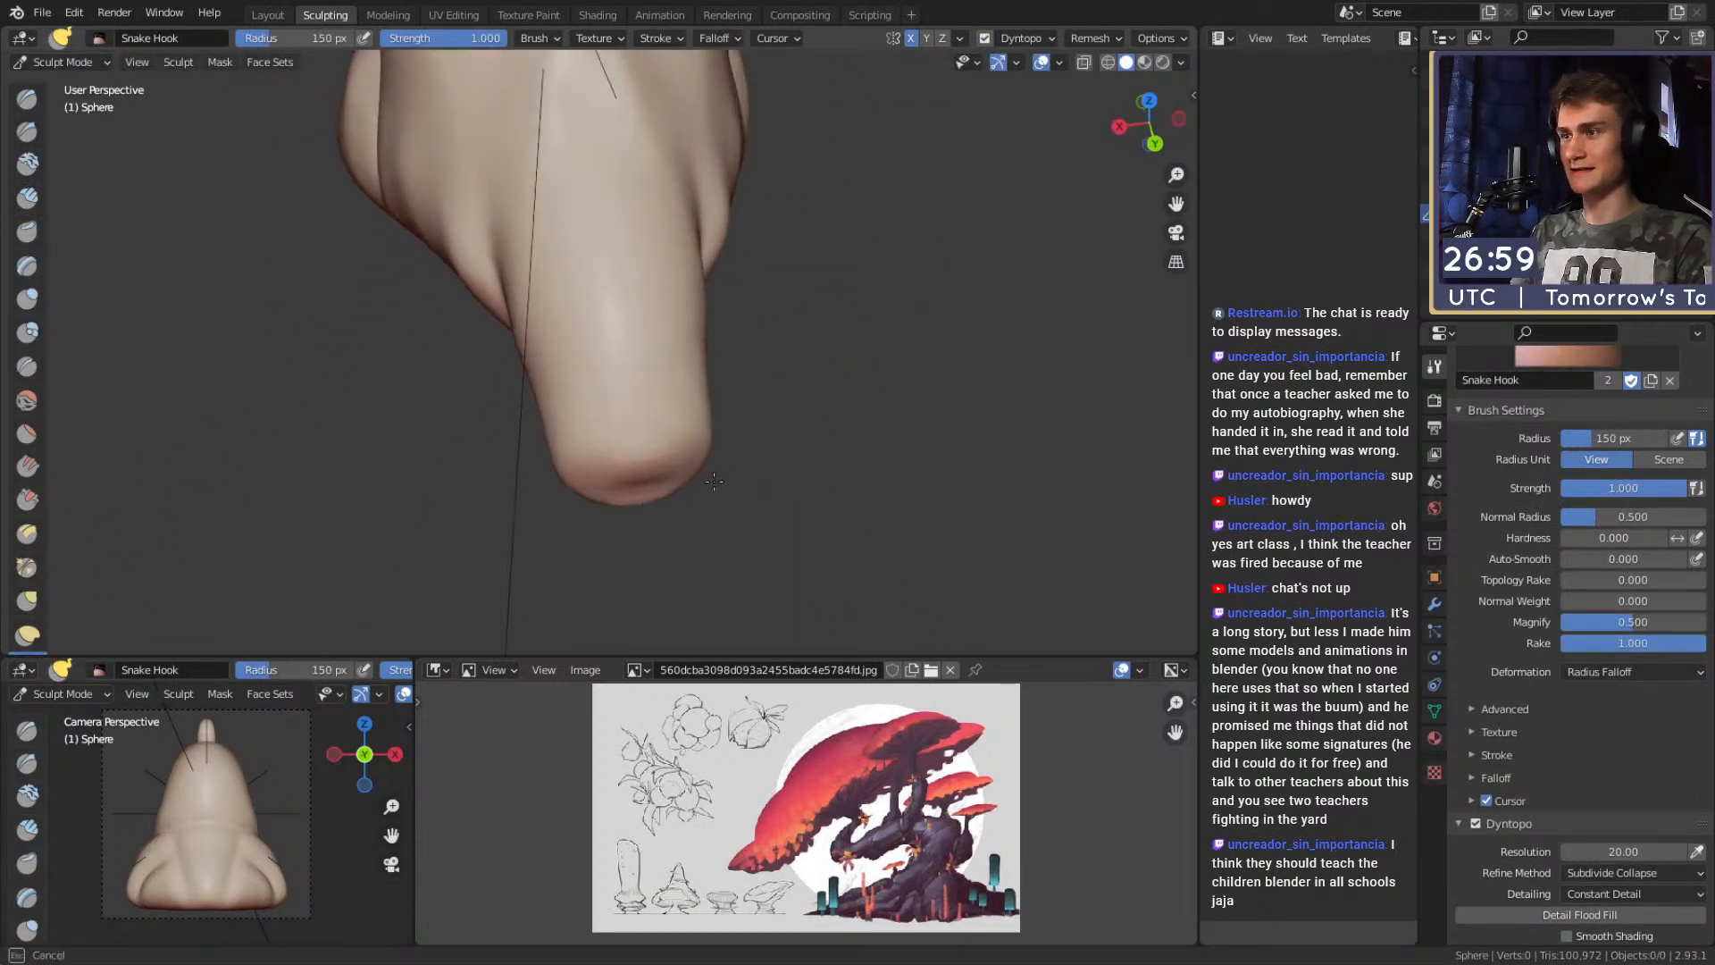
middle_drag(817, 472, 780, 473)
key(f)
click(785, 474)
drag(633, 475, 694, 512)
middle_drag(690, 506, 594, 420)
drag(488, 350, 646, 434)
key(ctrl+z)
mouse_move(571, 356)
middle_down()
mouse_move(795, 357)
mouse_move(614, 411)
mouse_move(625, 452)
mouse_move(647, 375)
mouse_move(627, 315)
mouse_move(651, 306)
mouse_move(611, 338)
middle_up()
key(f)
click(727, 347)
key(f)
click(758, 355)
Carve creases around the underside of the overhanging bend with the Crease brush at a radius of about 52 to 59 px.
key(shift+c)
key(f)
click(622, 209)
mouse_move(623, 210)
middle_down()
mouse_move(658, 376)
mouse_move(629, 369)
middle_up()
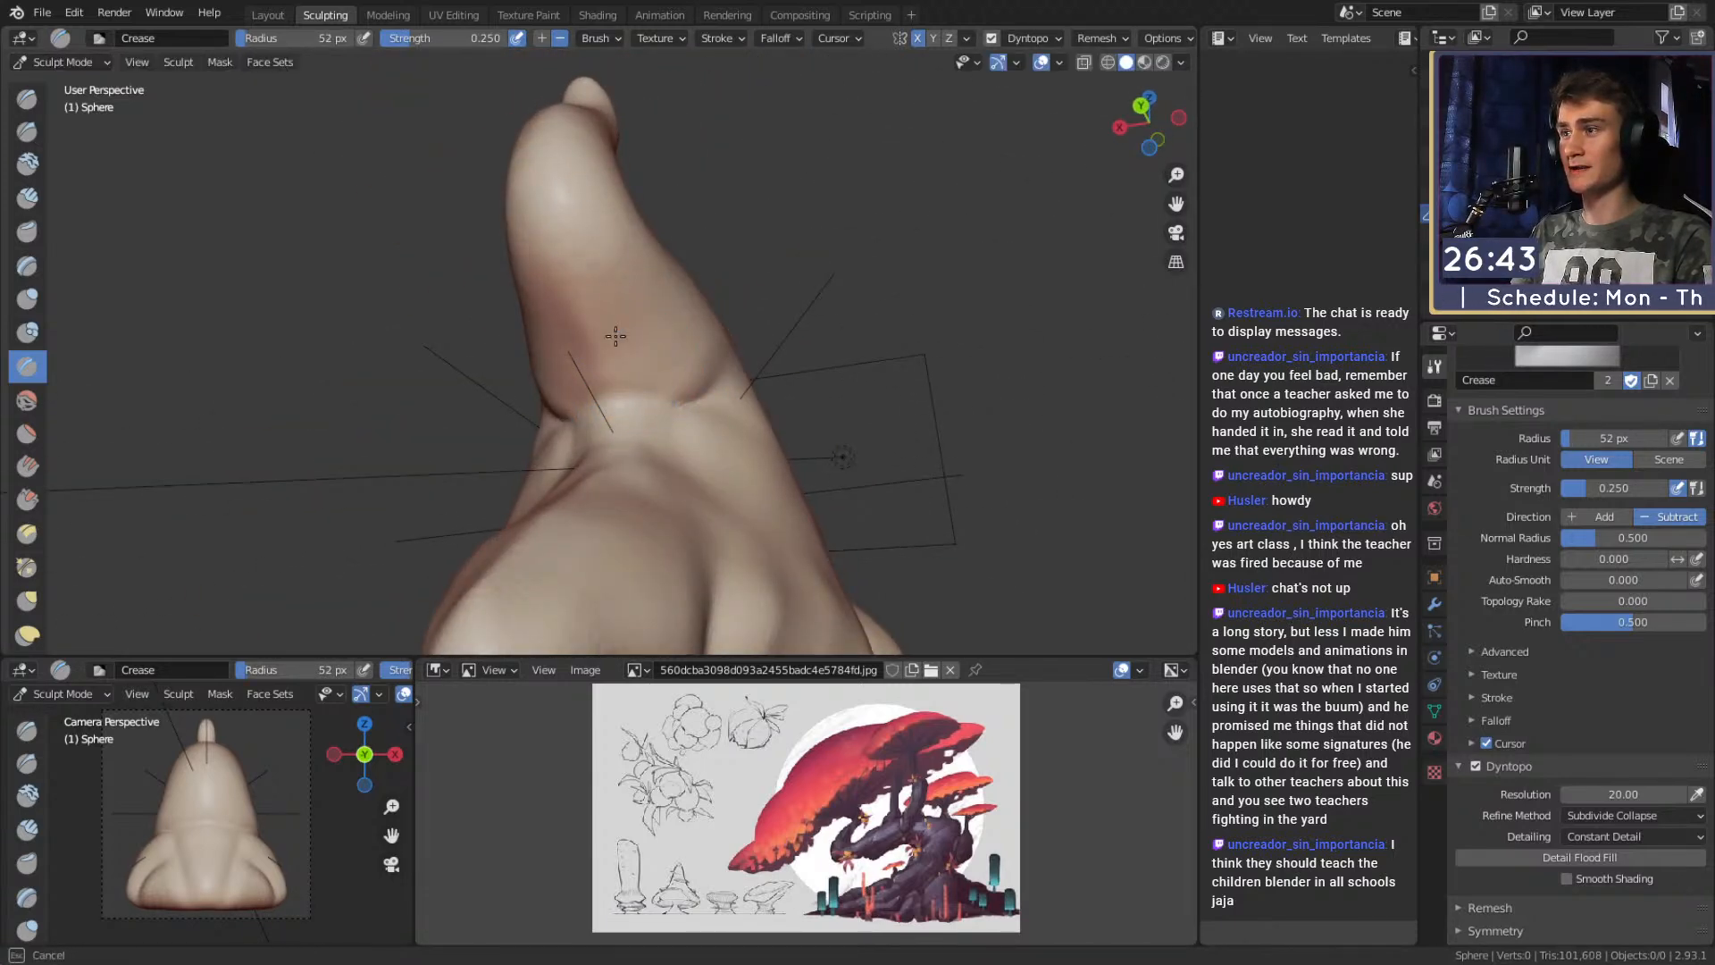
middle_drag(587, 239, 607, 332)
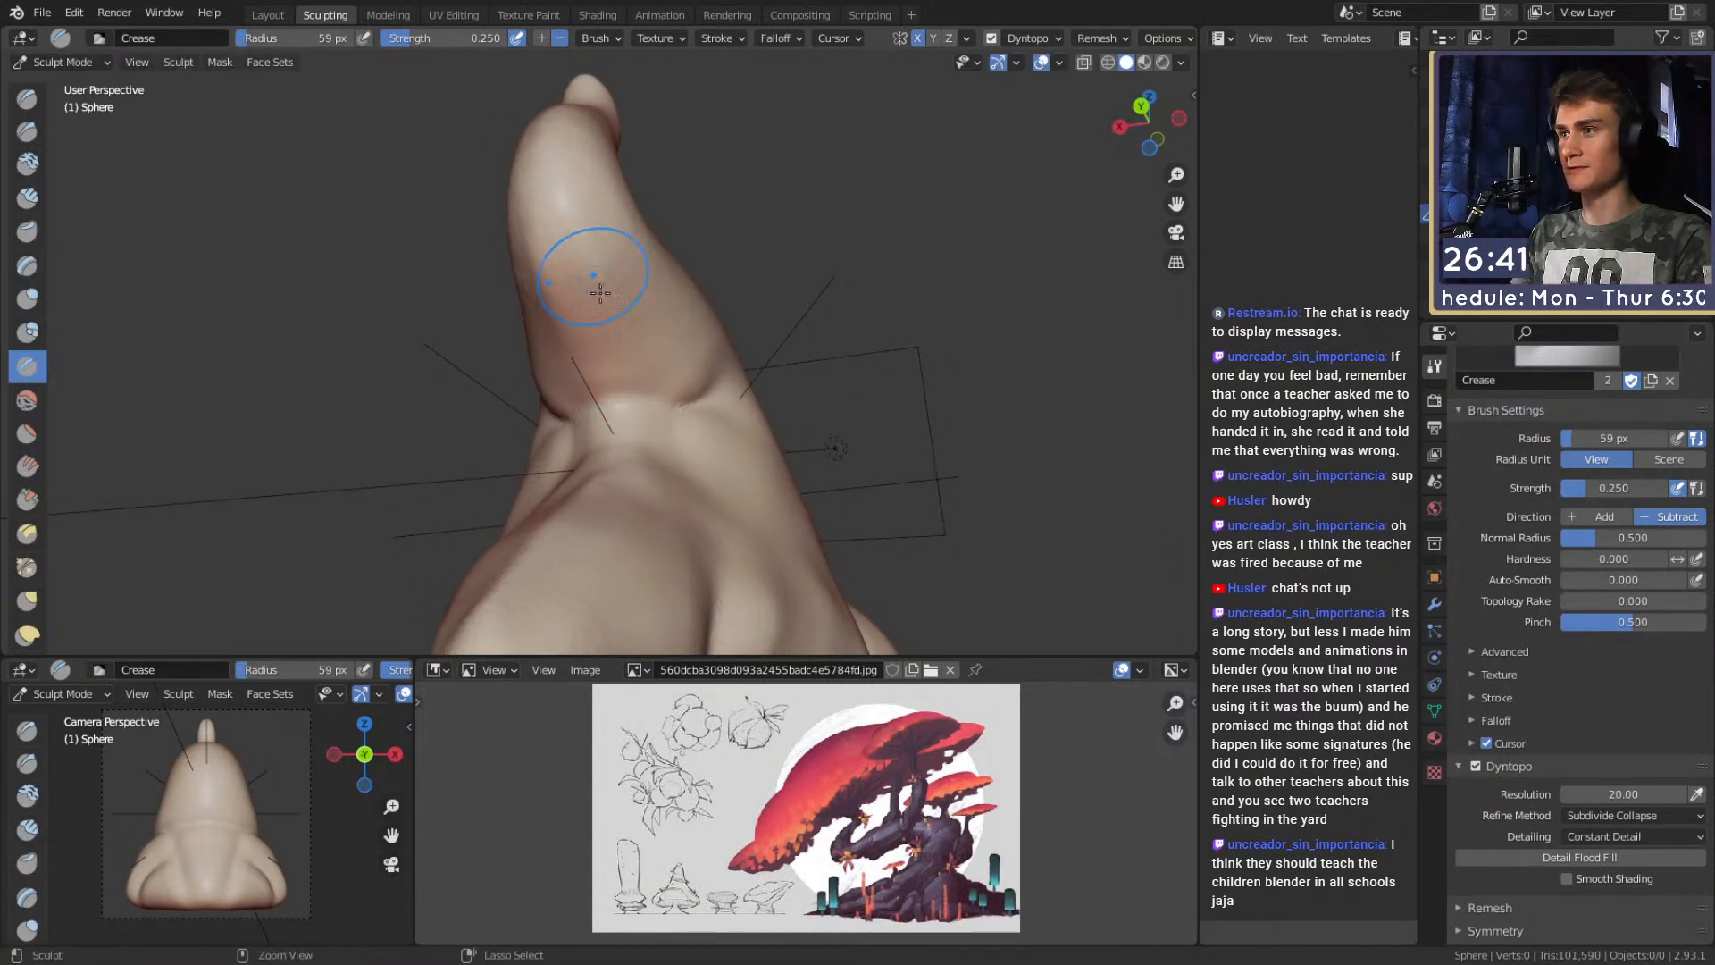
middle_drag(549, 127, 615, 361)
key(f)
click(615, 361)
drag(620, 451, 606, 224)
Crease the side of the bend with the Crease brush at up to a 67 px radius and undo the last stroke.
mouse_move(599, 219)
alt+mouse_down()
mouse_move(603, 197)
mouse_move(750, 180)
mouse_move(589, 334)
mouse_move(631, 372)
mouse_move(606, 375)
alt+mouse_up()
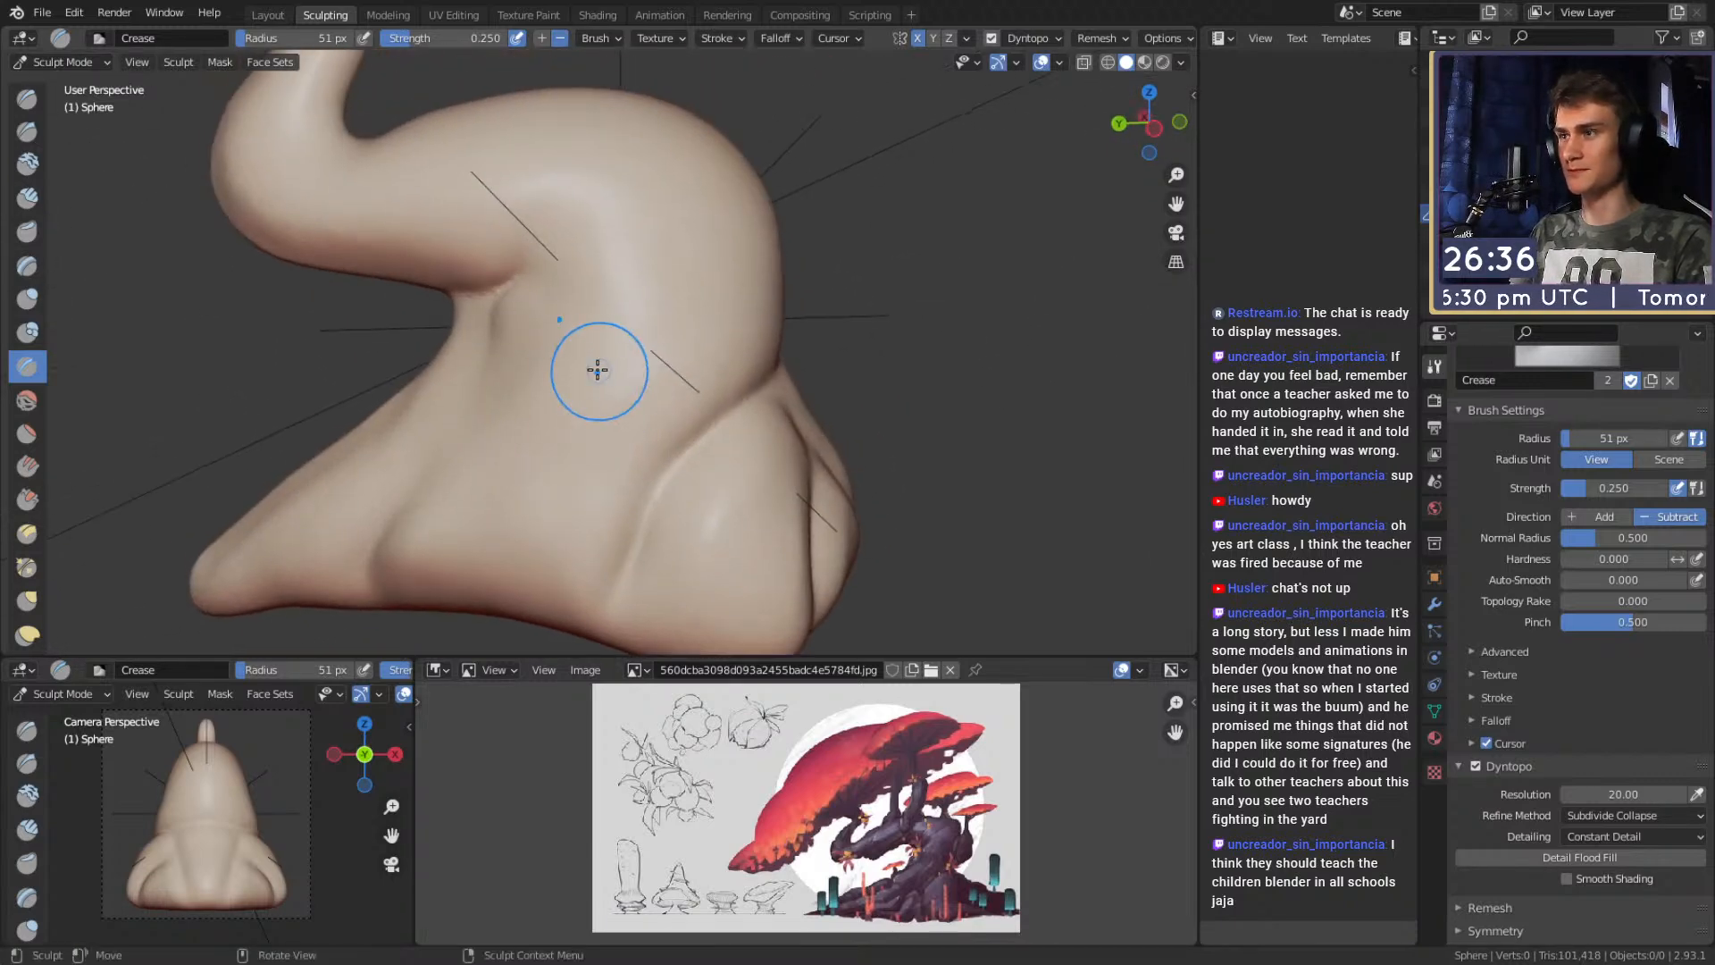
alt+drag(649, 240, 714, 387)
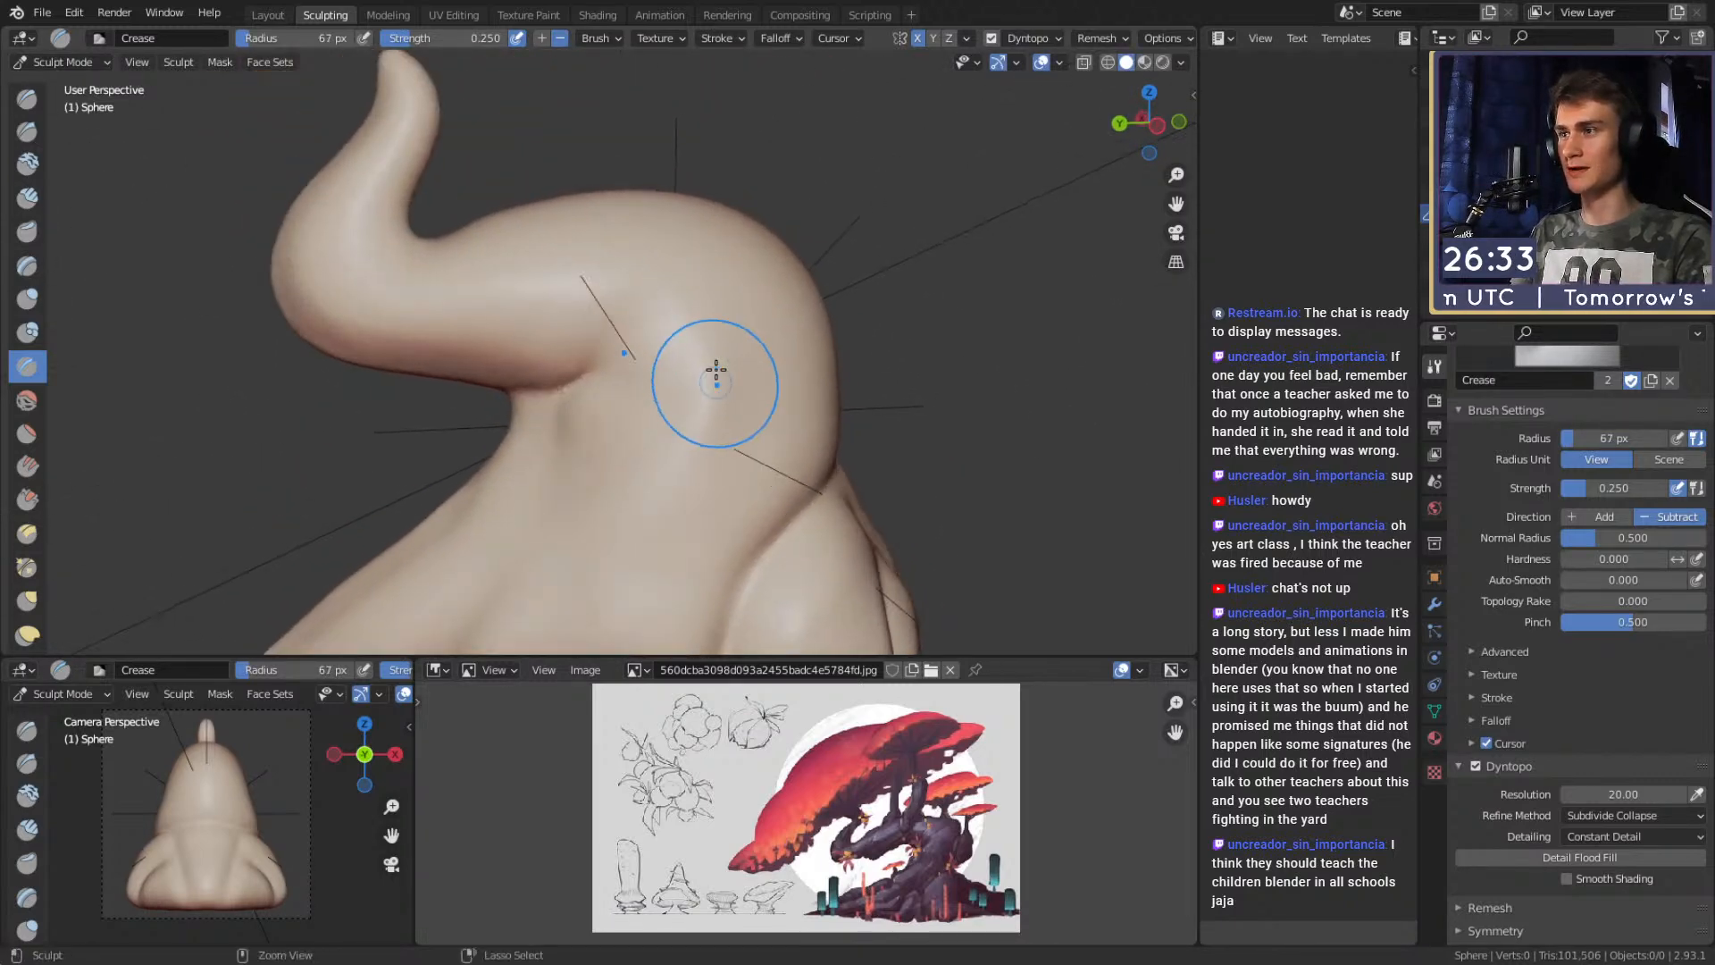
key(ctrl+z)
Carve V-shaped creases into the lower back and hump with the Crease brush at a 37 to 38 px radius.
mouse_move(631, 275)
alt+mouse_down()
mouse_move(679, 304)
mouse_move(626, 336)
mouse_move(654, 312)
mouse_move(643, 340)
mouse_move(697, 322)
mouse_move(561, 336)
mouse_move(628, 381)
alt+mouse_up()
key(f)
click(652, 307)
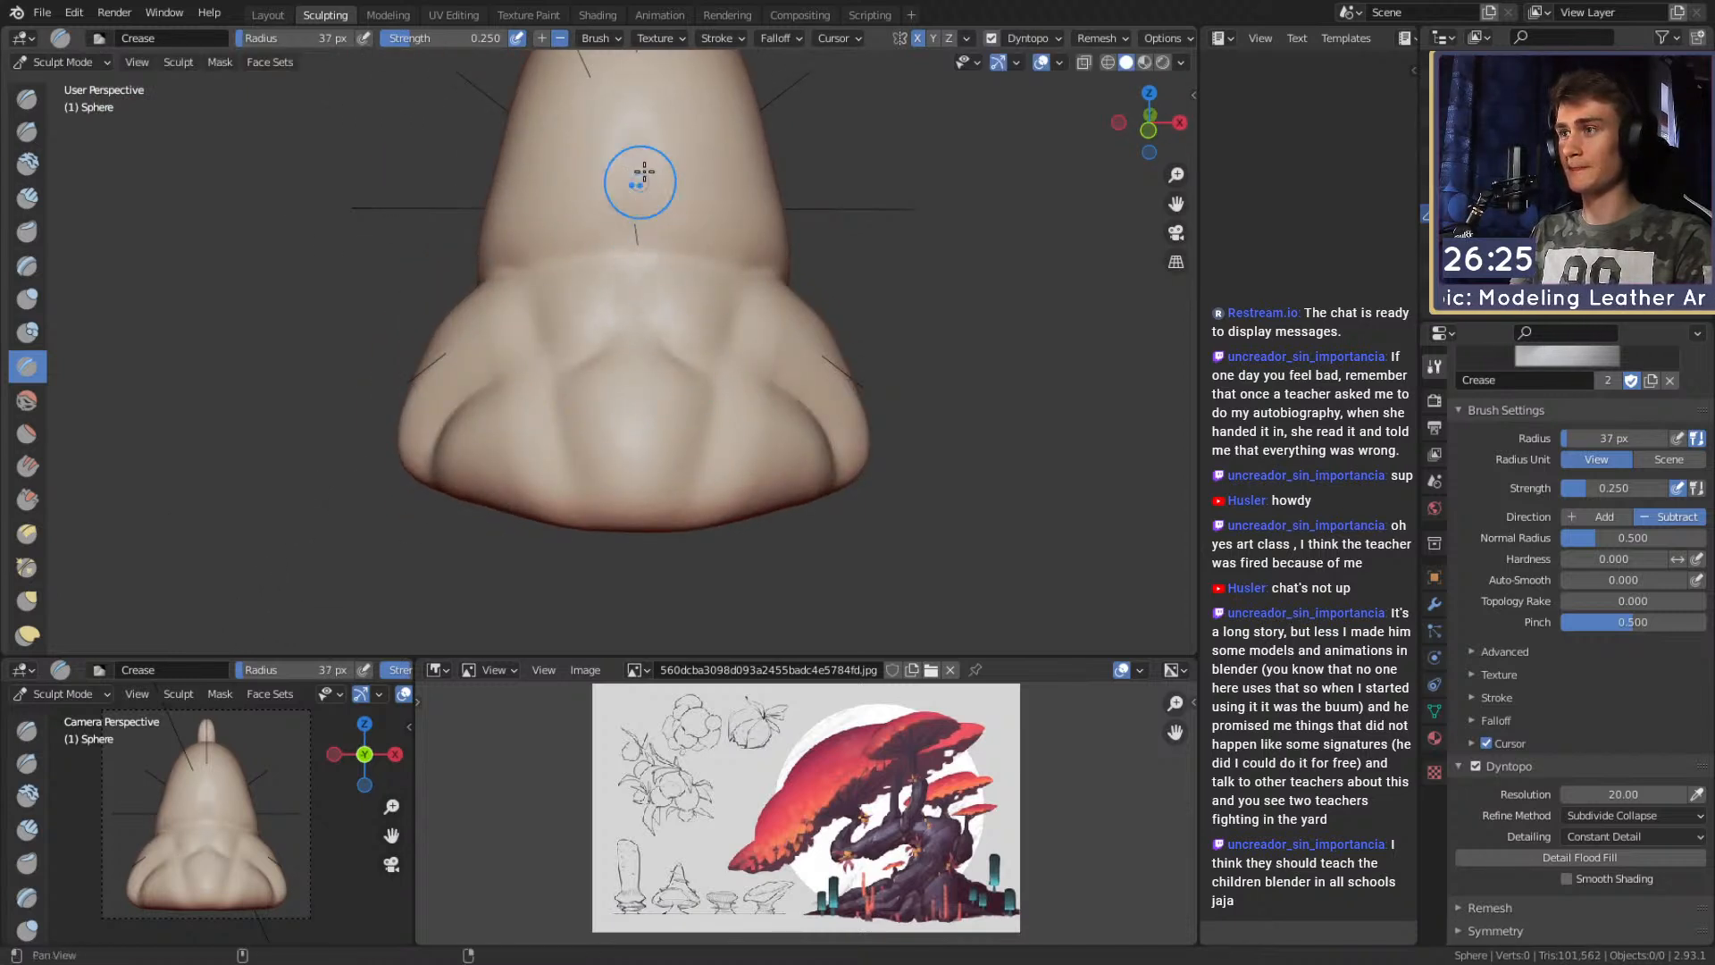
alt+shift+drag(637, 216, 636, 312)
alt+drag(681, 159, 631, 364)
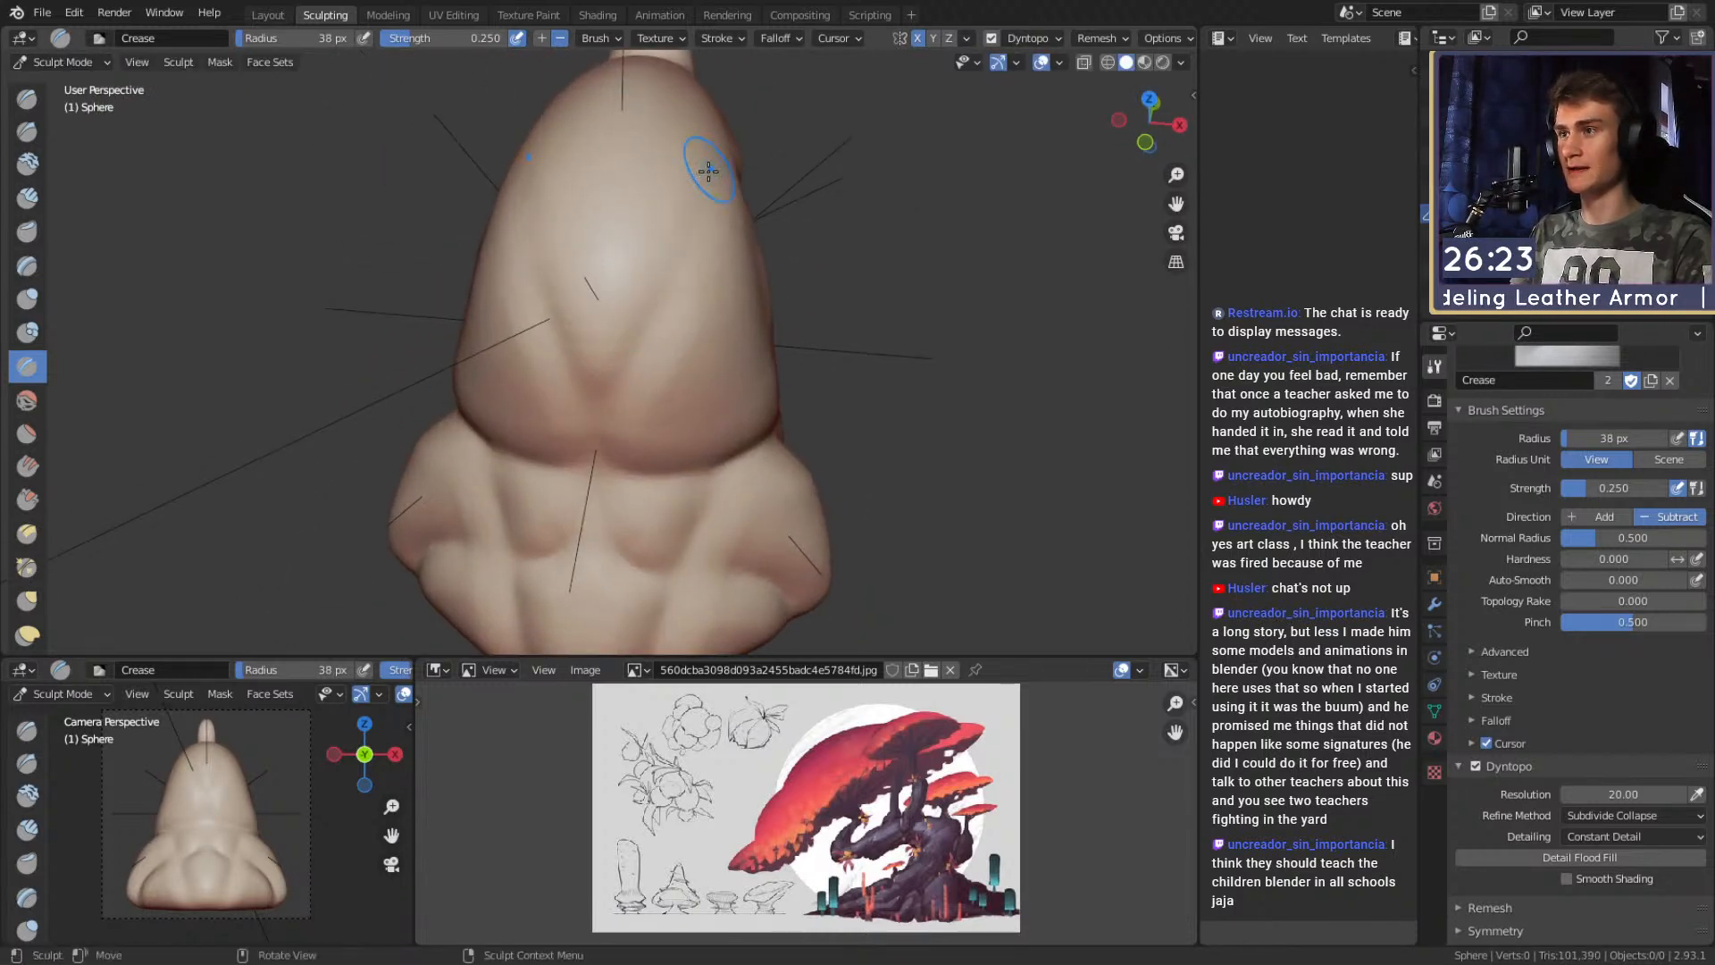
alt+drag(715, 164, 632, 392)
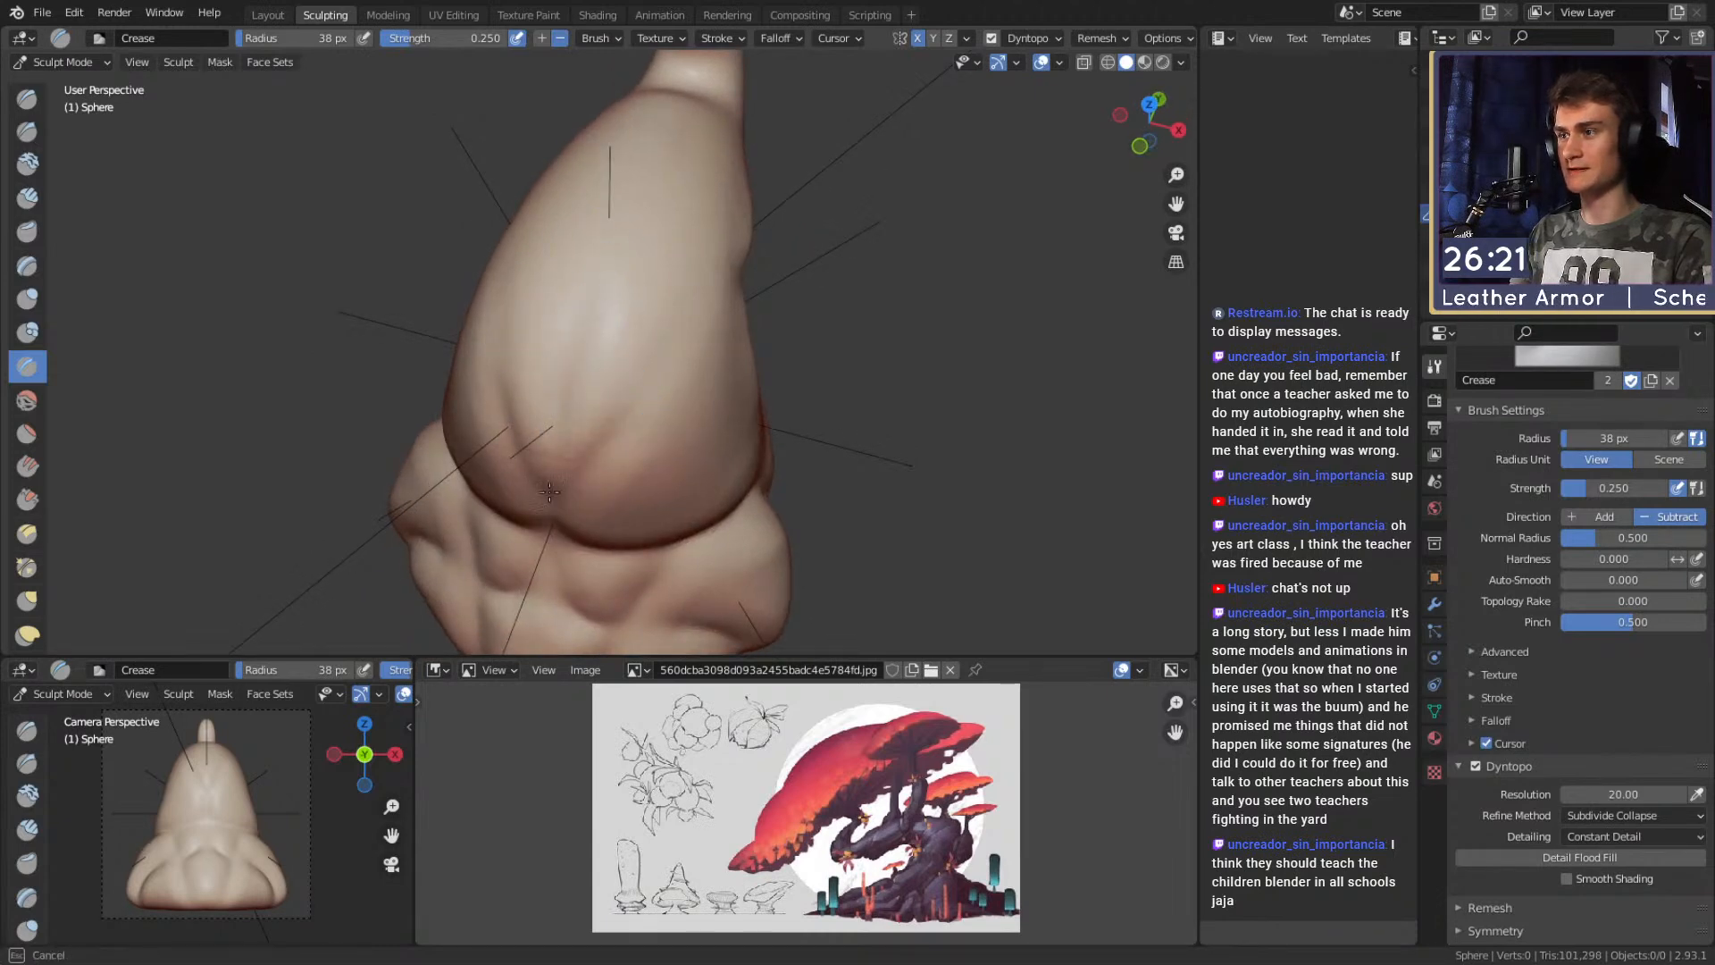
alt+drag(549, 505, 555, 456)
Carve a long crease from the side of the bend along the overhanging arm into its upward curl at a 52 px radius.
mouse_move(708, 176)
middle_down()
mouse_move(555, 357)
mouse_move(715, 321)
mouse_move(710, 277)
mouse_move(593, 398)
mouse_move(727, 345)
mouse_move(647, 385)
middle_up()
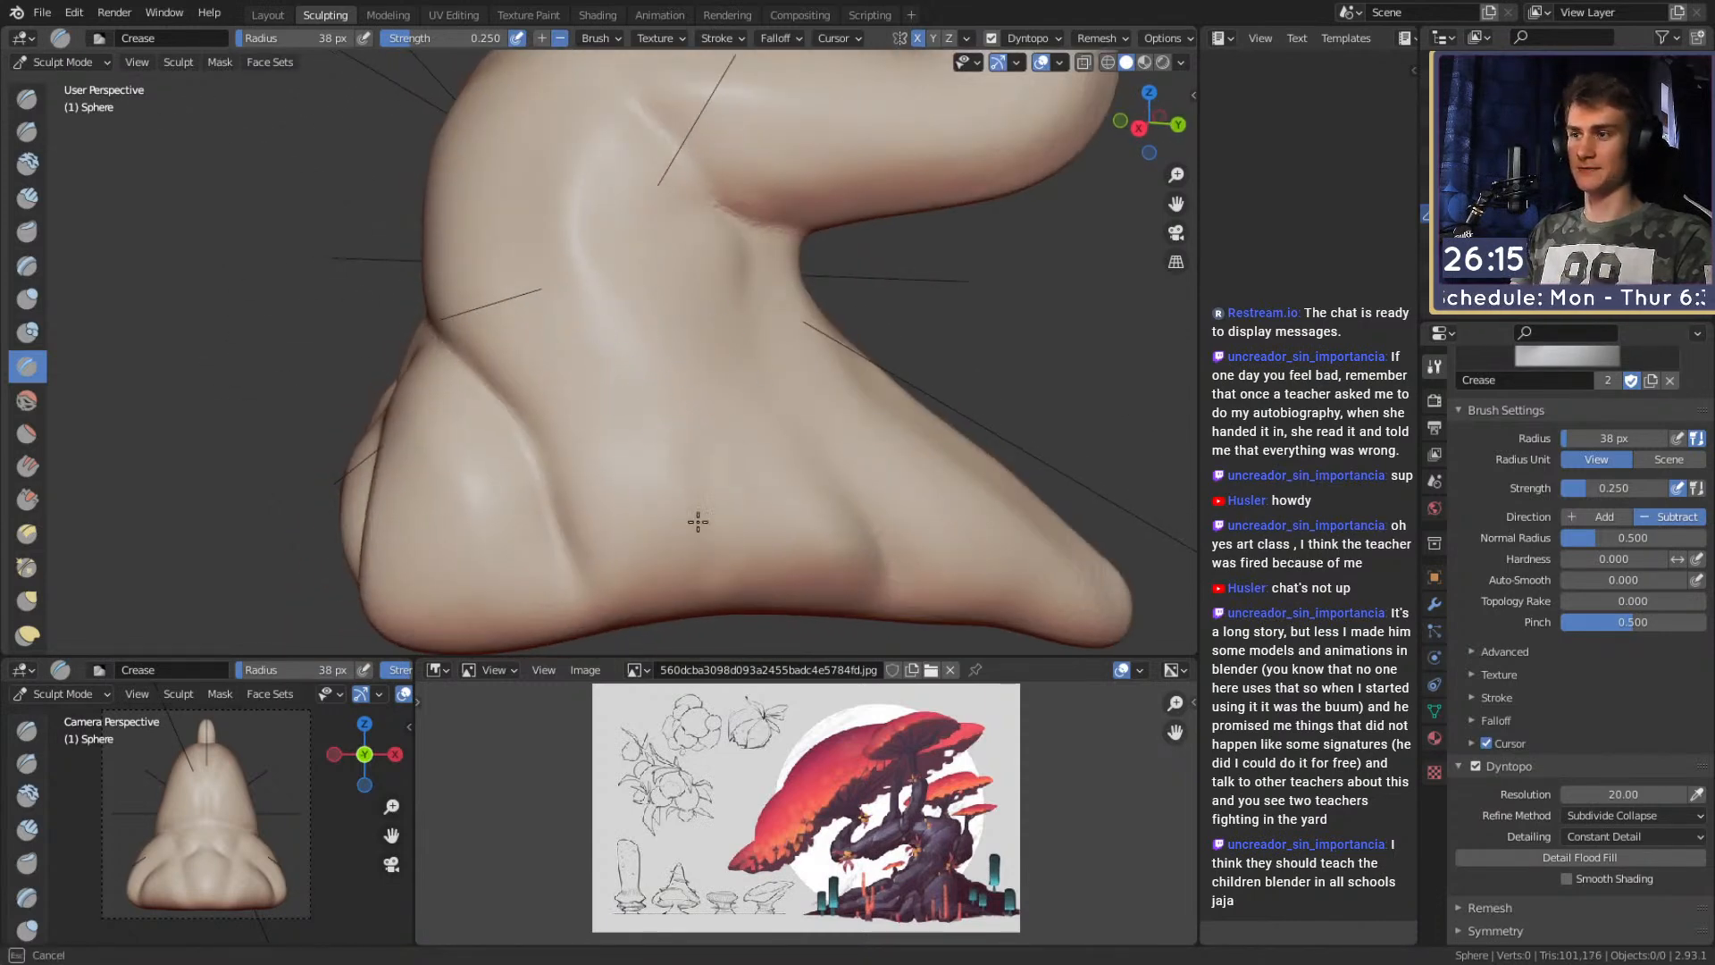
mouse_move(574, 397)
middle_down()
mouse_move(613, 363)
mouse_move(499, 369)
mouse_move(628, 372)
mouse_move(603, 347)
mouse_move(635, 323)
middle_up()
key(f)
click(635, 360)
mouse_move(753, 199)
middle_down()
mouse_move(667, 291)
mouse_move(795, 299)
mouse_move(662, 294)
middle_up()
drag(662, 294, 781, 295)
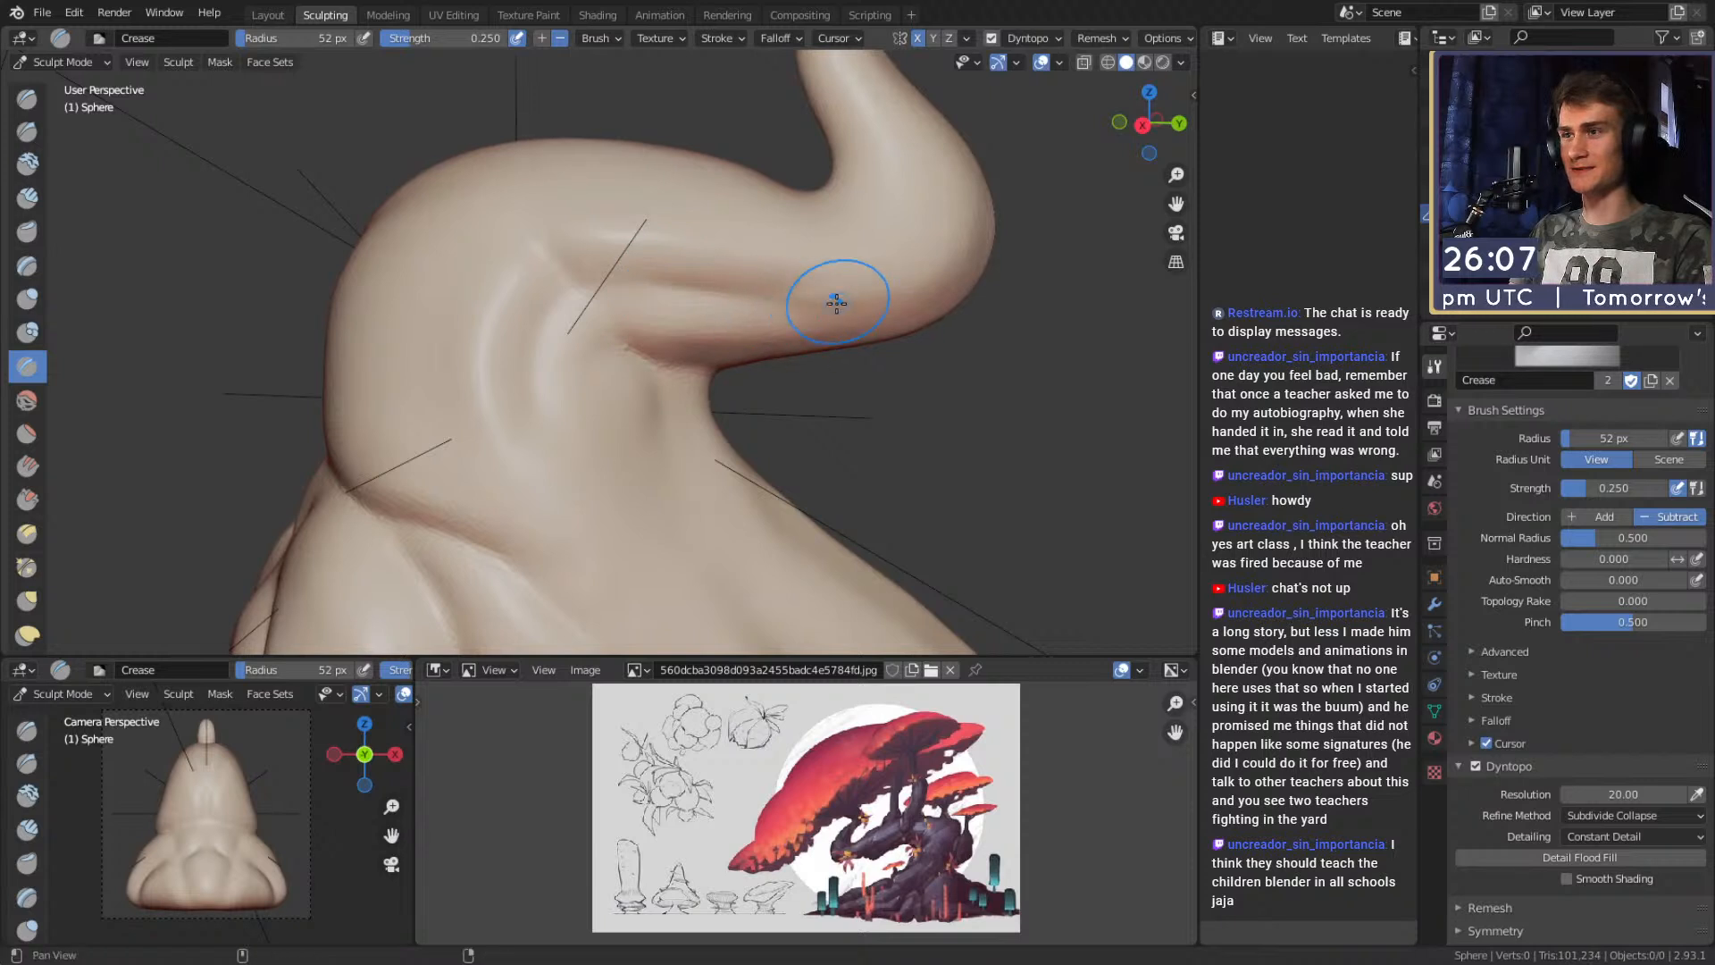
middle_drag(823, 303, 815, 292)
mouse_move(731, 292)
mouse_down()
mouse_move(920, 278)
mouse_move(849, 260)
mouse_move(916, 177)
mouse_up()
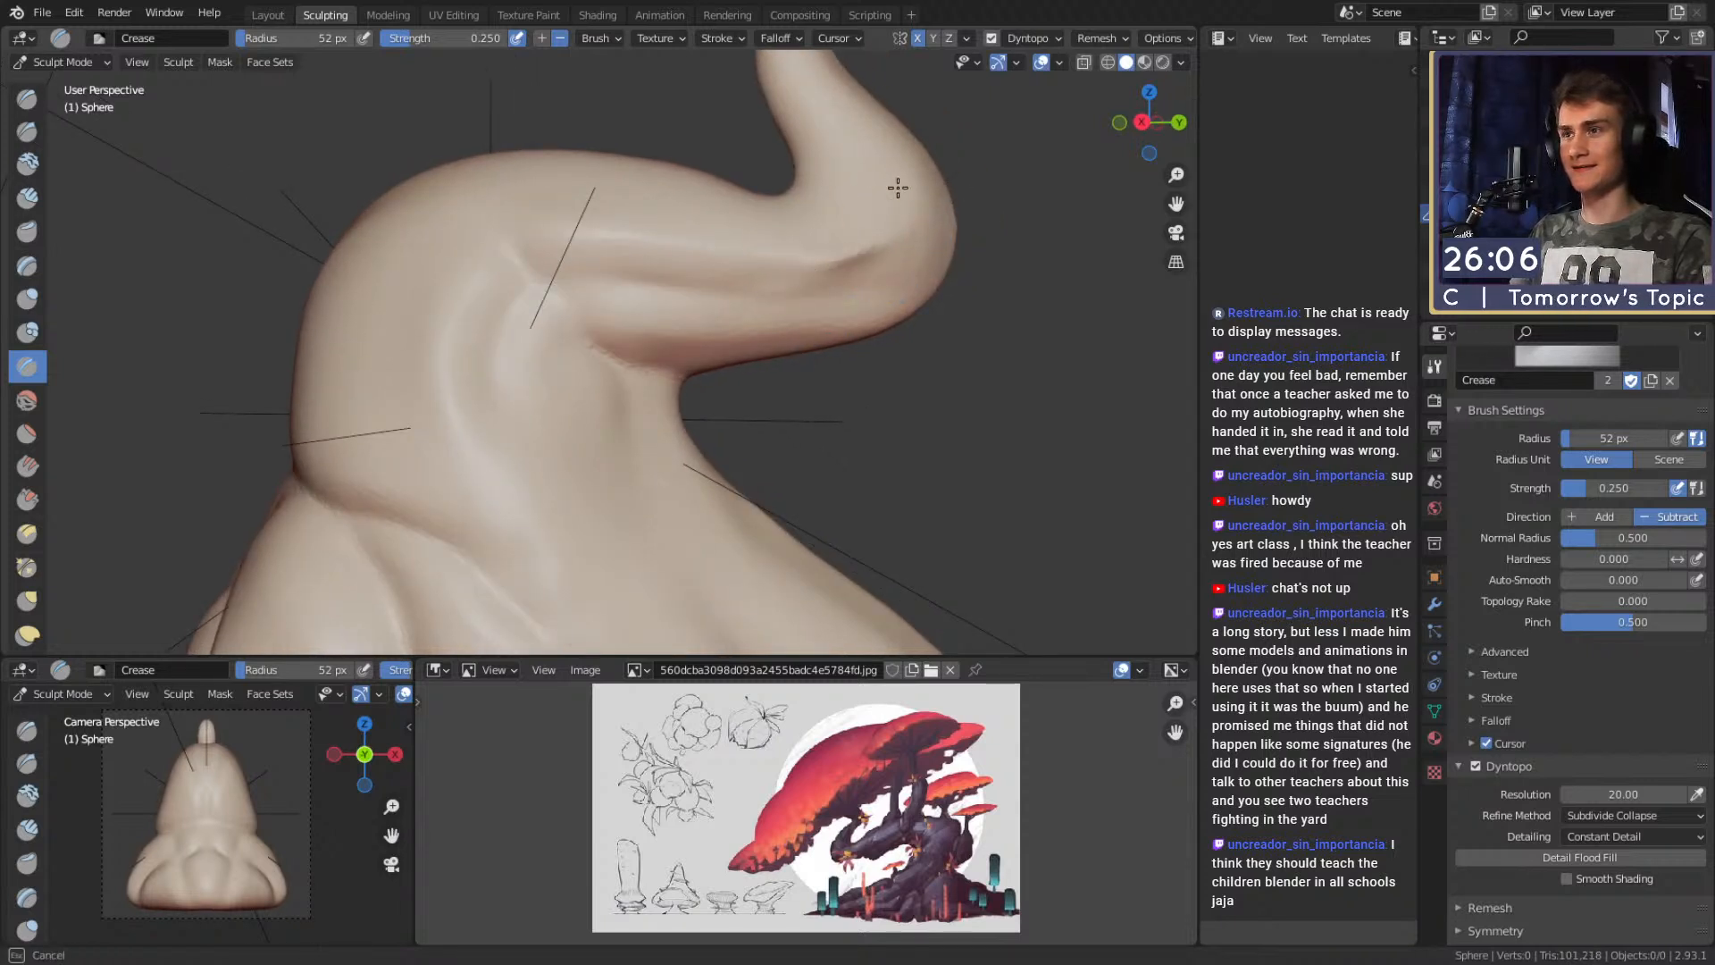
shift+middle_drag(755, 246, 836, 214)
mouse_move(676, 413)
mouse_down()
mouse_move(651, 423)
mouse_move(705, 434)
mouse_up()
mouse_move(700, 397)
shift+middle_down()
mouse_move(715, 372)
mouse_move(678, 391)
shift+middle_up()
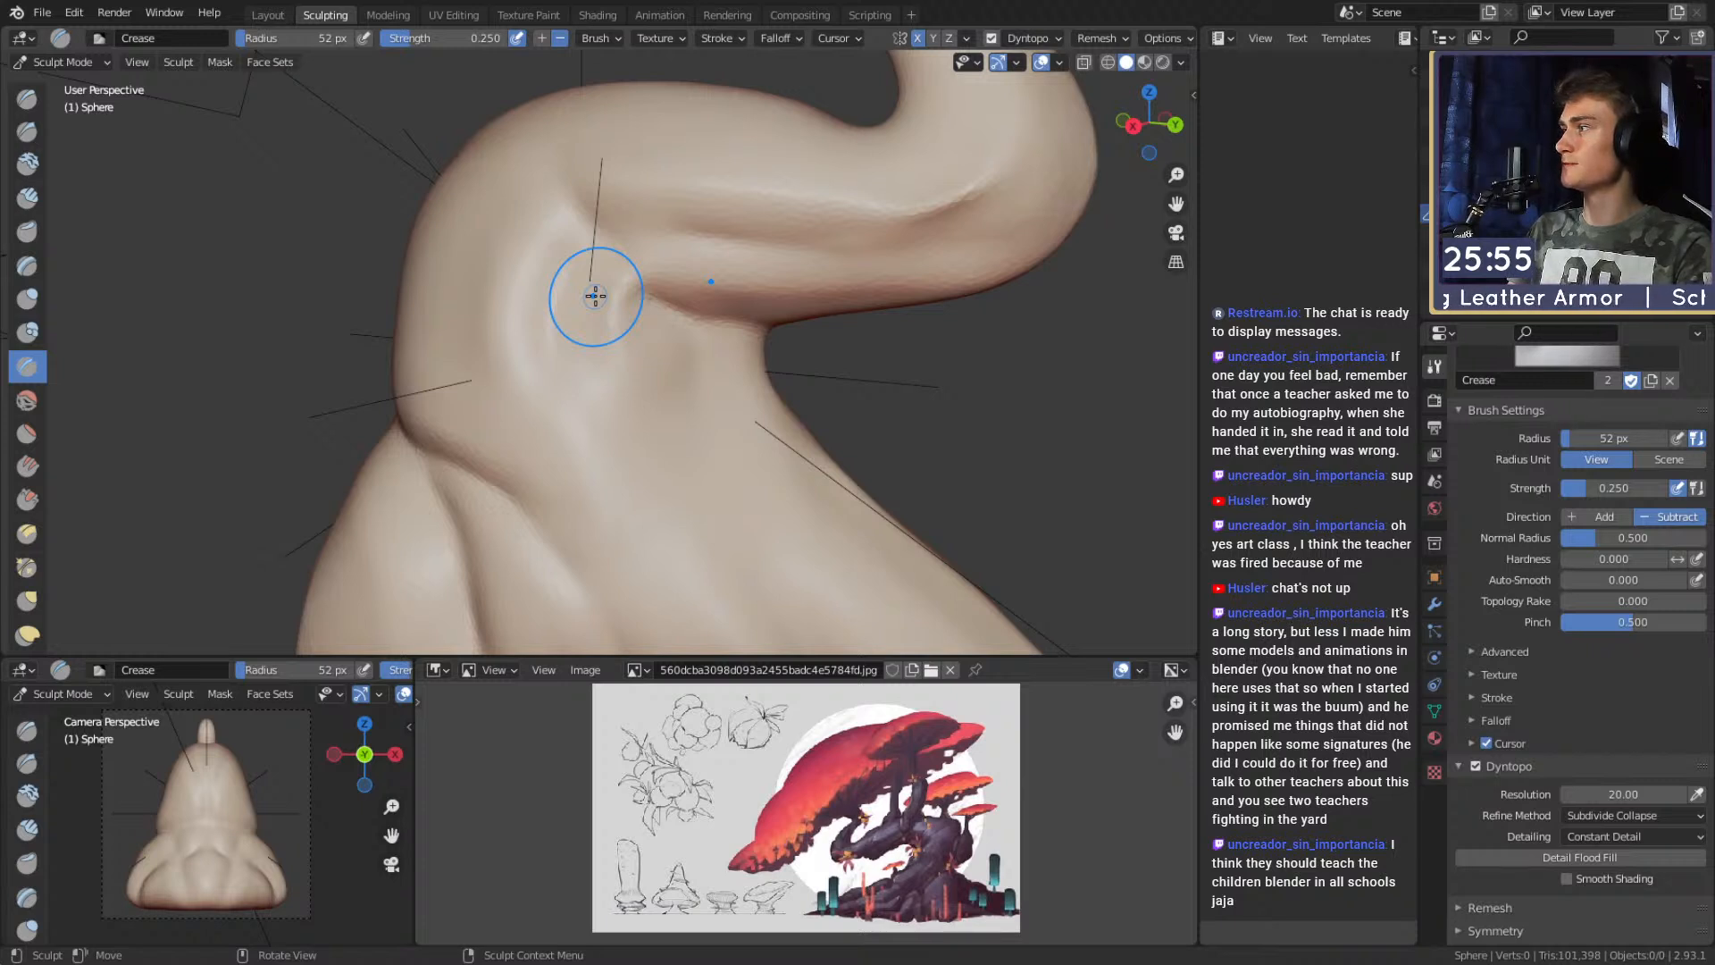
Deepen the fold where the overhanging arm meets the trunk and run creases down the trunk side, resizing the Crease brush.
mouse_move(601, 331)
alt+mouse_down()
mouse_move(640, 315)
mouse_move(745, 341)
mouse_move(688, 322)
mouse_move(700, 363)
mouse_move(671, 341)
mouse_move(684, 317)
mouse_move(547, 410)
mouse_move(686, 287)
mouse_move(632, 314)
alt+mouse_up()
key(f)
click(651, 330)
key(f)
click(547, 346)
mouse_move(547, 347)
alt+mouse_down()
mouse_move(575, 298)
mouse_move(549, 292)
mouse_move(652, 258)
mouse_move(753, 261)
alt+mouse_up()
mouse_move(721, 336)
alt+mouse_down()
mouse_move(644, 307)
mouse_move(793, 351)
alt+mouse_up()
key(f)
mouse_move(793, 351)
alt+mouse_down()
mouse_move(751, 315)
mouse_move(700, 332)
alt+mouse_up()
key(f)
click(690, 334)
mouse_move(761, 420)
alt+mouse_down()
mouse_move(645, 294)
mouse_move(698, 294)
mouse_move(666, 293)
alt+mouse_up()
Carve creases down the side of the front lobe toward the base edge with the Crease brush at a 44 px radius.
key(bracketleft)
key(bracketleft)
middle_drag(683, 277, 768, 241)
scroll(789, 214, down, 6)
mouse_move(732, 312)
middle_down()
mouse_move(770, 311)
mouse_move(751, 314)
middle_up()
scroll(735, 384, up, 3)
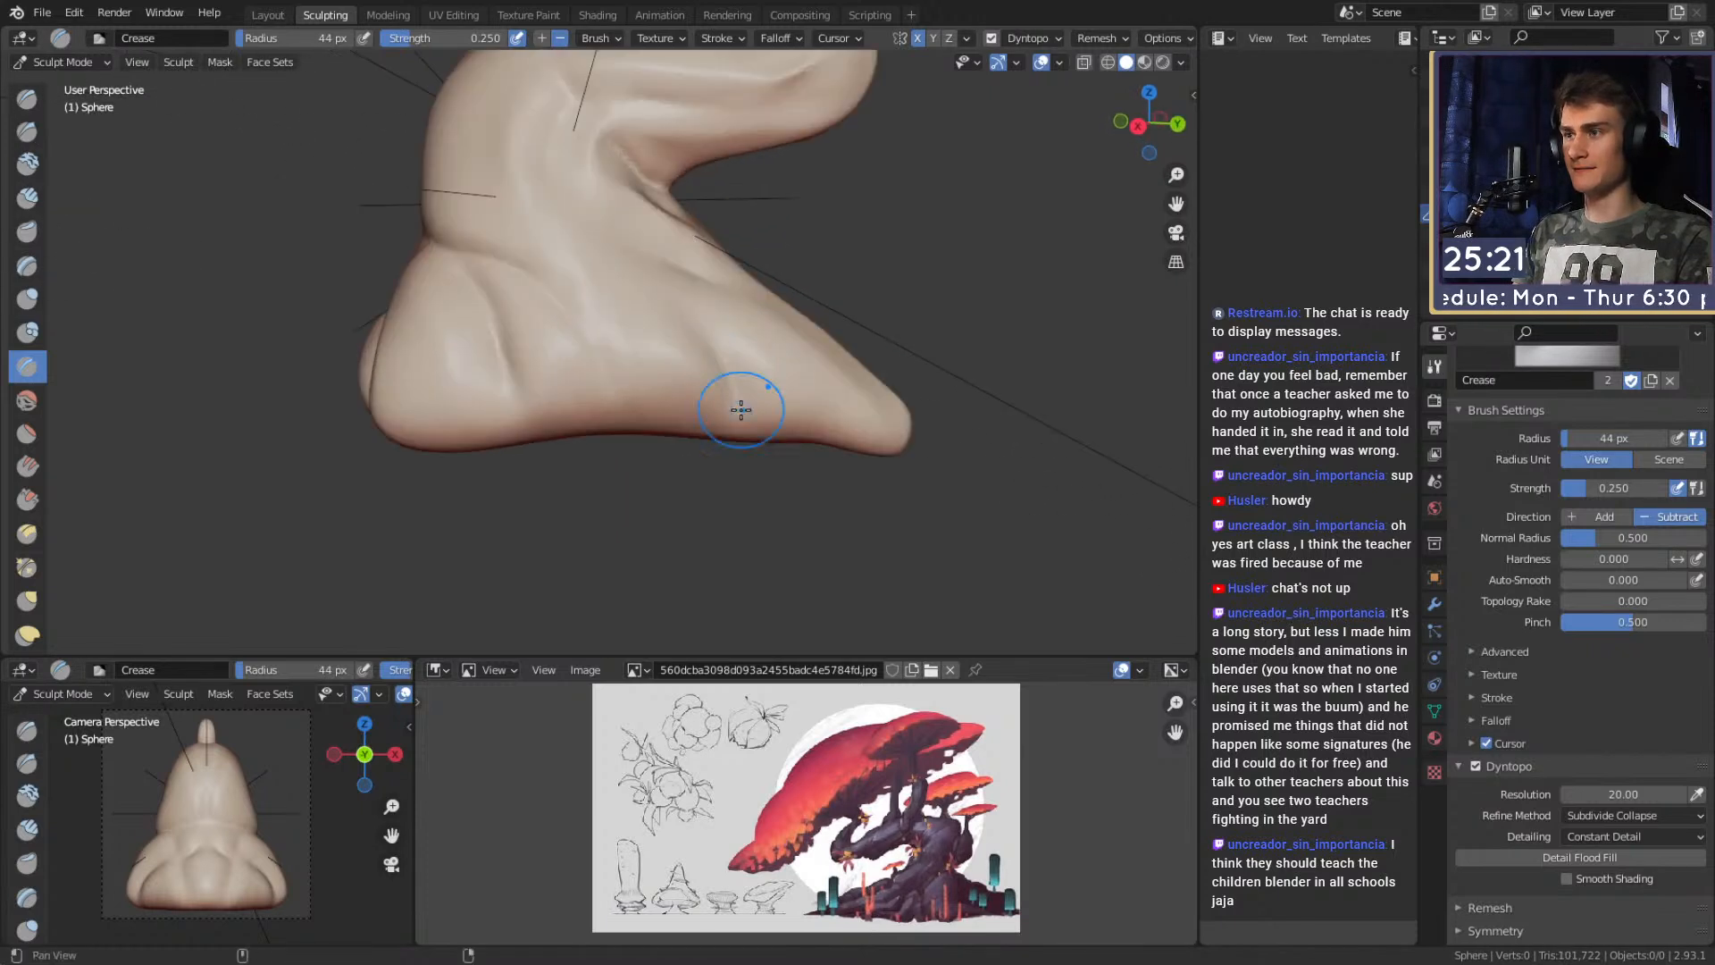
middle_drag(735, 386, 666, 335)
drag(637, 354, 663, 360)
Carve a deeper hollow just above the base's side edge with the Crease brush at a 71 px radius.
mouse_move(676, 306)
middle_down()
mouse_move(678, 322)
mouse_move(661, 306)
middle_up()
scroll(639, 328, up, 1)
key(f)
click(652, 328)
drag(604, 326, 584, 318)
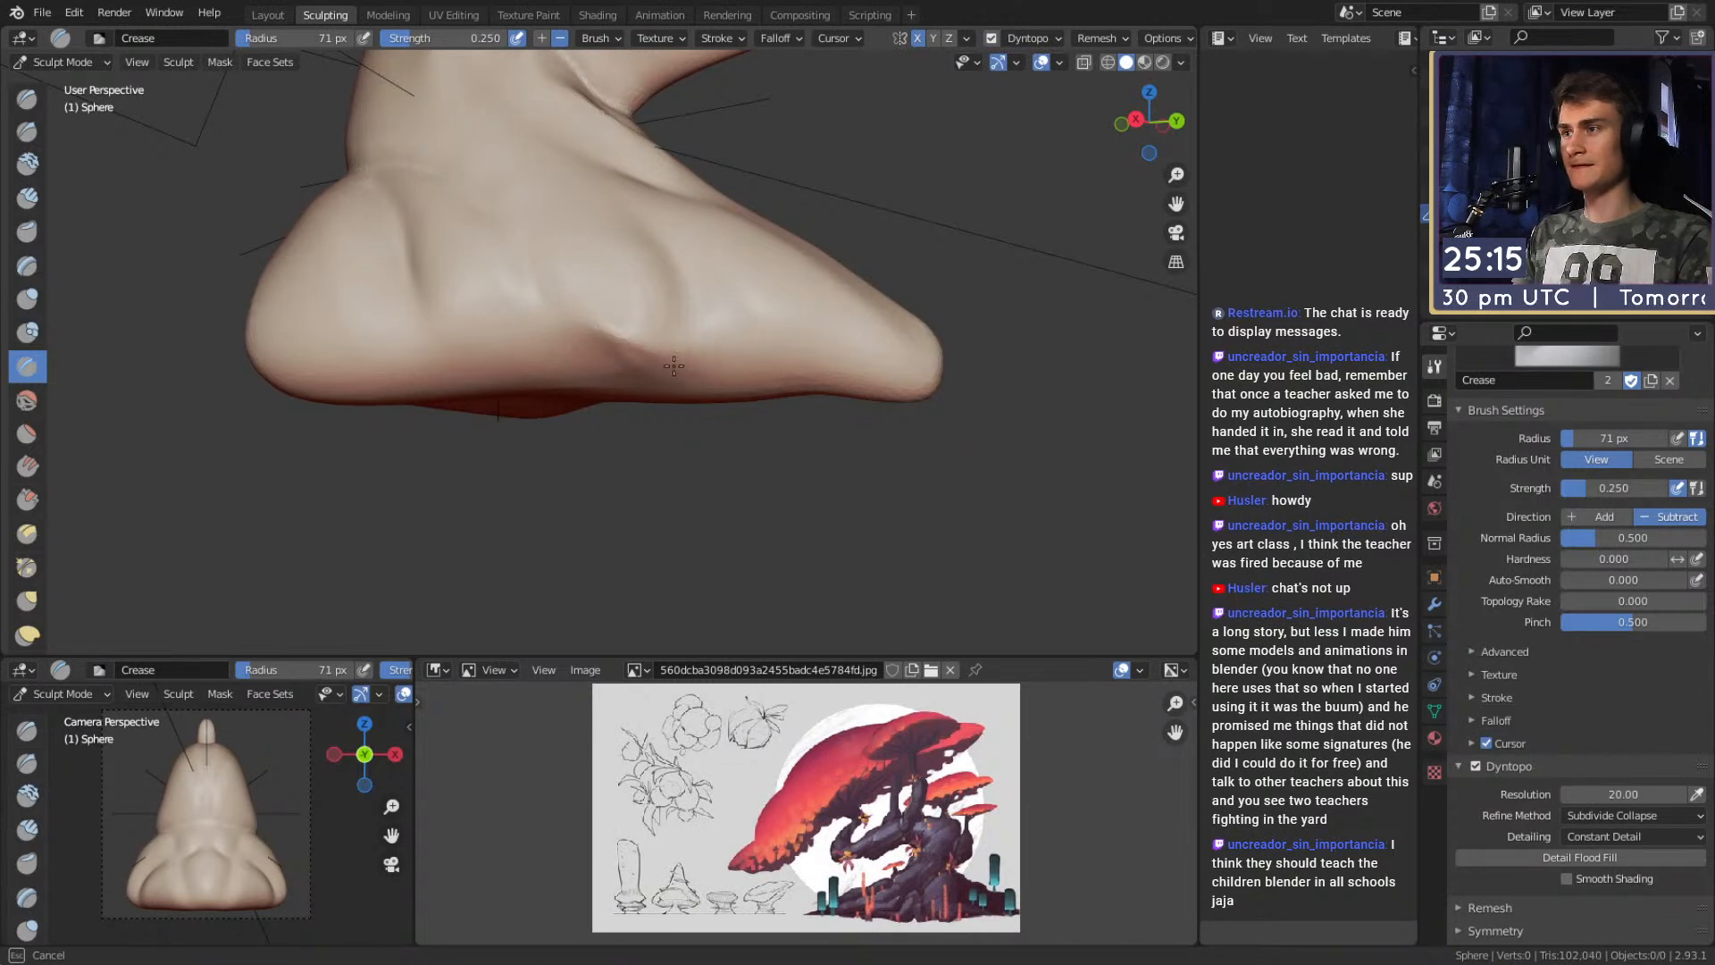
Pull the side edge of the base outward into a pointed root with the Snake Hook brush.
mouse_move(648, 339)
middle_down()
mouse_move(703, 435)
mouse_move(752, 399)
mouse_move(773, 407)
middle_up()
key(k)
key(f)
click(727, 402)
key(f)
click(802, 405)
drag(670, 402, 689, 441)
key(f)
click(643, 384)
Draw a second root tip out of the base's side edge with the Snake Hook brush at a 108 px radius.
mouse_move(640, 393)
middle_down()
mouse_move(629, 414)
mouse_move(697, 446)
mouse_move(679, 398)
mouse_move(690, 417)
mouse_move(785, 421)
mouse_move(700, 421)
mouse_move(677, 461)
middle_up()
key(f)
click(673, 412)
key(f)
click(679, 476)
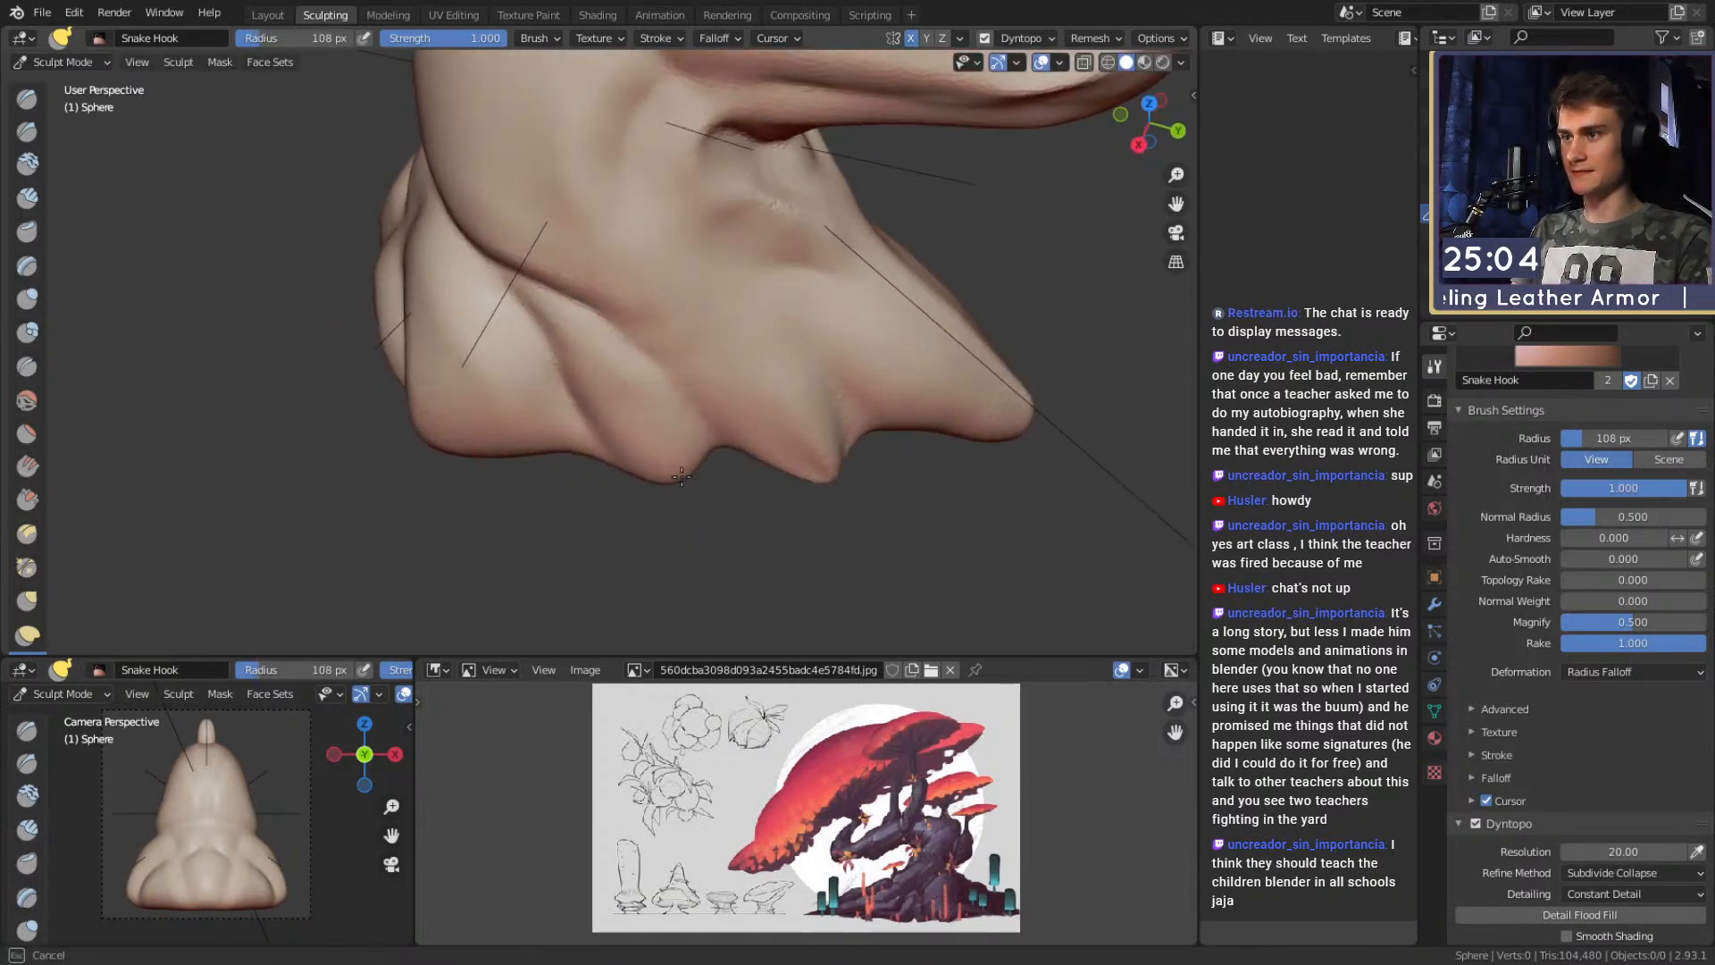
key(f)
click(625, 536)
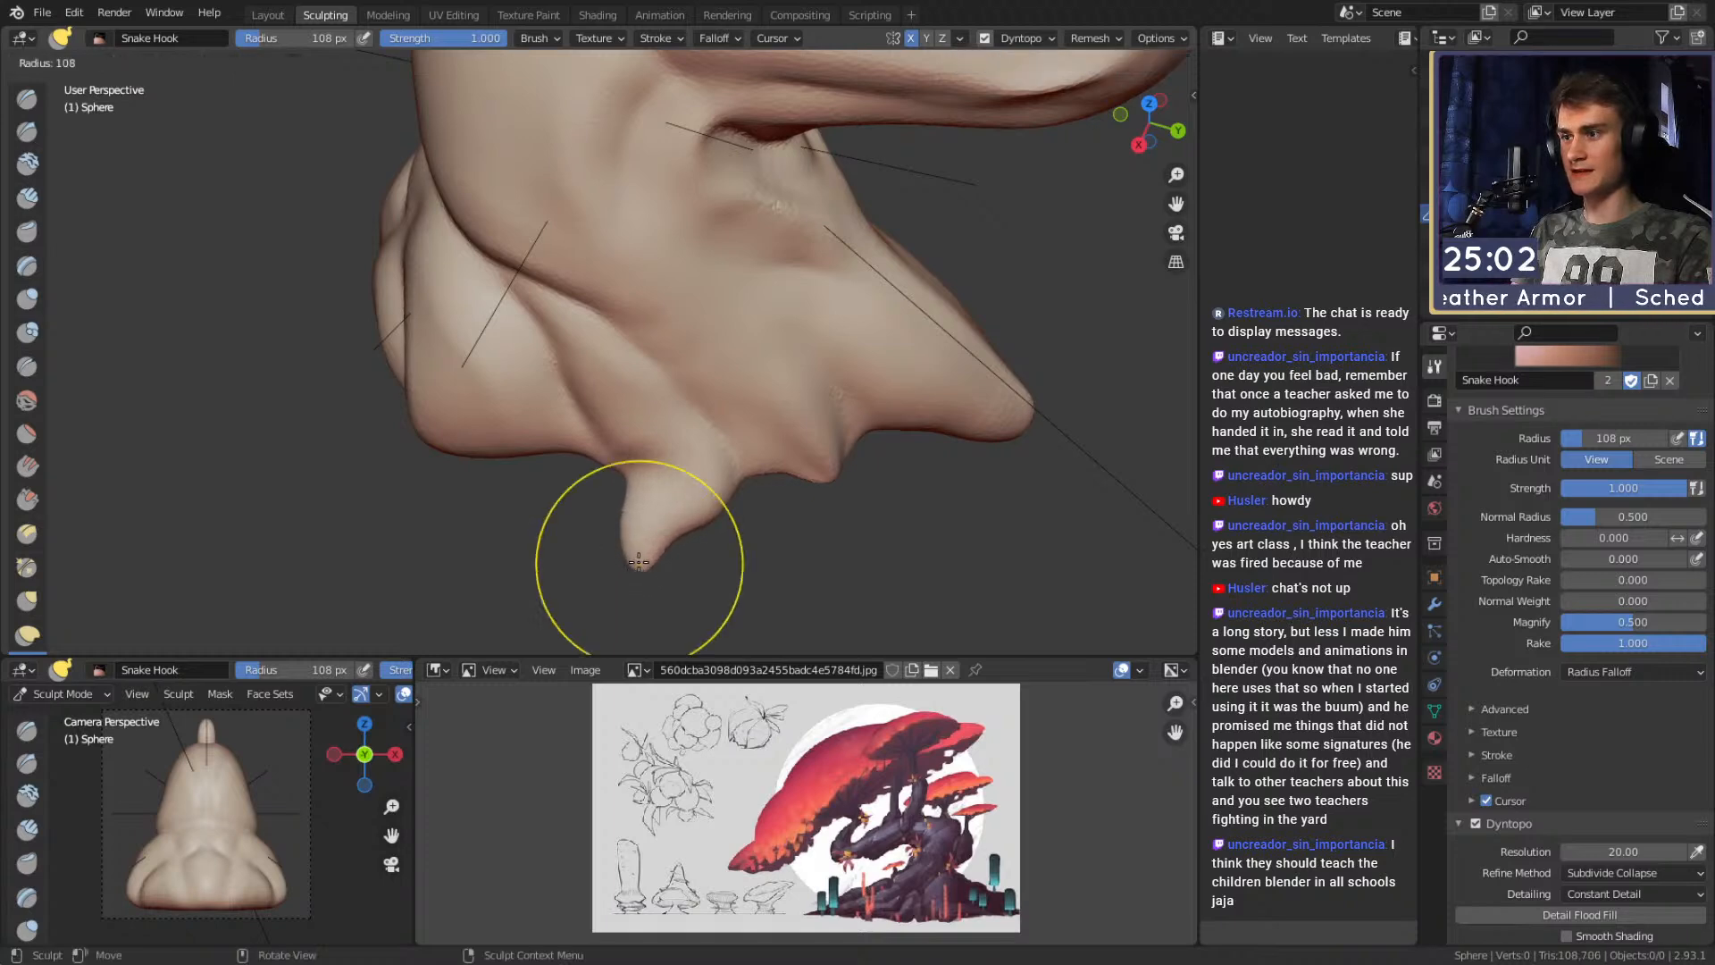
shift+middle_drag(625, 536, 632, 517)
mouse_move(662, 554)
middle_down()
mouse_move(706, 465)
mouse_move(678, 439)
mouse_move(651, 452)
mouse_move(695, 450)
mouse_move(657, 462)
mouse_move(701, 473)
mouse_move(676, 453)
middle_up()
drag(633, 529, 674, 529)
mouse_move(694, 535)
shift+middle_down()
mouse_move(663, 512)
mouse_move(718, 501)
mouse_move(727, 410)
shift+middle_up()
Lengthen and bend the side root into a tapering curve with the Snake Hook brush at varied sizes.
key(f)
click(644, 504)
key(f)
click(773, 372)
mouse_move(774, 372)
mouse_down()
mouse_move(741, 372)
mouse_move(766, 390)
mouse_up()
middle_drag(765, 390, 832, 460)
mouse_move(832, 460)
alt+mouse_down()
mouse_move(750, 501)
mouse_move(727, 363)
mouse_move(870, 409)
mouse_move(653, 426)
mouse_move(699, 385)
mouse_move(582, 438)
mouse_move(663, 412)
alt+mouse_up()
key(f)
click(831, 410)
Pull a mirrored pair of roots out of the rear base with the Snake Hook brush, adjusting its radius between strokes.
key(f)
click(655, 410)
key(f)
click(653, 412)
key(f)
click(628, 418)
mouse_move(663, 412)
alt+mouse_down()
mouse_move(581, 420)
mouse_move(701, 393)
mouse_move(639, 405)
mouse_move(664, 411)
mouse_move(595, 496)
alt+mouse_up()
key(f)
click(626, 402)
alt+drag(597, 495, 615, 469)
Extend the rear roots and curl their tips with the Snake Hook brush at about a 110 px radius.
middle_drag(614, 468, 727, 393)
mouse_move(728, 393)
shift+middle_down()
mouse_move(715, 375)
mouse_move(681, 386)
mouse_move(728, 395)
shift+middle_up()
key(f)
click(717, 400)
mouse_move(698, 405)
mouse_down()
mouse_move(704, 487)
mouse_move(753, 449)
mouse_move(707, 343)
mouse_move(762, 415)
mouse_up()
key(f)
click(735, 440)
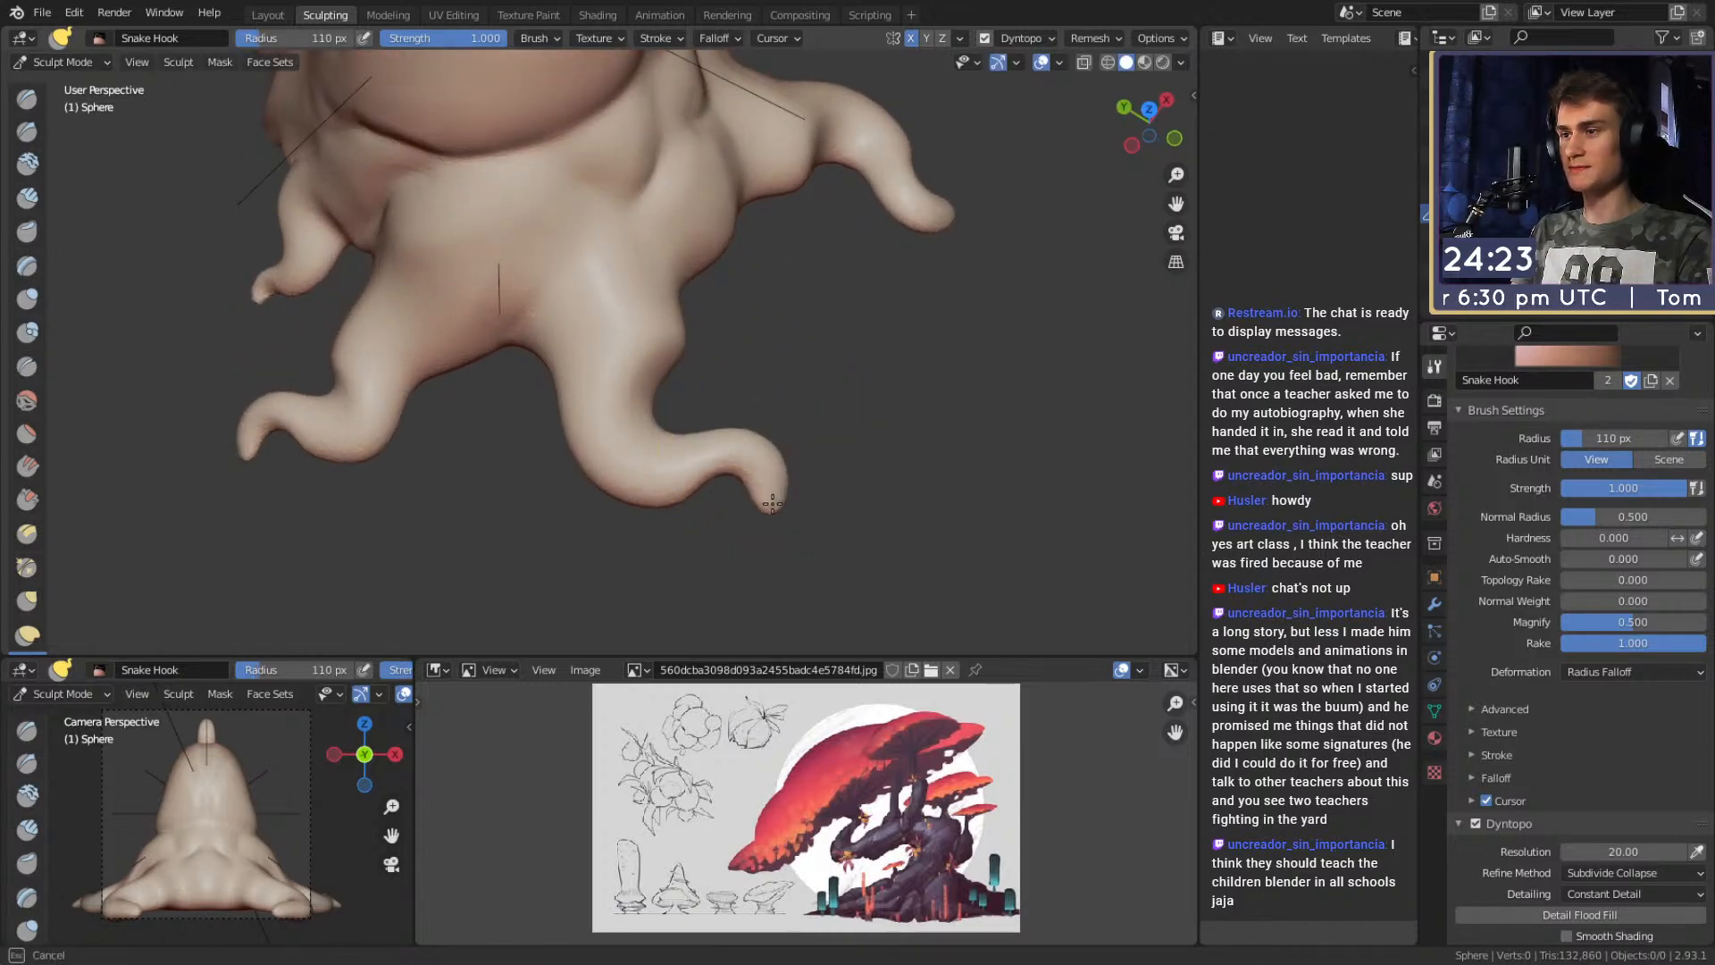
click(742, 527)
mouse_move(686, 317)
alt+mouse_down()
mouse_move(685, 372)
mouse_move(712, 352)
mouse_move(678, 371)
mouse_move(689, 292)
mouse_move(672, 352)
alt+mouse_up()
Raise a sharp ridge along the top of the rear root with the inverted Crease brush at a 68 px radius.
key(shift+c)
key(f)
click(688, 292)
key(f)
click(662, 320)
ctrl+drag(681, 223, 666, 389)
alt+shift+drag(648, 511, 630, 386)
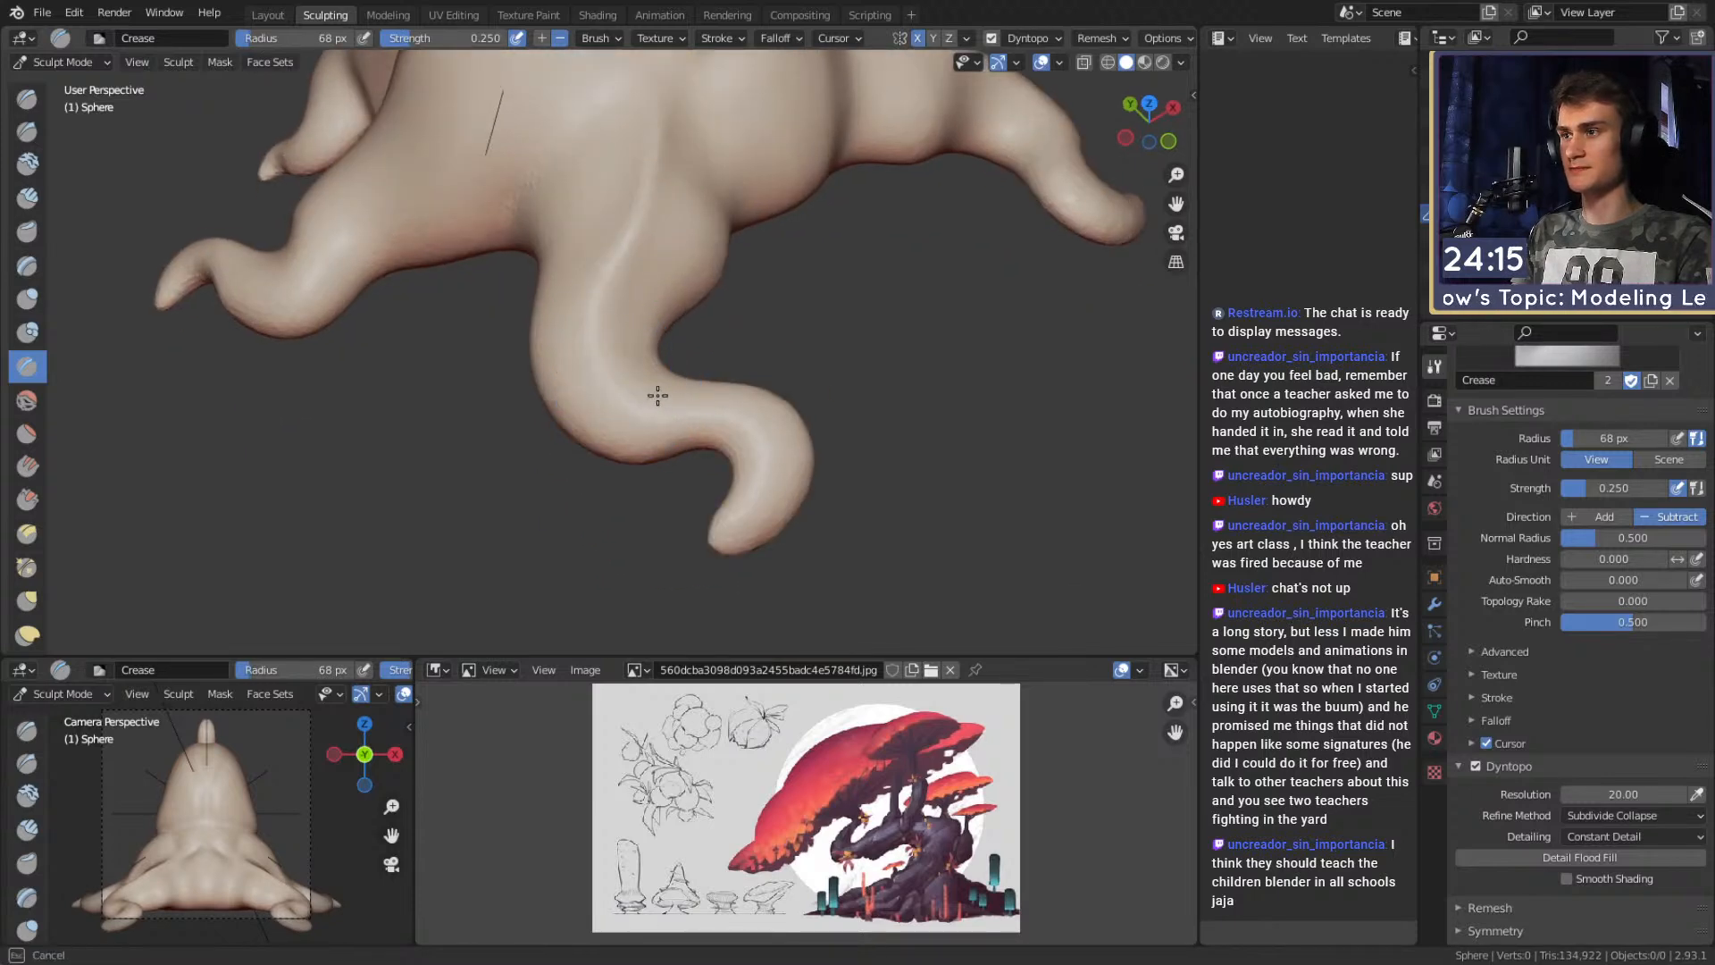
Extend the rear root ridge and crease the lower back above the roots, reducing the Crease brush to a 46 px radius.
mouse_move(774, 425)
ctrl+mouse_down()
mouse_move(769, 486)
mouse_move(836, 357)
ctrl+mouse_up()
alt+shift+drag(748, 107, 745, 375)
mouse_move(705, 357)
alt+mouse_down()
mouse_move(750, 380)
mouse_move(697, 393)
alt+mouse_up()
ctrl+alt+drag(714, 428, 735, 341)
key(f)
click(719, 346)
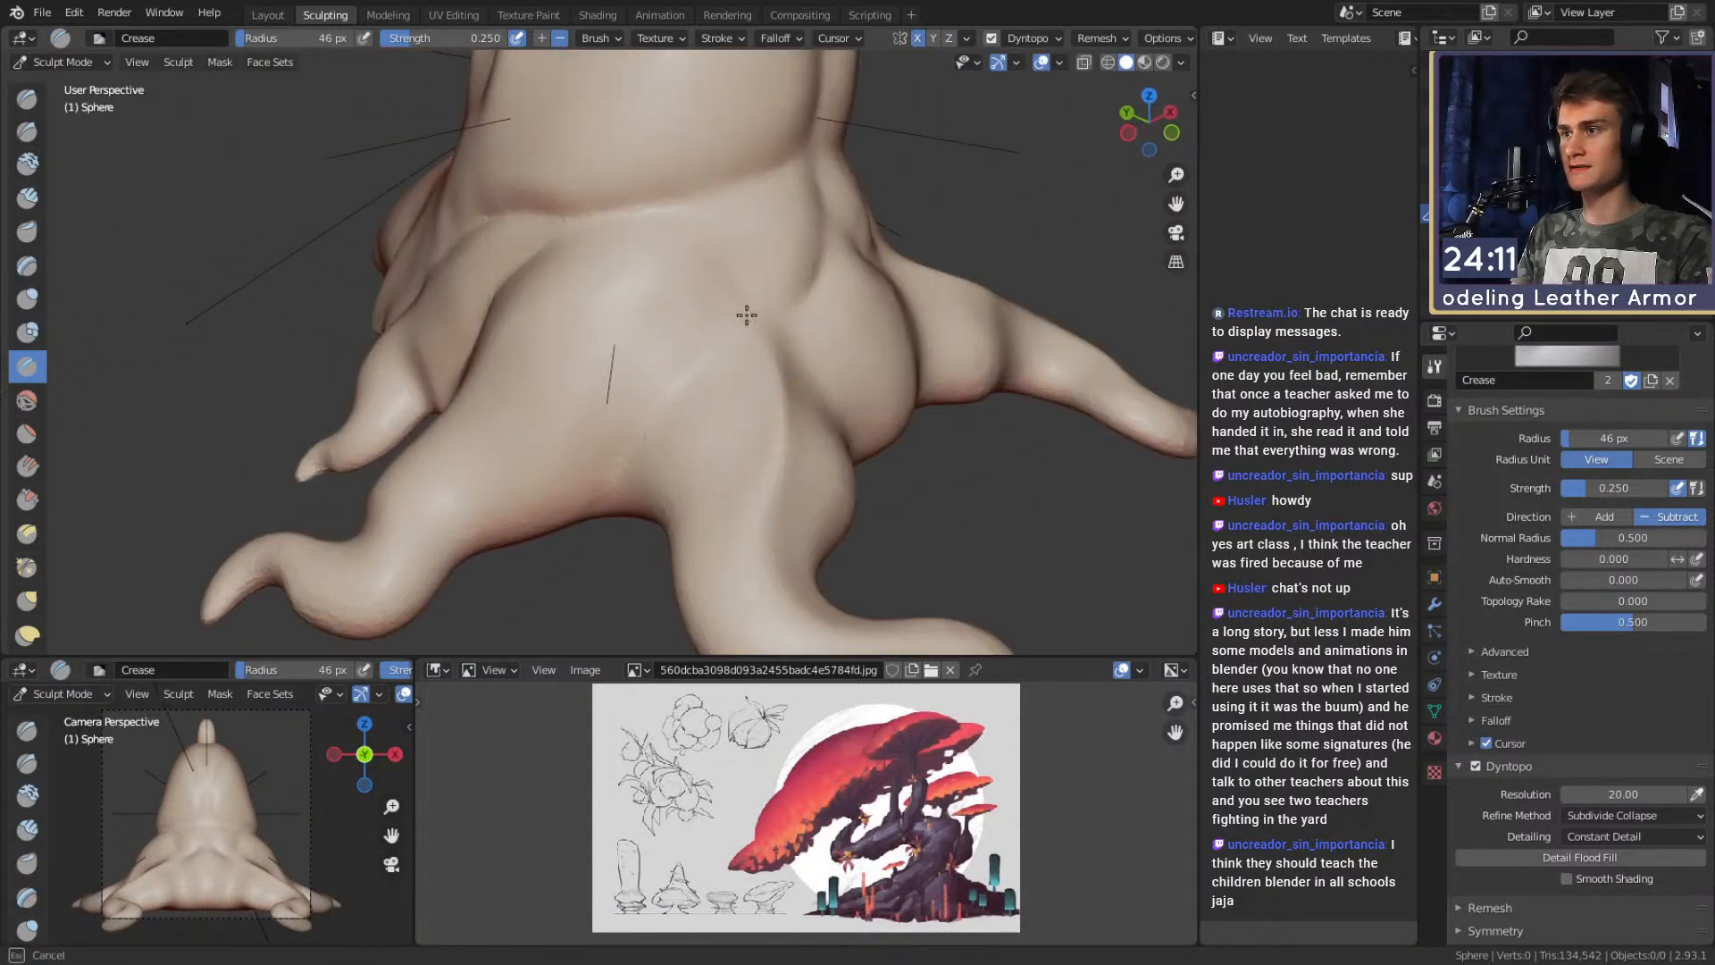
alt+drag(661, 404, 698, 313)
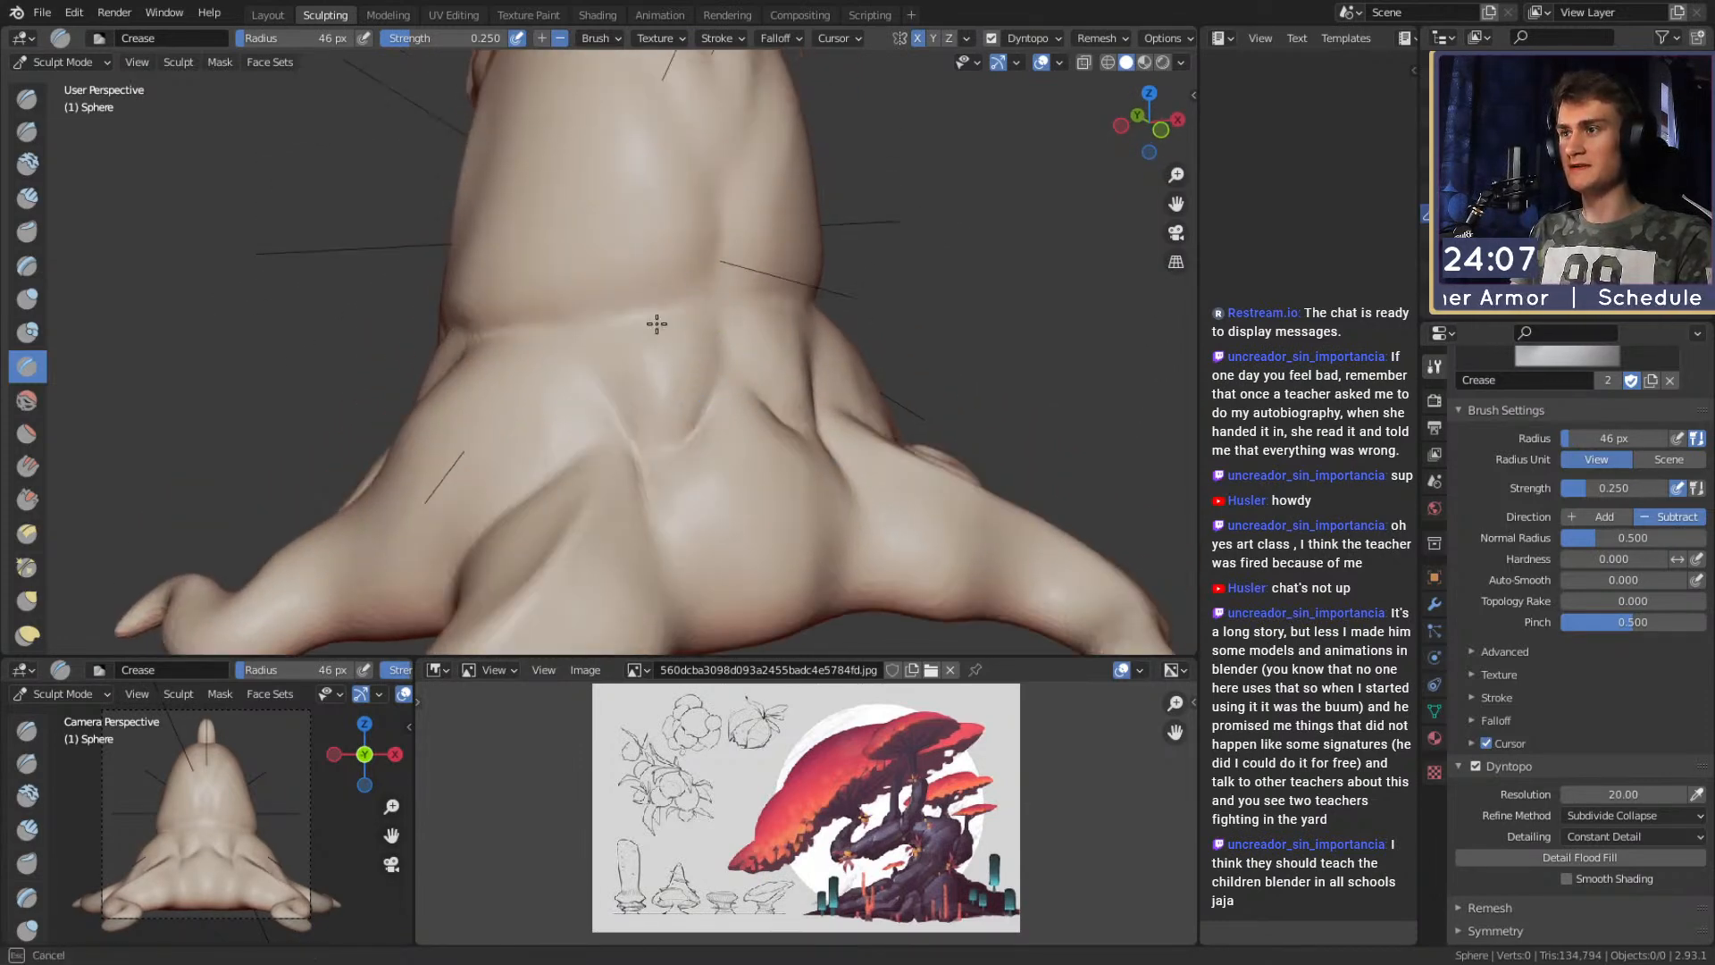
Refine the creases across the lower back above the roots with the Crease brush at a 37 px radius.
middle_drag(739, 168, 732, 215)
key(f)
click(724, 288)
drag(724, 293, 725, 302)
drag(674, 361, 646, 370)
mouse_move(639, 364)
middle_down()
mouse_move(674, 340)
mouse_move(754, 355)
mouse_move(632, 367)
middle_up()
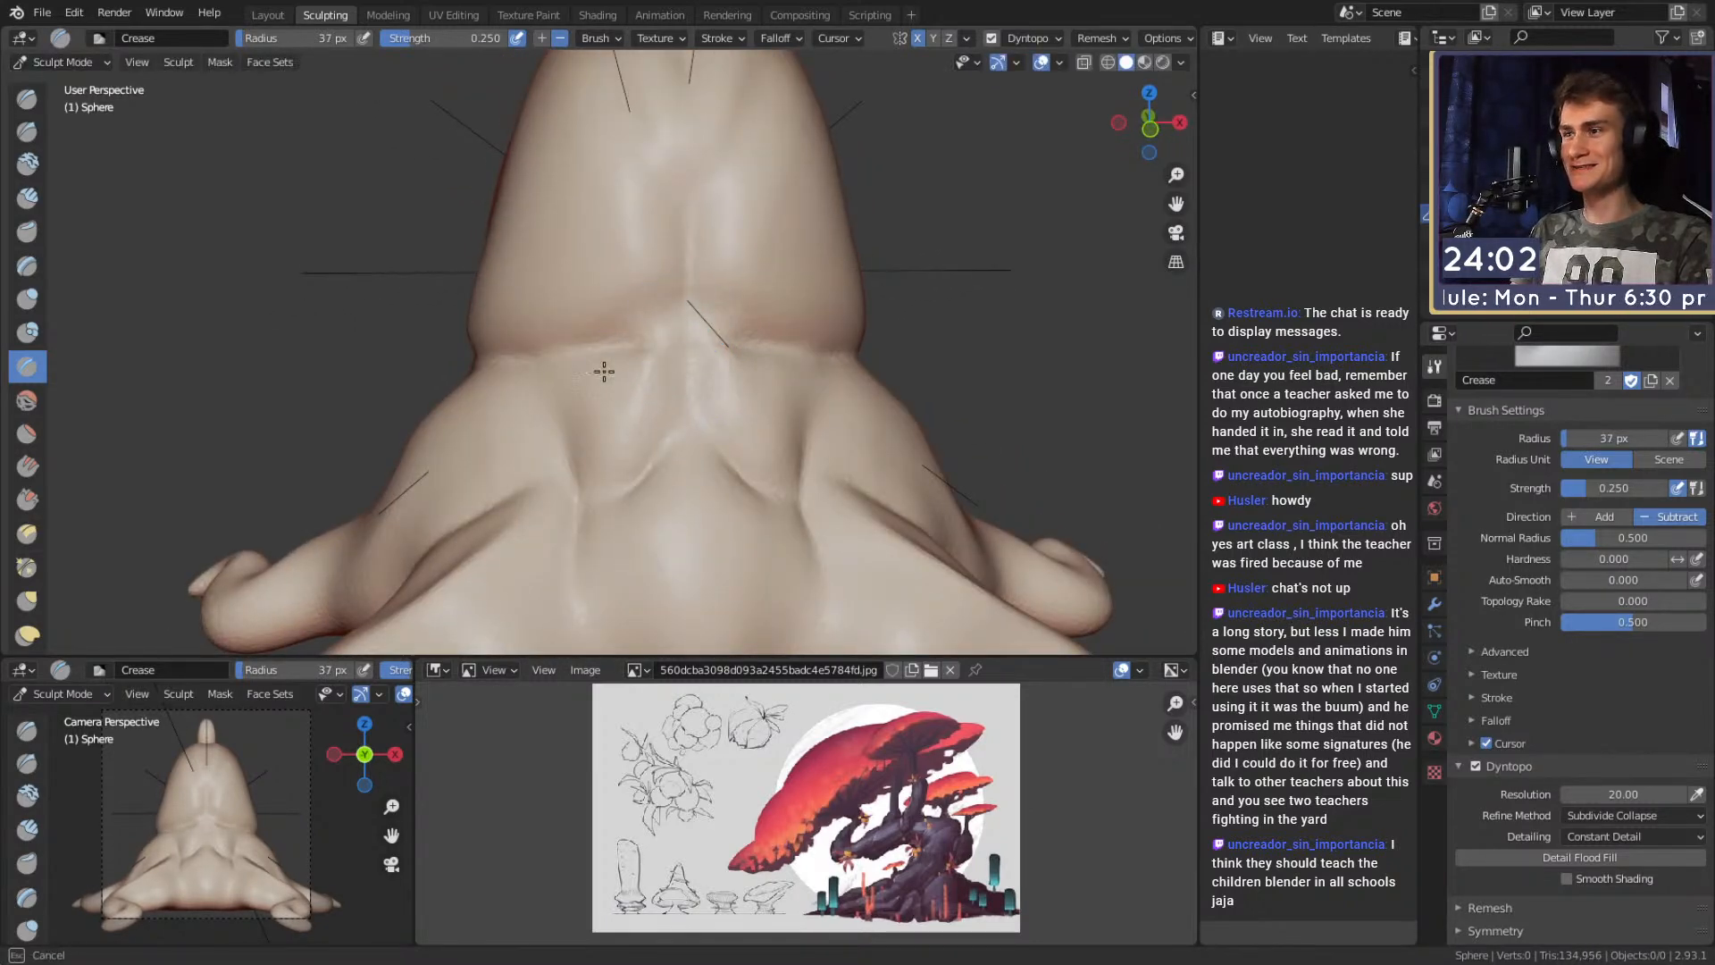
drag(635, 343, 653, 336)
Enlarge the Crease brush to a 72 px radius and crease upward along the back of the trunk.
shift+middle_drag(674, 246, 682, 322)
key(f)
click(702, 284)
drag(654, 231, 651, 220)
middle_drag(647, 195, 686, 341)
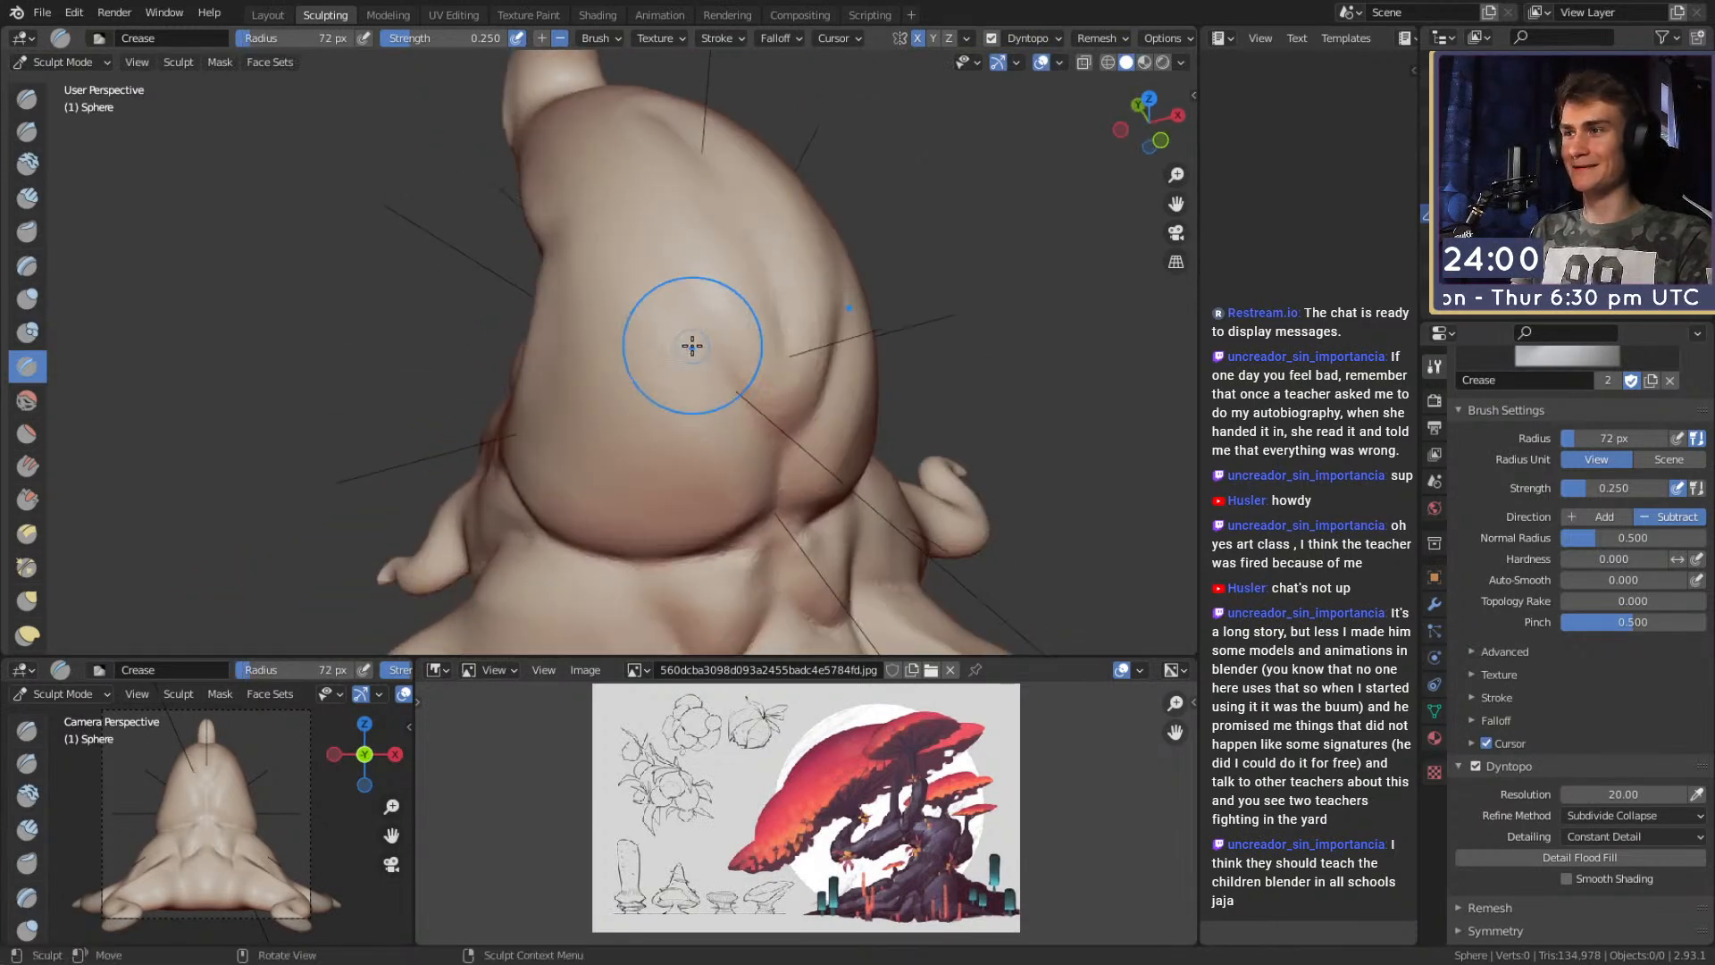
Bend the side roots and pull another root out of the base with the Snake Hook brush at a 115 px radius.
mouse_move(619, 242)
middle_down()
mouse_move(786, 192)
mouse_move(815, 260)
mouse_move(848, 277)
mouse_move(728, 337)
middle_up()
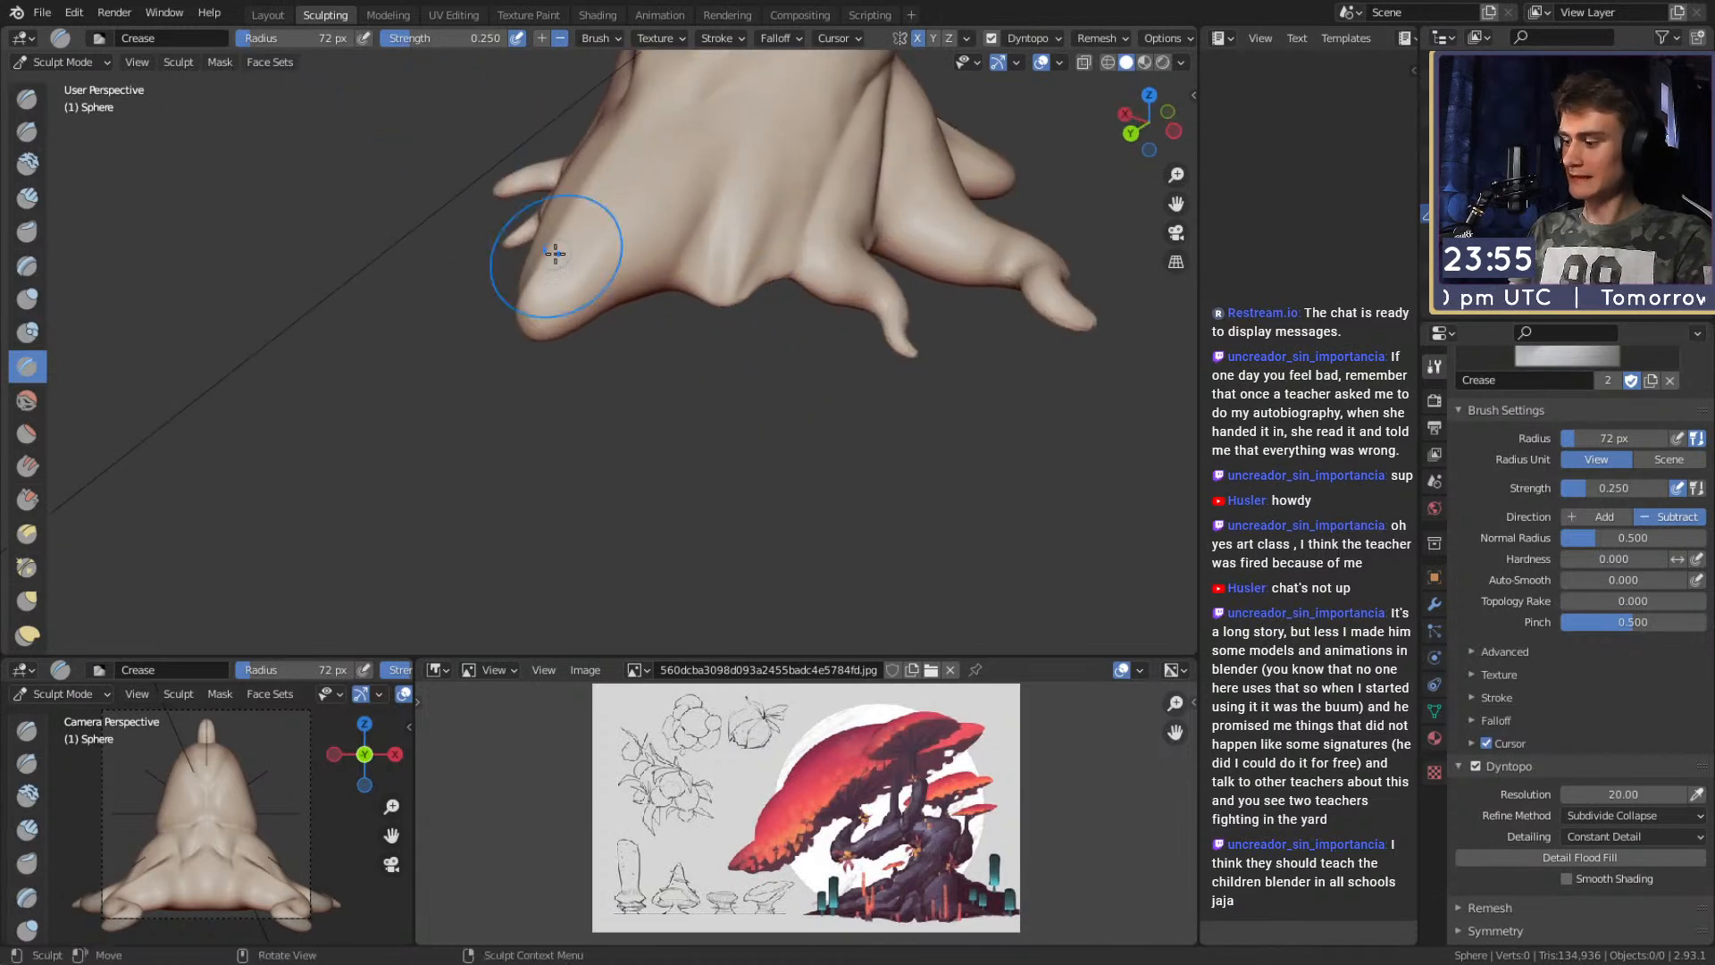
key(k)
mouse_move(676, 243)
alt+mouse_down()
mouse_move(700, 250)
mouse_move(727, 322)
mouse_move(665, 407)
mouse_move(693, 392)
alt+mouse_up()
key(f)
click(738, 323)
key(f)
click(711, 395)
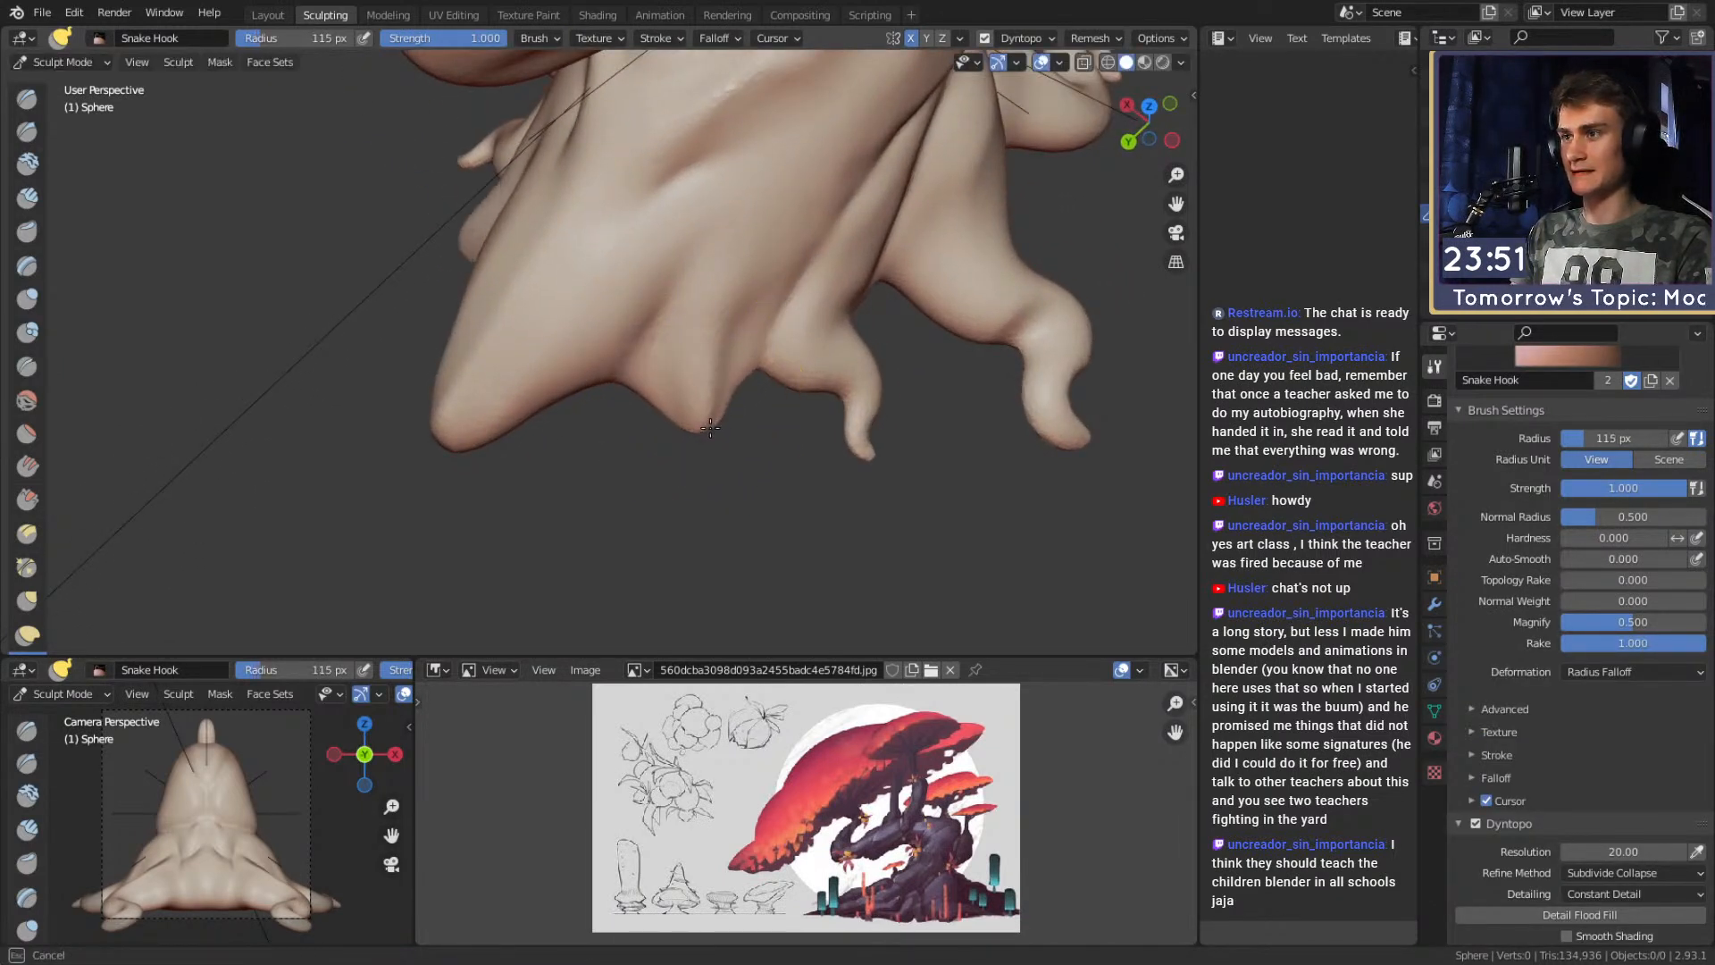
Curl the tip of the newly pulled side root with the Snake Hook brush at an 88 px radius.
key(f)
click(664, 426)
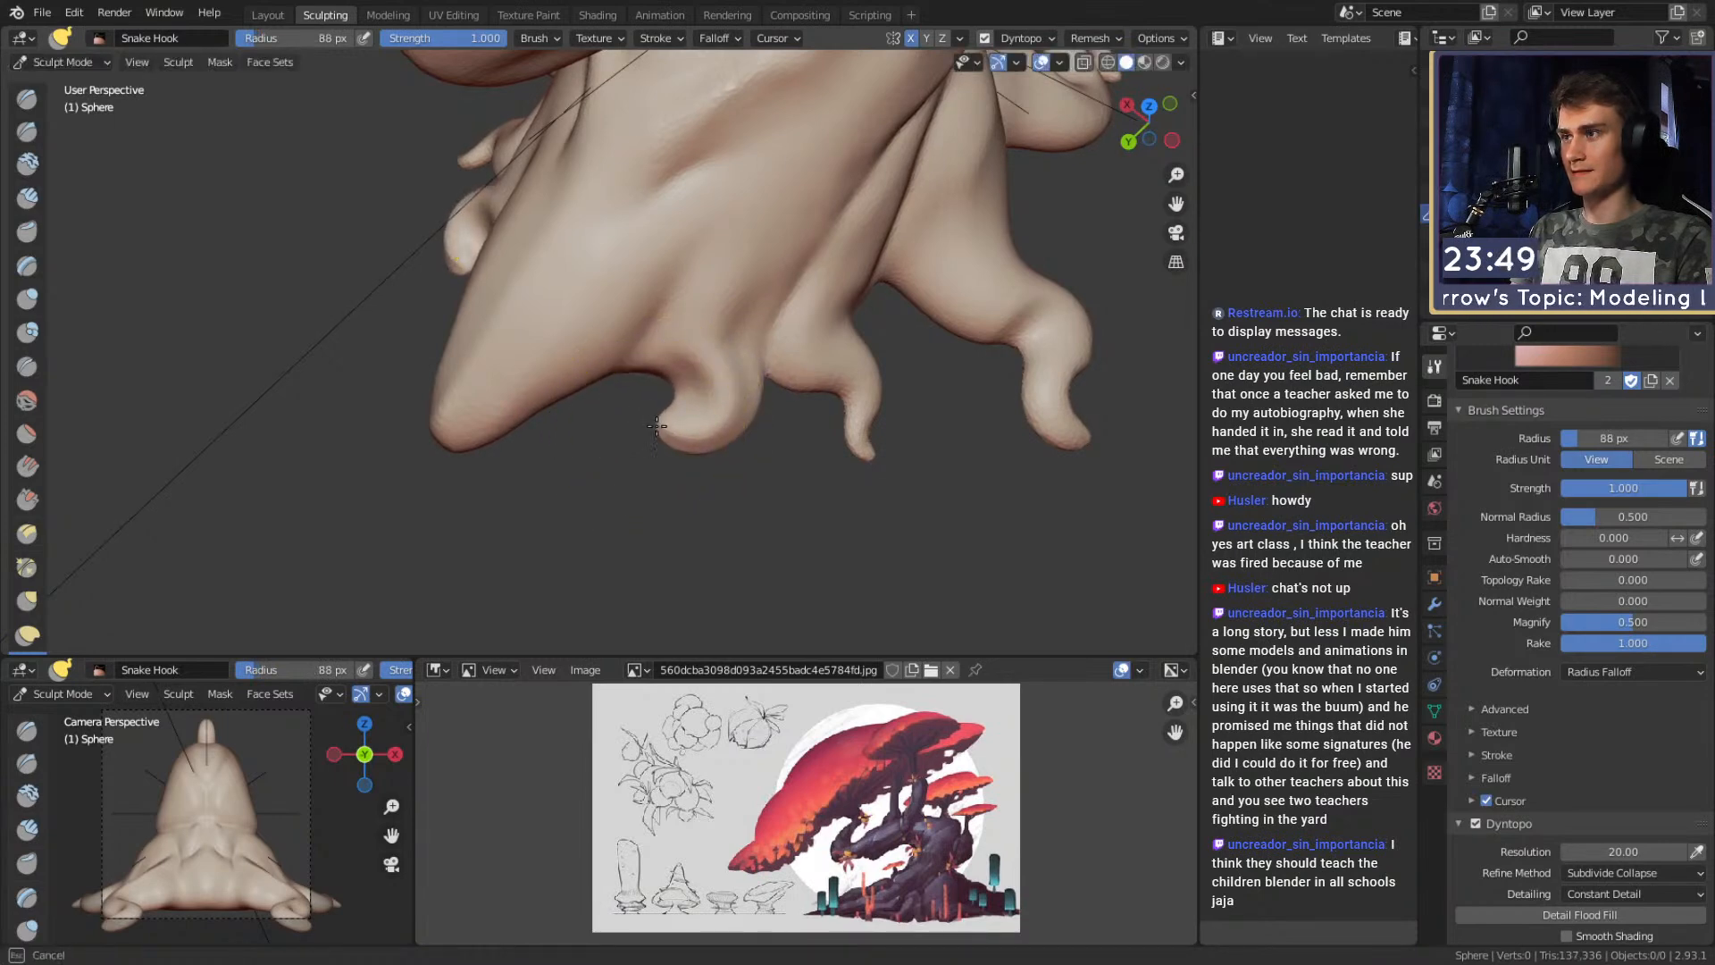
drag(649, 483, 654, 488)
mouse_move(654, 488)
alt+mouse_down()
mouse_move(681, 356)
mouse_move(601, 367)
mouse_move(689, 344)
mouse_move(766, 276)
mouse_move(793, 371)
mouse_move(693, 372)
mouse_move(623, 431)
alt+mouse_up()
key(f)
click(585, 383)
scroll(701, 398, up, 3)
Define ridges on the upper part of the large side root with the Crease brush, adjusting its radius between 51 and 68 px.
key(shift+c)
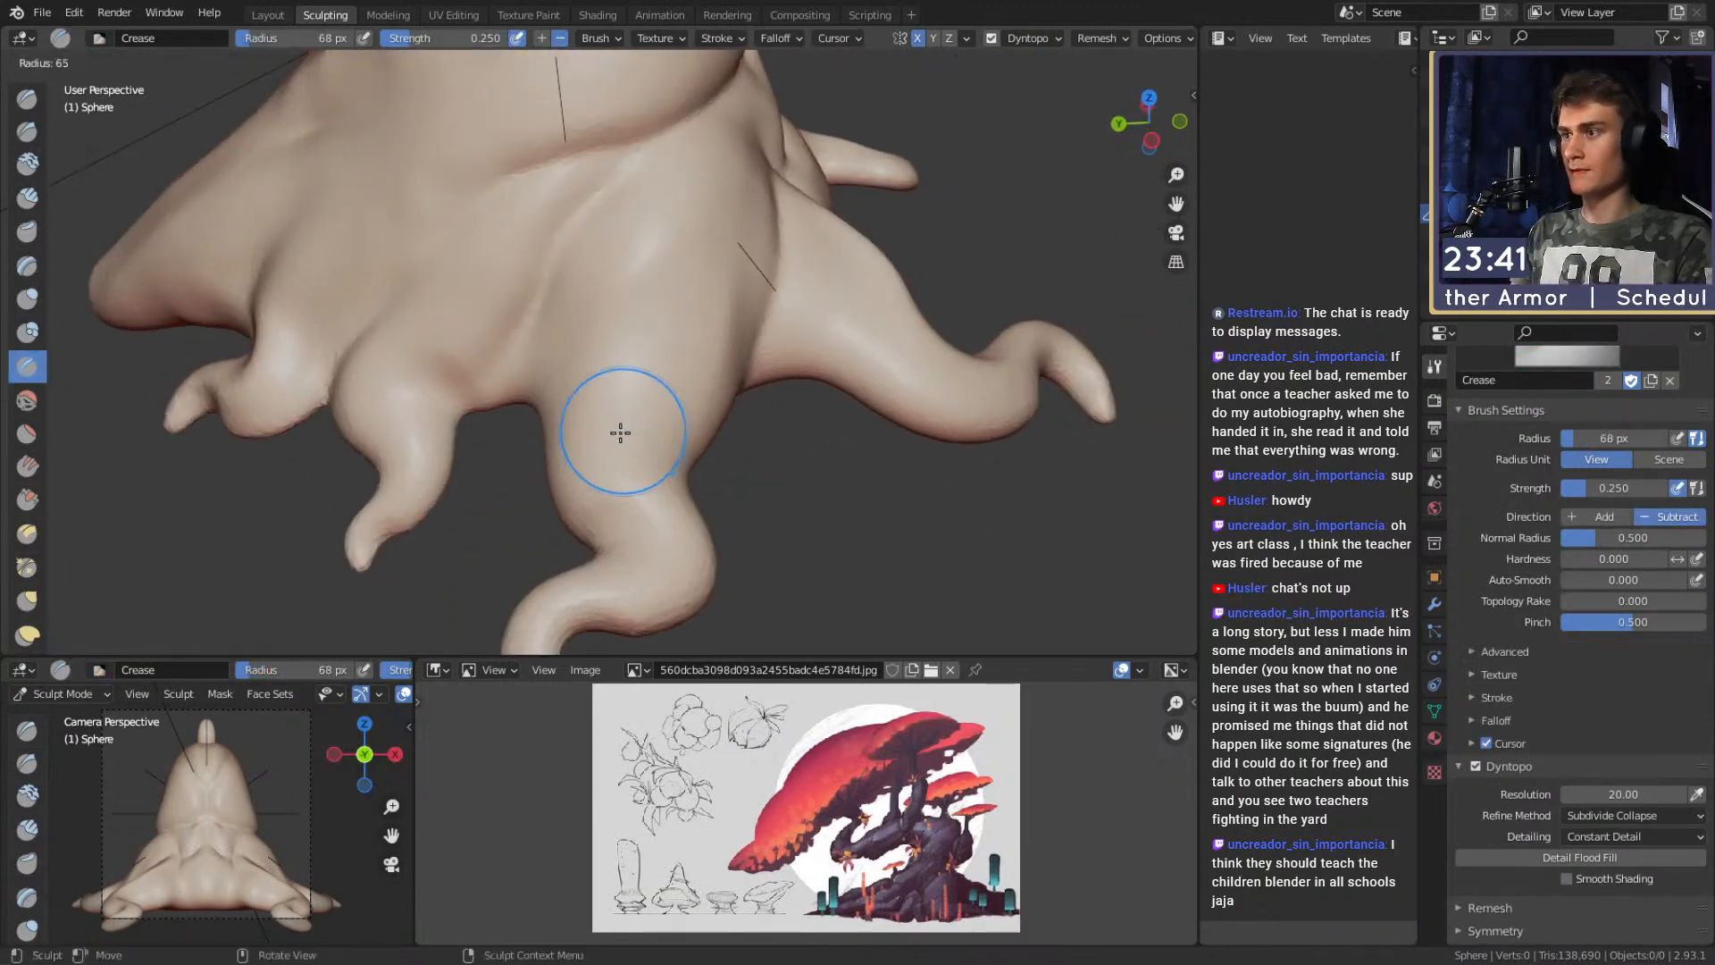
alt+drag(699, 294, 690, 400)
key(bracketleft)
key(bracketleft)
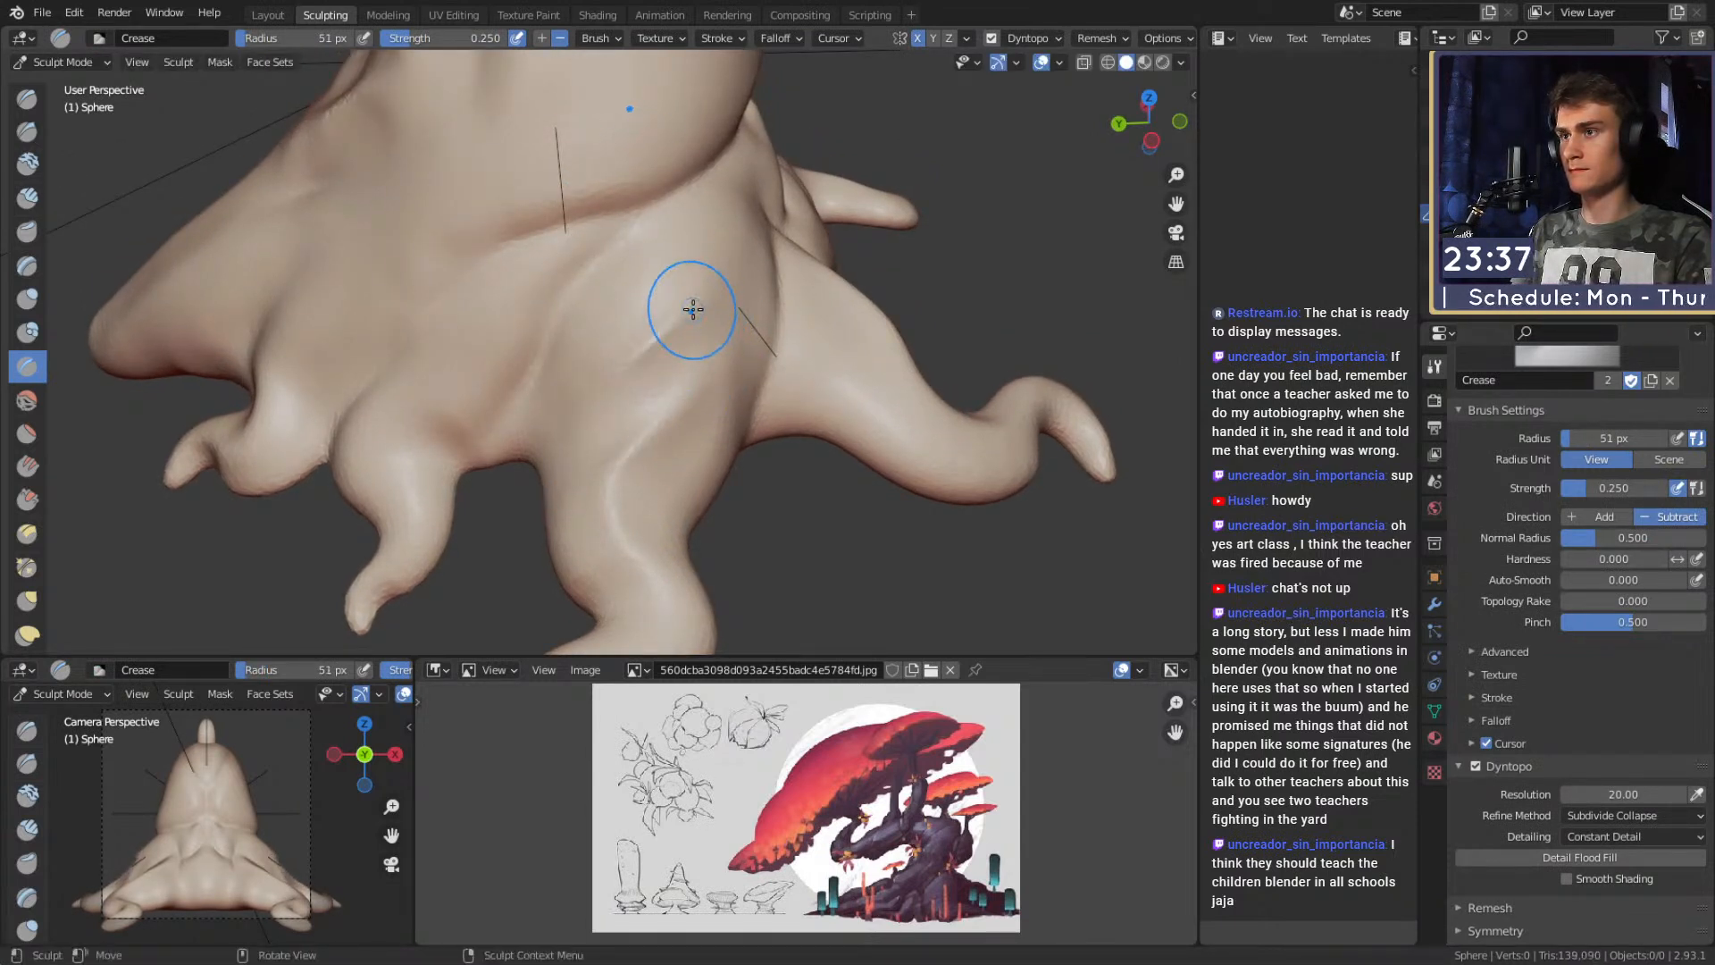
alt+drag(625, 359, 607, 346)
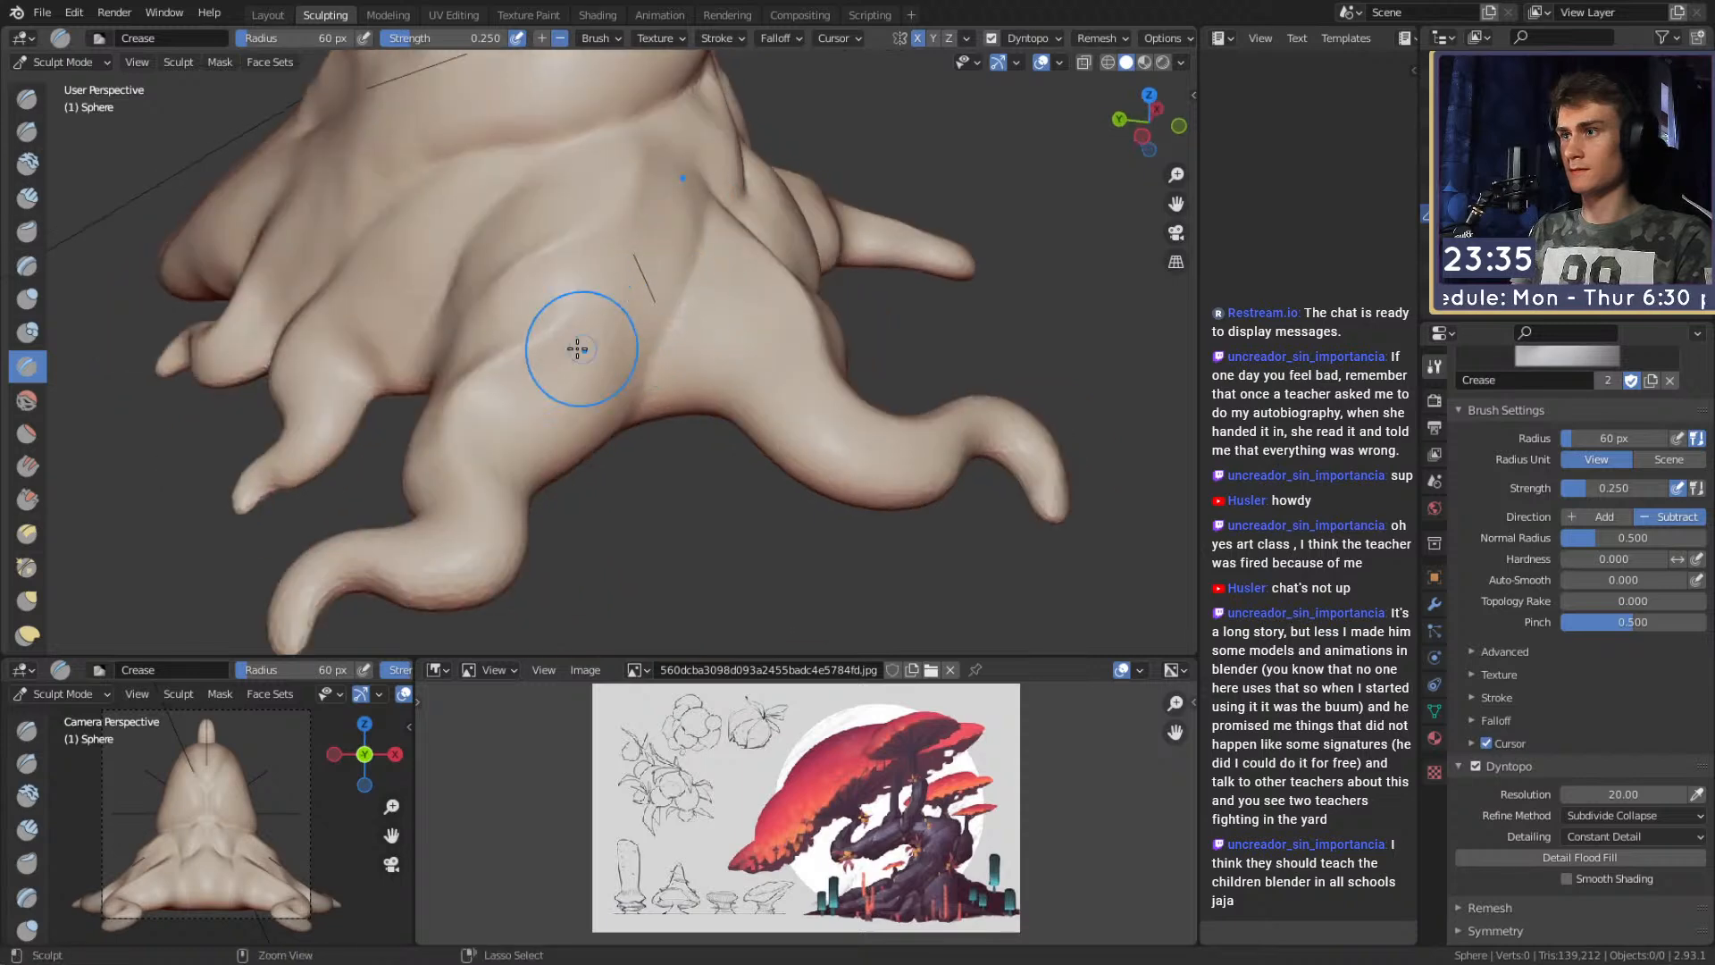
Crease the folds running into the gap between the side roots at a 44 px radius, and enlarge the brush to 62 px.
mouse_move(601, 426)
alt+mouse_down()
mouse_move(727, 336)
mouse_move(727, 352)
mouse_move(705, 353)
mouse_move(718, 328)
alt+mouse_up()
key(bracketleft)
key(bracketleft)
key(bracketleft)
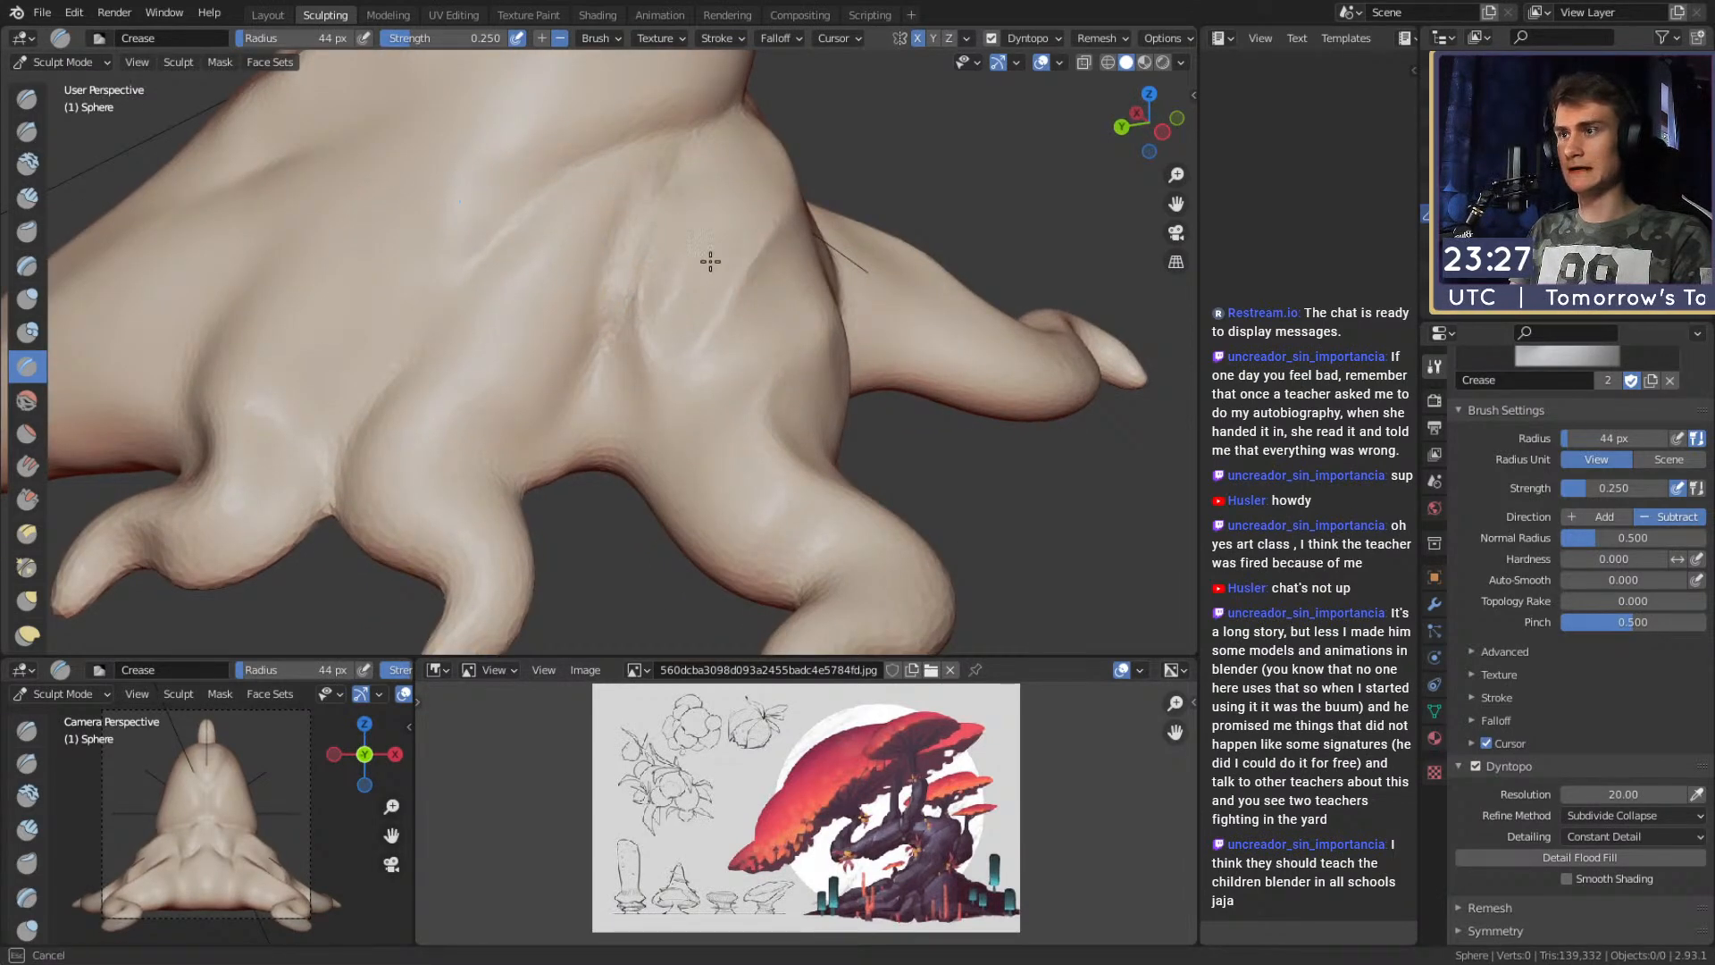
key(bracketright)
key(bracketright)
key(bracketright)
key(bracketright)
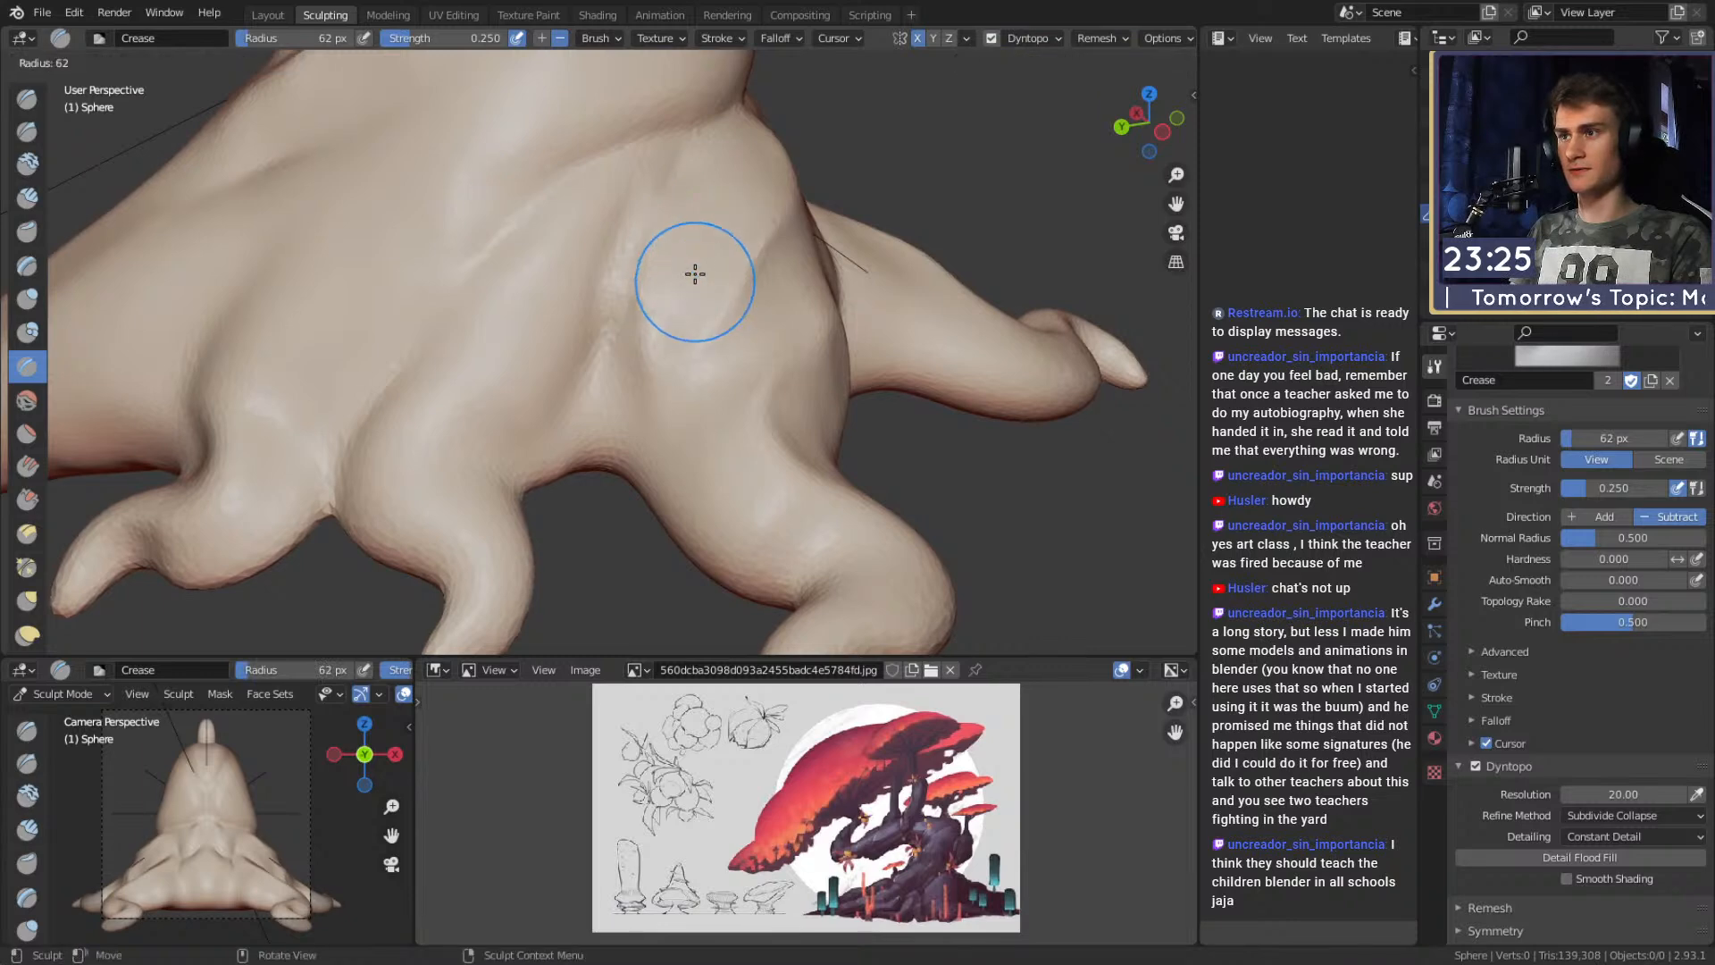
alt+drag(698, 268, 720, 260)
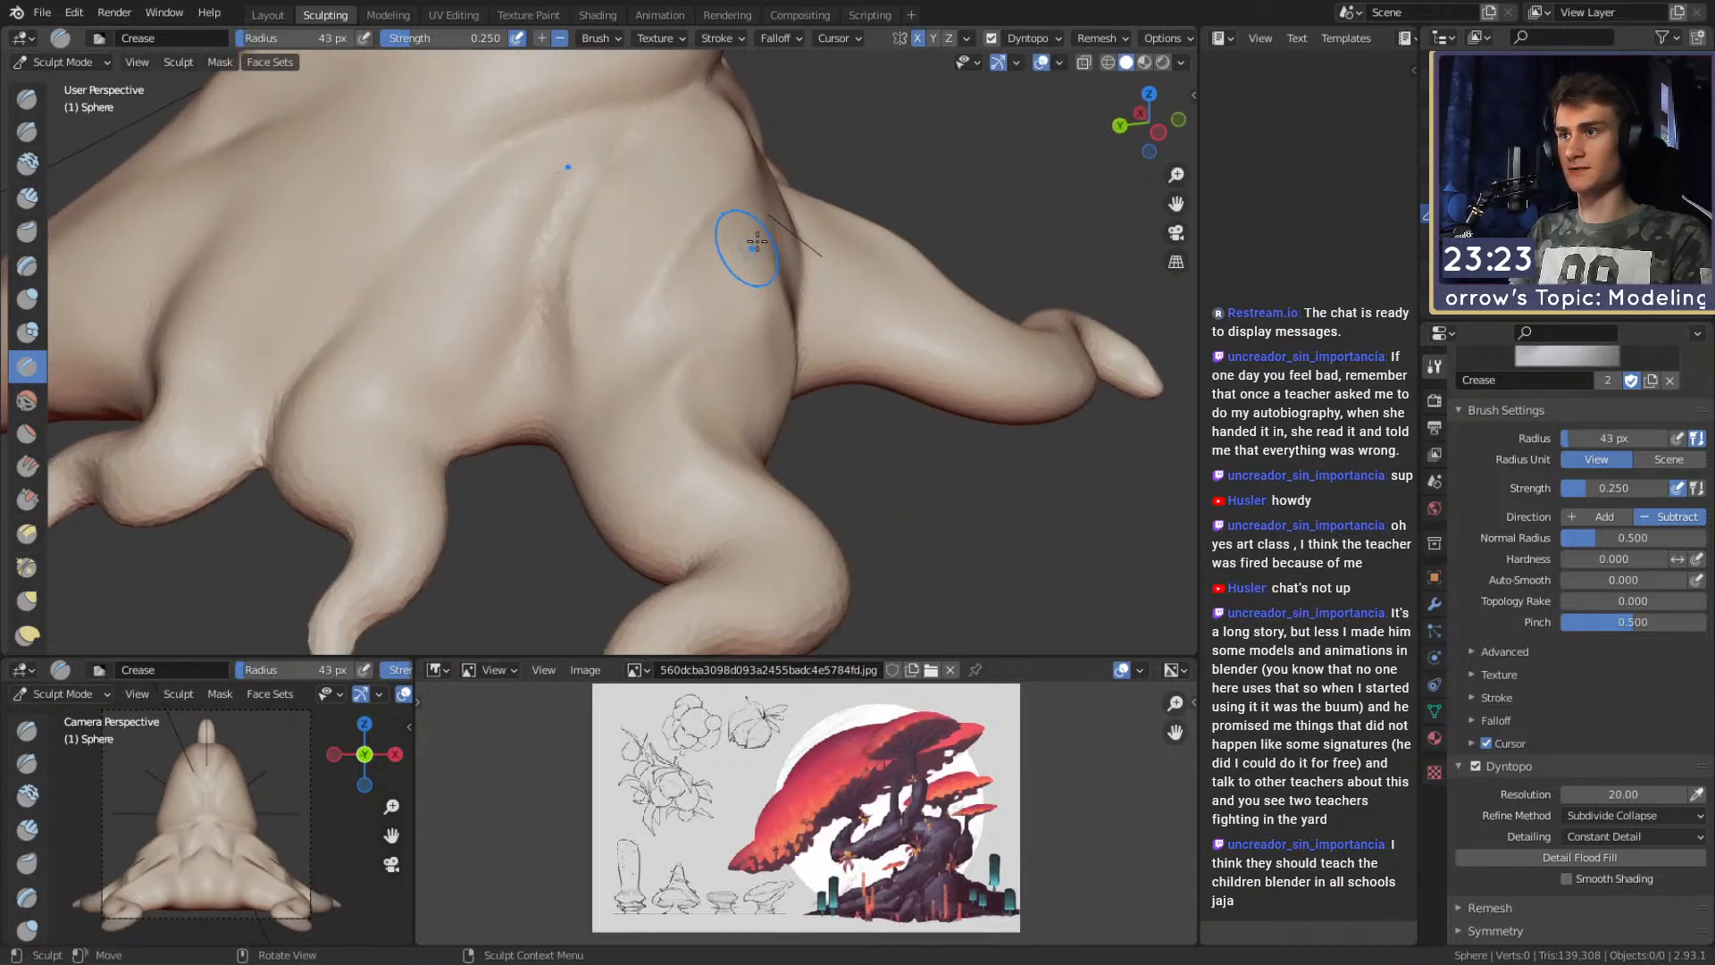
Sharpen the thin fold above the large side root with the Crease brush reduced to a 23 px radius.
key(bracketleft)
key(bracketleft)
key(bracketleft)
key(bracketleft)
key(bracketleft)
key(bracketleft)
key(bracketleft)
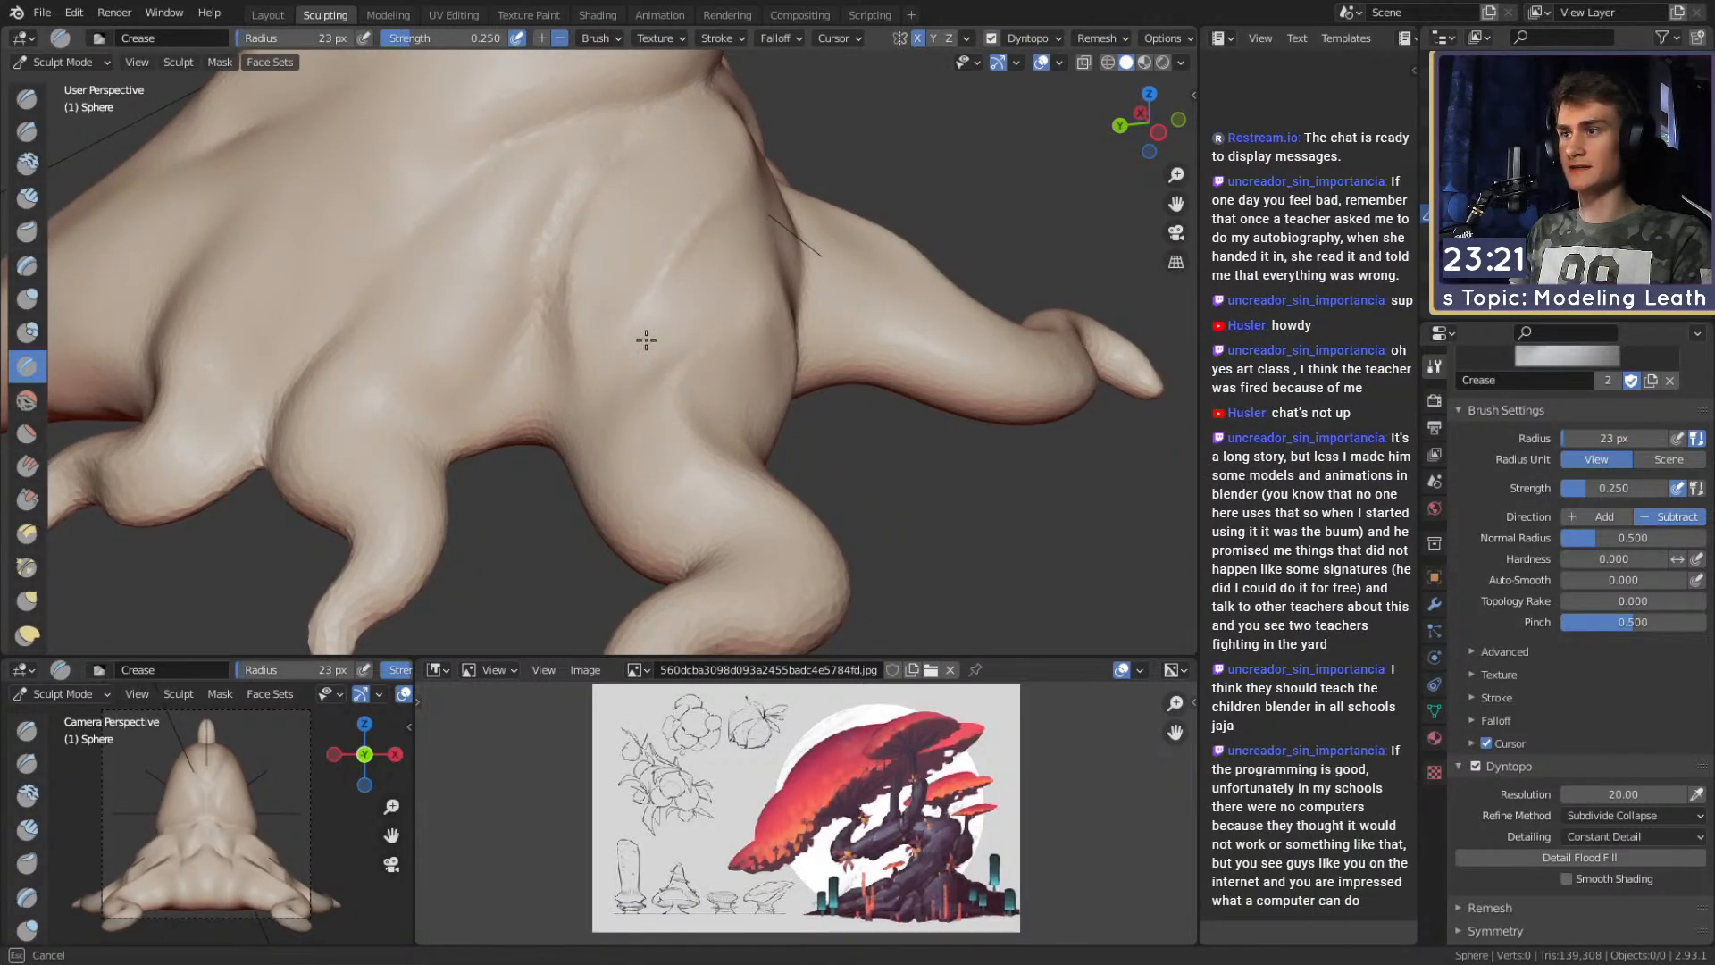
key(f)
click(628, 363)
Crease the inner junction where the large side root meets the base, using a 35 px brush radius.
middle_drag(628, 363, 658, 364)
key(f)
click(697, 320)
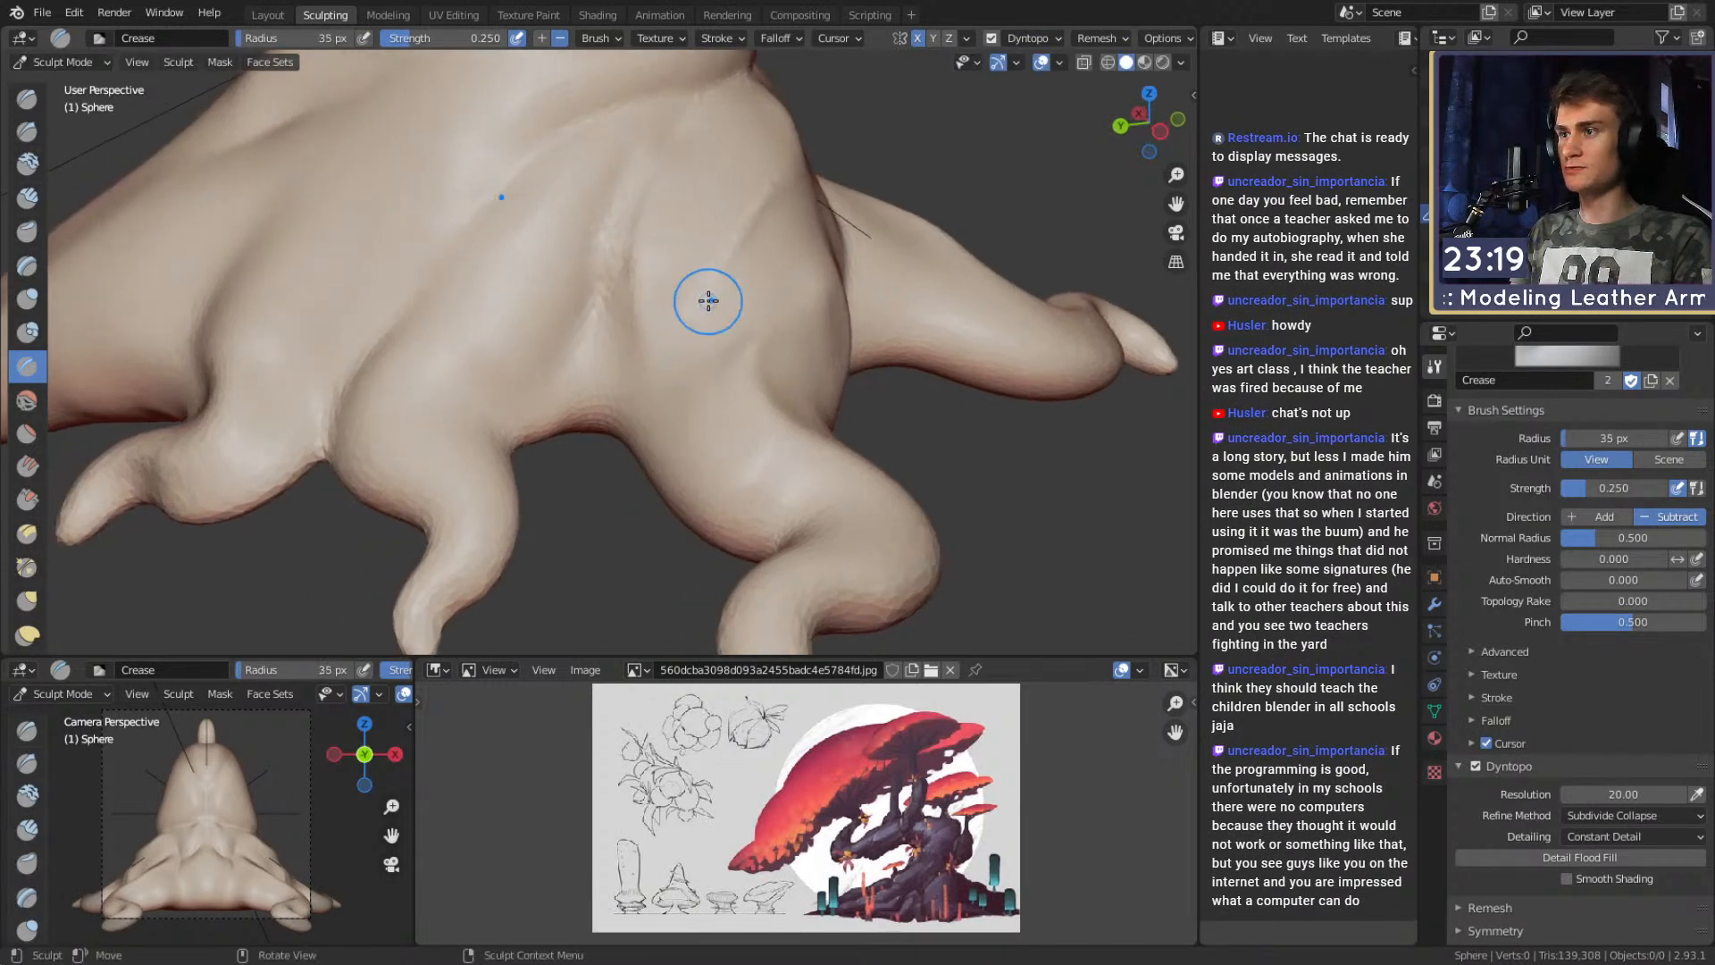
mouse_move(652, 206)
middle_down()
mouse_move(689, 280)
mouse_move(727, 257)
mouse_move(672, 347)
middle_up()
drag(627, 376, 623, 380)
mouse_move(627, 411)
middle_down()
mouse_move(727, 306)
mouse_move(667, 312)
middle_up()
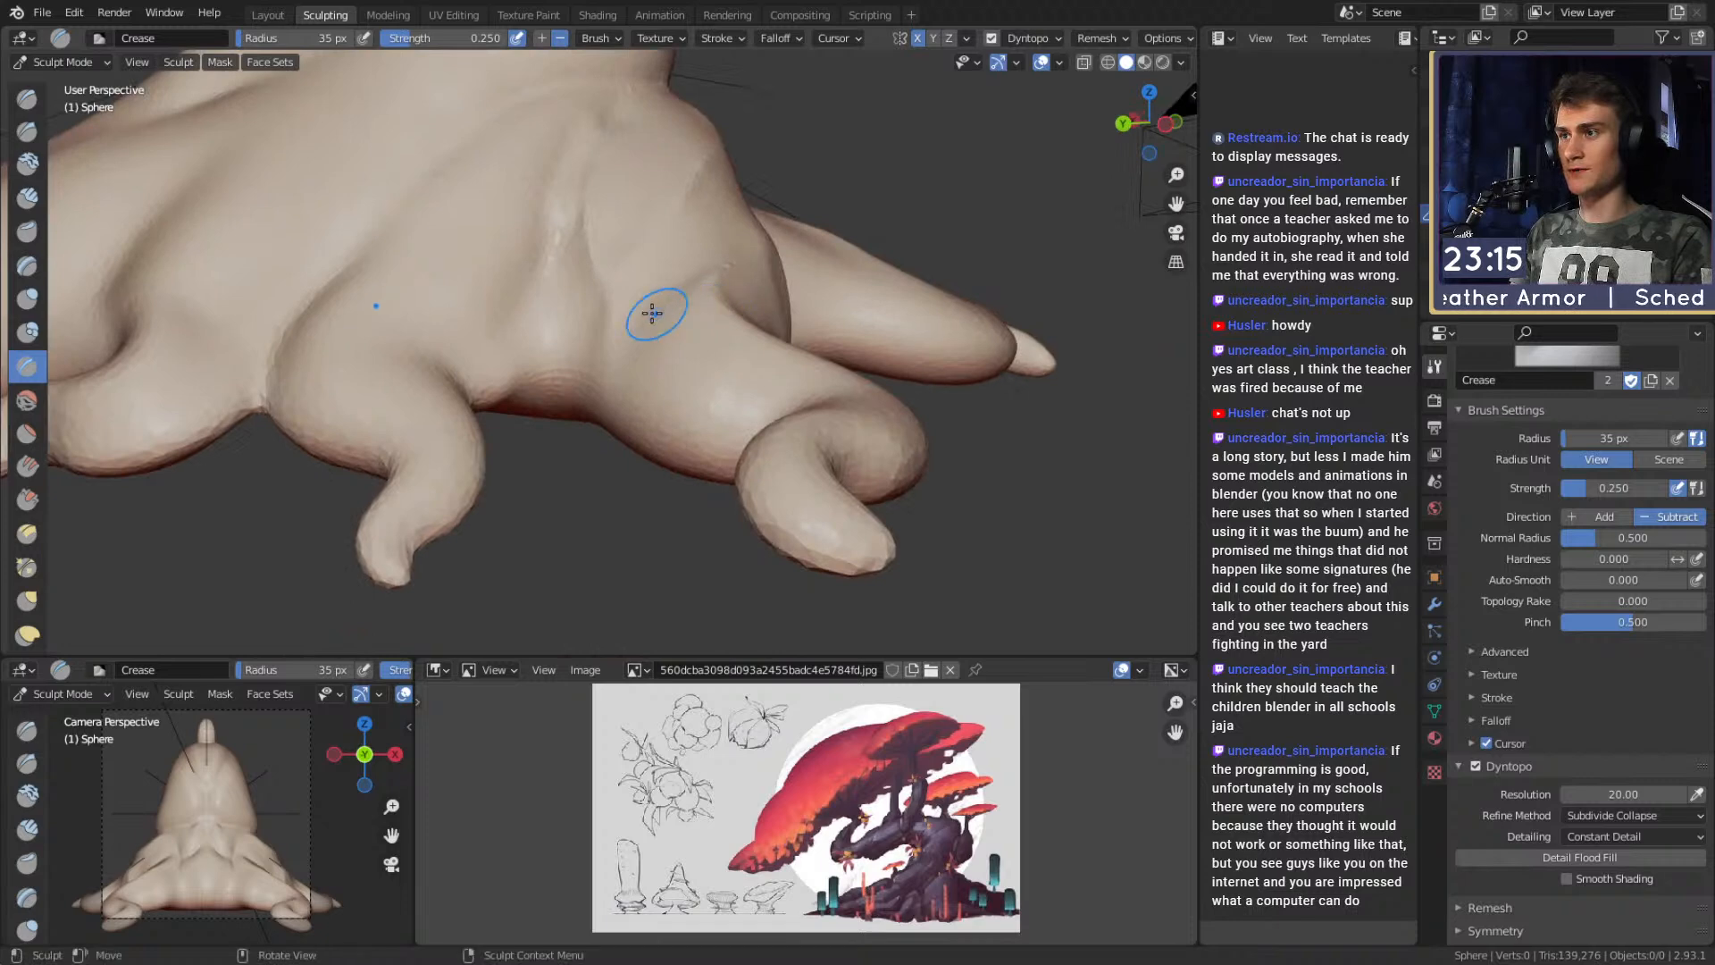
drag(596, 396, 614, 323)
Define the fold and ridge running down the large side root with the Crease brush at a 53 px radius.
mouse_move(618, 320)
alt+mouse_down()
mouse_move(738, 334)
mouse_move(786, 287)
alt+mouse_up()
key(f)
click(761, 337)
alt+drag(791, 260, 743, 302)
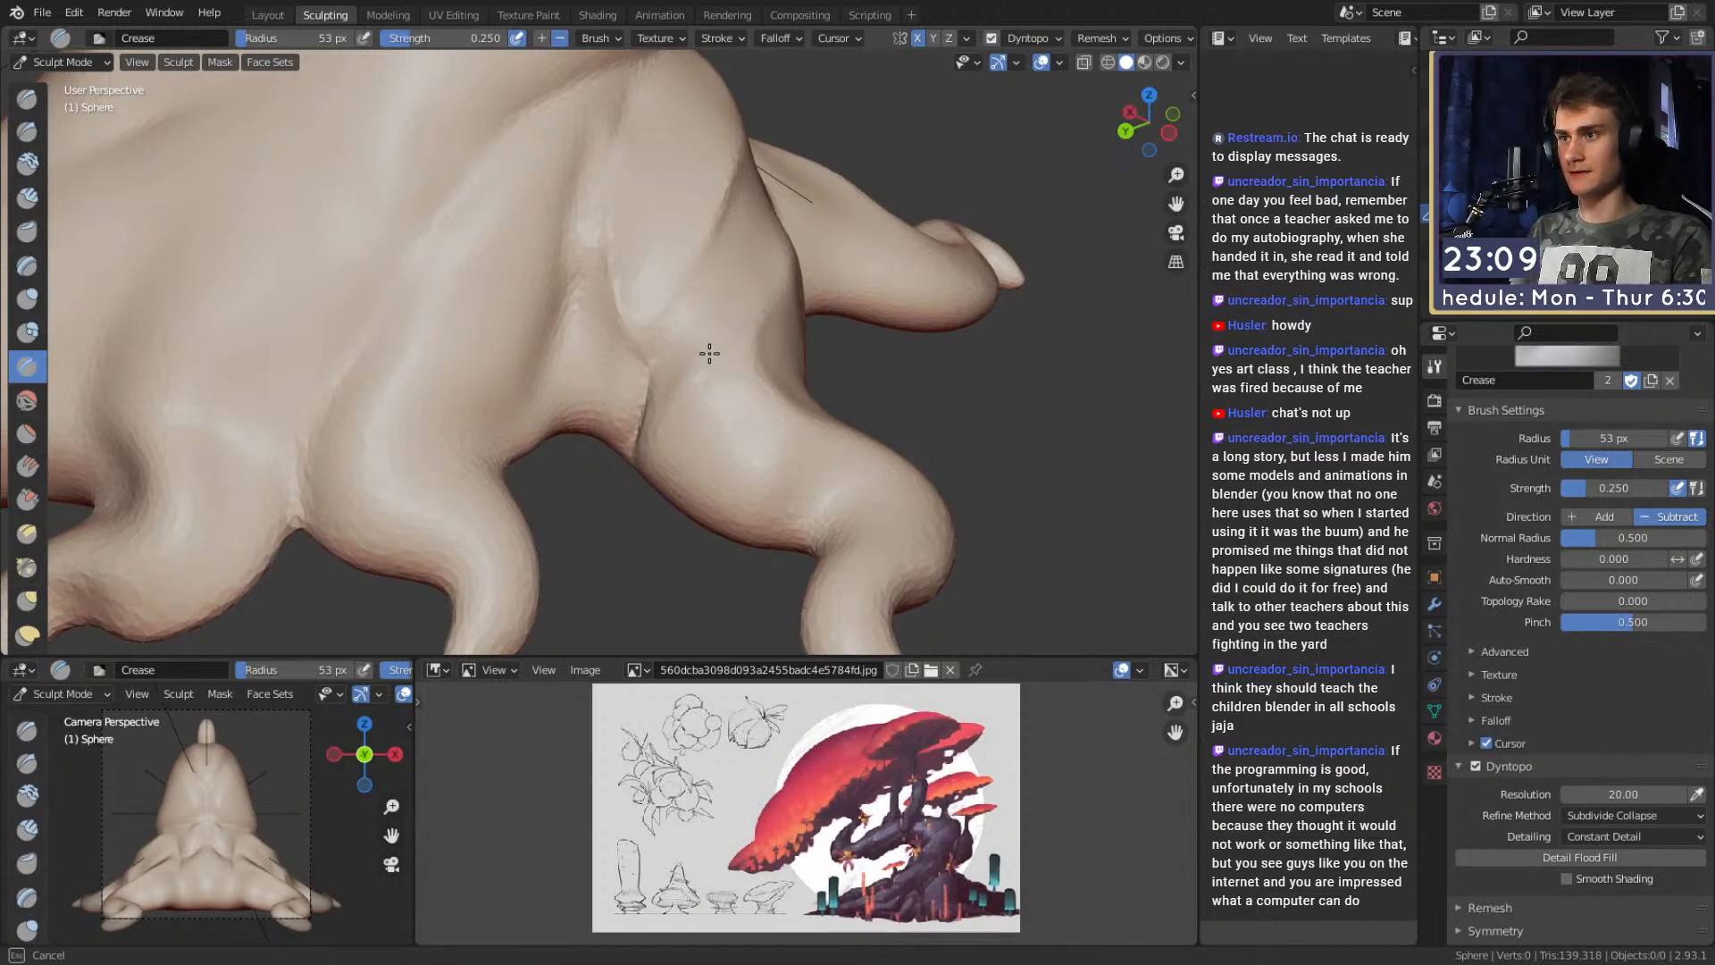
middle_drag(838, 463, 787, 410)
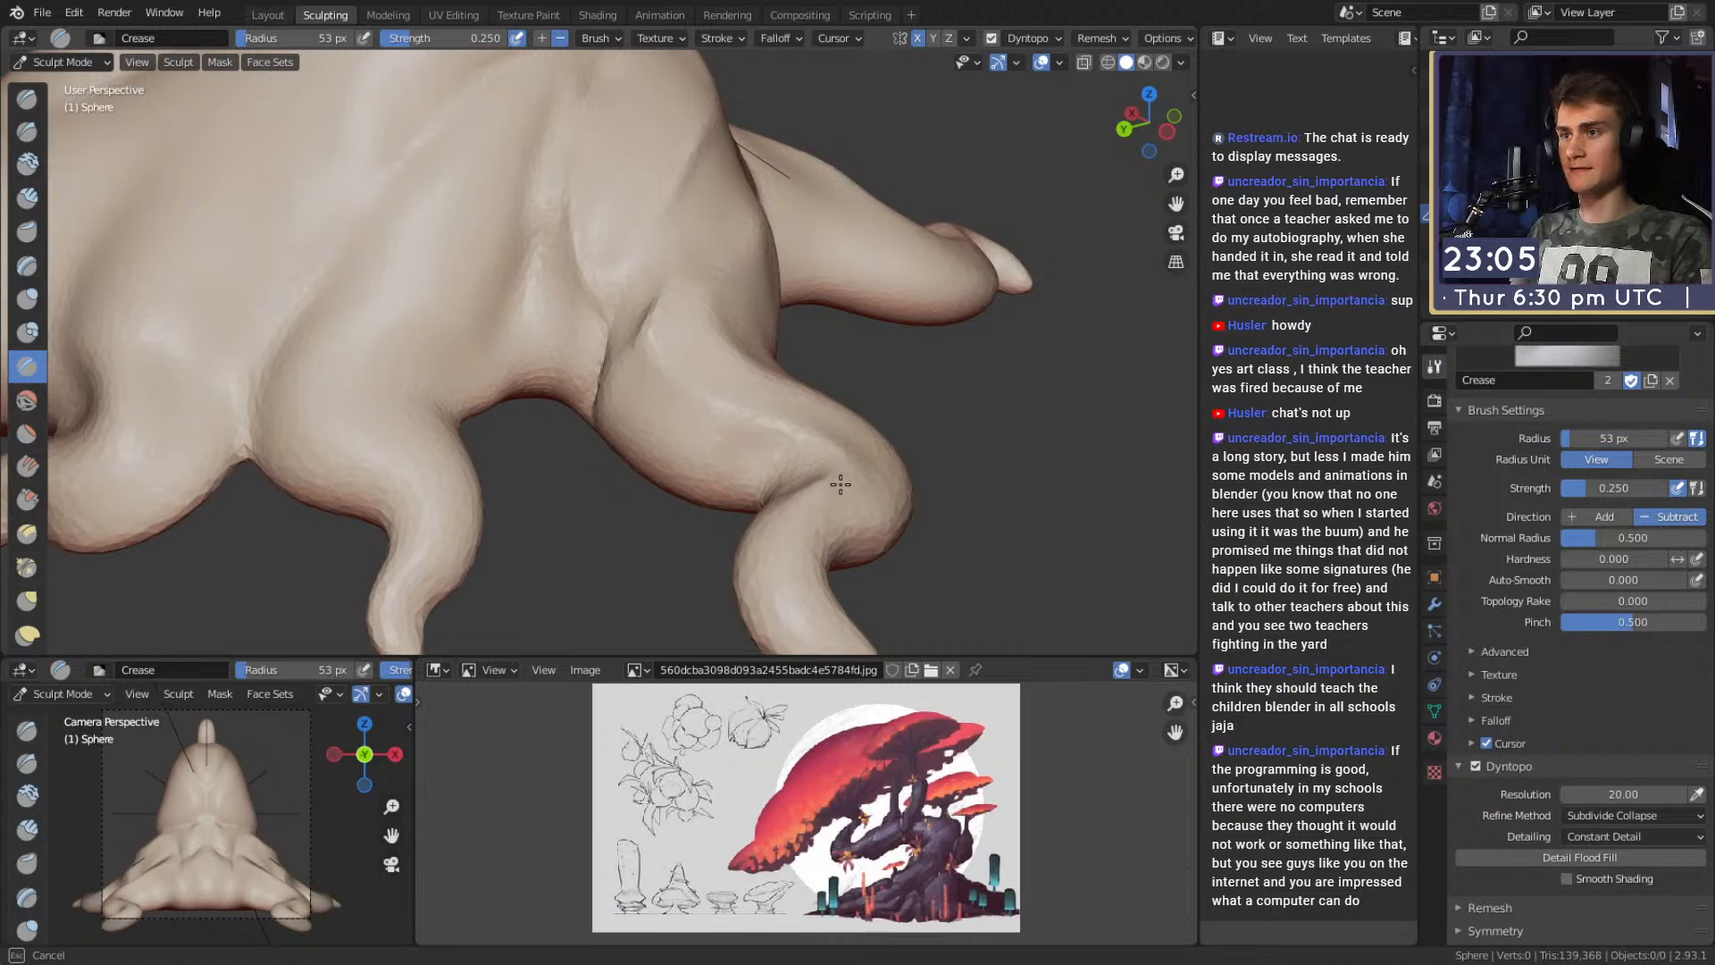
Crease the inside bend of the large side root at a 34 px radius, and enlarge the brush to 47 px.
click(842, 439)
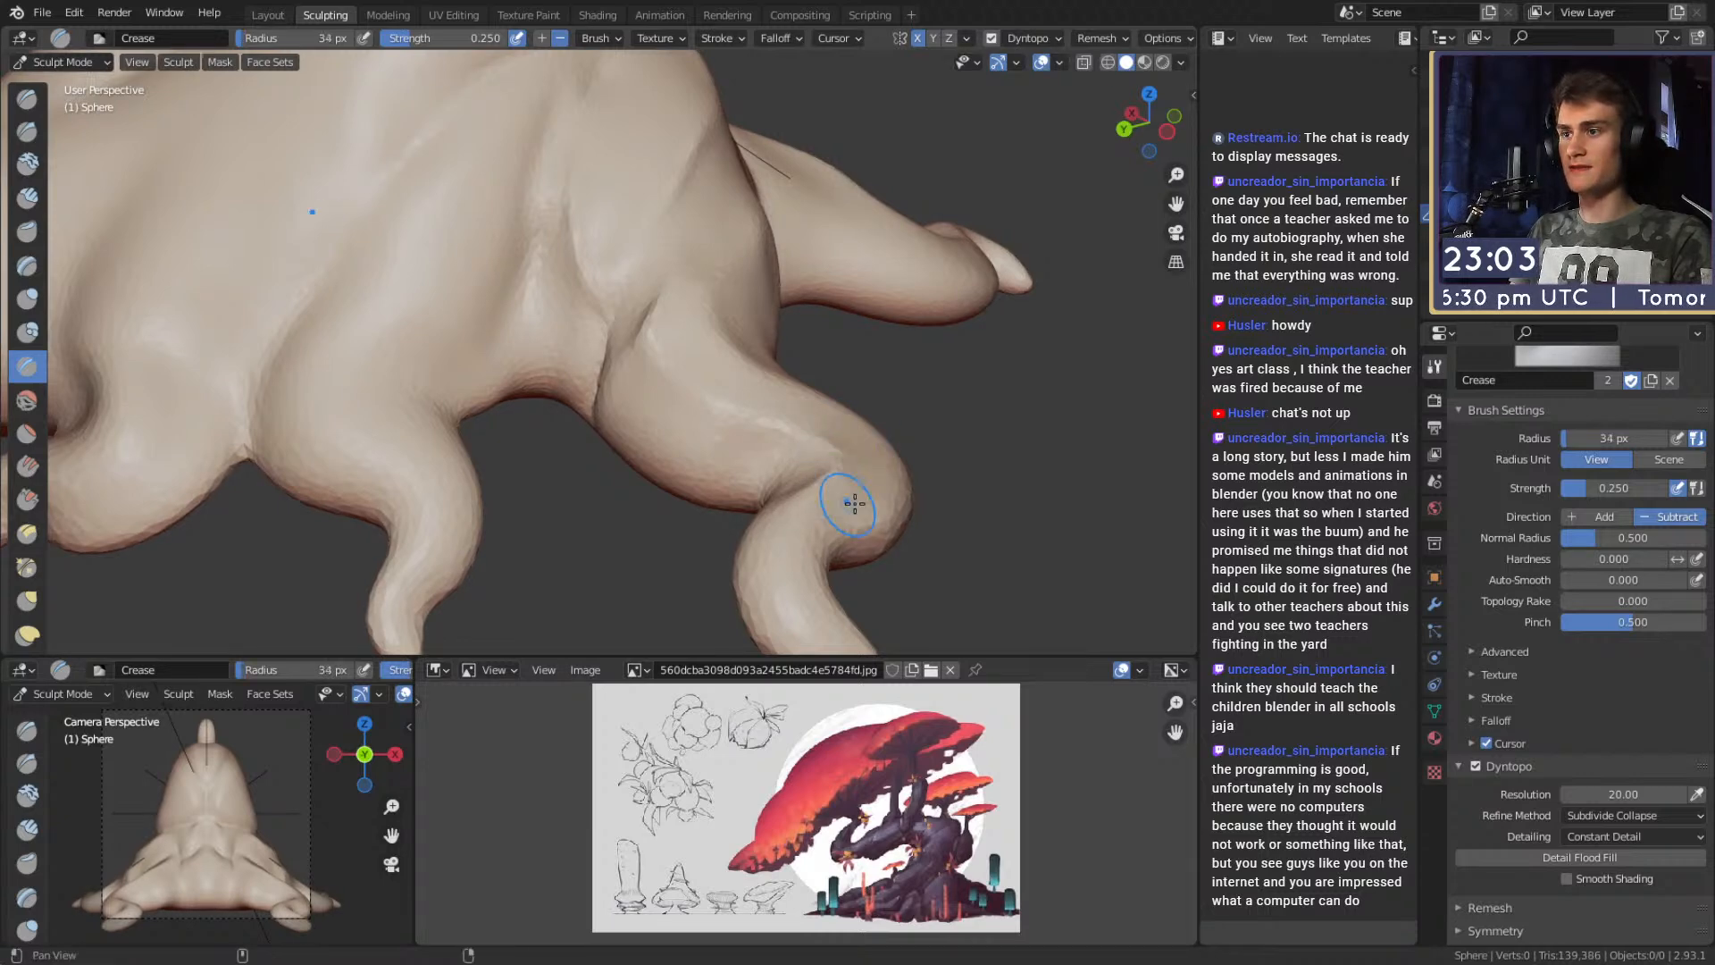
alt+drag(845, 503, 794, 389)
mouse_move(734, 322)
alt+mouse_down()
mouse_move(786, 357)
mouse_move(689, 327)
alt+mouse_up()
key(f)
click(684, 323)
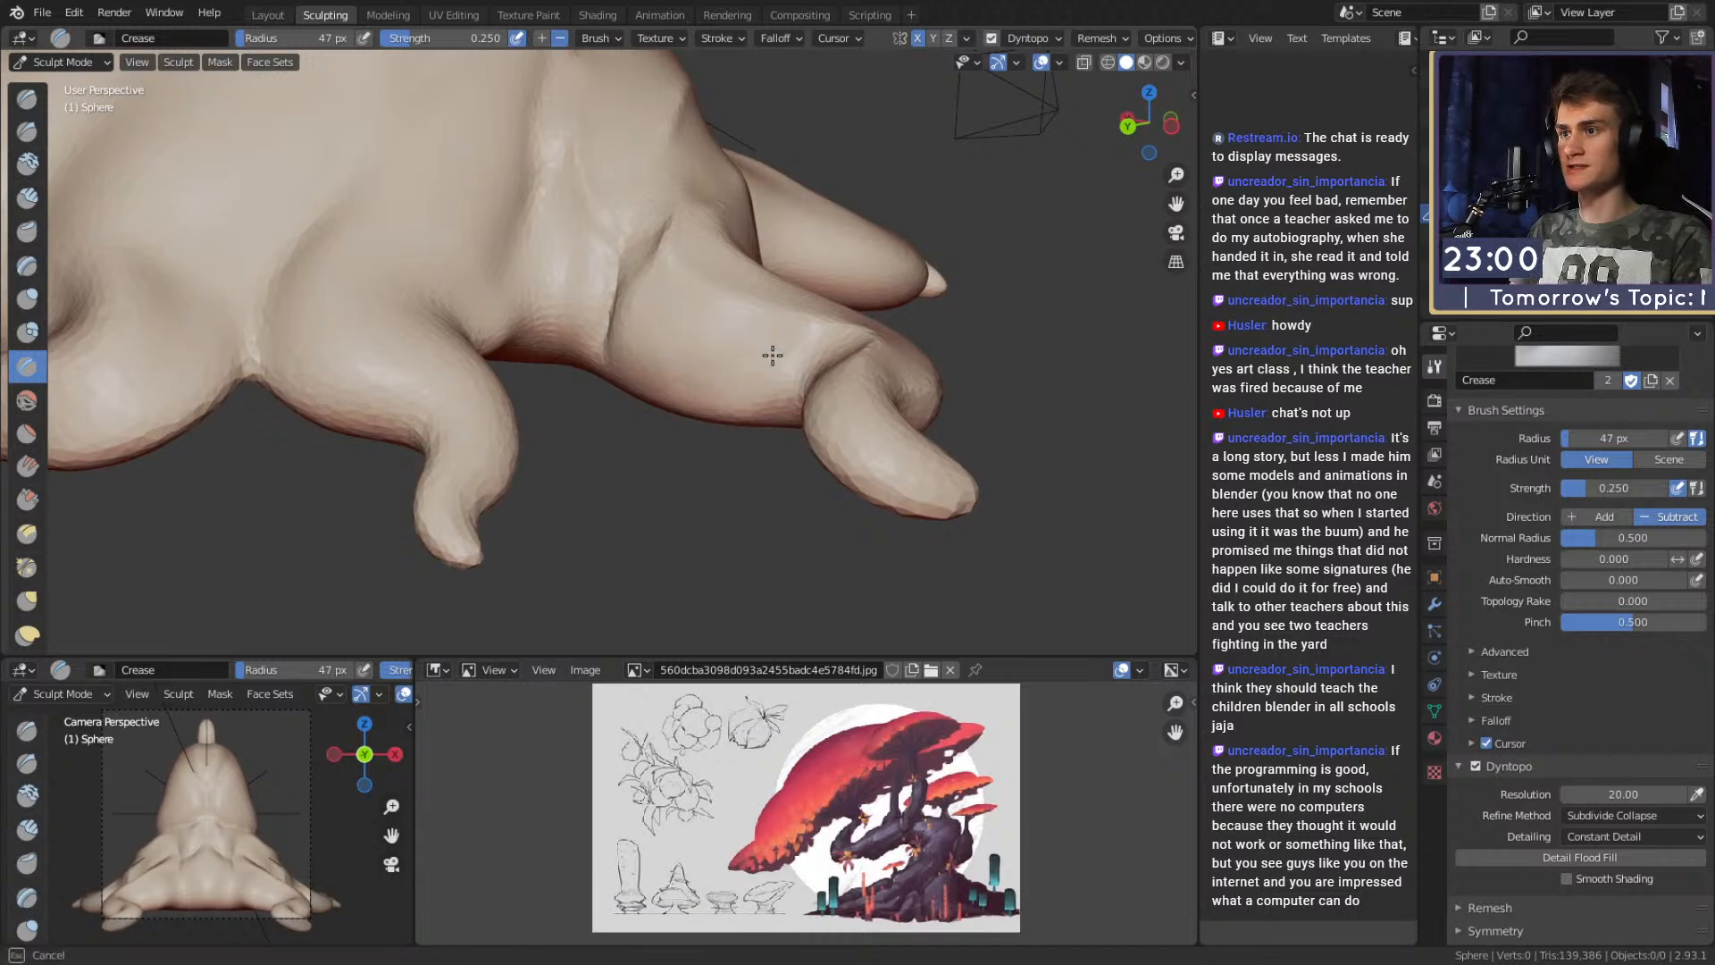
Sculpt a ridge and a deep fold leading down into the middle side root with the Crease brush at about 49 px.
mouse_move(652, 390)
alt+mouse_down()
mouse_move(558, 378)
mouse_move(477, 396)
mouse_move(652, 306)
mouse_move(575, 329)
alt+mouse_up()
mouse_move(680, 239)
alt+mouse_down()
mouse_move(727, 238)
mouse_move(688, 287)
mouse_move(754, 211)
mouse_move(760, 296)
mouse_move(759, 279)
mouse_move(732, 321)
mouse_move(688, 329)
mouse_move(611, 392)
alt+mouse_up()
key(f)
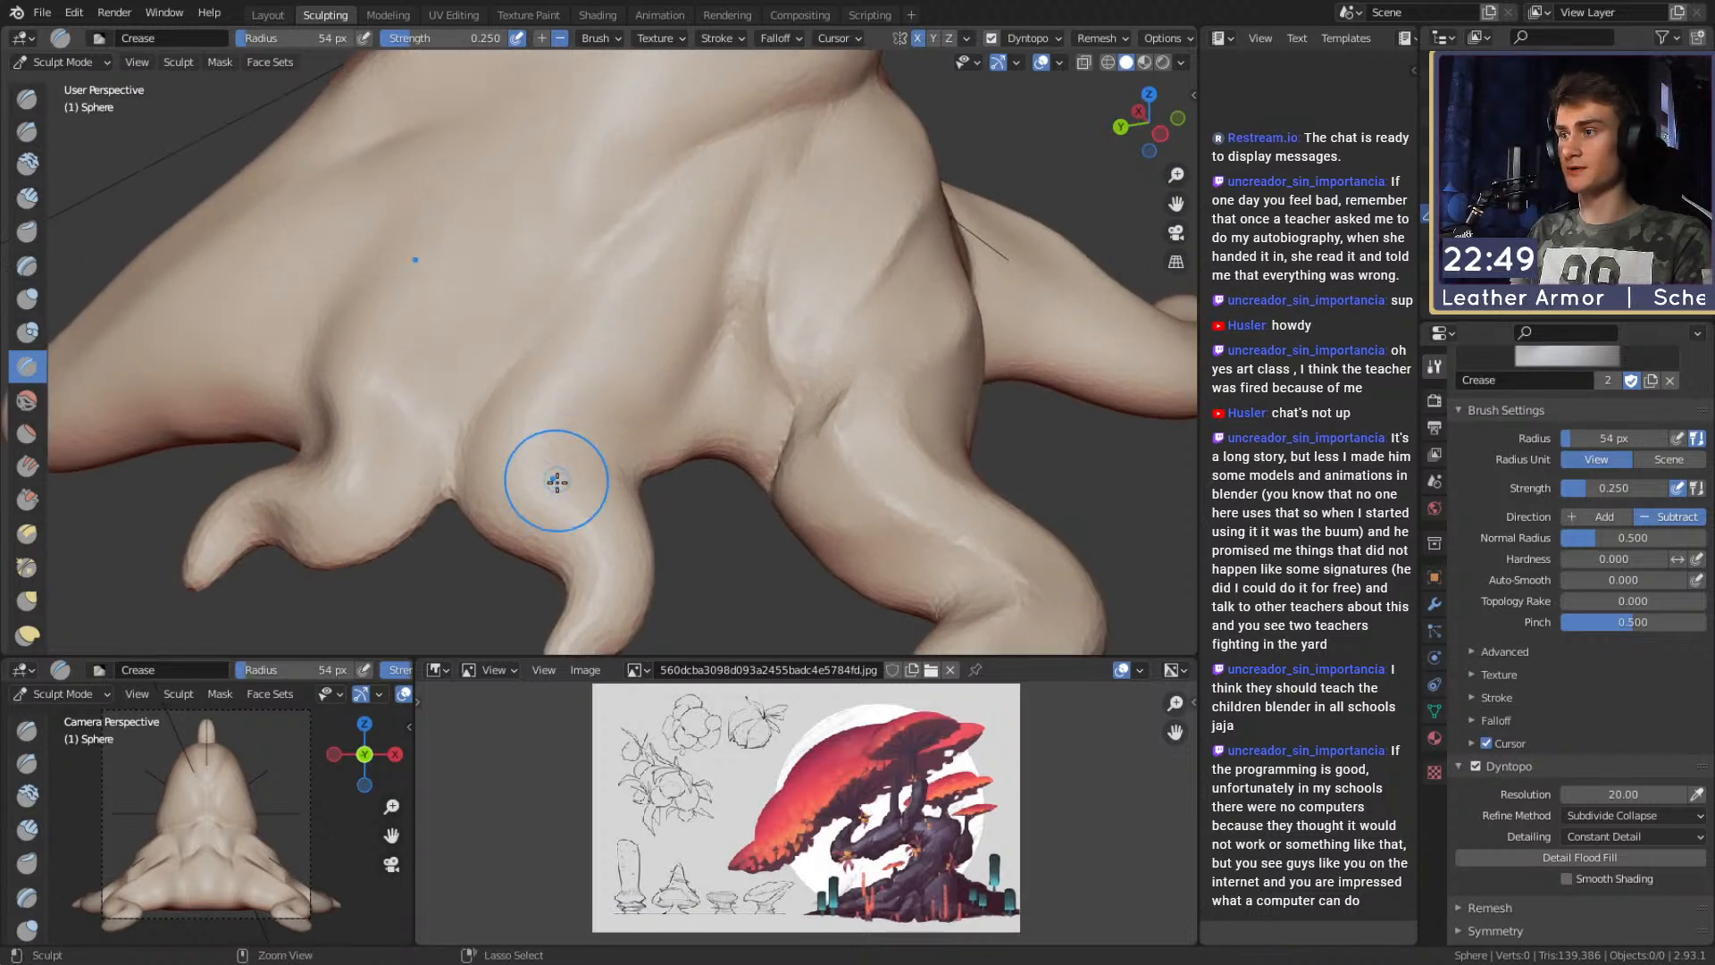
key(f)
mouse_move(638, 251)
mouse_down()
mouse_move(670, 214)
mouse_move(711, 336)
mouse_up()
click(745, 222)
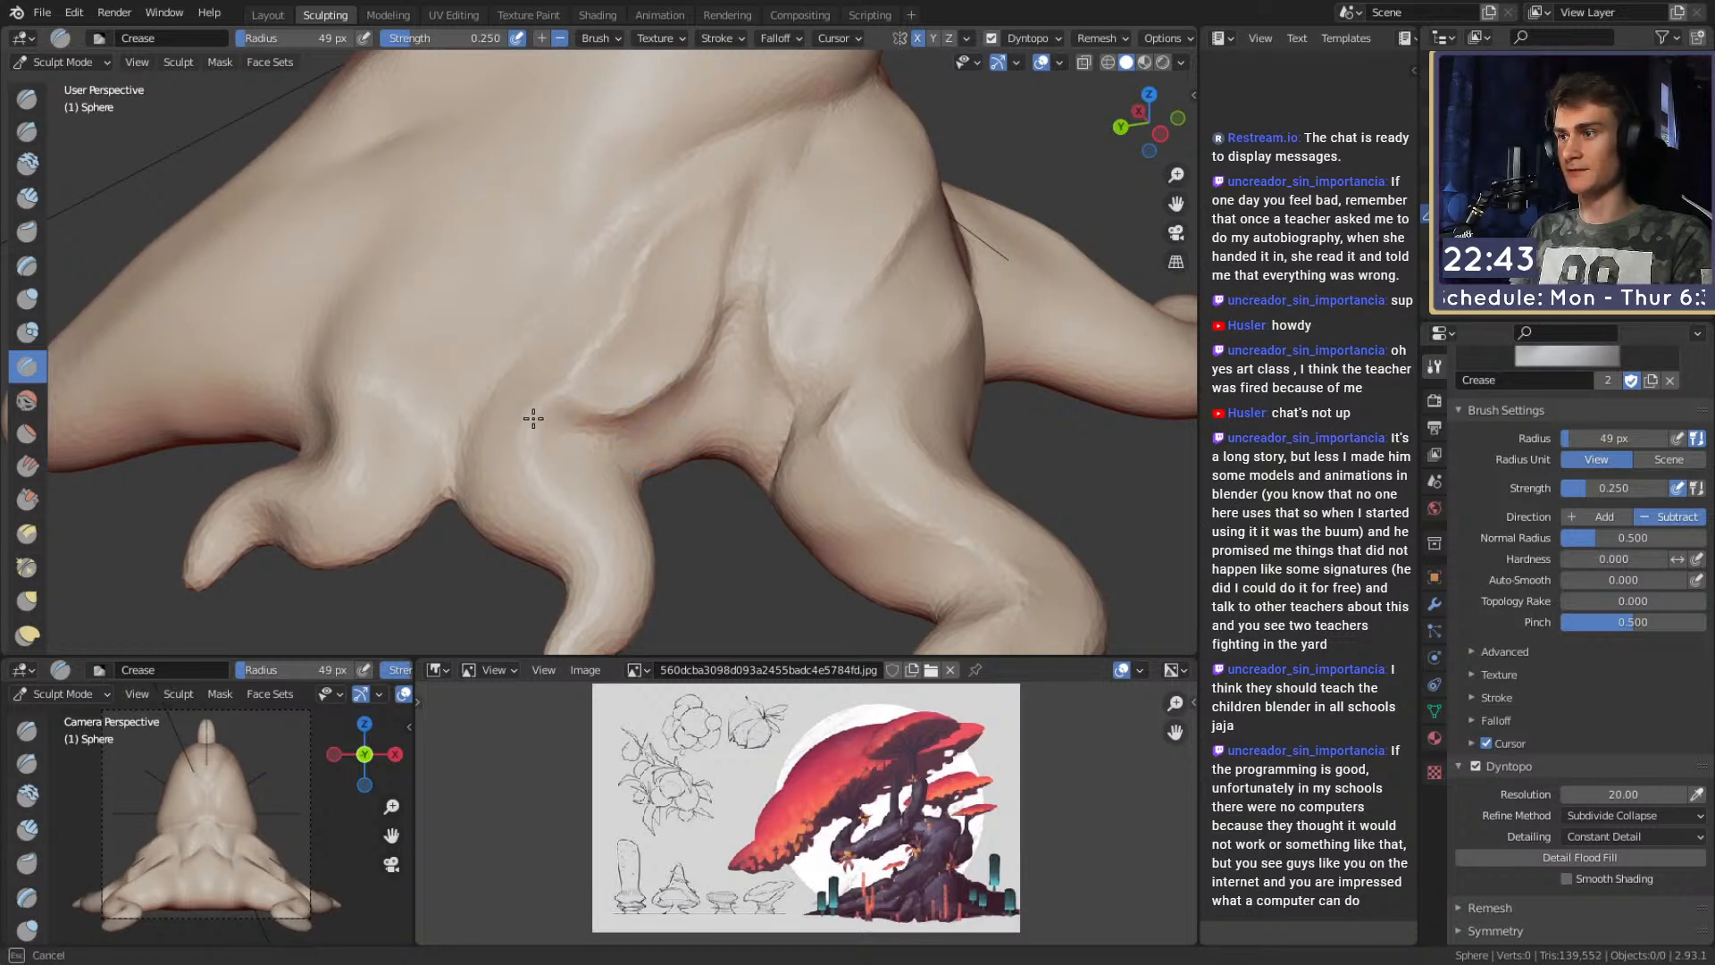
Extend the ridge along the top of the middle side root with the Crease brush at a 49 px radius.
mouse_move(518, 427)
mouse_down()
mouse_move(488, 473)
mouse_move(551, 451)
mouse_up()
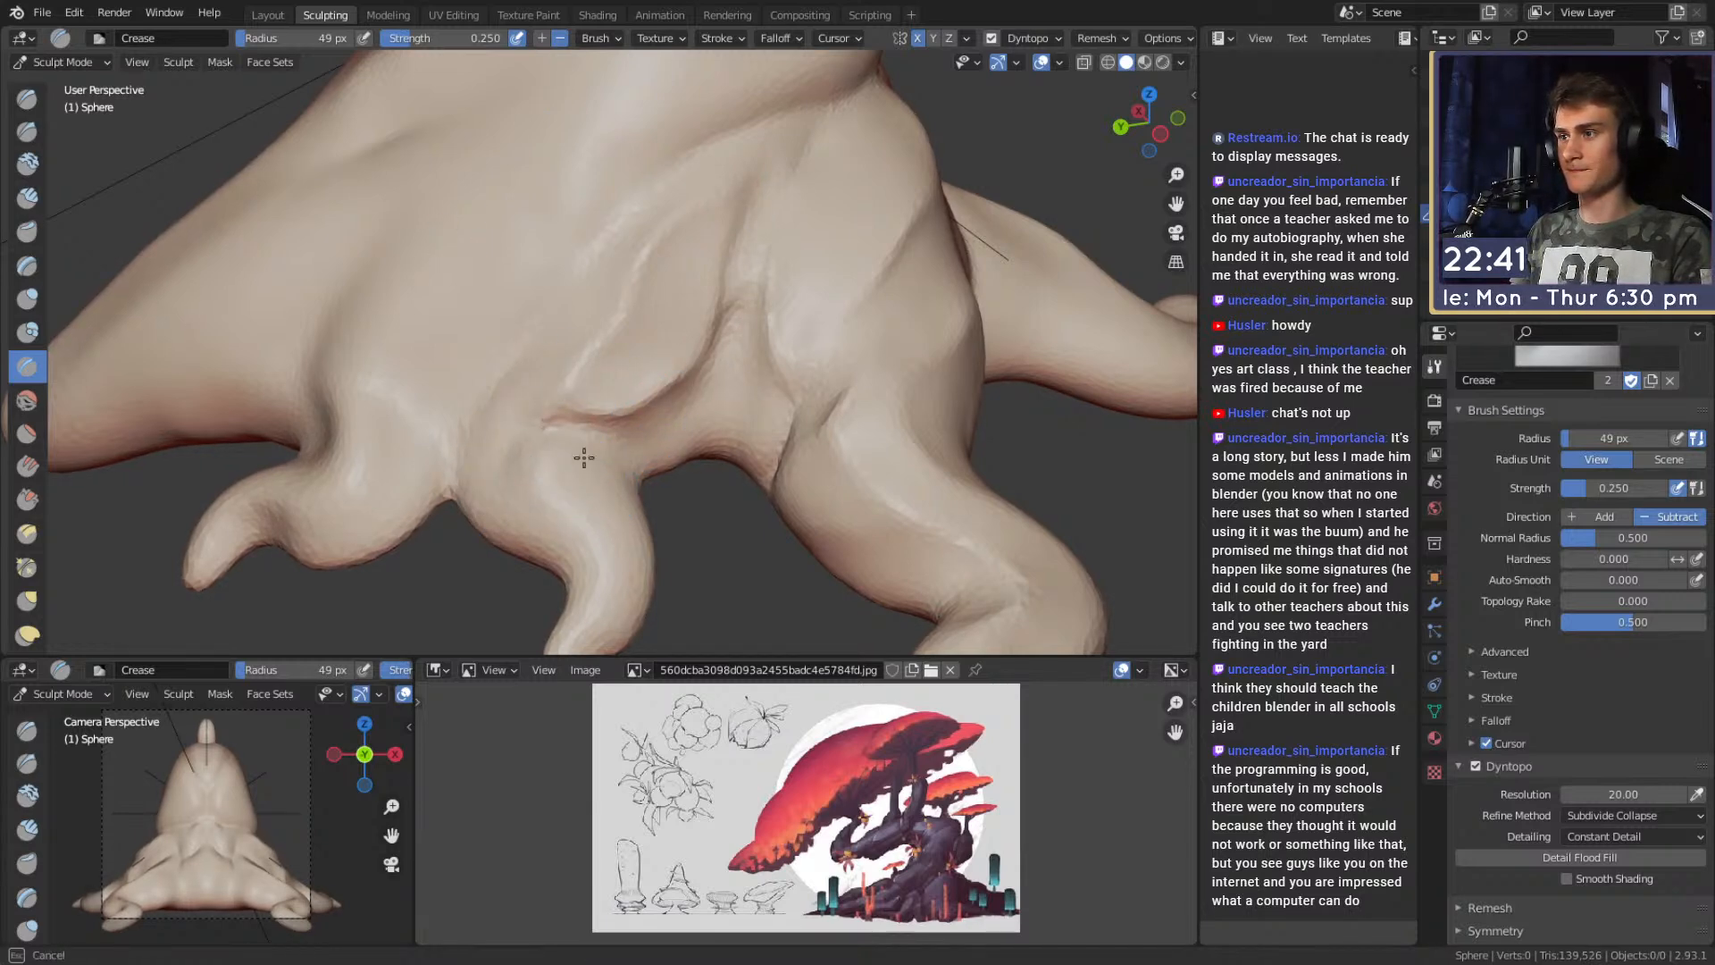
mouse_move(641, 532)
middle_down()
mouse_move(632, 432)
mouse_move(594, 464)
middle_up()
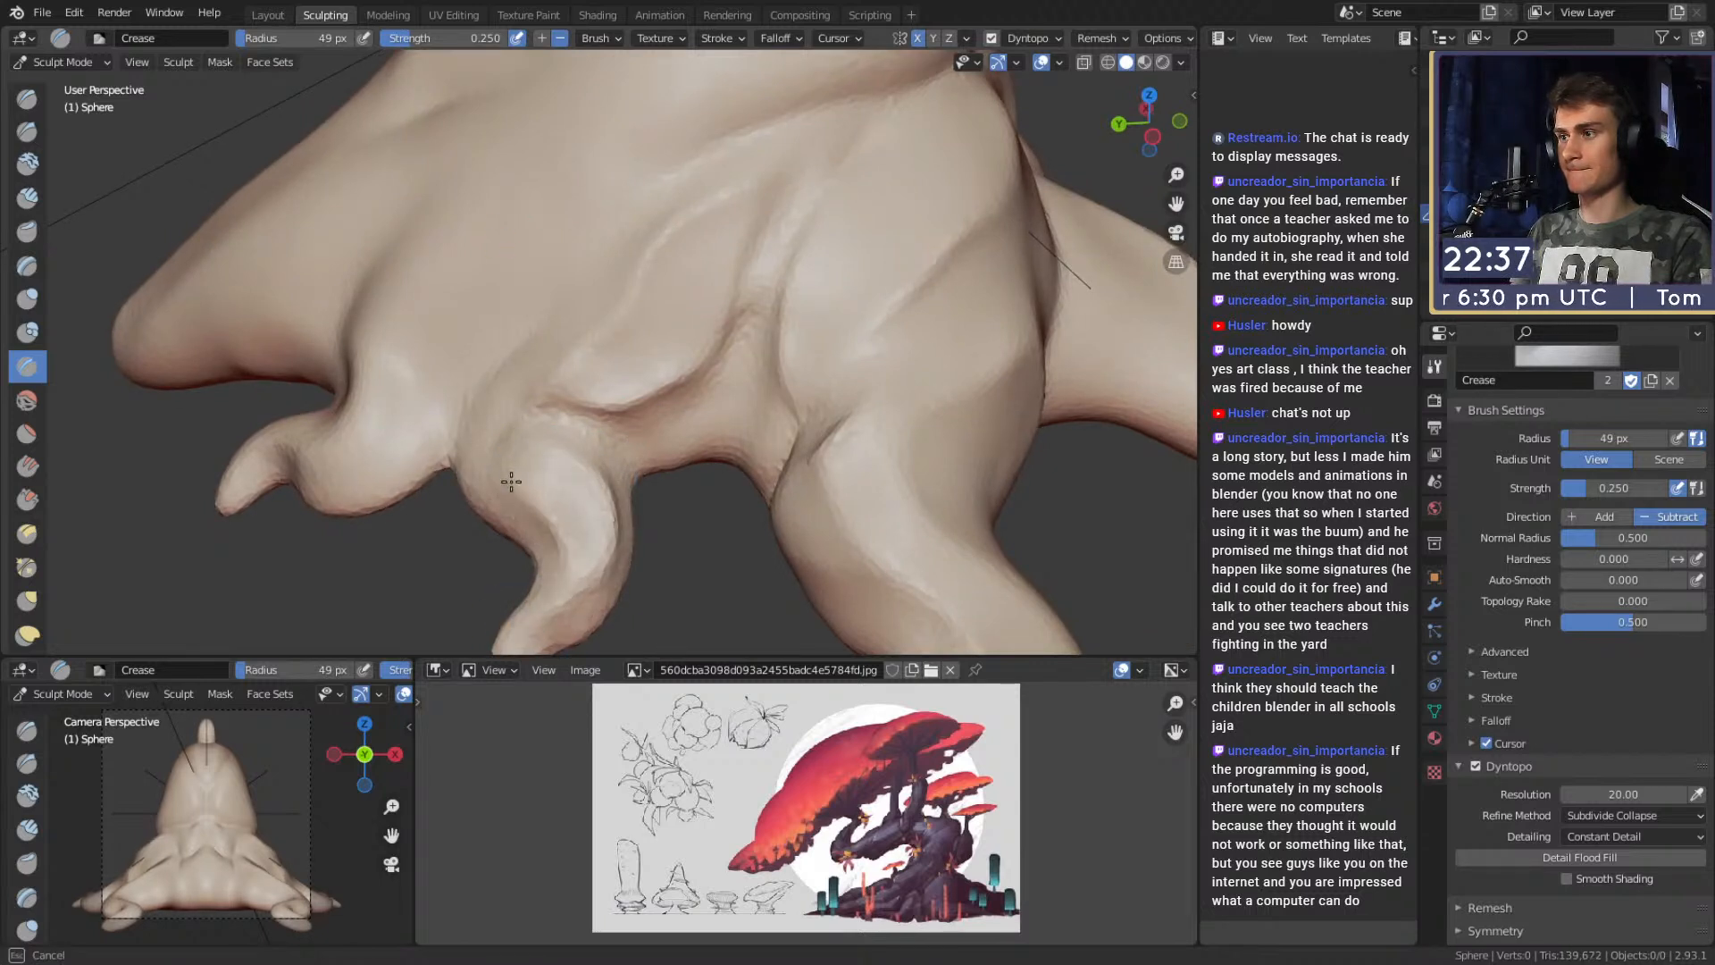
drag(529, 453, 555, 447)
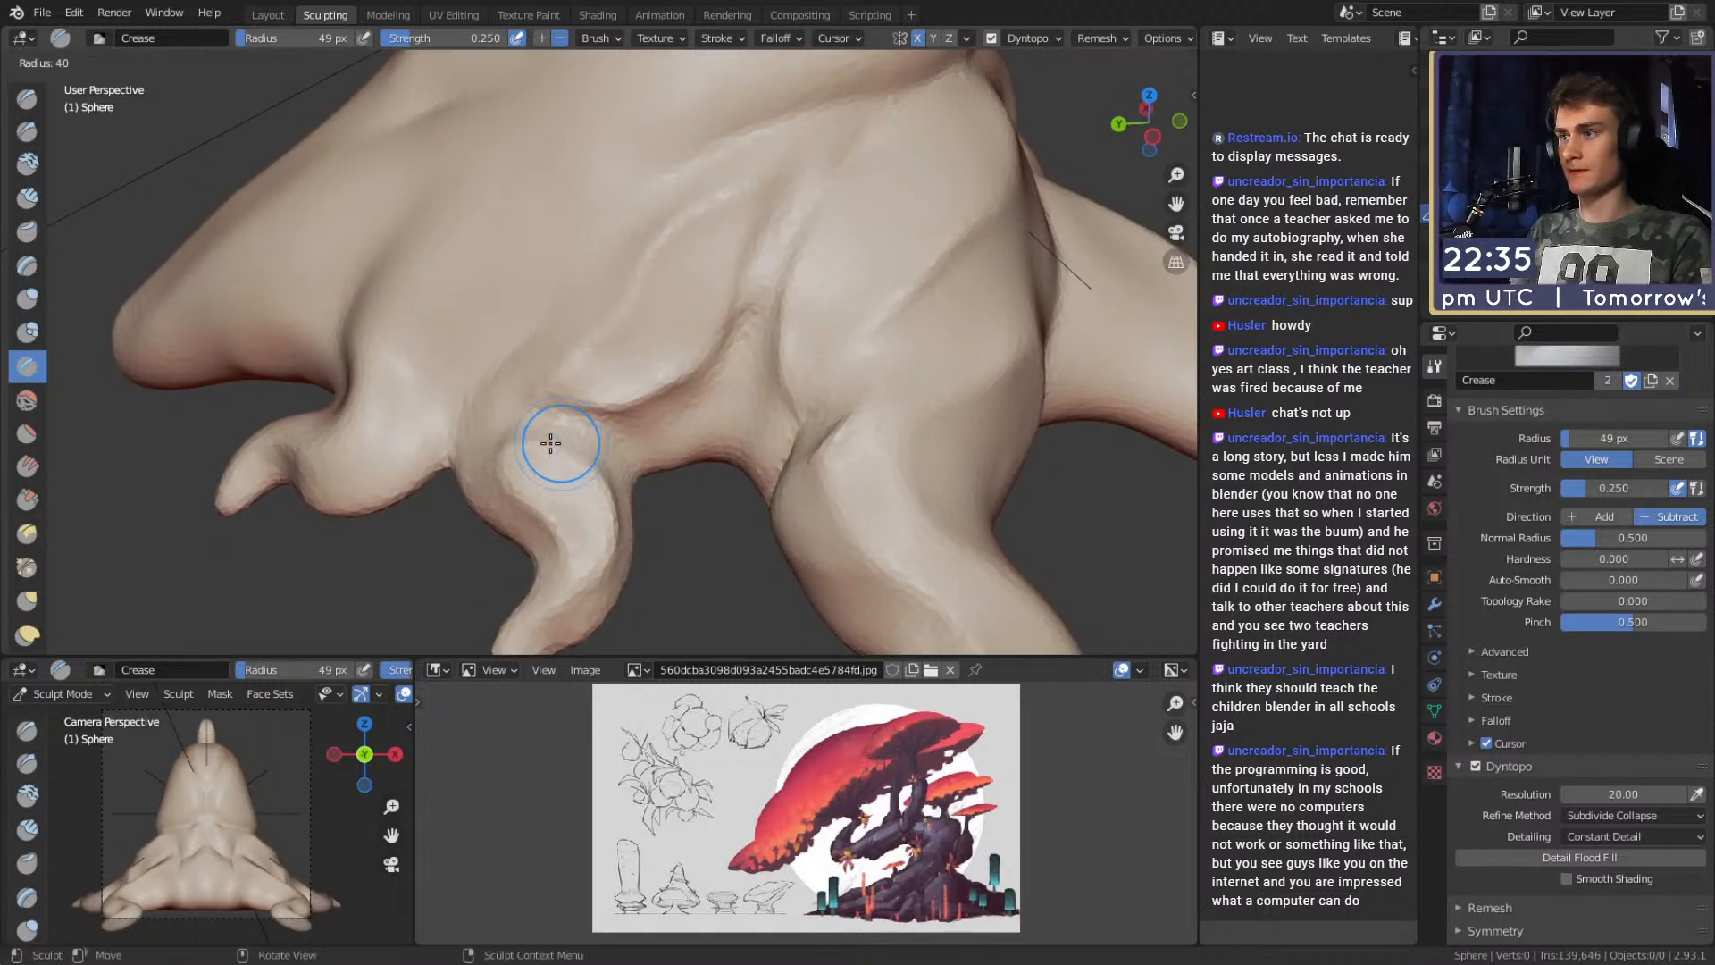
Crease the hollow between the middle and large side roots, reducing the brush to a 31 px radius.
mouse_move(593, 444)
middle_down()
mouse_move(711, 356)
mouse_move(646, 317)
middle_up()
mouse_move(720, 260)
mouse_down()
mouse_move(644, 398)
mouse_move(674, 367)
mouse_up()
drag(691, 327, 672, 368)
middle_drag(688, 340, 719, 353)
mouse_move(761, 327)
mouse_down()
mouse_move(781, 340)
mouse_move(775, 387)
mouse_move(744, 351)
mouse_move(759, 317)
mouse_up()
key(f)
click(759, 315)
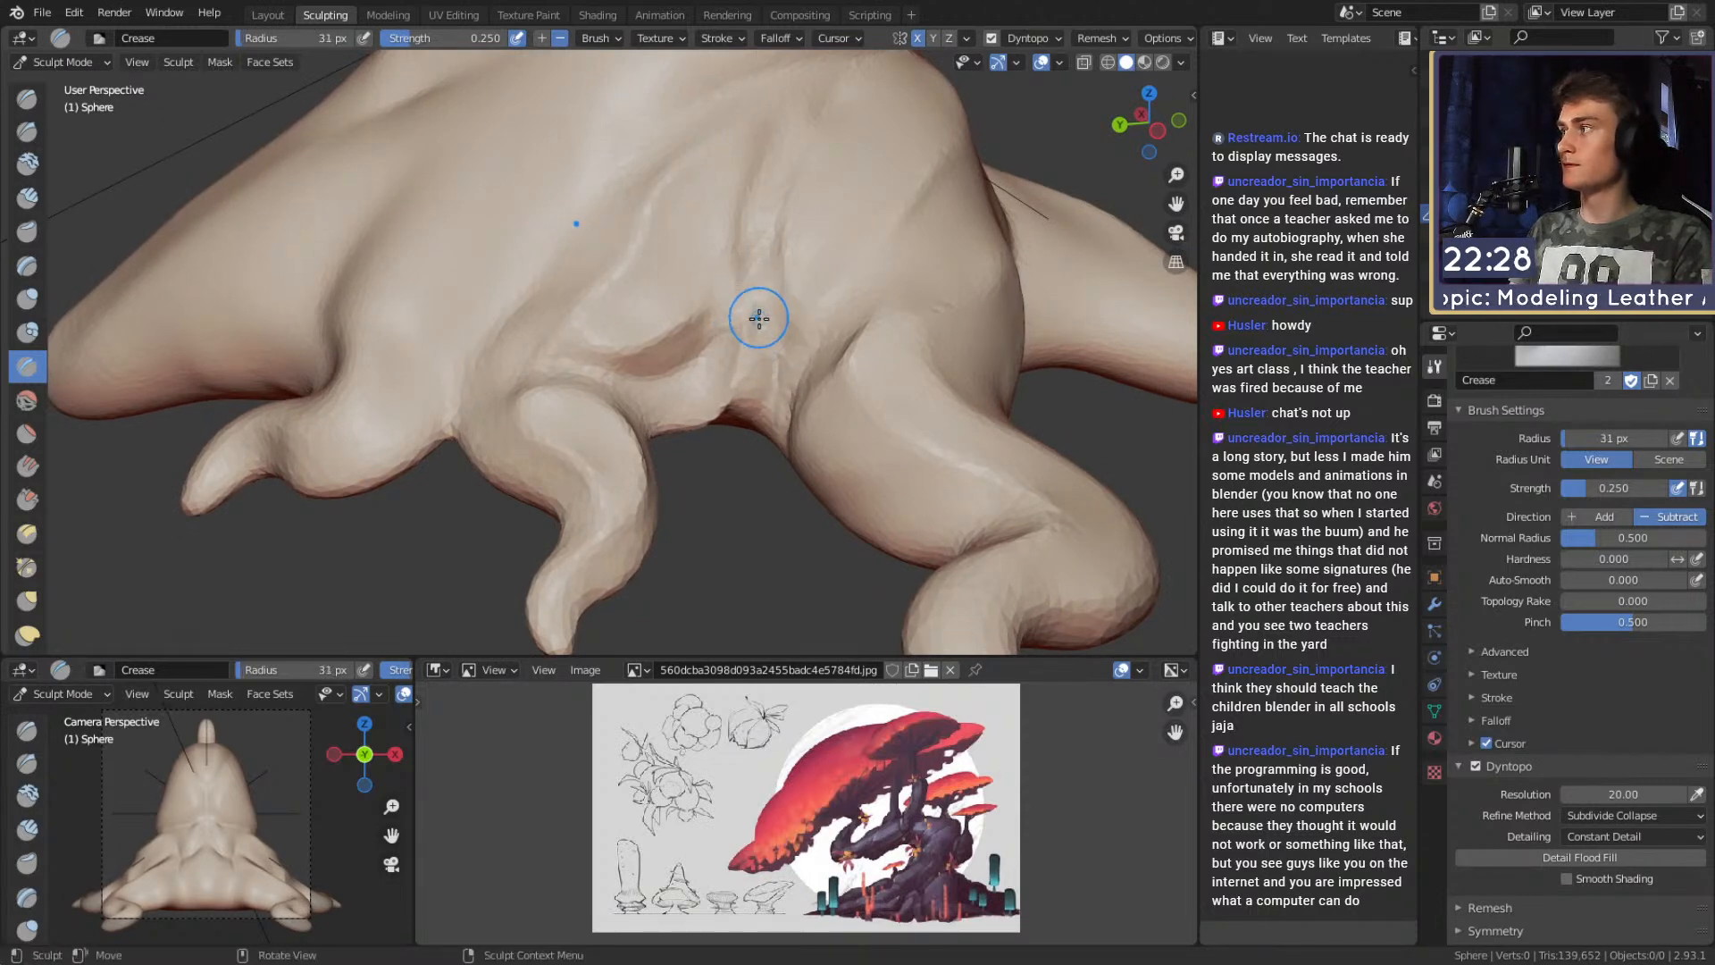
Stretch the top tip of the trunk upward with the Snake Hook brush at about a 52 px radius.
mouse_move(795, 180)
ctrl+alt+mouse_down()
mouse_move(793, 304)
mouse_move(728, 228)
mouse_move(791, 345)
mouse_move(739, 286)
mouse_move(750, 306)
mouse_move(548, 317)
mouse_move(893, 325)
ctrl+alt+mouse_up()
mouse_move(741, 223)
alt+shift+mouse_down()
mouse_move(780, 379)
mouse_move(686, 301)
alt+shift+mouse_up()
alt+shift+drag(538, 169, 585, 259)
ctrl+alt+drag(585, 259, 535, 201)
key(k)
alt+drag(640, 284, 635, 289)
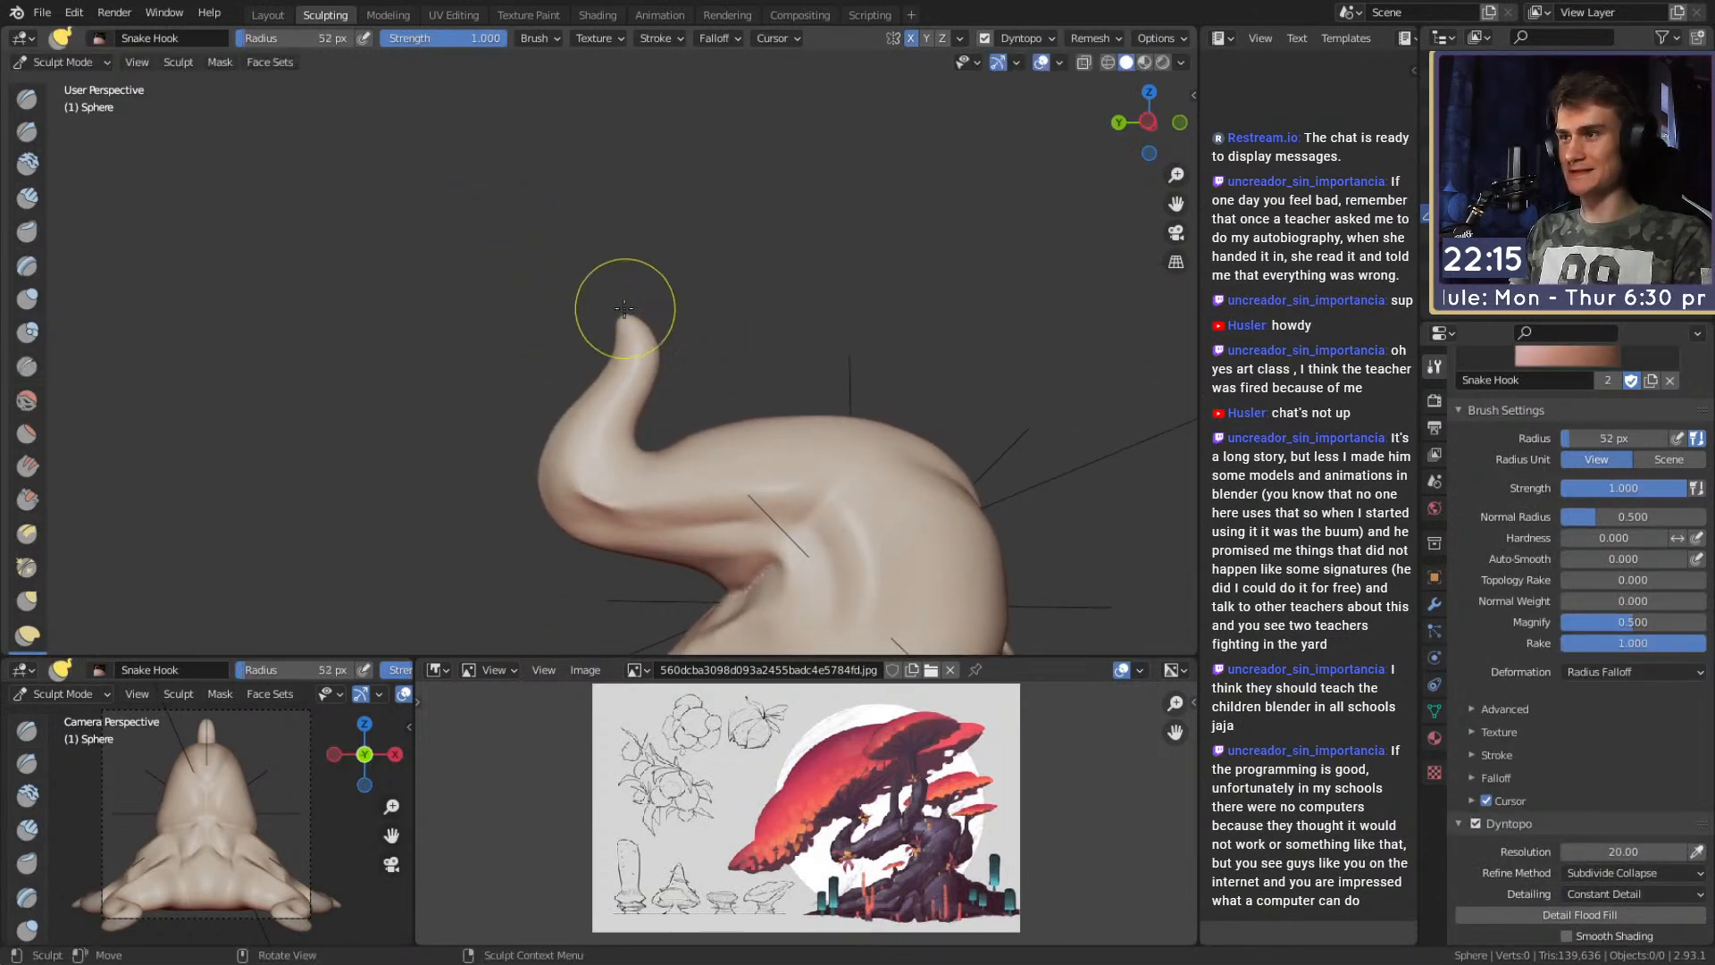
mouse_move(569, 291)
middle_down()
mouse_move(747, 287)
mouse_move(785, 364)
mouse_move(685, 295)
mouse_move(706, 335)
mouse_move(467, 334)
mouse_move(608, 265)
middle_up()
click(585, 305)
shift+middle_drag(555, 298, 589, 258)
Pull a long arm forward and downward from the trunk's tip with the Snake Hook brush to start the mushroom cap.
key(f)
click(657, 268)
drag(543, 255, 455, 415)
scroll(500, 398, down, 1)
mouse_move(506, 393)
shift+middle_down()
mouse_move(572, 306)
mouse_move(518, 332)
shift+middle_up()
drag(411, 437, 408, 438)
middle_drag(474, 434, 476, 417)
shift+middle_drag(500, 415, 560, 300)
key(f)
click(661, 293)
mouse_move(519, 293)
mouse_down()
mouse_move(457, 338)
mouse_move(386, 325)
mouse_up()
Pull a second arm upward and backward from the top of the trunk with the Snake Hook brush, starting at a 77 px radius.
mouse_move(386, 325)
middle_down()
mouse_move(527, 268)
mouse_move(590, 205)
middle_up()
key(f)
click(606, 232)
click(520, 233)
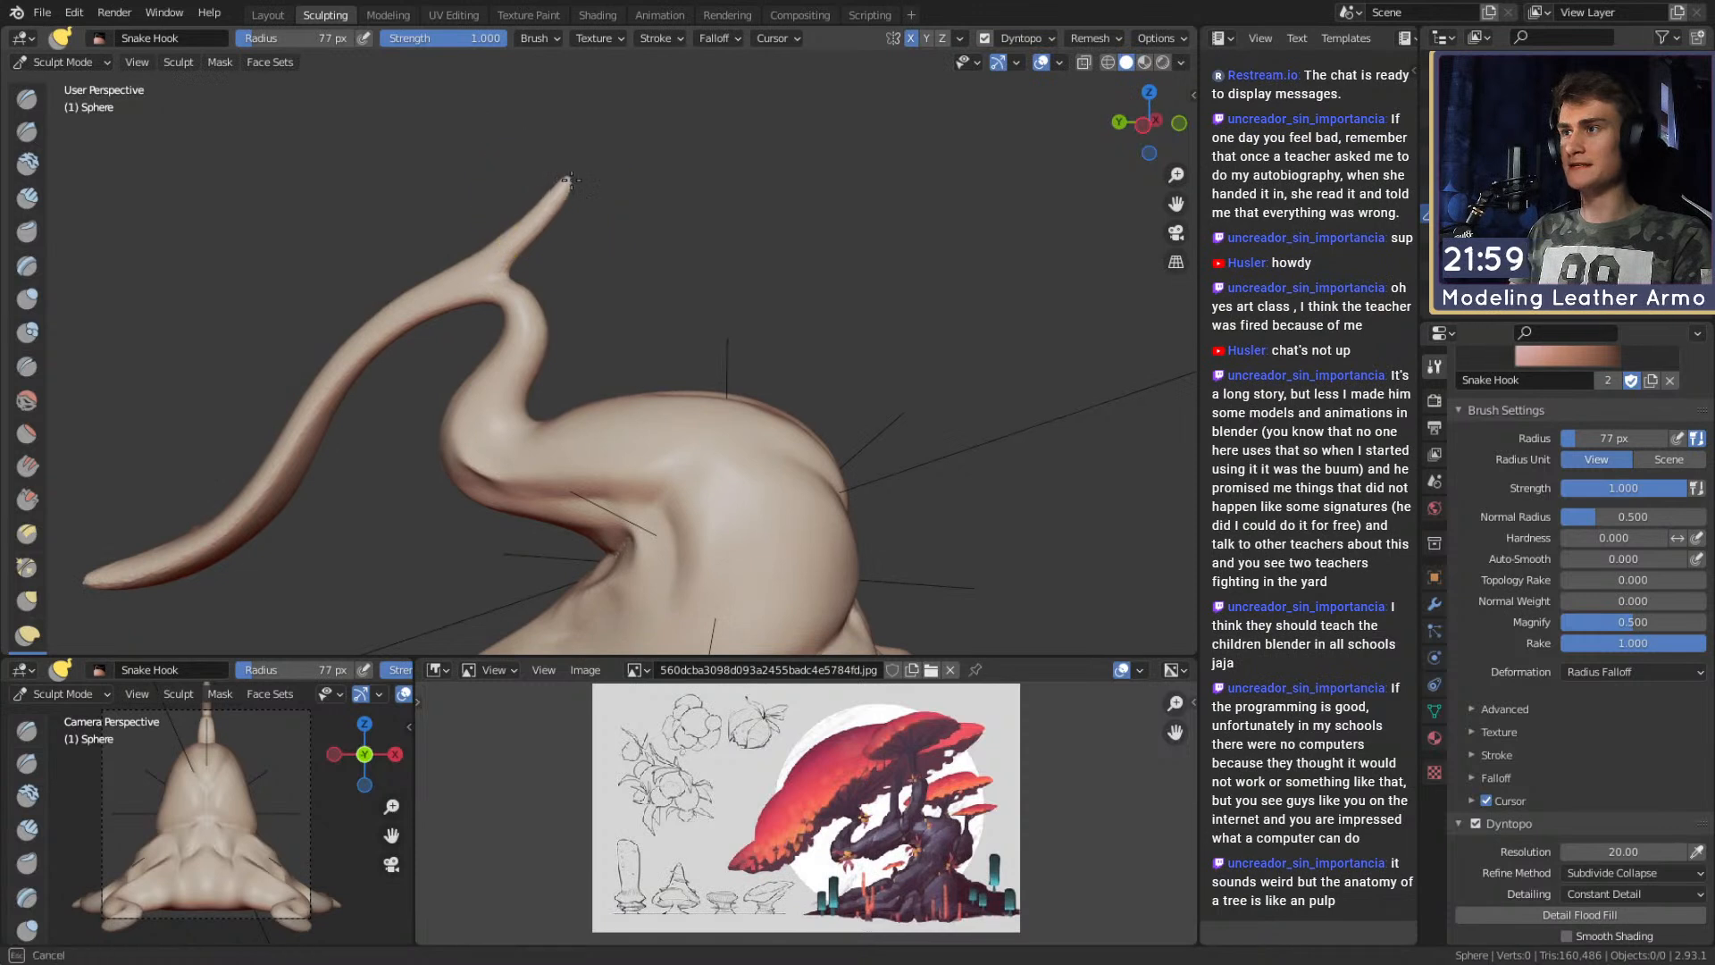
drag(755, 182, 766, 188)
shift+middle_drag(804, 188, 763, 173)
key(f)
click(798, 173)
mouse_move(691, 158)
mouse_down()
mouse_move(762, 136)
mouse_move(826, 75)
mouse_up()
key(f)
click(814, 142)
Broaden the end of the forward cap arm from above with the Snake Hook brush at a 68 px radius.
scroll(784, 191, down, 3)
mouse_move(784, 191)
middle_down()
mouse_move(835, 184)
mouse_move(784, 318)
mouse_move(682, 288)
mouse_move(689, 276)
mouse_move(651, 372)
mouse_move(606, 394)
middle_up()
drag(607, 394, 607, 428)
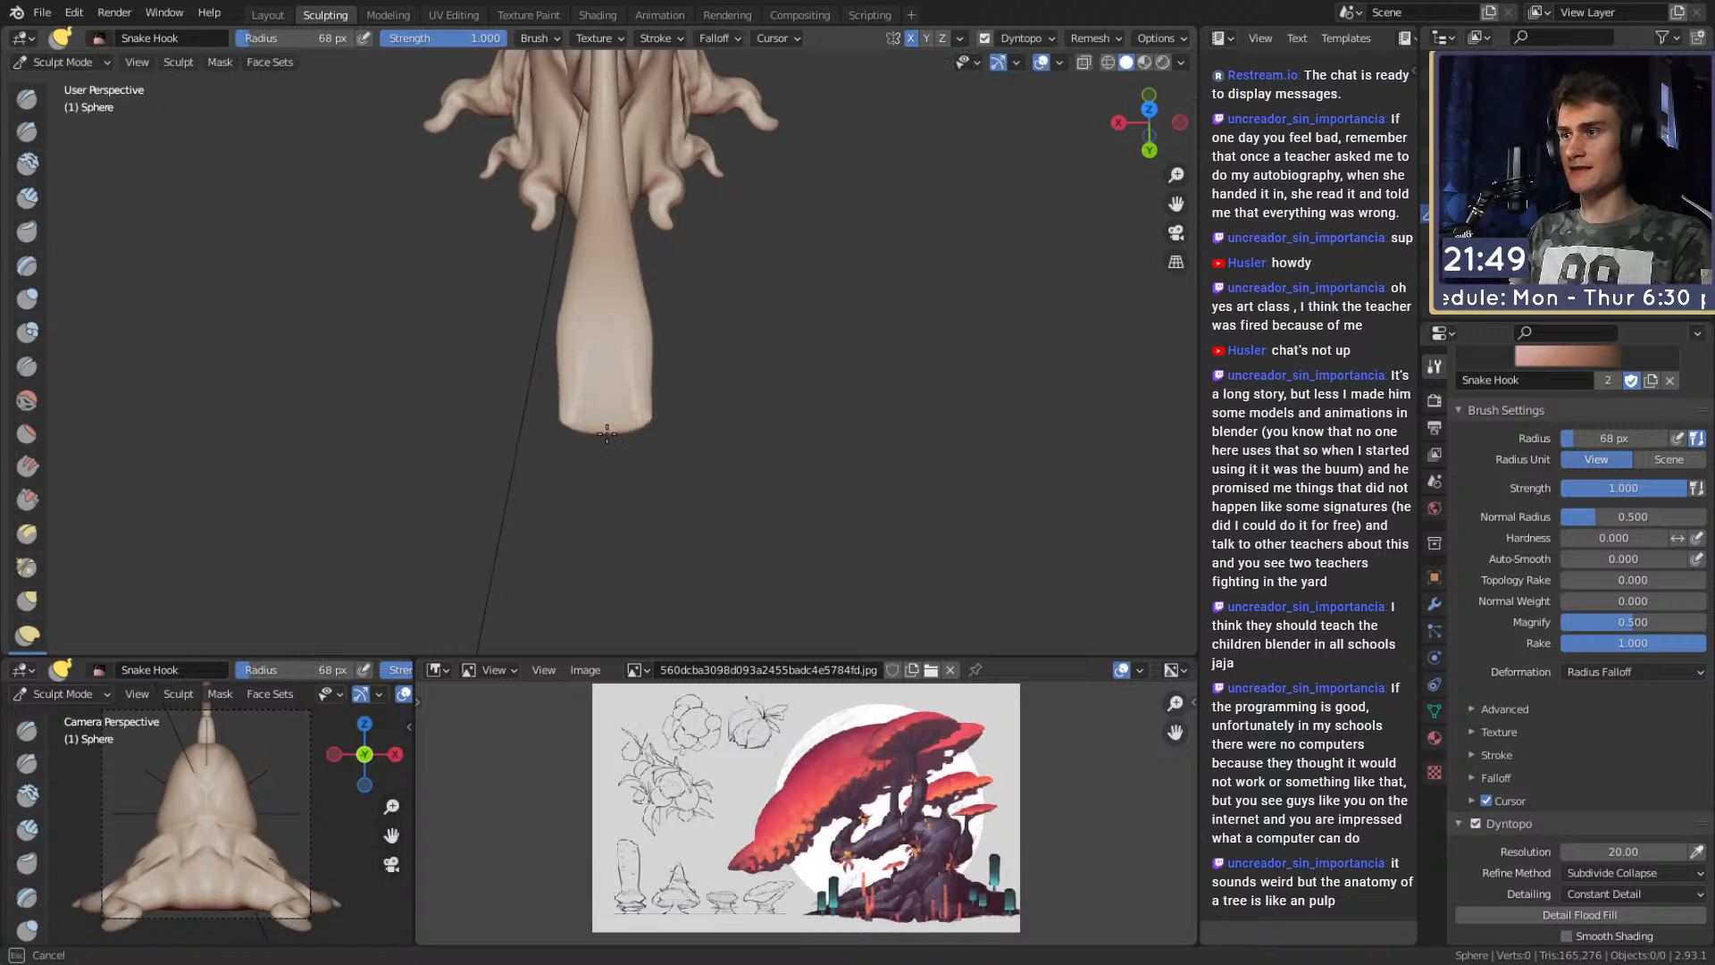
Start widening the end of the rear cap arm from above with the Snake Hook brush at a 52 px radius.
mouse_move(621, 419)
middle_down()
mouse_move(676, 383)
mouse_move(653, 406)
mouse_move(613, 191)
mouse_move(670, 382)
middle_up()
key(f)
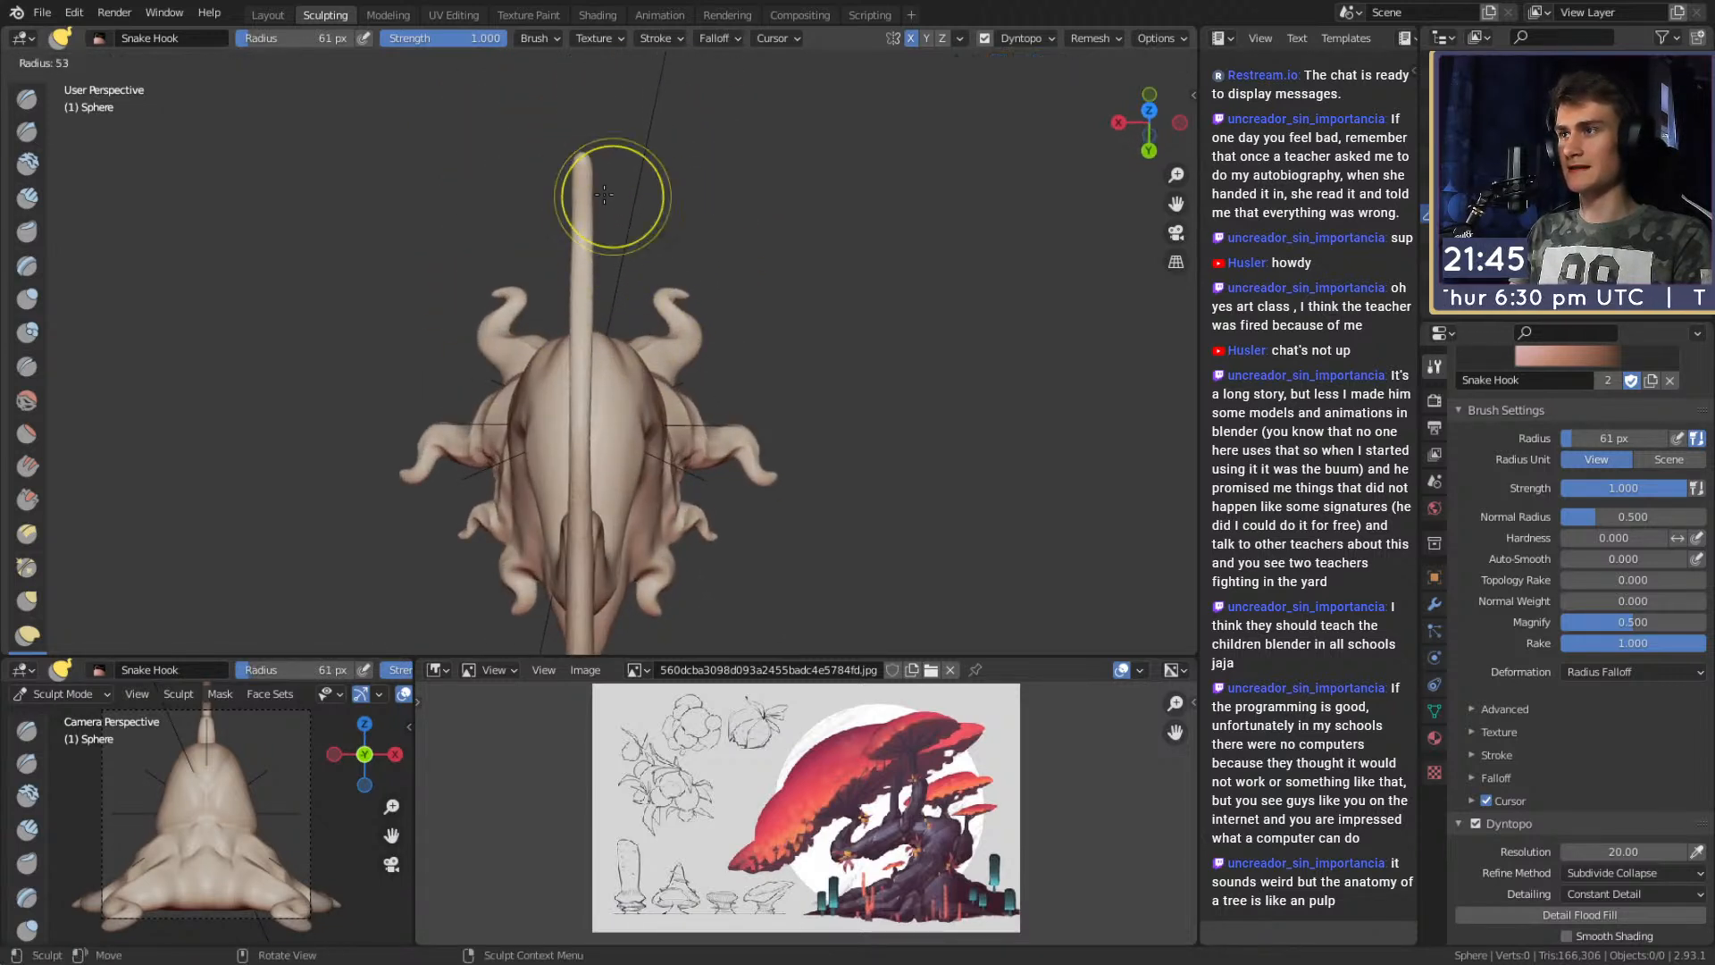
drag(594, 176, 610, 186)
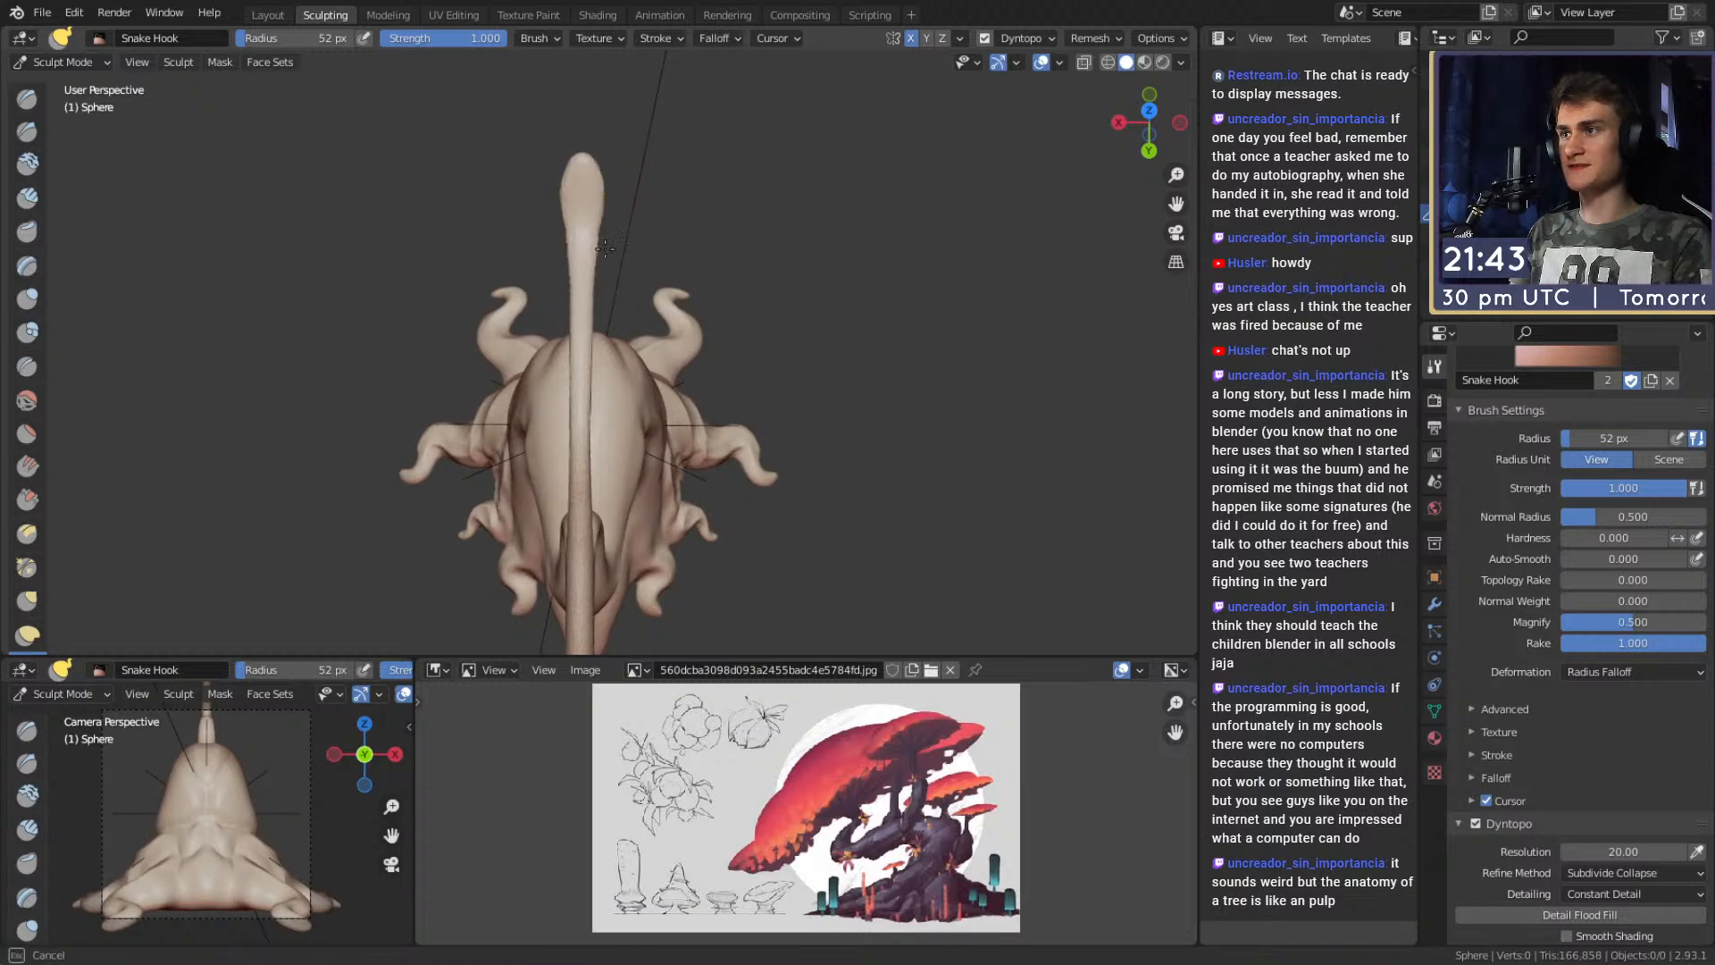
middle_drag(605, 310, 621, 280)
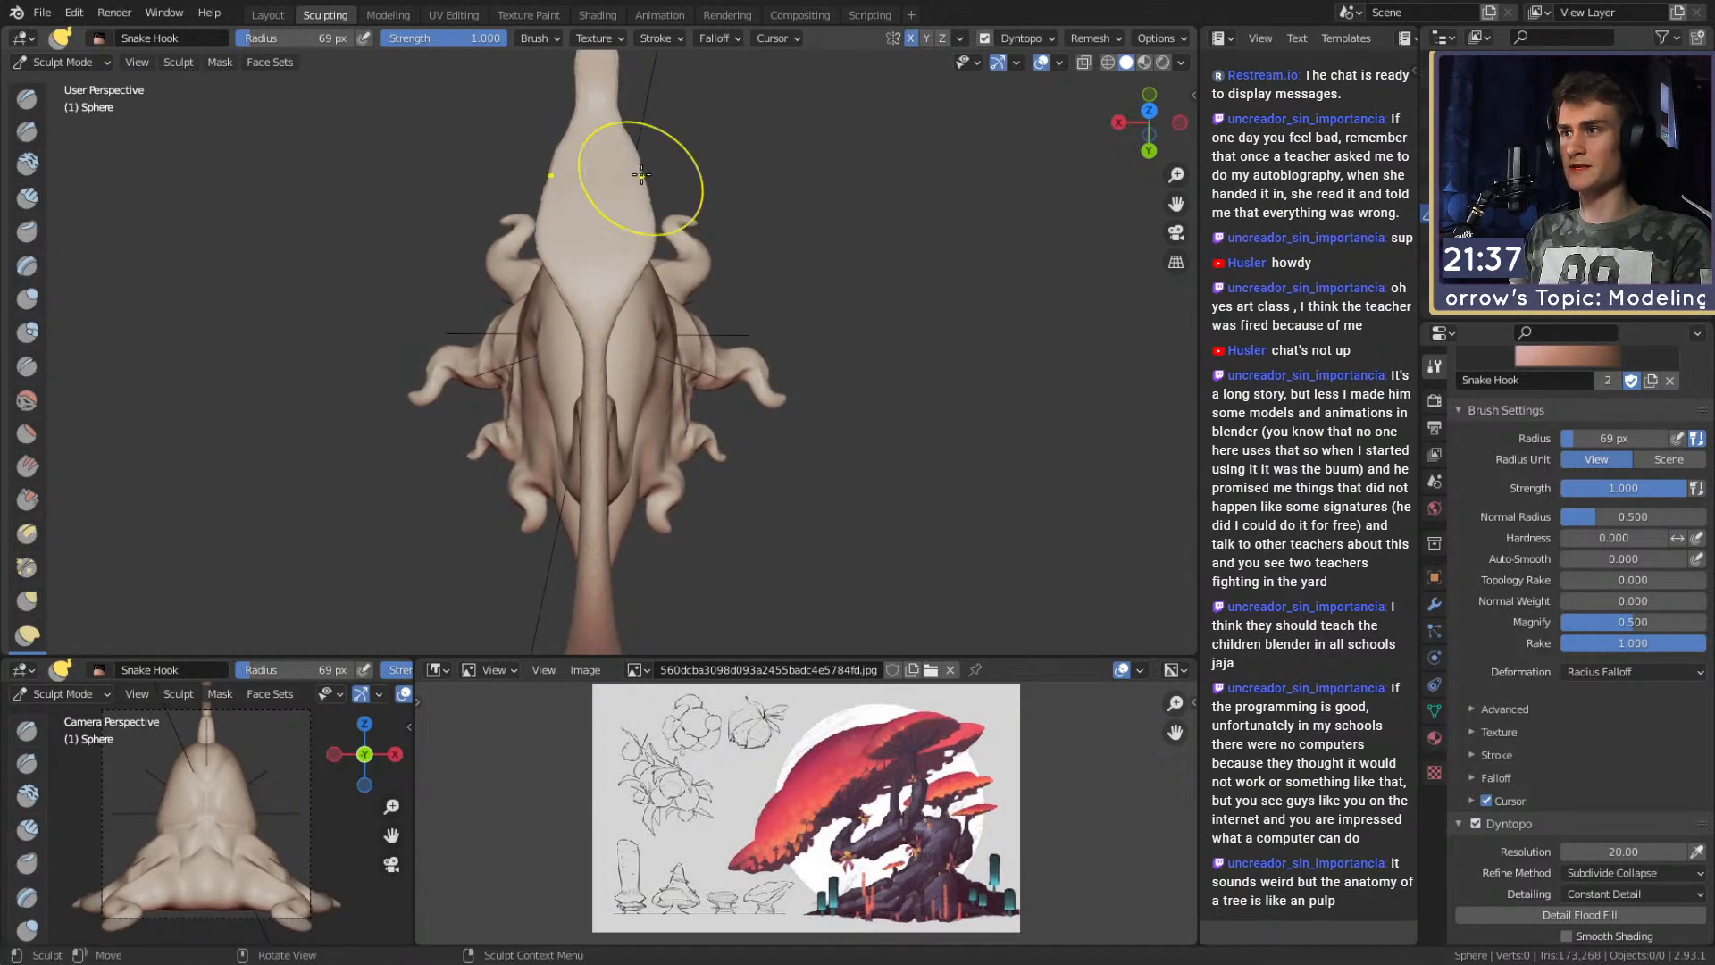
Pull the sides of the rear cap arm outward symmetrically with the Snake Hook brush, adjusting its radius between strokes.
shift+middle_drag(643, 177, 651, 219)
key(f)
click(716, 171)
drag(640, 168, 656, 162)
key(f)
click(620, 167)
shift+middle_drag(655, 183, 651, 149)
key(f)
click(677, 162)
Flare the rear part of the cap further outward with the Snake Hook brush at a 59 px radius.
mouse_move(636, 249)
alt+shift+mouse_down()
mouse_move(641, 189)
mouse_move(619, 260)
alt+shift+mouse_up()
key(f)
click(715, 235)
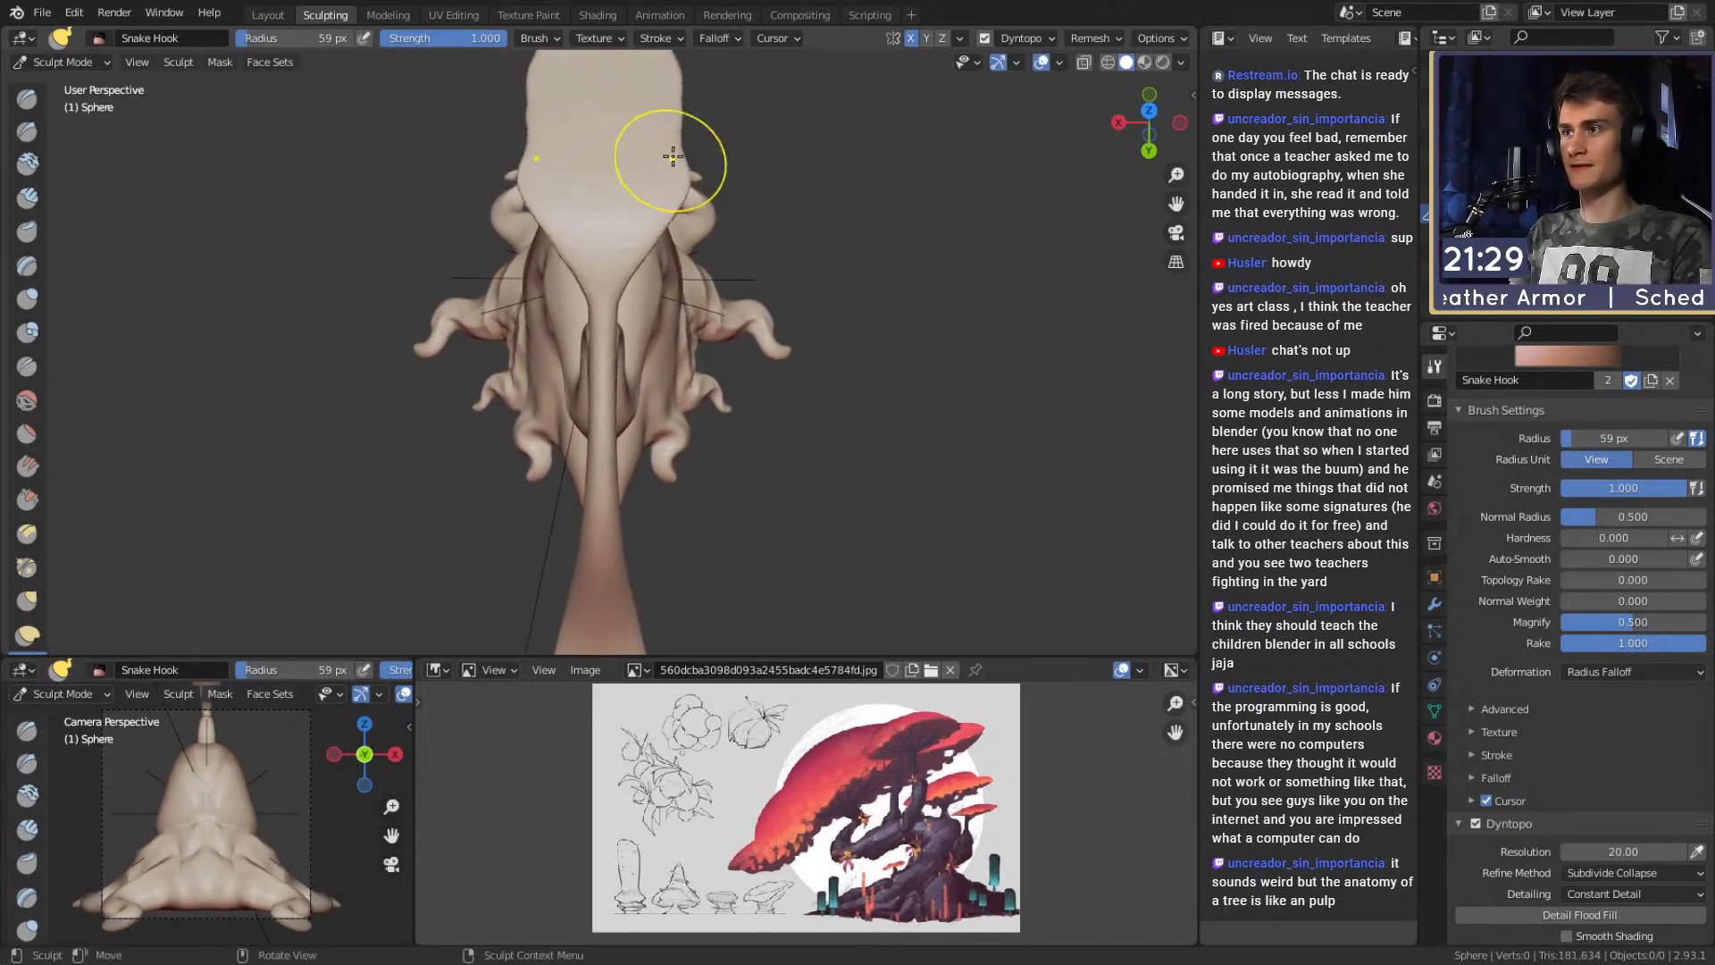
drag(676, 107, 658, 184)
shift+middle_drag(625, 281, 619, 242)
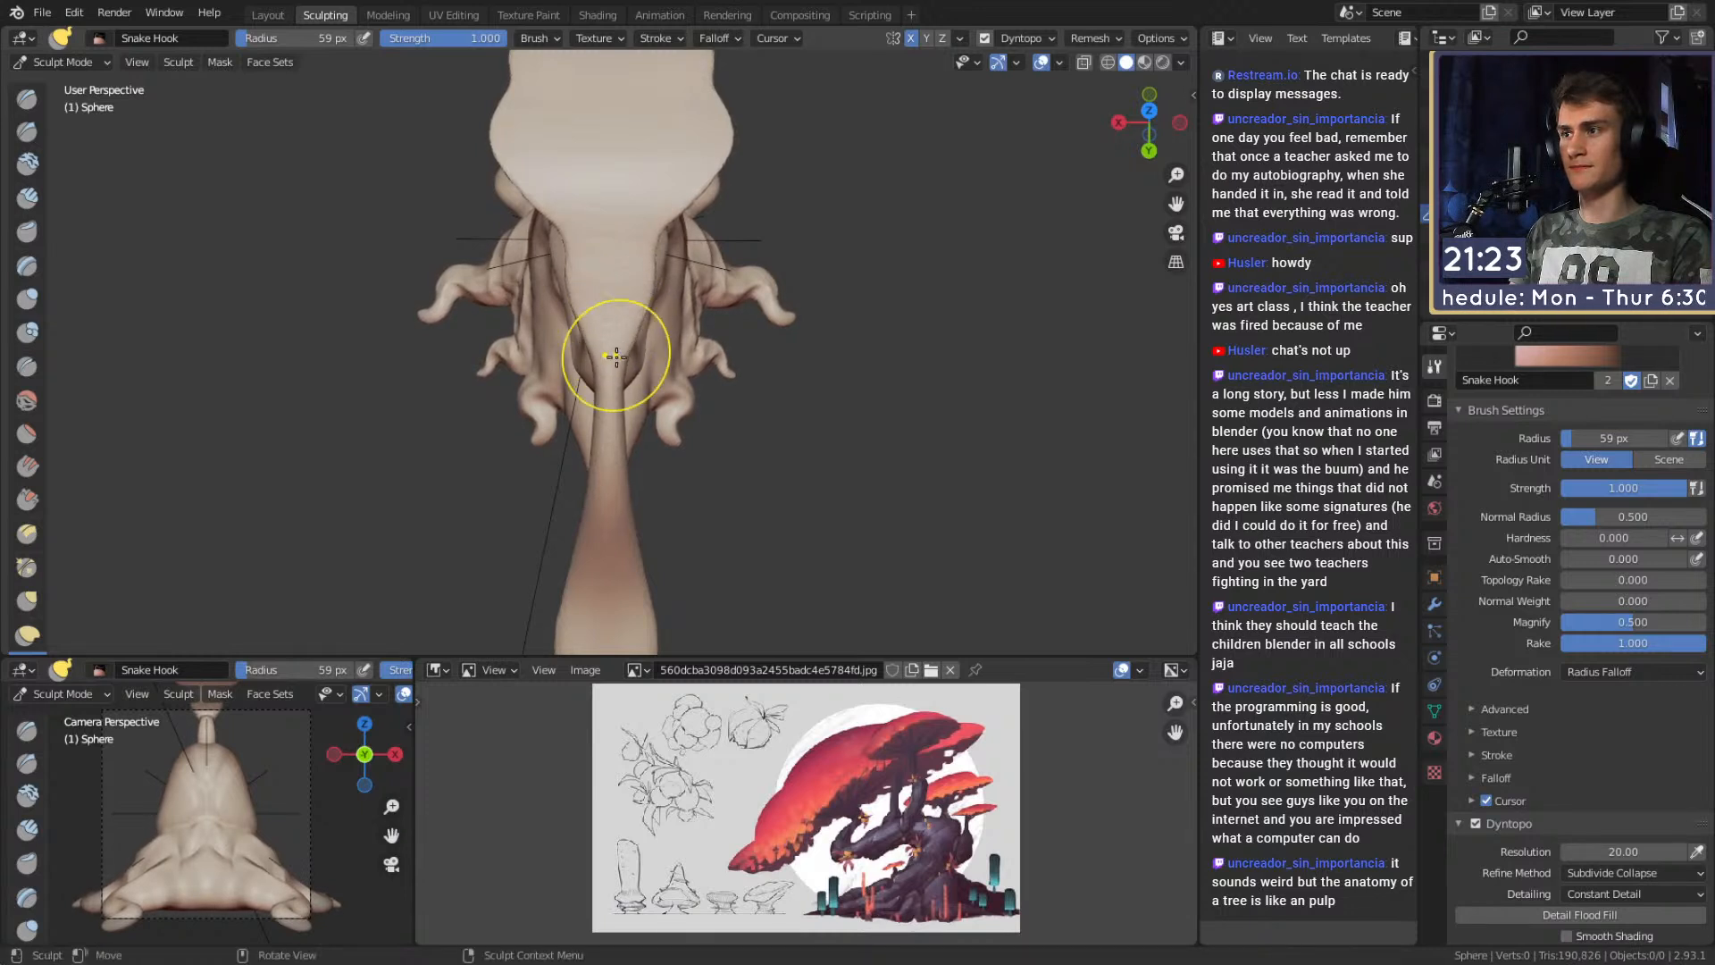
Widen the narrow strip joining the rear and forward parts of the cap with the Snake Hook brush at 59 px.
shift+middle_drag(629, 420, 630, 342)
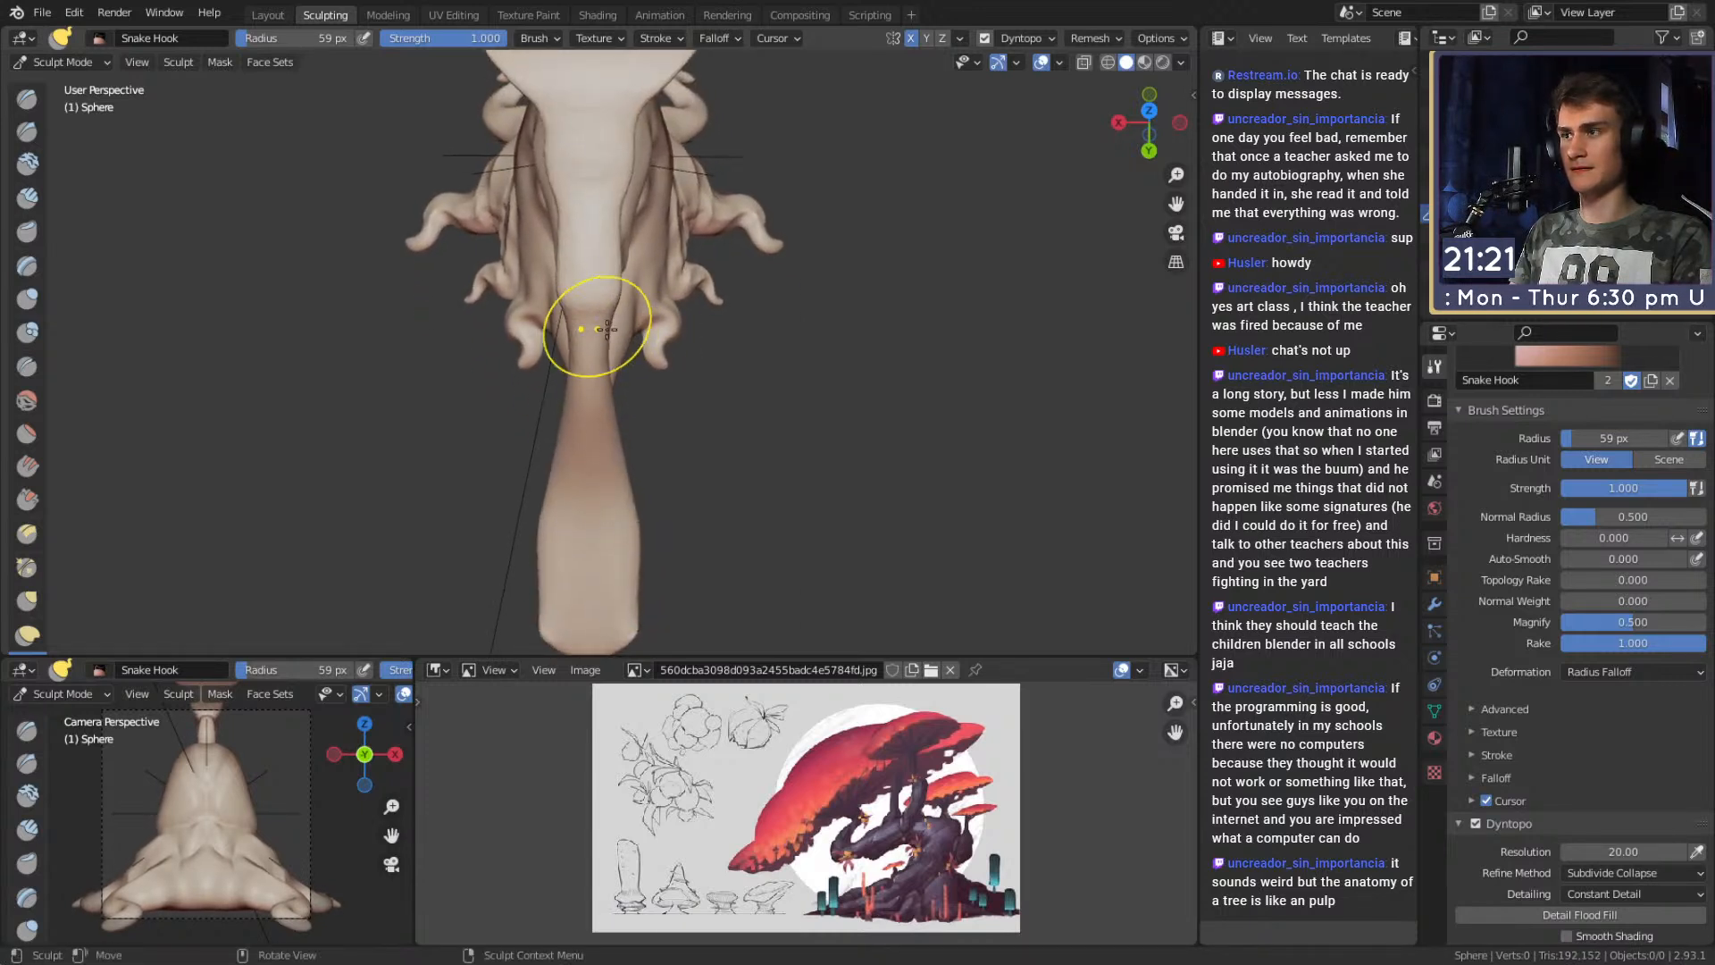
shift+middle_drag(620, 404, 635, 376)
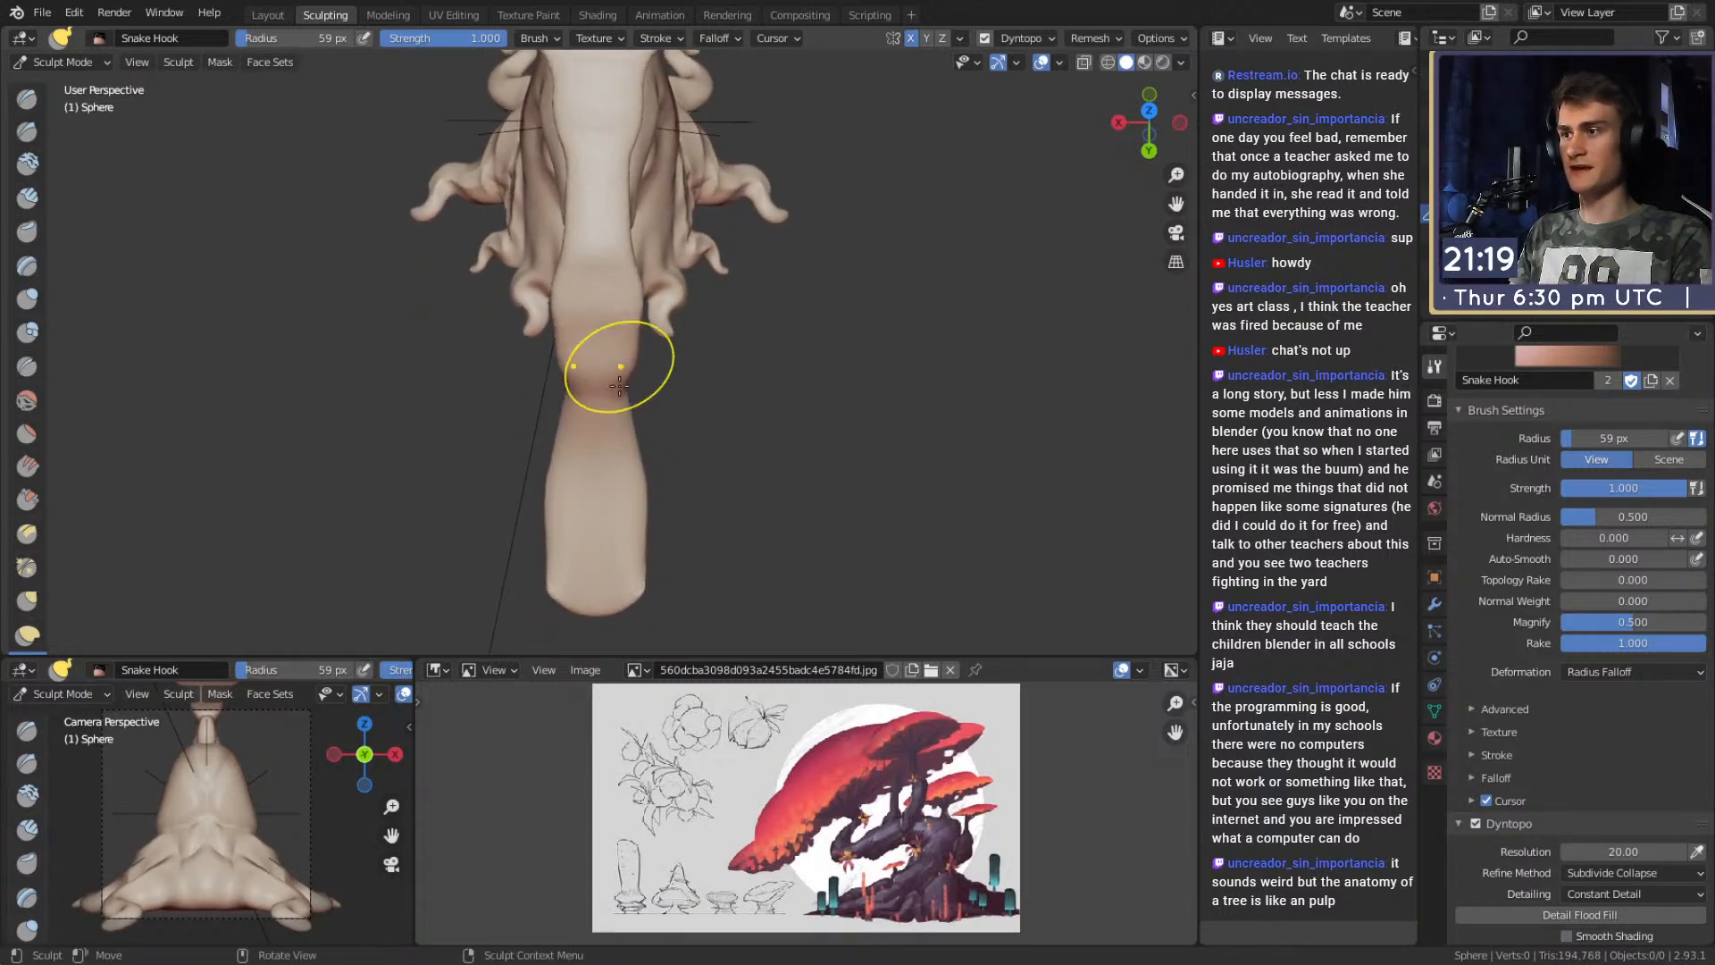
drag(636, 429, 661, 478)
shift+middle_drag(678, 486, 682, 449)
Pull the sides of the forward cap end outward with the Snake Hook brush, and set its radius to 115 px.
key(f)
click(670, 446)
drag(653, 460, 697, 471)
shift+middle_drag(630, 252, 640, 288)
key(f)
click(643, 287)
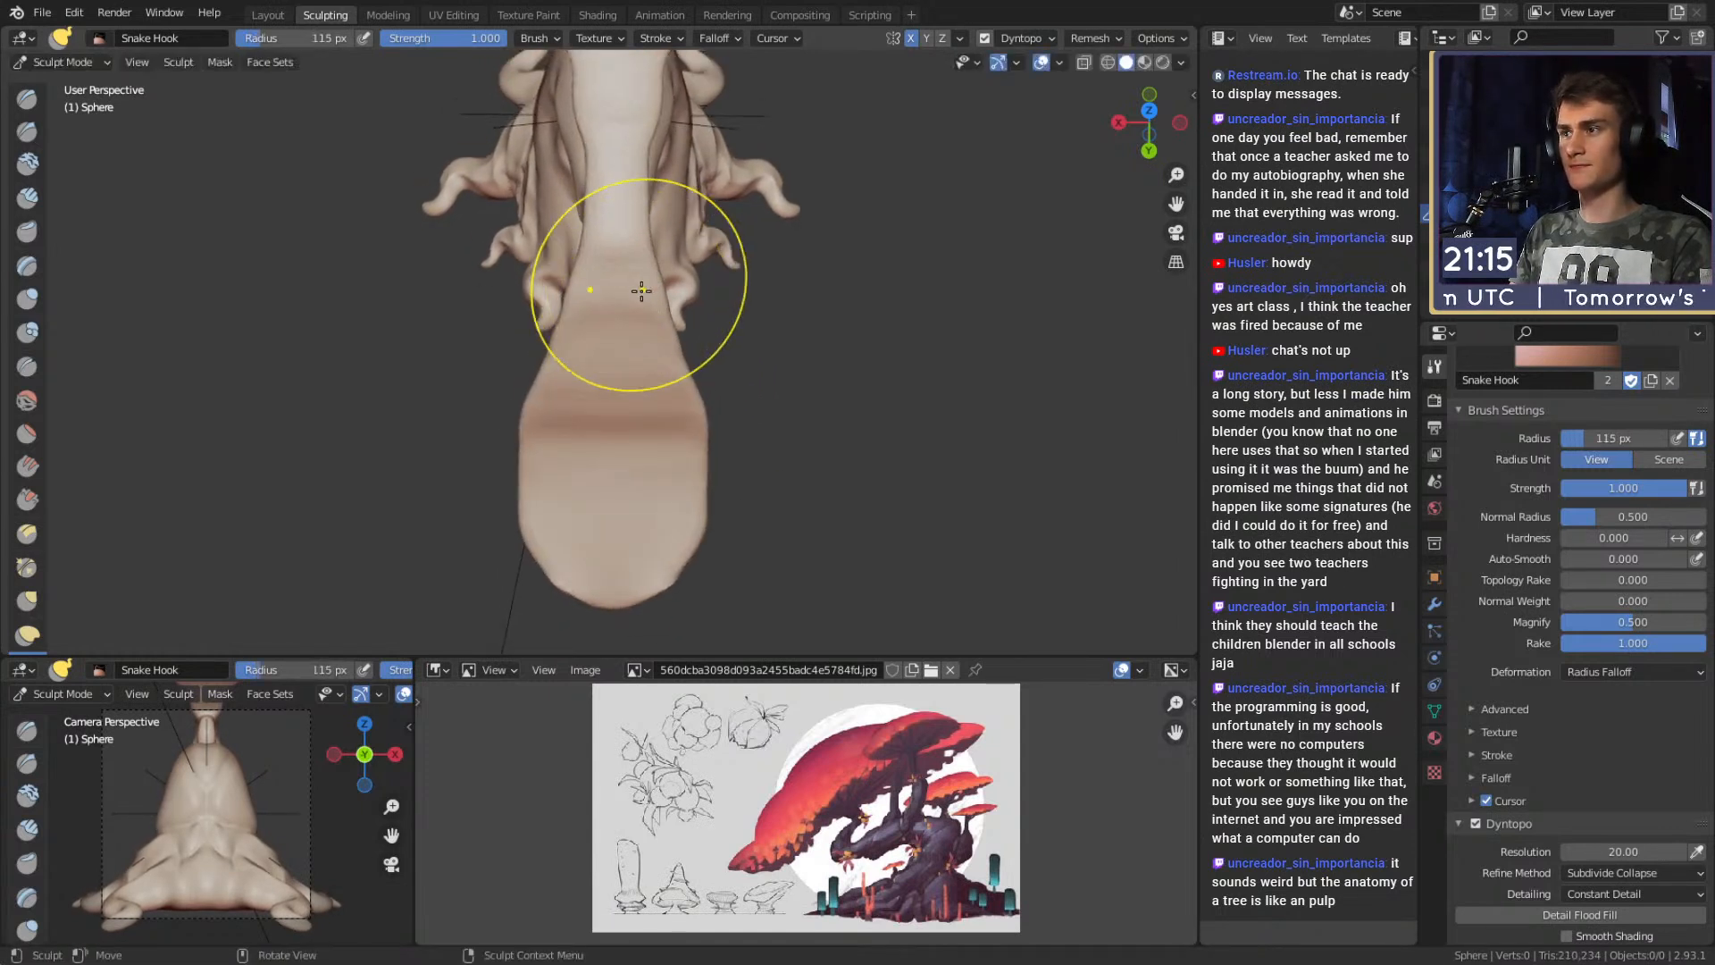
Pull the sides of the narrow cap strip behind the forward end outward symmetrically with the Snake Hook brush.
drag(654, 229, 644, 152)
shift+middle_drag(643, 153, 654, 227)
drag(693, 185, 732, 143)
shift+middle_drag(685, 338, 682, 294)
drag(679, 308, 705, 309)
shift+middle_drag(707, 357, 702, 305)
drag(697, 377, 717, 383)
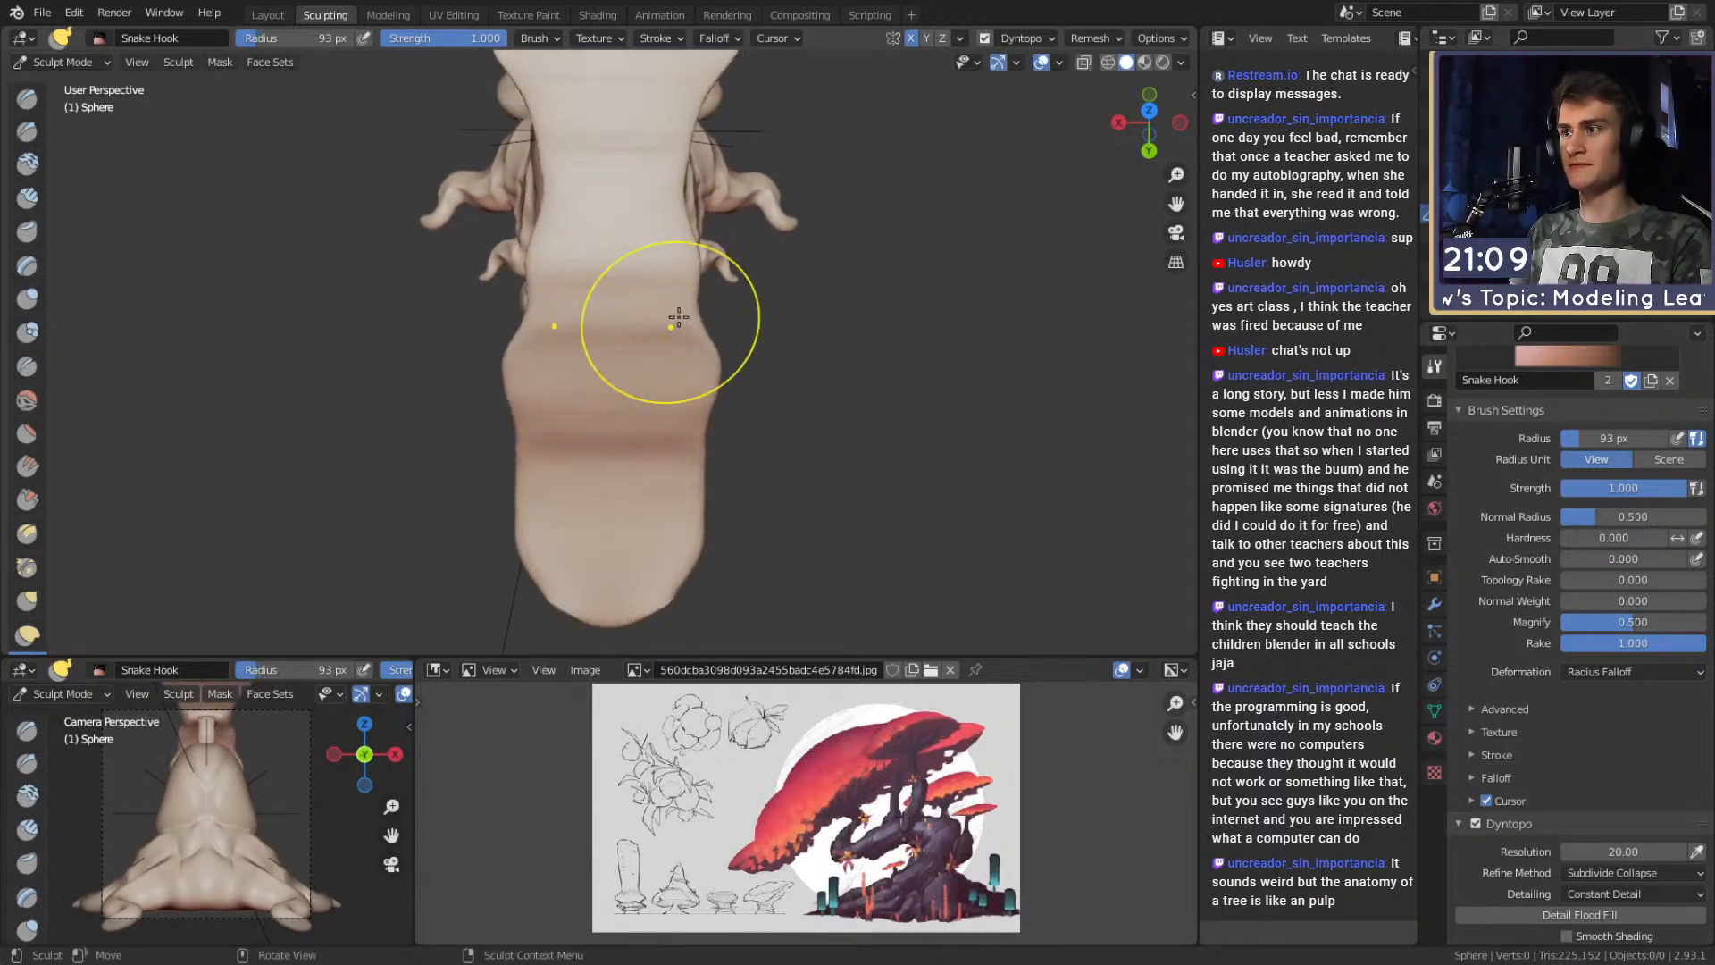
Widen the middle of the cap strip above the roots with Snake Hook strokes at 93 px and 127 px.
drag(670, 322, 692, 270)
shift+middle_drag(693, 269, 693, 324)
drag(710, 232, 730, 211)
drag(725, 193, 742, 183)
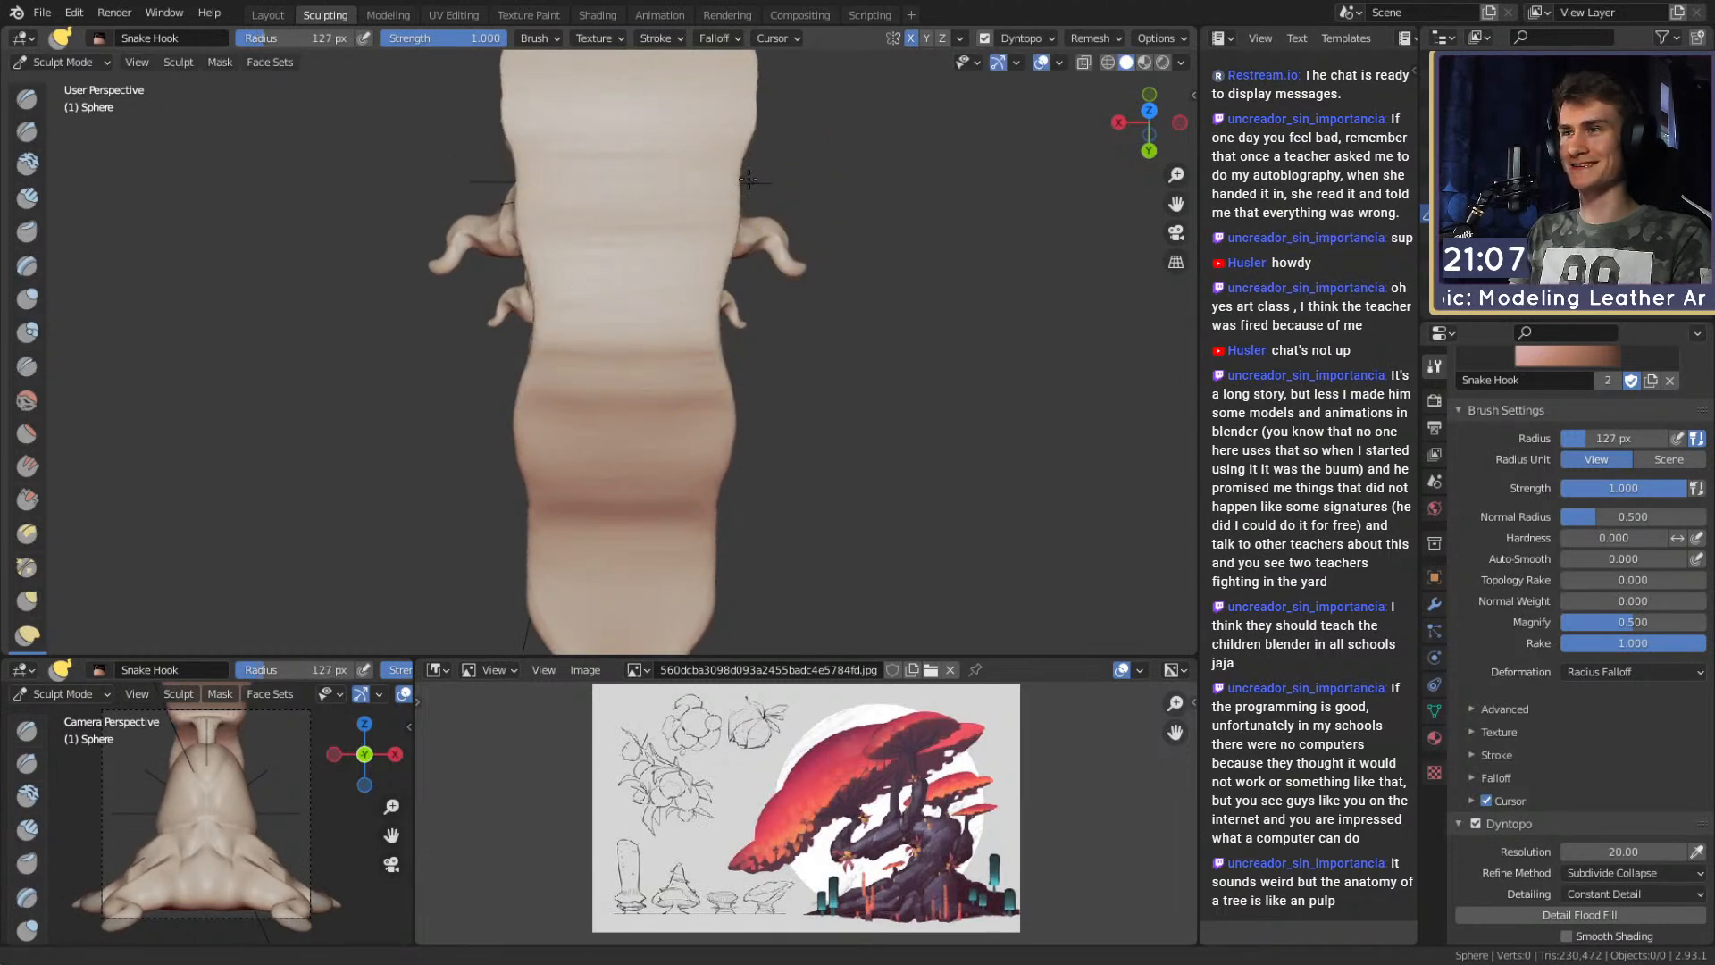
shift+middle_drag(743, 181, 718, 239)
drag(689, 369, 720, 364)
Flare the sides of the forward cap end outward with the Snake Hook brush, and set its radius to 148 px.
shift+middle_drag(734, 401, 706, 259)
drag(661, 440, 716, 444)
key(f)
click(702, 432)
drag(659, 512, 693, 512)
shift+middle_drag(700, 360, 712, 414)
key(f)
click(695, 397)
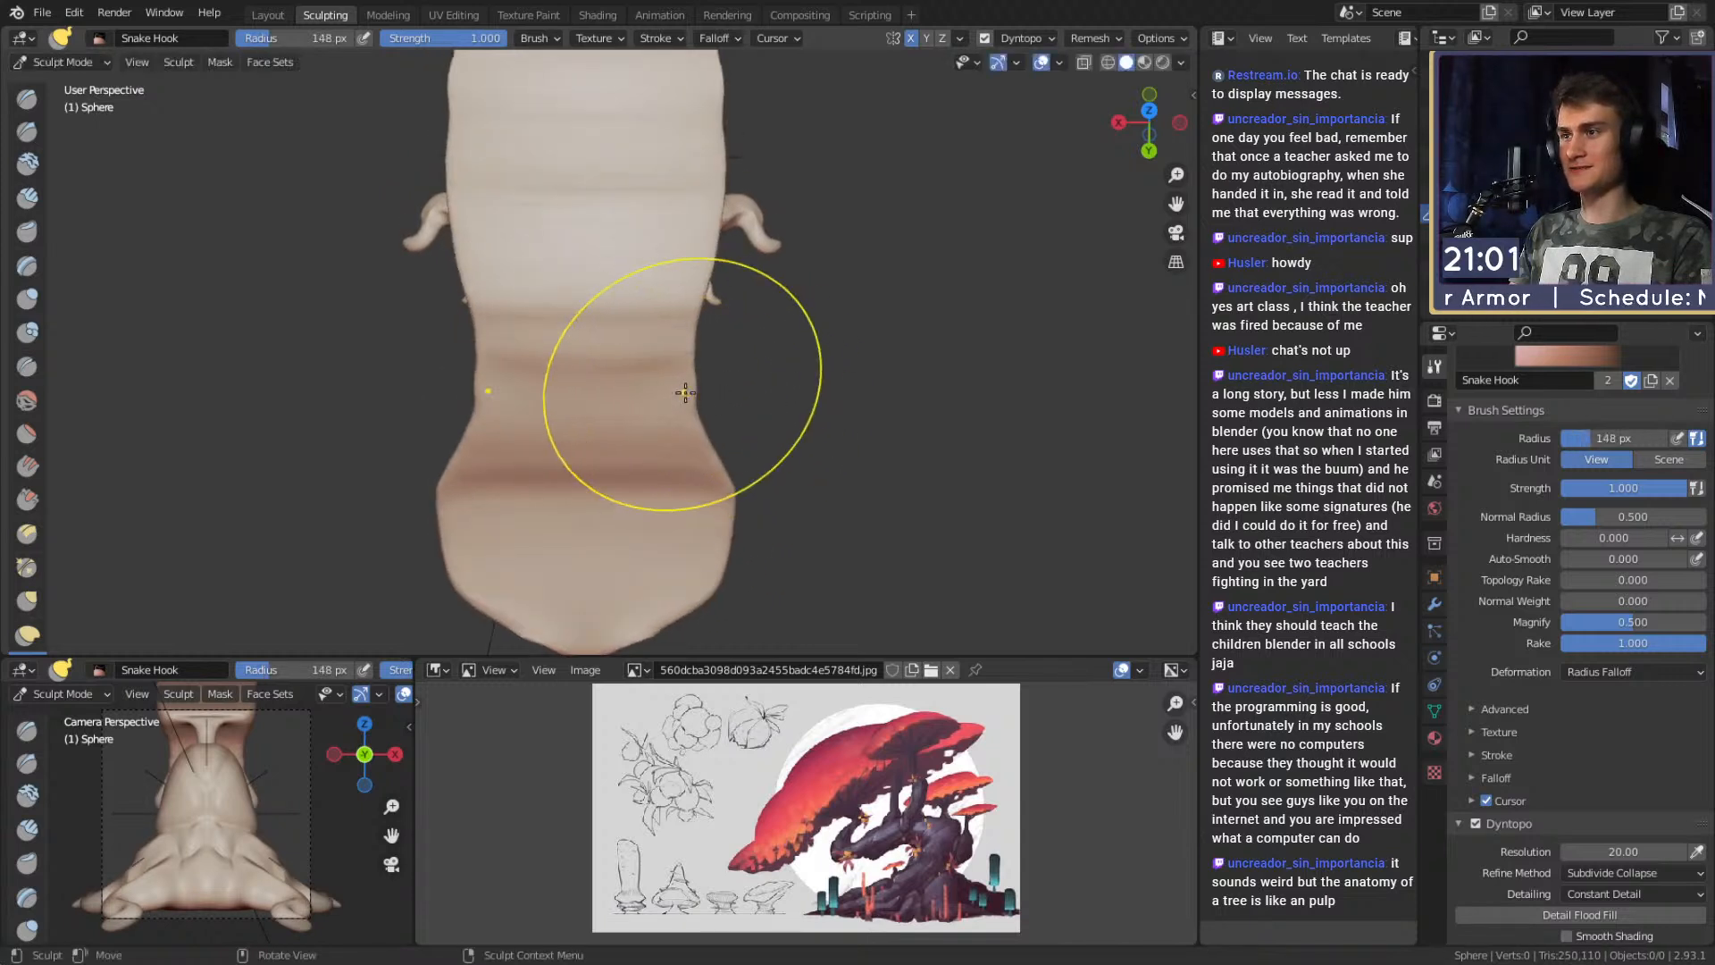
Pull the pinched sides between the forward end and the cap's middle outward, using Snake Hook radii of 148 px and 128 px.
drag(685, 391, 735, 394)
shift+middle_drag(735, 391, 734, 425)
key(f)
click(718, 355)
drag(697, 344, 753, 354)
mouse_move(753, 354)
middle_down()
mouse_move(684, 291)
mouse_move(705, 257)
mouse_move(709, 318)
middle_up()
drag(732, 332, 747, 395)
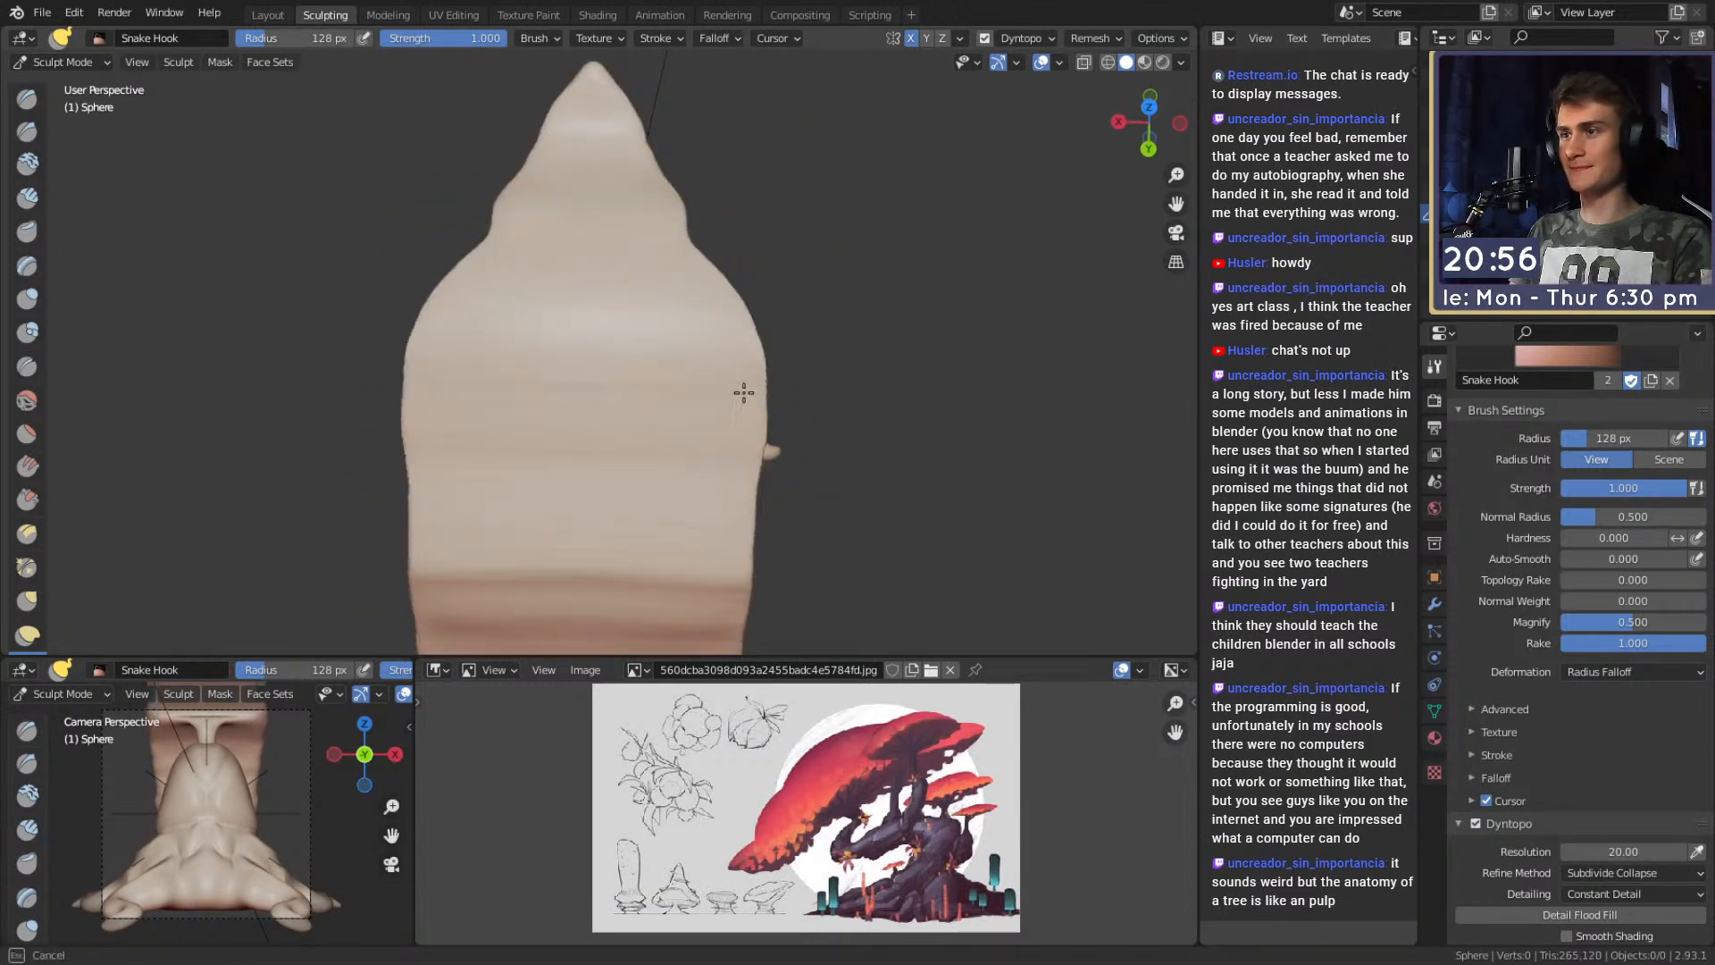
Widen the narrow shoulders below the rear cap tip with the Snake Hook brush, adjusting its radius between strokes.
mouse_move(432, 146)
middle_down()
mouse_move(647, 276)
mouse_move(574, 318)
mouse_move(625, 271)
mouse_move(710, 256)
mouse_move(706, 271)
middle_up()
key(f)
click(707, 267)
drag(690, 264, 709, 278)
drag(708, 287, 733, 300)
shift+middle_drag(752, 410, 736, 327)
key(f)
click(740, 336)
drag(738, 346, 769, 351)
shift+middle_drag(764, 372, 761, 324)
Pull the long sides of the cap further outward with the Snake Hook brush, enlarging its radius to 199 px.
key(f)
click(769, 333)
drag(759, 343, 788, 345)
shift+middle_drag(774, 352, 767, 268)
drag(773, 338, 781, 360)
mouse_move(779, 362)
shift+middle_down()
mouse_move(796, 292)
mouse_move(773, 329)
shift+middle_up()
key(f)
click(794, 340)
drag(774, 362, 793, 368)
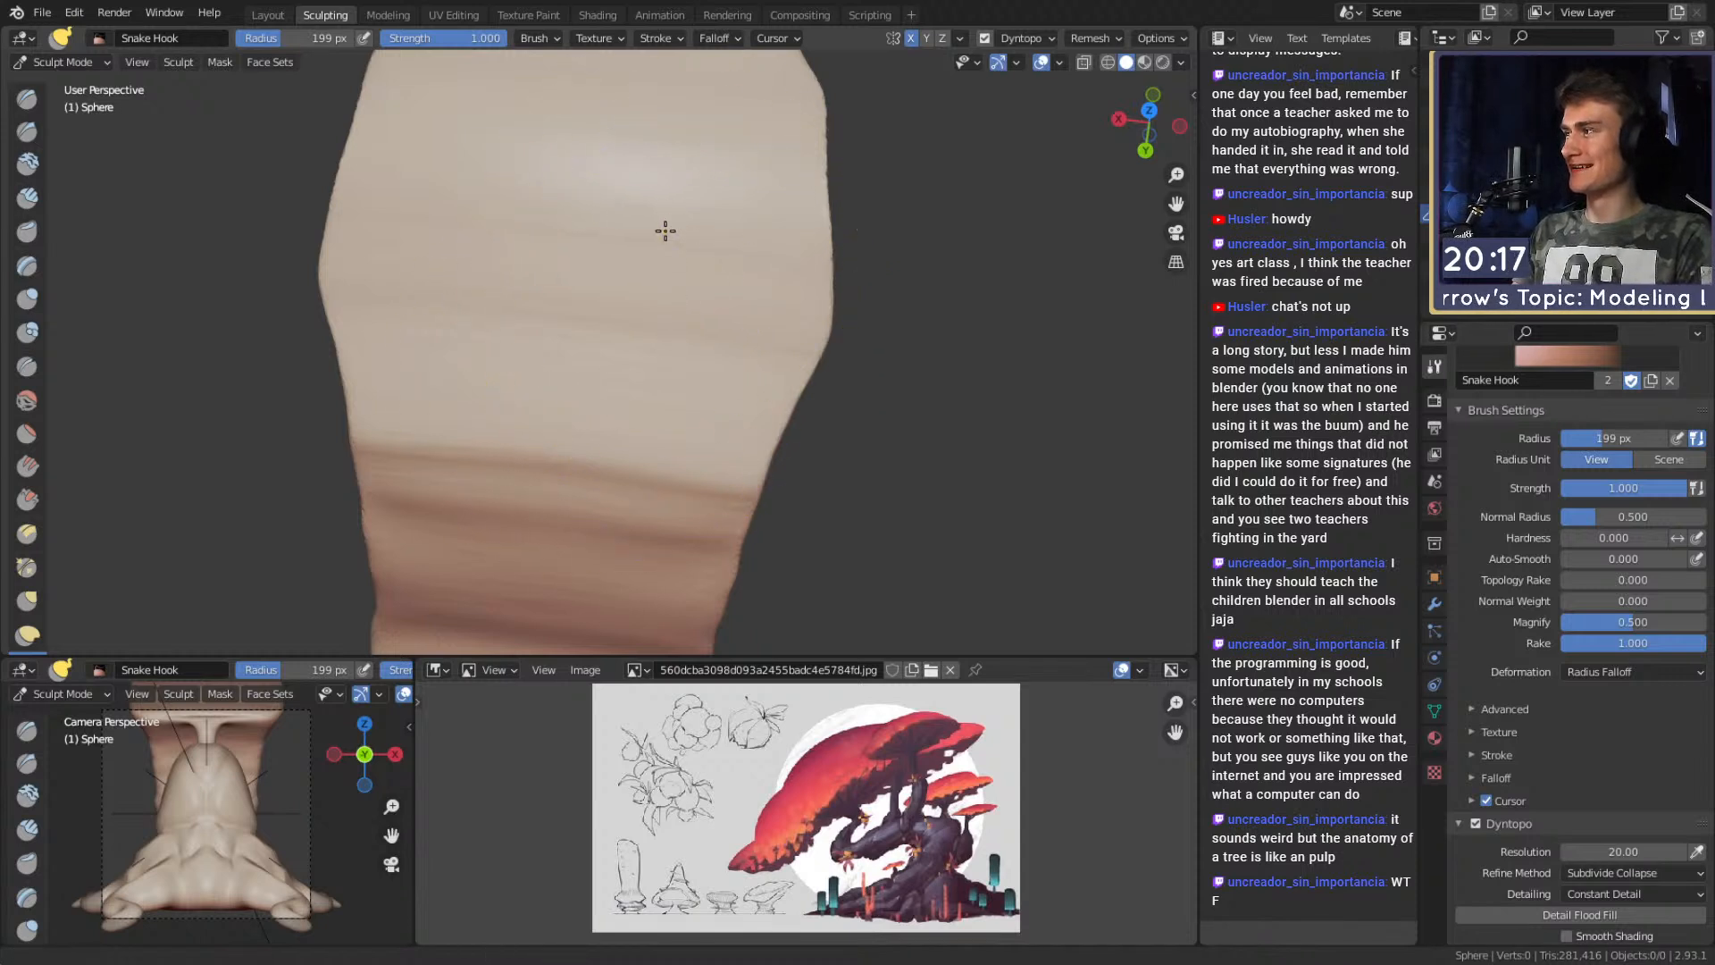
Push the cap's side outward once more and reshape the pointed rear tip with the Snake Hook brush at 60 px.
middle_drag(670, 226, 659, 352)
key(f)
click(661, 290)
middle_drag(664, 289, 645, 306)
drag(753, 324, 785, 319)
key(f)
click(711, 236)
mouse_move(720, 229)
middle_down()
mouse_move(616, 214)
mouse_move(640, 159)
mouse_move(617, 152)
middle_up()
drag(613, 150, 610, 148)
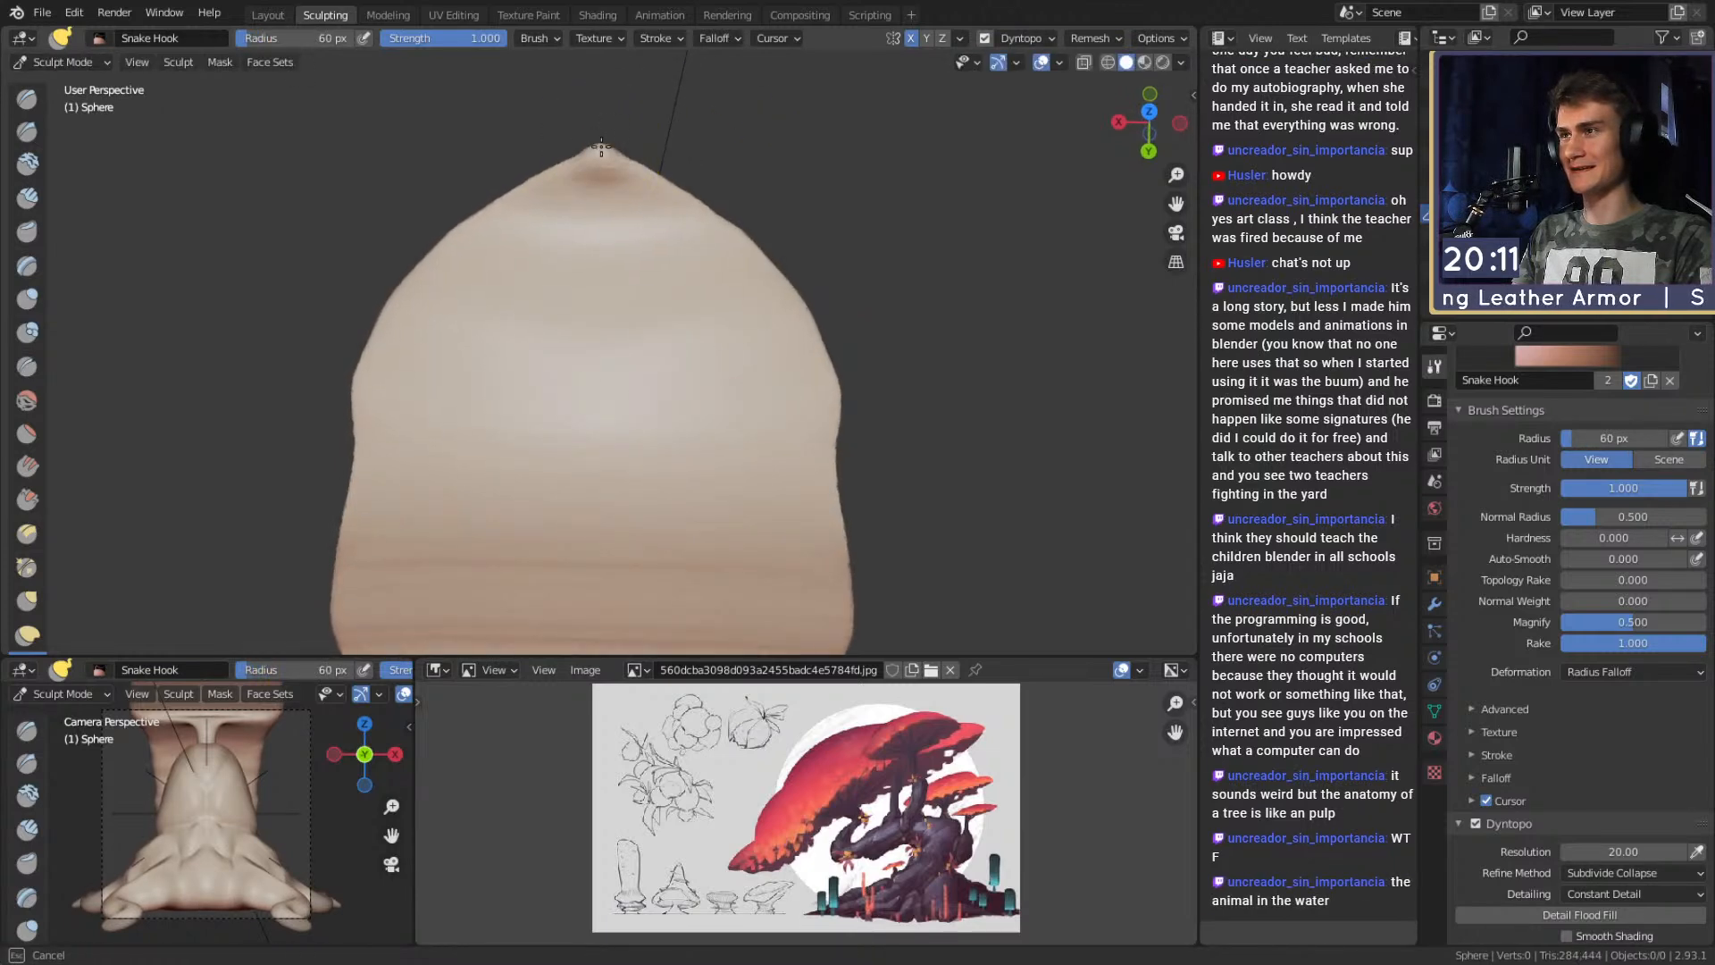
Round out the shoulders and sides of the rear cap end with Snake Hook strokes, changing the radius between them.
mouse_move(645, 170)
middle_down()
mouse_move(649, 283)
mouse_move(482, 260)
mouse_move(452, 287)
mouse_move(517, 260)
mouse_move(601, 292)
mouse_move(524, 276)
mouse_move(578, 286)
mouse_move(523, 323)
mouse_move(662, 293)
middle_up()
mouse_move(662, 293)
alt+mouse_down()
mouse_move(719, 335)
mouse_move(730, 410)
mouse_move(759, 384)
alt+mouse_up()
key(f)
click(773, 328)
key(f)
click(786, 313)
drag(791, 317, 836, 316)
key(f)
click(758, 424)
drag(746, 488, 797, 483)
mouse_move(816, 390)
mouse_down()
mouse_move(842, 384)
mouse_move(824, 288)
mouse_move(767, 373)
mouse_move(838, 357)
mouse_up()
Pull the cap's sides slightly outward behind the dip with the Snake Hook brush at a 168 px radius.
key(f)
click(828, 339)
mouse_move(775, 257)
alt+mouse_down()
mouse_move(748, 279)
mouse_move(758, 238)
mouse_move(742, 306)
mouse_move(703, 266)
mouse_move(717, 258)
alt+mouse_up()
key(f)
click(695, 283)
mouse_move(763, 337)
alt+shift+mouse_down()
mouse_move(762, 234)
mouse_move(789, 248)
alt+shift+mouse_up()
key(f)
click(784, 260)
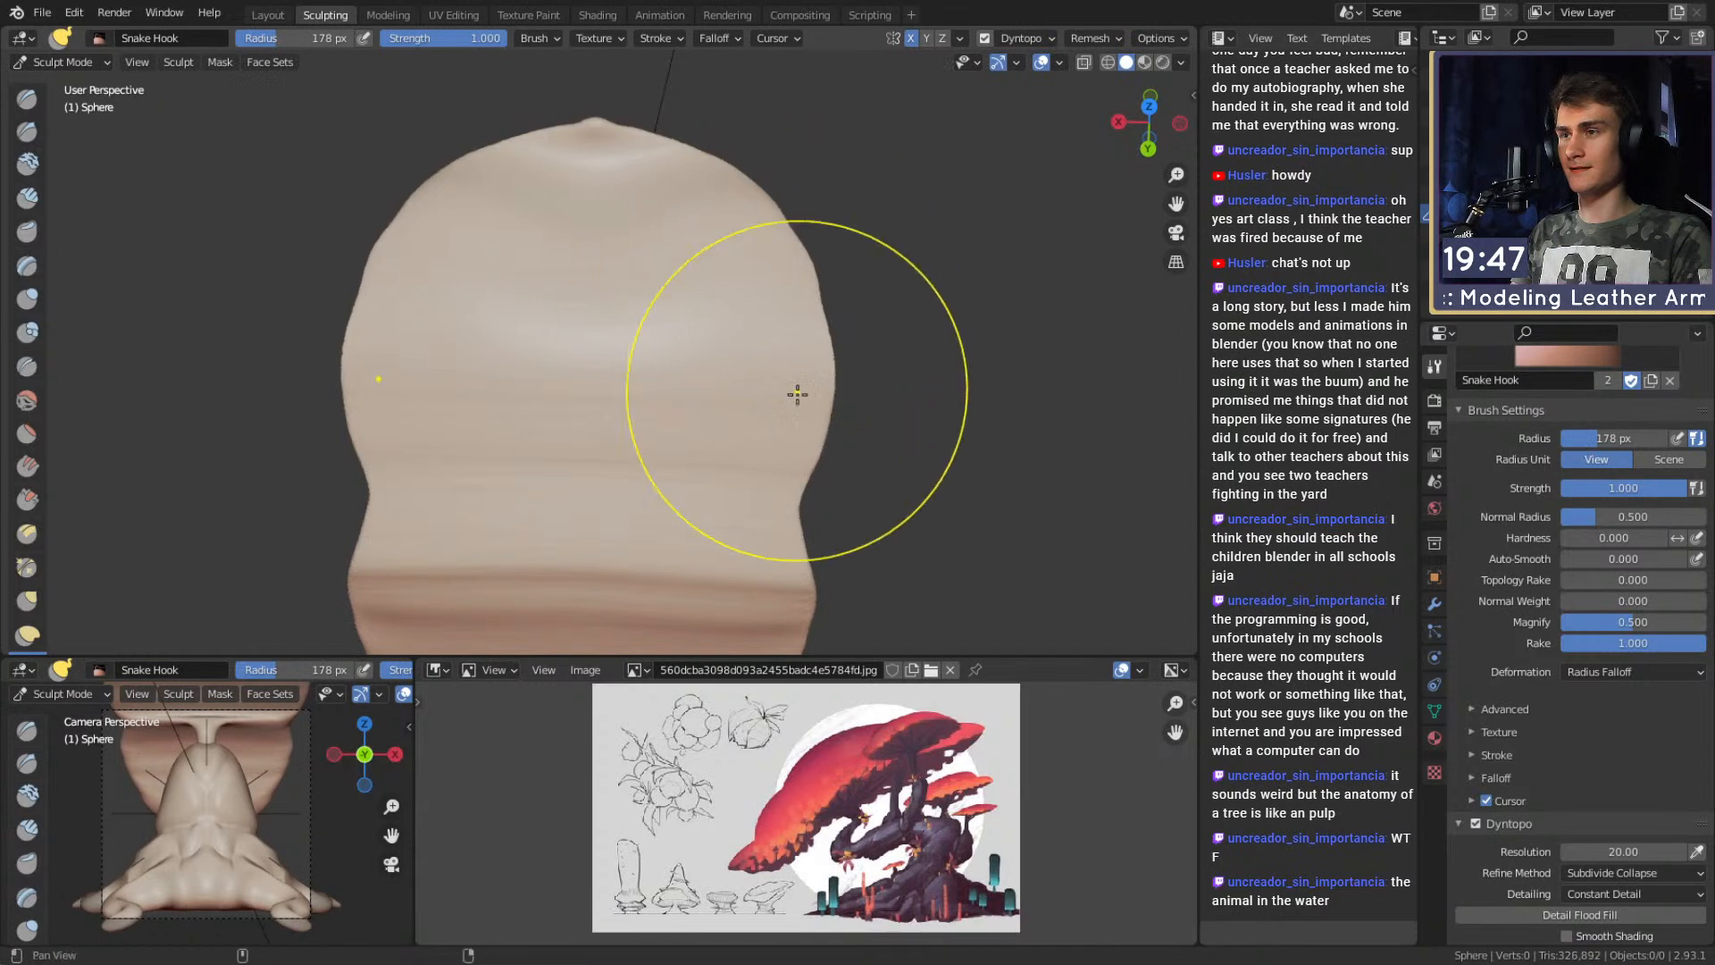
alt+shift+drag(798, 419, 798, 254)
key(f)
click(784, 316)
drag(790, 324, 800, 322)
Blunt the forward cap tip and pull its sides outward with the Snake Hook brush, ending at a 147 px radius.
alt+shift+drag(786, 500, 786, 284)
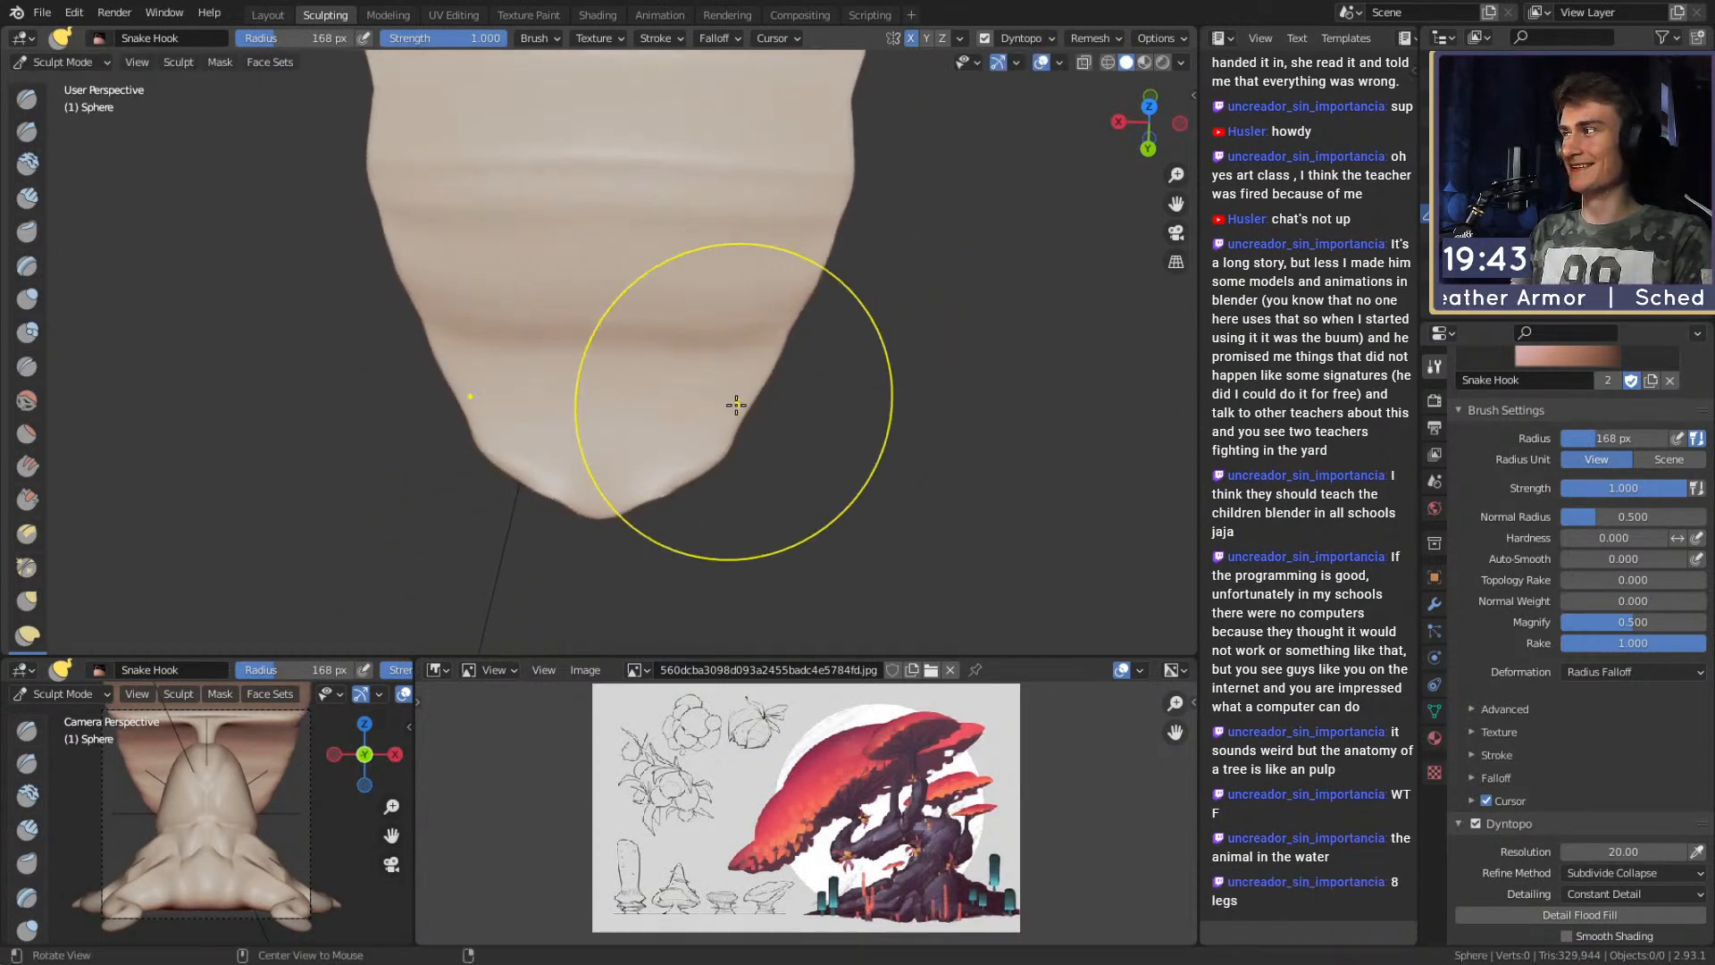
key(f)
click(701, 451)
drag(668, 469, 663, 444)
key(f)
click(633, 453)
drag(747, 391, 795, 378)
mouse_move(801, 312)
alt+shift+mouse_down()
mouse_move(807, 367)
mouse_move(706, 278)
mouse_move(957, 313)
alt+shift+mouse_up()
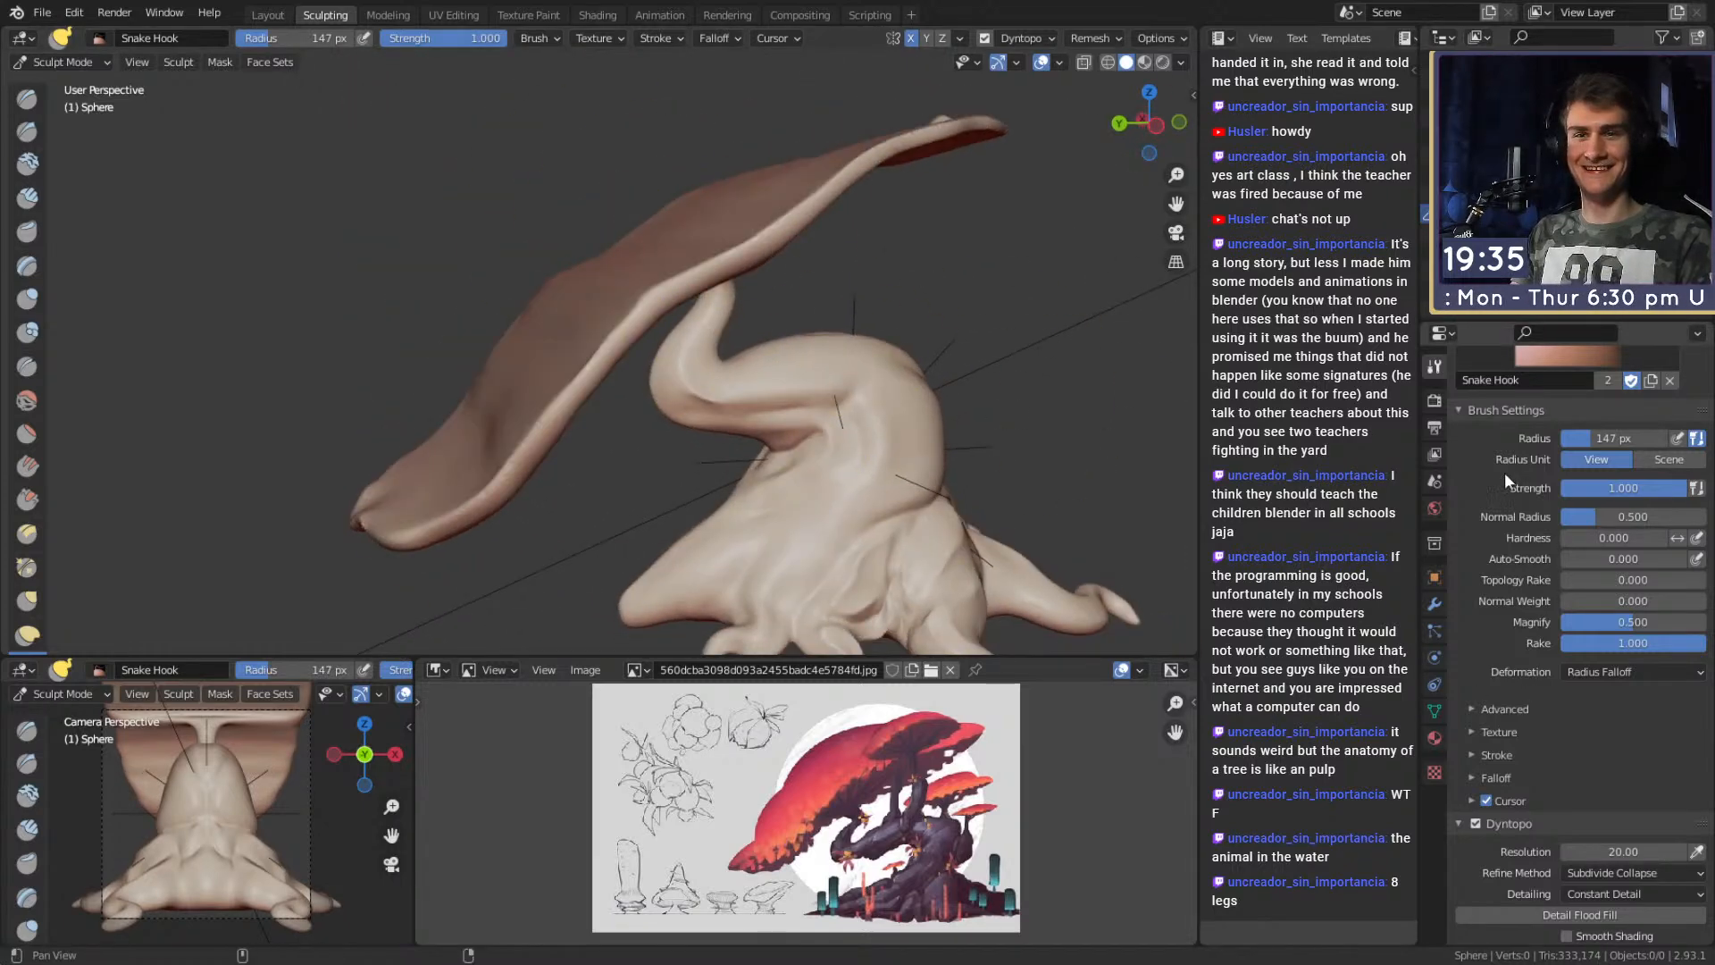
scroll(1504, 485, down, 3)
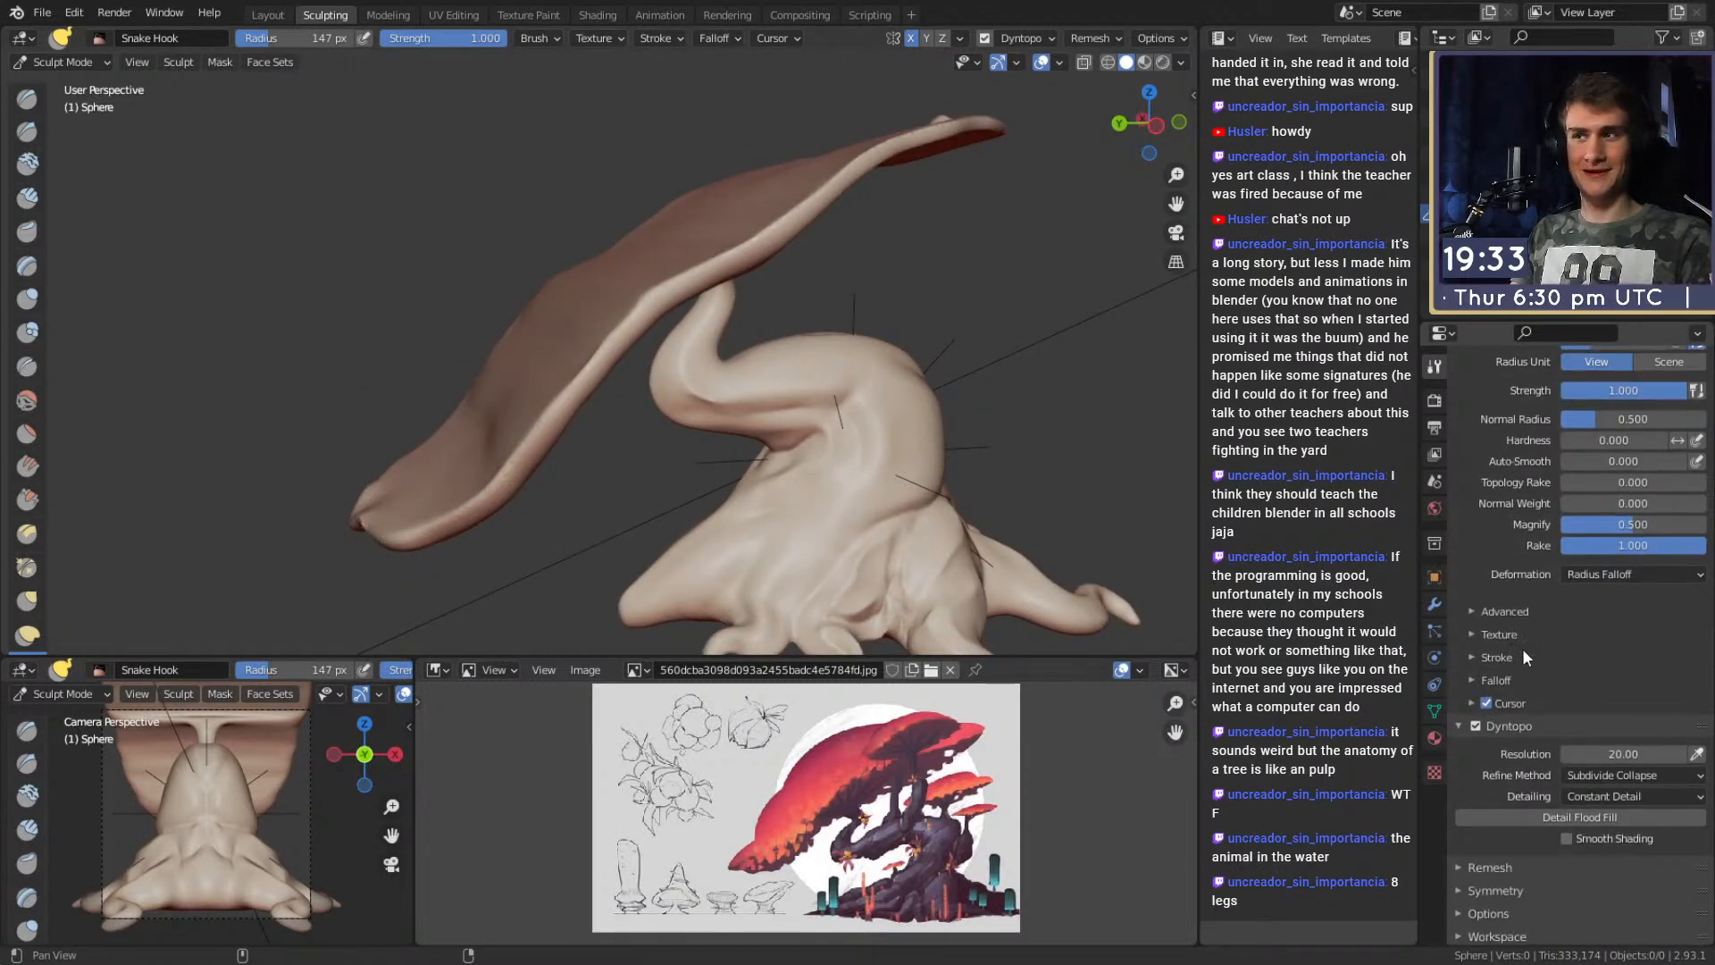
alt+drag(1530, 645, 1544, 609)
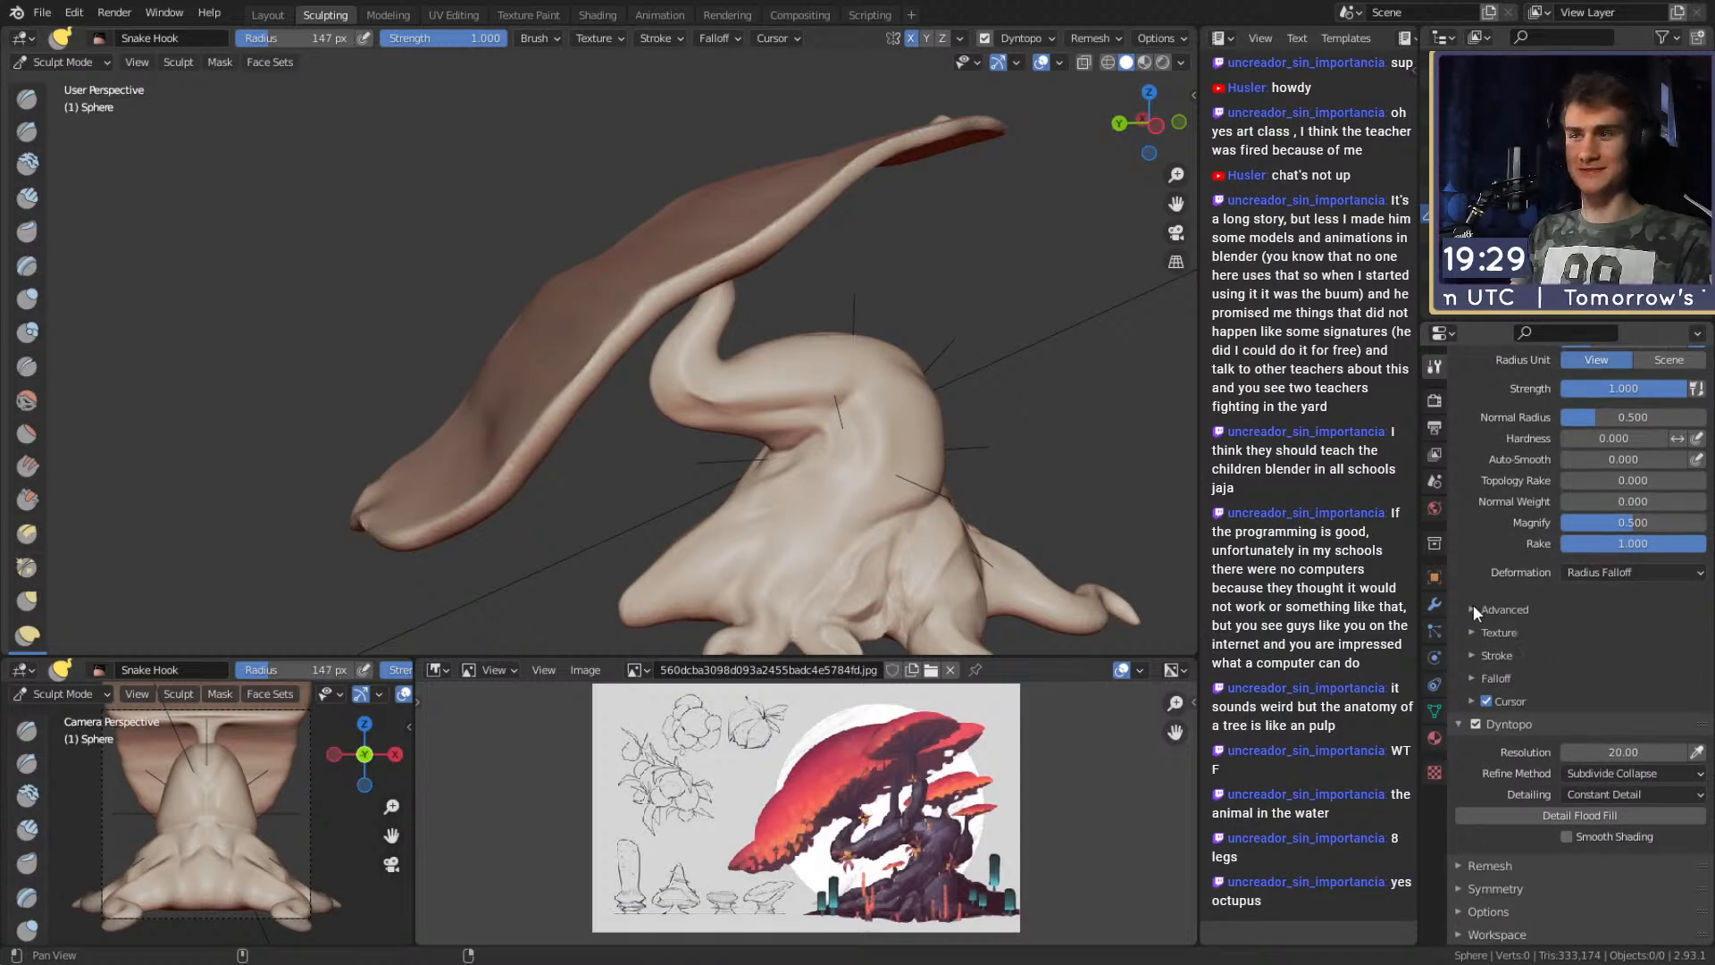
Start masking the cap's upper surface with the Mask brush, setting its strength to 0.873 and adjusting its radius.
middle_drag(560, 325, 724, 425)
key(m)
middle_drag(562, 432, 556, 393)
key(f)
click(548, 350)
mouse_move(547, 348)
mouse_down()
mouse_move(524, 464)
mouse_move(522, 316)
mouse_move(546, 407)
mouse_move(541, 263)
mouse_move(492, 456)
mouse_up()
key(shift+f)
click(574, 319)
key(f)
click(543, 318)
Mask the middle of the cap top and trace along its forward and side edges with the Mask brush at 32 px.
shift+middle_drag(543, 411, 579, 416)
middle_drag(579, 416, 582, 359)
drag(566, 500, 599, 543)
shift+middle_drag(610, 486, 625, 386)
drag(609, 480, 605, 500)
mouse_move(616, 478)
shift+middle_down()
mouse_move(632, 367)
mouse_move(620, 436)
shift+middle_up()
scroll(618, 441, up, 1)
mouse_move(618, 441)
mouse_down()
mouse_move(581, 464)
mouse_move(462, 437)
mouse_move(384, 350)
mouse_move(354, 263)
mouse_up()
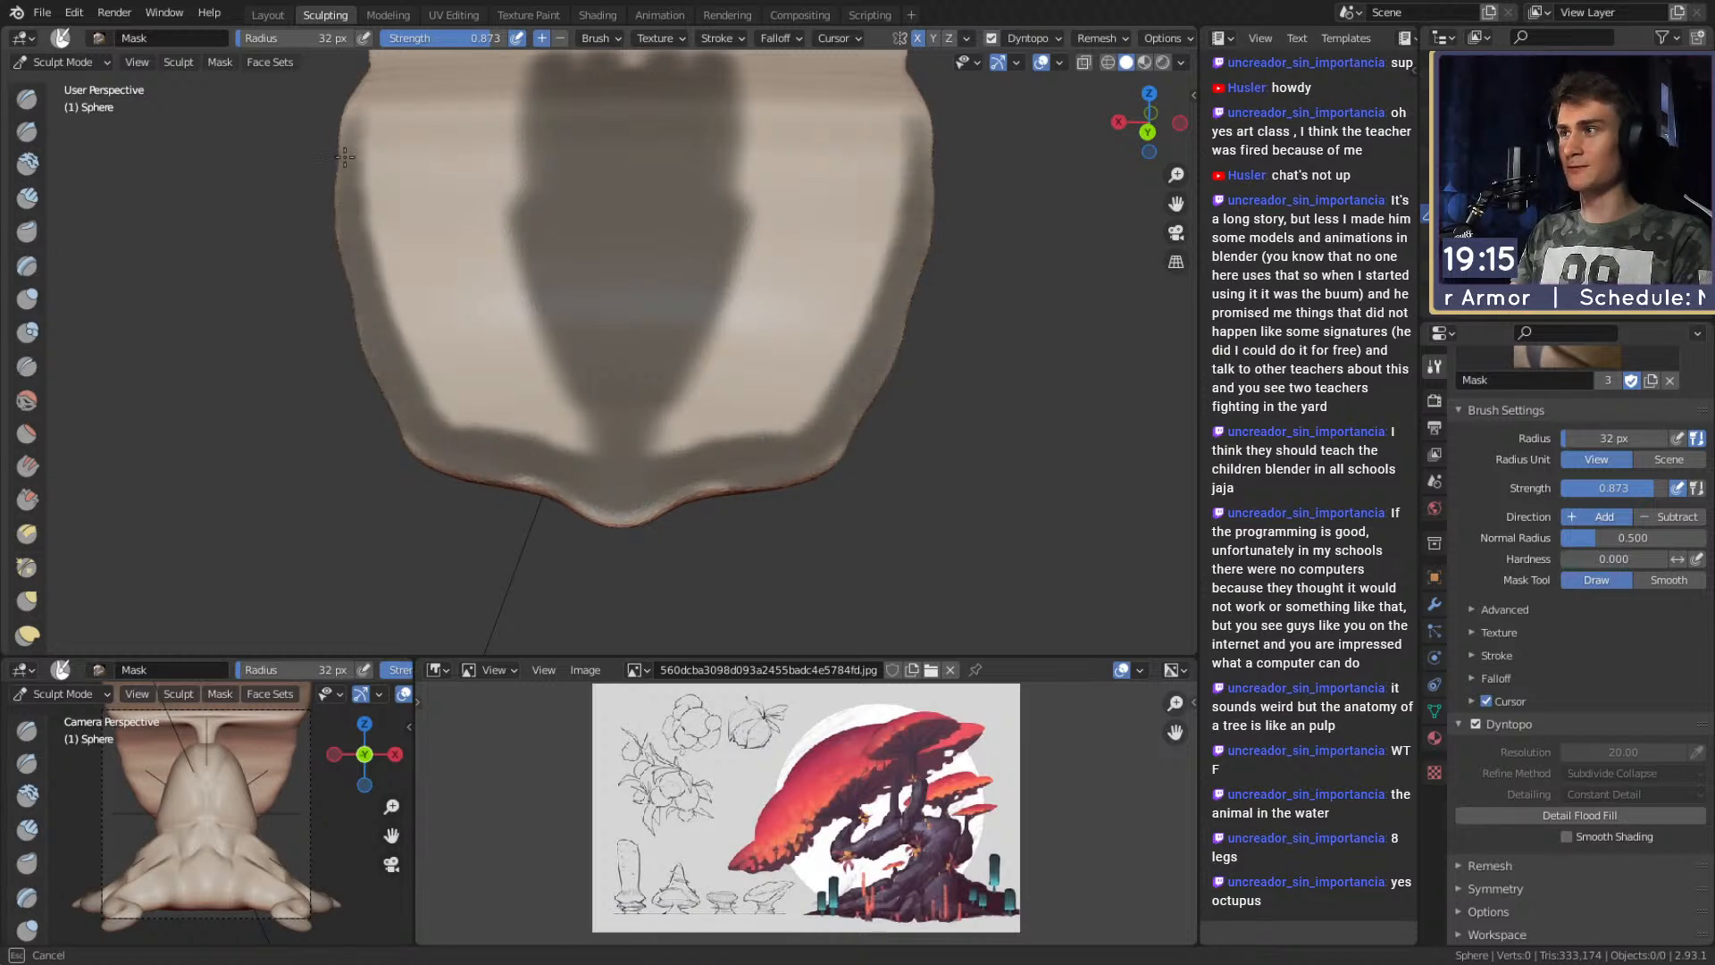
drag(357, 99, 359, 92)
Fill the unmasked areas of the forward cap top with the Mask brush, starting at a 33 px radius.
middle_drag(422, 209, 436, 360)
key(f)
click(449, 468)
mouse_move(443, 474)
mouse_down()
mouse_move(482, 538)
mouse_move(585, 574)
mouse_move(566, 528)
mouse_move(606, 560)
mouse_up()
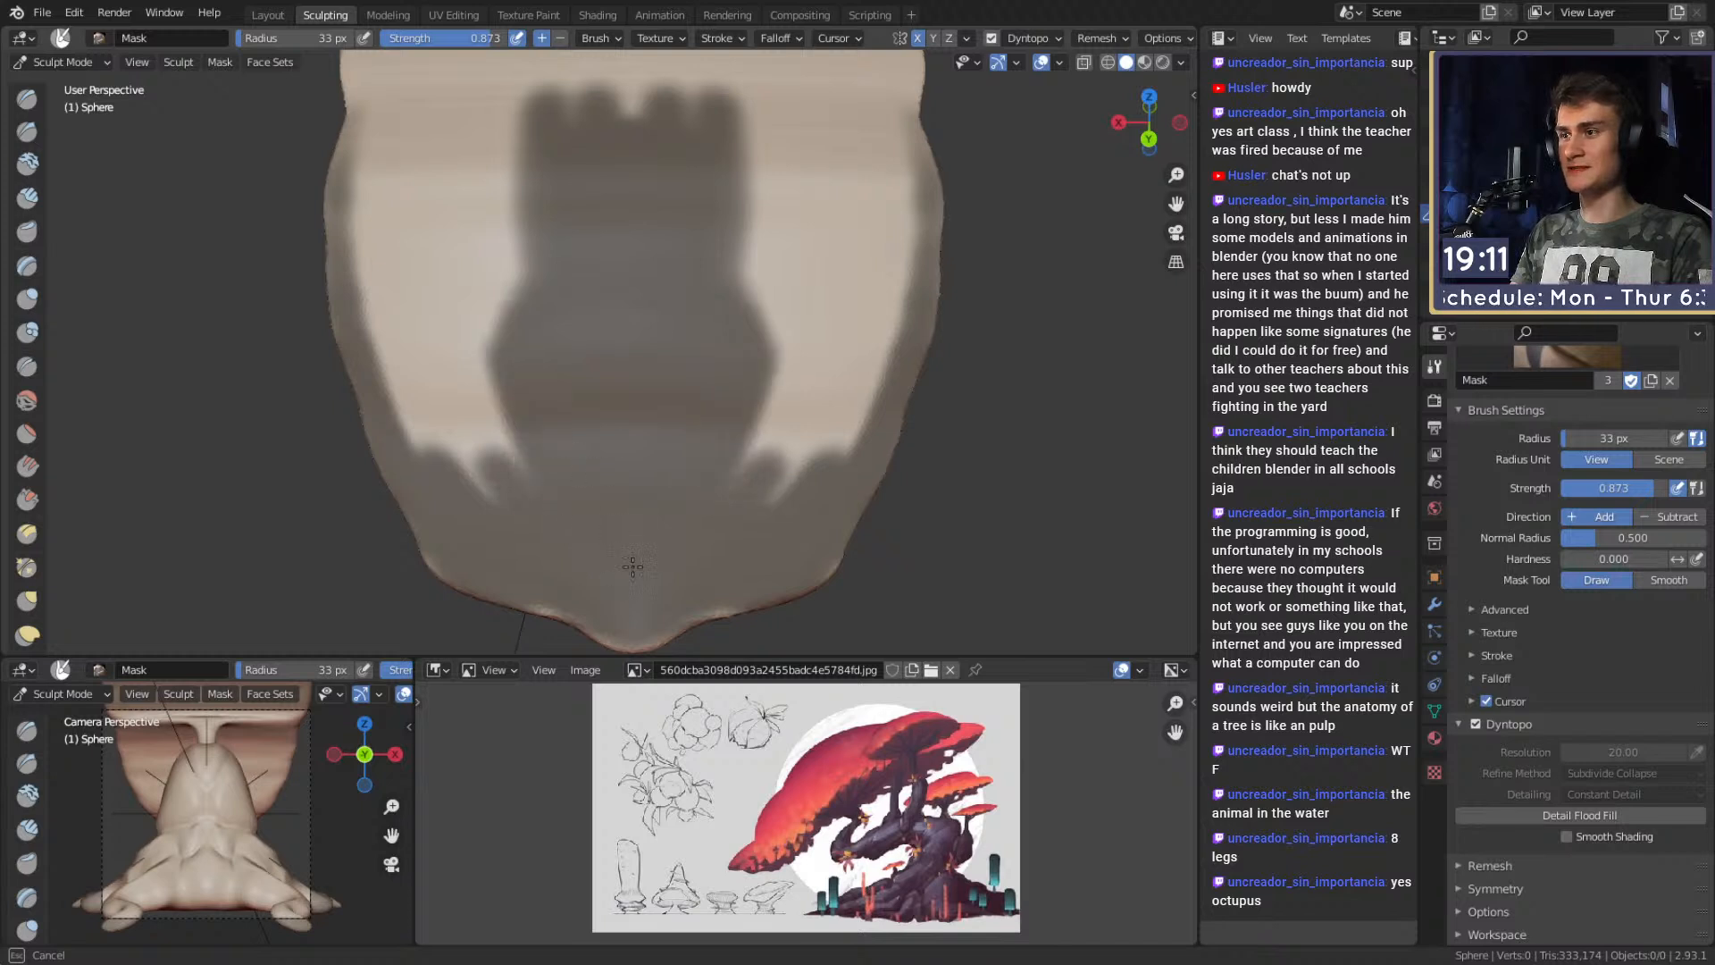
mouse_move(430, 537)
mouse_down()
mouse_move(367, 230)
mouse_move(420, 402)
mouse_move(482, 357)
mouse_move(502, 453)
mouse_move(523, 111)
mouse_up()
middle_drag(524, 110, 540, 279)
key(f)
click(603, 280)
mouse_move(603, 280)
mouse_down()
mouse_move(587, 144)
mouse_move(625, 112)
mouse_move(559, 260)
mouse_move(518, 223)
mouse_move(459, 457)
mouse_move(406, 268)
mouse_move(367, 427)
mouse_up()
Mask the remaining side and rear areas of the cap top, and set the Mask brush radius to 49 px.
shift+middle_drag(411, 312, 444, 465)
key(f)
click(430, 436)
mouse_move(387, 460)
mouse_down()
mouse_move(398, 241)
mouse_move(451, 107)
mouse_move(464, 369)
mouse_move(541, 211)
mouse_move(581, 295)
mouse_move(590, 223)
mouse_up()
mouse_move(590, 223)
middle_down()
mouse_move(586, 256)
mouse_move(325, 230)
mouse_move(634, 369)
middle_up()
mouse_move(634, 370)
mouse_down()
mouse_move(629, 179)
mouse_move(706, 179)
mouse_move(544, 268)
mouse_move(494, 236)
mouse_move(803, 250)
mouse_move(826, 214)
mouse_move(728, 436)
mouse_move(728, 420)
mouse_up()
mouse_move(728, 419)
middle_down()
mouse_move(740, 238)
mouse_move(795, 328)
middle_up()
scroll(740, 240, down, 2)
scroll(693, 295, up, 2)
key(f)
click(824, 328)
Show the Mask brush's advanced options and erase the mask from the rear underside of the cap at 56 px.
middle_drag(860, 189, 778, 171)
alt+drag(778, 170, 765, 192)
ctrl+alt+drag(765, 192, 687, 259)
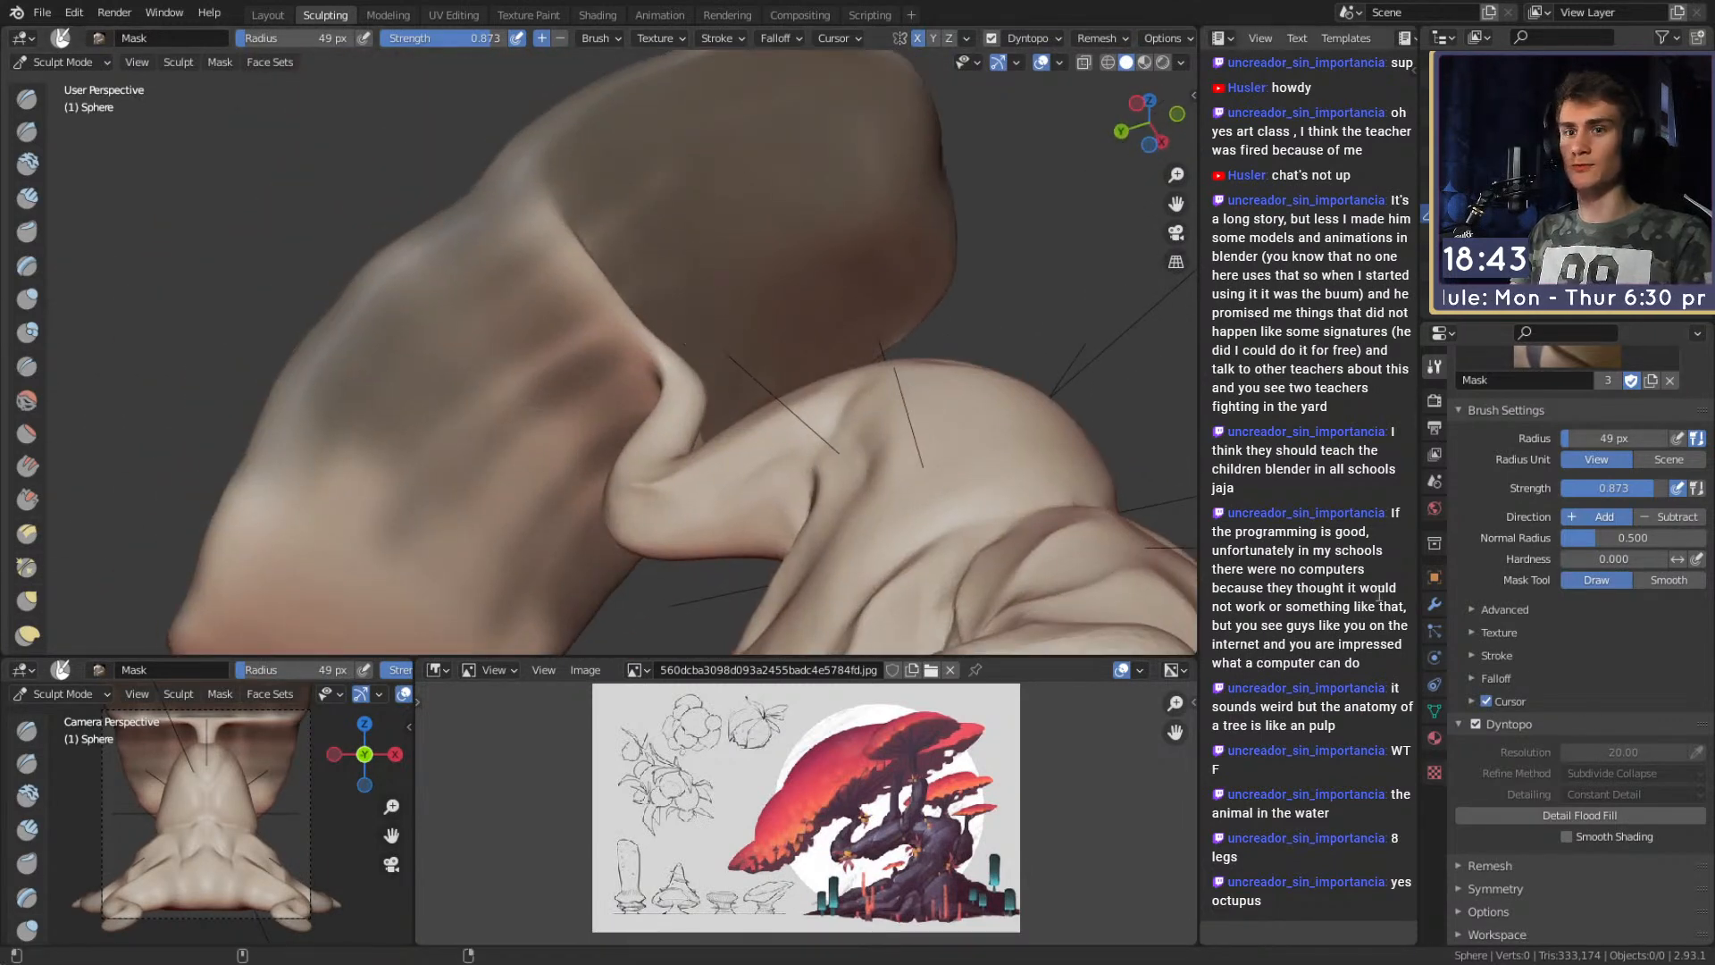
click(1489, 612)
middle_drag(720, 423, 548, 491)
key(f)
mouse_move(631, 333)
mouse_down()
mouse_move(592, 283)
mouse_move(632, 197)
mouse_up()
mouse_move(533, 243)
mouse_down()
mouse_move(523, 214)
mouse_move(464, 224)
mouse_move(407, 384)
mouse_move(449, 457)
mouse_move(466, 351)
mouse_up()
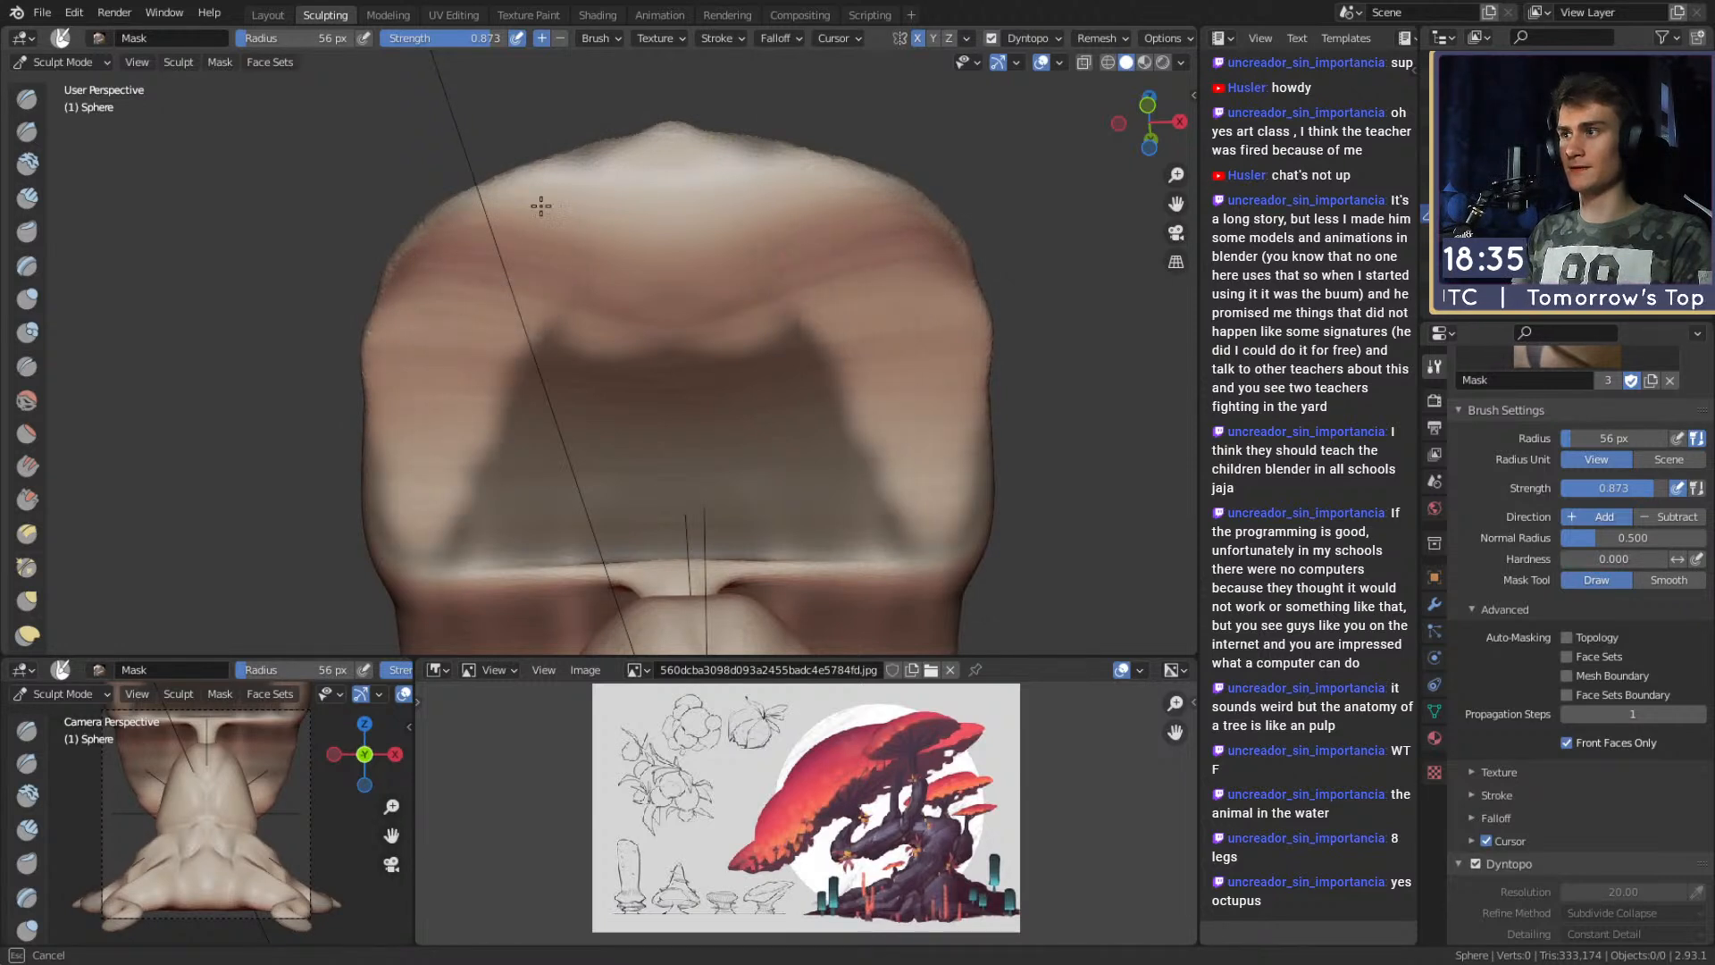
mouse_move(634, 168)
mouse_down()
mouse_move(791, 335)
mouse_move(804, 371)
mouse_move(766, 364)
mouse_move(780, 413)
mouse_move(432, 501)
mouse_move(665, 558)
mouse_up()
Erase the leftover mask from the cap's underside around the trunk joint with the 56 px Mask brush.
middle_drag(665, 559, 806, 476)
drag(806, 476, 873, 327)
middle_drag(874, 327, 878, 407)
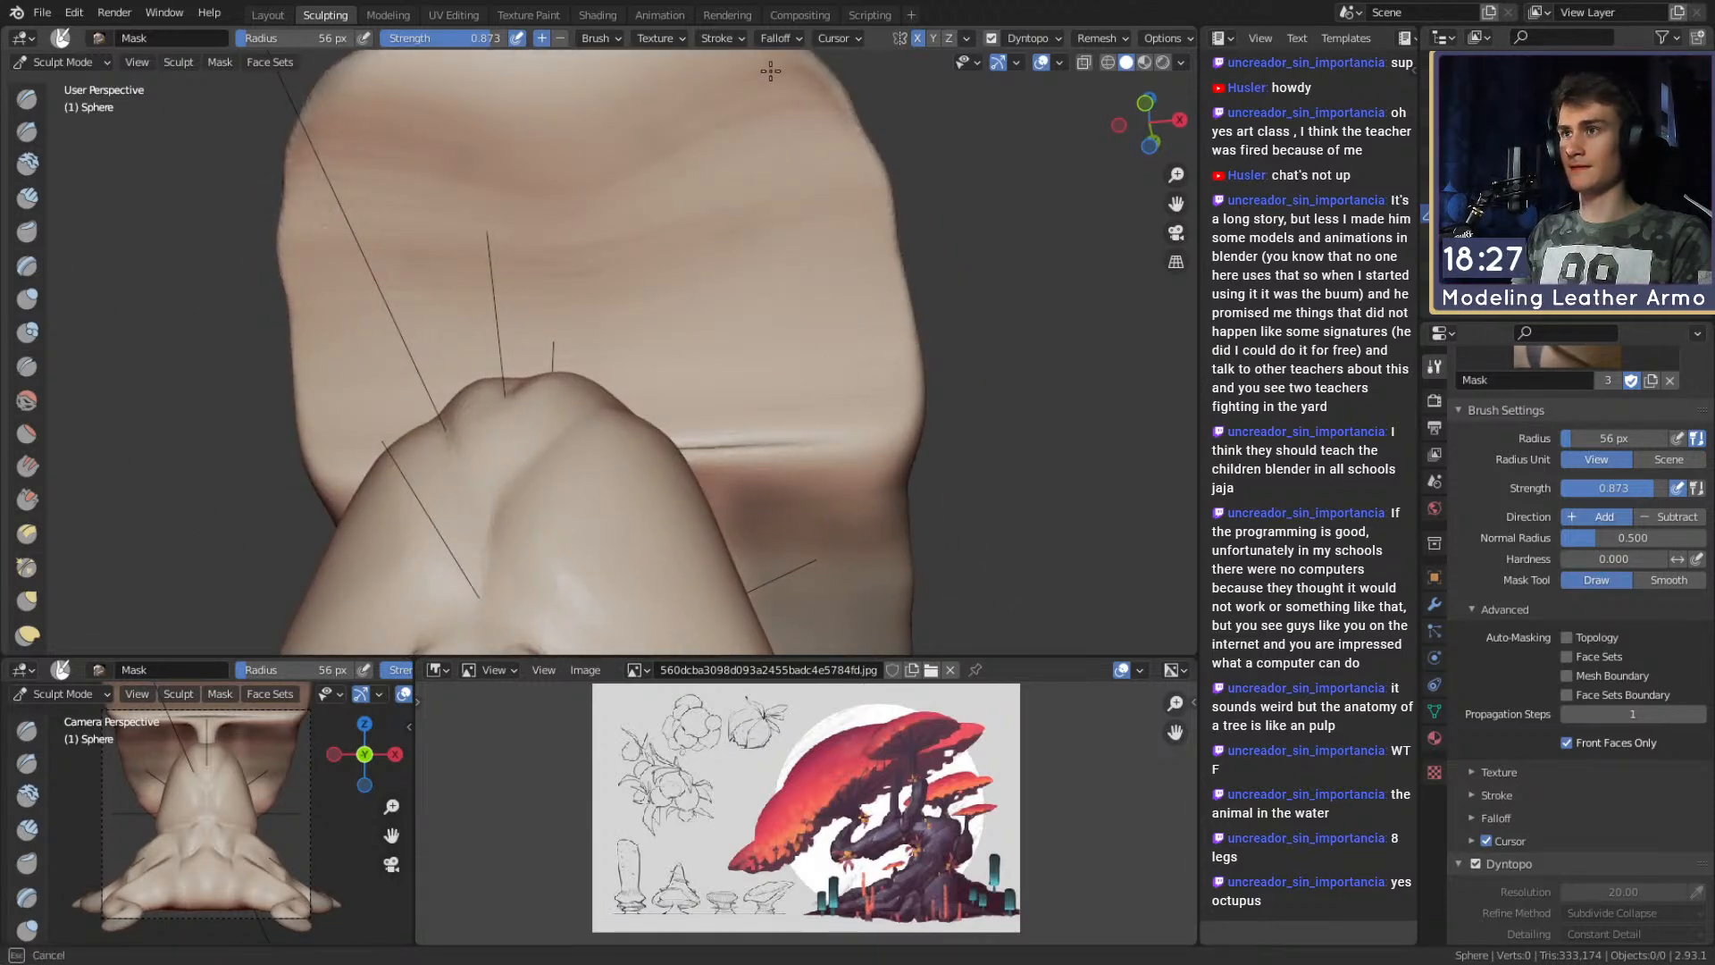
middle_drag(770, 69, 793, 184)
mouse_move(632, 154)
middle_down()
mouse_move(751, 276)
mouse_move(632, 199)
middle_up()
mouse_move(699, 95)
ctrl+mouse_down()
mouse_move(501, 230)
mouse_move(344, 447)
mouse_move(649, 306)
ctrl+mouse_up()
Smooth away the mask patches on the forward underside beside the stalk with the Mask brush at 95 px.
middle_drag(649, 306, 500, 344)
key(f)
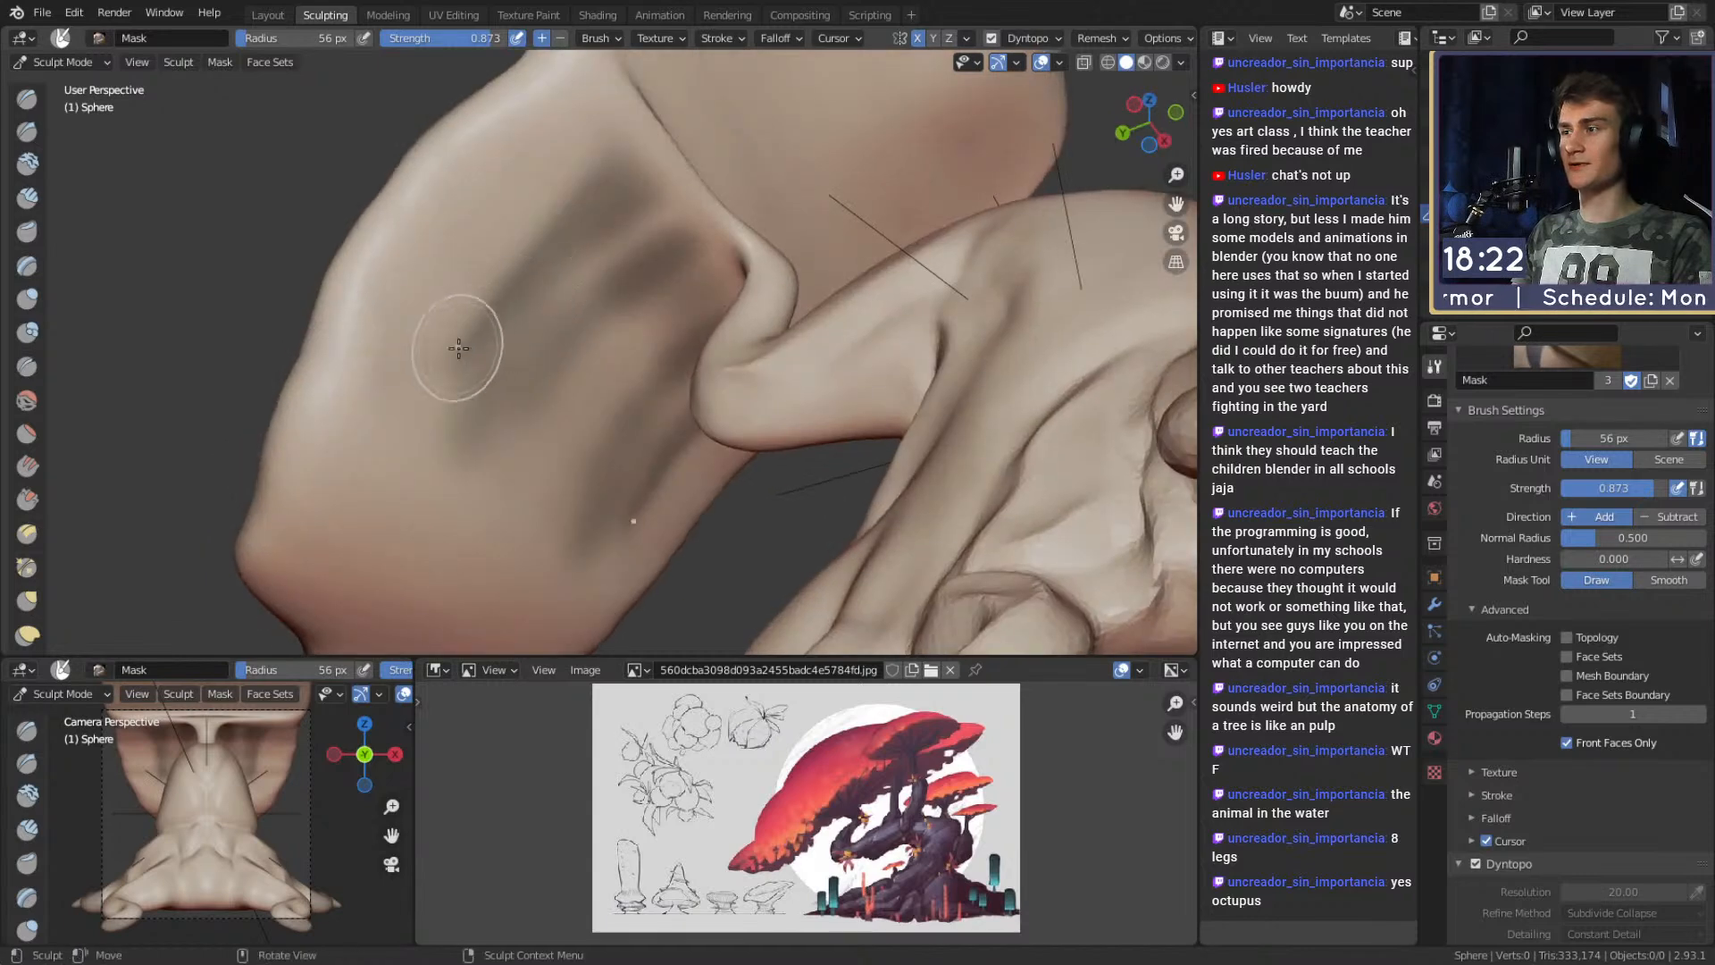
click(440, 429)
shift+drag(694, 223, 659, 361)
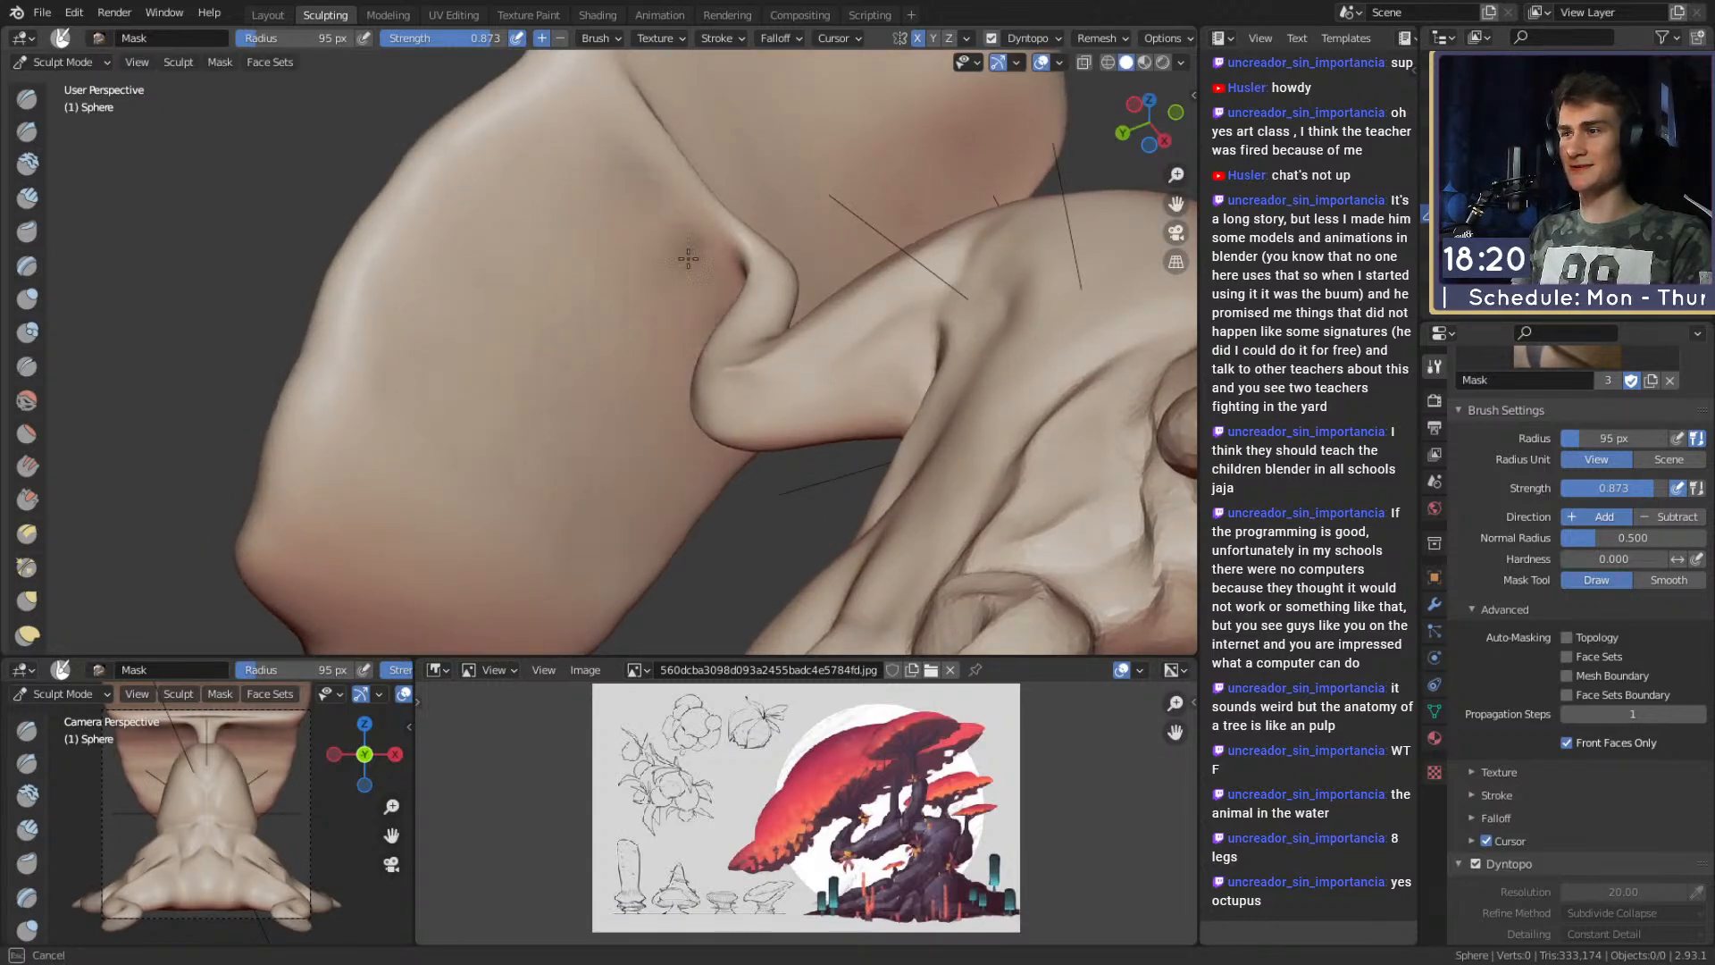
Invert the mask so the trunk, roots and underside are protected and the cap top is editable.
middle_drag(675, 255, 600, 438)
mouse_move(520, 351)
middle_down()
mouse_move(310, 467)
mouse_move(429, 356)
mouse_move(355, 460)
mouse_move(501, 372)
mouse_move(798, 366)
mouse_move(629, 356)
mouse_move(522, 386)
middle_up()
scroll(643, 375, down, 5)
key(ctrl+i)
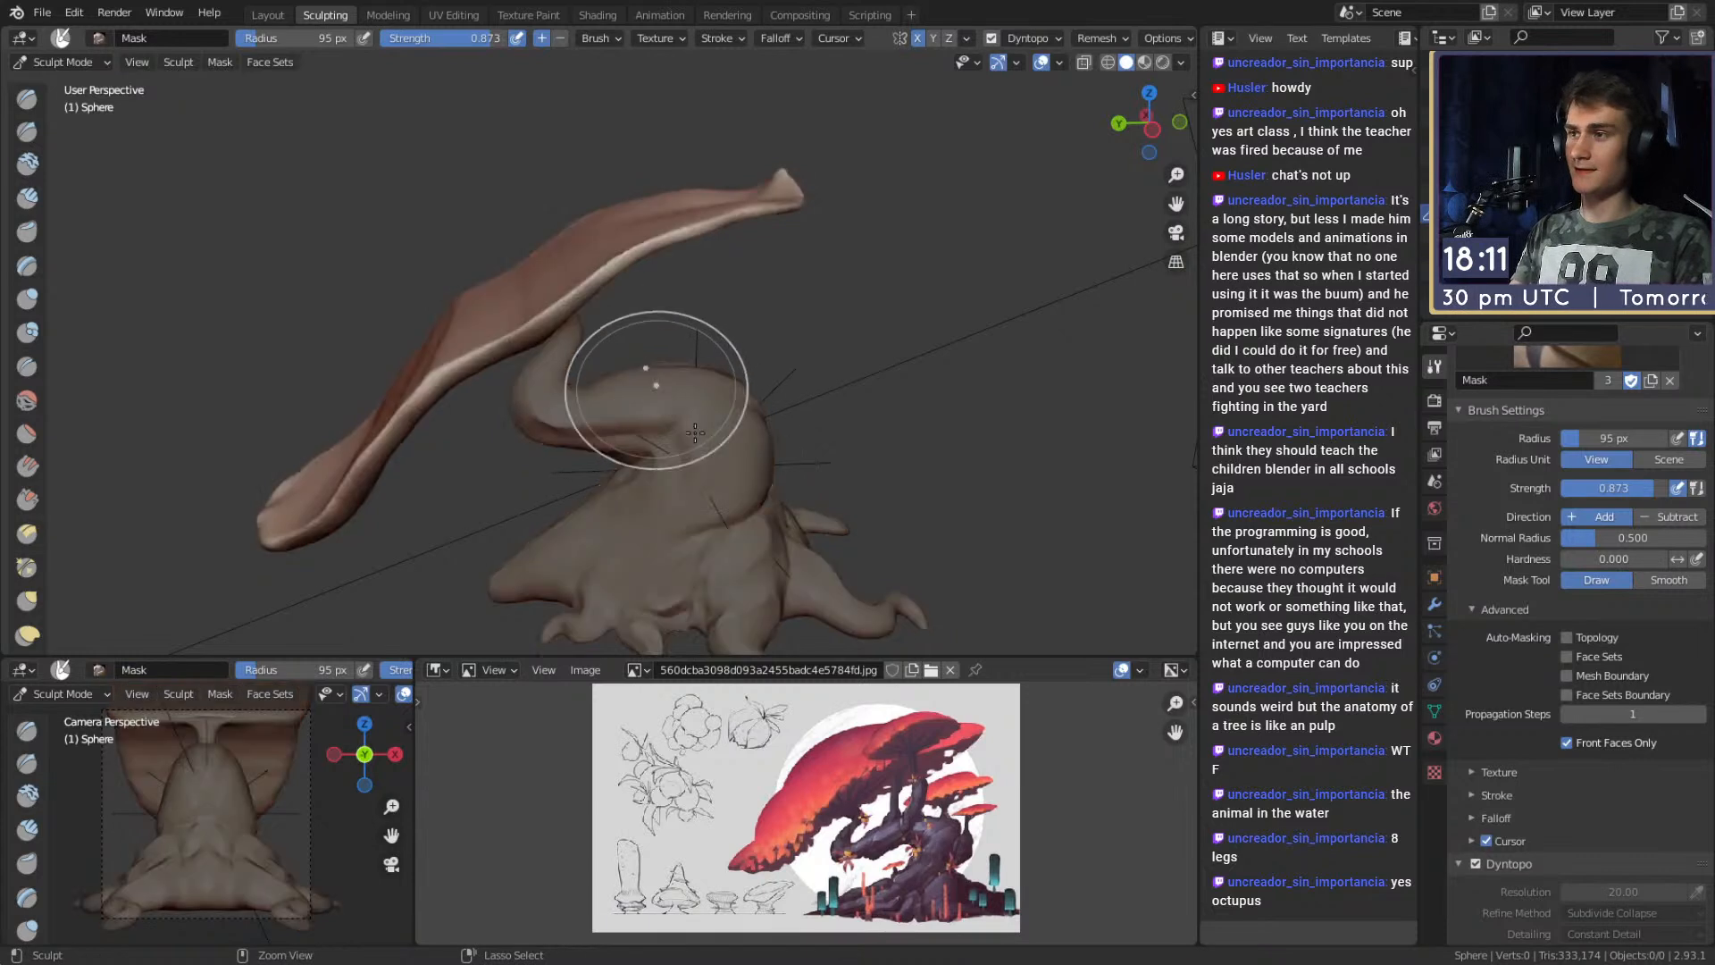
Activate the Mesh Filter tool with the Inflate filter type and bring the unmasked cap top into view.
middle_drag(650, 363, 249, 459)
scroll(26, 506, down, 8)
scroll(25, 336, down, 3)
scroll(27, 373, down, 5)
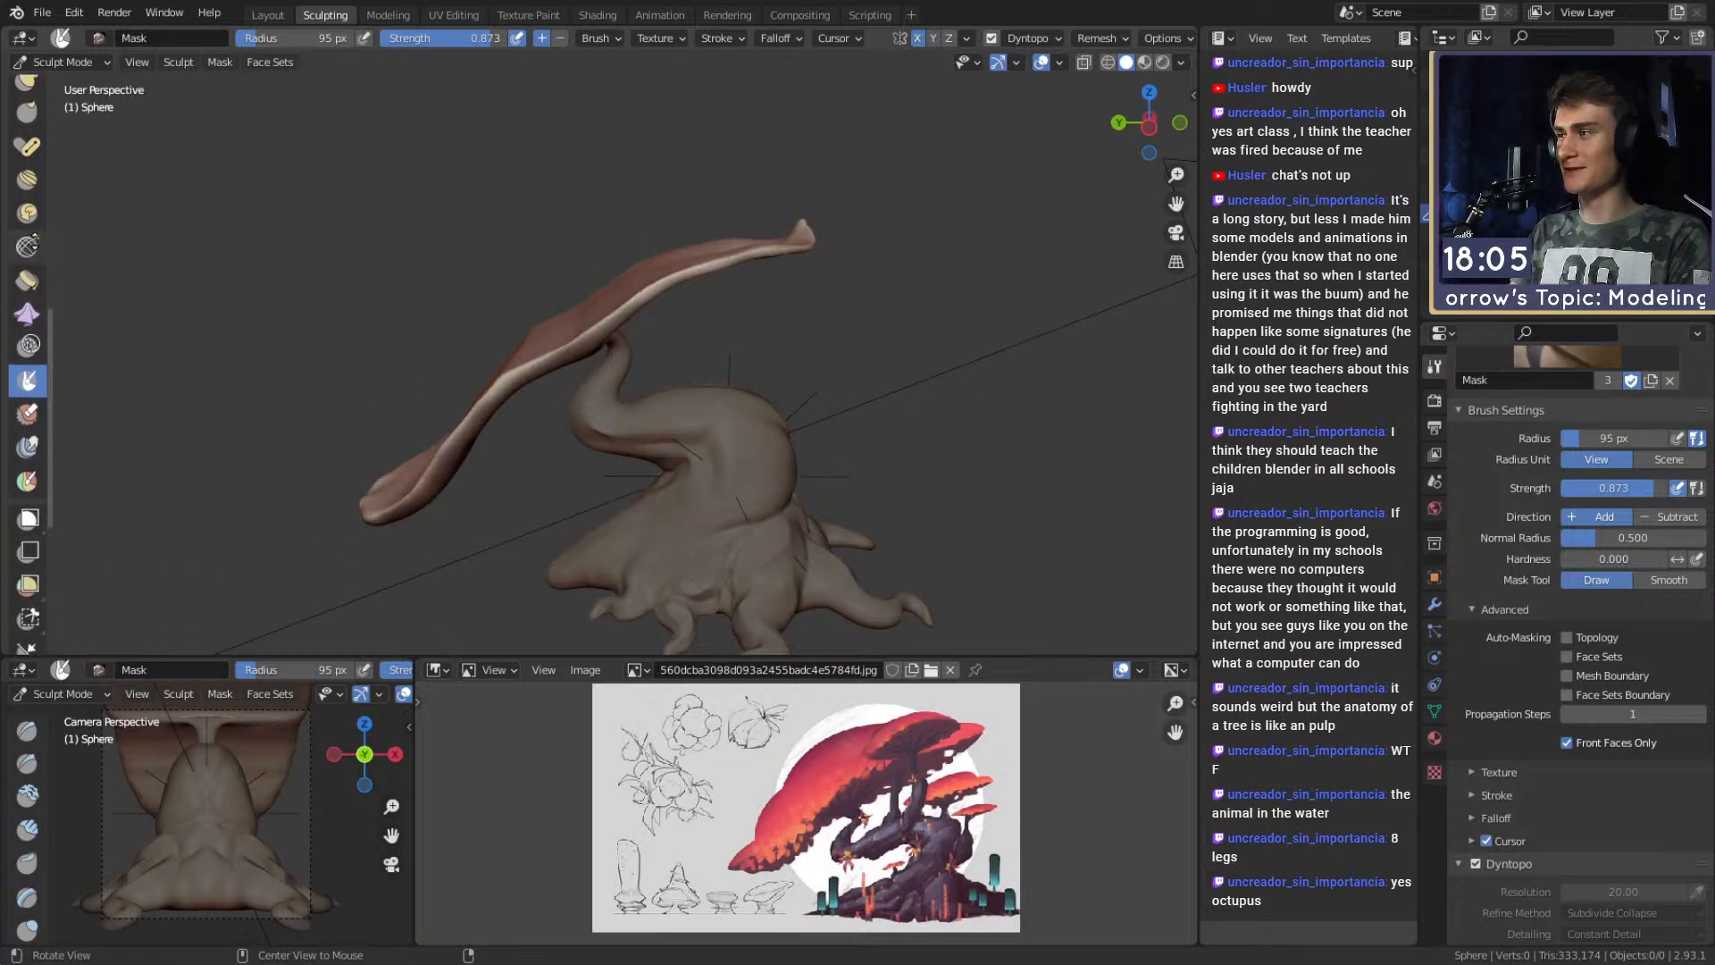
scroll(33, 460, down, 10)
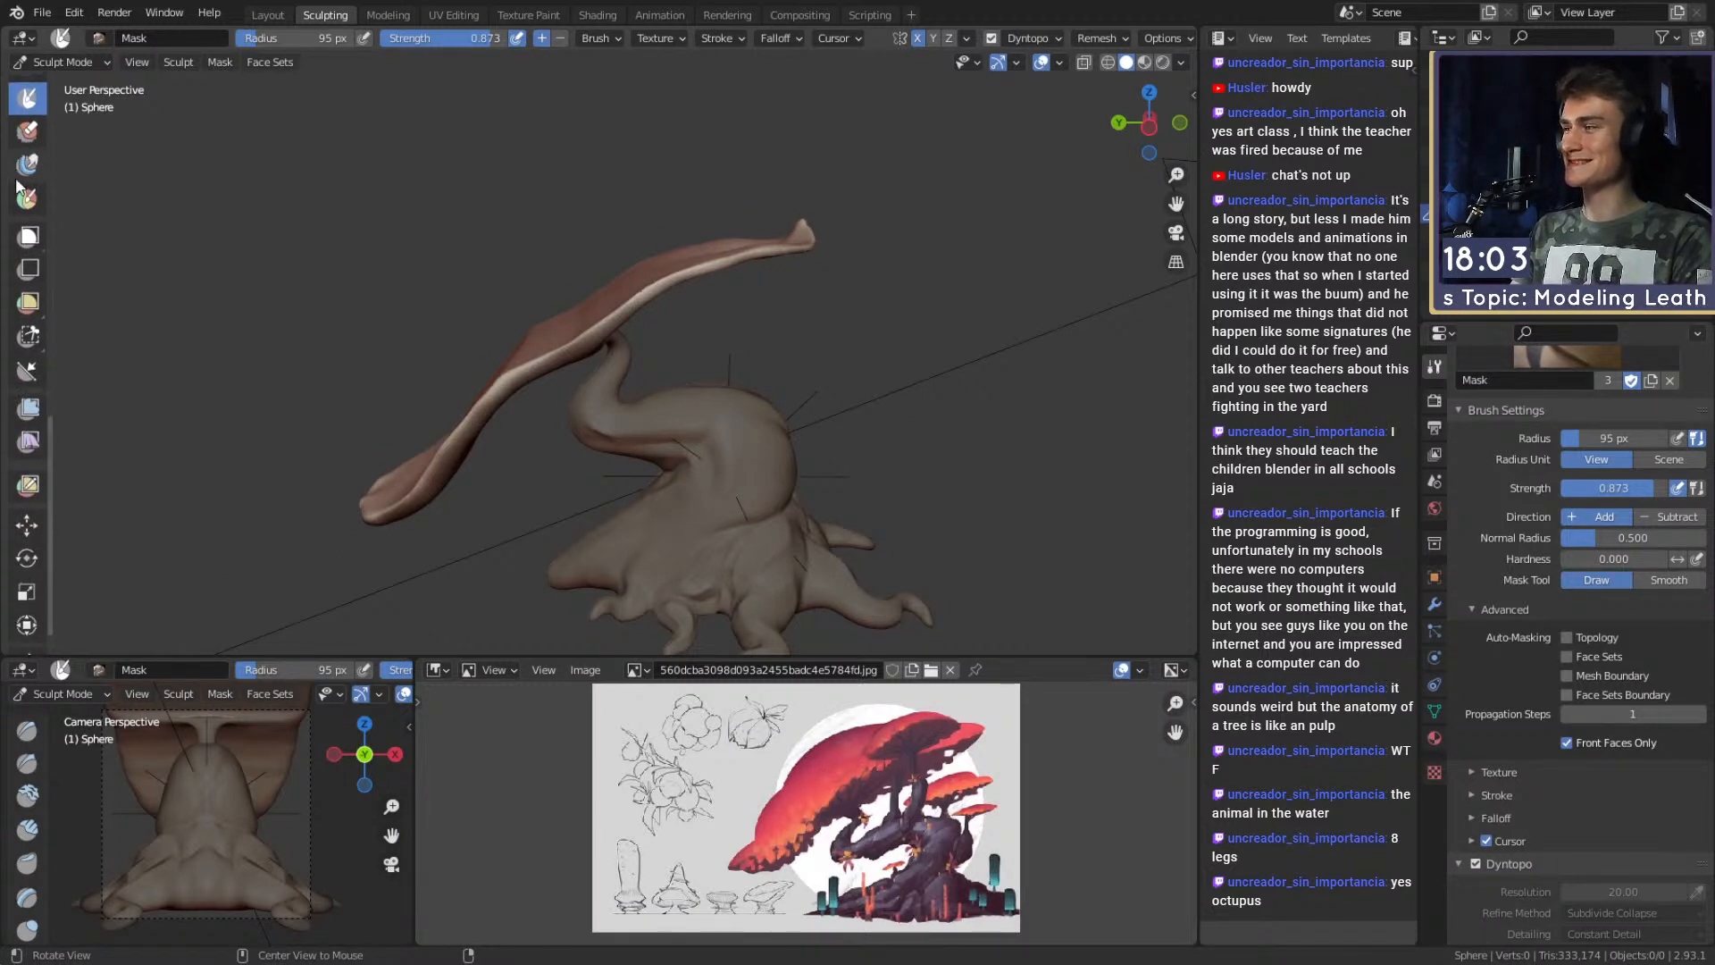
click(27, 393)
mouse_move(609, 333)
middle_down()
mouse_move(661, 266)
mouse_move(662, 284)
middle_up()
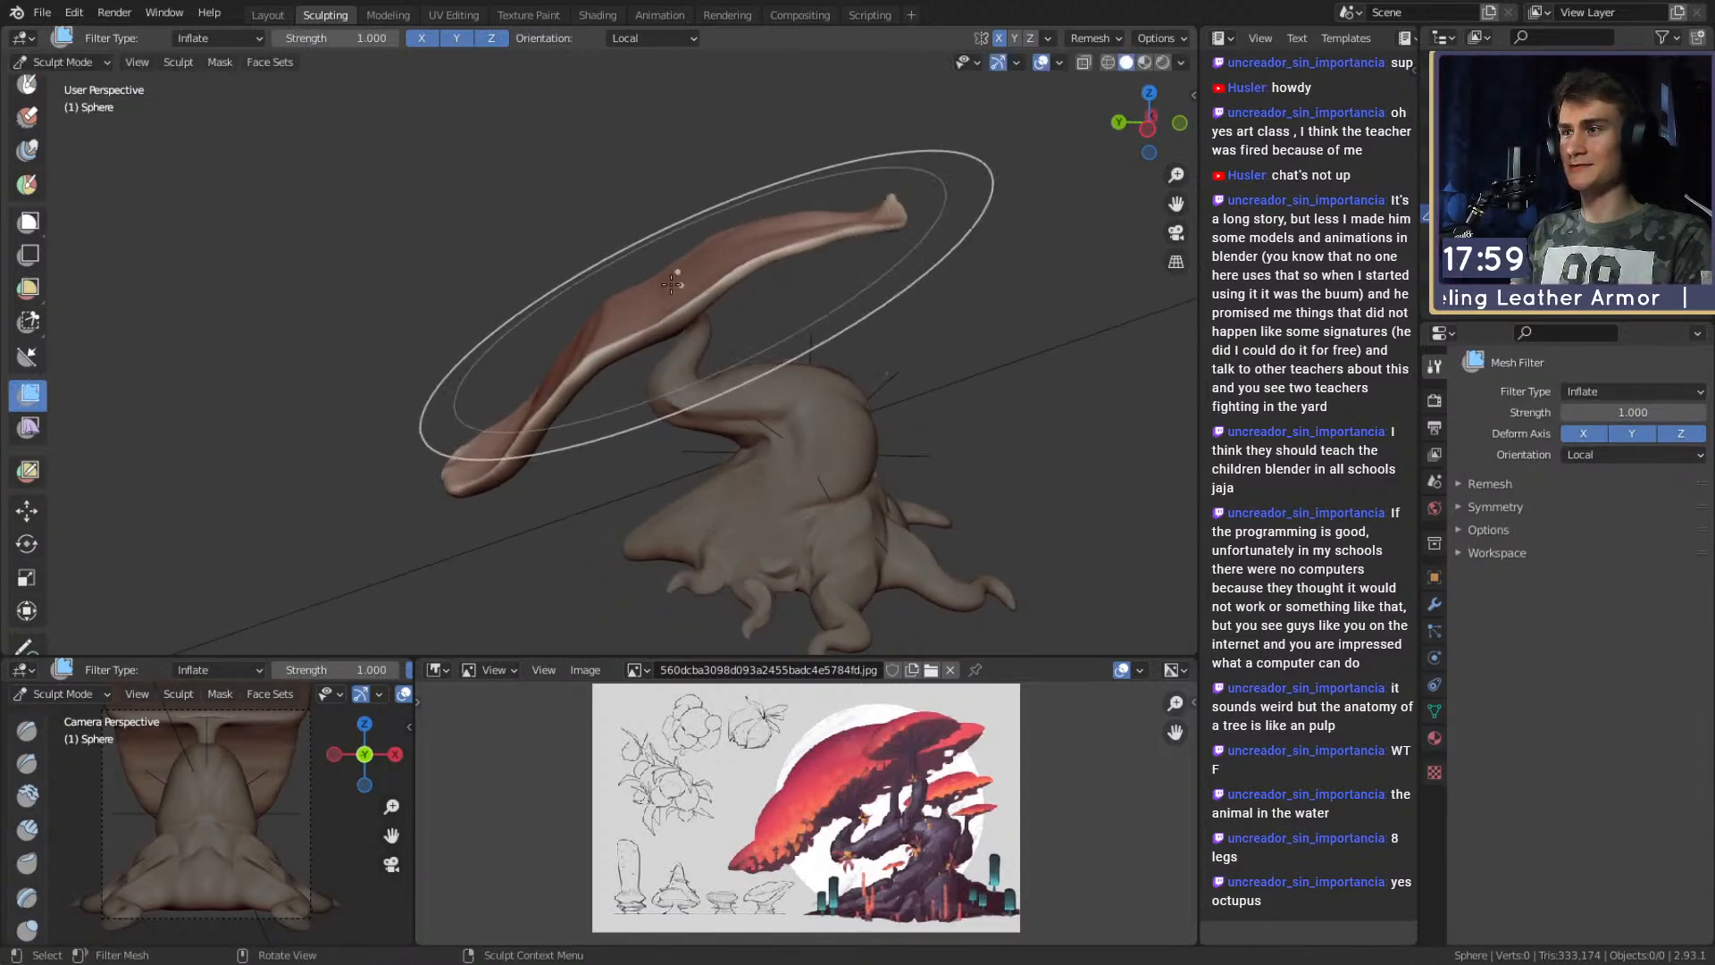
Inflate the unmasked cap top with the Mesh Filter until the cap has a thick, rounded rim.
drag(637, 271, 1188, 616)
mouse_move(623, 280)
middle_down()
mouse_move(719, 343)
mouse_move(623, 281)
mouse_move(673, 304)
mouse_move(653, 282)
middle_up()
drag(653, 282, 885, 416)
middle_drag(748, 326, 599, 286)
scroll(692, 271, up, 2)
Fill the jagged stretched side rim of the cap with Clay Strips at a radius of 99 px.
key(c)
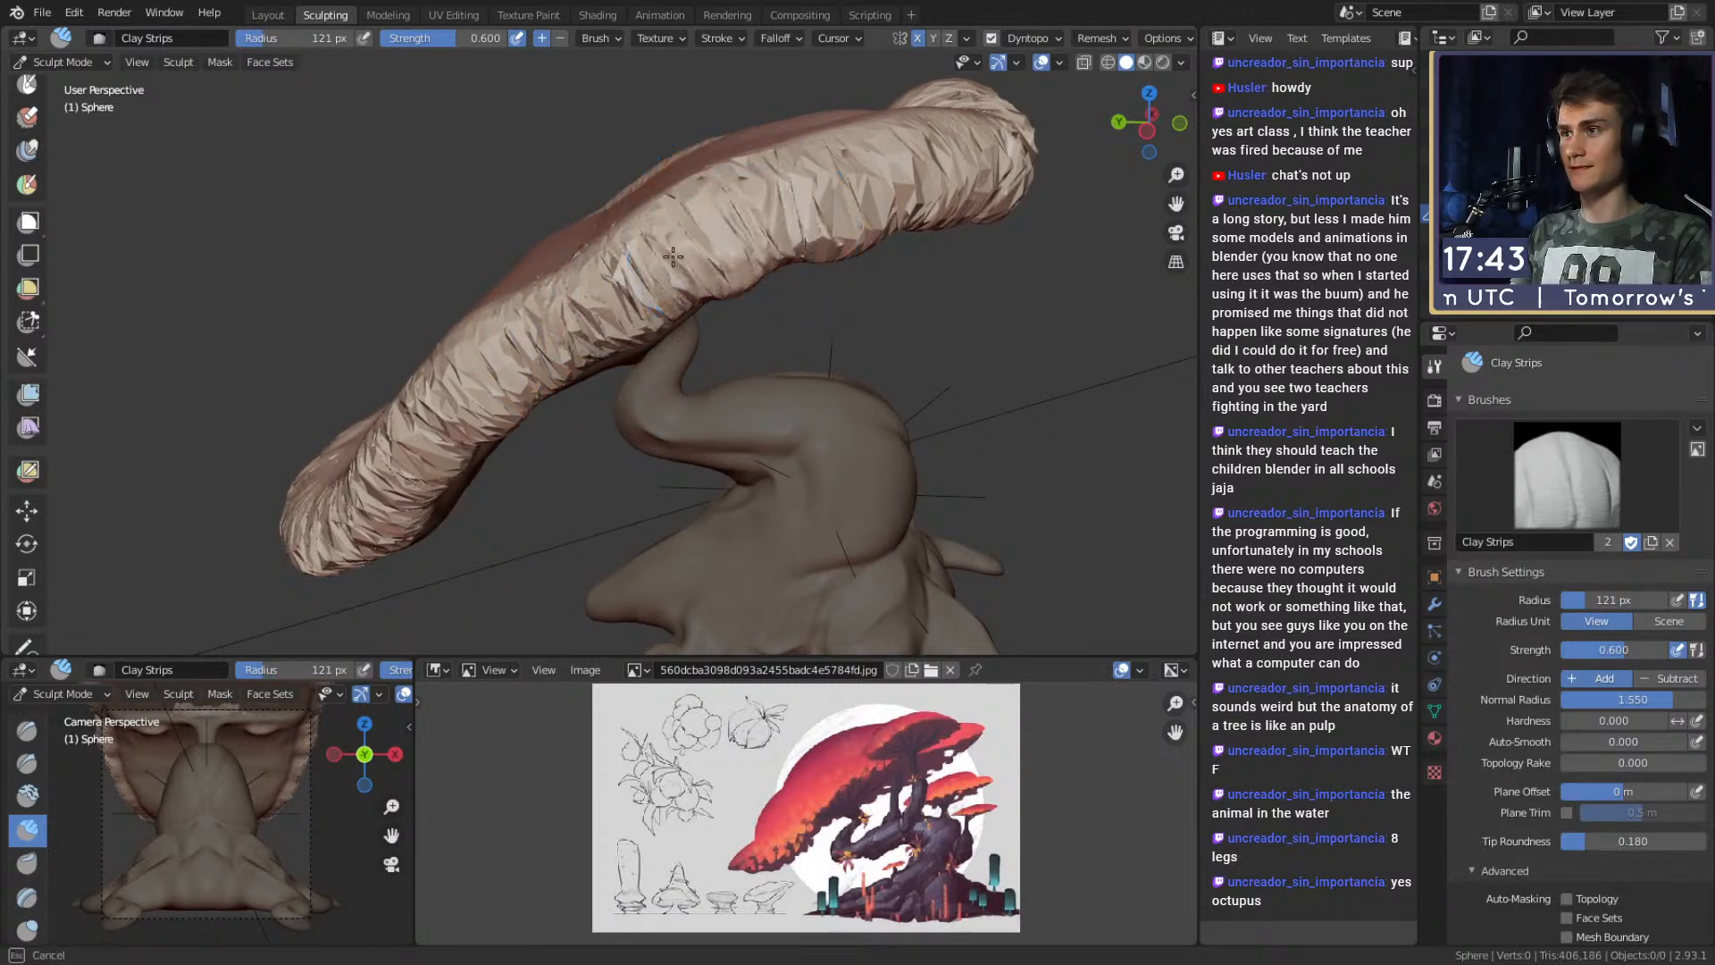
mouse_move(912, 154)
middle_down()
mouse_move(687, 286)
mouse_move(658, 274)
middle_up()
key(f)
click(639, 273)
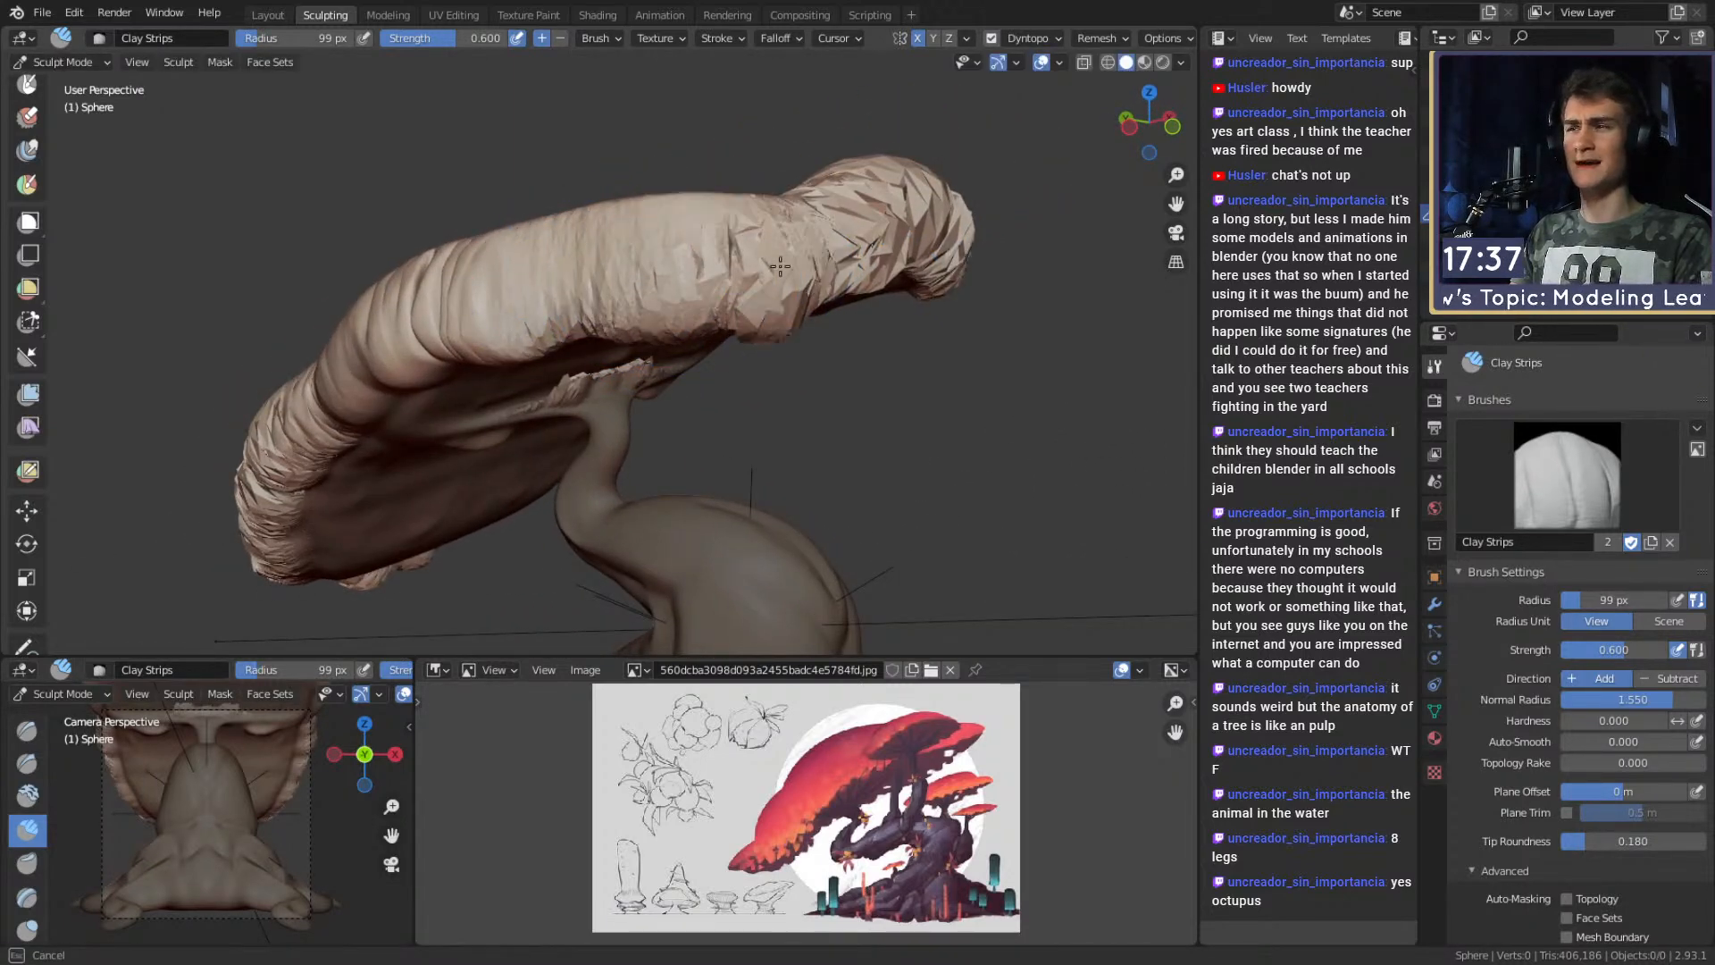
middle_drag(635, 233, 767, 279)
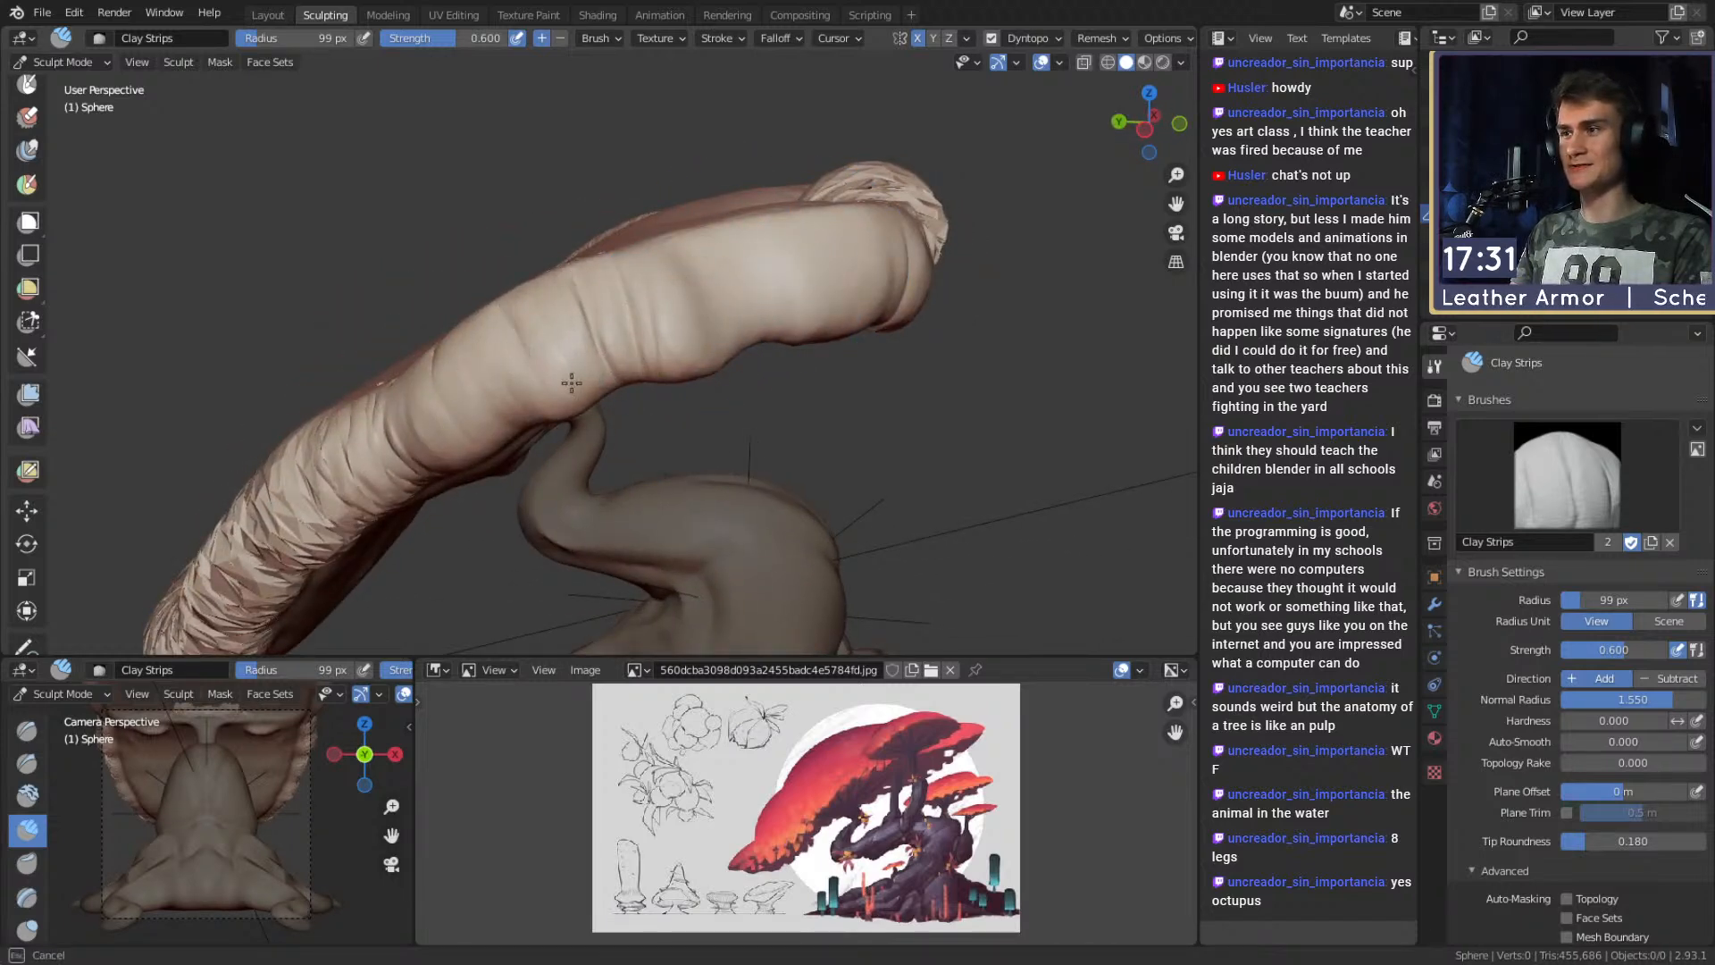
Continue filling the side rim down toward the cap's low end with Clay Strips at 74 px.
mouse_move(608, 350)
middle_down()
mouse_move(719, 268)
mouse_move(788, 251)
middle_up()
drag(787, 251, 675, 362)
key(f)
click(704, 276)
drag(764, 261, 676, 345)
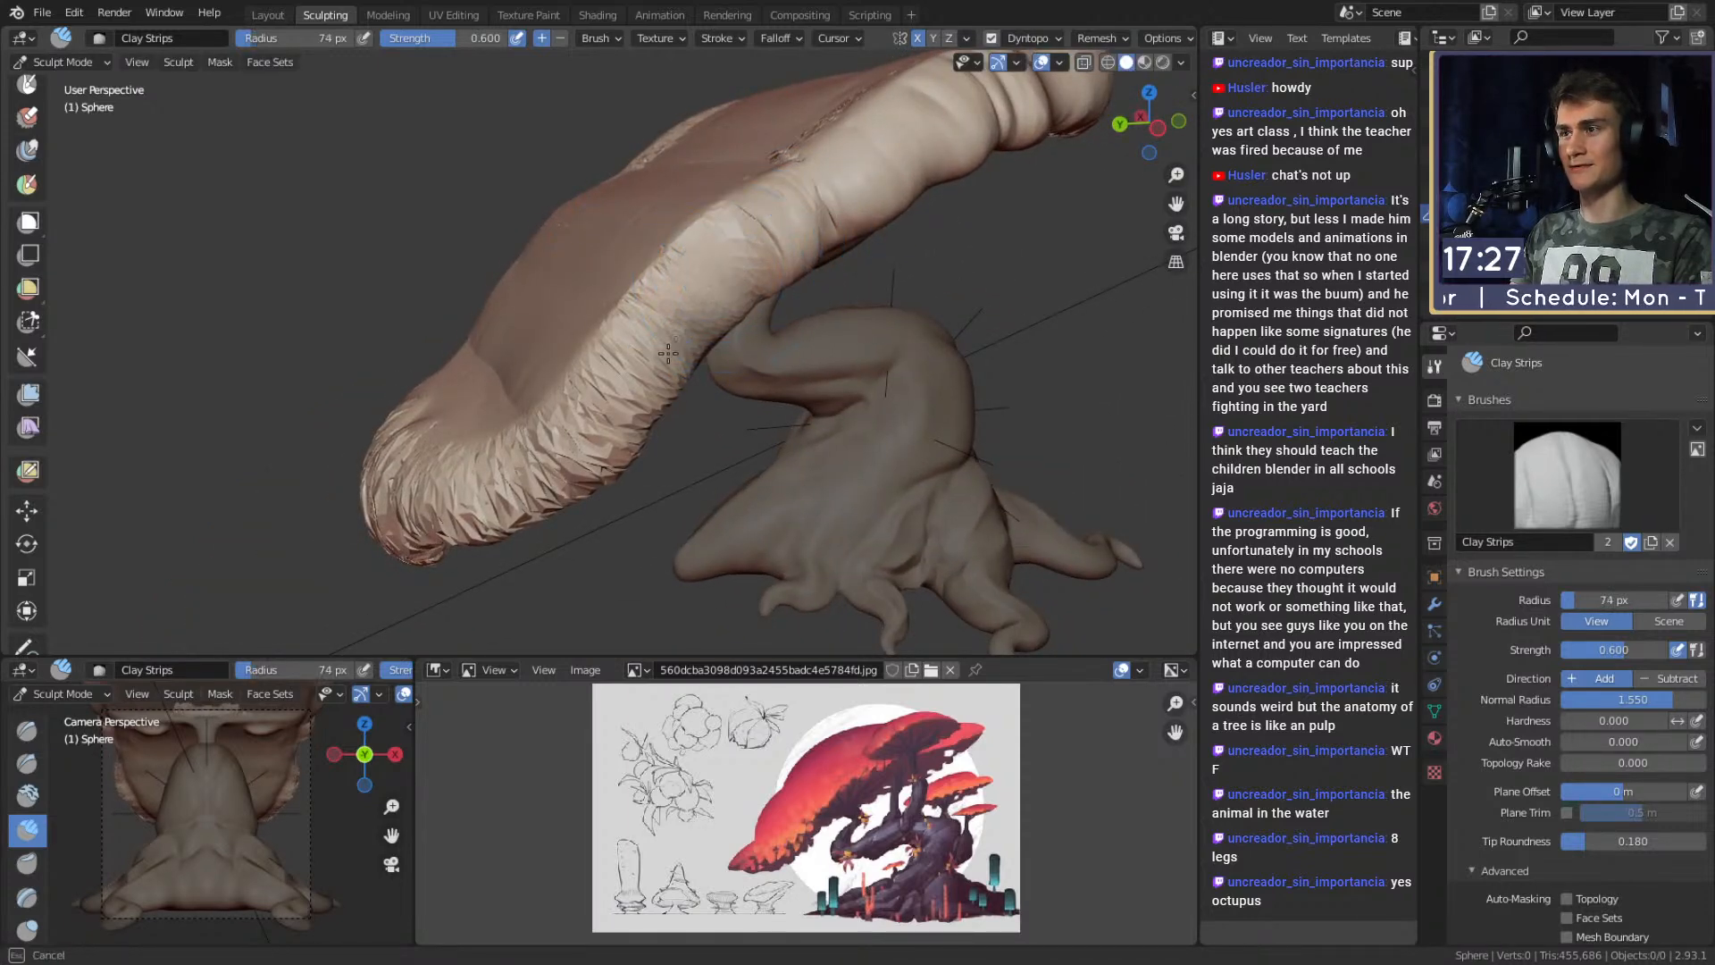
mouse_move(571, 460)
mouse_down()
mouse_move(514, 495)
mouse_move(814, 220)
mouse_up()
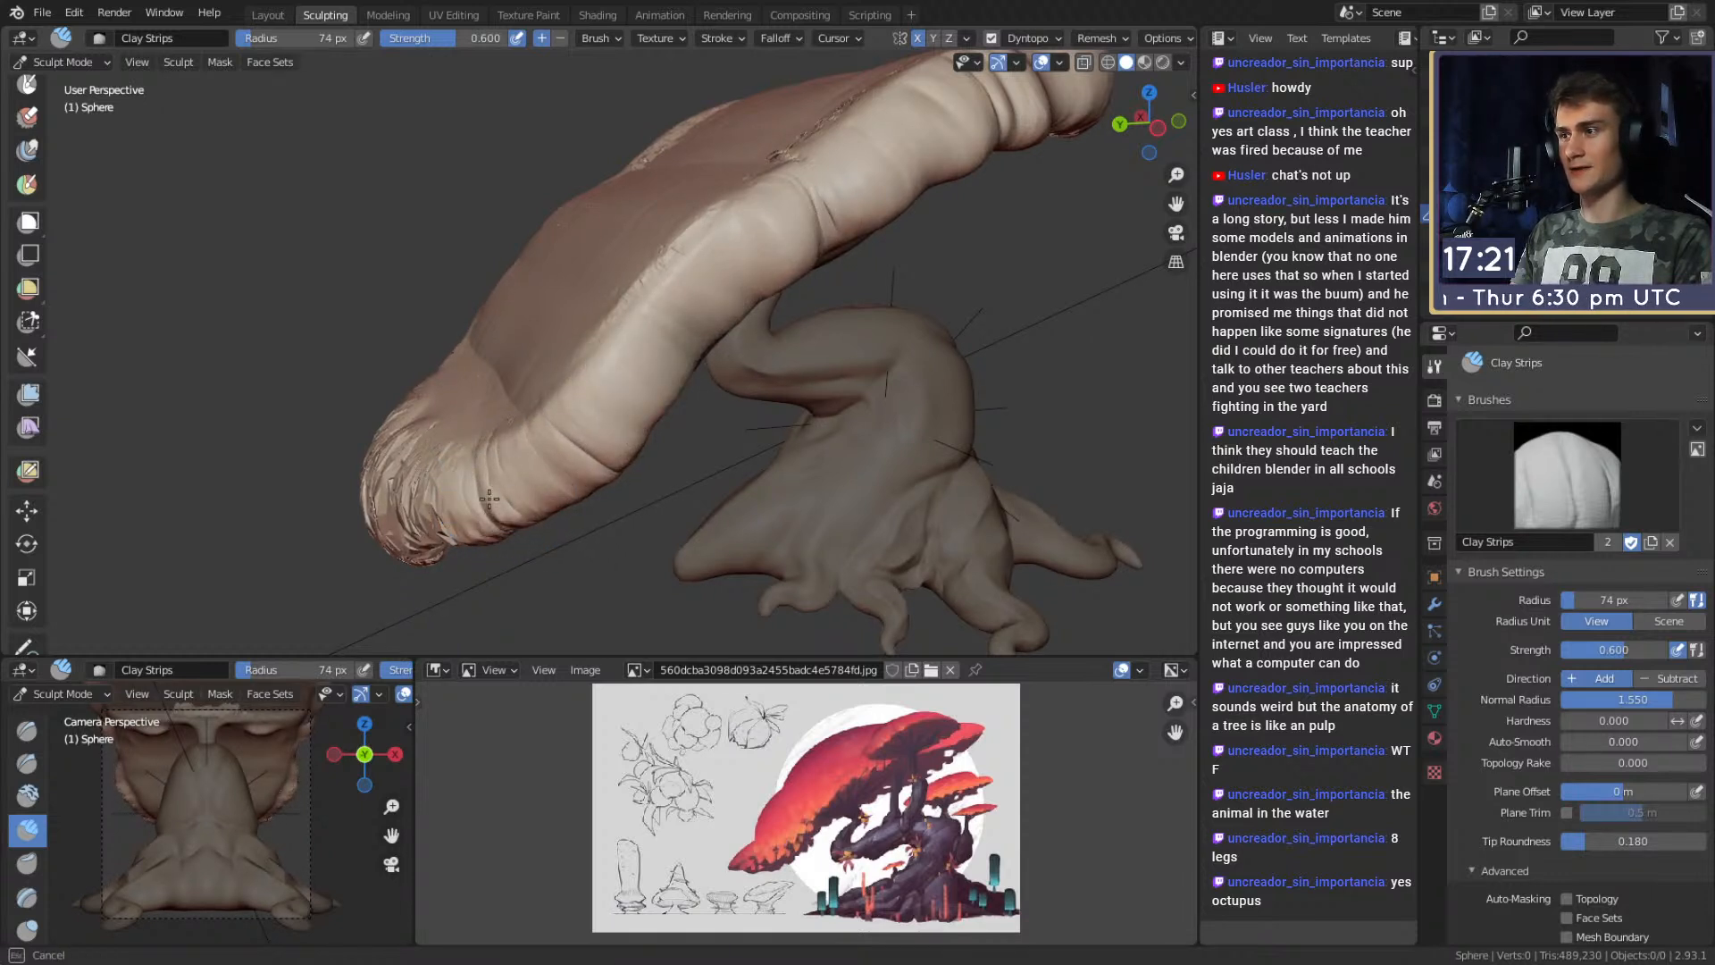
Build up the jagged edge at the cap's low end with Clay Strips and smooth the adjoining cap top.
mouse_move(533, 442)
middle_down()
mouse_move(438, 511)
mouse_move(616, 420)
middle_up()
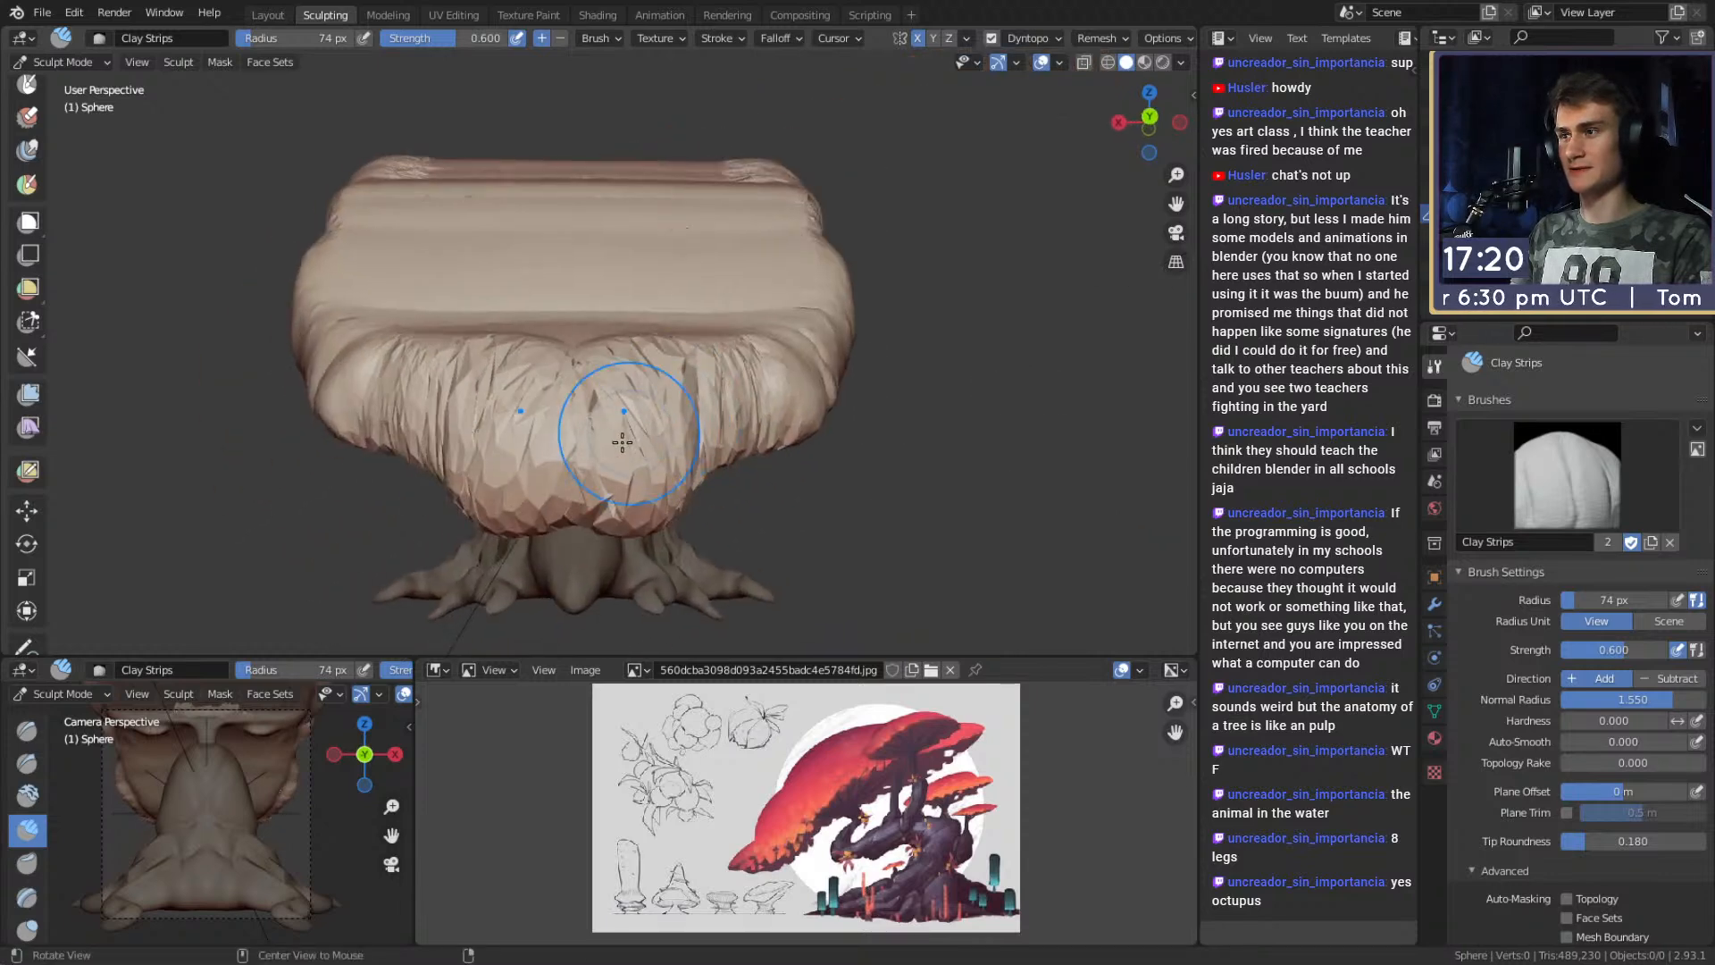
mouse_move(710, 400)
mouse_down()
mouse_move(784, 370)
mouse_move(571, 414)
mouse_up()
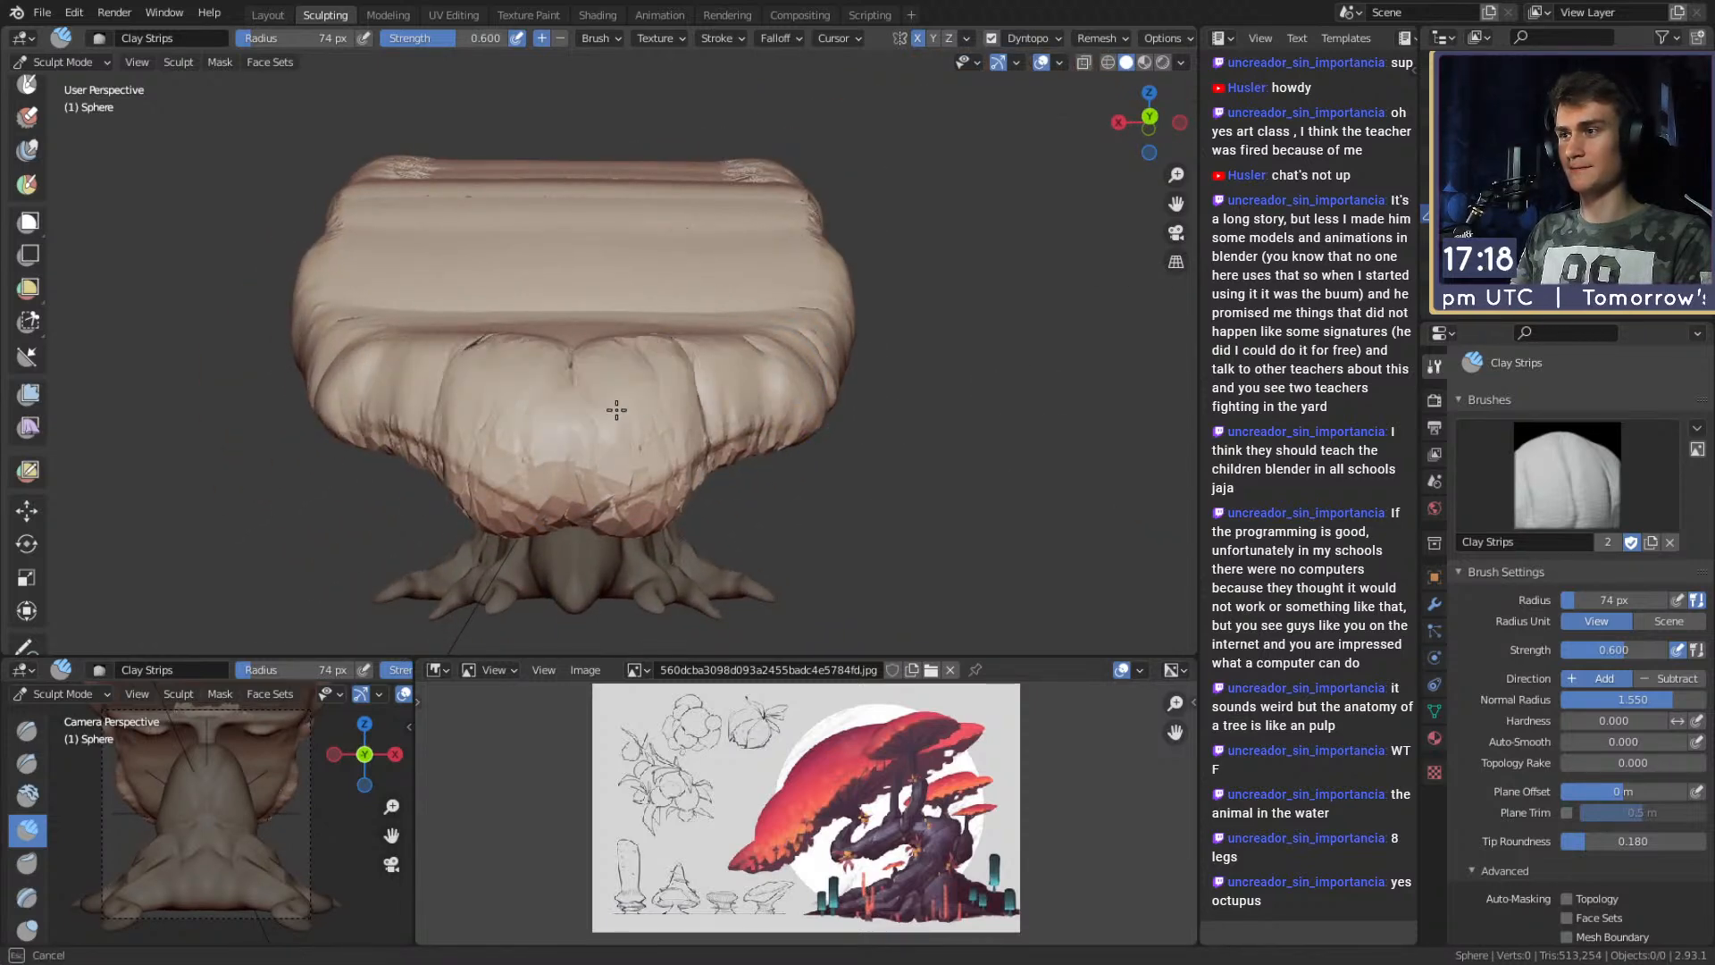
middle_drag(822, 382, 619, 242)
shift+drag(730, 248, 534, 284)
mouse_move(594, 210)
middle_down()
mouse_move(613, 372)
mouse_move(597, 434)
middle_up()
Fill the creases on top of the cap's low end with Clay Strips at 57 px.
key(f)
click(644, 433)
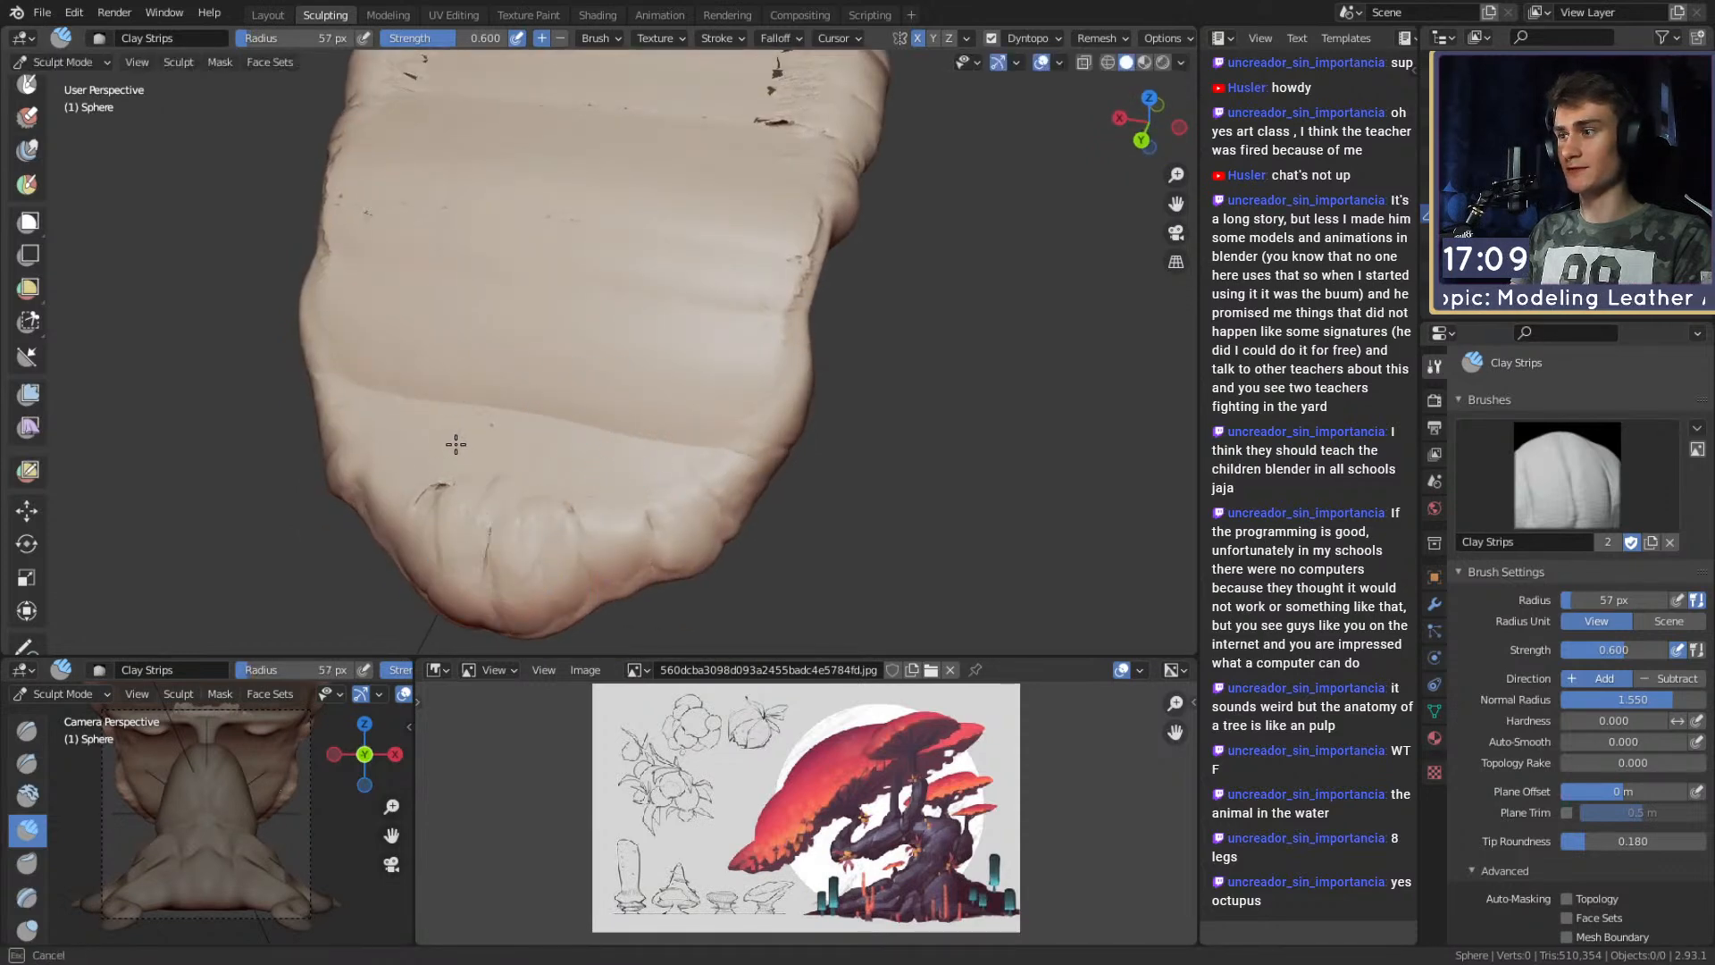
mouse_move(552, 404)
middle_down()
mouse_move(608, 398)
mouse_move(570, 411)
middle_up()
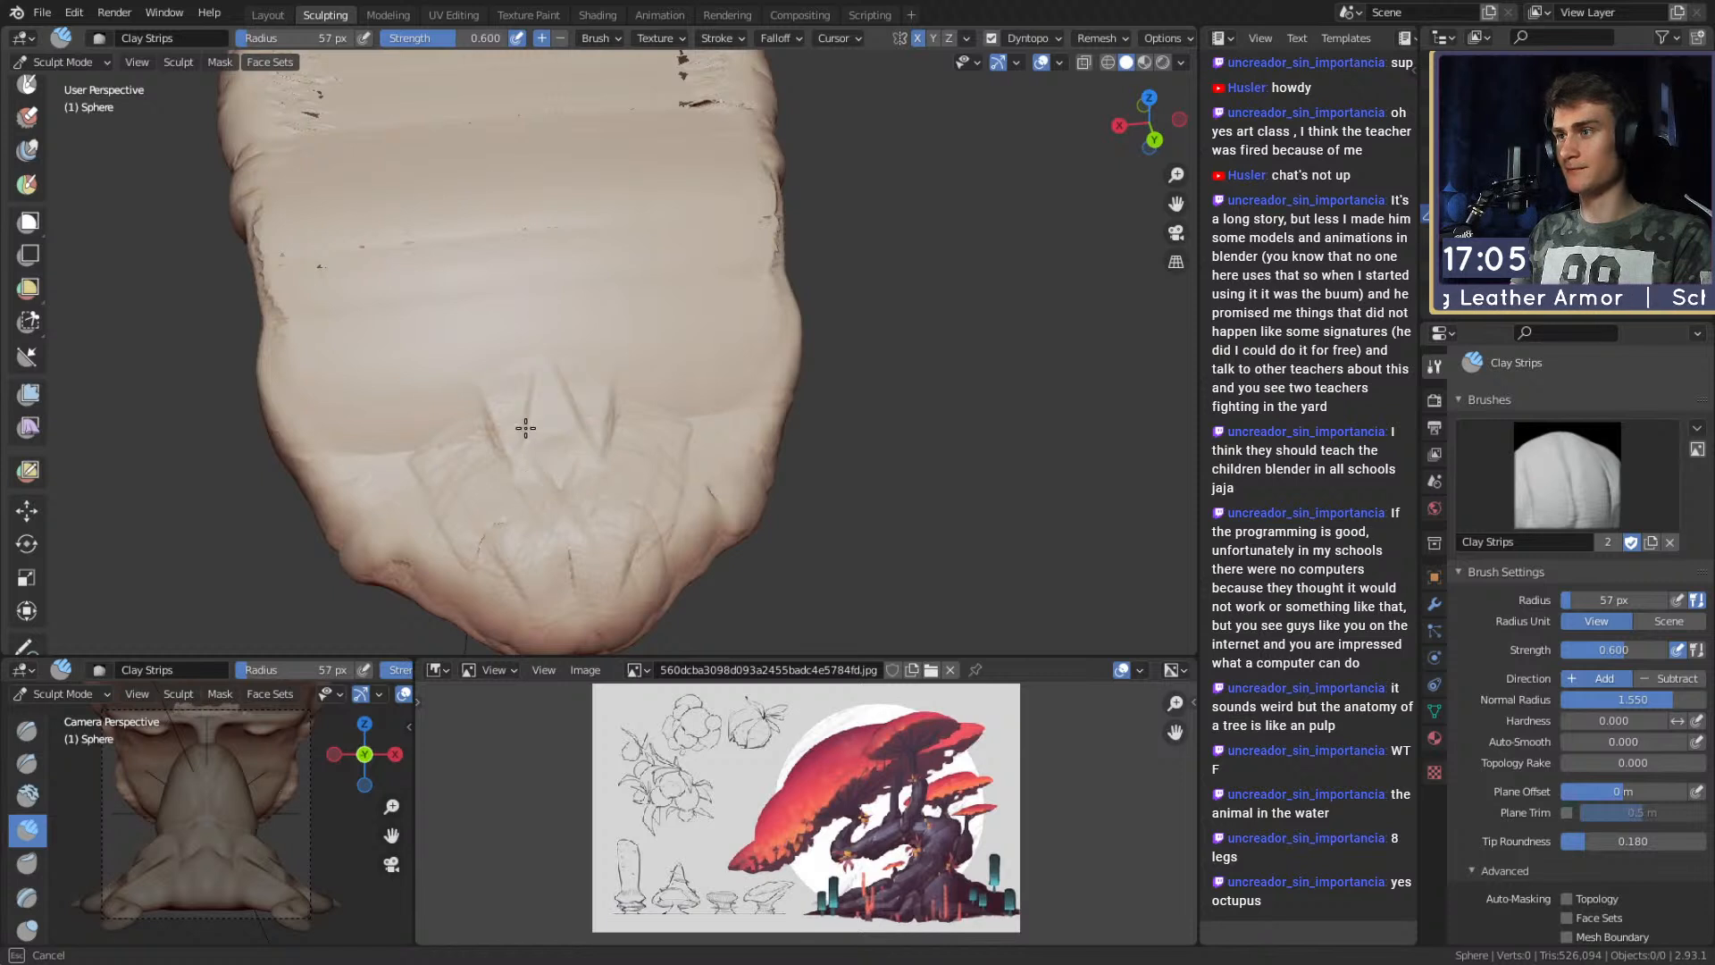
Set the Clay Strips strength to 1.000 and radius to 20 px, and add narrow strips along the cap top's centre.
key(shift+f)
click(568, 351)
shift+middle_drag(602, 340, 663, 330)
key(f)
click(613, 351)
key(f)
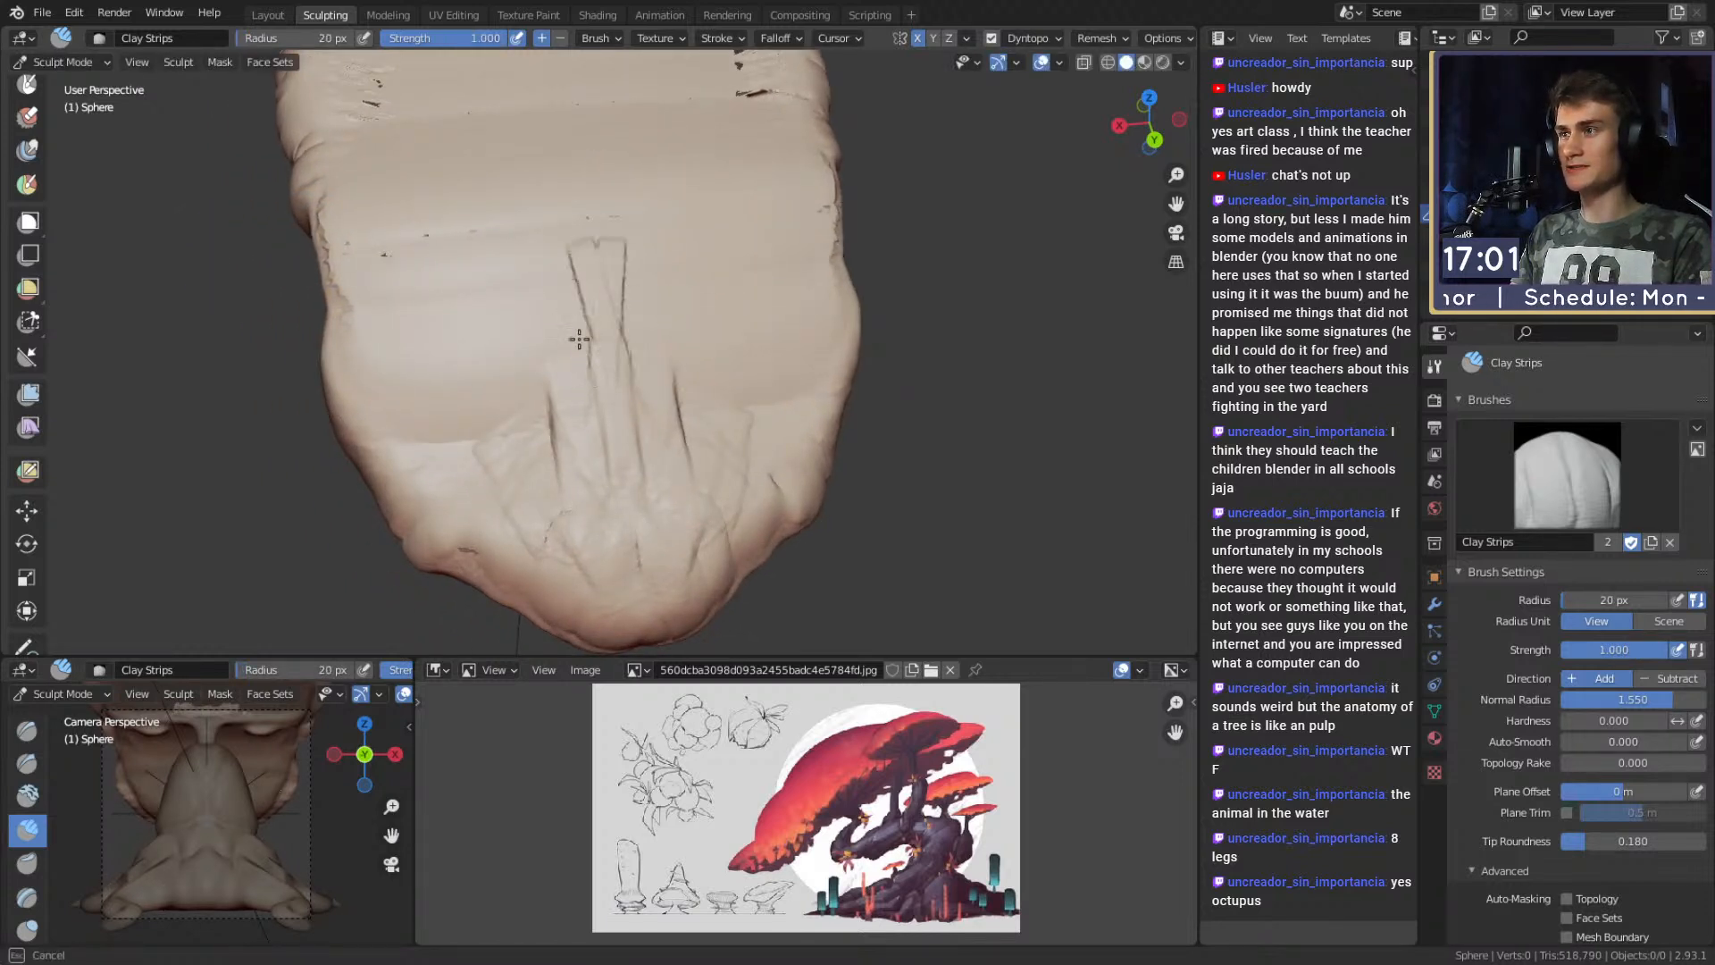
click(568, 283)
drag(568, 282, 552, 331)
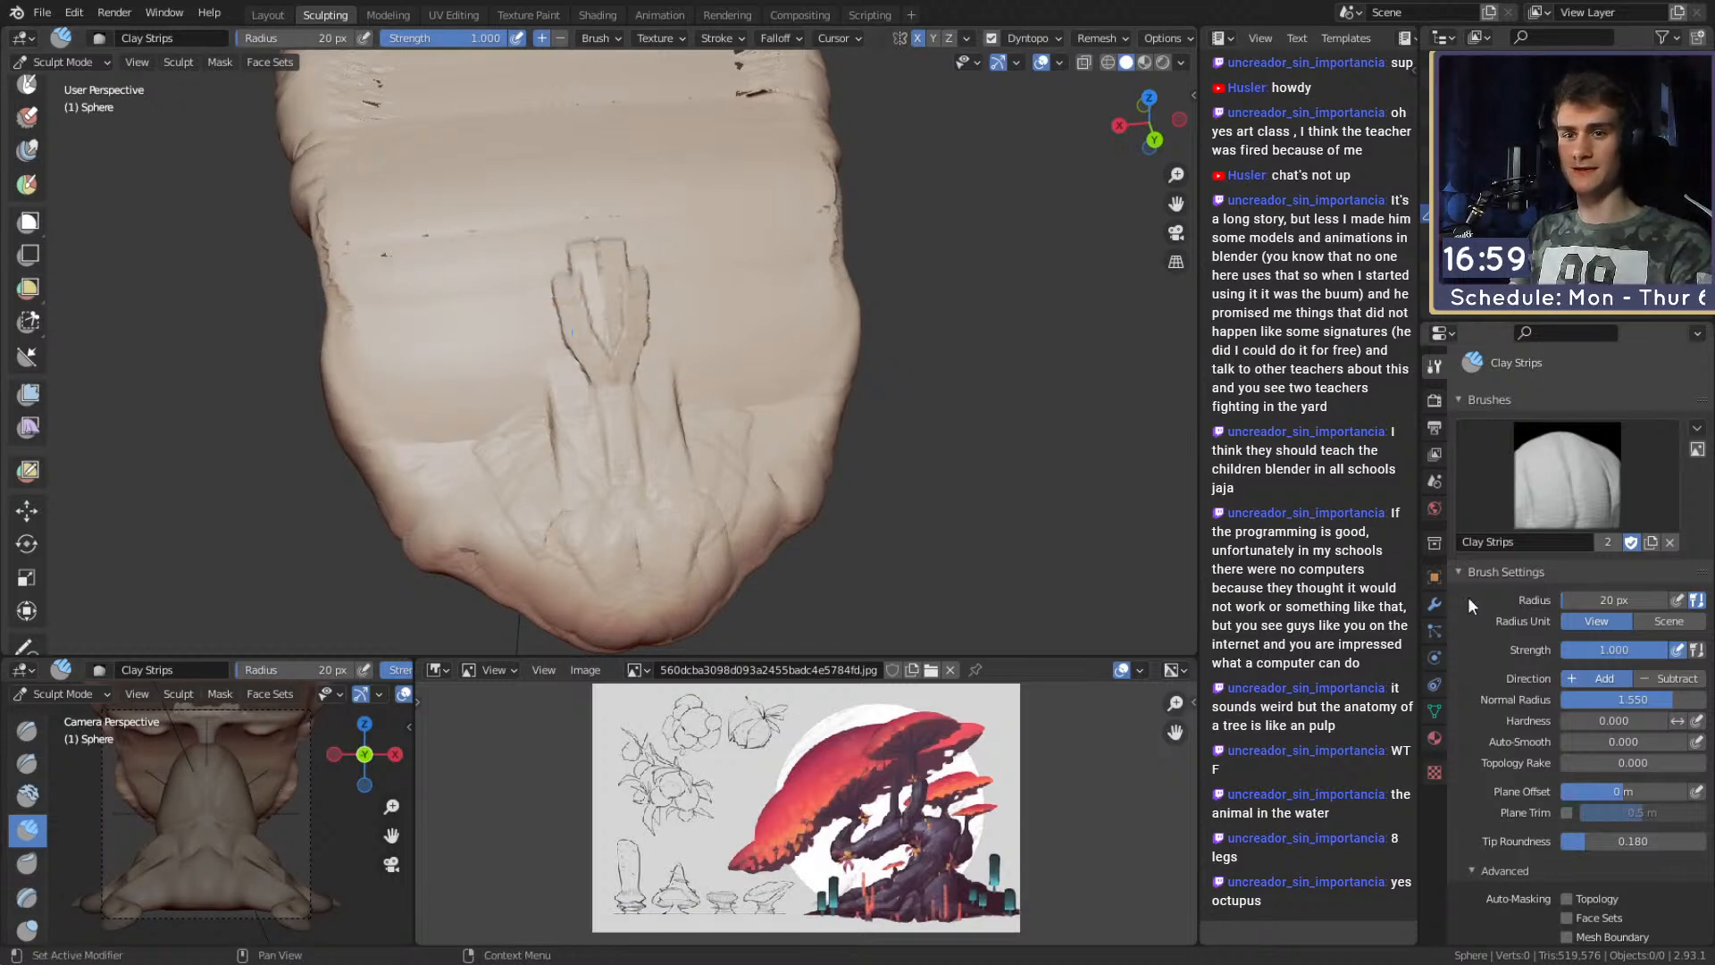
Enlarge the Clay Strips brush and layer broad strokes over the cap top to cover the narrow strips.
scroll(1470, 635, down, 10)
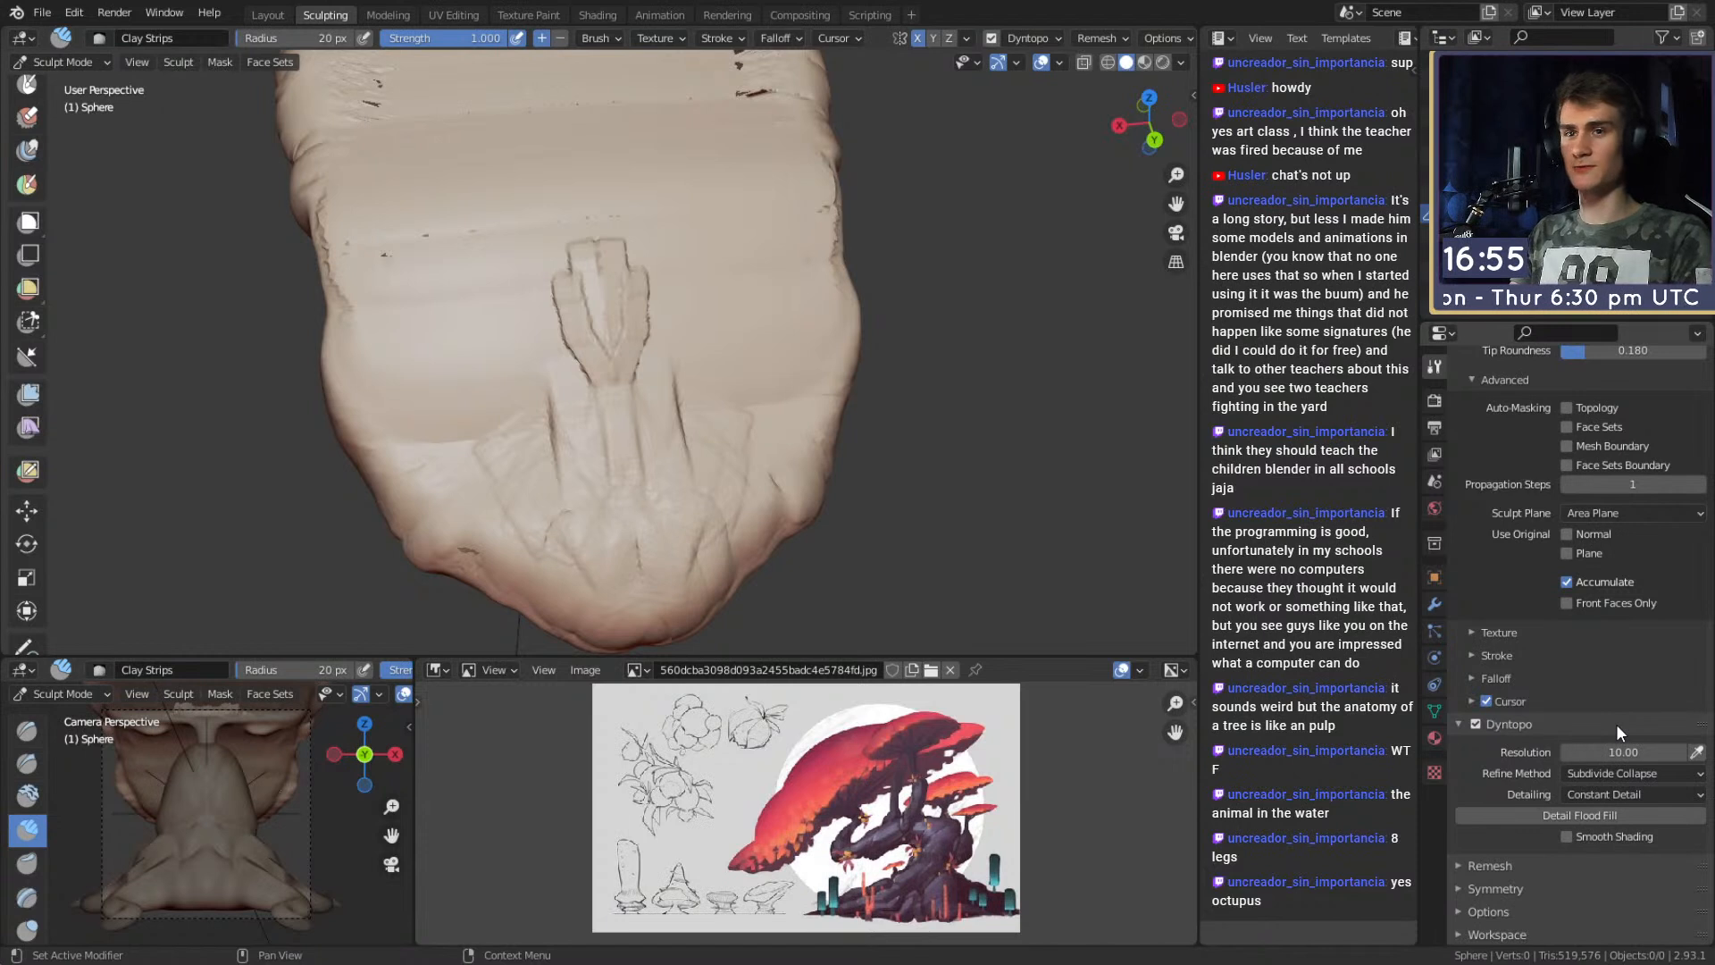
key(f)
click(649, 309)
mouse_move(580, 234)
mouse_down()
mouse_move(593, 393)
mouse_move(548, 349)
mouse_move(502, 210)
mouse_move(438, 259)
mouse_move(549, 540)
mouse_move(617, 420)
mouse_move(625, 554)
mouse_move(605, 501)
mouse_move(570, 98)
mouse_move(513, 237)
mouse_move(498, 150)
mouse_up()
mouse_move(497, 150)
middle_down()
mouse_move(566, 399)
mouse_move(464, 310)
middle_up()
mouse_move(480, 416)
mouse_down()
mouse_move(536, 433)
mouse_move(501, 260)
mouse_move(554, 268)
mouse_move(602, 417)
mouse_move(566, 191)
mouse_move(643, 232)
mouse_move(712, 363)
mouse_move(679, 415)
mouse_up()
middle_drag(679, 415, 701, 333)
Build up the cap's side rim and its transition to the underside with Clay Strips at 86 px.
key(f)
click(522, 348)
middle_drag(523, 348, 410, 387)
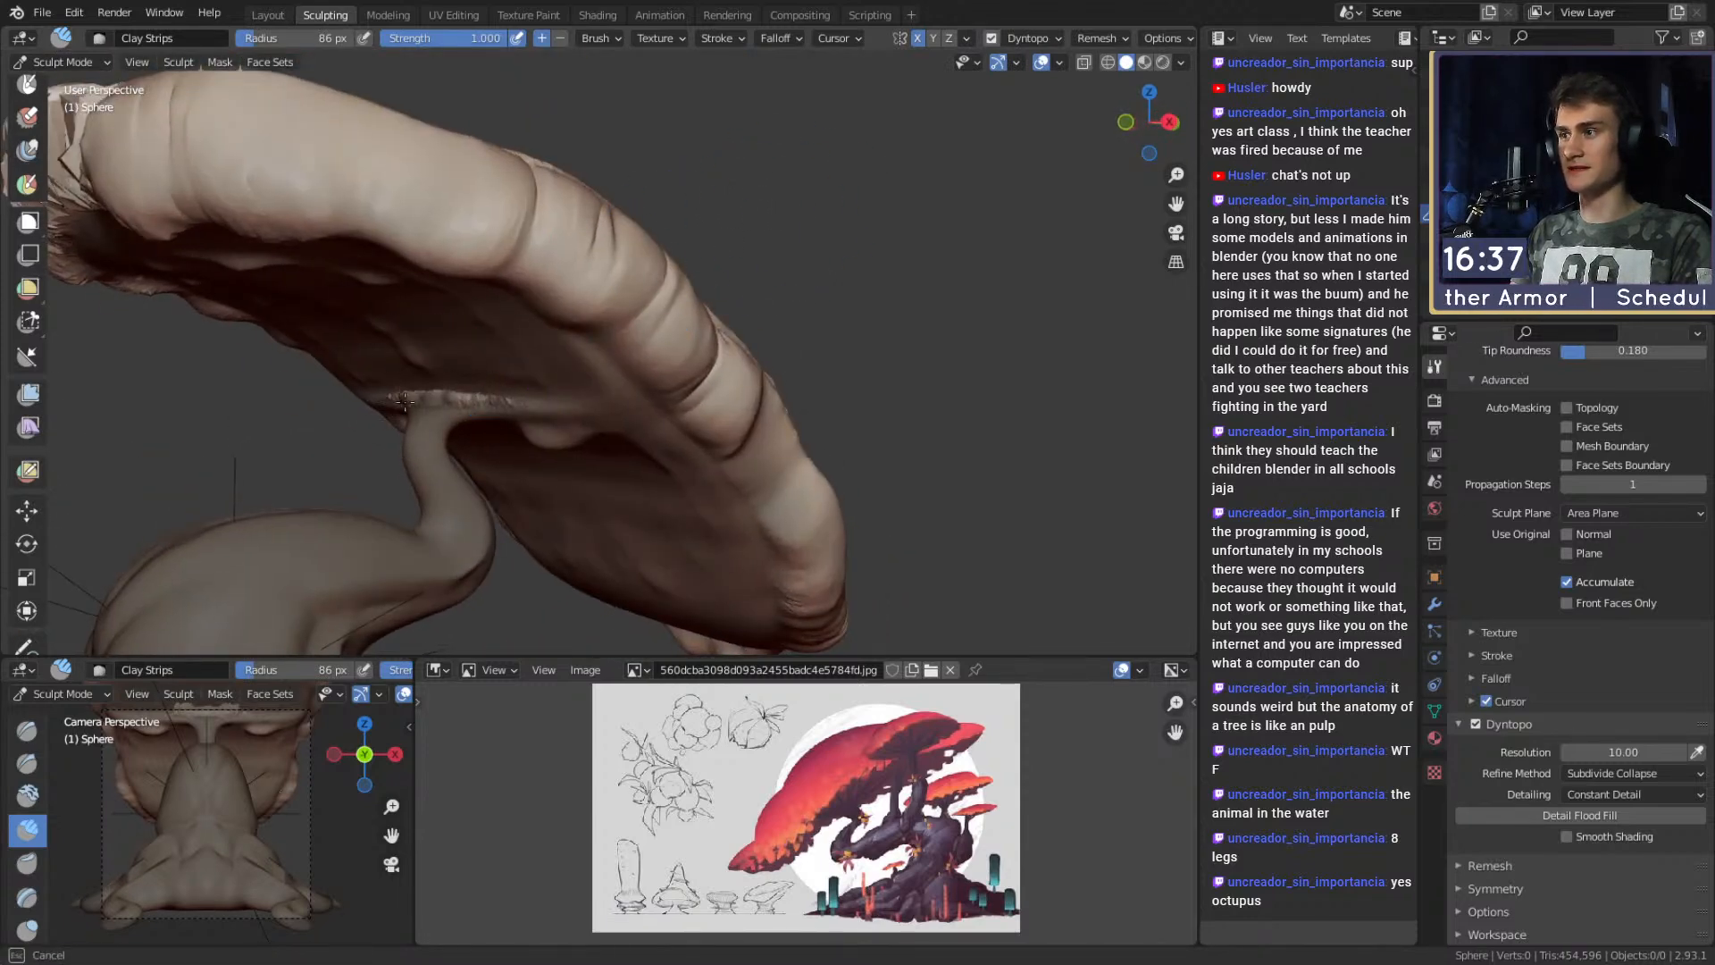
mouse_move(742, 344)
middle_down()
mouse_move(459, 420)
mouse_move(575, 276)
middle_up()
Layer lengthwise Clay Strips ridges over the cap's low end and crown, starting at a radius of 68 px.
key(f)
click(444, 326)
mouse_move(444, 326)
middle_down()
mouse_move(651, 474)
mouse_move(528, 341)
middle_up()
drag(527, 342, 496, 234)
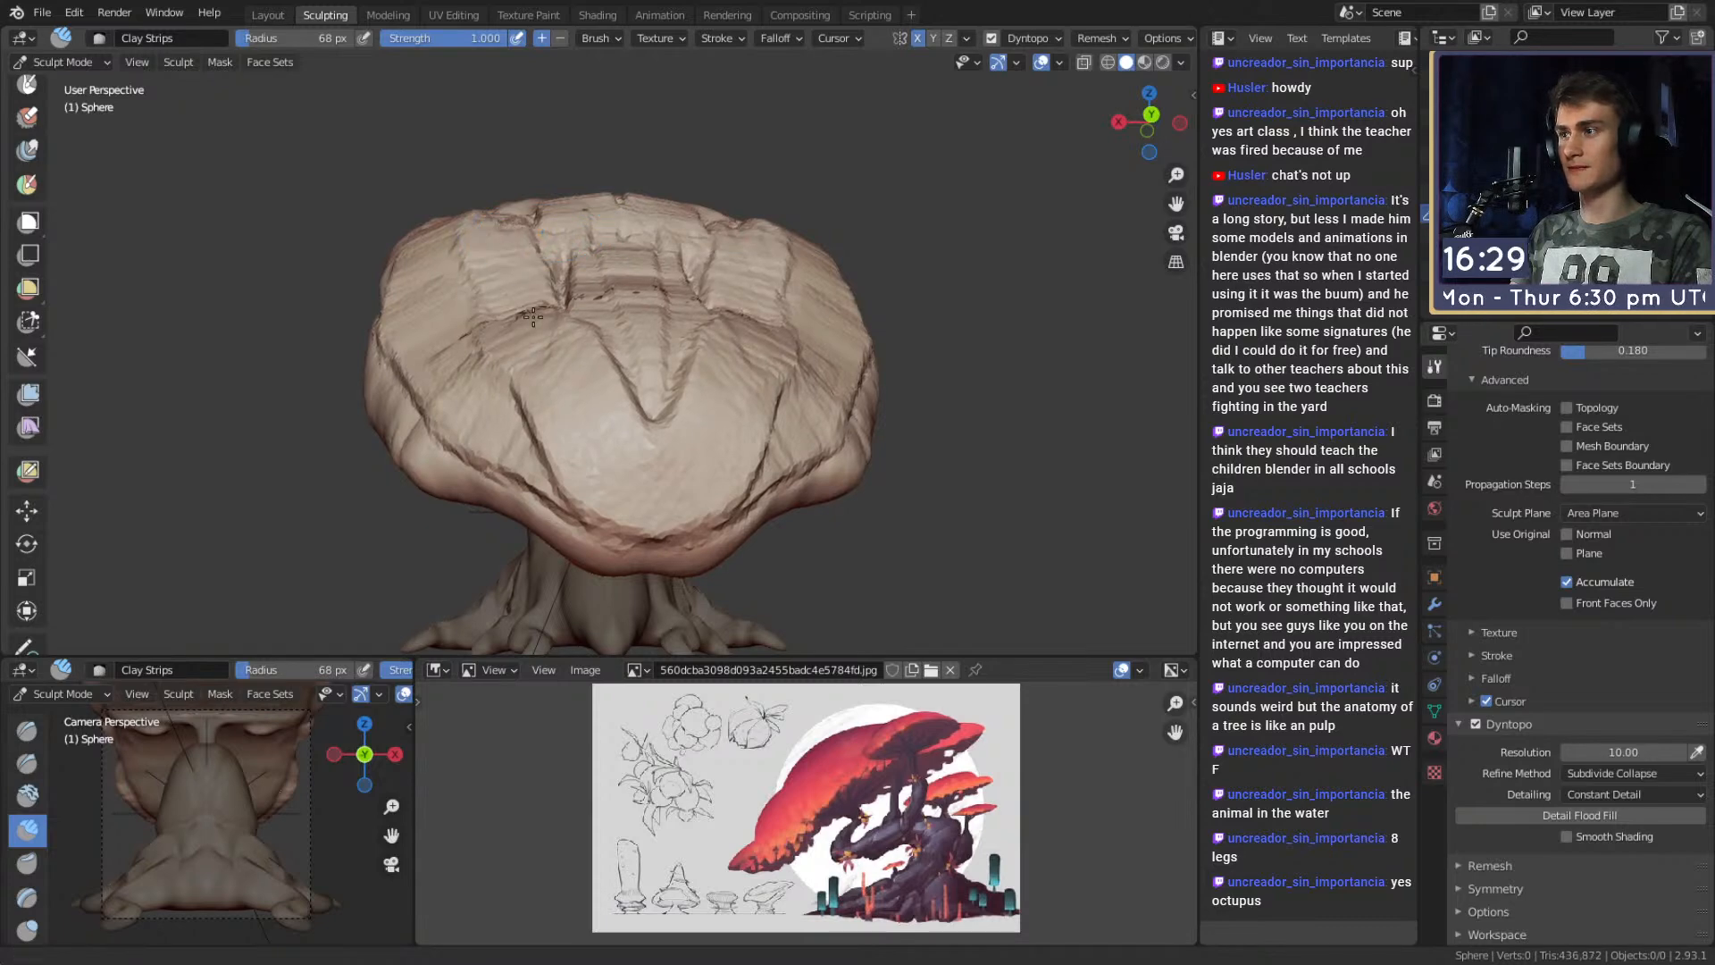
middle_drag(533, 314, 543, 459)
mouse_move(542, 438)
mouse_down()
mouse_move(555, 259)
mouse_move(528, 417)
mouse_move(519, 311)
mouse_up()
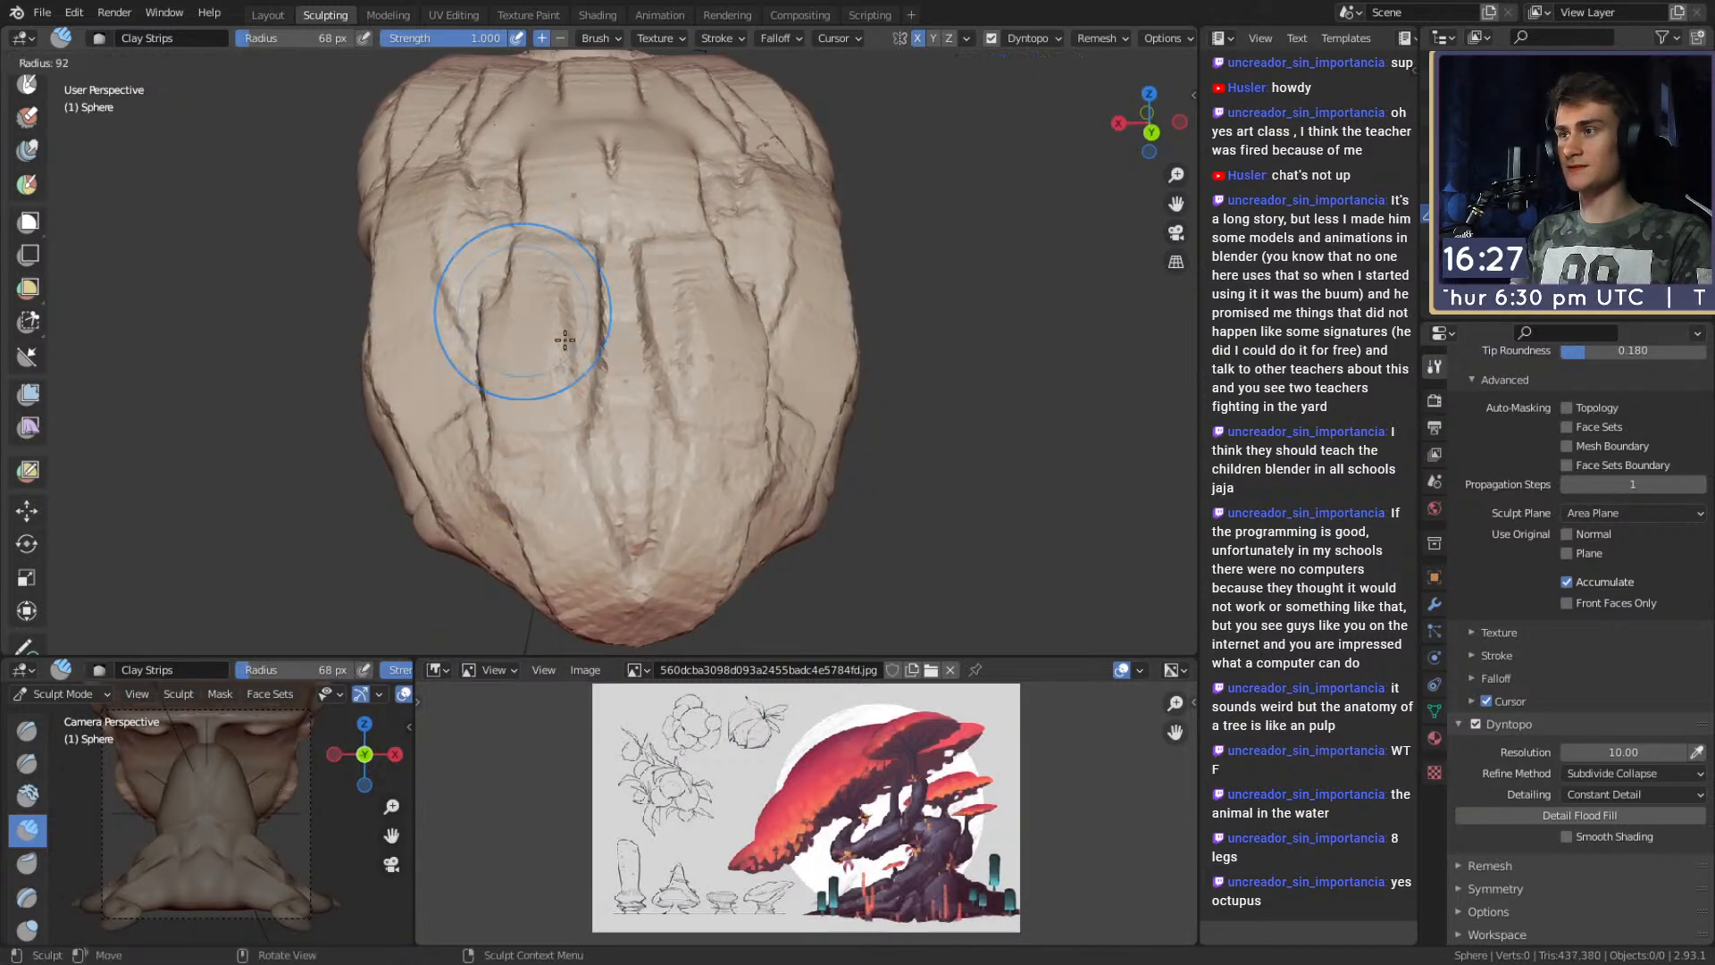
drag(703, 362, 636, 386)
drag(733, 265, 716, 300)
Set the Clay Strips radius to 66 px and extend the ridges across the cap top.
mouse_move(707, 323)
middle_down()
mouse_move(848, 277)
mouse_move(831, 214)
mouse_move(682, 385)
mouse_move(778, 493)
middle_up()
mouse_move(558, 412)
shift+middle_down()
mouse_move(715, 501)
mouse_move(732, 444)
shift+middle_up()
key(f)
click(683, 444)
drag(643, 463, 549, 406)
mouse_move(424, 336)
mouse_down()
mouse_move(380, 288)
mouse_move(399, 288)
mouse_up()
Fill the jagged rim around the cap's raised end with Clay Strips, including its lower edge facing the underside.
middle_drag(402, 287, 561, 458)
drag(422, 428, 430, 399)
middle_drag(430, 398, 574, 326)
drag(648, 441, 432, 429)
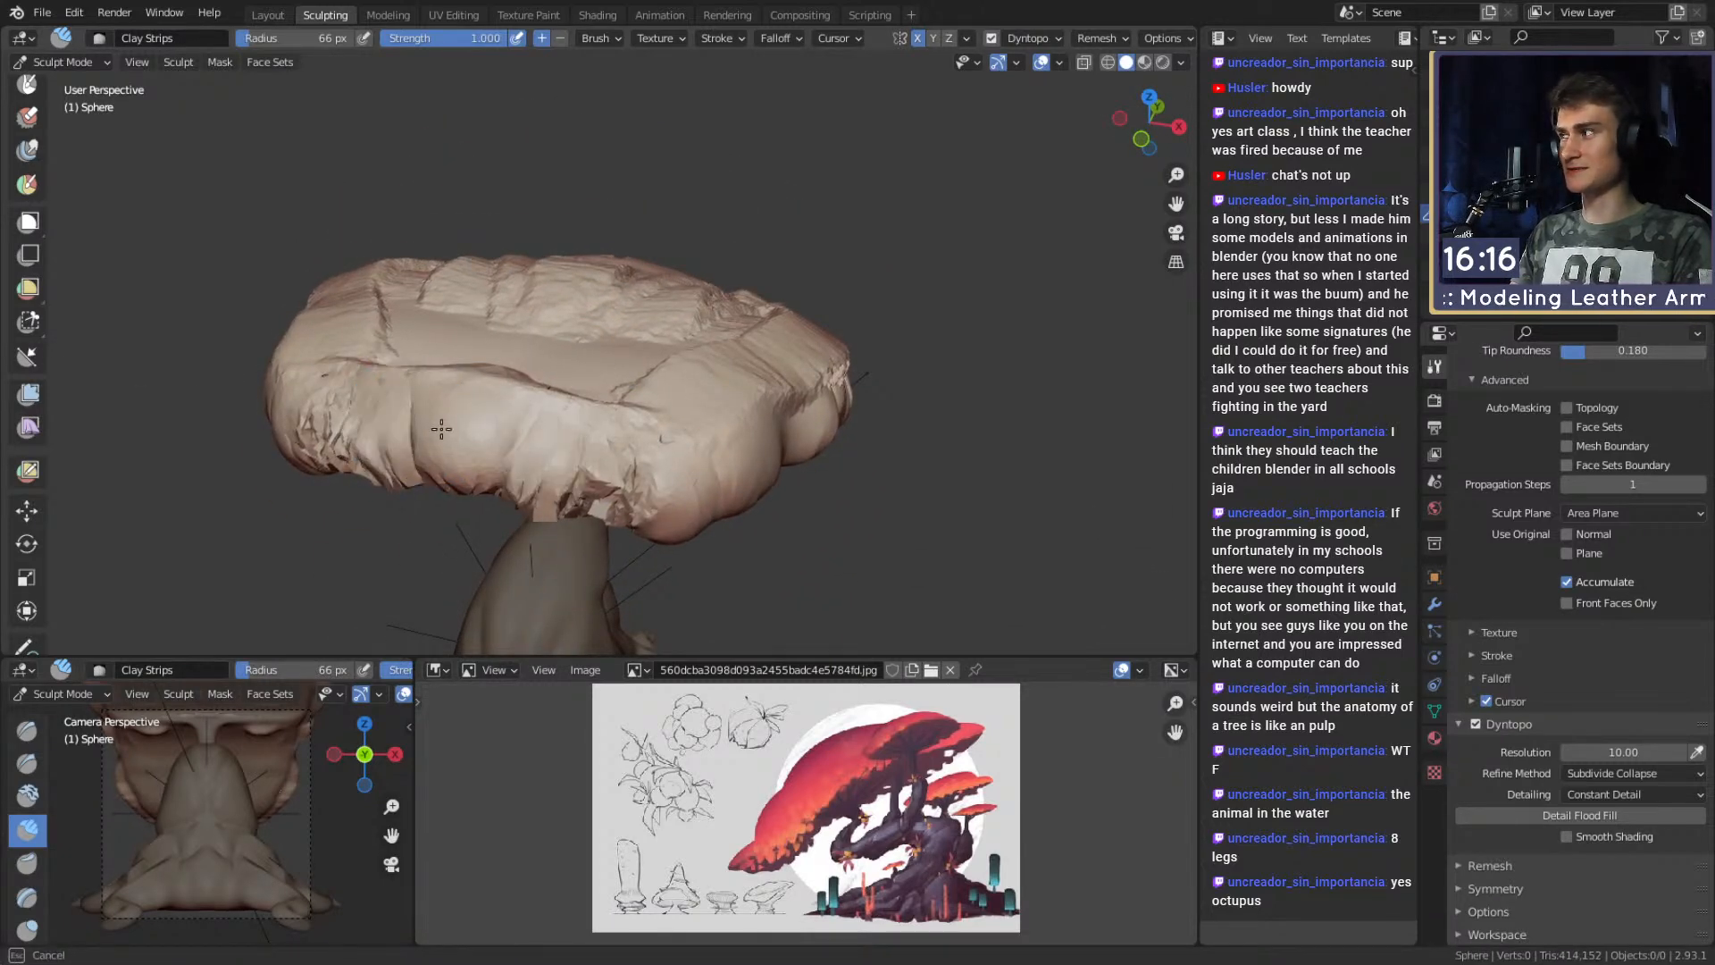
middle_drag(545, 472, 696, 269)
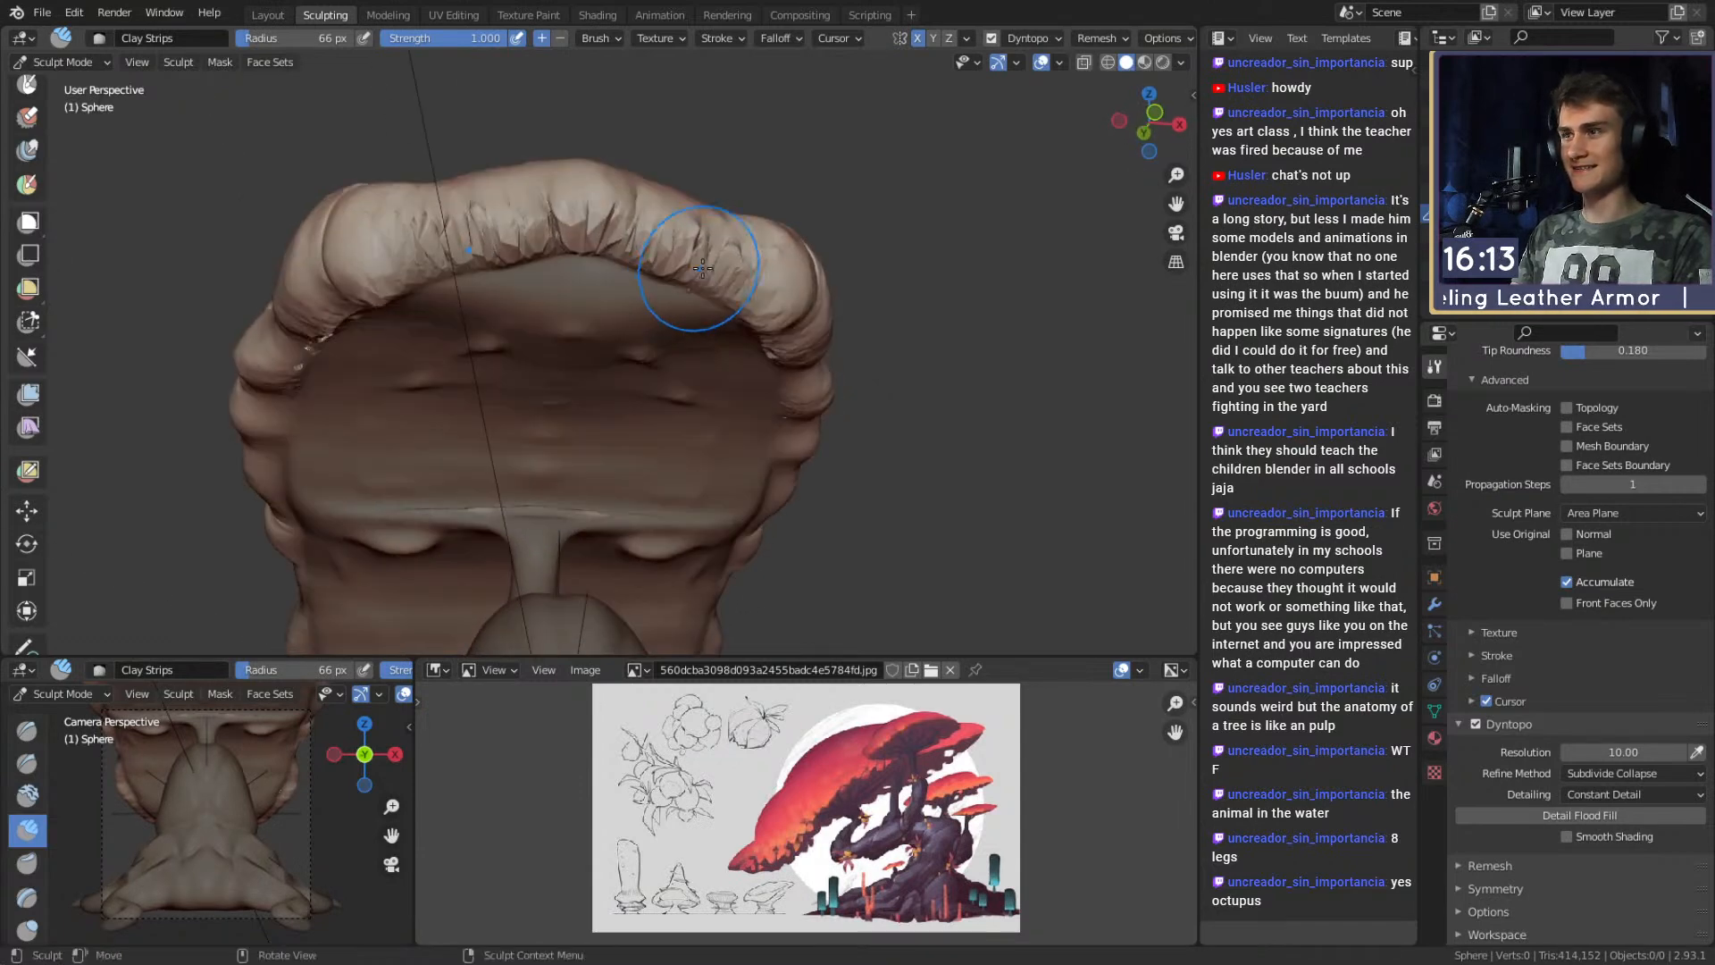
drag(709, 265, 583, 229)
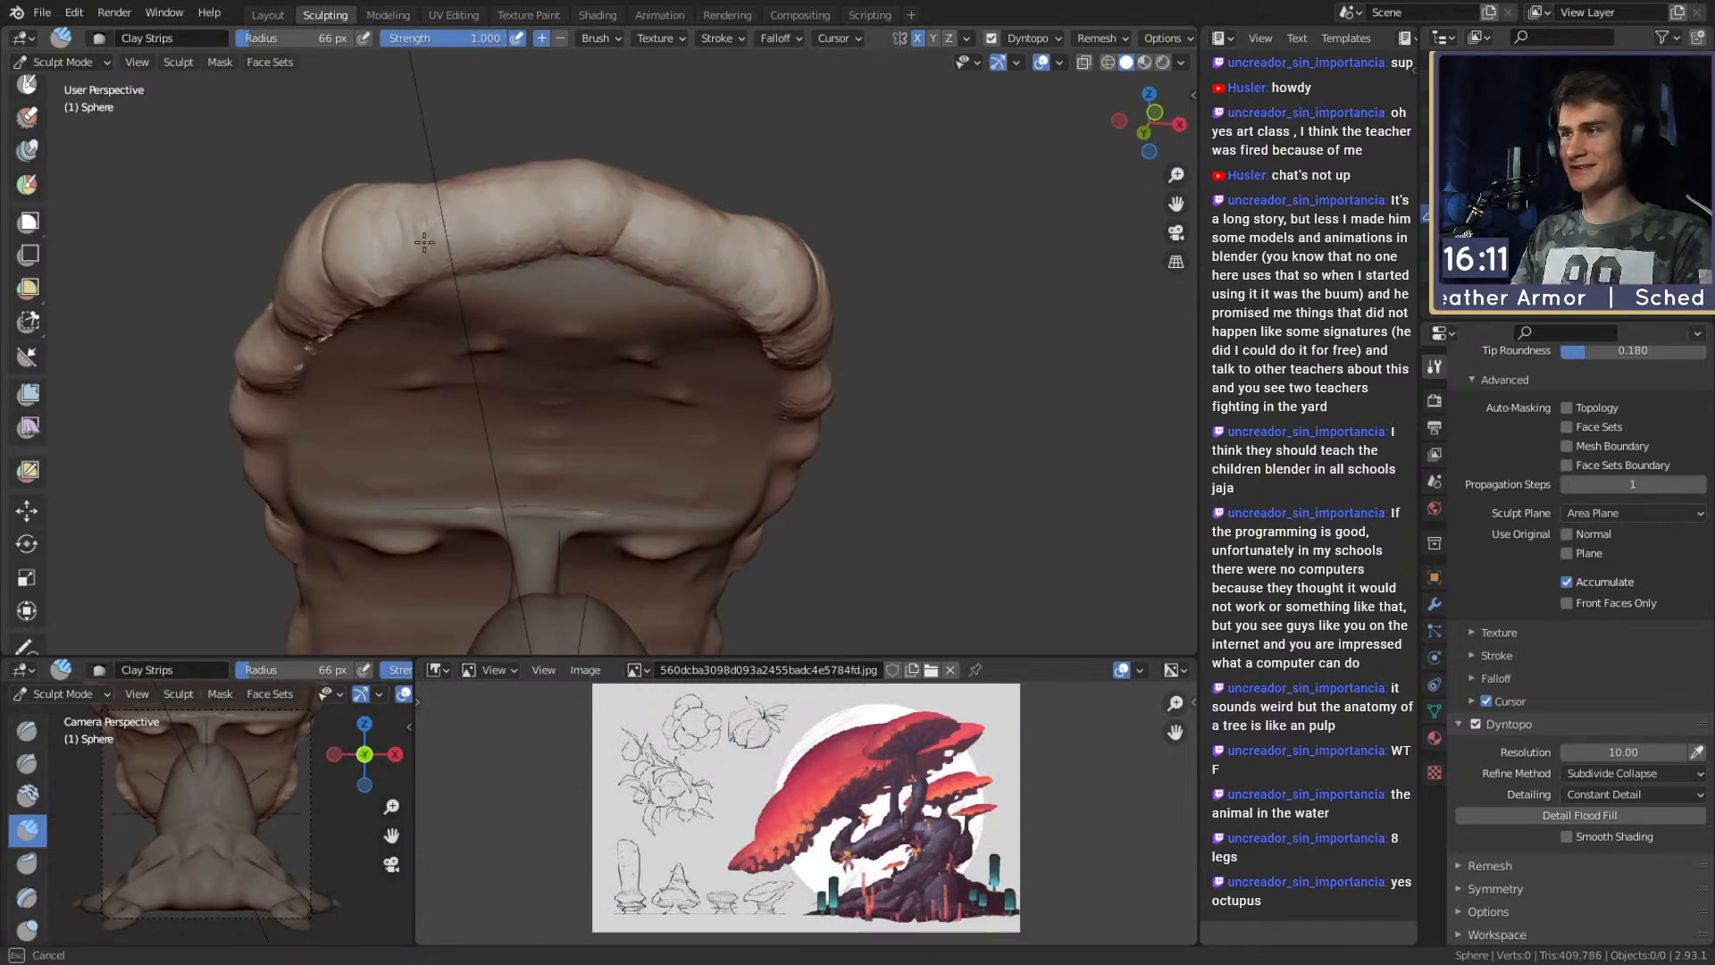
Fill the cracks and hollows on top of the cap's raised end with broad Clay Strips strokes.
middle_drag(336, 282, 561, 449)
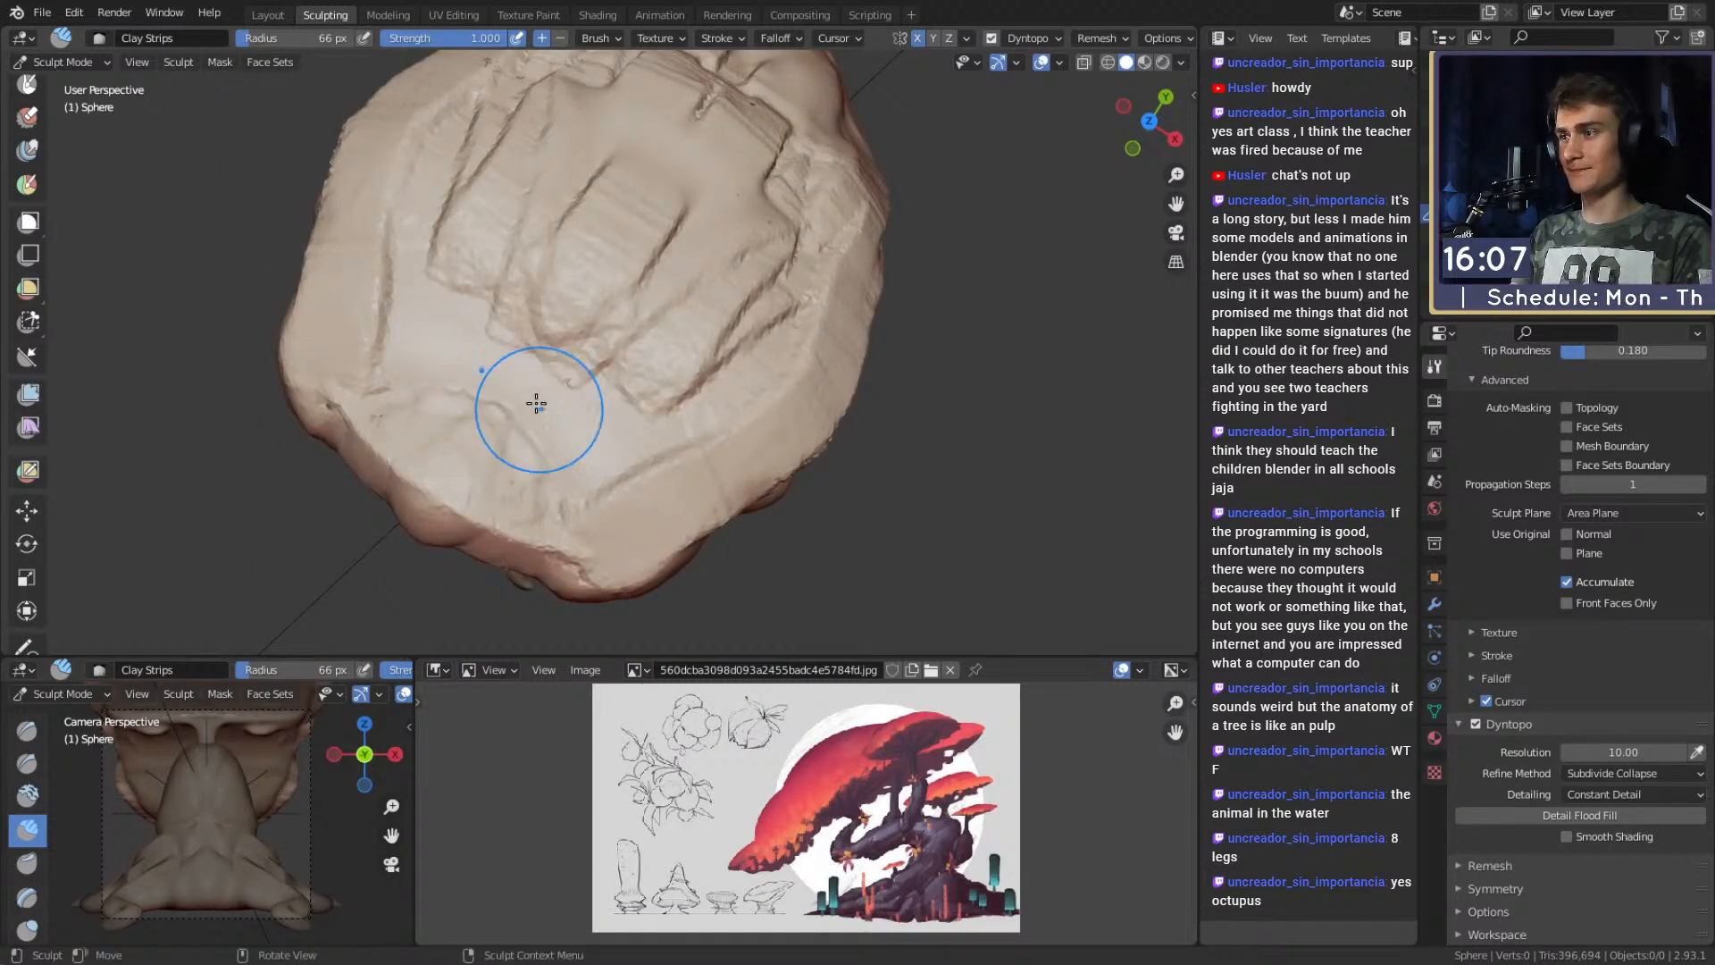
mouse_move(524, 374)
mouse_down()
mouse_move(469, 391)
mouse_move(486, 261)
mouse_move(525, 365)
mouse_move(402, 350)
mouse_move(375, 437)
mouse_move(447, 134)
mouse_move(496, 77)
mouse_move(786, 215)
mouse_move(679, 349)
mouse_move(464, 268)
mouse_move(725, 98)
mouse_move(625, 179)
mouse_move(580, 268)
mouse_move(679, 134)
mouse_move(668, 336)
mouse_move(625, 348)
mouse_move(733, 178)
mouse_move(795, 268)
mouse_move(753, 341)
mouse_move(786, 268)
mouse_move(768, 250)
mouse_move(505, 487)
mouse_move(424, 408)
mouse_move(455, 384)
mouse_move(478, 480)
mouse_move(441, 459)
mouse_move(517, 490)
mouse_up()
middle_drag(517, 491, 603, 378)
scroll(615, 377, up, 1)
drag(500, 378, 476, 377)
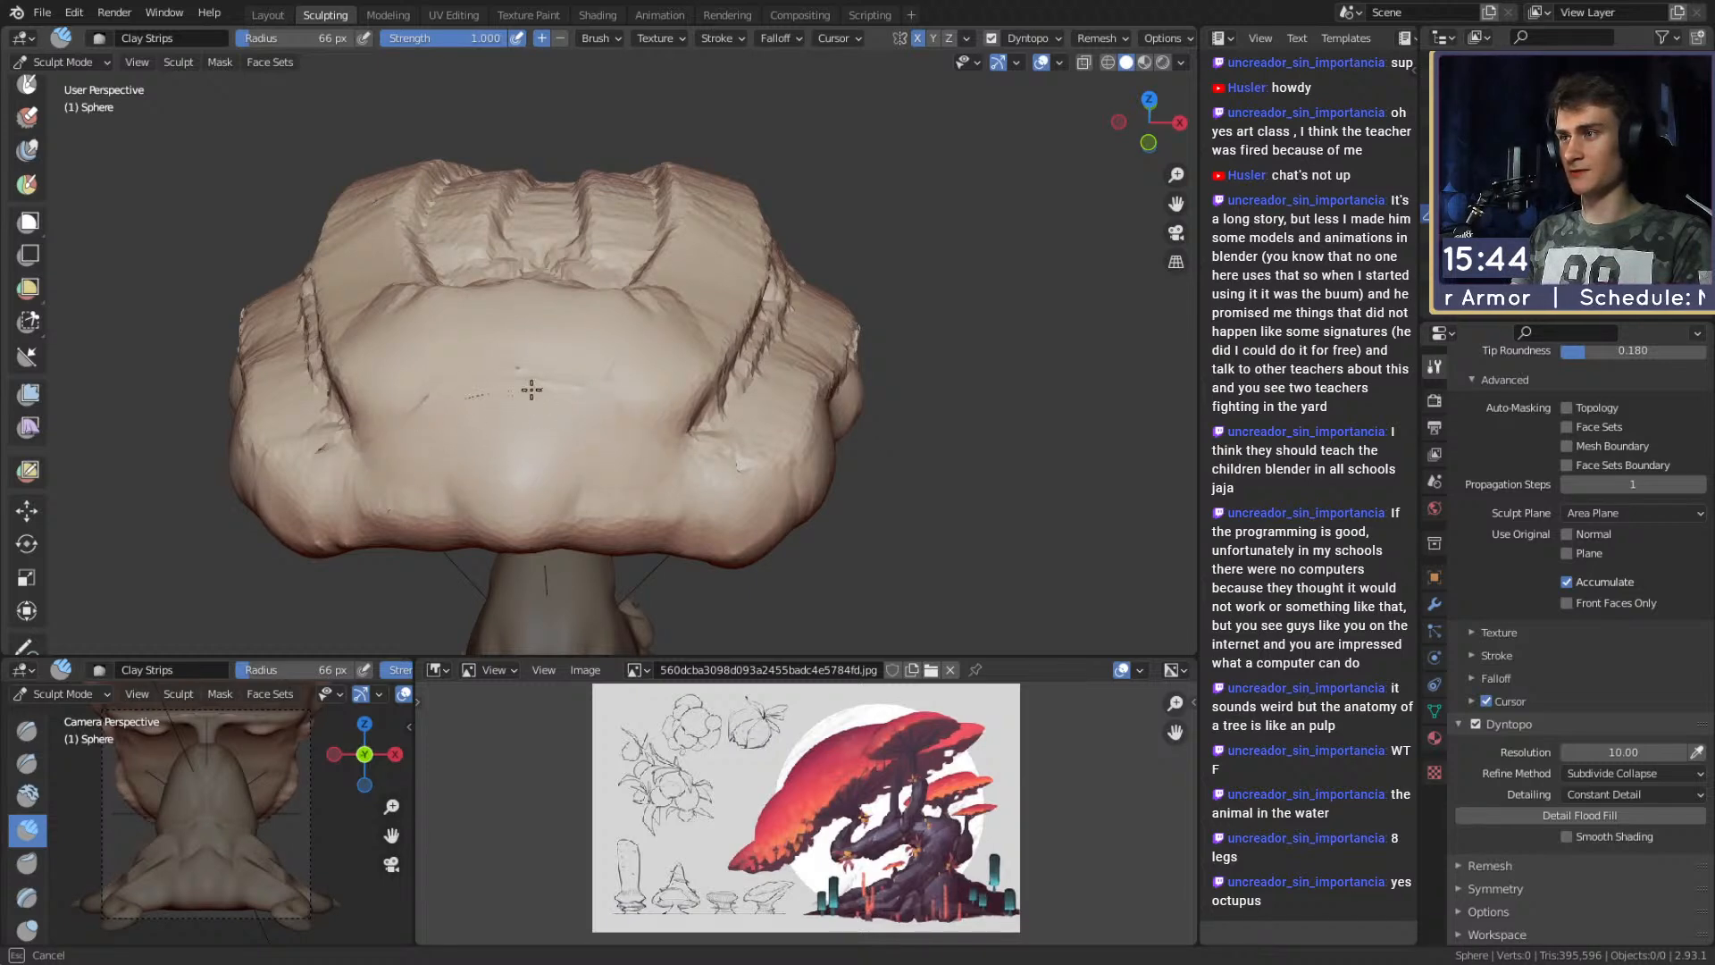
mouse_move(566, 377)
mouse_down()
mouse_move(475, 375)
mouse_move(527, 360)
mouse_move(571, 393)
mouse_up()
Build lengthwise Clay Strips ridges from the cap's raised end along its side.
mouse_move(709, 390)
middle_down()
mouse_move(631, 383)
mouse_move(586, 418)
middle_up()
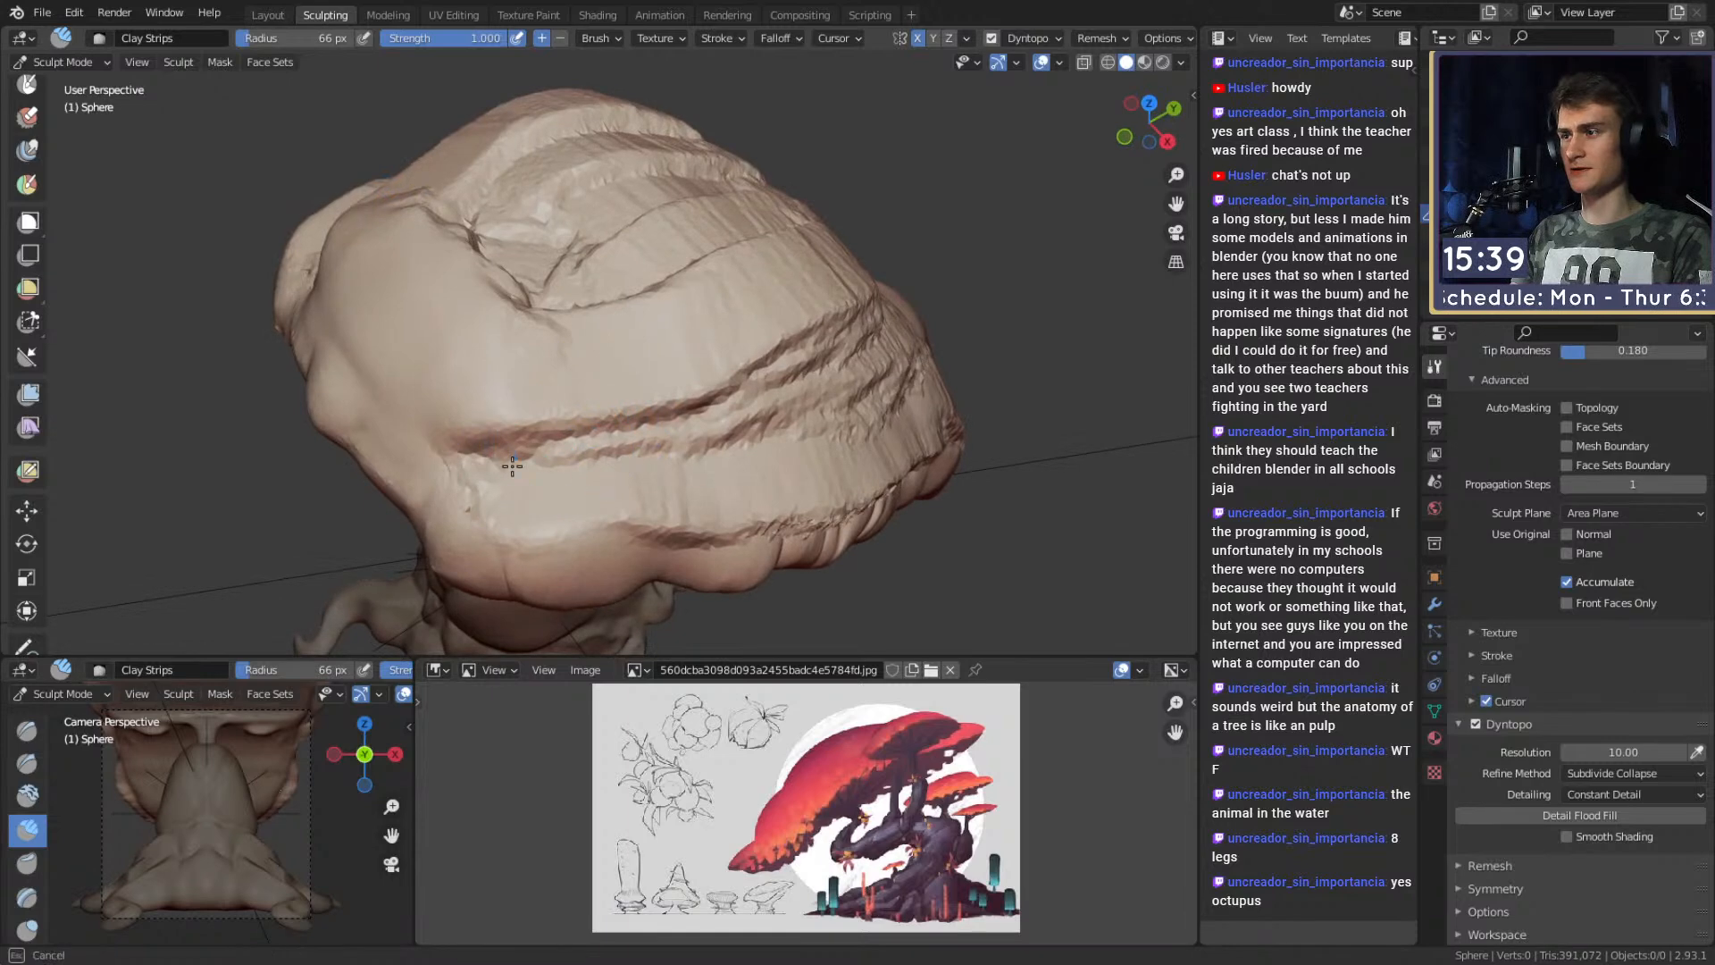
drag(549, 461, 629, 461)
drag(383, 399, 414, 352)
mouse_move(581, 375)
middle_down()
mouse_move(505, 330)
mouse_move(535, 353)
middle_up()
drag(420, 343, 746, 385)
Fill the long crease above the scalloped side rim and extend the ridges toward the cap's low end.
middle_drag(746, 384, 576, 358)
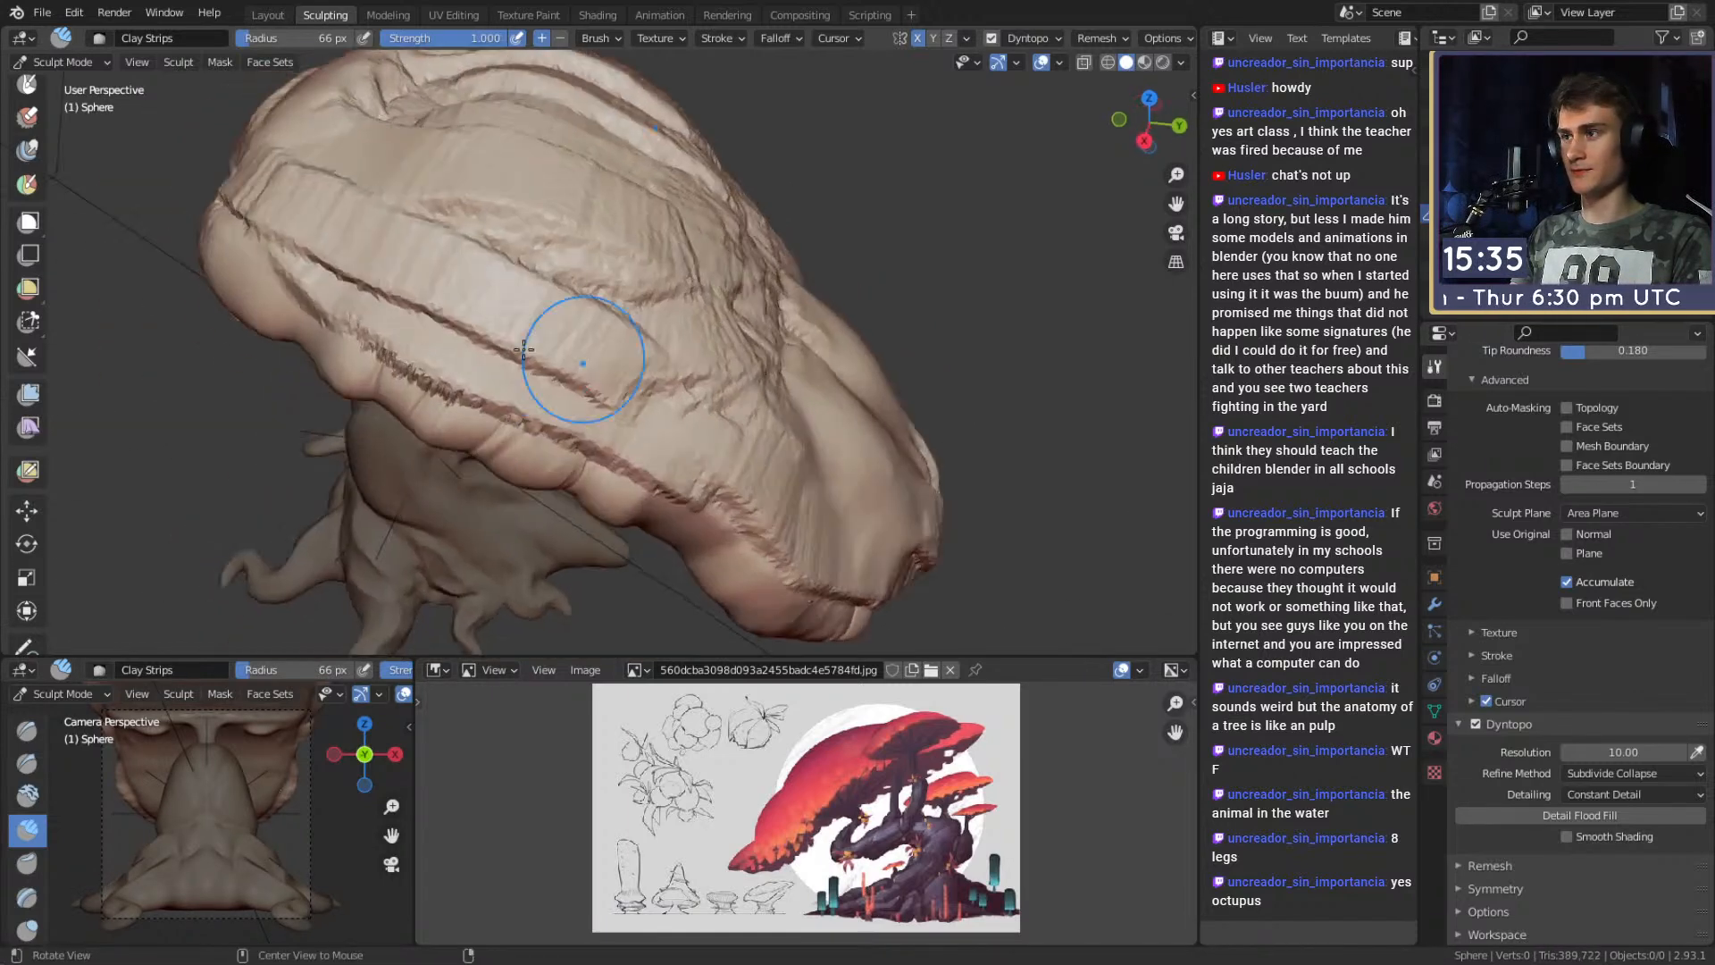
mouse_move(279, 237)
mouse_down()
mouse_move(420, 308)
mouse_move(545, 312)
mouse_move(770, 422)
mouse_up()
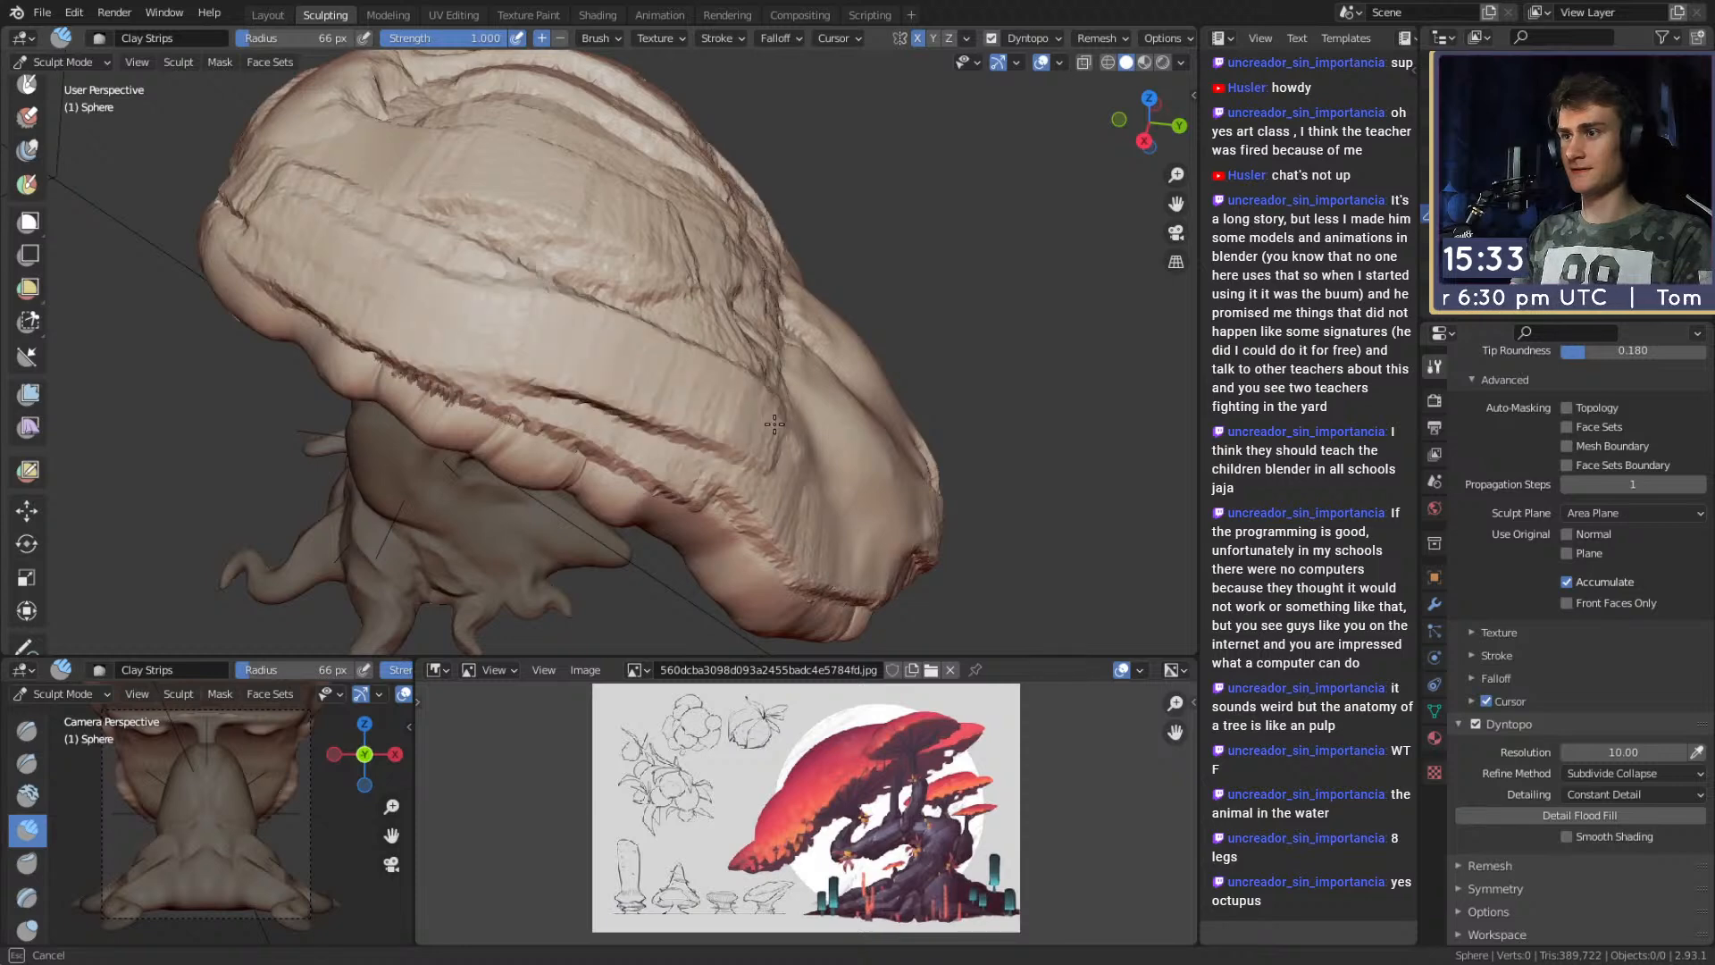
middle_drag(755, 390, 536, 321)
drag(469, 288, 667, 470)
Add converging Clay Strips ridges from the crown down into the smooth area at the cap's low end.
mouse_move(668, 471)
middle_down()
mouse_move(498, 323)
mouse_move(478, 337)
mouse_move(567, 371)
mouse_move(528, 337)
middle_up()
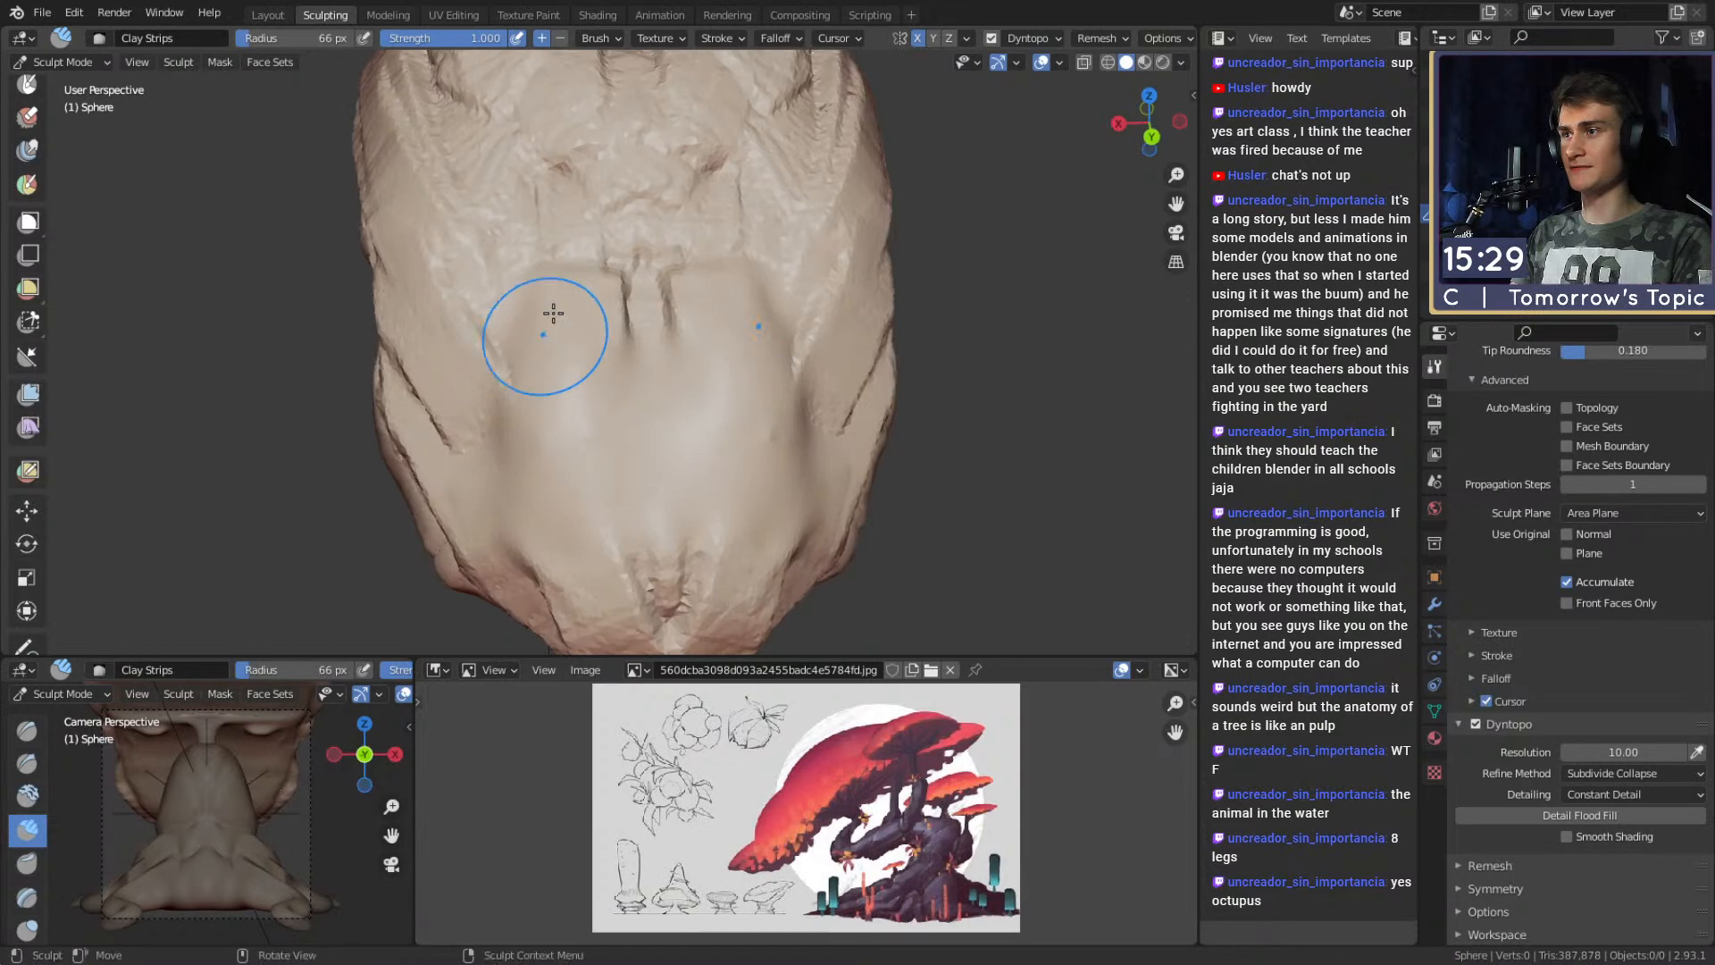
drag(584, 152, 649, 283)
mouse_move(498, 131)
middle_down()
mouse_move(540, 237)
mouse_move(538, 261)
mouse_move(497, 288)
middle_up()
middle_drag(632, 402, 613, 277)
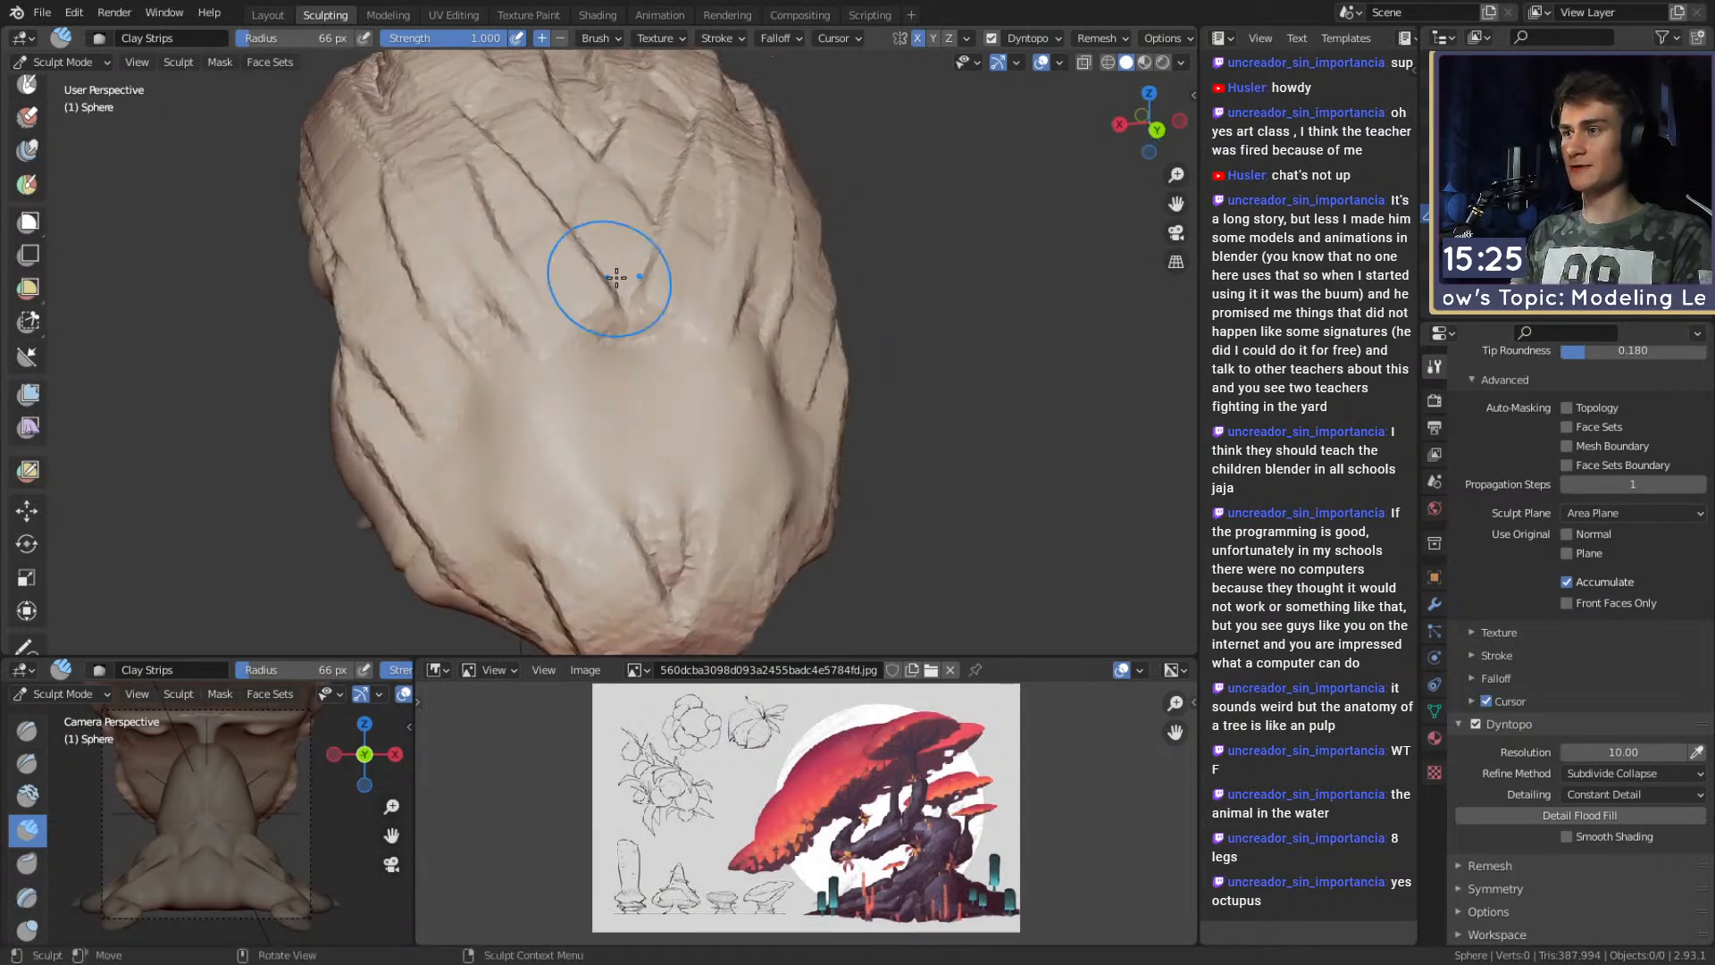
middle_drag(676, 499, 669, 347)
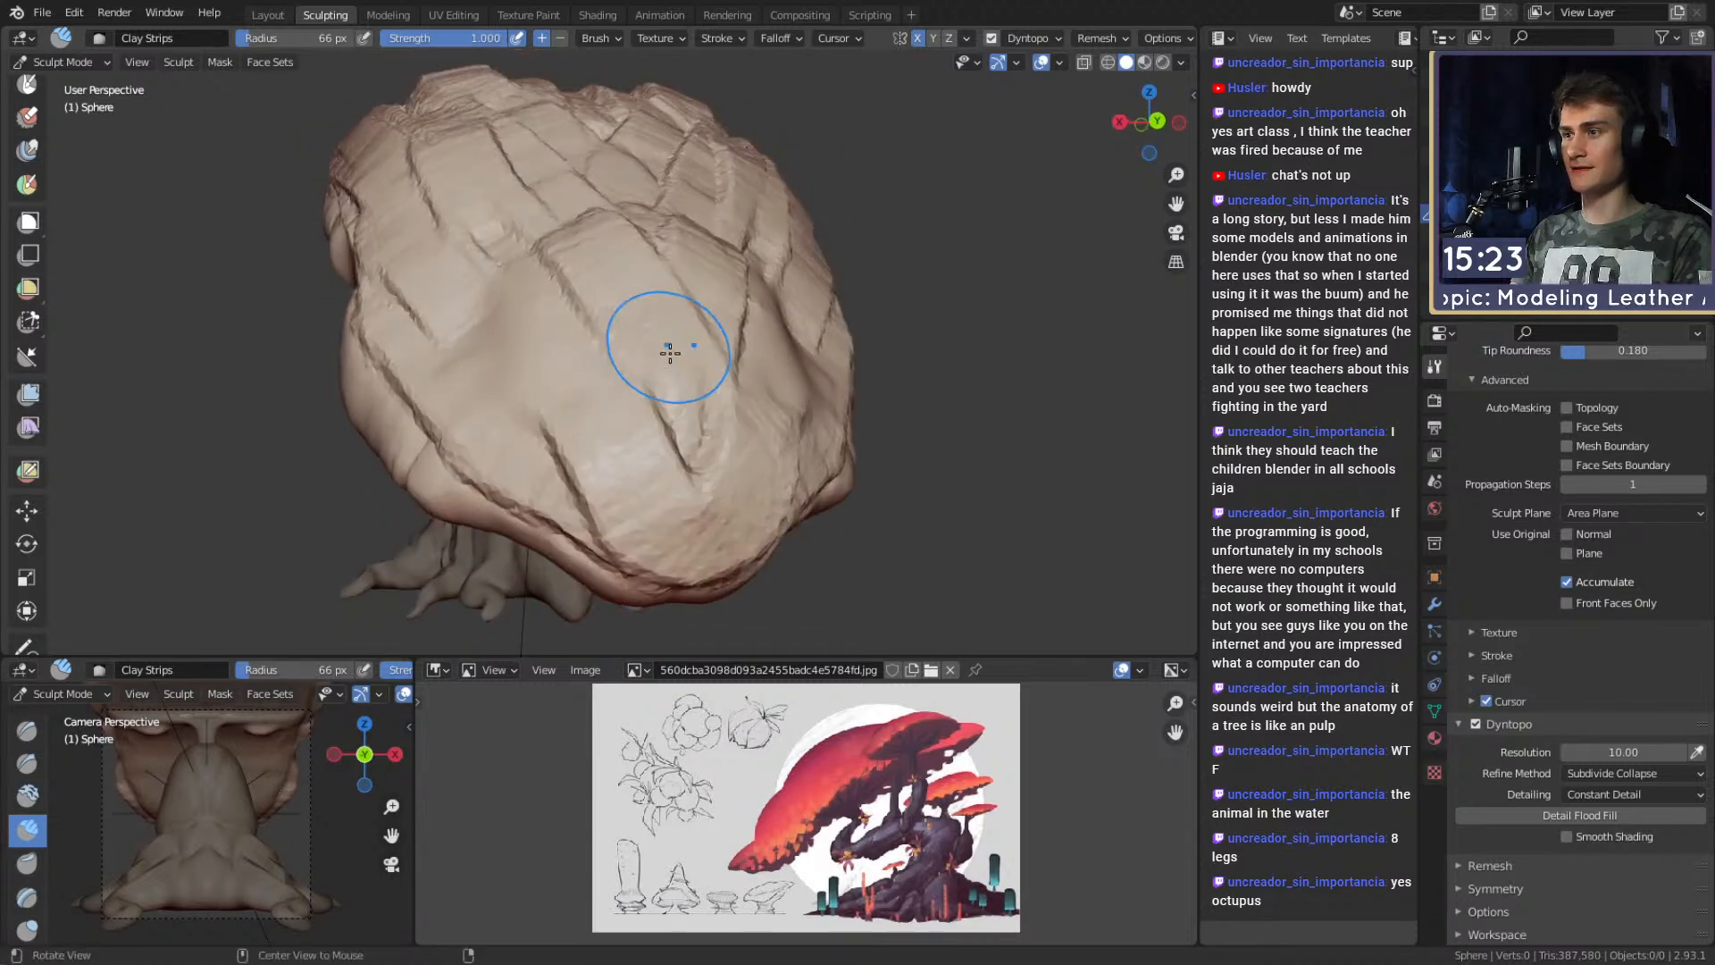
Blend the ridges around the tip and sides of the cap's low end with more Clay Strips strokes.
middle_drag(695, 429, 530, 248)
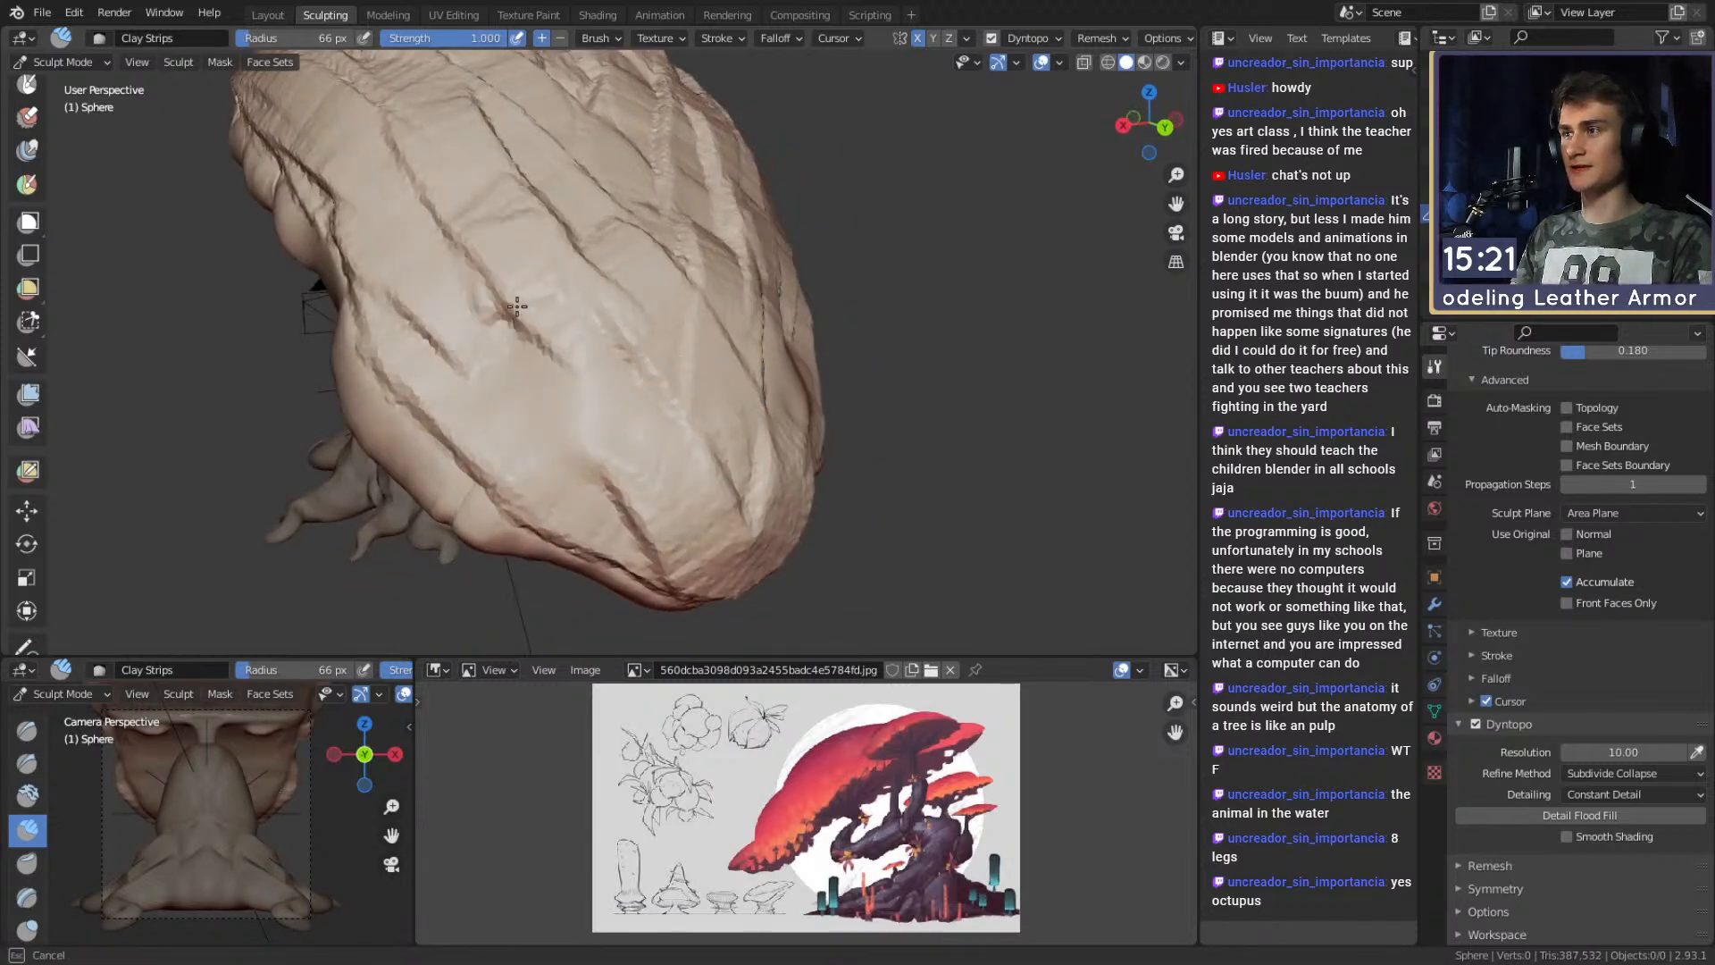
middle_drag(602, 449, 623, 484)
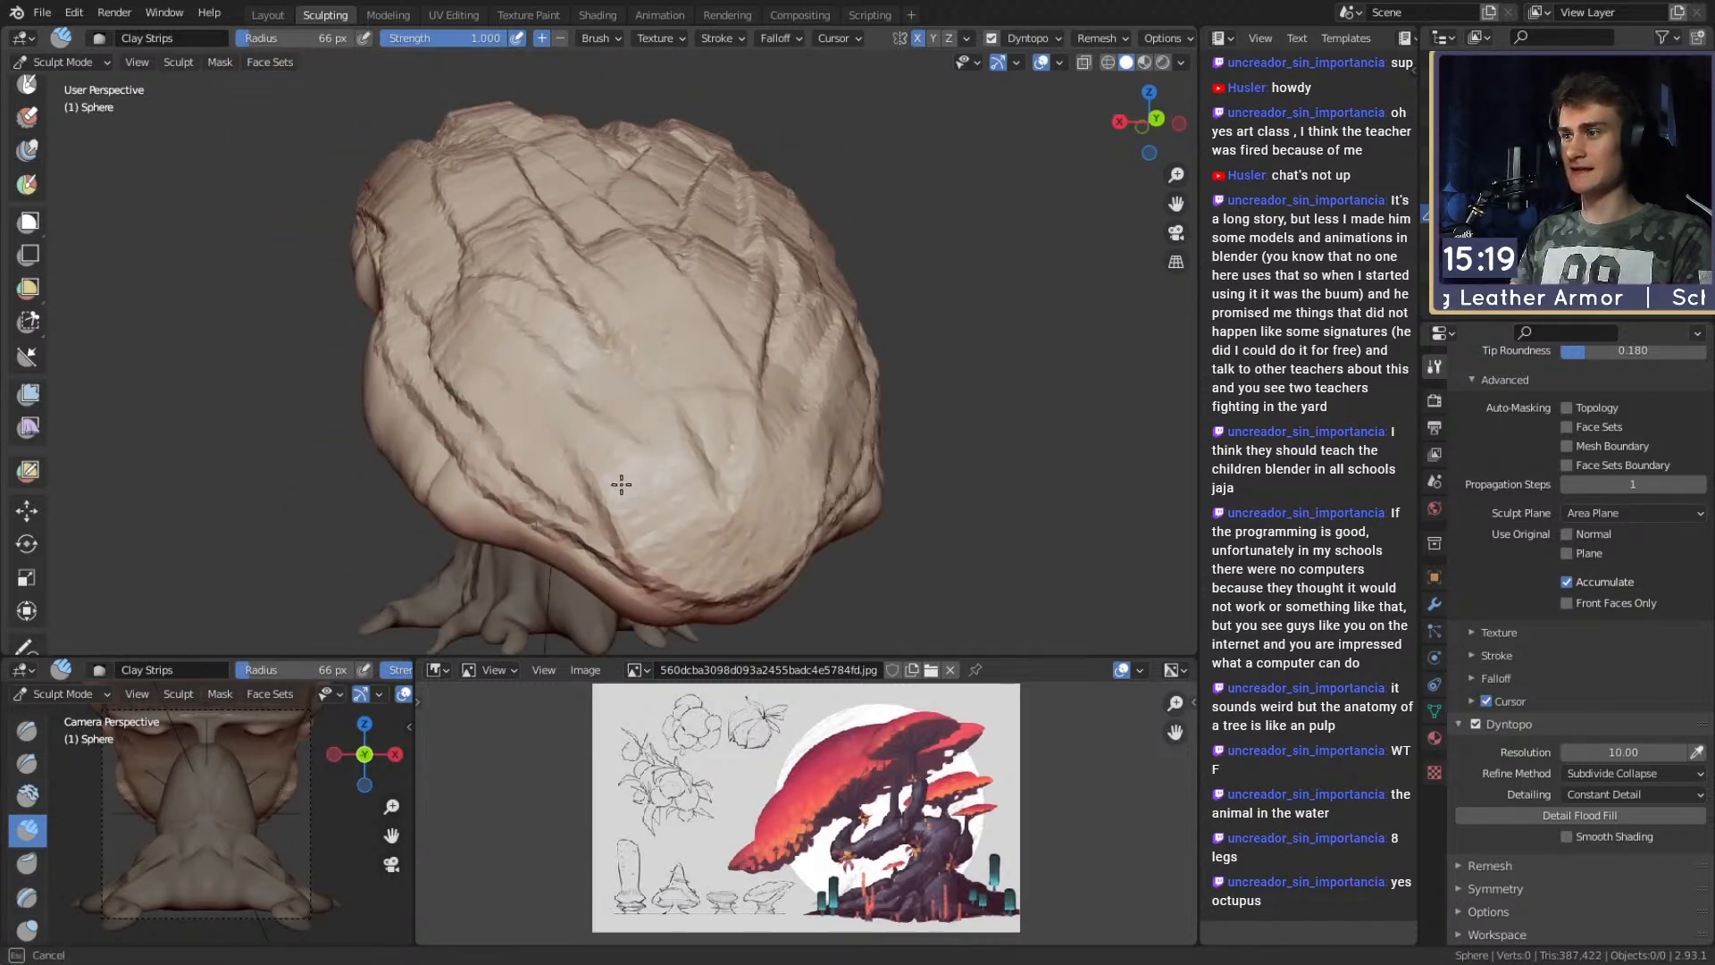
mouse_move(588, 293)
mouse_down()
mouse_move(563, 348)
mouse_move(513, 205)
mouse_move(585, 224)
mouse_up()
shift+middle_drag(621, 243, 537, 361)
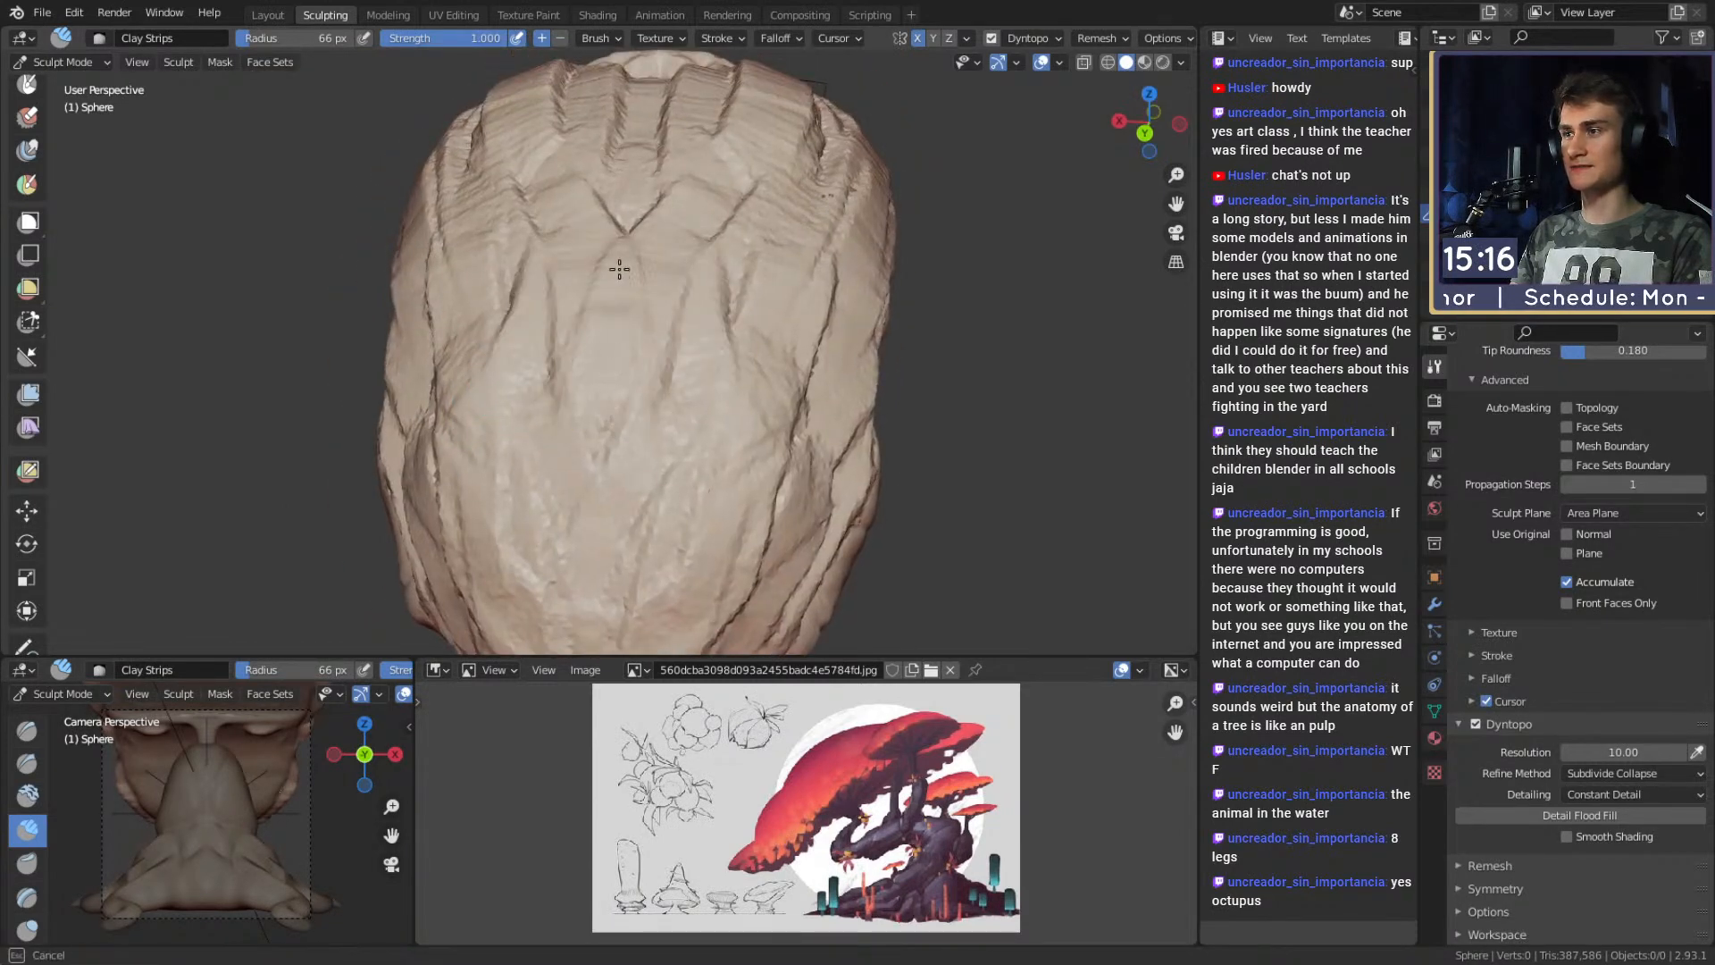
Refine the layered ridges over the cap's crown and long side with Clay Strips at 66 px.
middle_drag(638, 89, 542, 275)
middle_drag(465, 230, 600, 304)
middle_drag(706, 310, 525, 333)
middle_drag(674, 153, 605, 219)
middle_drag(533, 278, 414, 298)
middle_drag(500, 391, 584, 350)
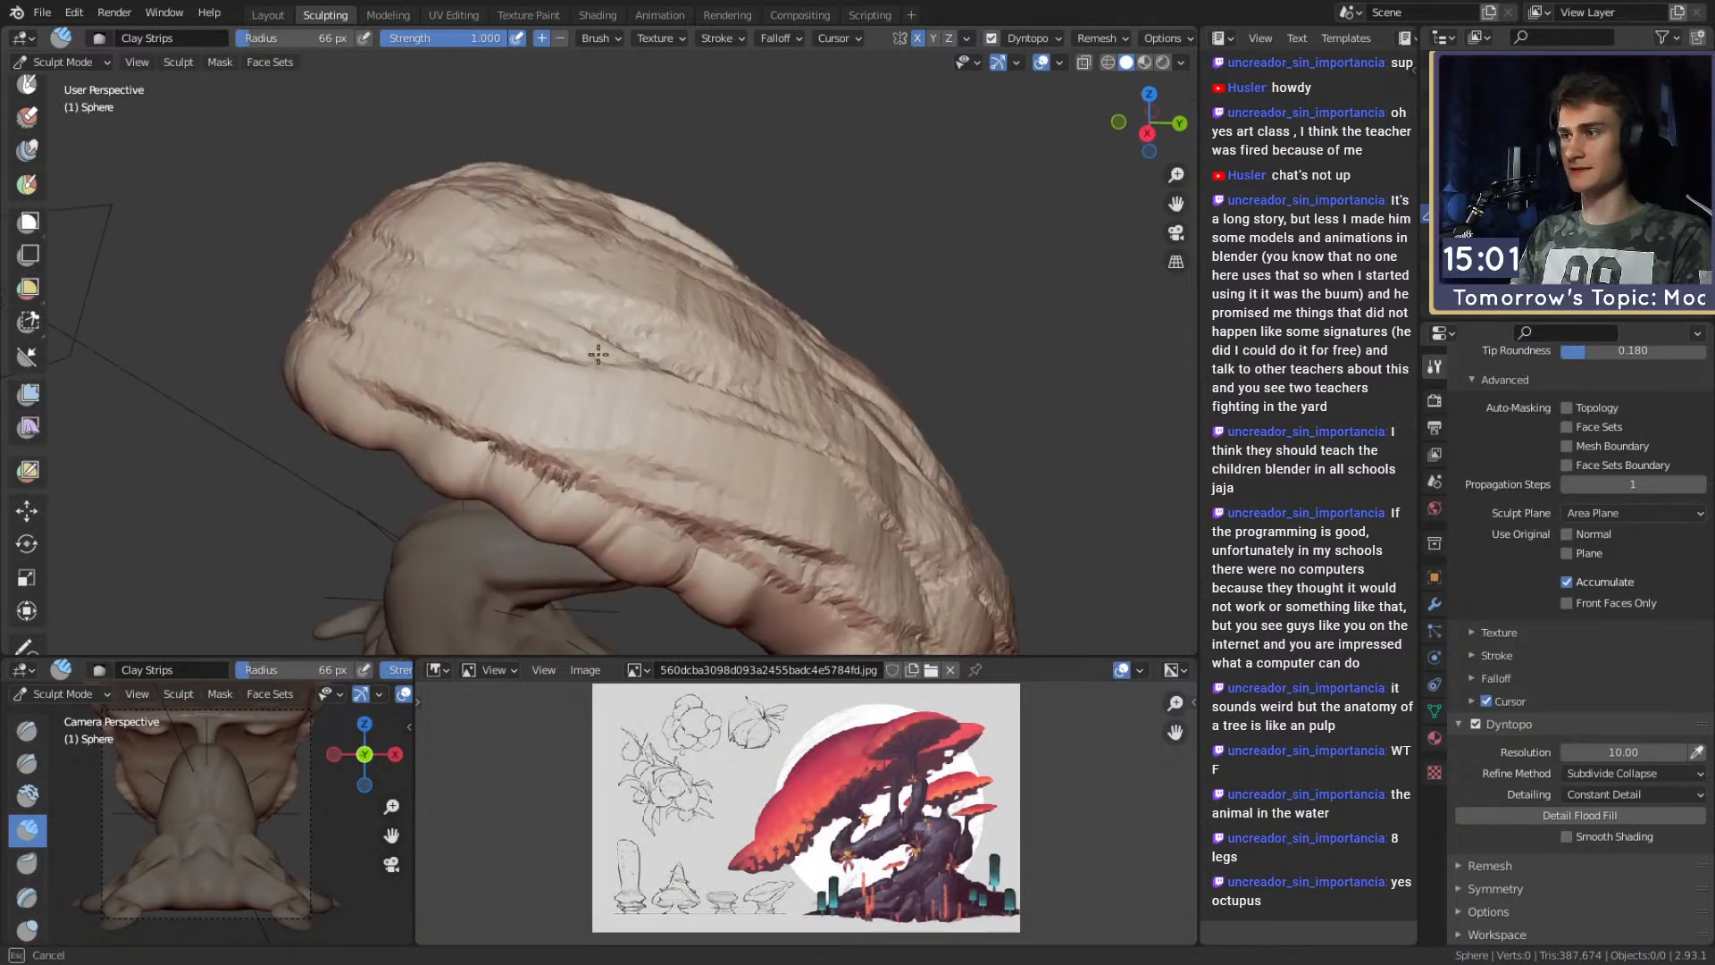
Sweep wider Clay Strips strokes along the side of the cap top at a radius of 87 px.
shift+middle_drag(734, 386, 543, 282)
mouse_move(557, 274)
ctrl+middle_down()
mouse_move(533, 318)
mouse_move(555, 223)
mouse_move(554, 333)
mouse_move(658, 266)
mouse_move(548, 357)
mouse_move(515, 276)
ctrl+middle_up()
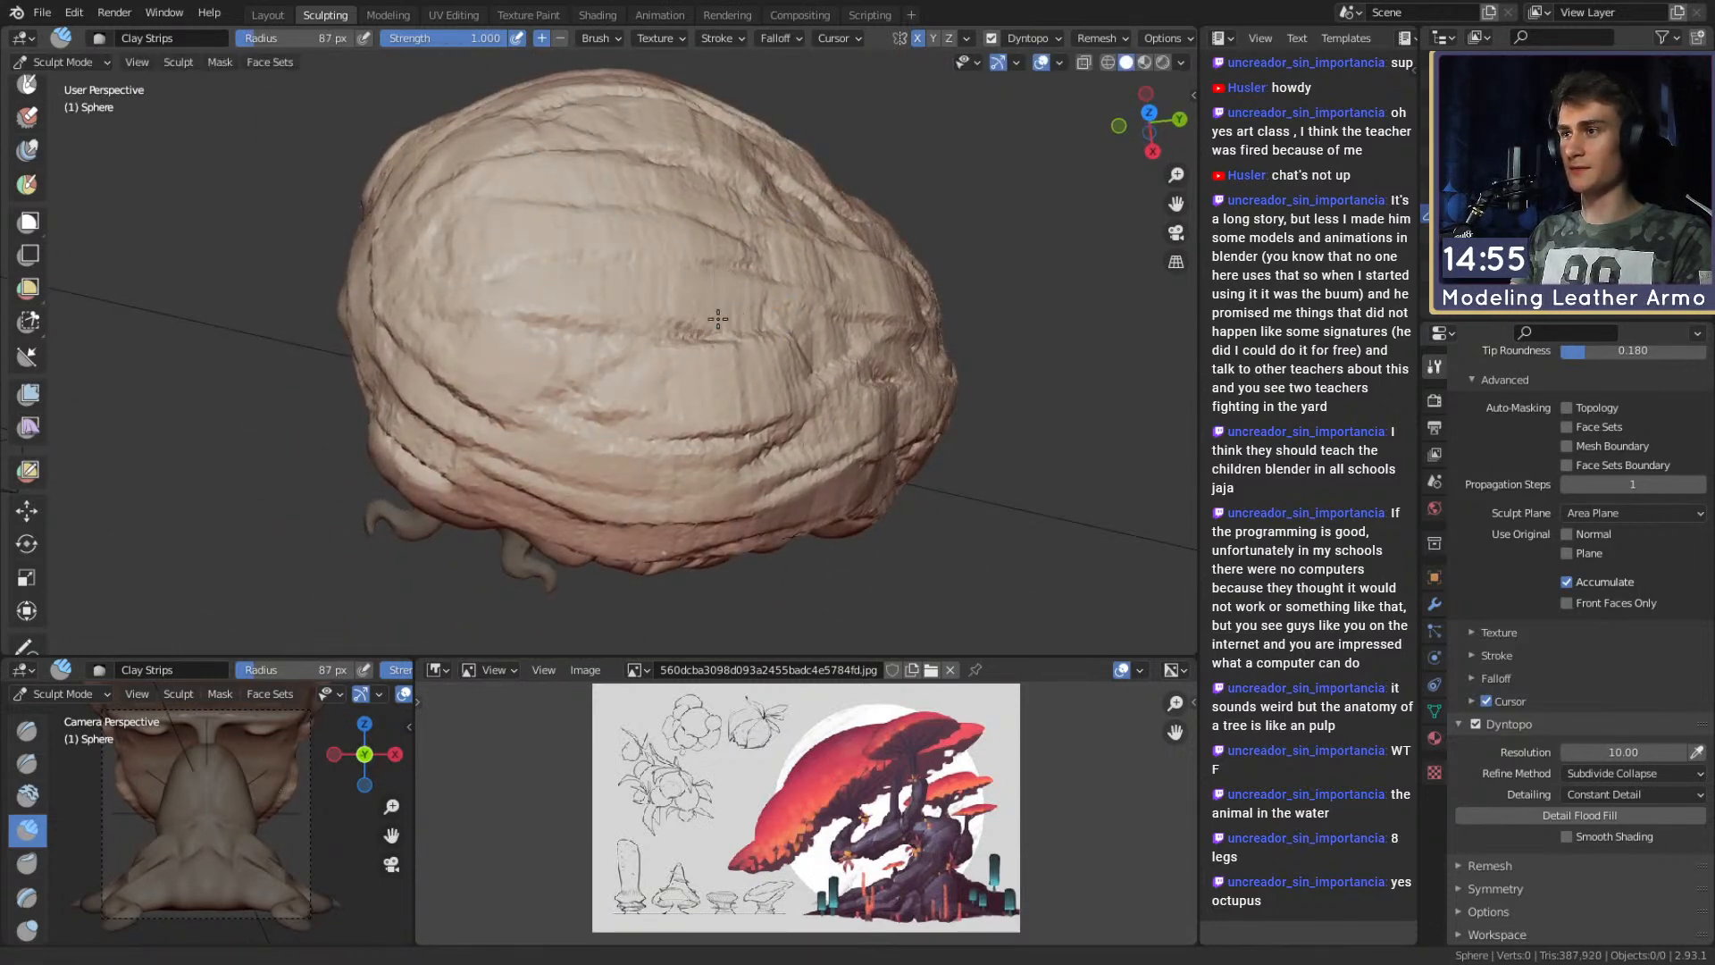
middle_drag(734, 314, 547, 280)
Set the Clay Strips radius to 78 px and layer long flowing ridges from the crown to the low end.
key(f)
click(540, 272)
drag(536, 191, 643, 482)
mouse_move(651, 350)
middle_down()
mouse_move(574, 287)
mouse_move(656, 329)
mouse_move(670, 108)
mouse_move(643, 134)
middle_up()
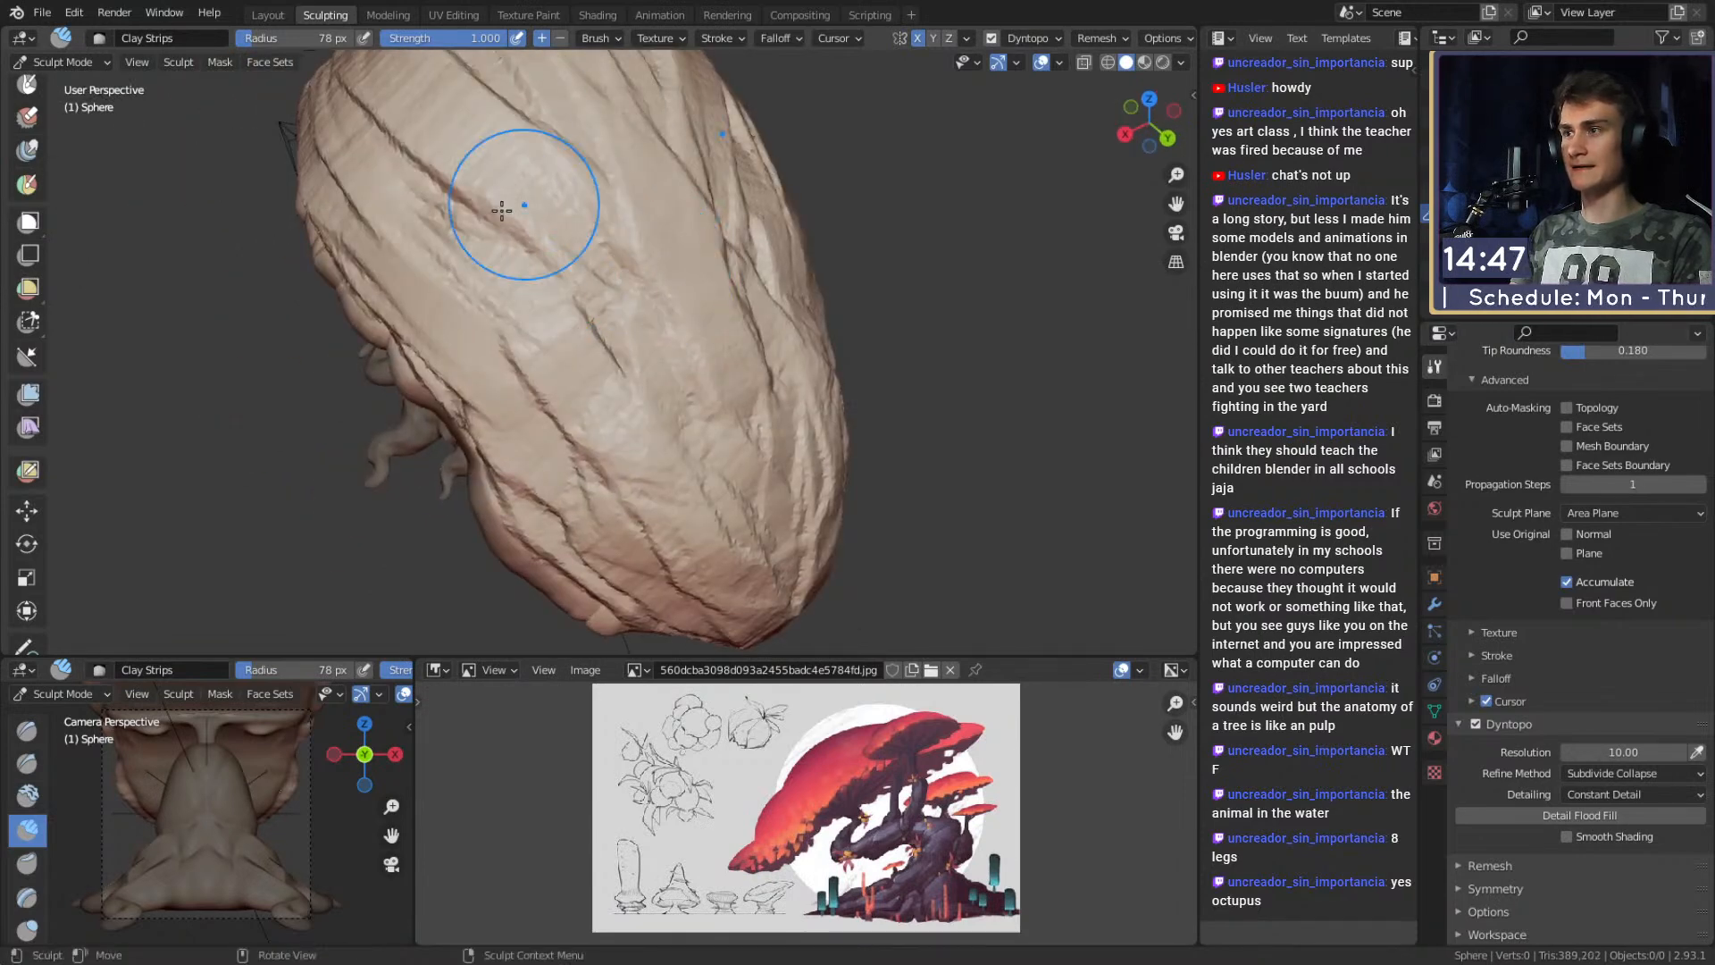
middle_drag(403, 191, 606, 190)
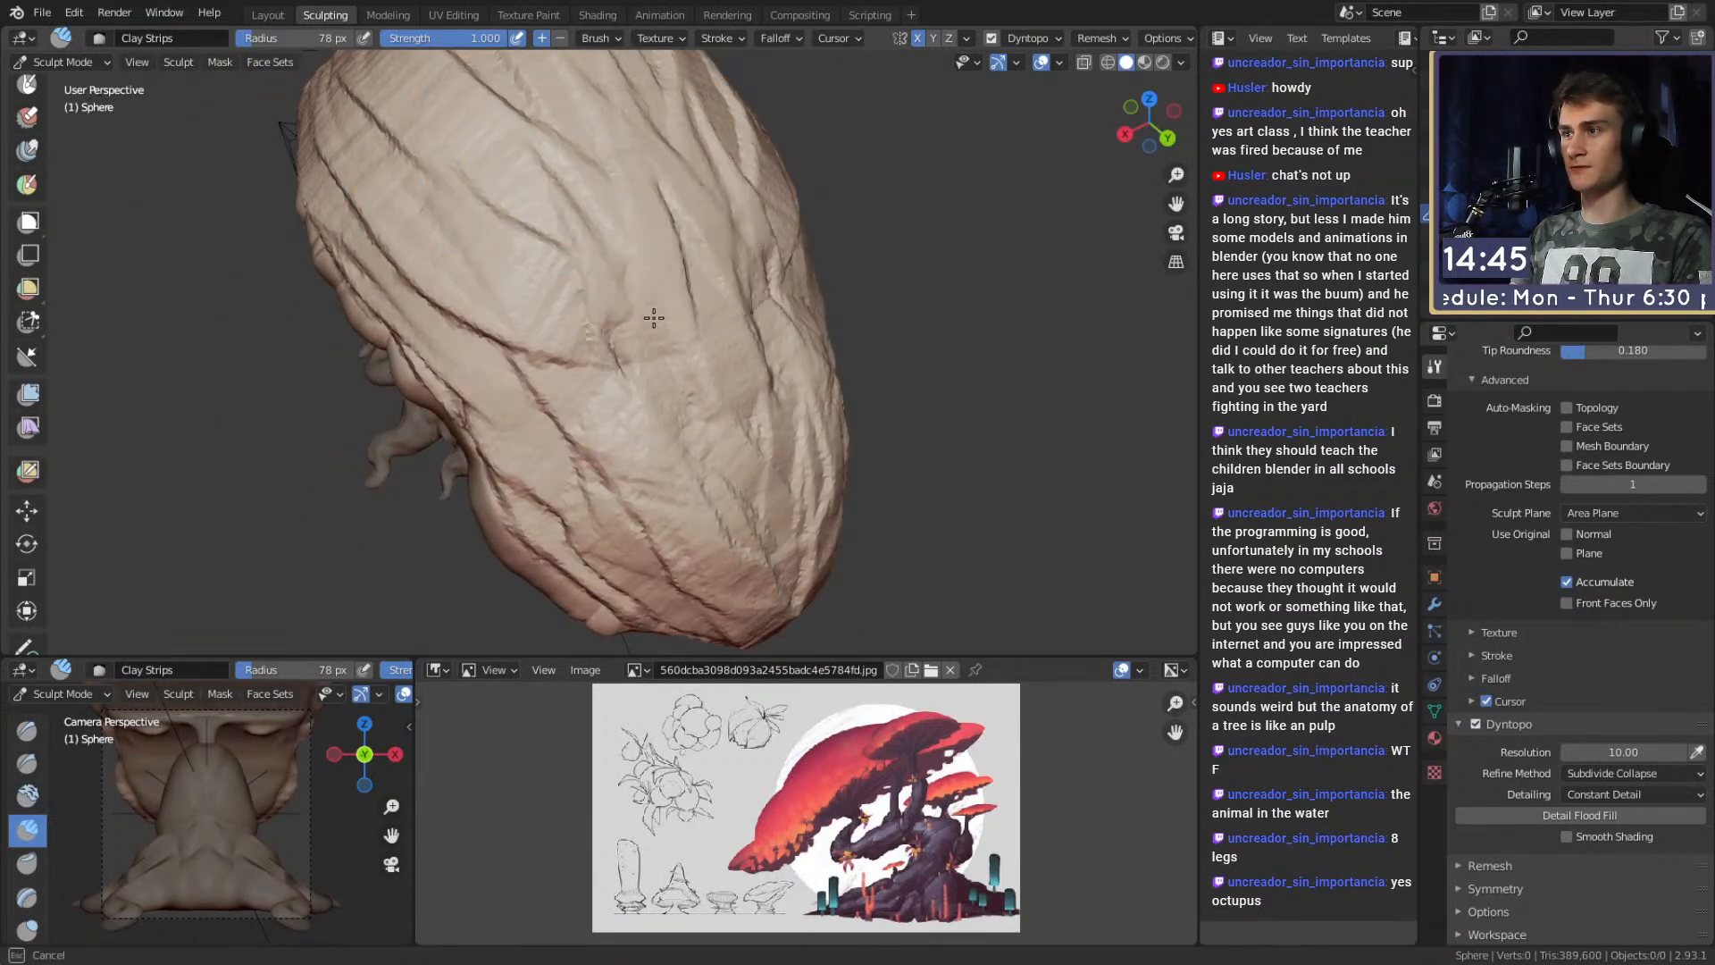
middle_drag(671, 304, 707, 297)
middle_drag(653, 247, 676, 299)
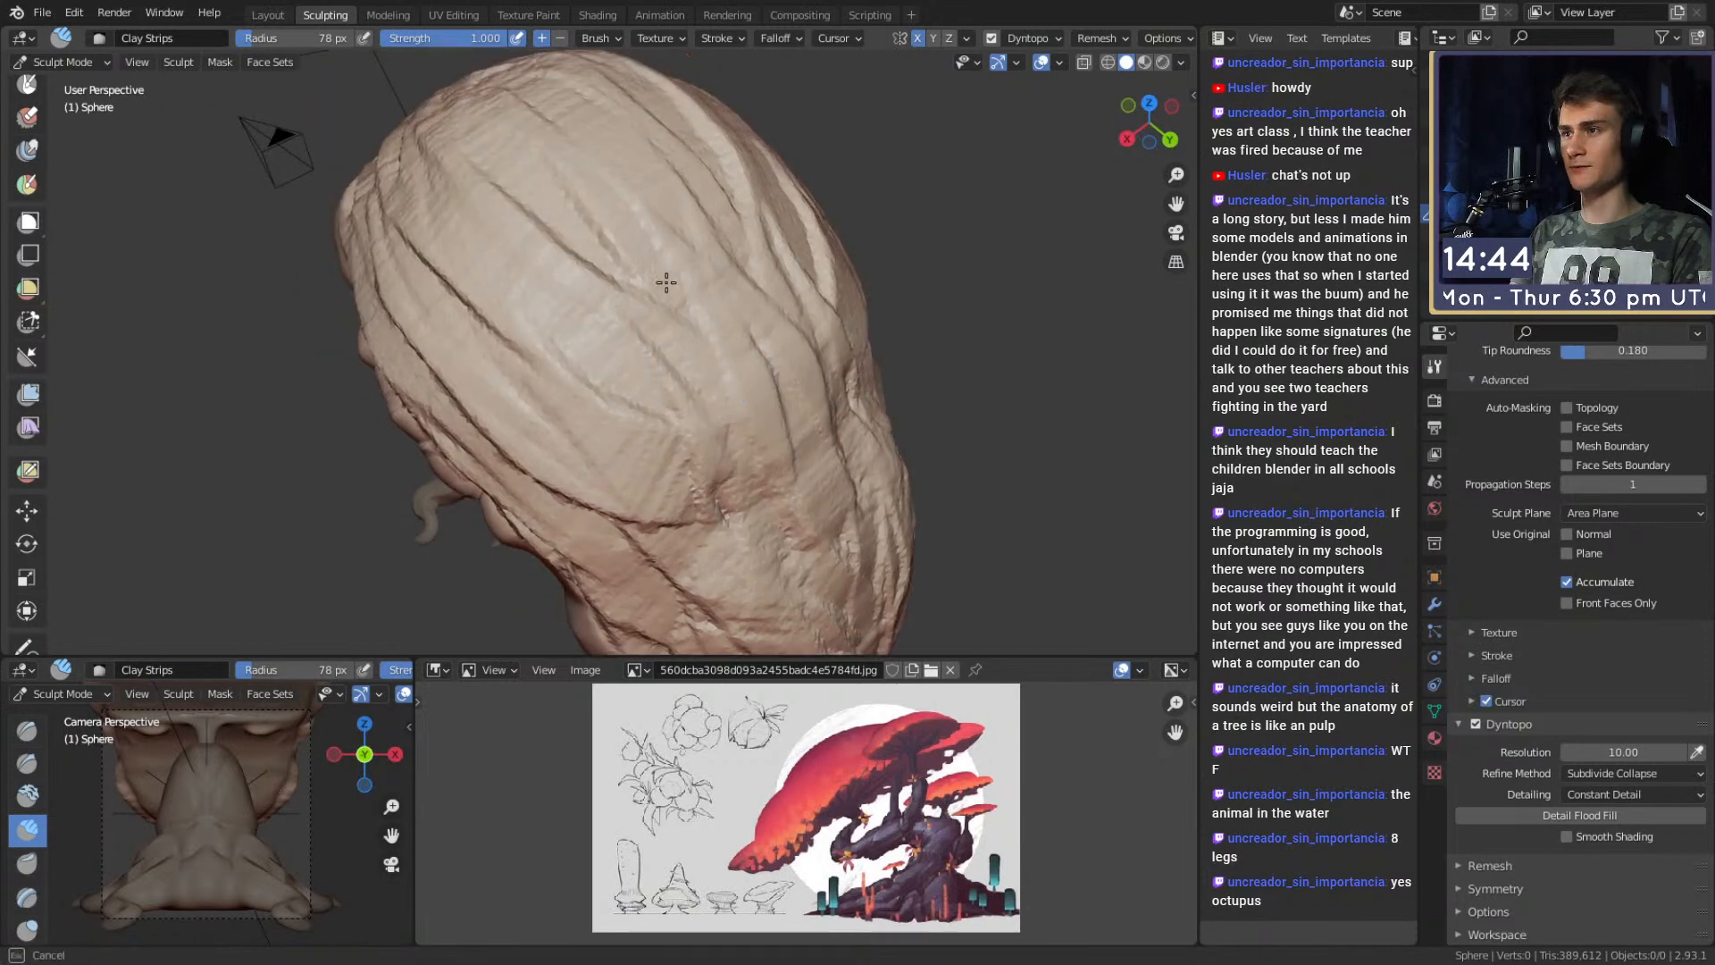
mouse_move(756, 292)
mouse_down()
mouse_move(742, 384)
mouse_move(536, 299)
mouse_up()
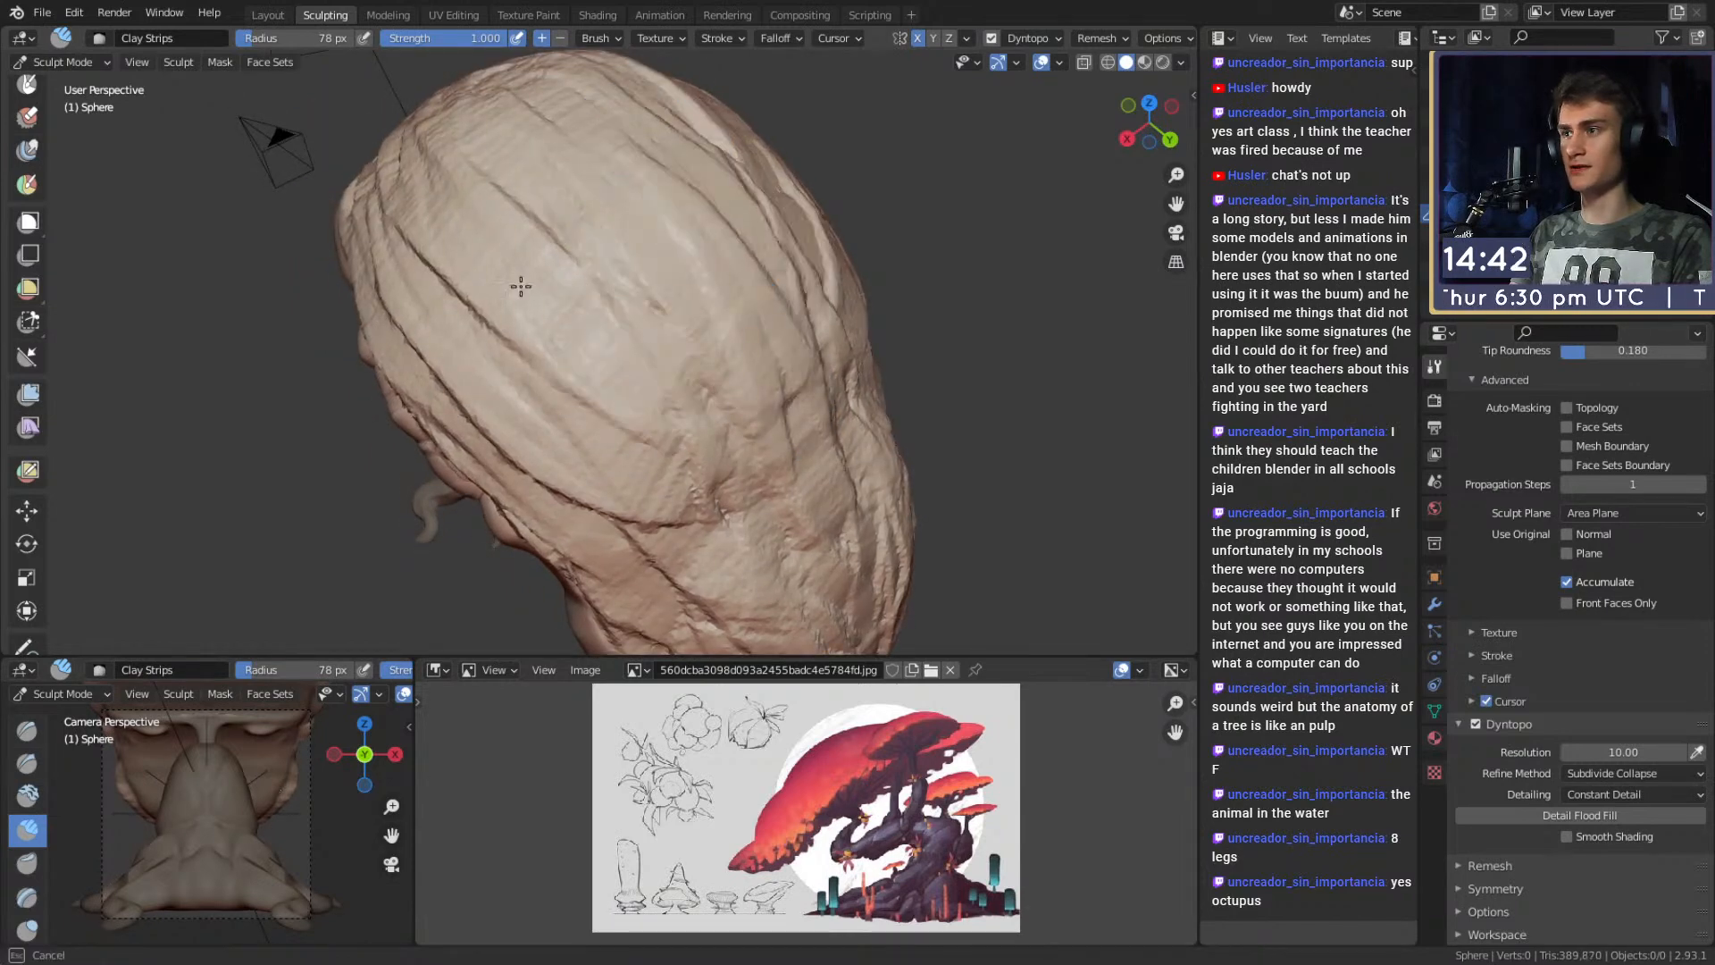
Set the Clay Strips radius to 64 px and add further layered ridges along the cap's long side.
middle_drag(498, 214, 597, 269)
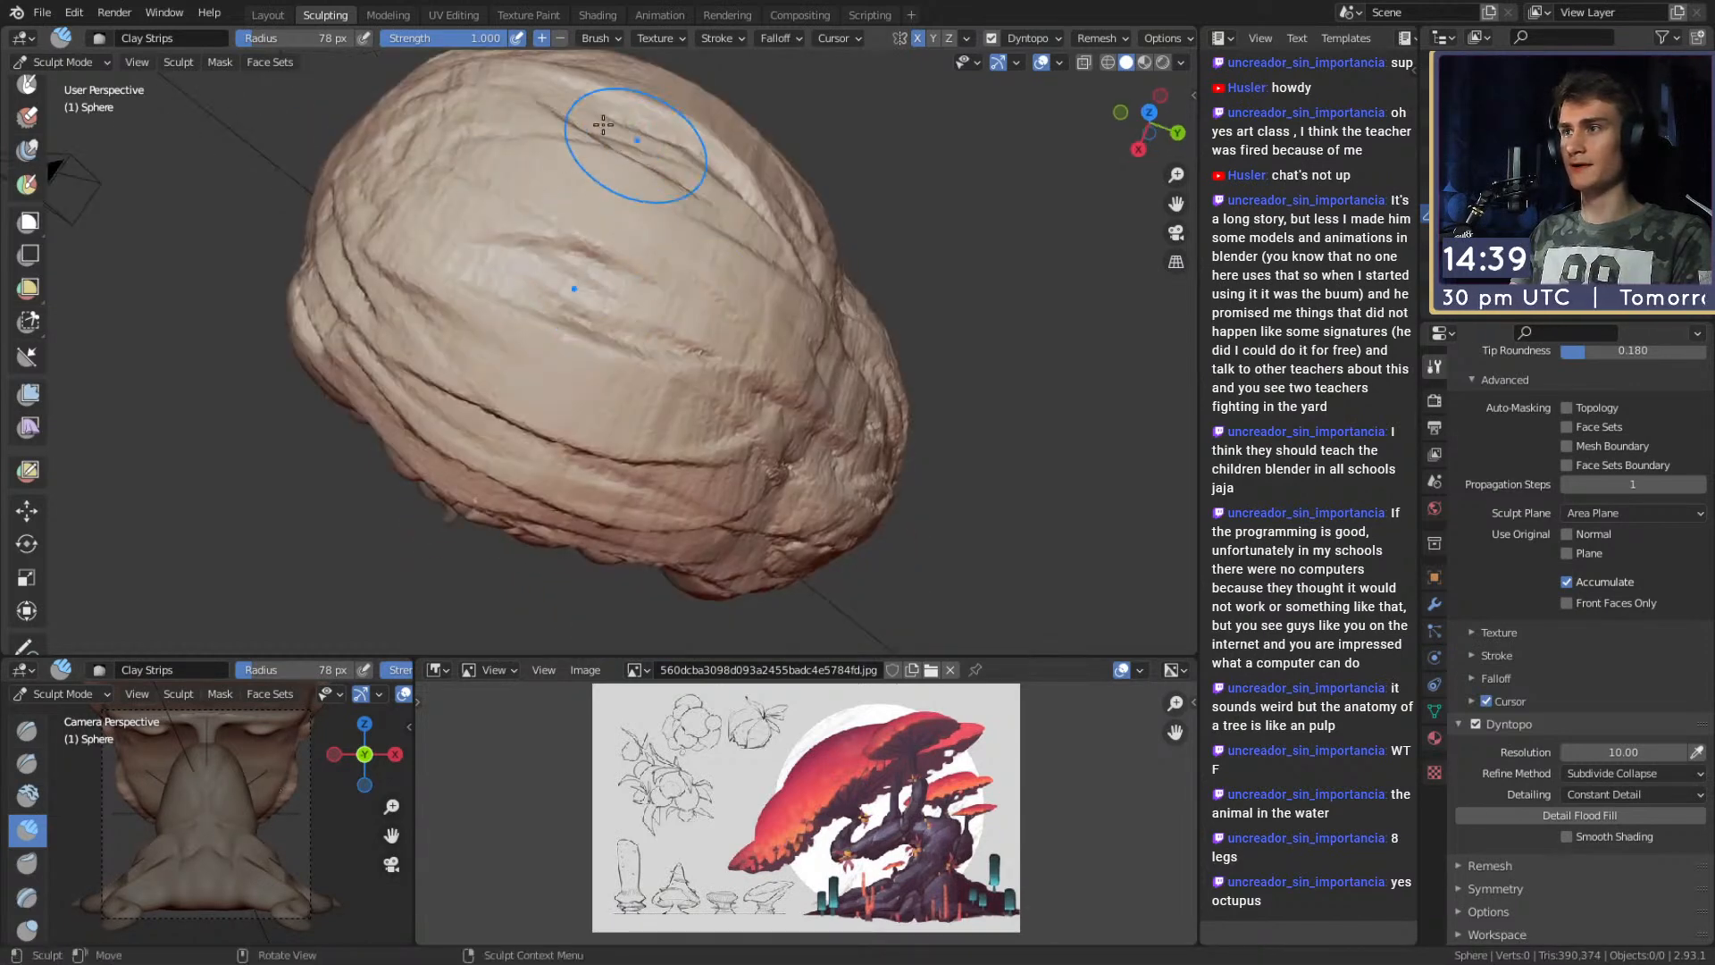
mouse_move(616, 390)
middle_down()
mouse_move(697, 242)
mouse_move(651, 249)
mouse_move(630, 284)
middle_up()
key(f)
click(489, 233)
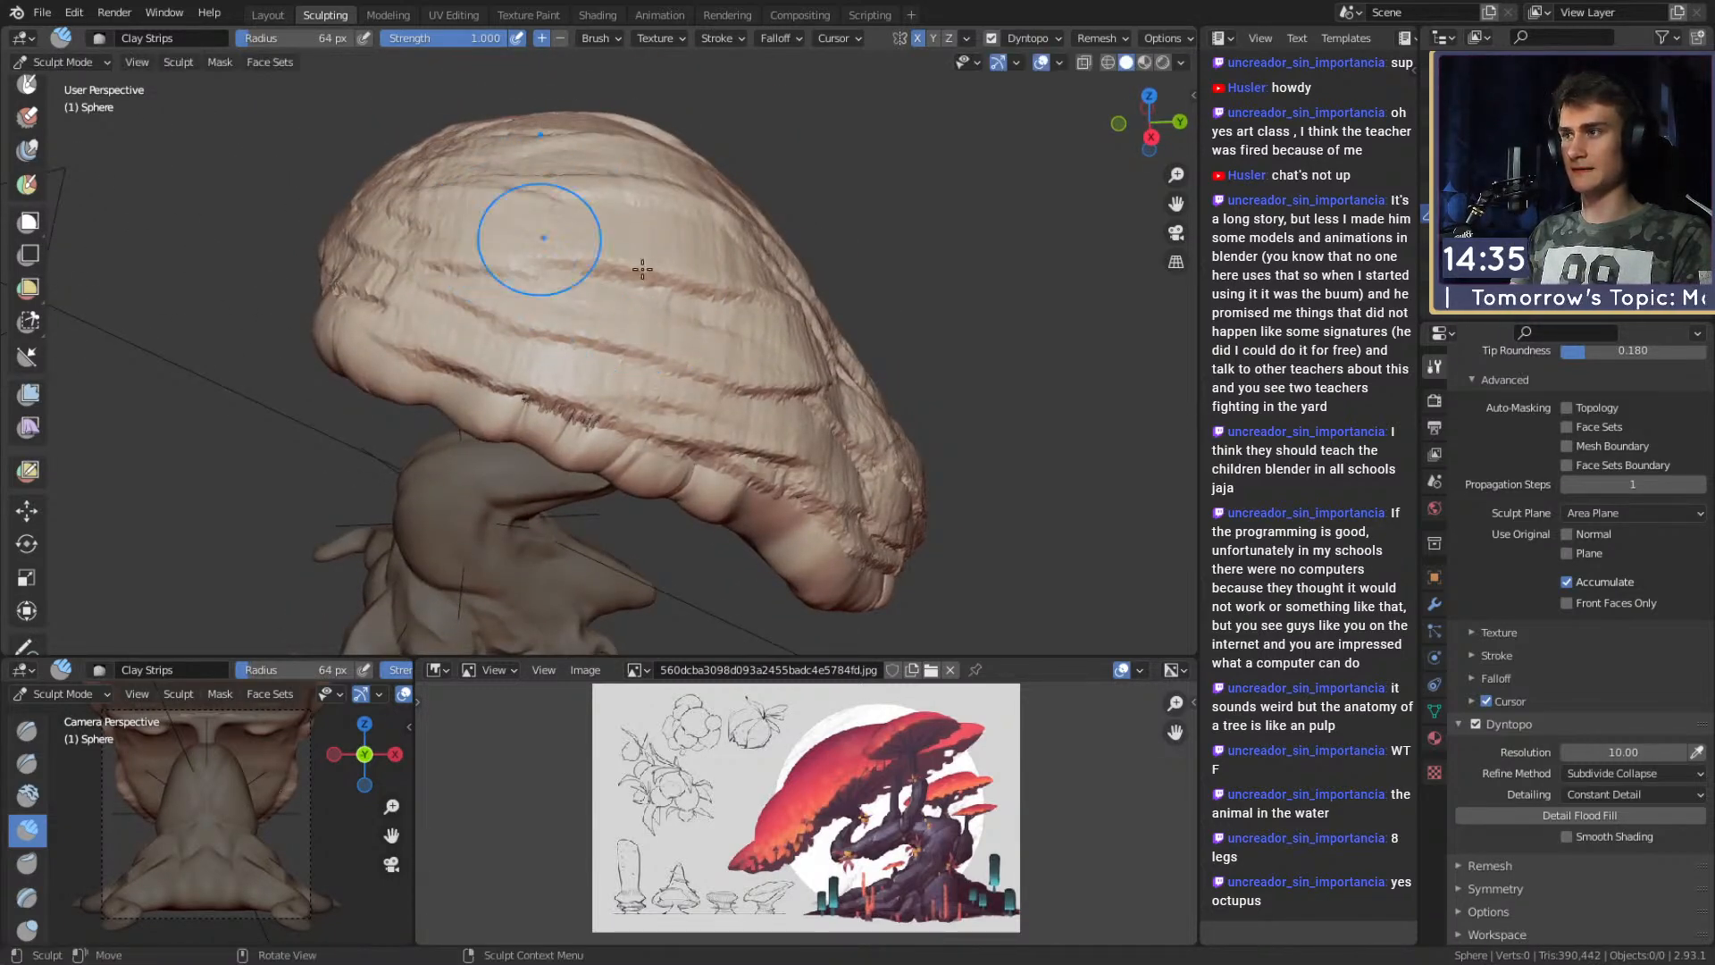
drag(607, 258, 765, 344)
mouse_move(643, 291)
alt+mouse_down()
mouse_move(811, 372)
mouse_move(529, 256)
alt+mouse_up()
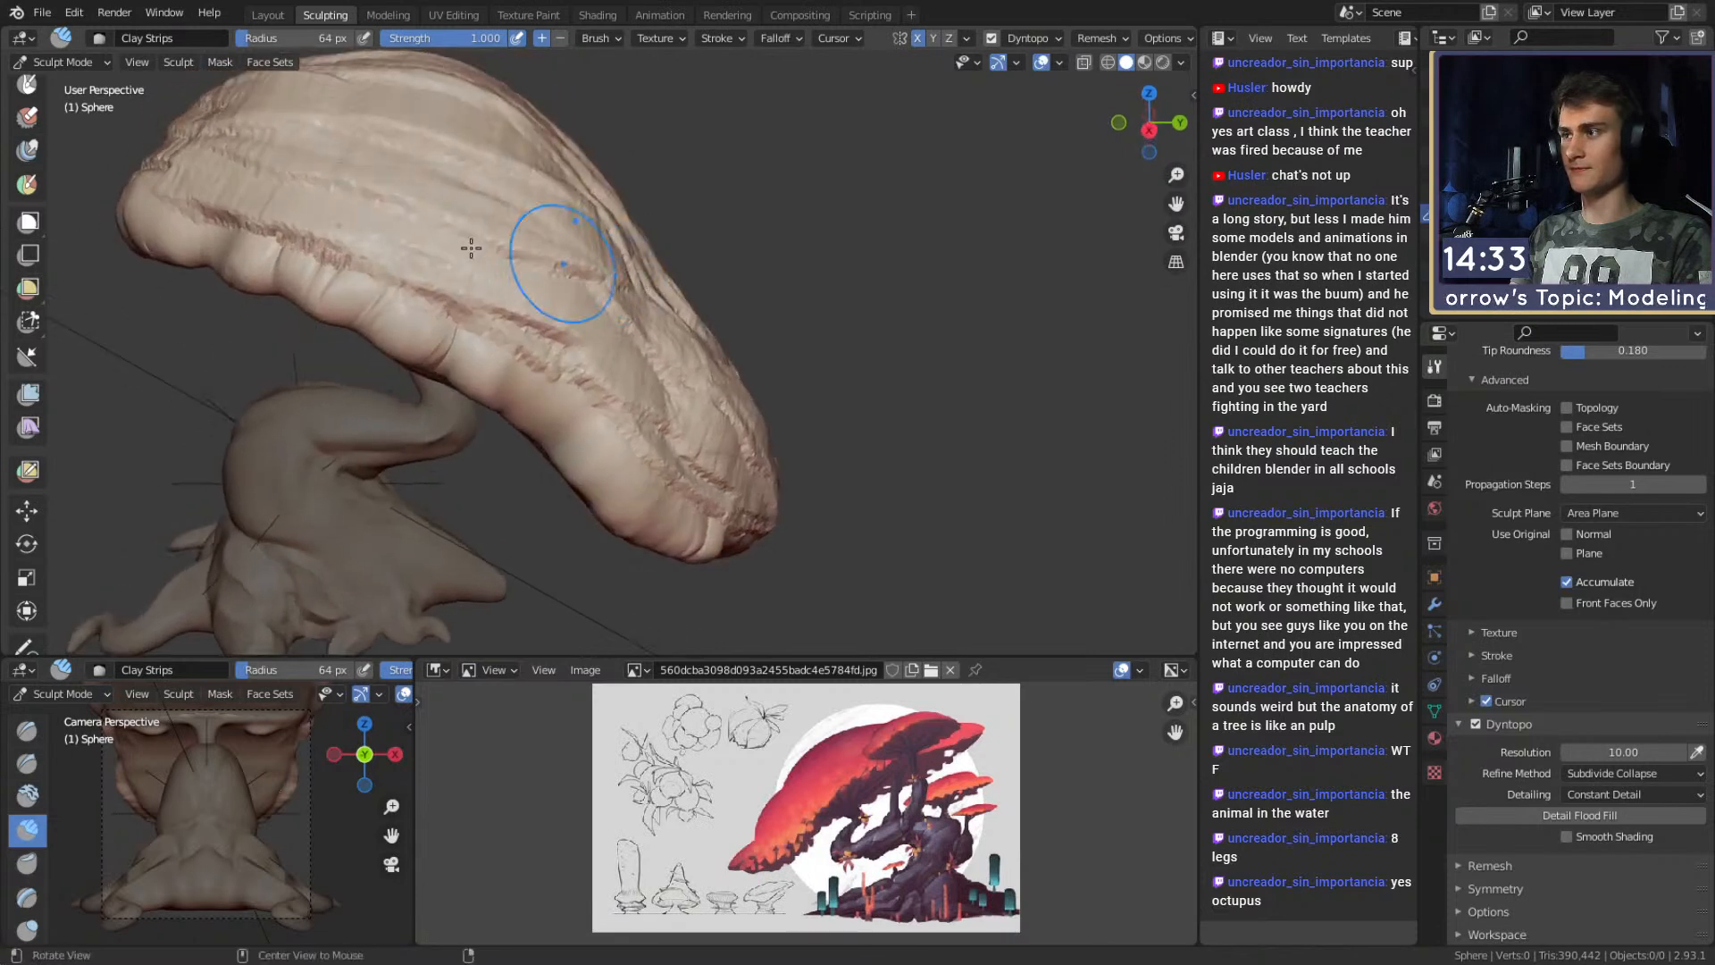
mouse_move(294, 208)
mouse_down()
mouse_move(367, 244)
mouse_move(347, 245)
mouse_up()
middle_drag(572, 325, 469, 194)
drag(469, 194, 464, 274)
Enlarge the brush radius to 117 px and smooth the layered ridges over the cap's low end and long side.
mouse_move(578, 268)
middle_down()
mouse_move(711, 238)
mouse_move(550, 310)
middle_up()
key(f)
shift+drag(499, 432, 716, 522)
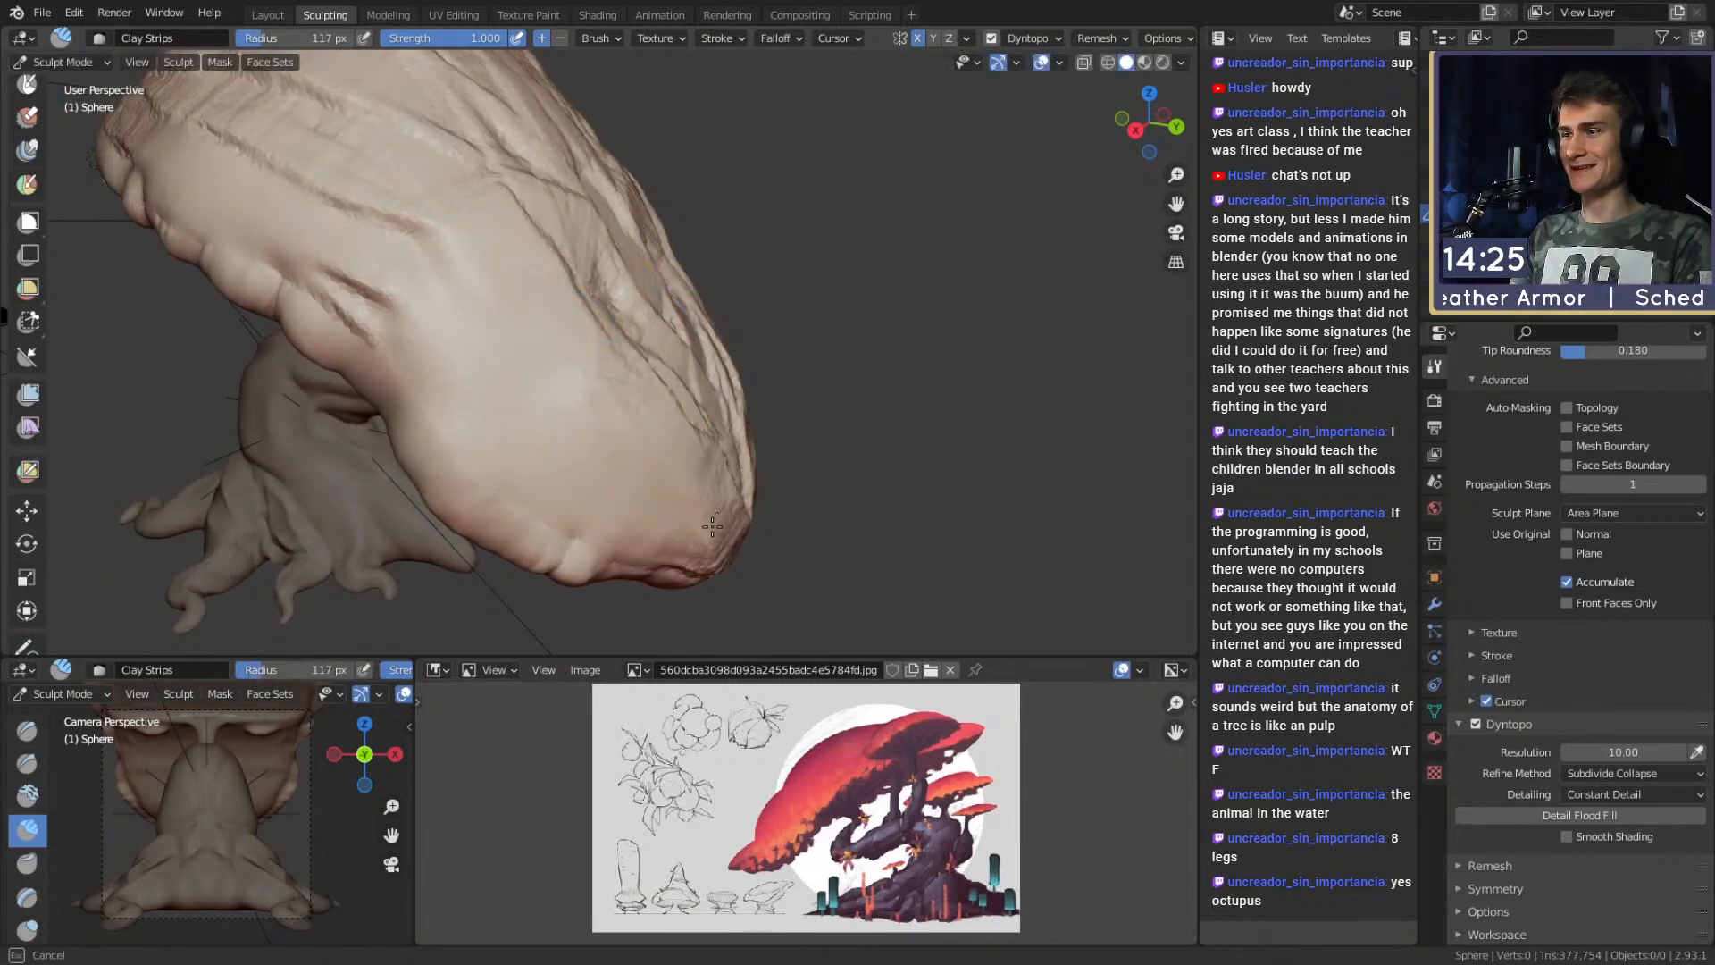
middle_drag(732, 503, 608, 404)
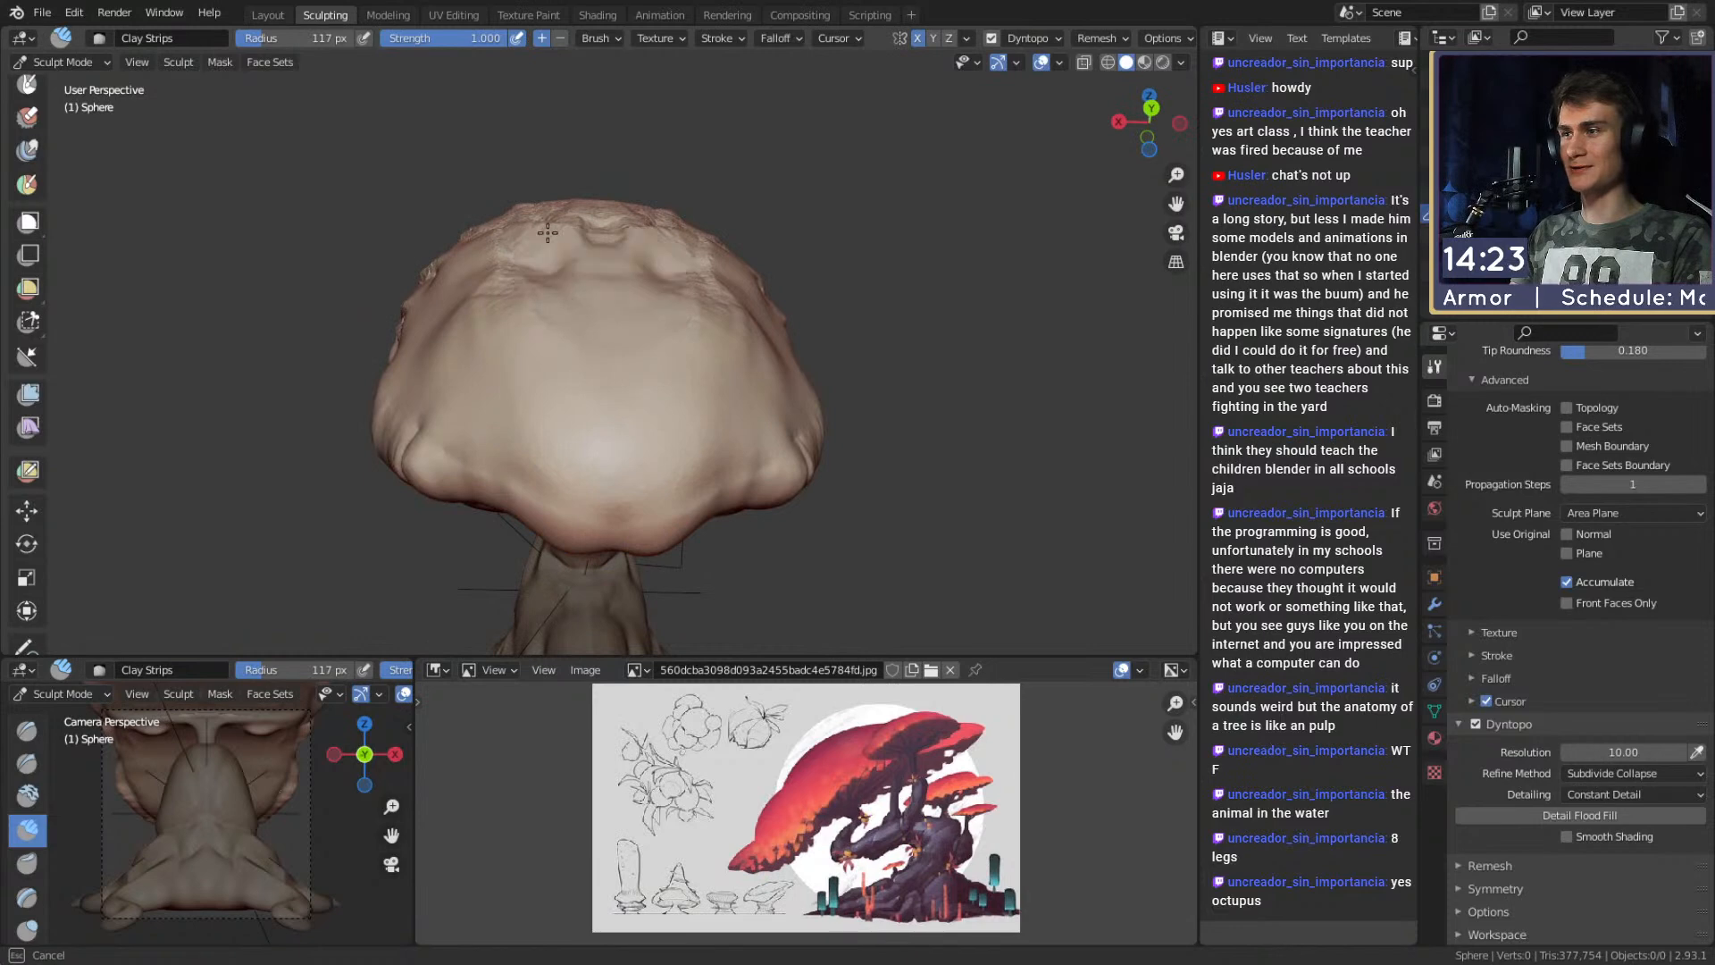
middle_drag(599, 372, 613, 307)
middle_drag(398, 222, 651, 517)
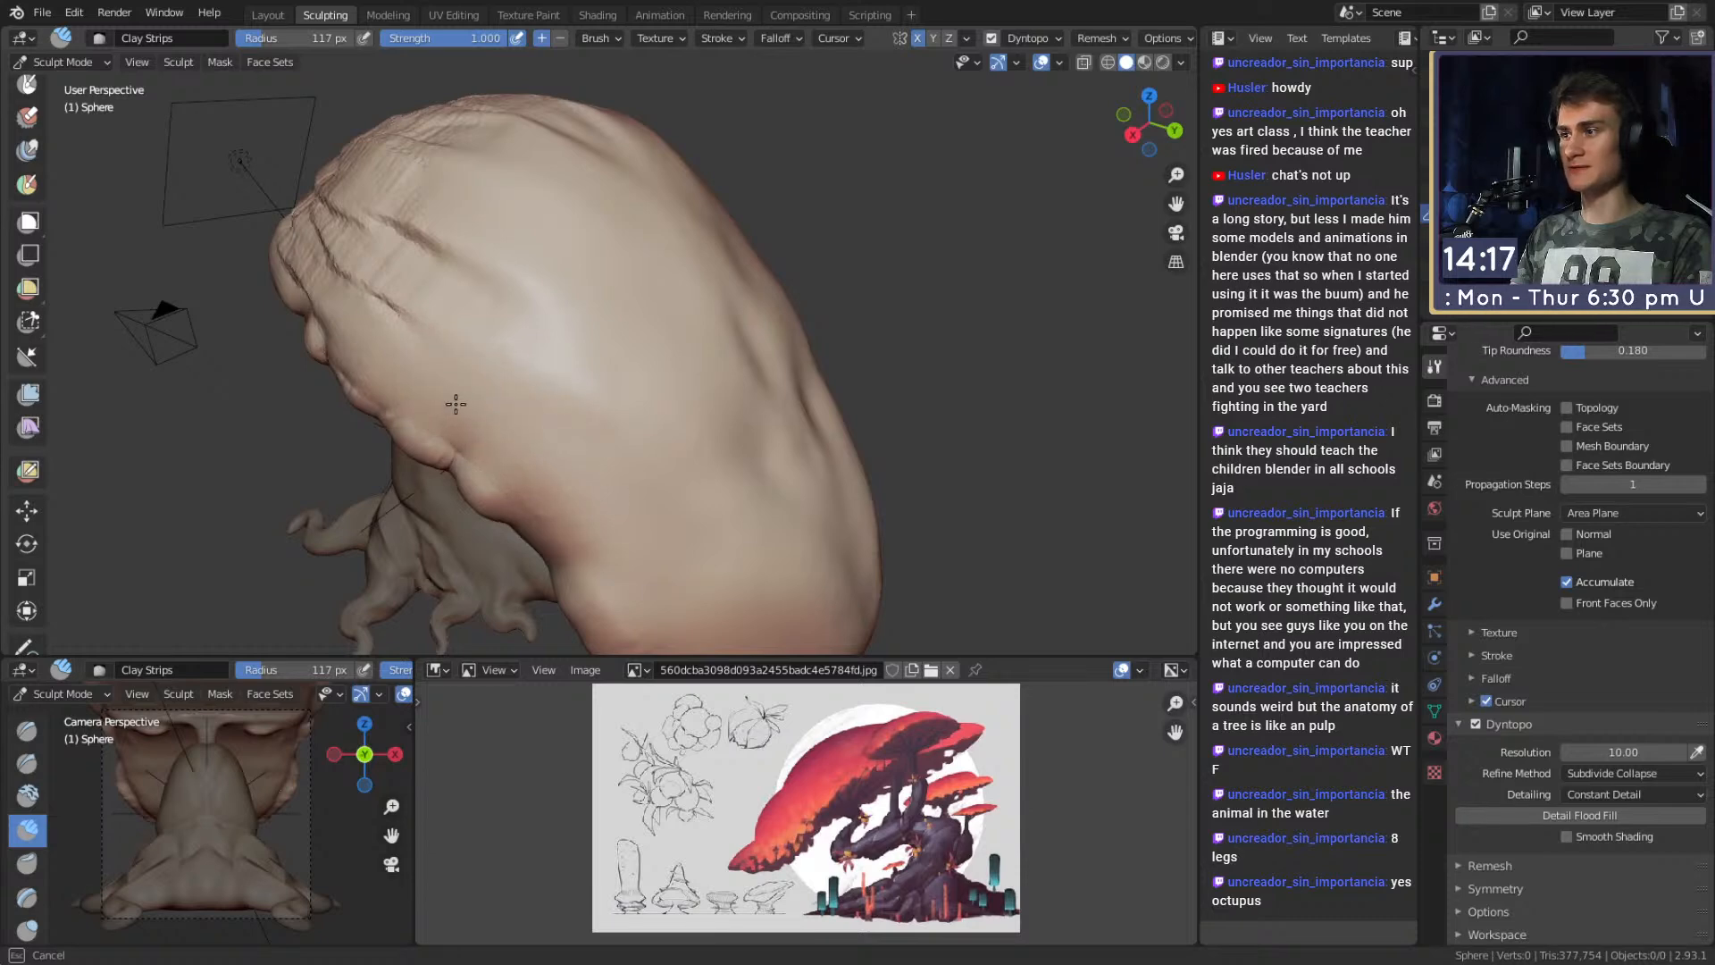
Adjust the brush radius and continue smoothing the ridges across the cap's side and crown.
middle_drag(450, 400, 594, 345)
key(f)
click(576, 339)
drag(541, 336, 647, 392)
shift+middle_drag(441, 239, 620, 389)
middle_drag(620, 389, 631, 421)
shift+drag(631, 421, 647, 513)
mouse_move(646, 513)
middle_down()
mouse_move(586, 387)
mouse_move(502, 420)
middle_up()
Set the brush radius to 93 px and smooth the remaining ridges from the cap's lower side up to its crown.
key(f)
click(613, 420)
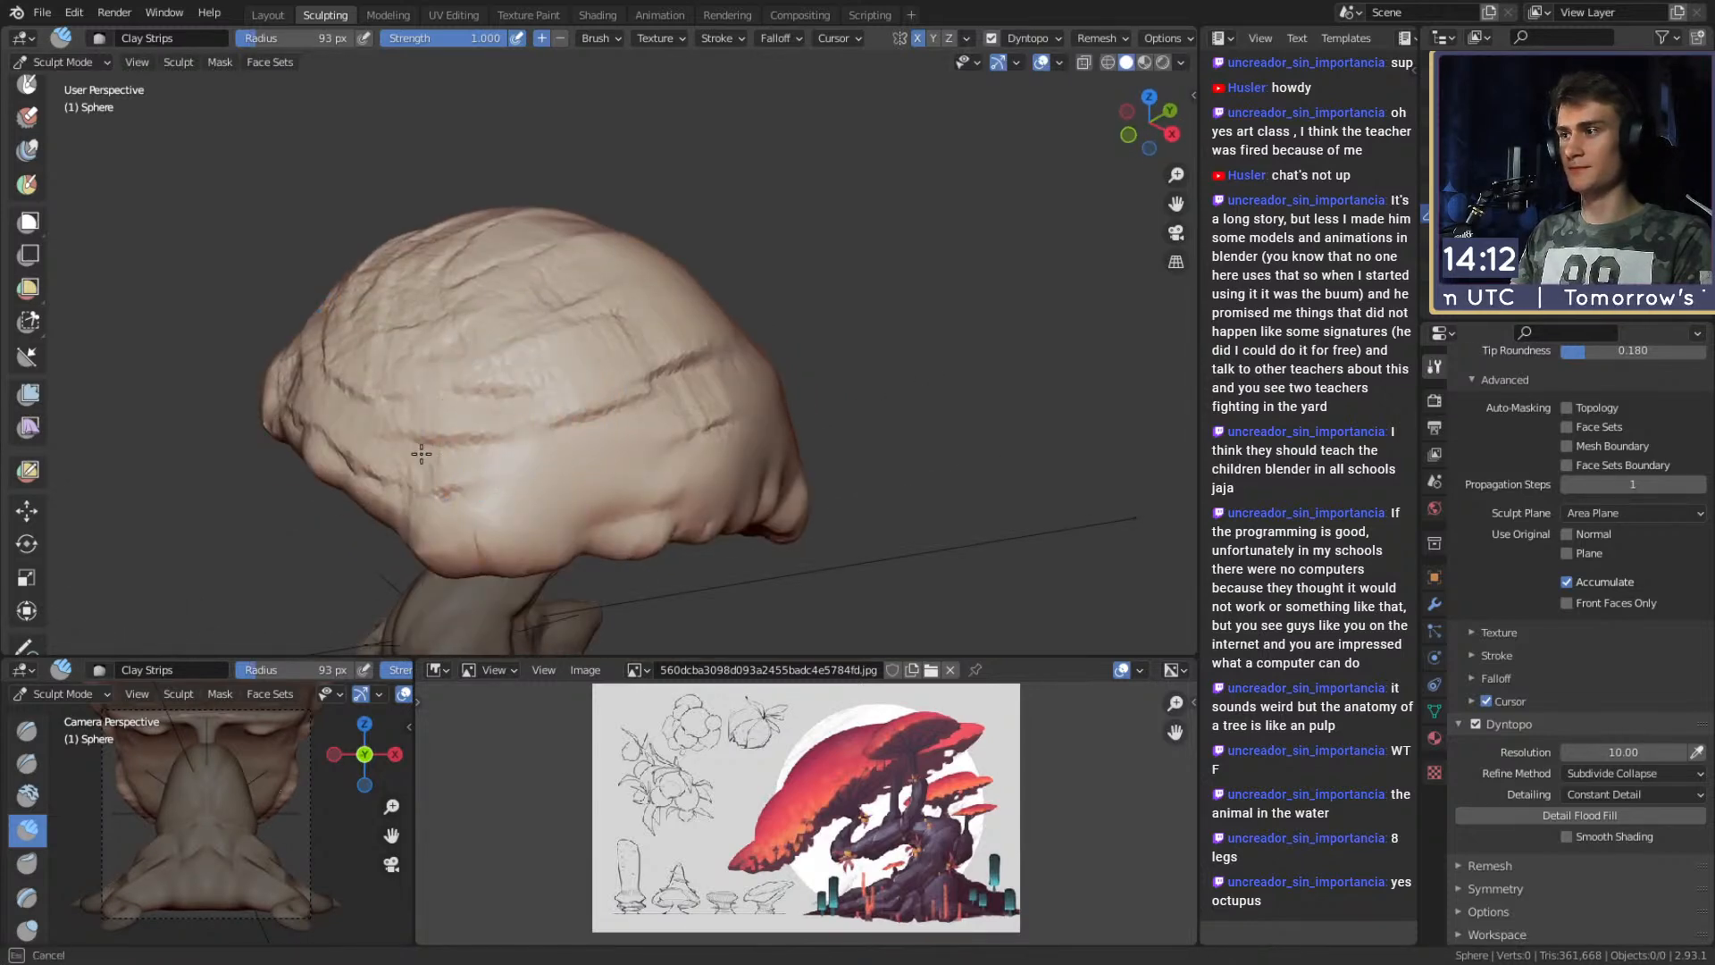
shift+drag(440, 459, 484, 236)
middle_drag(524, 271, 613, 298)
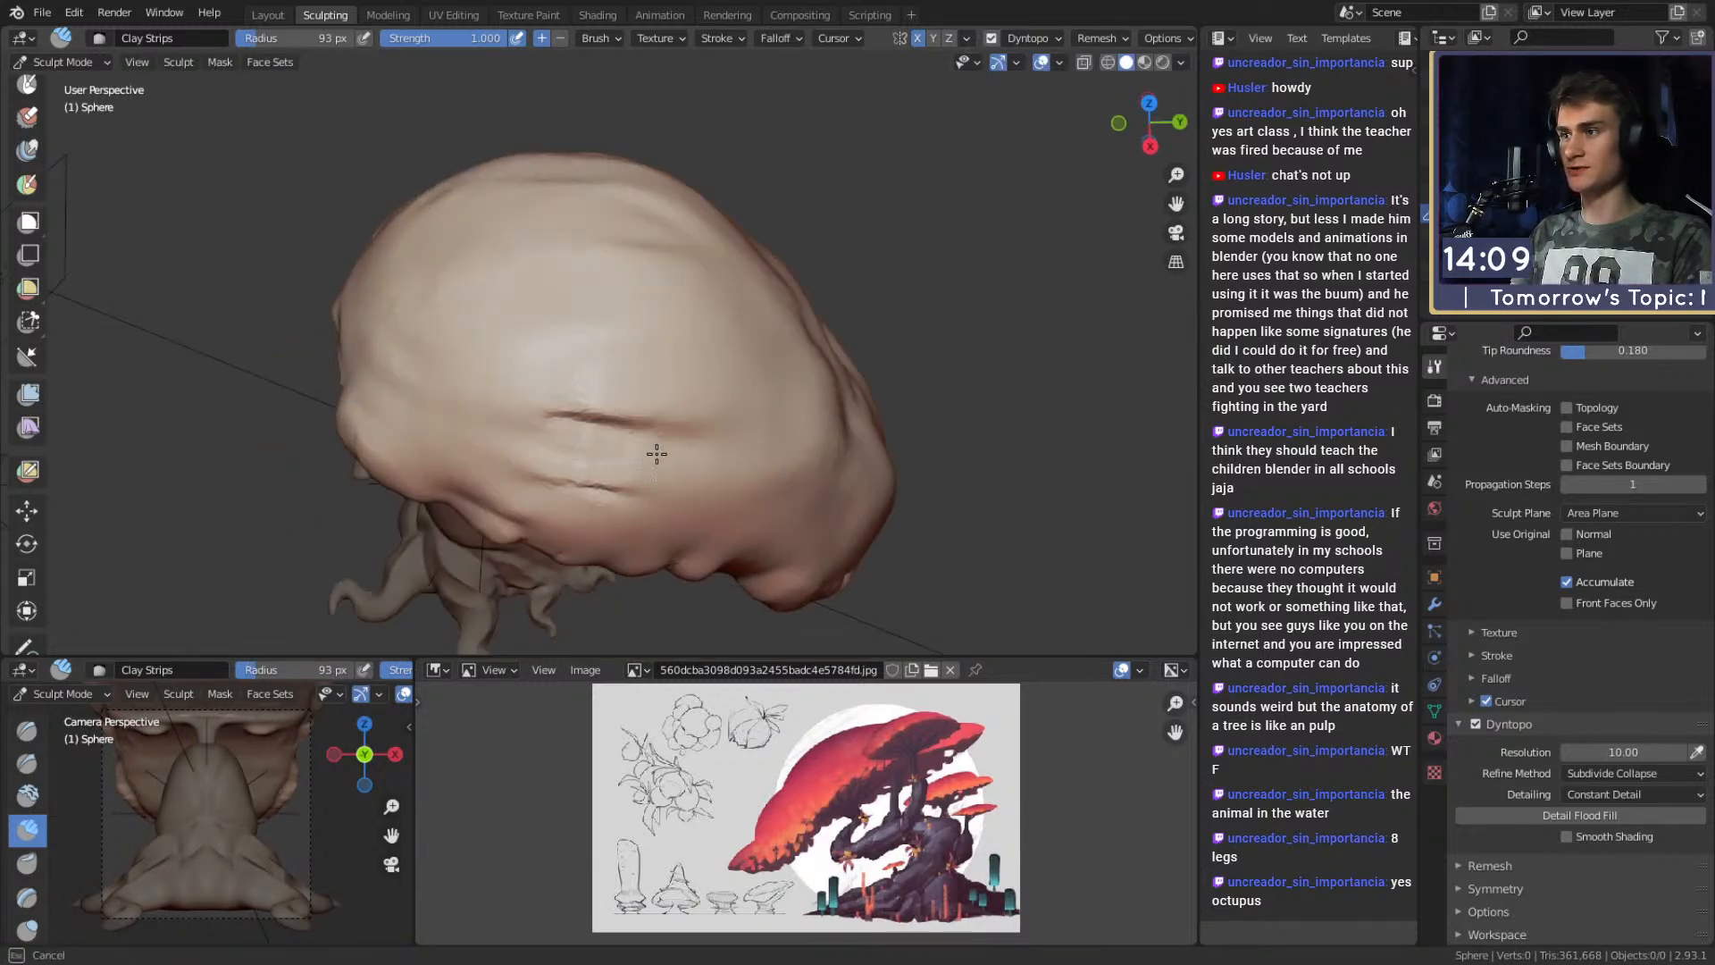
Clear the mask and thicken the underside's rim at the cap's raised end with Clay Strips at 41 px.
mouse_move(658, 444)
middle_down()
mouse_move(638, 311)
mouse_move(605, 321)
mouse_move(801, 209)
mouse_move(830, 228)
mouse_move(827, 250)
middle_up()
key(shift+c)
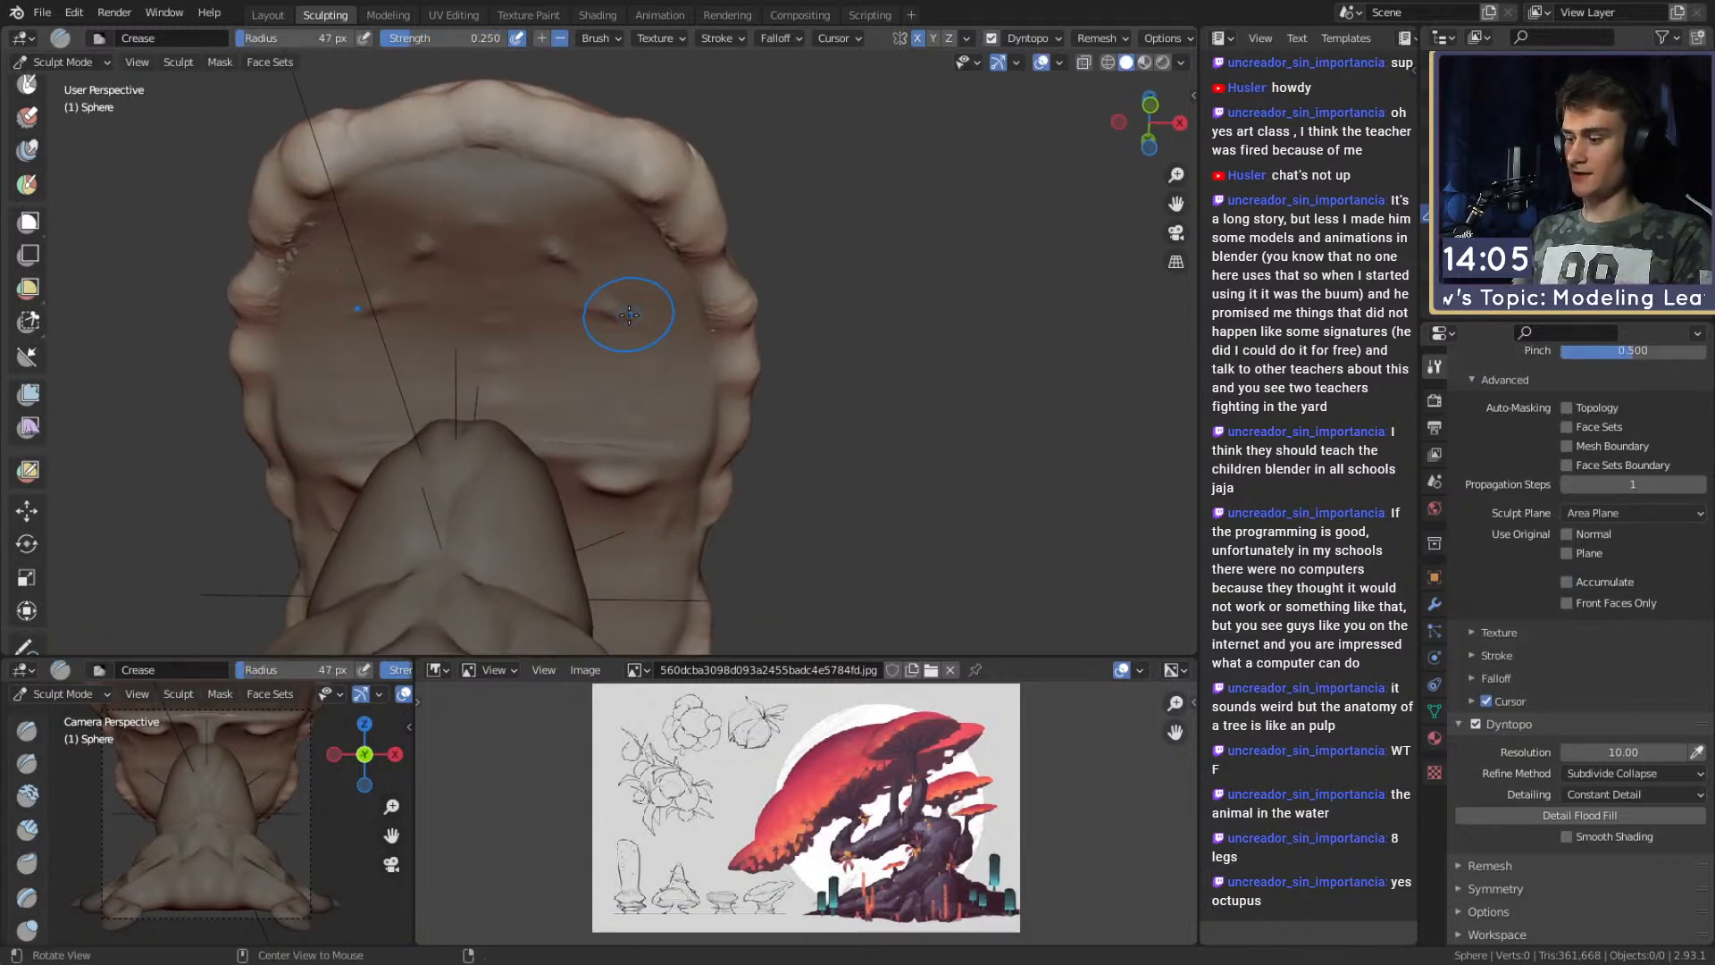
key(alt+m)
shift+middle_drag(598, 273, 680, 373)
middle_drag(681, 373, 676, 370)
scroll(676, 369, up, 3)
key(c)
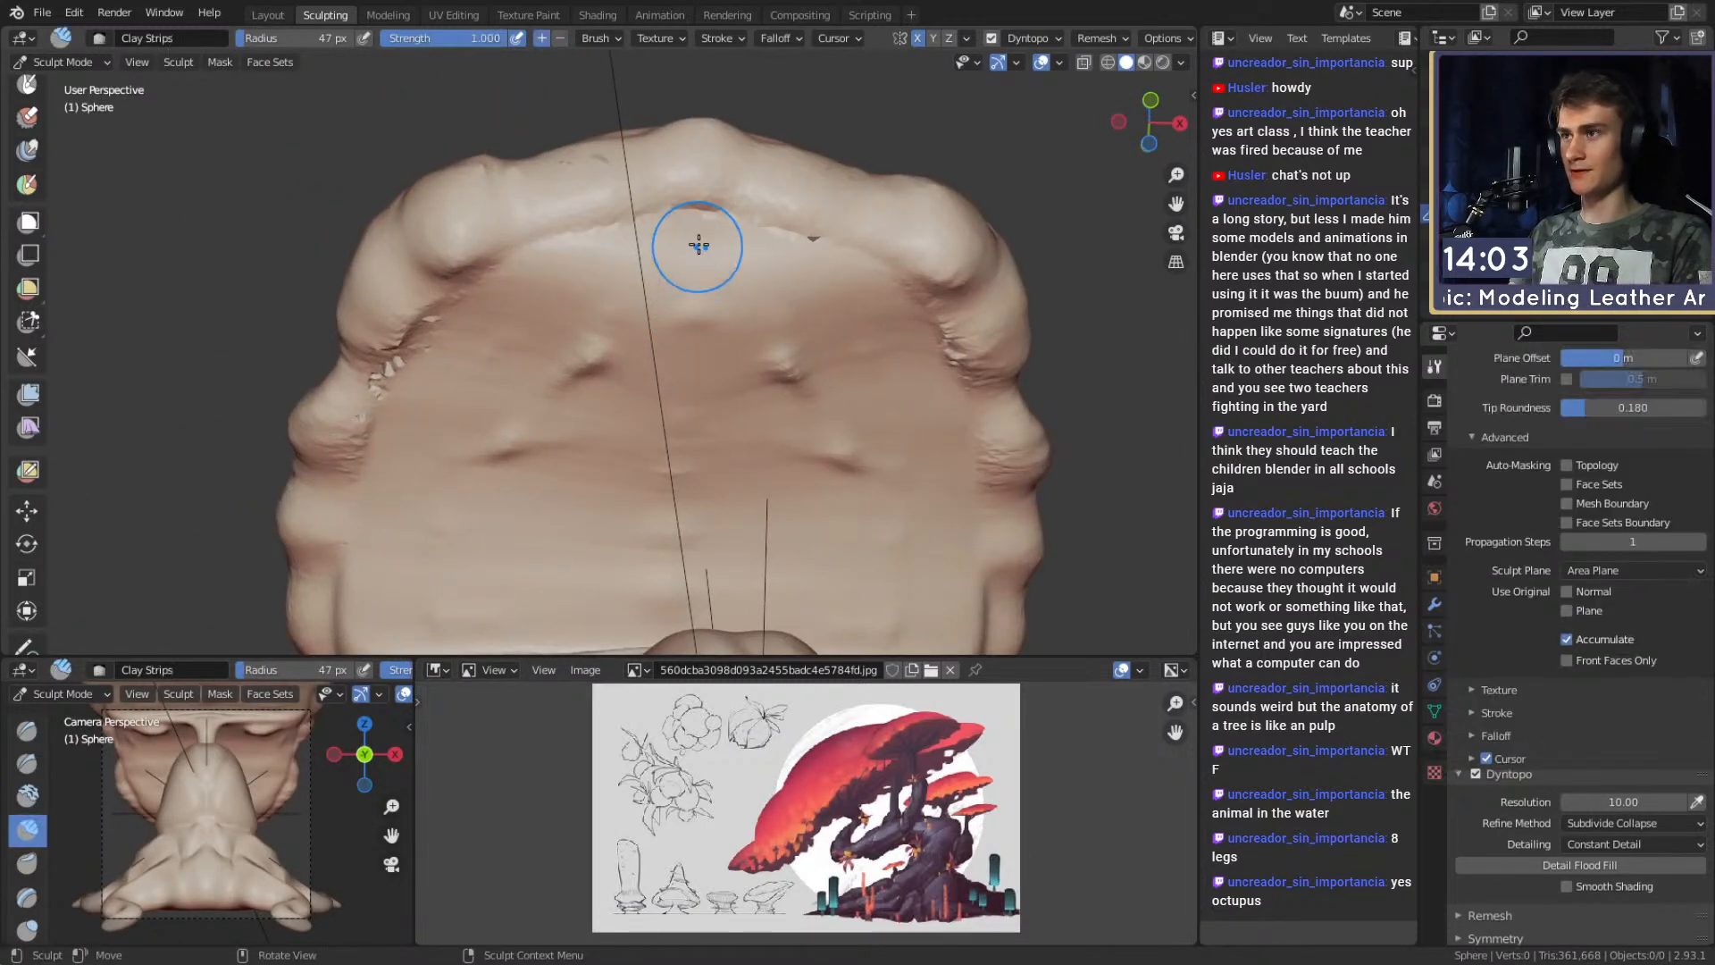
key(f)
click(594, 163)
drag(523, 297, 474, 323)
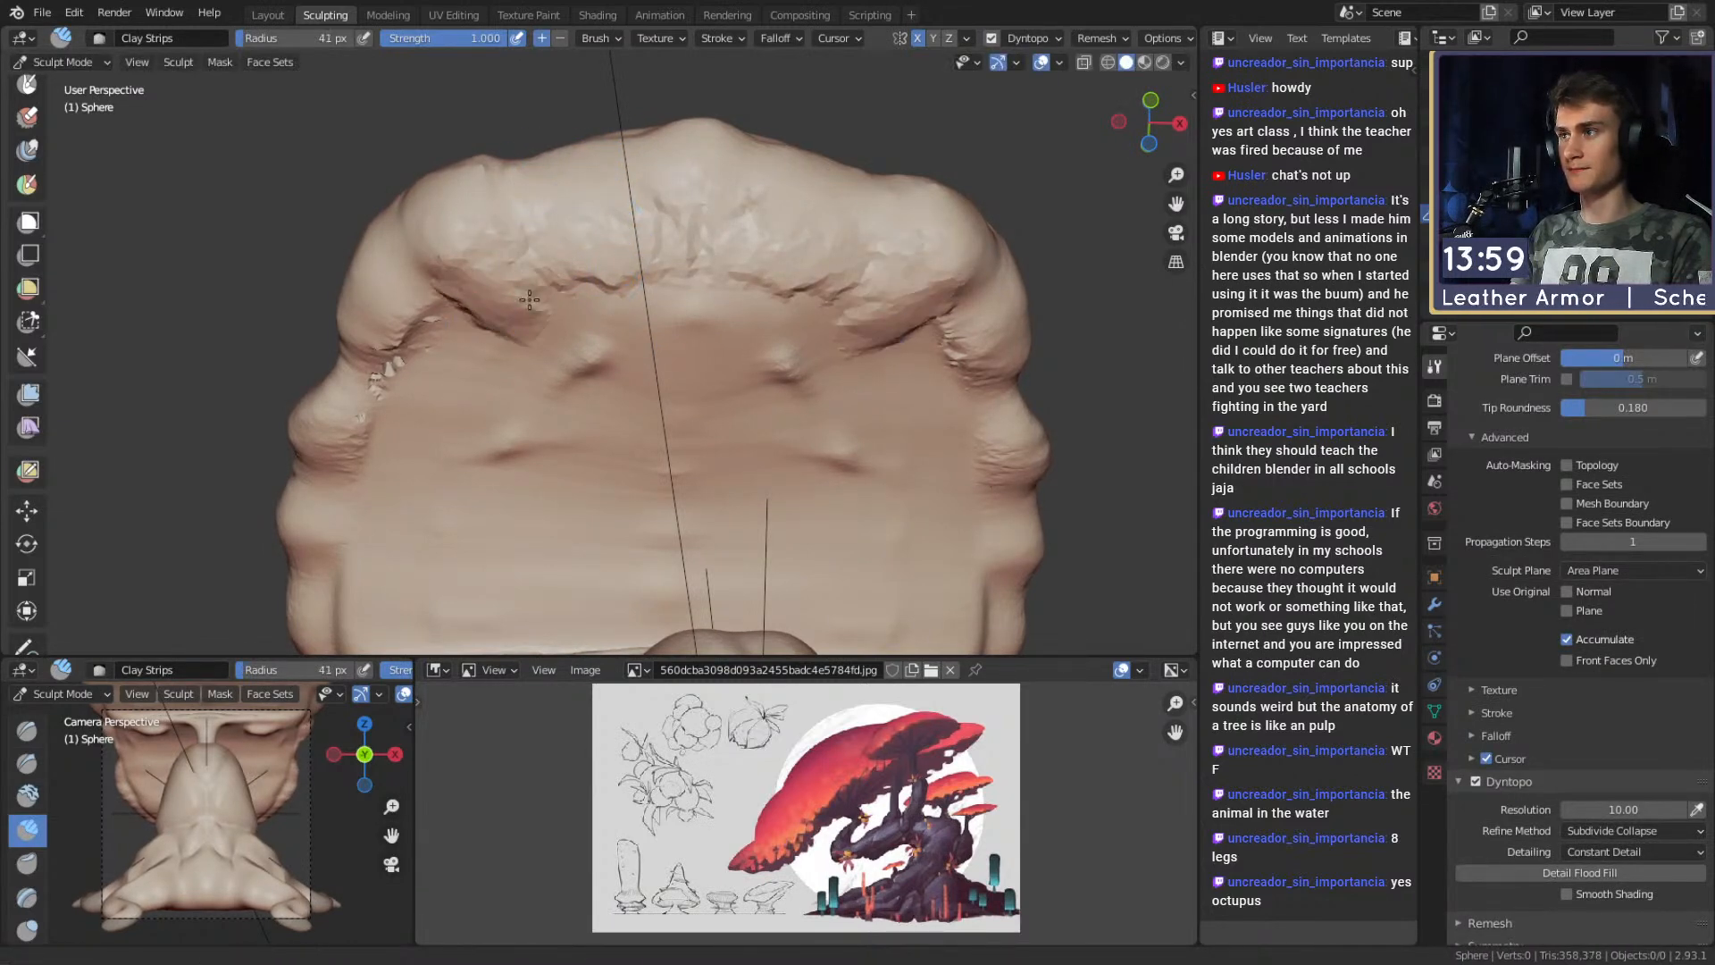
Extend the rough Clay Strips buildup along the sides of the underside's inner rim.
middle_drag(474, 325, 578, 265)
mouse_move(578, 266)
mouse_down()
mouse_move(591, 242)
mouse_move(511, 265)
mouse_up()
middle_drag(511, 265, 645, 283)
drag(638, 282, 591, 271)
mouse_move(592, 272)
middle_down()
mouse_move(656, 252)
mouse_move(645, 177)
middle_up()
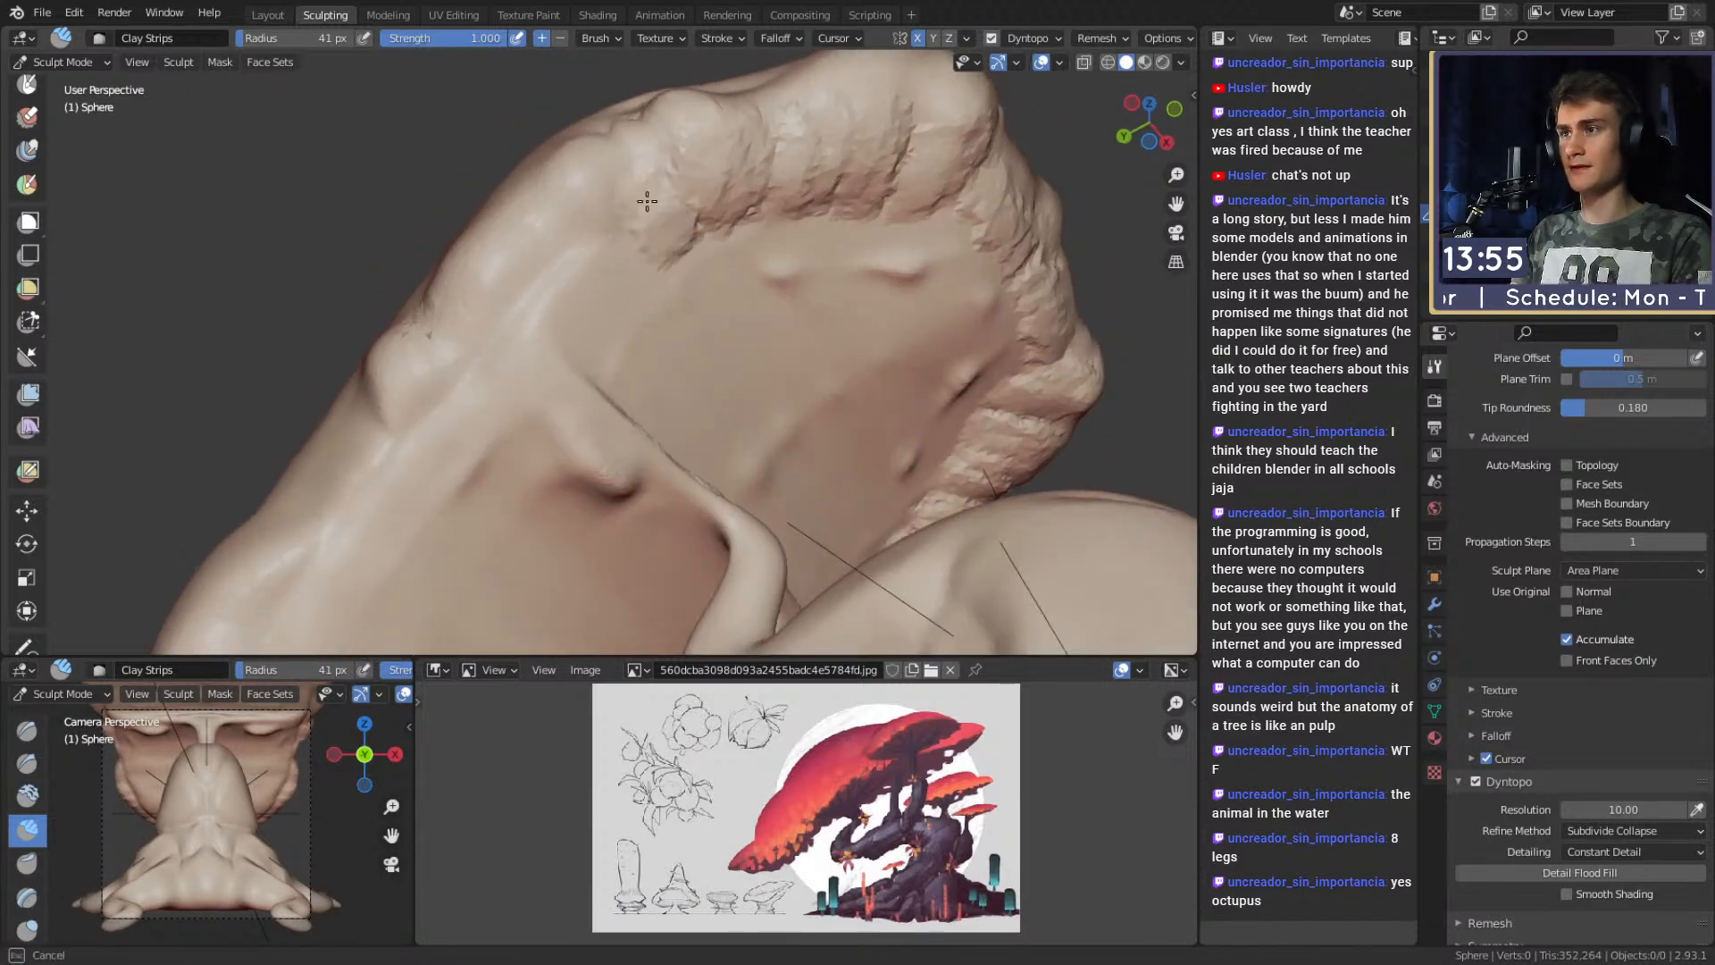
mouse_move(589, 308)
middle_down()
mouse_move(656, 228)
mouse_move(640, 222)
mouse_move(658, 176)
mouse_move(536, 360)
mouse_move(500, 357)
middle_up()
Rework the fold running from the stem to the underside's rim with the Crease brush at strength 0.250.
key(shift+c)
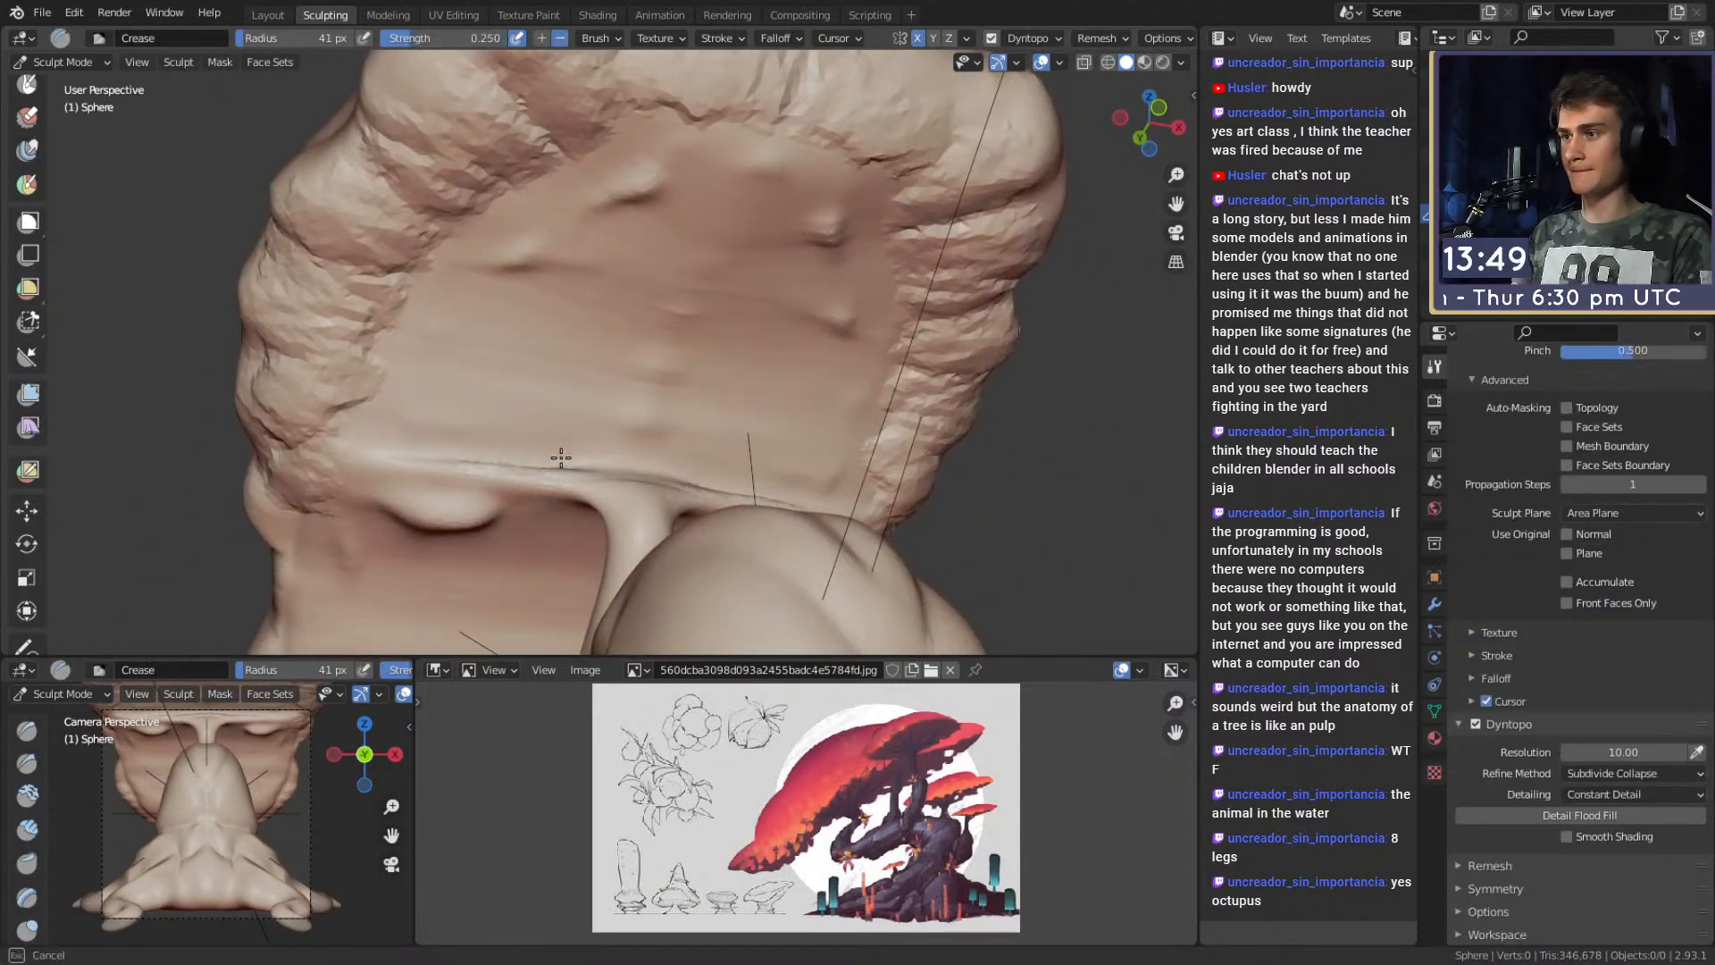
drag(540, 456, 409, 452)
middle_drag(669, 445, 572, 418)
mouse_move(460, 427)
middle_down()
mouse_move(633, 303)
mouse_move(651, 438)
mouse_move(715, 393)
mouse_move(681, 344)
mouse_move(563, 475)
mouse_move(602, 400)
middle_up()
middle_drag(581, 340, 579, 371)
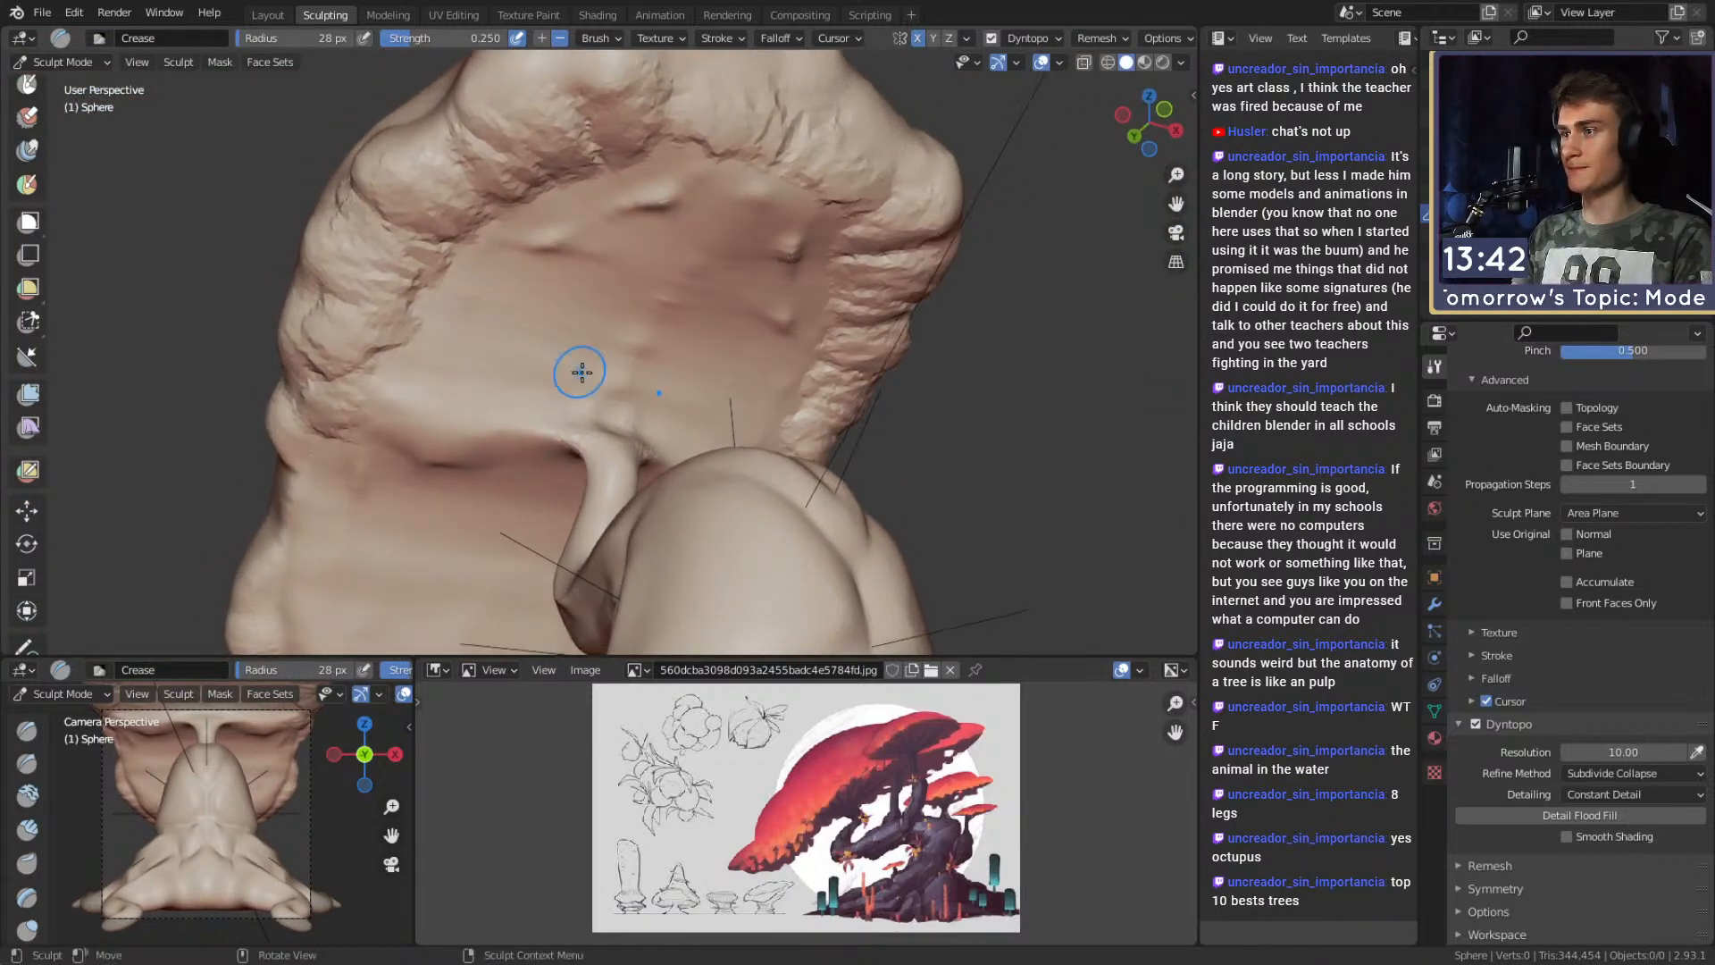
Raise the Crease strength to 0.436 and 0.691 while sculpting branching ridges from the stem across the underside.
key(shift+f)
click(600, 363)
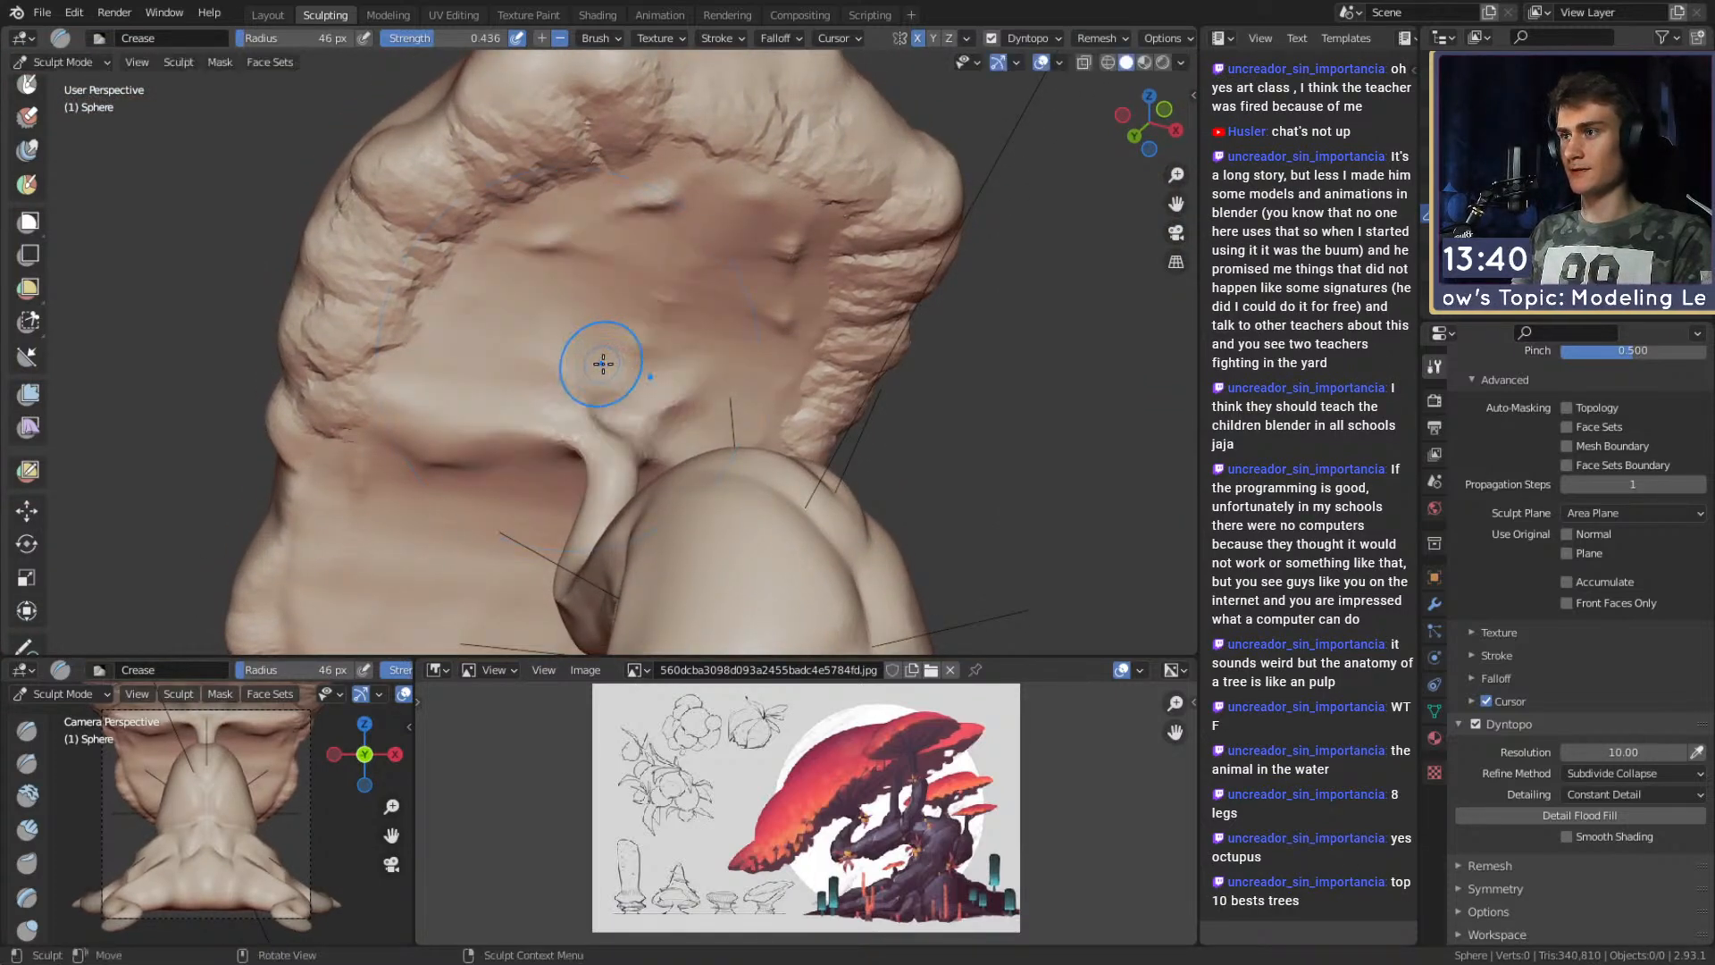
key(shift+f)
click(619, 381)
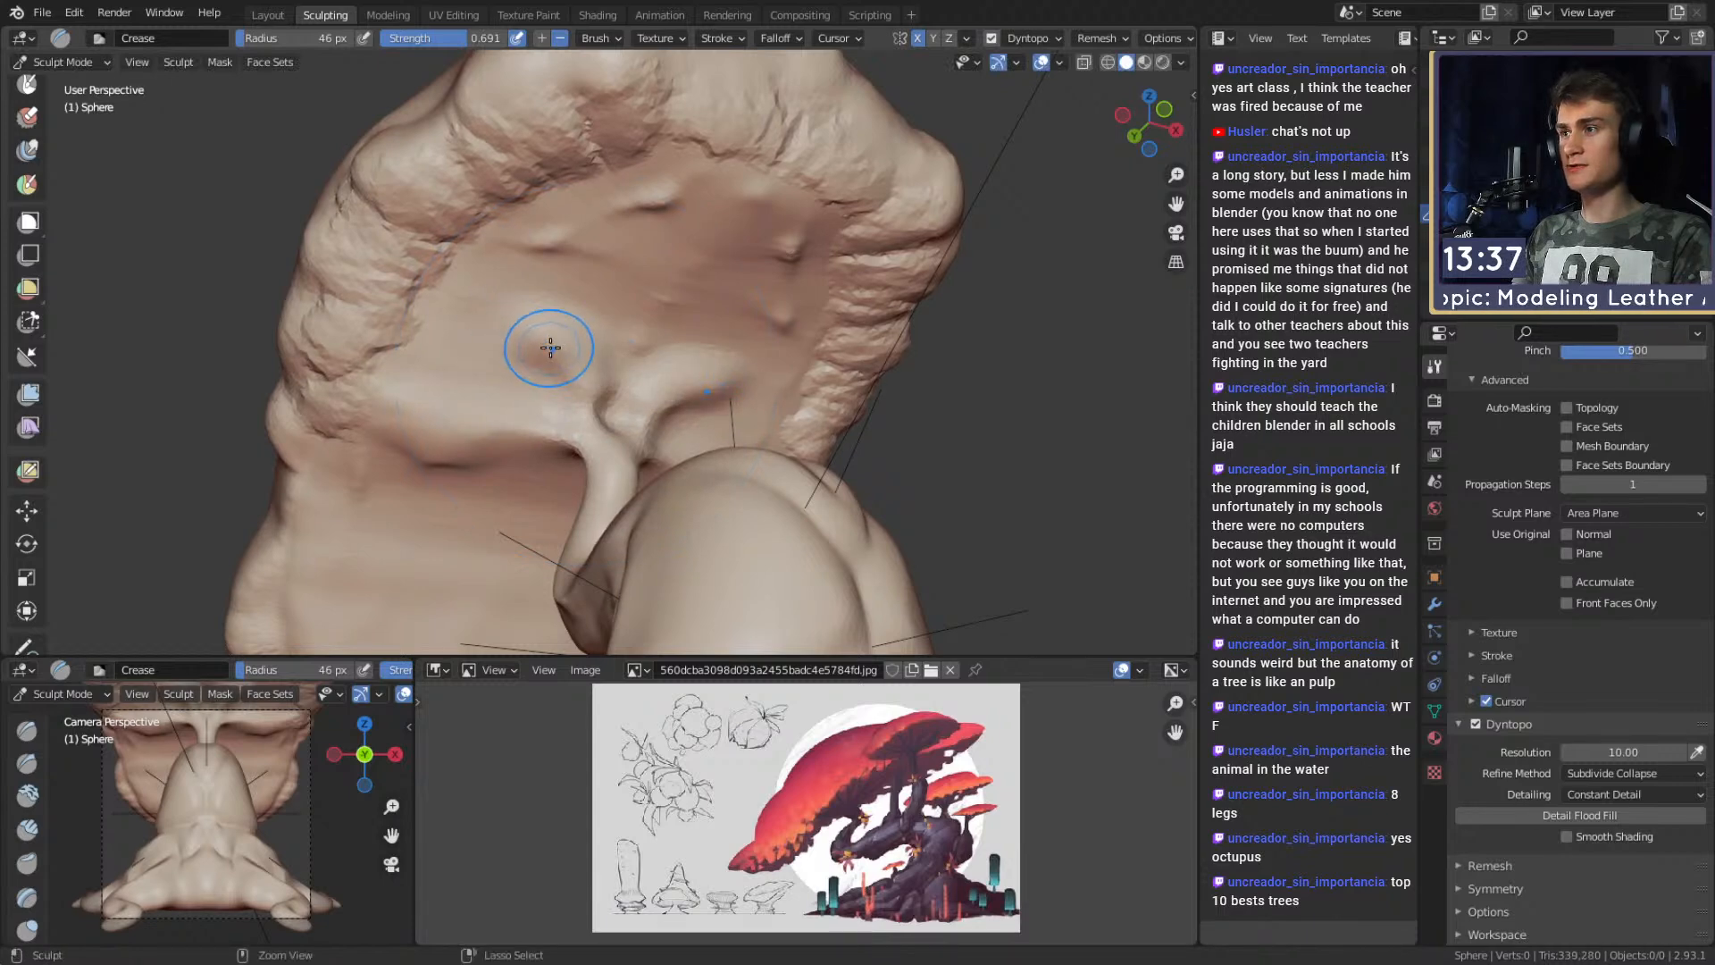
middle_drag(593, 211, 619, 330)
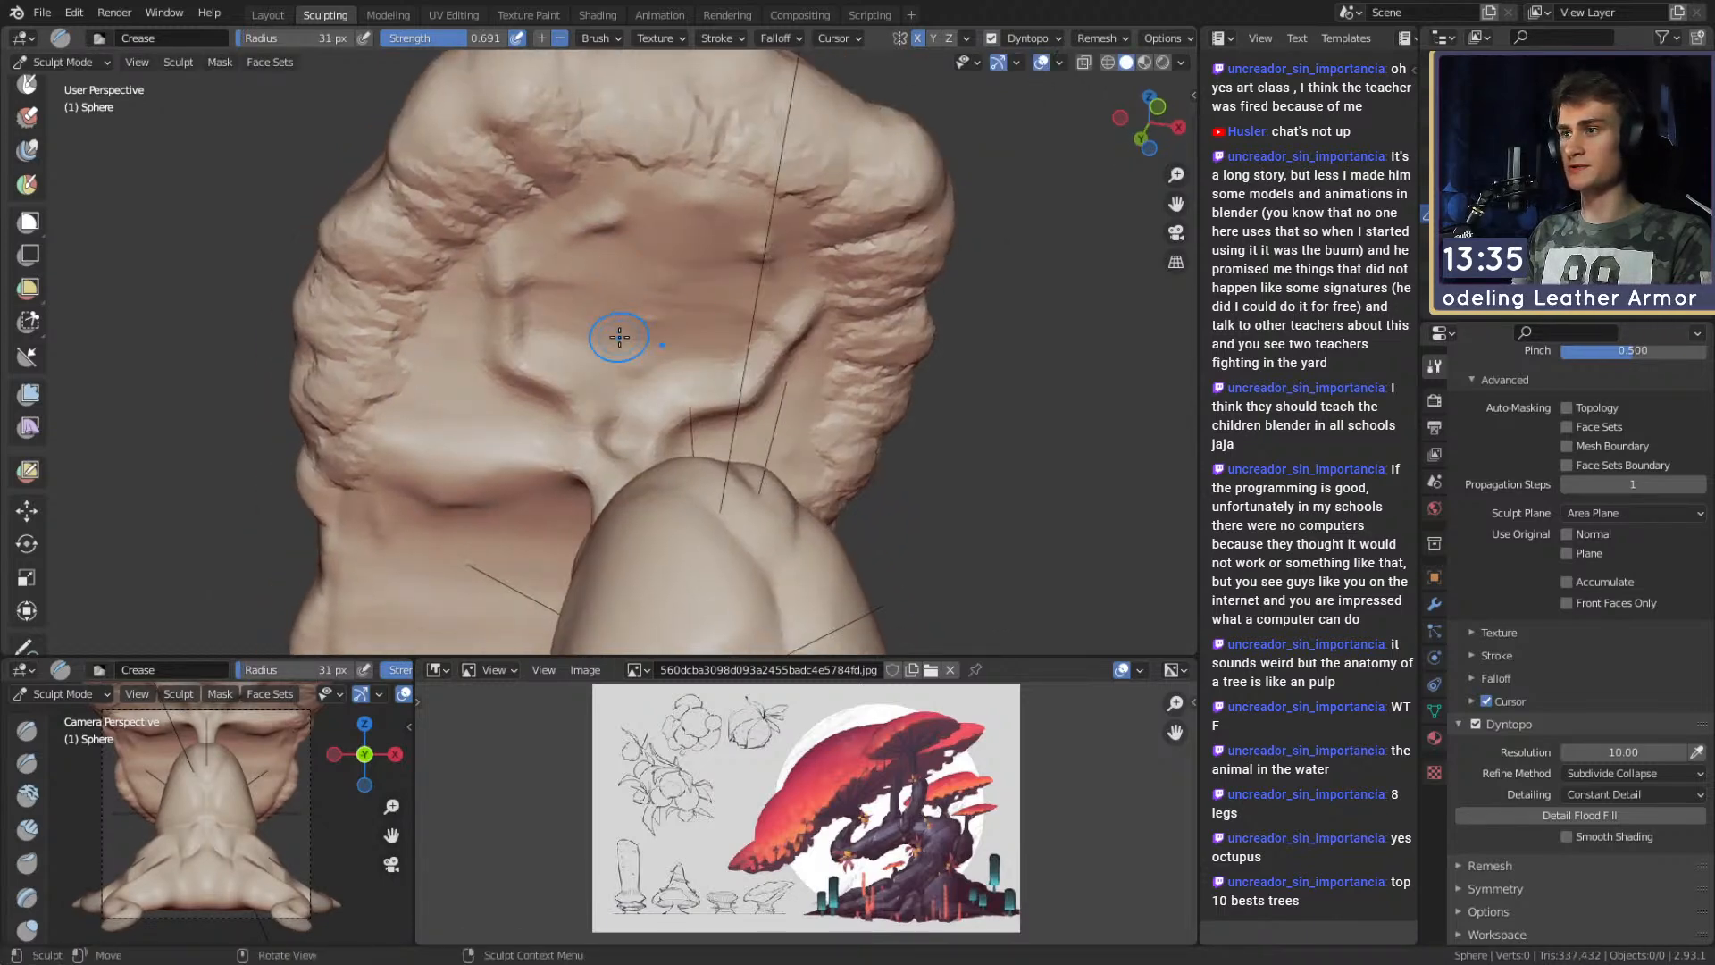
Sculpt more radiating Crease ridges between the stem and the rim on the underside's raised end.
drag(610, 269, 625, 326)
drag(620, 189, 640, 319)
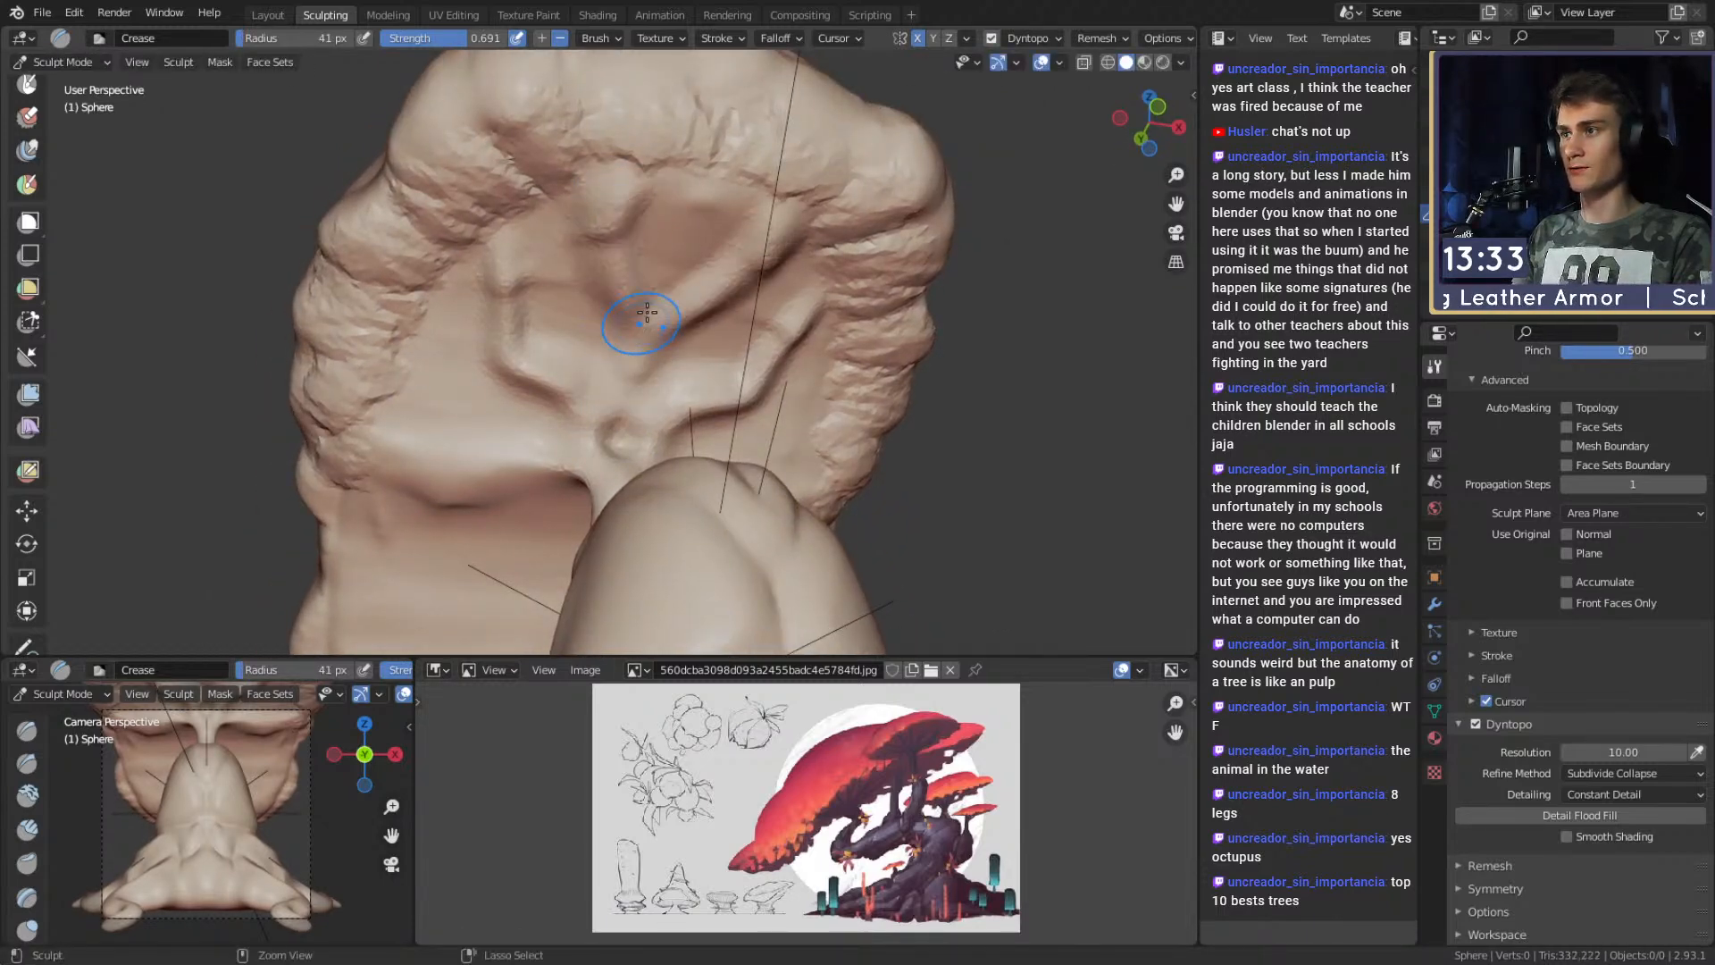
mouse_move(696, 293)
middle_down()
mouse_move(693, 370)
mouse_move(718, 322)
mouse_move(626, 372)
mouse_move(688, 364)
middle_up()
mouse_move(737, 366)
mouse_down()
mouse_move(524, 445)
mouse_move(653, 439)
mouse_up()
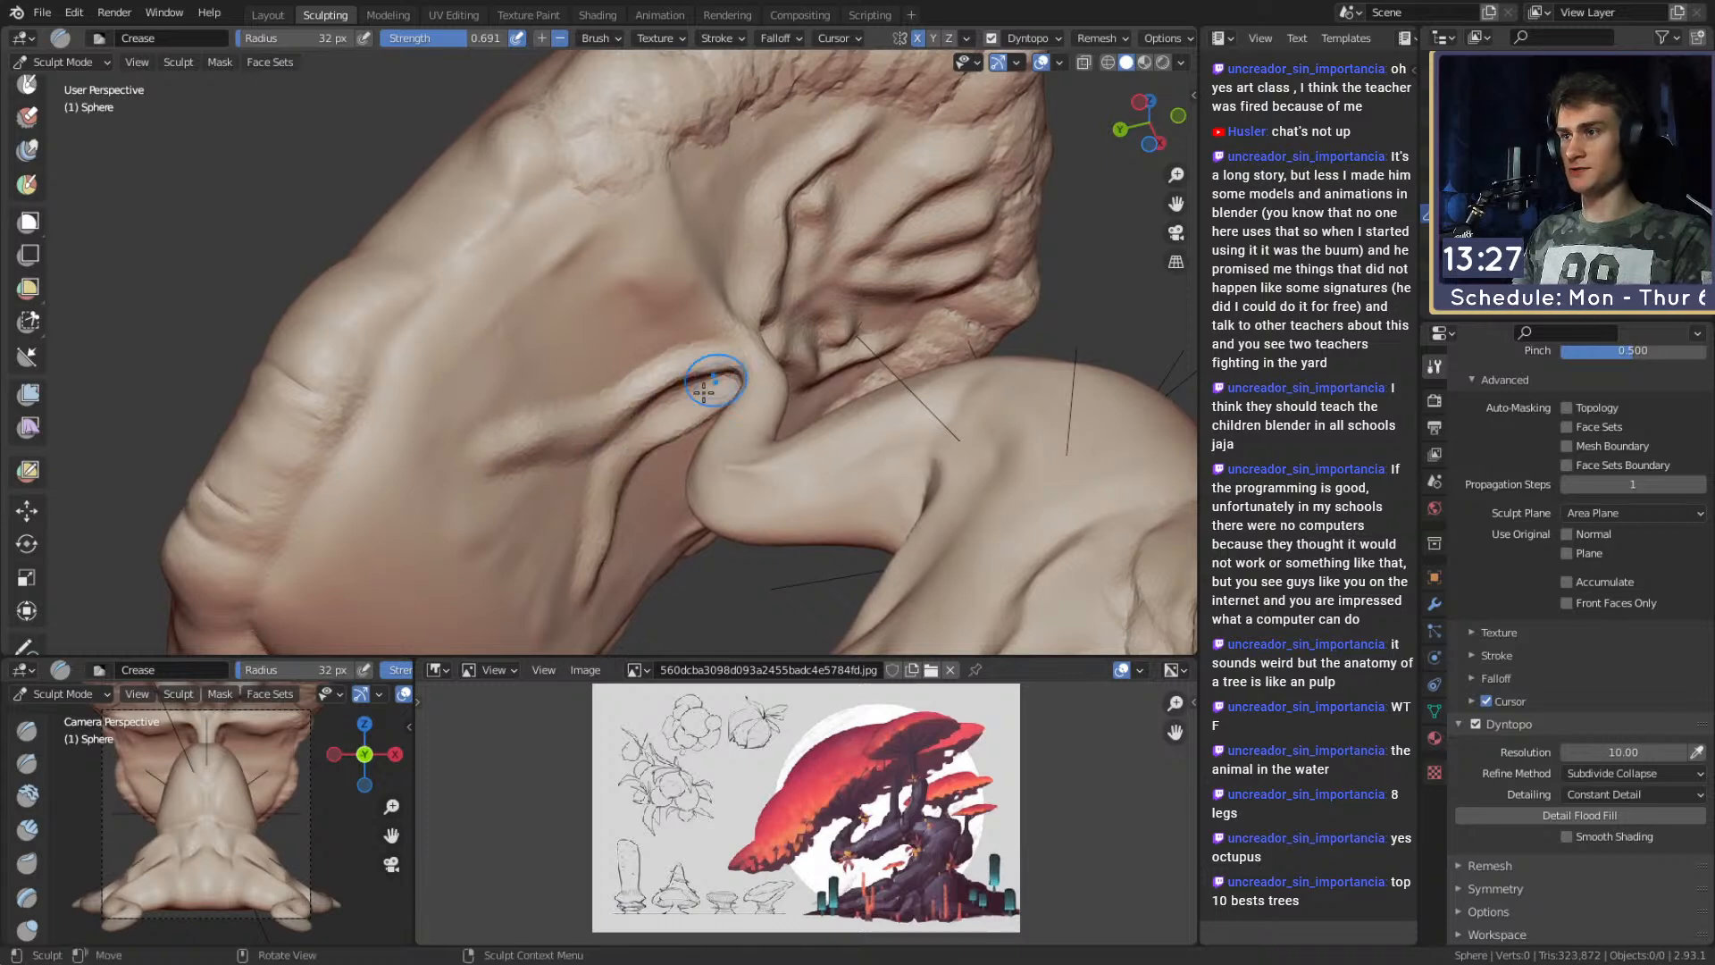
Adjust the Crease radius and smooth the ridges where the stem meets the cap's underside.
middle_drag(723, 378, 682, 274)
key(f)
click(704, 274)
mouse_move(718, 277)
shift+mouse_down()
mouse_move(536, 486)
mouse_move(728, 286)
shift+mouse_up()
mouse_move(728, 286)
middle_down()
mouse_move(772, 325)
mouse_move(727, 361)
mouse_move(703, 339)
mouse_move(643, 337)
middle_up()
Set the Crease radius to 22 px and sculpt fine branching folds on the underside beside the stem.
key(f)
click(704, 339)
key(f)
click(589, 322)
click(598, 325)
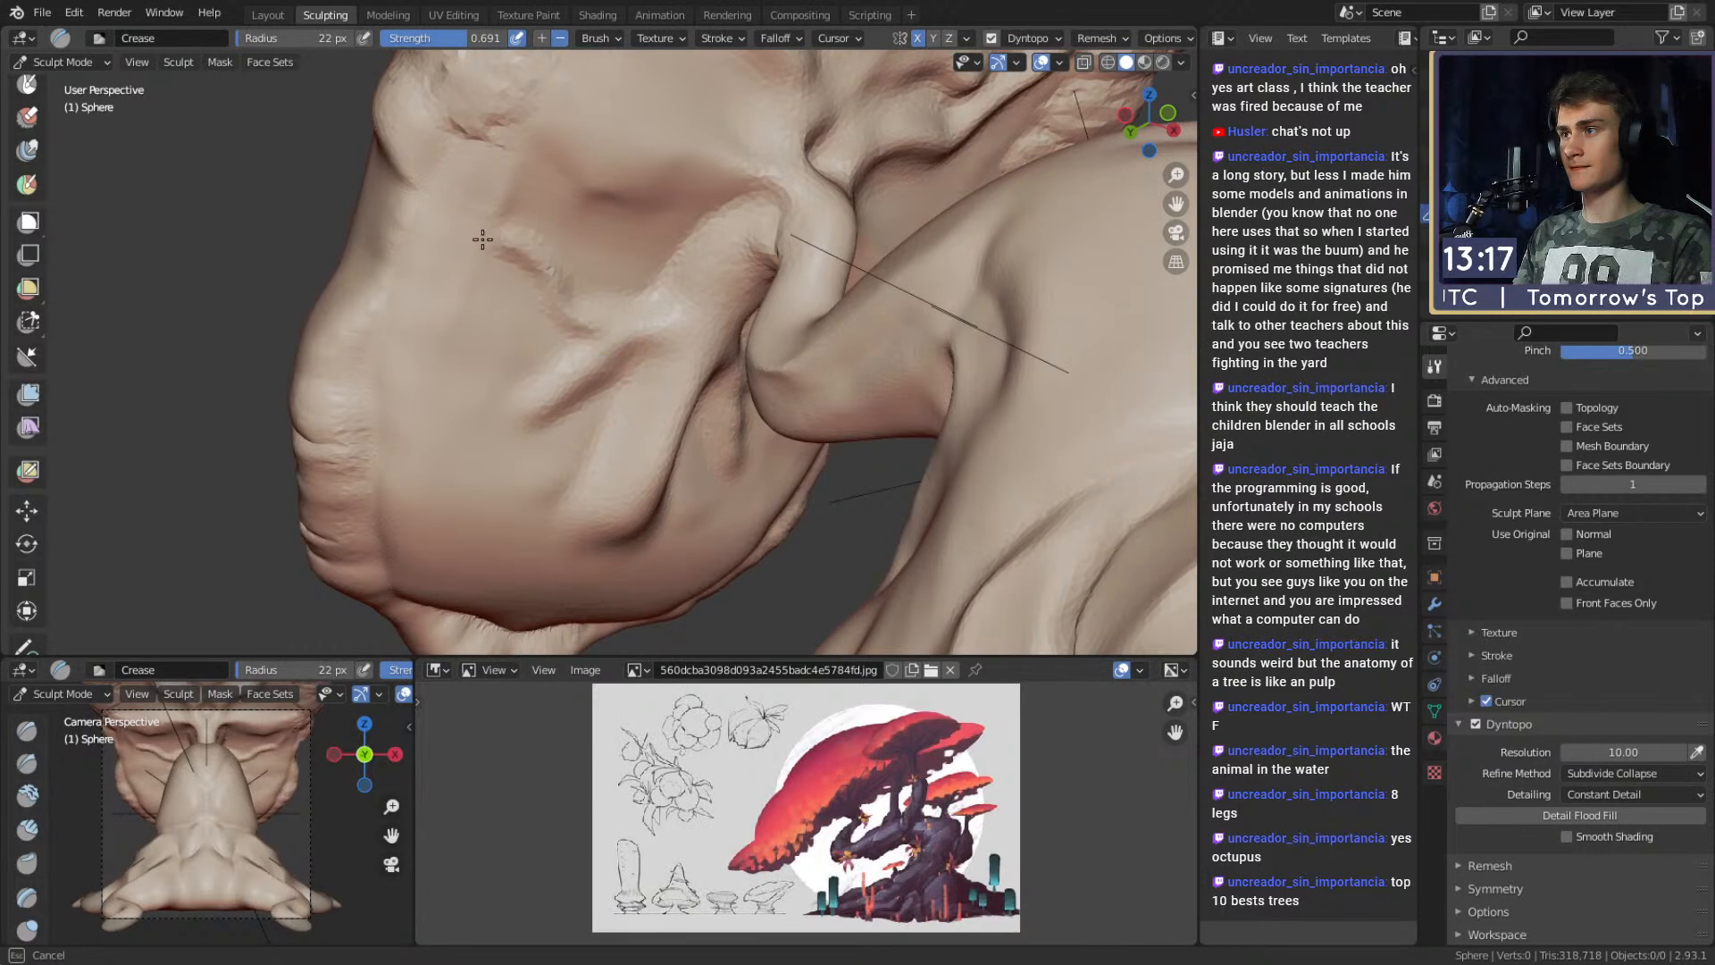
drag(545, 261, 576, 288)
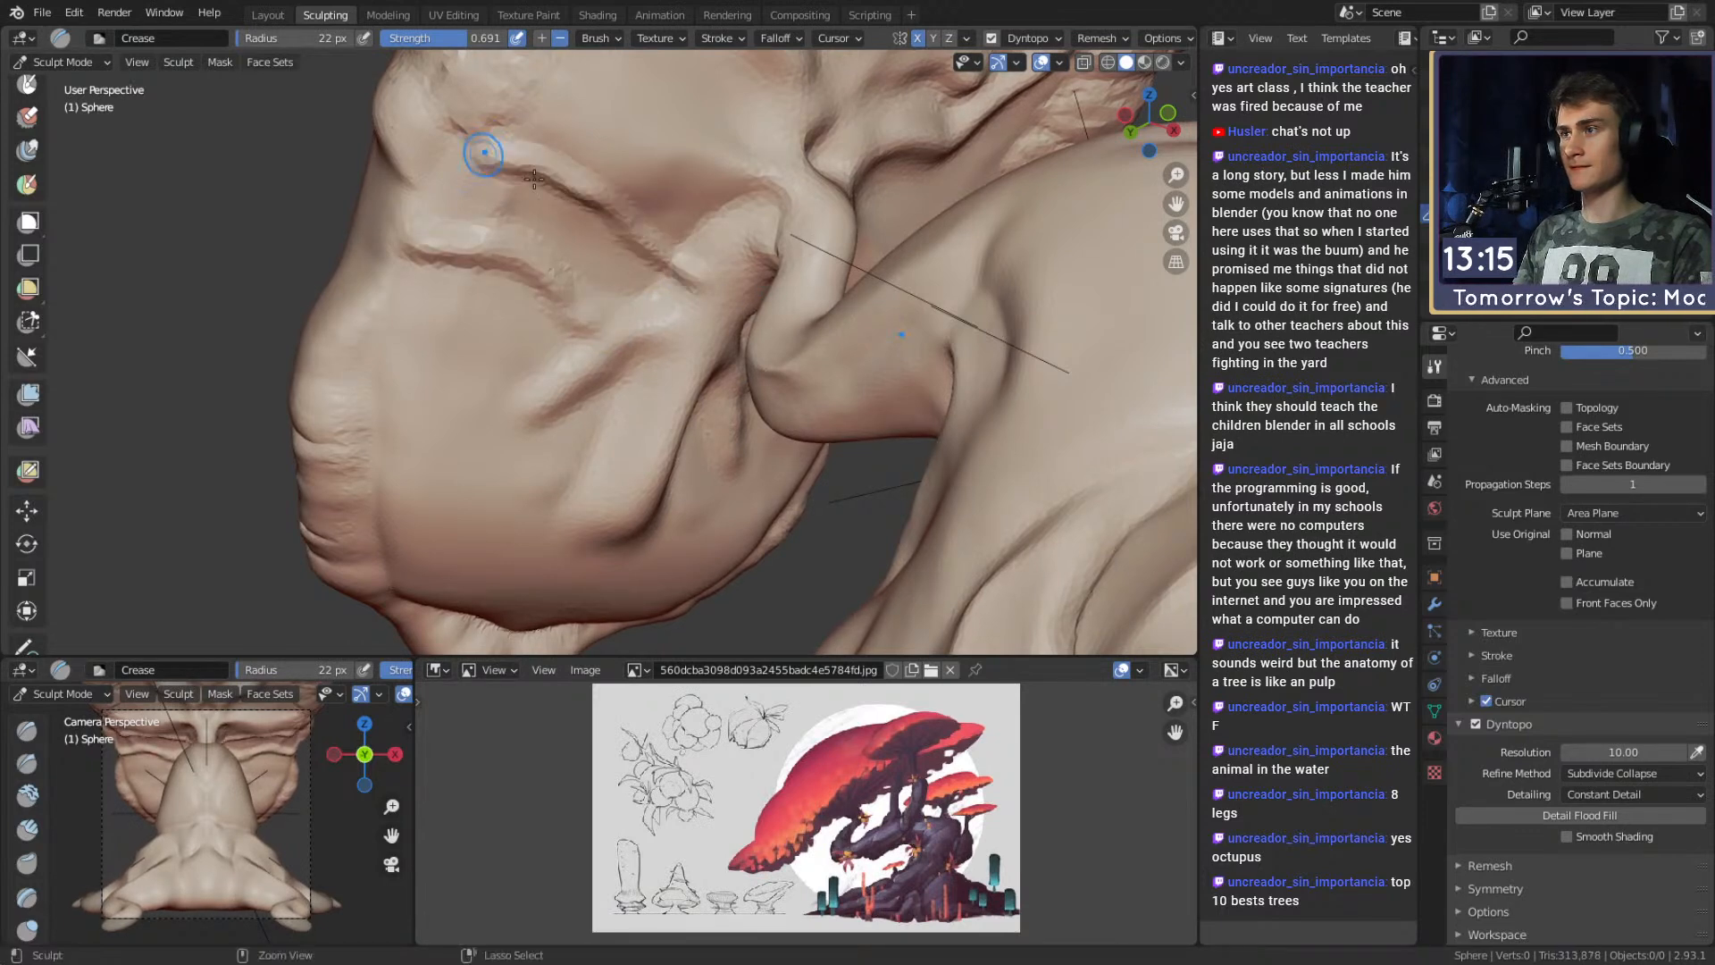
drag(662, 149, 665, 208)
Sculpt folds between the stem and the underside's side rim with Crease, varying the radius between 32, 21 and 27 px.
shift+middle_drag(719, 139, 670, 260)
key(f)
click(698, 261)
drag(608, 282, 561, 191)
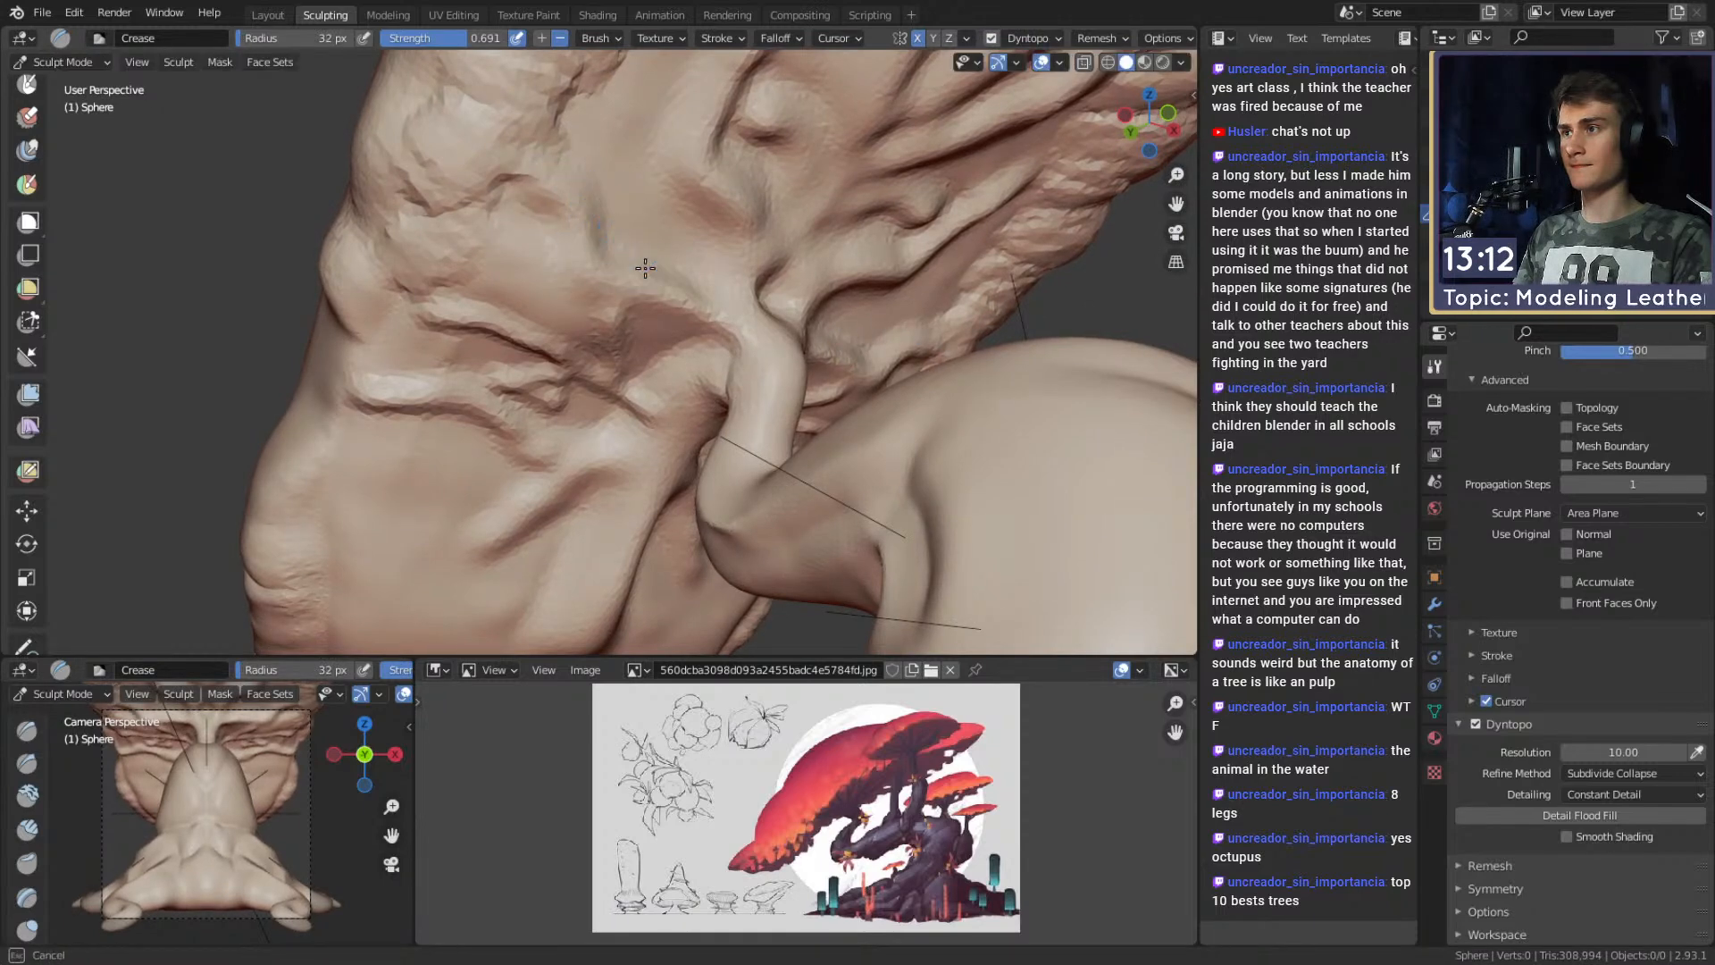
key(f)
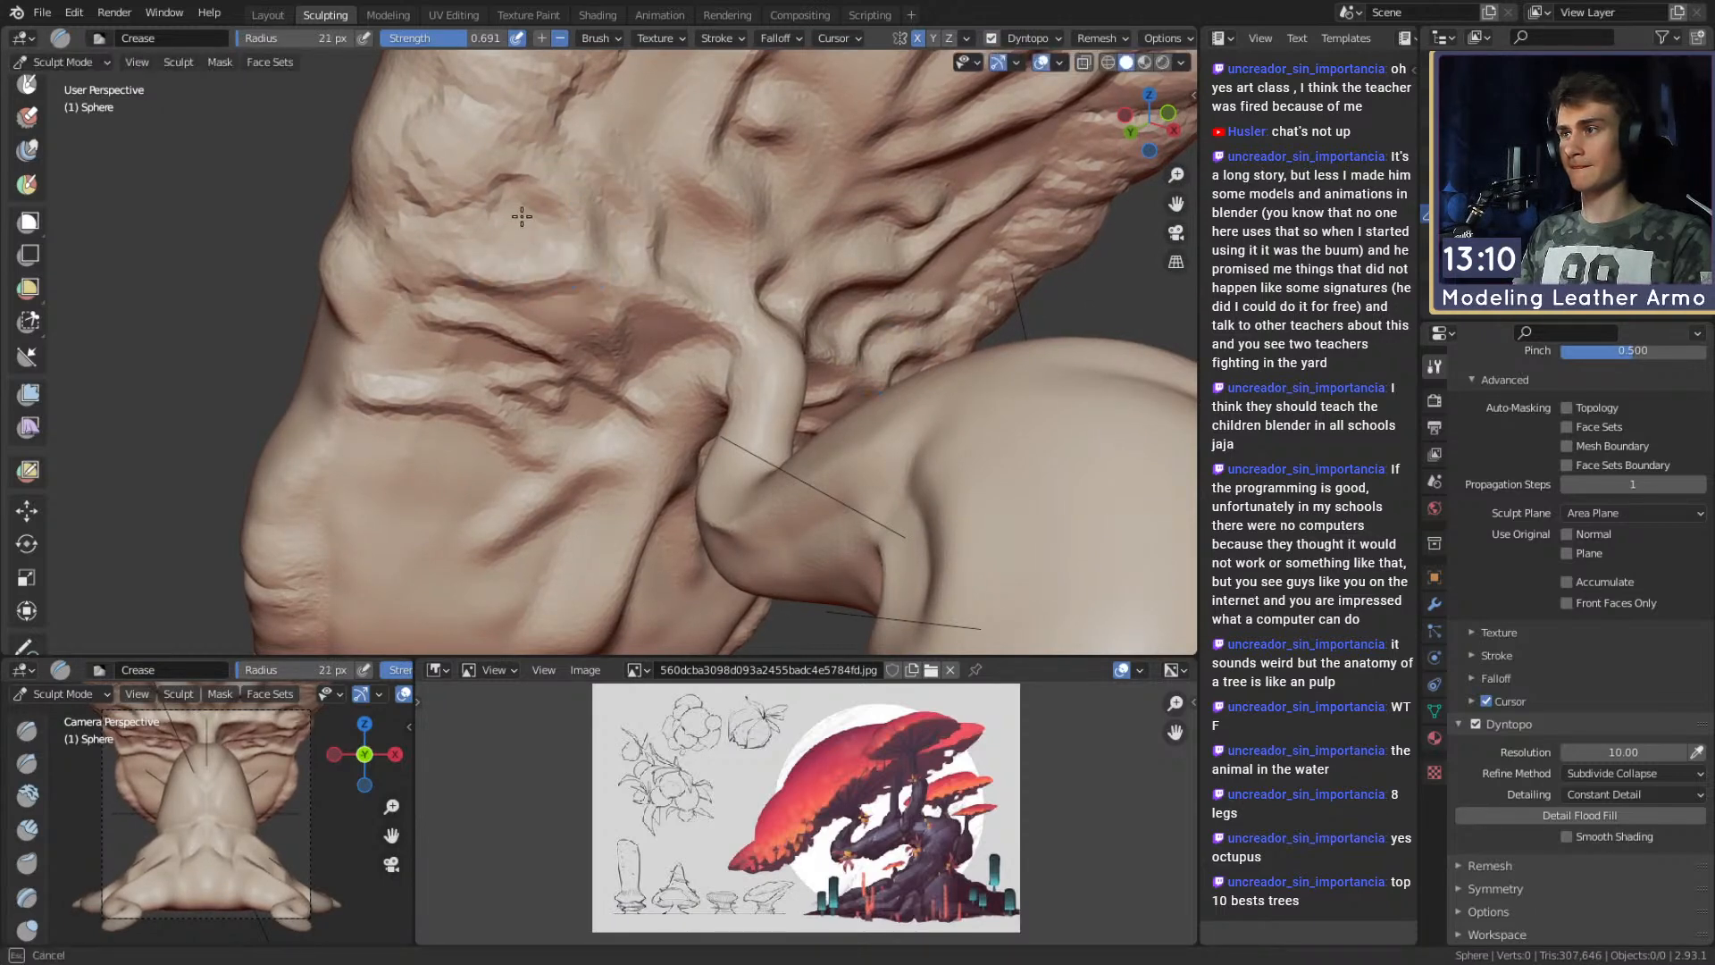
click(551, 237)
drag(613, 257, 624, 276)
key(f)
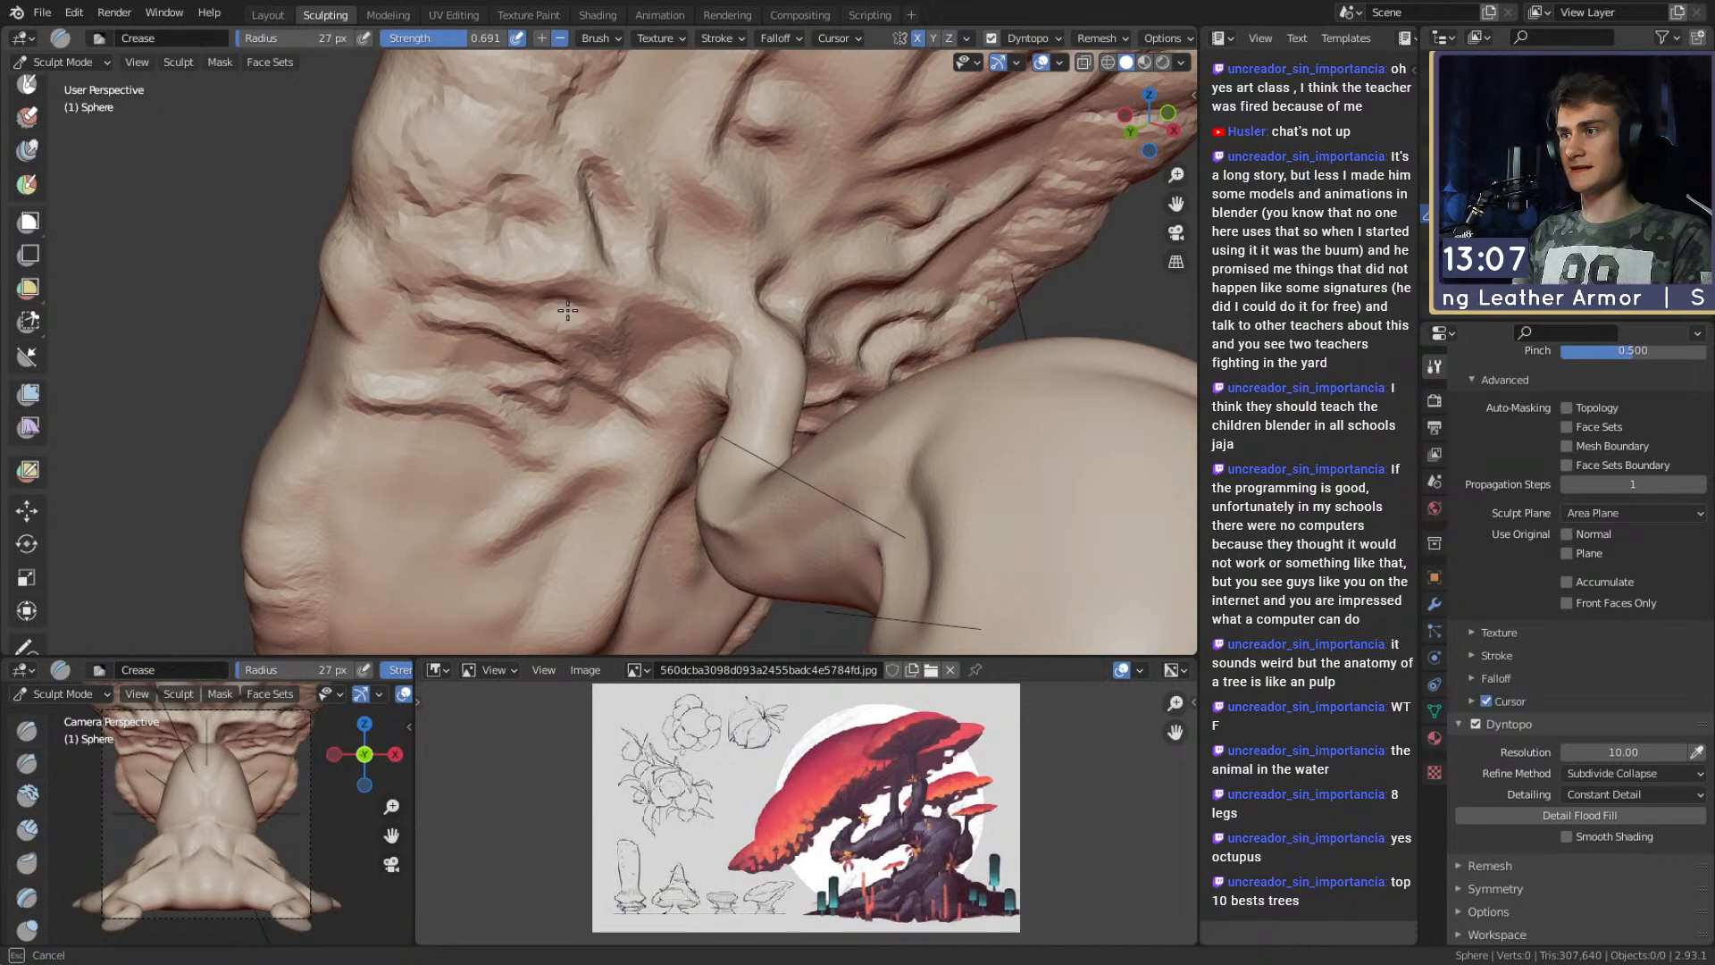
Set the Crease radius to 30 px and sculpt long folds outward from the stem to the underside's side rim.
middle_drag(690, 373, 713, 377)
shift+middle_drag(713, 377, 685, 280)
key(f)
click(681, 282)
ctrl+drag(635, 298, 477, 418)
drag(616, 264, 422, 300)
drag(540, 329, 480, 367)
drag(565, 308, 501, 314)
drag(594, 240, 435, 261)
drag(532, 212, 464, 220)
Continue the flowing Crease folds from the stem toward the low end of the cap's underside.
alt+drag(633, 302, 608, 306)
alt+shift+drag(608, 306, 596, 268)
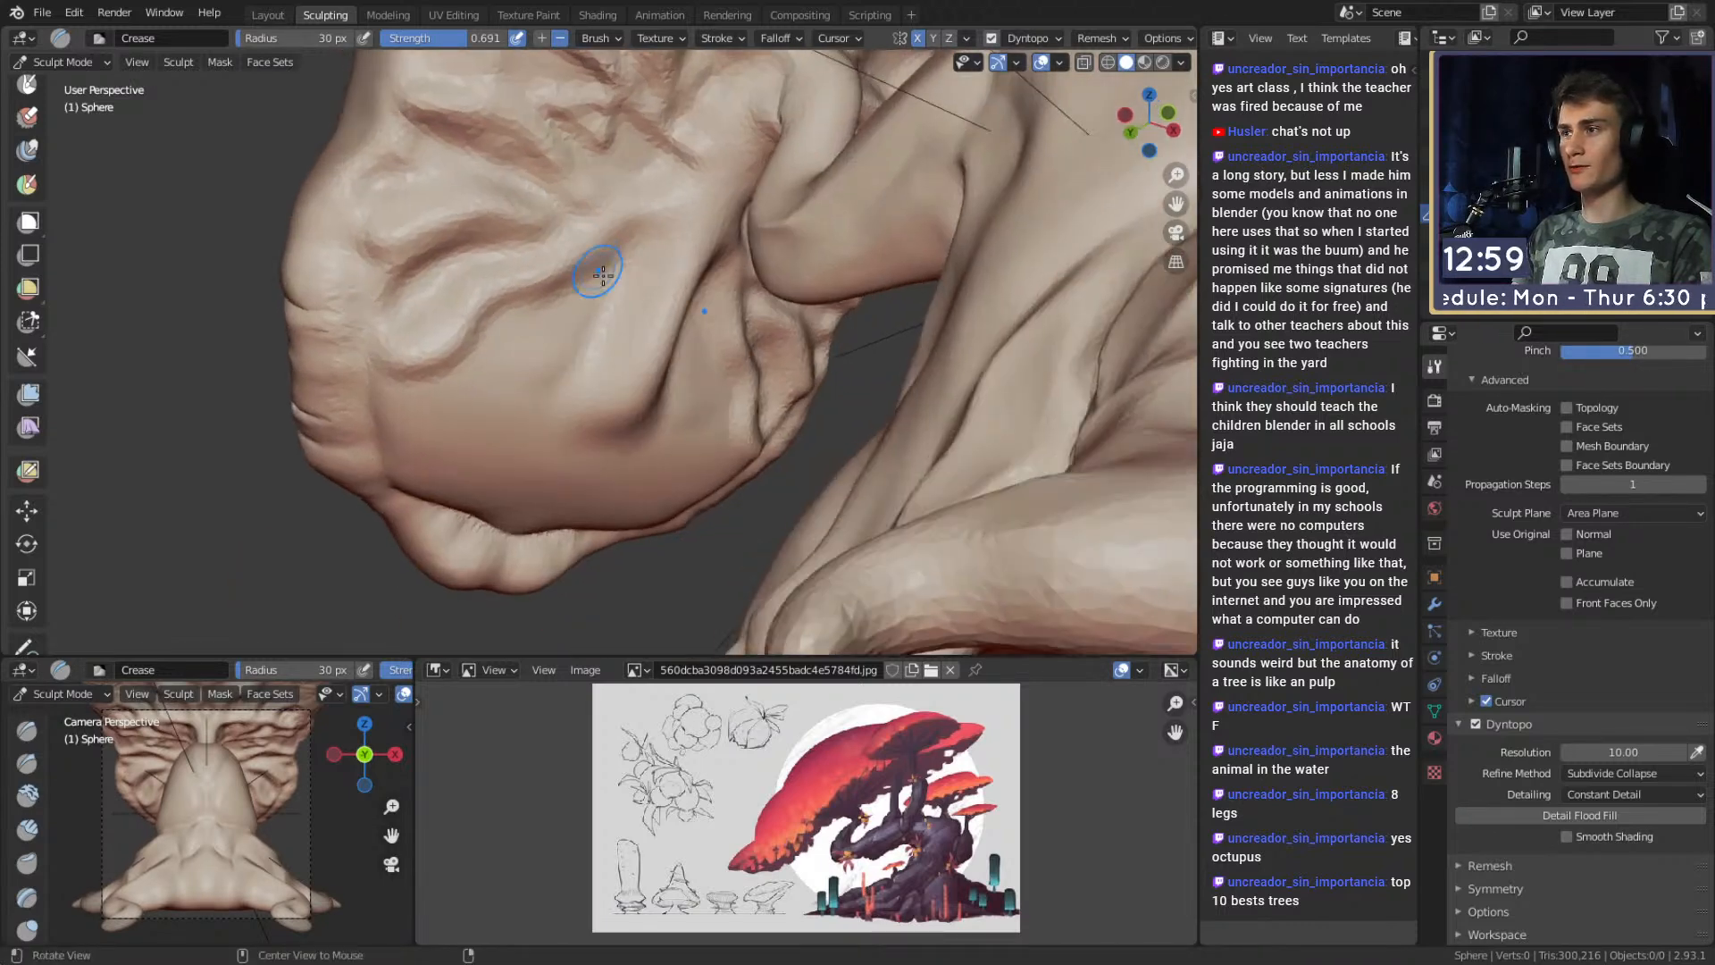
mouse_move(574, 371)
middle_down()
mouse_move(632, 260)
mouse_move(582, 295)
mouse_move(573, 357)
middle_up()
mouse_move(624, 293)
mouse_down()
mouse_move(514, 482)
mouse_move(589, 451)
mouse_move(643, 331)
mouse_up()
mouse_move(529, 315)
mouse_down()
mouse_move(499, 371)
mouse_move(467, 360)
mouse_move(517, 417)
mouse_up()
drag(534, 346, 585, 272)
Fill the underside's low end with closely spaced wavy Crease ridges at a radius of 27 px.
shift+middle_drag(571, 268, 590, 306)
drag(481, 313, 455, 325)
mouse_move(585, 260)
middle_down()
mouse_move(607, 270)
mouse_move(584, 284)
middle_up()
drag(595, 413, 654, 358)
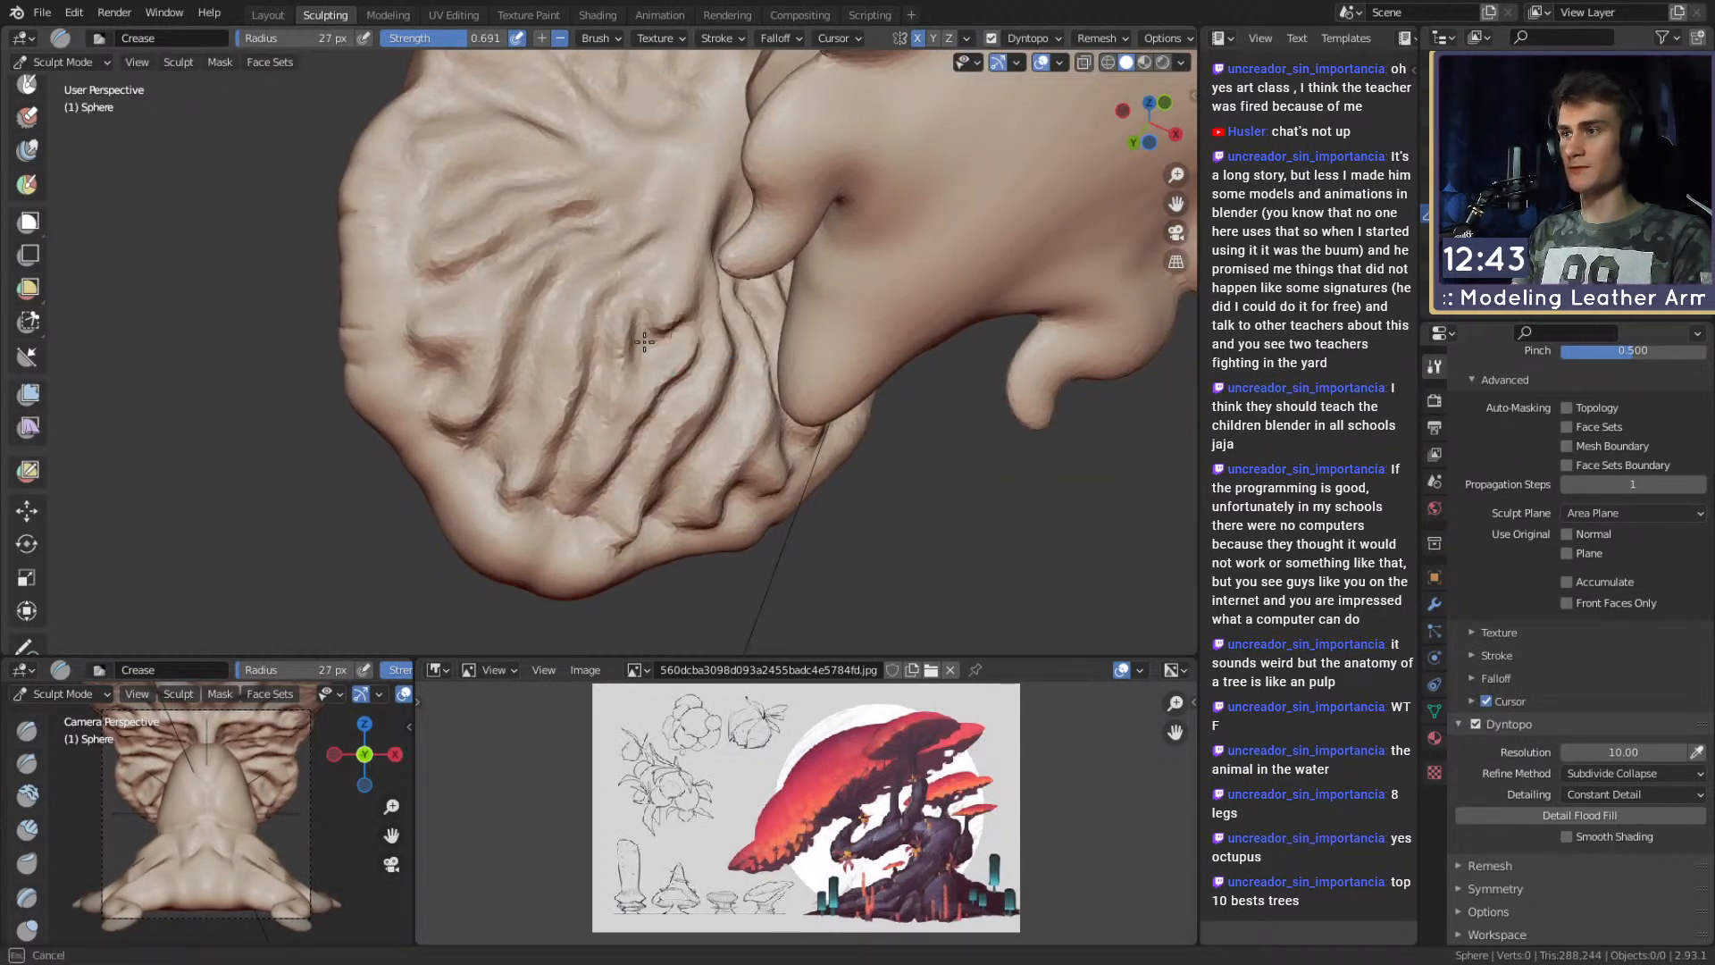
Refine the Crease folds on the opposite side of the underside, between the stem and the rim.
mouse_move(676, 417)
middle_down()
mouse_move(706, 344)
mouse_move(656, 420)
mouse_move(680, 441)
mouse_move(677, 388)
middle_up()
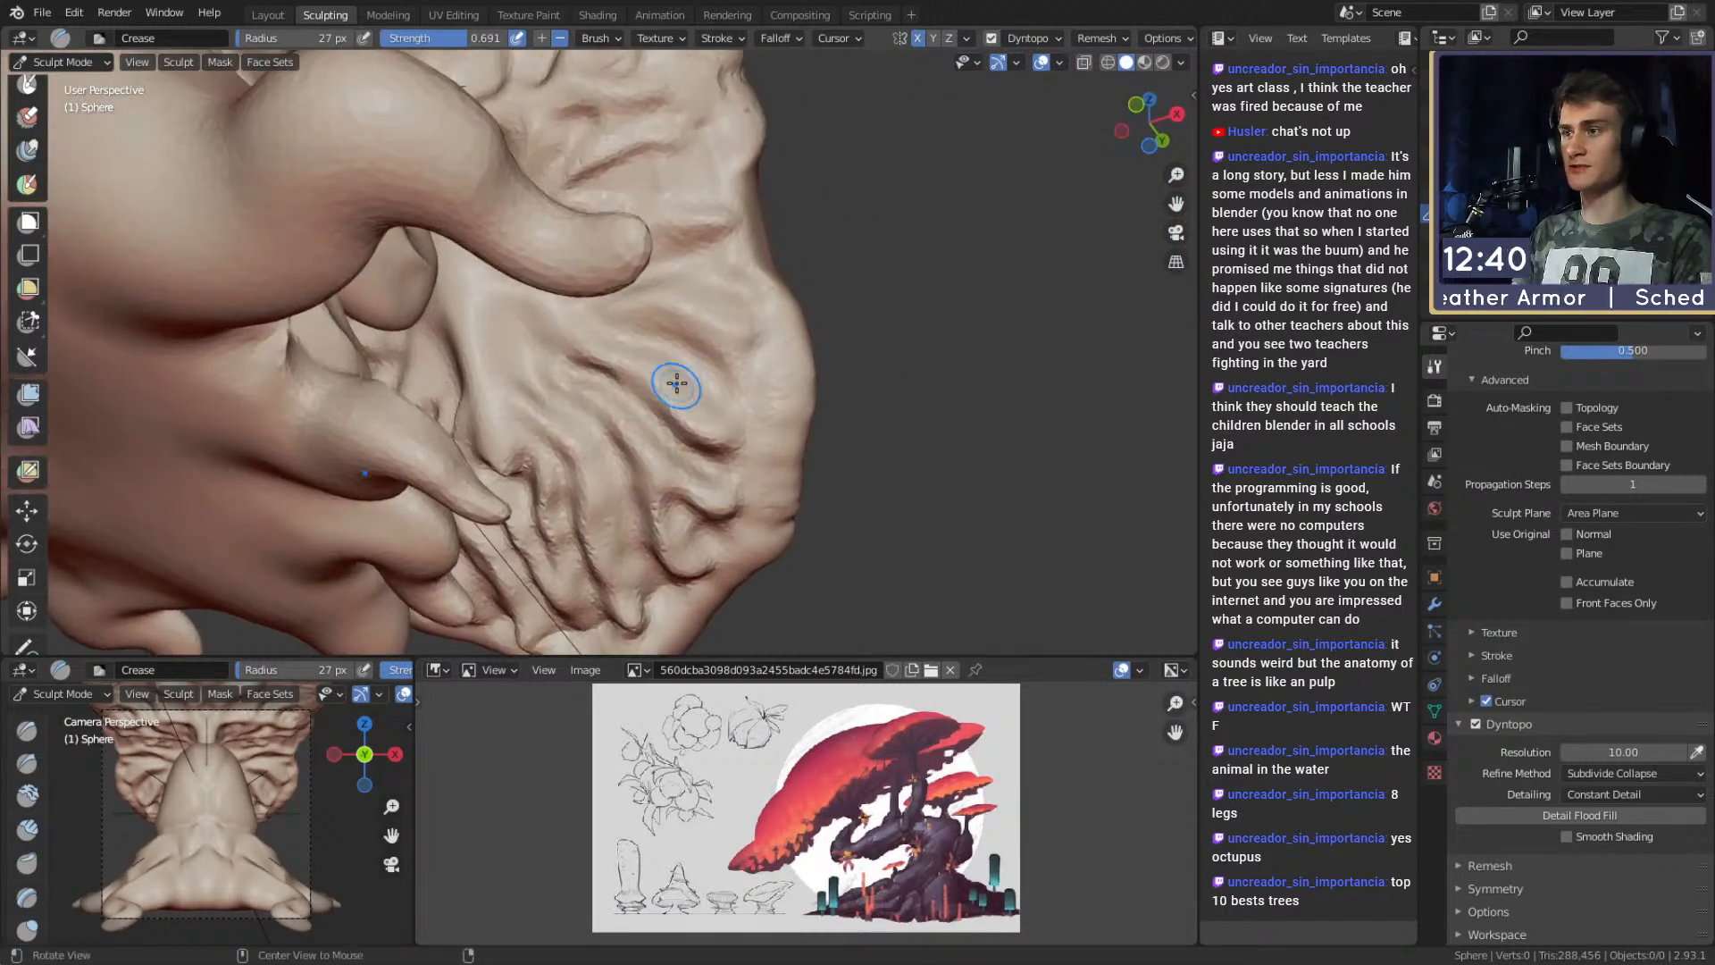
mouse_move(687, 272)
middle_down()
mouse_move(676, 356)
mouse_move(637, 384)
middle_up()
drag(604, 352, 564, 345)
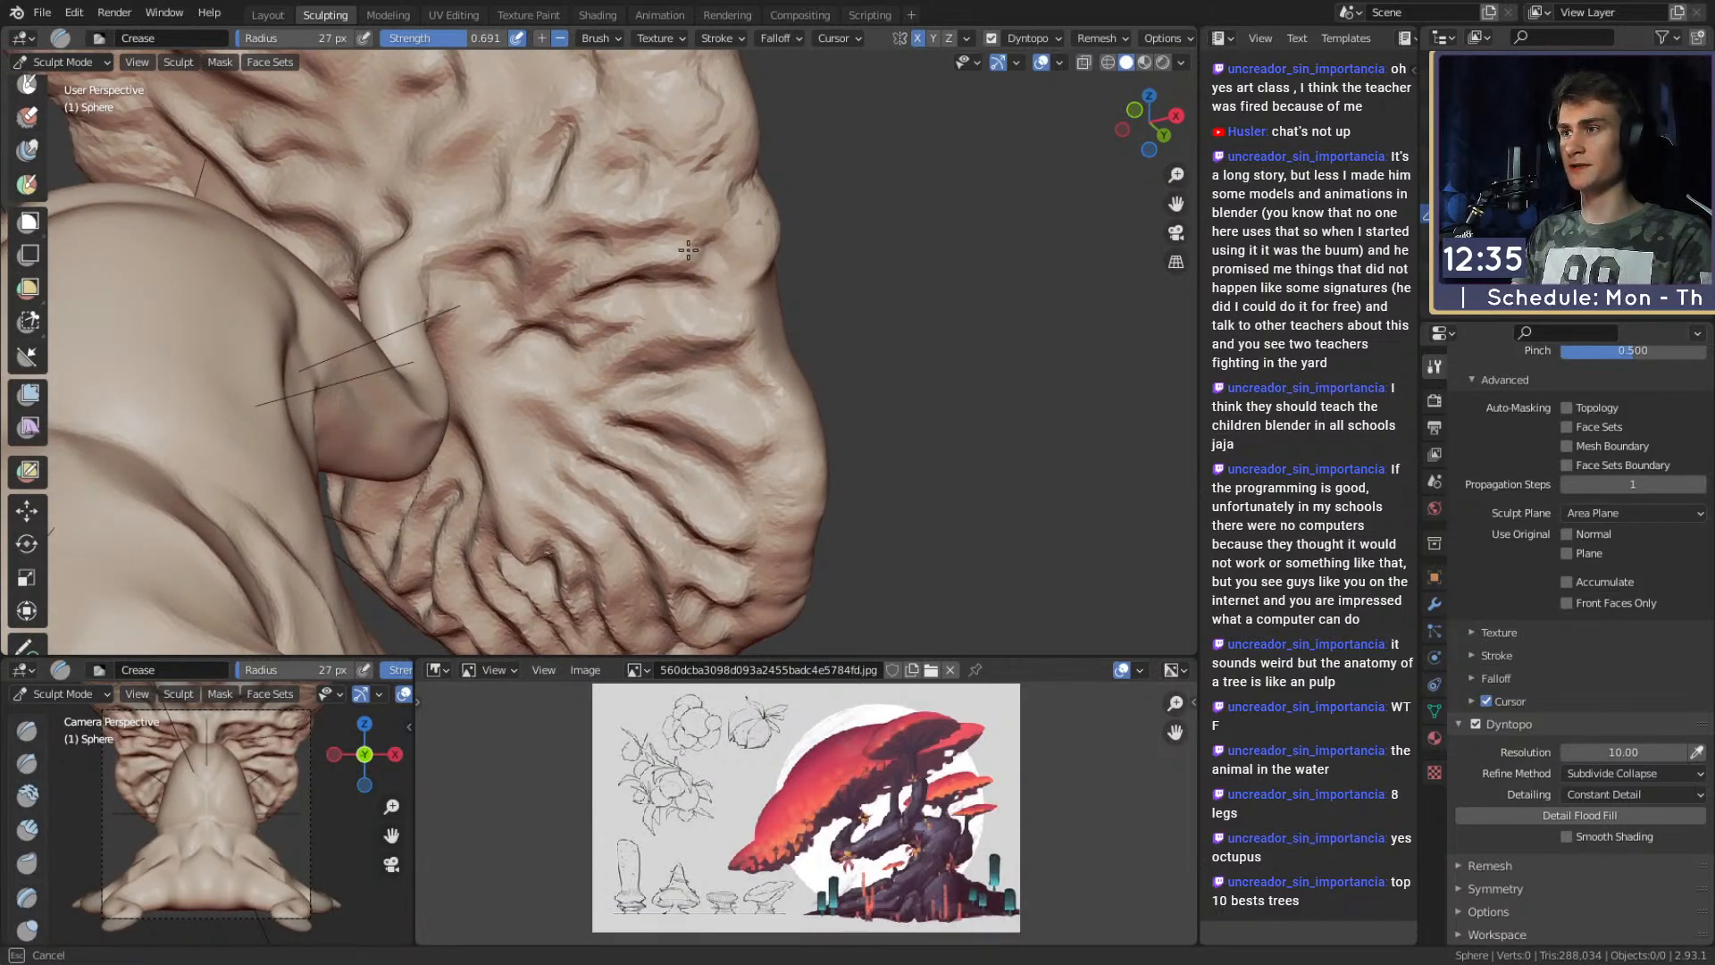
drag(659, 179, 611, 183)
Switch to Clay Strips at 50 px and build up the cap's side rim above the stem.
mouse_move(643, 205)
middle_down()
mouse_move(673, 276)
mouse_move(630, 348)
mouse_move(973, 348)
mouse_move(902, 241)
middle_up()
scroll(644, 353, down, 7)
scroll(658, 299, up, 2)
middle_drag(658, 298, 712, 408)
scroll(712, 403, up, 3)
key(c)
mouse_move(663, 270)
middle_down()
mouse_move(677, 297)
mouse_move(727, 297)
mouse_move(658, 307)
middle_up()
scroll(677, 331, up, 1)
key(f)
click(685, 343)
key(f)
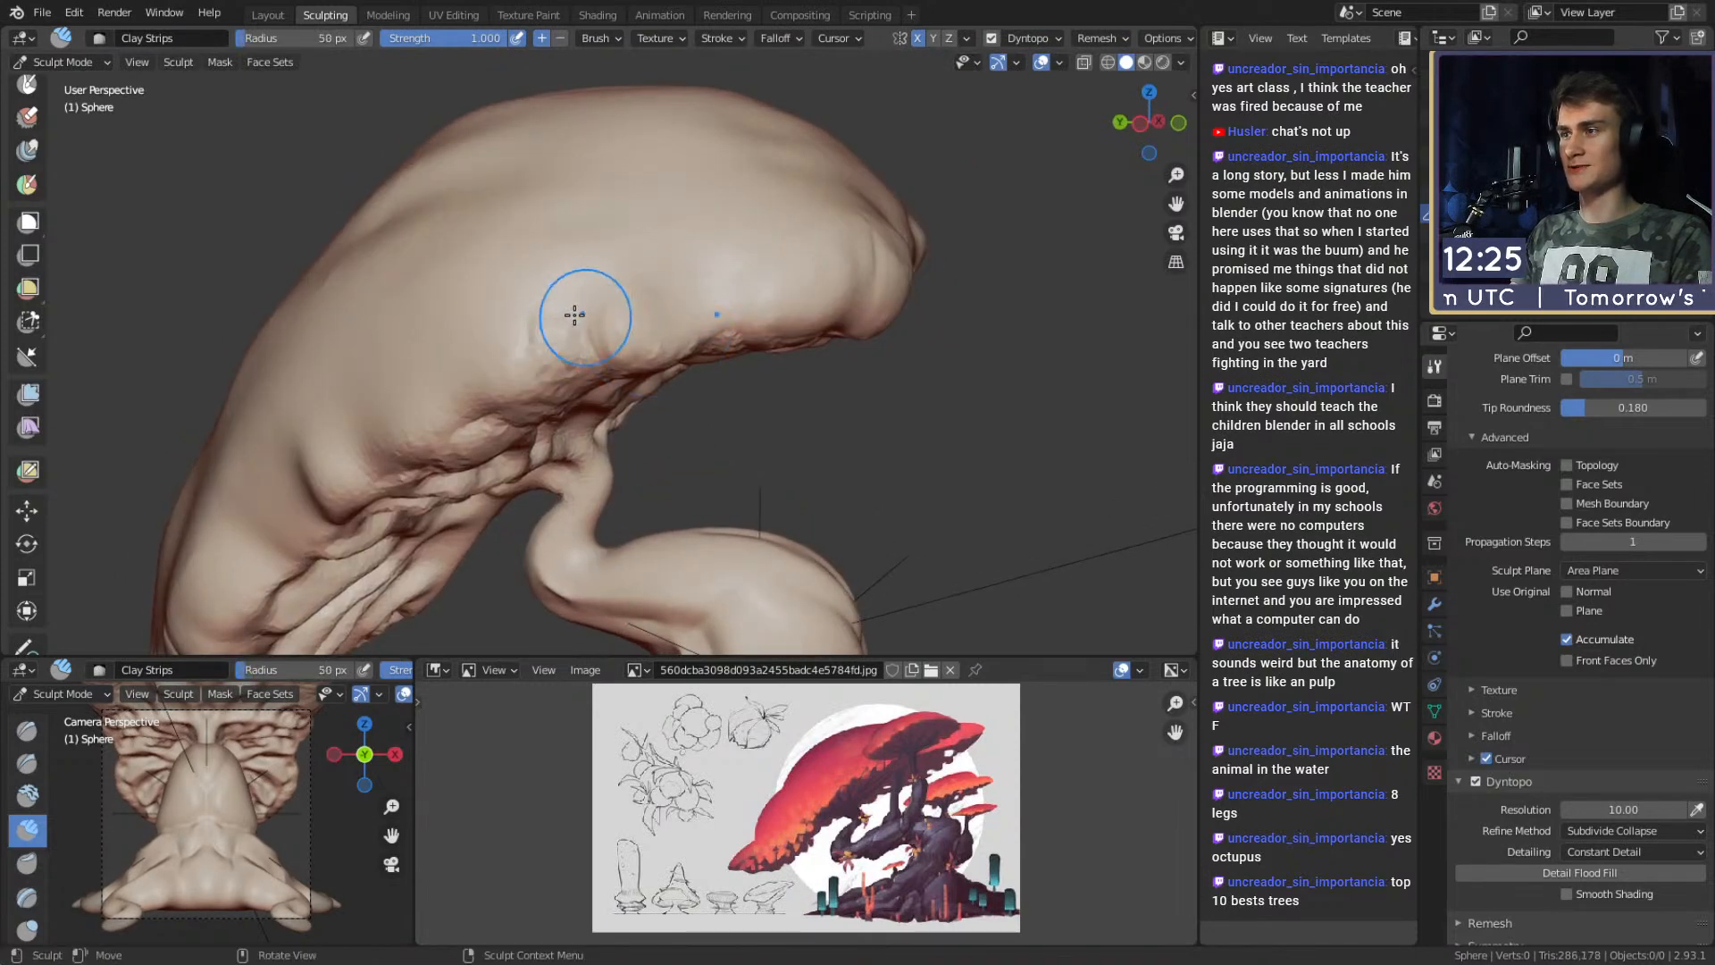
click(585, 314)
drag(572, 313, 598, 311)
mouse_move(535, 297)
middle_down()
mouse_move(634, 201)
mouse_move(685, 287)
mouse_move(608, 291)
middle_up()
Set the Crease radius to 25 px and carry the underside folds up into the cap's side rim.
key(shift+c)
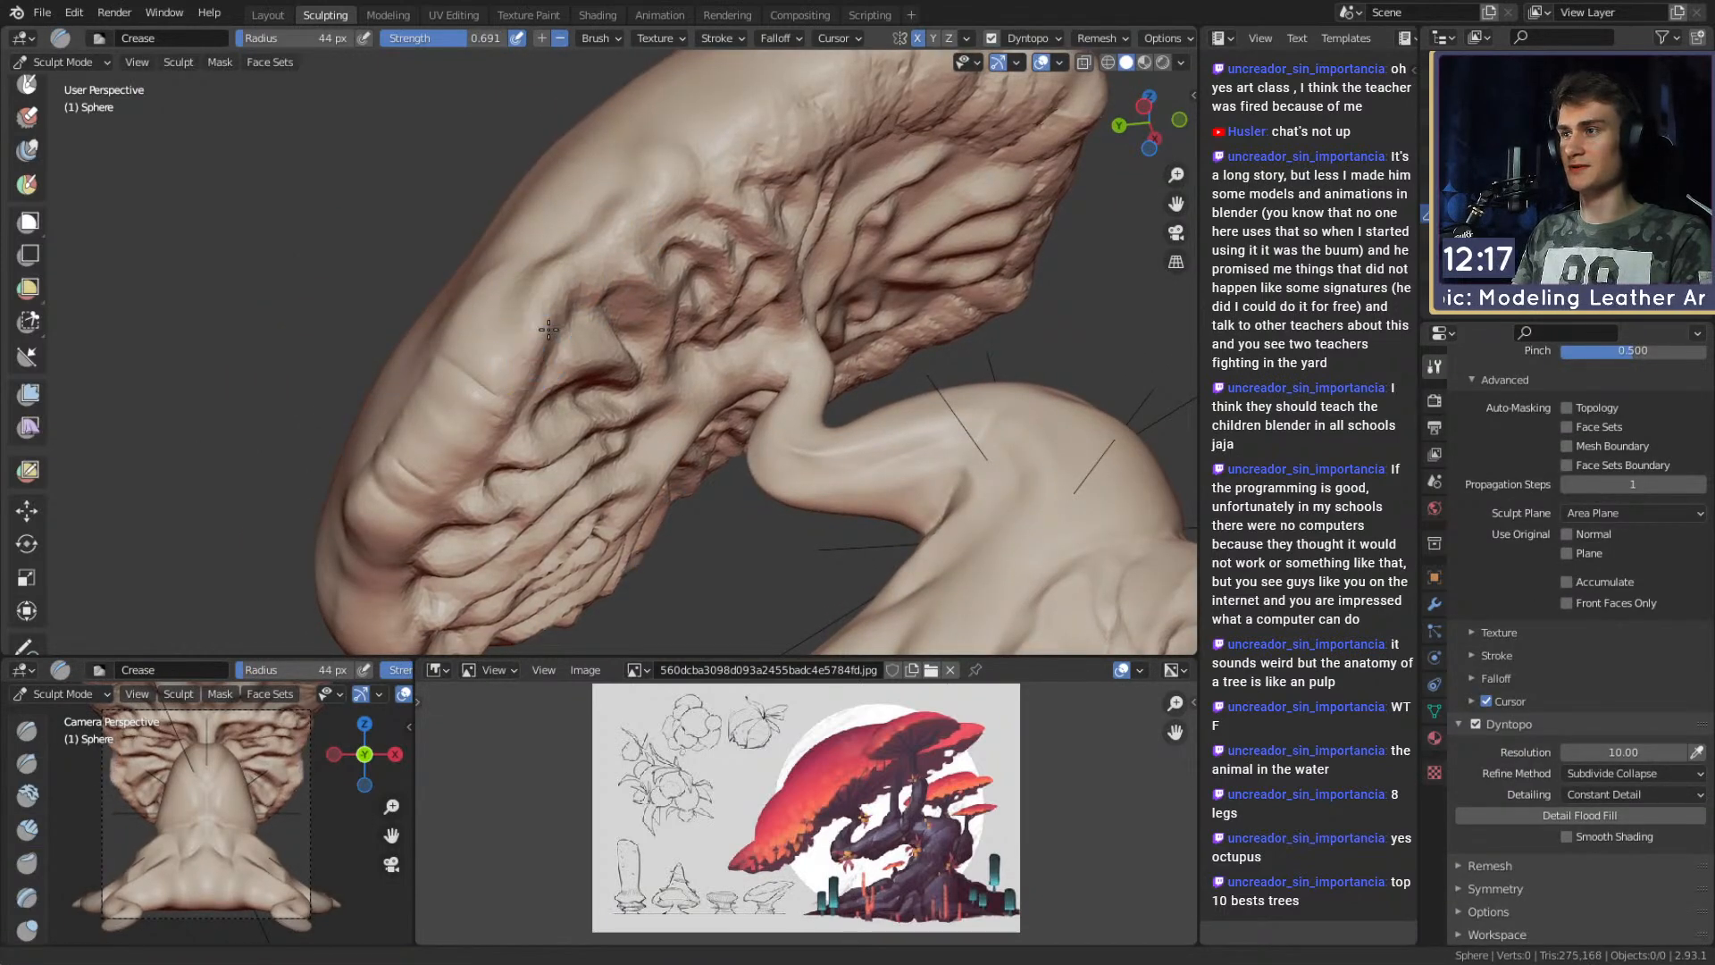
middle_drag(550, 330, 608, 304)
key(f)
click(591, 303)
drag(610, 316, 608, 267)
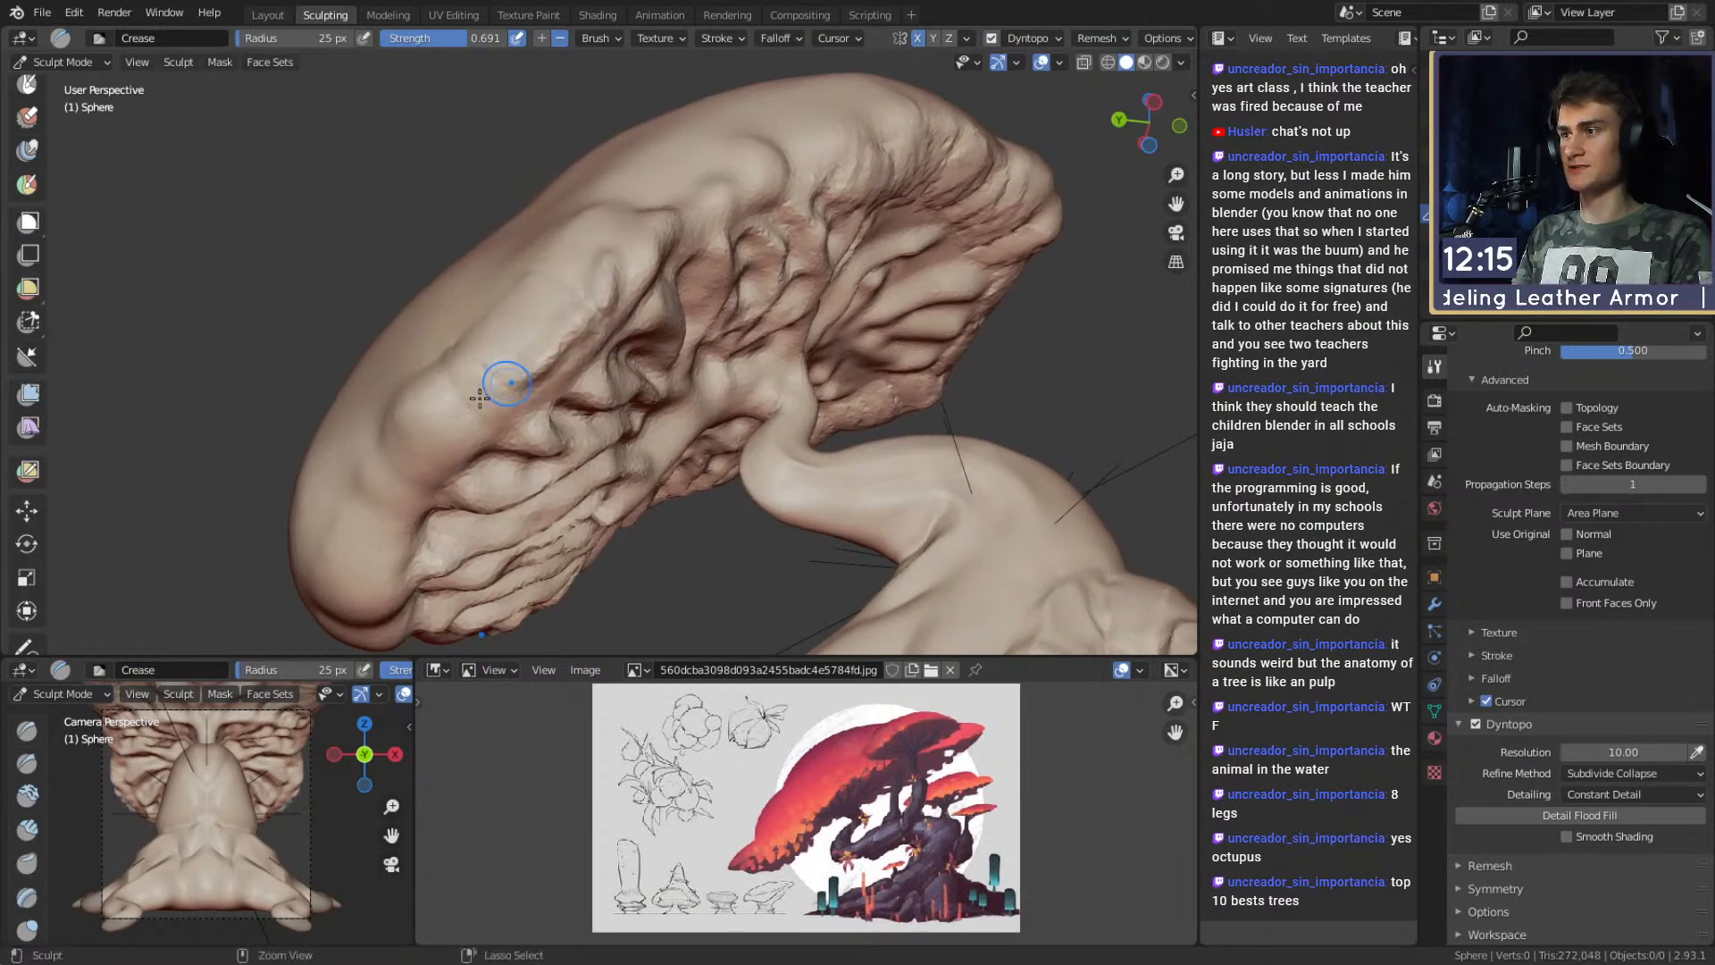
Shape uneven folds along the cap's lower rim with the Crease brush at a radius of 34 px.
middle_drag(492, 378, 623, 280)
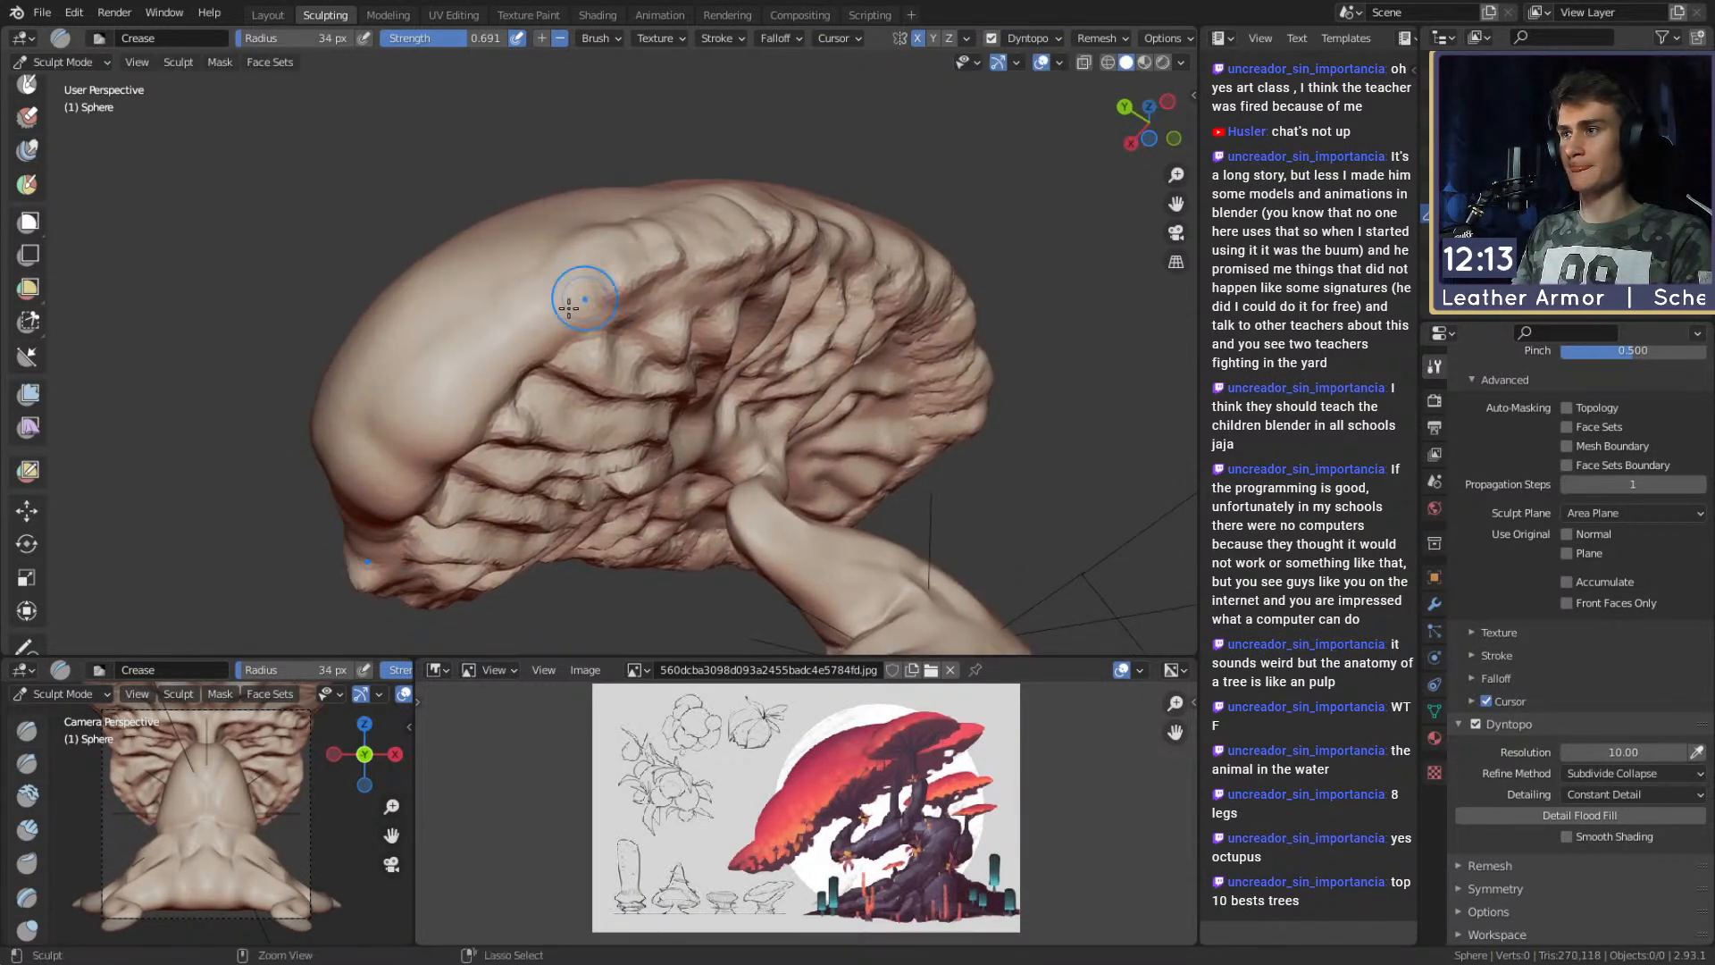
middle_drag(516, 335, 491, 350)
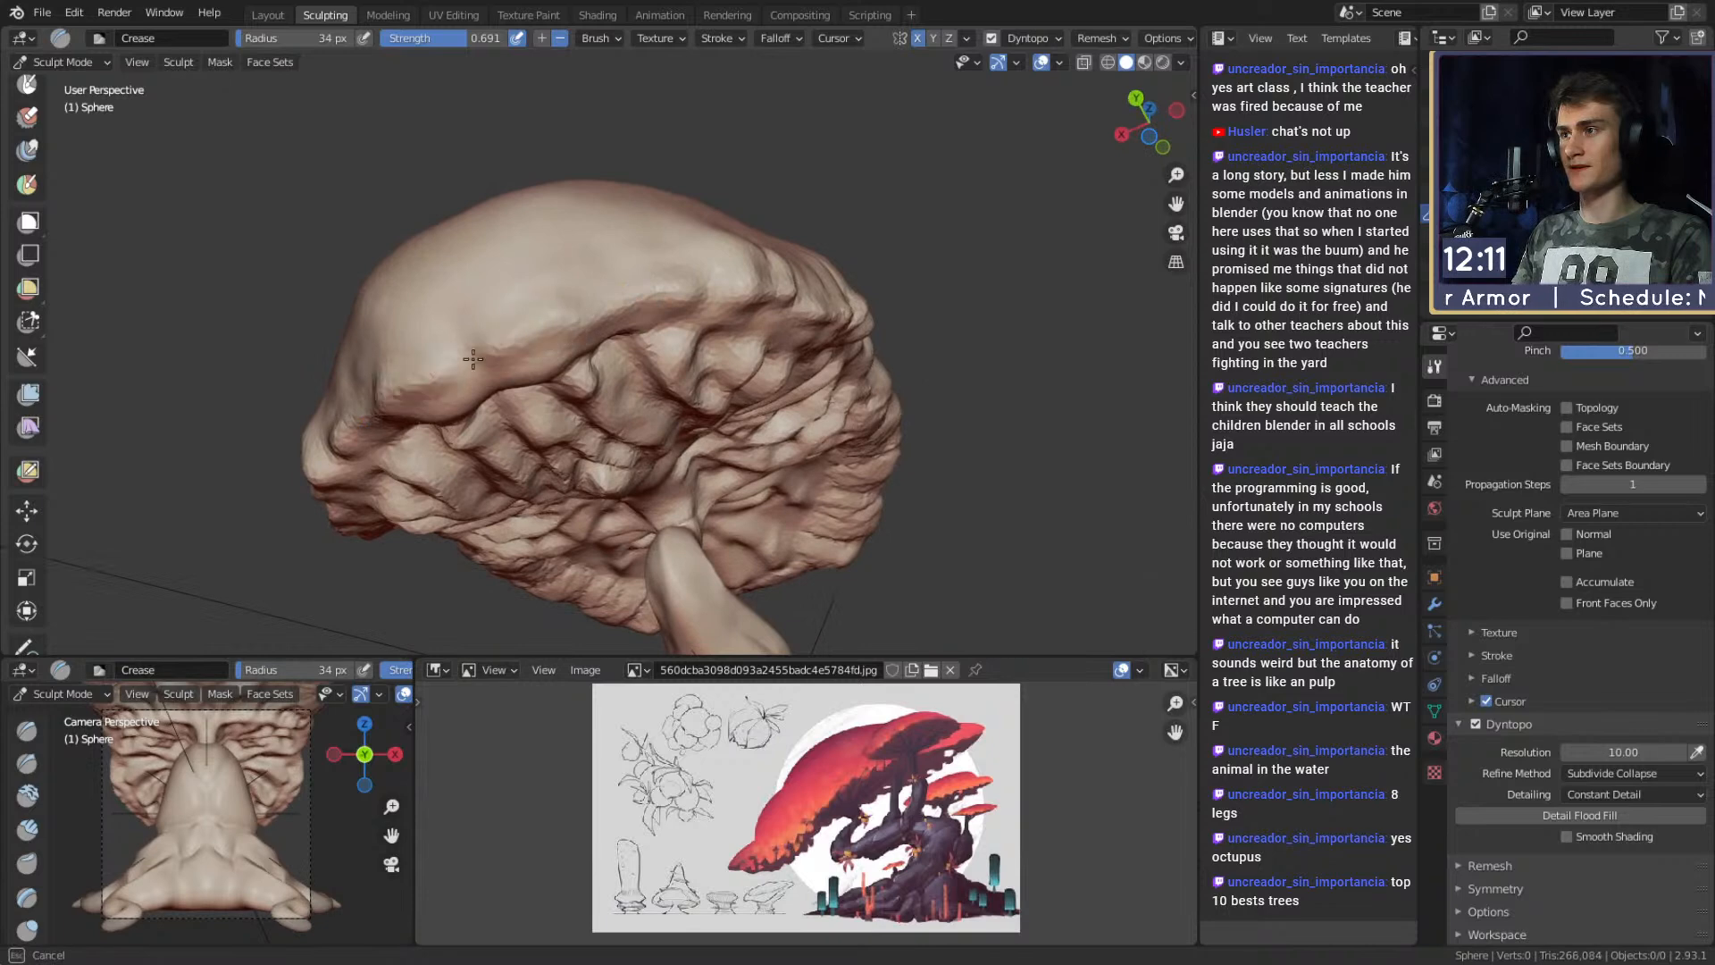
drag(487, 352, 545, 299)
mouse_move(556, 327)
middle_down()
mouse_move(556, 426)
mouse_move(617, 436)
mouse_move(581, 467)
middle_up()
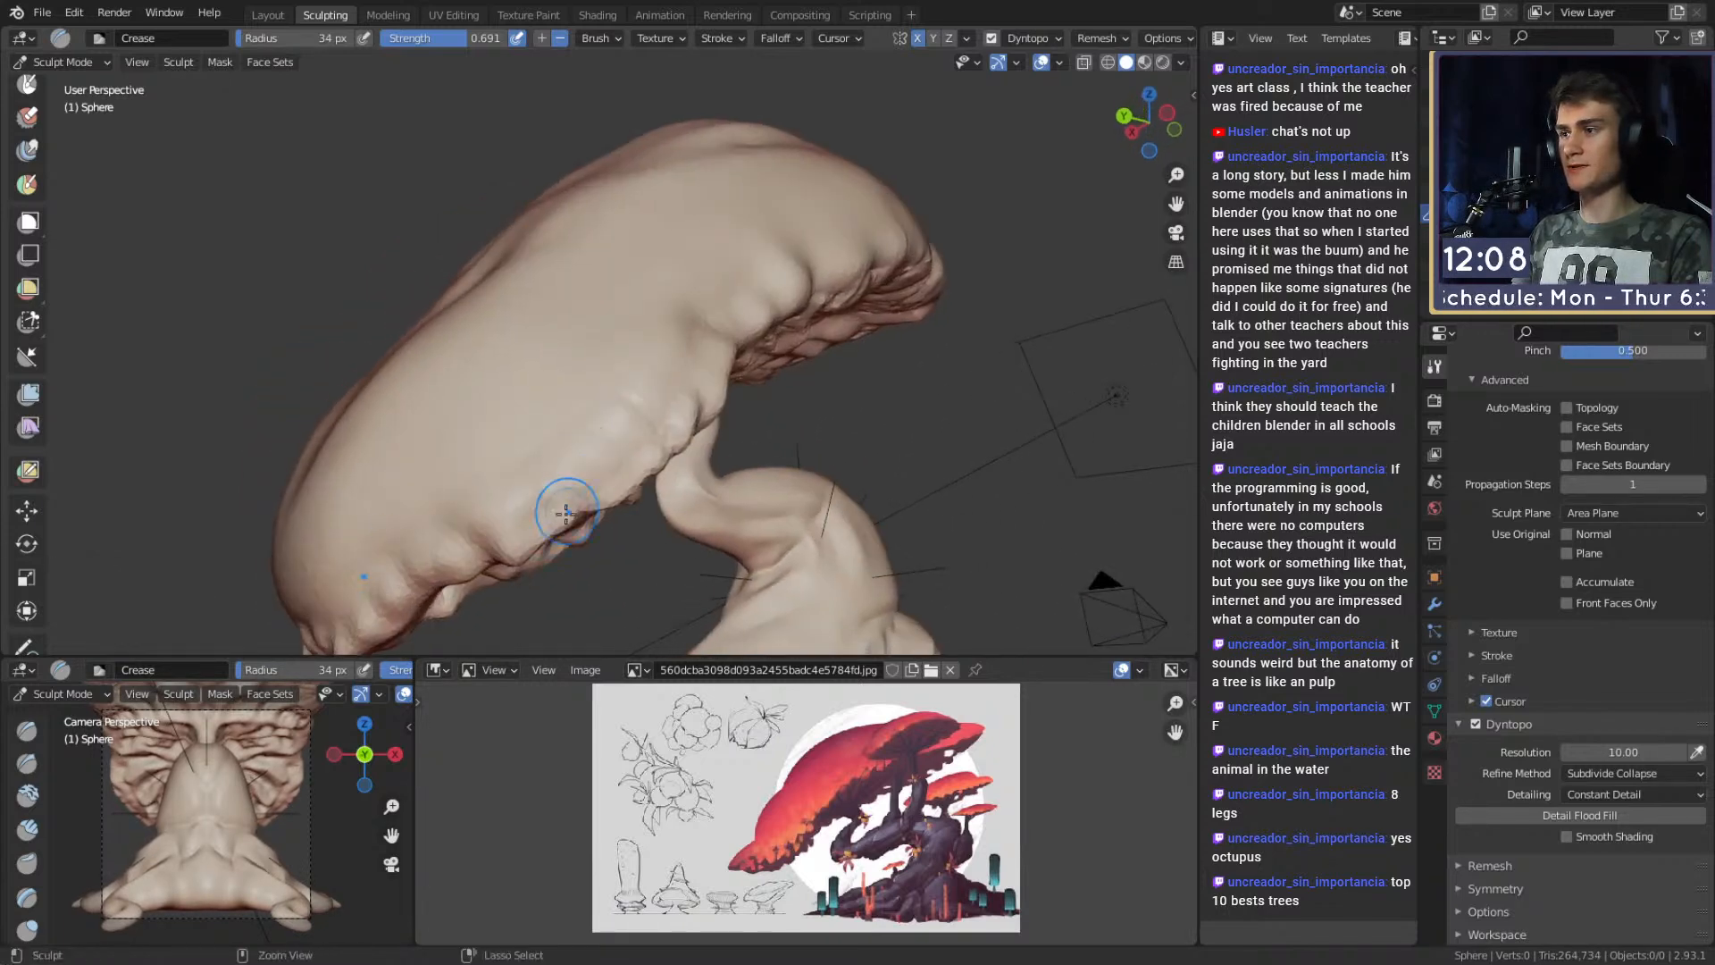
ctrl+middle_drag(686, 408, 650, 424)
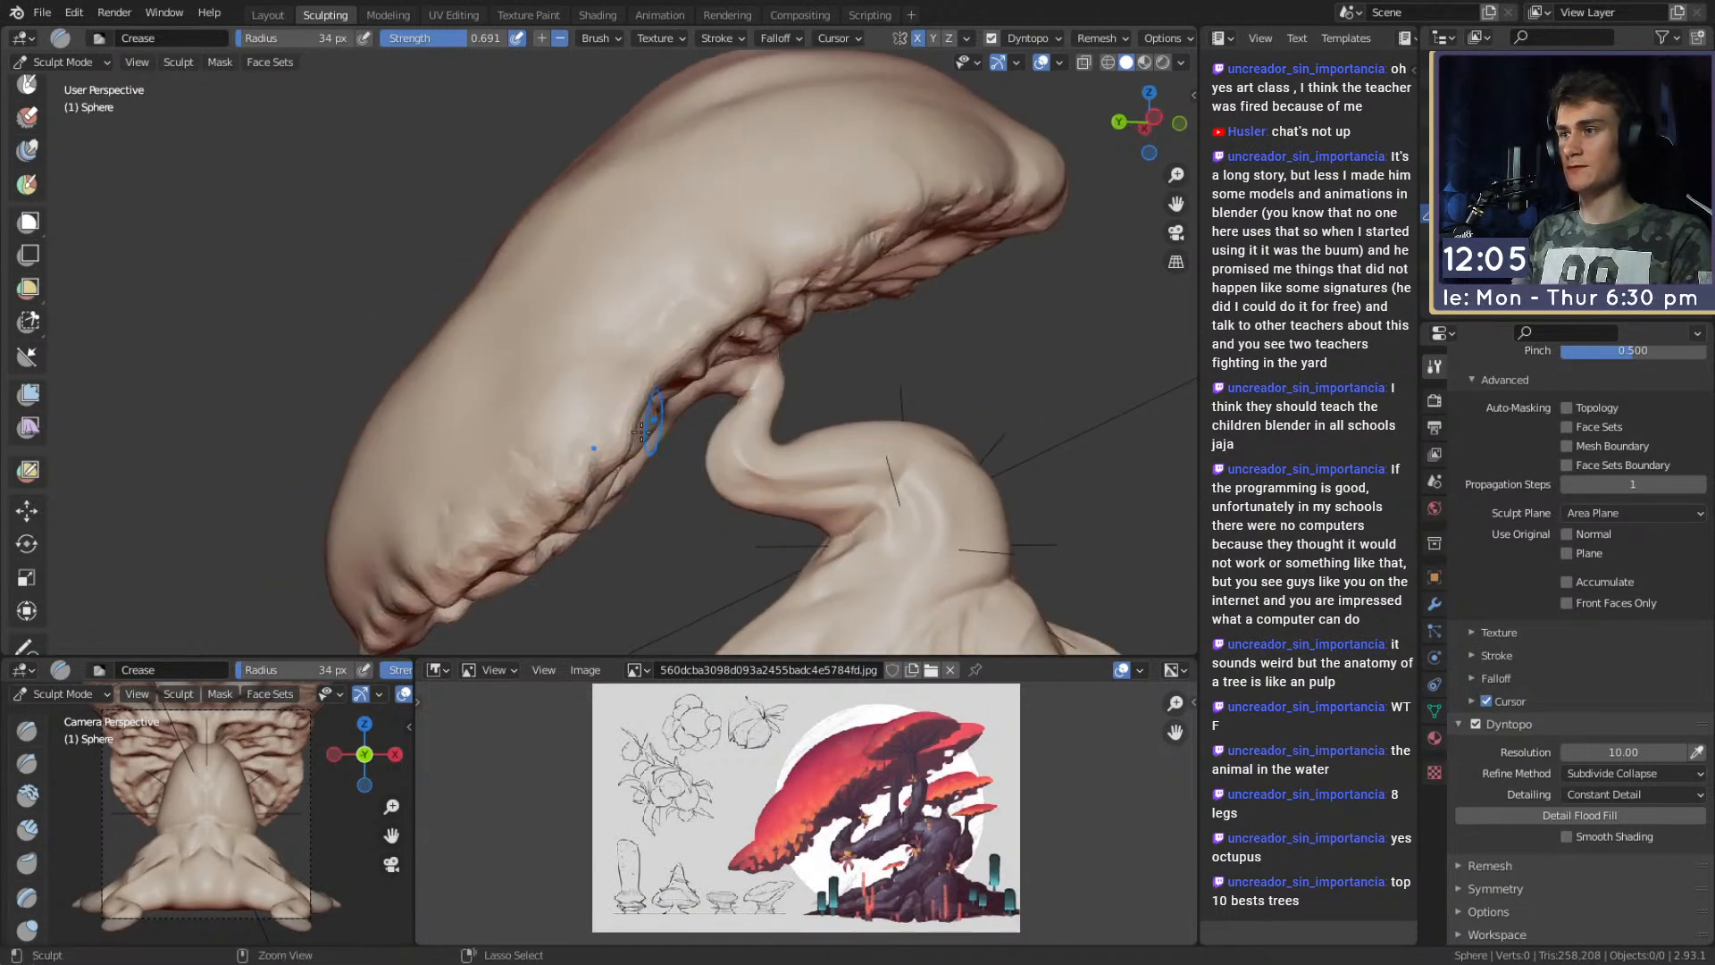
Continue the 34 px Crease folds along the cap's upper rim, above the stem and the folded underside.
mouse_move(698, 301)
middle_down()
mouse_move(536, 411)
mouse_move(560, 354)
middle_up()
mouse_move(659, 274)
middle_down()
mouse_move(728, 260)
mouse_move(616, 287)
mouse_move(662, 245)
mouse_move(669, 274)
middle_up()
middle_drag(754, 229, 536, 277)
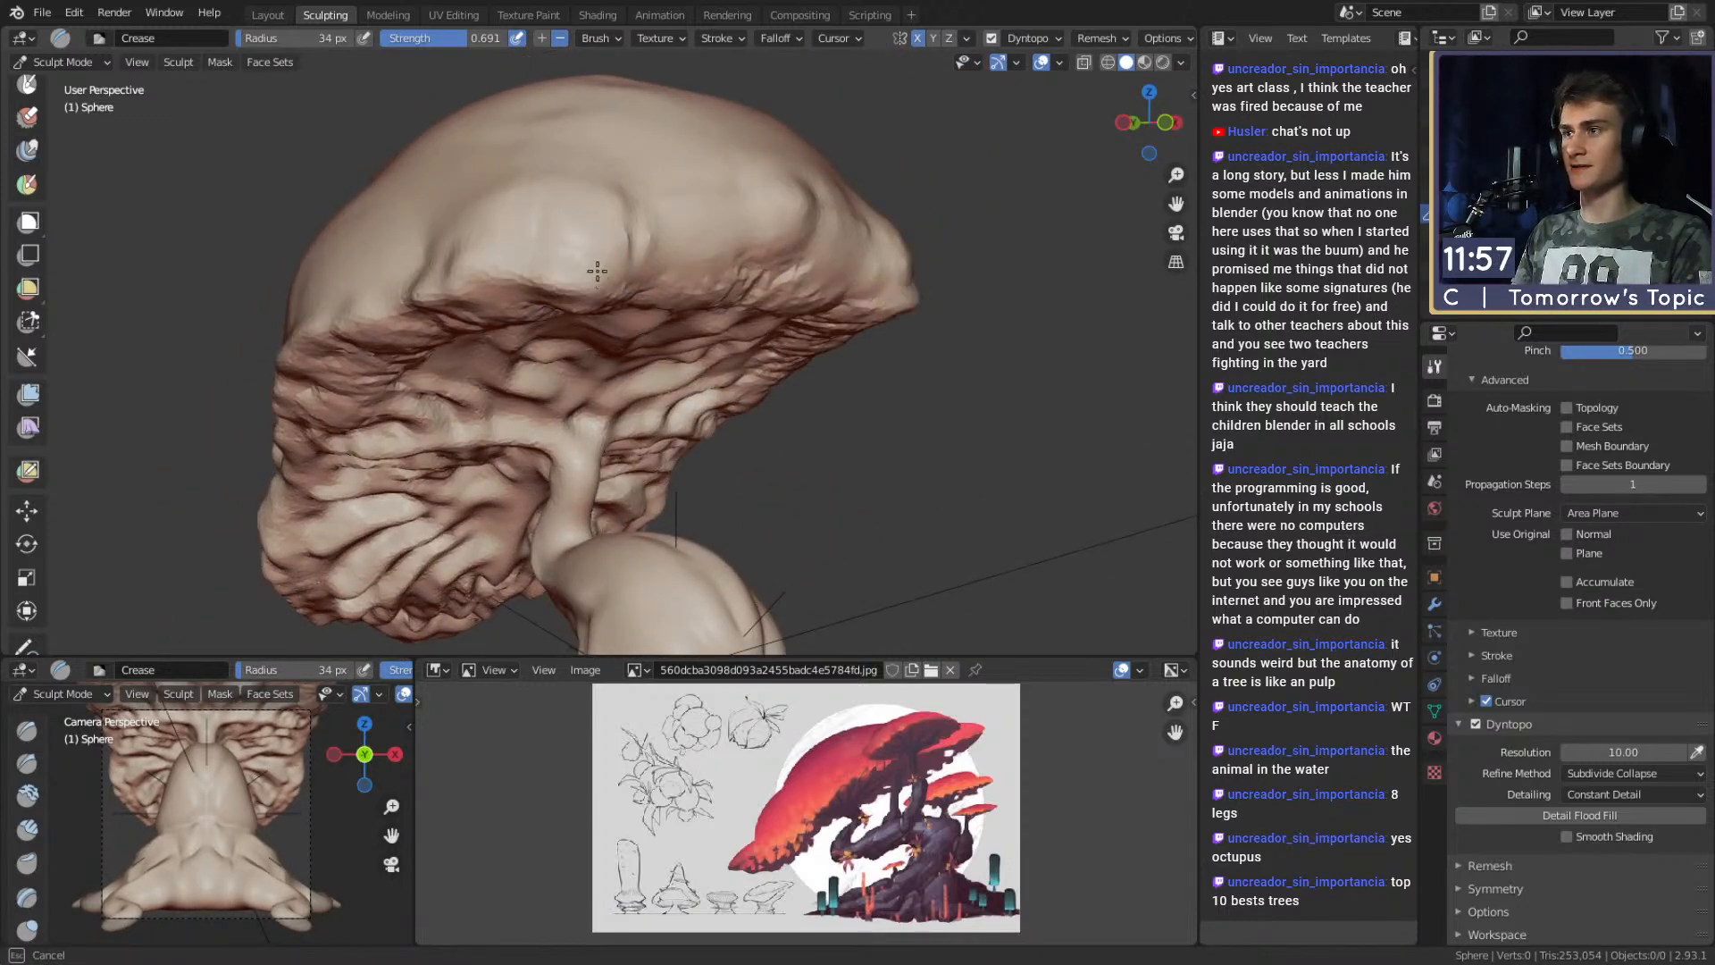
mouse_move(693, 292)
middle_down()
mouse_move(643, 260)
mouse_move(730, 282)
middle_up()
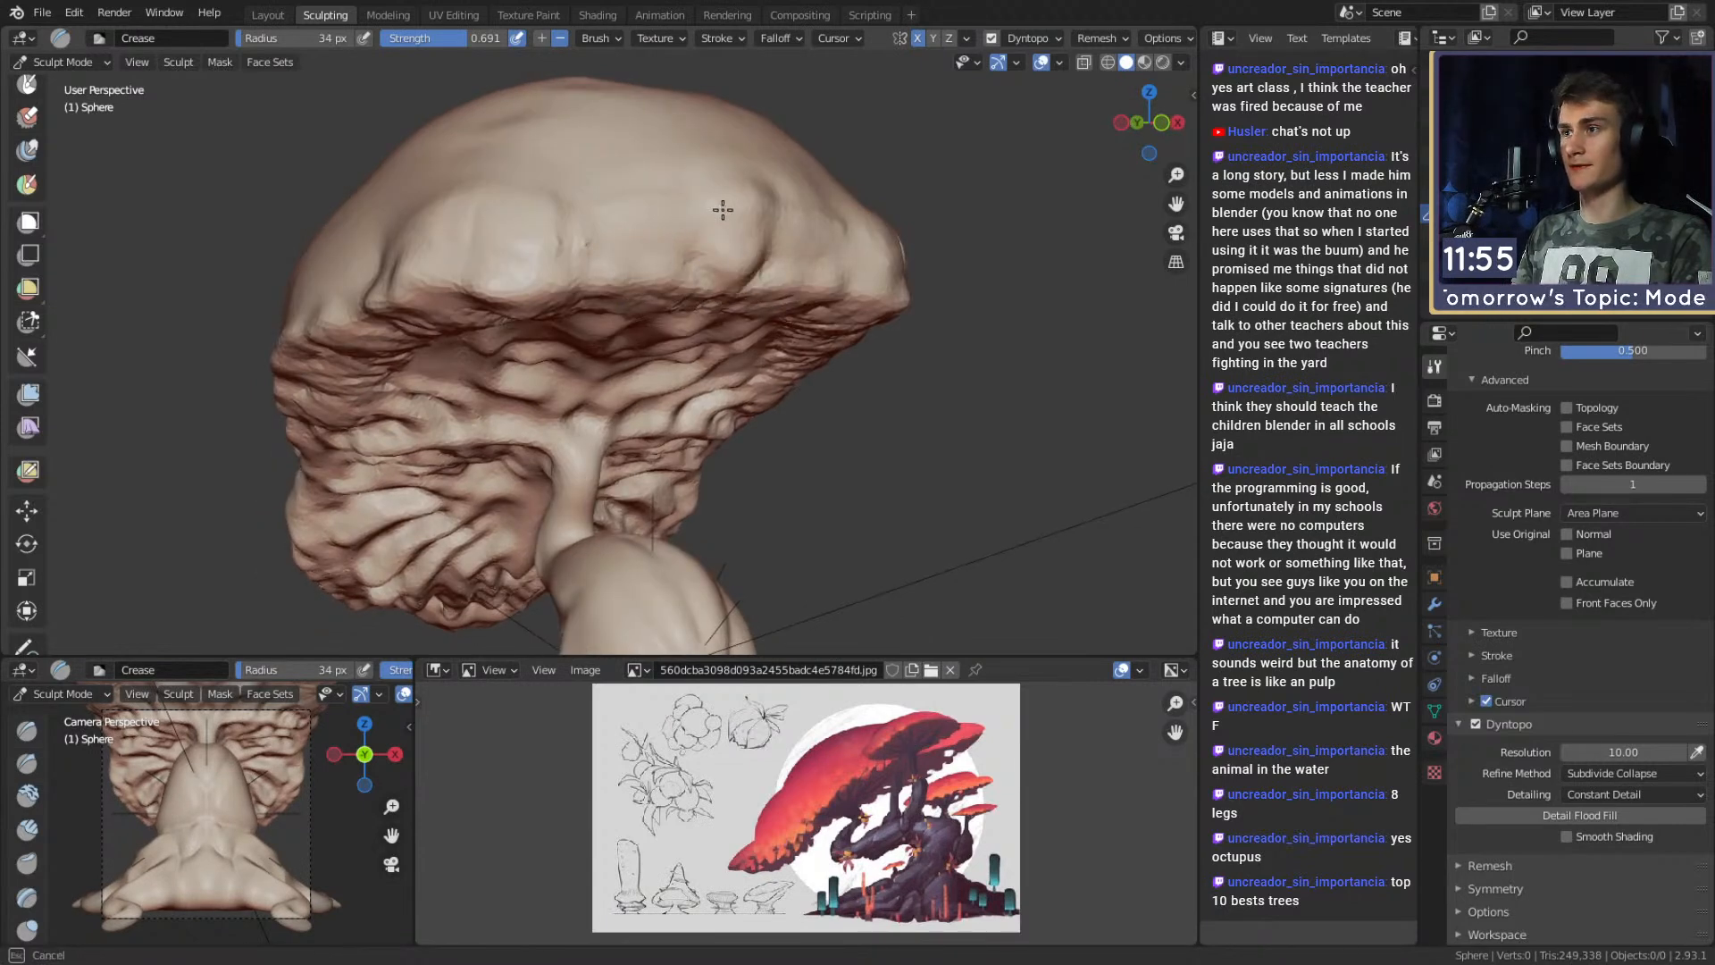
middle_drag(593, 242, 602, 314)
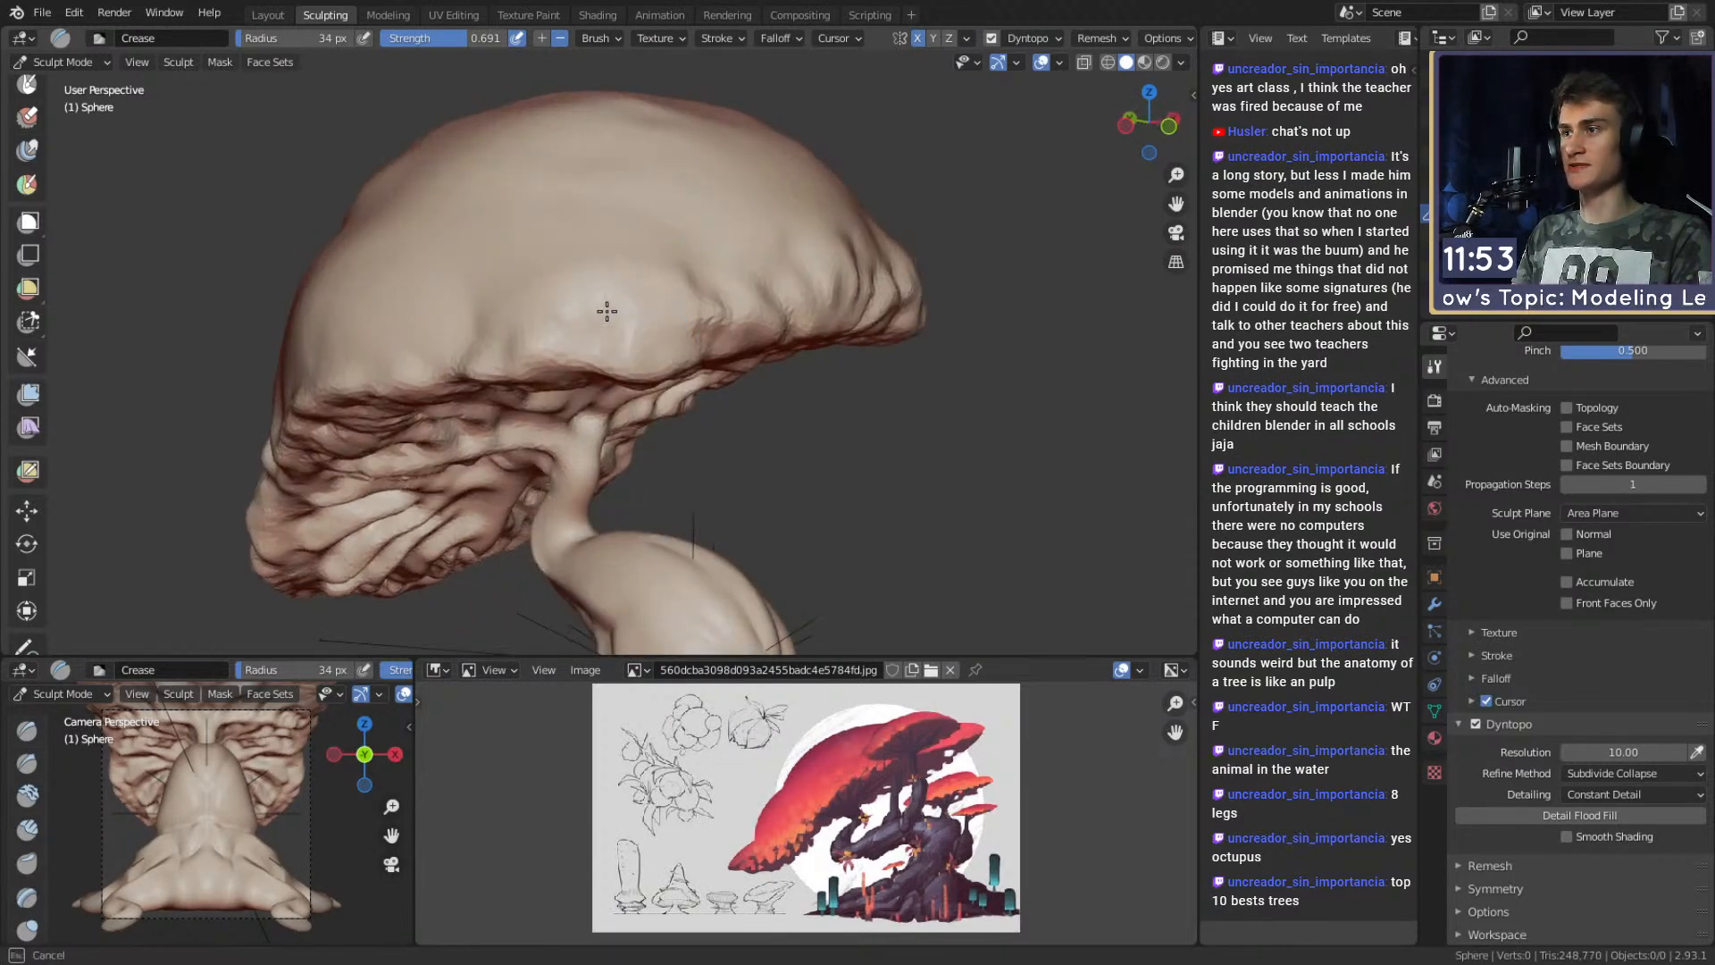
mouse_move(469, 339)
middle_down()
mouse_move(536, 336)
mouse_move(741, 255)
mouse_move(678, 264)
mouse_move(705, 307)
mouse_move(626, 284)
middle_up()
Crease the cap's side with a 52 px radius and layer 69 px Clay Strips between that groove and the rim.
key(c)
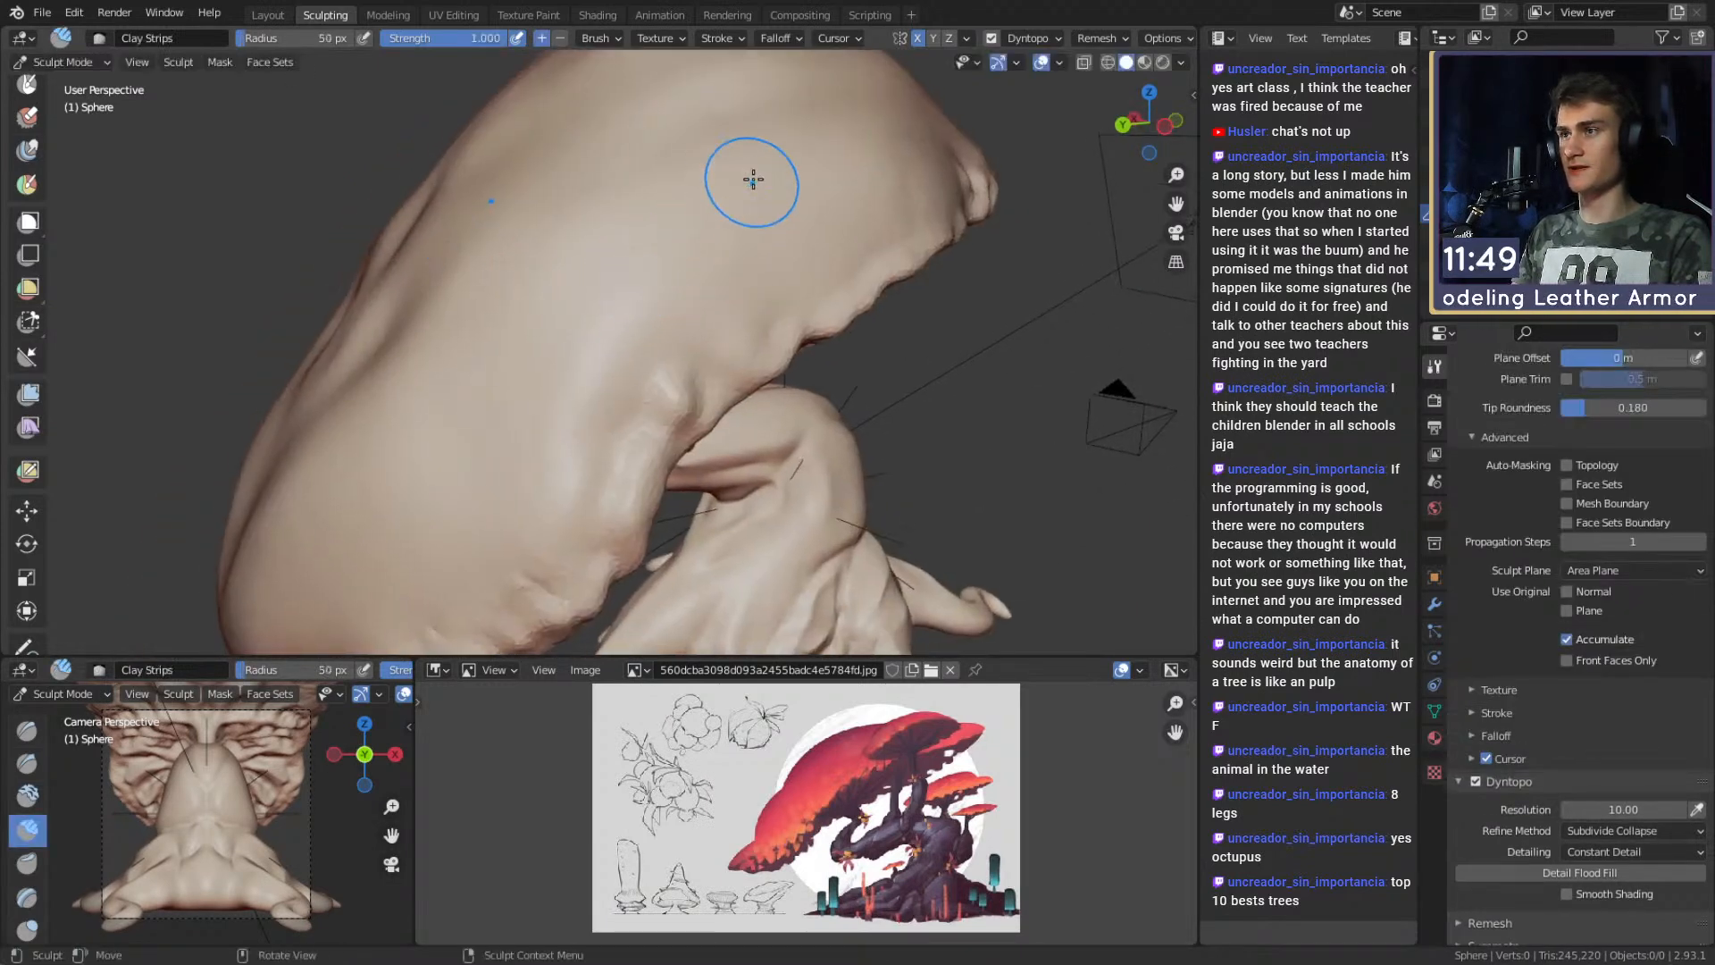
key(shift+c)
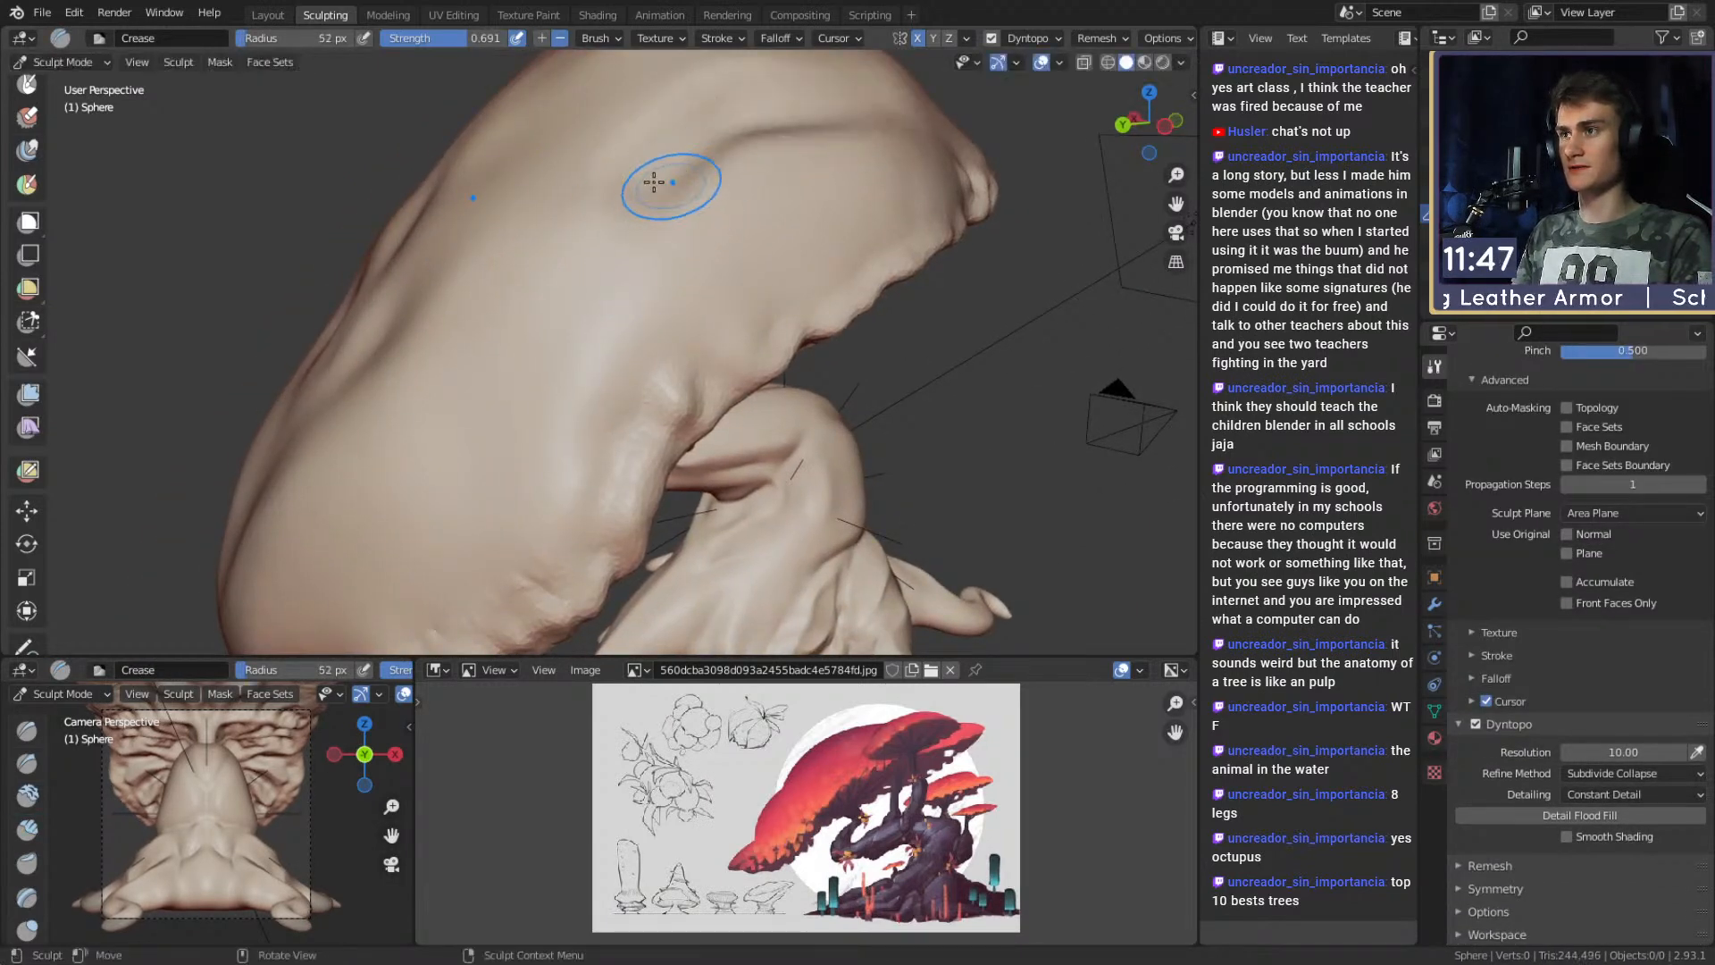
key(c)
mouse_move(757, 273)
mouse_down()
mouse_move(804, 205)
mouse_move(884, 197)
mouse_move(893, 250)
mouse_move(769, 297)
mouse_up()
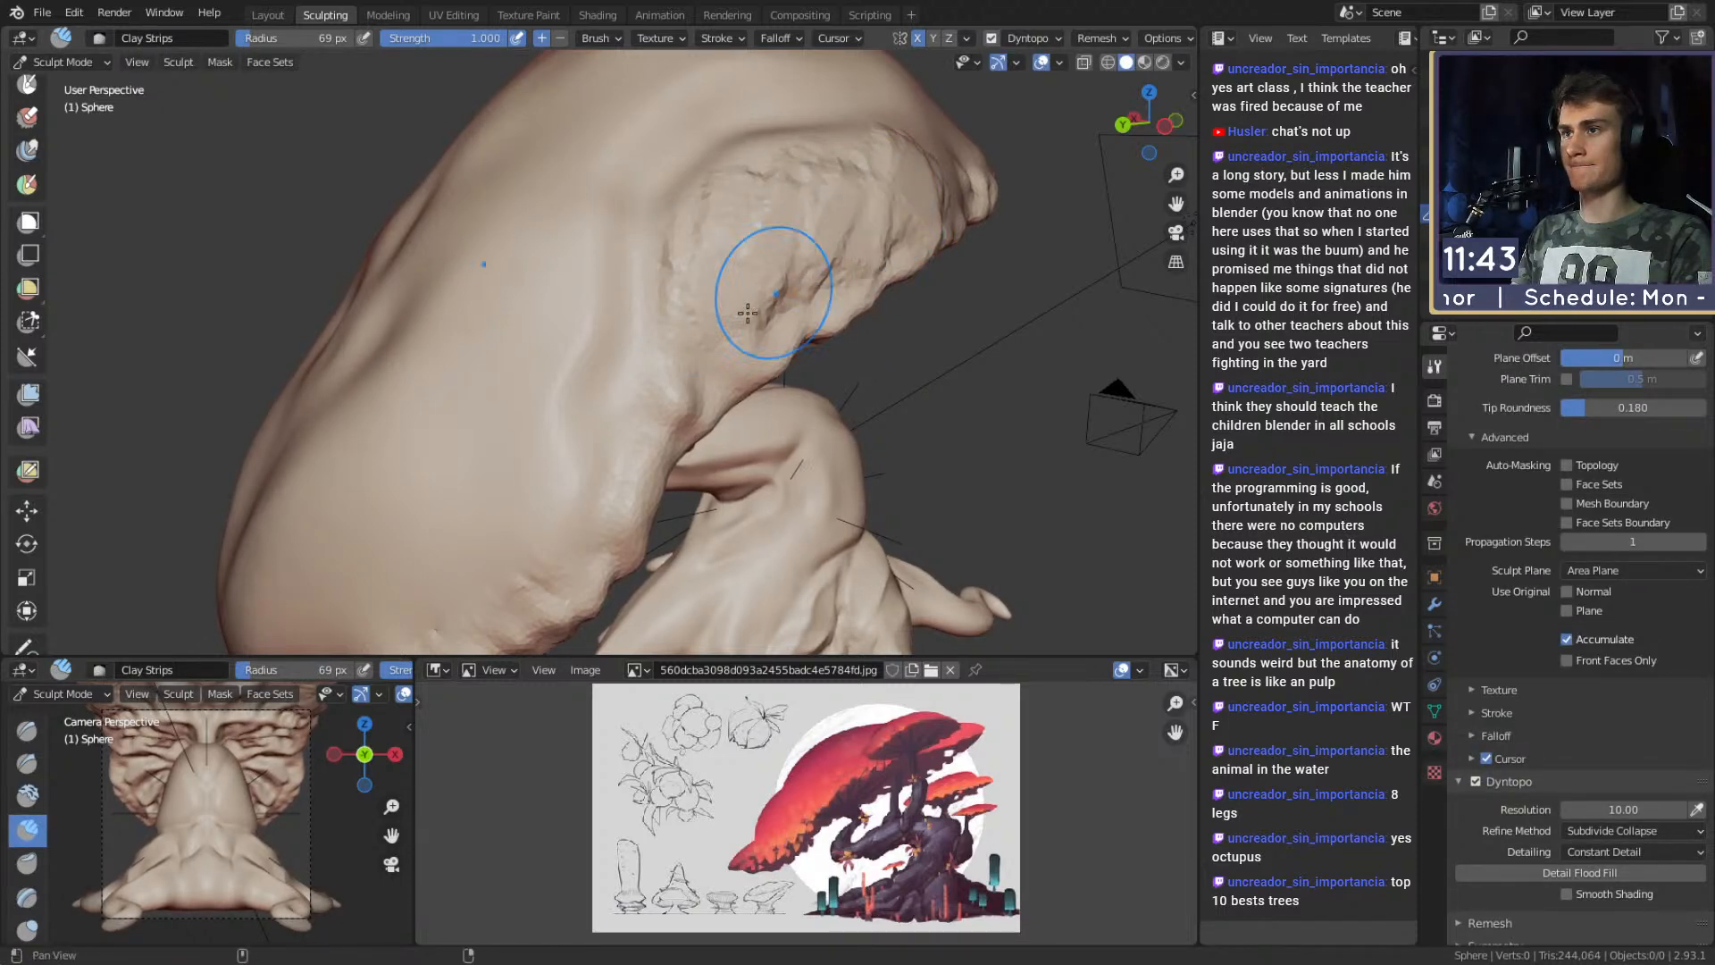
Roughen the cap's lower flank toward its drooping end with Clay Strips at a radius of 76 px.
middle_drag(768, 298, 727, 238)
key(f)
click(573, 518)
middle_drag(573, 519, 593, 409)
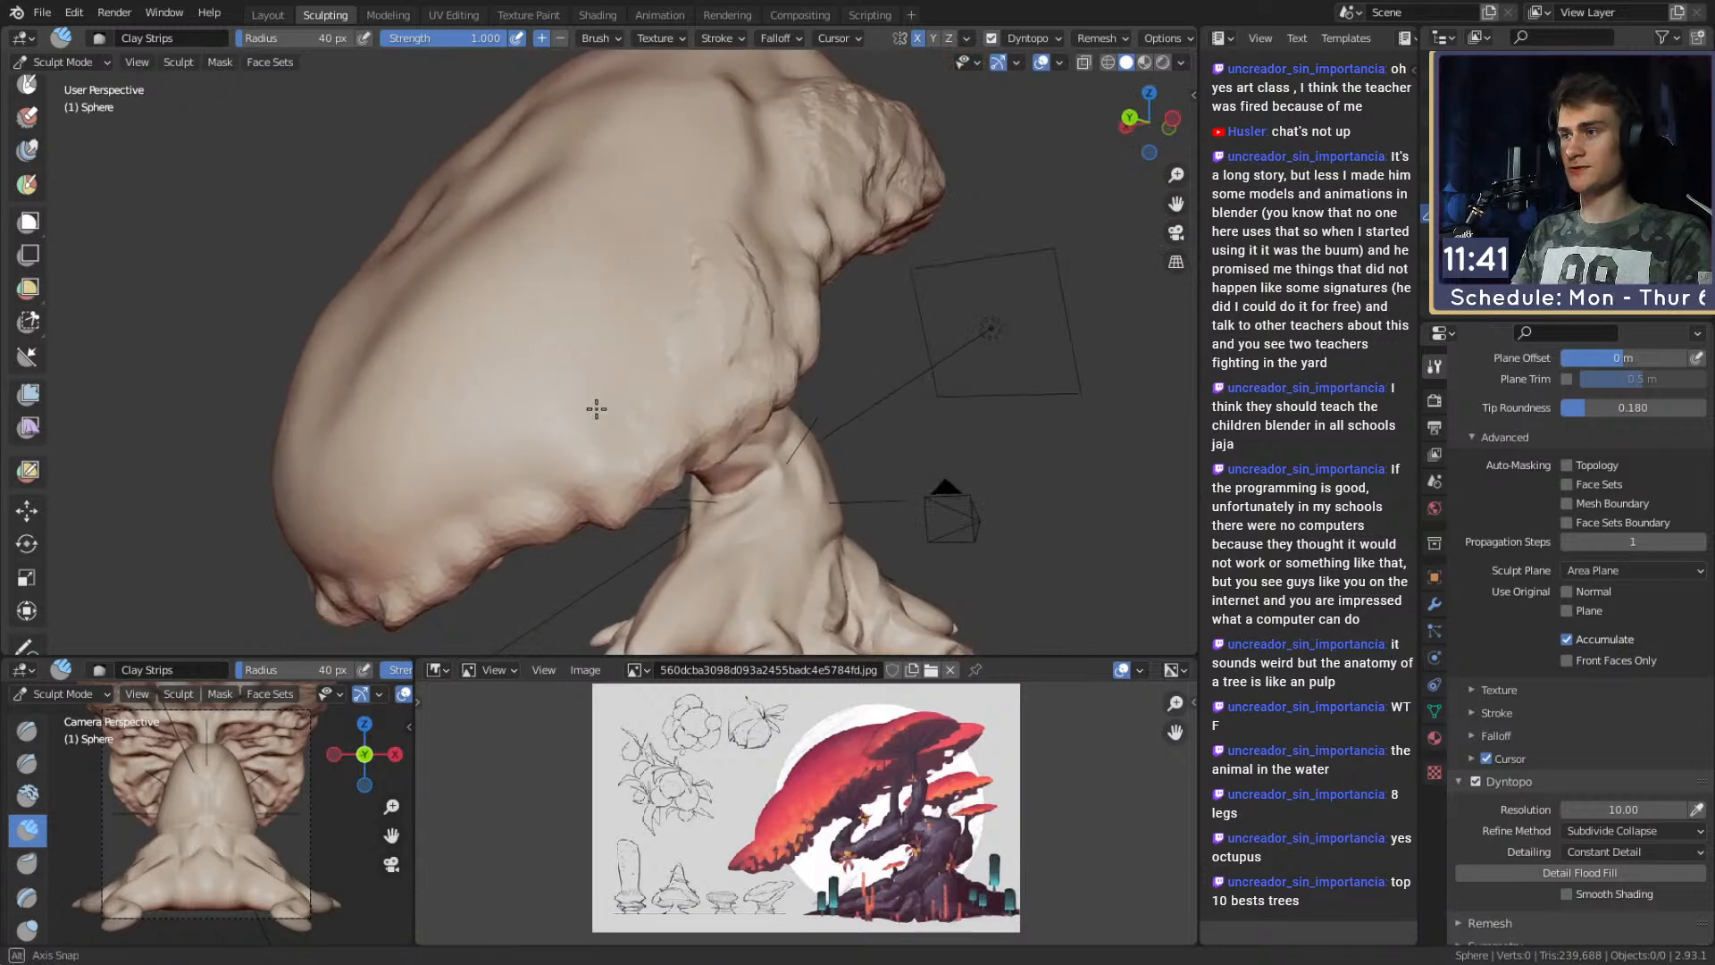
drag(439, 486, 402, 505)
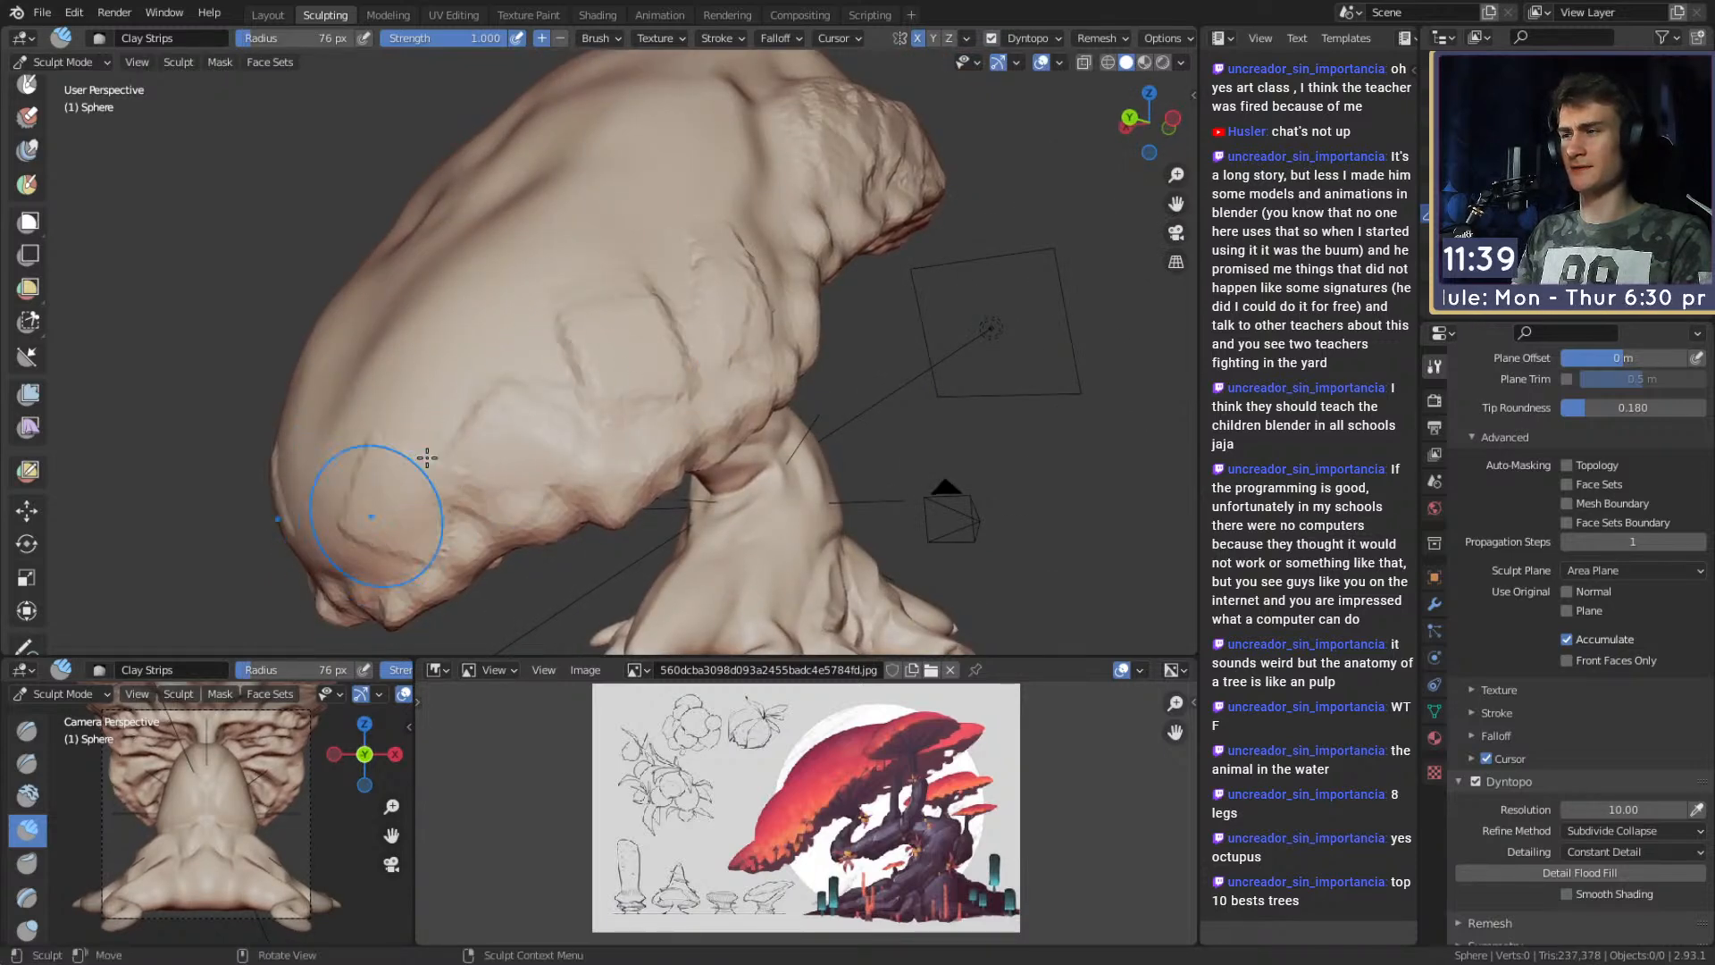
middle_drag(402, 490, 493, 450)
drag(436, 585, 431, 555)
Cover the cap's drooping end with overlapping Clay Strips strokes, reducing the brush radius to 57 px.
mouse_move(386, 436)
mouse_down()
mouse_move(494, 444)
mouse_move(523, 426)
mouse_up()
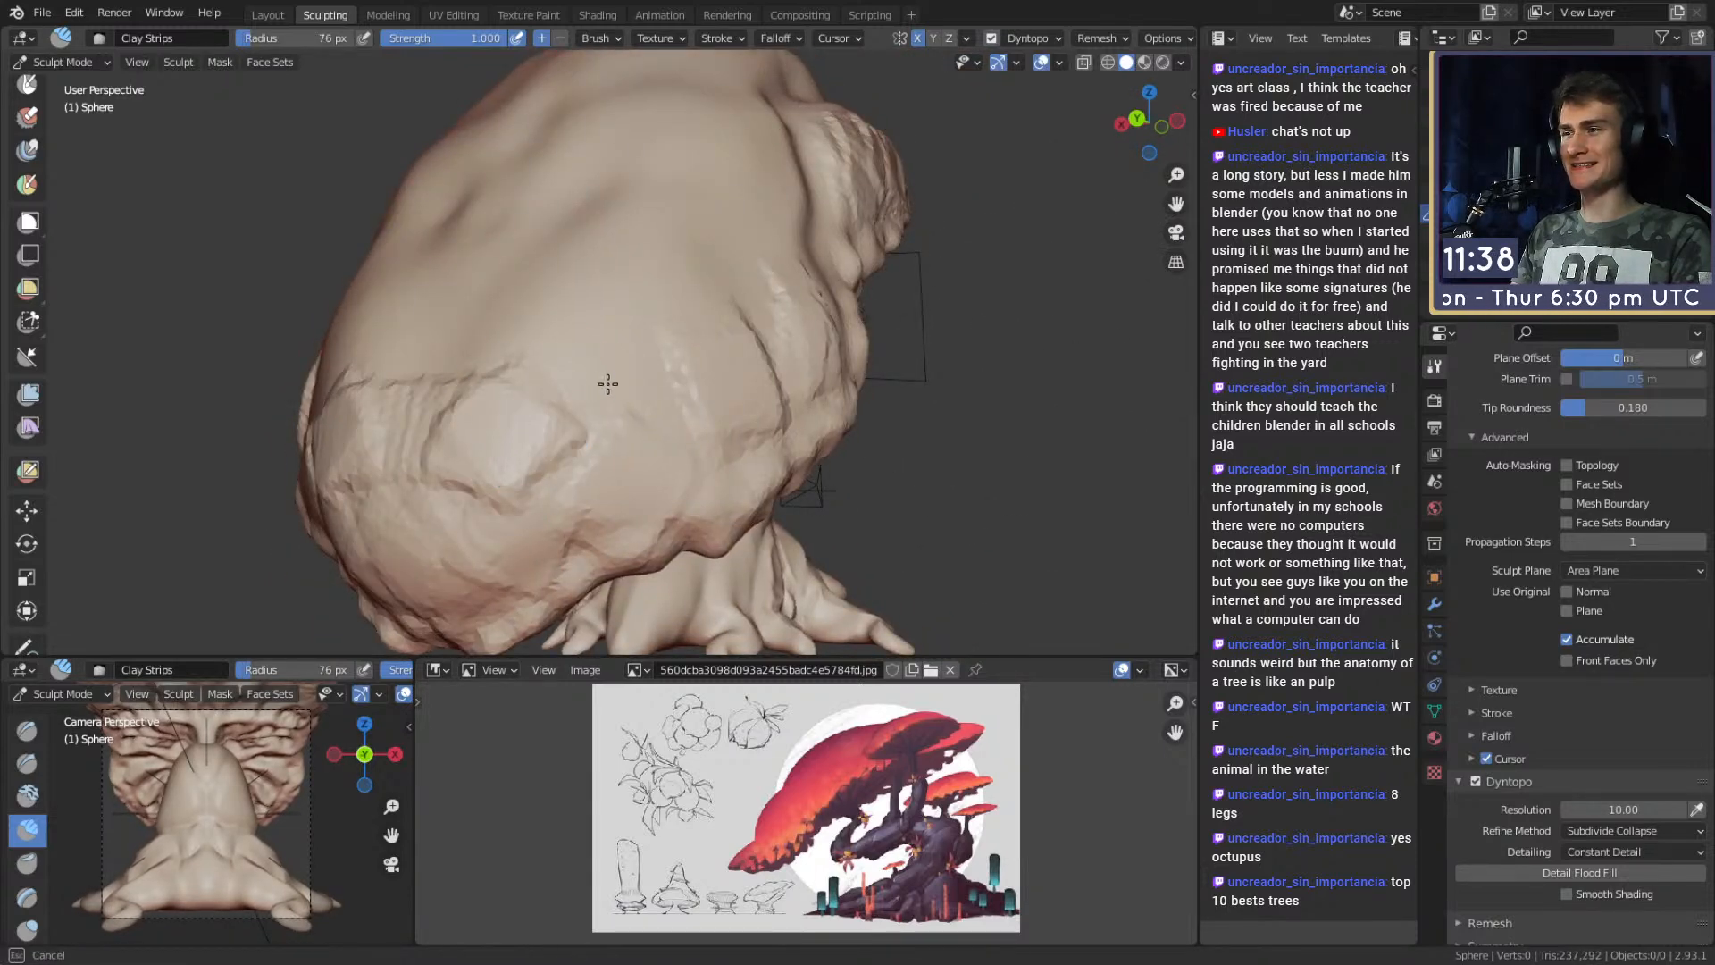
drag(601, 386, 647, 361)
mouse_move(500, 338)
mouse_down()
mouse_move(424, 362)
mouse_move(518, 320)
mouse_up()
middle_drag(569, 306, 561, 348)
drag(388, 391, 518, 382)
click(548, 446)
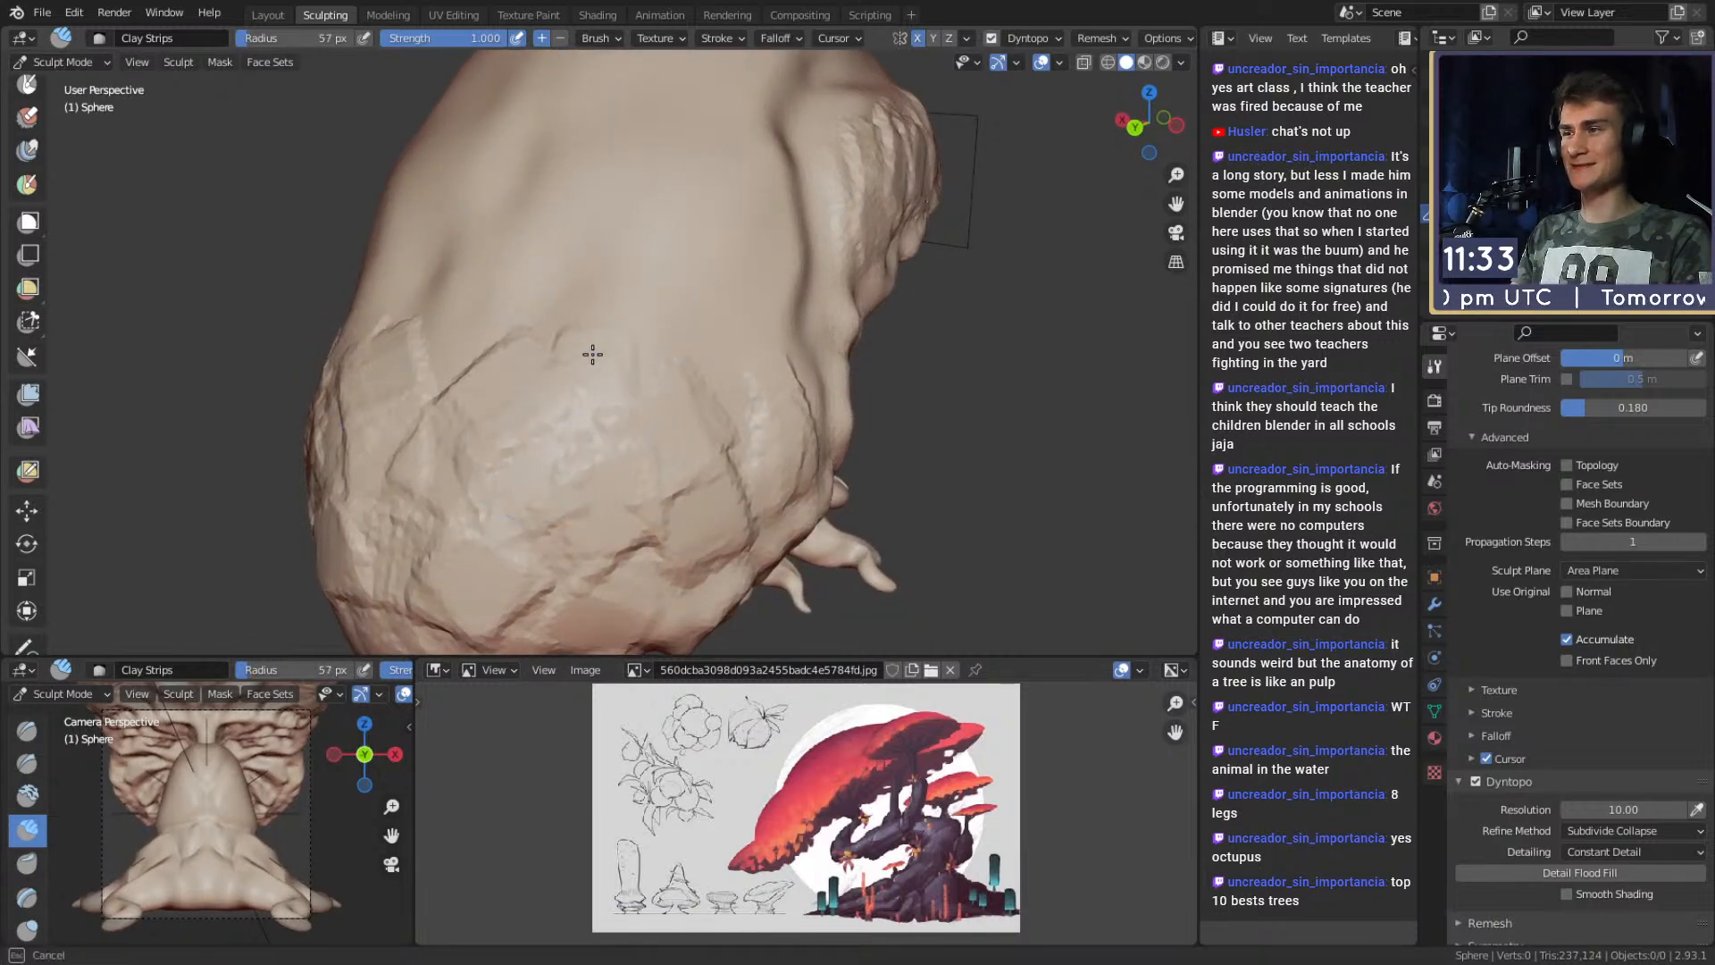
drag(484, 288, 549, 255)
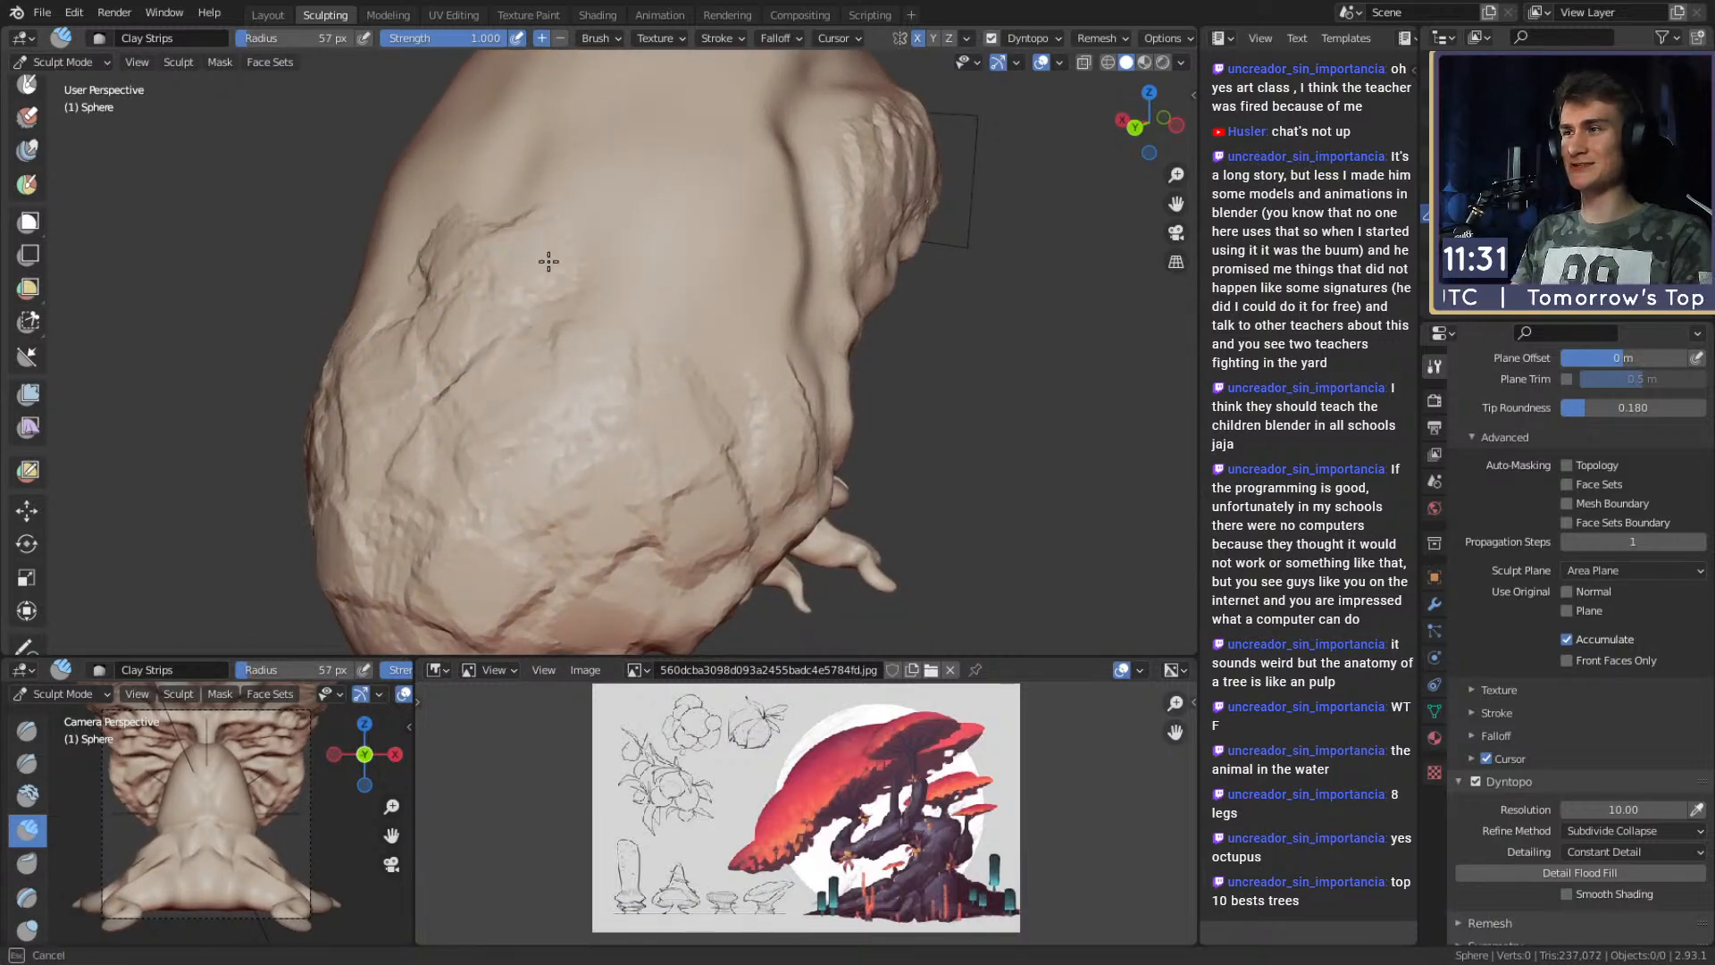
Extend the 57 px Clay Strips texture across the cap's flank, from the drooping end to the rim above the roots.
middle_drag(665, 250, 551, 327)
mouse_move(558, 336)
mouse_down()
mouse_move(509, 382)
mouse_move(594, 465)
mouse_move(625, 402)
mouse_move(689, 345)
mouse_up()
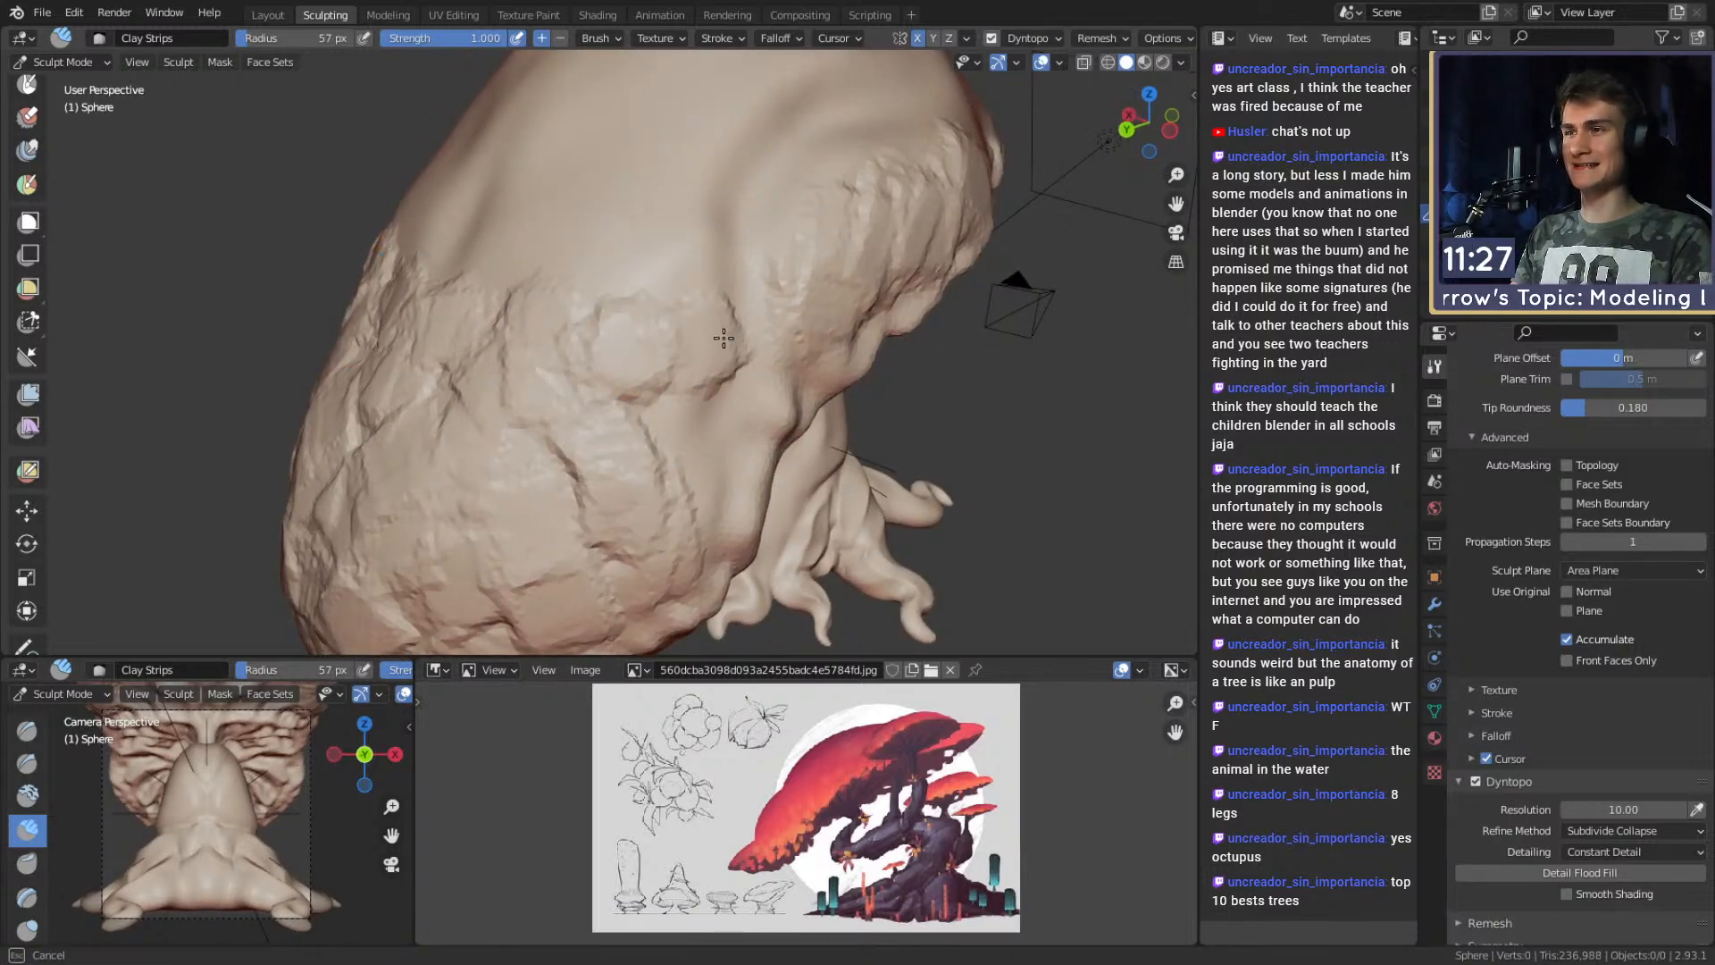
middle_drag(690, 345, 685, 345)
drag(685, 345, 632, 443)
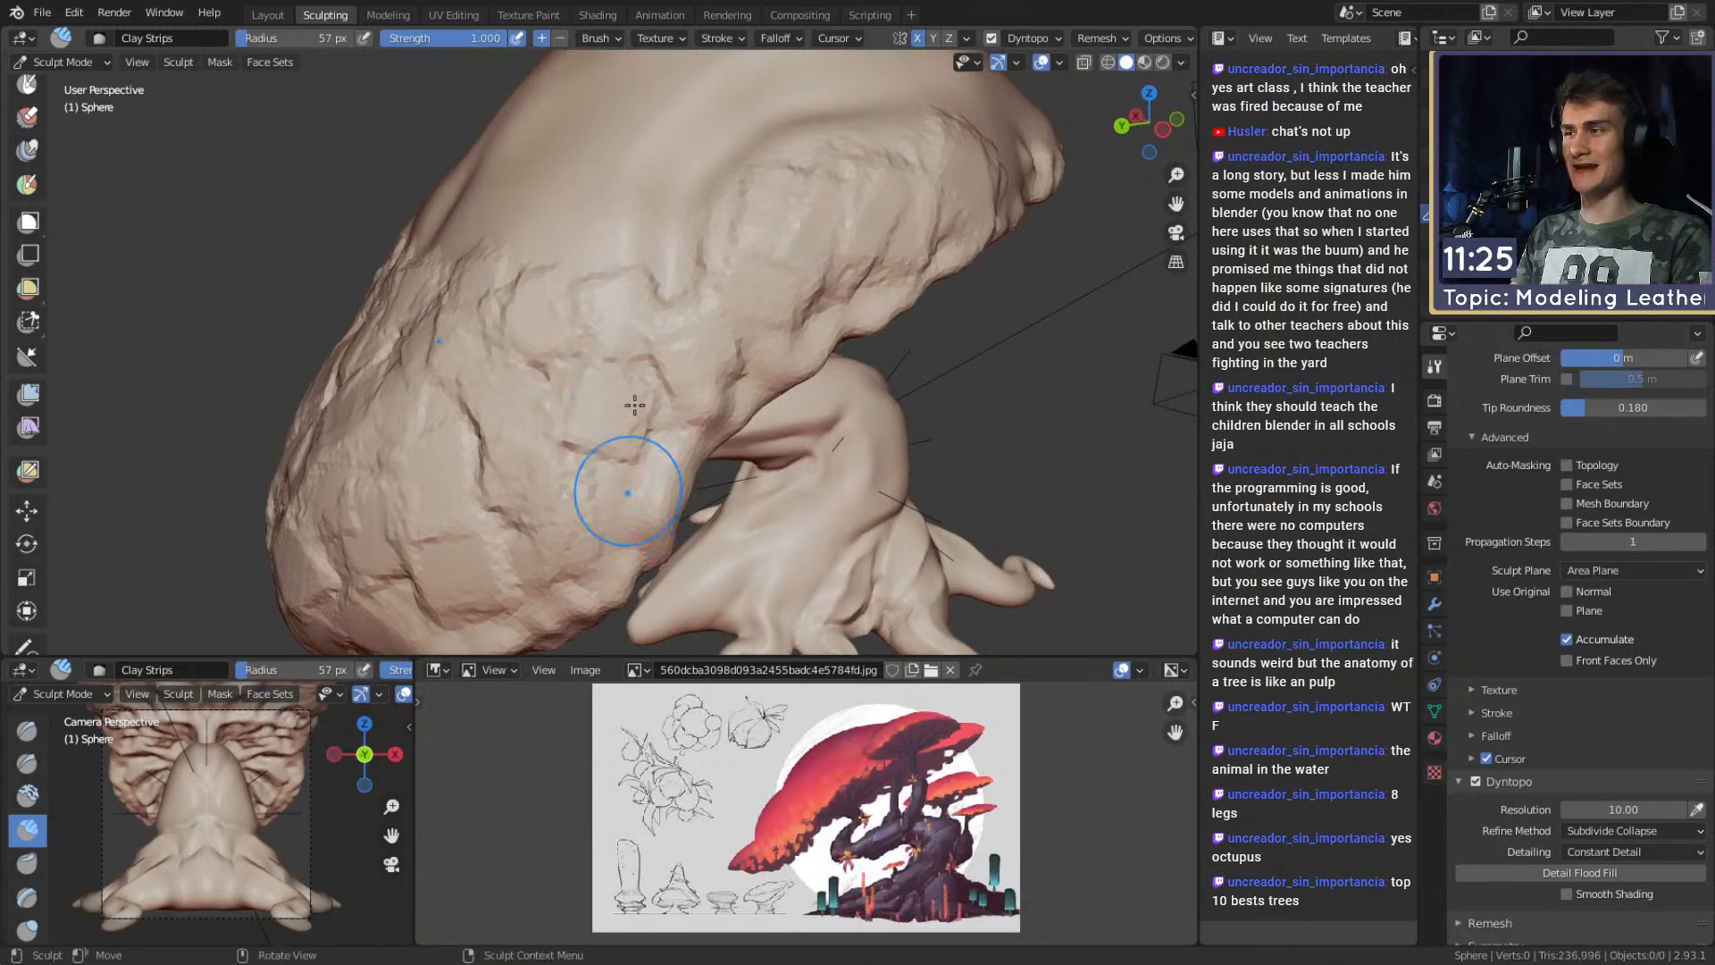
middle_drag(603, 398, 631, 394)
mouse_move(594, 384)
mouse_down()
mouse_move(535, 409)
mouse_move(456, 375)
mouse_move(474, 342)
mouse_up()
middle_drag(473, 341, 526, 384)
mouse_move(525, 384)
mouse_down()
mouse_move(620, 330)
mouse_move(544, 307)
mouse_move(632, 274)
mouse_move(727, 295)
mouse_up()
Fill the groove on the cap's upper side with rough Clay Strips layers that blend into the rim texture.
middle_drag(727, 295, 624, 295)
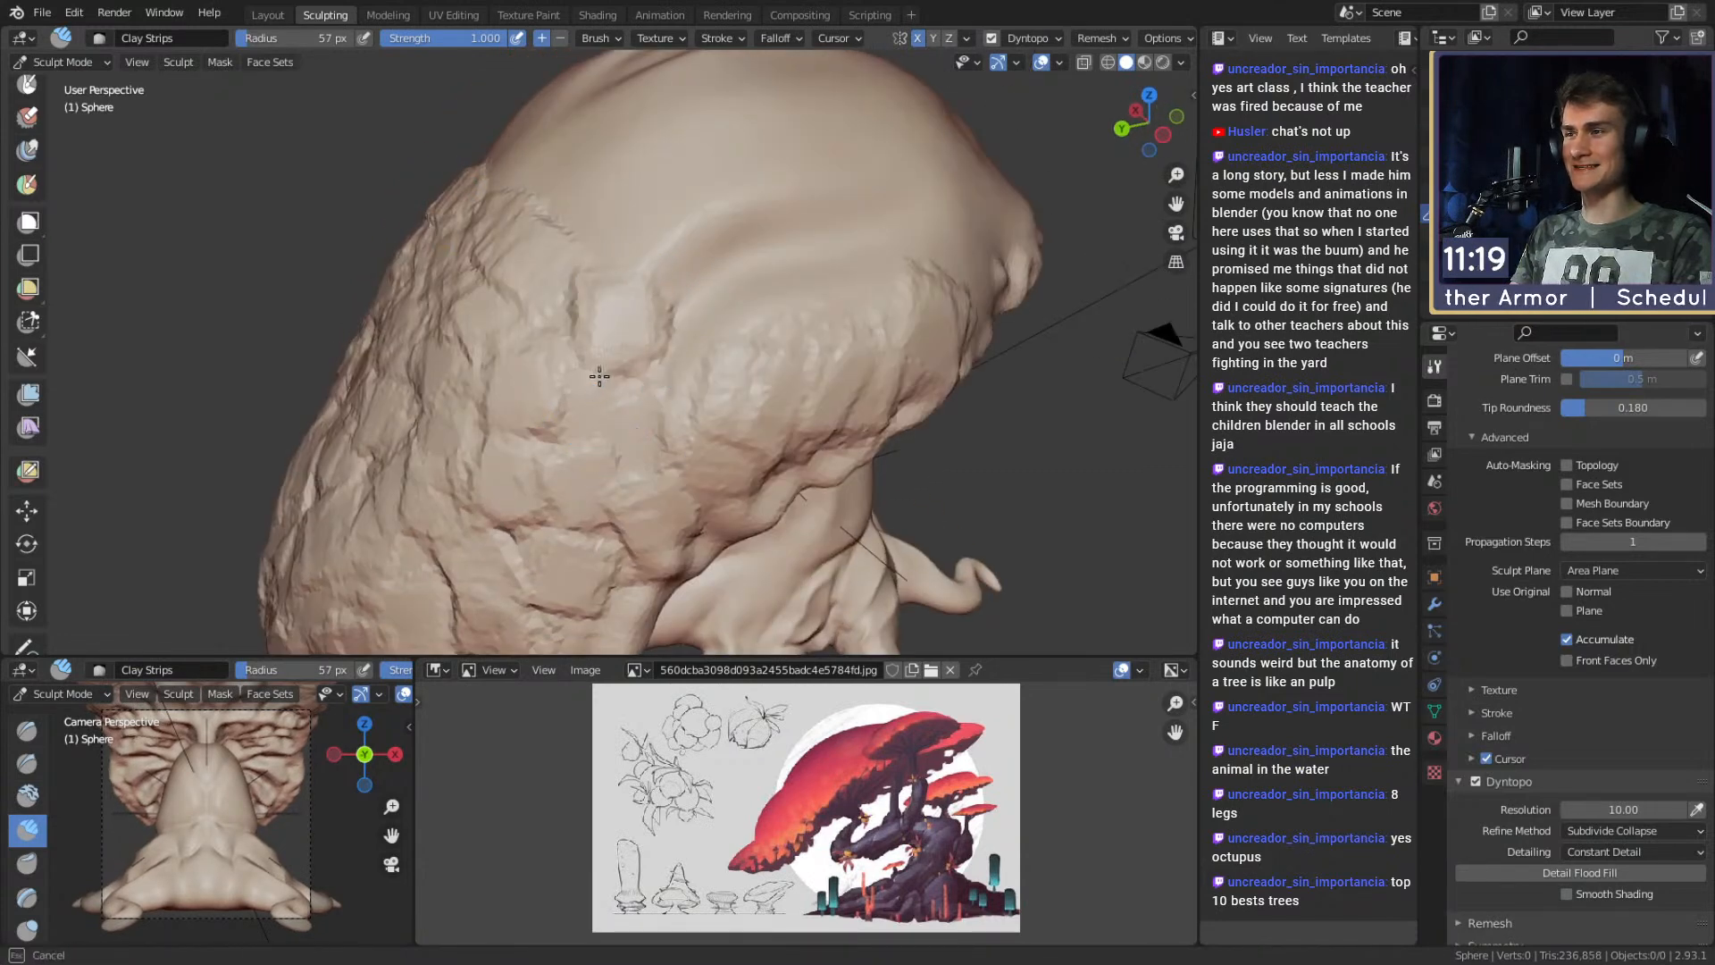
drag(636, 426, 665, 380)
mouse_move(665, 379)
middle_down()
mouse_move(700, 333)
mouse_move(599, 366)
middle_up()
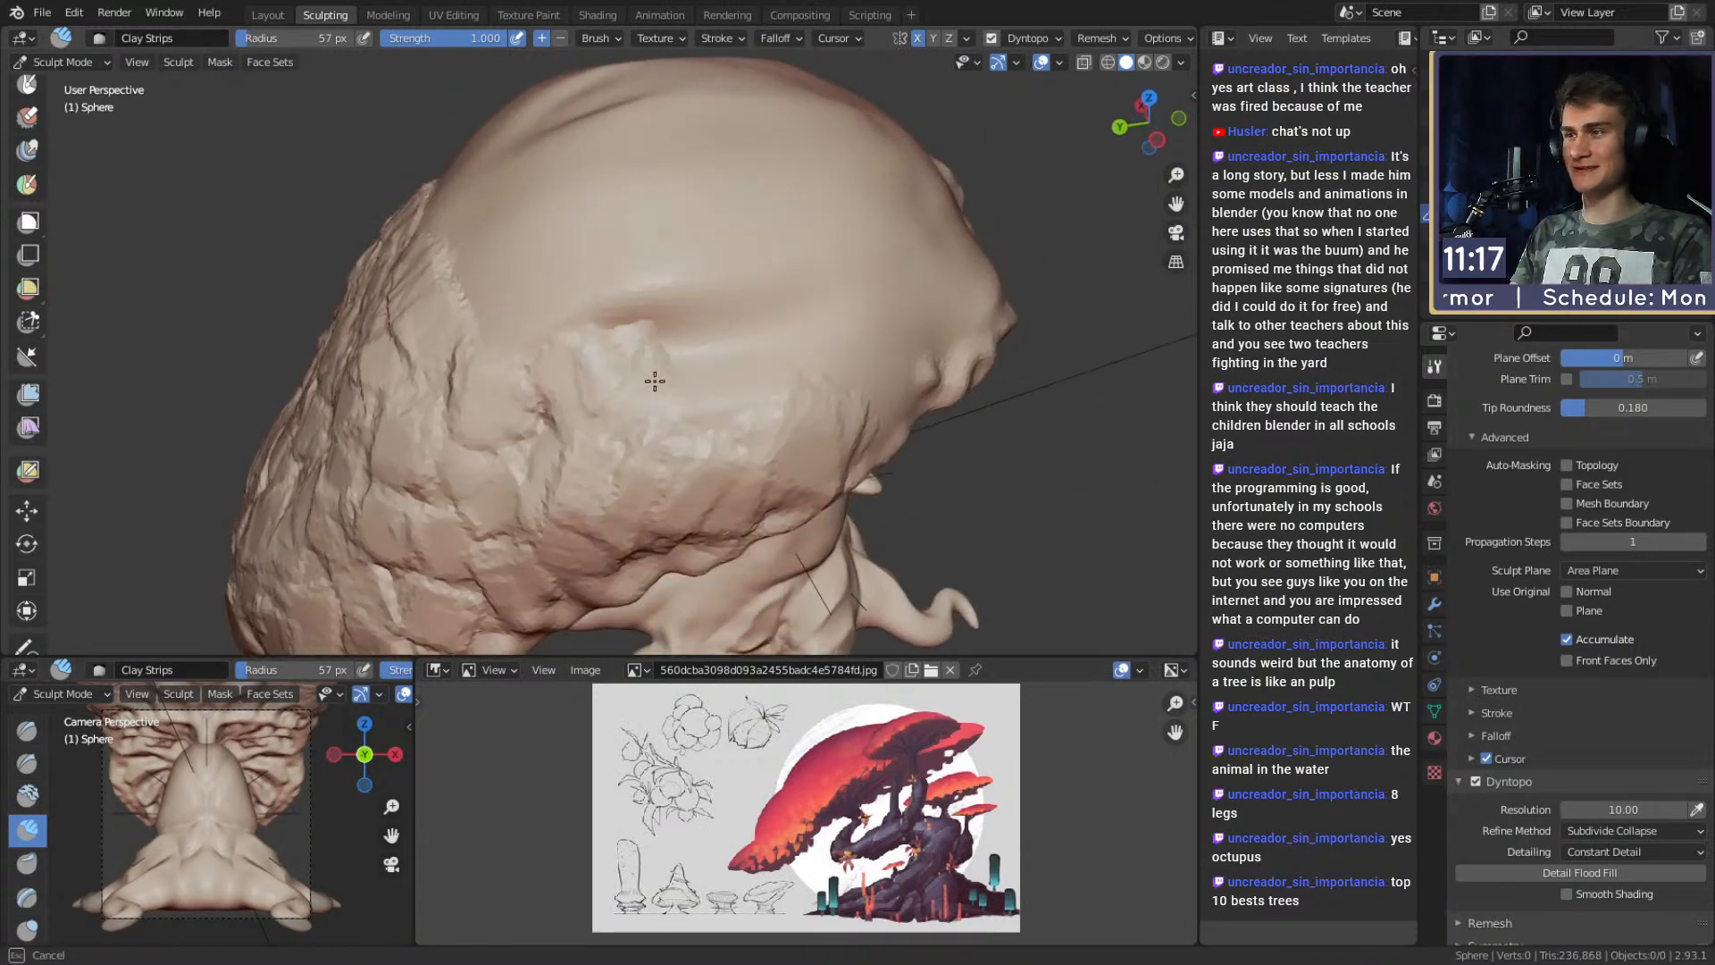
drag(651, 374, 762, 371)
middle_drag(859, 356, 748, 341)
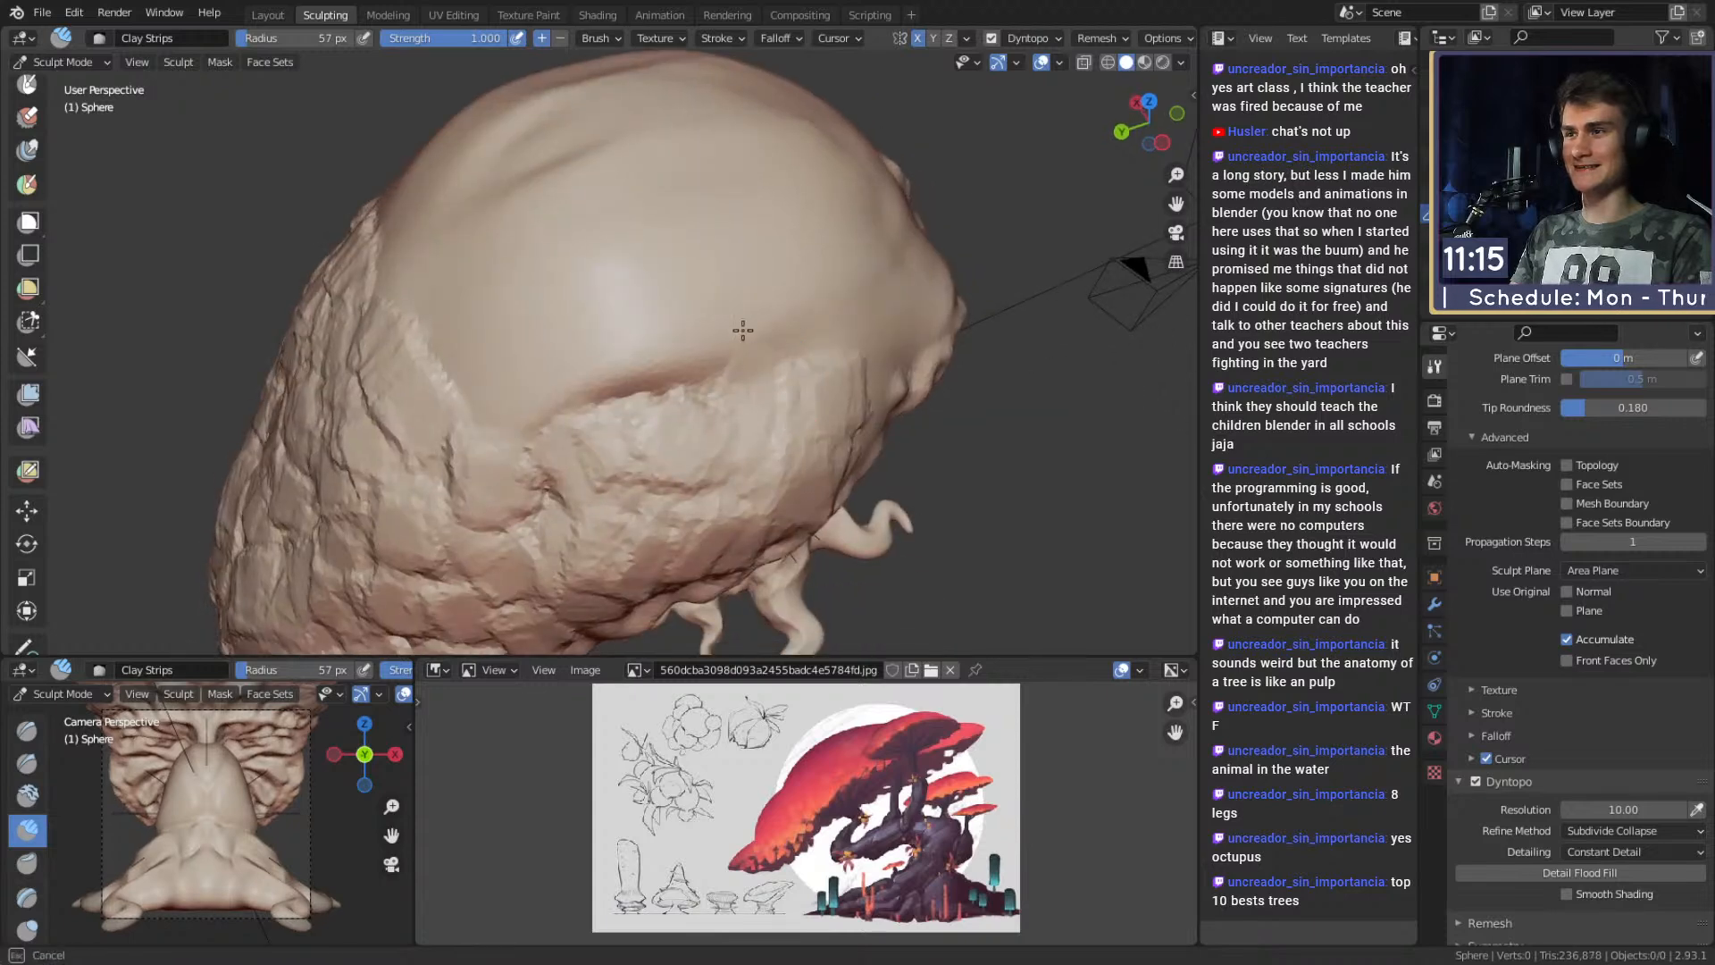
Carry the Clay Strips texture from the cap's drooping end up over its smooth crown.
middle_drag(531, 321, 496, 351)
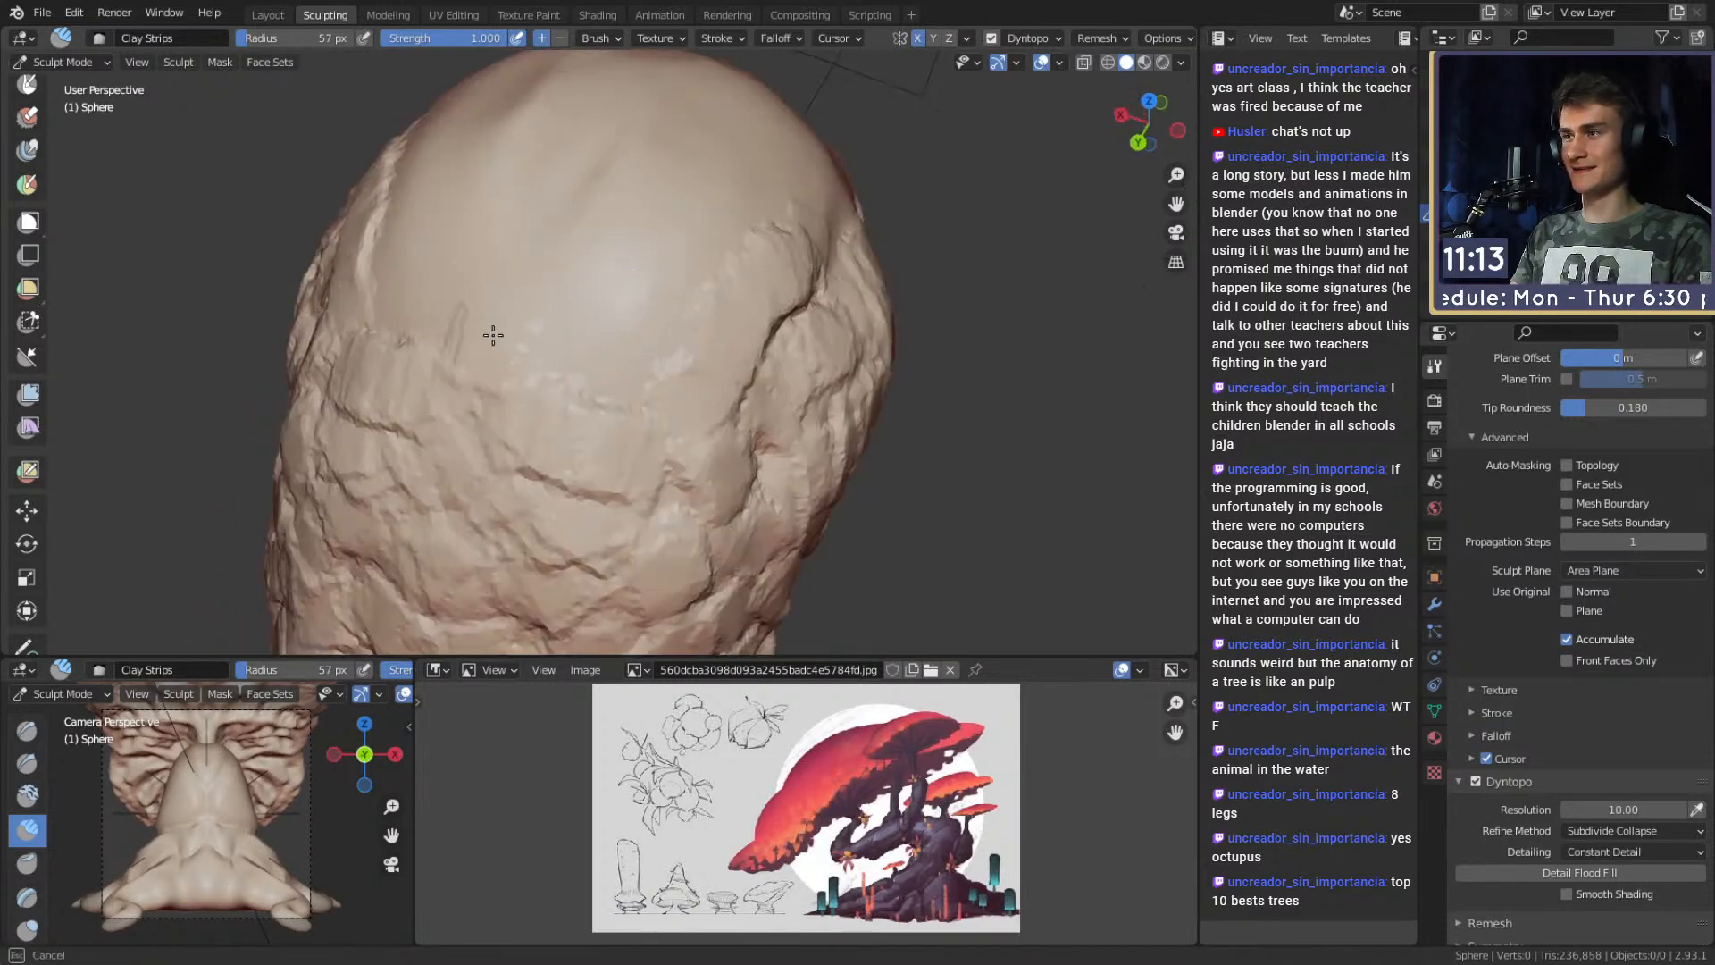
mouse_move(552, 237)
mouse_down()
mouse_move(639, 259)
mouse_move(572, 376)
mouse_move(715, 268)
mouse_move(631, 172)
mouse_up()
mouse_move(632, 173)
middle_down()
mouse_move(701, 333)
mouse_move(456, 314)
middle_up()
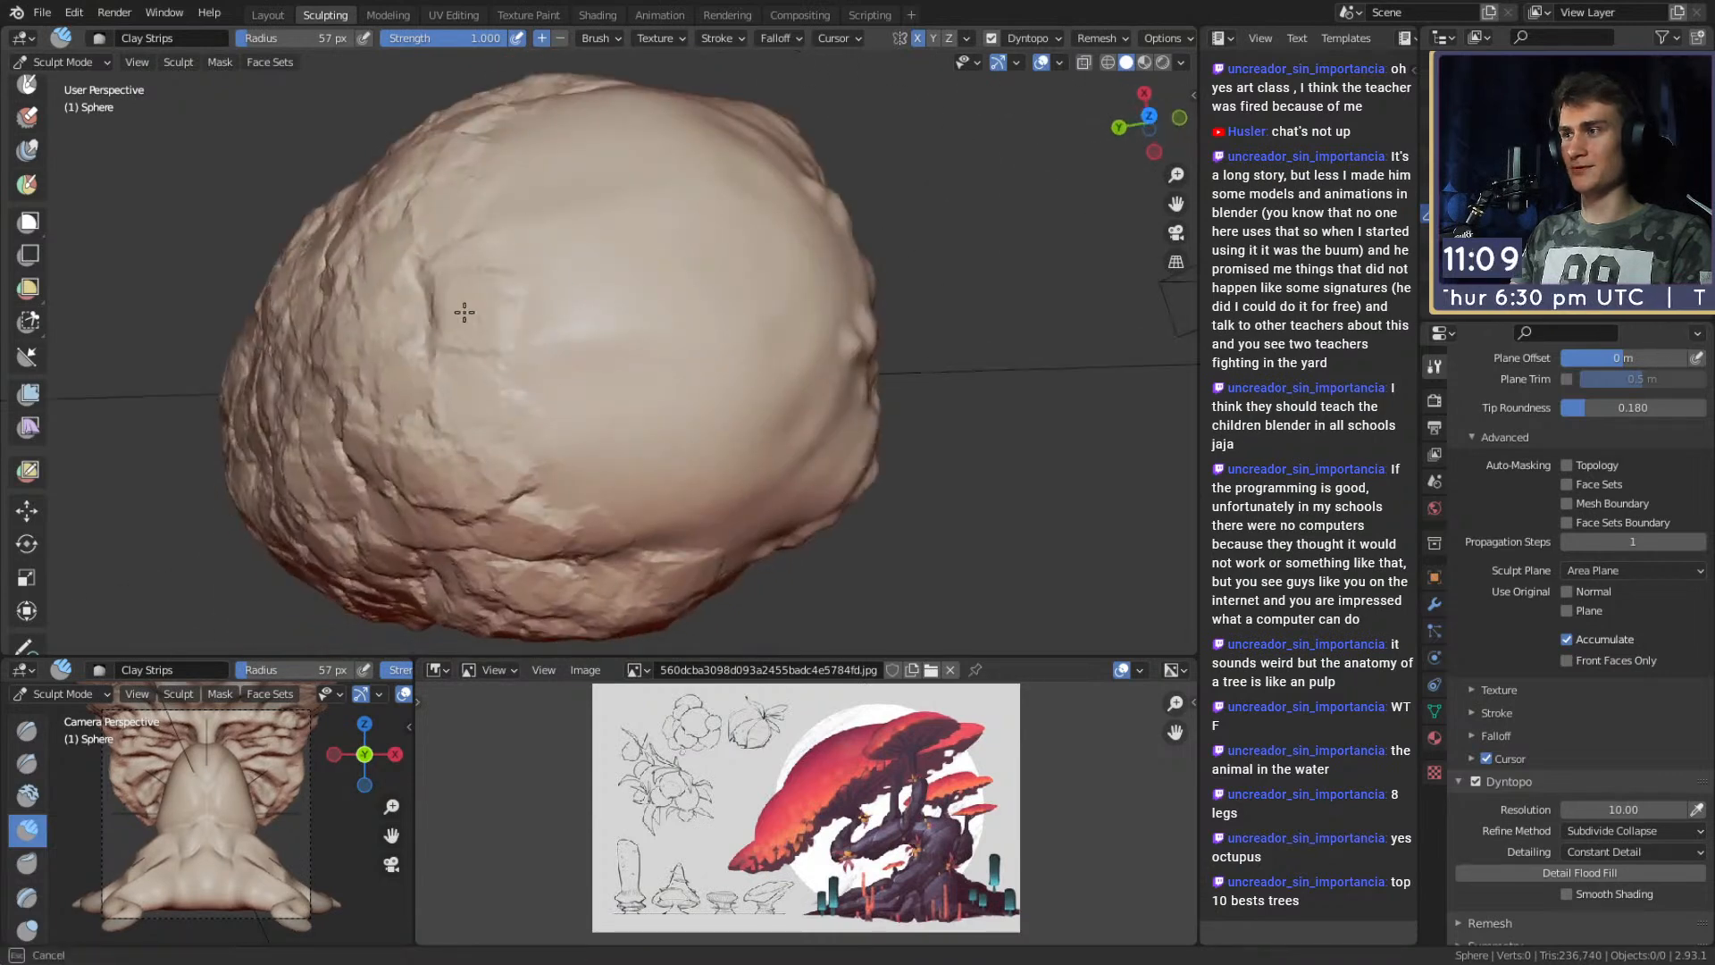
drag(585, 255, 563, 217)
middle_drag(616, 339, 527, 215)
drag(600, 202, 639, 265)
Cover the remaining smooth areas on the cap's crown and front with 57 px Clay Strips strokes.
mouse_move(643, 286)
middle_down()
mouse_move(624, 232)
mouse_move(651, 230)
middle_up()
drag(651, 230, 682, 201)
mouse_move(698, 305)
middle_down()
mouse_move(690, 272)
mouse_move(708, 318)
middle_up()
drag(708, 318, 604, 325)
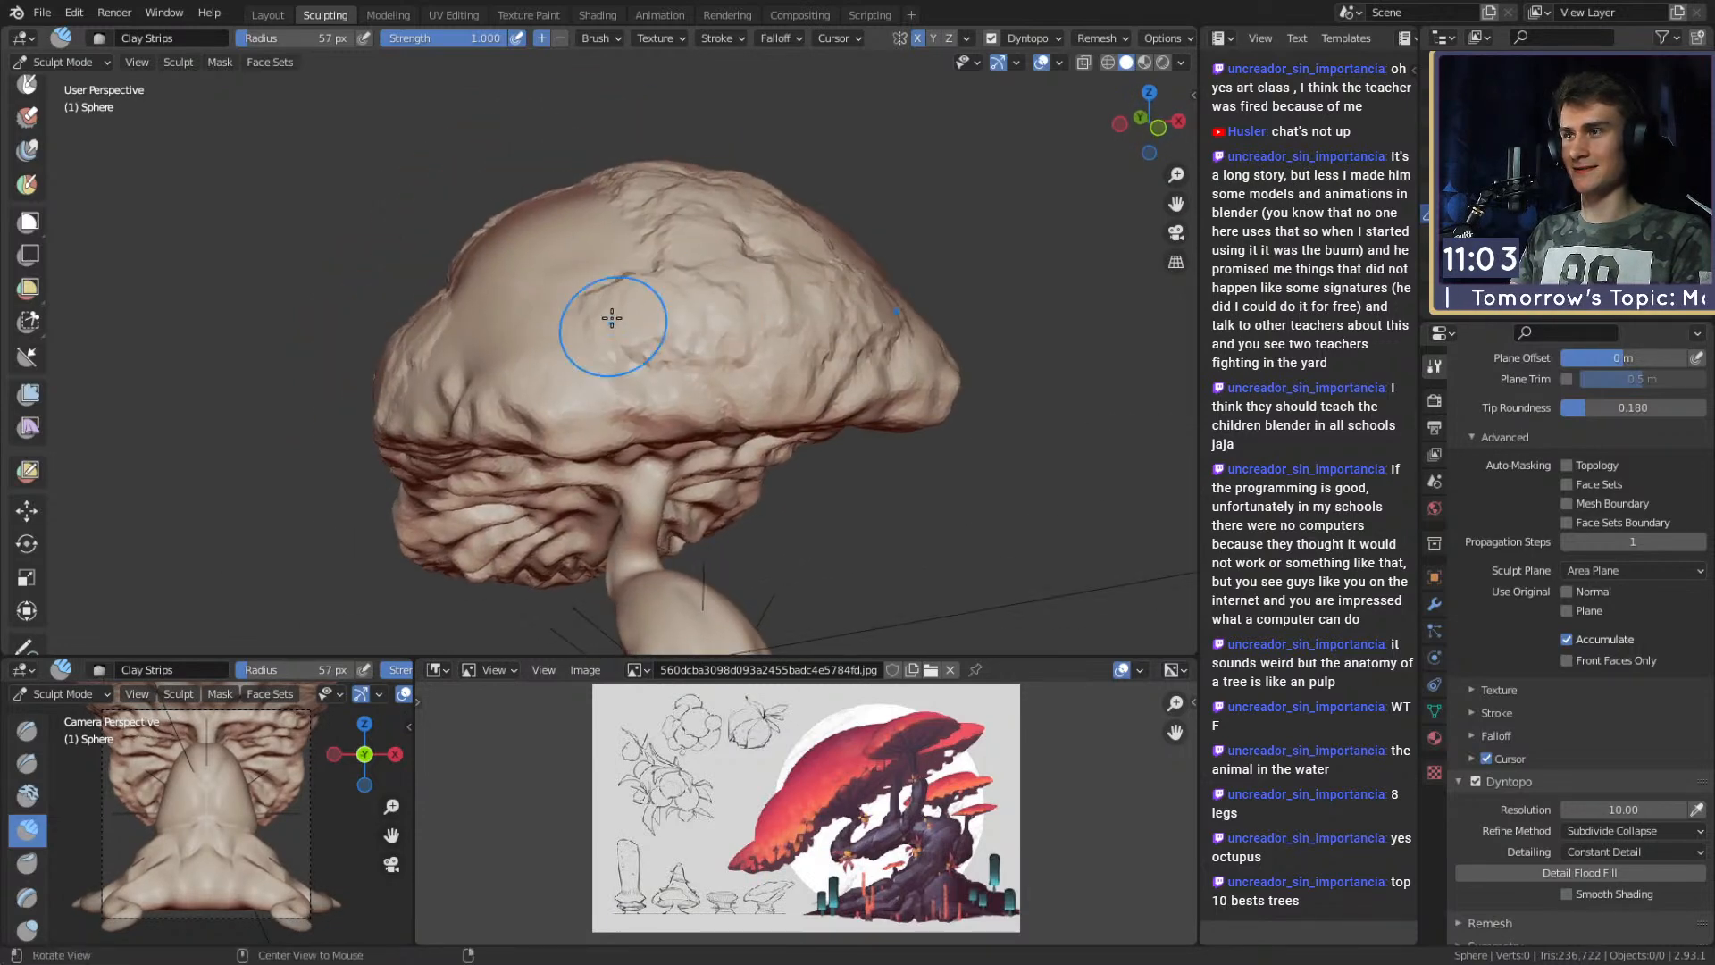
middle_drag(604, 325, 670, 372)
middle_drag(470, 407, 581, 387)
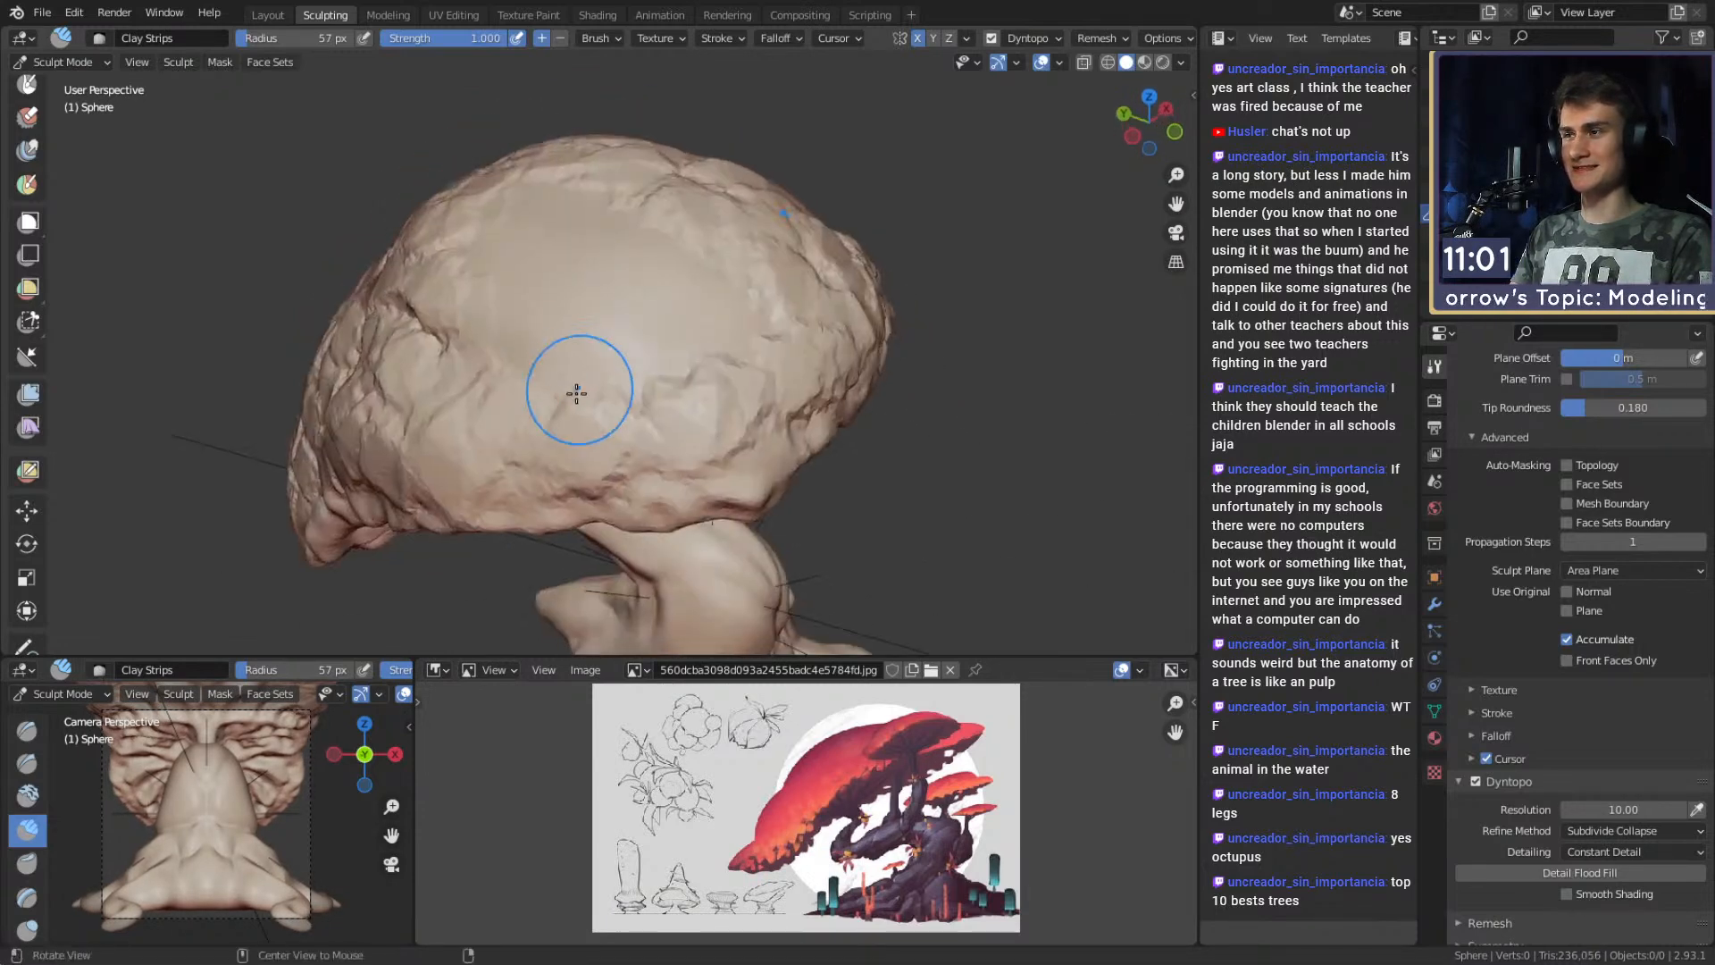
middle_drag(746, 297, 705, 287)
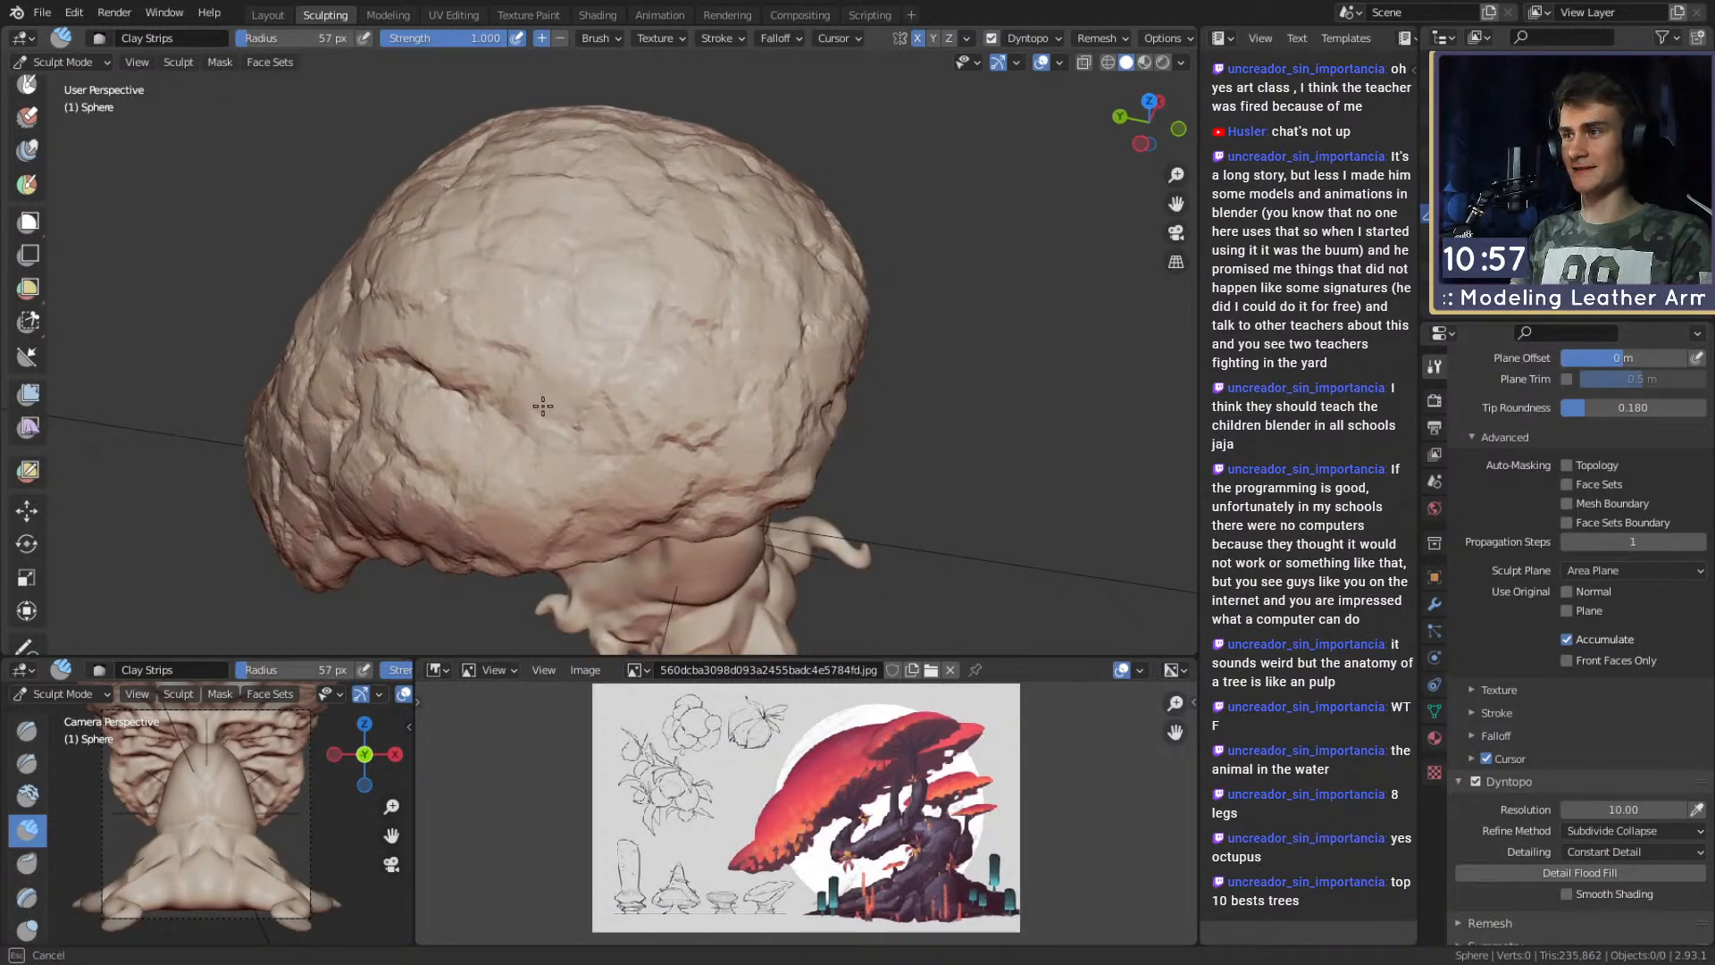
Paint an oval mask on the side of the trunk's bulge with a 34 px Mask brush and invert the mask.
middle_drag(698, 332, 606, 236)
key(m)
mouse_move(579, 313)
middle_down()
mouse_move(642, 338)
mouse_move(548, 345)
mouse_move(729, 301)
middle_up()
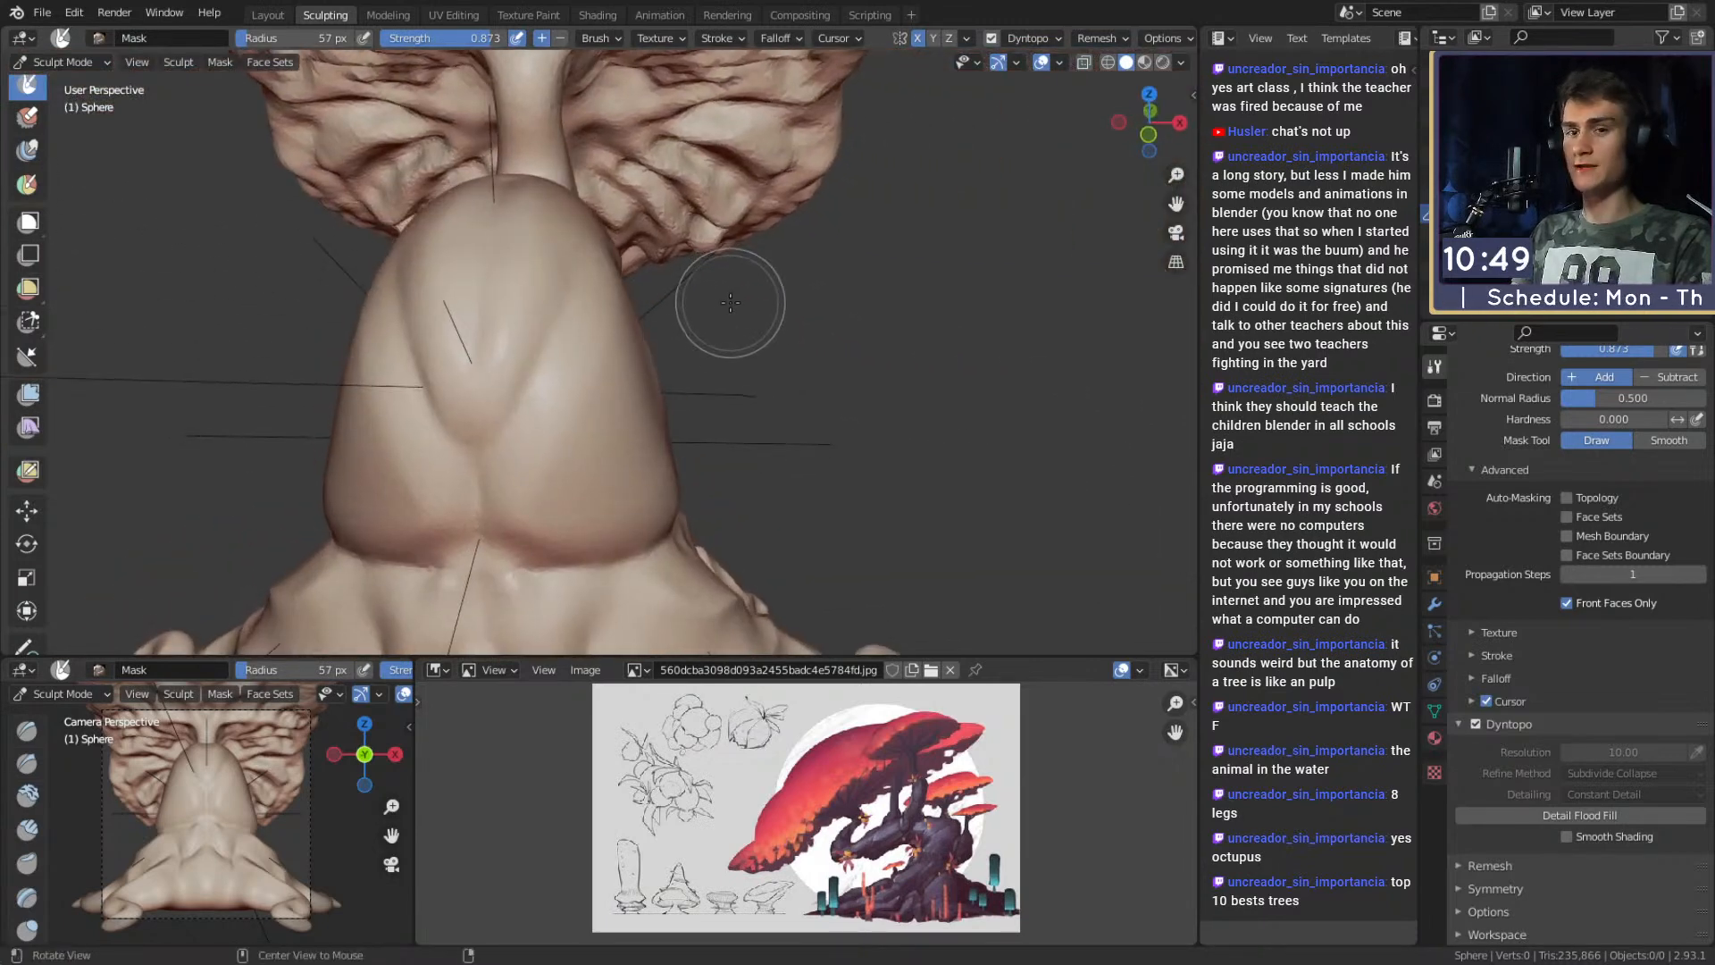
mouse_move(650, 220)
middle_down()
mouse_move(765, 313)
mouse_move(696, 330)
mouse_move(547, 308)
mouse_move(479, 322)
mouse_move(642, 324)
middle_up()
key(f)
click(559, 331)
key(f)
click(619, 314)
key(f)
click(611, 335)
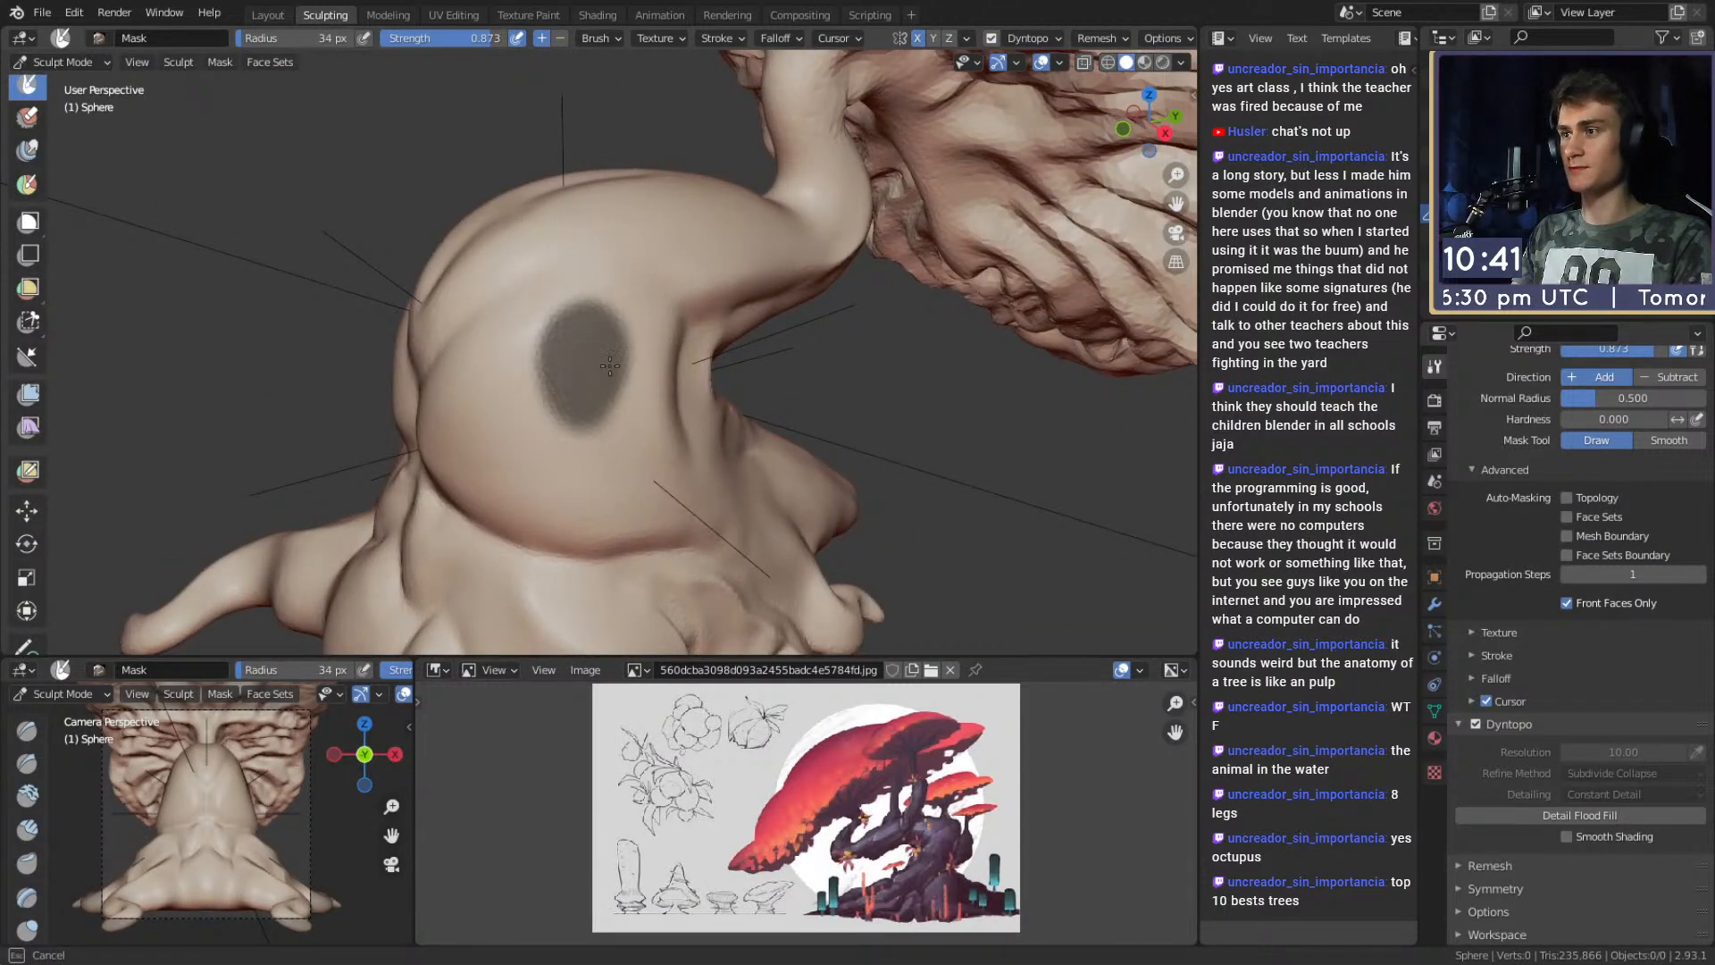
key(ctrl+i)
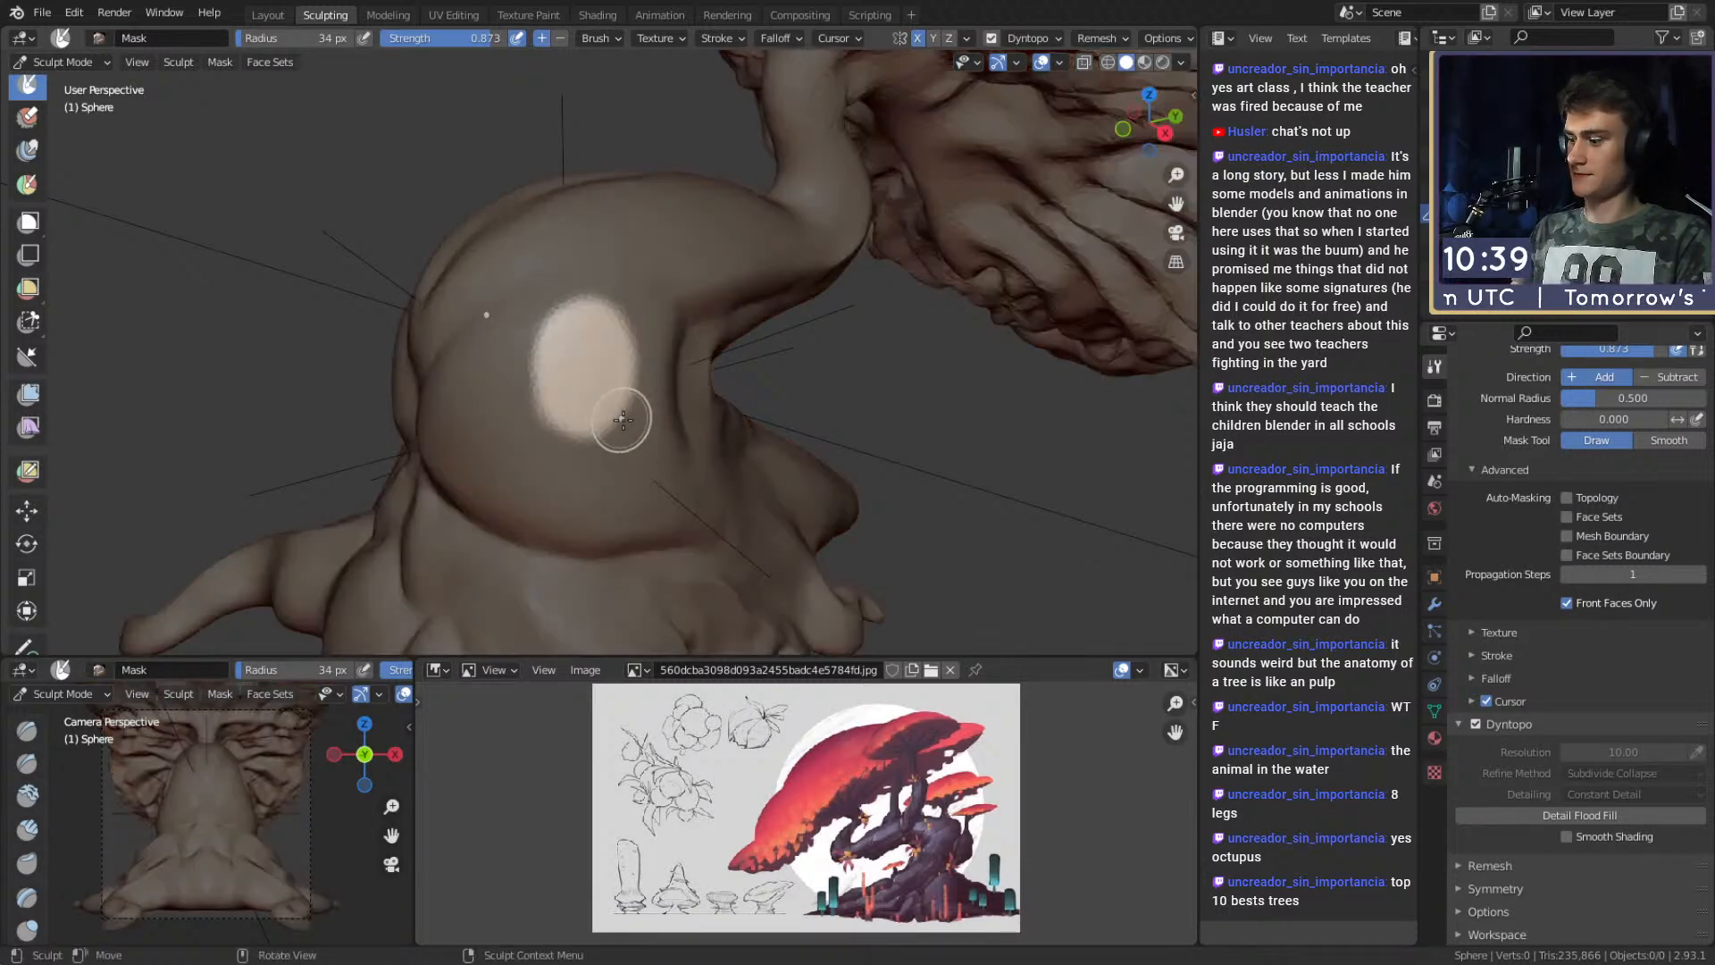
Pull a side branch out of the unmasked oval on the trunk with the Snake Hook brush.
key(k)
mouse_move(624, 345)
middle_down()
mouse_move(781, 322)
mouse_move(728, 351)
mouse_move(775, 356)
mouse_move(700, 357)
middle_up()
key(f)
click(615, 368)
mouse_move(552, 370)
mouse_down()
mouse_move(714, 357)
mouse_move(788, 284)
mouse_move(786, 246)
mouse_up()
middle_drag(777, 236, 768, 264)
Lengthen the side branch and curve its end upward with Snake Hook, adjusting the radius to 81 px.
key(f)
click(961, 357)
mouse_move(752, 339)
mouse_down()
mouse_move(651, 256)
mouse_move(658, 268)
mouse_up()
middle_drag(682, 271, 670, 288)
key(f)
click(625, 277)
key(f)
click(640, 252)
key(f)
click(687, 254)
mouse_move(685, 251)
mouse_down()
mouse_move(730, 258)
mouse_move(706, 210)
mouse_up()
key(f)
click(719, 207)
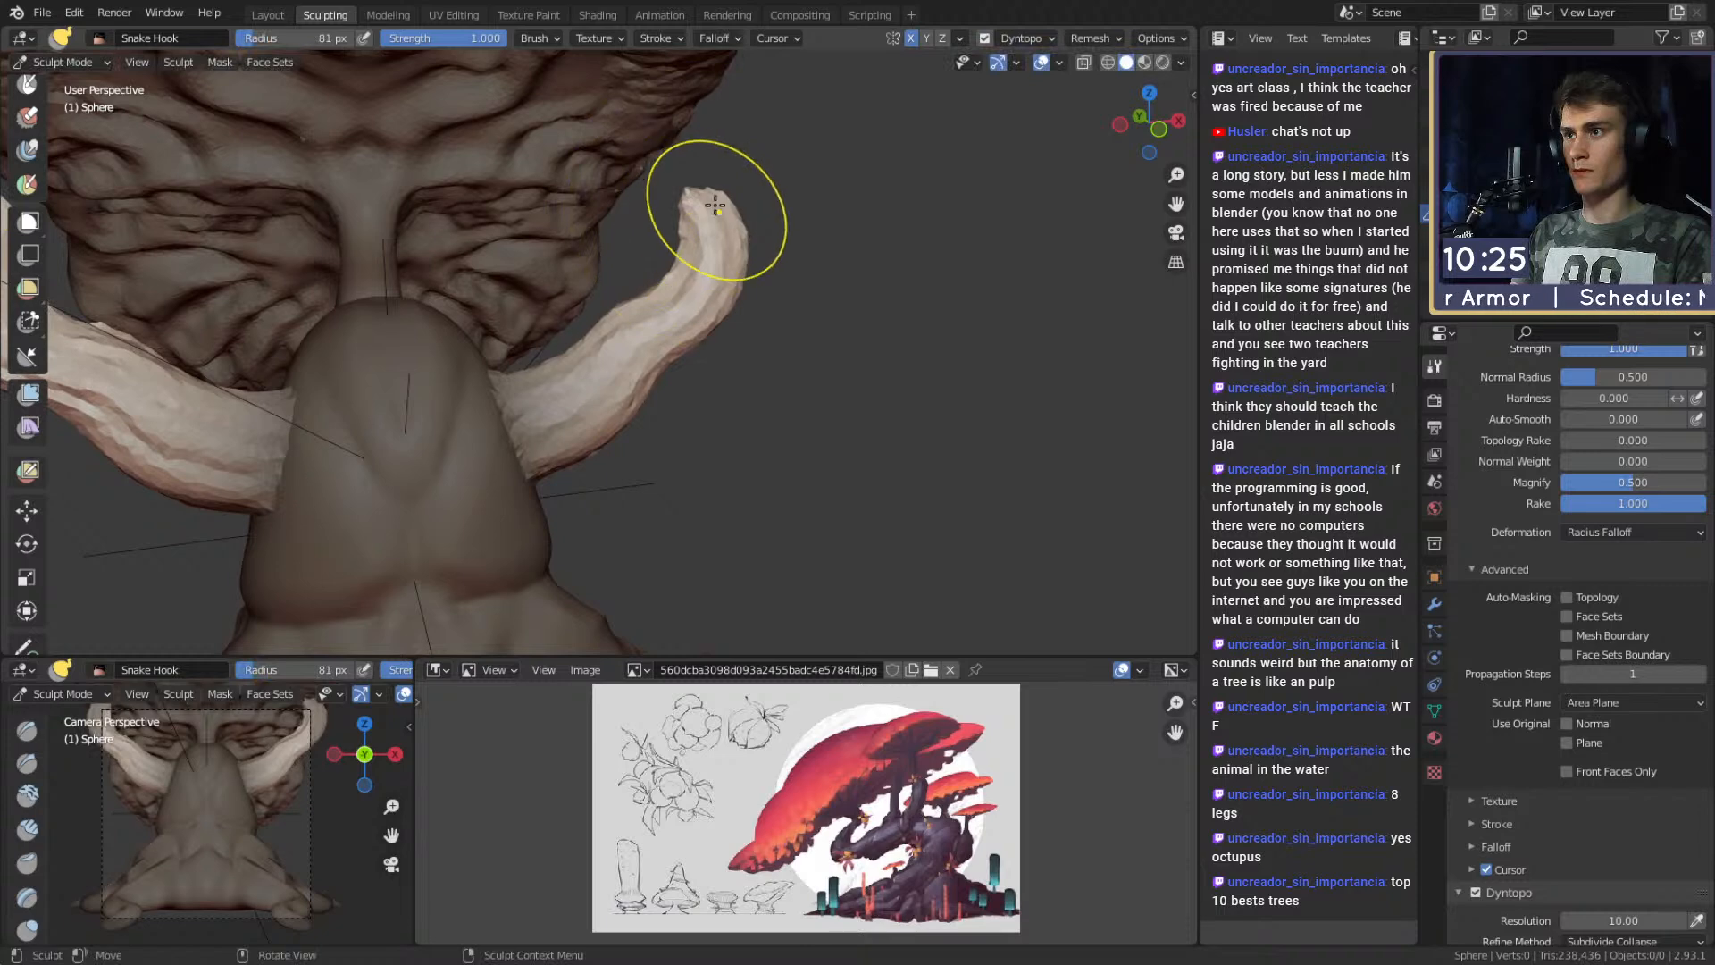
Bend the side branch into an upright elbow with Snake Hook and set the radius to 110 px.
middle_drag(725, 188, 616, 304)
key(f)
click(625, 295)
drag(544, 242, 500, 268)
mouse_move(500, 268)
middle_down()
mouse_move(688, 330)
mouse_move(698, 355)
middle_up()
key(f)
click(682, 348)
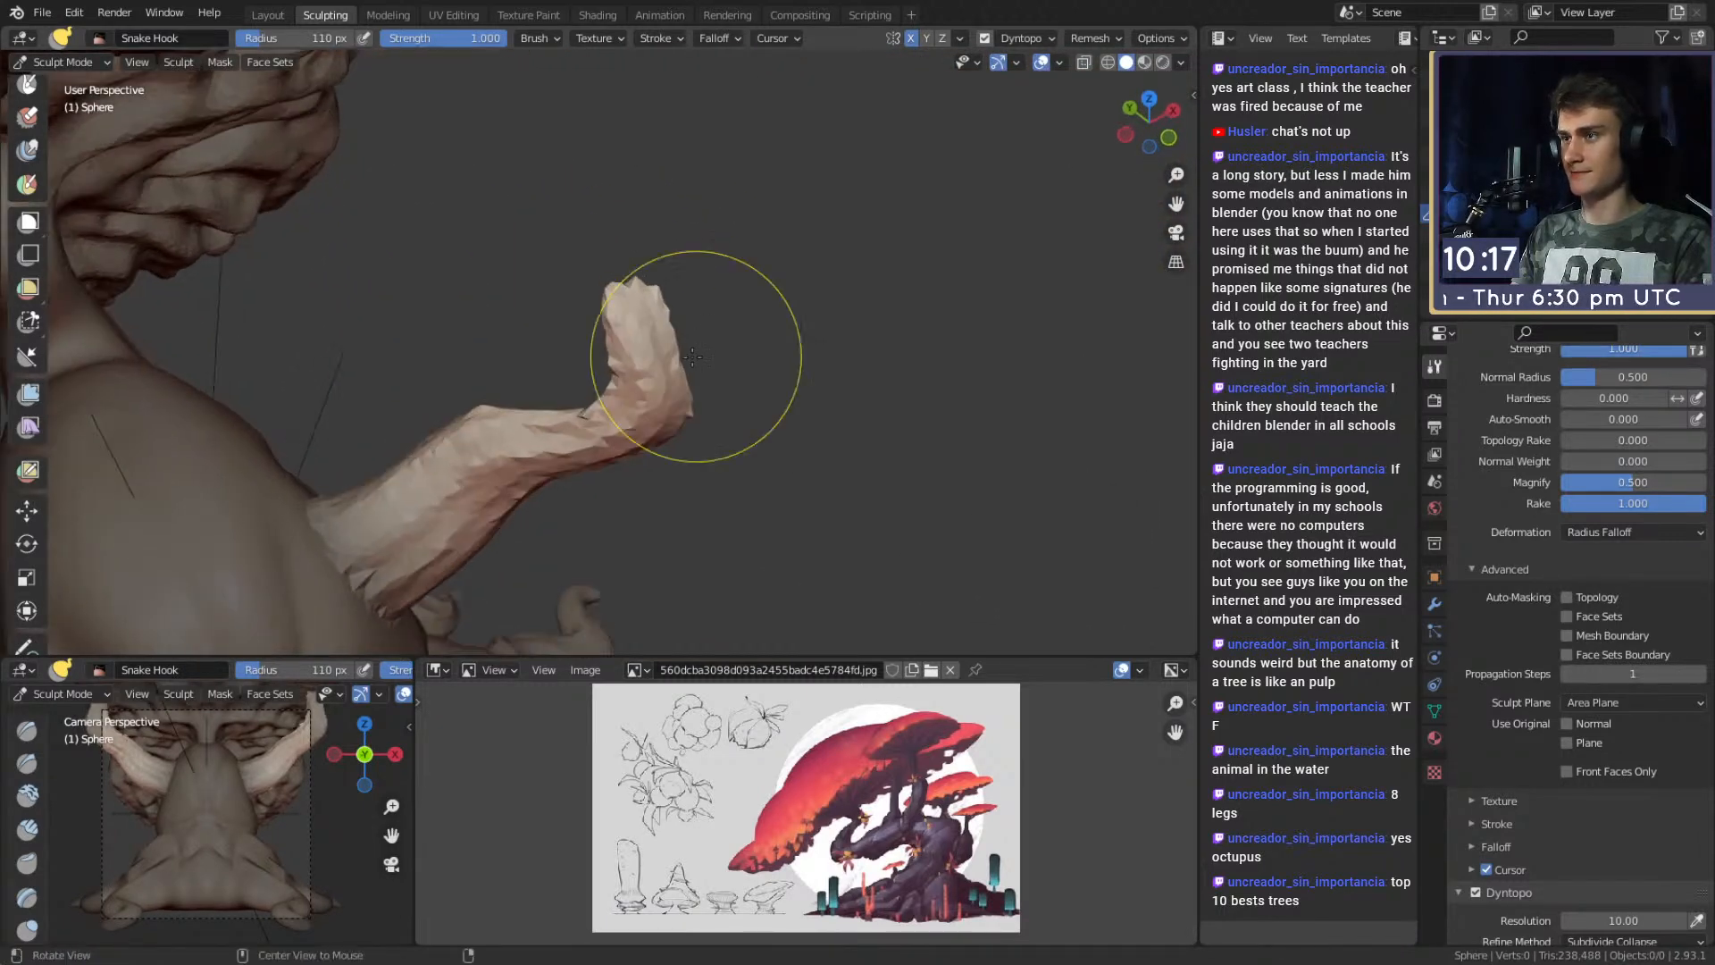
Clear the mask and start pulling the branch tip sideways into a small cap with Snake Hook at 71 px.
key(alt+m)
mouse_move(689, 330)
alt+mouse_down()
mouse_move(759, 333)
mouse_move(449, 295)
mouse_move(650, 353)
mouse_move(593, 364)
alt+mouse_up()
key(f)
click(753, 333)
key(f)
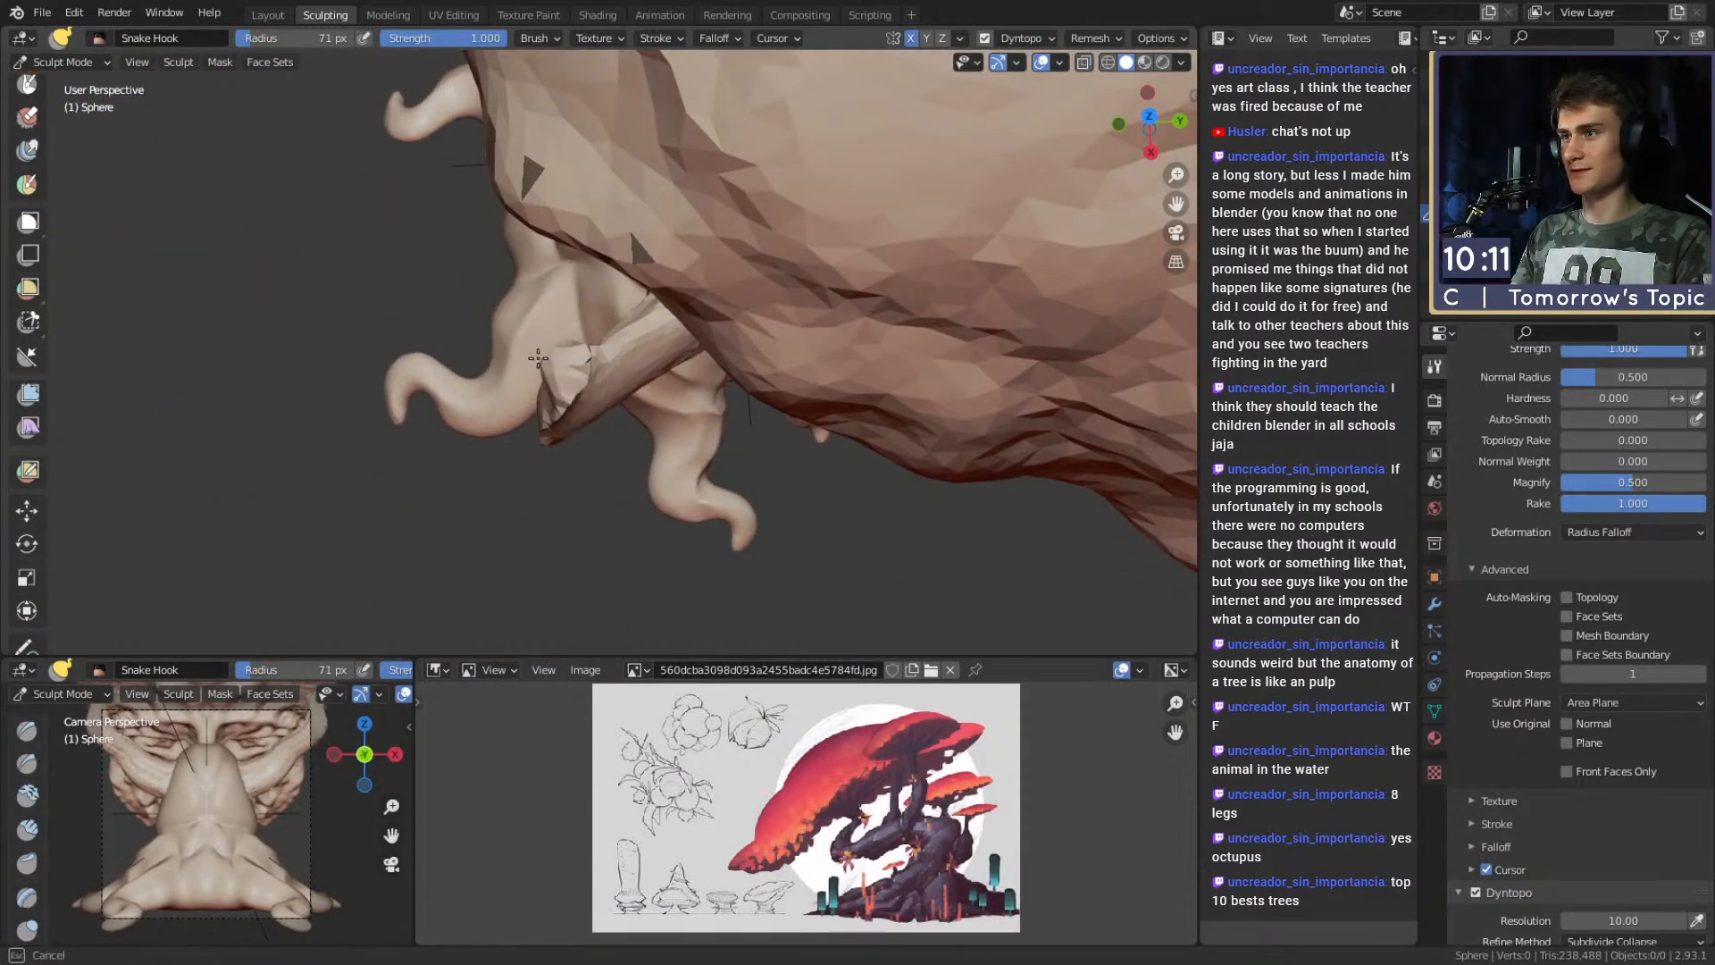
click(440, 337)
Spread the branch tip outward into a flat cap with Snake Hook, undo the last stroke and save the file.
mouse_move(753, 438)
alt+mouse_down()
mouse_move(578, 417)
mouse_move(495, 511)
alt+mouse_up()
drag(572, 443, 592, 502)
drag(597, 481, 602, 514)
alt+shift+drag(602, 513, 617, 455)
drag(616, 477, 579, 504)
alt+shift+drag(617, 487, 639, 465)
mouse_move(654, 439)
mouse_down()
mouse_move(676, 464)
mouse_move(696, 447)
mouse_move(689, 421)
mouse_move(670, 452)
mouse_up()
key(ctrl+z)
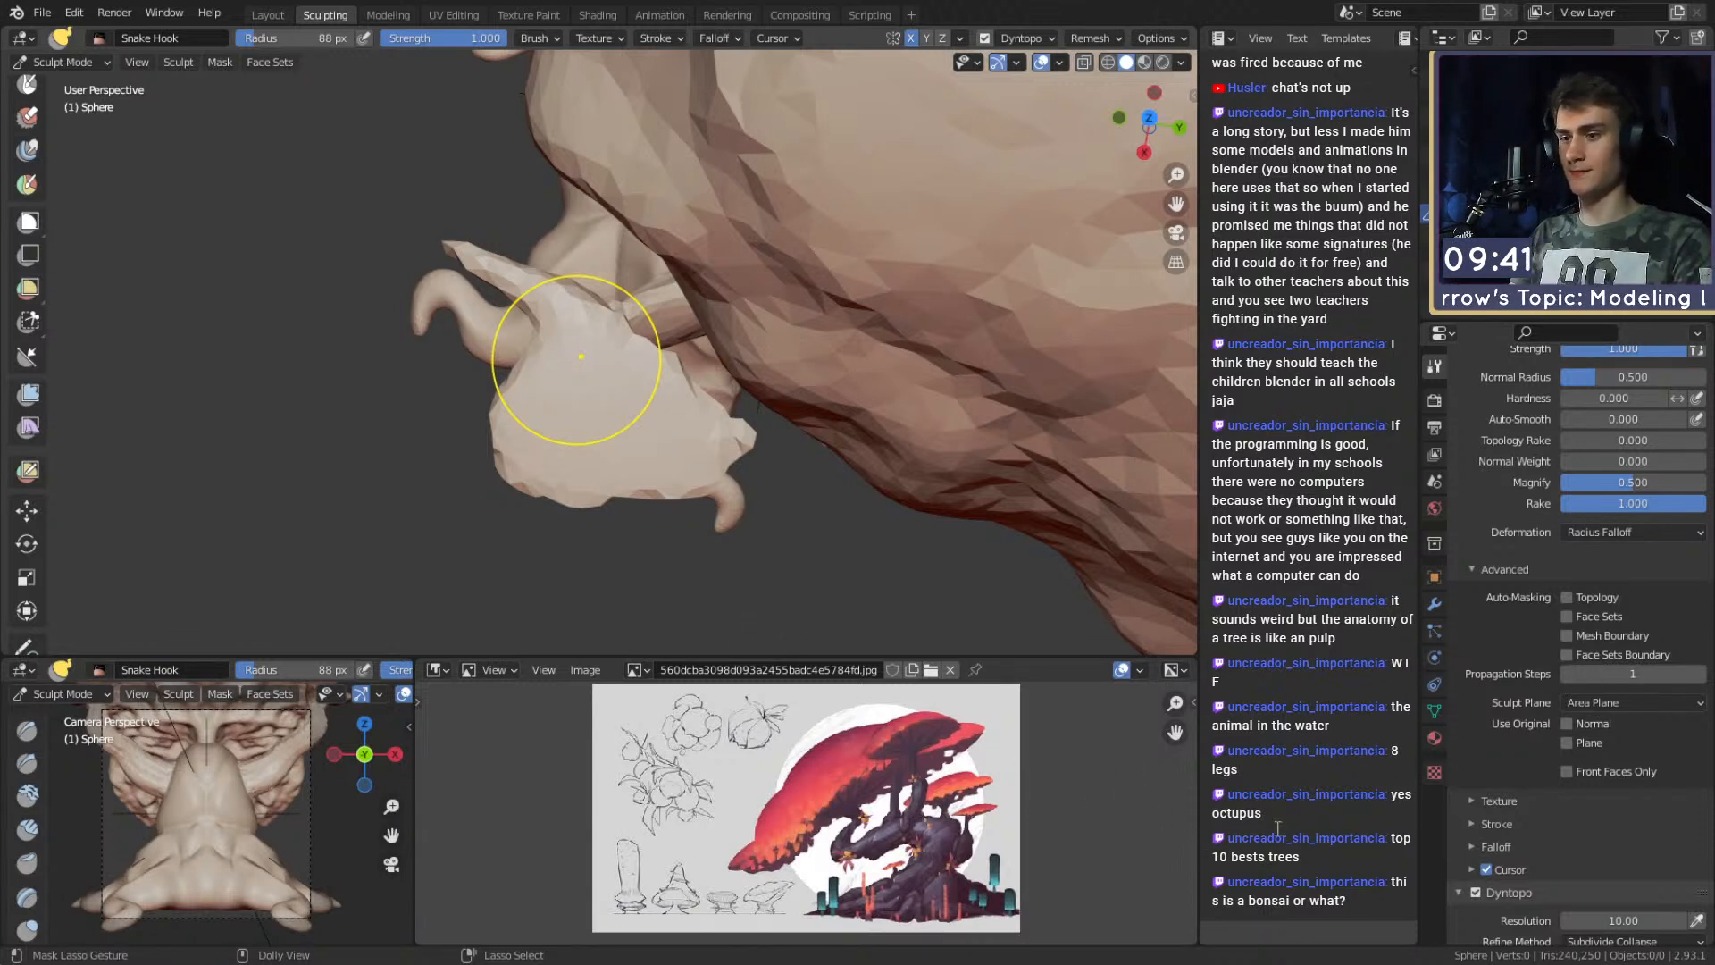
key(ctrl+s)
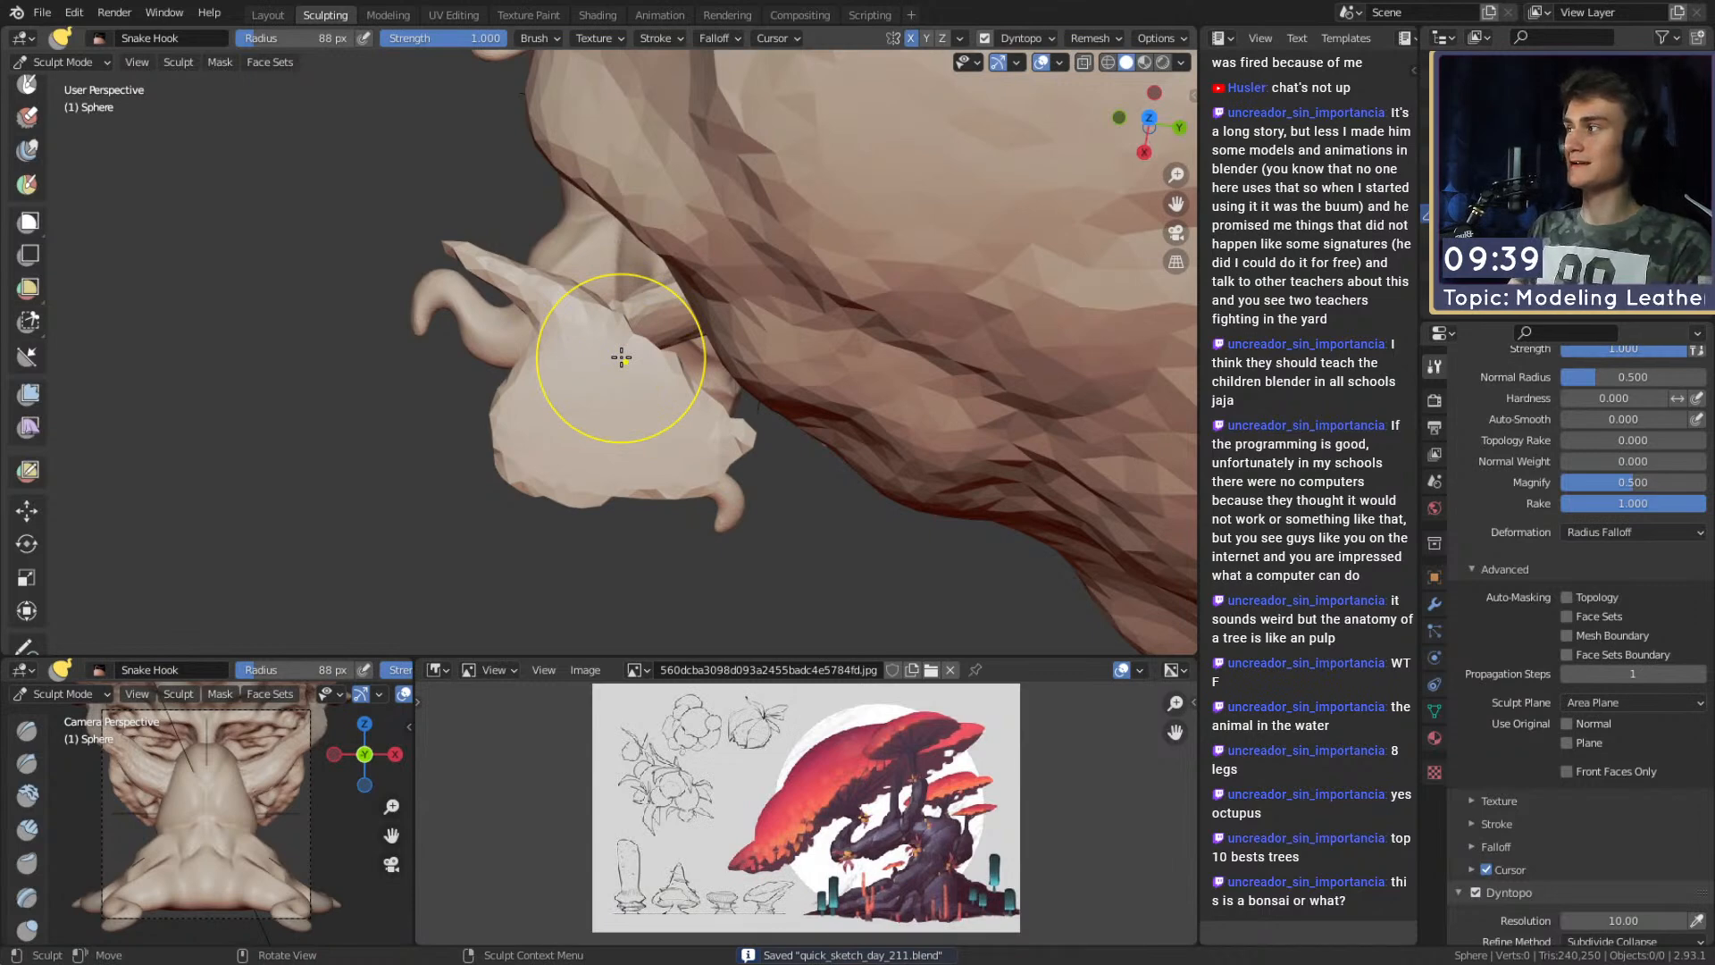
Pull the edges of the small branch cap farther outward with Snake Hook to widen it.
mouse_move(577, 447)
middle_down()
mouse_move(574, 394)
mouse_move(624, 393)
middle_up()
key(f)
click(612, 357)
drag(587, 329, 474, 330)
key(f)
click(617, 421)
mouse_move(569, 413)
mouse_down()
mouse_move(543, 438)
mouse_move(620, 449)
mouse_up()
mouse_move(662, 422)
middle_down()
mouse_move(858, 308)
mouse_move(712, 302)
mouse_move(712, 356)
mouse_move(668, 375)
middle_up()
Round out the small cap's outline with Snake Hook at a radius of 135 px.
key(f)
click(681, 359)
key(f)
click(668, 384)
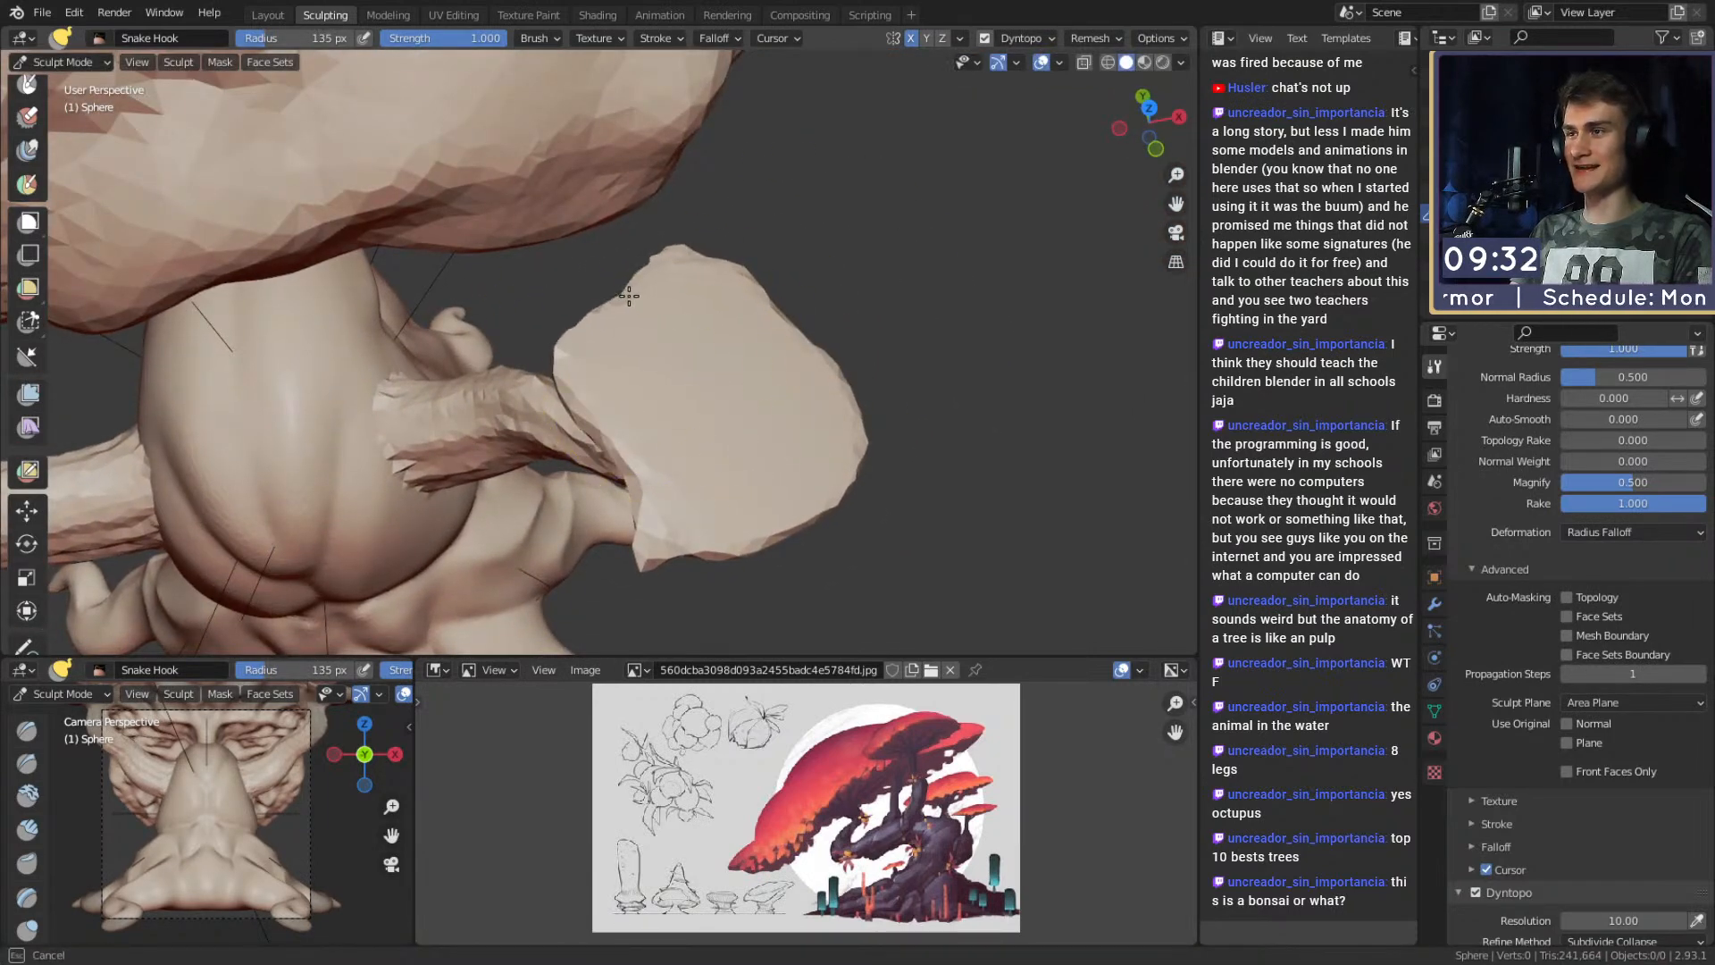
middle_drag(619, 305, 624, 422)
drag(650, 251, 651, 248)
mouse_move(651, 248)
middle_down()
mouse_move(585, 238)
mouse_move(580, 169)
mouse_move(653, 249)
mouse_move(659, 330)
mouse_move(662, 299)
middle_up()
Enlarge the Snake Hook radius to 178 px and bend the small cap's edges into a shallow mushroom profile.
key(f)
click(650, 243)
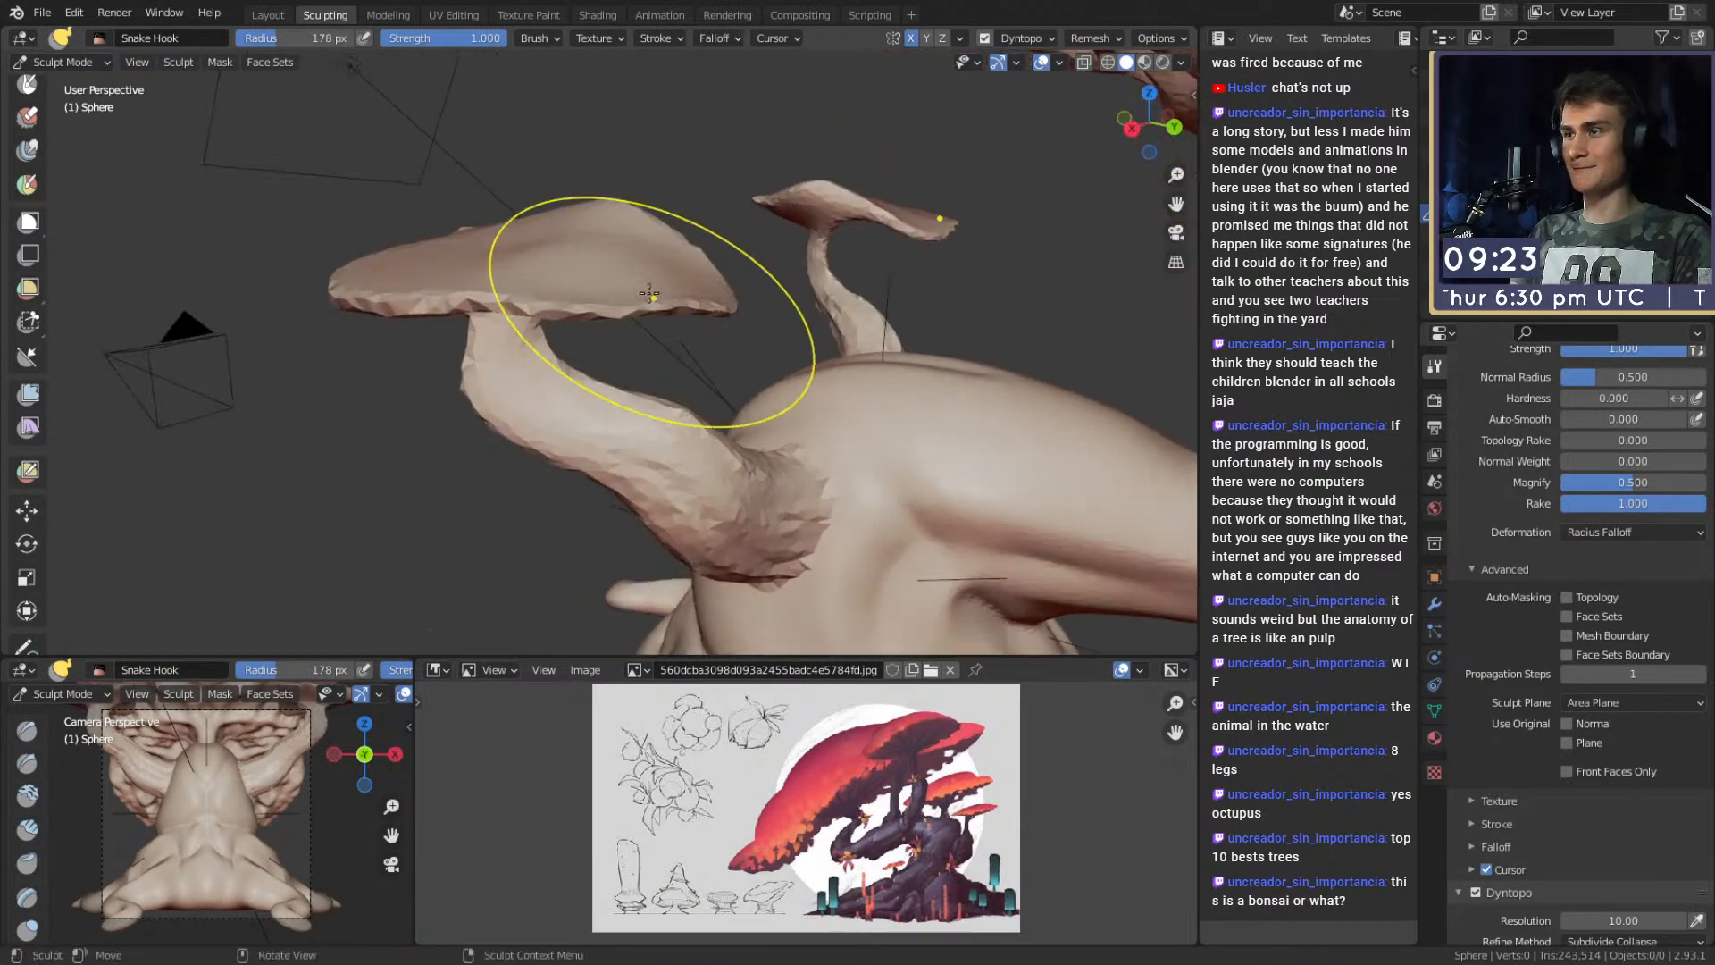
drag(686, 302, 697, 326)
mouse_move(661, 321)
middle_down()
mouse_move(786, 357)
mouse_move(992, 308)
middle_up()
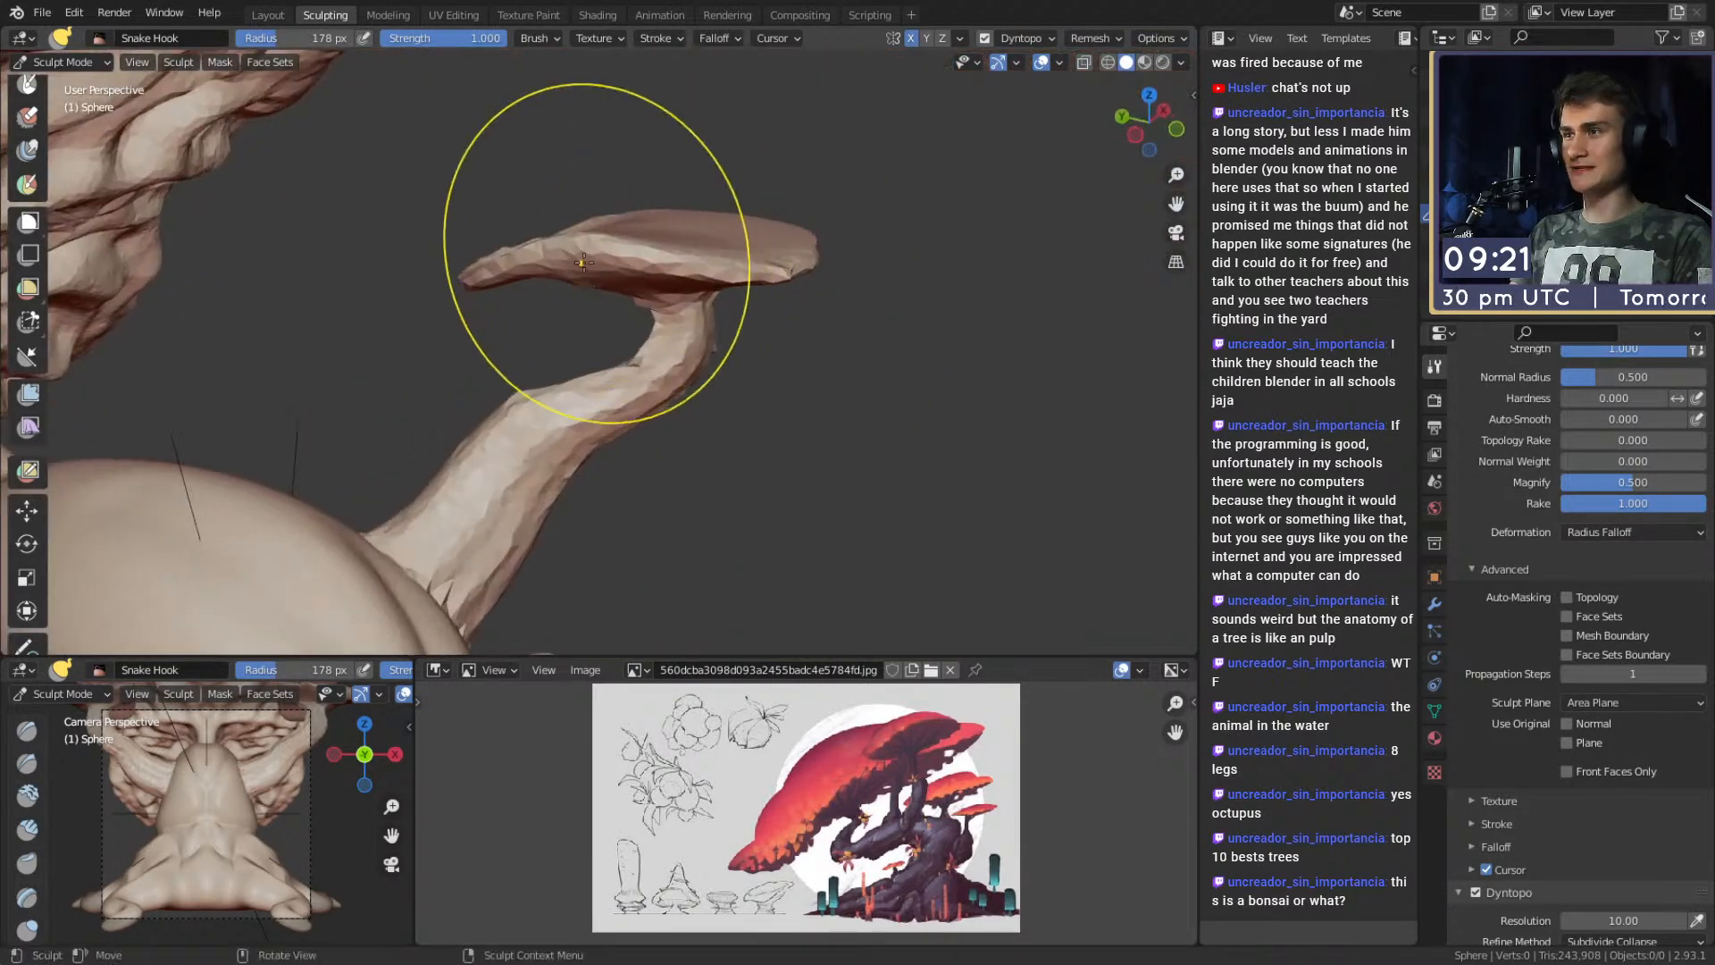
drag(553, 291, 559, 271)
mouse_move(559, 271)
middle_down()
mouse_move(786, 295)
mouse_move(454, 305)
mouse_move(494, 313)
middle_up()
key(f)
click(719, 301)
drag(536, 263, 539, 273)
mouse_move(474, 299)
middle_down()
mouse_move(617, 316)
mouse_move(640, 293)
mouse_move(496, 357)
mouse_move(554, 335)
middle_up()
Resize the Snake Hook brush and refine the small branch cap's drooping edge.
key(f)
click(554, 307)
mouse_move(679, 350)
middle_down()
mouse_move(590, 373)
mouse_move(555, 251)
middle_up()
Build up the side branch's stem with Clay Strips at a 50 px radius and undo the last two strokes.
key(c)
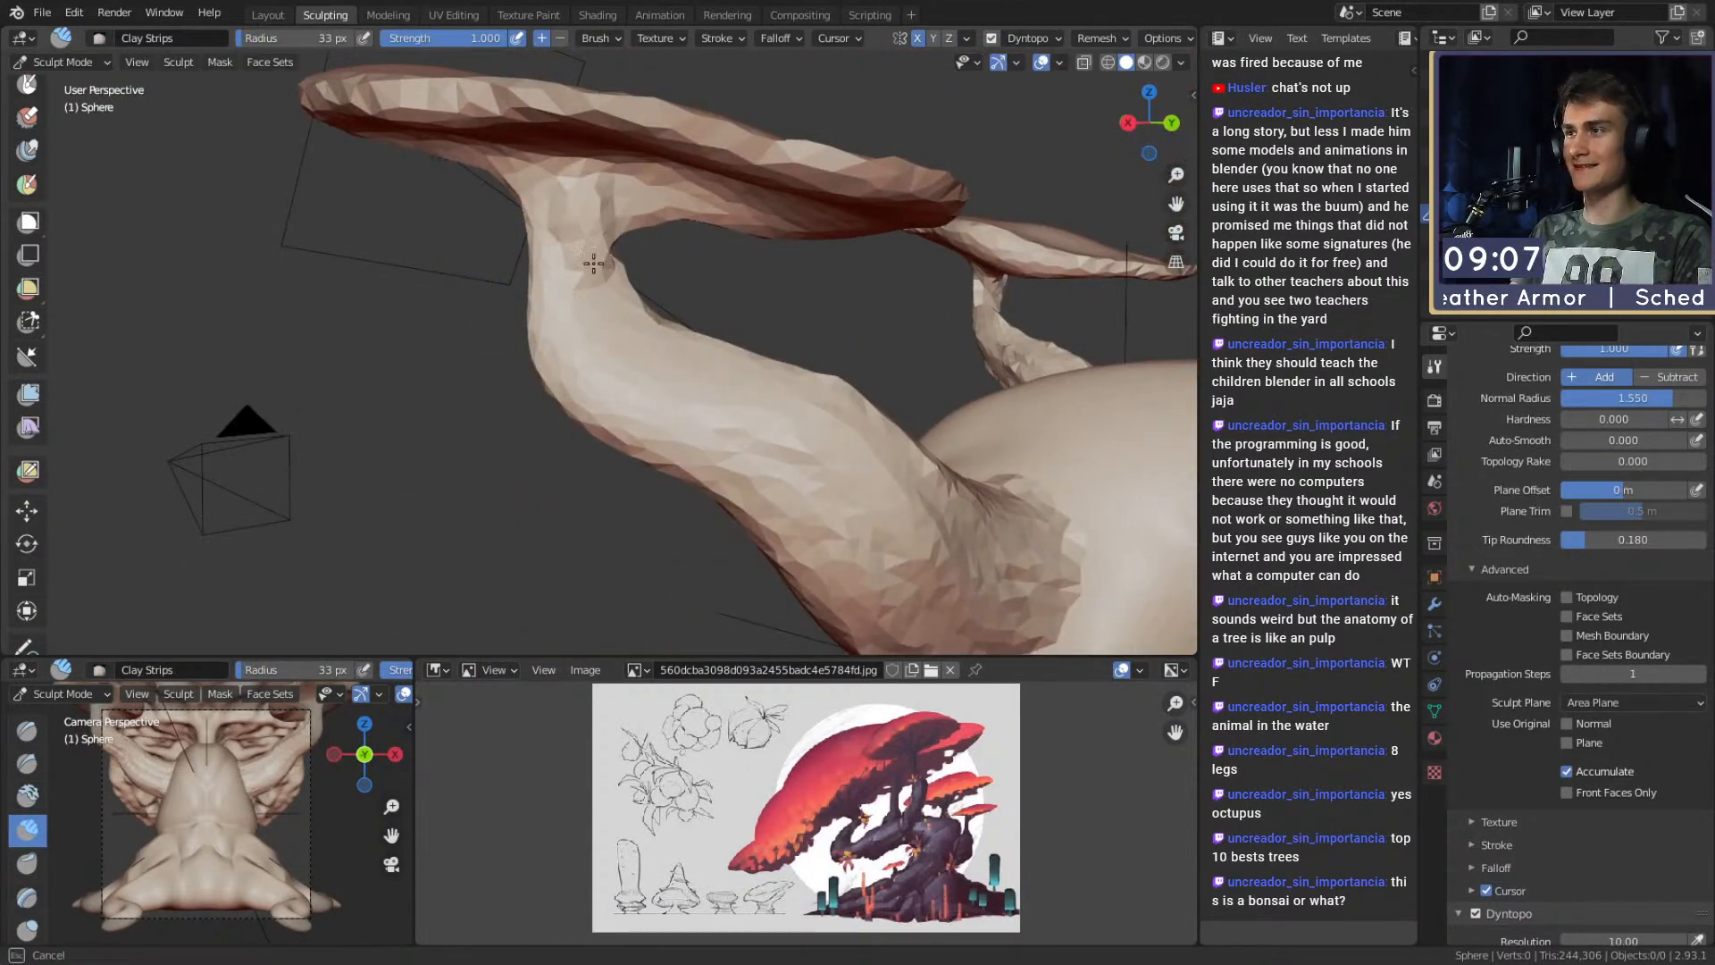
middle_drag(694, 379, 527, 268)
key(f)
click(515, 232)
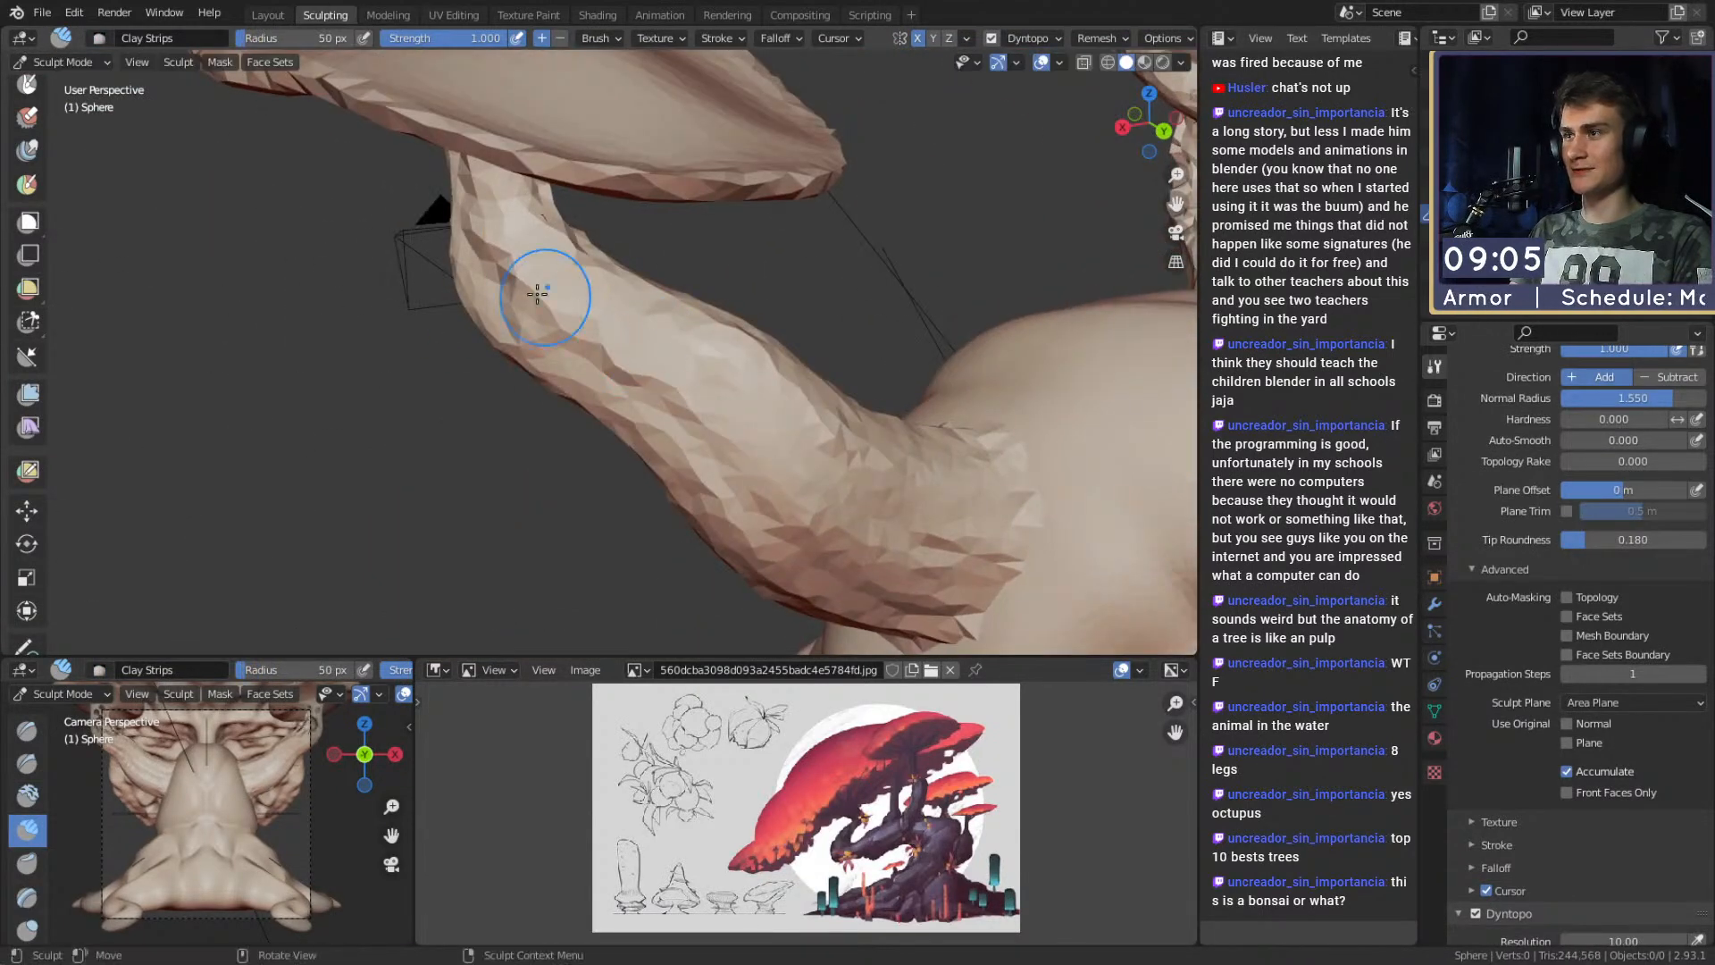
middle_drag(706, 398, 795, 253)
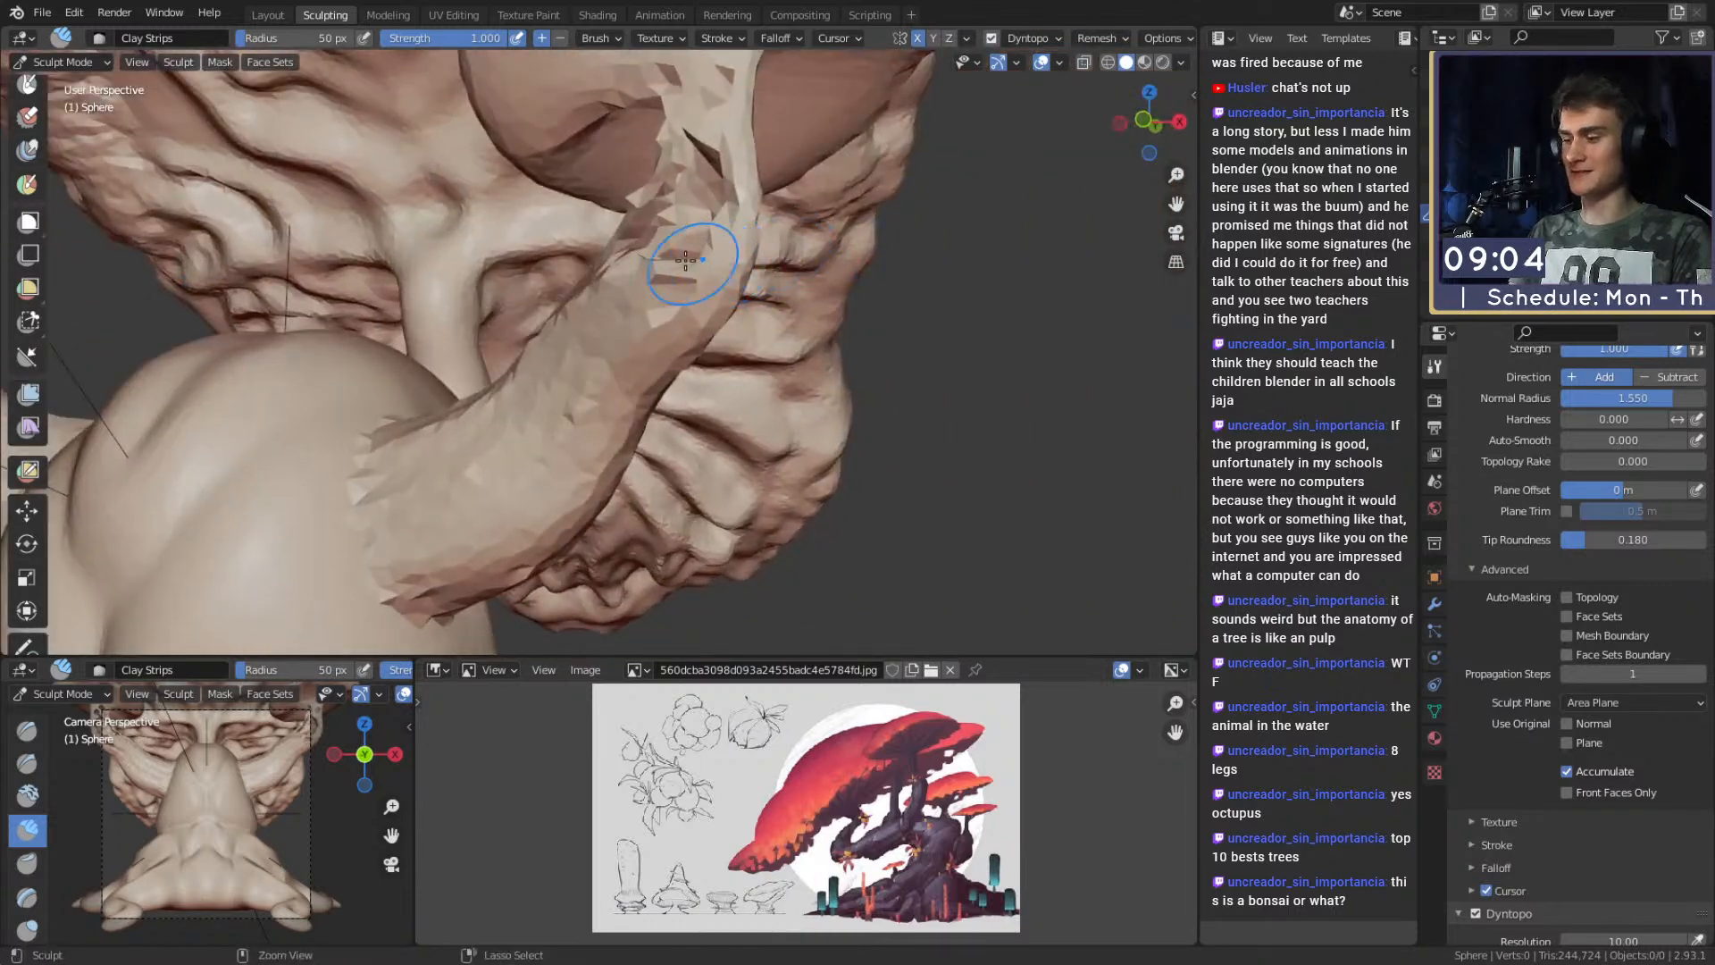
key(ctrl+z)
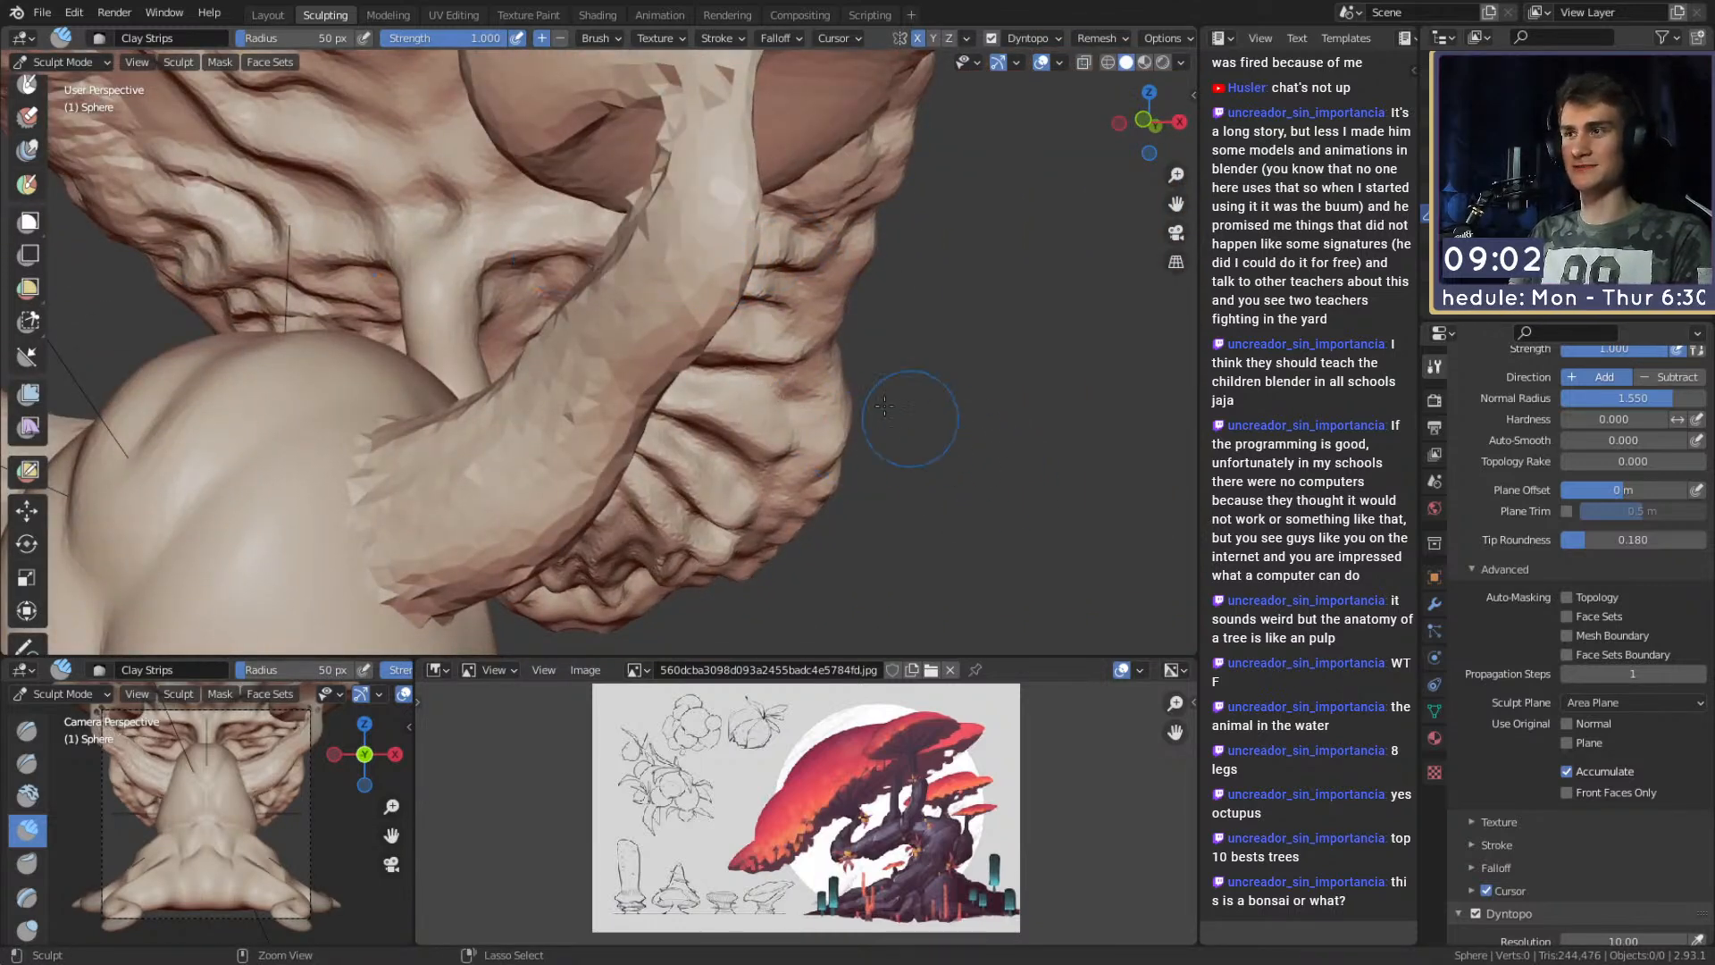
key(ctrl+z)
Enable Front Faces Only for Clay Strips and lay ridges along the upper stem at a 40 px radius.
middle_drag(808, 346, 483, 344)
key(f)
click(442, 309)
drag(414, 139, 483, 286)
drag(413, 207, 624, 349)
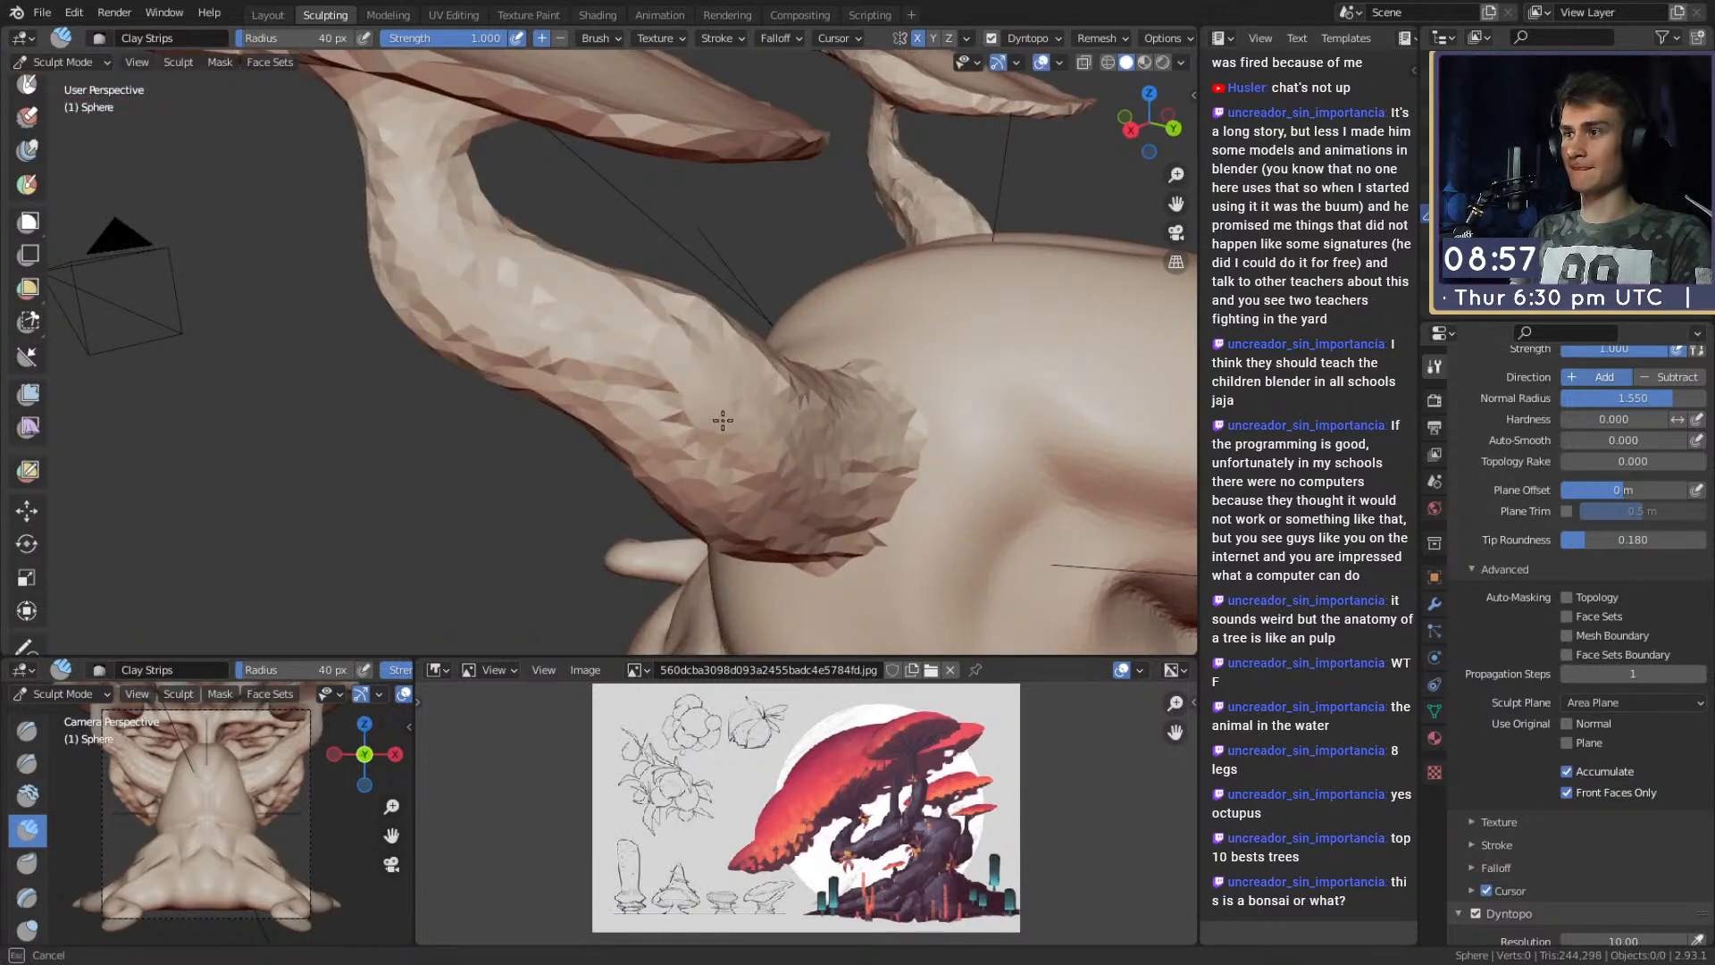
Extend the bark-like Clay Strips ridges down the side branch to where it joins the trunk.
middle_drag(721, 419, 594, 299)
drag(593, 299, 617, 386)
drag(579, 305, 786, 498)
shift+middle_drag(787, 499, 619, 334)
drag(652, 359, 673, 373)
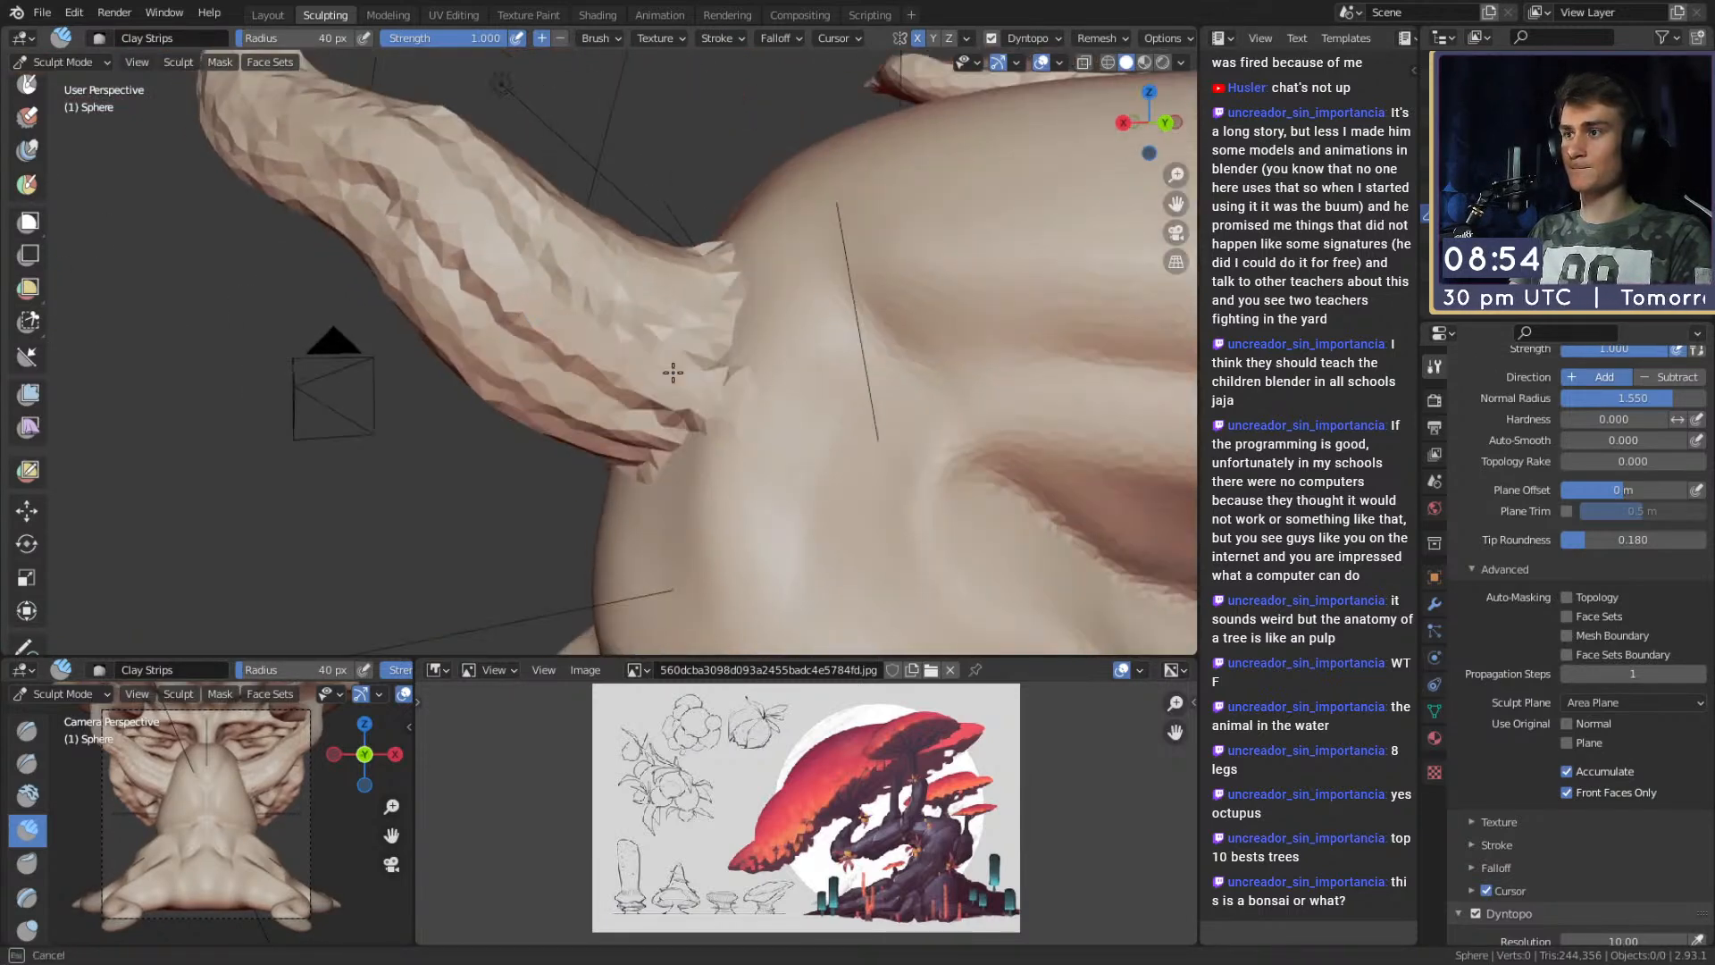
mouse_move(469, 189)
middle_down()
mouse_move(535, 495)
mouse_move(475, 446)
middle_up()
drag(476, 446, 508, 524)
Pull the small cap's outline into irregular lobes with Snake Hook at a 156 px radius.
mouse_move(632, 379)
middle_down()
mouse_move(708, 364)
mouse_move(309, 112)
middle_up()
key(k)
middle_drag(628, 333, 576, 389)
key(f)
click(571, 339)
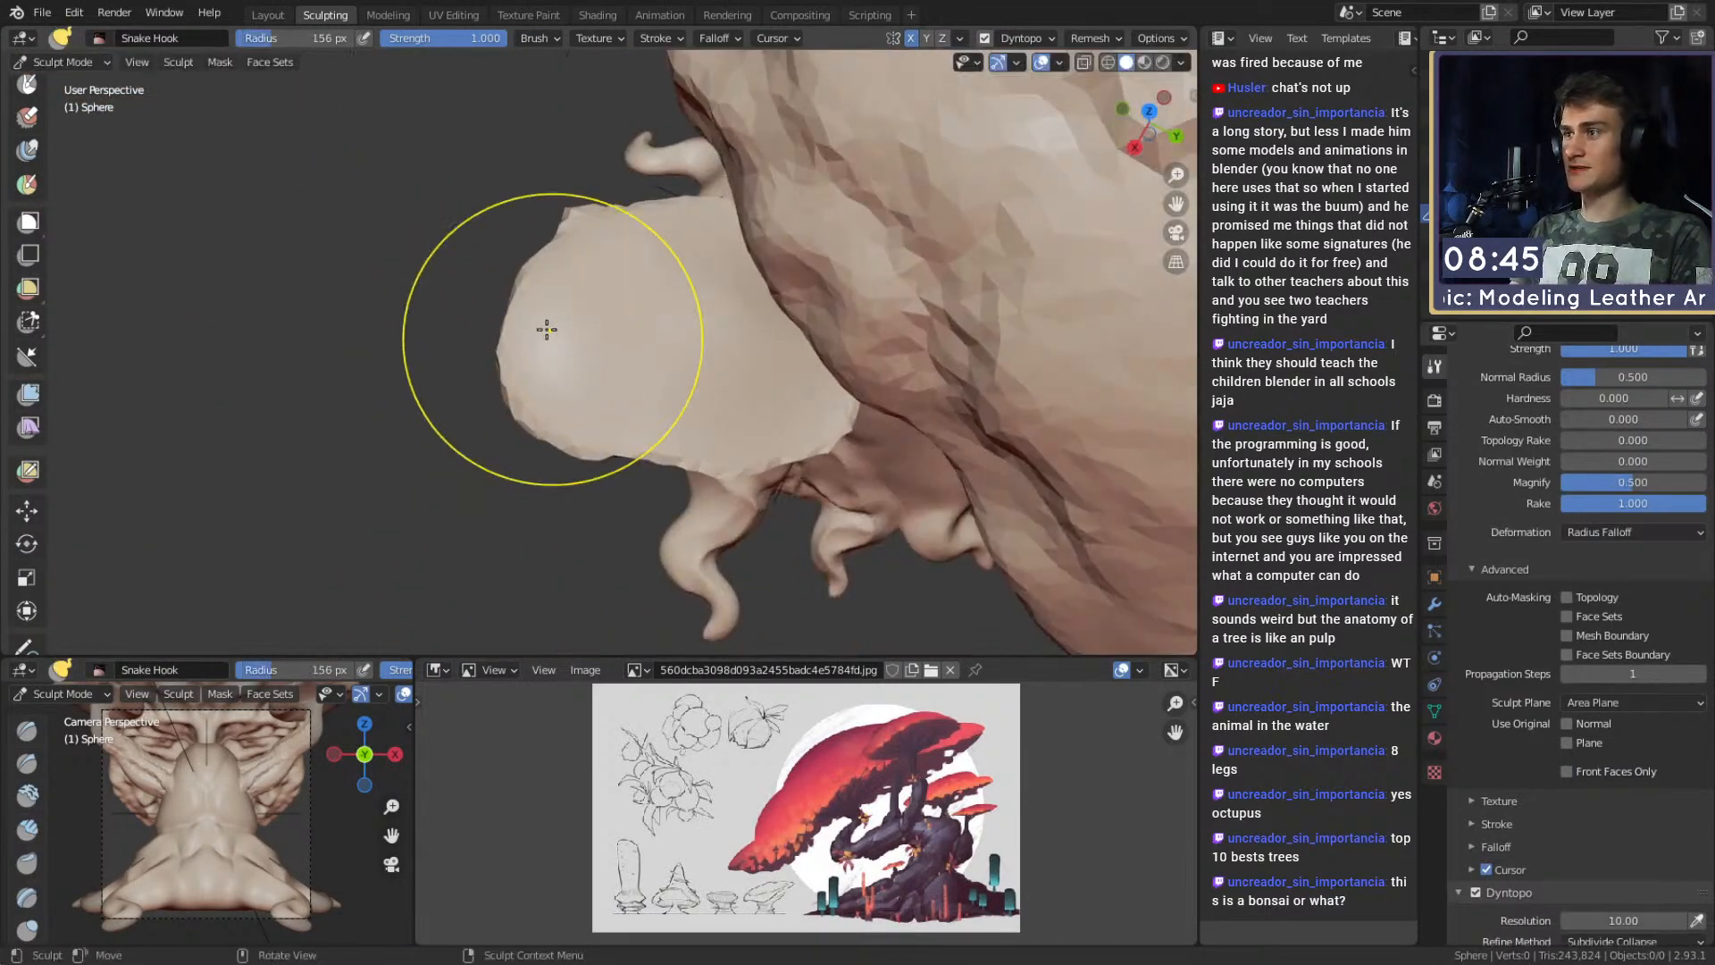
middle_drag(528, 238, 741, 346)
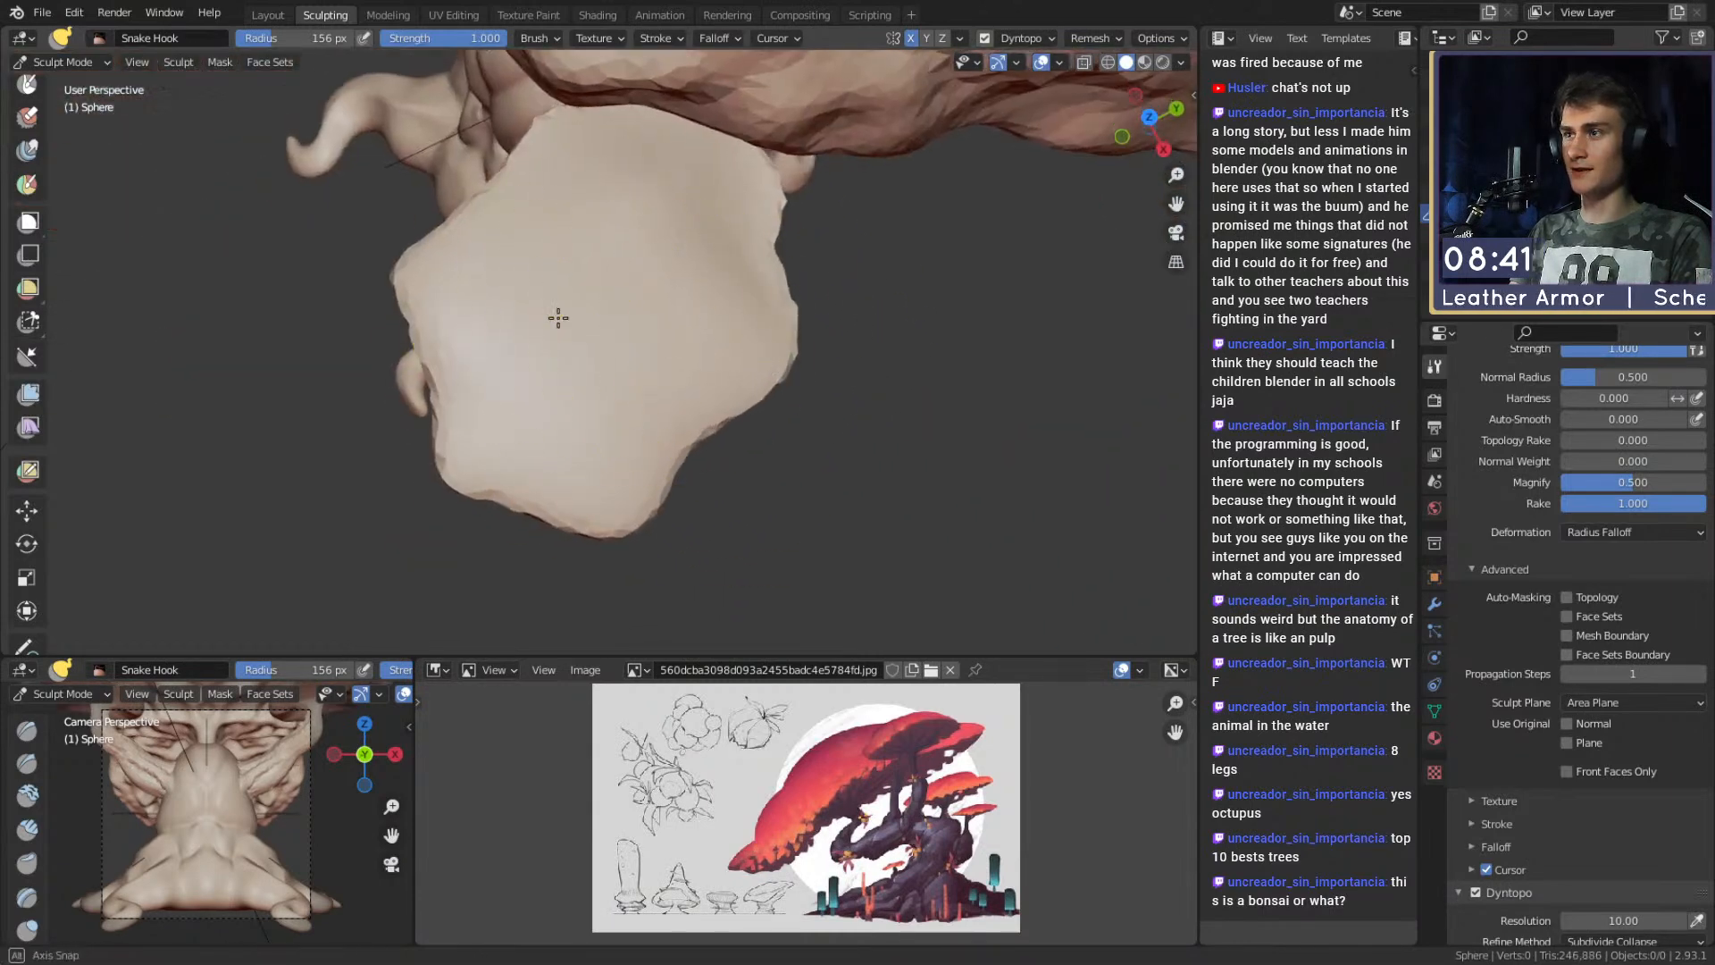
middle_drag(565, 323, 623, 329)
drag(435, 405, 439, 399)
mouse_move(447, 393)
middle_down()
mouse_move(677, 226)
mouse_move(785, 298)
mouse_move(572, 300)
mouse_move(585, 309)
mouse_move(600, 305)
mouse_move(474, 274)
mouse_move(728, 326)
middle_up()
Rework the small cap's lobed outline with Snake Hook, varying the brush radius.
key(f)
click(566, 306)
key(f)
click(793, 297)
key(f)
click(563, 310)
key(f)
click(679, 339)
Build a raised dome on top of the small cap with Clay Strips at radii of 93 and 102 px.
scroll(702, 400, up, 3)
mouse_move(702, 399)
middle_down()
mouse_move(670, 314)
mouse_move(586, 259)
middle_up()
key(c)
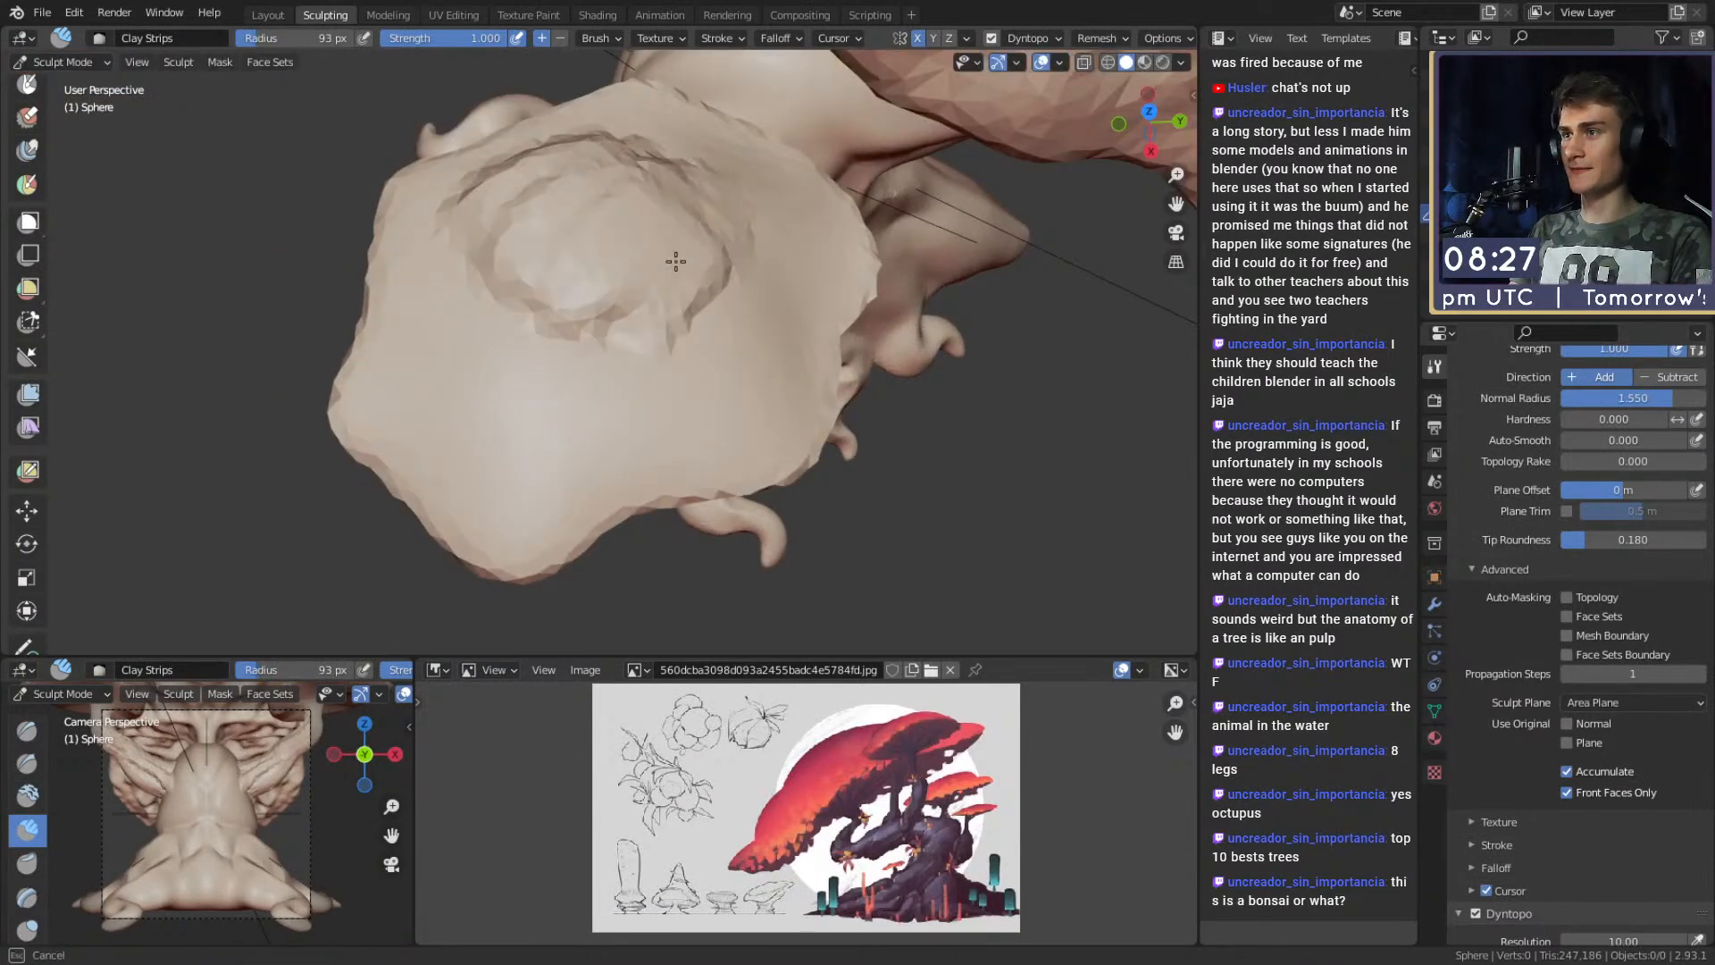
middle_drag(470, 317, 479, 276)
key(f)
click(533, 375)
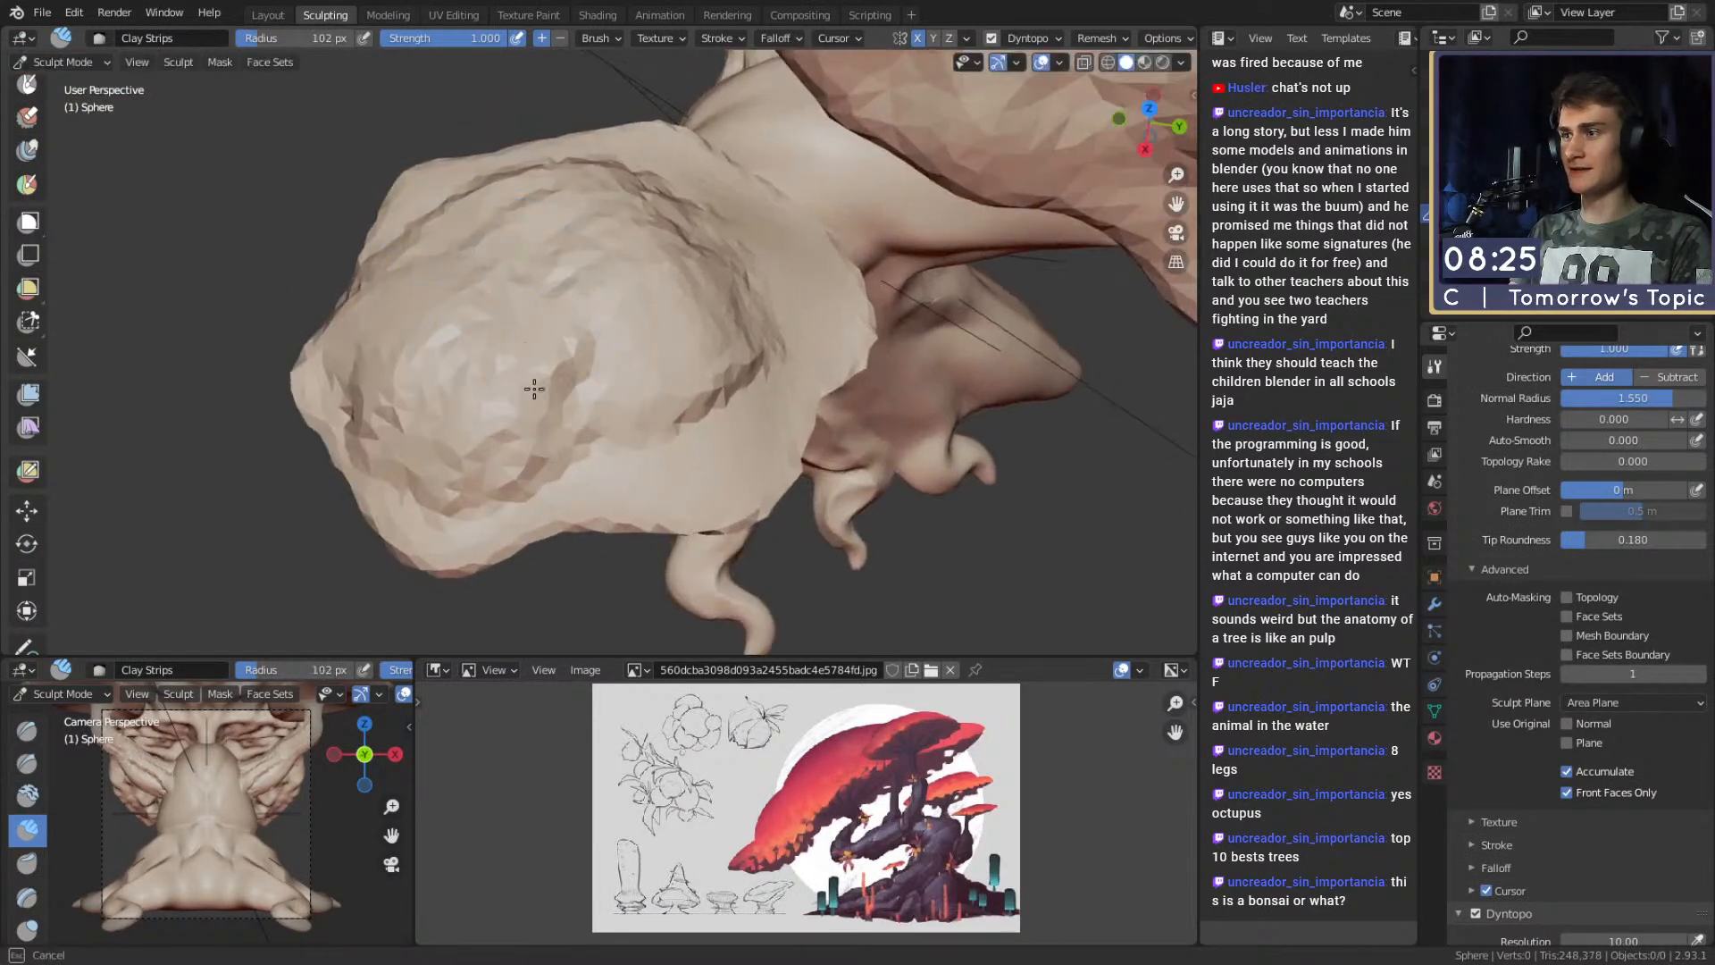
Blend the stem into the small cap's underside with Clay Strips at a 54 px radius.
middle_drag(687, 427, 665, 418)
key(f)
click(651, 412)
mouse_move(784, 377)
middle_down()
mouse_move(793, 342)
mouse_move(785, 373)
mouse_move(649, 354)
middle_up()
mouse_move(592, 297)
middle_down()
mouse_move(604, 330)
mouse_move(777, 179)
mouse_move(689, 271)
mouse_move(567, 322)
mouse_move(632, 299)
mouse_move(639, 350)
mouse_move(567, 356)
mouse_move(616, 332)
mouse_move(632, 352)
mouse_move(605, 313)
middle_up()
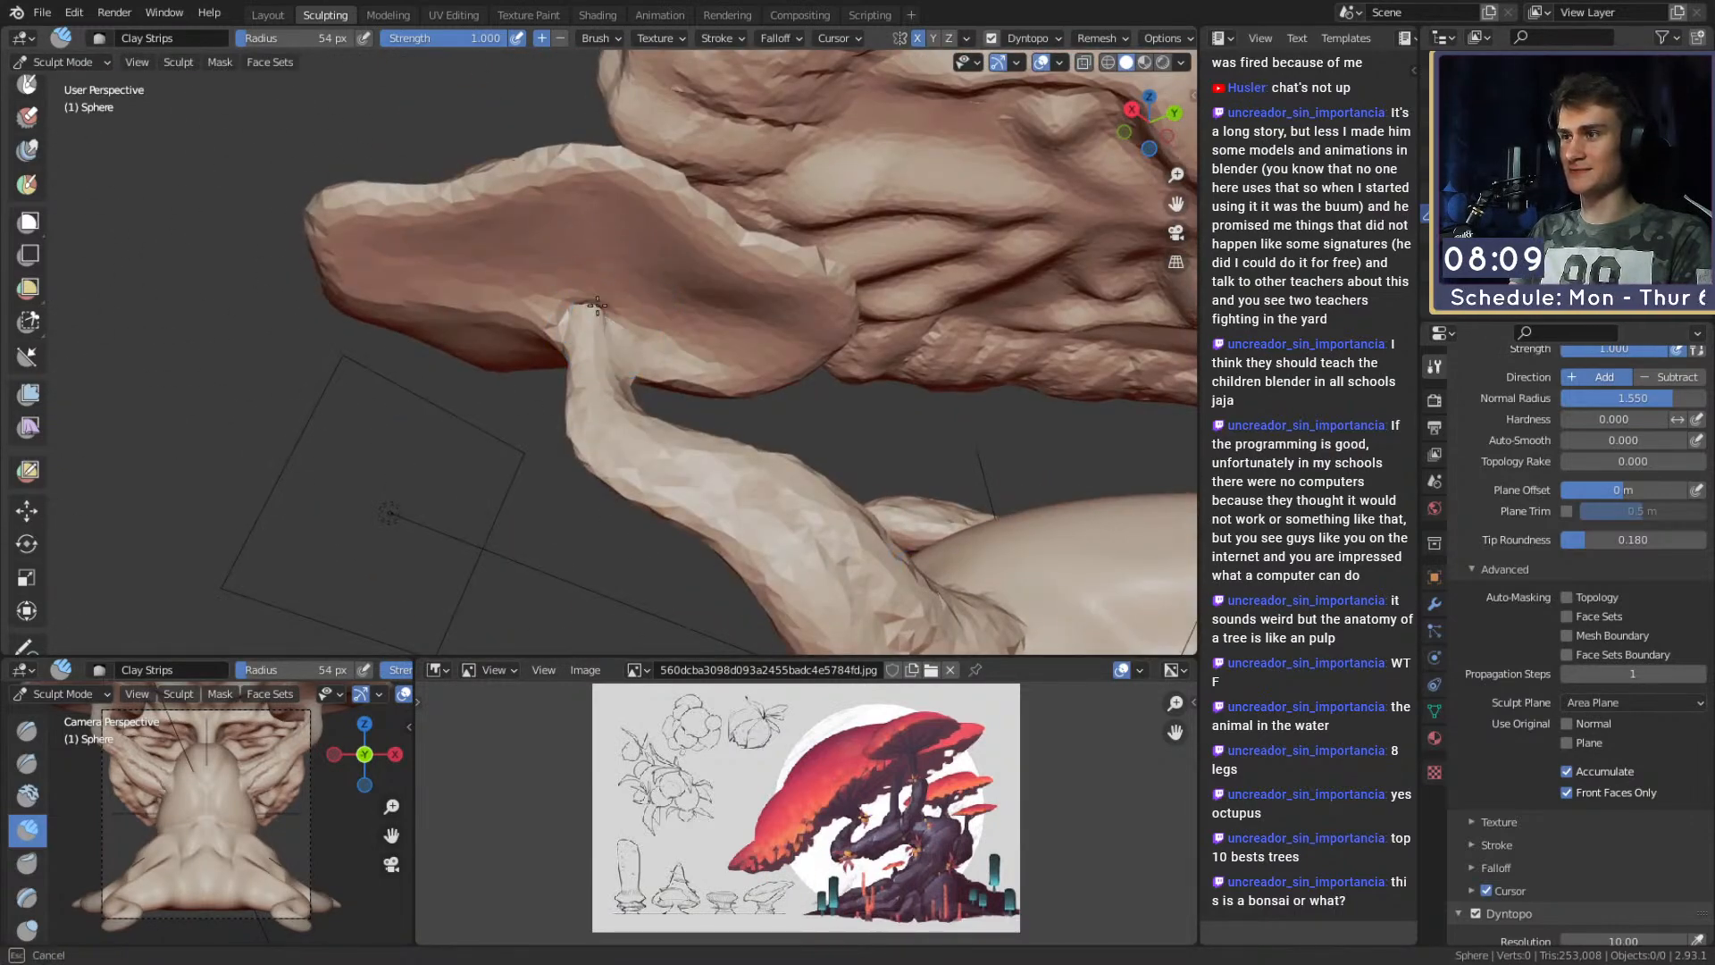
drag(600, 311, 589, 293)
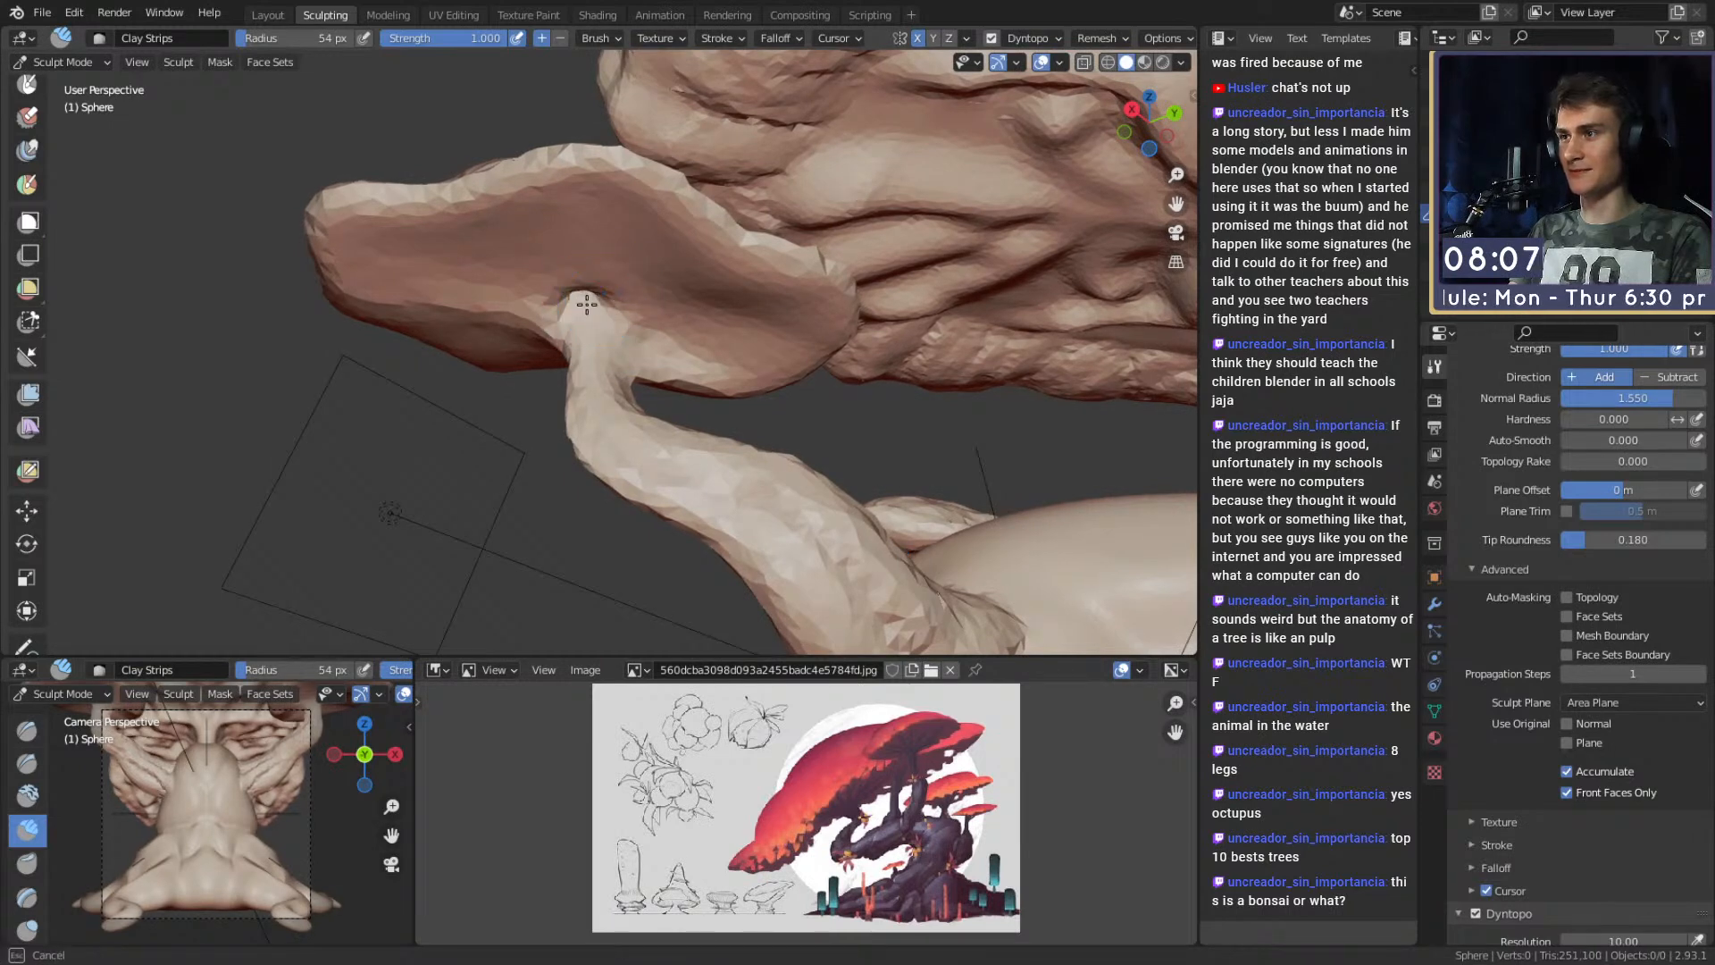
middle_drag(589, 293, 595, 312)
mouse_move(595, 317)
mouse_down()
mouse_move(572, 303)
mouse_move(586, 322)
mouse_move(593, 305)
mouse_move(578, 323)
mouse_move(584, 298)
mouse_up()
mouse_move(586, 300)
mouse_down()
mouse_move(582, 313)
mouse_move(692, 313)
mouse_move(672, 327)
mouse_move(712, 447)
mouse_move(573, 337)
mouse_up()
Add further Clay Strips volume around the small cap, adjusting the brush radius.
key(f)
click(605, 302)
key(f)
click(649, 307)
key(f)
drag(681, 303, 695, 286)
mouse_move(630, 357)
mouse_down()
mouse_move(585, 383)
mouse_move(487, 362)
mouse_move(433, 322)
mouse_up()
alt+shift+drag(528, 161, 538, 233)
mouse_move(571, 210)
mouse_down()
mouse_move(607, 186)
mouse_move(600, 228)
mouse_up()
Roughen the small cap's sides and upper surface with Clay Strips at a 52 px radius.
mouse_move(666, 300)
middle_down()
mouse_move(688, 238)
mouse_move(792, 173)
mouse_move(716, 402)
mouse_move(745, 555)
mouse_move(597, 360)
middle_up()
mouse_move(598, 360)
mouse_down()
mouse_move(536, 333)
mouse_move(518, 348)
mouse_up()
middle_drag(517, 349, 589, 464)
key(bracketleft)
mouse_move(607, 298)
middle_down()
mouse_move(700, 321)
mouse_move(658, 333)
middle_up()
drag(659, 333, 705, 323)
middle_drag(724, 328, 603, 426)
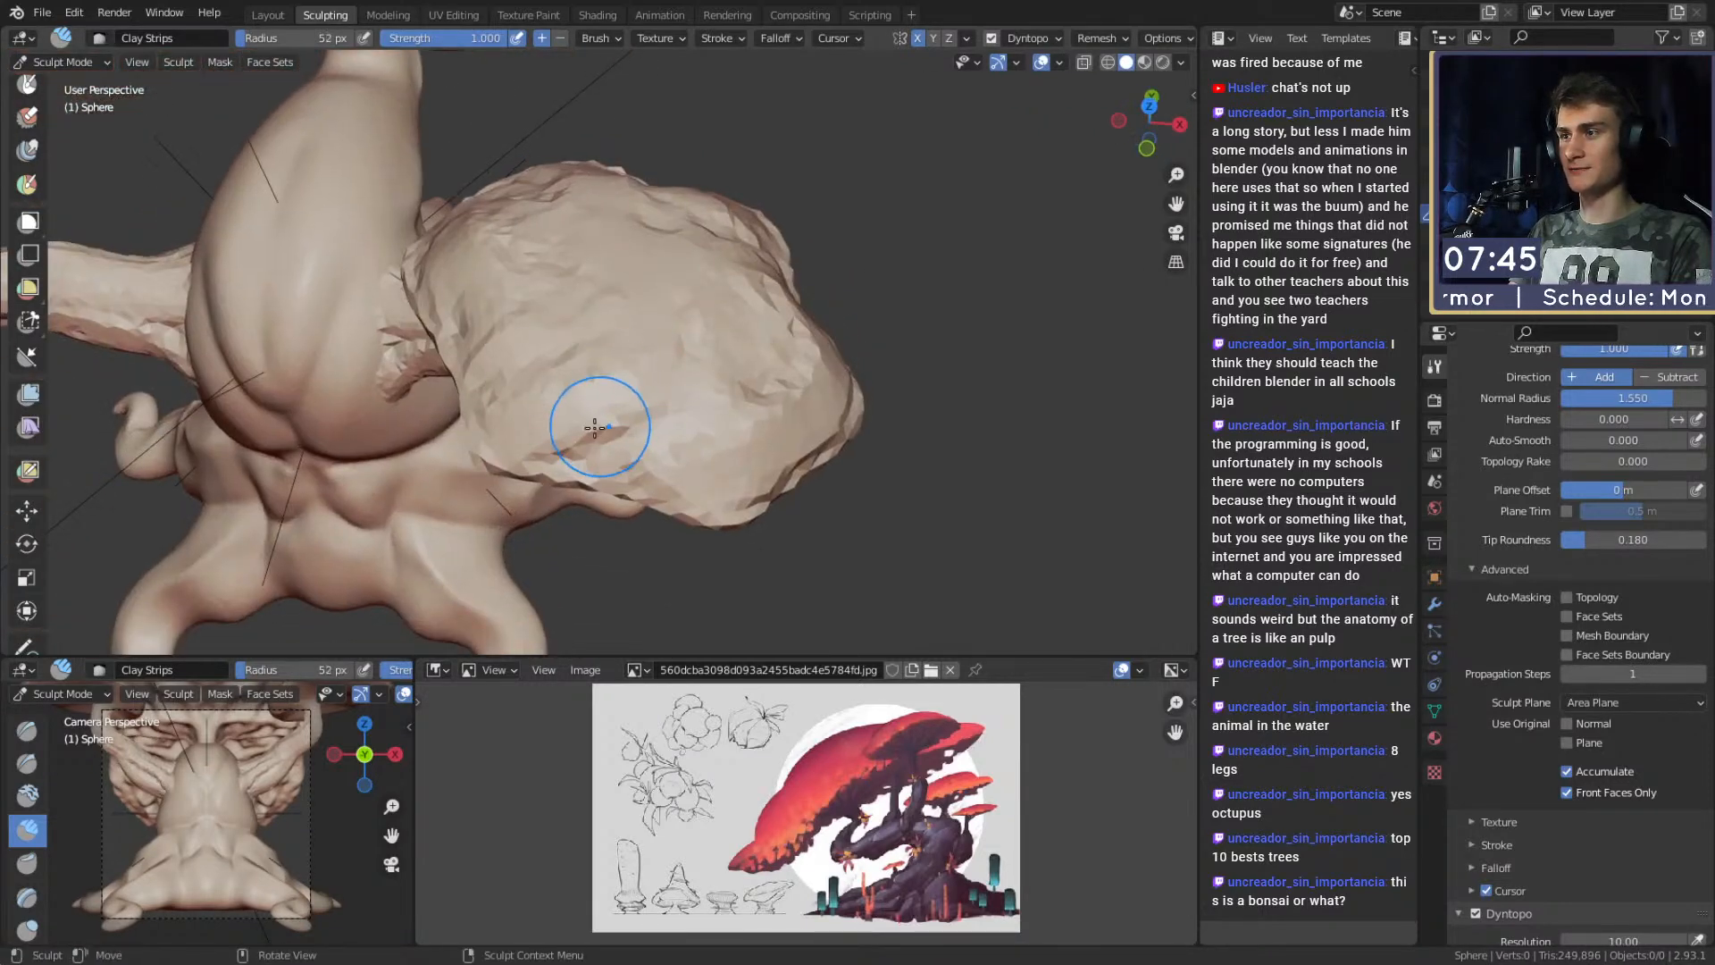
Thicken the small cap's rounded top with Clay Strips at a 70 px radius.
alt+drag(747, 411, 640, 375)
mouse_move(668, 495)
alt+mouse_down()
mouse_move(624, 464)
mouse_move(589, 294)
alt+mouse_up()
key(bracketright)
key(bracketright)
key(bracketright)
mouse_move(707, 418)
middle_down()
mouse_move(581, 387)
mouse_move(521, 241)
middle_up()
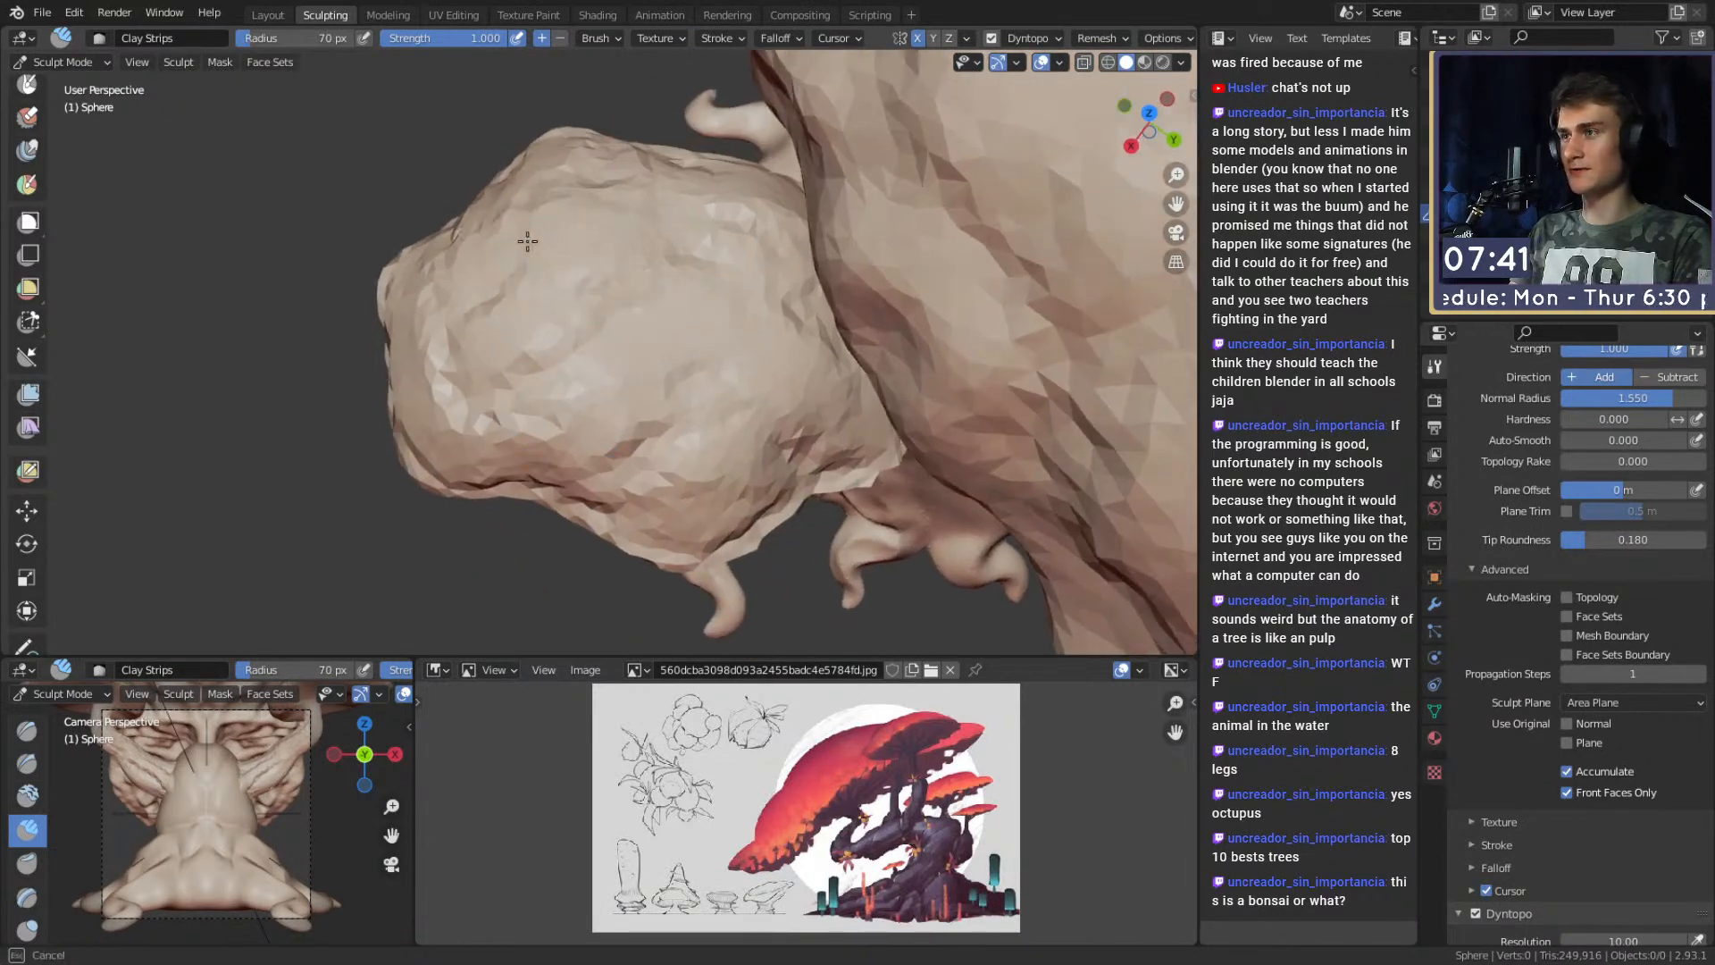
mouse_move(444, 401)
alt+mouse_down()
mouse_move(509, 320)
mouse_move(561, 302)
alt+mouse_up()
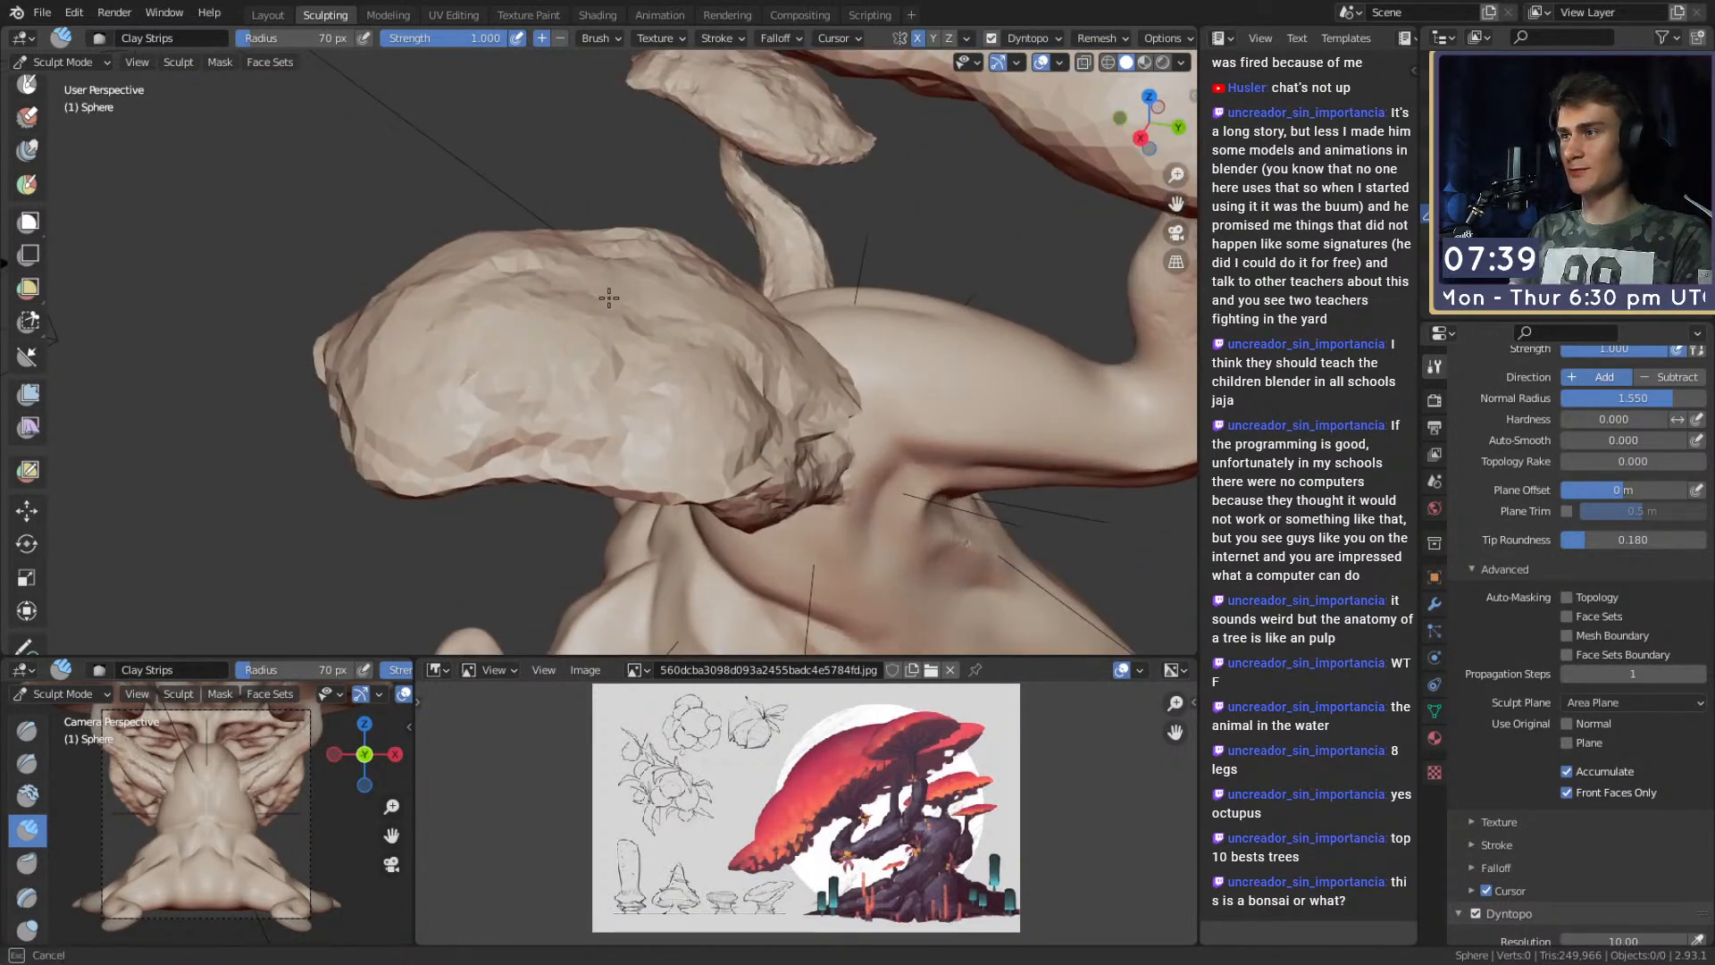
Even out the top of the small cap with Clay Strips at a 75 px radius.
middle_drag(601, 337, 570, 310)
mouse_move(635, 406)
middle_down()
mouse_move(578, 366)
mouse_move(651, 218)
mouse_move(626, 295)
mouse_move(639, 379)
mouse_move(542, 359)
middle_up()
mouse_move(704, 247)
middle_down()
mouse_move(685, 356)
mouse_move(613, 287)
mouse_move(681, 291)
mouse_move(646, 382)
mouse_move(574, 298)
mouse_move(601, 329)
mouse_move(554, 304)
middle_up()
mouse_move(655, 376)
middle_down()
mouse_move(646, 232)
mouse_move(674, 337)
mouse_move(898, 310)
mouse_move(595, 401)
mouse_move(639, 322)
middle_up()
key(bracketright)
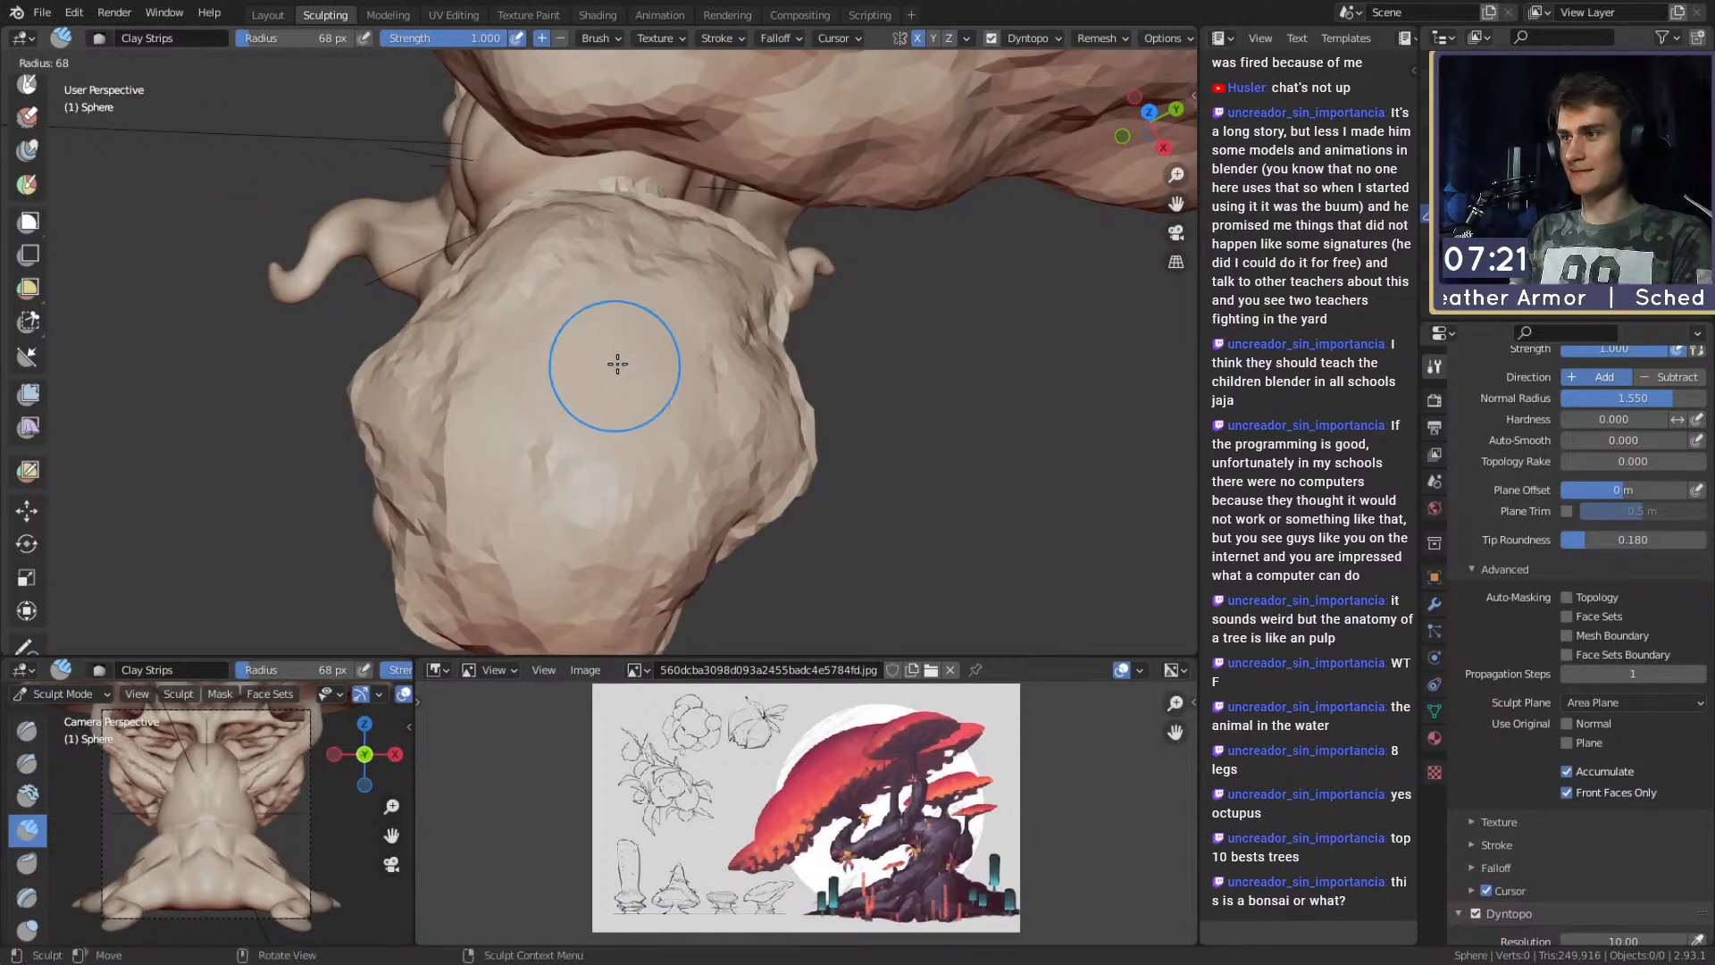
mouse_move(642, 388)
mouse_down()
mouse_move(632, 418)
mouse_move(629, 403)
mouse_up()
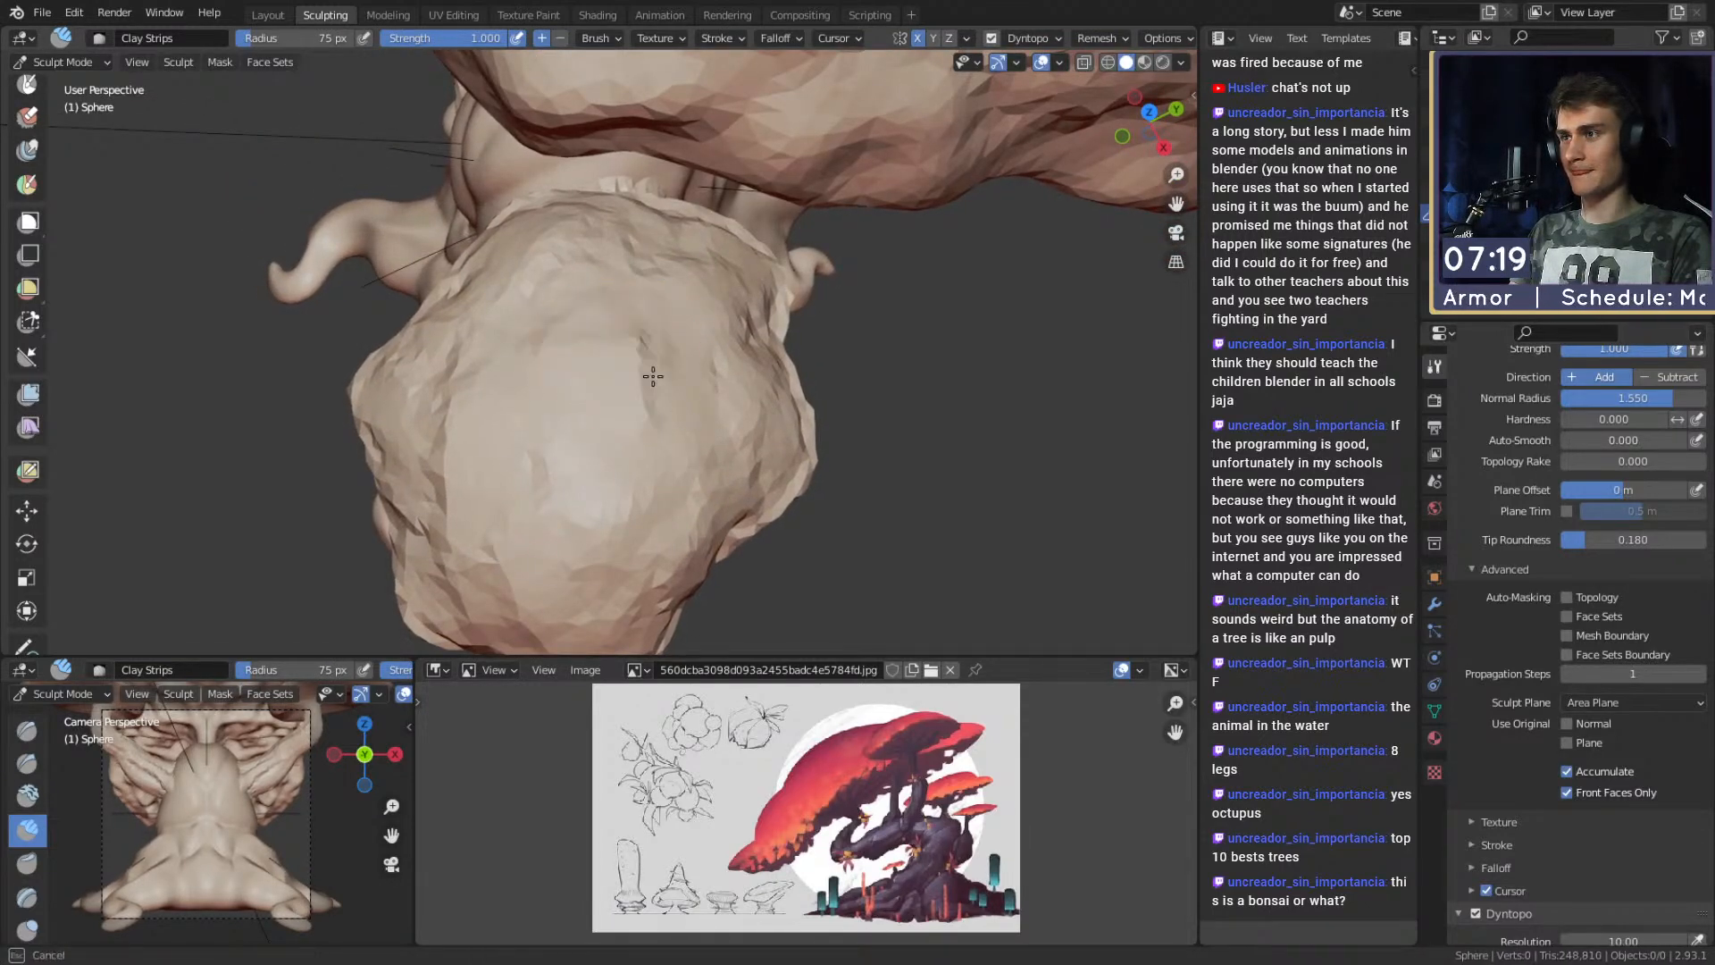
Carve folds along the small cap's front rim with the Crease brush at a 52 px radius.
mouse_move(614, 418)
middle_down()
mouse_move(681, 357)
mouse_move(624, 310)
mouse_move(722, 356)
mouse_move(625, 268)
mouse_move(574, 339)
mouse_move(518, 171)
middle_up()
key(shift+c)
mouse_move(651, 249)
middle_down()
mouse_move(568, 337)
mouse_move(617, 354)
middle_up()
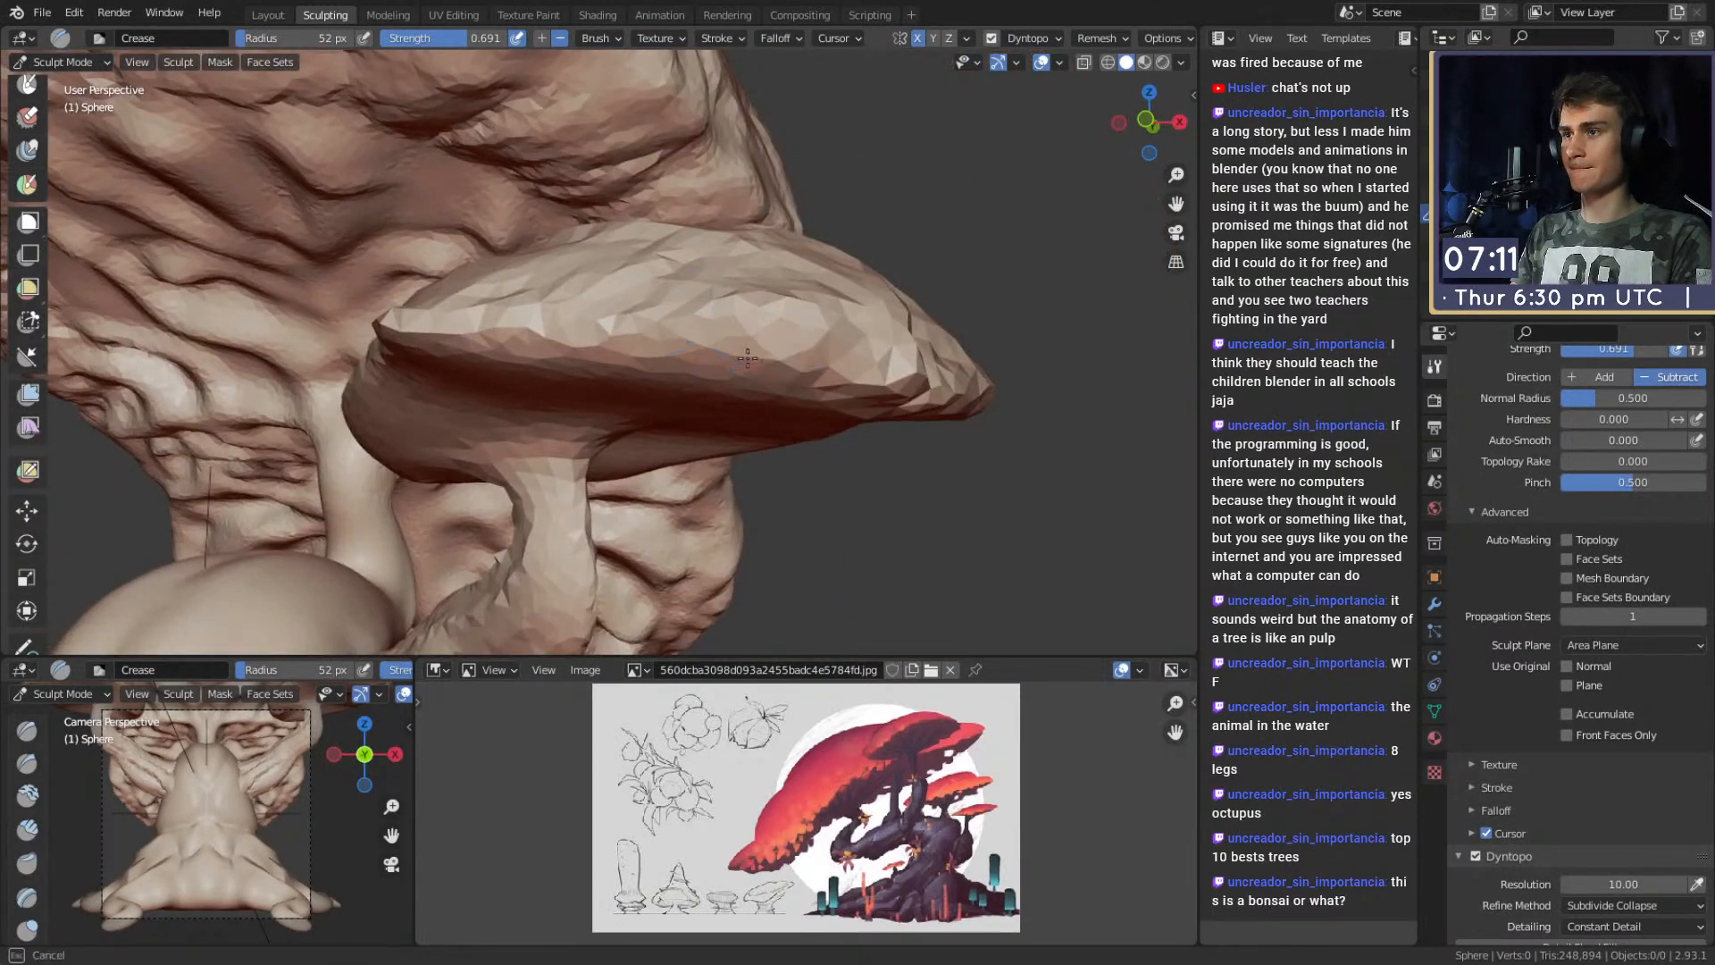
drag(616, 354, 554, 375)
middle_drag(554, 375, 699, 333)
middle_drag(462, 384, 688, 295)
mouse_move(689, 295)
mouse_down()
mouse_move(536, 343)
mouse_move(424, 344)
mouse_up()
Continue the Crease folds around the side of the small cap's rim.
middle_drag(424, 344, 685, 350)
drag(685, 350, 459, 421)
mouse_move(460, 421)
middle_down()
mouse_move(571, 368)
mouse_move(831, 357)
mouse_move(765, 296)
mouse_move(739, 314)
mouse_move(754, 306)
middle_up()
drag(754, 306, 670, 307)
mouse_move(670, 306)
middle_down()
mouse_move(719, 297)
mouse_move(586, 259)
middle_up()
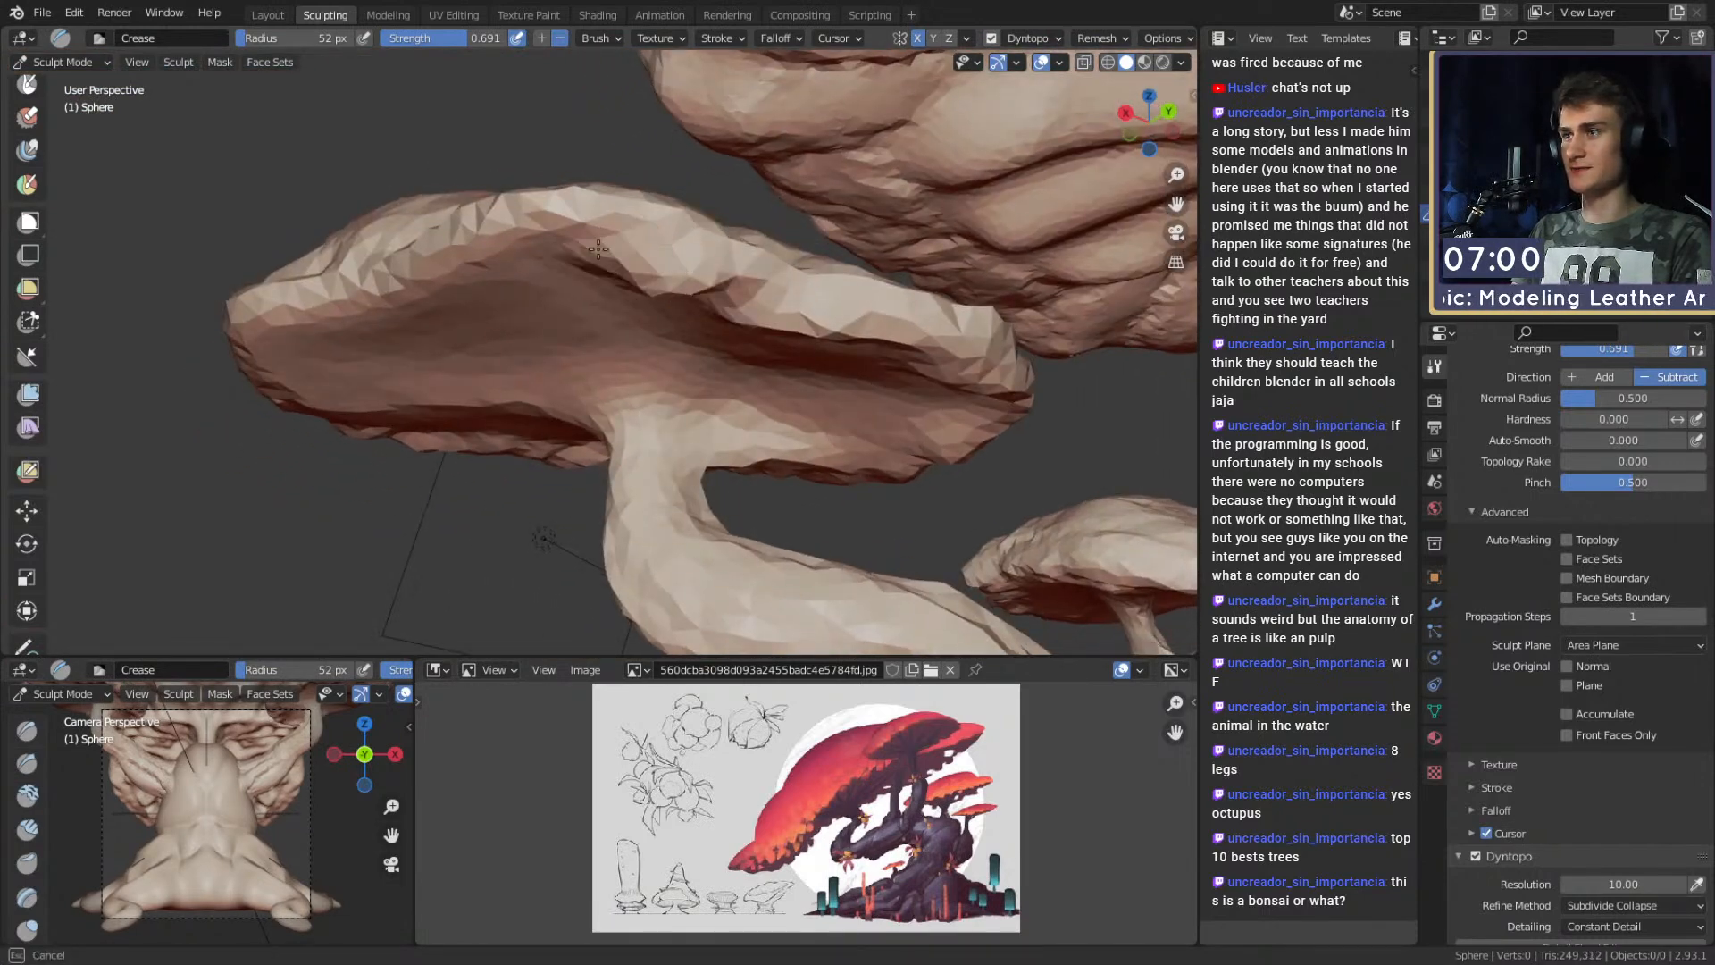
drag(441, 295, 393, 302)
Cut short creases into the rim above the small cap's underside.
middle_drag(393, 302, 487, 259)
drag(477, 209, 413, 241)
middle_drag(460, 219, 623, 245)
drag(536, 213, 659, 186)
drag(672, 201, 707, 218)
drag(568, 244, 402, 246)
Carve several downward creases across the small cap's surface.
middle_drag(420, 254, 547, 356)
drag(548, 356, 581, 313)
middle_drag(554, 331, 678, 397)
drag(686, 406, 708, 527)
drag(572, 420, 518, 529)
middle_drag(522, 348, 669, 375)
drag(706, 420, 669, 527)
drag(599, 393, 617, 527)
drag(509, 554, 510, 344)
Add the remaining Crease strokes to finish the small cap's wavy texture.
mouse_move(510, 344)
middle_down()
mouse_move(575, 447)
mouse_move(574, 352)
mouse_move(547, 371)
middle_up()
mouse_move(547, 371)
mouse_down()
mouse_move(396, 336)
mouse_move(393, 393)
mouse_up()
middle_drag(446, 358, 562, 268)
drag(547, 174, 574, 356)
mouse_move(574, 356)
middle_down()
mouse_move(574, 303)
mouse_move(576, 333)
mouse_move(456, 375)
mouse_move(590, 345)
middle_up()
drag(590, 345, 581, 276)
mouse_move(582, 276)
middle_down()
mouse_move(932, 338)
mouse_move(903, 375)
middle_up()
Check the whole mushroom tree and save the file.
scroll(714, 375, down, 4)
mouse_move(554, 384)
middle_down()
mouse_move(696, 393)
mouse_move(714, 357)
mouse_move(750, 374)
mouse_move(879, 367)
mouse_move(644, 362)
middle_up()
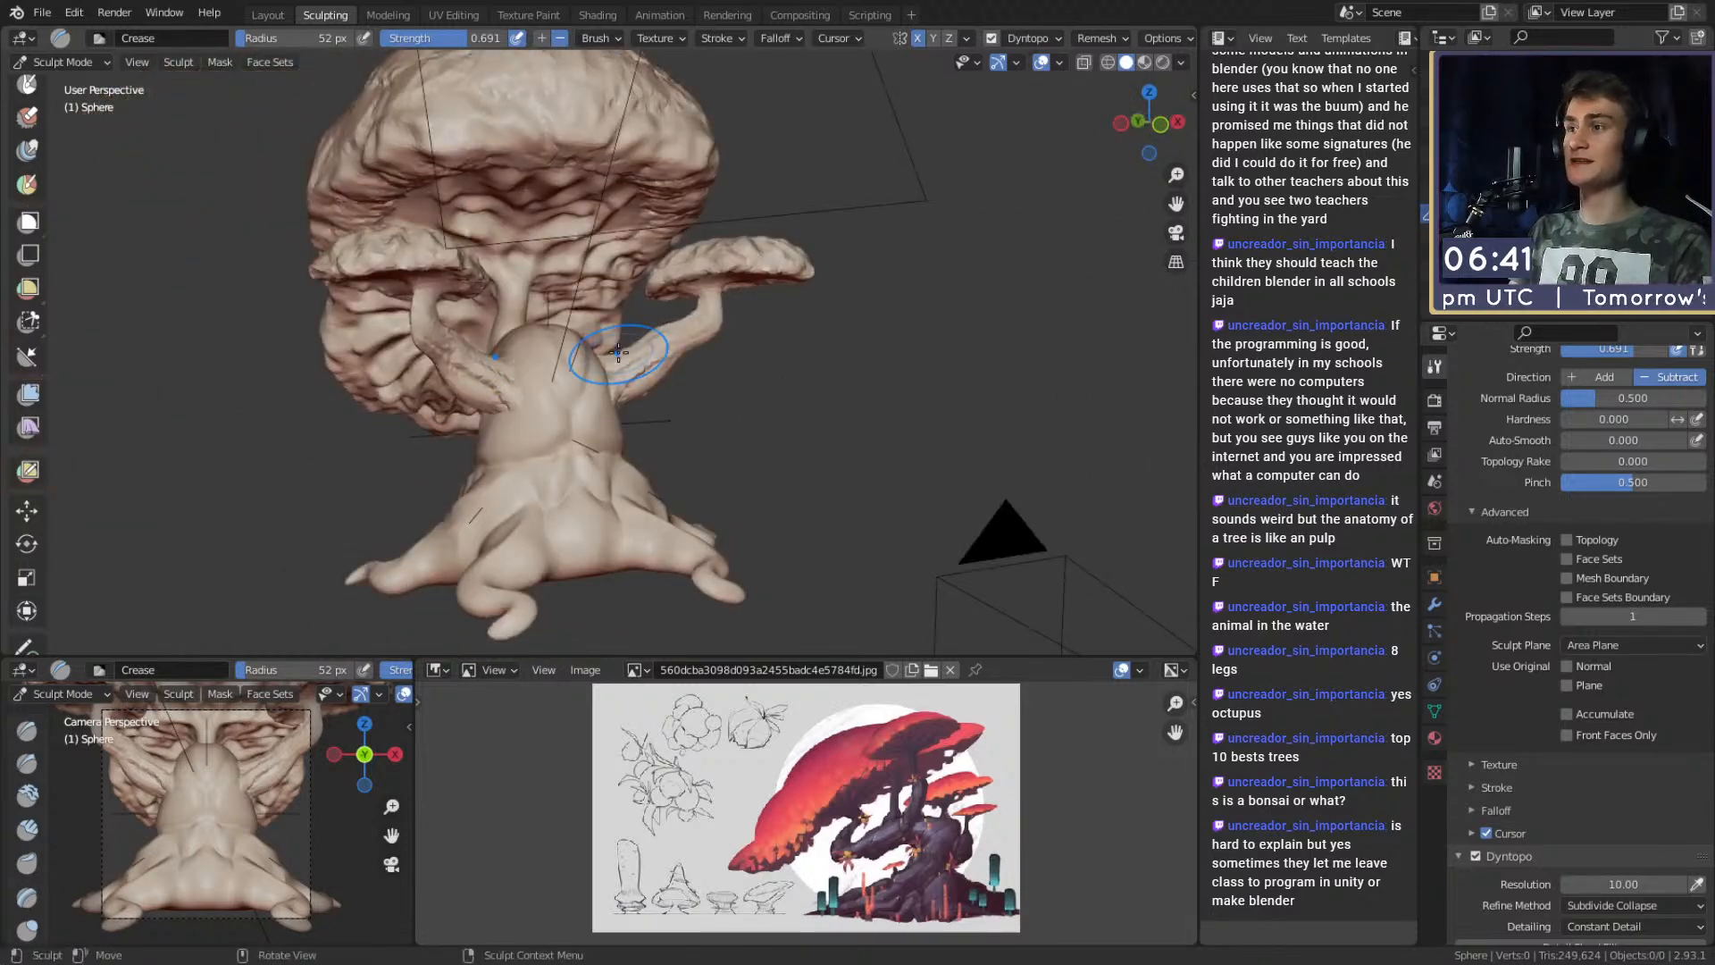
click(42, 12)
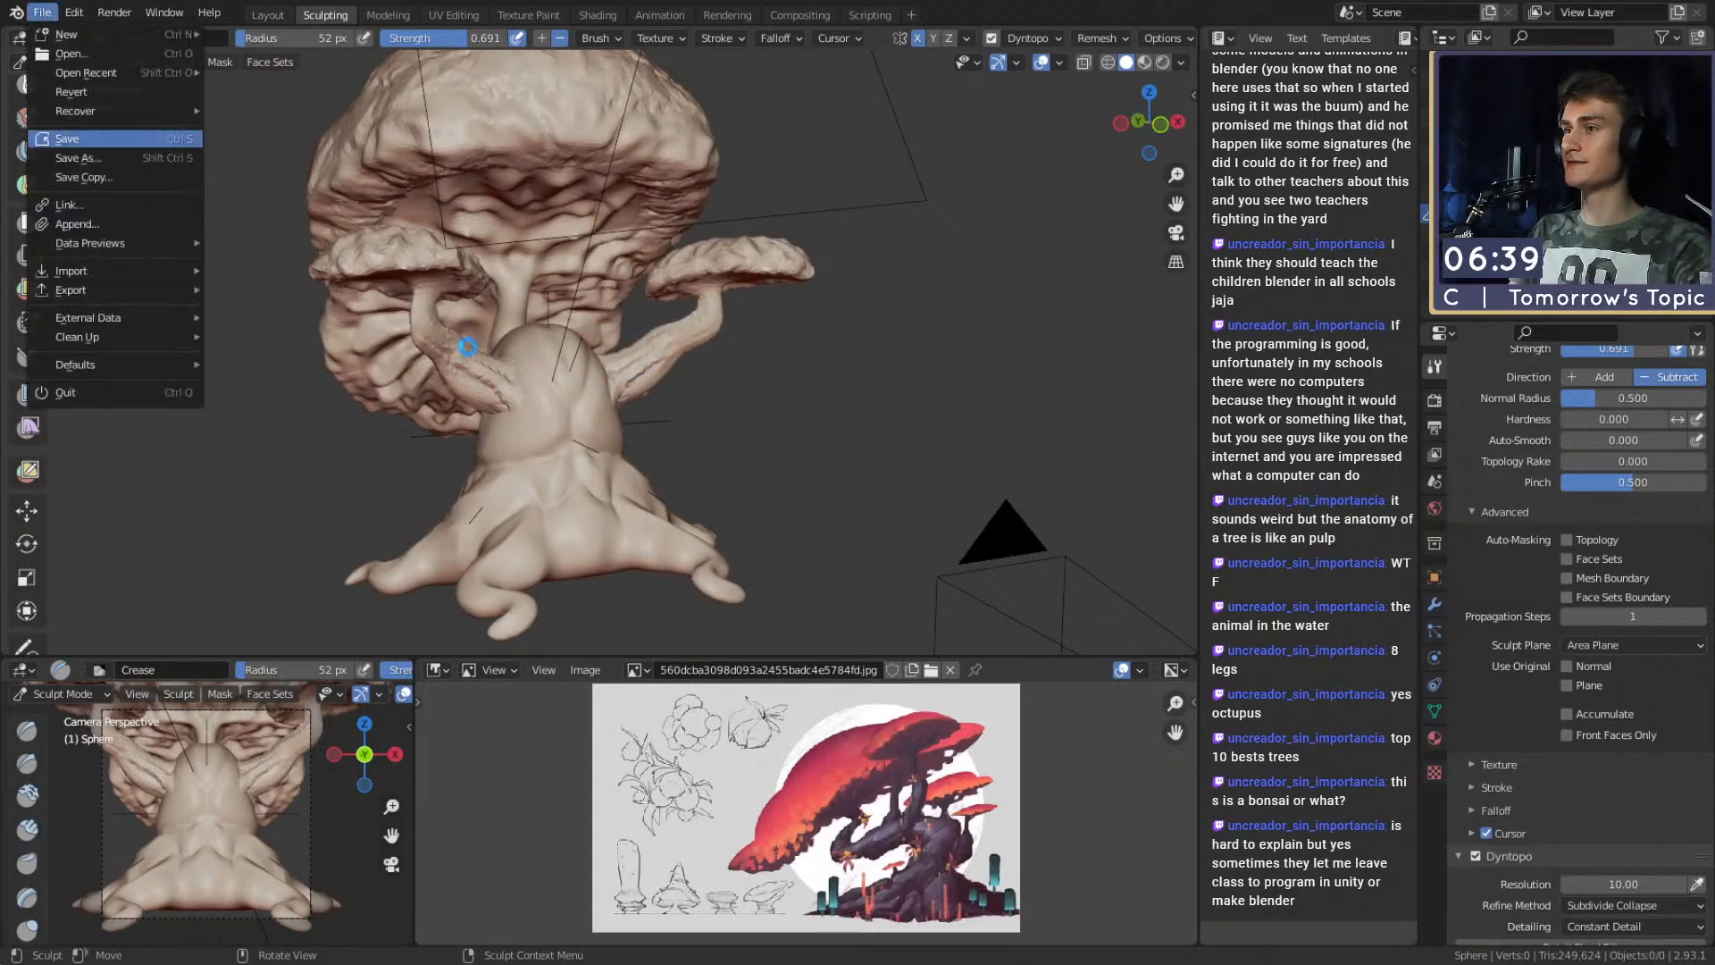
click(67, 139)
Turn off X mirror symmetry for sculpting.
scroll(1510, 627, down, 1)
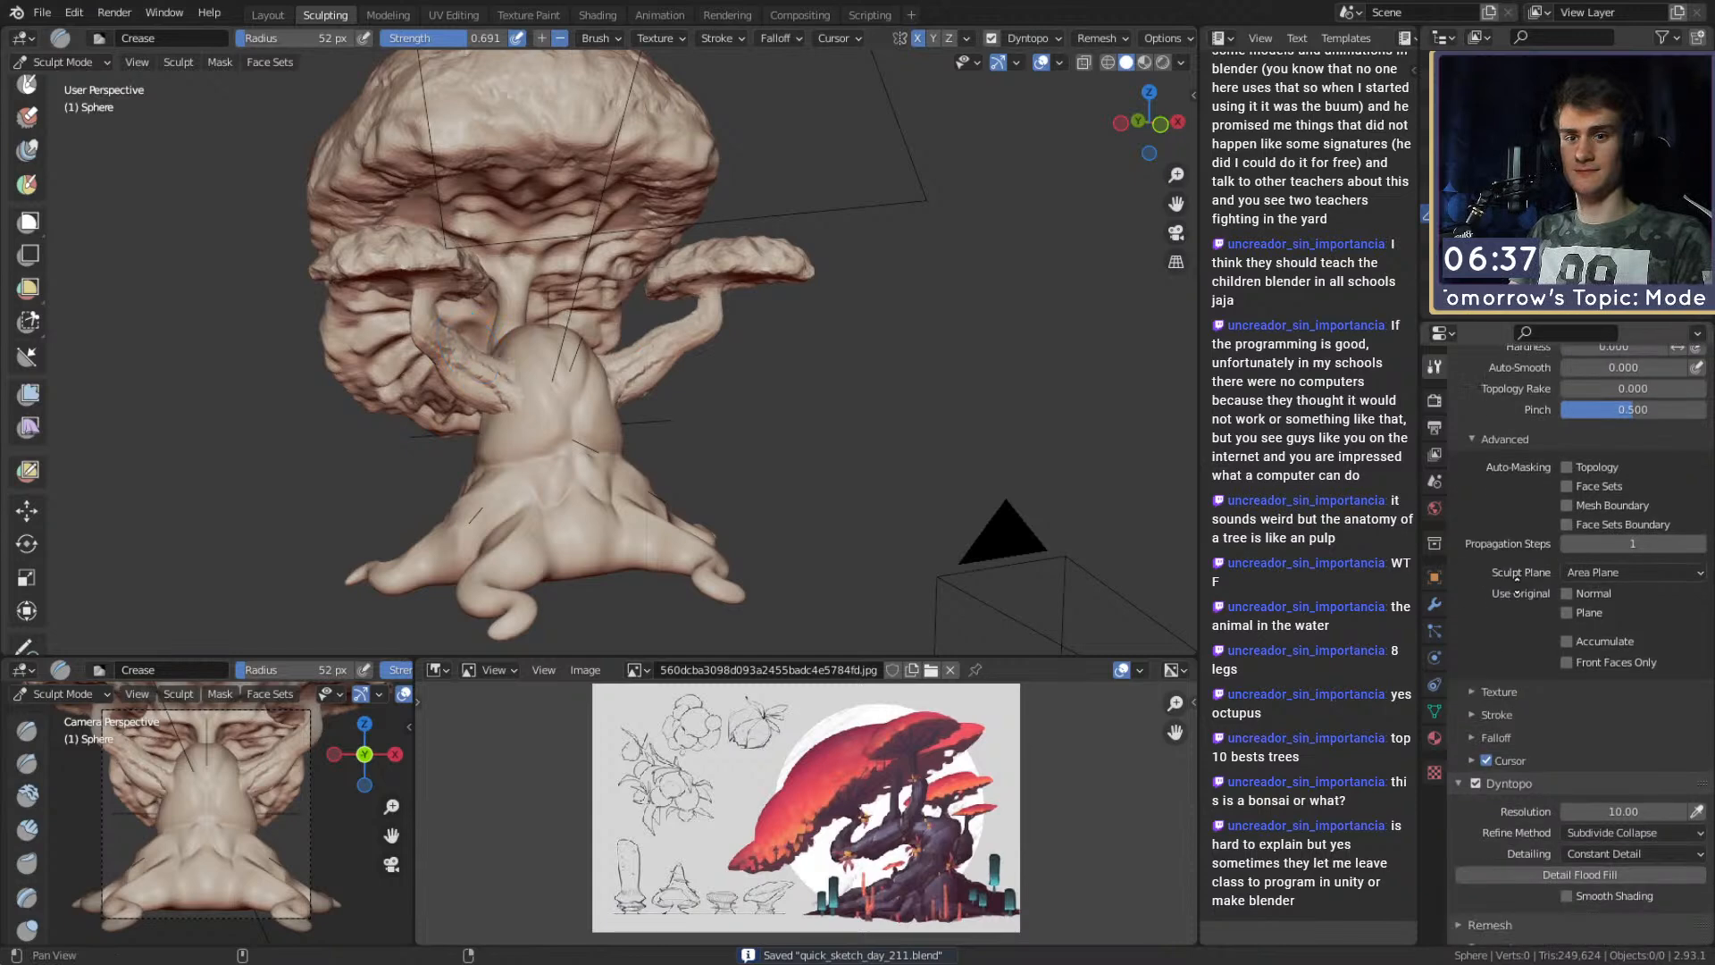
scroll(1492, 786, up, 5)
scroll(1492, 786, down, 10)
click(1529, 786)
click(1583, 812)
mouse_move(536, 411)
middle_down()
mouse_move(617, 412)
mouse_move(357, 401)
middle_up()
scroll(572, 362, up, 3)
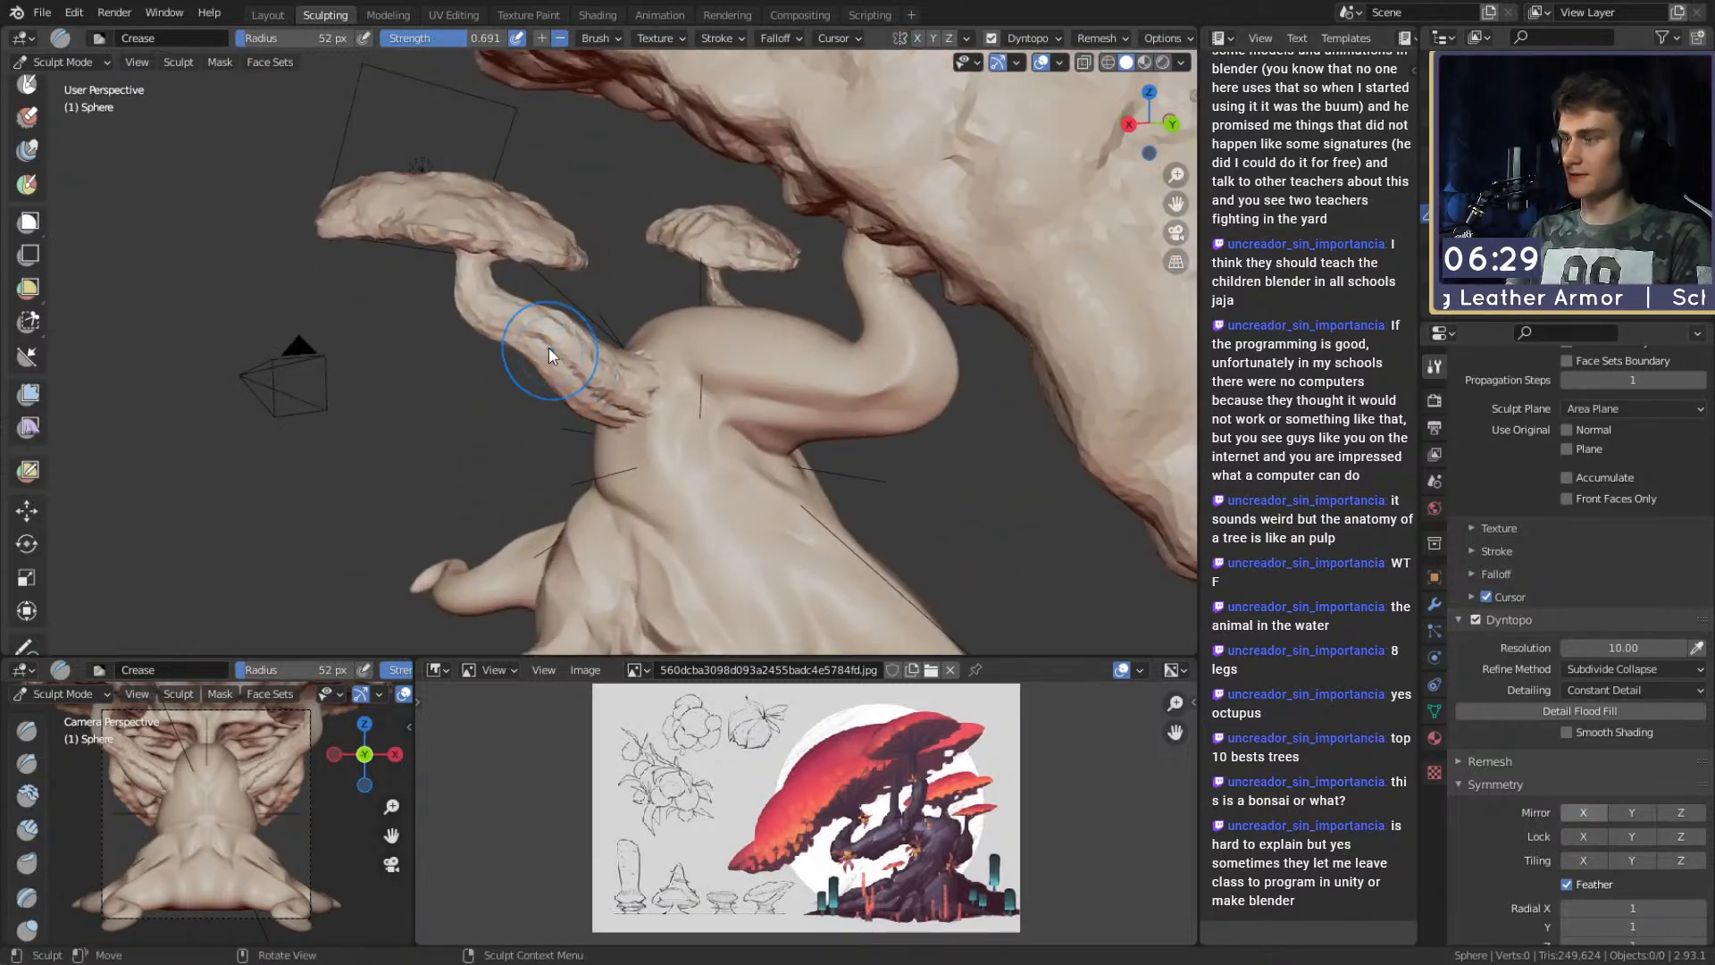
key(m)
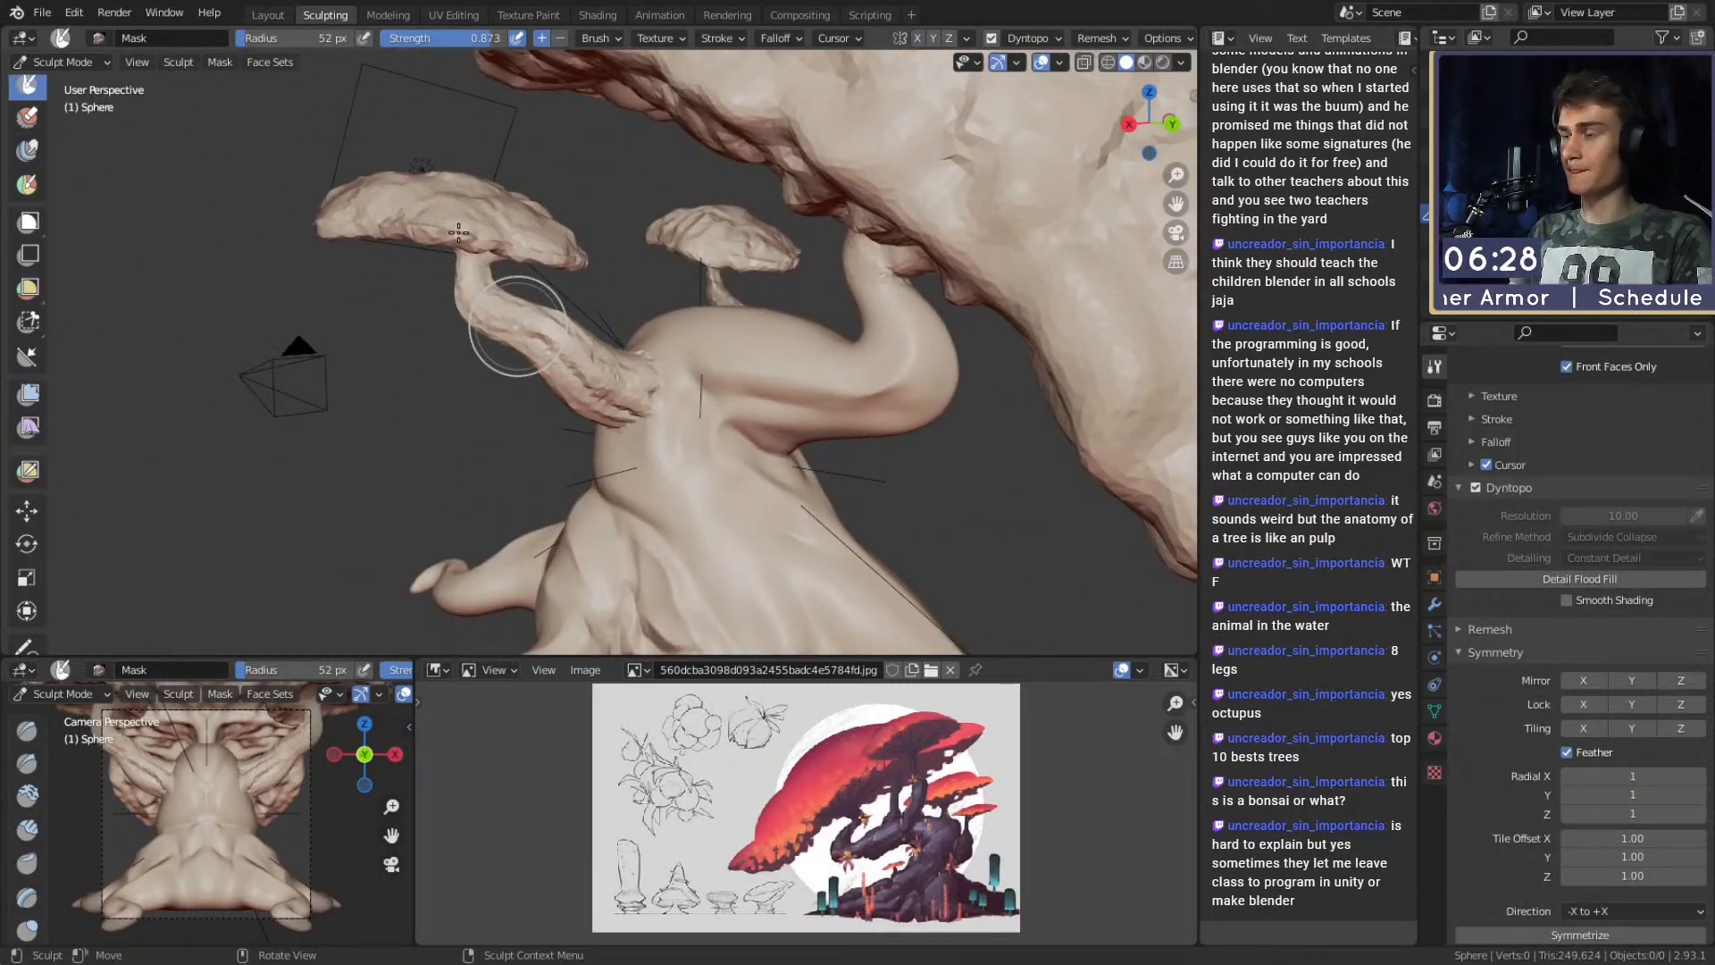
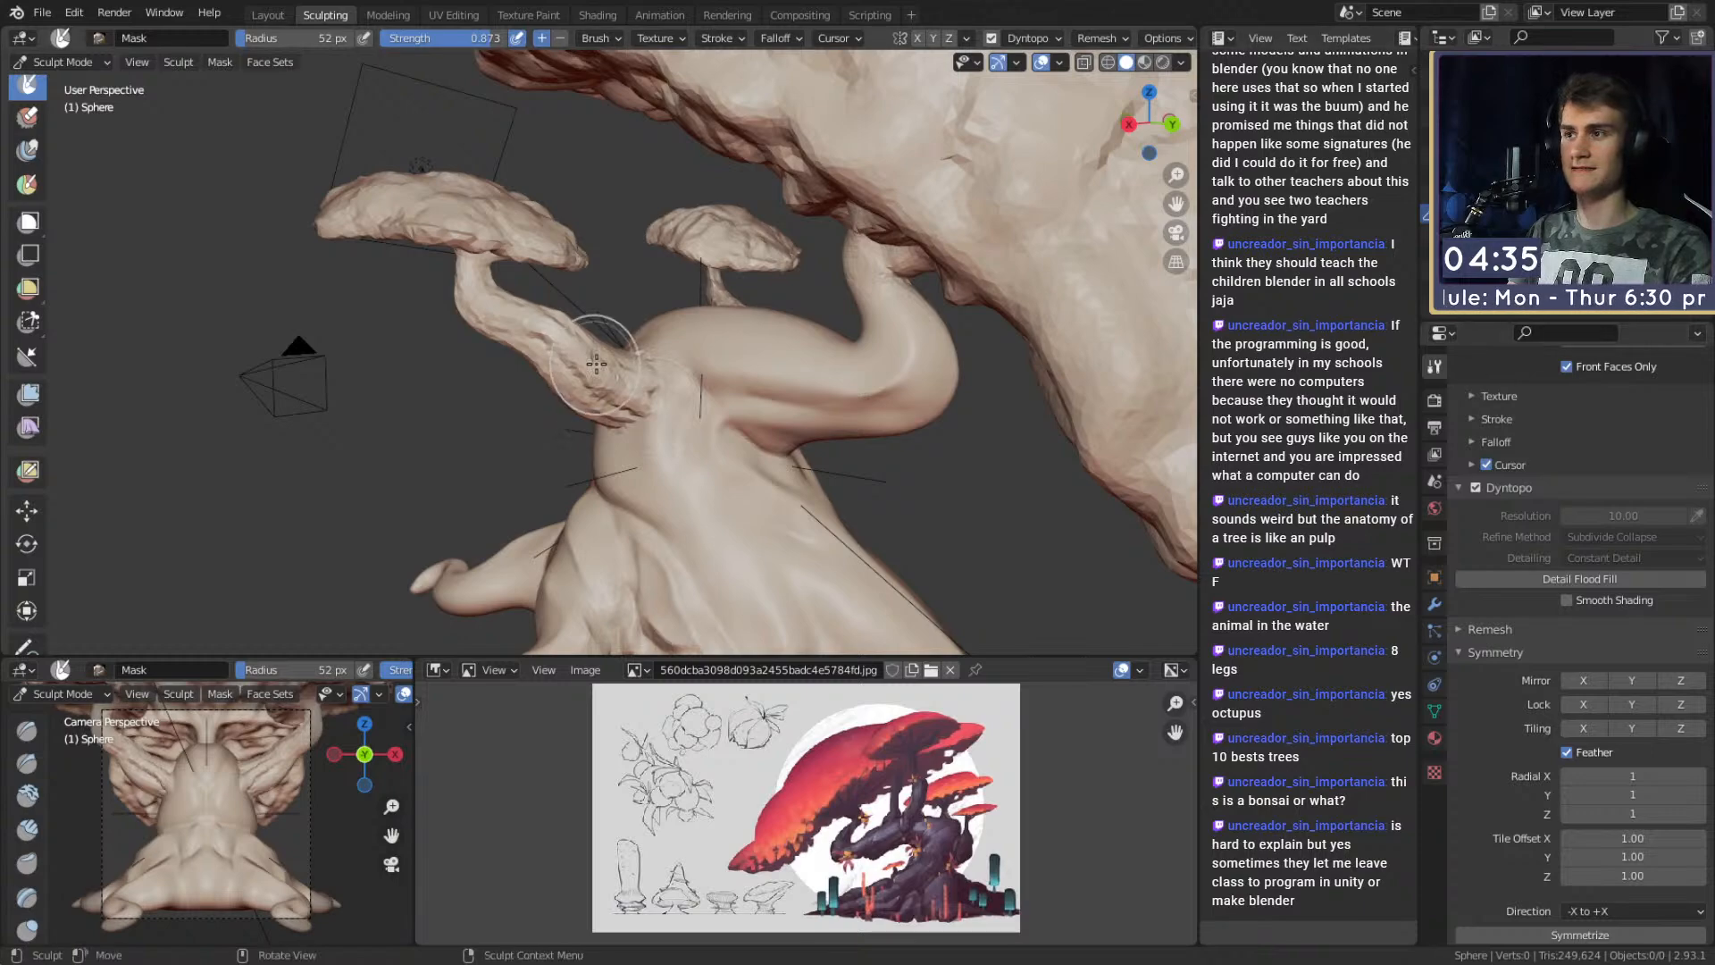
mouse_move(595, 363)
middle_down()
mouse_move(546, 349)
mouse_move(578, 404)
middle_up()
key(c)
mouse_move(625, 364)
mouse_down()
mouse_move(576, 382)
mouse_move(644, 345)
mouse_up()
mouse_move(652, 357)
middle_down()
mouse_move(692, 336)
mouse_move(573, 405)
mouse_move(726, 458)
middle_up()
key(f)
click(683, 331)
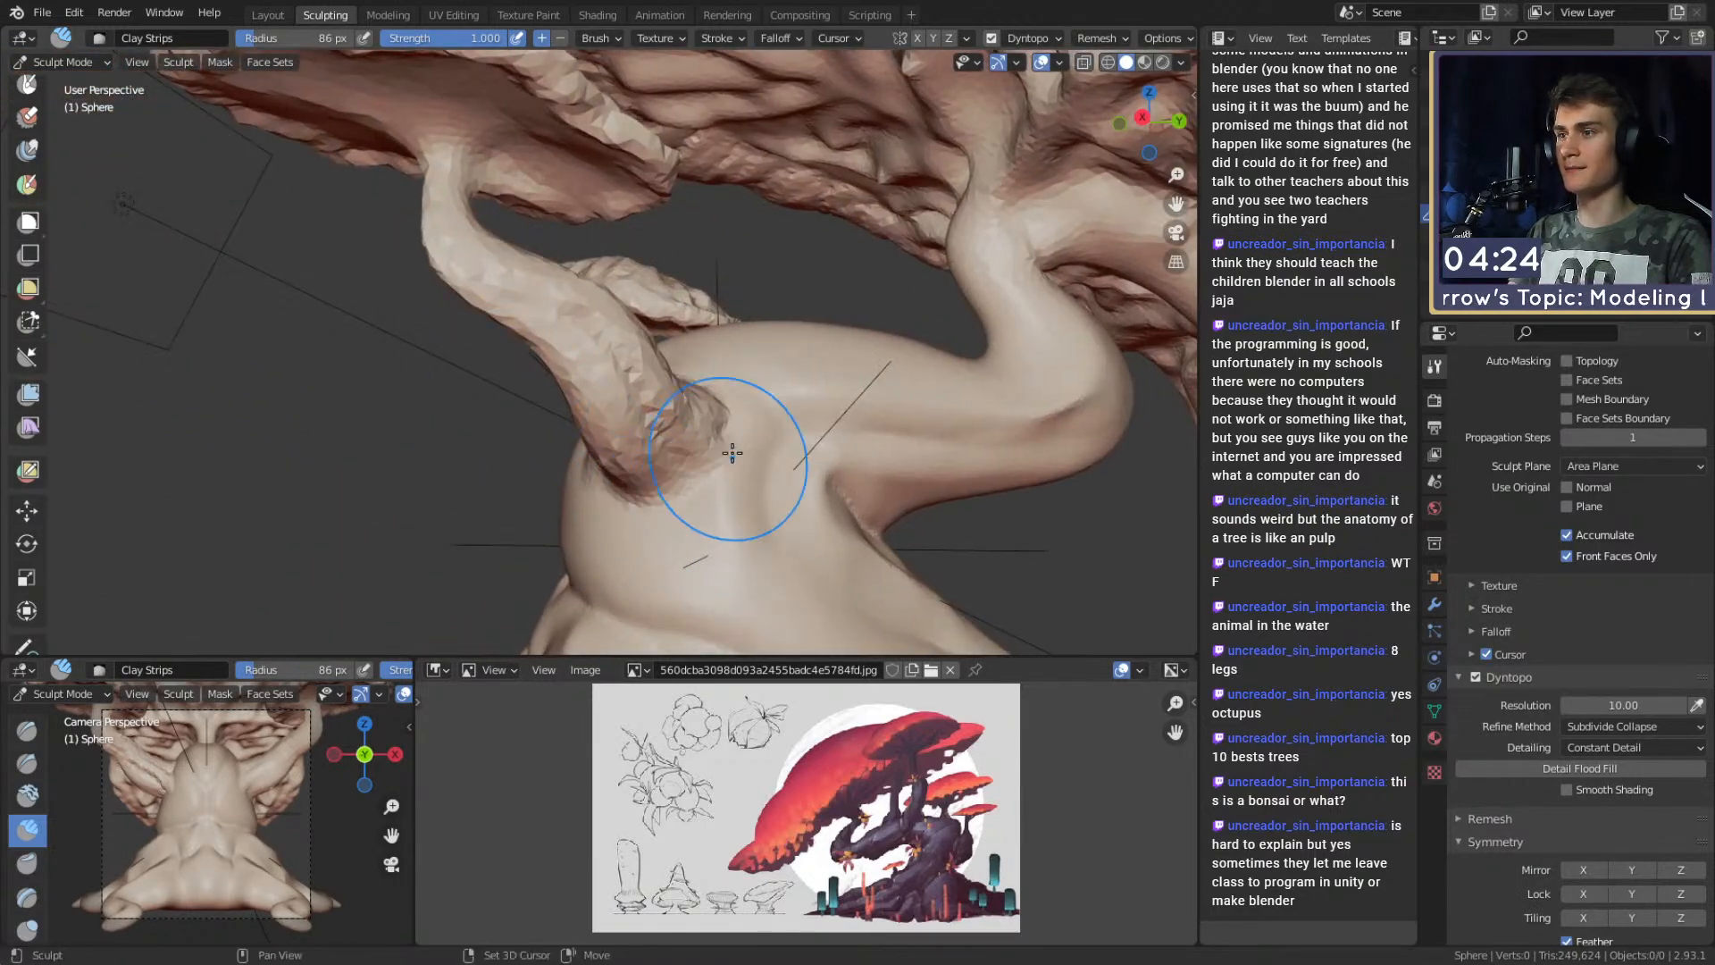
mouse_move(768, 352)
middle_down()
mouse_move(707, 377)
mouse_move(706, 312)
middle_up()
scroll(643, 357, down, 4)
mouse_move(630, 364)
middle_down()
mouse_move(850, 451)
mouse_move(530, 355)
mouse_move(558, 357)
mouse_move(498, 287)
middle_up()
Mask everything except one side branch and its small cap by expanding an inverted mask from the branch.
key(m)
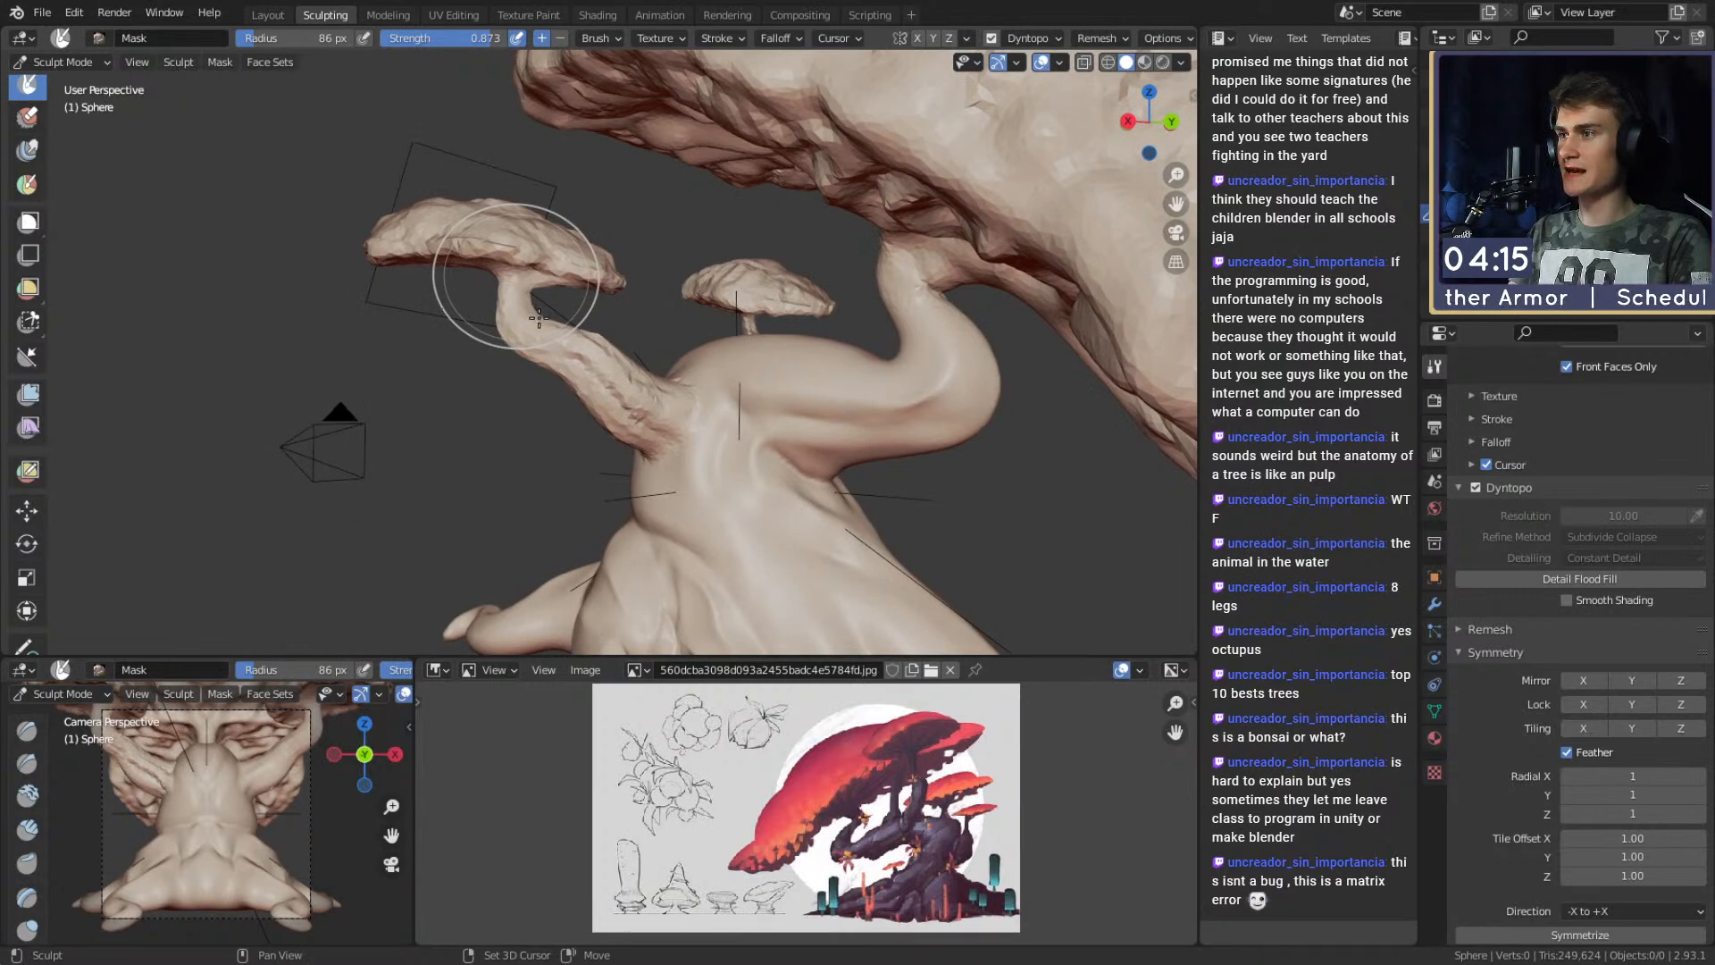
key(shift+a)
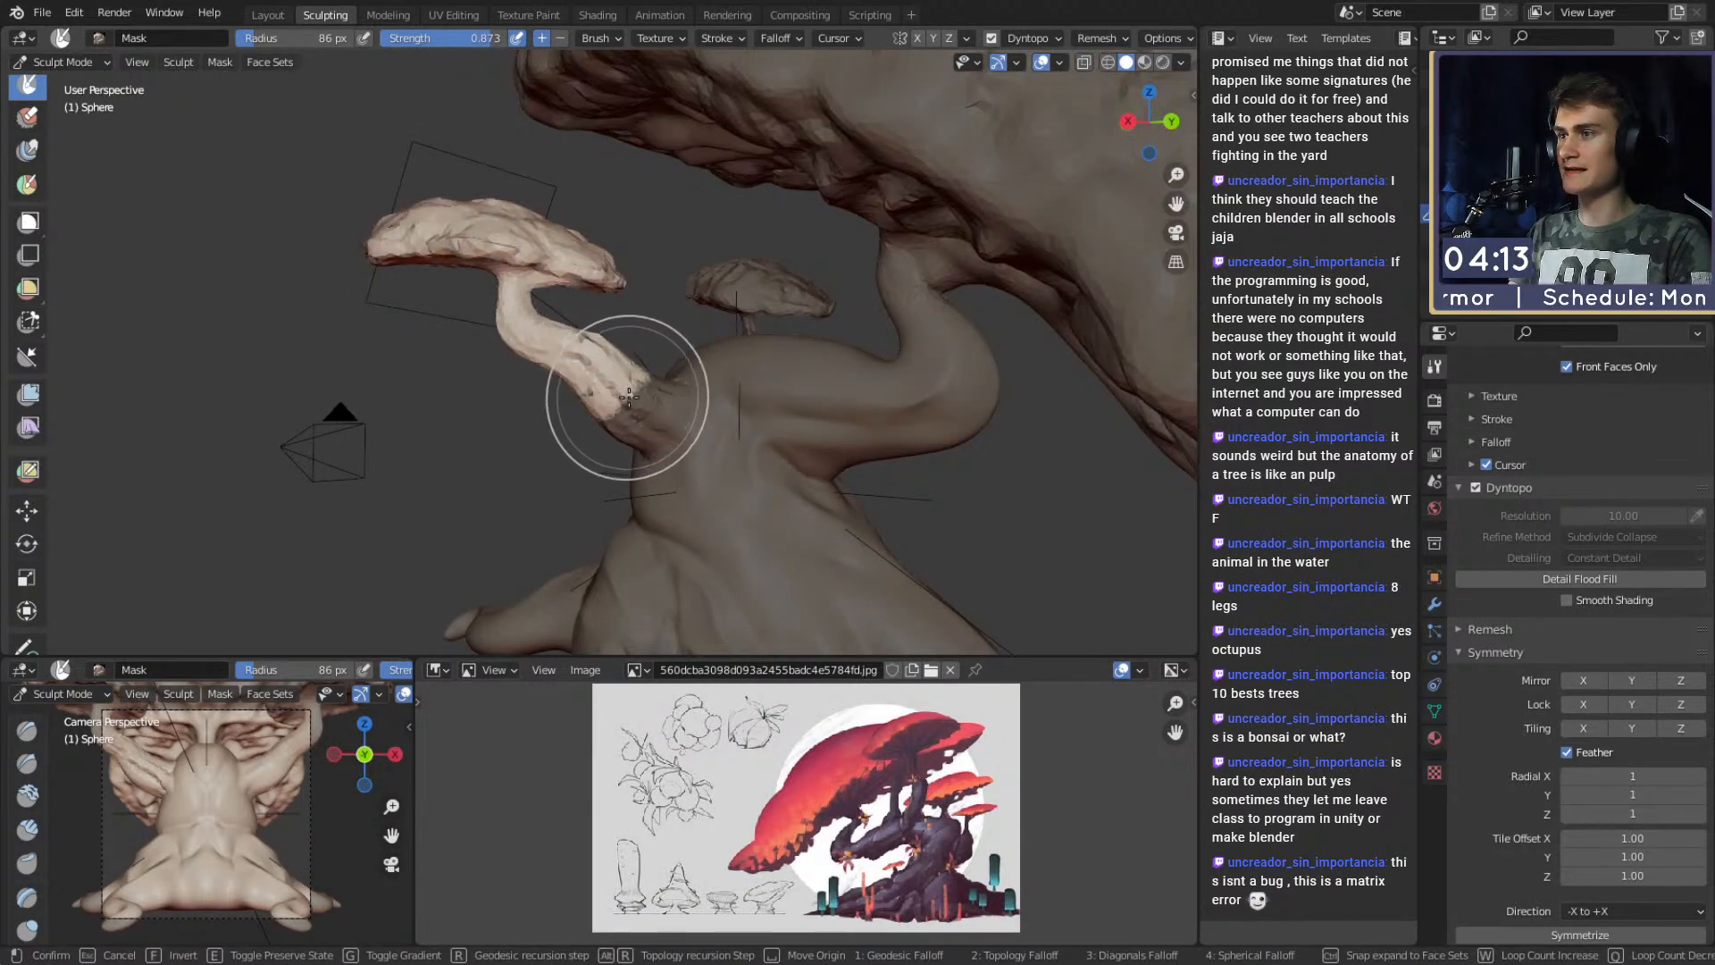
click(637, 410)
Paint the Mask brush at a 52 px radius over the leftover unmasked patch on the main cap.
mouse_move(627, 218)
shift+middle_down()
mouse_move(639, 459)
mouse_move(919, 372)
shift+middle_up()
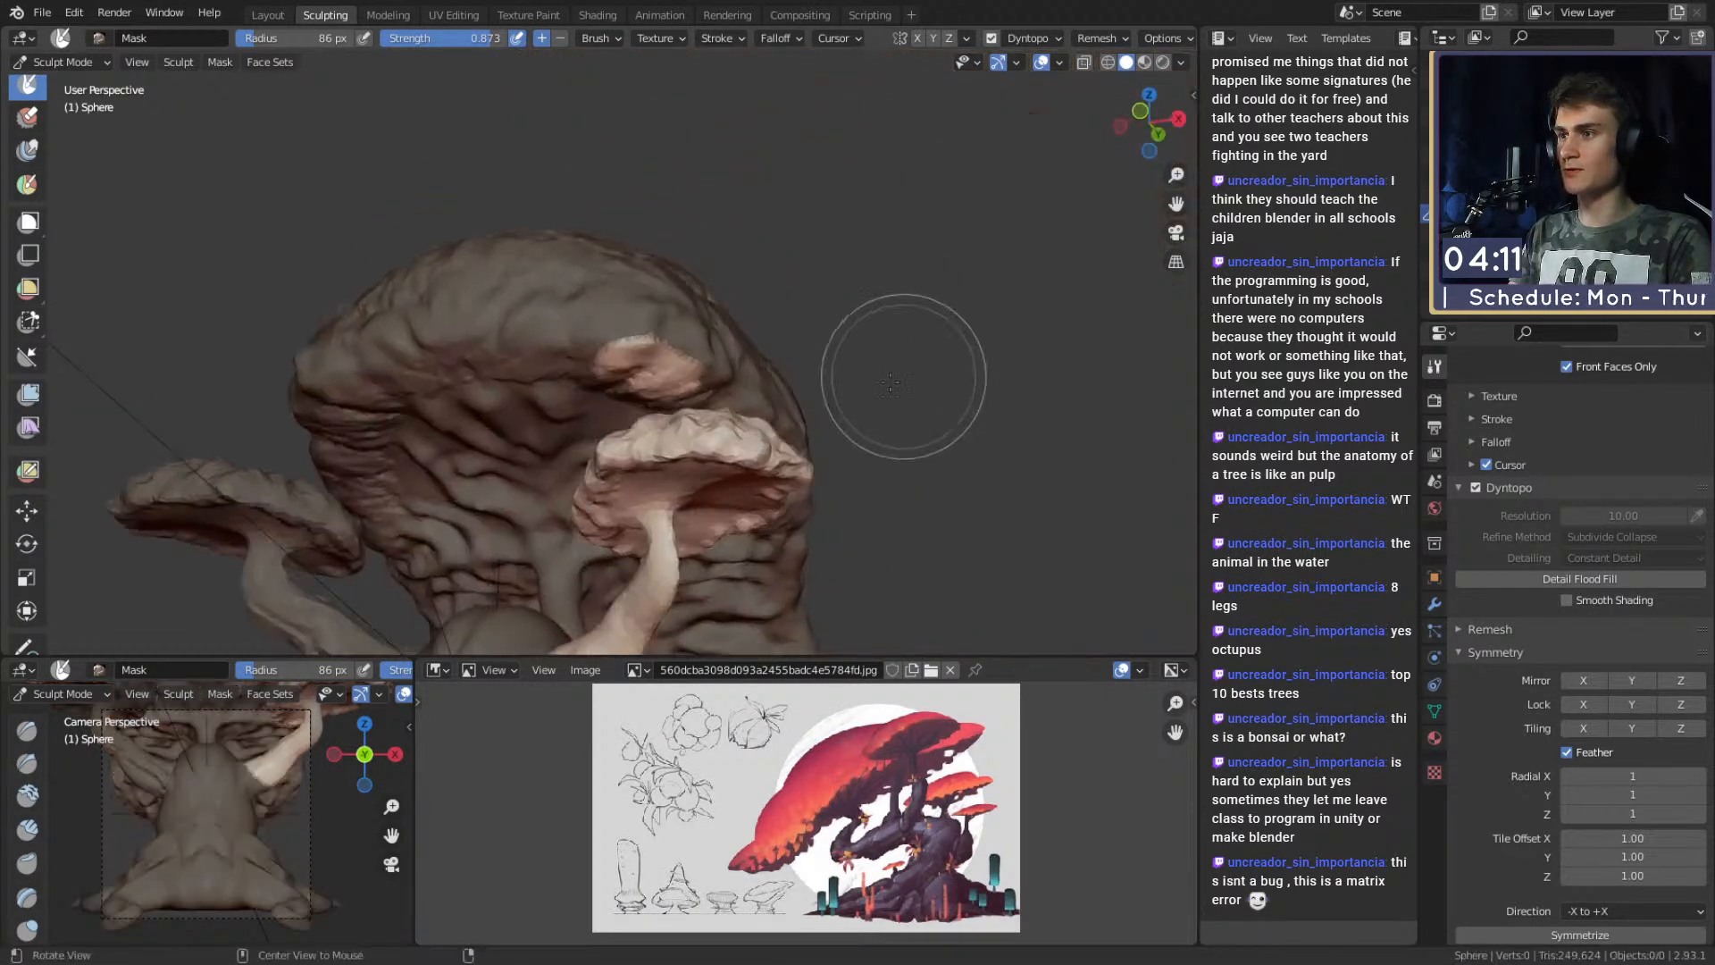
scroll(714, 373, up, 5)
key(f)
click(671, 373)
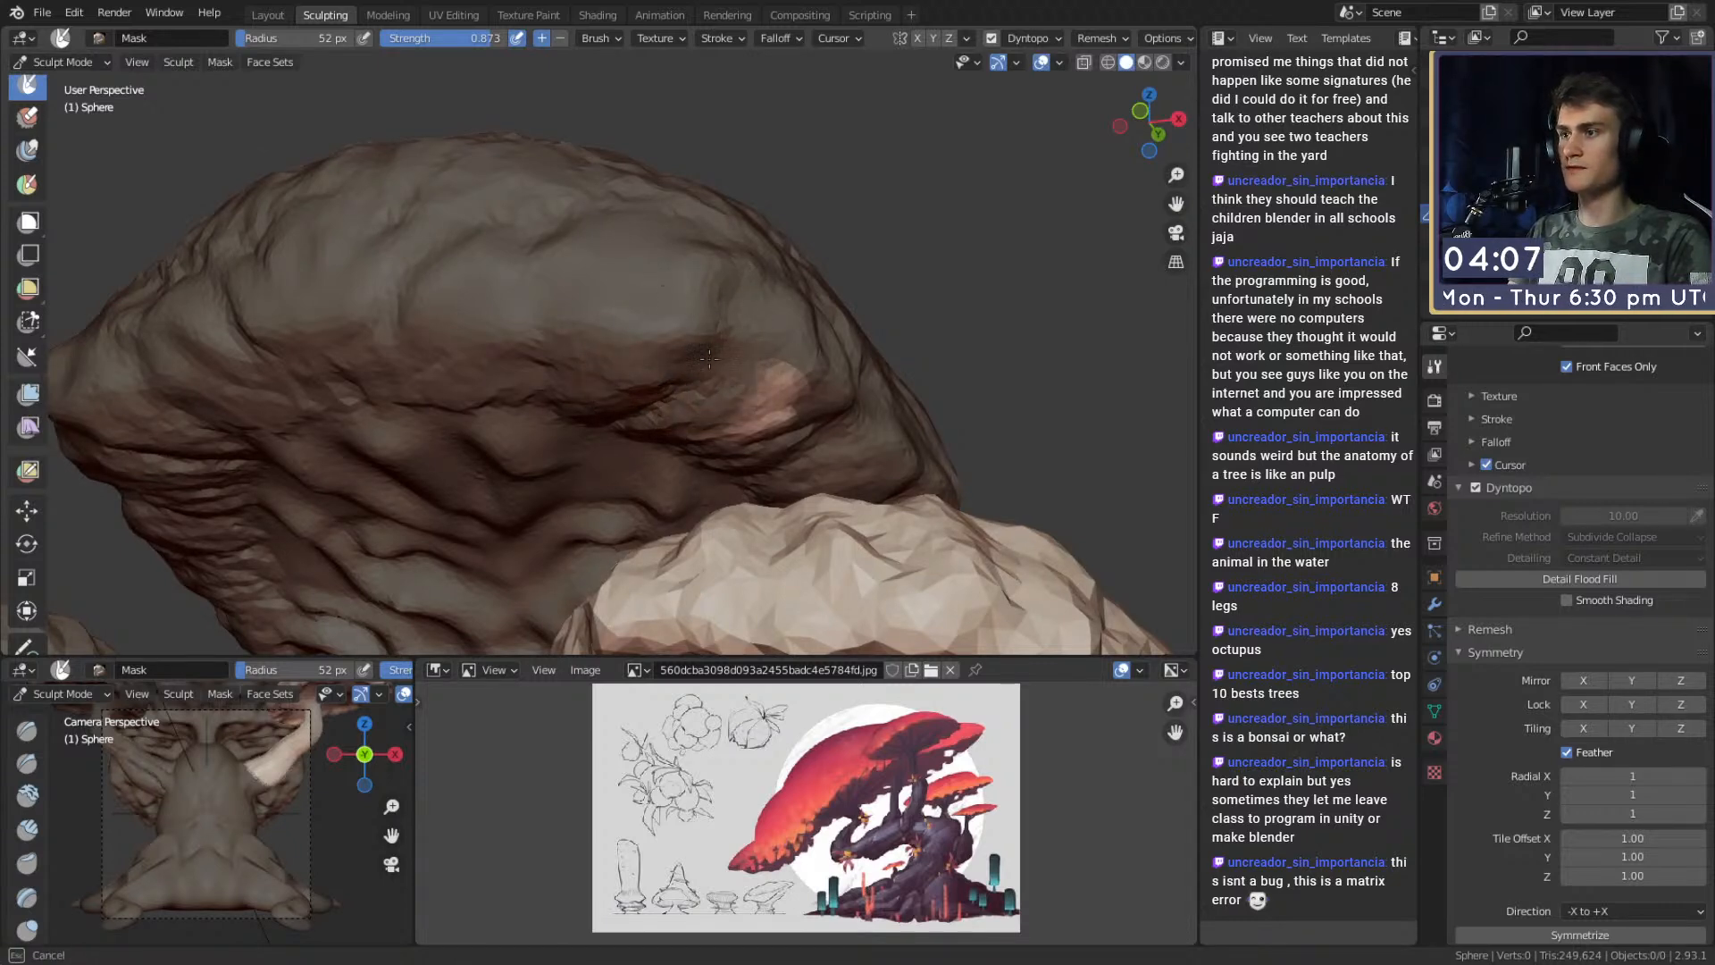
middle_drag(756, 381, 722, 289)
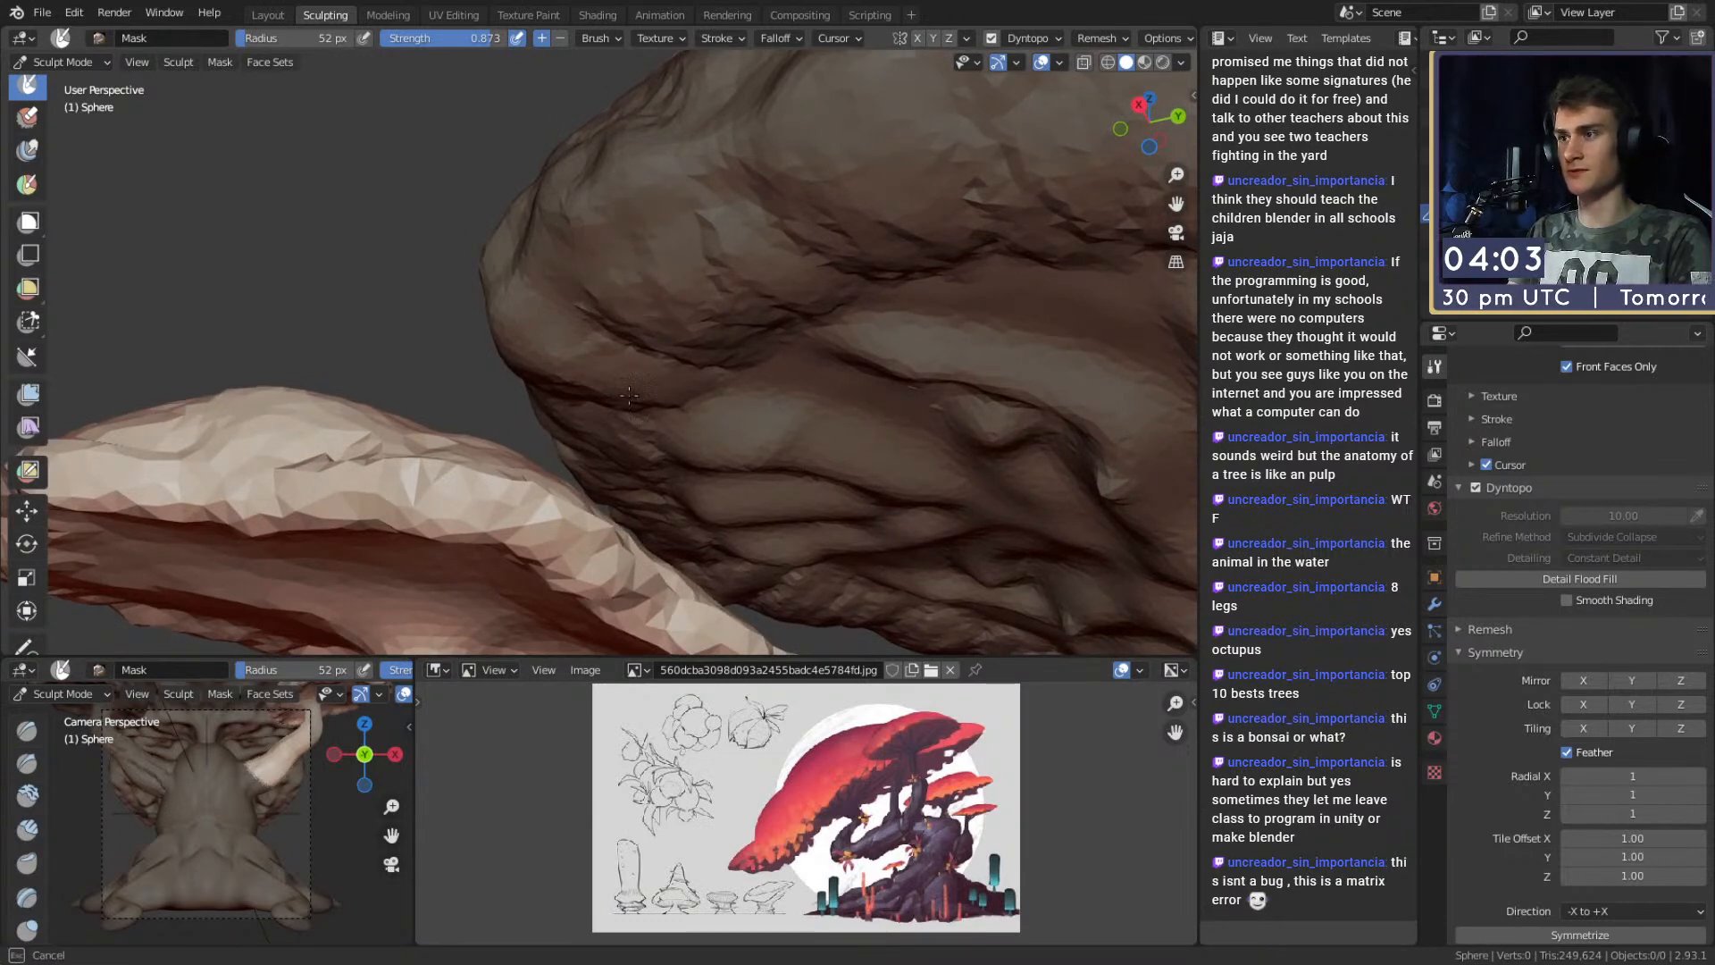
middle_drag(570, 275, 633, 409)
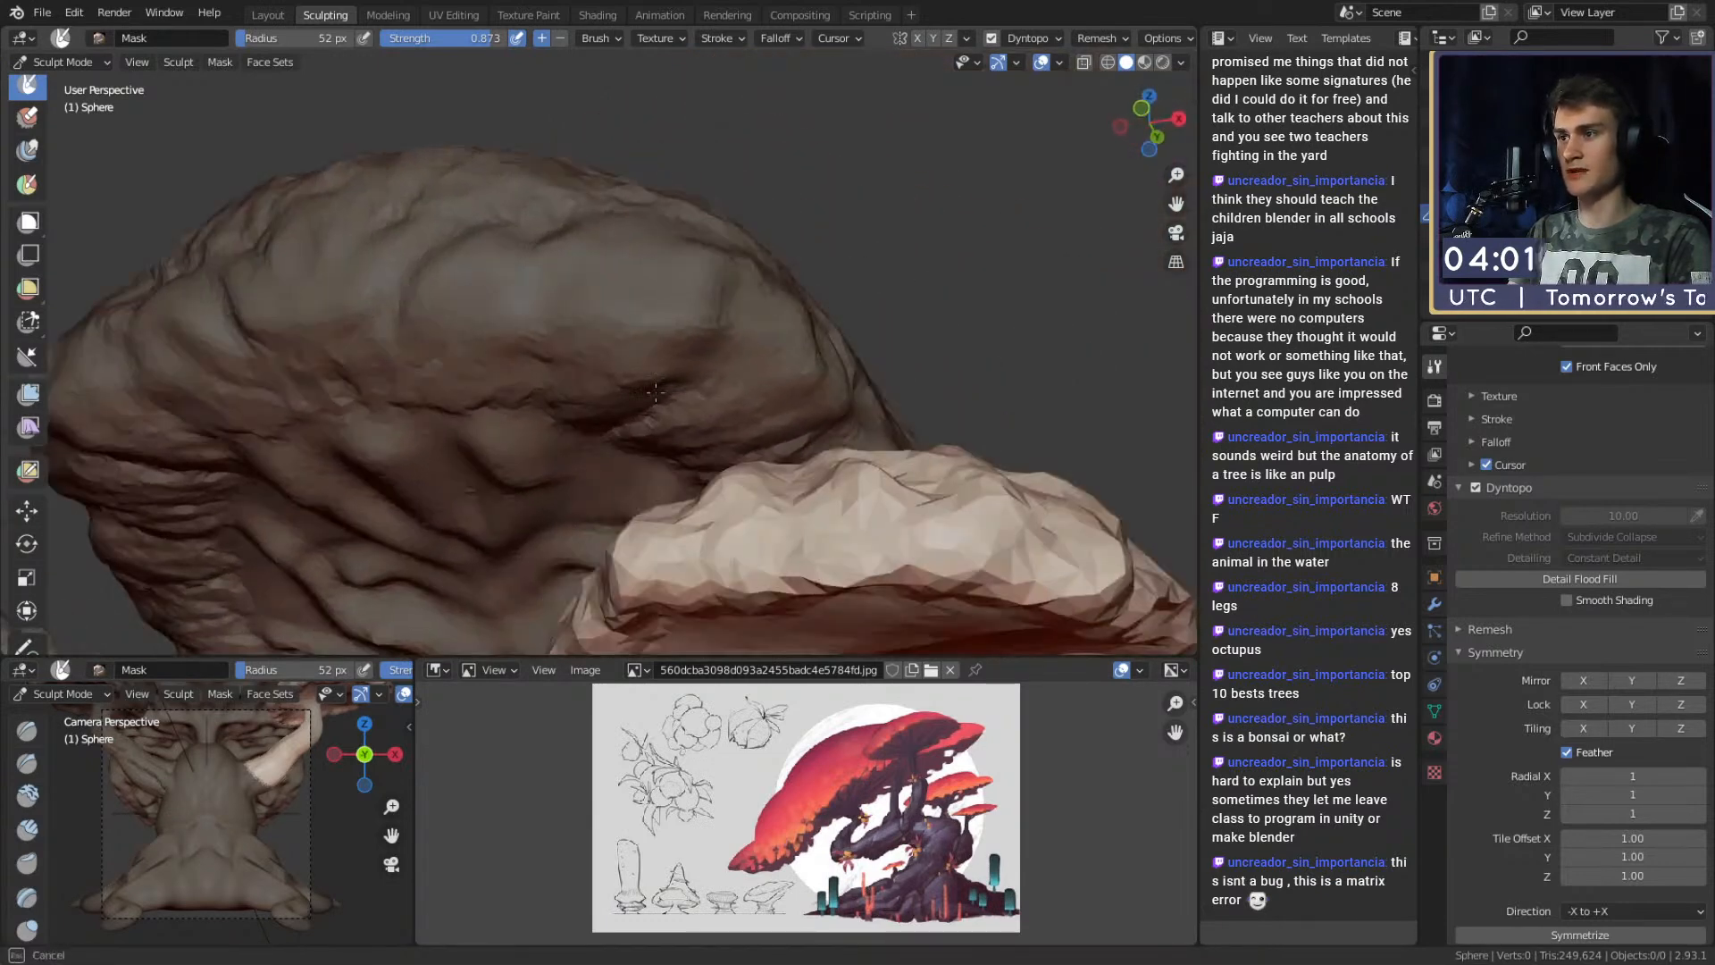
Pull the unmasked side branch and its small cap into a new position using the Snake Hook brush.
middle_drag(708, 300, 356, 129)
key(k)
mouse_move(590, 340)
middle_down()
mouse_move(626, 313)
mouse_move(661, 320)
middle_up()
key(f)
click(603, 316)
drag(598, 320, 624, 325)
mouse_move(624, 325)
alt+mouse_down()
mouse_move(744, 318)
mouse_move(744, 285)
mouse_move(738, 307)
mouse_move(596, 328)
mouse_move(568, 361)
alt+mouse_up()
key(f)
click(644, 325)
mouse_move(600, 308)
alt+mouse_down()
mouse_move(631, 271)
mouse_move(627, 313)
alt+mouse_up()
ctrl+alt+drag(629, 389, 631, 341)
key(f)
click(685, 453)
drag(462, 461, 469, 462)
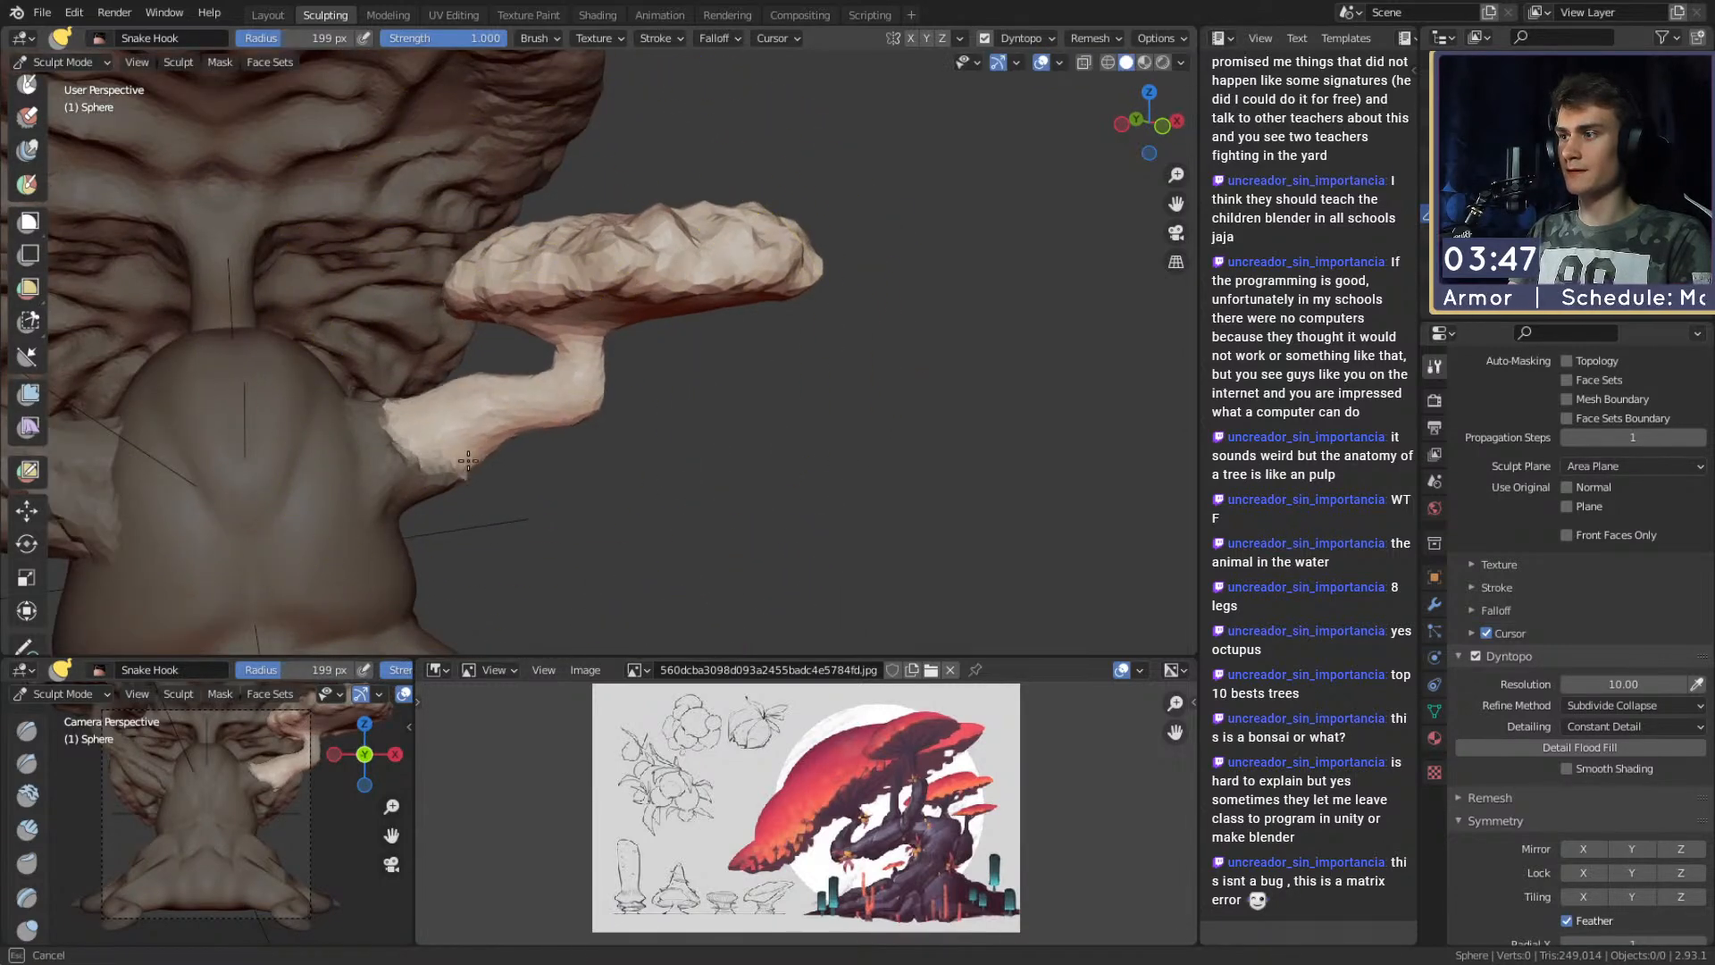
alt+drag(546, 401, 459, 417)
alt+drag(705, 324, 610, 321)
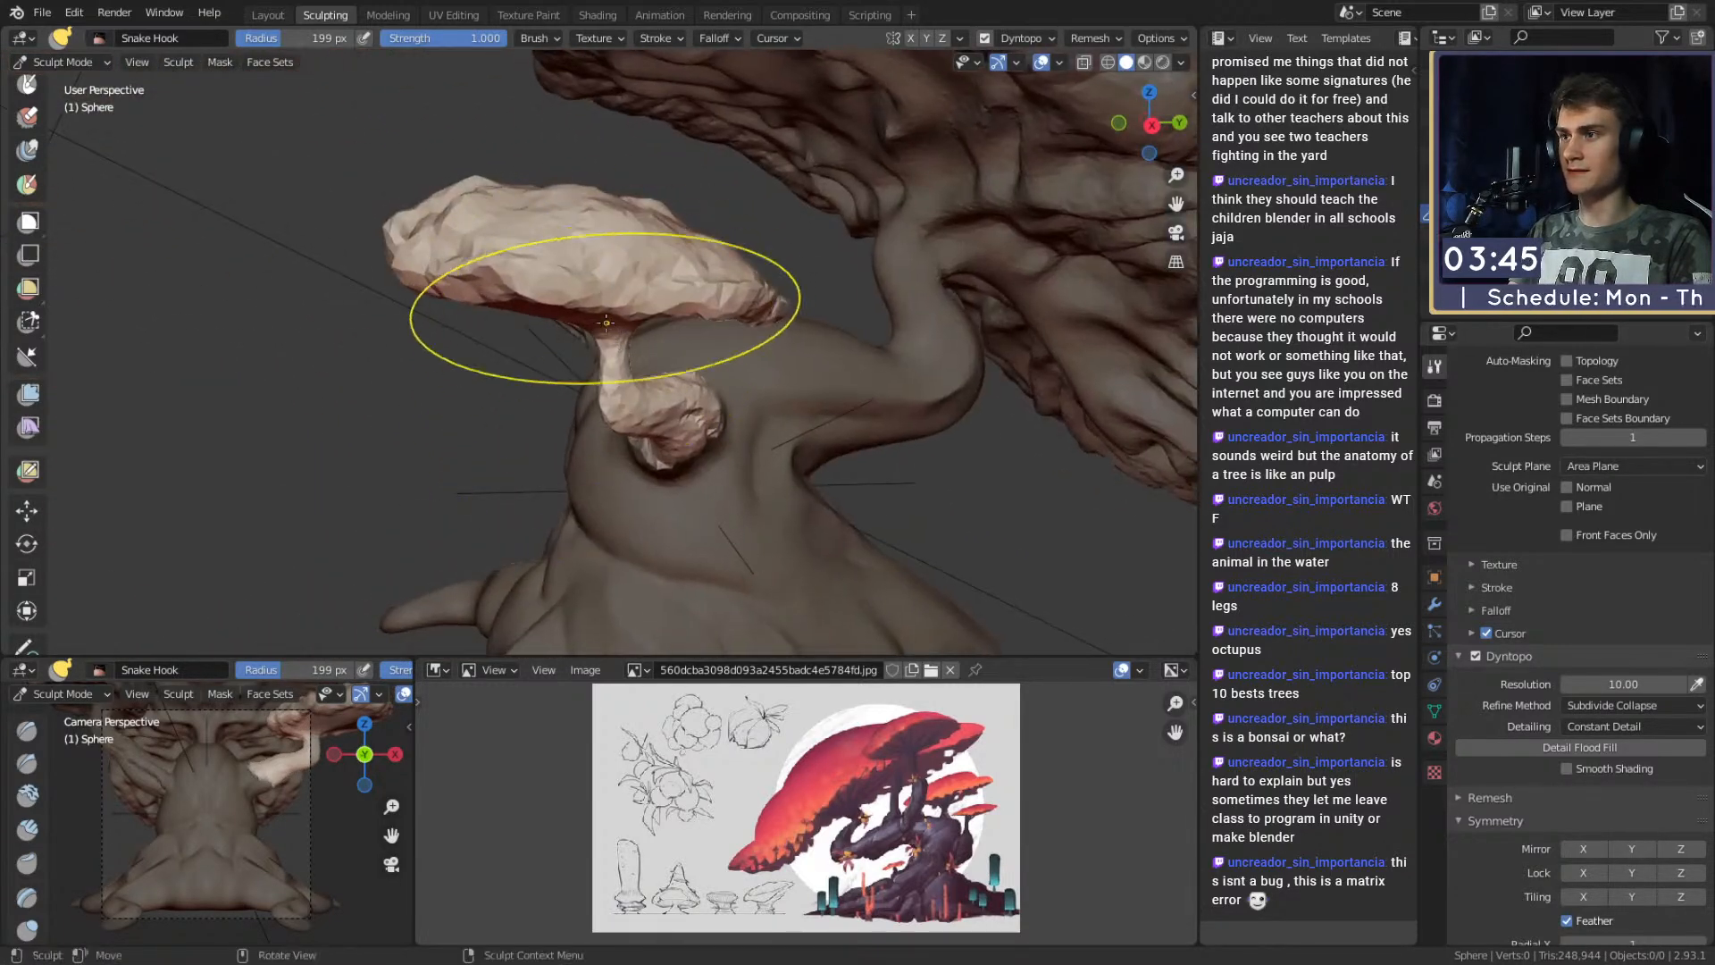
Tilt the unmasked branch's small cap with large Snake Hook strokes.
key(f)
click(694, 322)
mouse_move(622, 323)
middle_down()
mouse_move(645, 333)
mouse_move(632, 308)
mouse_move(630, 384)
mouse_move(608, 387)
mouse_move(623, 268)
middle_up()
key(f)
click(961, 421)
key(f)
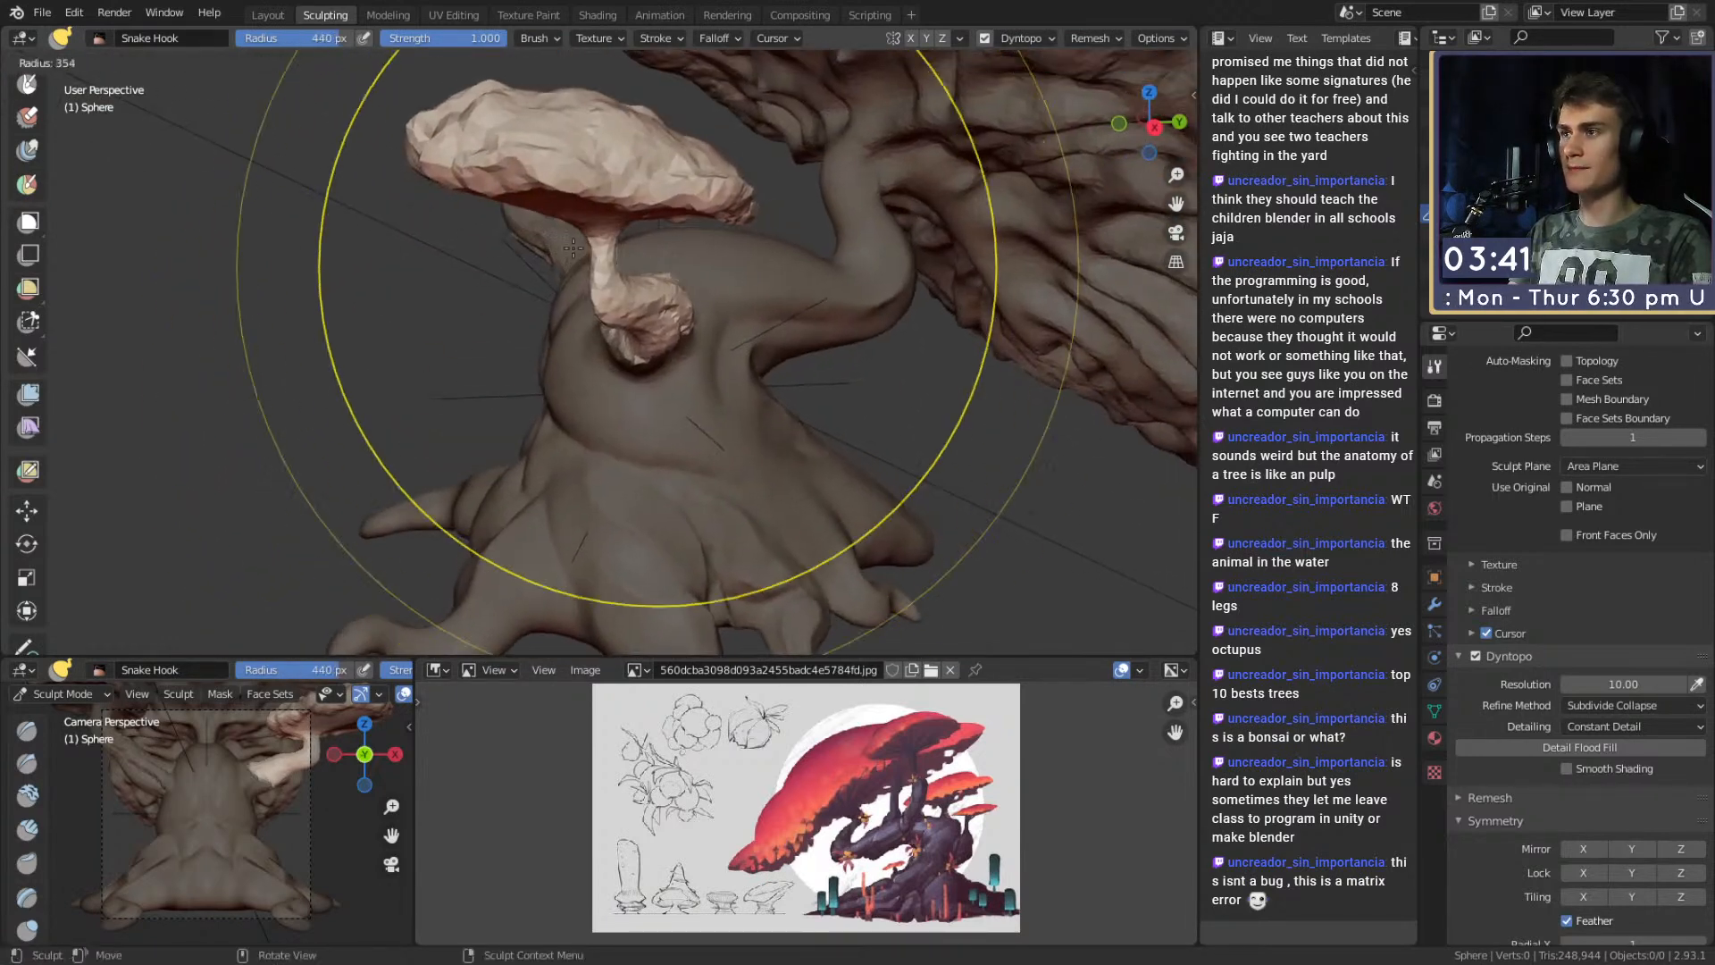
click(984, 296)
drag(582, 218, 585, 213)
middle_drag(626, 227, 630, 314)
key(f)
click(859, 294)
drag(541, 343, 536, 342)
drag(505, 243, 502, 237)
Pull the front edge of the small cap into an uneven, drooping rim with Snake Hook.
middle_drag(638, 239, 607, 128)
key(f)
click(917, 300)
mouse_move(707, 281)
middle_down()
mouse_move(835, 268)
mouse_move(786, 293)
mouse_move(713, 390)
middle_up()
key(f)
click(973, 382)
drag(509, 426, 569, 440)
mouse_move(571, 436)
middle_down()
mouse_move(687, 362)
mouse_move(1061, 353)
mouse_move(751, 309)
mouse_move(585, 371)
middle_up()
key(f)
click(1010, 353)
key(f)
click(749, 312)
key(f)
click(624, 417)
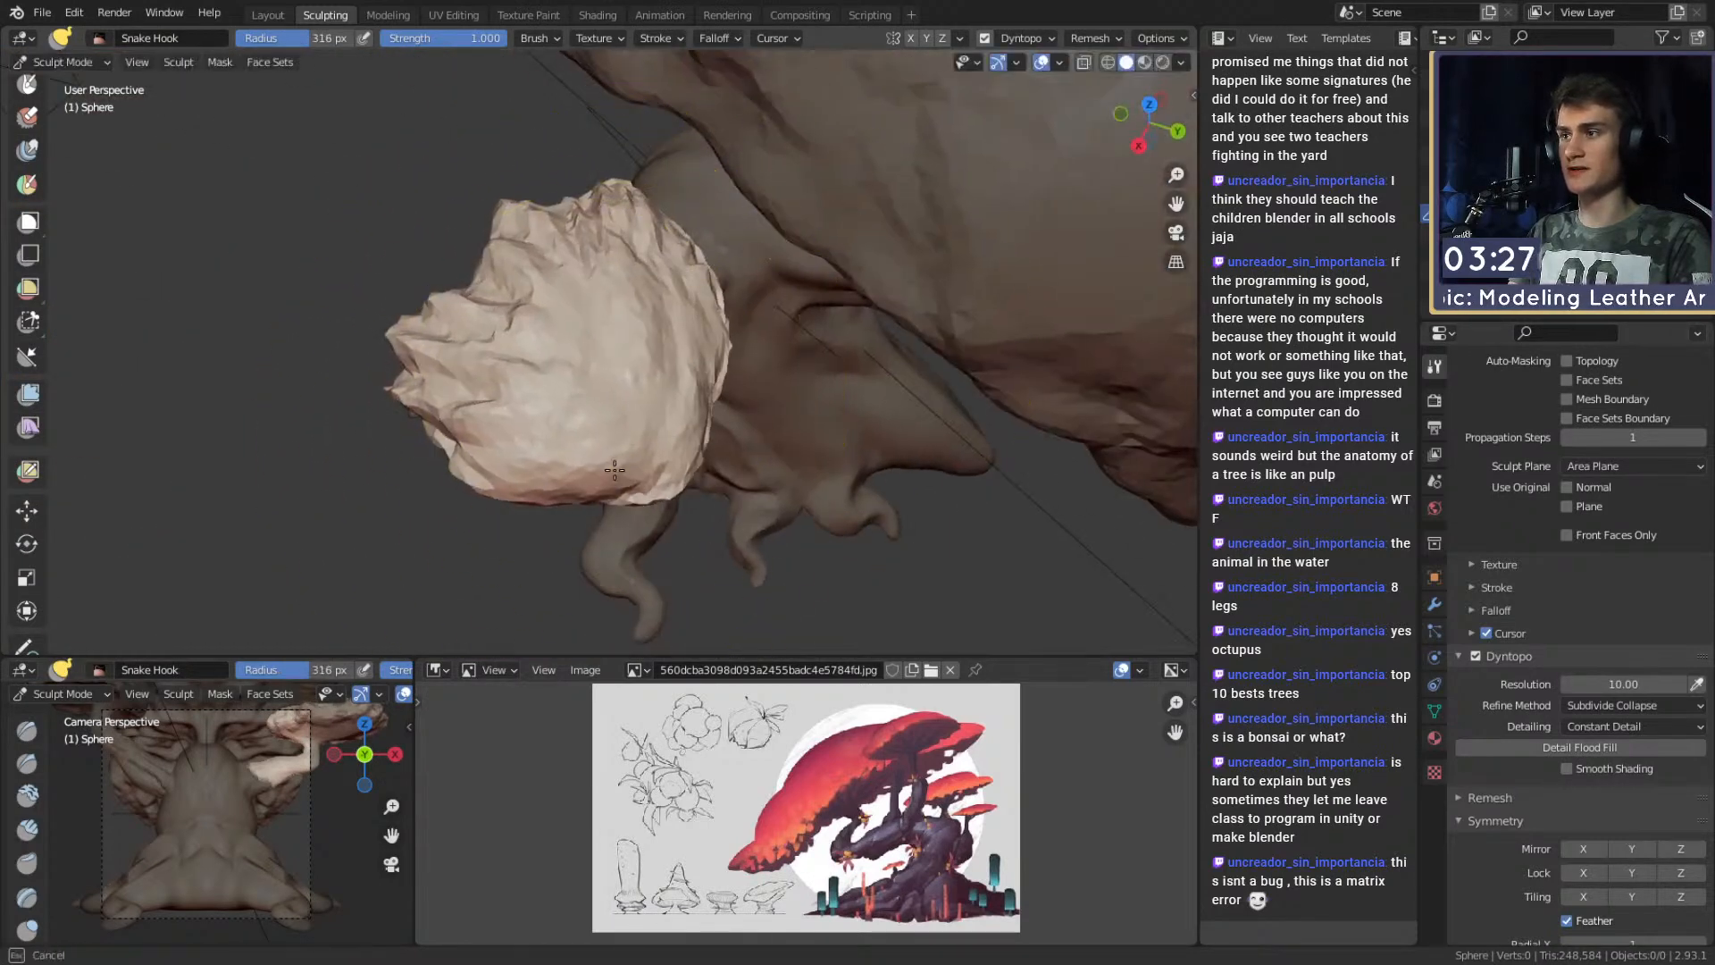
Refine the small cap's outline from several sides with Snake Hook at varied brush sizes.
mouse_move(702, 360)
middle_down()
mouse_move(594, 363)
mouse_move(843, 96)
mouse_move(786, 288)
mouse_move(679, 402)
mouse_move(590, 419)
mouse_move(563, 393)
mouse_move(625, 357)
mouse_move(596, 335)
mouse_move(715, 313)
mouse_move(812, 325)
mouse_move(574, 383)
mouse_move(613, 383)
middle_up()
key(f)
click(638, 446)
key(f)
click(597, 335)
key(f)
click(719, 280)
mouse_move(684, 286)
middle_down()
mouse_move(661, 322)
mouse_move(706, 366)
mouse_move(536, 465)
mouse_move(710, 257)
mouse_move(897, 268)
mouse_move(568, 355)
middle_up()
key(f)
key(f)
click(821, 268)
key(f)
click(527, 354)
Build up the surface of the small cap with Clay Strips.
key(c)
drag(815, 321, 818, 344)
mouse_move(804, 335)
middle_down()
mouse_move(624, 333)
mouse_move(572, 366)
middle_up()
key(f)
click(527, 380)
middle_drag(523, 312, 626, 424)
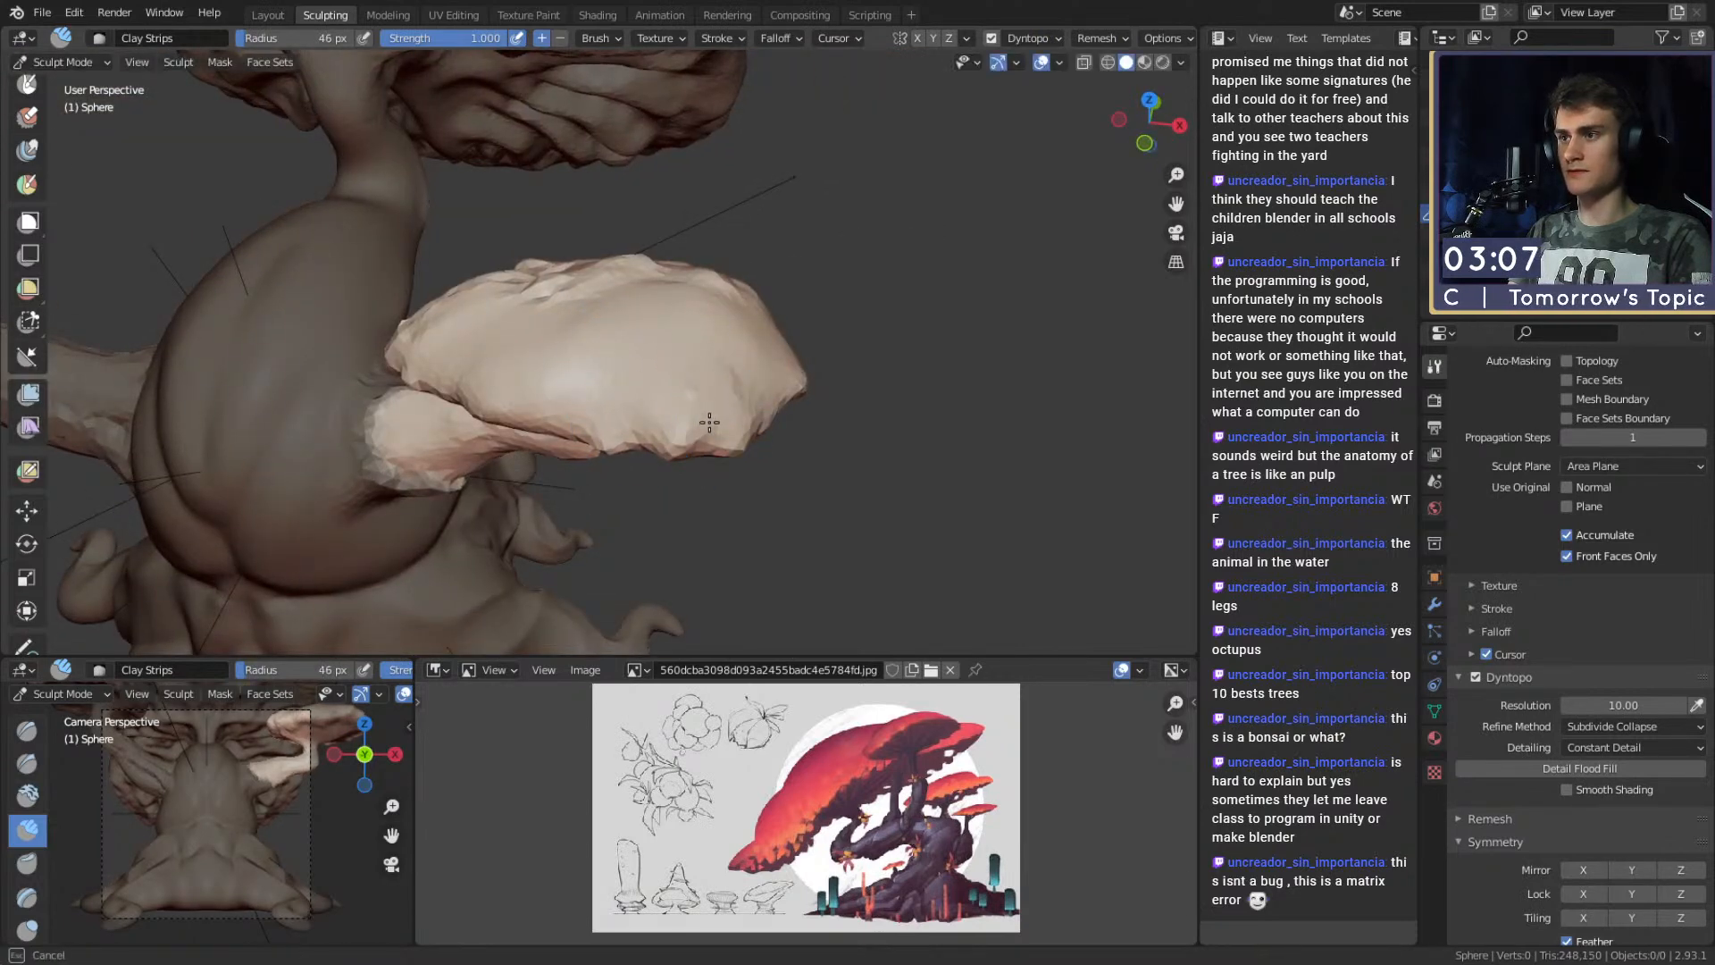
middle_drag(564, 413, 573, 255)
middle_drag(619, 357, 505, 383)
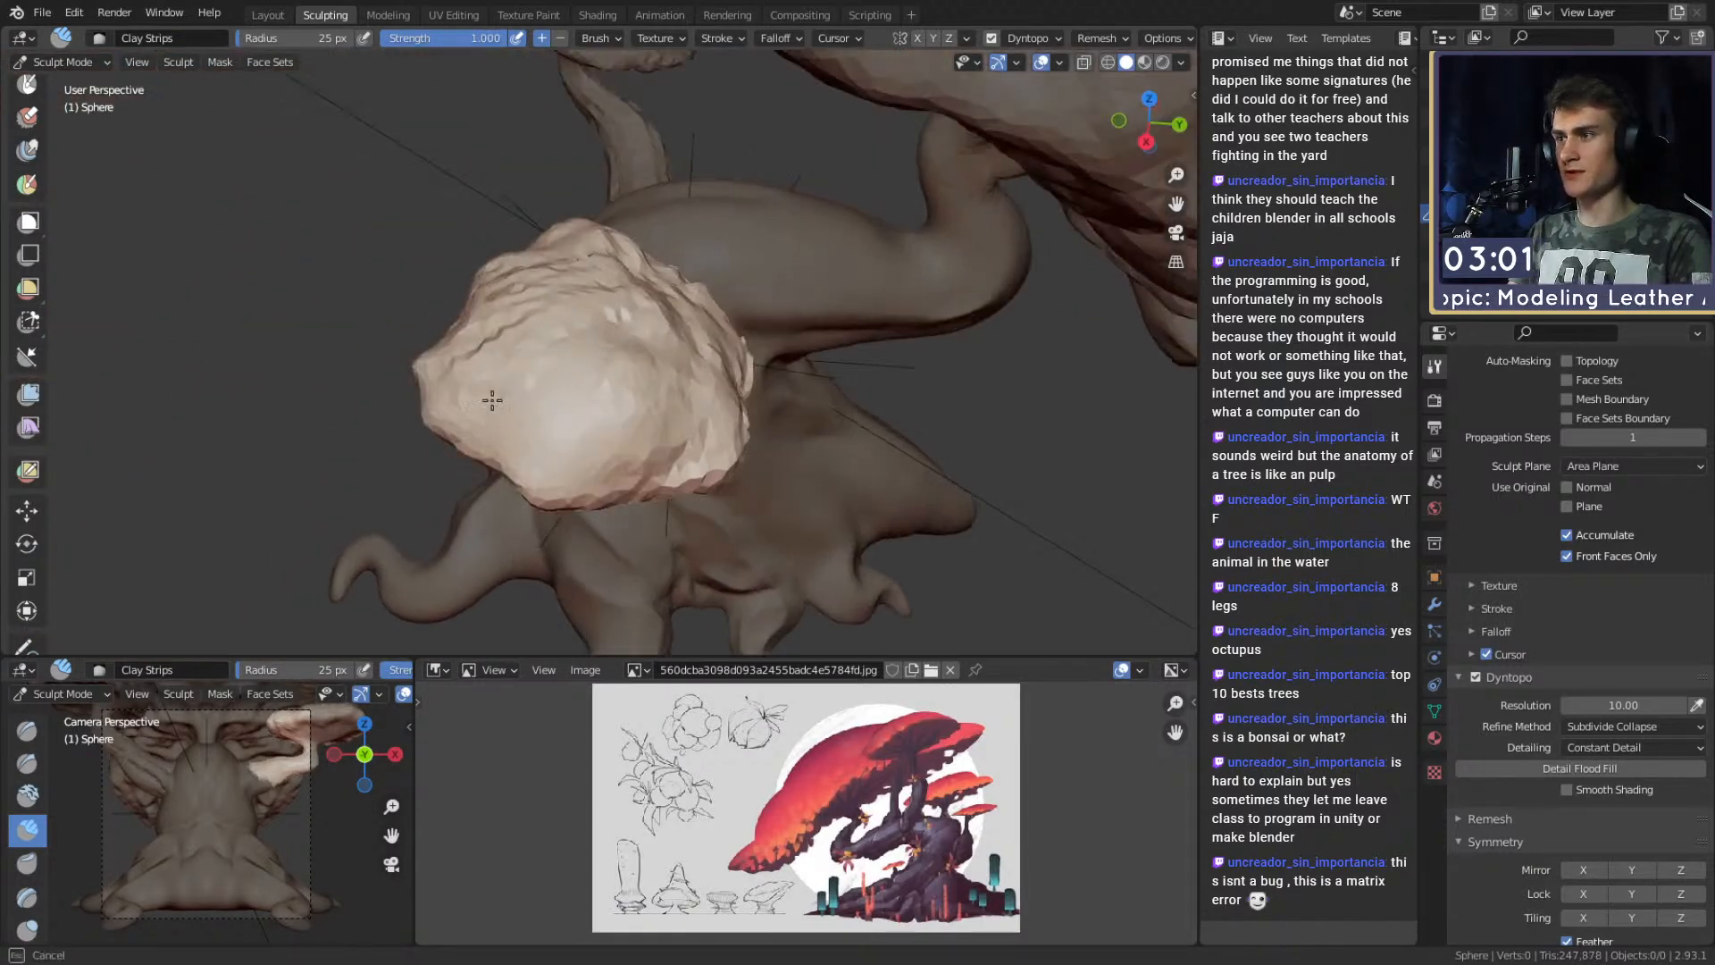
middle_drag(530, 487, 559, 407)
Add rough surface texture around the small cap using Clay Strips at a 41 px radius.
mouse_move(585, 356)
alt+mouse_down()
mouse_move(596, 323)
mouse_move(651, 326)
mouse_move(570, 332)
mouse_move(777, 329)
mouse_move(844, 304)
mouse_move(903, 356)
alt+mouse_up()
key(f)
click(573, 334)
scroll(590, 329, up, 2)
mouse_move(591, 329)
alt+mouse_down()
mouse_move(499, 321)
mouse_move(546, 332)
alt+mouse_up()
mouse_move(571, 358)
alt+mouse_down()
mouse_move(593, 372)
mouse_move(582, 403)
mouse_move(557, 359)
alt+mouse_up()
drag(395, 412, 420, 394)
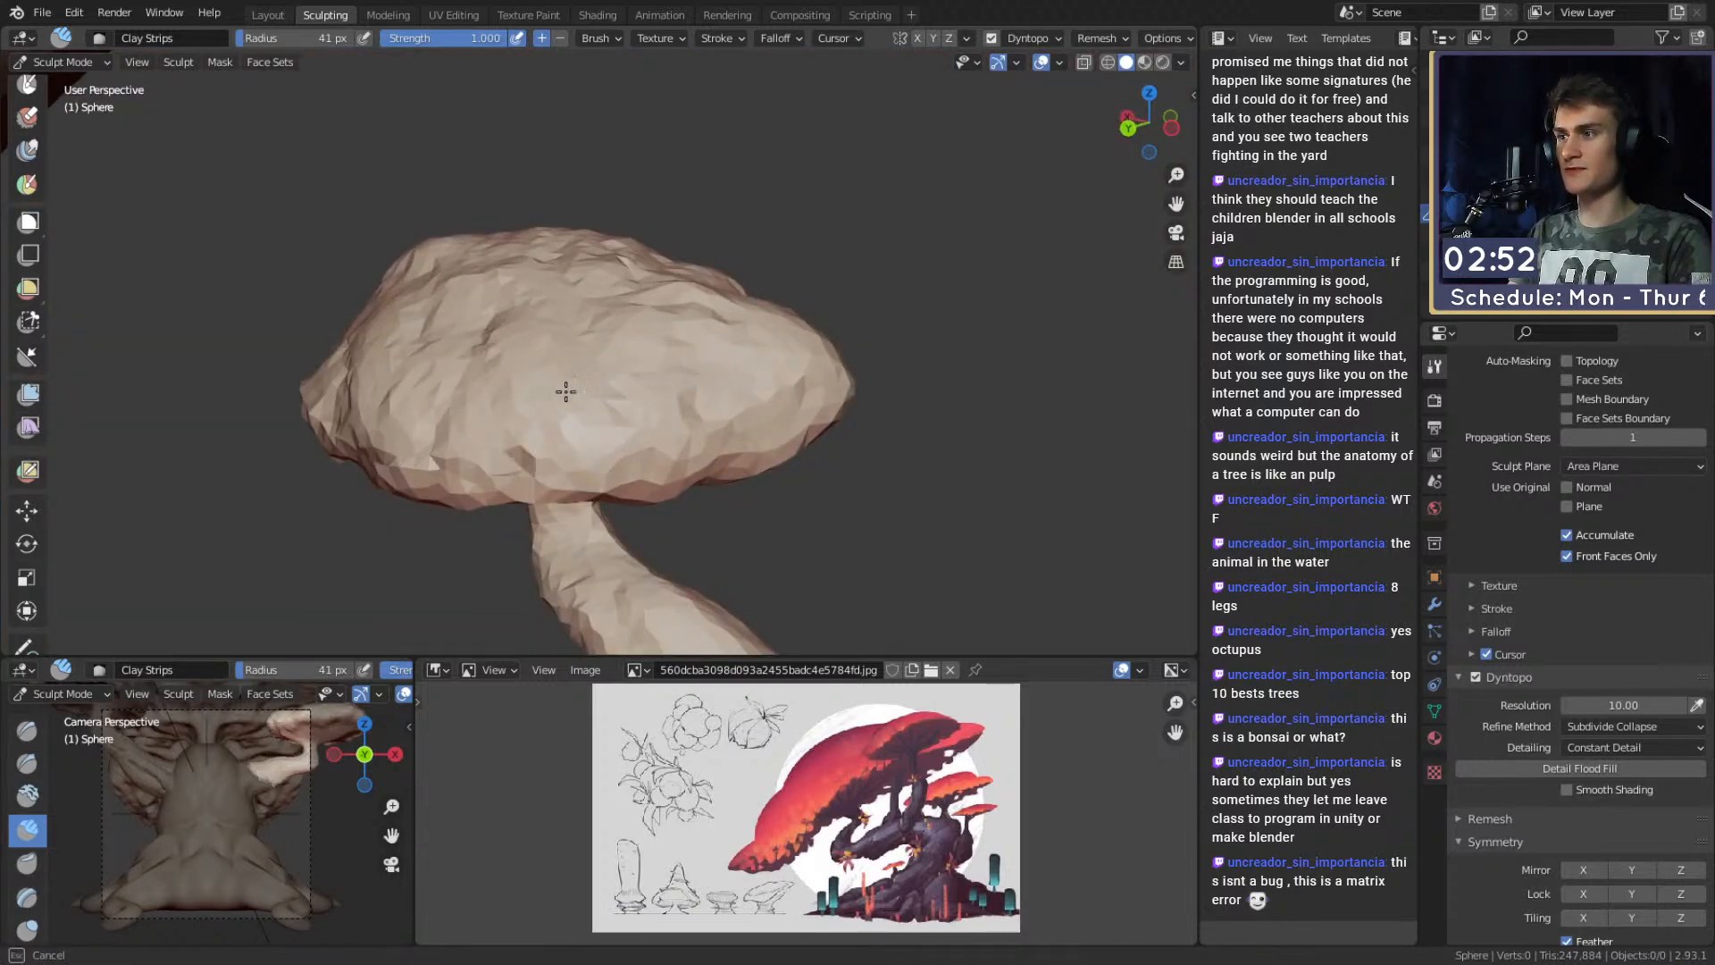
alt+drag(721, 322, 618, 358)
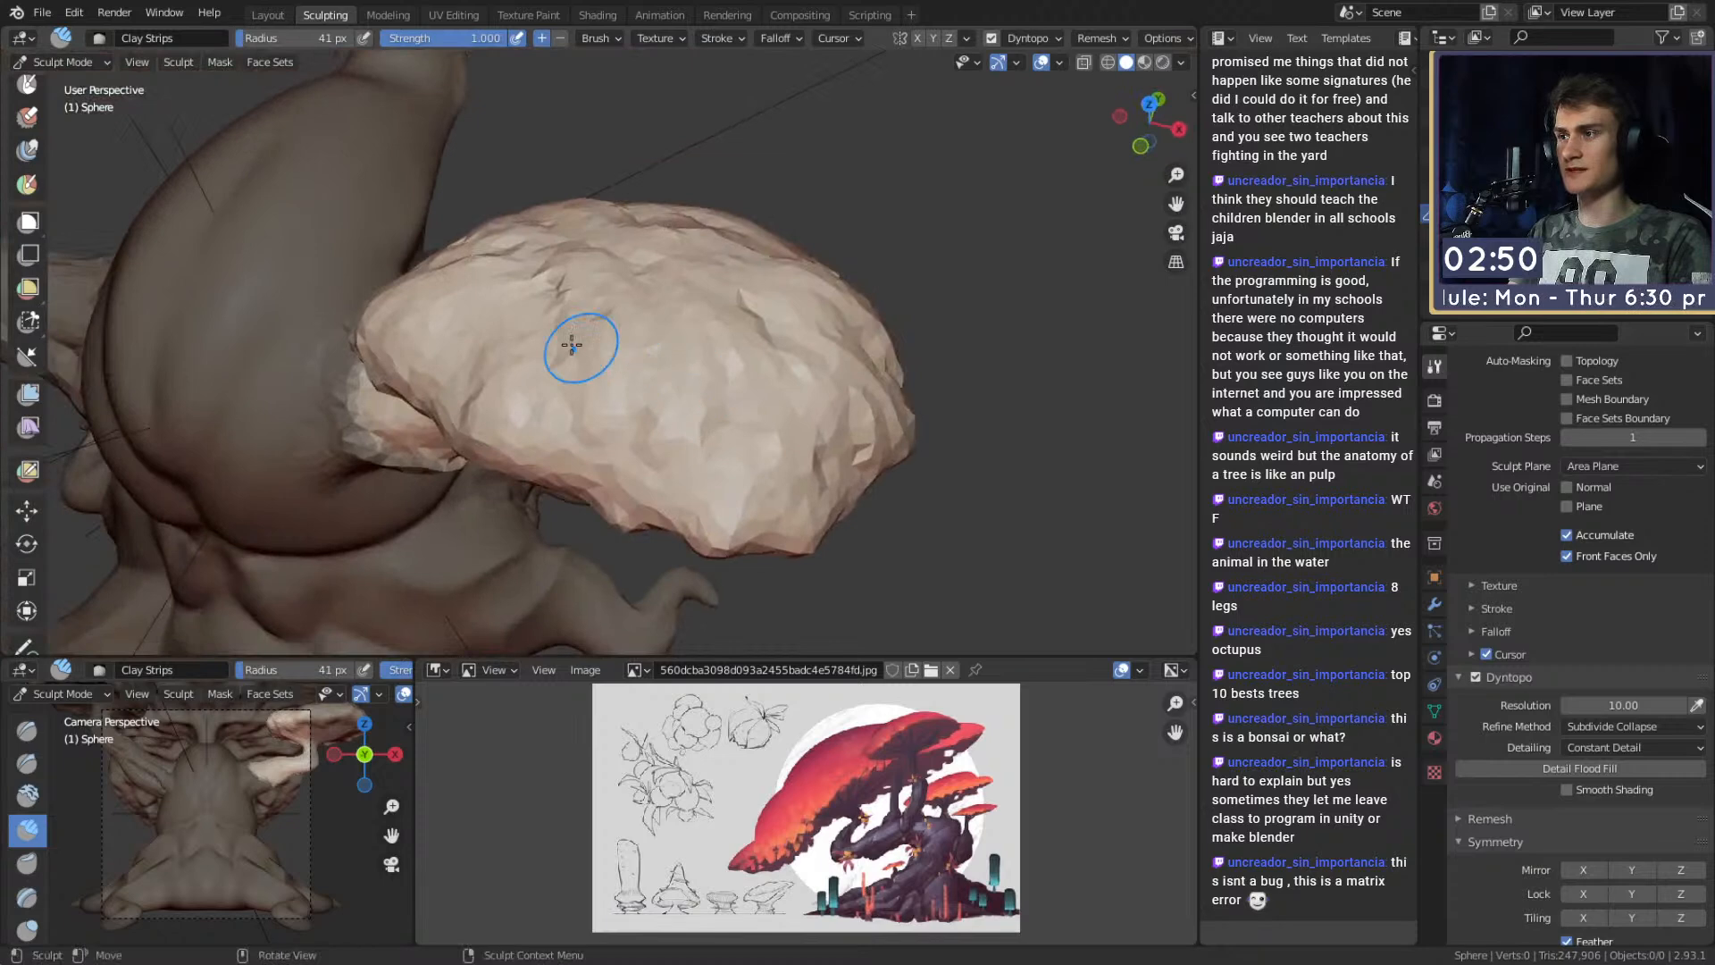
Finish the small cap's surface with Clay Strips at a 29 px radius and clear the mask.
middle_drag(706, 402, 545, 385)
key(f)
click(633, 313)
middle_drag(711, 326, 875, 357)
alt+drag(875, 357, 662, 354)
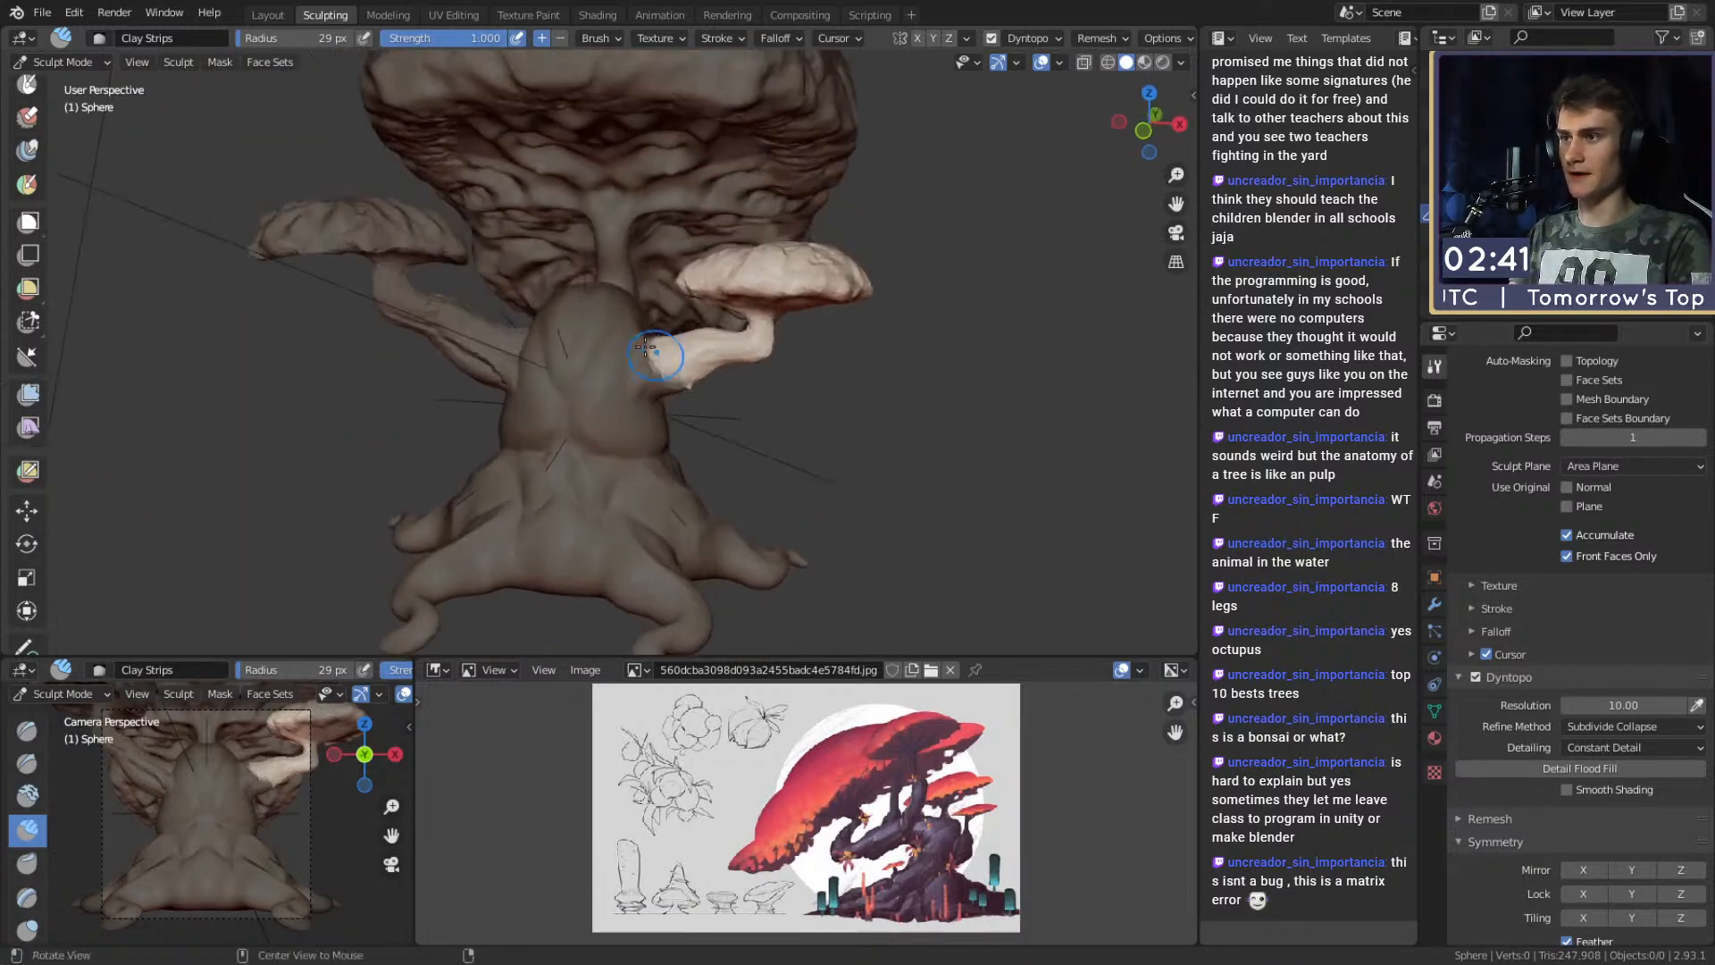
key(alt+m)
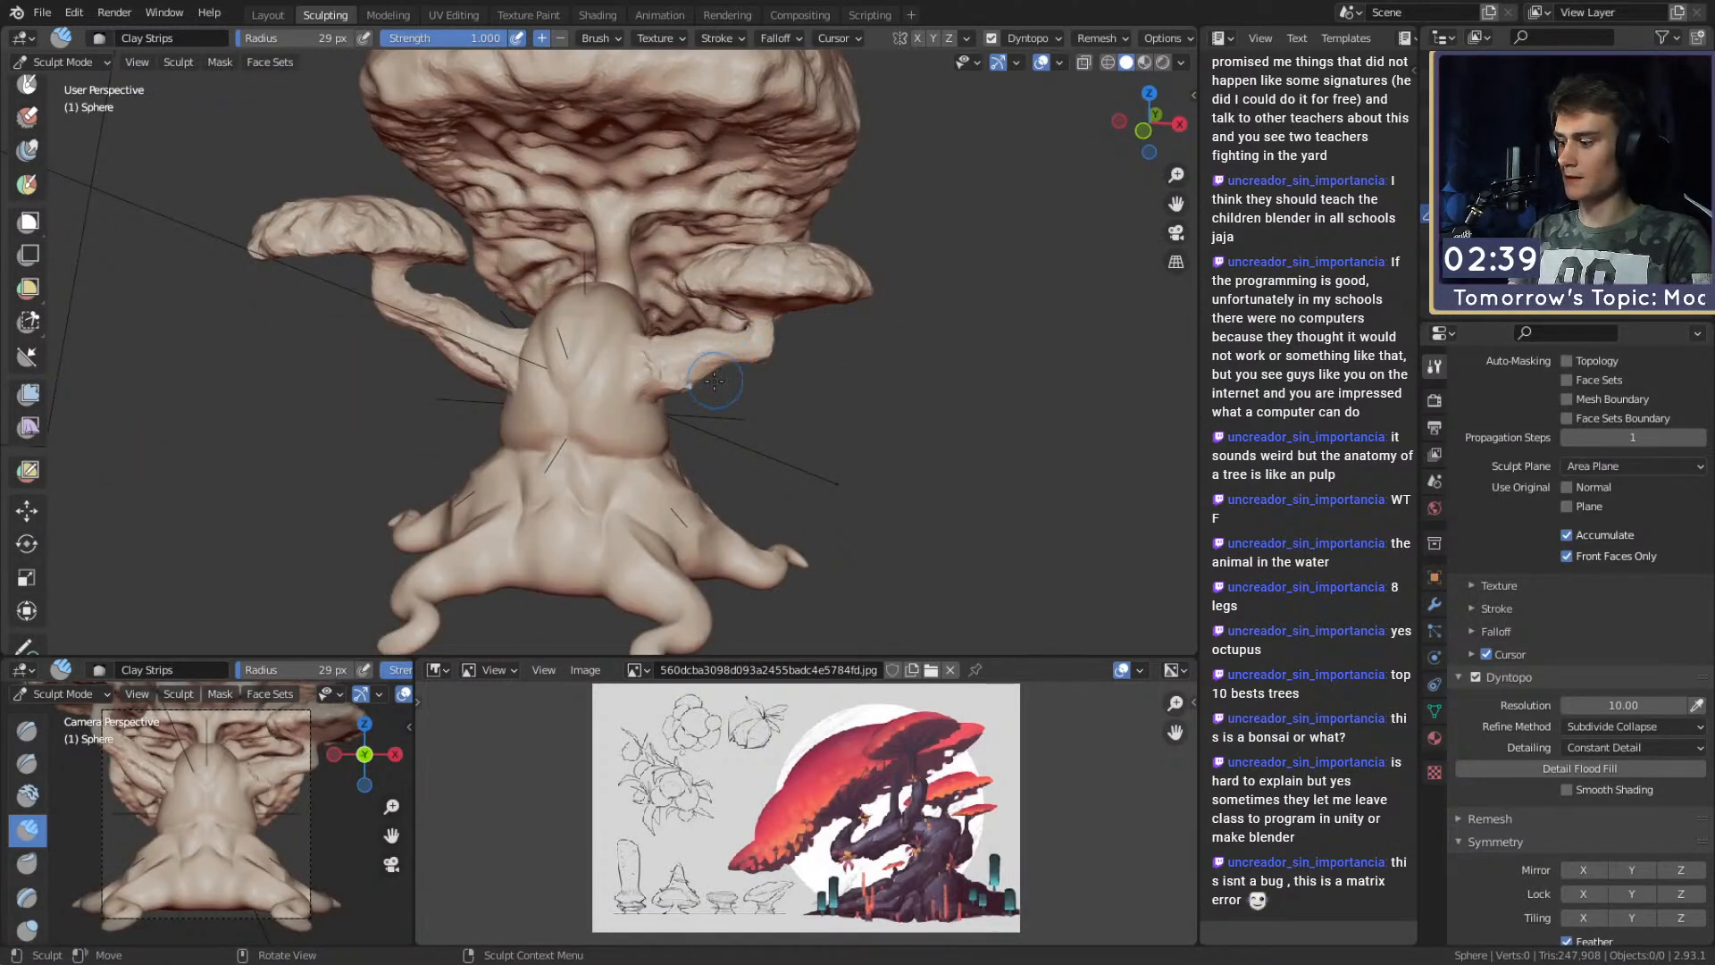
Reshape the base of the lowered side branch where it meets the trunk using Snake Hook.
key(k)
alt+drag(710, 379, 603, 340)
scroll(603, 340, up, 3)
key(f)
click(545, 330)
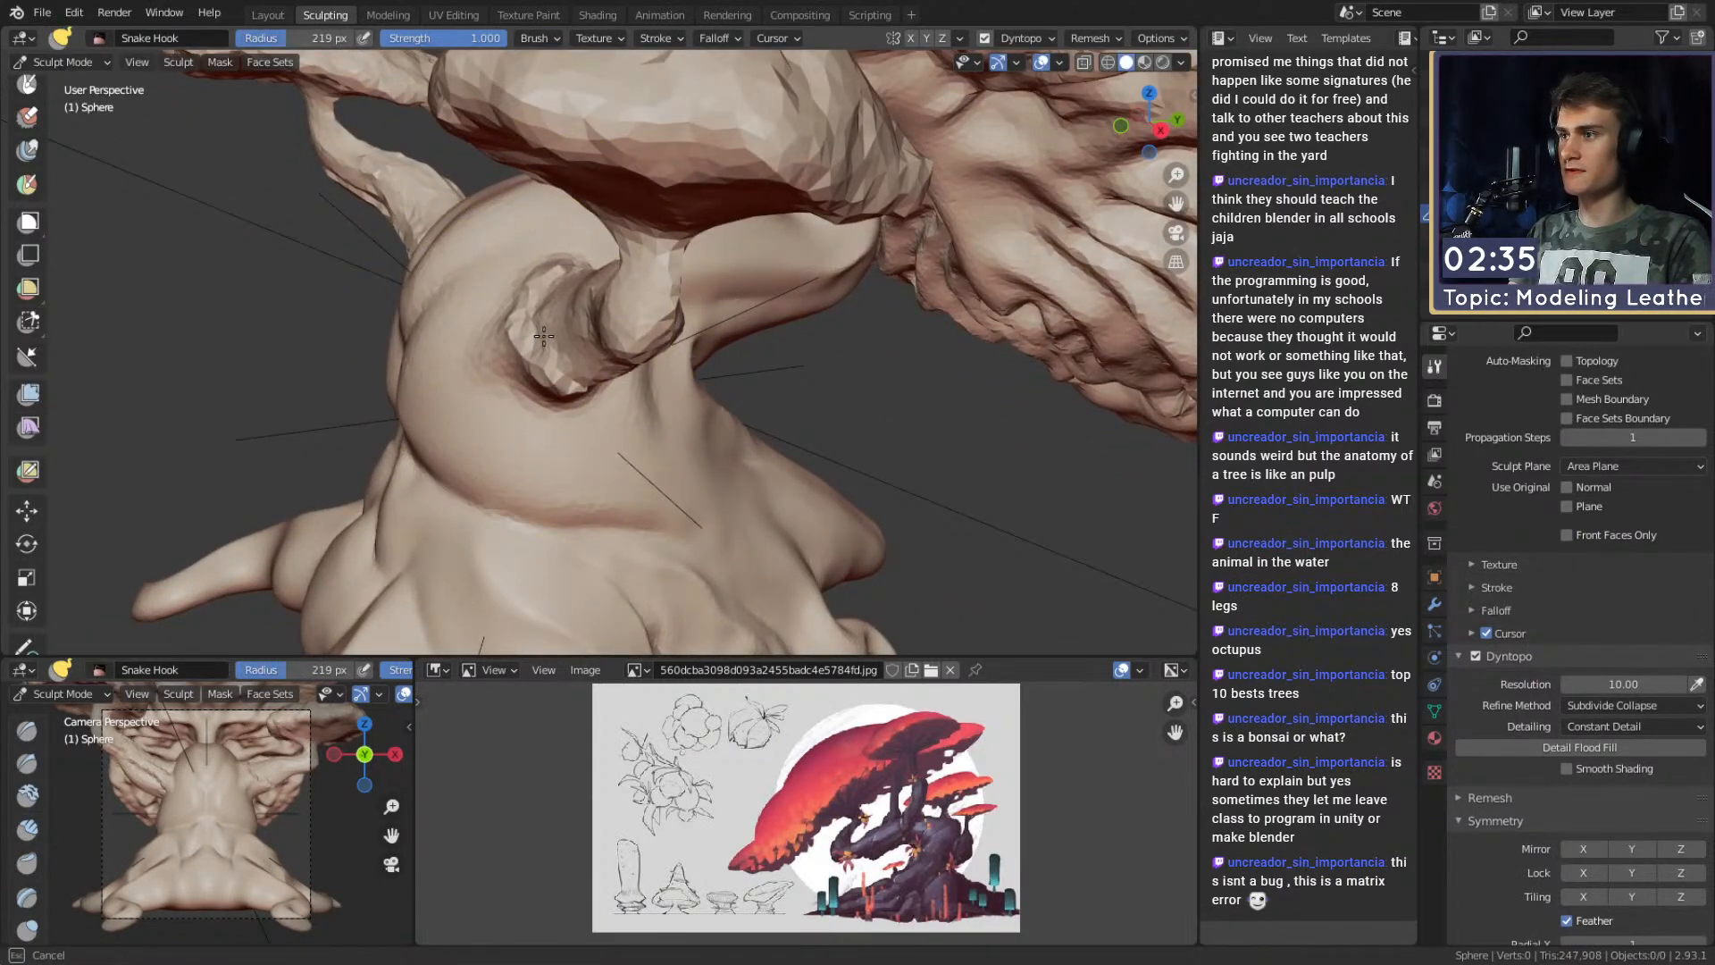
key(f)
alt+drag(638, 347, 534, 280)
click(563, 313)
Stretch and reposition the opposite side branch and its cap with Snake Hook to break the tree's symmetry.
mouse_move(536, 281)
alt+mouse_down()
mouse_move(607, 275)
mouse_move(572, 256)
mouse_move(620, 334)
mouse_move(770, 309)
mouse_move(697, 305)
mouse_move(732, 348)
mouse_move(684, 336)
mouse_move(700, 359)
mouse_move(686, 300)
mouse_move(770, 380)
mouse_move(612, 410)
mouse_move(786, 376)
mouse_move(728, 326)
alt+mouse_up()
key(f)
click(558, 268)
key(f)
click(882, 322)
key(f)
click(847, 343)
mouse_move(728, 326)
alt+mouse_down()
mouse_move(646, 372)
mouse_move(728, 332)
mouse_move(657, 268)
mouse_move(634, 286)
mouse_move(671, 291)
mouse_move(730, 350)
mouse_move(710, 354)
mouse_move(709, 290)
alt+mouse_up()
key(f)
click(844, 330)
drag(749, 203, 755, 177)
key(f)
click(612, 268)
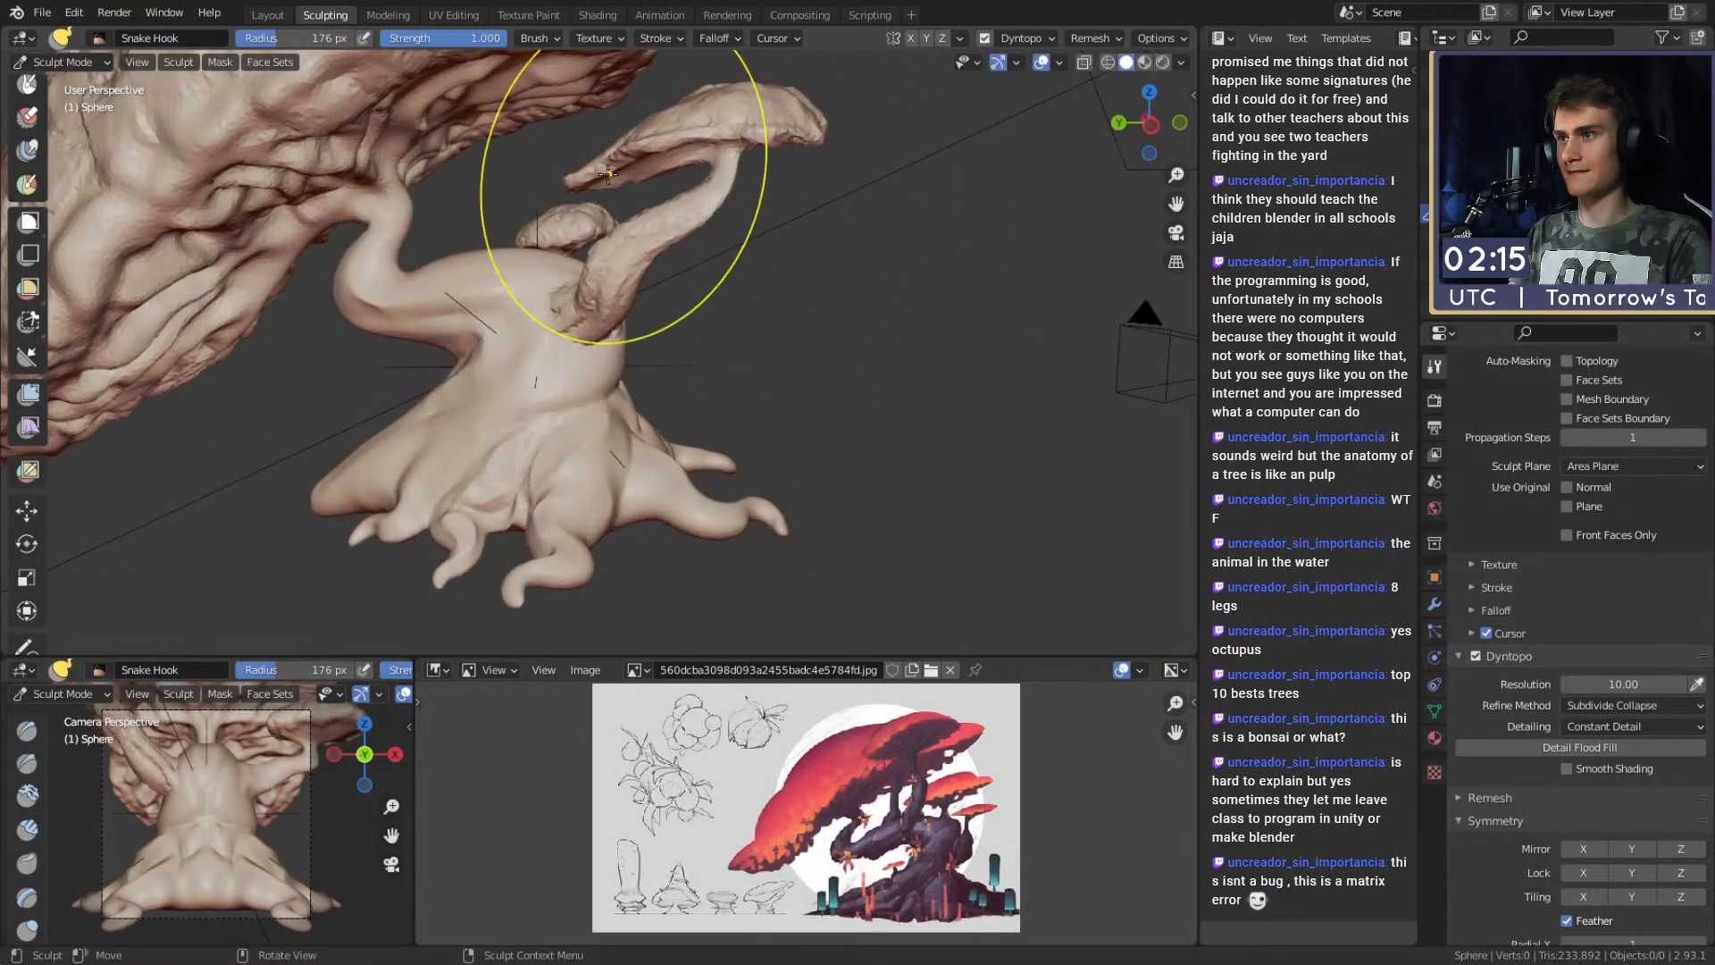
Adjust the base of the raised side branch at the trunk with Snake Hook.
drag(593, 287, 618, 292)
mouse_move(684, 341)
alt+mouse_down()
mouse_move(501, 304)
mouse_move(753, 354)
mouse_move(736, 355)
alt+mouse_up()
key(f)
click(493, 313)
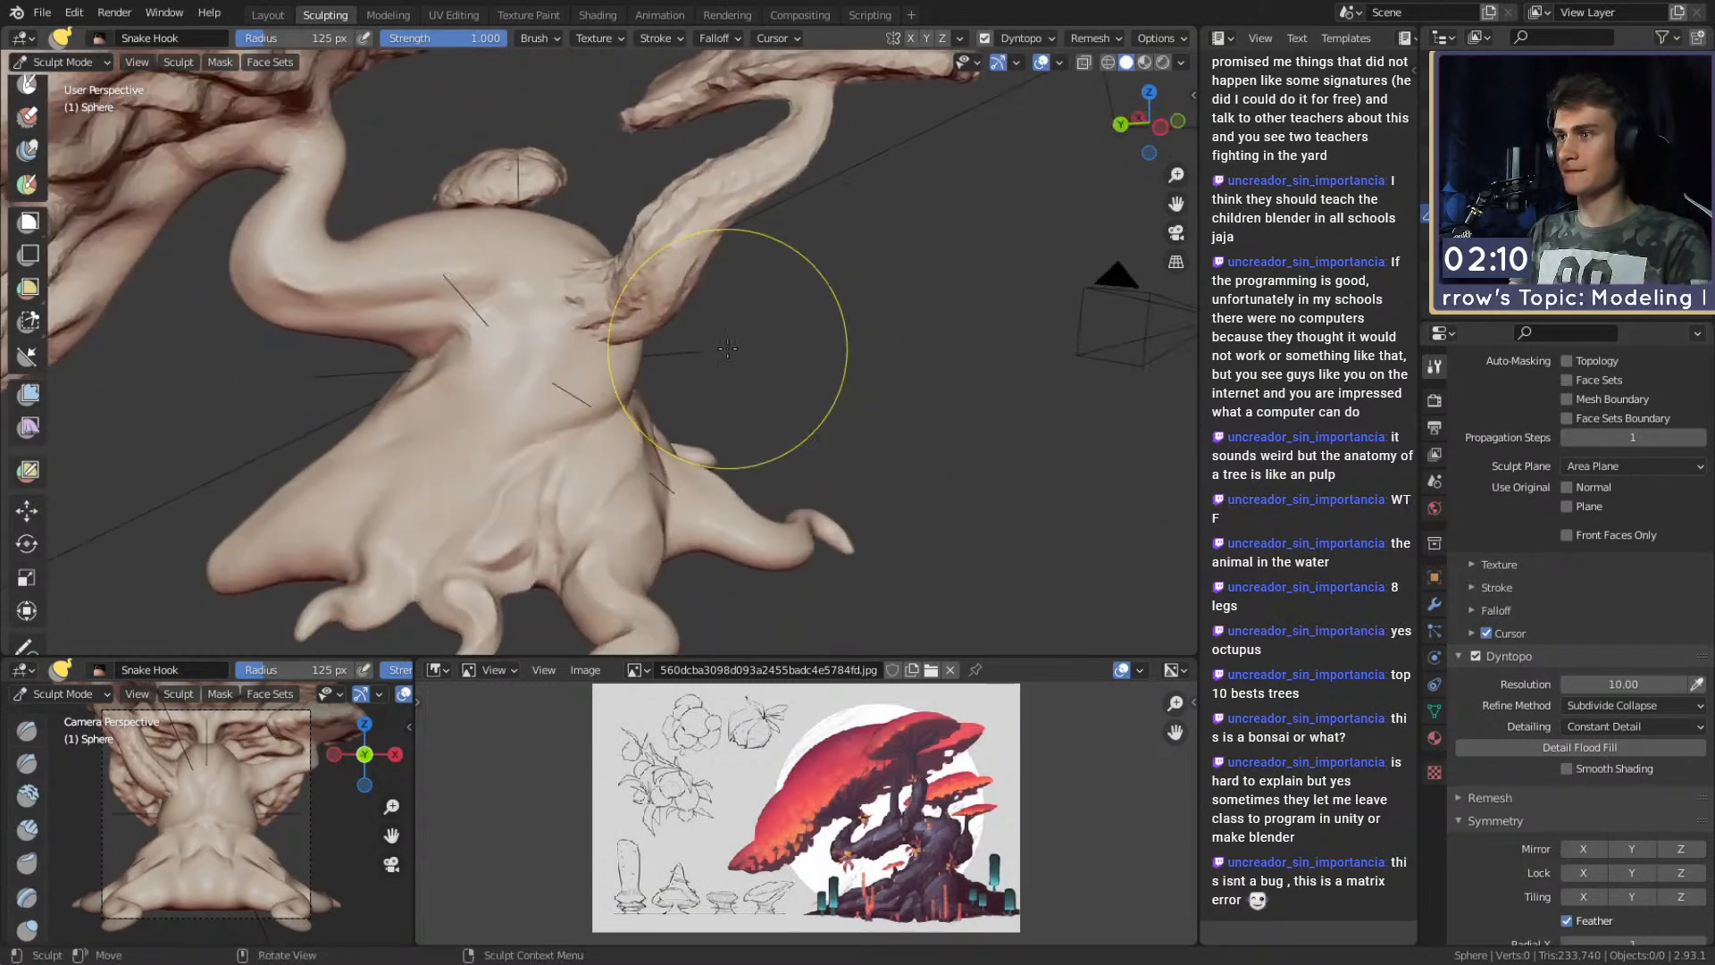
Set the Dyntopo detail resolution to 20.
click(40, 13)
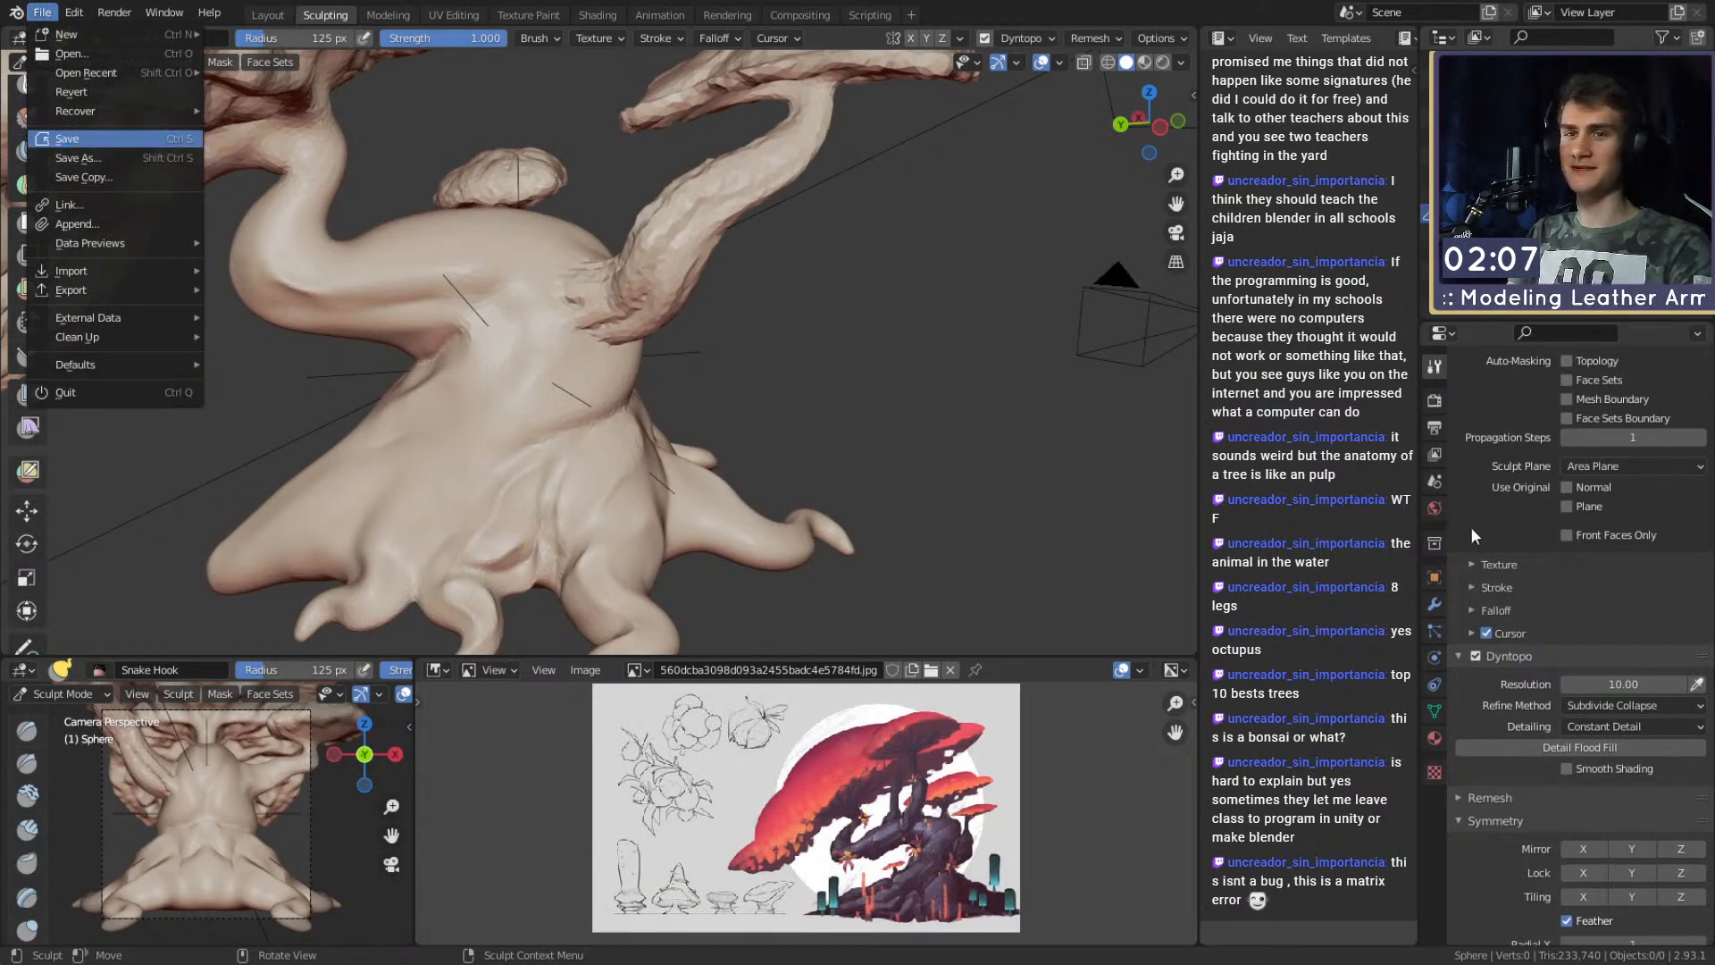
scroll(1505, 661, up, 7)
scroll(1510, 728, down, 8)
click(1618, 646)
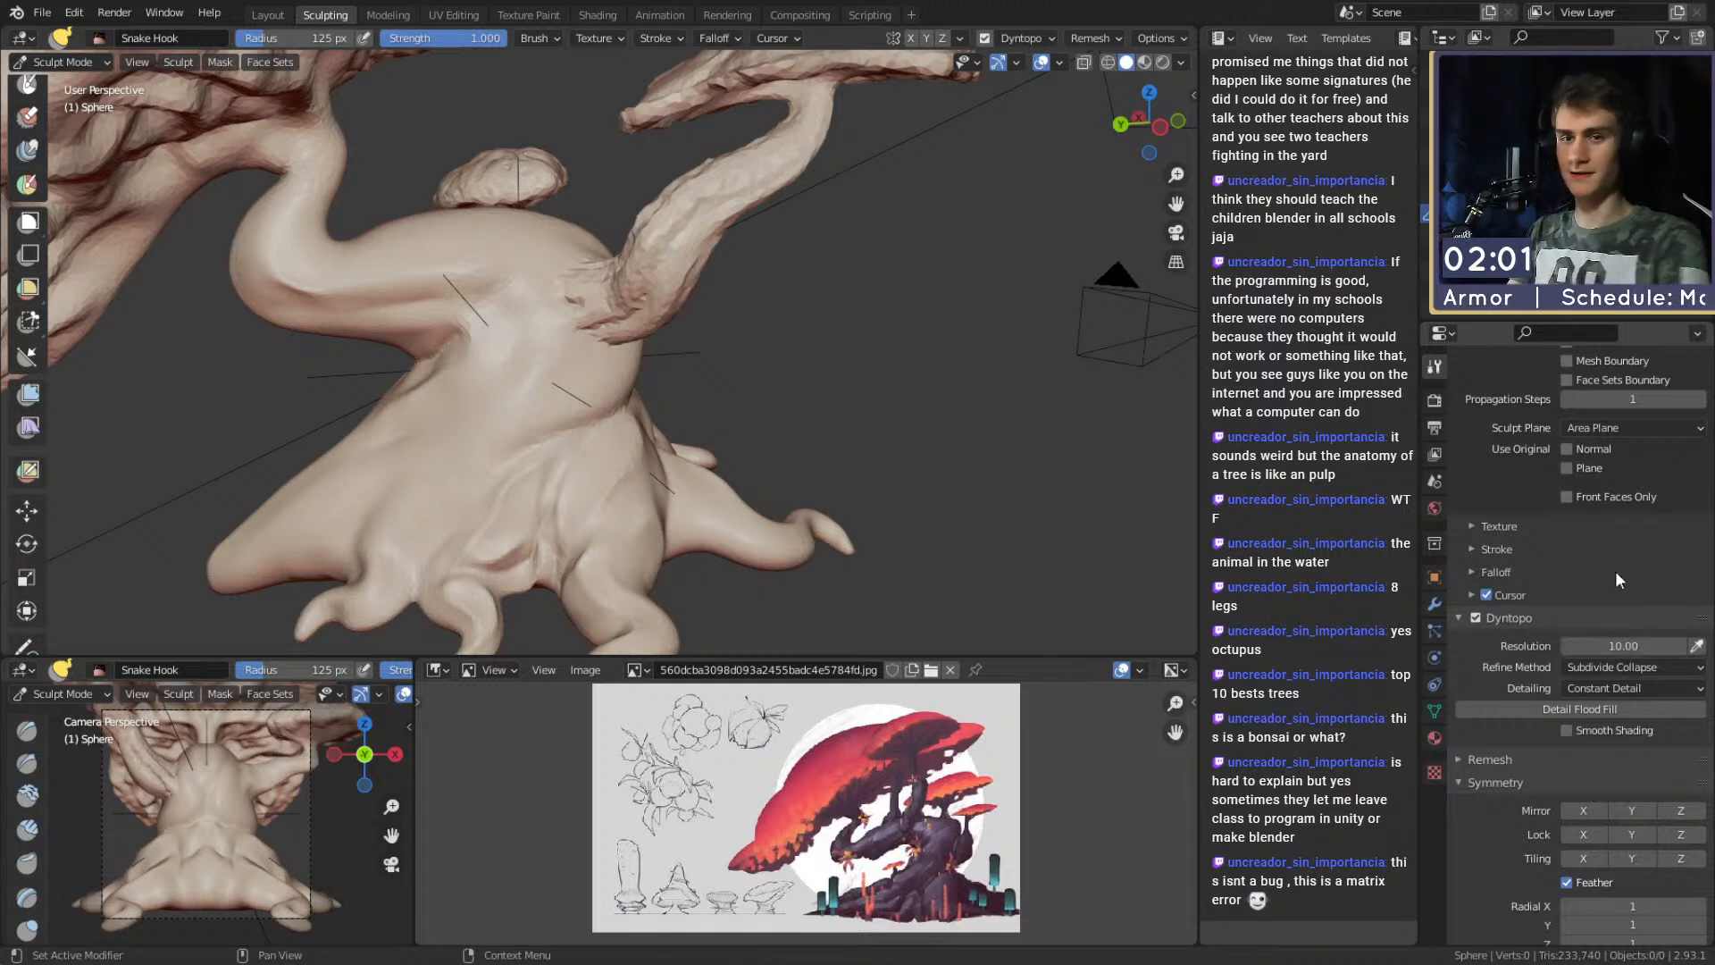
click(1669, 647)
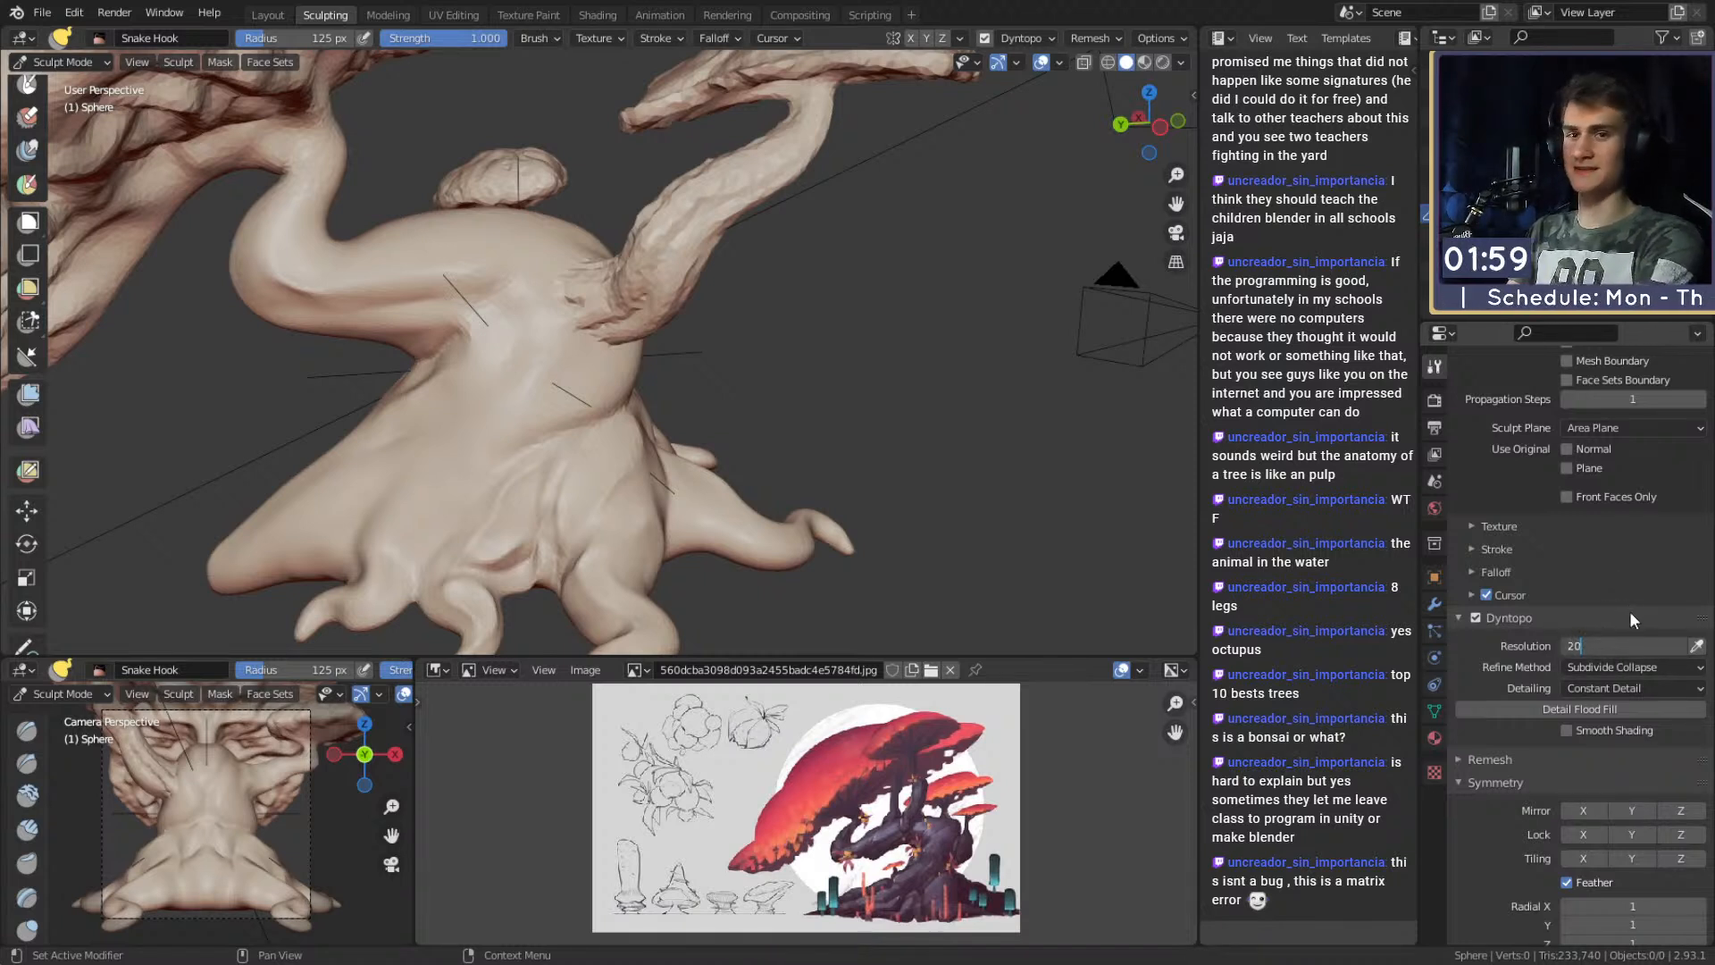
Smooth the joint between the raised branch and the trunk, and carve grooves there with the Crease brush.
mouse_move(723, 303)
alt+shift+mouse_down()
mouse_move(726, 367)
mouse_move(774, 313)
mouse_move(634, 312)
mouse_move(642, 357)
mouse_move(708, 315)
alt+shift+mouse_up()
key(f)
click(698, 313)
key(f)
click(652, 356)
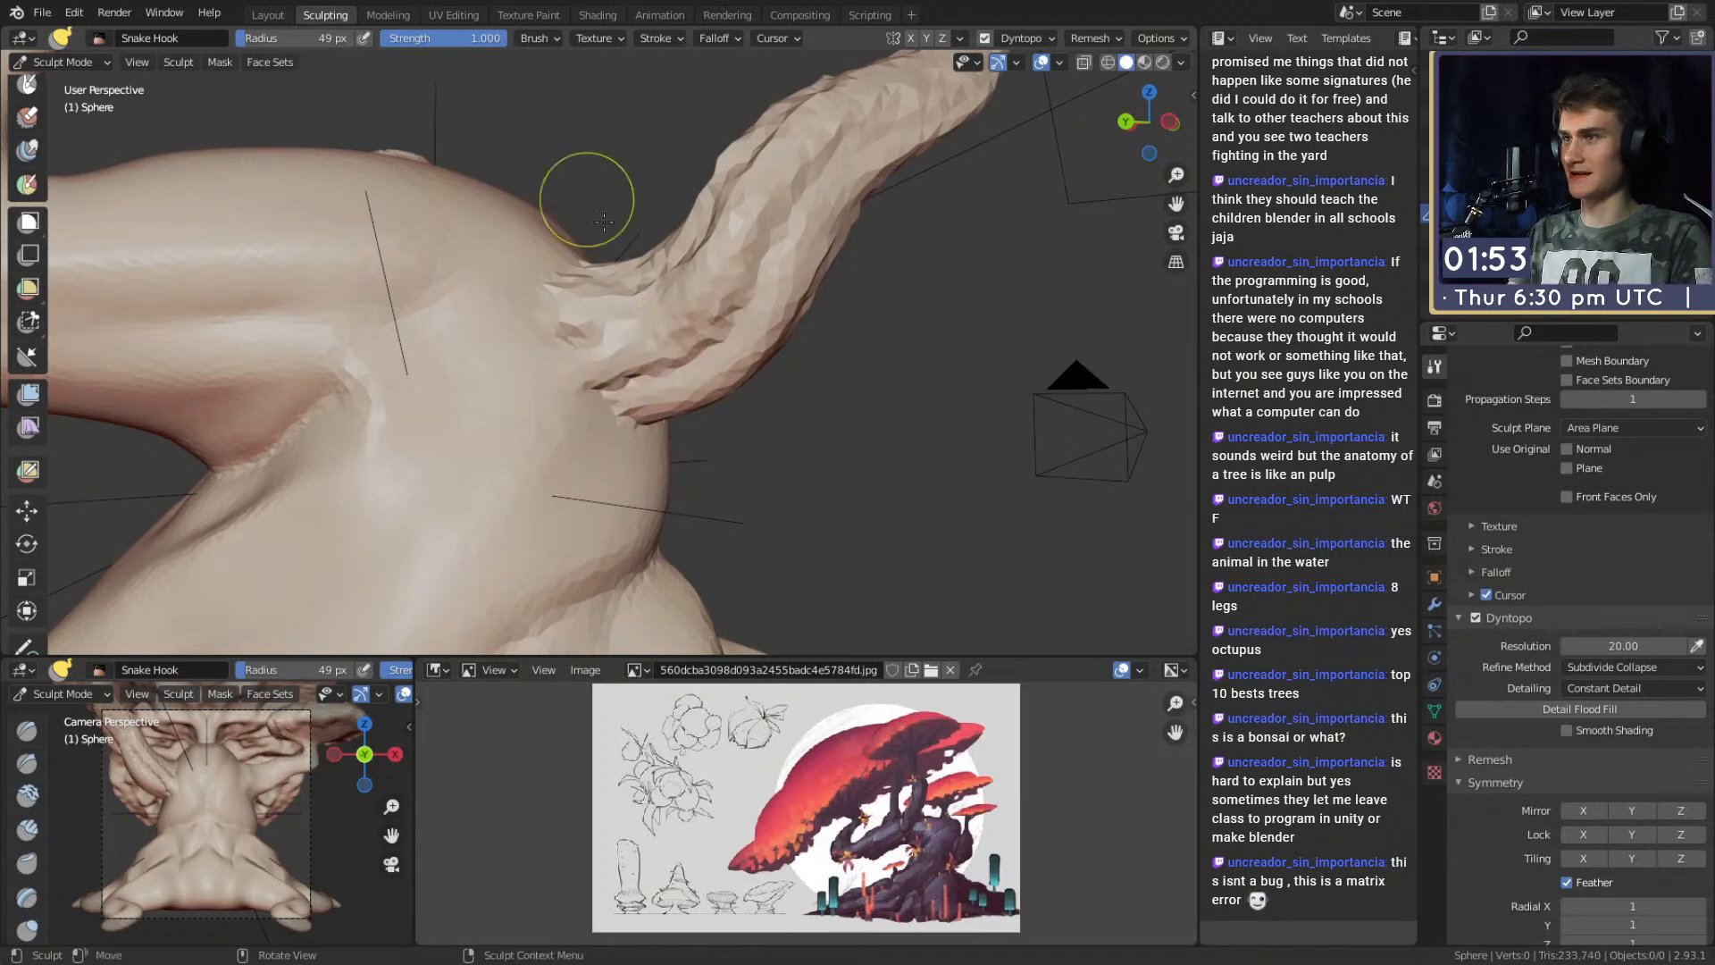
key(shift+c)
drag(608, 375, 741, 268)
mouse_move(644, 358)
mouse_down()
mouse_move(594, 411)
mouse_move(612, 460)
mouse_up()
middle_drag(625, 420, 605, 409)
key(f)
click(594, 425)
Carve more crease lines around the raised branch's base and up its stem.
key(f)
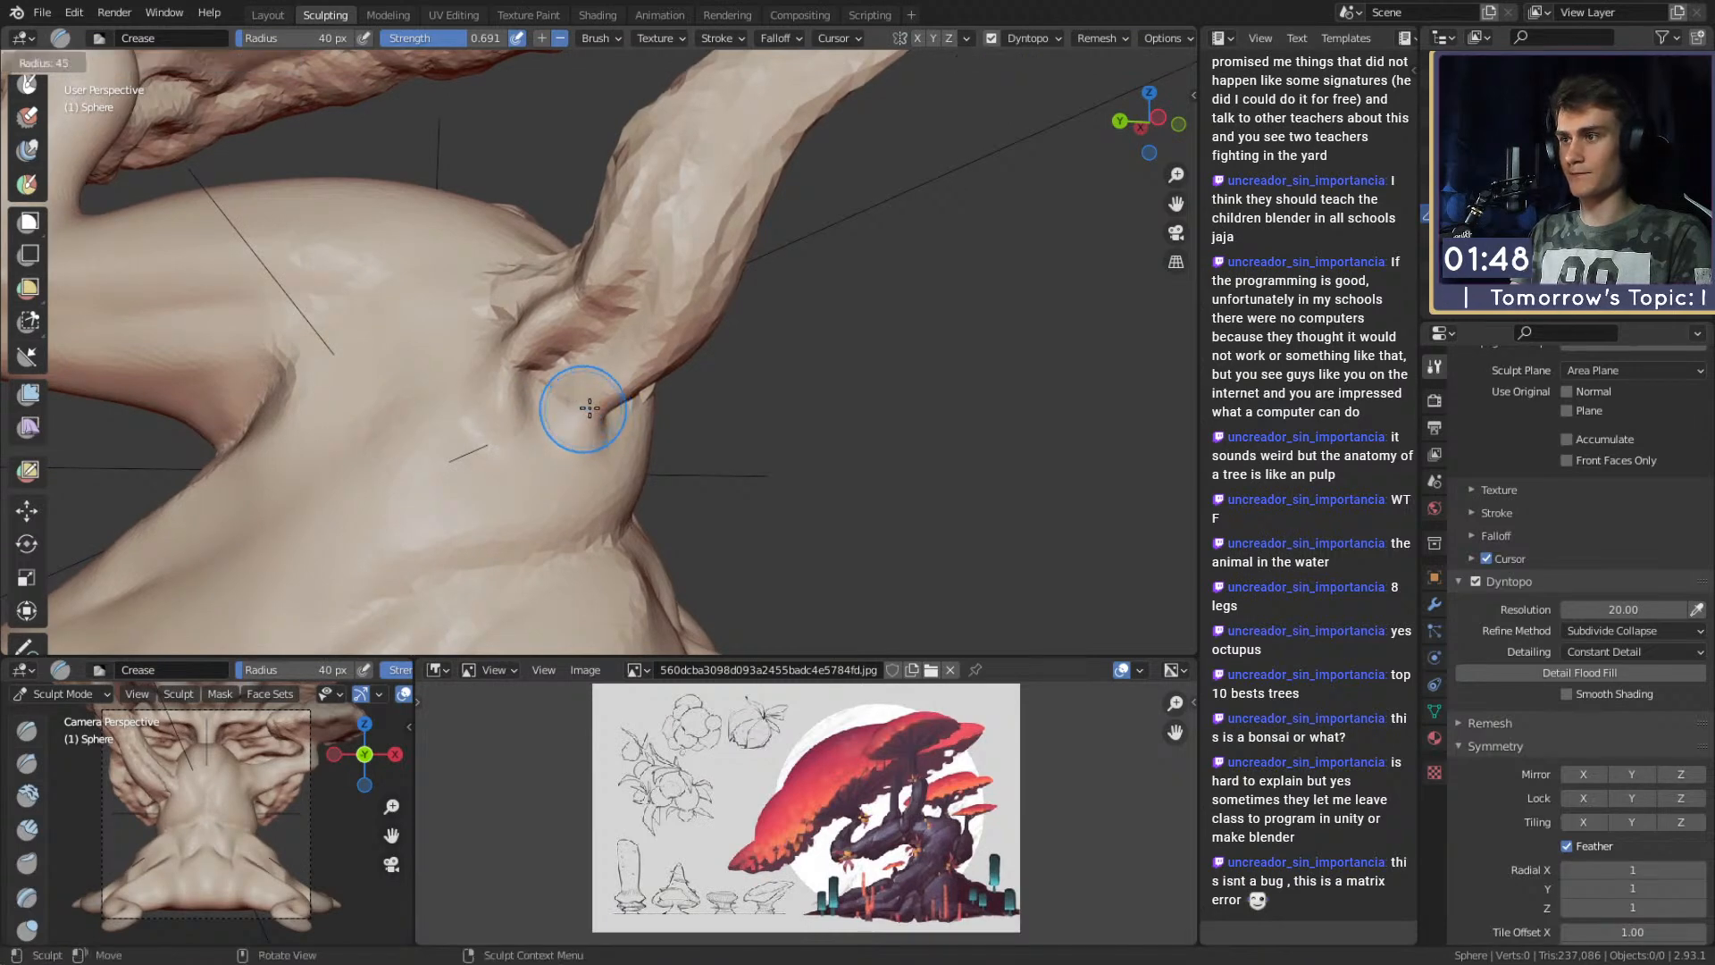
mouse_move(557, 458)
mouse_down()
mouse_move(555, 421)
mouse_move(566, 452)
mouse_up()
mouse_move(566, 452)
middle_down()
mouse_move(574, 402)
mouse_move(533, 390)
middle_up()
mouse_move(529, 390)
mouse_down()
mouse_move(536, 349)
mouse_move(505, 312)
mouse_move(503, 406)
mouse_up()
drag(532, 219, 536, 234)
middle_drag(536, 234, 580, 342)
middle_drag(609, 242, 567, 336)
drag(566, 336, 624, 172)
middle_drag(623, 173, 623, 309)
Crease grooves along the upper branch and start radiating folds on its cap's underside.
mouse_move(669, 270)
mouse_down()
mouse_move(786, 197)
mouse_move(826, 85)
mouse_up()
mouse_move(826, 85)
middle_down()
mouse_move(811, 268)
mouse_move(826, 67)
middle_up()
mouse_move(829, 224)
mouse_down()
mouse_move(773, 183)
mouse_move(662, 172)
mouse_up()
middle_drag(825, 136, 708, 260)
mouse_move(708, 260)
mouse_down()
mouse_move(746, 279)
mouse_move(809, 201)
mouse_move(741, 170)
mouse_move(857, 268)
mouse_up()
mouse_move(858, 267)
middle_down()
mouse_move(682, 268)
mouse_move(719, 221)
middle_up()
drag(719, 222, 639, 267)
mouse_move(638, 268)
middle_down()
mouse_move(673, 256)
mouse_move(727, 337)
mouse_move(694, 507)
middle_up()
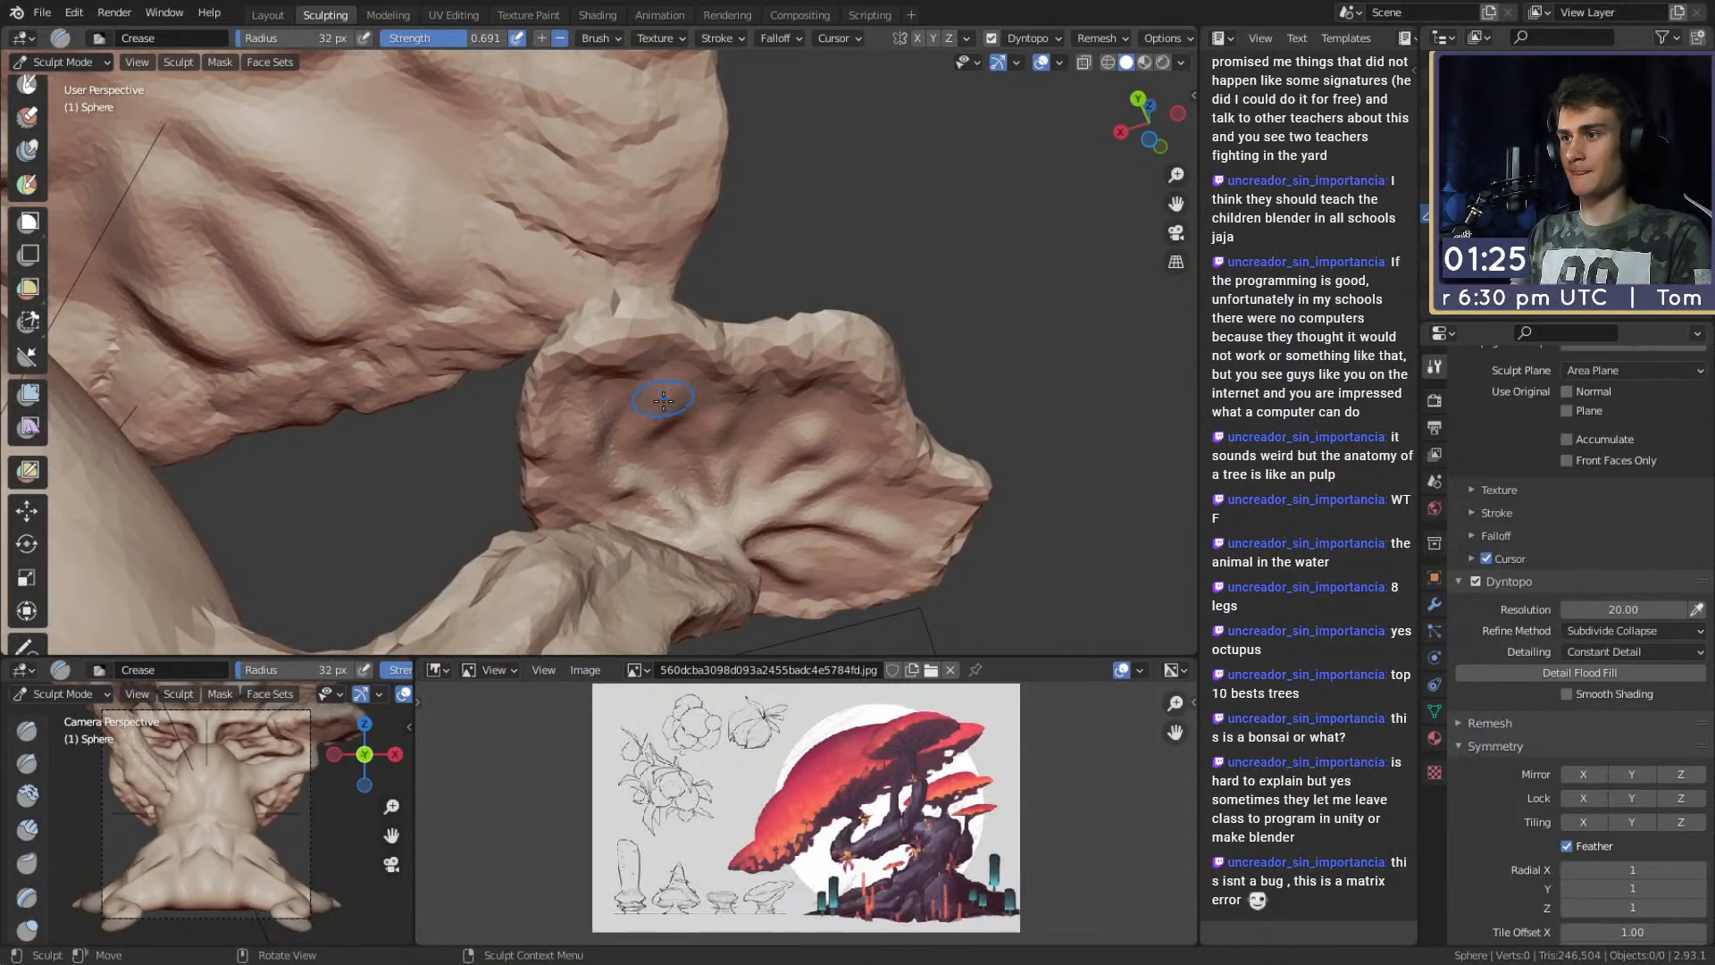
Carve further folds into the underside of the branch's cap using Crease at a 32 px radius.
mouse_move(665, 400)
middle_down()
mouse_move(597, 359)
mouse_move(610, 341)
mouse_move(556, 300)
middle_up()
key(f)
click(603, 326)
middle_drag(649, 361, 593, 455)
mouse_move(556, 400)
middle_down()
mouse_move(599, 378)
mouse_move(491, 338)
mouse_move(638, 290)
mouse_move(667, 307)
middle_up()
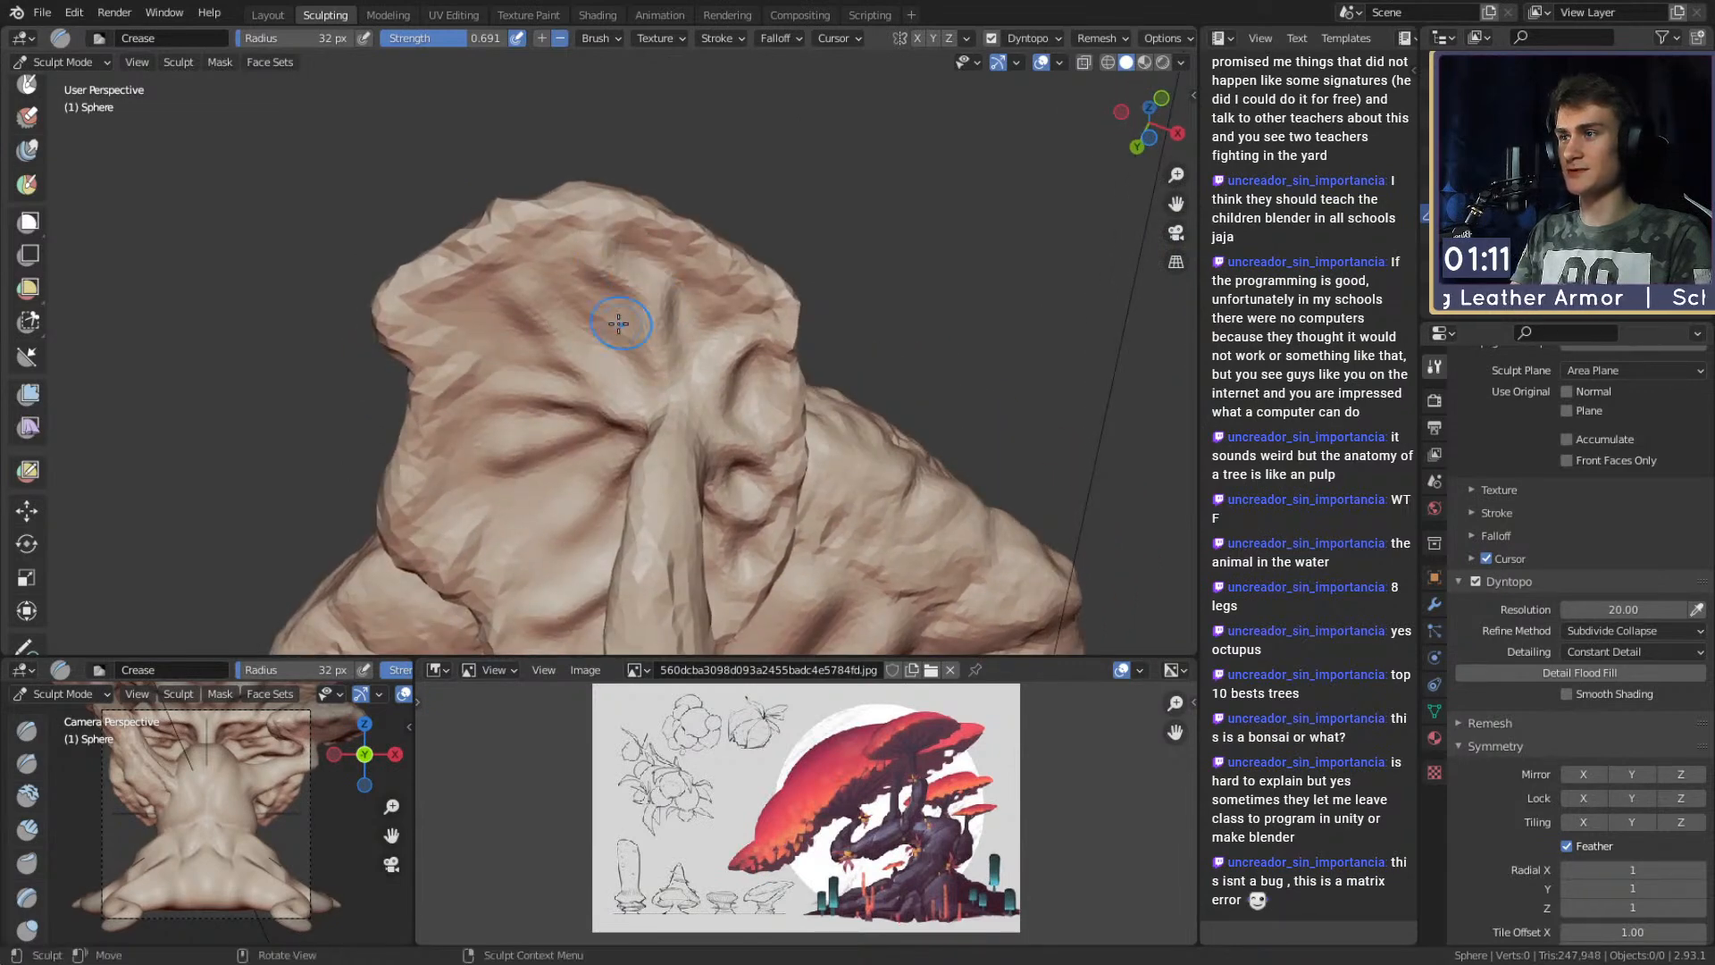
mouse_move(569, 289)
middle_down()
mouse_move(576, 265)
mouse_move(597, 351)
mouse_move(665, 358)
middle_up()
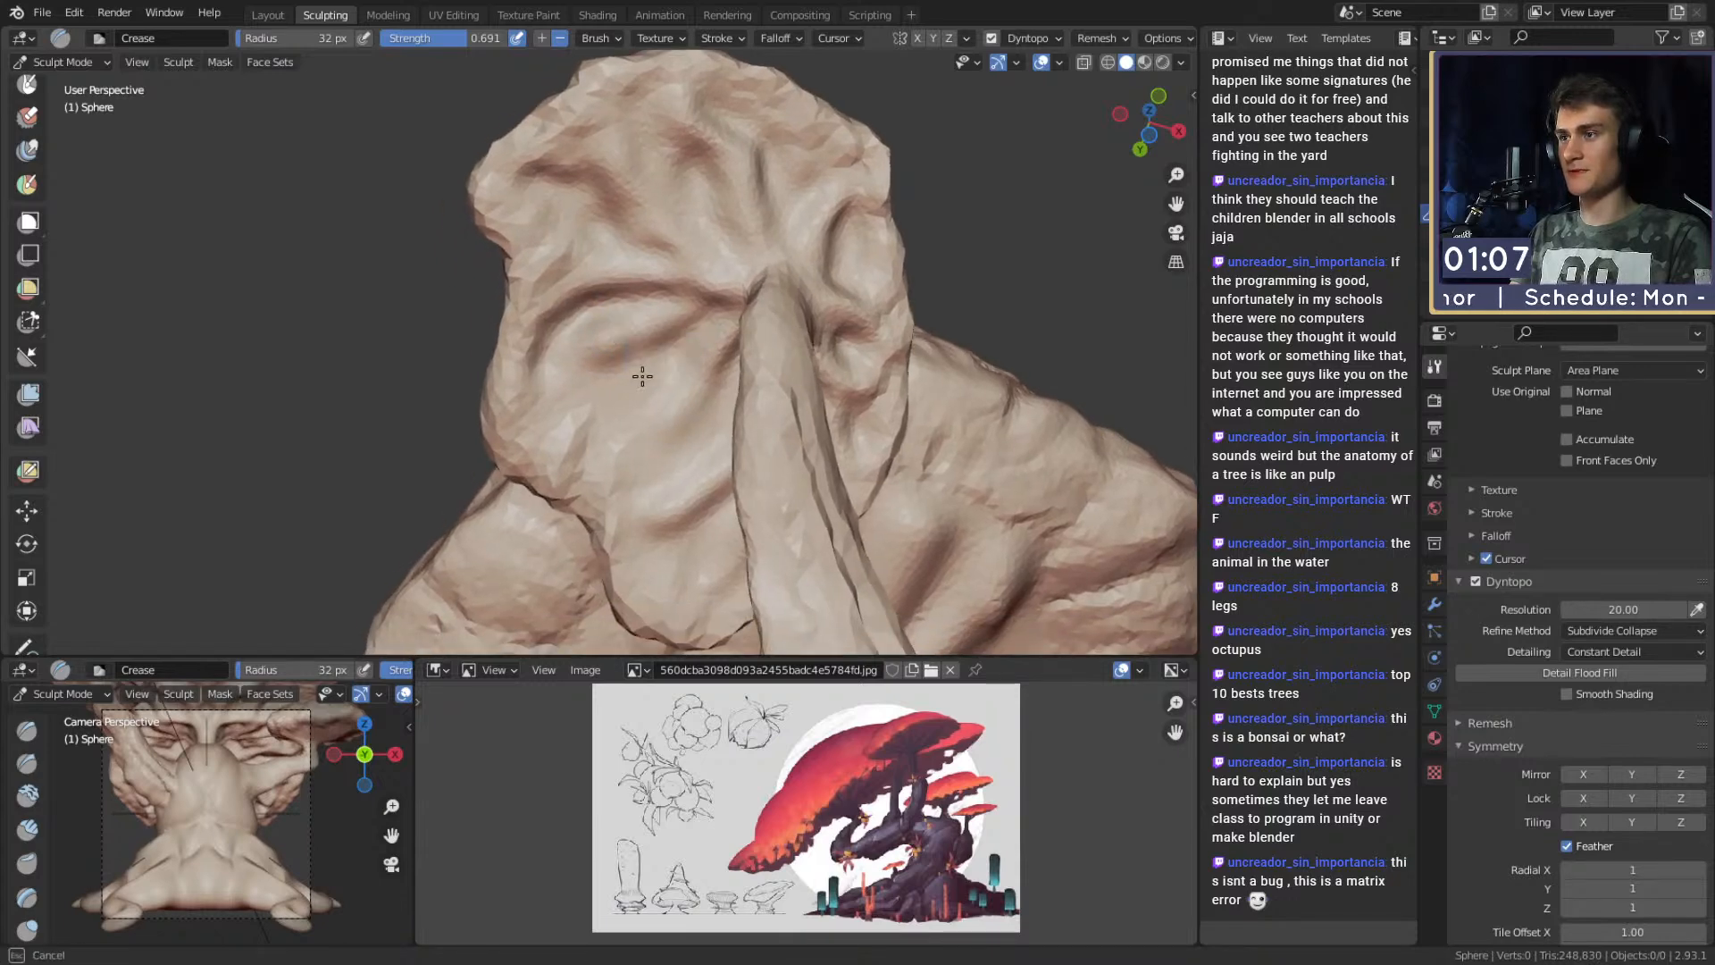
mouse_move(566, 410)
middle_down()
mouse_move(593, 352)
mouse_move(643, 420)
mouse_move(623, 431)
mouse_move(659, 357)
mouse_move(681, 384)
middle_up()
Build up the top of the raised cap and its branch using Clay Strips at a 44 px radius.
key(c)
mouse_move(625, 333)
middle_down()
mouse_move(681, 394)
mouse_move(609, 424)
middle_up()
mouse_move(808, 357)
middle_down()
mouse_move(709, 349)
mouse_move(631, 386)
middle_up()
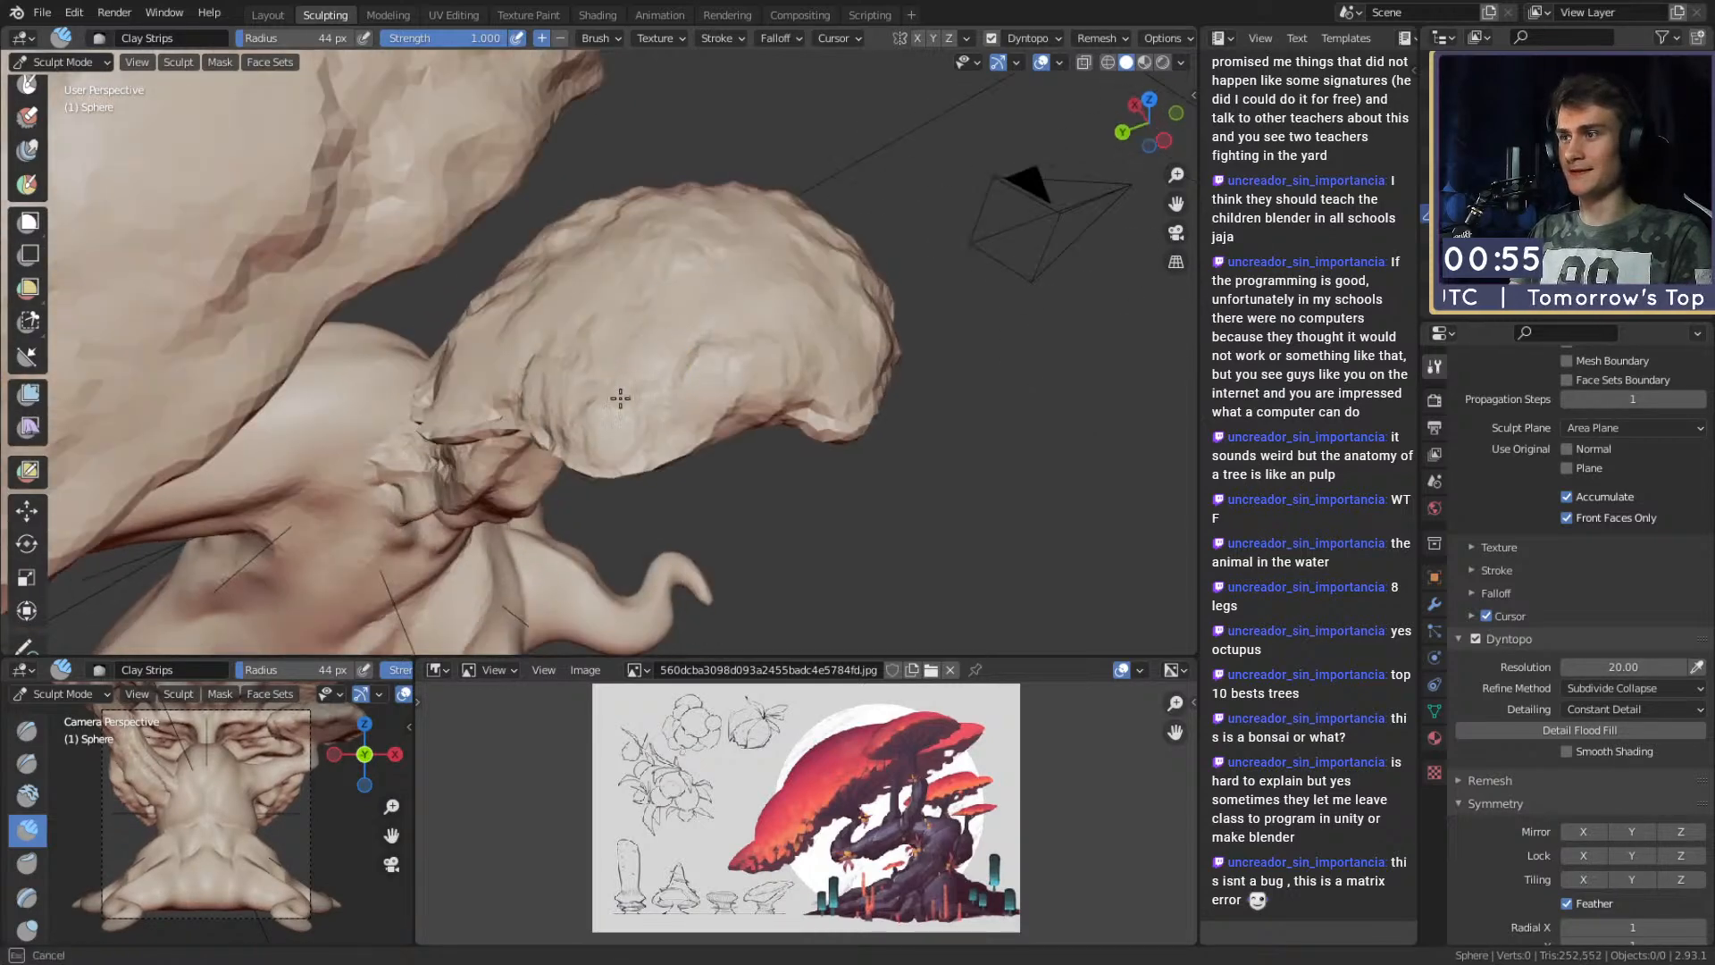
mouse_move(500, 390)
middle_down()
mouse_move(601, 307)
mouse_move(688, 276)
mouse_move(741, 328)
mouse_move(645, 329)
middle_up()
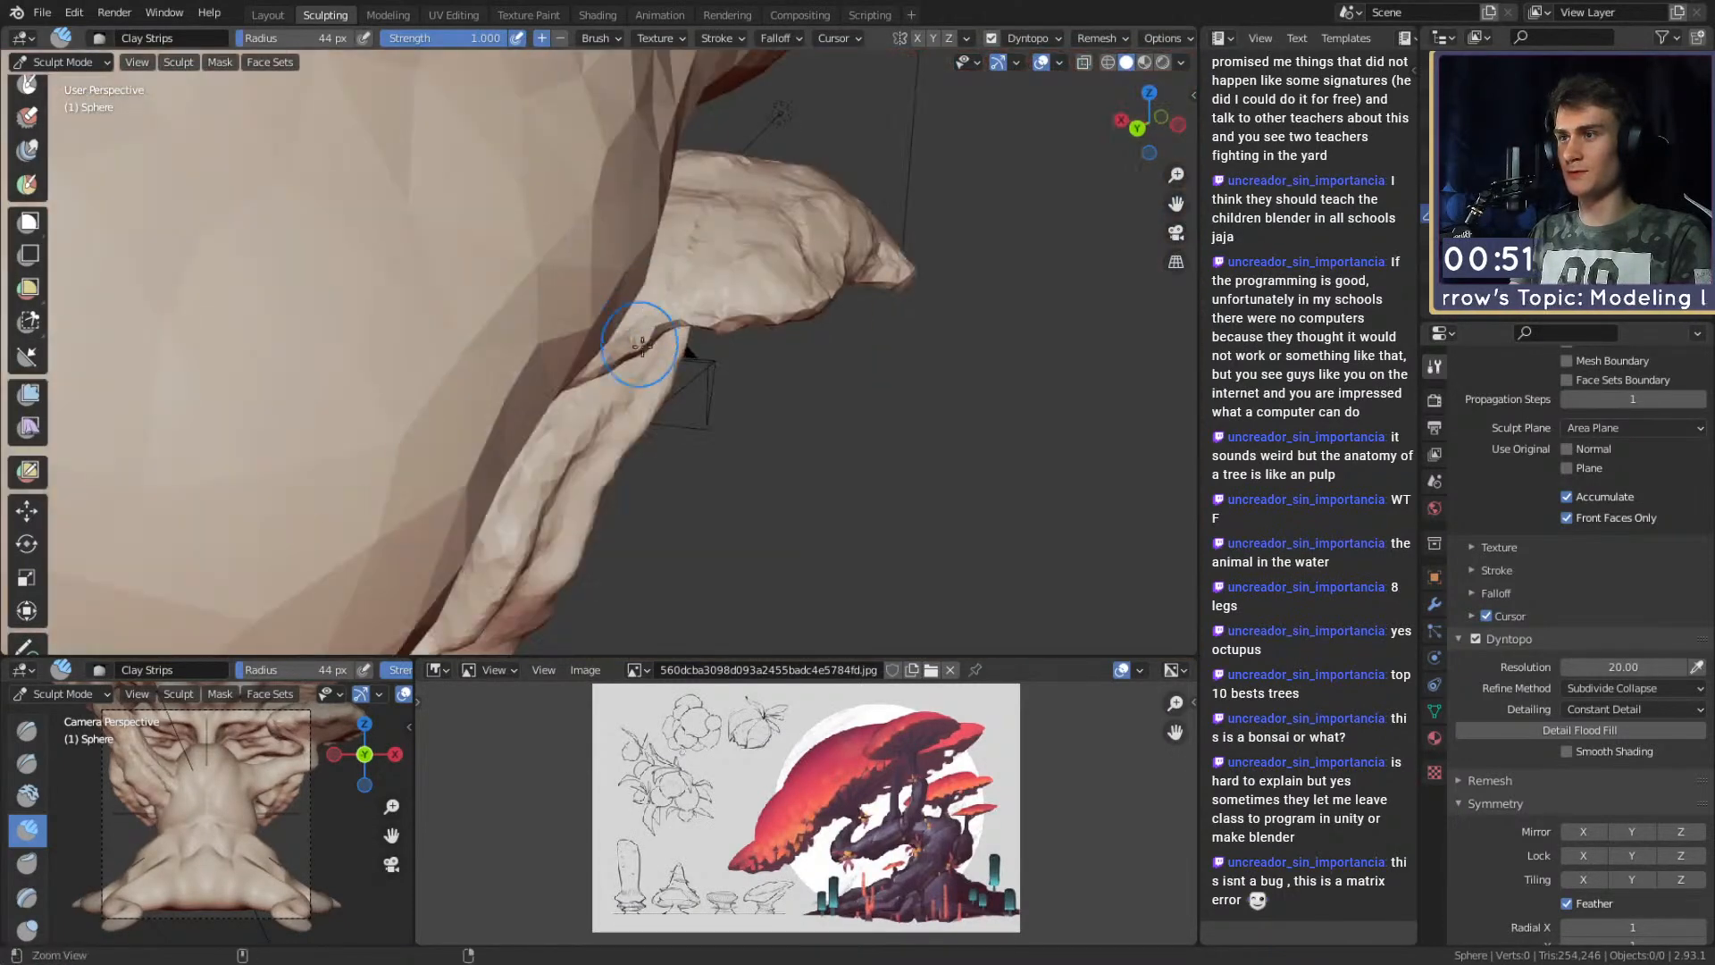
scroll(628, 318, up, 3)
mouse_move(416, 415)
mouse_down()
mouse_move(400, 386)
mouse_move(511, 242)
mouse_up()
mouse_move(448, 240)
middle_down()
mouse_move(678, 218)
mouse_move(547, 299)
mouse_move(573, 339)
mouse_move(732, 276)
mouse_move(751, 230)
mouse_move(712, 433)
mouse_move(856, 331)
mouse_move(679, 281)
mouse_move(536, 178)
middle_up()
scroll(517, 161, up, 2)
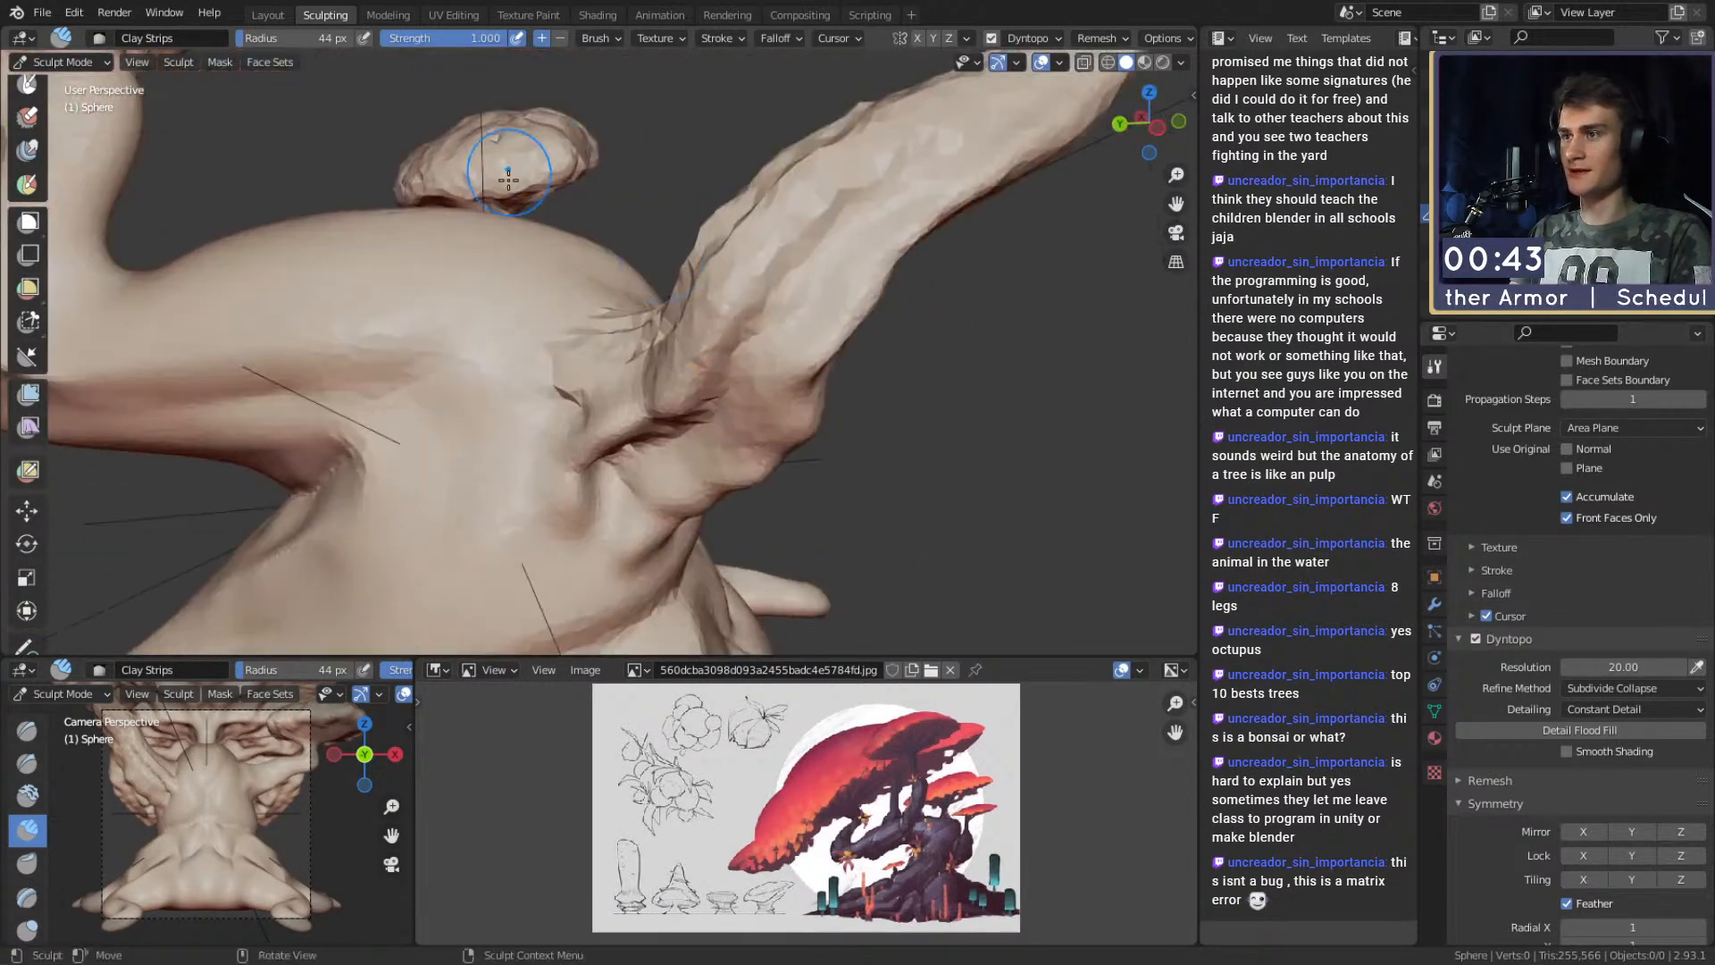
Carve crease grooves along the larger raised branch's stem up to its cap with the Crease brush at 32 to 50 px radius.
key(shift+c)
shift+middle_drag(785, 268, 640, 356)
scroll(640, 355, up, 1)
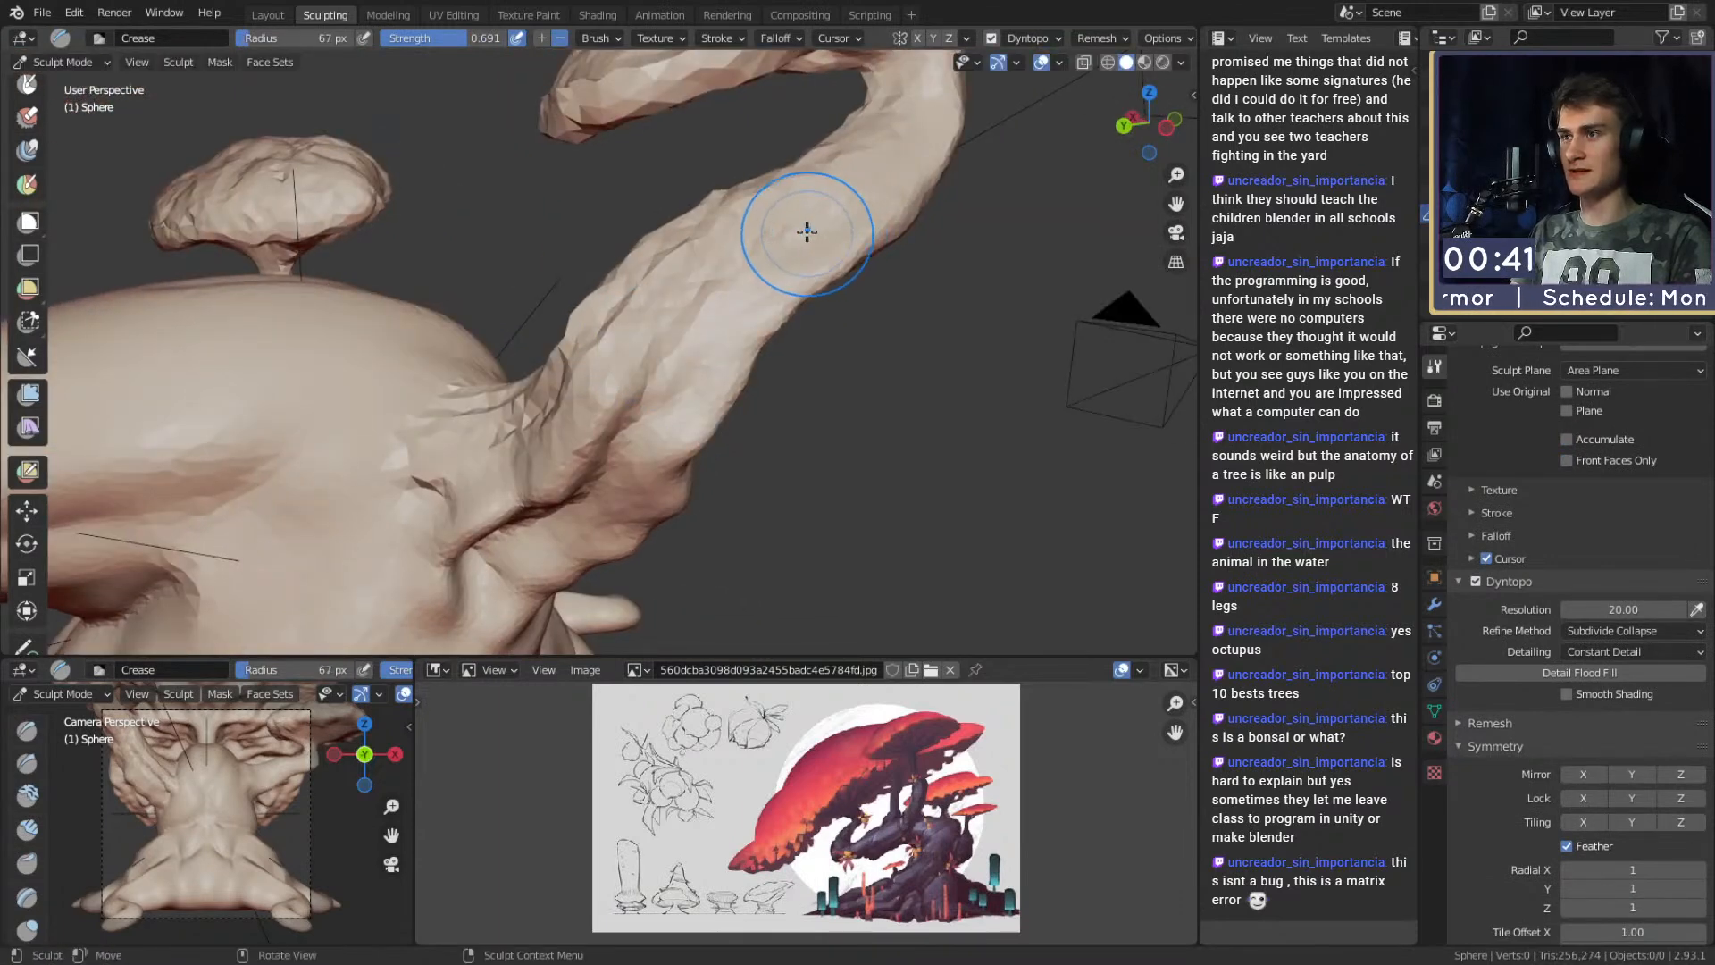
middle_drag(787, 223, 700, 253)
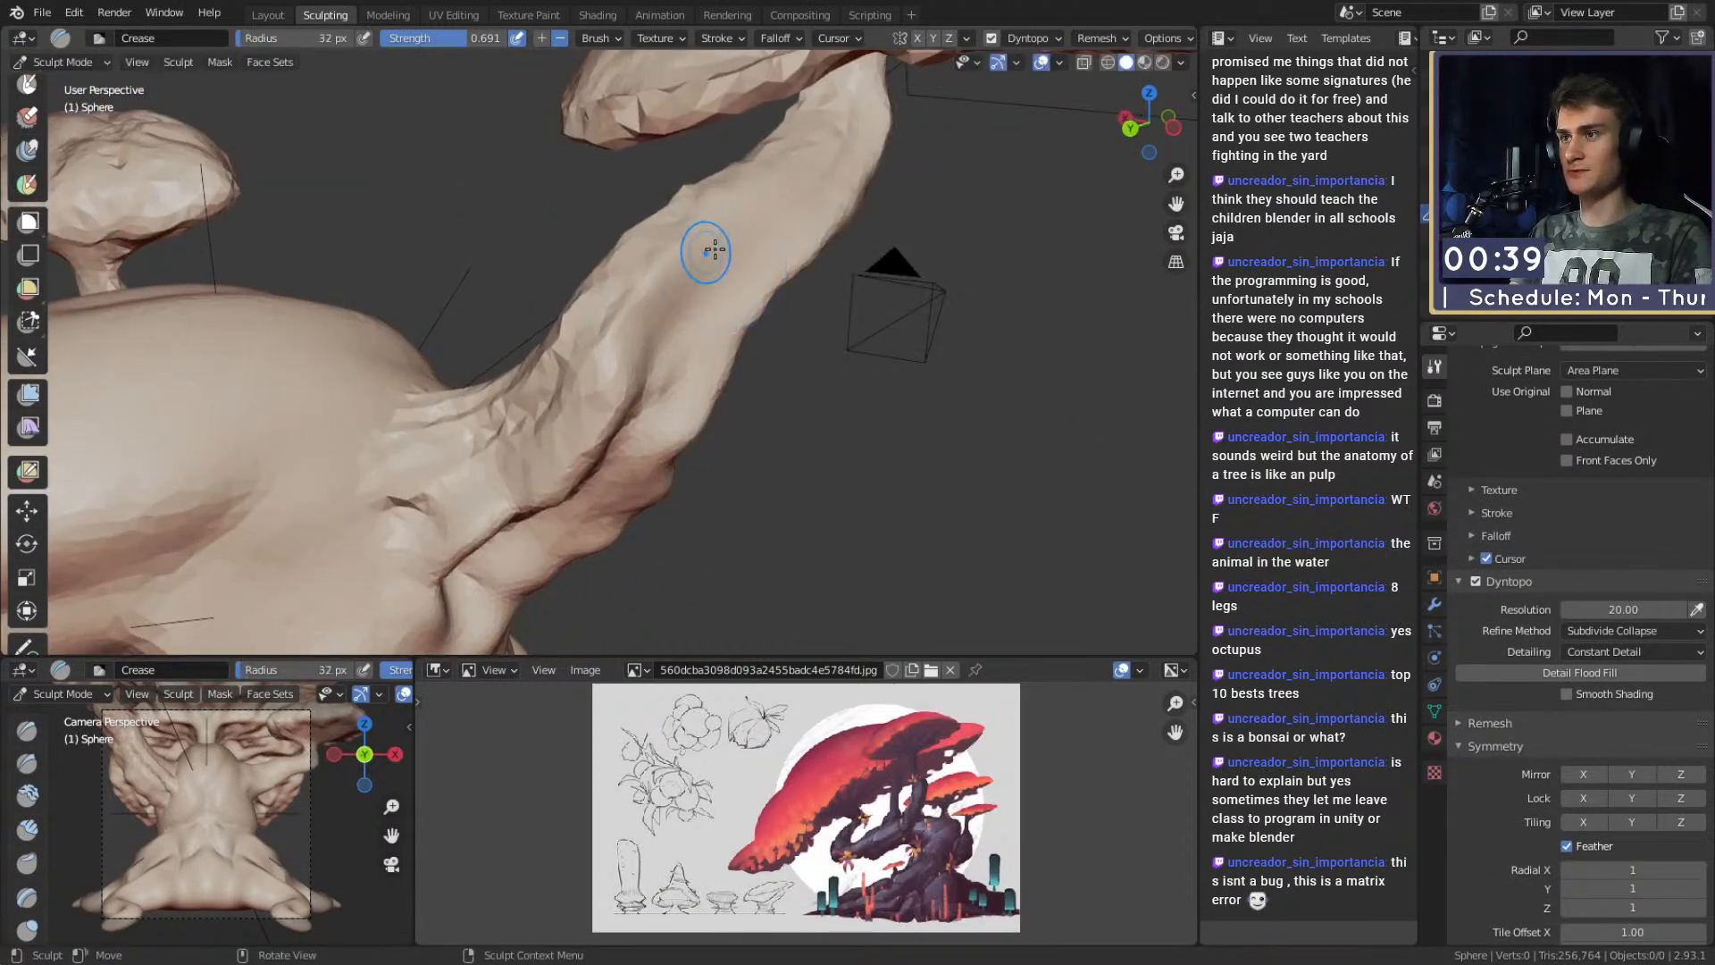
mouse_move(632, 390)
middle_down()
mouse_move(709, 222)
mouse_move(662, 407)
middle_up()
mouse_move(685, 270)
middle_down()
mouse_move(720, 294)
mouse_move(668, 537)
middle_up()
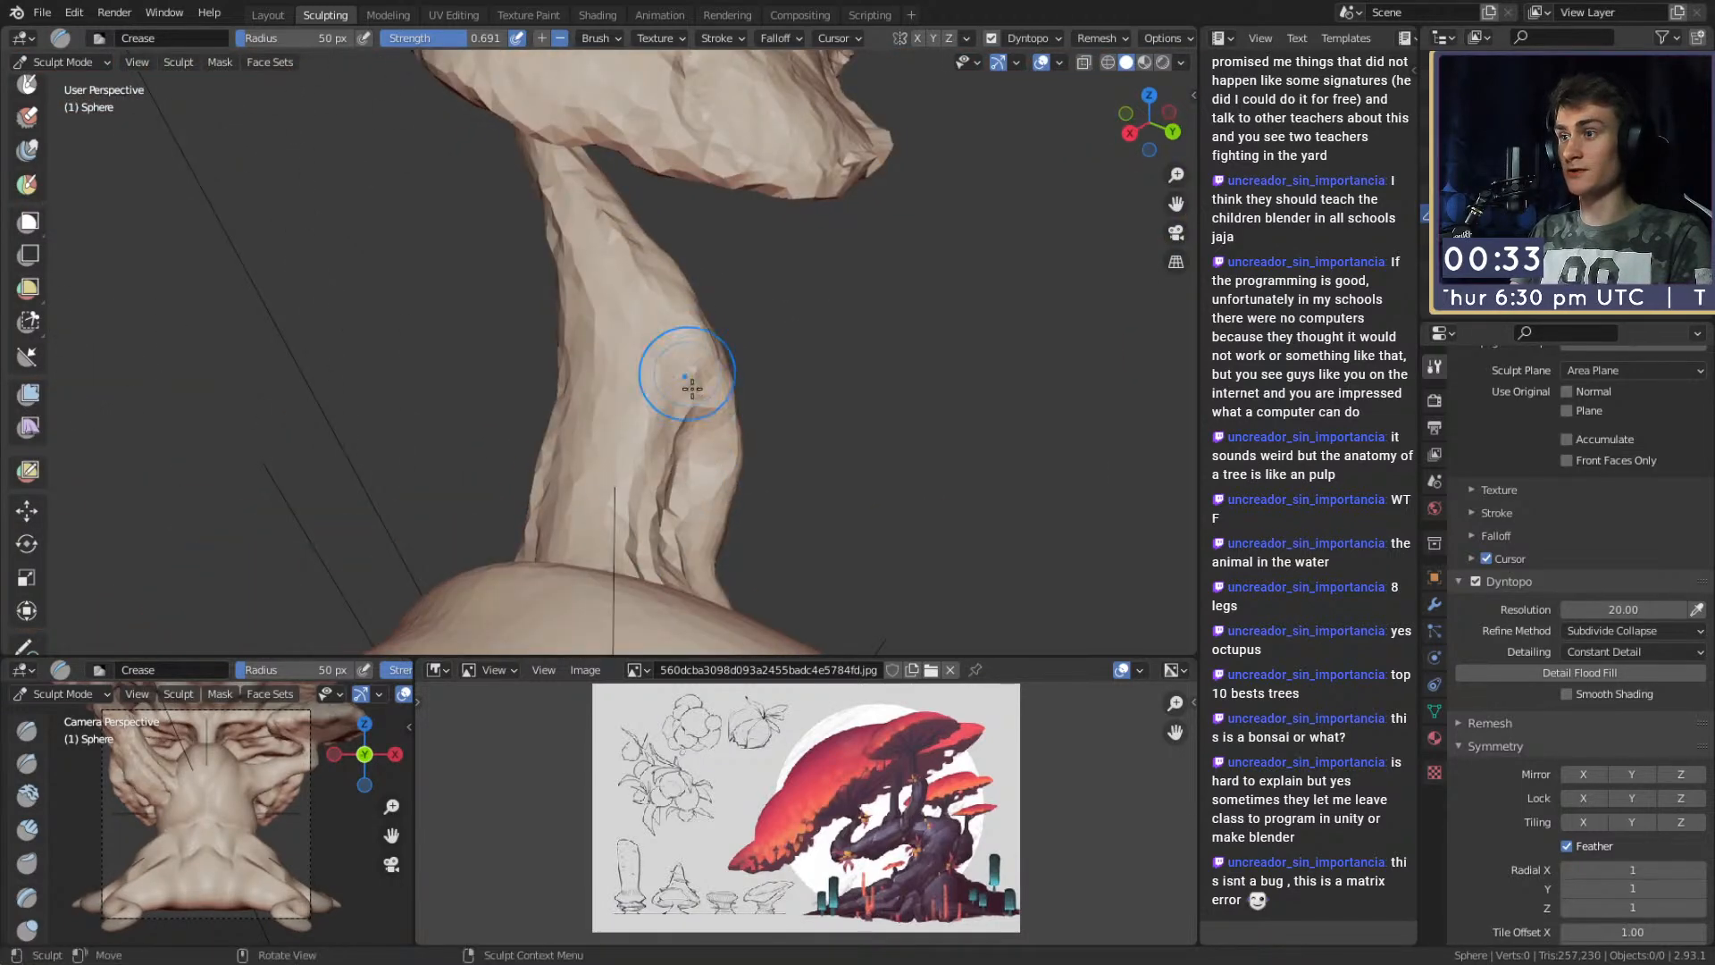
middle_drag(627, 288, 593, 317)
mouse_move(642, 394)
middle_down()
mouse_move(616, 279)
mouse_move(631, 405)
mouse_move(510, 383)
mouse_move(461, 414)
mouse_move(608, 384)
mouse_move(625, 321)
mouse_move(658, 306)
mouse_move(620, 142)
mouse_move(674, 225)
mouse_move(654, 410)
mouse_move(593, 337)
mouse_move(665, 385)
middle_up()
Pull the long, curling front root's tip into shape with the Snake Hook brush.
key(k)
middle_drag(659, 540, 583, 604)
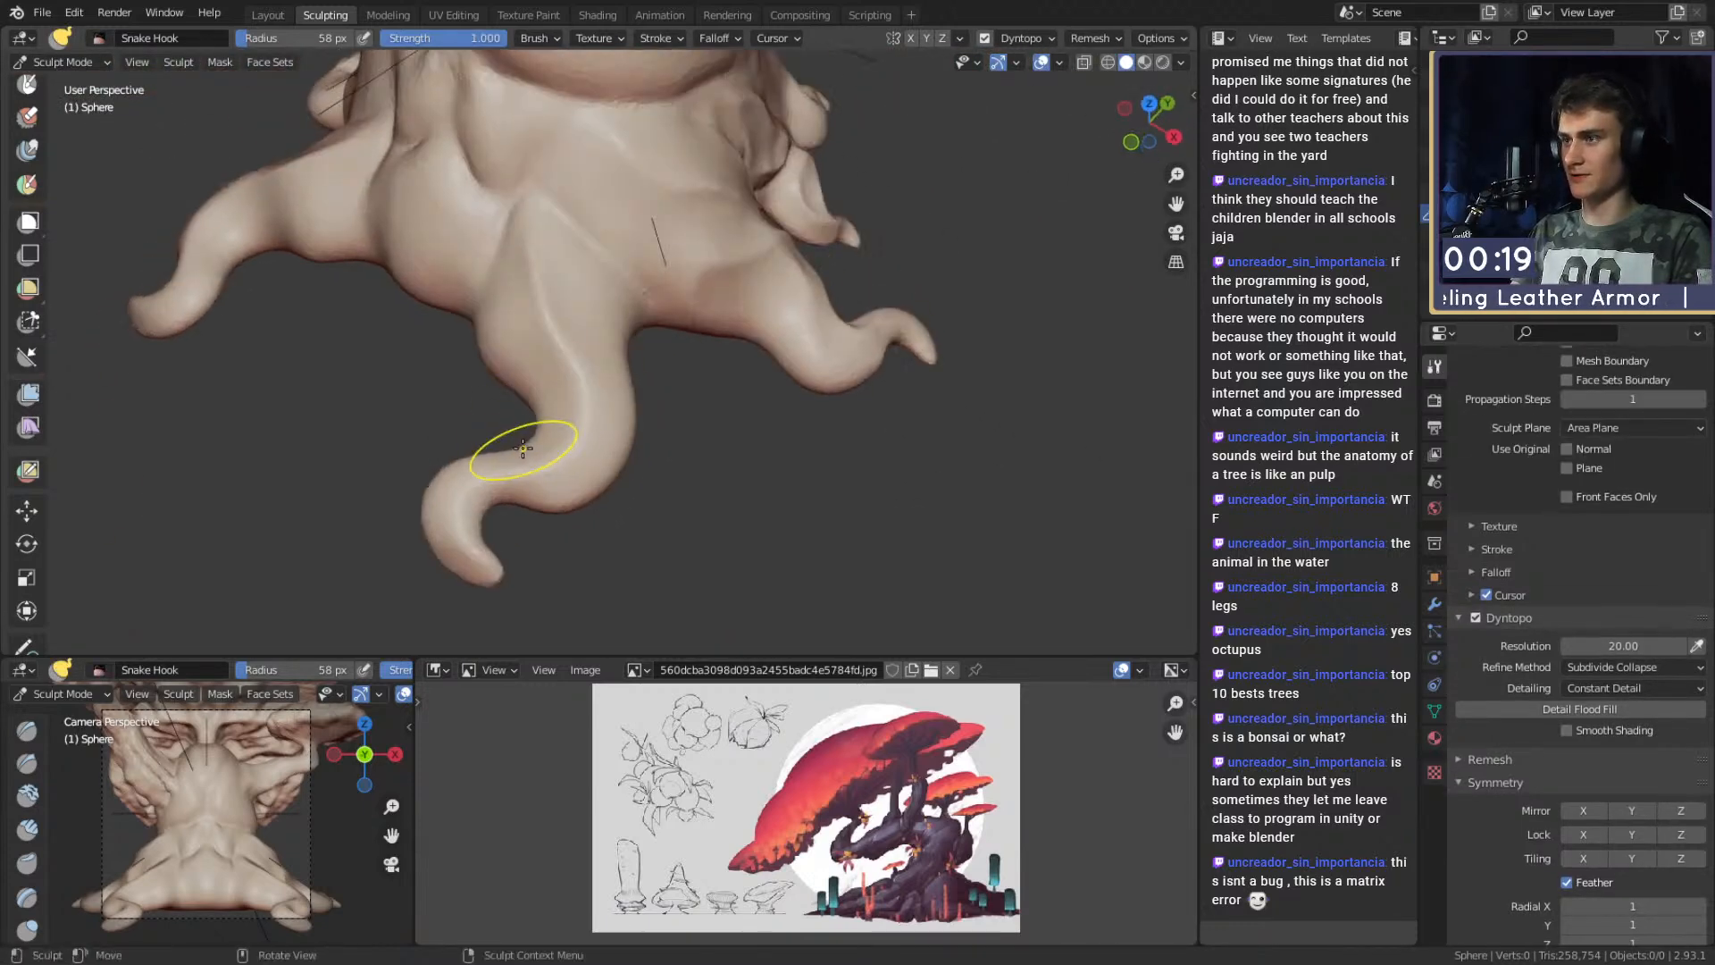
key(f)
click(701, 446)
mouse_move(516, 541)
mouse_down()
mouse_move(591, 493)
mouse_move(555, 378)
mouse_move(506, 314)
mouse_move(536, 333)
mouse_up()
mouse_move(536, 333)
middle_down()
mouse_move(632, 318)
mouse_move(787, 470)
mouse_move(713, 452)
middle_up()
key(f)
key(f)
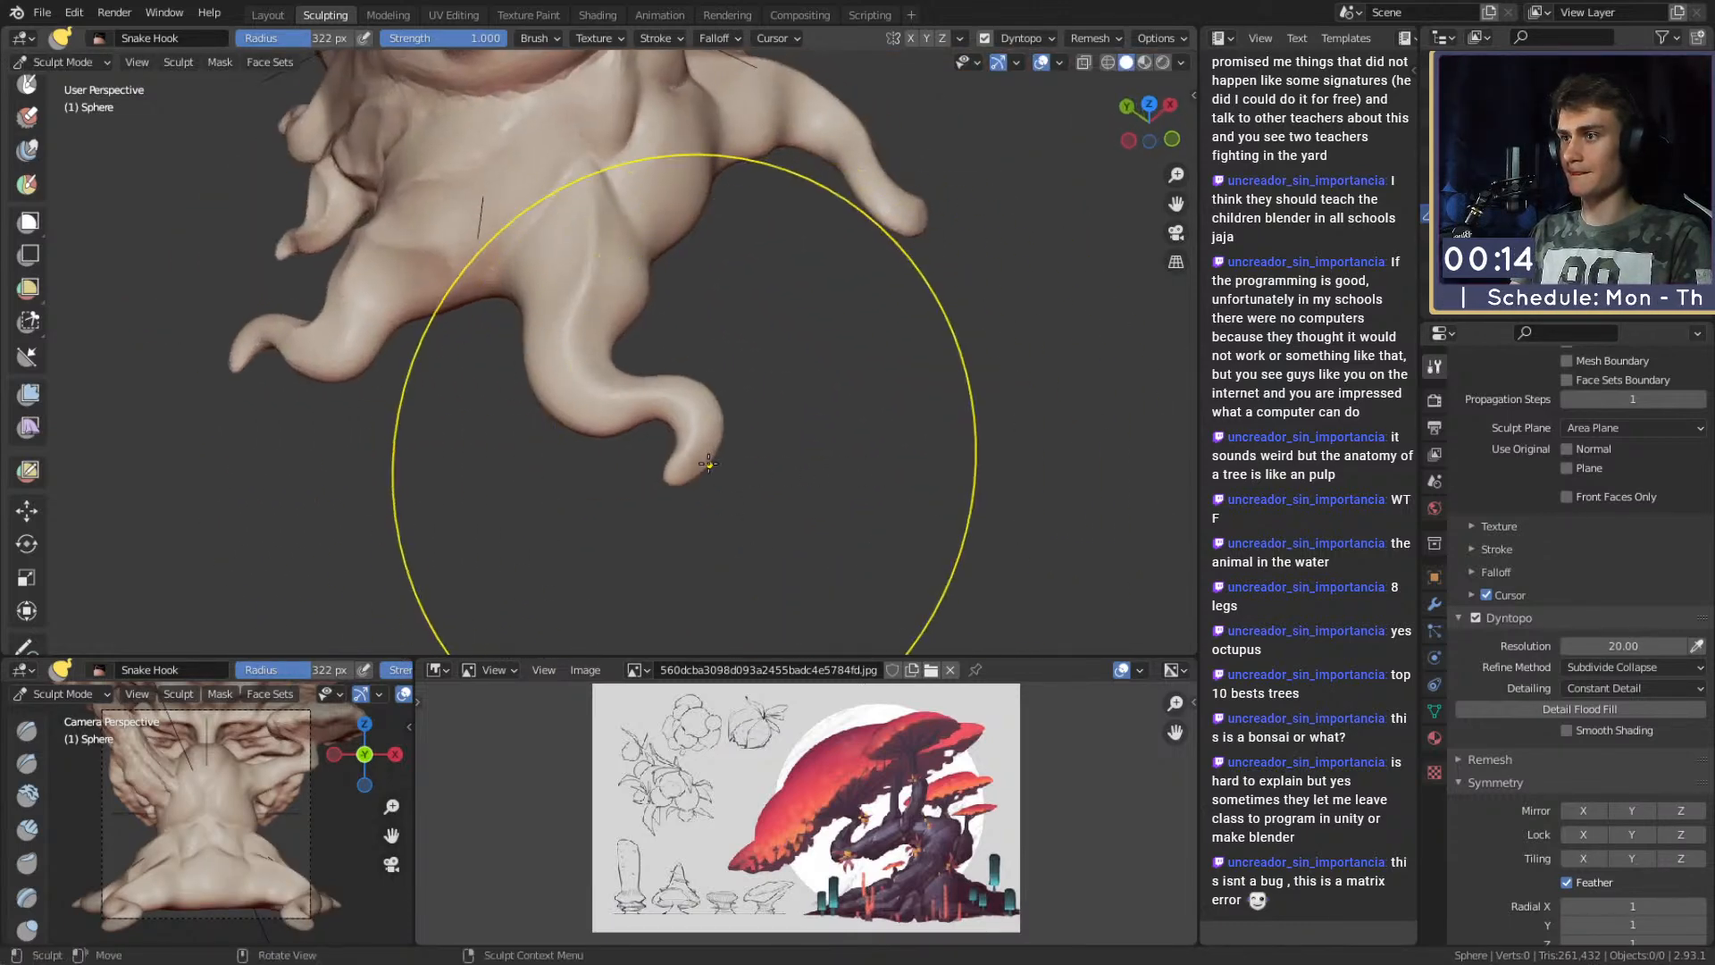
Bend the end of the neighbouring root with Snake Hook at a 134 px radius.
middle_drag(498, 421, 574, 326)
mouse_move(670, 351)
middle_down()
mouse_move(459, 452)
mouse_move(572, 415)
mouse_move(702, 446)
mouse_move(632, 476)
middle_up()
key(f)
key(f)
click(609, 474)
drag(591, 470, 555, 453)
middle_drag(602, 437, 658, 279)
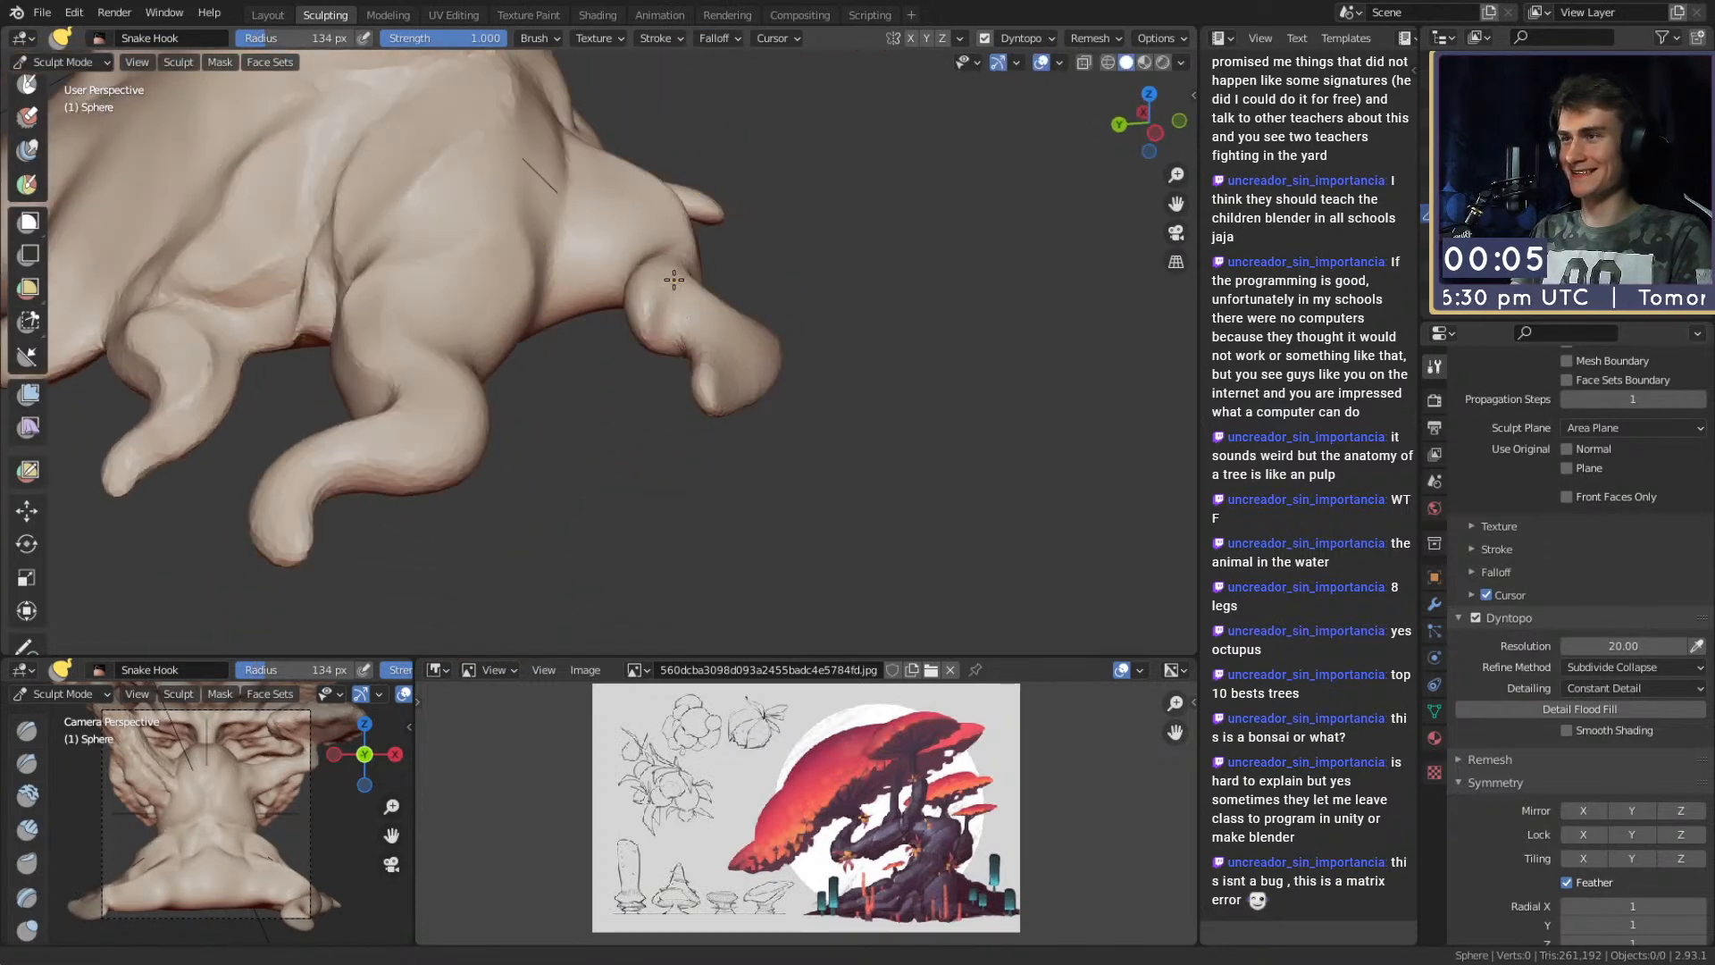
Reposition the large root beneath the main cap using Snake Hook at a 162 px radius.
scroll(697, 308, down, 4)
middle_drag(766, 352, 536, 335)
key(f)
click(785, 327)
scroll(715, 335, up, 2)
mouse_move(625, 402)
middle_down()
mouse_move(487, 377)
mouse_move(705, 317)
middle_up()
key(f)
click(703, 316)
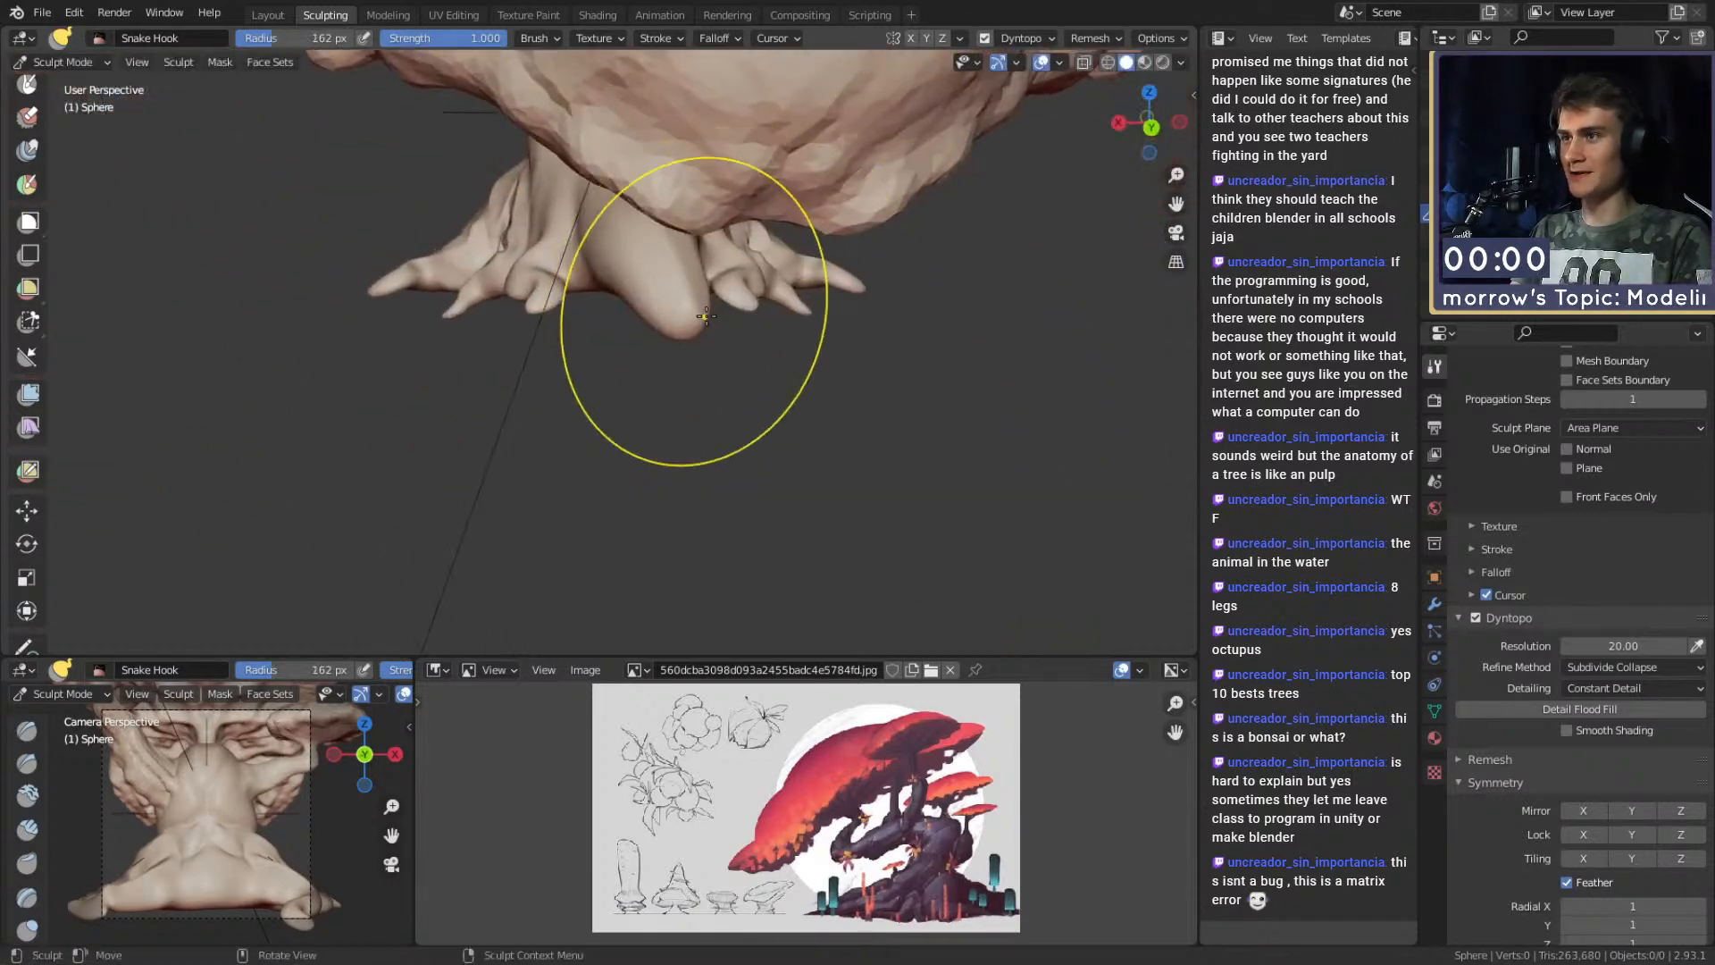
drag(741, 306, 728, 306)
Curl the tip of the large root under the main cap using Snake Hook at a 55 px radius.
mouse_move(720, 306)
middle_down()
mouse_move(561, 393)
mouse_move(559, 417)
mouse_move(625, 348)
mouse_move(720, 311)
mouse_move(658, 329)
mouse_move(758, 417)
mouse_move(705, 417)
mouse_move(764, 418)
mouse_move(732, 420)
middle_up()
key(f)
click(543, 418)
key(f)
click(607, 345)
key(f)
click(729, 409)
mouse_move(726, 420)
mouse_down()
mouse_move(745, 424)
mouse_move(739, 383)
mouse_up()
mouse_move(739, 383)
middle_down()
mouse_move(662, 333)
mouse_move(693, 352)
middle_up()
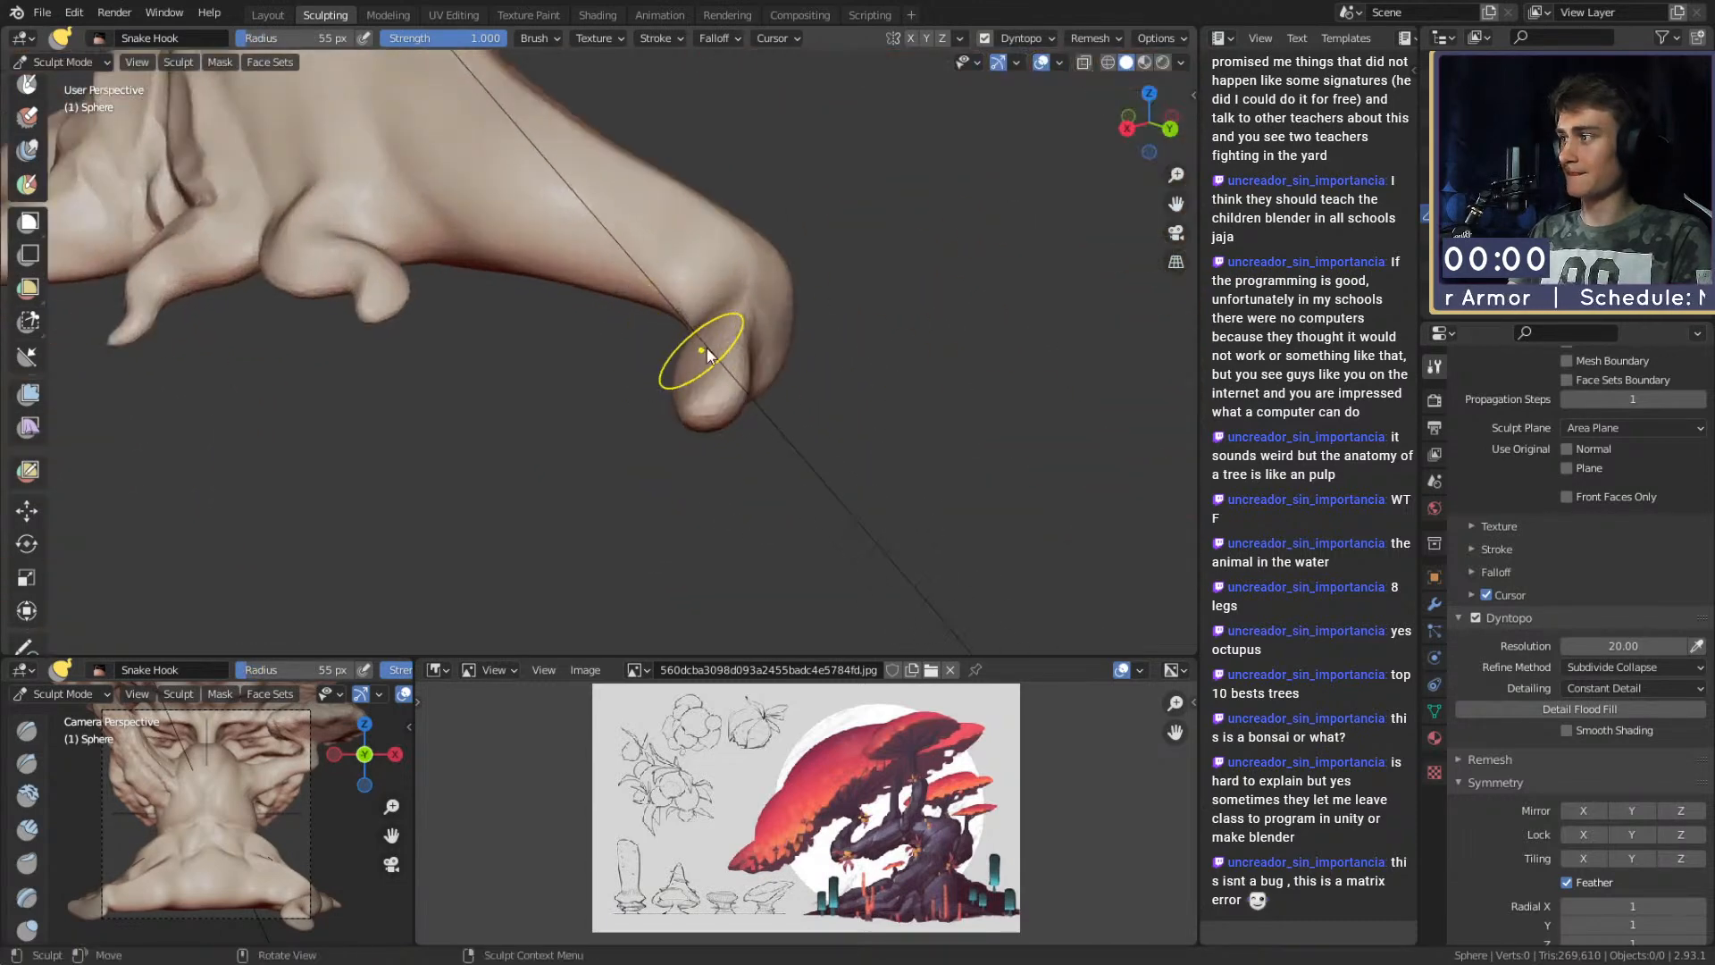
Pull and curve the small root tips around the trunk's base with Snake Hook.
key(shift+c)
alt+drag(734, 363, 643, 339)
mouse_move(643, 340)
ctrl+alt+mouse_down()
mouse_move(616, 375)
mouse_move(568, 337)
mouse_move(694, 419)
mouse_move(518, 424)
ctrl+alt+mouse_up()
mouse_move(518, 425)
alt+shift+mouse_down()
mouse_move(712, 348)
mouse_move(582, 368)
alt+shift+mouse_up()
key(k)
key(f)
click(577, 360)
key(f)
click(474, 370)
drag(419, 384, 443, 342)
alt+drag(447, 341, 446, 338)
drag(444, 333, 437, 339)
Shift the curled small roots slightly sideways using Snake Hook at a 174 px radius.
key(f)
click(536, 386)
alt+shift+drag(650, 348, 523, 397)
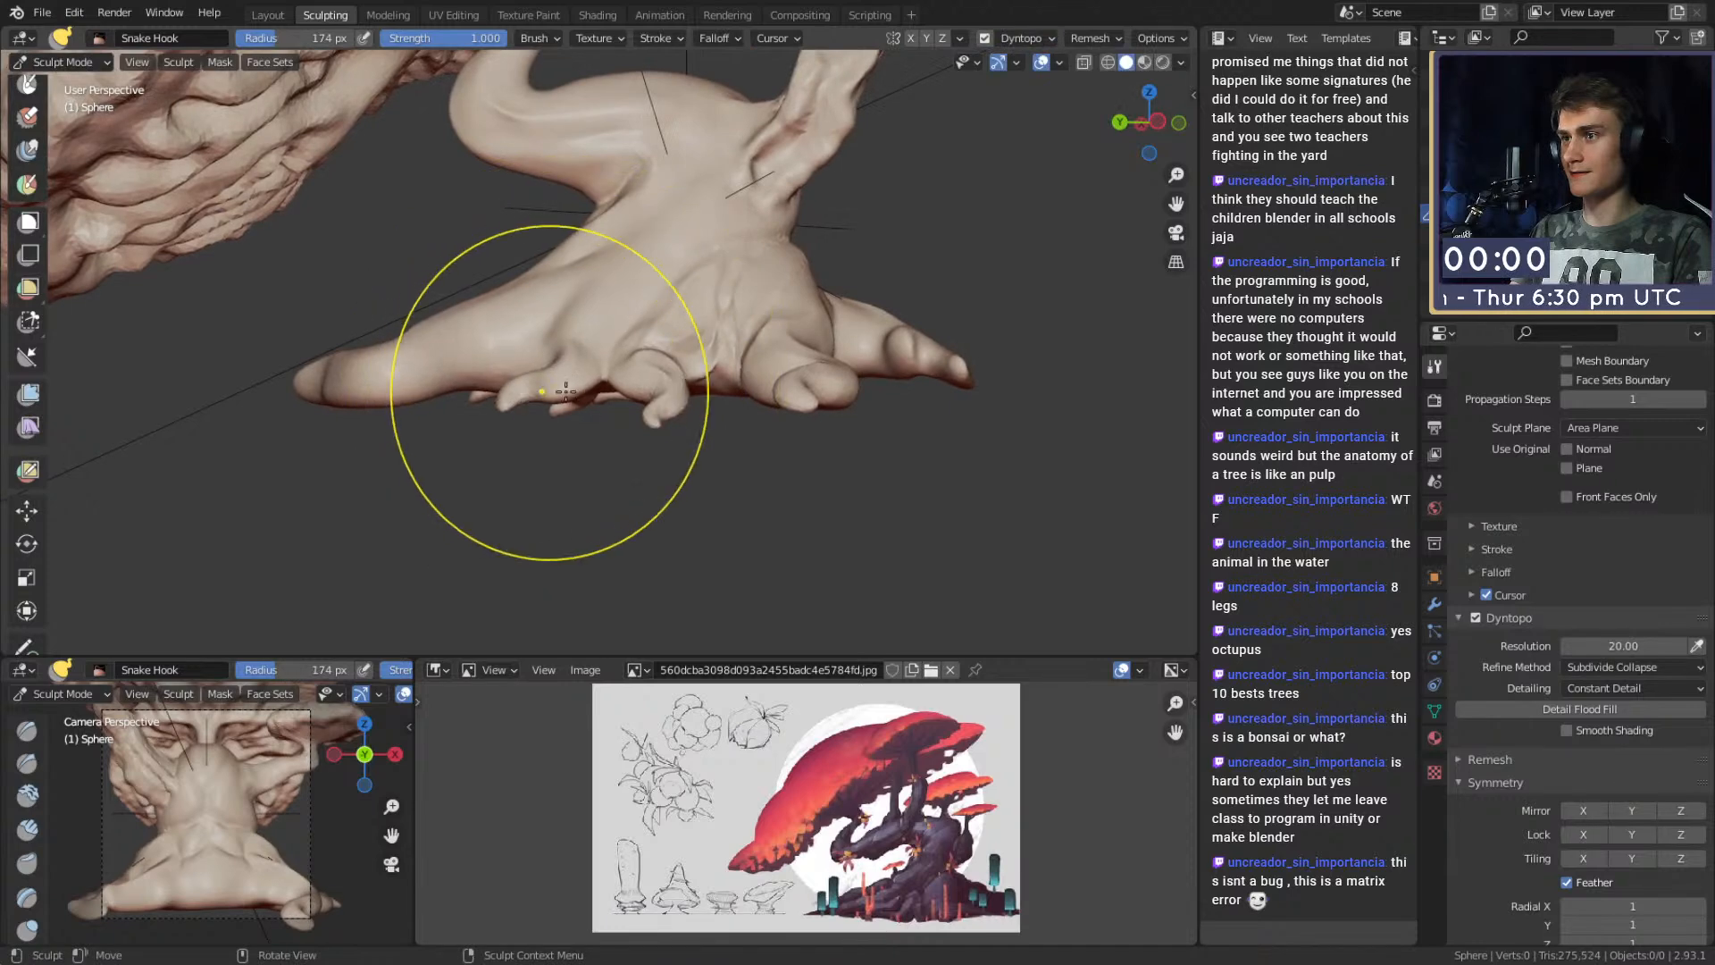
mouse_move(681, 394)
mouse_down()
mouse_move(656, 387)
mouse_move(668, 395)
mouse_up()
key(f)
click(669, 390)
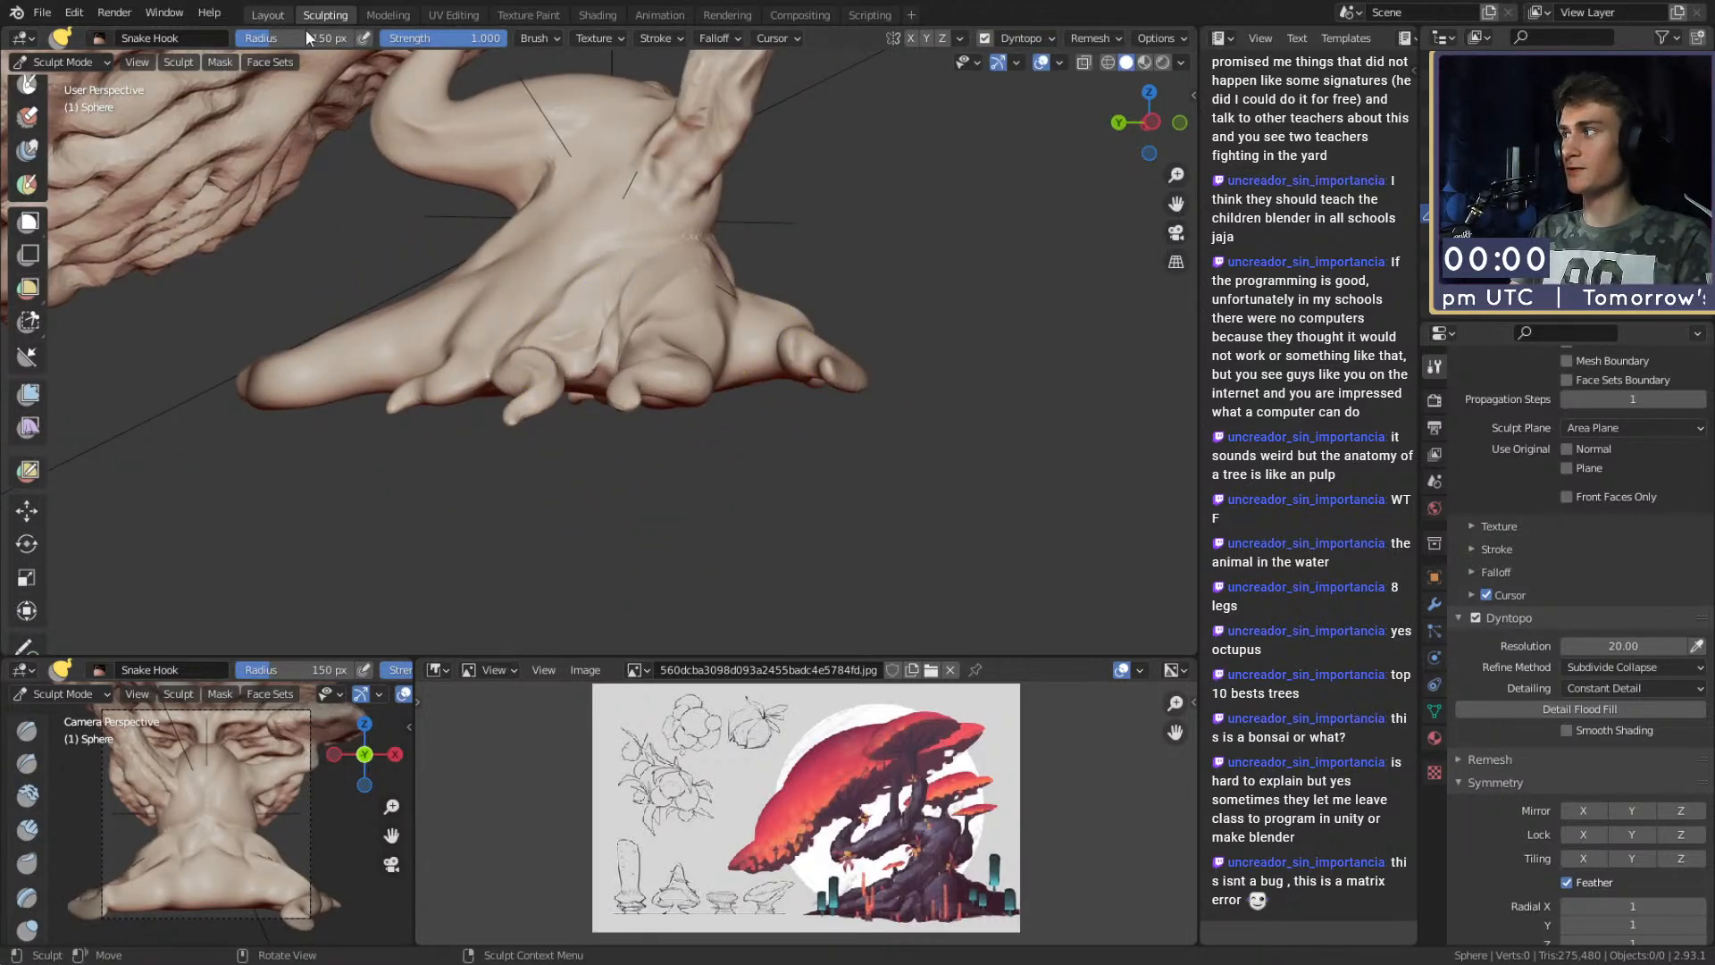
Add a cube to the scene in the Layout workspace and scale it up until it is wider than the tree's roots.
click(269, 15)
scroll(509, 313, down, 4)
mouse_move(516, 318)
middle_down()
mouse_move(670, 550)
mouse_move(763, 562)
mouse_move(705, 479)
middle_up()
scroll(672, 550, up, 4)
scroll(764, 561, down, 3)
key(shift+a)
mouse_move(644, 451)
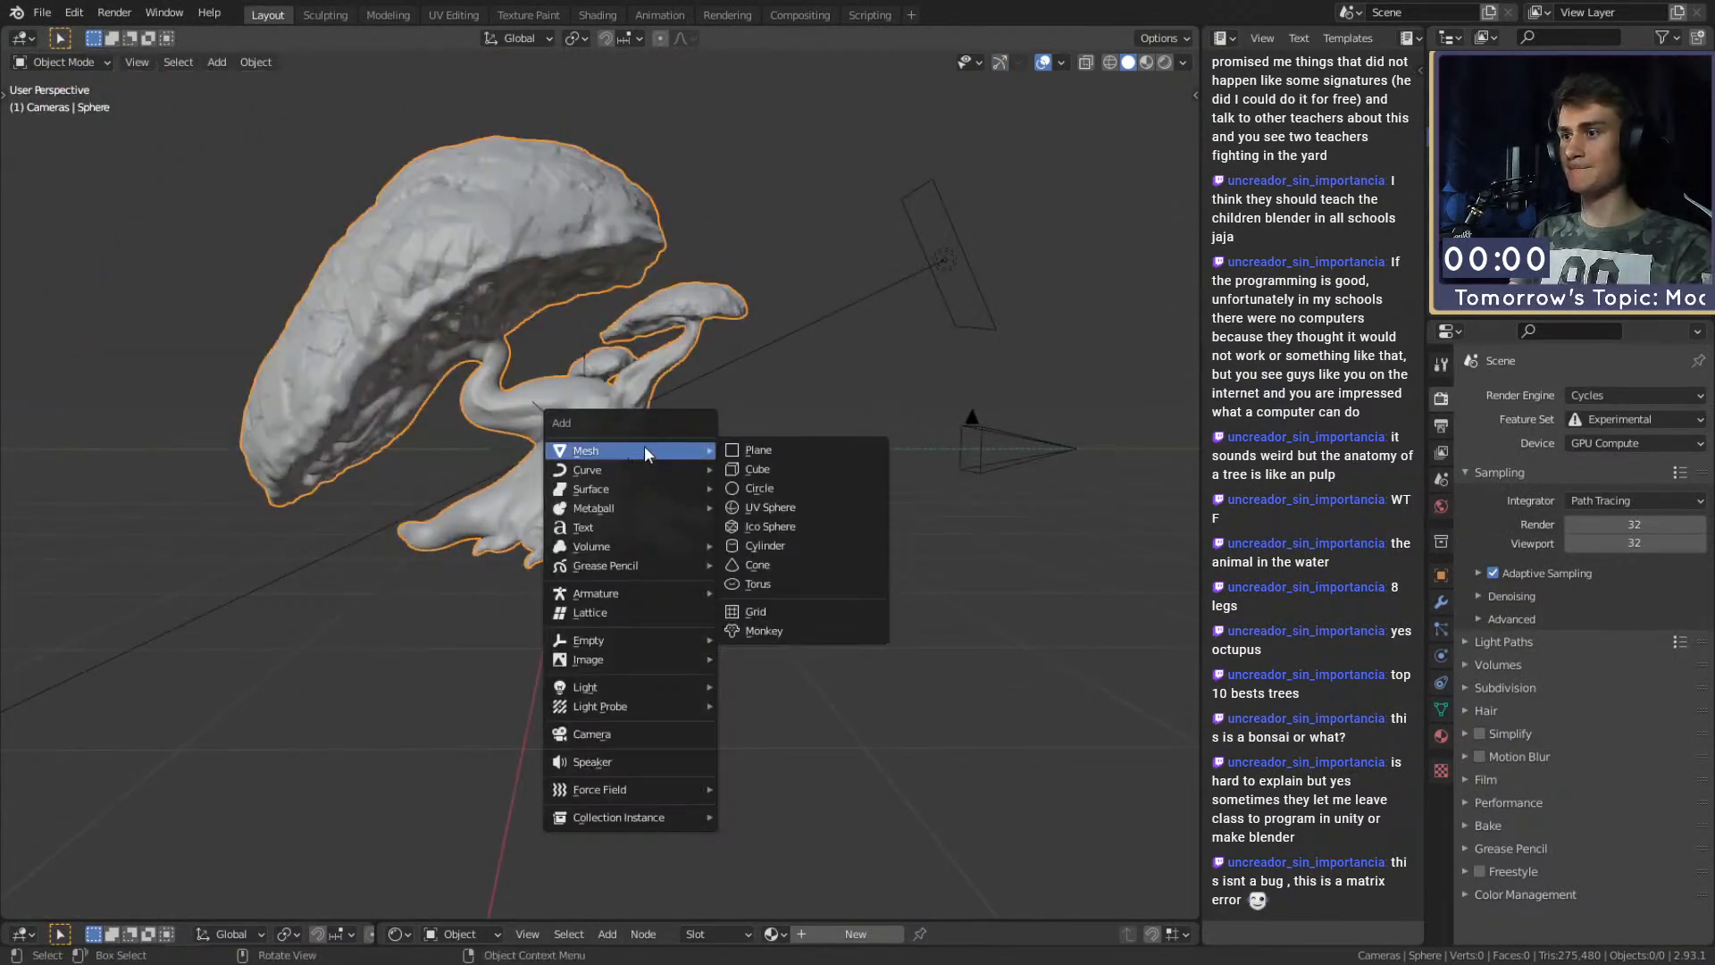
click(754, 466)
key(s)
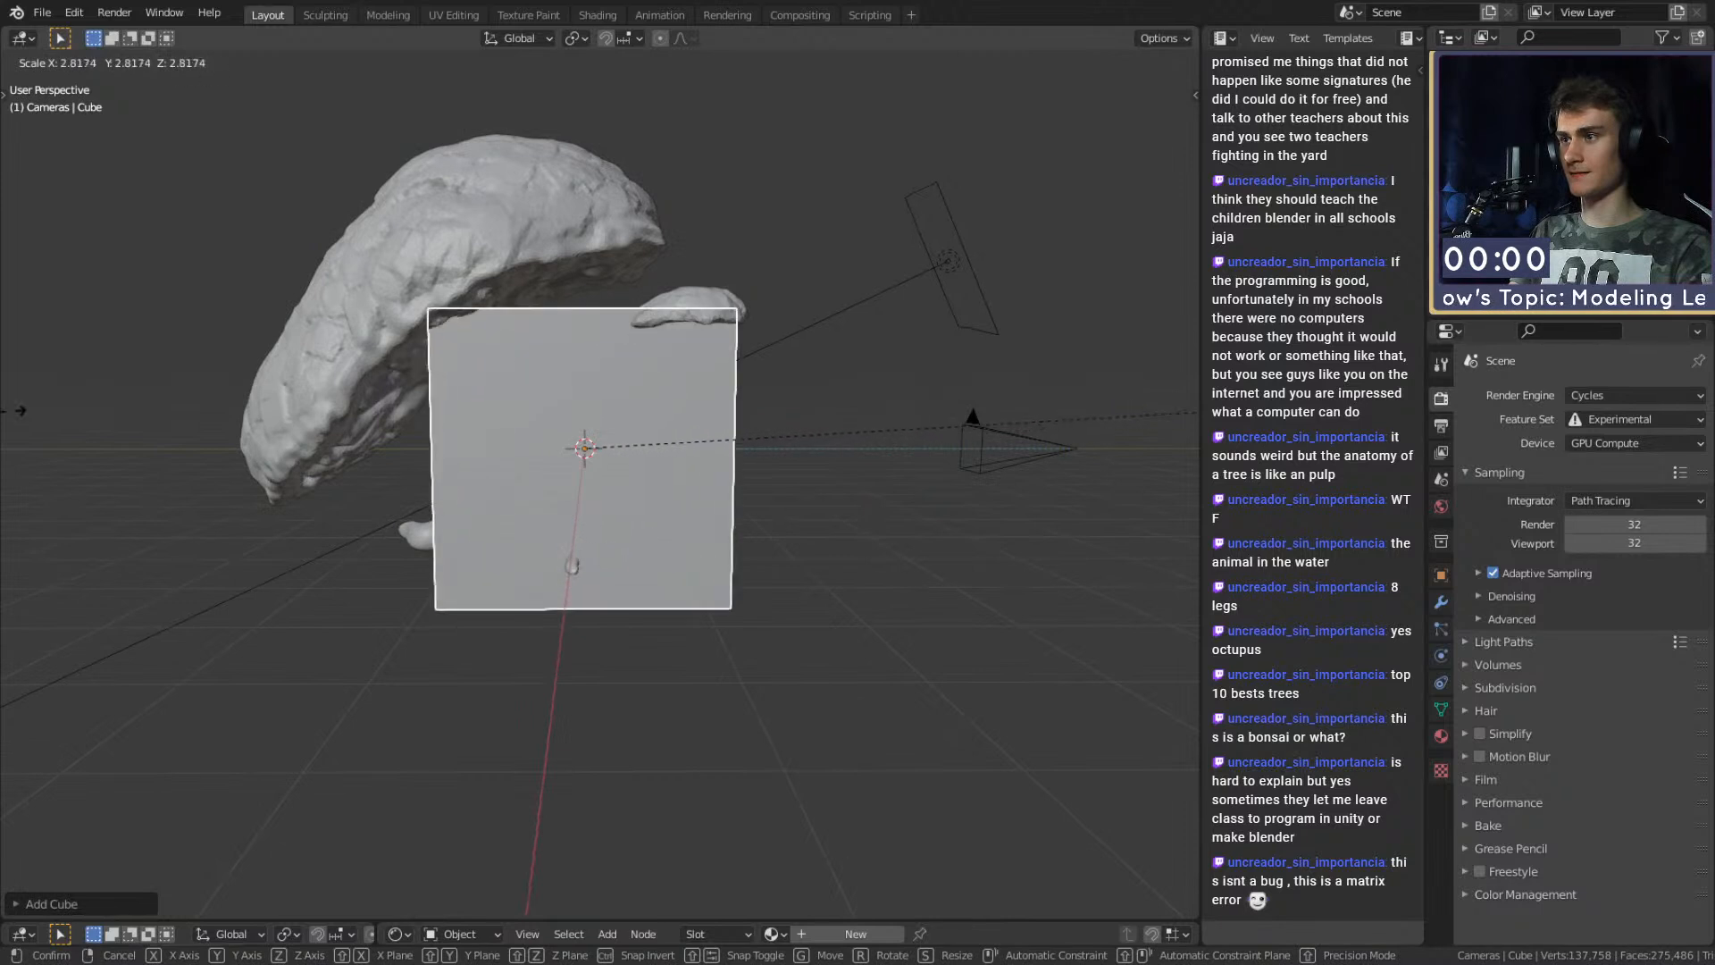
click(143, 398)
Lower the cube about 5.7 m without moving it in X so its top face cuts through the root tips.
key(g)
key(z)
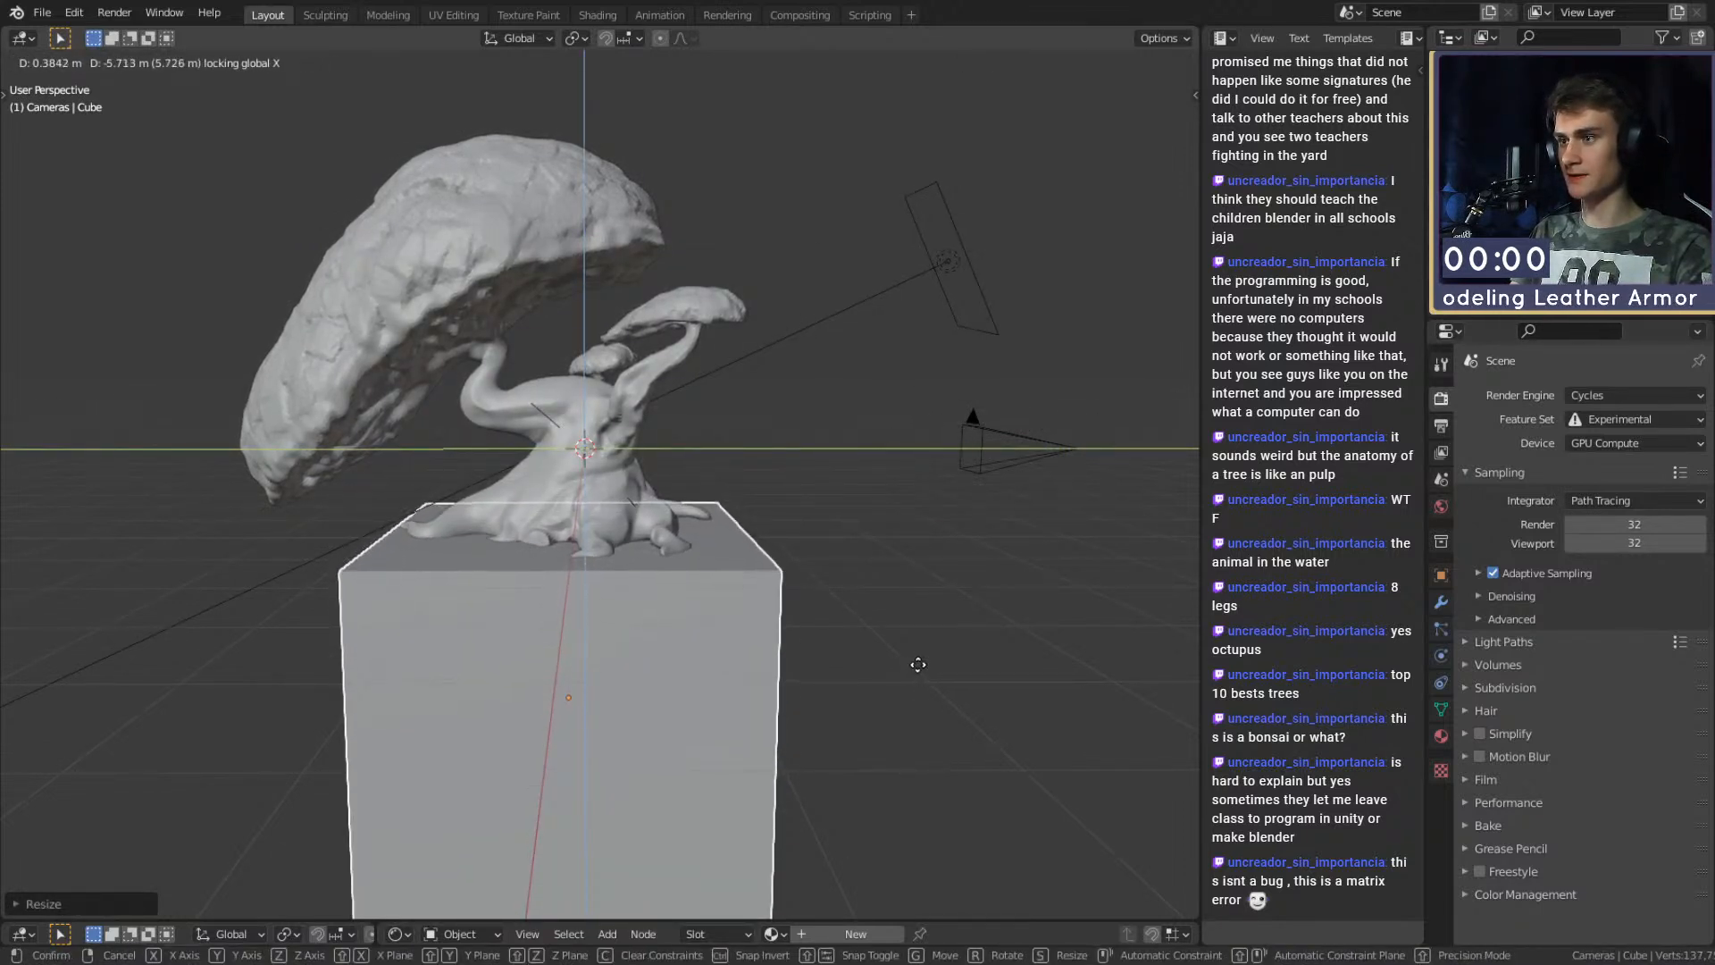
click(818, 671)
middle_drag(818, 665, 576, 589)
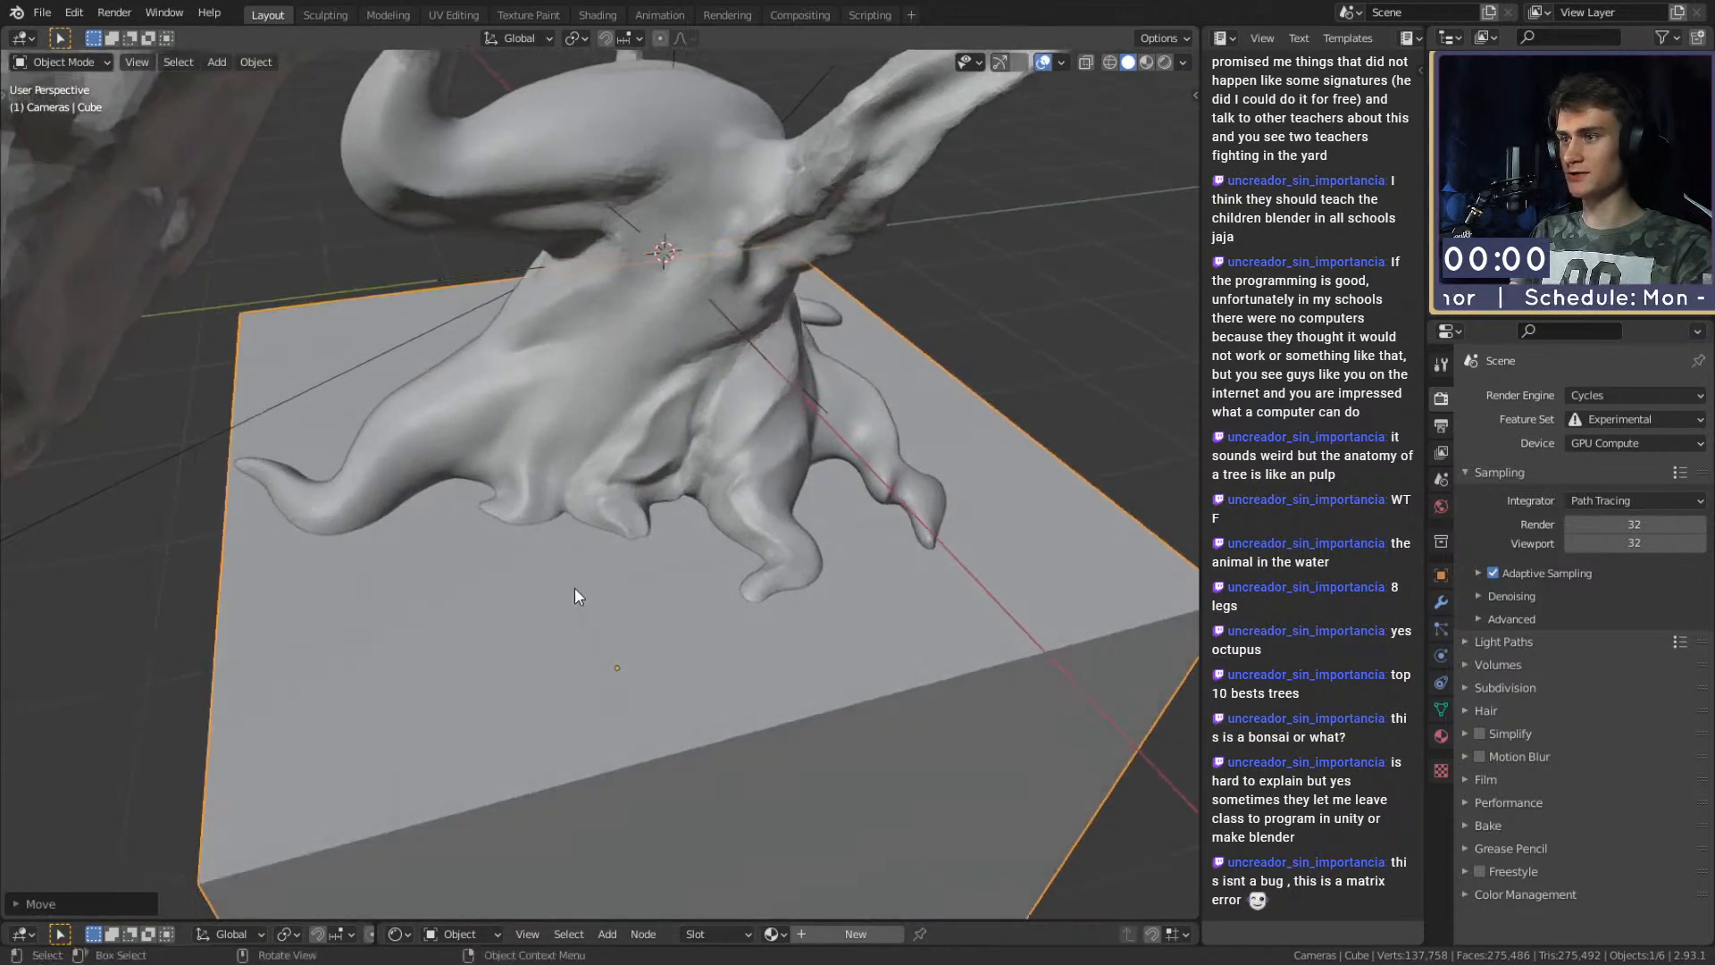
Select the tree and use Snake Hook in sculpting to lift a small front root above the cube's top face.
click(603, 453)
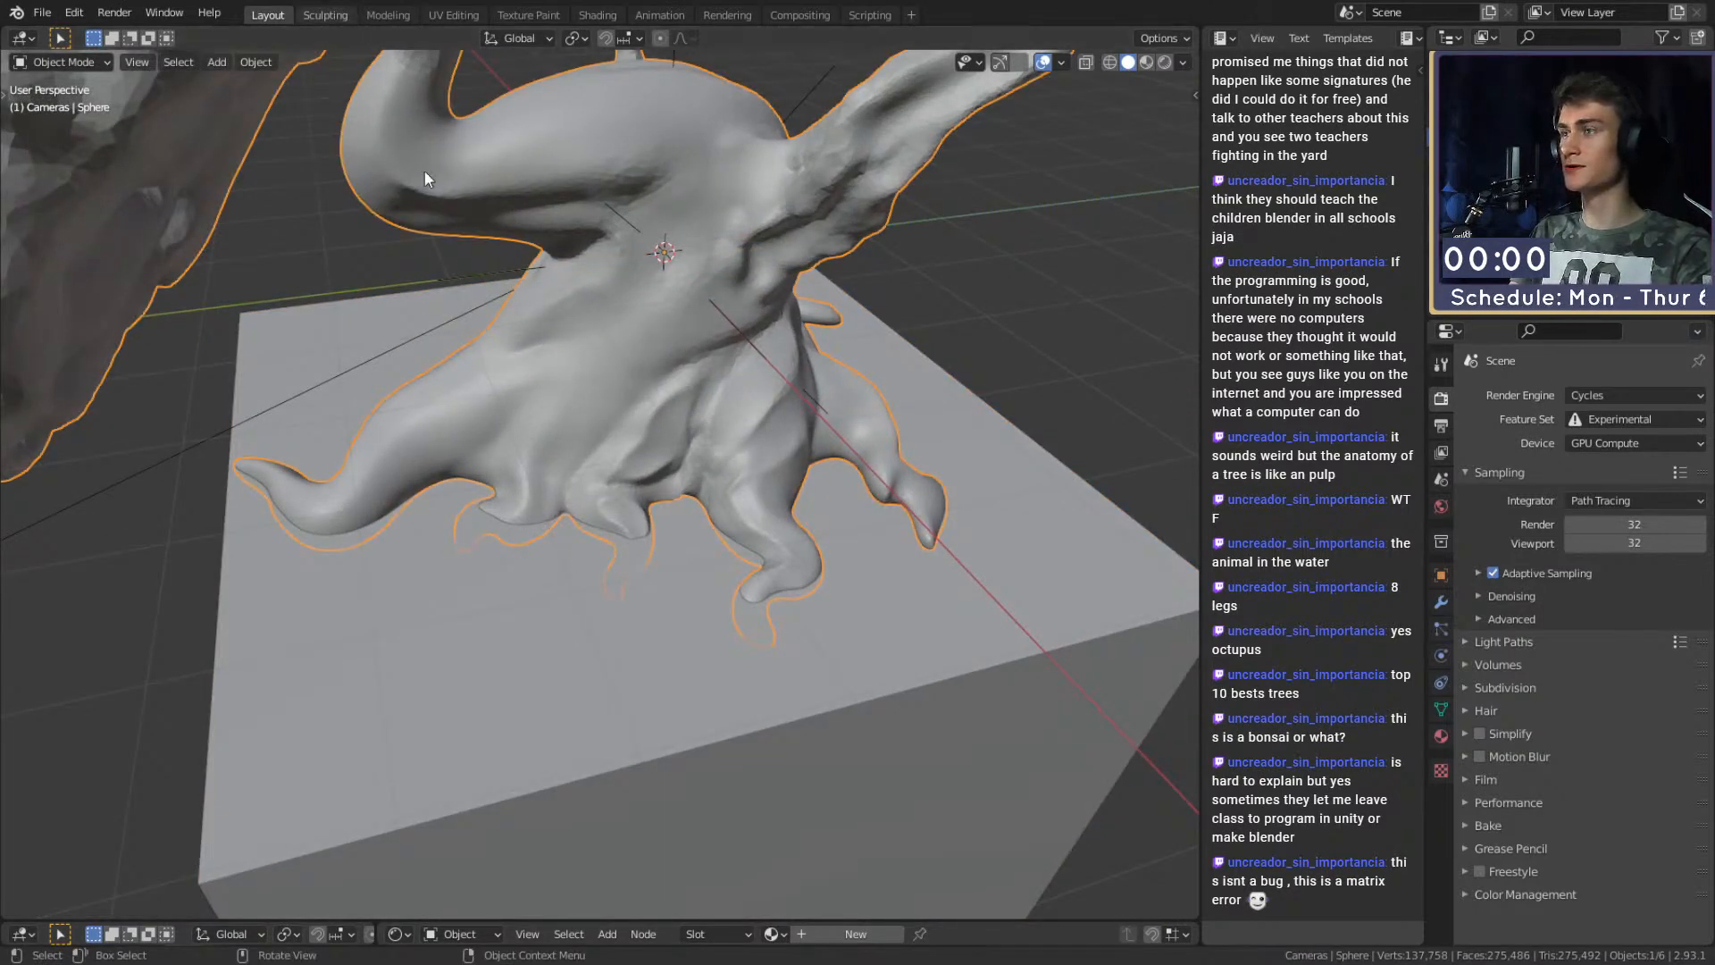
key(ctrl+Page_Down)
mouse_move(689, 425)
middle_down()
mouse_move(671, 402)
mouse_move(624, 432)
mouse_move(575, 402)
mouse_move(493, 401)
middle_up()
drag(494, 400, 475, 384)
mouse_move(532, 391)
middle_down()
mouse_move(762, 442)
mouse_move(752, 469)
mouse_move(716, 400)
middle_up()
scroll(565, 364, down, 4)
scroll(747, 478, down, 3)
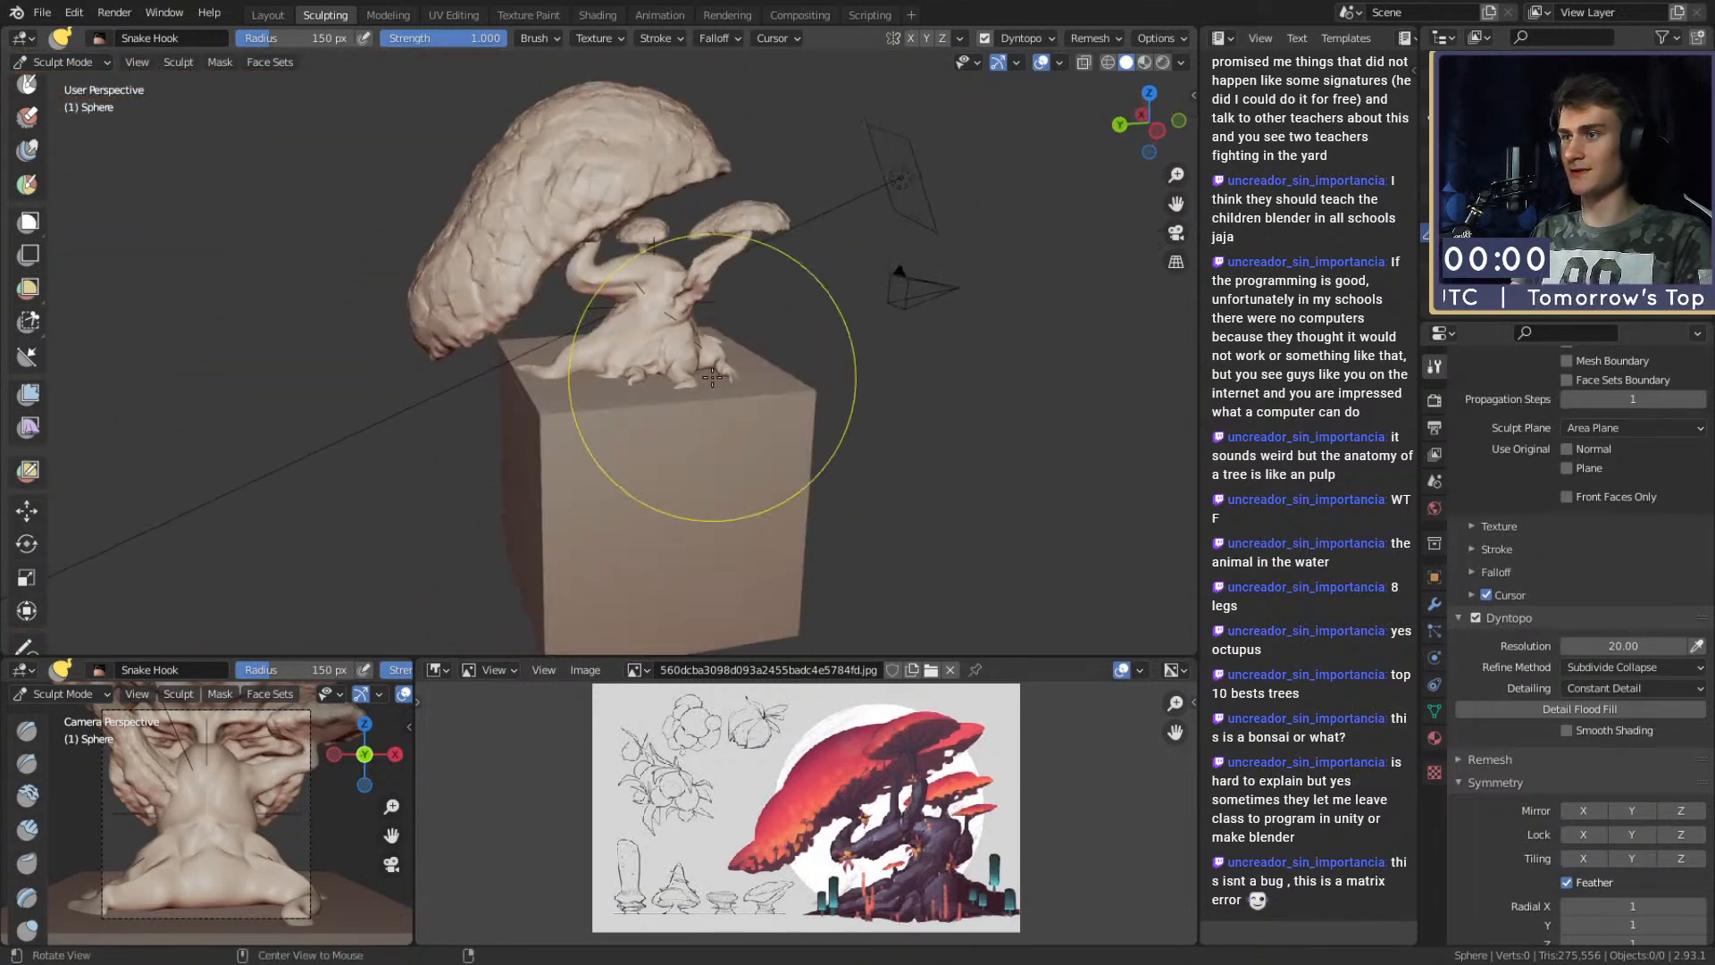
Save the file, then subtract the cube from the tree with Bool Tool's Auto Boolean Difference.
click(268, 15)
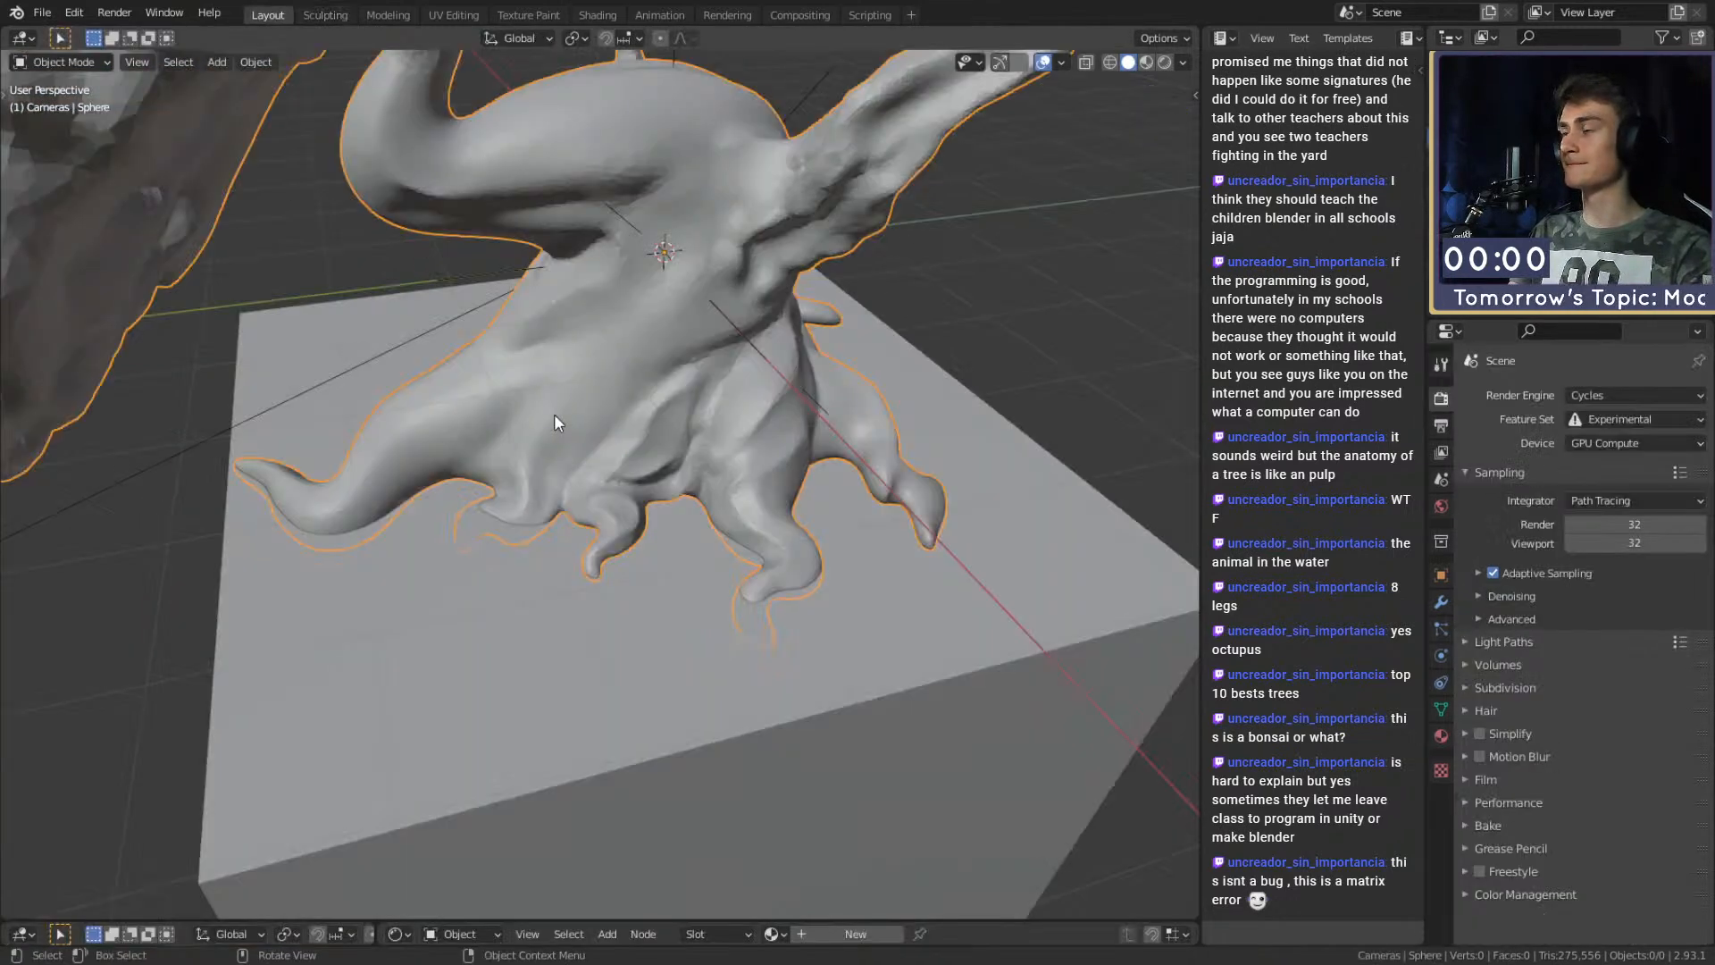
scroll(672, 509, down, 6)
key(ctrl+s)
click(871, 473)
click(786, 477)
shift+click(626, 417)
key(shift+ctrl+b)
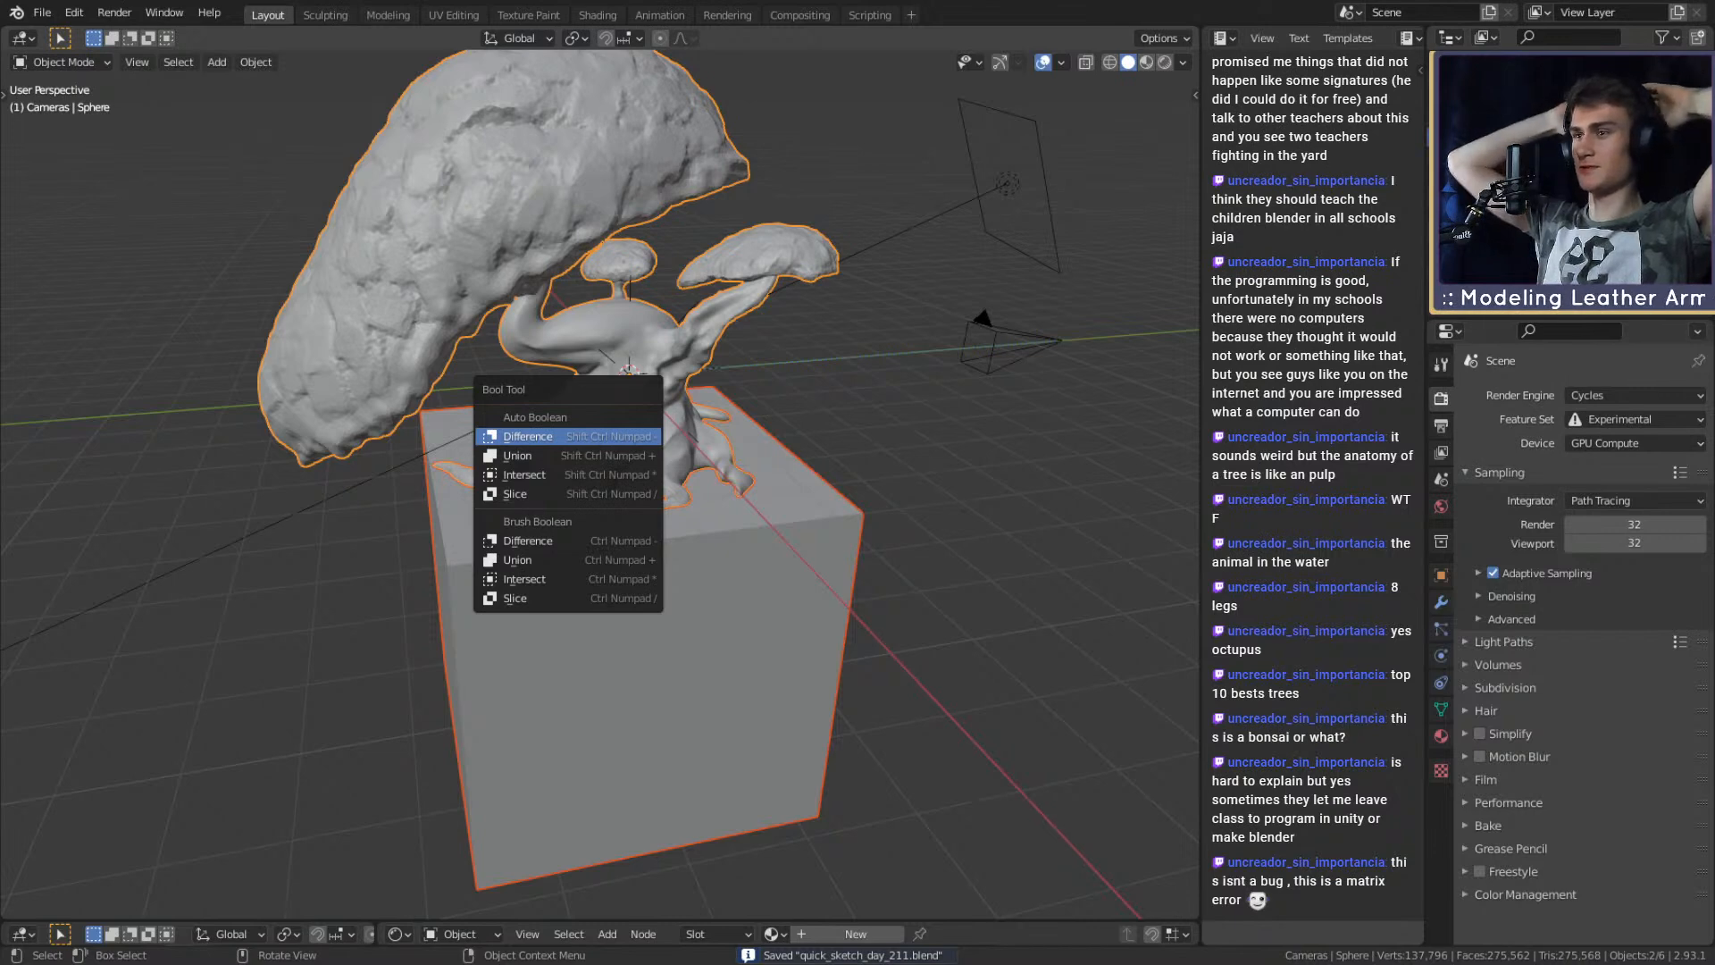
click(527, 435)
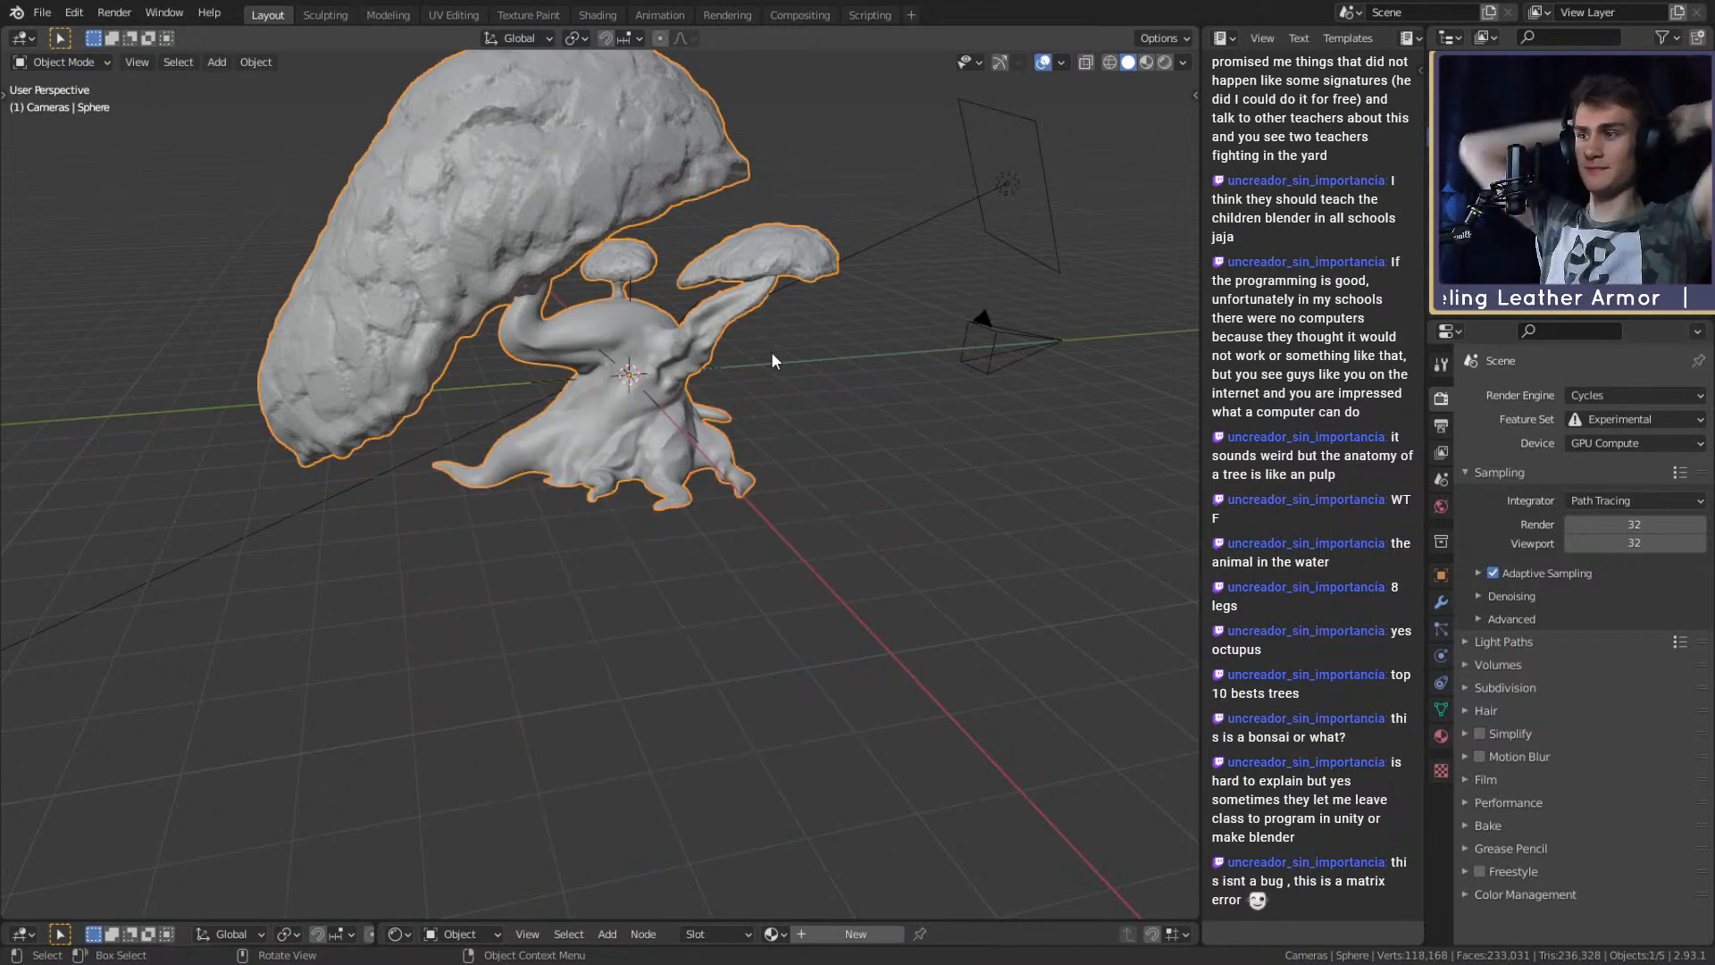
Check the flattened root bases from several angles and save the file.
middle_drag(759, 532, 624, 505)
scroll(661, 432, down, 3)
scroll(694, 432, up, 5)
scroll(623, 505, down, 3)
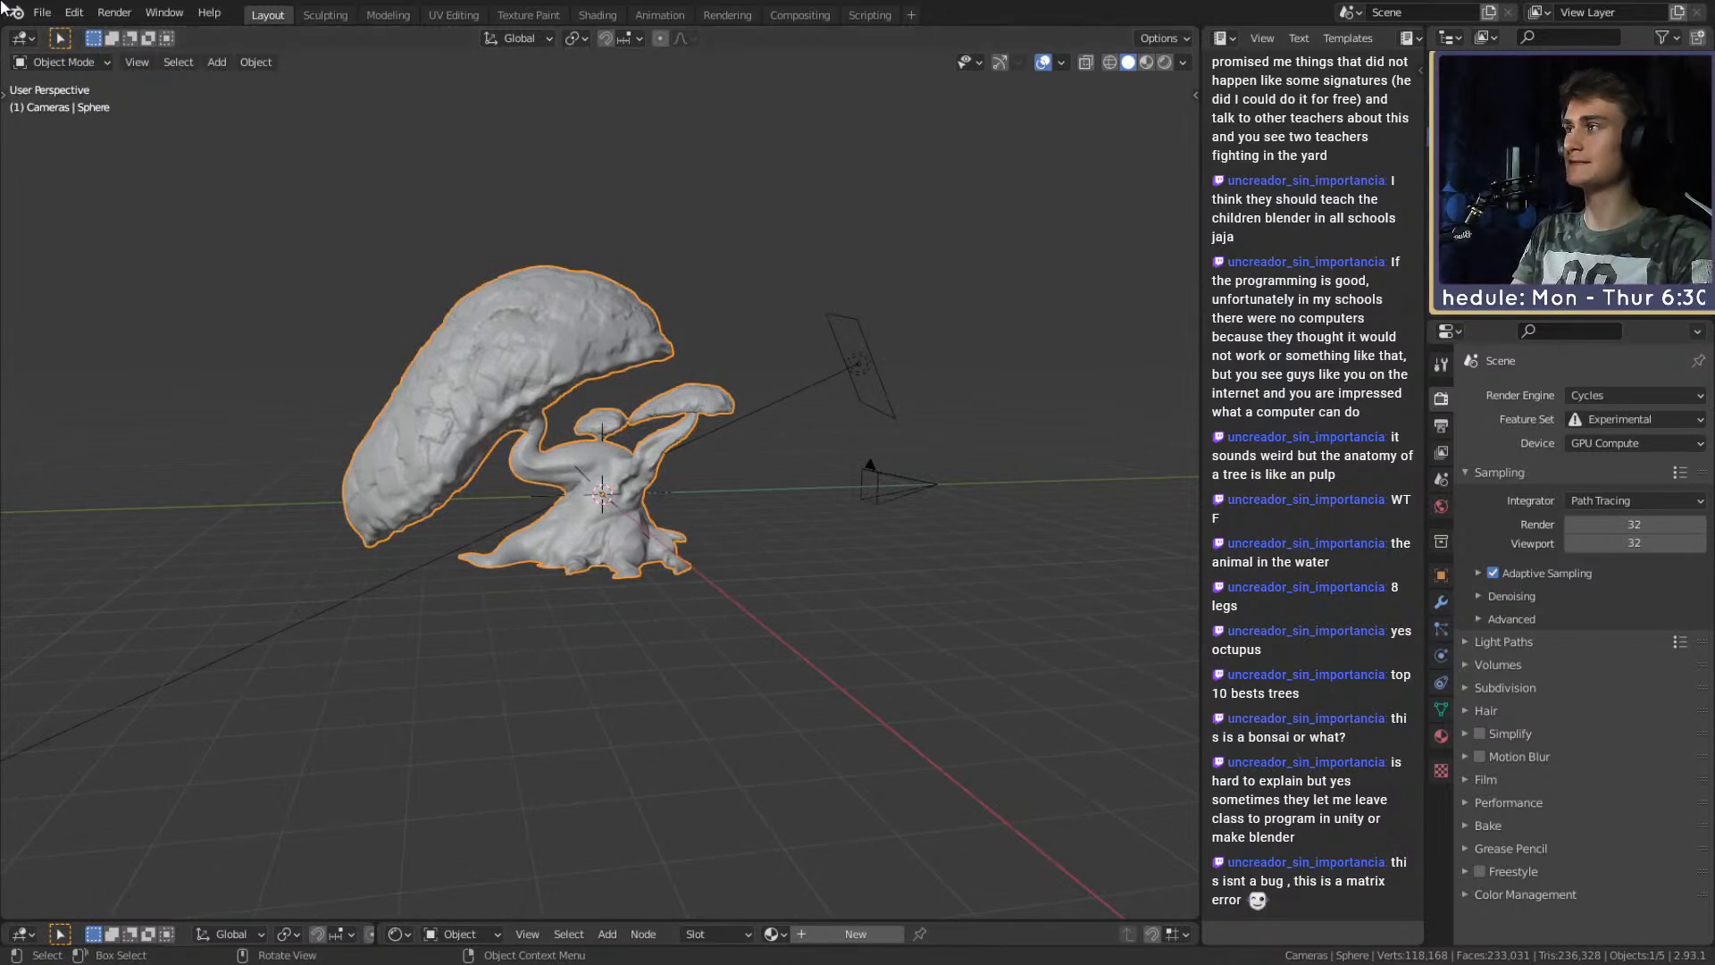
click(42, 12)
click(68, 139)
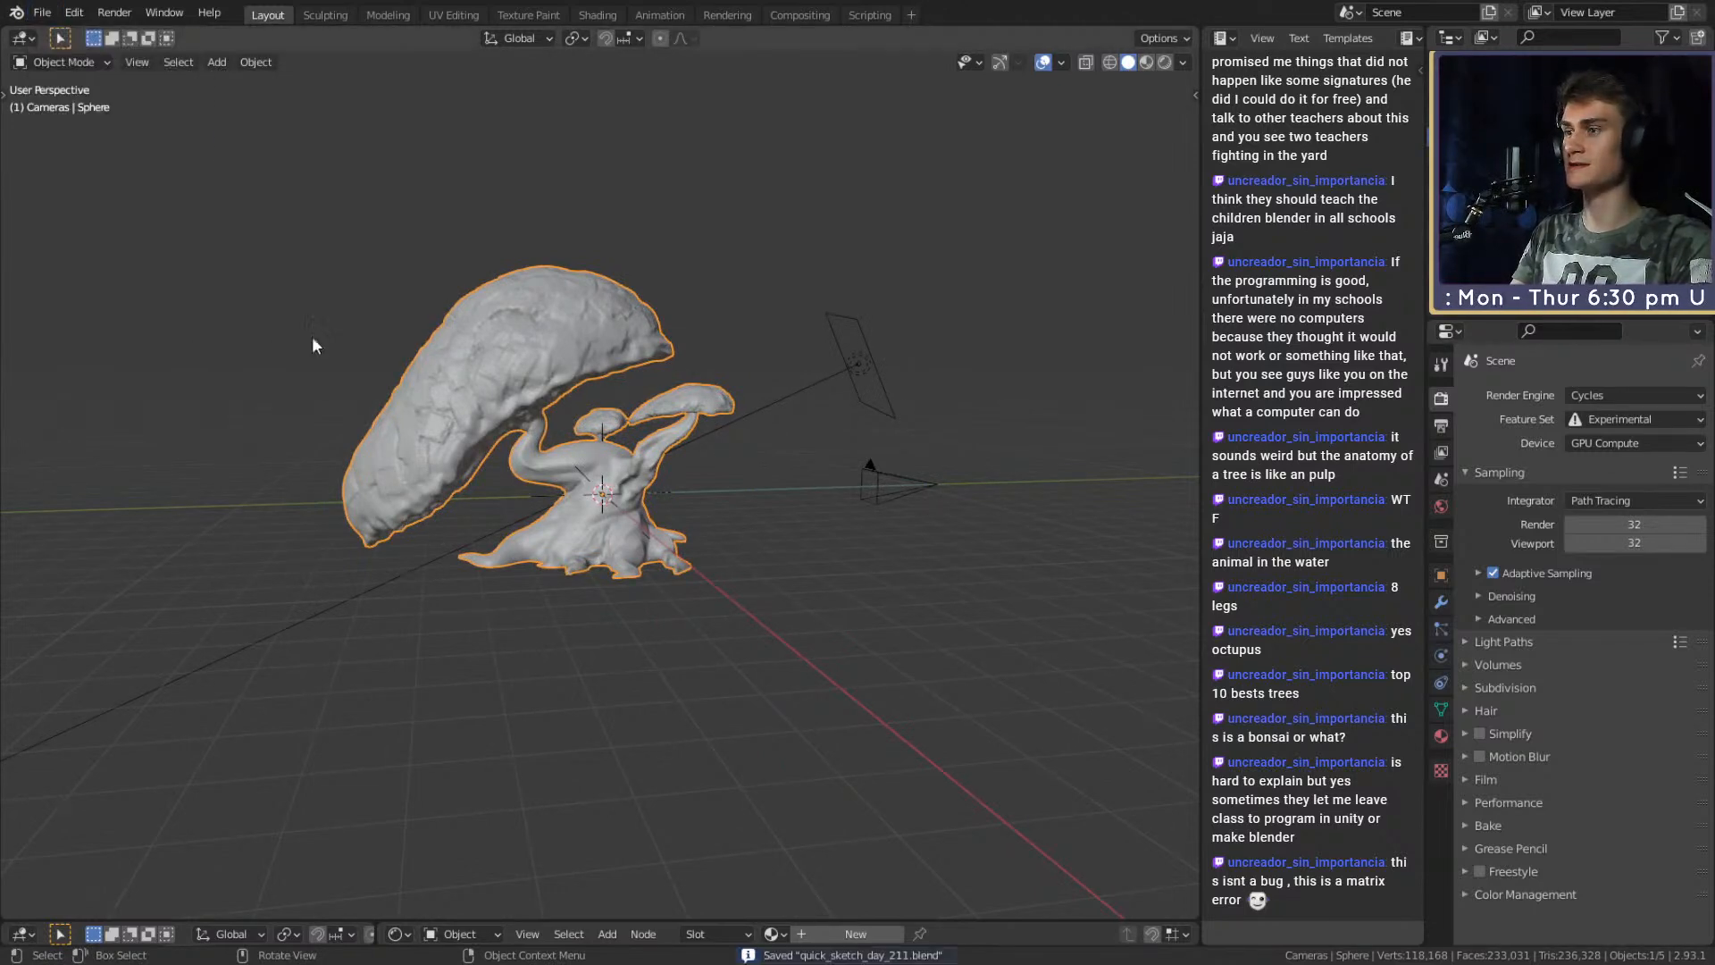
Inspect the trimmed roots up close, deselect the tree and save the file again.
scroll(583, 543, up, 3)
middle_drag(582, 543, 650, 540)
scroll(689, 536, up, 2)
scroll(689, 532, down, 4)
middle_drag(682, 550, 779, 551)
click(779, 551)
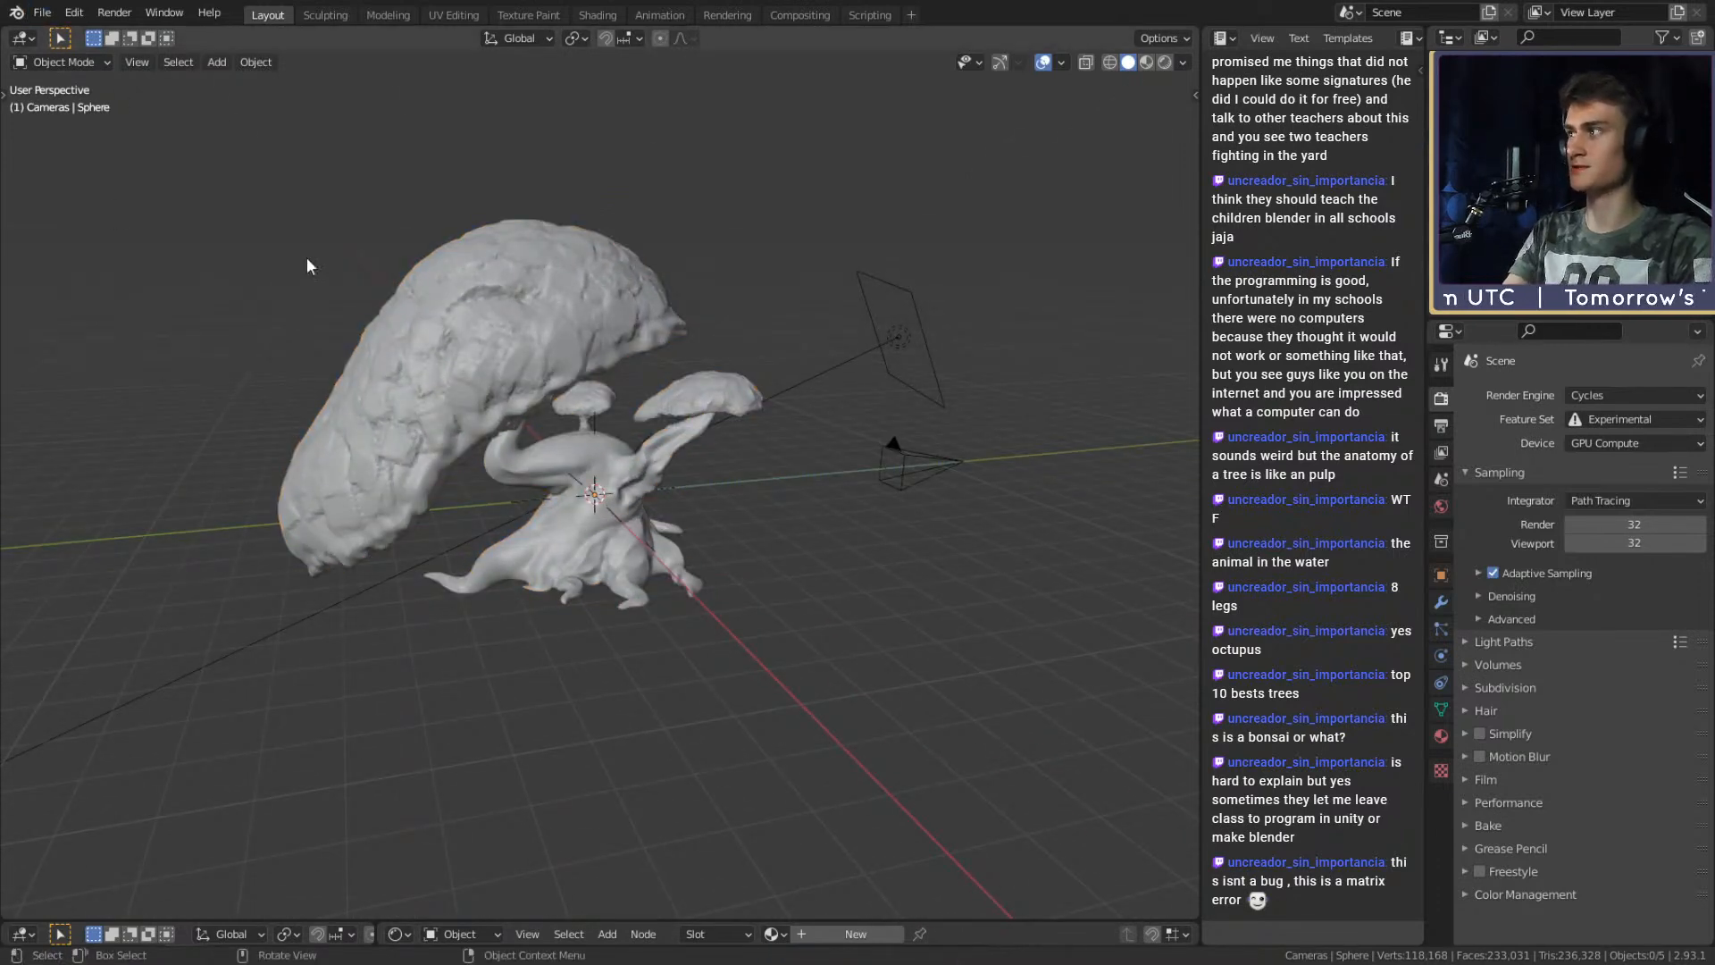
key(ctrl+s)
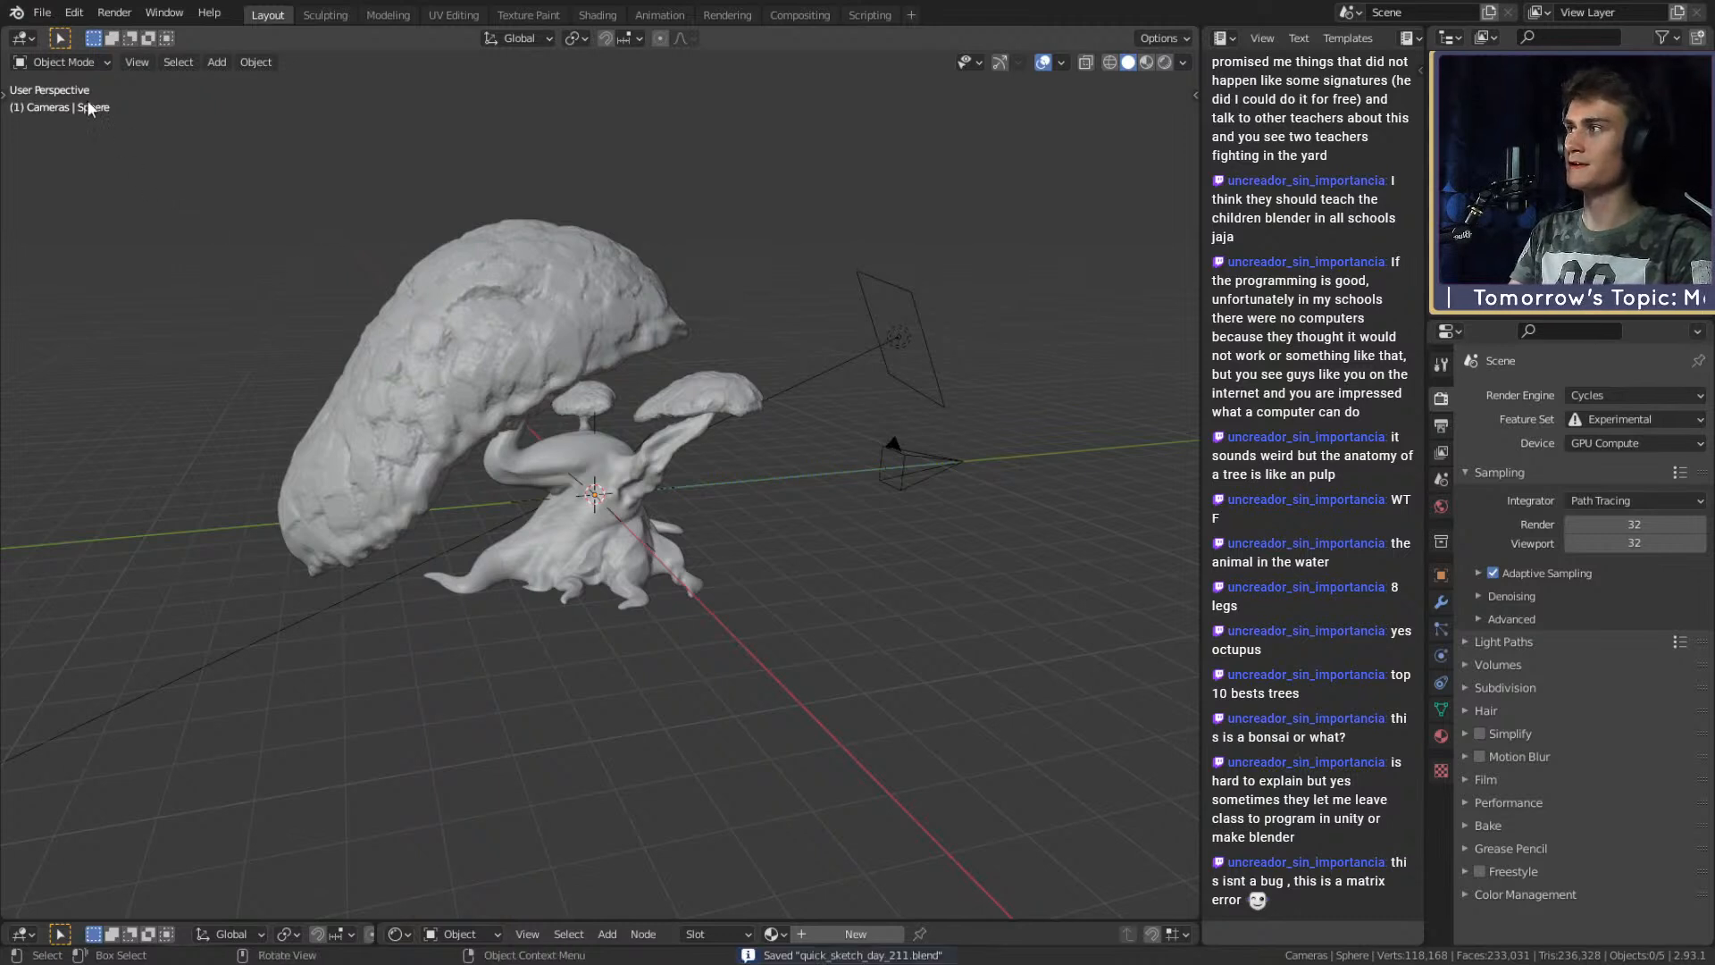
click(43, 13)
mouse_move(114, 113)
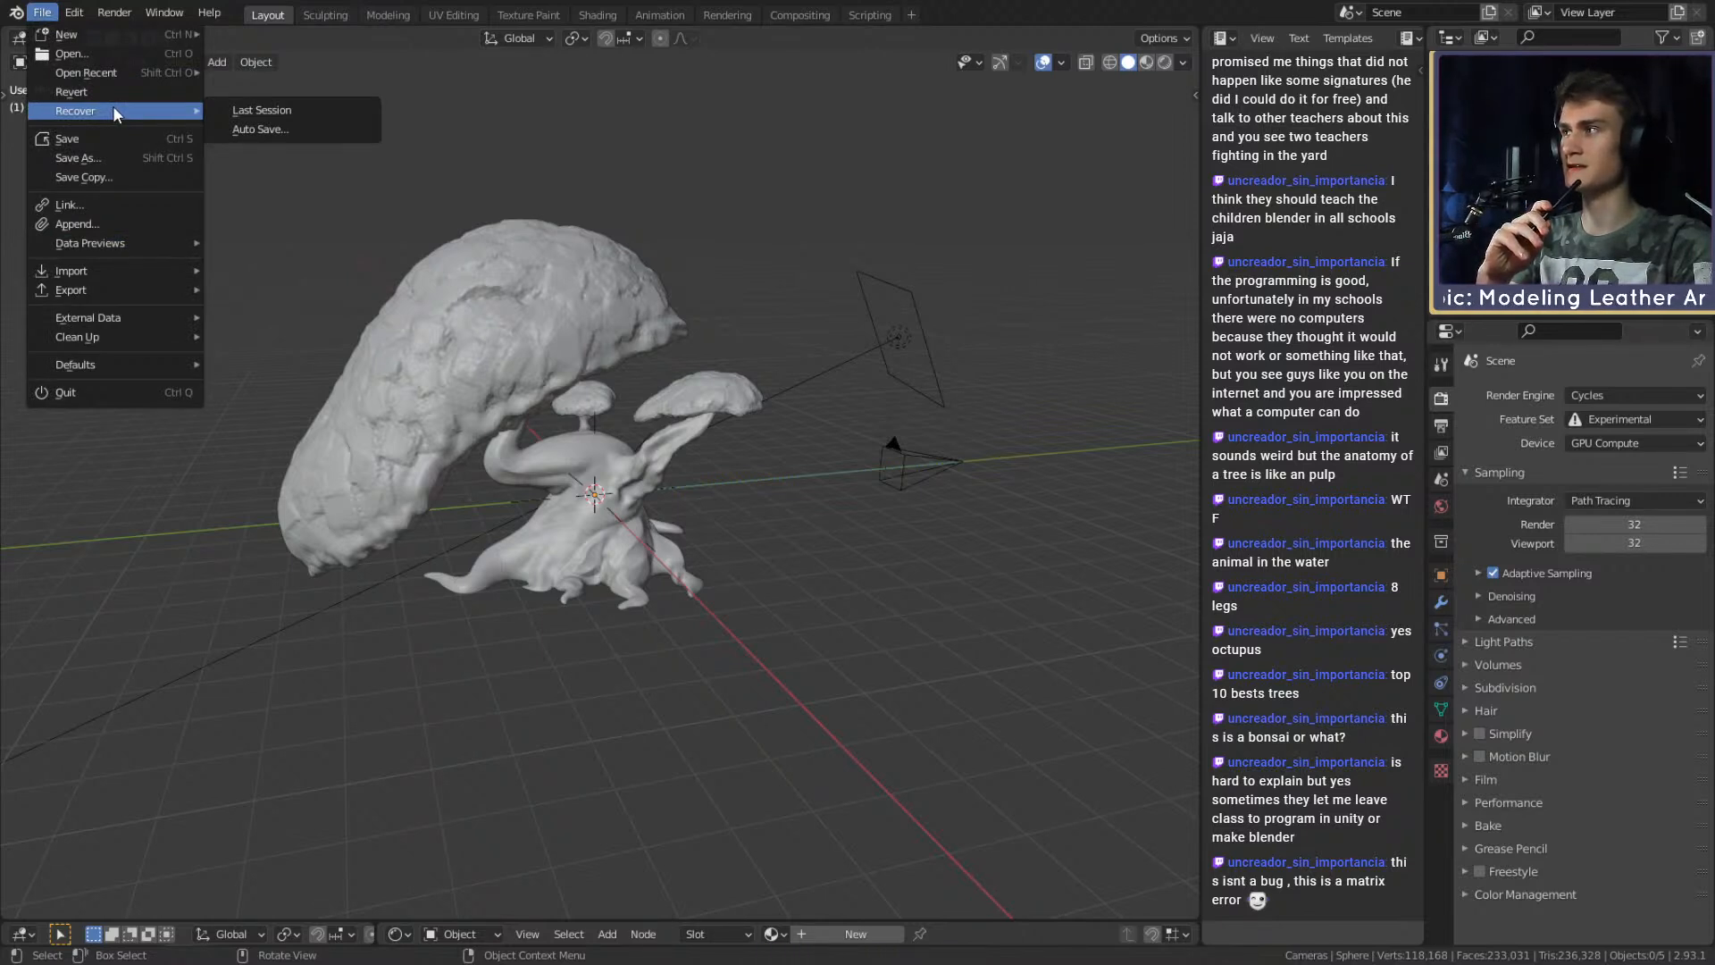
mouse_move(93, 35)
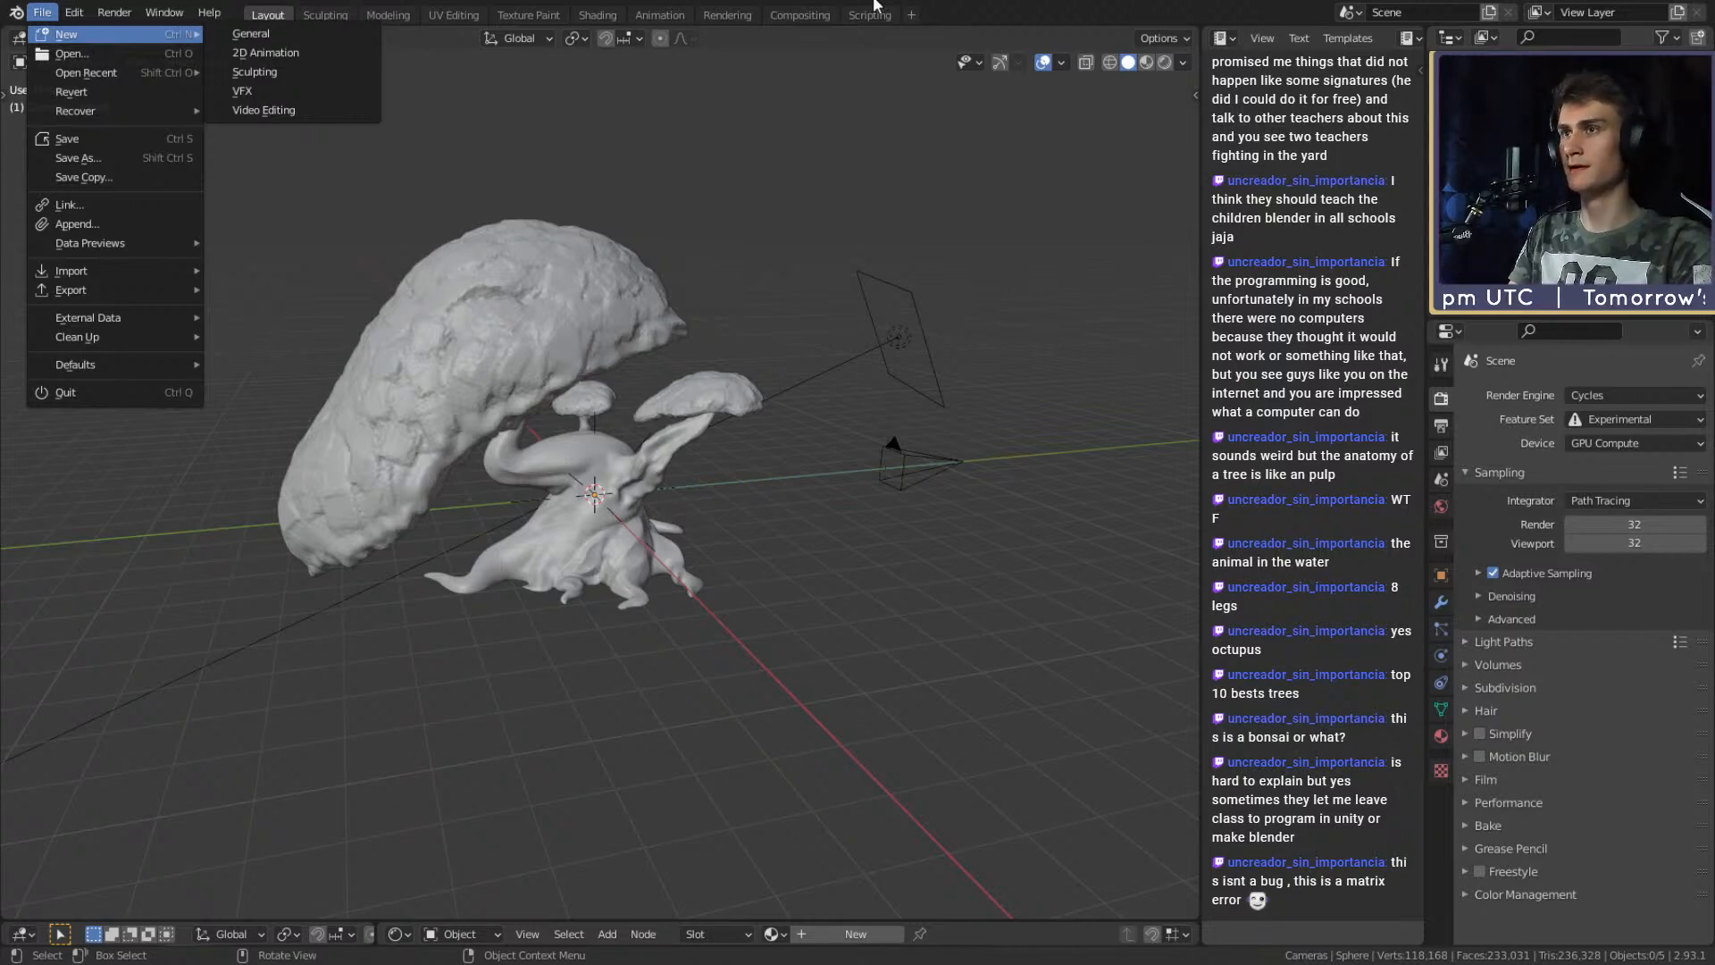
Delete the rectangular area light beside the tree.
scroll(677, 447, down, 5)
middle_drag(675, 532, 575, 516)
scroll(679, 467, up, 4)
click(743, 552)
click(728, 459)
middle_drag(781, 470, 622, 518)
key(Delete)
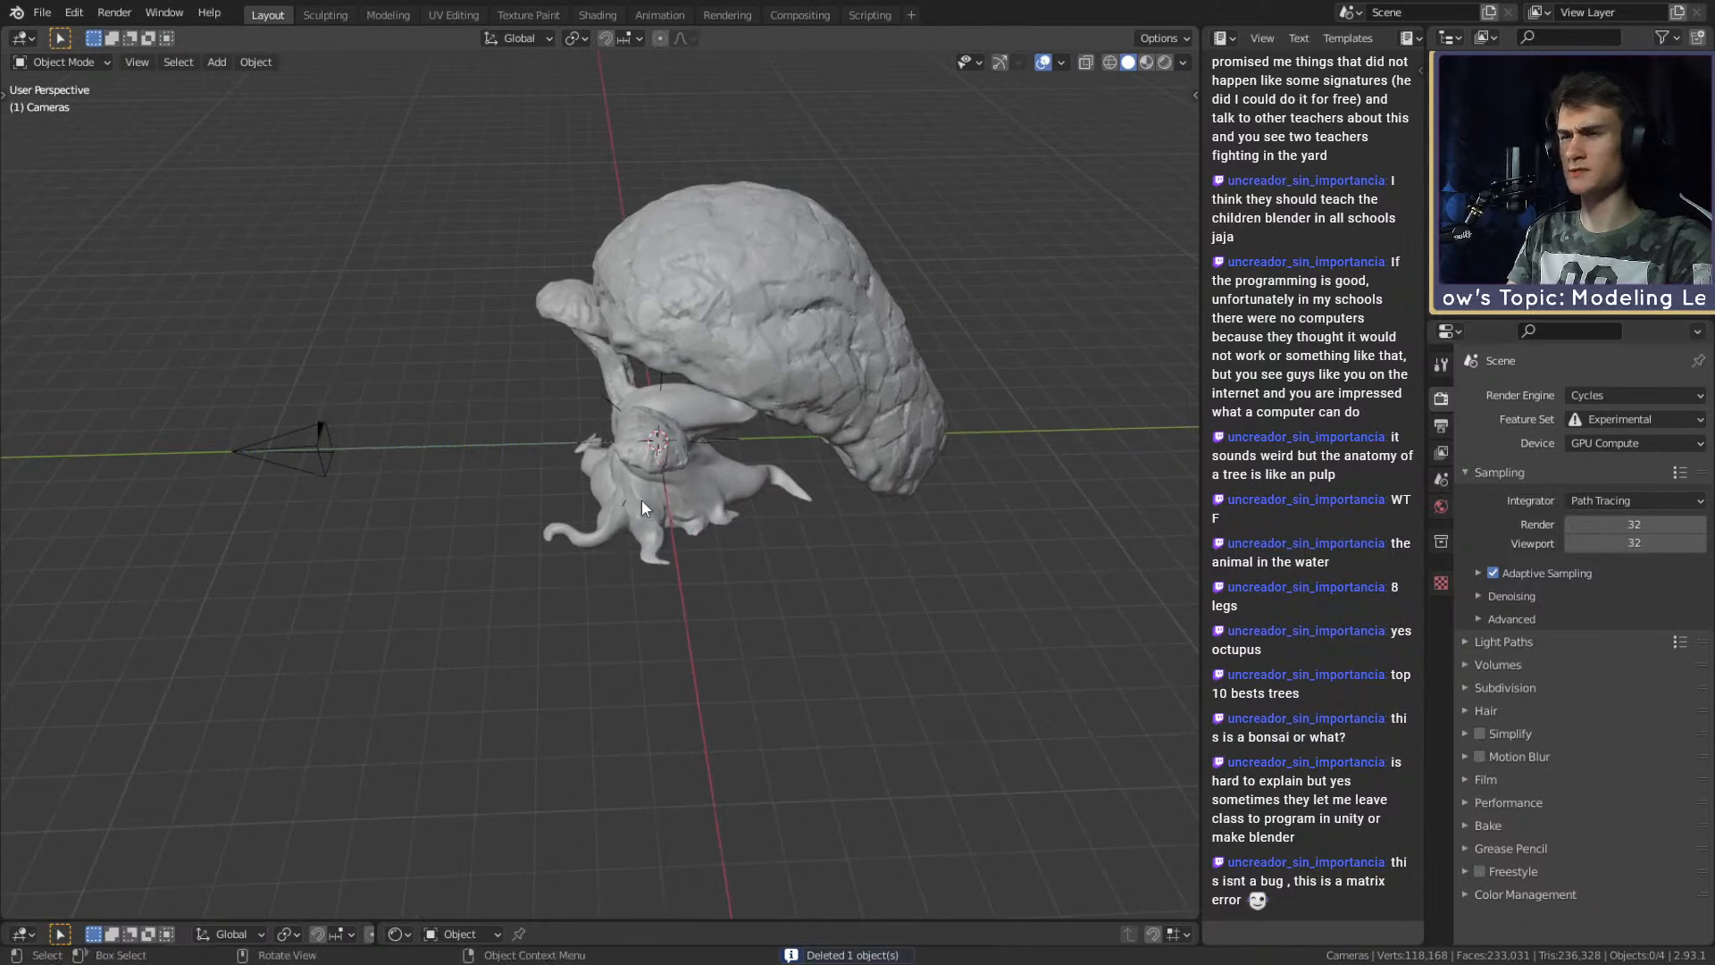
Rotate the tree about -169 degrees around the global Z axis.
click(864, 500)
key(r)
key(z)
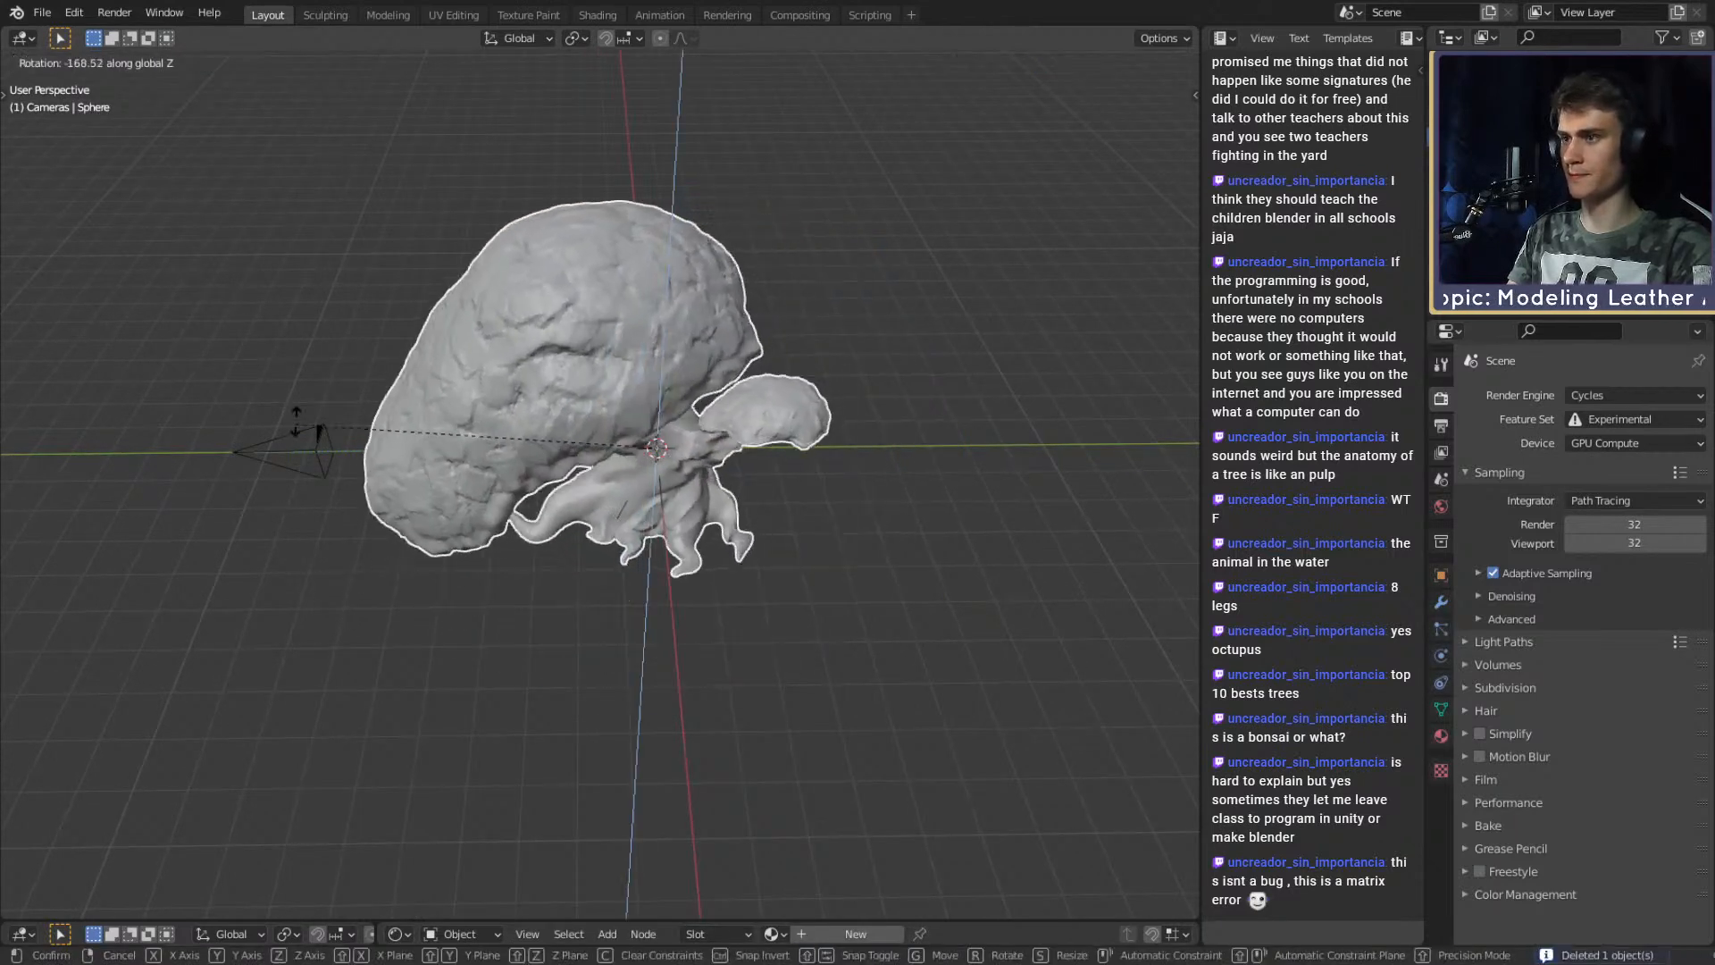
click(656, 429)
Raise the tree about 1.7 m along Z so its flat roots sit on the ground grid.
middle_drag(655, 429, 823, 512)
key(alt+a)
click(666, 461)
key(g)
key(z)
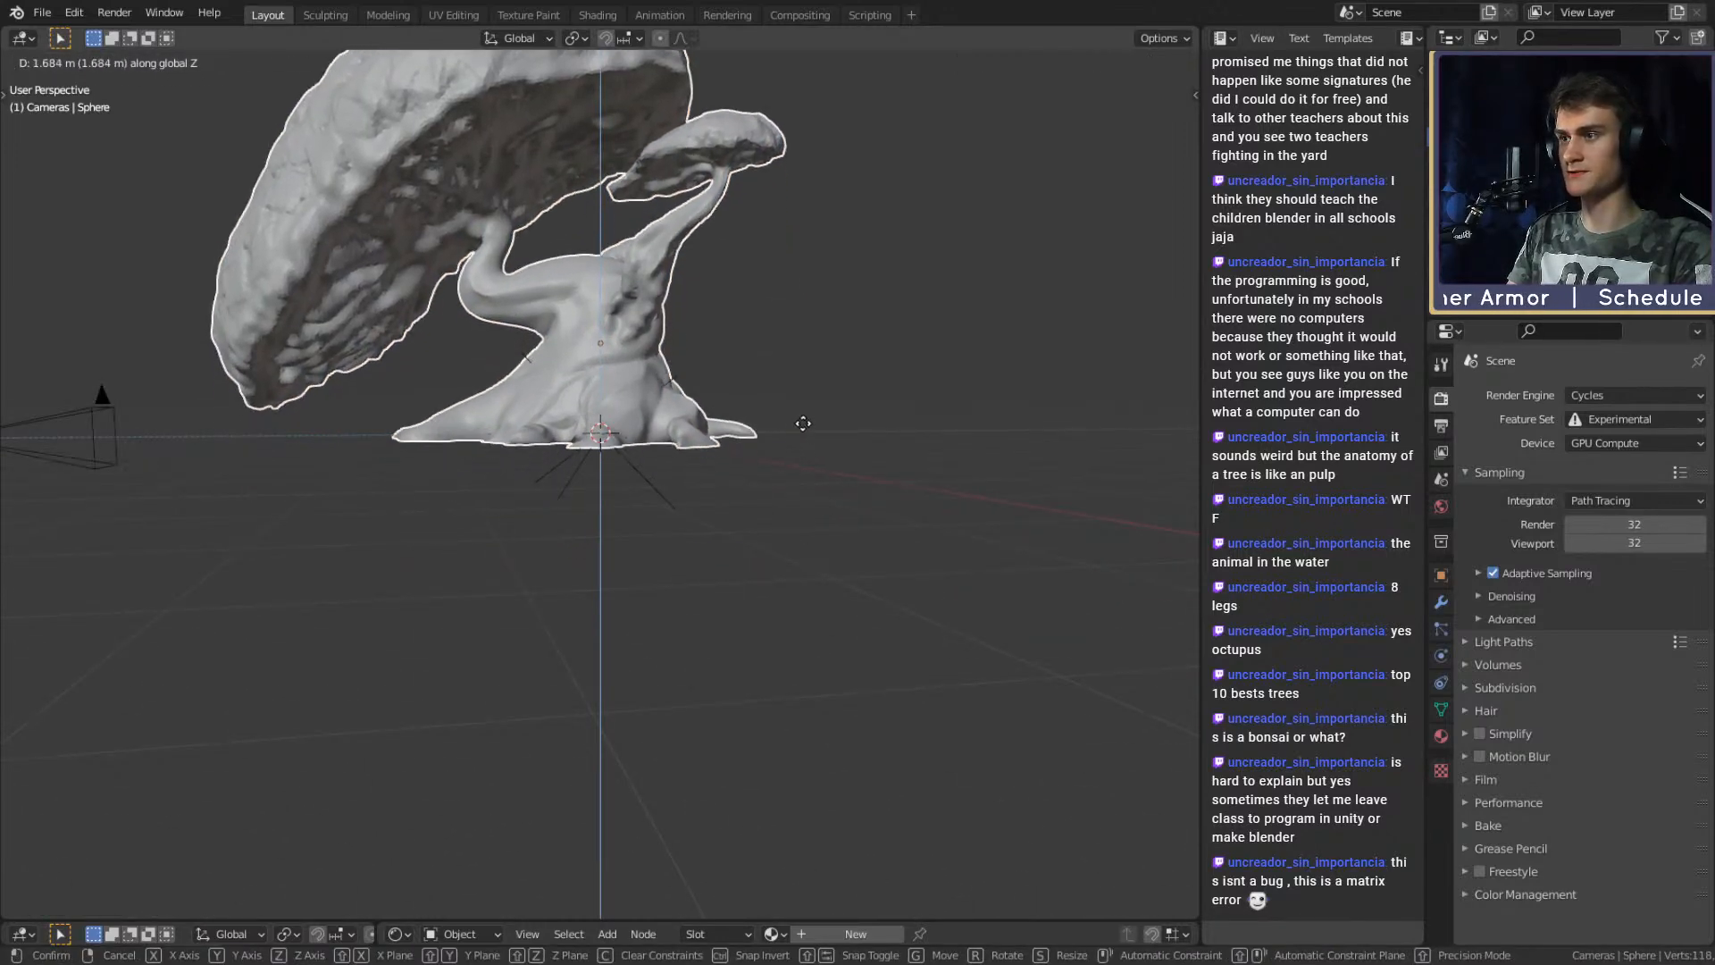
click(807, 417)
middle_drag(631, 465, 605, 491)
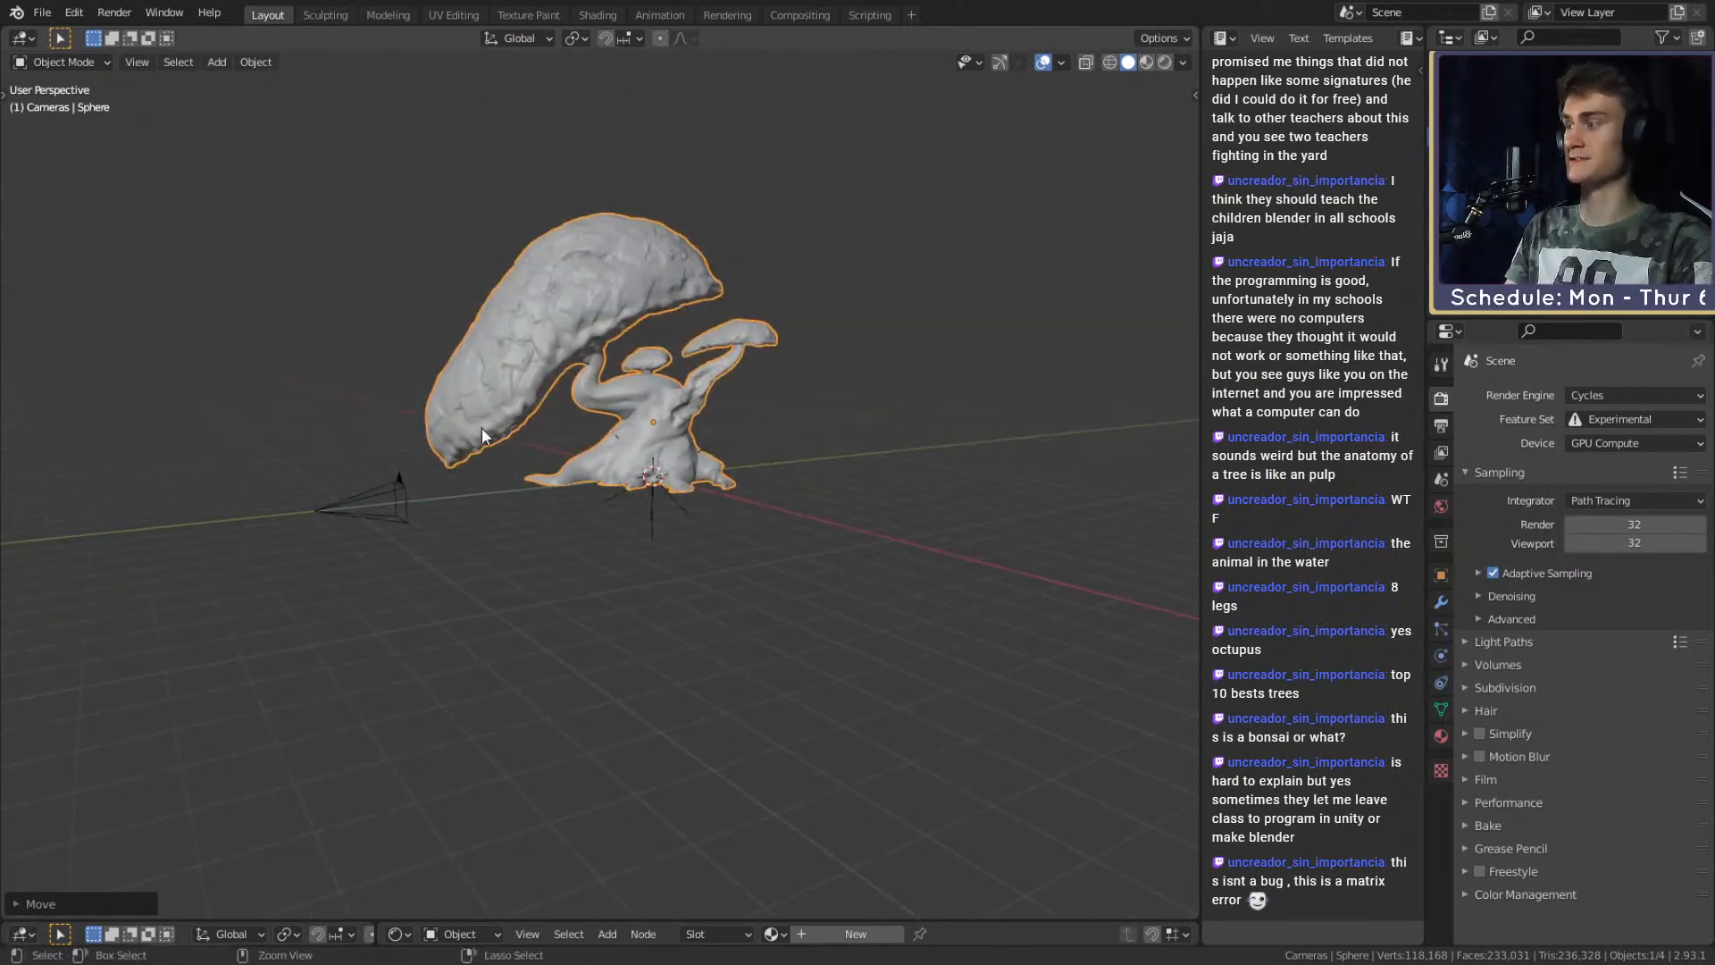
Save the file and enlarge the camera view and shader editor beneath the main viewport.
scroll(604, 560, up, 3)
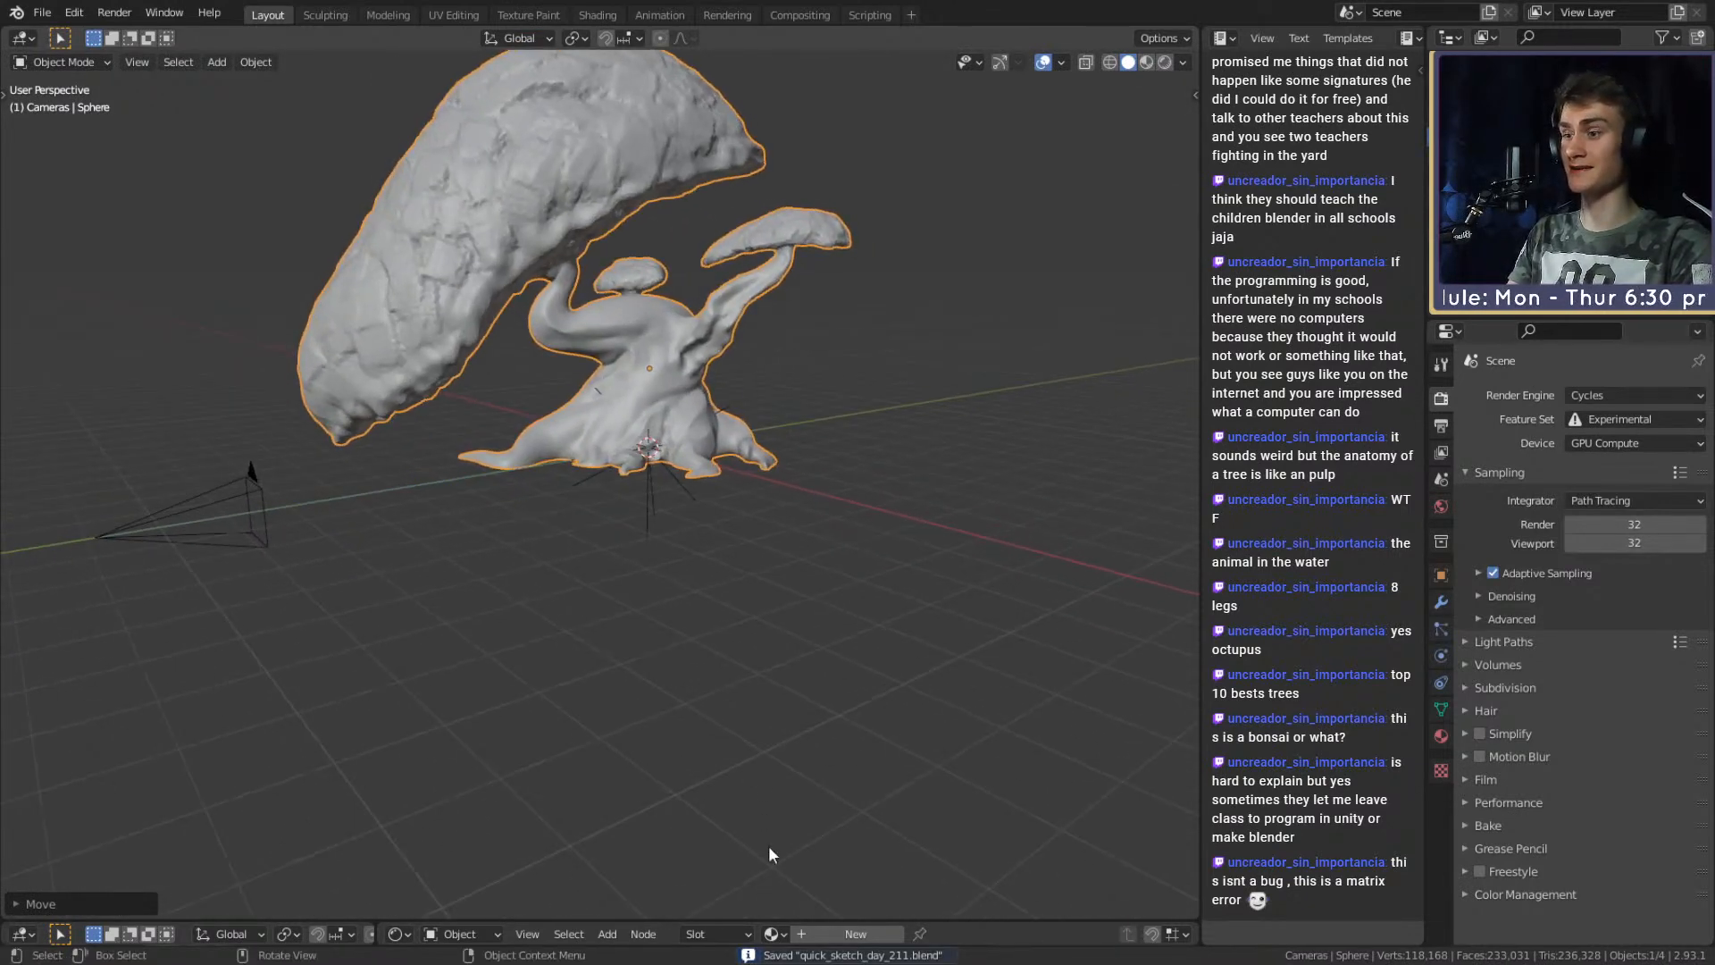
drag(713, 918, 784, 561)
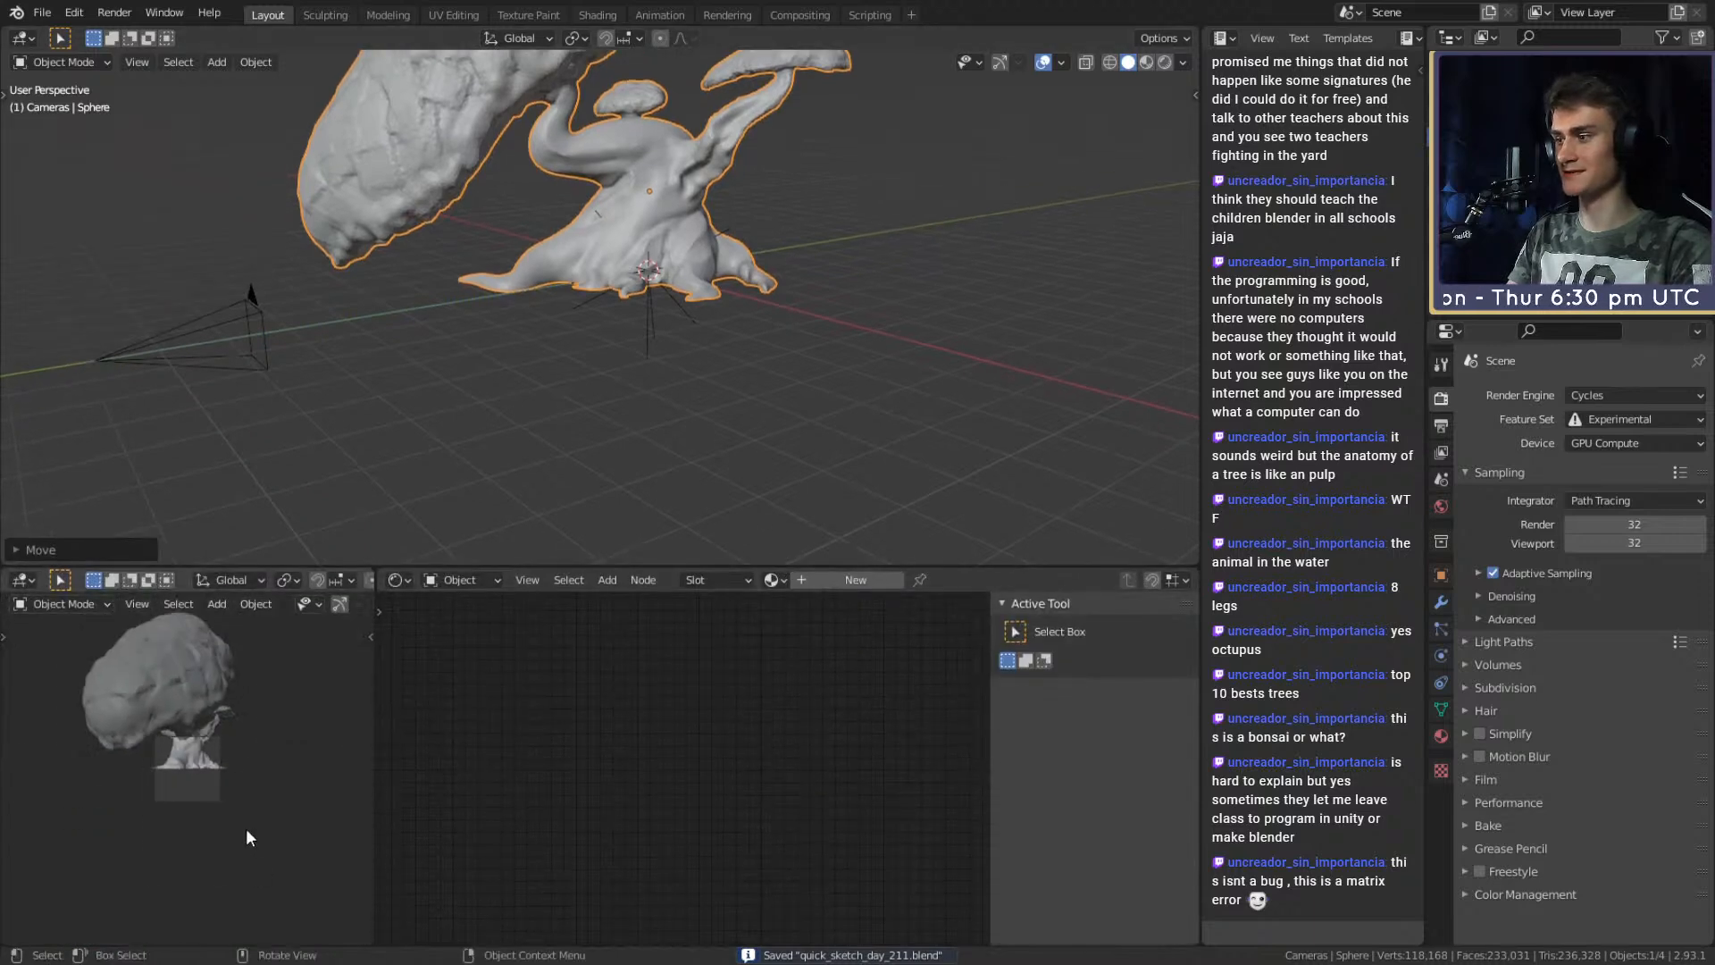
shift+middle_drag(724, 359, 686, 460)
middle_drag(686, 460, 691, 439)
click(692, 440)
Scale the tree down and lower it about 0.92 m along Z to rest its roots on the ground grid.
click(609, 297)
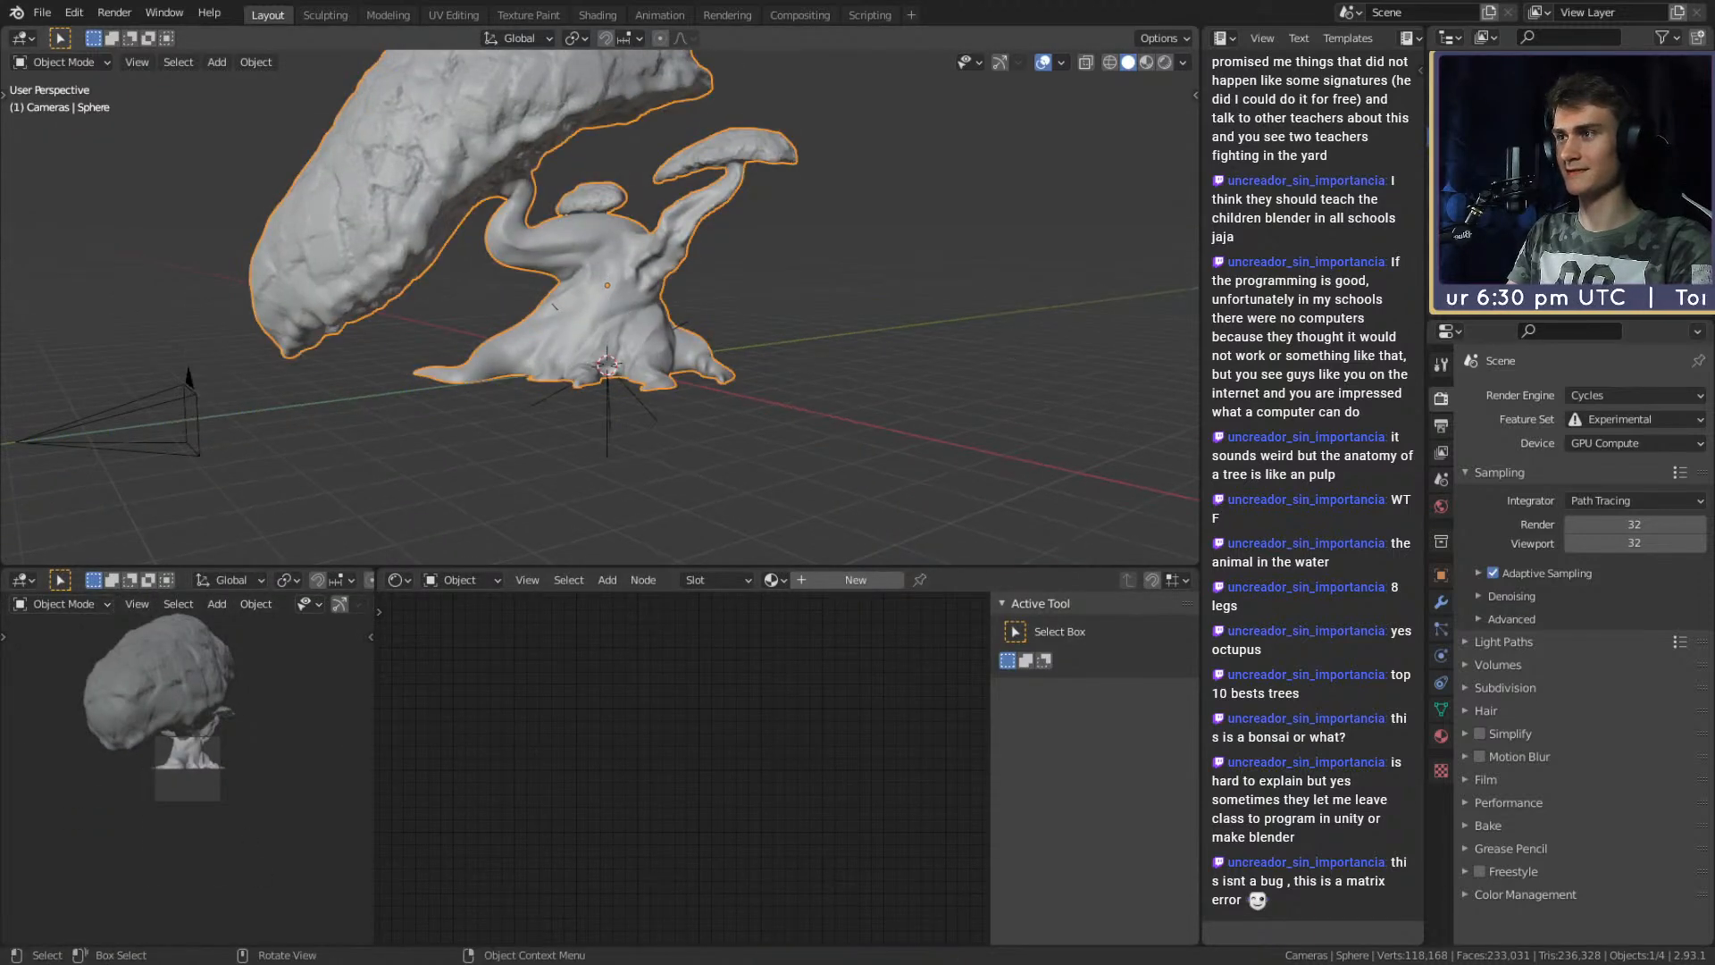
key(s)
click(790, 333)
middle_drag(791, 334, 799, 312)
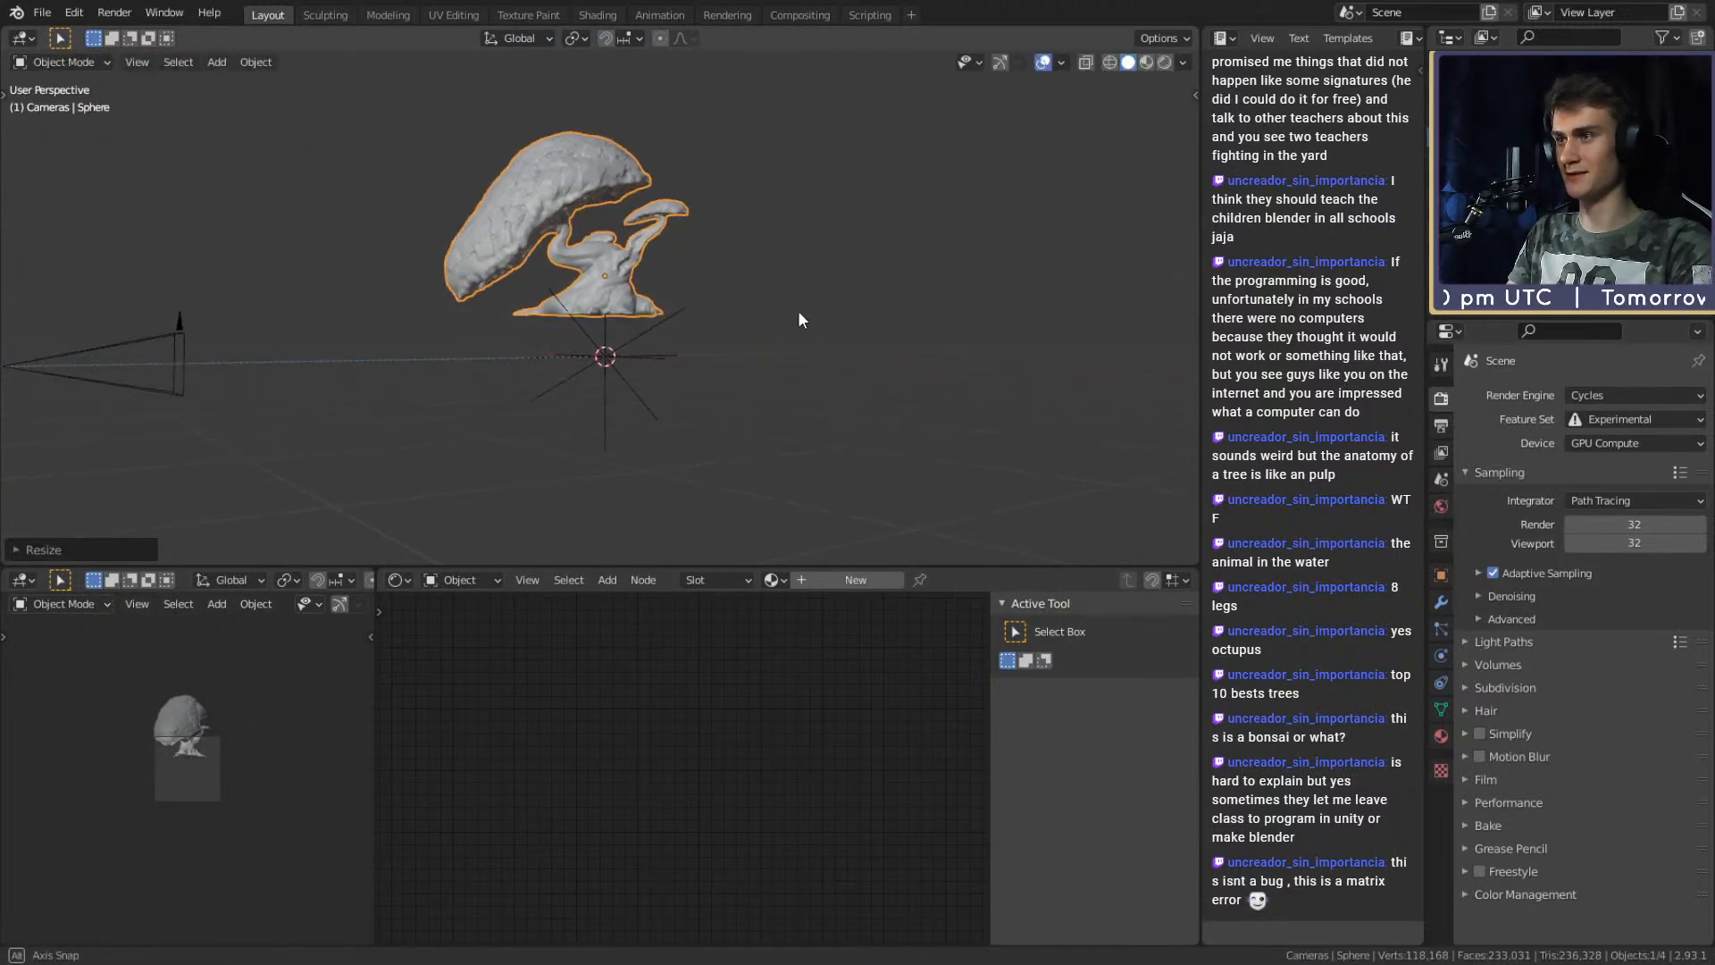
key(g)
key(z)
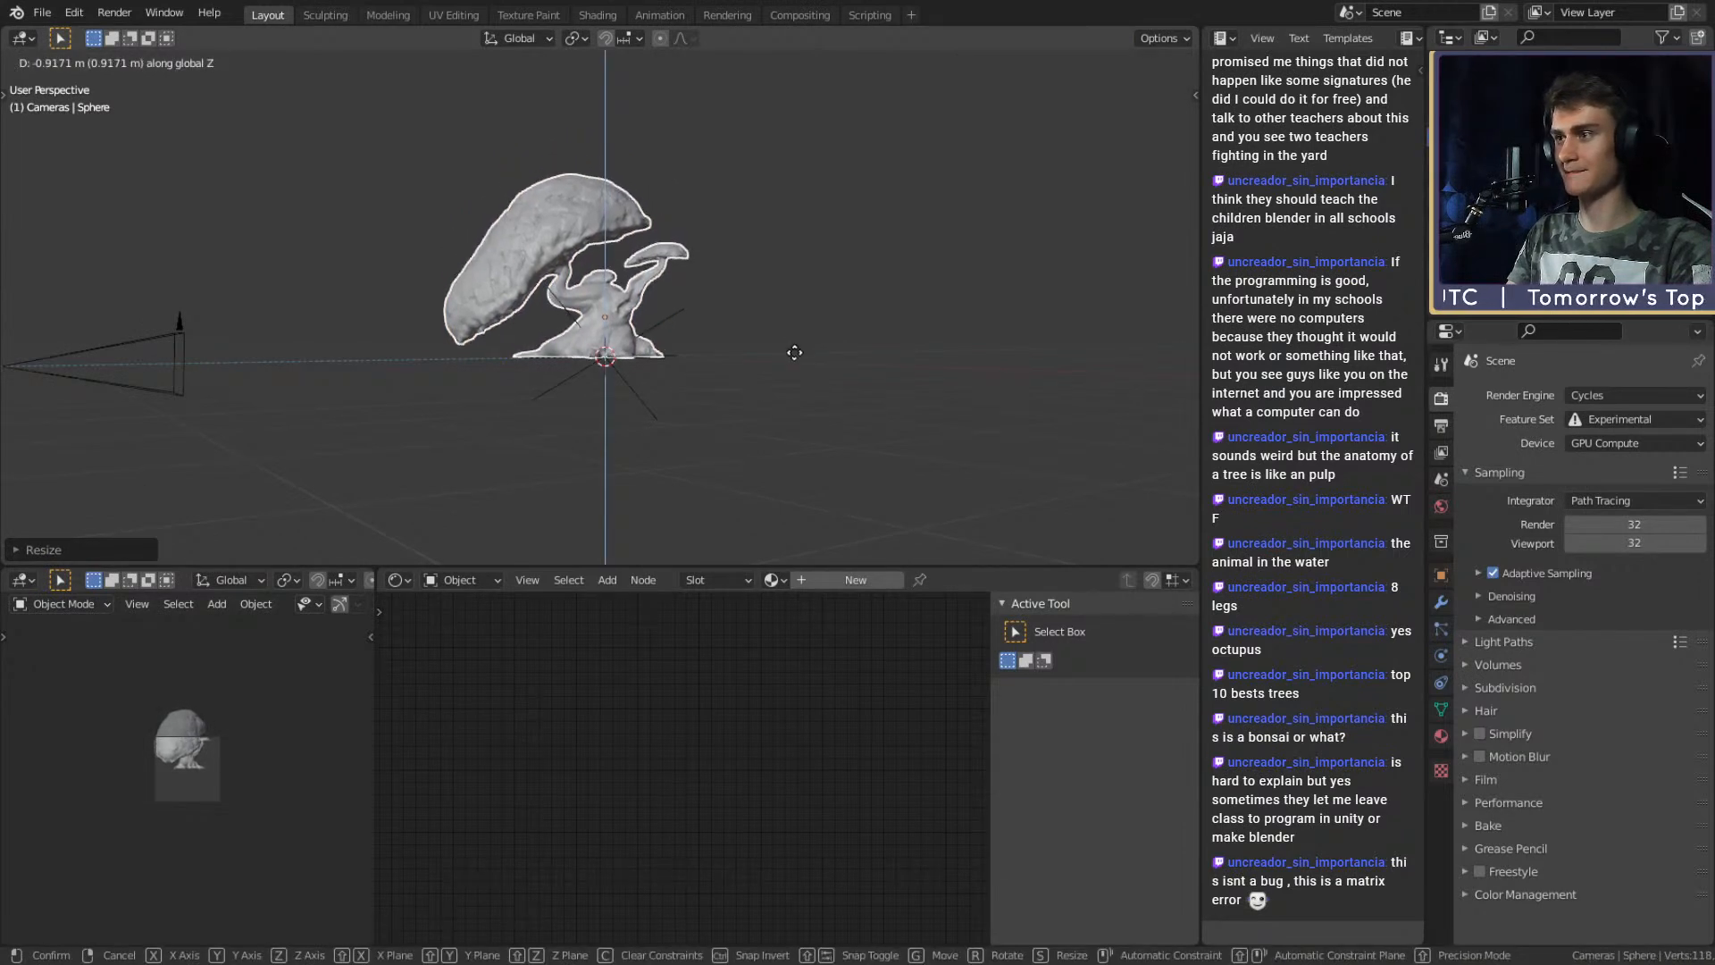
click(793, 352)
Scale the tree down further and lower it about 0.34 m along Z.
middle_drag(689, 410, 229, 329)
key(s)
click(888, 306)
key(g)
key(z)
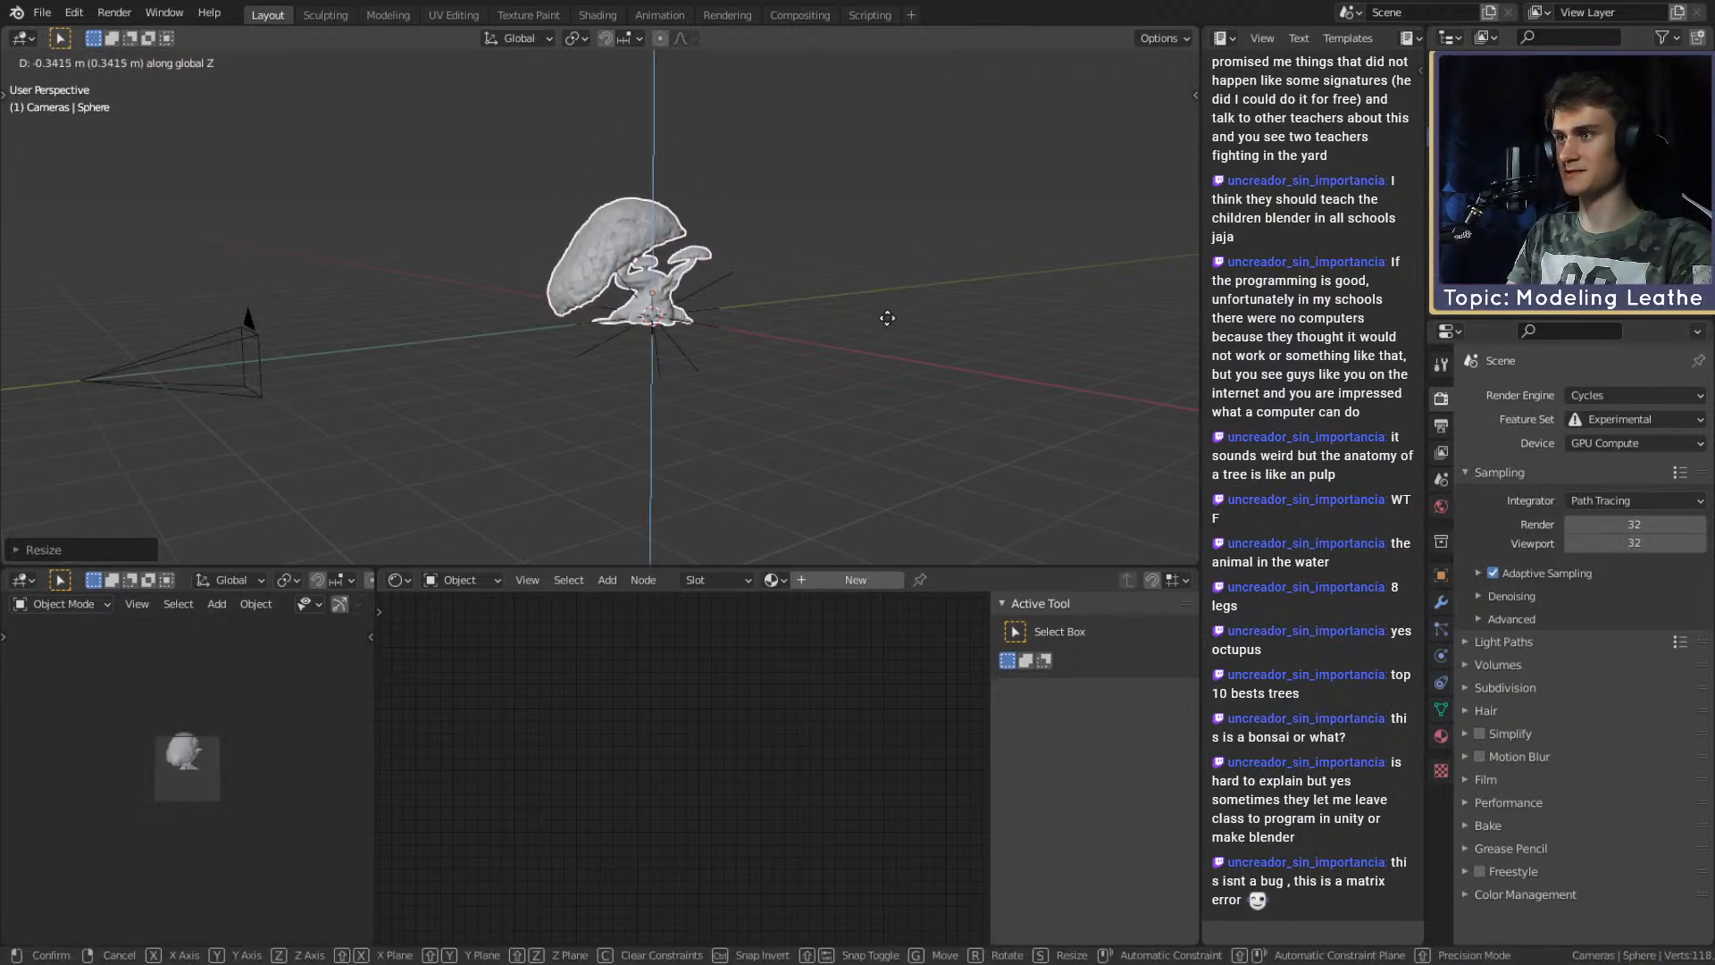
click(883, 317)
Move the camera freehand so the tree sits centred in the camera view.
scroll(820, 379, up, 5)
middle_drag(766, 341, 879, 411)
scroll(879, 402, down, 4)
middle_drag(711, 352, 355, 387)
click(146, 360)
middle_drag(147, 360, 764, 361)
key(g)
click(30, 256)
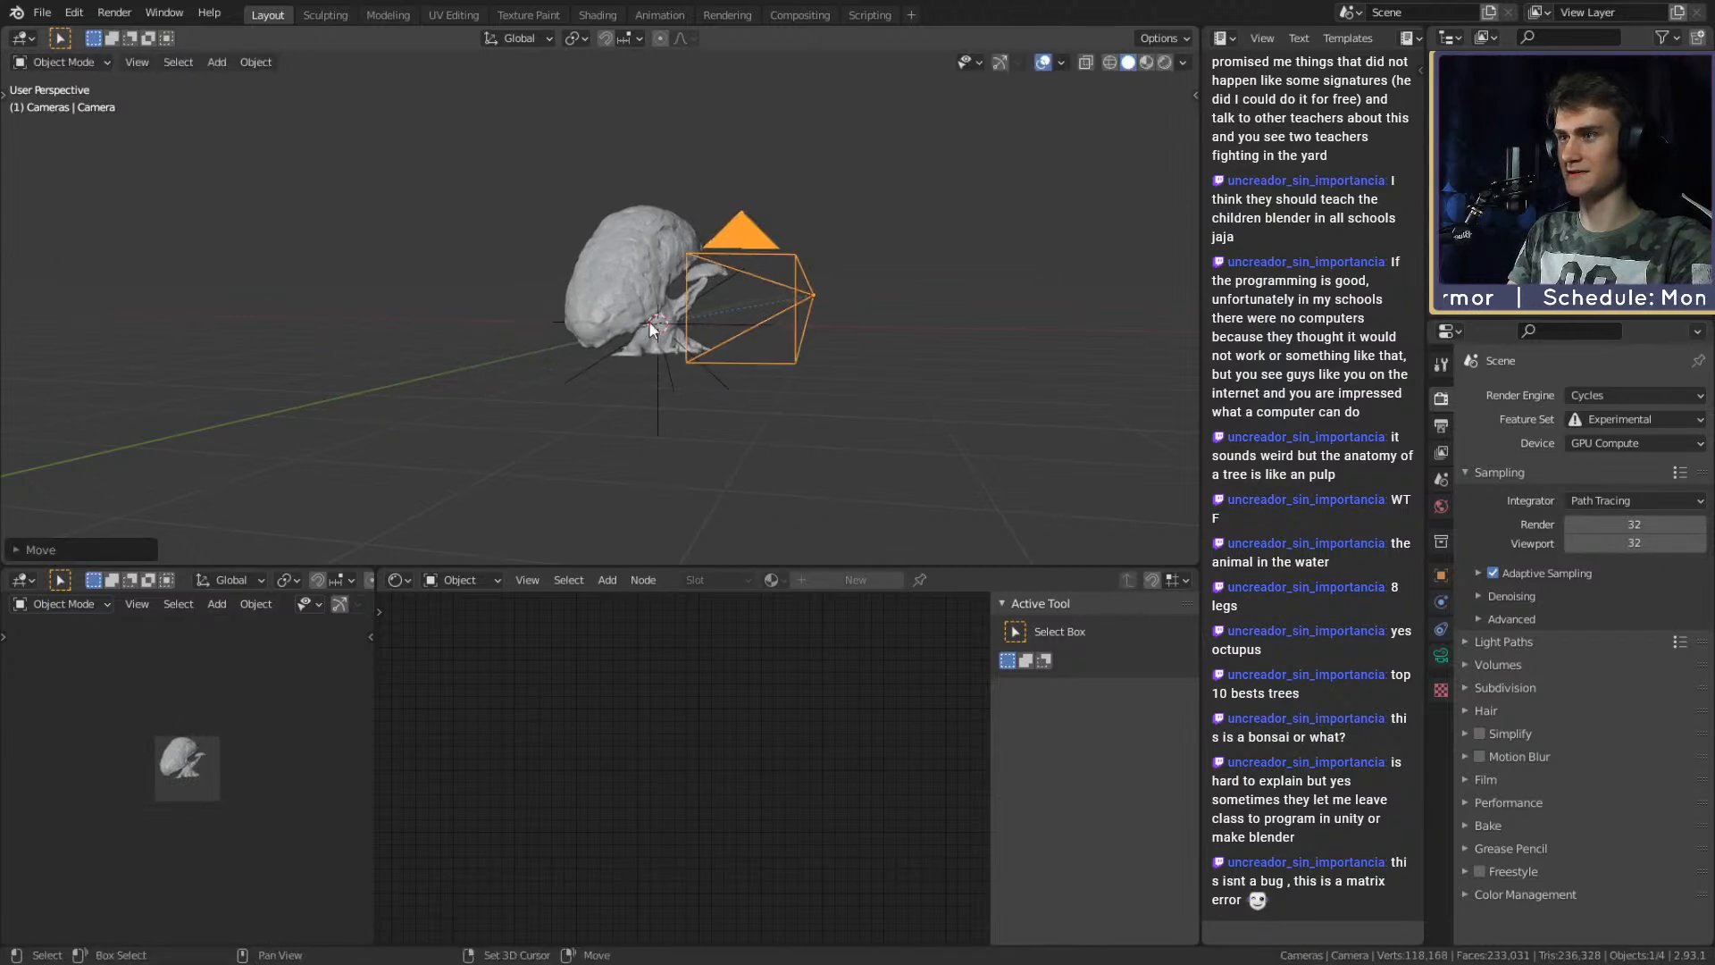
Rotate the tree about -35 degrees around the global Z axis.
middle_drag(575, 314, 580, 357)
click(580, 357)
key(r)
key(z)
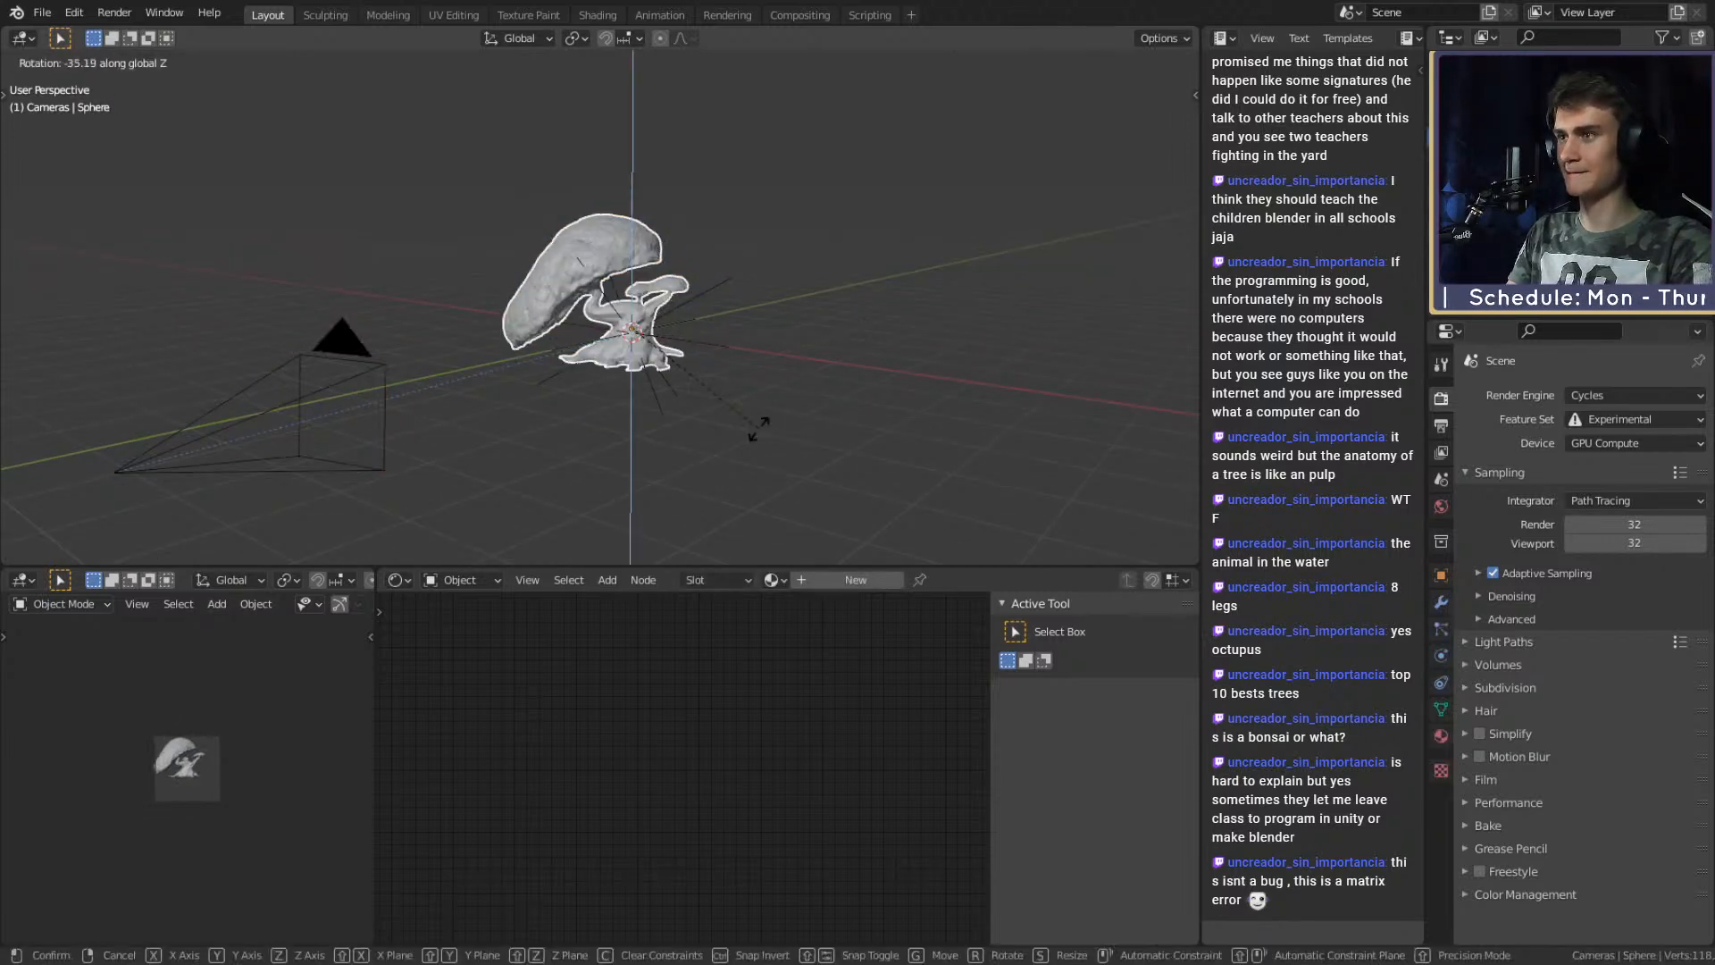
click(760, 429)
Move the tree about 0.3 m along X and lower it about 0.52 m along Z.
mouse_move(614, 391)
middle_down()
mouse_move(562, 379)
mouse_move(582, 388)
middle_up()
middle_drag(742, 327, 841, 329)
scroll(200, 801, up, 3)
middle_drag(617, 447, 804, 375)
key(g)
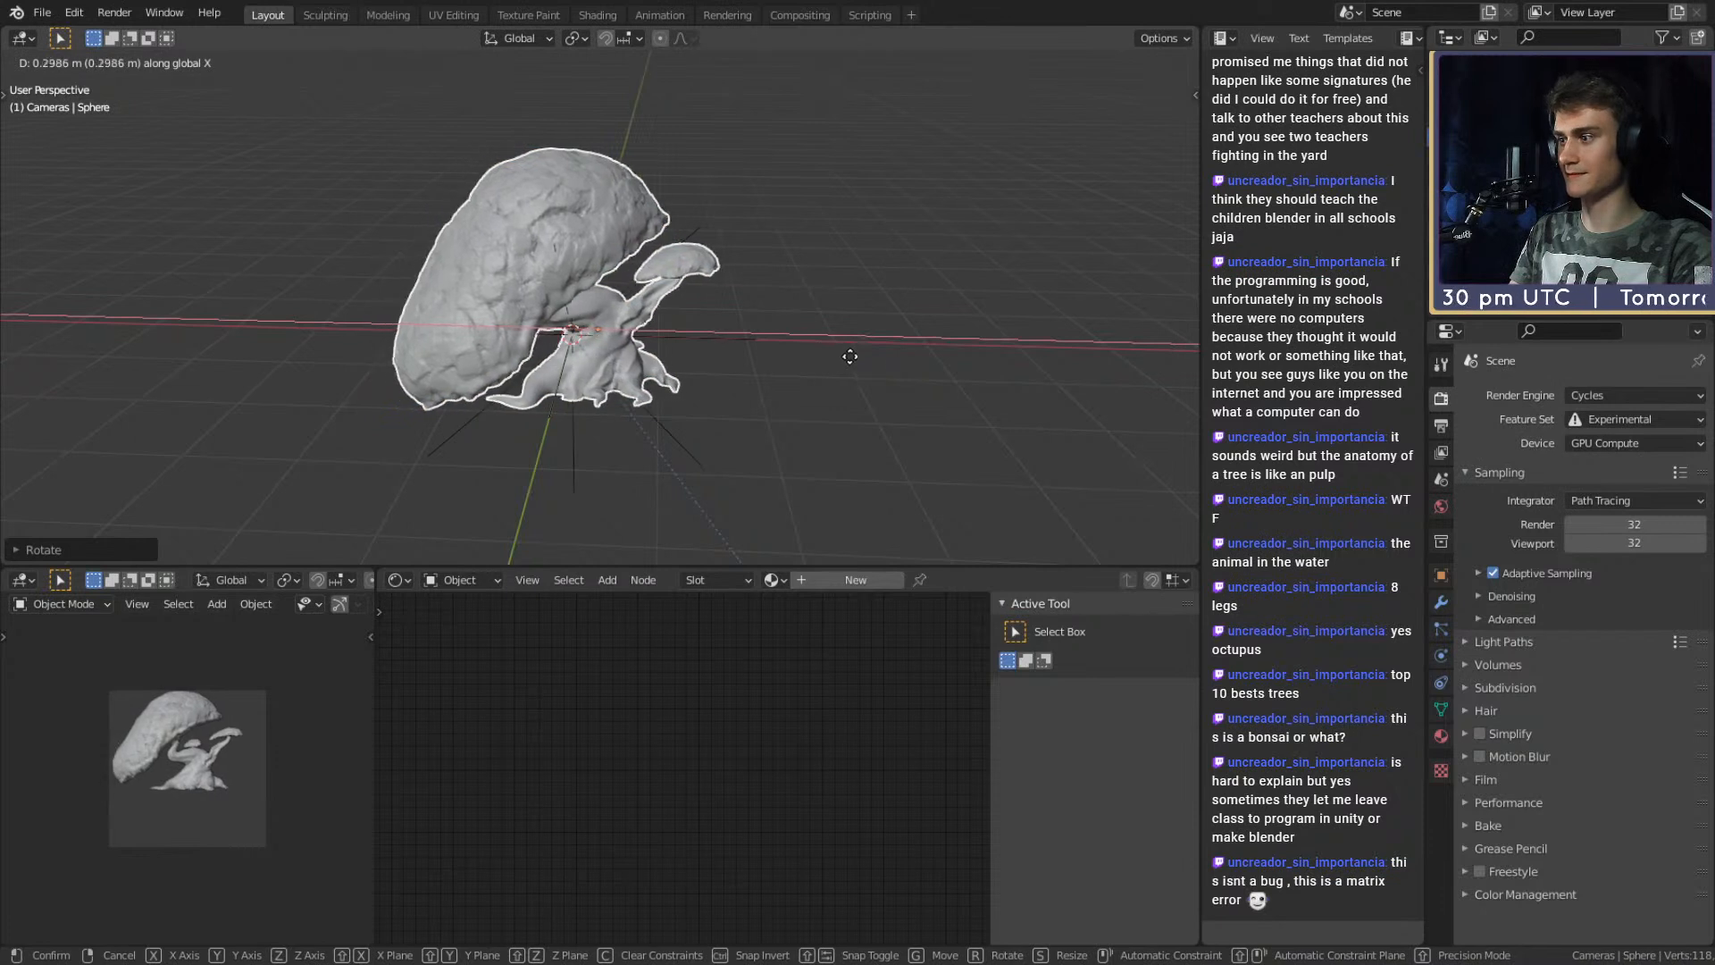
click(867, 364)
key(g)
key(z)
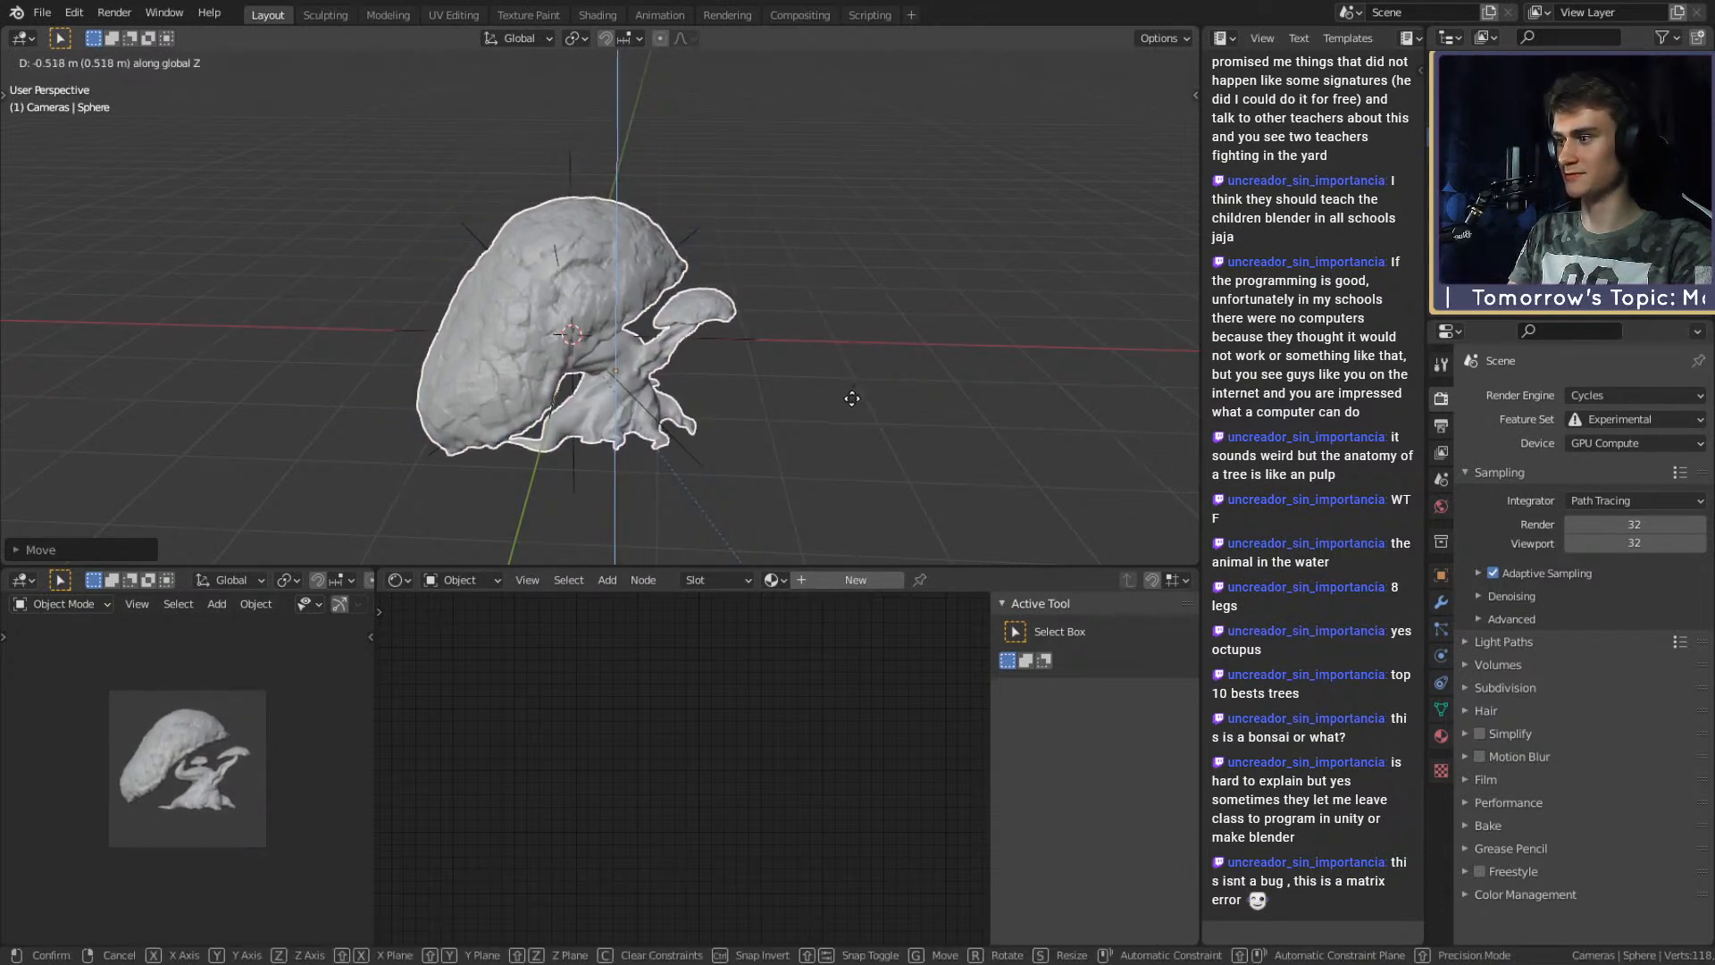
click(853, 397)
Shift the tree about 0.05 m along the global X axis.
scroll(830, 409, down, 5)
middle_drag(829, 411, 772, 388)
scroll(725, 437, up, 5)
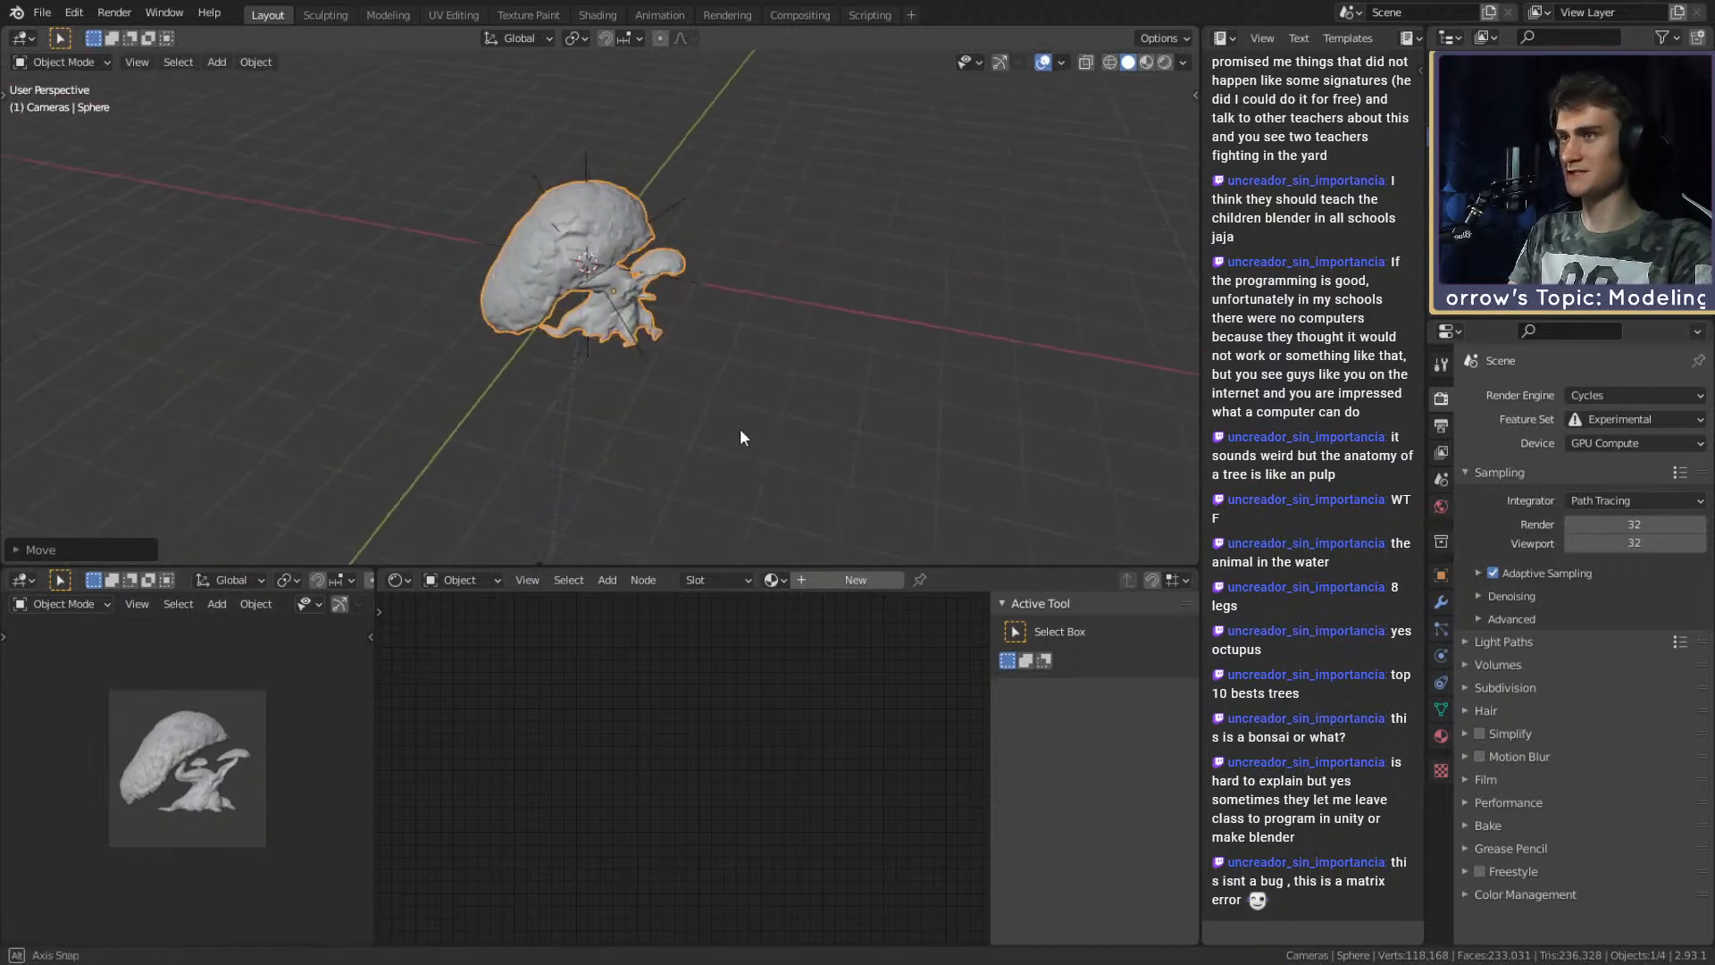
key(g)
key(x)
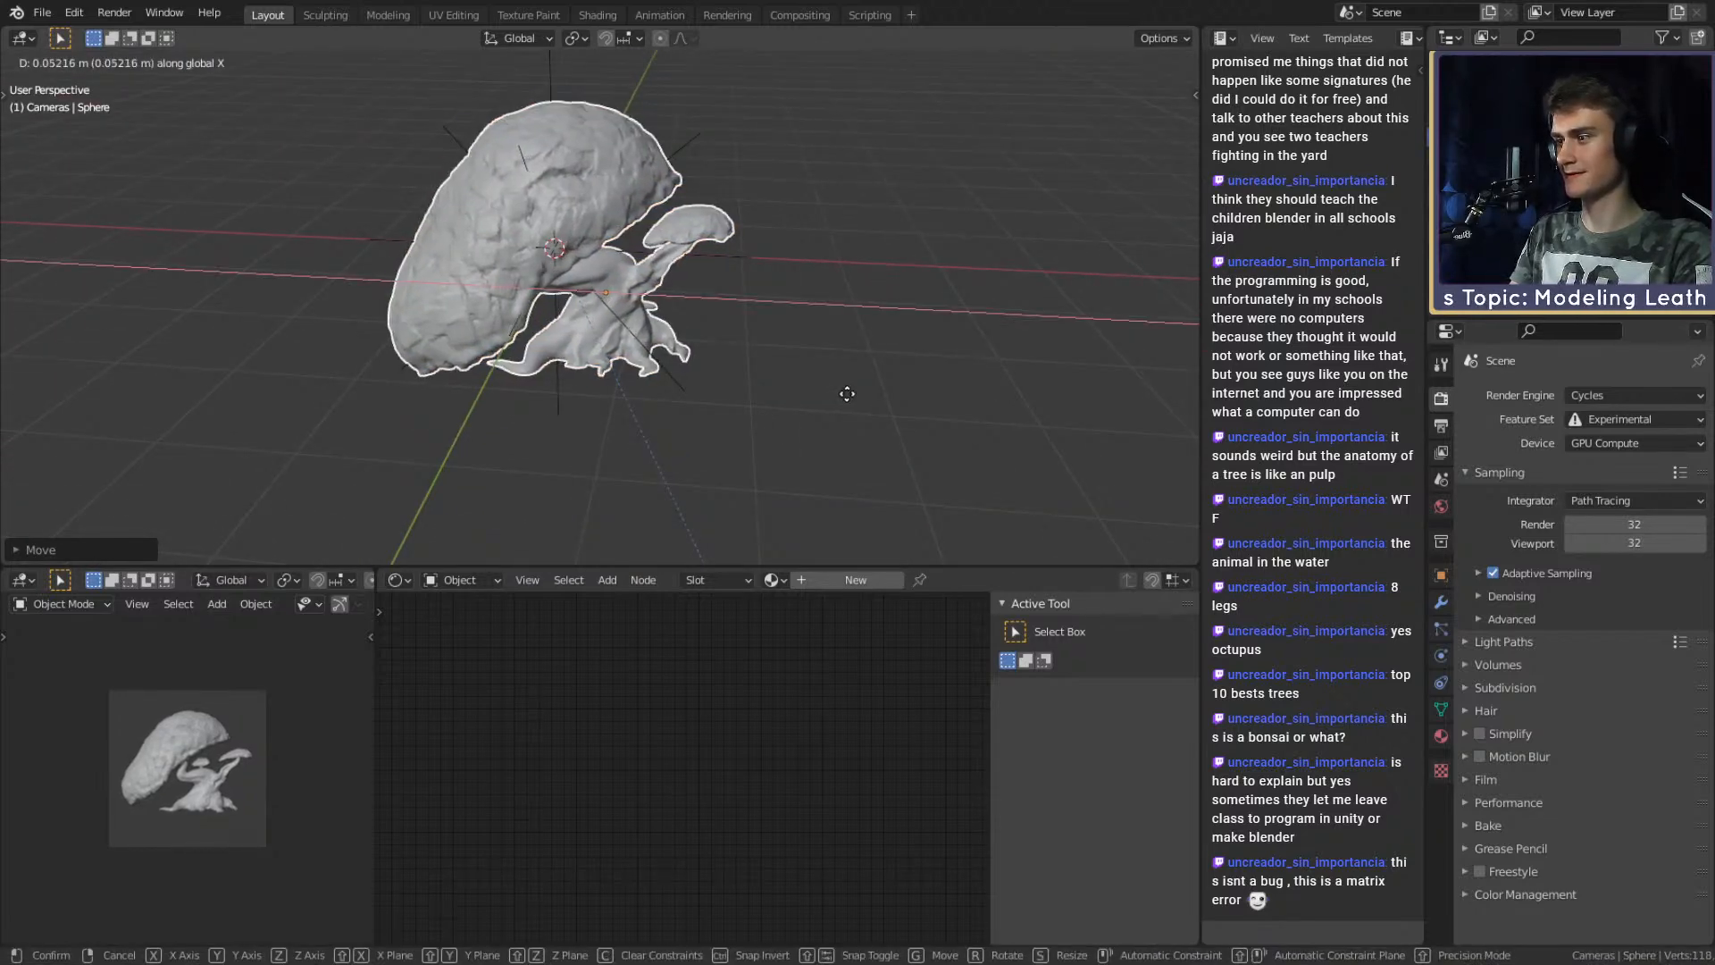
click(849, 393)
Move the camera about 0.8 m closer to the tree along its local Z axis.
scroll(715, 384, down, 4)
click(661, 383)
middle_drag(661, 382, 648, 419)
key(g)
key(z)
key(z)
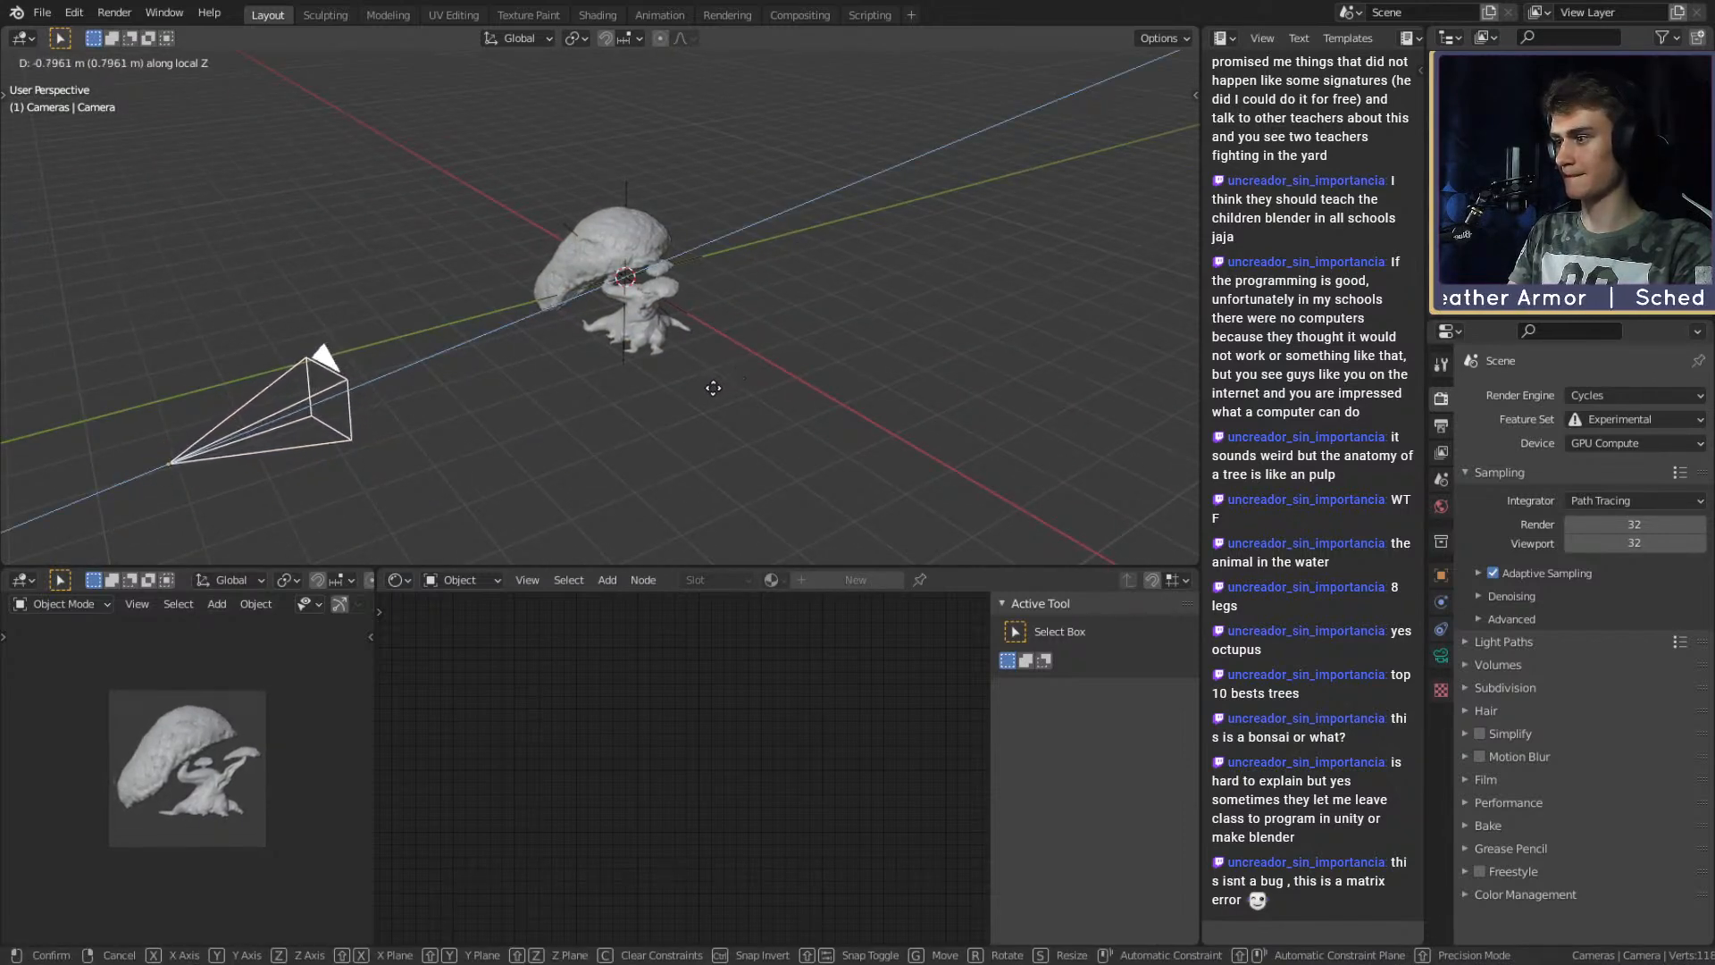
click(712, 387)
Raise the Focus empty about 0.04 m along the global Z axis and save the file.
middle_drag(636, 445, 631, 411)
scroll(631, 411, up, 2)
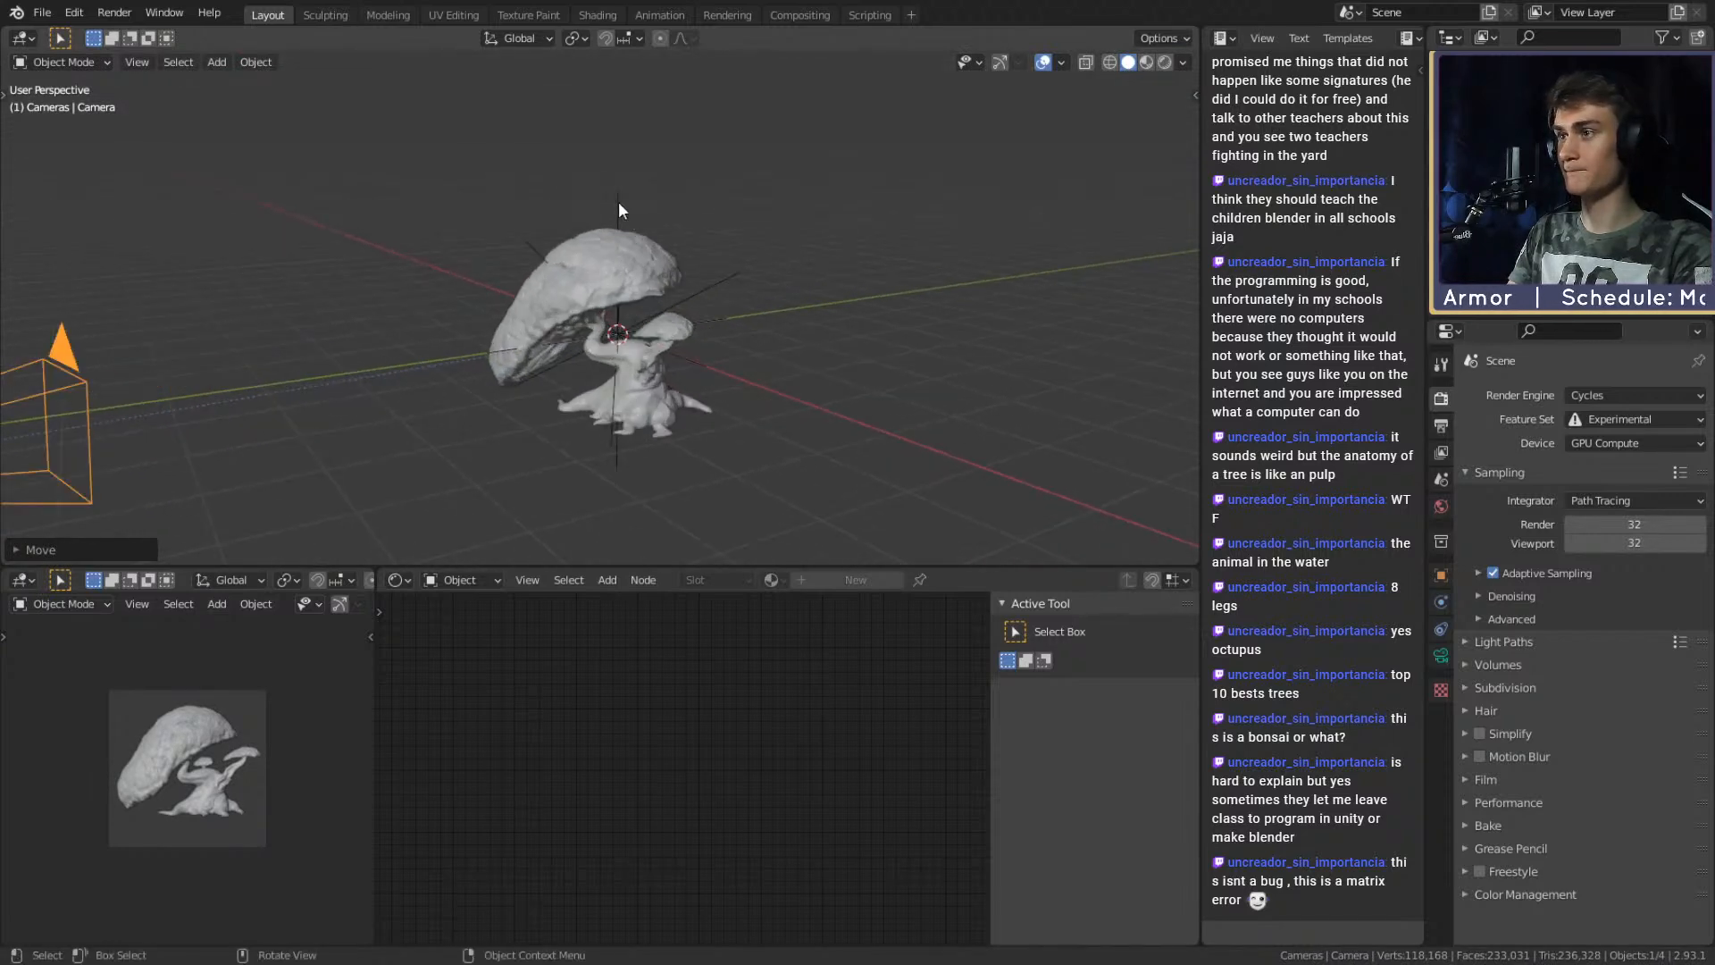
click(705, 288)
key(g)
key(z)
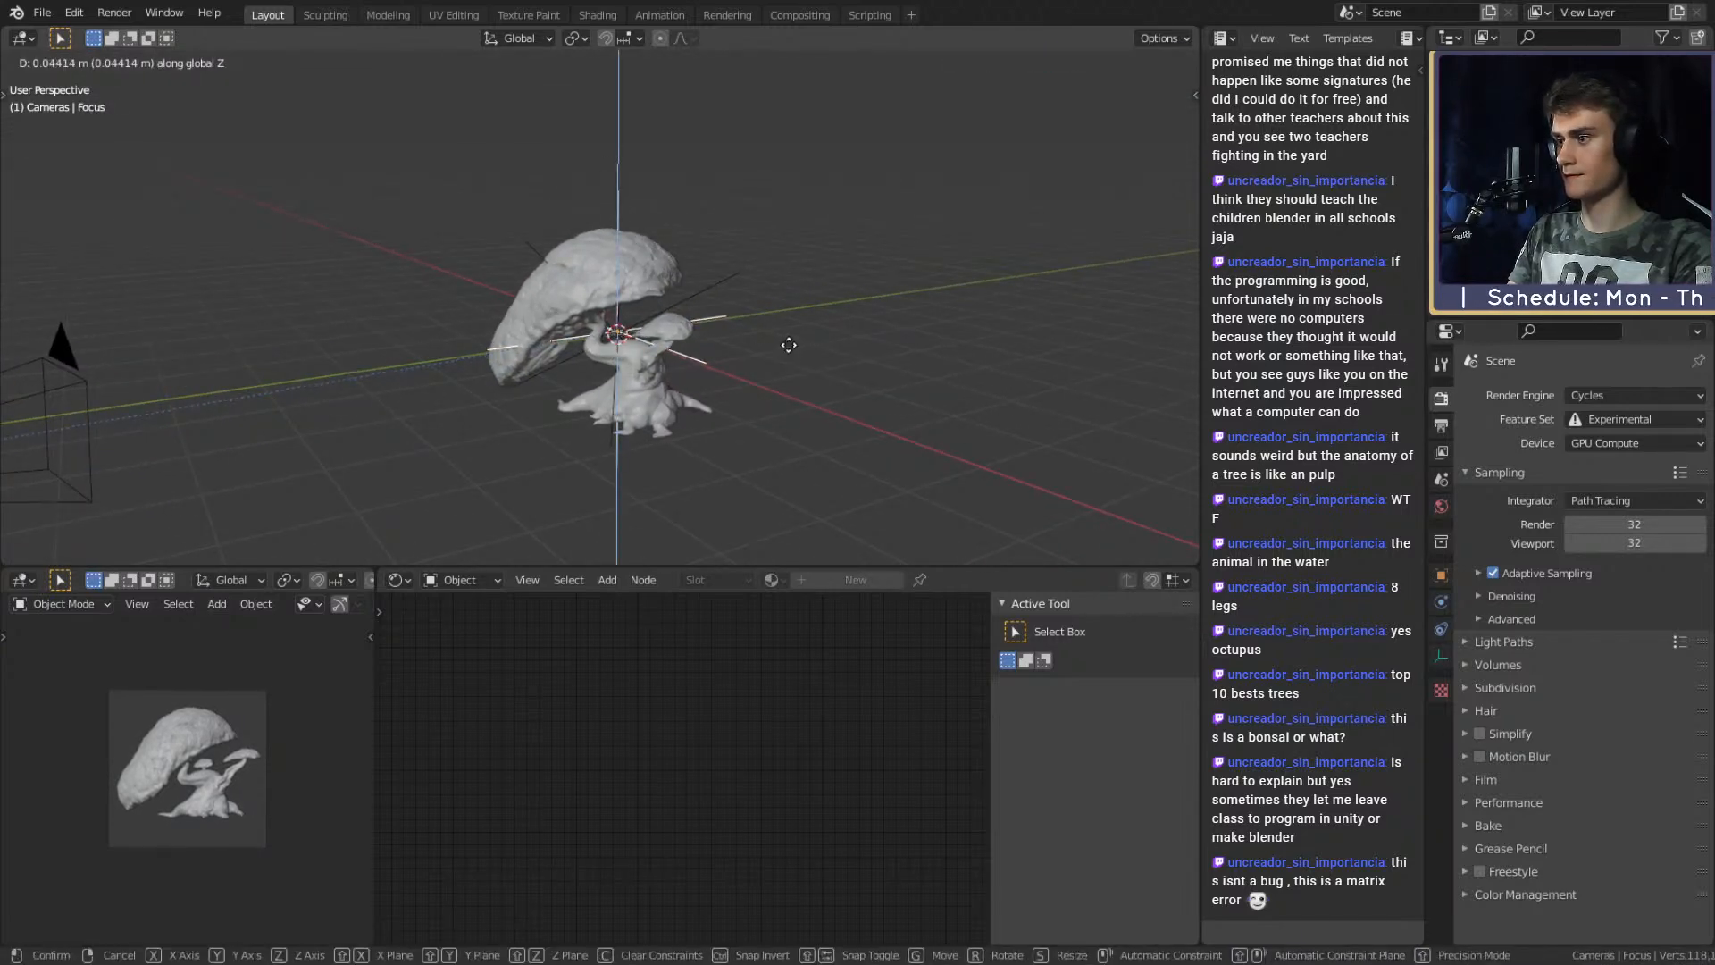
click(788, 345)
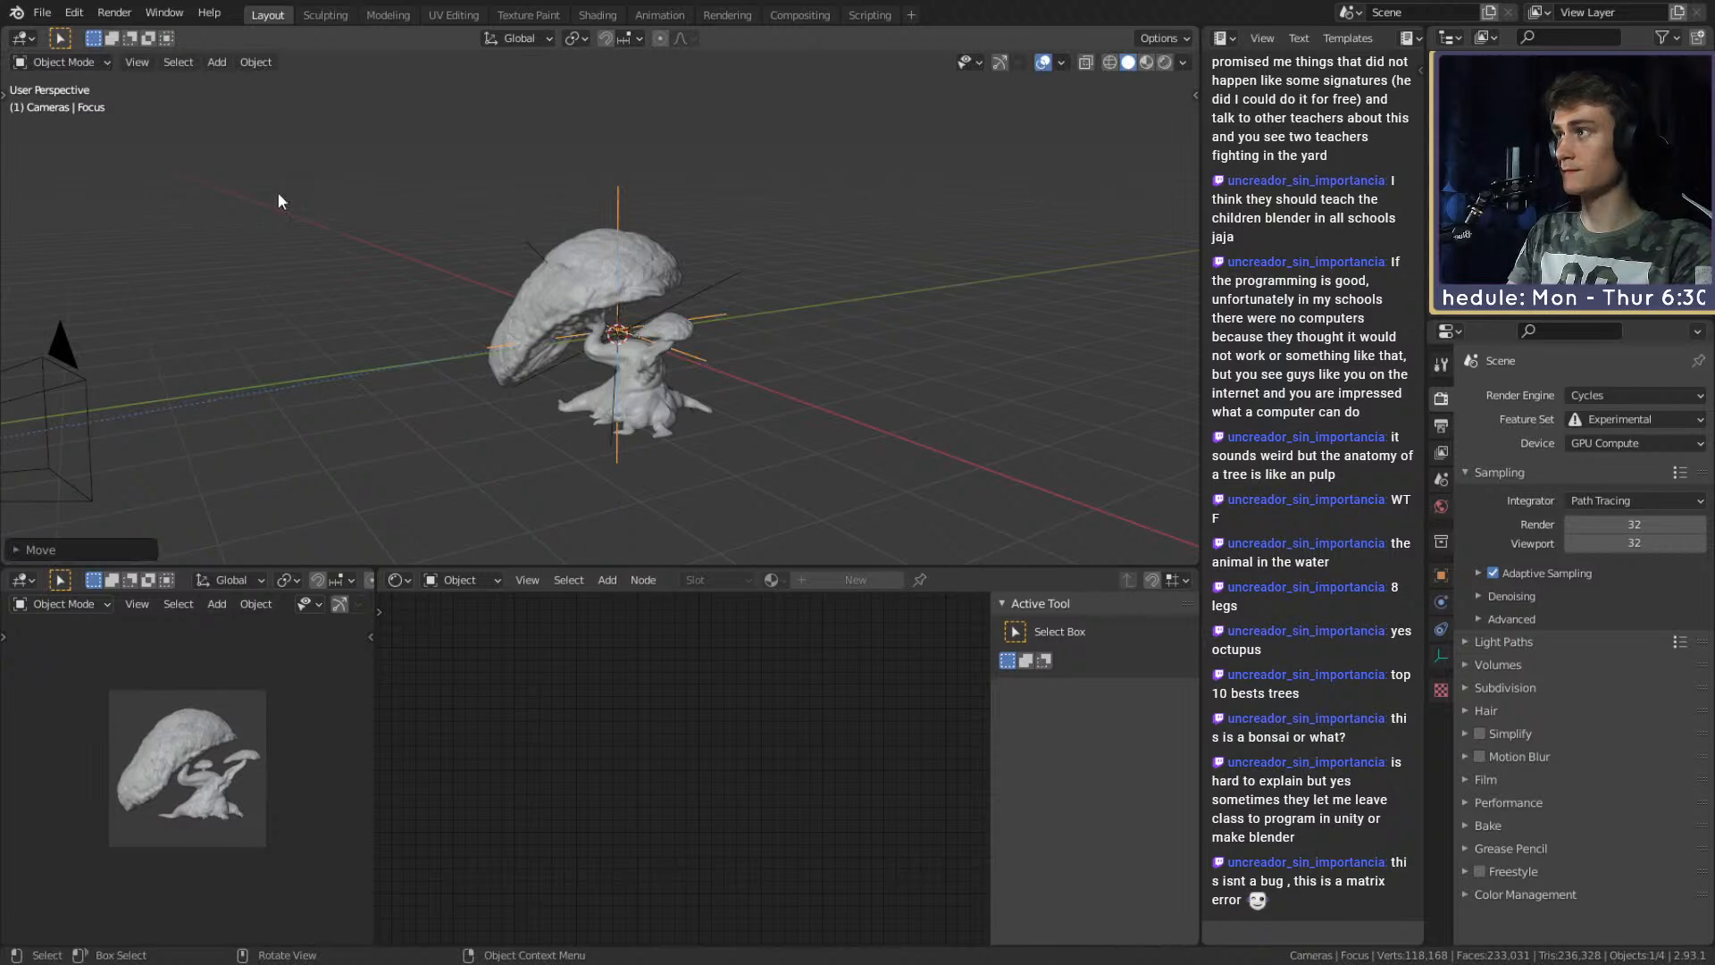
click(42, 12)
click(89, 139)
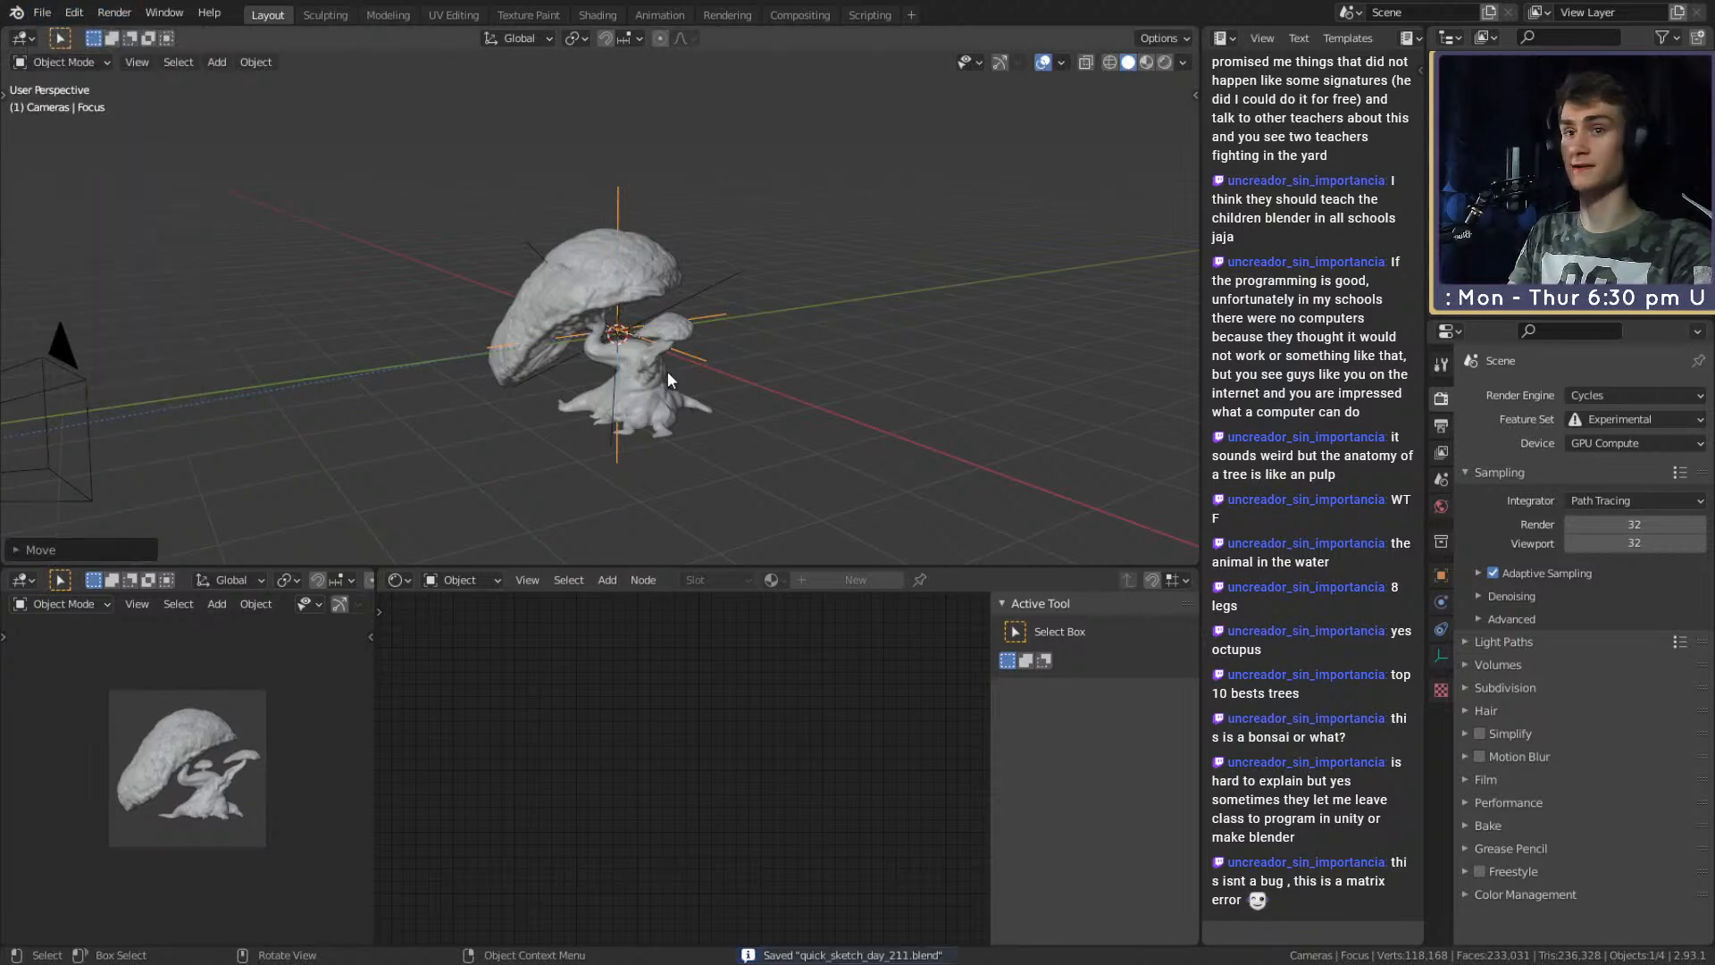
scroll(661, 393, down, 2)
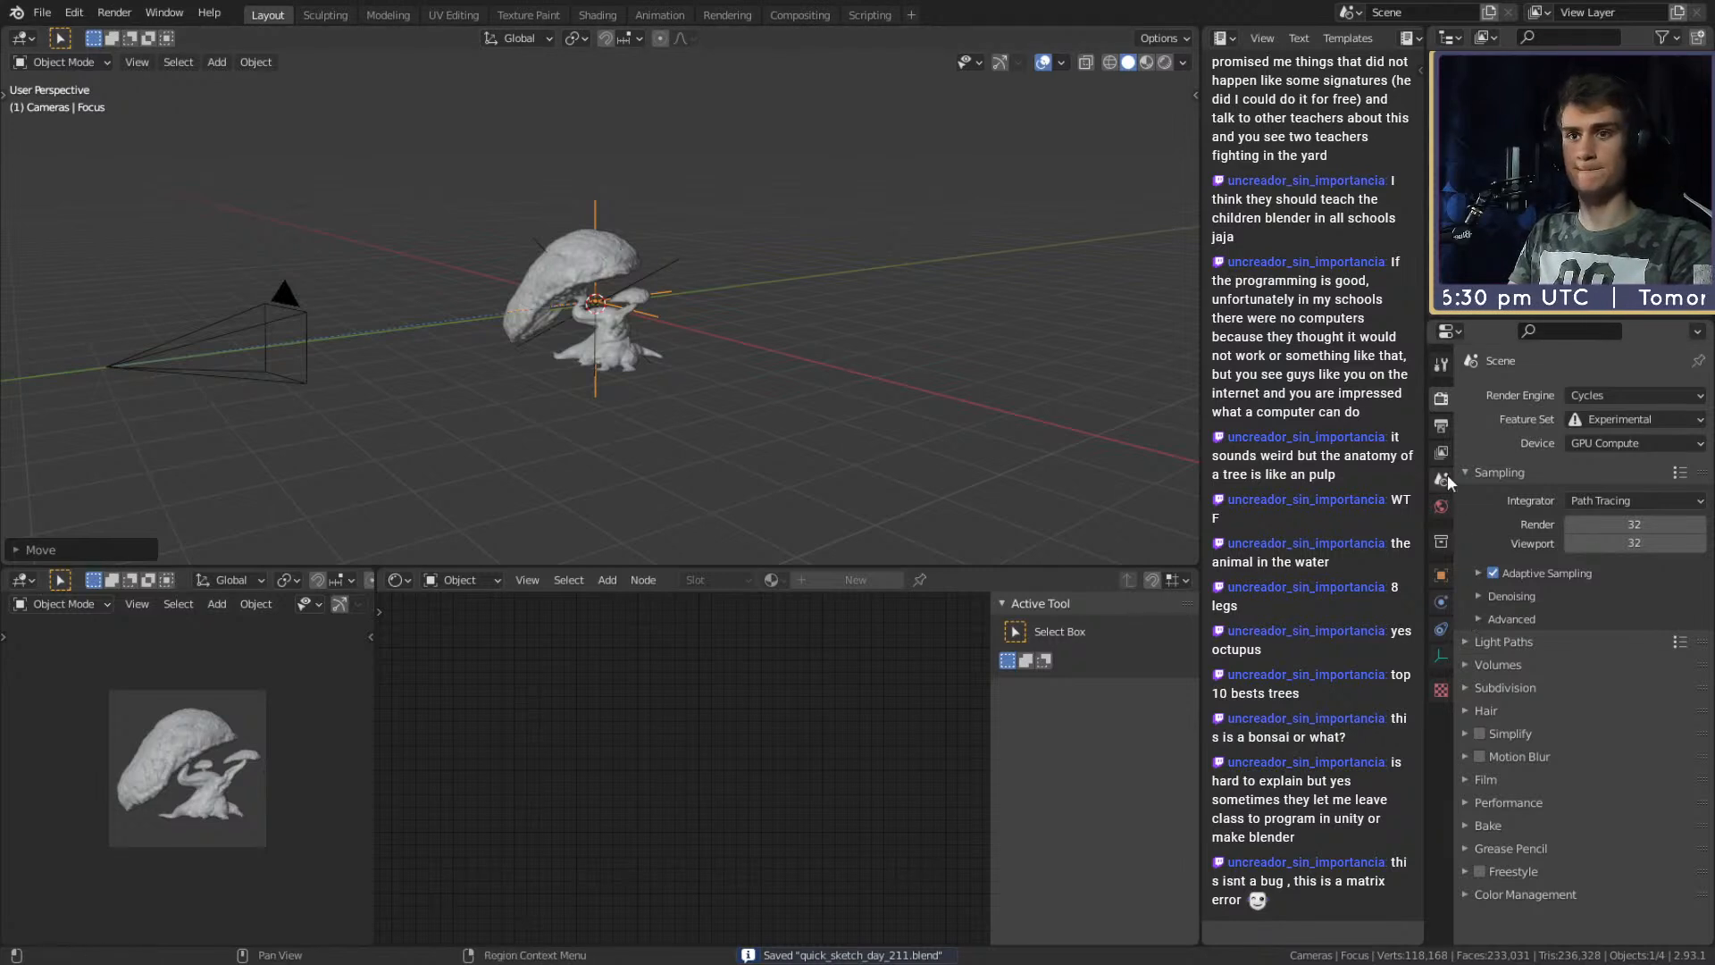
Switch the camera view to rendered shading and enlarge the main viewport.
click(1441, 425)
click(1440, 397)
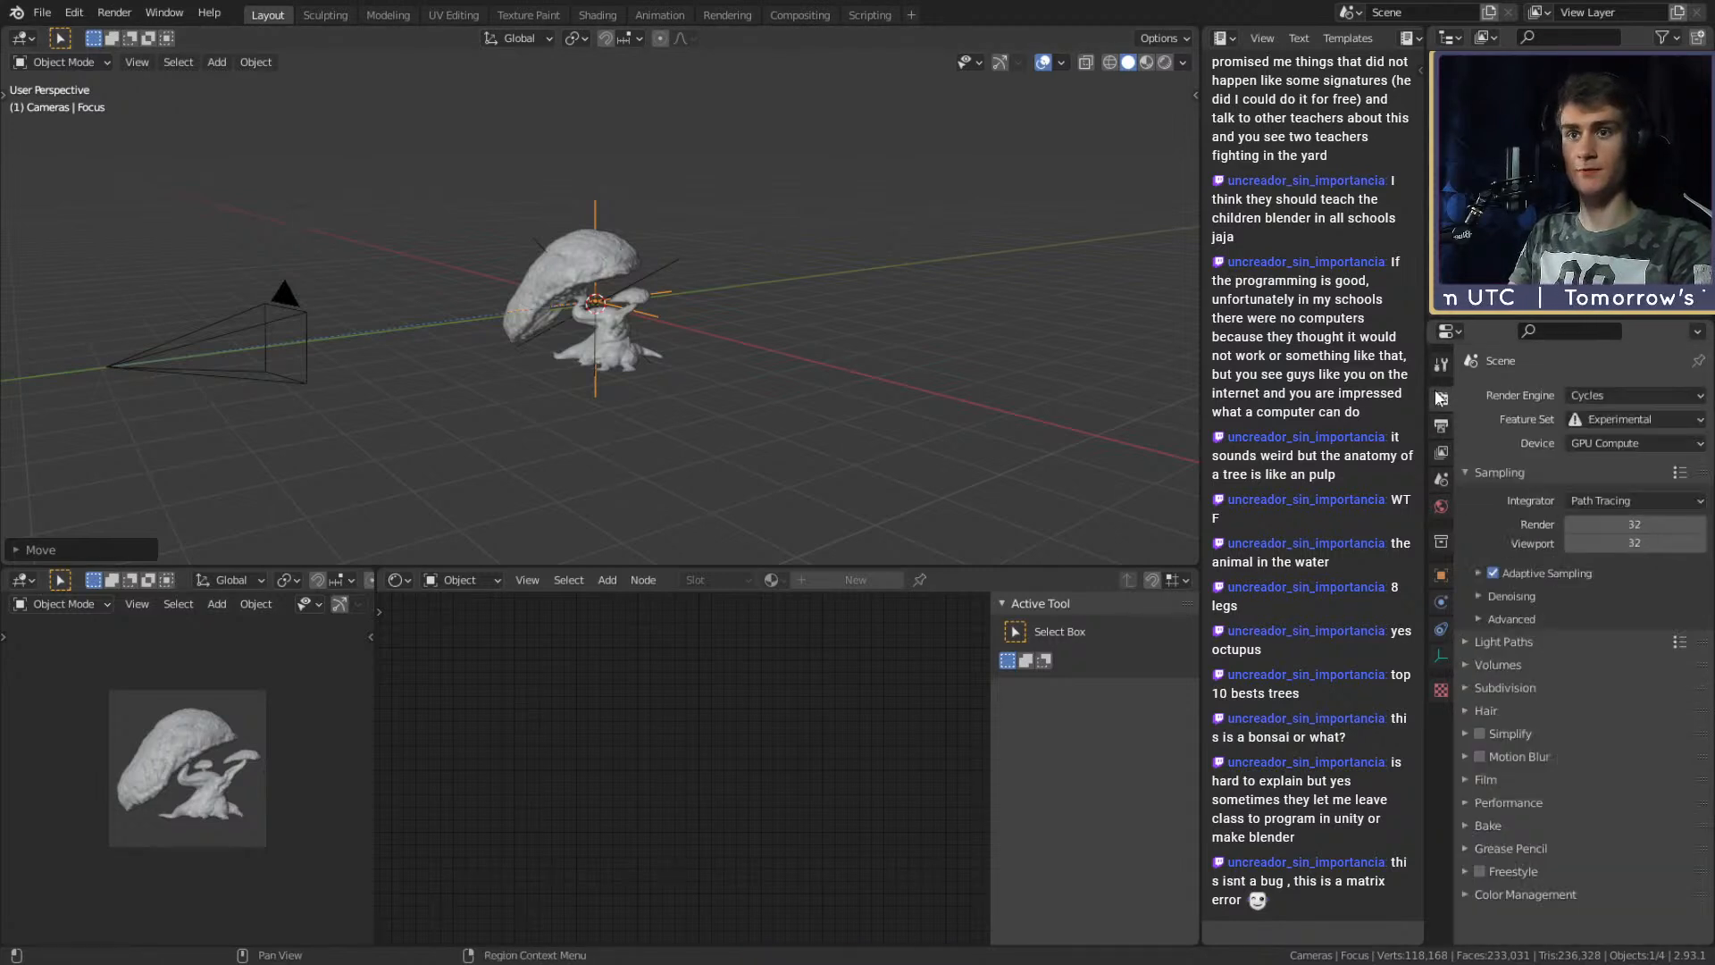
key(z)
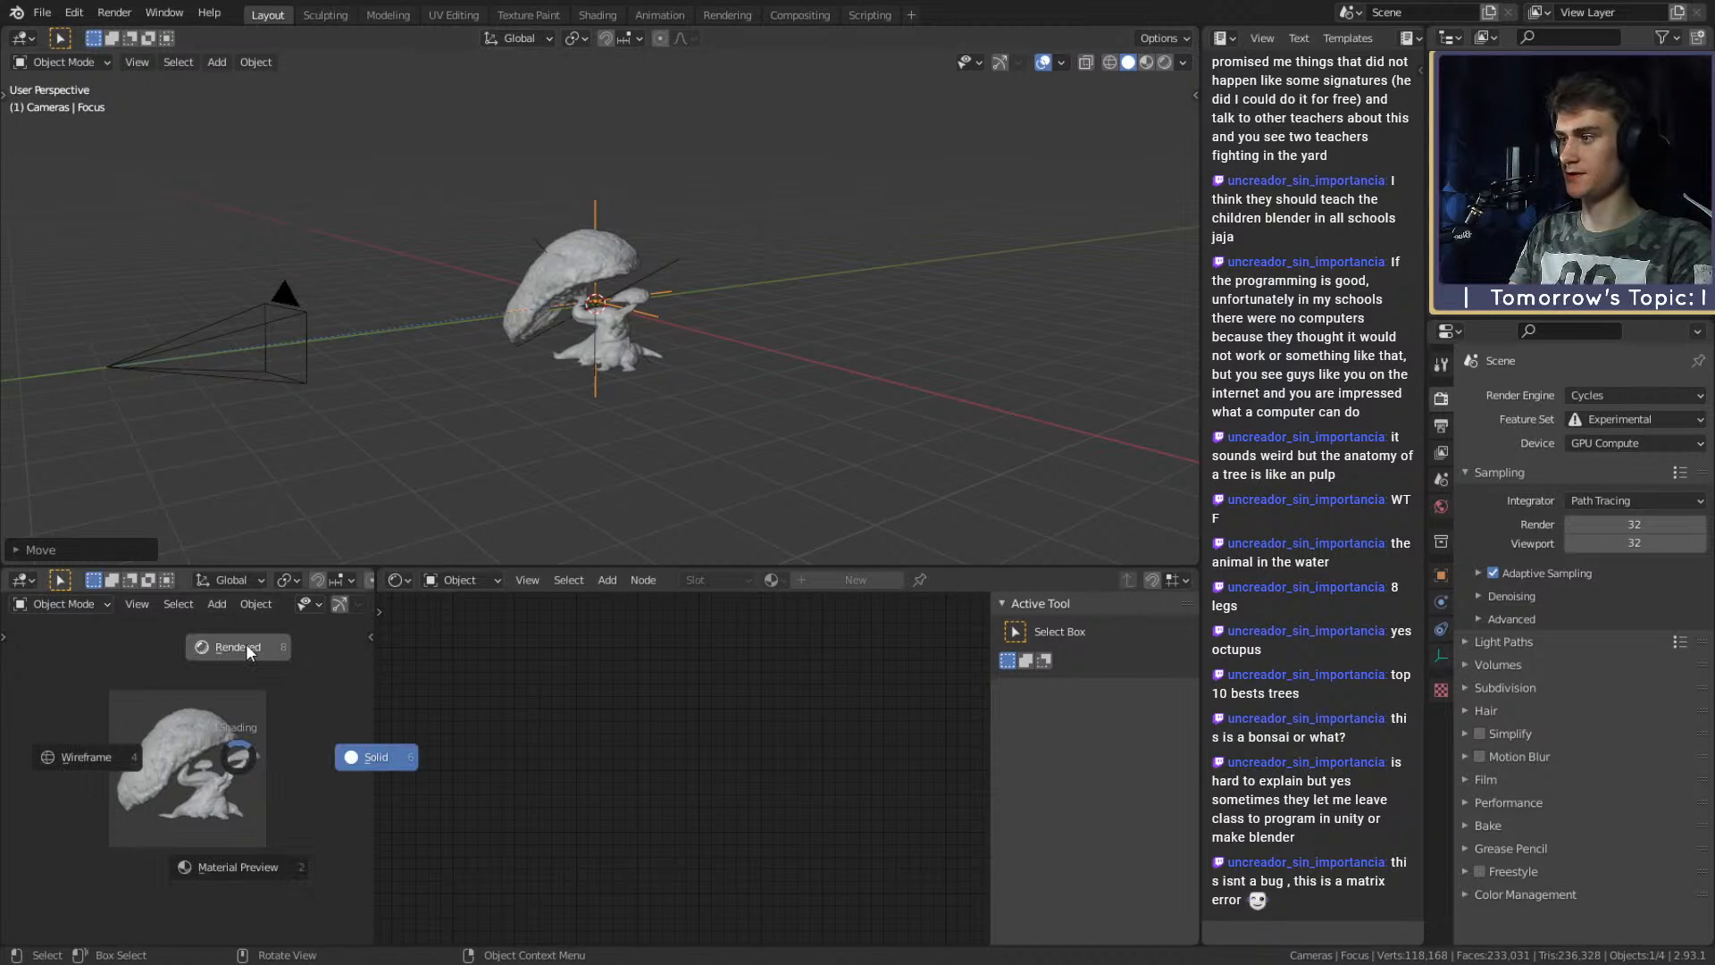
drag(735, 566, 735, 611)
click(42, 12)
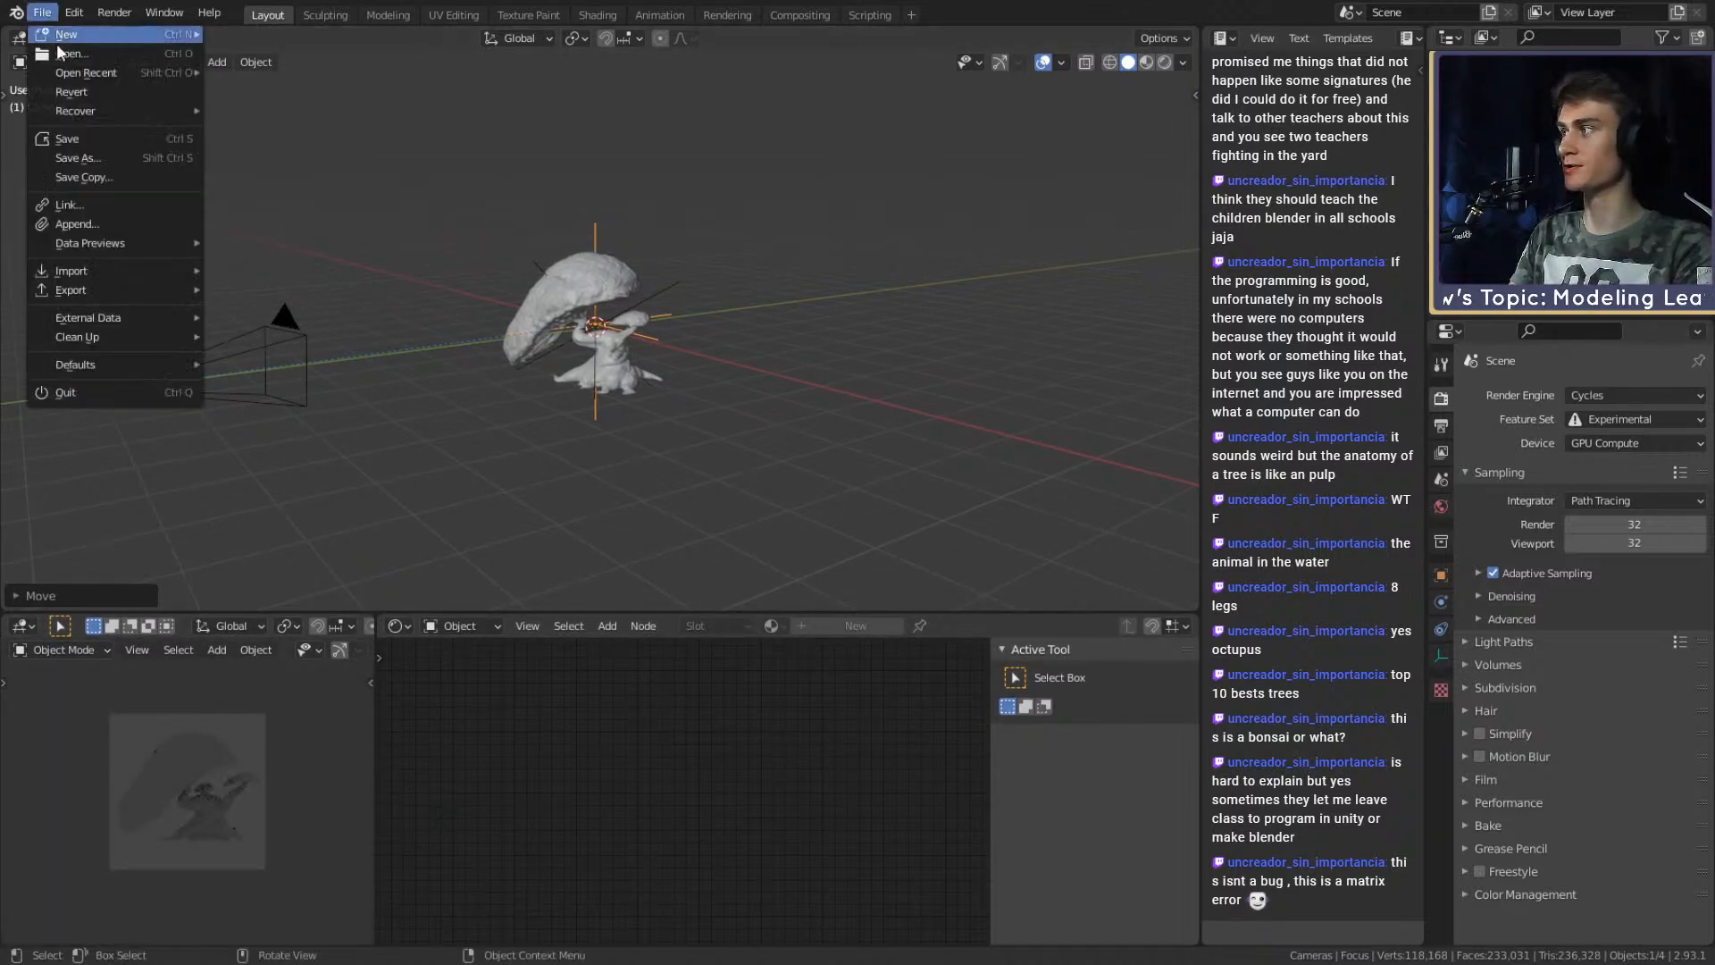
key(Escape)
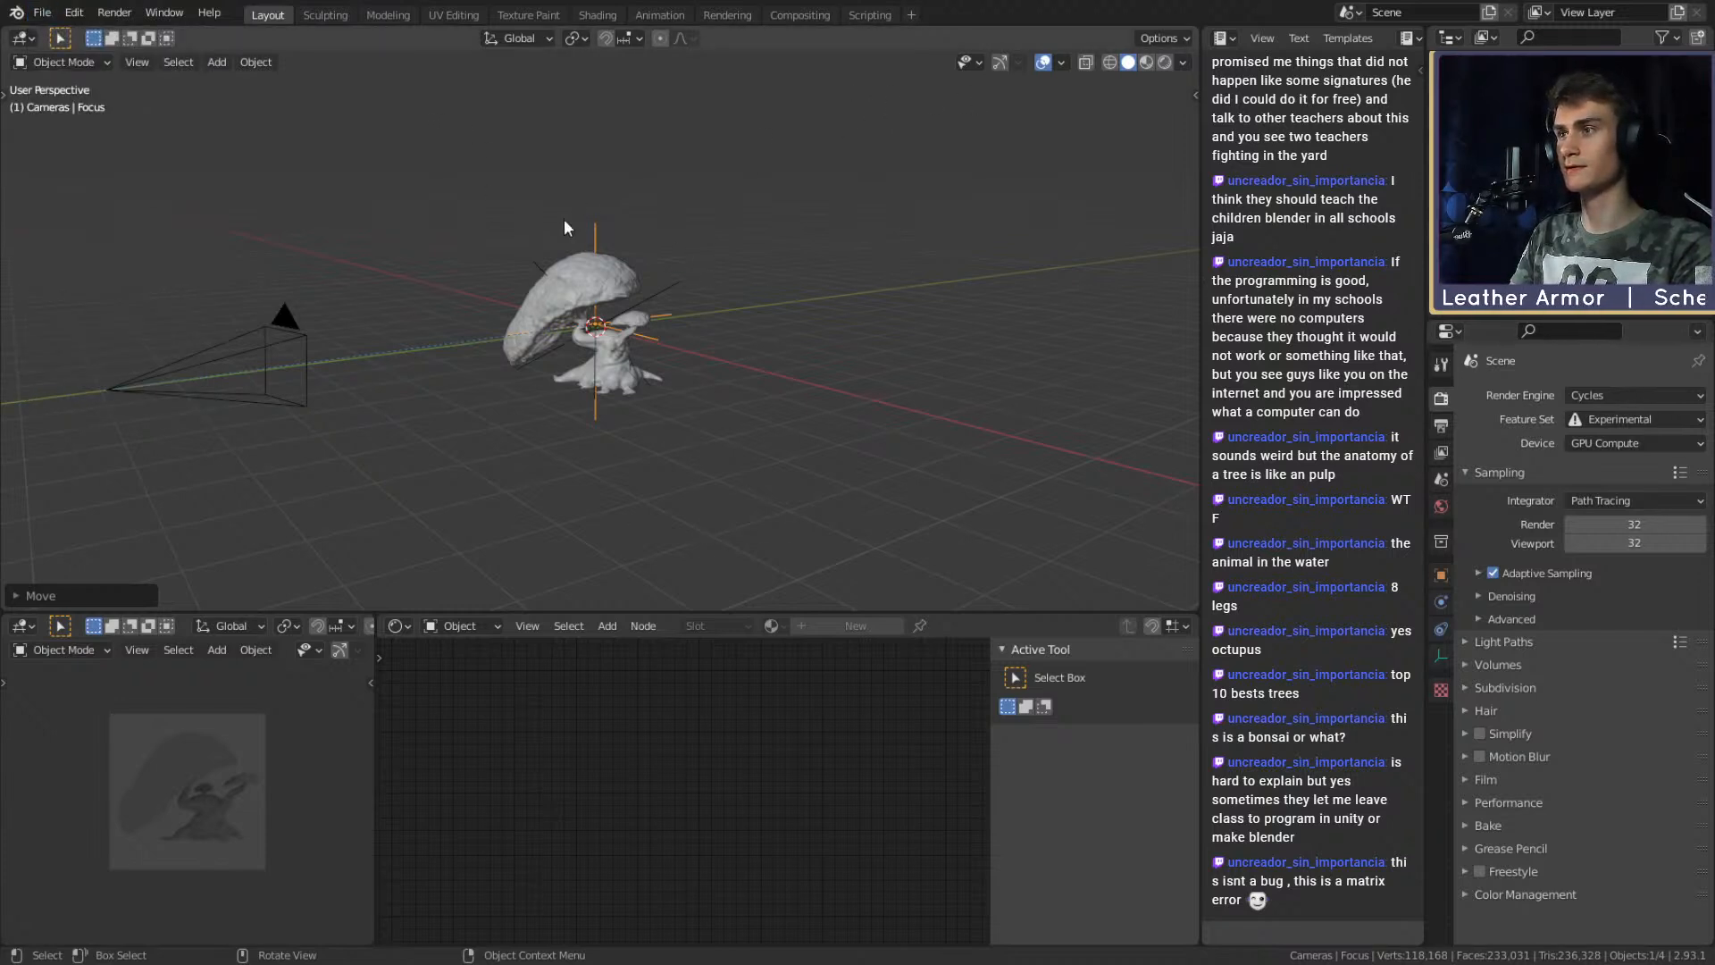
Show the hidden lights and backdrop, then delete the area light on the tree's small-cap side.
click(1224, 837)
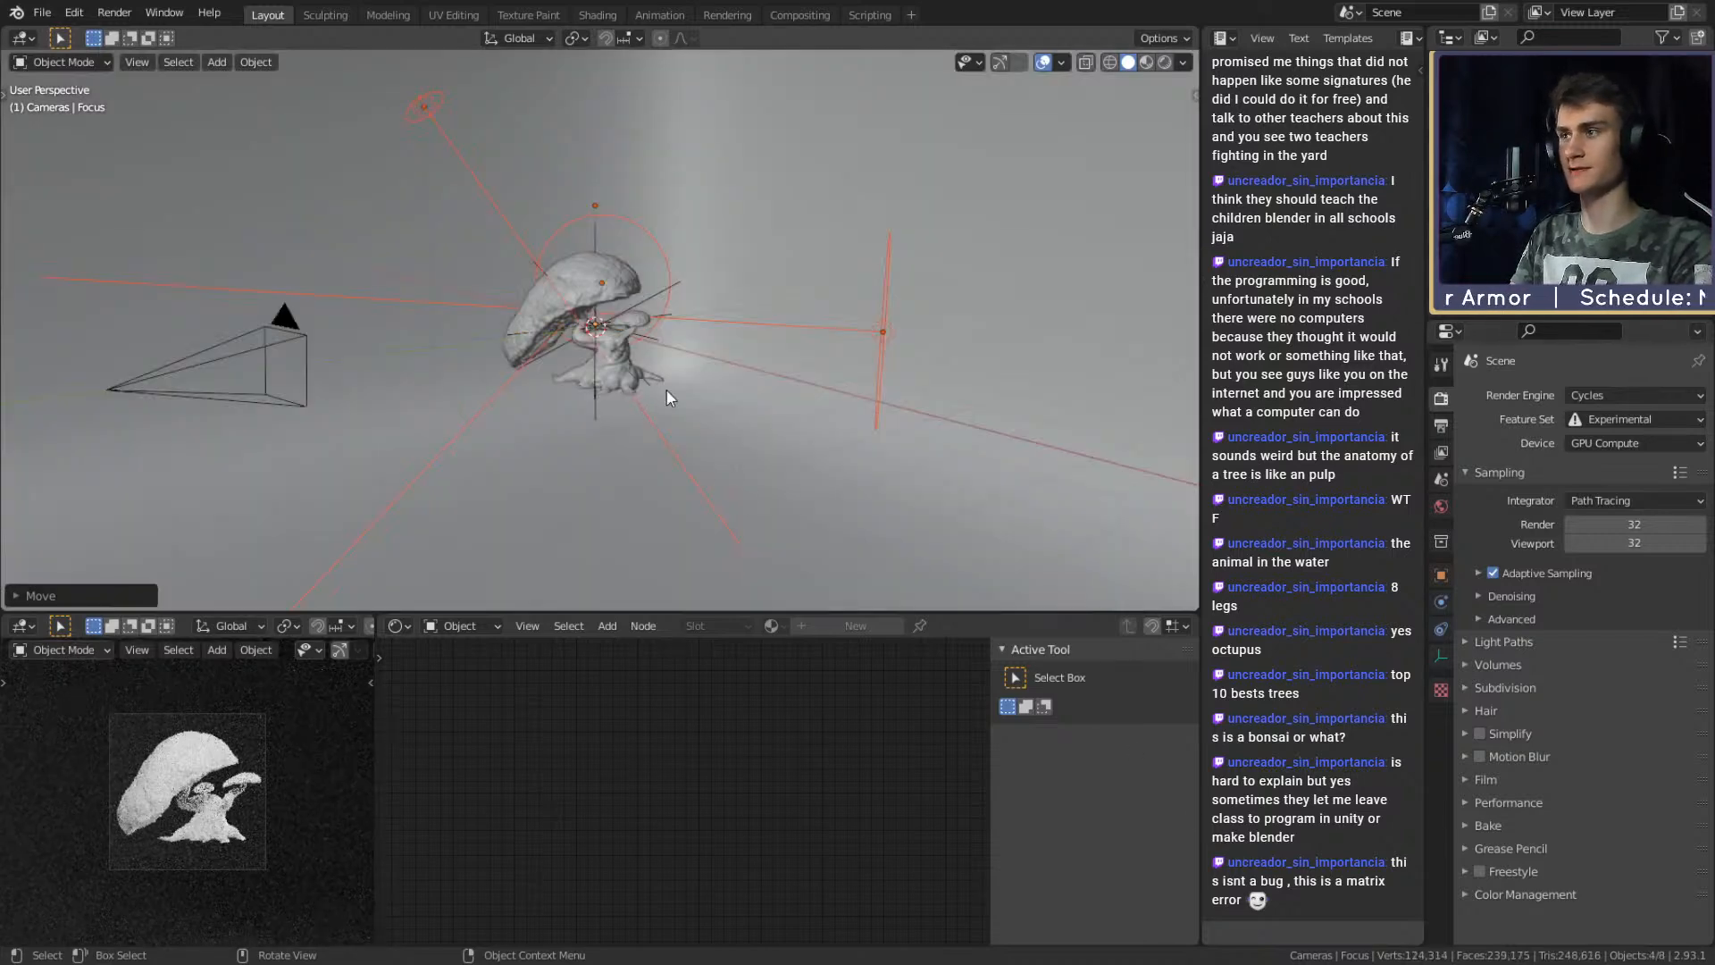
middle_drag(708, 454, 769, 392)
scroll(740, 408, up, 1)
scroll(770, 391, down, 1)
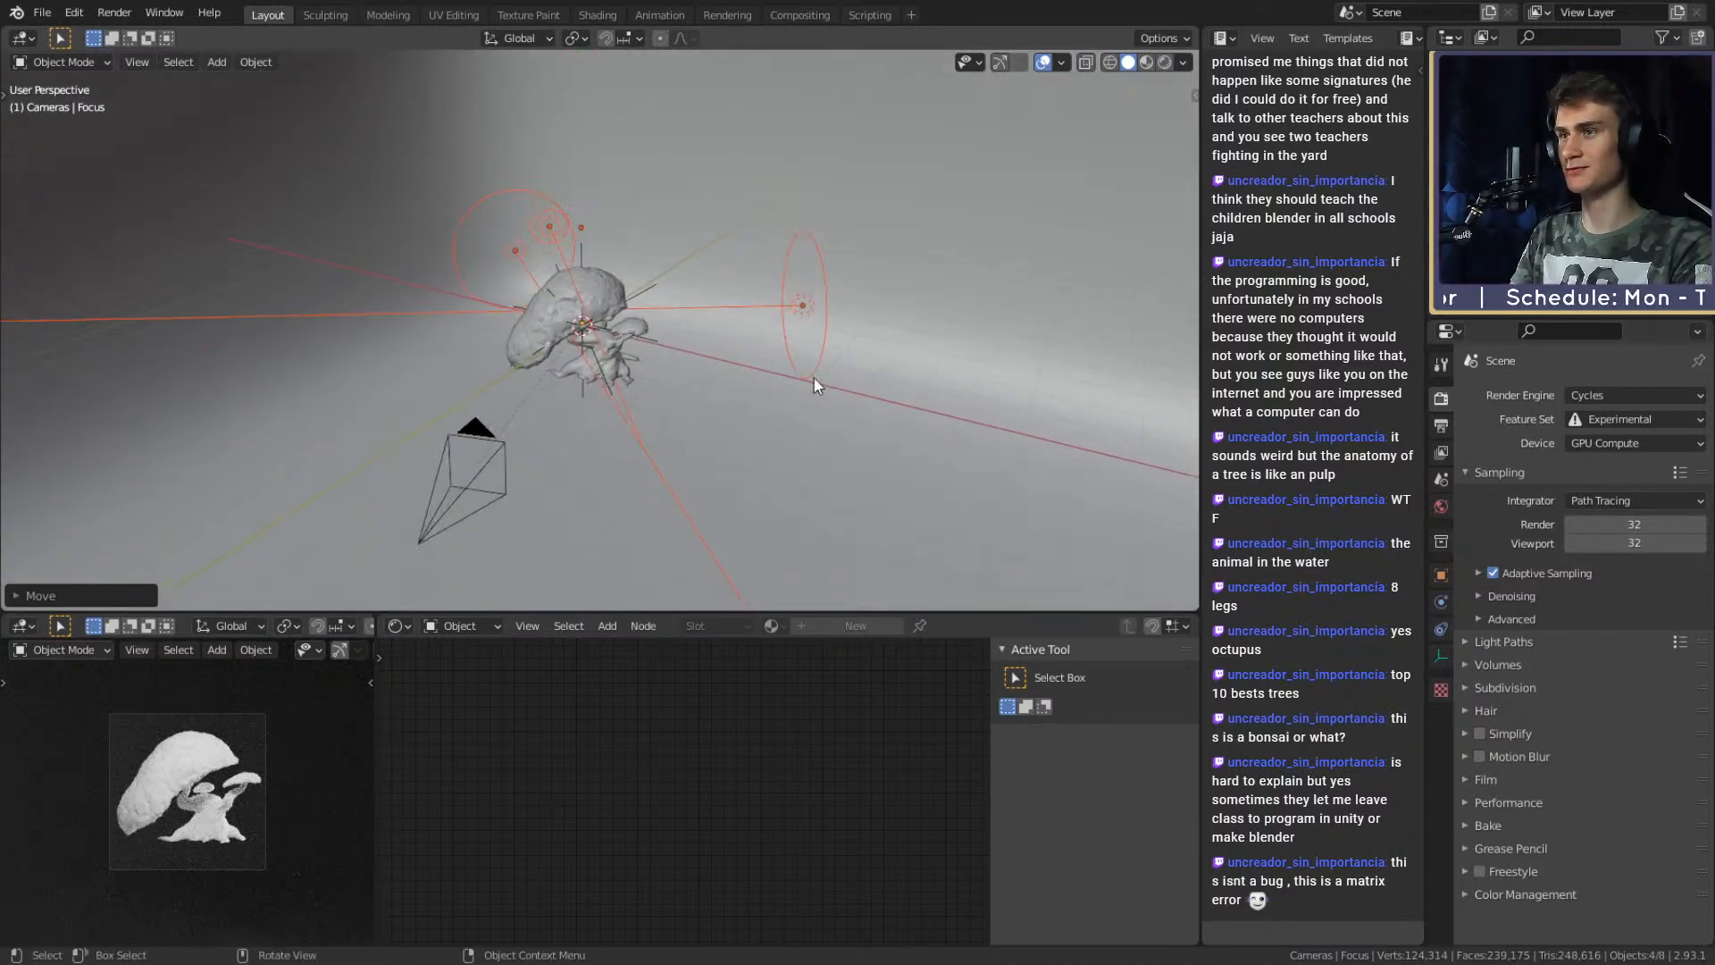
click(817, 302)
middle_drag(817, 304, 812, 329)
click(794, 391)
key(Delete)
Set the pivot to the 3D cursor and rotate the upper area light freely around it to relight the cap.
scroll(572, 234, up, 2)
click(550, 185)
middle_drag(549, 186, 557, 218)
key(r)
key(r)
right_click(728, 268)
click(569, 26)
right_click(569, 26)
key(r)
key(r)
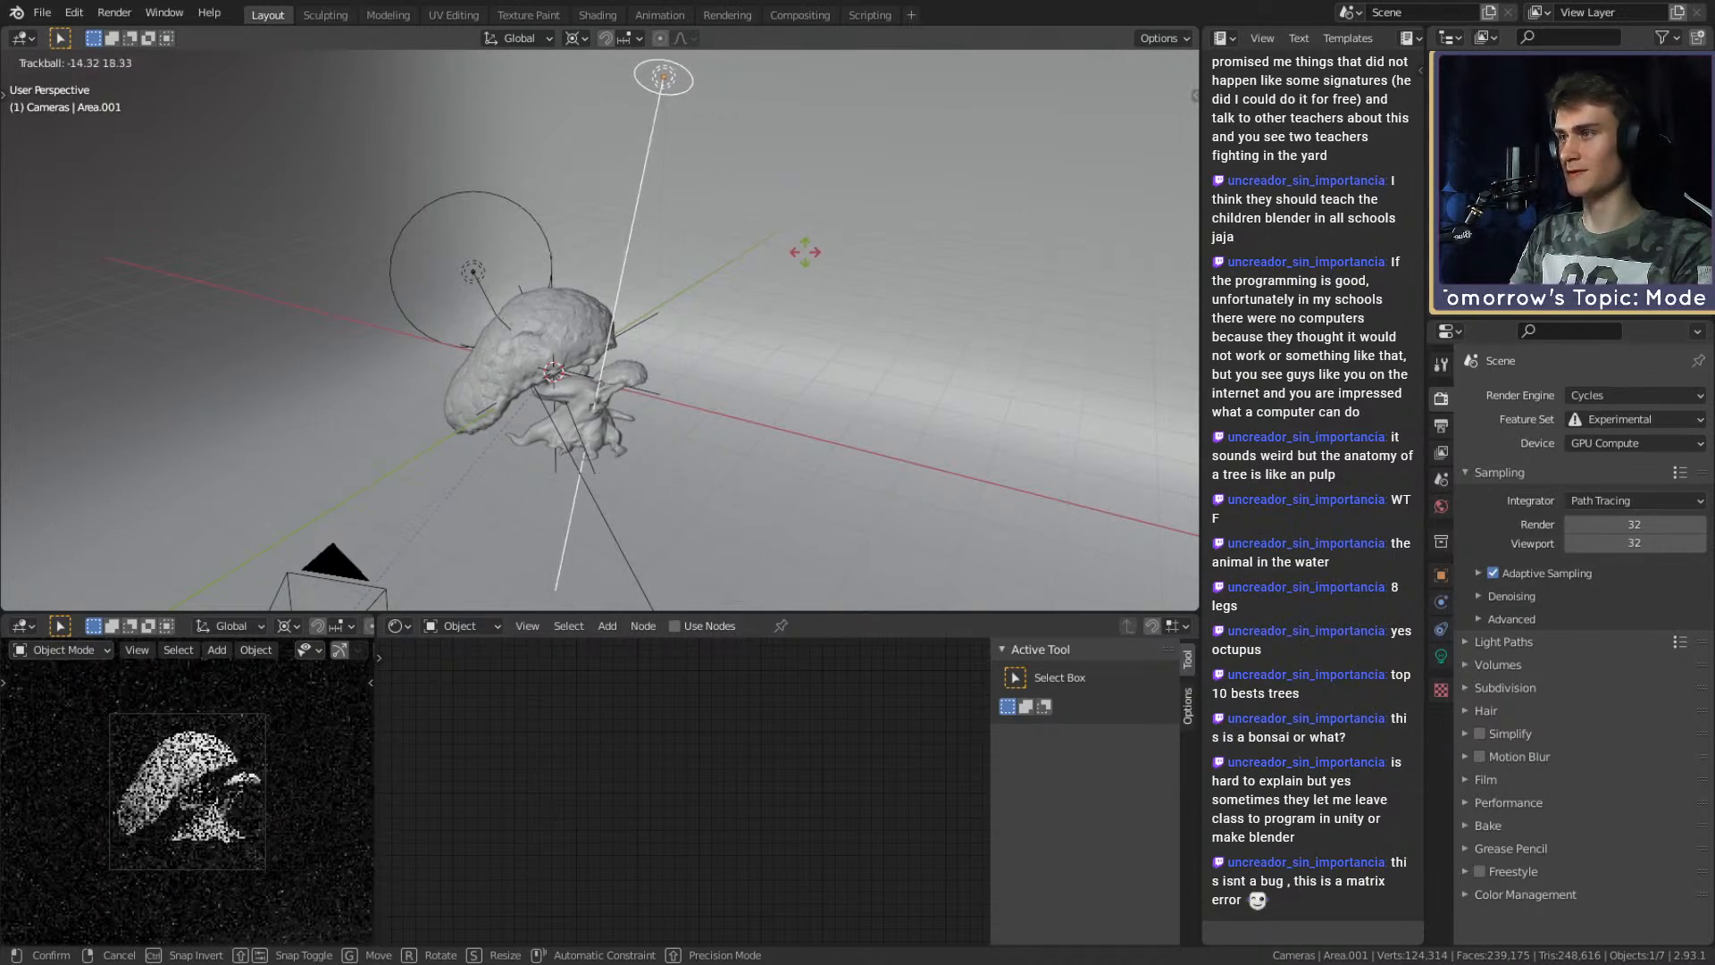
click(800, 253)
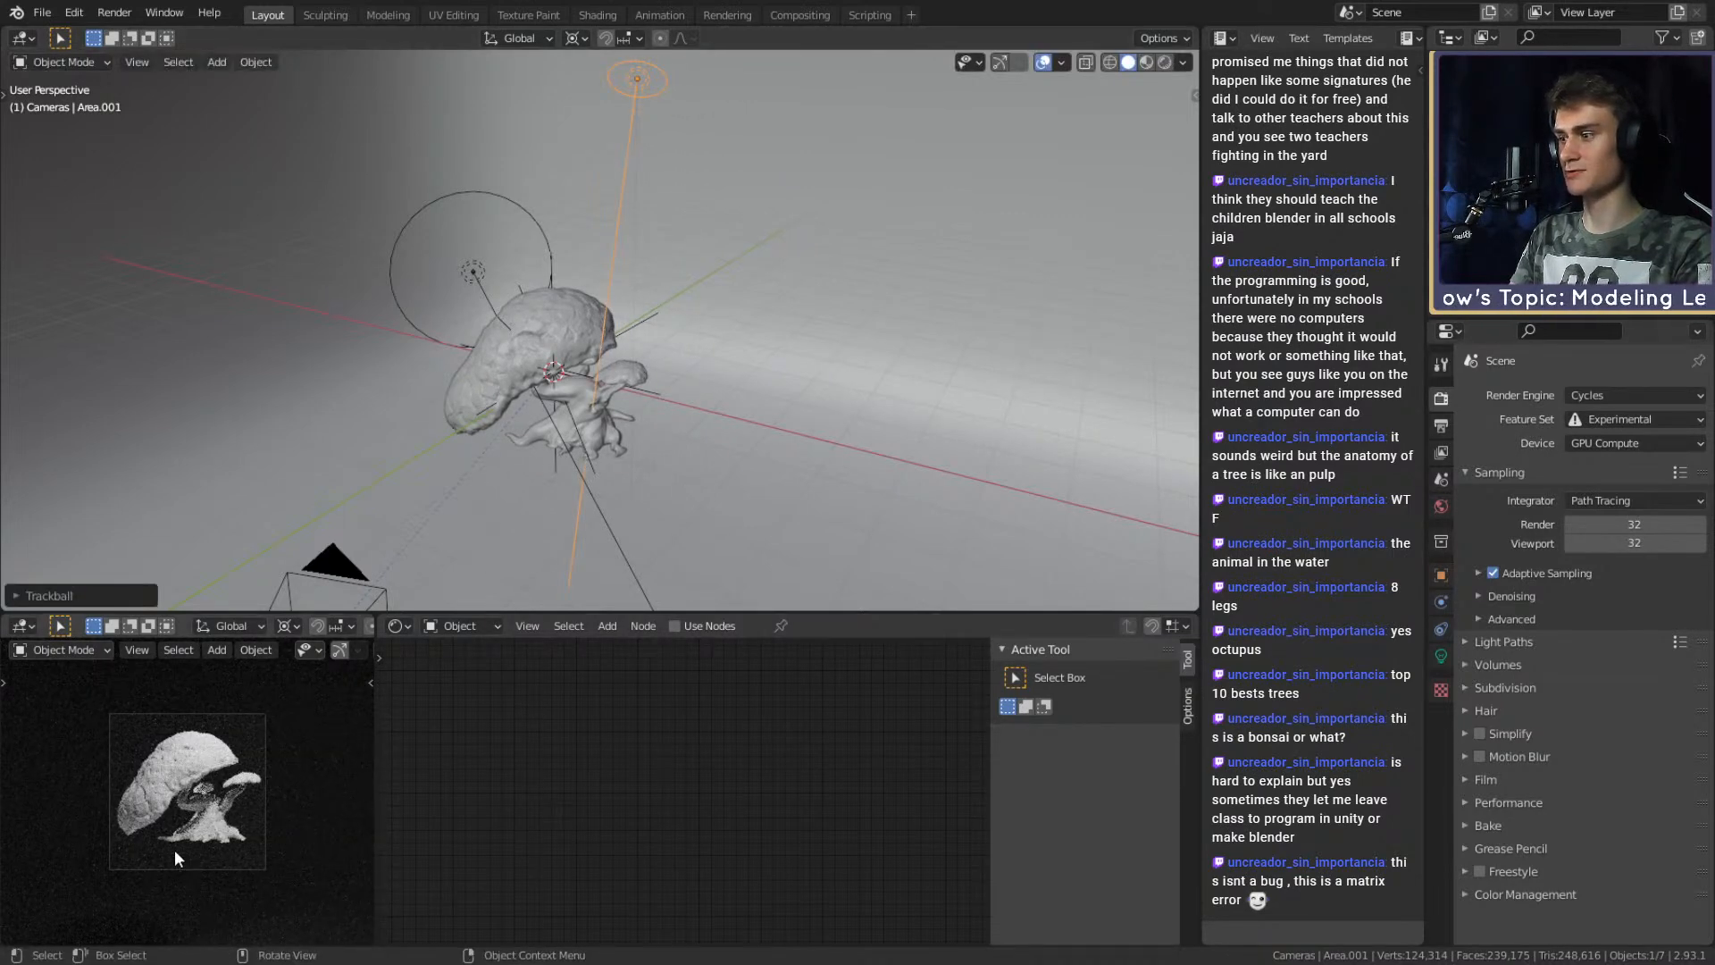
Rotate the large area light beside the big cap around the global Z axis.
scroll(174, 849, up, 5)
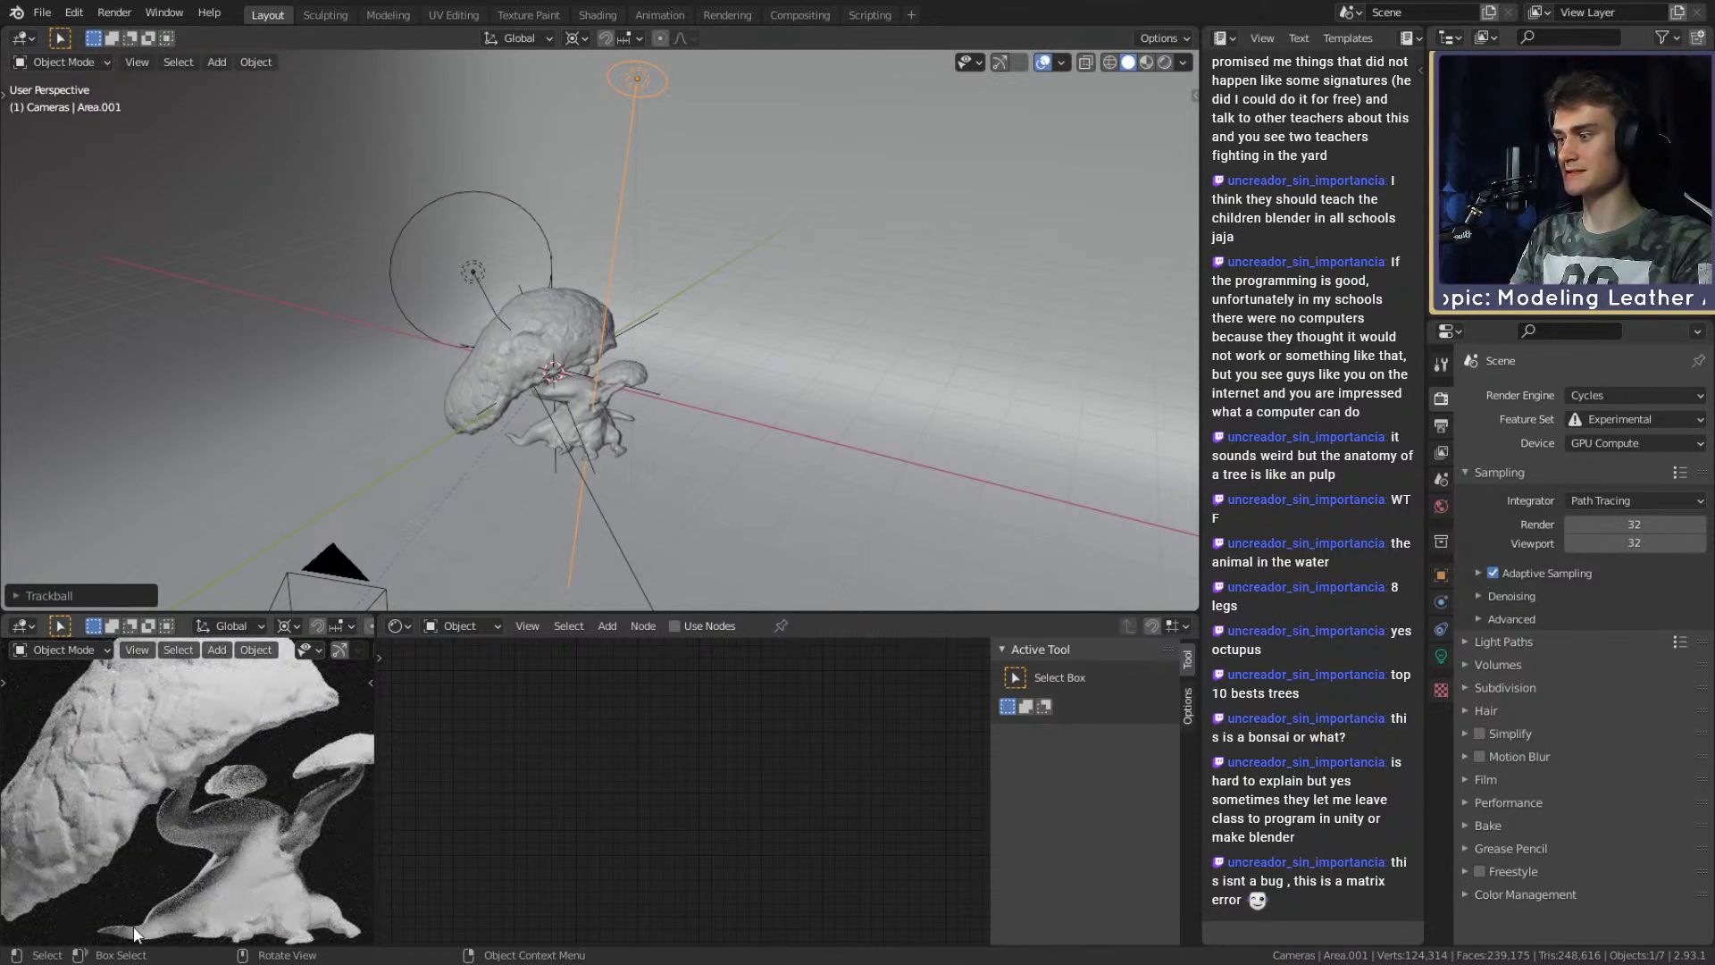
middle_drag(340, 500, 449, 282)
click(449, 282)
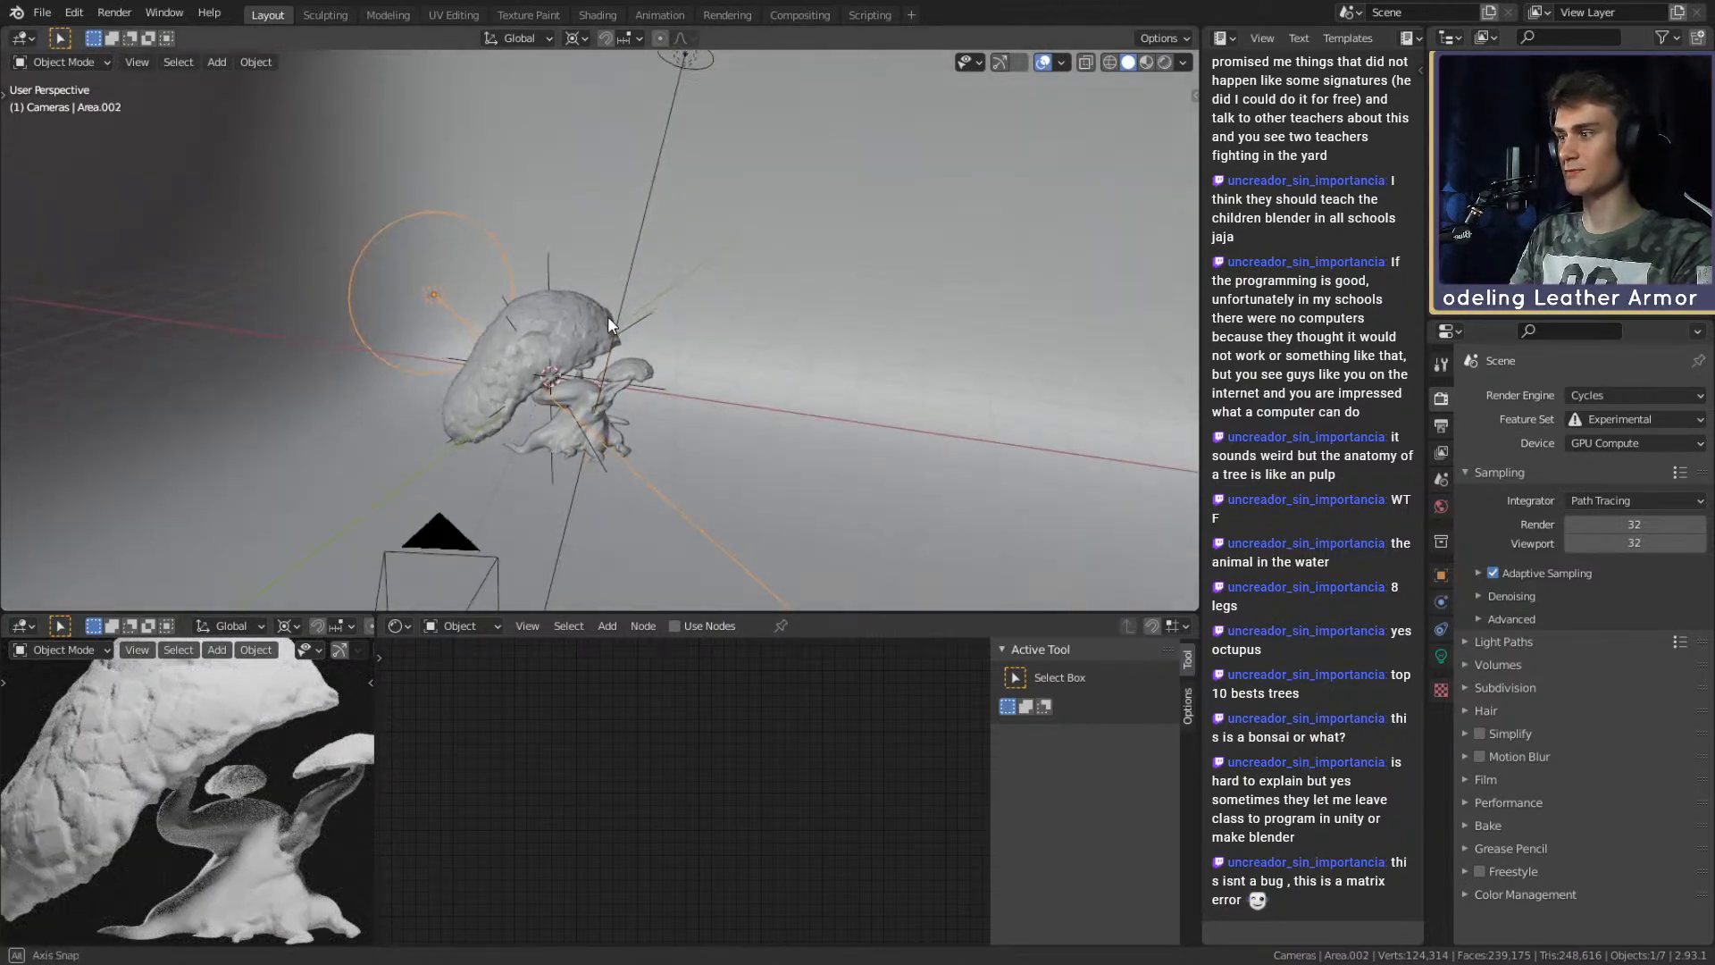
key(r)
key(z)
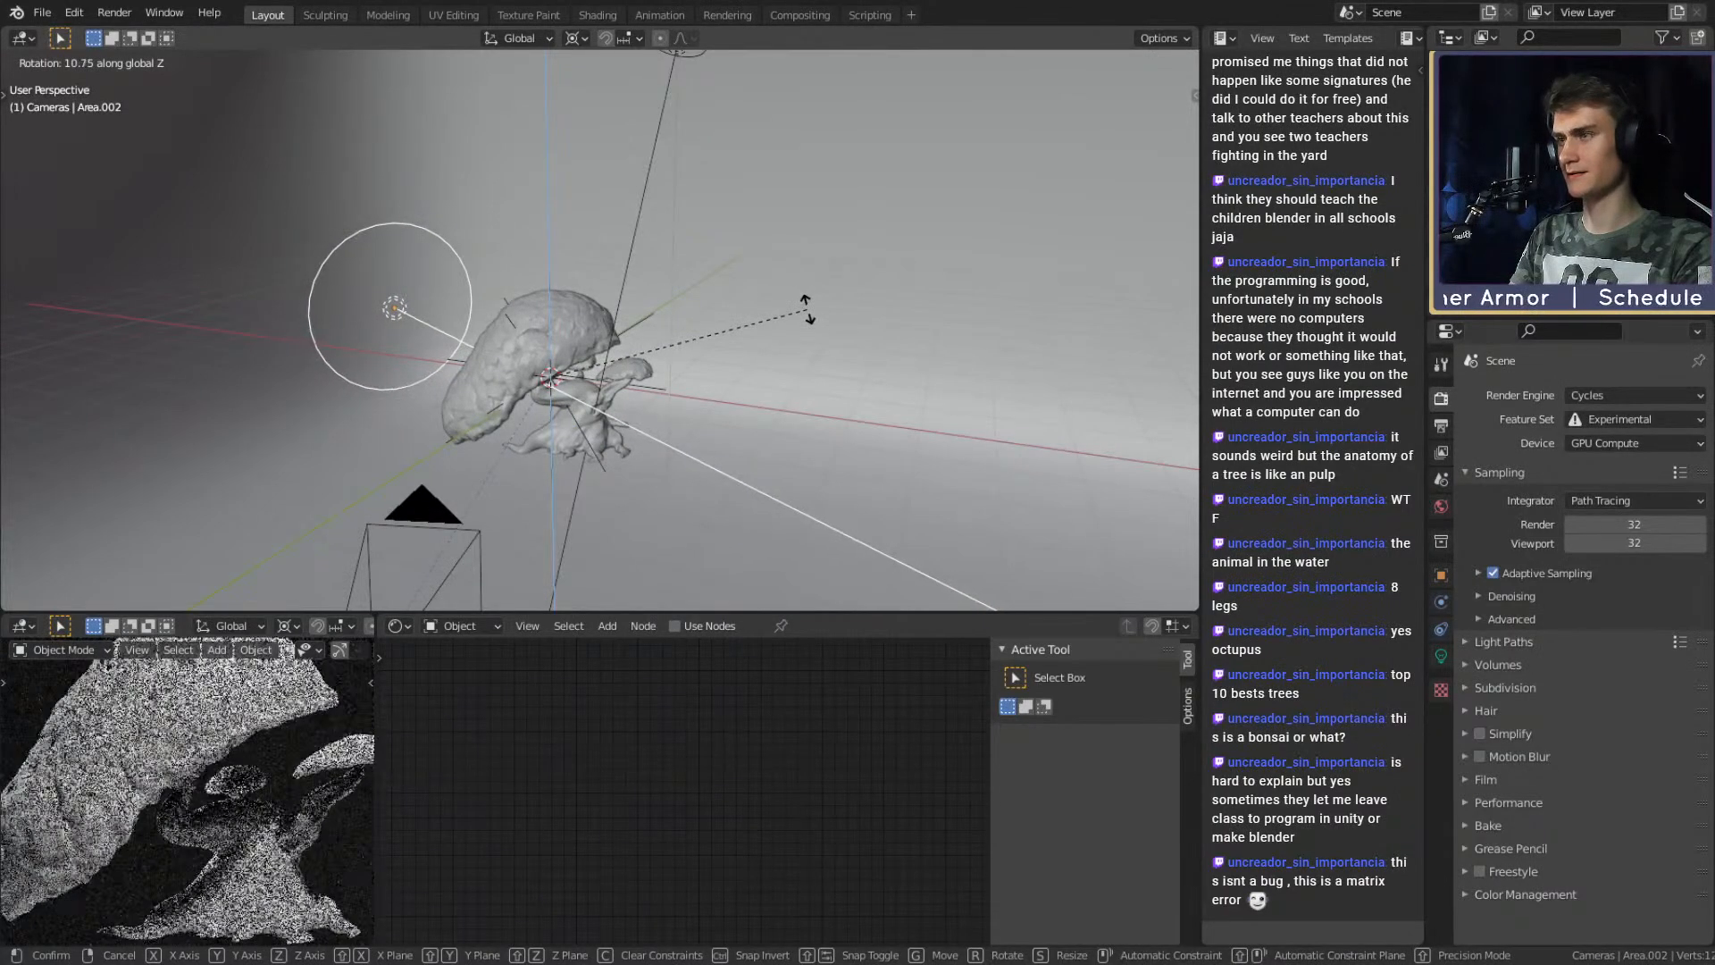
click(760, 359)
Assign the existing Material.001 to the tree.
middle_drag(760, 359, 651, 364)
click(506, 325)
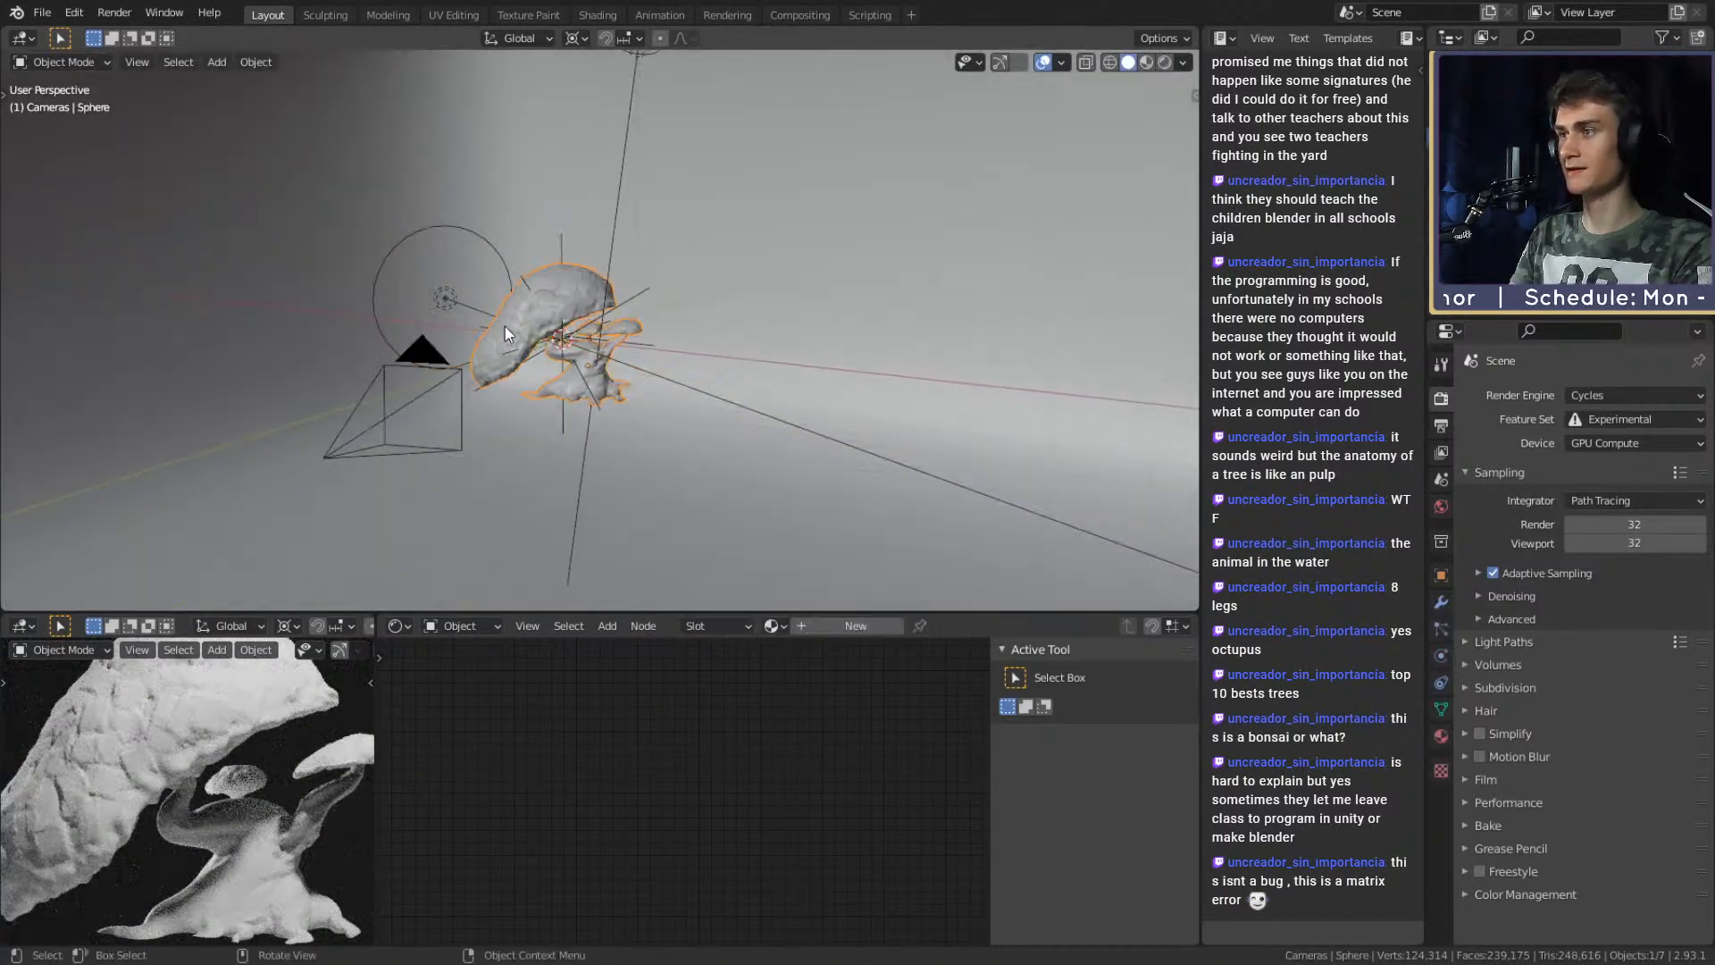
click(42, 13)
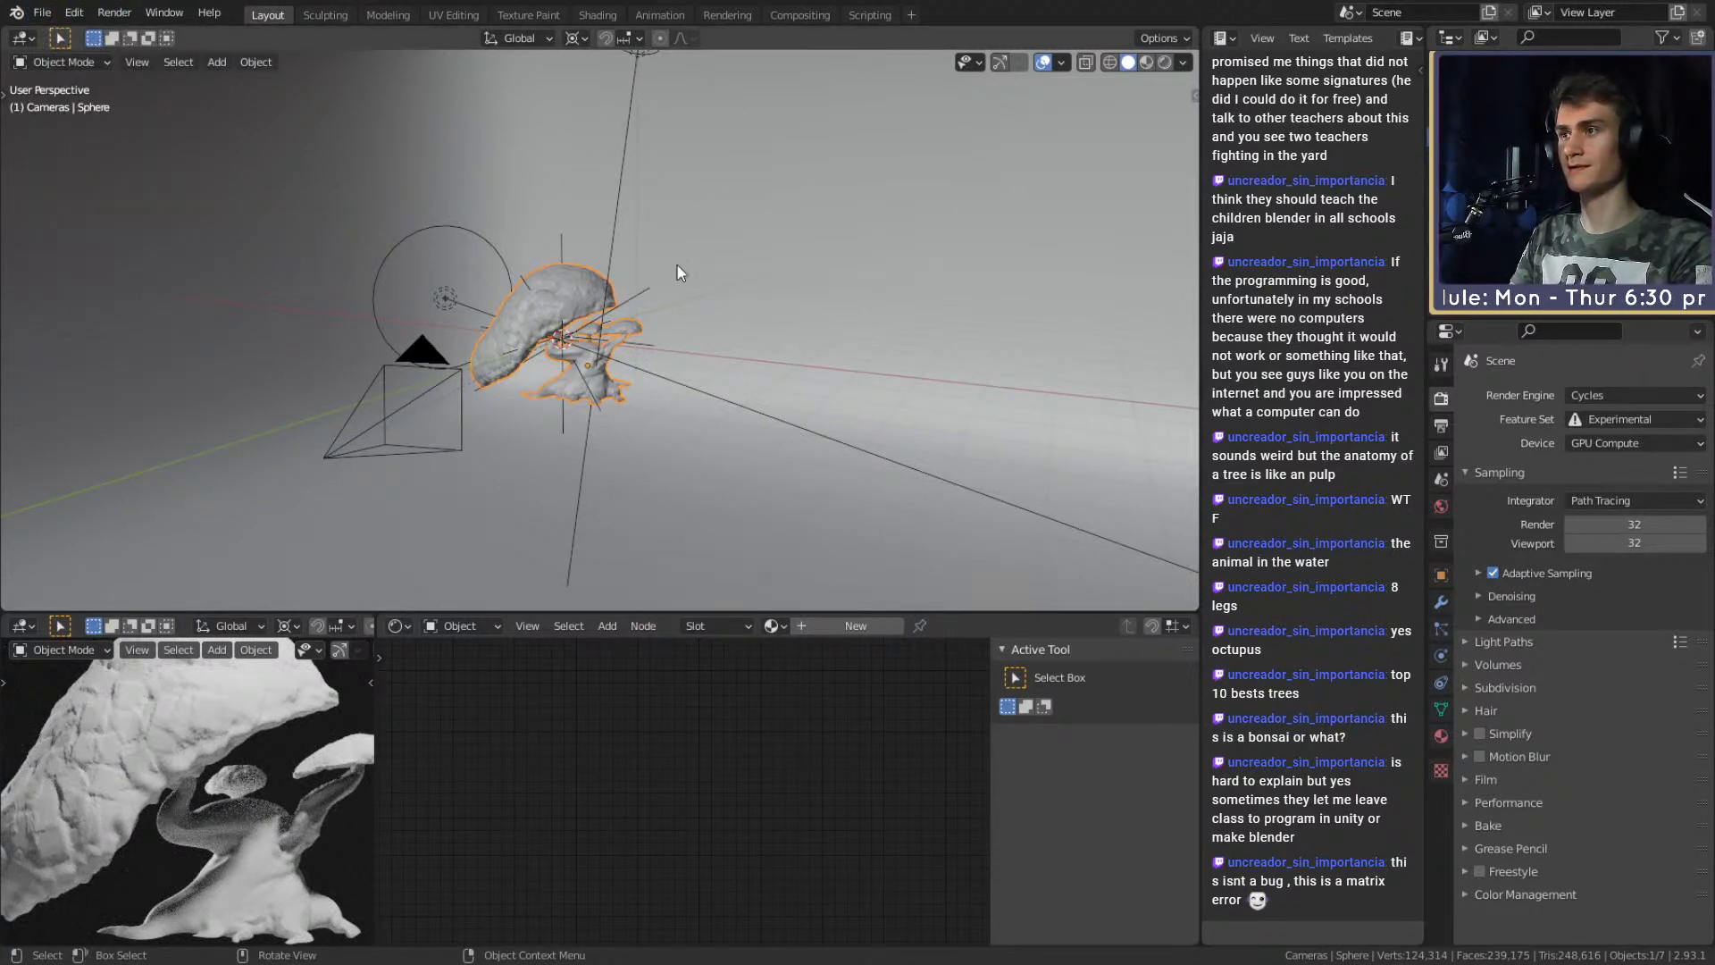
key(alt+a)
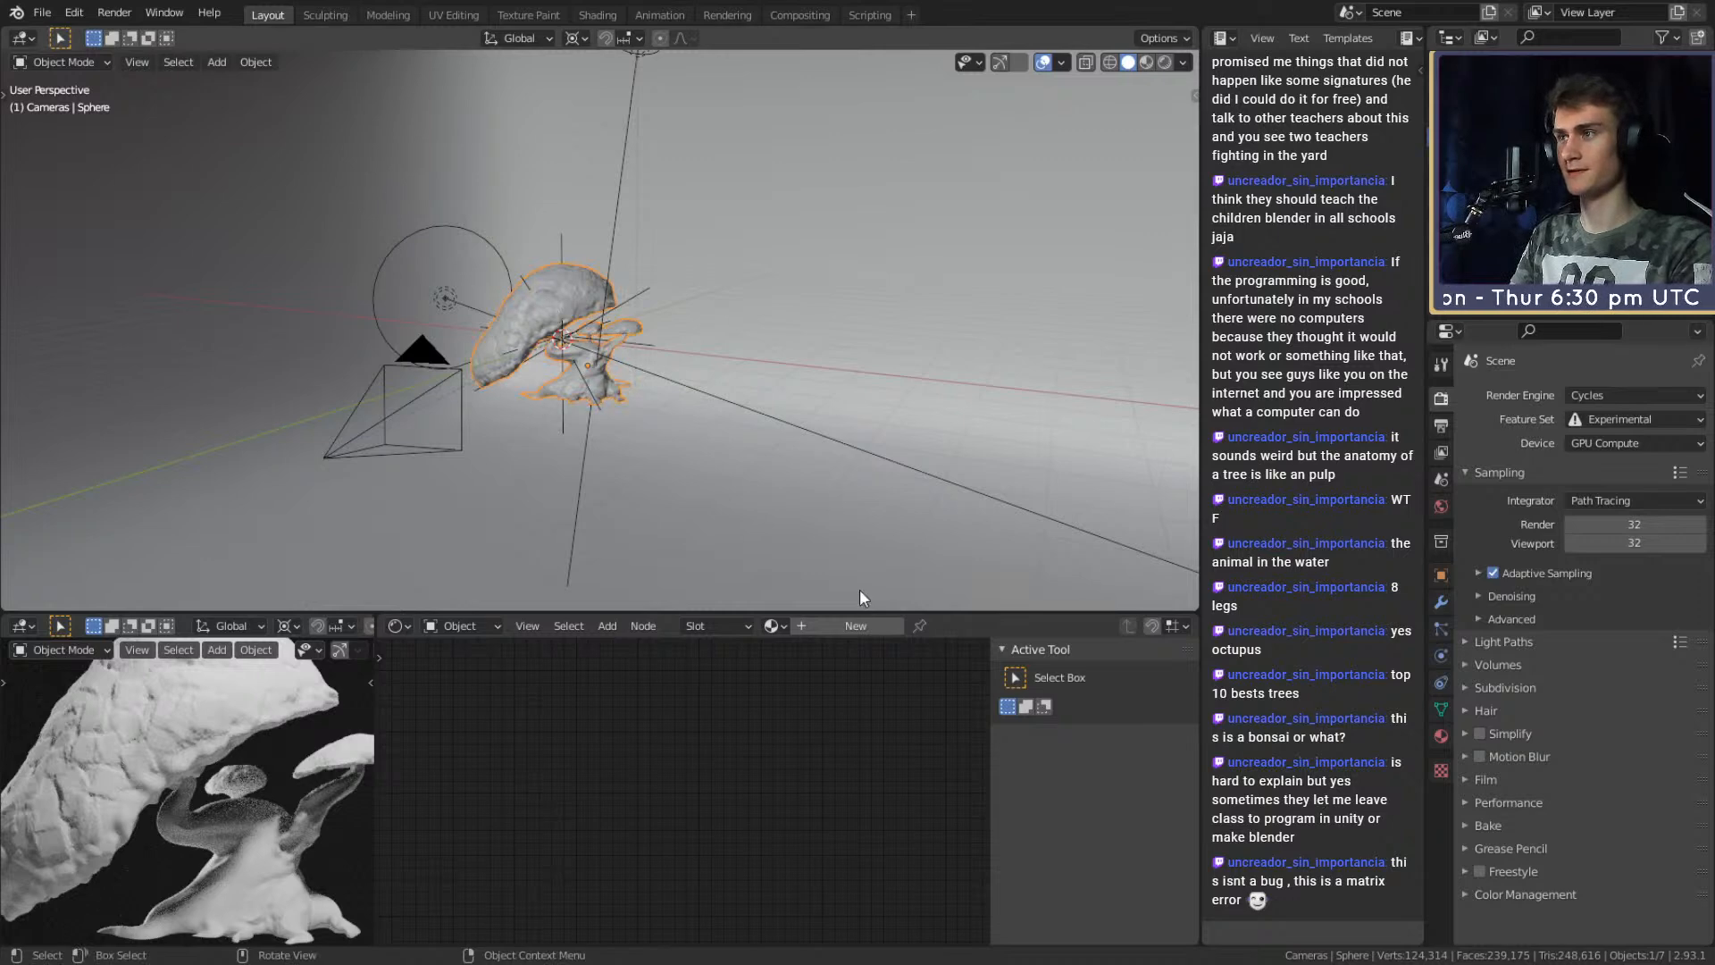
click(773, 625)
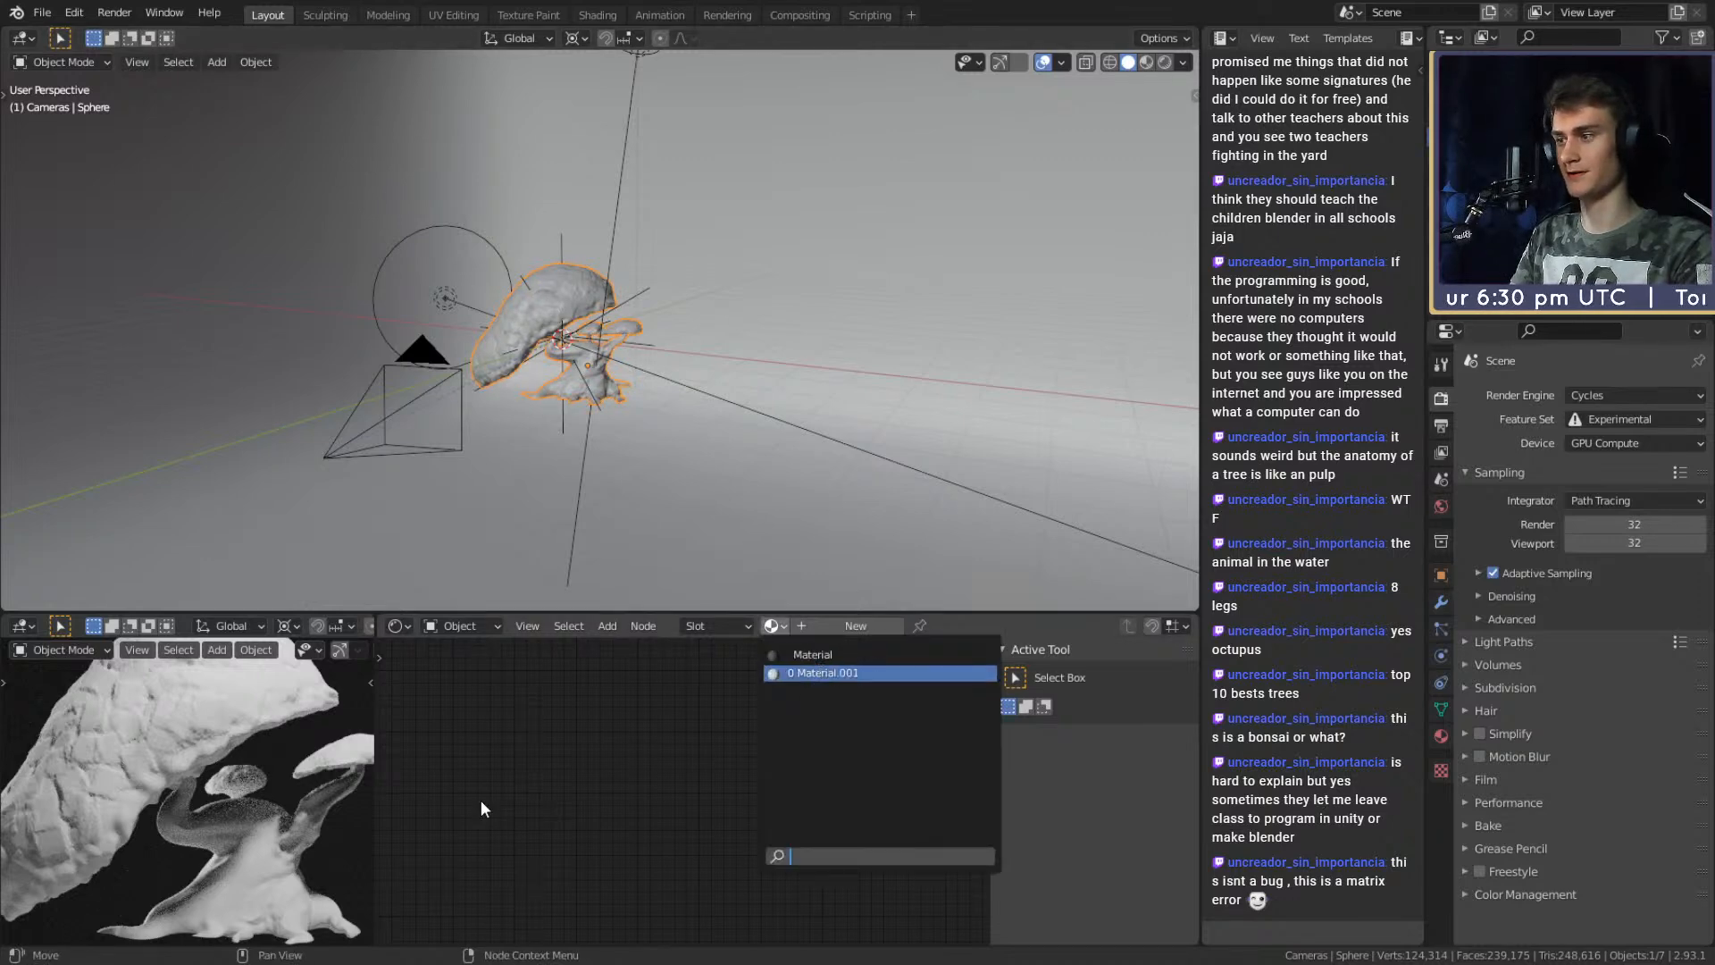
scroll(239, 802, down, 4)
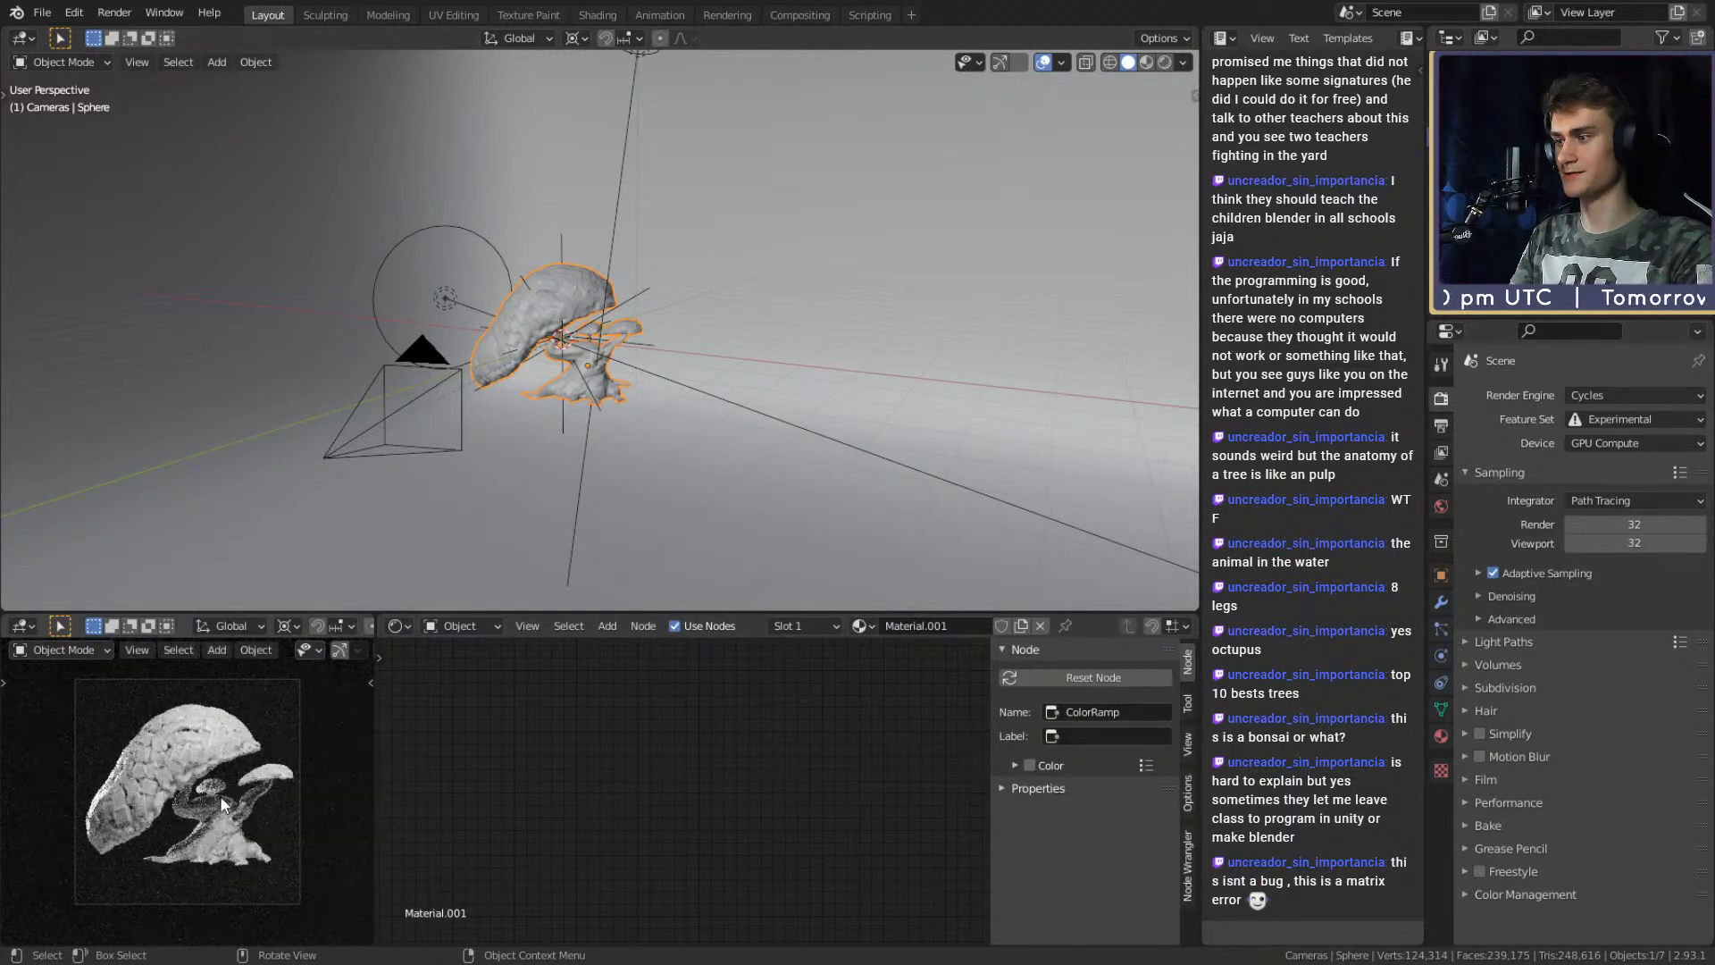
Tighten the pointiness ColorRamp by moving the white stop closer and the black stop to position 0.473.
scroll(223, 804, up, 4)
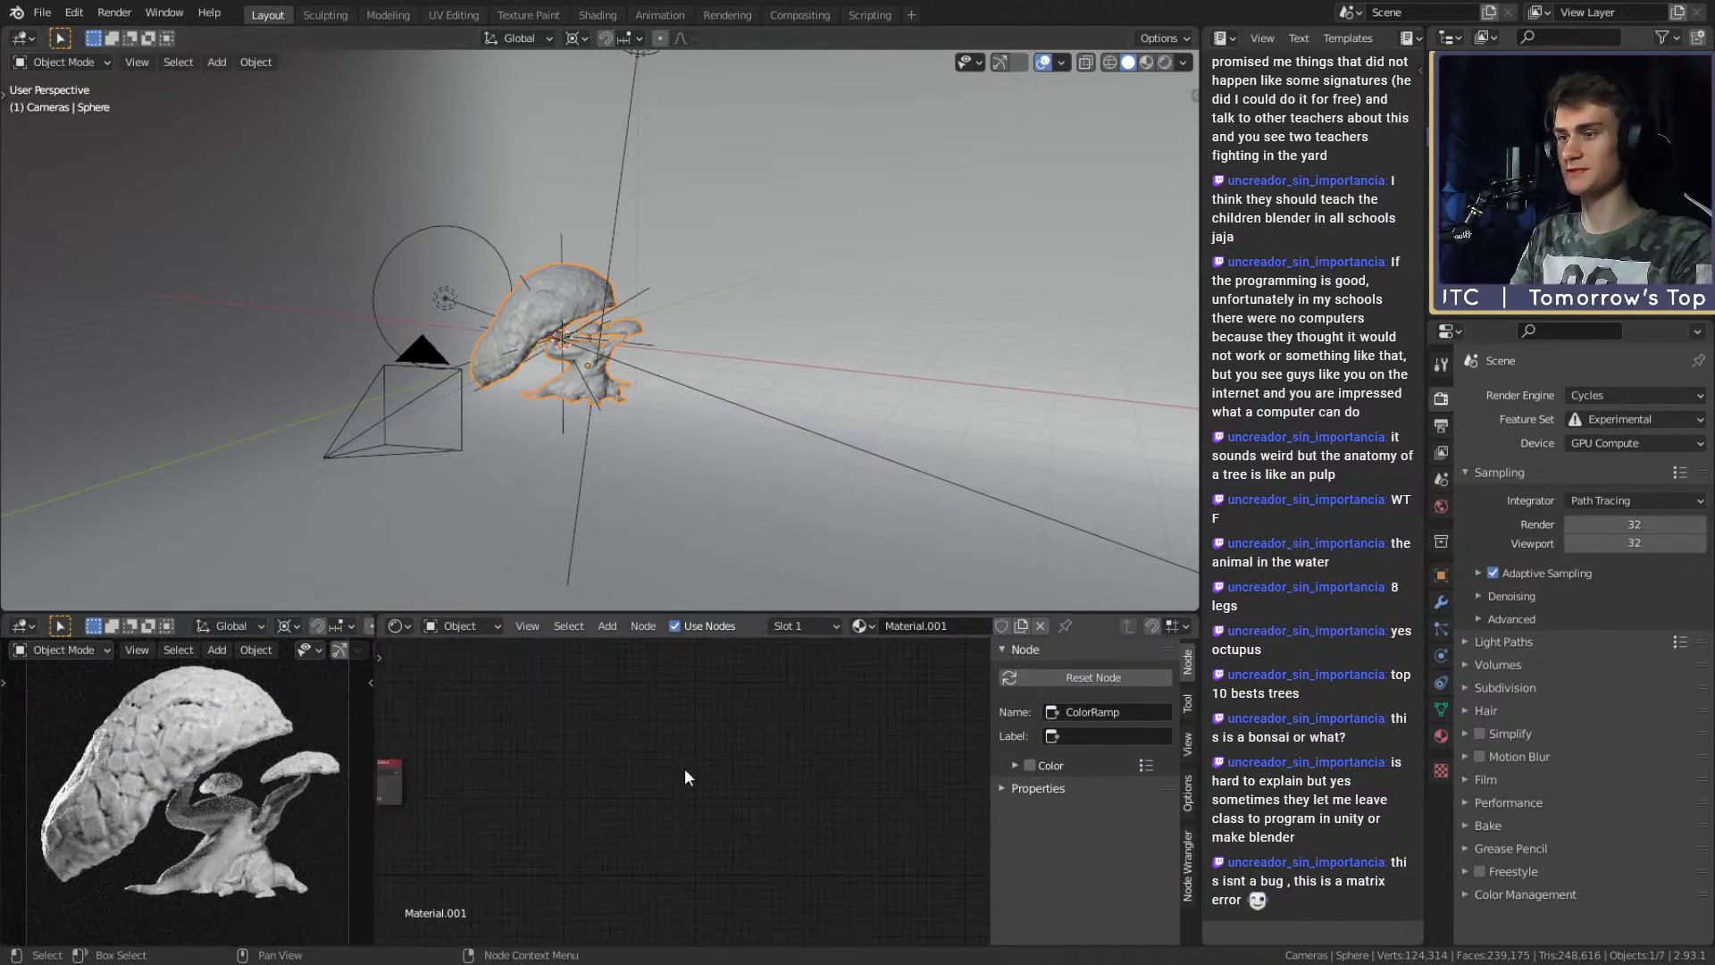
scroll(684, 769, down, 8)
middle_drag(554, 778, 874, 717)
scroll(724, 793, up, 6)
middle_drag(782, 746, 737, 850)
scroll(743, 846, up, 9)
scroll(760, 786, up, 5)
click(610, 752)
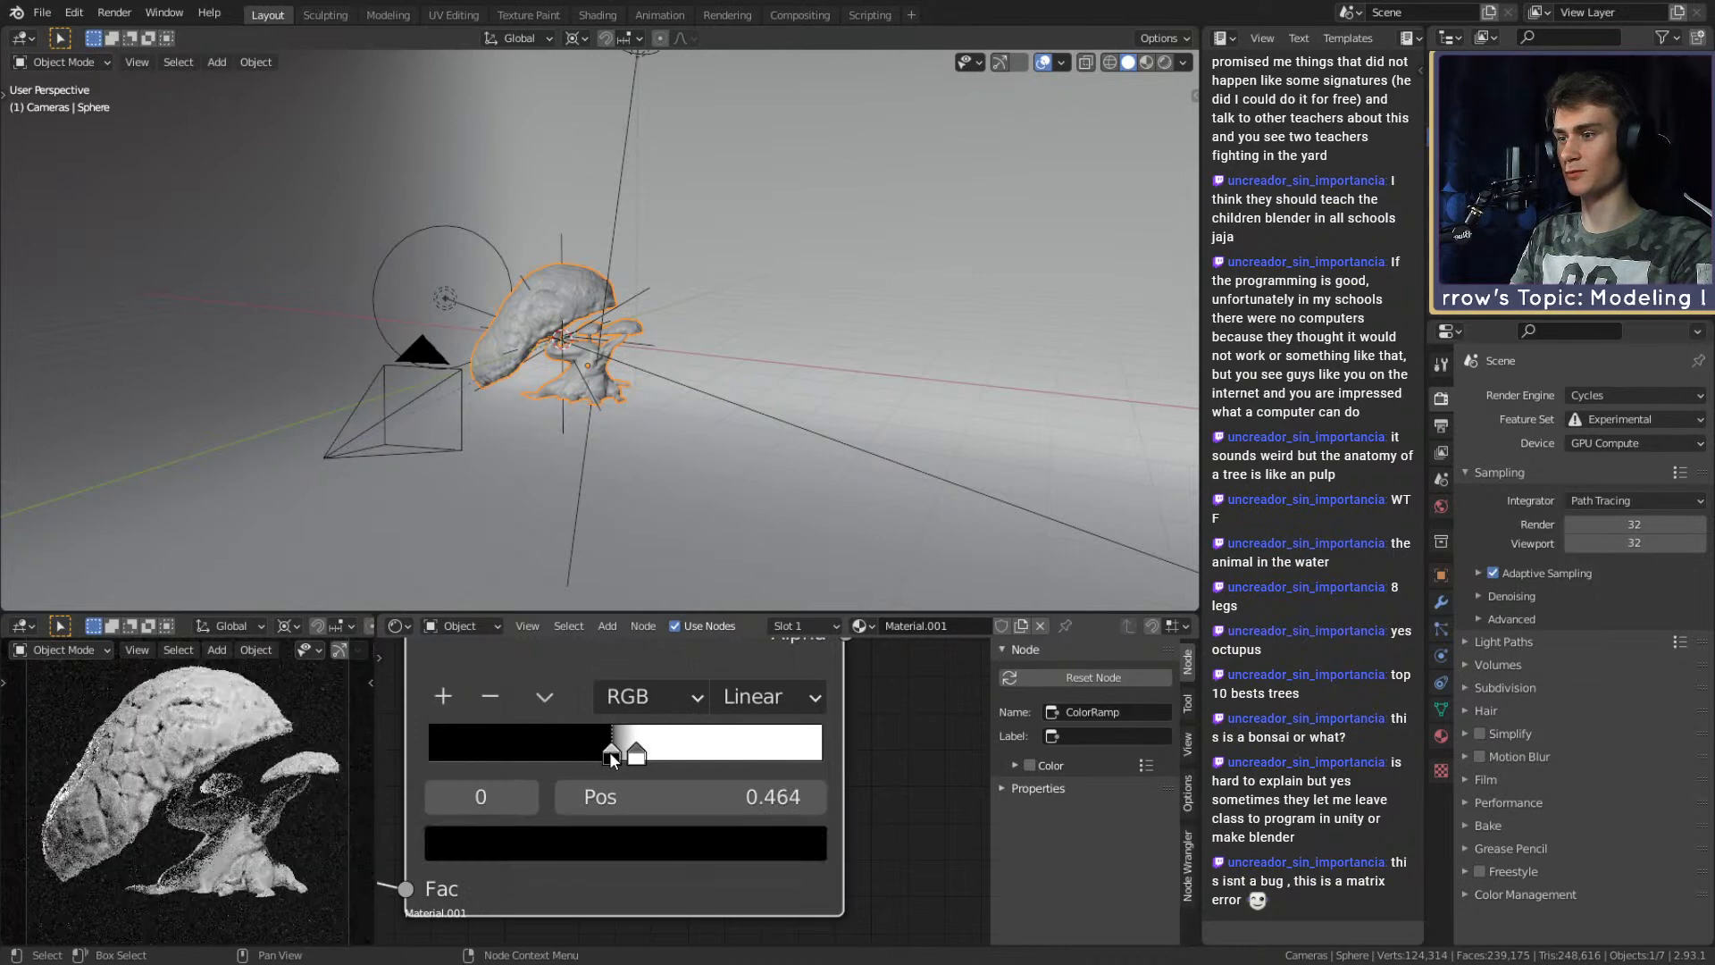
drag(638, 759, 615, 755)
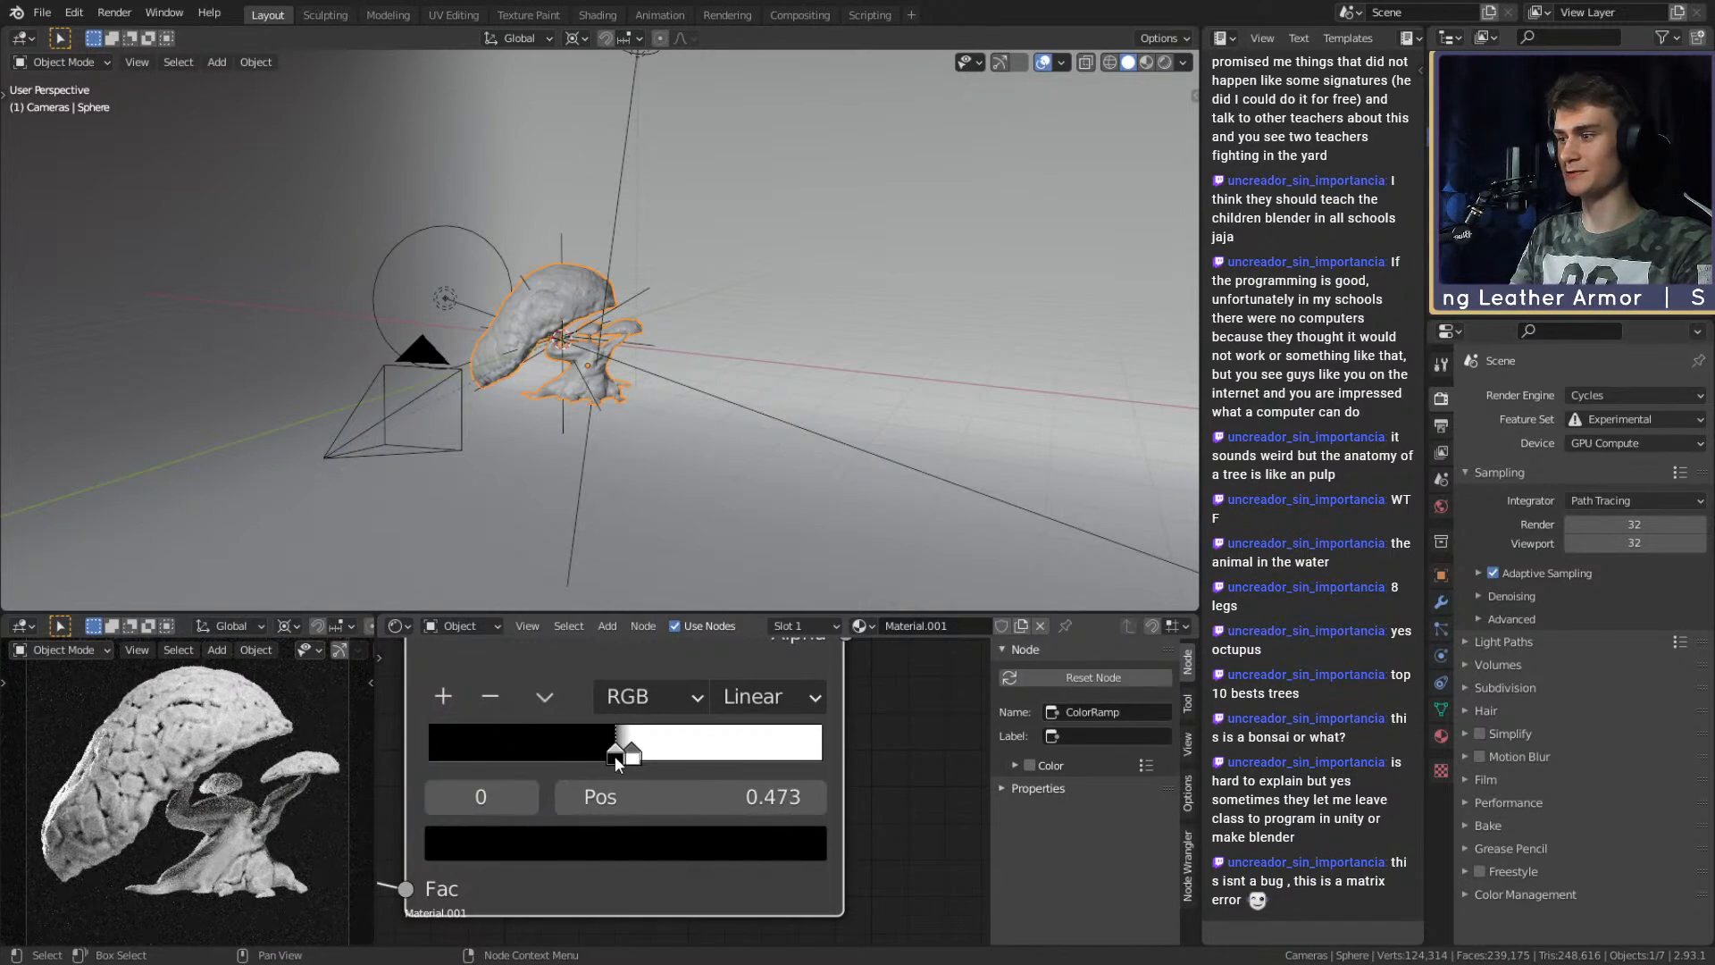
Examine the crease shading on the trunk and roots in the rendered camera view.
middle_drag(290, 871, 219, 862)
scroll(217, 801, up, 7)
scroll(217, 801, up, 5)
scroll(229, 811, down, 3)
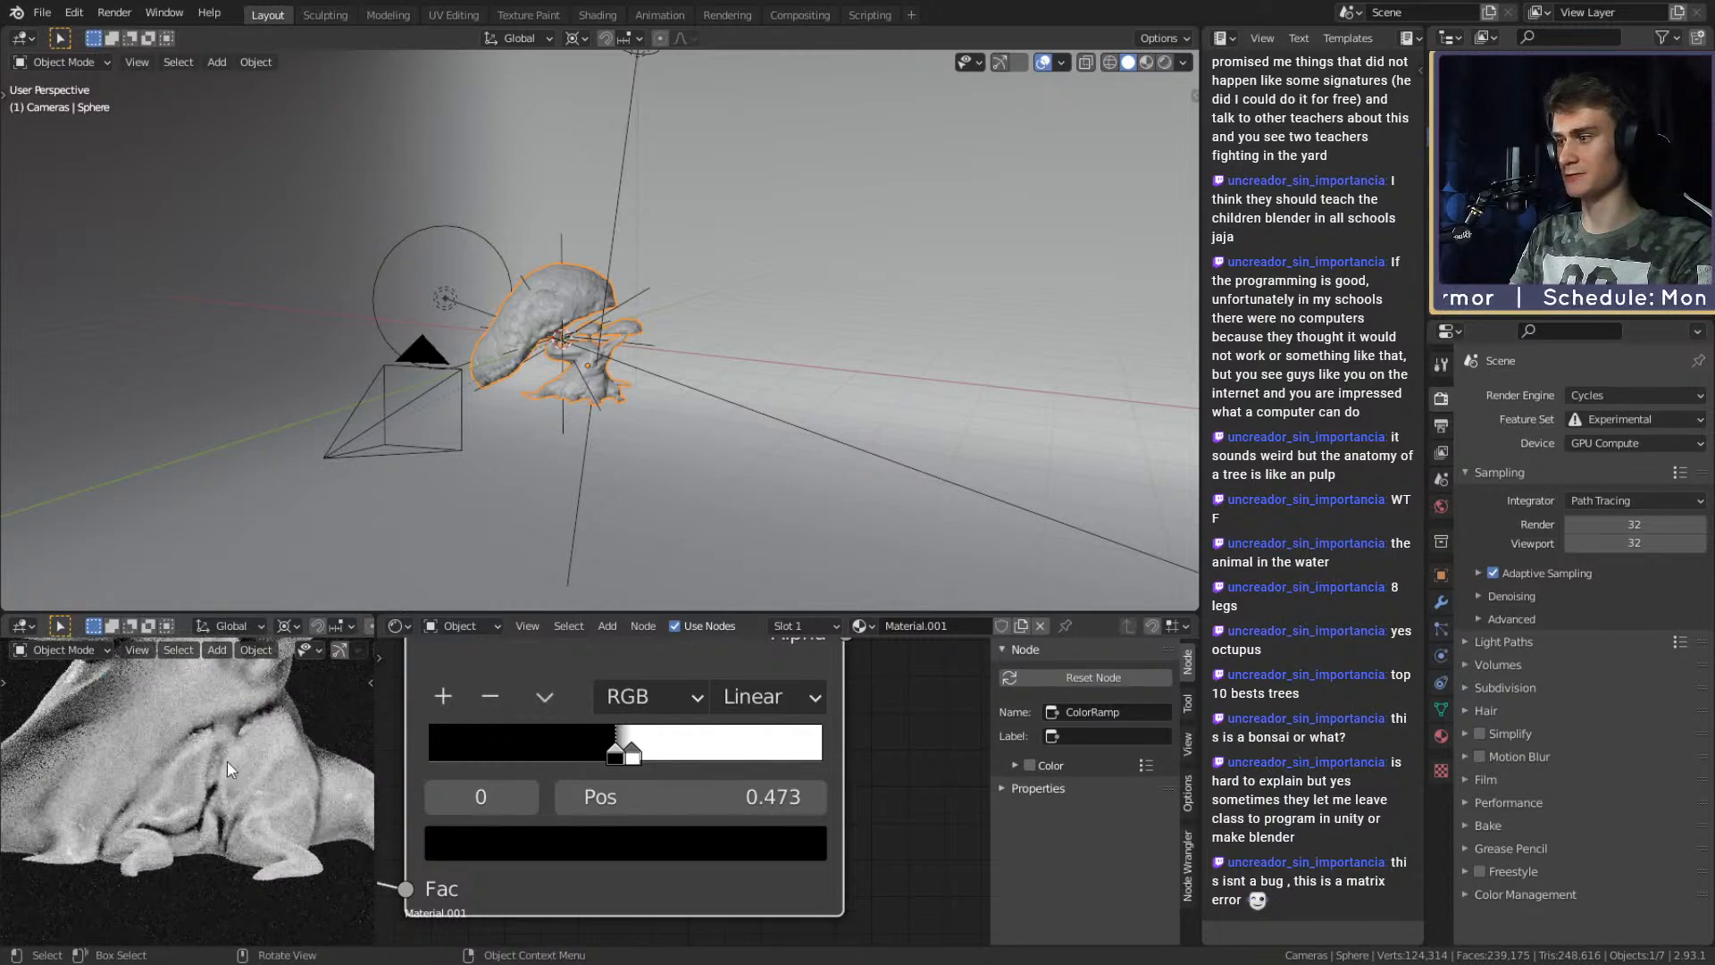
scroll(859, 715, down, 6)
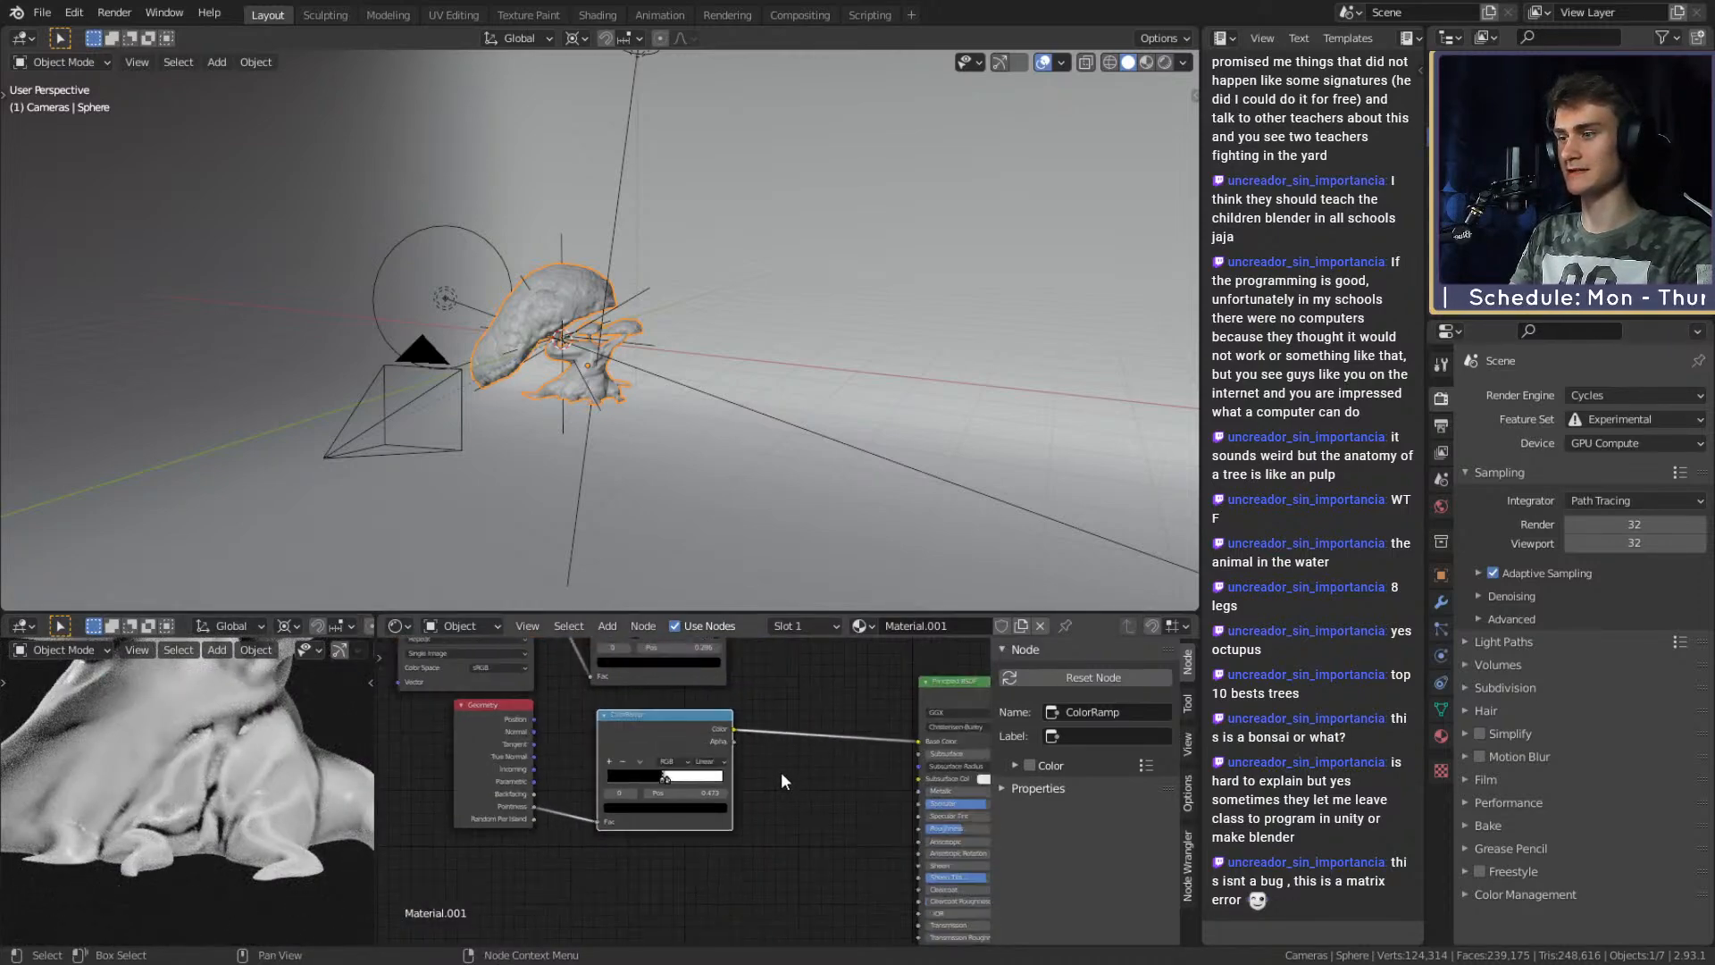
scroll(217, 804, down, 7)
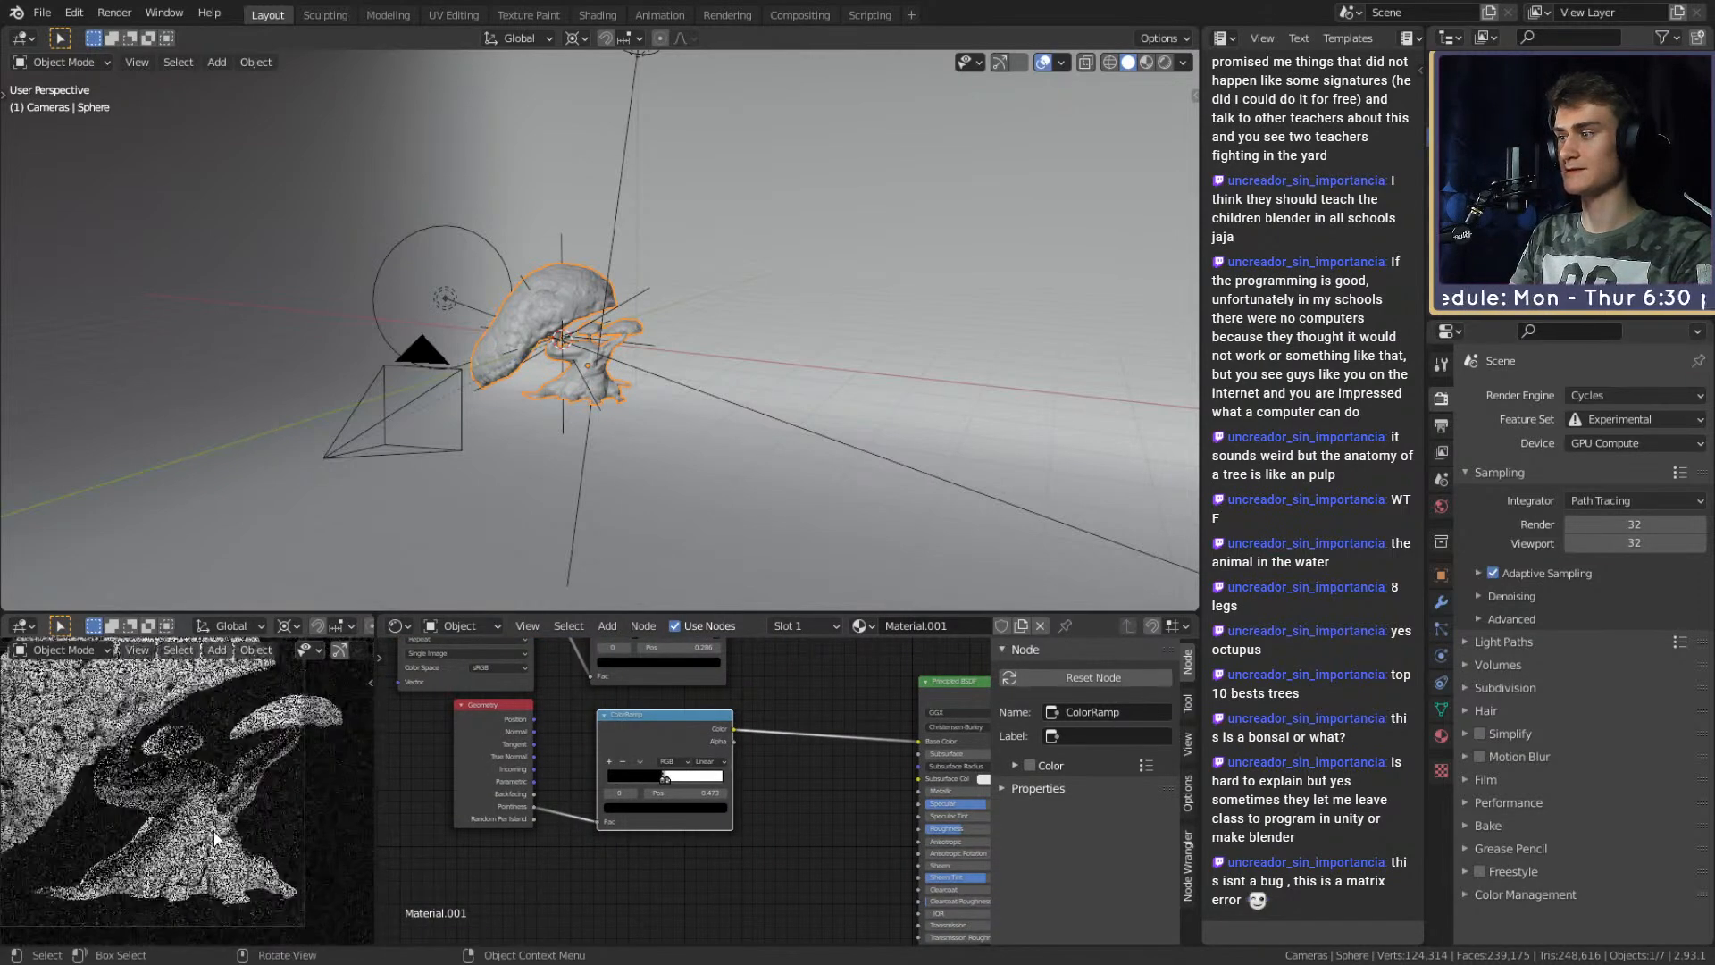
Save the scene to quick_sketch_day_211.blend.
shift+middle_drag(212, 801, 224, 841)
key(KP_0)
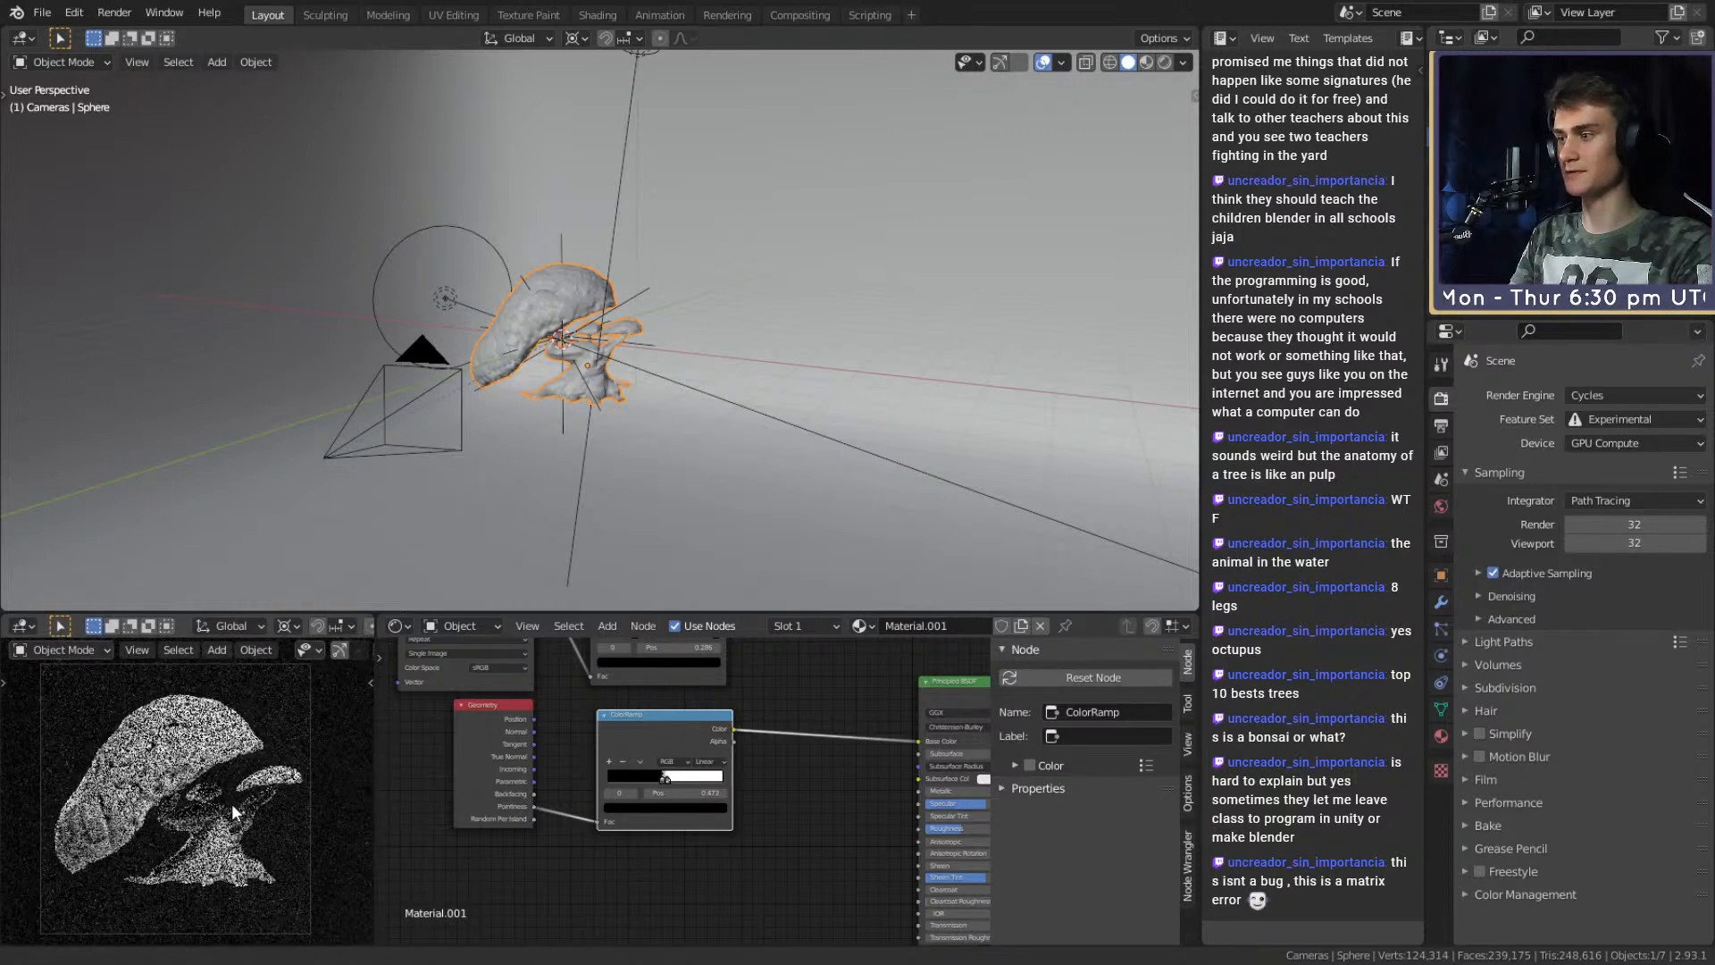
middle_drag(527, 388, 577, 428)
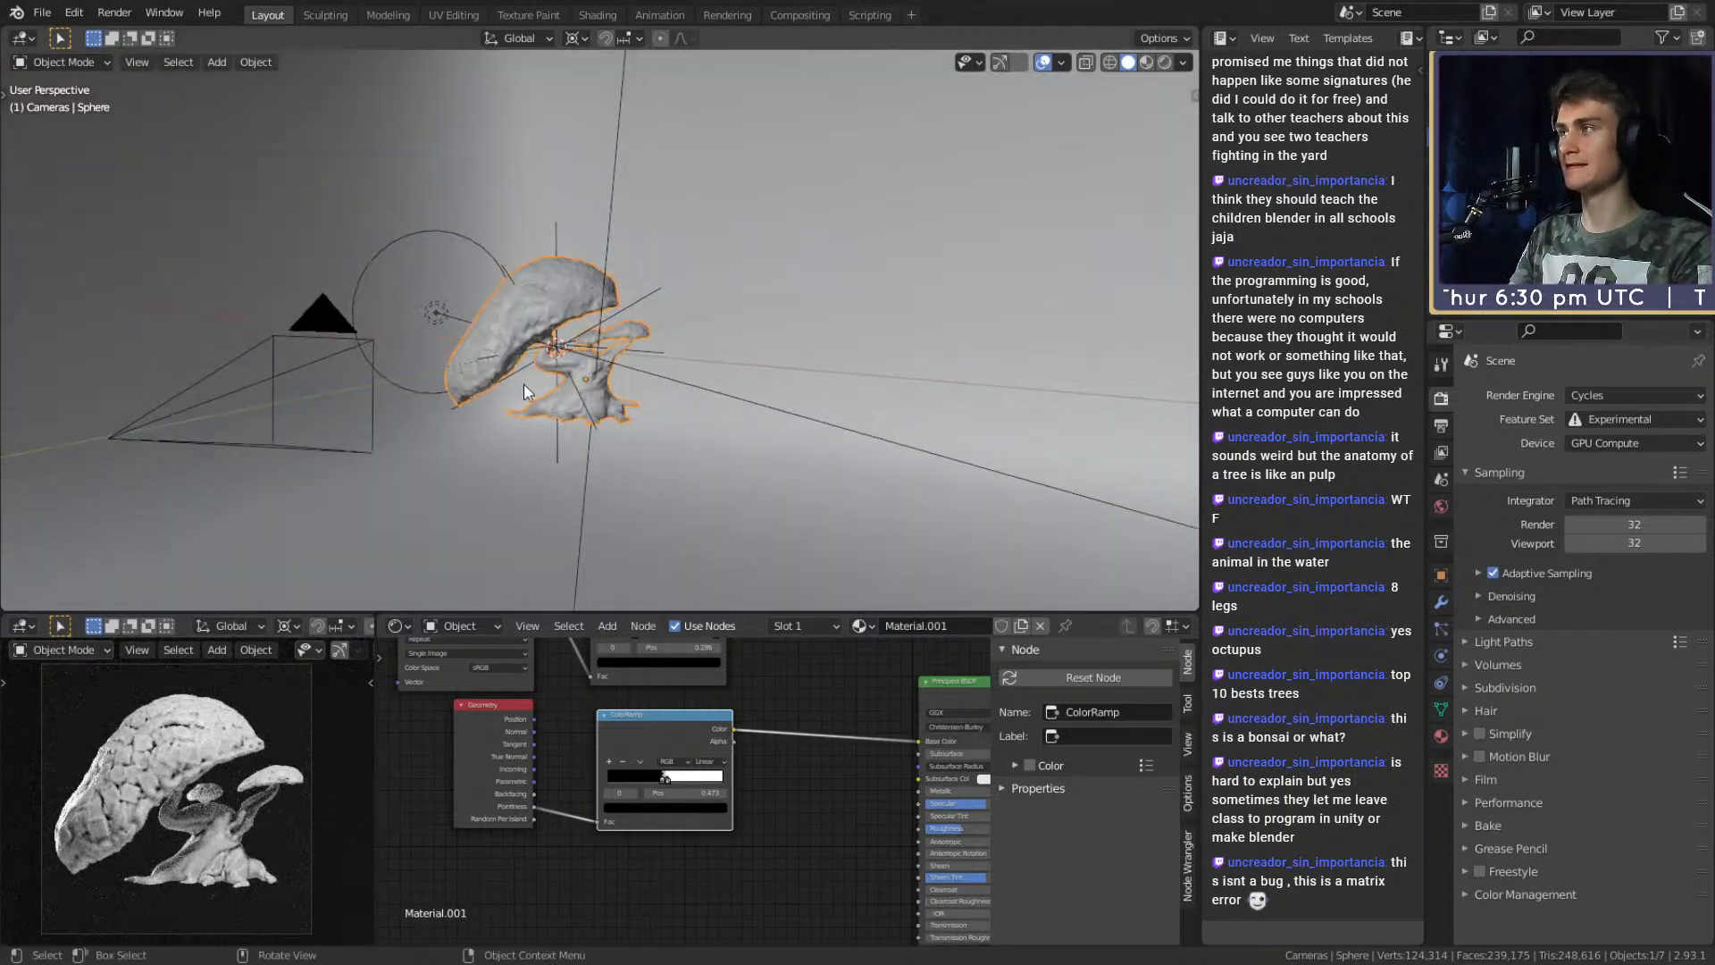
click(42, 13)
click(67, 129)
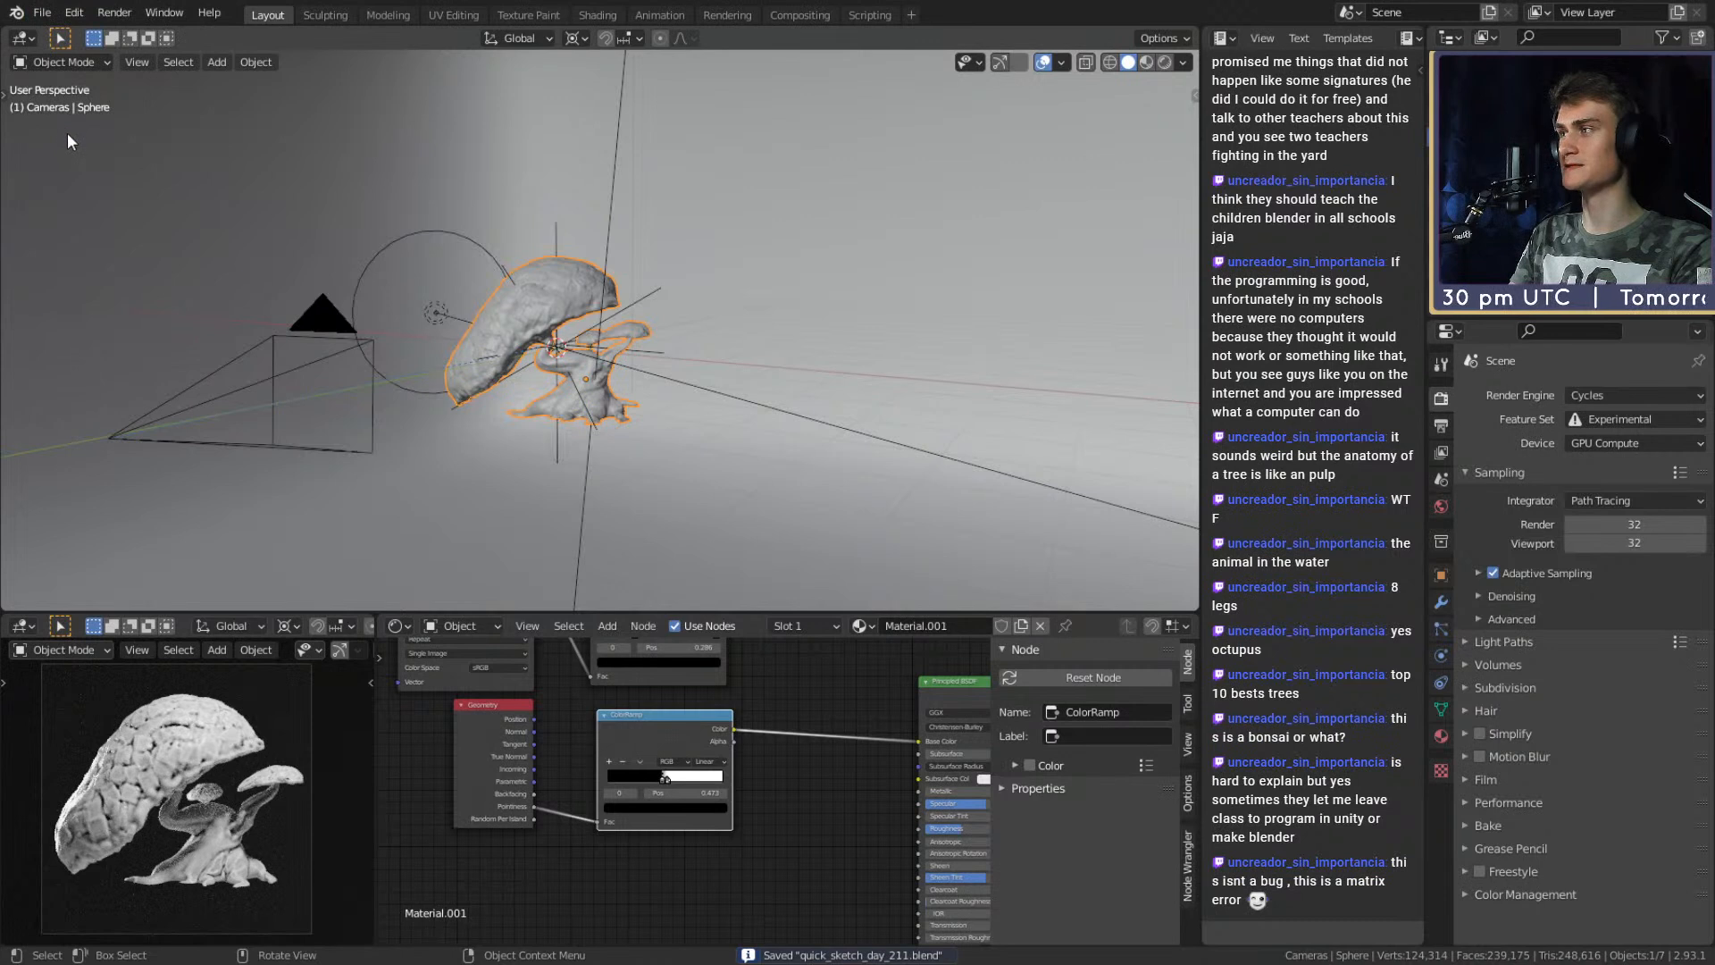
Turn the camera view area into an image view of the Render Result and render a test image of the tree.
click(1441, 426)
click(112, 13)
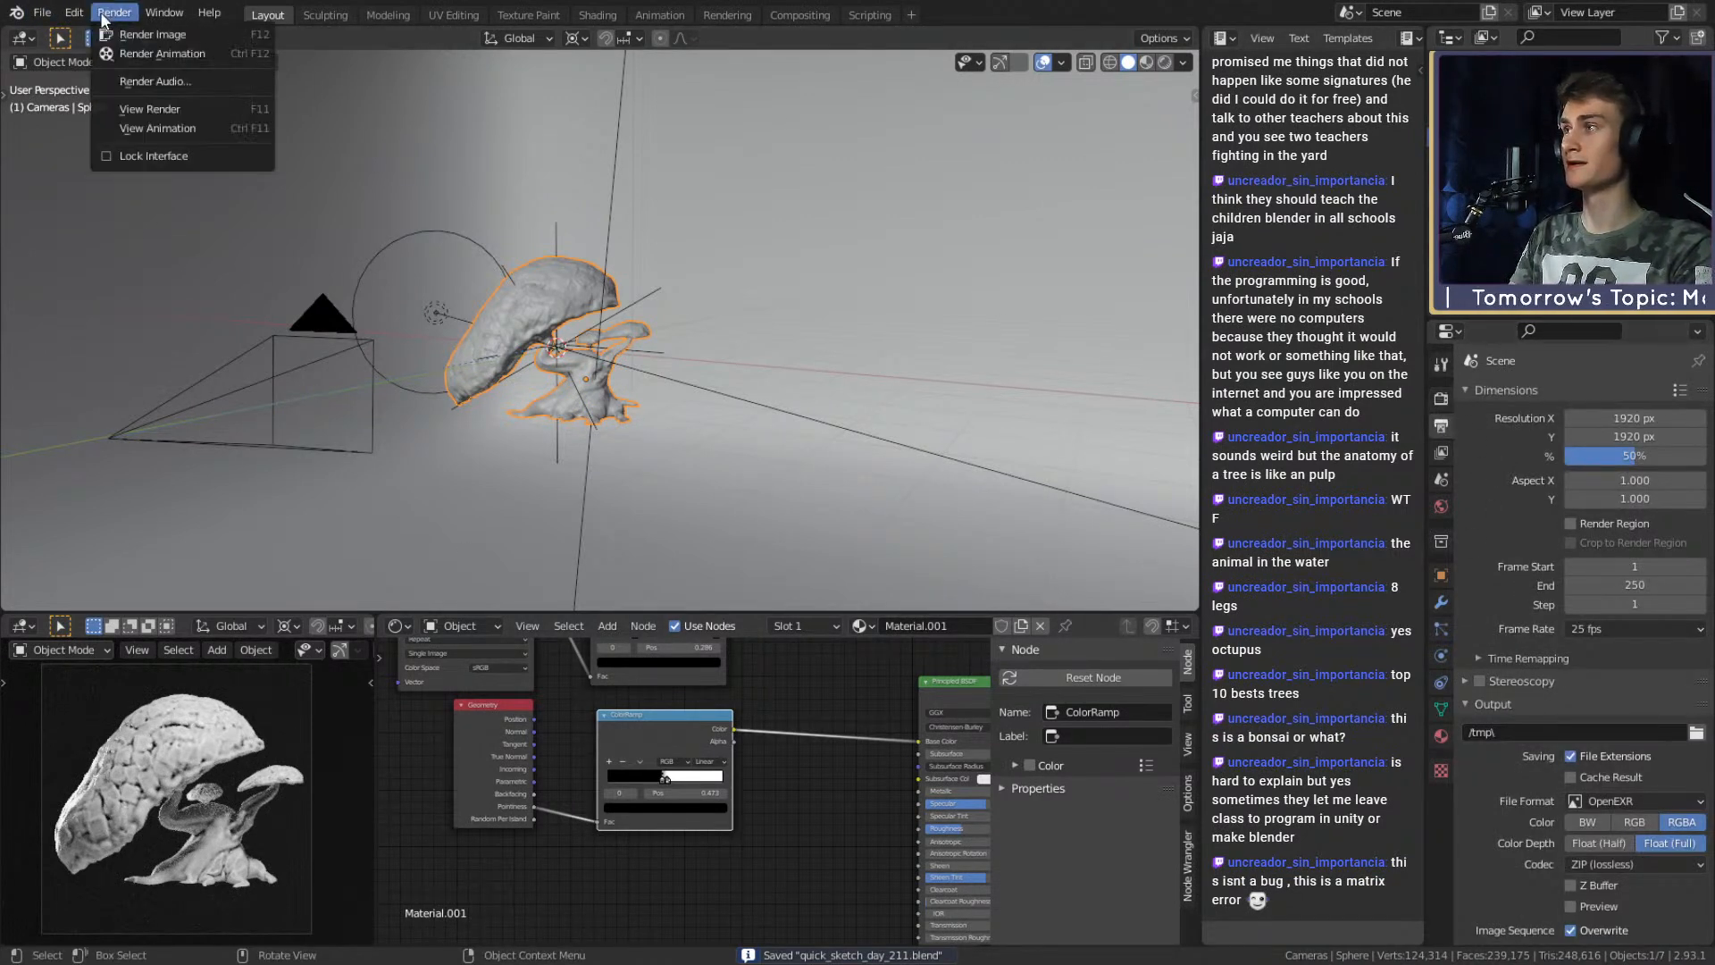
click(145, 34)
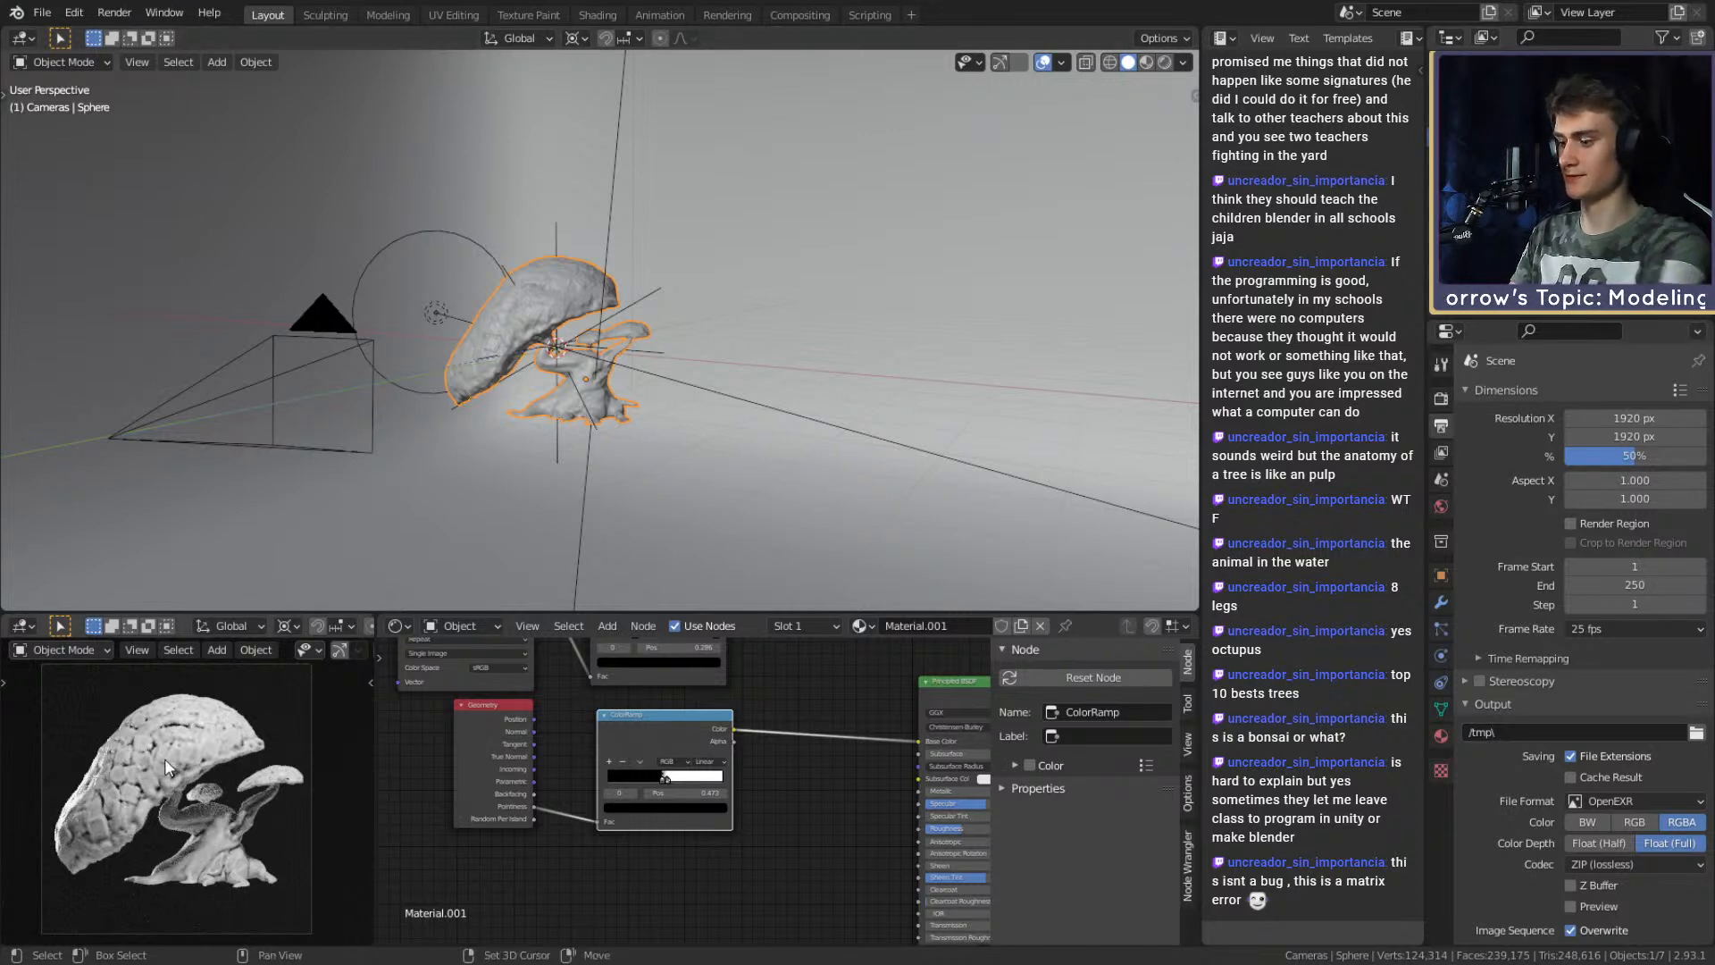
key(shift+F10)
click(221, 627)
click(240, 689)
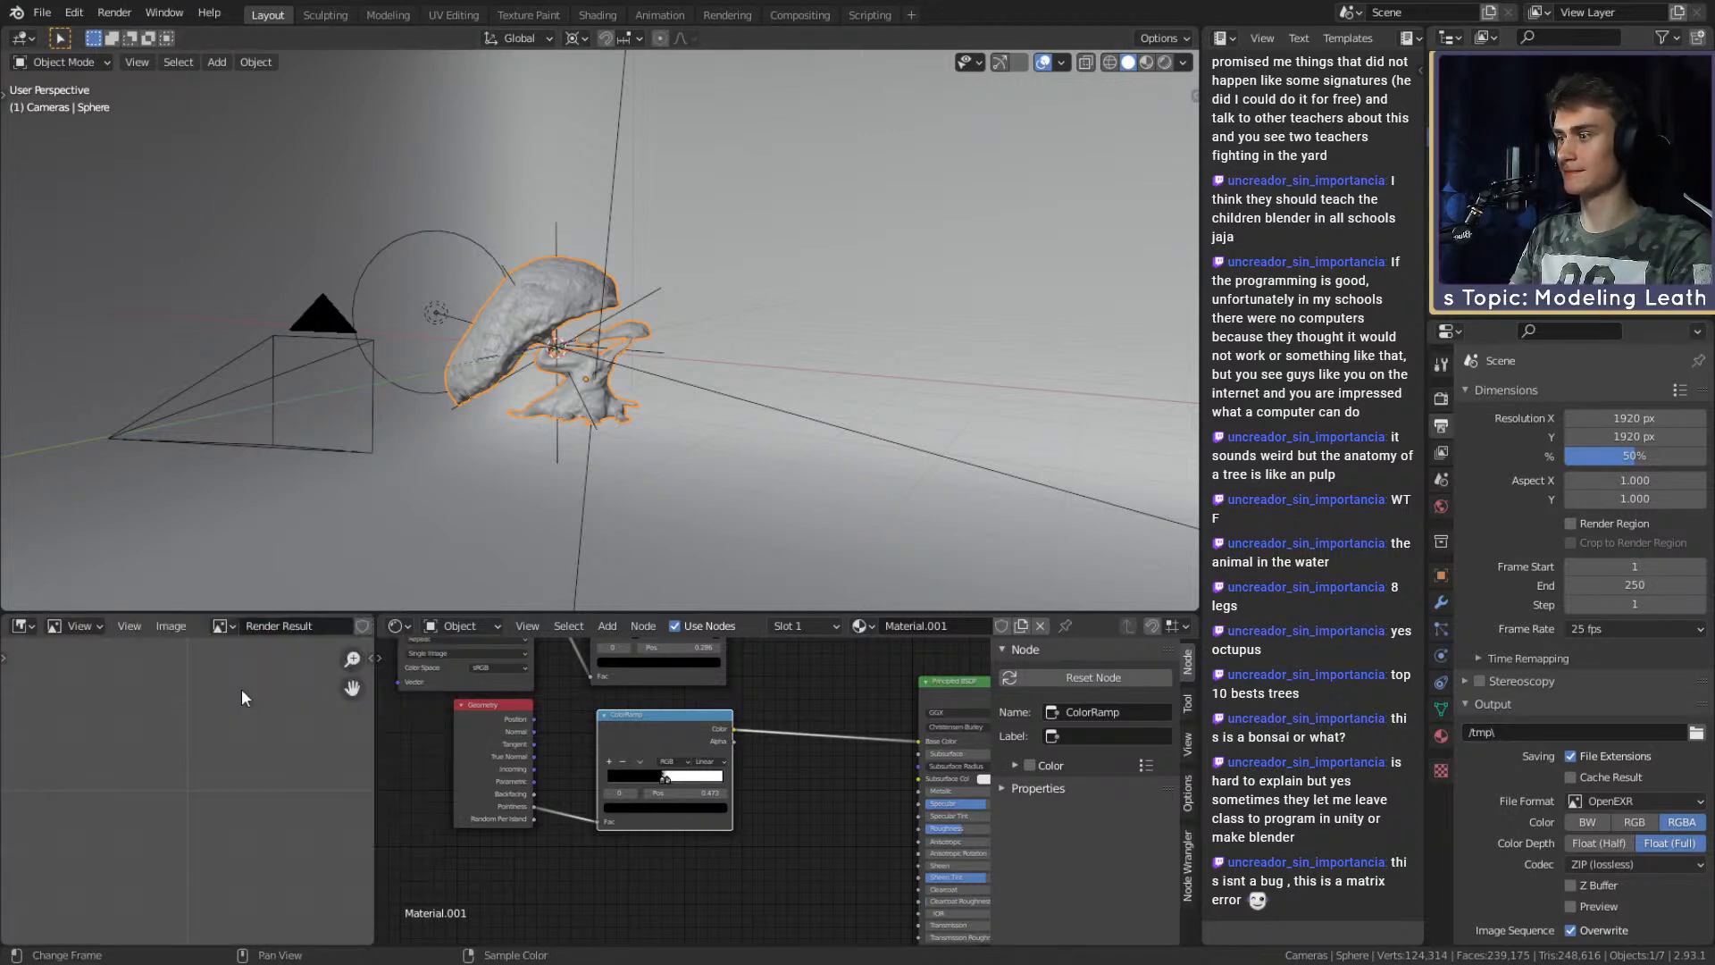
key(F12)
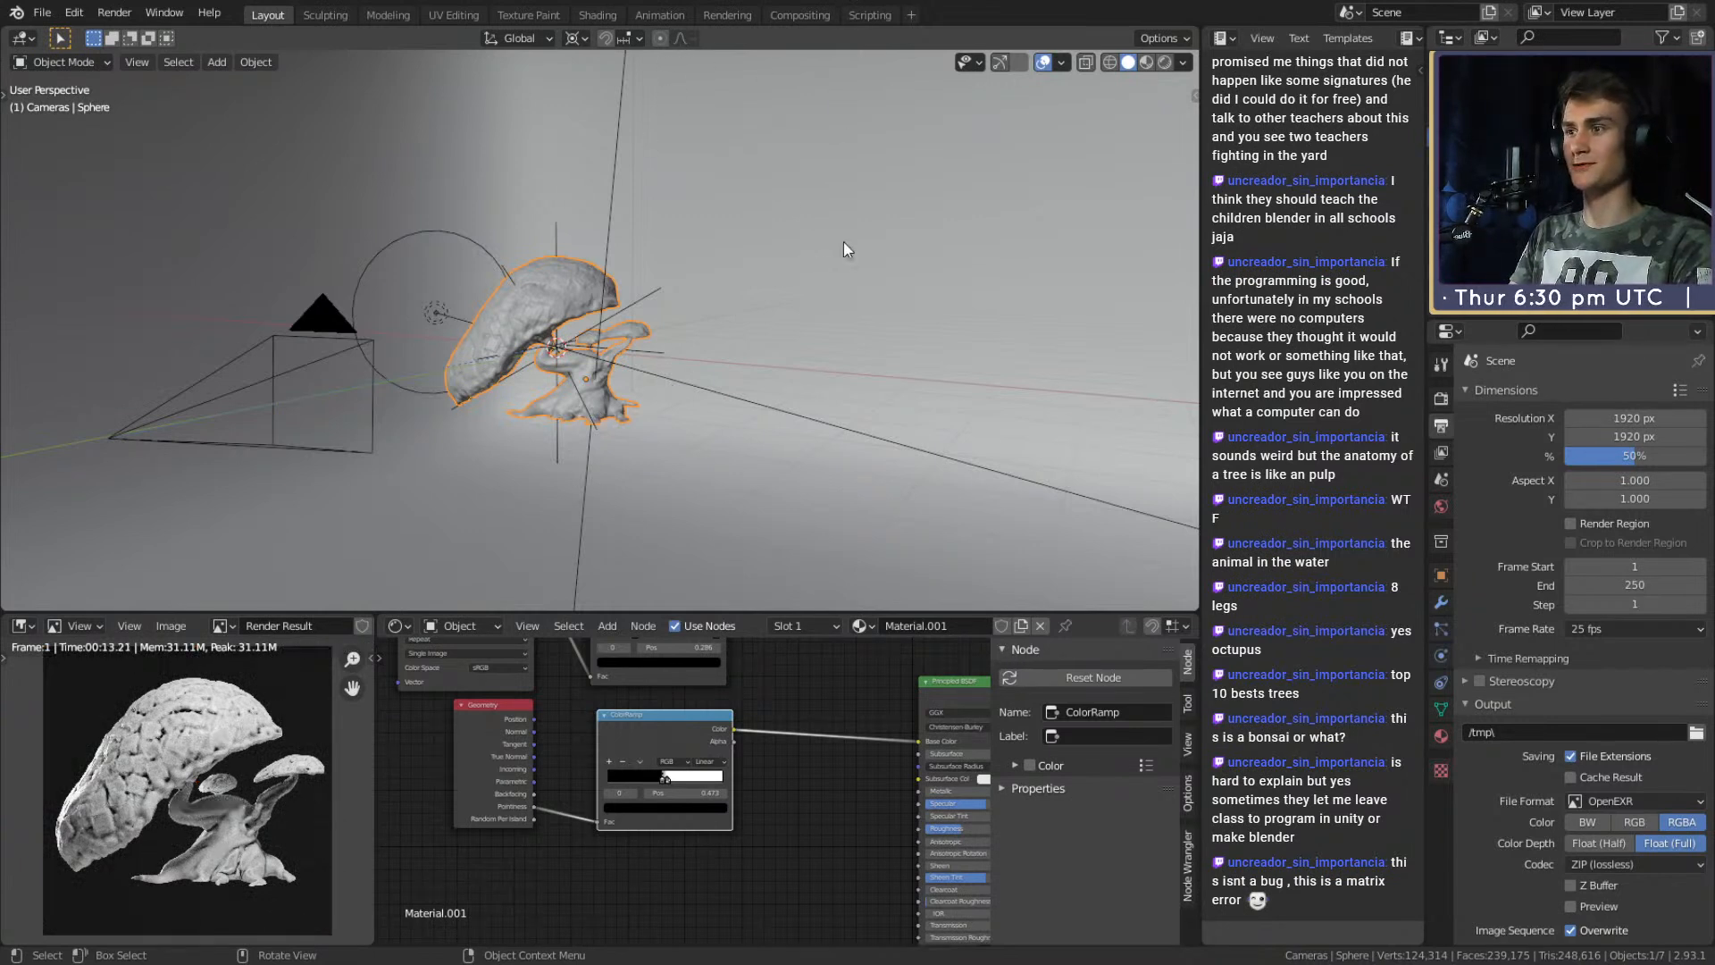
Switch the material node area to the compositor and insert the Glare node between Denoise and Composite.
scroll(571, 810, down, 3)
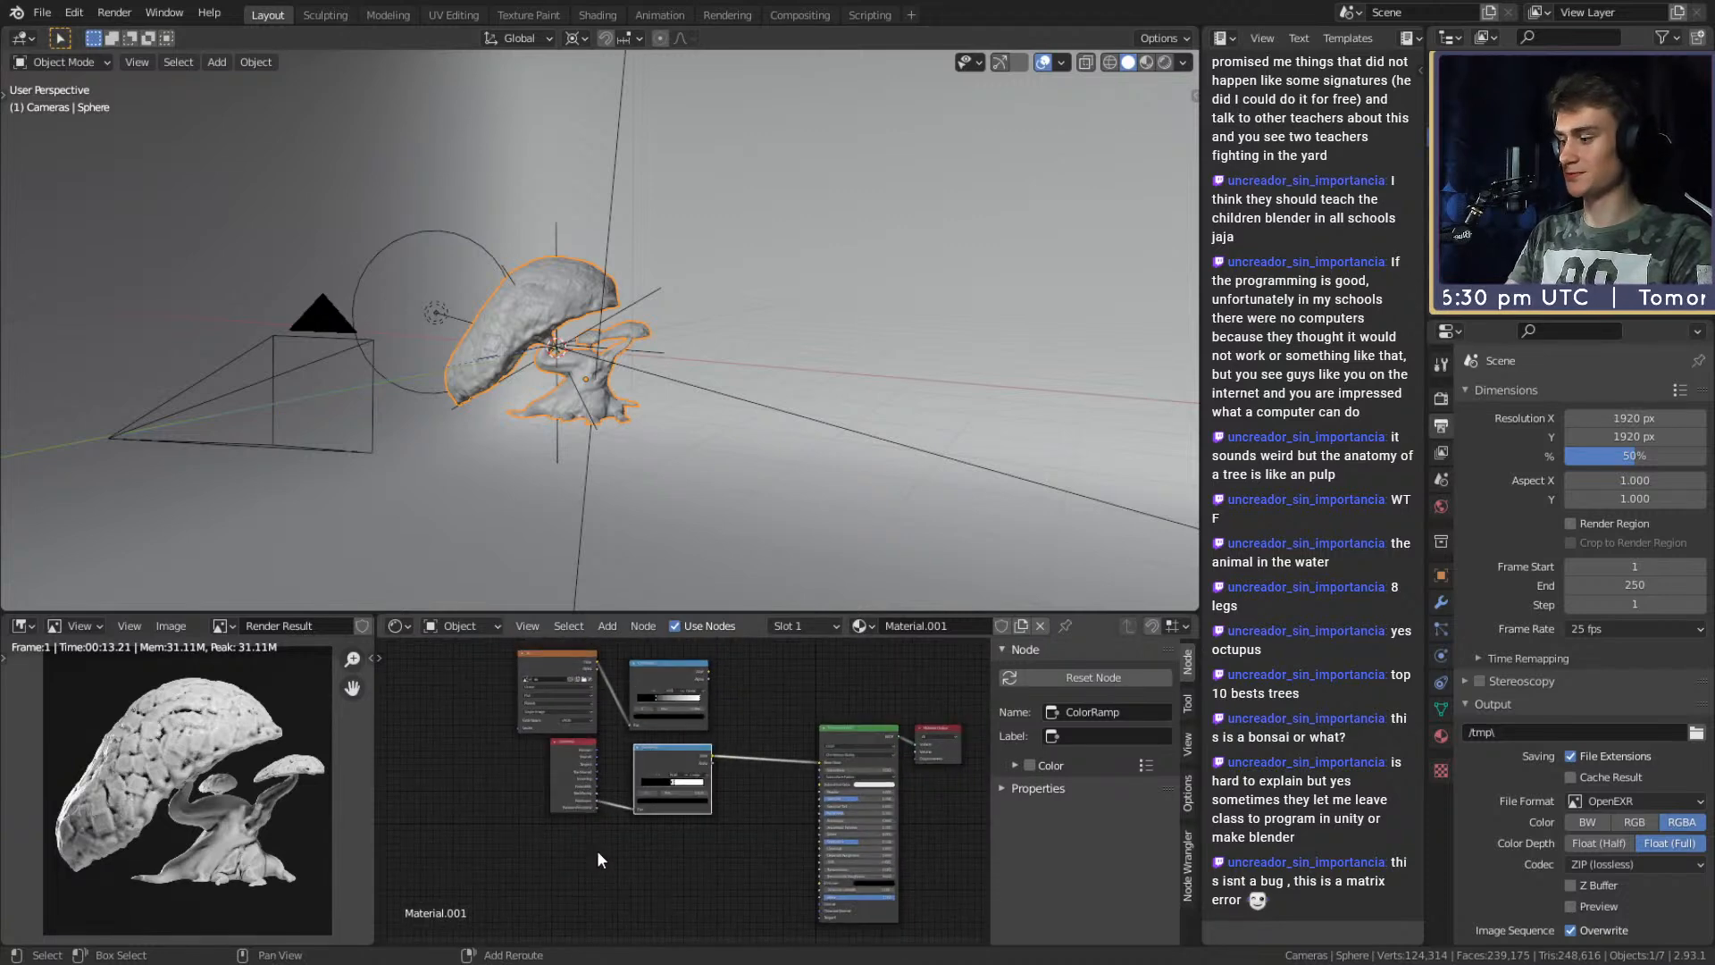
key(shift+F3)
key(shift+F3)
key(shift+F3)
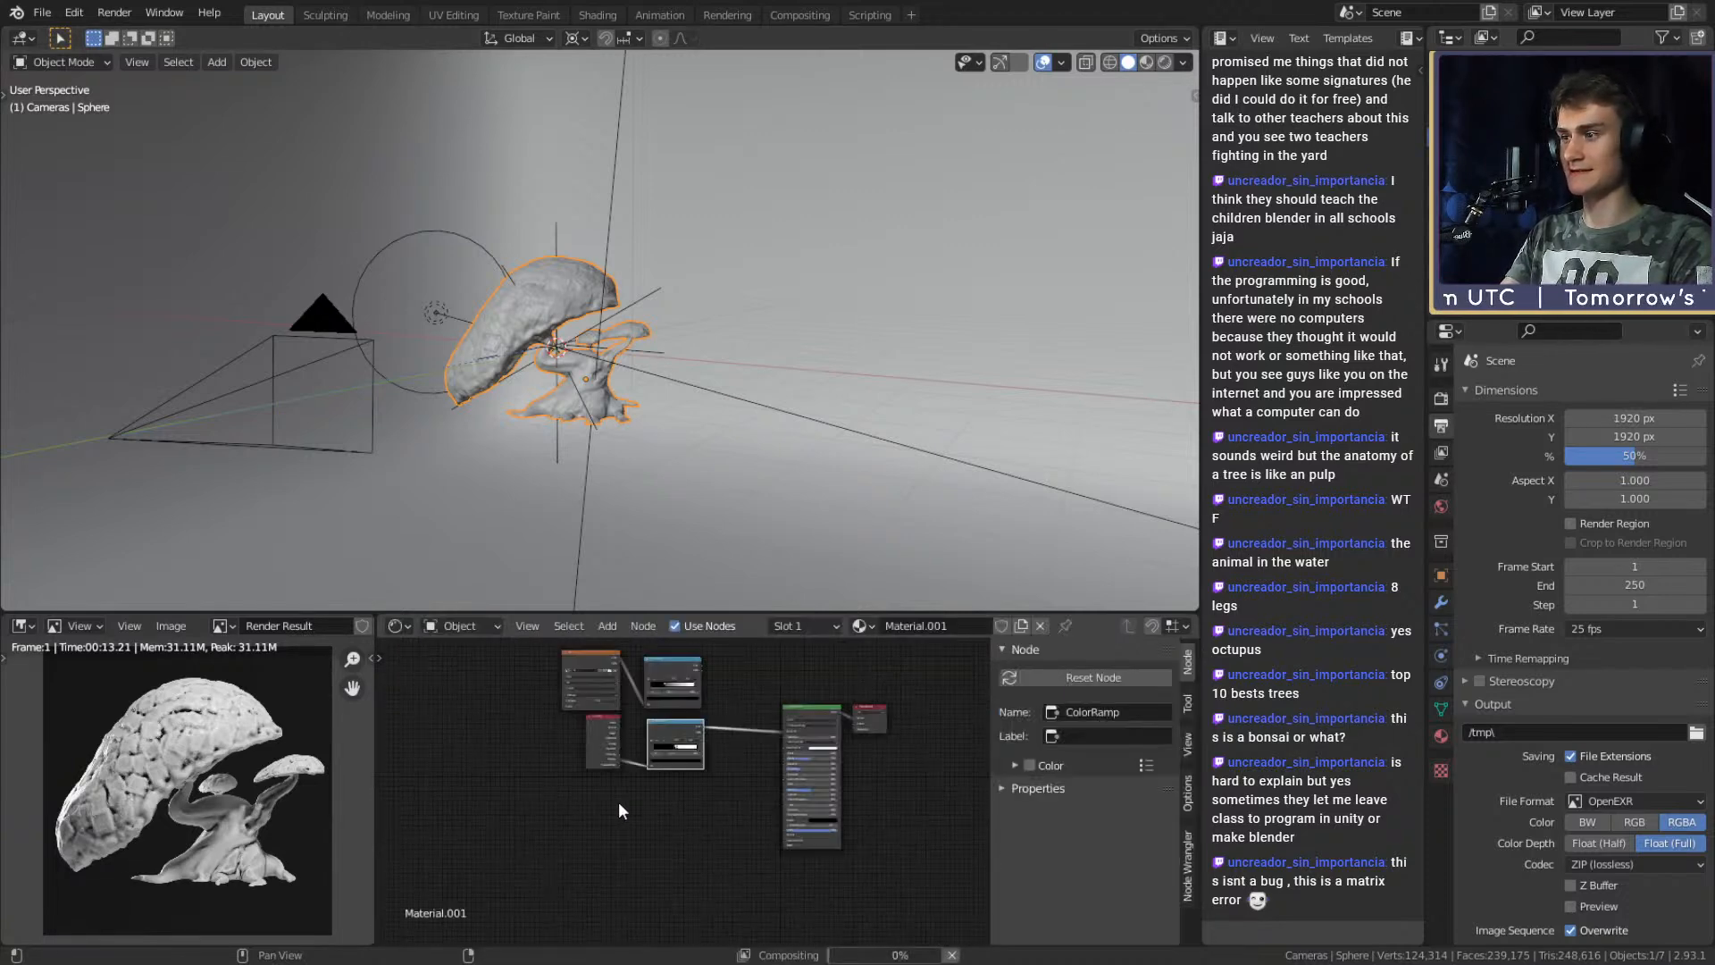
middle_drag(636, 812, 500, 824)
scroll(704, 812, up, 6)
middle_drag(808, 762, 702, 844)
drag(738, 796, 738, 694)
scroll(831, 773, up, 3)
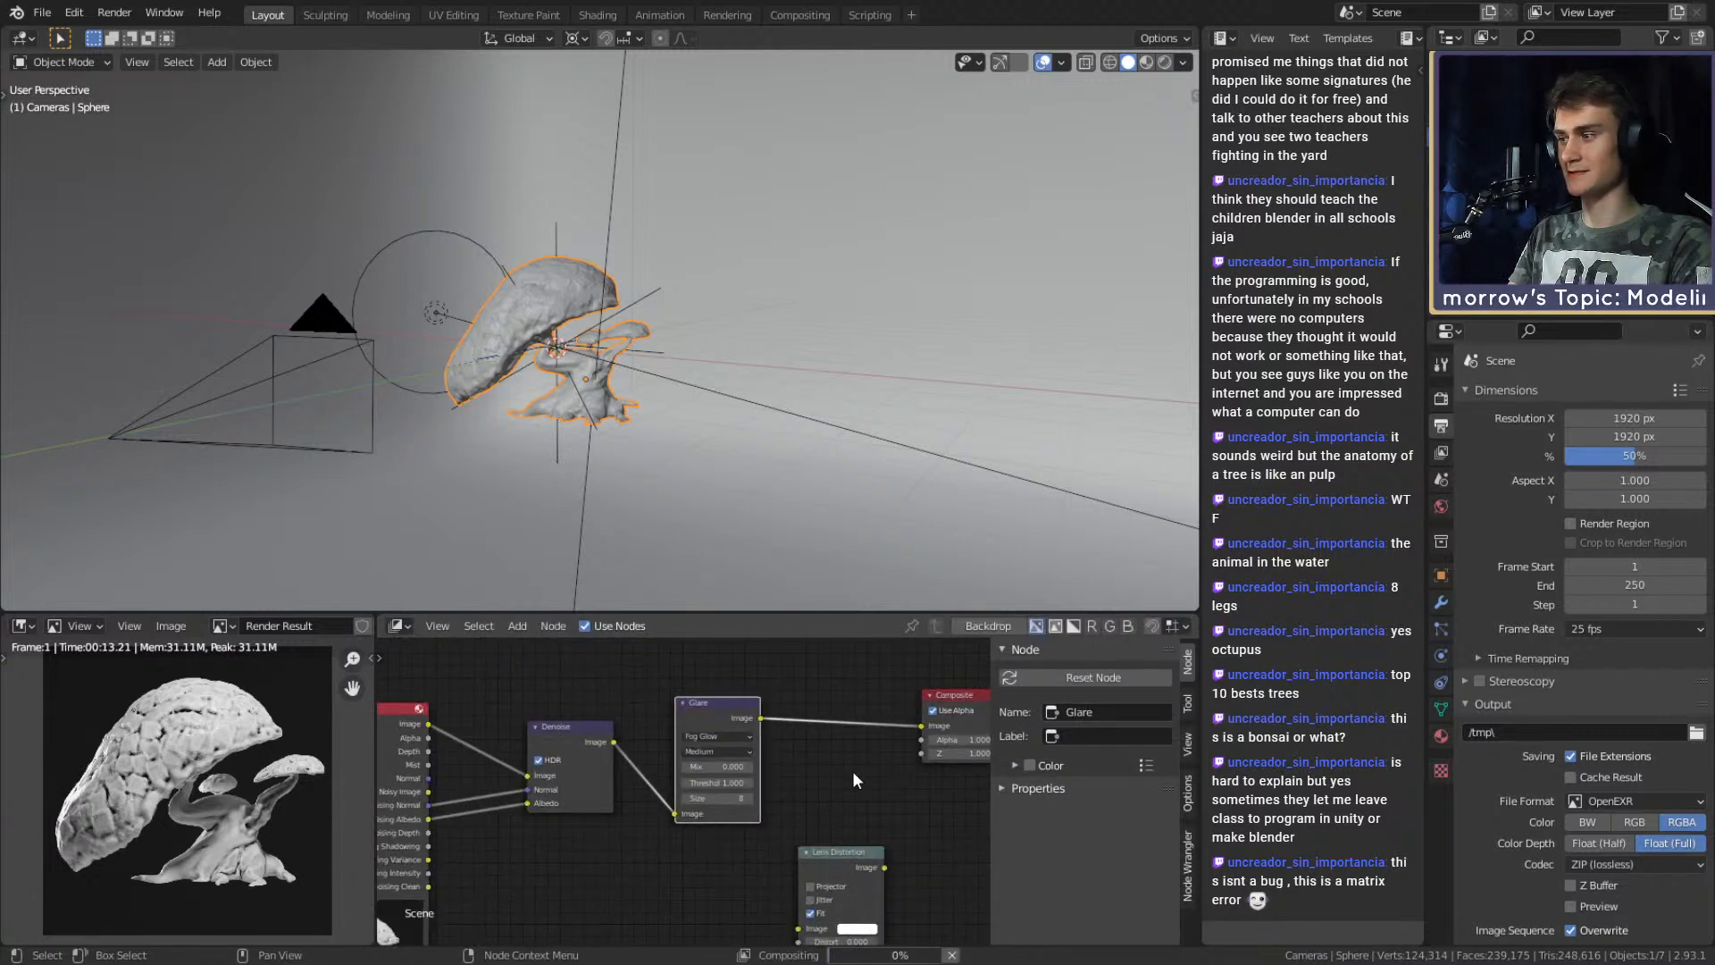
Set the threshold of the Fog Glow Glare node to 2.
click(723, 787)
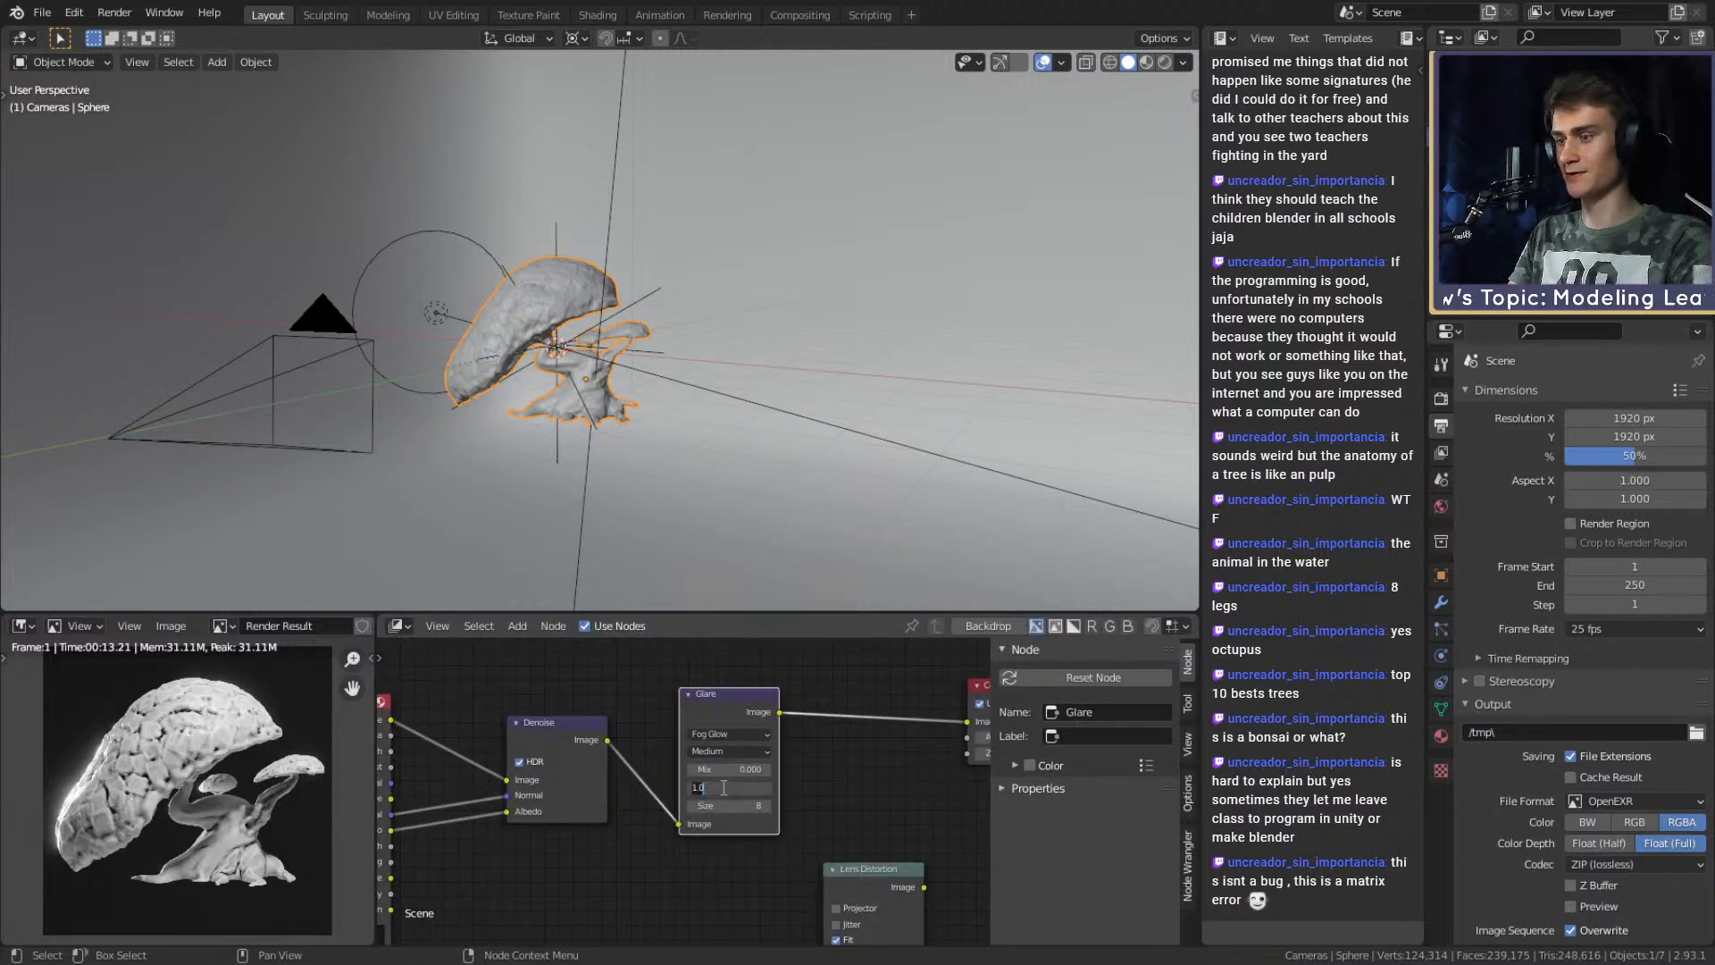
text(2)
key(Return)
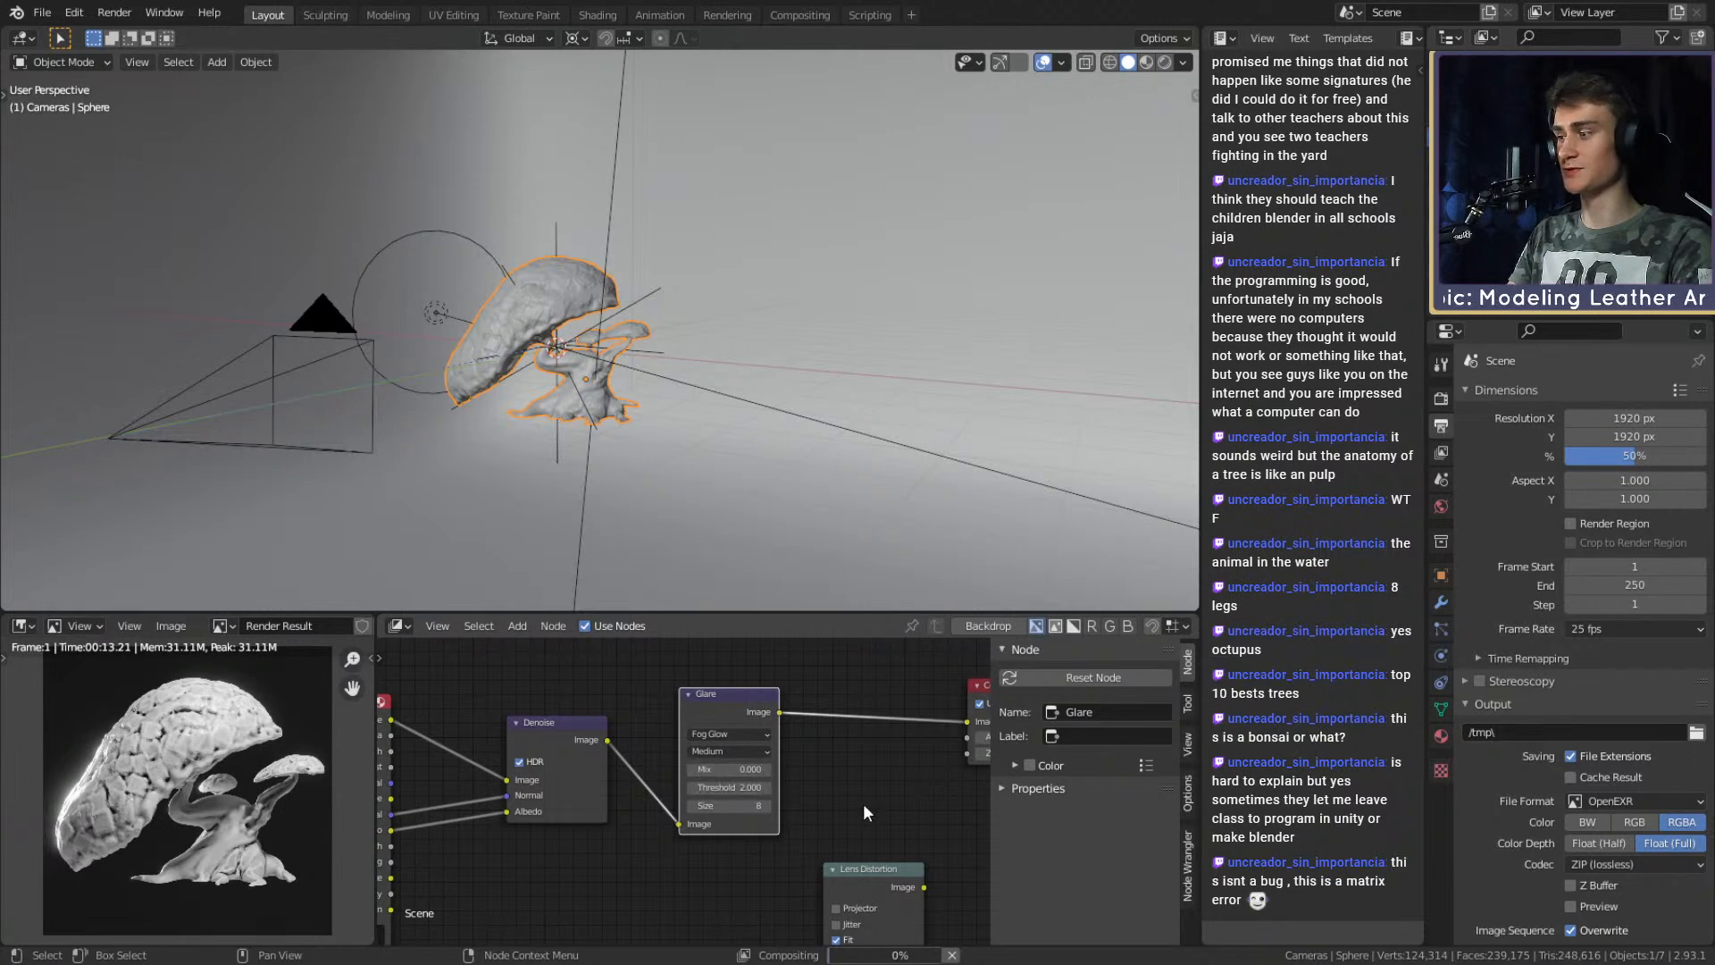
scroll(764, 802, down, 2)
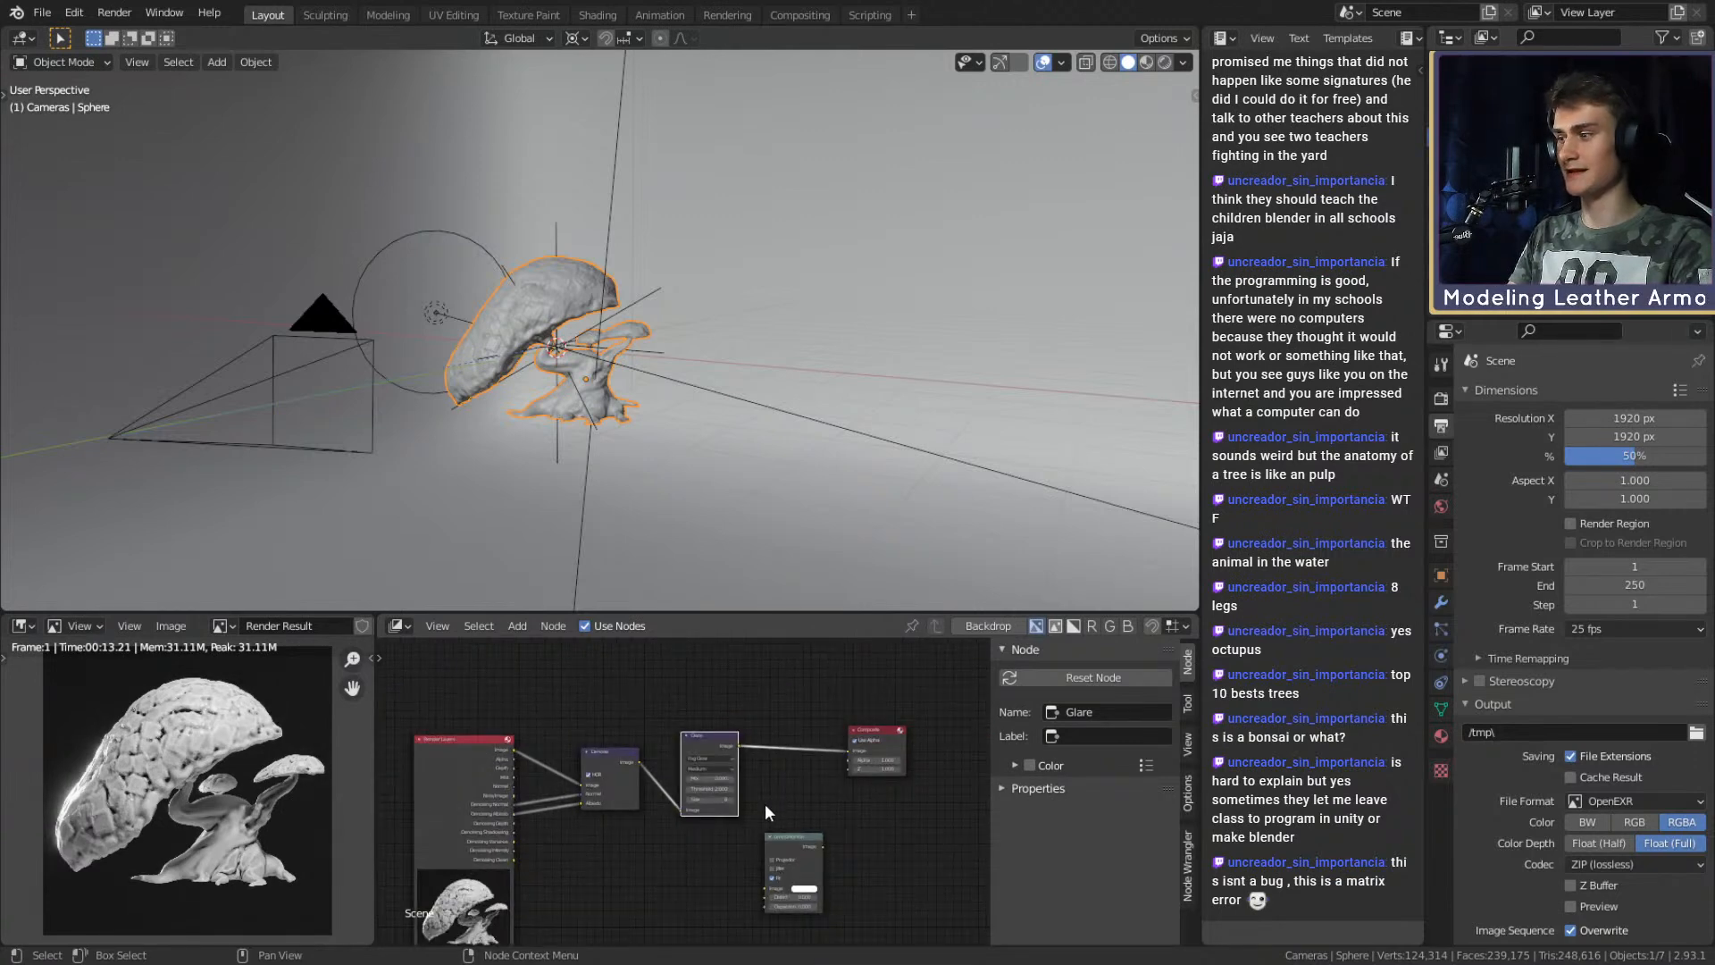
click(726, 761)
click(720, 770)
Move the Denoise, Glare and Composite nodes closer to the Render Layers node and save the file.
key(Home)
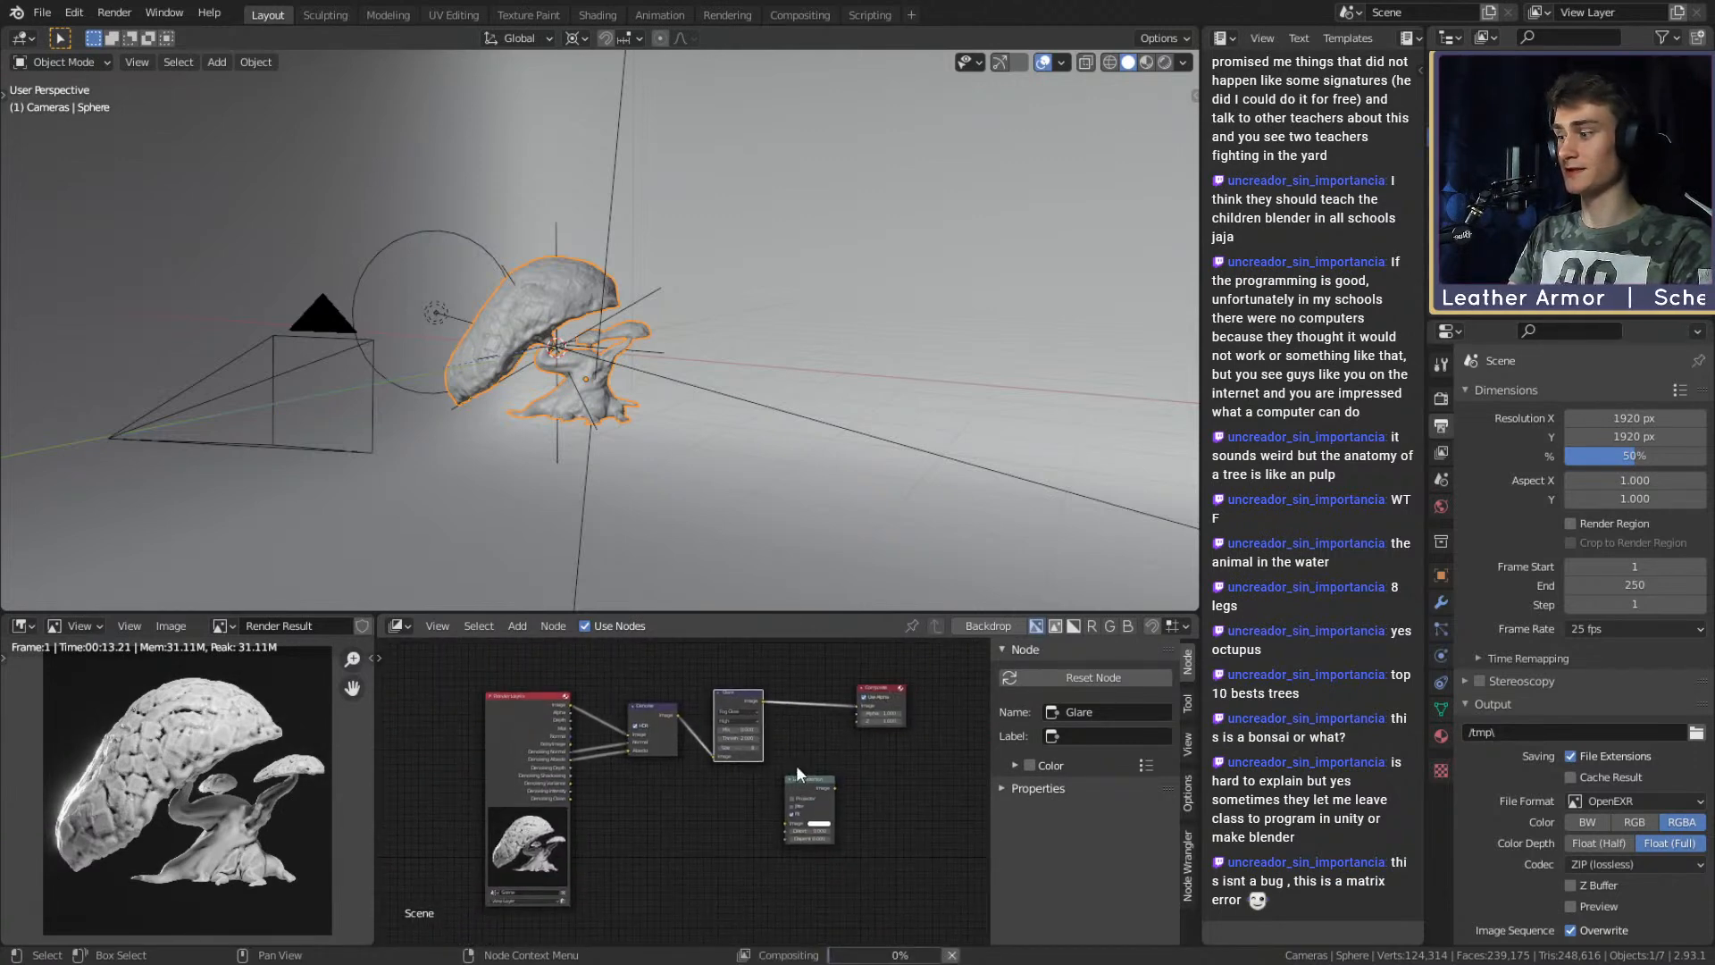
drag(636, 710, 594, 700)
drag(737, 701, 675, 697)
drag(880, 690, 799, 690)
click(42, 12)
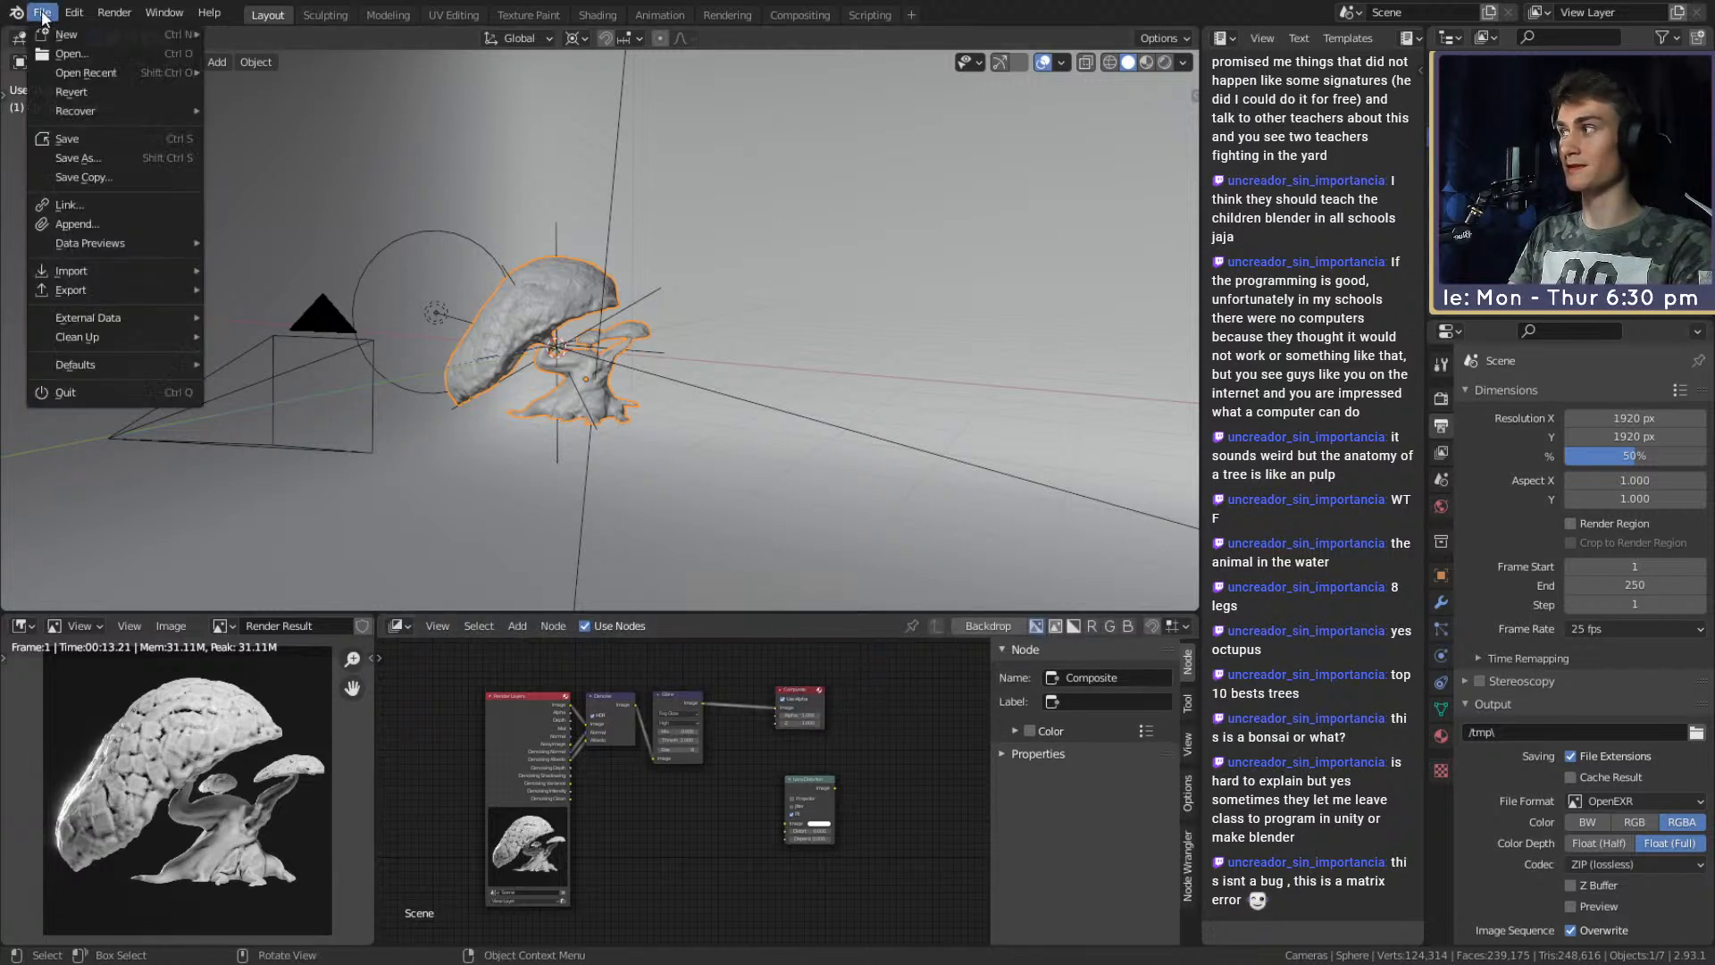
click(67, 138)
Set the output resolution scale to 100% and the render samples to 256.
drag(1617, 455, 1702, 474)
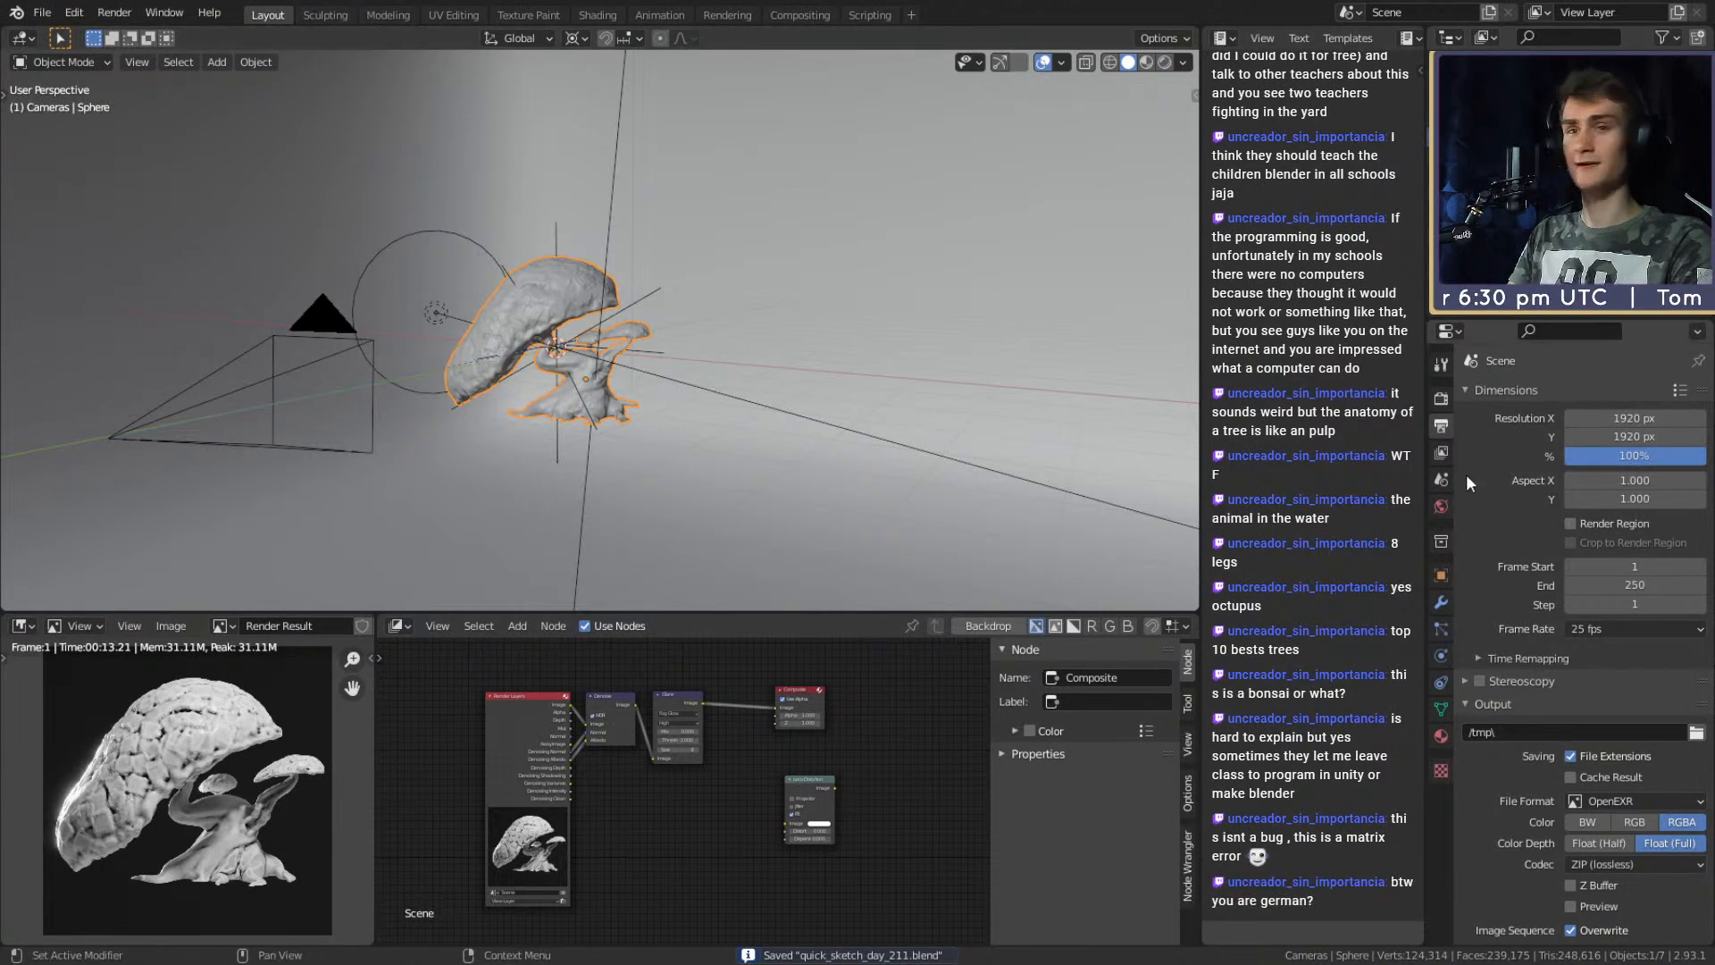
click(1441, 399)
click(1637, 523)
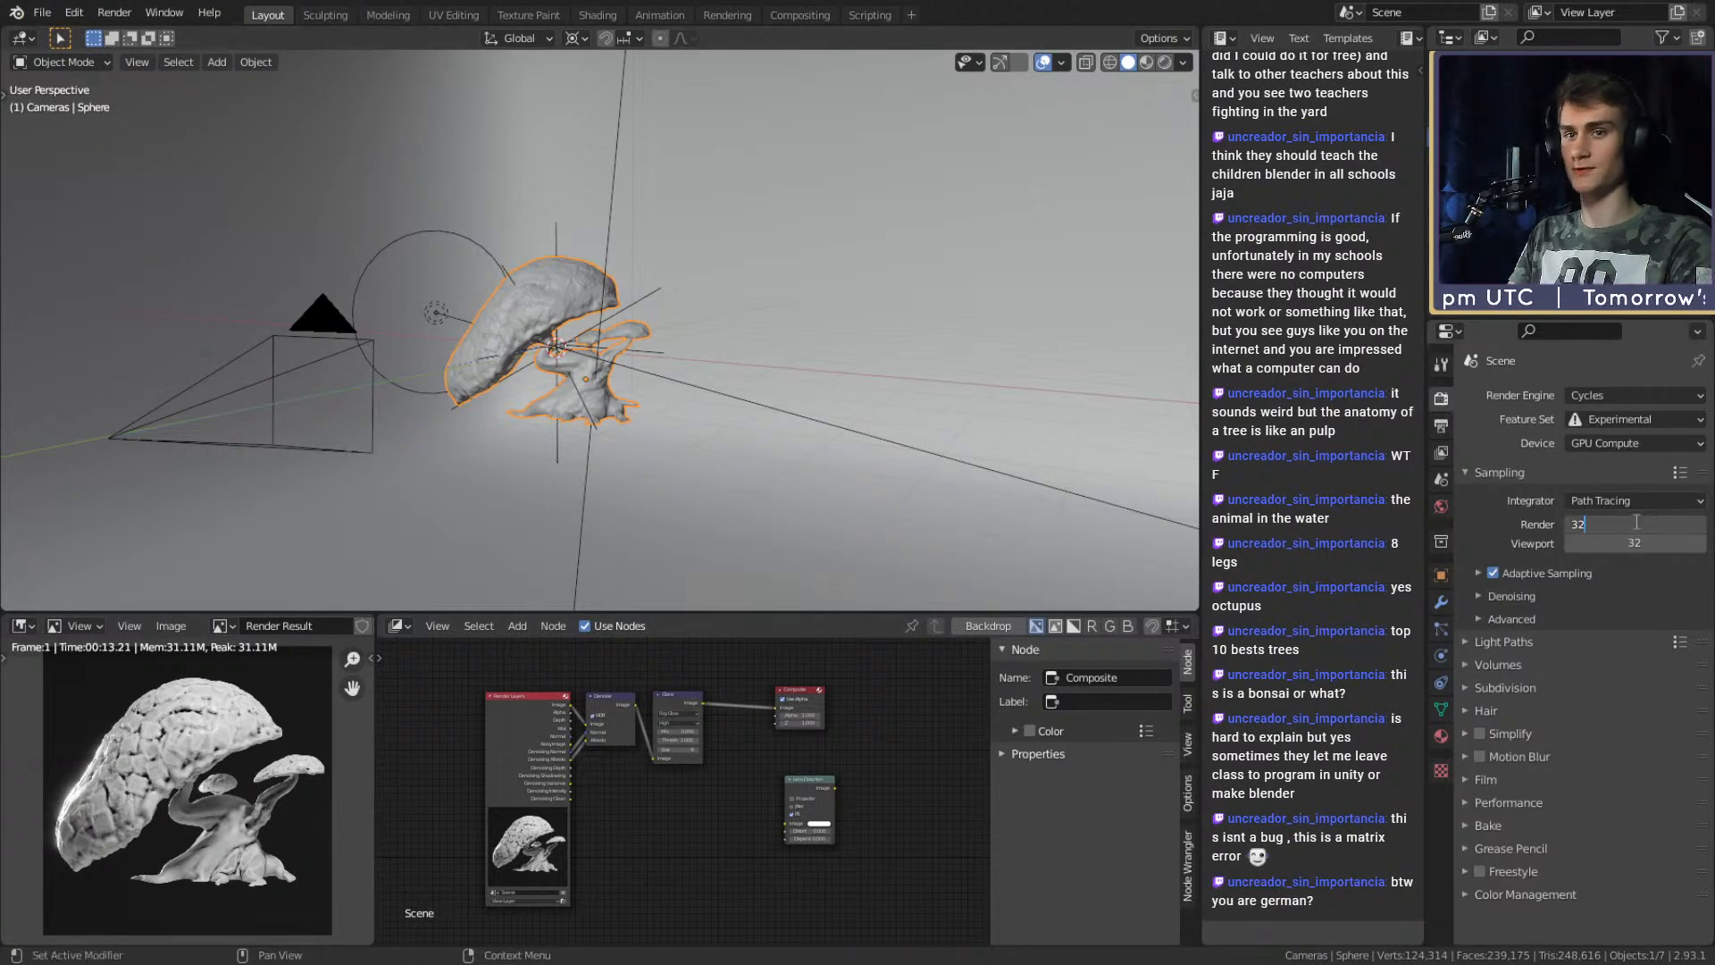
text(*)
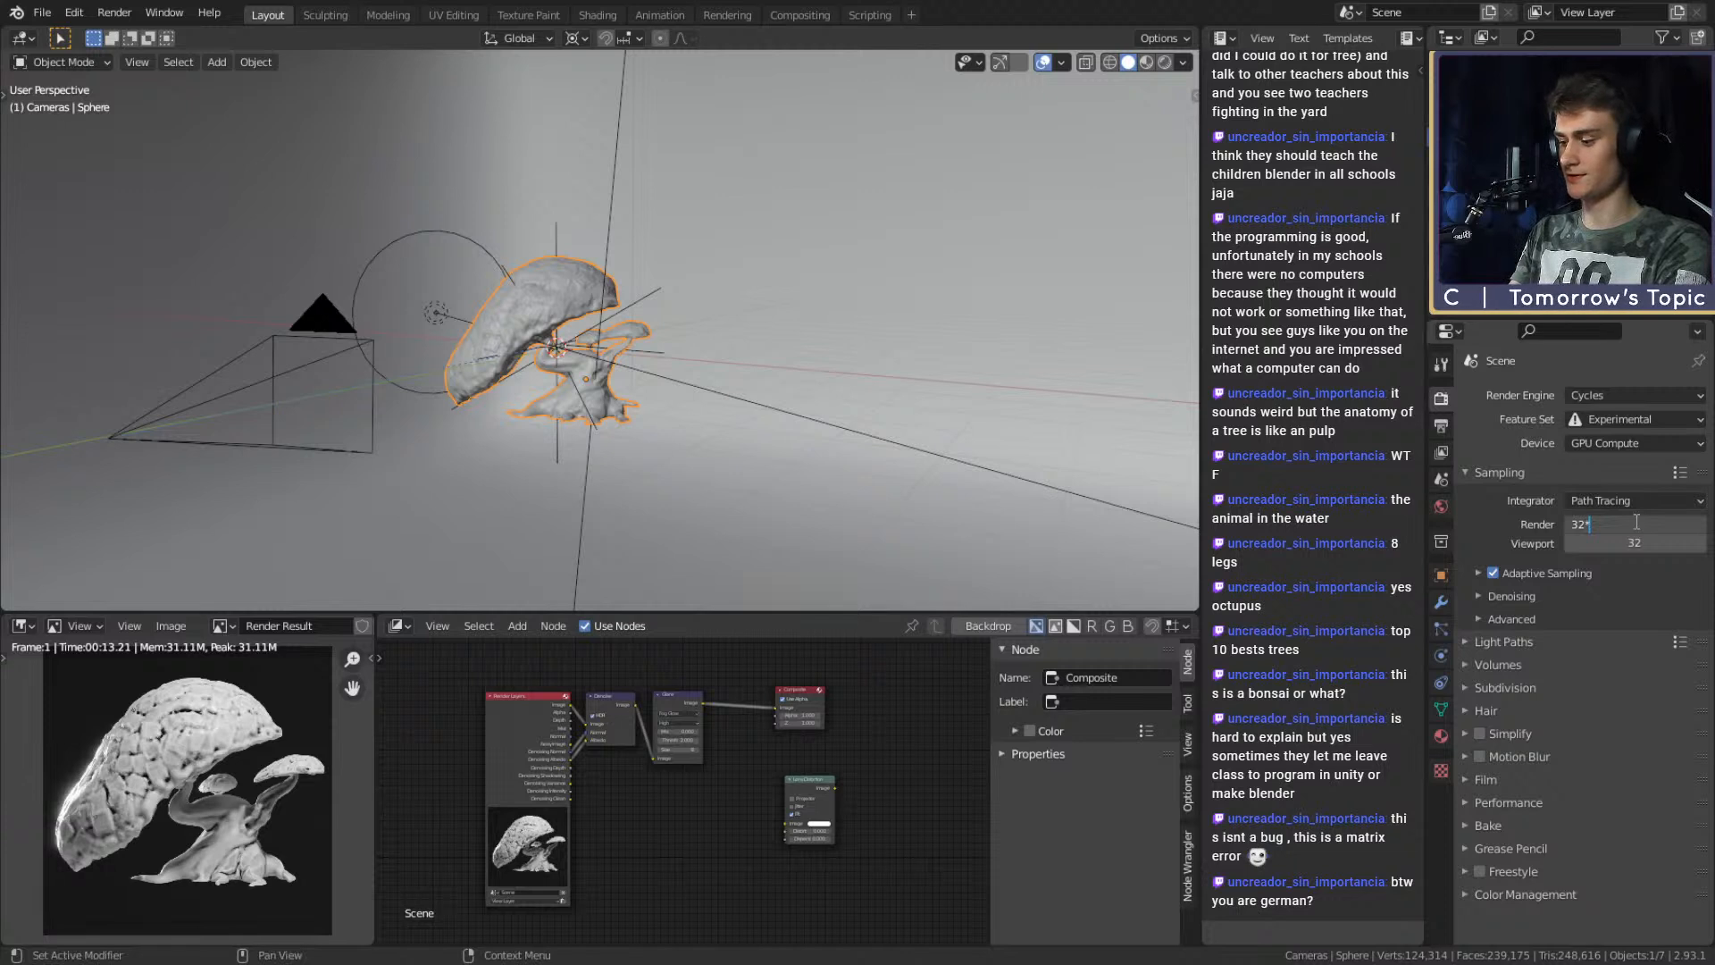
text(8)
key(Return)
Save the file and render the final image with Cycles.
click(42, 13)
click(82, 140)
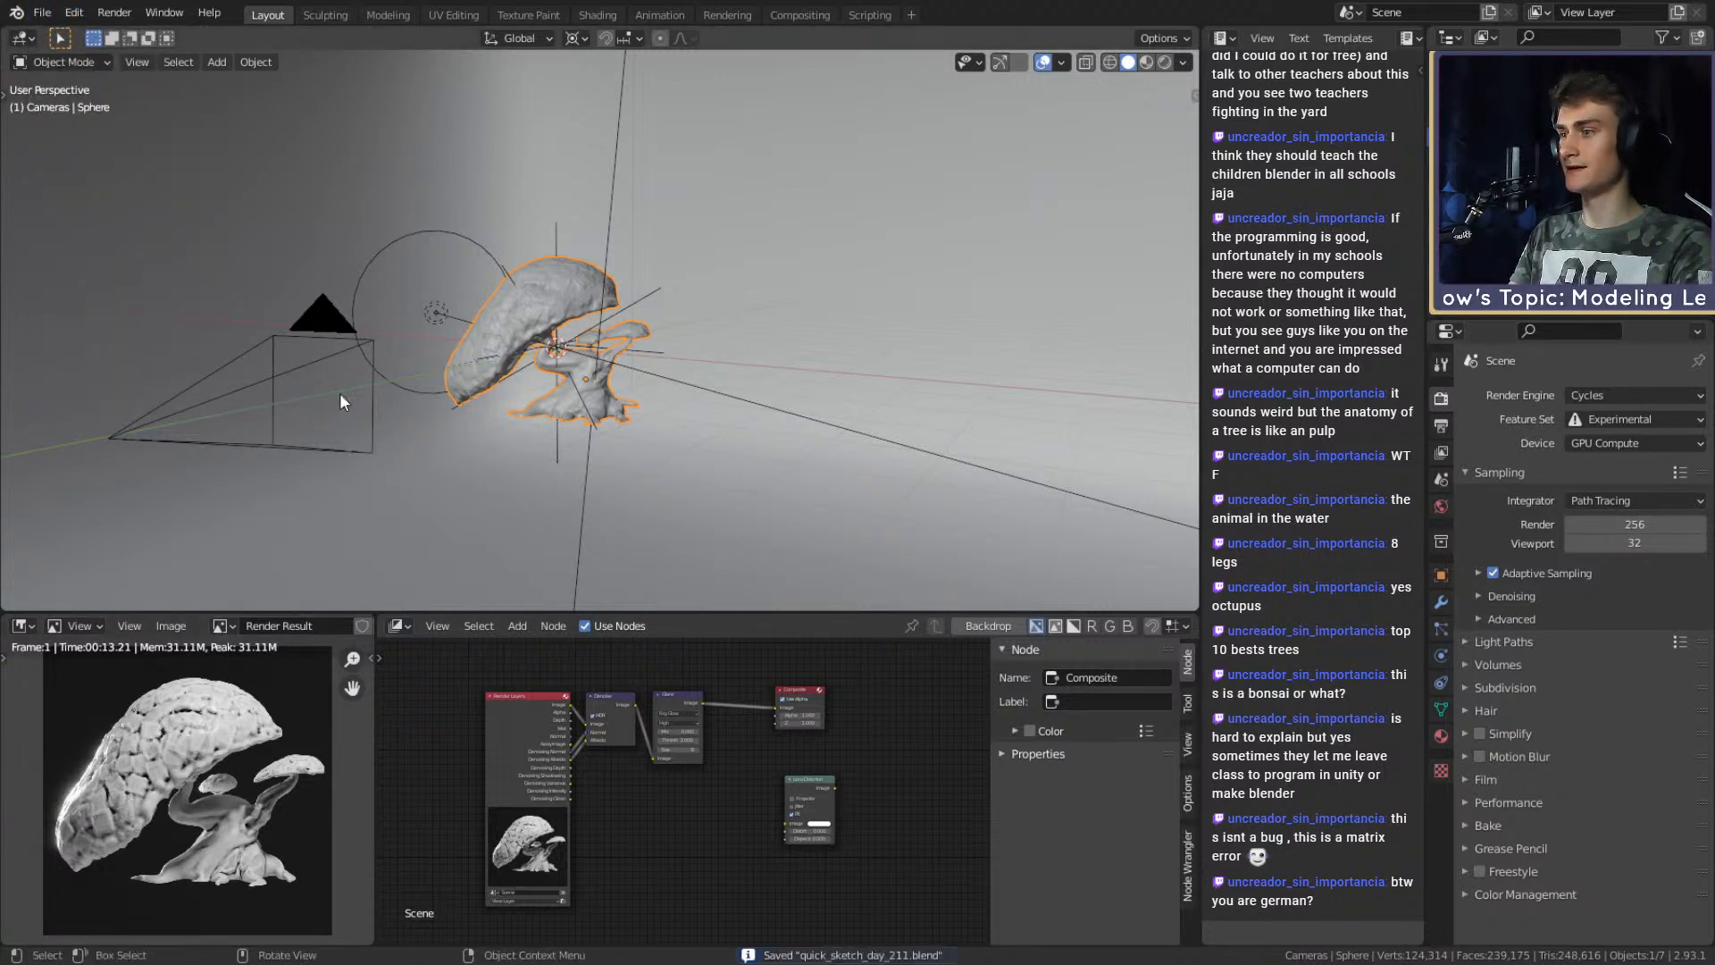
key(F12)
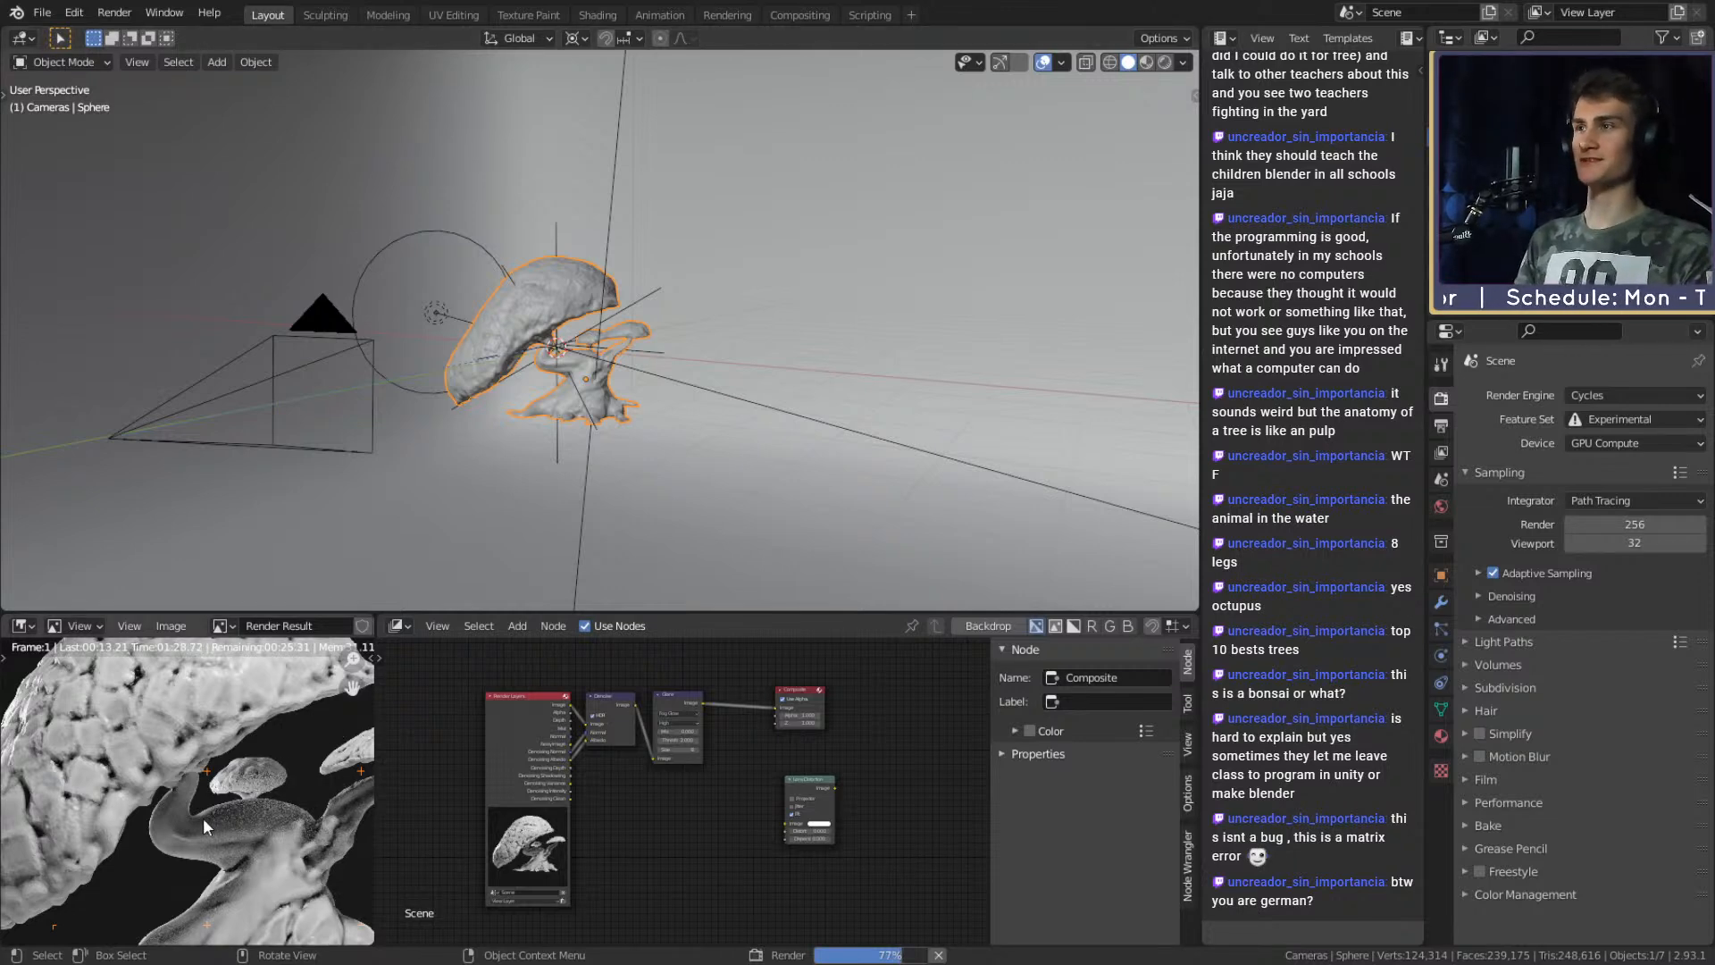
Examine the final render up close, going over the roots, the trunk creases and the caps.
key(Home)
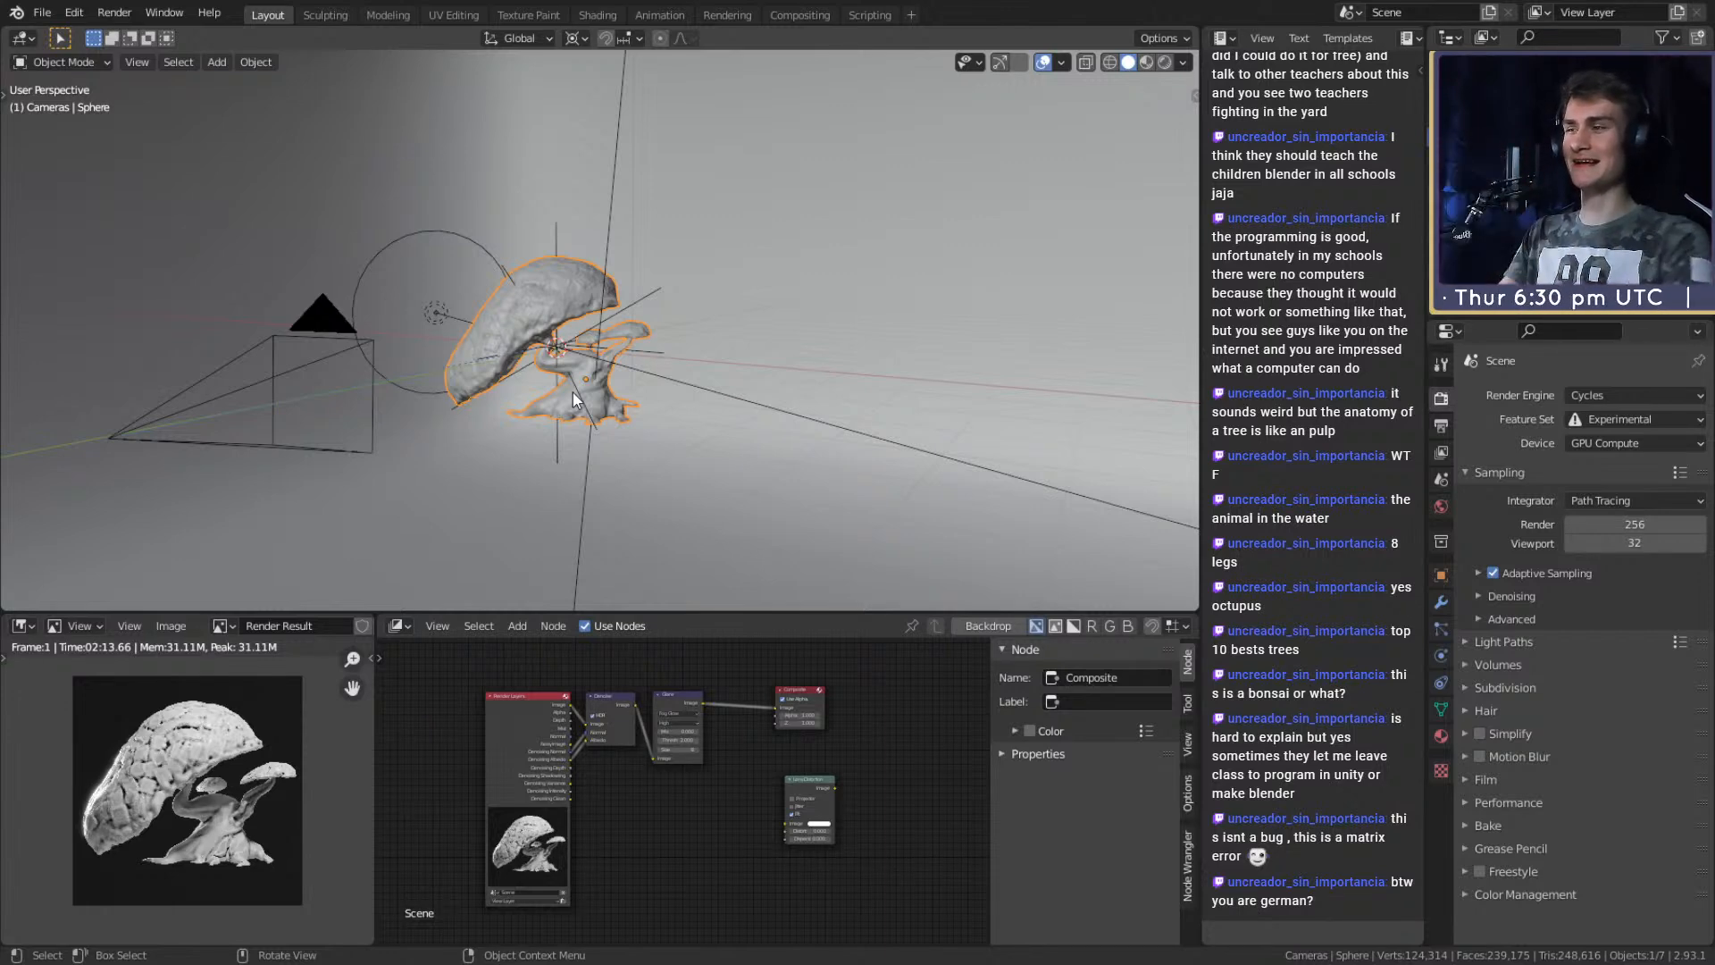
scroll(137, 868, up, 5)
scroll(138, 869, down, 5)
scroll(163, 795, up, 4)
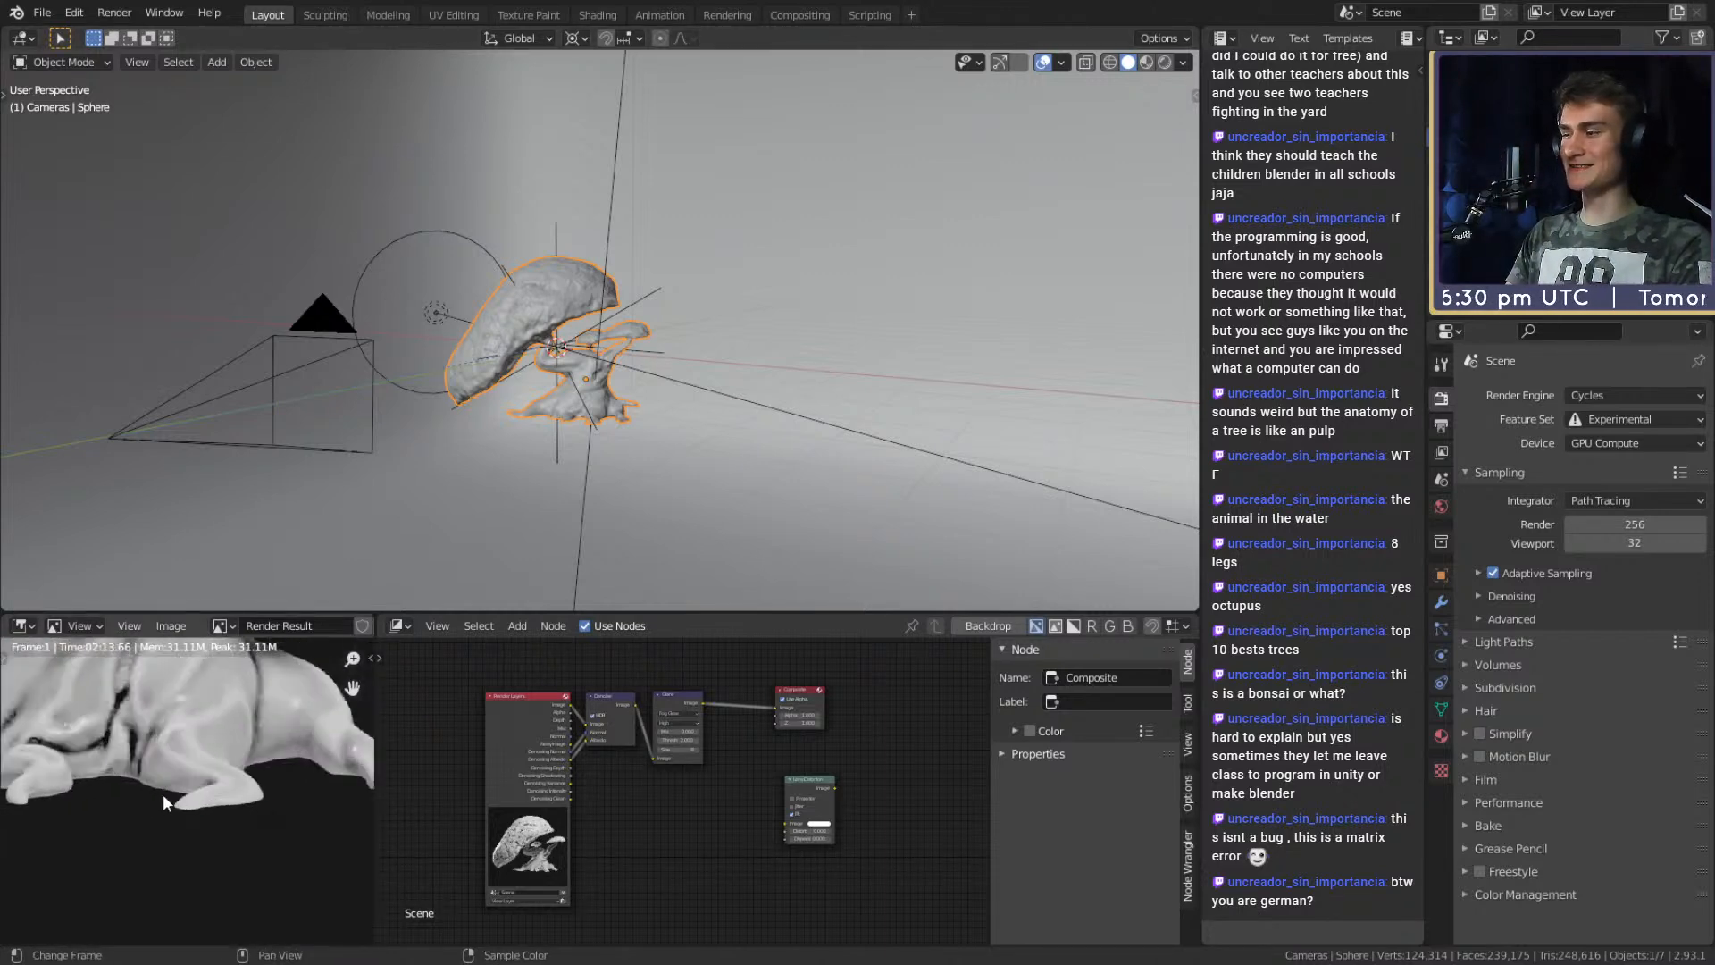
scroll(250, 848, up, 5)
scroll(277, 867, down, 3)
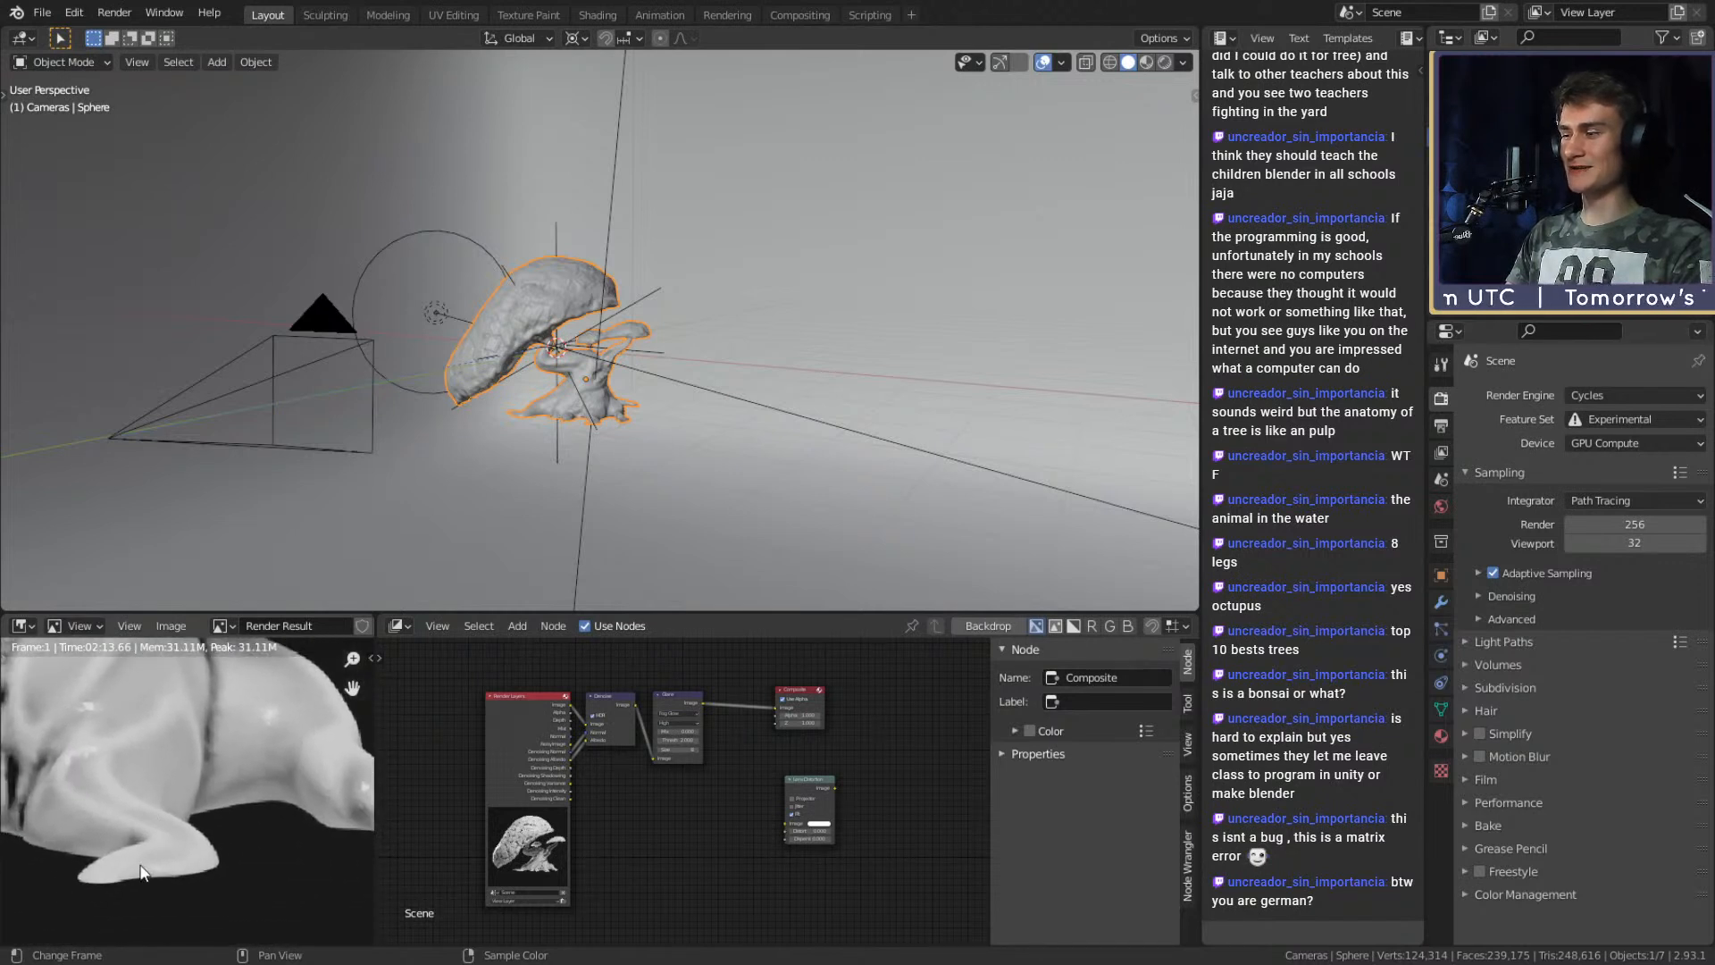
middle_drag(143, 786, 279, 805)
middle_drag(105, 836, 213, 800)
middle_drag(297, 883, 202, 858)
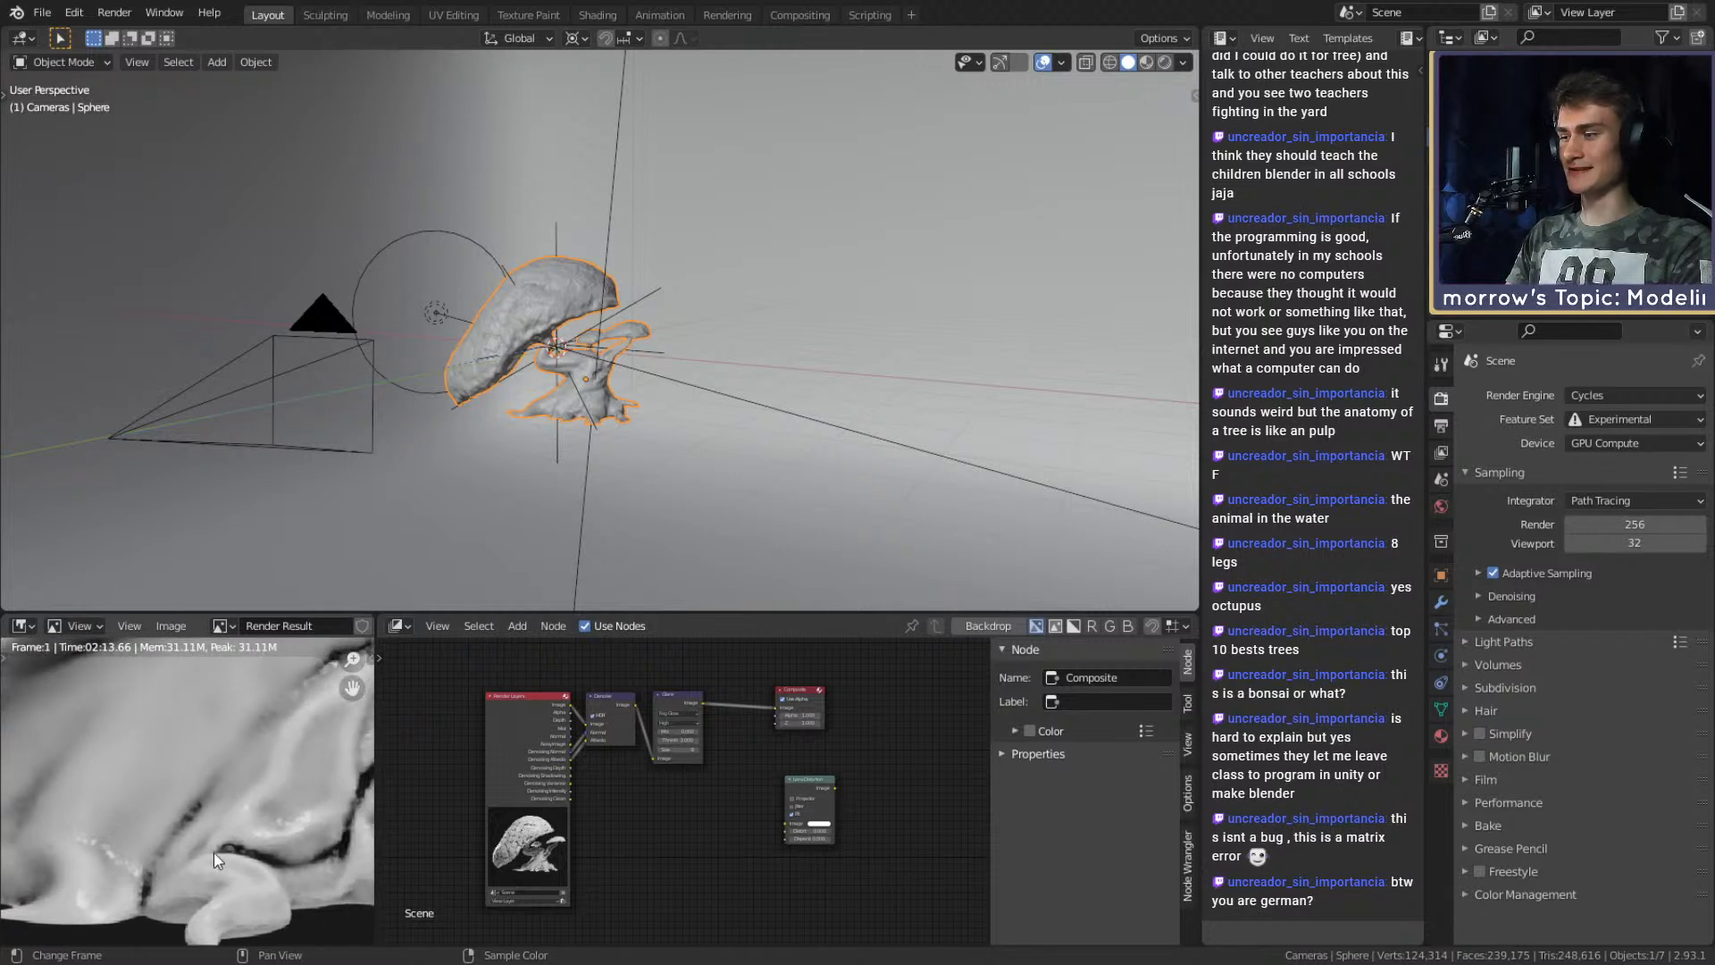
scroll(286, 808, down, 1)
middle_drag(299, 697, 170, 803)
middle_drag(322, 760, 284, 838)
scroll(284, 838, down, 4)
middle_drag(214, 759, 168, 781)
scroll(254, 840, down, 3)
scroll(228, 810, up, 5)
scroll(262, 679, down, 2)
scroll(265, 747, up, 4)
scroll(223, 790, down, 4)
scroll(219, 797, down, 3)
scroll(230, 750, up, 2)
scroll(94, 809, down, 2)
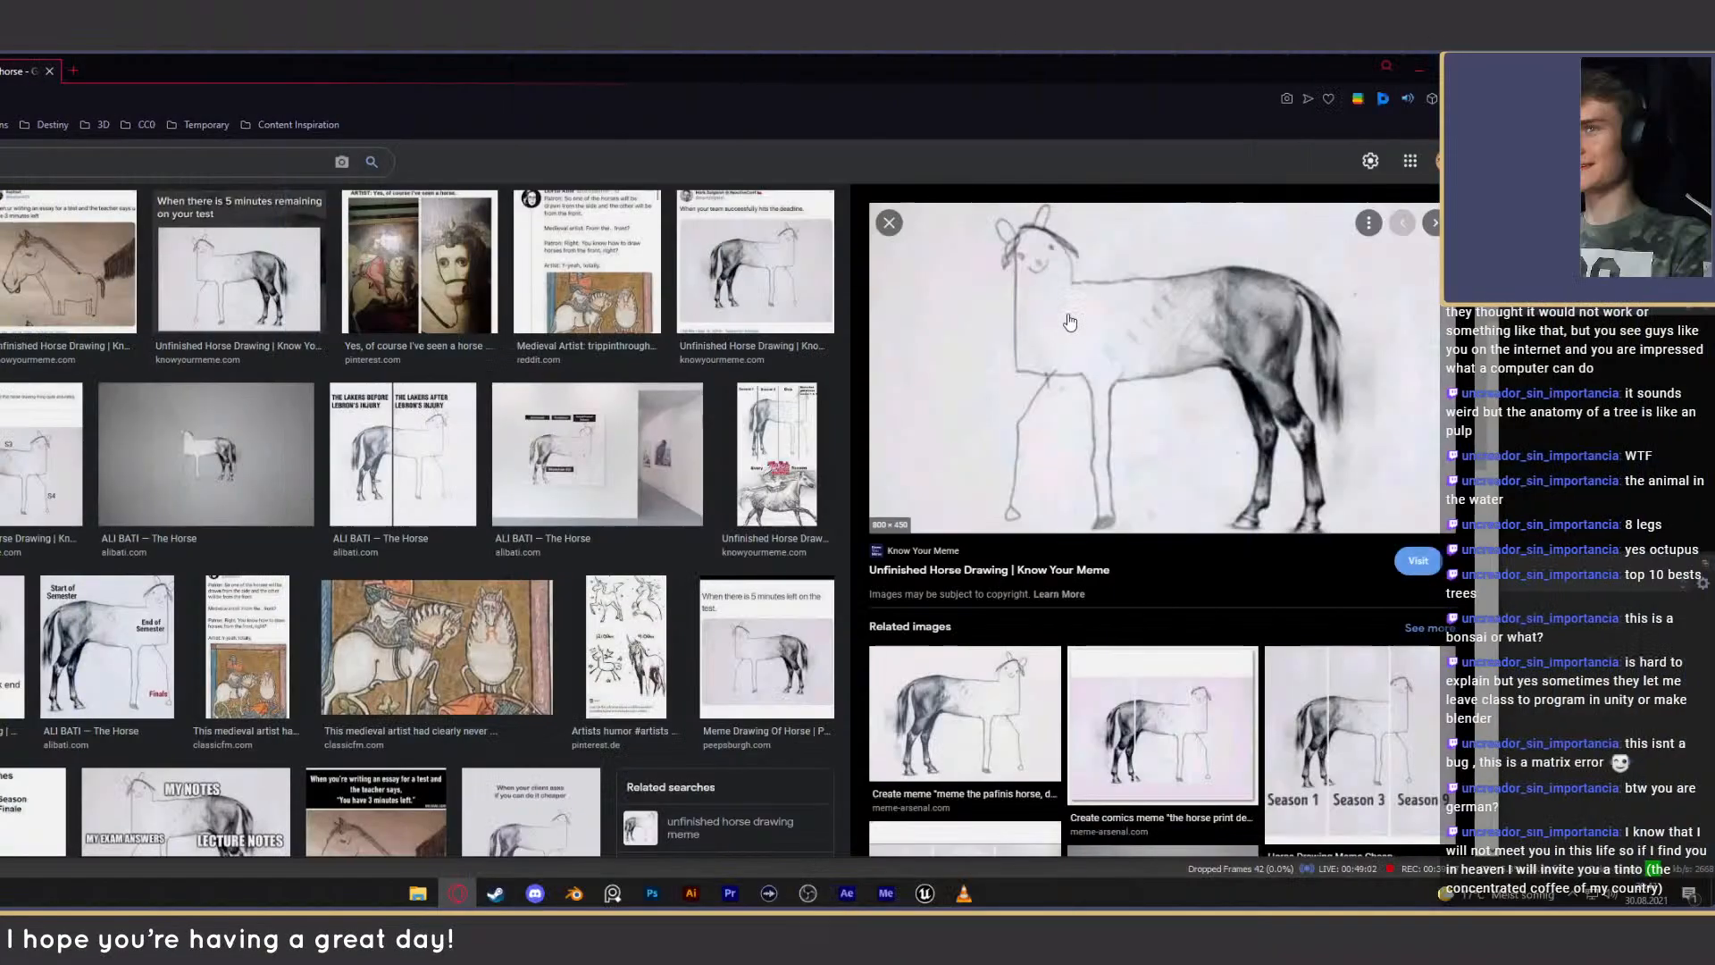
Open the unfinished horse drawing in a new browser tab and shift the browser window aside so the whole drawing can be compared.
right_click(1070, 322)
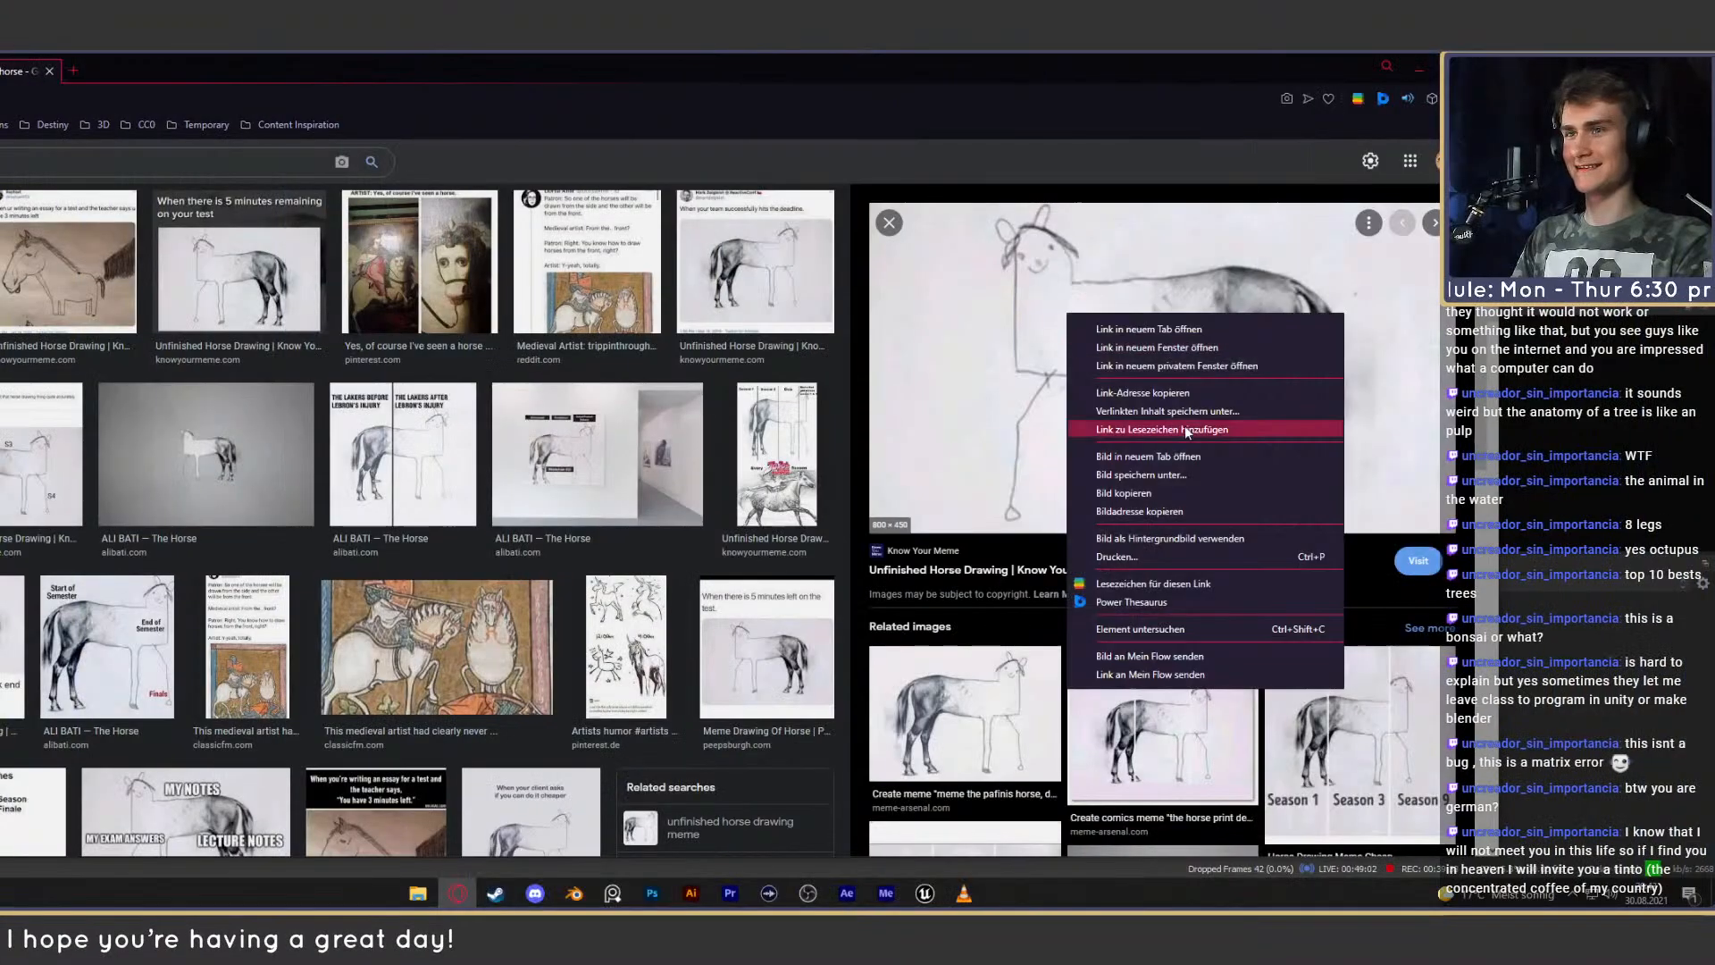
click(1152, 455)
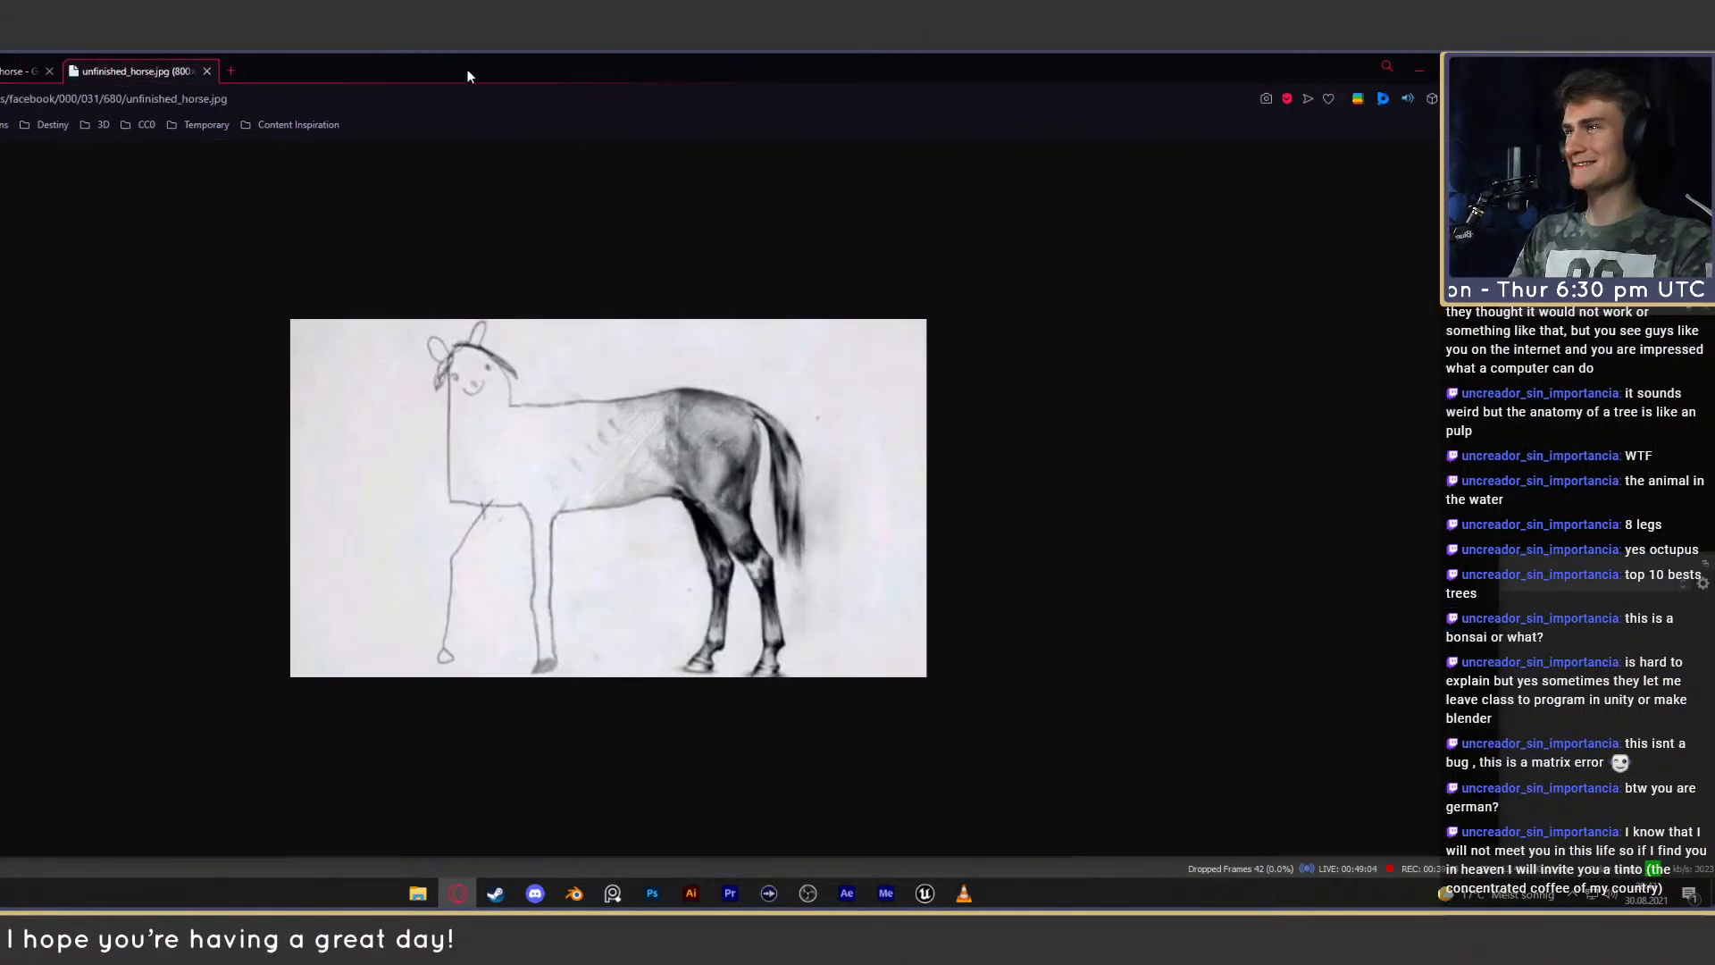
drag(0, 255, 683, 242)
drag(1298, 74, 1278, 83)
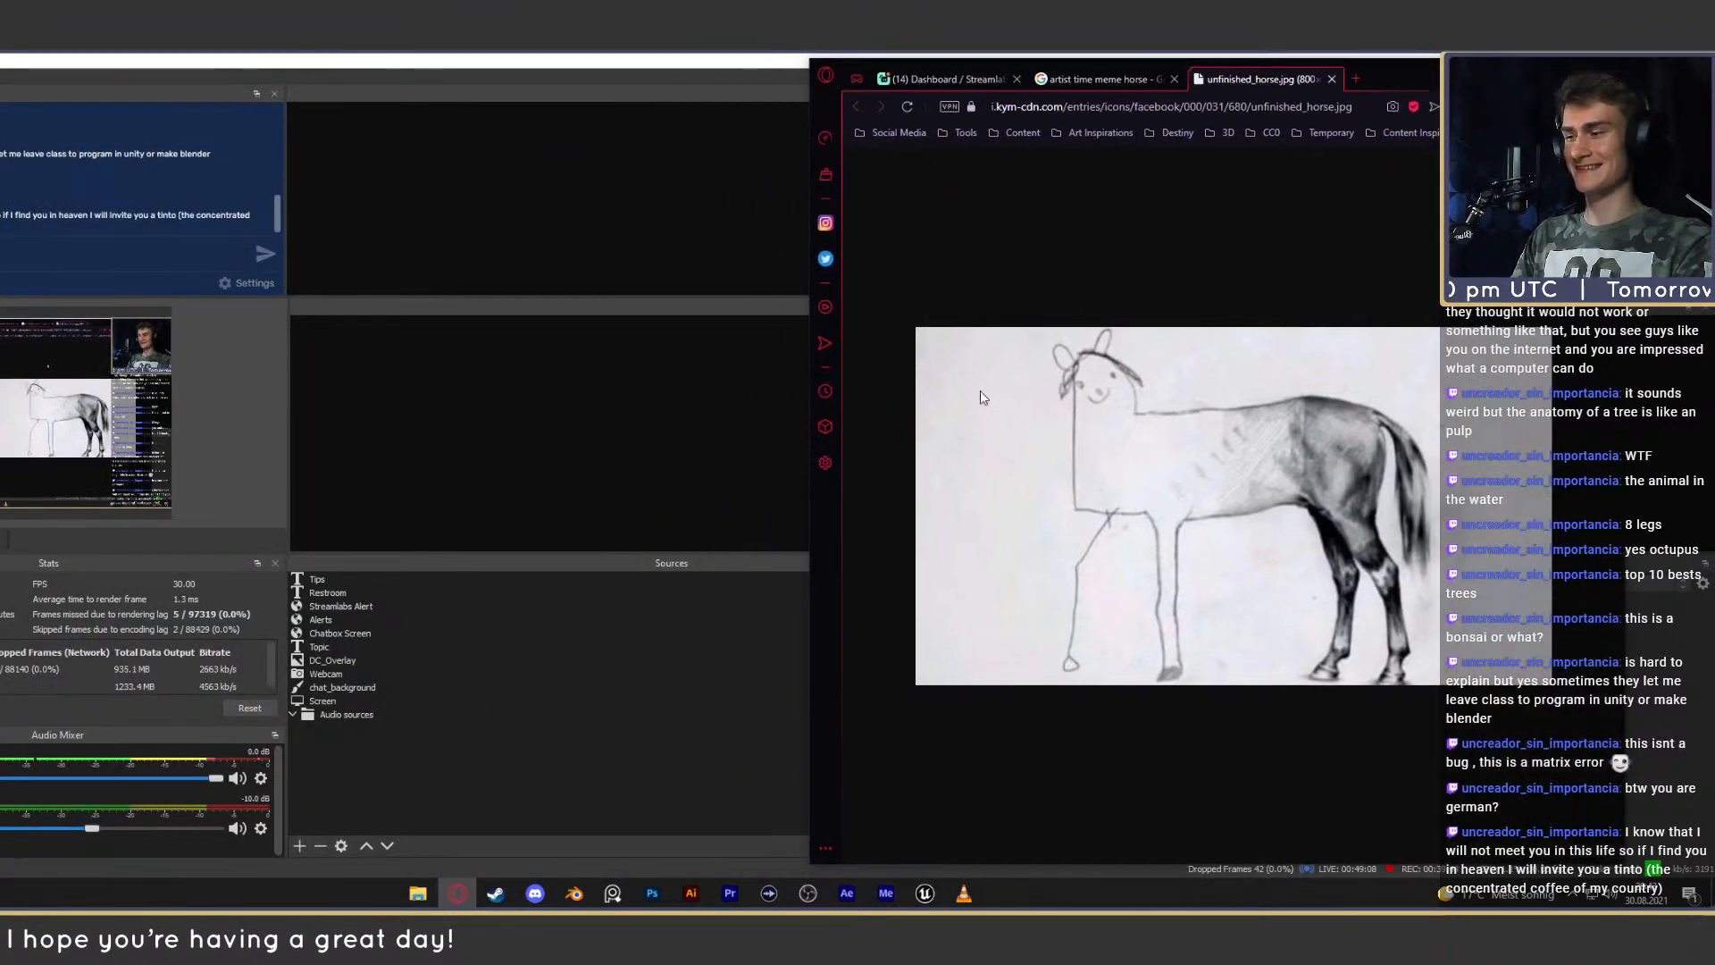
Switch to Blender, enlarge the Render Result area and bring the browser's horse drawing back beside it for comparison.
click(574, 893)
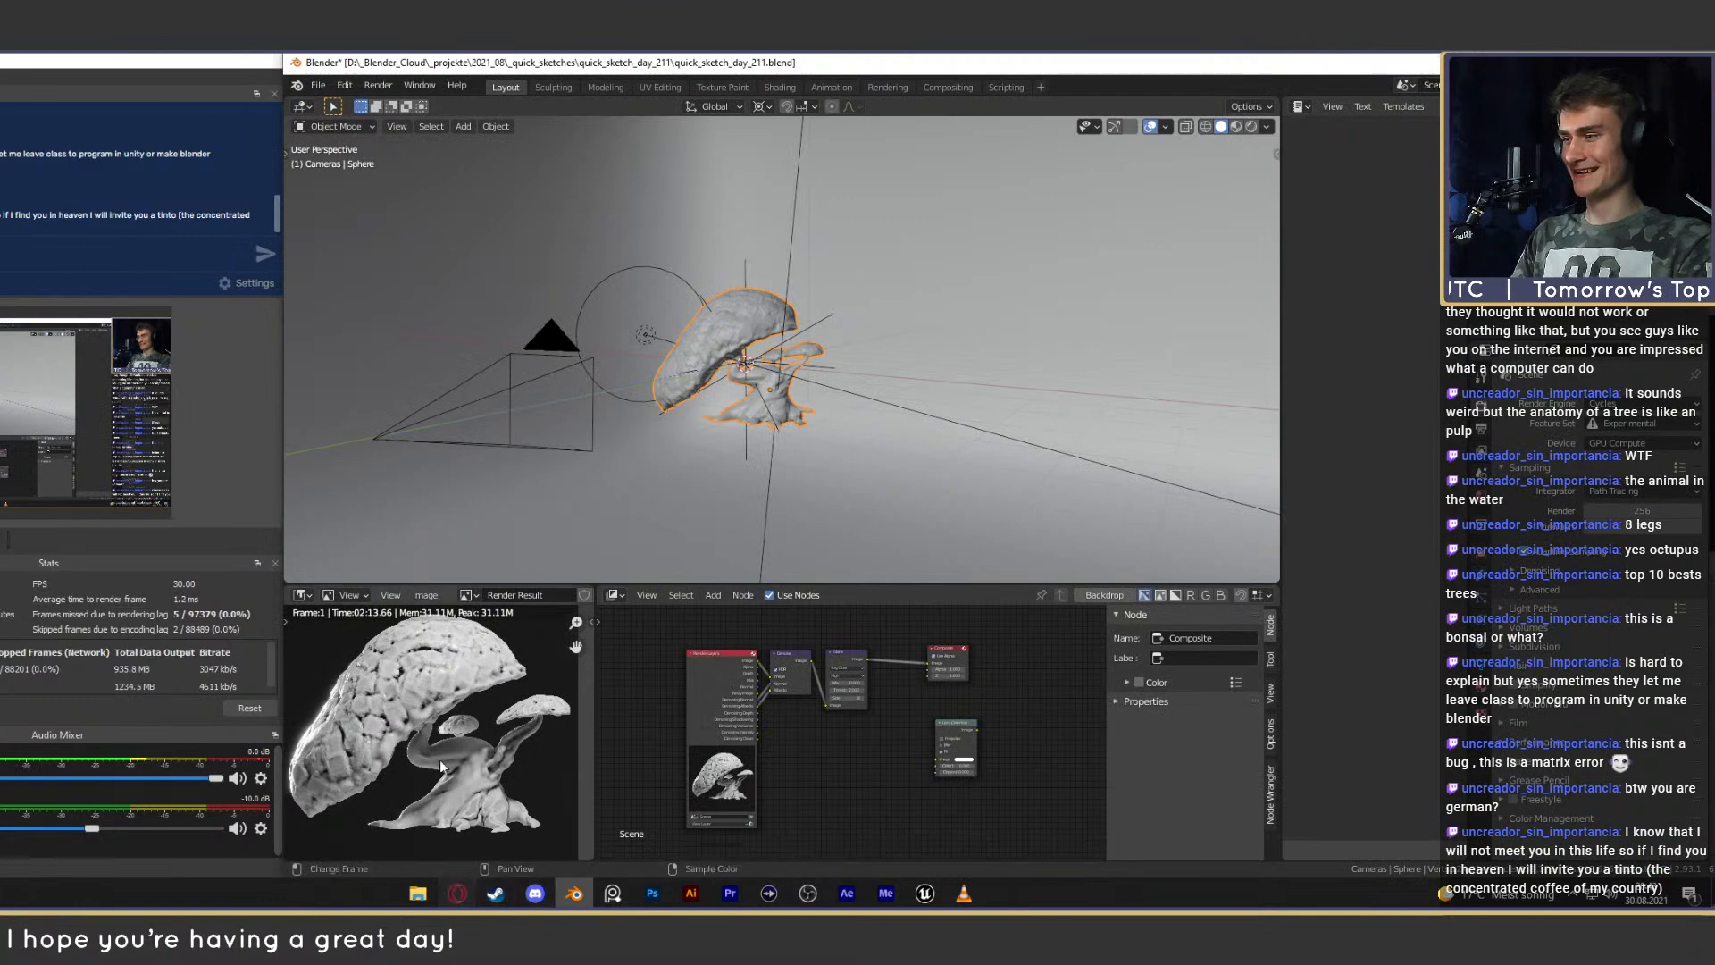
drag(777, 585, 803, 340)
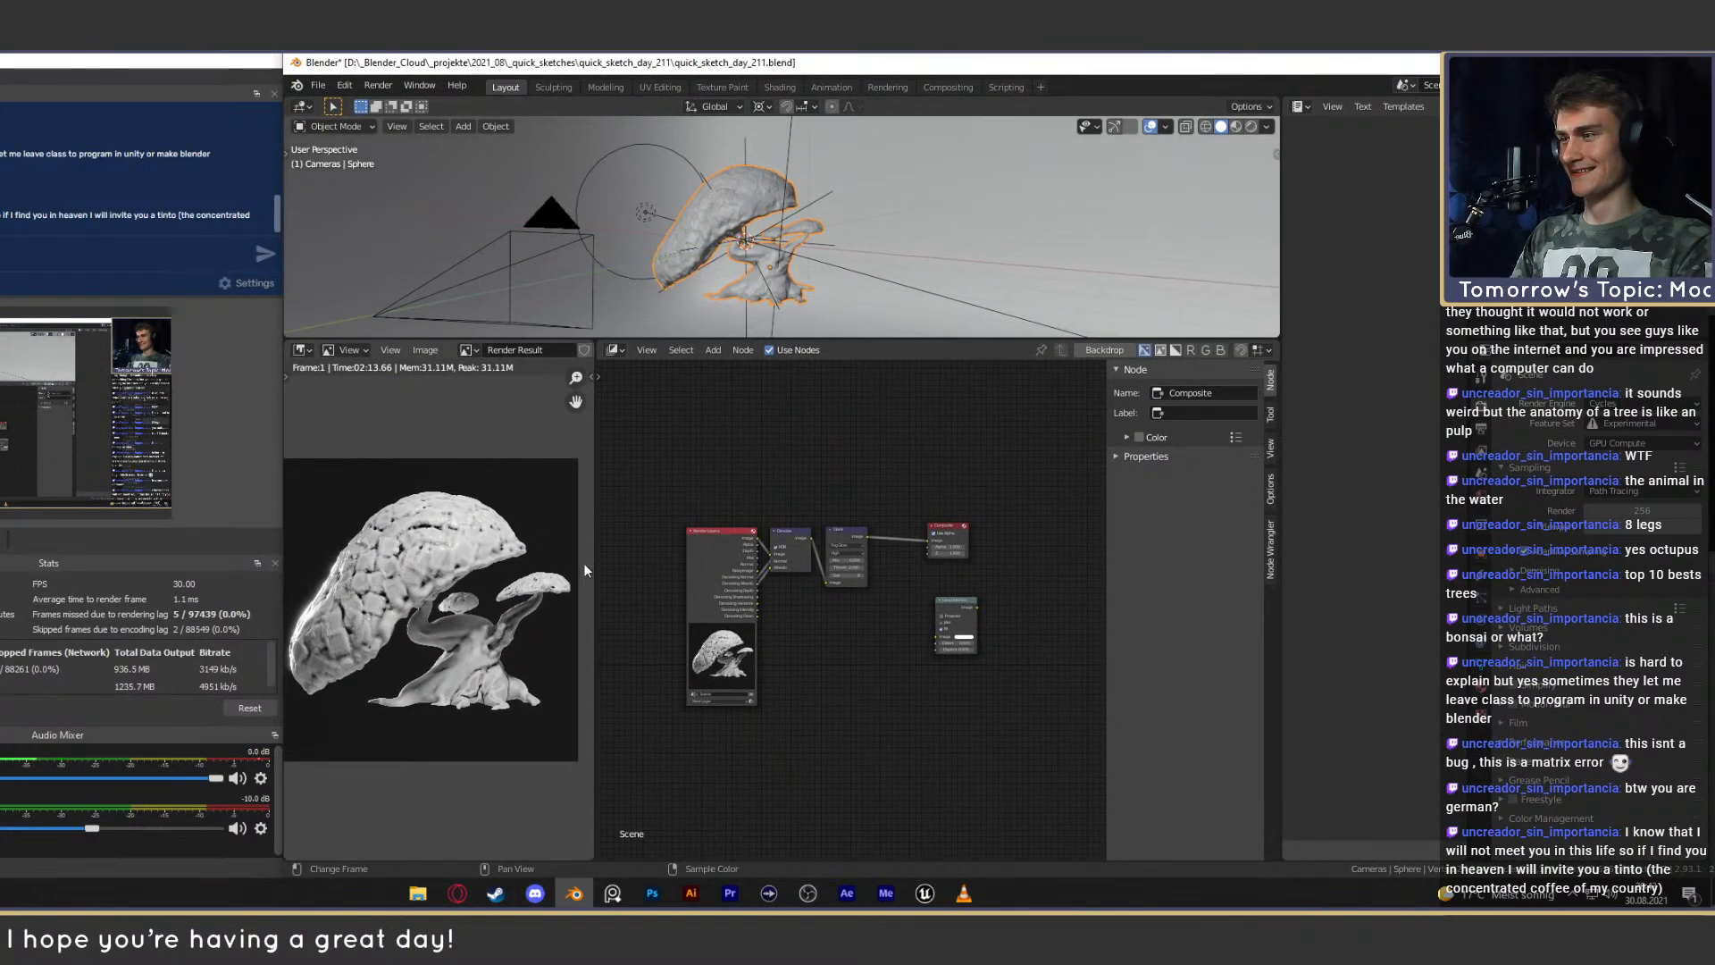
drag(591, 565, 944, 564)
click(456, 893)
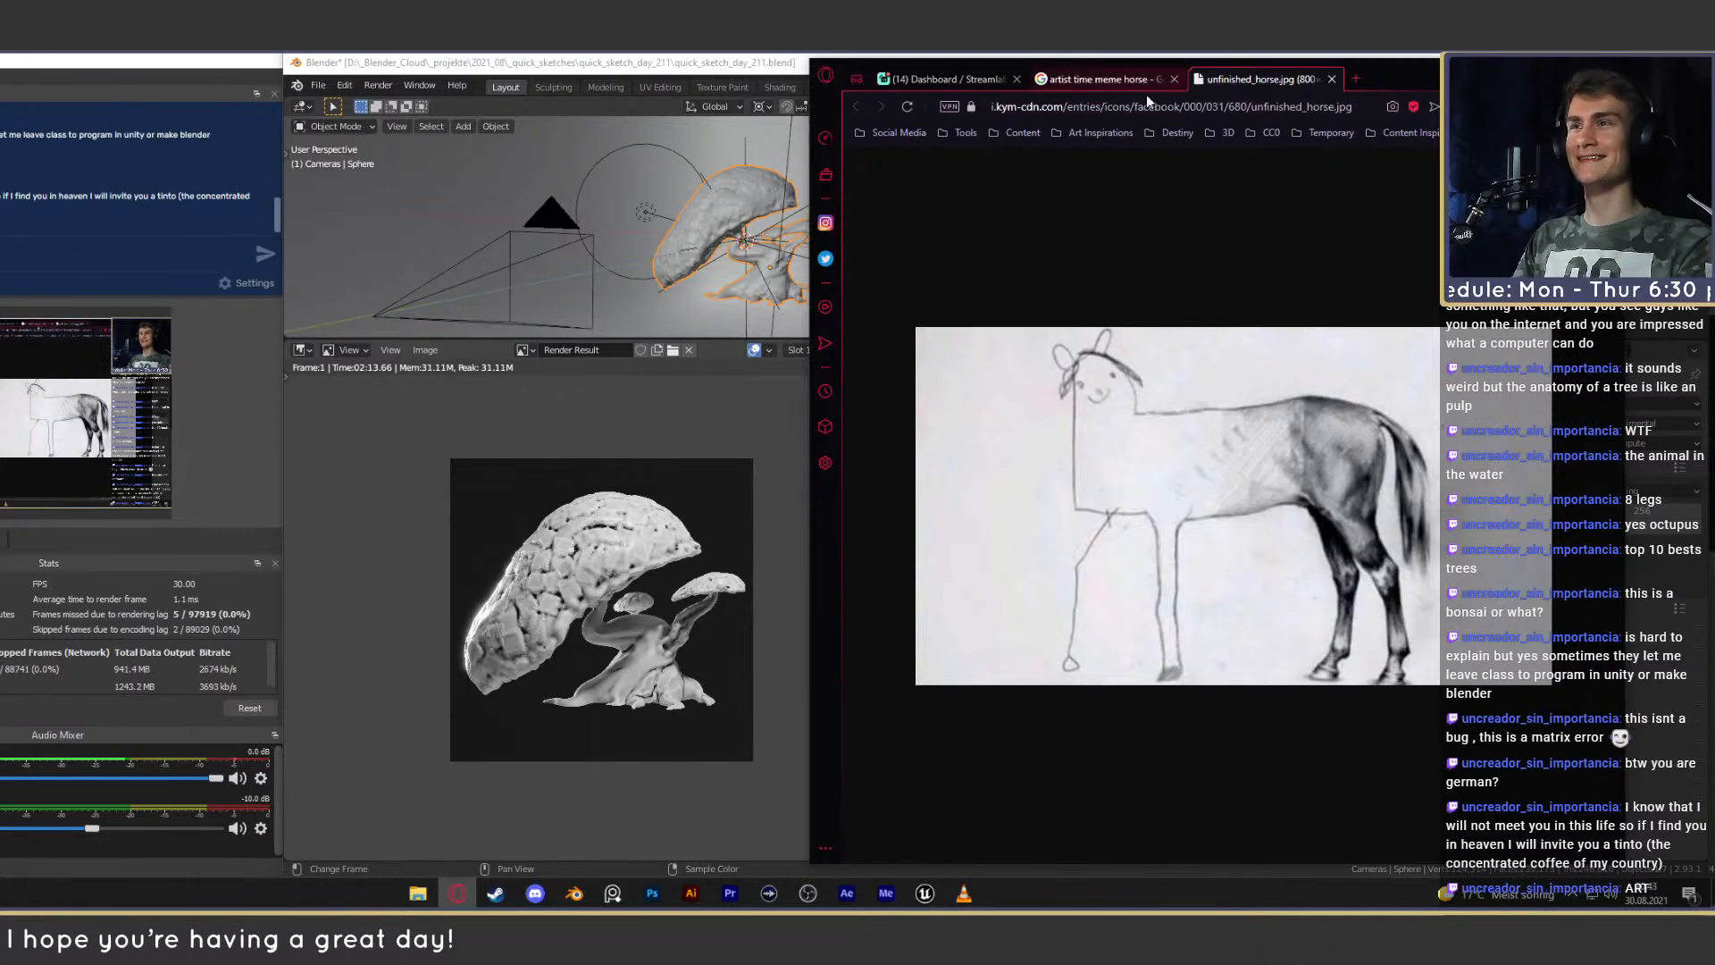
Close the horse image tab, return to Blender and shrink the Render Result area to give the compositor and 3D viewport more space.
click(1331, 79)
key(alt+Tab)
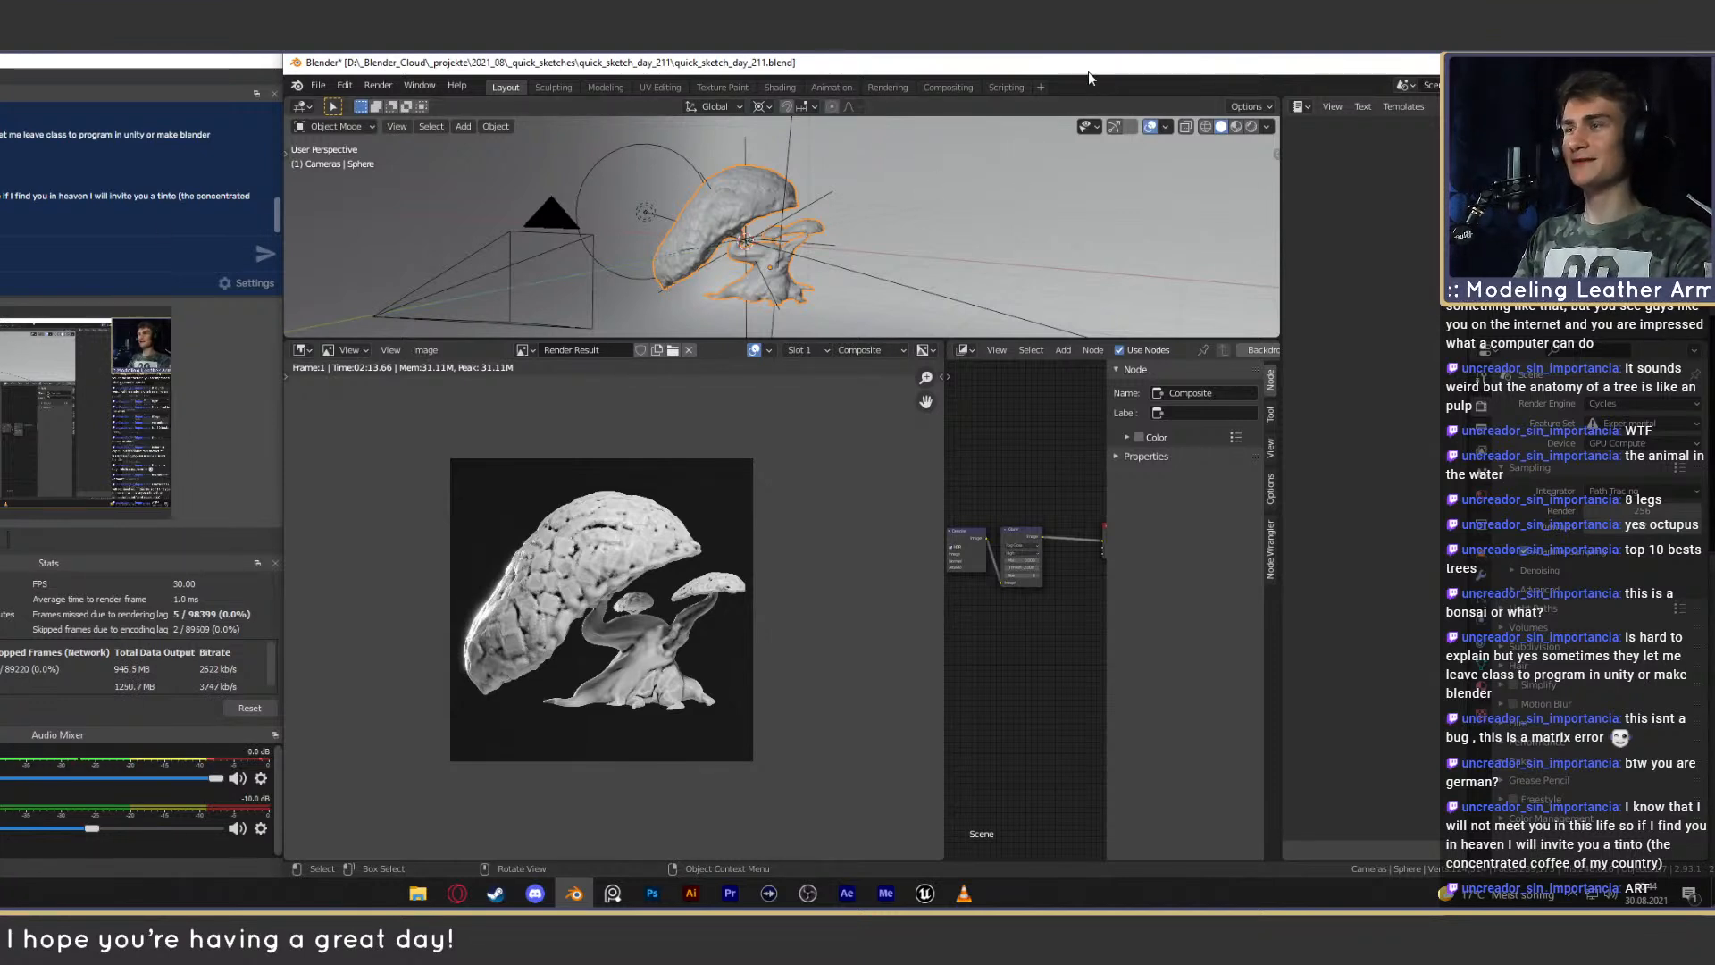
drag(943, 452, 653, 474)
drag(998, 340, 954, 565)
key(Home)
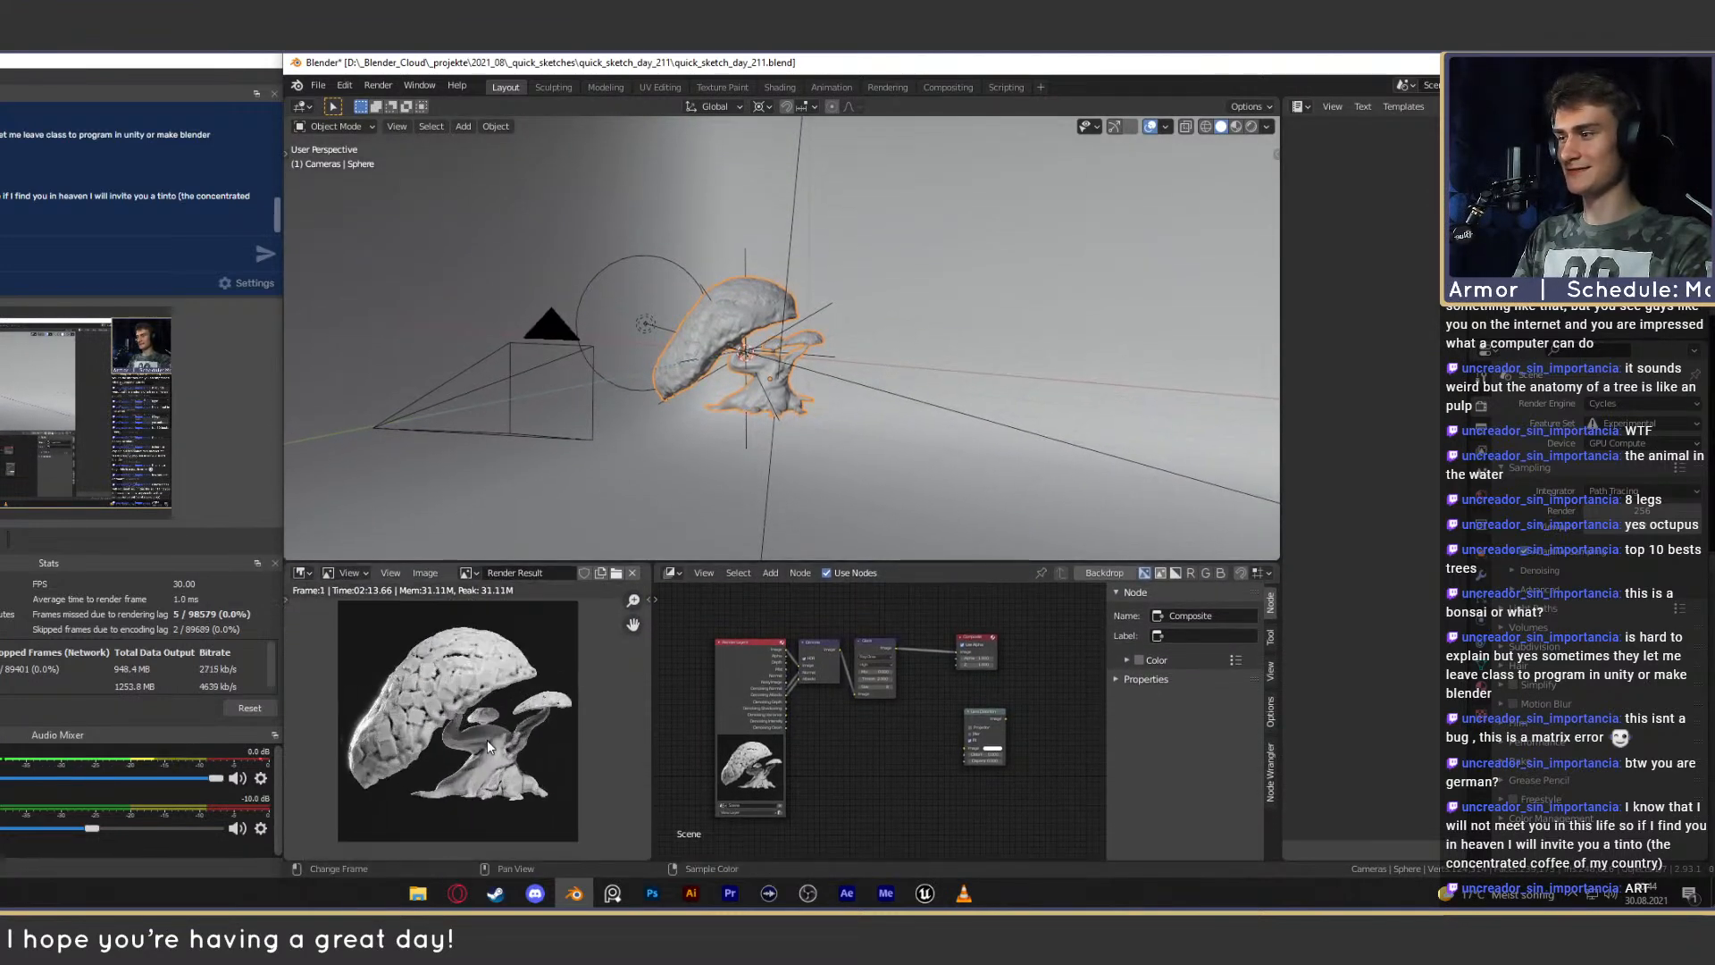
middle_drag(486, 730, 494, 745)
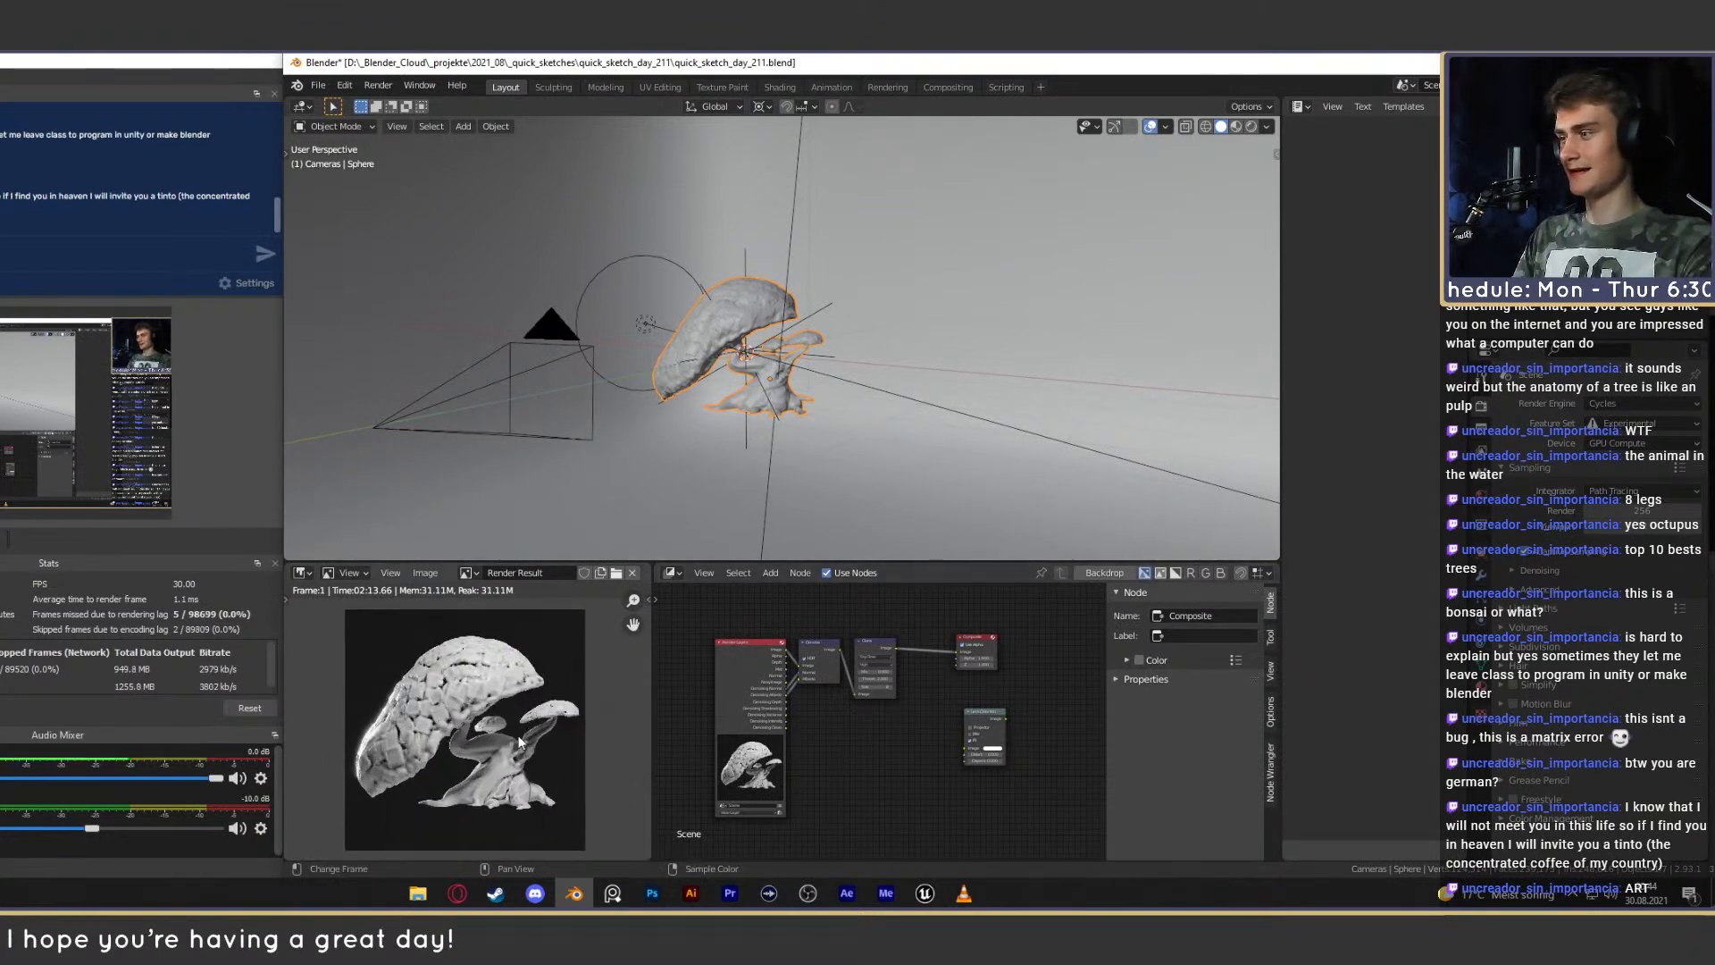
drag(977, 560, 972, 572)
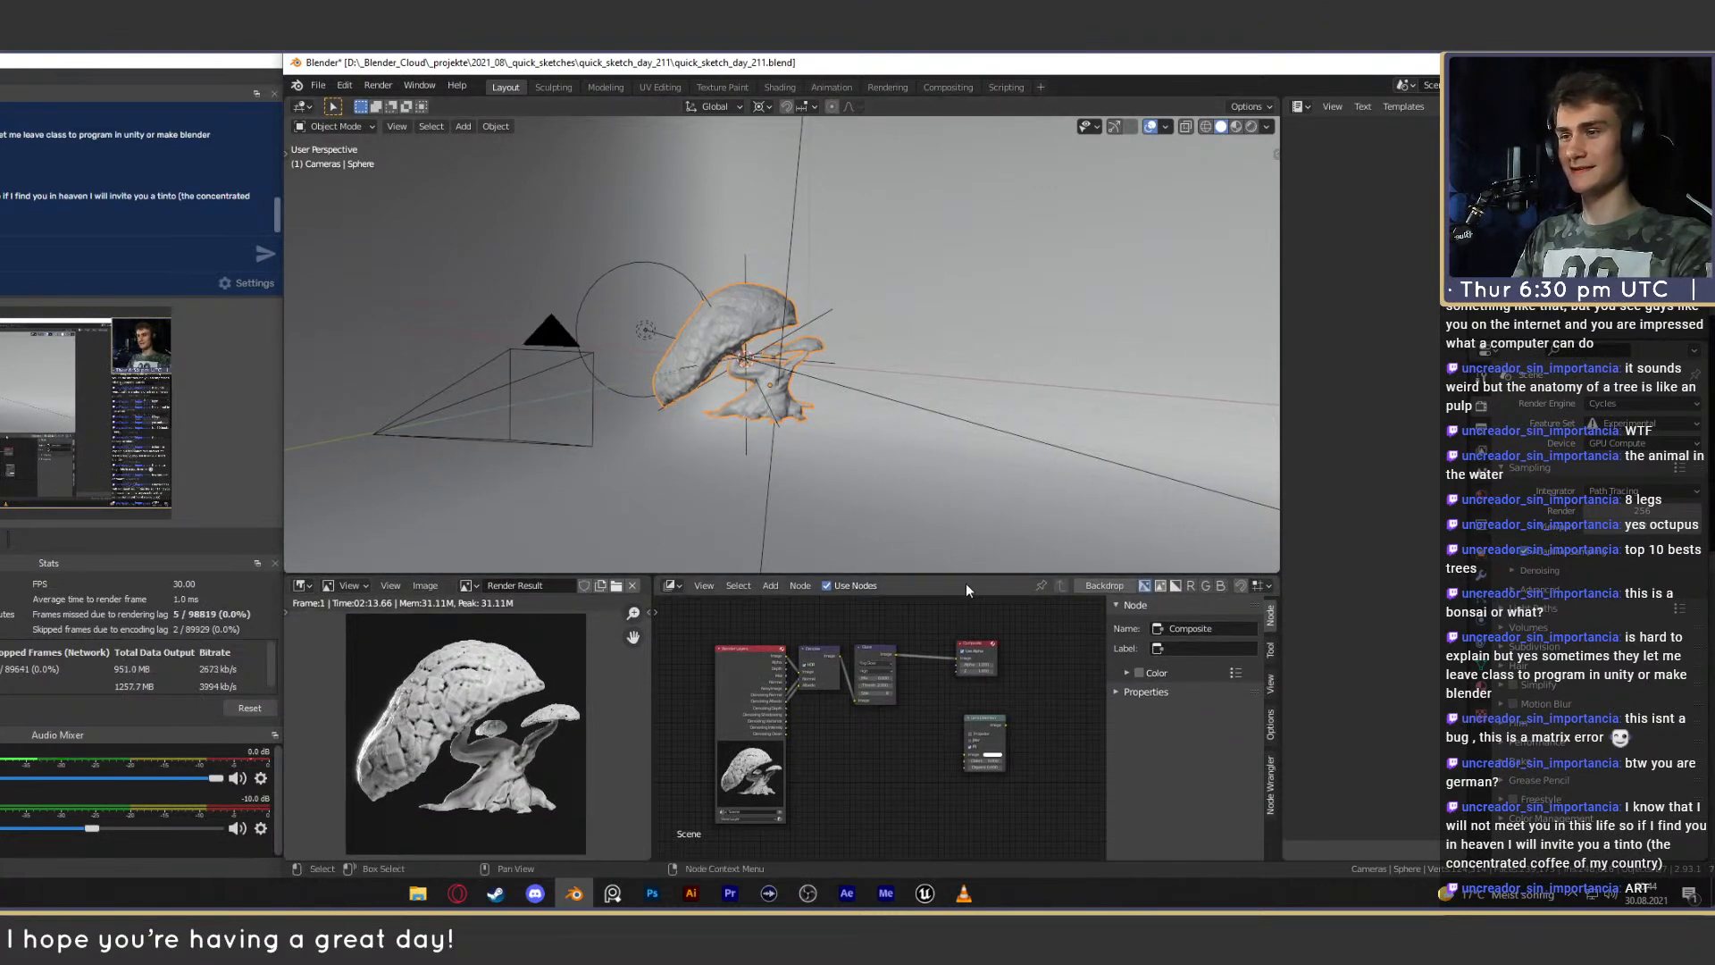
Split the 3D viewport horizontally and turn the new lower strip into a timeline.
right_click(970, 576)
click(968, 581)
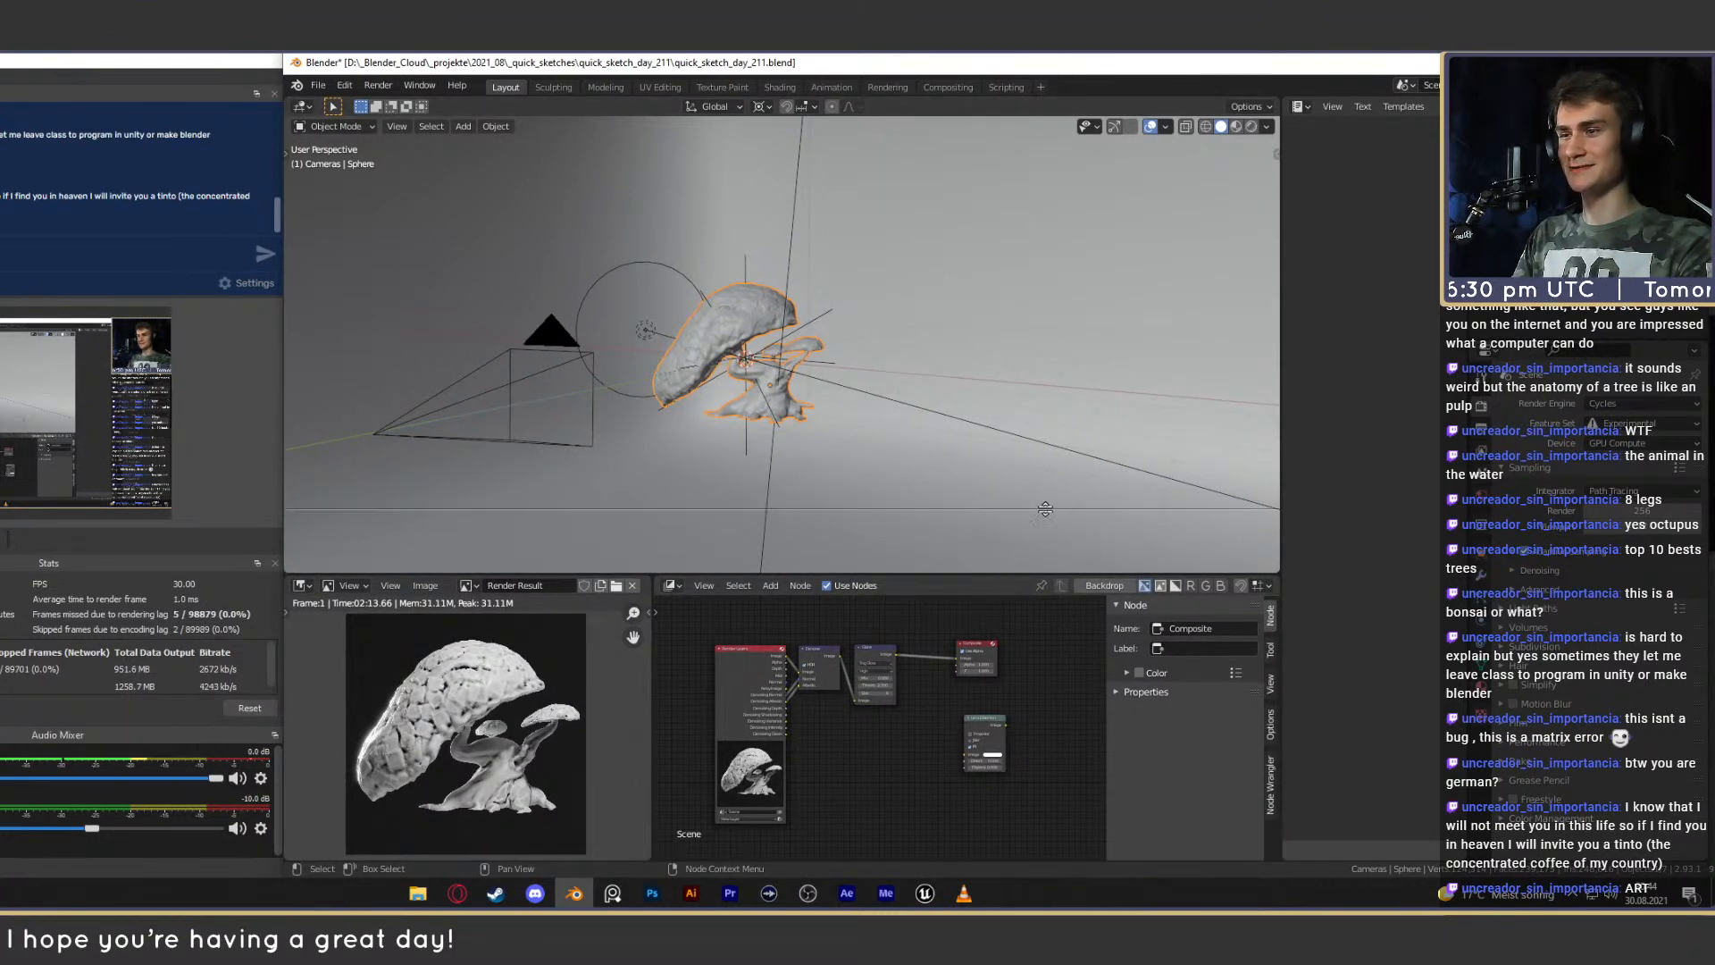
click(1045, 510)
key(shift+F12)
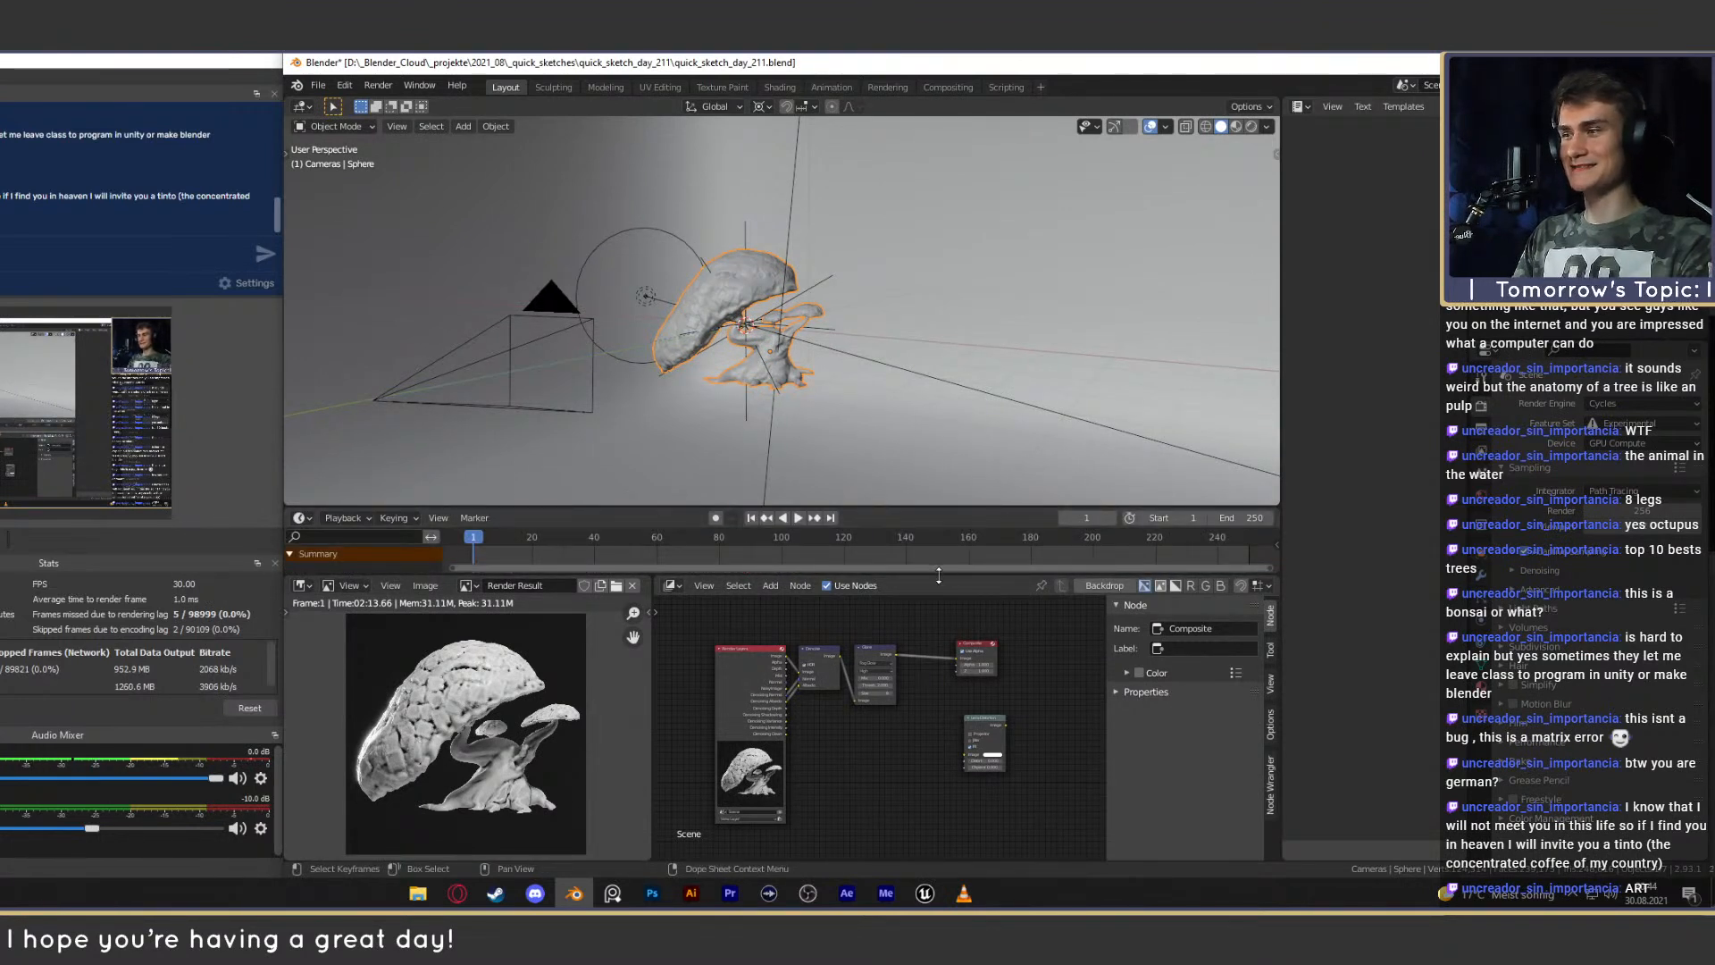
drag(938, 576, 938, 582)
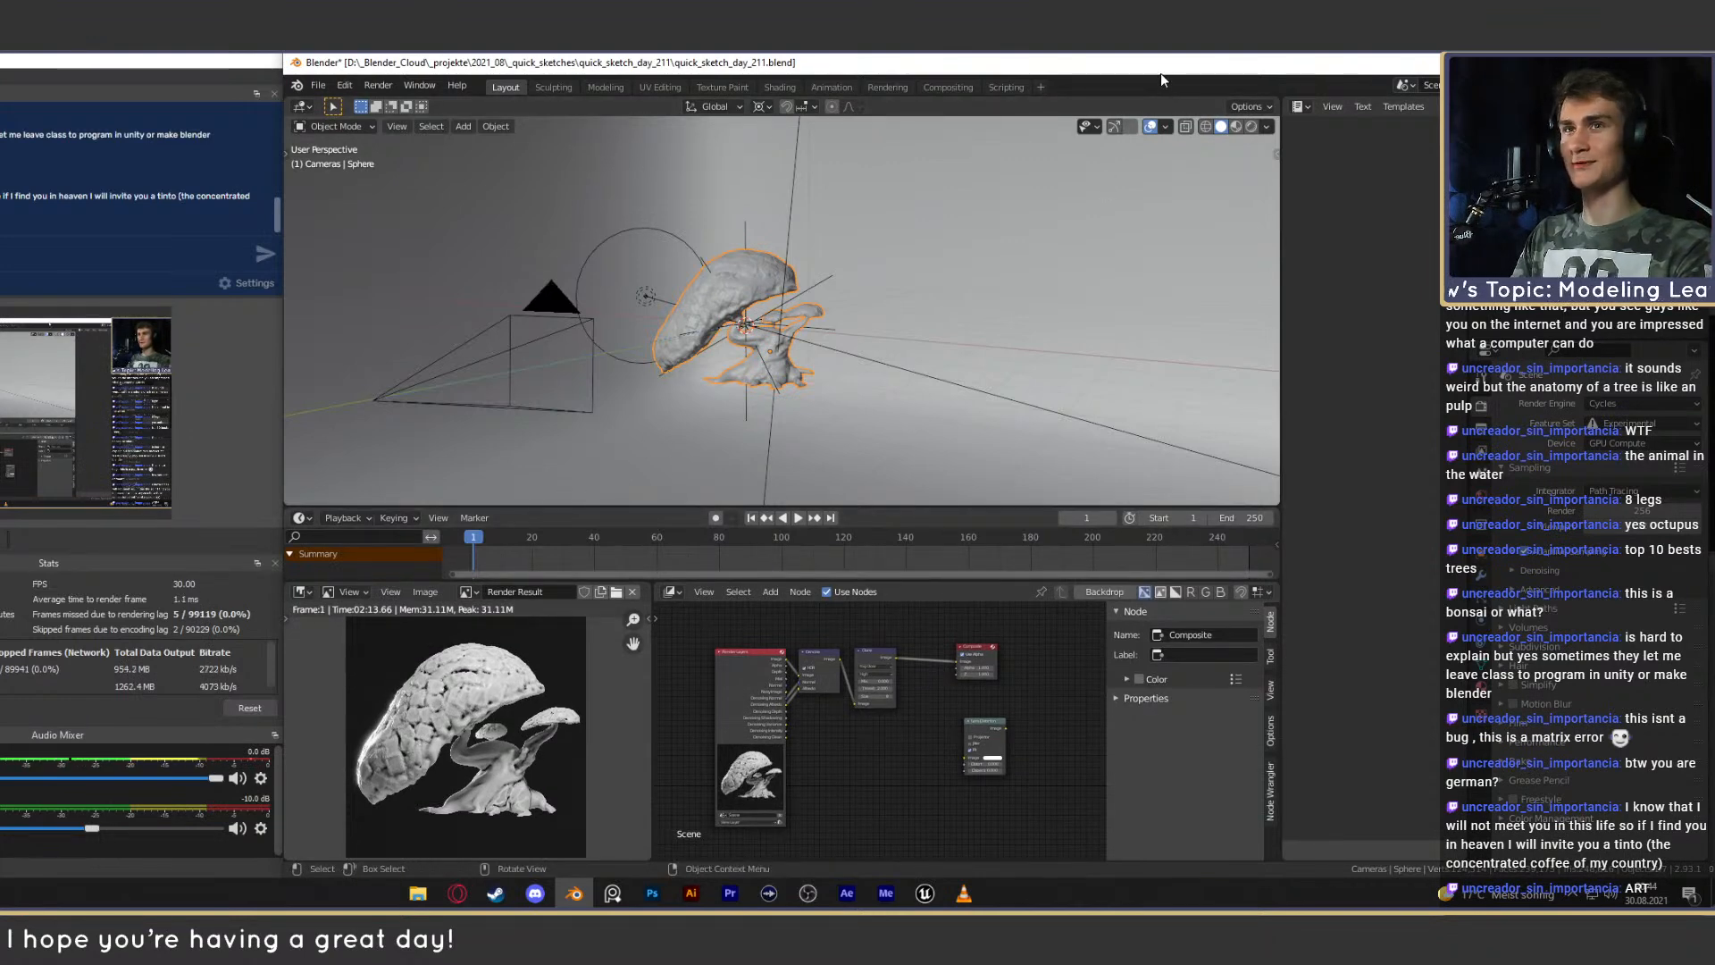
mouse_move(891, 320)
middle_down()
mouse_move(777, 357)
mouse_move(825, 356)
mouse_move(804, 353)
middle_up()
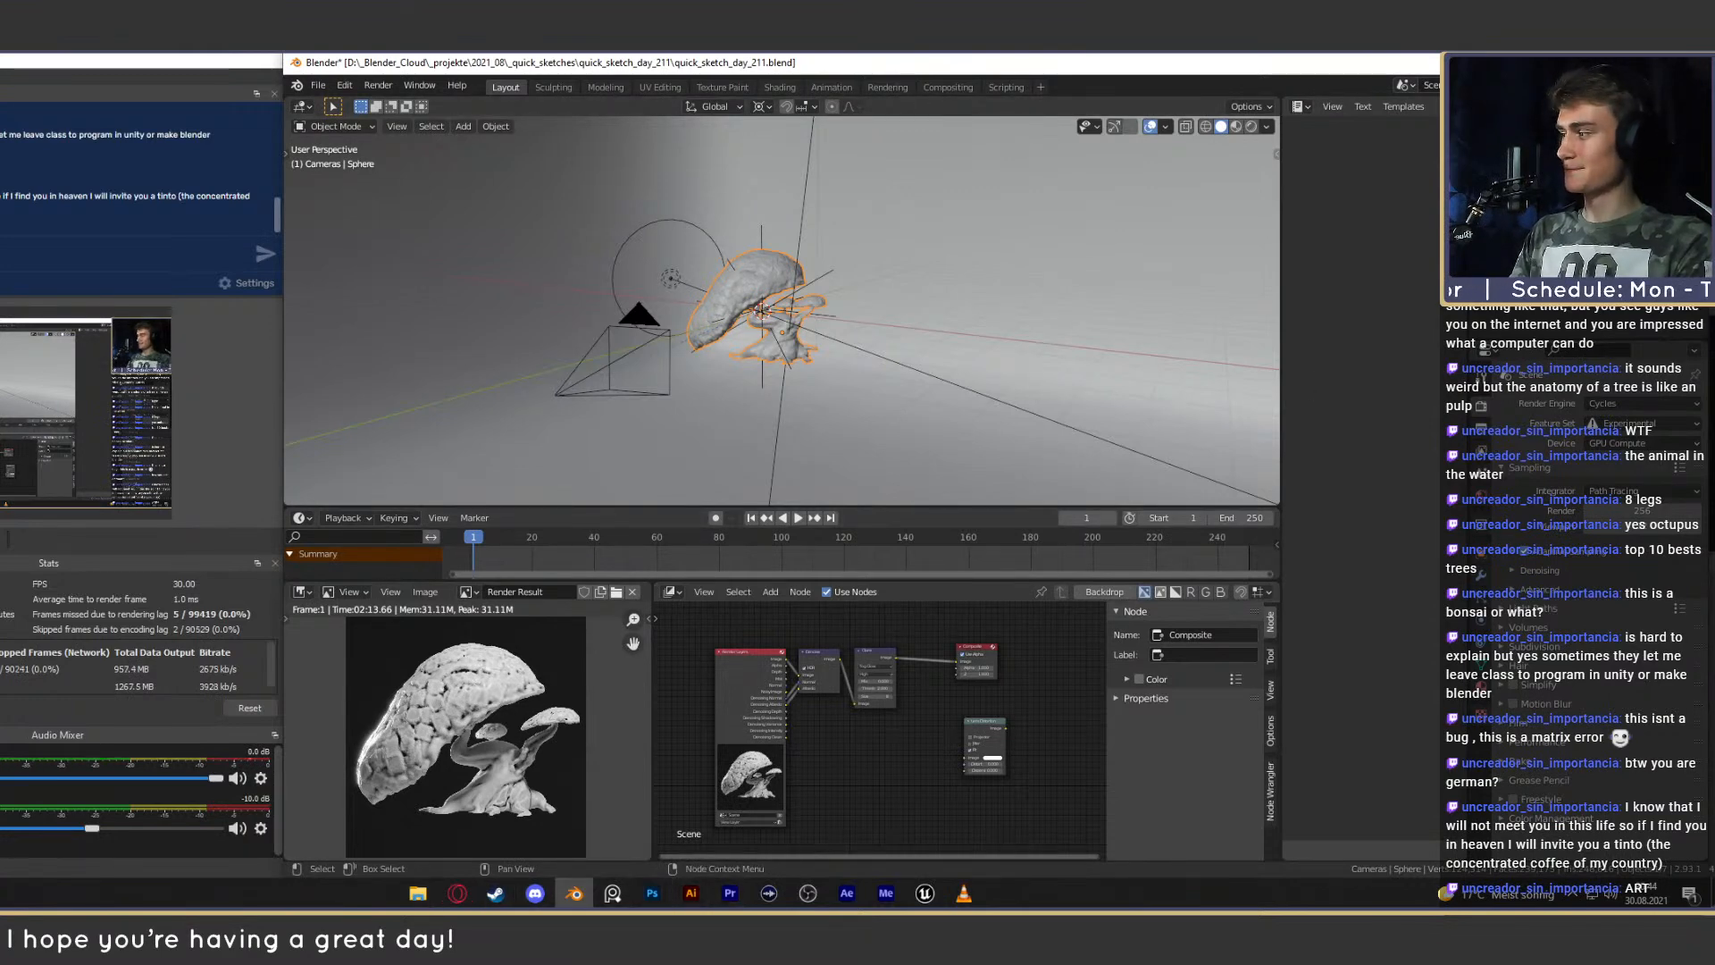
Switch to Photoshop and open the render quick_sketch_day_211_1920x1920.png from the quick_sketch_day_211 folder.
click(652, 894)
click(418, 893)
drag(120, 80, 719, 149)
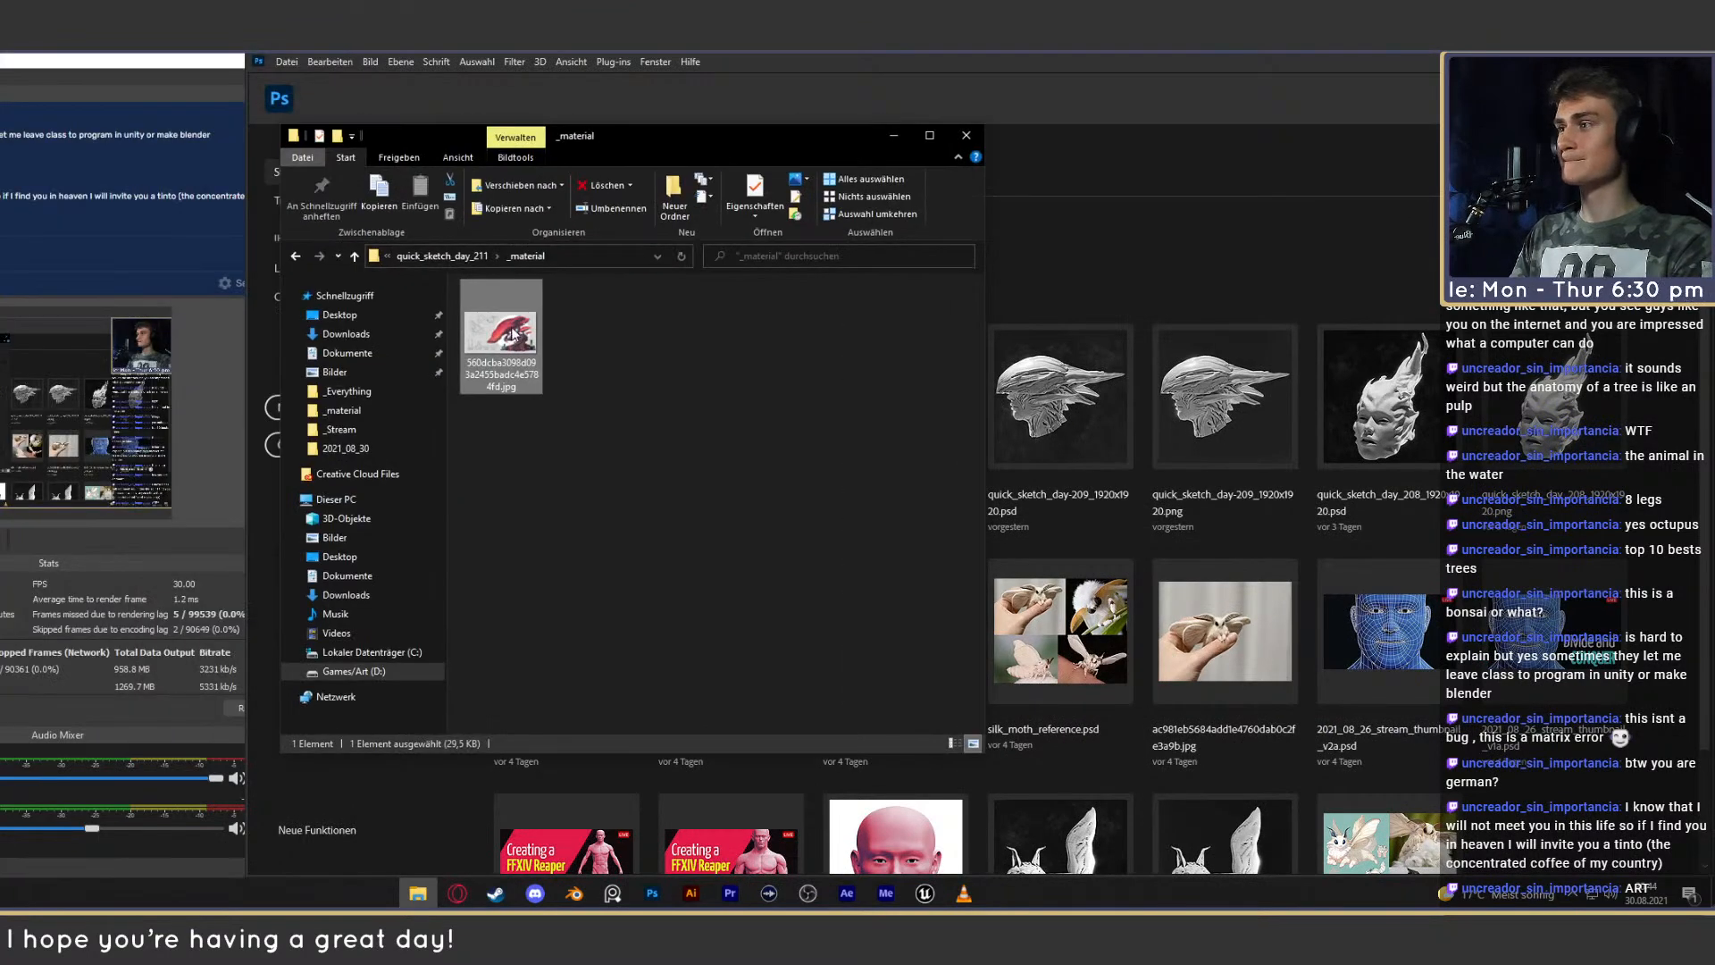
click(465, 257)
drag(538, 359, 1373, 556)
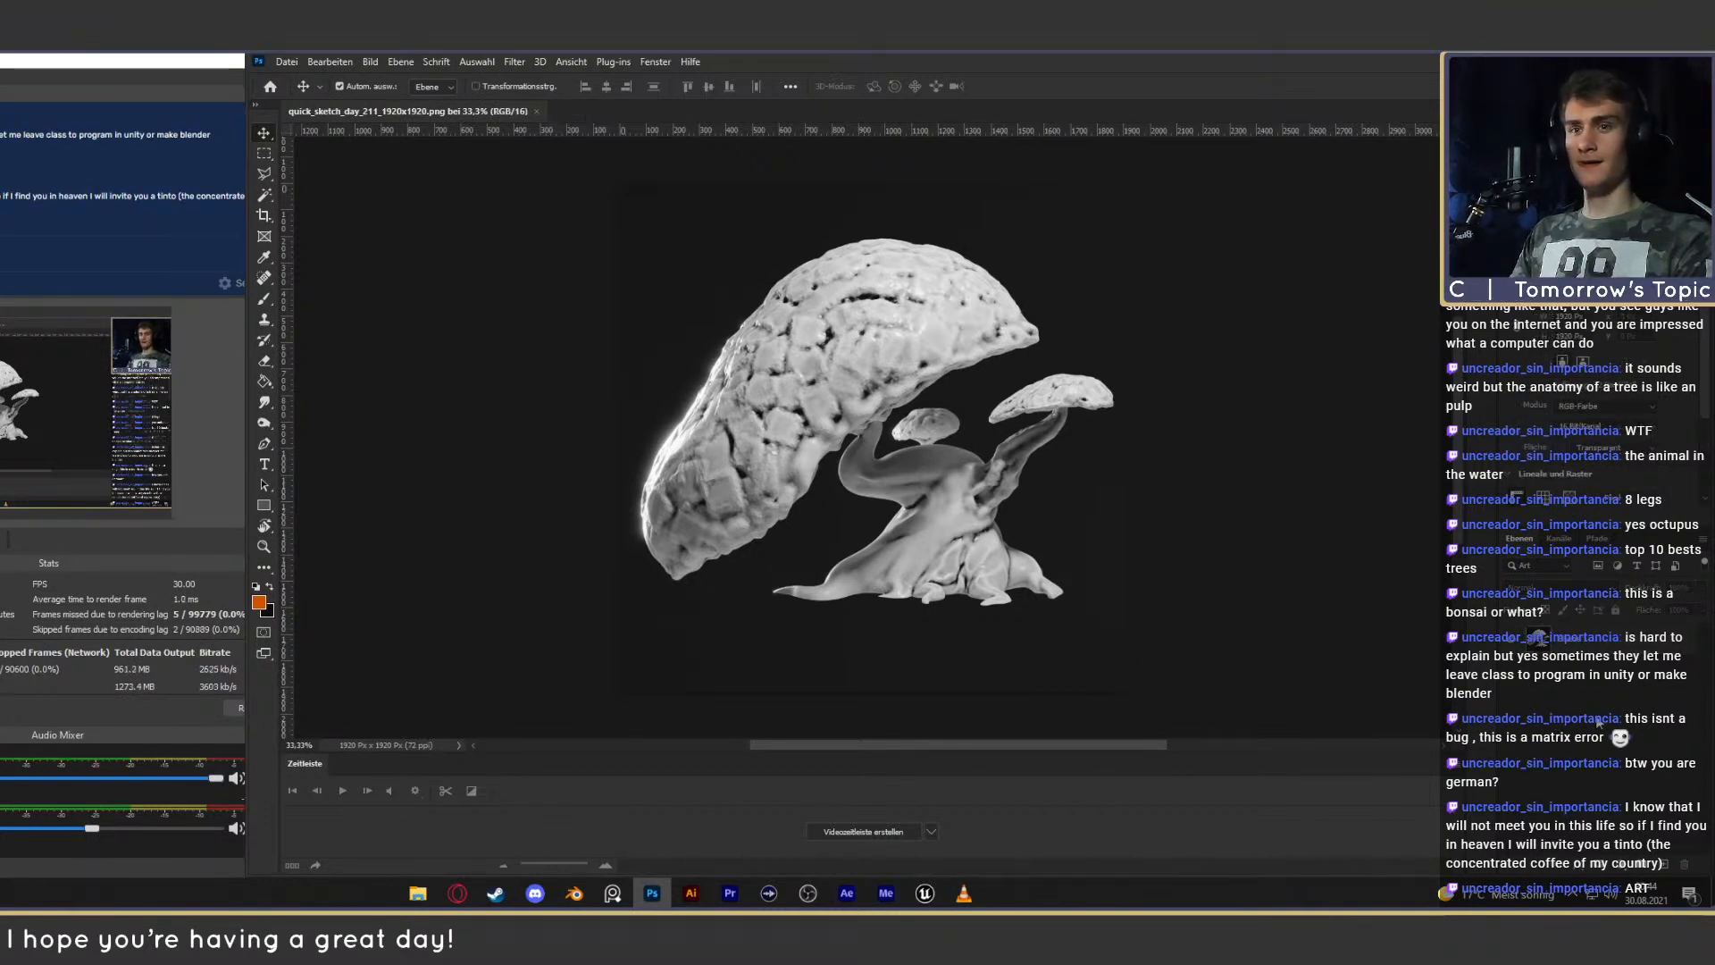
Add a Brightness/Contrast adjustment layer above the render, increase its contrast, and compare the image with and without it.
click(1573, 647)
click(1622, 864)
click(1619, 631)
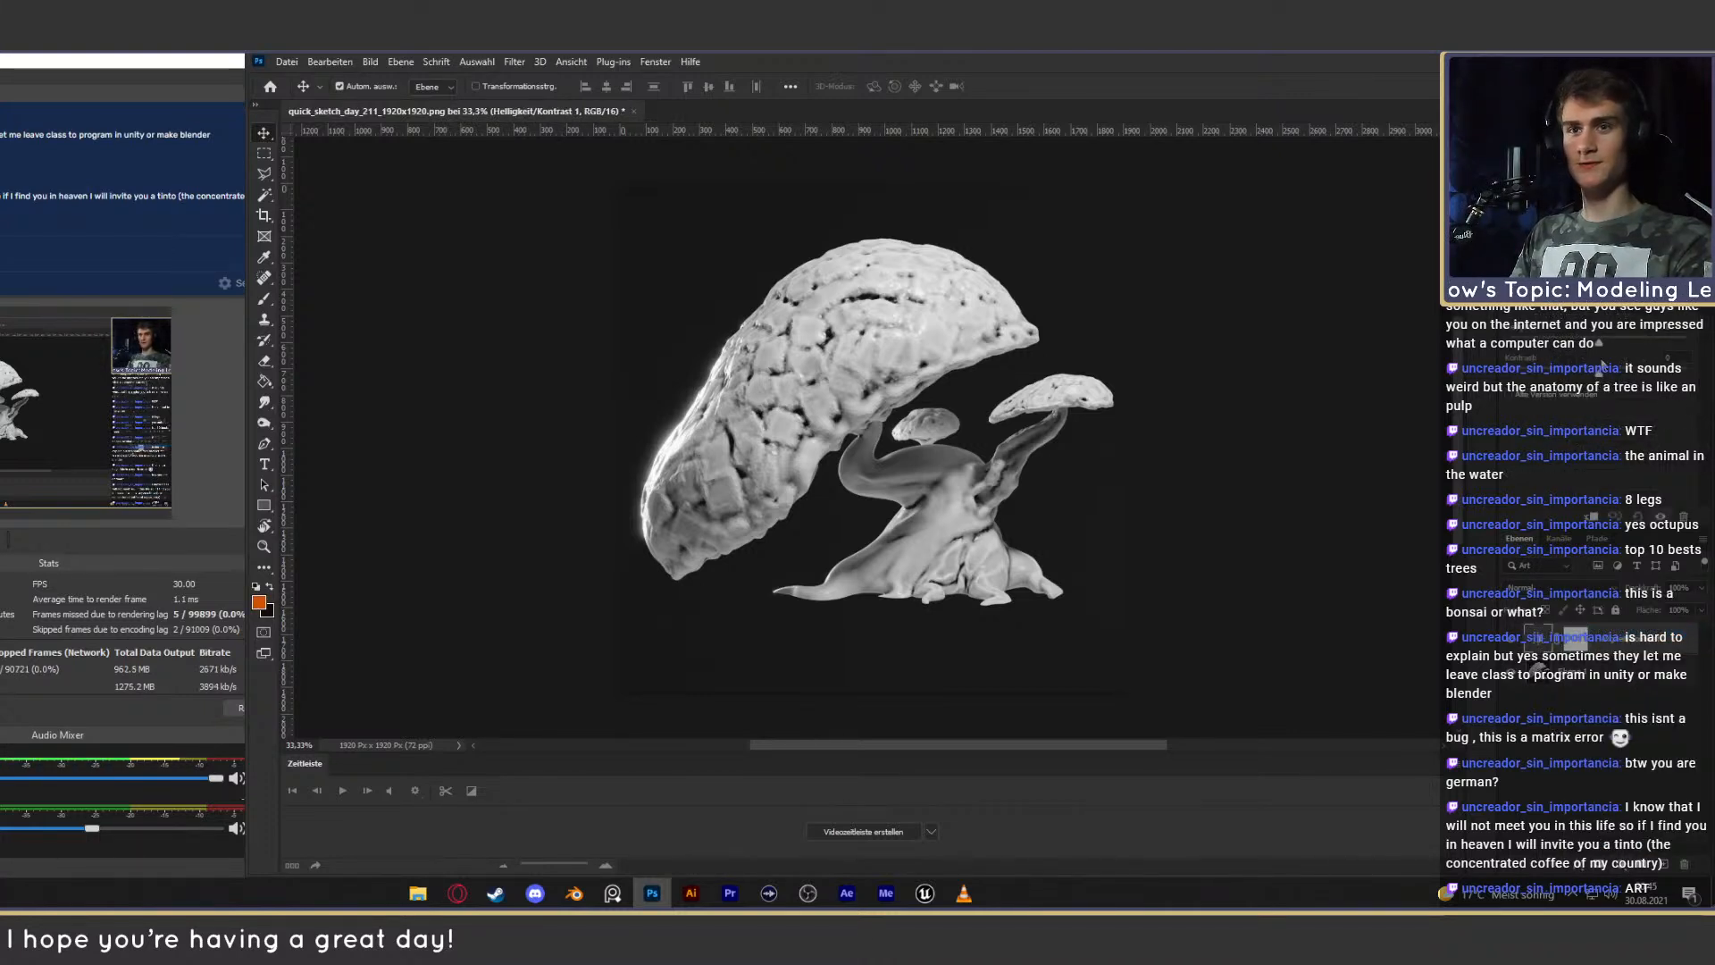
drag(1601, 378, 1638, 376)
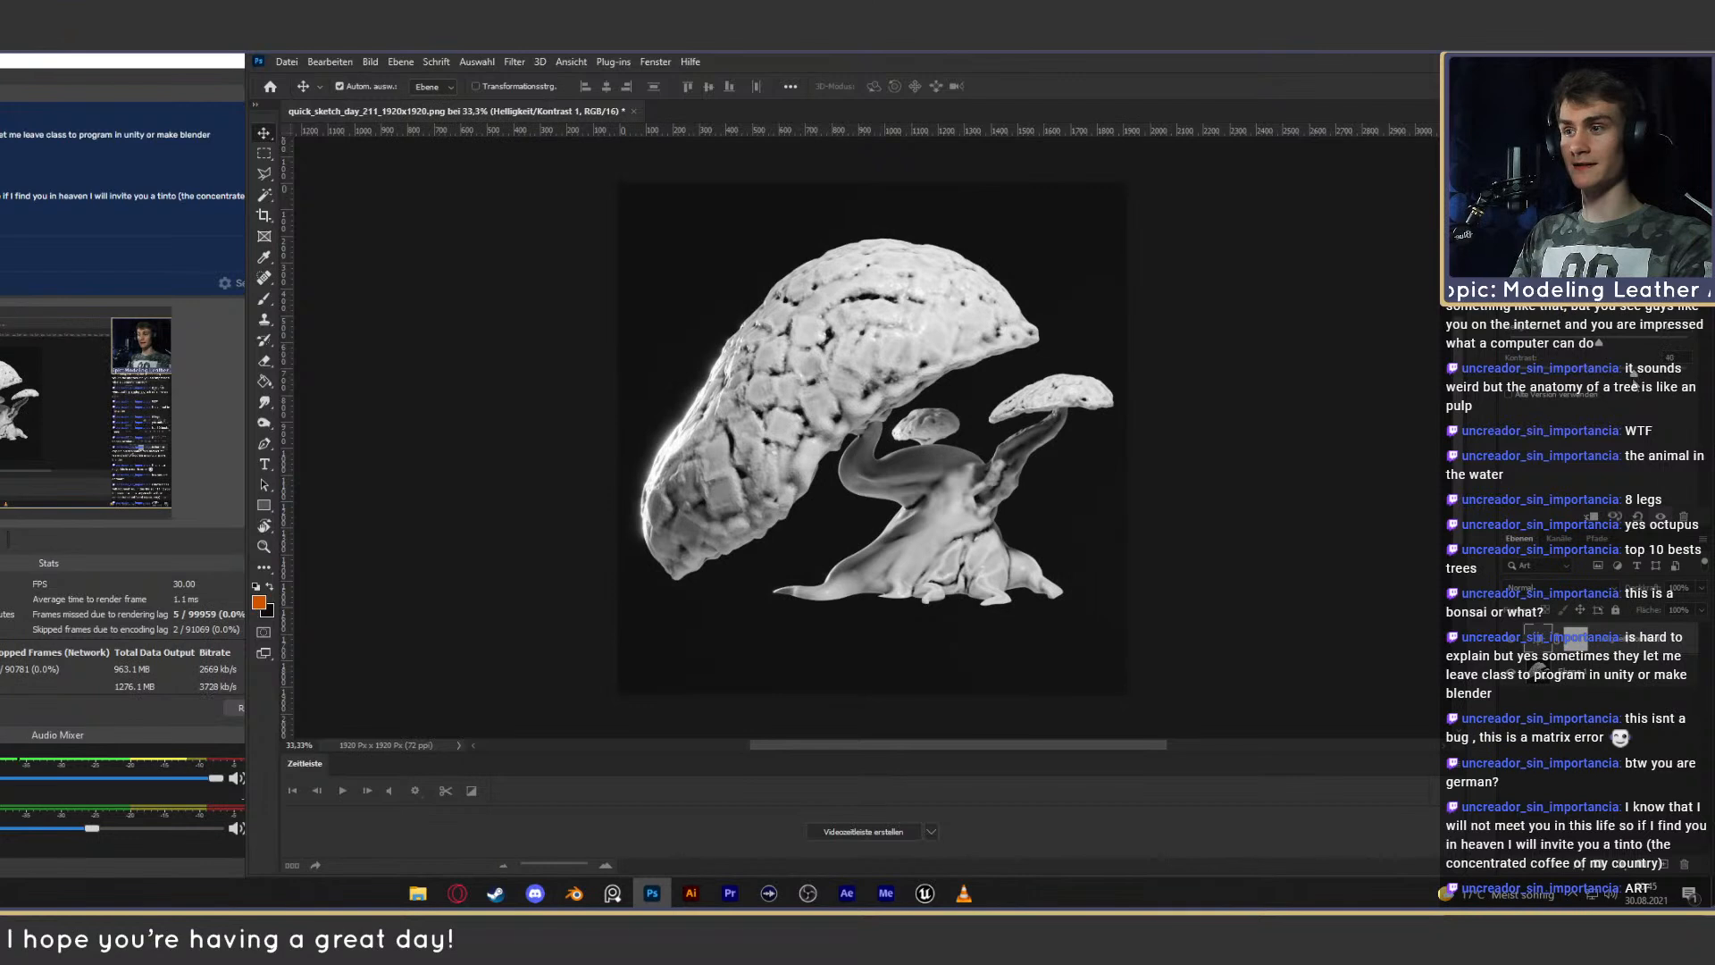
click(1511, 648)
click(1511, 648)
Add a Selective Color adjustment layer above the Brightness/Contrast layer and slightly reduce its black component.
click(1583, 672)
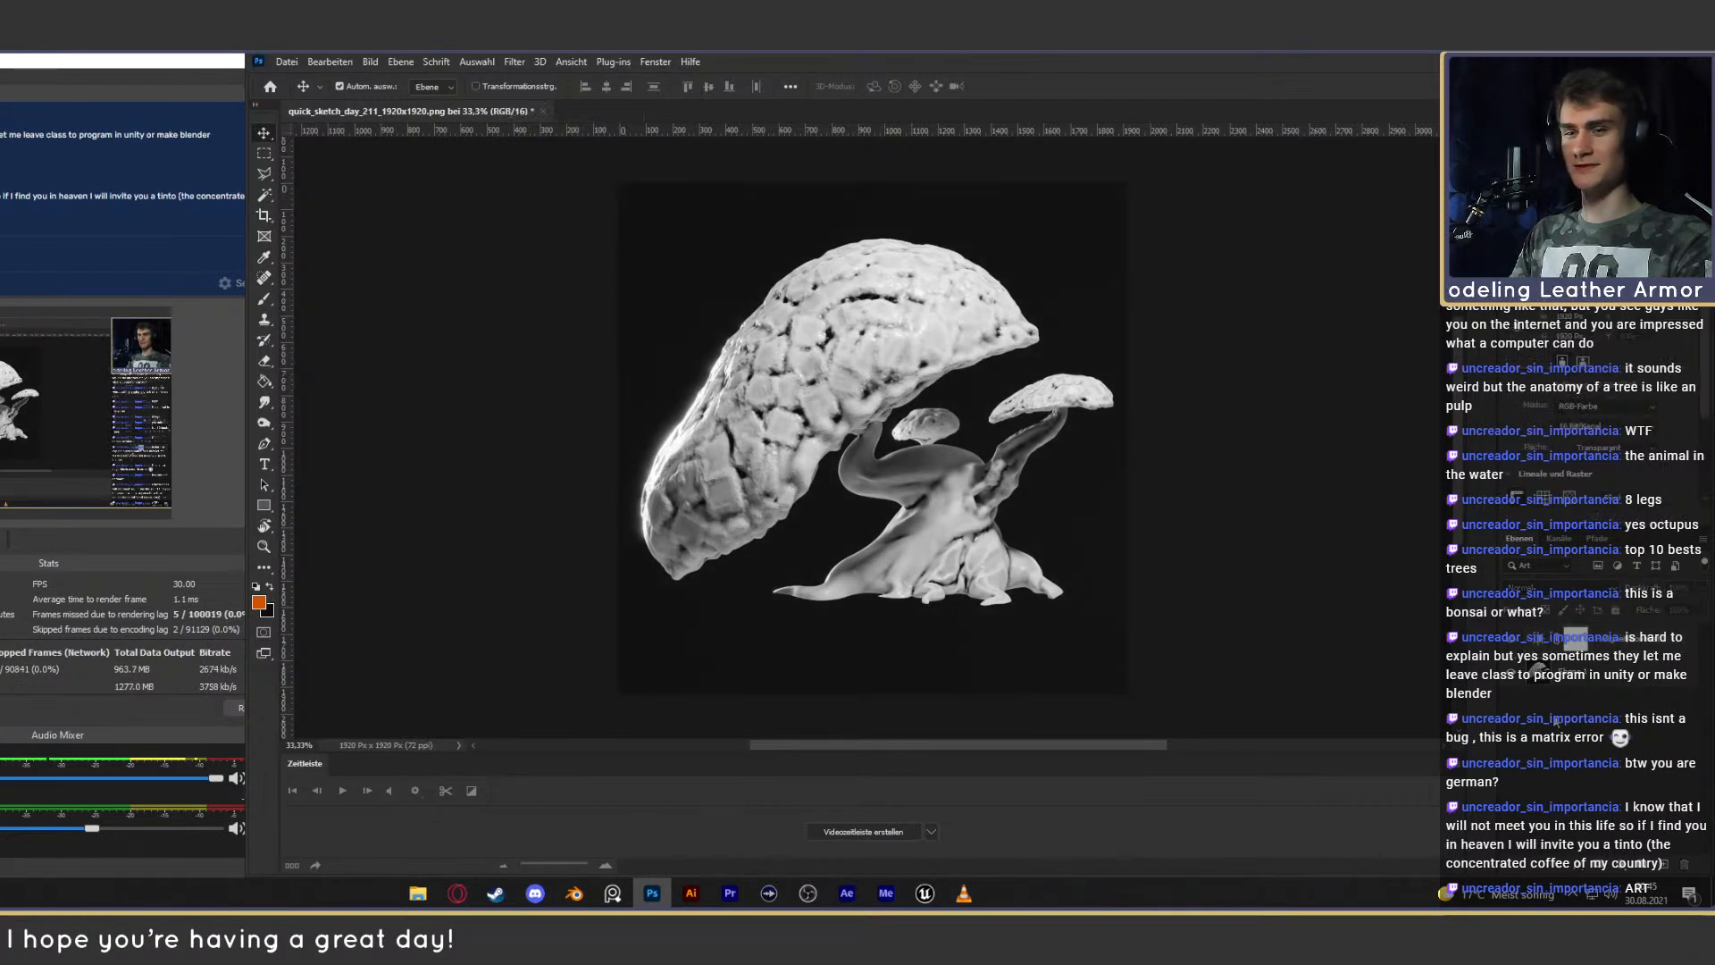
click(1577, 639)
click(1622, 863)
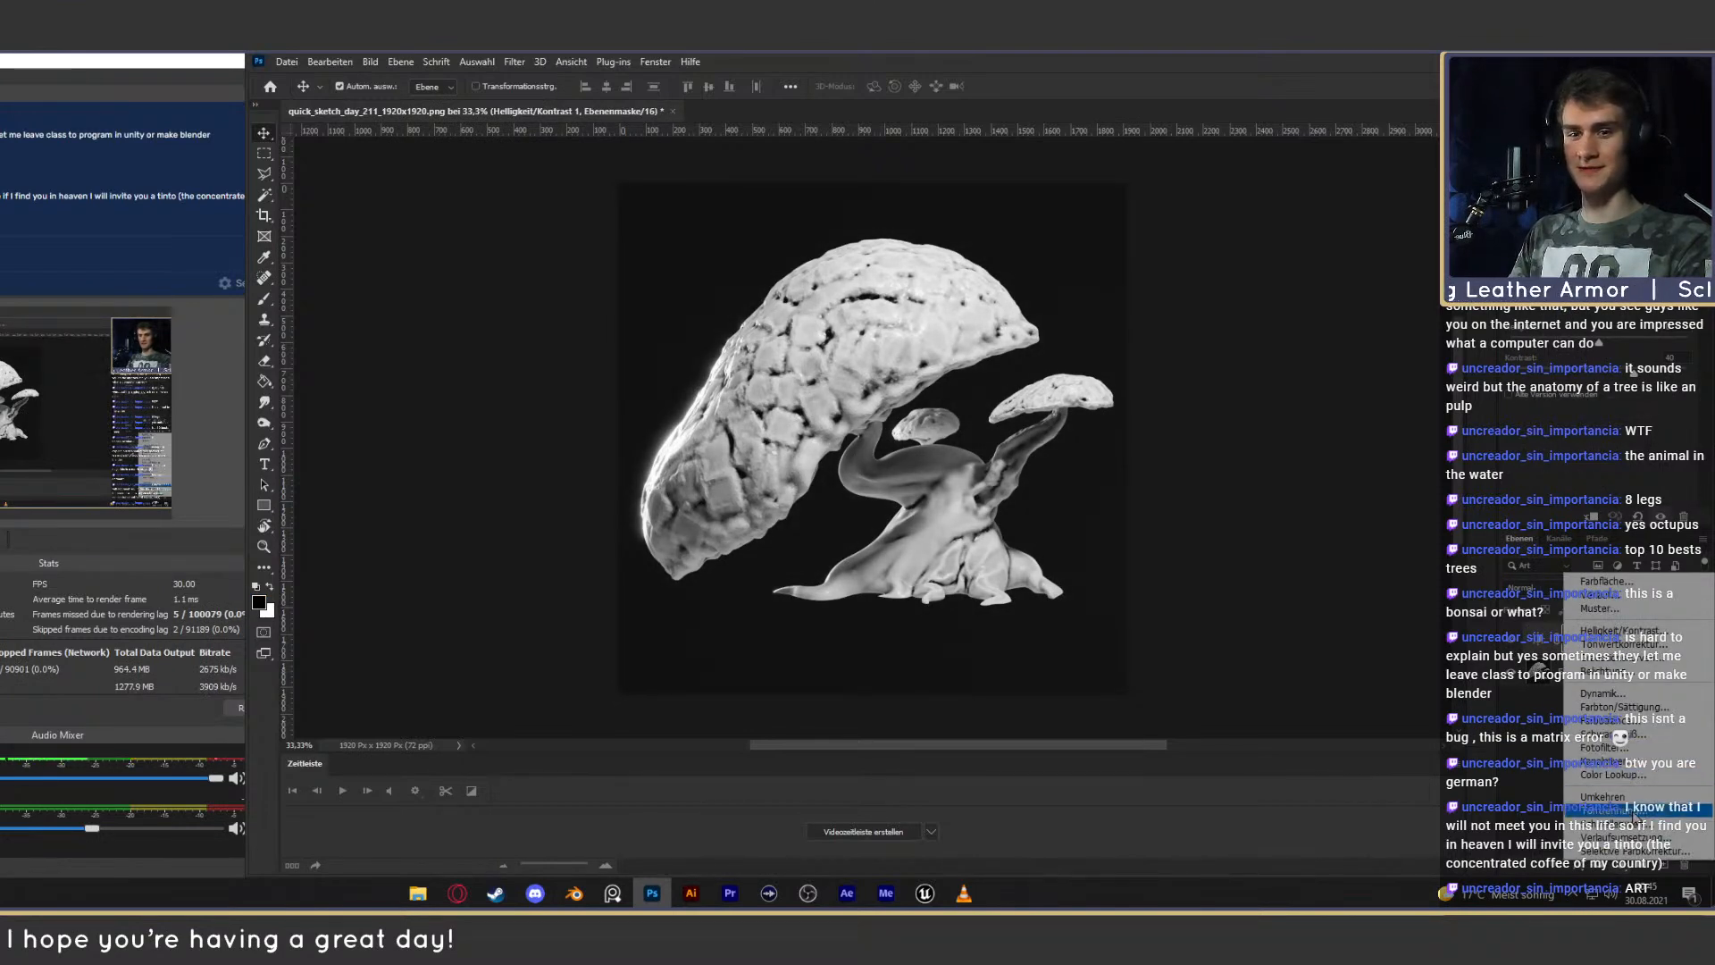
click(1628, 851)
click(1546, 631)
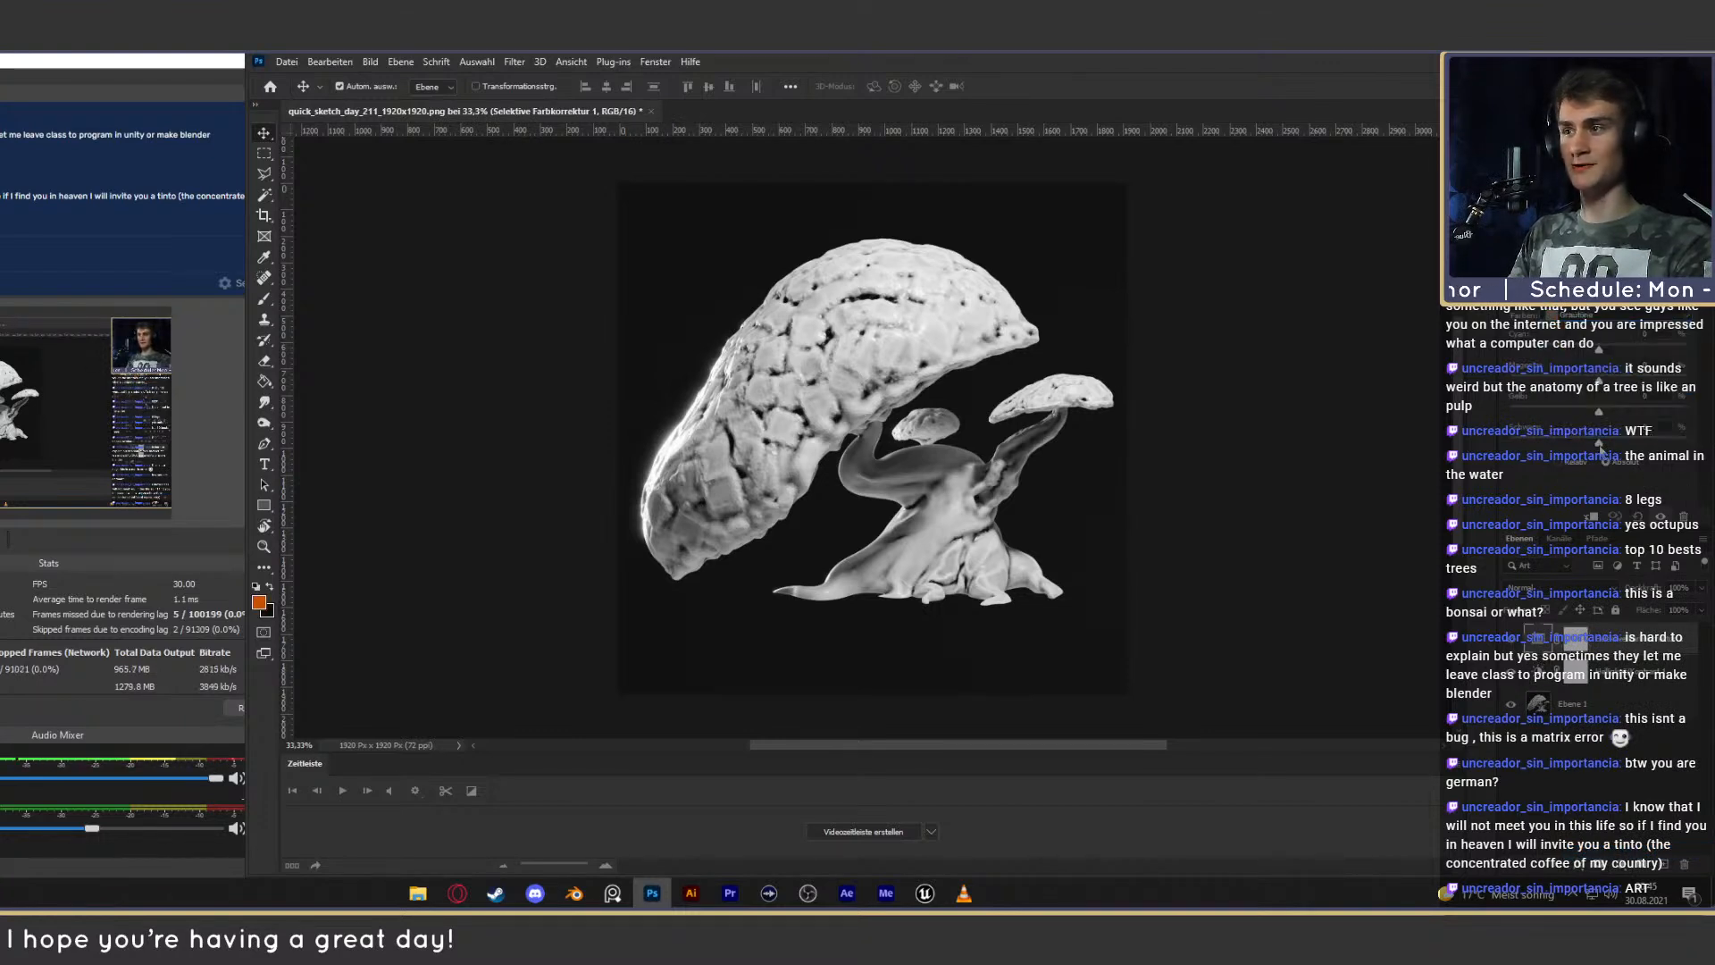
drag(1598, 449, 1605, 450)
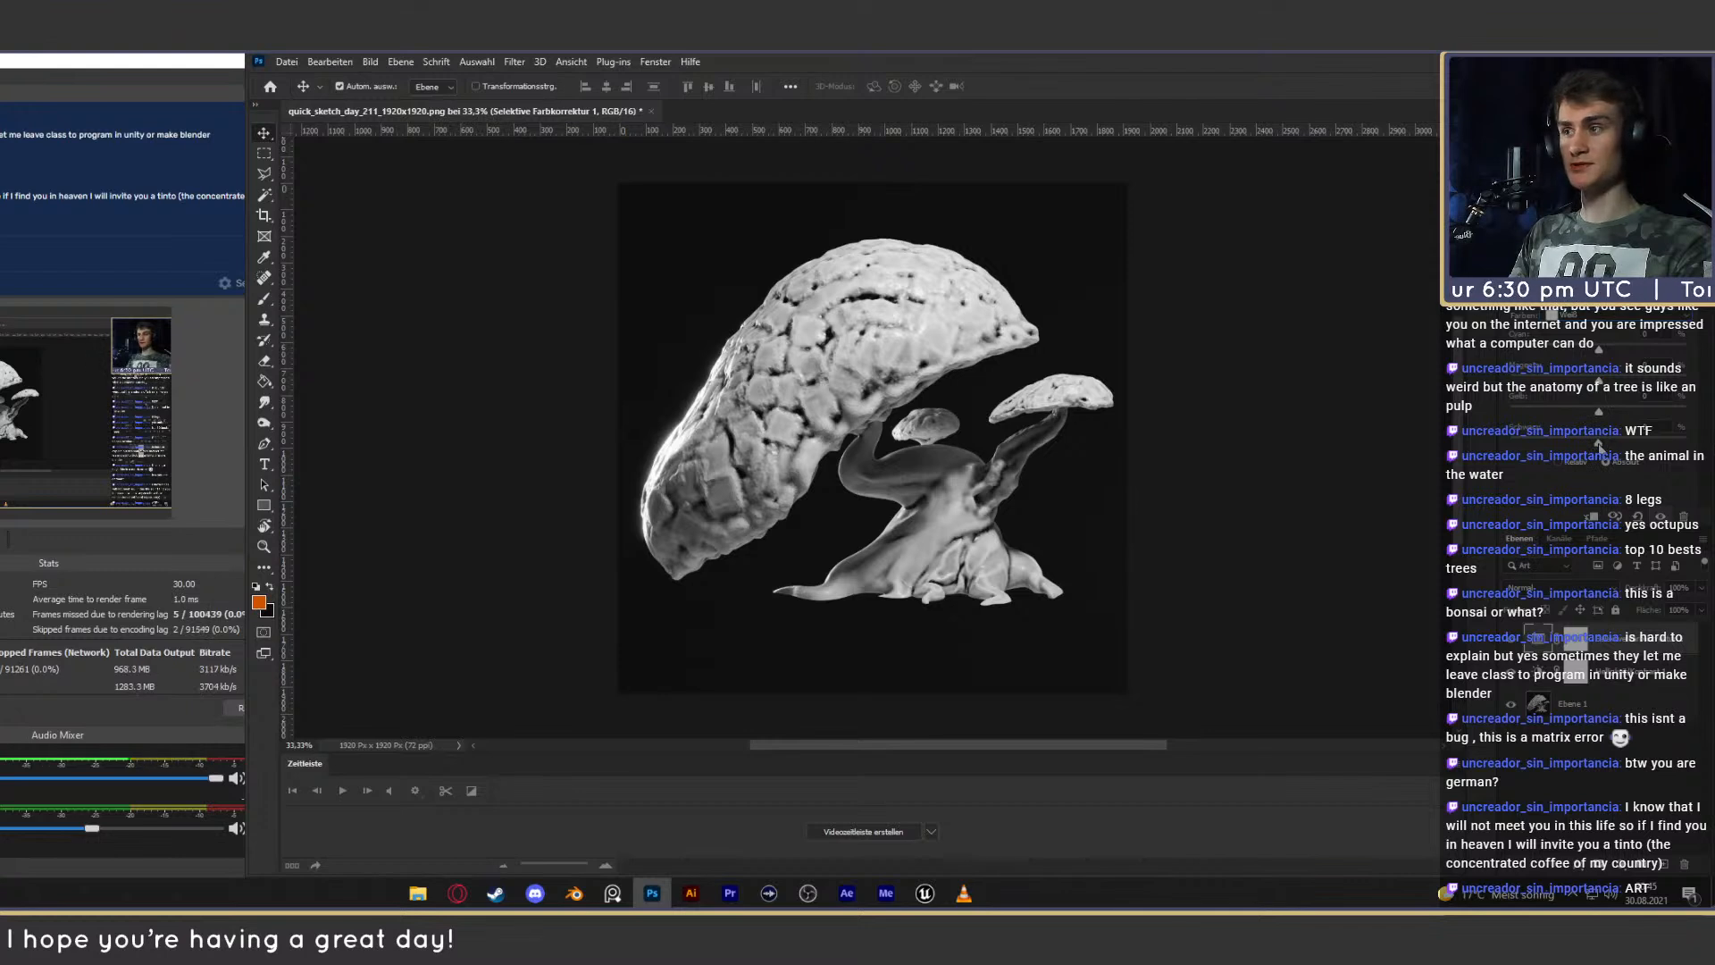
drag(1598, 445, 1592, 445)
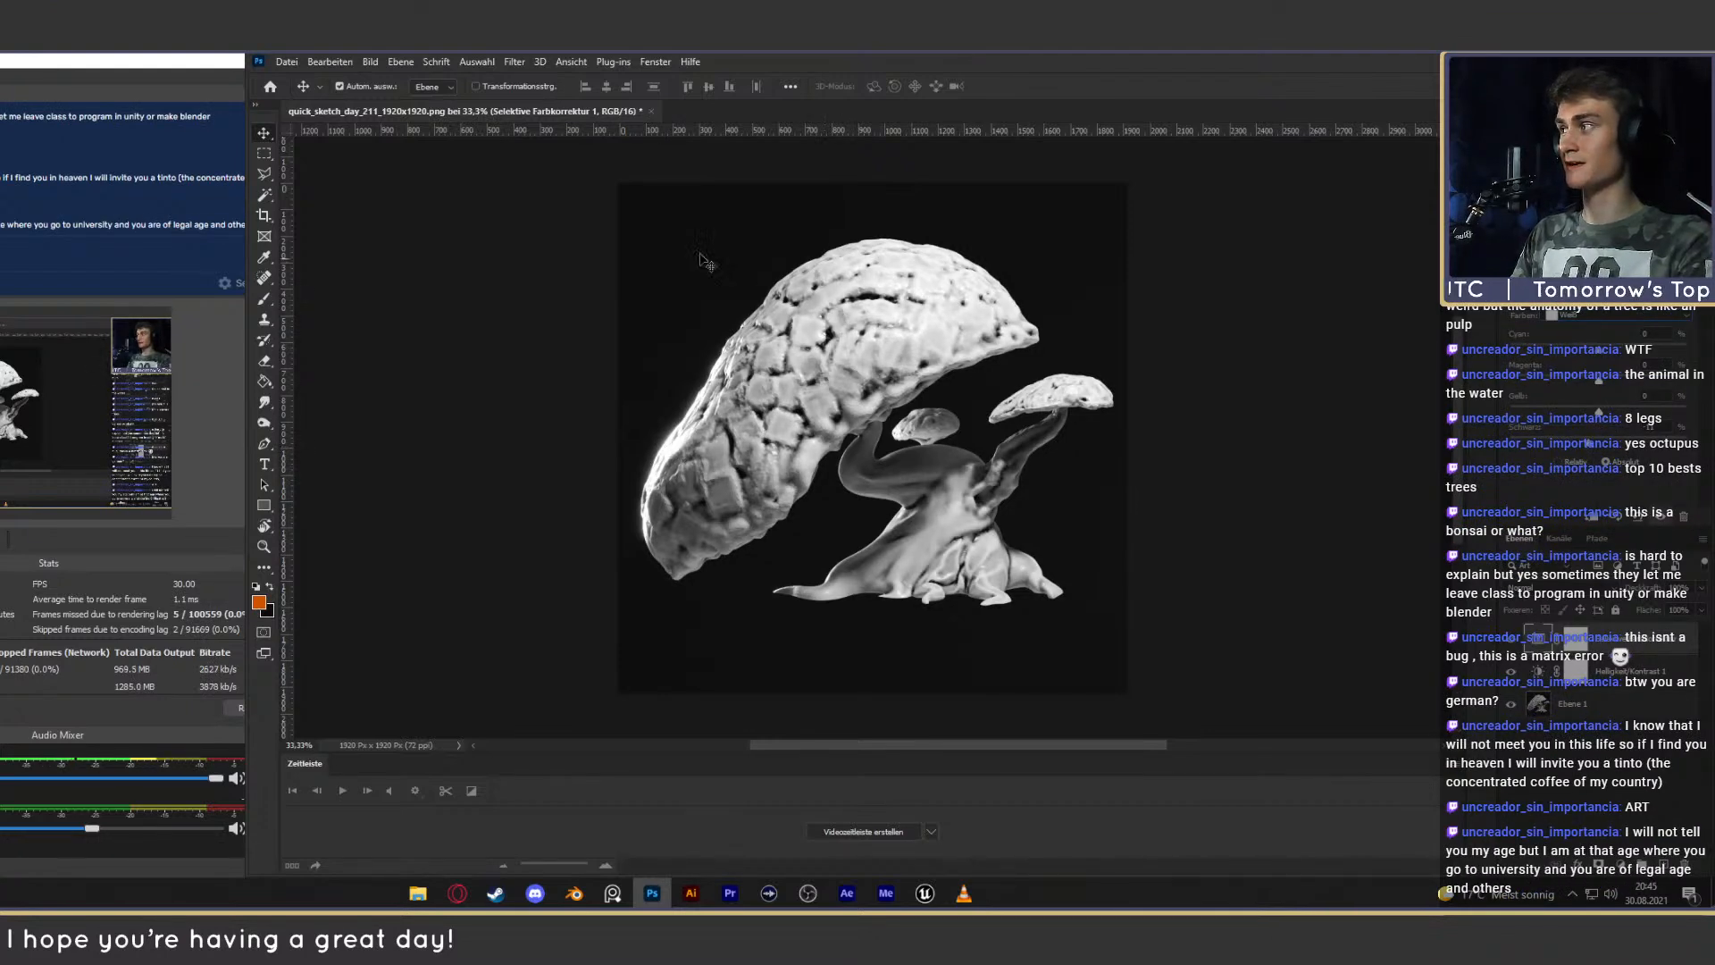
click(1194, 677)
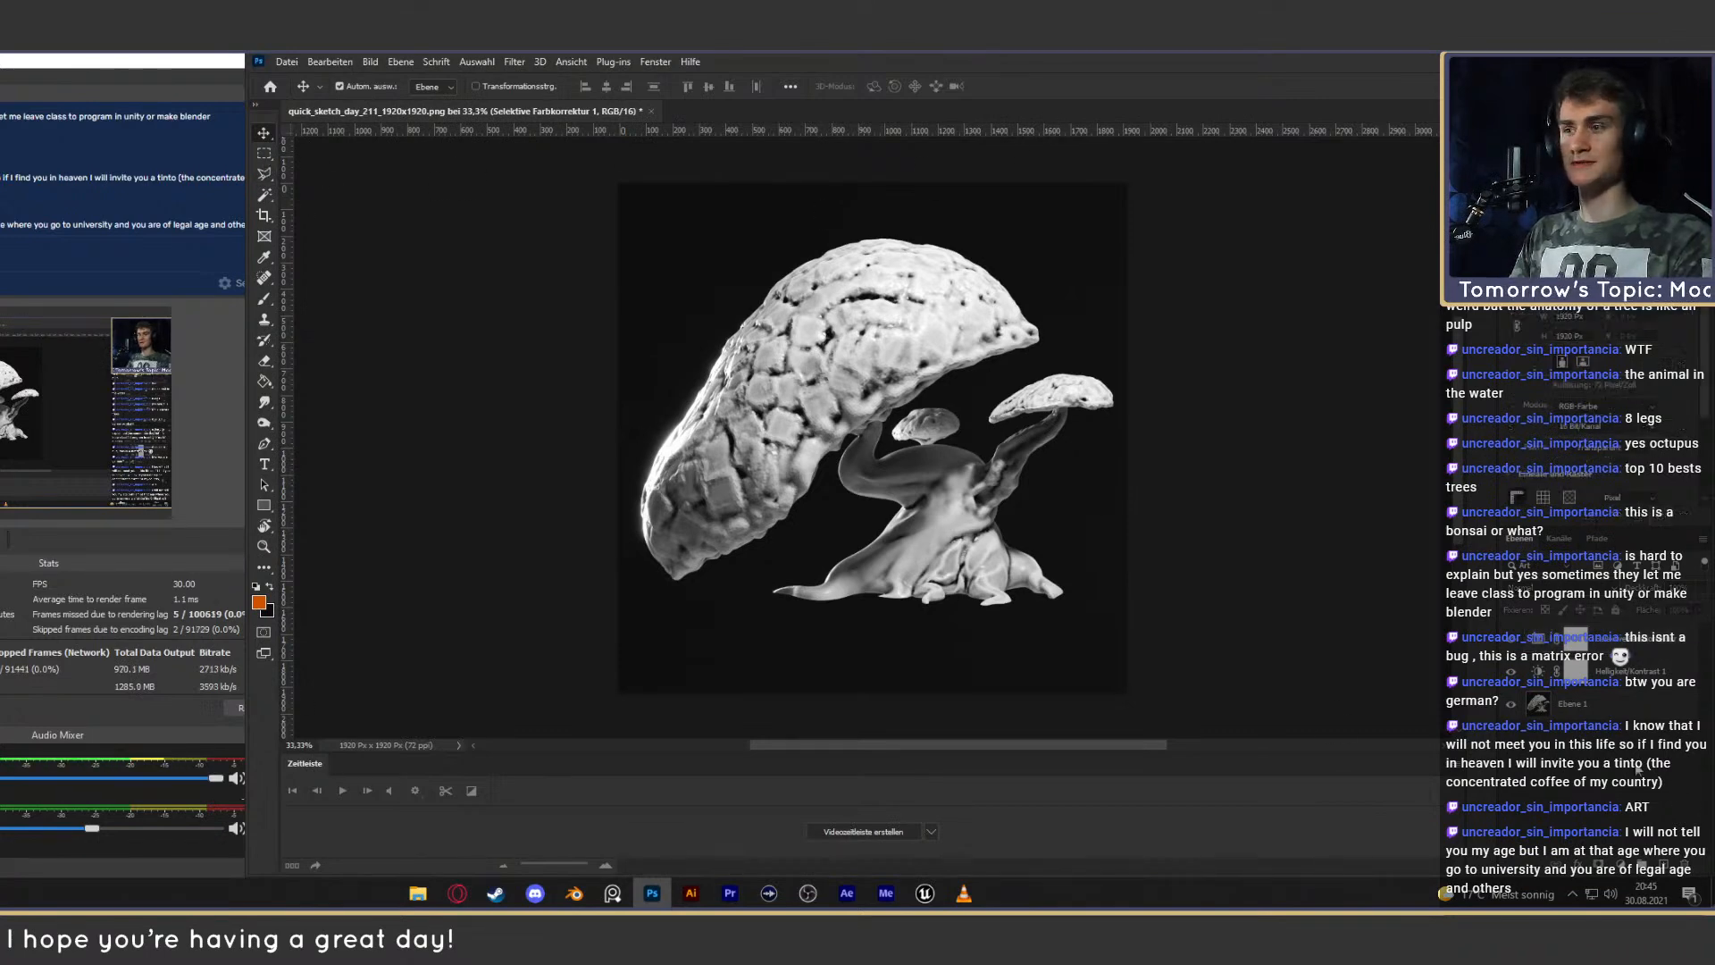
click(417, 894)
drag(689, 104, 922, 115)
click(1014, 103)
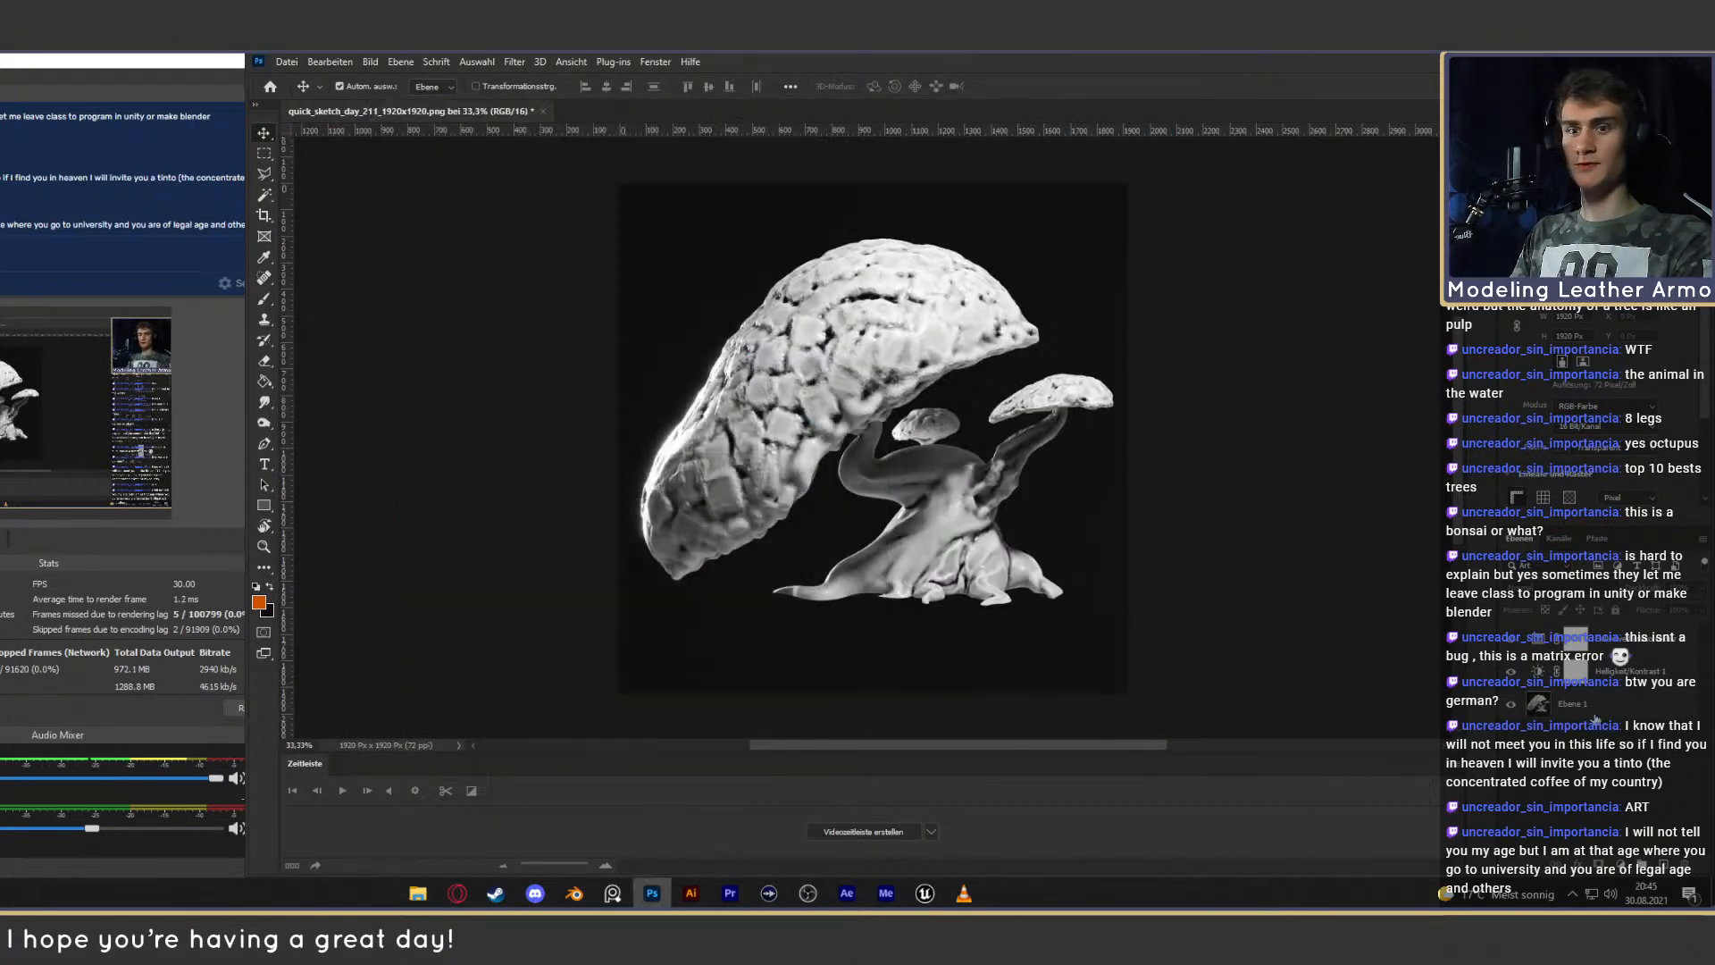
Convert the render layer Ebene 1 to a smart object.
click(1595, 719)
right_click(1596, 721)
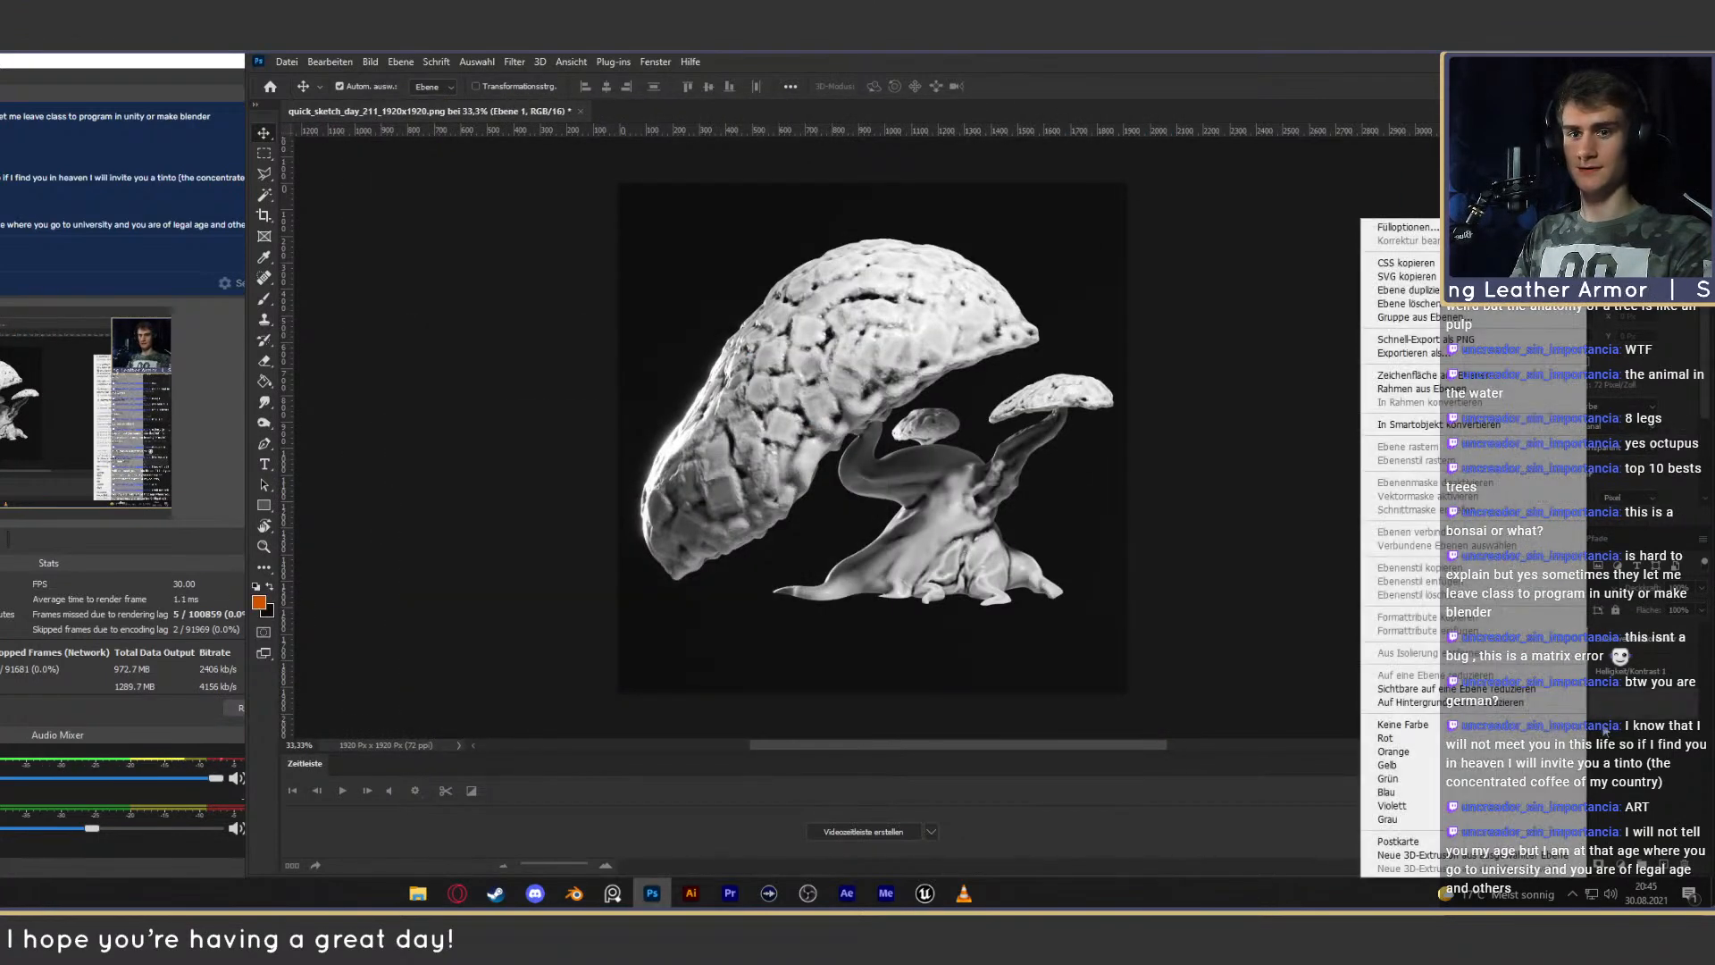
click(1455, 427)
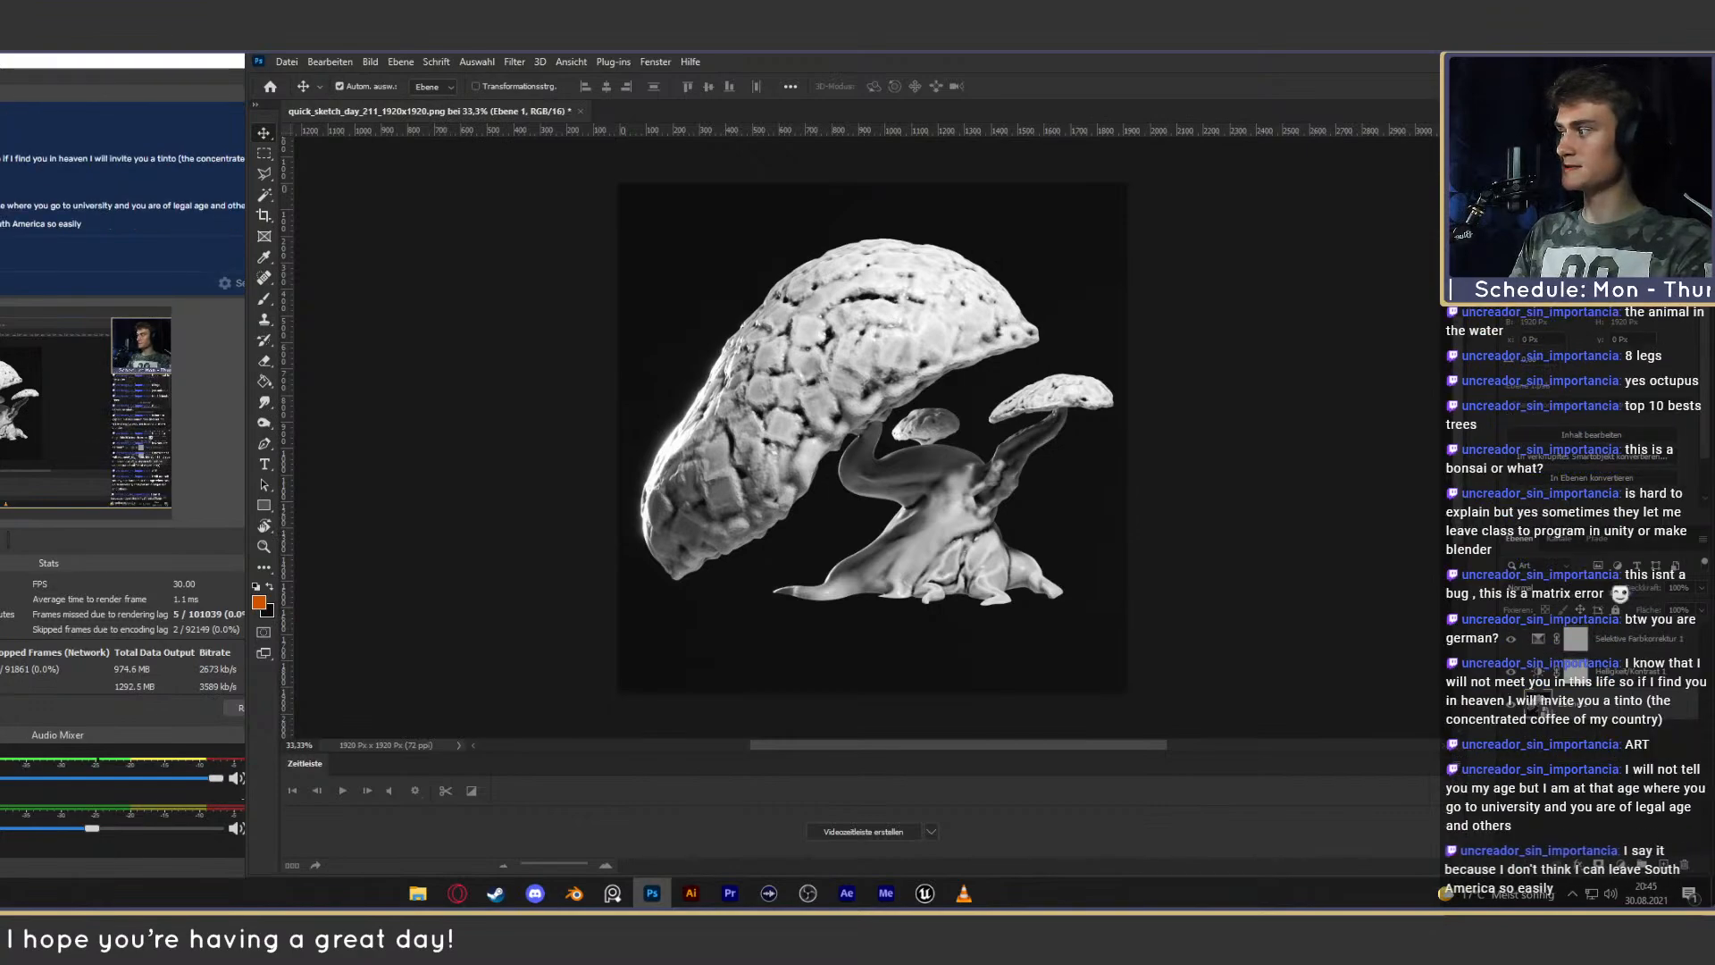
key(alt+Tab)
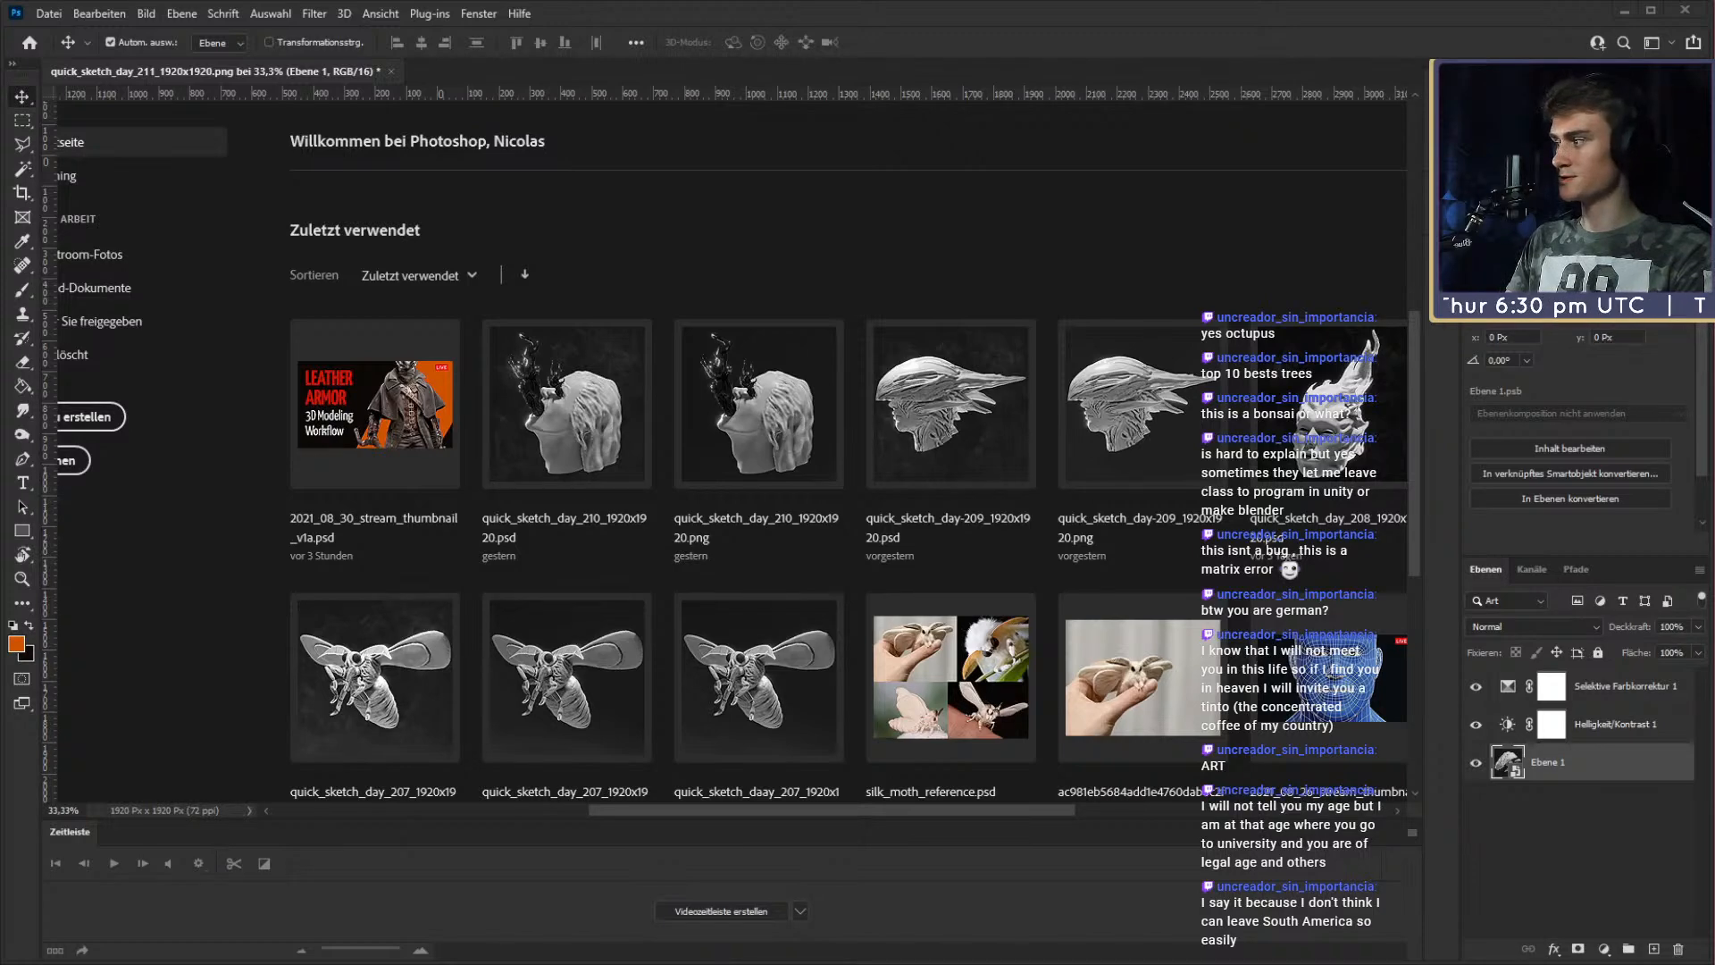
key(alt+Tab)
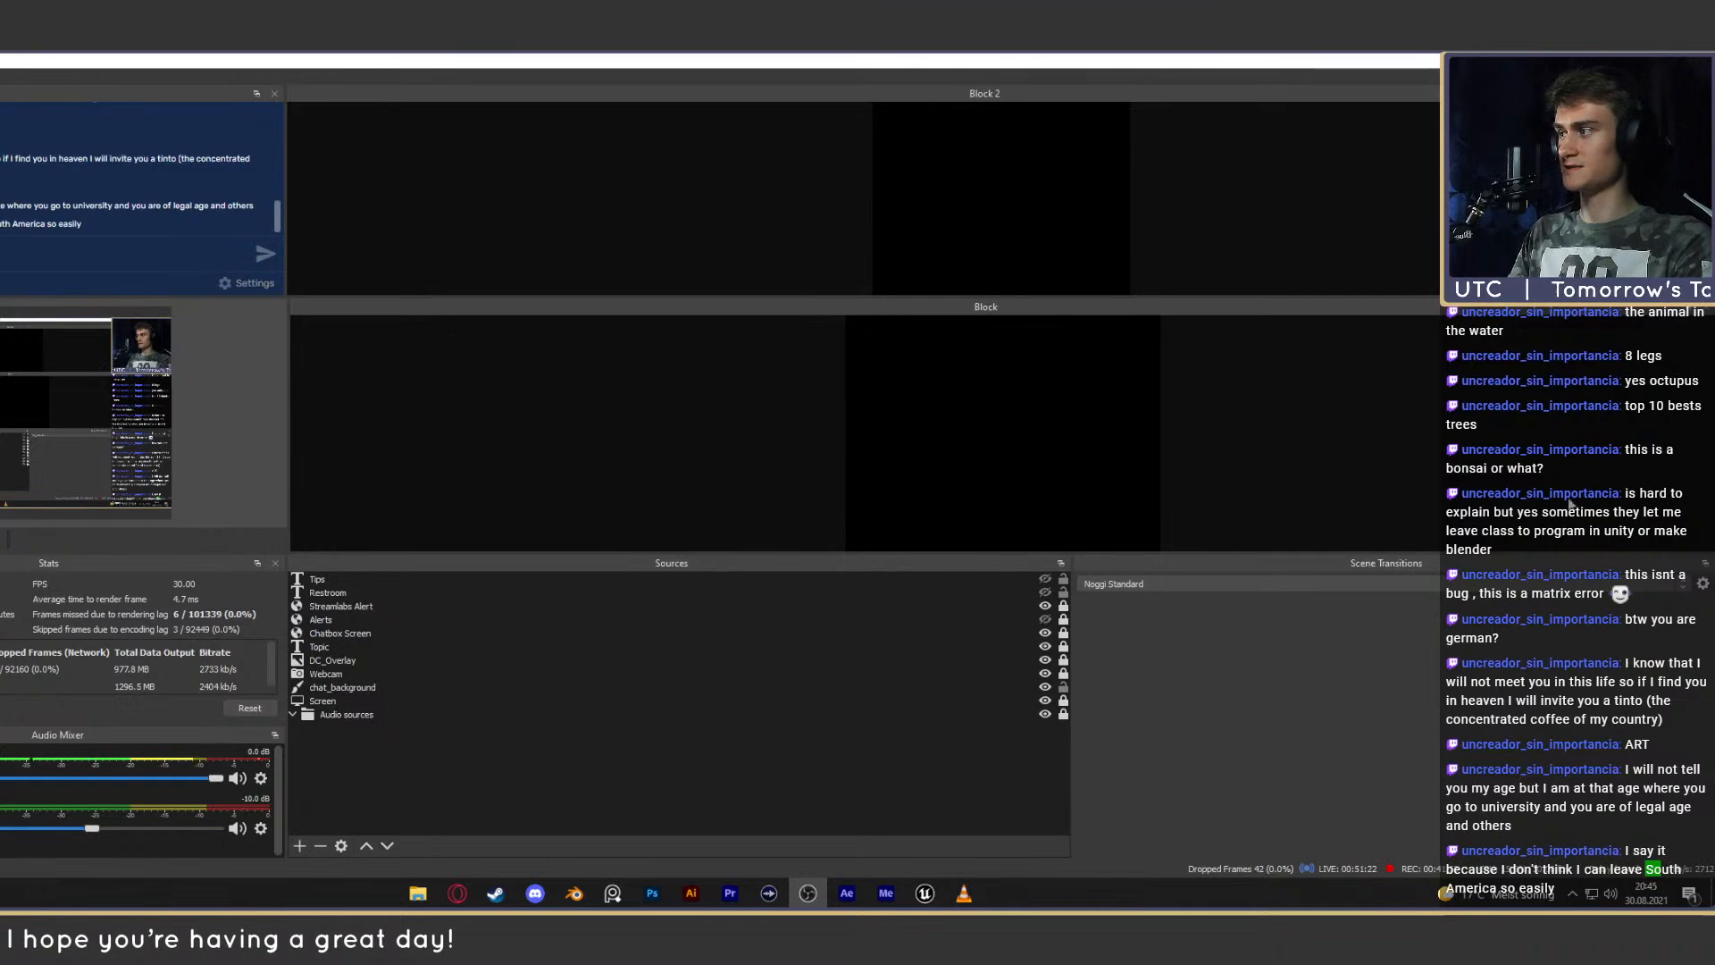
click(652, 893)
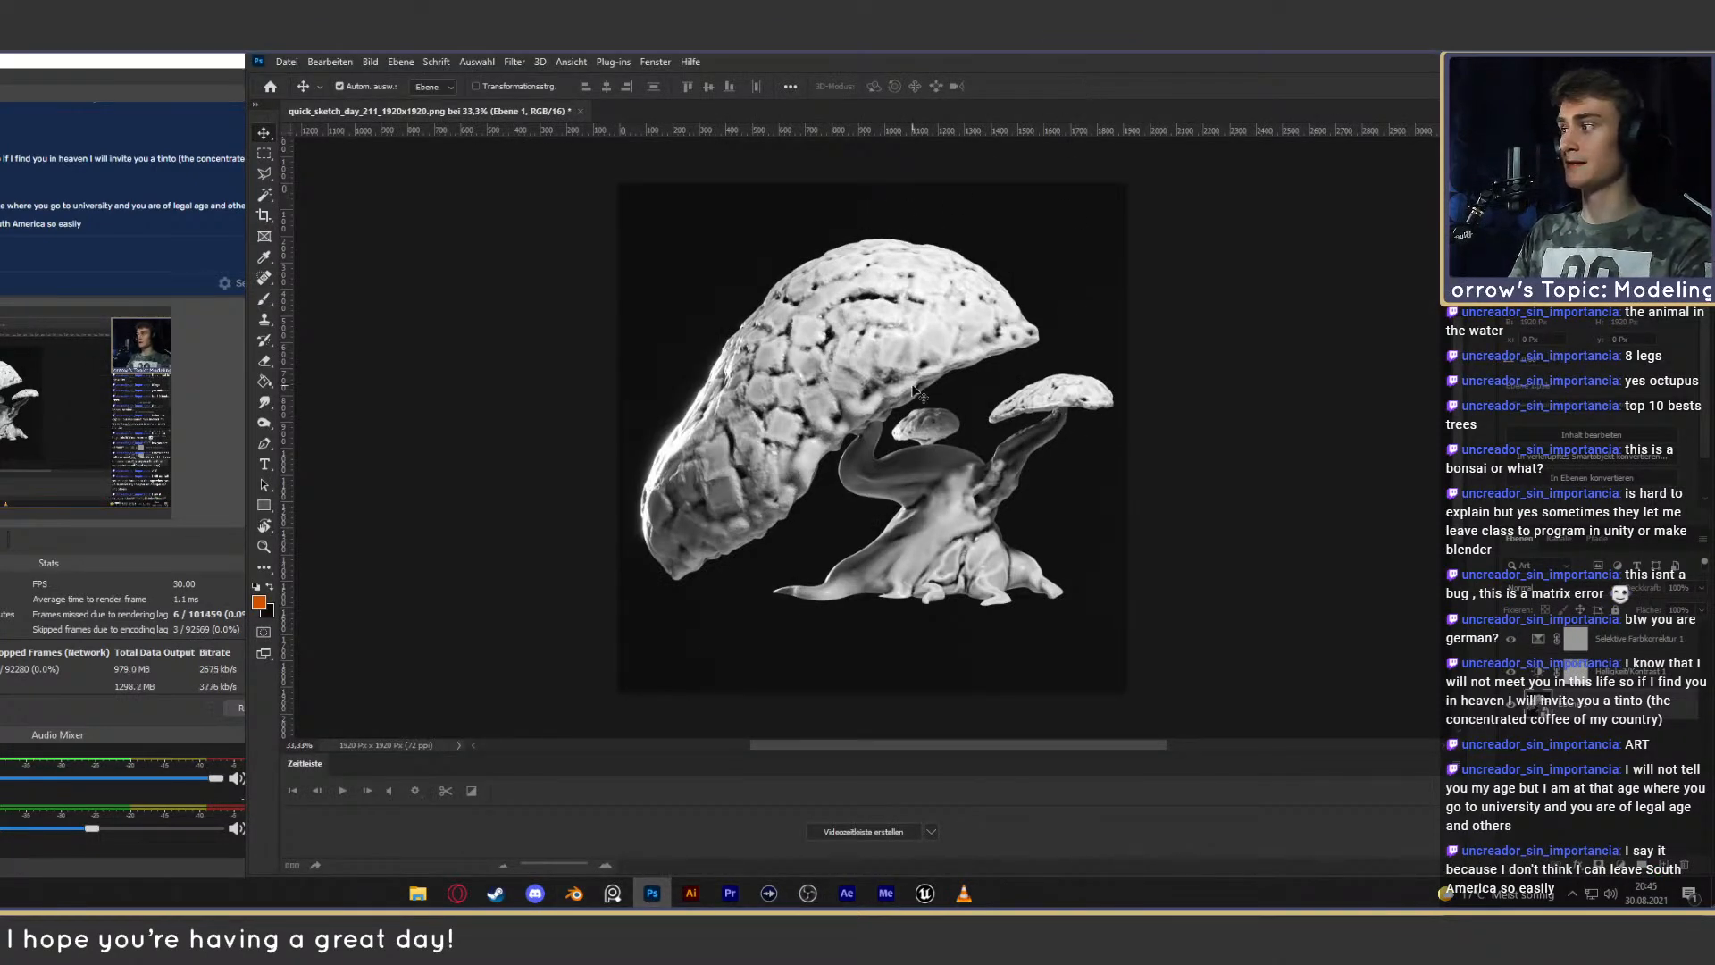
mouse_move(1118, 63)
mouse_down()
mouse_move(770, 67)
mouse_move(1188, 66)
mouse_move(1125, 61)
mouse_up()
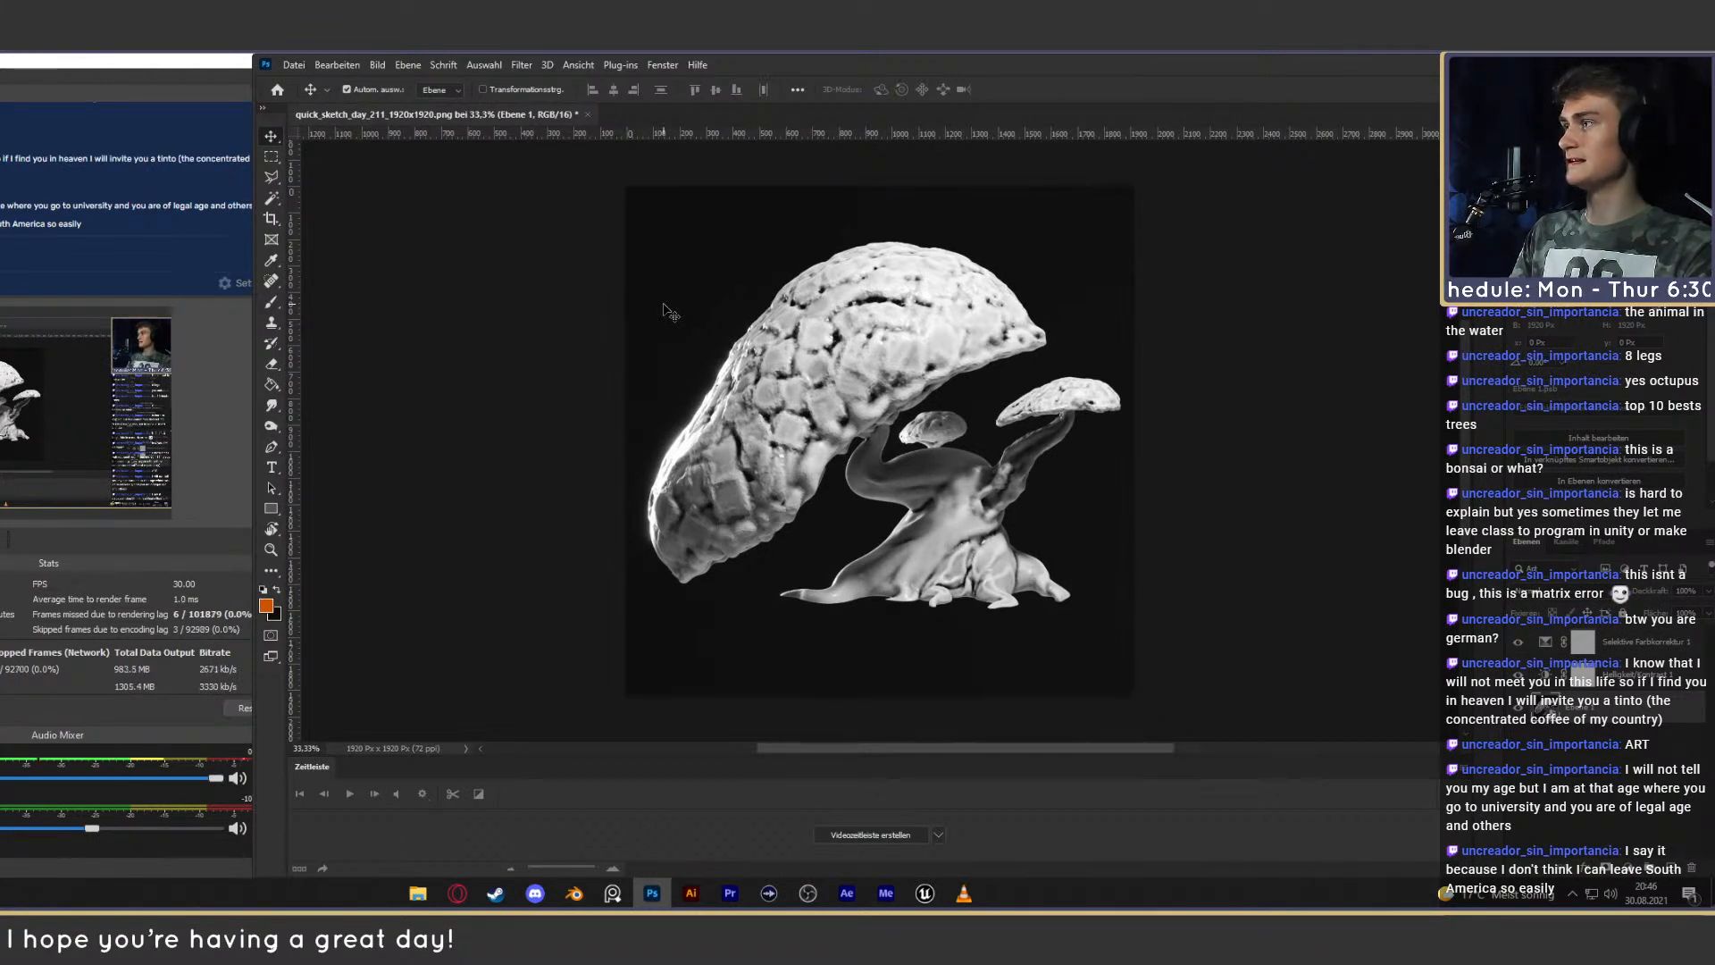
mouse_move(1078, 76)
mouse_down()
mouse_move(1113, 67)
mouse_move(1090, 69)
mouse_up()
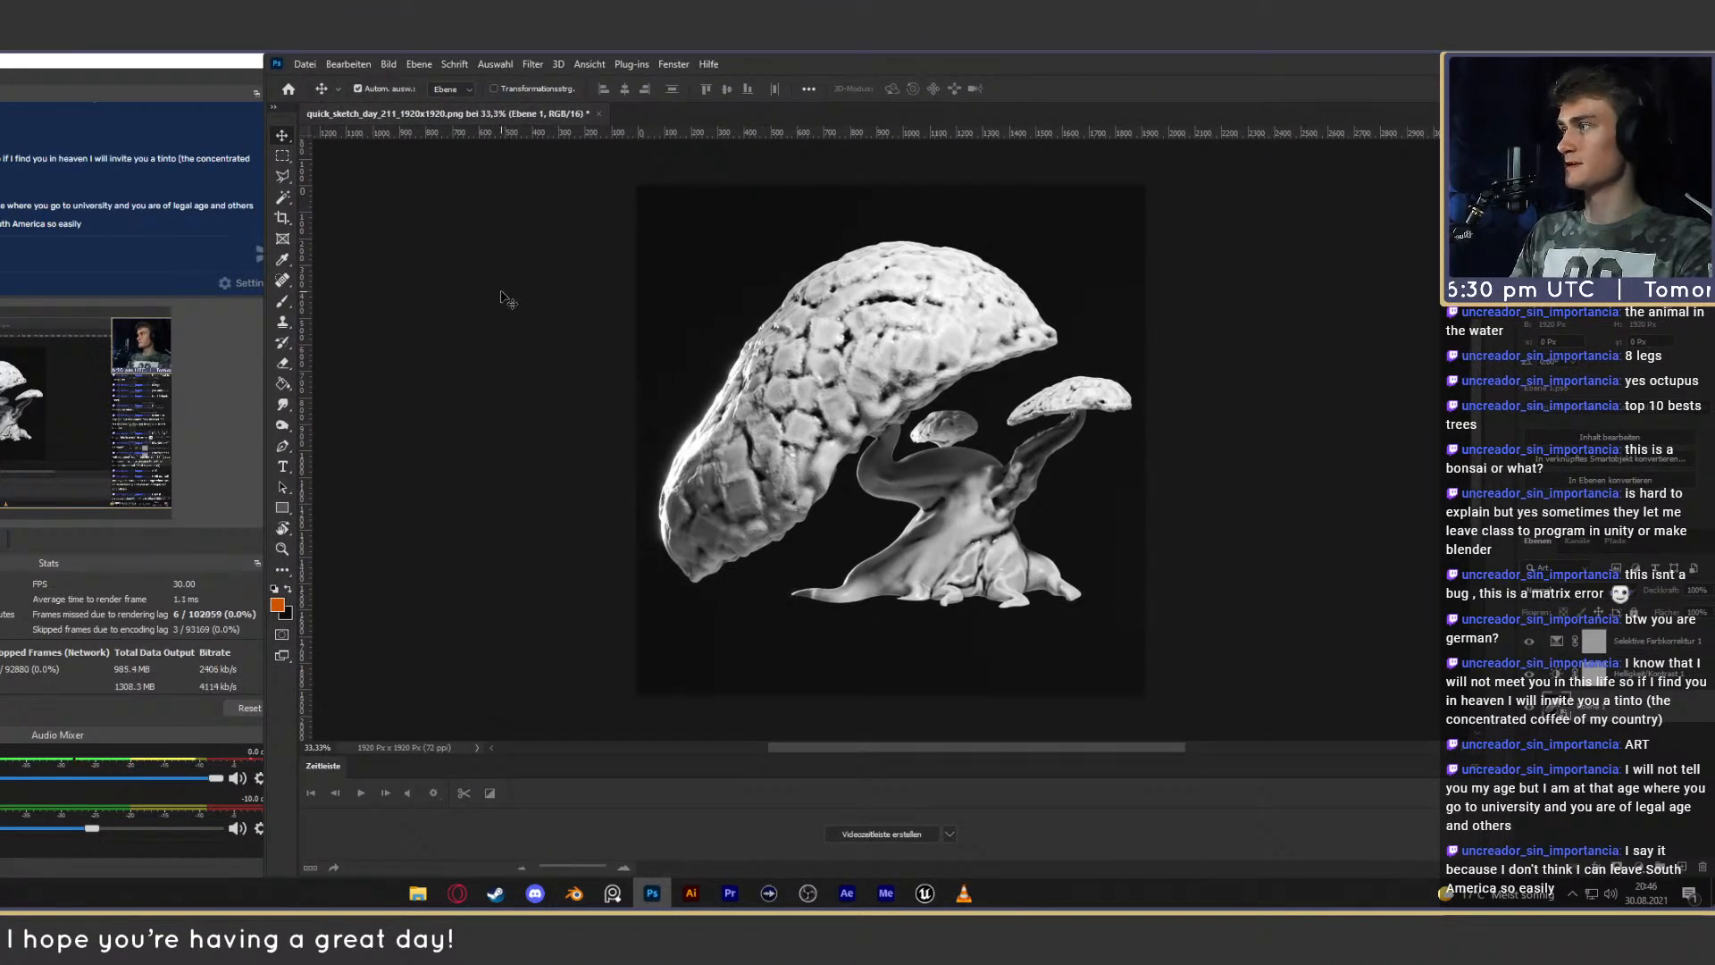
click(452, 318)
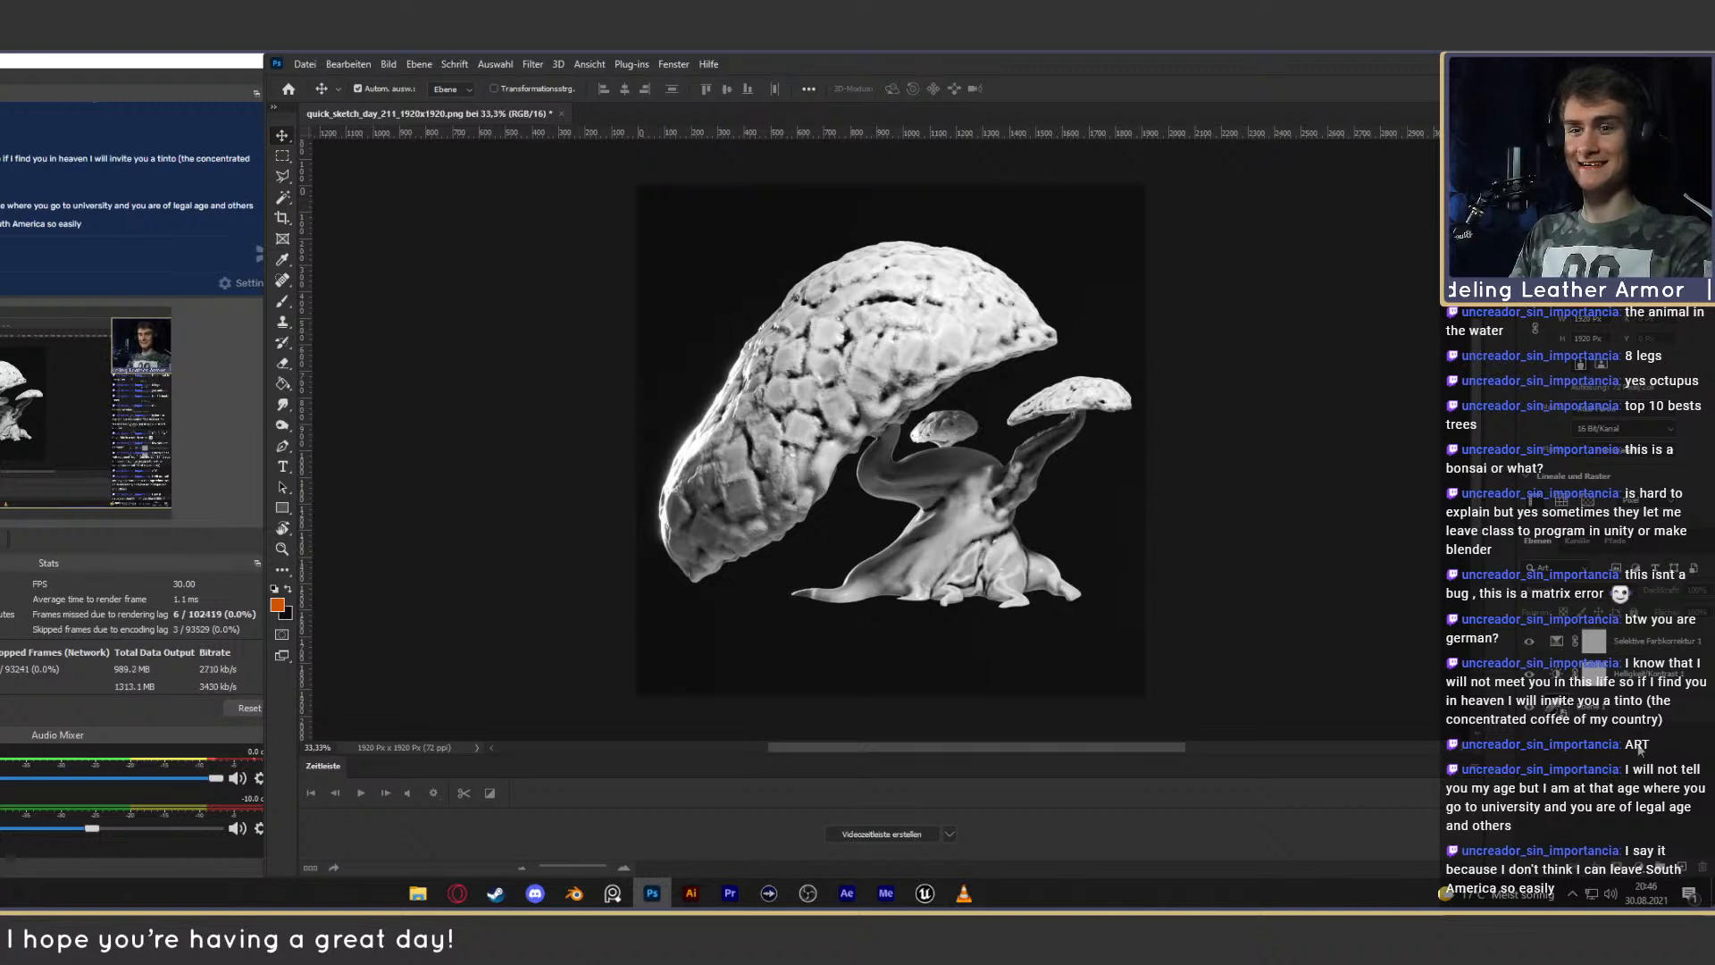
click(1649, 648)
click(1583, 739)
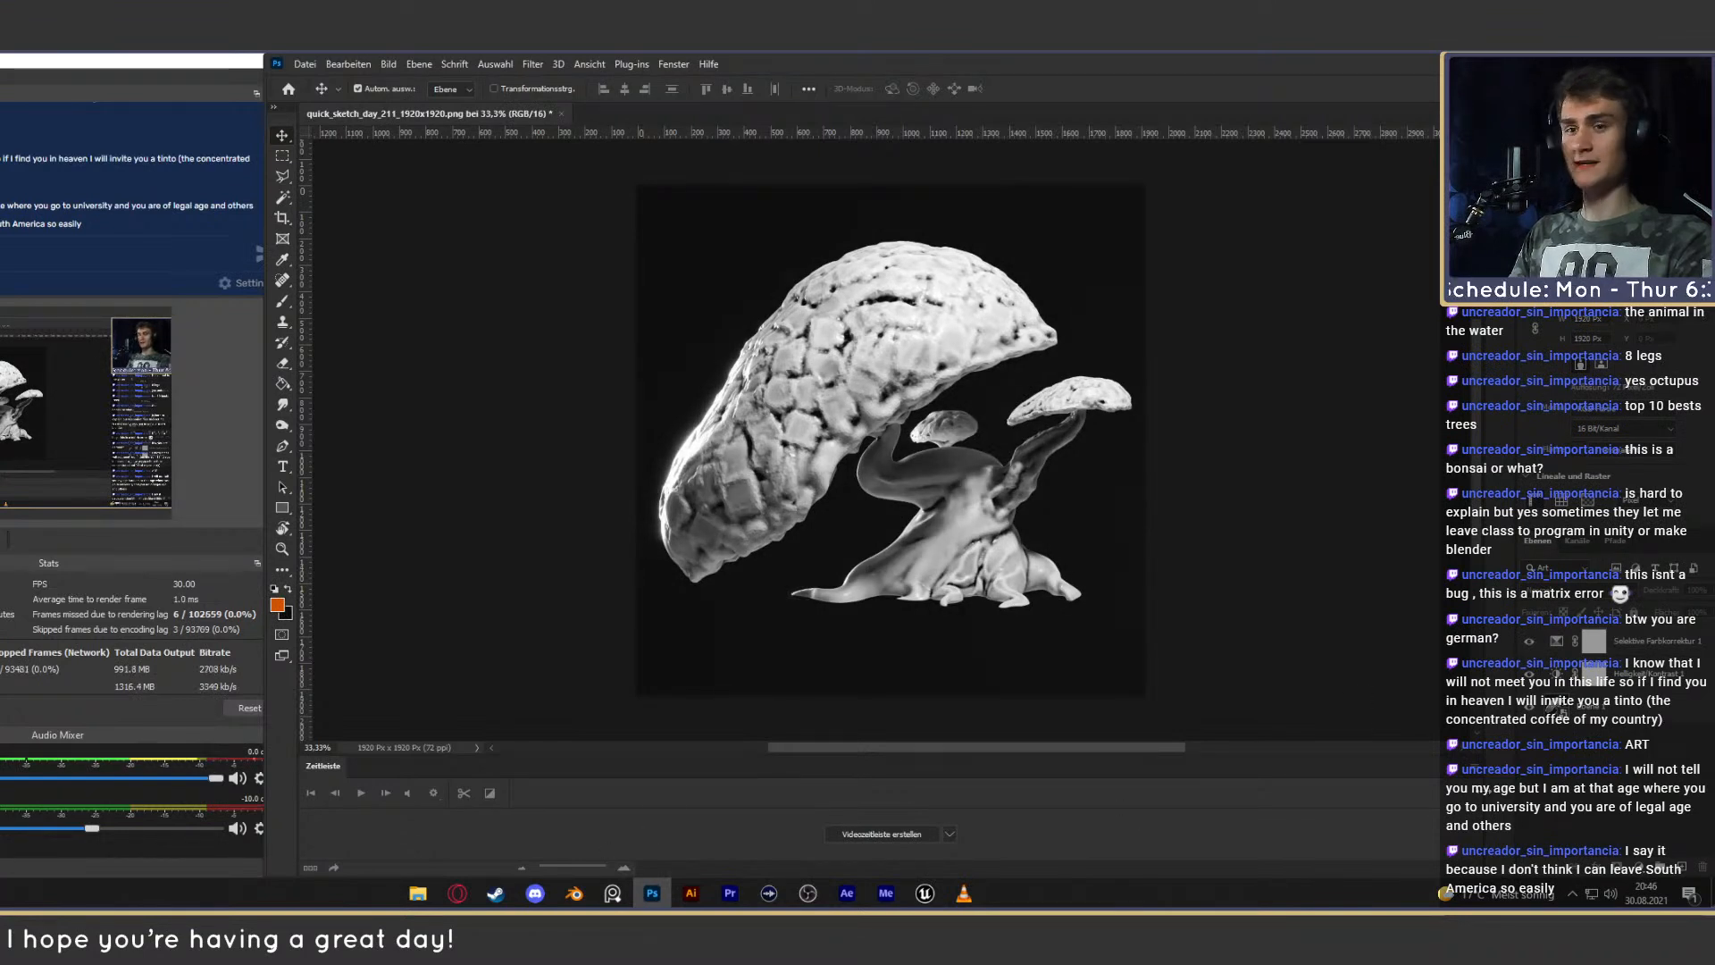
click(533, 64)
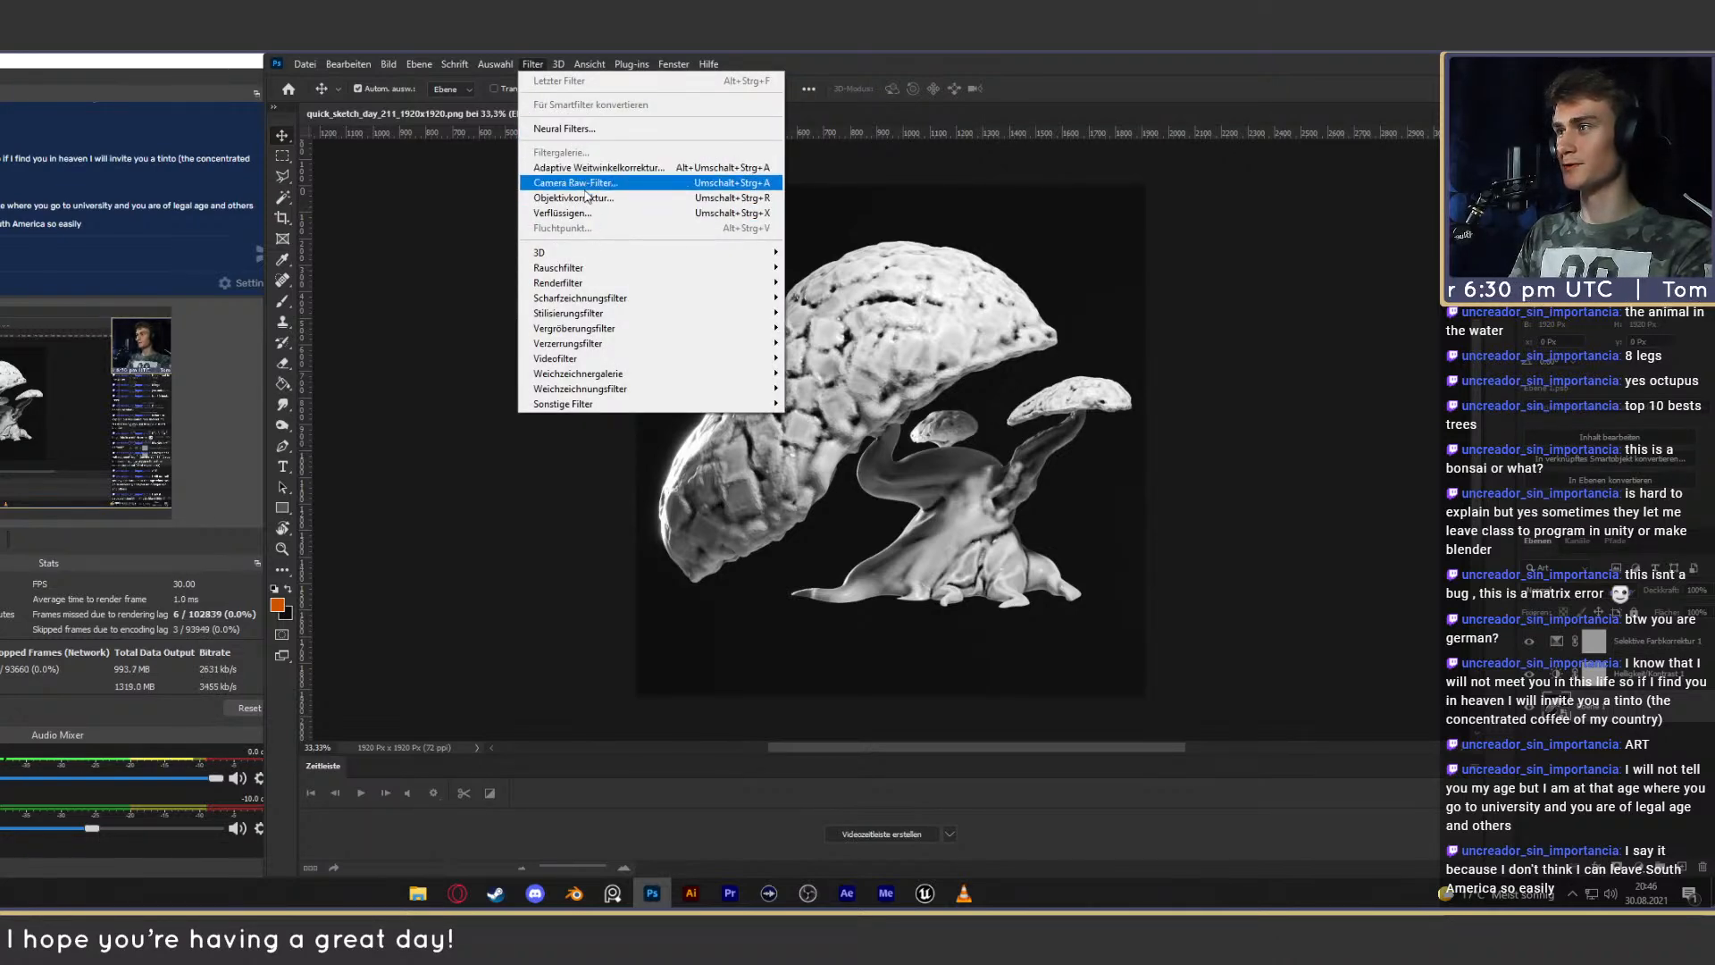
mouse_move(576, 282)
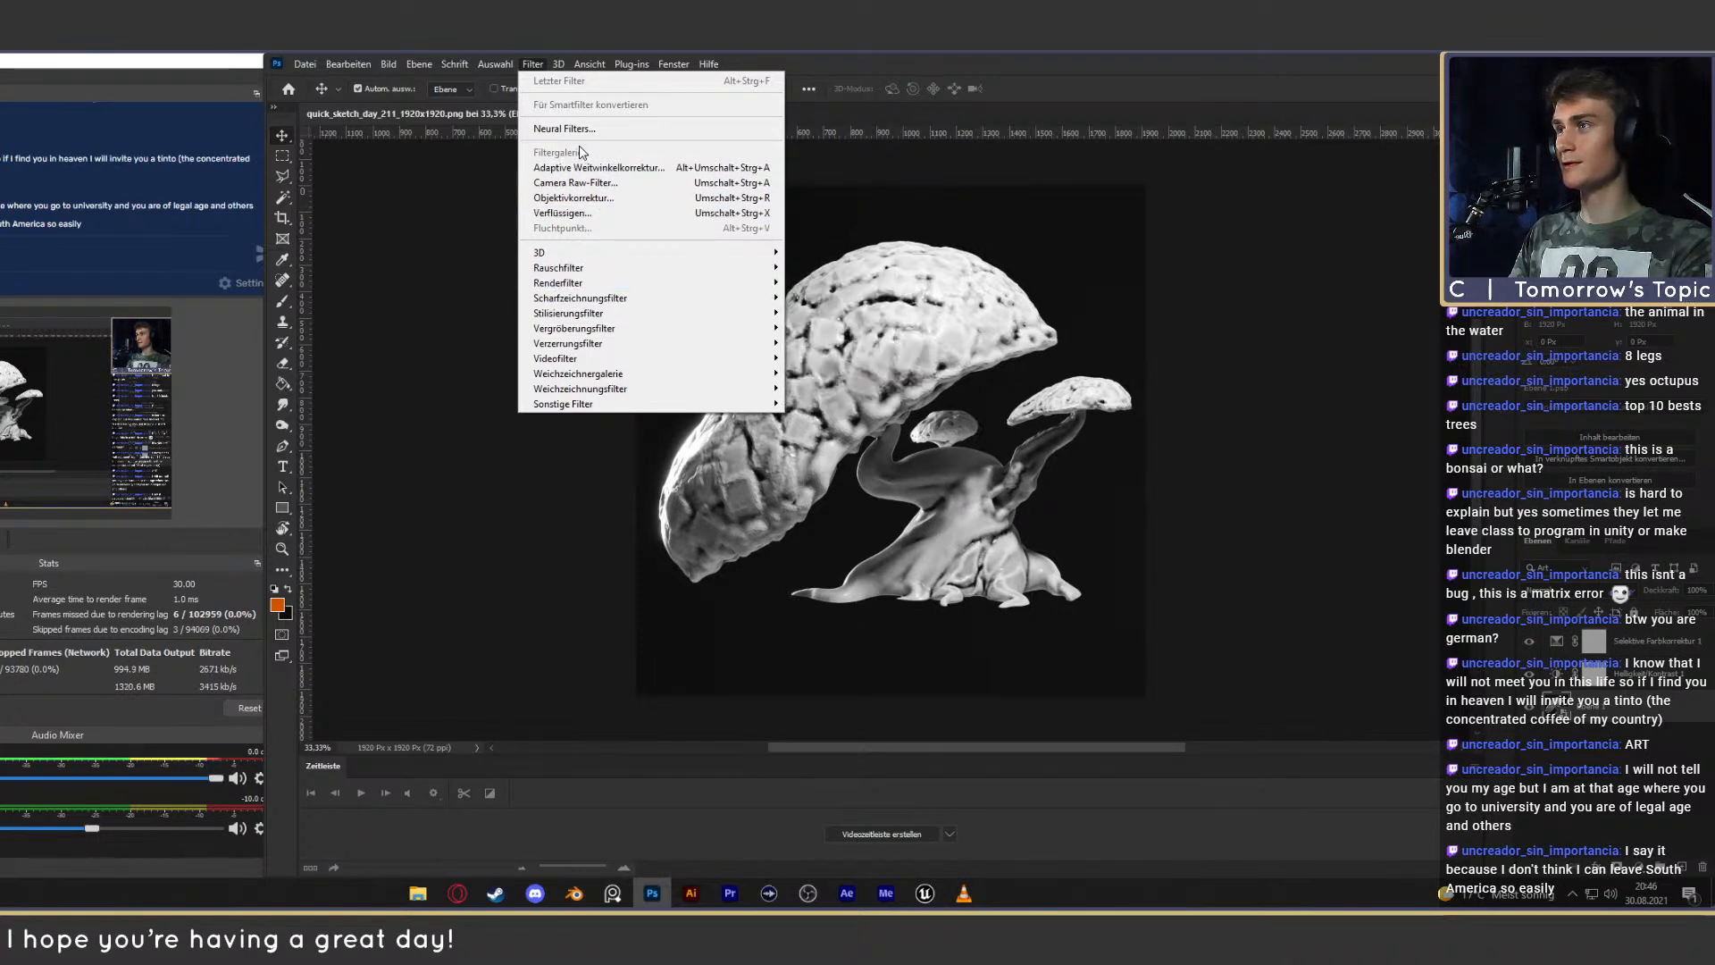
click(478, 214)
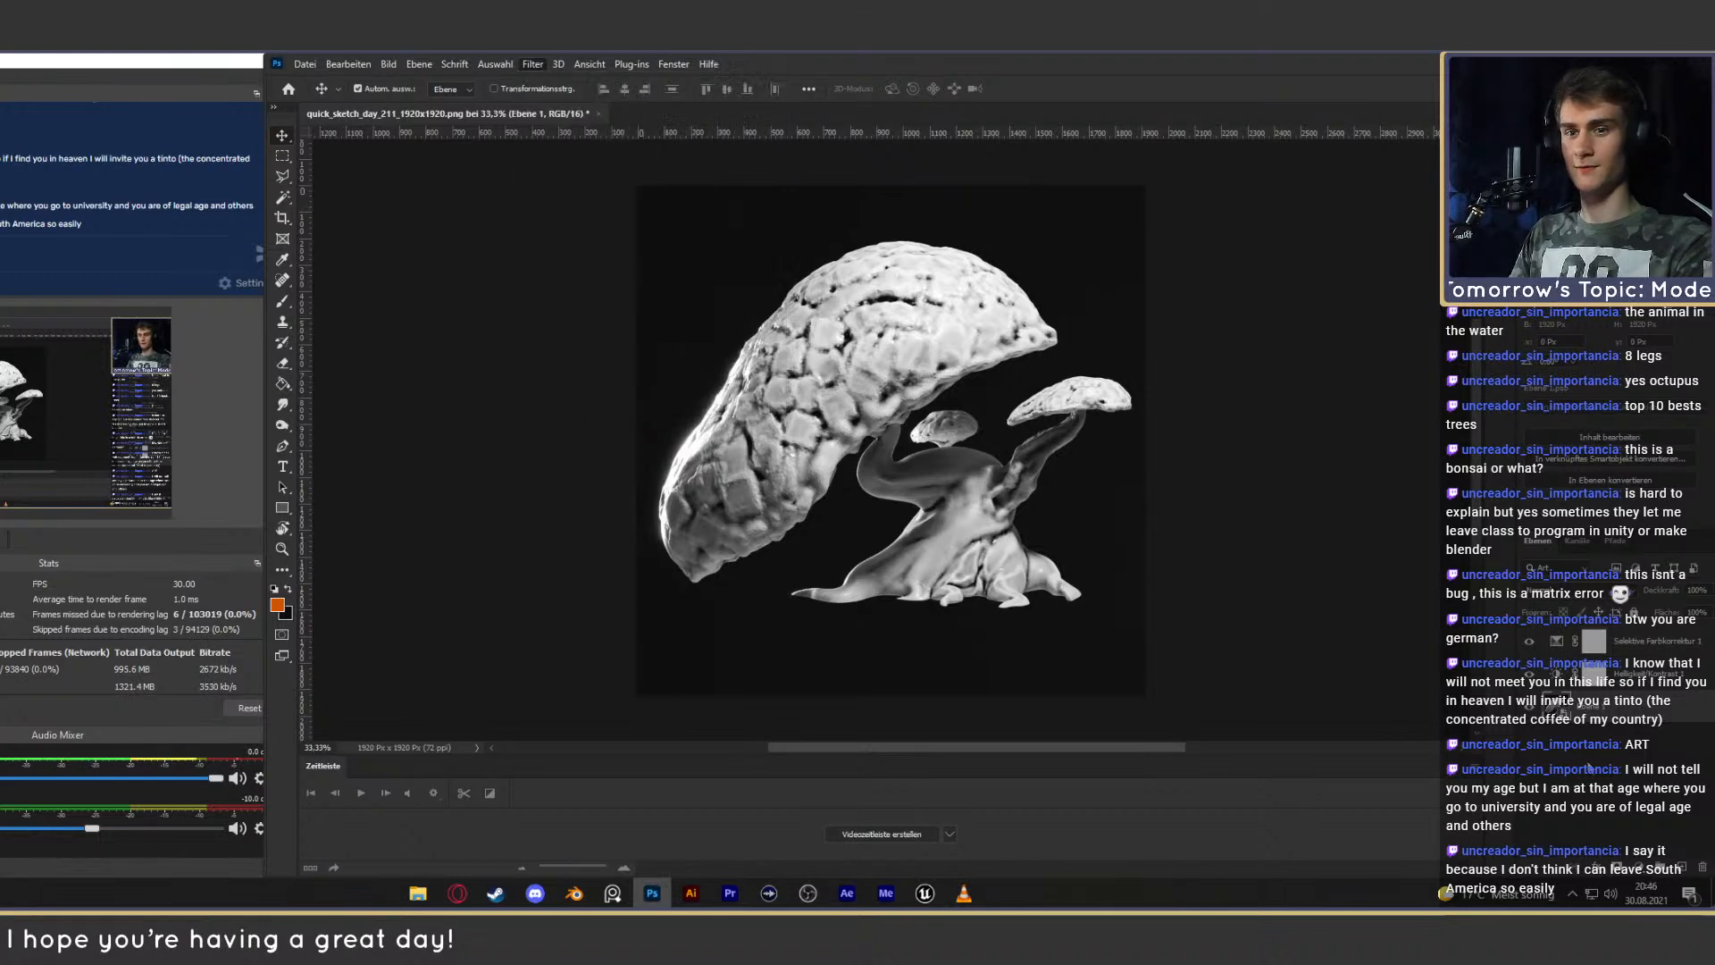
click(762, 405)
click(529, 66)
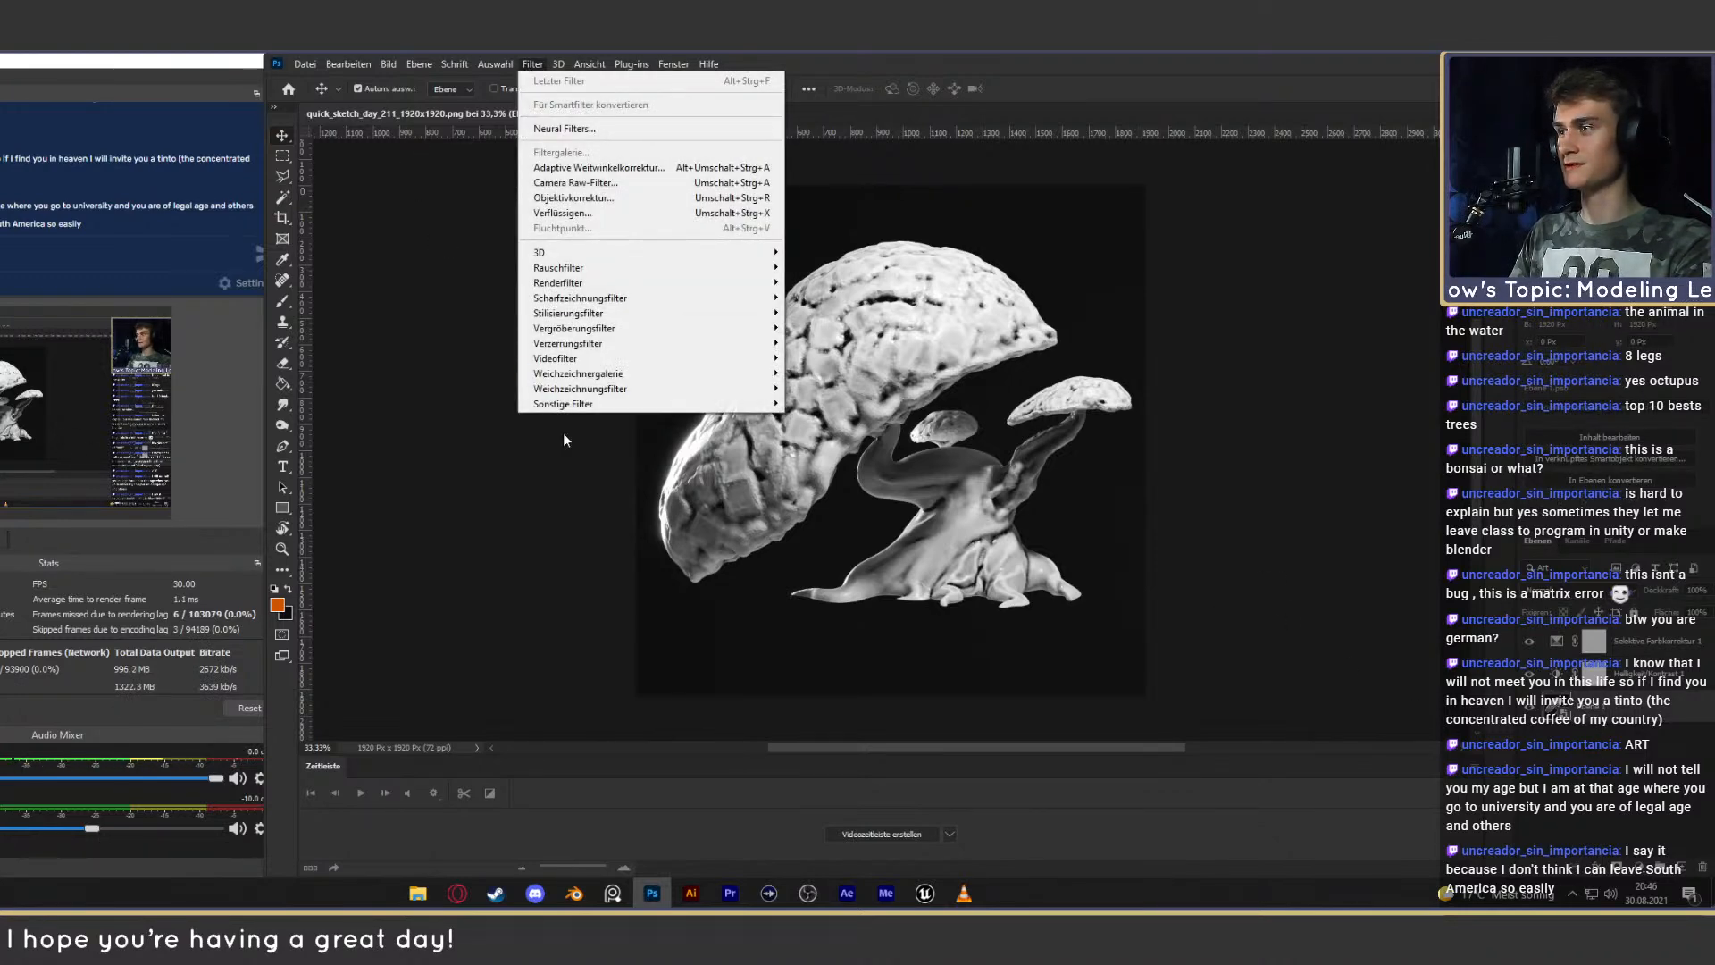
mouse_move(773, 322)
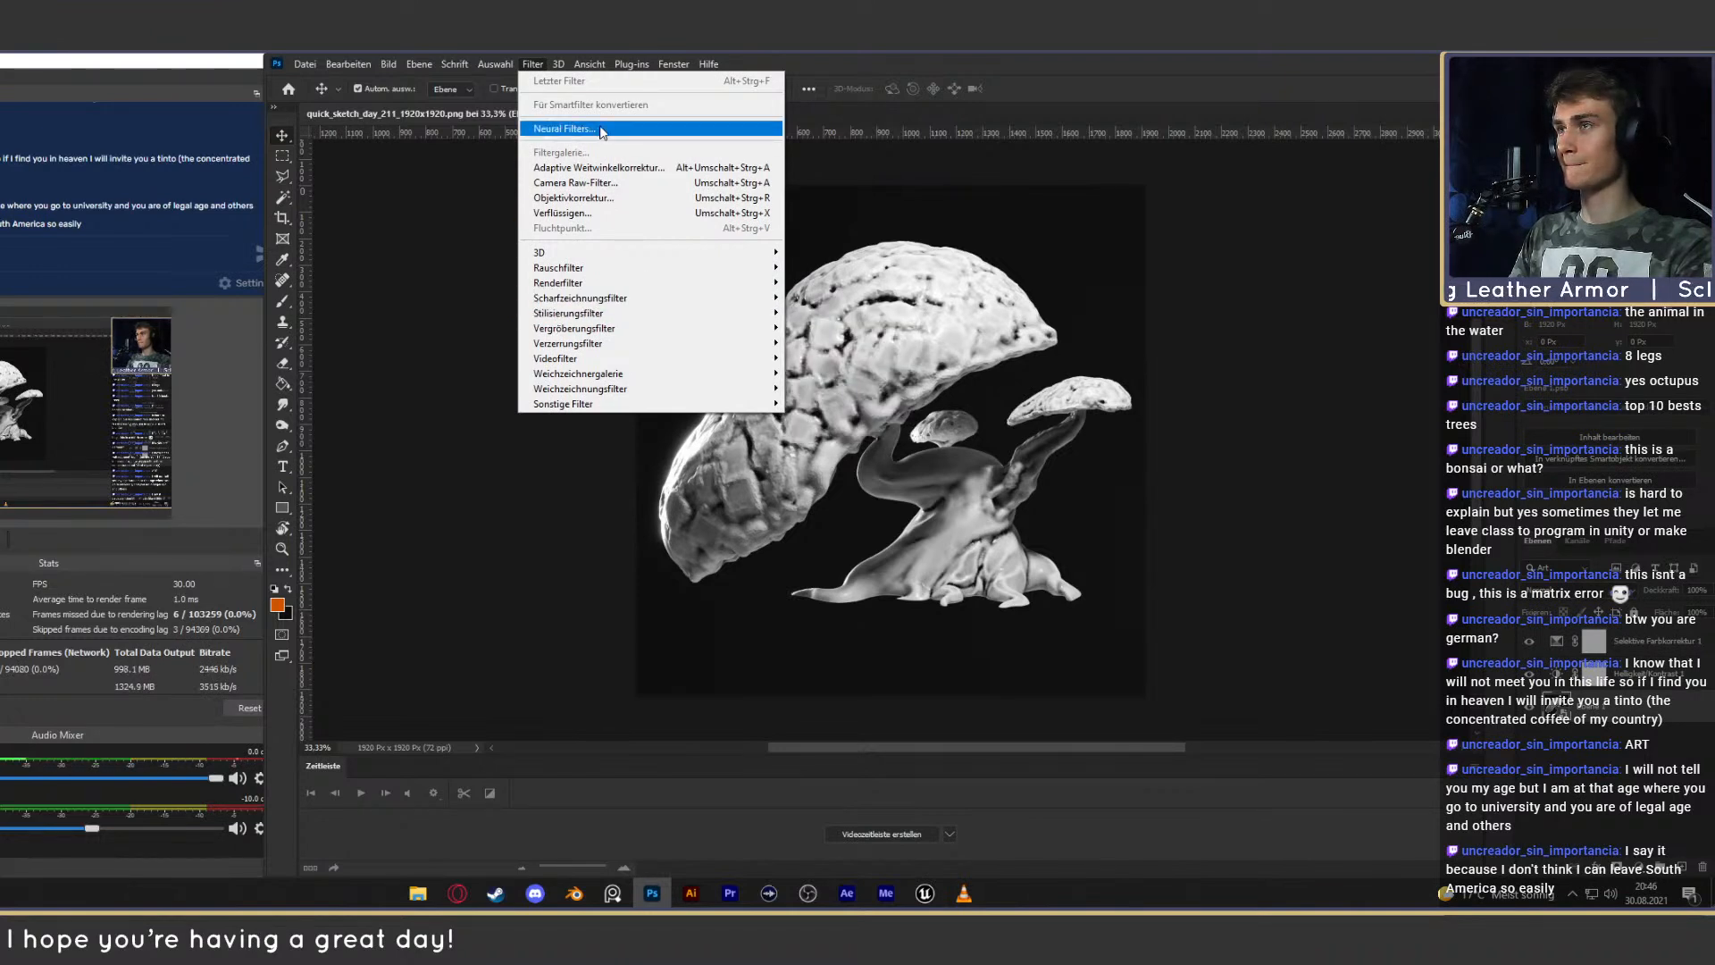
key(Escape)
Switch to File Explorer and open the Textures folder under _Blender_Cloud and _resourcen on drive D.
key(alt+Tab)
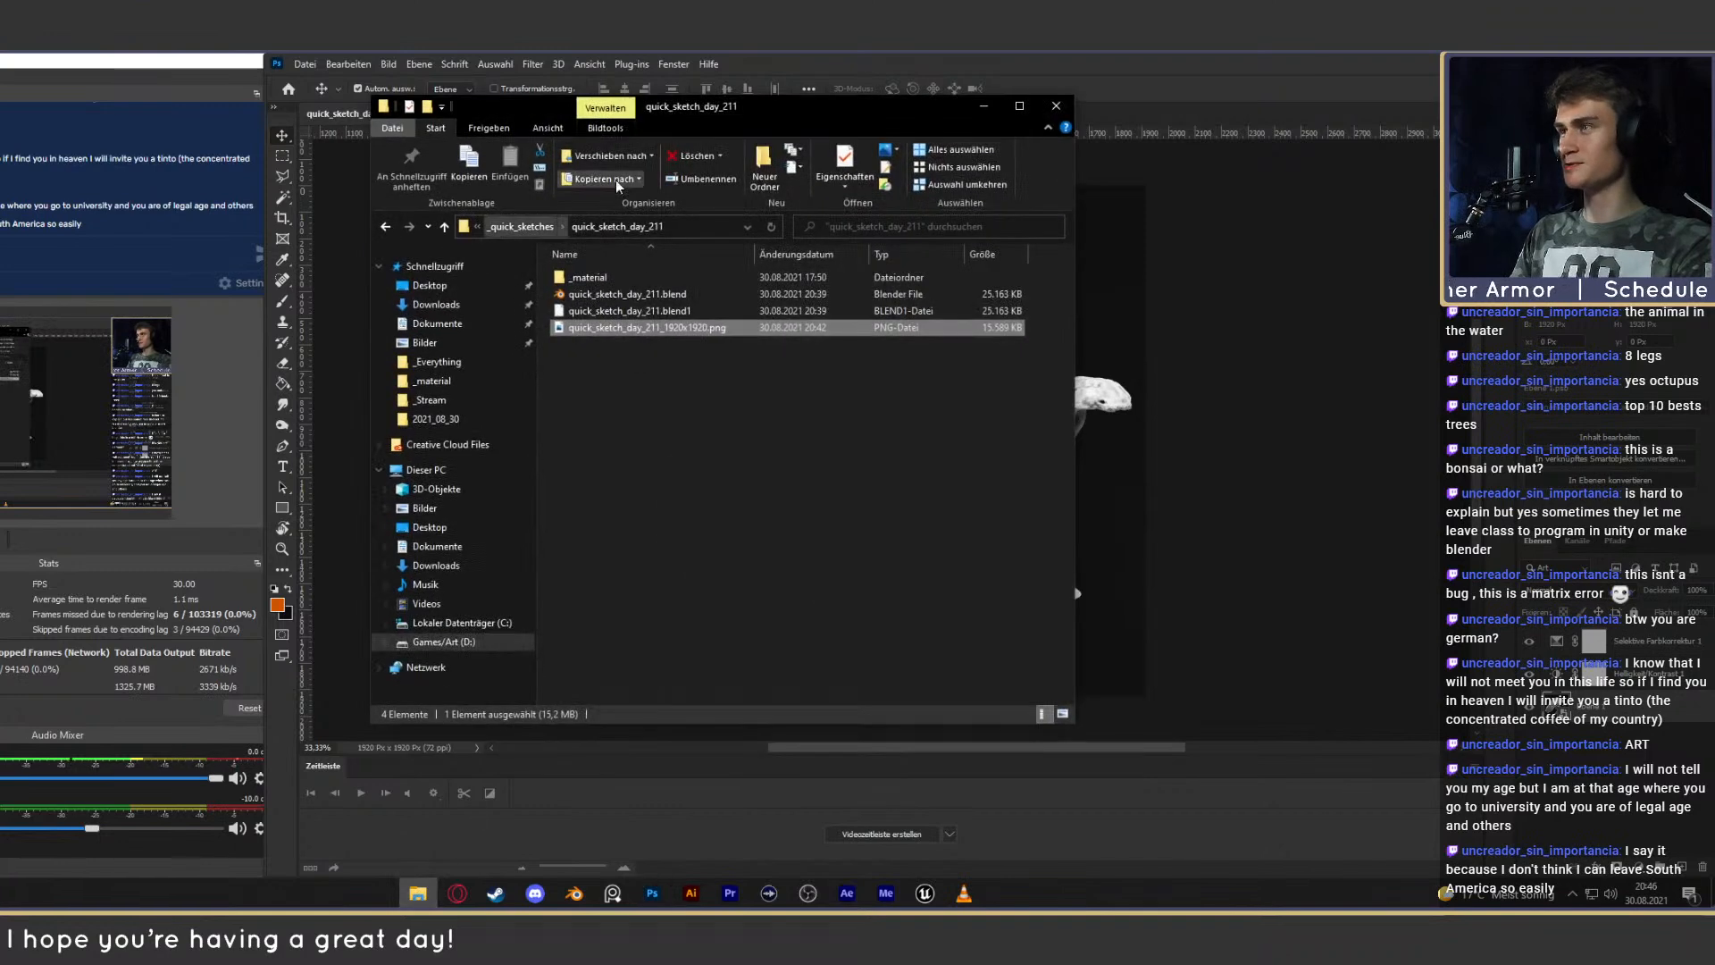
click(438, 620)
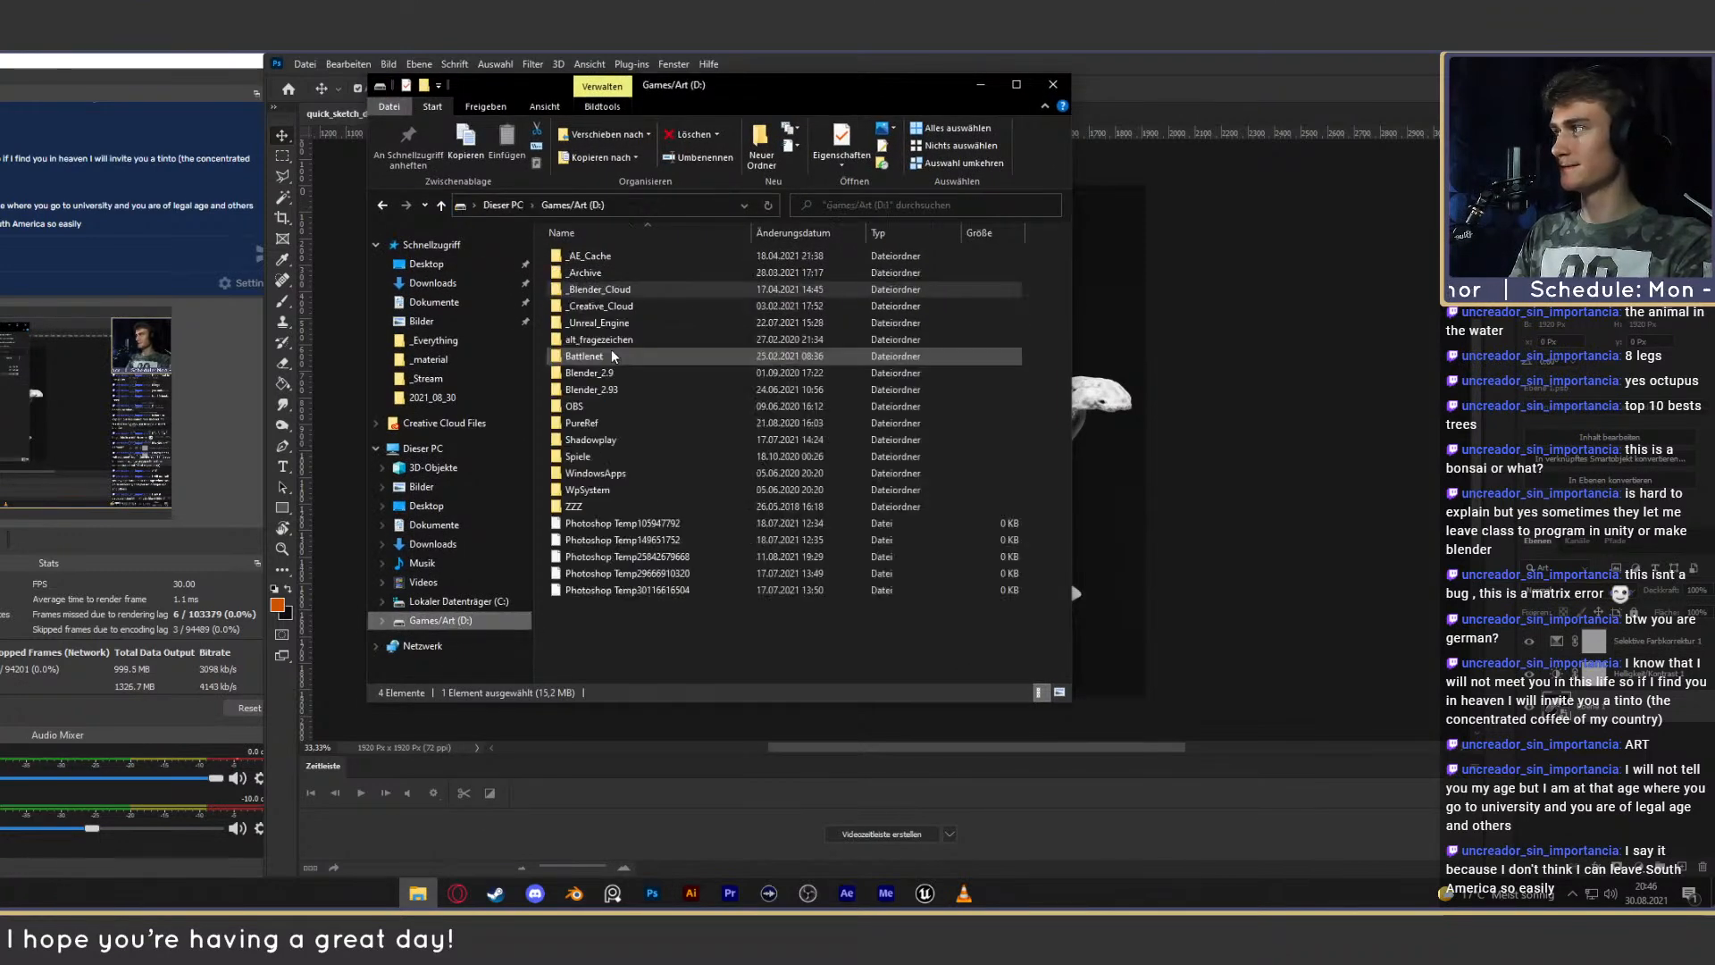
double_click(625, 289)
double_click(589, 322)
double_click(581, 391)
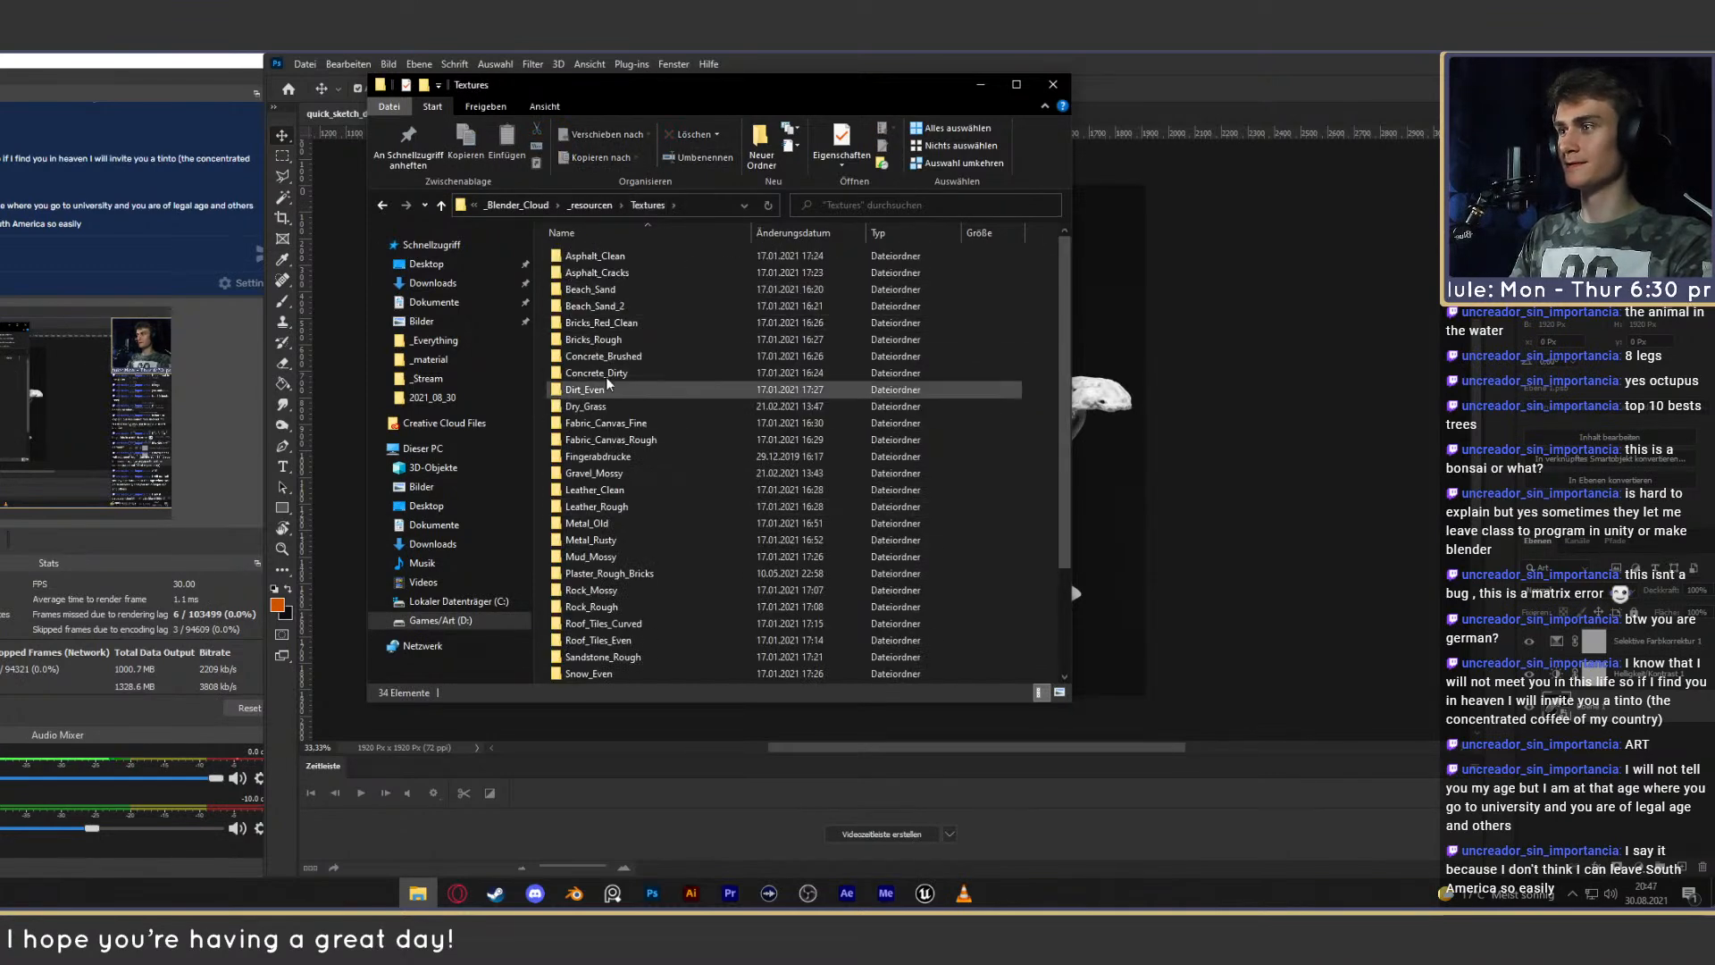
double_click(598, 456)
double_click(598, 256)
key(alt+Left)
key(alt+Left)
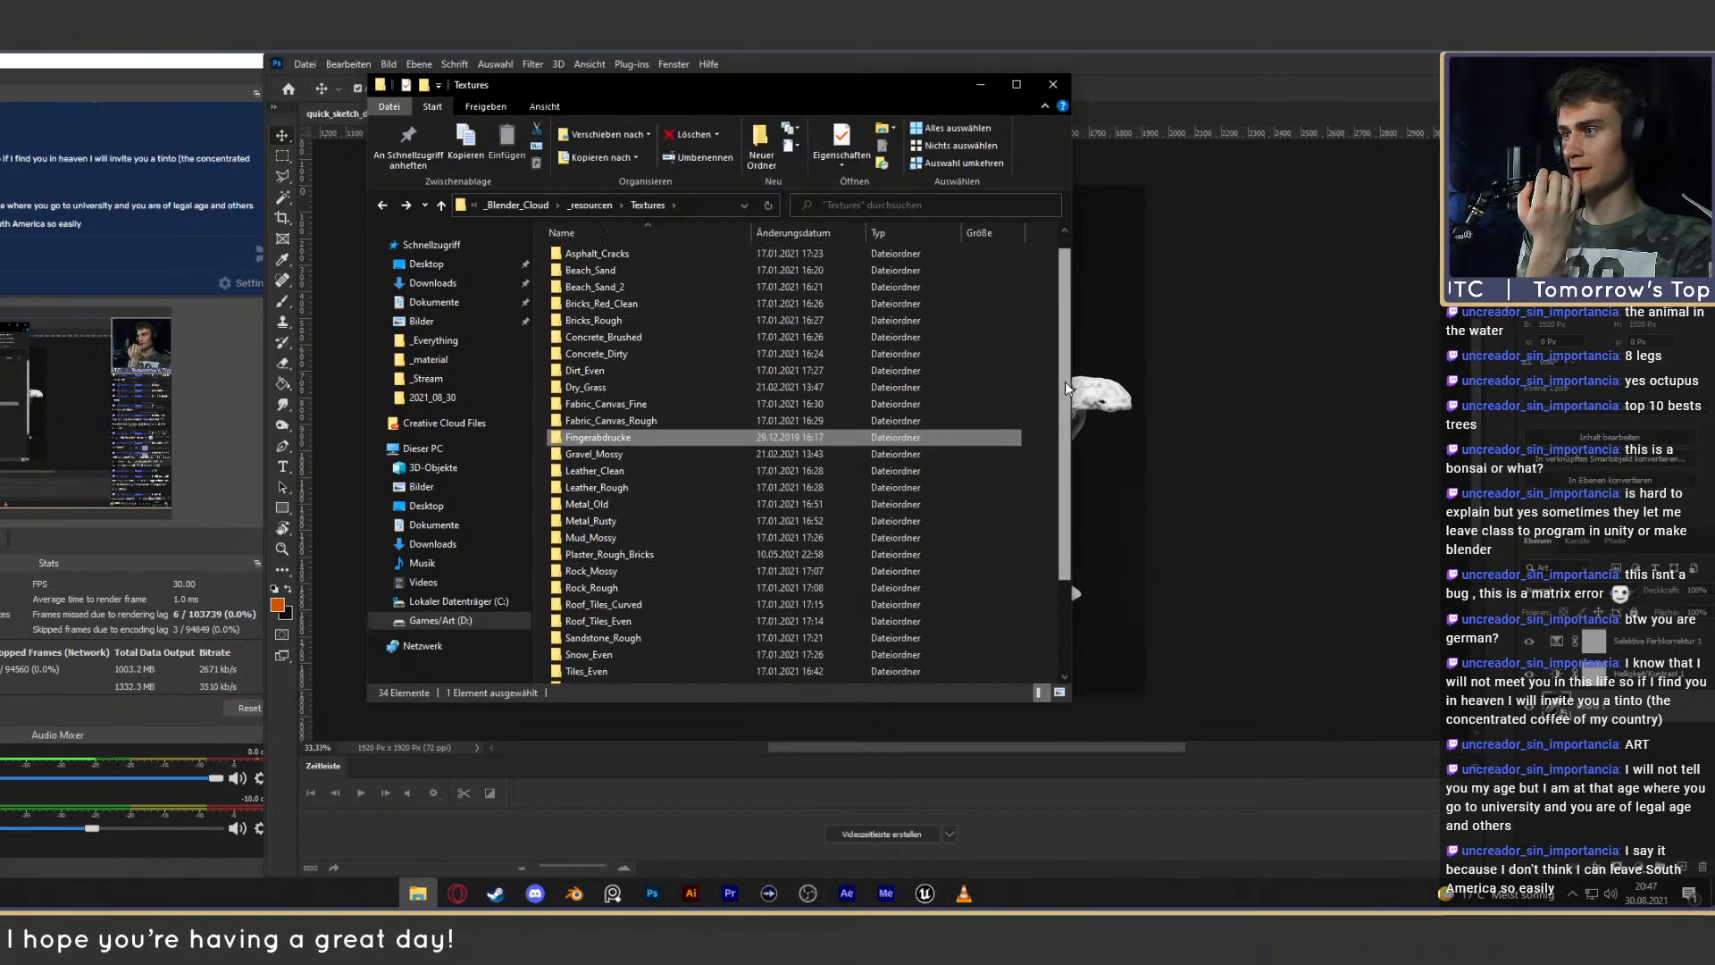
Place the texture SmudgesLarge001_OVERLAY_VAR2_3K from the SmudgesLarge001 REGULAR 3K folder above the render layer.
scroll(1064, 389, down, 1)
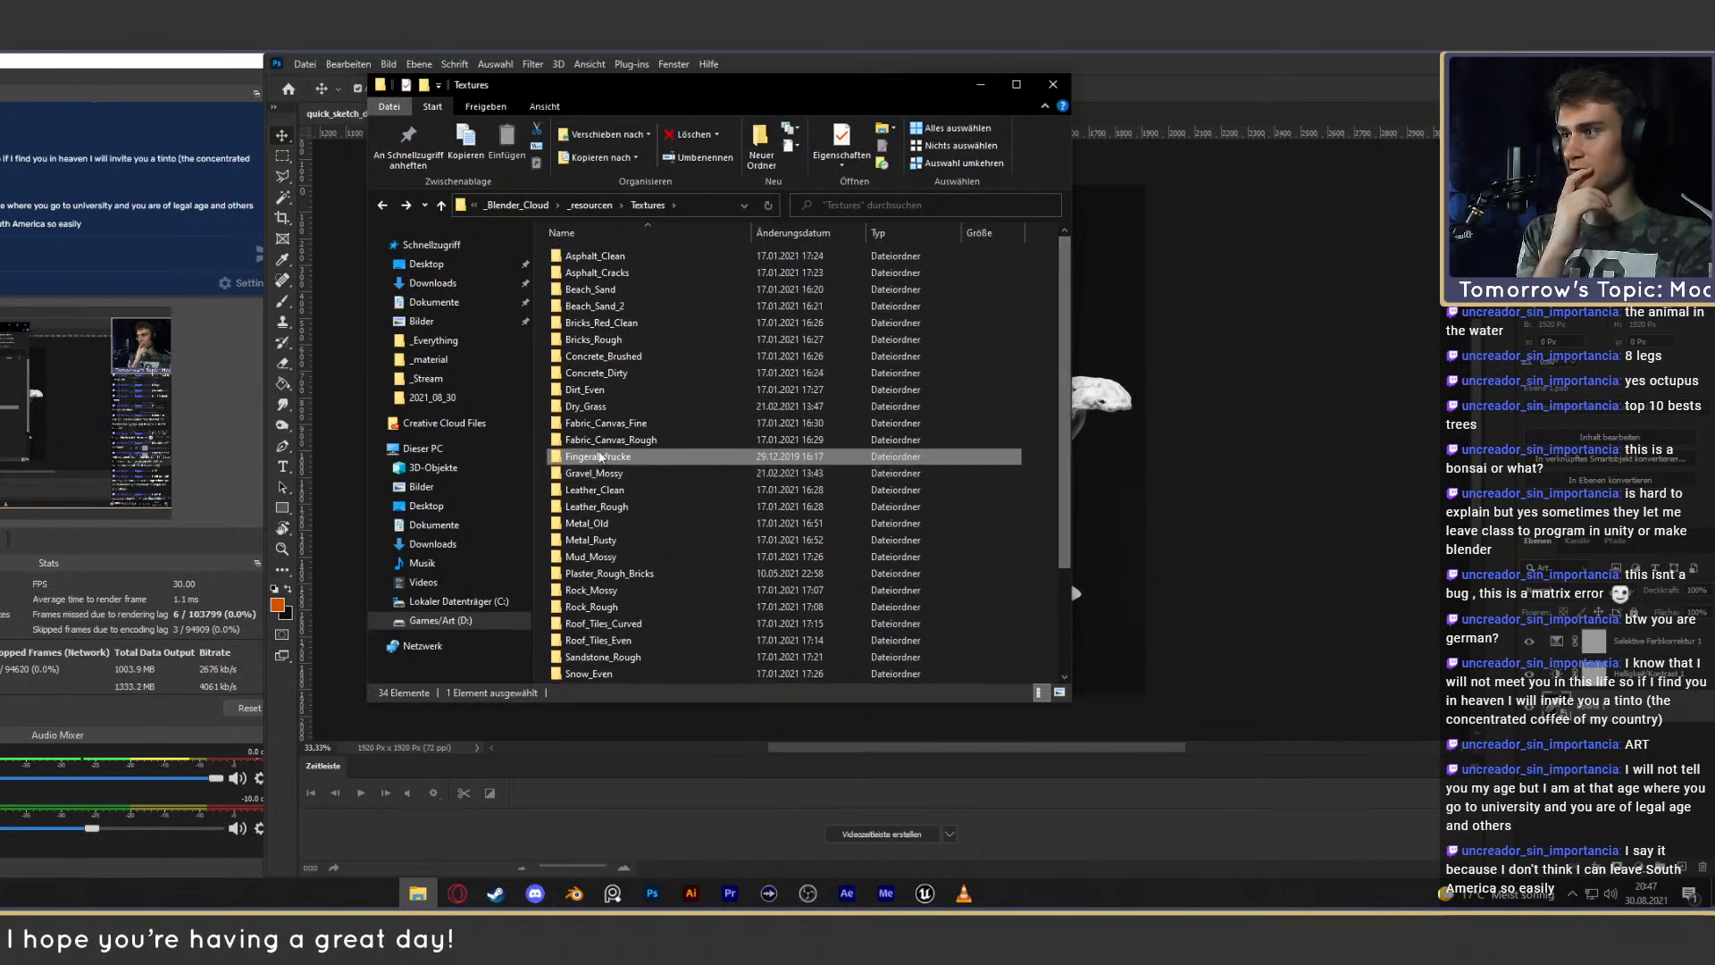
double_click(598, 407)
double_click(607, 257)
double_click(608, 257)
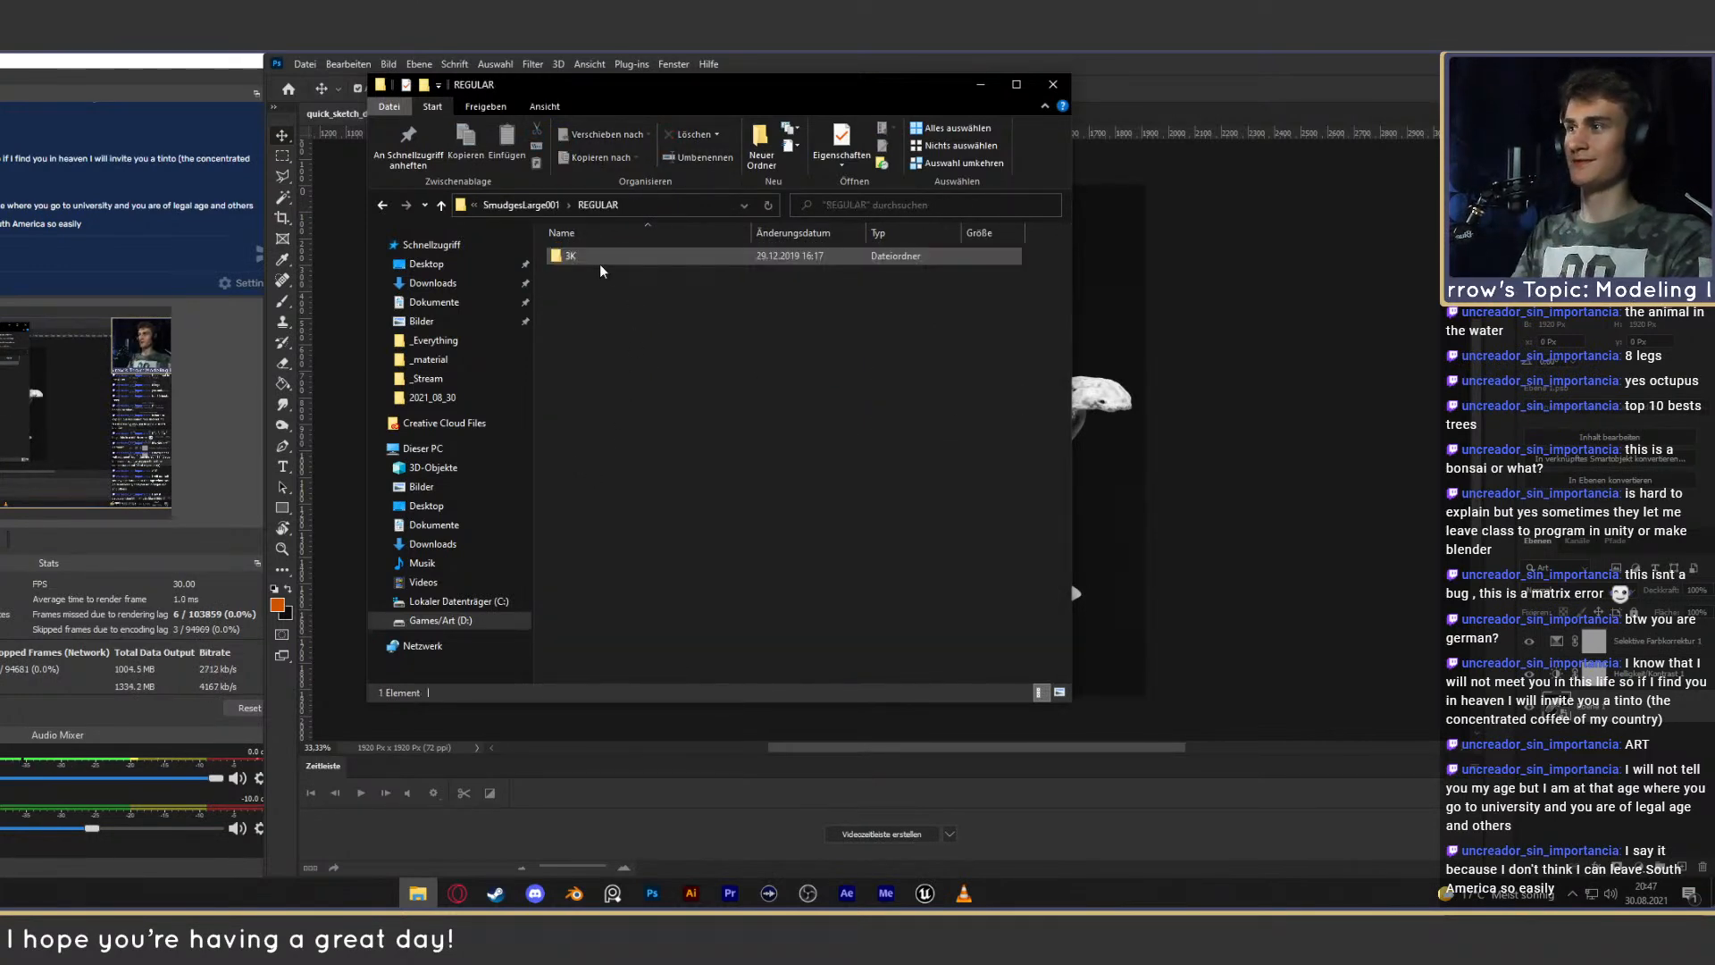
double_click(607, 257)
drag(665, 333, 1020, 264)
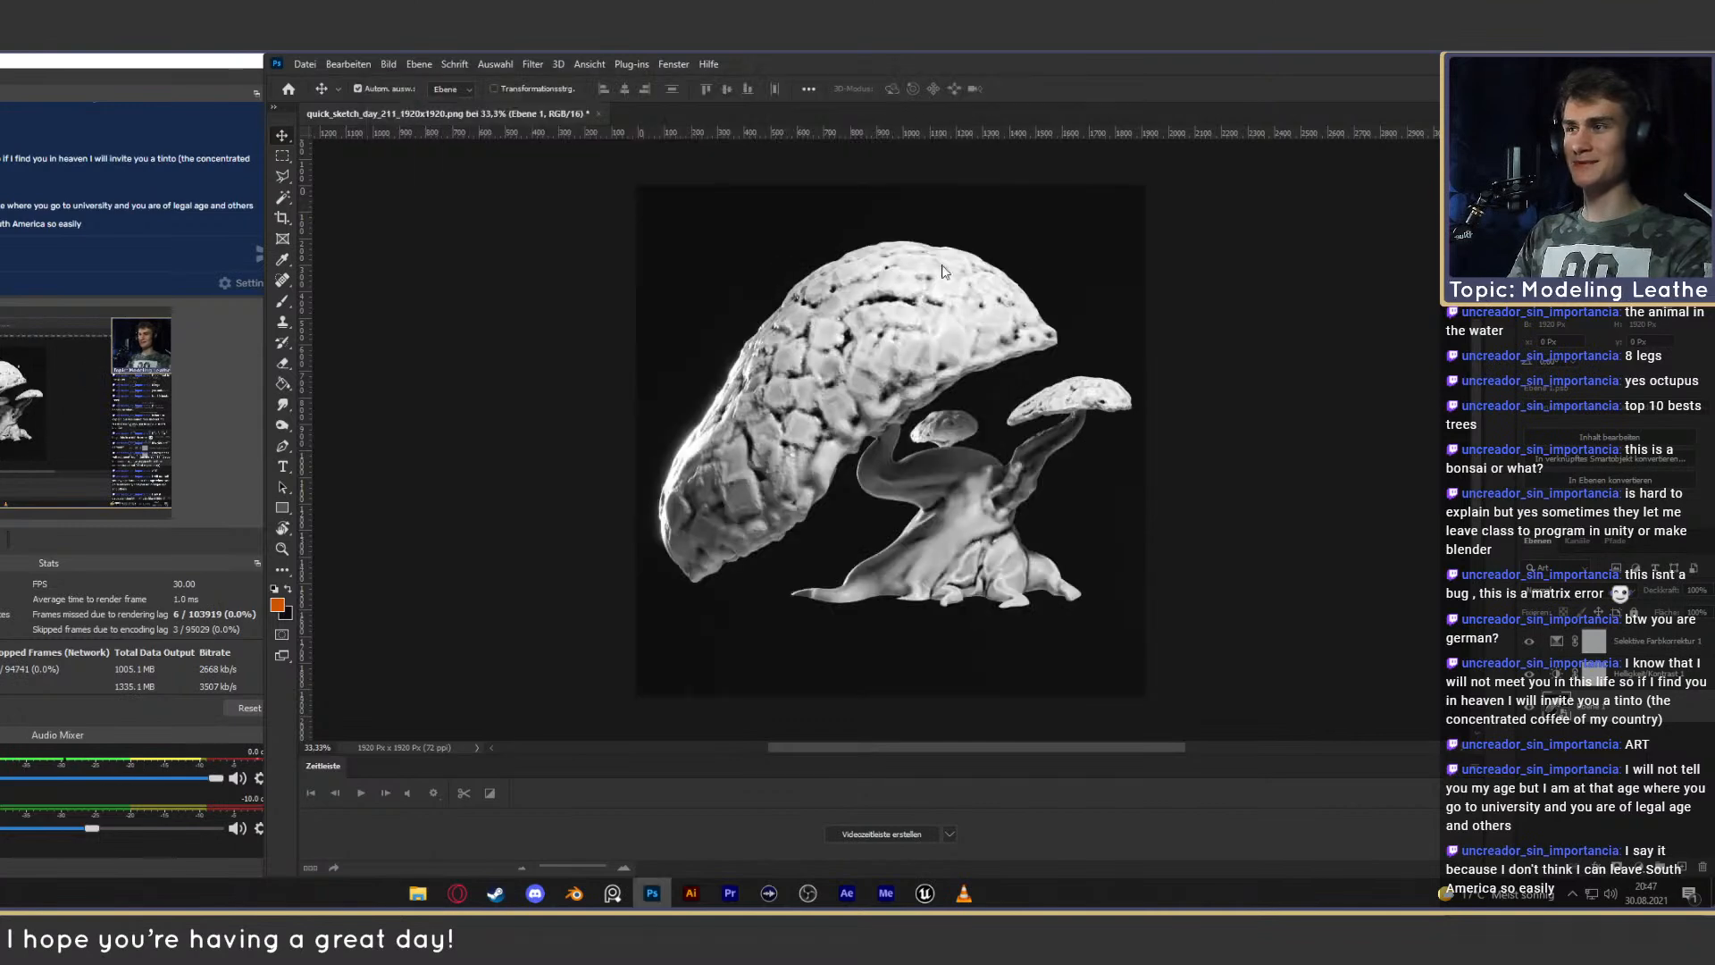
click(1132, 88)
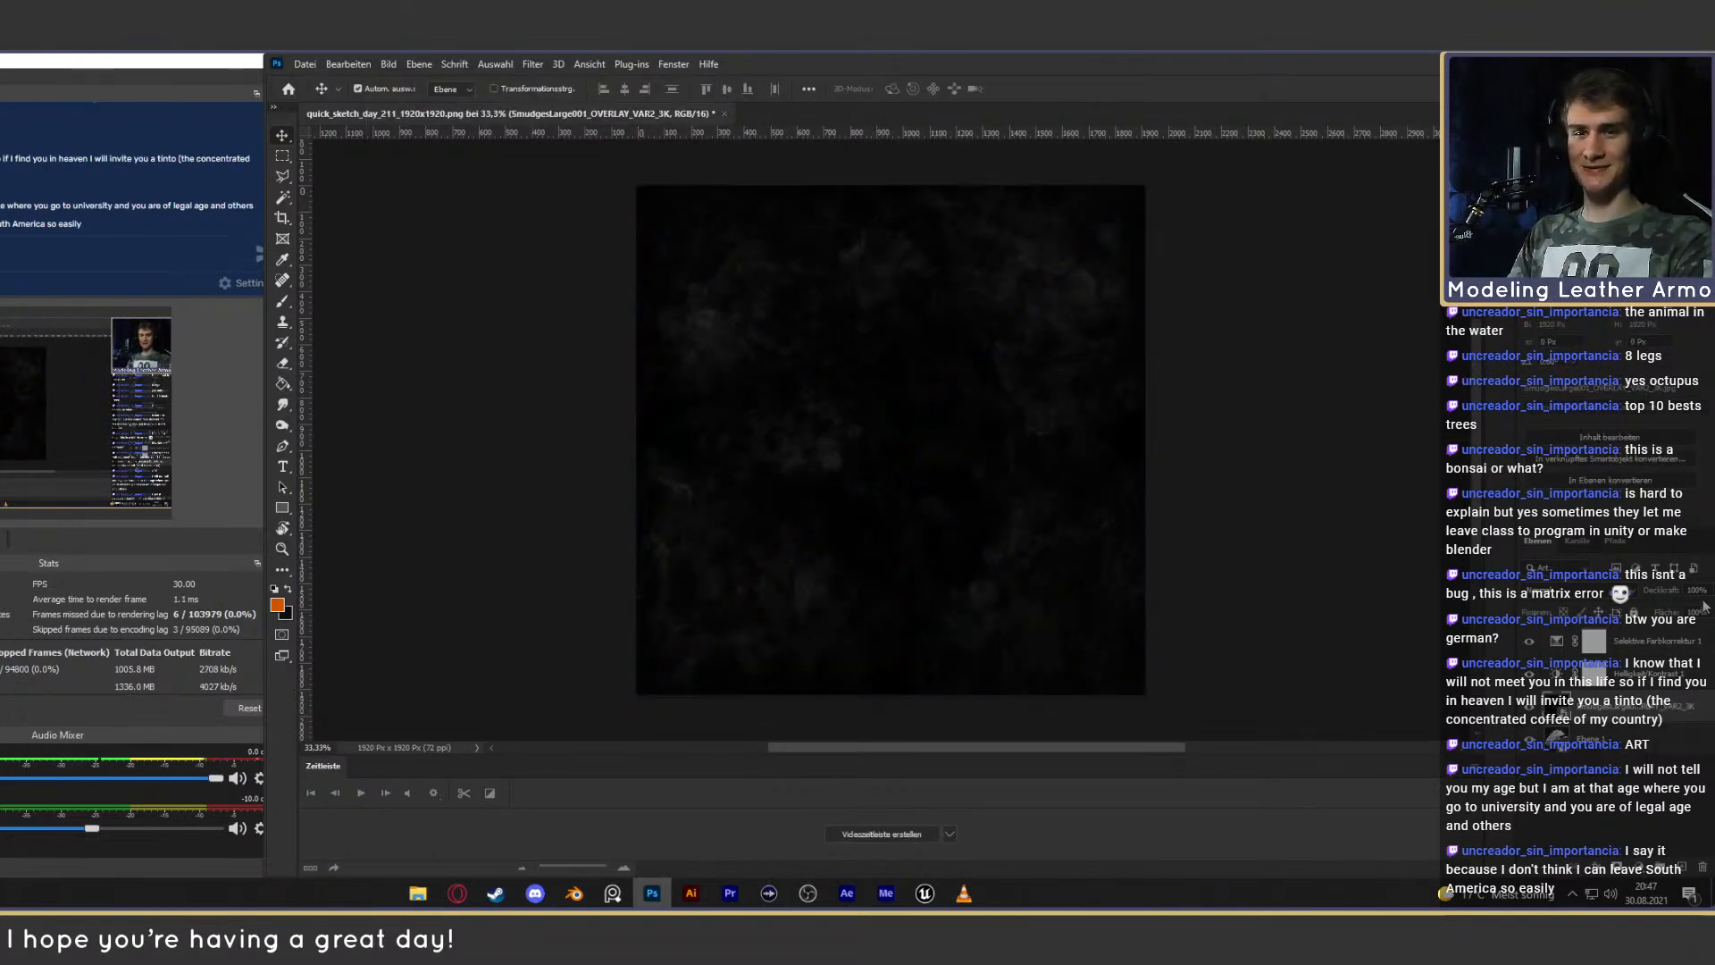
Set the smudge texture layer to 50% opacity with the Linear Dodge (Add) blend mode.
text(50)
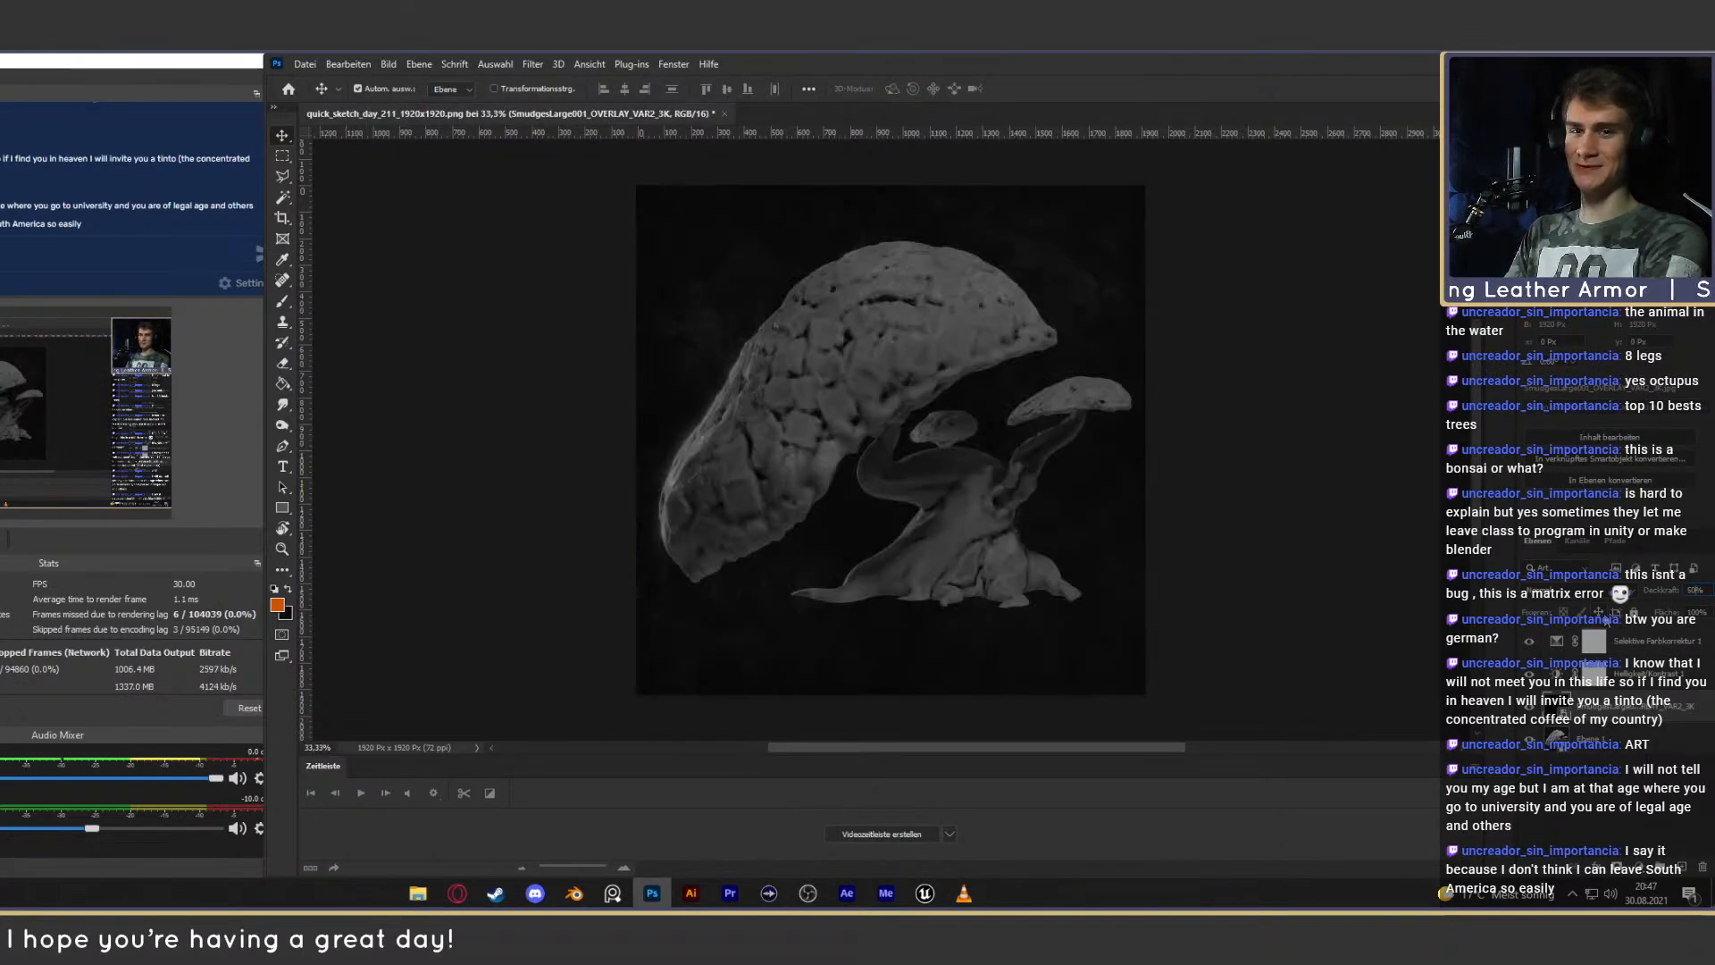
click(1587, 588)
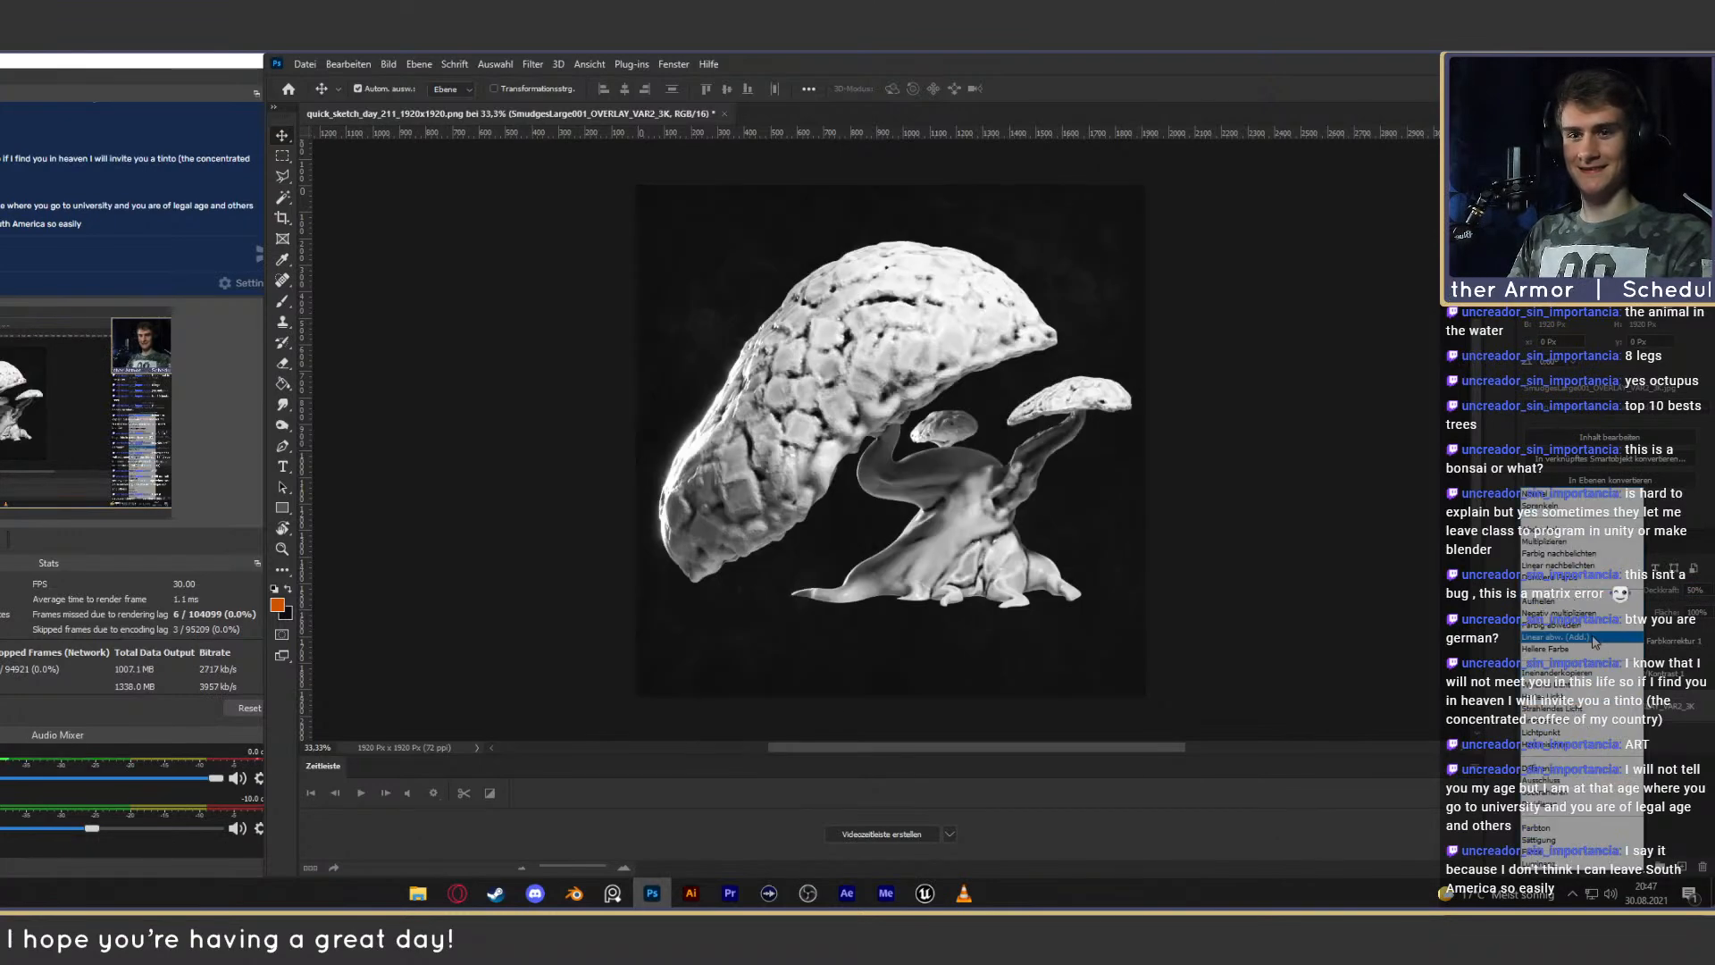
click(1588, 640)
mouse_move(1106, 66)
mouse_down()
mouse_move(1058, 67)
mouse_move(1081, 65)
mouse_up()
click(1496, 768)
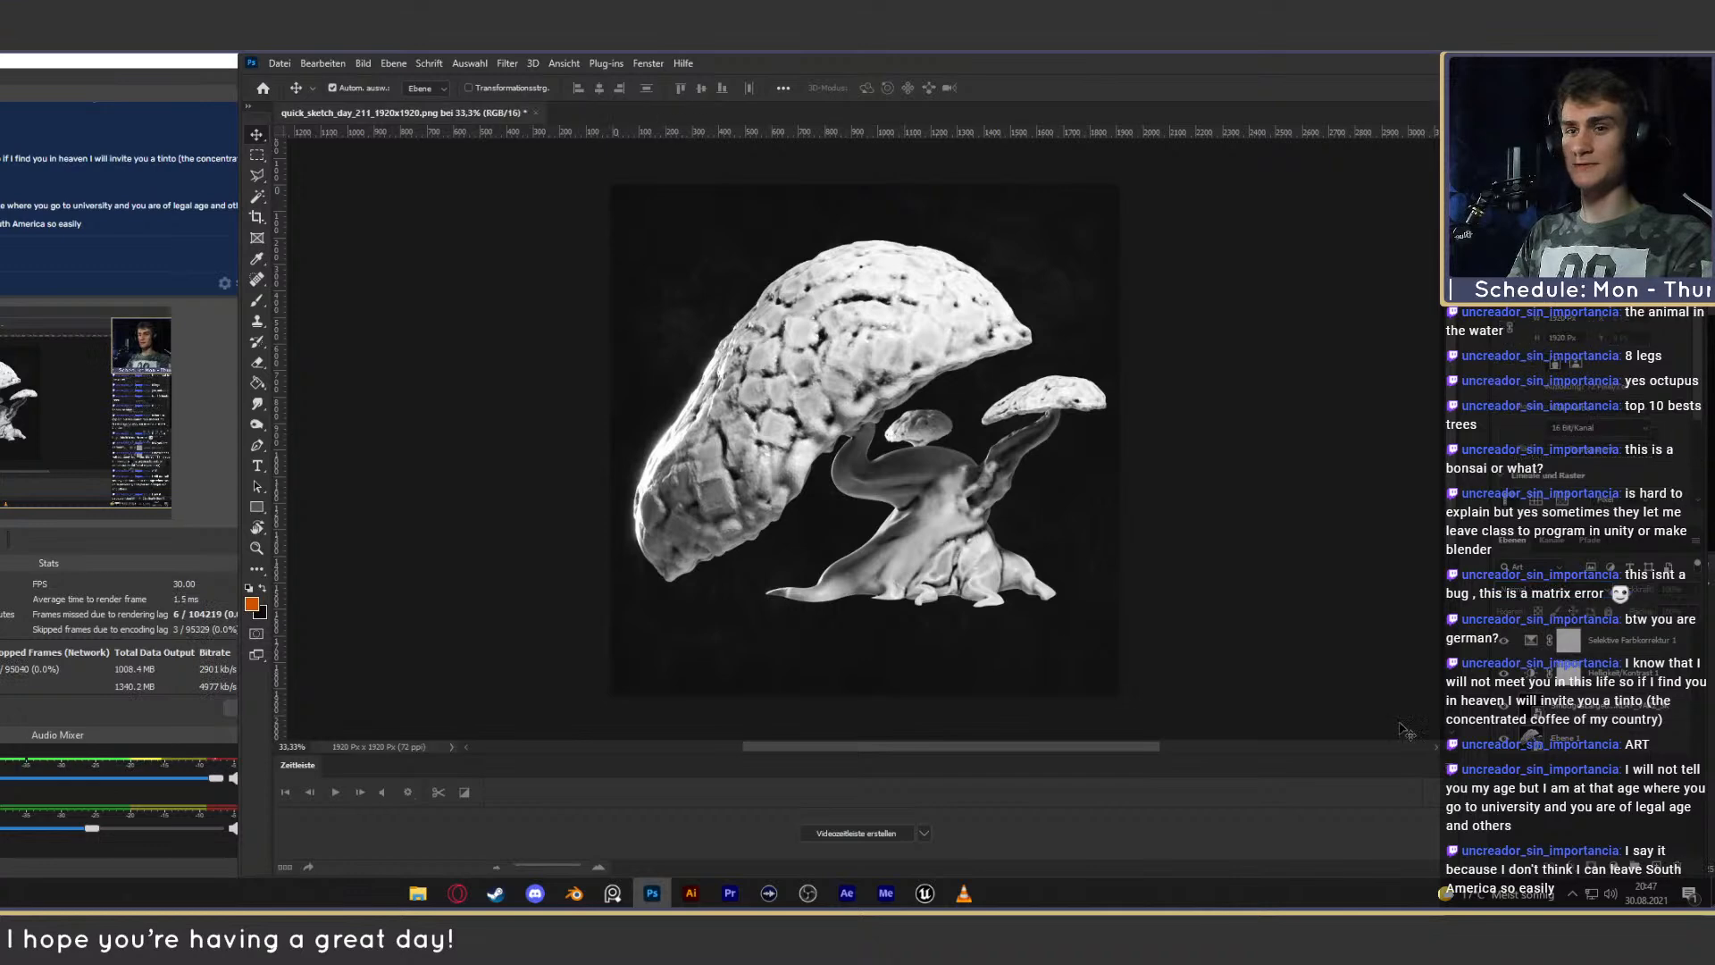
Export the image for web as quick_sketch_day_211_1920x1920.jpg, saving it under _Blender_Cloud, _projekte, 2021_08, _quick_sketches on drive D.
key(ctrl+alt+shift+s)
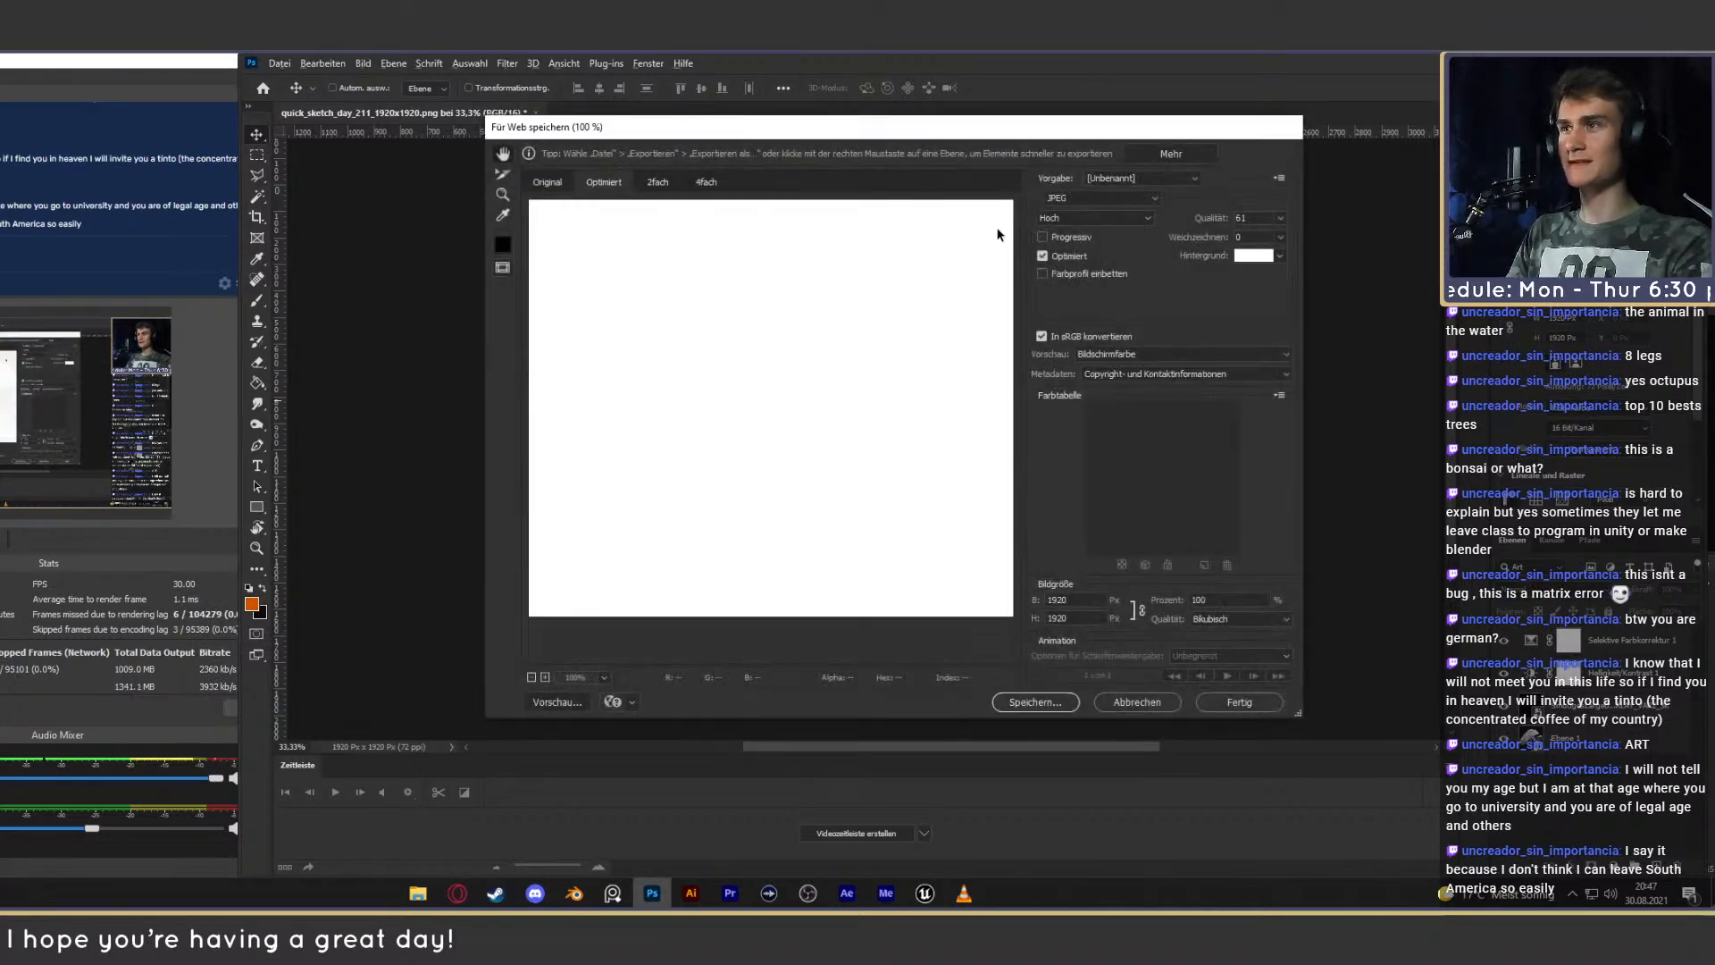
click(1054, 702)
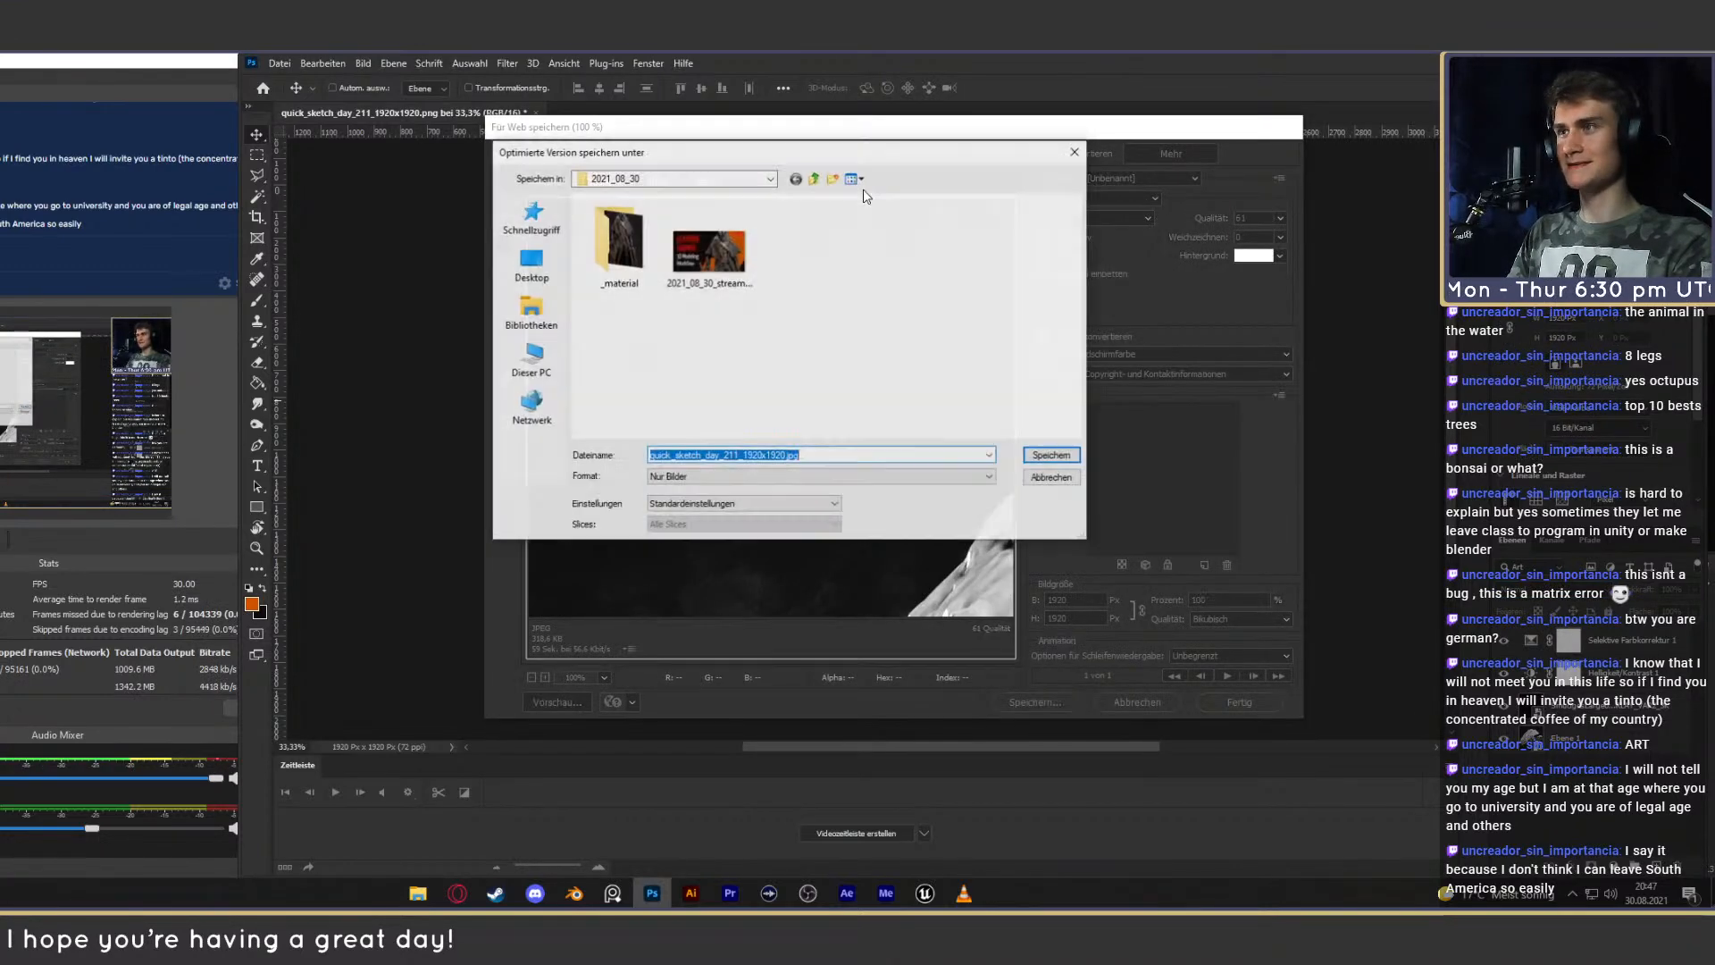
click(814, 175)
click(813, 175)
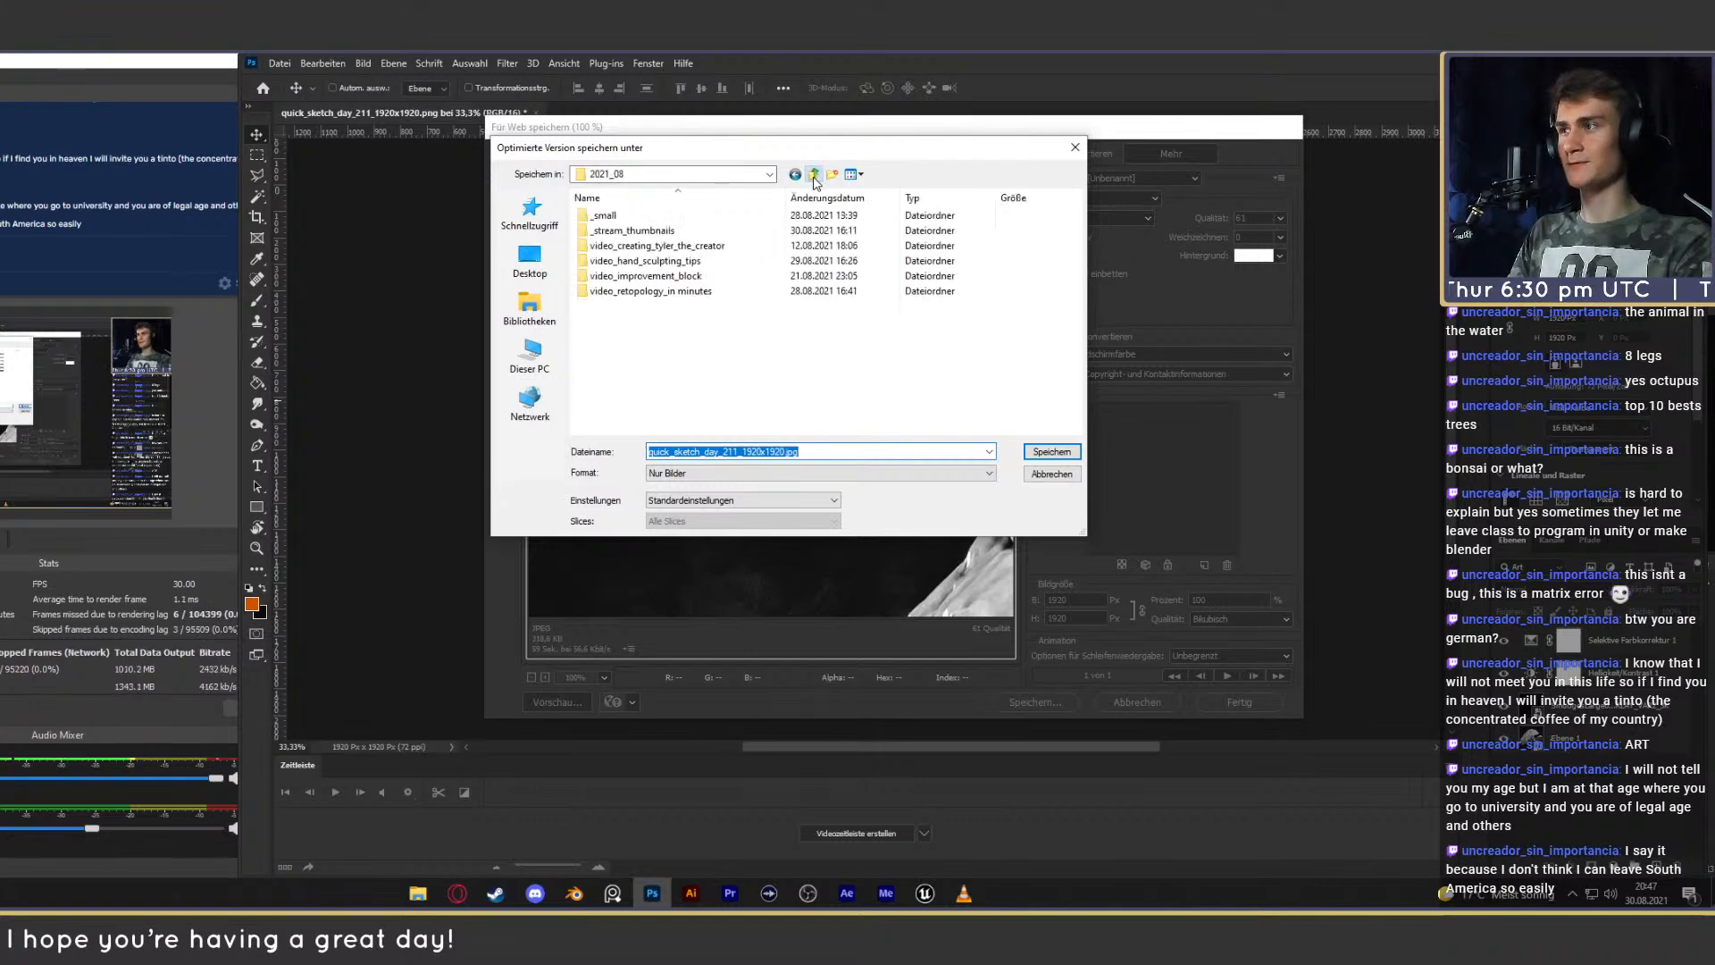
click(814, 175)
click(813, 175)
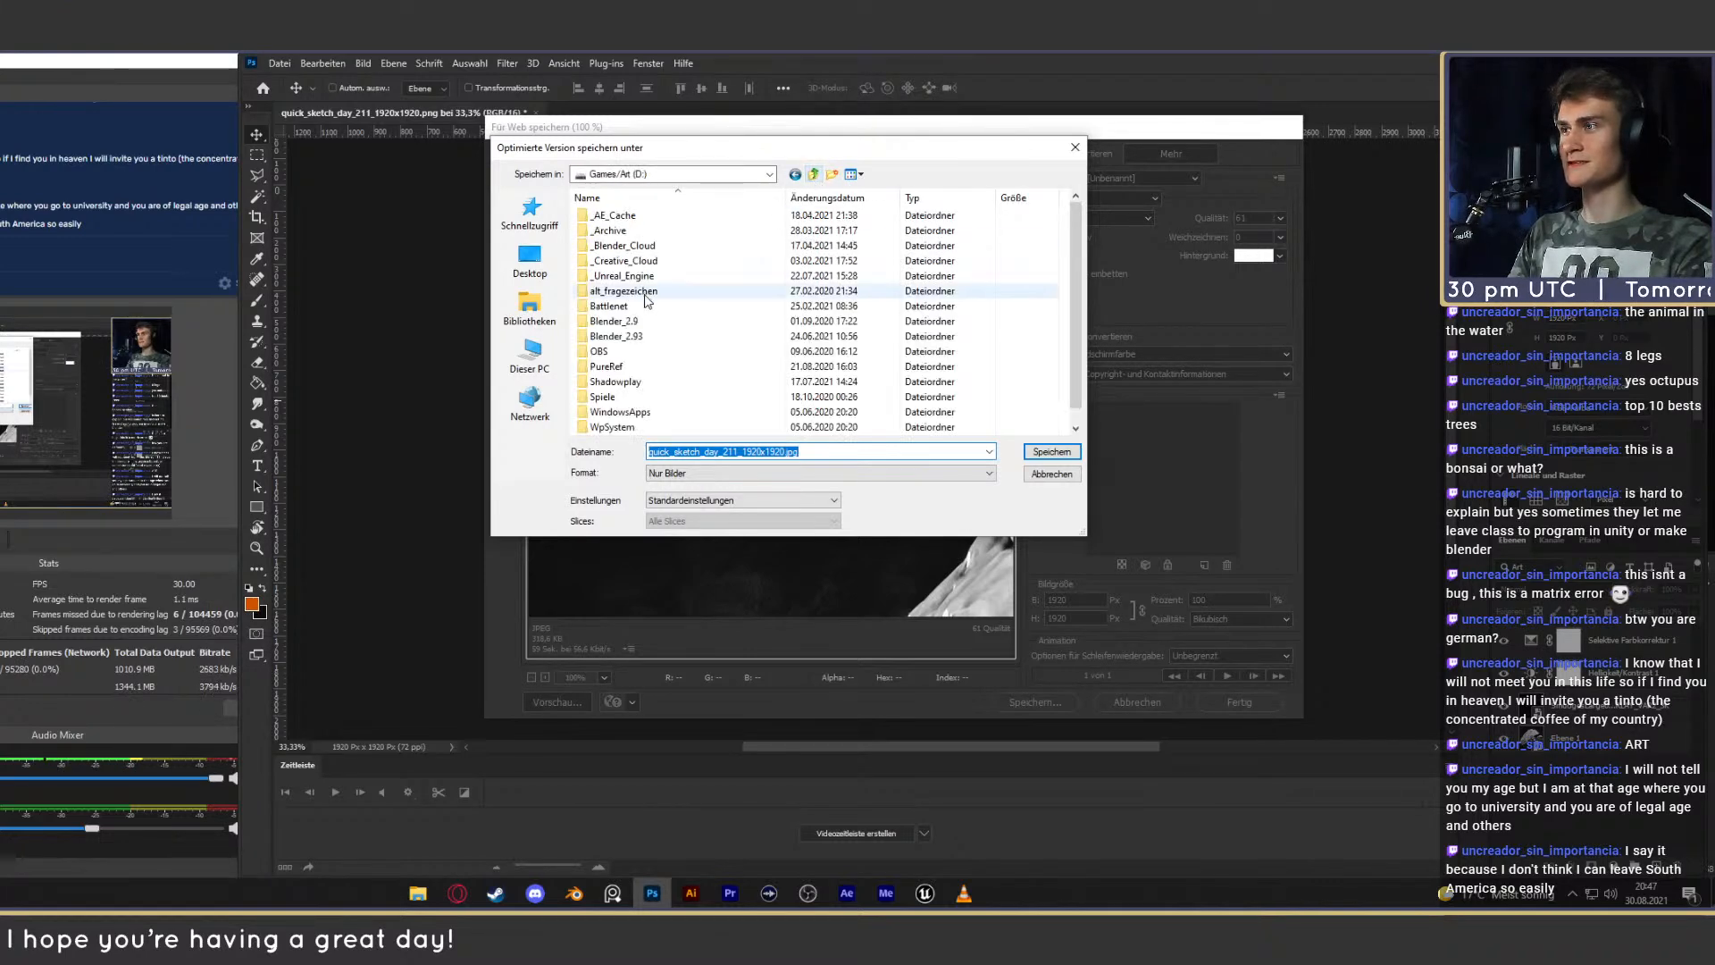
double_click(622, 260)
double_click(610, 246)
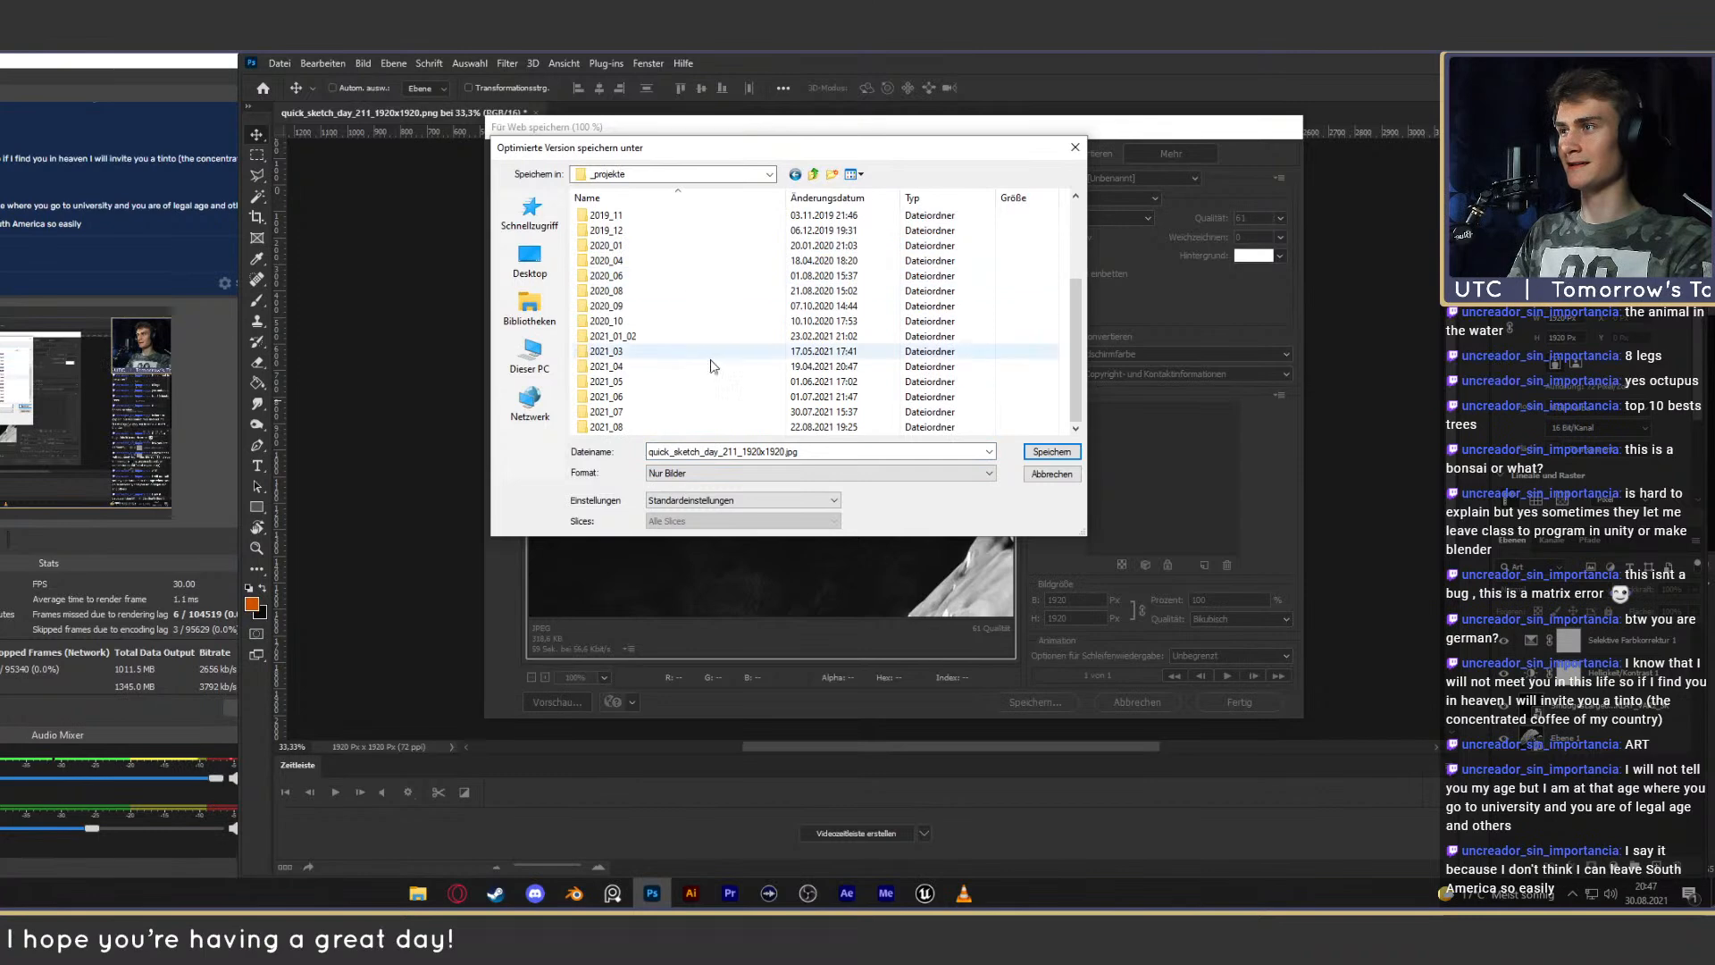
double_click(612, 420)
double_click(623, 216)
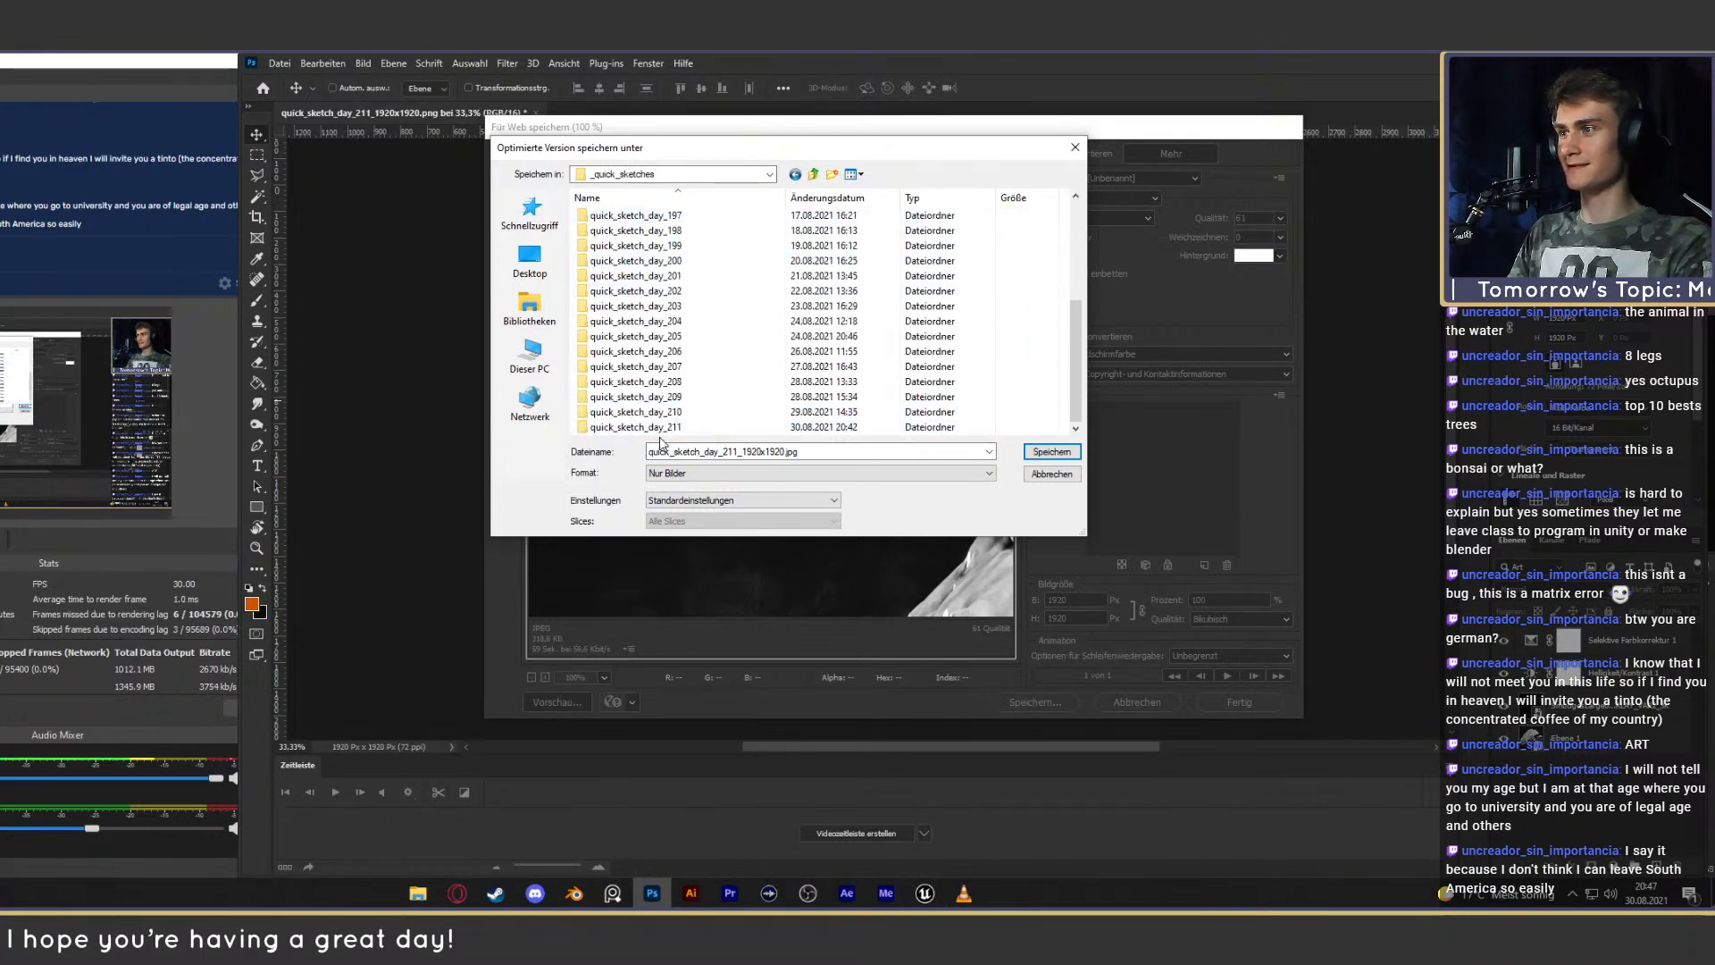
double_click(646, 231)
click(1051, 451)
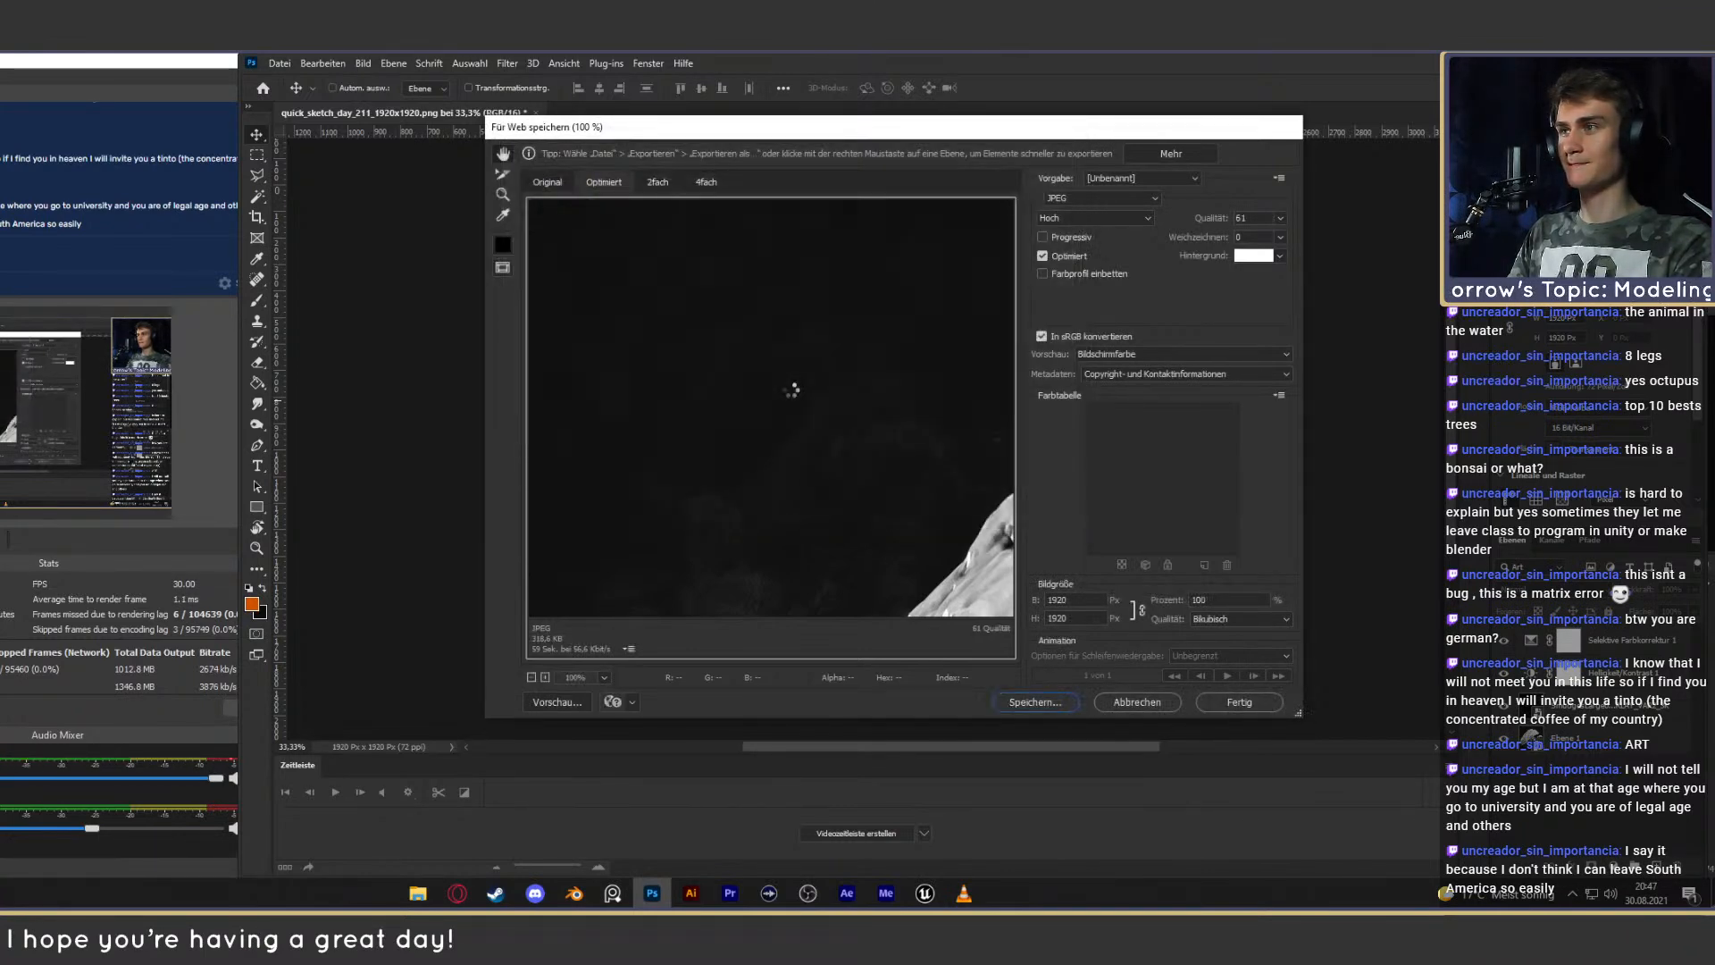
Save the layered document as quick_sketch_day_211_1920x1920.psd in the quick_sketch_day_211 folder.
key(ctrl+shift+s)
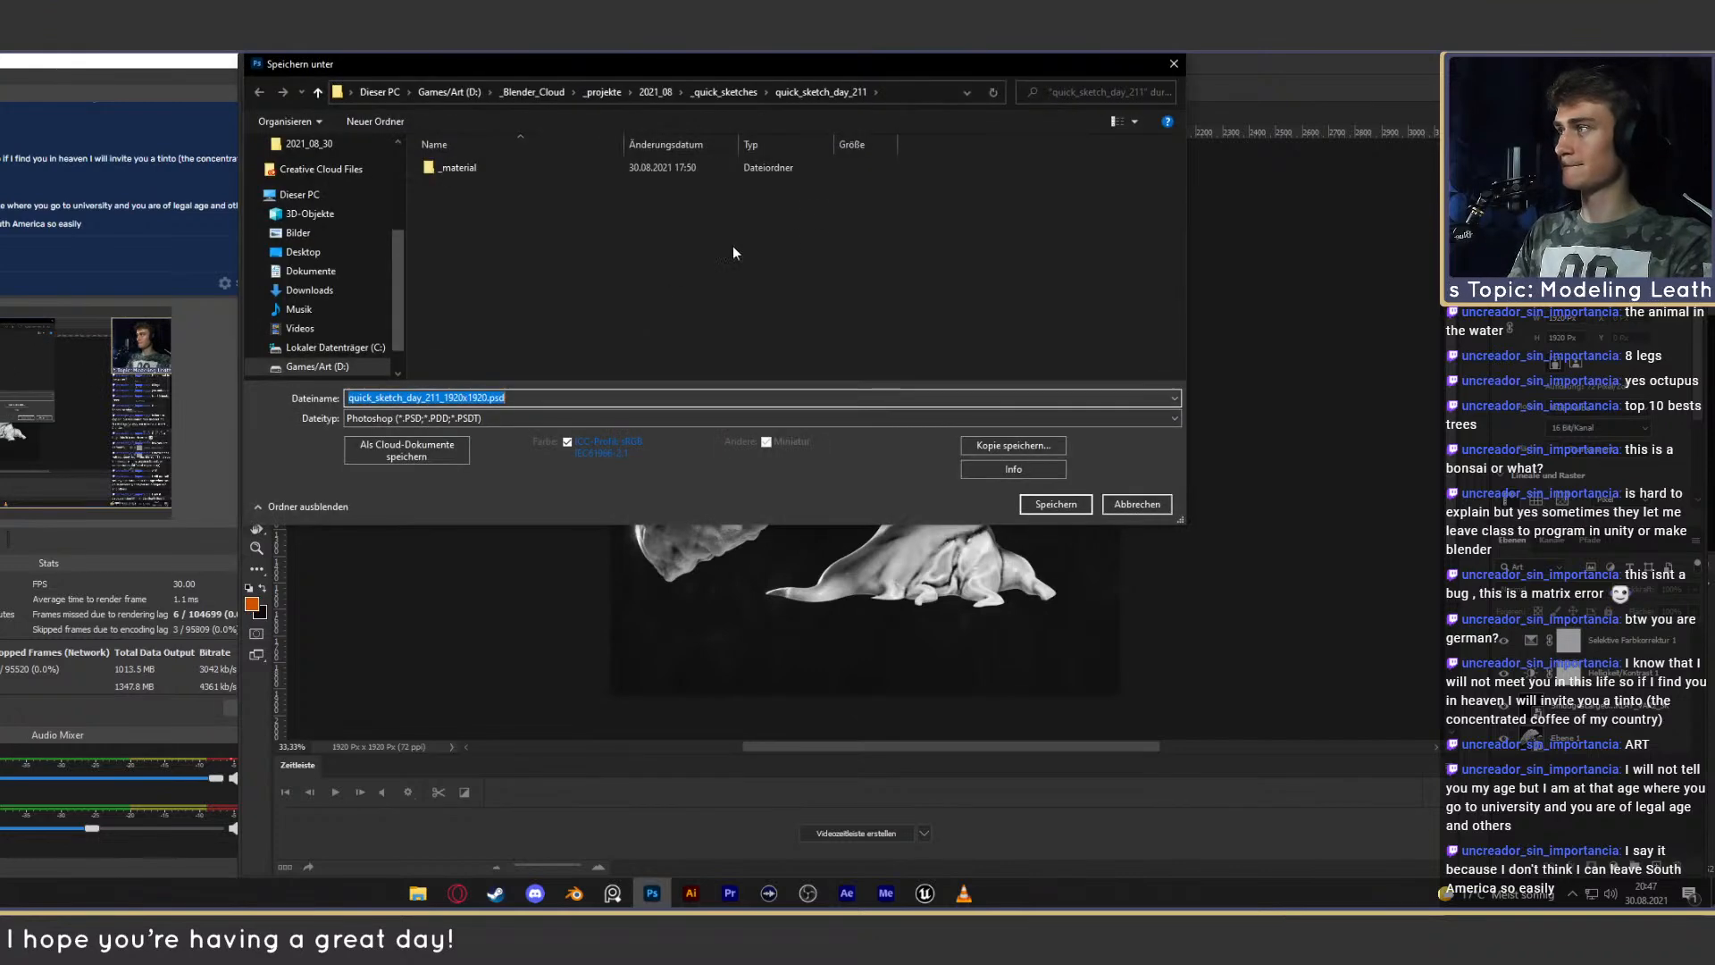
key(Return)
key(Return)
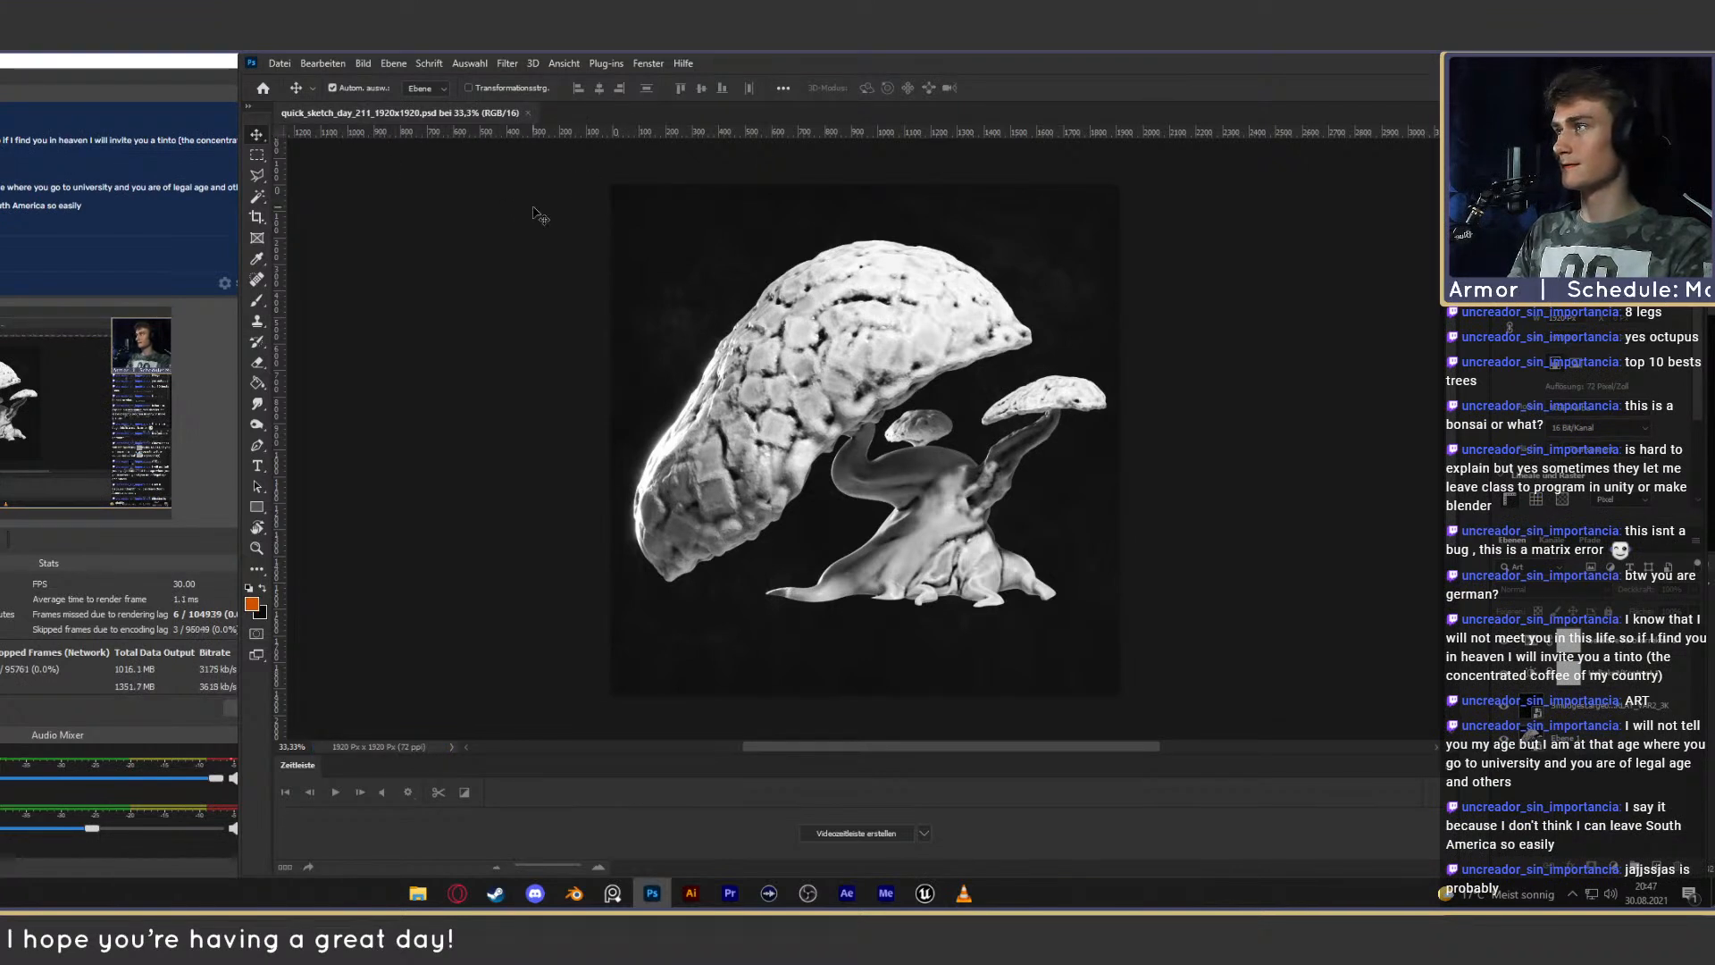
Switch to Blender and save the tree scene quick_sketch_day_211.blend.
click(575, 893)
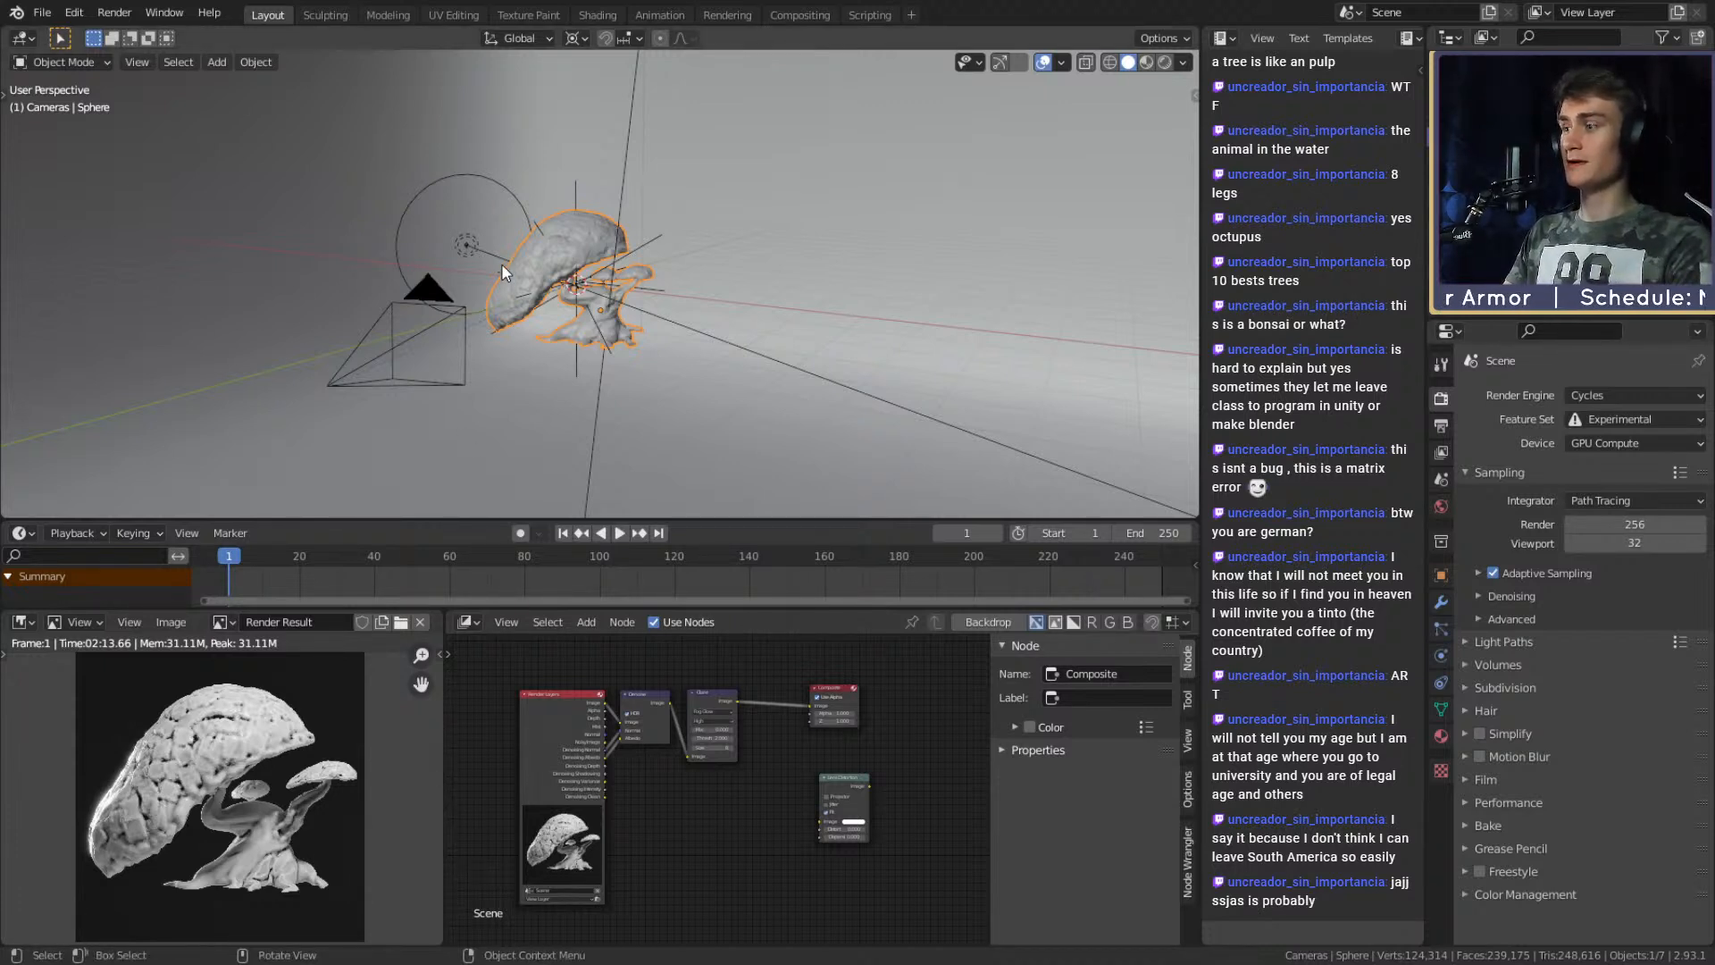
key(ctrl+s)
middle_drag(678, 379, 642, 293)
scroll(641, 293, up, 4)
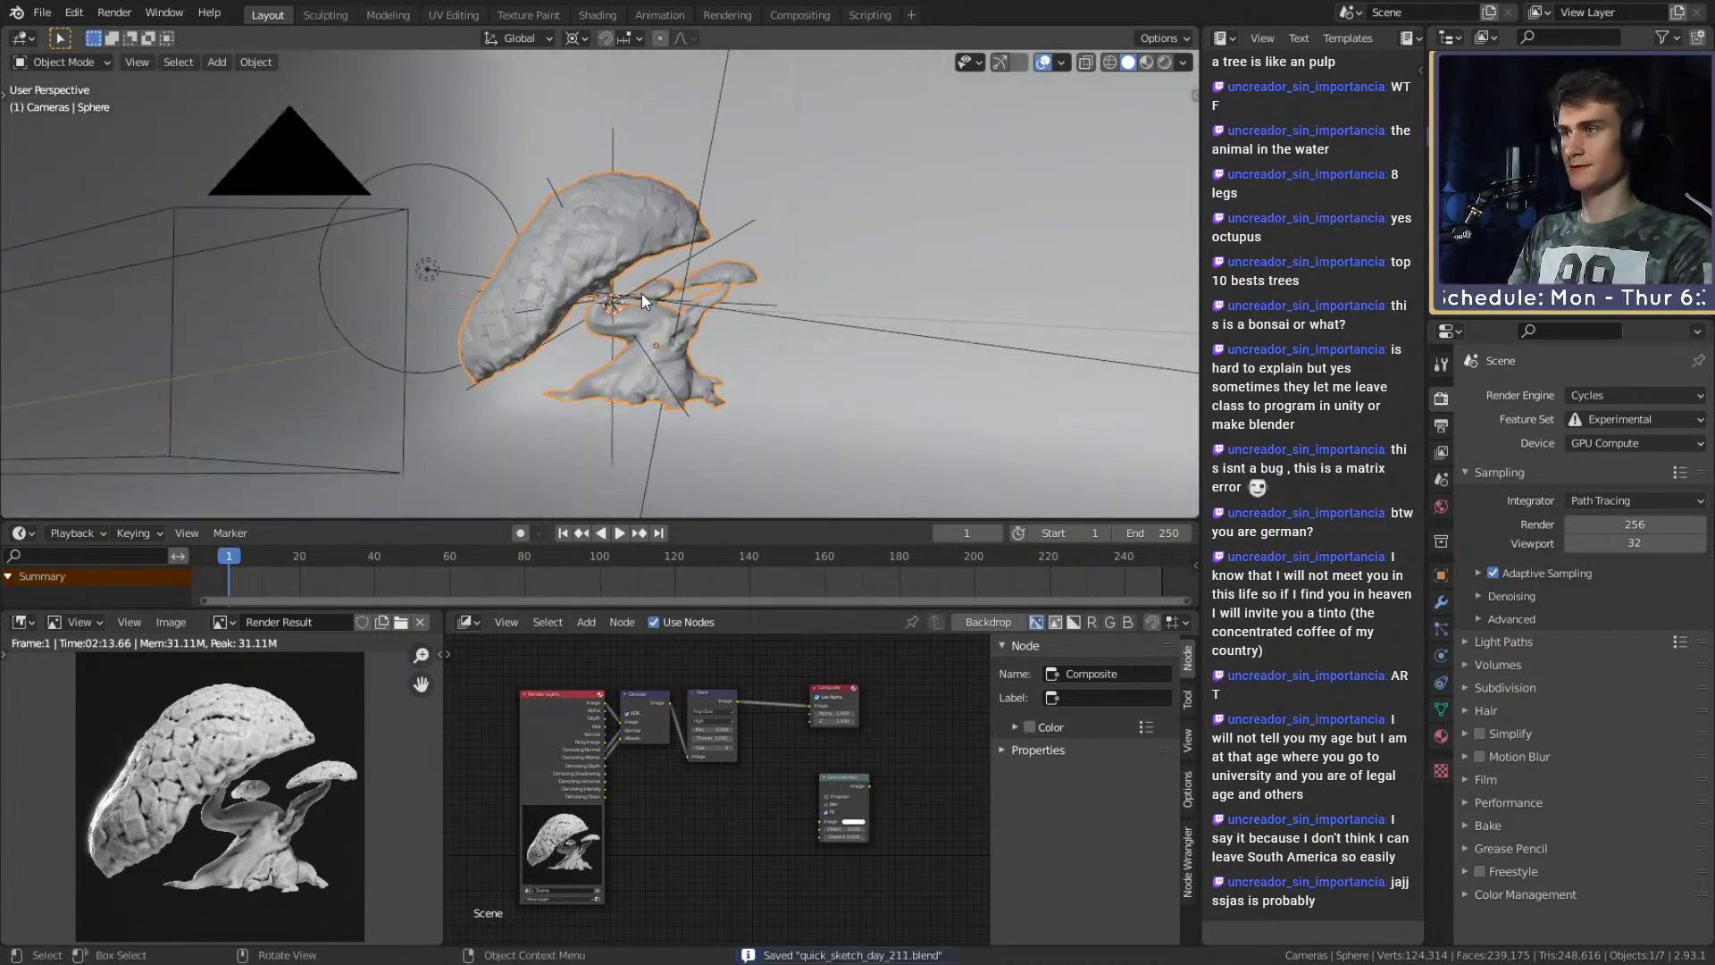
middle_drag(646, 436, 635, 366)
Open the recent file ffxiv_reaper_figurine_v1e.blend.
click(42, 13)
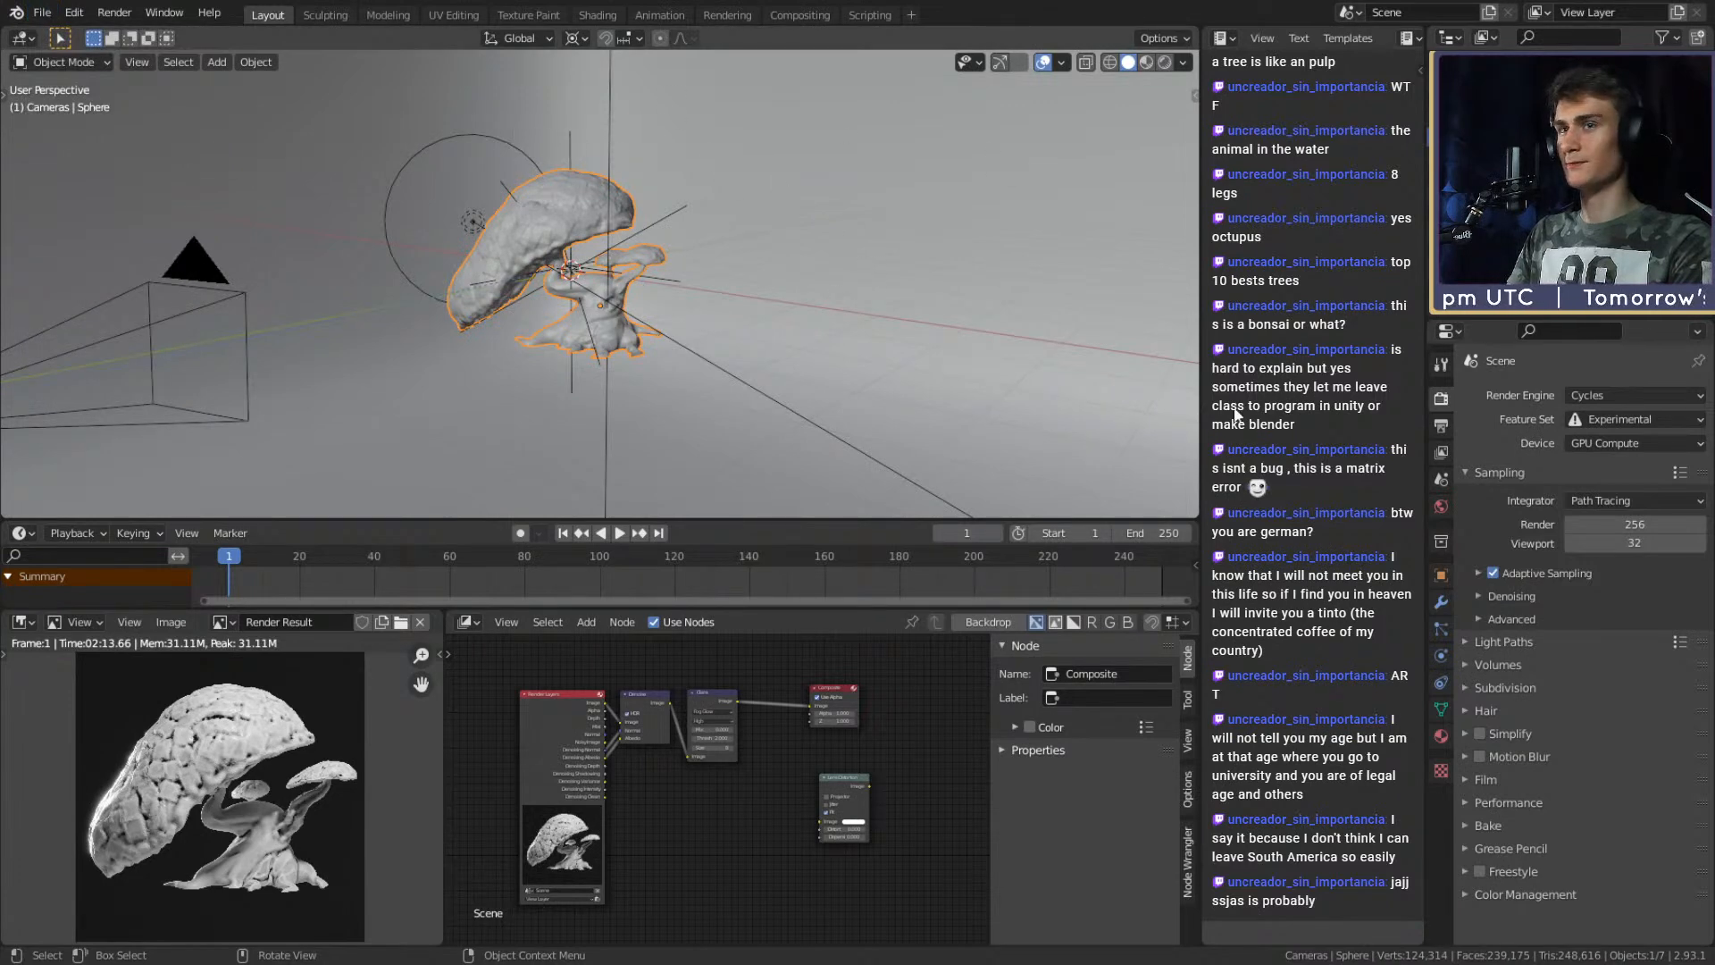
click(42, 12)
mouse_move(104, 76)
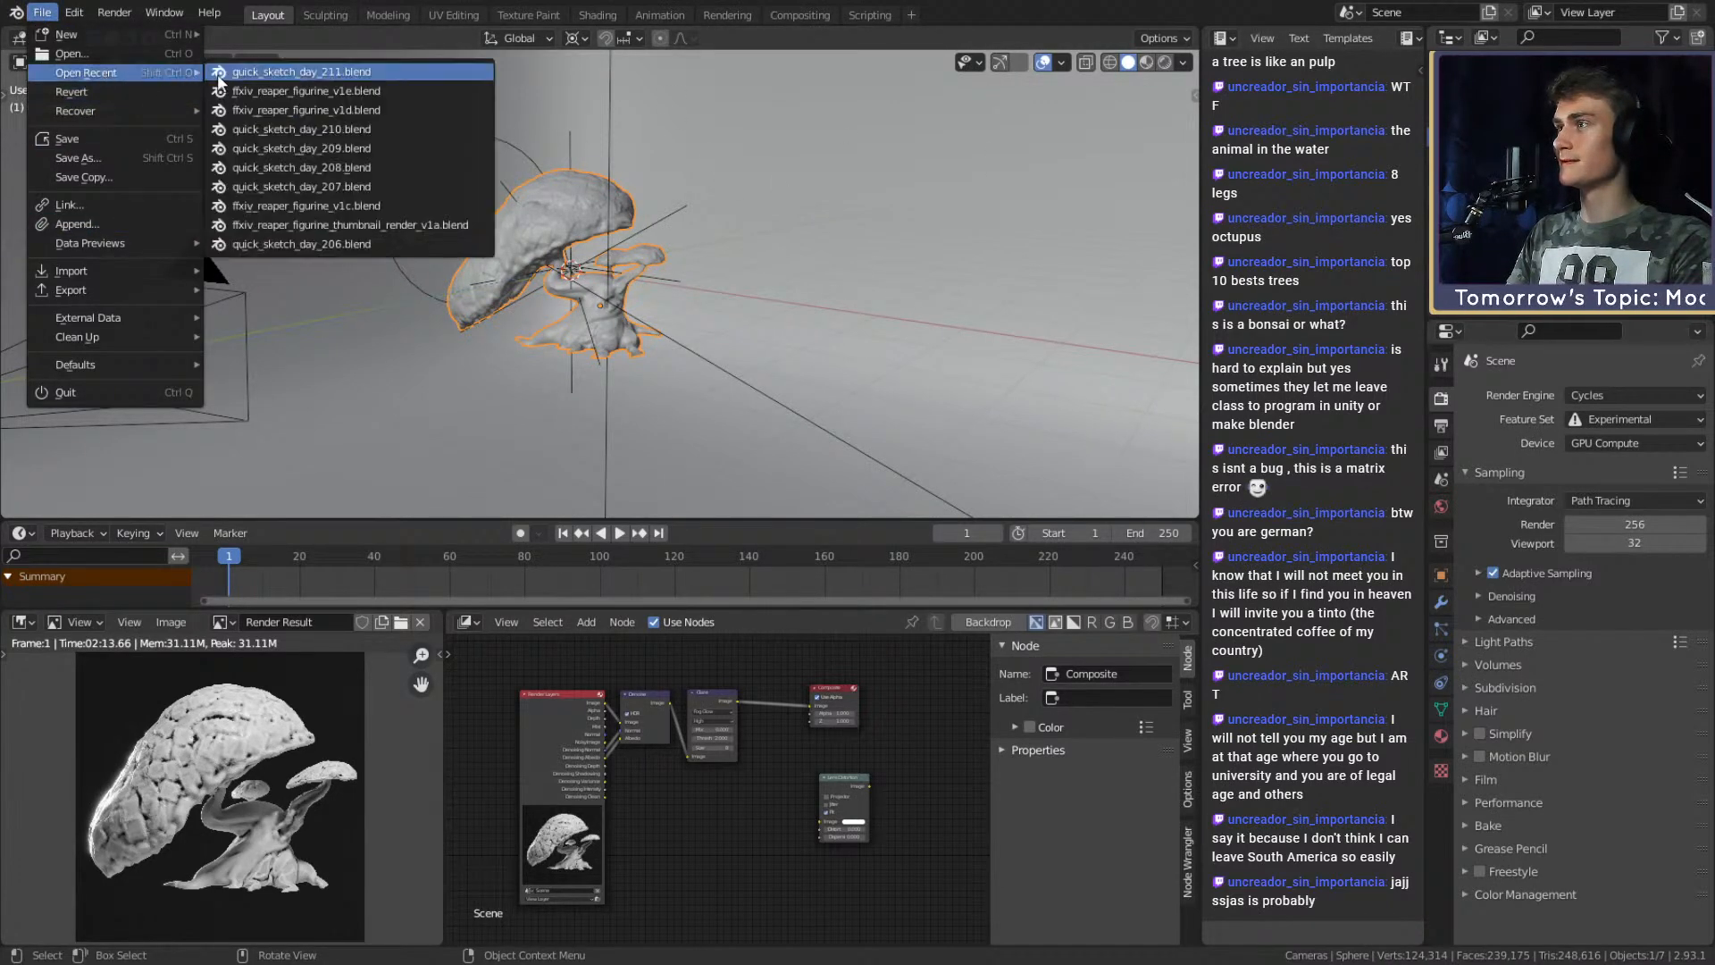
click(317, 91)
Select the body's retopology mesh Plane and enter Edit Mode on it.
scroll(648, 367, up, 4)
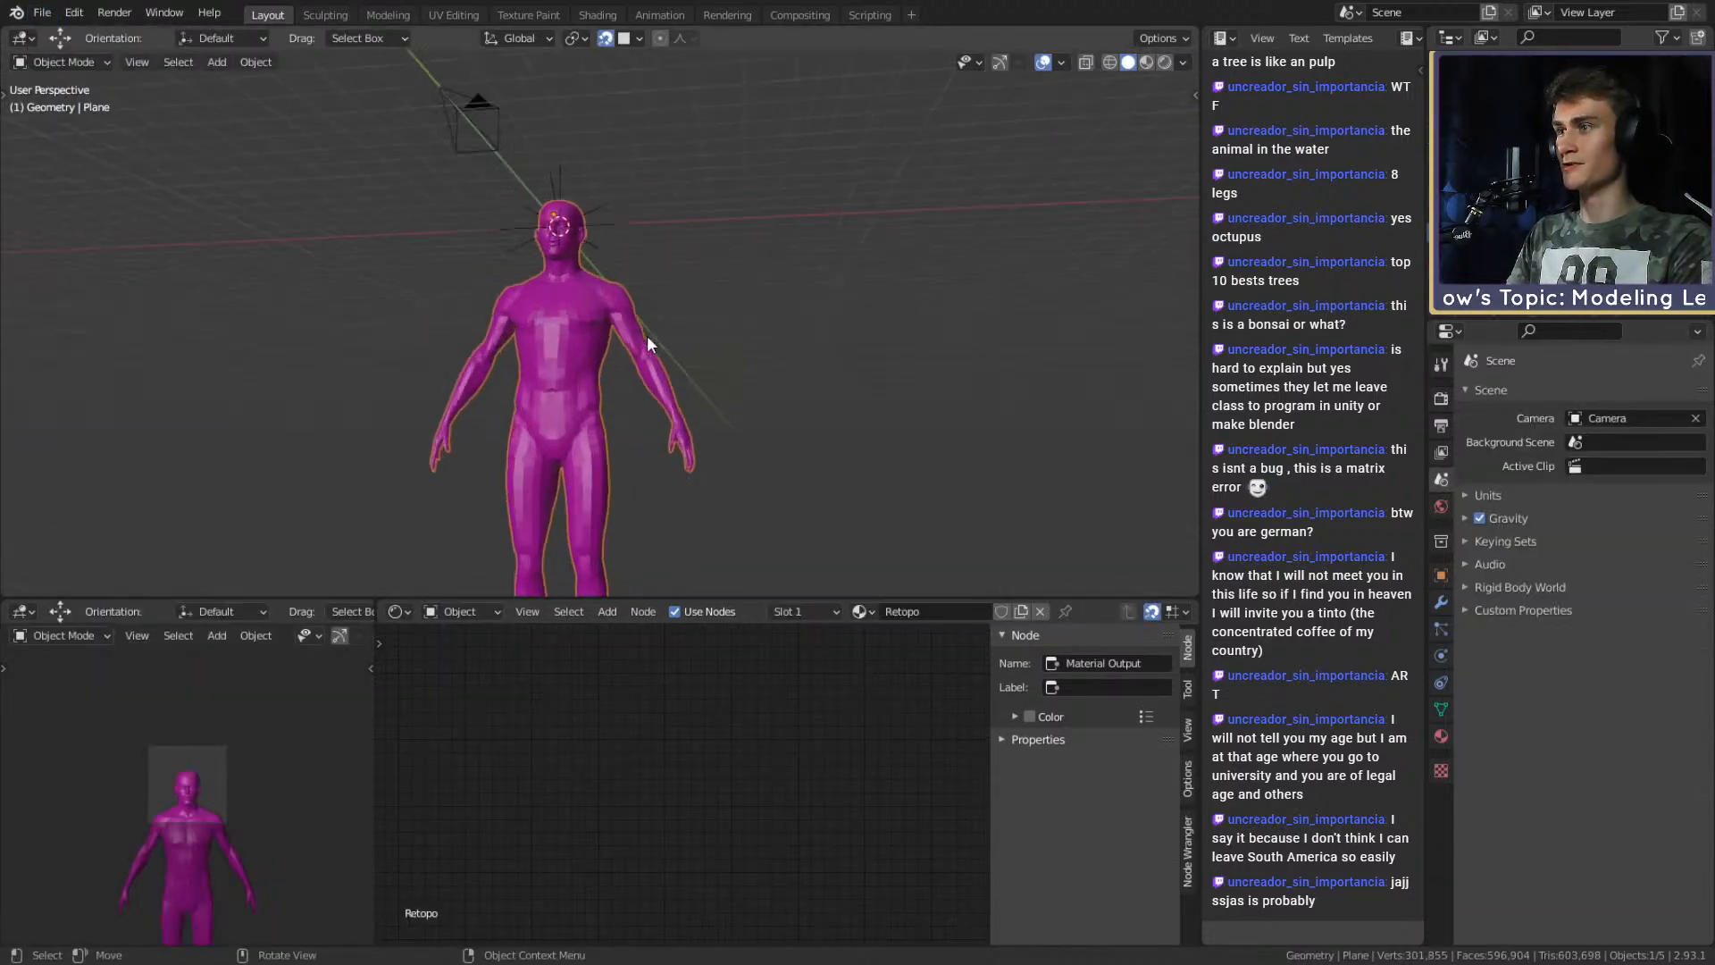
click(624, 401)
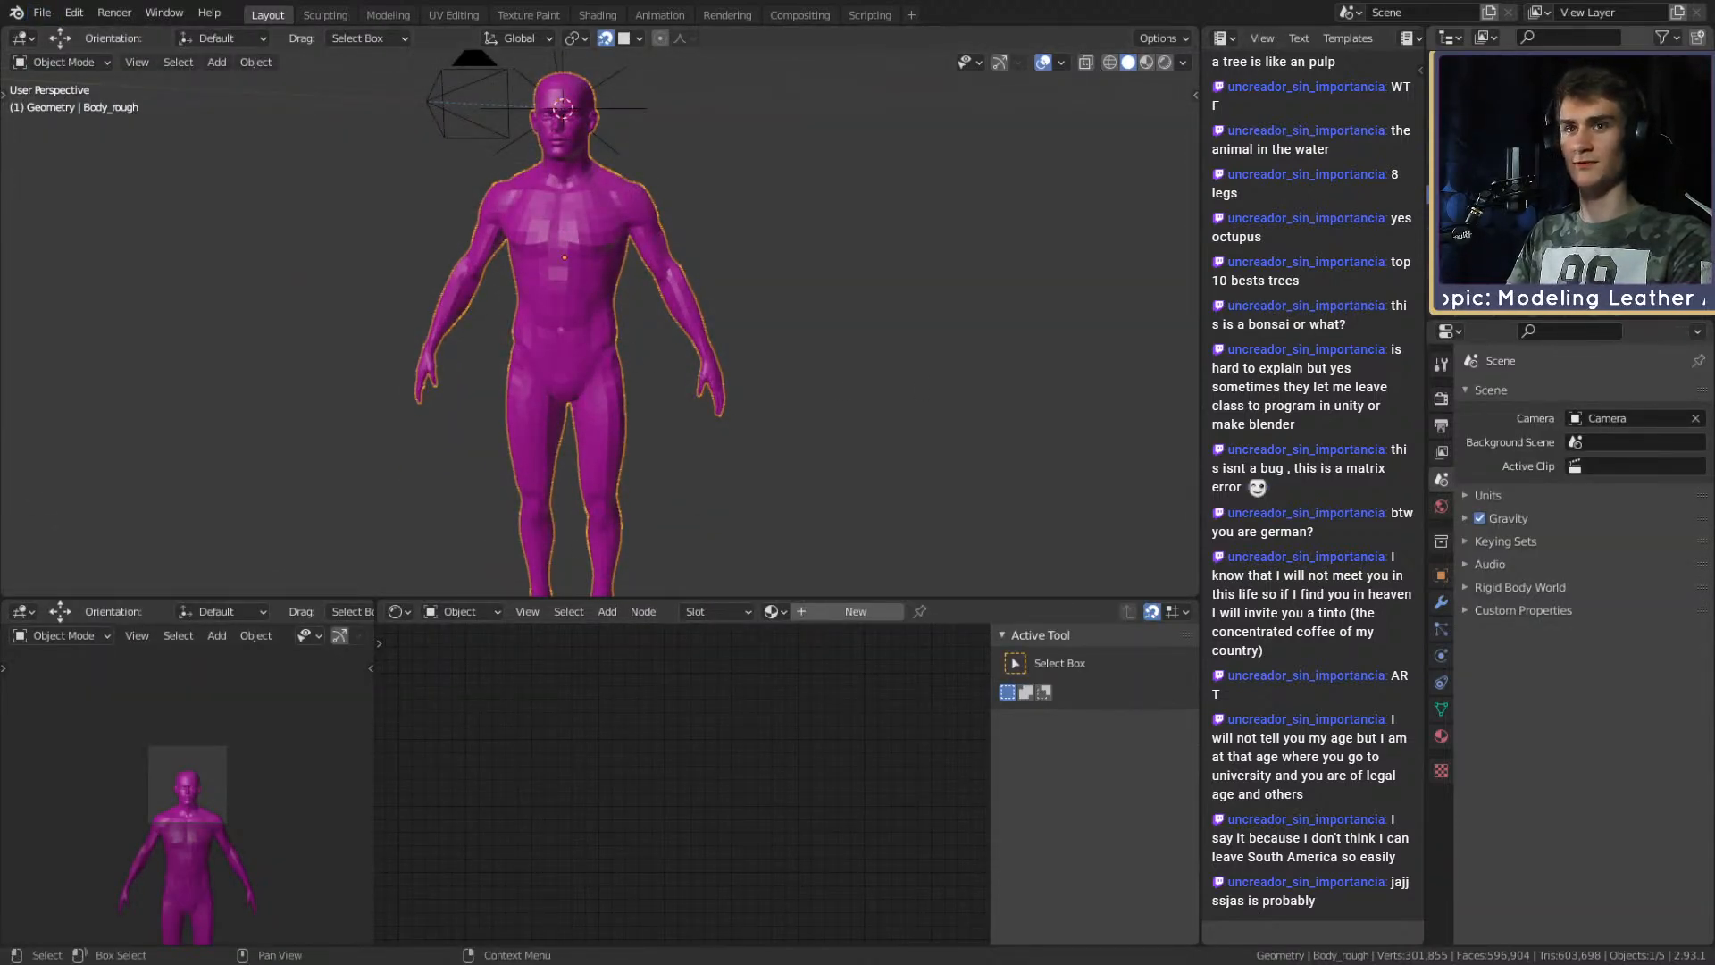
click(1665, 195)
click(637, 214)
middle_drag(645, 235, 747, 308)
shift+middle_drag(747, 308, 641, 379)
scroll(759, 406, down, 5)
scroll(692, 298, up, 4)
scroll(607, 355, up, 5)
scroll(607, 355, down, 5)
middle_drag(899, 357, 777, 245)
scroll(834, 333, up, 2)
key(Tab)
Examine the mesh from the hips up to the head, previewing a loop cut behind the ear to check the edge flow.
scroll(592, 286, down, 2)
scroll(754, 312, up, 4)
scroll(754, 312, down, 4)
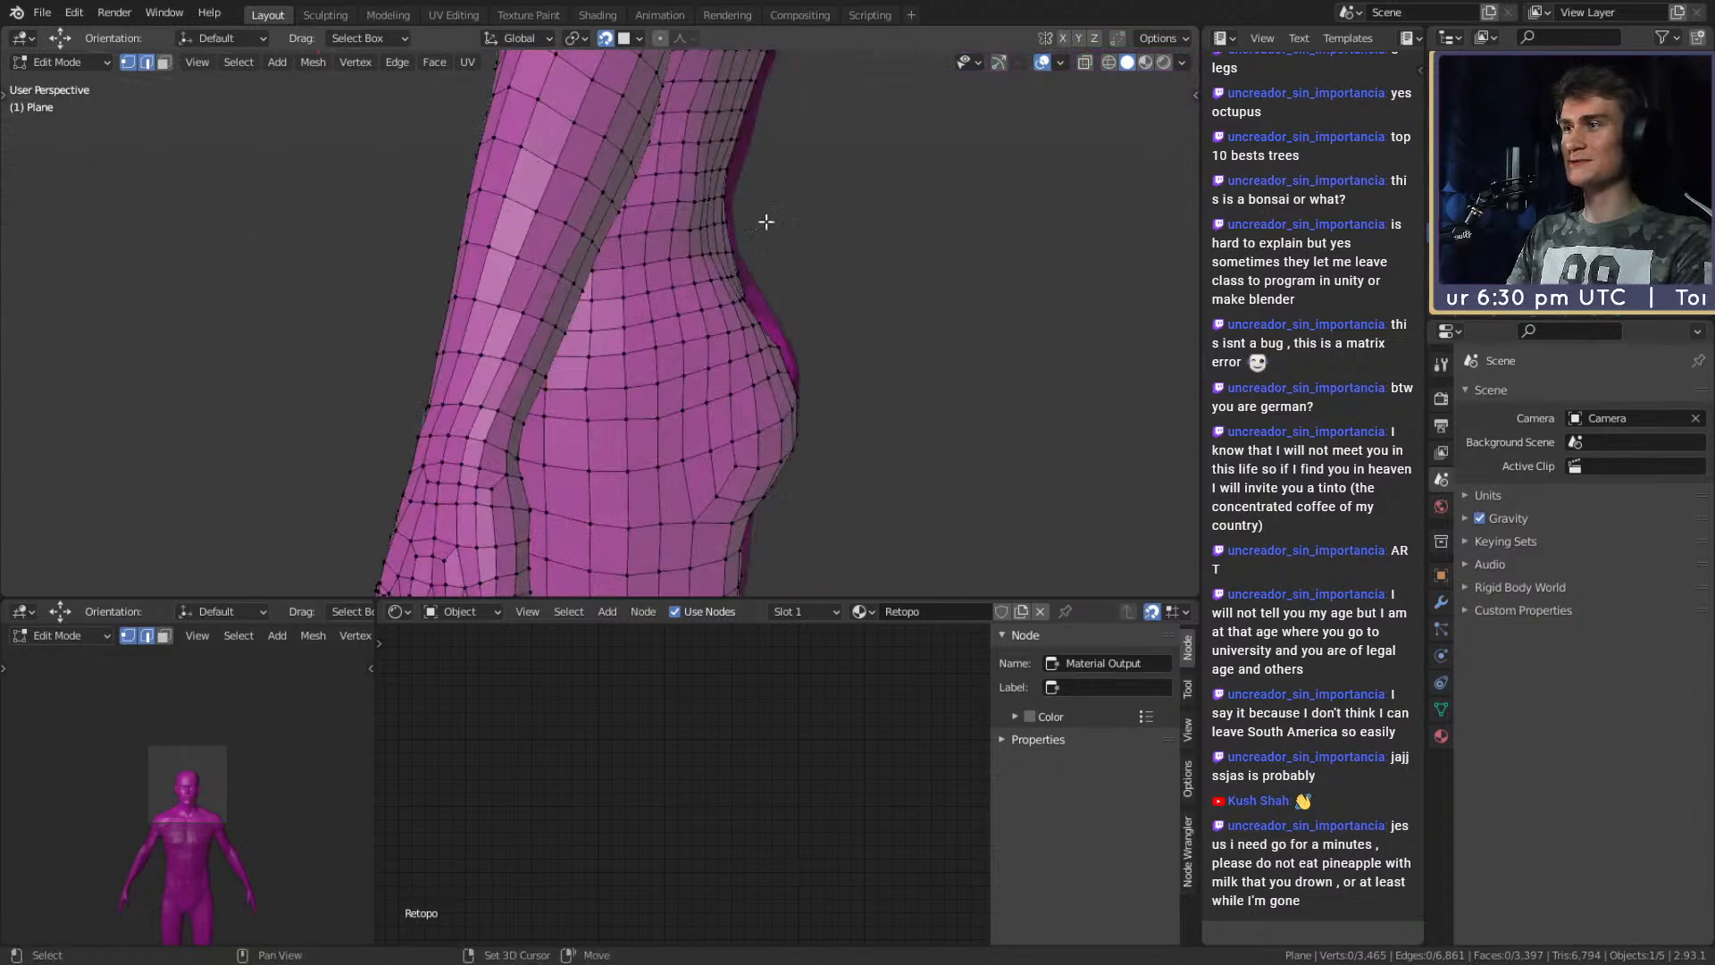
scroll(776, 322, up, 2)
middle_drag(776, 322, 589, 445)
middle_drag(588, 407, 563, 395)
key(ctrl+r)
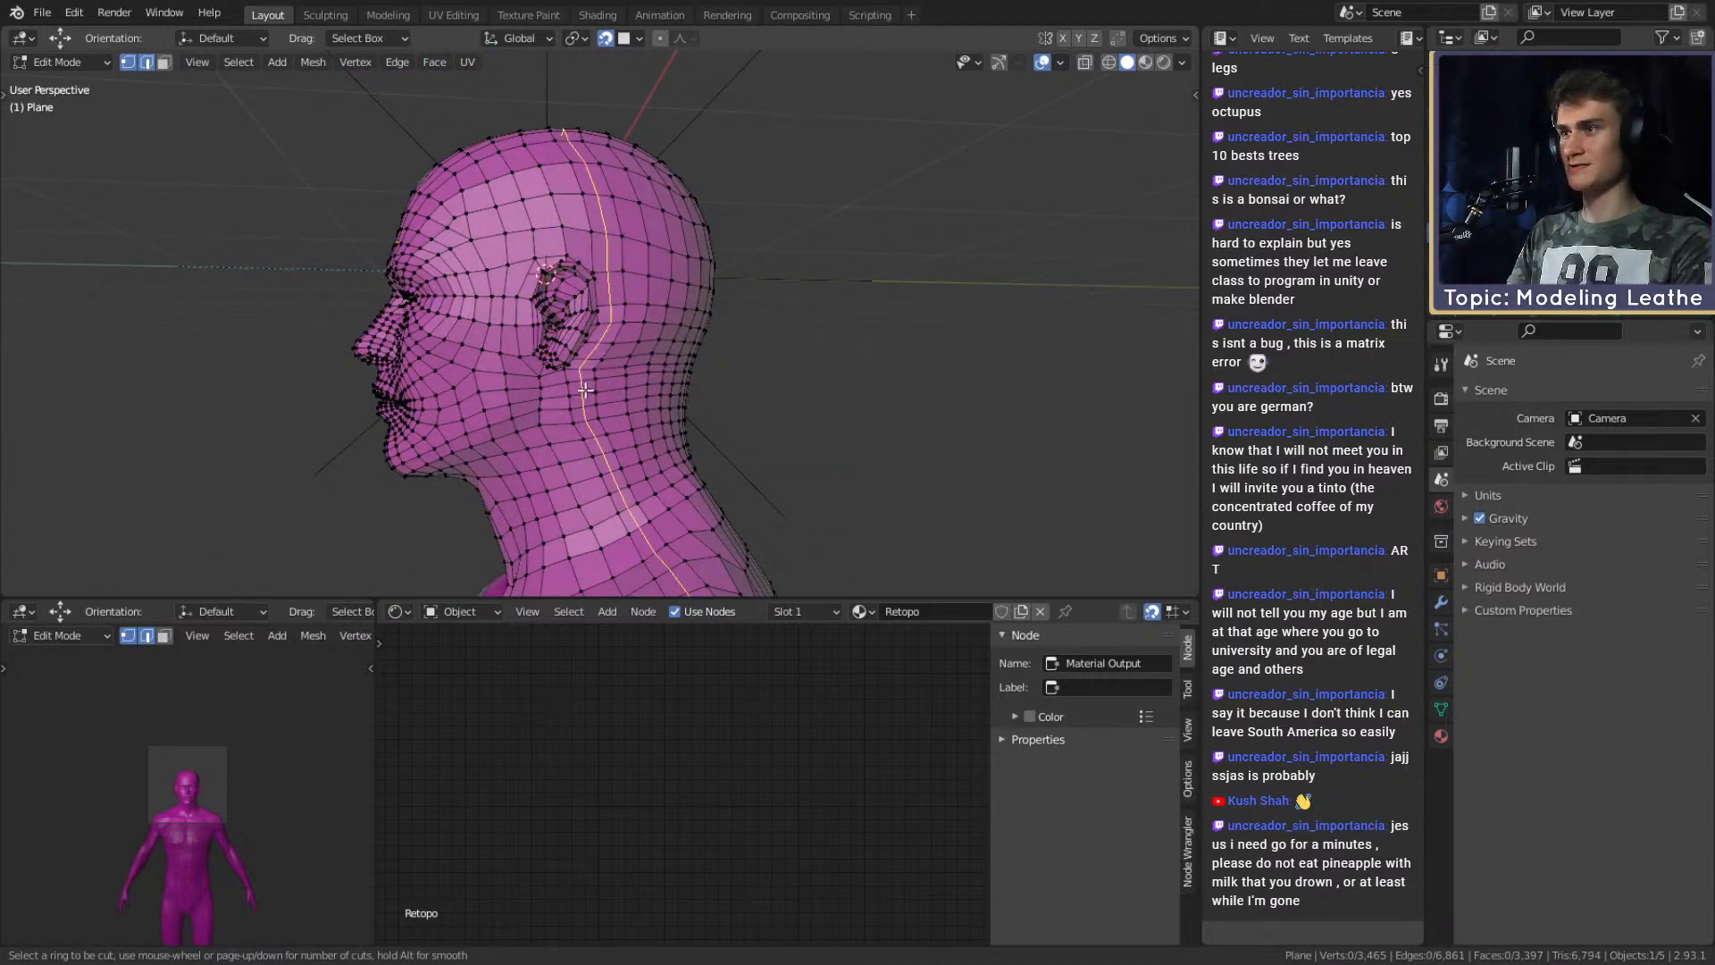
right_click(585, 391)
Examine the palm and thumb topology of the hand, previewing a loop cut to check its edge flow.
scroll(599, 402, down, 5)
shift+middle_drag(674, 459, 750, 242)
shift+middle_drag(746, 375, 308, 165)
scroll(808, 319, up, 3)
scroll(731, 295, up, 2)
shift+middle_drag(308, 165, 723, 279)
scroll(551, 286, up, 3)
scroll(714, 299, up, 2)
scroll(715, 299, up, 2)
scroll(674, 315, down, 4)
scroll(723, 295, up, 4)
shift+middle_drag(721, 357, 715, 237)
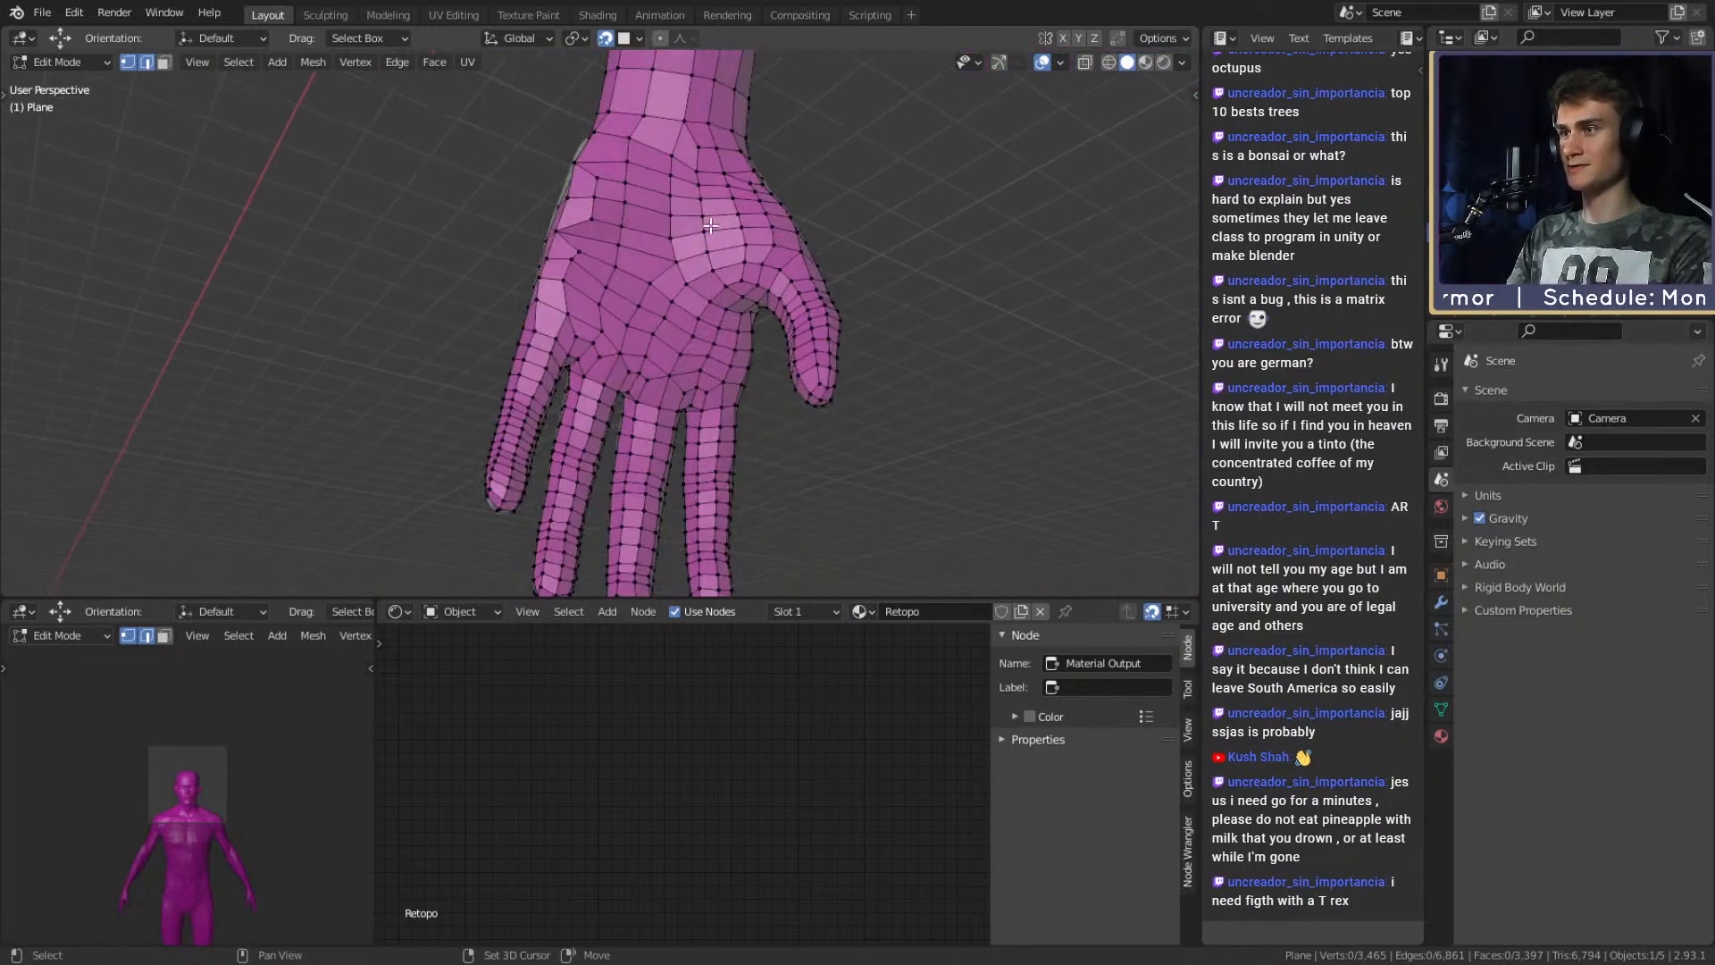
scroll(710, 246, up, 2)
scroll(652, 322, up, 2)
key(ctrl+r)
key(Escape)
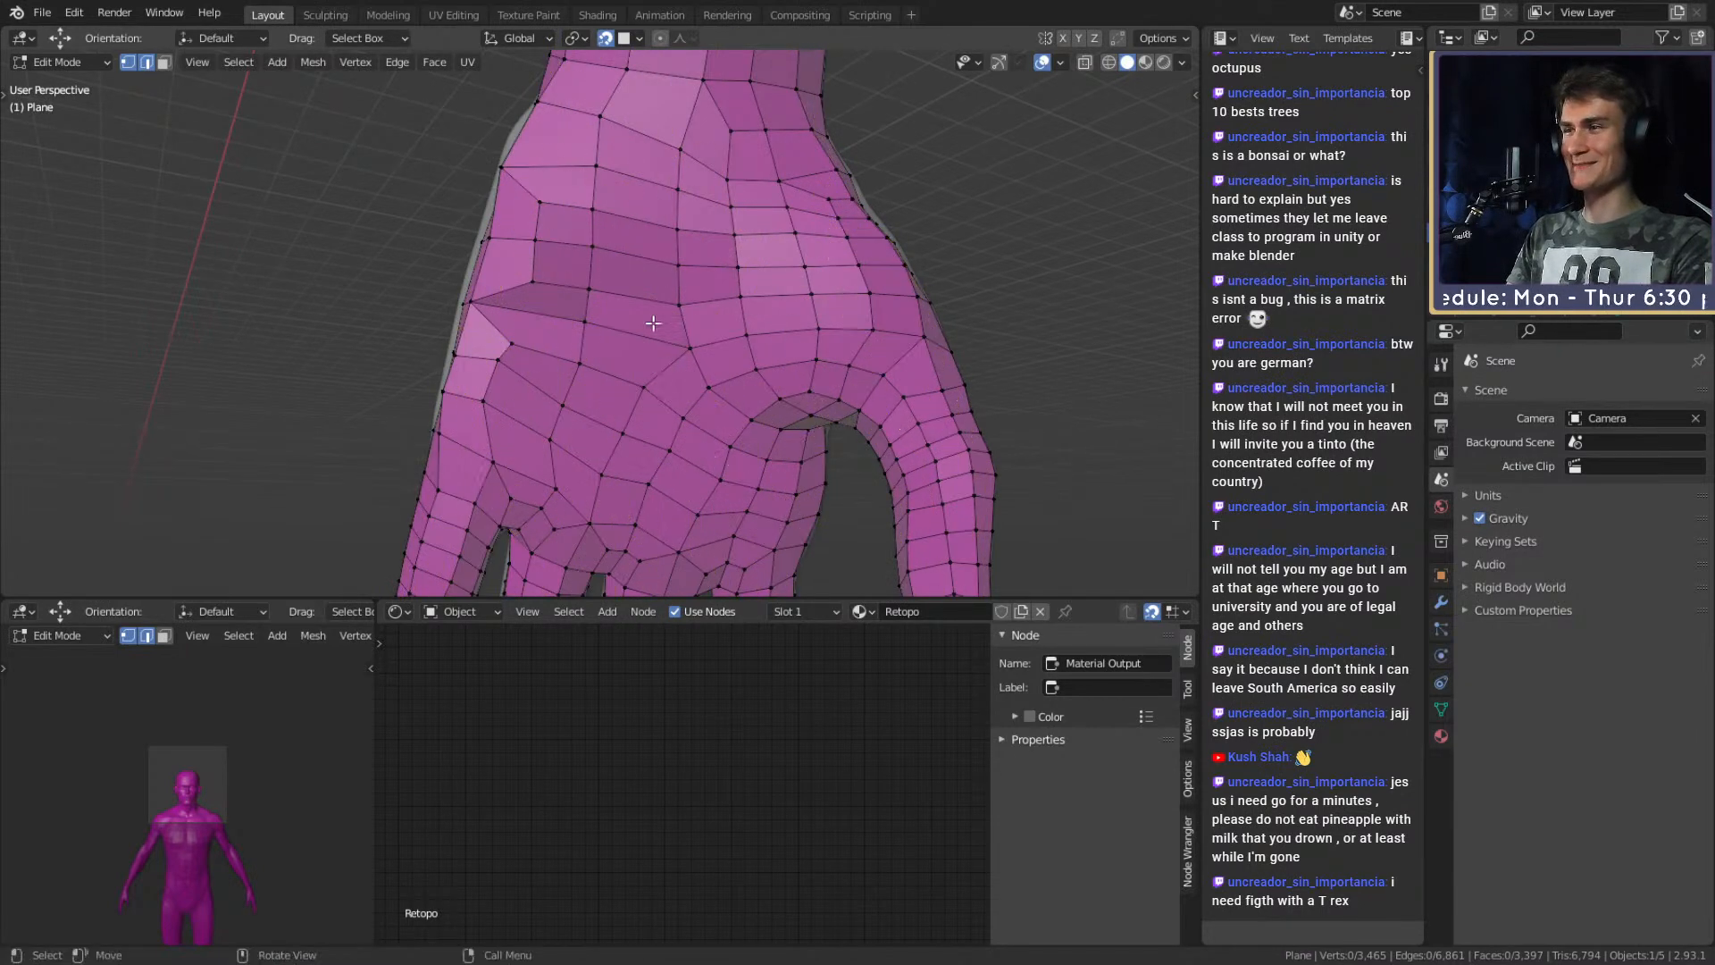
Examine the retopology across the torso, arm, wrist and hand from the front, side and palm.
scroll(652, 322, down, 4)
middle_drag(651, 321, 766, 322)
scroll(659, 382, up, 3)
scroll(706, 347, down, 5)
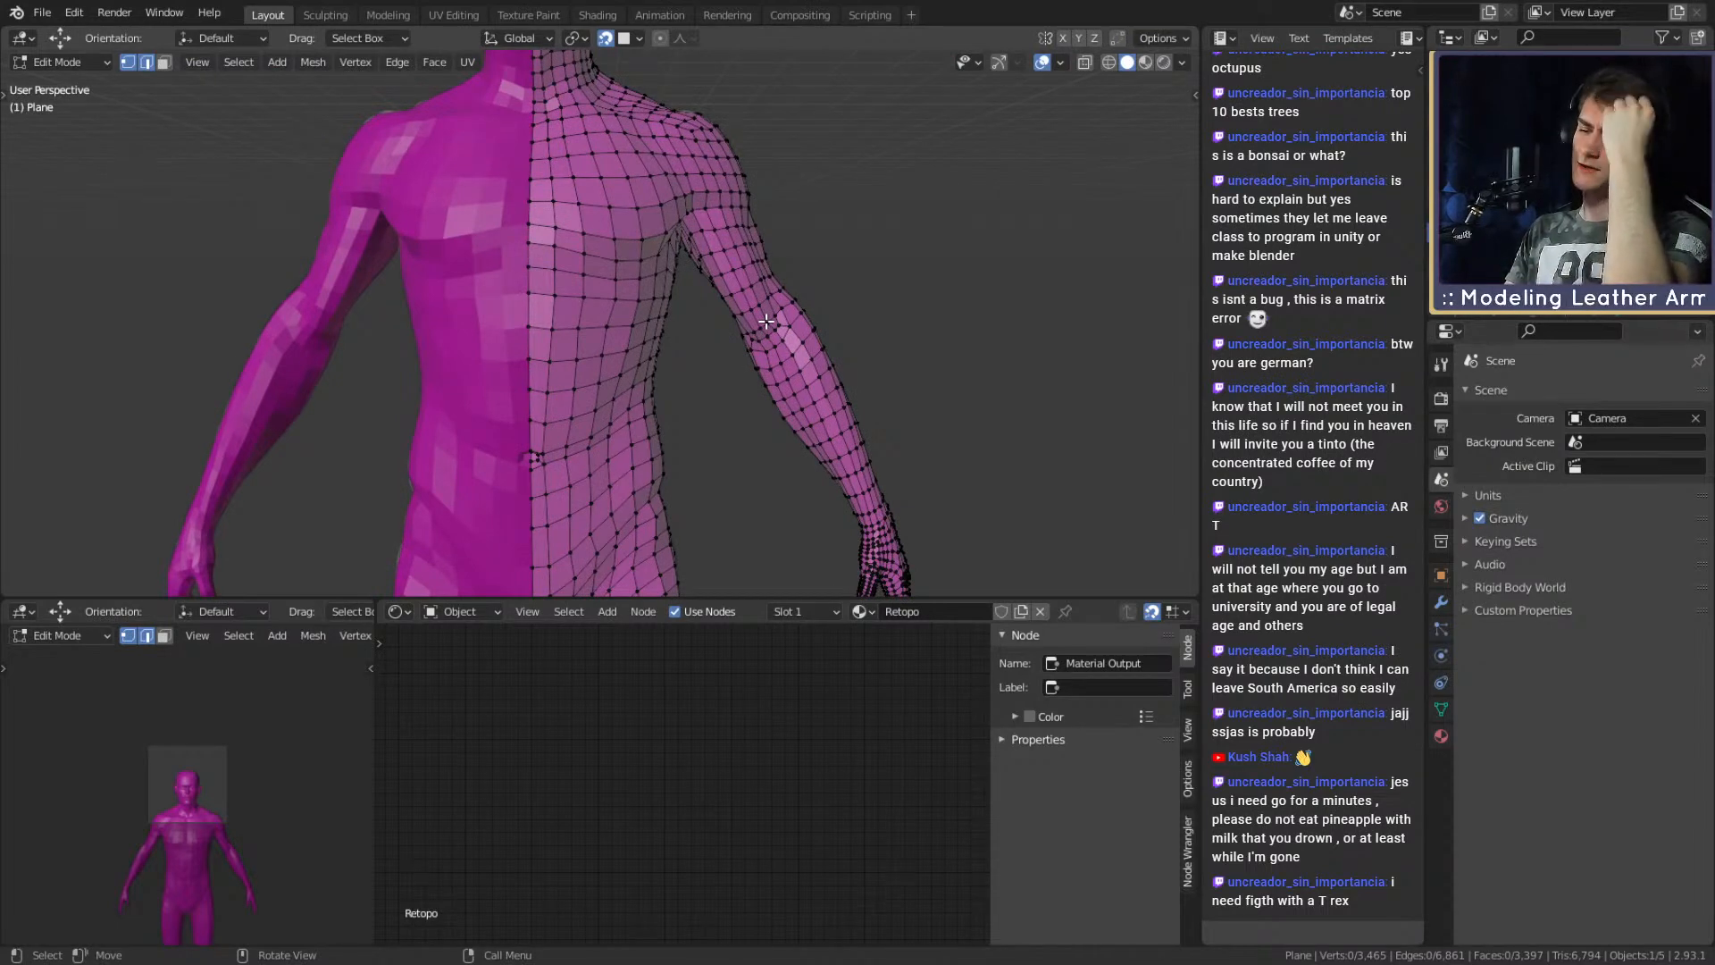
scroll(766, 322, down, 4)
middle_drag(766, 321, 736, 365)
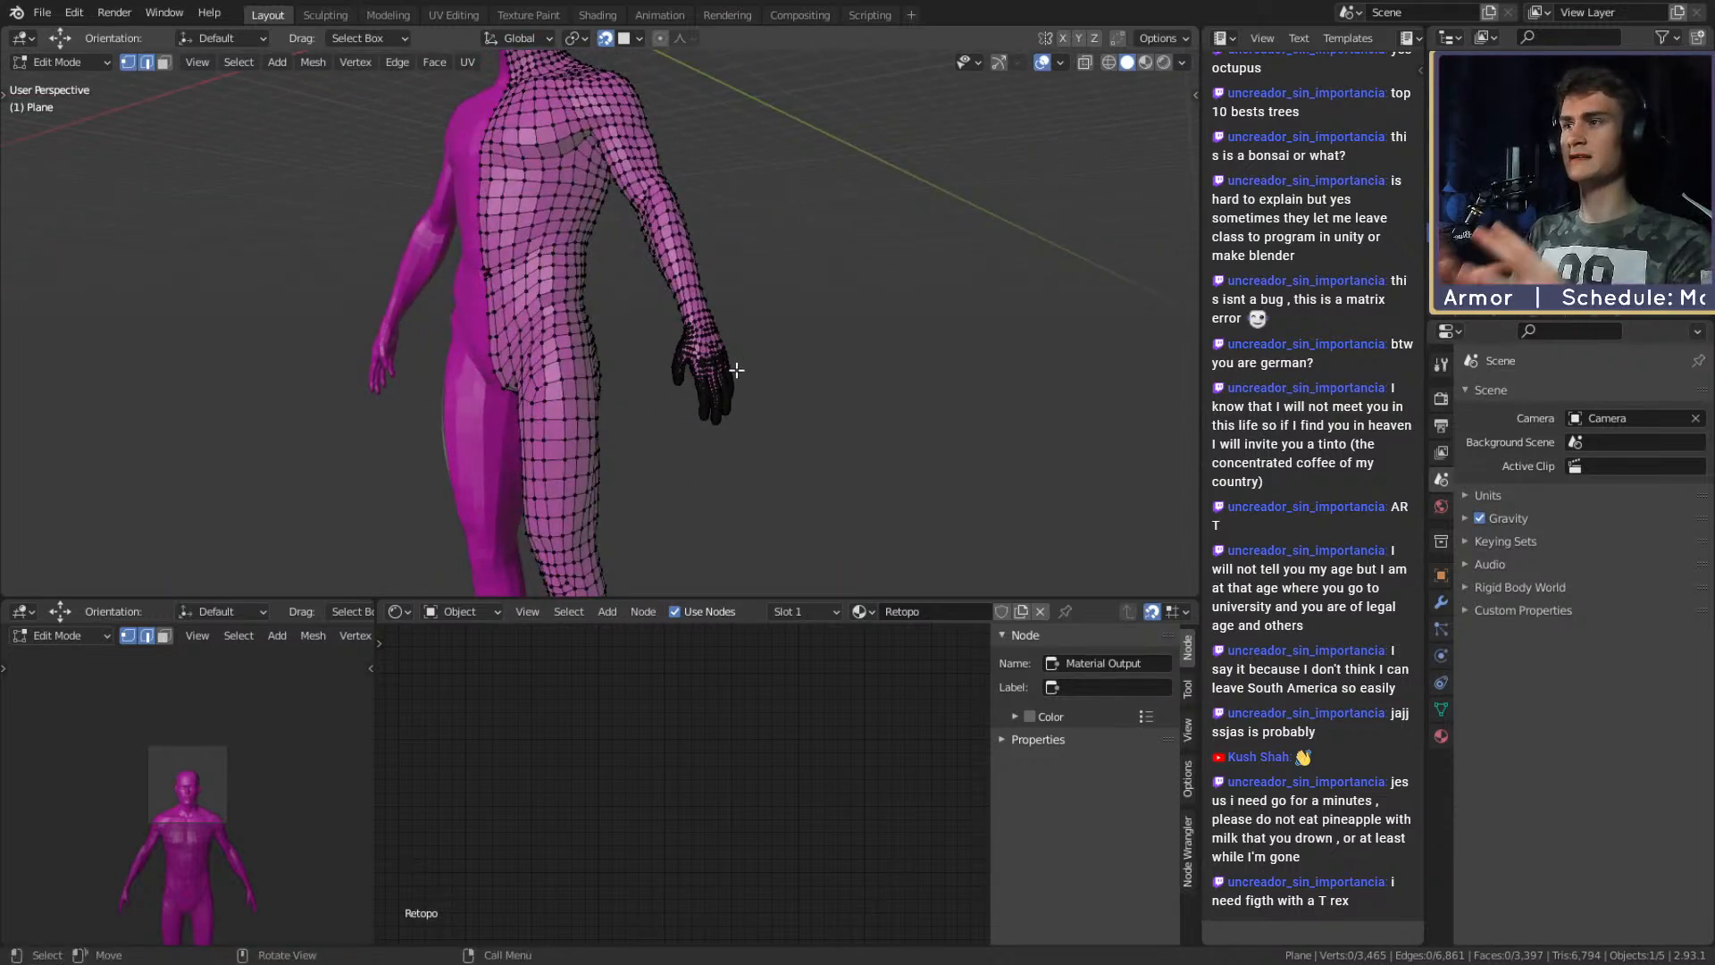
middle_drag(736, 369, 779, 425)
scroll(764, 358, up, 2)
scroll(706, 376, up, 5)
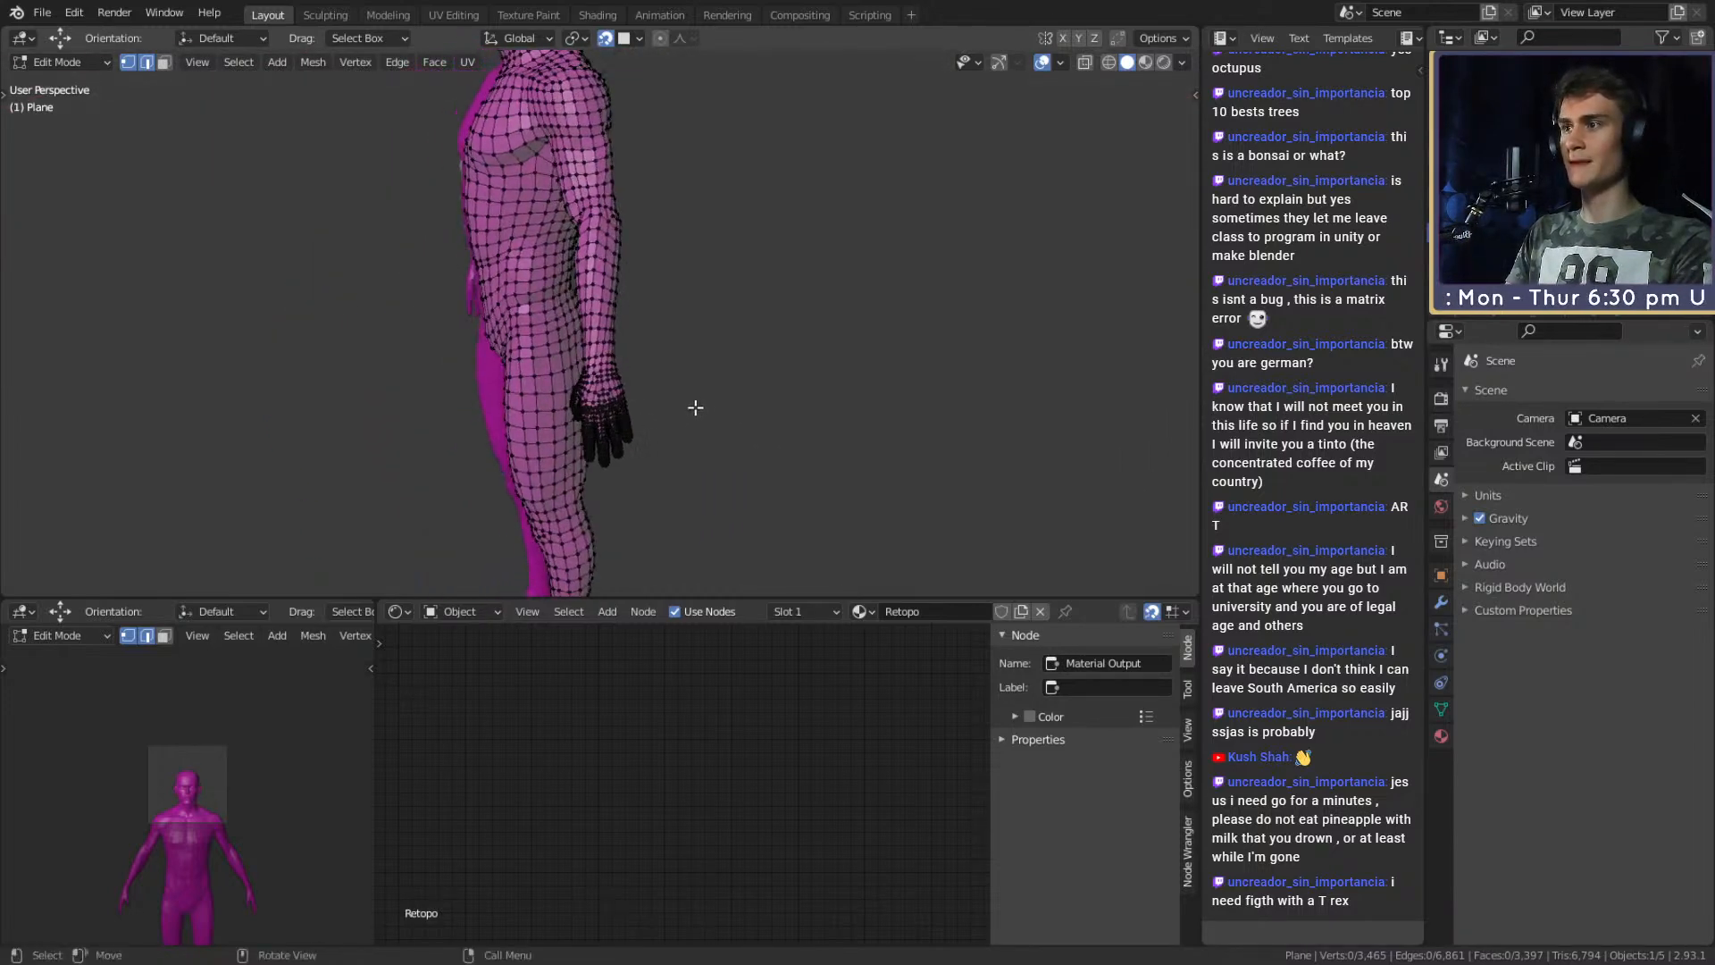
middle_drag(777, 361, 772, 355)
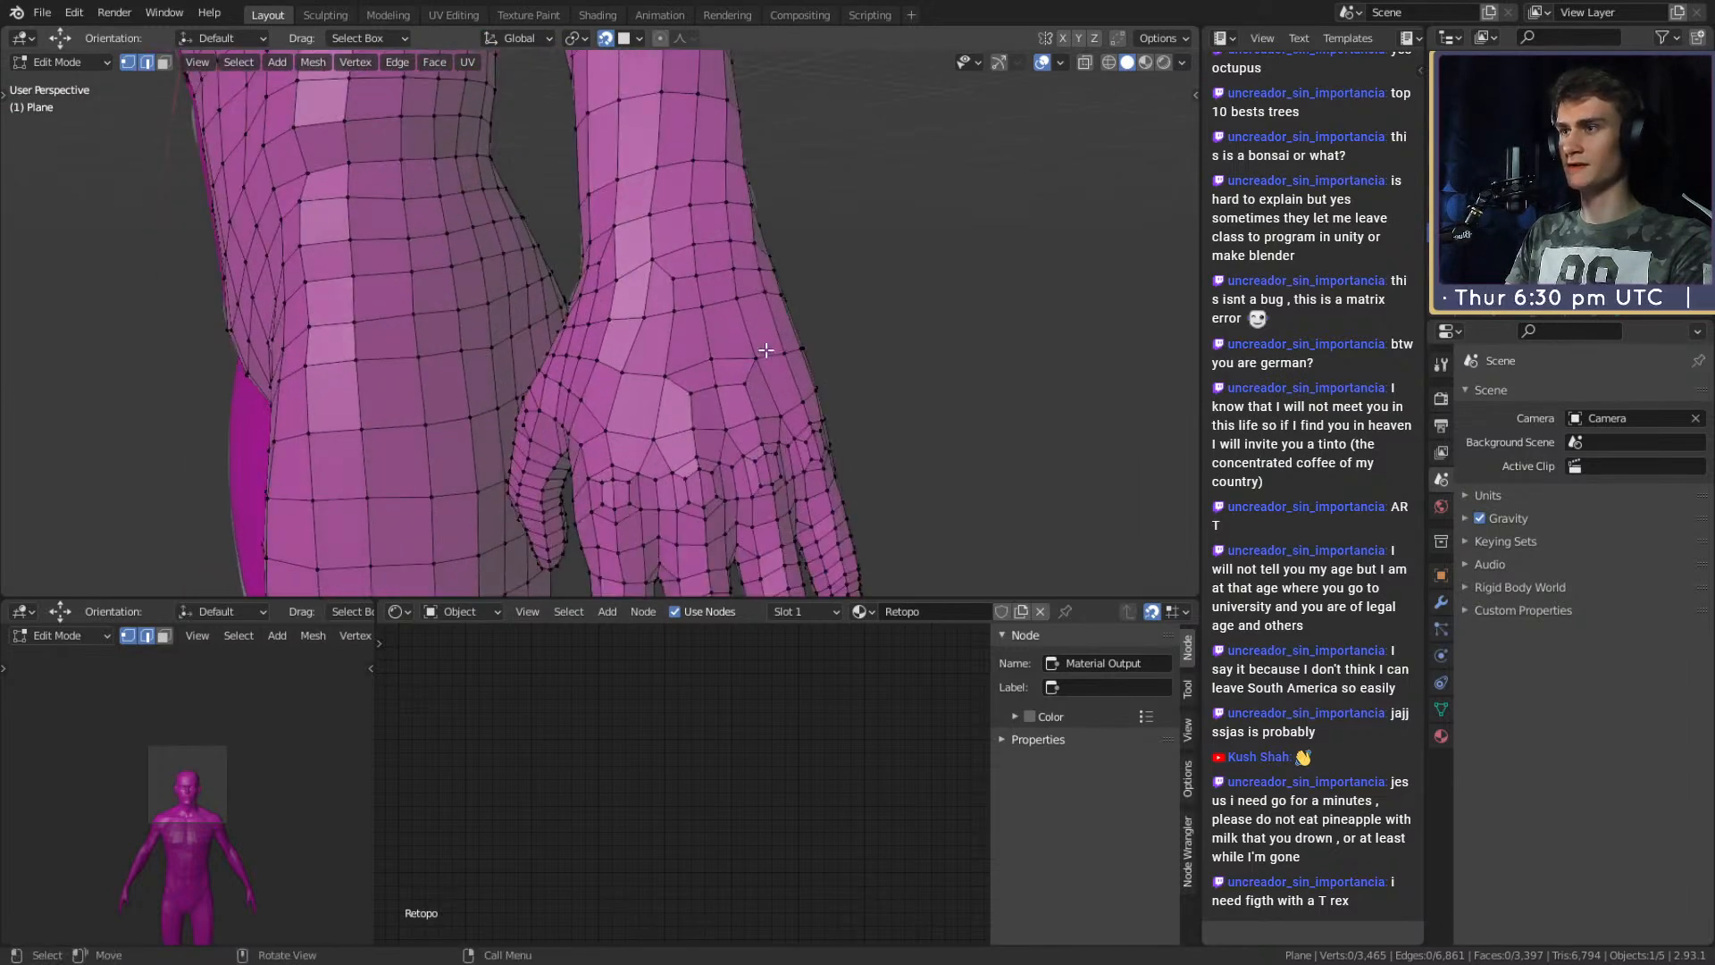
mouse_move(650, 367)
middle_down()
mouse_move(679, 375)
mouse_move(661, 346)
mouse_move(635, 361)
middle_up()
scroll(661, 357, up, 3)
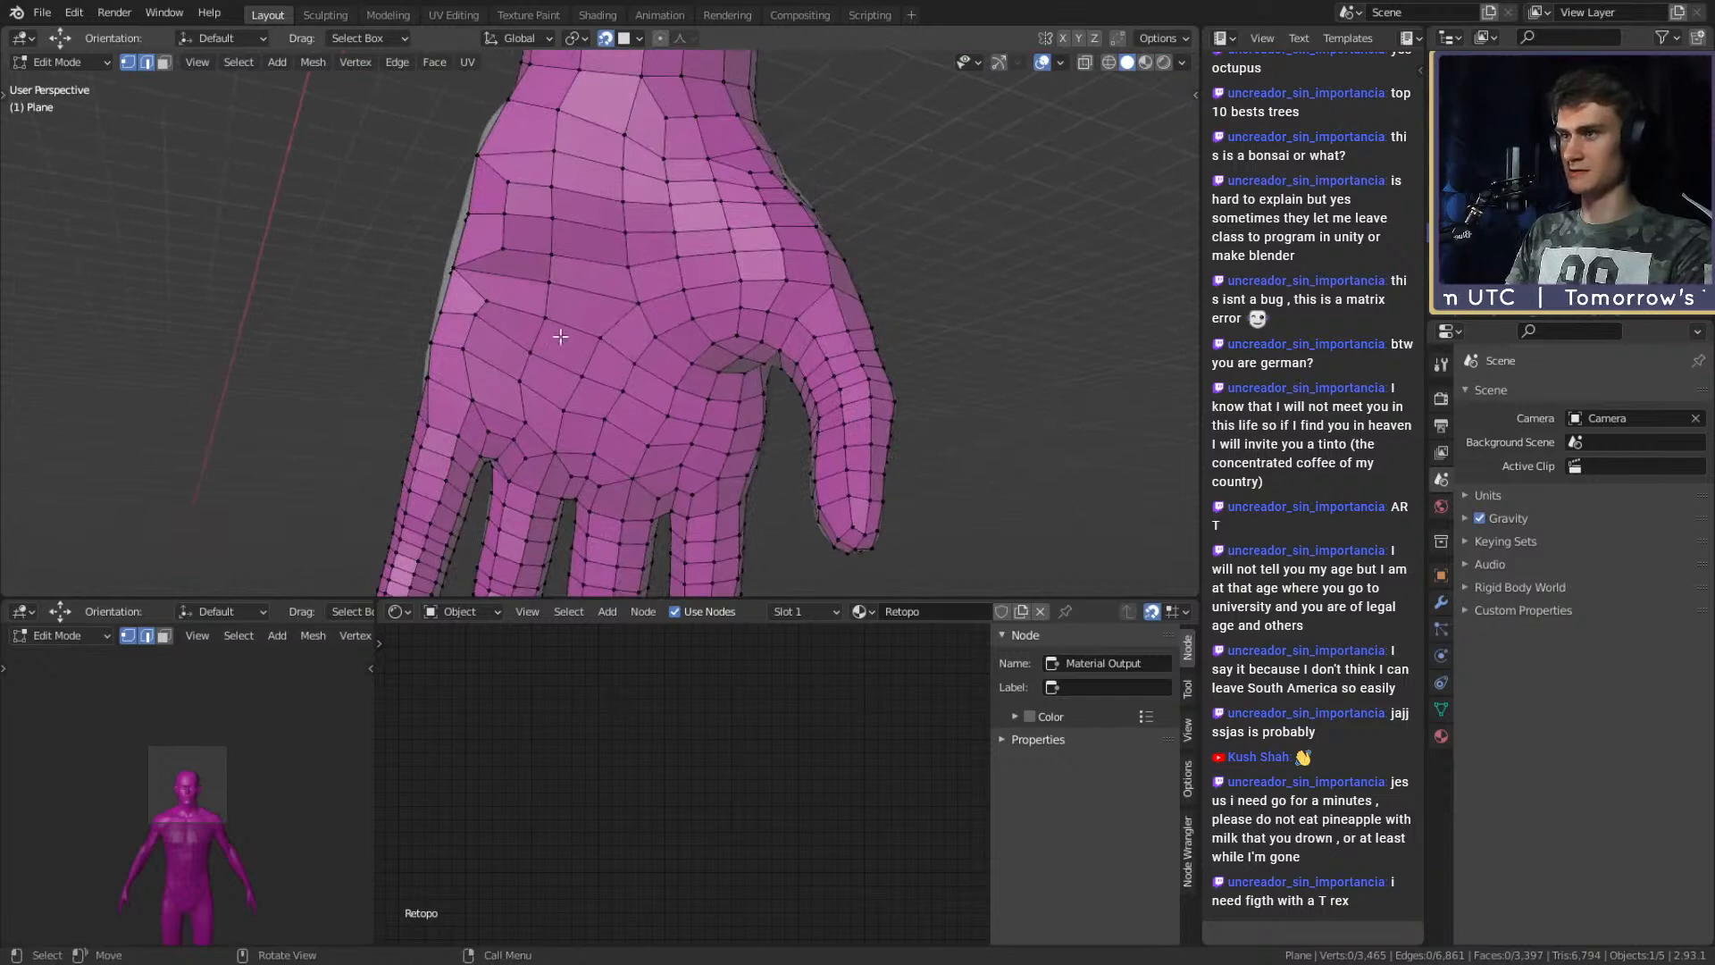
scroll(522, 191, down, 4)
scroll(554, 250, up, 3)
middle_drag(554, 250, 766, 325)
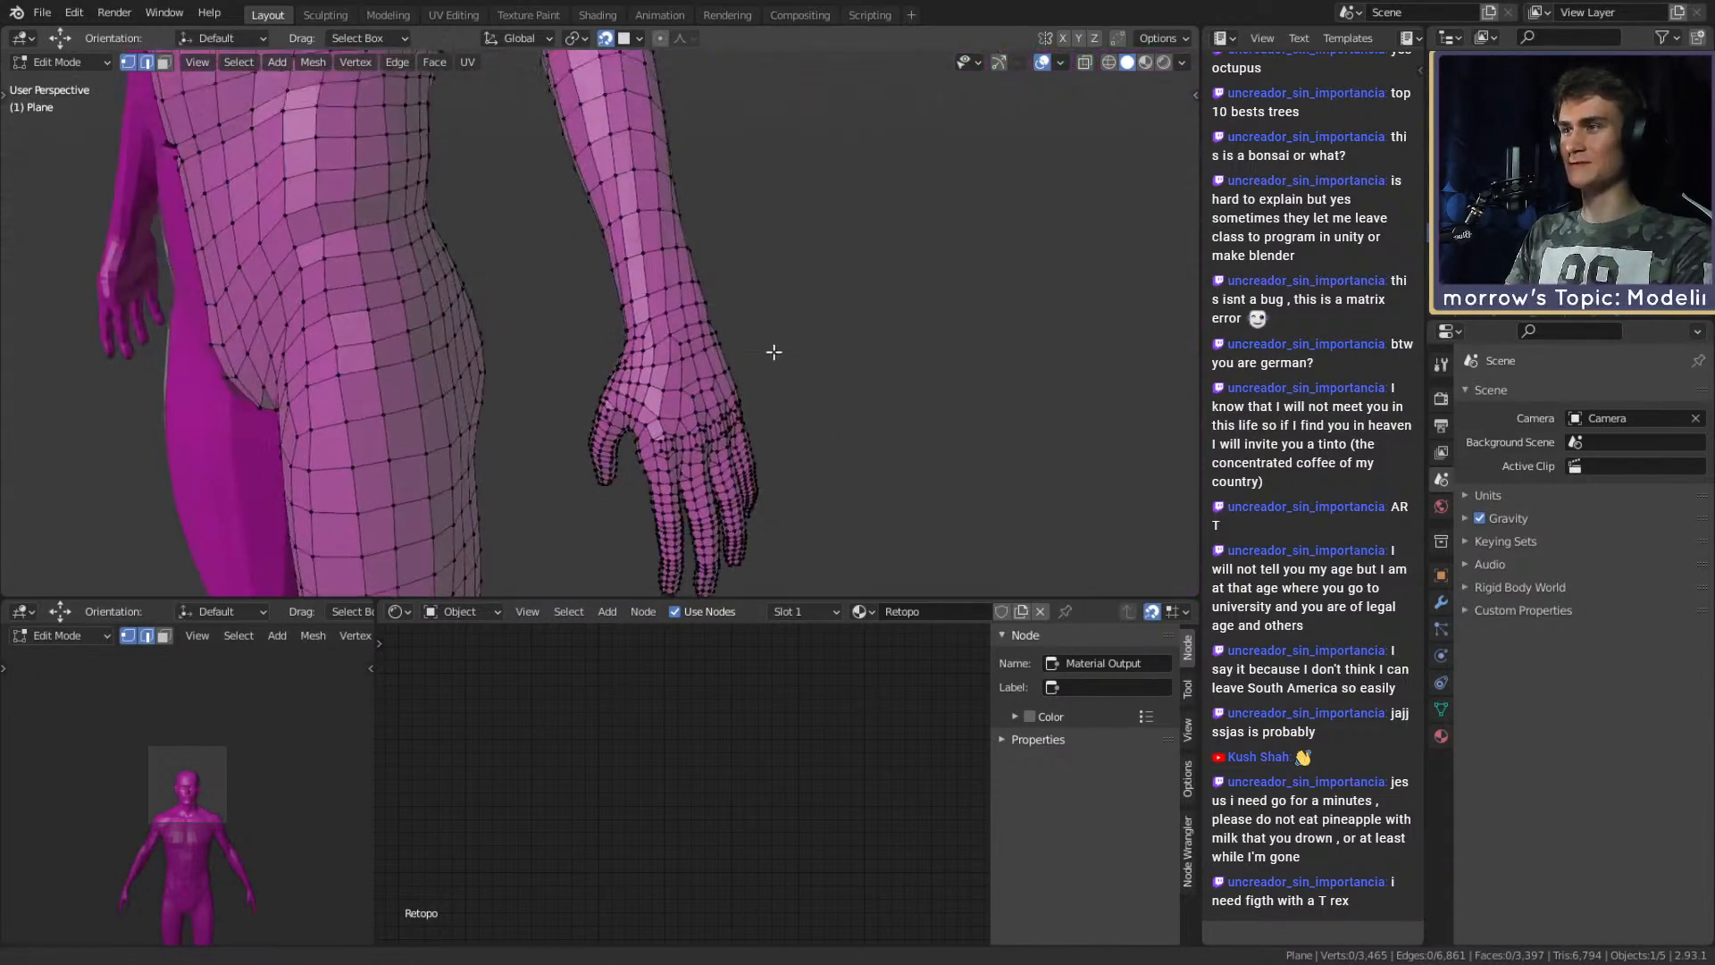
Examine how the edge loops run between the forearm, the back of the hand, the palm and the fingers.
scroll(705, 378, up, 3)
middle_drag(691, 253, 854, 314)
scroll(845, 331, up, 3)
scroll(836, 344, down, 4)
shift+middle_drag(819, 214, 705, 205)
scroll(643, 376, down, 2)
scroll(616, 398, up, 1)
middle_drag(705, 206, 853, 314)
scroll(853, 315, down, 3)
scroll(710, 393, up, 2)
middle_drag(762, 383, 636, 338)
scroll(746, 292, up, 3)
scroll(745, 291, down, 3)
scroll(639, 329, up, 3)
scroll(636, 339, up, 4)
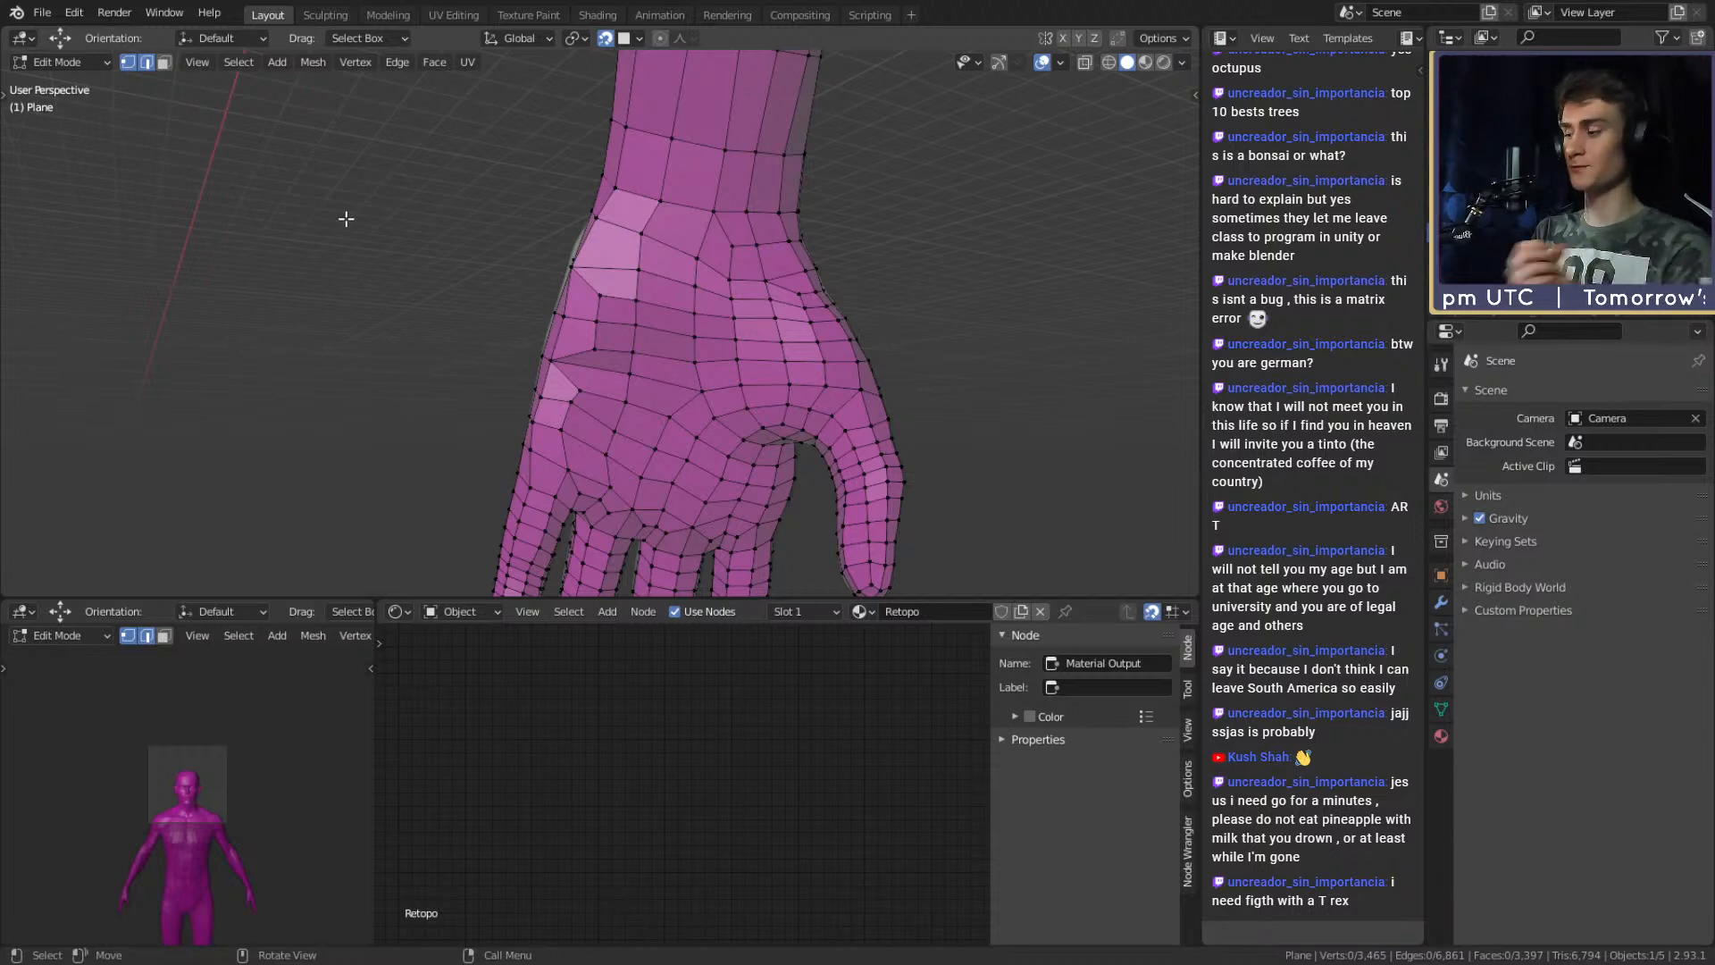
scroll(451, 236, down, 5)
middle_drag(454, 238, 784, 337)
scroll(654, 344, up, 7)
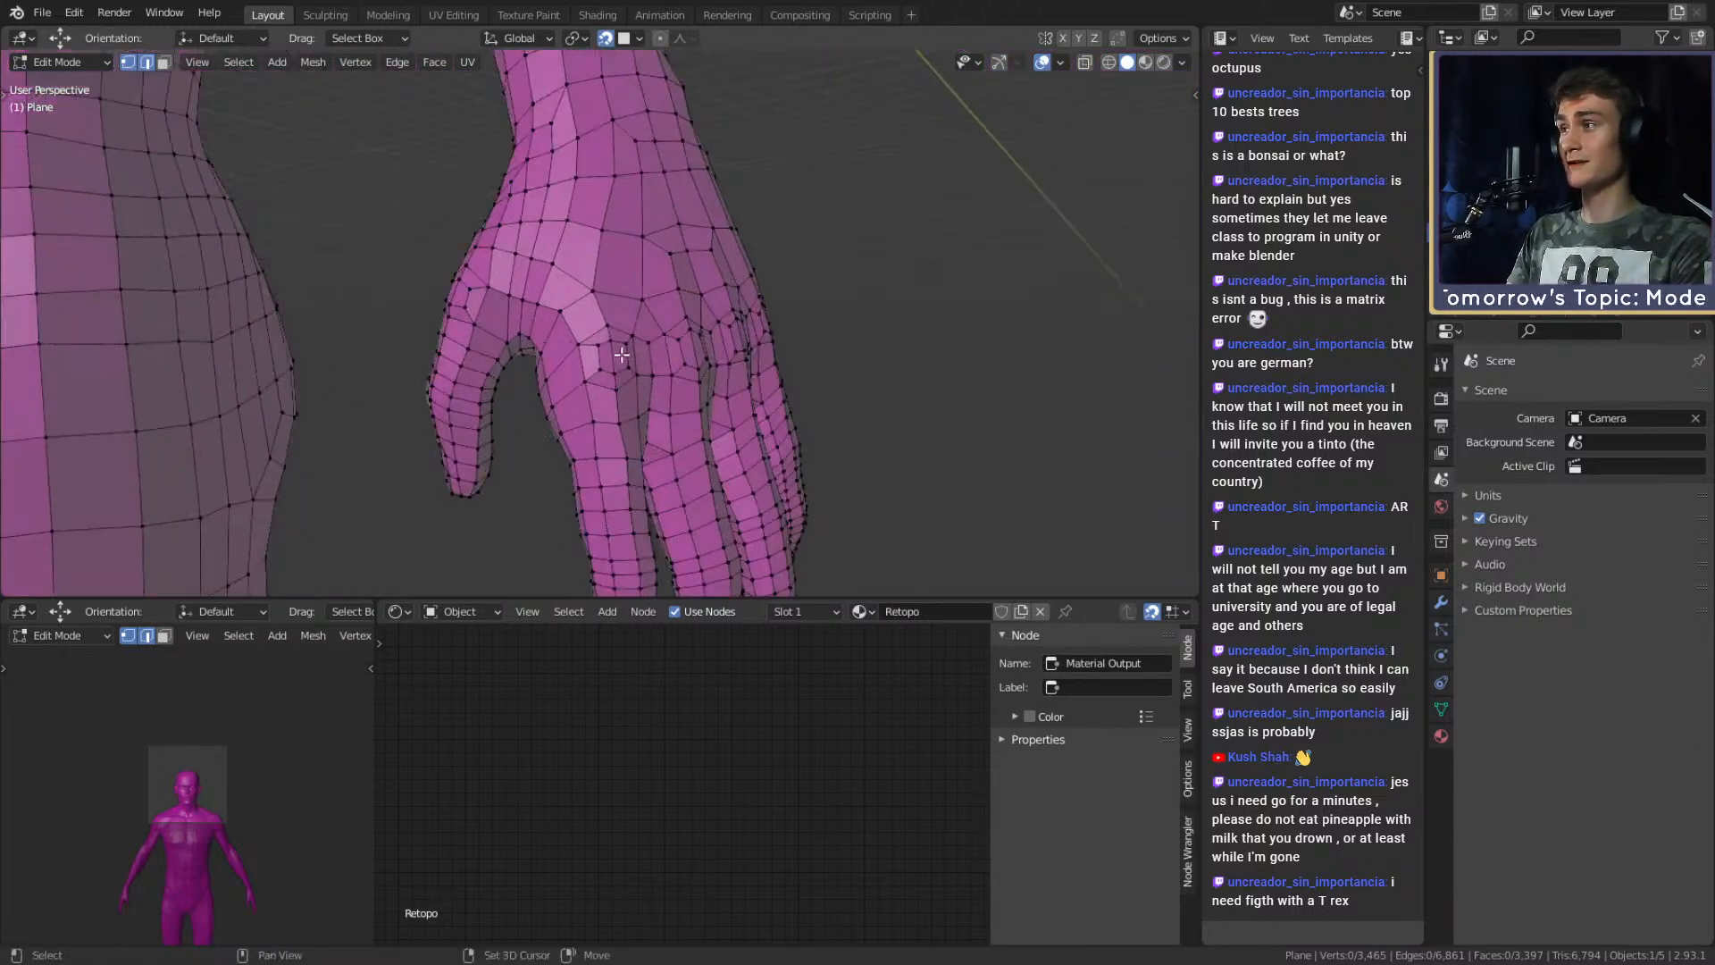
middle_drag(655, 344, 750, 307)
Nudge a single vertex on the side of the hip and select it together with its neighbouring vertex.
click(574, 292)
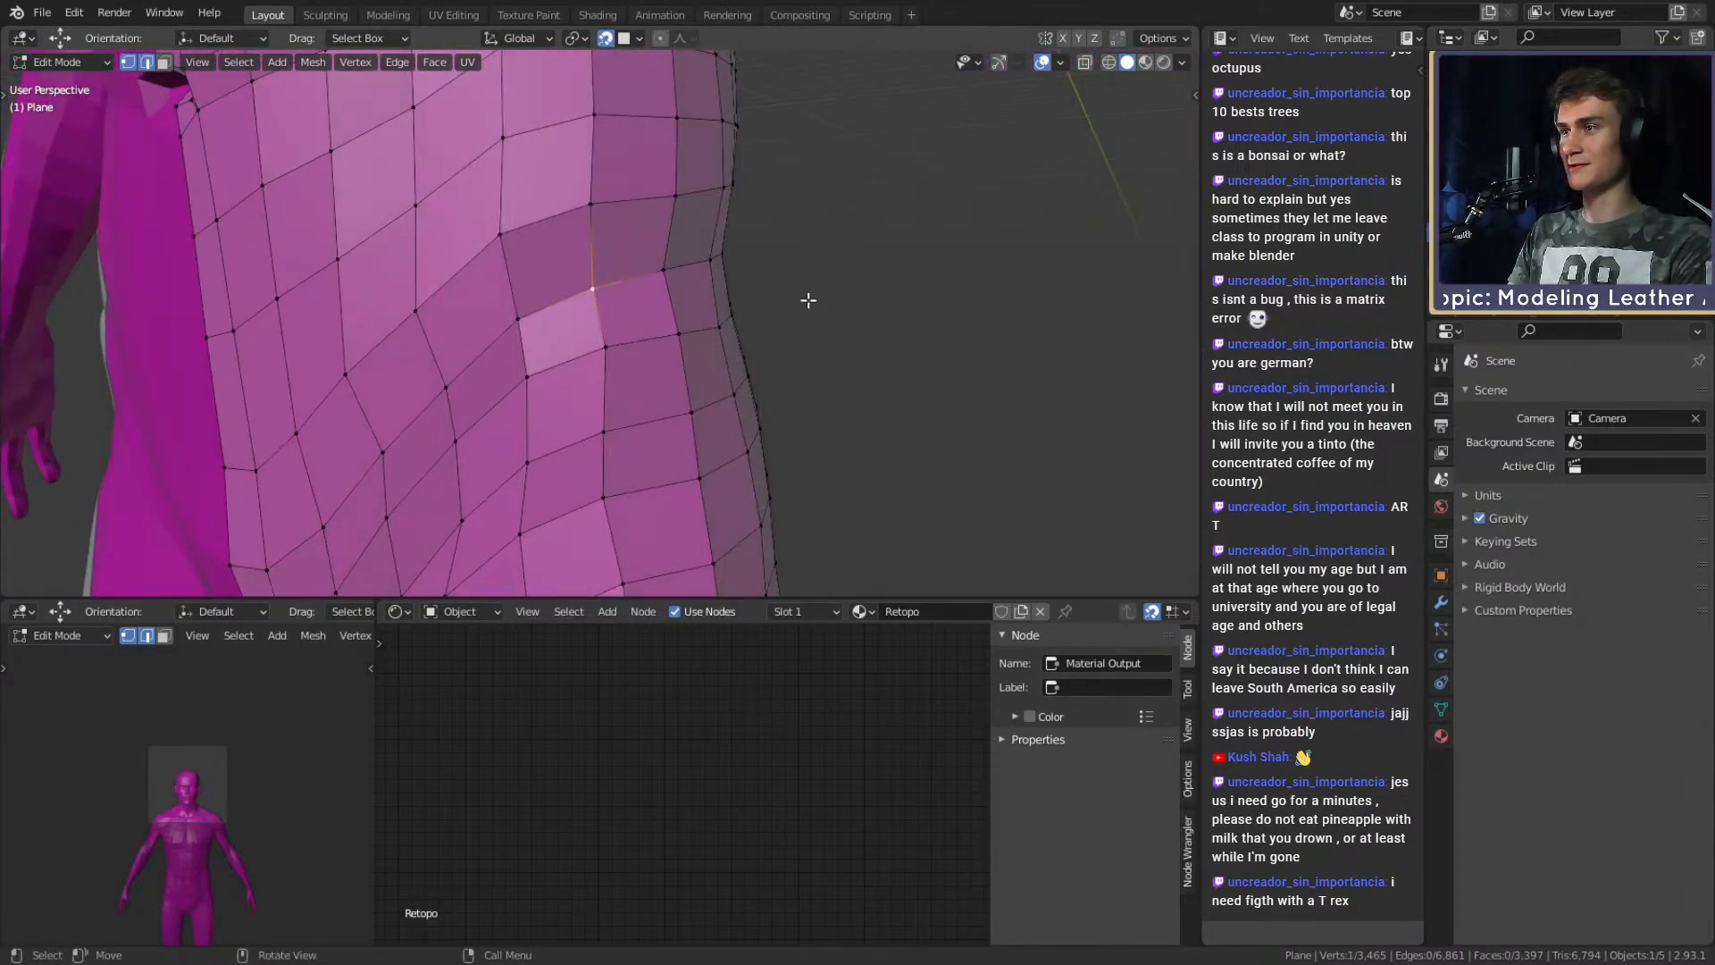
key(g)
click(771, 307)
mouse_move(568, 310)
middle_down()
mouse_move(613, 314)
mouse_move(568, 311)
middle_up()
click(526, 316)
shift+click(605, 290)
Check the whole upper body of the retopology mesh and return it to Object Mode.
scroll(739, 318, down, 2)
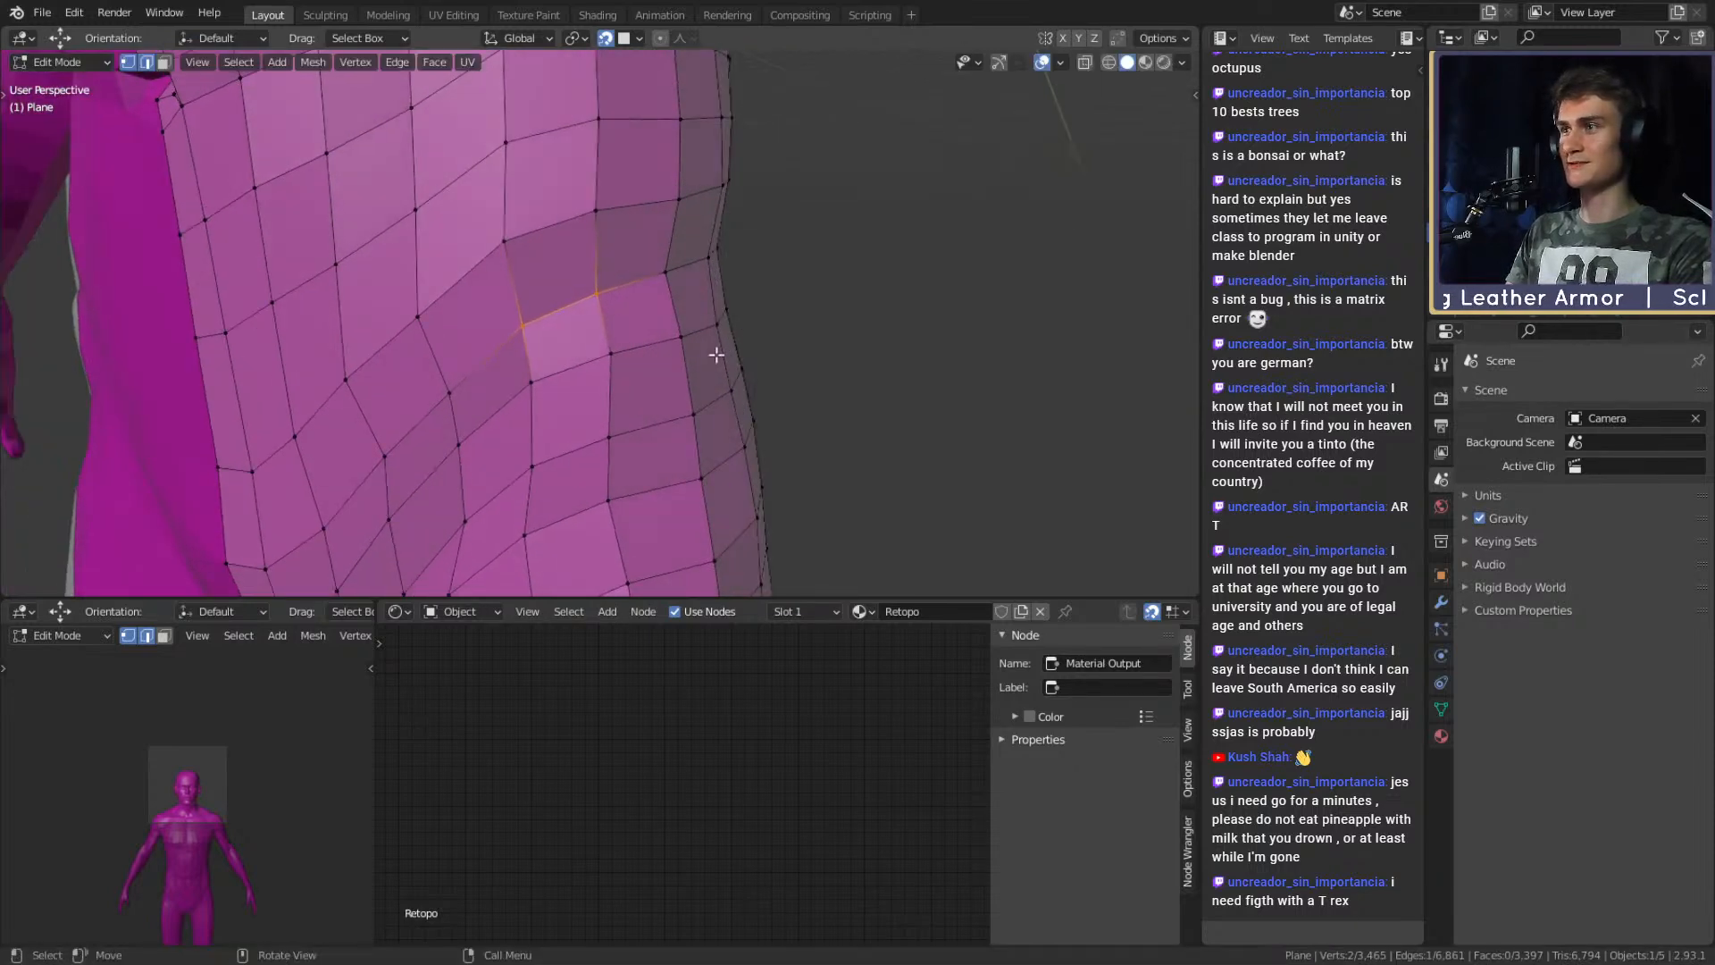
scroll(727, 334, down, 4)
middle_drag(717, 429, 729, 361)
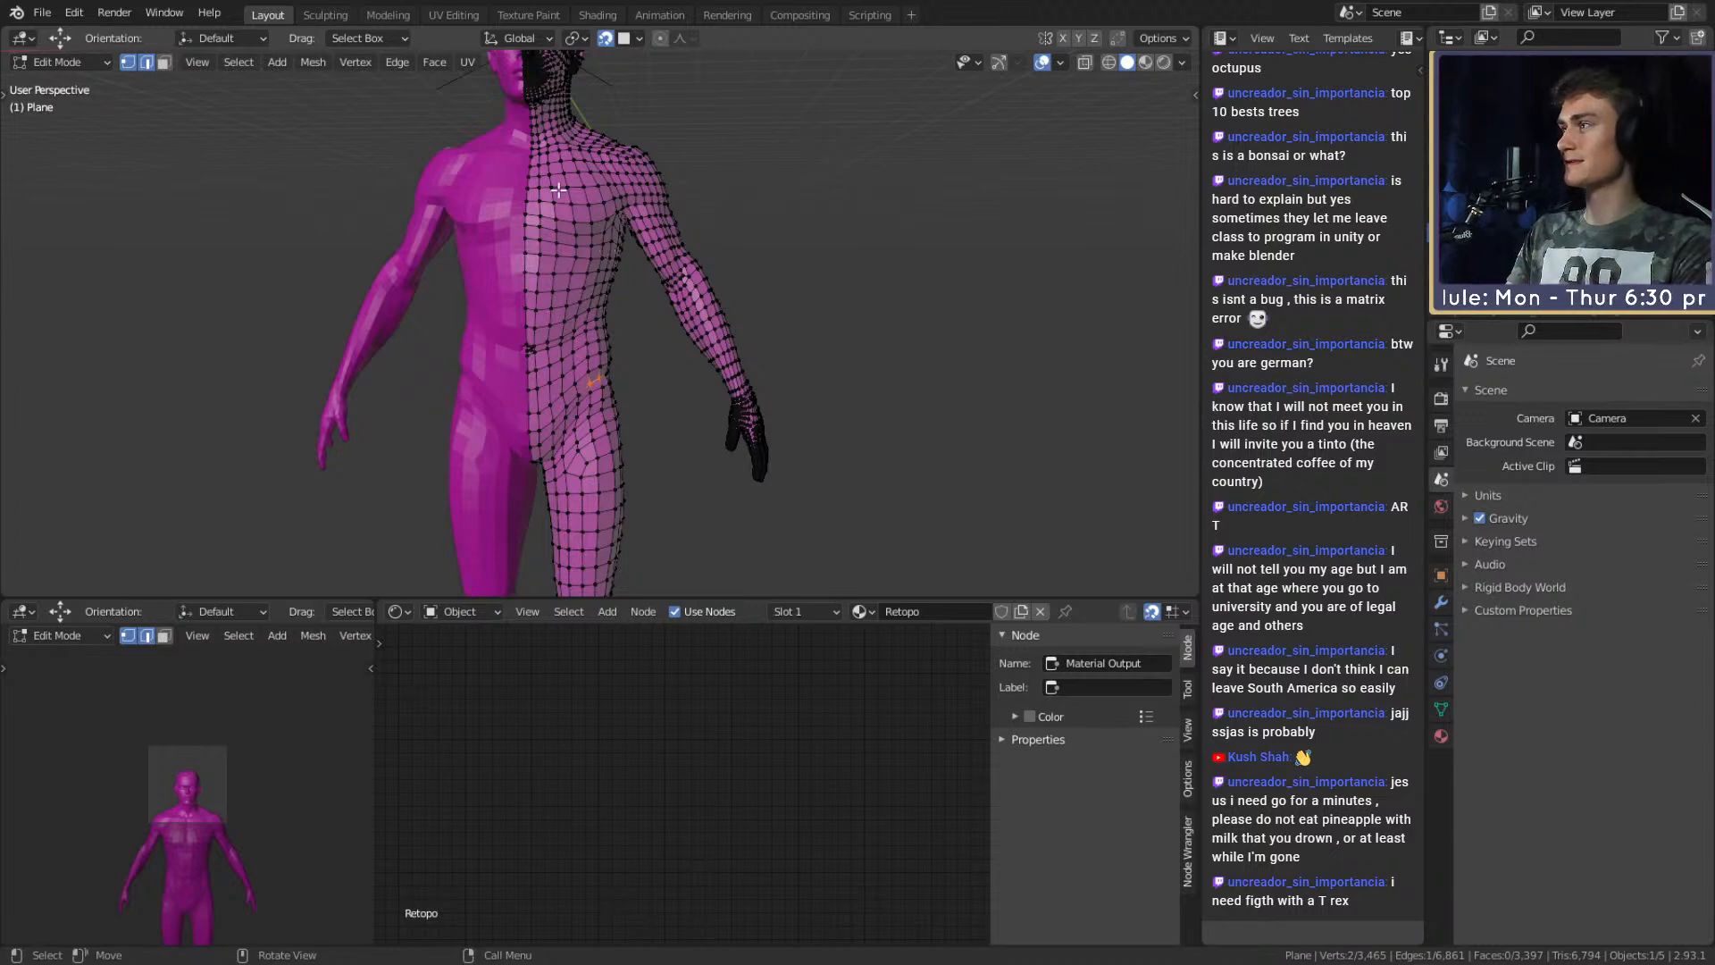
middle_drag(730, 380, 788, 414)
scroll(684, 356, up, 3)
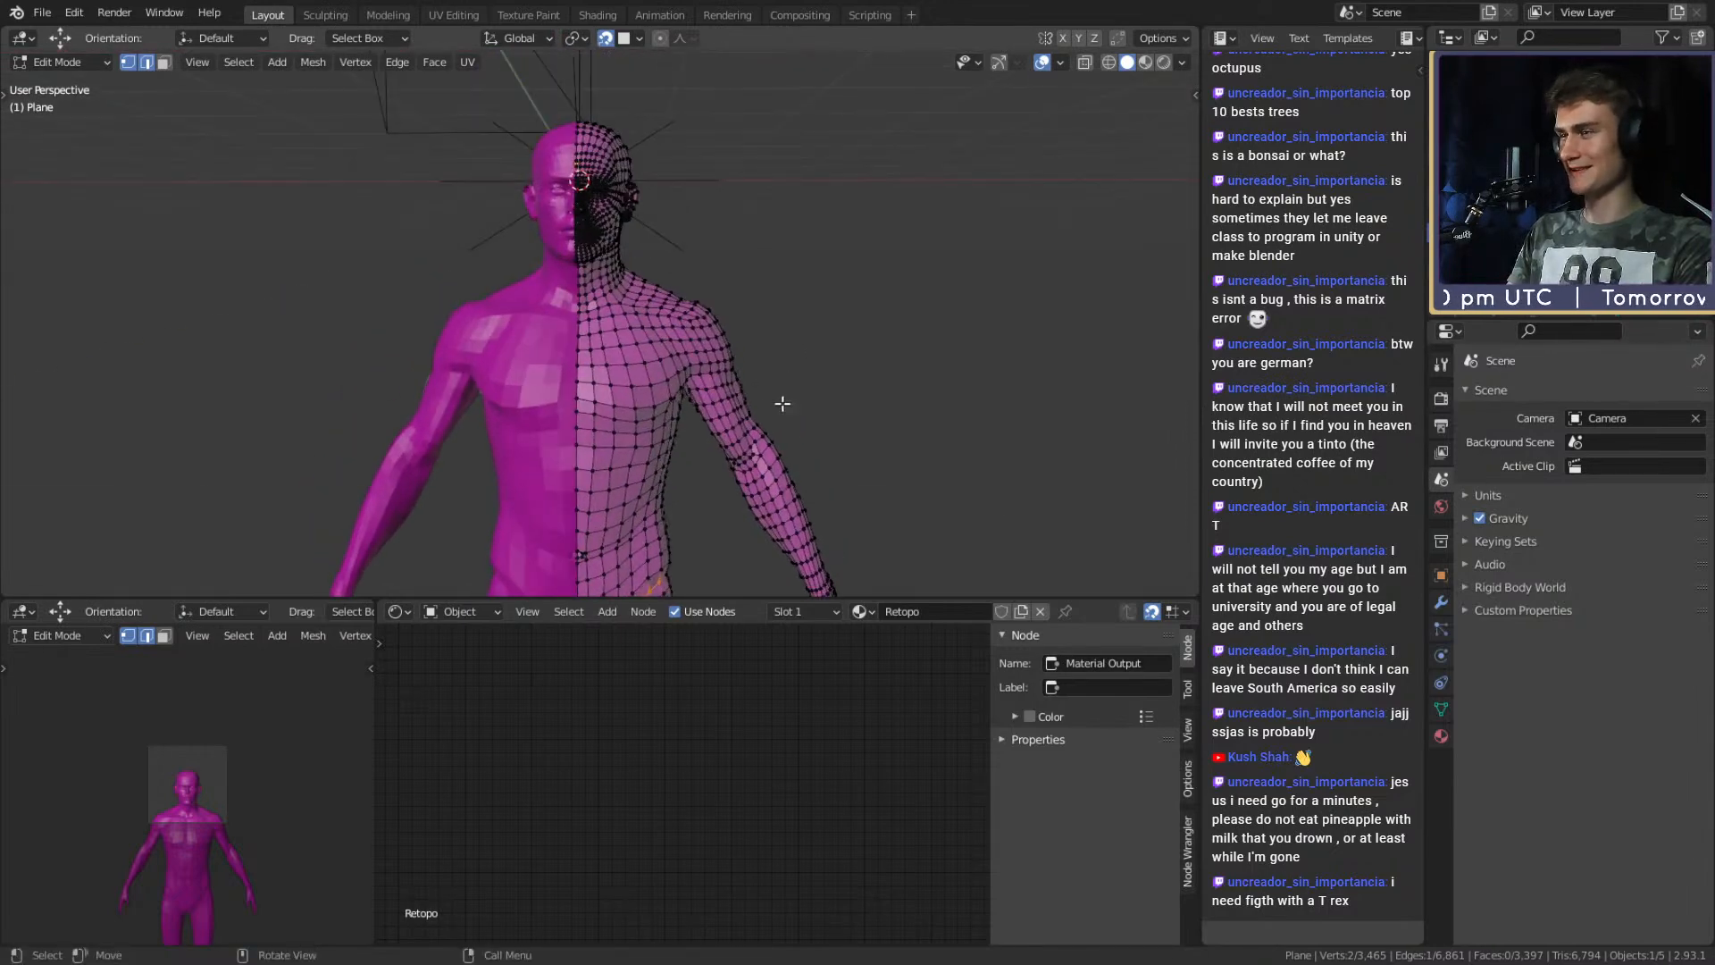
key(Tab)
scroll(750, 397, down, 4)
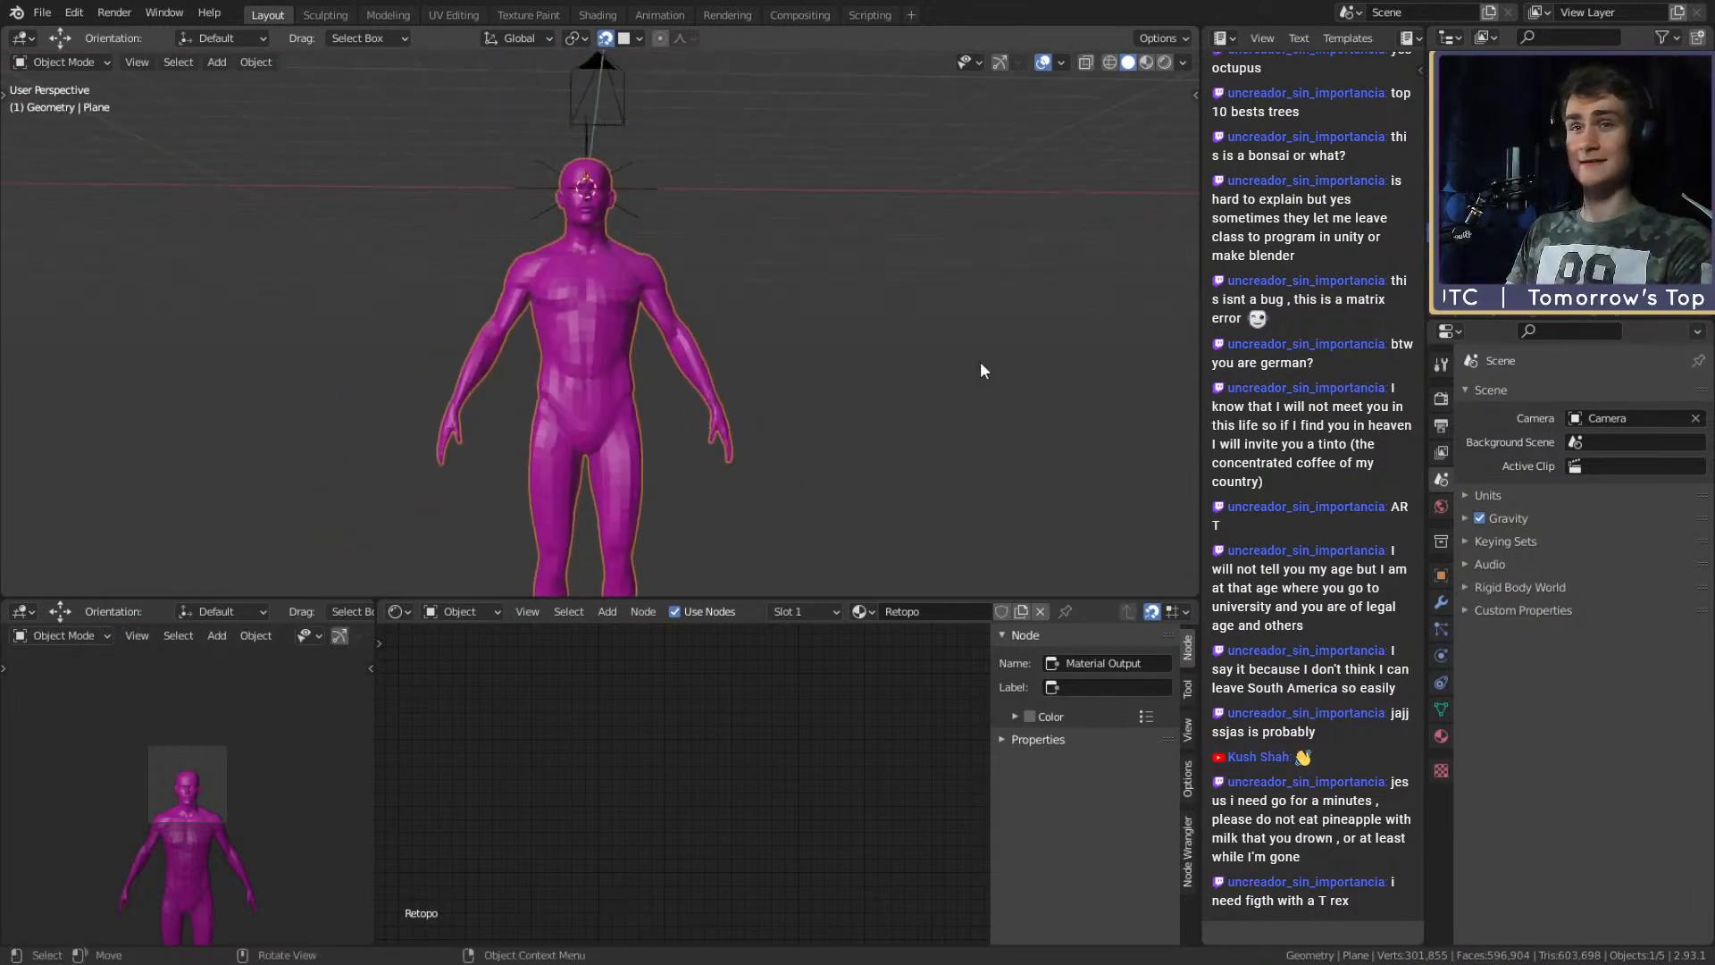
Turn off In Front display for the retopology mesh and deselect it to compare it with the sculpted body.
click(1441, 575)
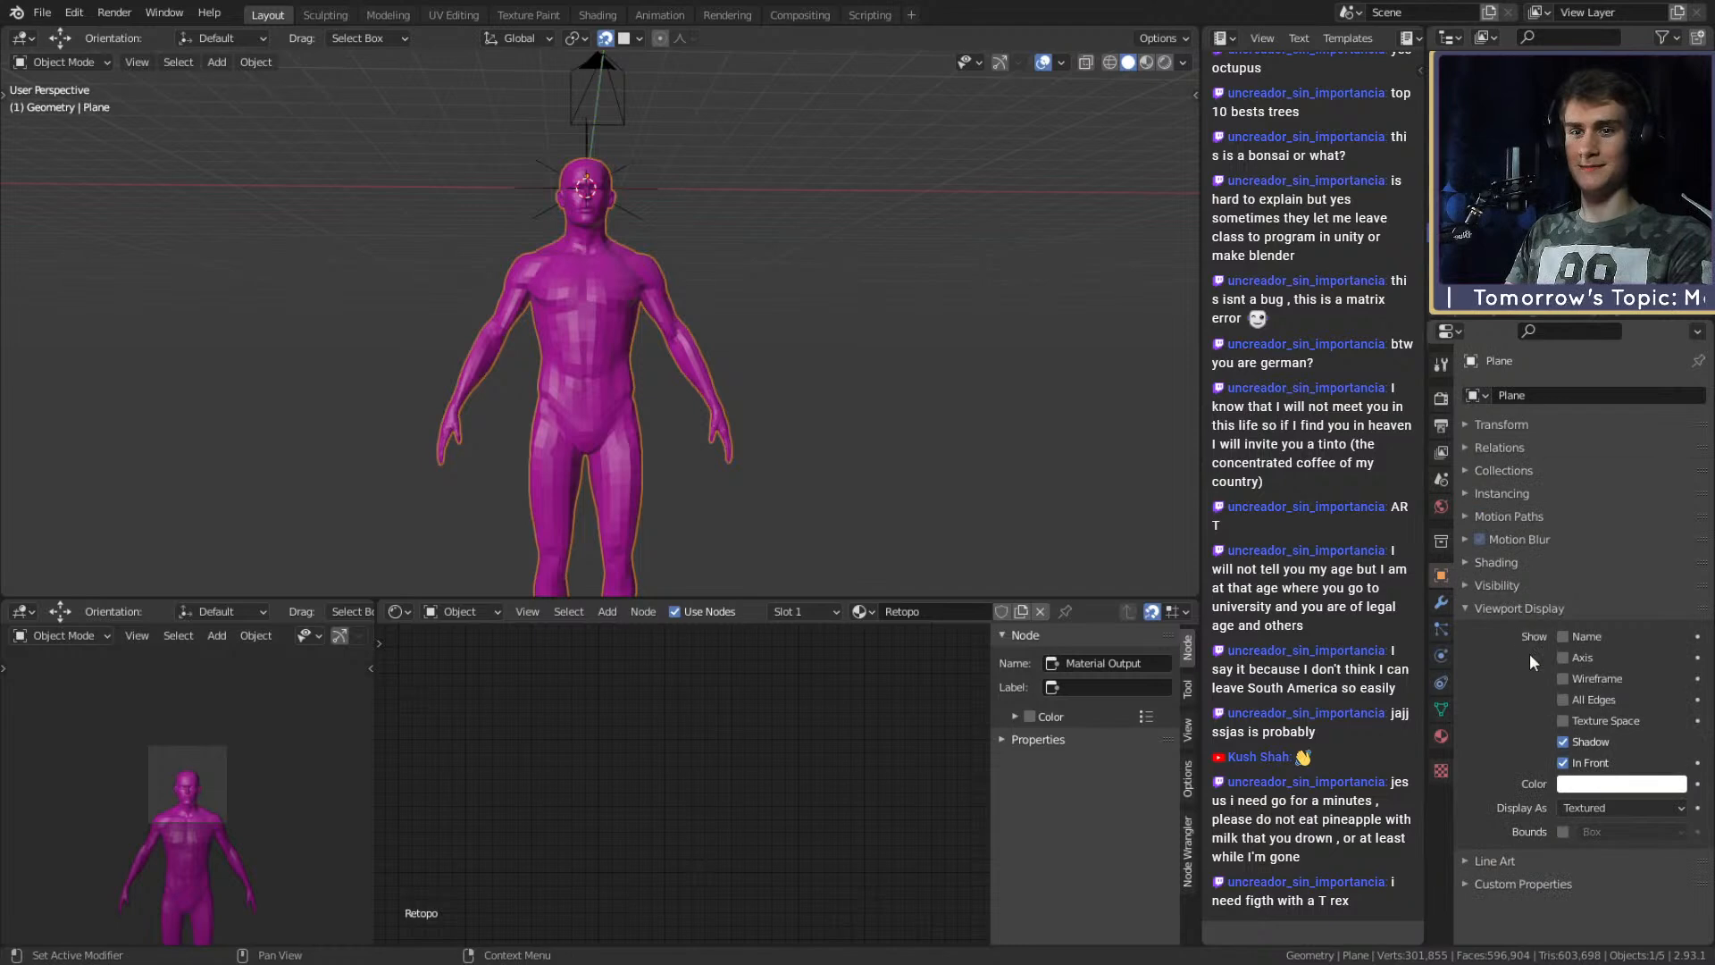
click(1562, 763)
middle_drag(875, 358, 679, 407)
click(782, 266)
scroll(760, 267, up, 7)
scroll(726, 411, down, 5)
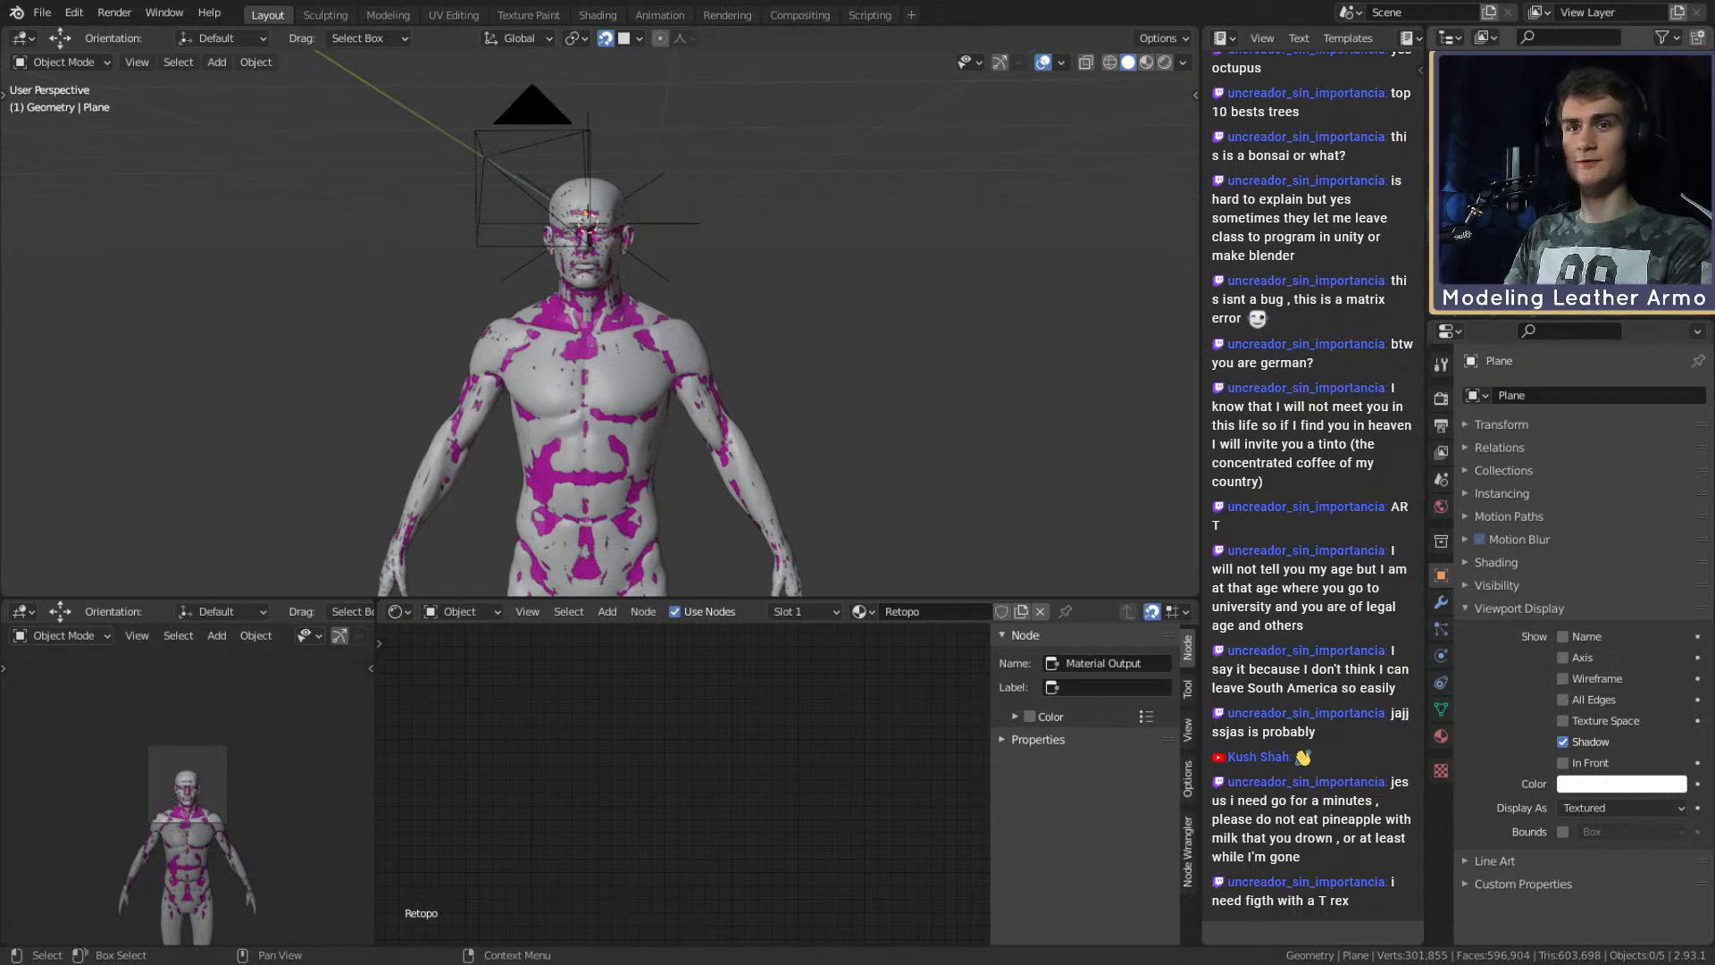
Hide the sculpted body and rename the Plane retopology object to Body_Retopo.
click(1677, 178)
click(1528, 212)
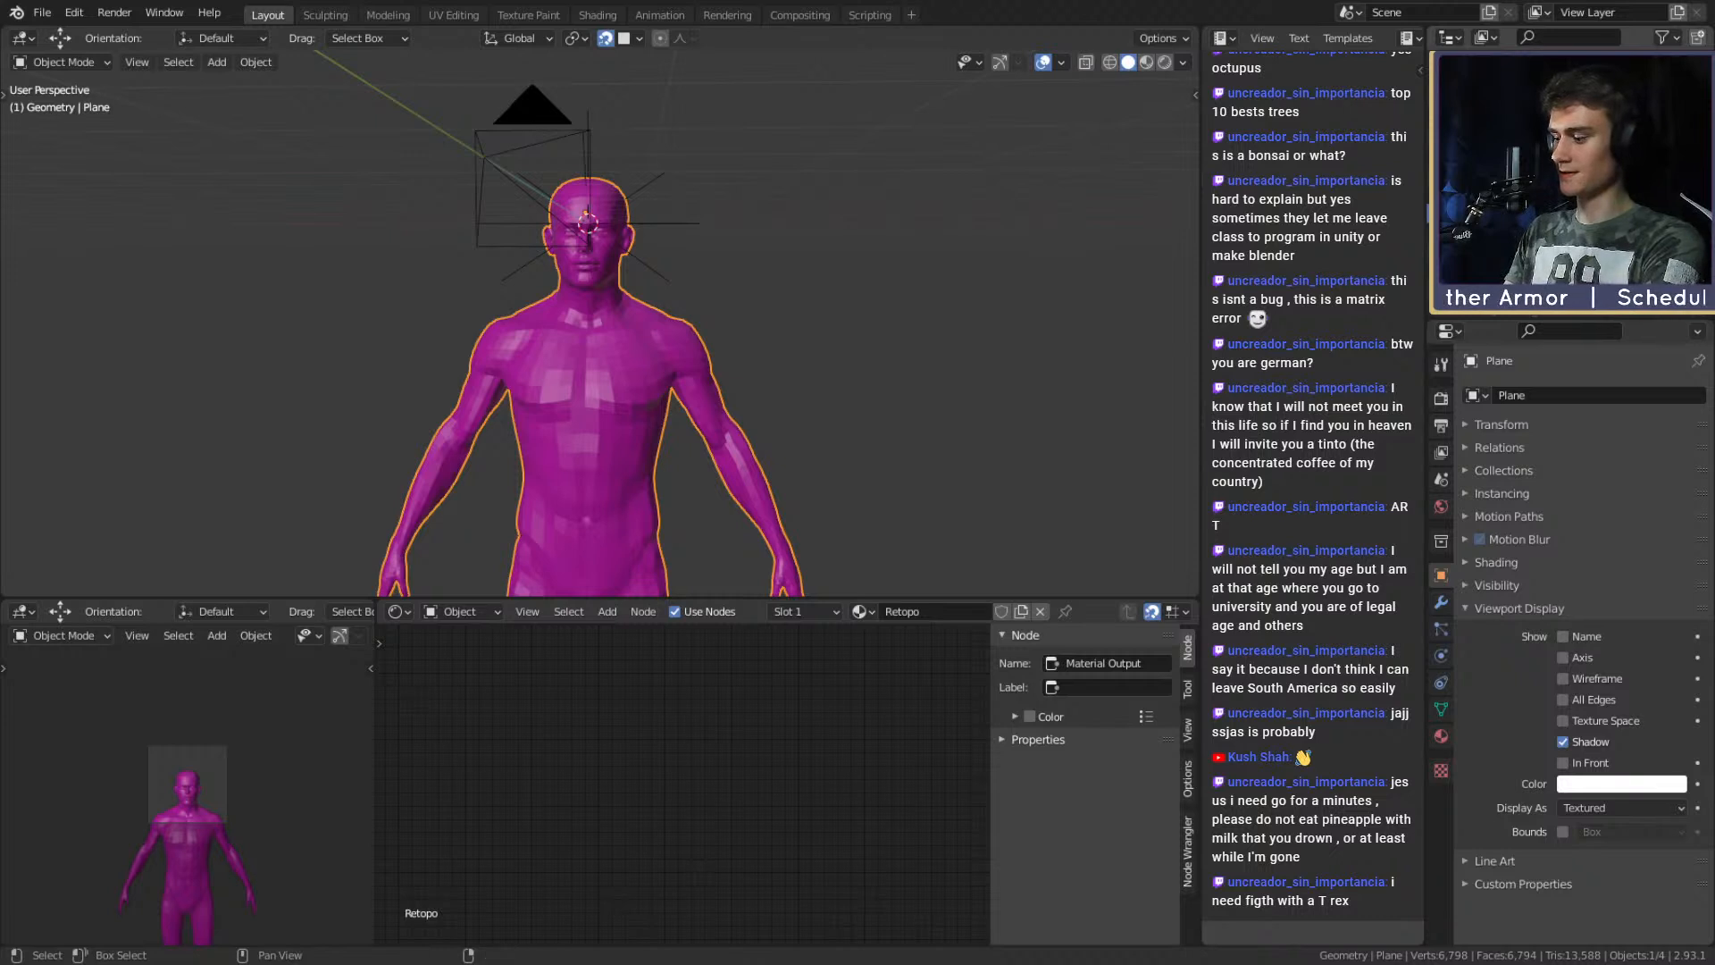
key(Return)
click(914, 283)
scroll(786, 384, down, 1)
shift+middle_drag(772, 406, 751, 346)
click(607, 297)
scroll(728, 376, down, 3)
scroll(745, 340, up, 2)
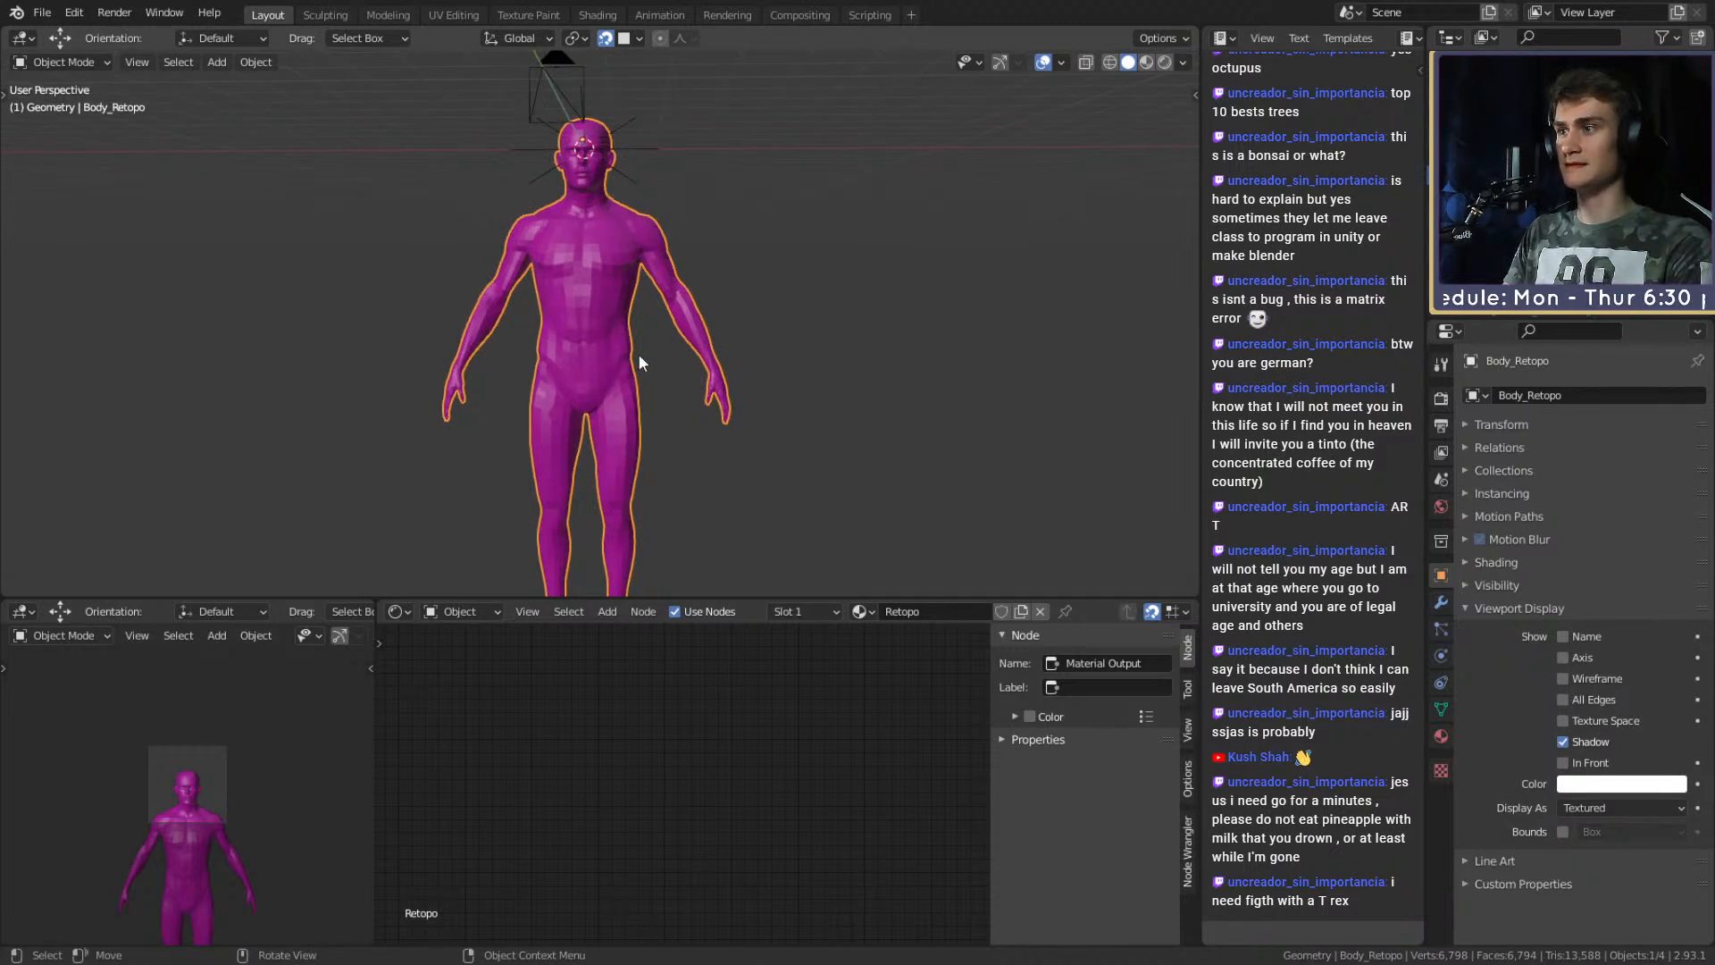
Save the reaper figurine file and deselect the retopology mesh.
click(42, 13)
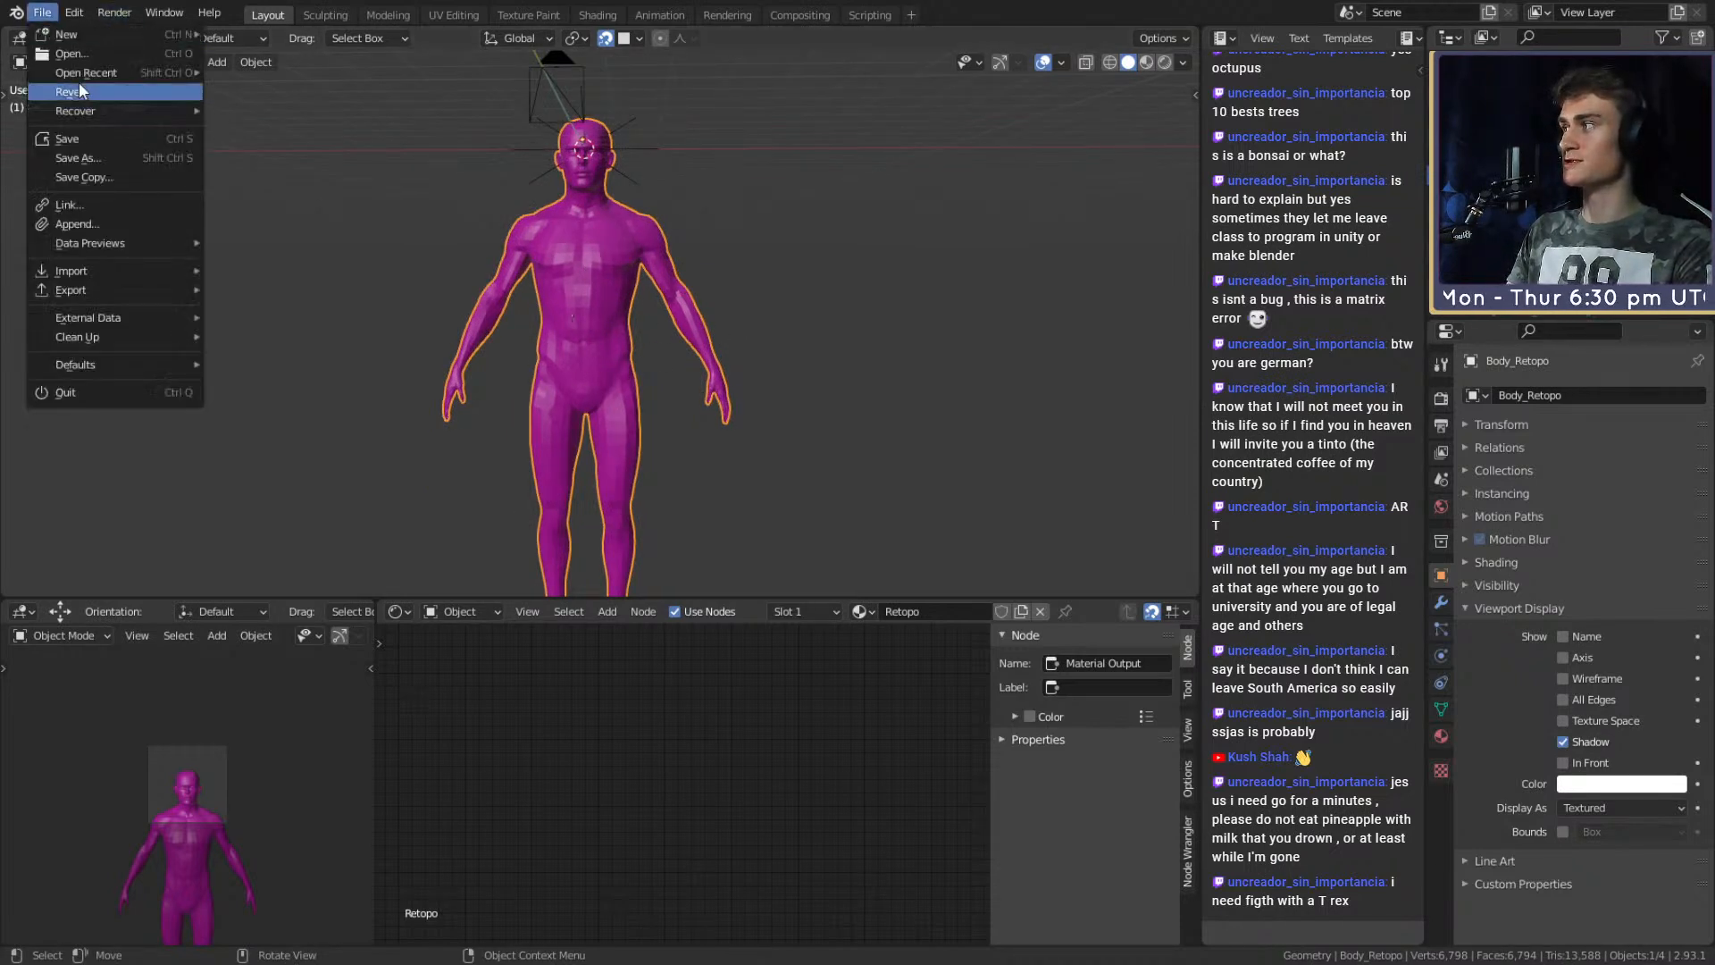
click(94, 141)
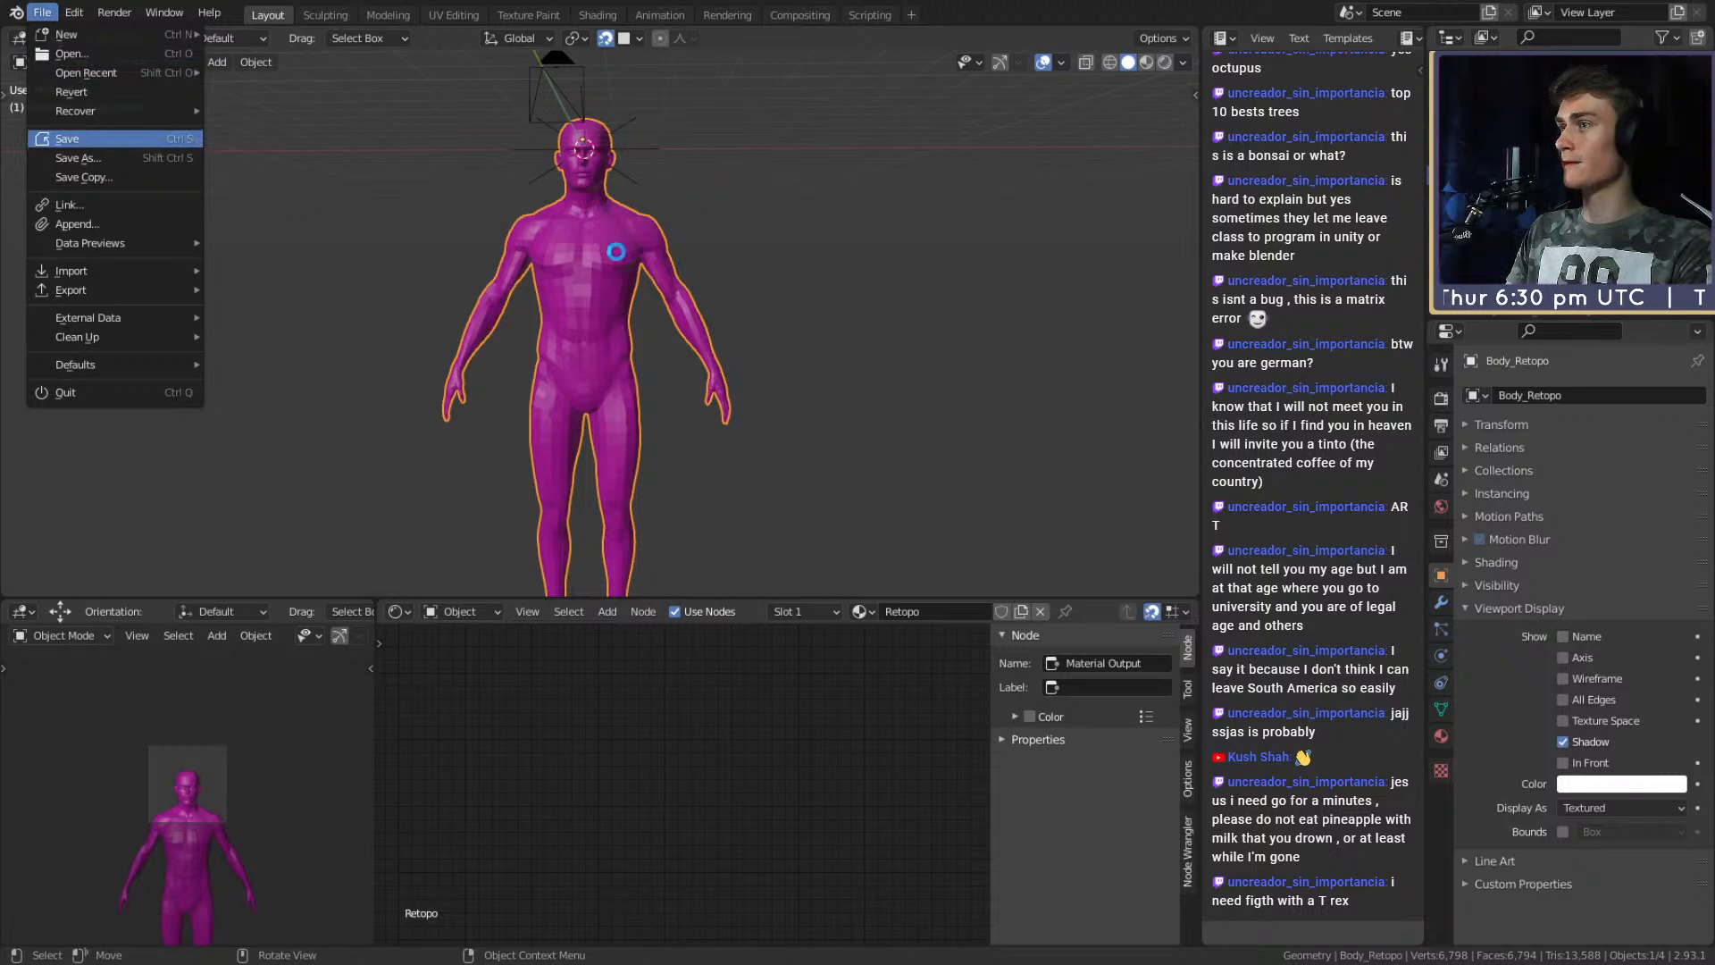
click(854, 221)
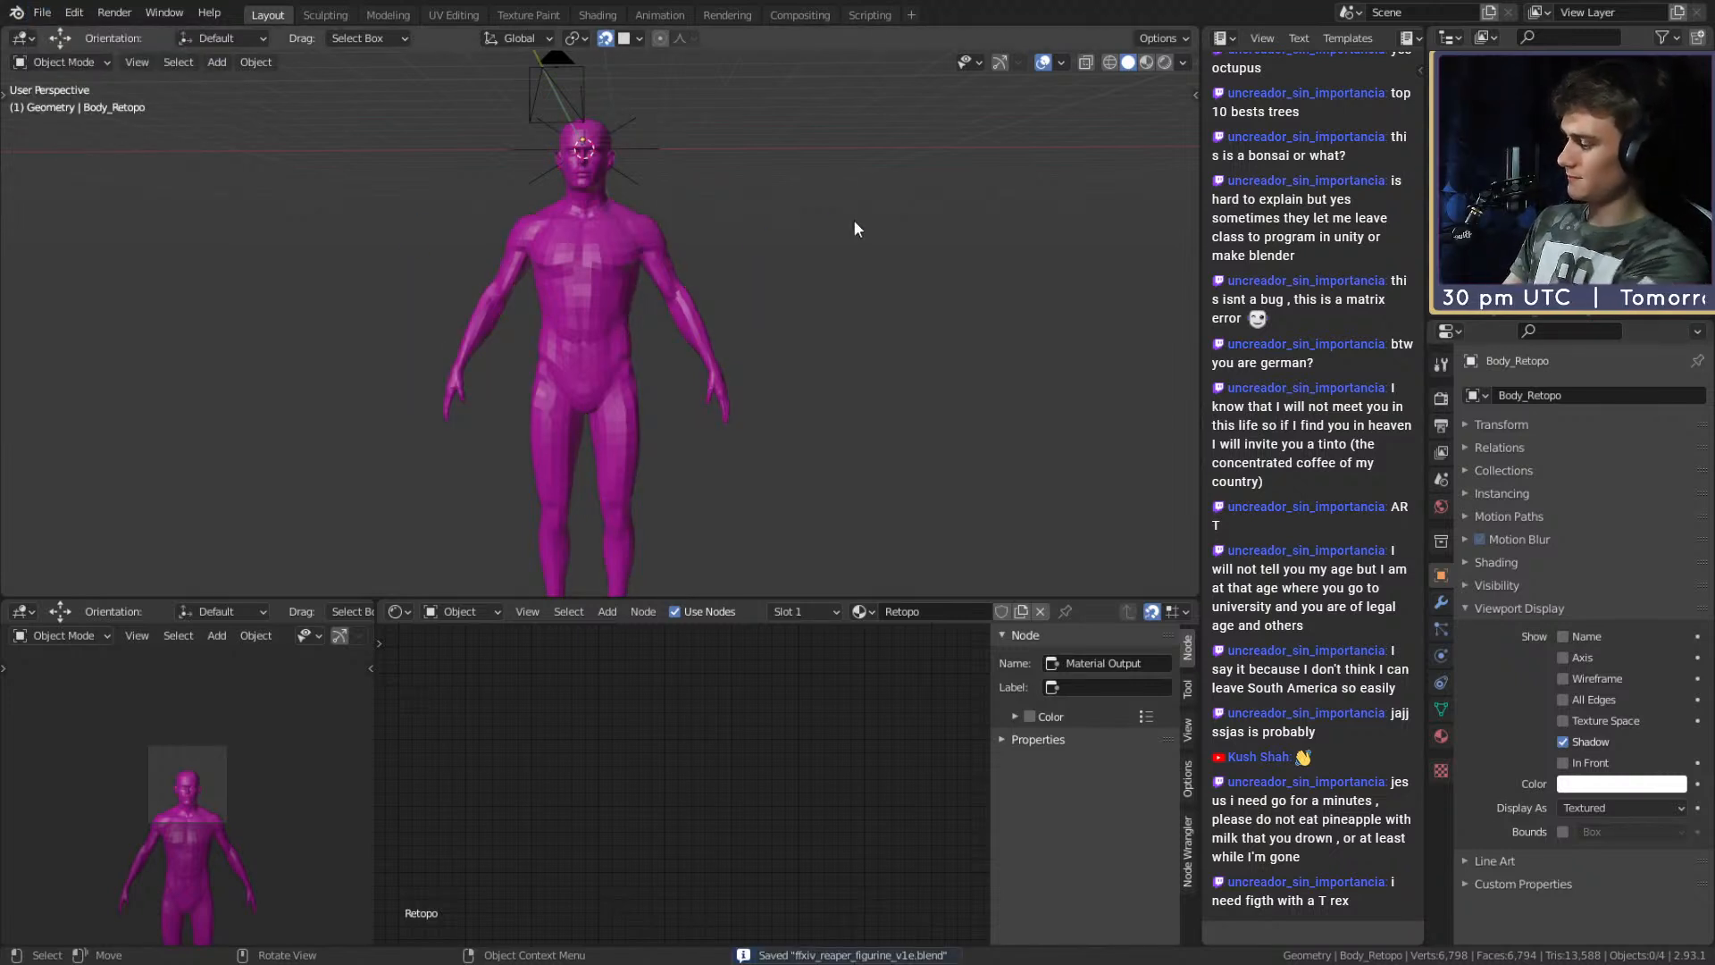
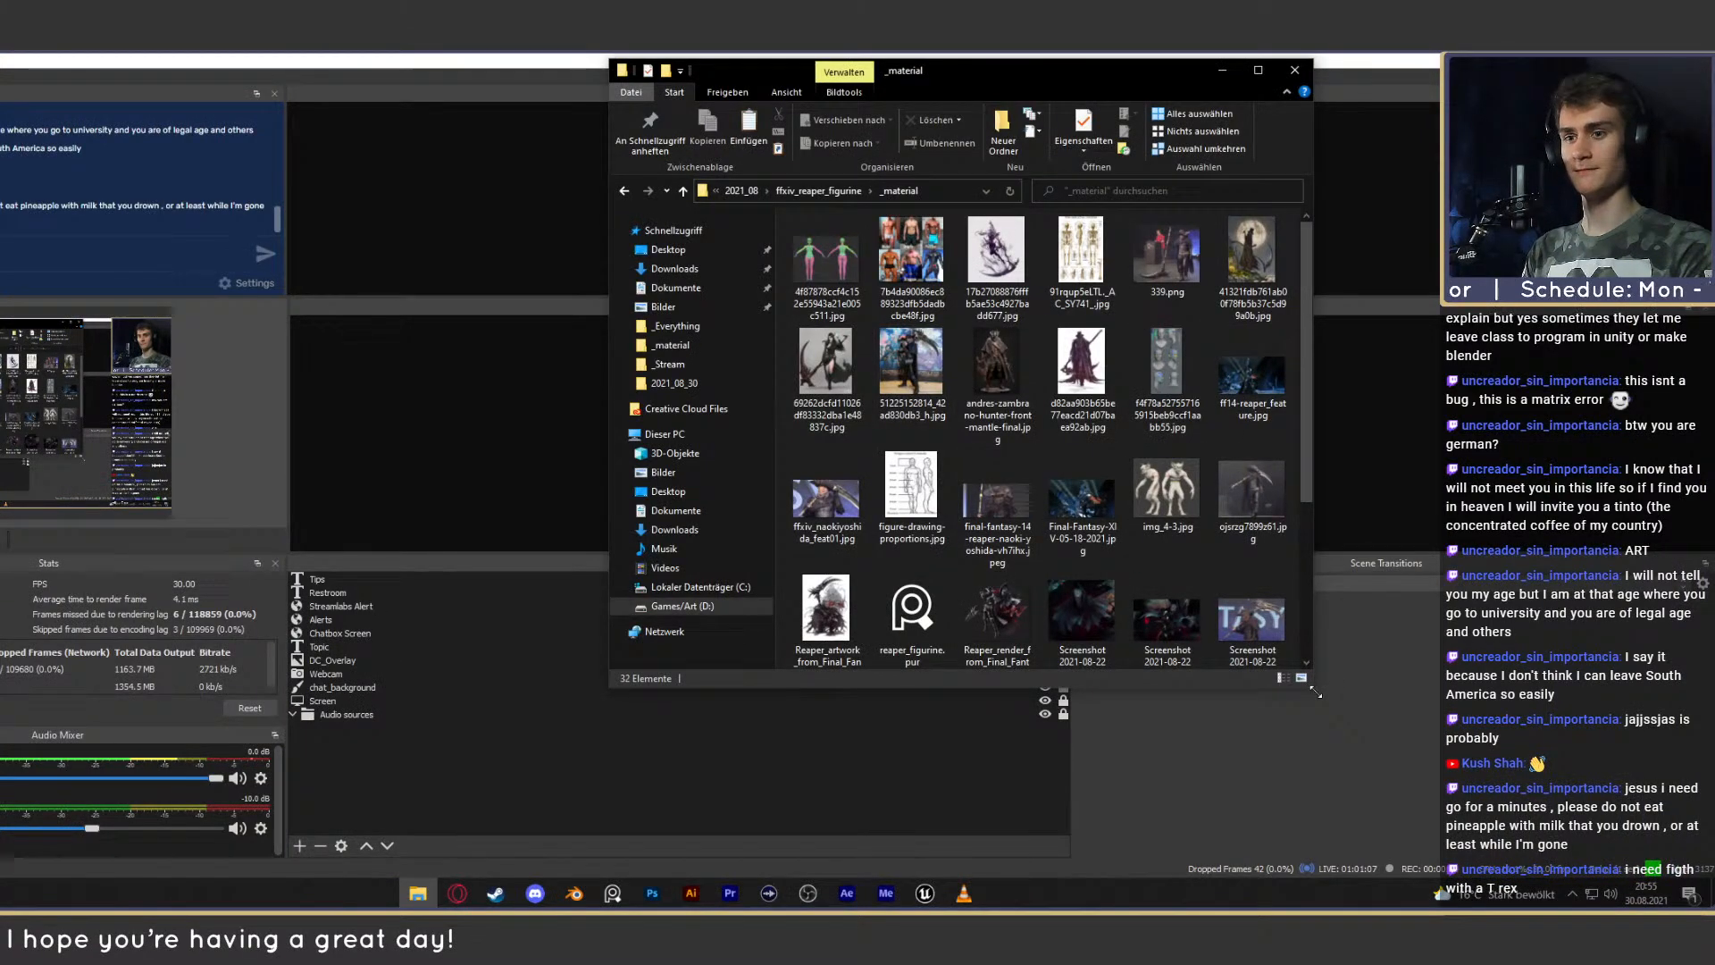
Enlarge the _material folder window and view Reaper_artwork_from_Final_Fantasy_XIV.png in a large image viewer, closing it when done.
drag(1315, 687, 1441, 834)
drag(611, 61, 511, 54)
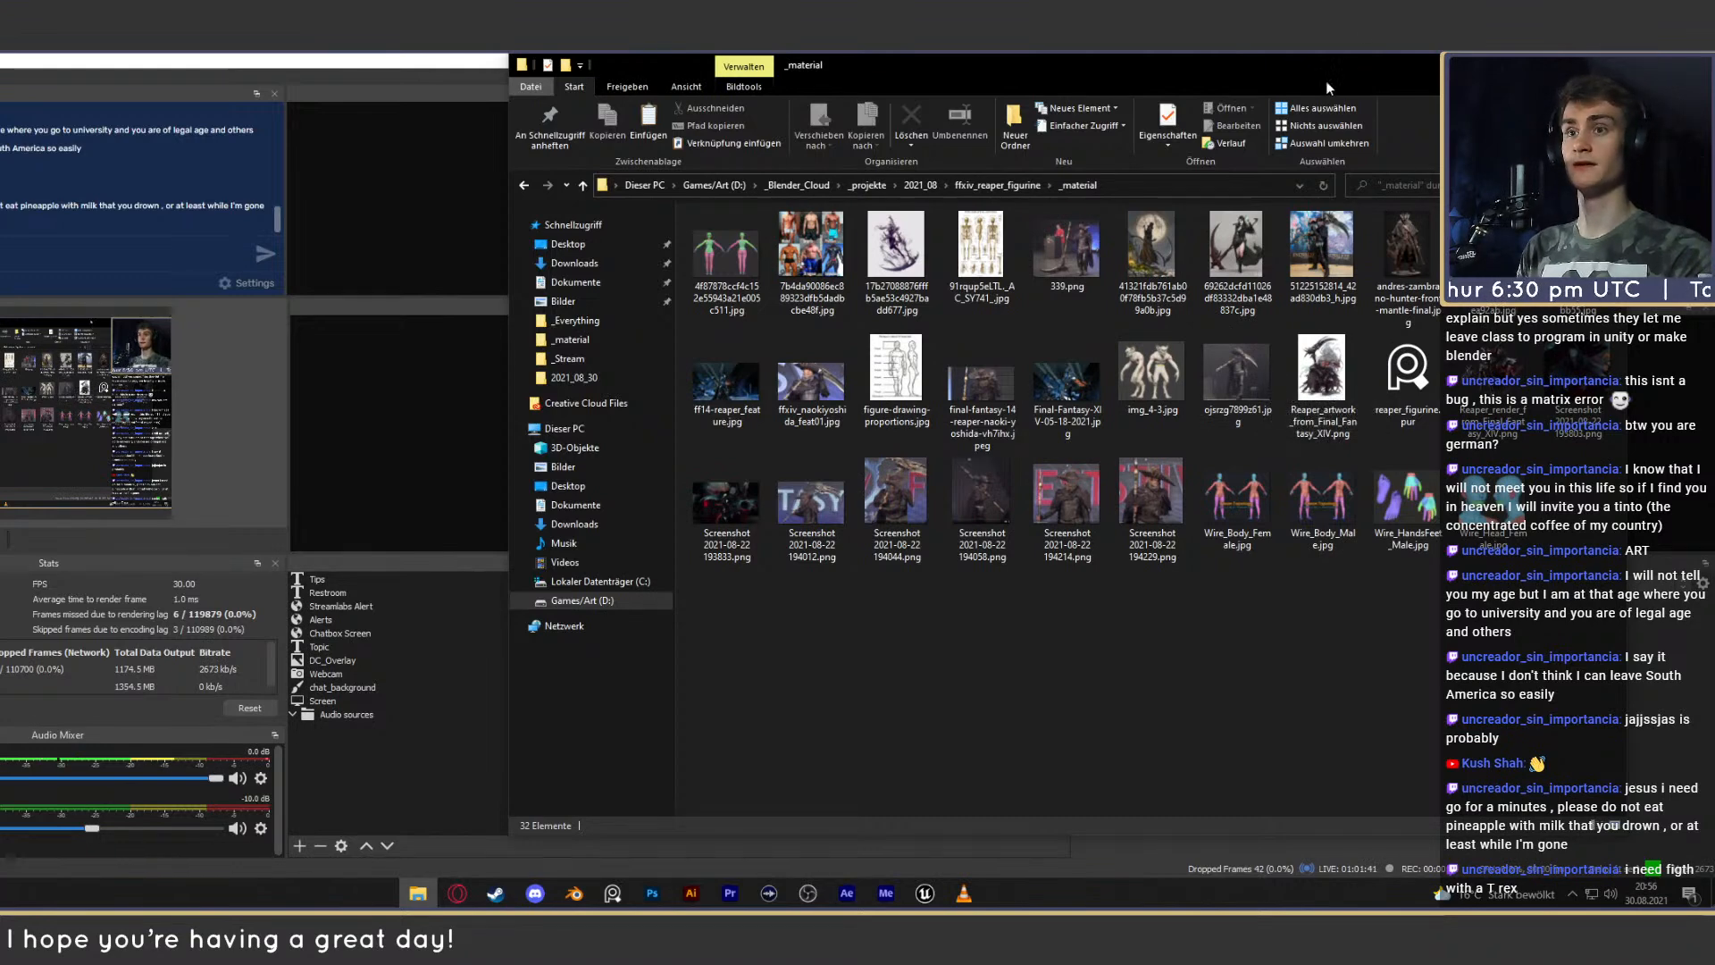
click(1320, 387)
double_click(1320, 387)
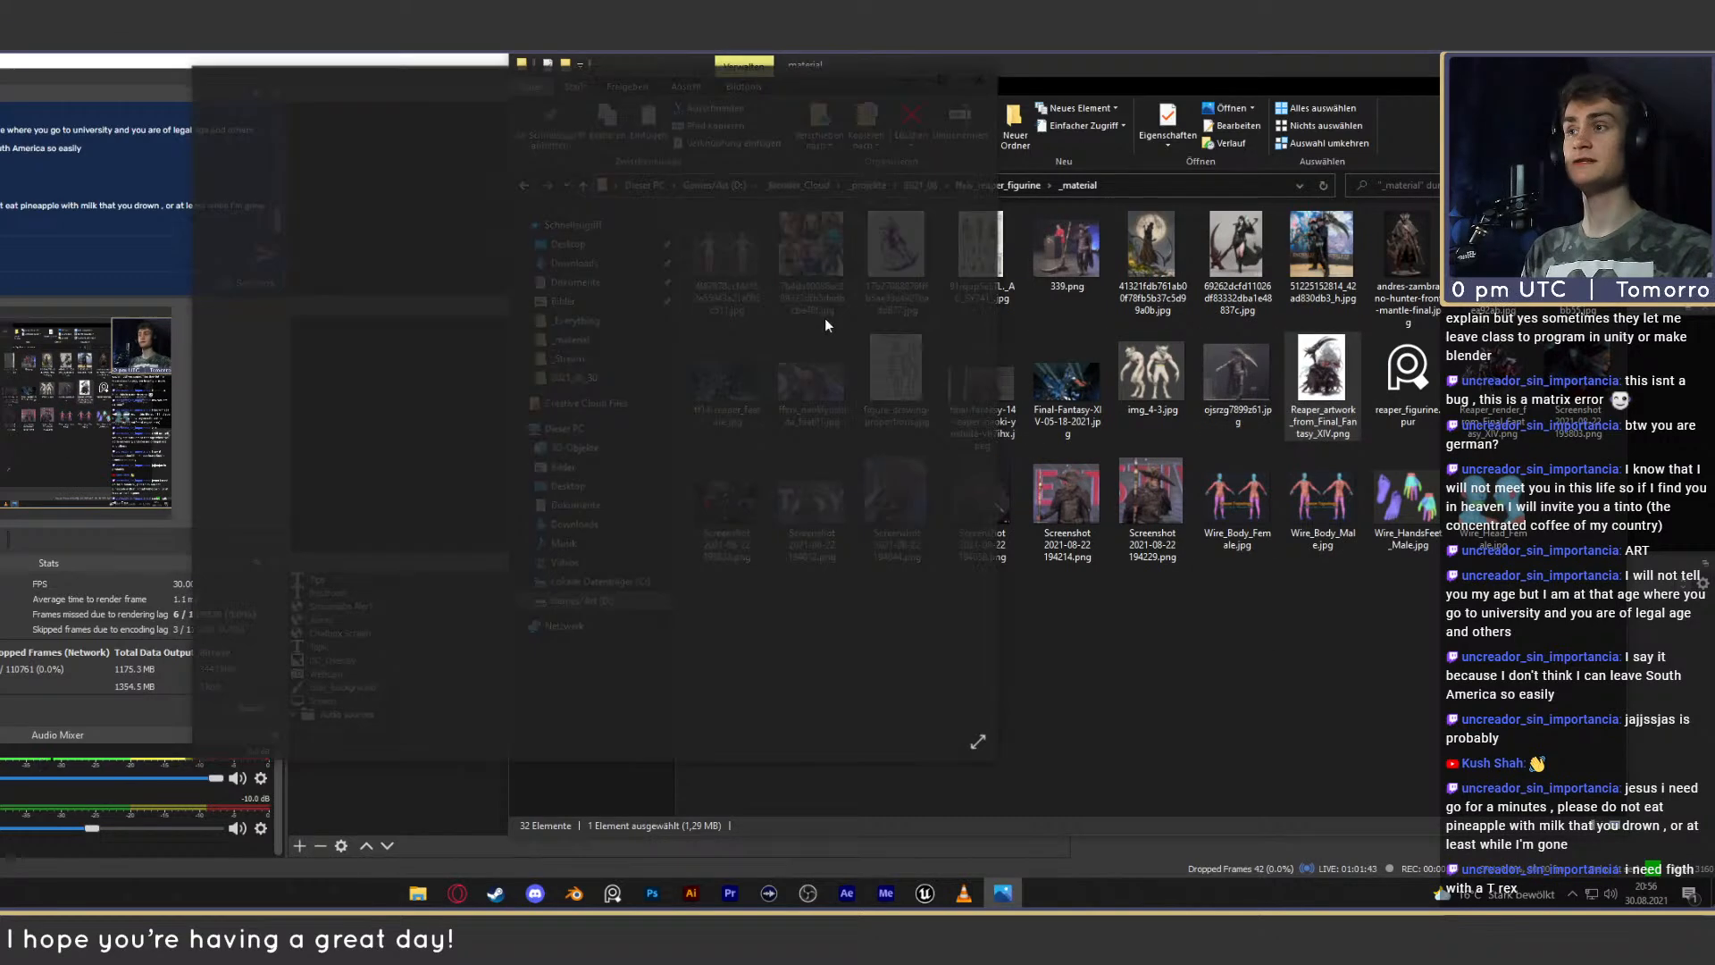
drag(1000, 764, 1474, 861)
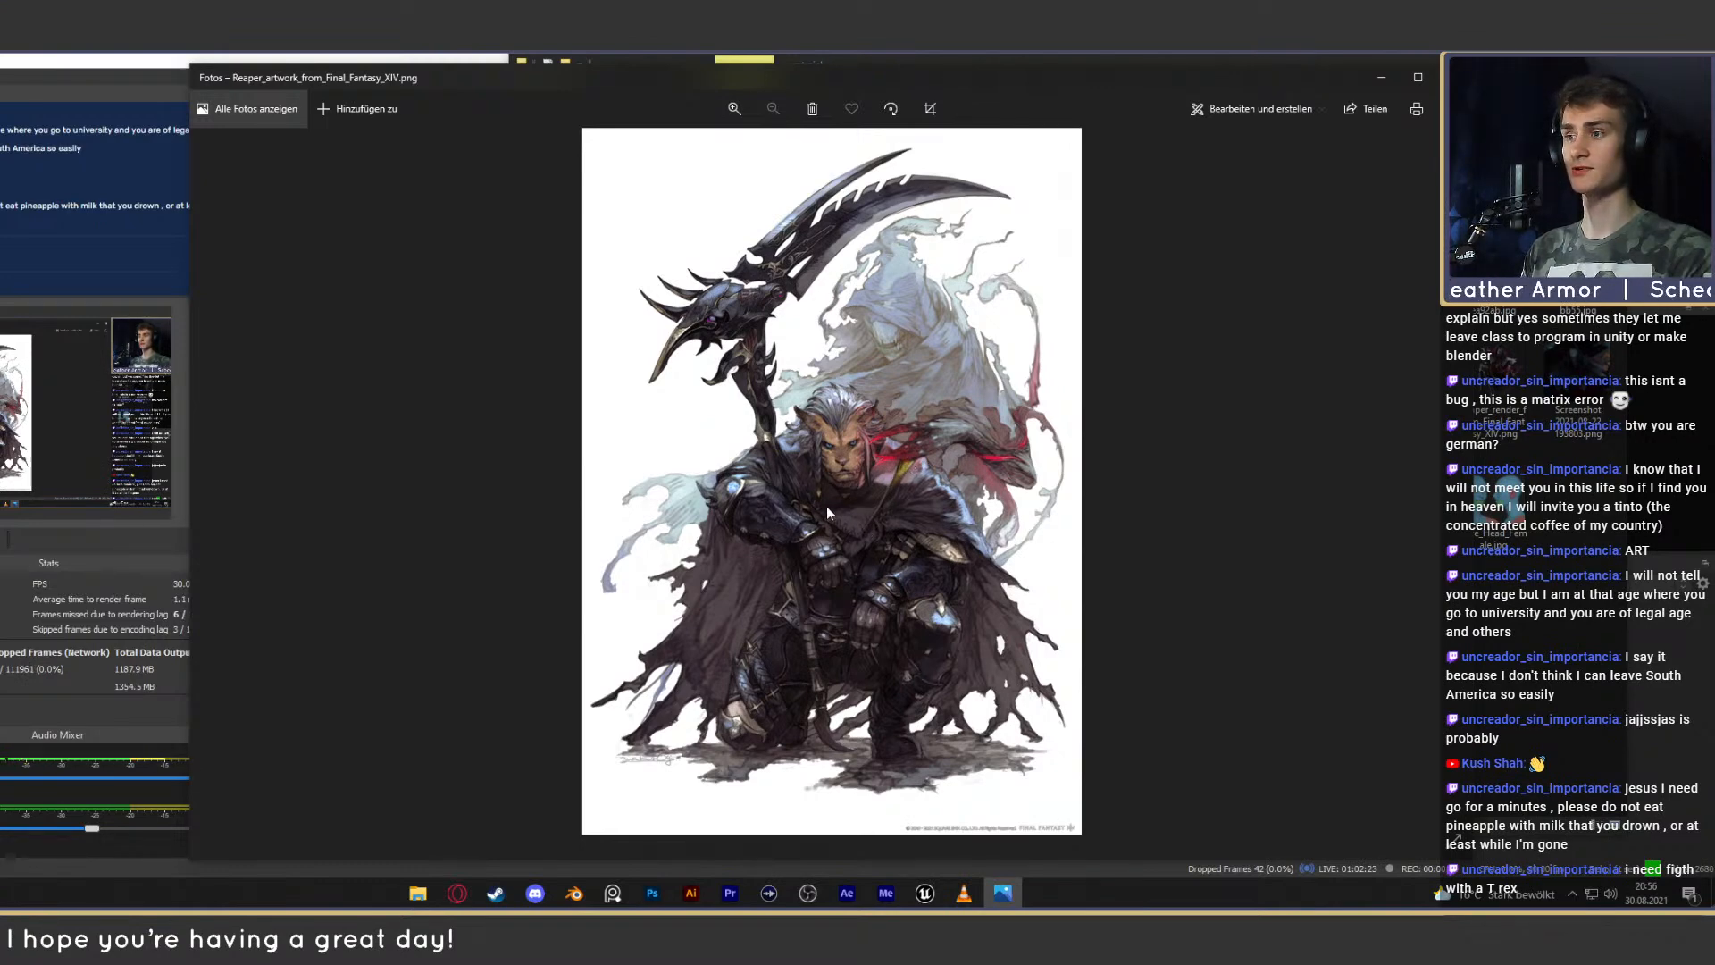
click(1454, 78)
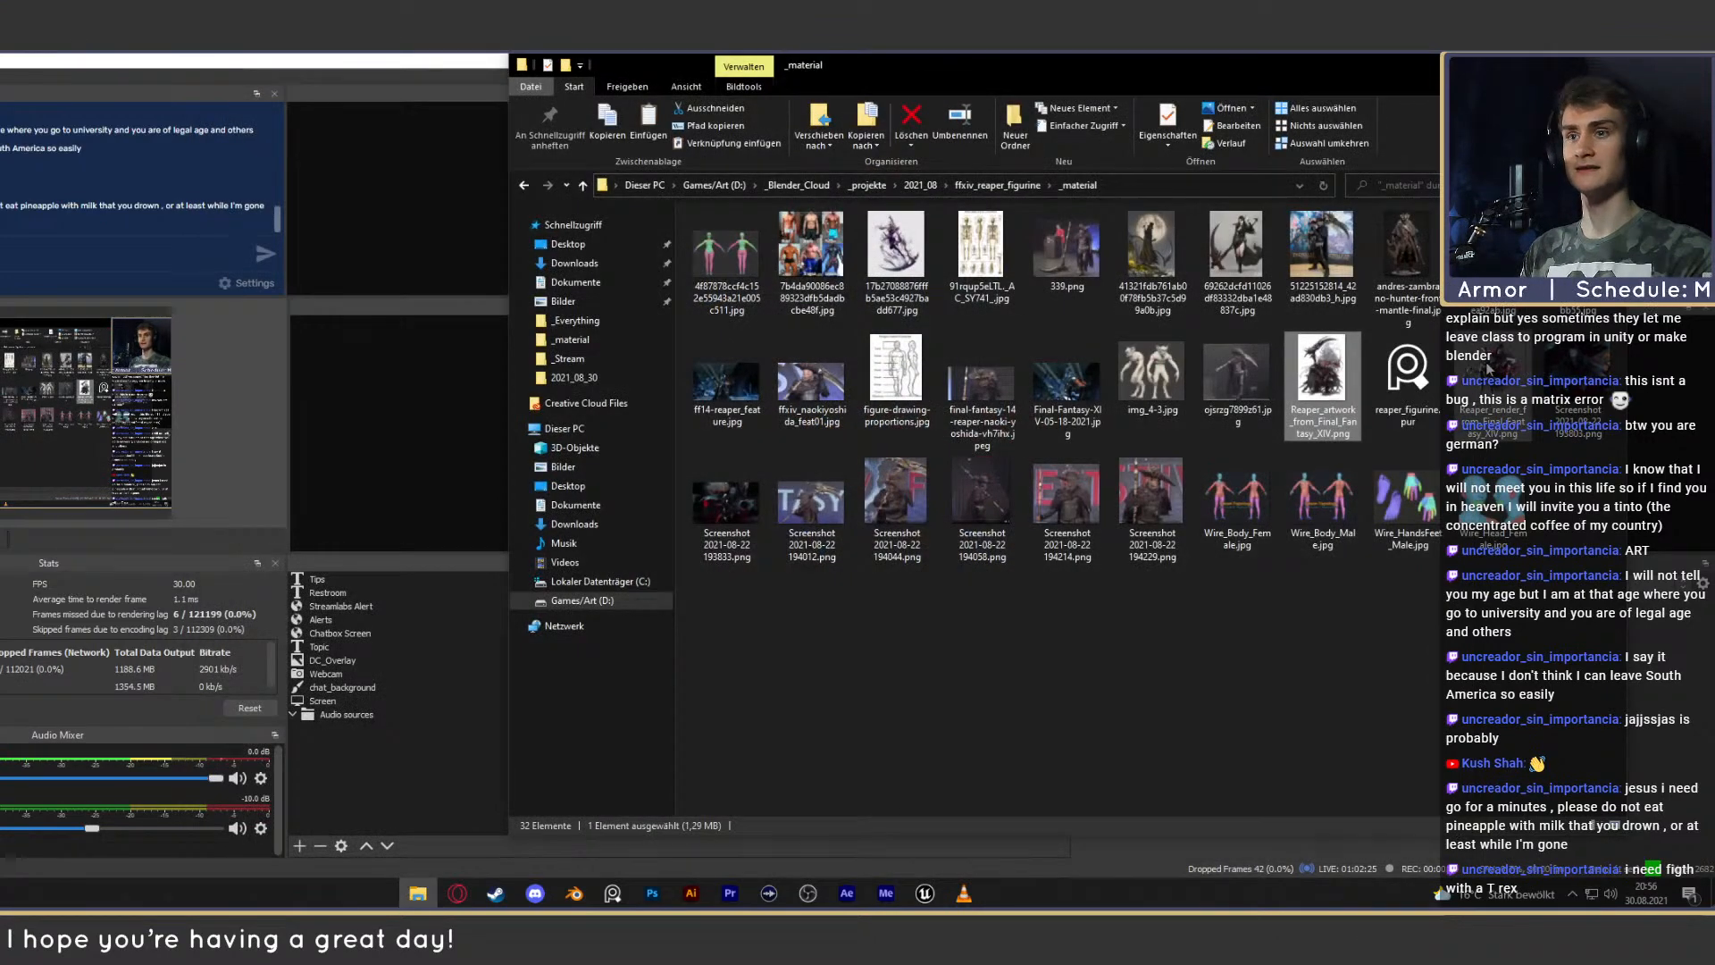
View the outfit in Reaper_render_from_Final_Fantasy_XIV.png and close the image.
double_click(1489, 370)
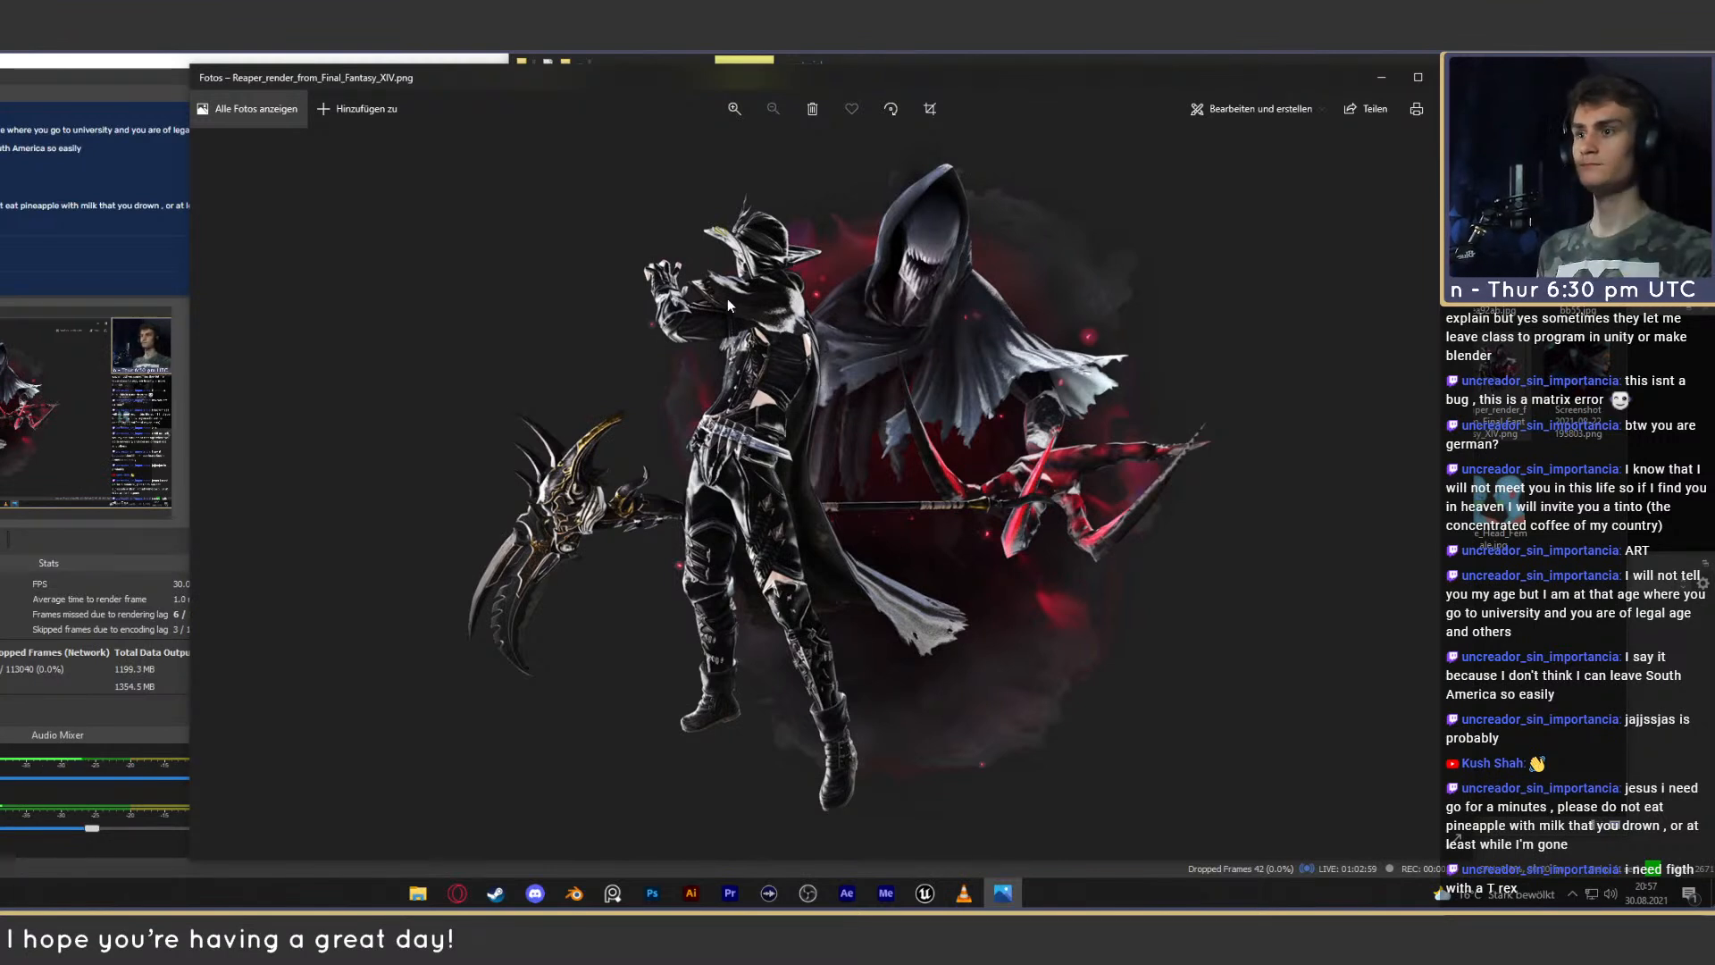
drag(979, 73, 1027, 68)
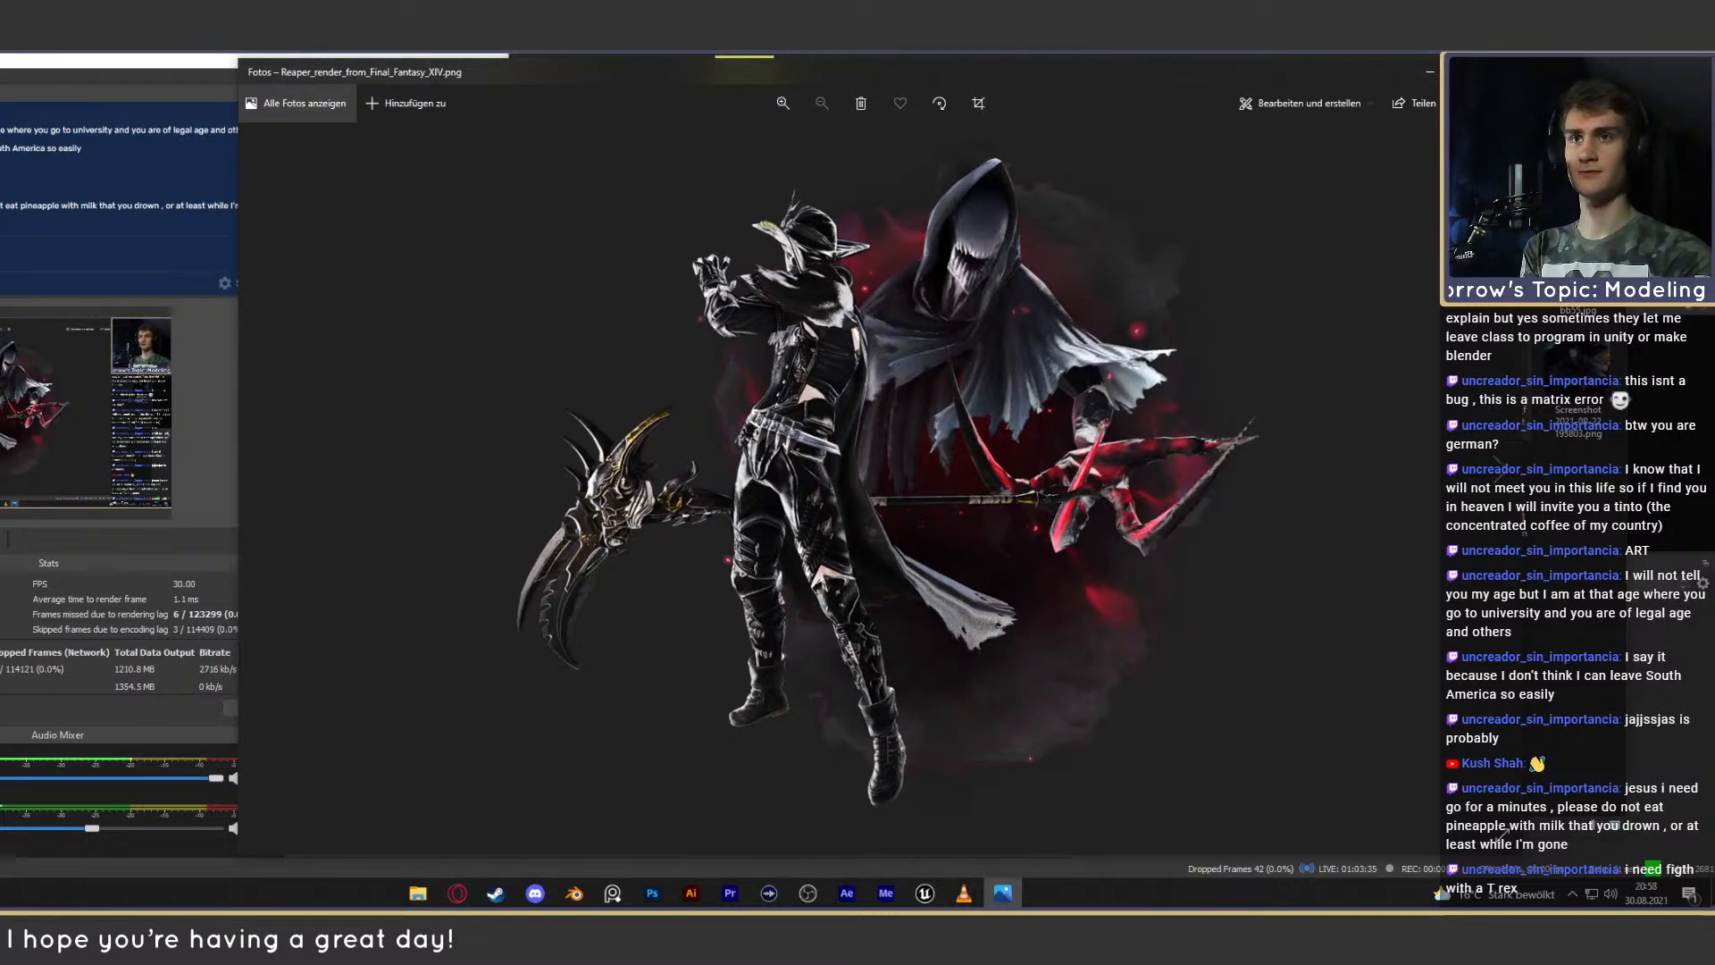
click(1505, 71)
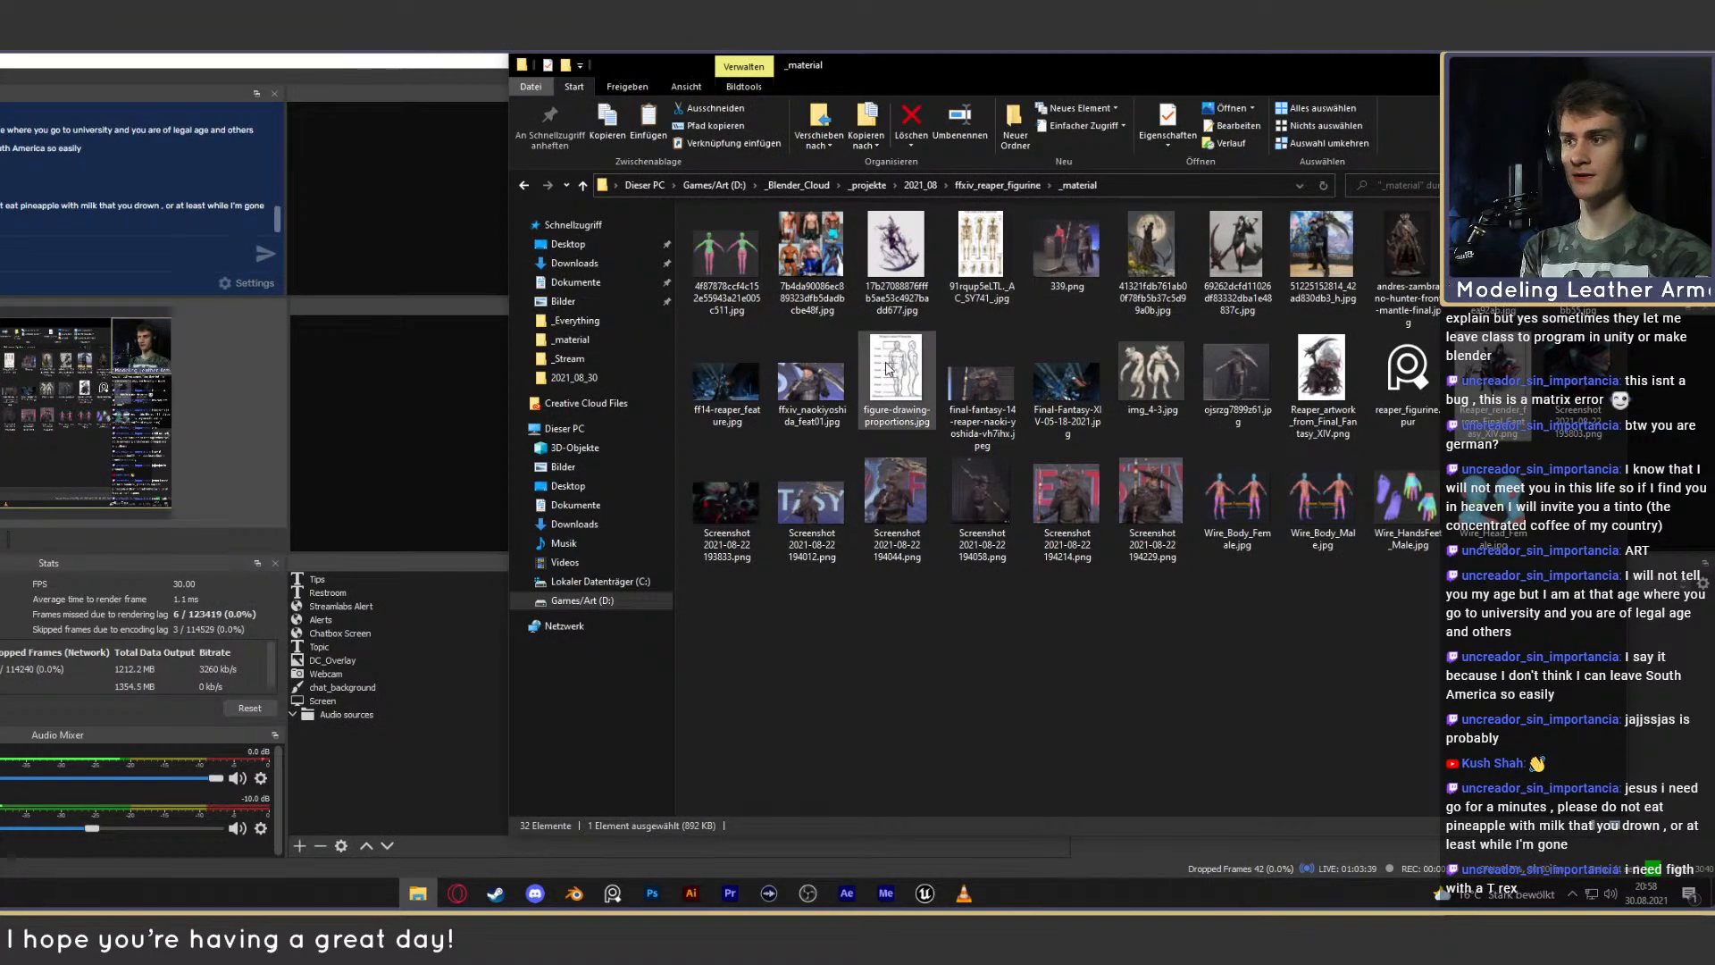
View the leather costume details in ffxiv_naokiyoshida_feat01.jpg and close the image.
click(826, 387)
double_click(827, 387)
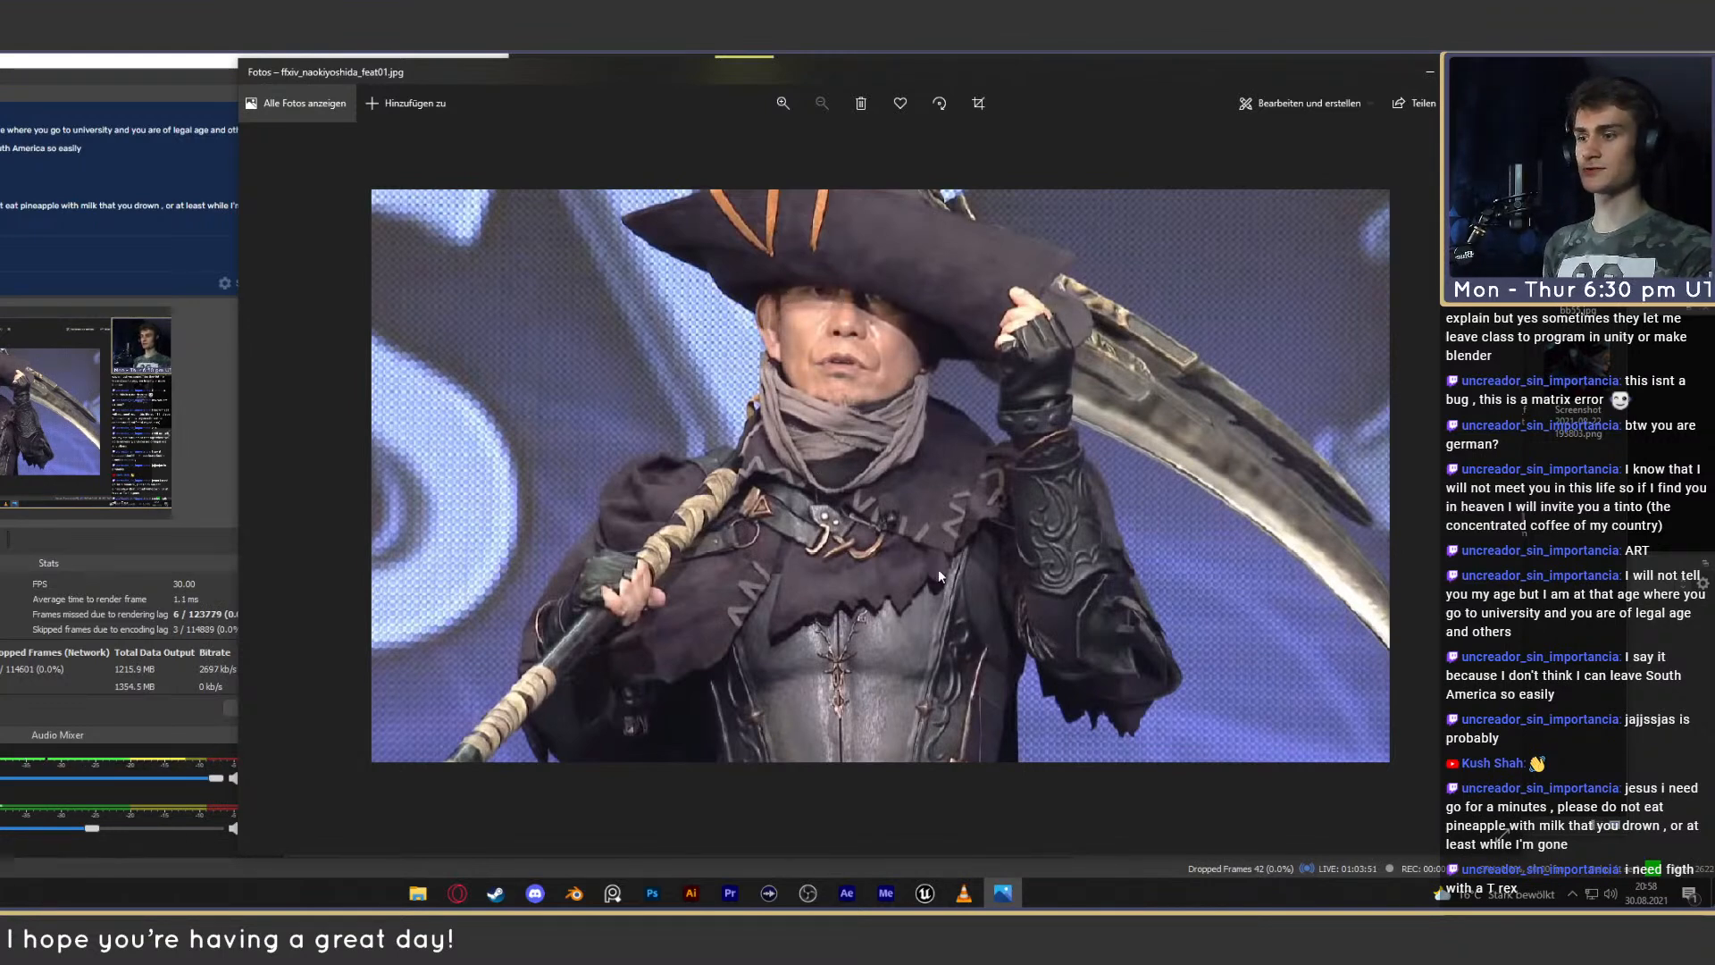
click(1505, 72)
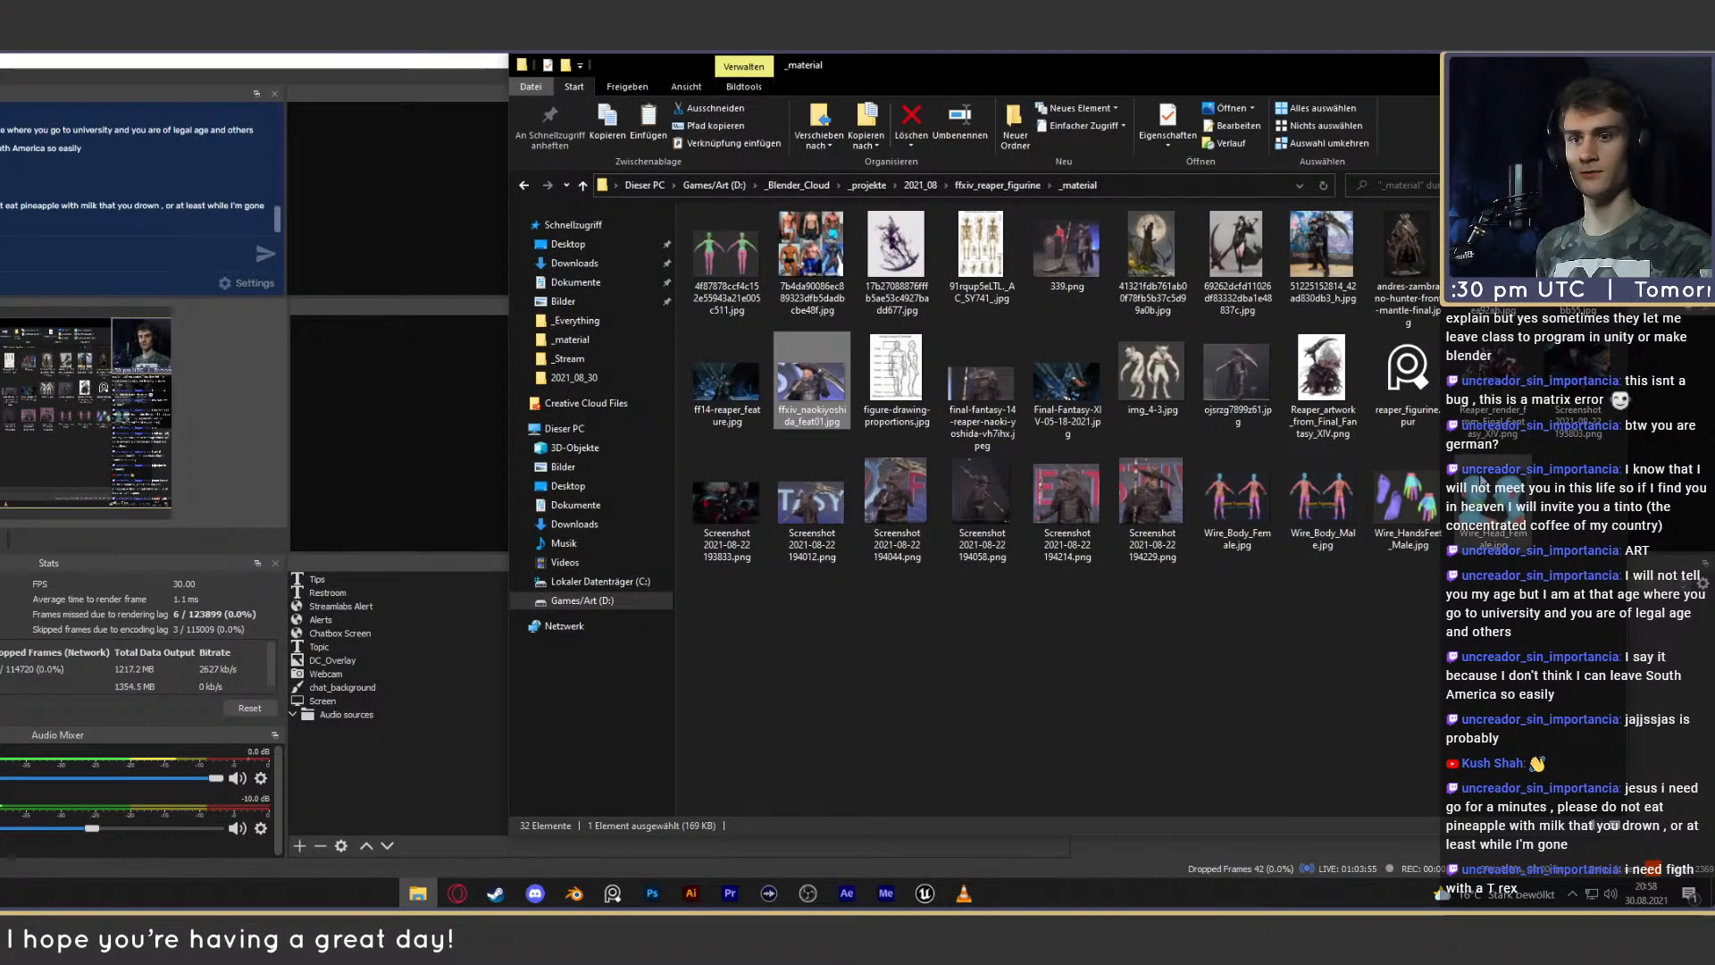
Check Reaper_render_from_Final_Fantasy_XIV.png once more, close it and switch back to Blender.
double_click(1490, 402)
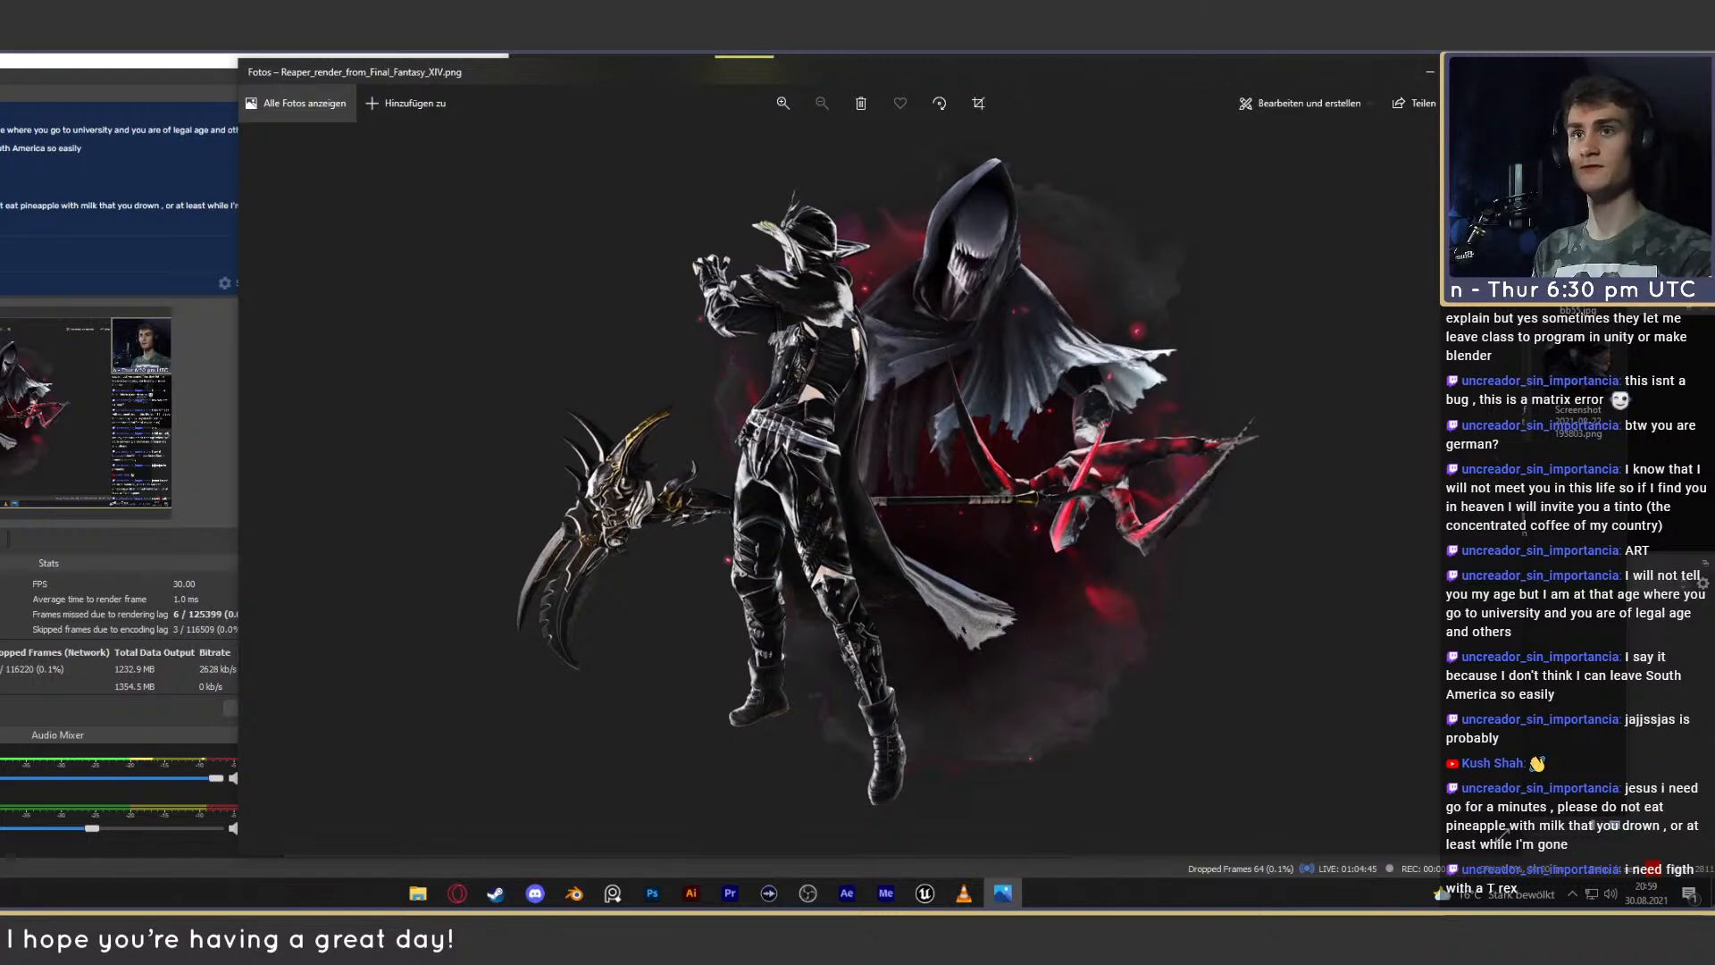
click(1504, 72)
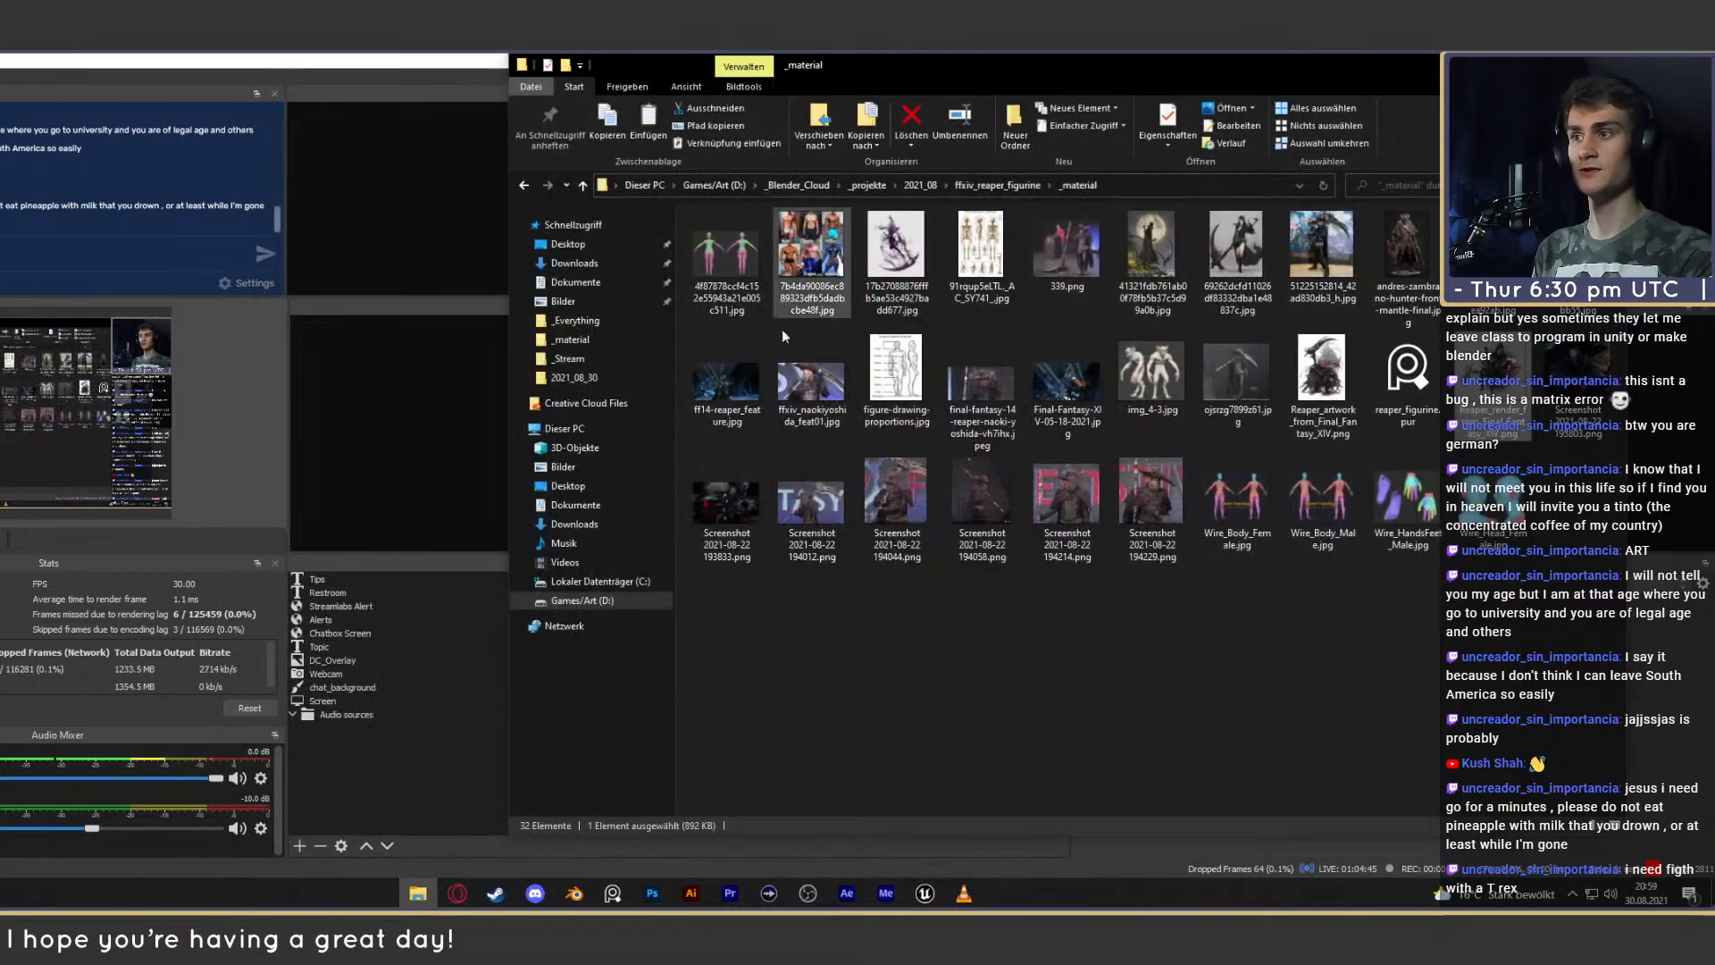
click(574, 893)
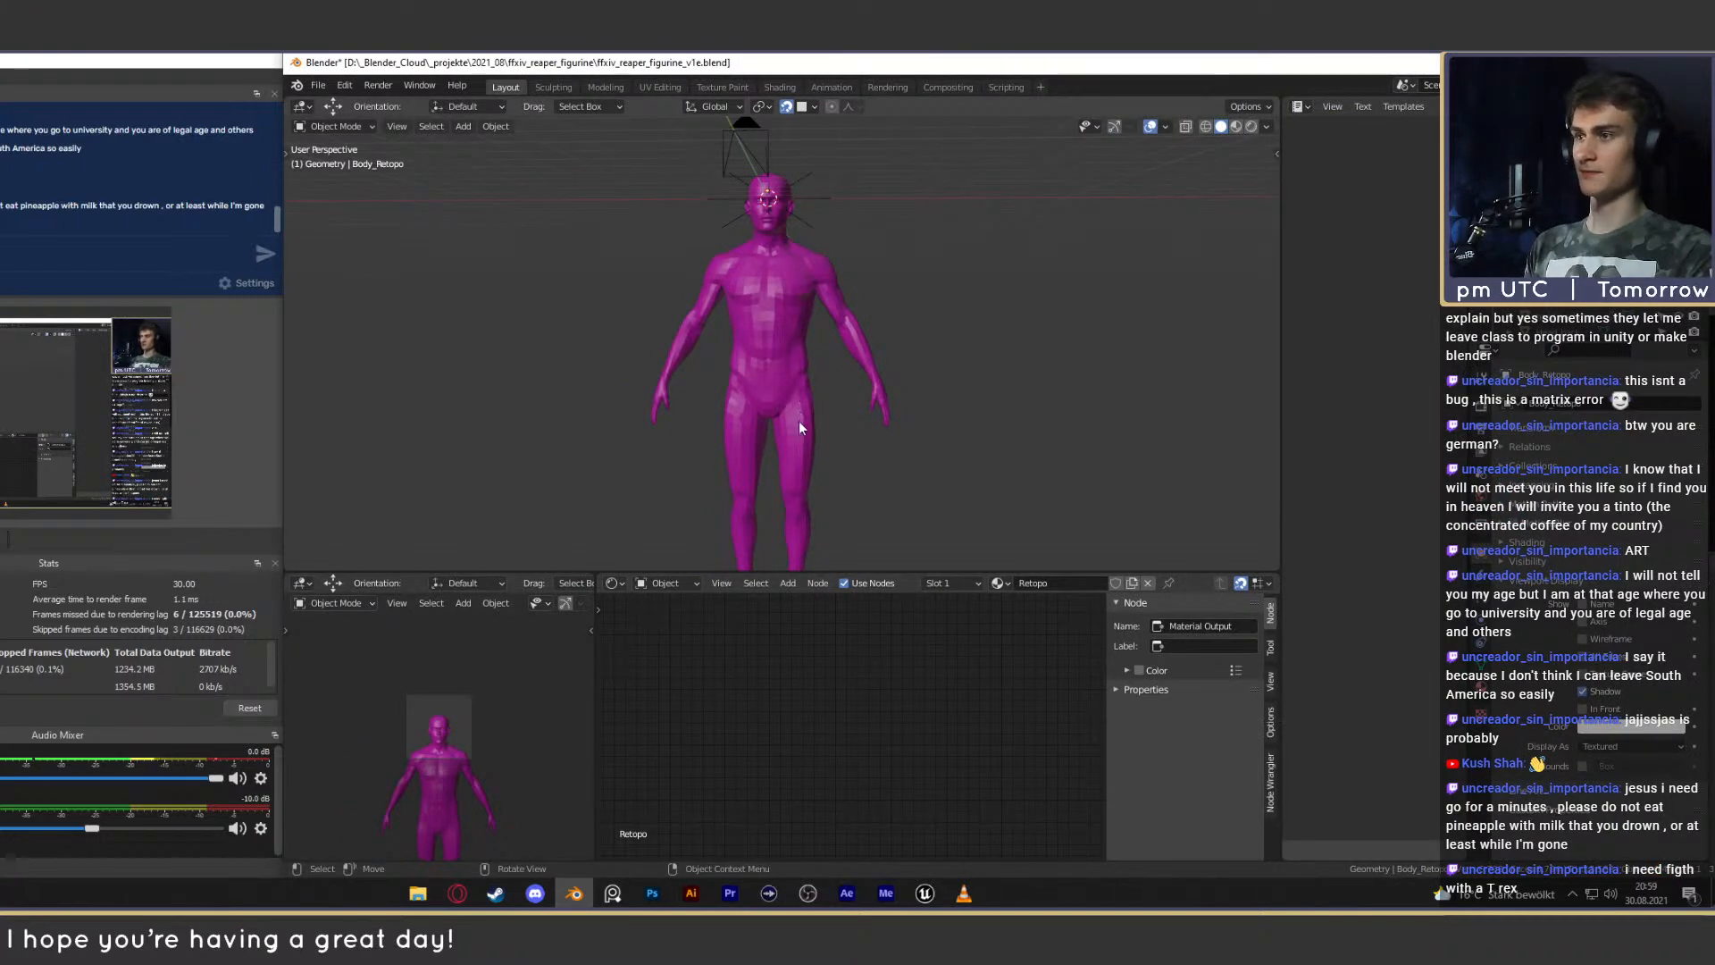
Put Body_Retopo into Edit Mode with face selection, focused on the legs.
middle_drag(908, 436, 903, 282)
scroll(918, 412, up, 4)
middle_drag(908, 388, 911, 429)
shift+middle_drag(915, 500, 919, 205)
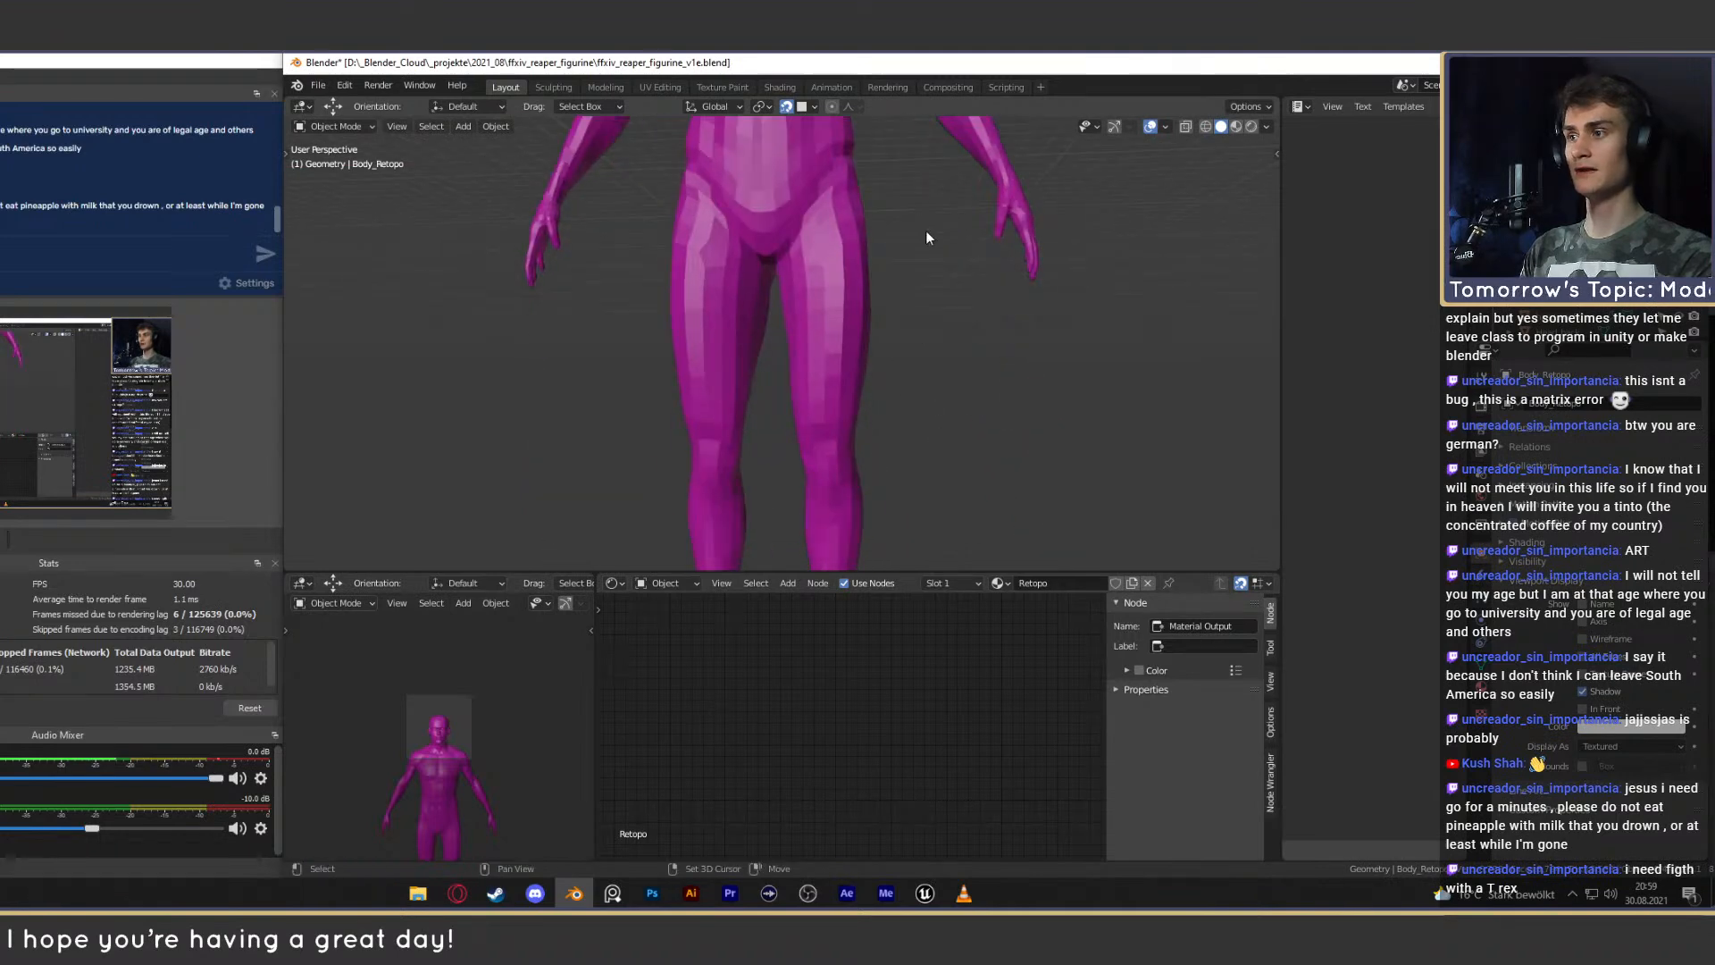
scroll(915, 416, down, 2)
shift+middle_drag(916, 411, 901, 359)
scroll(913, 389, up, 2)
key(Tab)
scroll(901, 359, up, 1)
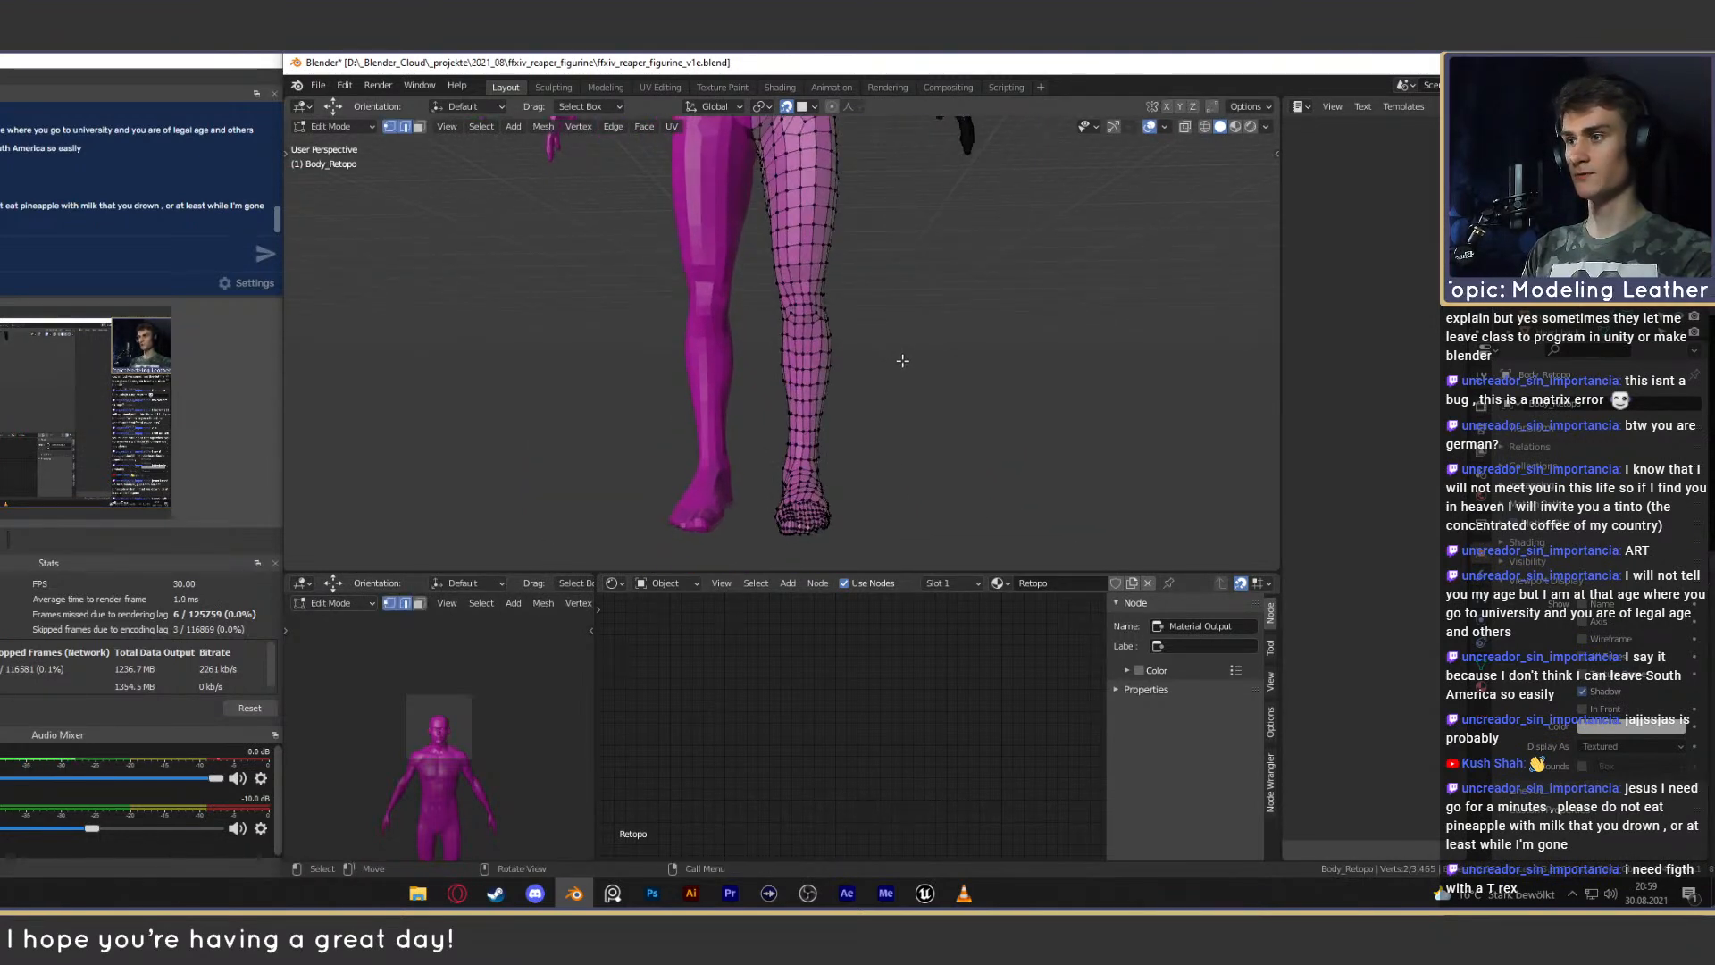
key(3)
Try to select the face loop above the ankle plus a strip of faces up to the upper thigh.
alt+click(802, 452)
shift+middle_drag(850, 360, 856, 452)
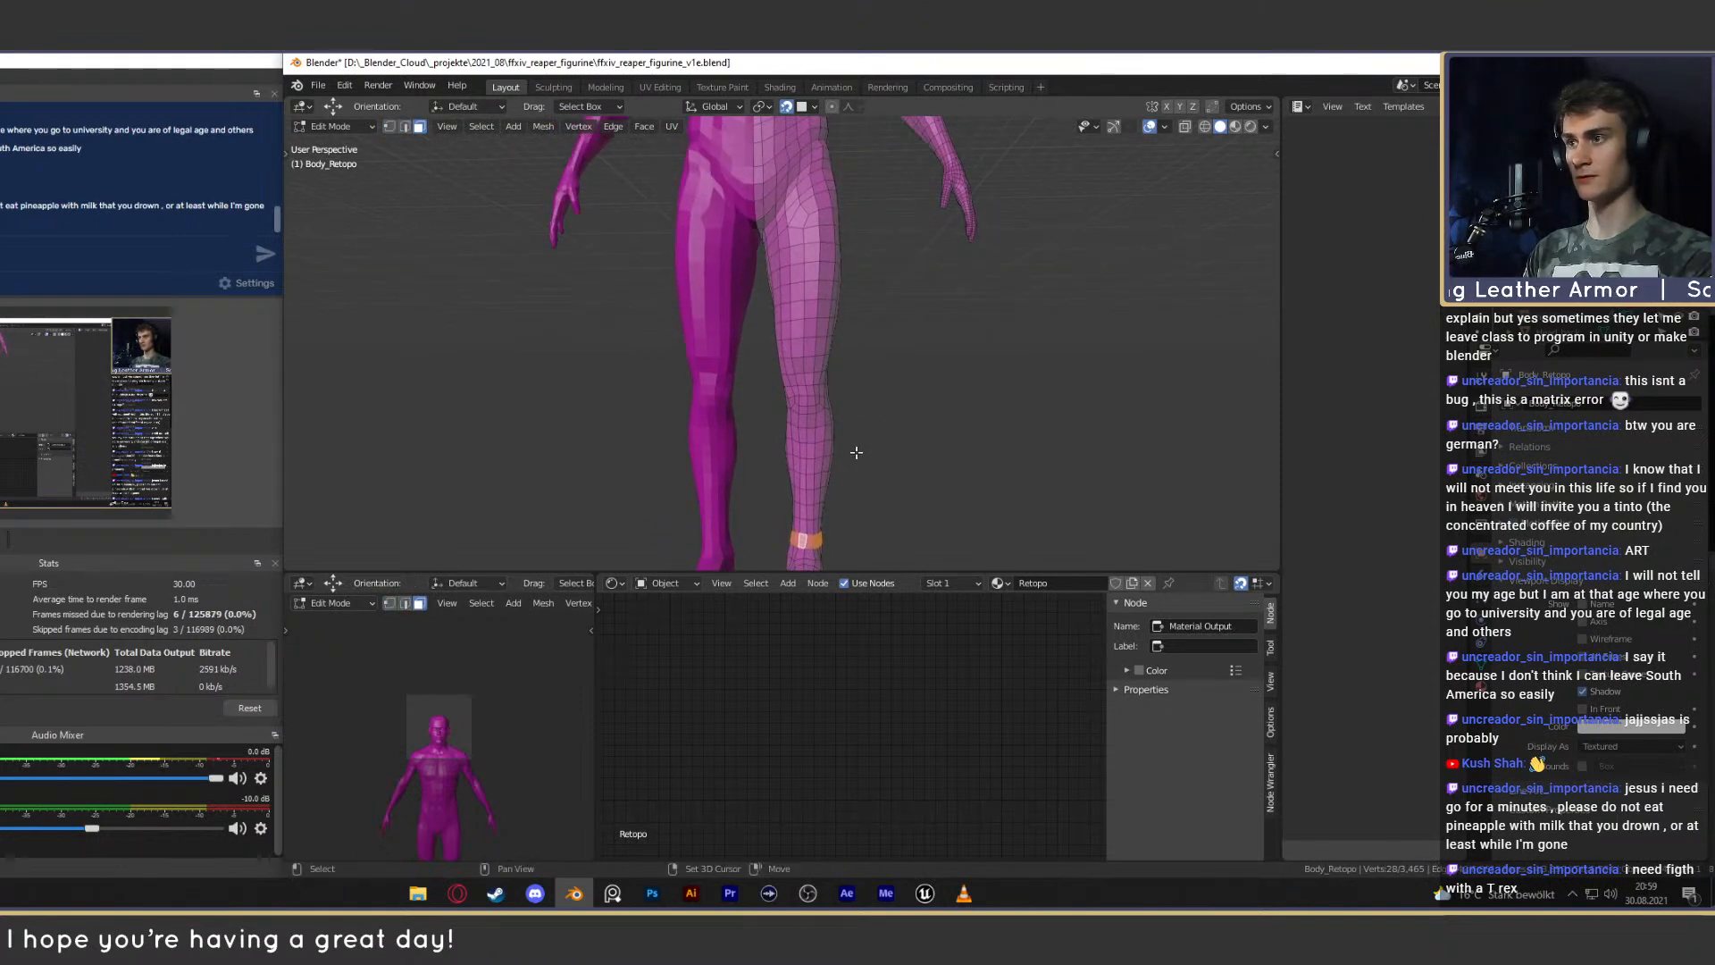
shift+middle_drag(817, 365, 817, 385)
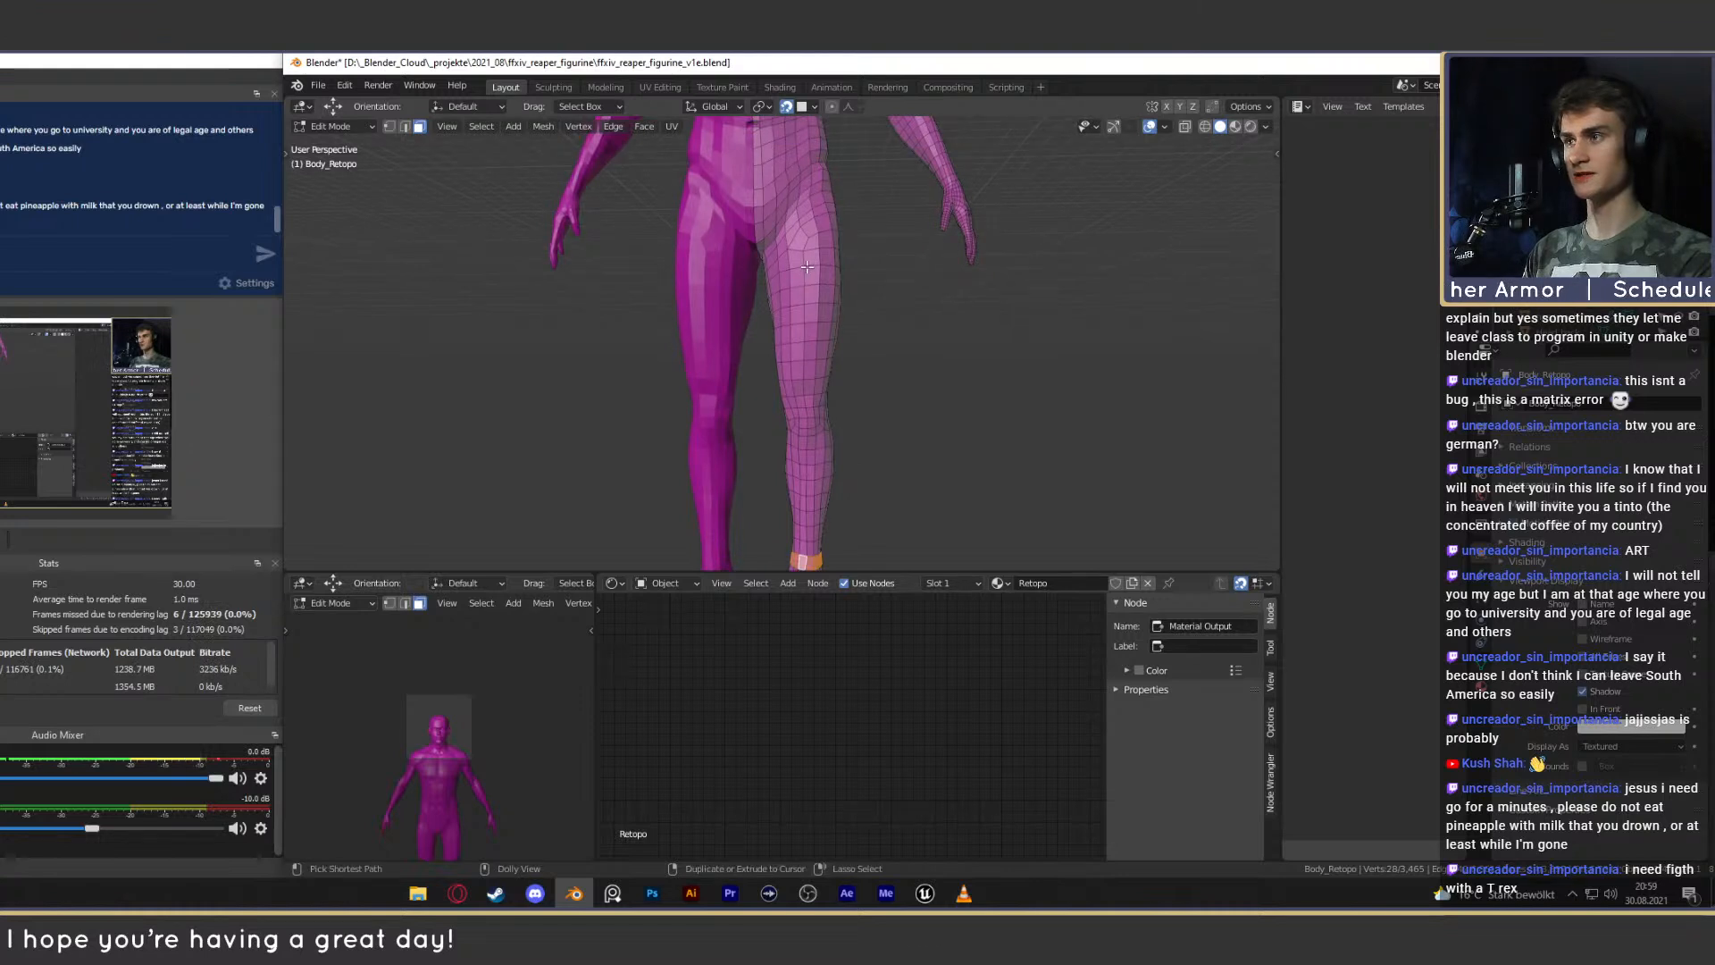
ctrl+click(806, 260)
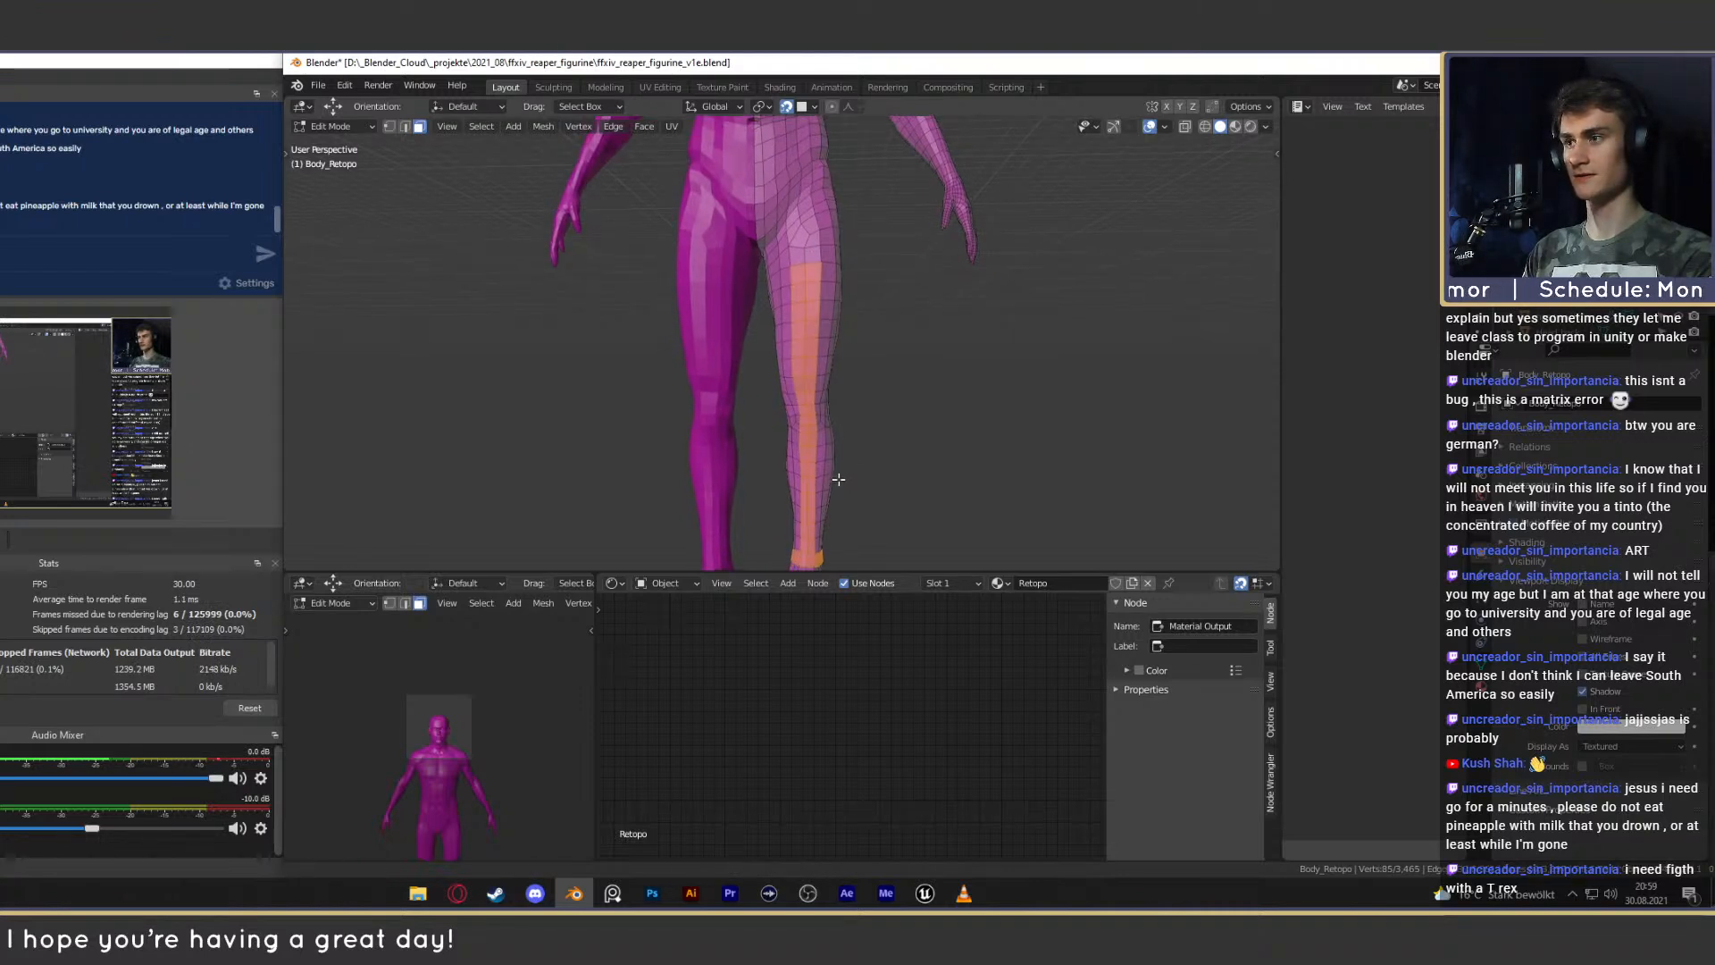
shift+middle_drag(836, 487, 839, 362)
Select the face loops just above the ankle and extend a face strip several faces up the shin.
click(804, 438)
middle_drag(807, 418, 889, 400)
alt+click(807, 508)
ctrl+click(808, 498)
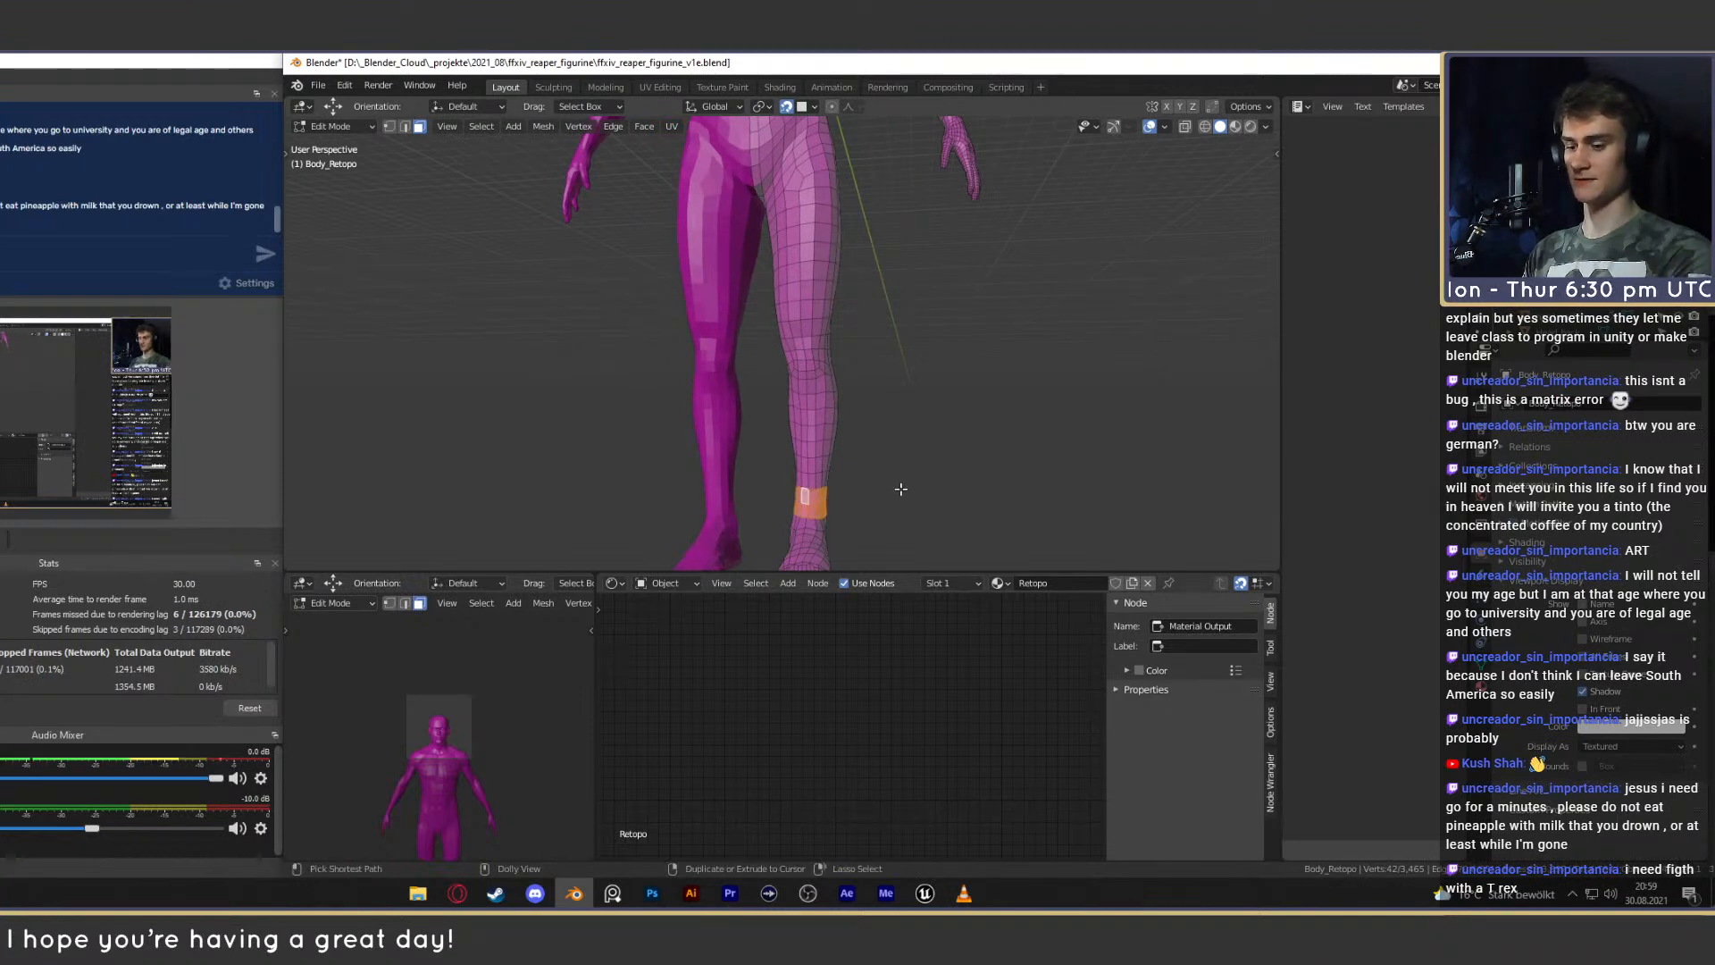
key(ctrl+shift+KP_Add)
key(ctrl+shift+KP_Add)
key(ctrl+shift+KP_Add)
key(ctrl+shift+KP_Add)
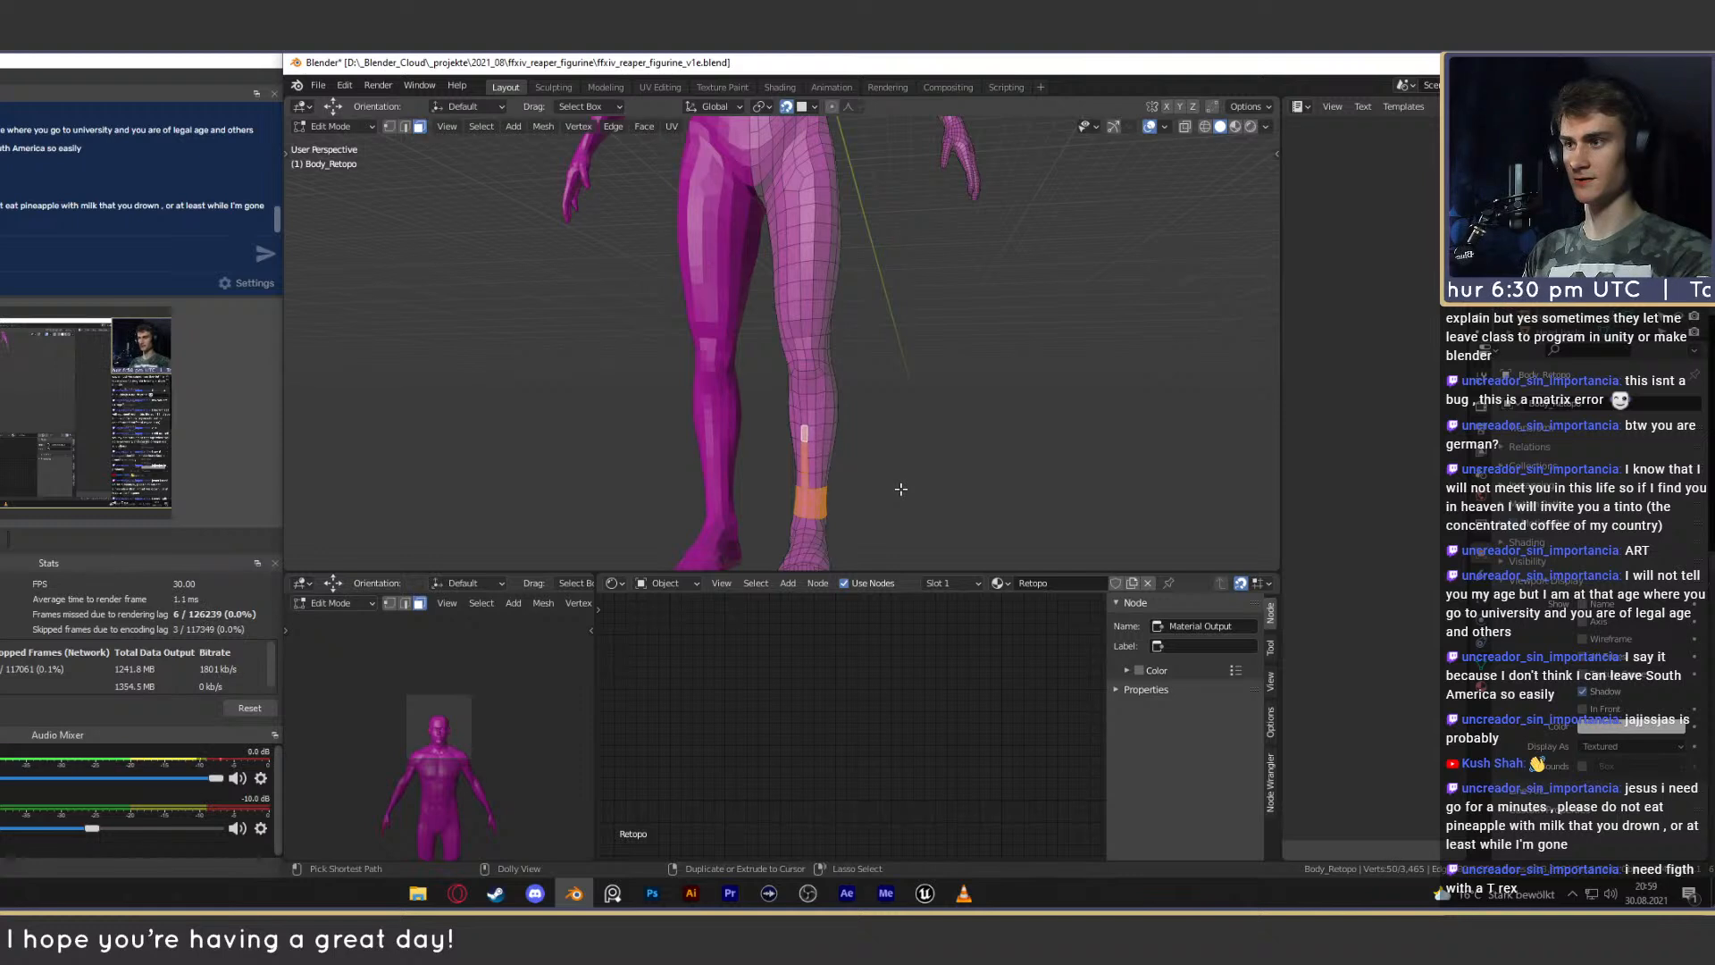
shift+middle_drag(861, 450, 865, 417)
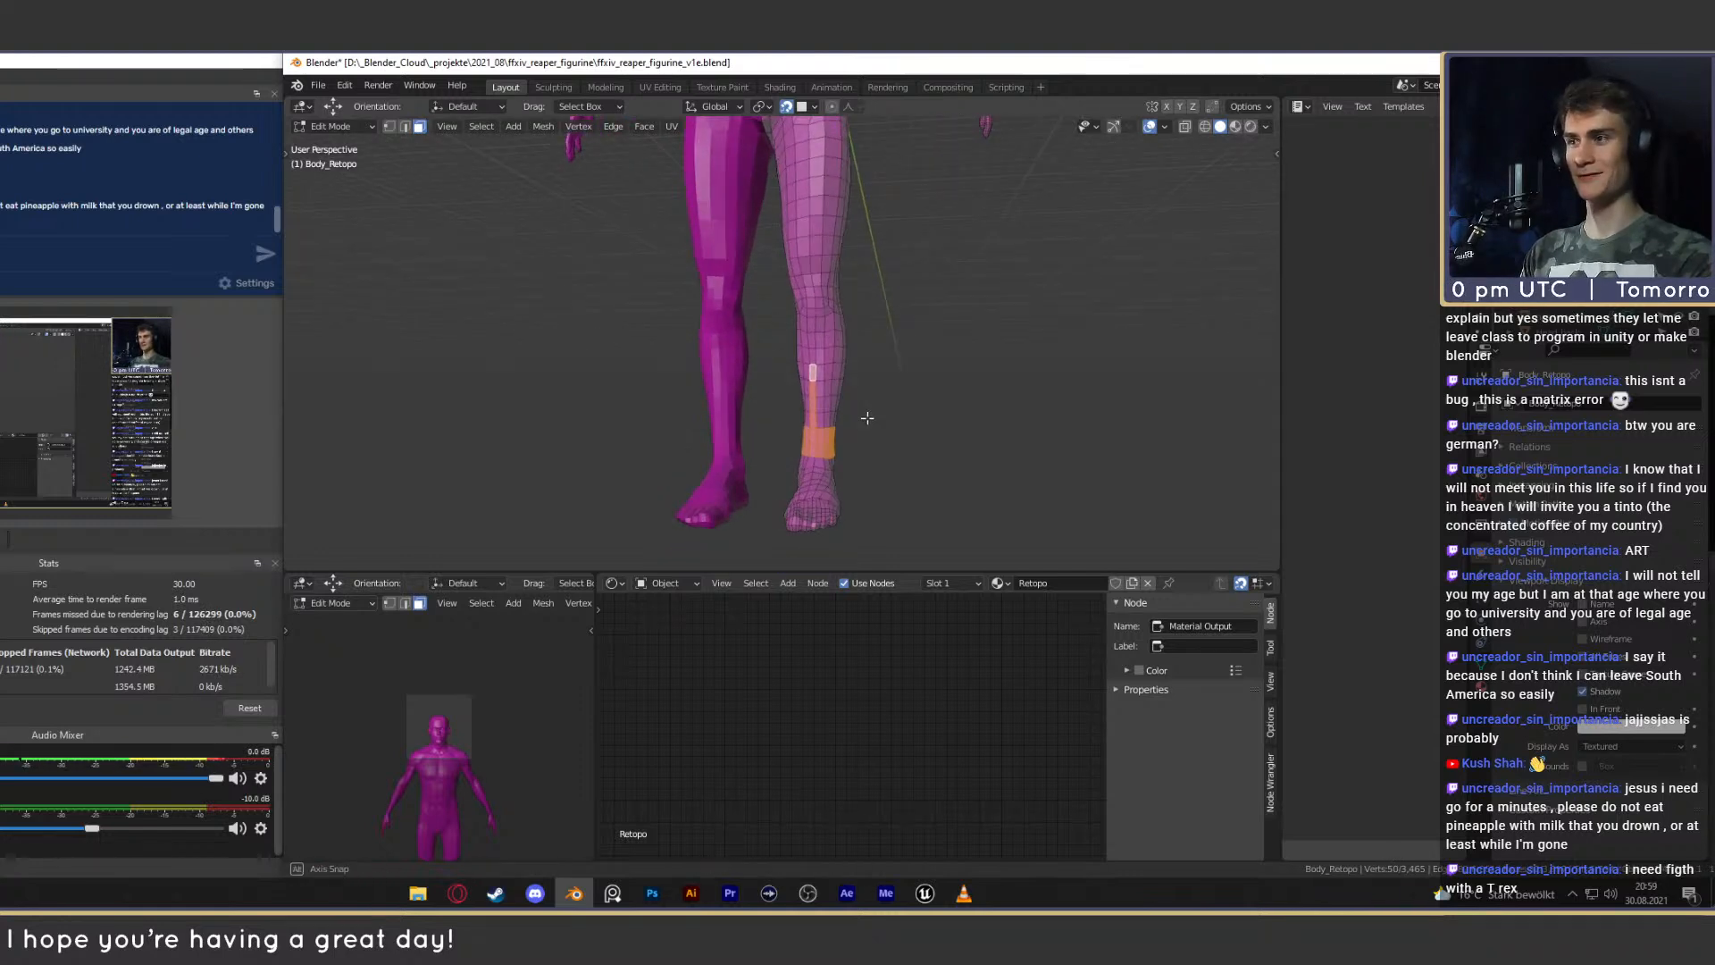
scroll(872, 425, up, 1)
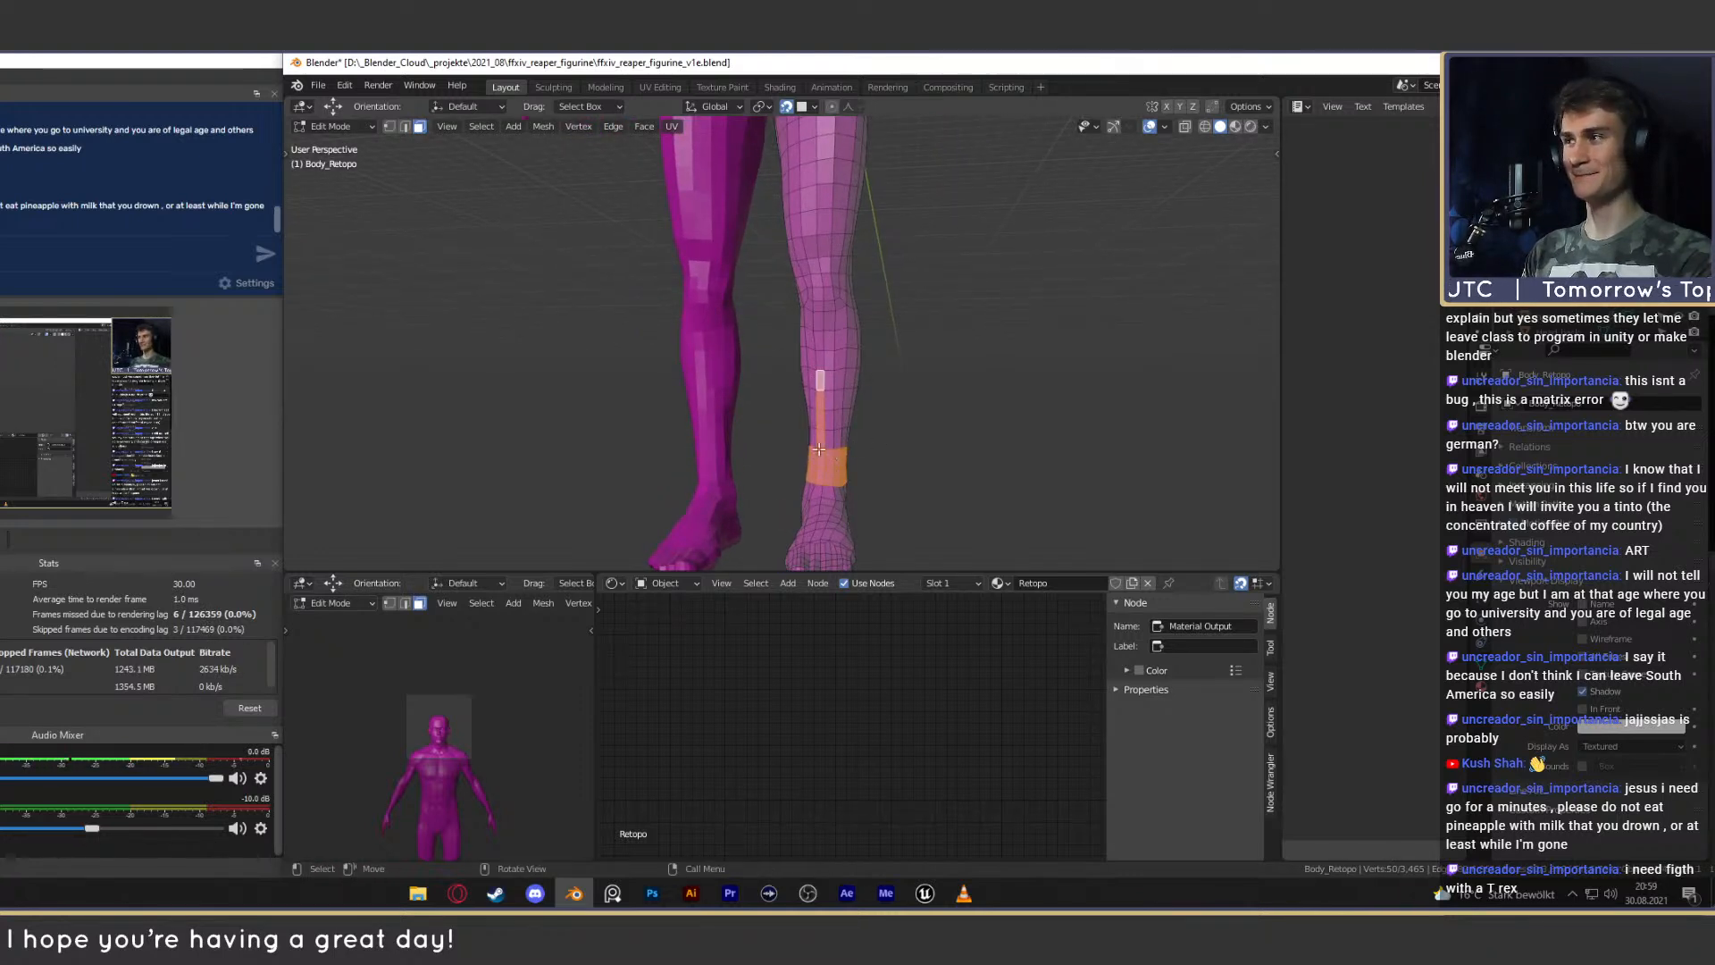
scroll(926, 385, down, 3)
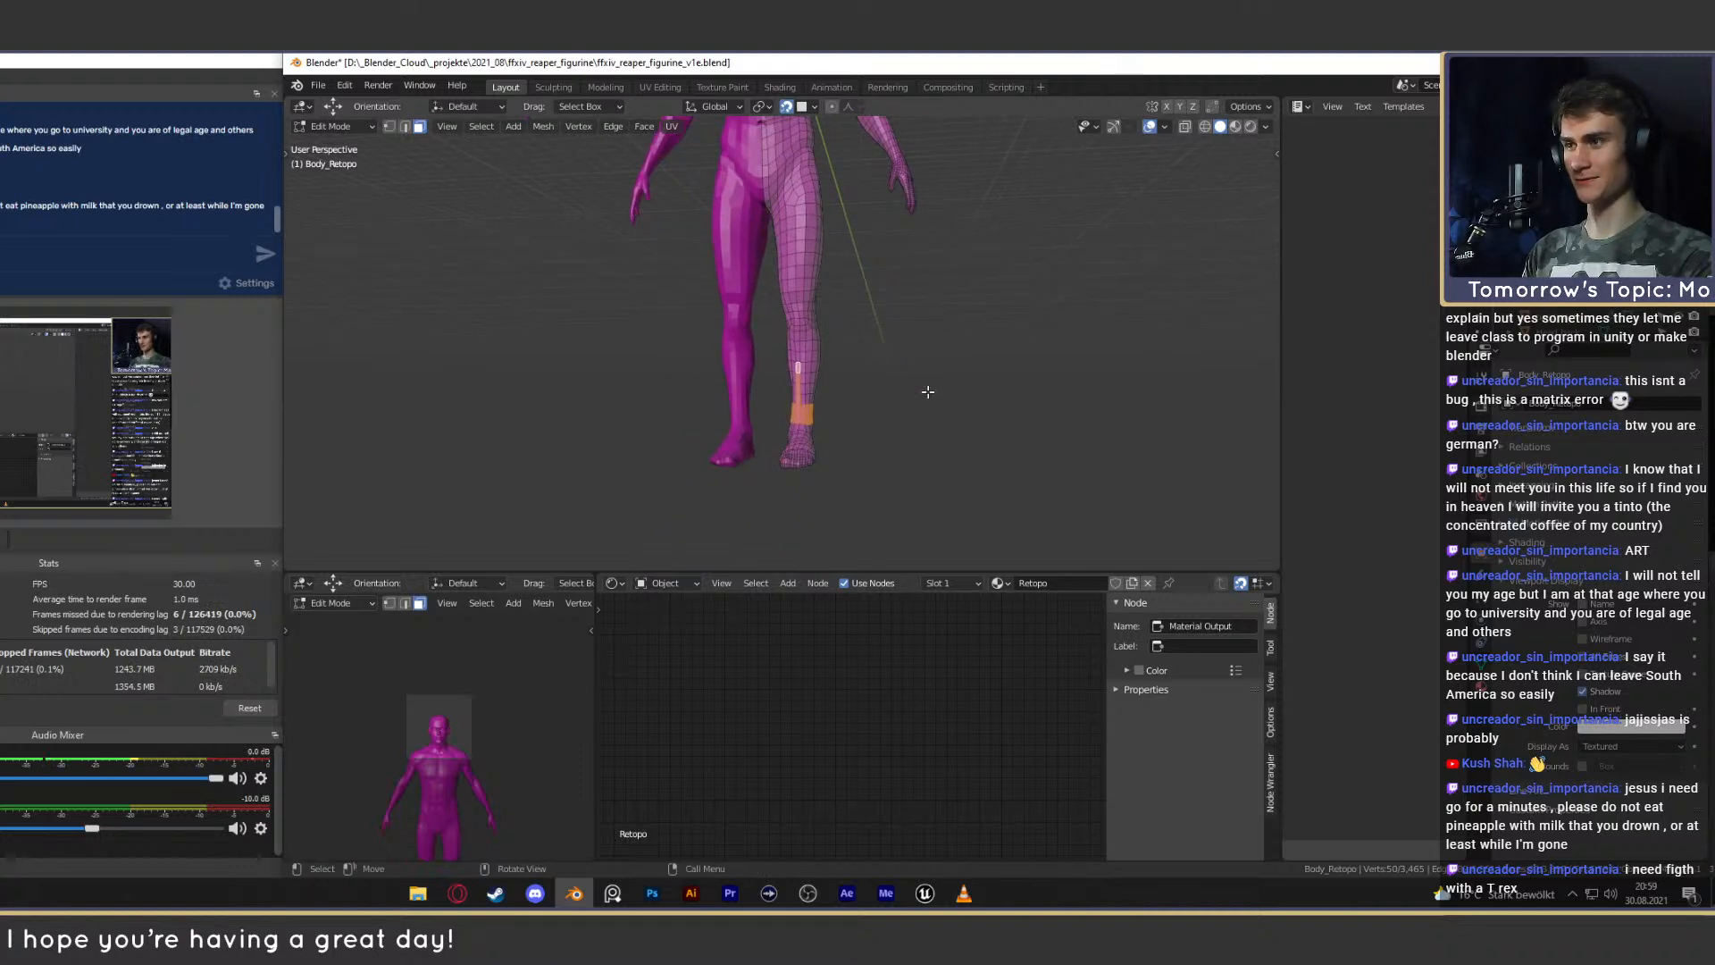
Turn on X-ray and circle-select the faces of the leg from the shin up to the upper thigh.
key(alt+z)
key(c)
mouse_move(827, 388)
mouse_down()
mouse_move(809, 393)
mouse_move(806, 352)
mouse_move(827, 236)
mouse_up()
mouse_move(826, 237)
middle_down()
mouse_move(845, 303)
mouse_move(817, 464)
middle_up()
scroll(845, 304, up, 2)
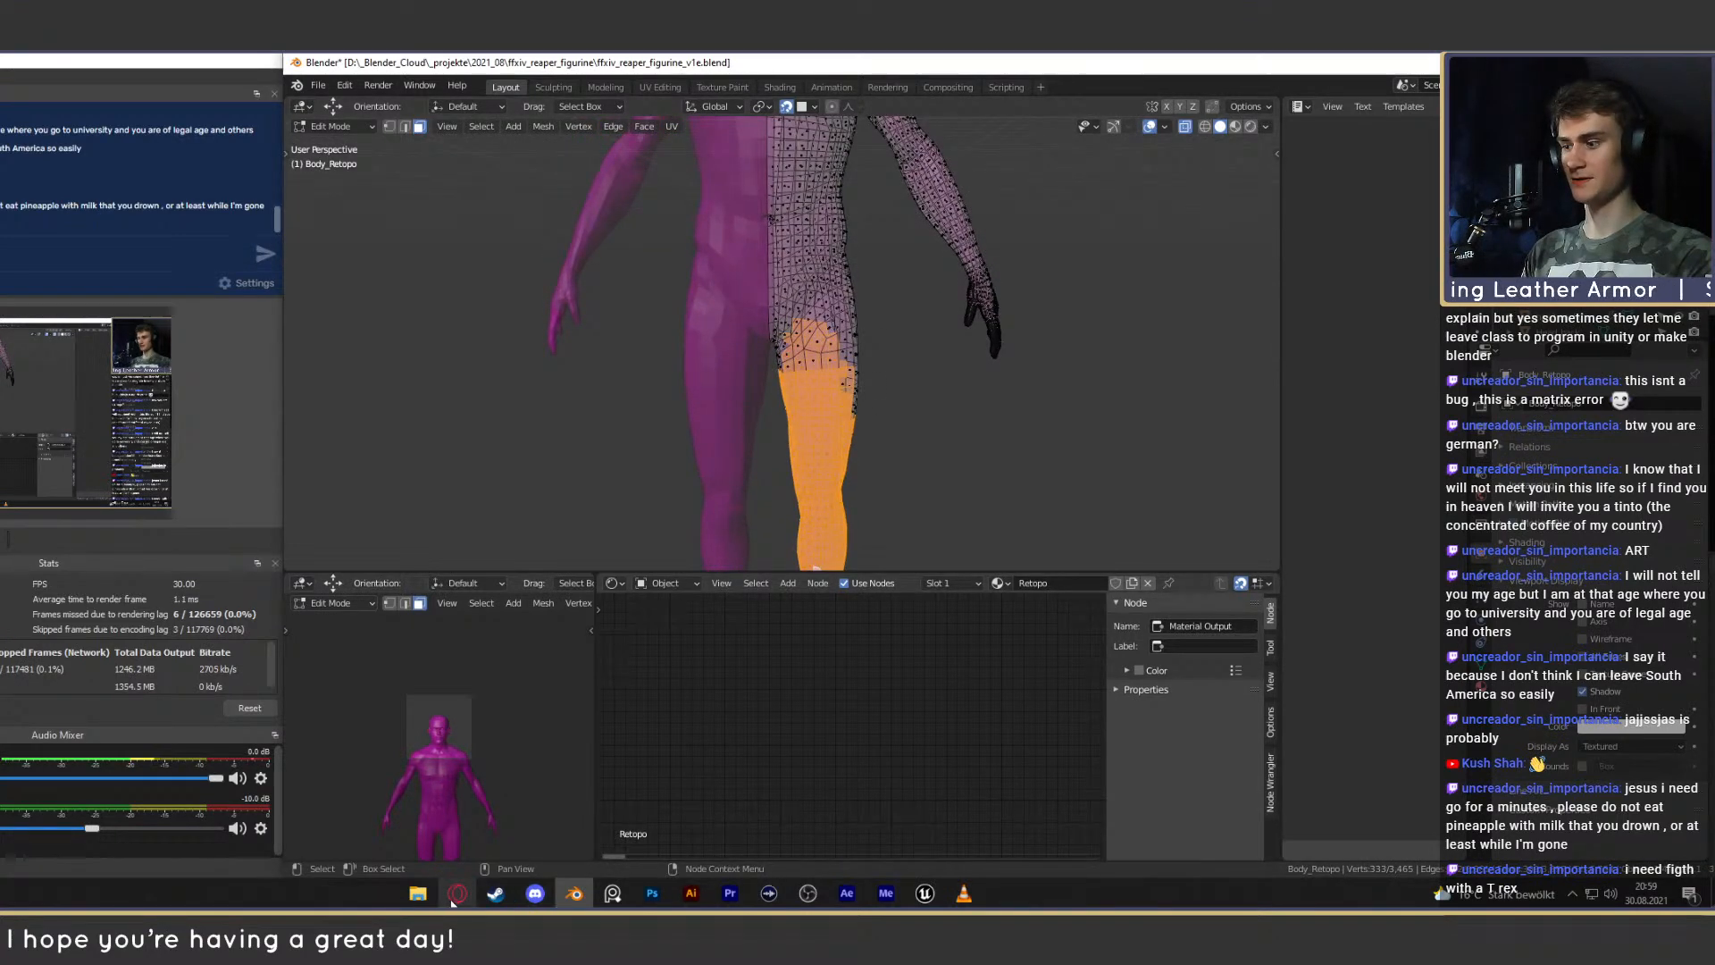
Look at Reaper_render_from_Final_Fantasy_XIV.png for reference, then close it and the folder window to return to Blender.
click(418, 893)
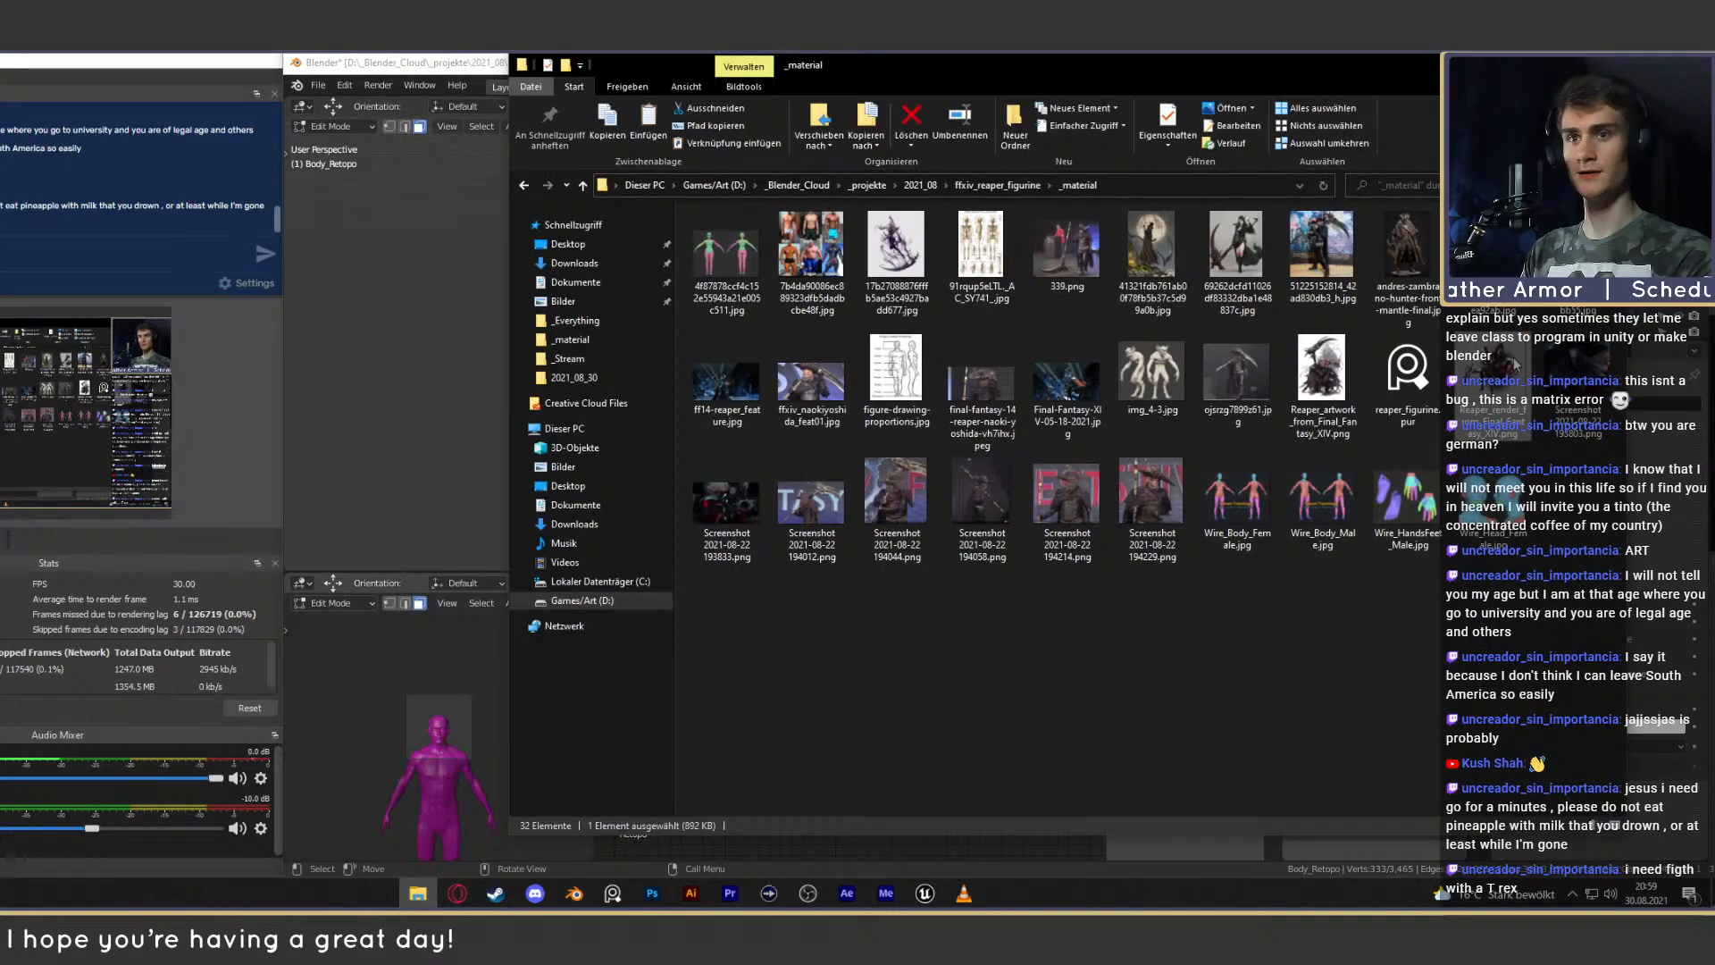
double_click(1321, 375)
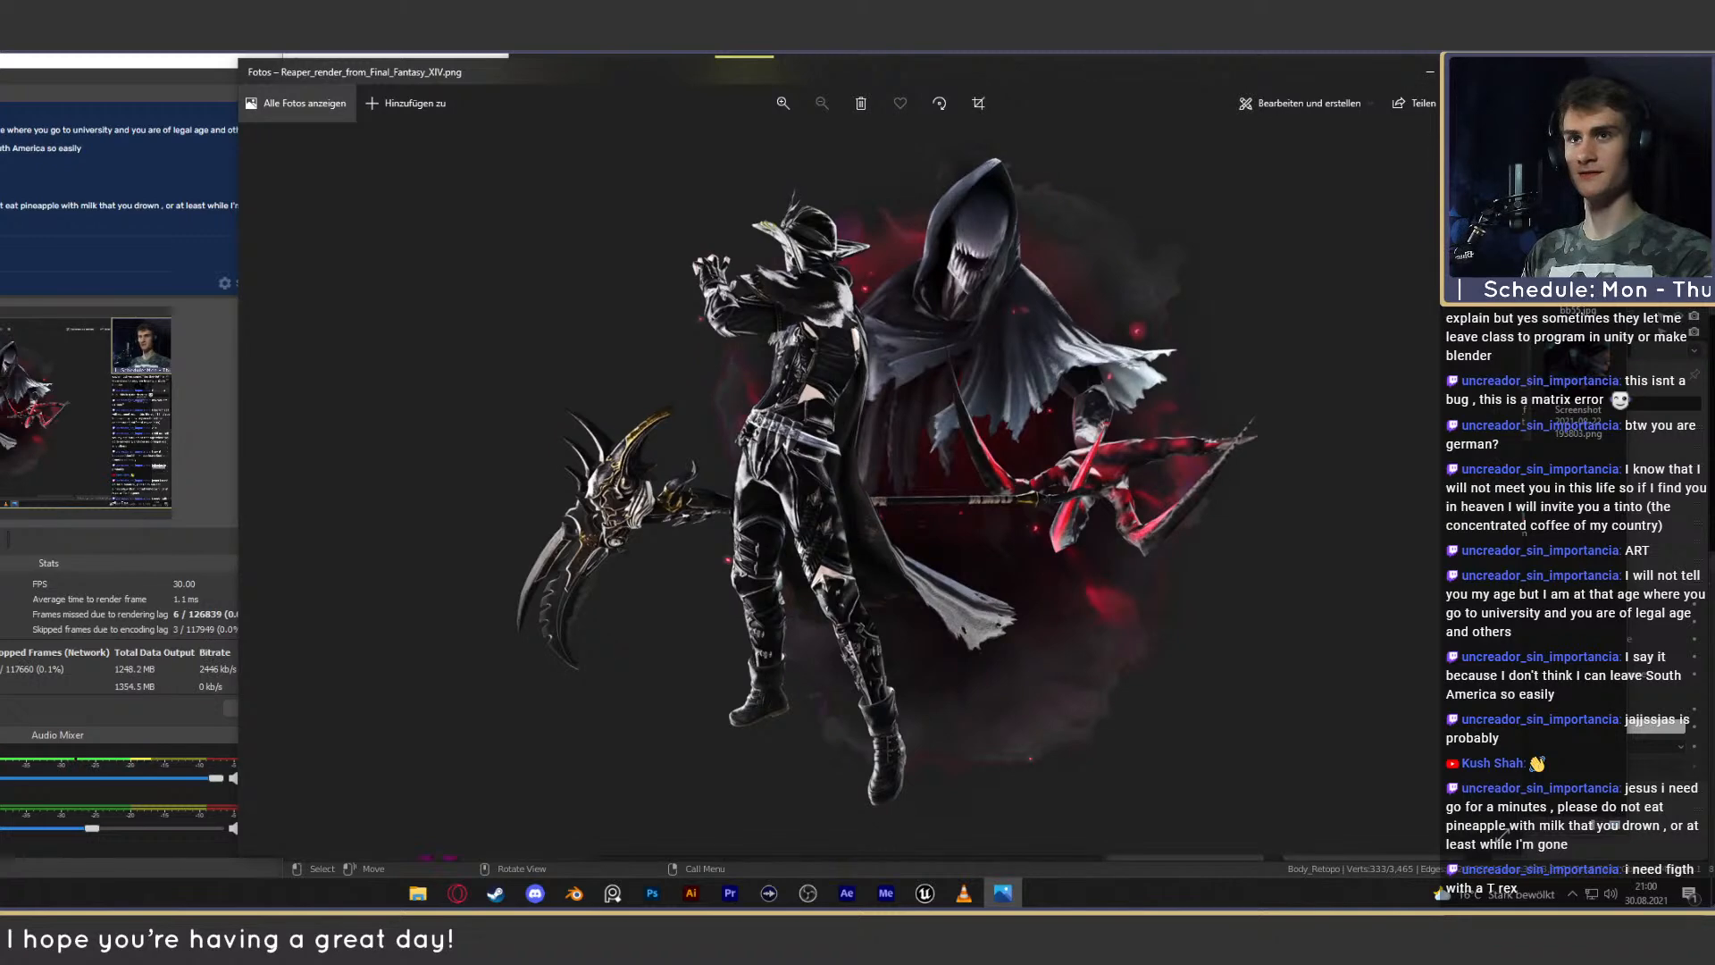
click(1504, 72)
click(1534, 68)
Extend the circle selection over the side of the hip, the groin and the upper thigh, and view it with X-ray off.
key(c)
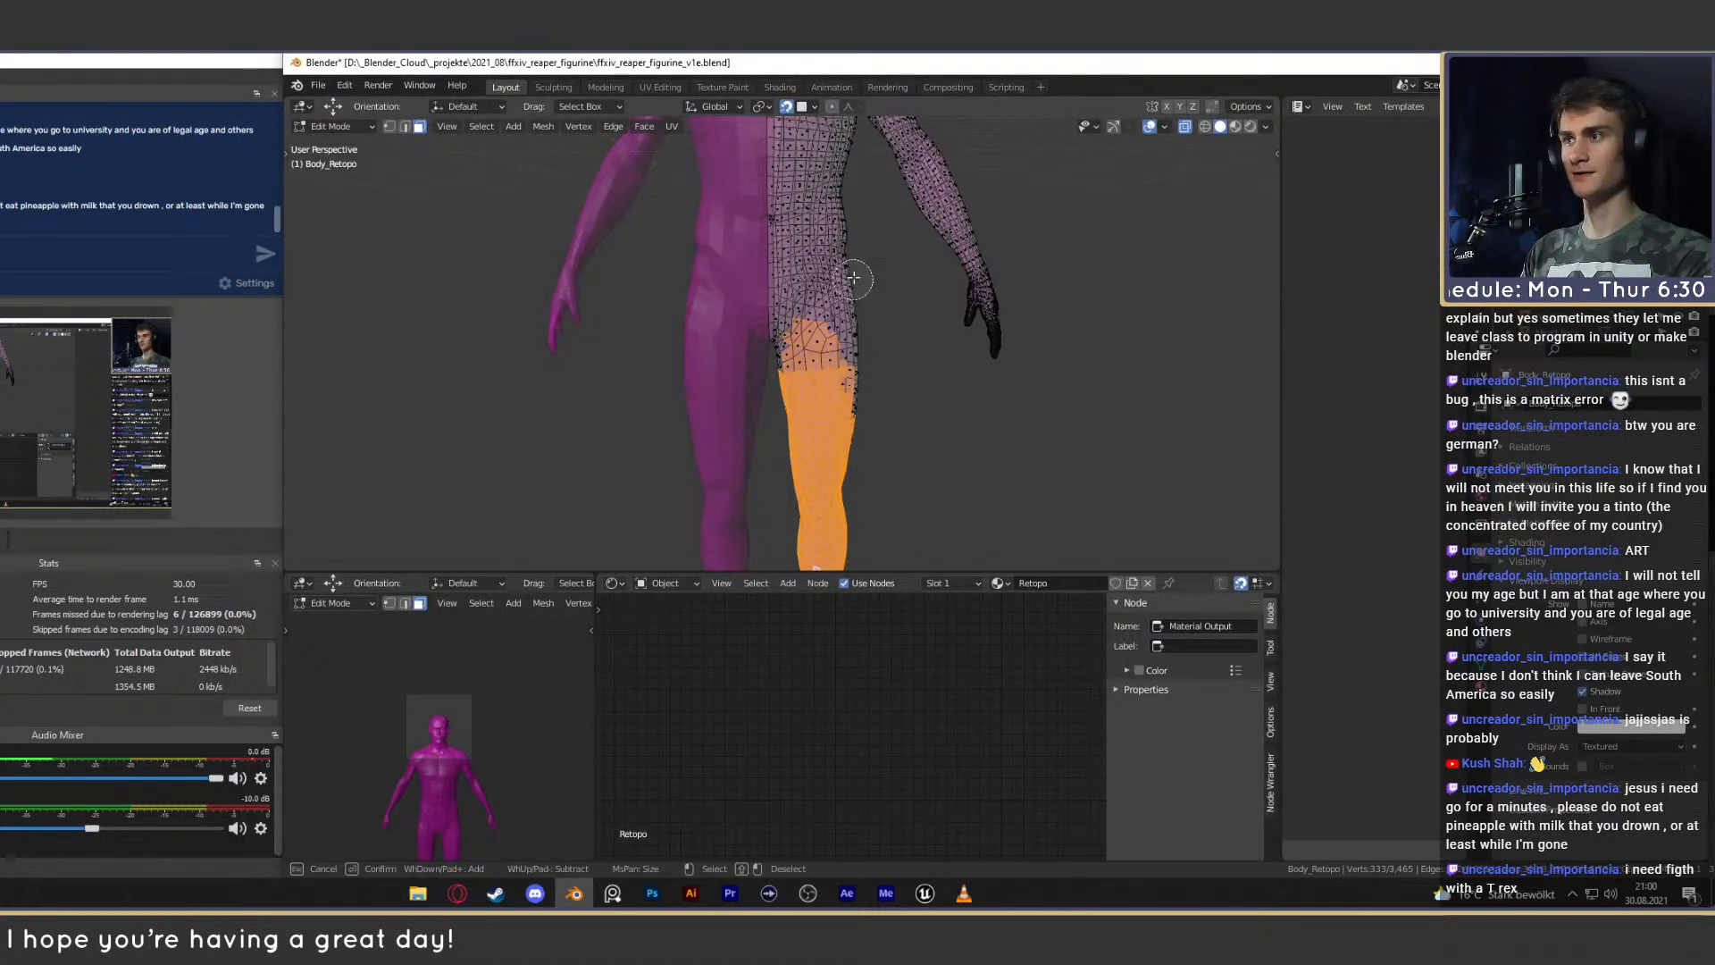
drag(854, 239, 828, 242)
right_click(897, 330)
mouse_move(896, 329)
middle_down()
mouse_move(894, 354)
mouse_move(843, 371)
mouse_move(880, 310)
middle_up()
scroll(842, 372, up, 1)
key(c)
mouse_move(779, 380)
mouse_down()
mouse_move(772, 343)
mouse_move(865, 365)
mouse_move(866, 492)
mouse_up()
right_click(893, 365)
middle_drag(893, 365, 873, 354)
scroll(870, 354, up, 3)
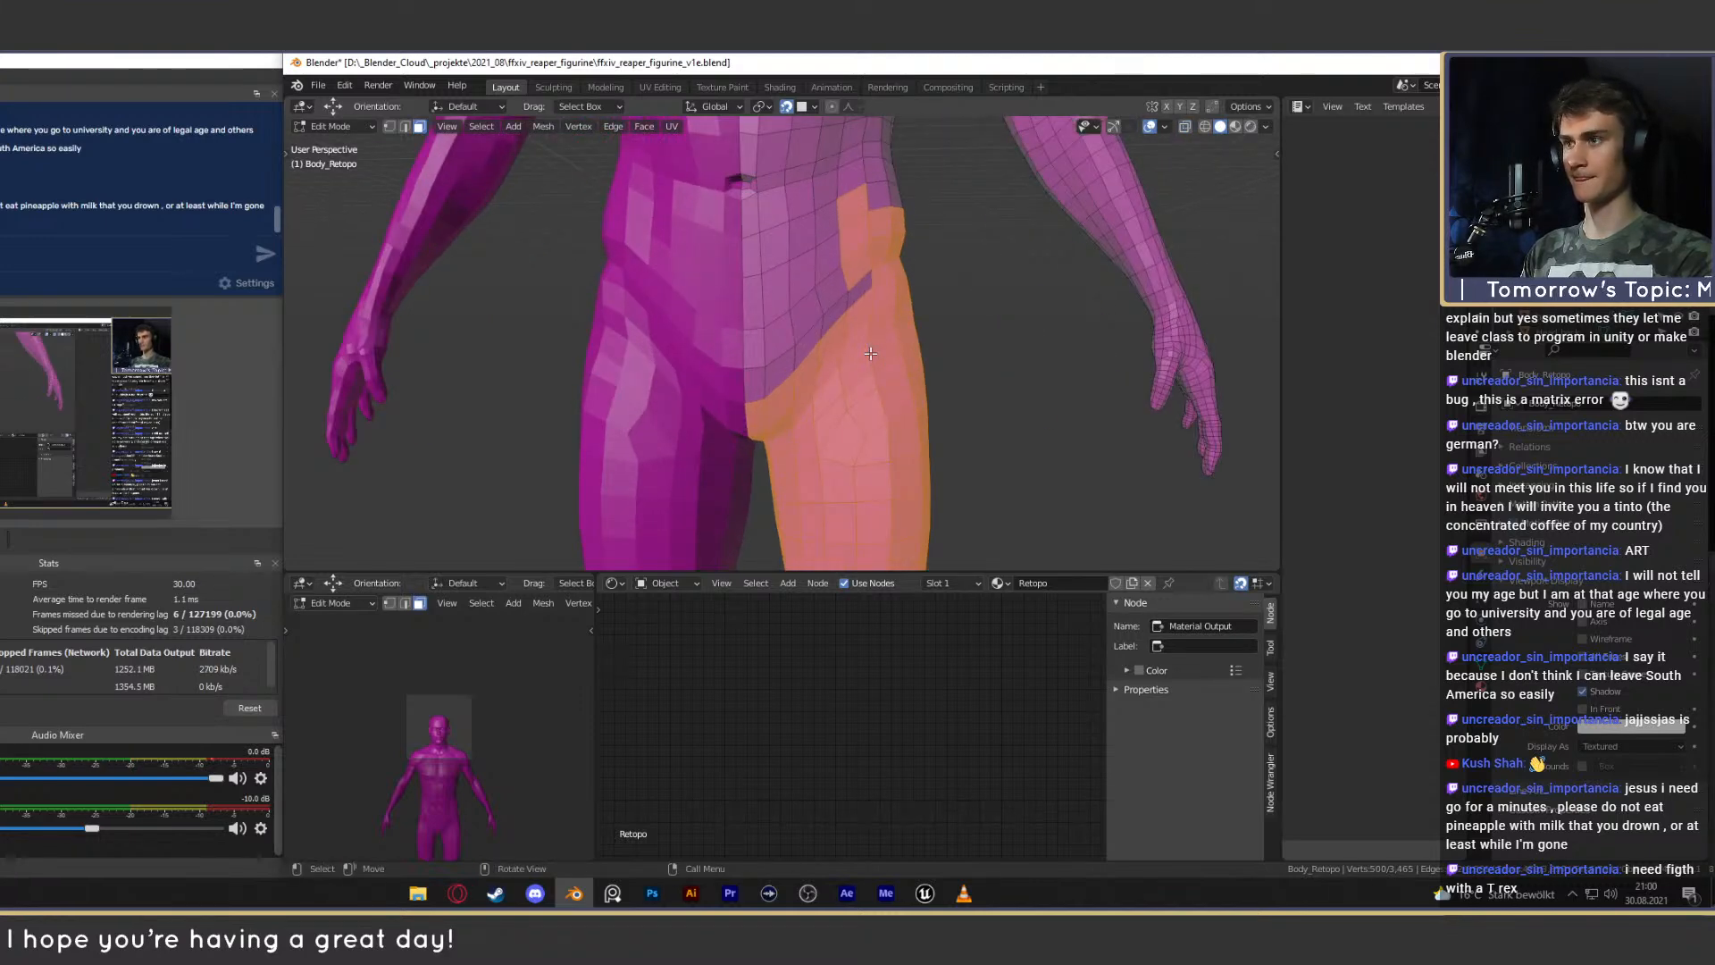
Extend the face selection across the lower abdomen from the groin up to the waist, filling in the missed faces around the hip.
ctrl+shift+click(818, 279)
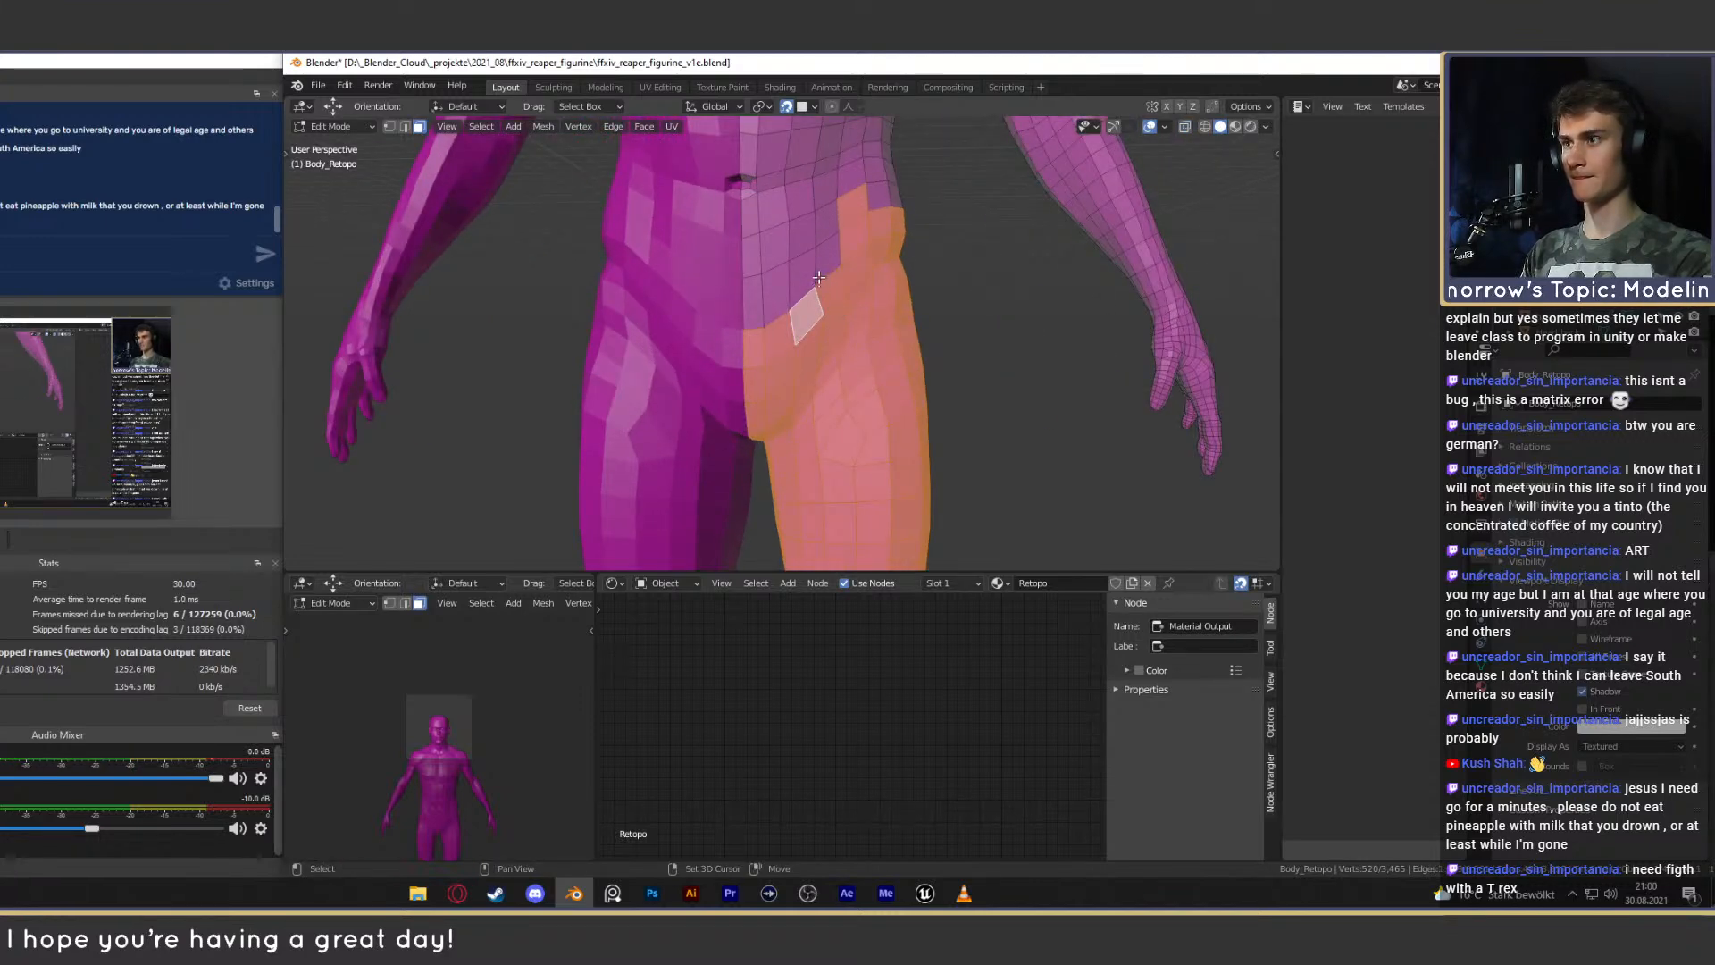
ctrl+shift+click(816, 270)
ctrl+shift+click(815, 231)
middle_drag(859, 240, 920, 440)
key(v)
key(c)
mouse_move(893, 470)
mouse_down()
mouse_move(853, 382)
mouse_move(843, 394)
mouse_up()
right_click(844, 391)
mouse_move(862, 346)
shift+middle_down()
mouse_move(823, 387)
mouse_move(1161, 389)
mouse_move(866, 377)
mouse_move(872, 391)
shift+middle_up()
scroll(862, 353, down, 4)
scroll(834, 344, up, 1)
Circle-deselect the surplus faces above the hip and around the side so the selection ends in a clean waistline.
key(c)
mouse_move(747, 274)
middle_down()
mouse_move(753, 300)
mouse_move(857, 252)
middle_up()
click(850, 304)
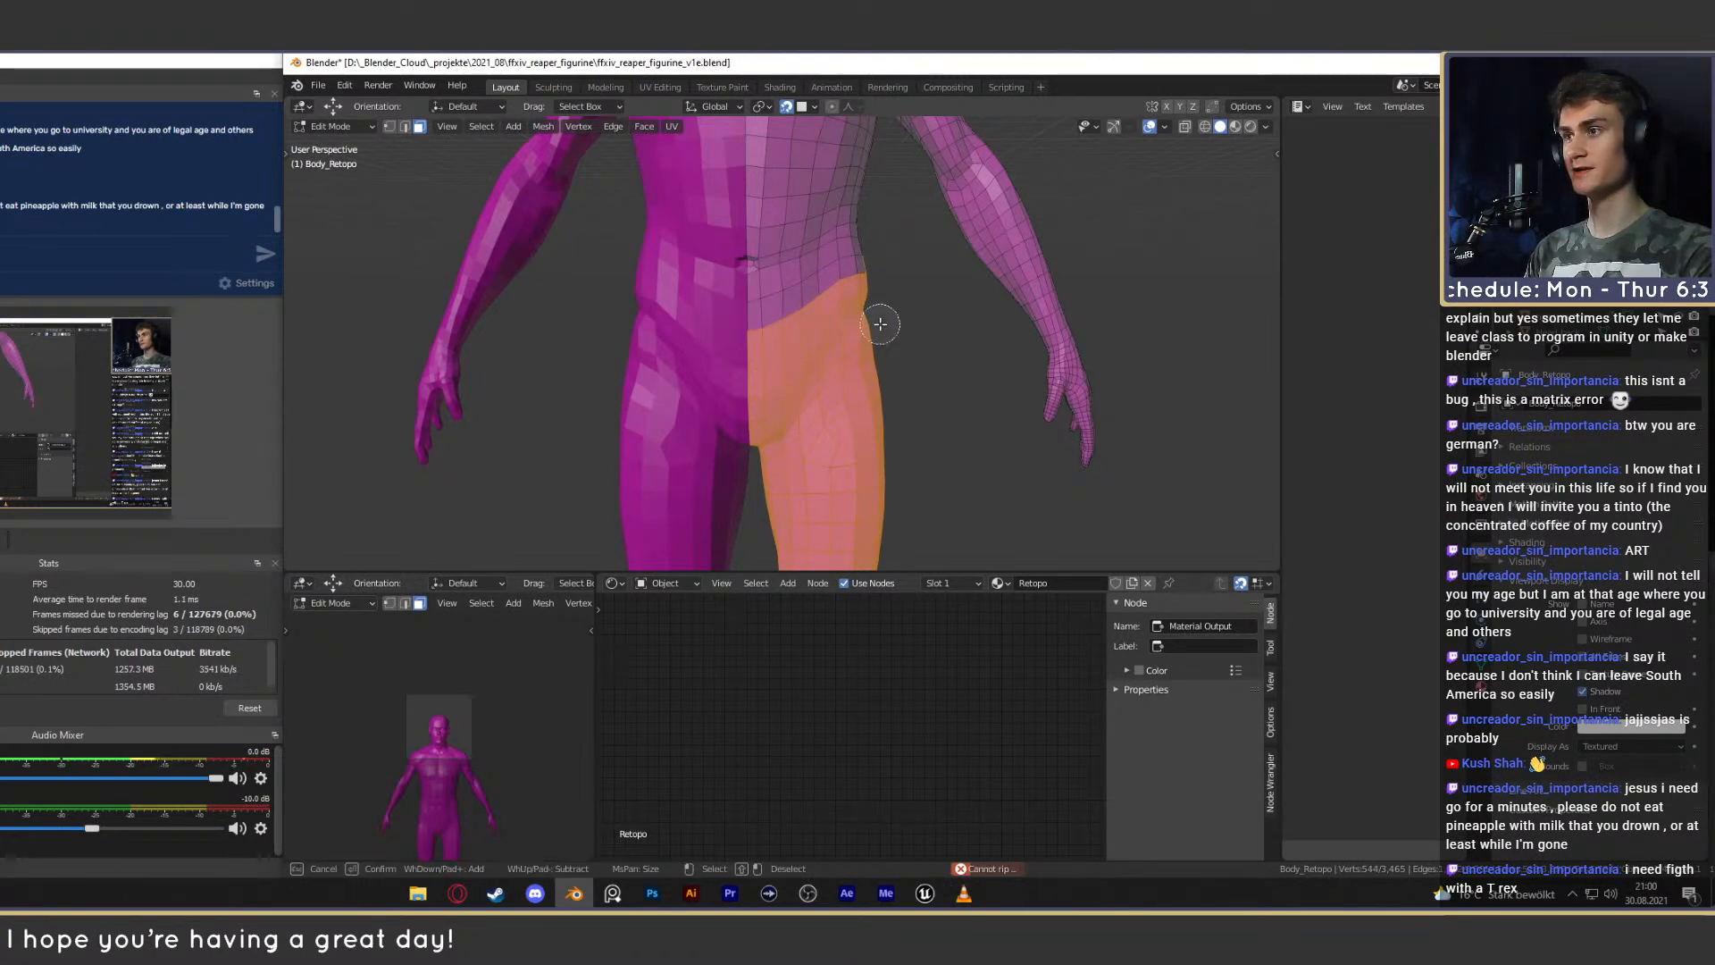
right_click(881, 324)
scroll(964, 370, up, 1)
middle_drag(976, 375, 759, 345)
key(c)
middle_drag(677, 281, 849, 276)
right_click(849, 276)
Examine the selected leg and hip faces from the waistline down to the ankle, from the front and side.
scroll(856, 368, down, 6)
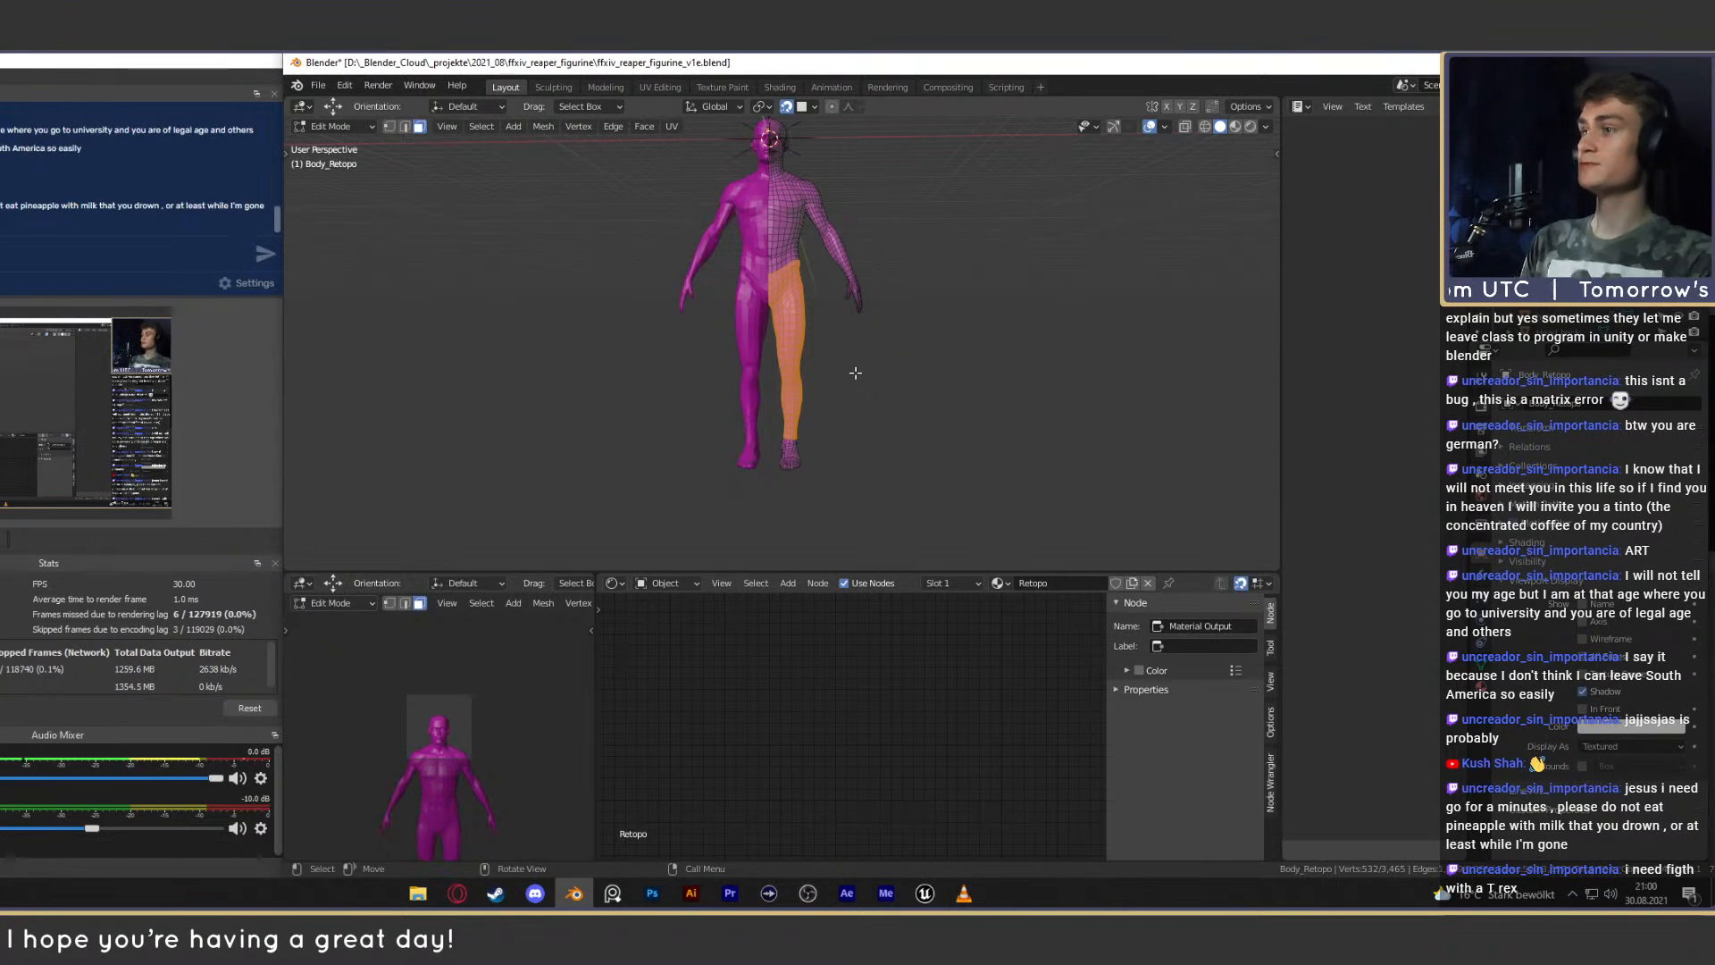
scroll(822, 380, up, 7)
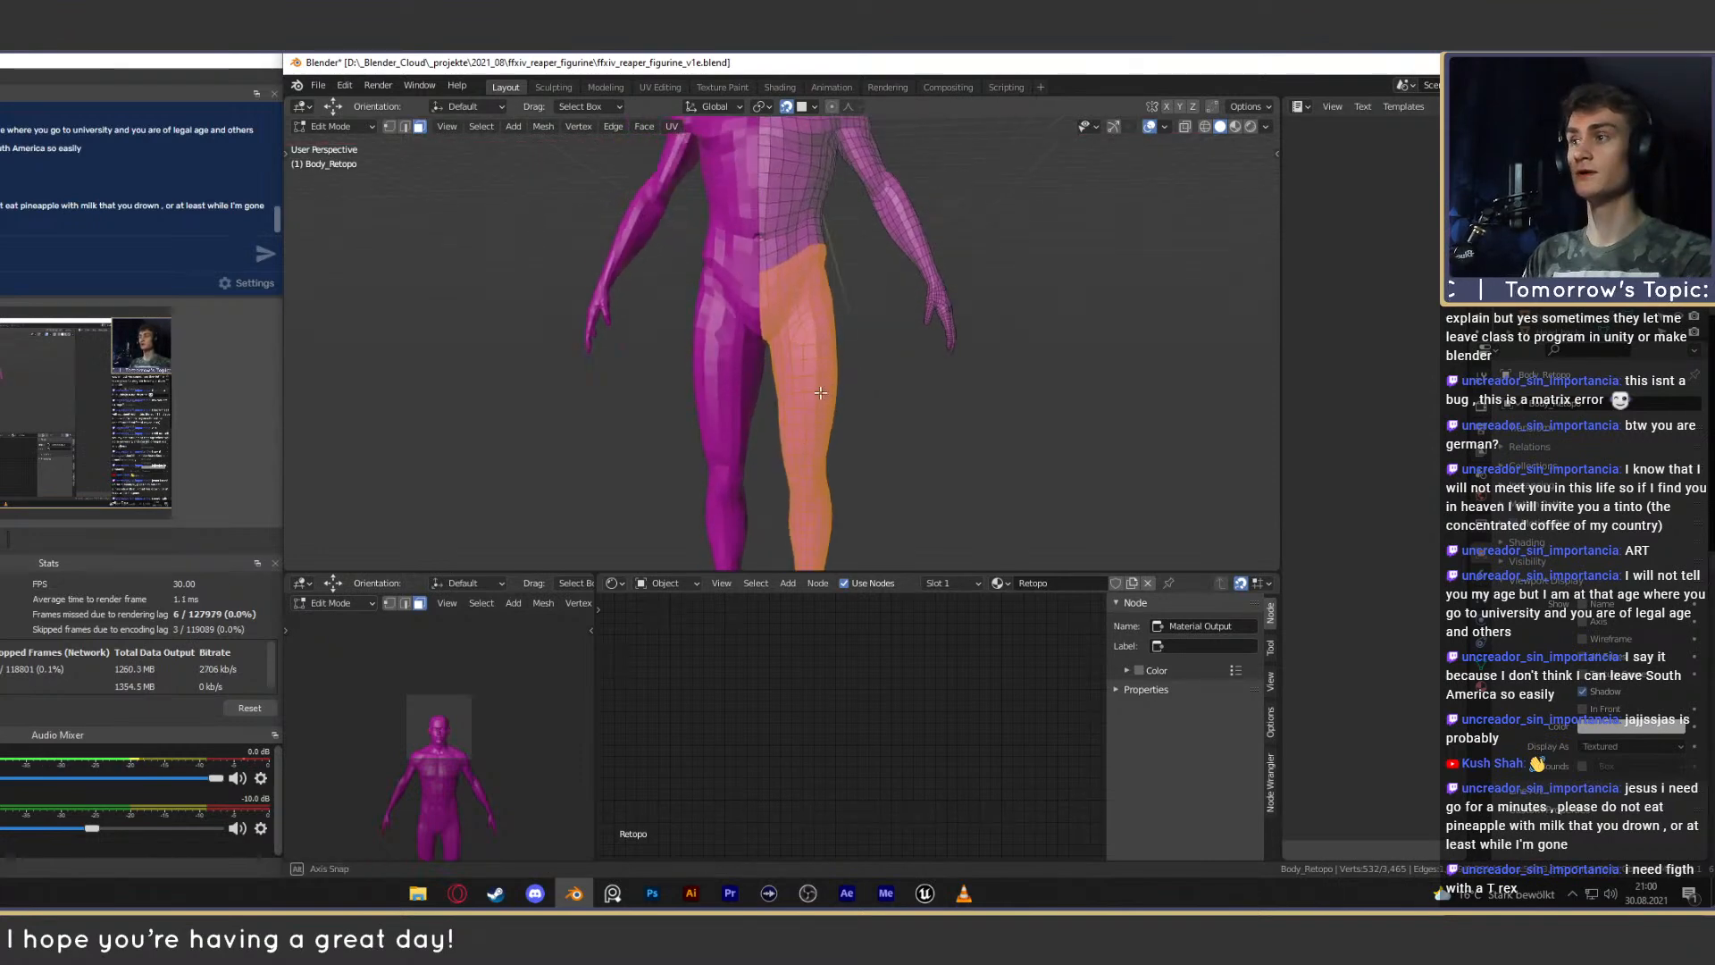
scroll(921, 396, down, 6)
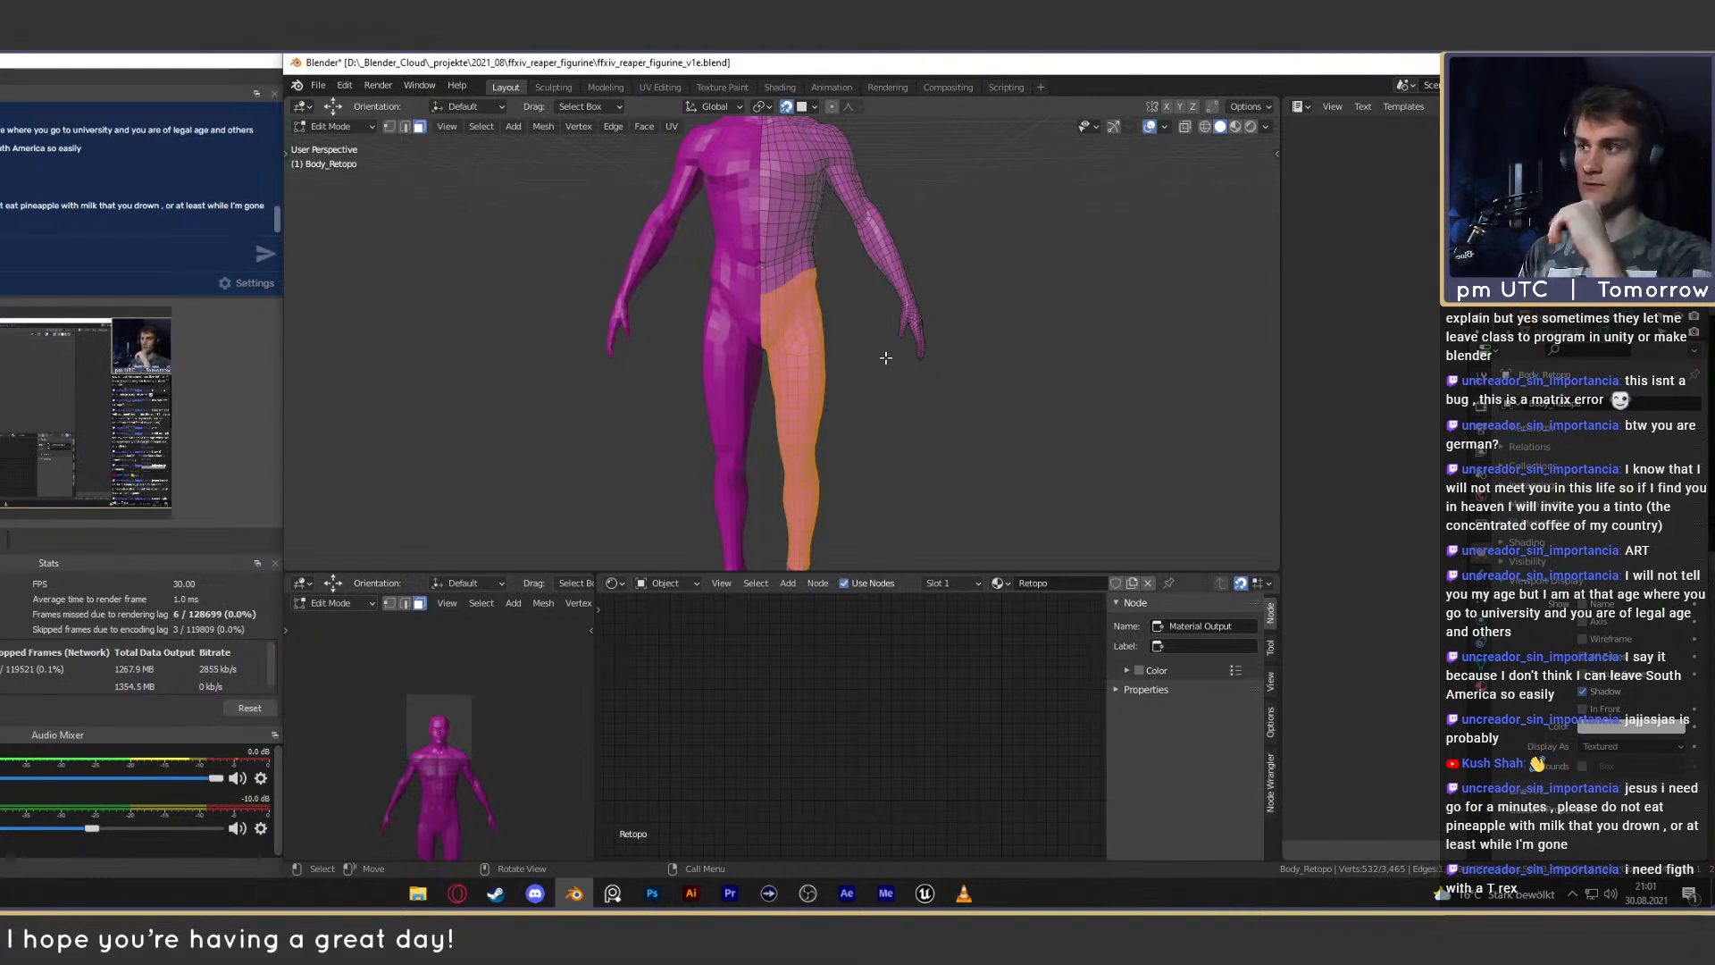
scroll(884, 357, down, 4)
scroll(835, 373, up, 5)
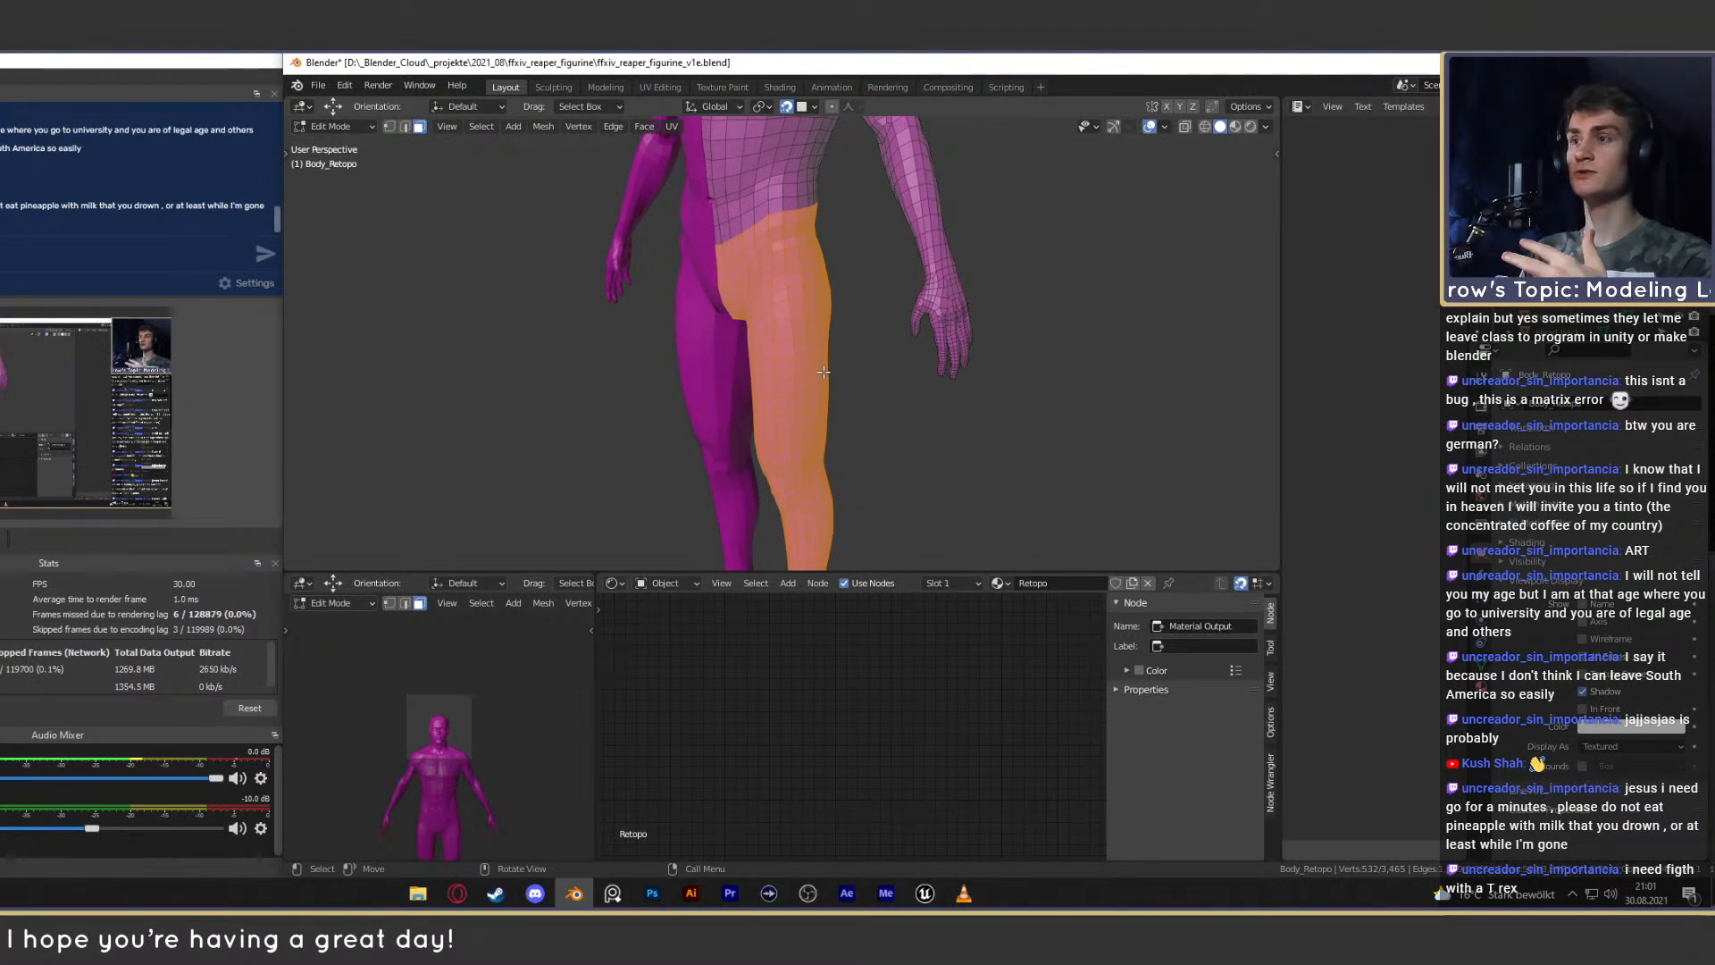
scroll(782, 266, down, 3)
middle_drag(799, 384, 862, 322)
scroll(884, 335, up, 3)
scroll(844, 372, down, 4)
scroll(844, 372, up, 4)
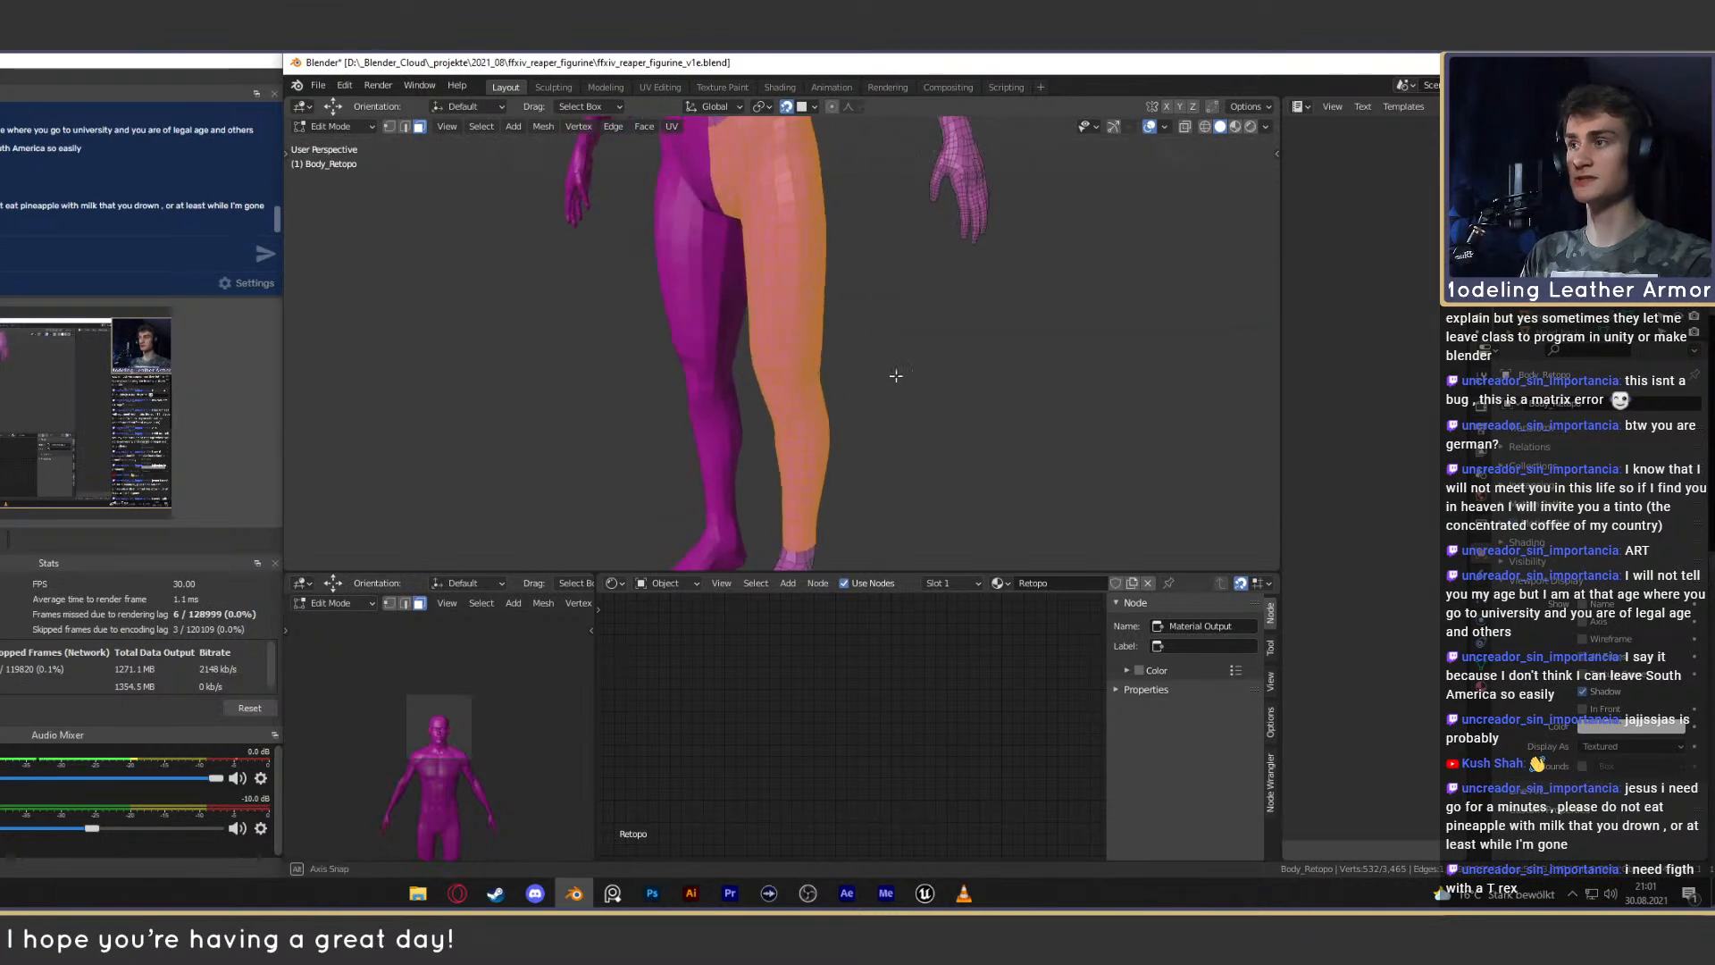
key(shift+d)
right_click(939, 320)
scroll(934, 358, down, 3)
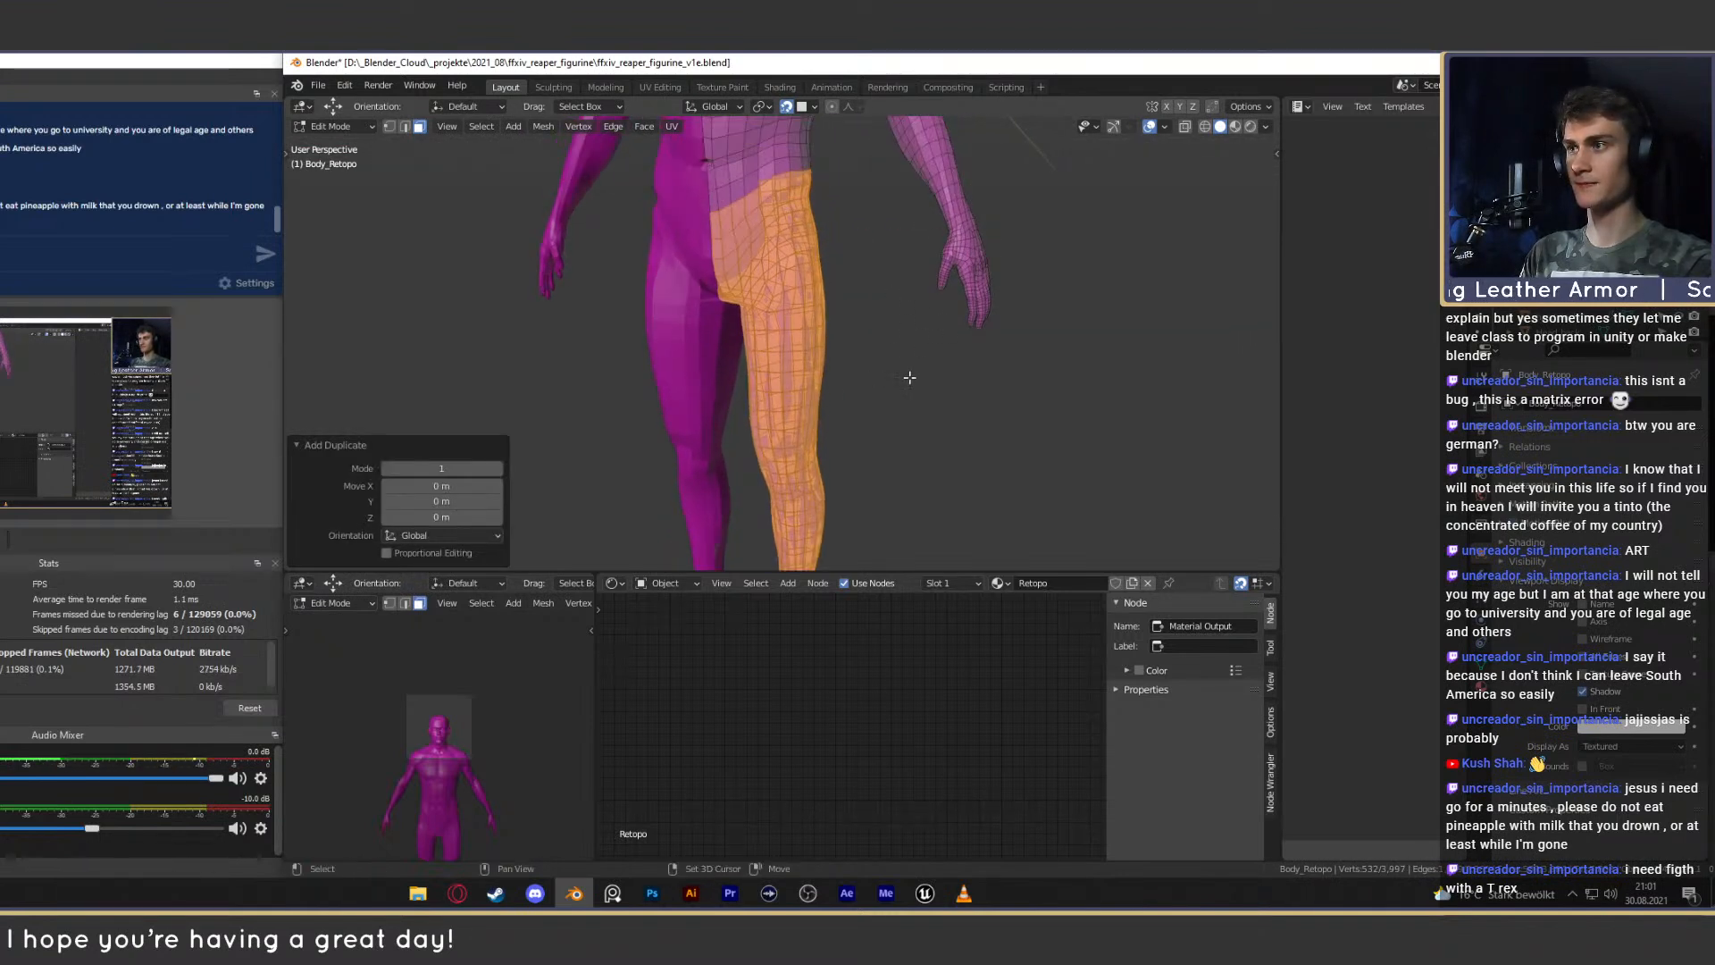
key(ctrl+z)
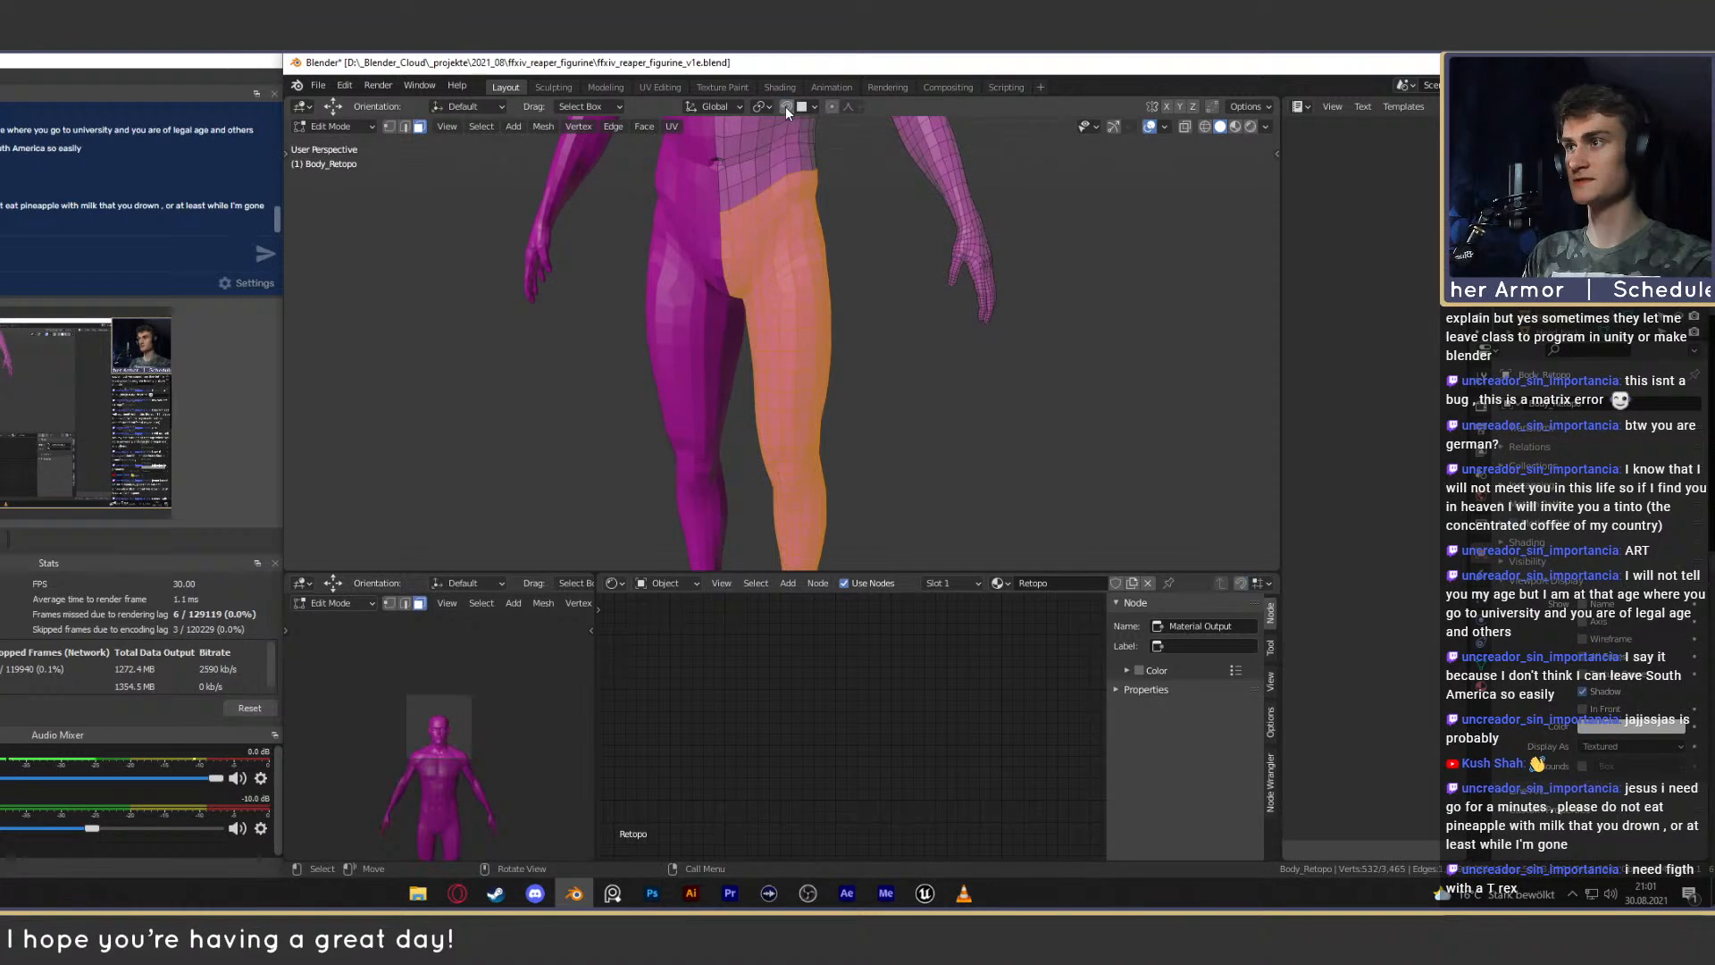
With snapping off, duplicate the selected leg and hip faces in place and separate the copy into its own object.
key(g)
right_click(941, 343)
mouse_move(940, 343)
middle_down()
mouse_move(941, 364)
mouse_move(967, 362)
middle_up()
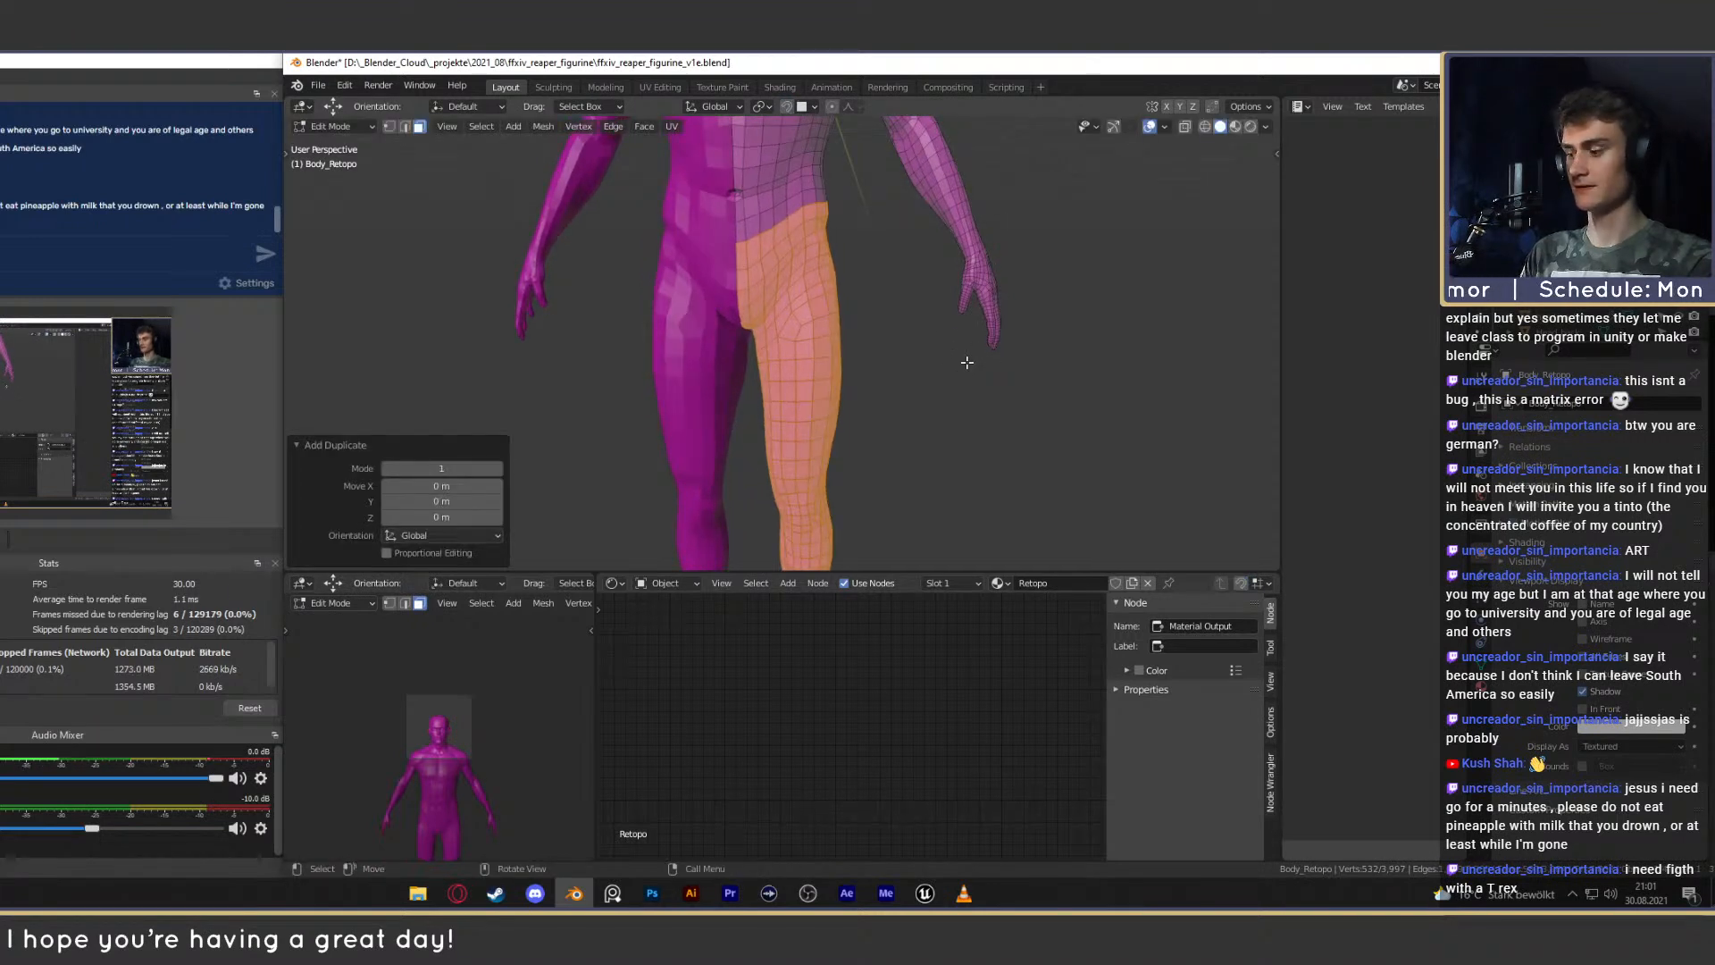
key(p)
click(963, 361)
key(Tab)
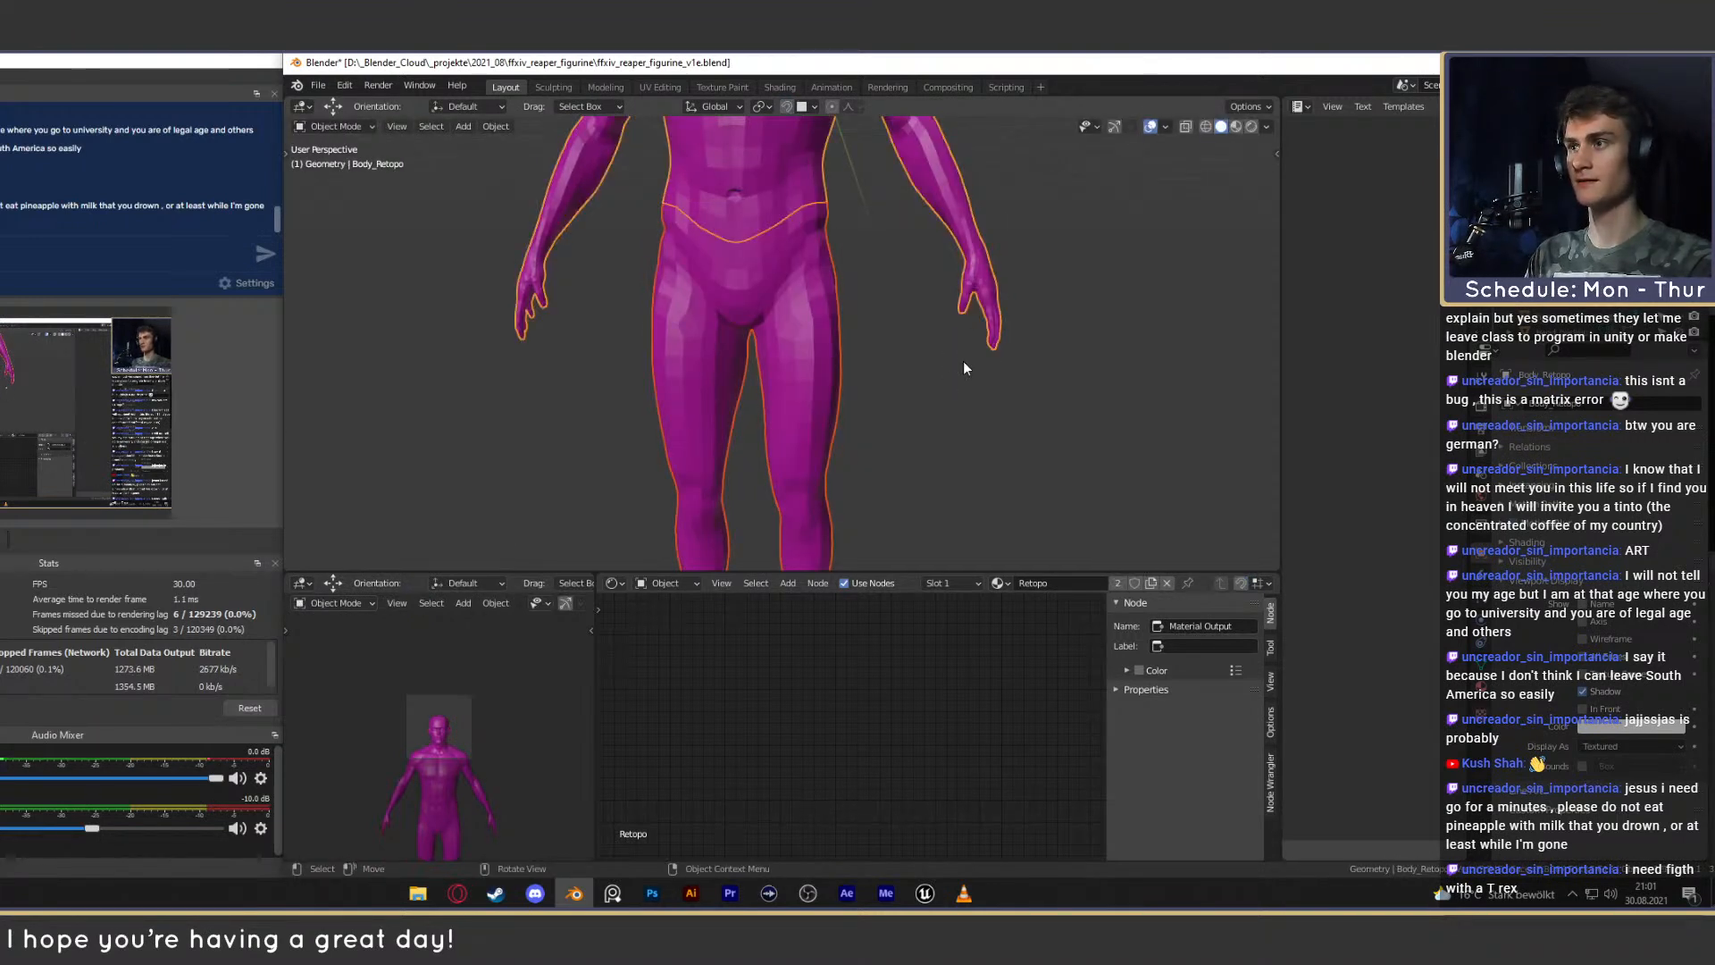
Select the separated leg-and-hip object and apply its Mirror modifier.
middle_drag(888, 379, 893, 378)
scroll(893, 378, down, 3)
click(811, 383)
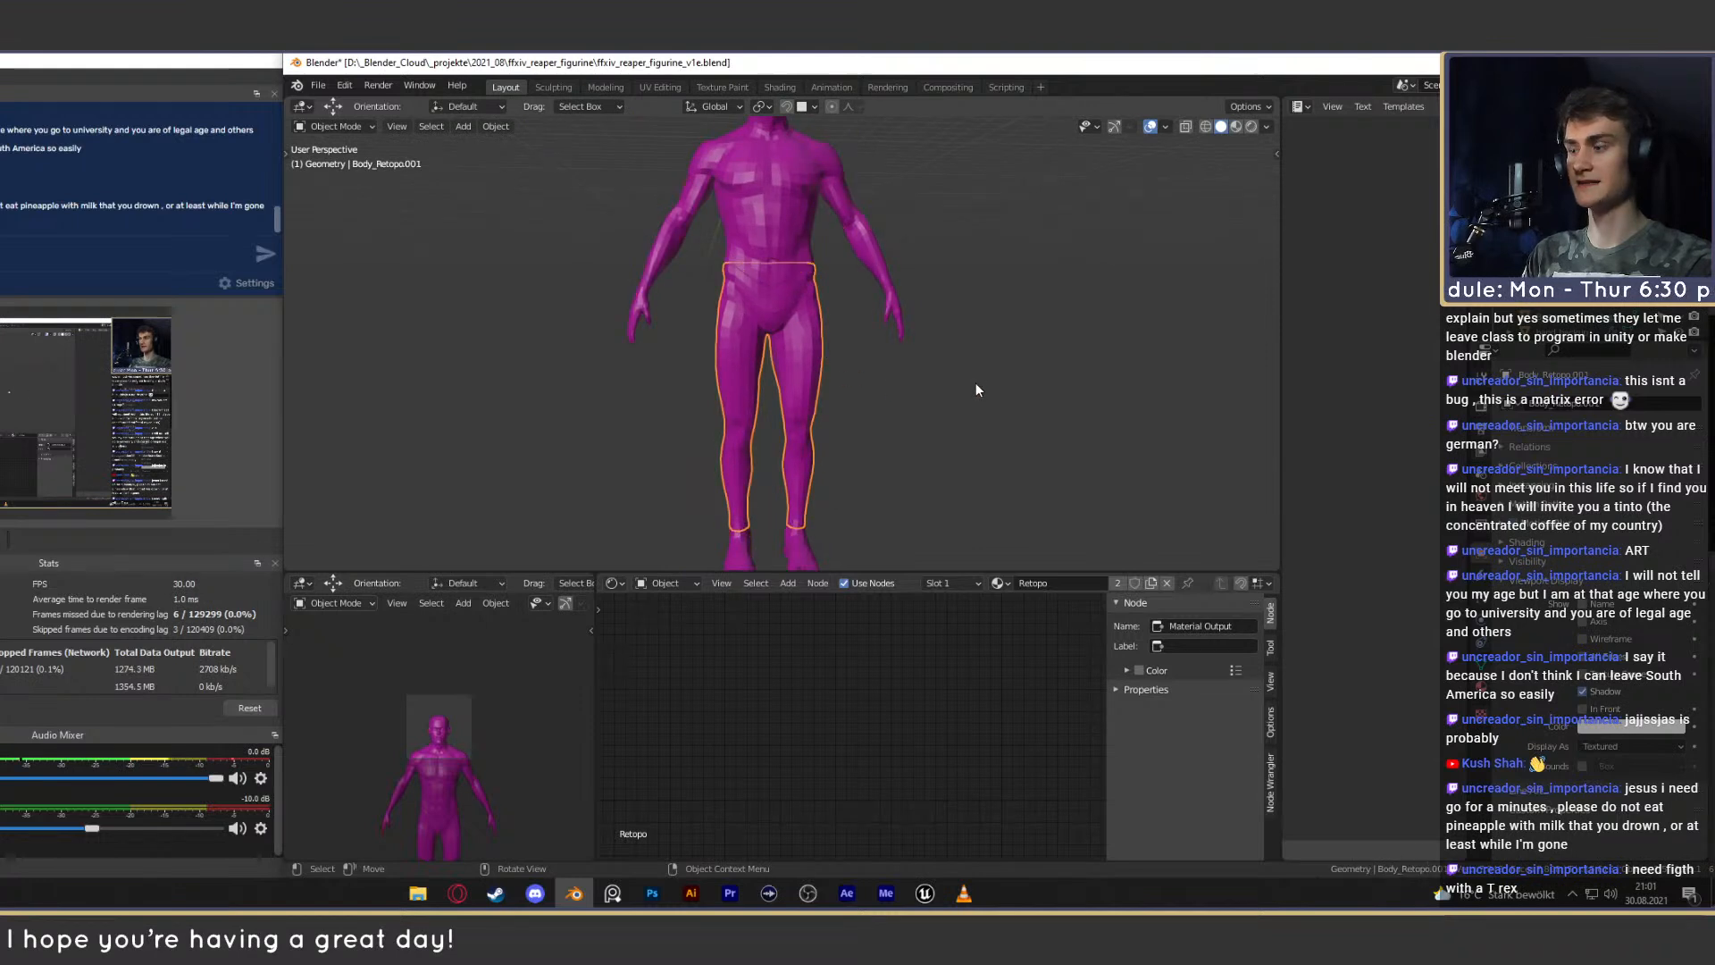
key(g)
right_click(1222, 380)
mouse_move(965, 393)
middle_down()
mouse_move(1013, 416)
mouse_move(972, 417)
middle_up()
scroll(973, 417, up, 1)
scroll(947, 413, up, 4)
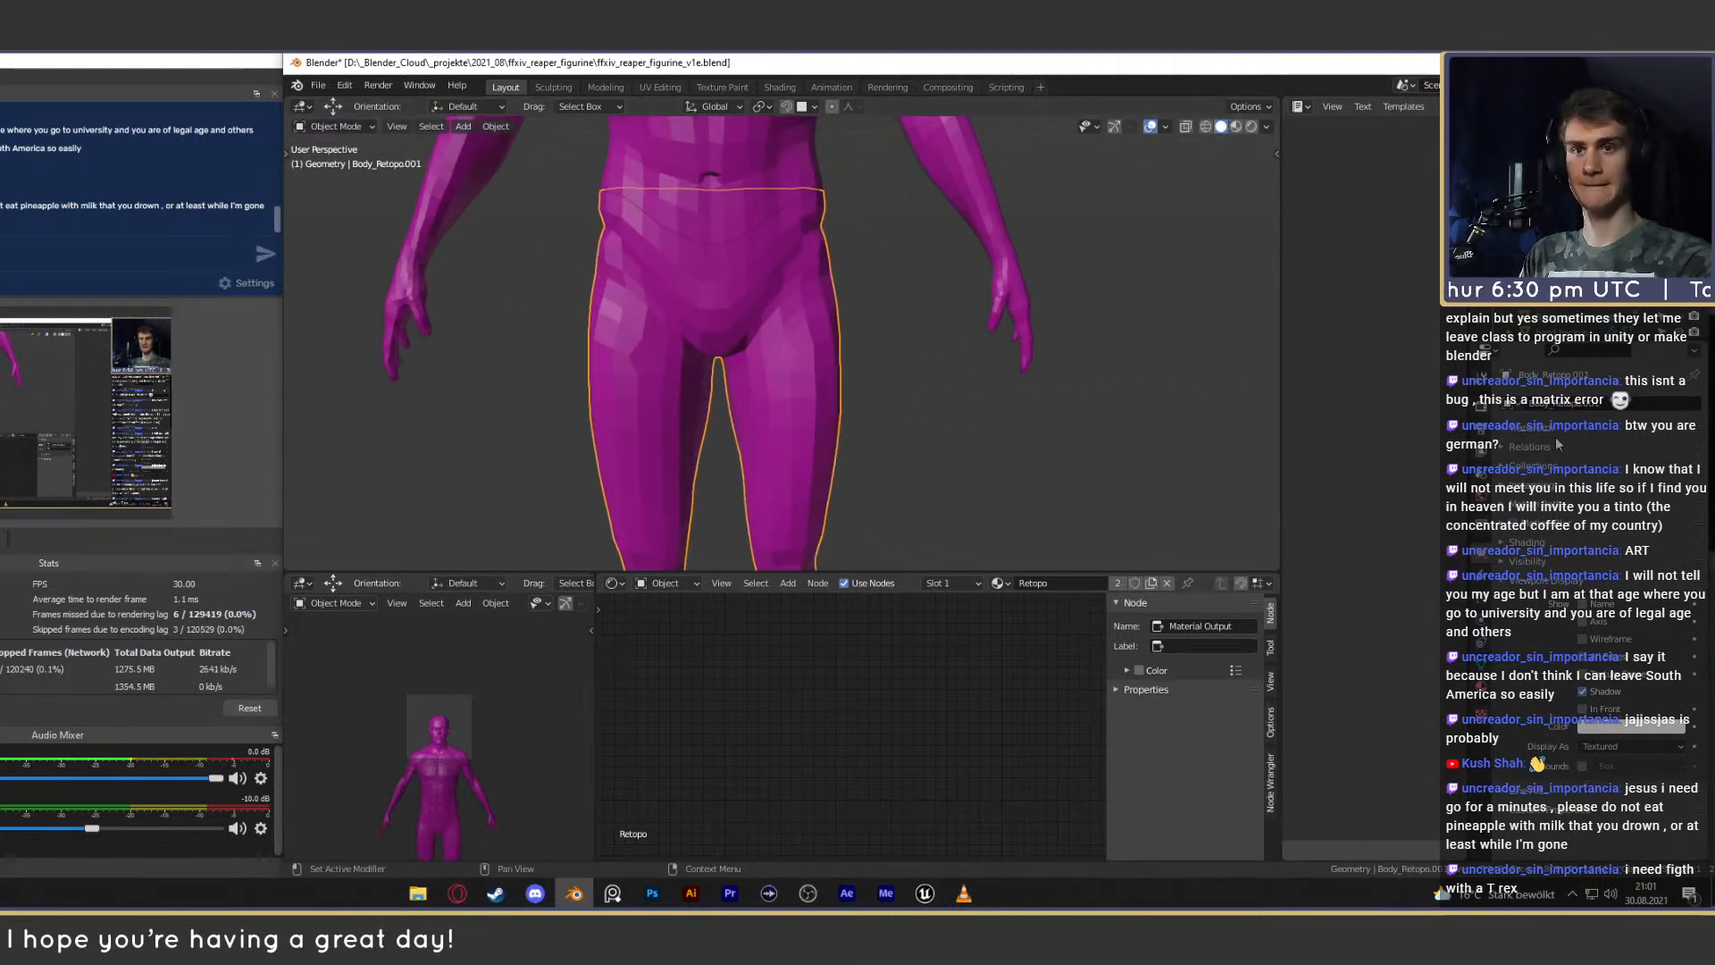
click(1482, 577)
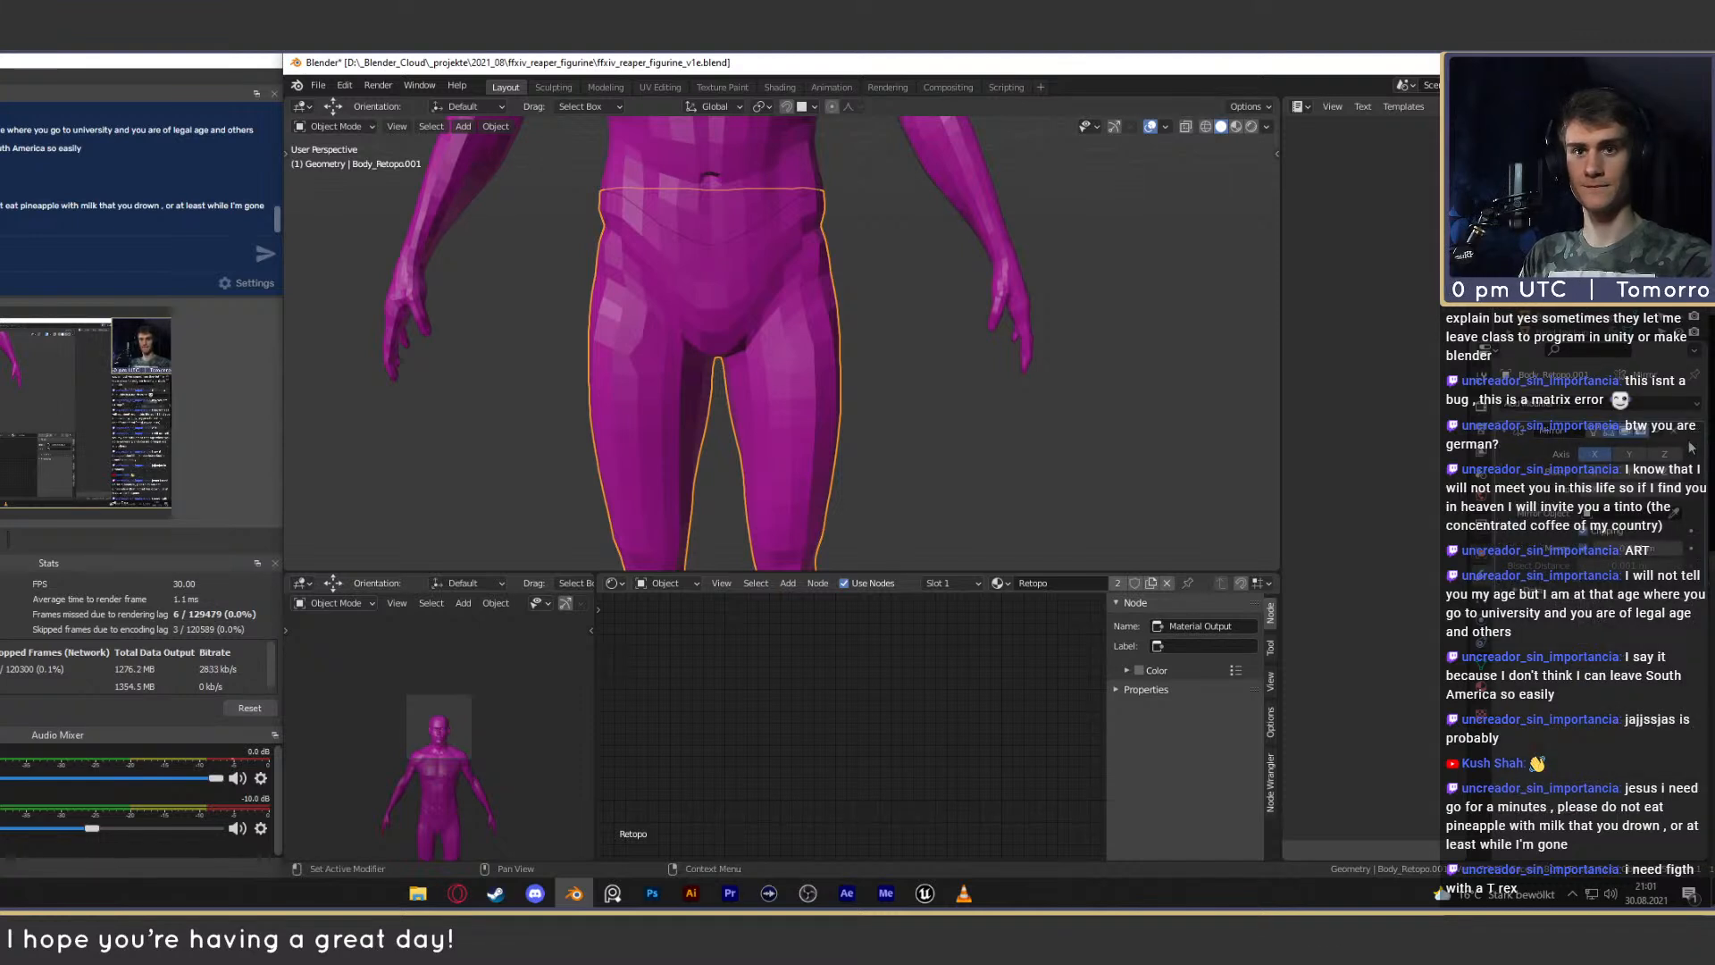
key(ctrl+a)
Add a Solidify modifier to the leg-and-hip object and raise its offset so the shell lies outside the body.
click(1619, 405)
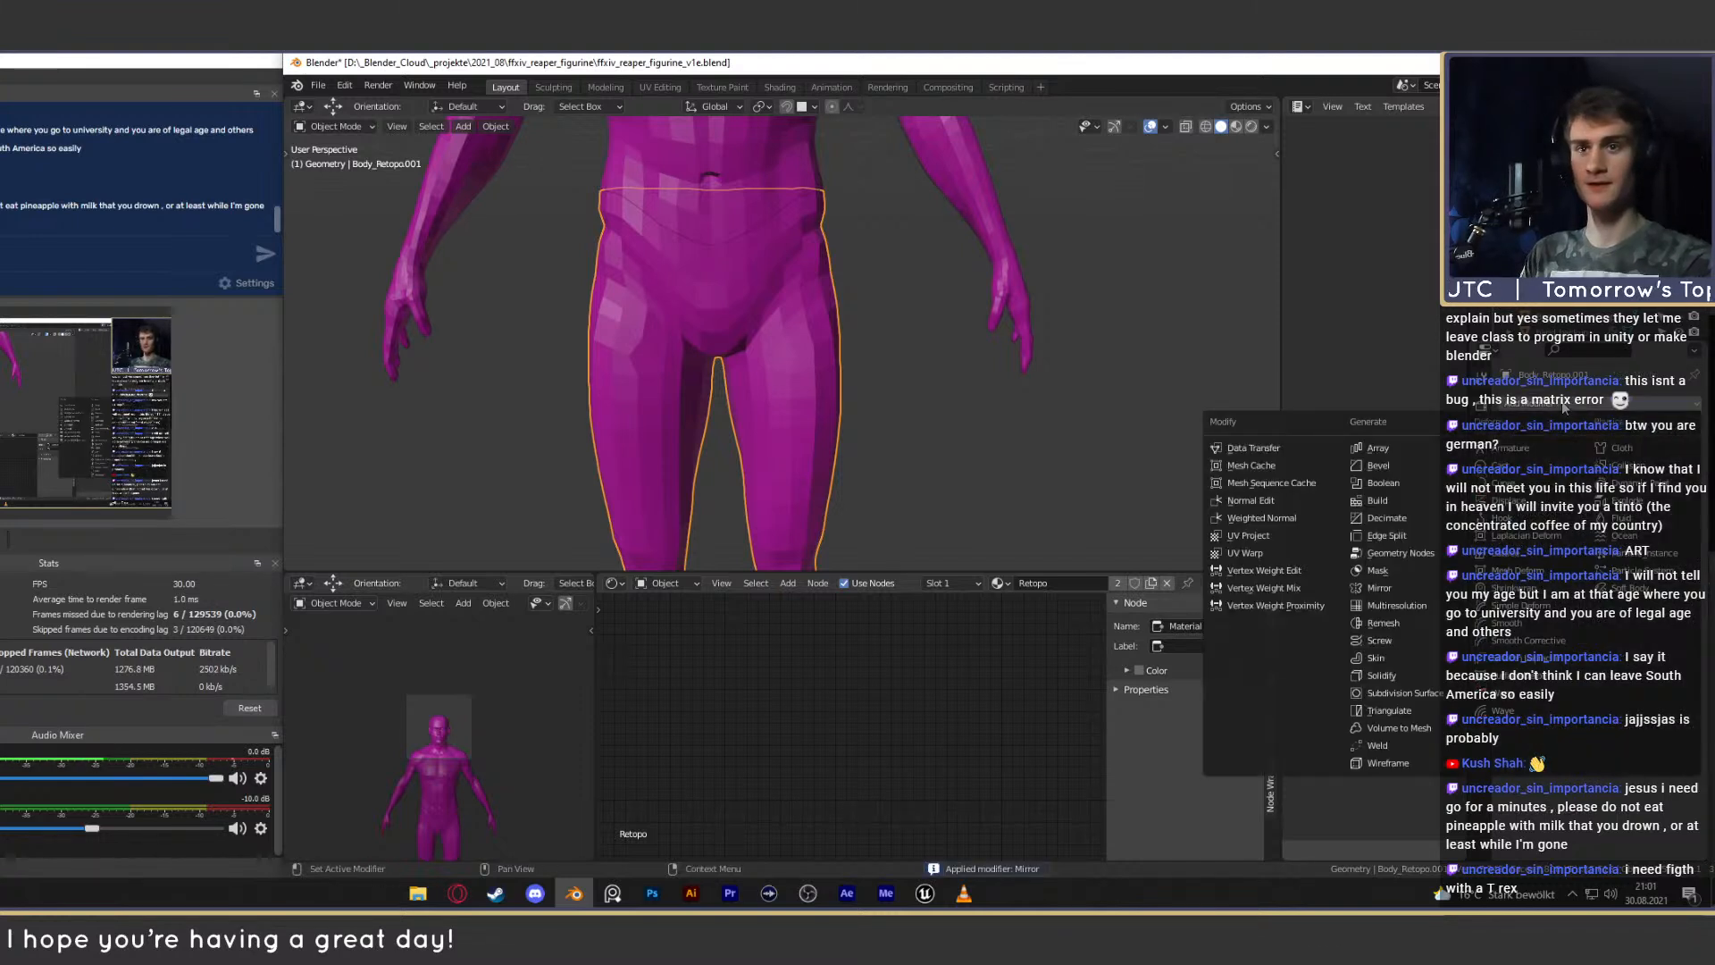
click(1380, 675)
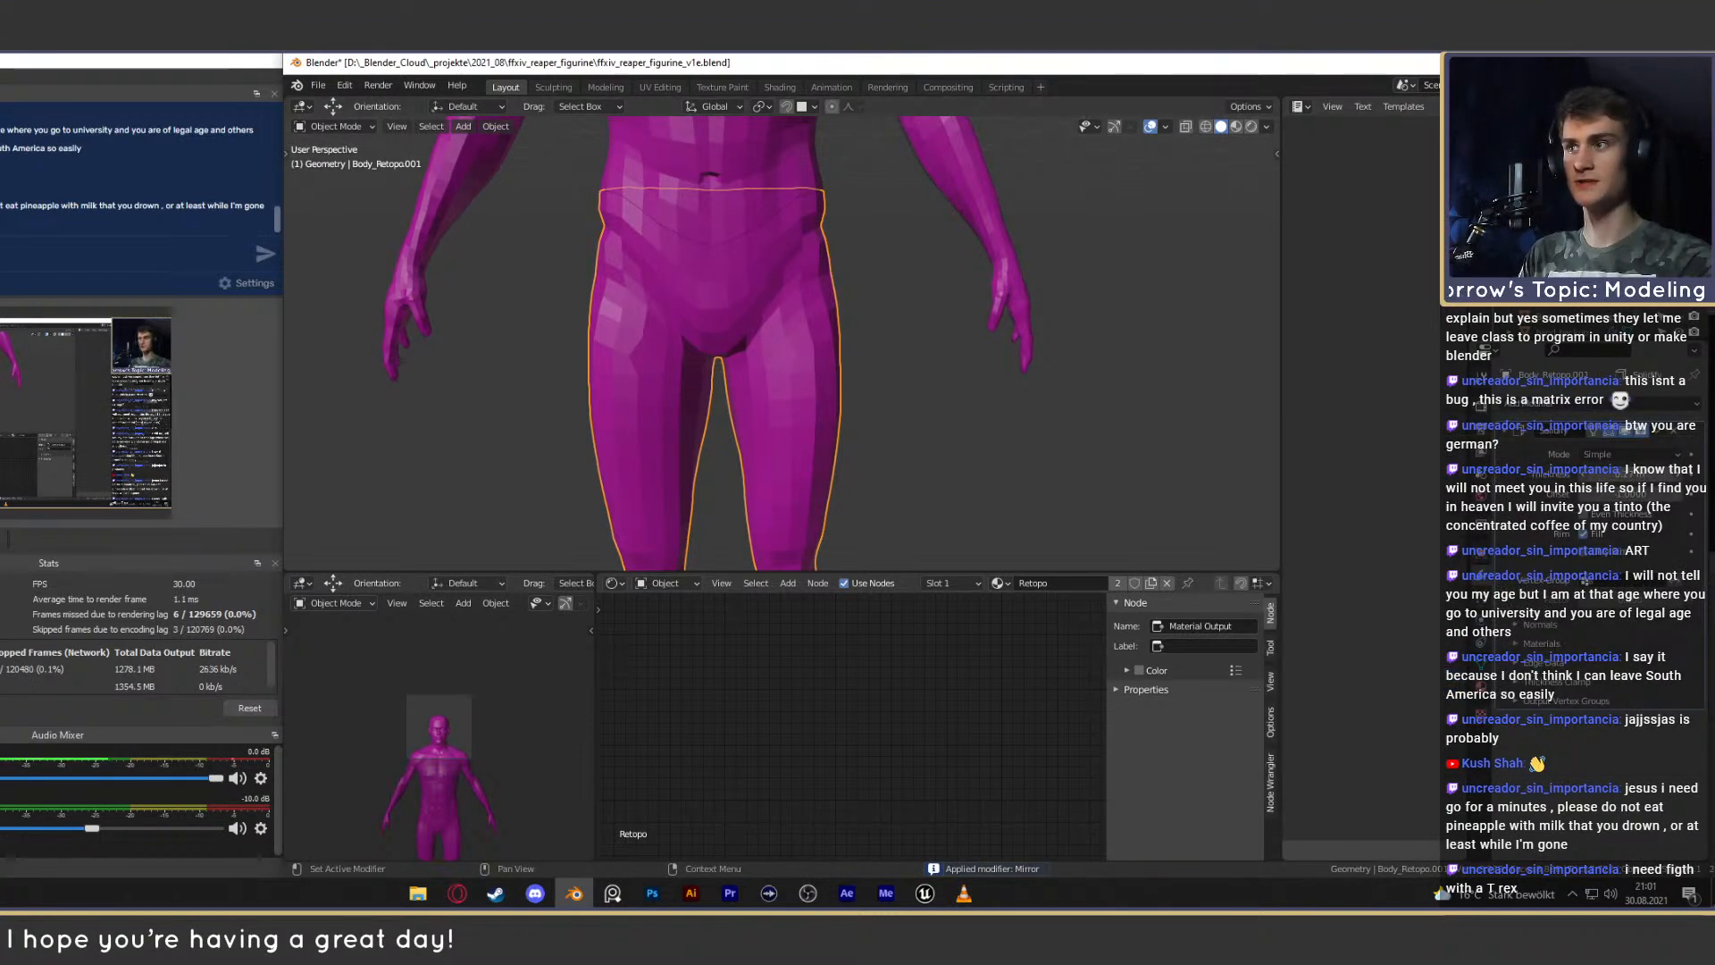
drag(1612, 495, 1661, 480)
Examine the thickened trouser shell against the whole body from several distances and angles, and reselect it.
scroll(947, 420, down, 4)
middle_drag(919, 429, 863, 313)
scroll(869, 357, up, 4)
shift+middle_drag(874, 450, 924, 368)
scroll(861, 313, up, 3)
scroll(925, 374, down, 4)
scroll(892, 377, up, 6)
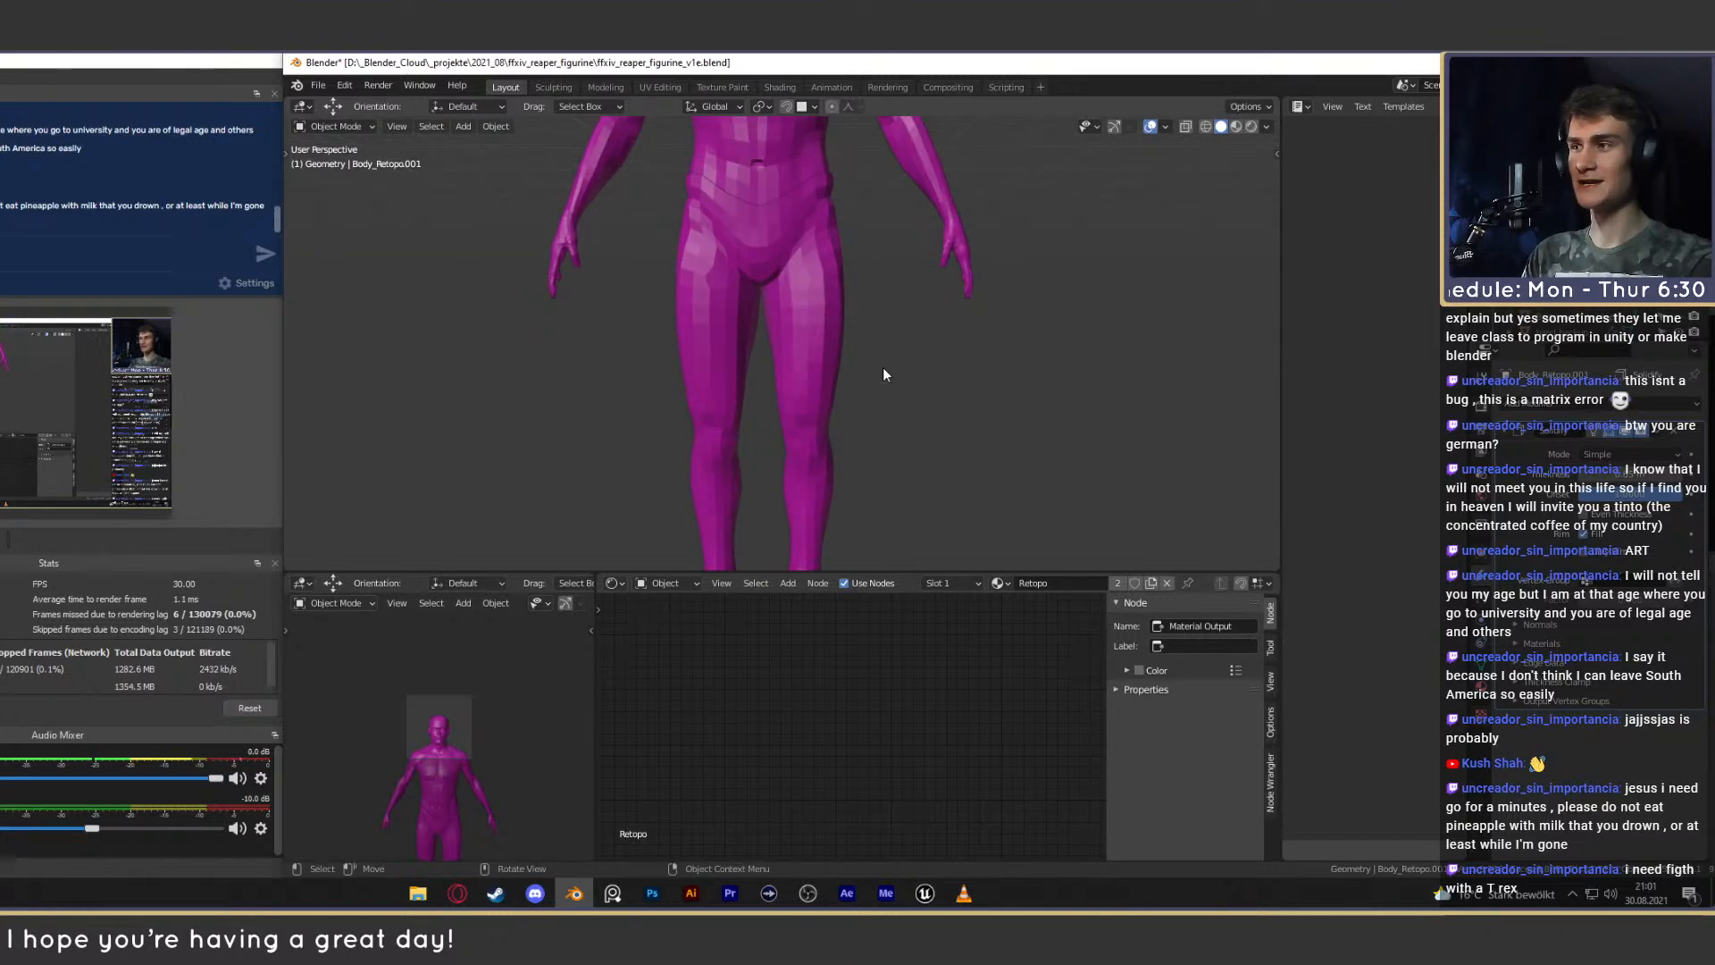
scroll(874, 363, down, 2)
middle_drag(873, 362, 890, 401)
scroll(854, 385, up, 3)
scroll(854, 378, down, 4)
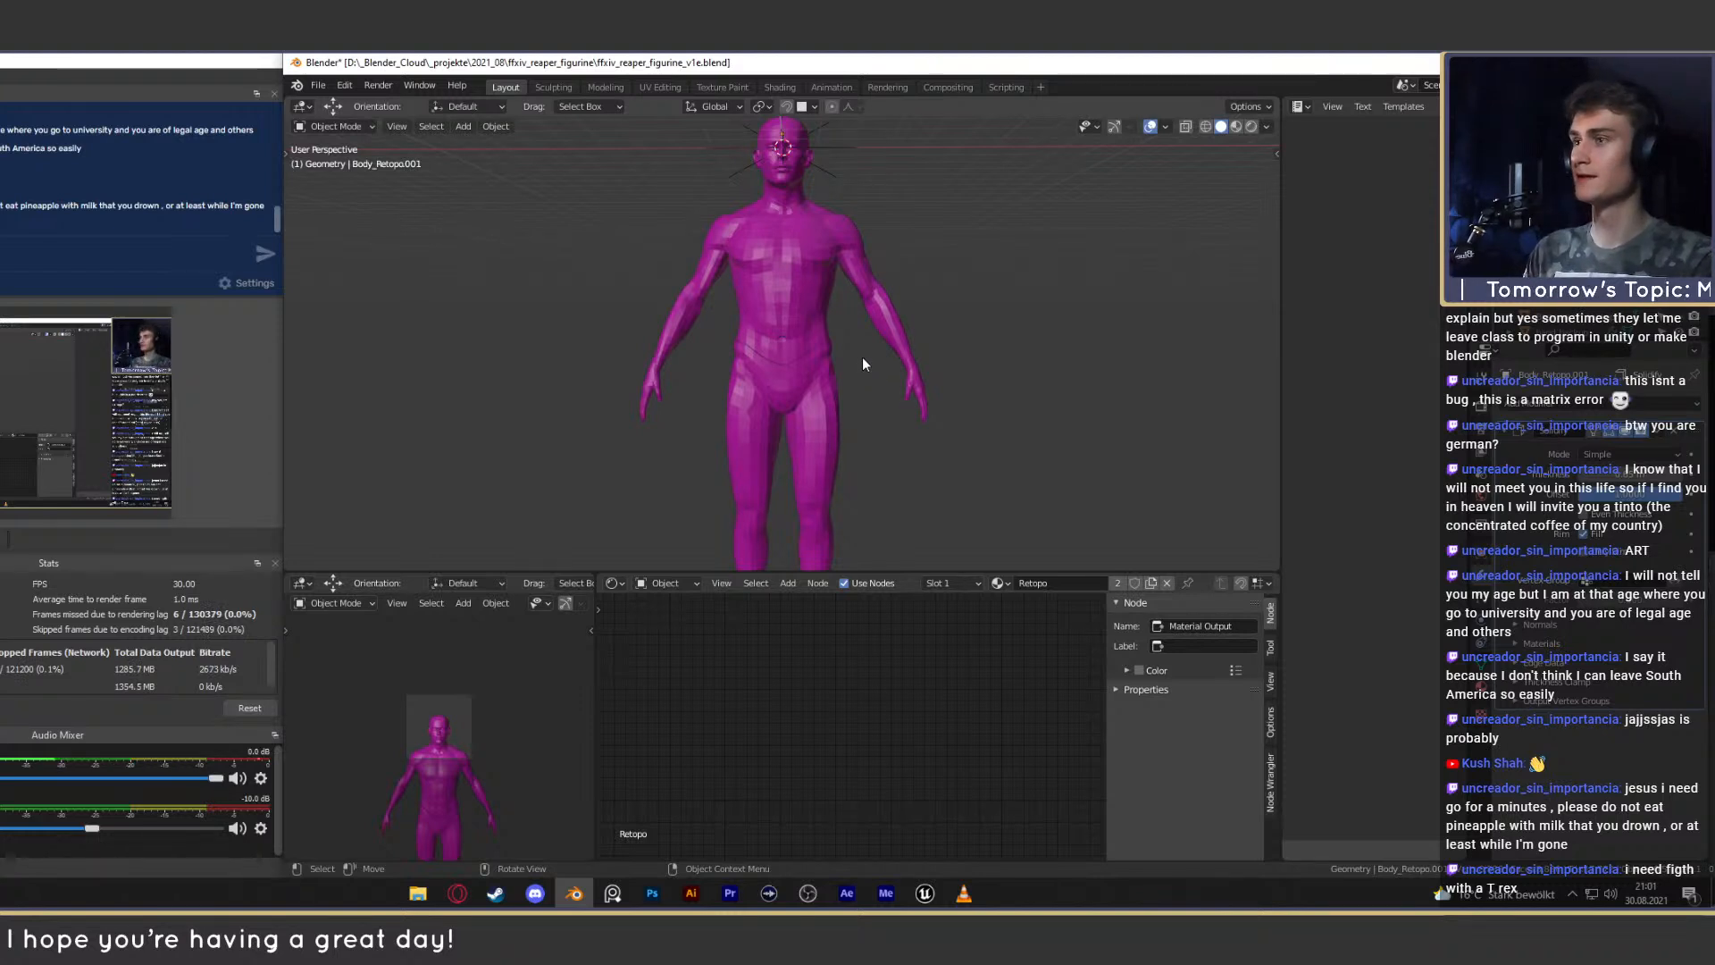
scroll(843, 341, down, 4)
scroll(824, 355, up, 6)
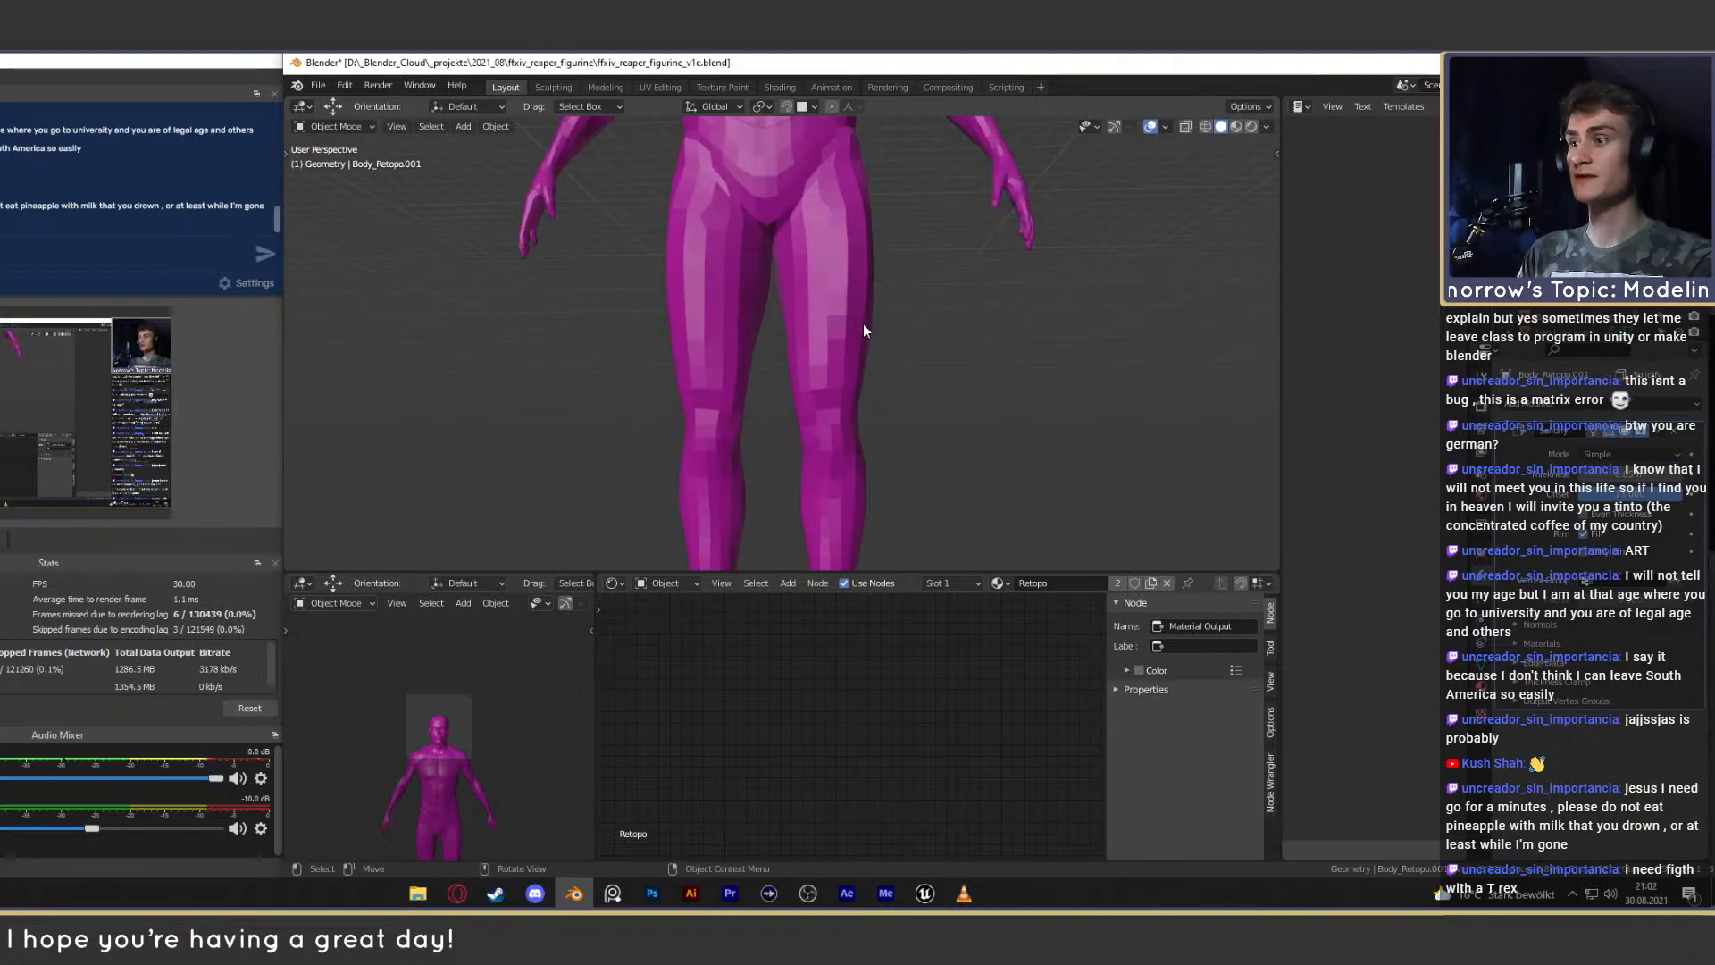
scroll(900, 332, down, 3)
scroll(849, 335, up, 4)
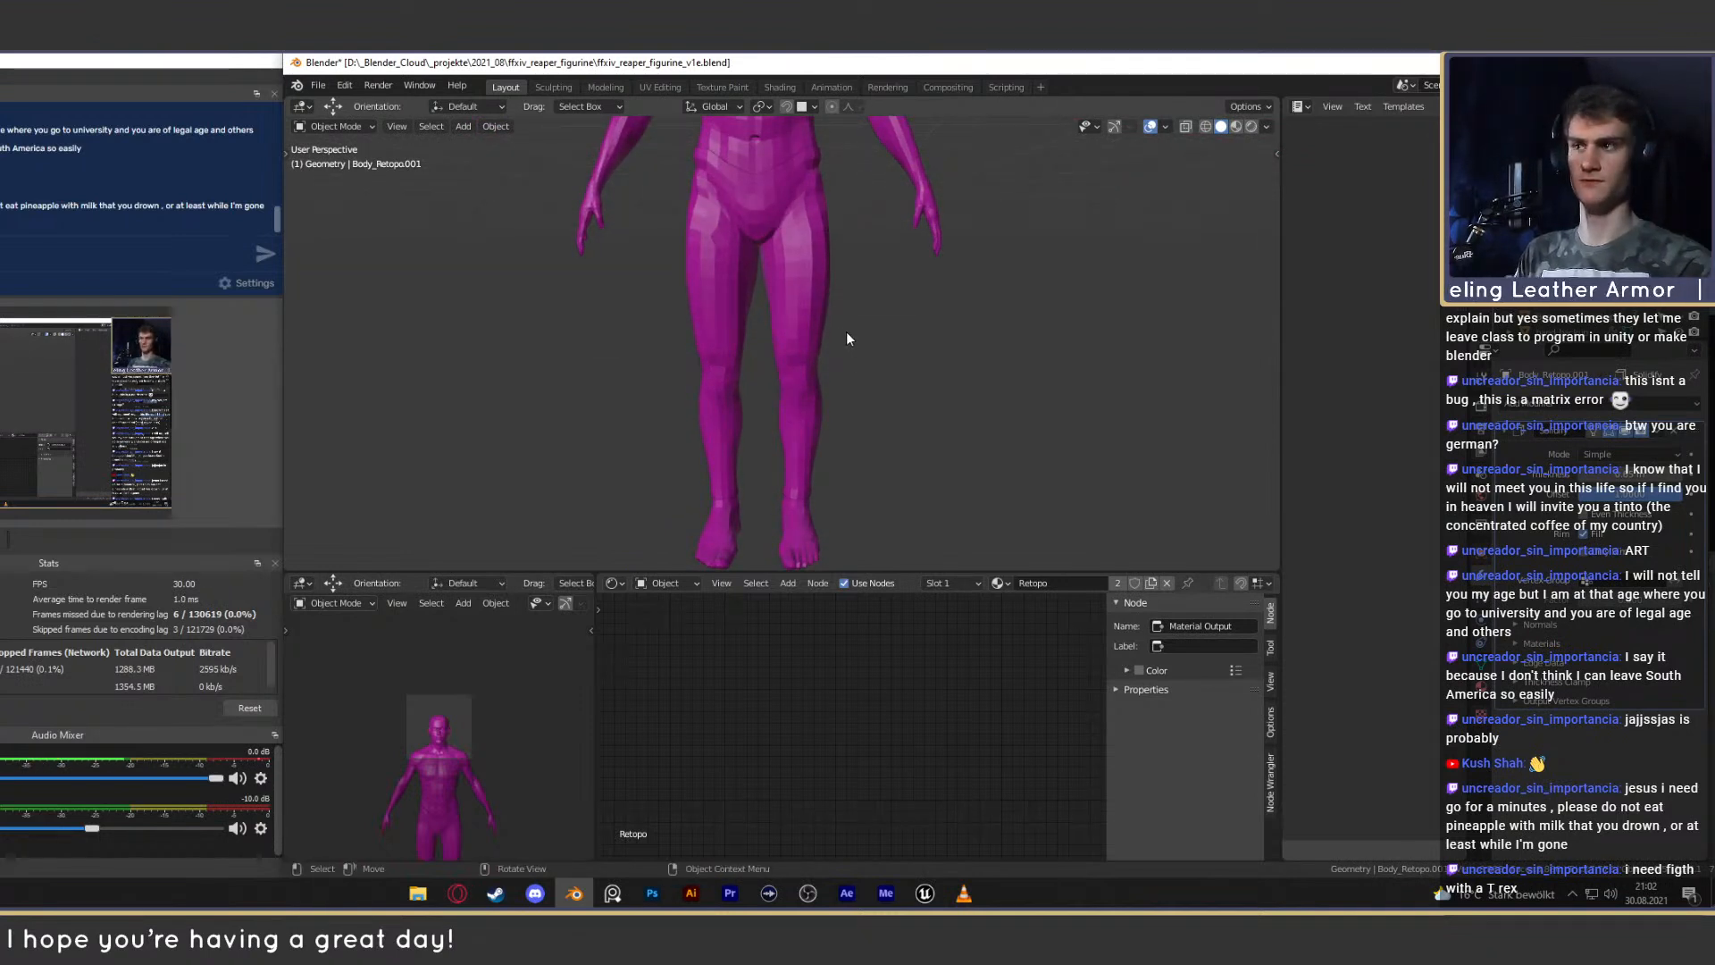
scroll(777, 273, down, 7)
shift+middle_drag(830, 371, 831, 402)
scroll(831, 402, up, 5)
scroll(832, 401, up, 4)
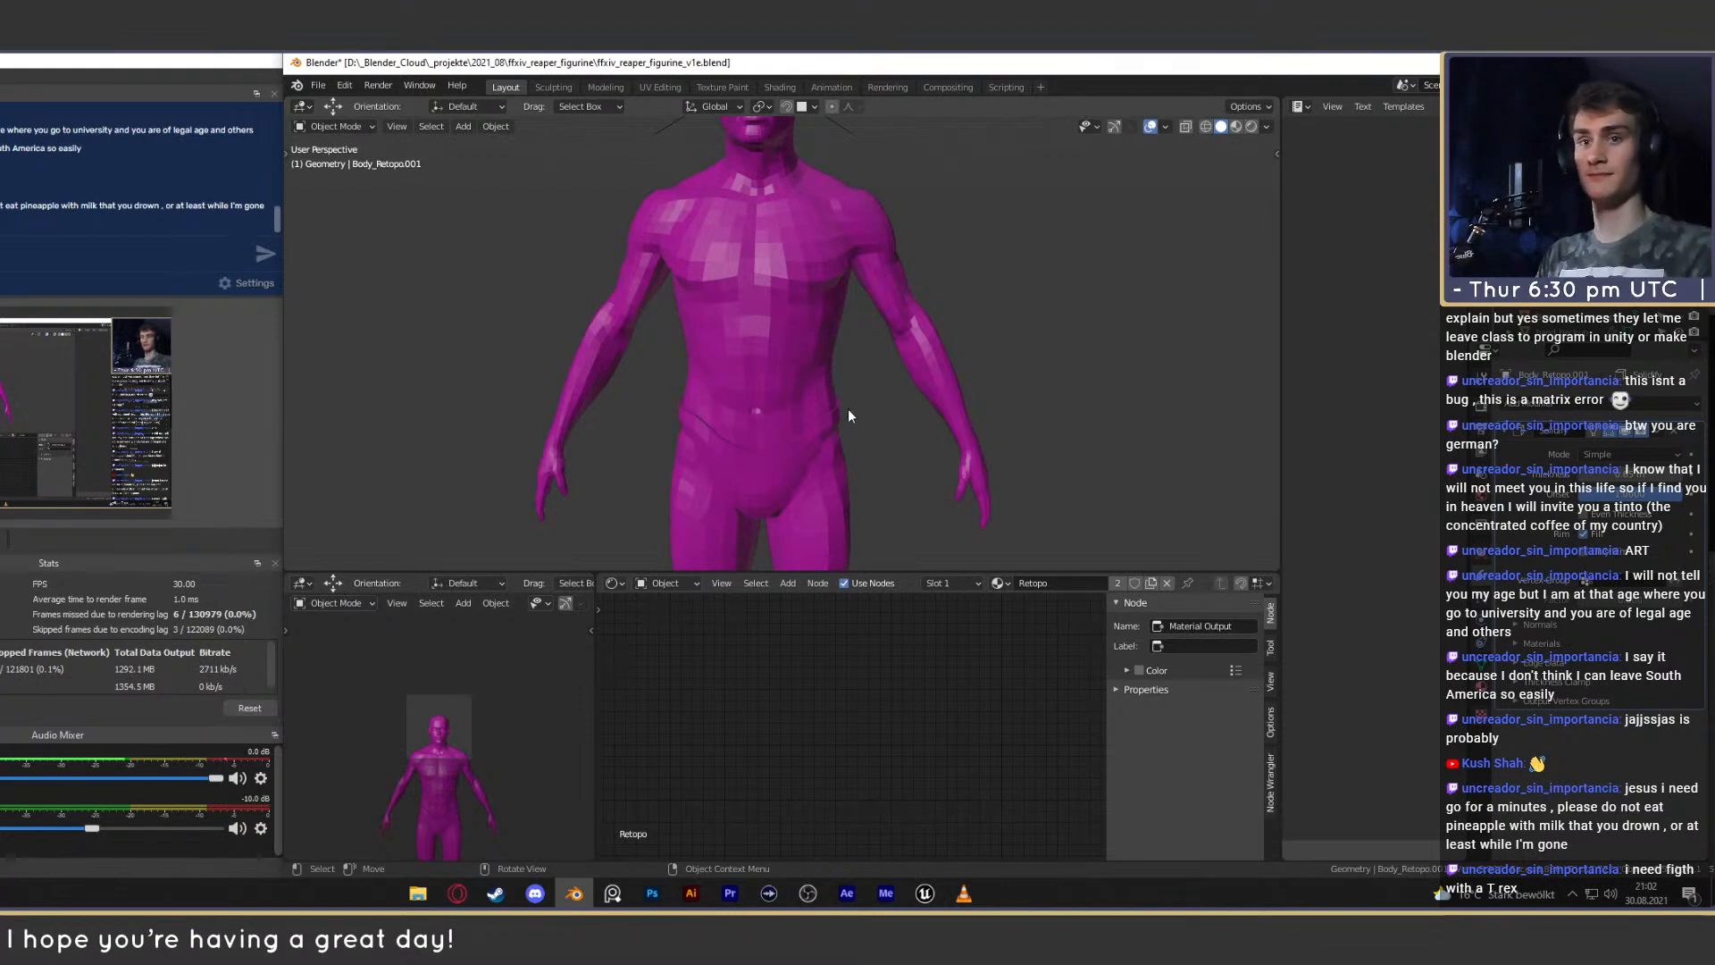
scroll(896, 421, down, 5)
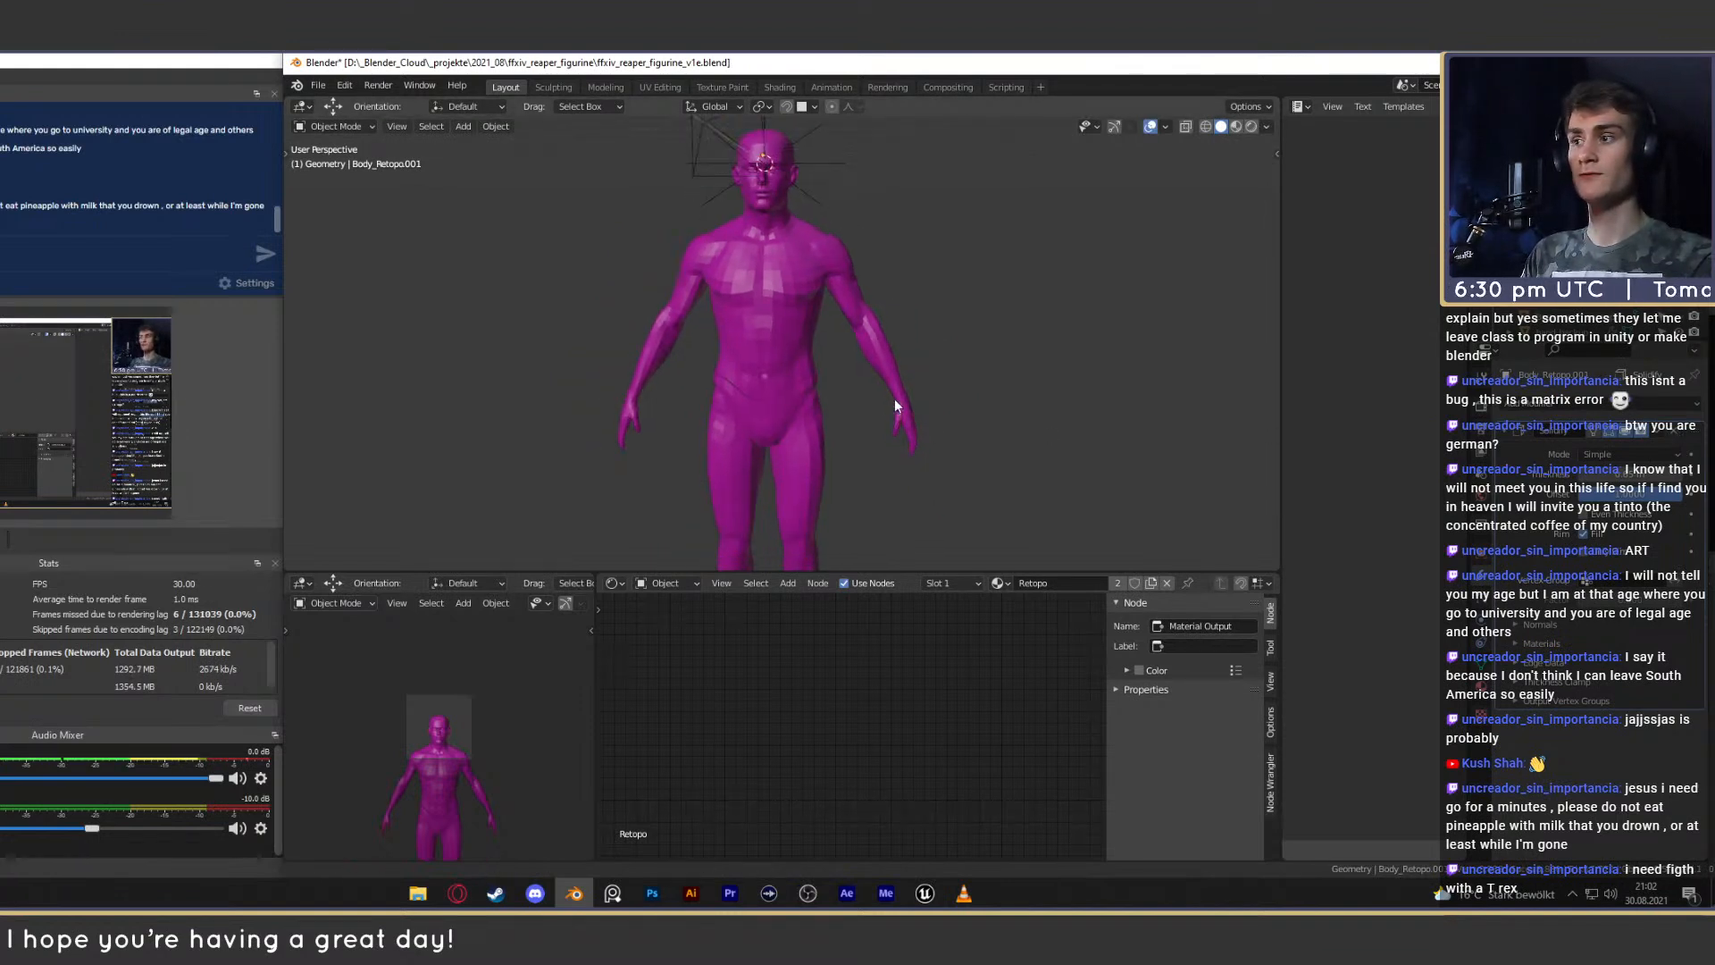
scroll(884, 375, up, 2)
shift+scroll(876, 345, down, 3)
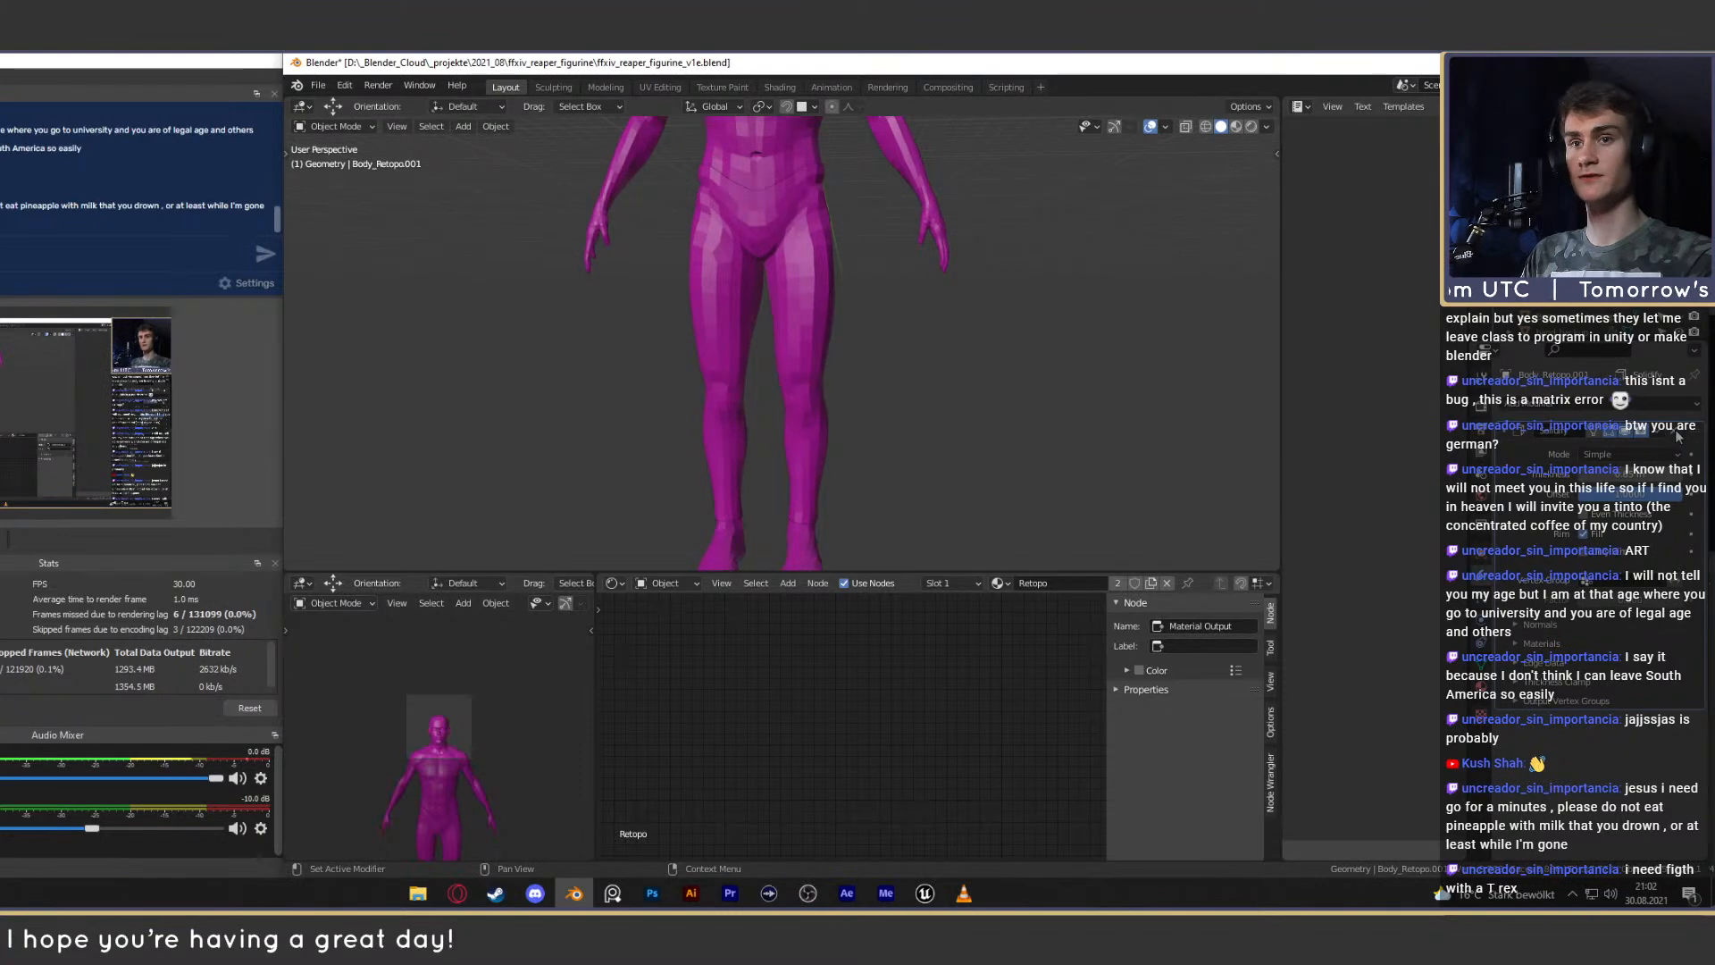
click(815, 379)
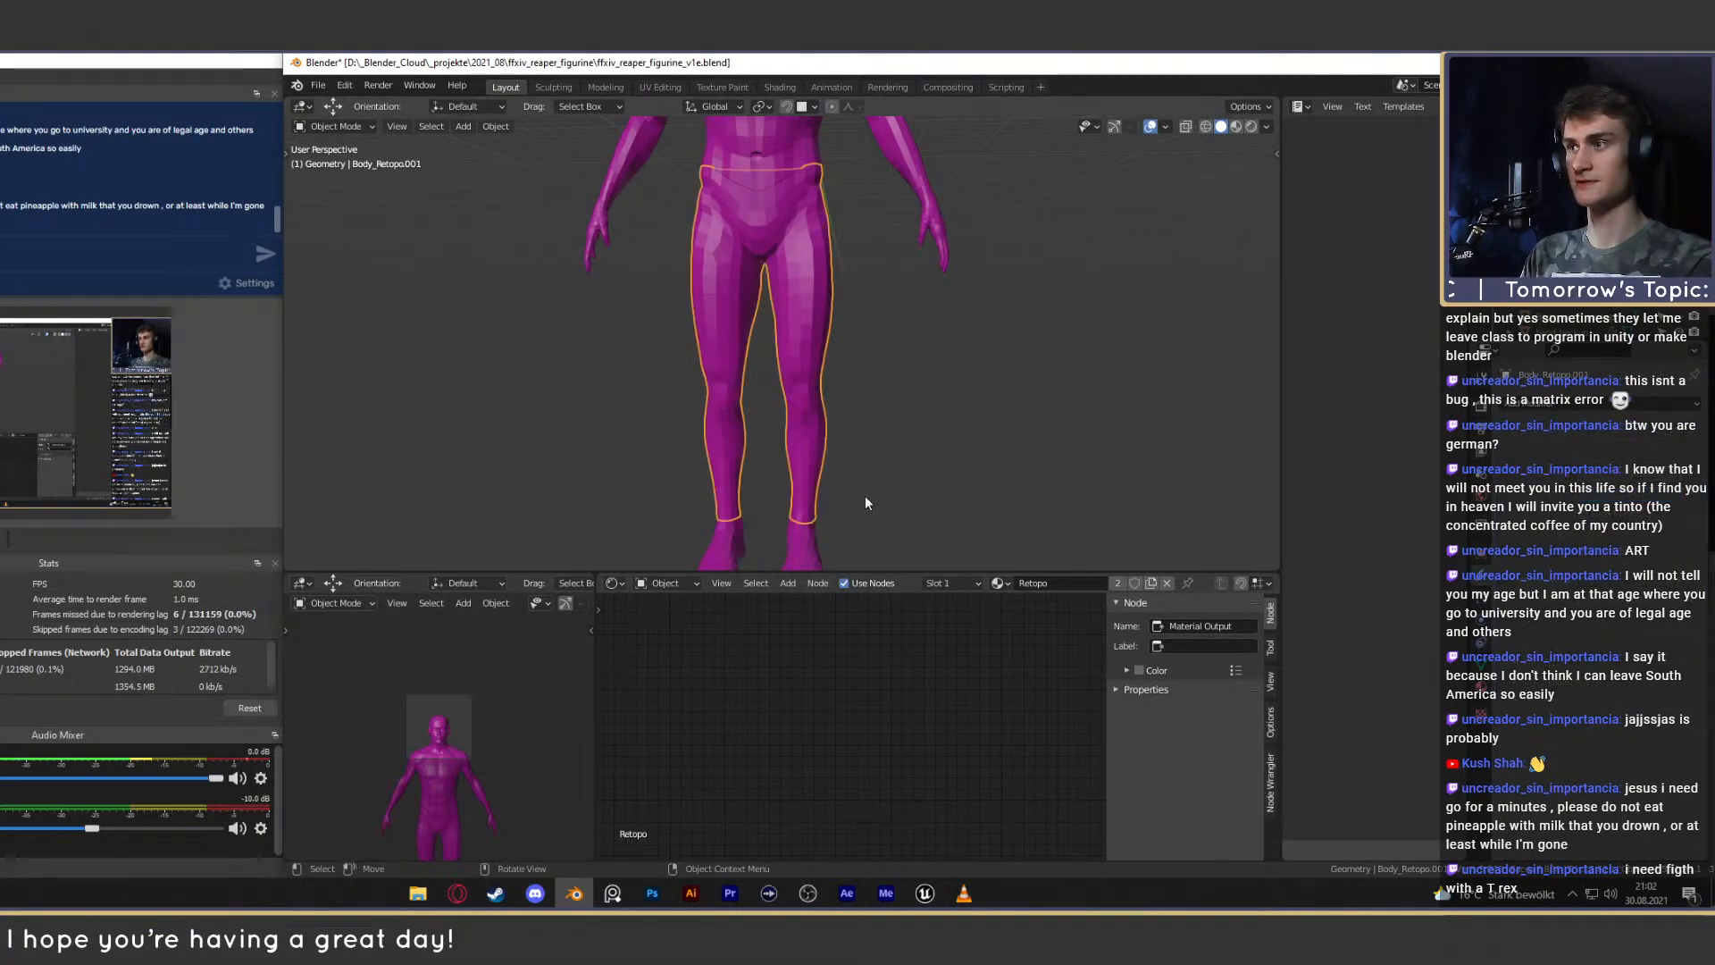
Switch to the _material folder and look at the outfit in Reaper_render_from_Final_Fantasy_XIV.png and ojsrzg7899z61.jpg.
click(420, 892)
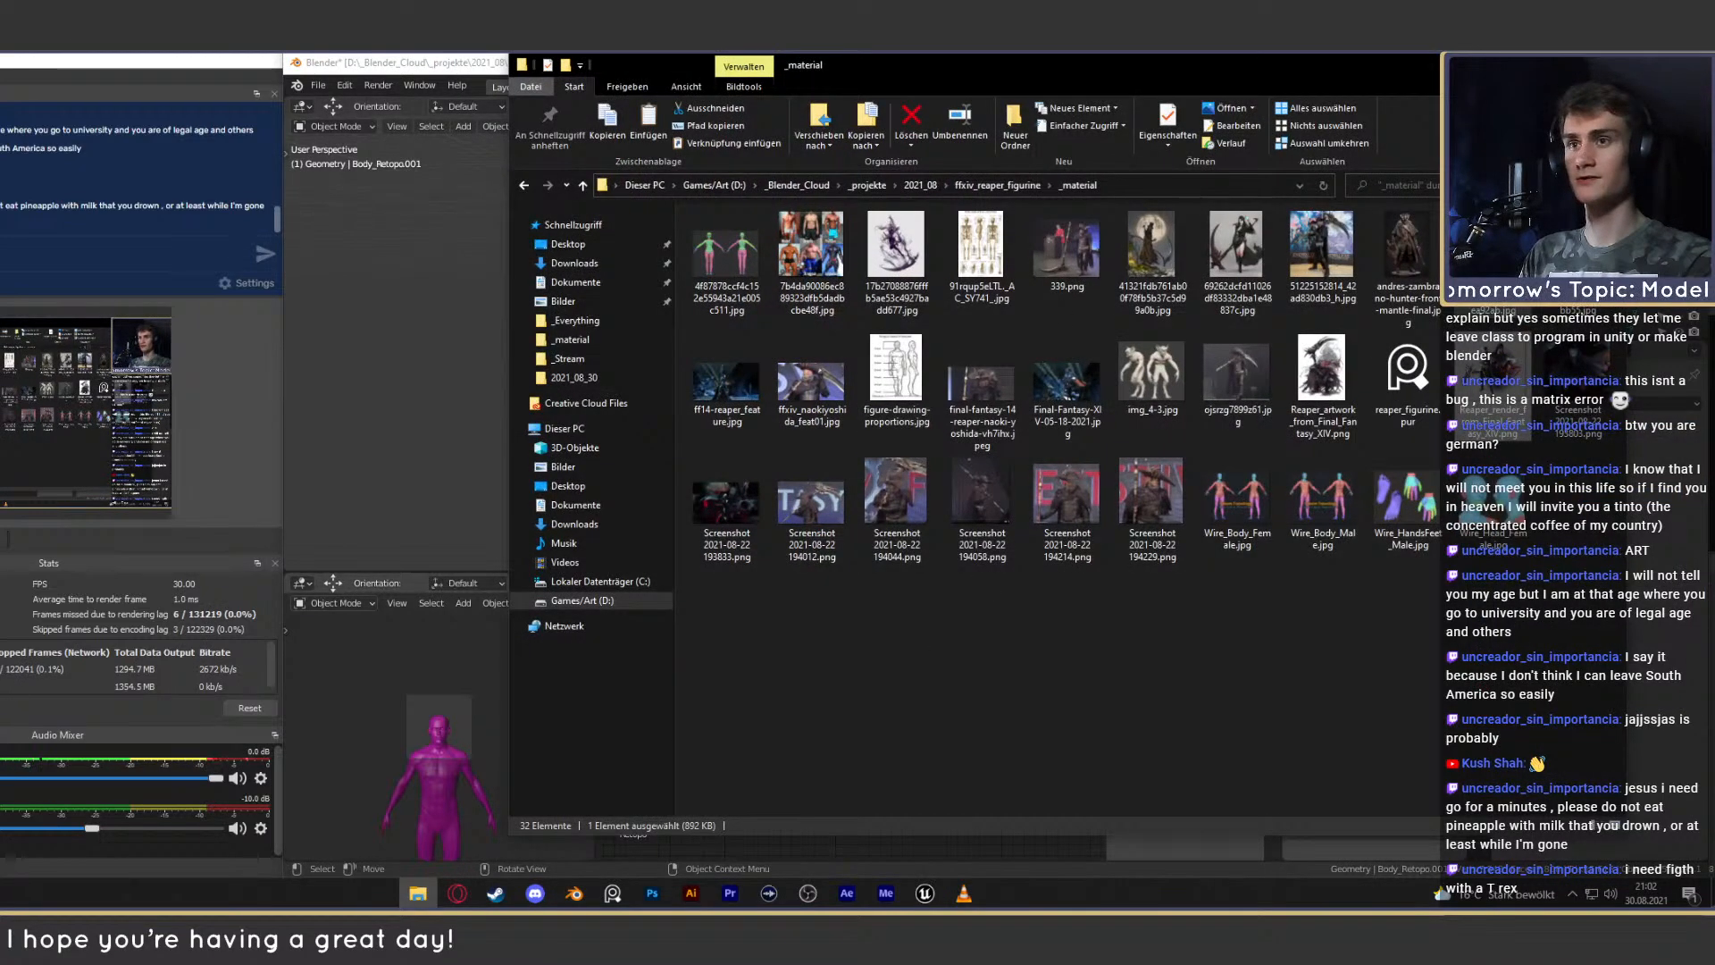
double_click(941, 395)
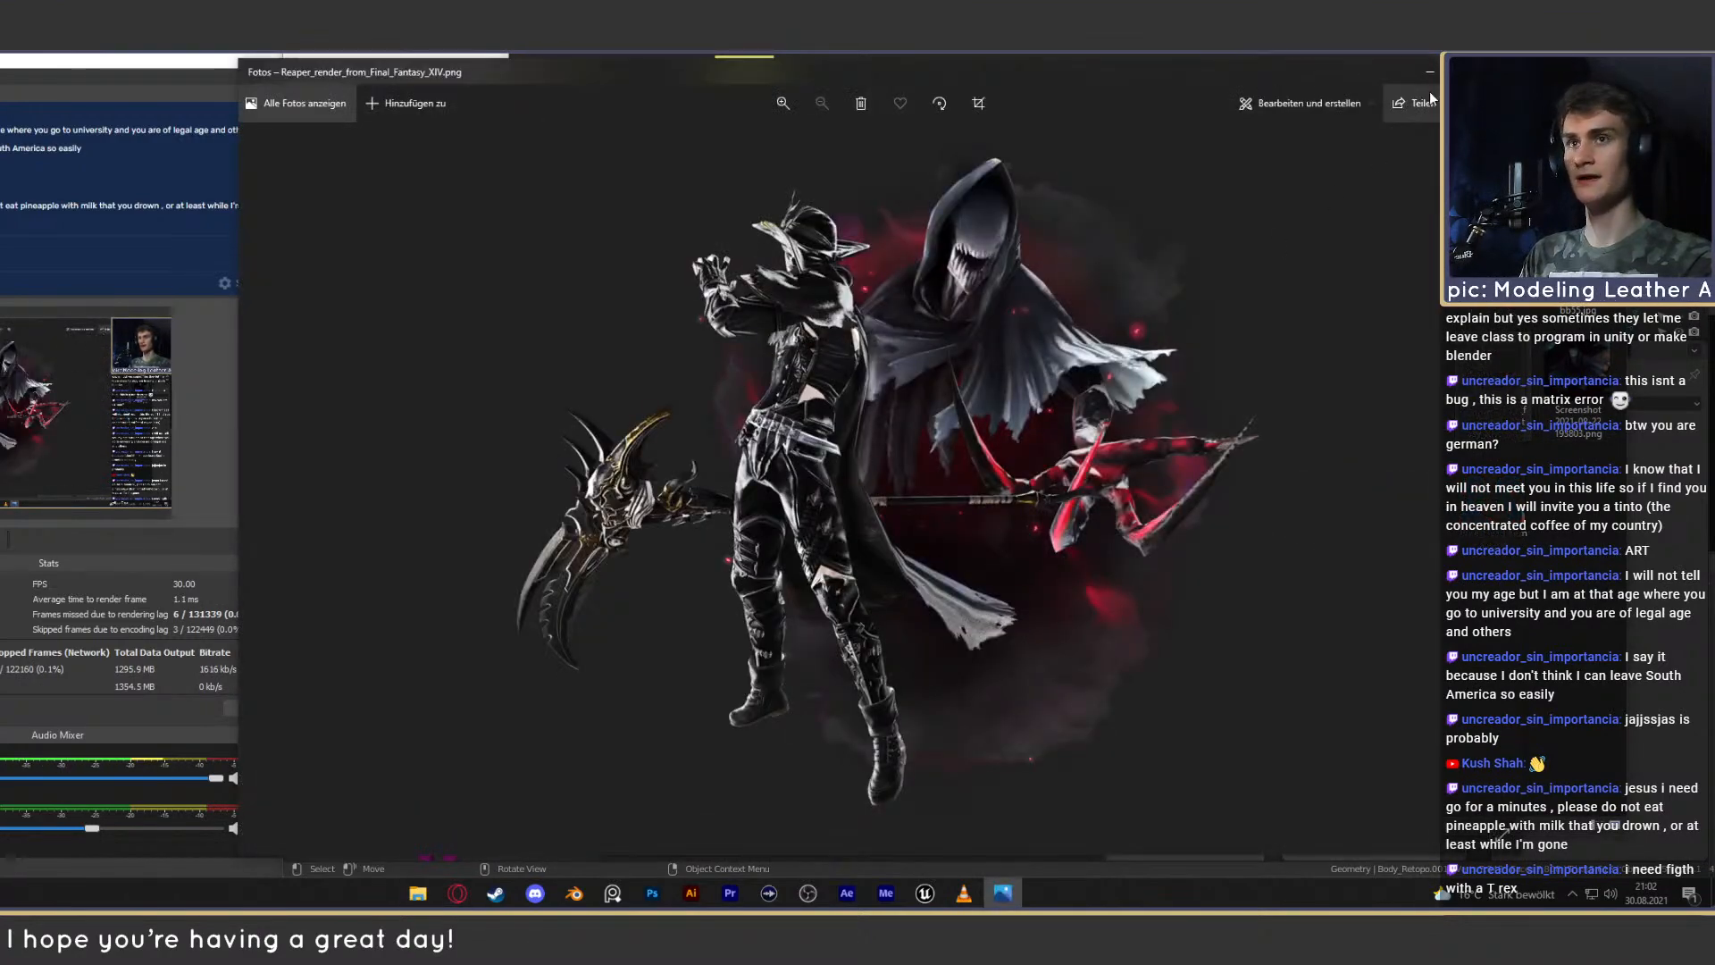
click(1504, 72)
double_click(1238, 384)
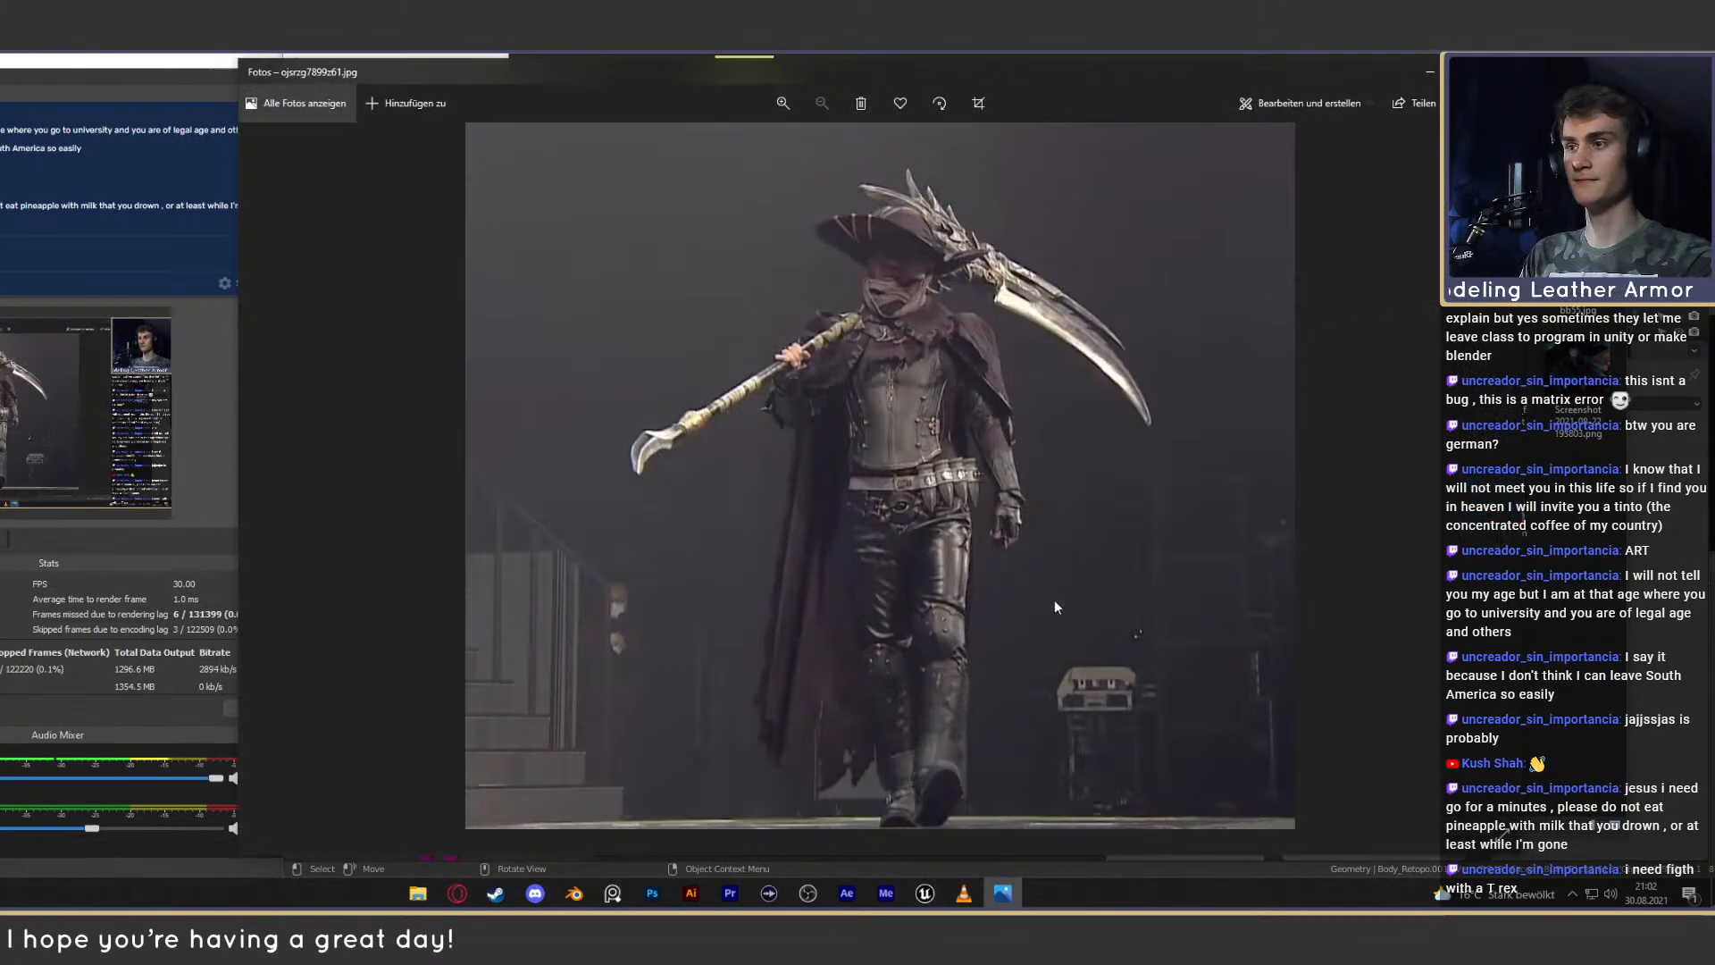
click(1504, 72)
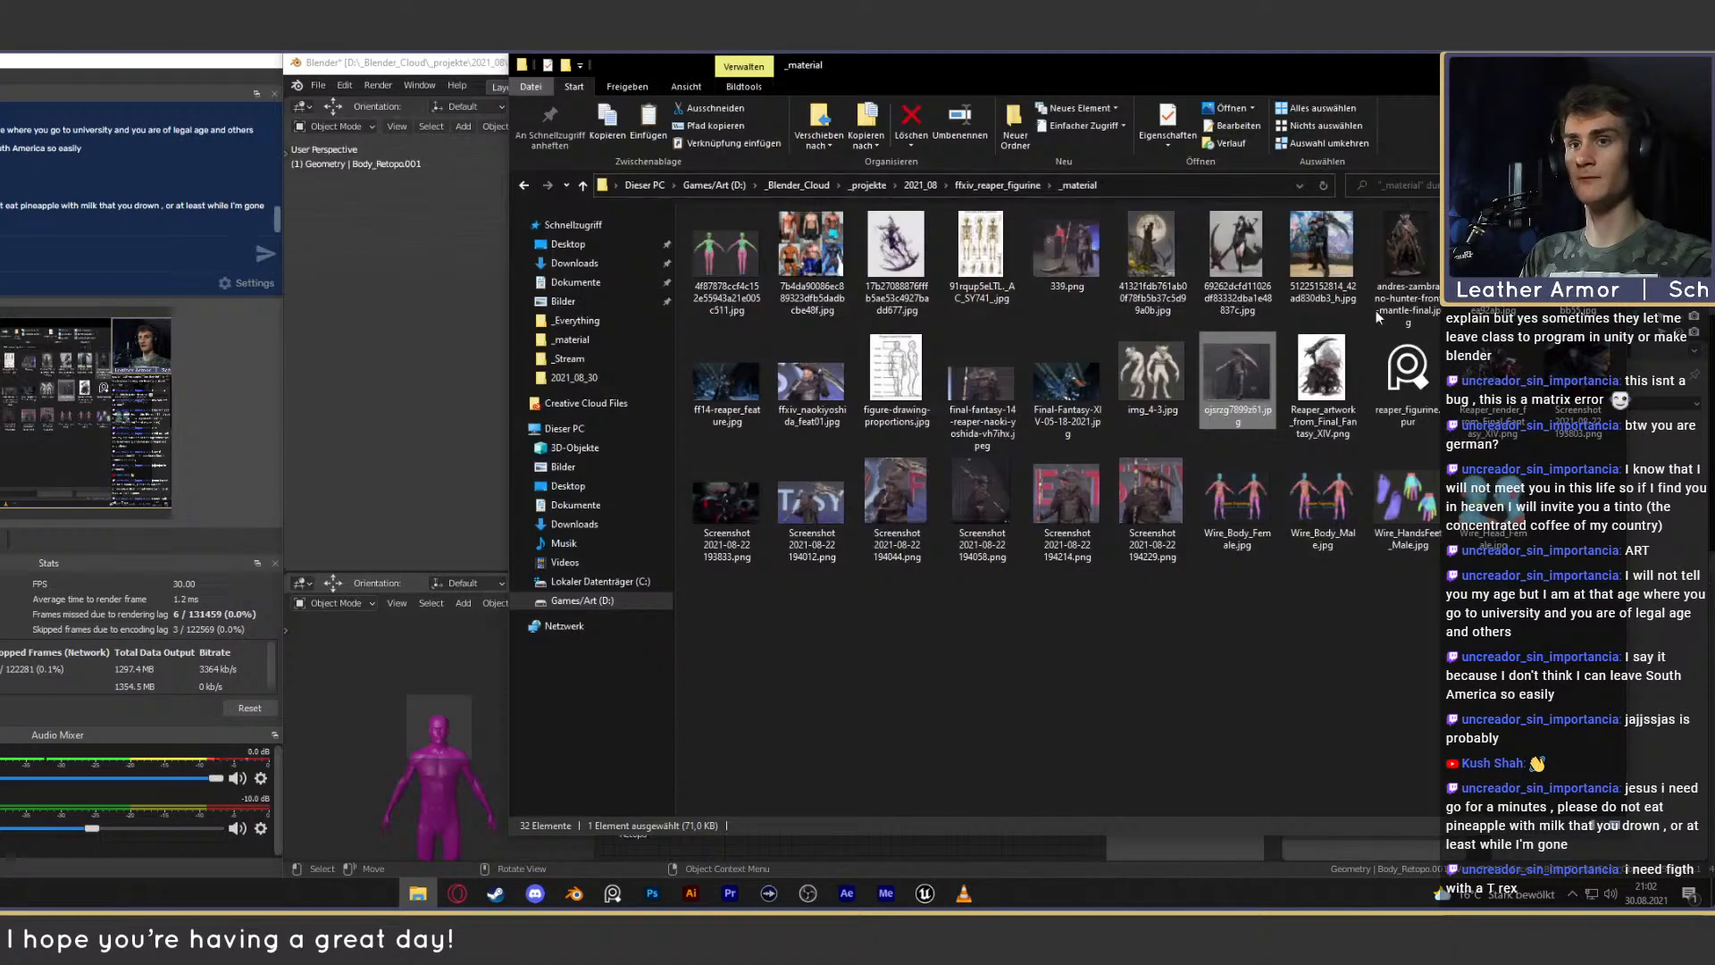
double_click(1321, 368)
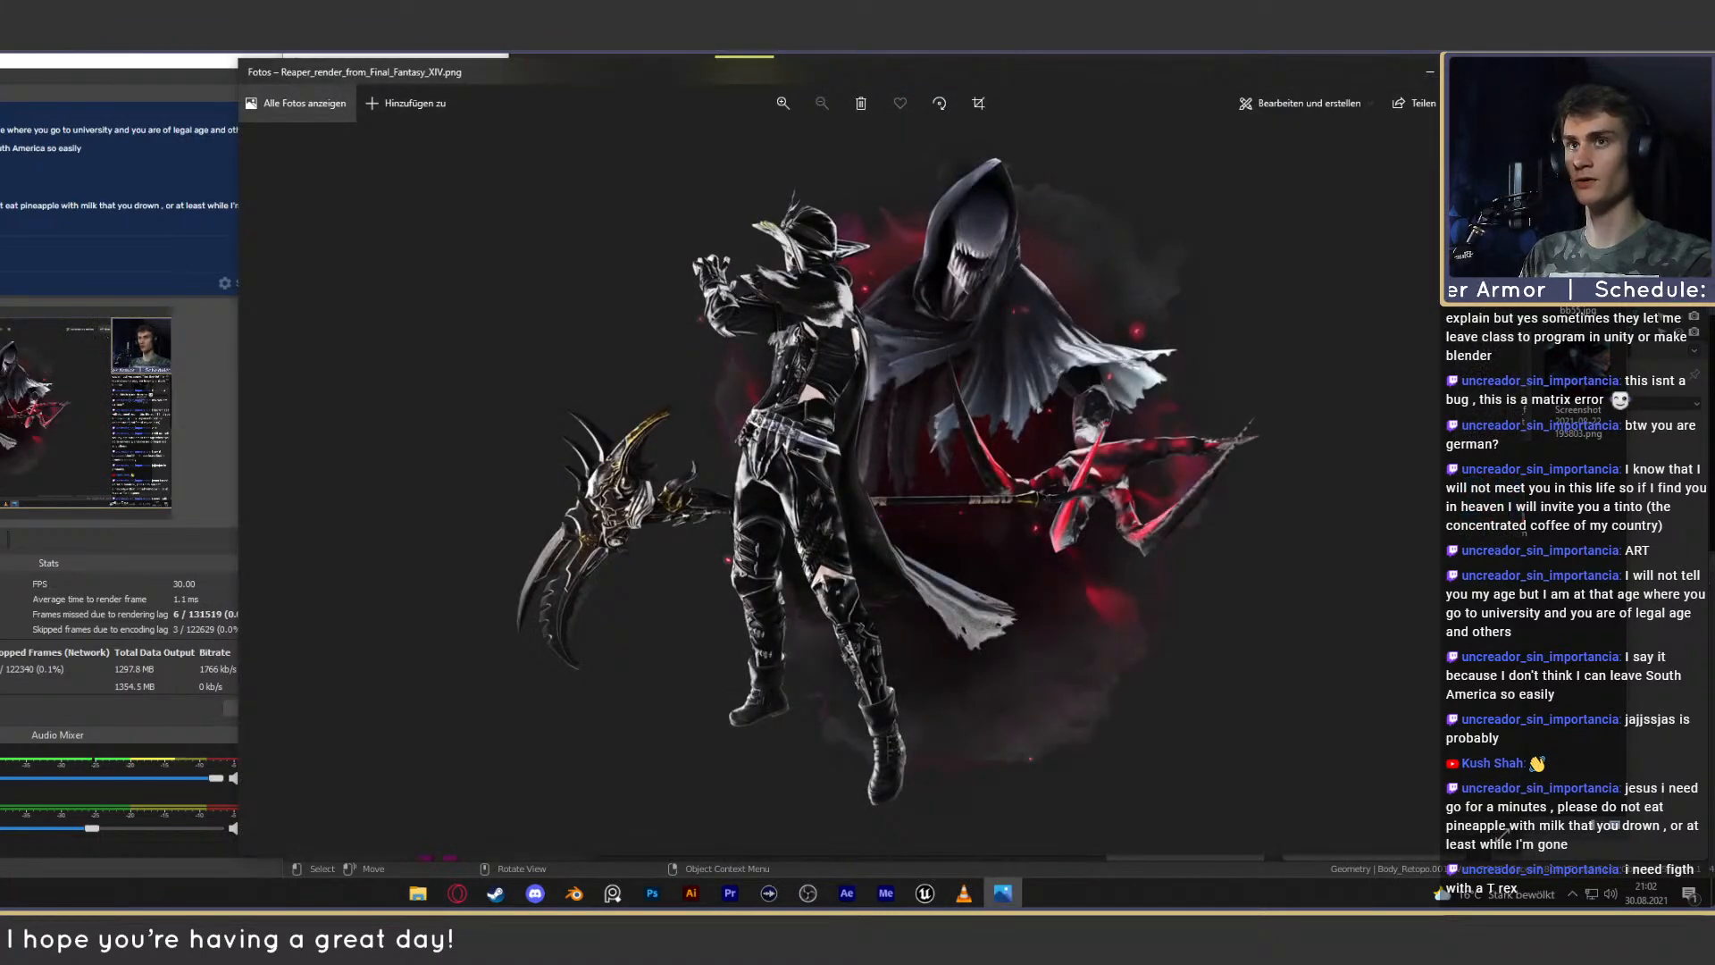
click(1504, 74)
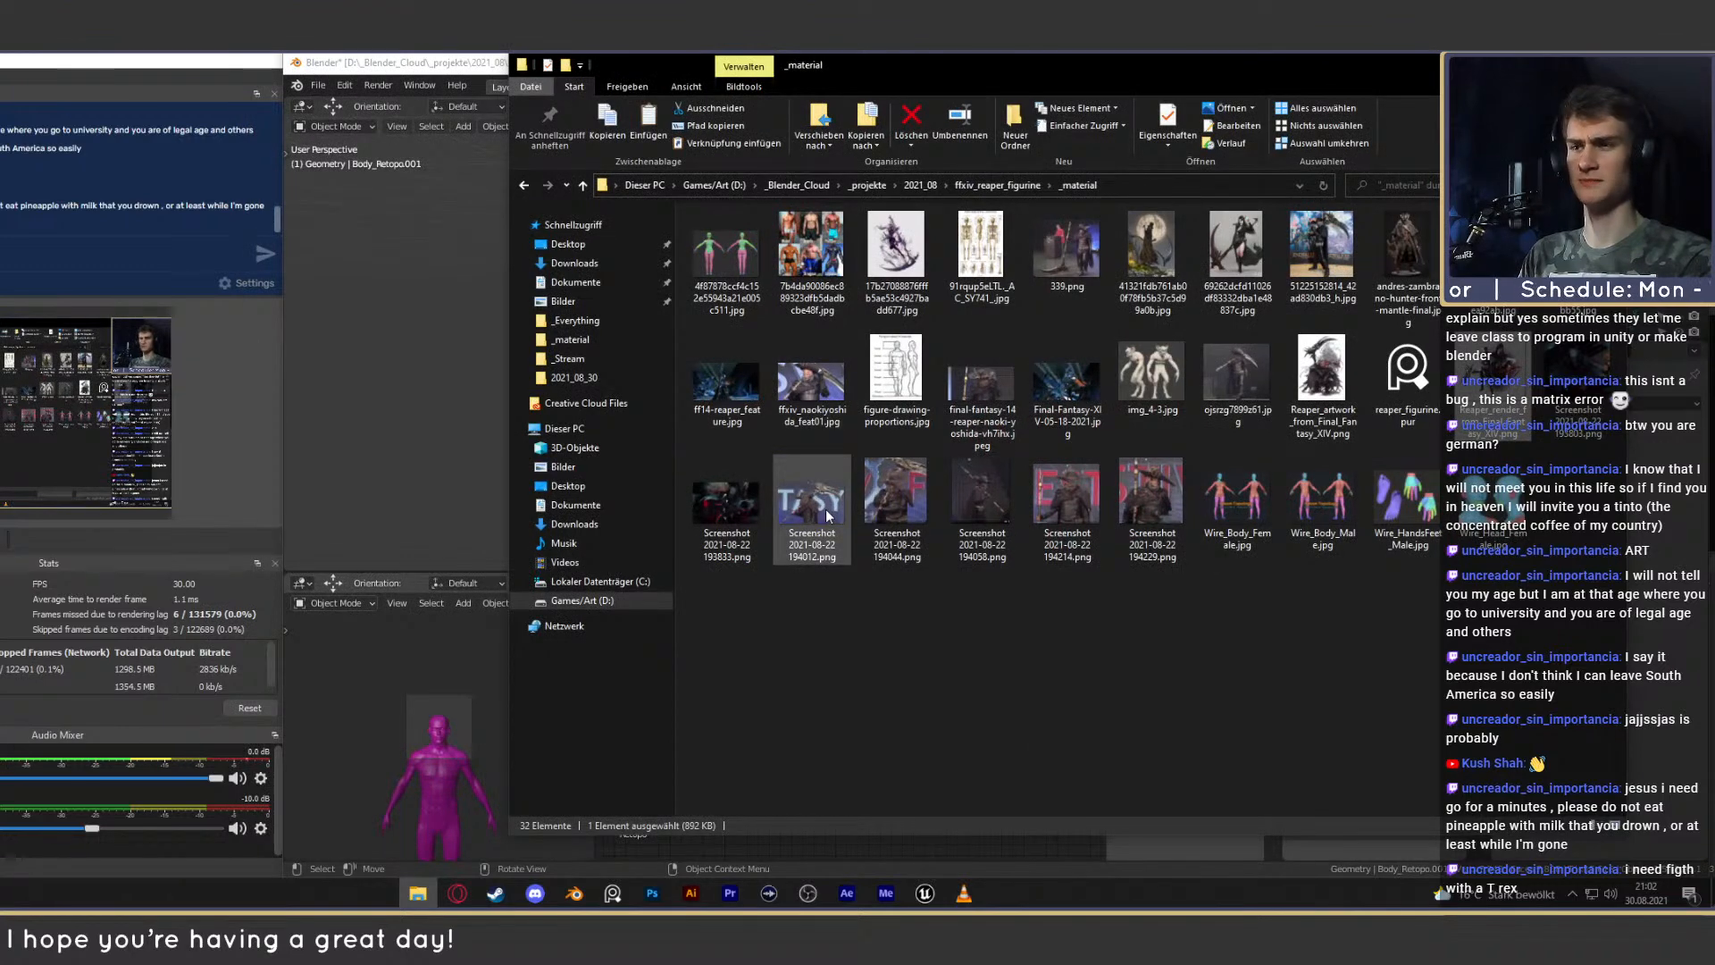
double_click(1321, 254)
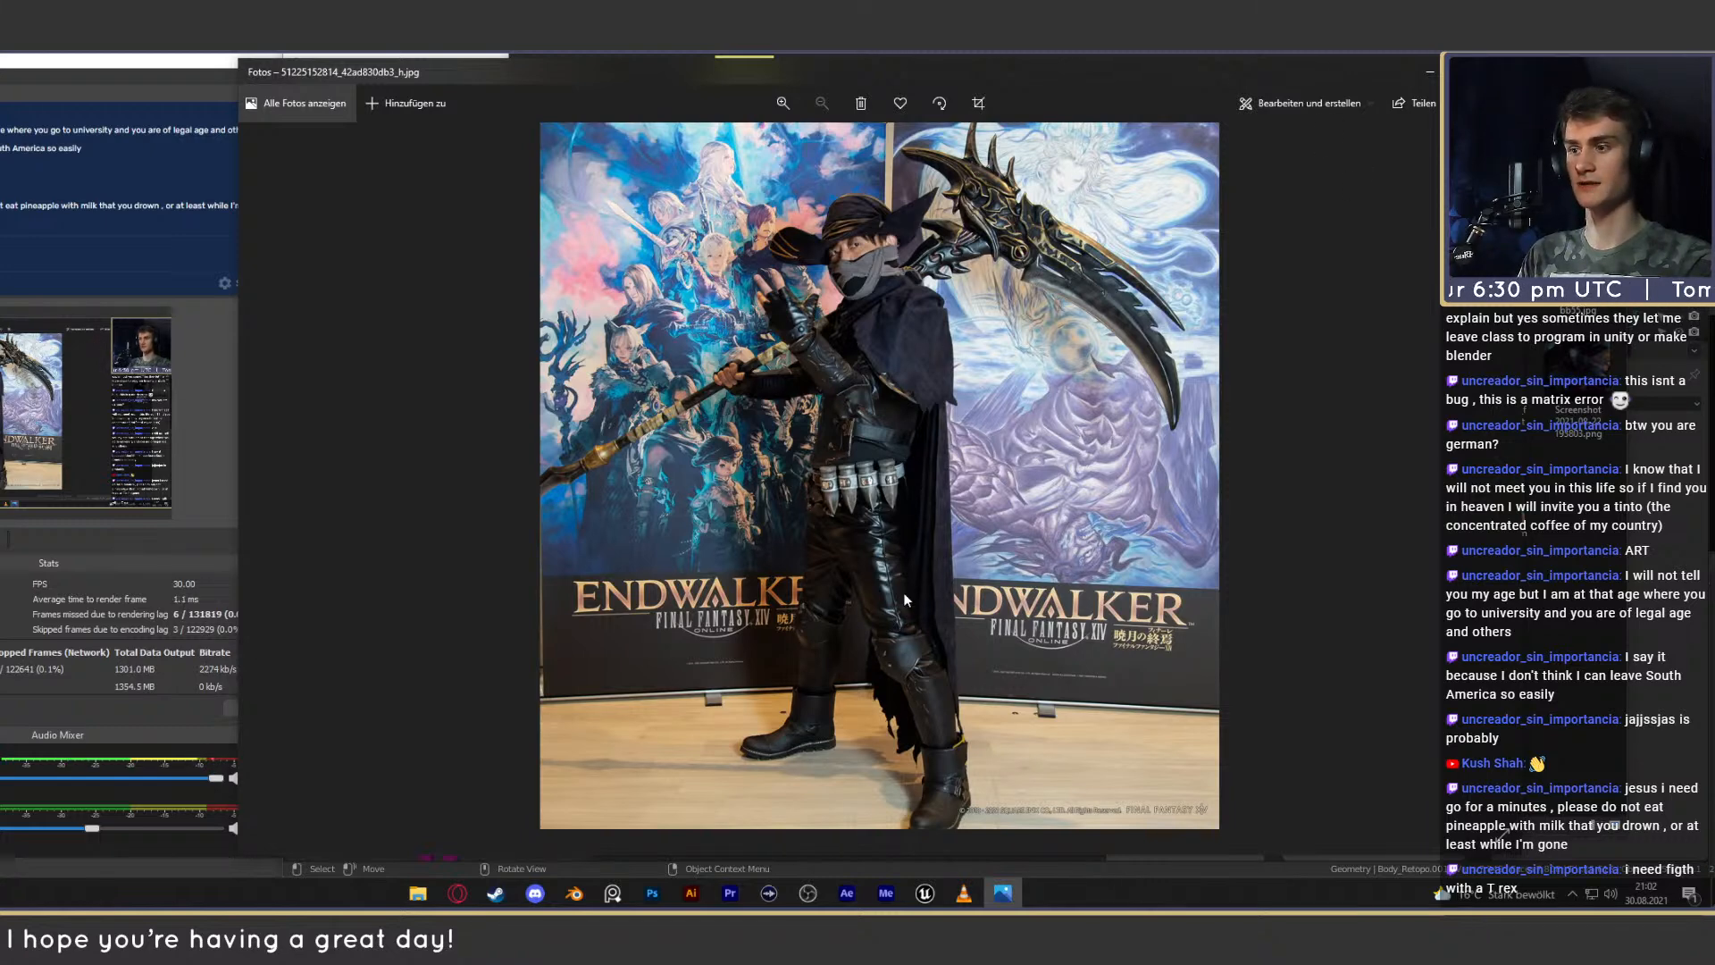
click(1506, 71)
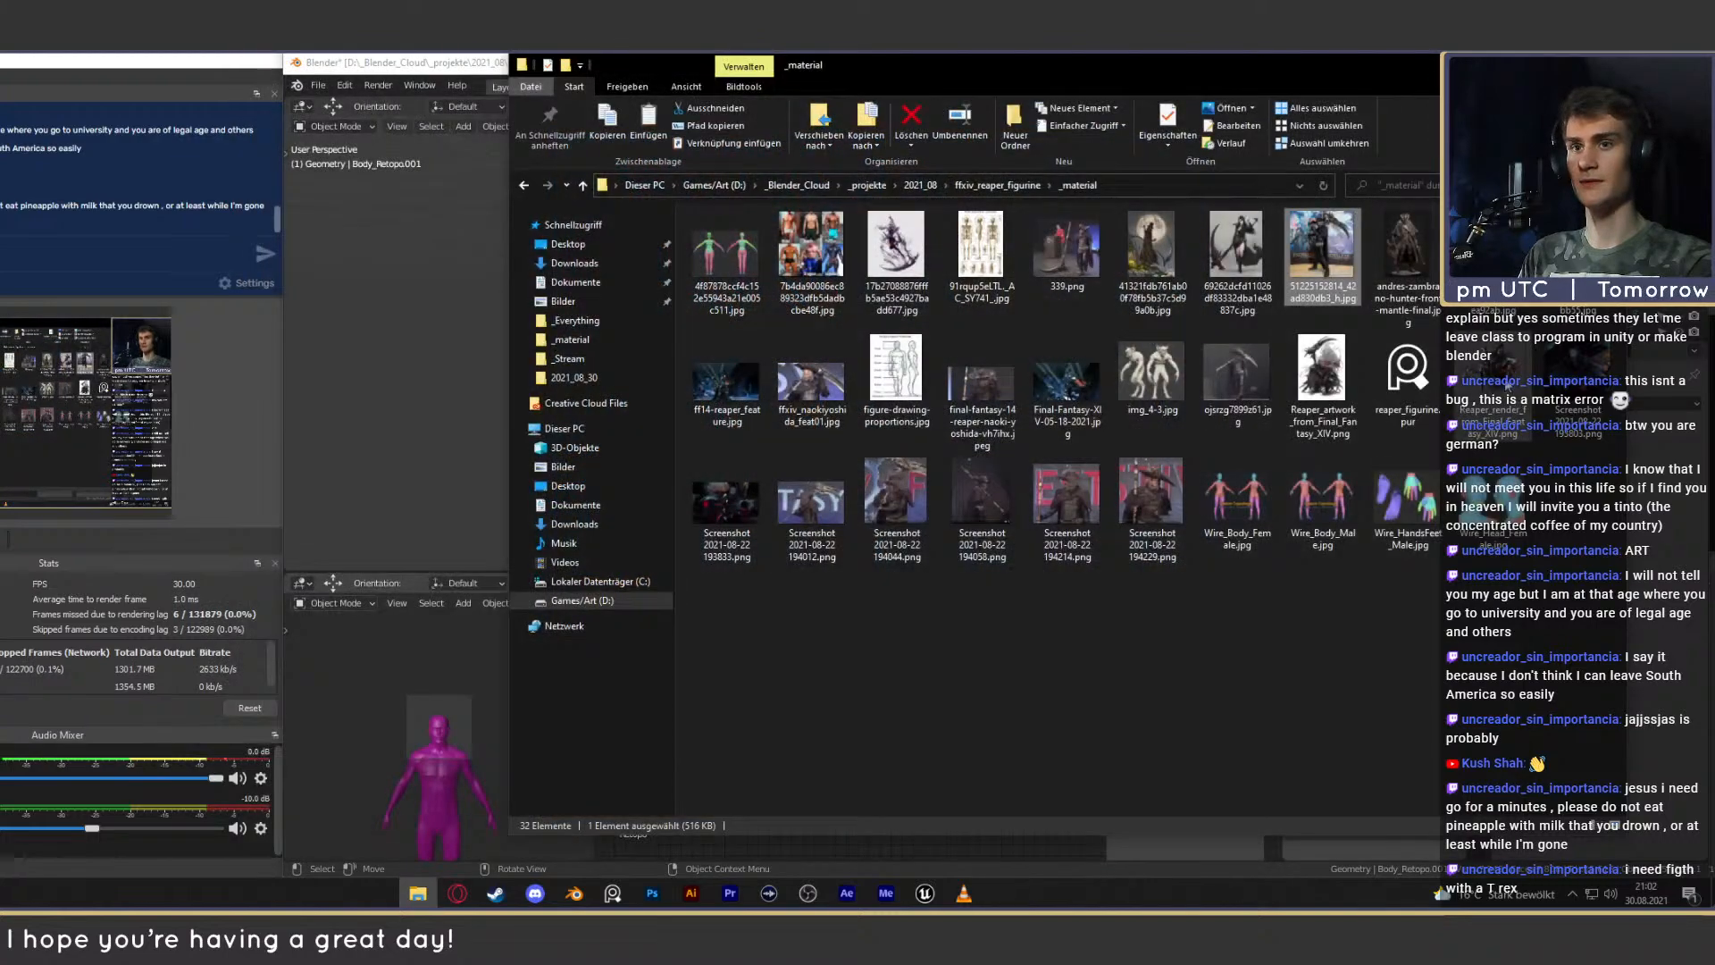
double_click(1501, 375)
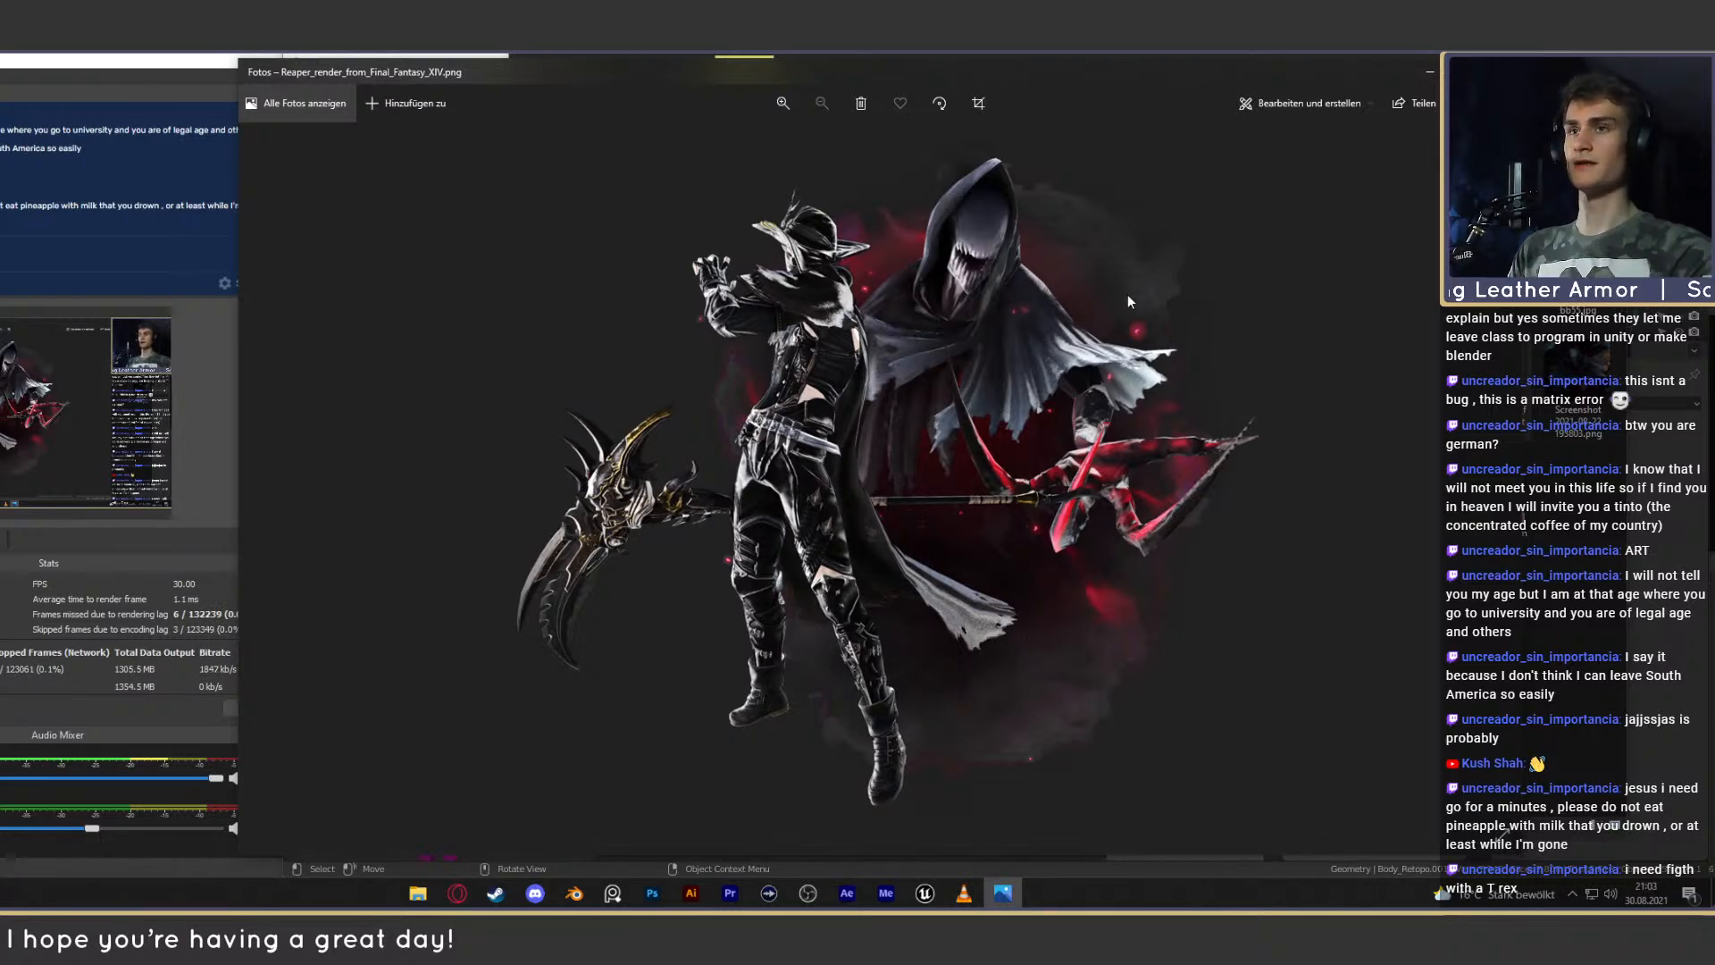
click(1504, 72)
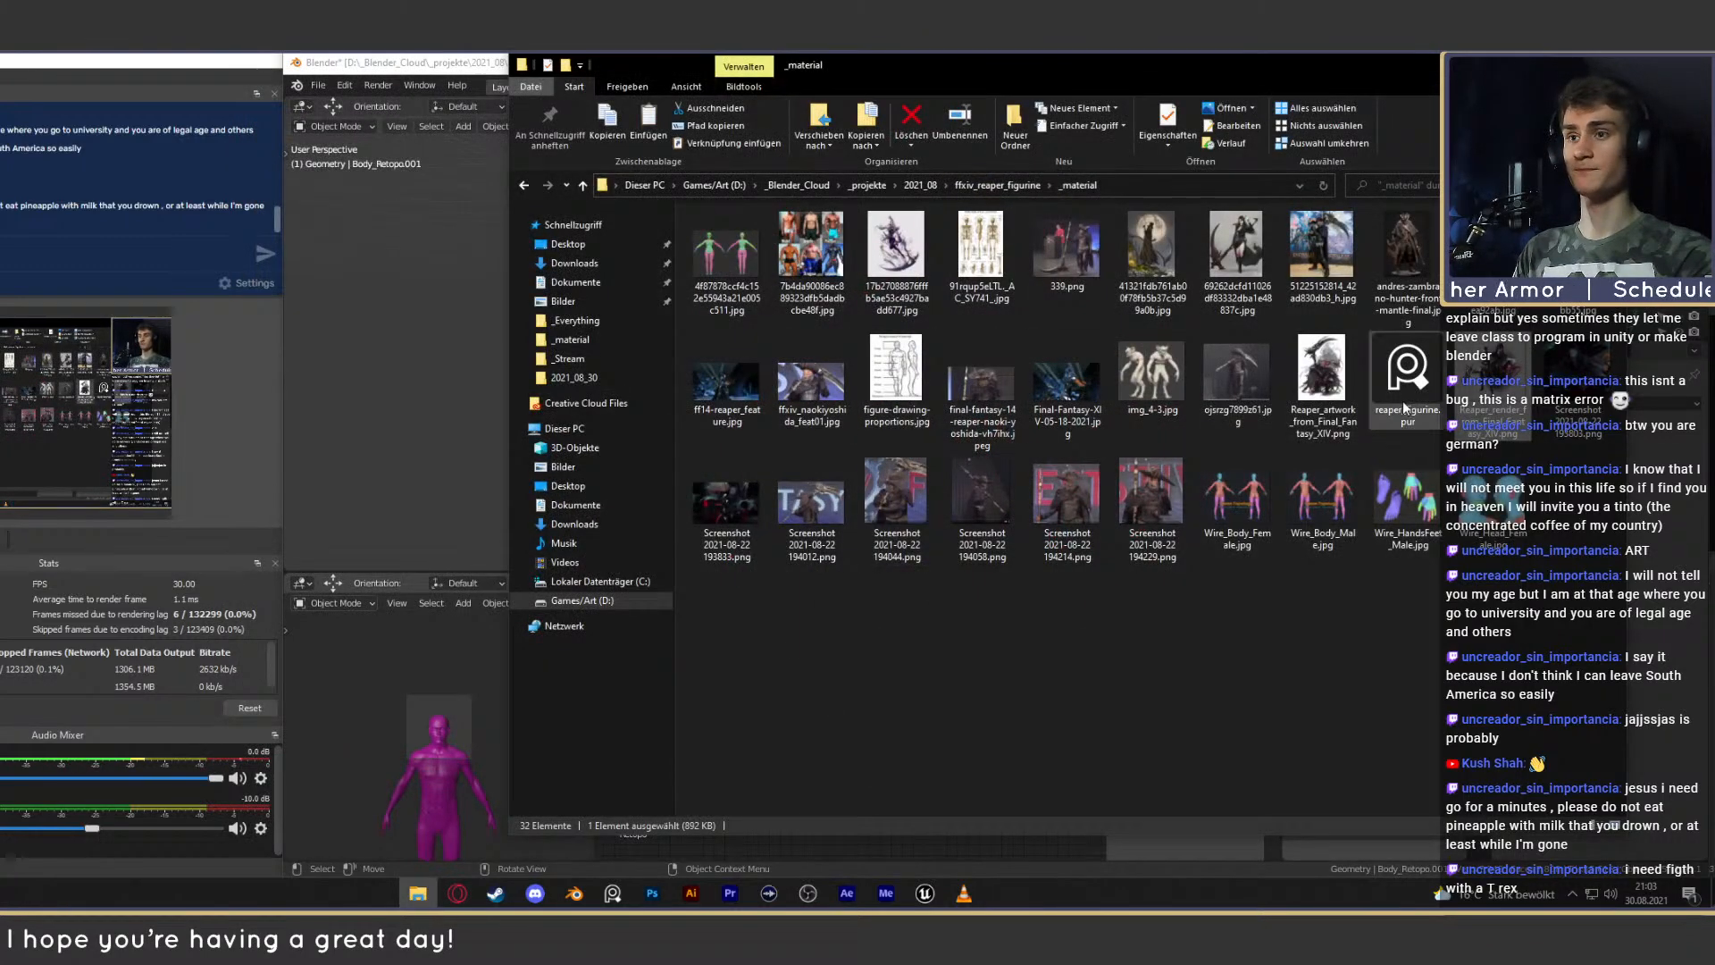
double_click(1222, 388)
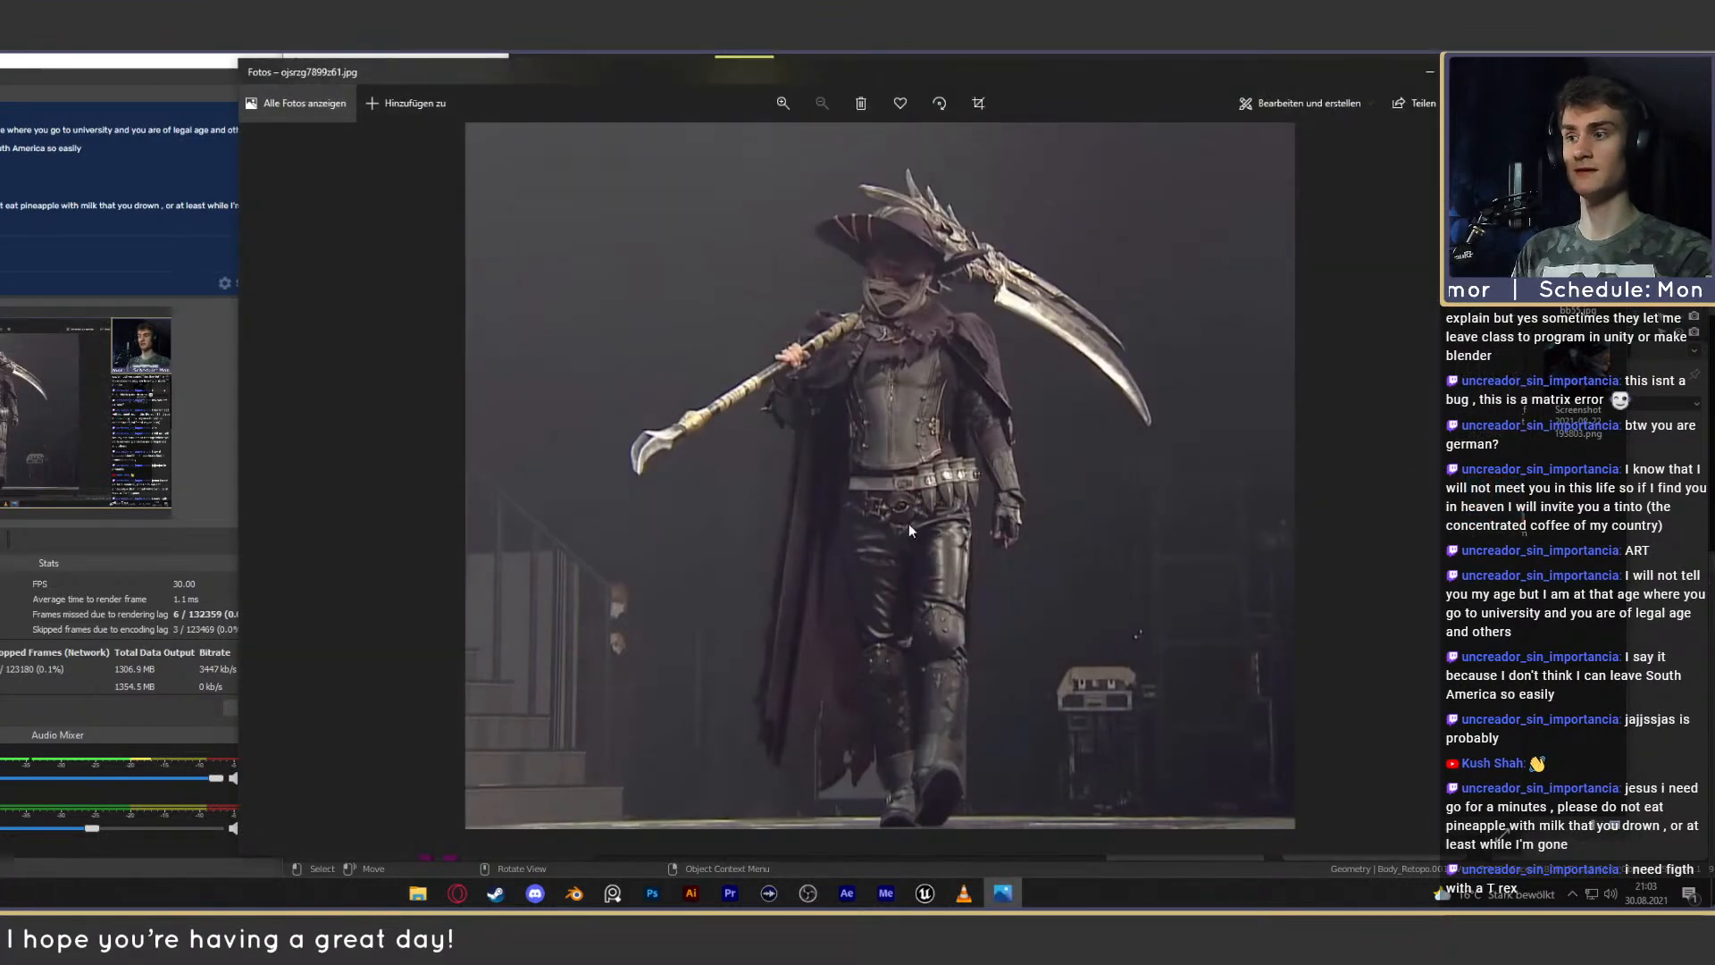
Look at the outfit in Reaper_render_from_Final_Fantasy_XIV.png once more, then switch back to Blender.
click(1504, 72)
double_click(1034, 386)
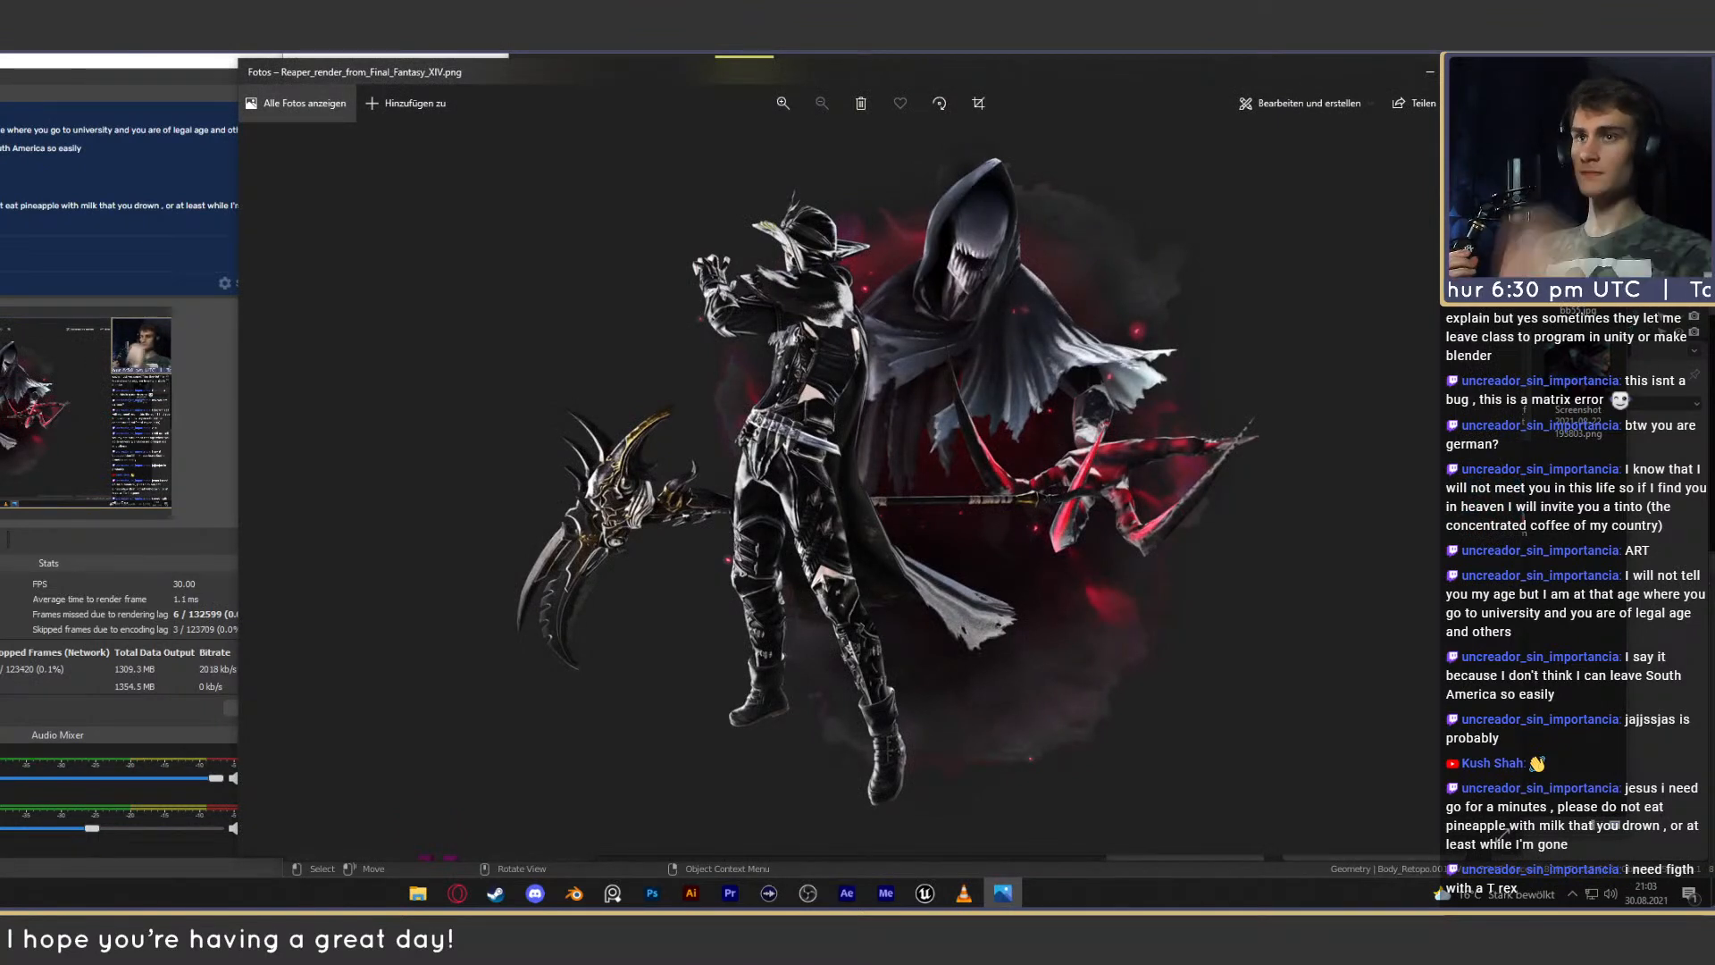
click(1510, 71)
click(1608, 64)
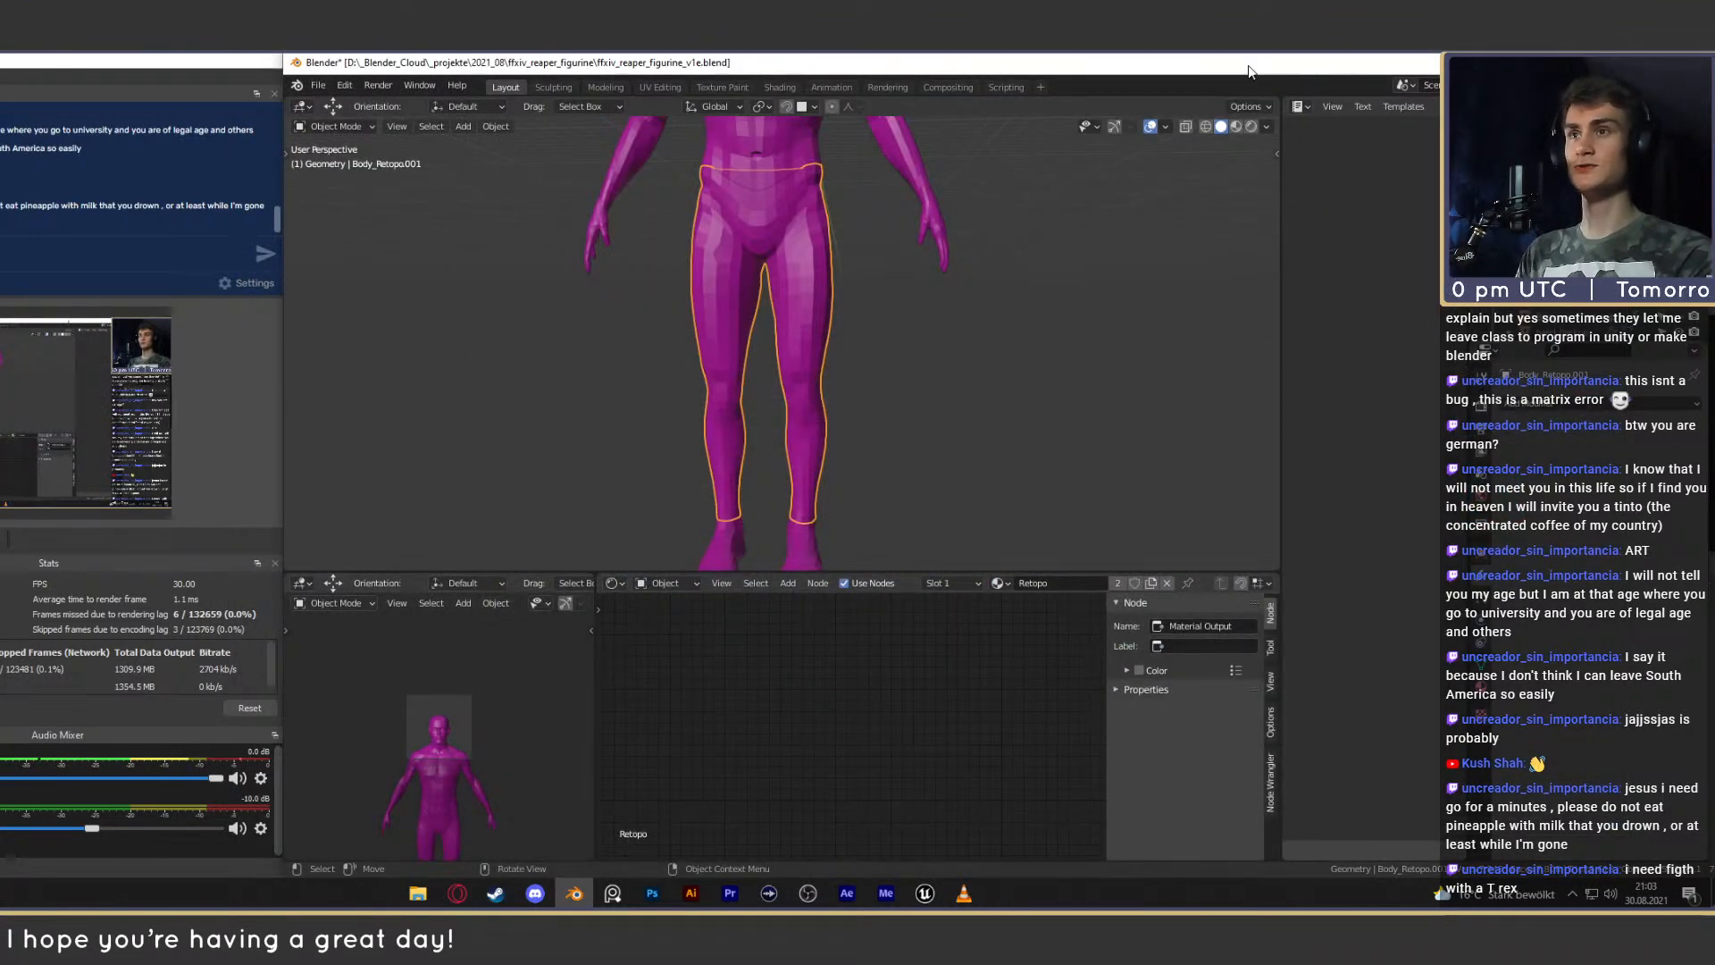
Delete the trouser shell and the surplus objects selected along with it on the body model.
scroll(884, 356, down, 3)
click(830, 332)
click(799, 322)
scroll(860, 348, up, 2)
middle_drag(859, 349, 924, 378)
key(Delete)
scroll(875, 362, down, 4)
click(784, 320)
scroll(893, 336, up, 2)
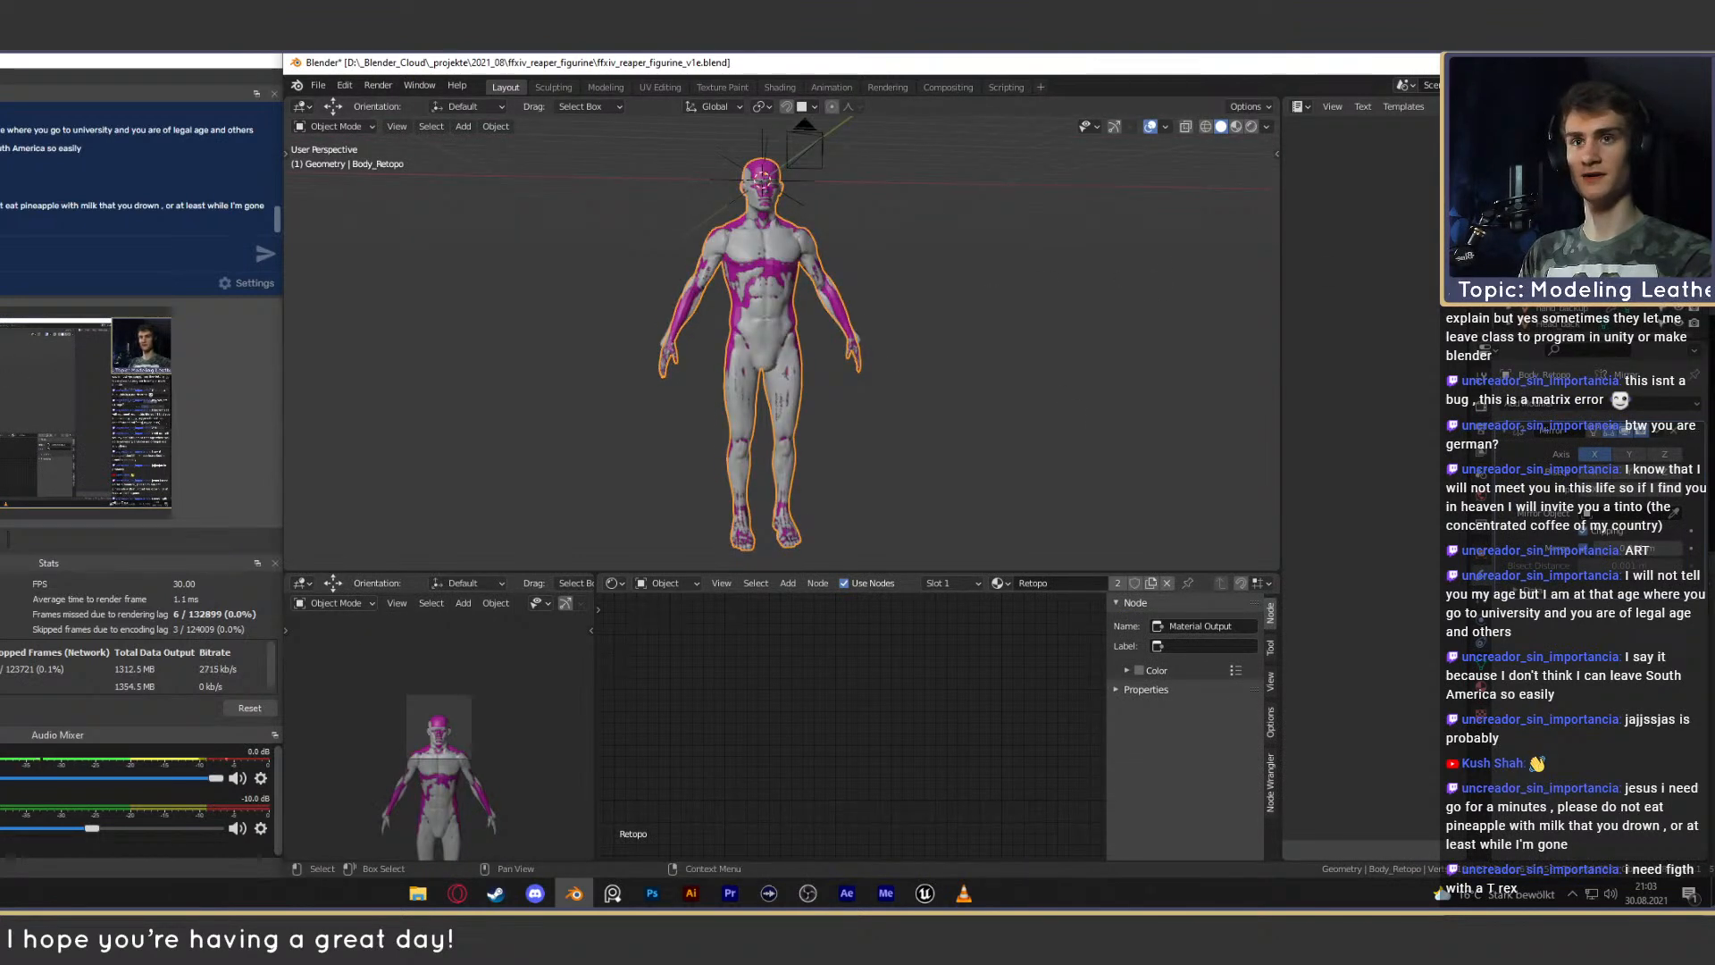
key(Delete)
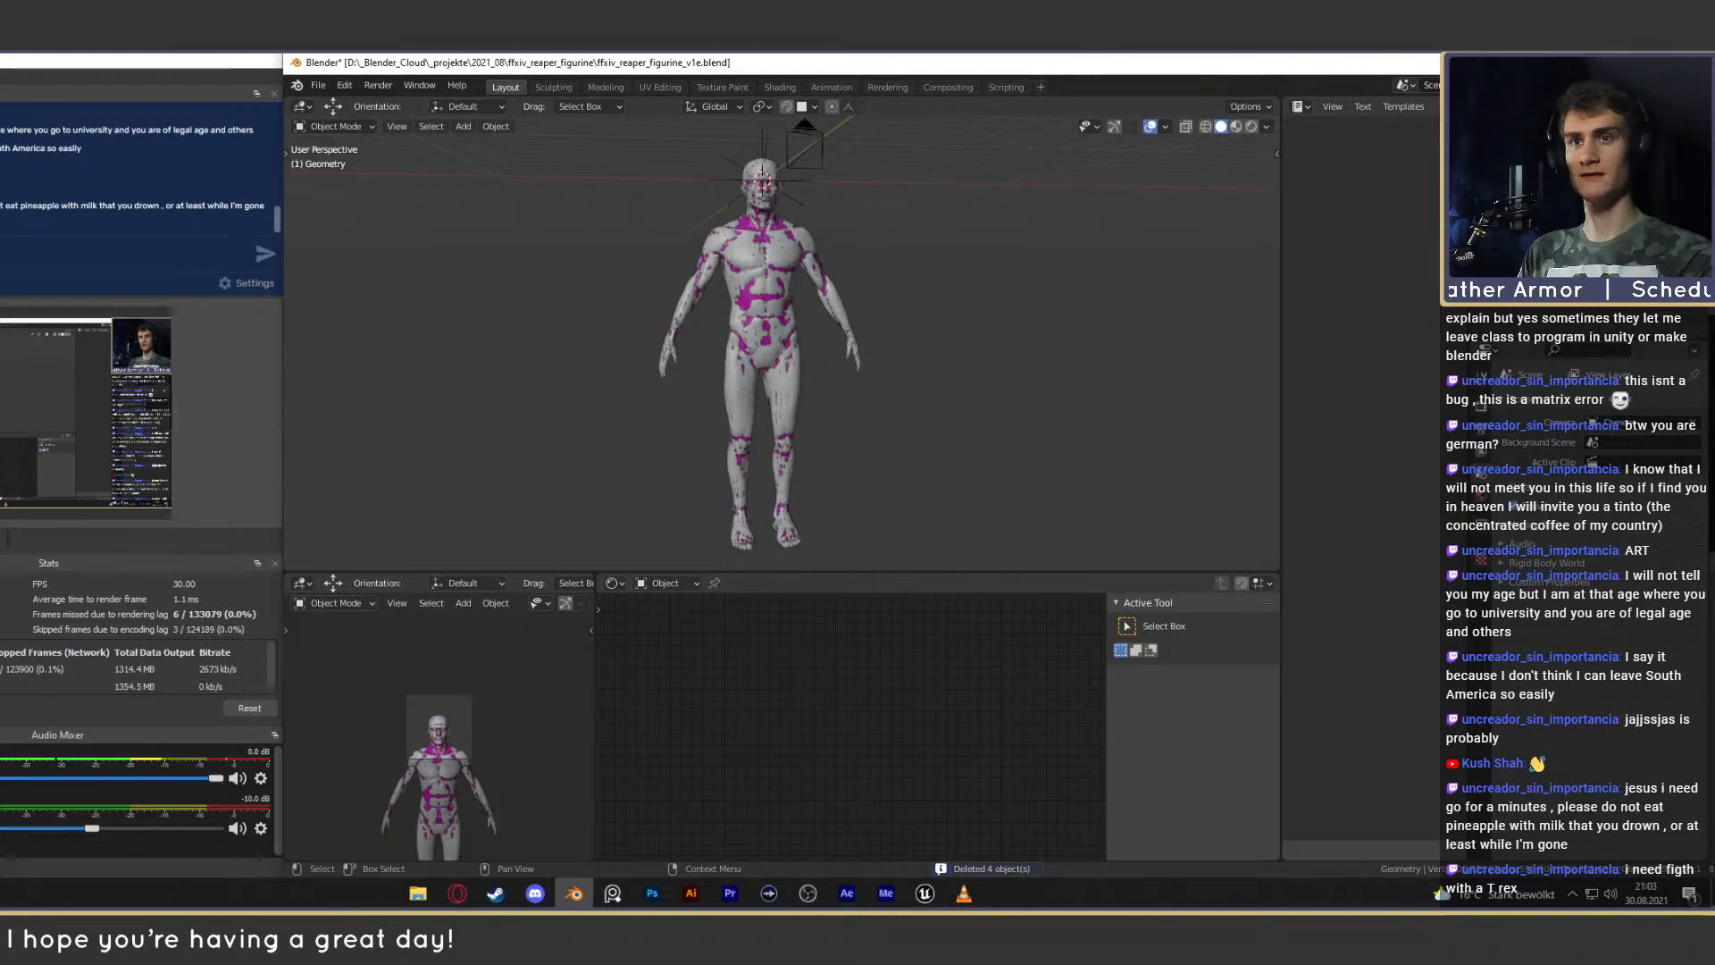
Duplicate the Body_Retopo object in place without moving the copy.
click(1528, 223)
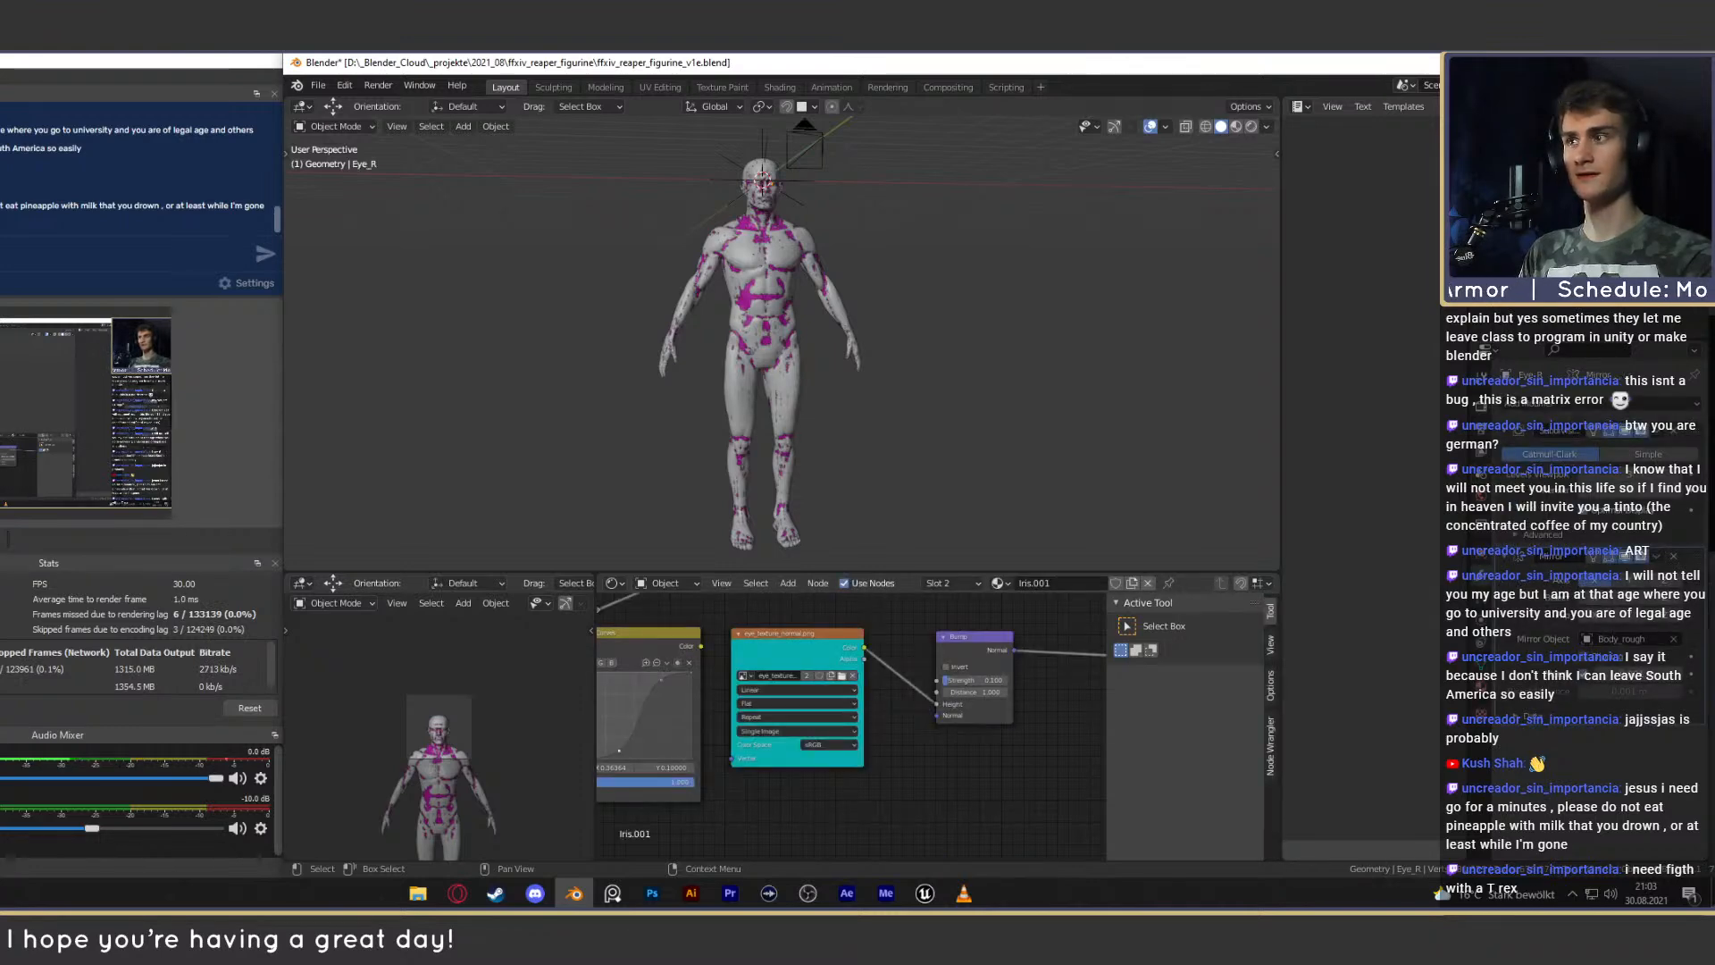
click(1527, 223)
shift+middle_drag(932, 323, 974, 375)
key(shift+d)
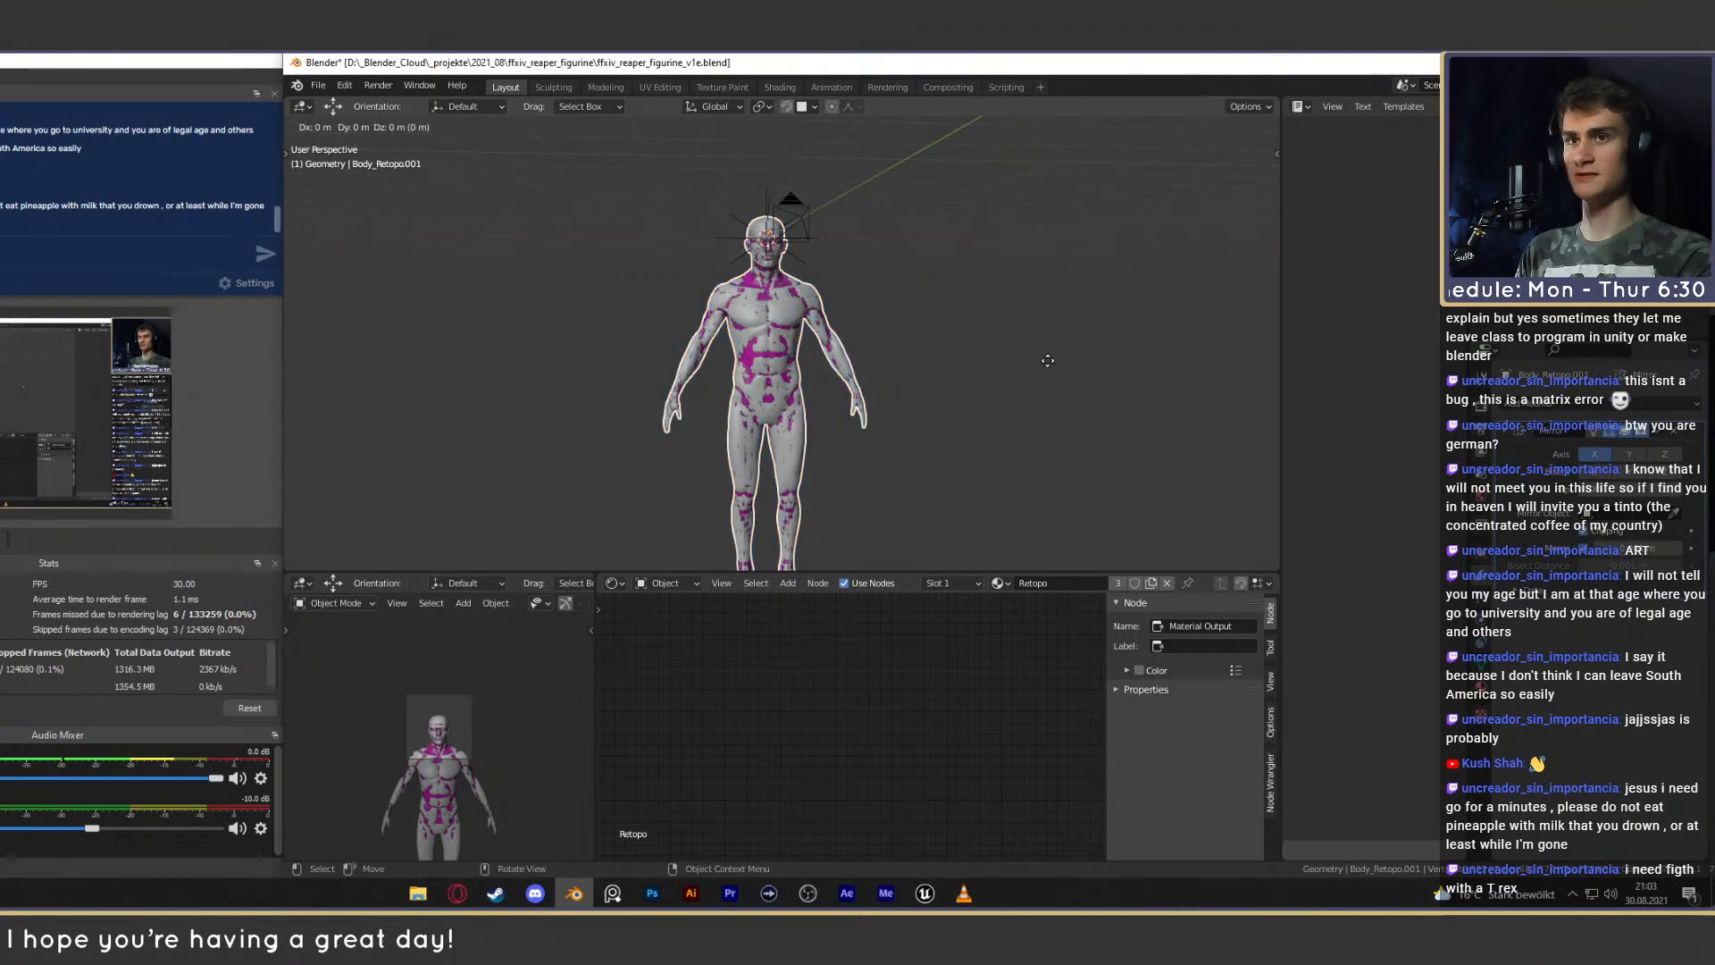
key(Escape)
Rename the duplicate to Body_Retopo_backup and hide it.
click(1527, 223)
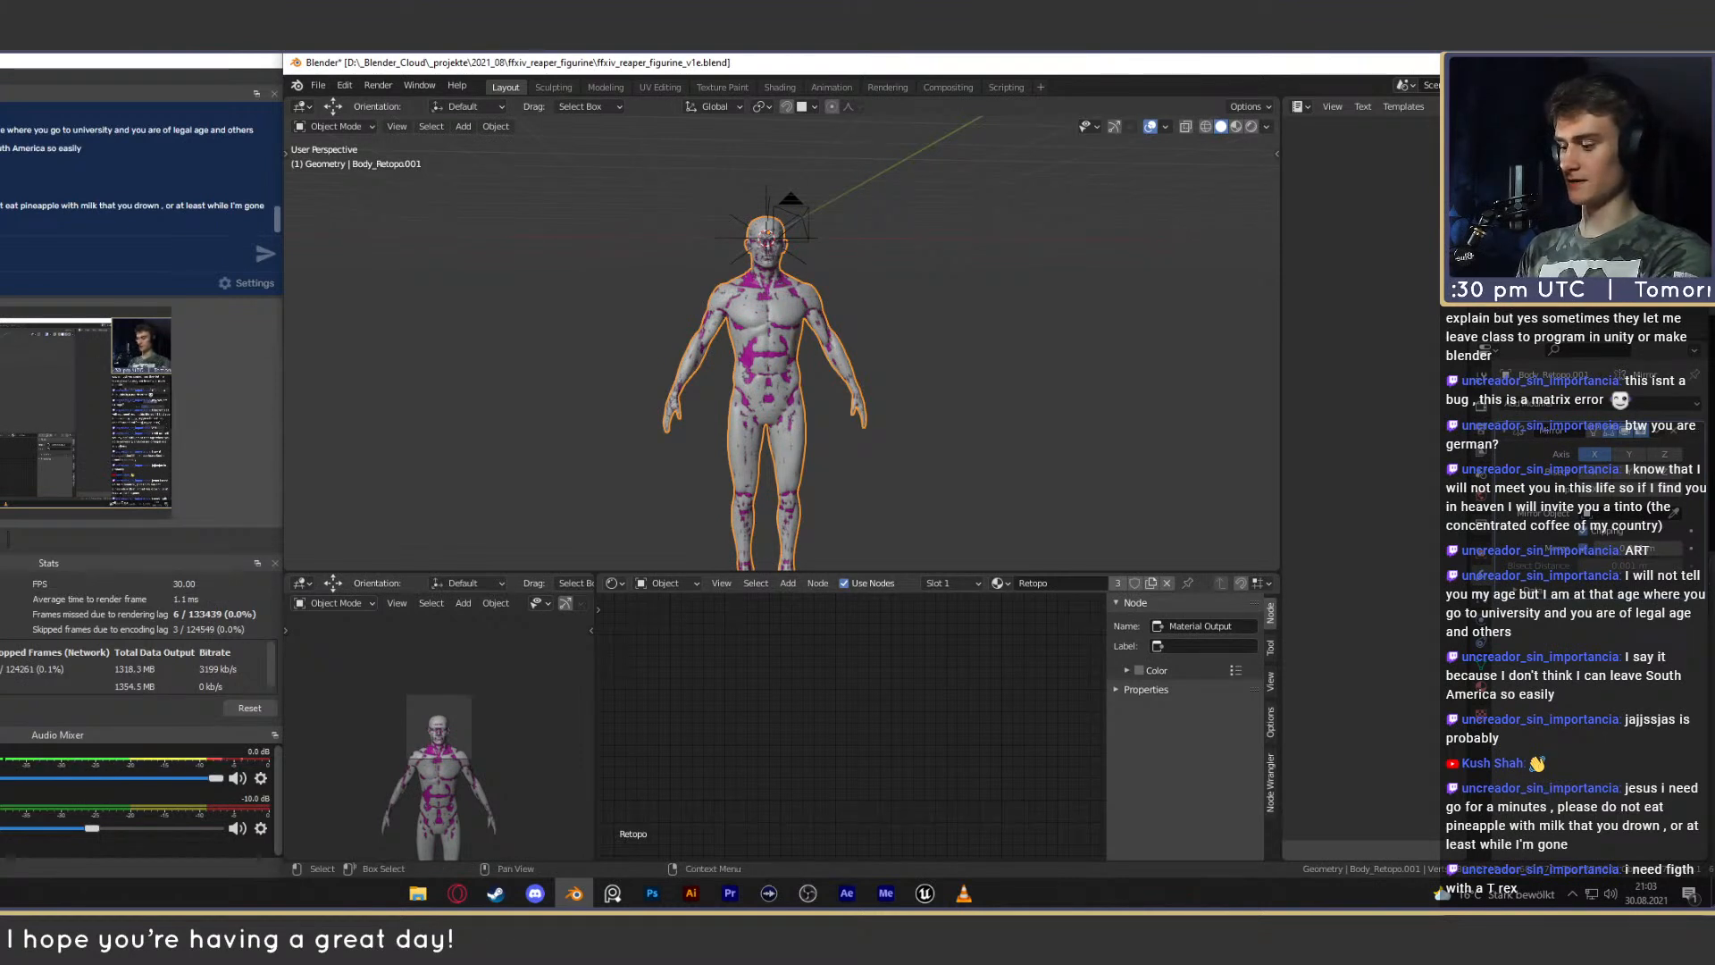
key(Return)
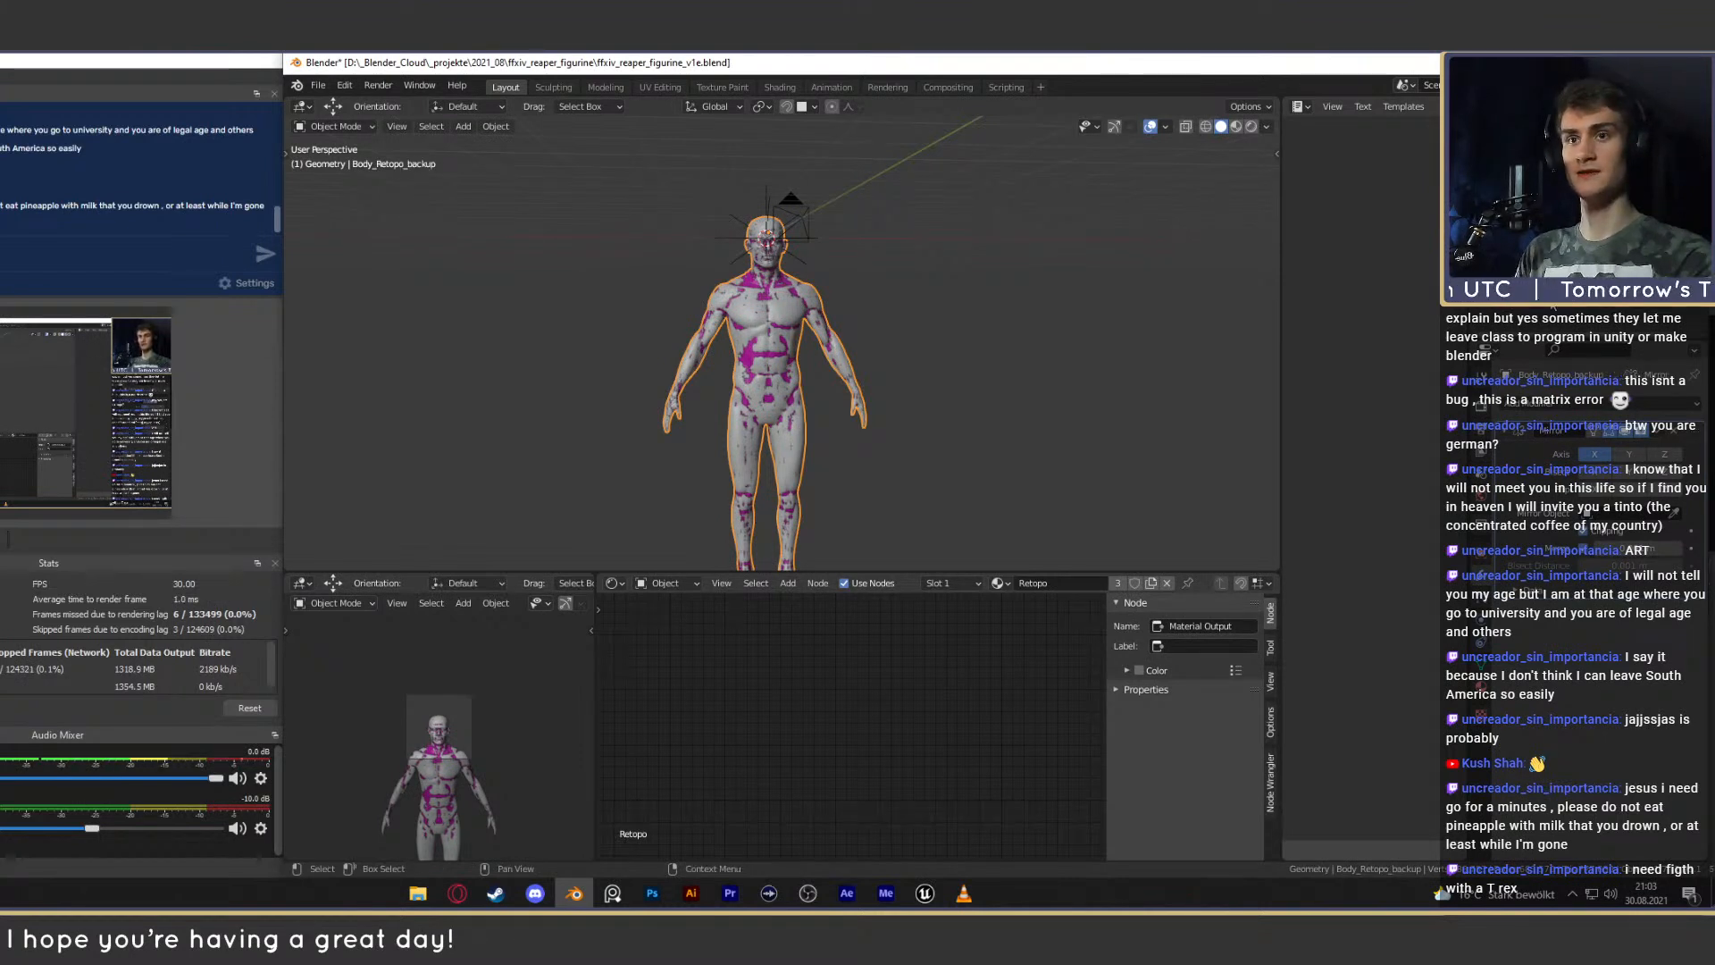
click(1679, 307)
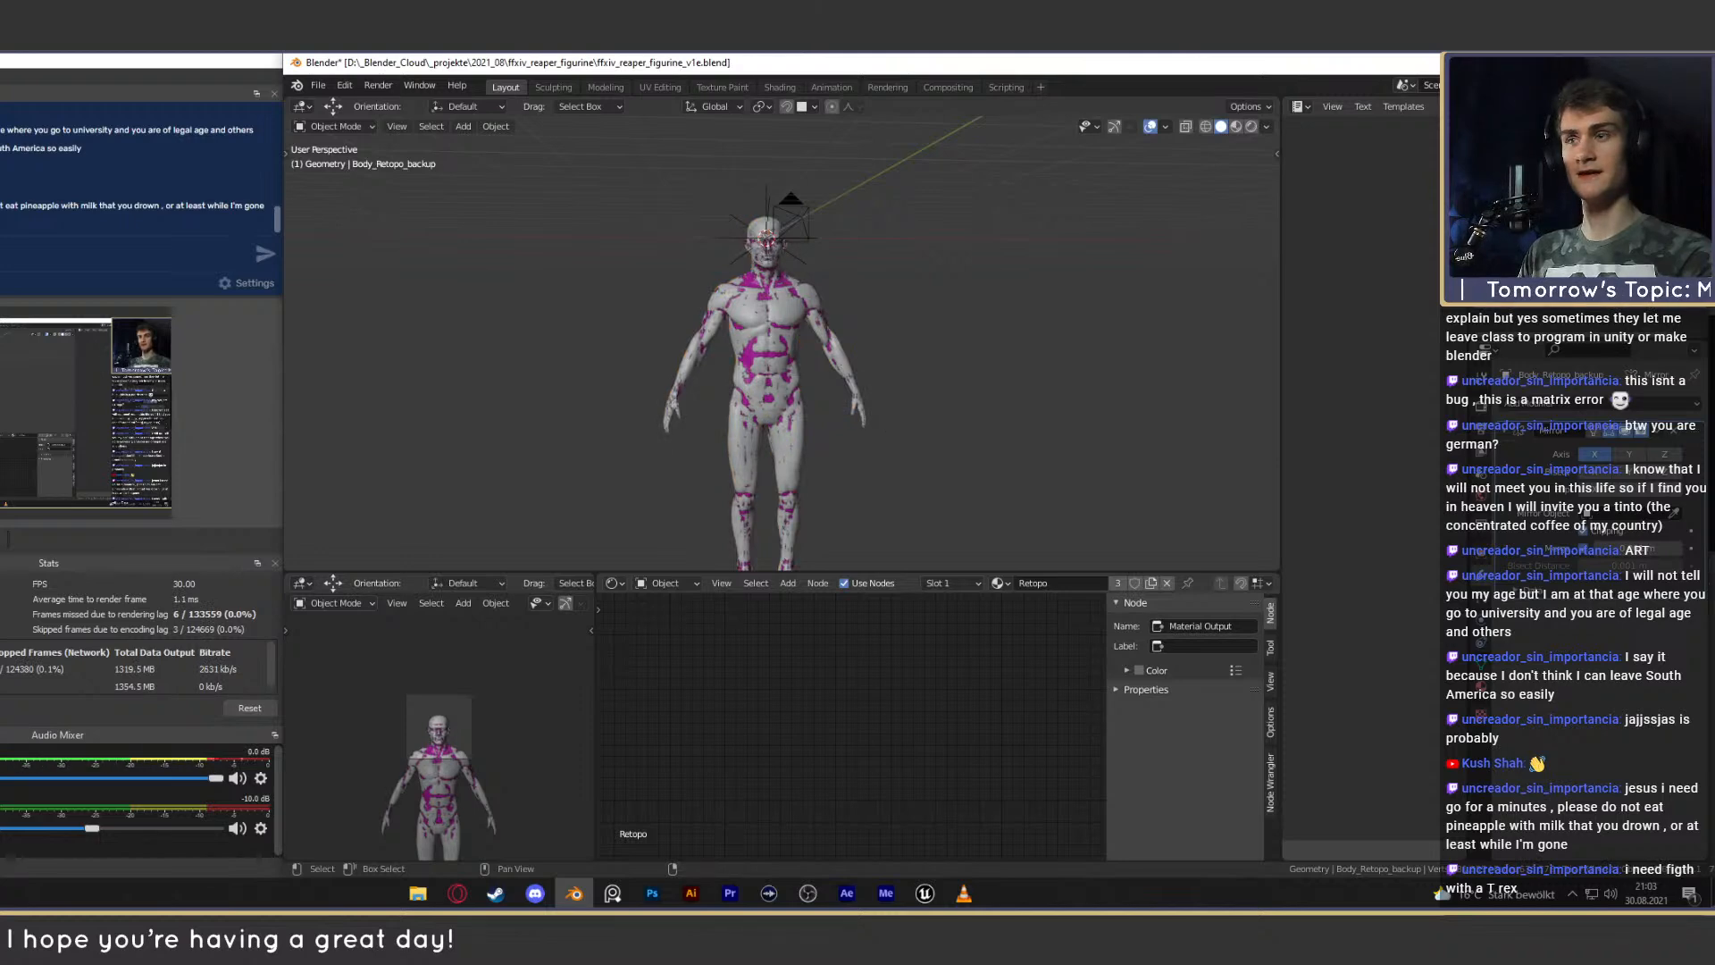
Duplicate Body_Retopo again and move the copy along the global X axis until it stands beside the original.
scroll(994, 325, up, 10)
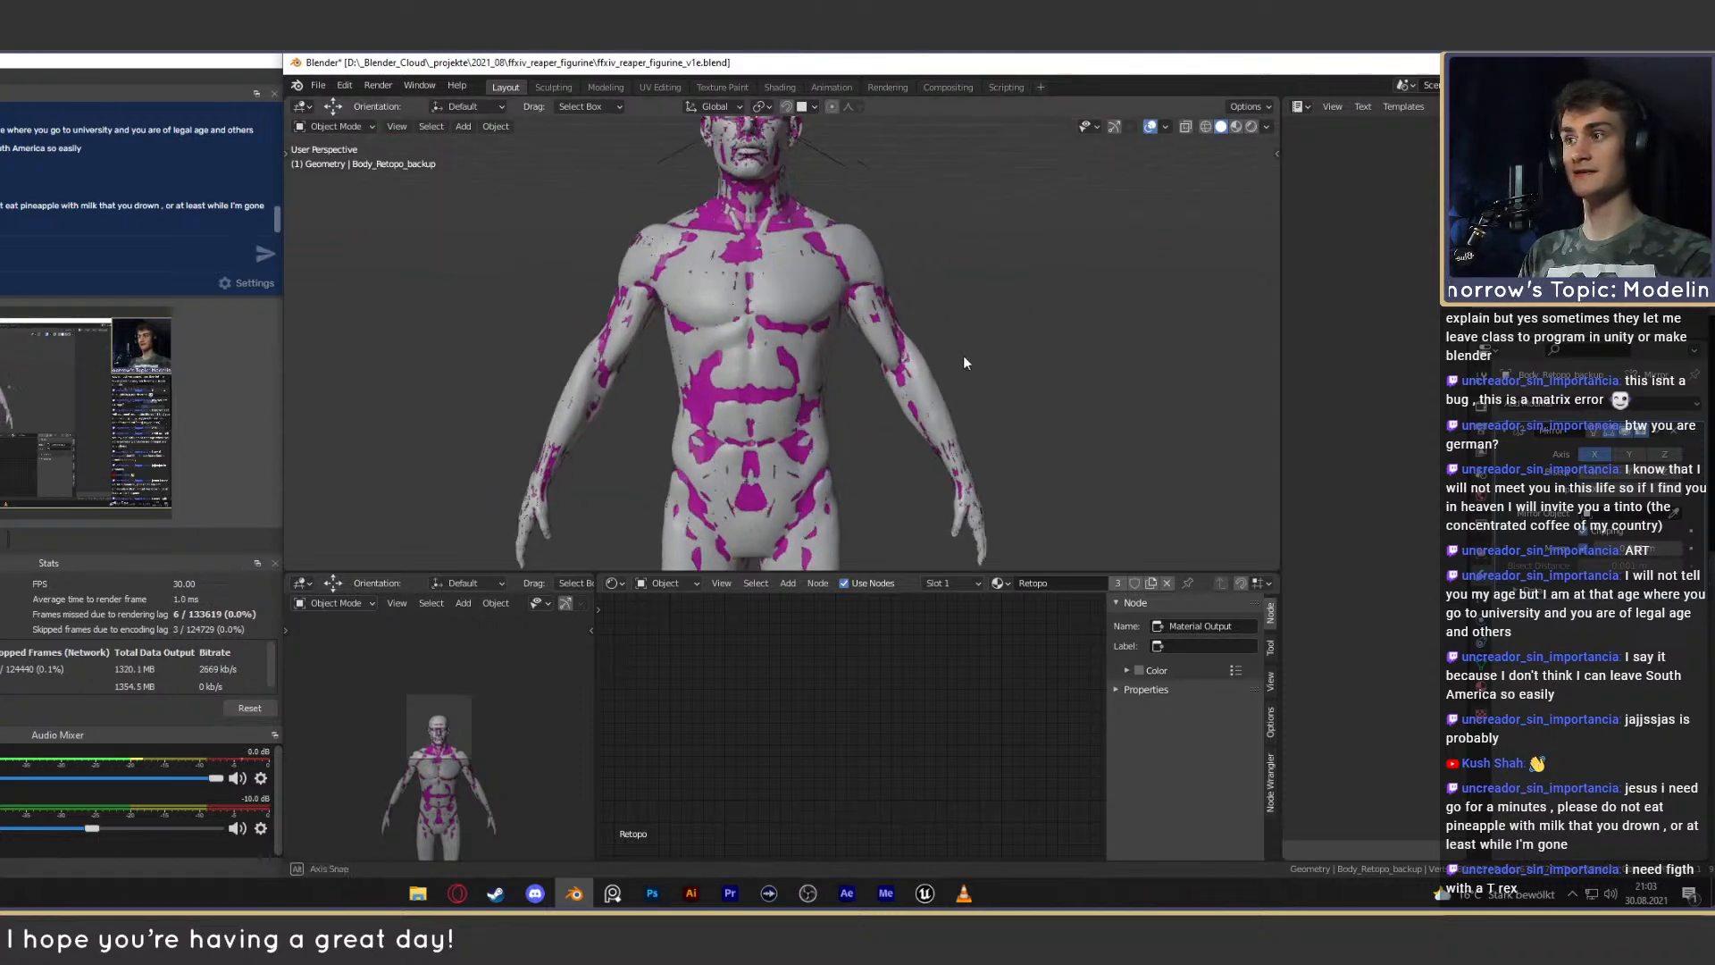
scroll(993, 388, down, 10)
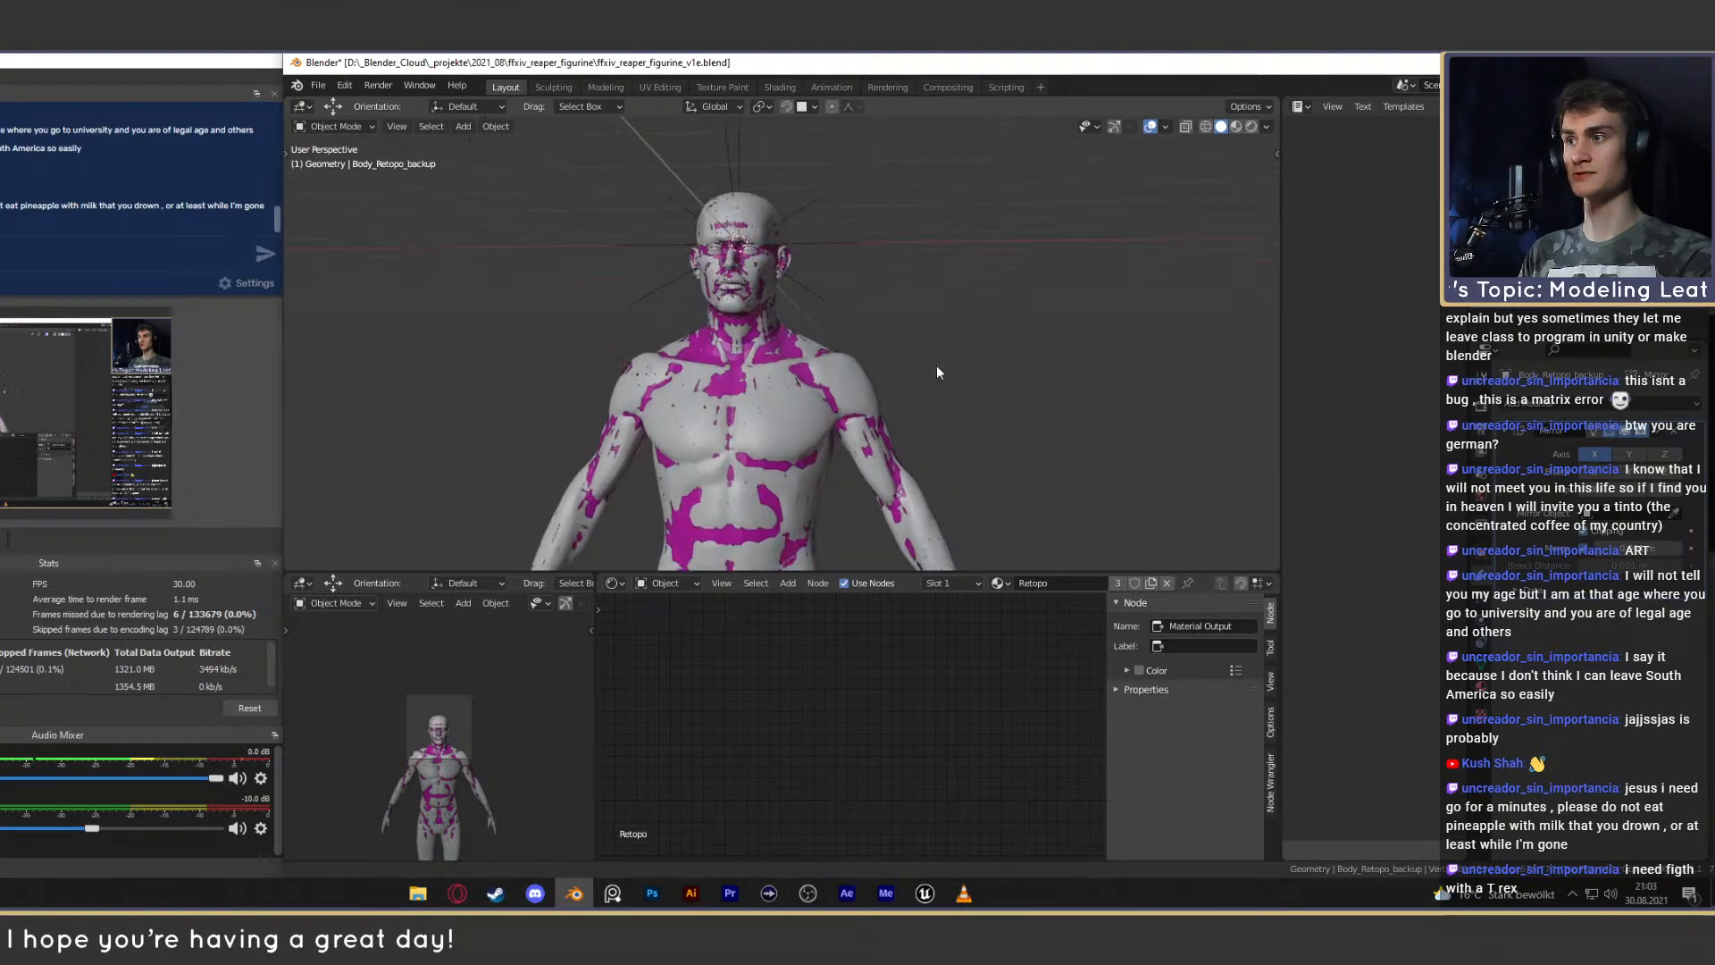
shift+middle_drag(896, 373, 899, 382)
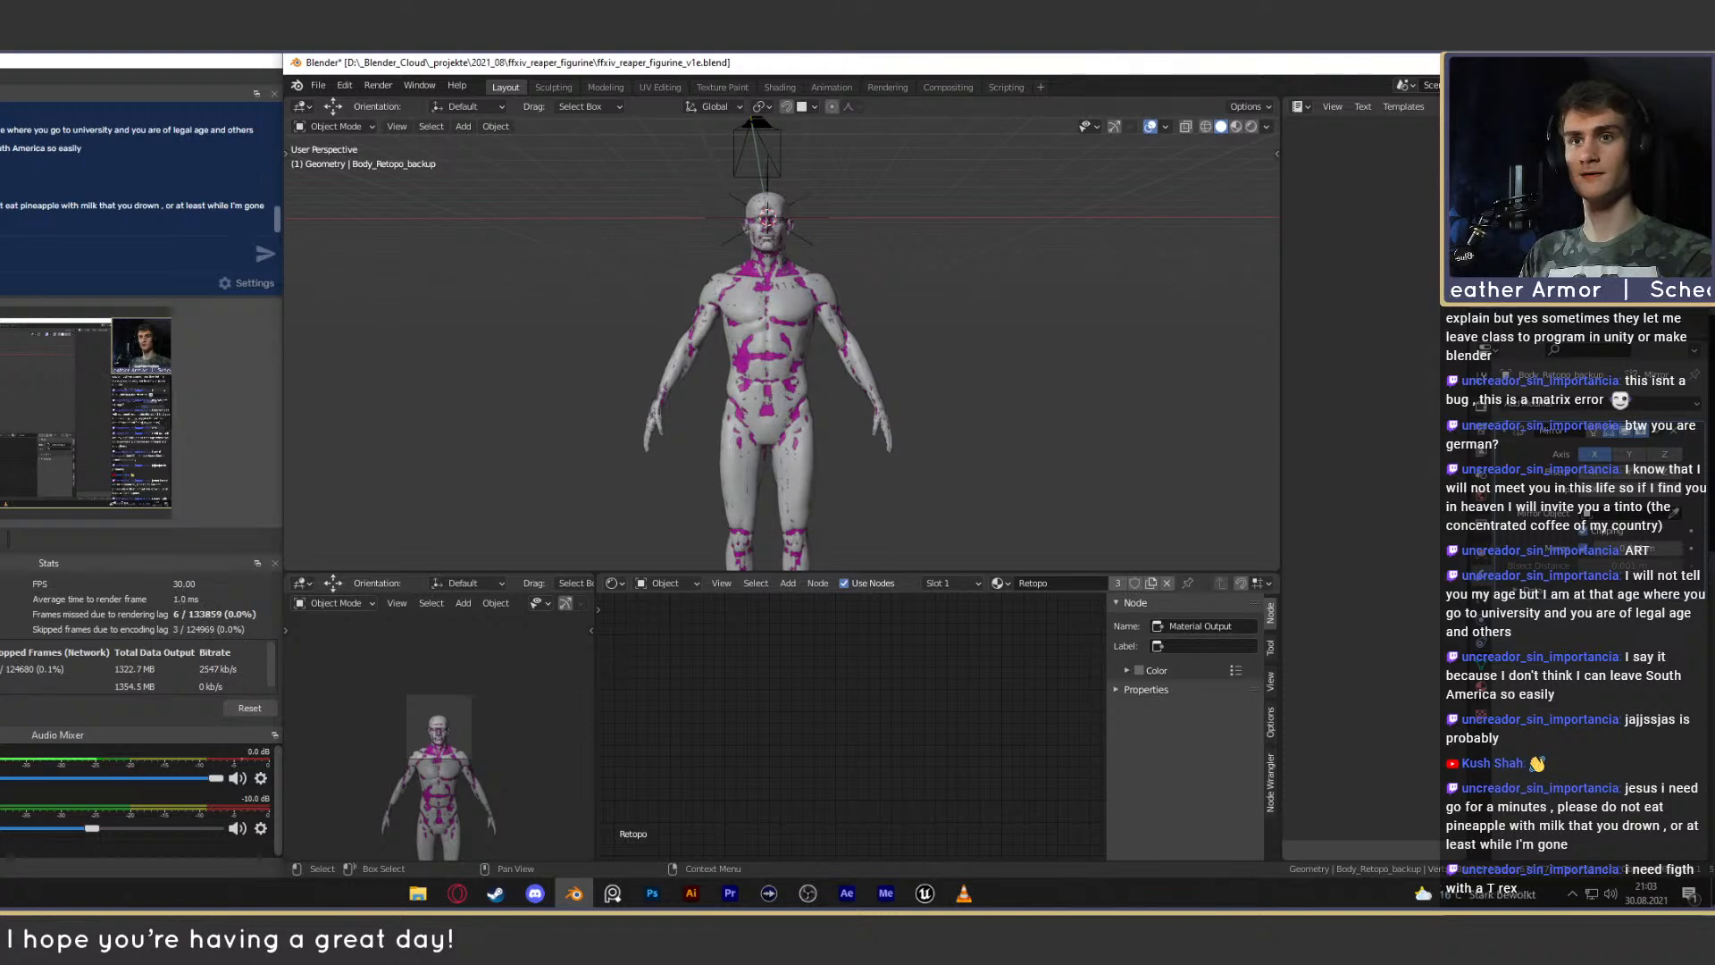
click(1519, 224)
middle_drag(904, 341, 975, 371)
key(shift+d)
right_click(976, 384)
key(g)
key(x)
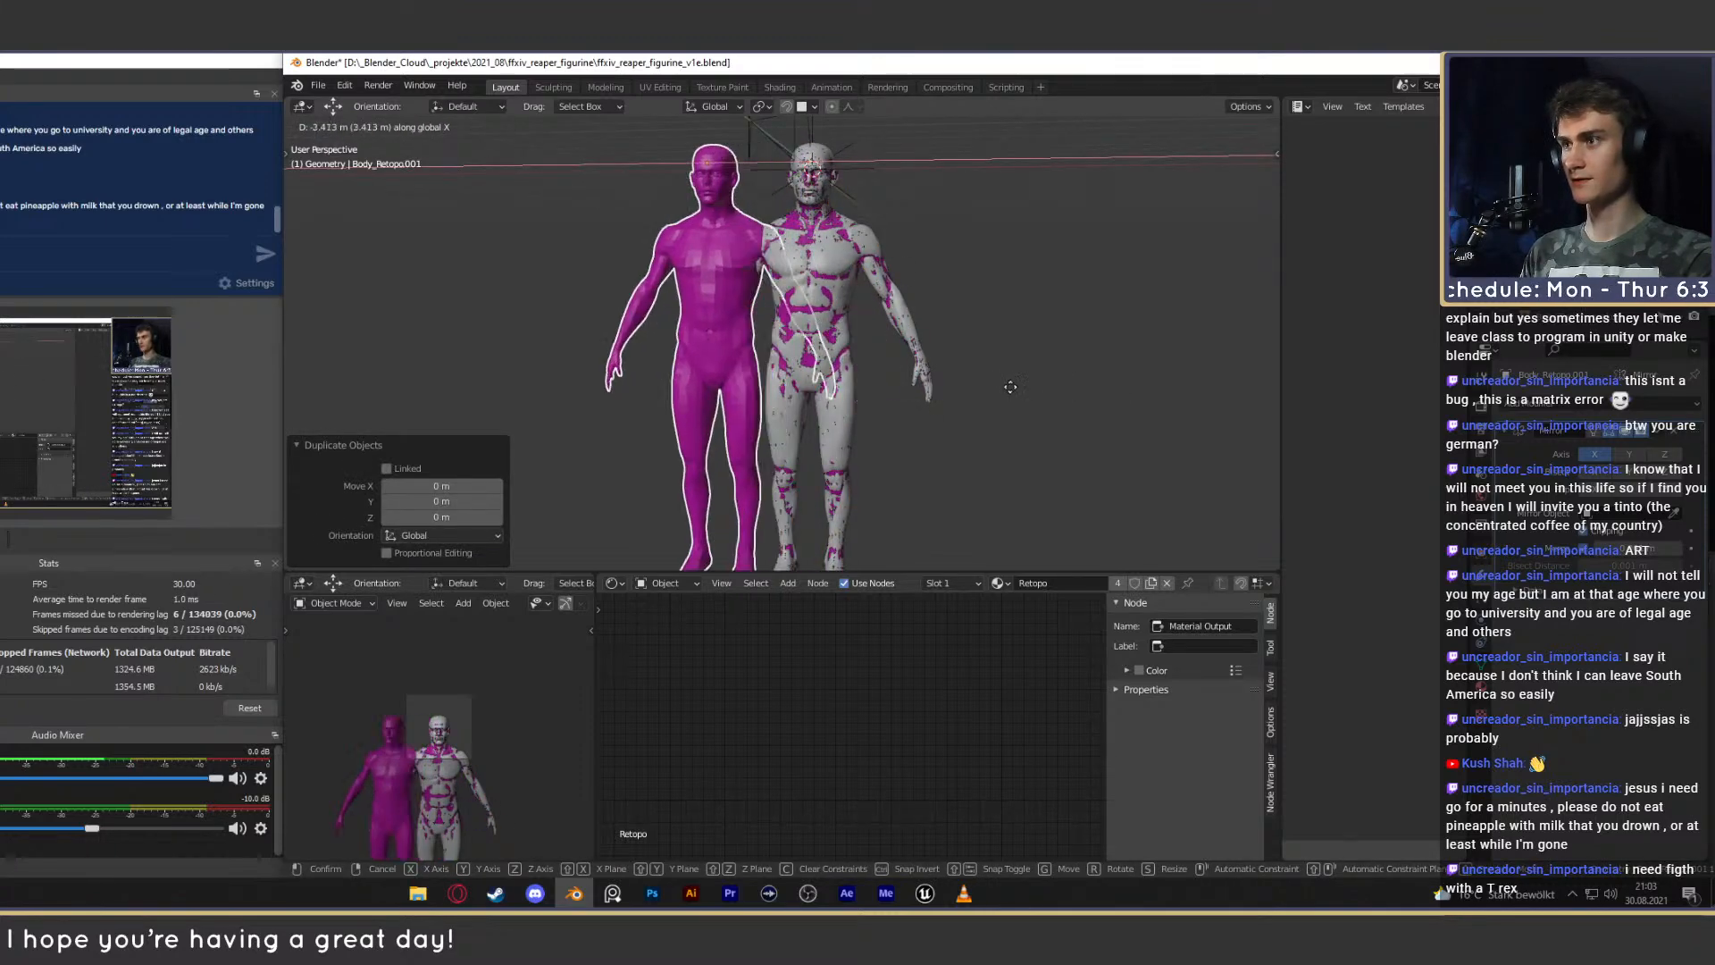
click(735, 392)
Rename the body copy standing beside the original to Body_Retopo_multires.
middle_drag(734, 391, 894, 397)
scroll(840, 336, up, 3)
scroll(877, 406, up, 1)
scroll(894, 396, down, 1)
scroll(894, 402, down, 1)
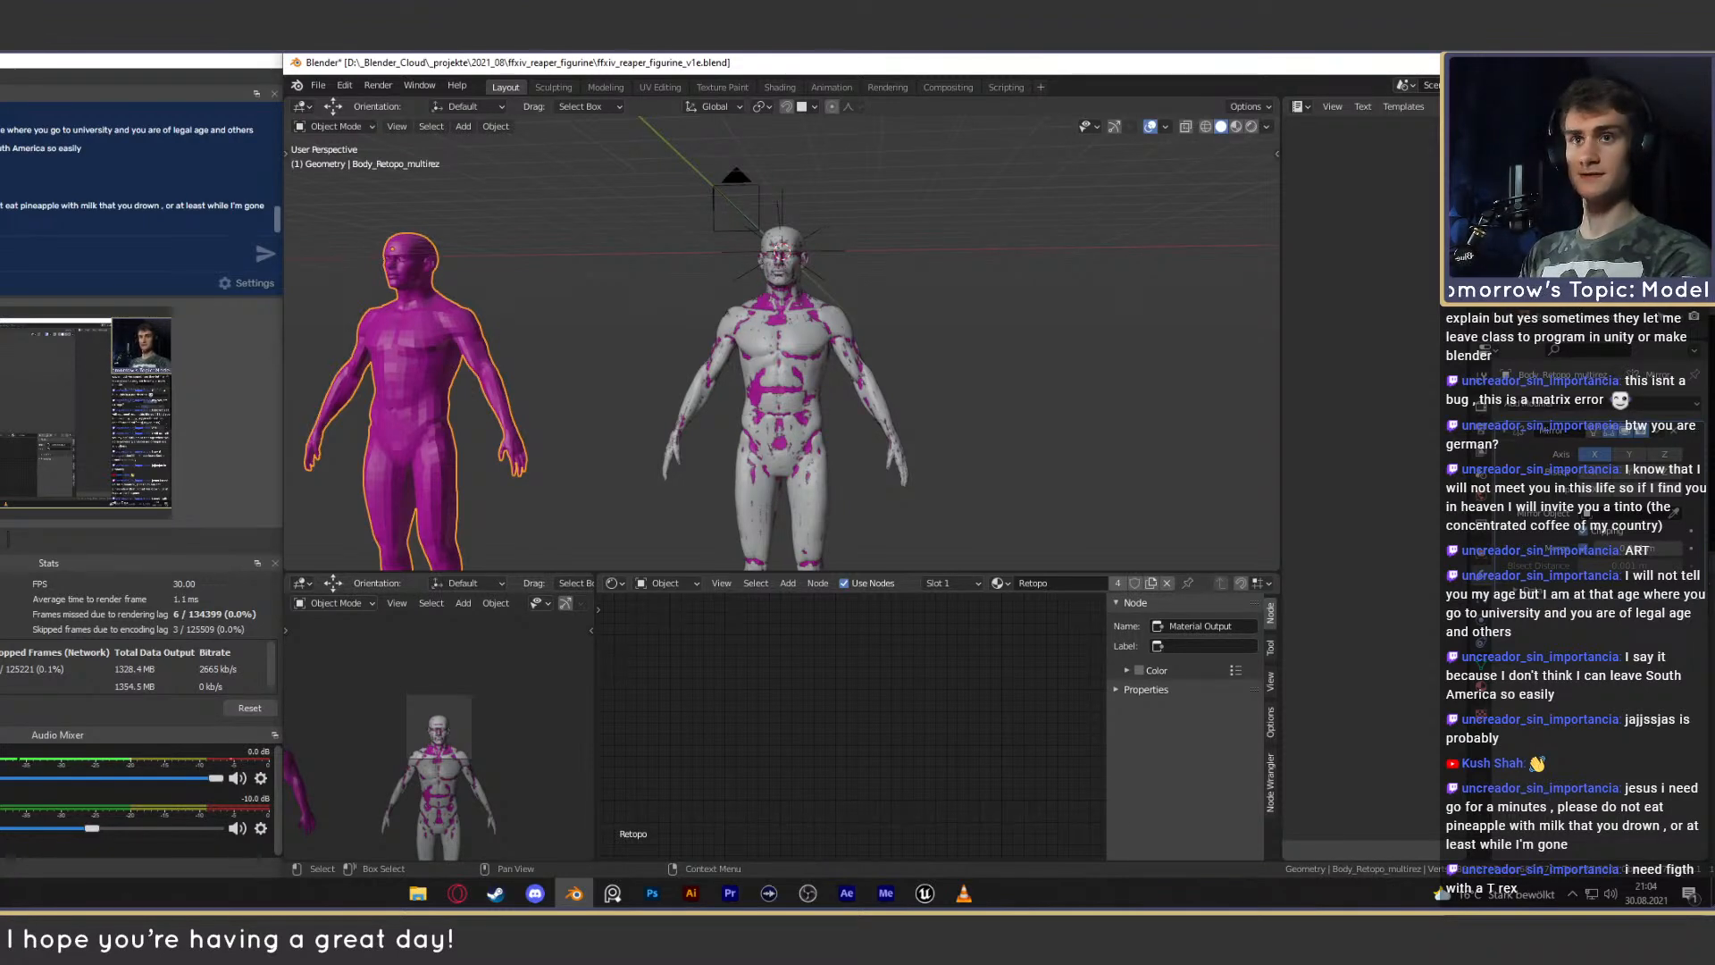
click(782, 402)
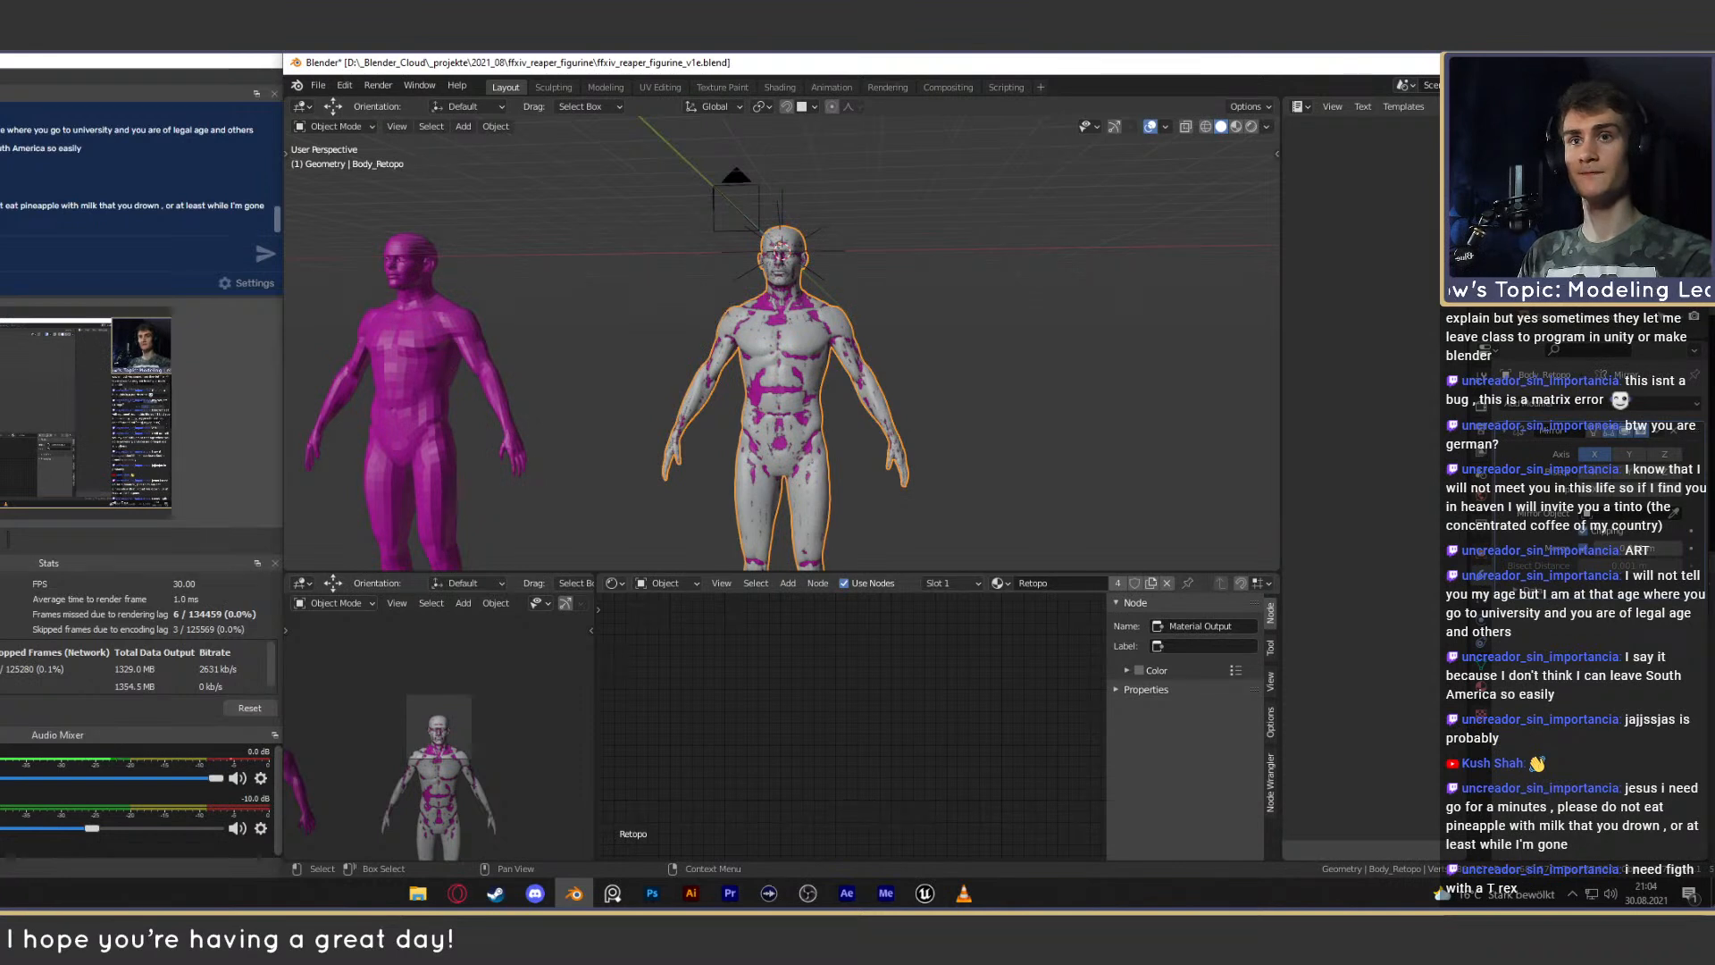
click(411, 376)
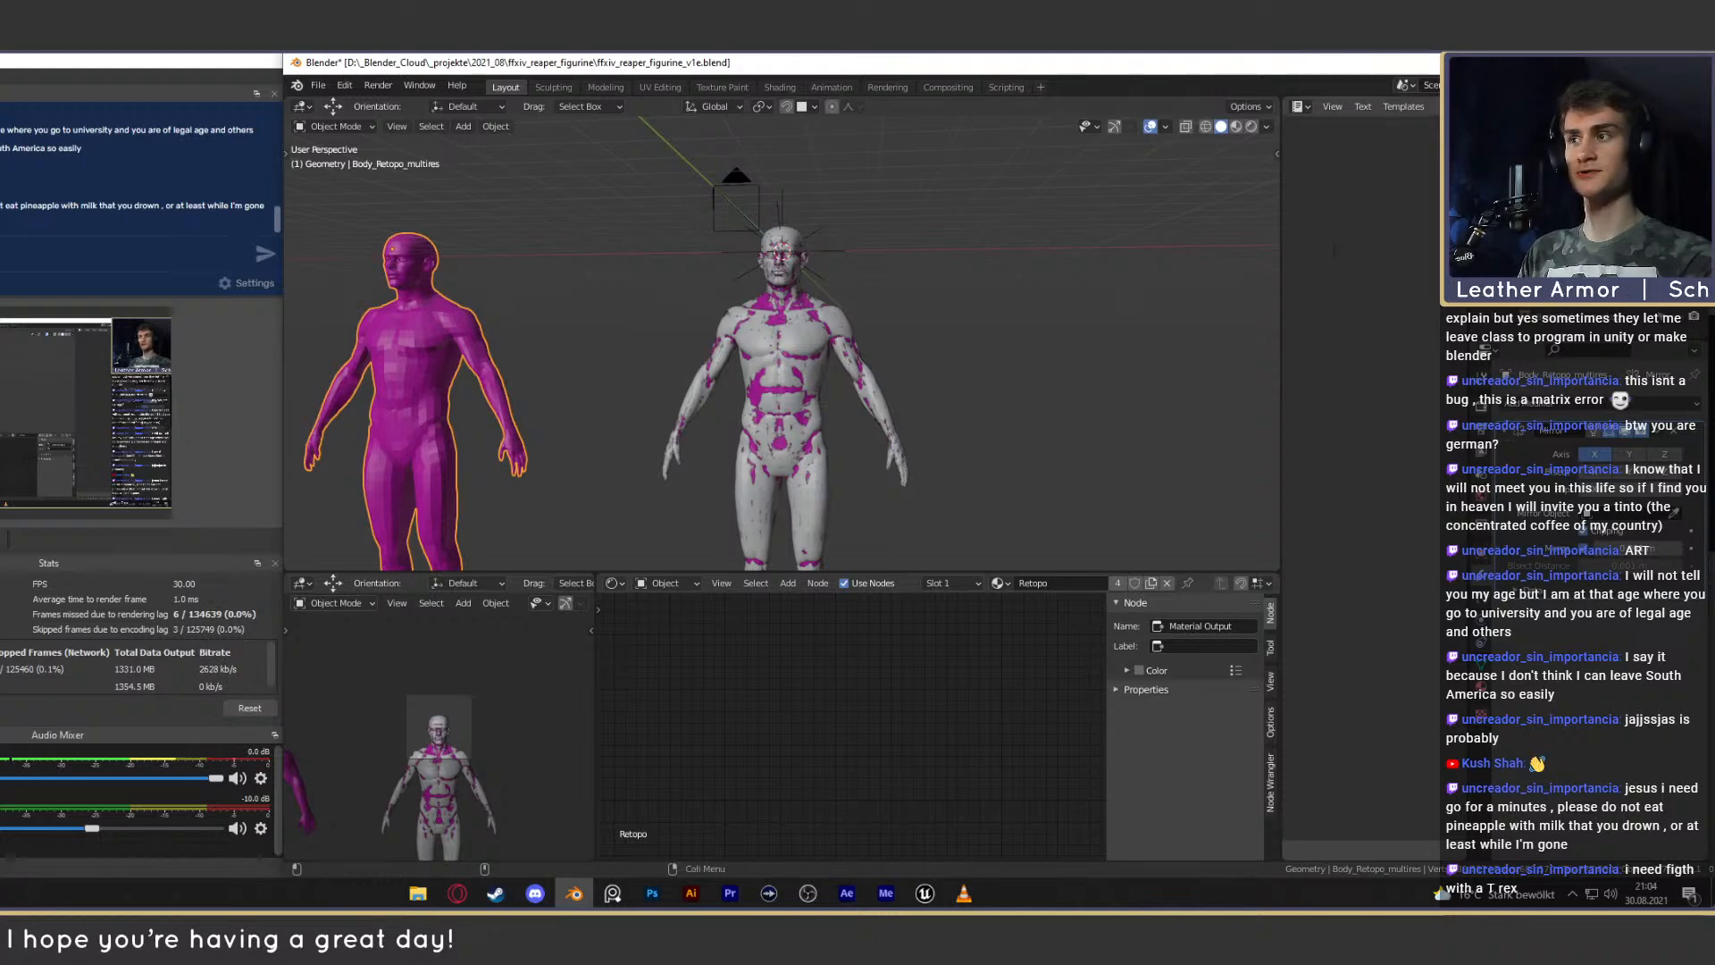
Examine the original body's torso, neck and head from several angles and distances, comparing it with the shifted copy.
scroll(856, 374, up, 10)
middle_drag(873, 364, 645, 195)
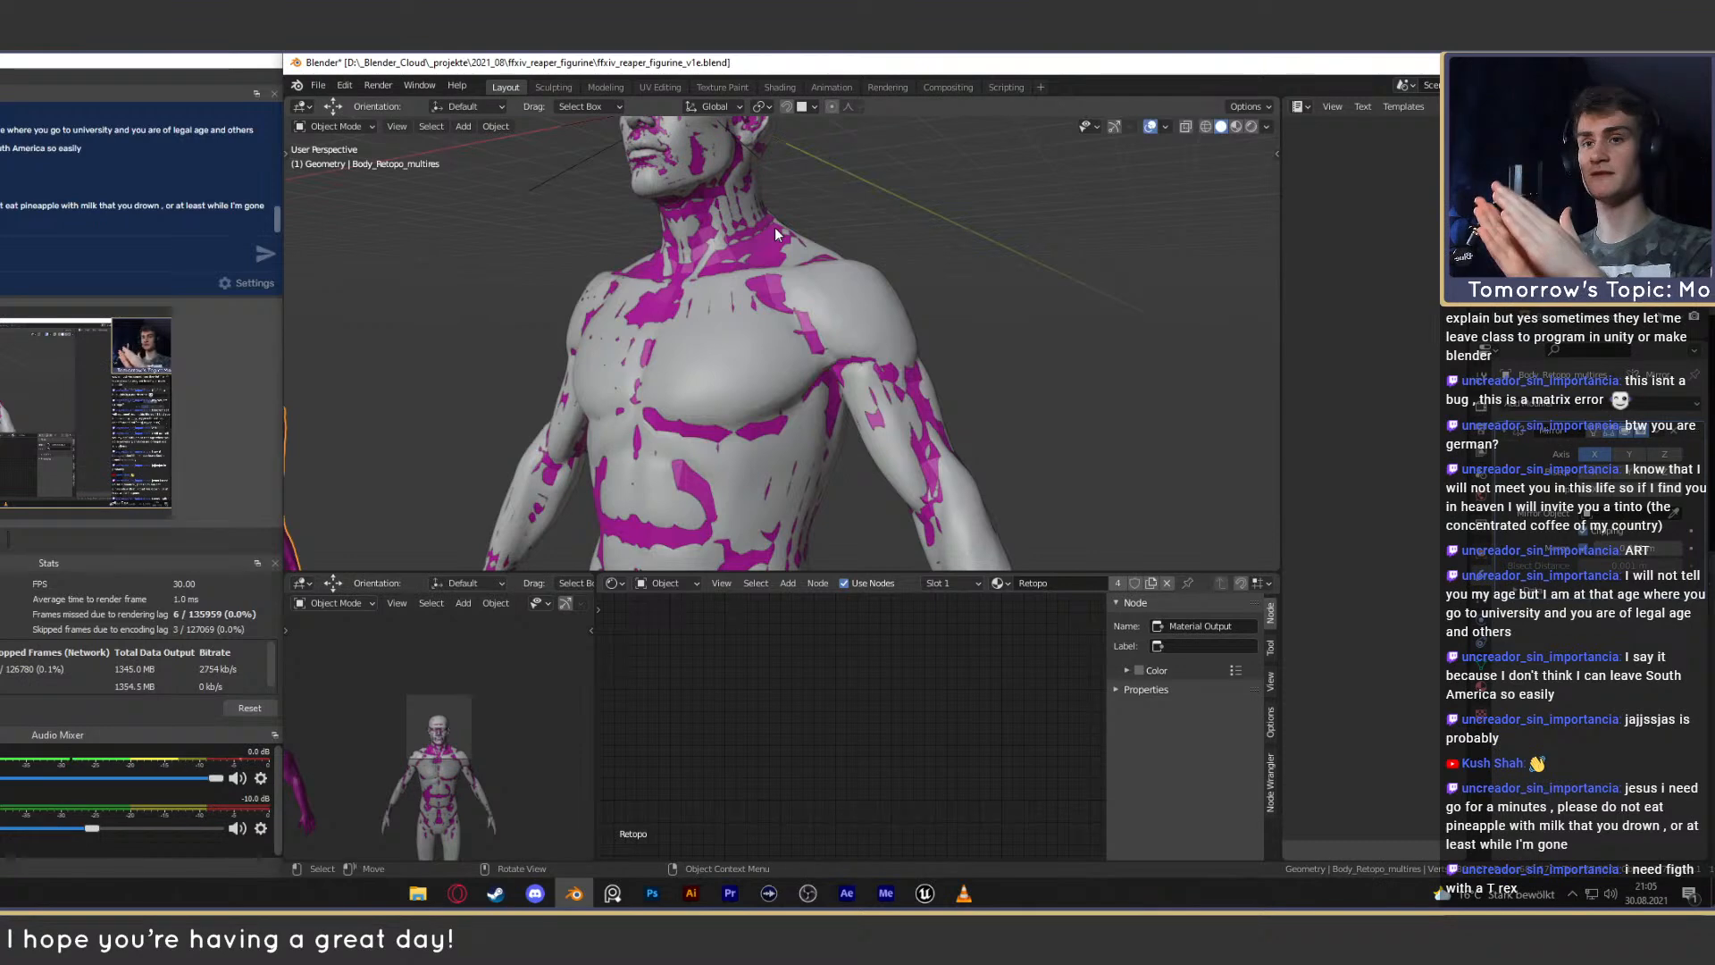
scroll(764, 275, down, 5)
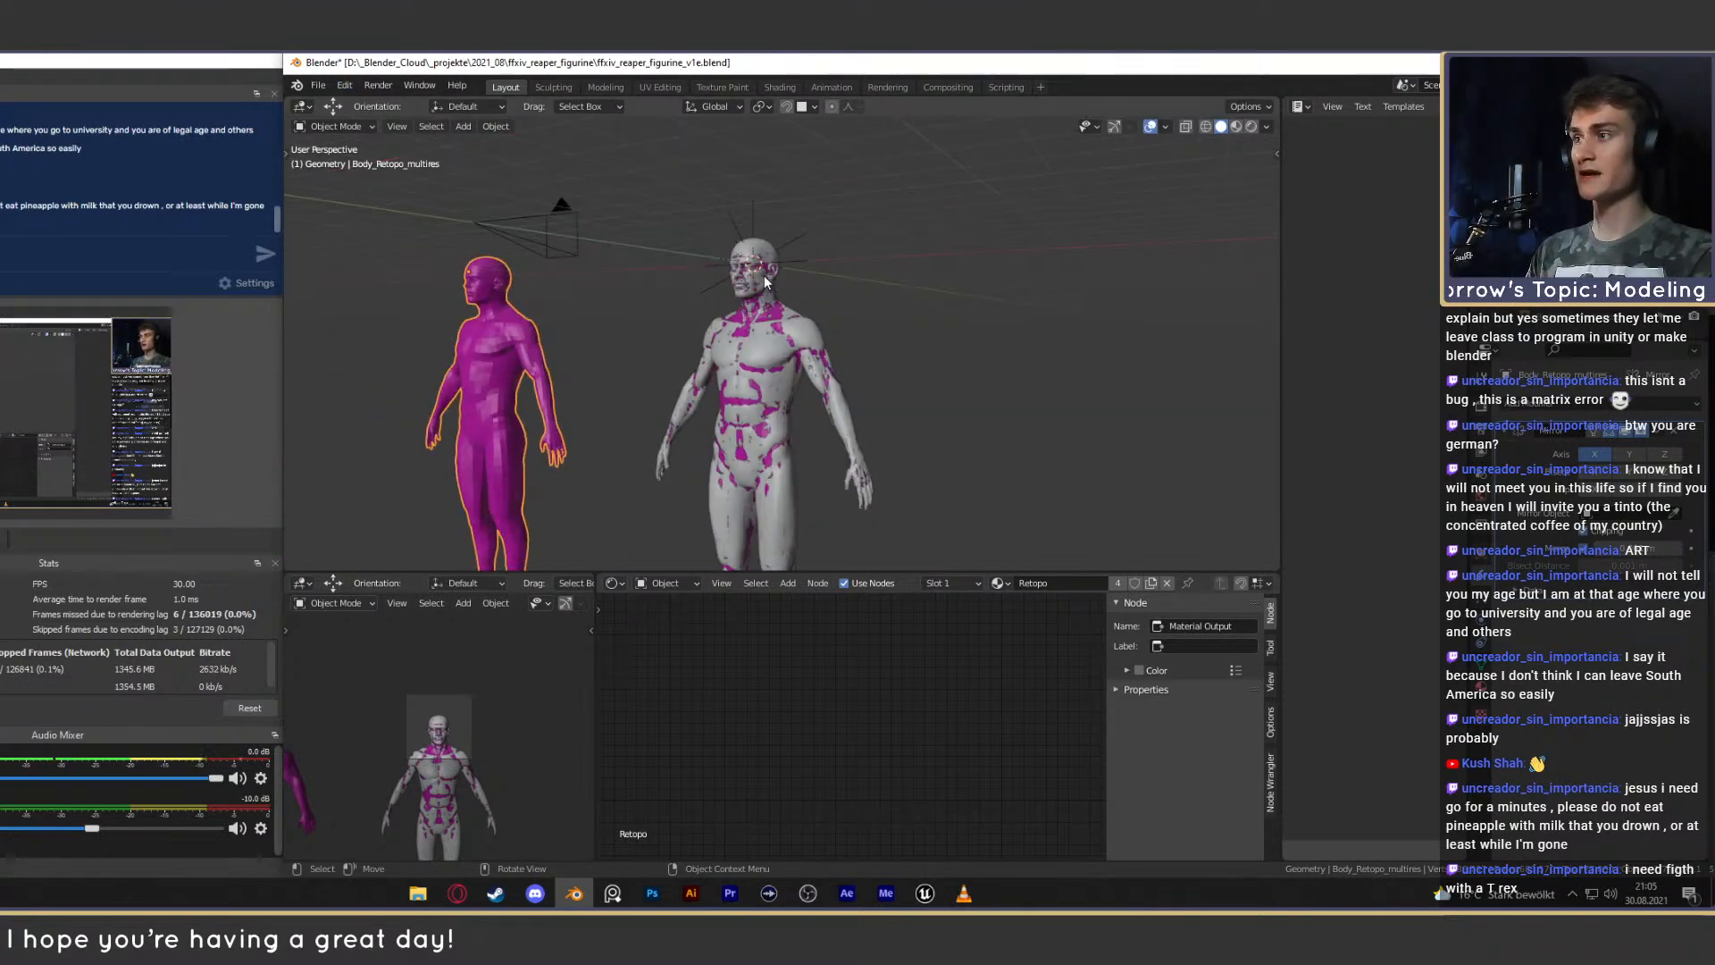
scroll(764, 429, up, 6)
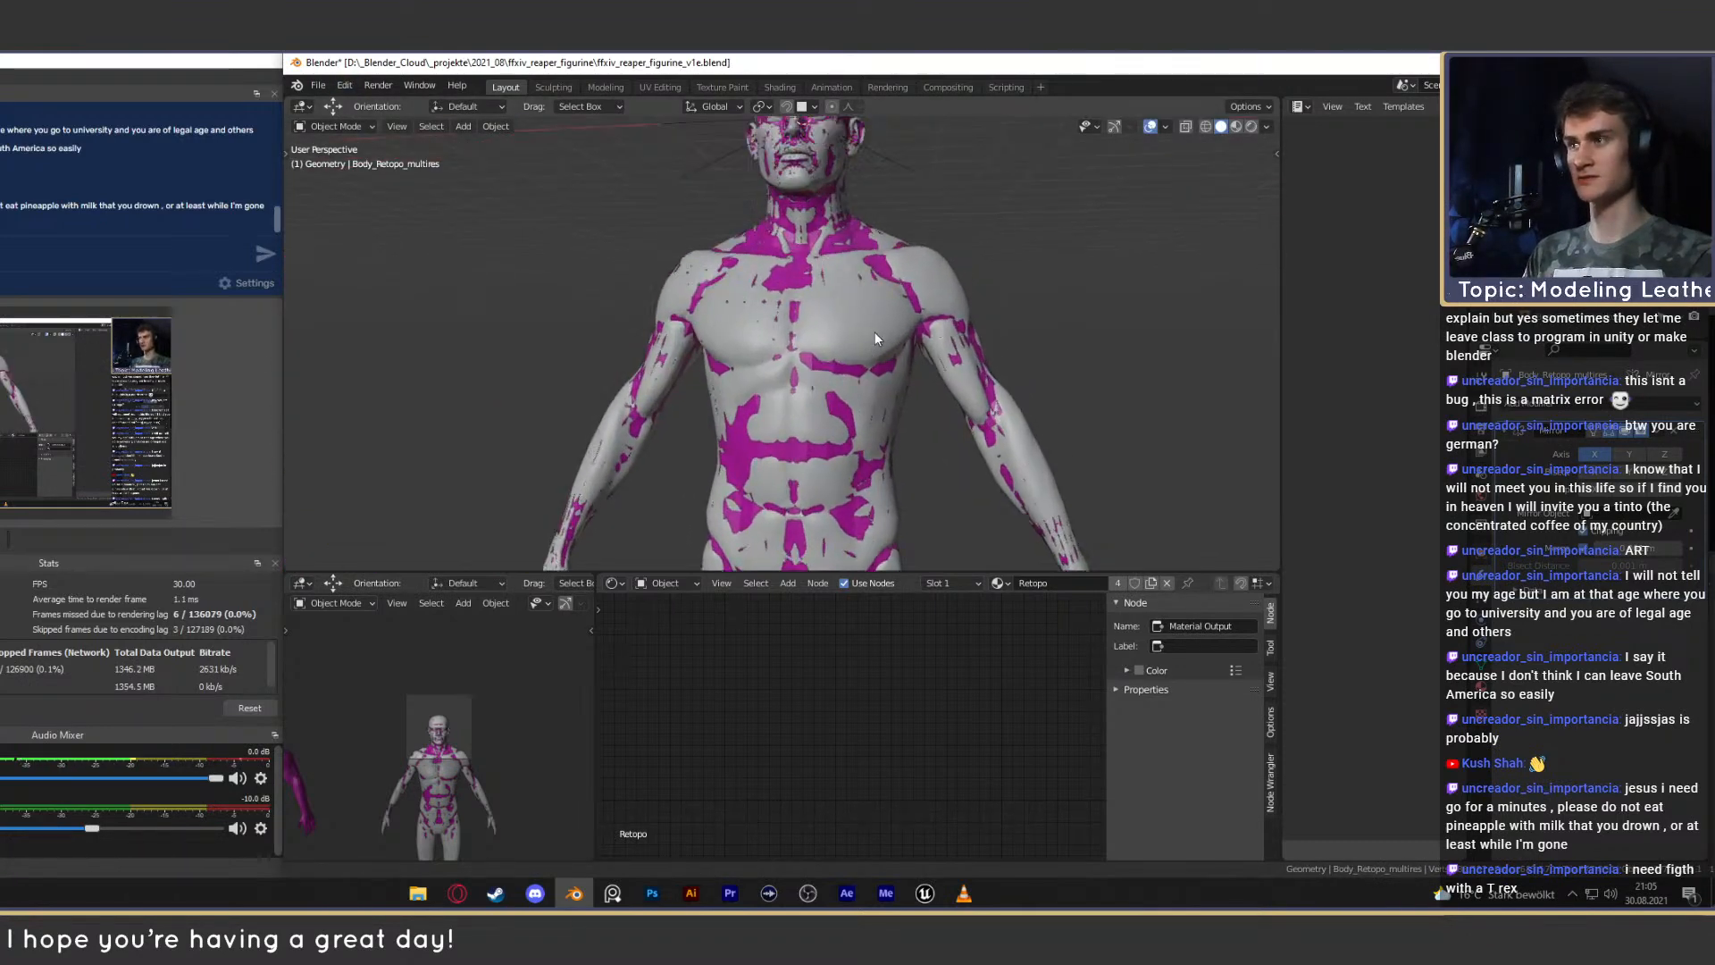
middle_drag(966, 358, 936, 218)
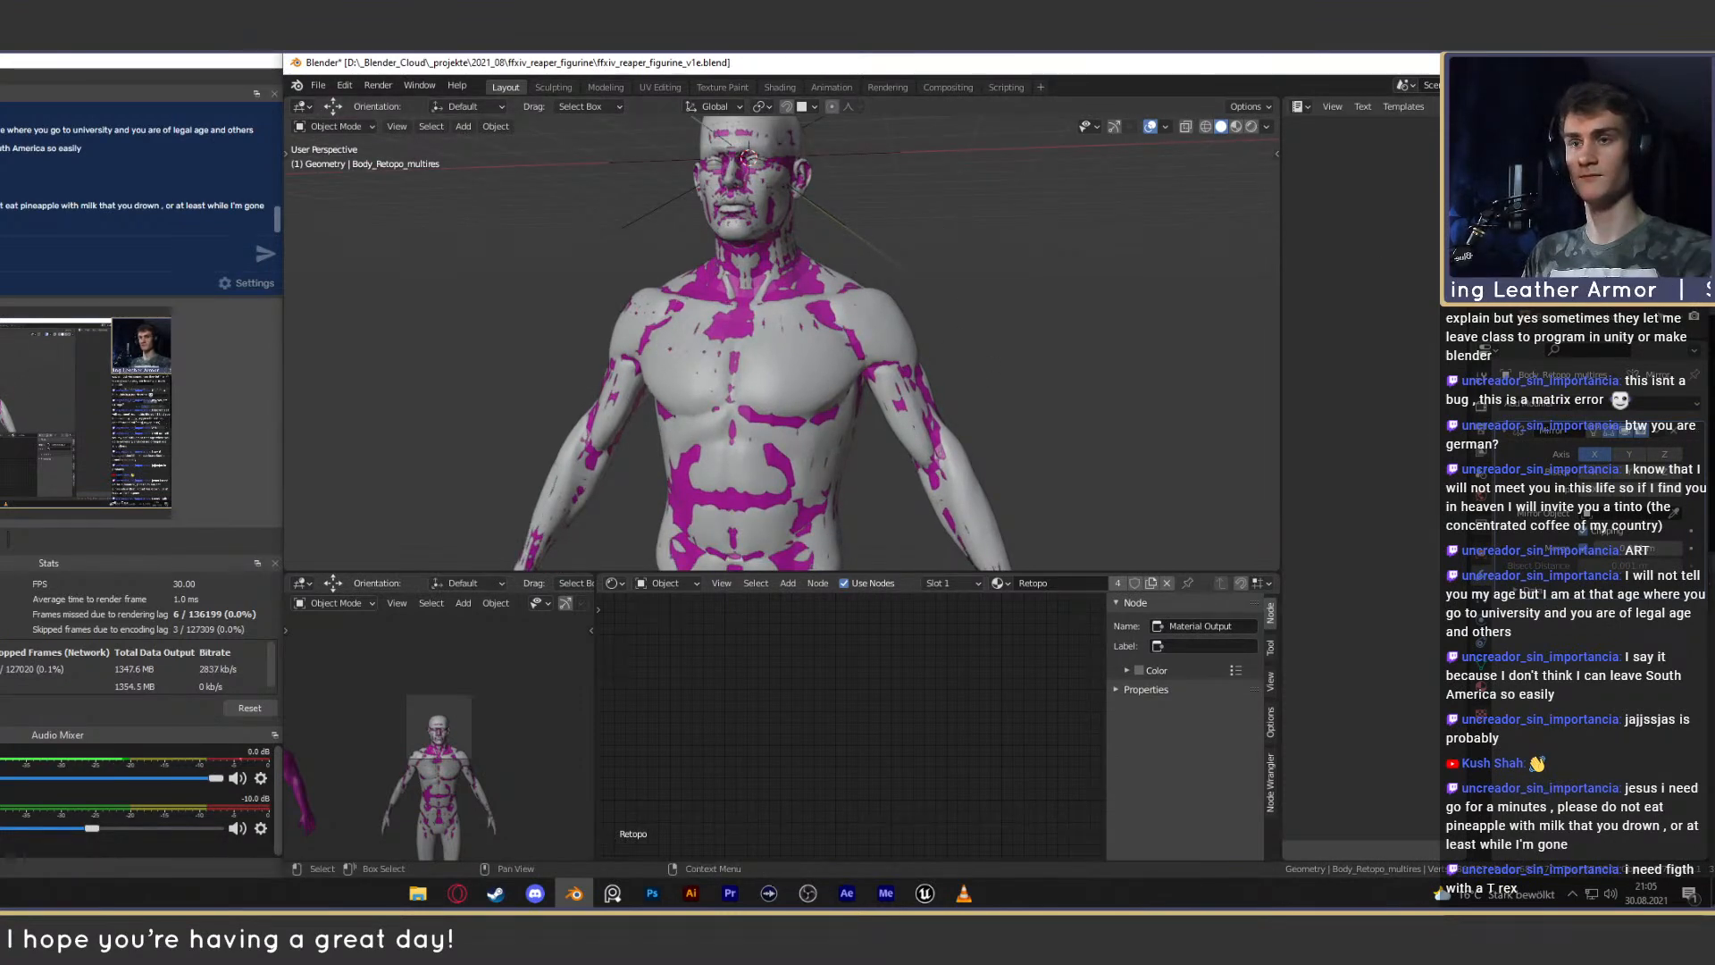
scroll(930, 307, down, 4)
scroll(880, 360, up, 3)
middle_drag(849, 357, 808, 407)
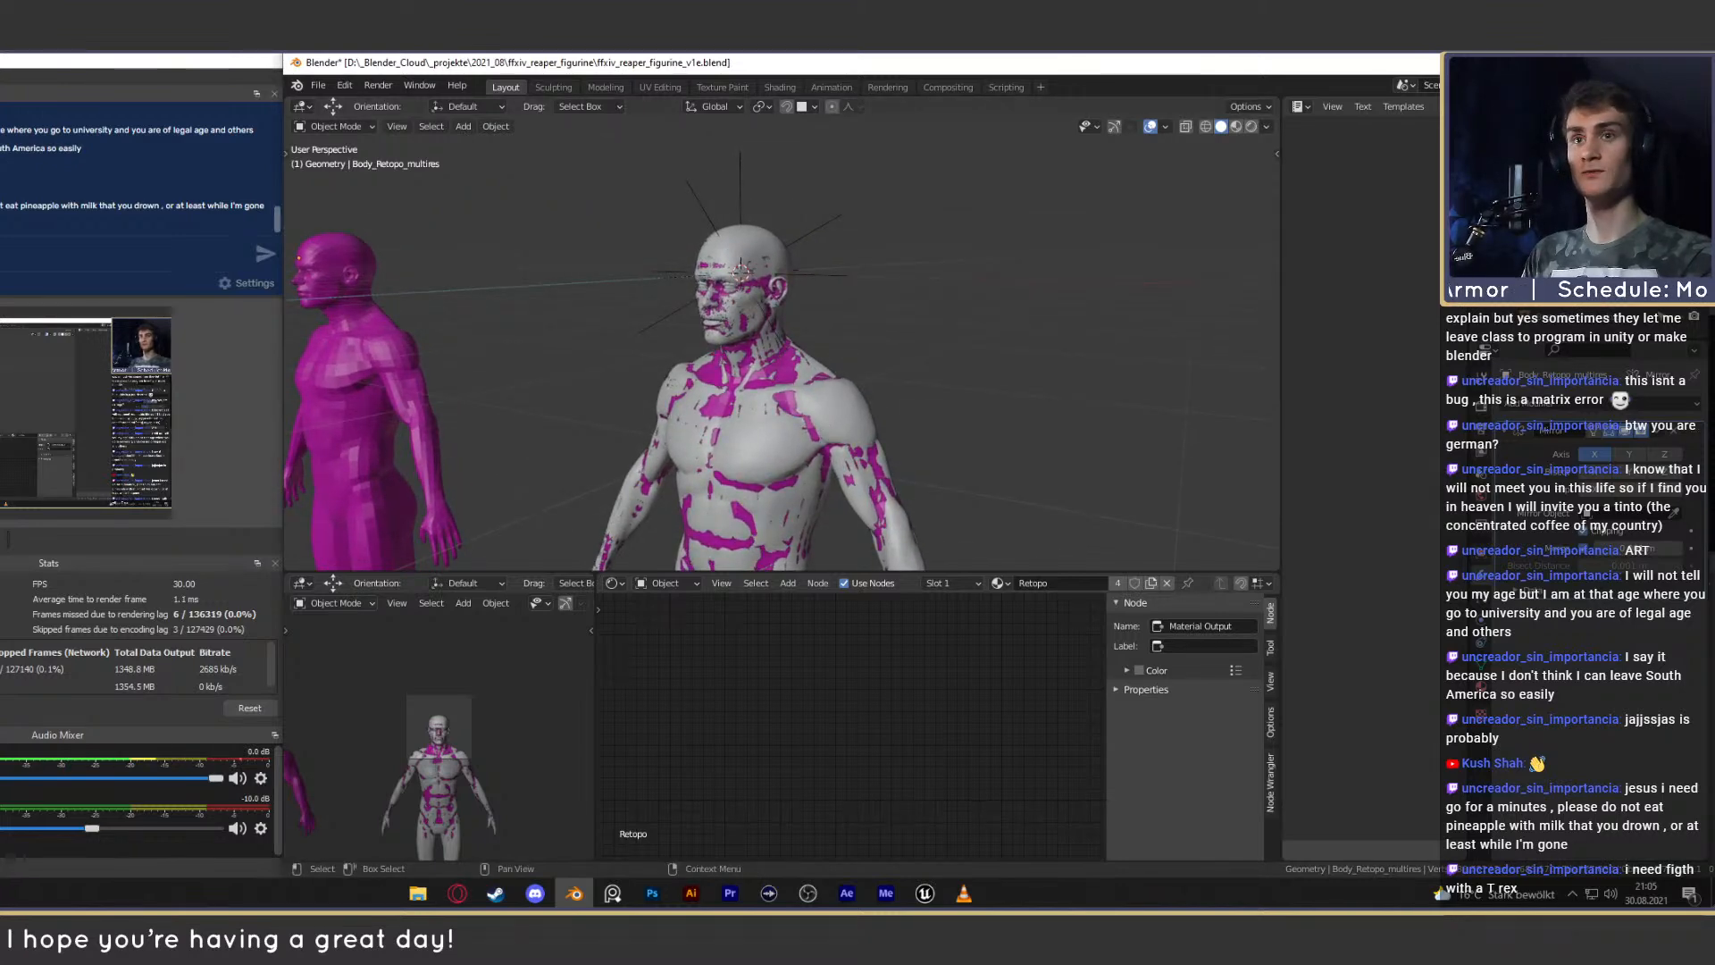
Select the original Body_Retopo object and check it next to the shifted copy.
click(1549, 254)
click(1550, 254)
scroll(837, 435, down, 4)
middle_drag(837, 435, 943, 403)
scroll(952, 414, up, 4)
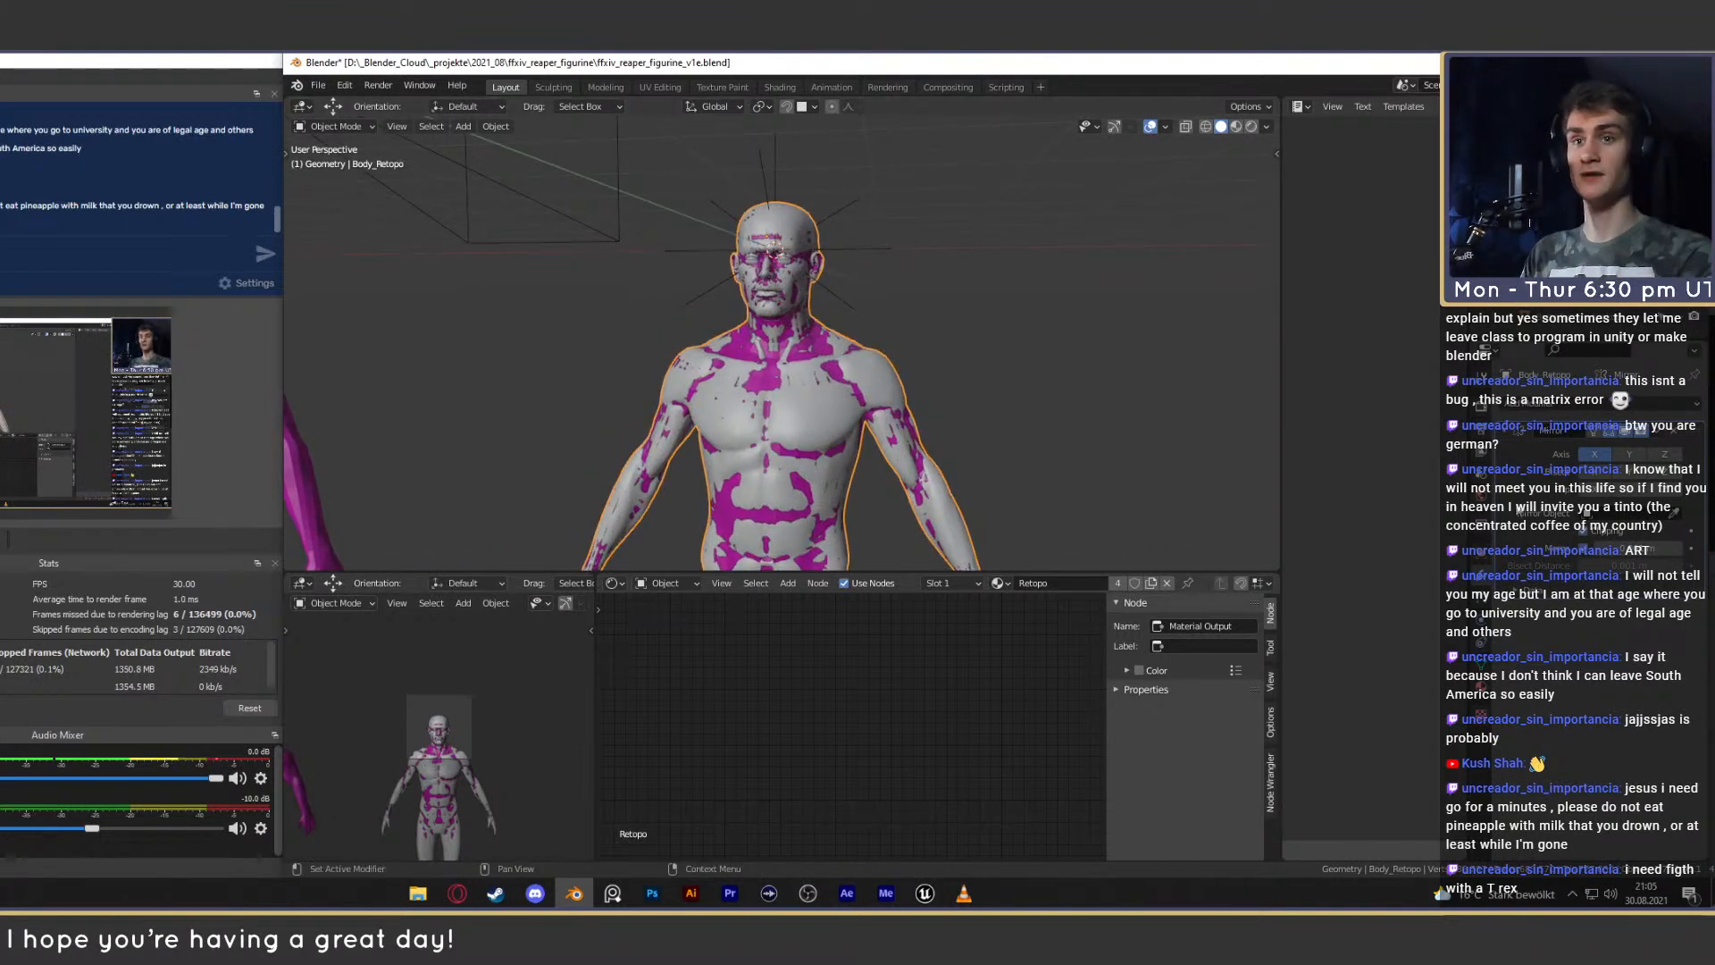
scroll(1021, 431, down, 5)
middle_drag(1021, 431, 969, 363)
scroll(978, 442, up, 3)
scroll(968, 363, down, 5)
Try moving the whole half mesh of Body_Retopo along X to test how the mirrored side reacts.
key(Tab)
key(a)
scroll(960, 371, up, 1)
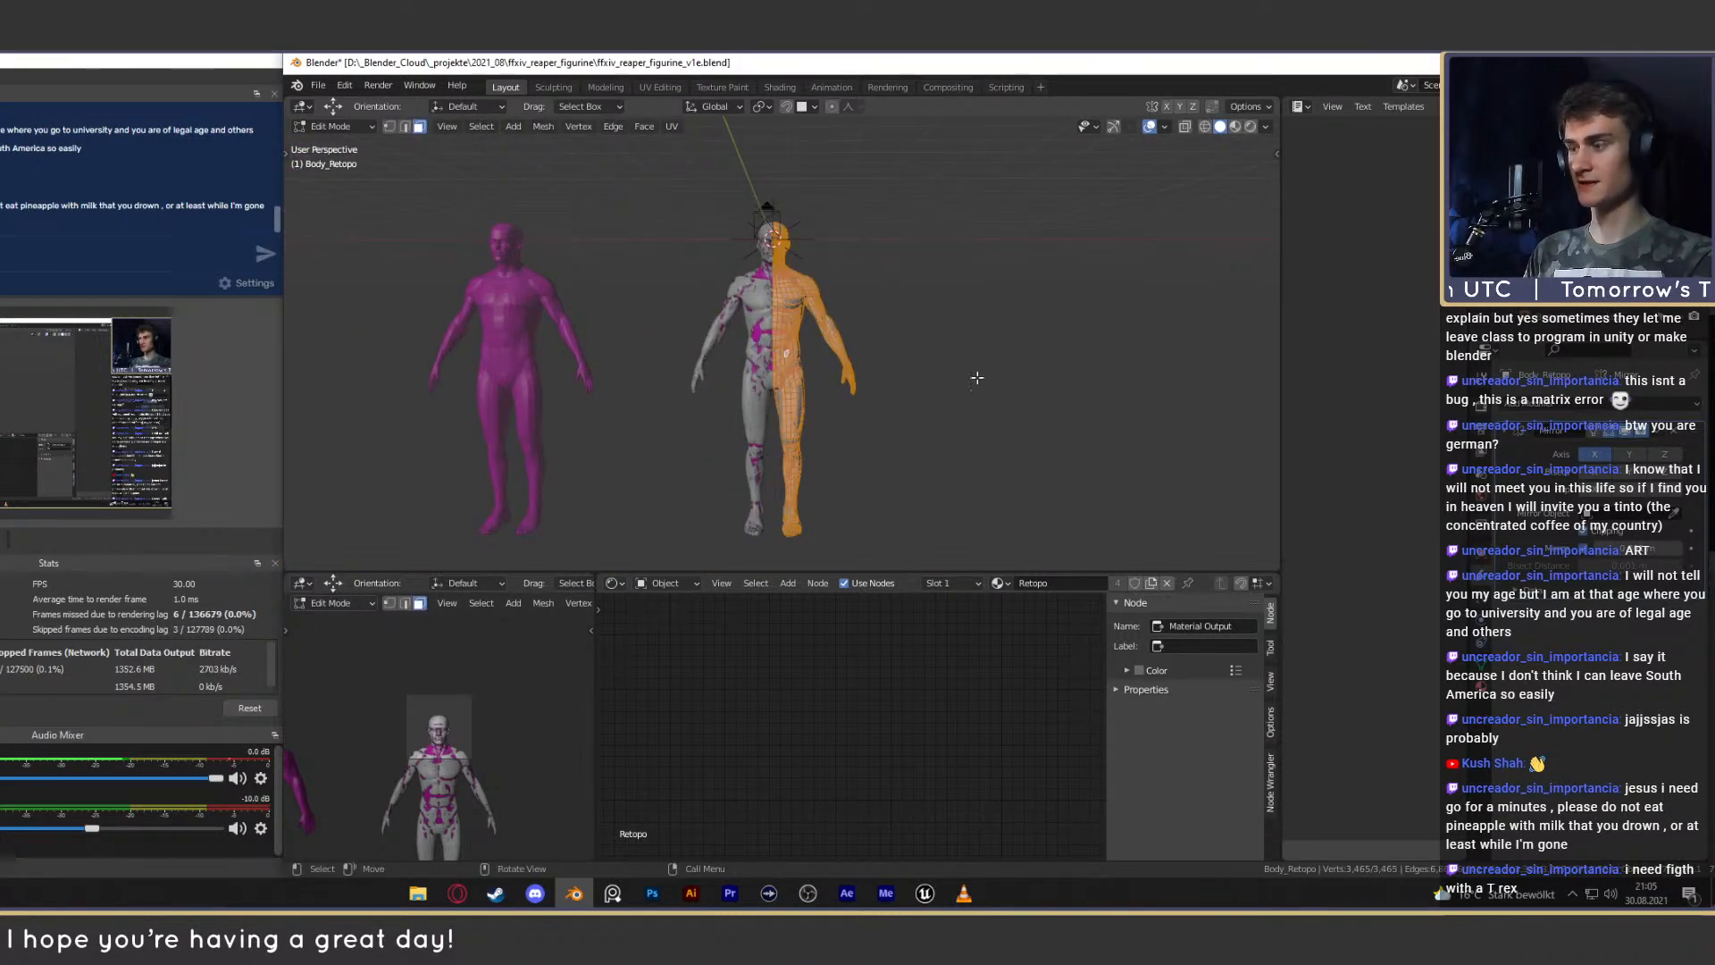
scroll(1019, 393, up, 3)
key(g)
key(x)
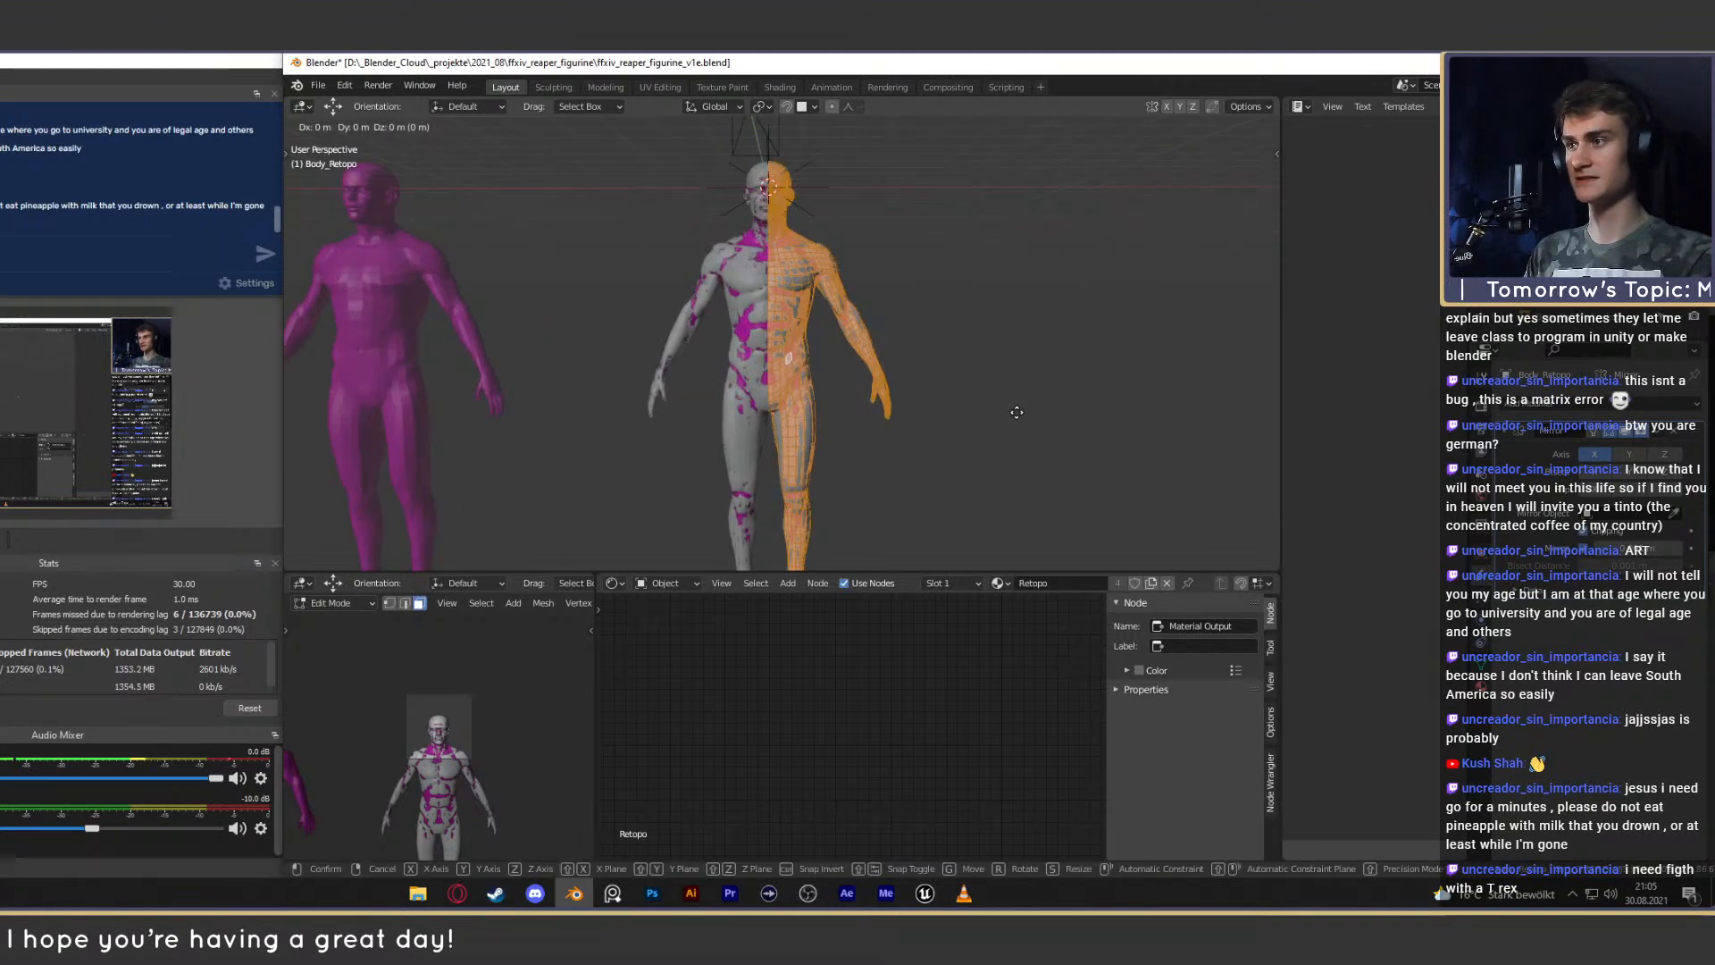
right_click(1086, 420)
scroll(1081, 421, up, 5)
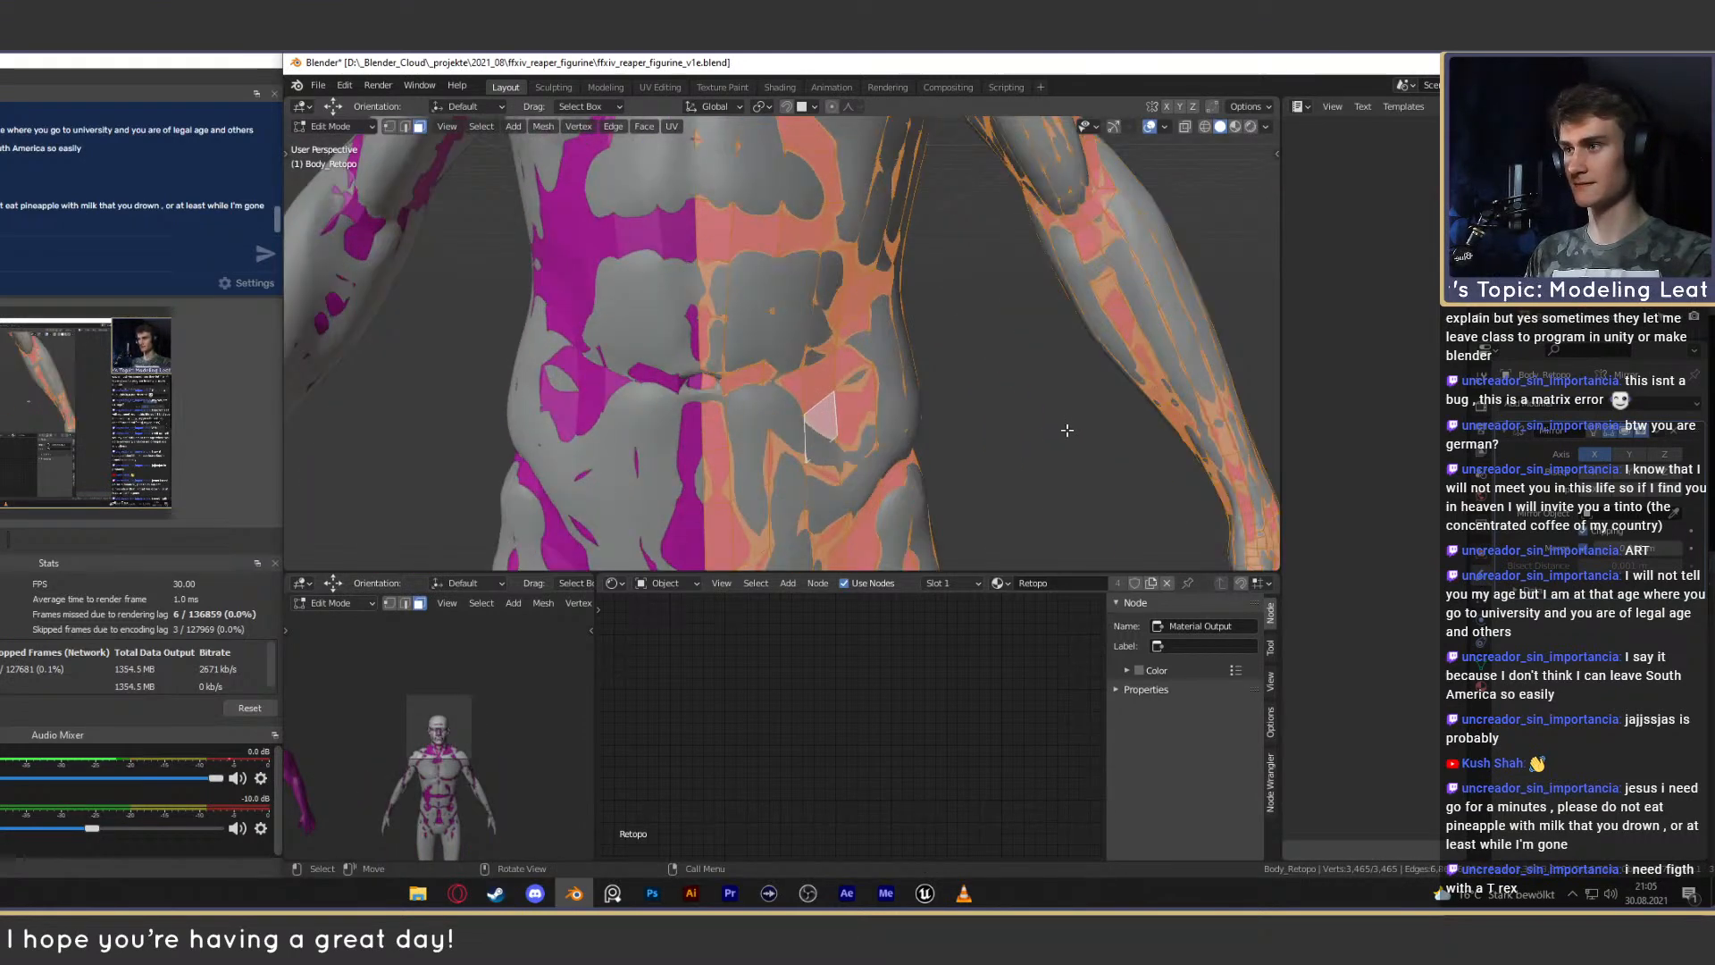
scroll(1067, 429, up, 5)
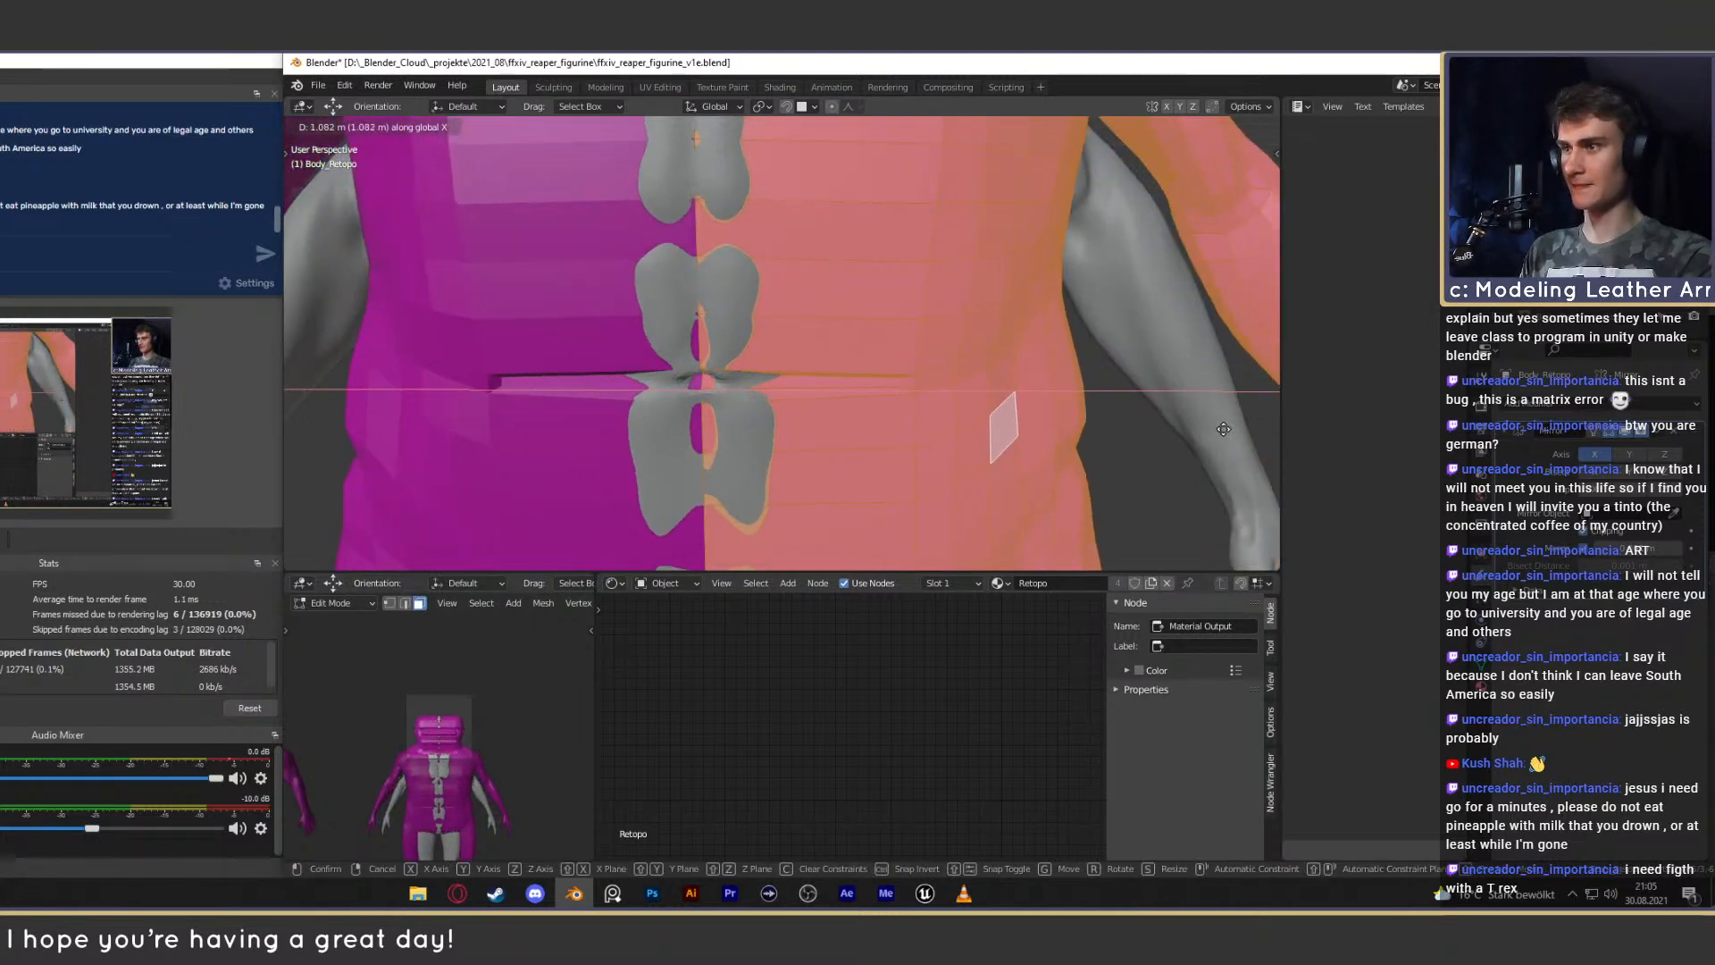
scroll(1231, 428, down, 5)
scroll(1231, 428, down, 5)
middle_drag(1231, 428, 1053, 410)
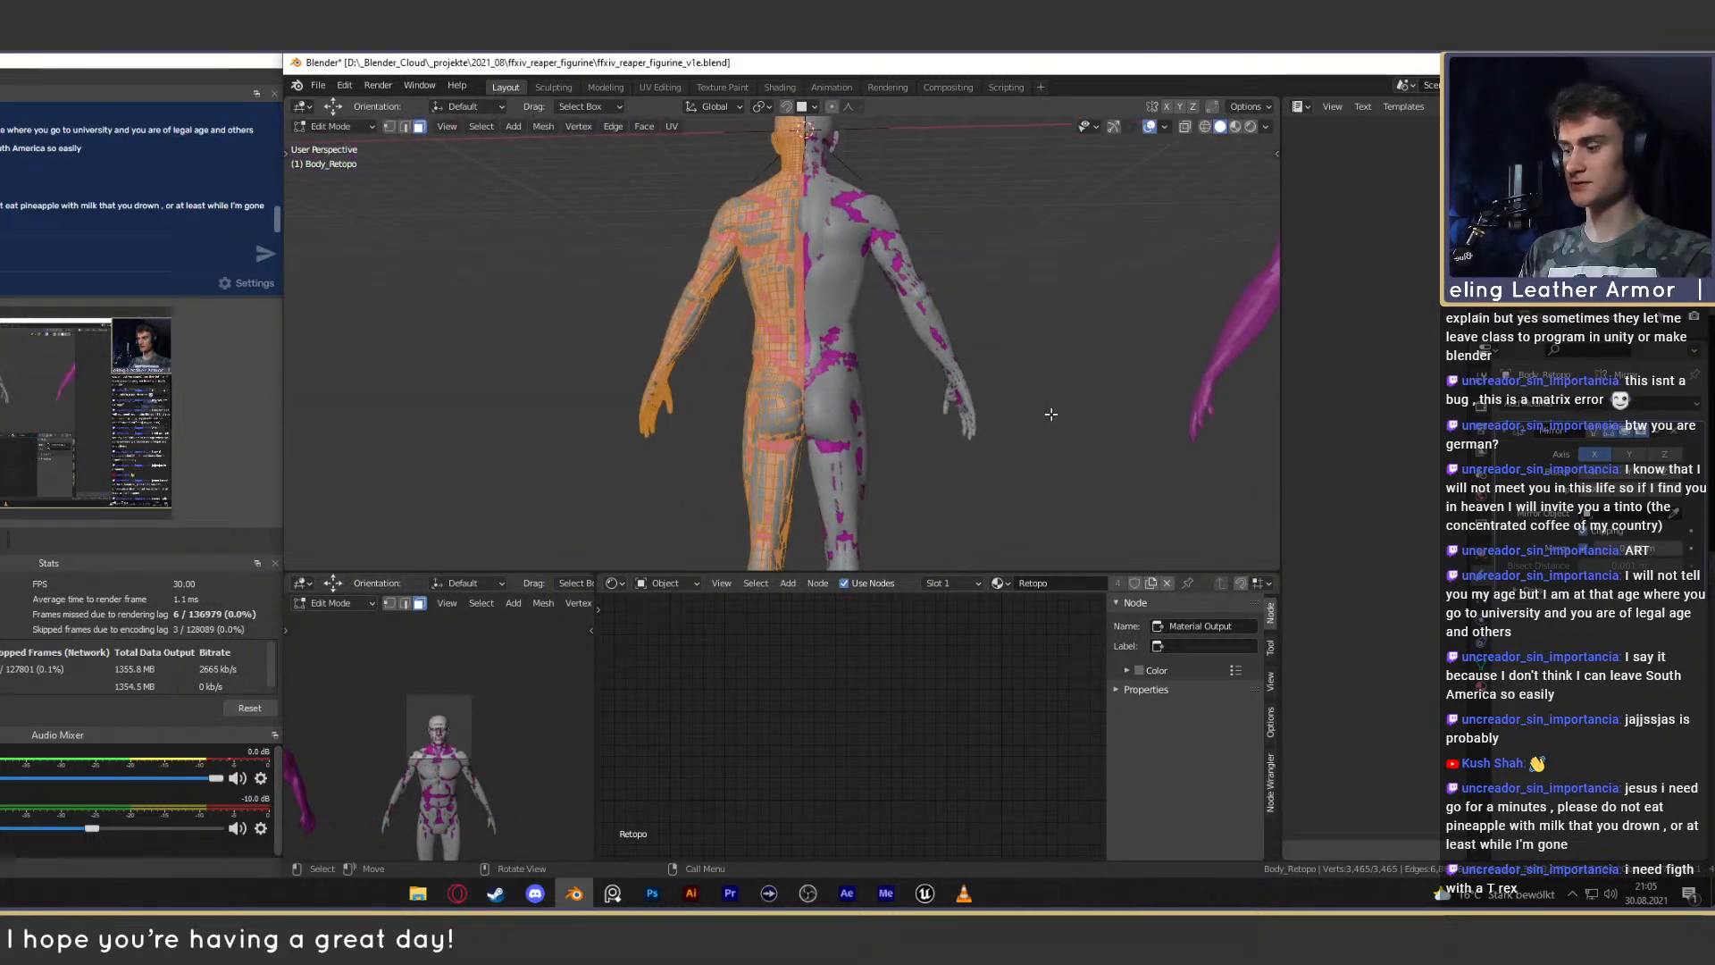
Try shifting the half mesh along X again from behind with X-ray display, then leave mesh editing and X-ray.
key(g)
right_click(988, 416)
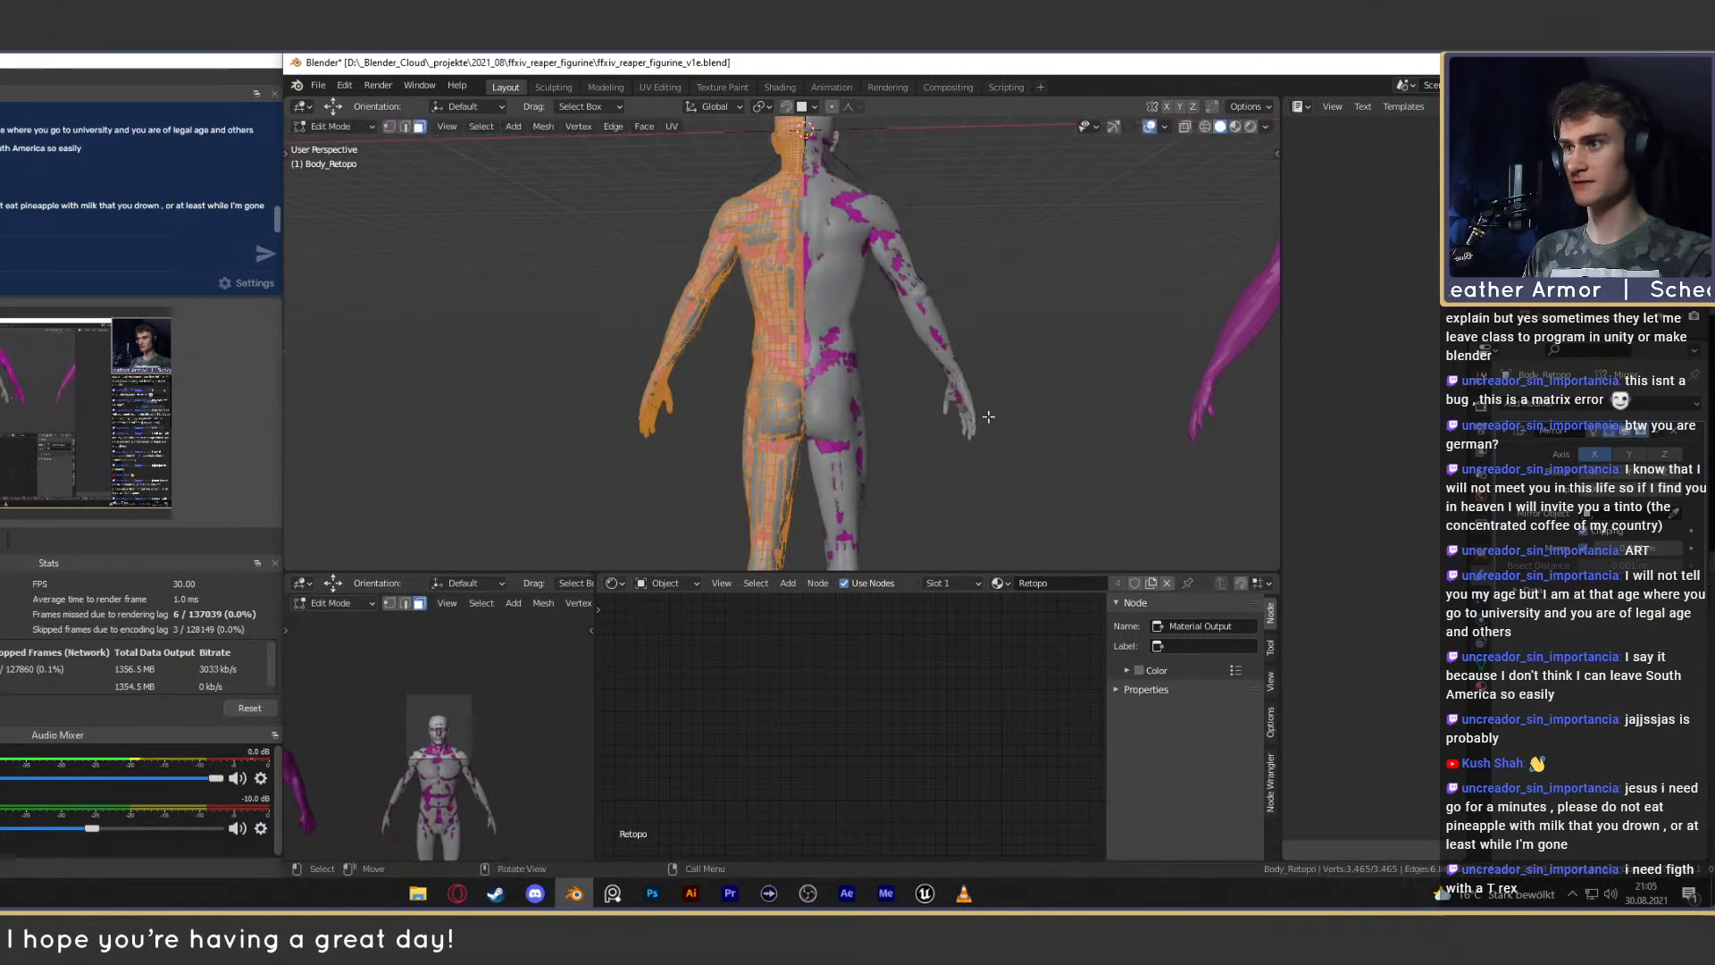
key(alt+z)
middle_drag(1014, 420, 1020, 421)
key(g)
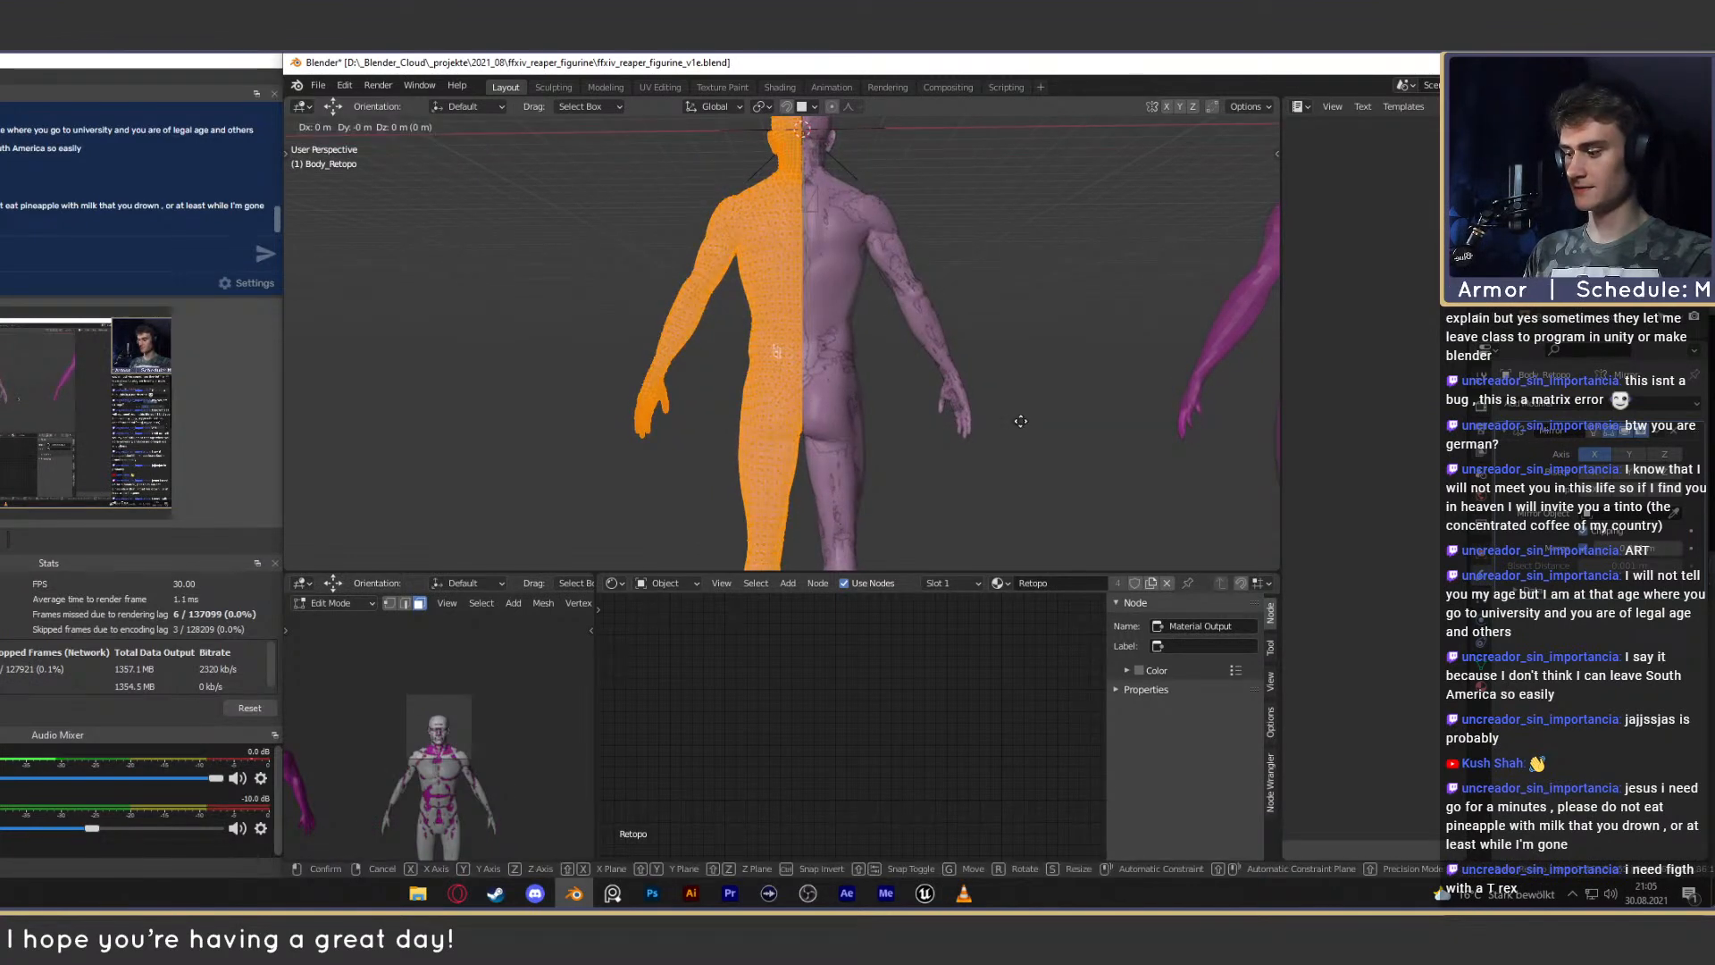
key(x)
right_click(934, 406)
shift+middle_drag(1047, 325, 1045, 460)
key(g)
key(x)
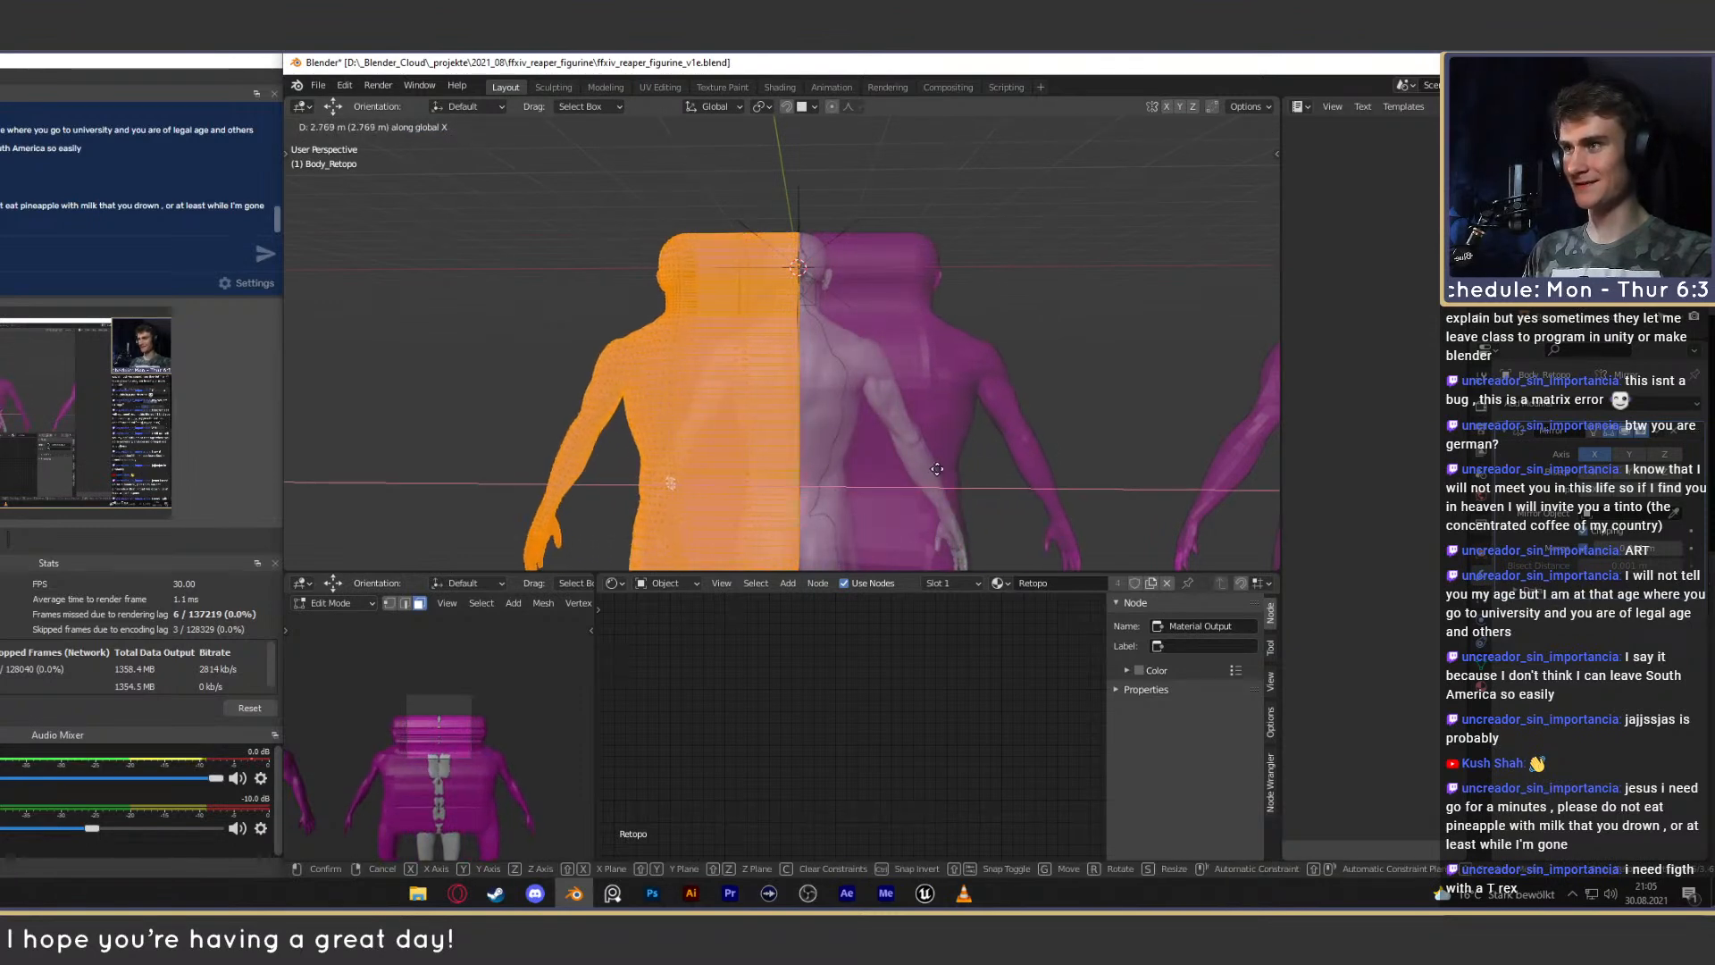
right_click(917, 470)
key(Tab)
middle_drag(705, 452, 1041, 441)
key(alt+z)
Apply the Mirror modifier on Body_Retopo and keep that object selected.
mouse_move(929, 437)
middle_down()
mouse_move(907, 438)
mouse_move(931, 435)
middle_up()
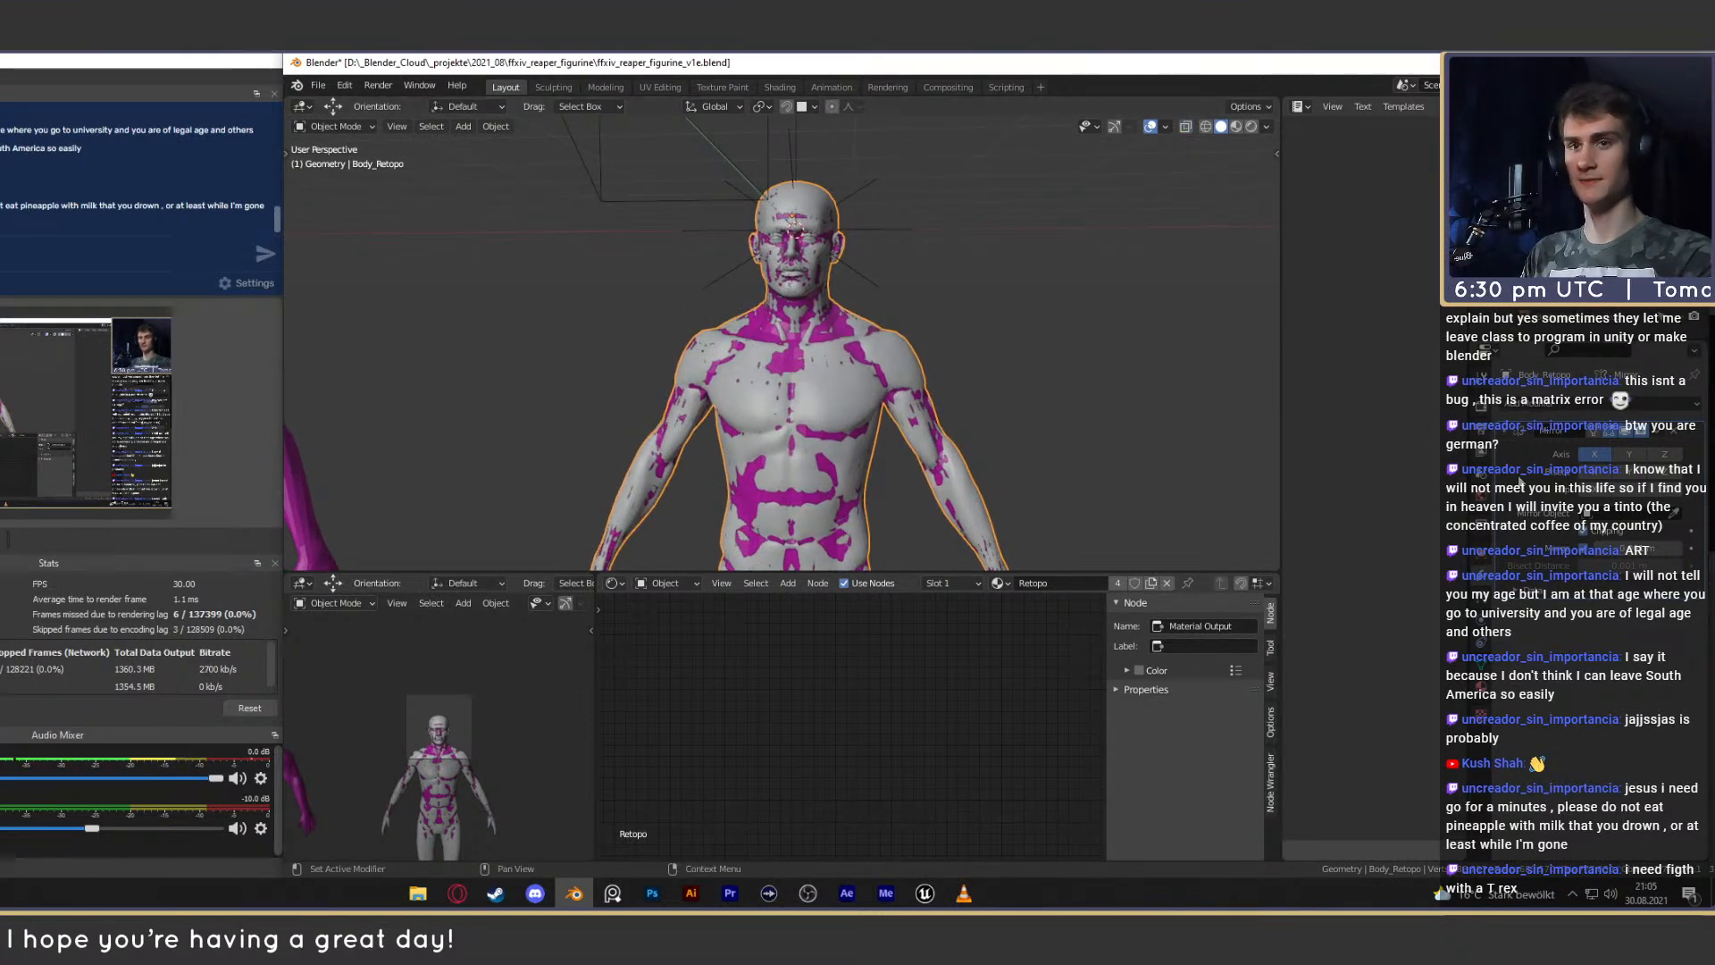
key(ctrl+a)
middle_drag(714, 429, 658, 402)
click(384, 429)
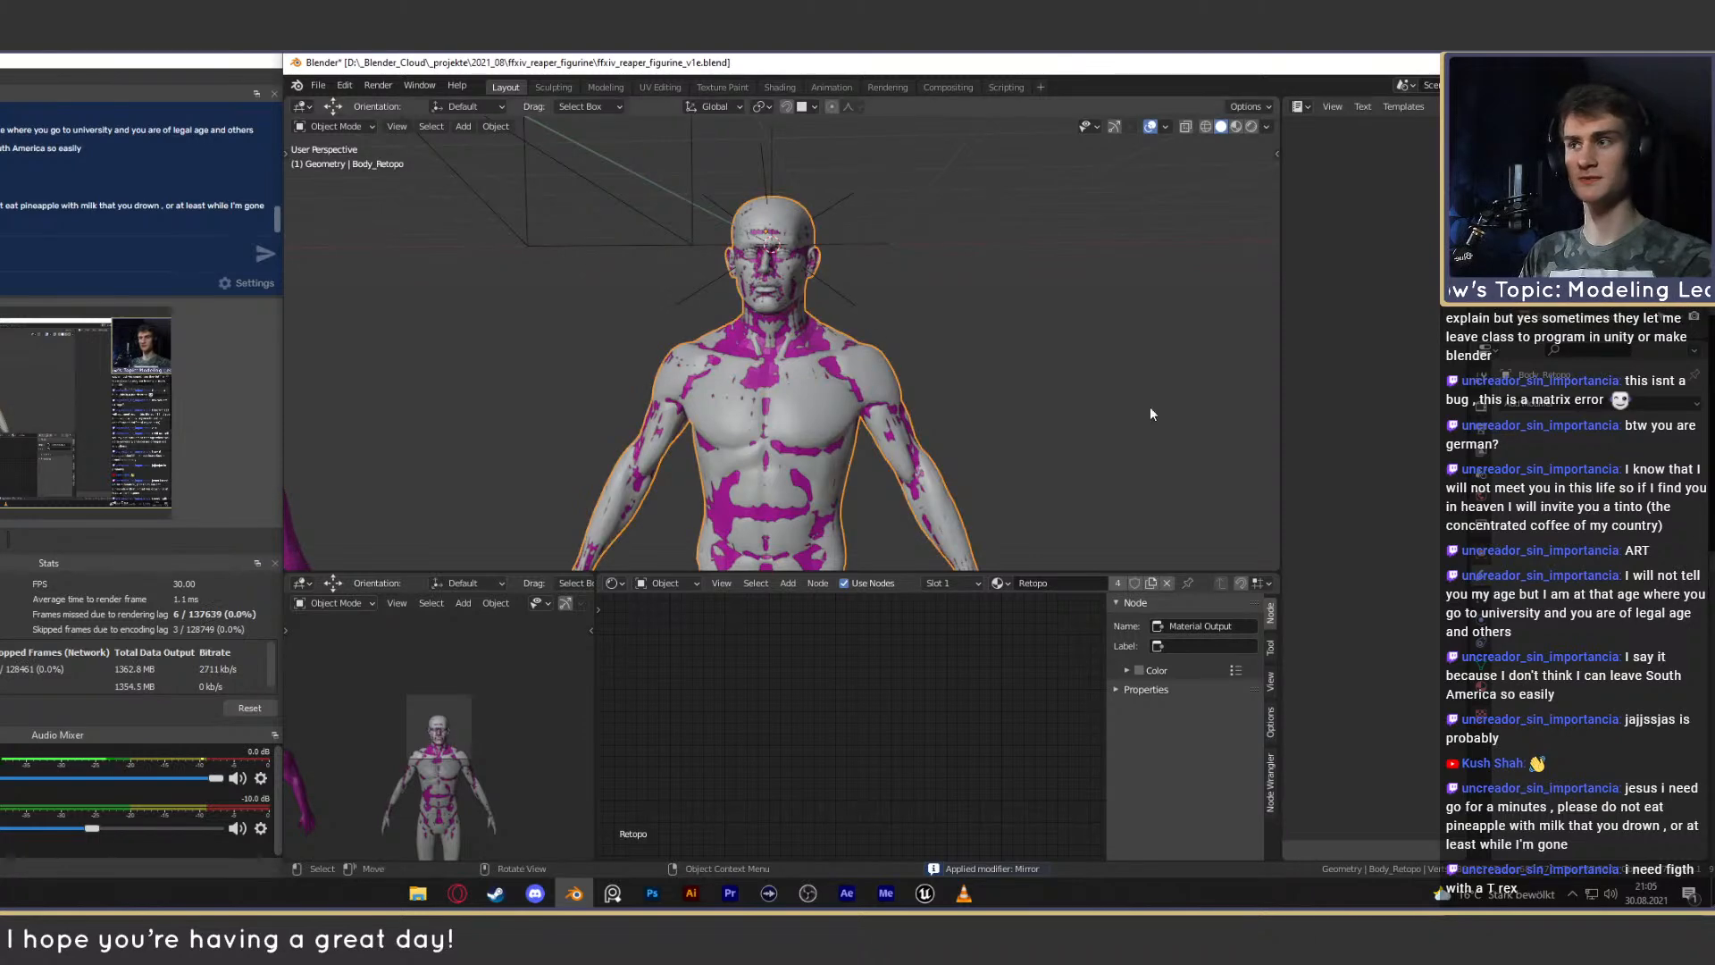
click(920, 409)
scroll(920, 409, up, 6)
scroll(918, 413, down, 4)
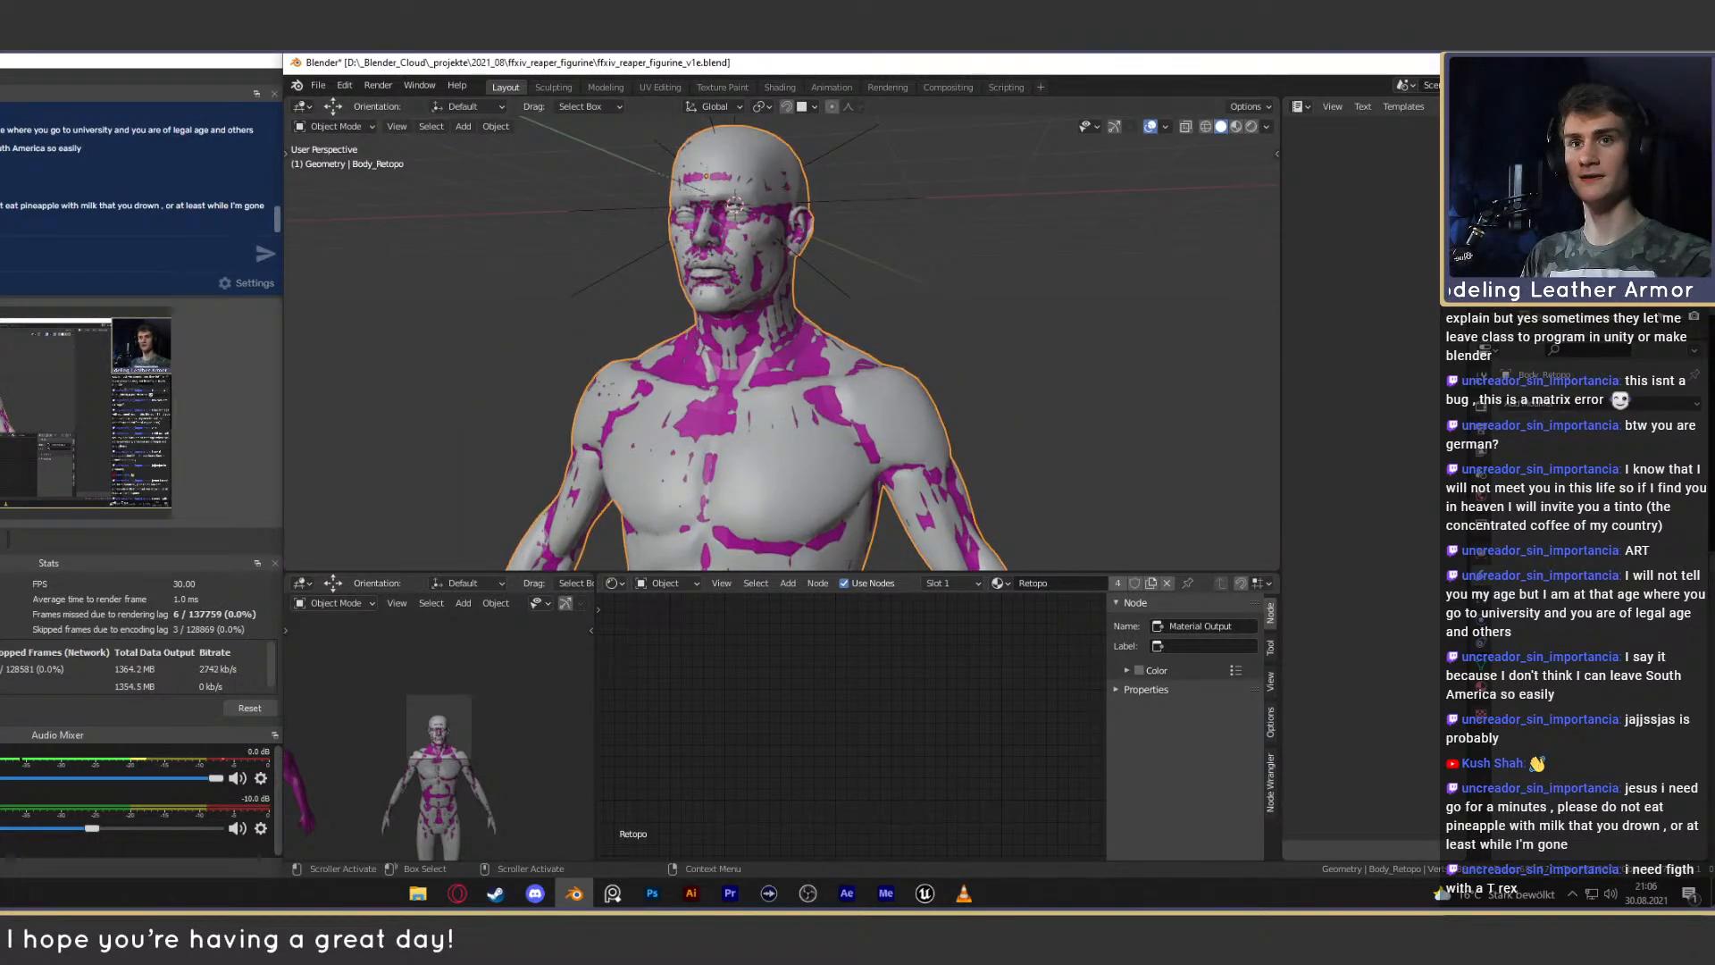
Hide the grey sculpted body and add a Subdivision Surface modifier to Body_Retopo.
click(1677, 268)
click(1554, 404)
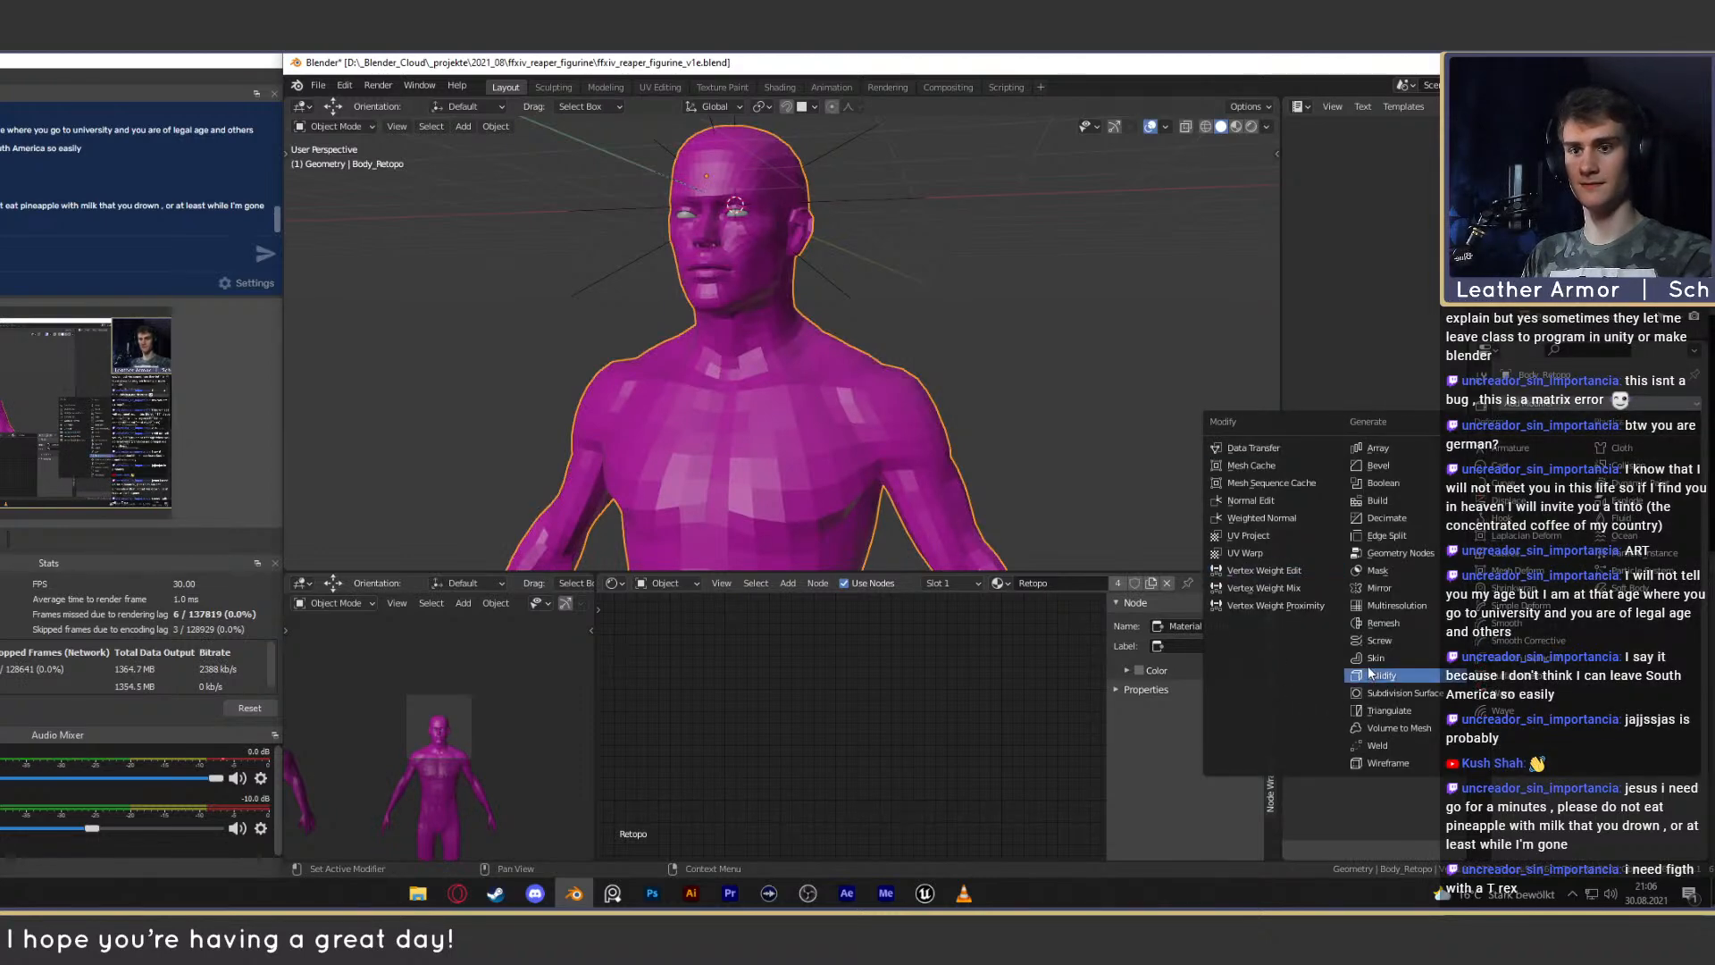
click(1378, 695)
middle_drag(941, 417, 897, 433)
scroll(902, 393, down, 3)
scroll(904, 395, up, 3)
scroll(897, 432, up, 3)
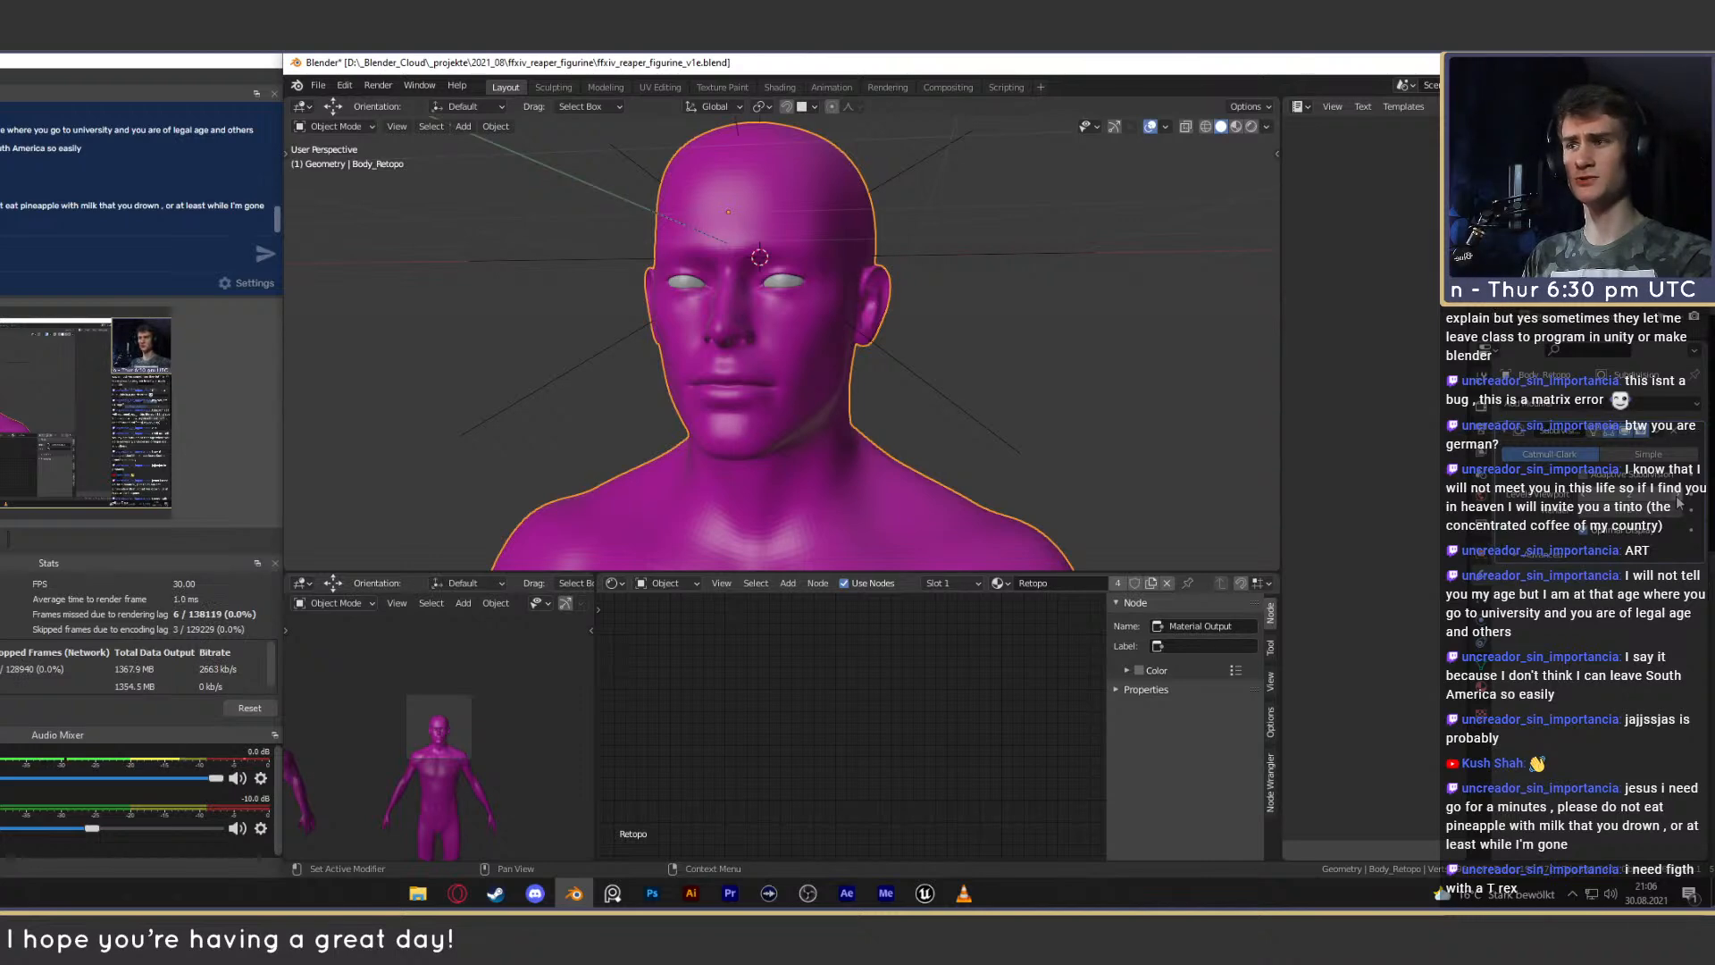
Inspect the subdivided Body_Retopo surface from the head down over the torso and arms.
middle_drag(923, 399, 911, 250)
scroll(774, 432, up, 3)
scroll(900, 355, down, 3)
shift+middle_drag(900, 355, 893, 275)
scroll(882, 434, up, 4)
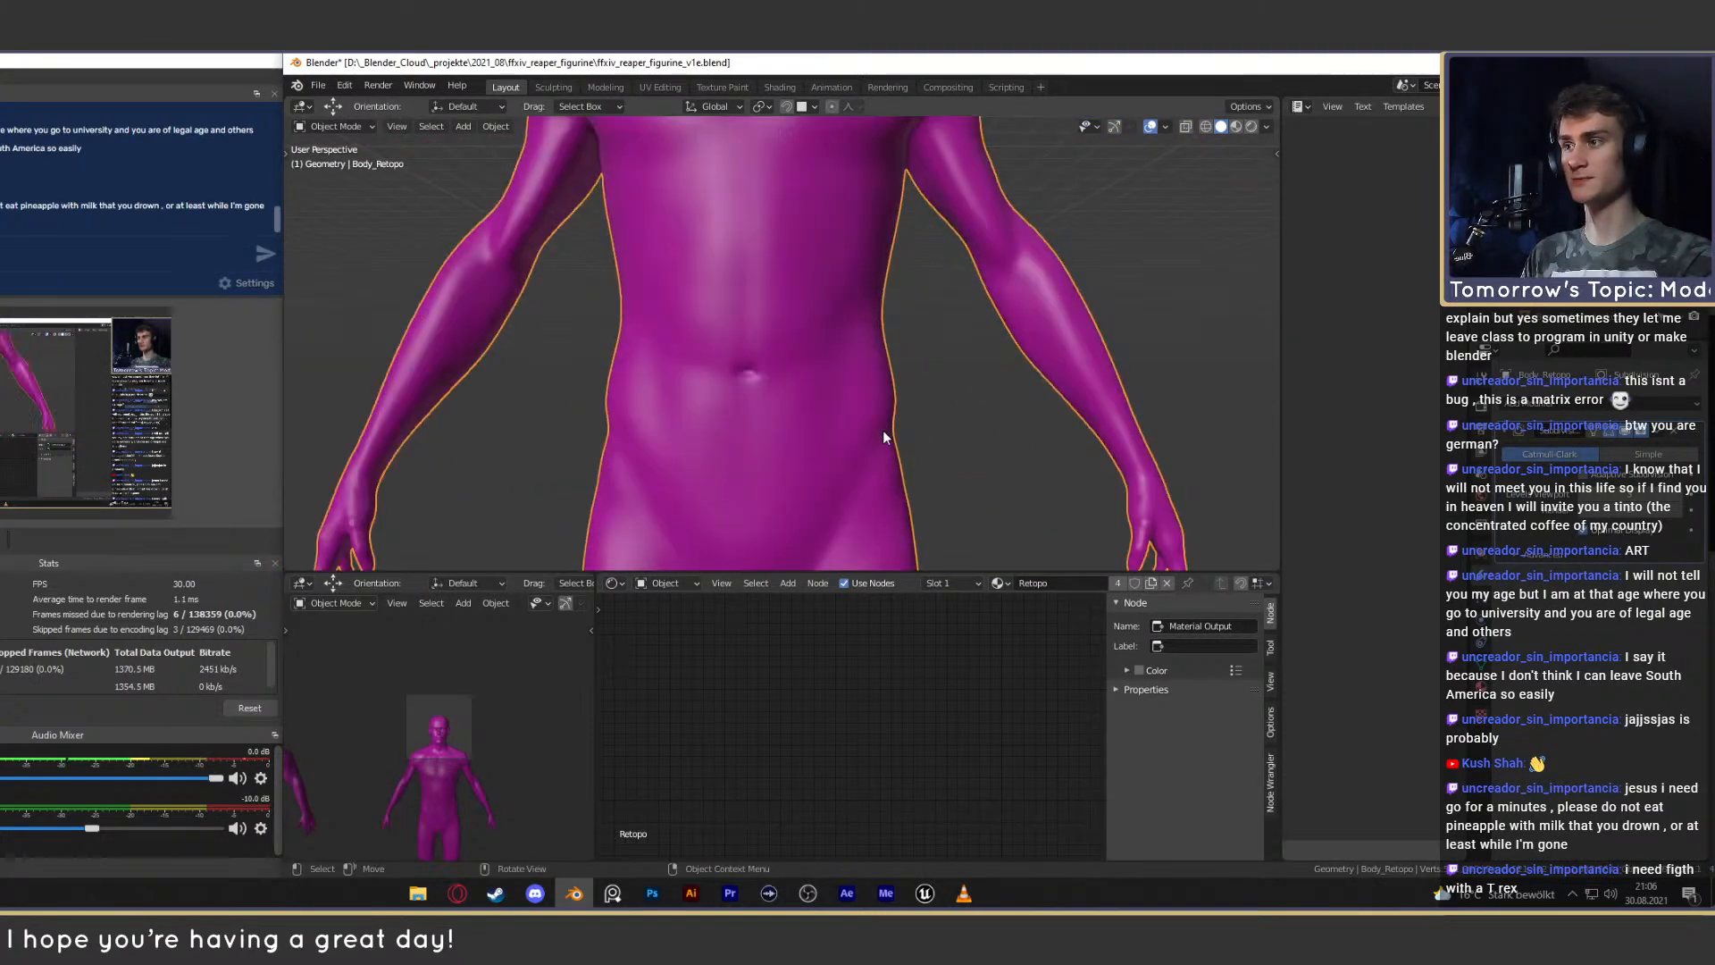
scroll(893, 430, up, 3)
scroll(911, 420, down, 8)
scroll(898, 427, up, 6)
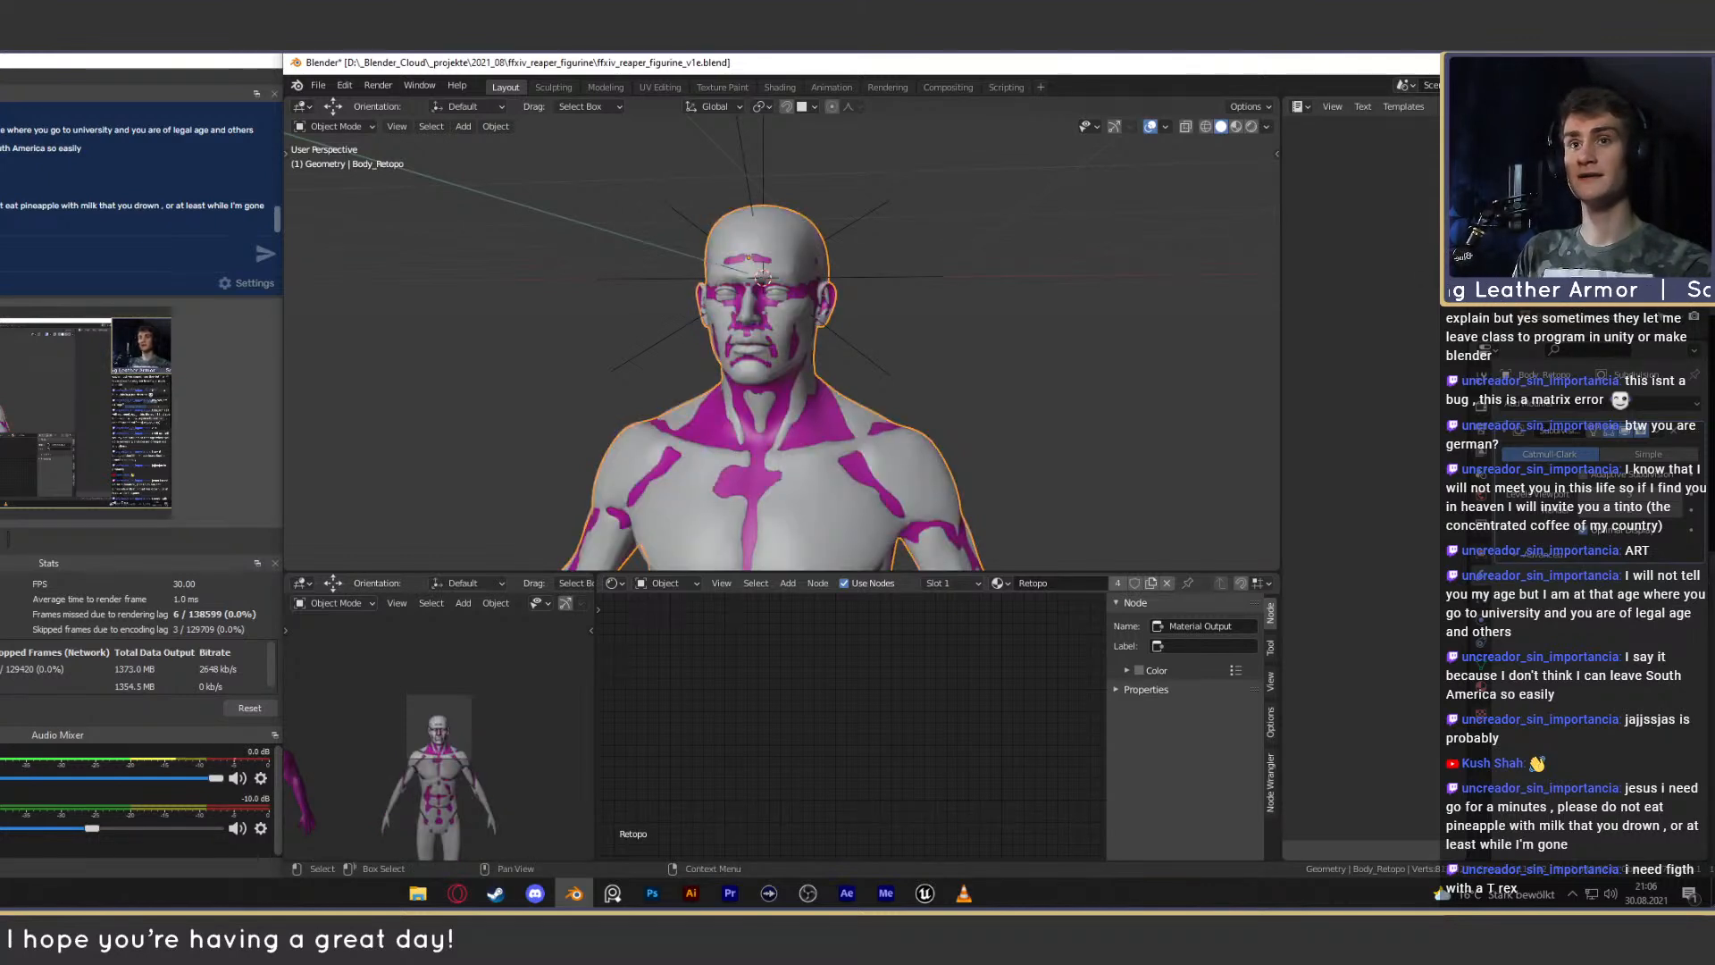
Add a Shrinkwrap modifier to Body_Retopo and set the Body_rough sculpt as its target.
click(1549, 223)
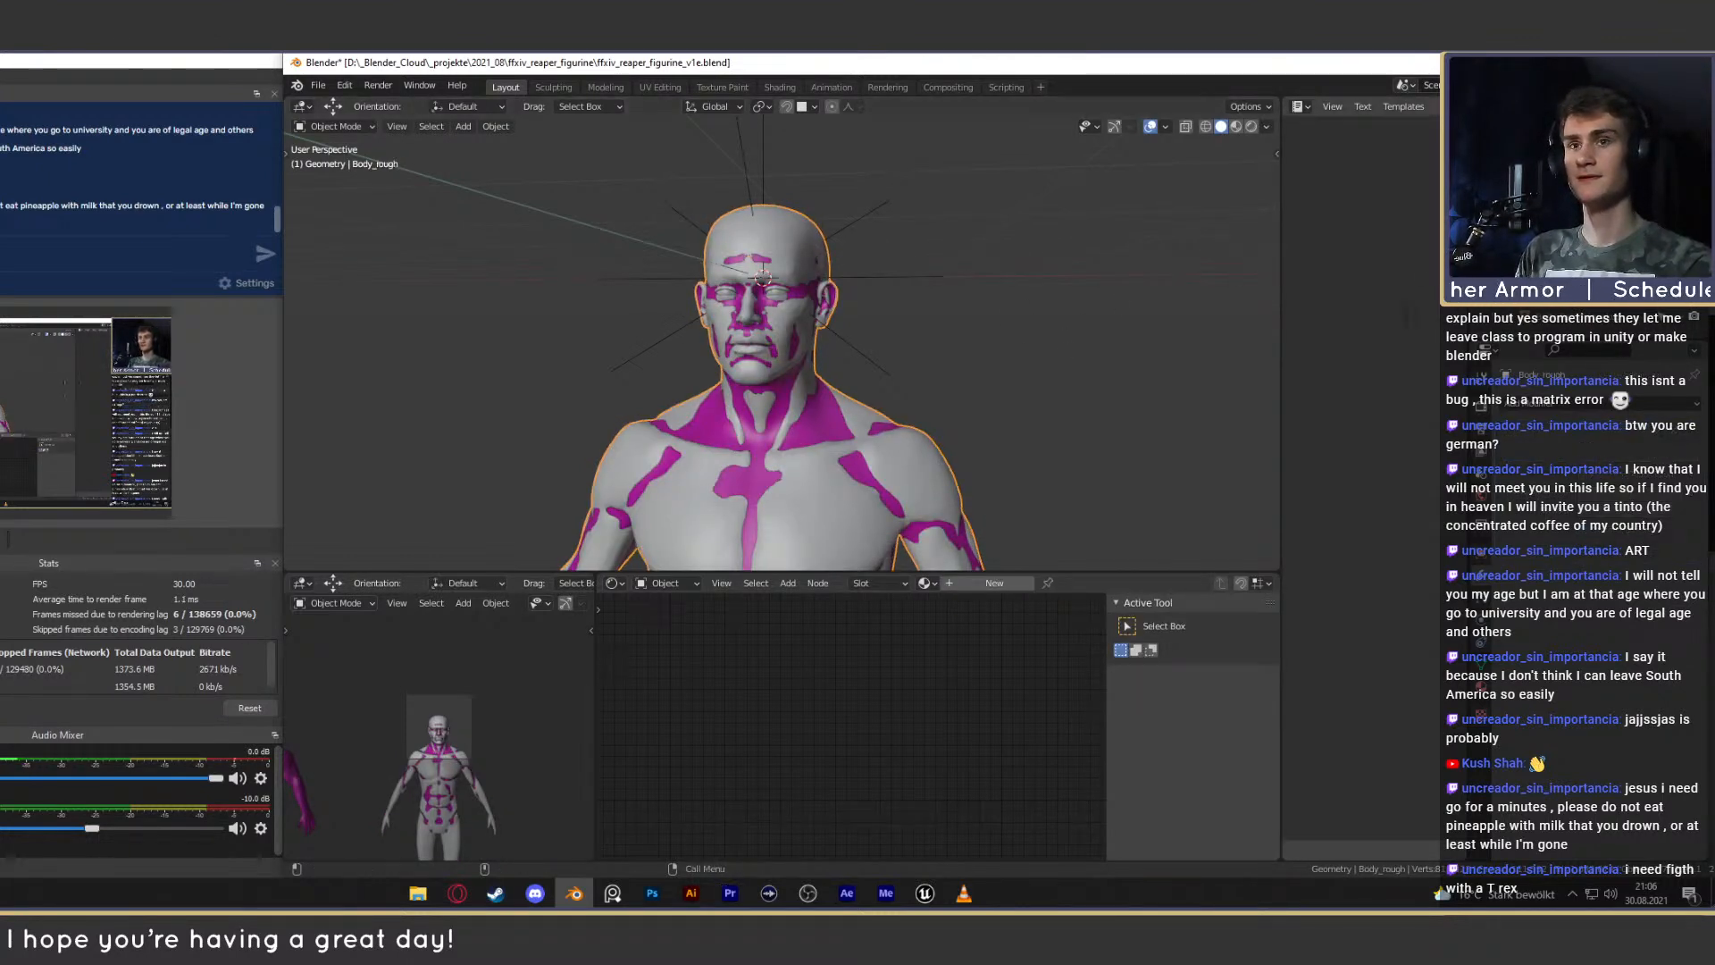
click(1550, 234)
click(1550, 222)
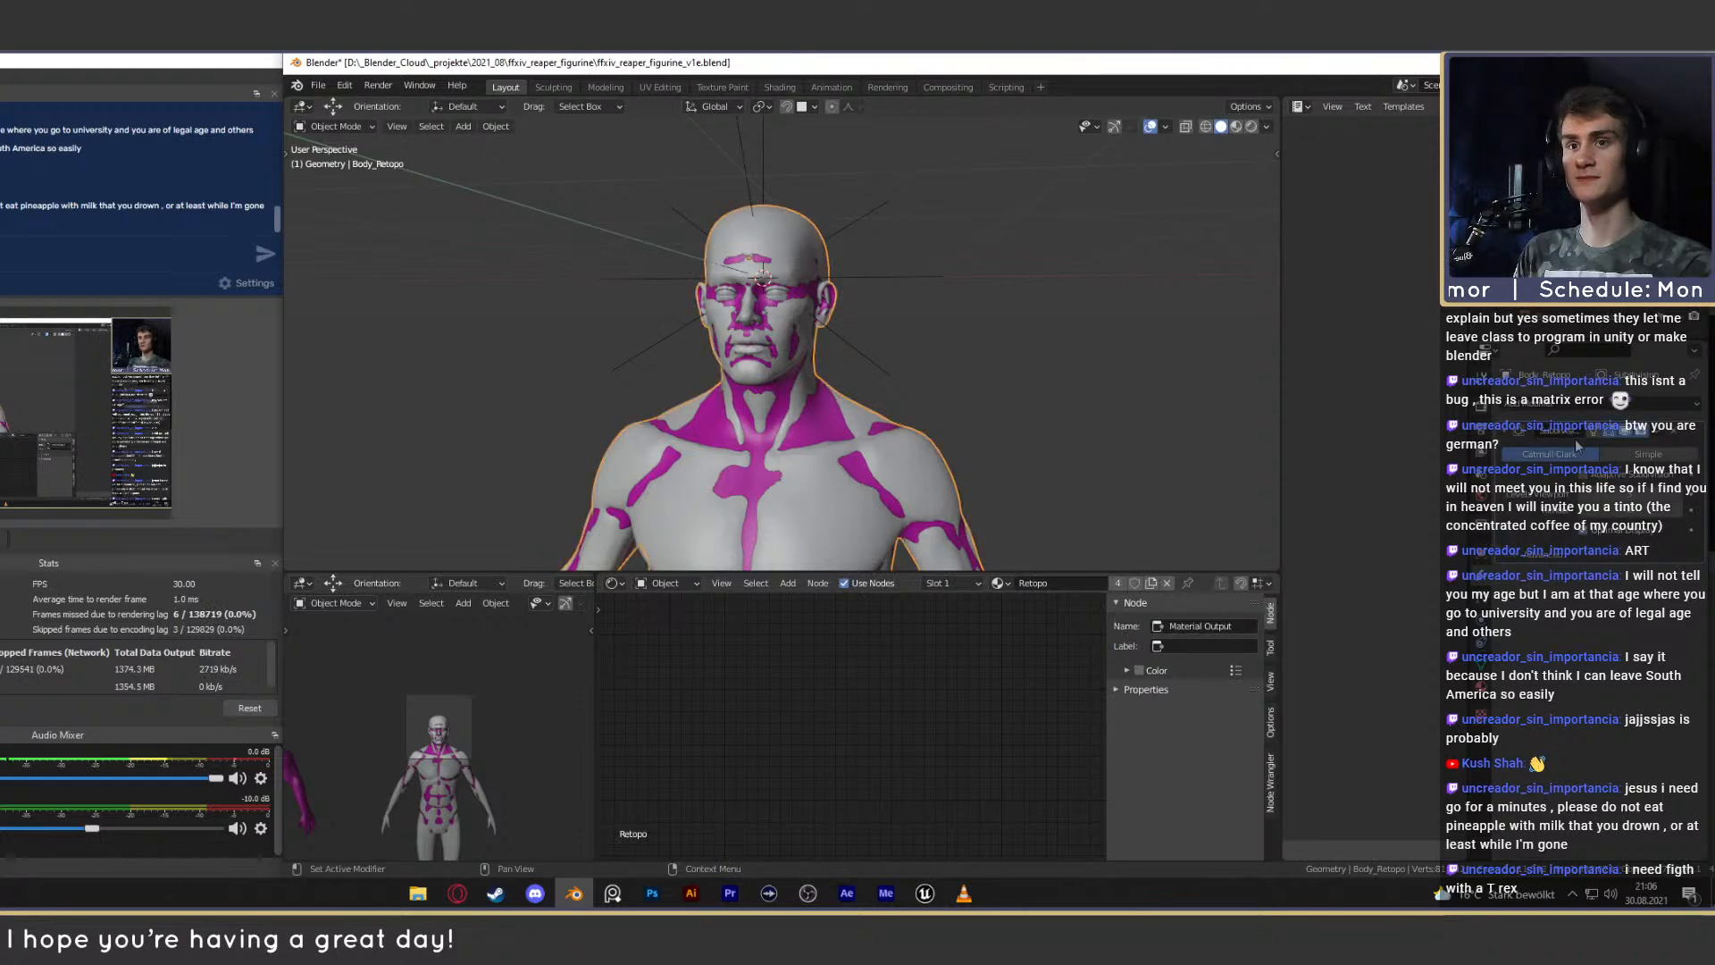
click(1533, 405)
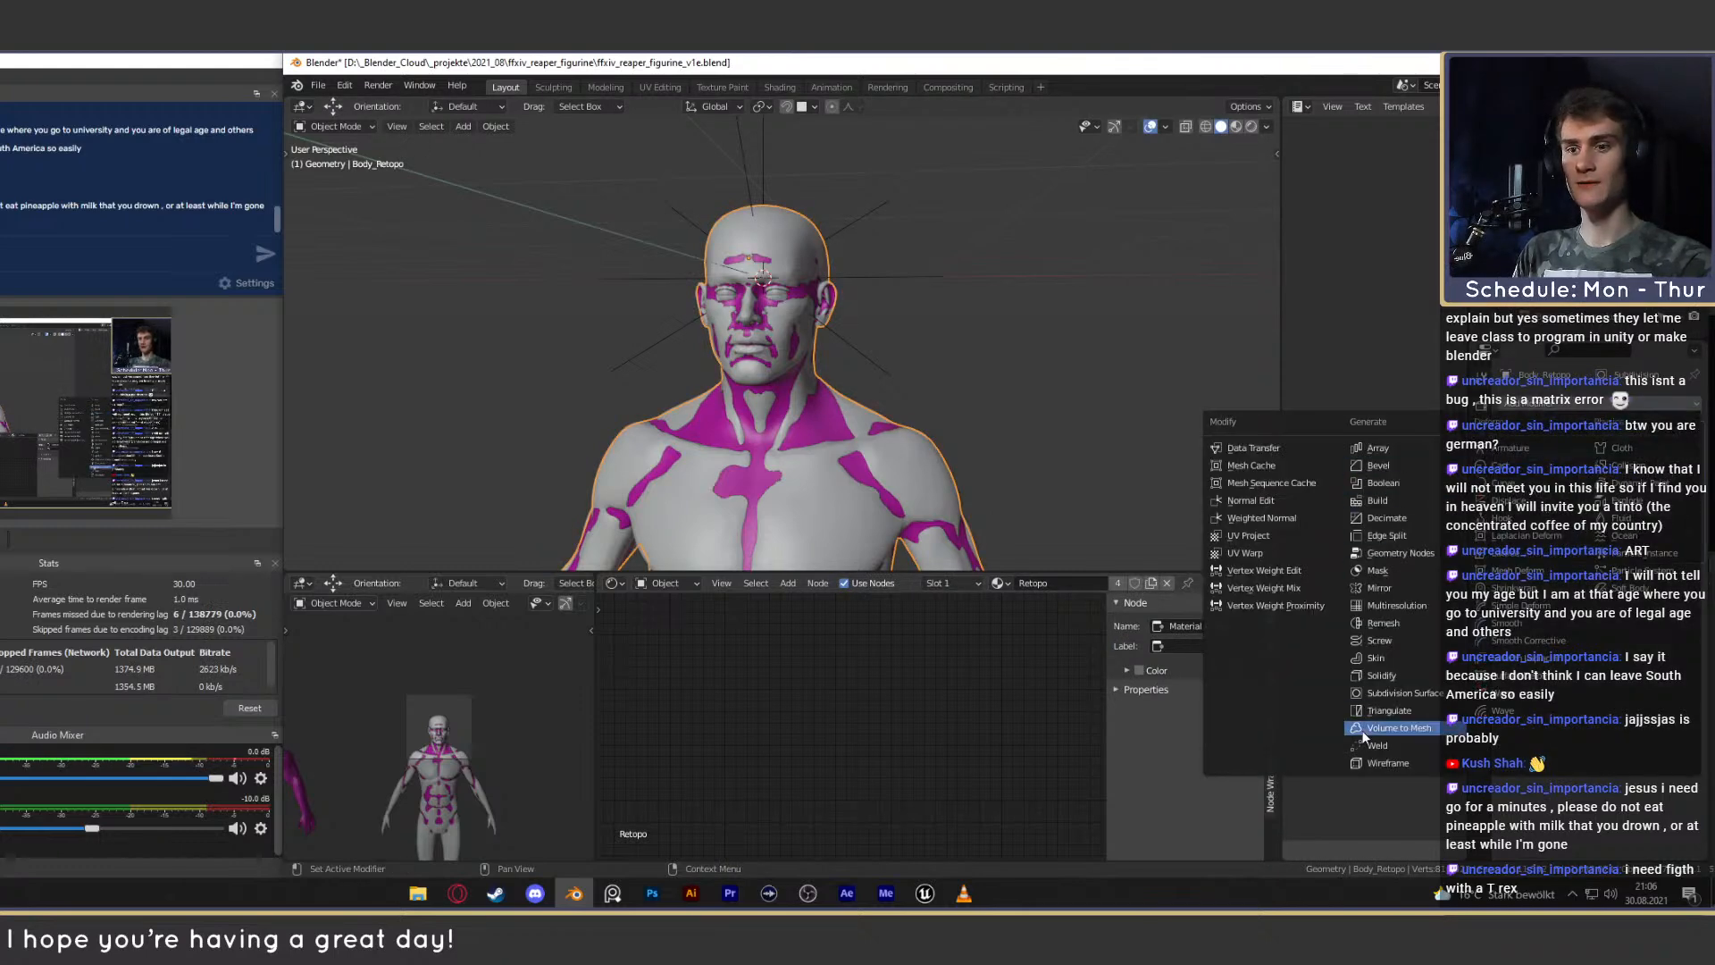
click(1532, 588)
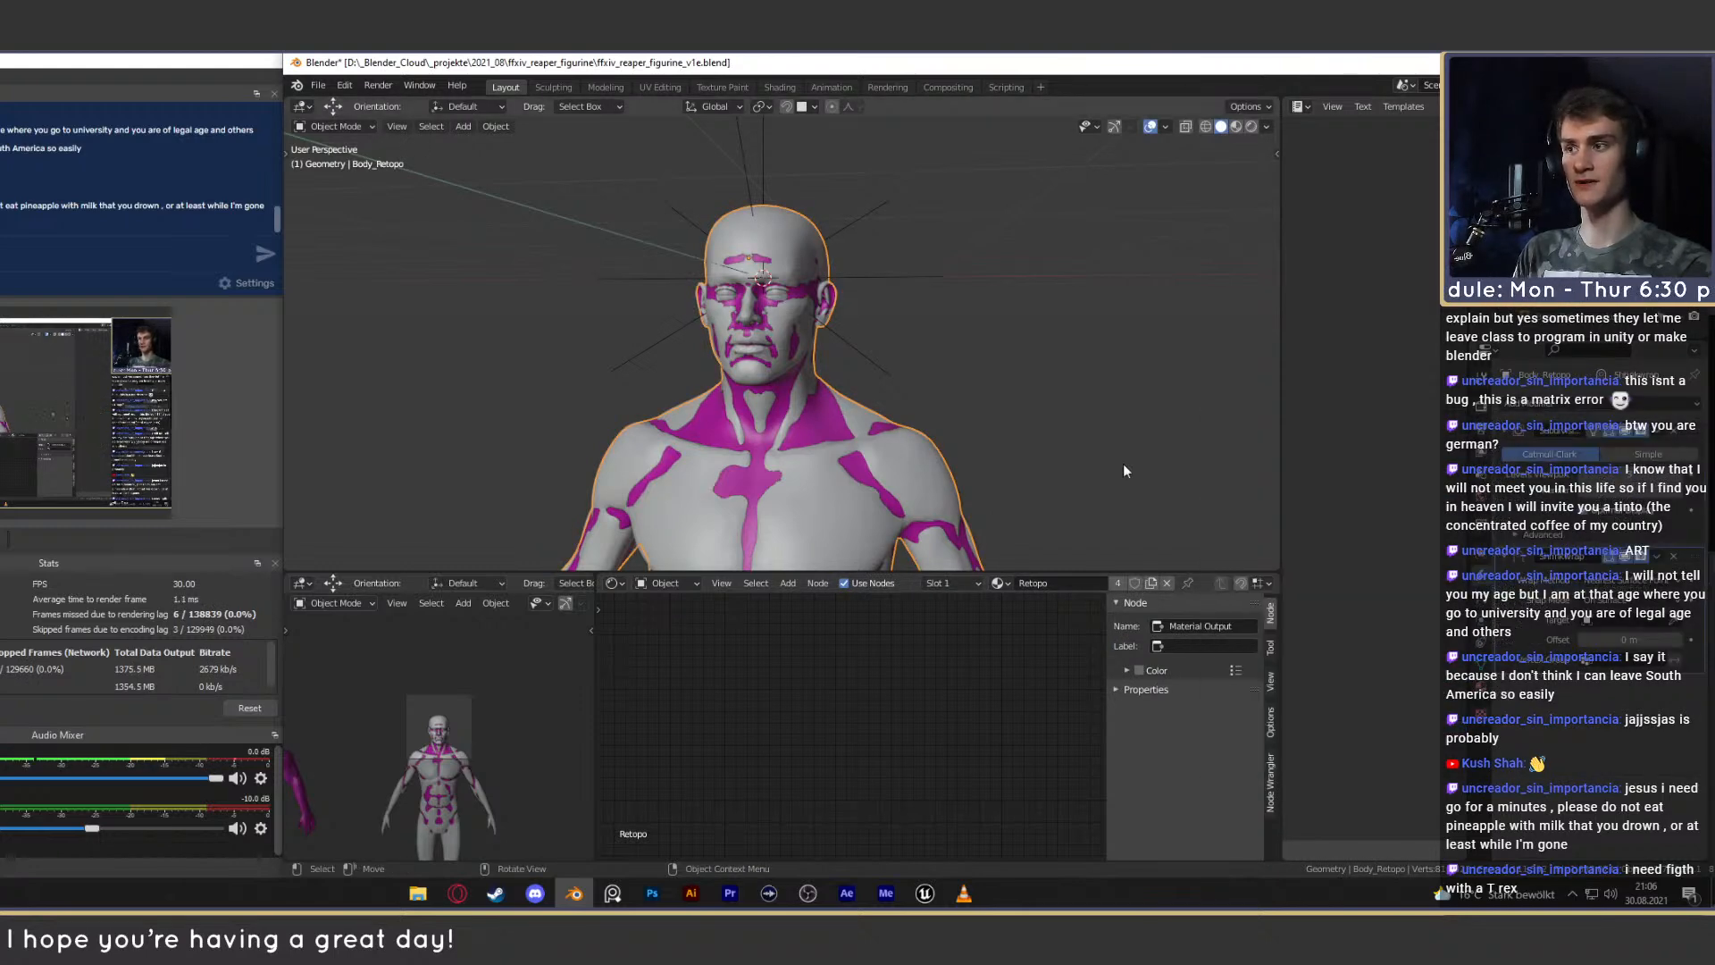
middle_drag(1020, 479, 1009, 384)
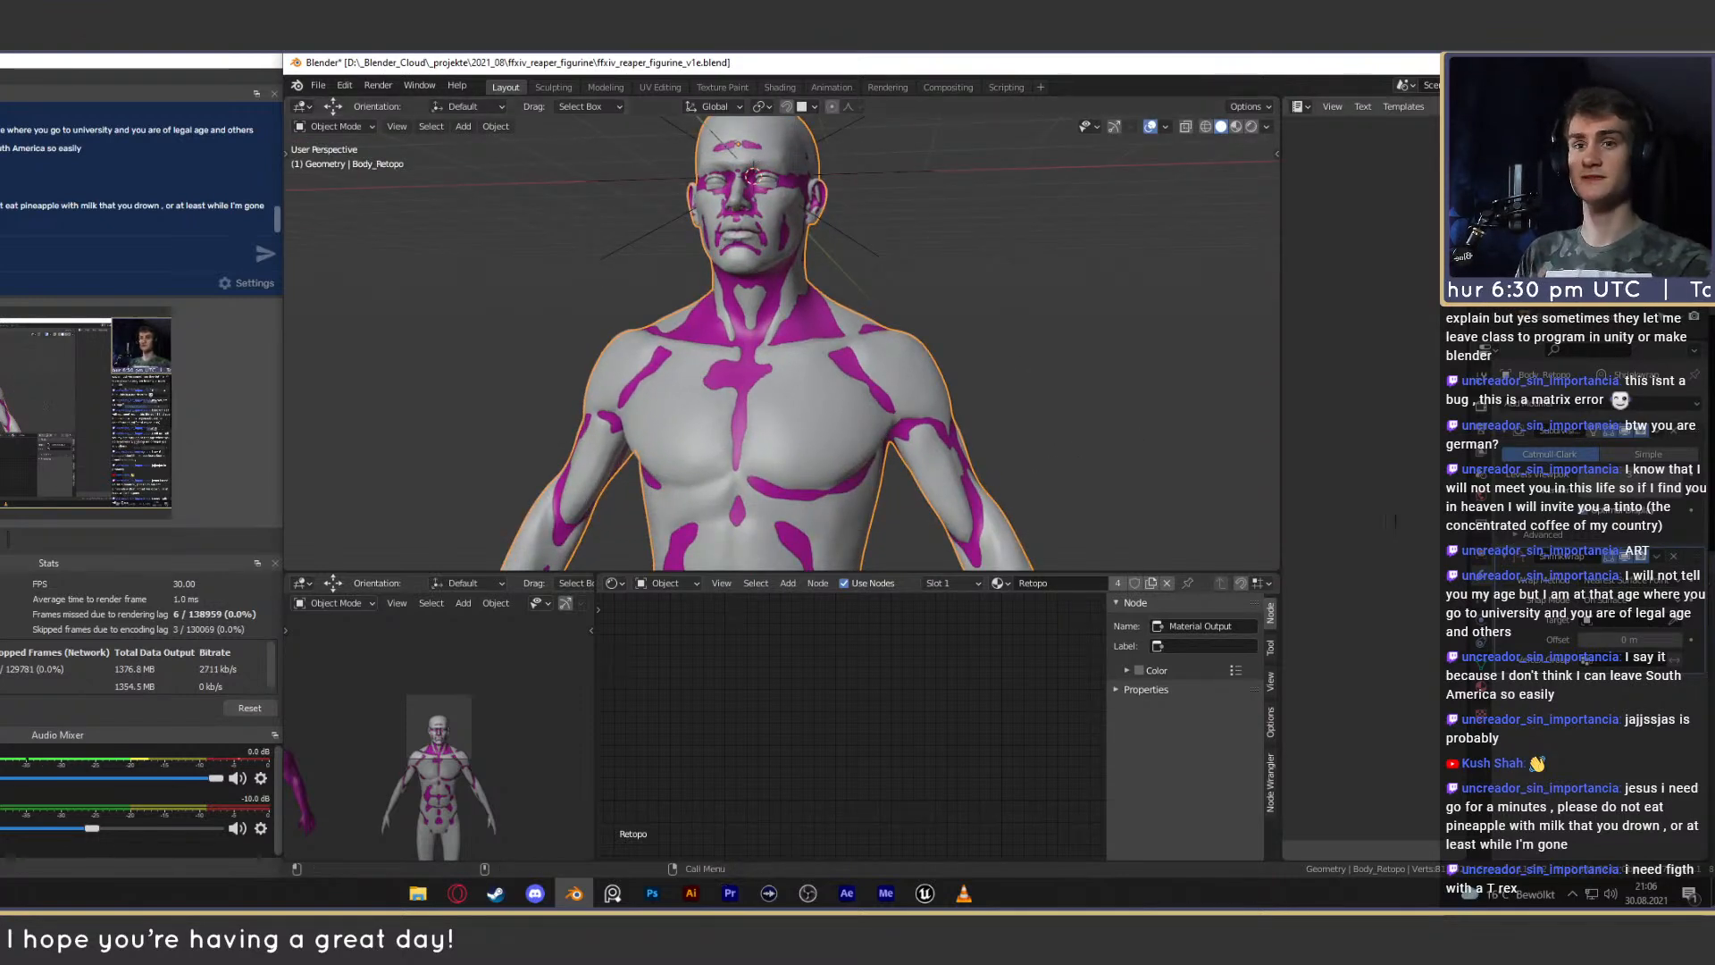
click(1671, 620)
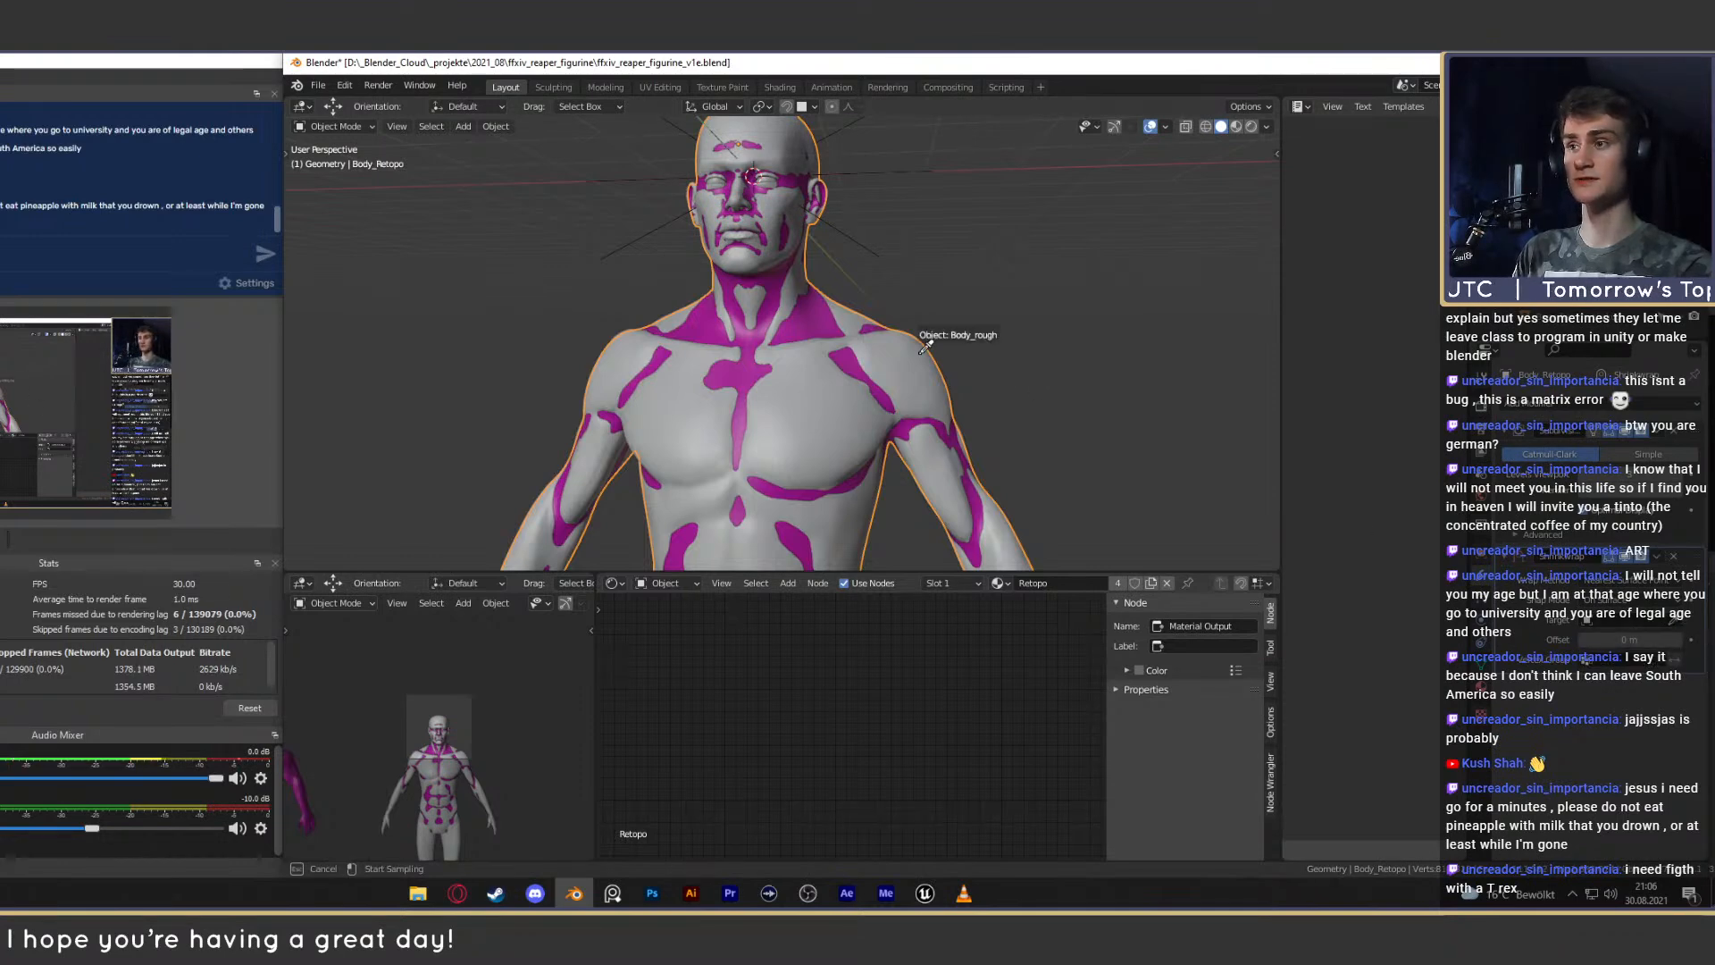
click(925, 345)
Enable the In Front viewport display option for Body_Retopo.
scroll(919, 352, up, 3)
middle_drag(952, 352, 952, 395)
scroll(929, 404, up, 1)
scroll(904, 390, down, 4)
scroll(931, 384, up, 1)
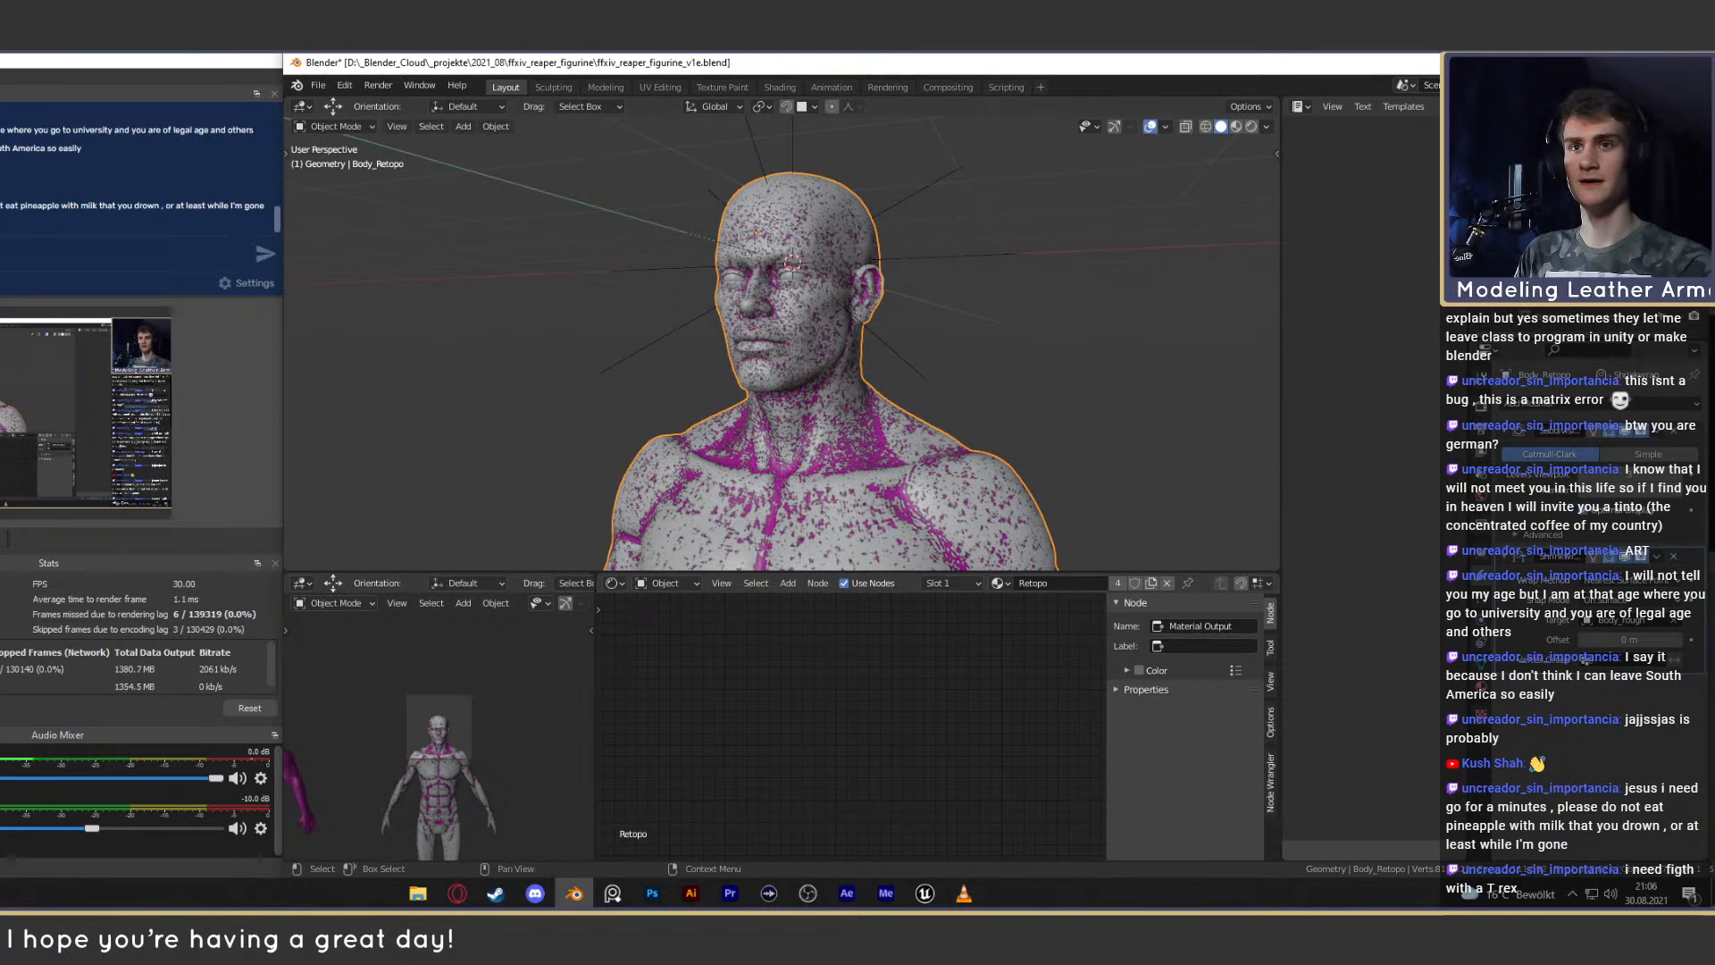
middle_drag(1117, 313, 969, 308)
click(1554, 206)
click(1554, 189)
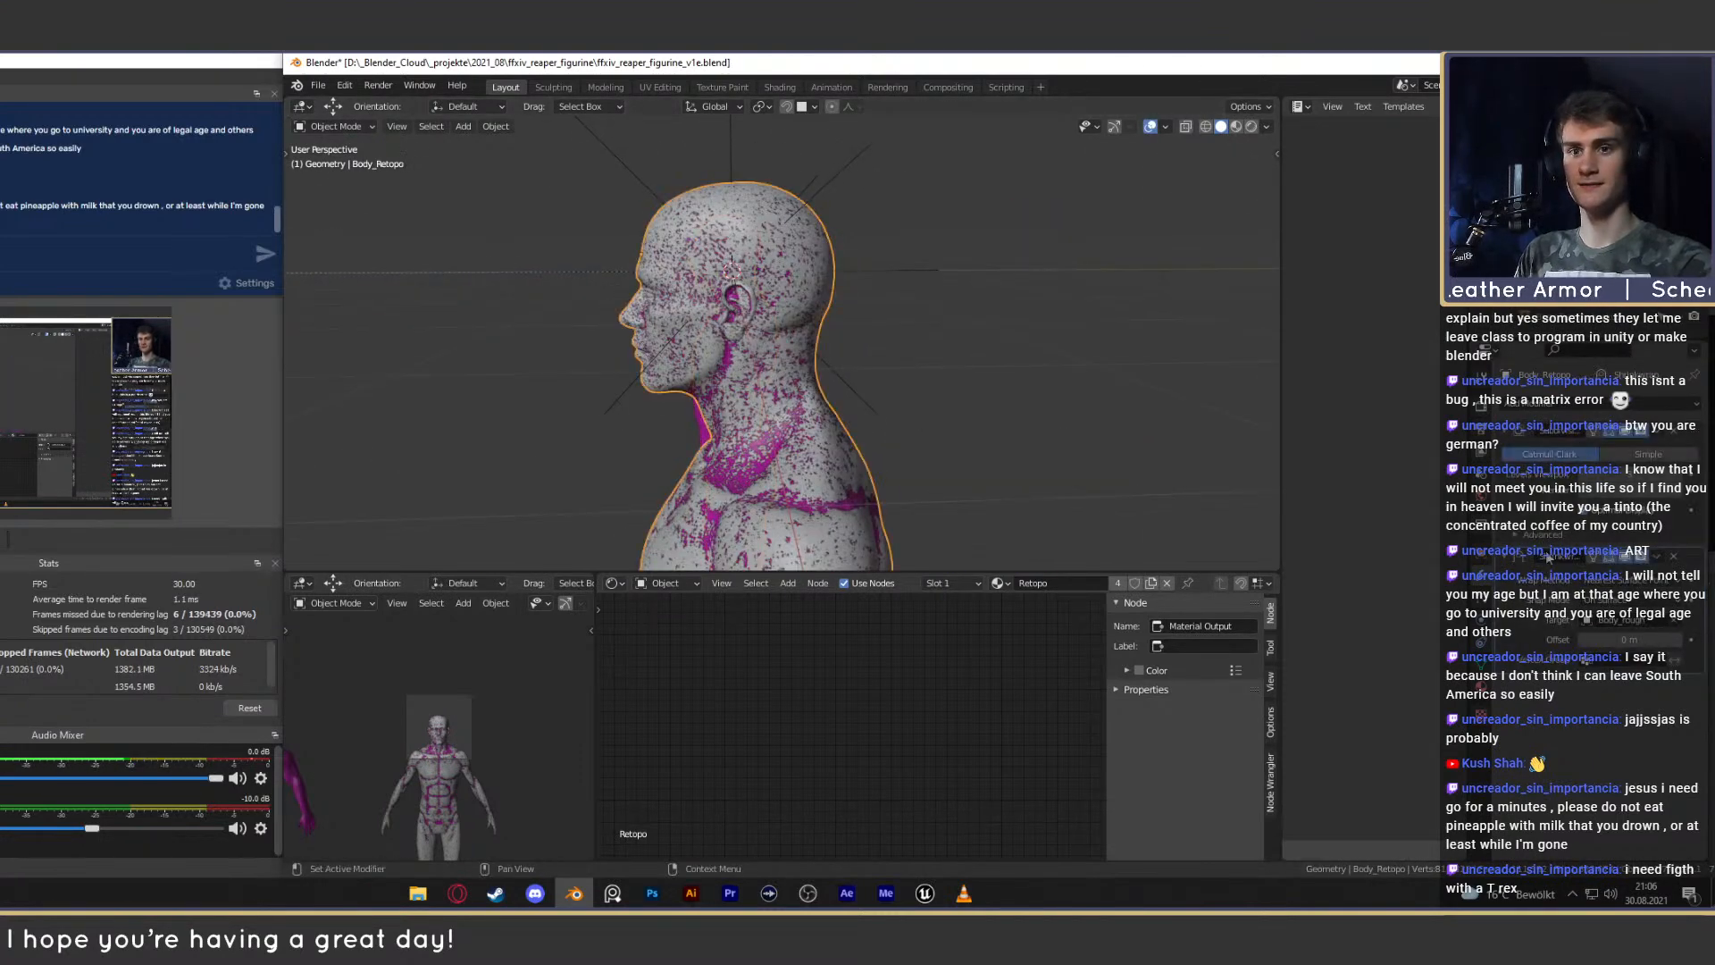
click(1482, 562)
click(1582, 709)
Inspect the shrinkwrapped Body_Retopo up close and at full length for surface errors.
middle_drag(897, 395, 759, 375)
scroll(983, 362, up, 4)
scroll(929, 402, down, 4)
scroll(920, 340, up, 4)
scroll(959, 437, up, 3)
shift+middle_drag(759, 375, 877, 323)
scroll(761, 500, down, 2)
scroll(1015, 443, up, 3)
scroll(1015, 443, down, 2)
scroll(986, 446, up, 3)
scroll(924, 463, down, 3)
scroll(926, 457, up, 4)
scroll(931, 436, down, 4)
scroll(848, 417, up, 4)
scroll(1003, 393, down, 3)
scroll(877, 323, up, 3)
scroll(876, 323, down, 3)
middle_drag(865, 425, 950, 407)
scroll(947, 431, down, 8)
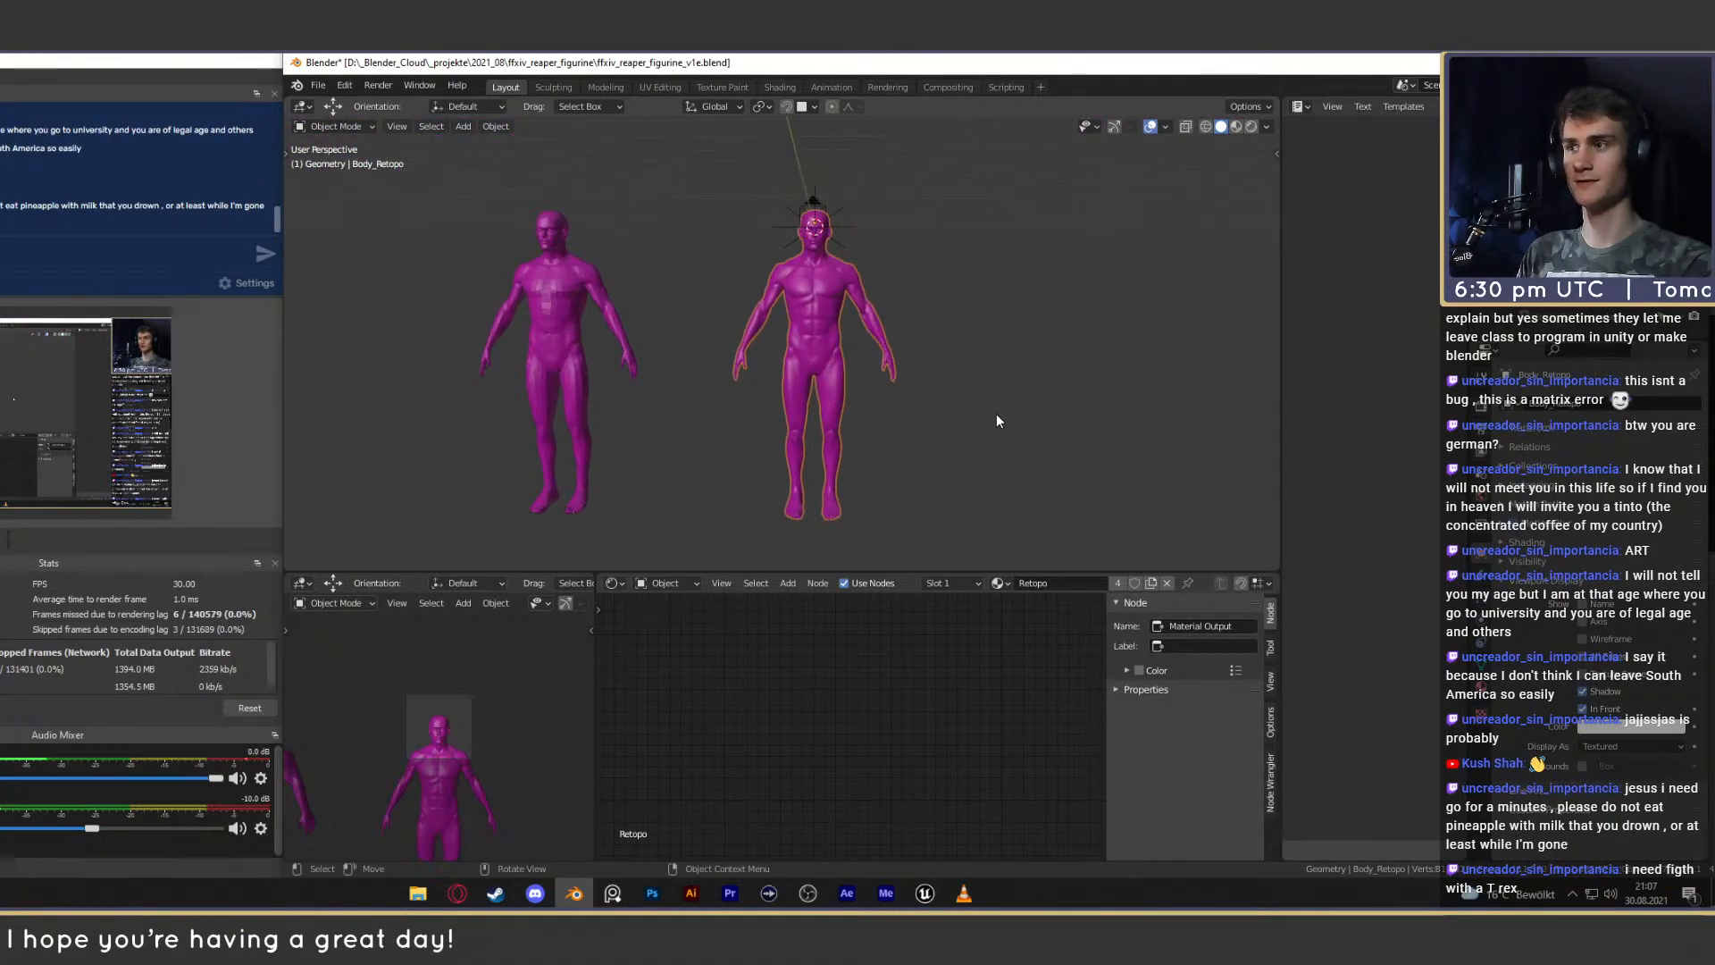
Move the Body_Retopo_multires copy farther away from the main body along the X axis.
middle_drag(995, 415, 827, 388)
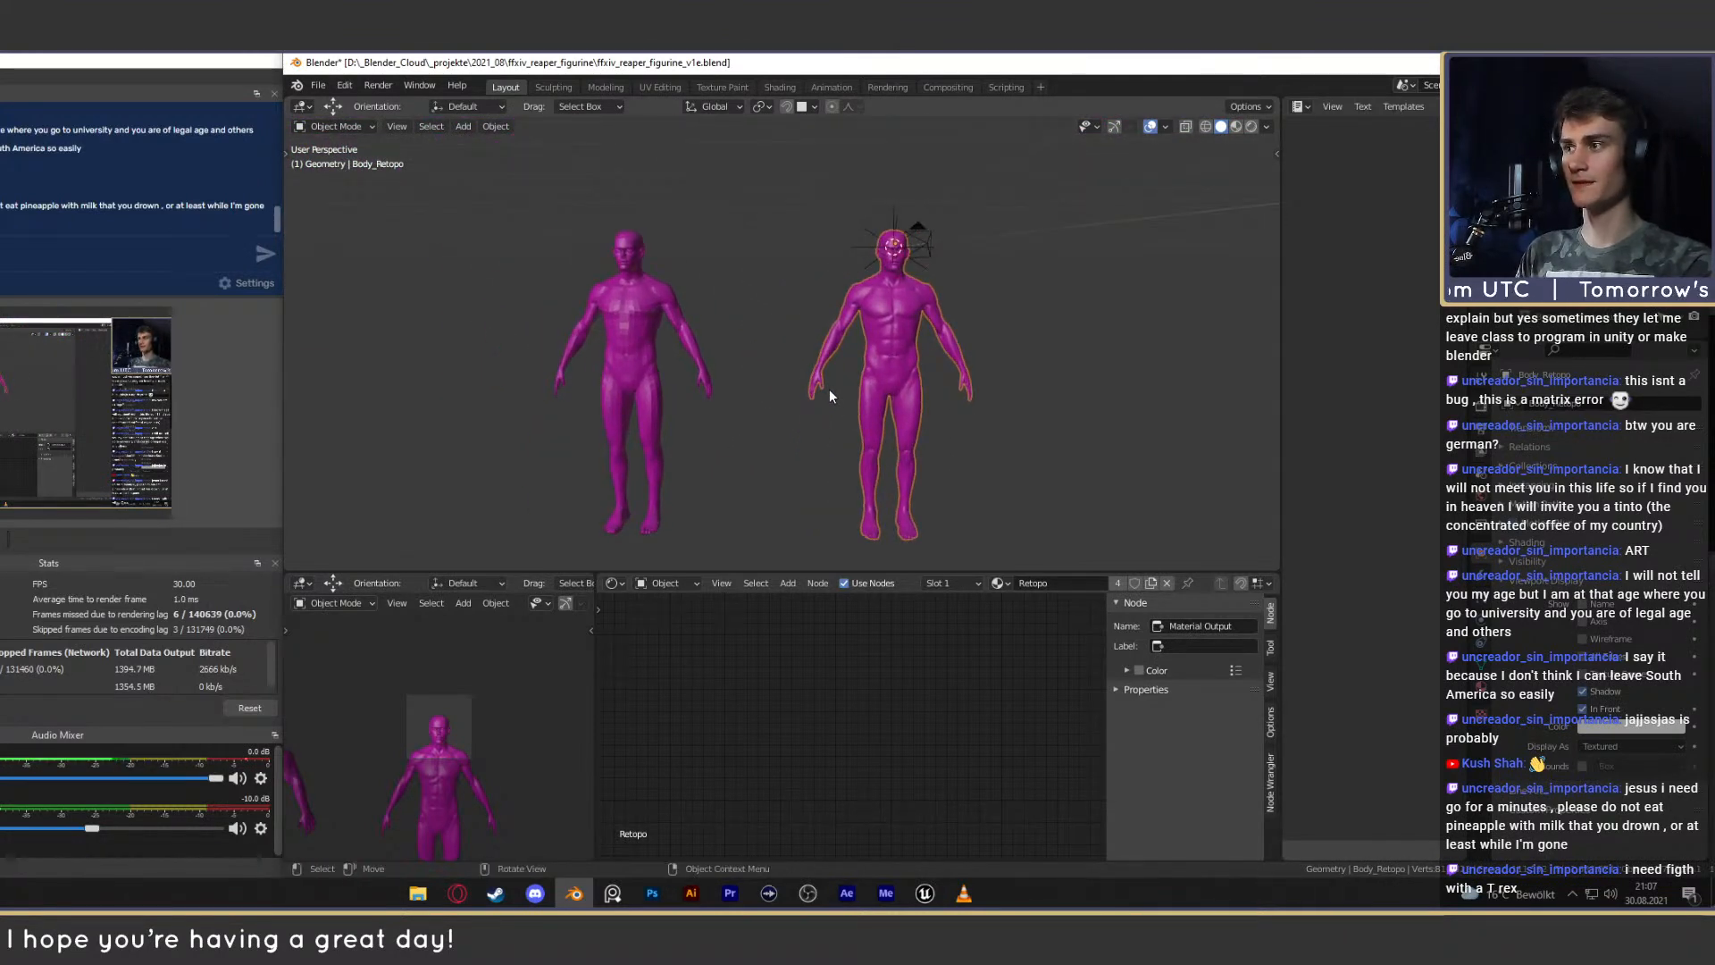
click(652, 343)
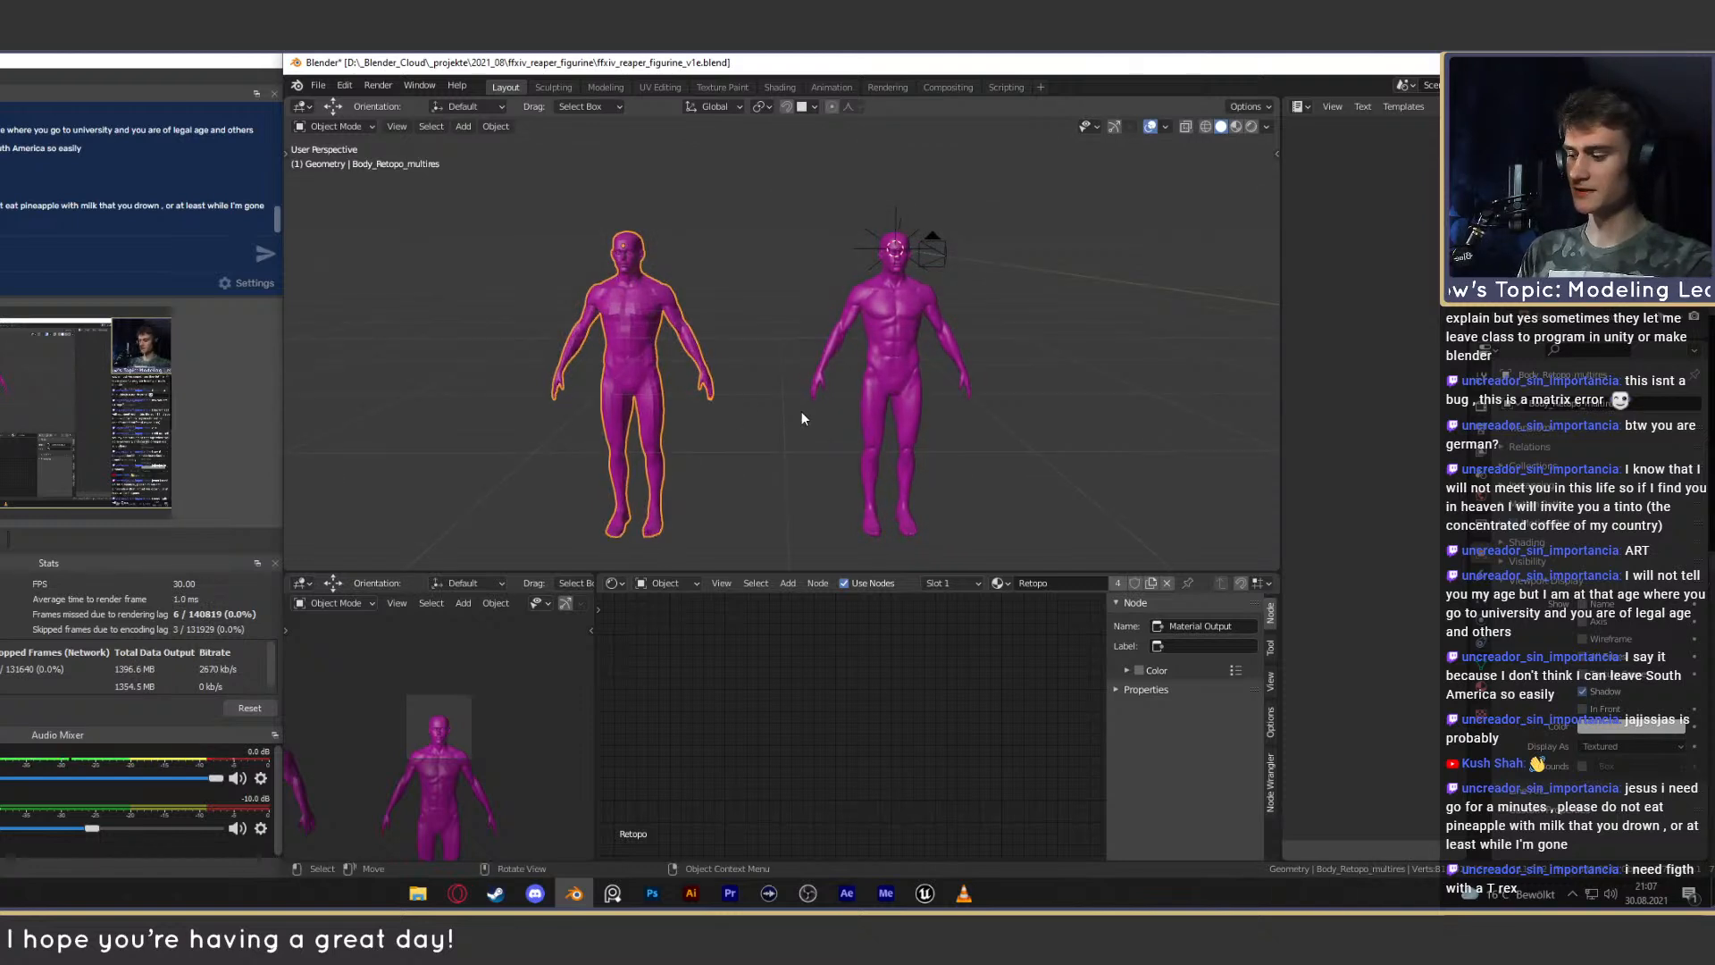
key(g)
key(x)
click(465, 419)
Set the wrap method of Body_Retopo's Shrinkwrap modifier to Project, using the ear to judge the effect.
click(885, 344)
middle_drag(926, 361, 804, 427)
scroll(881, 361, up, 4)
scroll(833, 386, up, 3)
scroll(856, 418, down, 6)
scroll(856, 416, up, 5)
scroll(913, 326, up, 4)
middle_drag(781, 312, 777, 412)
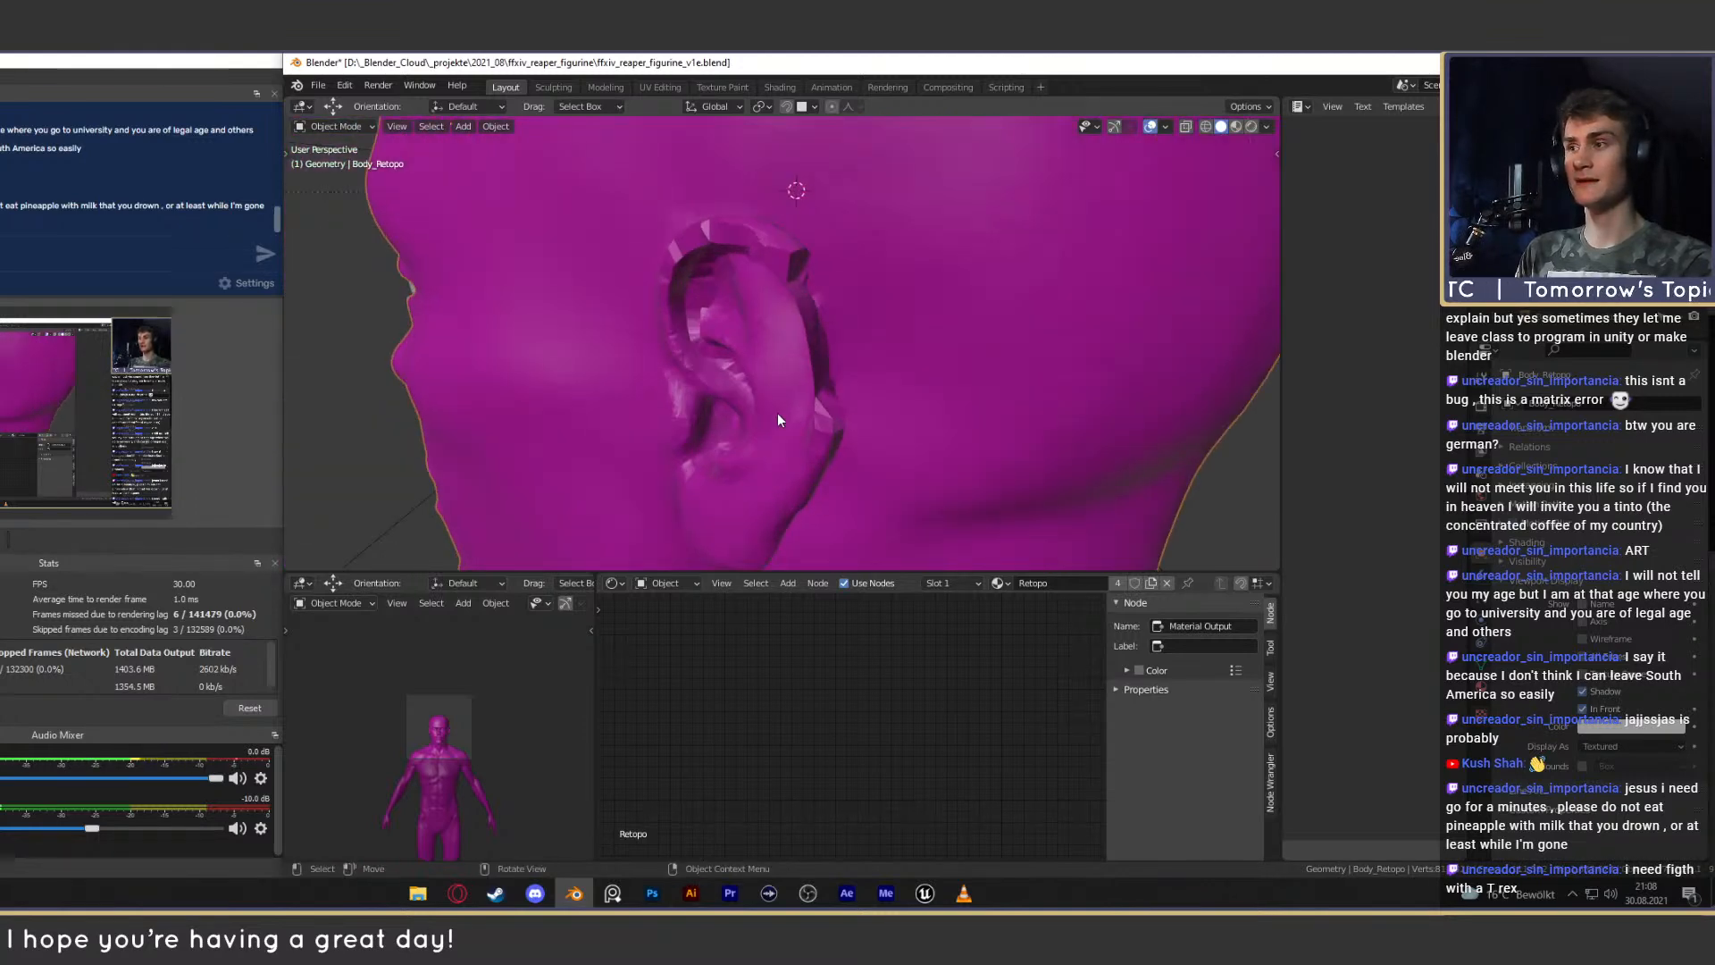
click(1480, 583)
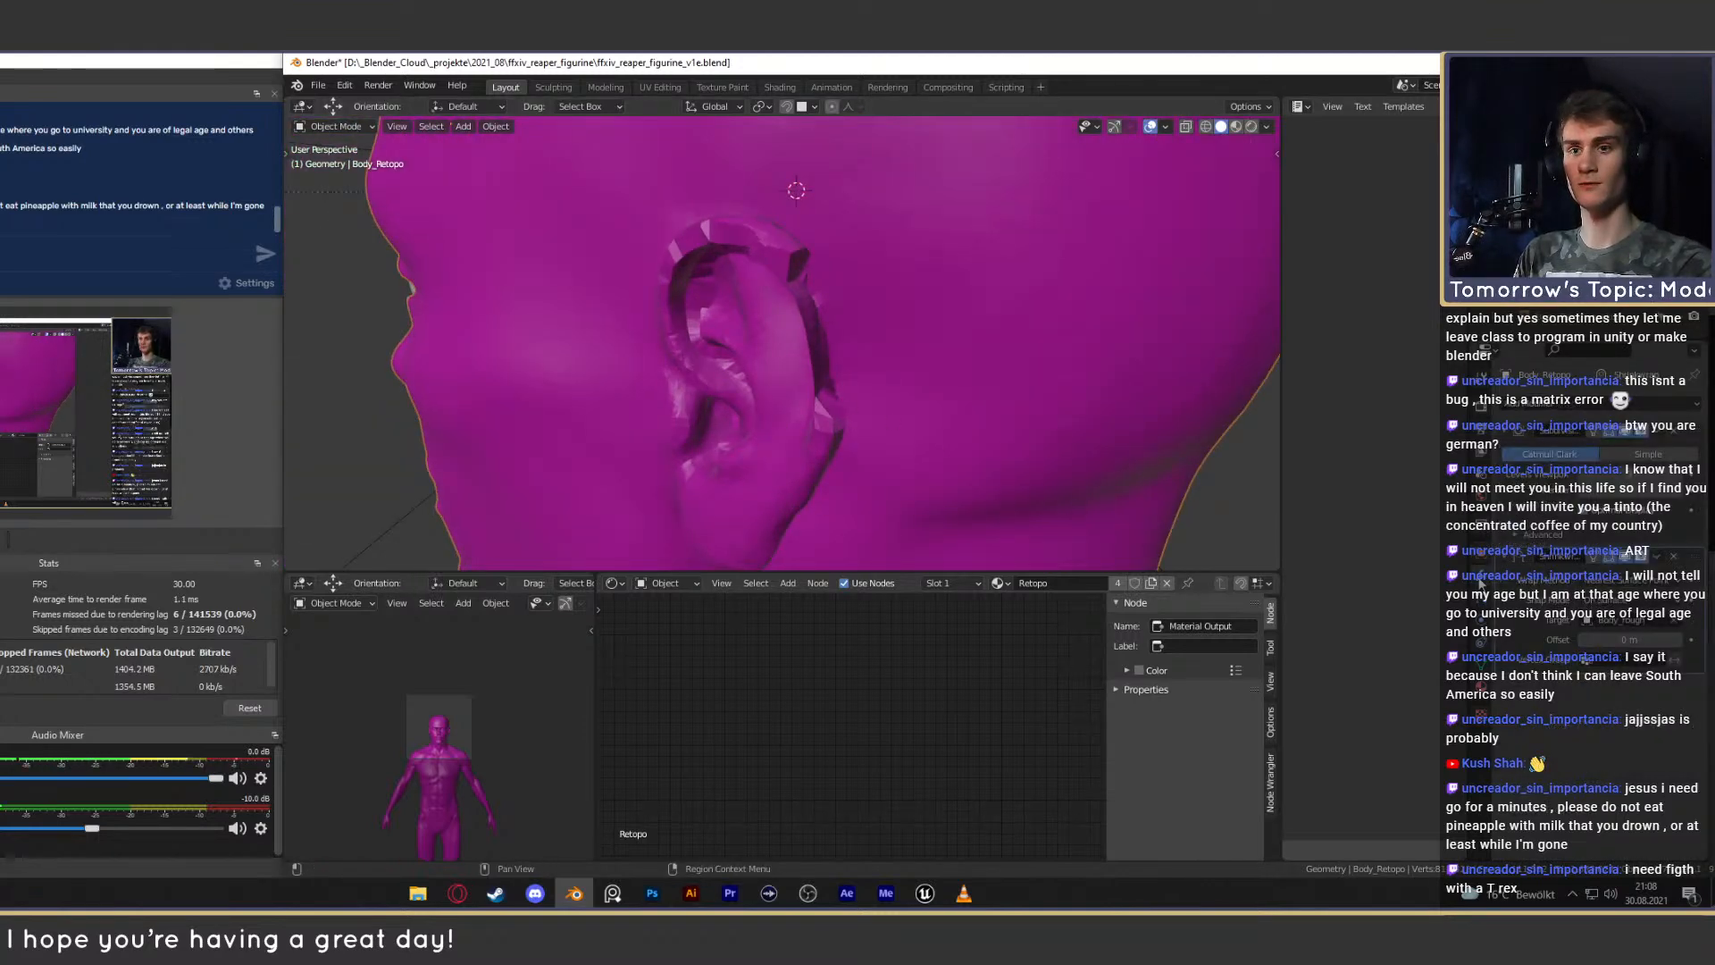
click(1632, 584)
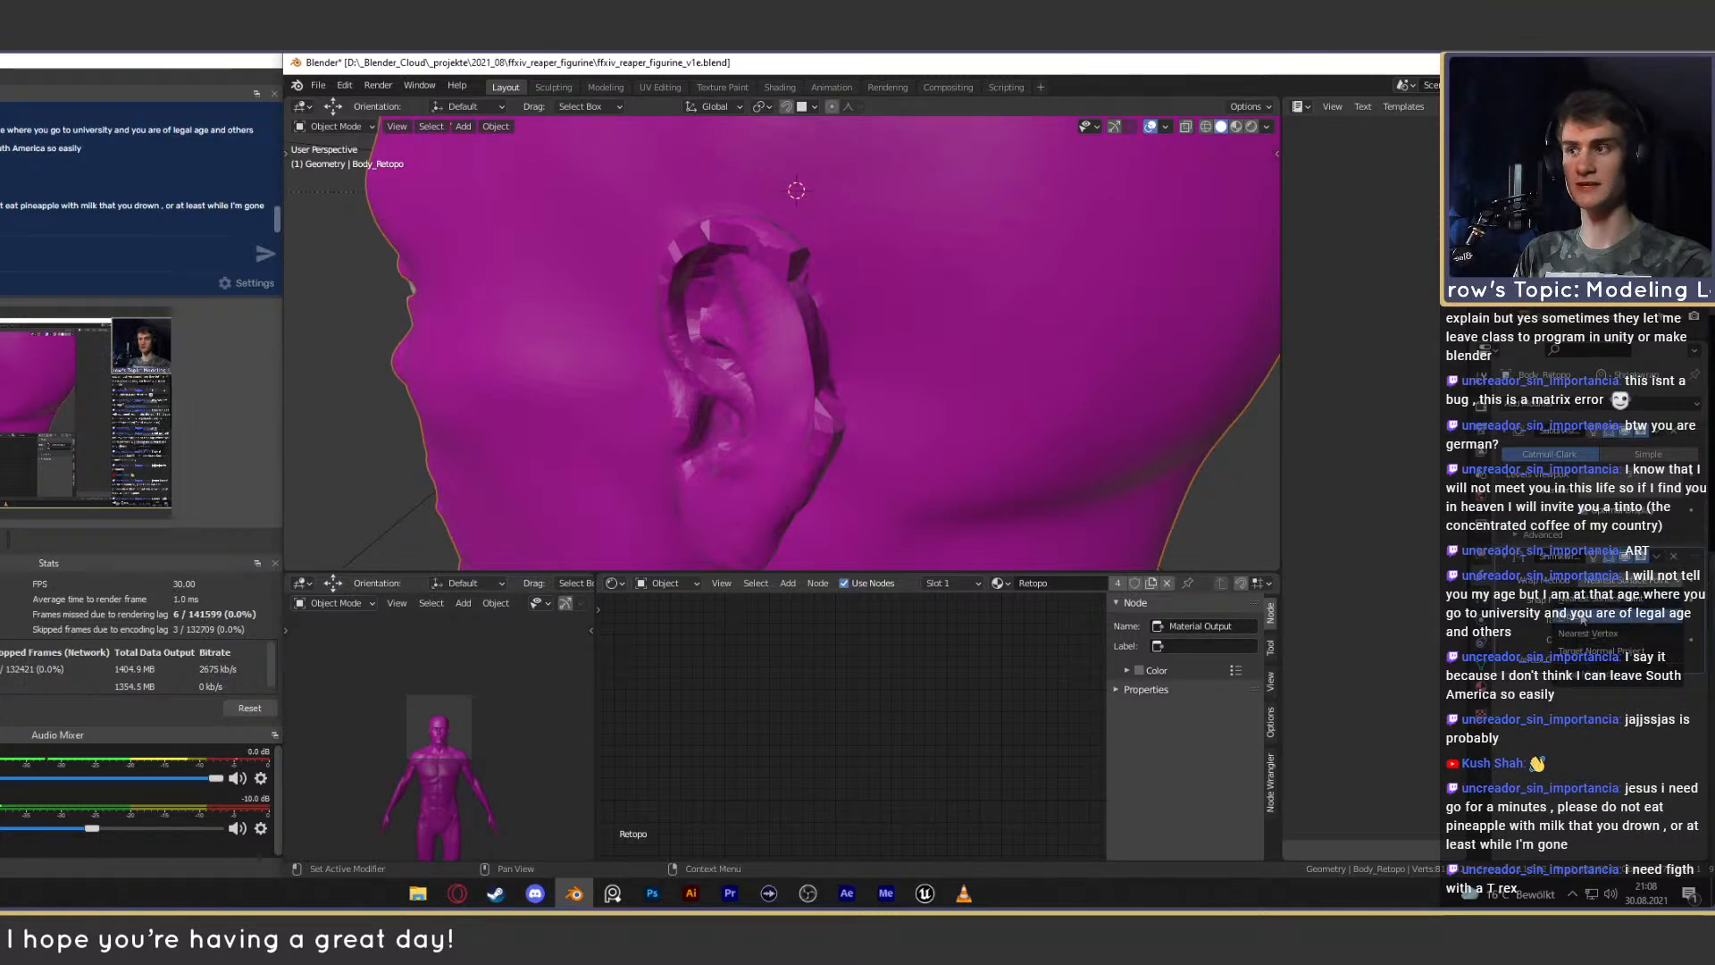
click(1584, 618)
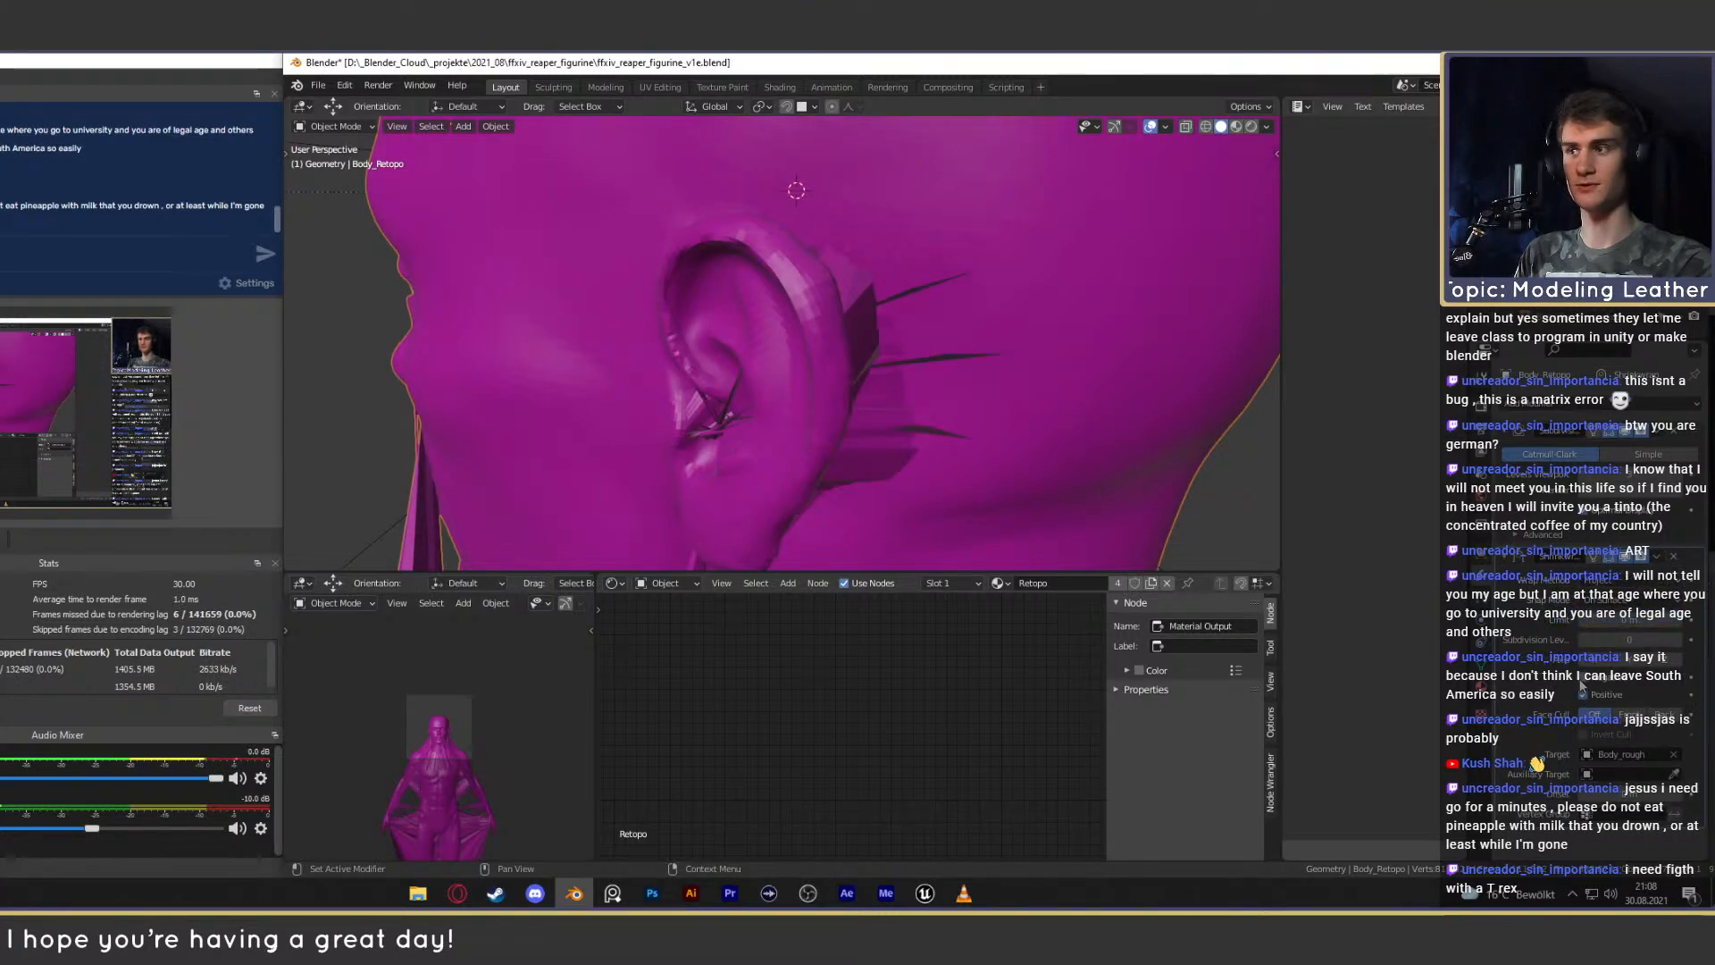
Examine the projected Body_Retopo surface across the body and around the buttocks for artefacts.
scroll(882, 419, down, 6)
mouse_move(882, 420)
middle_down()
mouse_move(838, 361)
mouse_move(892, 406)
middle_up()
scroll(894, 405, down, 4)
middle_drag(931, 292, 919, 405)
scroll(974, 469, up, 3)
scroll(938, 416, up, 6)
scroll(918, 469, down, 5)
scroll(918, 406, up, 5)
shift+middle_drag(920, 254, 1028, 259)
scroll(925, 424, up, 5)
scroll(1004, 427, down, 7)
shift+middle_drag(1025, 446, 919, 367)
scroll(857, 353, up, 4)
scroll(840, 353, down, 4)
scroll(908, 323, down, 2)
scroll(923, 362, up, 3)
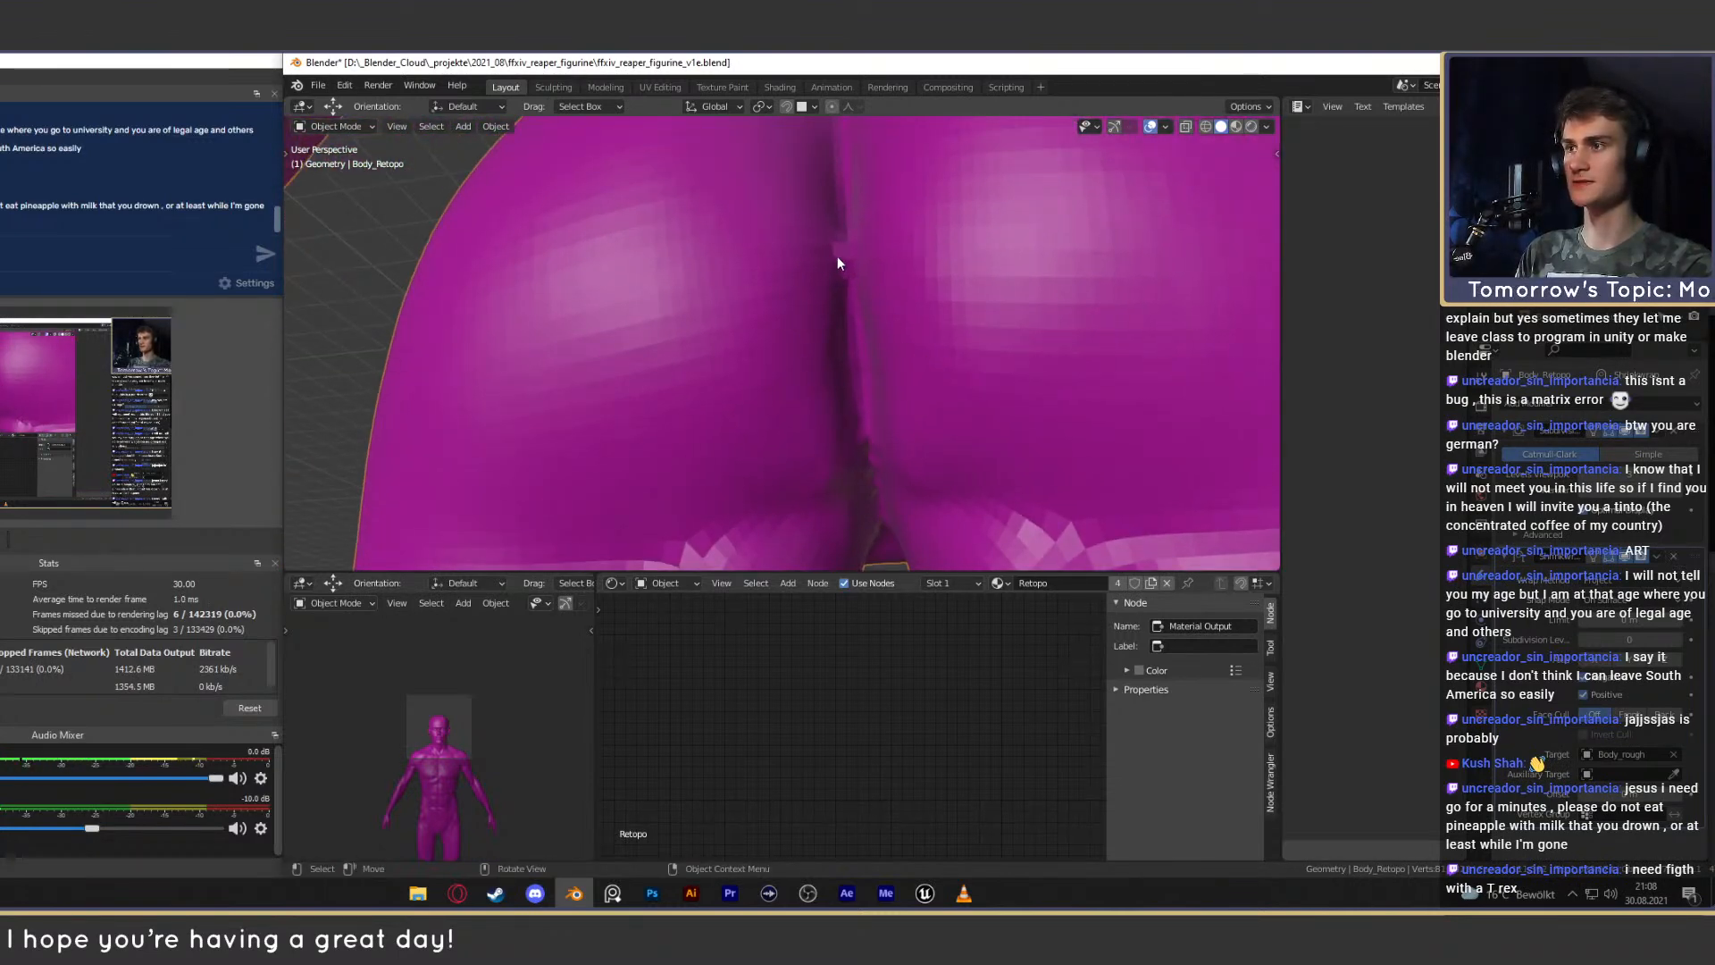
scroll(838, 255, down, 3)
middle_drag(838, 255, 897, 411)
scroll(850, 347, up, 4)
scroll(844, 382, down, 3)
scroll(892, 372, up, 3)
scroll(775, 285, down, 5)
Examine the projected ear of Body_Retopo up close from behind.
shift+middle_drag(901, 277, 861, 375)
scroll(881, 407, up, 4)
scroll(823, 297, up, 3)
scroll(811, 299, down, 3)
scroll(760, 427, up, 3)
middle_drag(759, 434, 865, 379)
scroll(813, 358, up, 3)
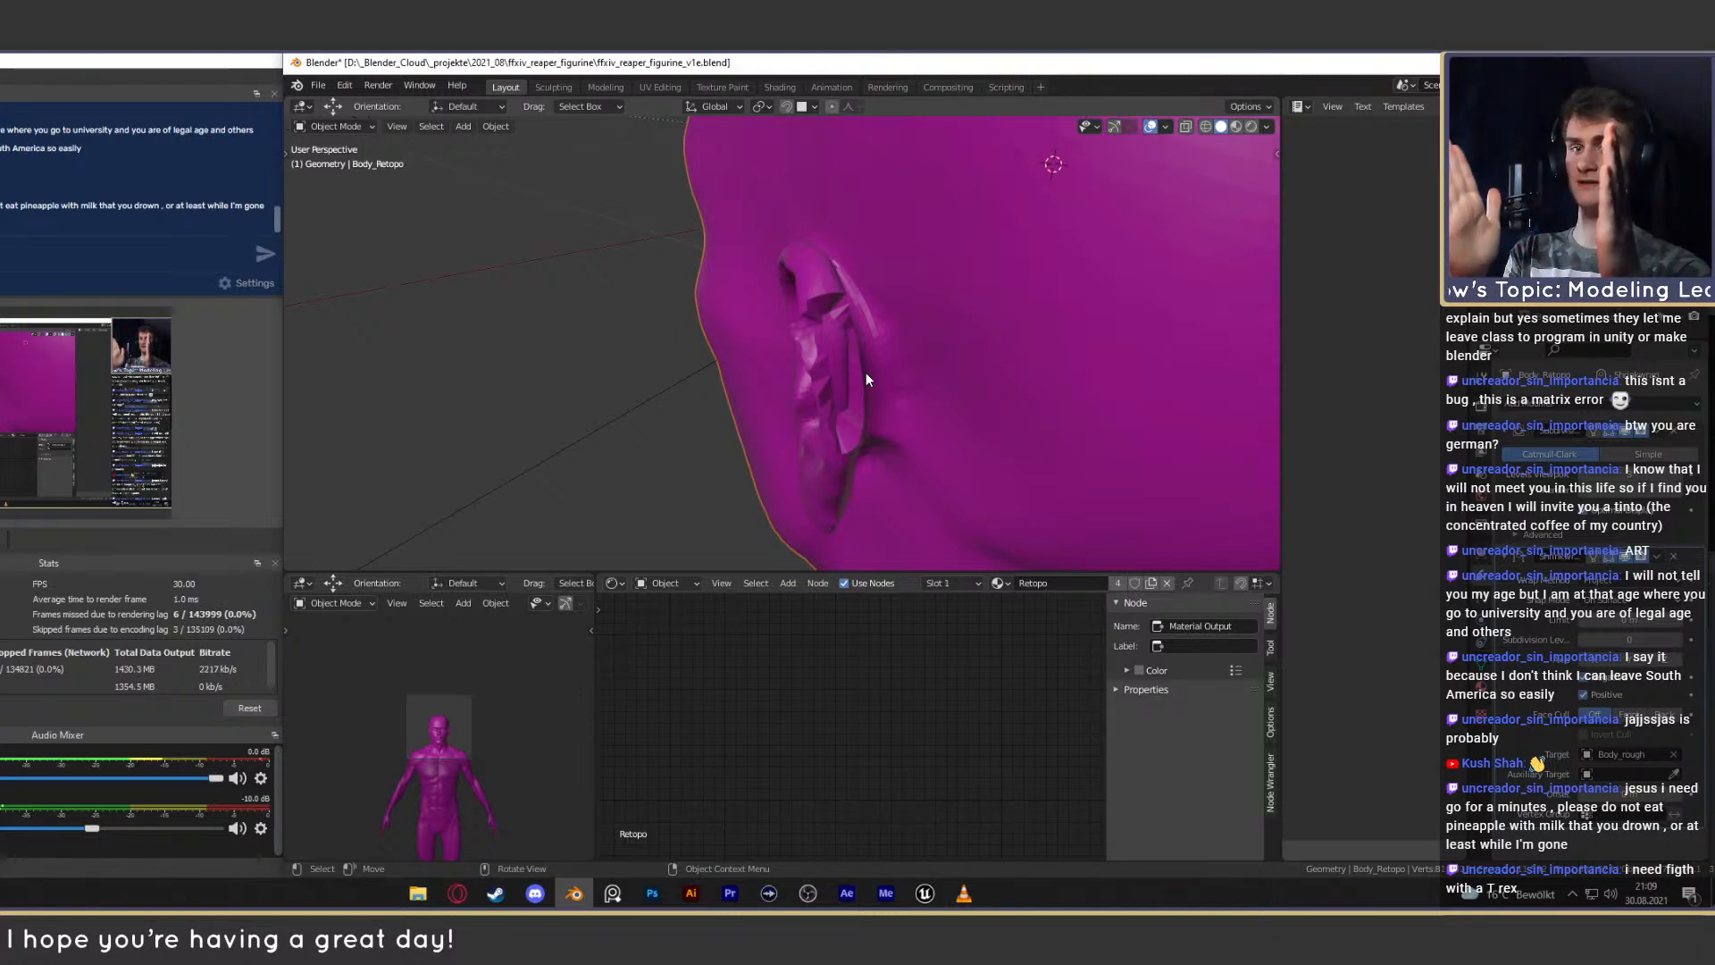
Select an edge at the back of the ear to check its topology, then lower the Subdivision Surface modifier's viewport level.
middle_drag(834, 356, 873, 353)
scroll(984, 314, up, 4)
key(Tab)
key(2)
click(719, 297)
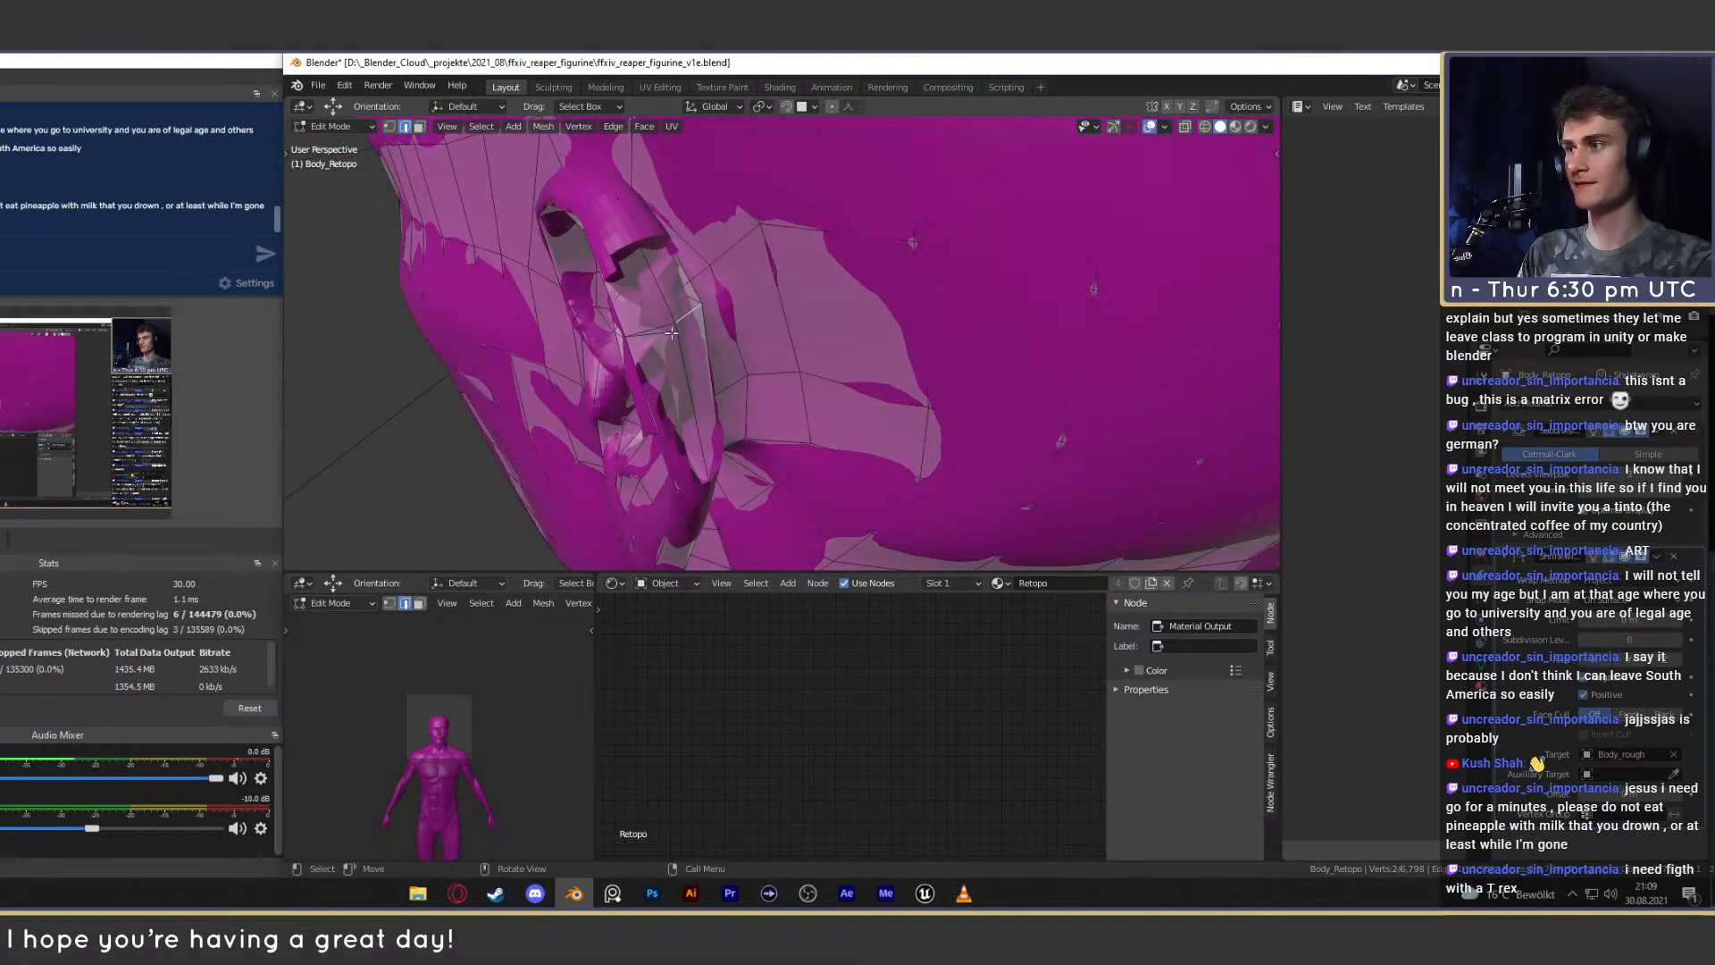
key(Tab)
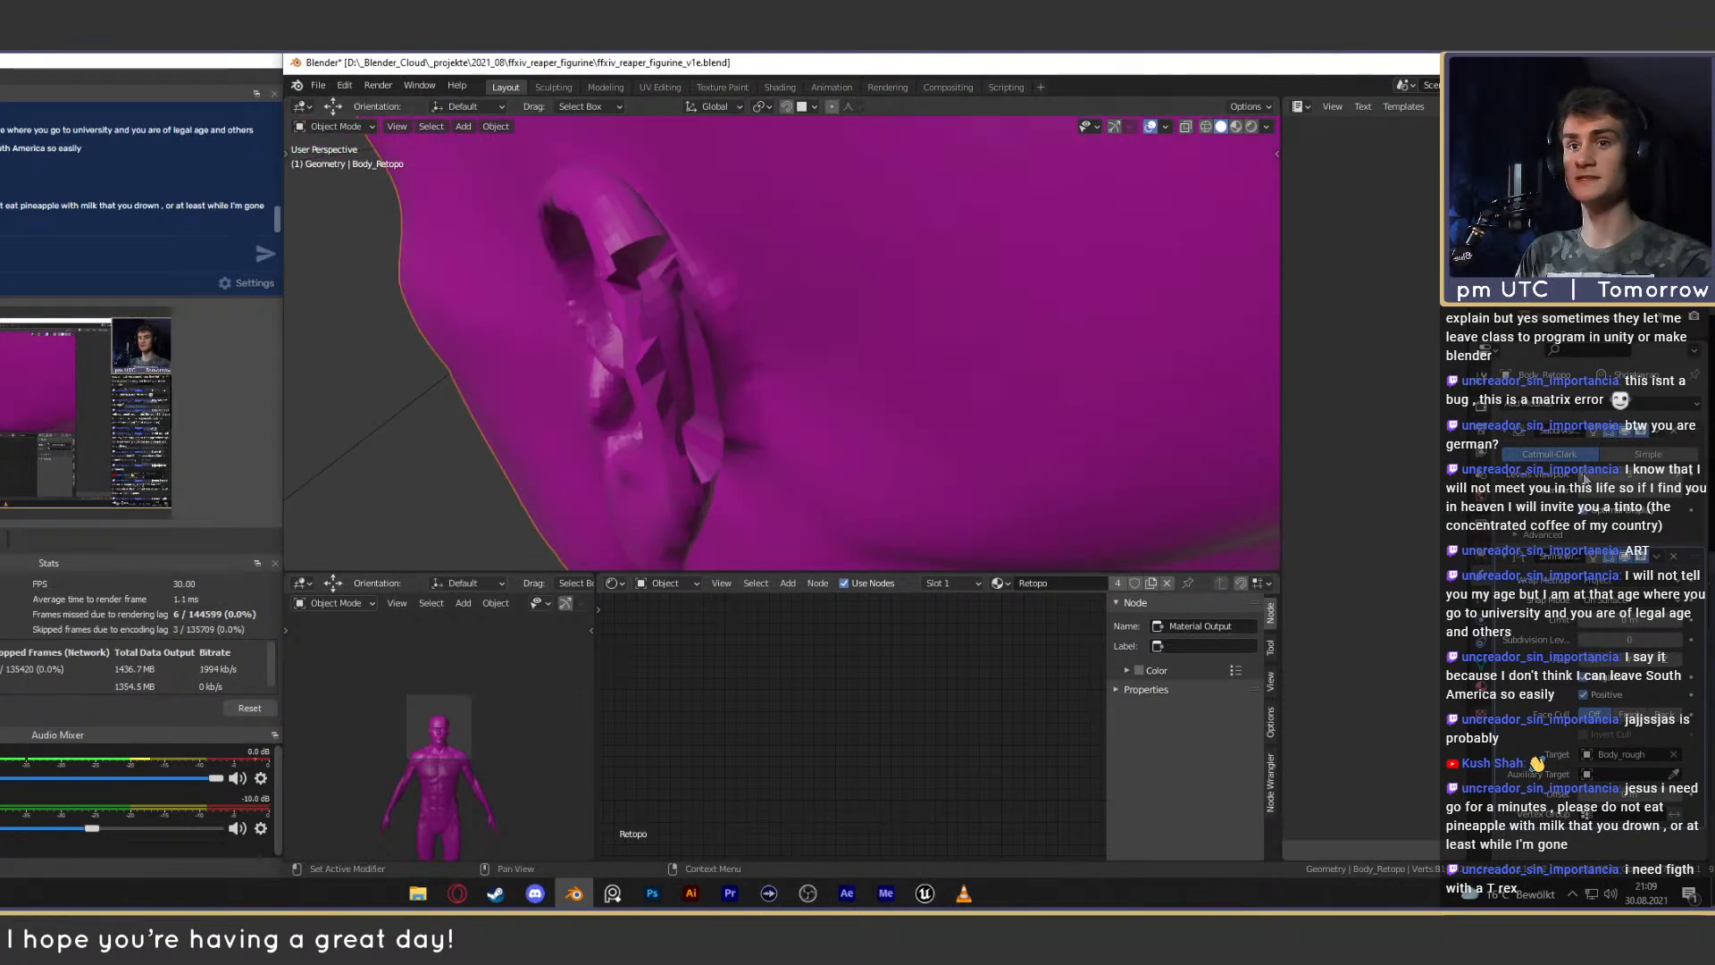
click(1584, 475)
click(1584, 475)
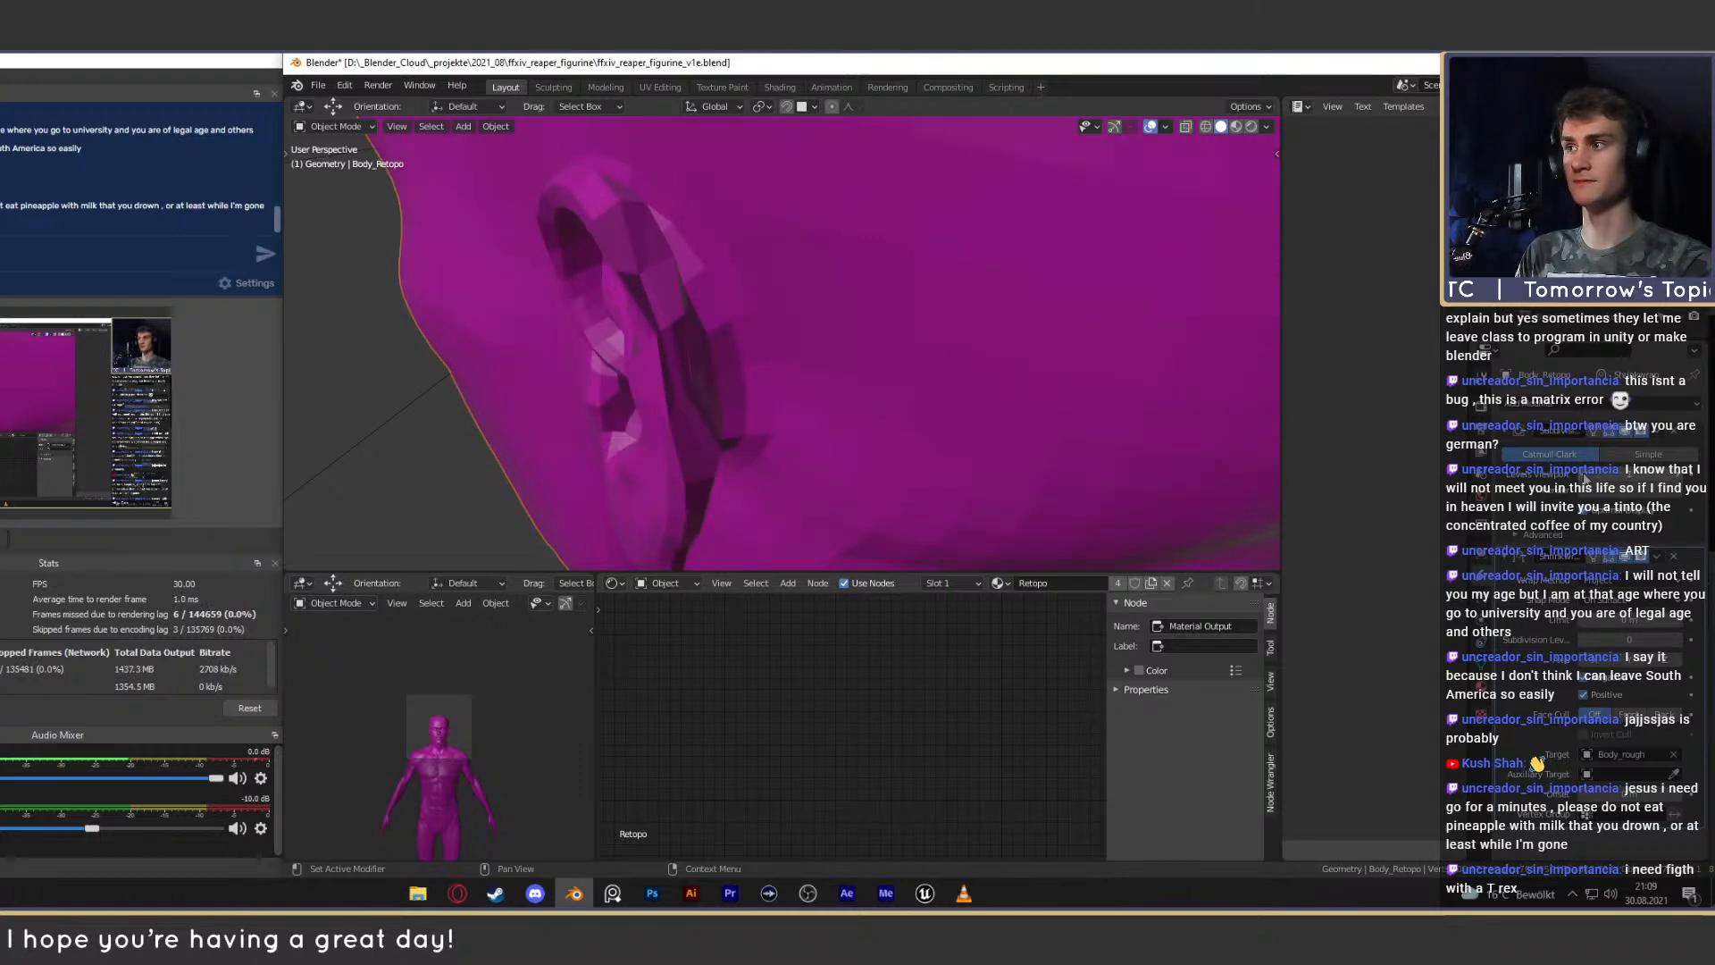
Move the selected vertices on the back rim of Body_Retopo's ear by about 0.012 m.
middle_drag(920, 406, 780, 350)
key(Tab)
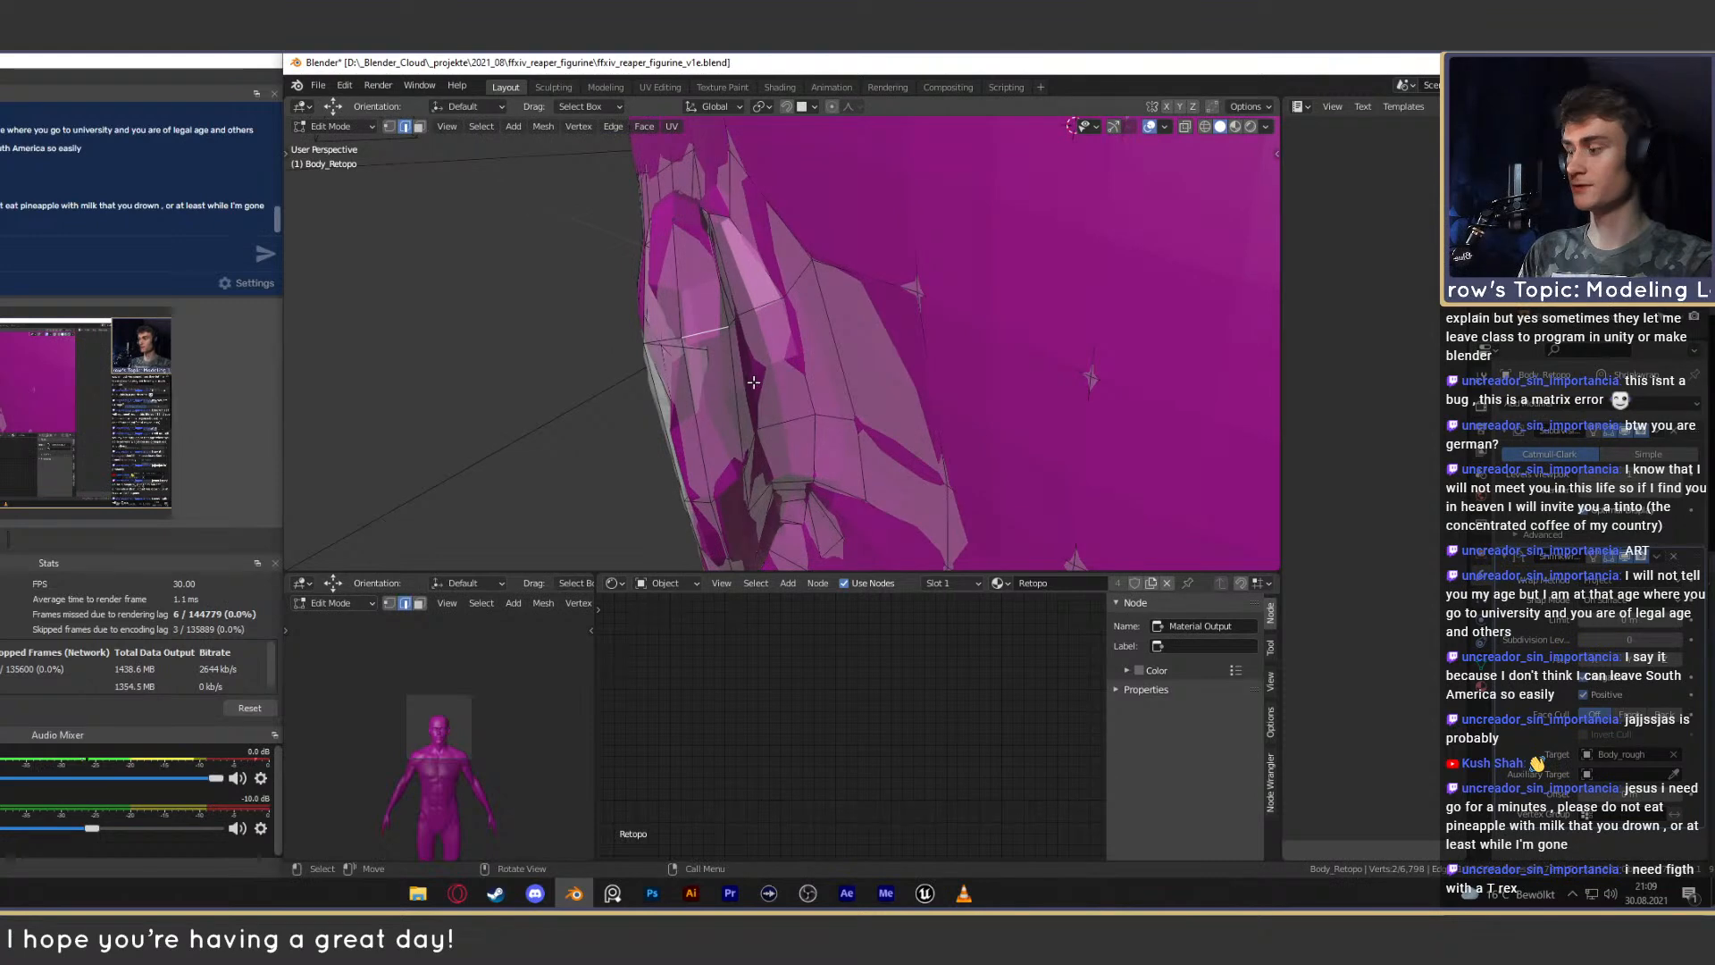
middle_drag(910, 361, 951, 399)
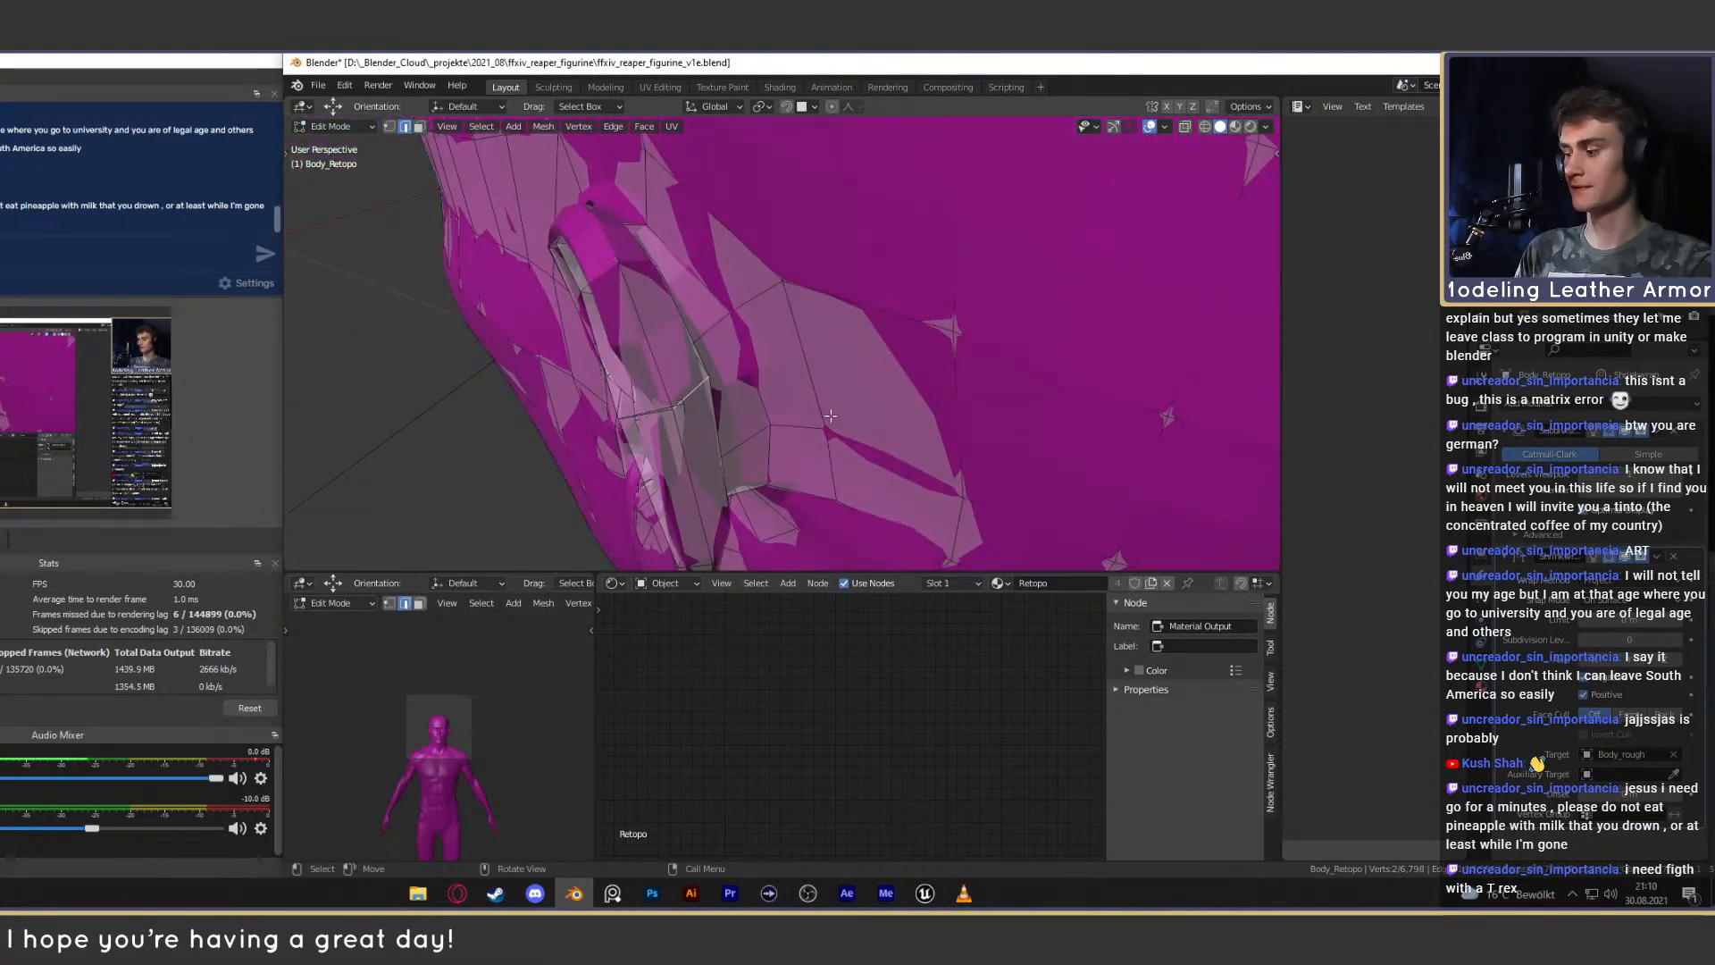
middle_drag(748, 426, 928, 361)
key(g)
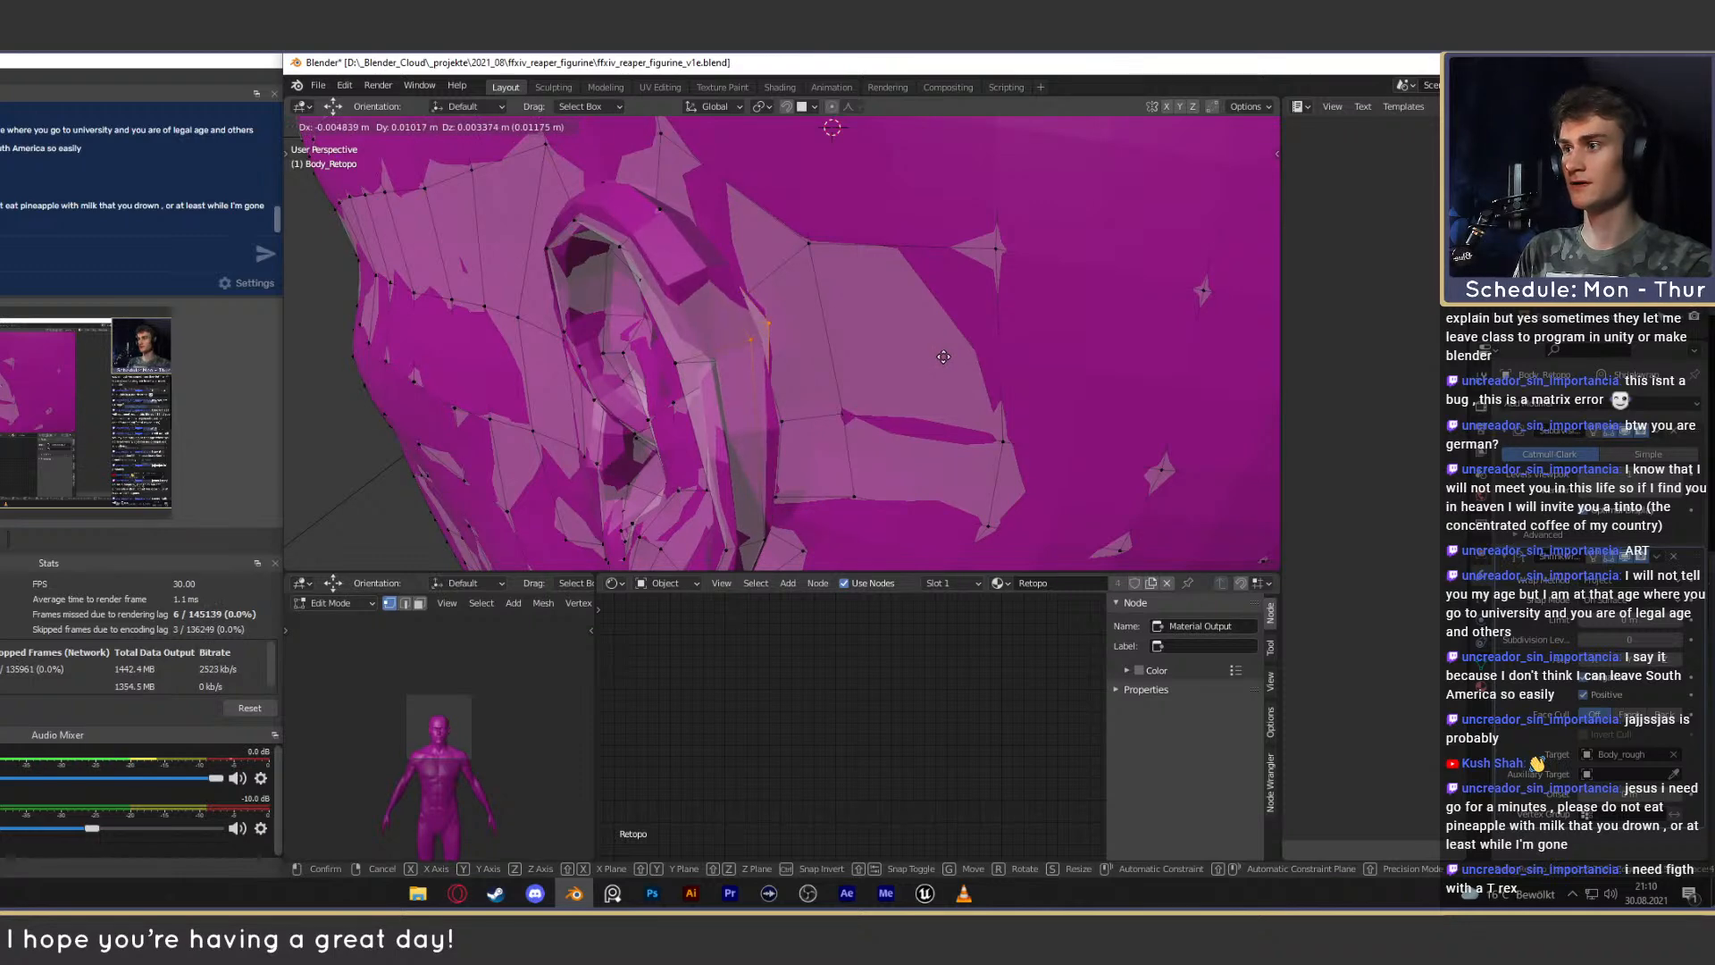
click(944, 356)
Reposition another vertex on the ear's back rim and leave mesh editing.
click(751, 343)
middle_drag(938, 357, 910, 264)
key(g)
click(985, 368)
key(Tab)
Adjust a vertex on the upper rim of the ear in mesh editing, then return to Object Mode.
key(Tab)
key(g)
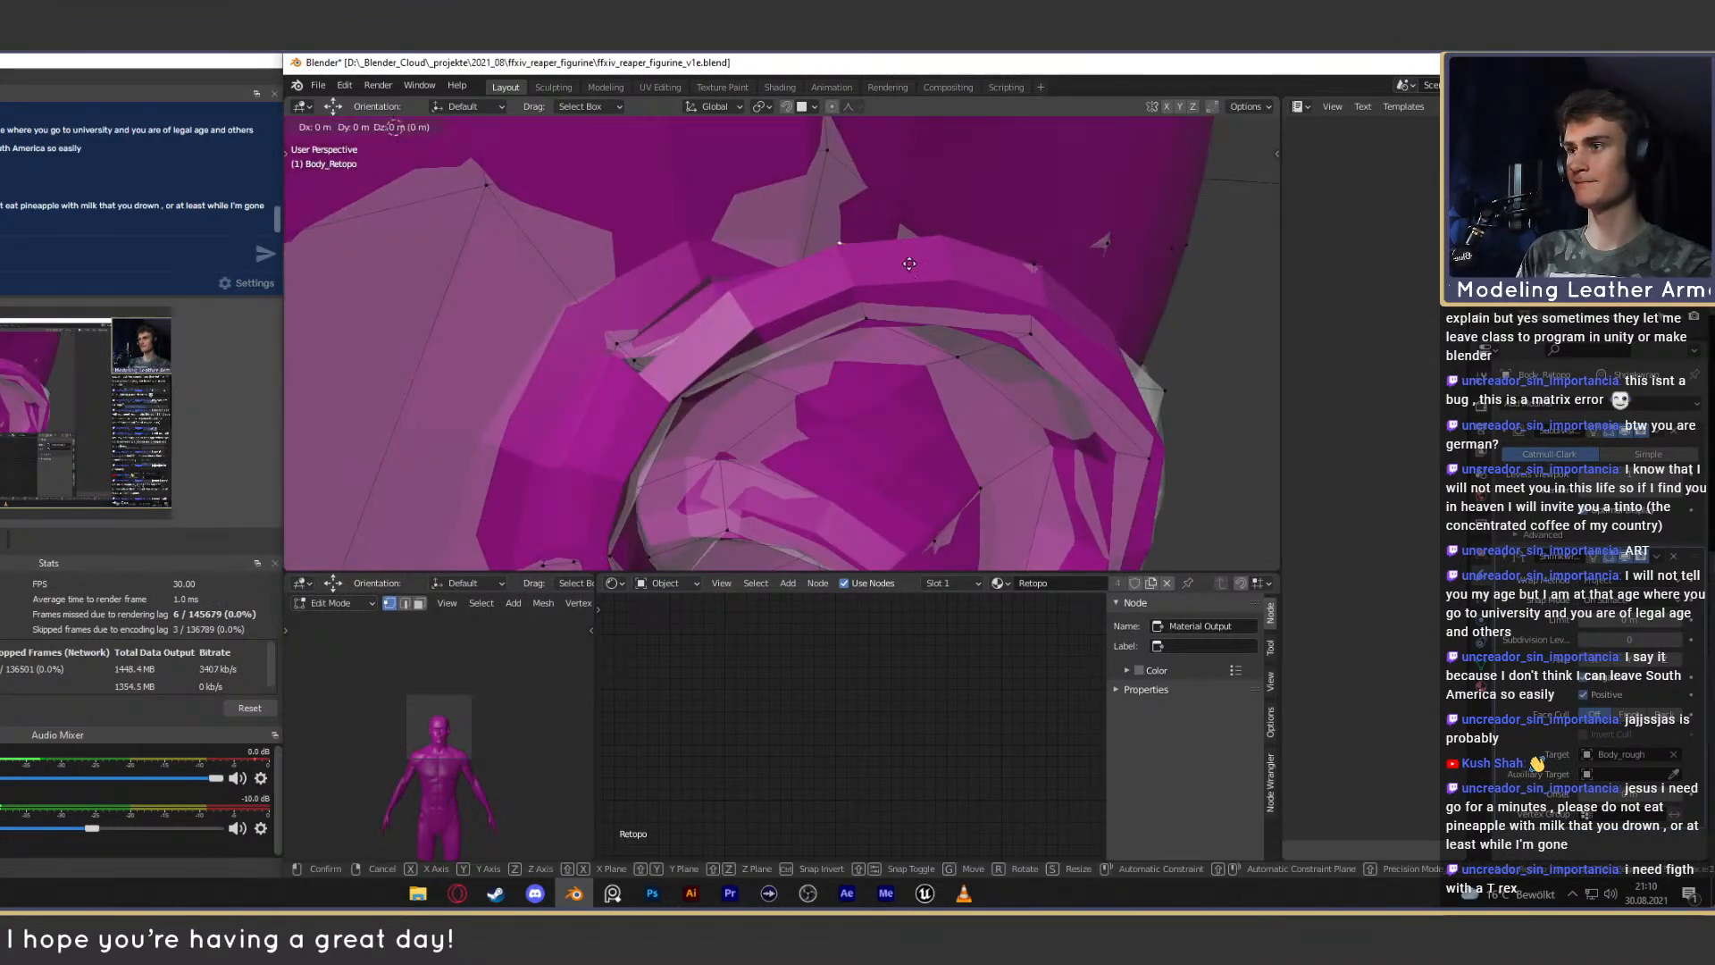
click(902, 259)
middle_drag(902, 259, 850, 407)
key(Tab)
Inspect the adjusted ear and the face of Body_Retopo from several angles.
scroll(855, 232, up, 3)
scroll(902, 316, up, 3)
middle_drag(855, 234, 891, 405)
scroll(891, 405, down, 3)
middle_drag(913, 320, 879, 369)
scroll(900, 357, down, 3)
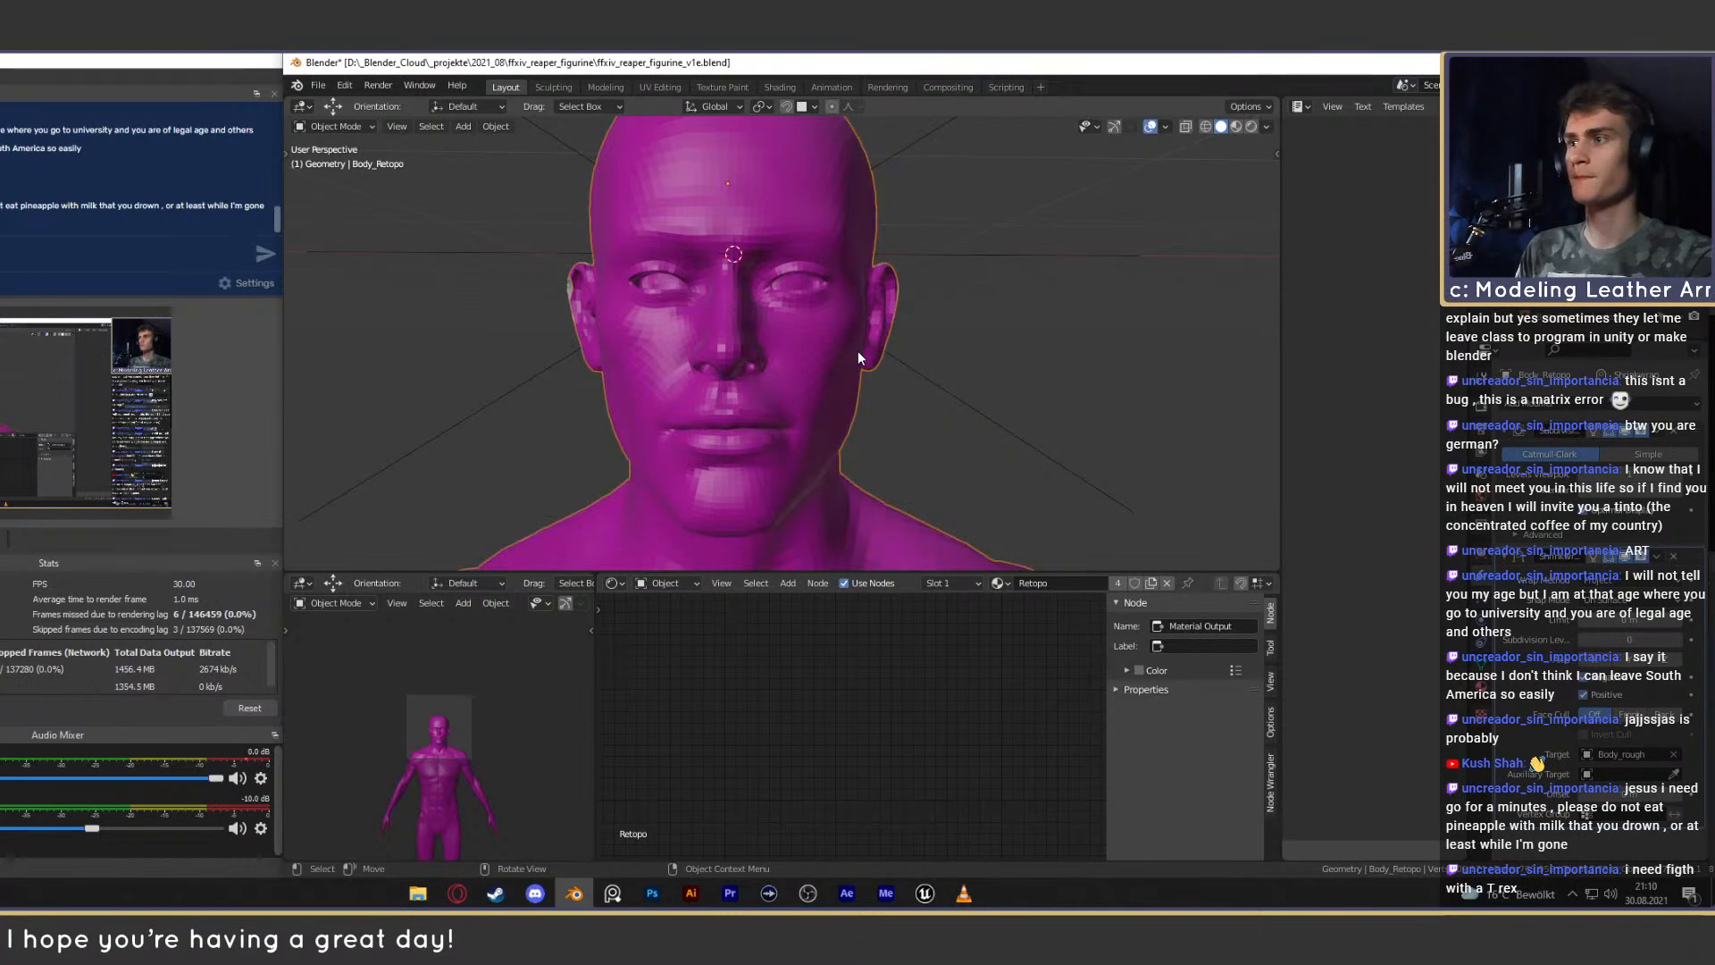
middle_drag(949, 400, 911, 414)
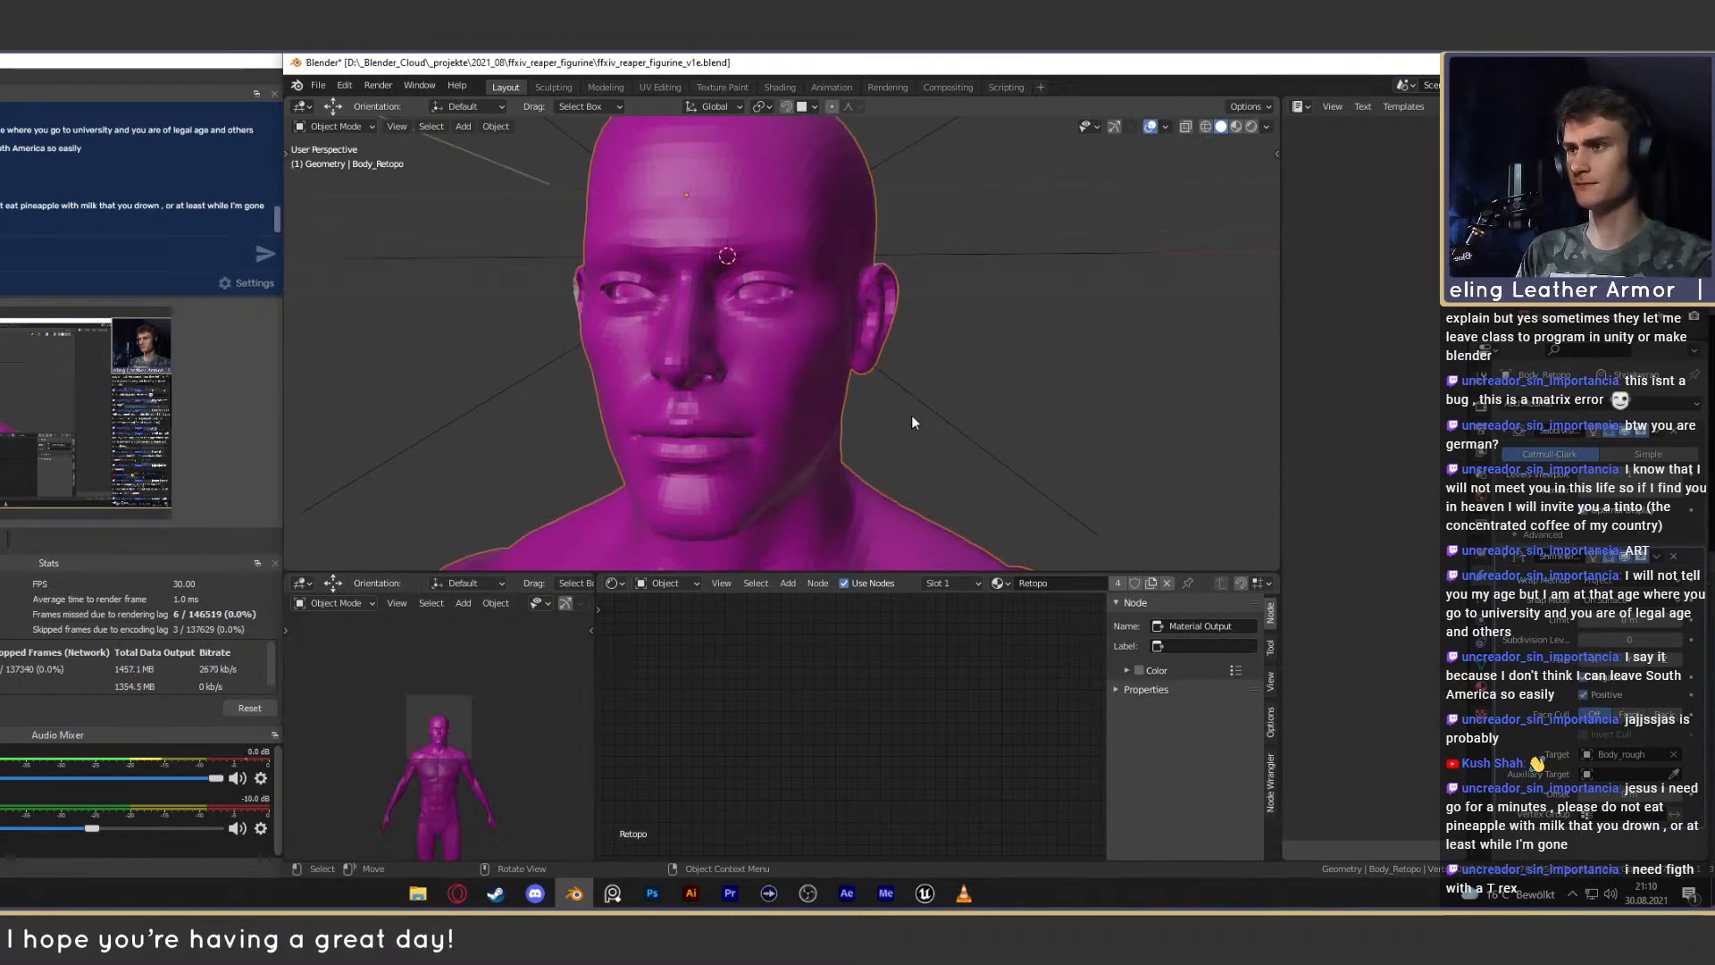
Select all faces of Body_Retopo in mesh editing, then return to Object Mode.
key(Tab)
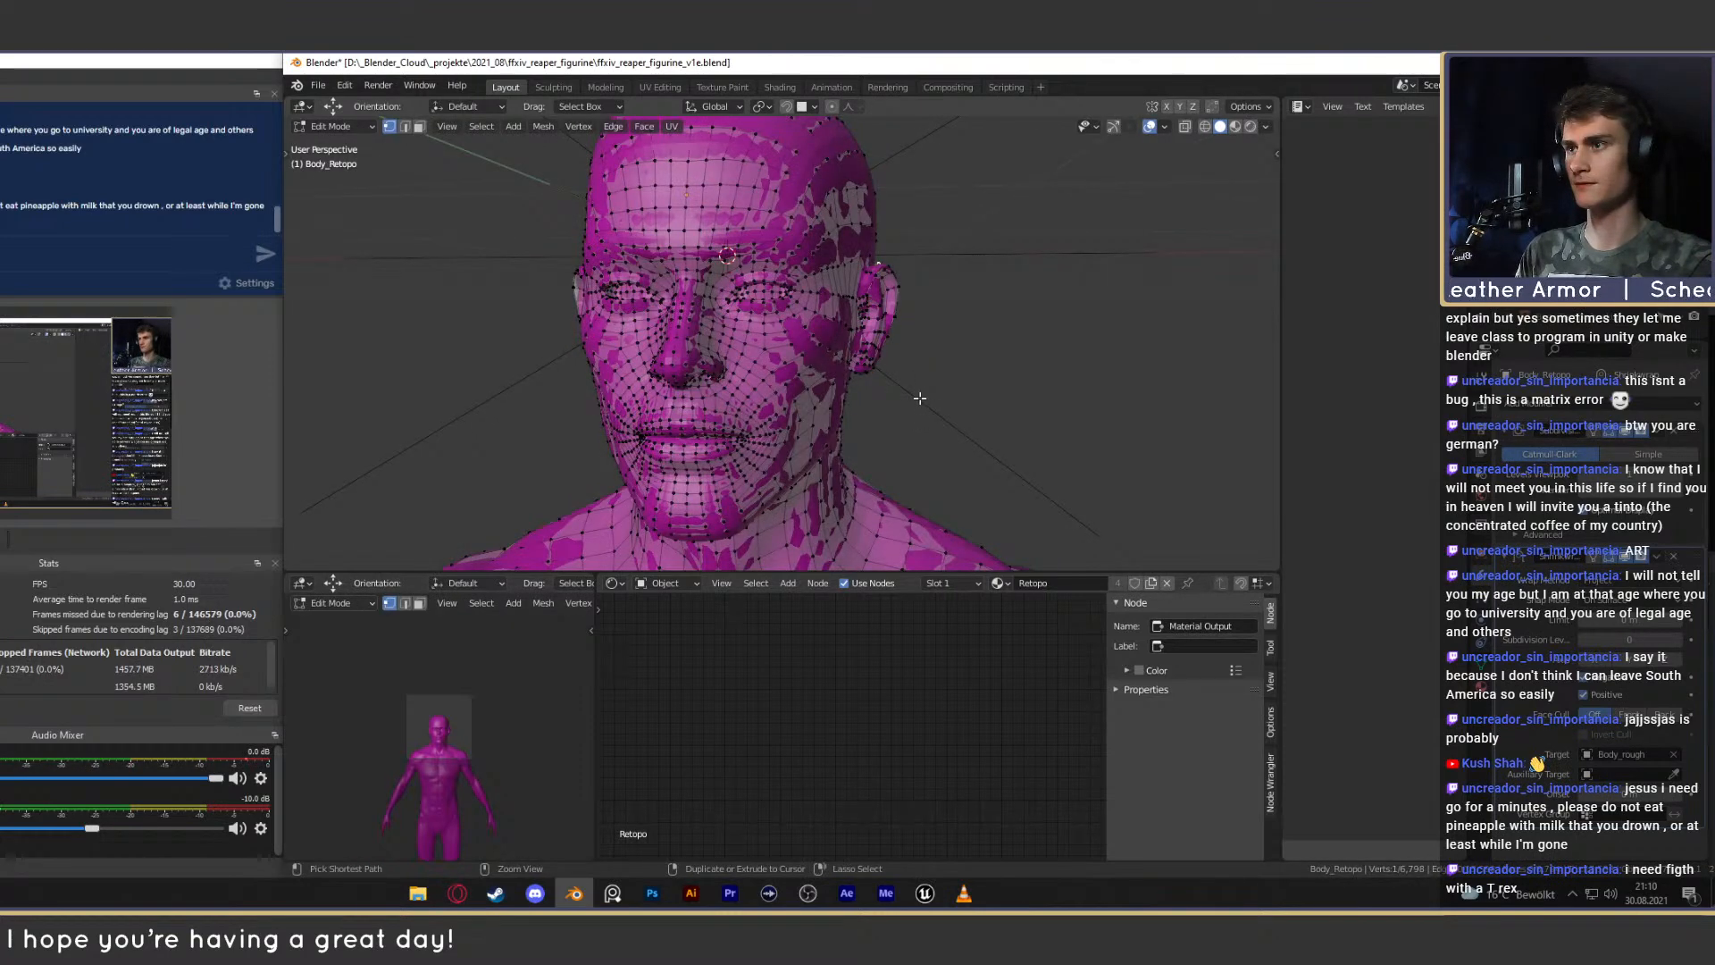
key(2)
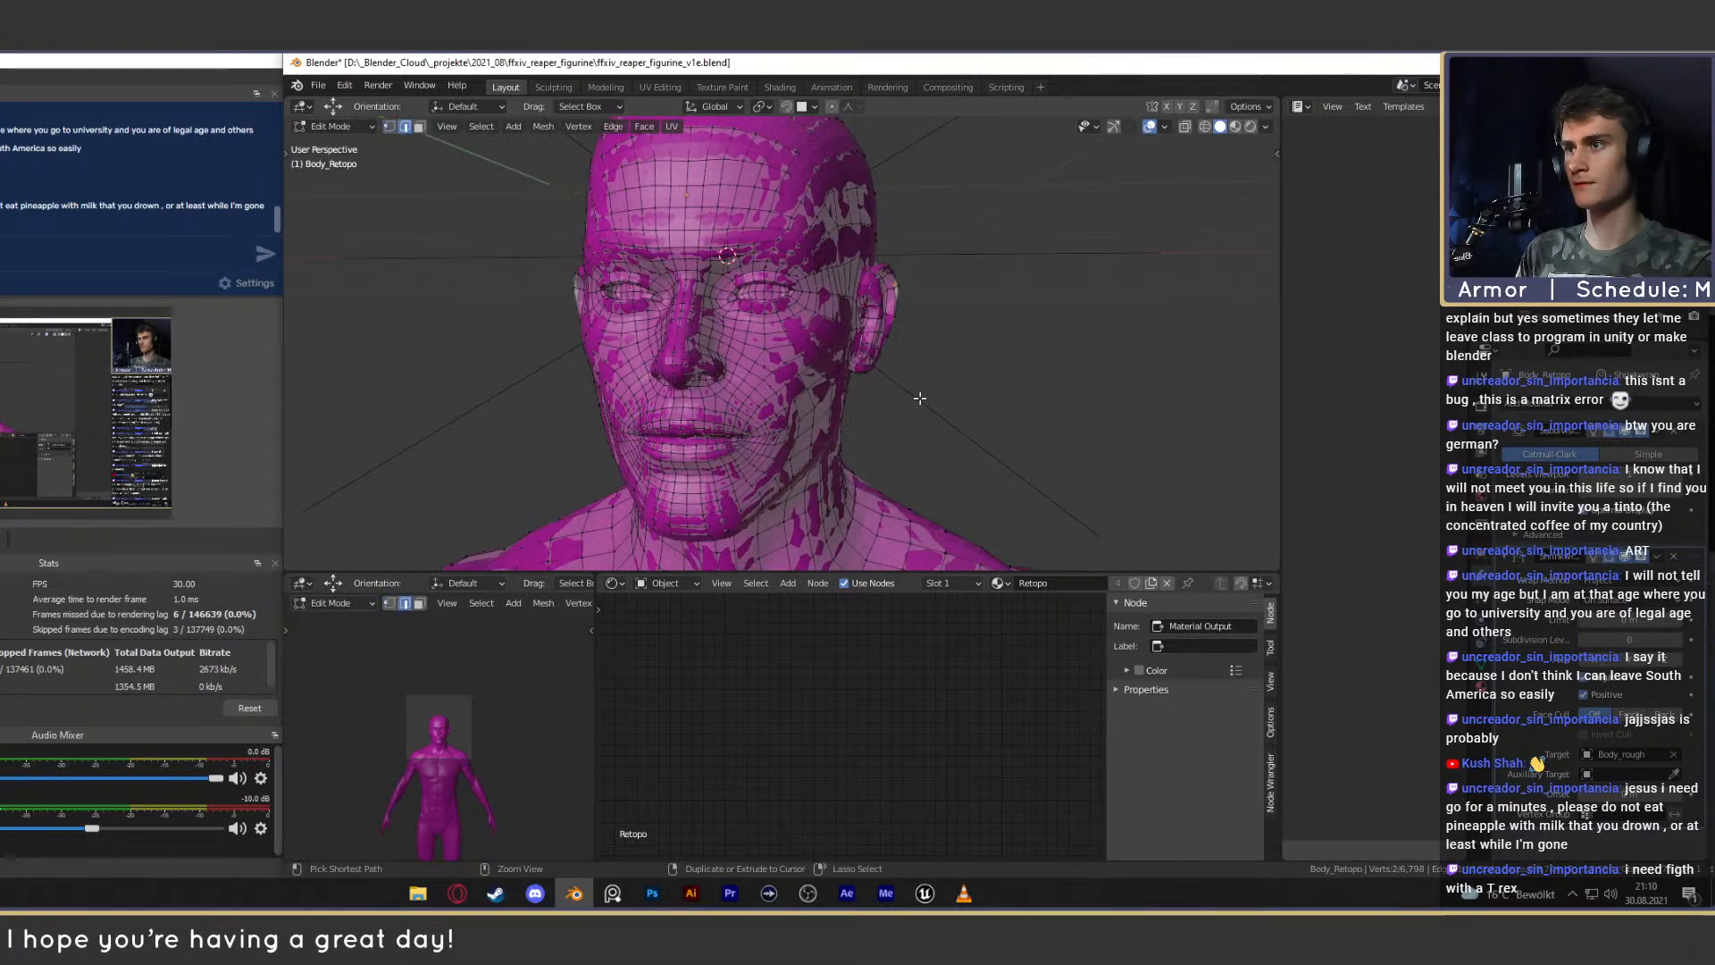
key(Tab)
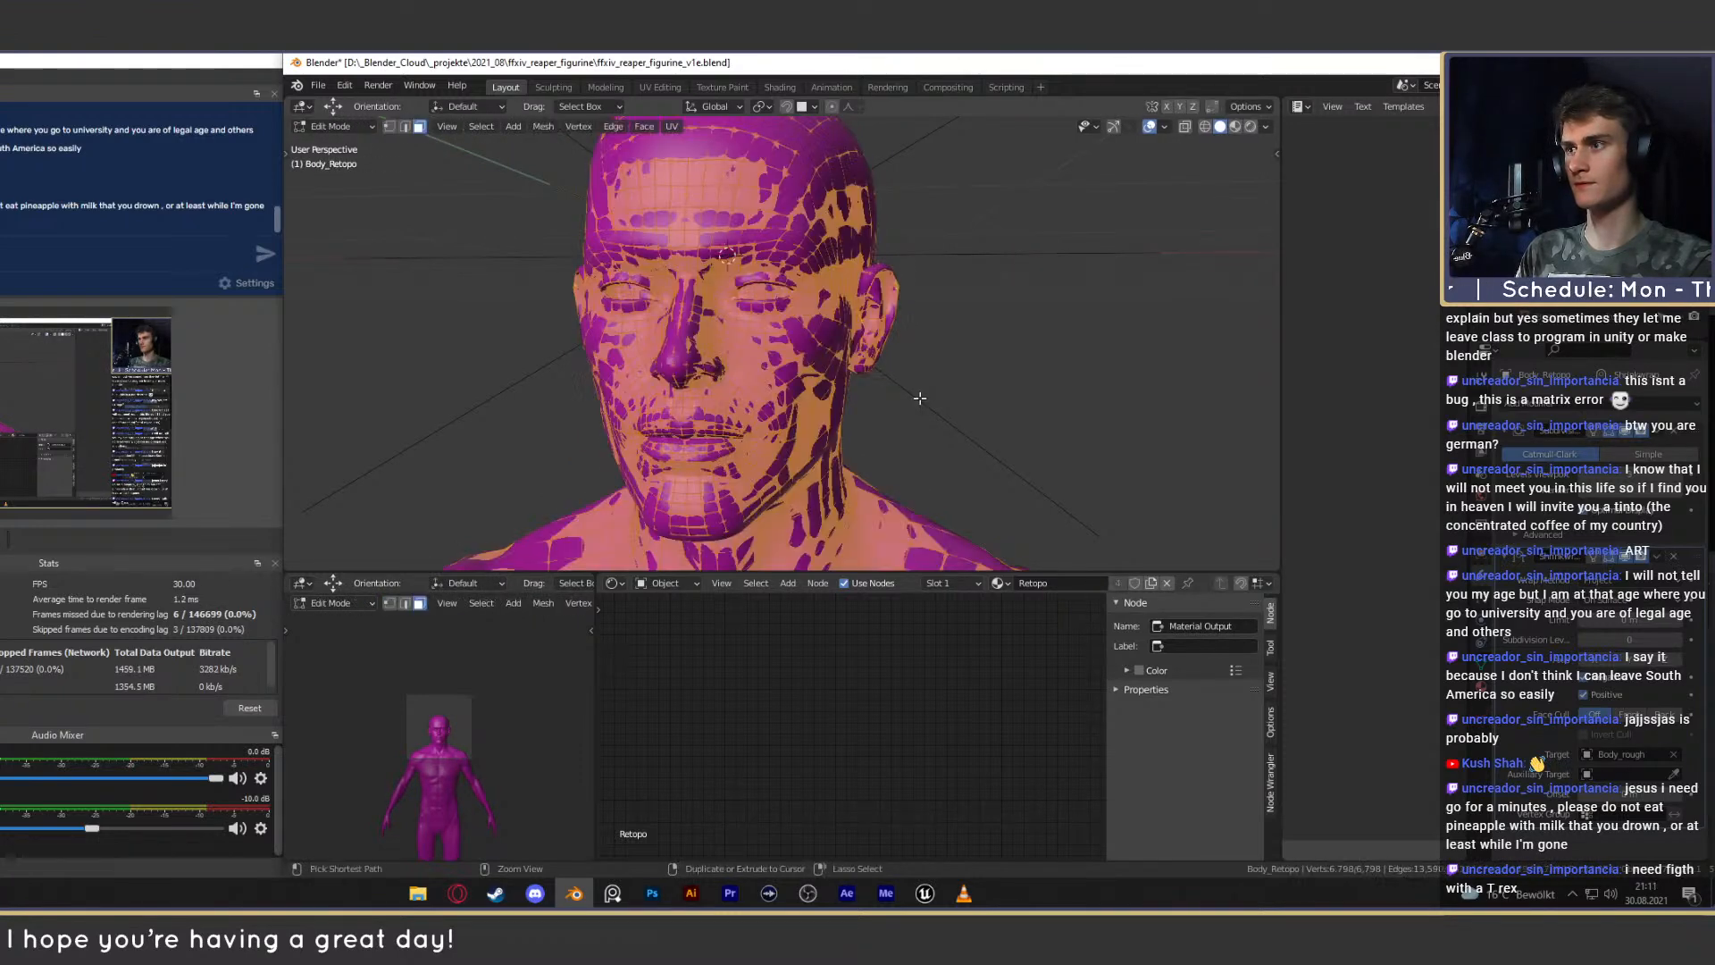
middle_drag(920, 398, 834, 405)
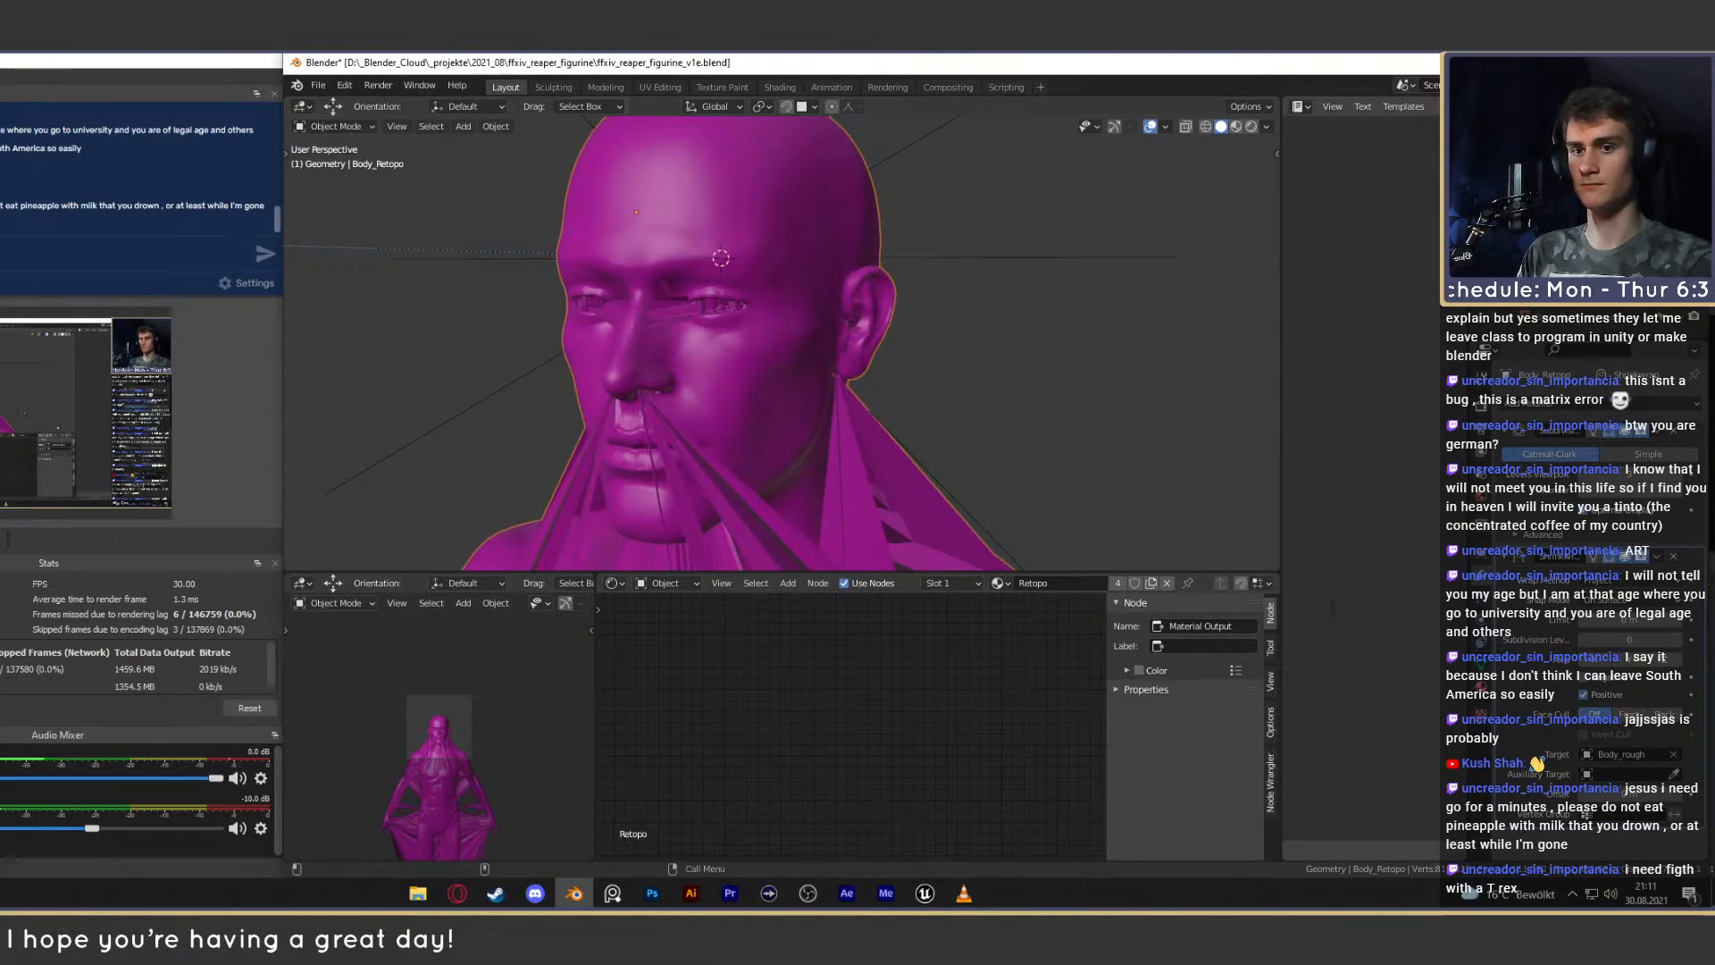
Enter mesh editing on Body_Retopo and enable X-axis mirroring in the tool options.
middle_drag(655, 369, 772, 390)
scroll(993, 393, up, 3)
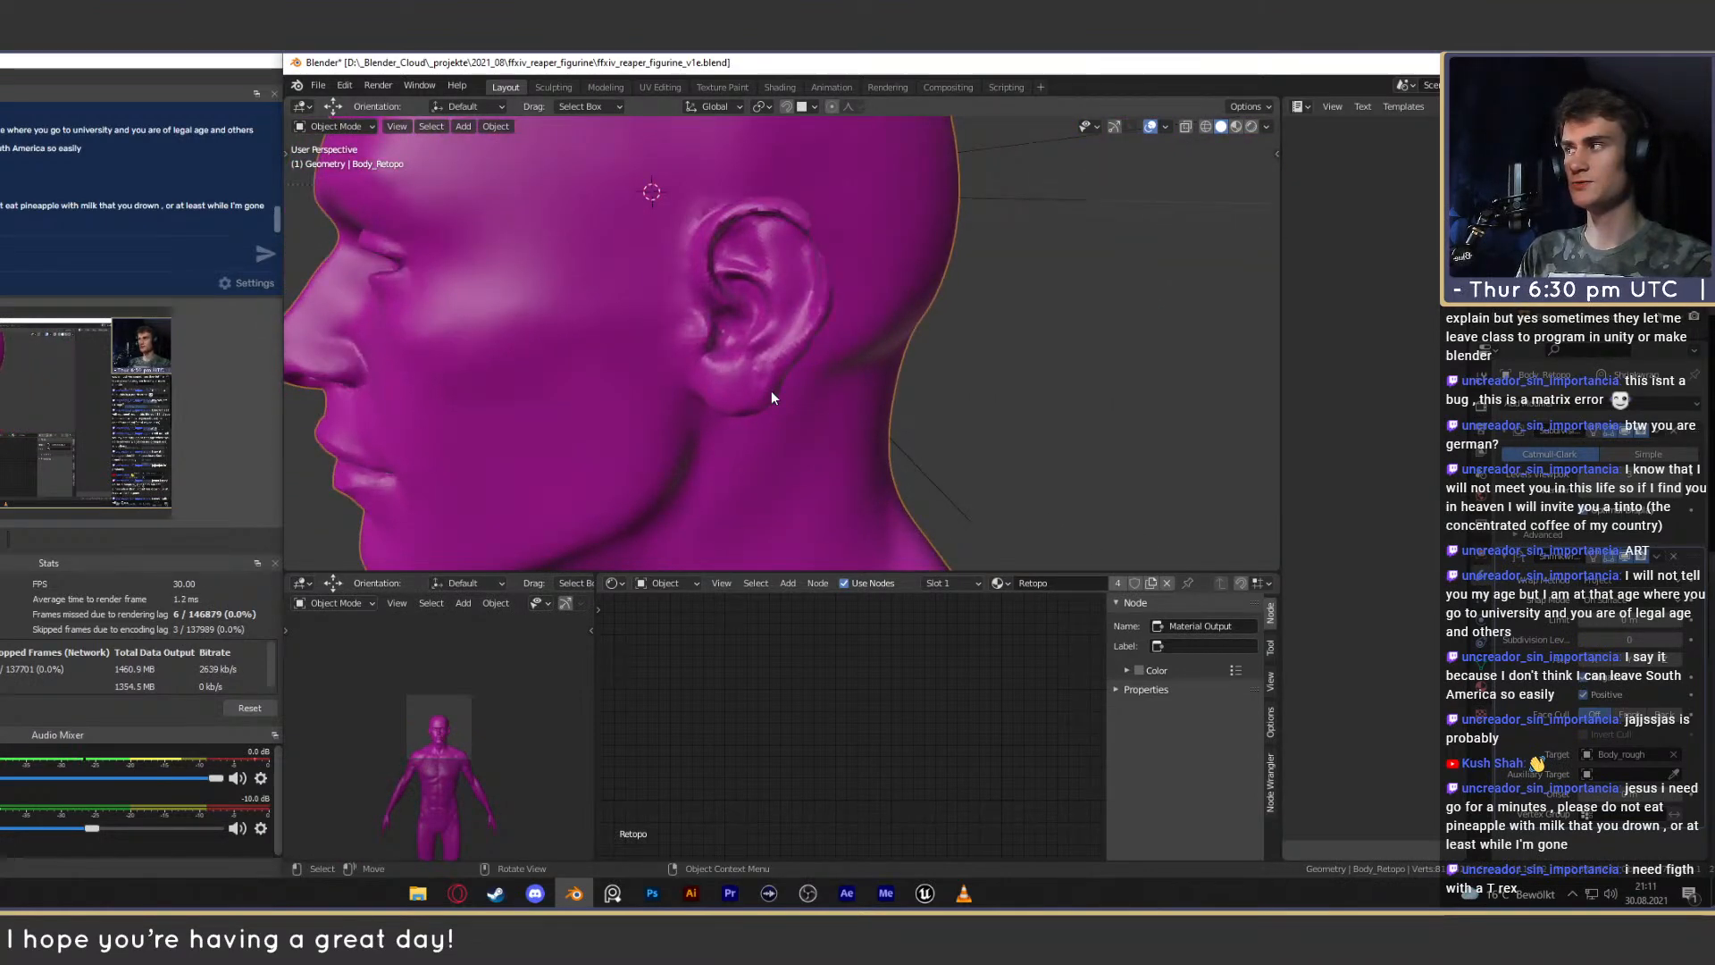
scroll(769, 389, down, 2)
scroll(714, 305, up, 2)
shift+middle_drag(715, 305, 586, 178)
key(Tab)
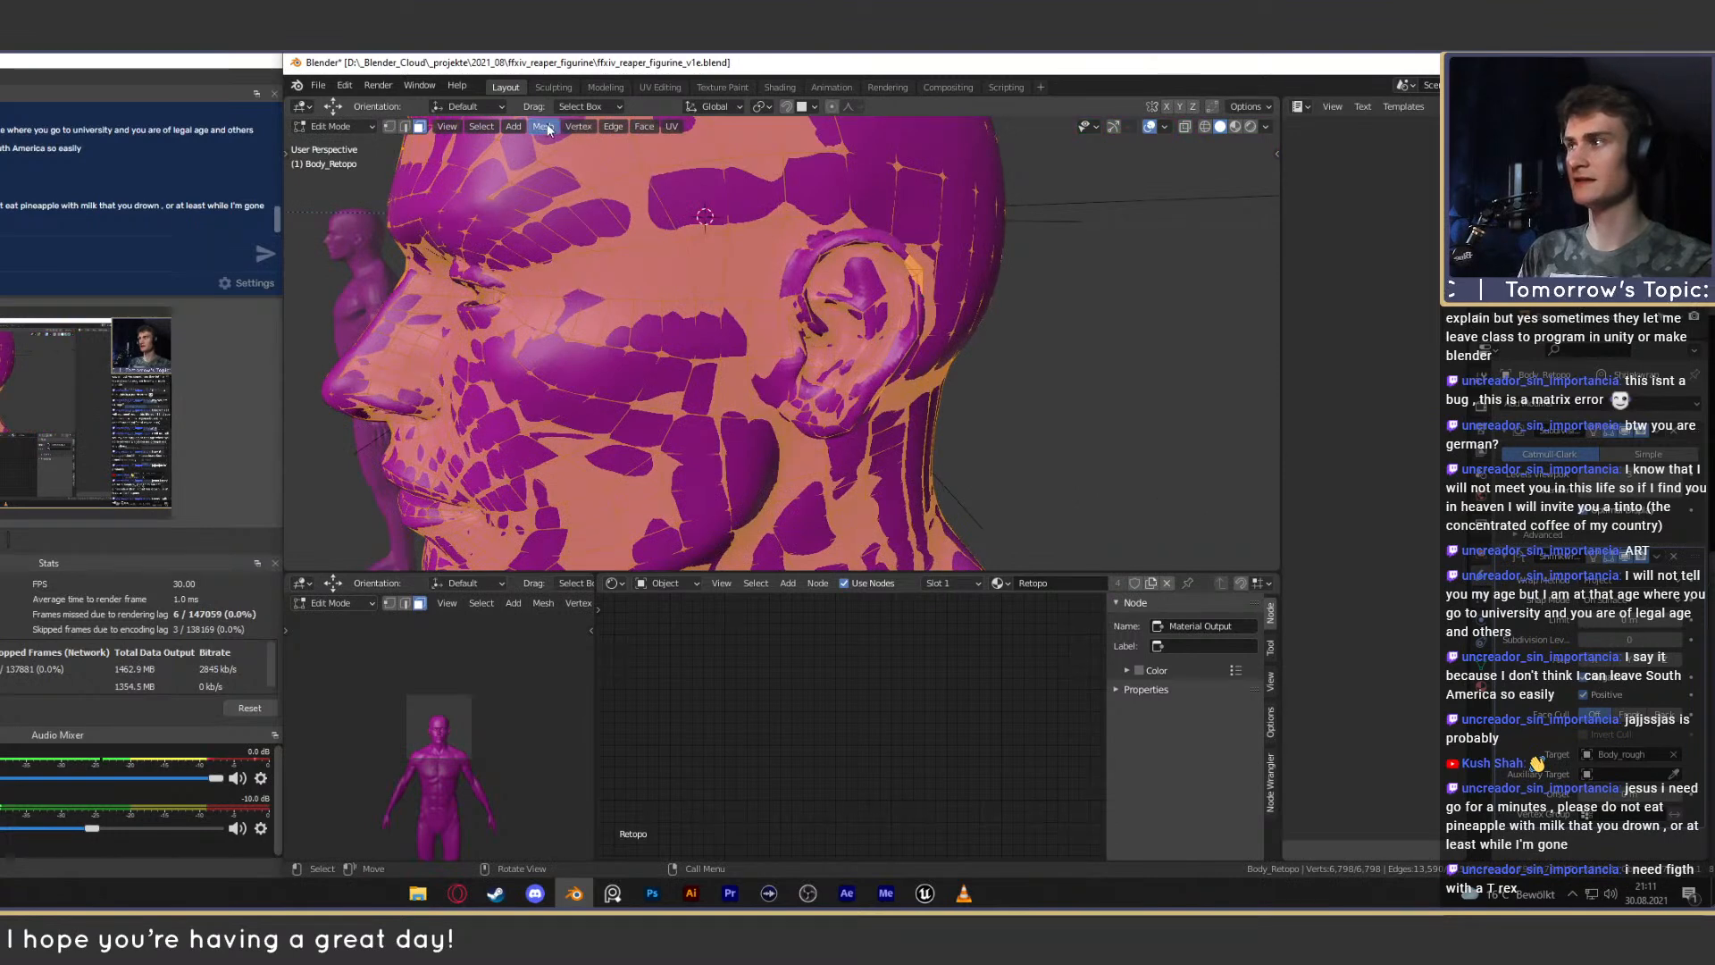
key(n)
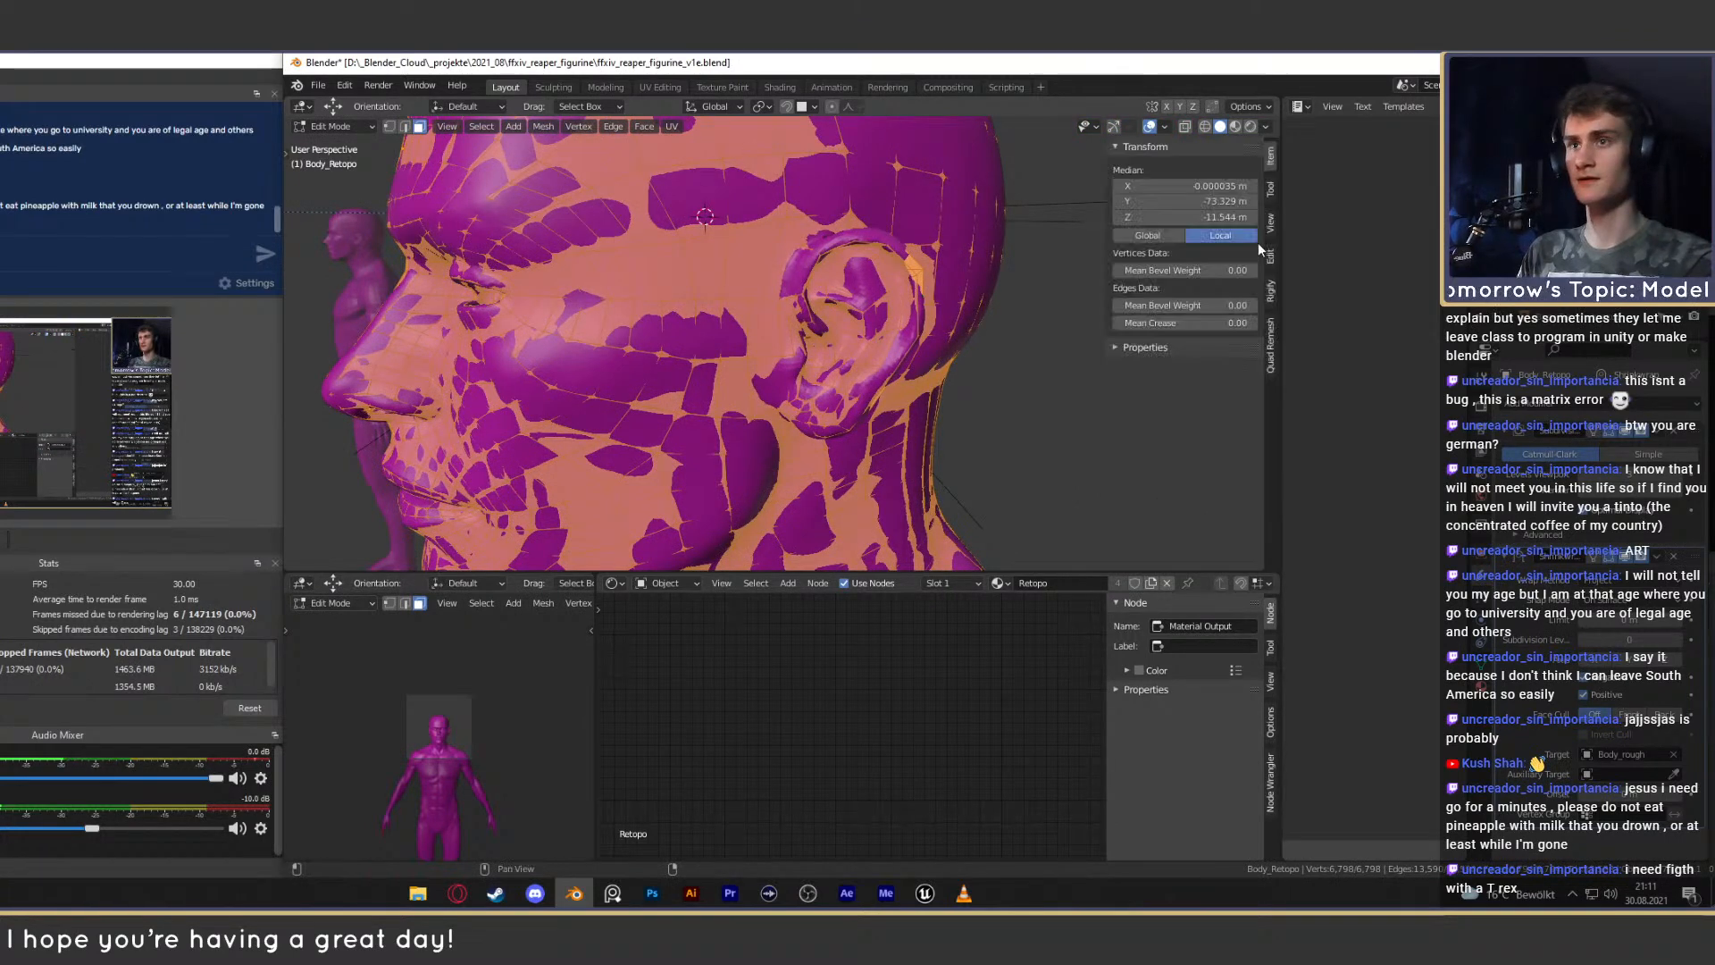
click(1272, 292)
click(1271, 227)
click(1268, 259)
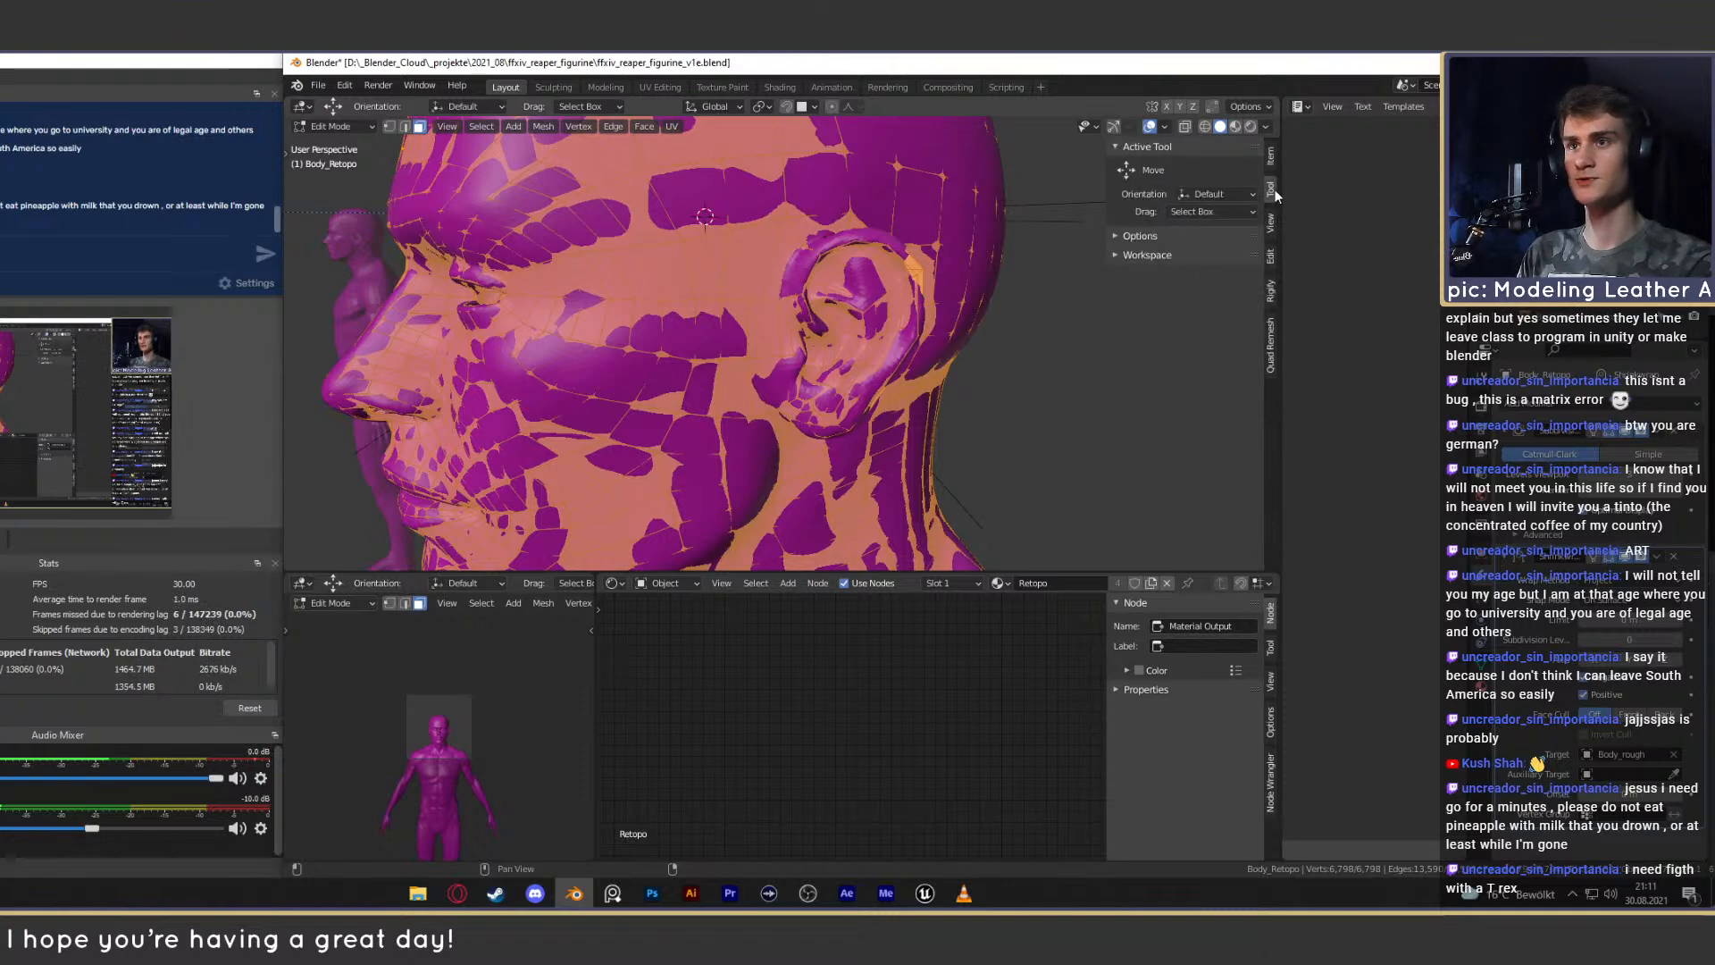
click(1113, 237)
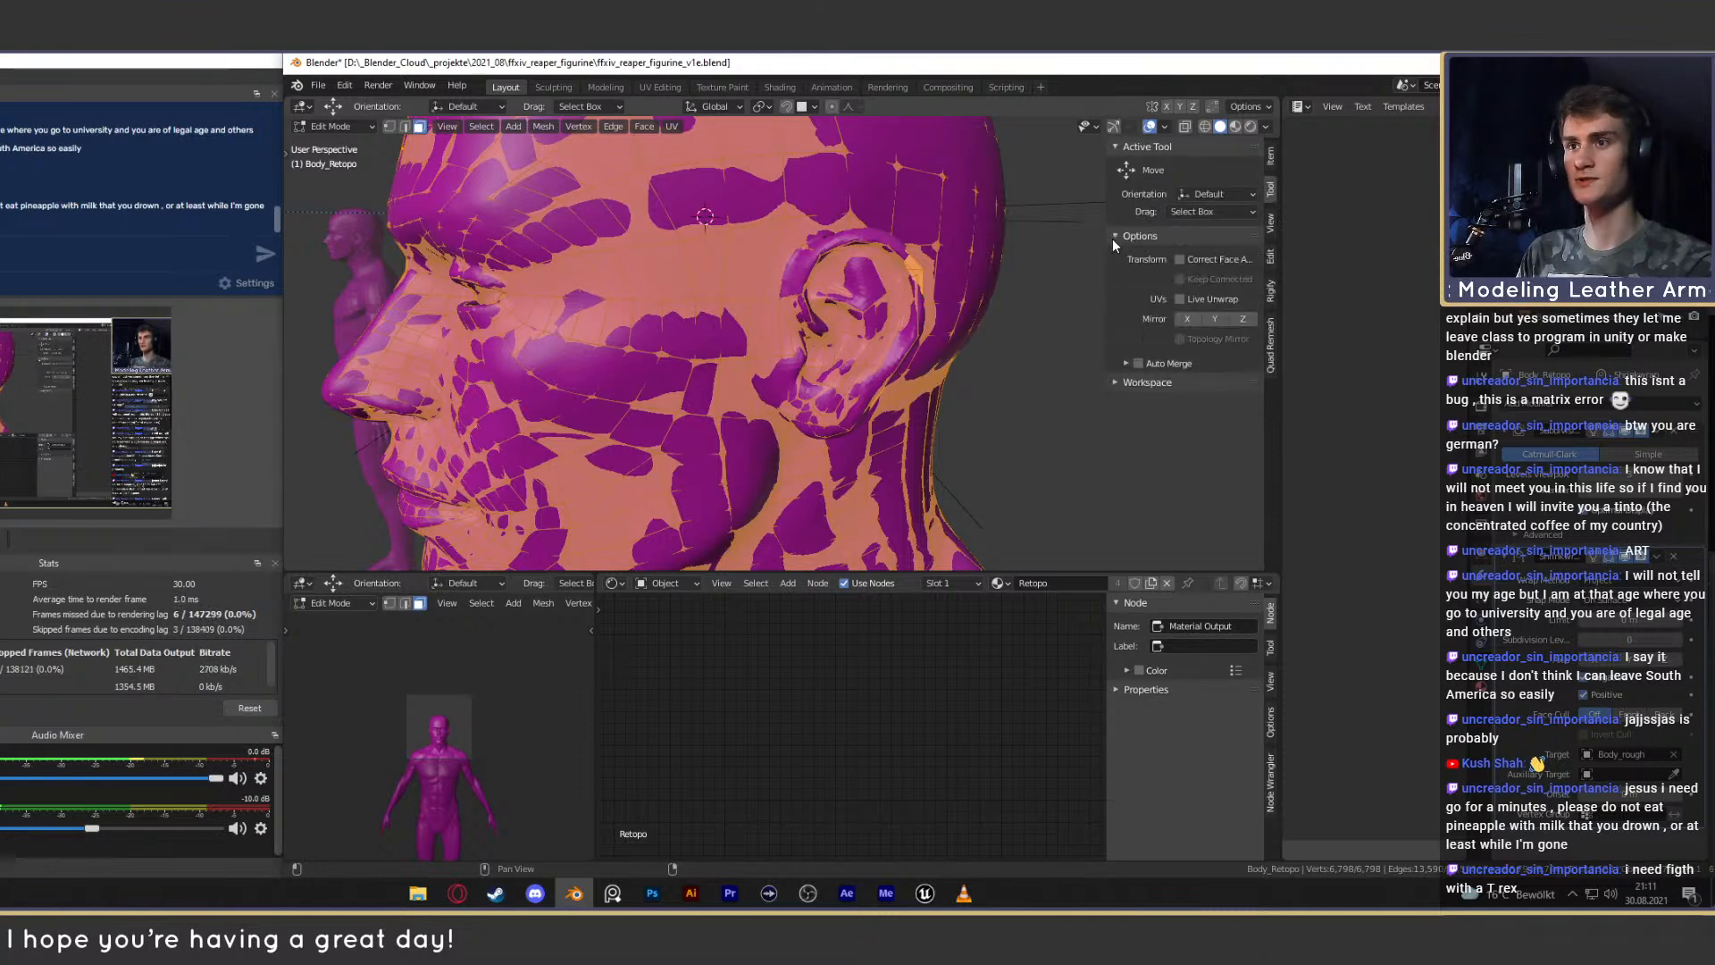
click(1186, 318)
middle_drag(786, 268, 872, 276)
click(764, 315)
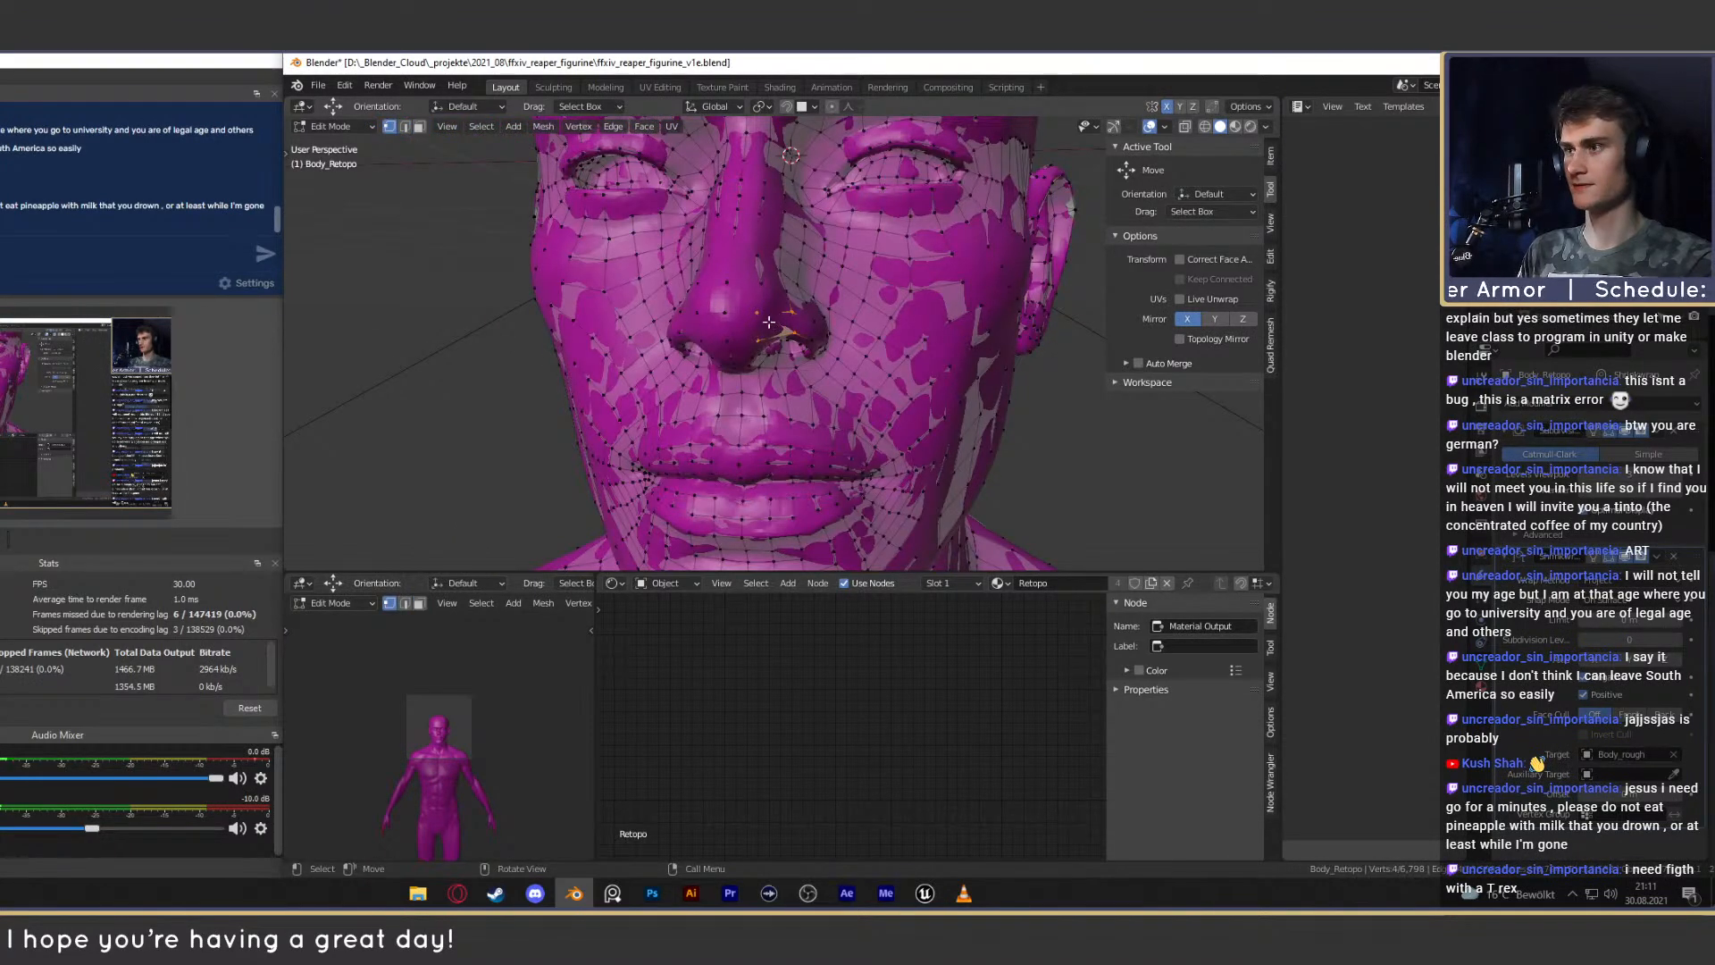
key(g)
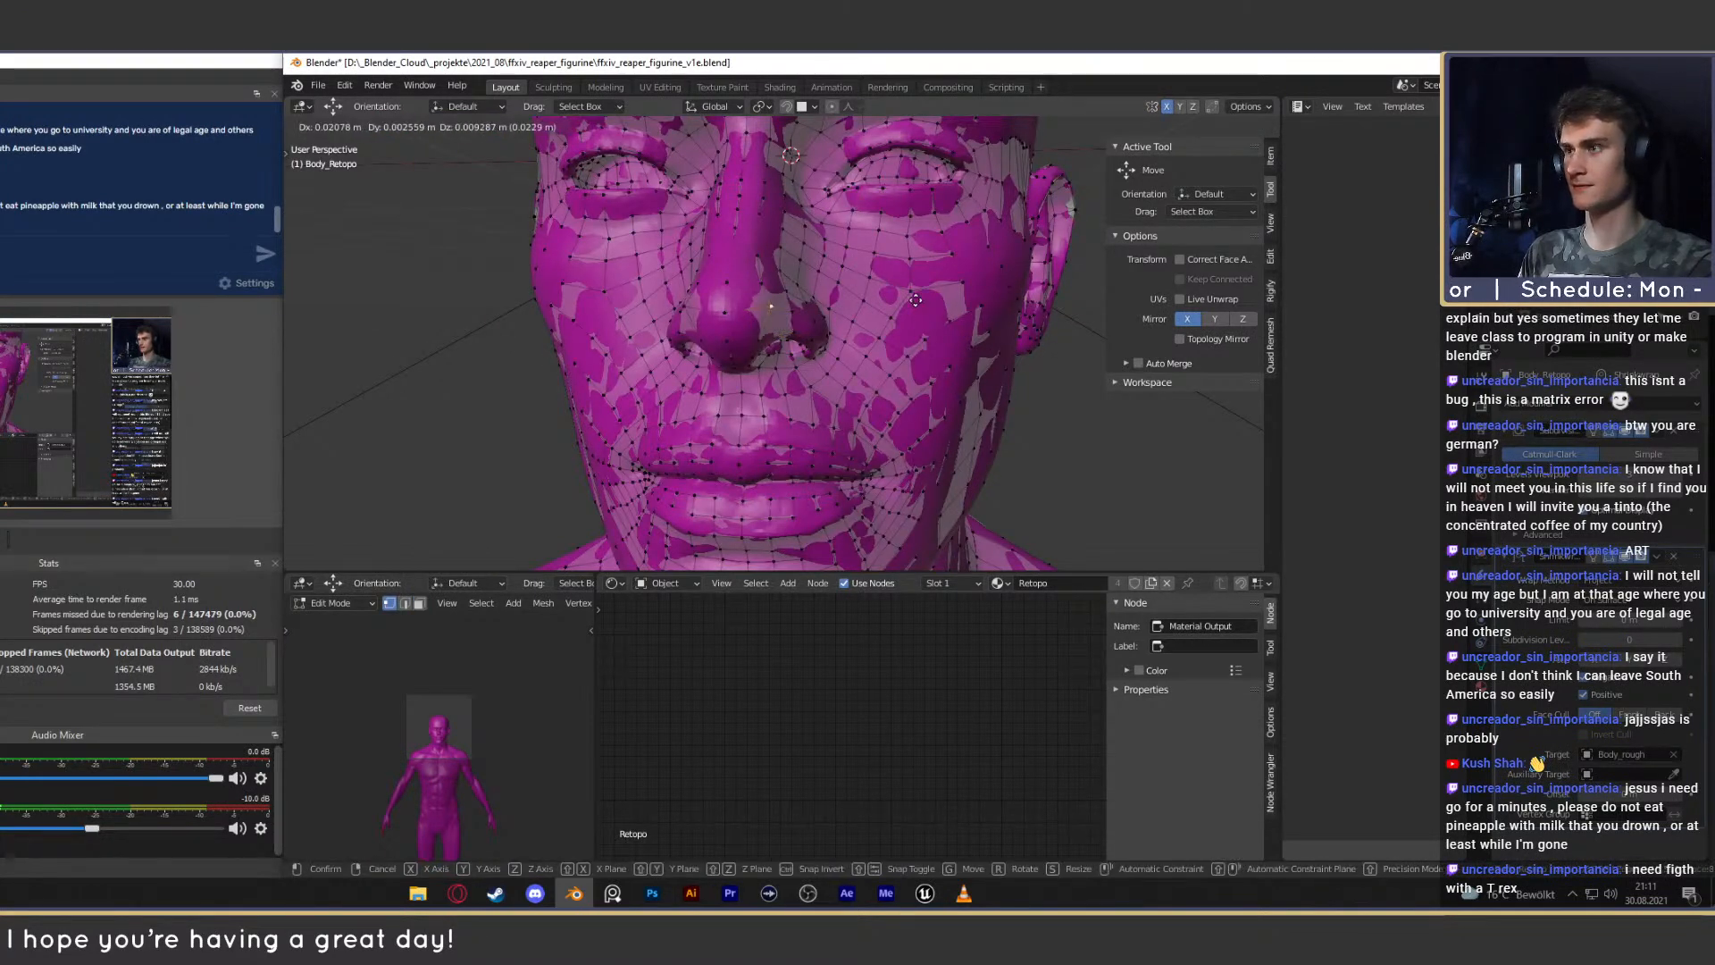
key(Escape)
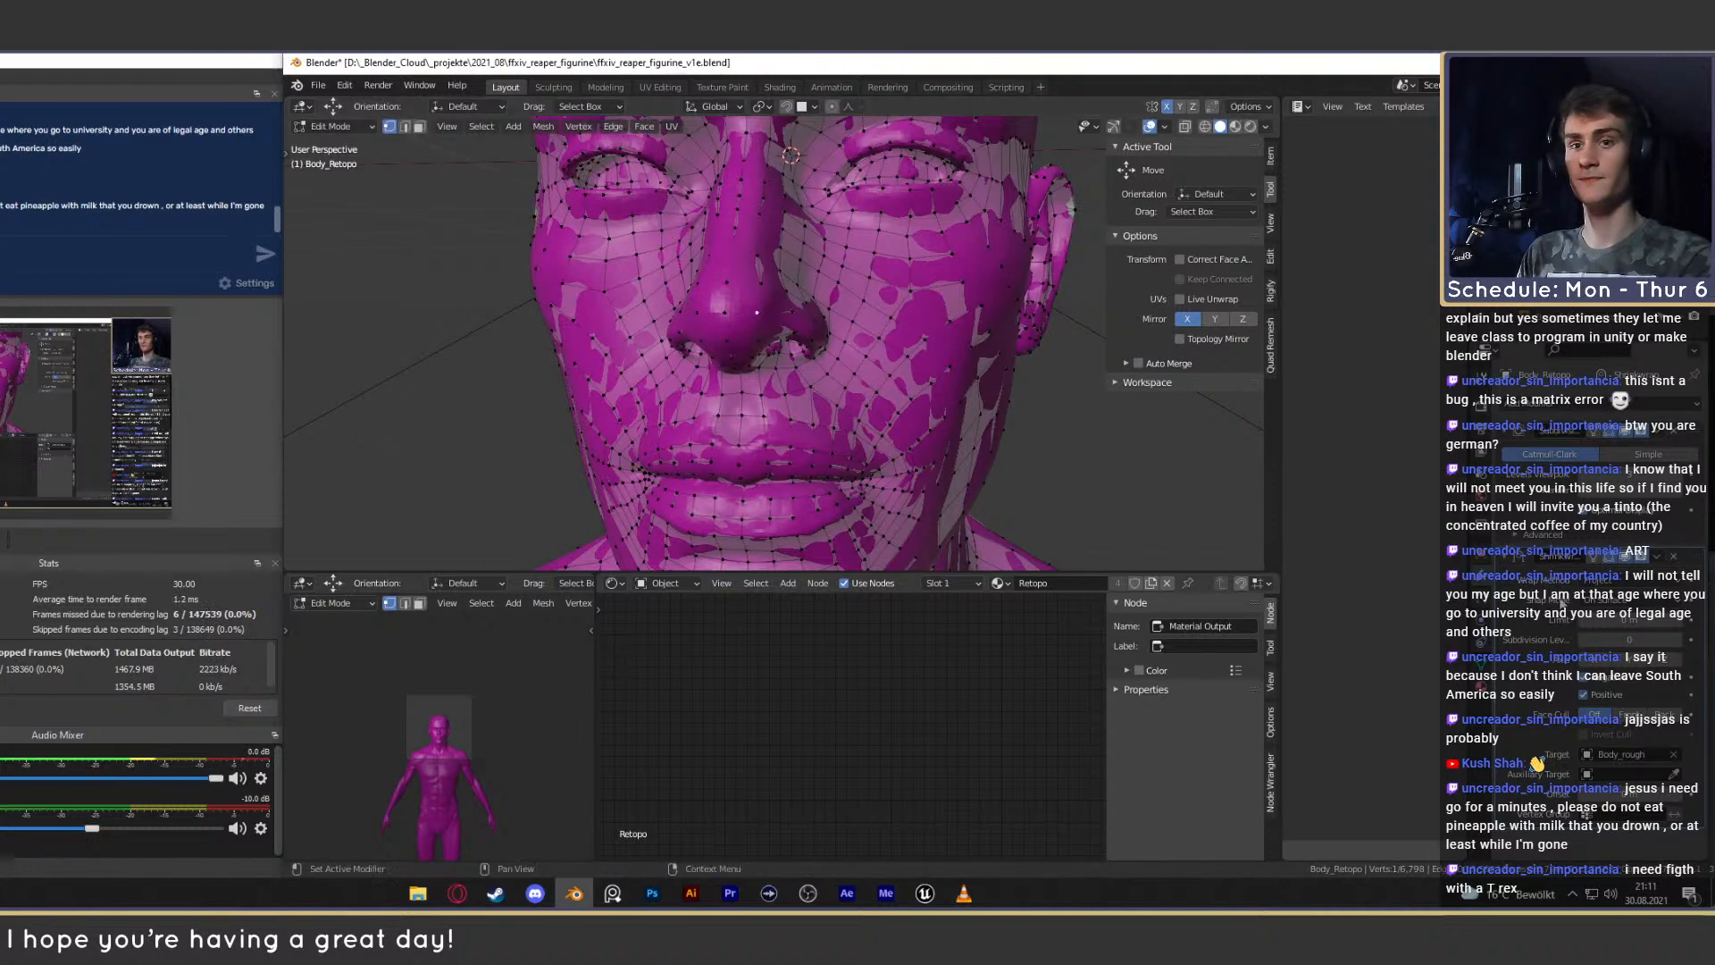
Adjust the viewport subdivision level of Body_Retopo and reposition a vertex with X mirroring enabled.
click(1584, 477)
middle_drag(756, 311, 720, 476)
scroll(697, 416, up, 4)
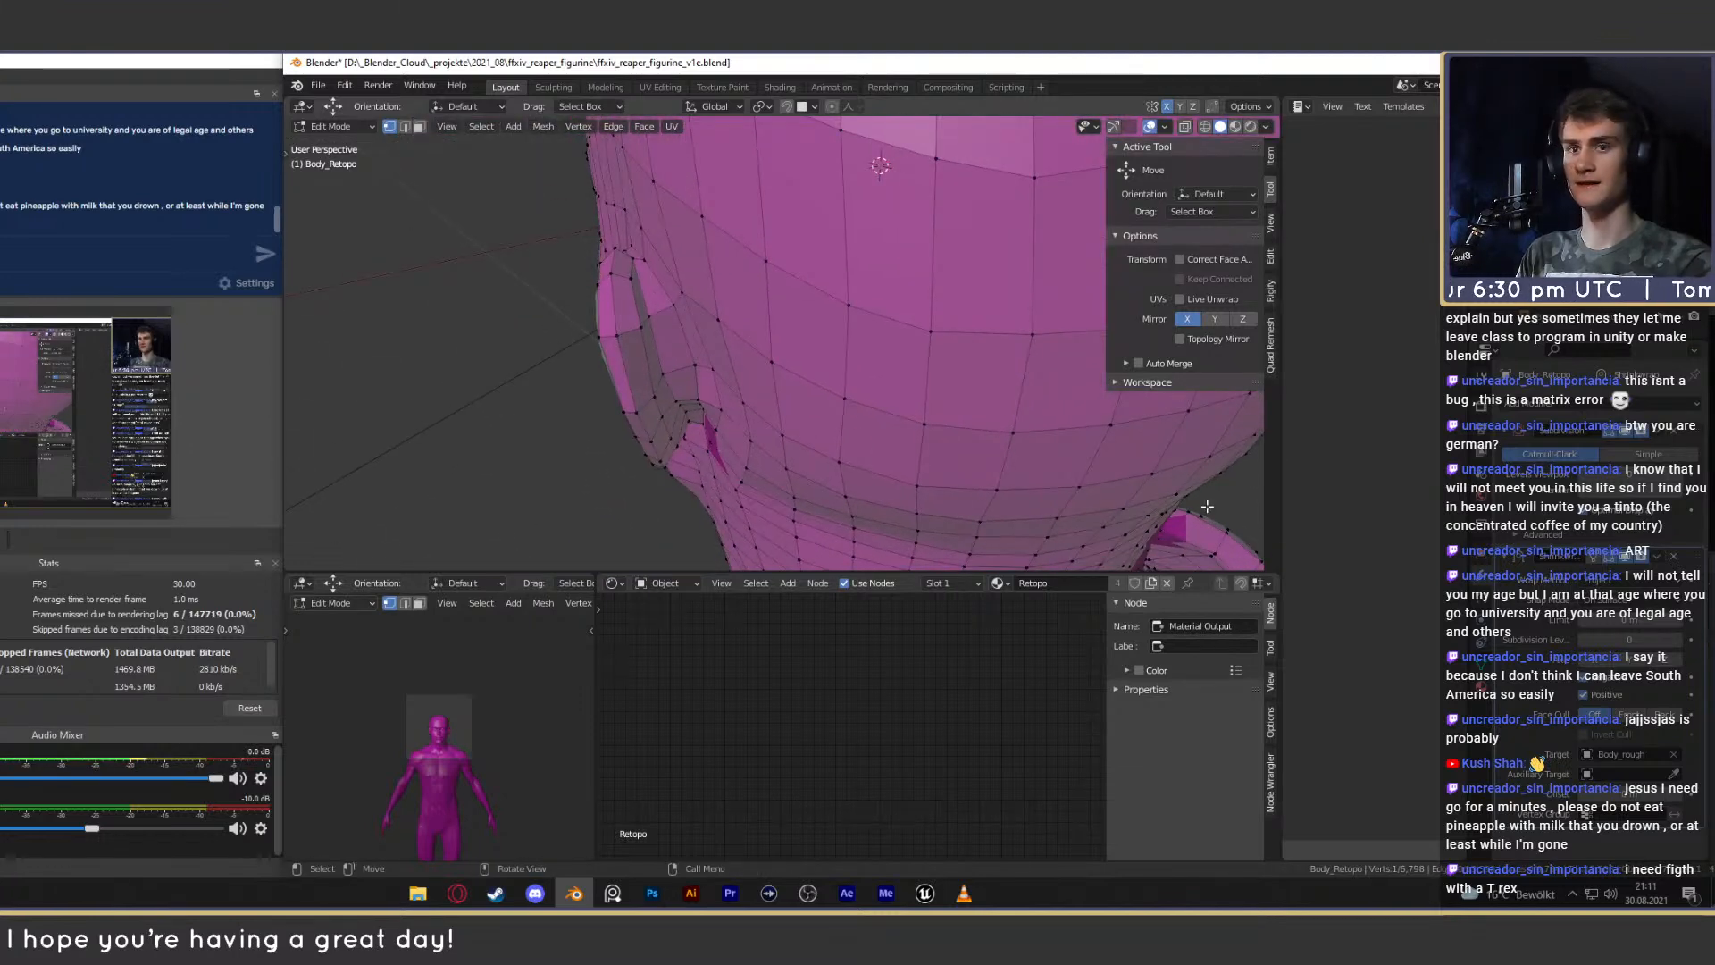
click(1679, 480)
mouse_move(865, 425)
middle_down()
mouse_move(897, 301)
mouse_move(942, 319)
mouse_move(978, 299)
mouse_move(991, 311)
mouse_move(920, 164)
mouse_move(853, 309)
mouse_move(869, 407)
middle_up()
scroll(898, 301, up, 2)
key(g)
click(1007, 314)
Reposition a second vertex of Body_Retopo and return to Object Mode.
mouse_move(871, 290)
middle_down()
mouse_move(857, 301)
mouse_move(892, 298)
mouse_move(907, 357)
mouse_move(811, 327)
mouse_move(909, 276)
mouse_move(1029, 408)
mouse_move(852, 385)
mouse_move(823, 400)
mouse_move(959, 445)
mouse_move(968, 313)
mouse_move(961, 375)
mouse_move(1048, 398)
mouse_move(968, 409)
mouse_move(915, 339)
mouse_move(912, 441)
mouse_move(938, 295)
mouse_move(898, 287)
middle_up()
key(g)
click(855, 301)
key(Tab)
scroll(960, 445, up, 3)
scroll(929, 454, down, 4)
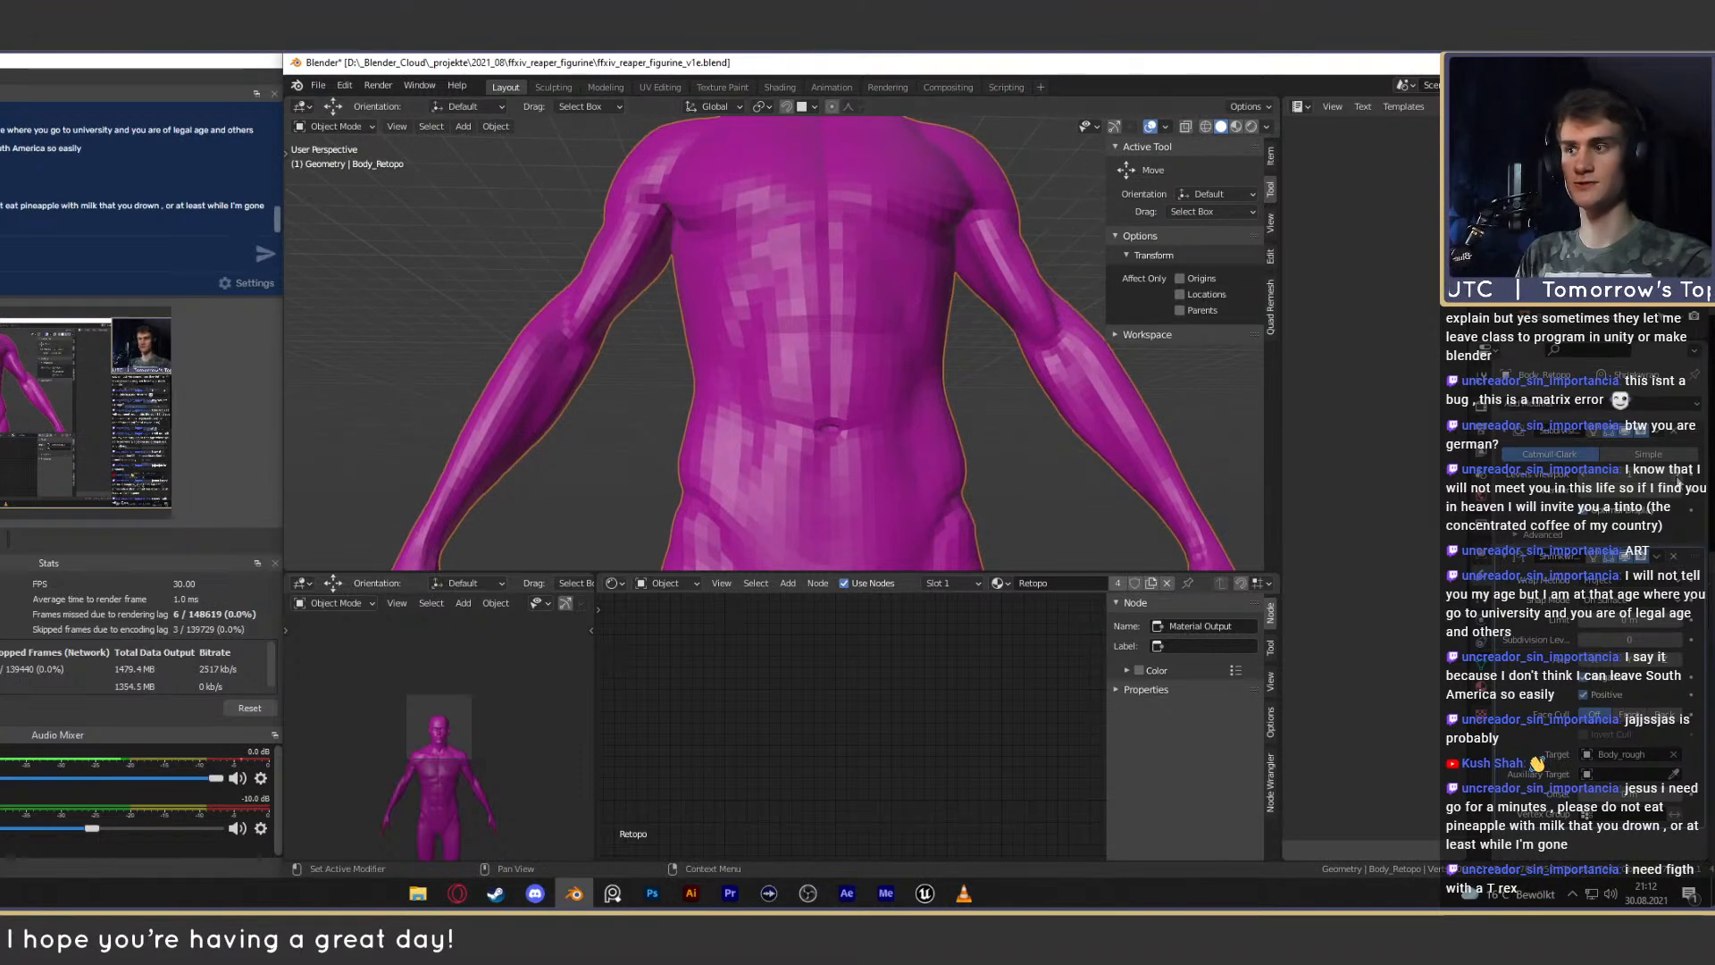
Reposition a vertex in the armpit crease in mesh editing, then return to Object Mode.
middle_drag(897, 288, 854, 314)
key(Tab)
key(g)
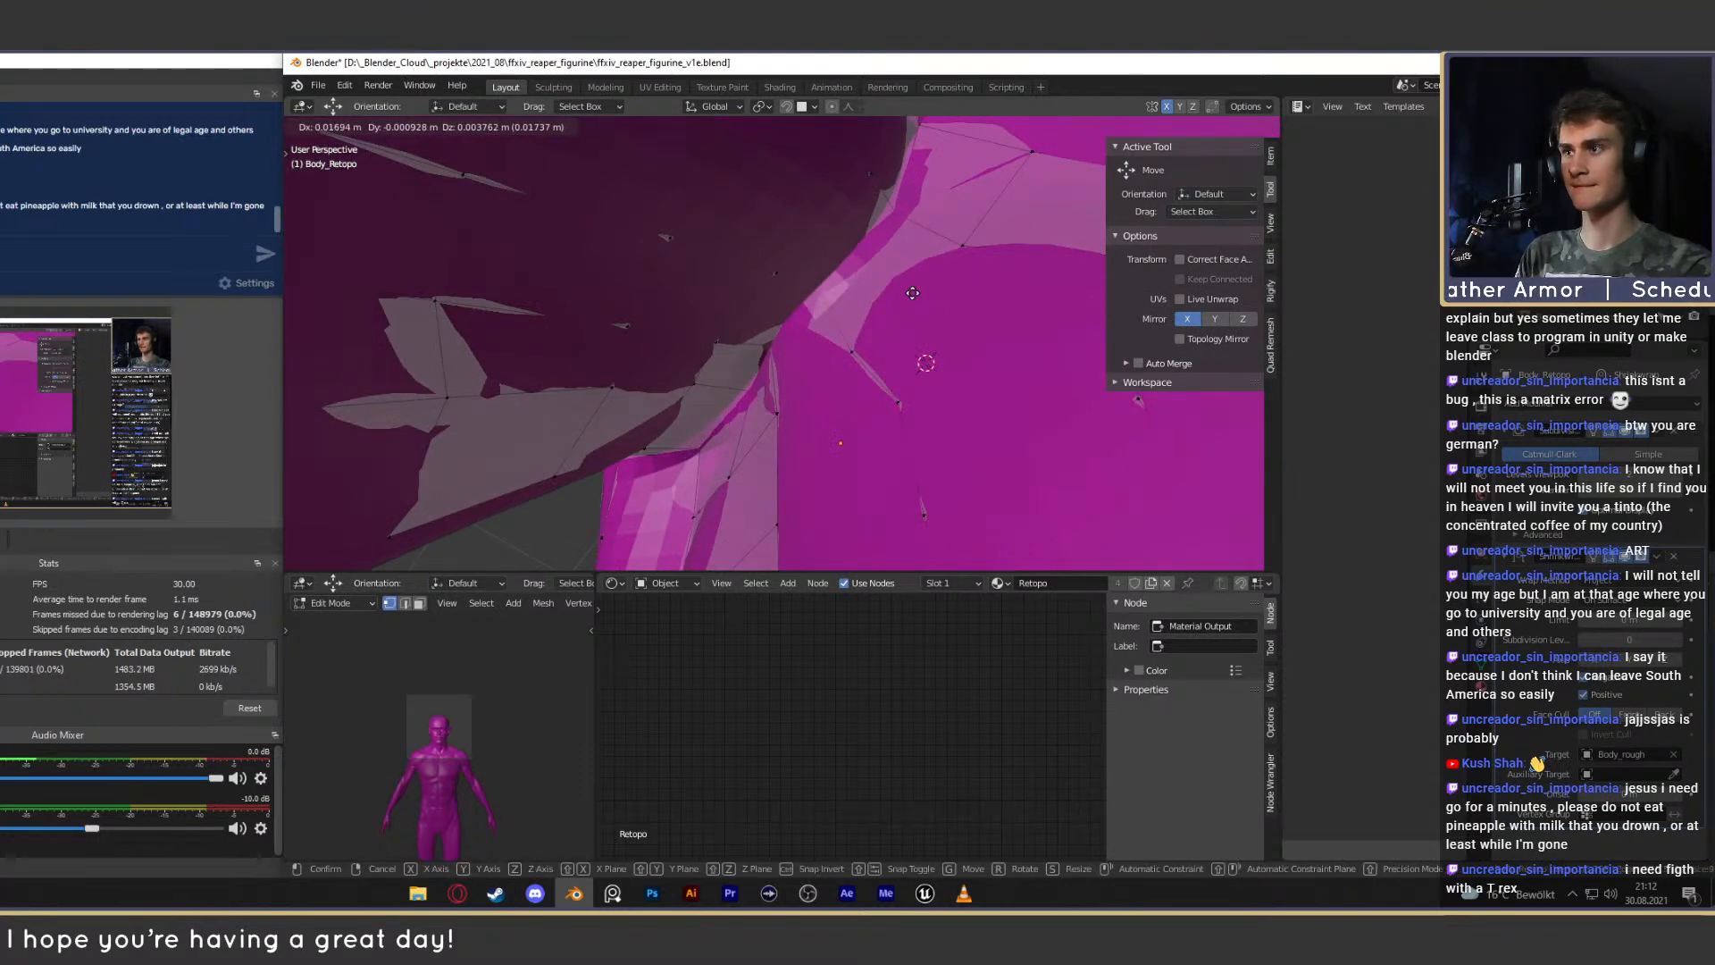
click(922, 294)
middle_drag(923, 293, 978, 313)
key(Tab)
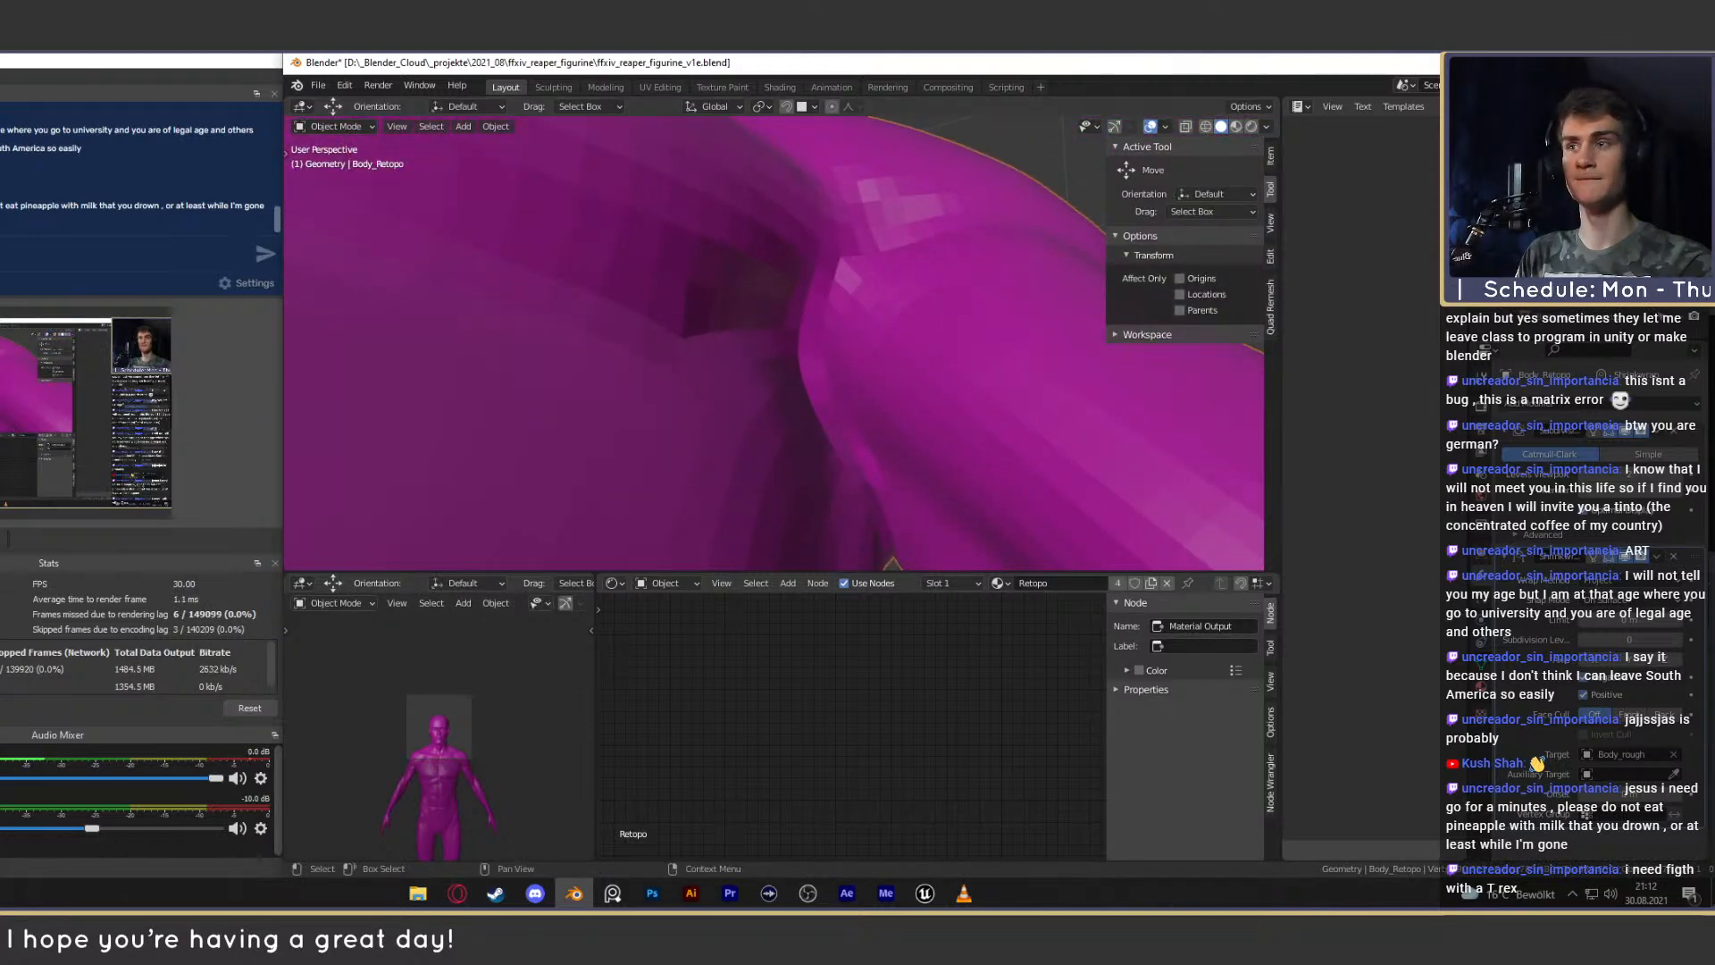
Select Body_Retopo and turn off its In Front viewport display so the rough sculpt shows through.
mouse_move(956, 375)
middle_down()
mouse_move(970, 370)
mouse_move(829, 304)
mouse_move(929, 330)
middle_up()
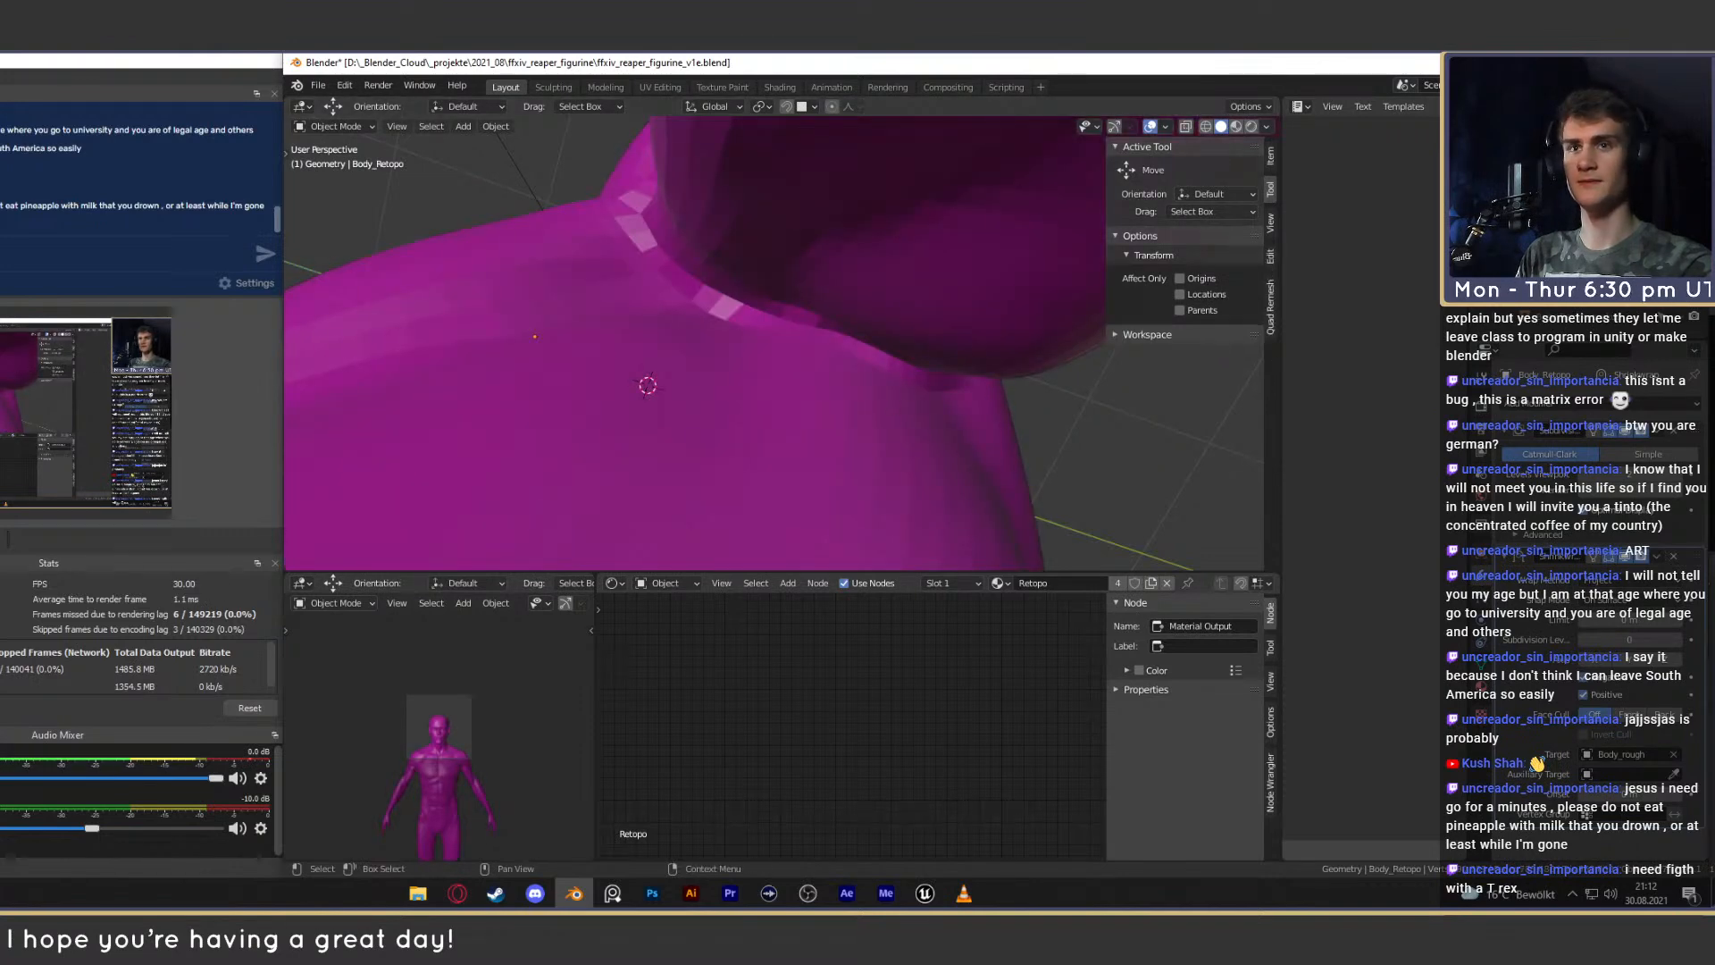
click(1532, 232)
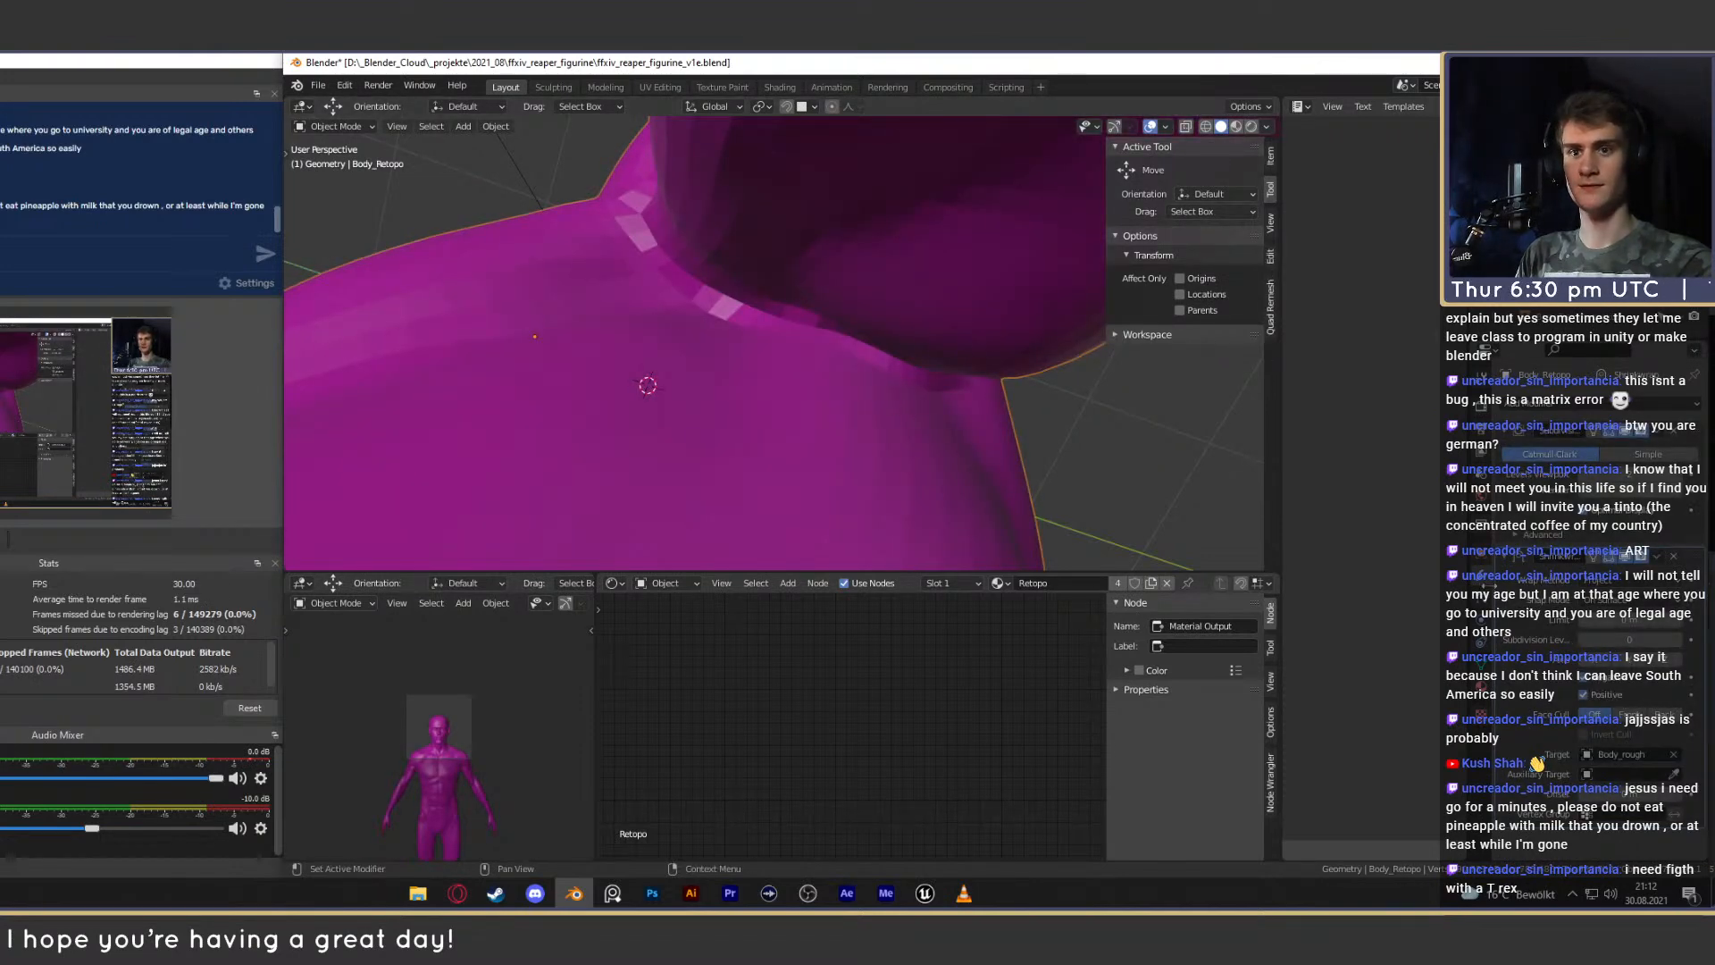
click(1481, 554)
click(1583, 709)
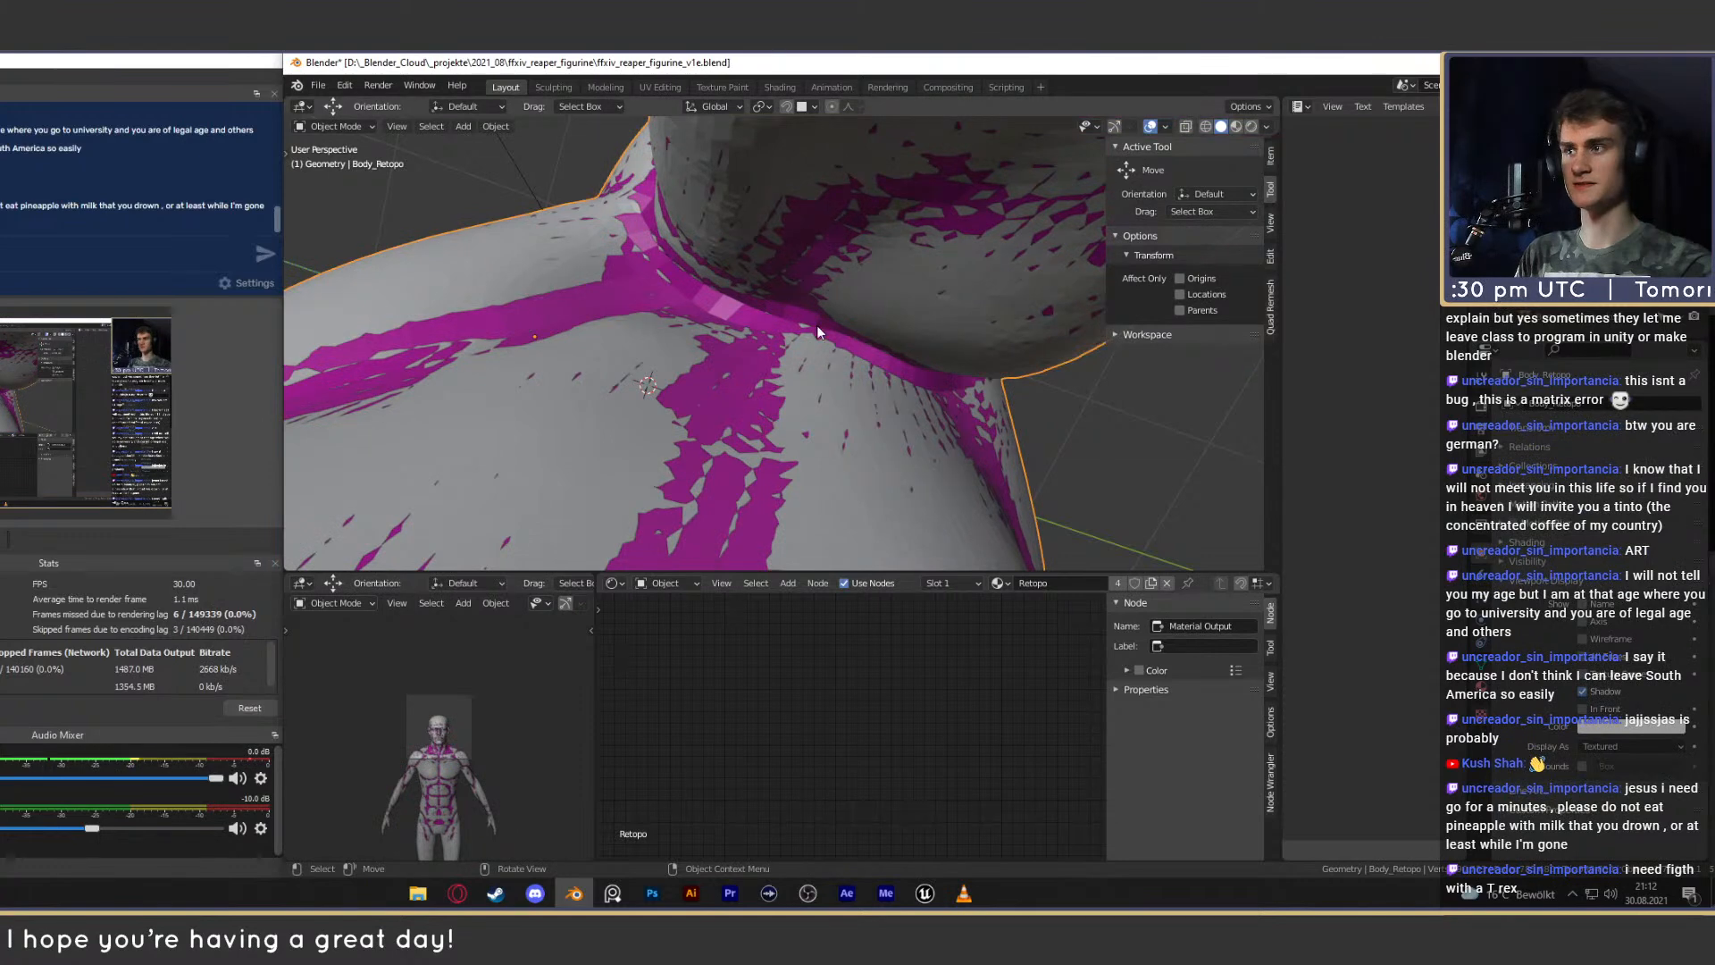
Move a vertex along the armpit crease against the rough sculpt and leave mesh editing.
key(Tab)
middle_drag(838, 355, 796, 314)
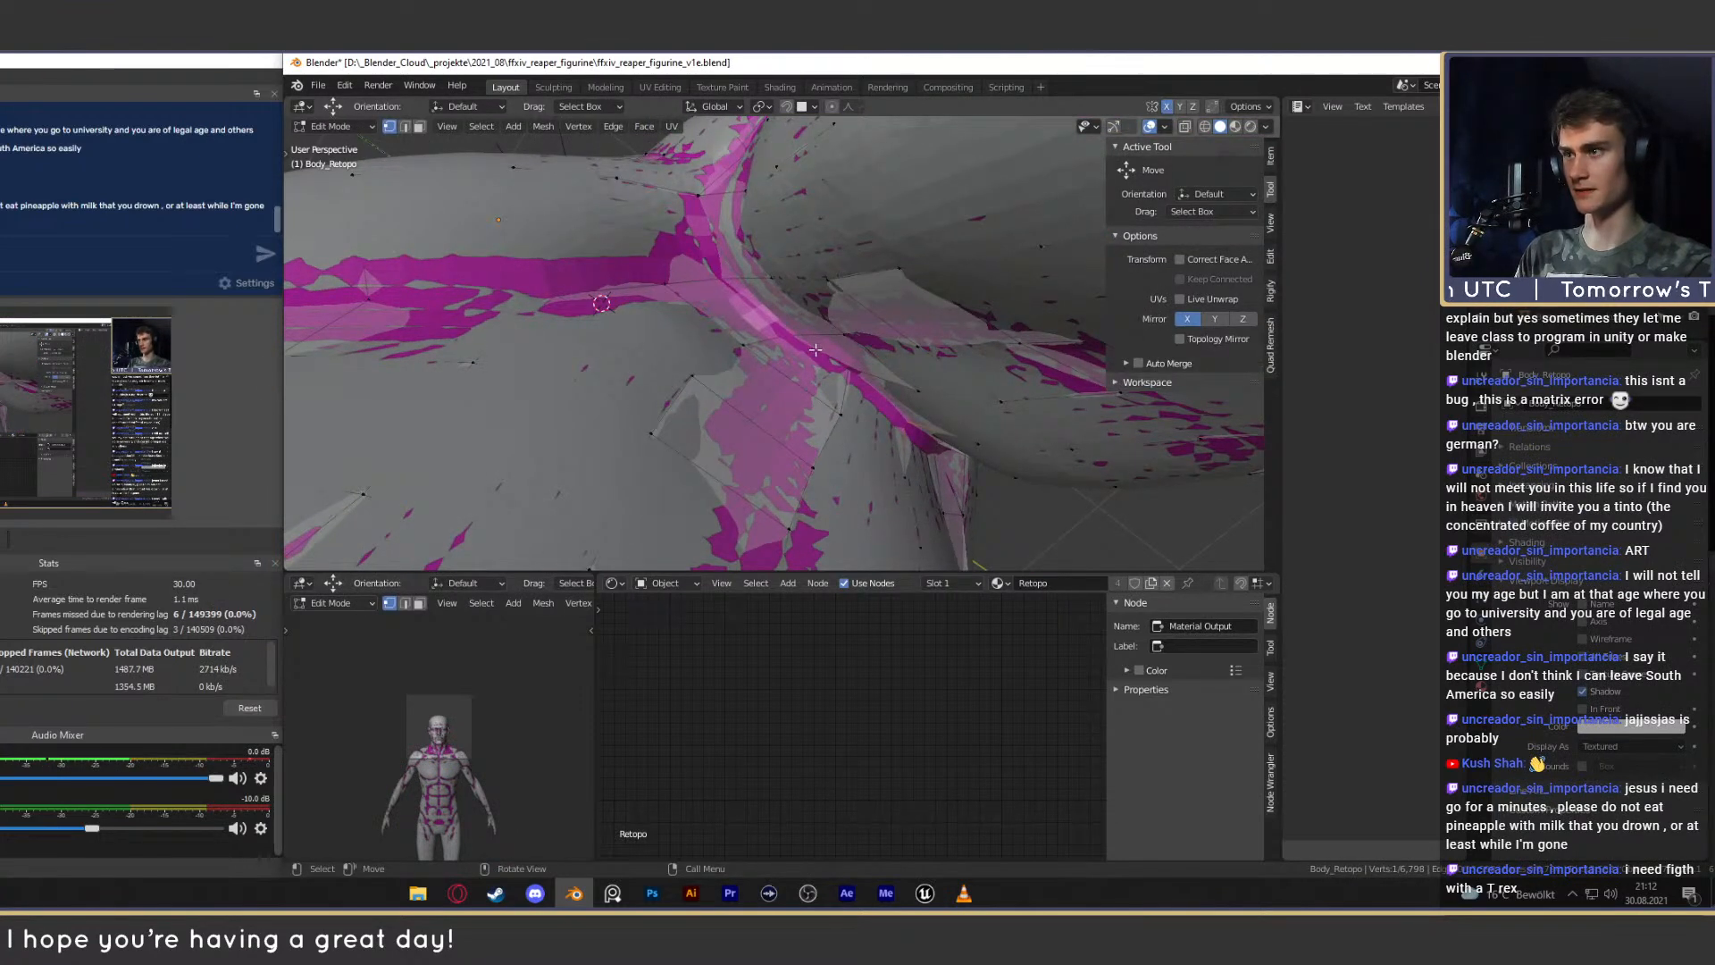
key(g)
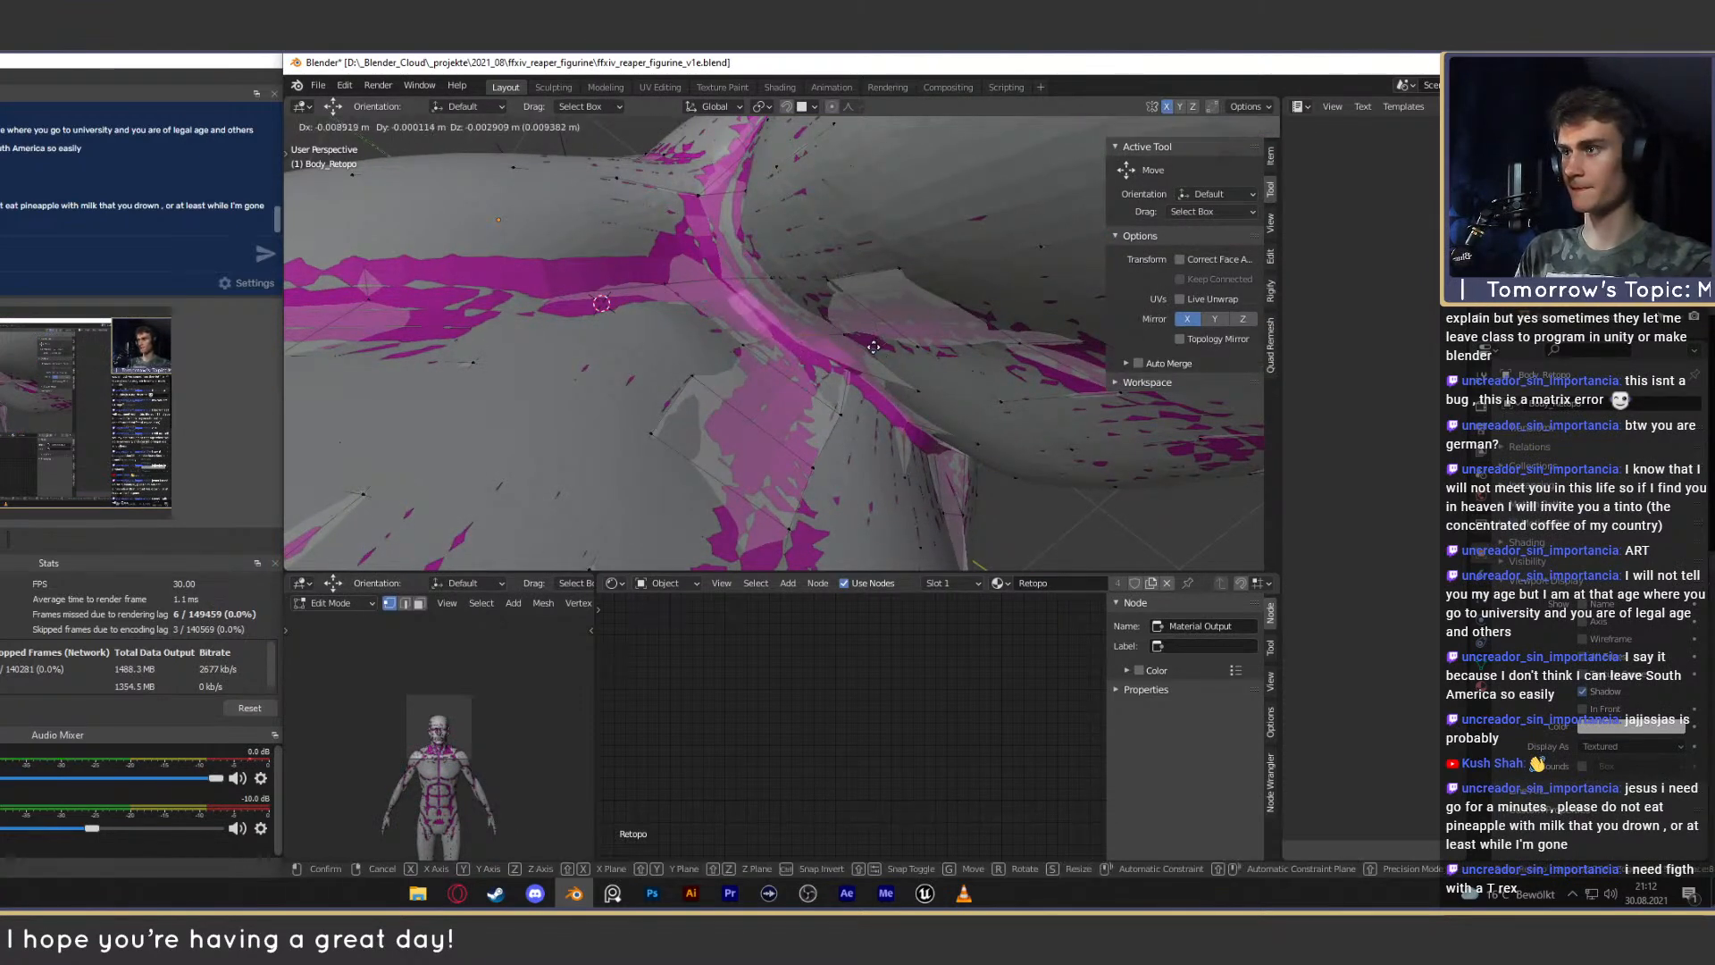
click(876, 338)
middle_drag(875, 338, 991, 389)
key(Tab)
Reposition another vertex beside the armpit crease from the opposite angle and return to Object Mode.
key(Tab)
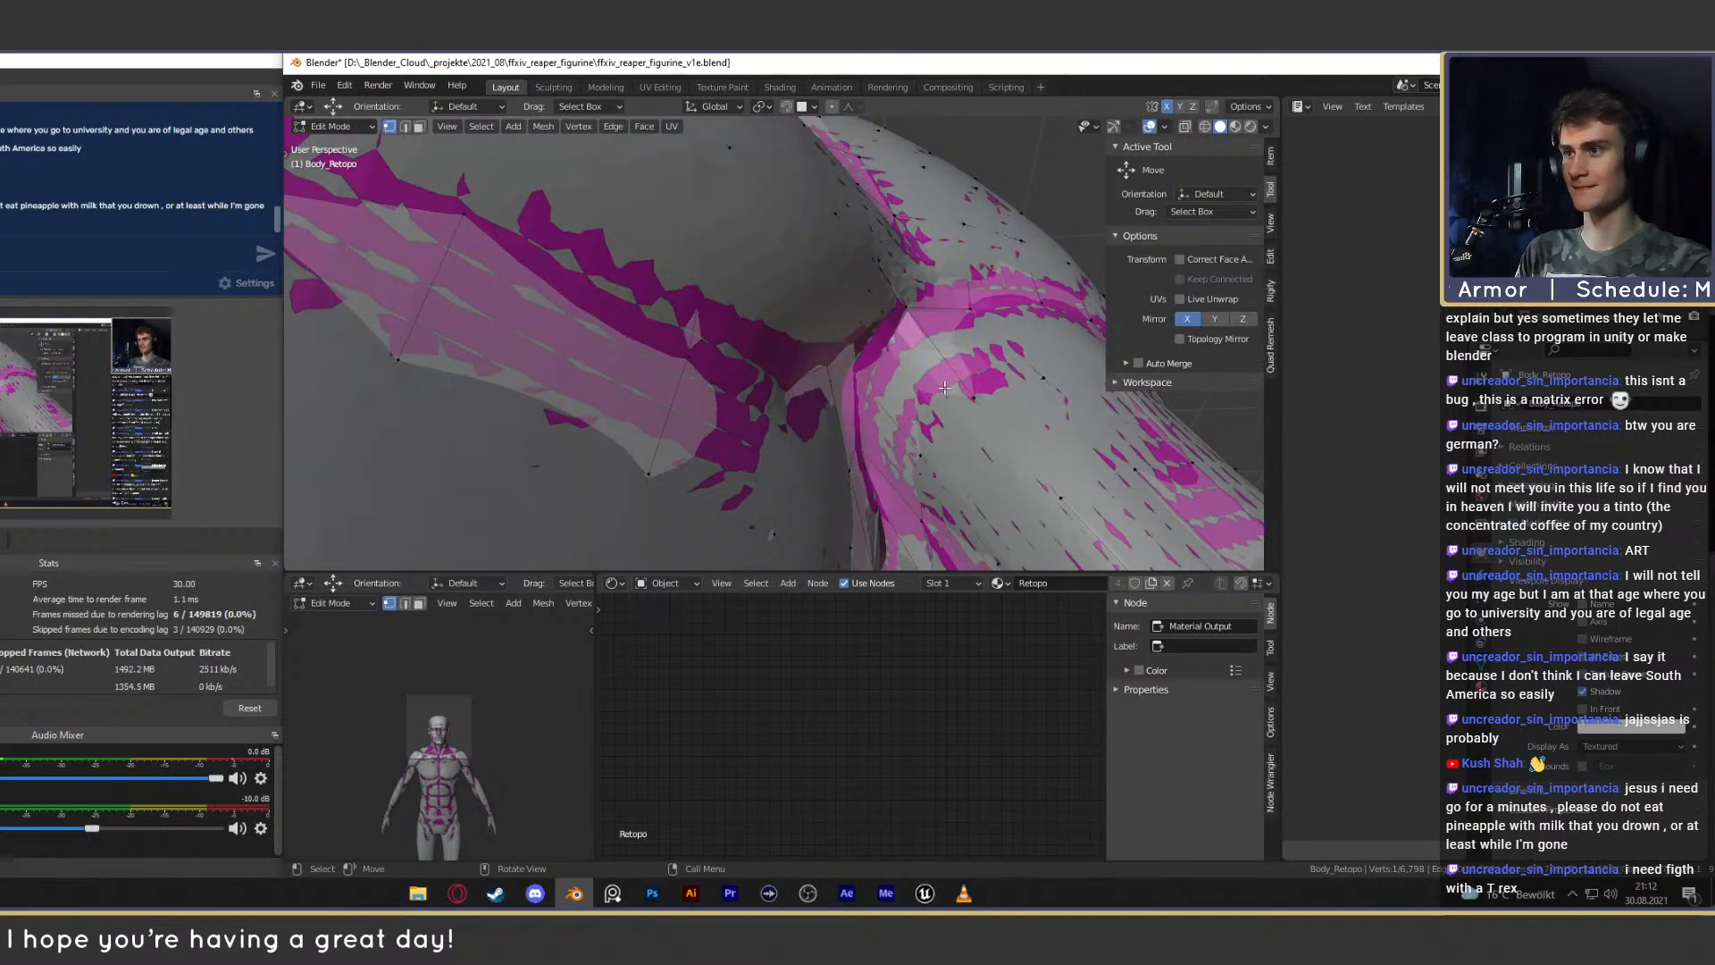
key(g)
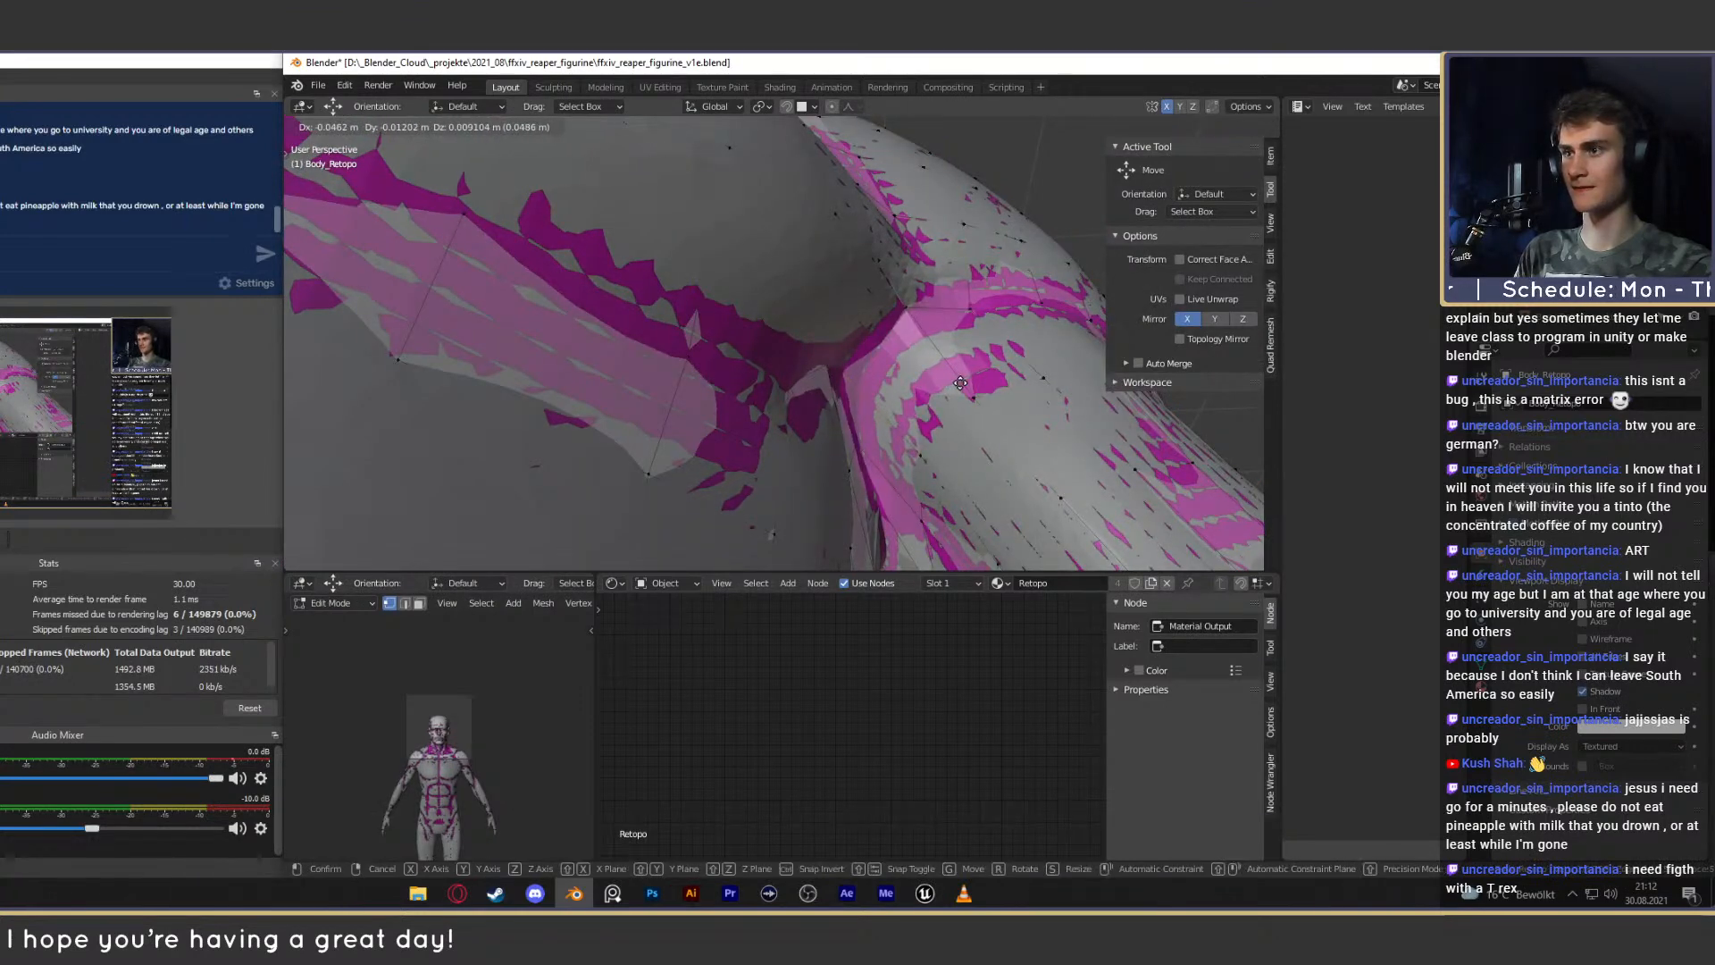
click(971, 384)
scroll(971, 384, down, 10)
key(Tab)
shift+middle_drag(929, 536, 1220, 478)
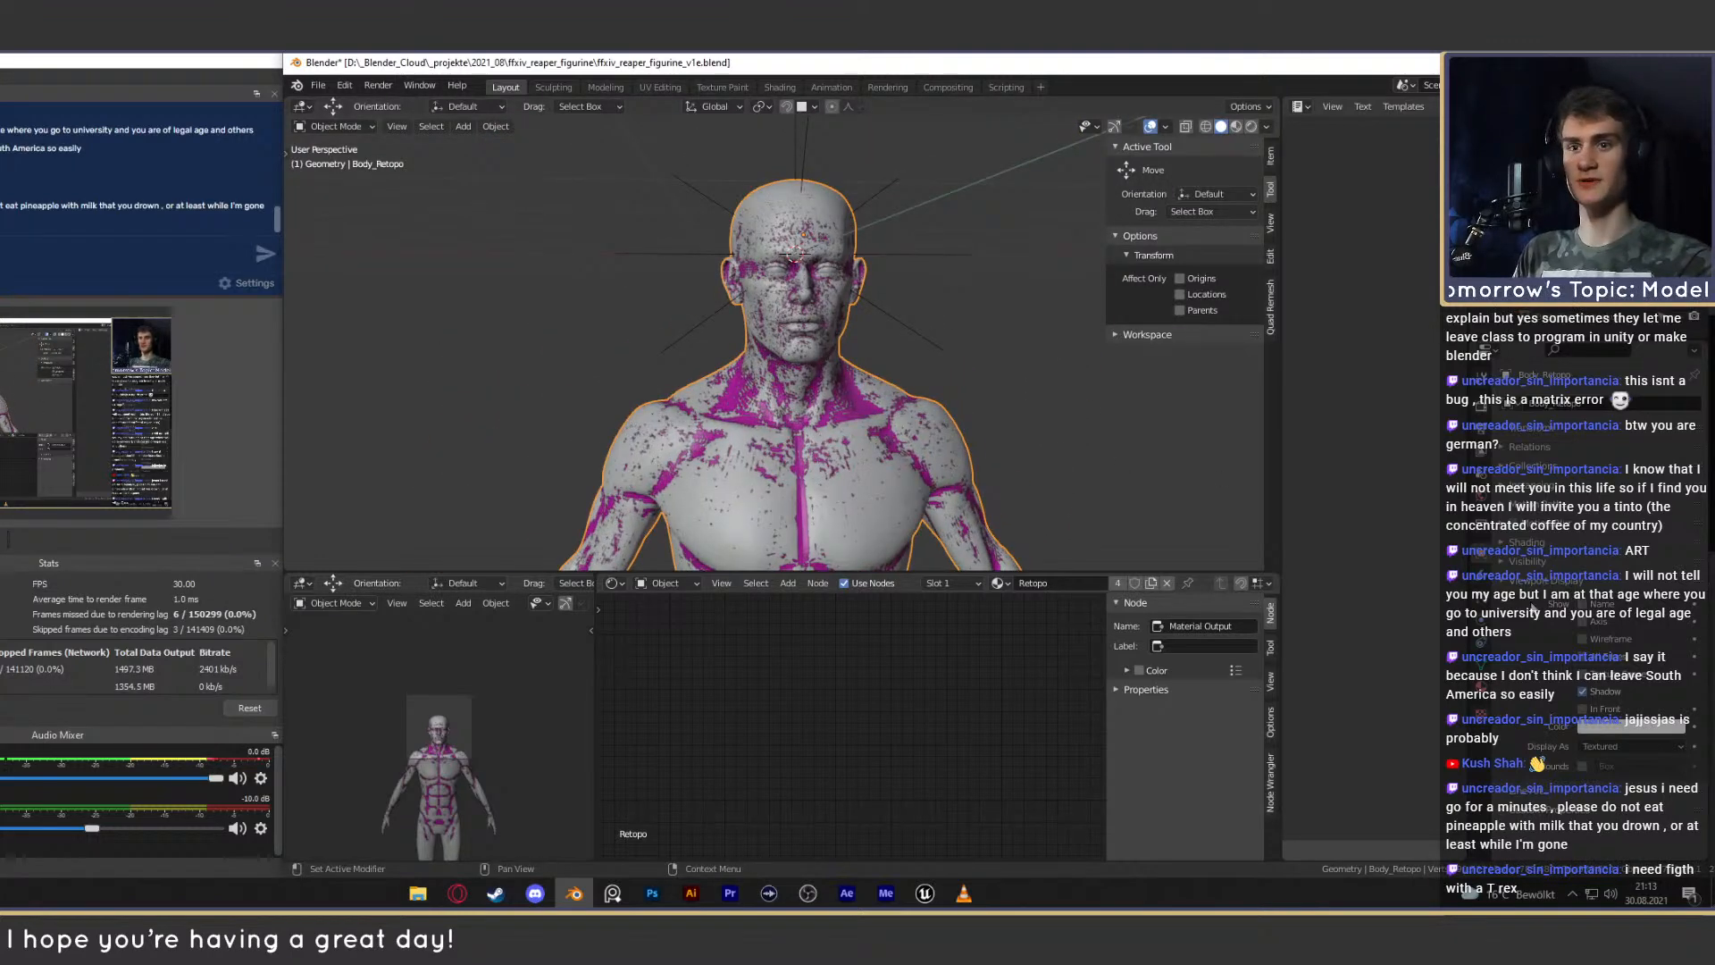
Turn the In Front display of Body_Retopo back on and reopen its modifier settings.
click(1584, 709)
click(1481, 582)
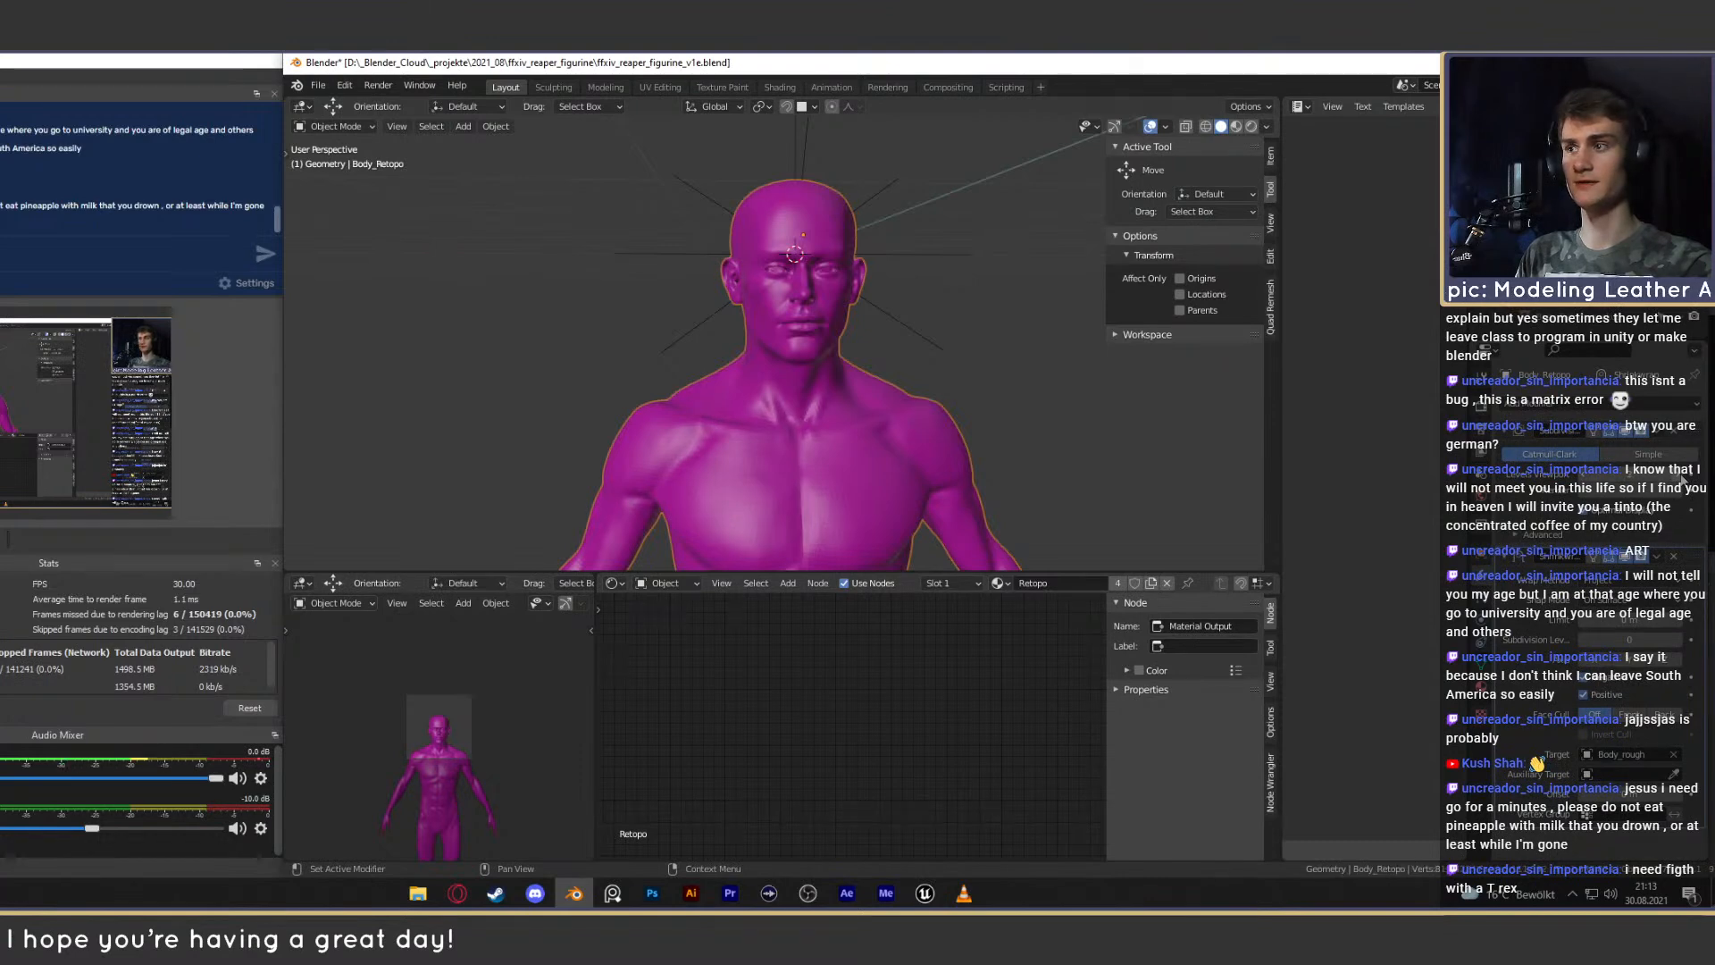
middle_drag(924, 395, 823, 361)
click(818, 355)
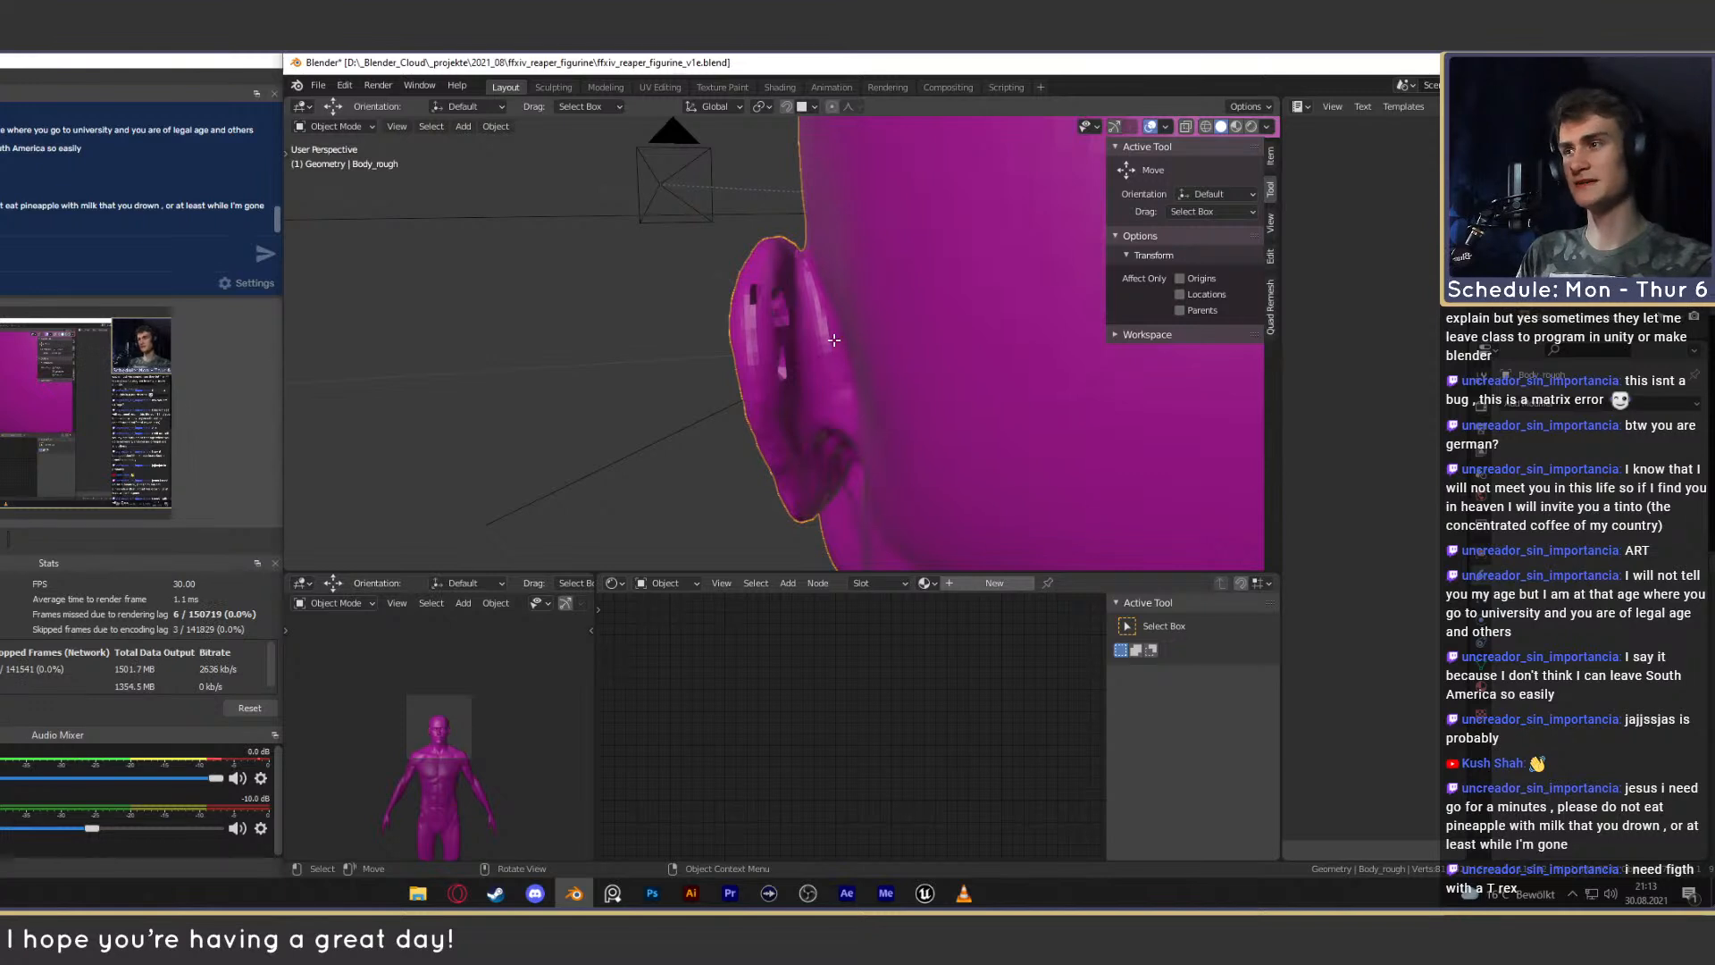
key(Tab)
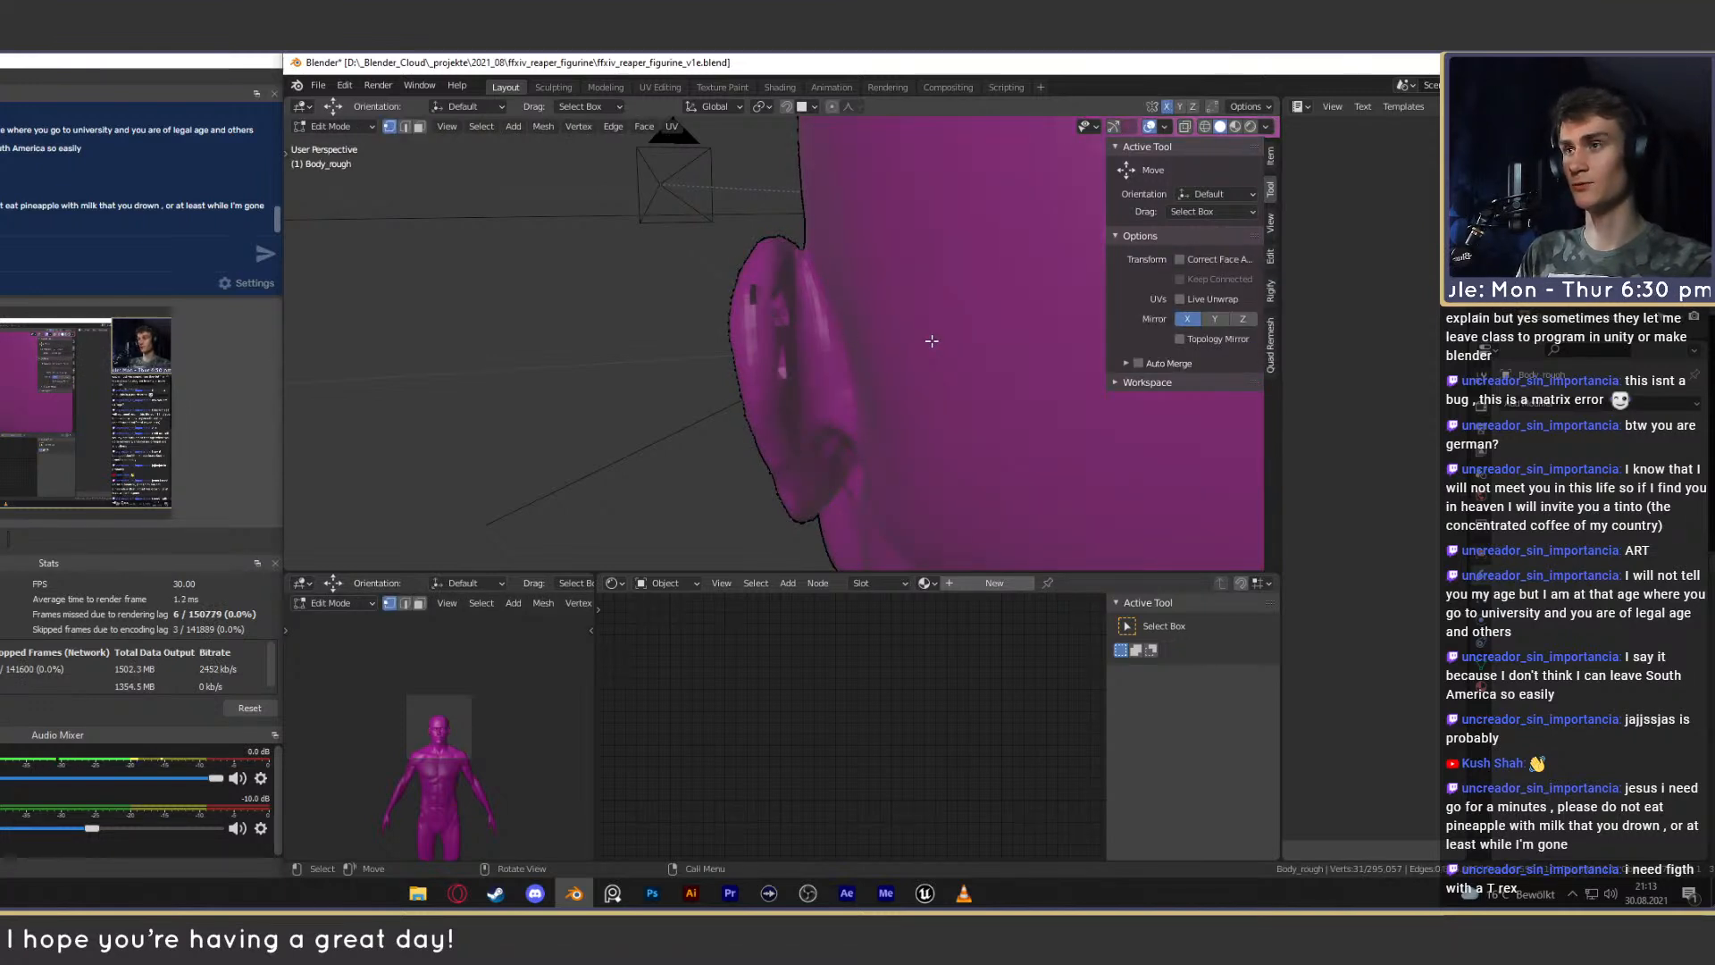
key(Tab)
click(1536, 232)
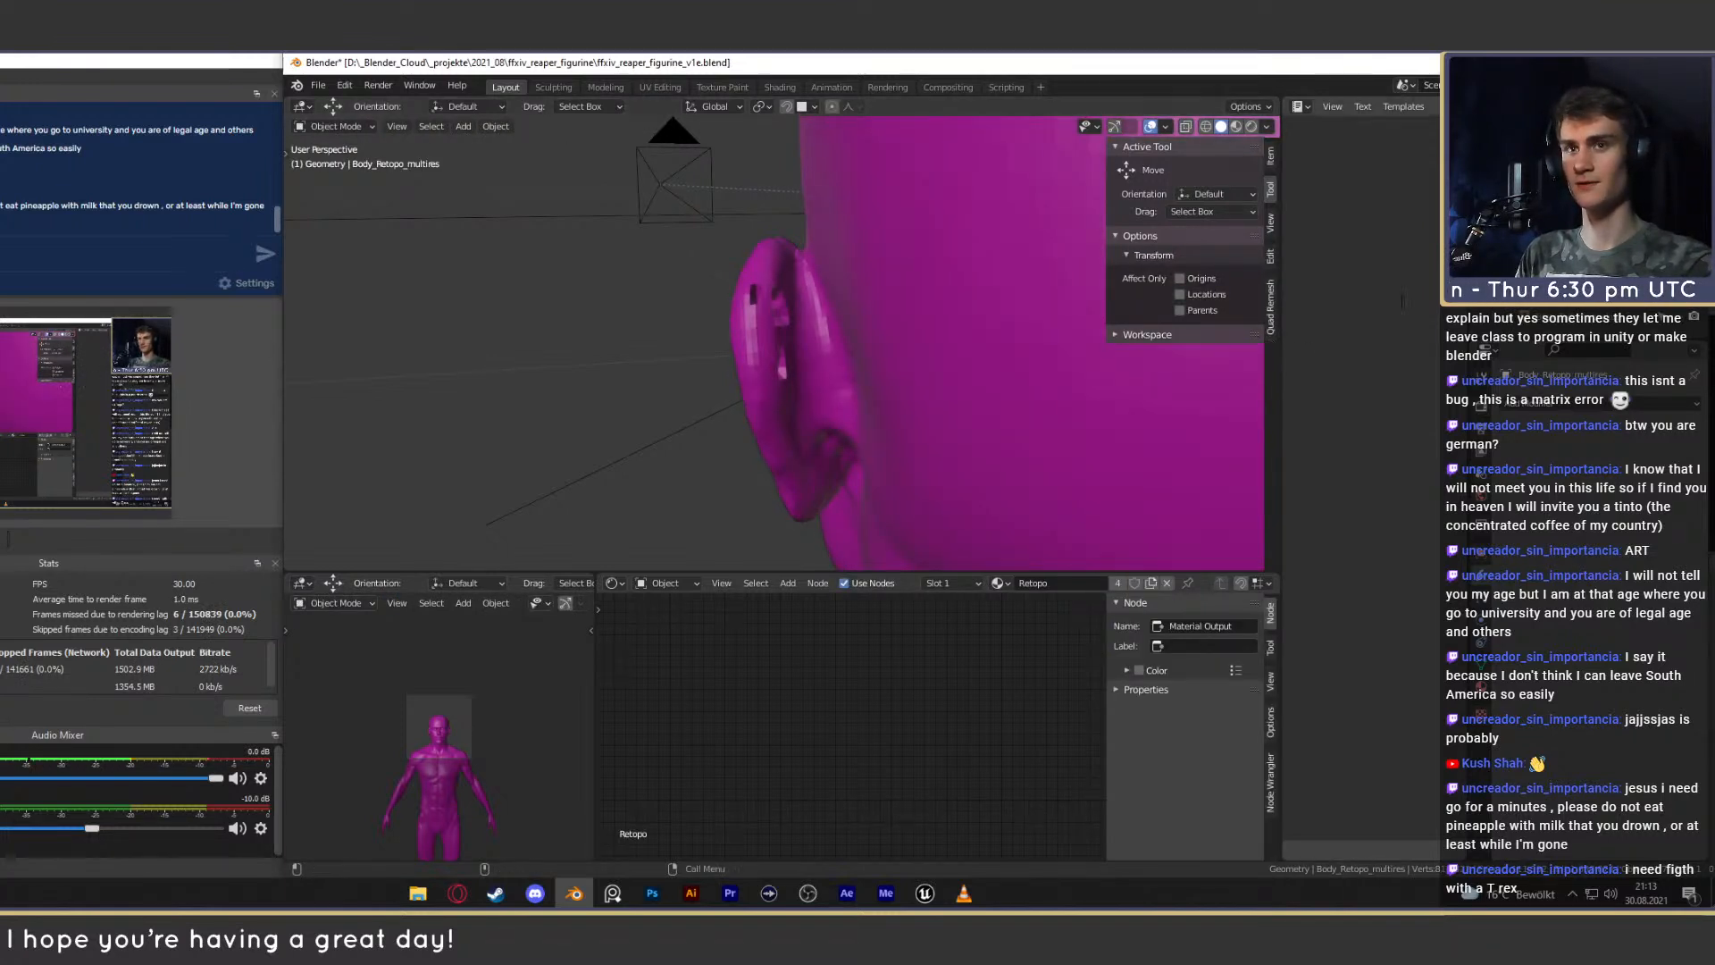
click(1536, 219)
Enter mesh editing on Body_Retopo and reposition a vertex in the fold of the ear.
key(Tab)
middle_drag(923, 359, 857, 401)
middle_drag(749, 357, 887, 403)
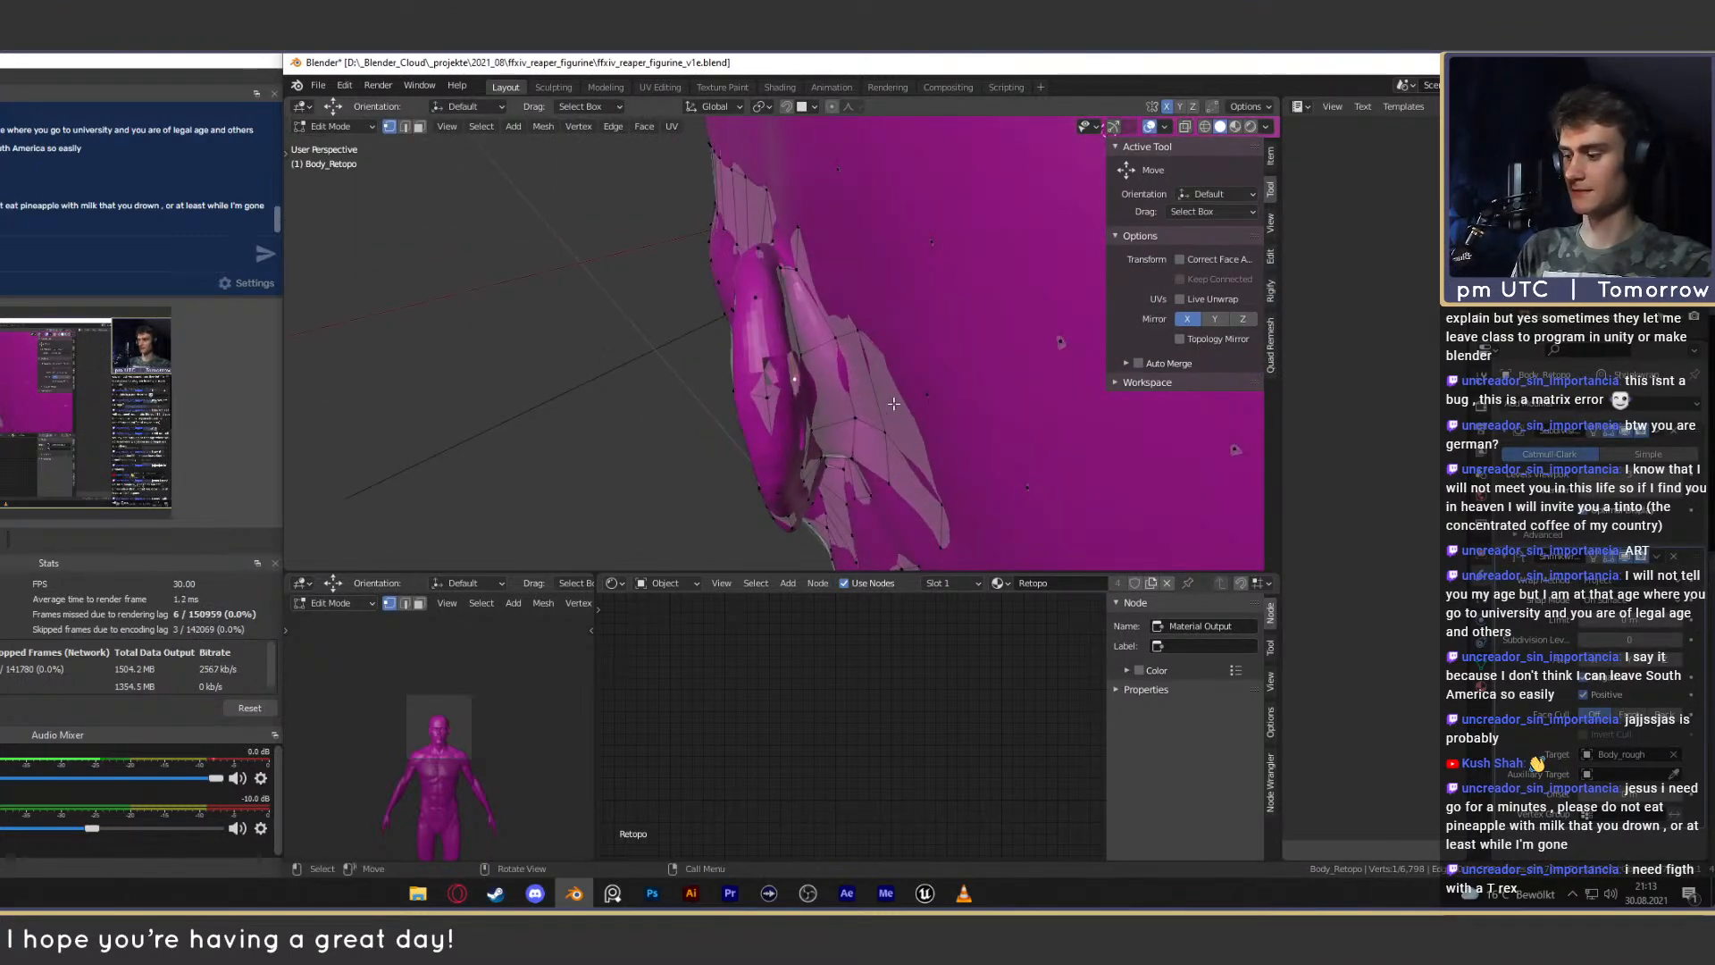
key(g)
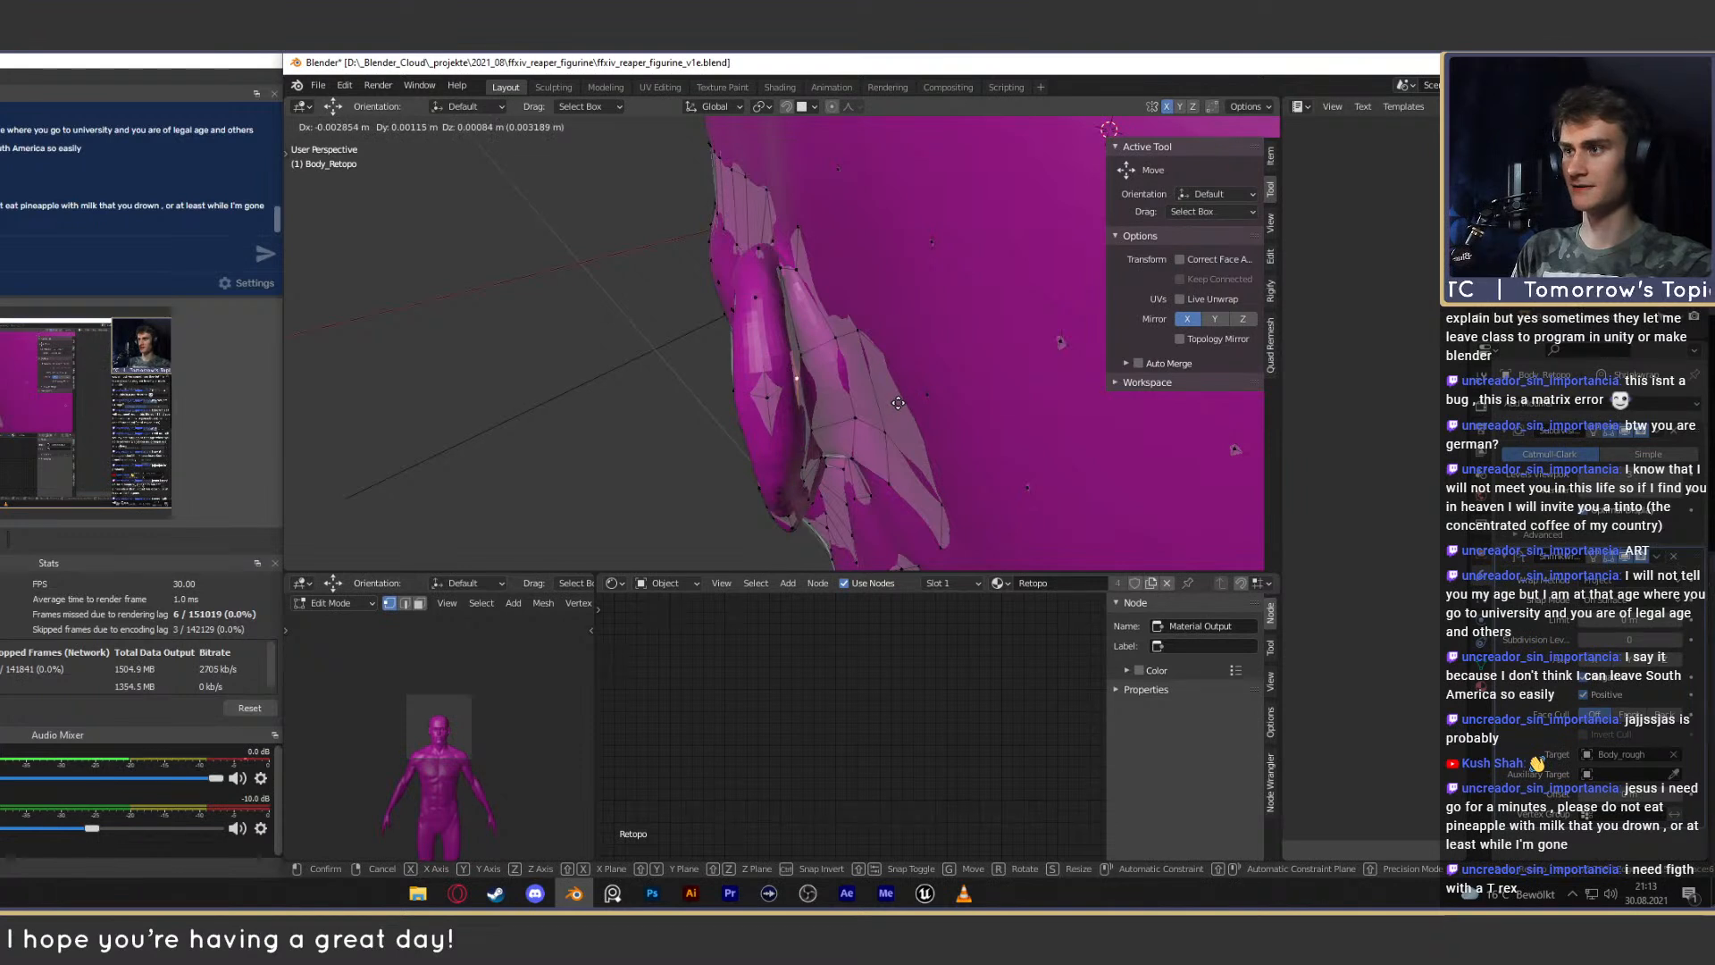
click(898, 403)
middle_drag(898, 403, 840, 338)
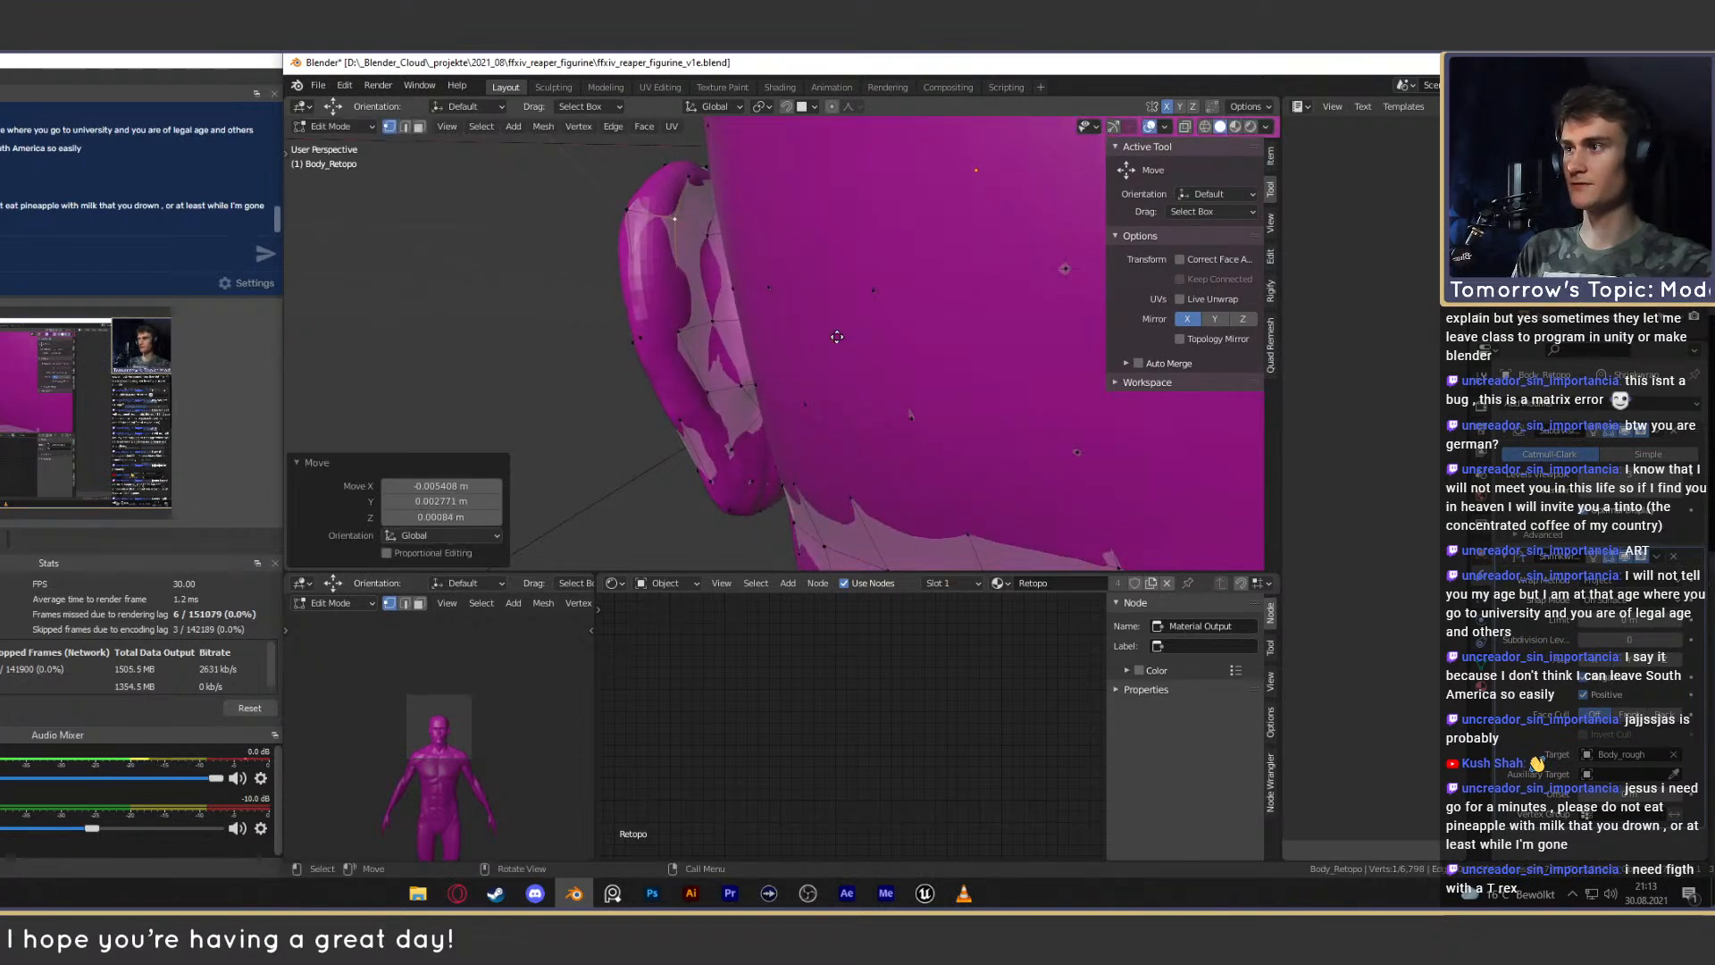
key(g)
key(y)
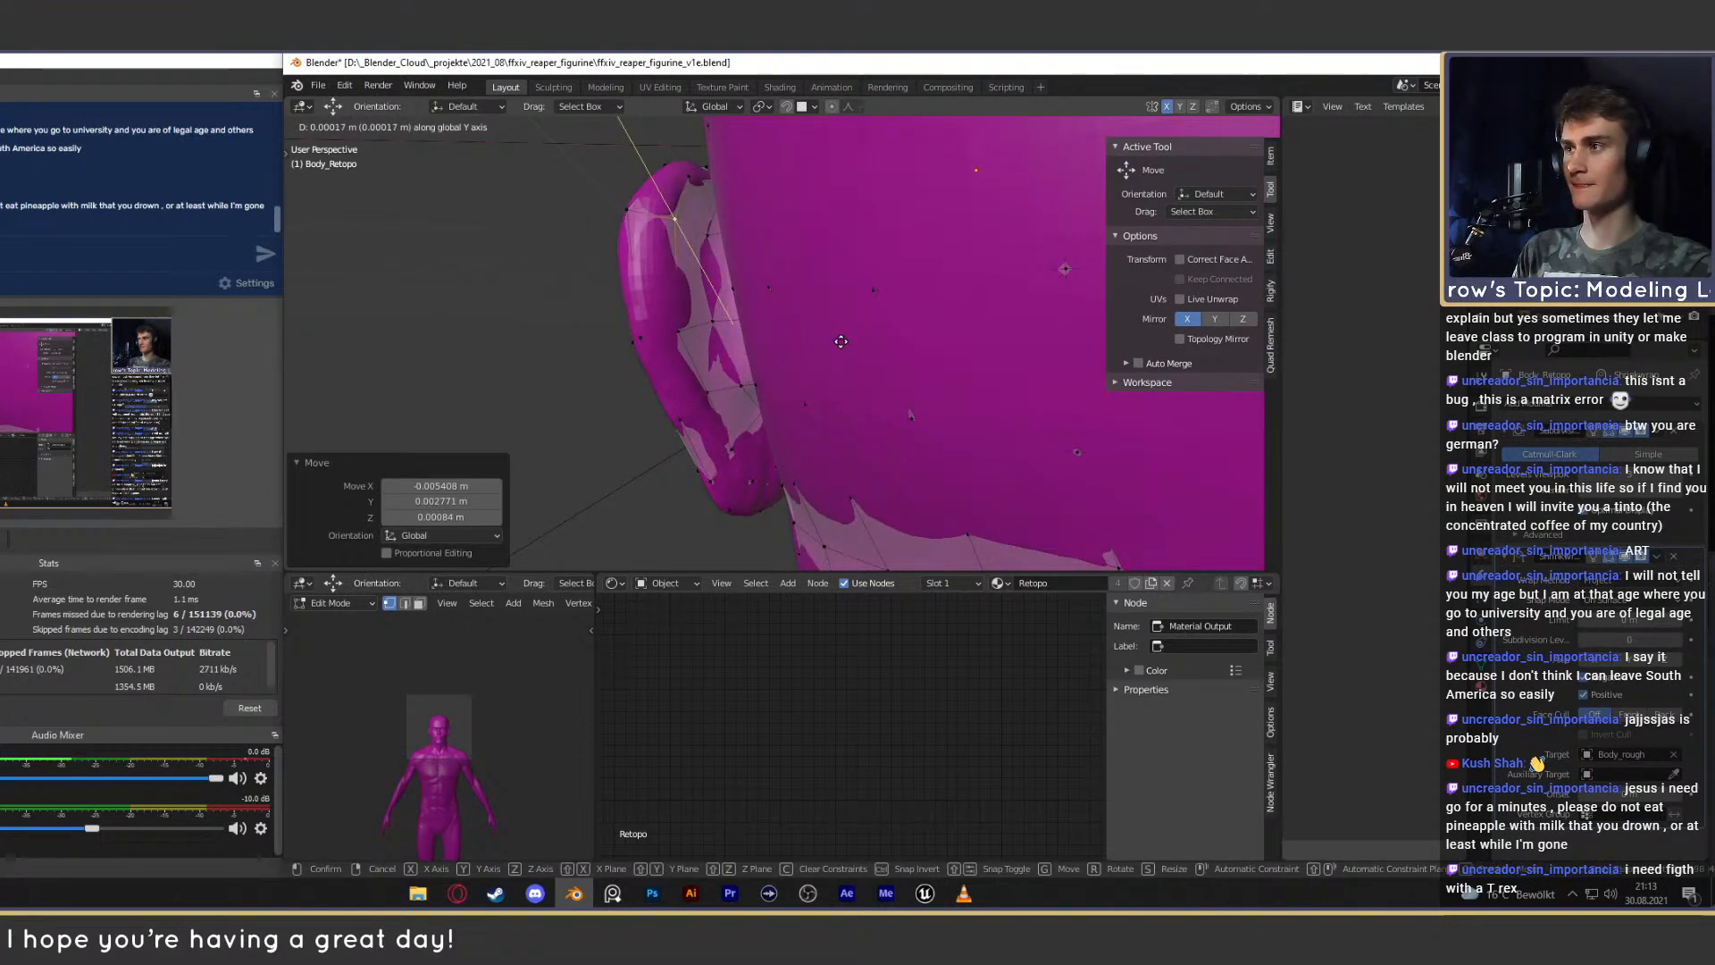
right_click(840, 341)
Reposition two neighbouring vertices at the top of the ear, close to the head.
middle_drag(841, 342, 824, 304)
key(Tab)
key(Tab)
key(g)
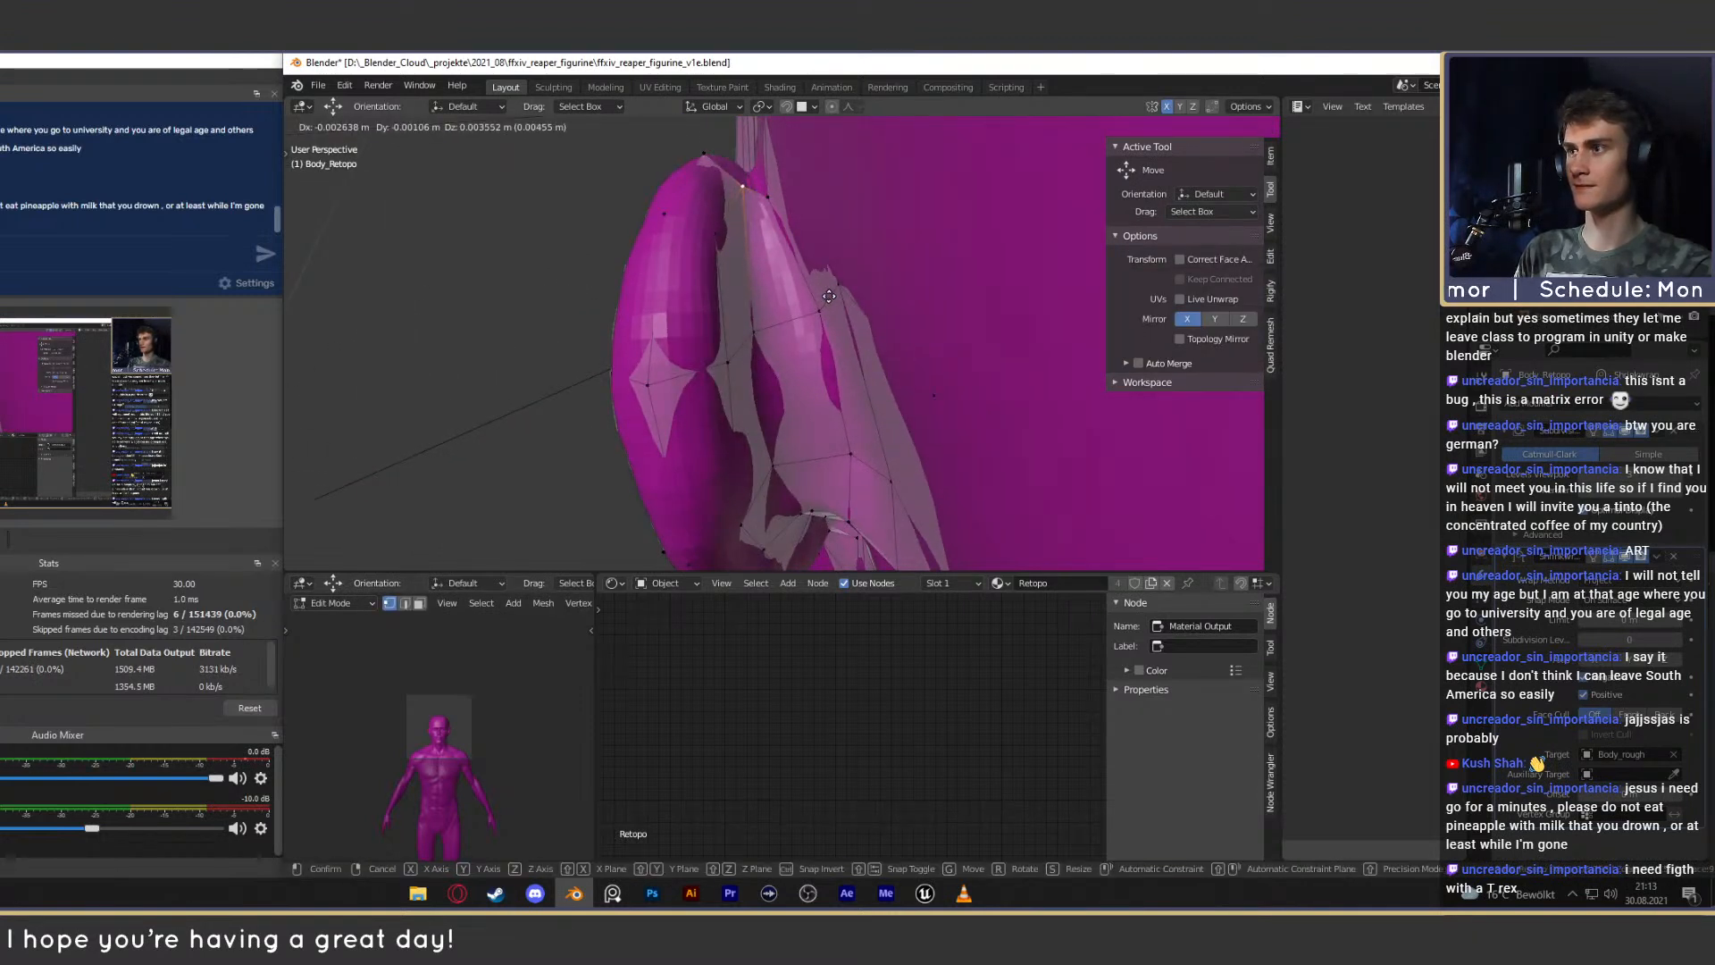
click(829, 296)
click(770, 197)
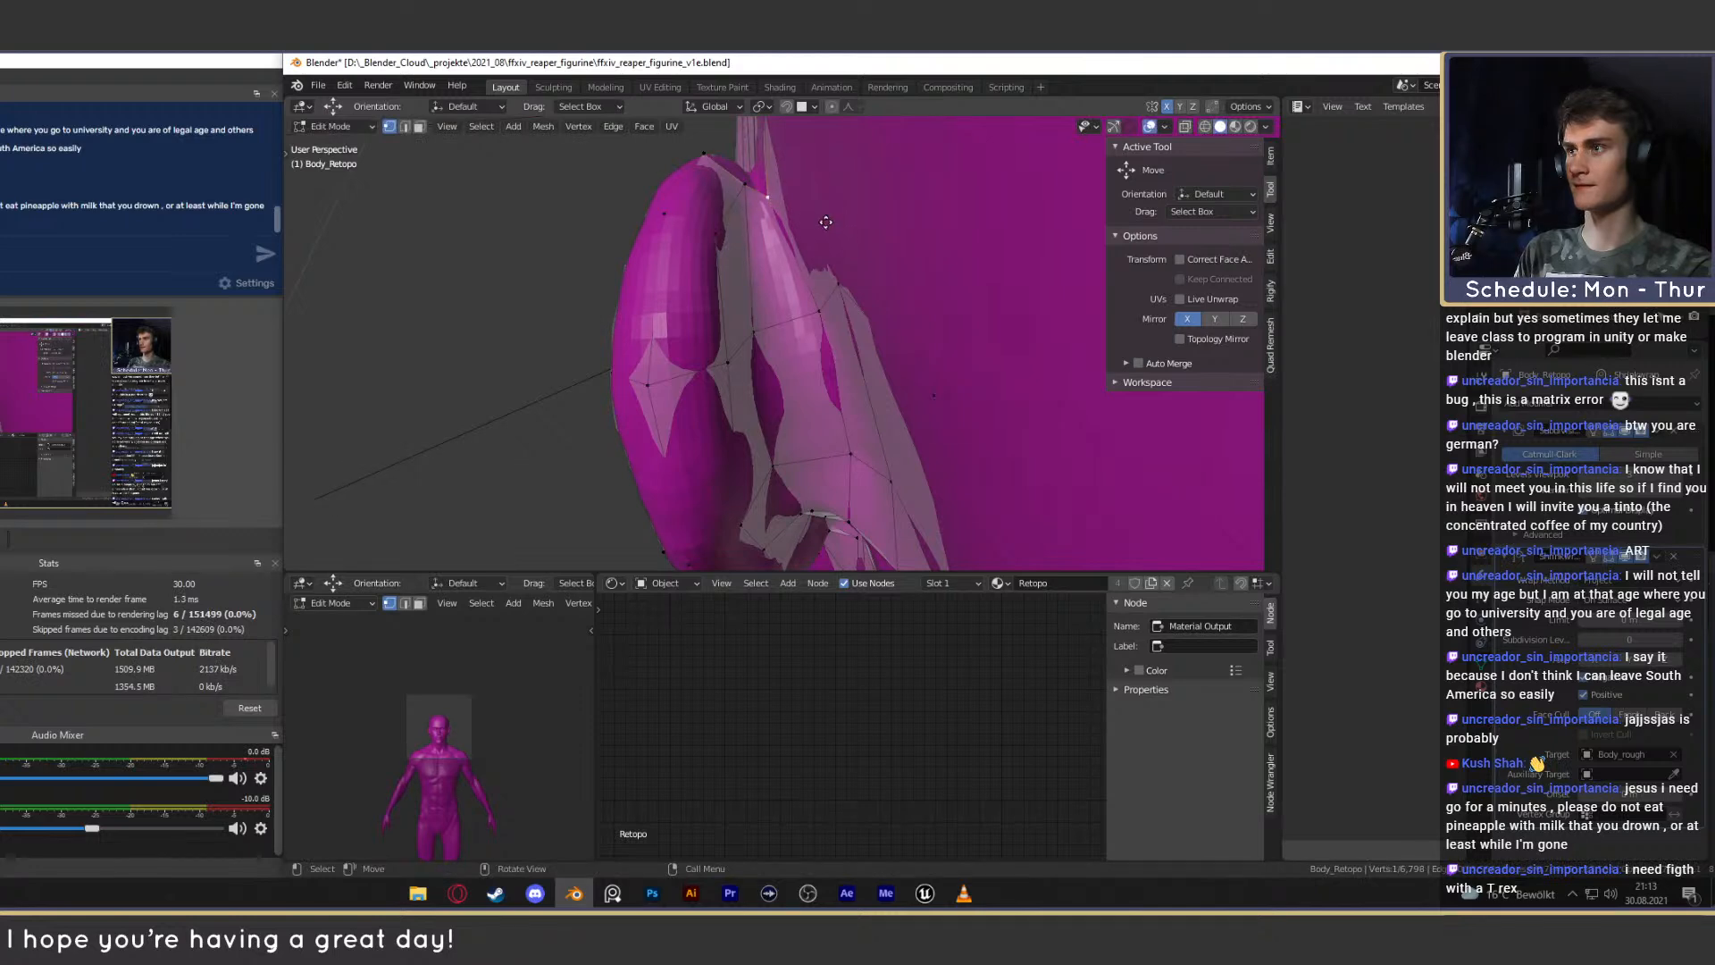
key(g)
click(827, 215)
Move the selected vertex on the side of the ear facing the head.
middle_drag(827, 215, 923, 326)
key(g)
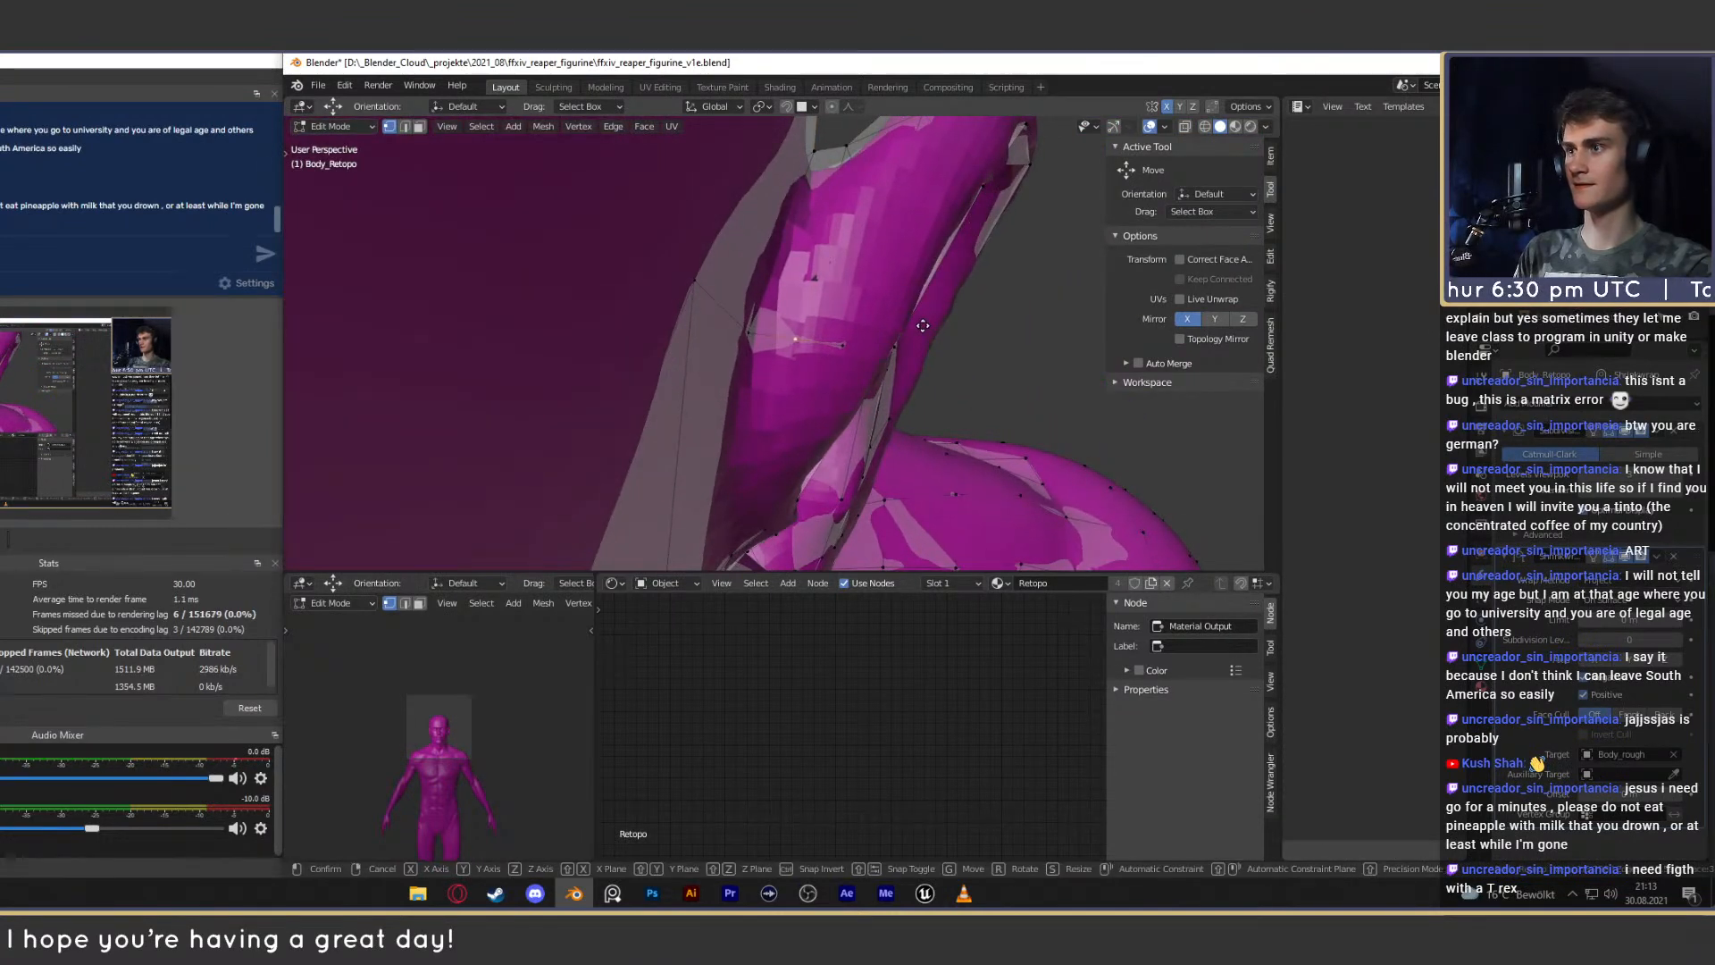
click(995, 331)
Check the ear vertices in X-ray display and reposition one where the ear's top meets the head.
middle_drag(996, 331, 736, 336)
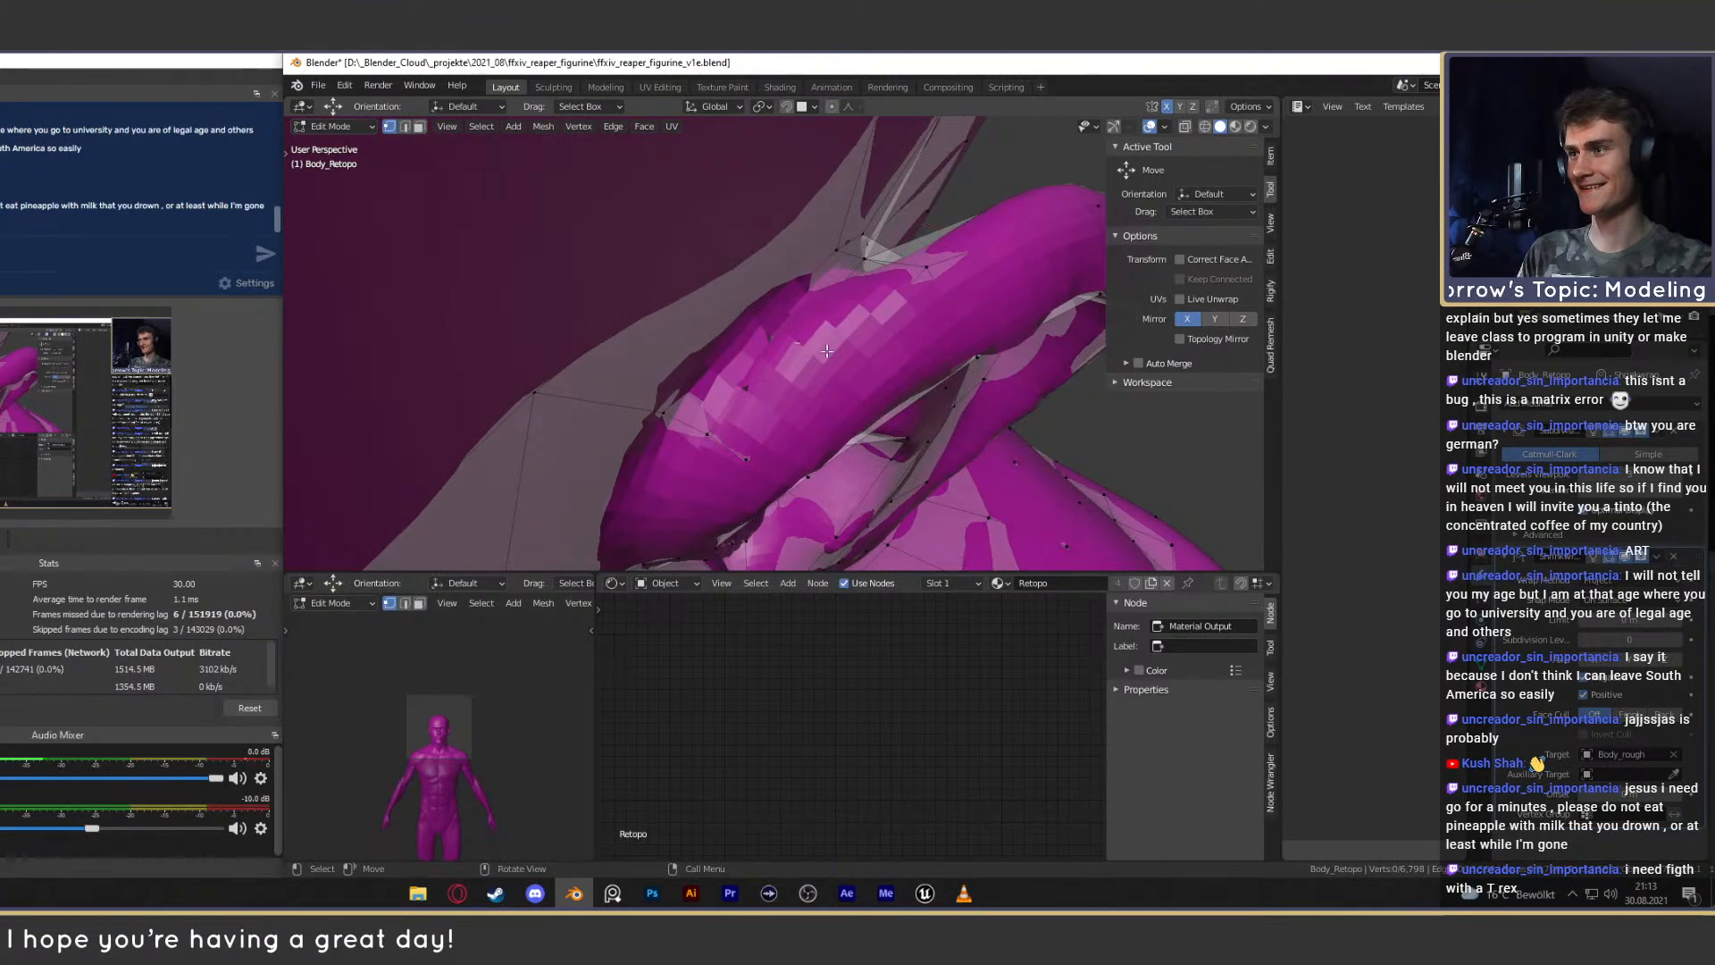
key(alt+z)
middle_drag(860, 360, 828, 253)
key(alt+z)
middle_drag(973, 322, 904, 336)
key(g)
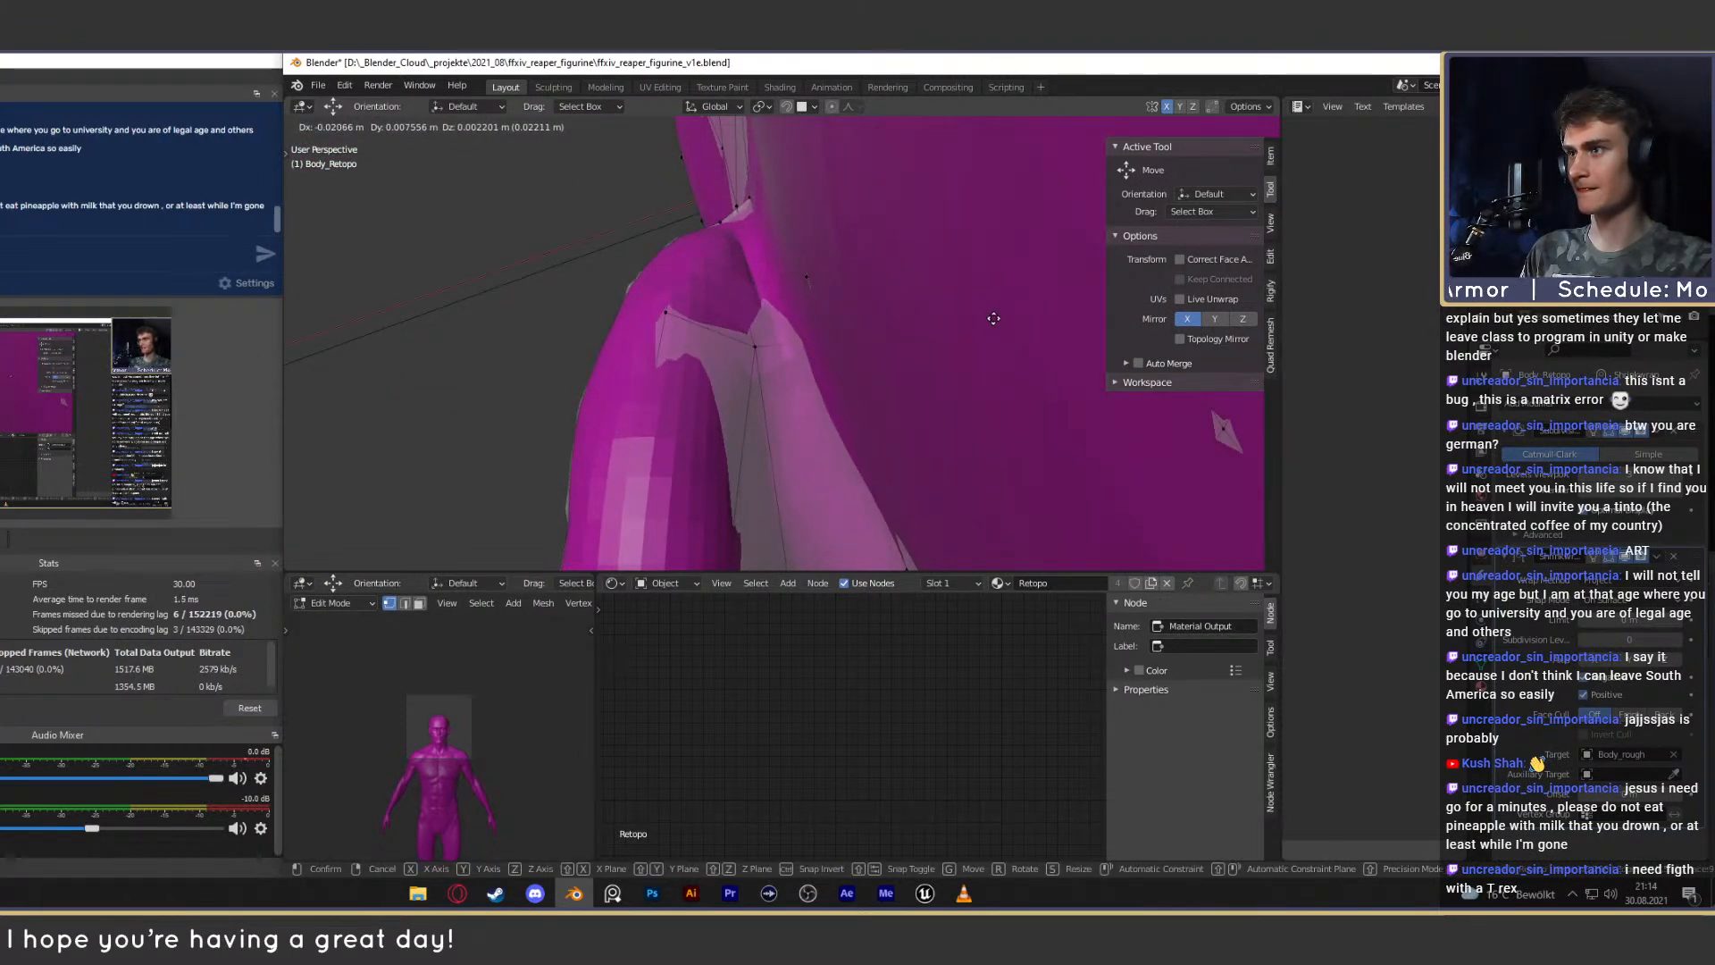
click(1053, 307)
Reposition the selected vertex and its neighbour on the side of the ear facing the head.
middle_drag(1050, 308, 771, 419)
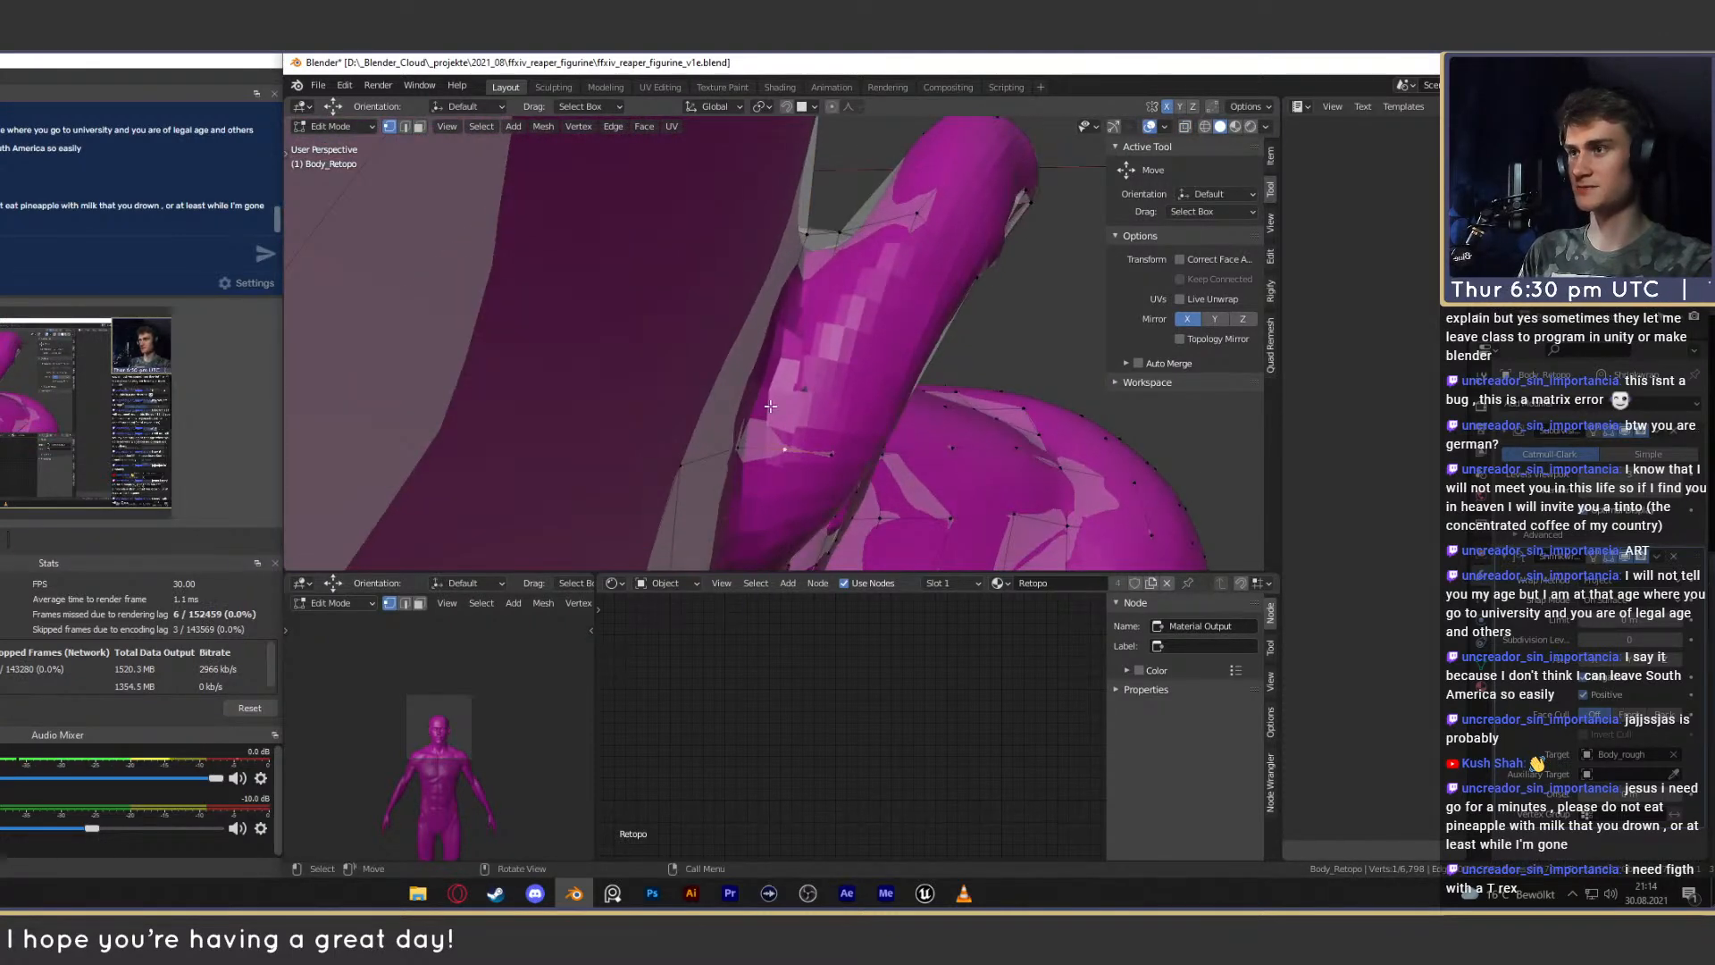
middle_drag(840, 346, 867, 387)
key(g)
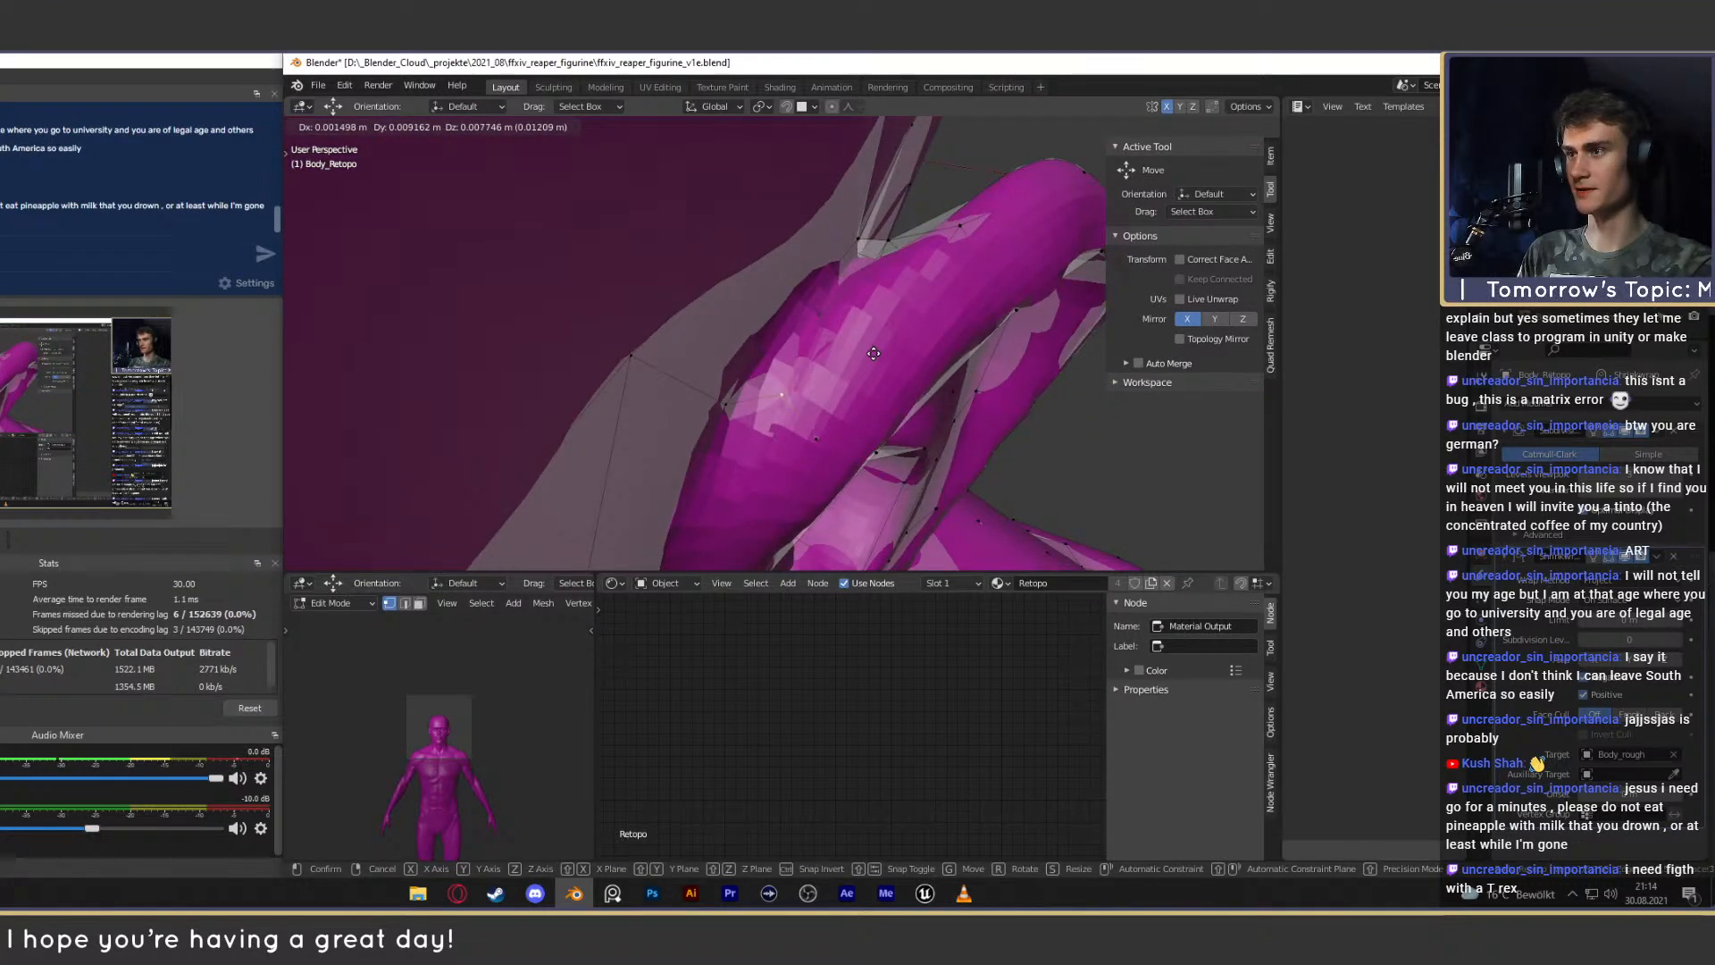
click(872, 362)
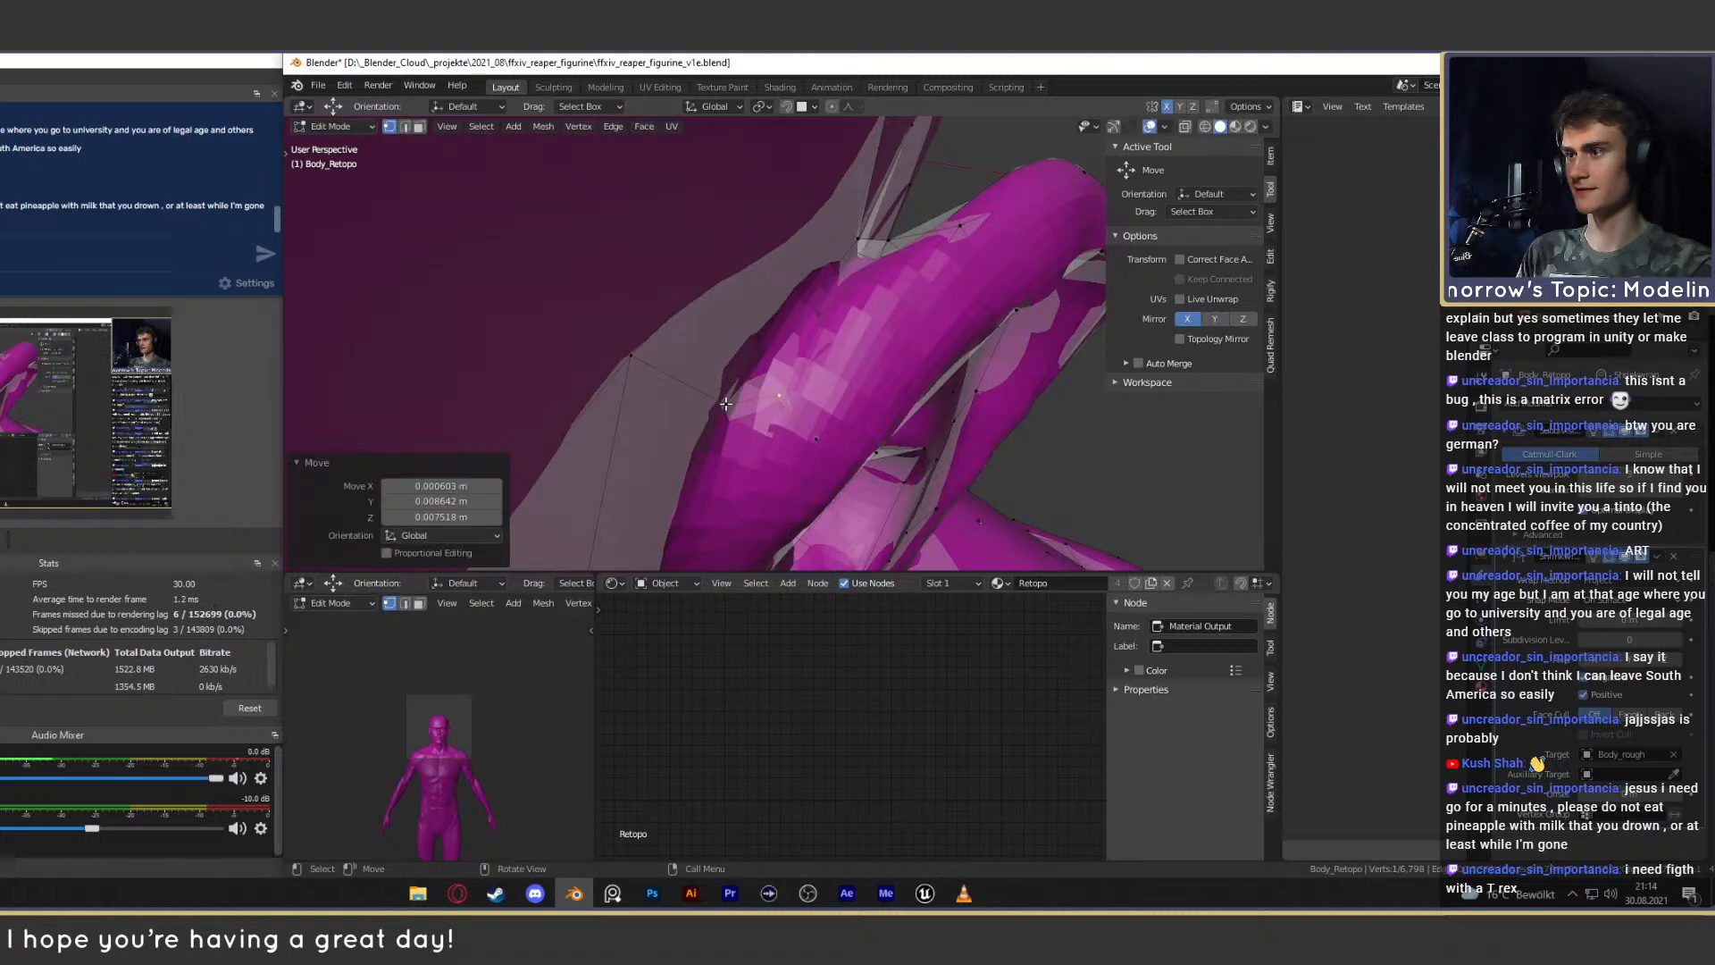
click(725, 404)
key(g)
click(837, 348)
Move another vertex on the upper part of the ear's head-facing side closer to the sculpted surface.
middle_drag(837, 349, 916, 350)
middle_drag(850, 436, 859, 375)
click(897, 378)
key(g)
click(794, 411)
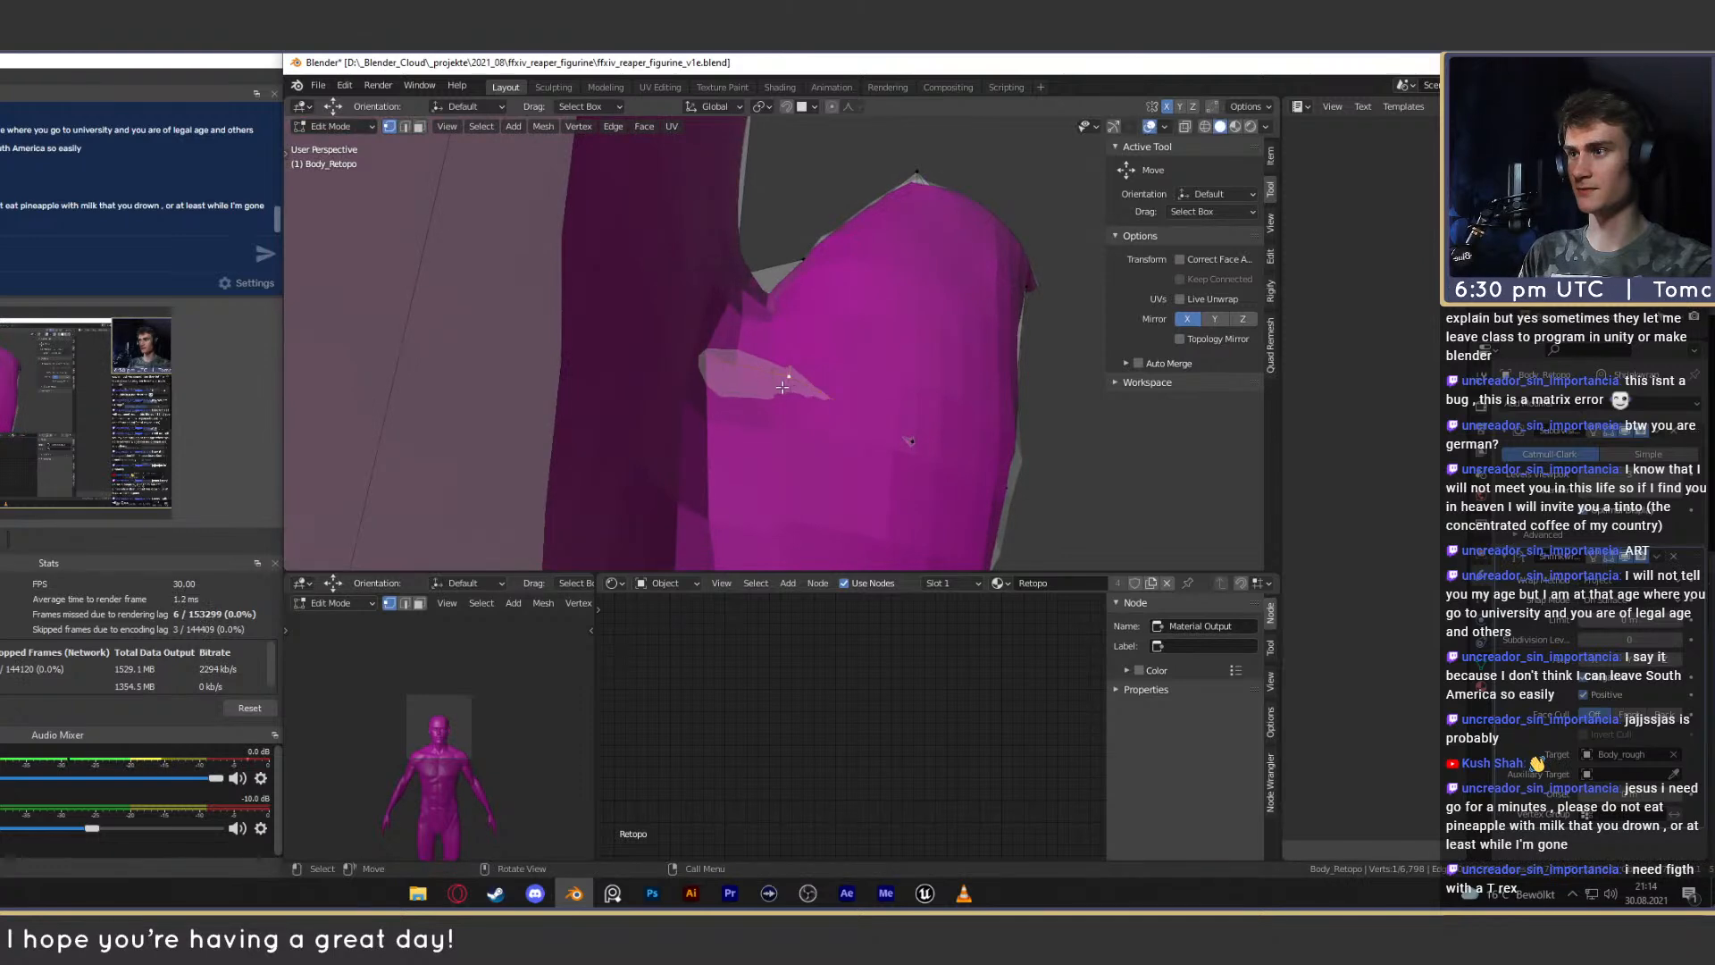
Move the vertex just below the crease where the ear's top joins the head and check the smoothed result in Object Mode.
click(869, 337)
middle_drag(869, 337, 779, 381)
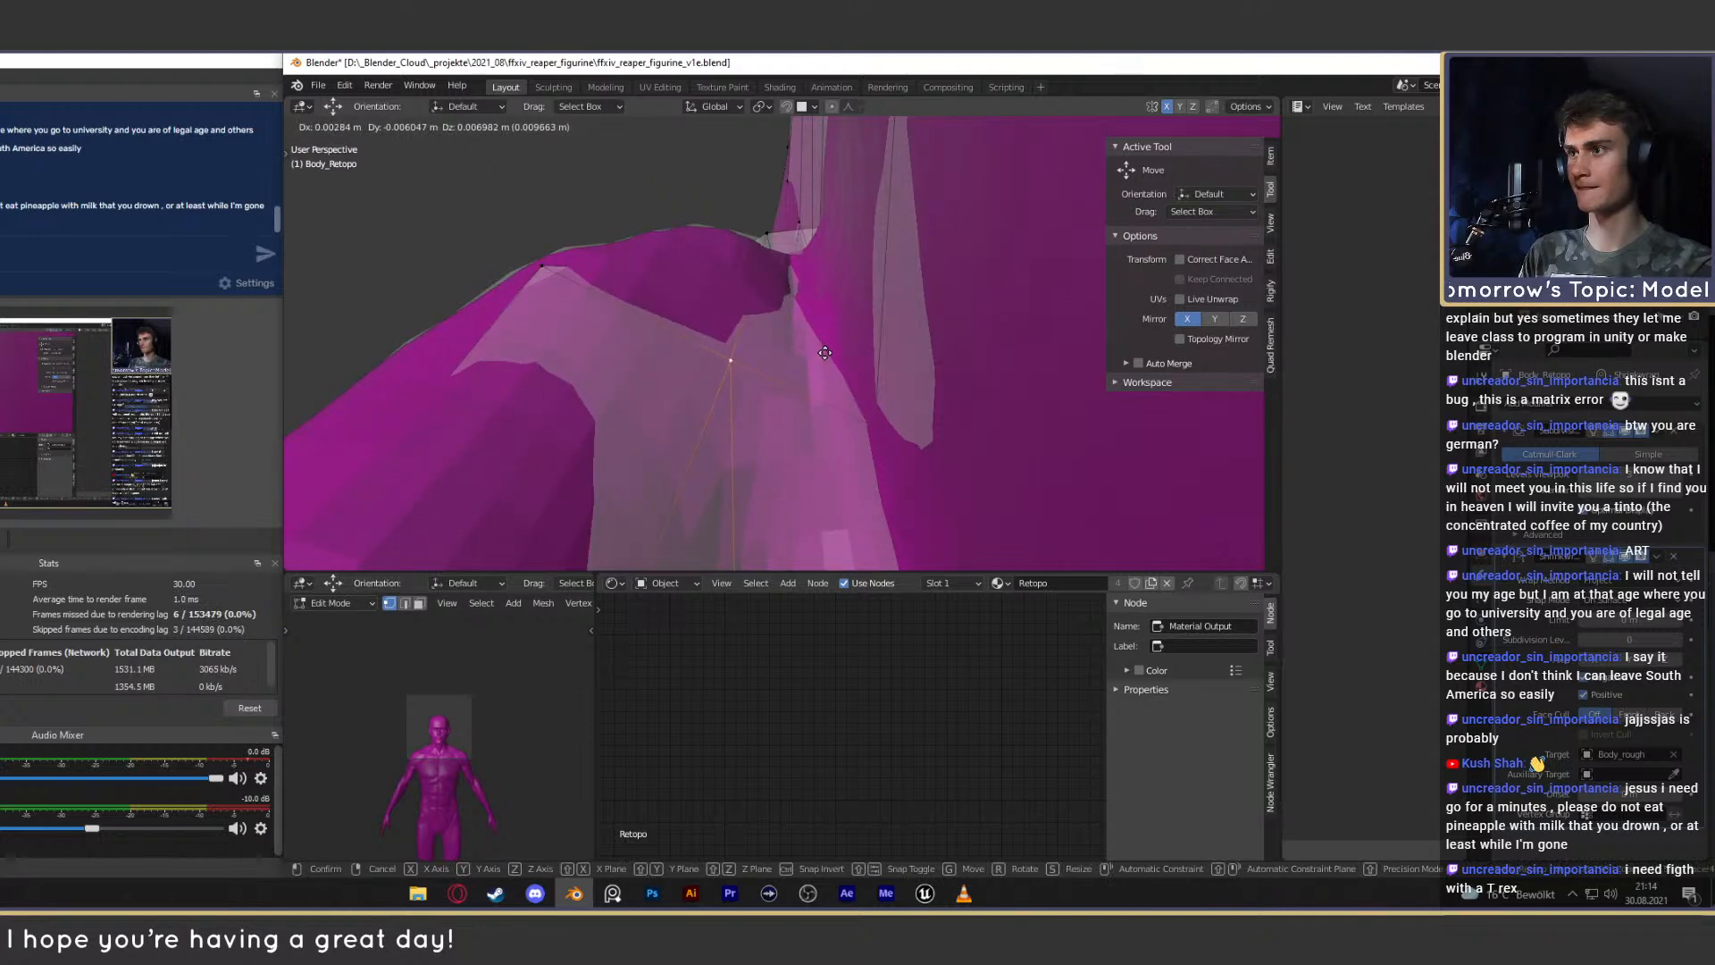
click(824, 352)
middle_drag(825, 352, 855, 274)
key(Tab)
key(Tab)
Reposition vertices lower down along the back of the ear, between the rim and the head.
middle_drag(891, 353, 777, 438)
click(887, 354)
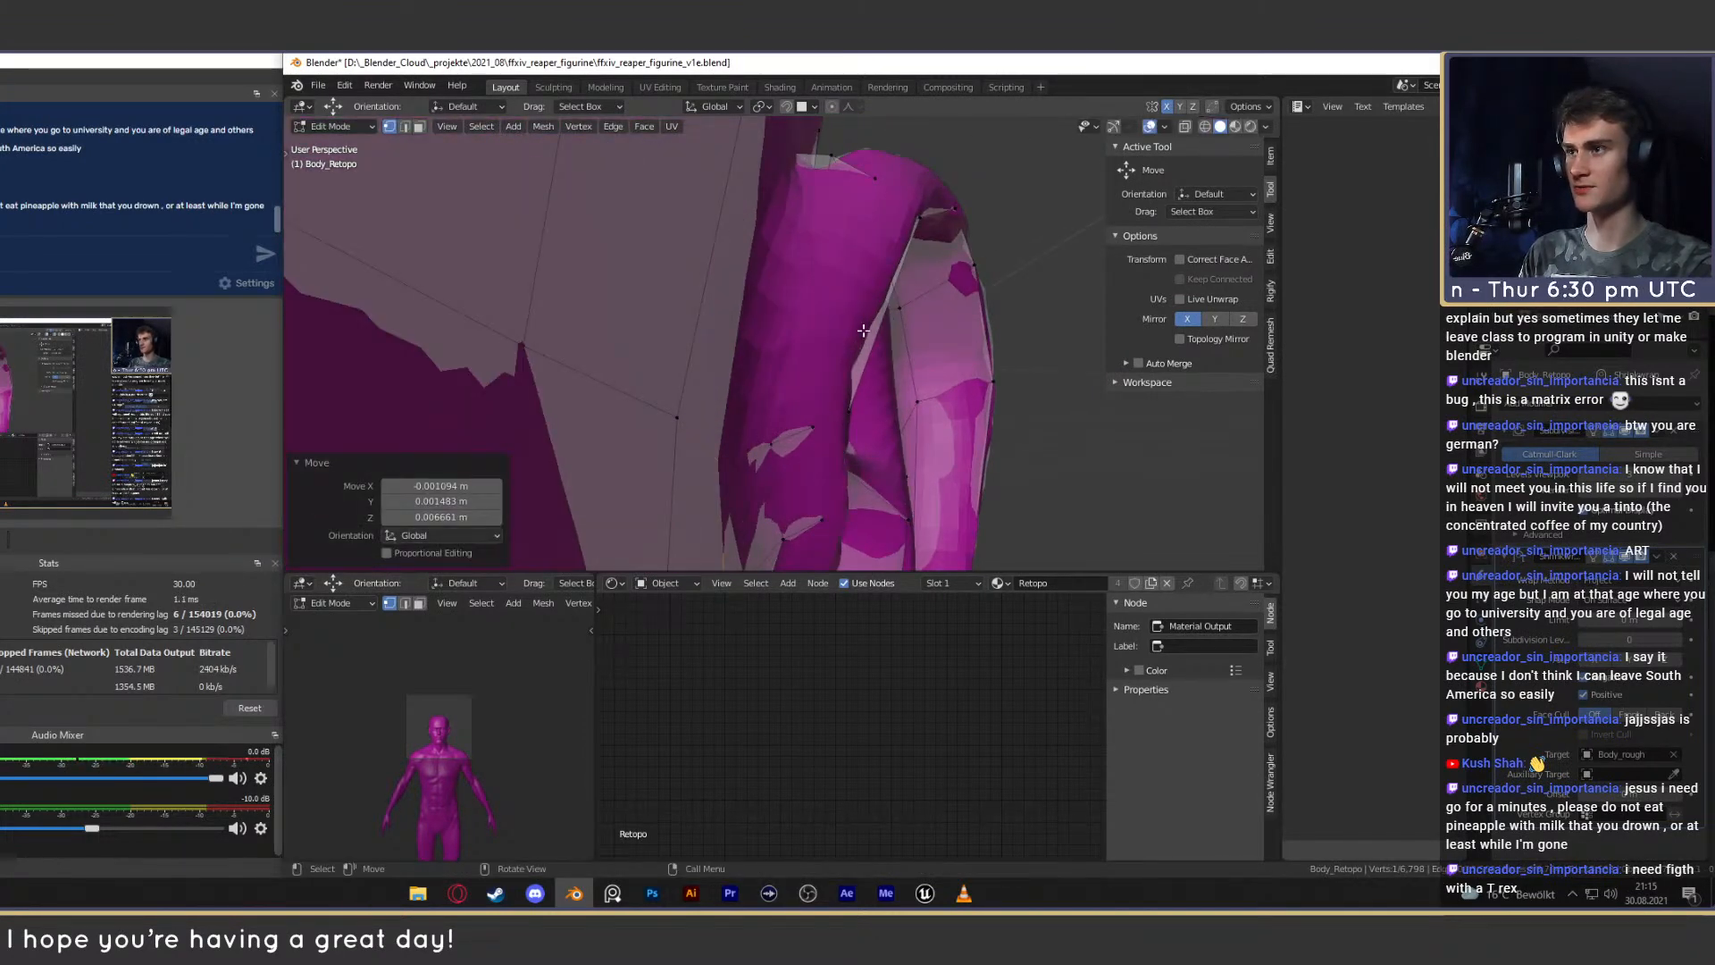
middle_drag(855, 348, 811, 444)
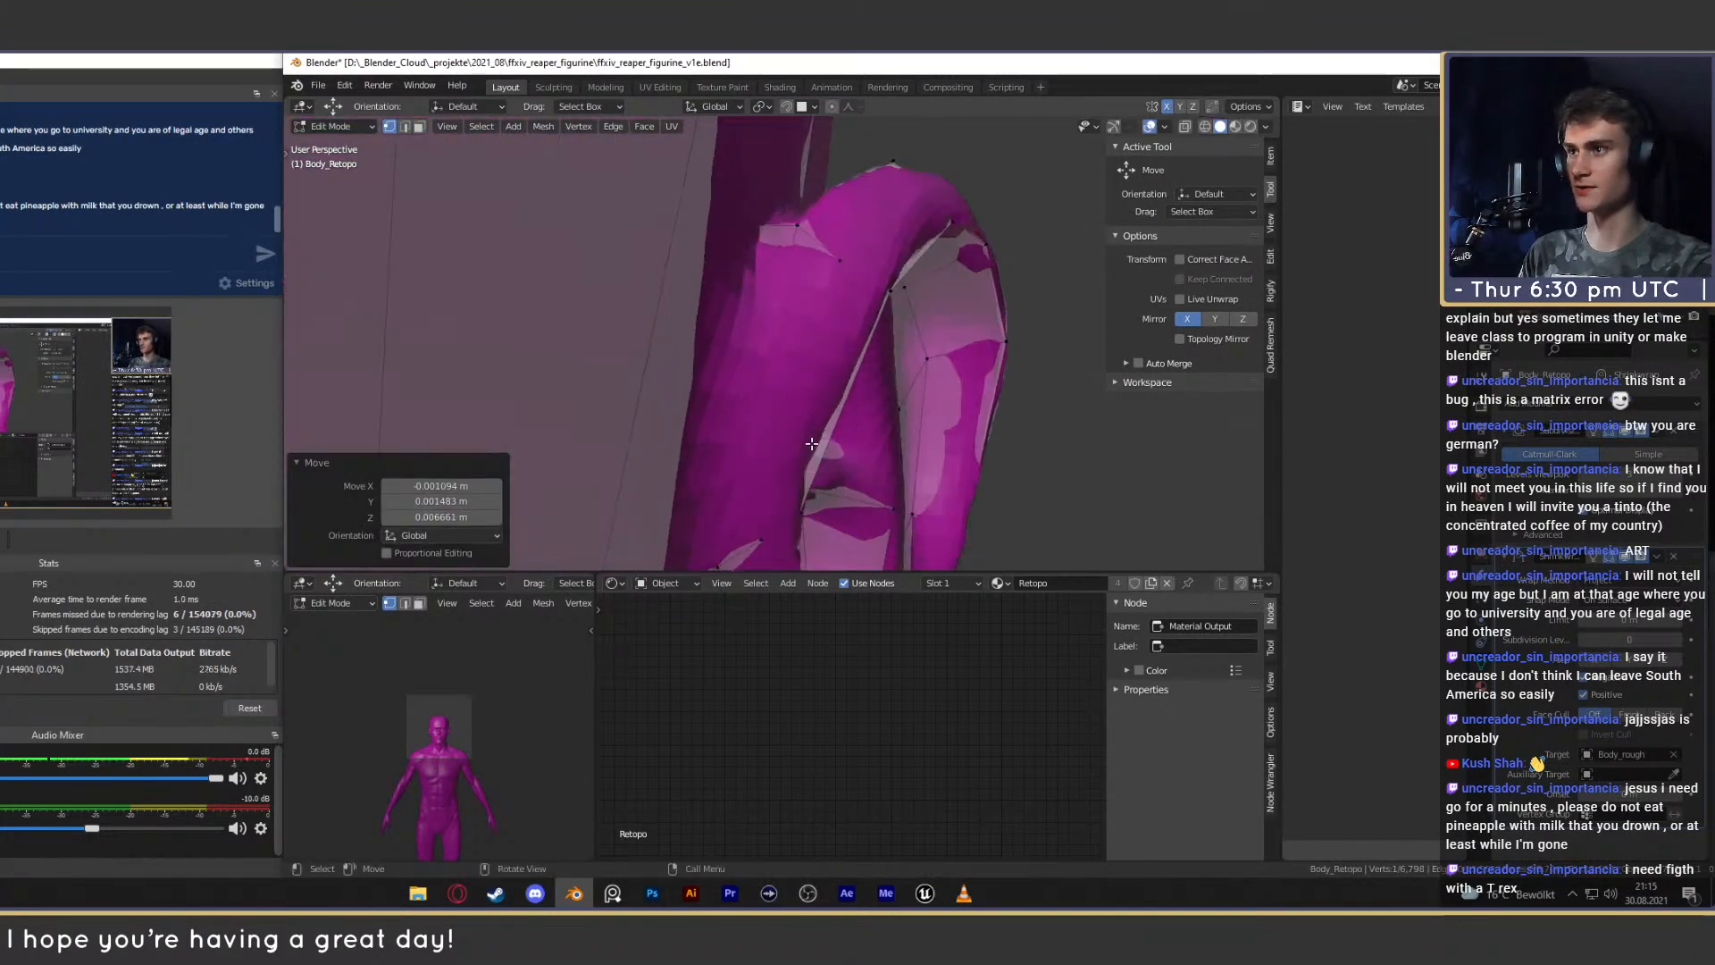
click(909, 292)
middle_drag(909, 292, 869, 424)
key(g)
click(878, 425)
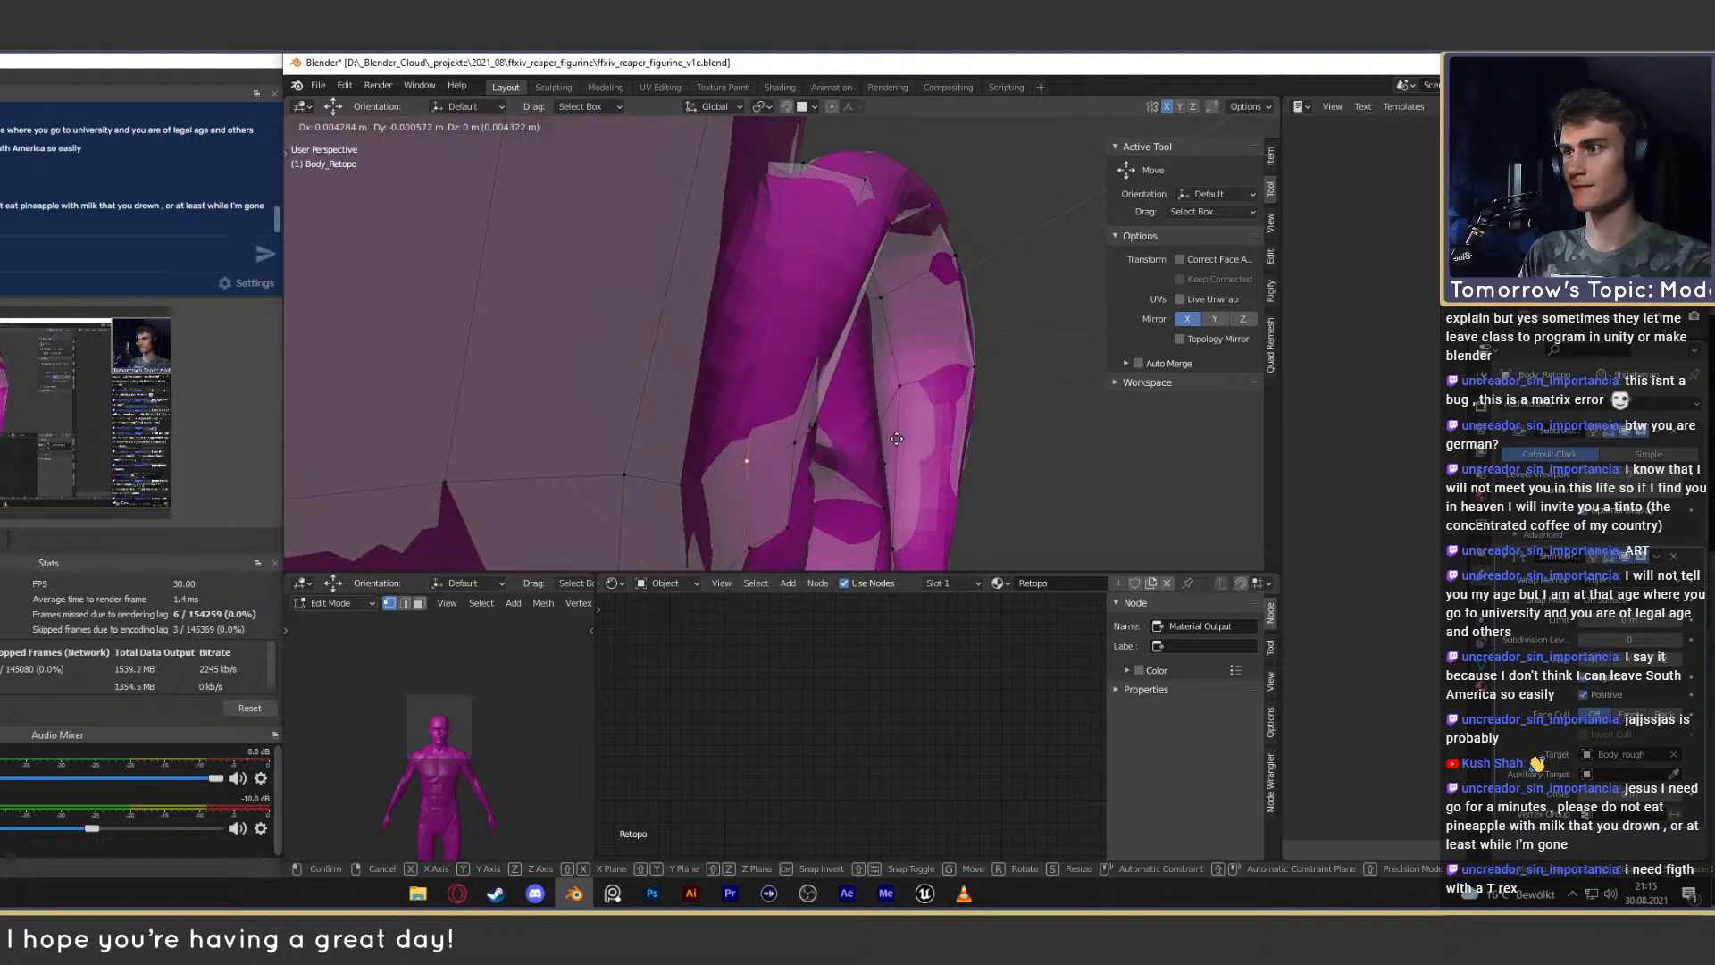
click(903, 438)
middle_drag(903, 439, 875, 331)
click(797, 278)
Examine the ear in Object Mode from behind and from the side for remaining shrinkwrap artefacts.
middle_drag(840, 419, 934, 308)
scroll(853, 326, down, 3)
scroll(811, 277, down, 5)
scroll(804, 312, up, 3)
shift+middle_drag(759, 308, 849, 433)
key(Tab)
scroll(814, 348, down, 6)
scroll(815, 352, up, 5)
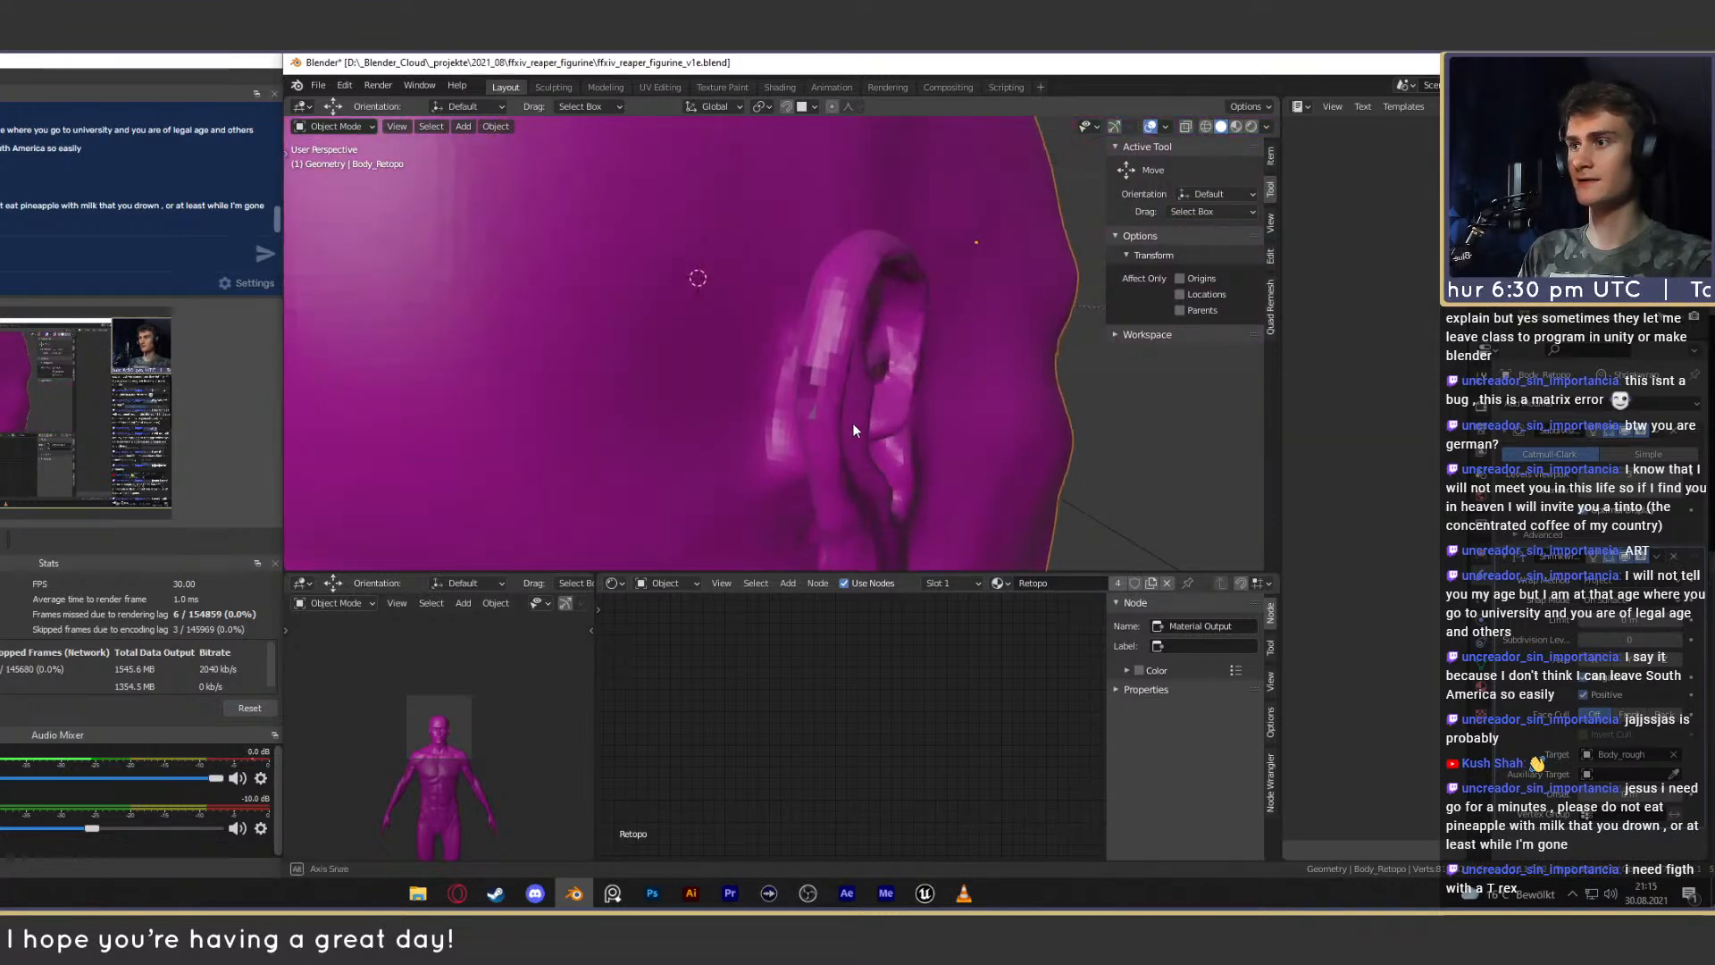
scroll(893, 402, down, 5)
mouse_move(804, 373)
middle_down()
mouse_move(911, 371)
mouse_move(785, 375)
middle_up()
scroll(911, 375, up, 5)
shift+middle_drag(911, 375, 1186, 282)
click(1272, 159)
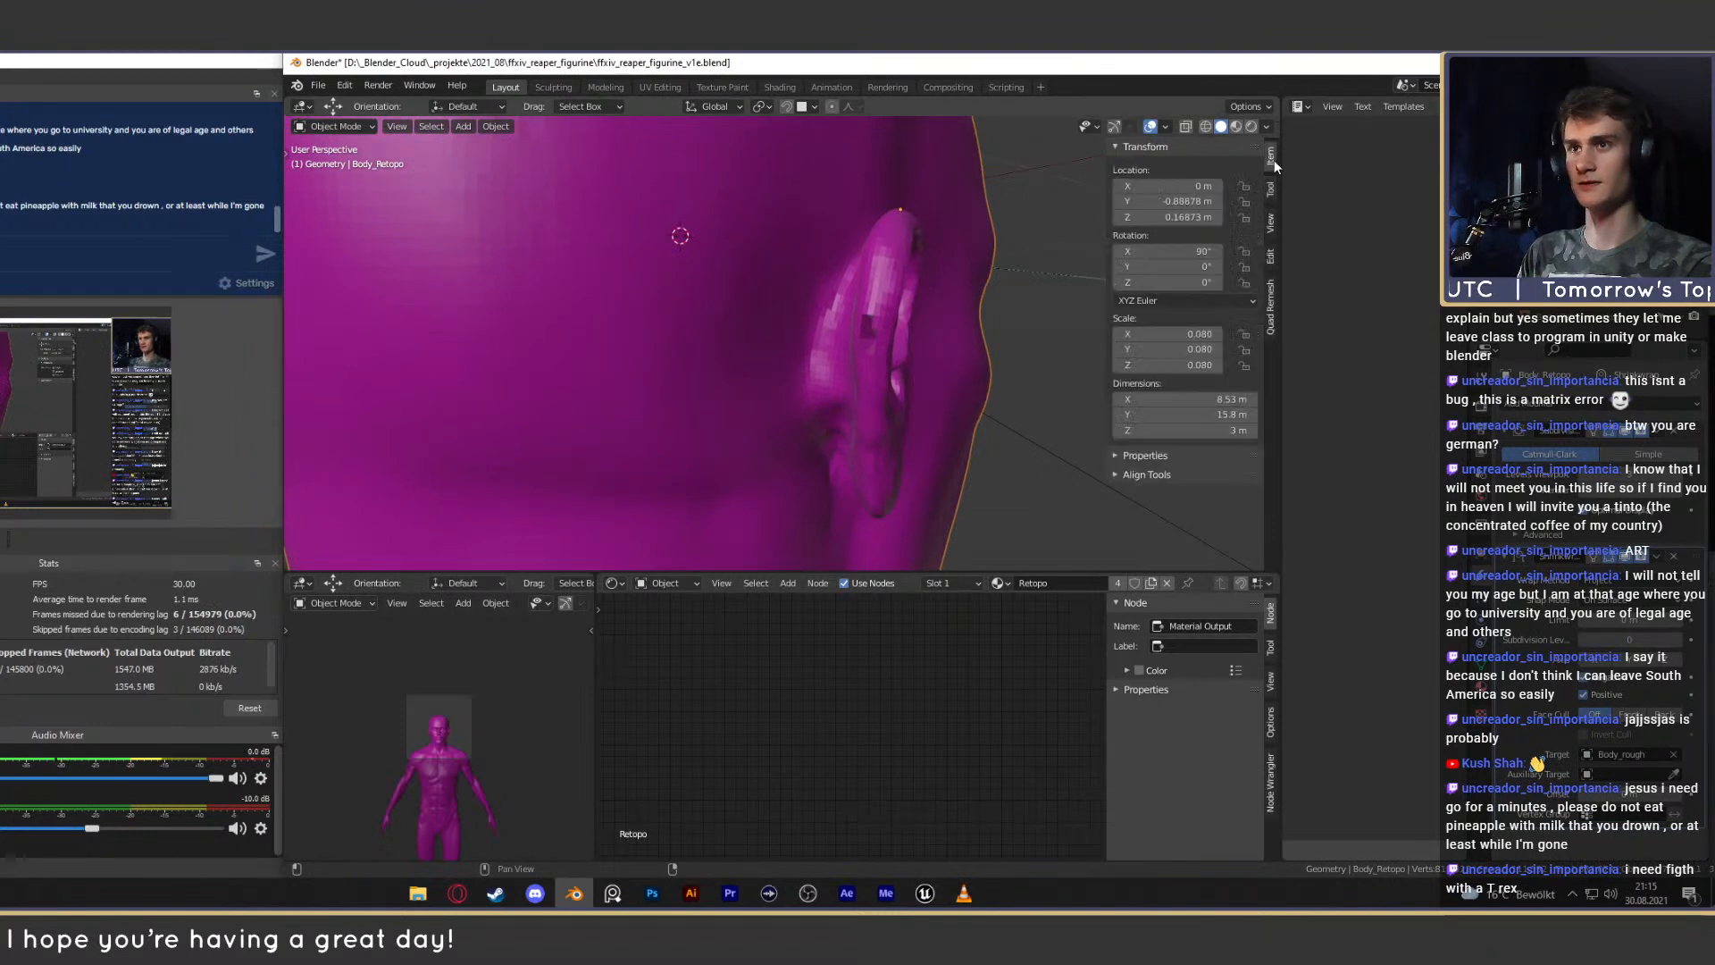
click(1272, 226)
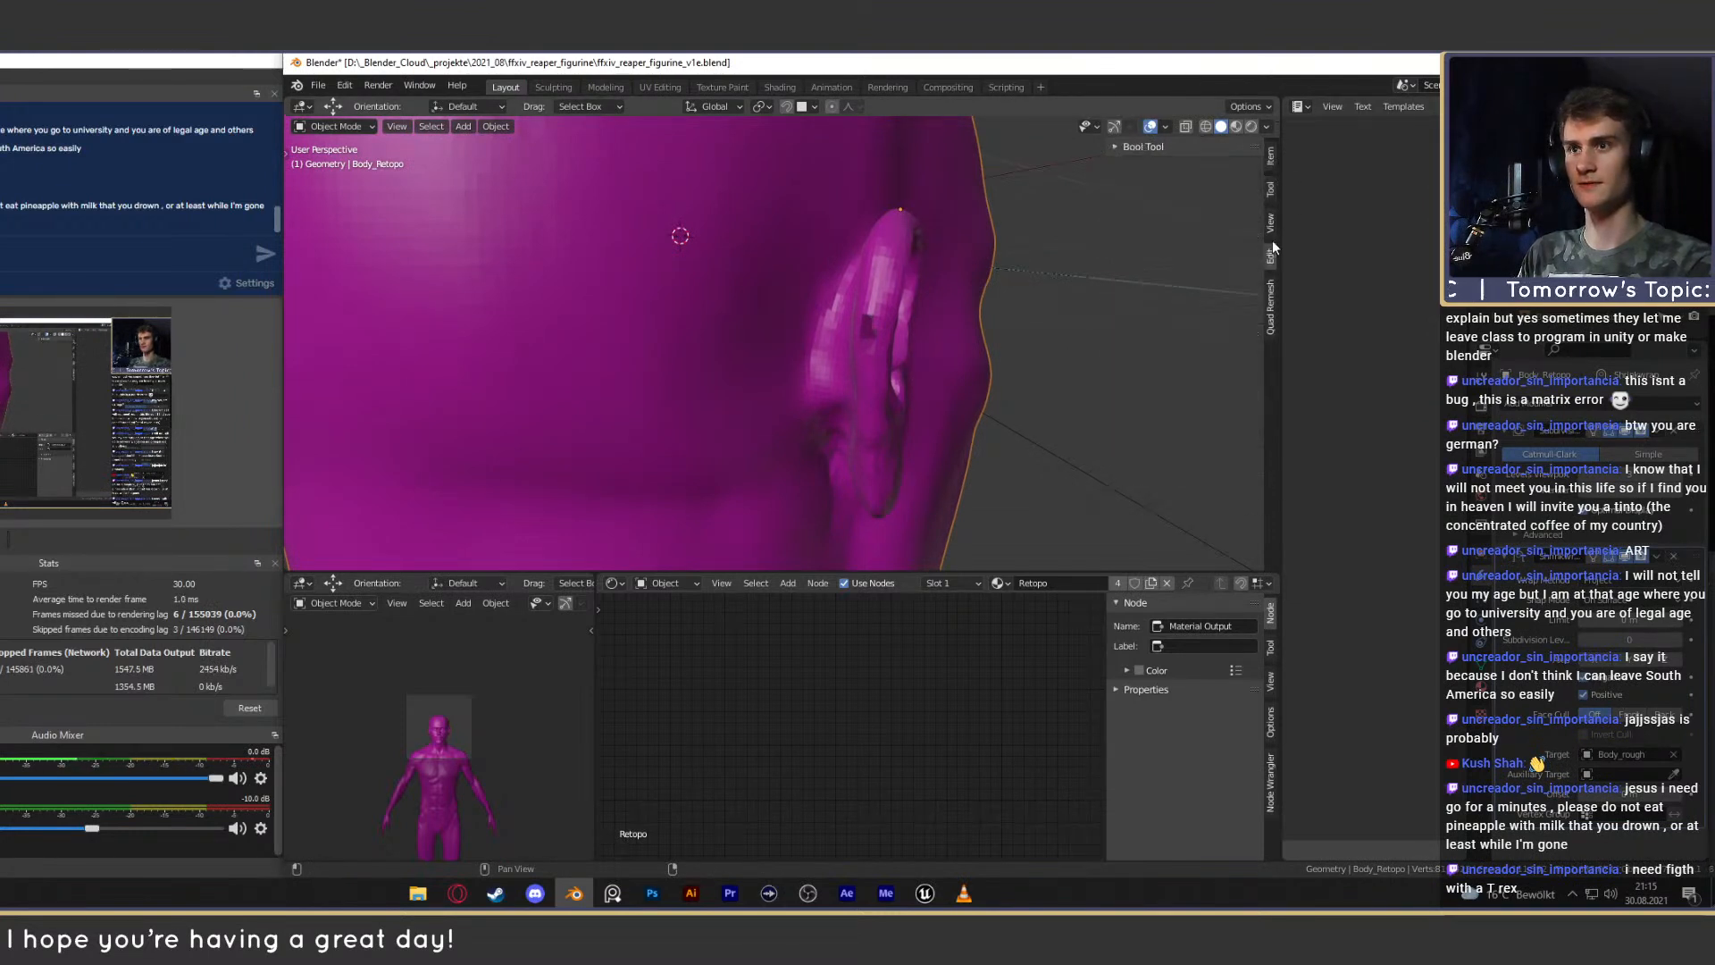
click(1272, 189)
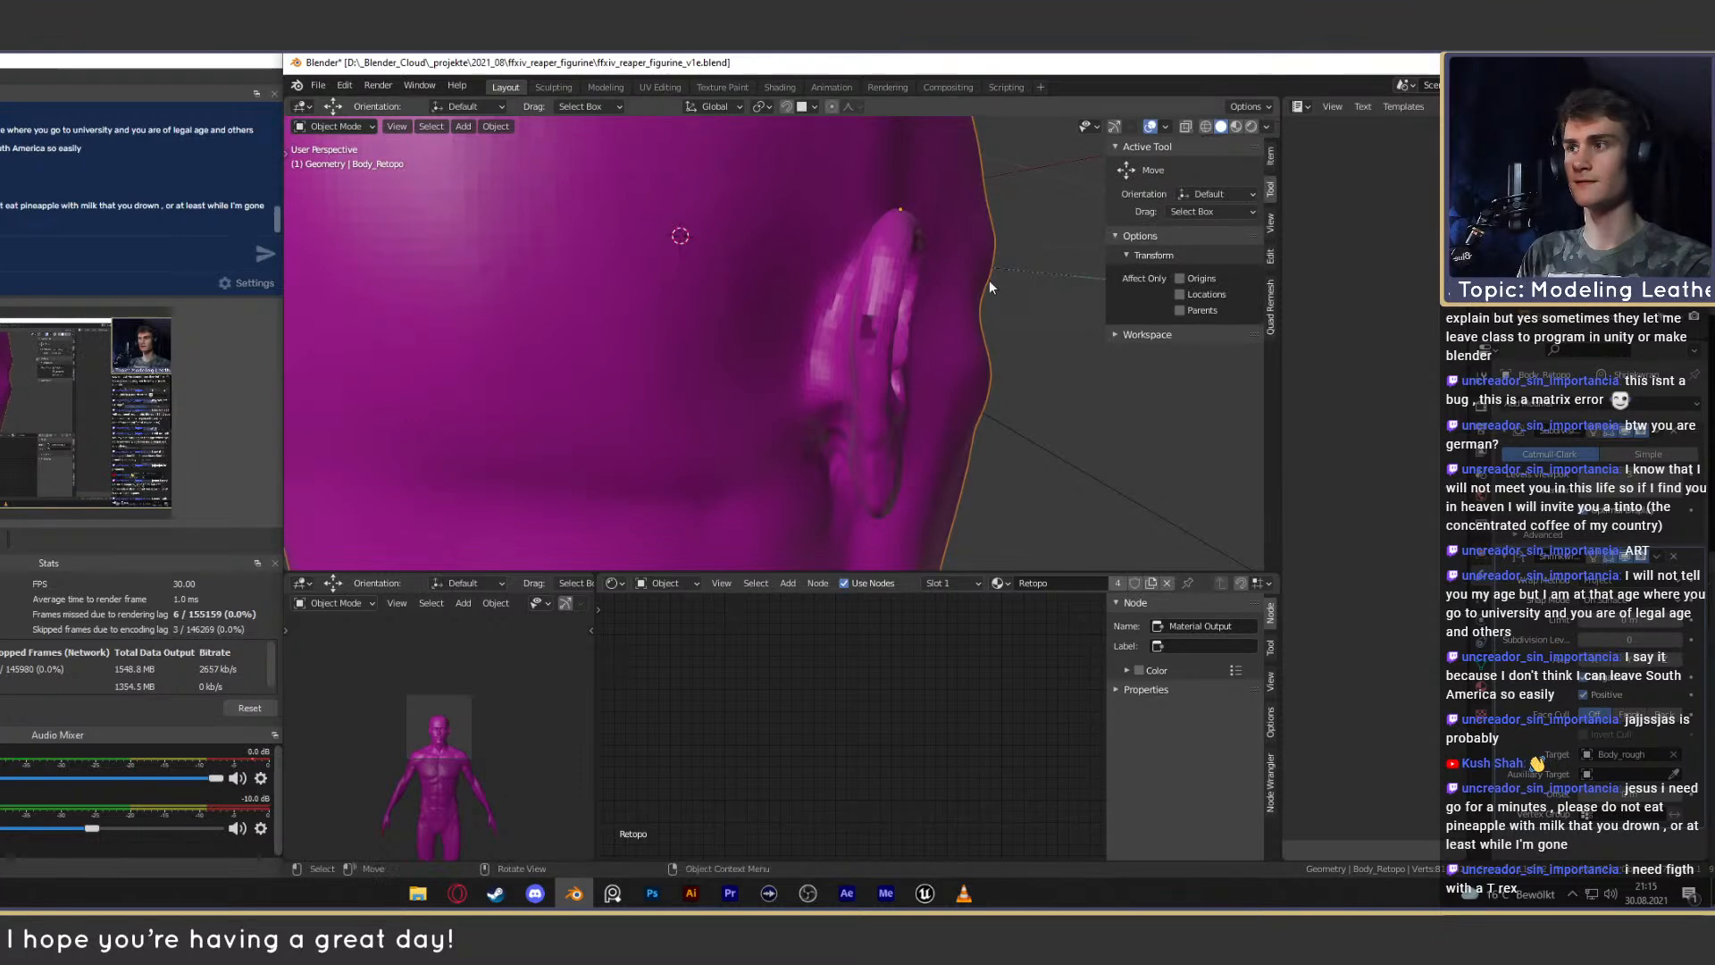
Move the vertex on the back edge of the ear rim about 0.009 m and check the ear in Object Mode.
key(Tab)
middle_drag(846, 355, 901, 304)
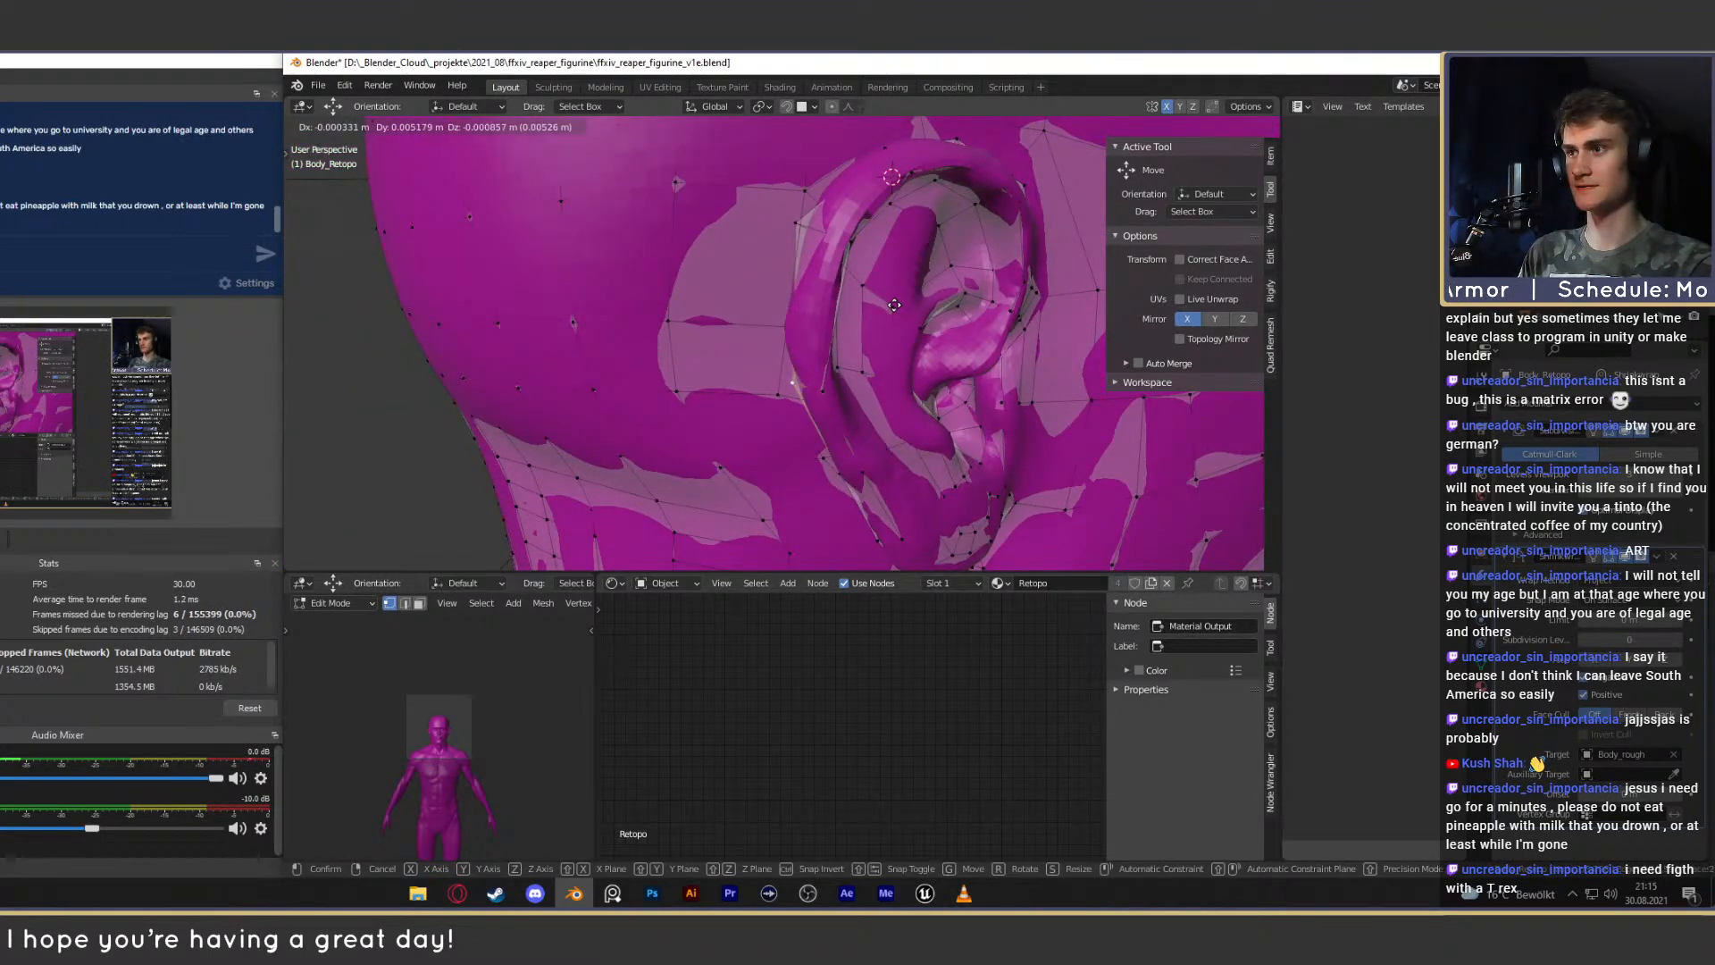
click(893, 305)
middle_drag(894, 305, 896, 310)
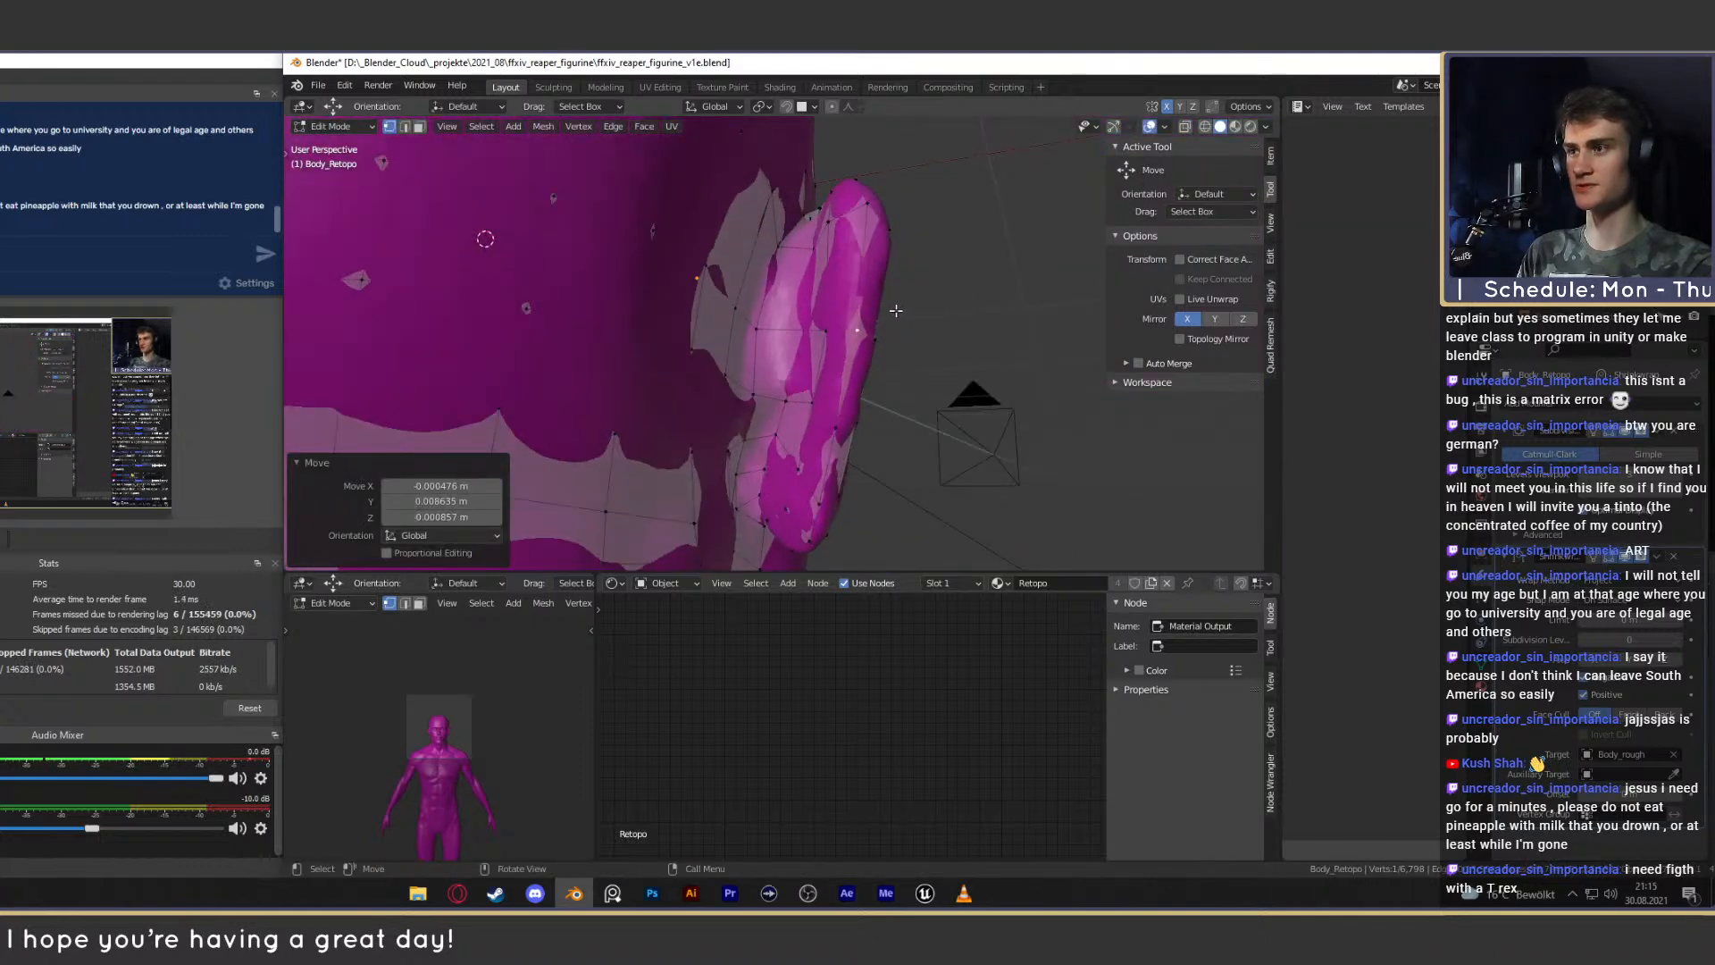
key(Tab)
Reposition the outermost vertex of the ear's upper rim and return to Object Mode.
middle_drag(888, 398, 814, 394)
key(Tab)
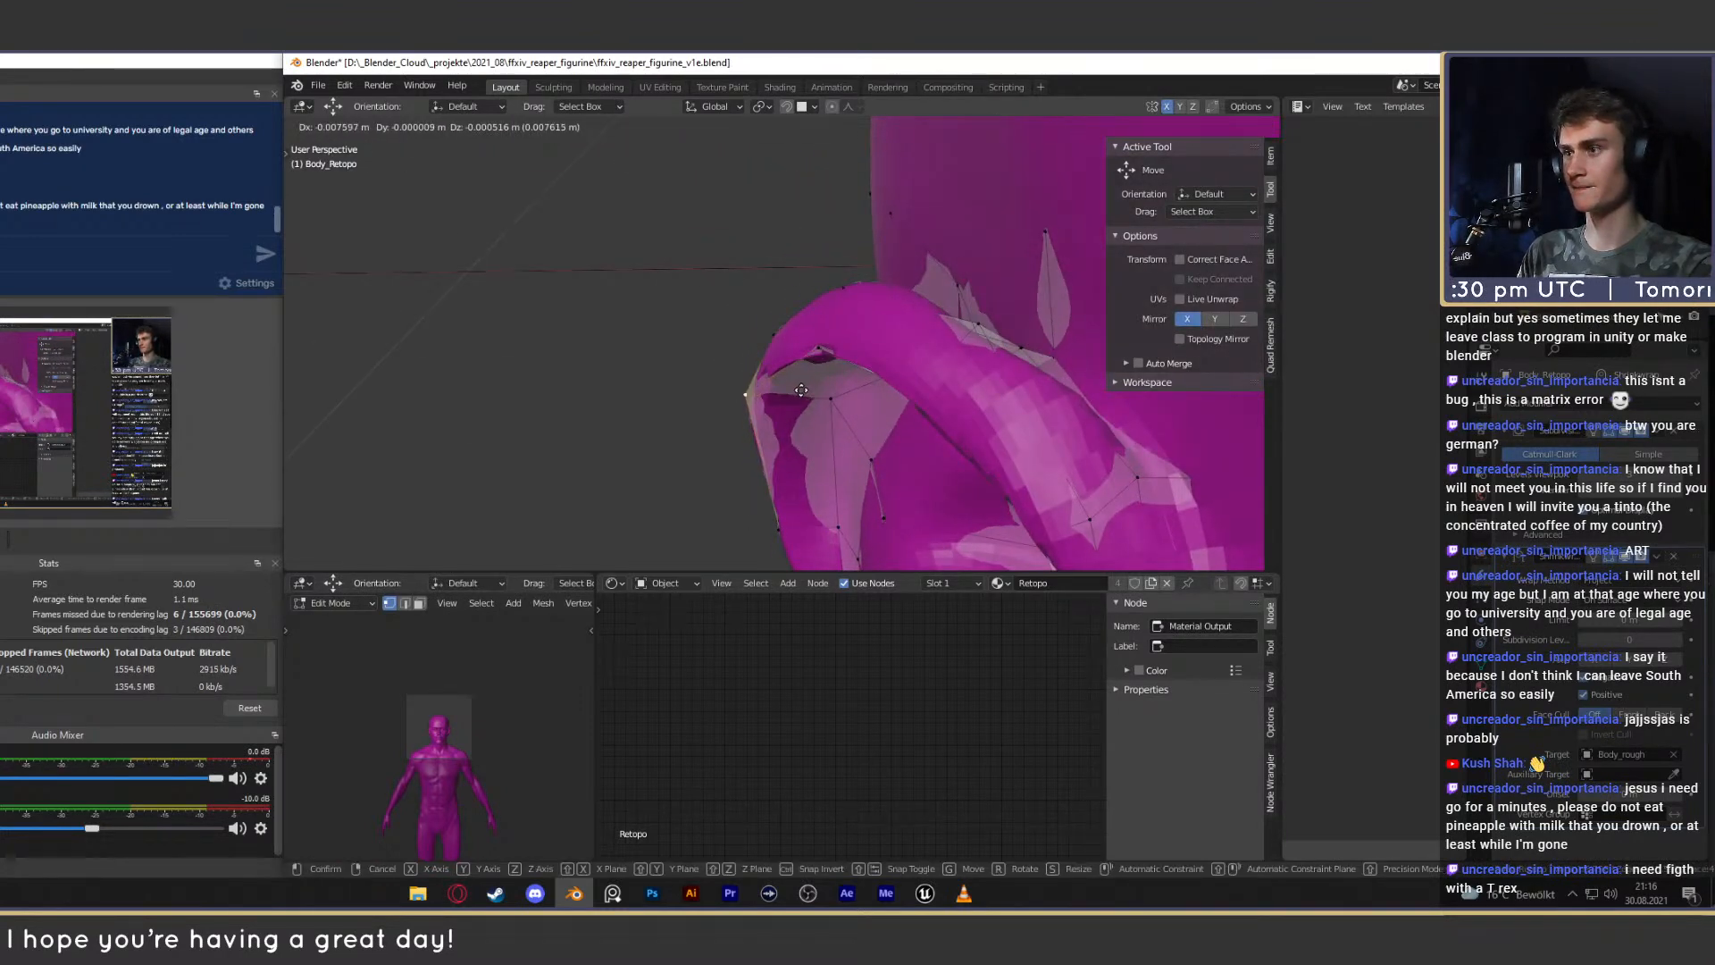
click(840, 409)
middle_drag(840, 409, 974, 325)
key(Tab)
Select the centre vertex in the cleft between the buttocks using X-ray display, and turn off X mirroring for mesh editing.
scroll(916, 360, down, 3)
scroll(844, 410, up, 3)
middle_drag(971, 398, 880, 390)
scroll(871, 393, up, 4)
key(Tab)
key(alt+z)
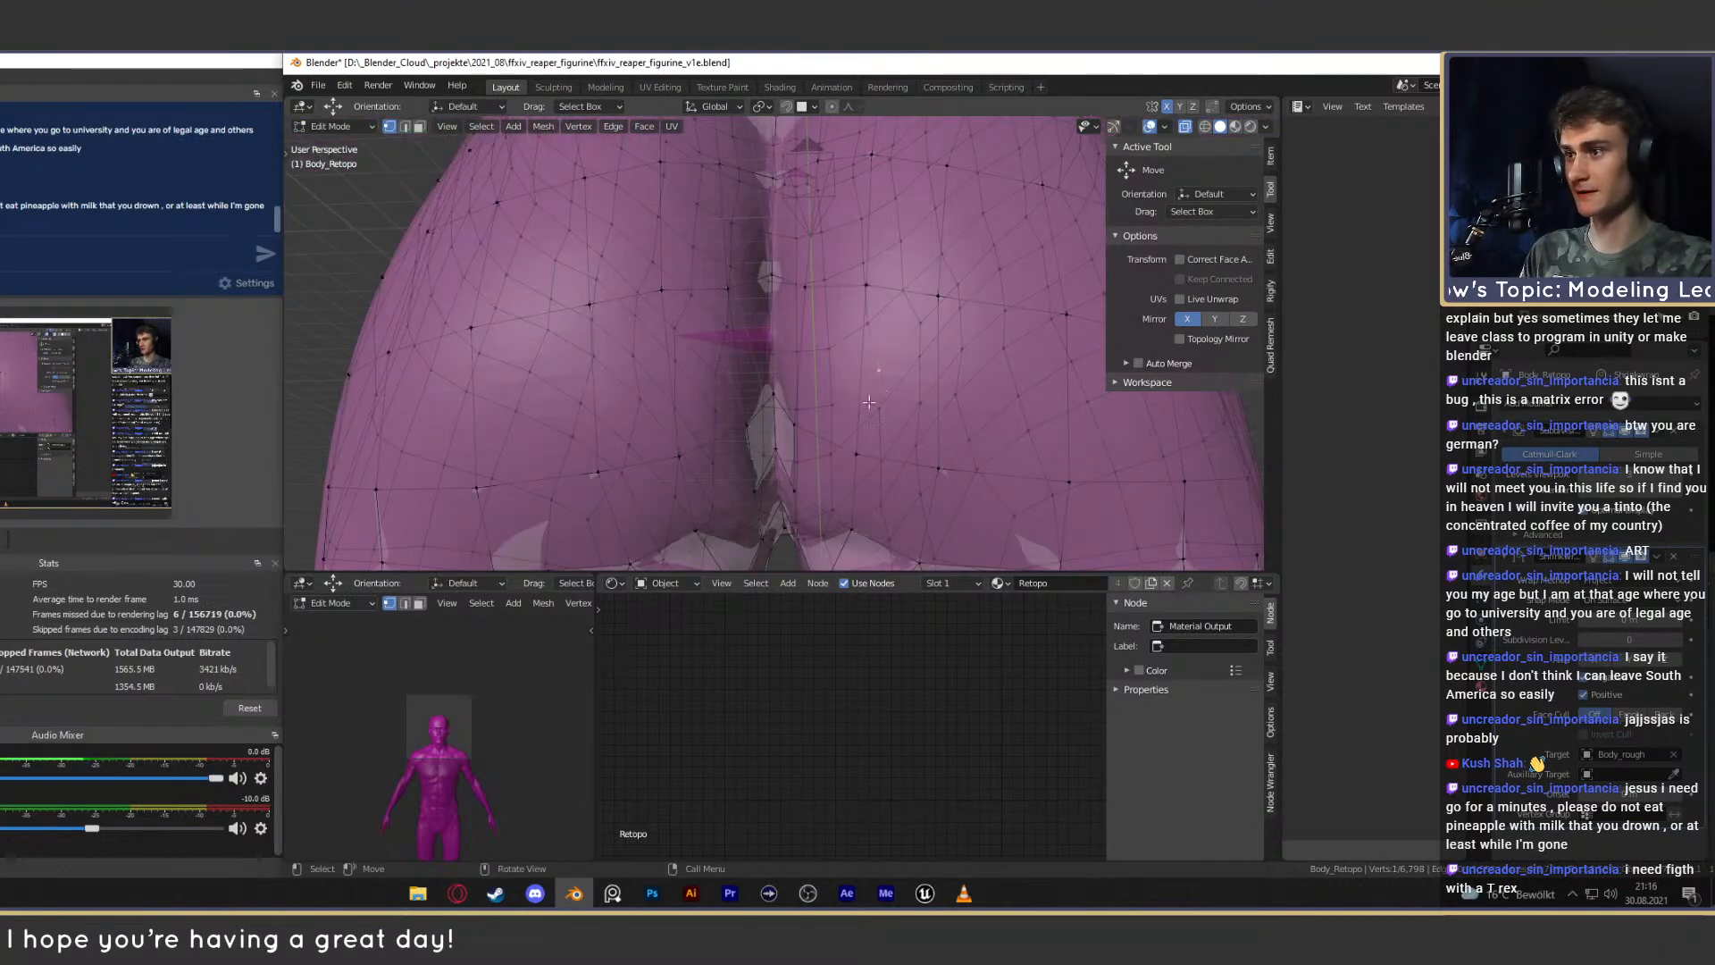
middle_drag(775, 396, 923, 396)
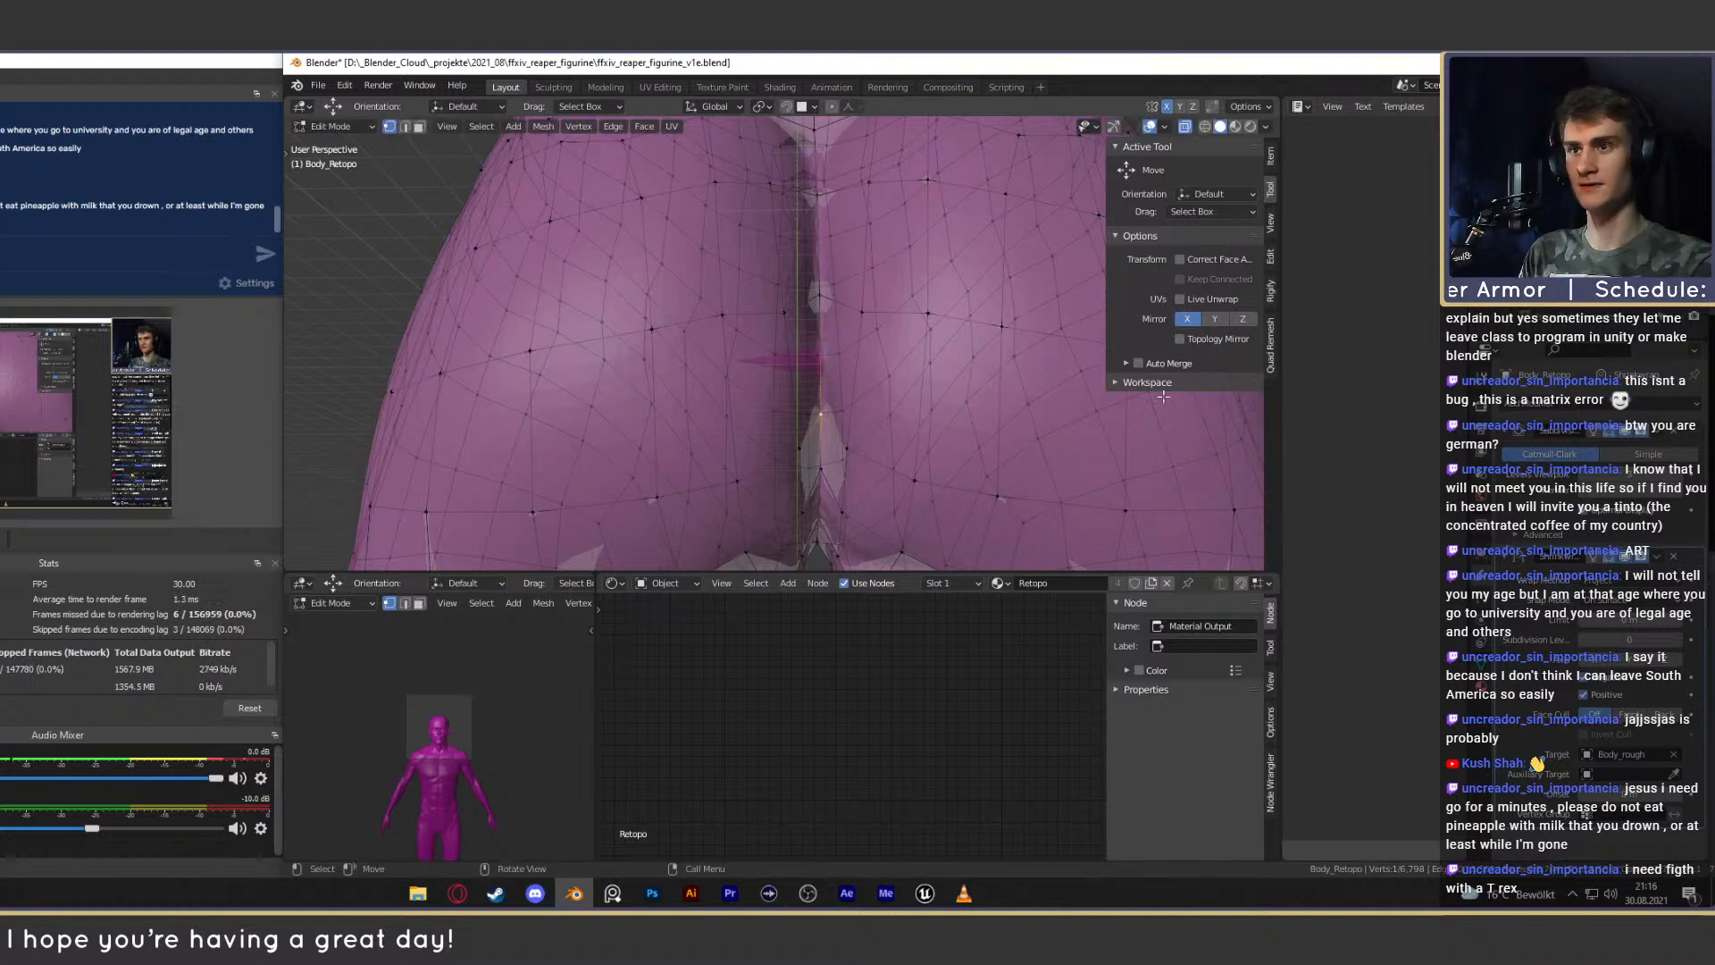
click(919, 411)
middle_drag(918, 409, 912, 353)
key(alt+z)
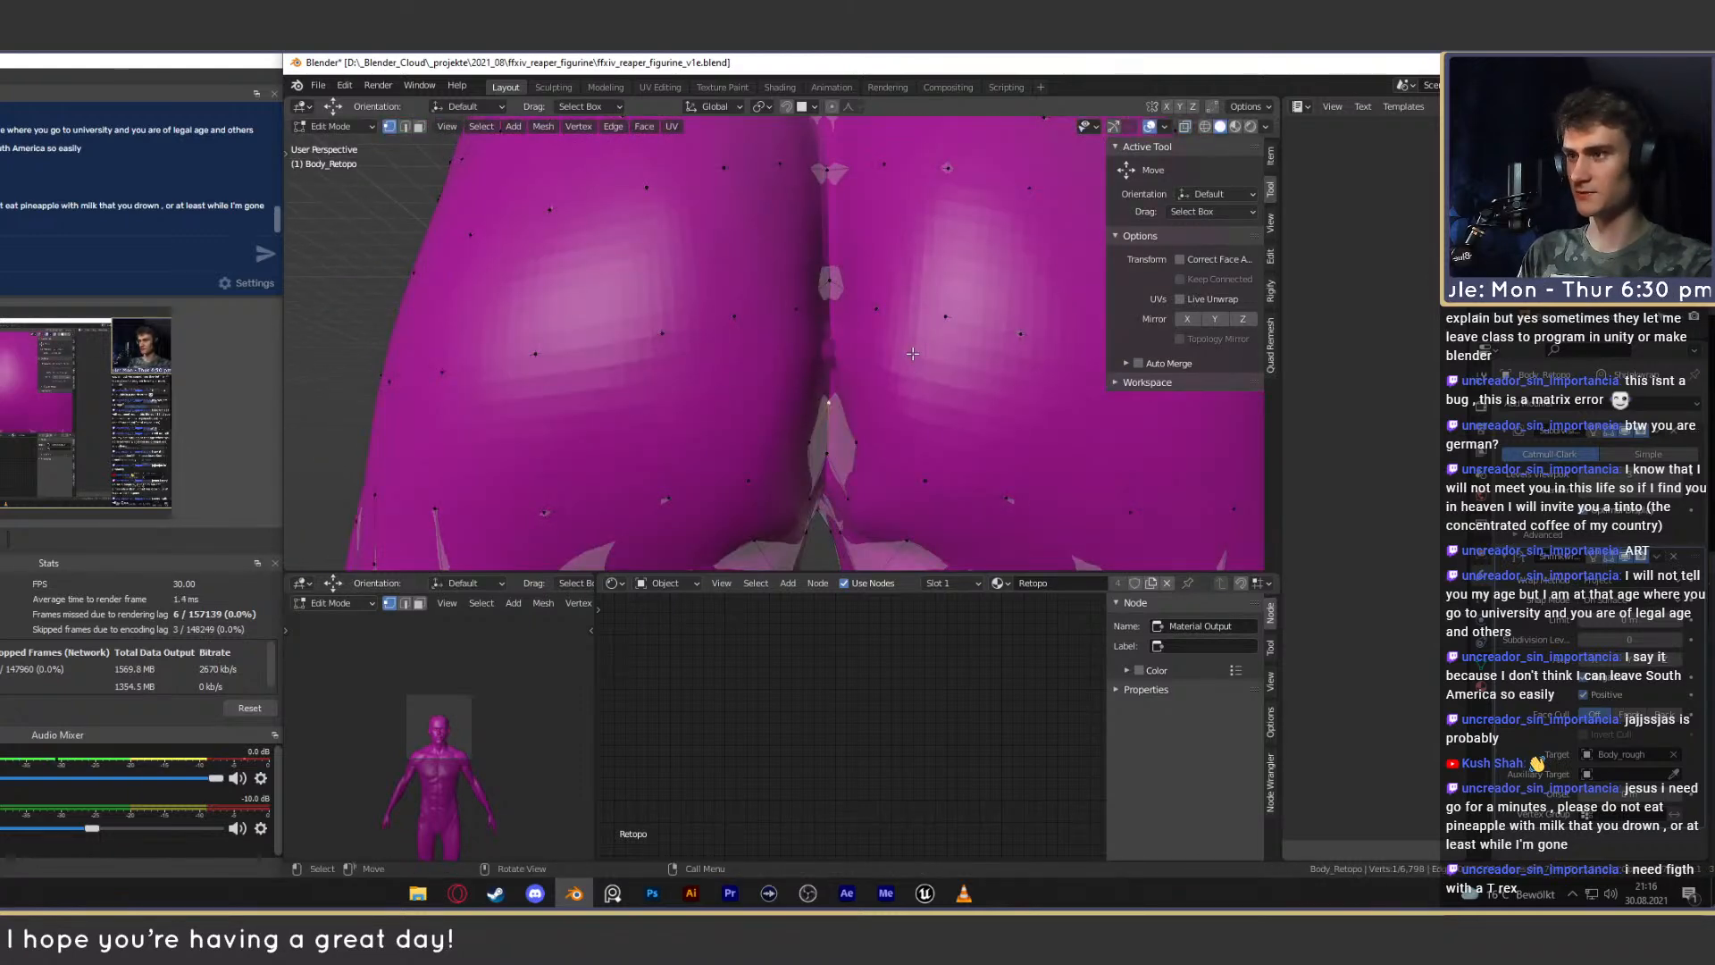
Move the selected cleft vertex by about 0.009 m in X, 0.058 m in Y and 0.040 m in Z.
key(KP_Decimal)
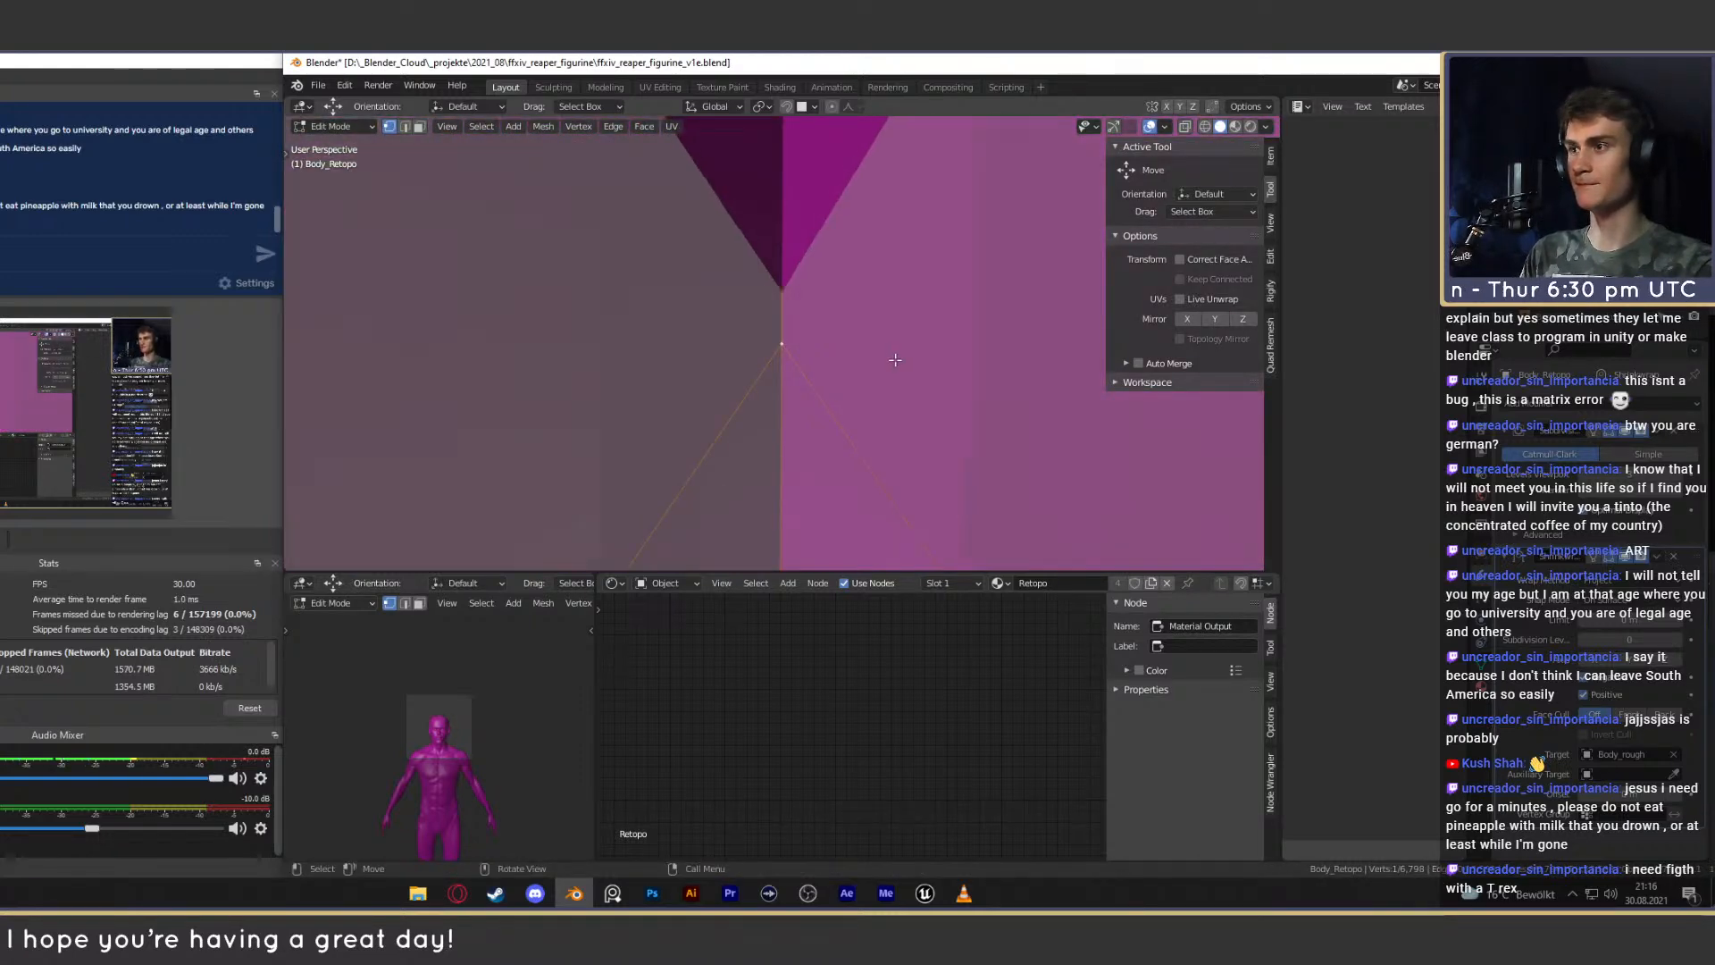
scroll(900, 361, down, 10)
middle_drag(899, 361, 982, 439)
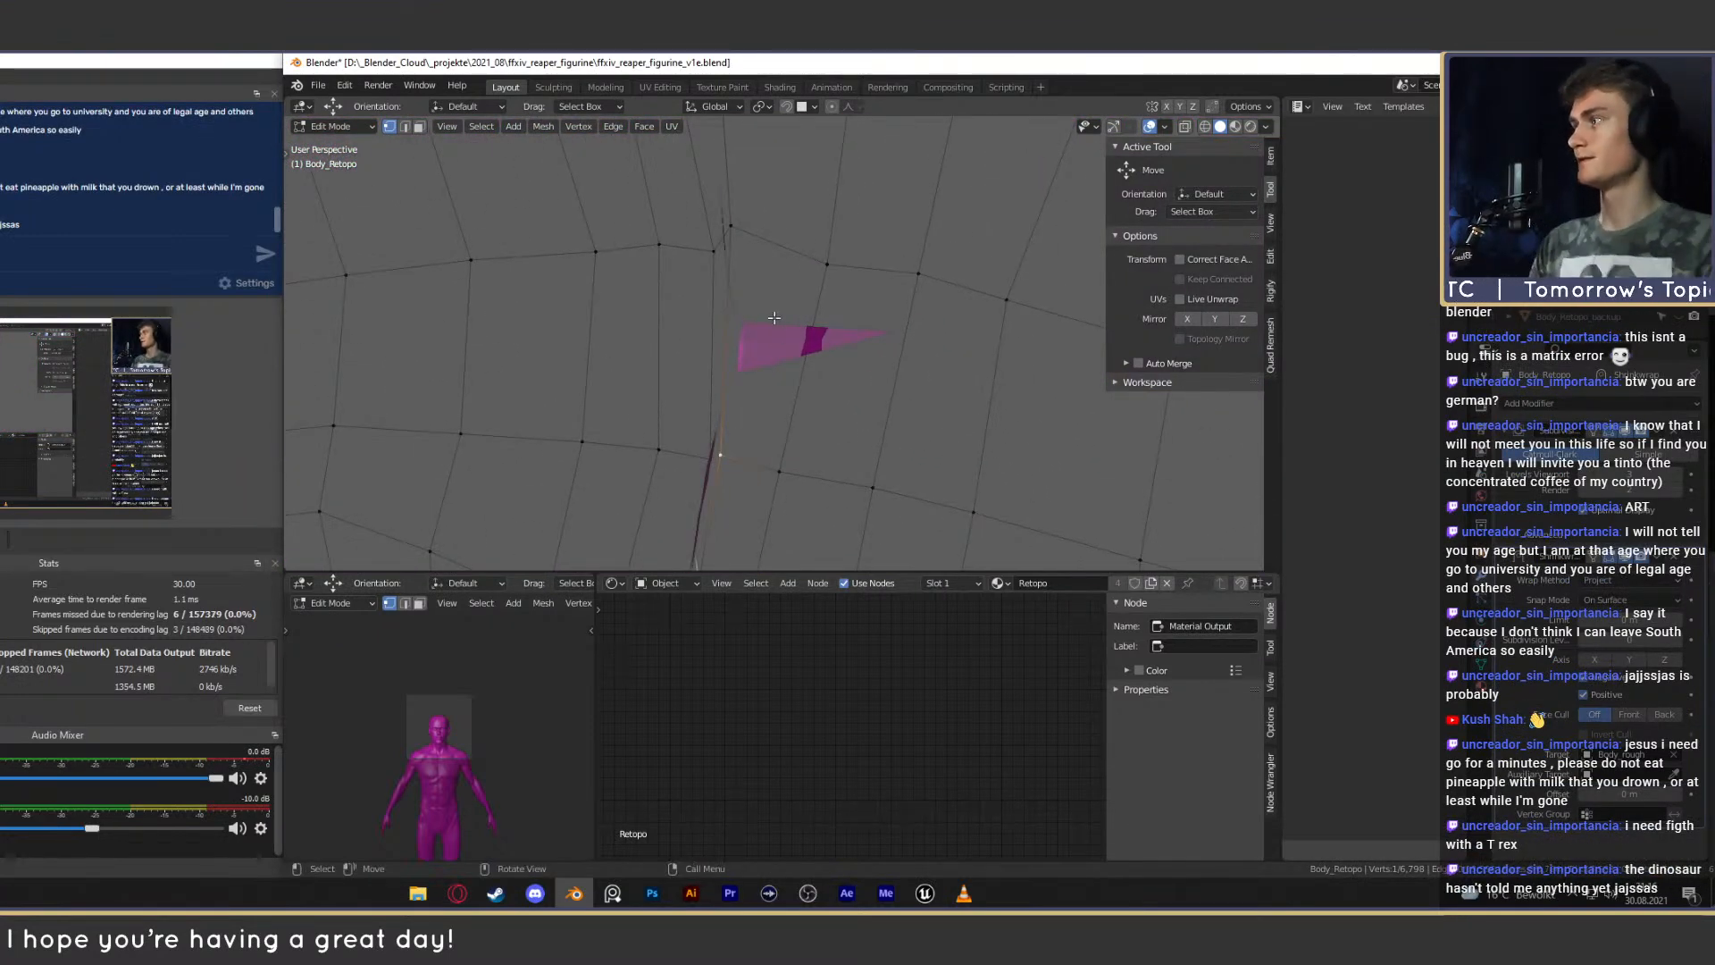
middle_drag(822, 317, 824, 399)
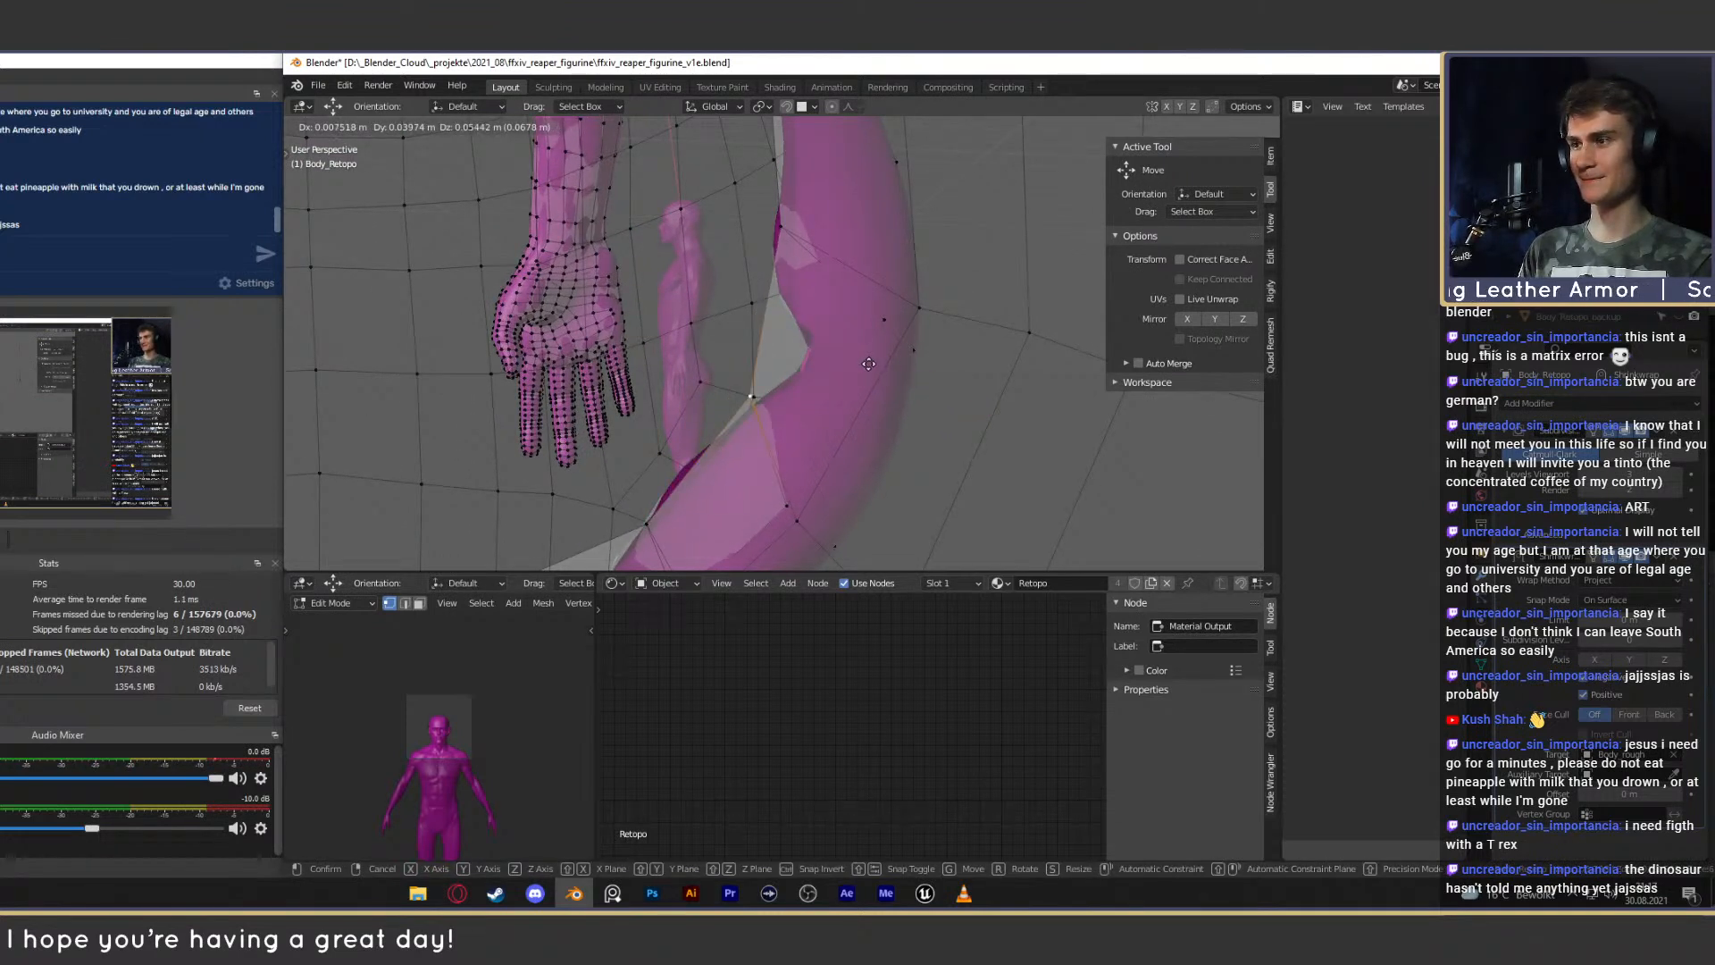
click(868, 364)
scroll(804, 370, up, 5)
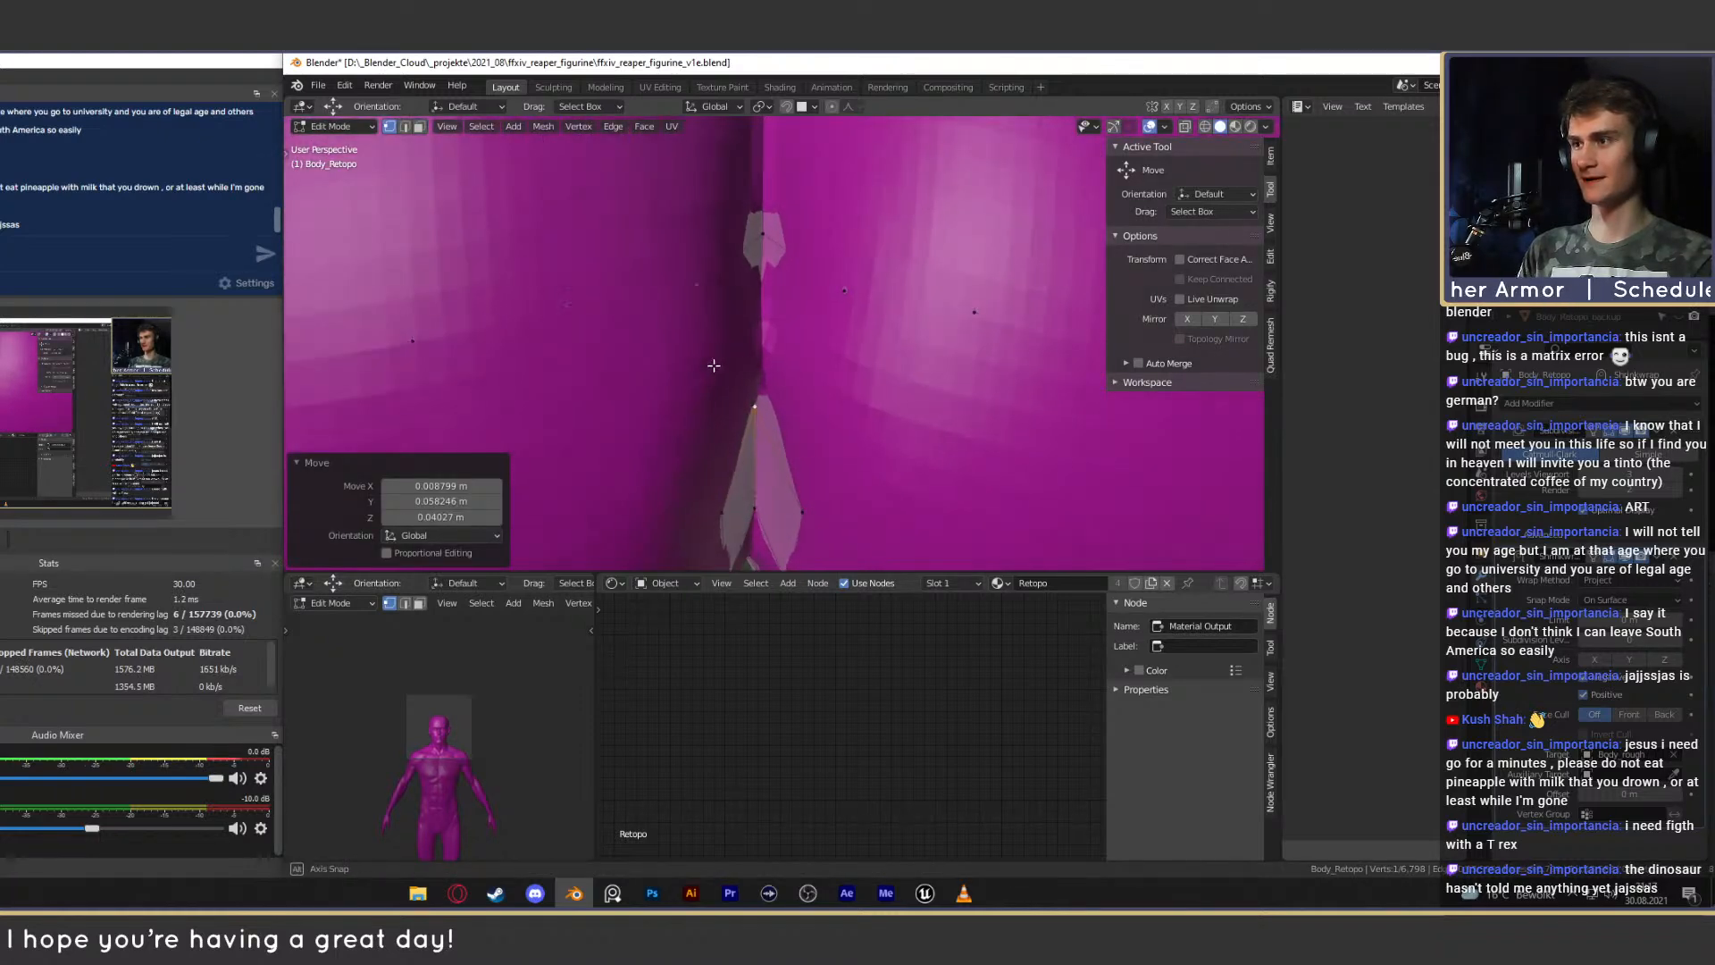
Examine the whole retopologised body in Object Mode from the back and the front.
key(Tab)
scroll(792, 366, down, 6)
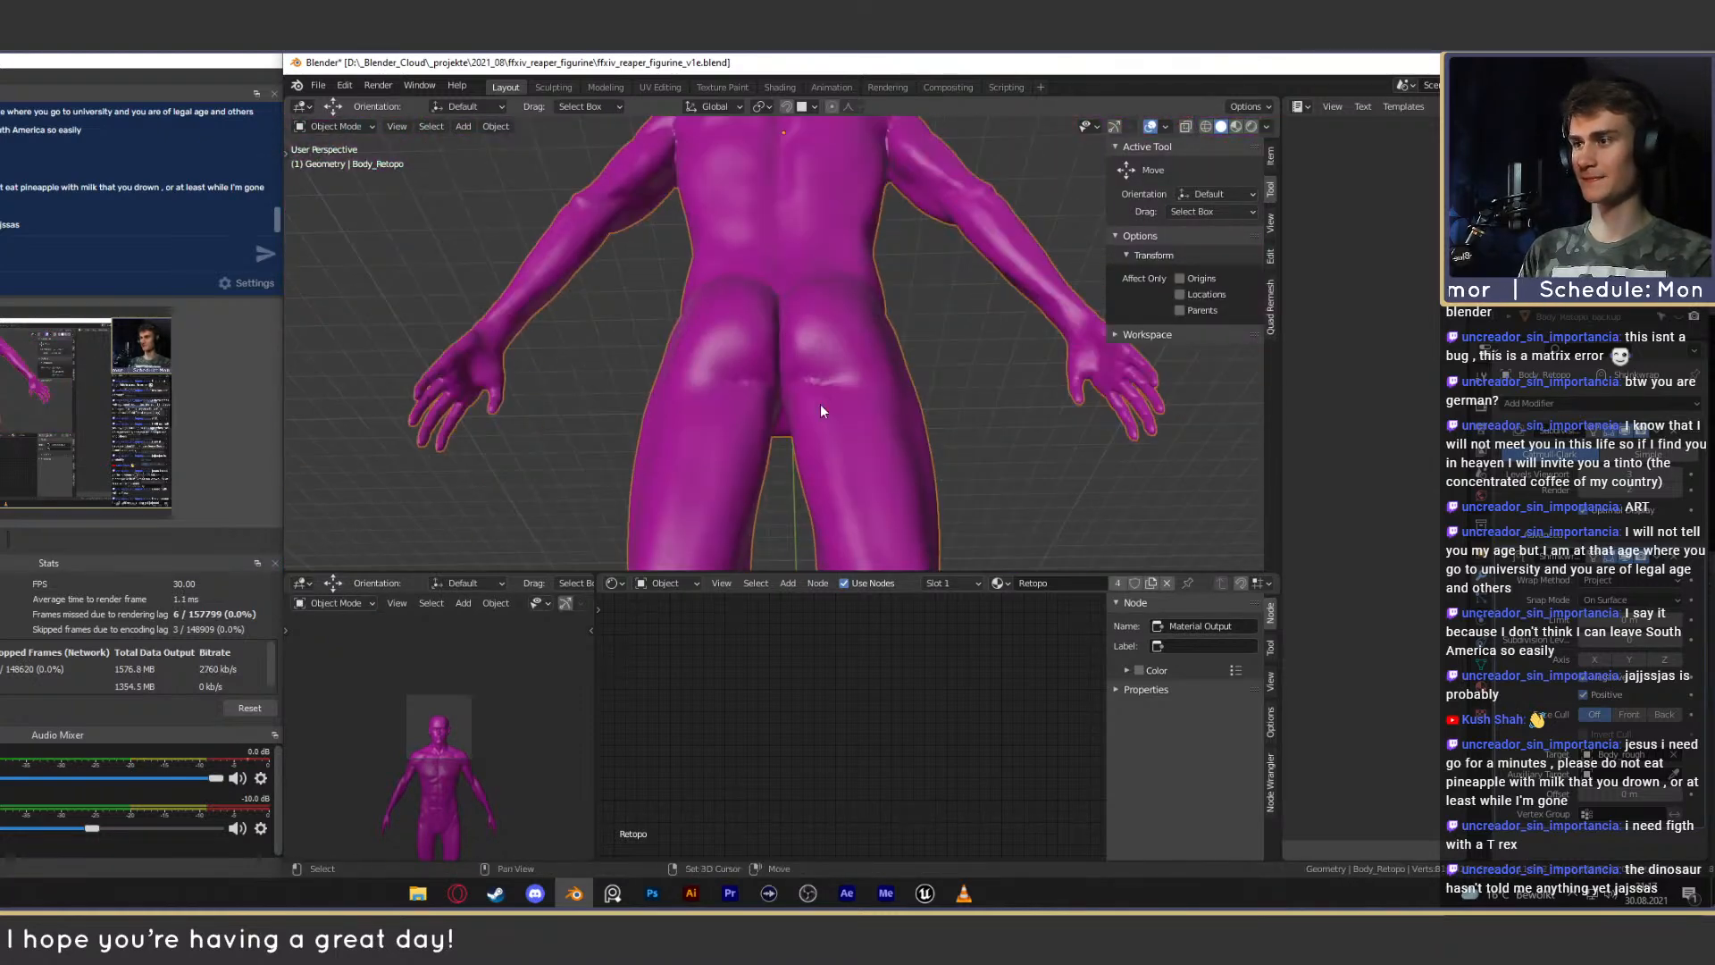
scroll(840, 339, down, 3)
middle_drag(824, 313, 723, 295)
scroll(838, 461, down, 4)
scroll(866, 411, up, 5)
scroll(968, 376, down, 3)
scroll(961, 371, up, 5)
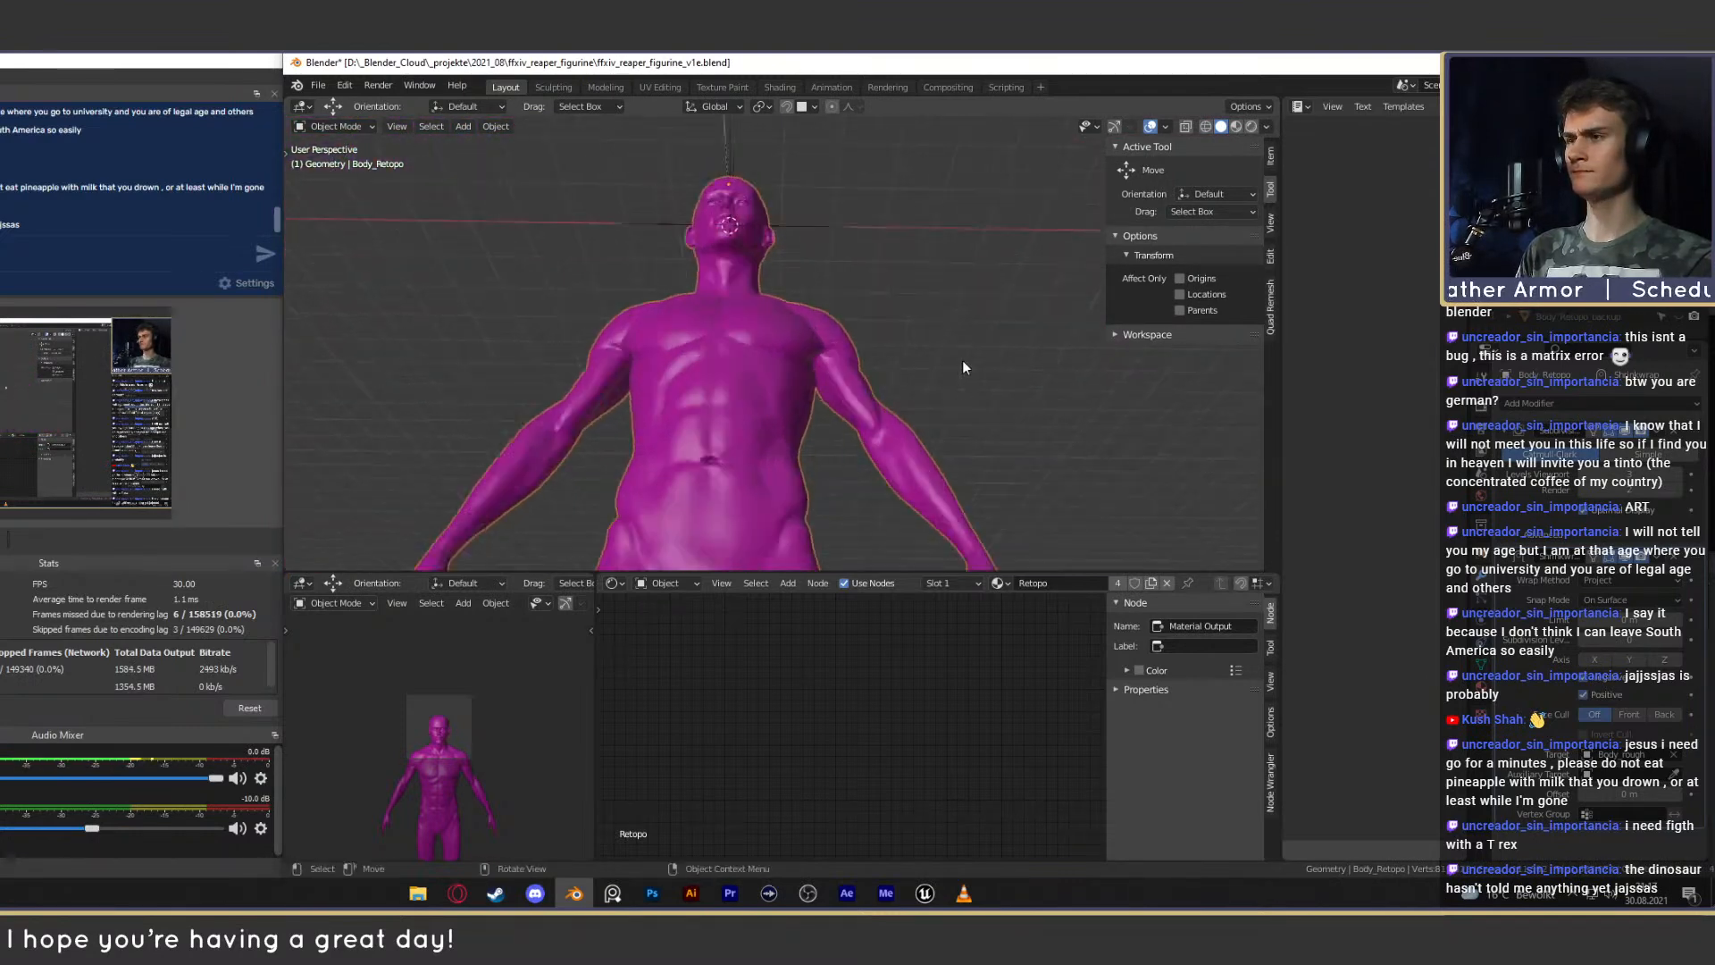
scroll(866, 339, up, 6)
mouse_move(872, 383)
middle_down()
mouse_move(873, 345)
mouse_move(868, 397)
mouse_move(878, 353)
middle_up()
scroll(877, 393, down, 4)
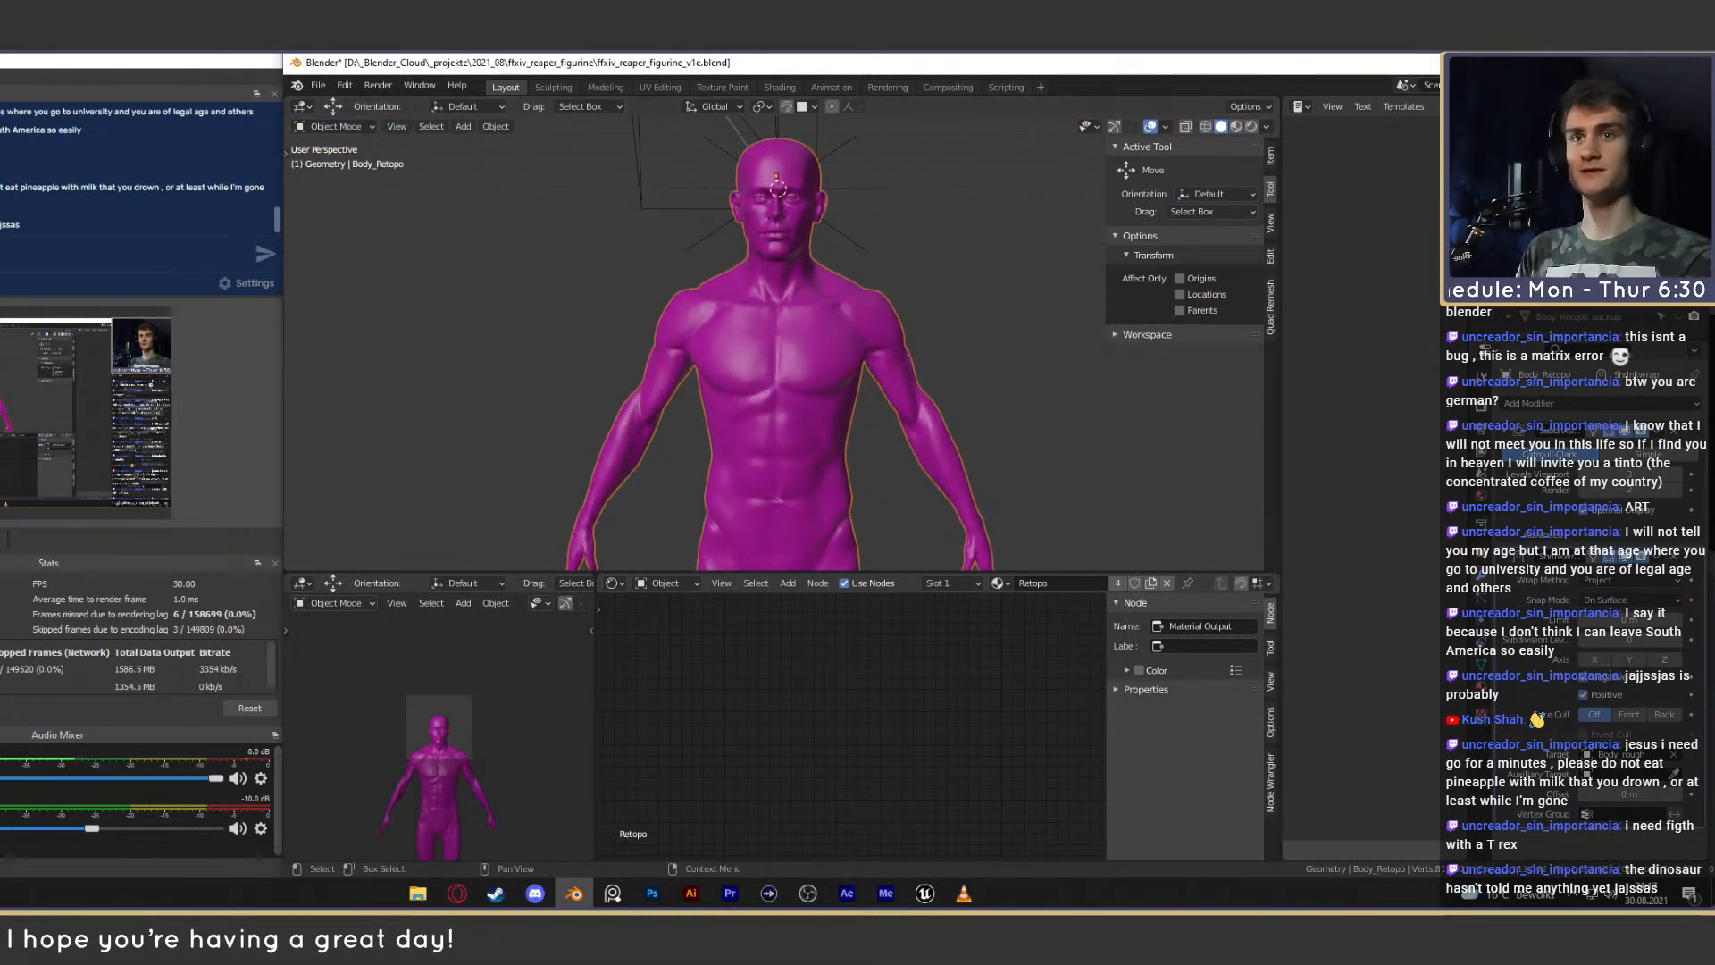
Save the current Blender file.
click(316, 87)
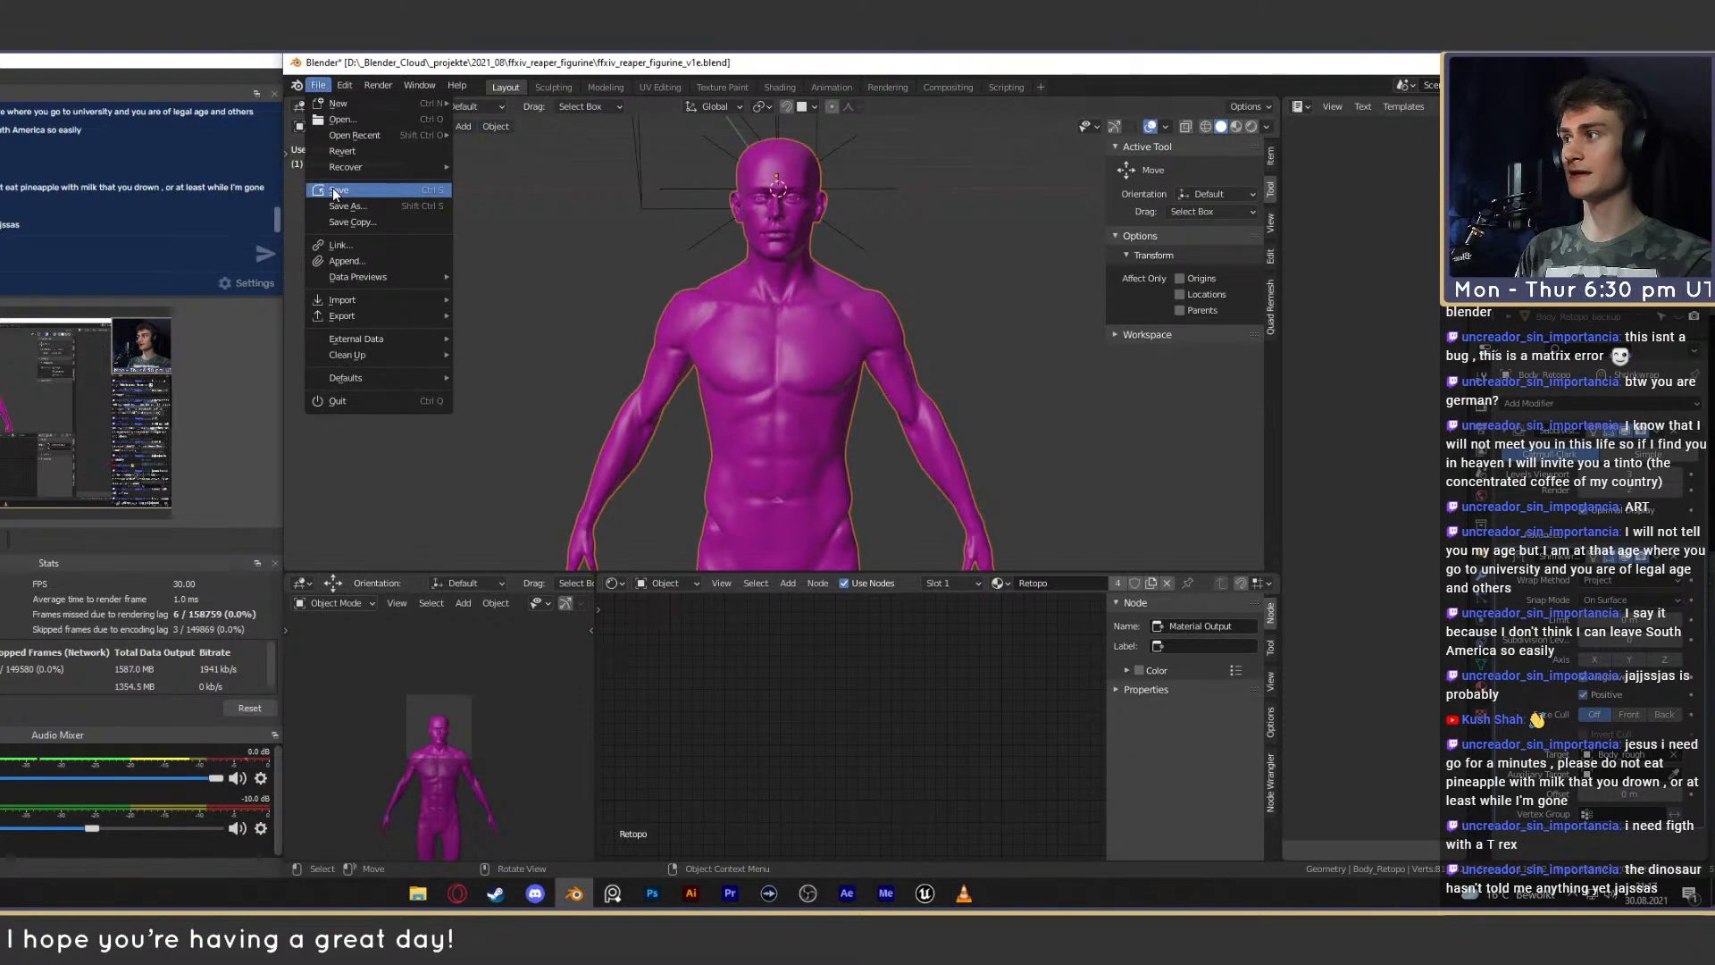
click(336, 192)
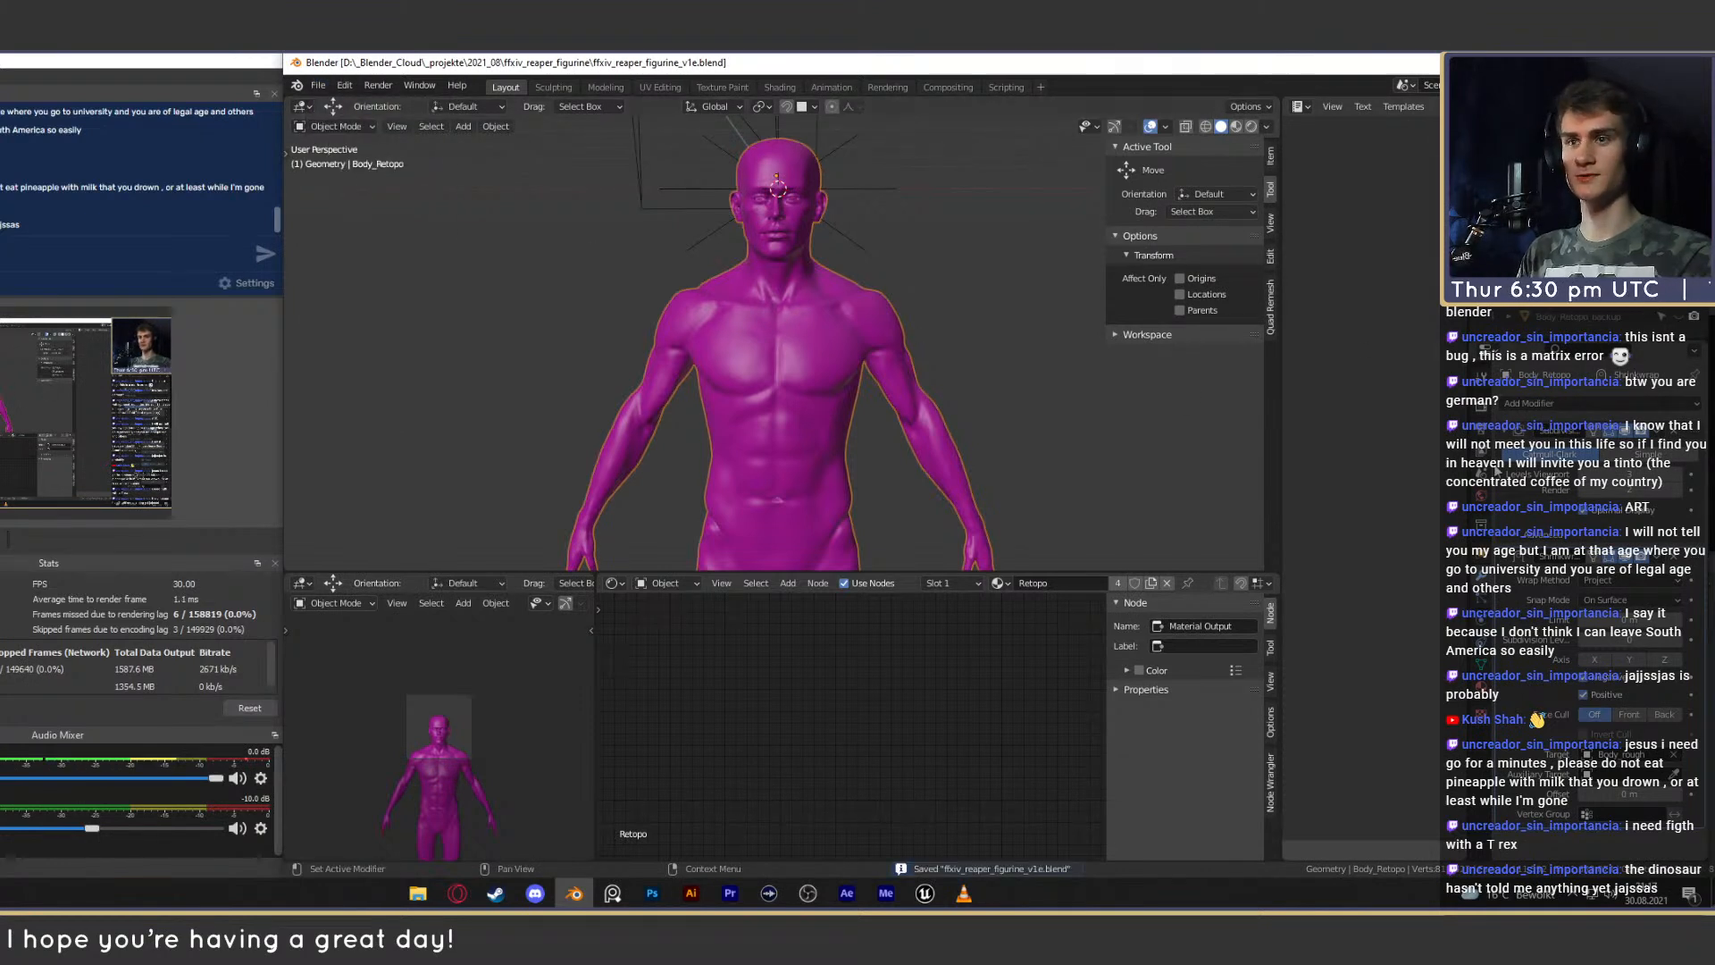
scroll(972, 350, down, 6)
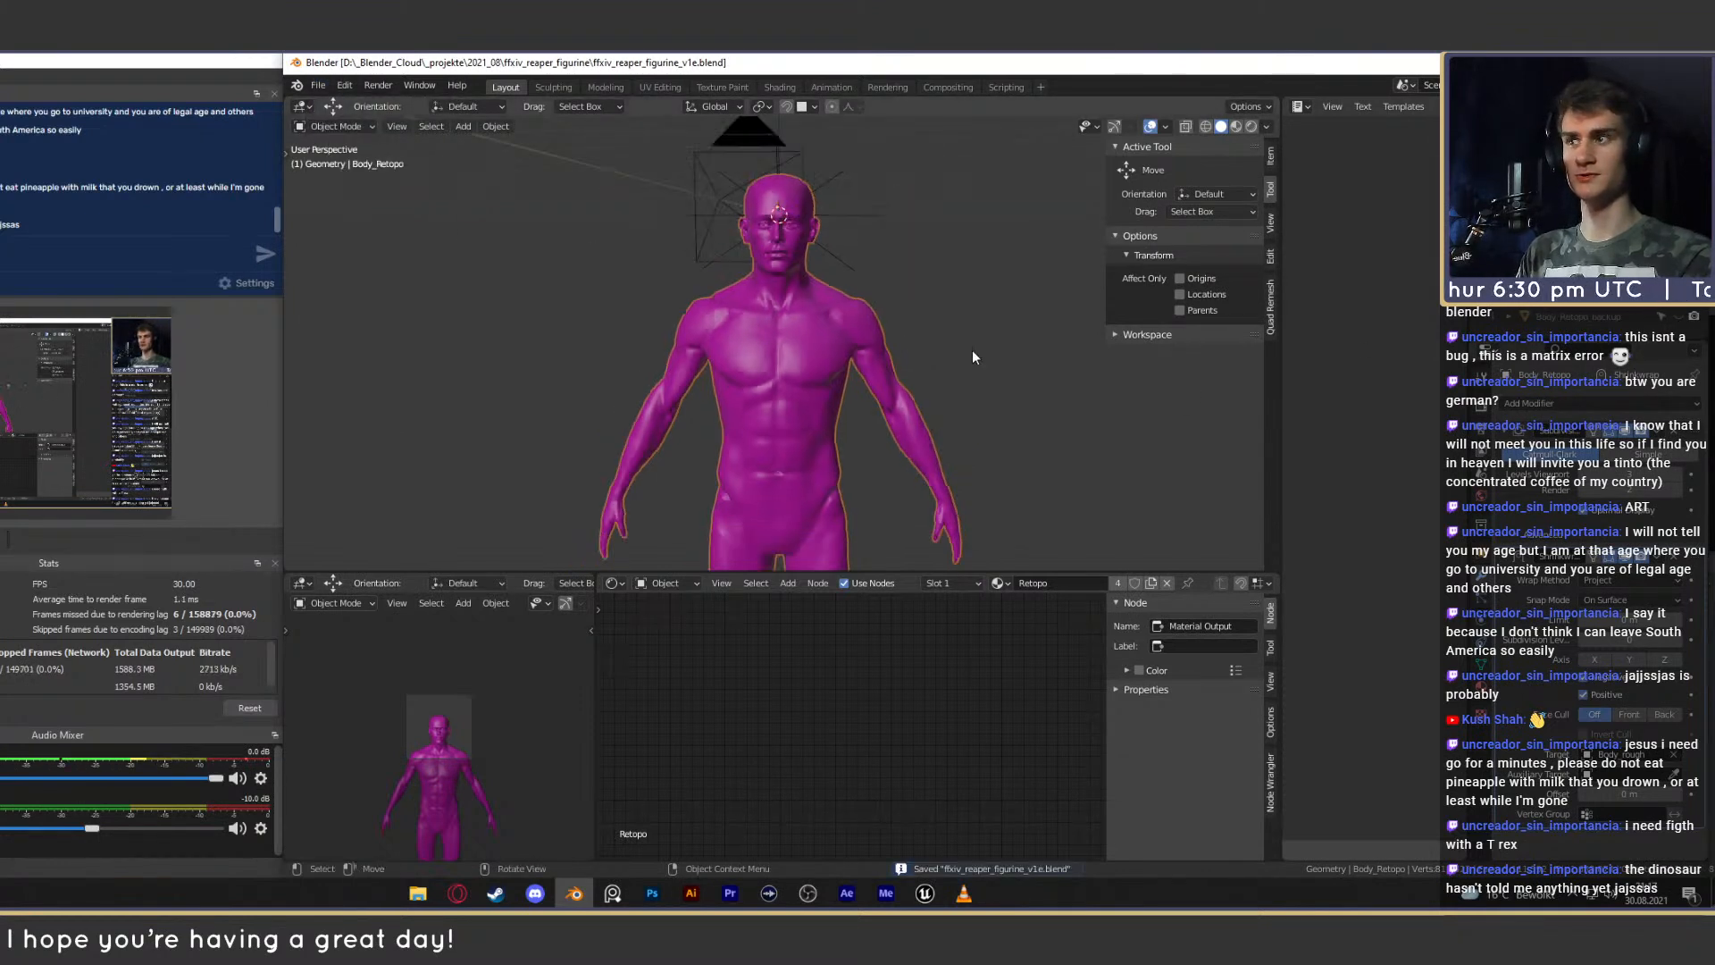
Duplicate Body_Retopo and move the copy along the global X axis to stand between the two existing bodies.
key(shift+d)
right_click(1028, 379)
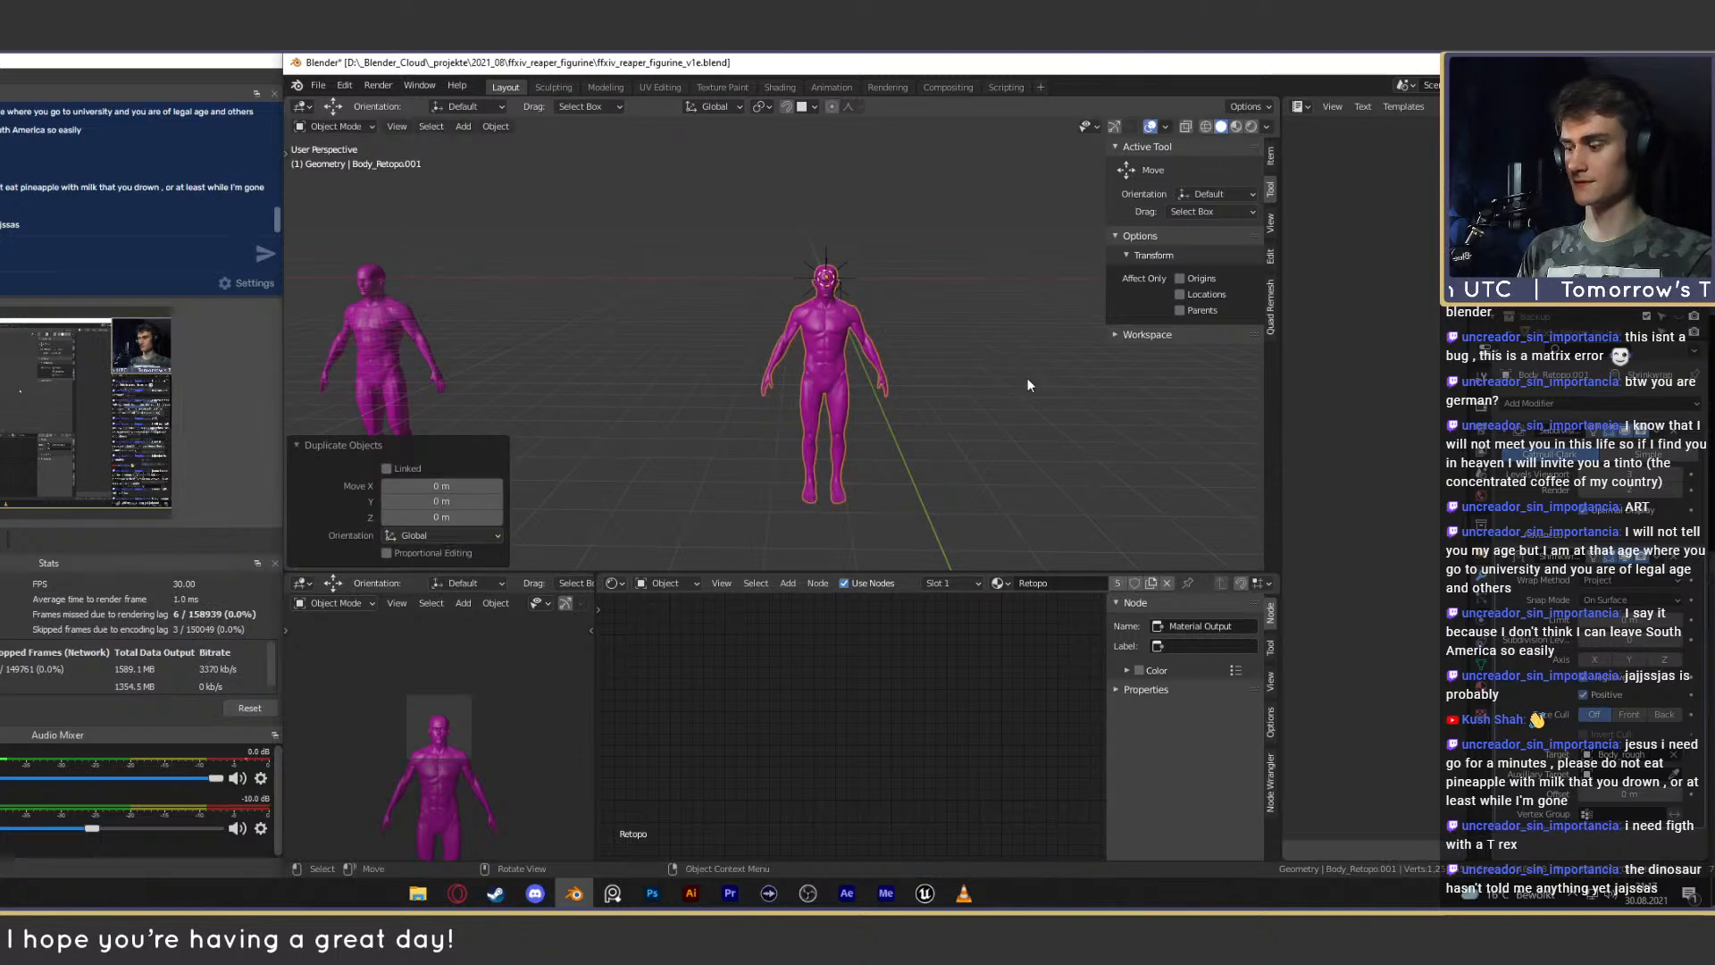
key(Delete)
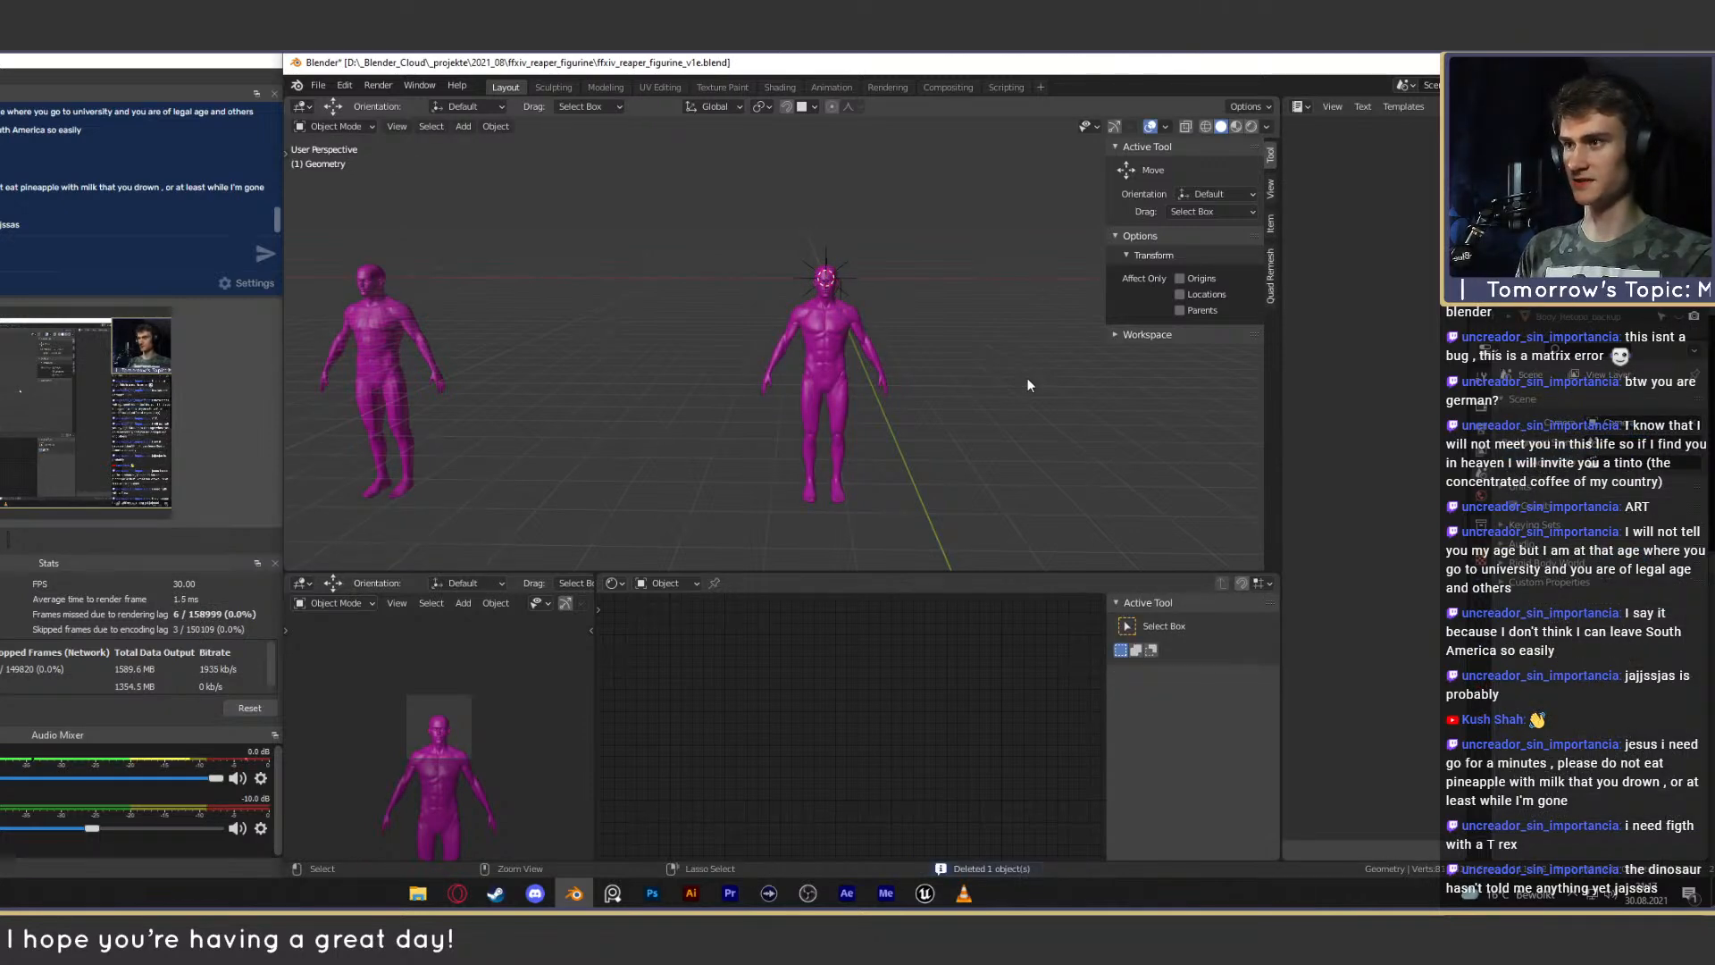
key(ctrl+z)
key(g)
key(x)
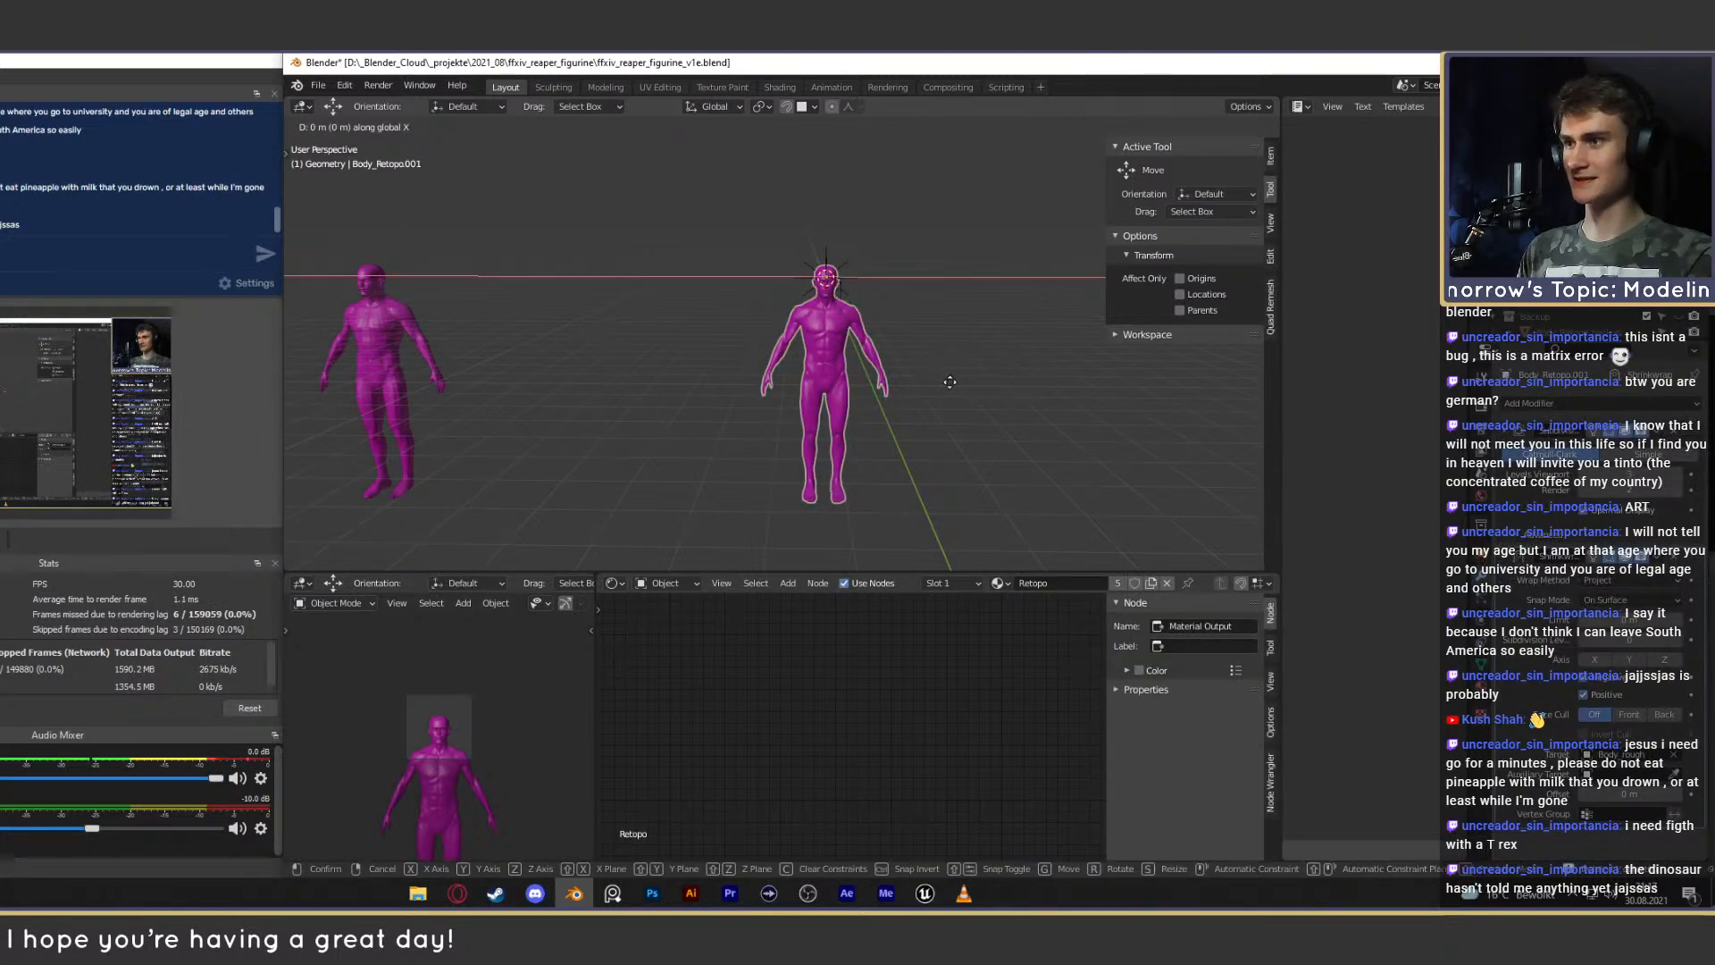
click(825, 386)
Remove the Subdivision and Shrinkwrap modifiers from the duplicated body and compare it with Body_Retopo_multires.
click(1675, 433)
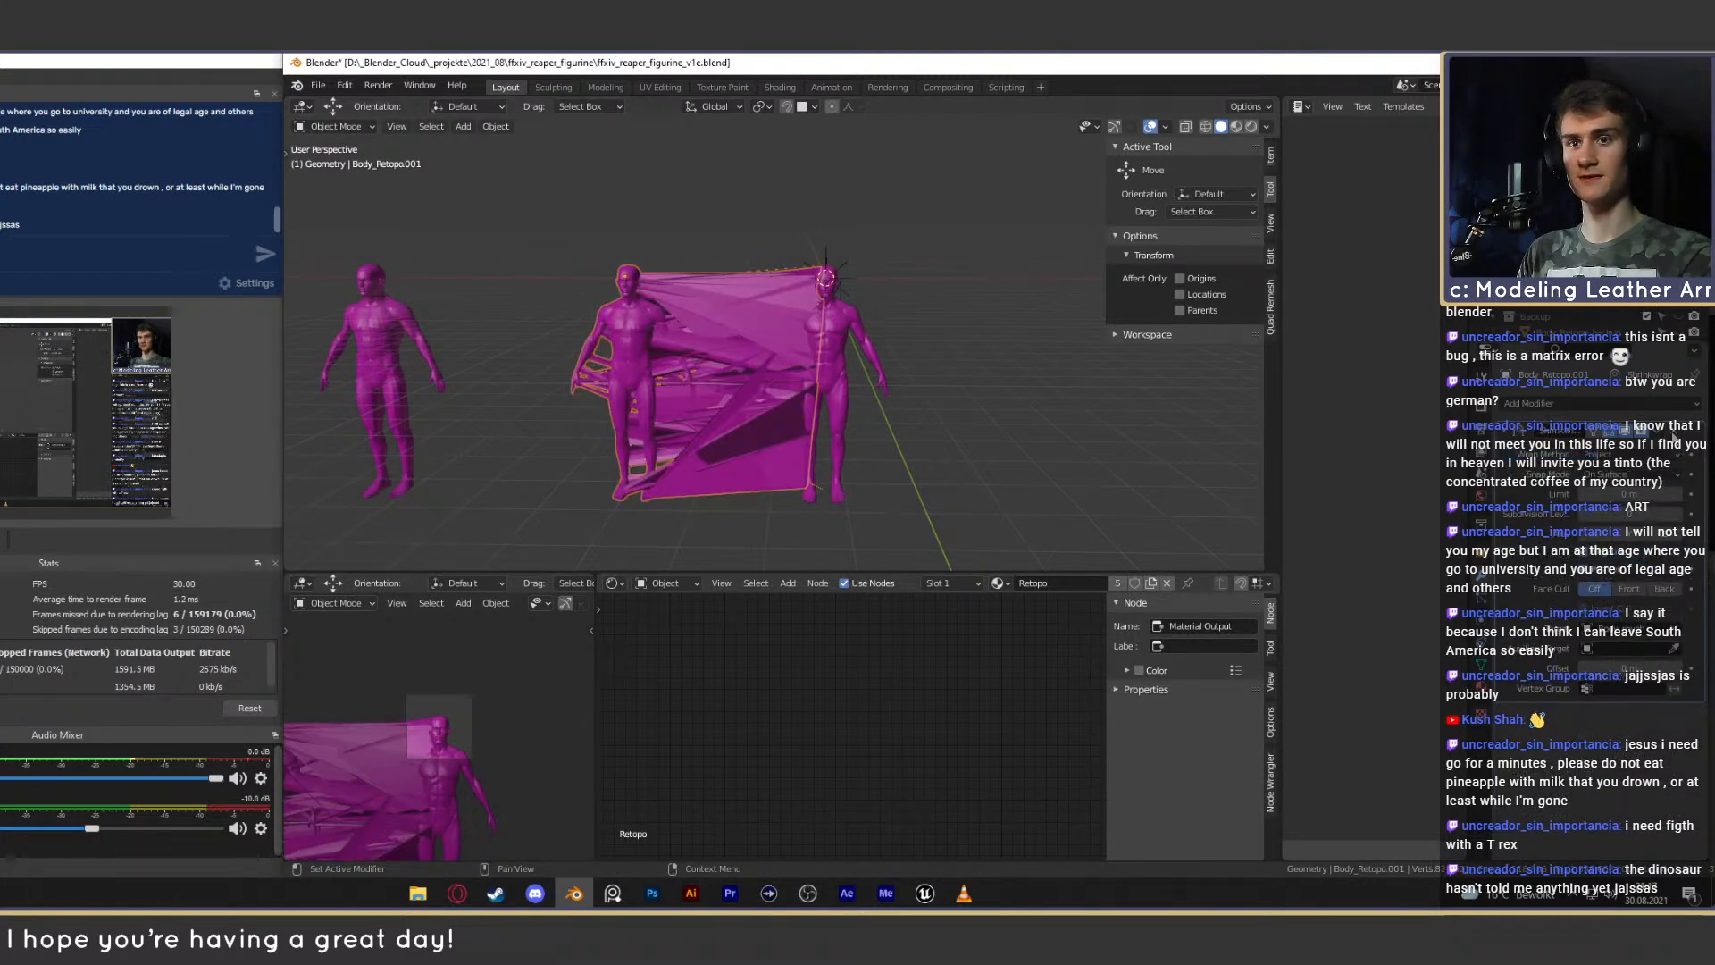
click(1675, 433)
shift+middle_drag(389, 325, 580, 348)
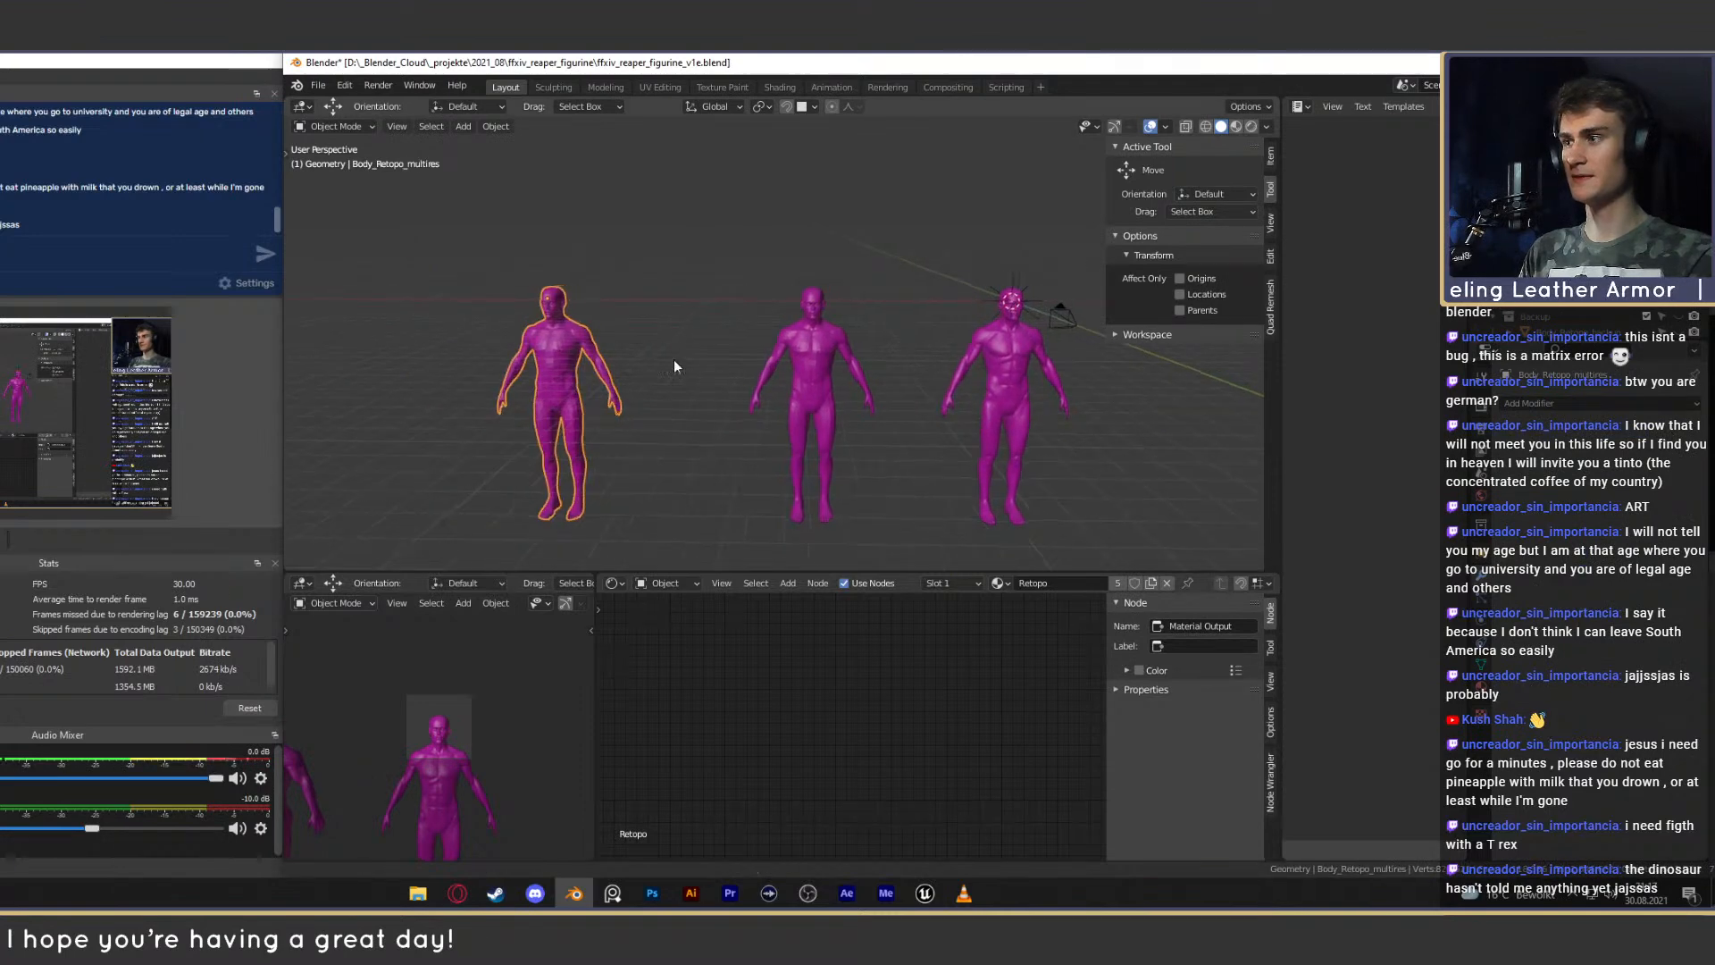
shift+middle_drag(692, 366, 566, 354)
scroll(566, 354, up, 2)
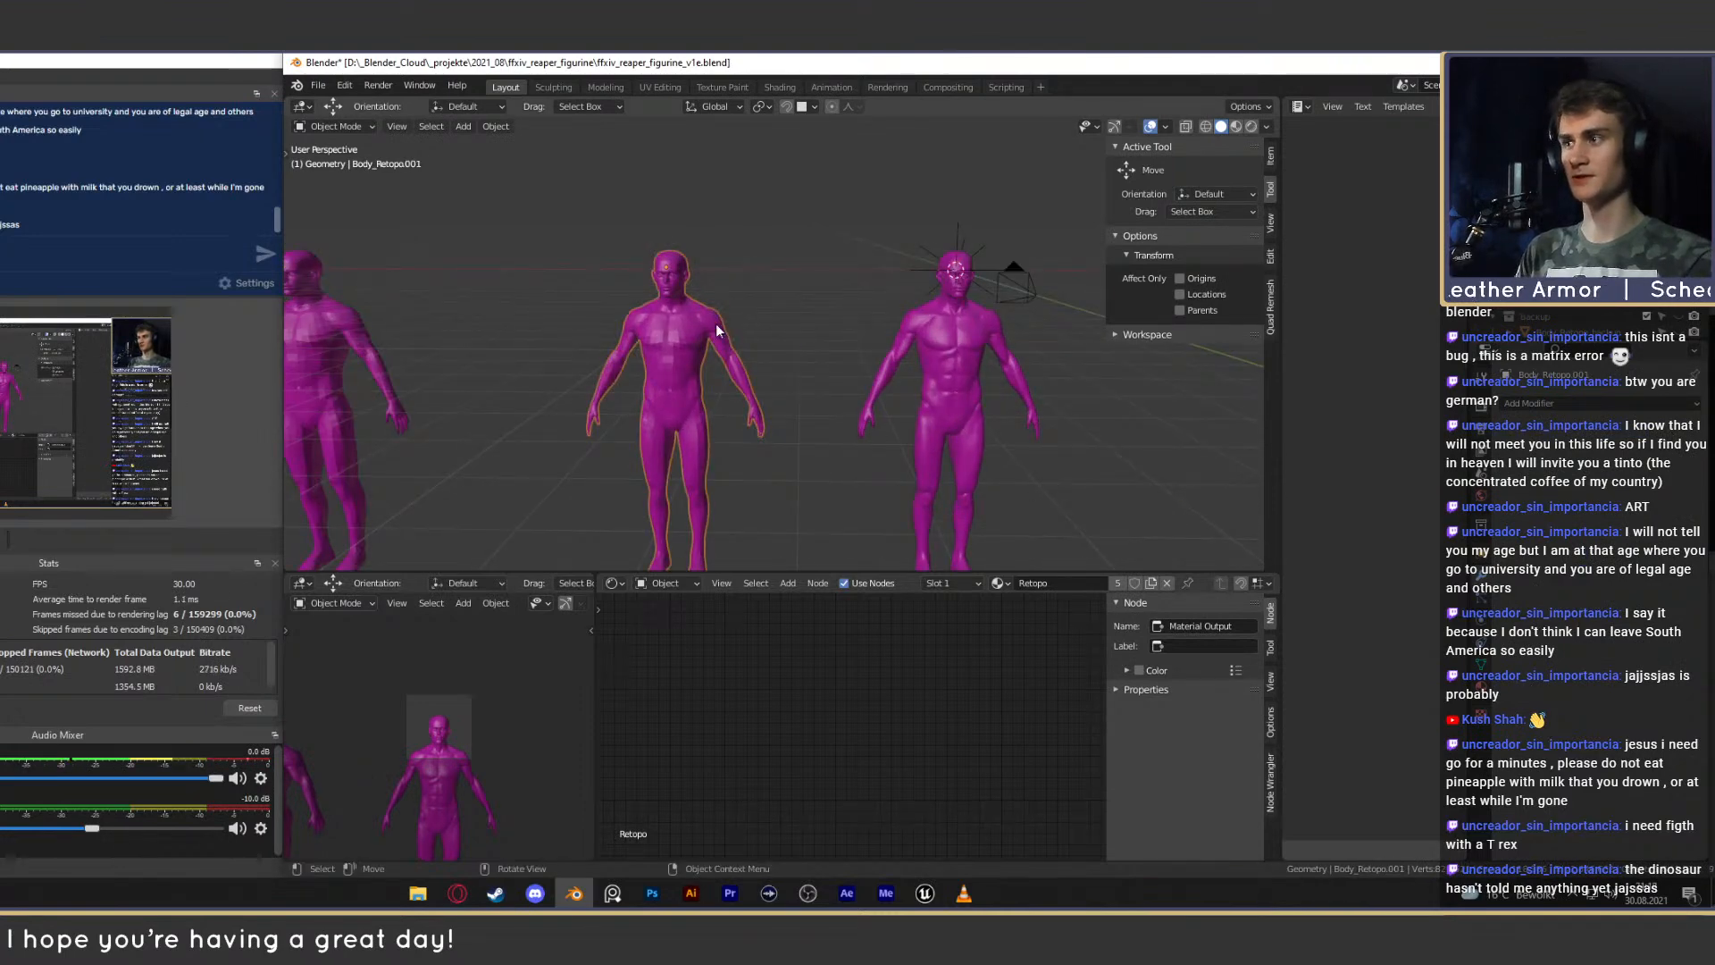
scroll(722, 320, up, 5)
scroll(703, 277, down, 6)
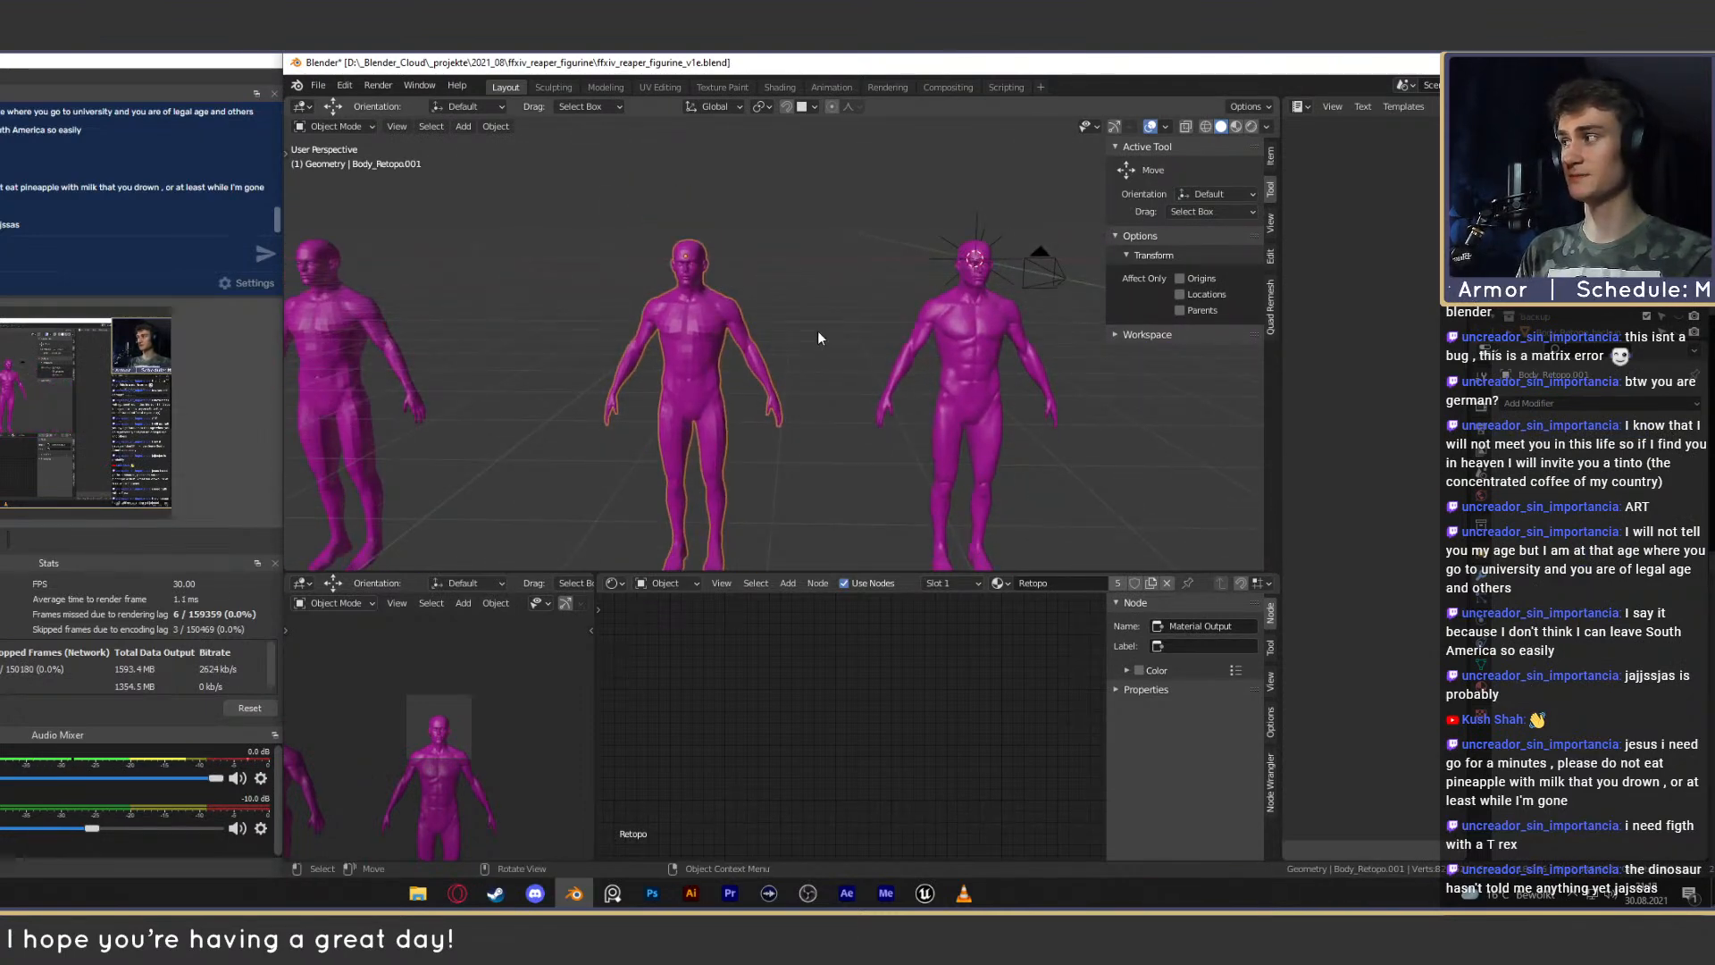
Add a Multiresolution modifier to the middle body, Body_Retopo.001, and subdivide it using Body_Retopo_Subdiv_3's subdivision level as reference.
click(1561, 405)
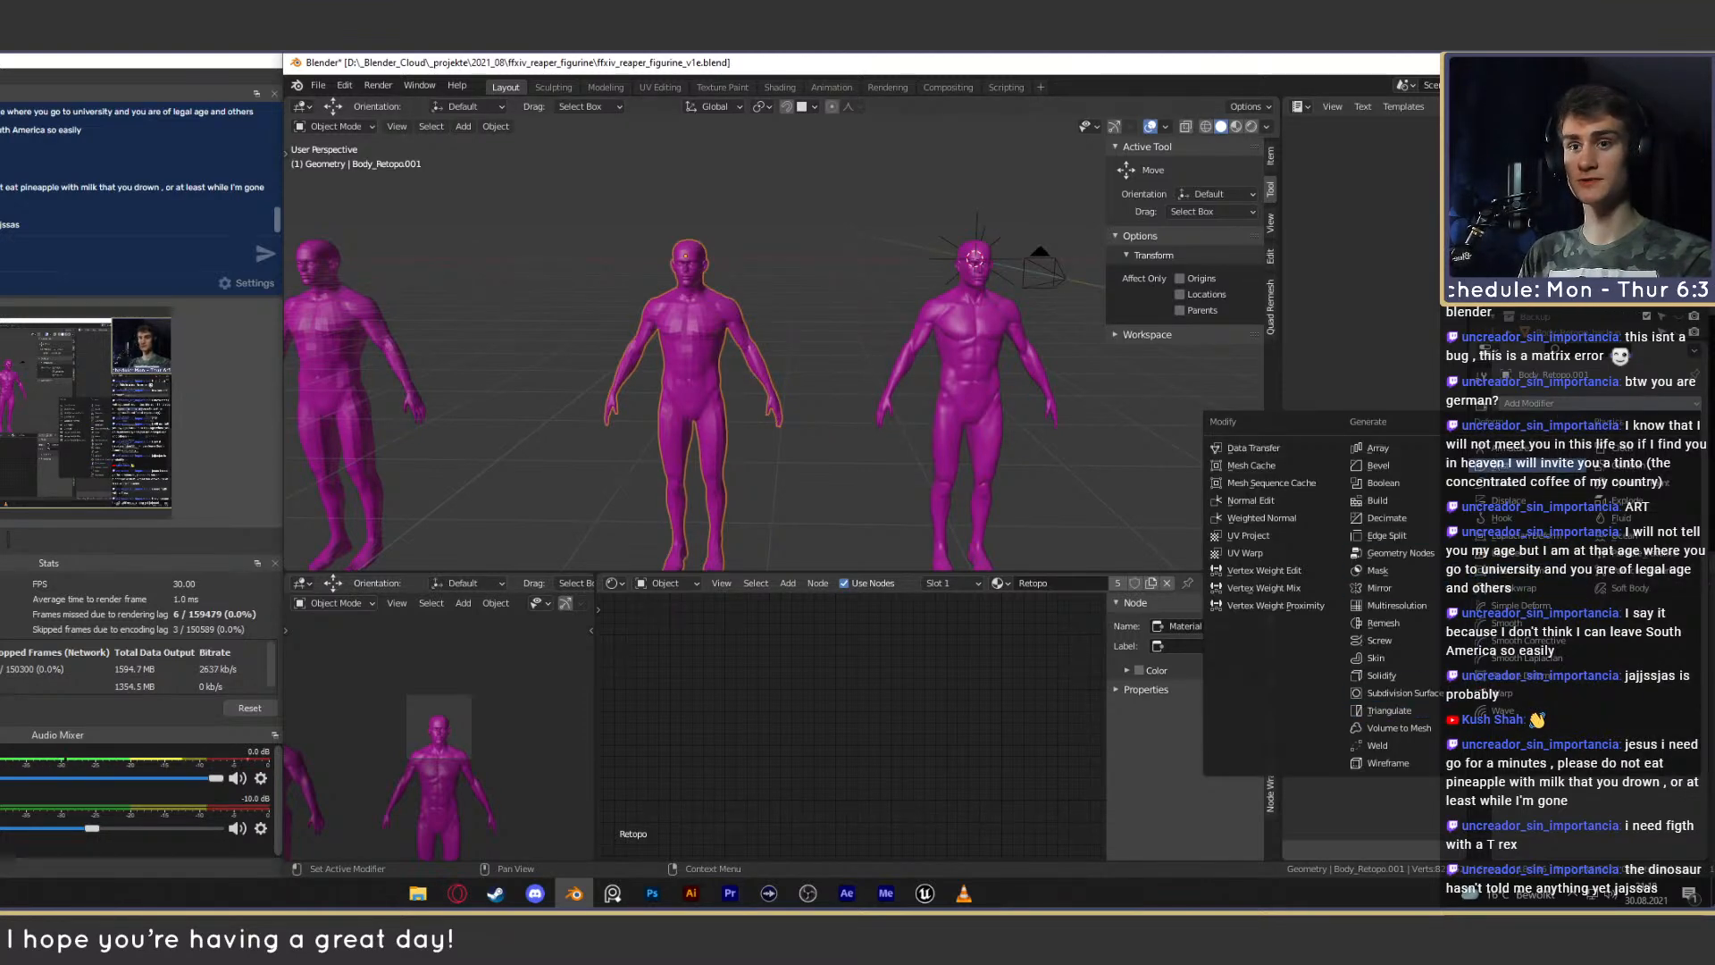
shift+middle_drag(993, 399, 909, 352)
click(840, 344)
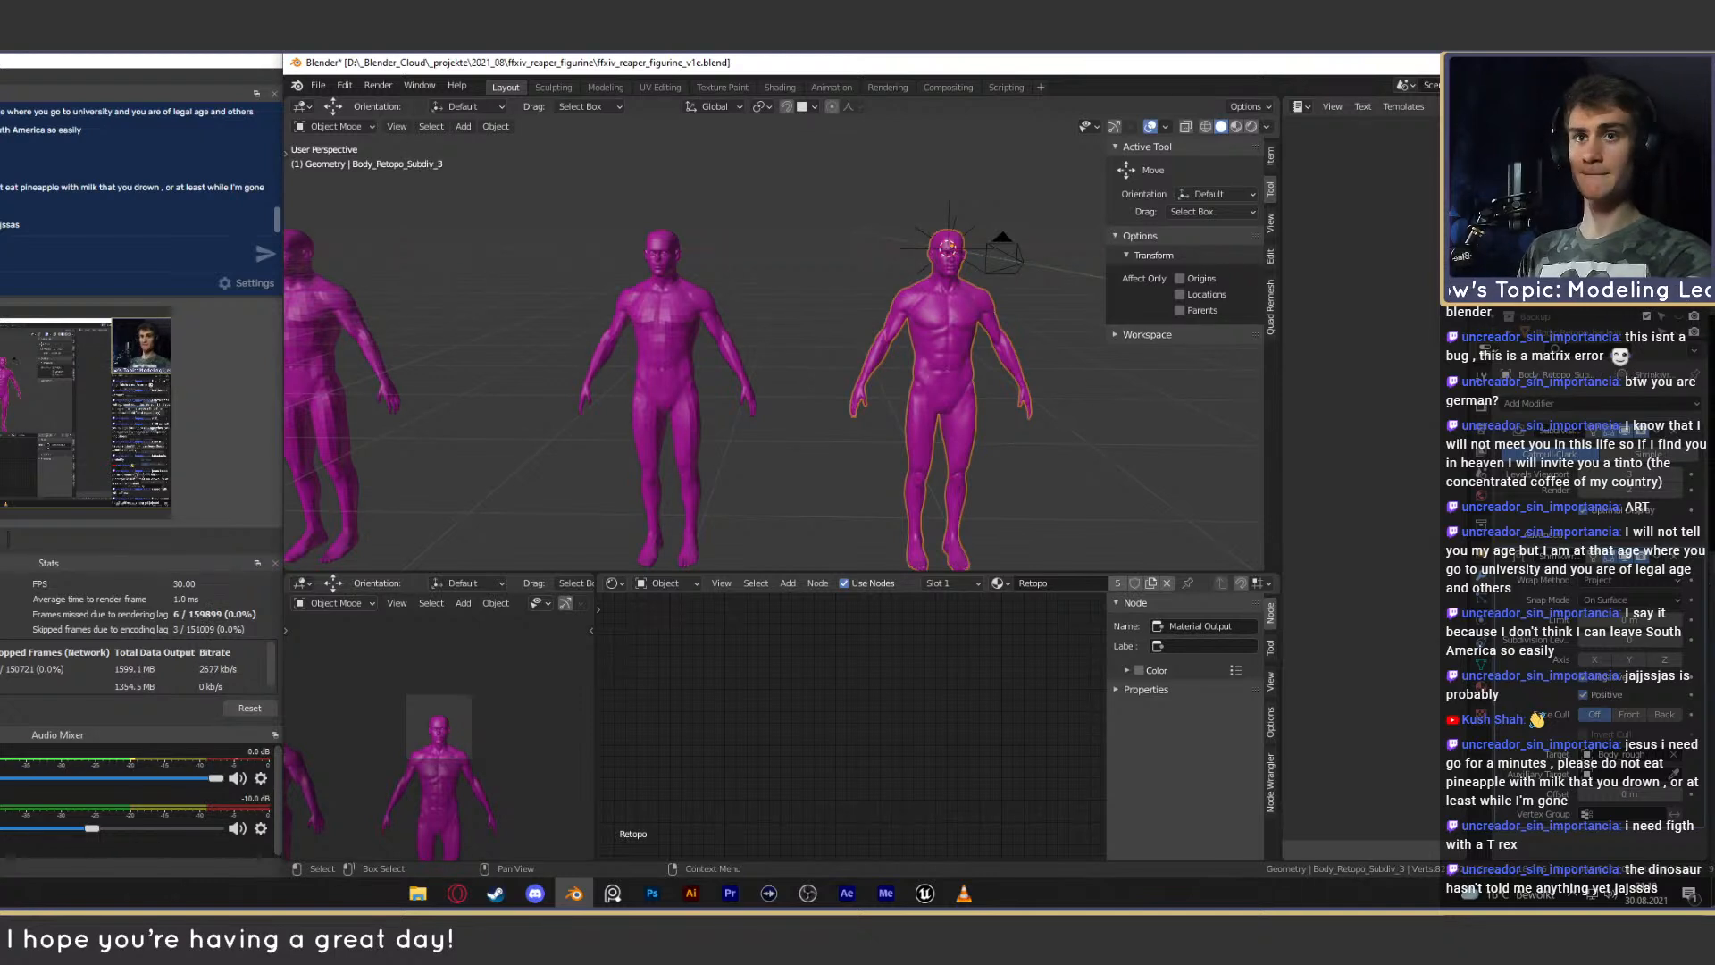
click(666, 293)
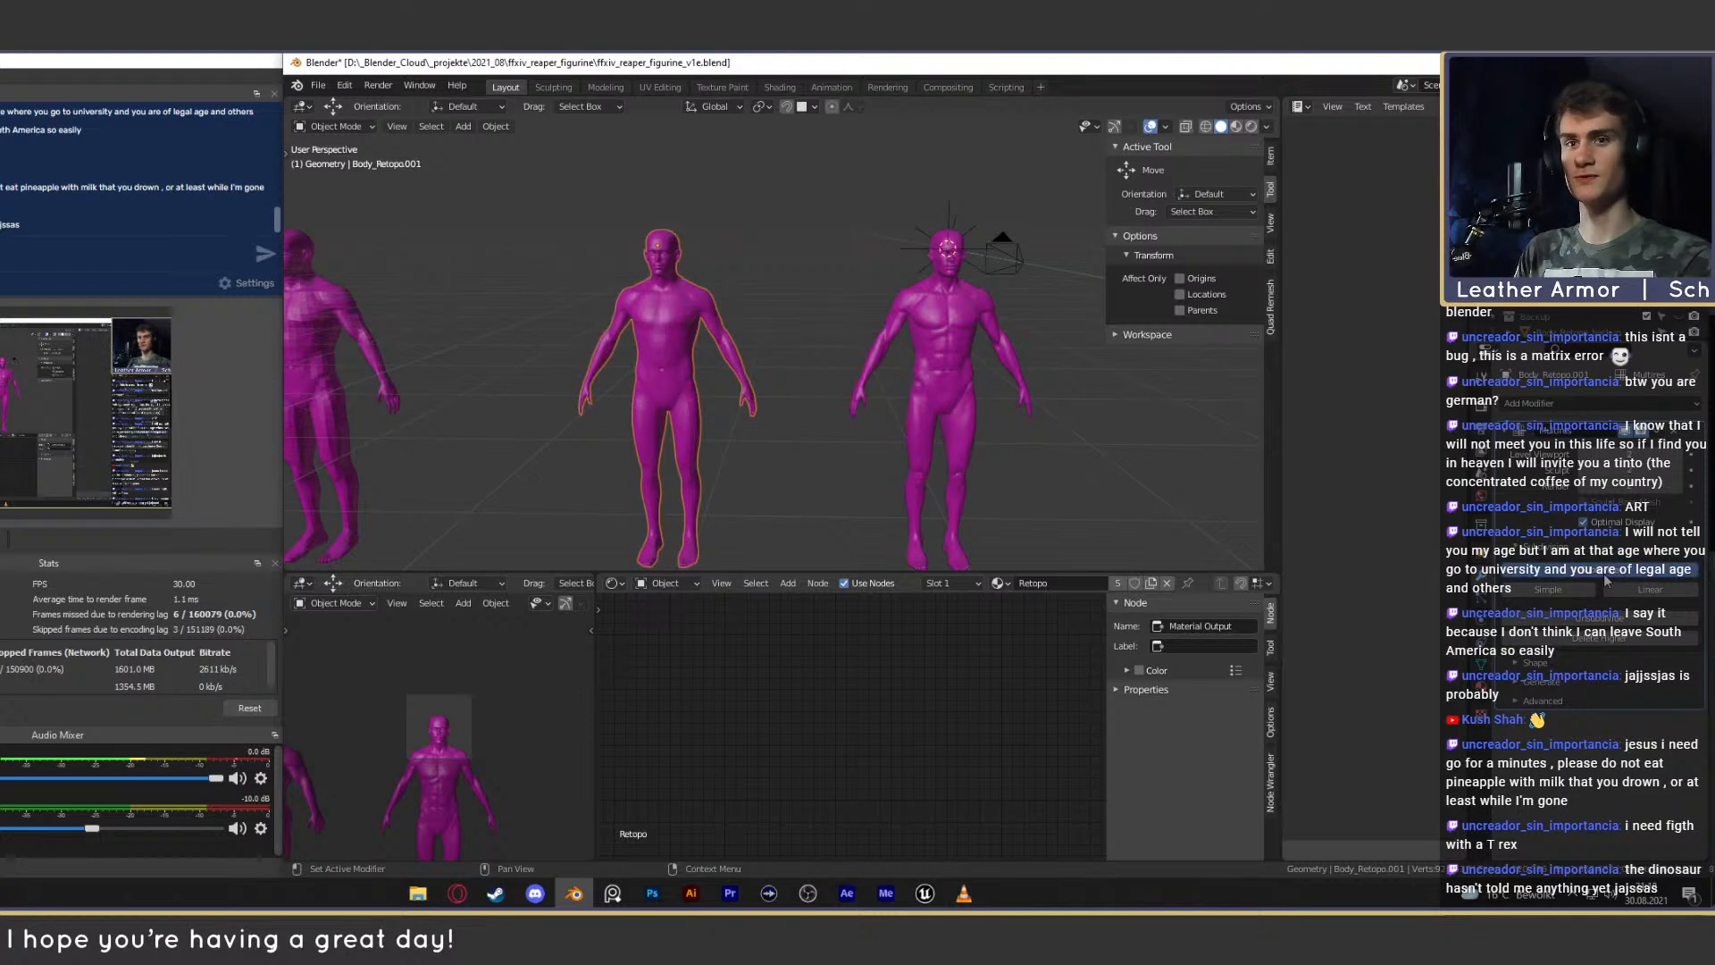
scroll(779, 382, up, 3)
scroll(774, 356, up, 2)
middle_drag(779, 382, 681, 378)
scroll(893, 388, down, 5)
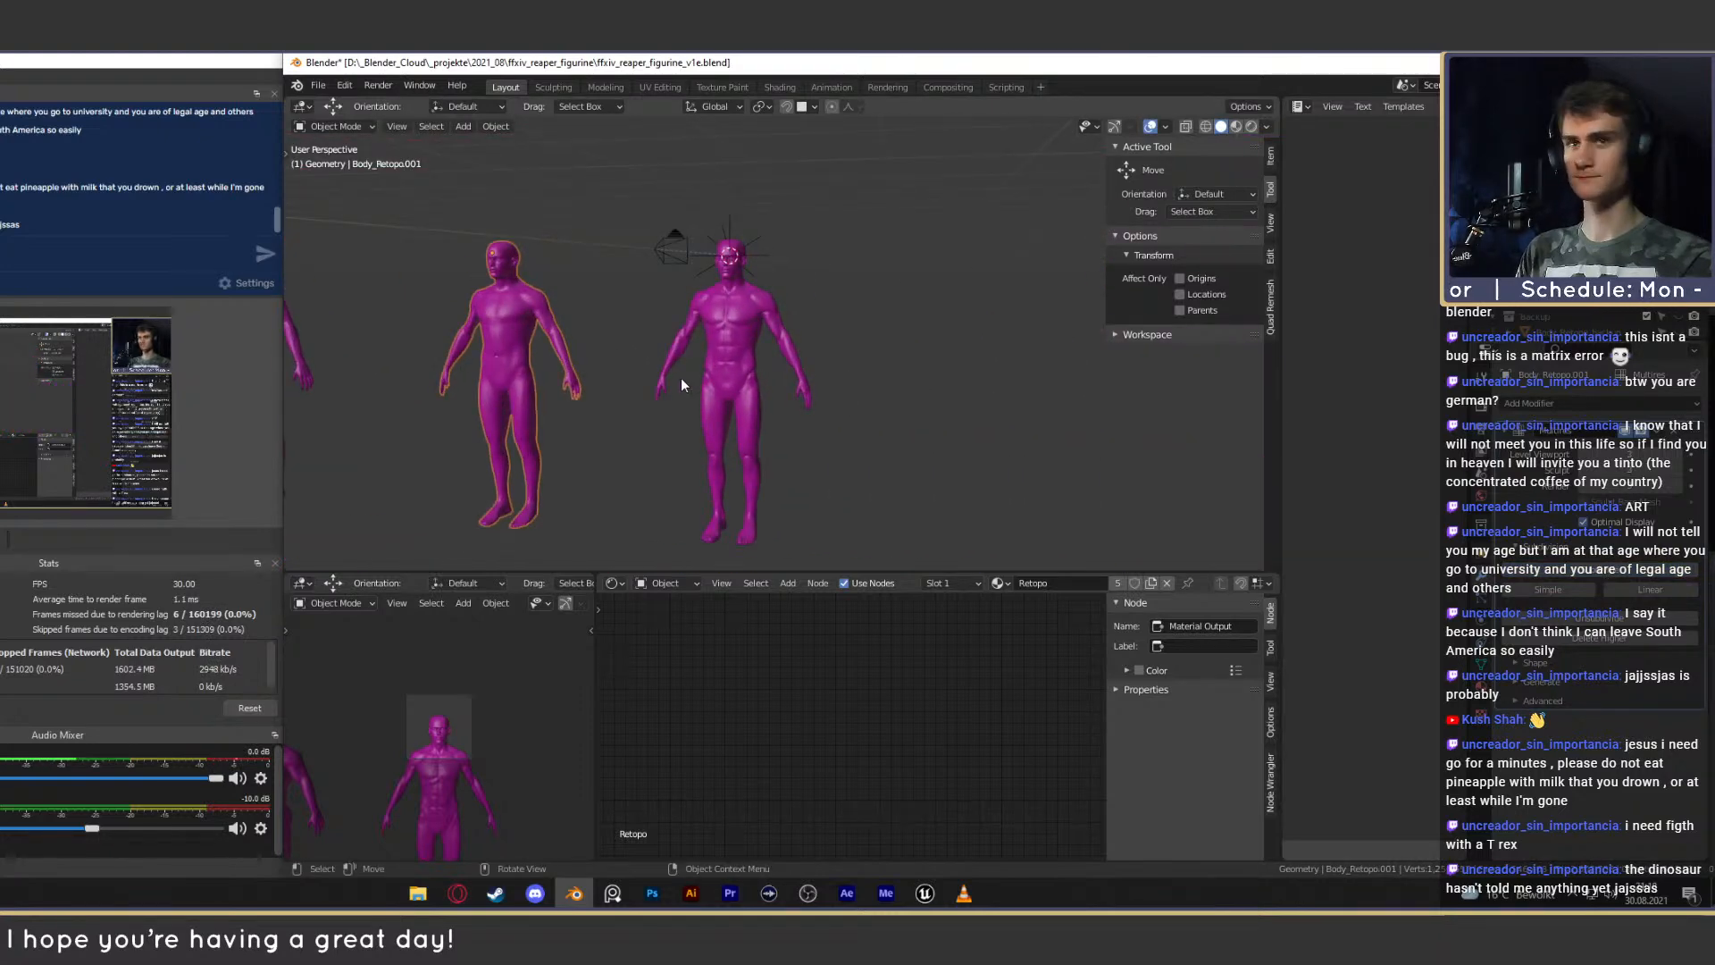
Apply the Subdivision modifier and then the Shrinkwrap modifier on Body_Retopo_Subdiv_3.
click(1559, 301)
shift+middle_drag(706, 395, 1046, 404)
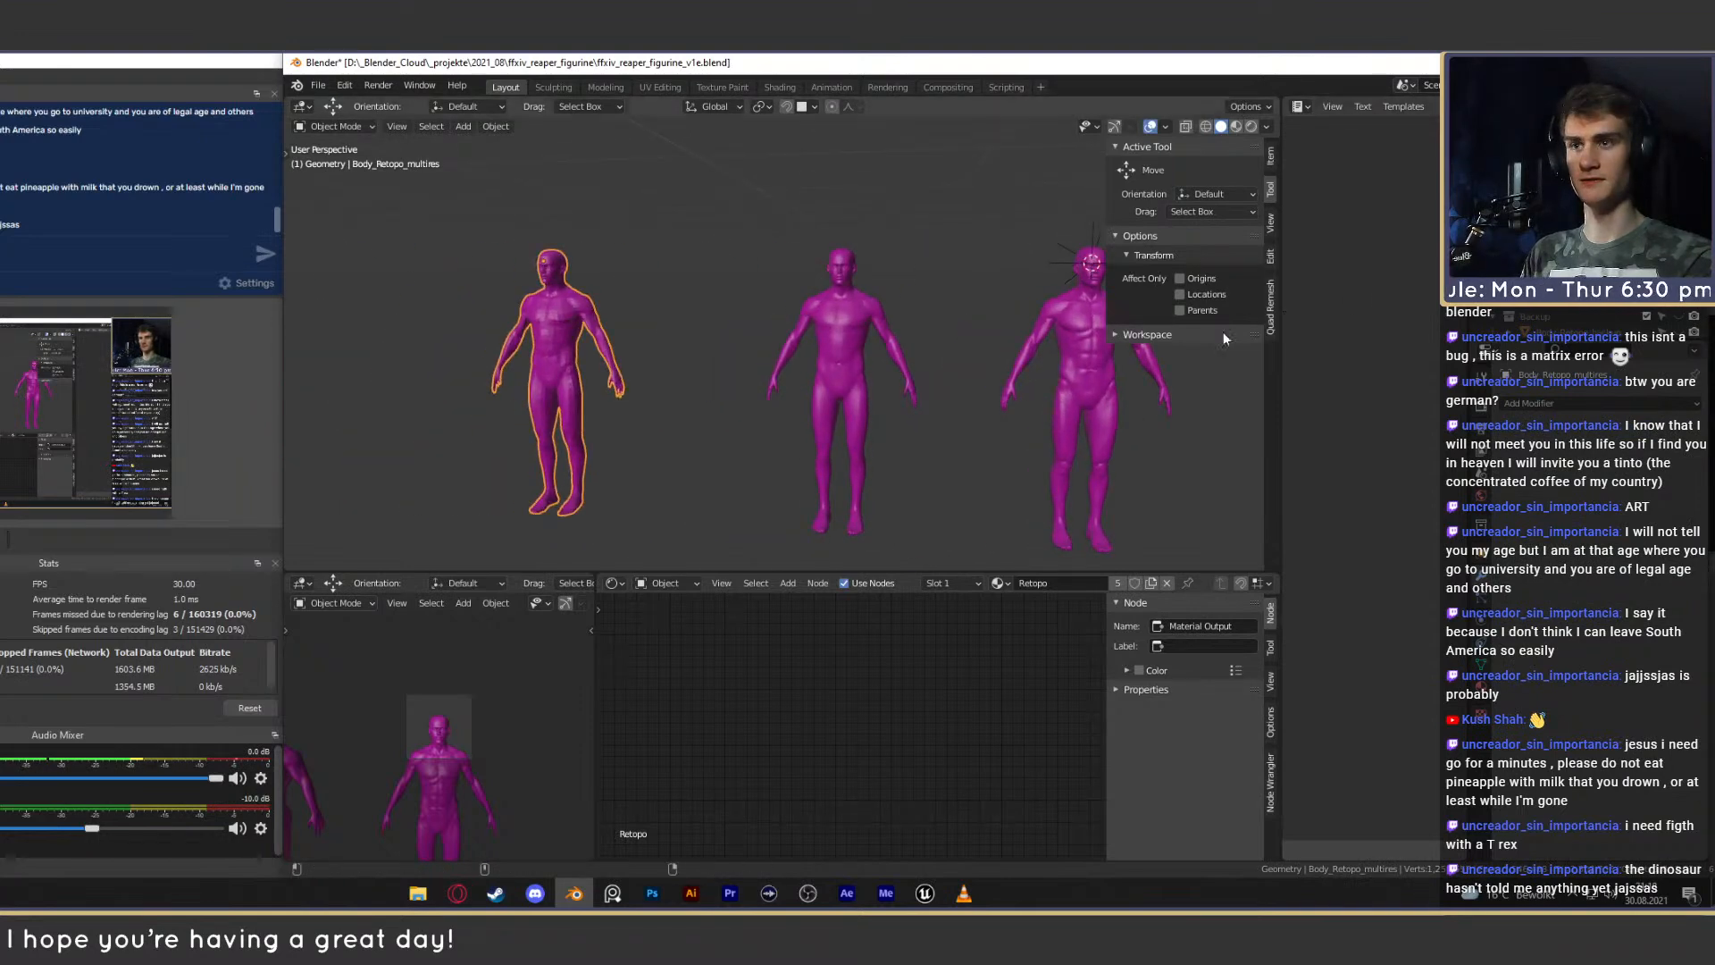
shift+middle_drag(1131, 358, 881, 350)
scroll(881, 352, up, 2)
click(1558, 288)
scroll(922, 427, down, 3)
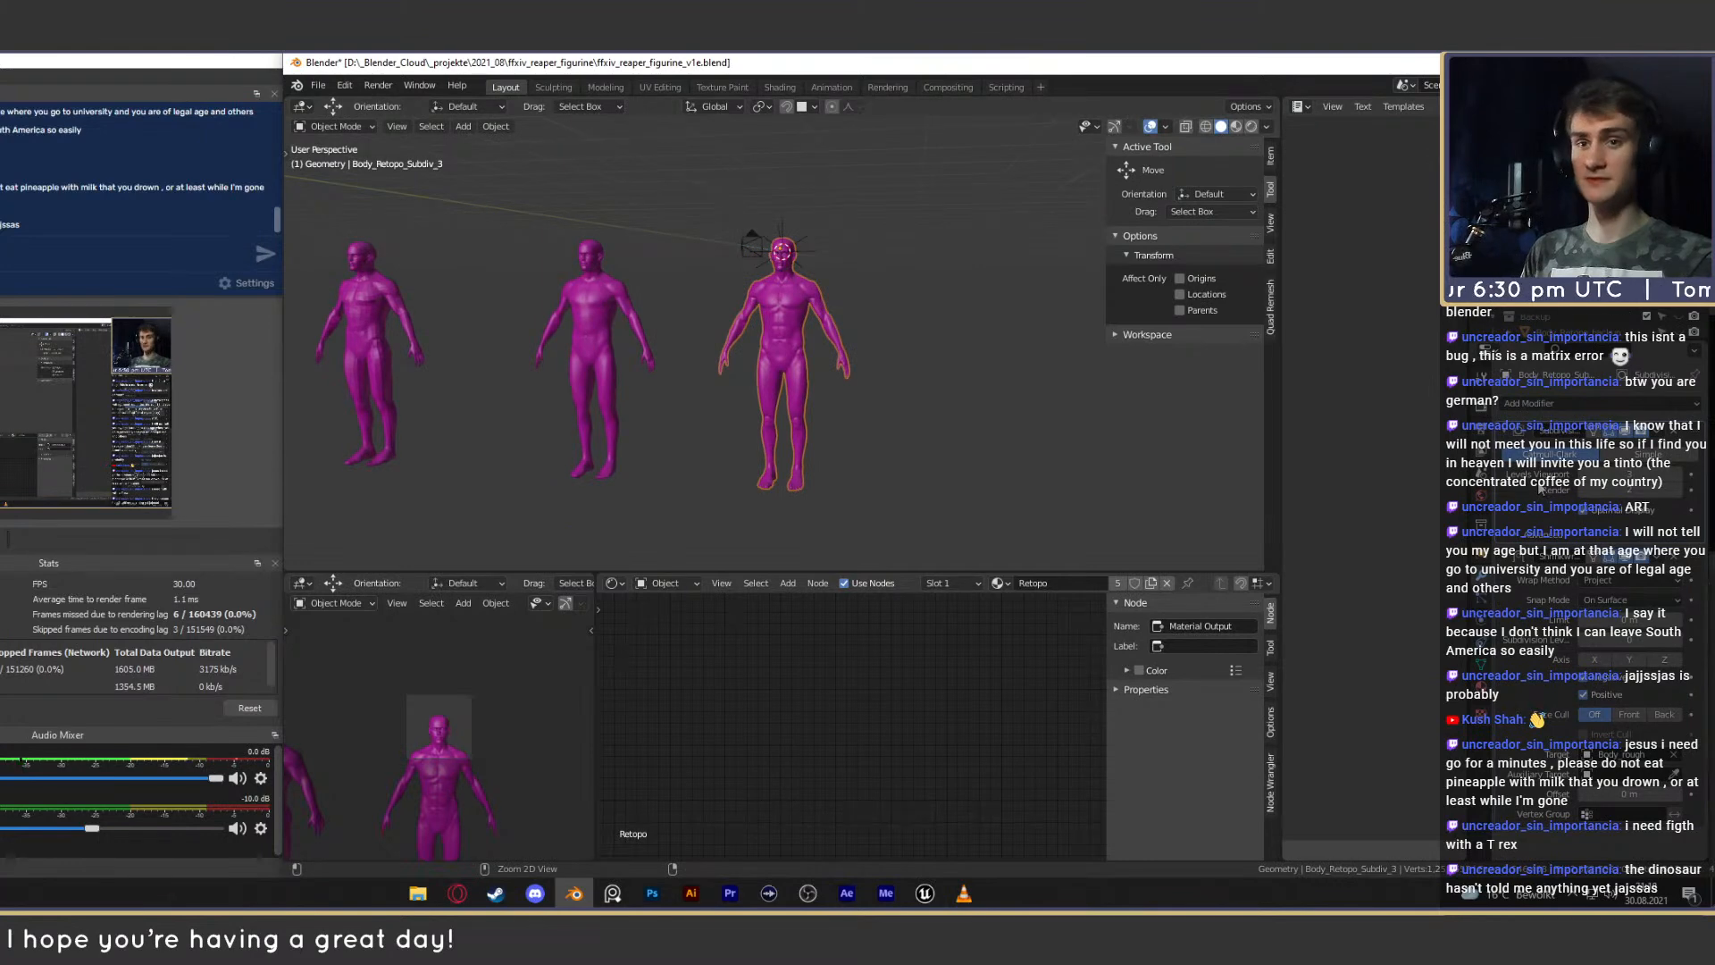
key(ctrl+a)
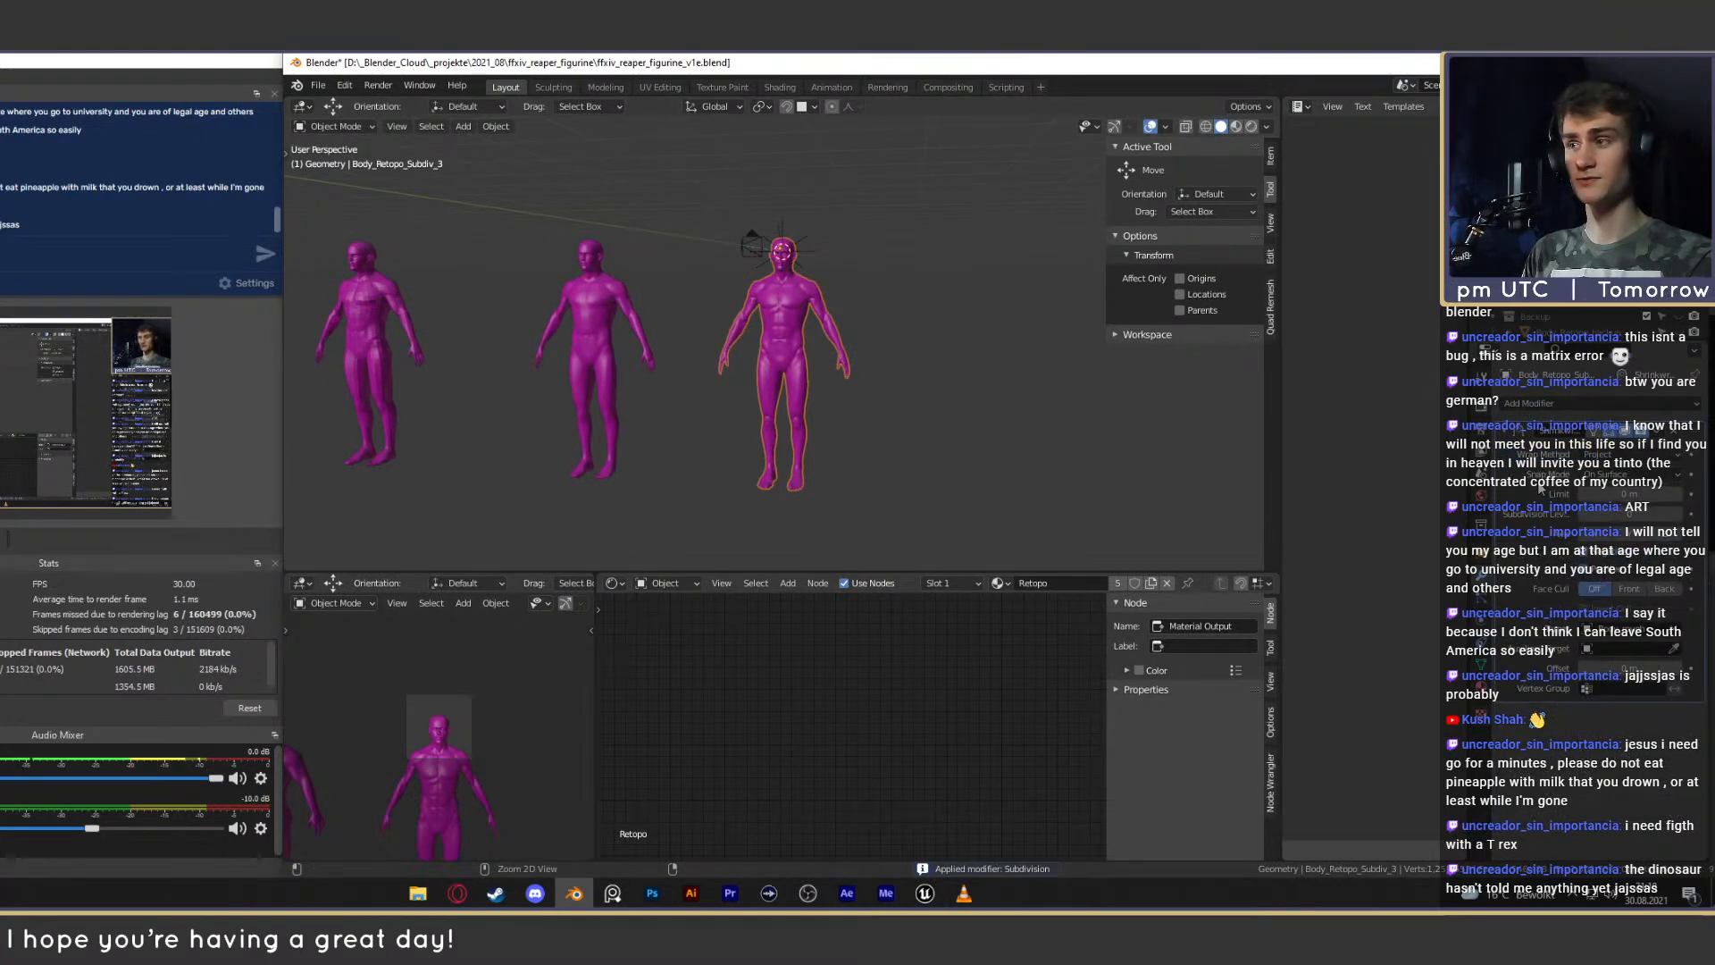
key(ctrl+a)
scroll(913, 384, up, 3)
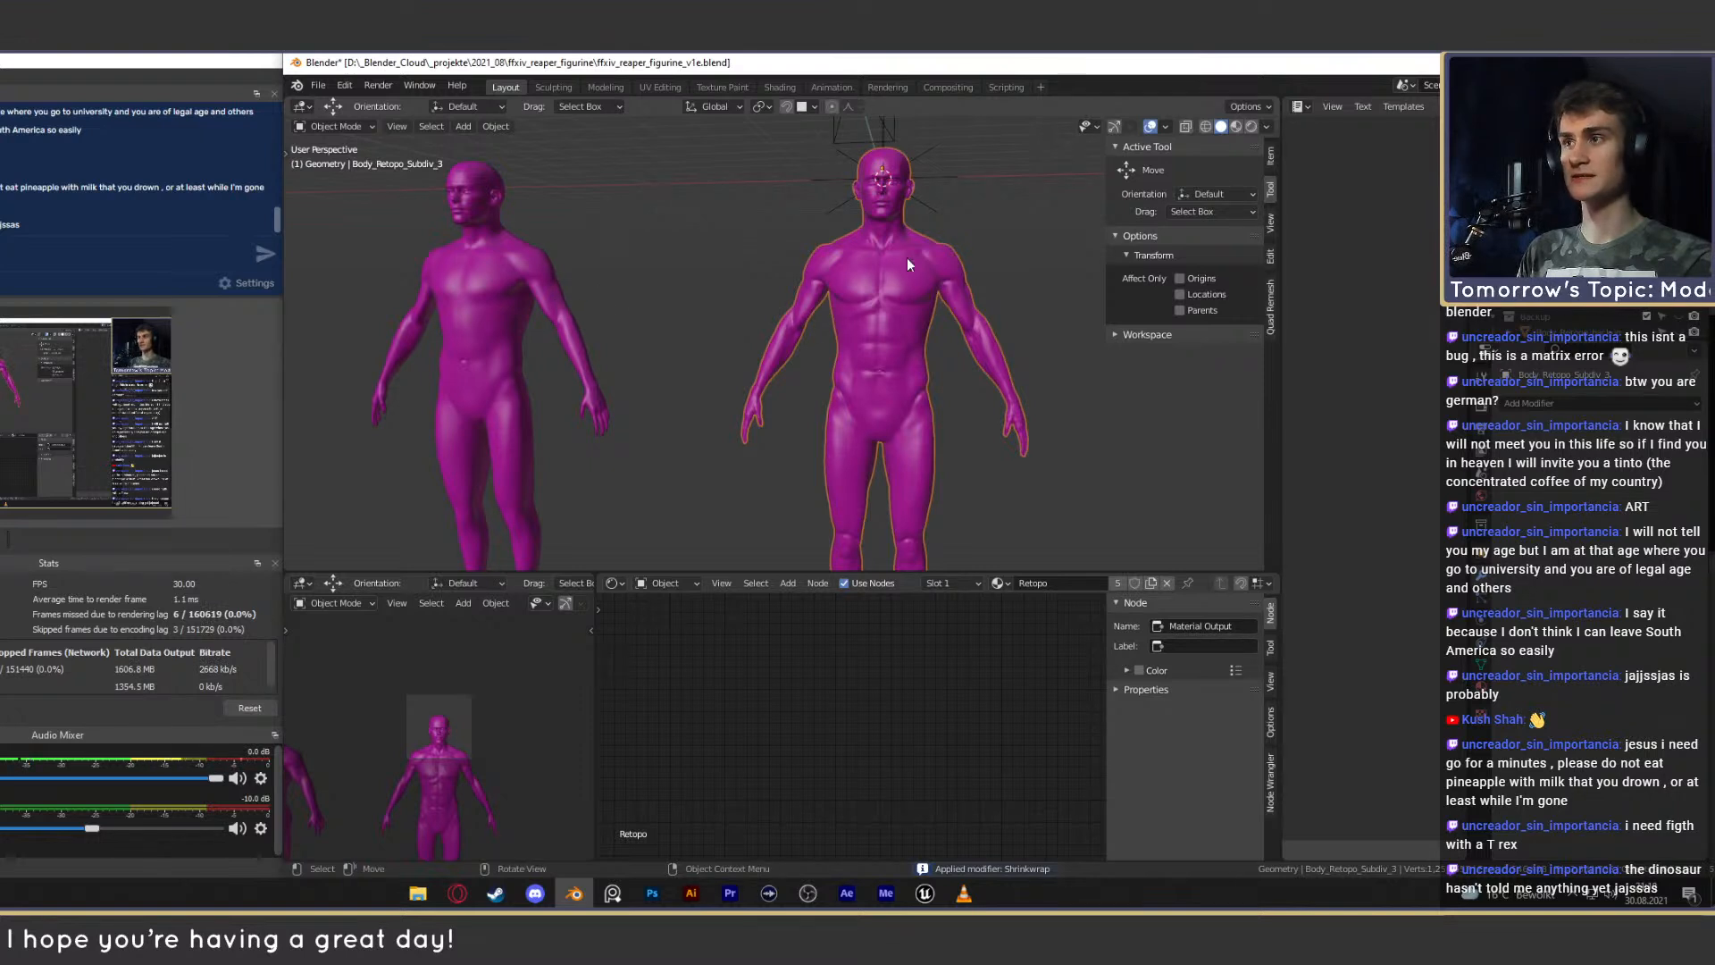
Reshape the Multires modifier of Body_Retopo.001 using Body_Retopo_Subdiv_3 as the source shape.
click(561, 312)
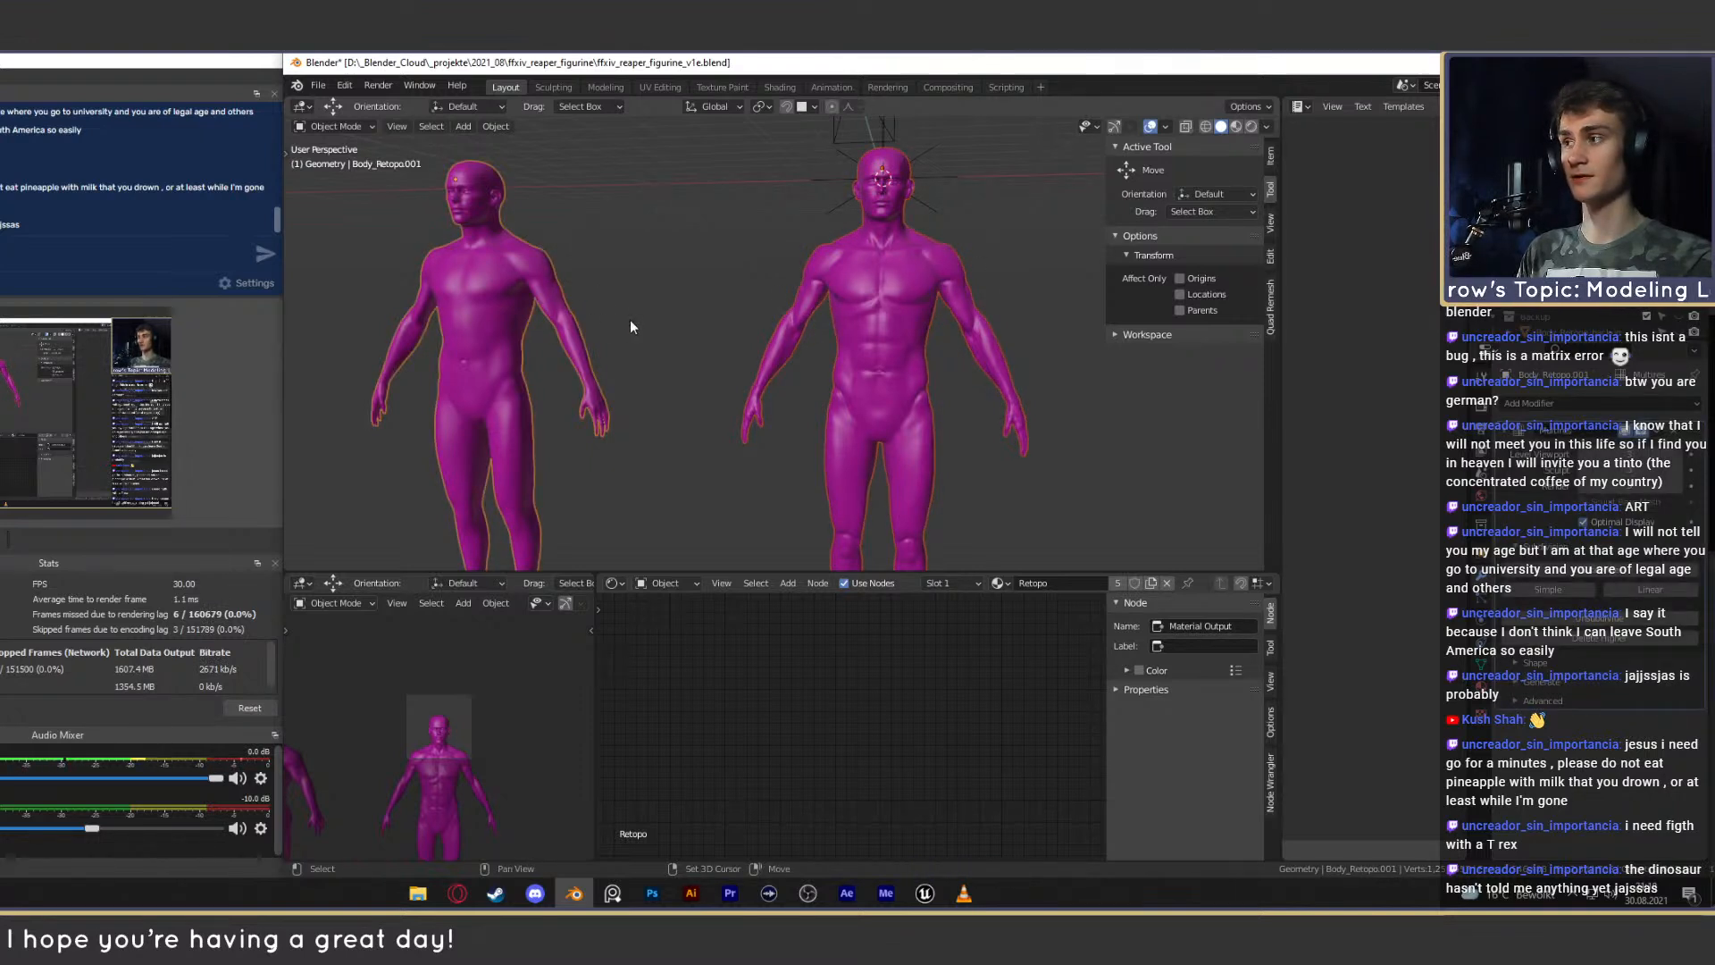
shift+middle_drag(604, 321, 843, 363)
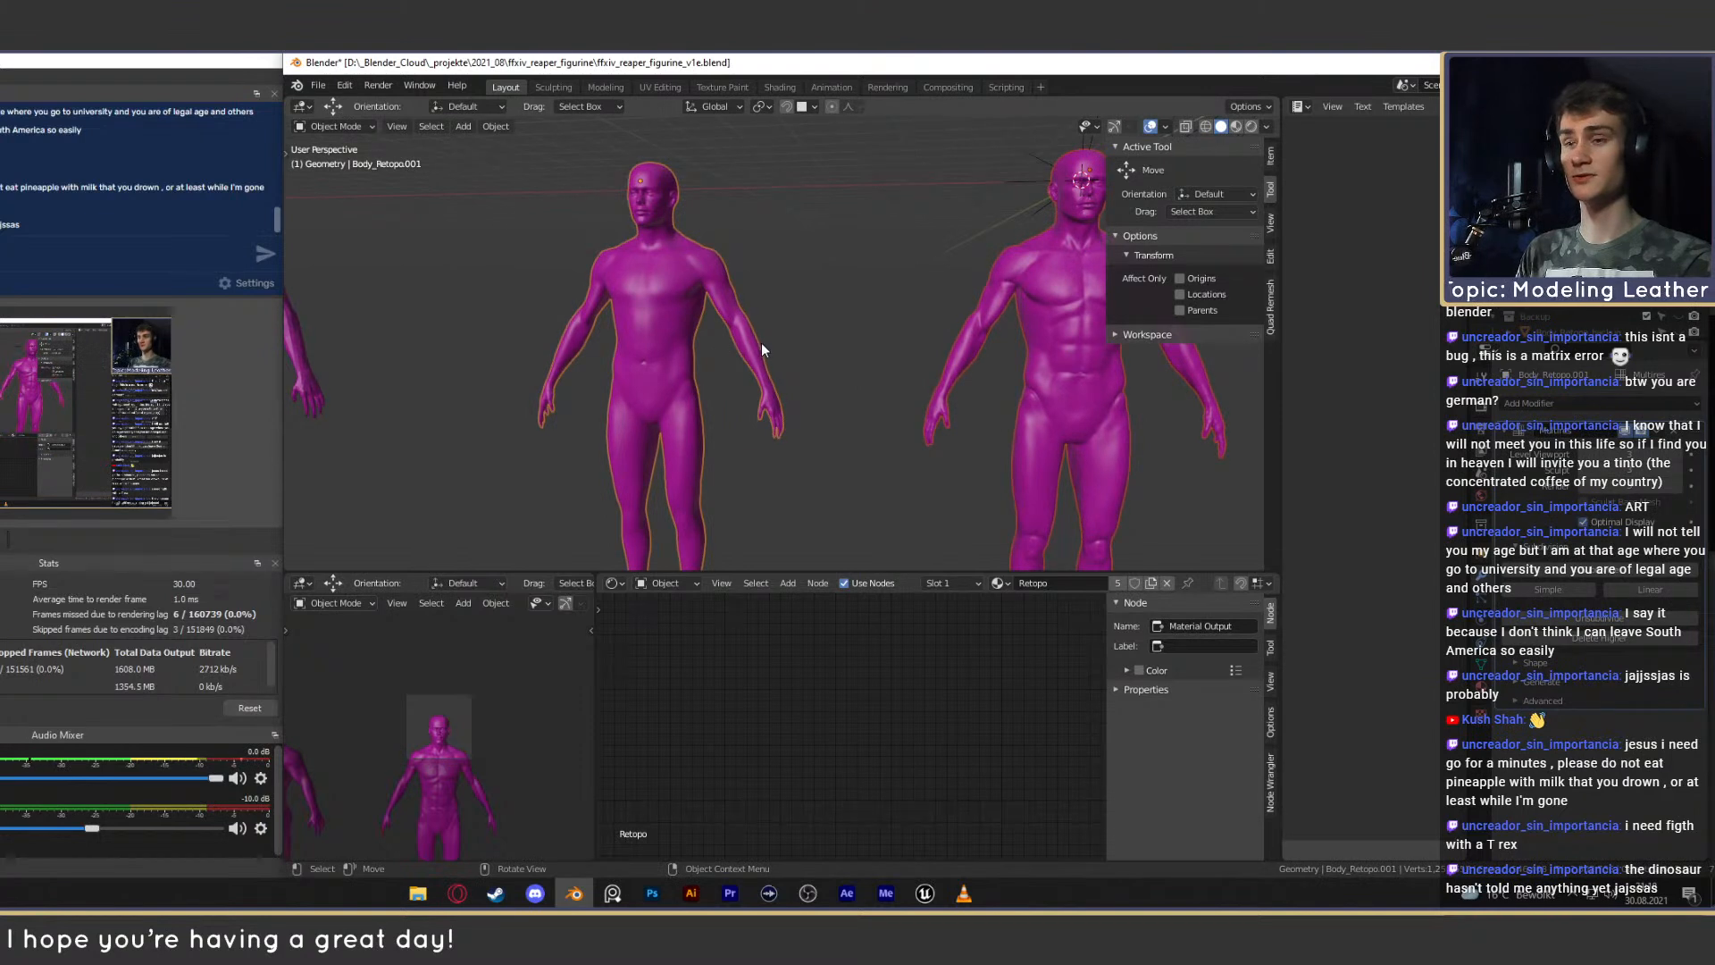
click(1522, 666)
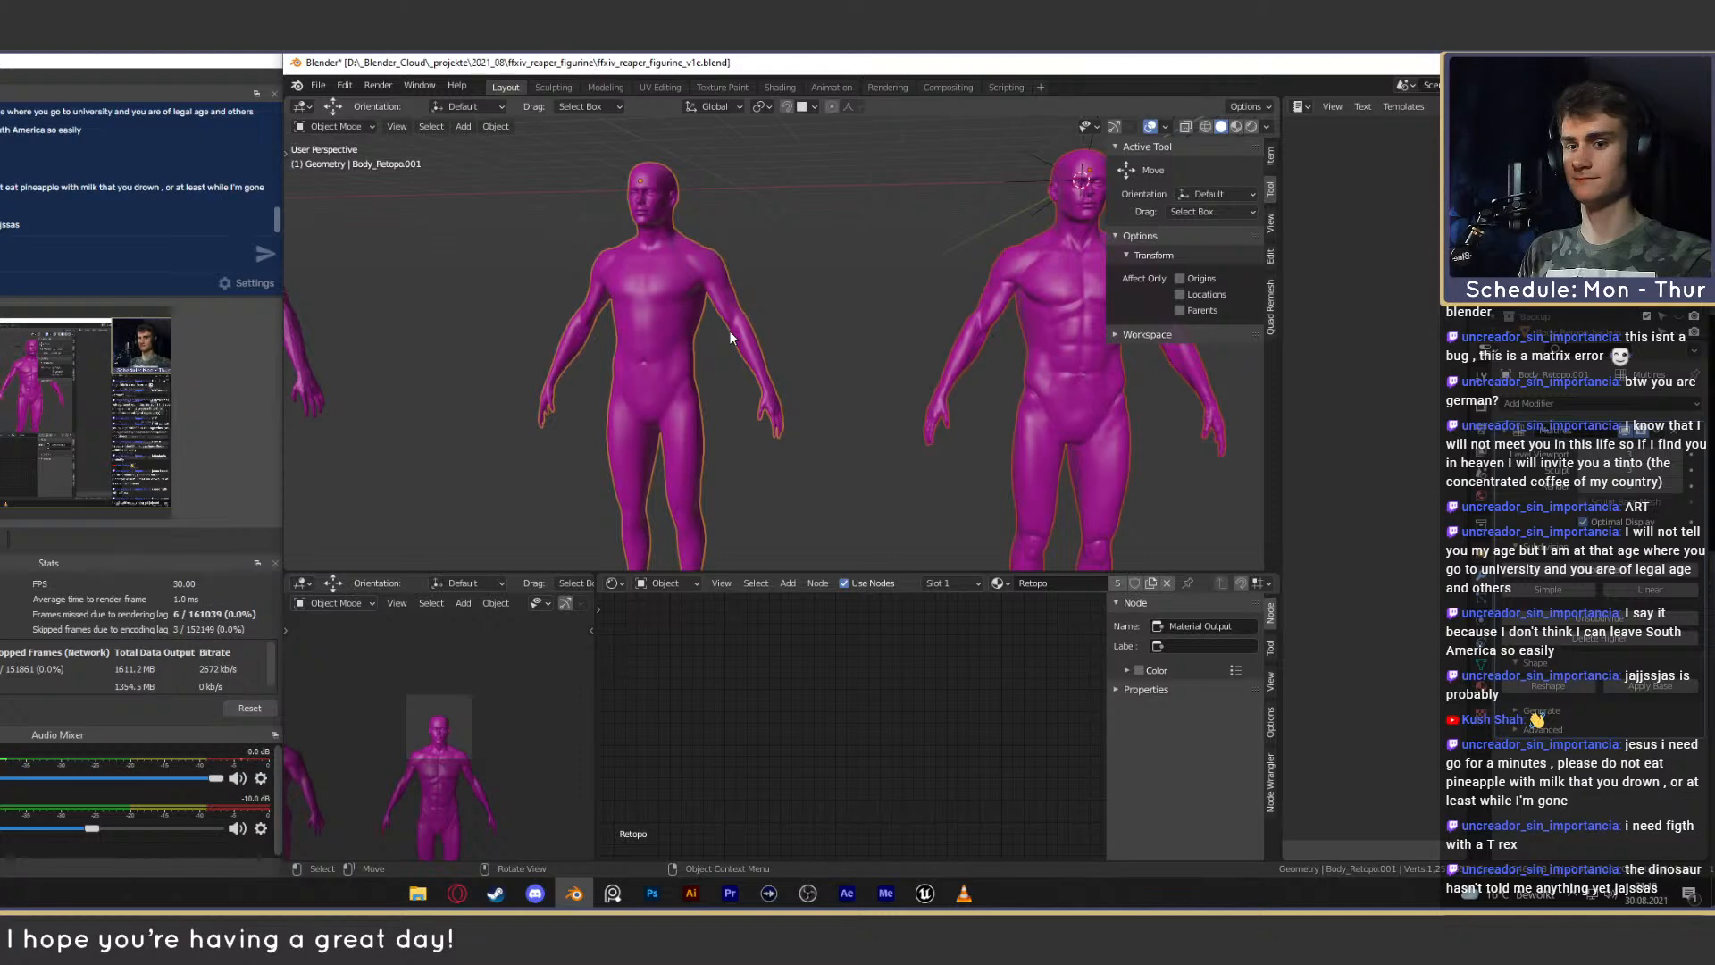
mouse_move(857, 301)
middle_down()
mouse_move(917, 314)
mouse_move(868, 308)
mouse_move(840, 329)
mouse_move(855, 299)
middle_up()
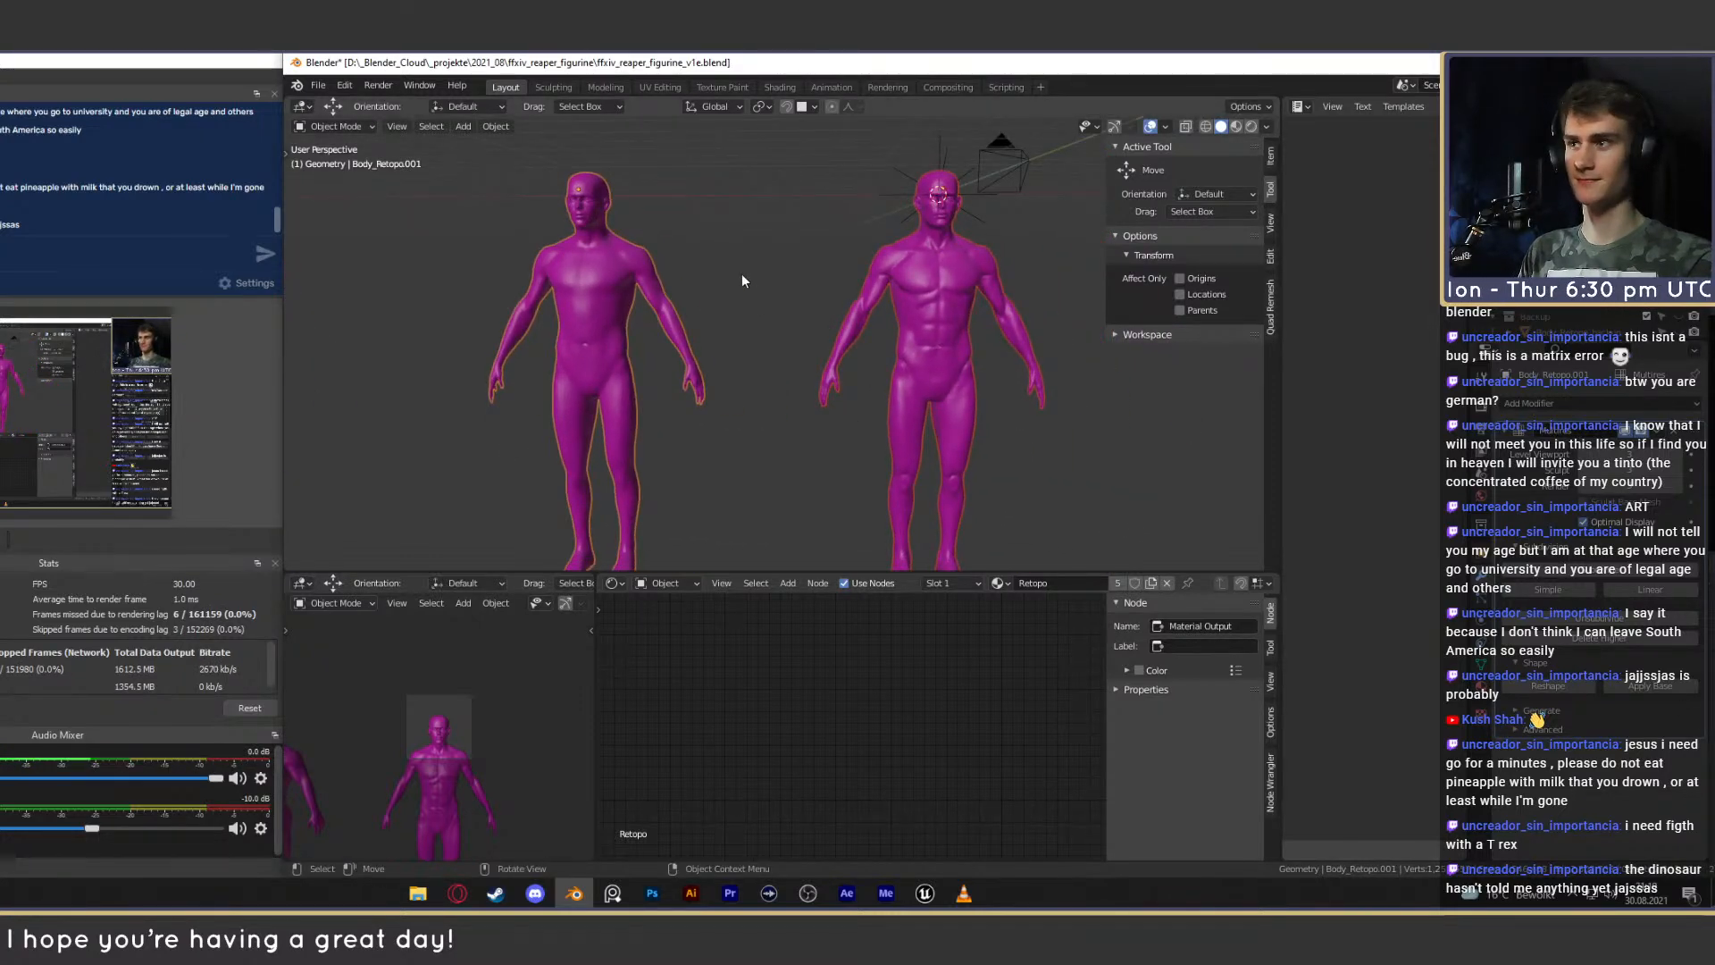
click(868, 291)
click(661, 267)
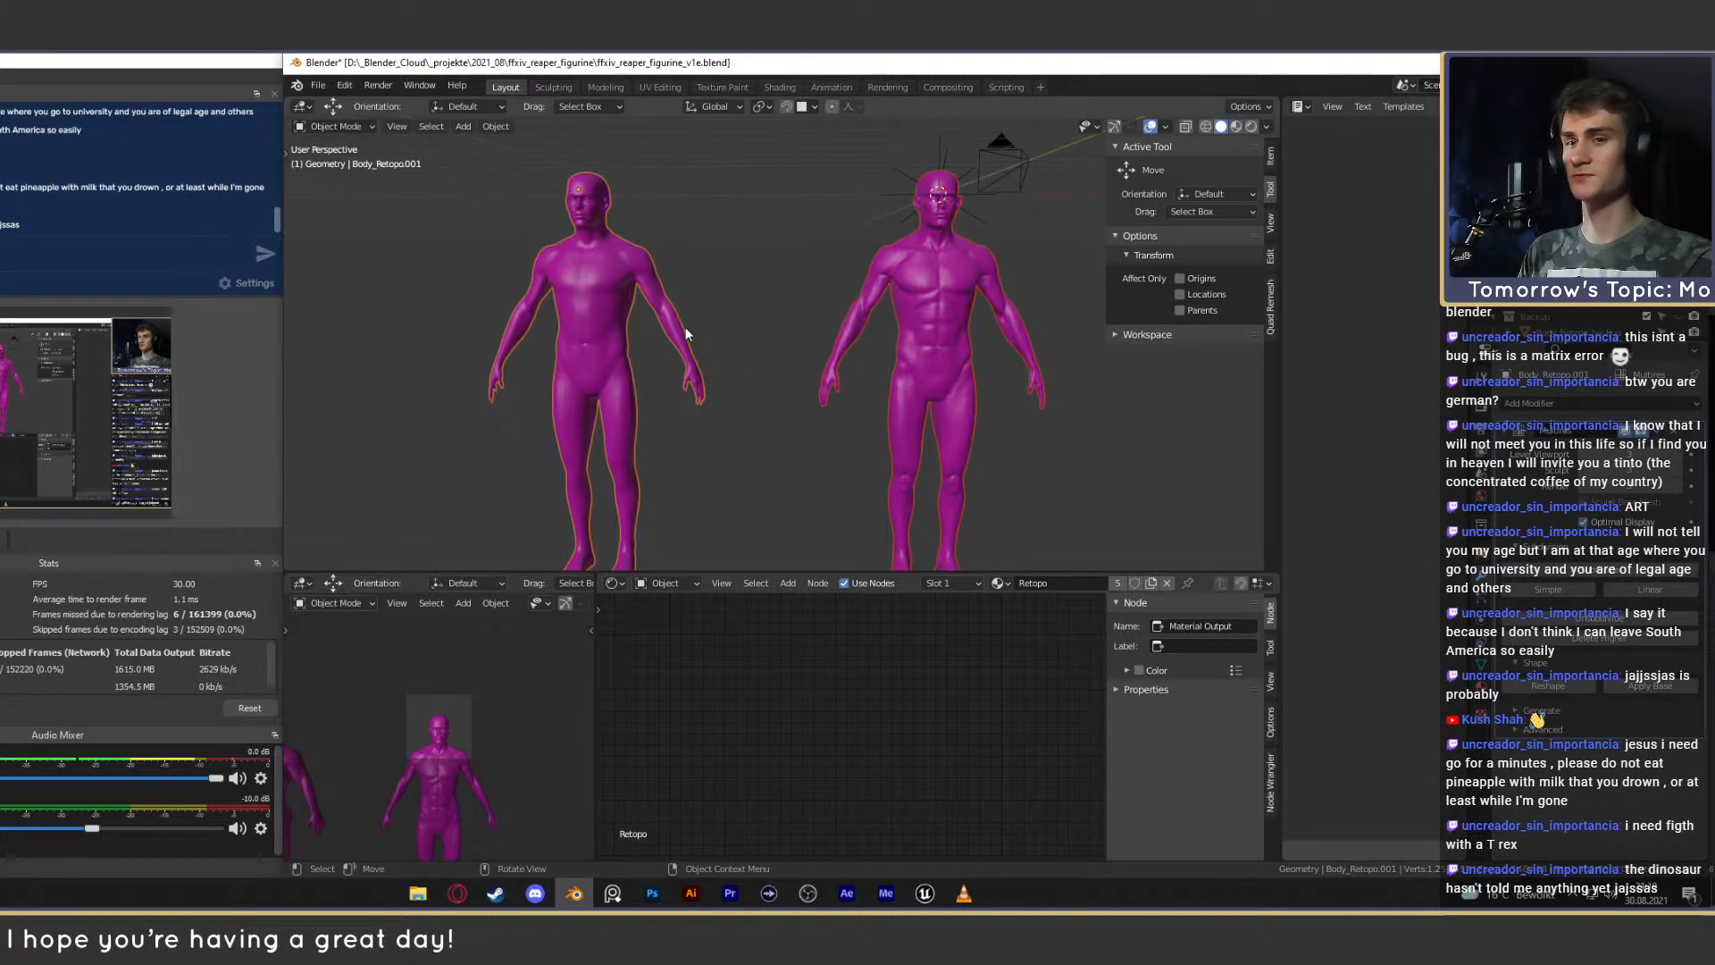
click(1563, 686)
Compare the reshaped Body_Retopo.001 with Body_Retopo_Subdiv_3, looking closely at head and torso detail.
mouse_move(732, 375)
shift+middle_down()
mouse_move(840, 453)
mouse_move(930, 411)
mouse_move(860, 386)
mouse_move(909, 411)
shift+middle_up()
scroll(839, 453, up, 5)
scroll(930, 411, up, 3)
scroll(905, 407, up, 3)
scroll(906, 402, down, 7)
scroll(905, 402, down, 7)
shift+middle_drag(952, 464, 834, 445)
scroll(816, 391, up, 4)
click(732, 320)
click(700, 366)
scroll(825, 384, up, 4)
shift+middle_drag(701, 366, 686, 414)
scroll(850, 402, down, 4)
scroll(696, 402, up, 4)
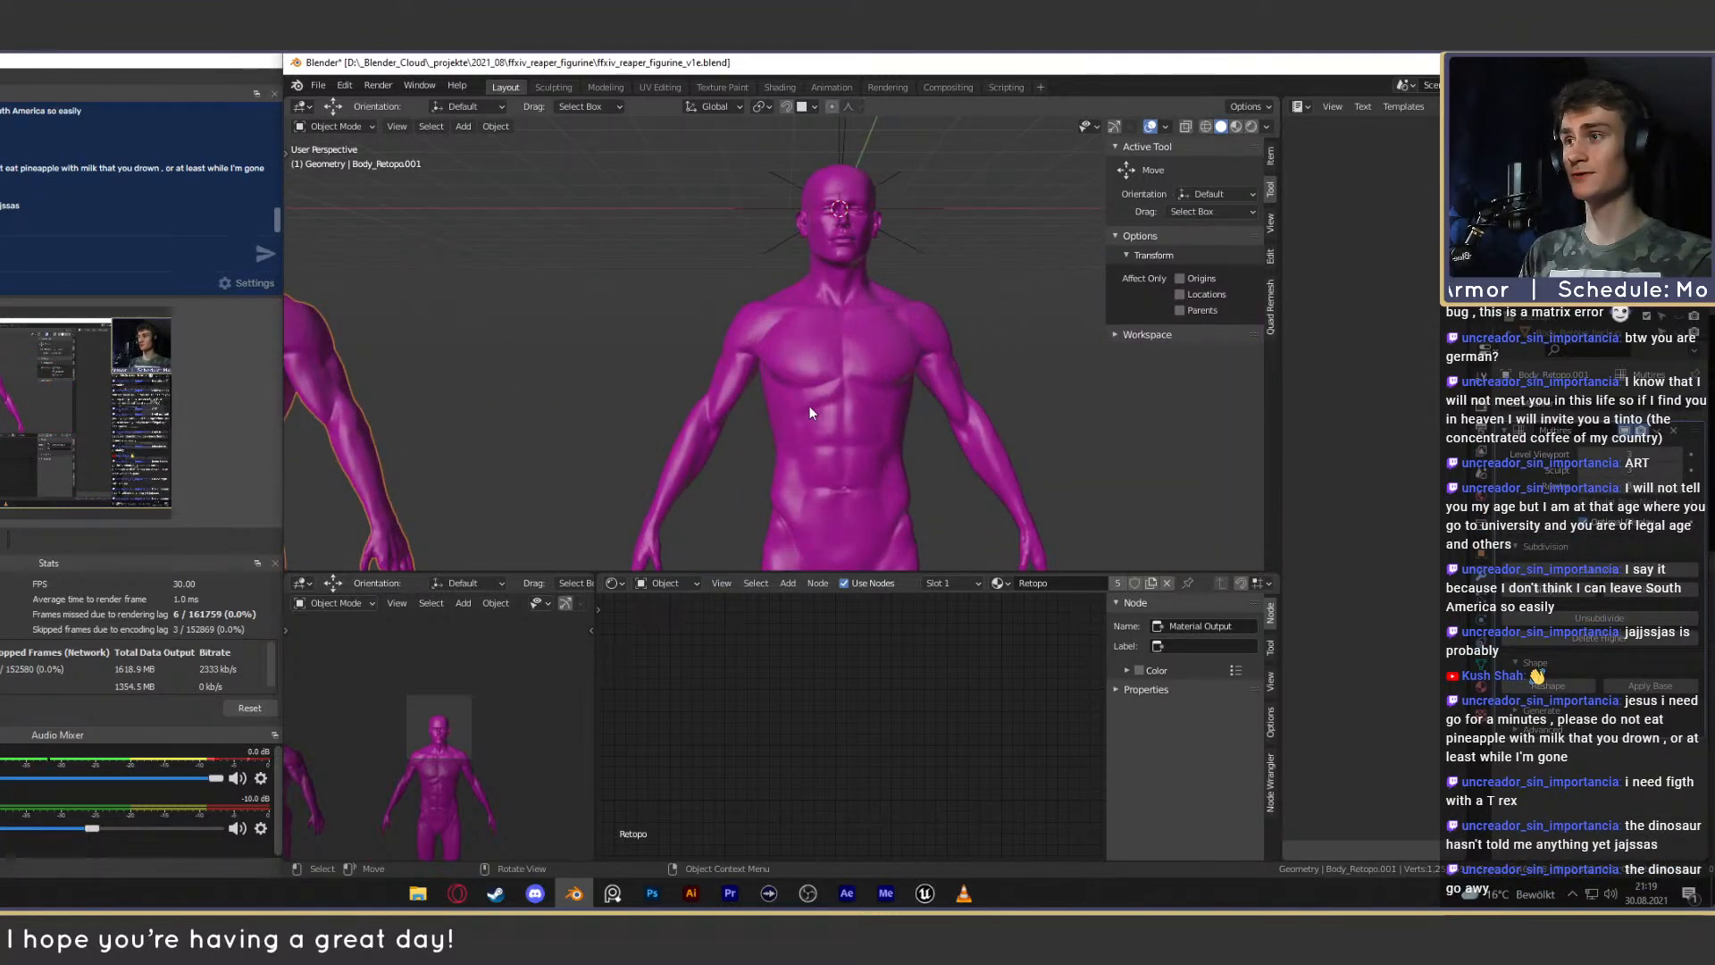
scroll(849, 366, down, 5)
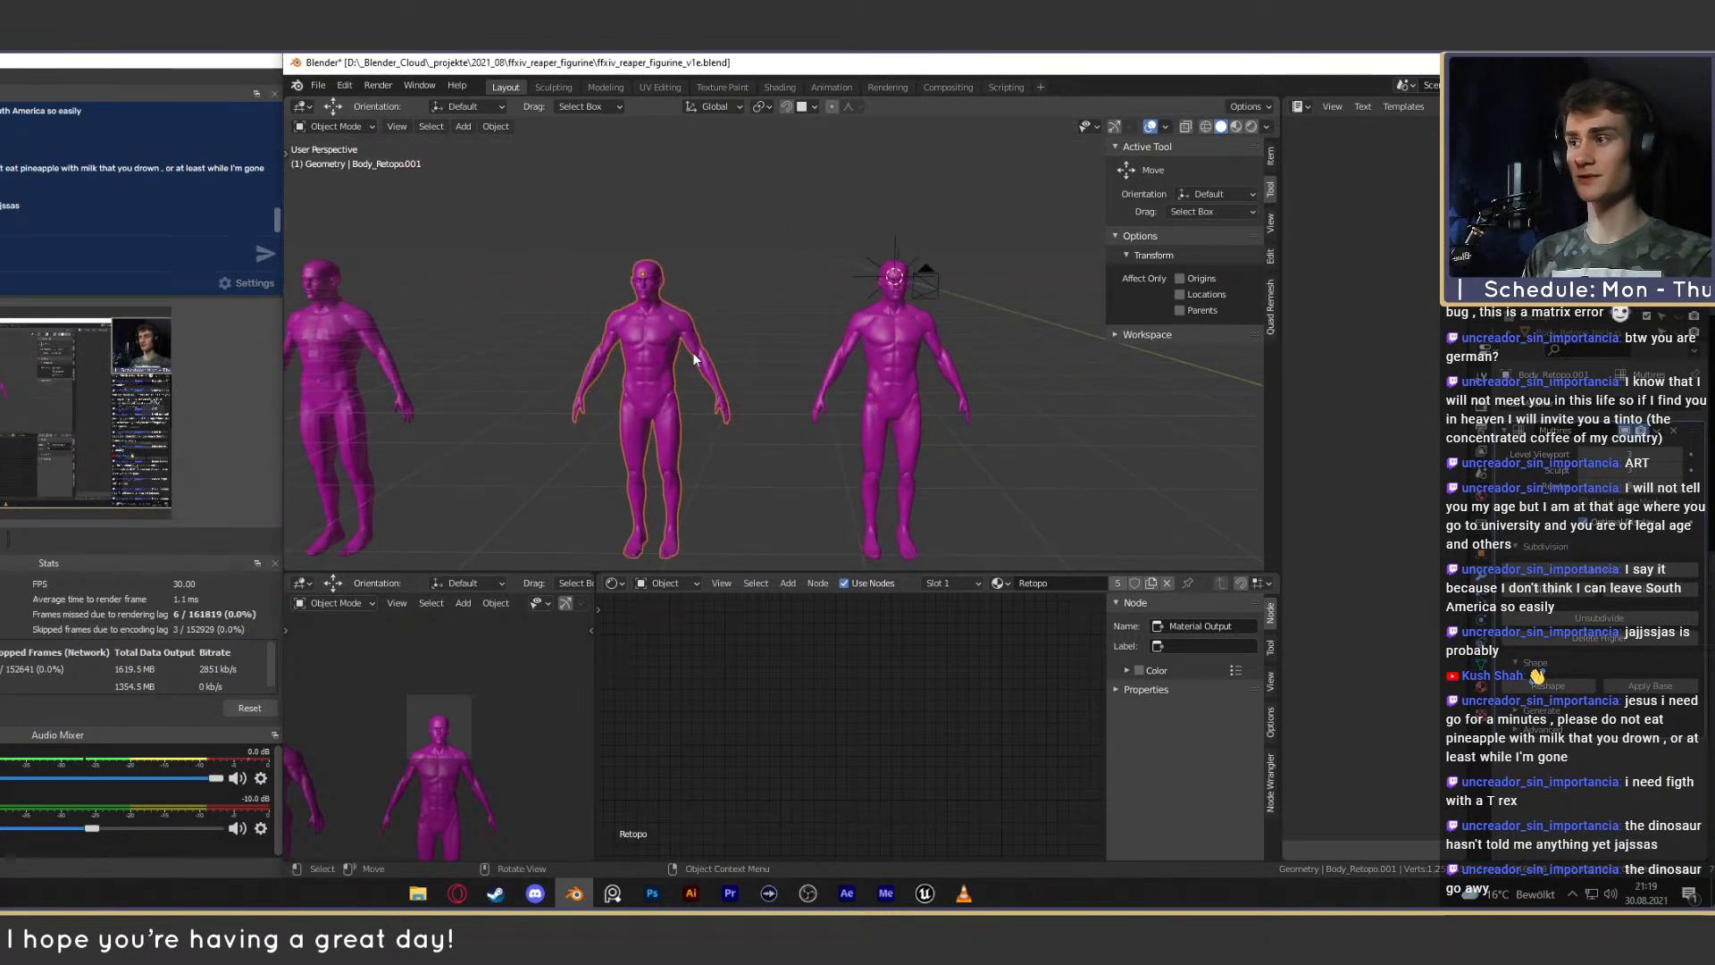
middle_drag(653, 319, 801, 344)
scroll(853, 379, up, 5)
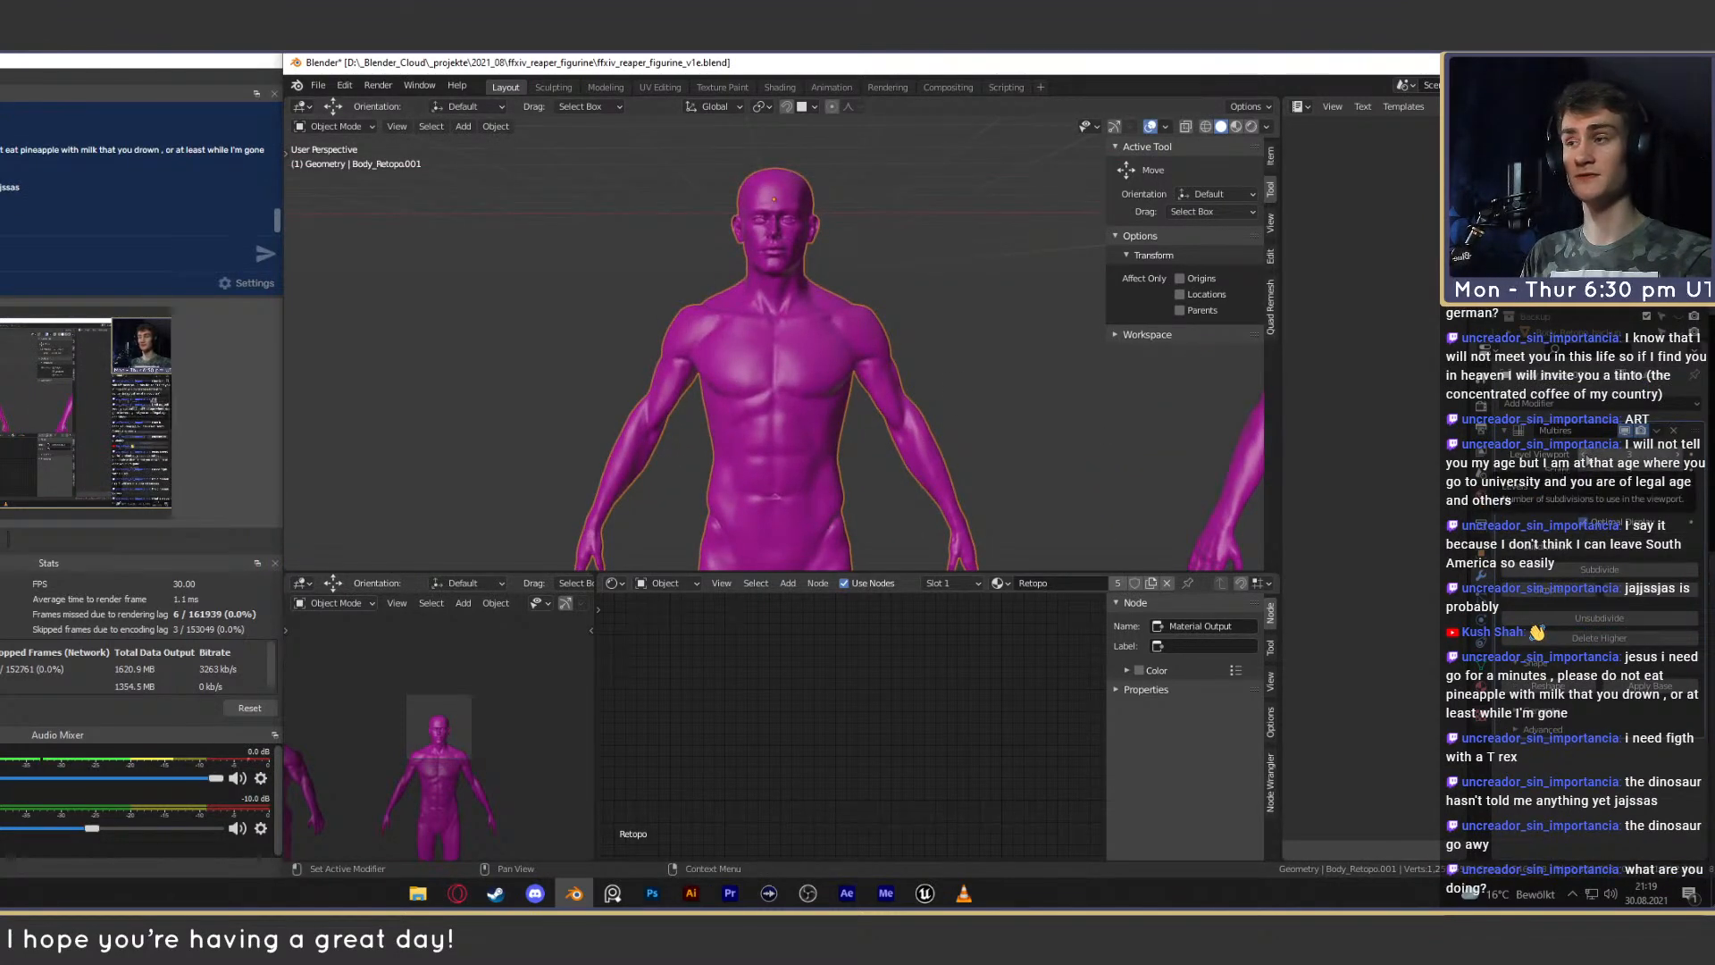
Lower the Multires viewport level of Body_Retopo.001 to inspect its coarse head and shoulders, and raise it again.
click(1585, 457)
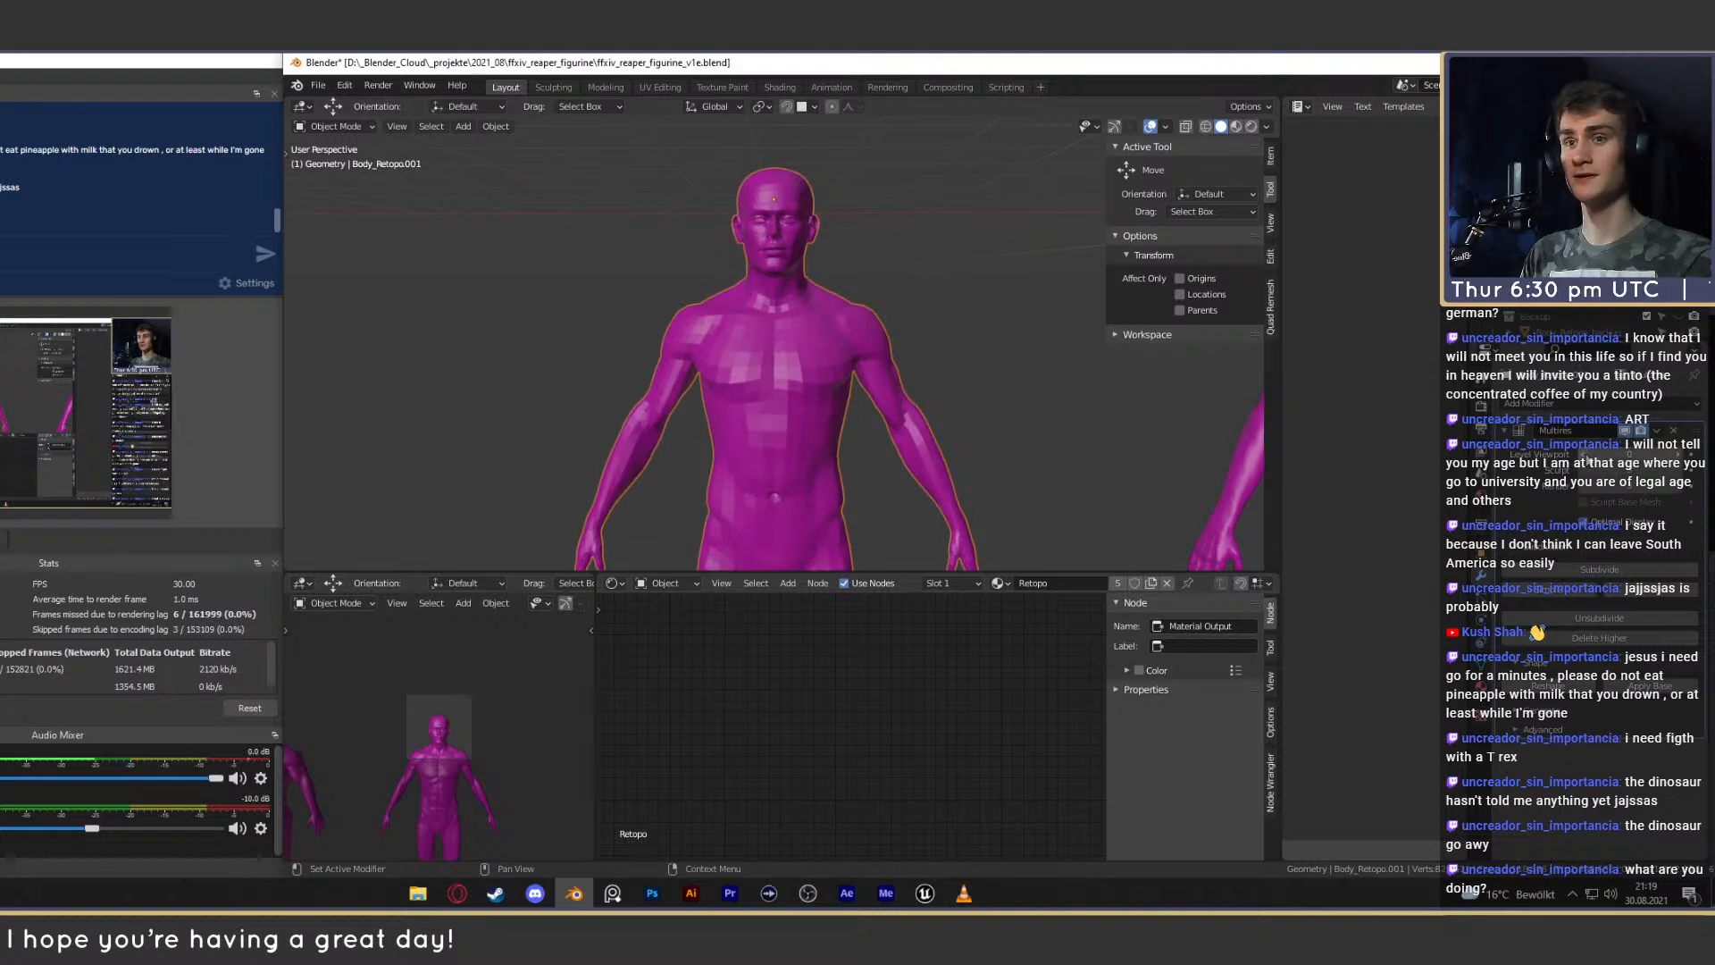
scroll(873, 362, up, 3)
middle_drag(876, 414, 920, 443)
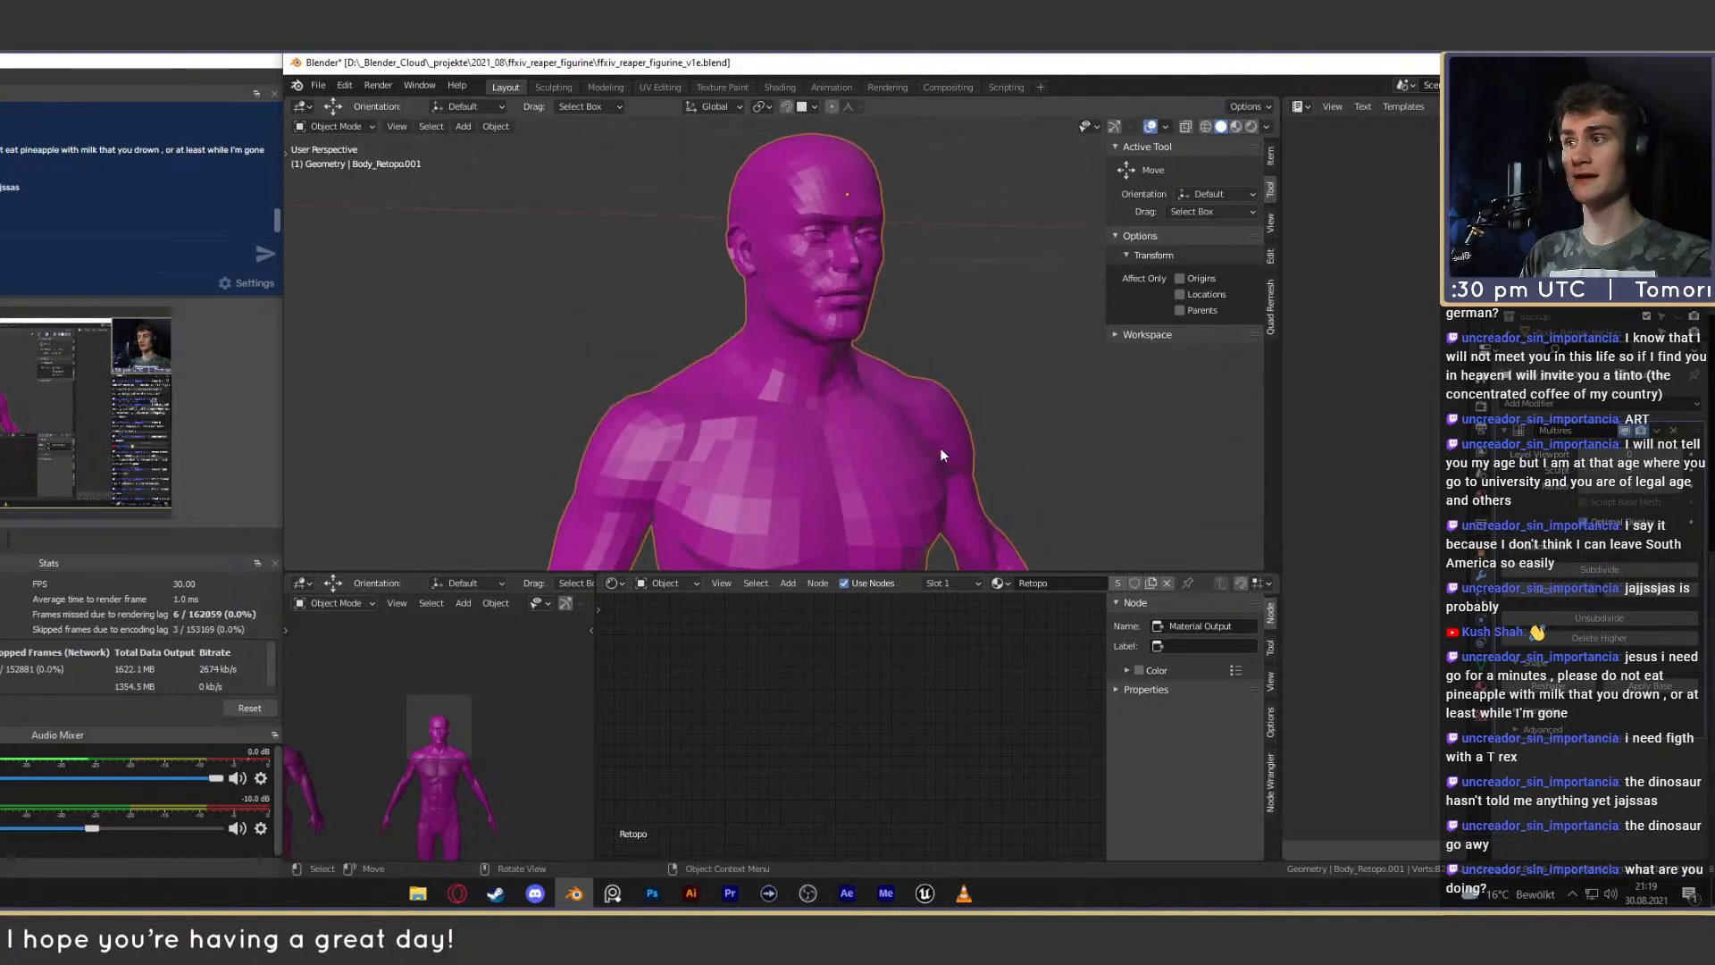
click(1678, 454)
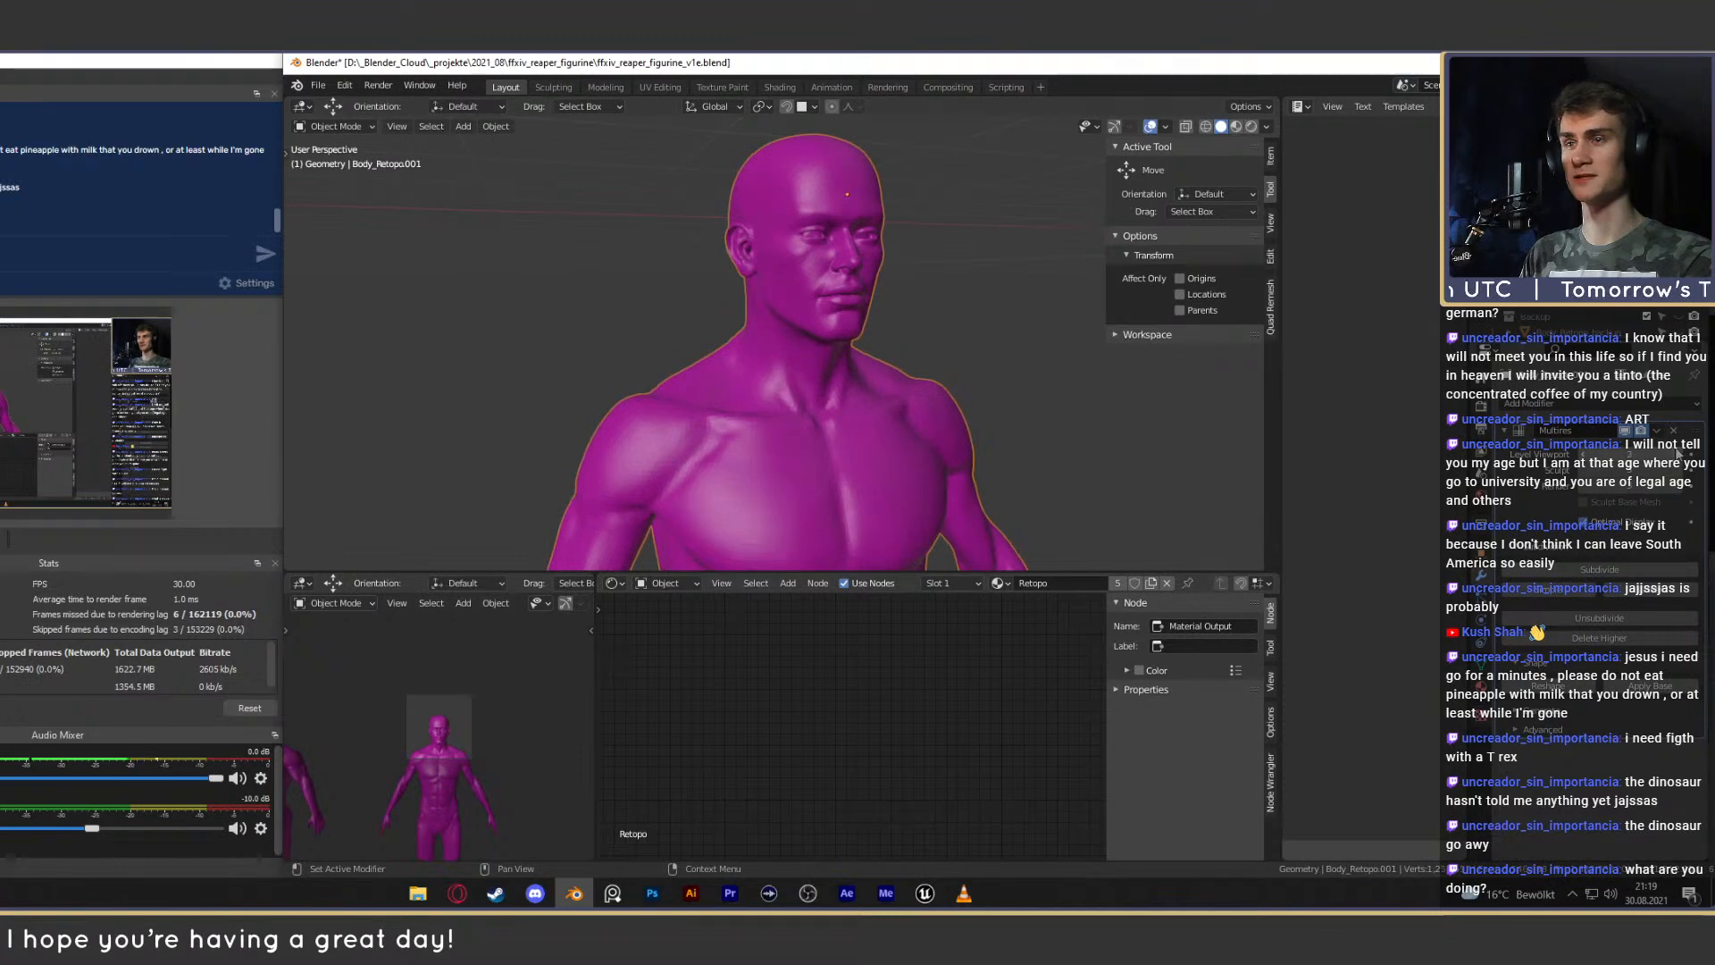
scroll(847, 414, down, 8)
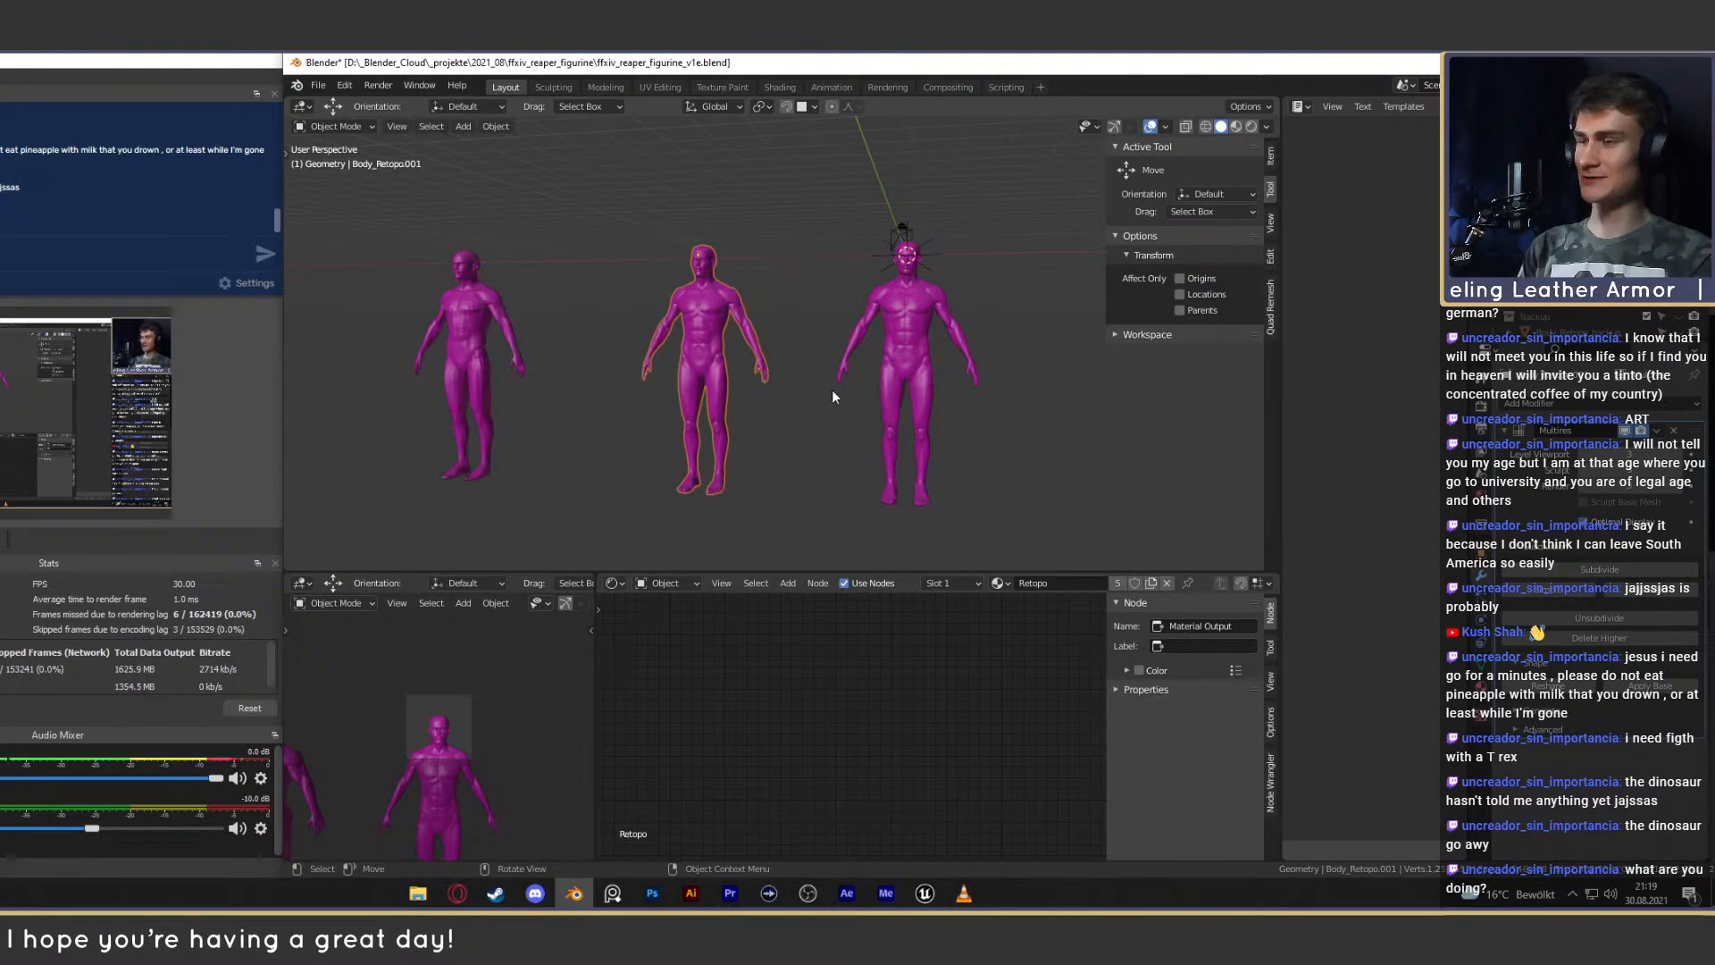
Examine Body_Retopo.001 and Body_Retopo_Subdiv_3 side by side from several angles for differences in muscle detail.
middle_drag(863, 390, 775, 403)
scroll(903, 393, up, 2)
scroll(775, 404, up, 4)
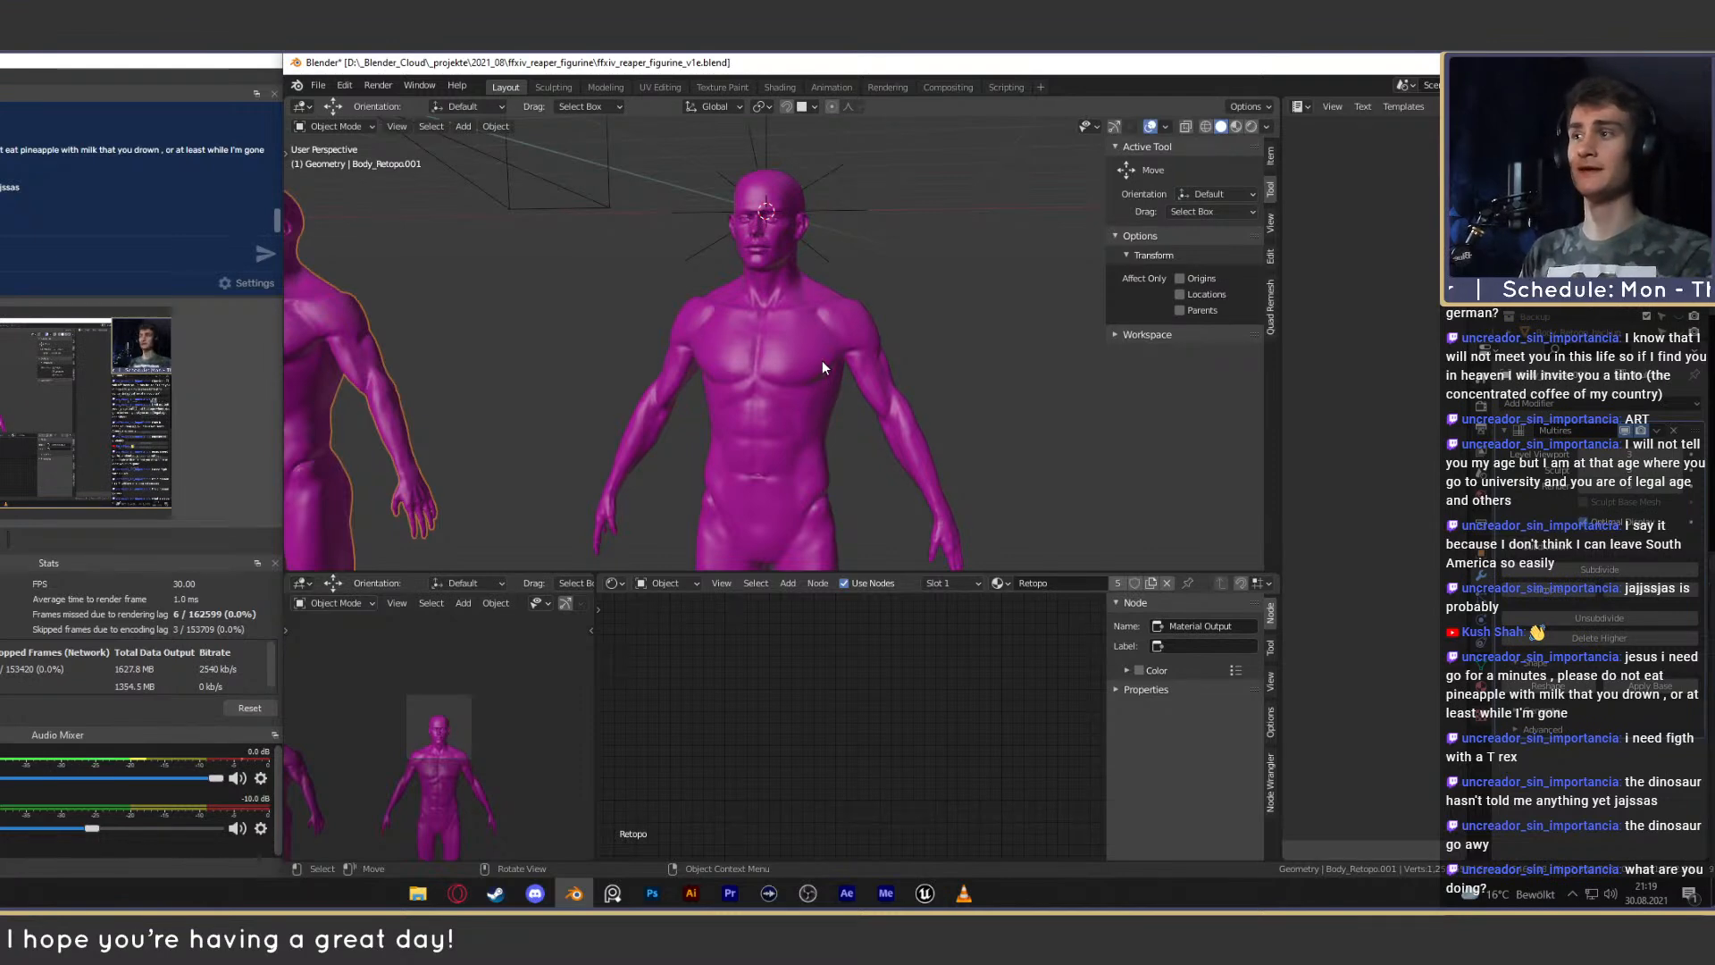
scroll(858, 409, down, 4)
mouse_move(849, 423)
middle_down()
mouse_move(940, 388)
mouse_move(804, 375)
mouse_move(881, 380)
mouse_move(843, 397)
middle_up()
scroll(802, 376, up, 2)
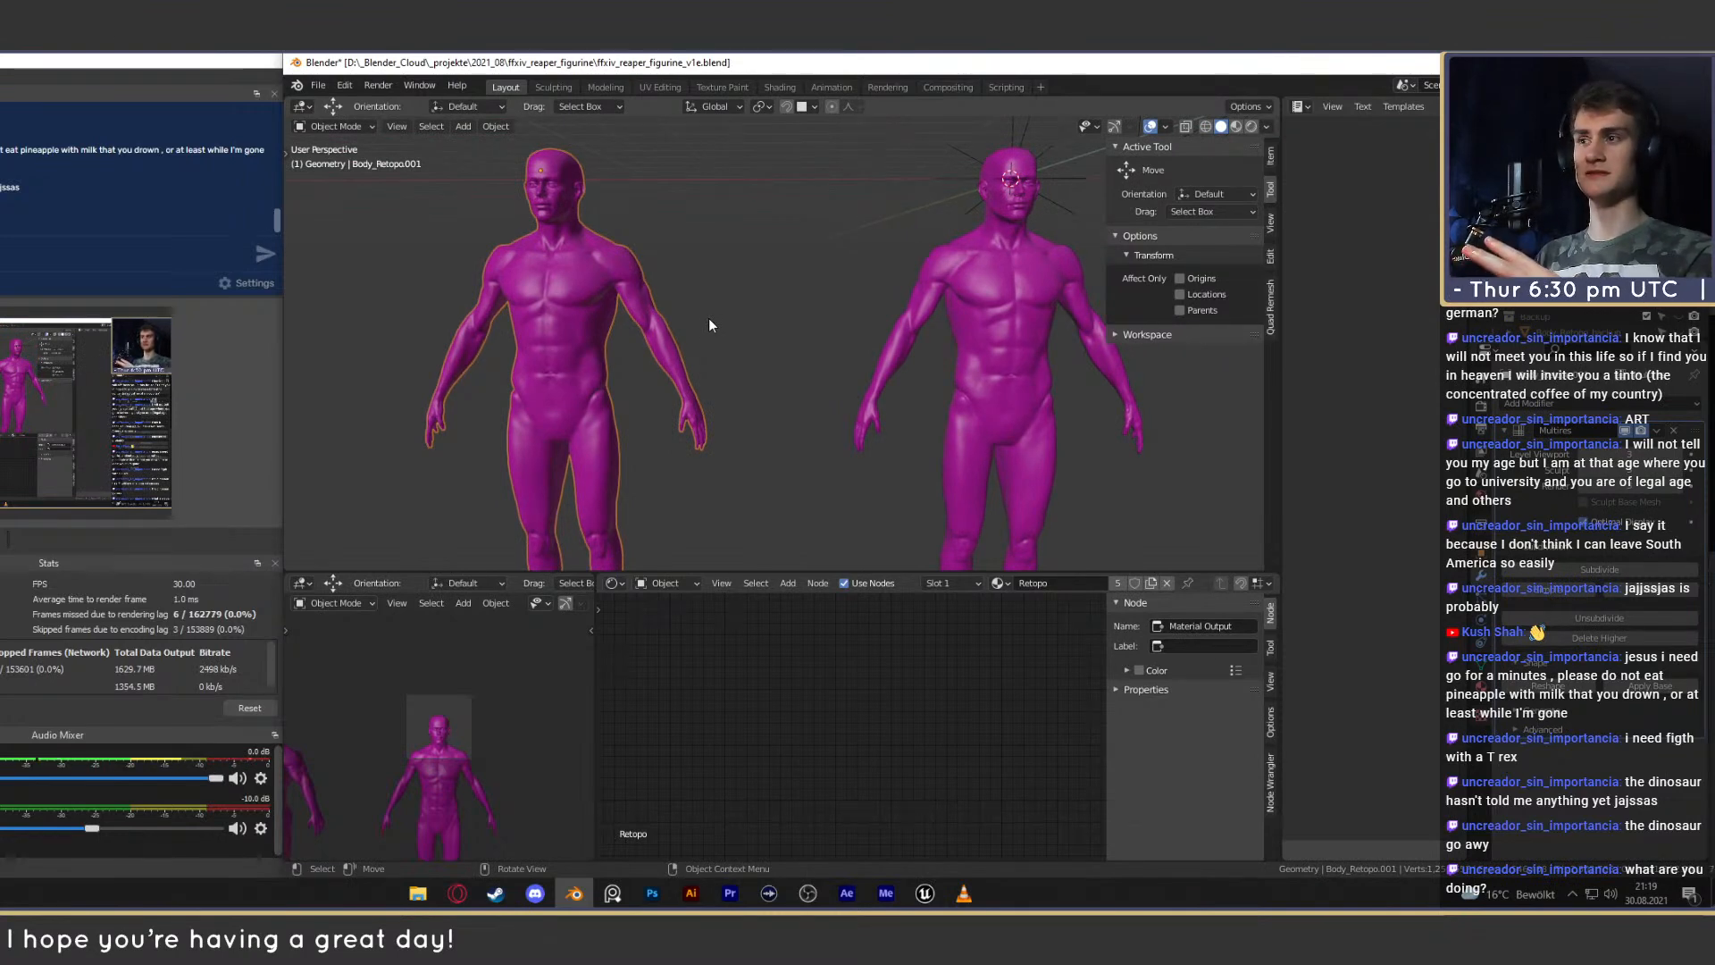
scroll(914, 358, down, 4)
middle_drag(915, 357, 830, 357)
scroll(862, 381, up, 4)
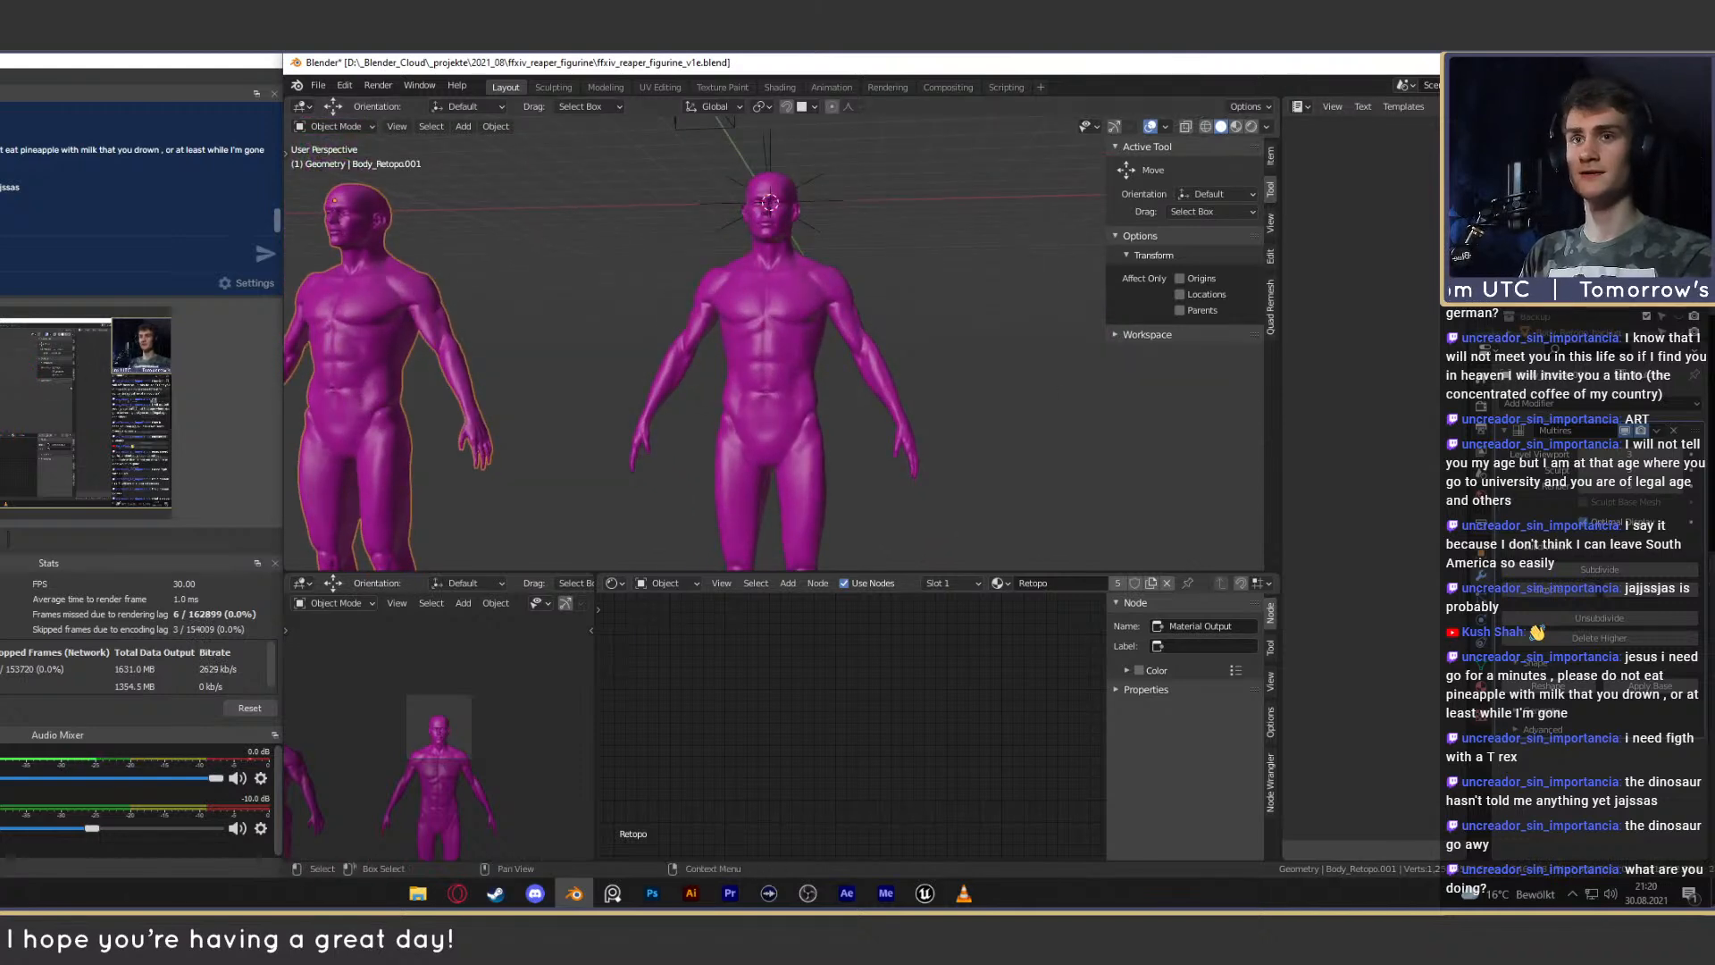
Switch Body_Retopo.001 between its low and high Multires viewport levels once more to check the torso.
scroll(893, 349, down, 1)
middle_drag(626, 358, 824, 312)
drag(820, 312, 823, 311)
key(ctrl+z)
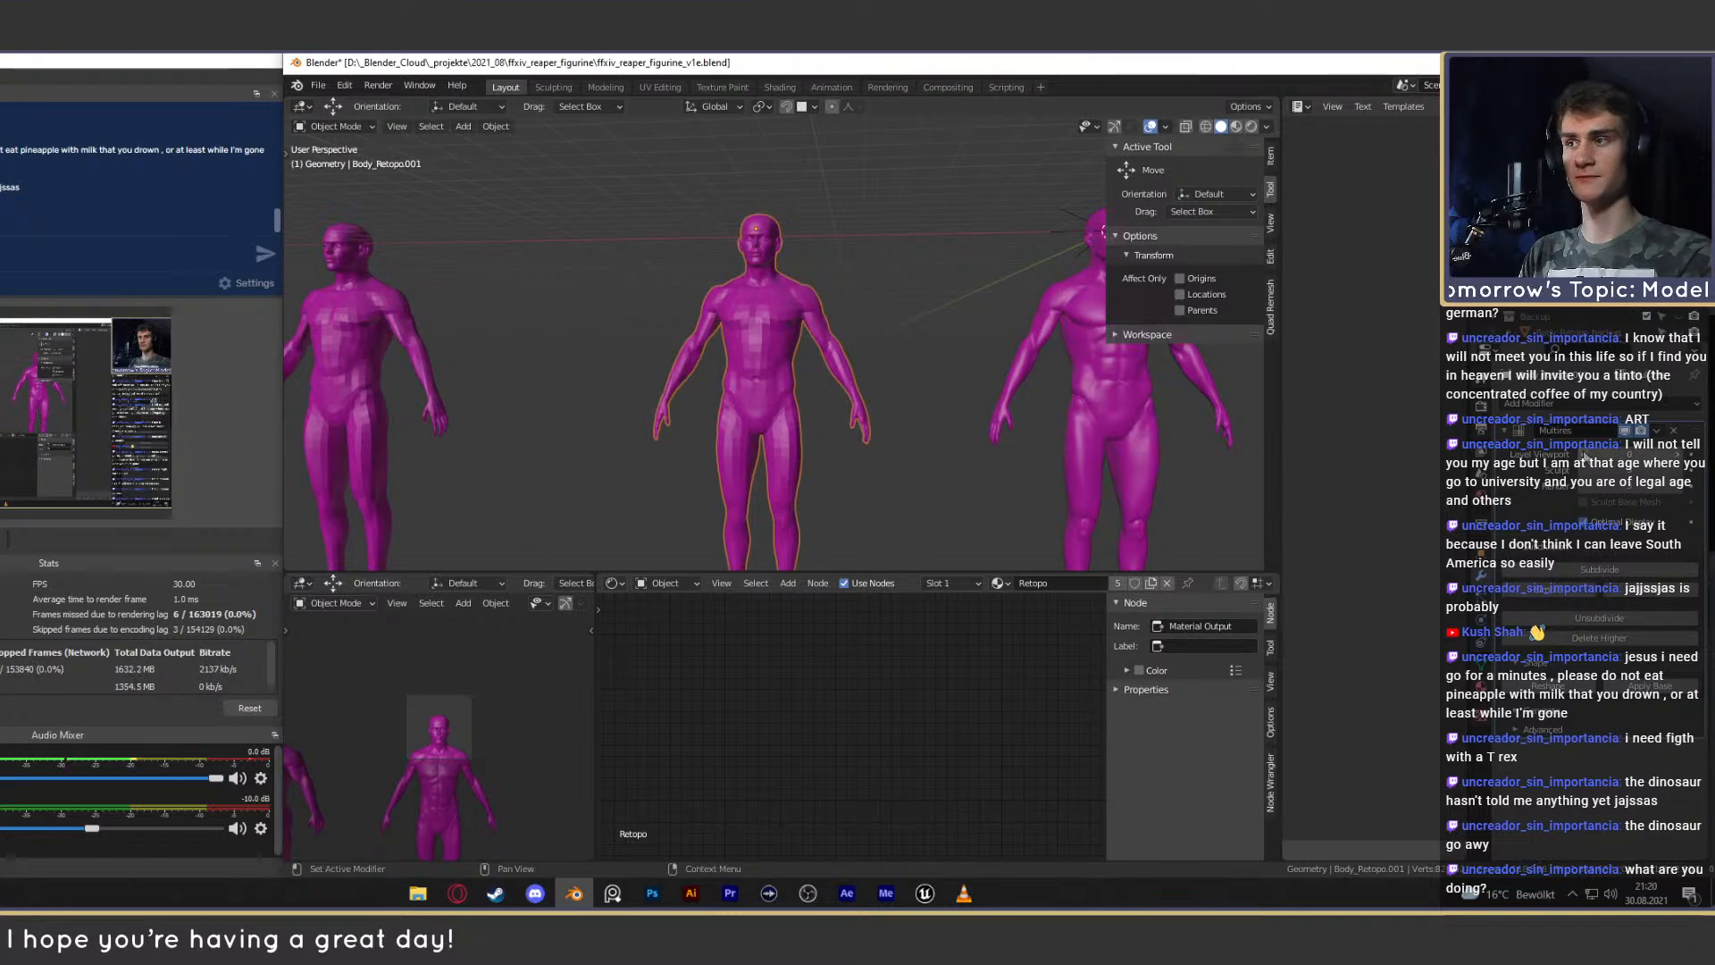
scroll(893, 373, up, 4)
scroll(918, 426, down, 1)
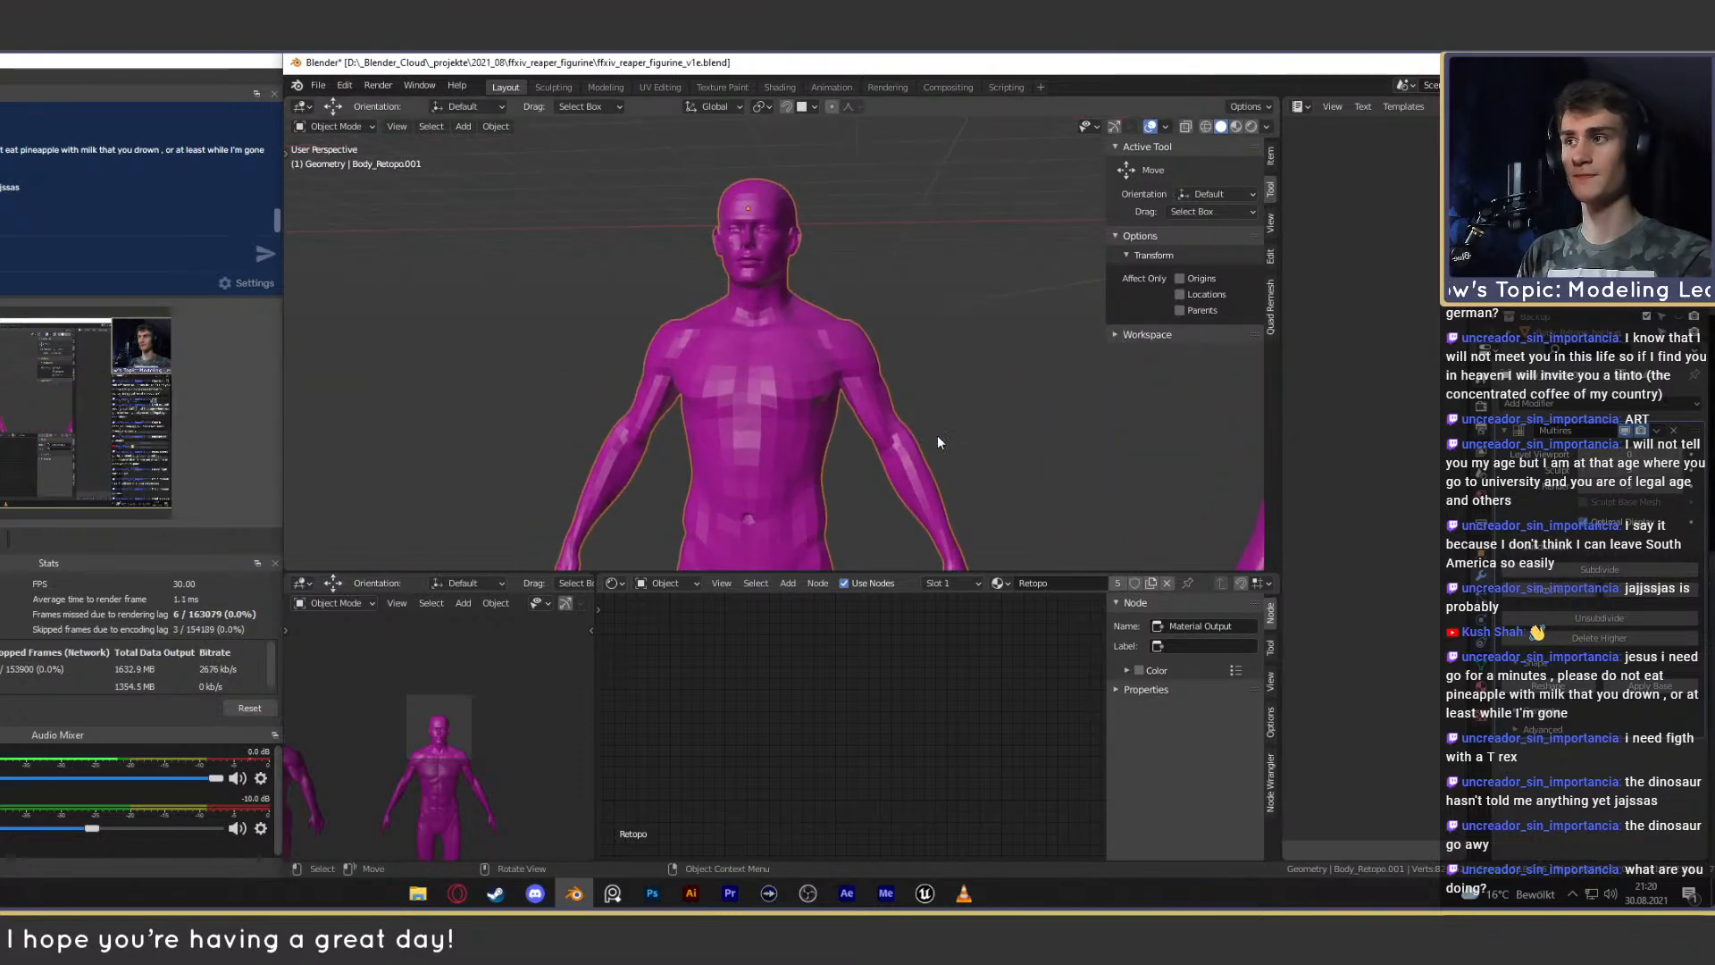
click(1678, 454)
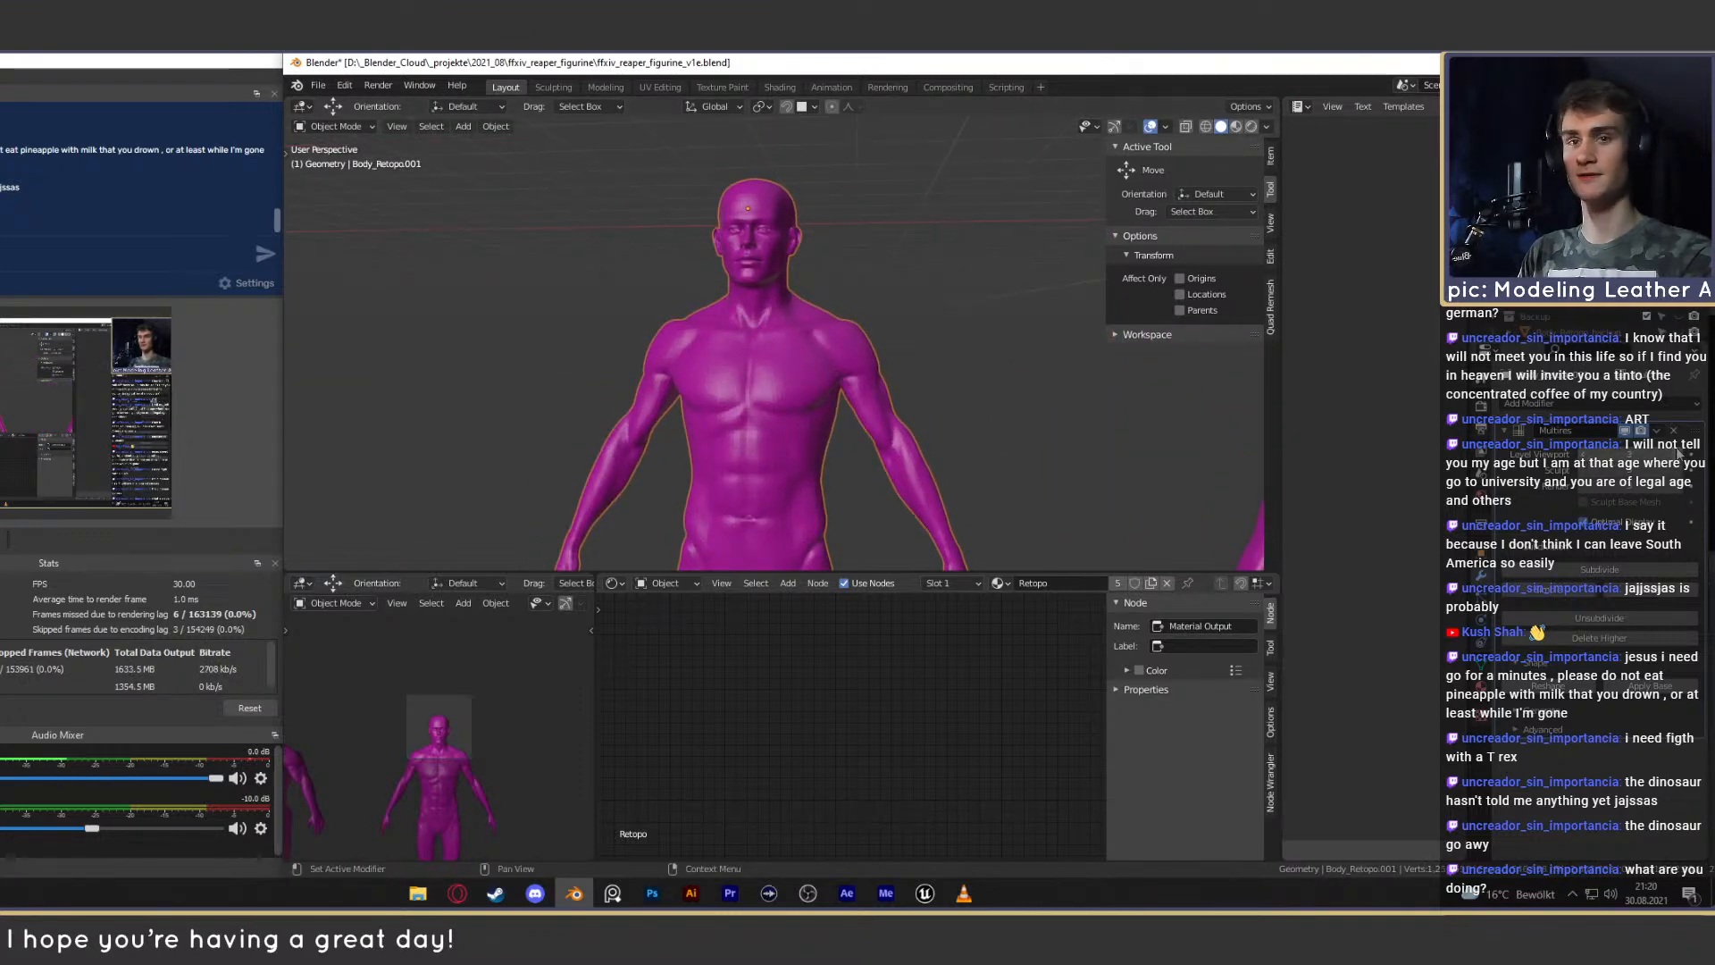
scroll(715, 382, down, 3)
middle_drag(715, 383, 861, 411)
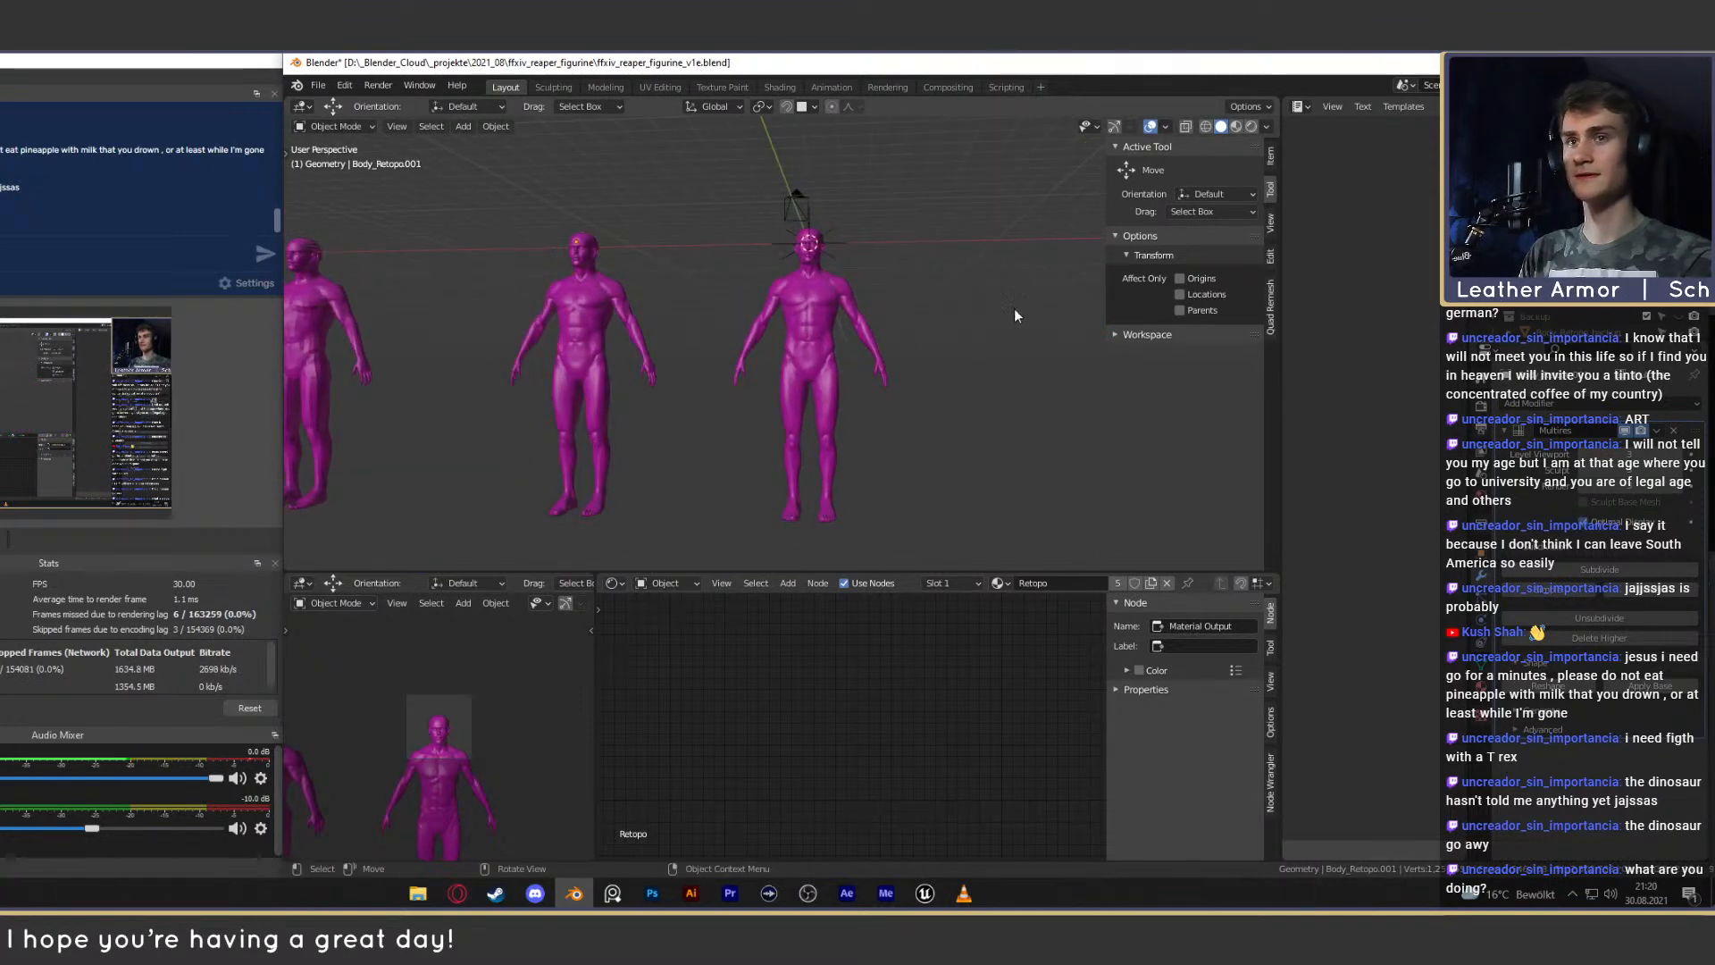
Hide Body_Retopo_Subdiv_3 in the viewport.
click(846, 352)
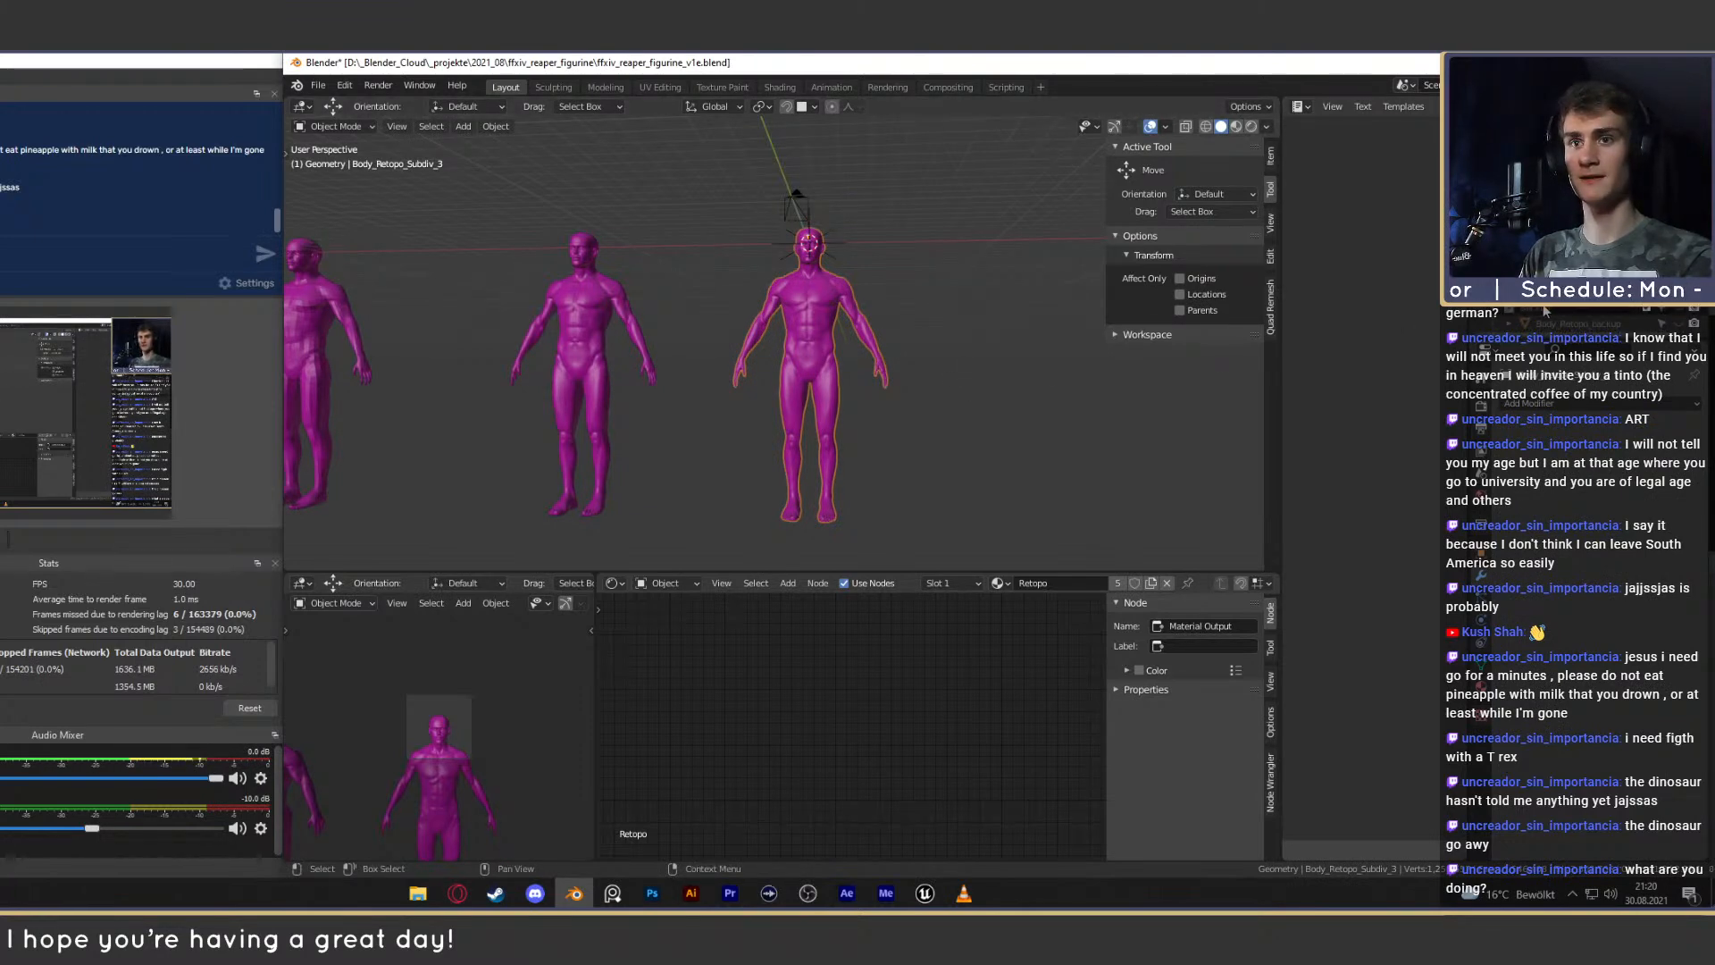
scroll(1544, 309, down, 1)
click(1678, 324)
middle_drag(826, 351, 897, 309)
Select Body_Retopo.001 and inspect its head and ear up close in the Sculpting workspace.
scroll(908, 356, up, 1)
click(773, 324)
scroll(907, 339, up, 5)
shift+middle_drag(773, 324, 962, 287)
scroll(886, 368, up, 5)
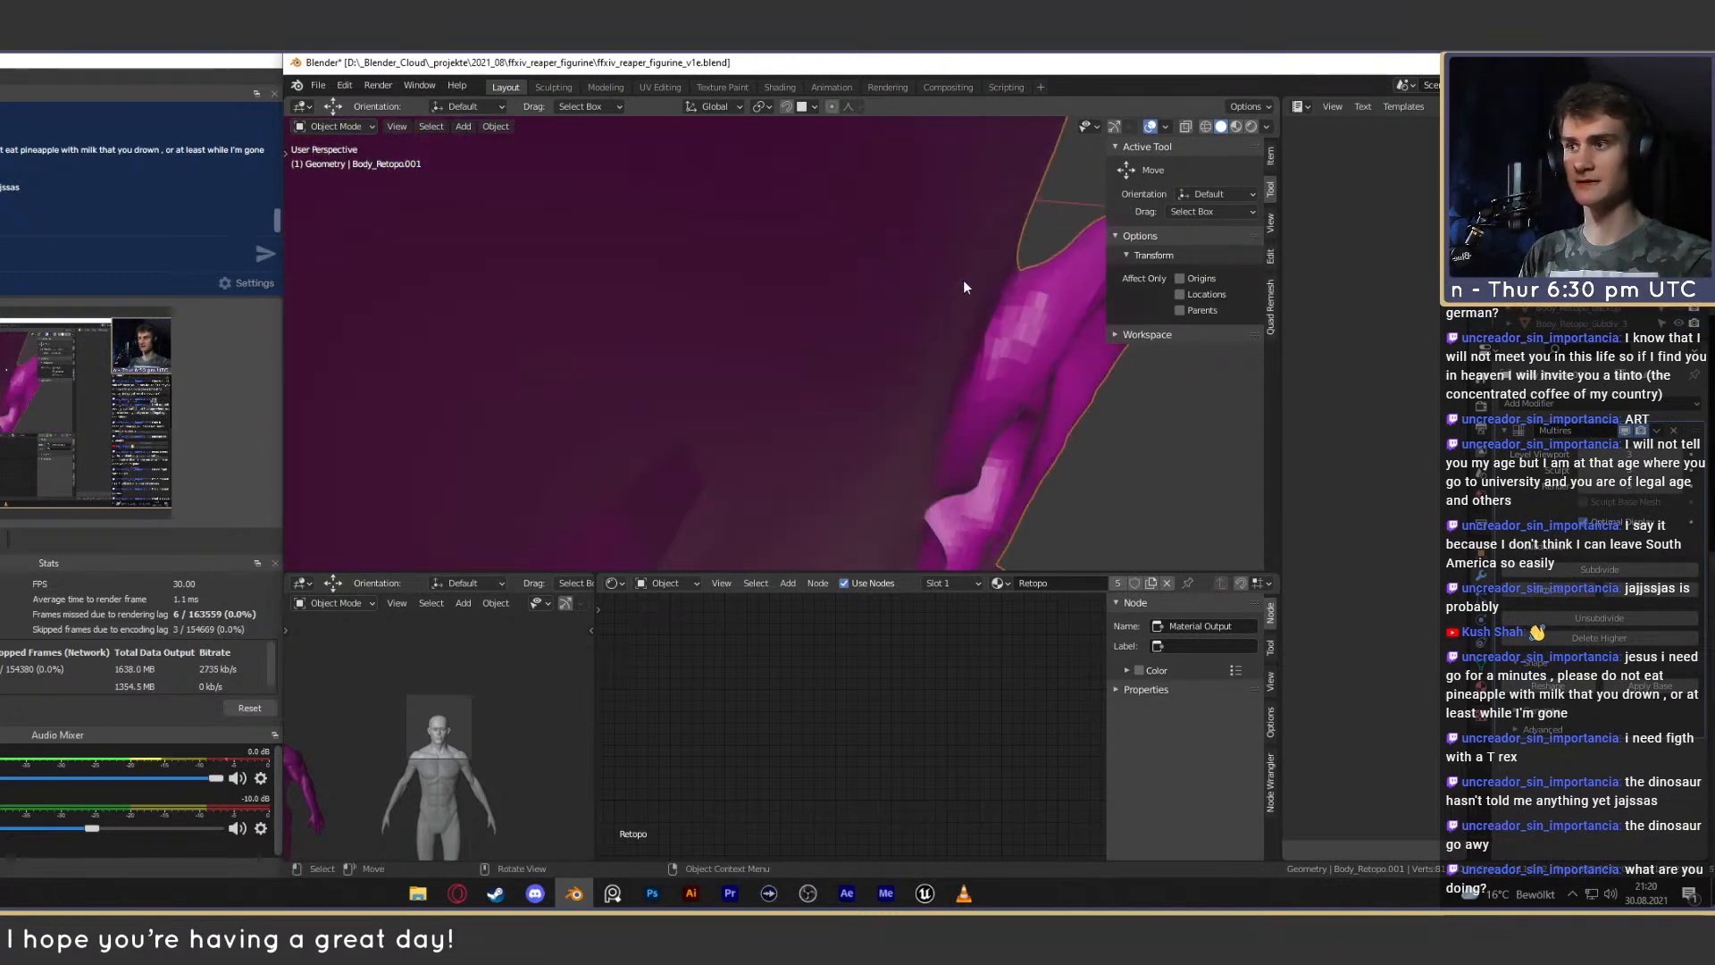
click(553, 87)
scroll(995, 313, down, 5)
scroll(610, 301, up, 4)
shift+middle_drag(598, 302, 881, 448)
scroll(873, 405, up, 5)
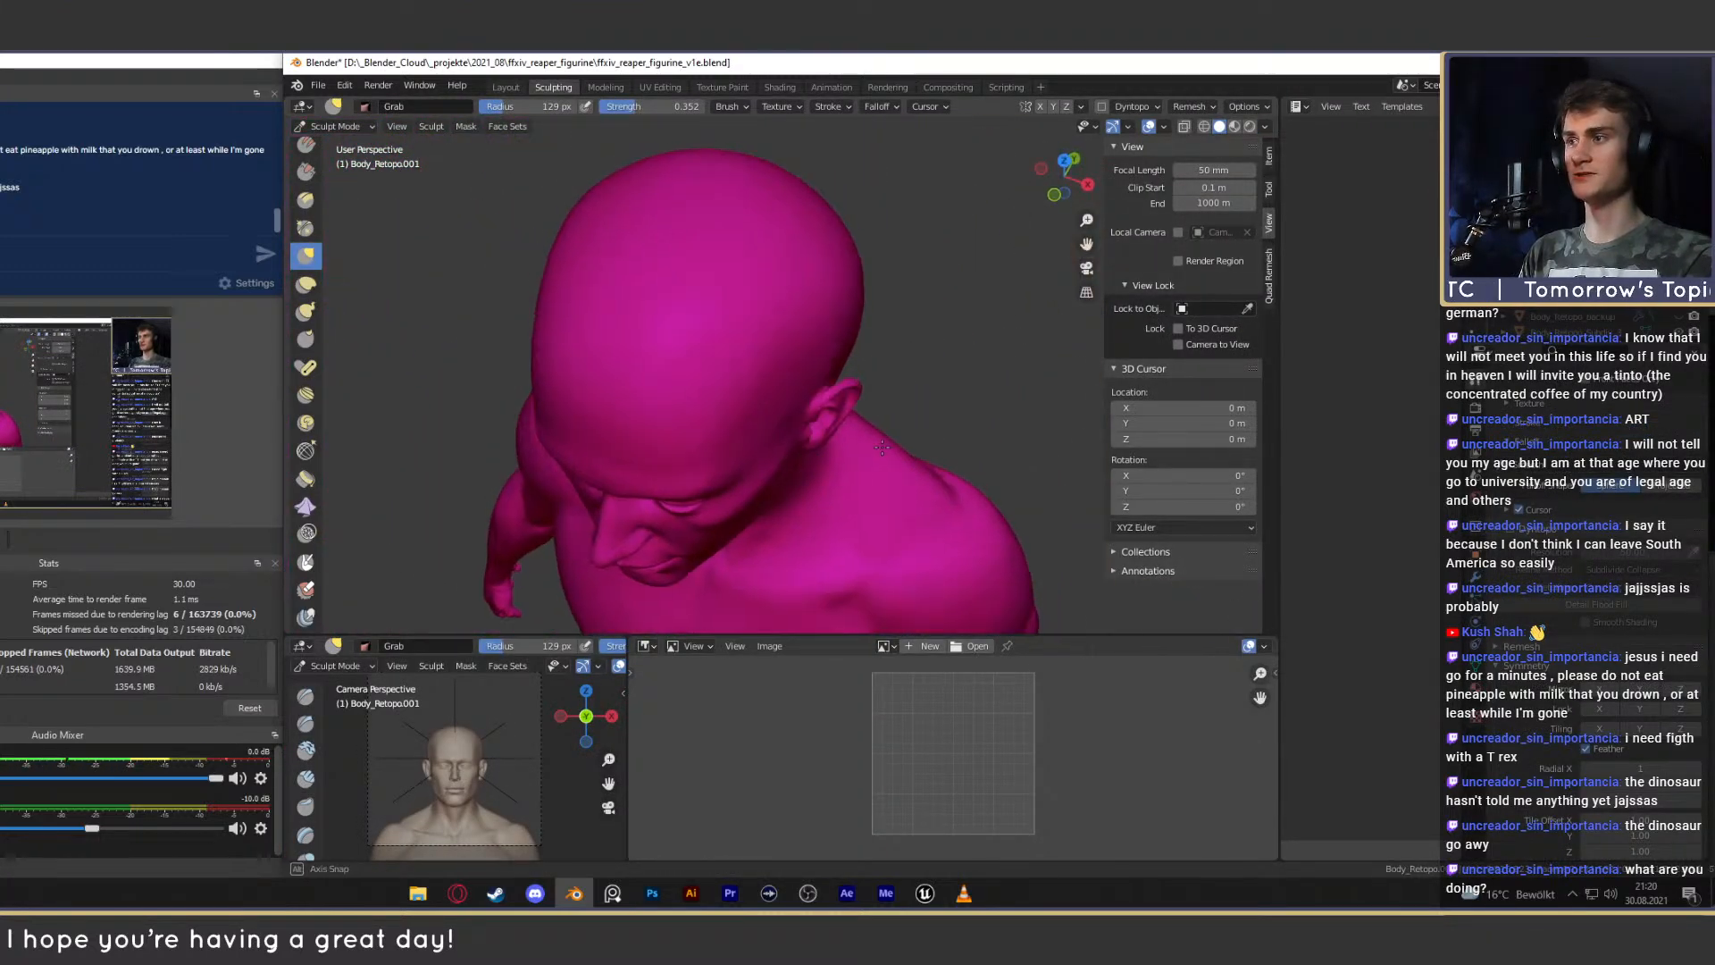
scroll(822, 367, up, 6)
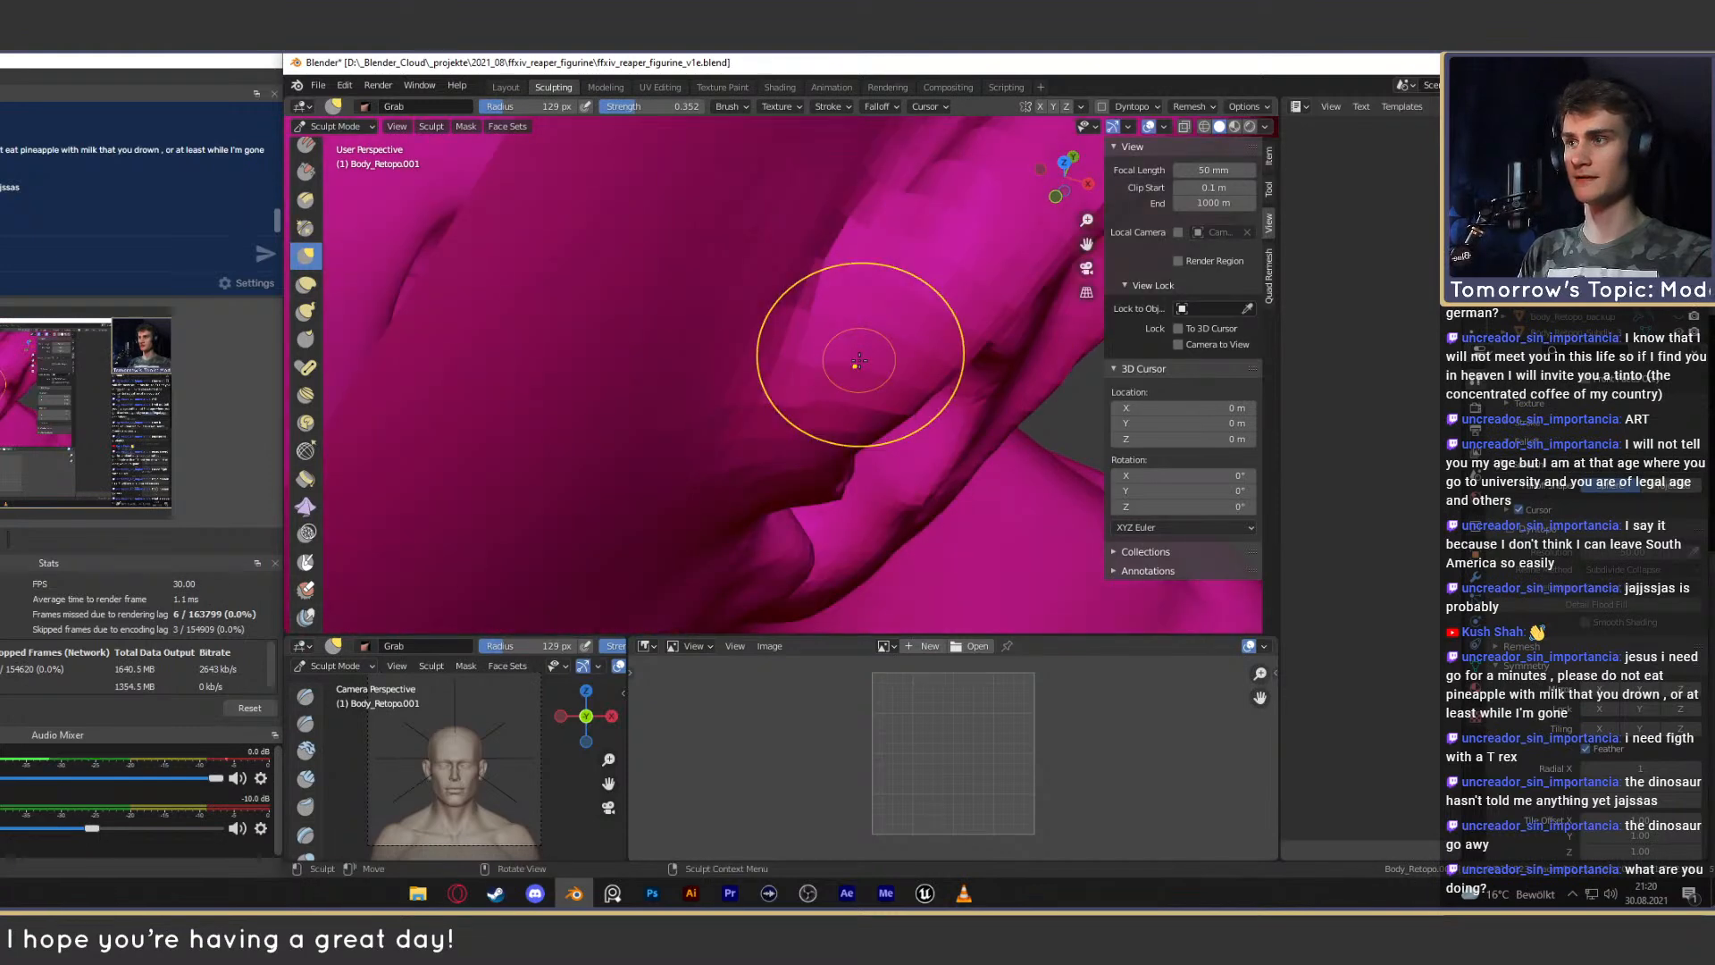
mouse_move(835, 279)
middle_down()
mouse_move(850, 336)
mouse_move(942, 297)
mouse_move(892, 446)
mouse_move(847, 368)
mouse_move(1067, 345)
mouse_move(976, 429)
mouse_move(807, 368)
mouse_move(823, 345)
middle_up()
key(ctrl+z)
middle_drag(930, 371, 907, 340)
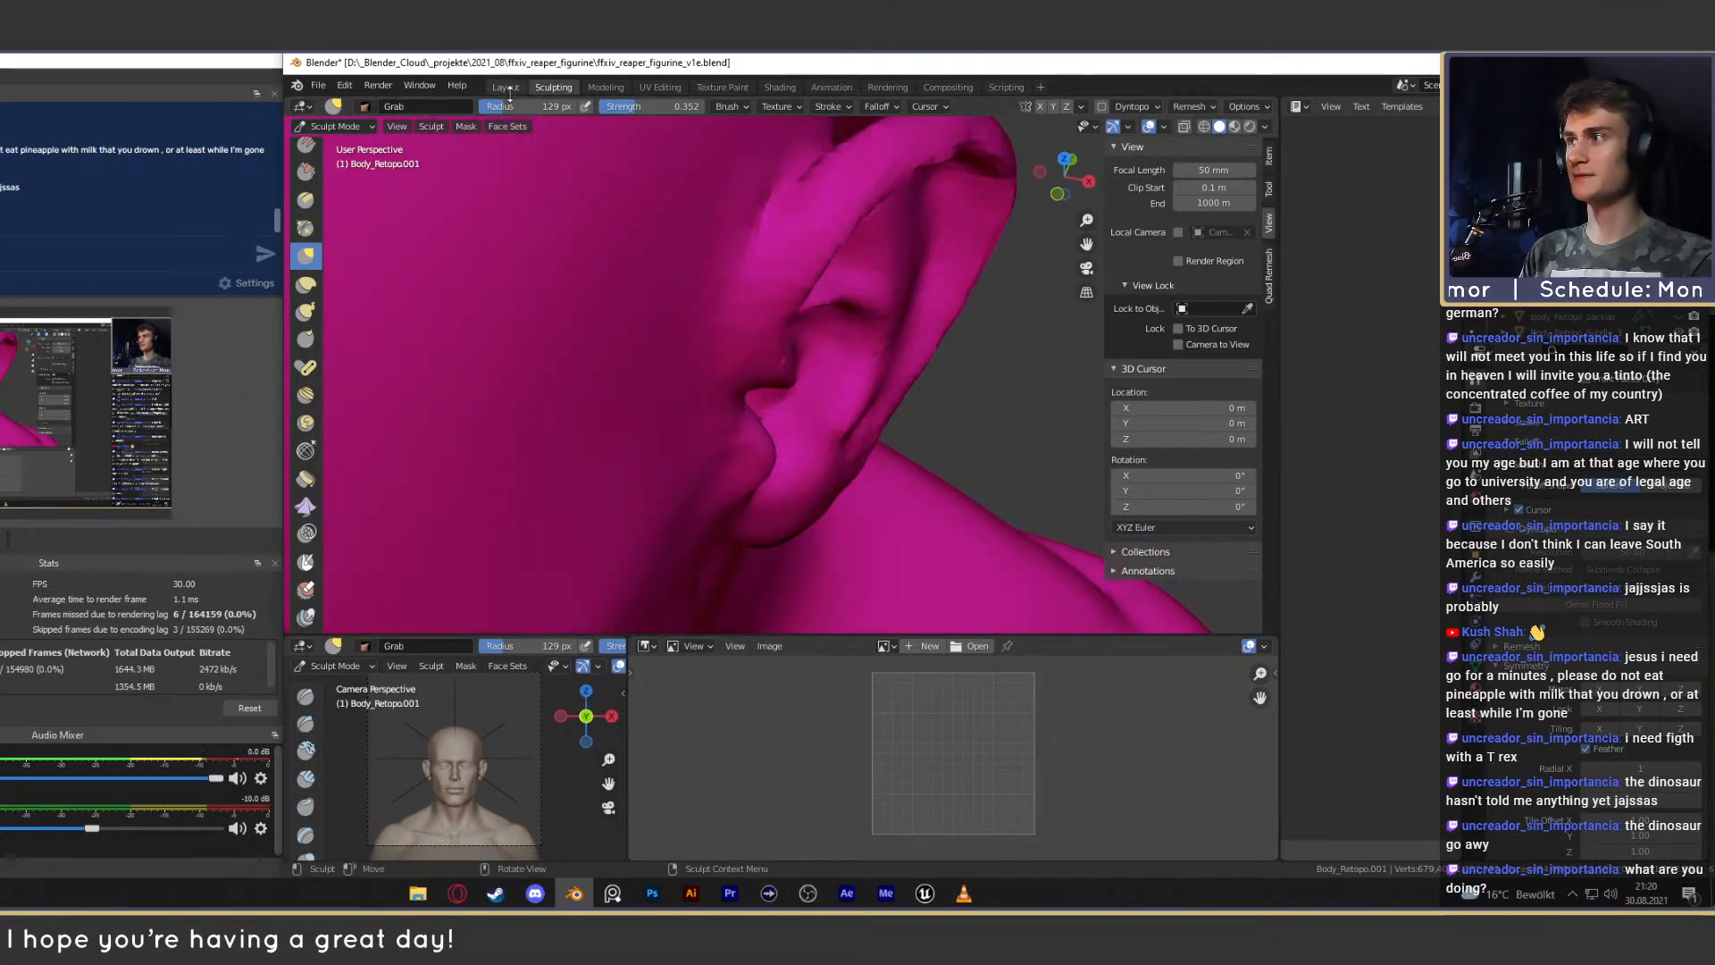
Return to the Layout workspace and examine the ear, skull and temple of Body_Retopo.001 for surface artifacts.
key(ctrl+Page_Up)
middle_drag(813, 437, 858, 469)
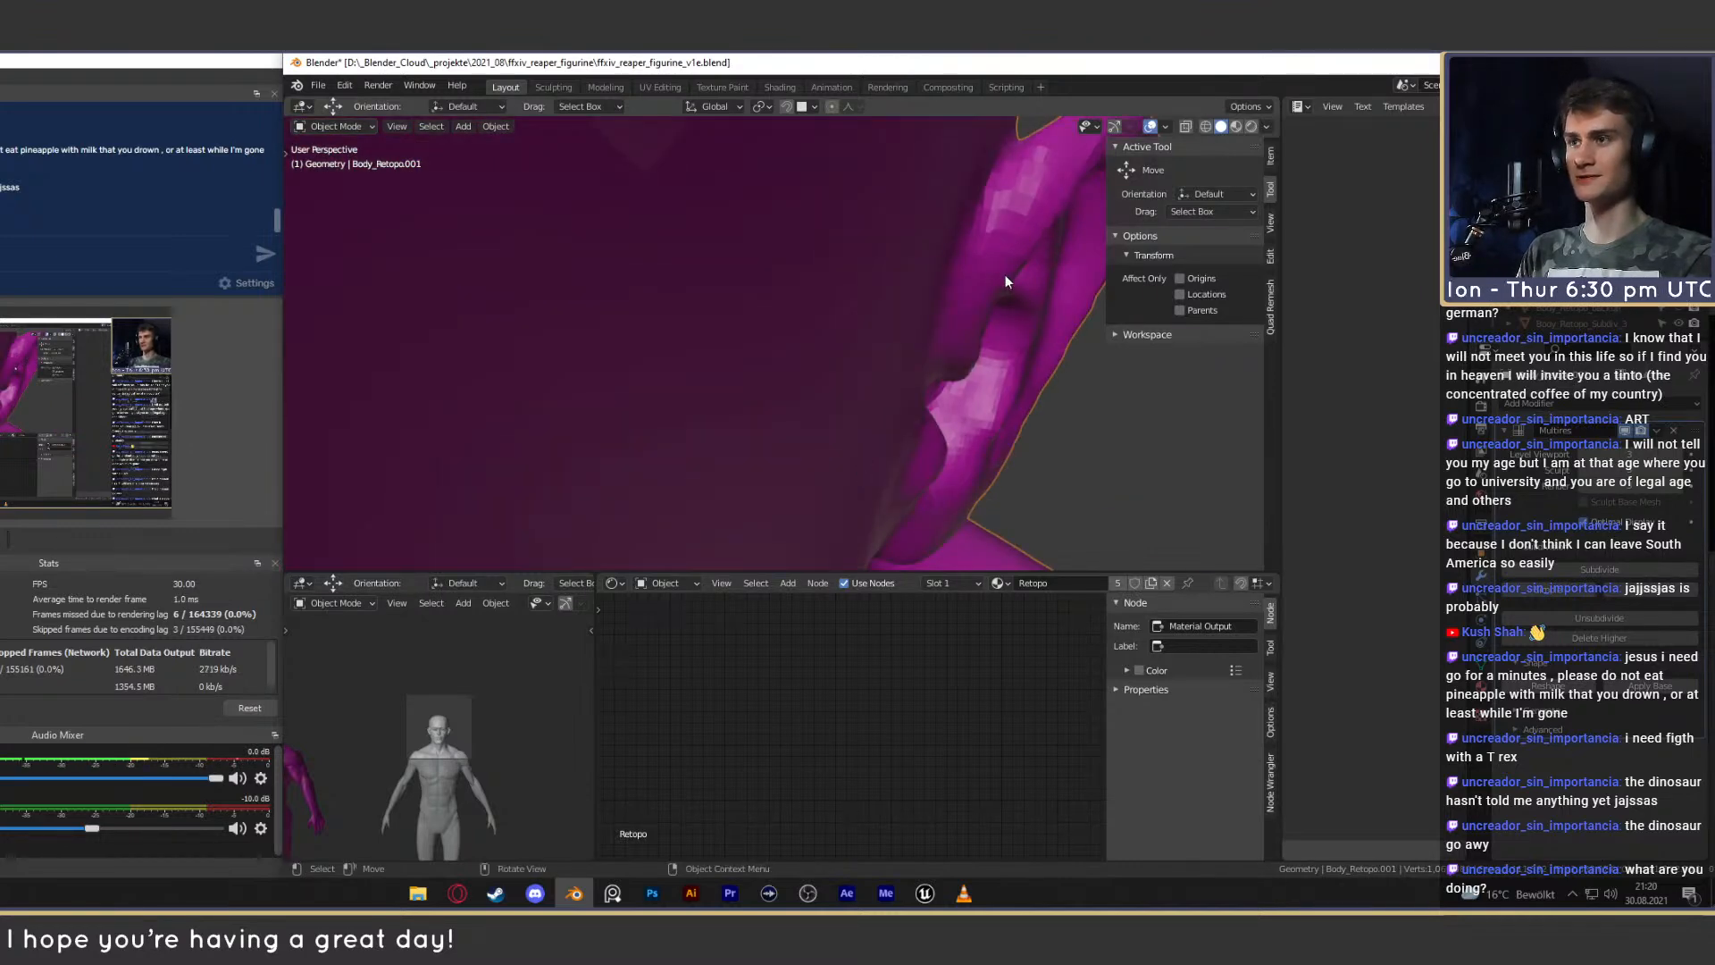
ctrl+middle_drag(1005, 275, 982, 384)
scroll(861, 333, up, 3)
scroll(907, 339, up, 3)
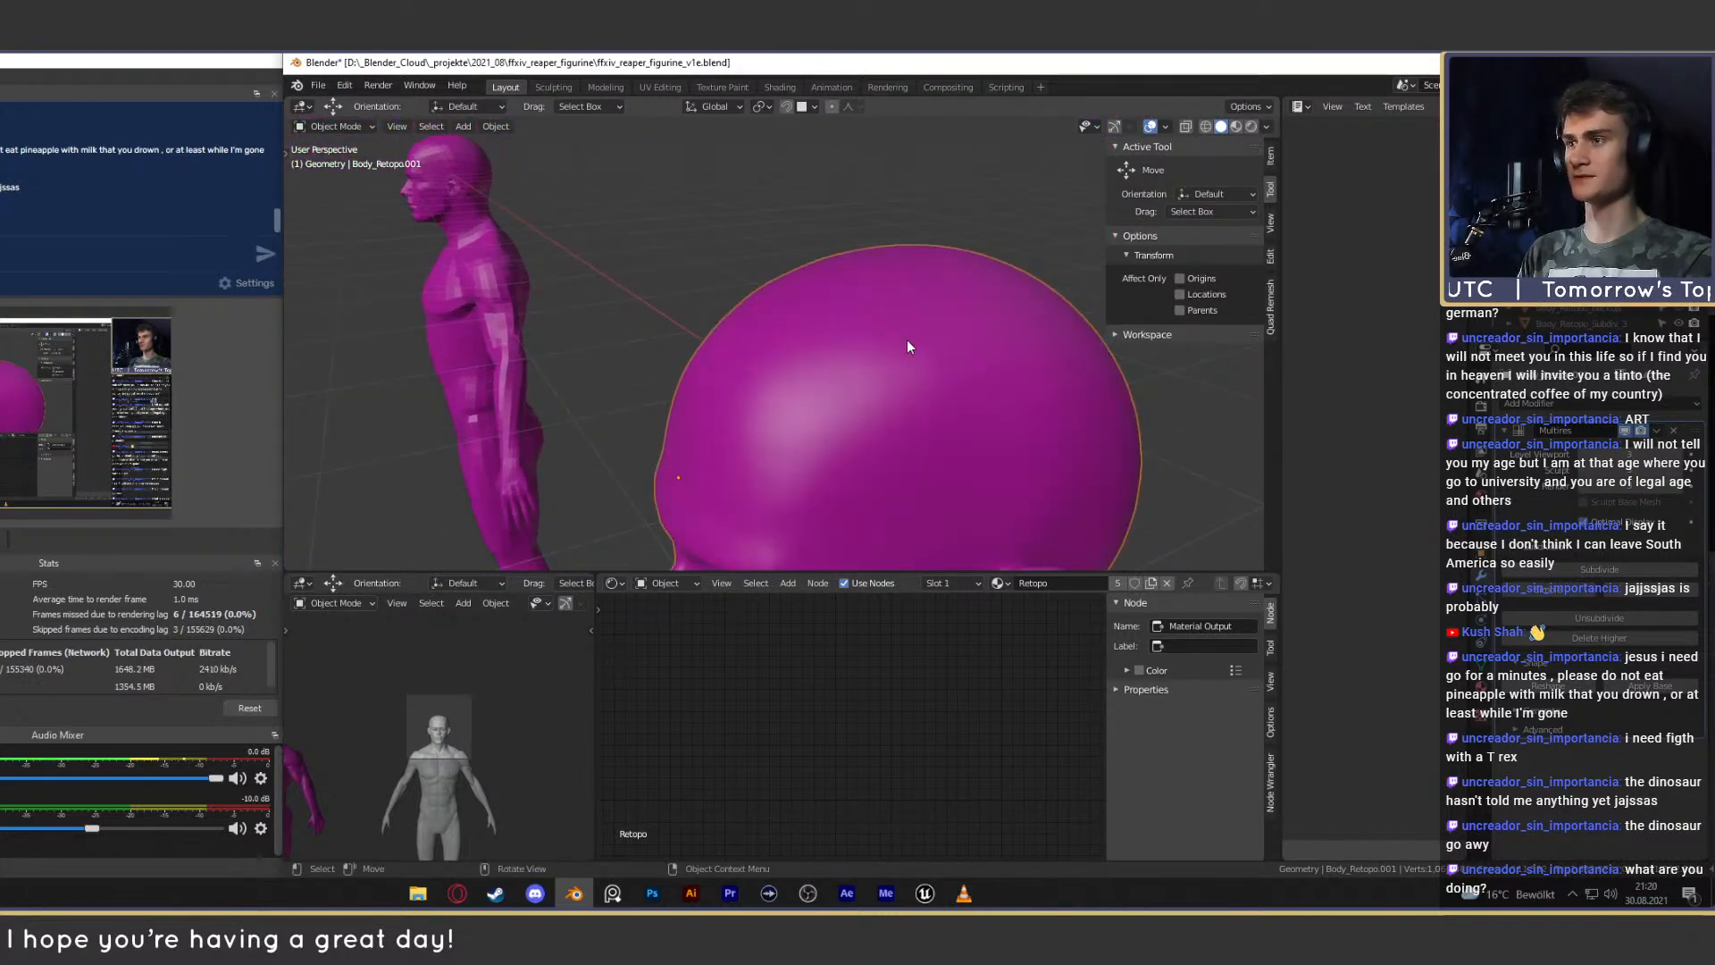
scroll(903, 324, down, 2)
middle_drag(869, 318, 895, 373)
scroll(811, 371, up, 5)
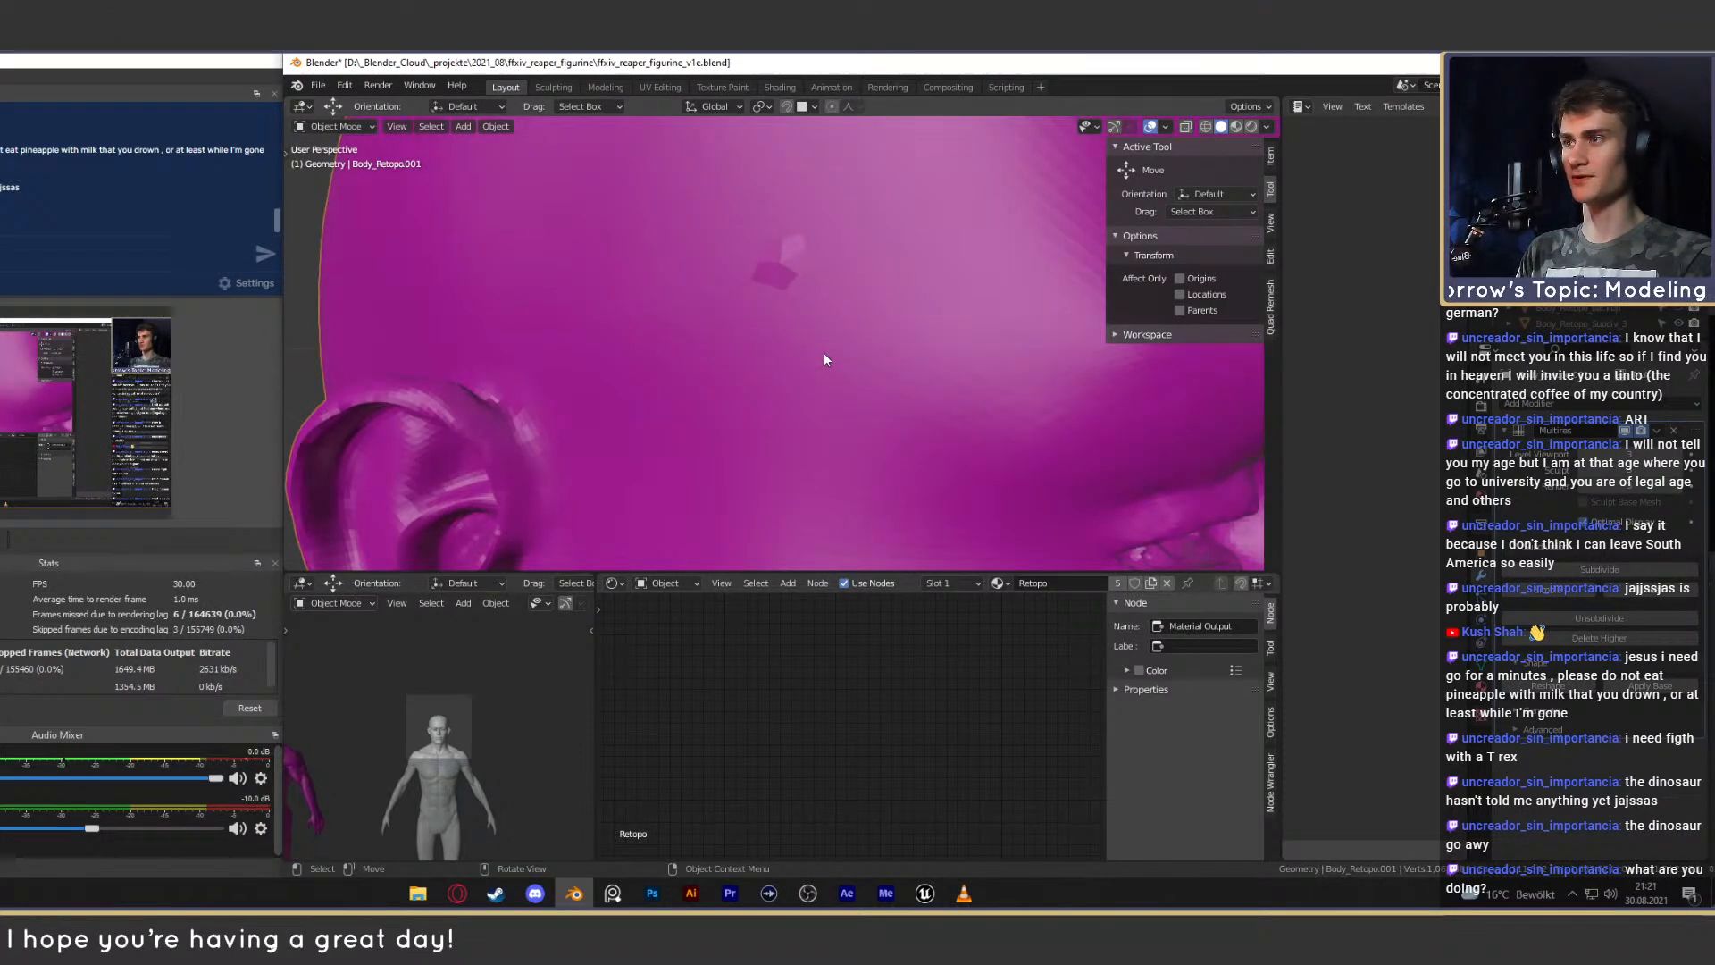
Examine the shading artifacts on both sides of Body_Retopo.001's skull and temples up close.
key(Tab)
key(Tab)
scroll(824, 352, down, 3)
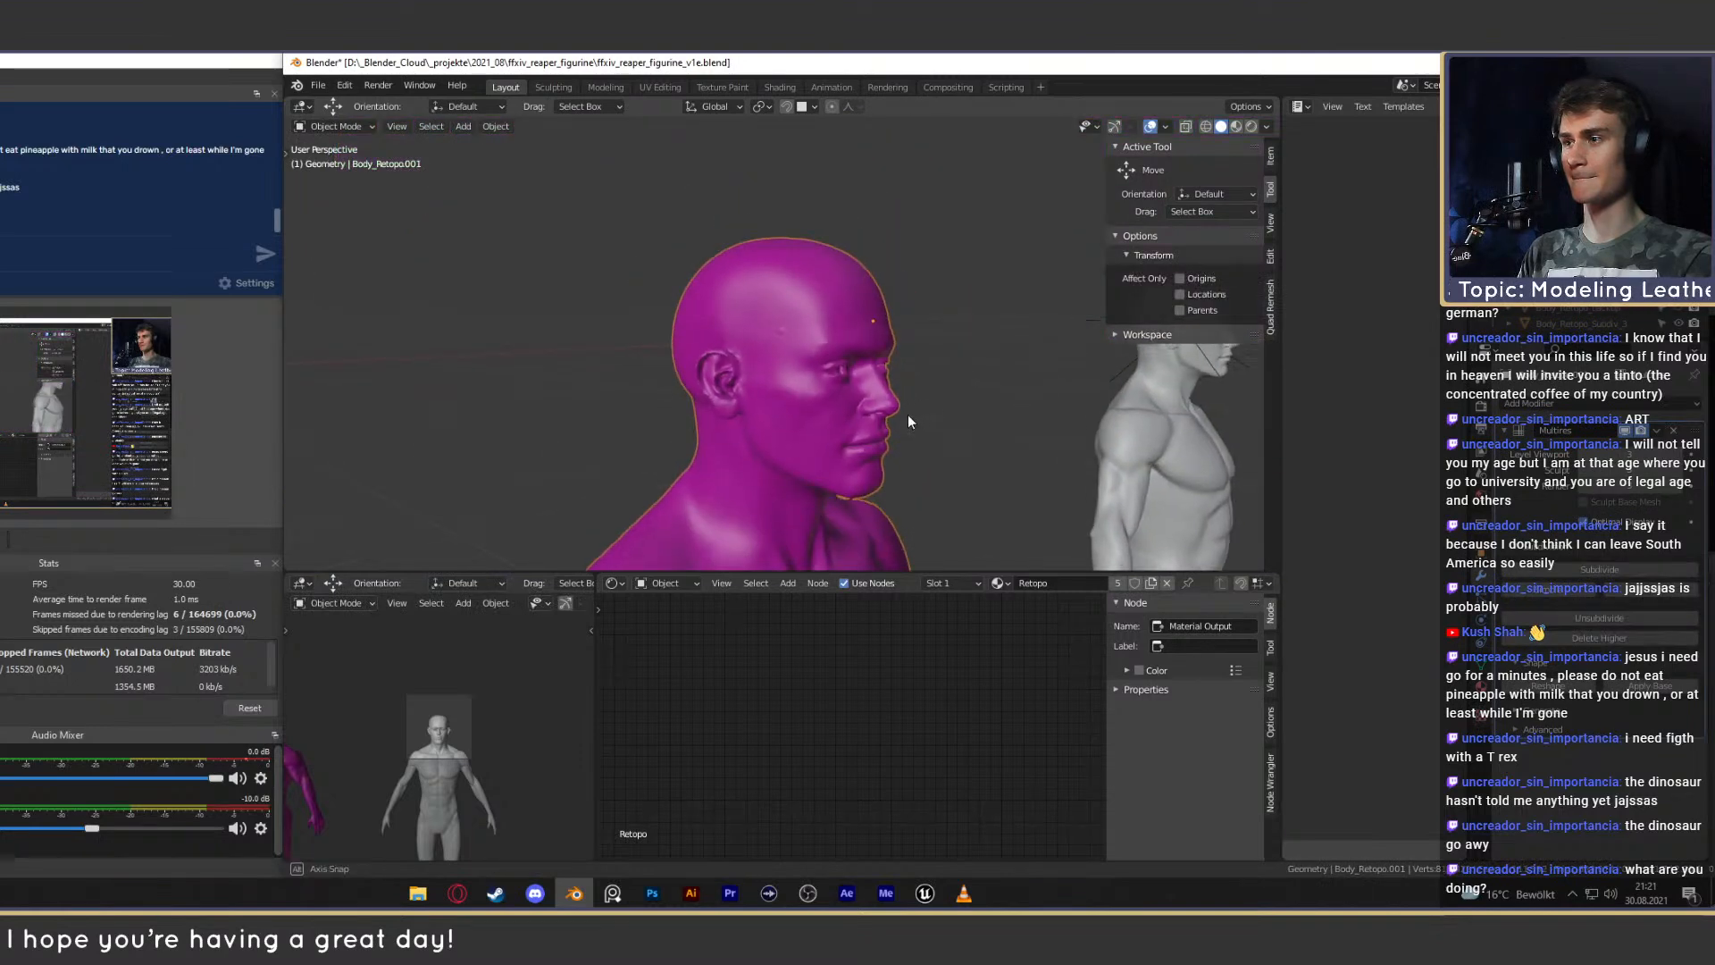
middle_drag(913, 416, 728, 402)
scroll(727, 402, up, 3)
scroll(760, 375, up, 6)
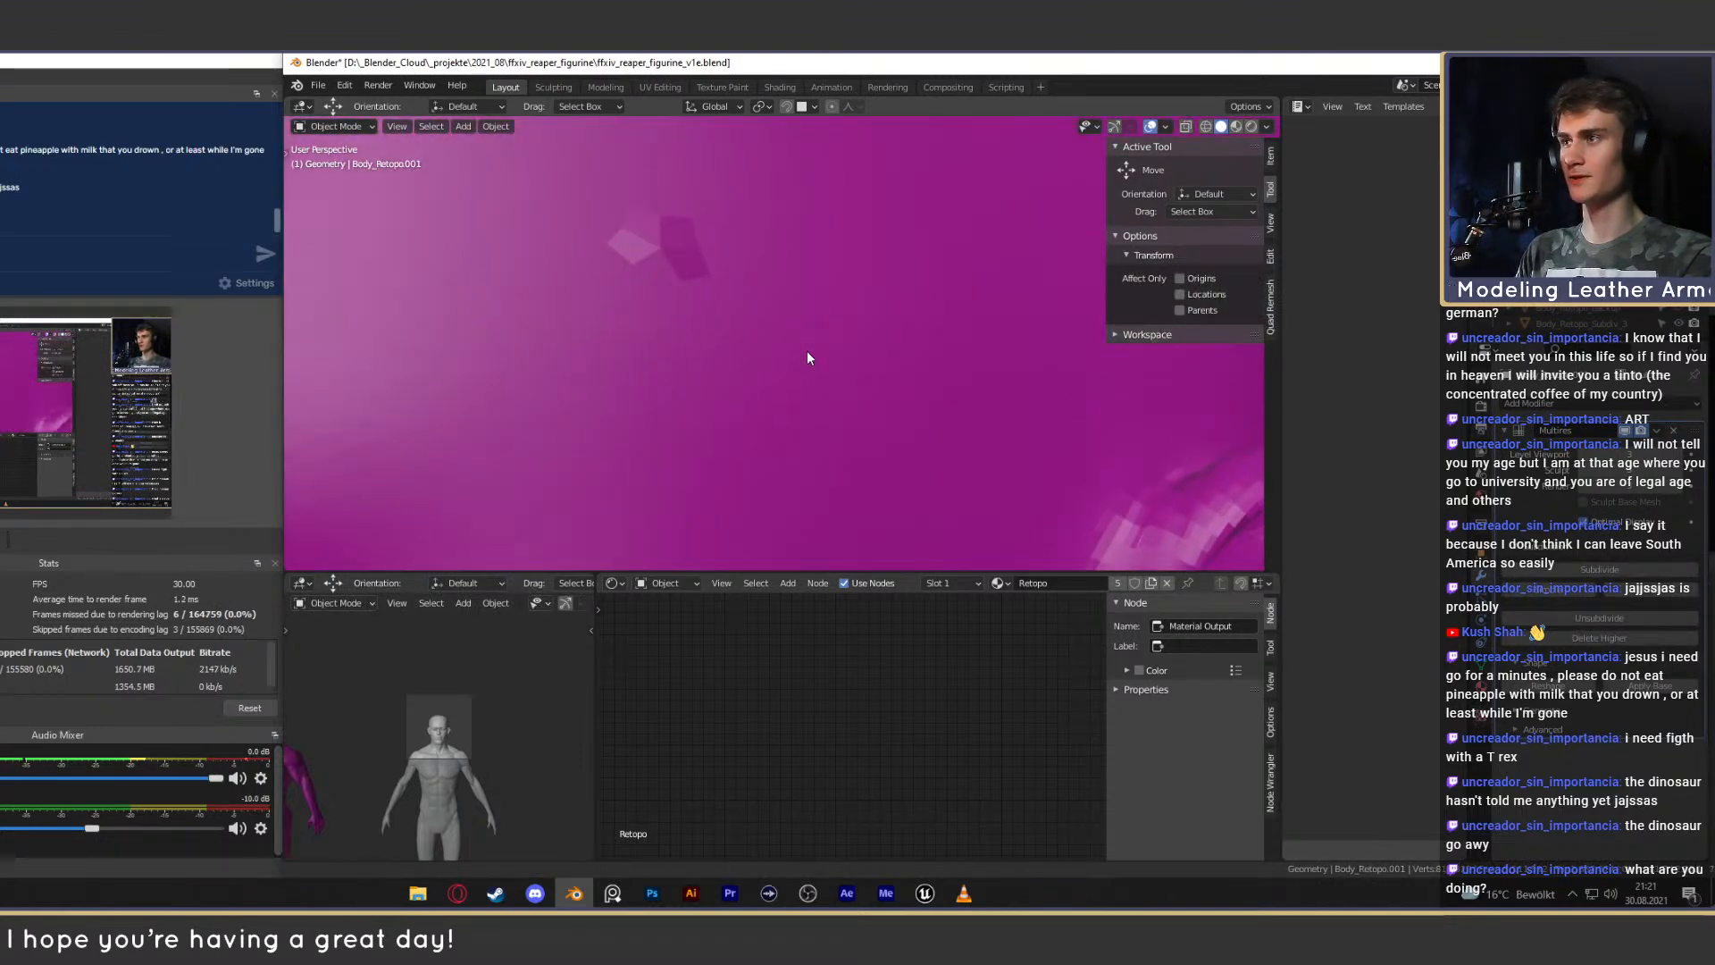
scroll(807, 329, down, 8)
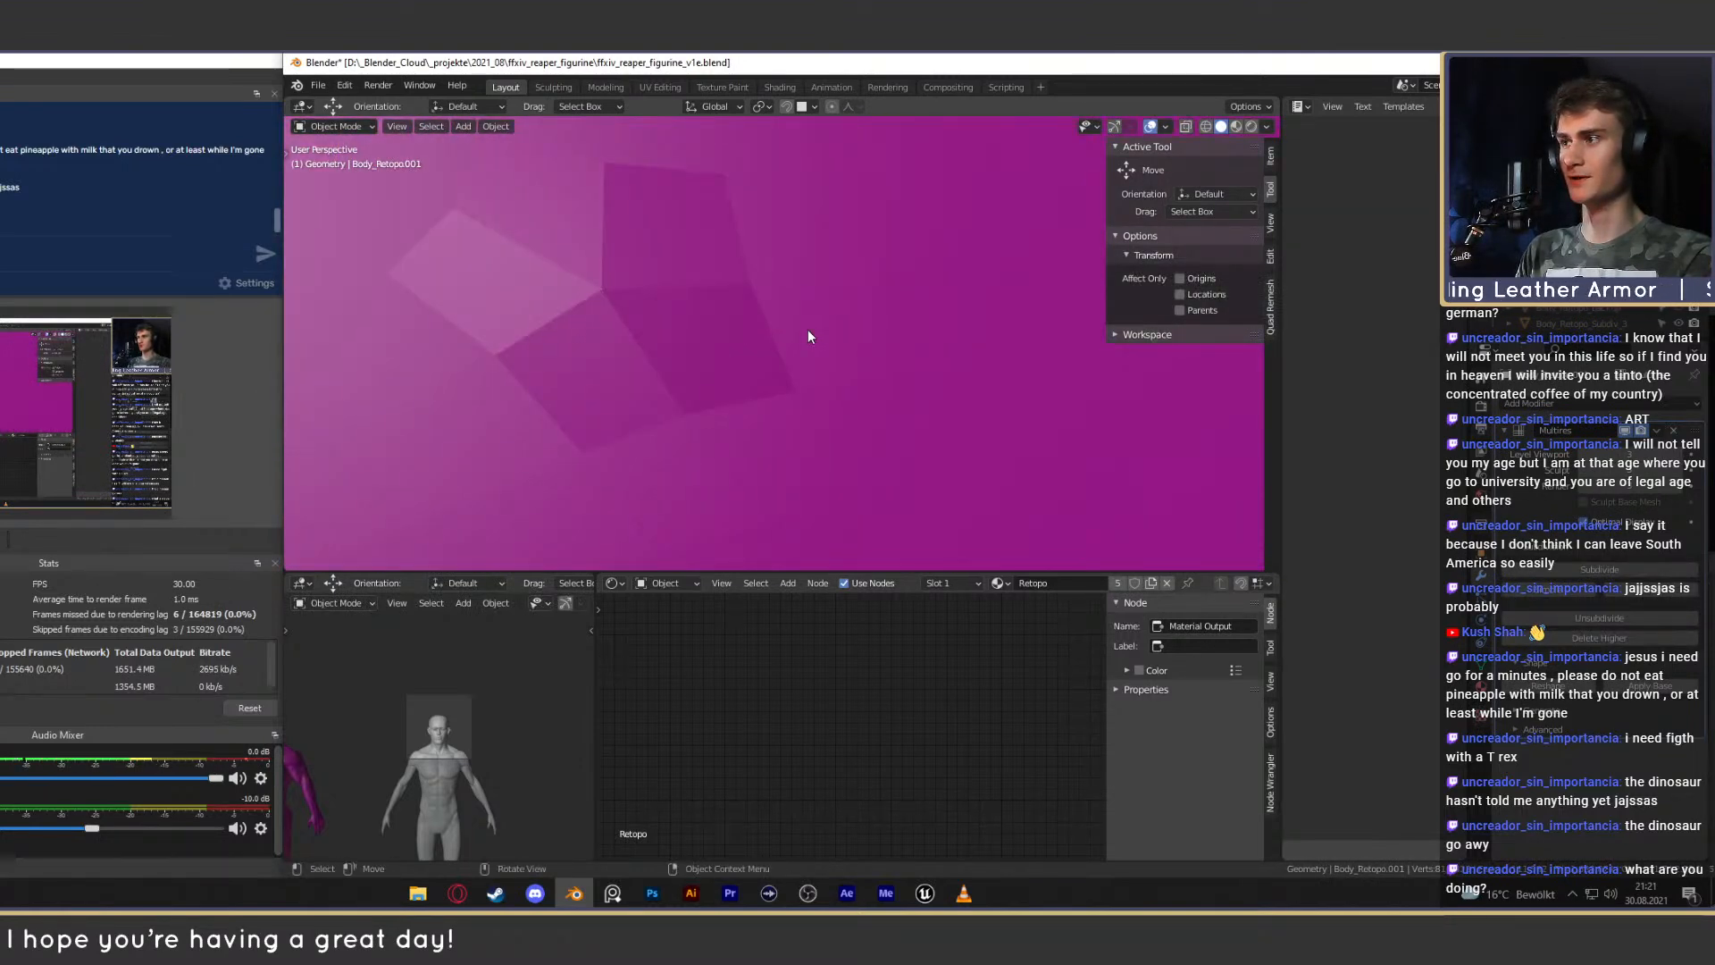
Check Body_Retopo.001's ear and temple in the Sculpting workspace, and set the Grab brush radius to 73 px.
click(553, 87)
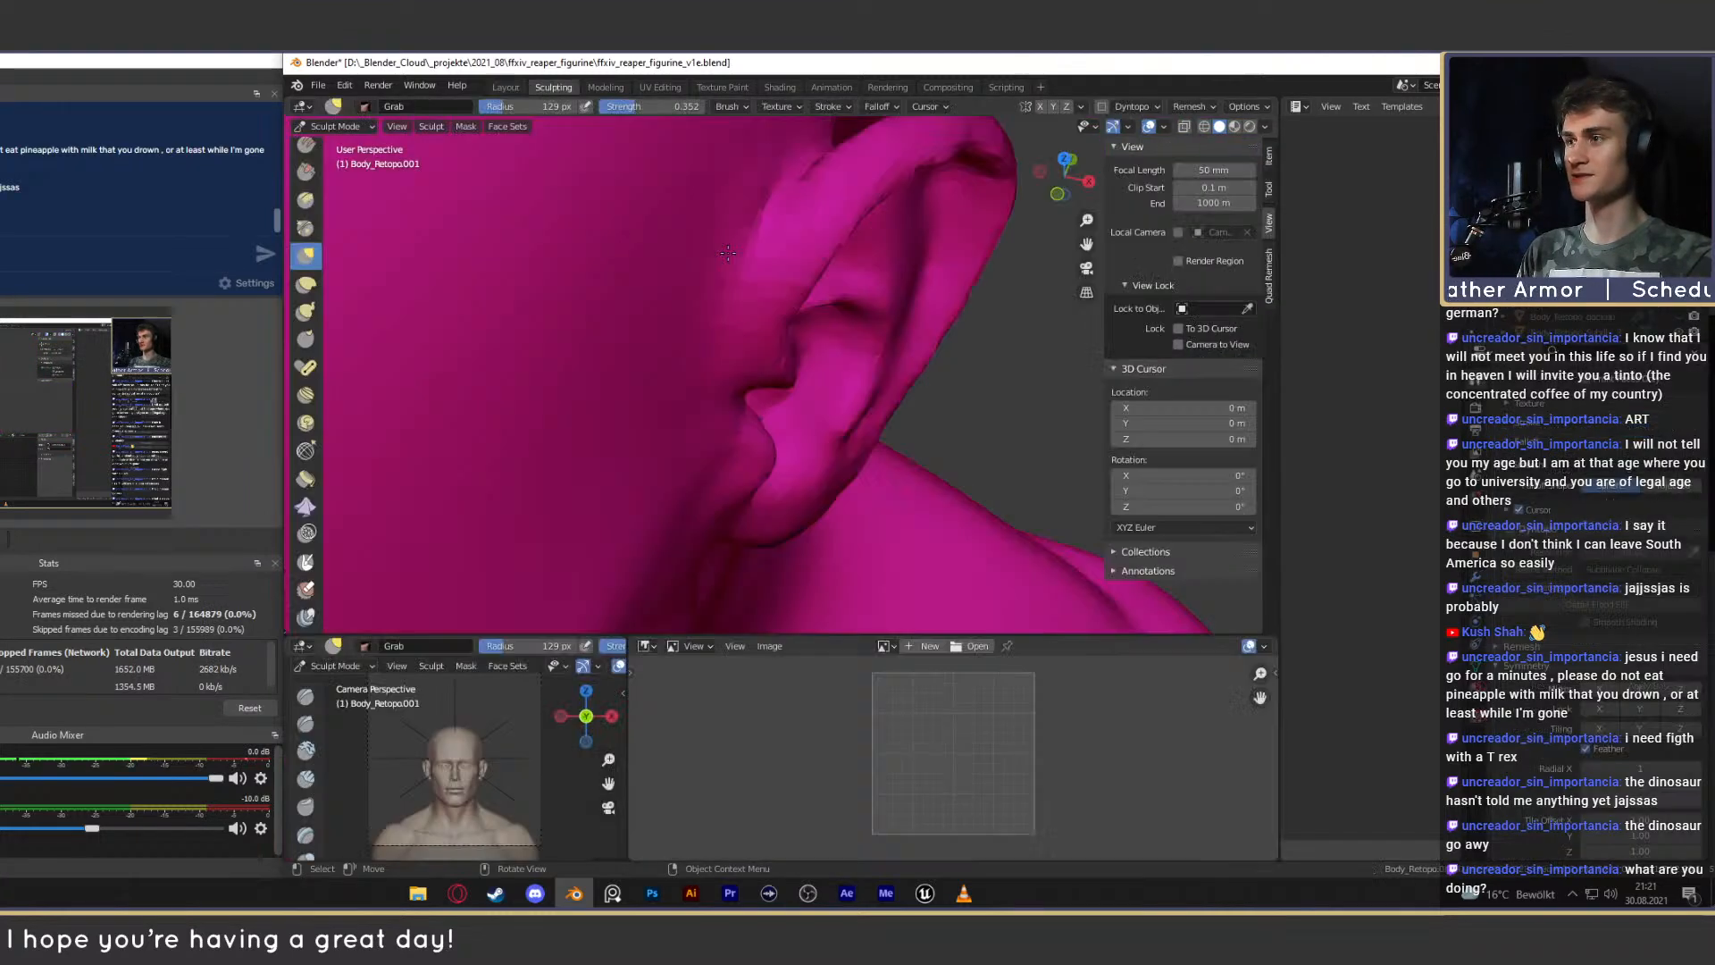
scroll(813, 339, down, 5)
scroll(840, 327, up, 5)
mouse_move(839, 325)
middle_down()
mouse_move(948, 319)
mouse_move(924, 293)
mouse_move(844, 293)
mouse_move(898, 297)
mouse_move(851, 298)
mouse_move(869, 292)
middle_up()
scroll(850, 297, down, 5)
key(f)
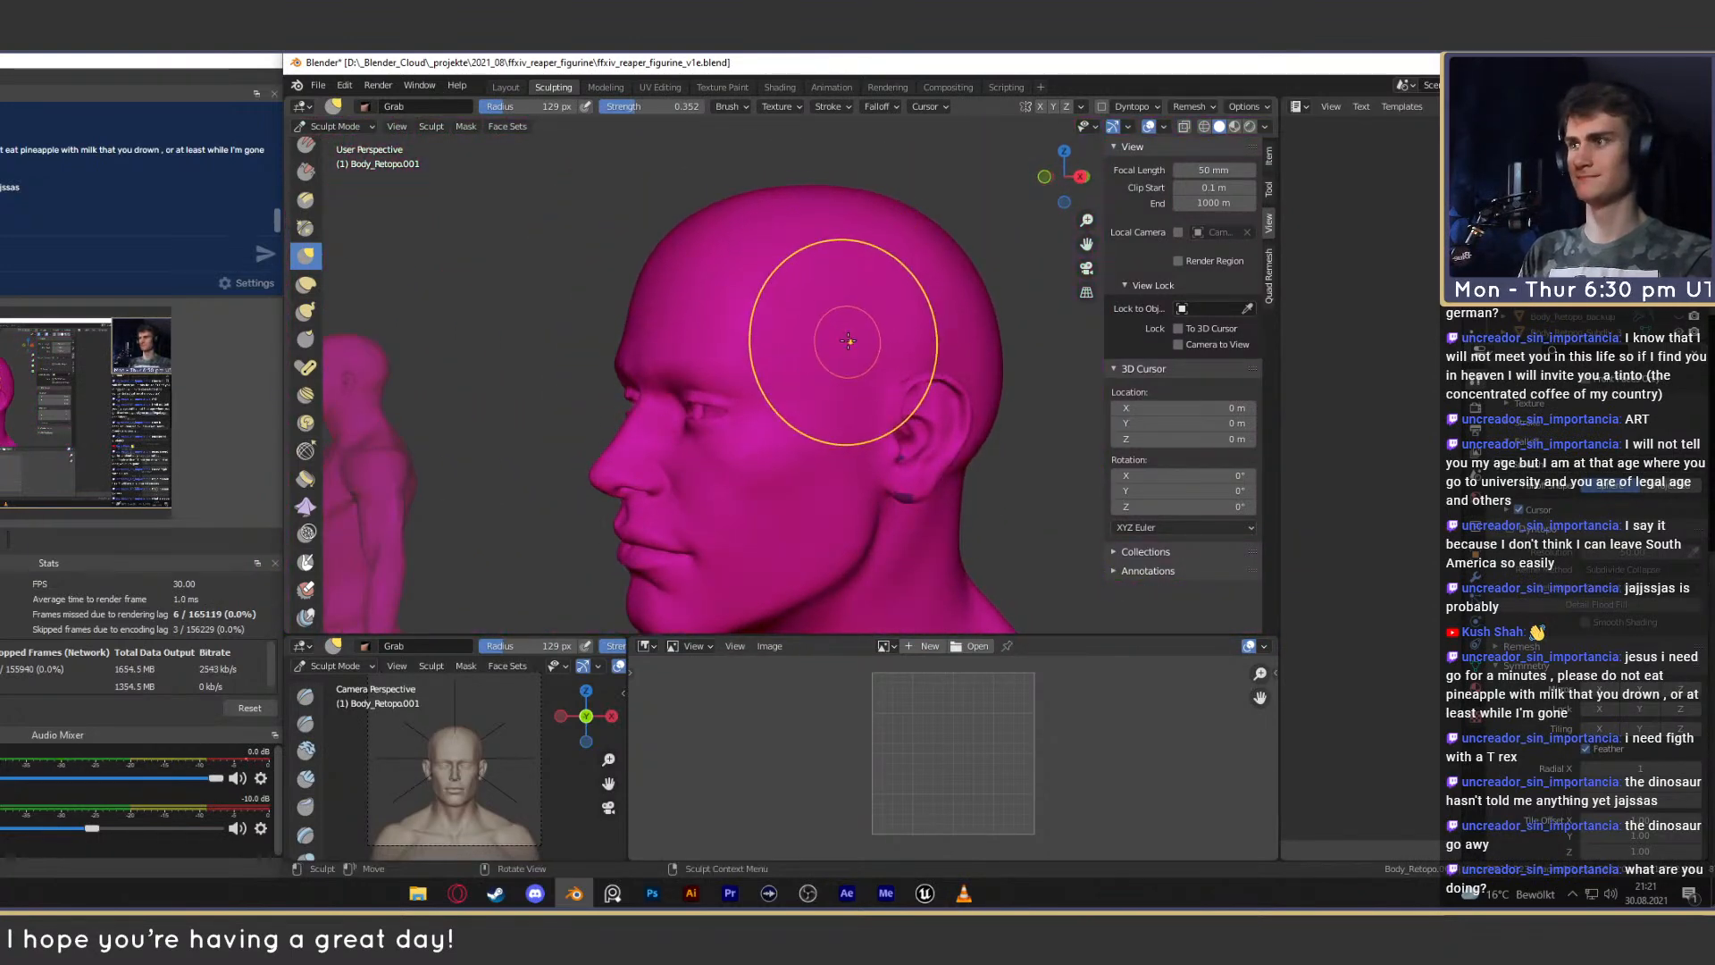
click(845, 295)
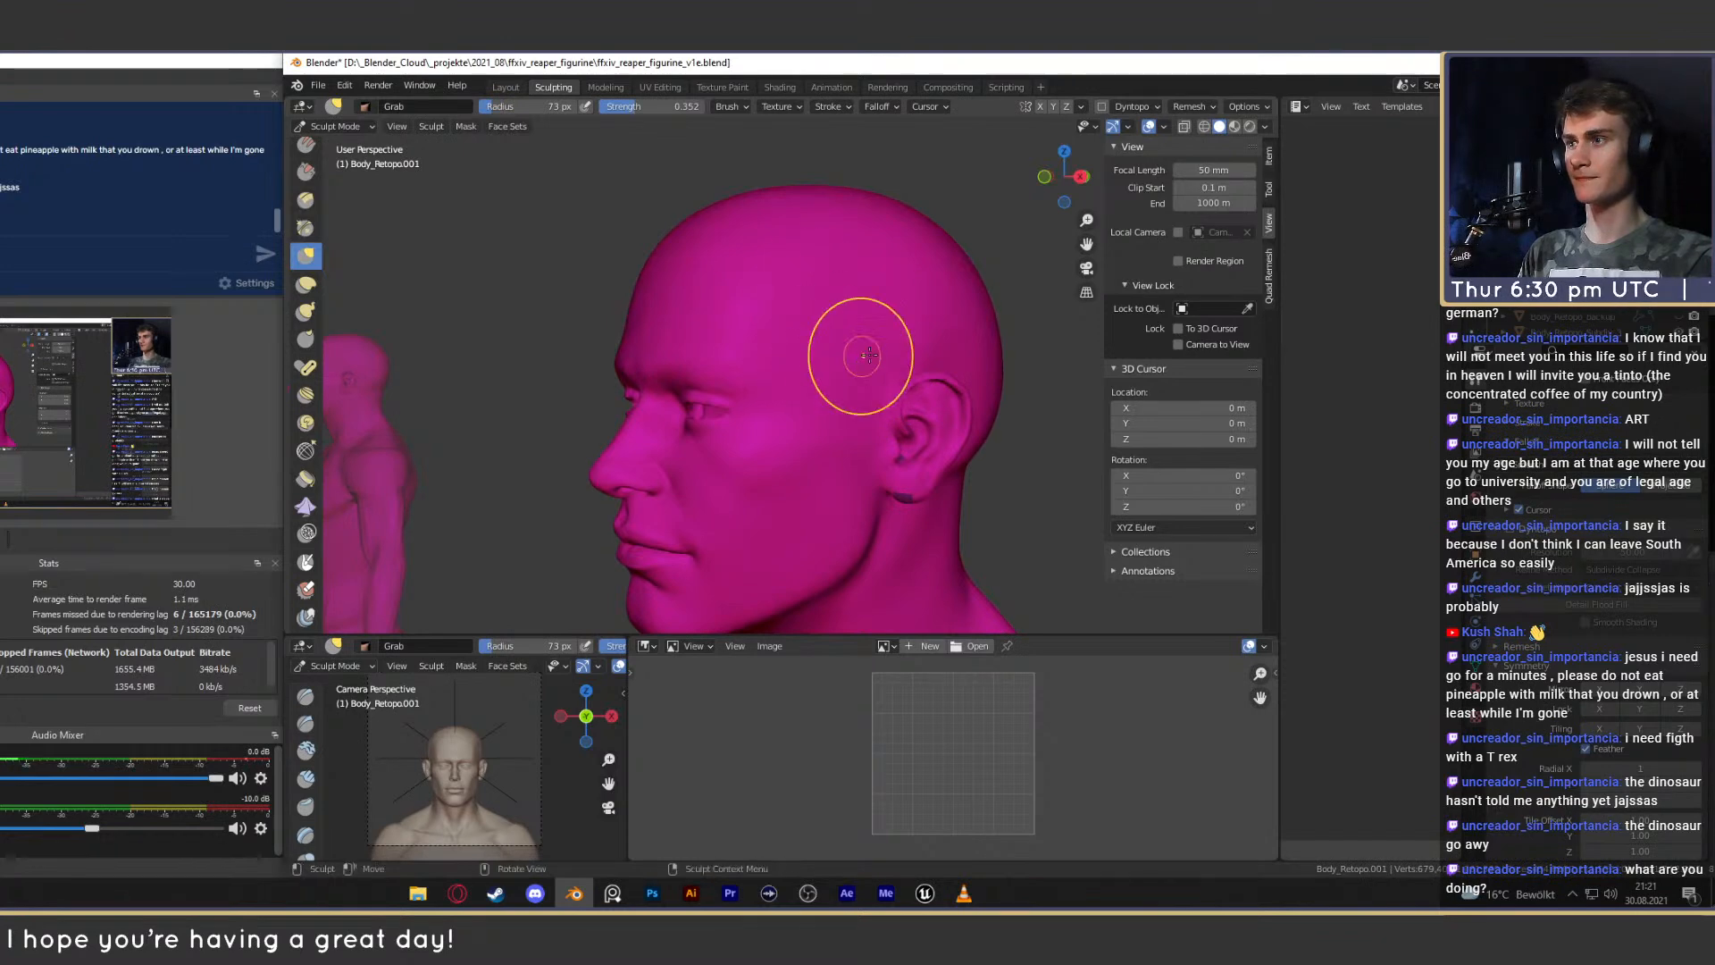
Return to the Layout workspace and inspect the side of Body_Retopo.001's head again.
click(514, 88)
scroll(824, 348, up, 4)
middle_drag(775, 381, 793, 350)
scroll(892, 347, up, 3)
click(915, 290)
click(743, 287)
middle_drag(743, 288, 817, 314)
Lower Body_Retopo.001's Multires viewport level to the base mesh and raise it back to the highest level to compare the head.
click(1585, 457)
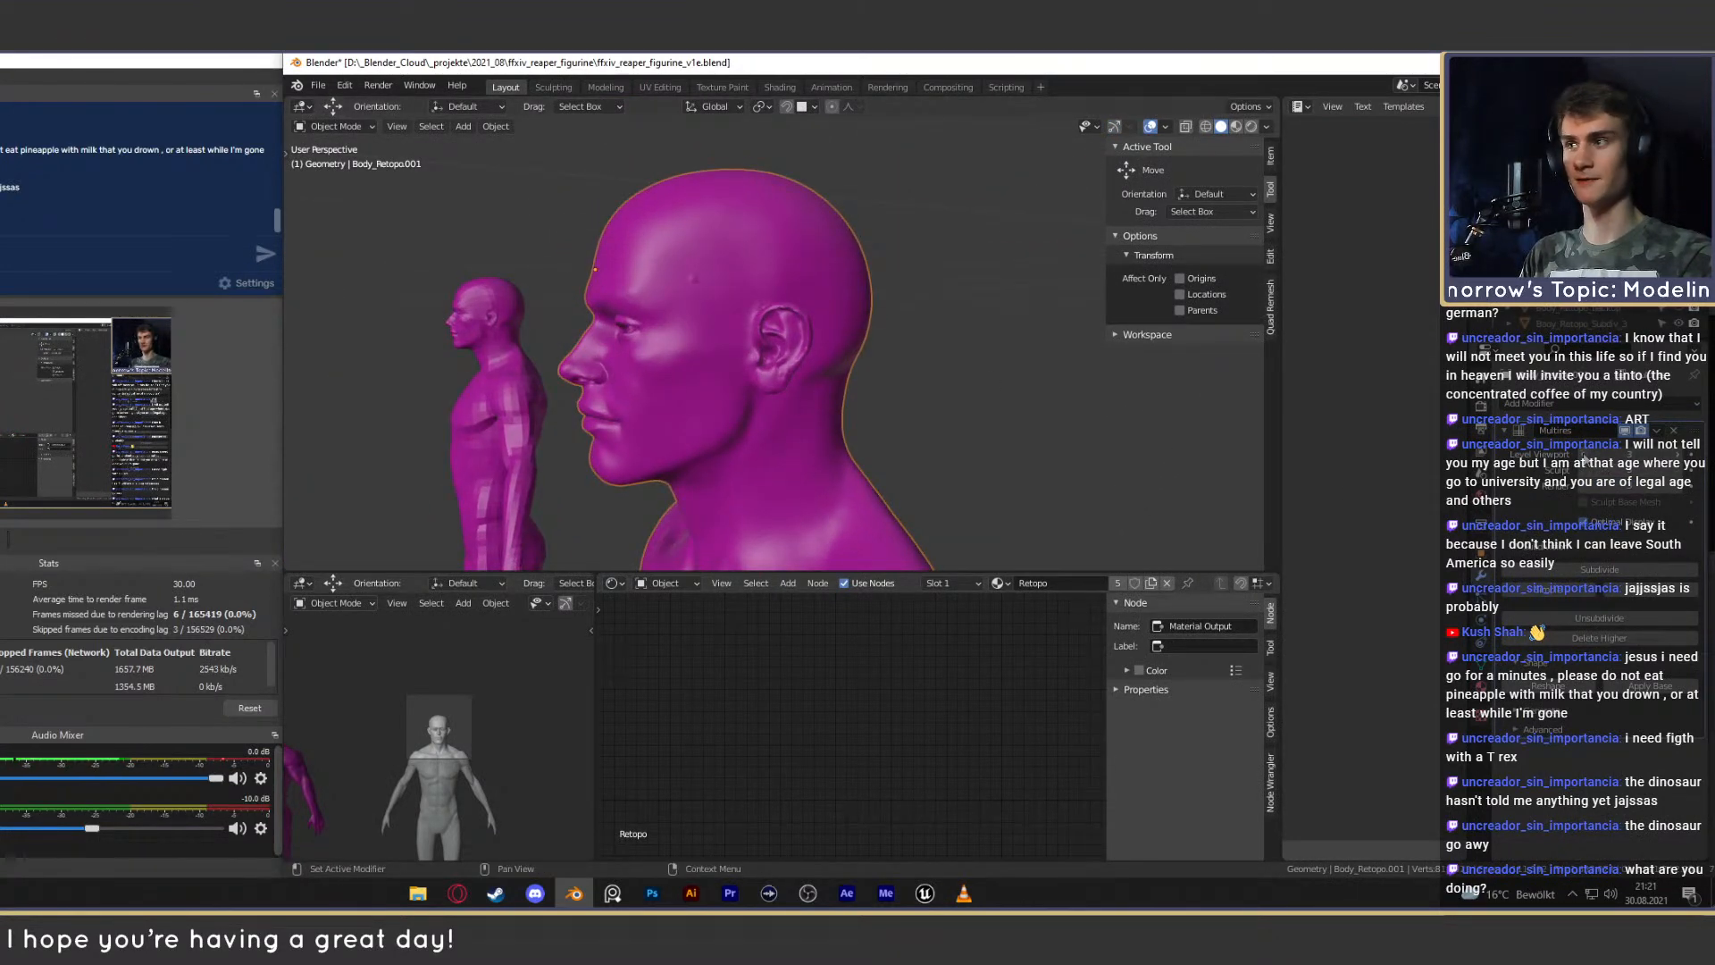
click(1586, 457)
click(1584, 456)
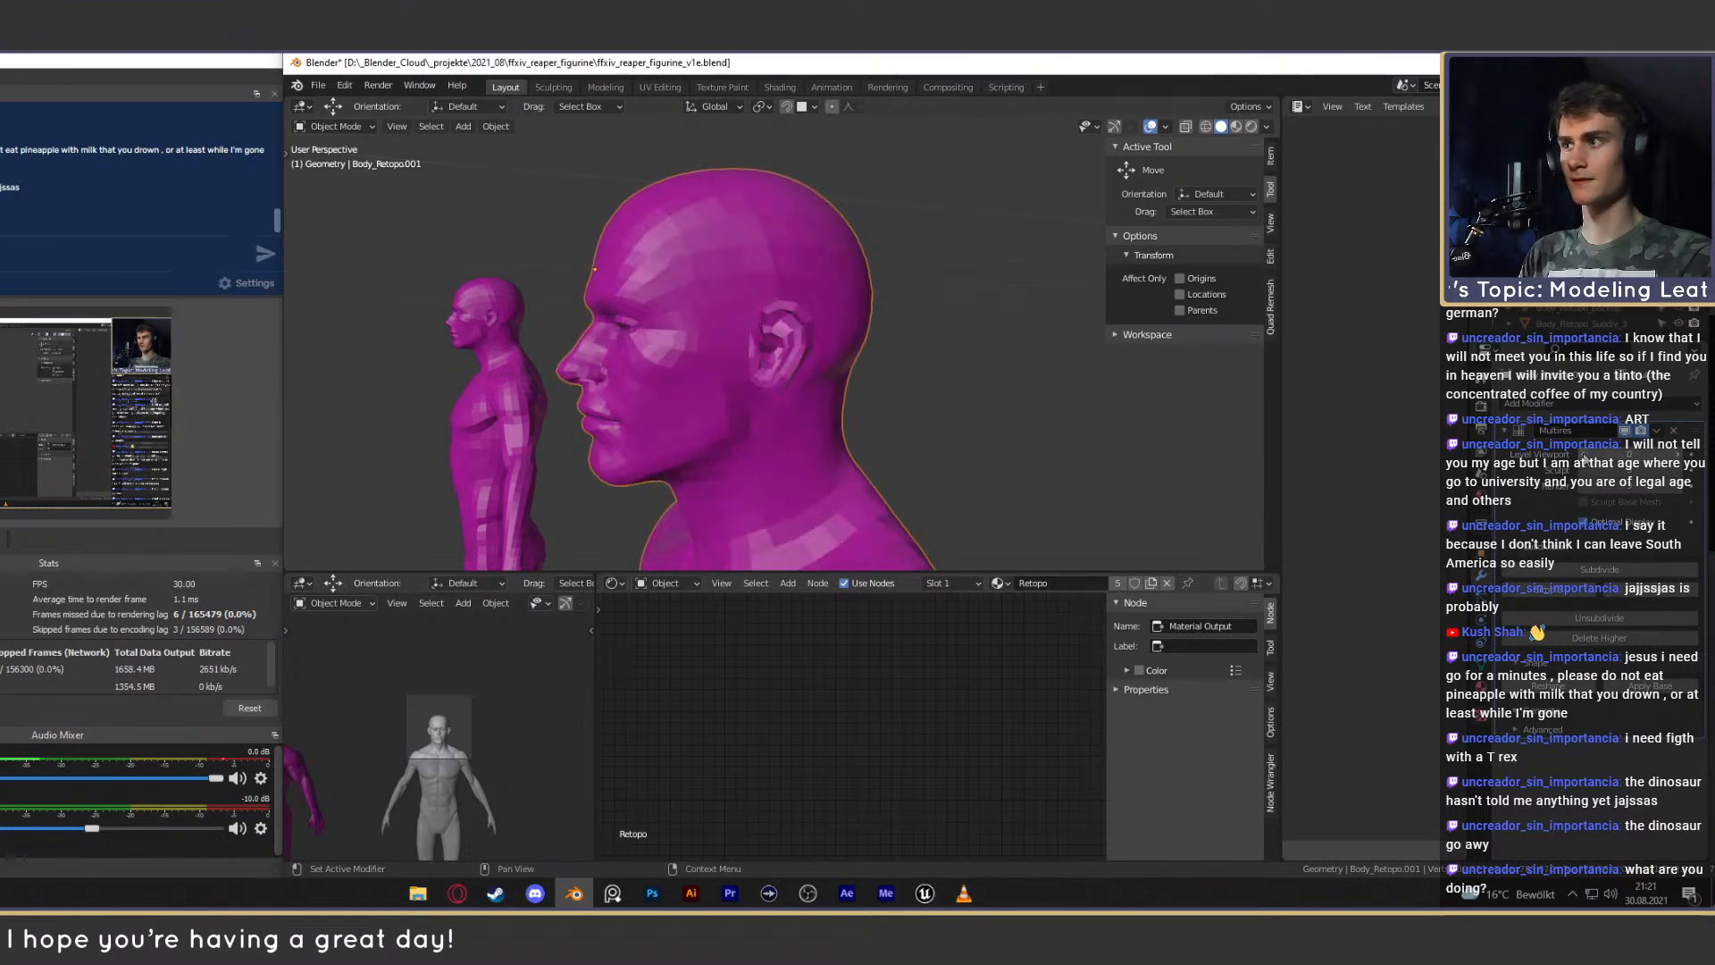
click(1678, 456)
click(1677, 456)
click(1677, 456)
Clear Body_Sculpt and the other purple retopology body out of the viewport, leaving only Body_Retopo.001.
scroll(817, 371, down, 6)
mouse_move(816, 368)
middle_down()
mouse_move(897, 381)
mouse_move(833, 347)
middle_up()
scroll(897, 381, down, 4)
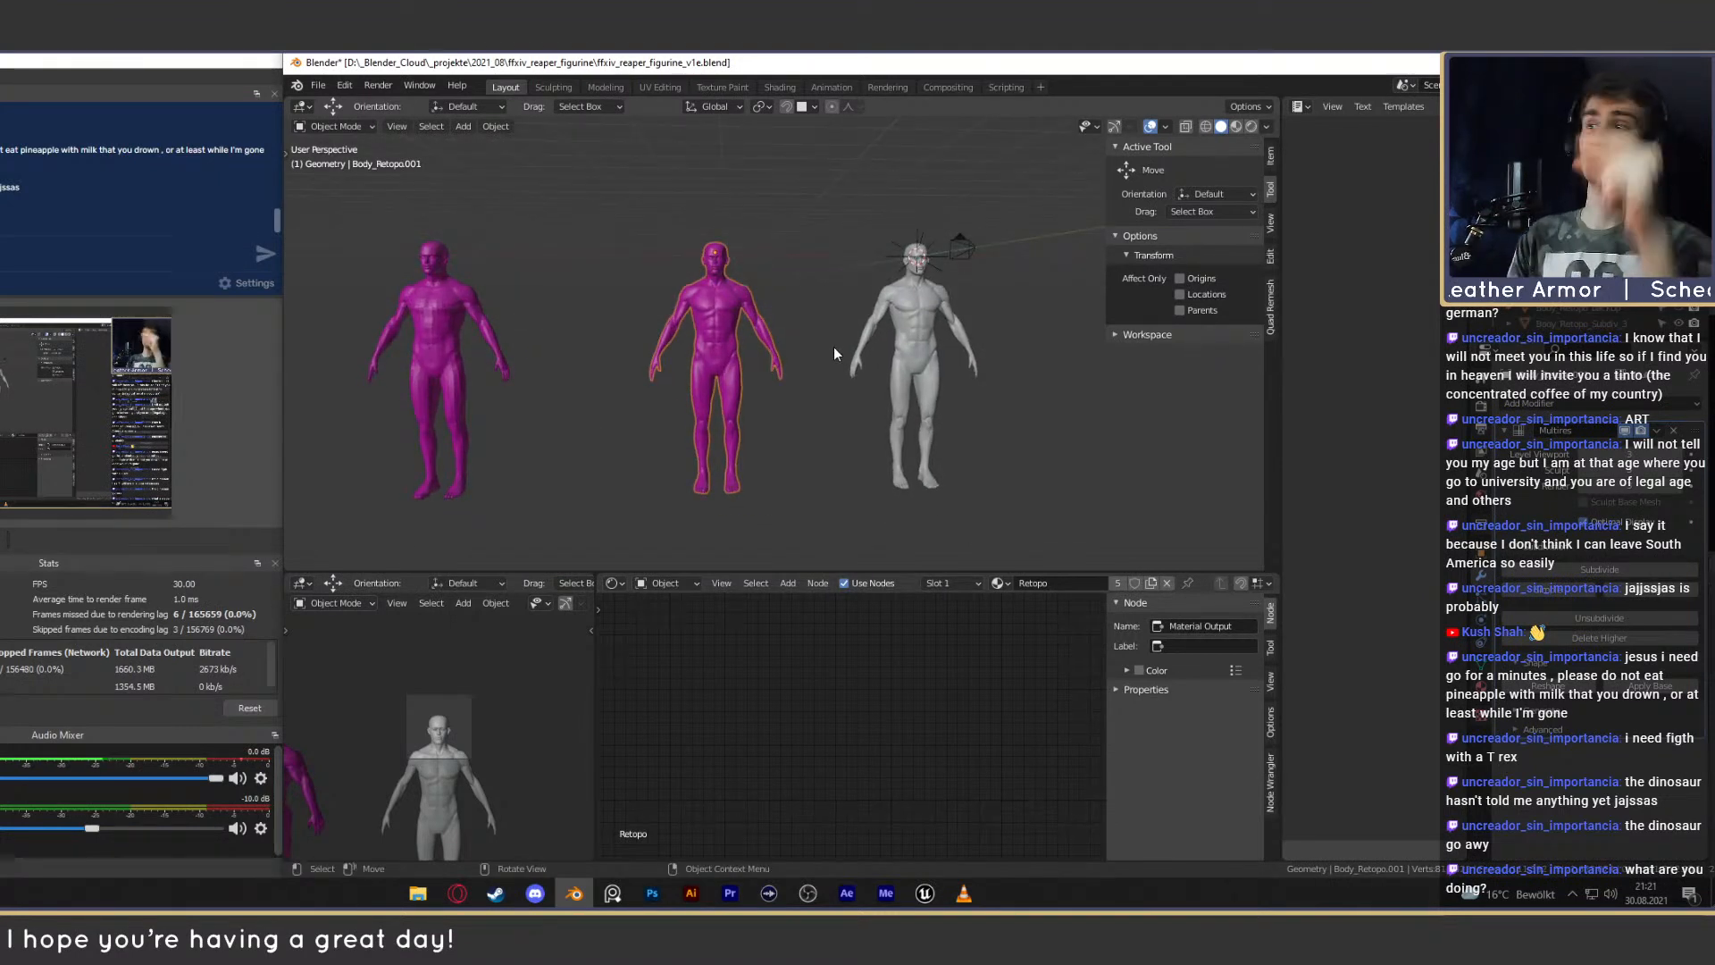
click(908, 340)
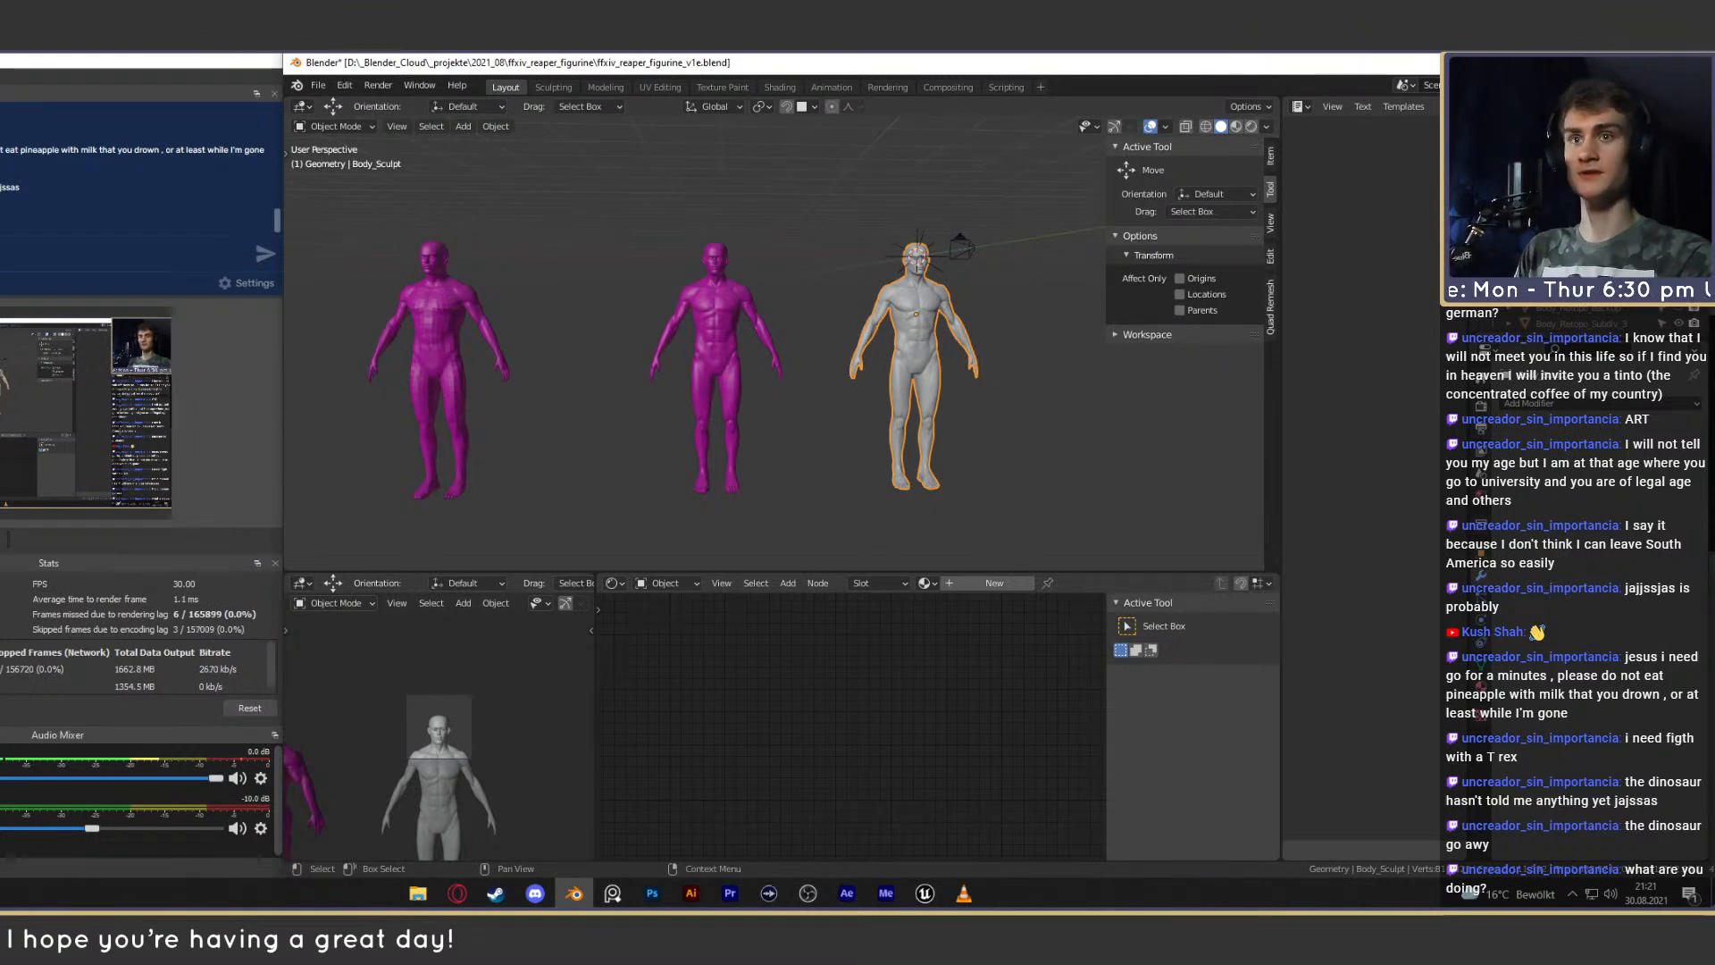
key(h)
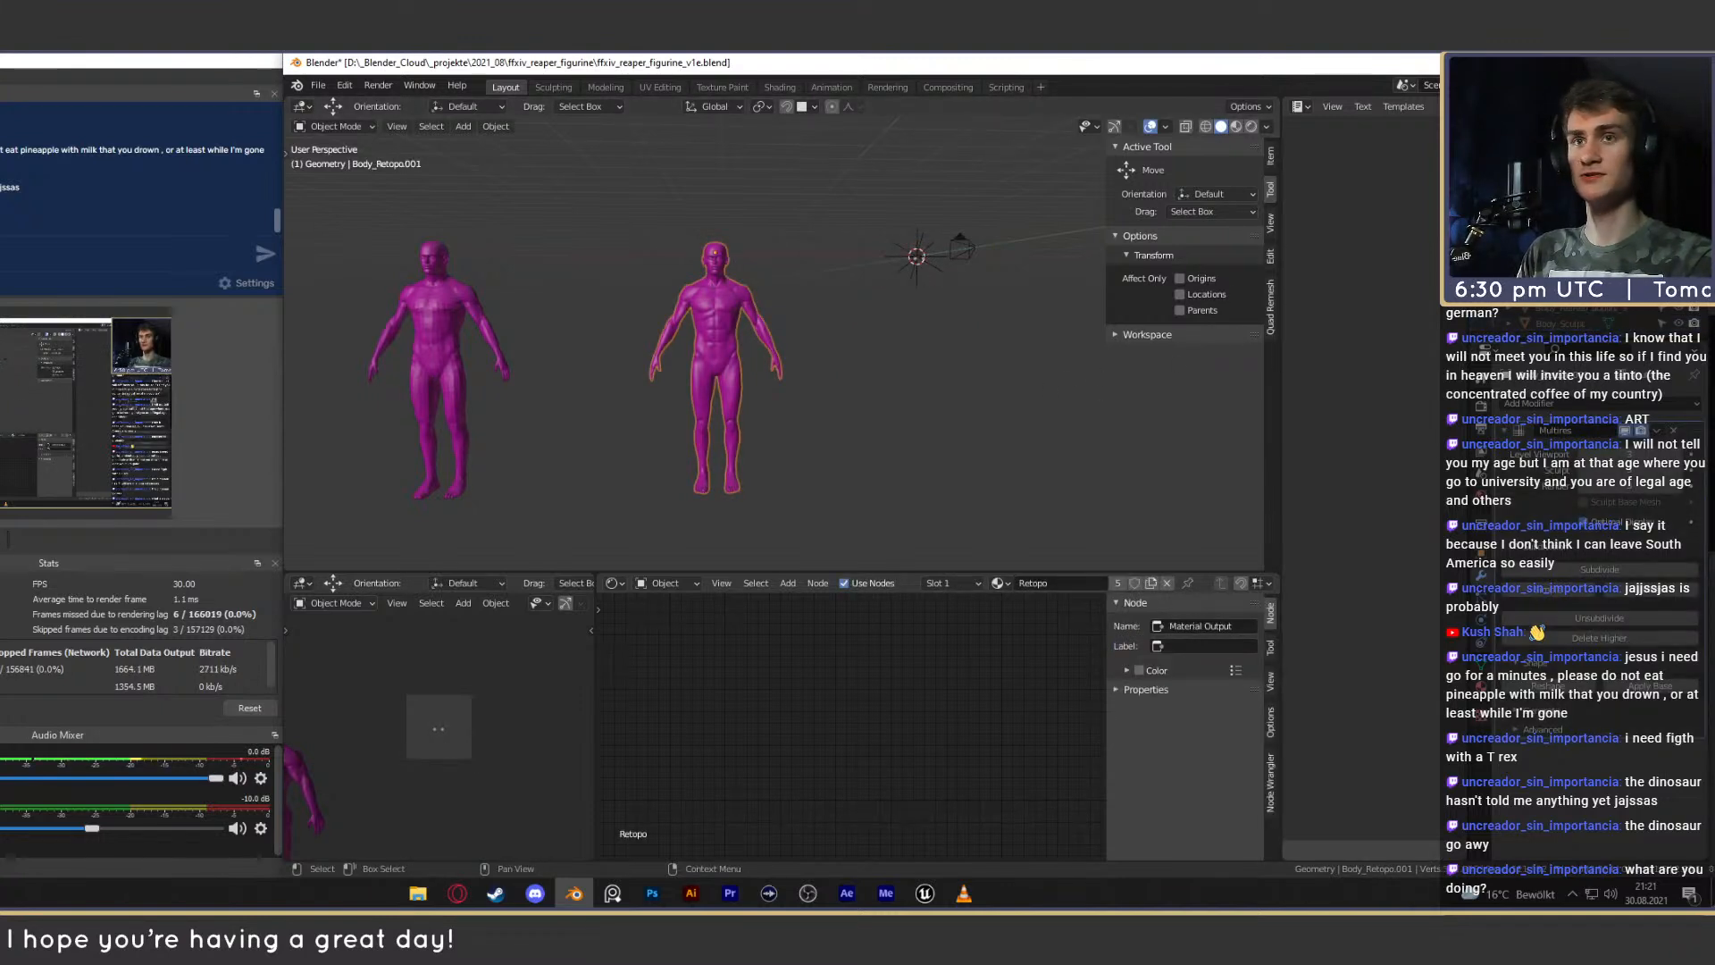
click(436, 357)
key(Delete)
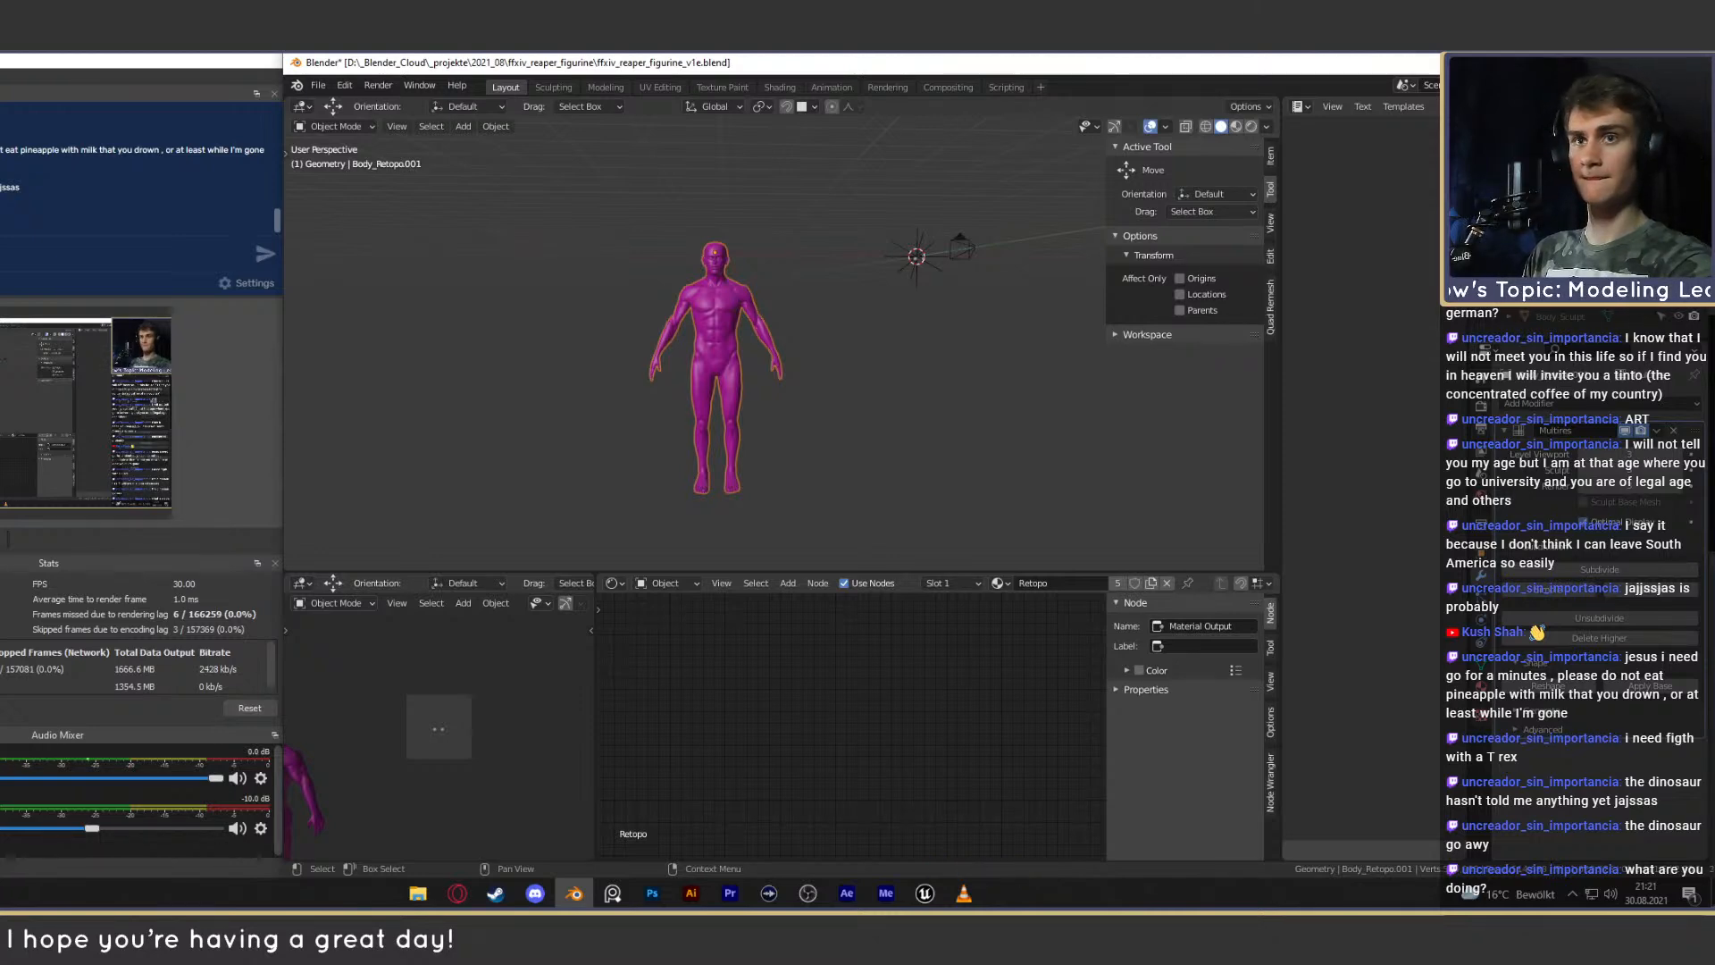
Rename Body_Retopo.001 as Body_Retopo_Multires.
key(Return)
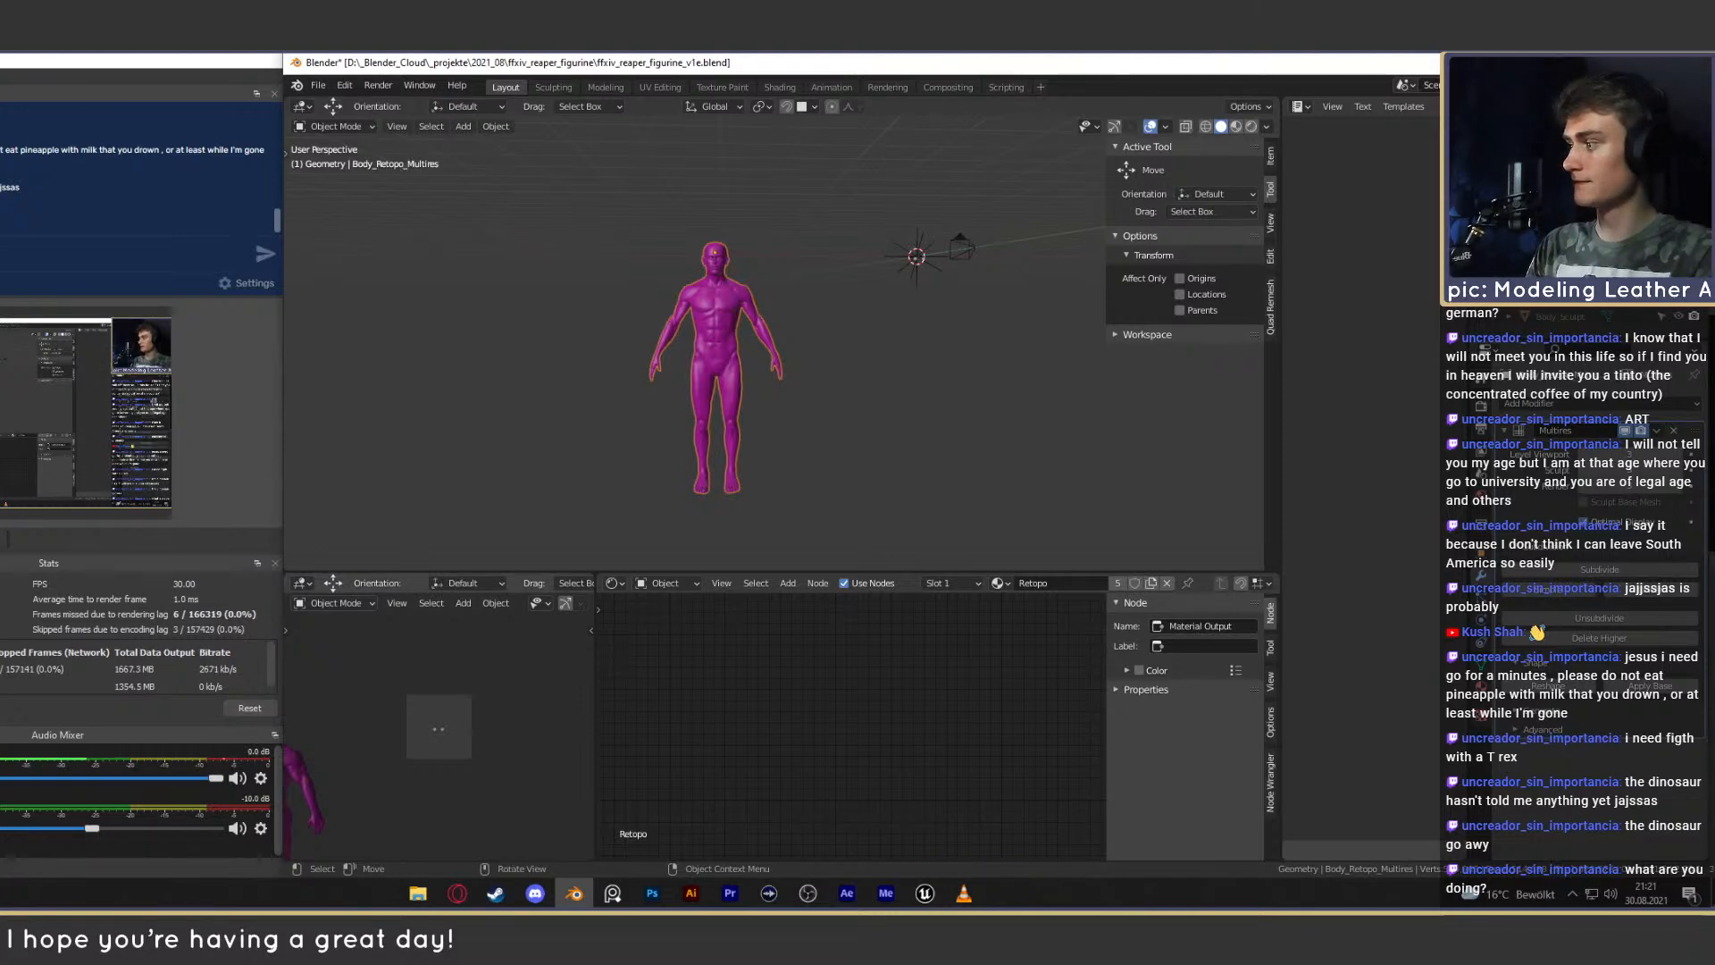
key(alt+Tab)
click(574, 894)
Set the X location of Body_Retopo_Multires to 0 m.
scroll(823, 341, down, 4)
middle_drag(822, 341, 845, 357)
mouse_move(845, 357)
shift+middle_down()
mouse_move(790, 410)
mouse_move(860, 356)
shift+middle_up()
scroll(790, 410, up, 3)
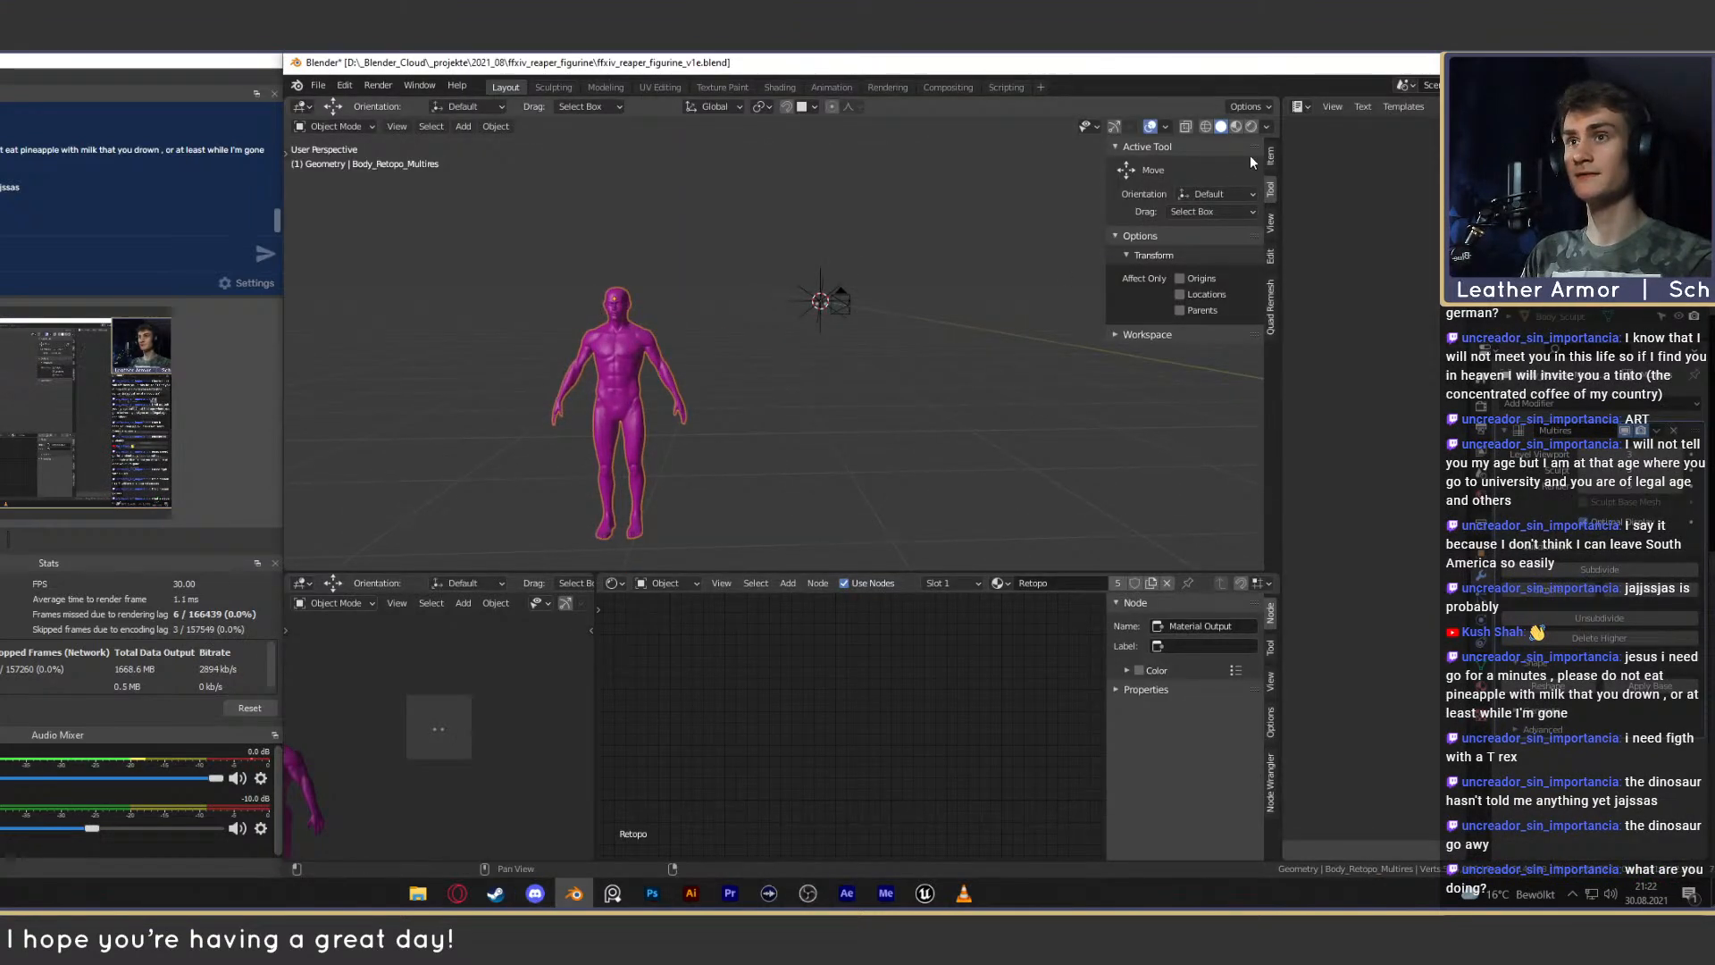
click(1270, 156)
double_click(1180, 187)
text(-)
key(Return)
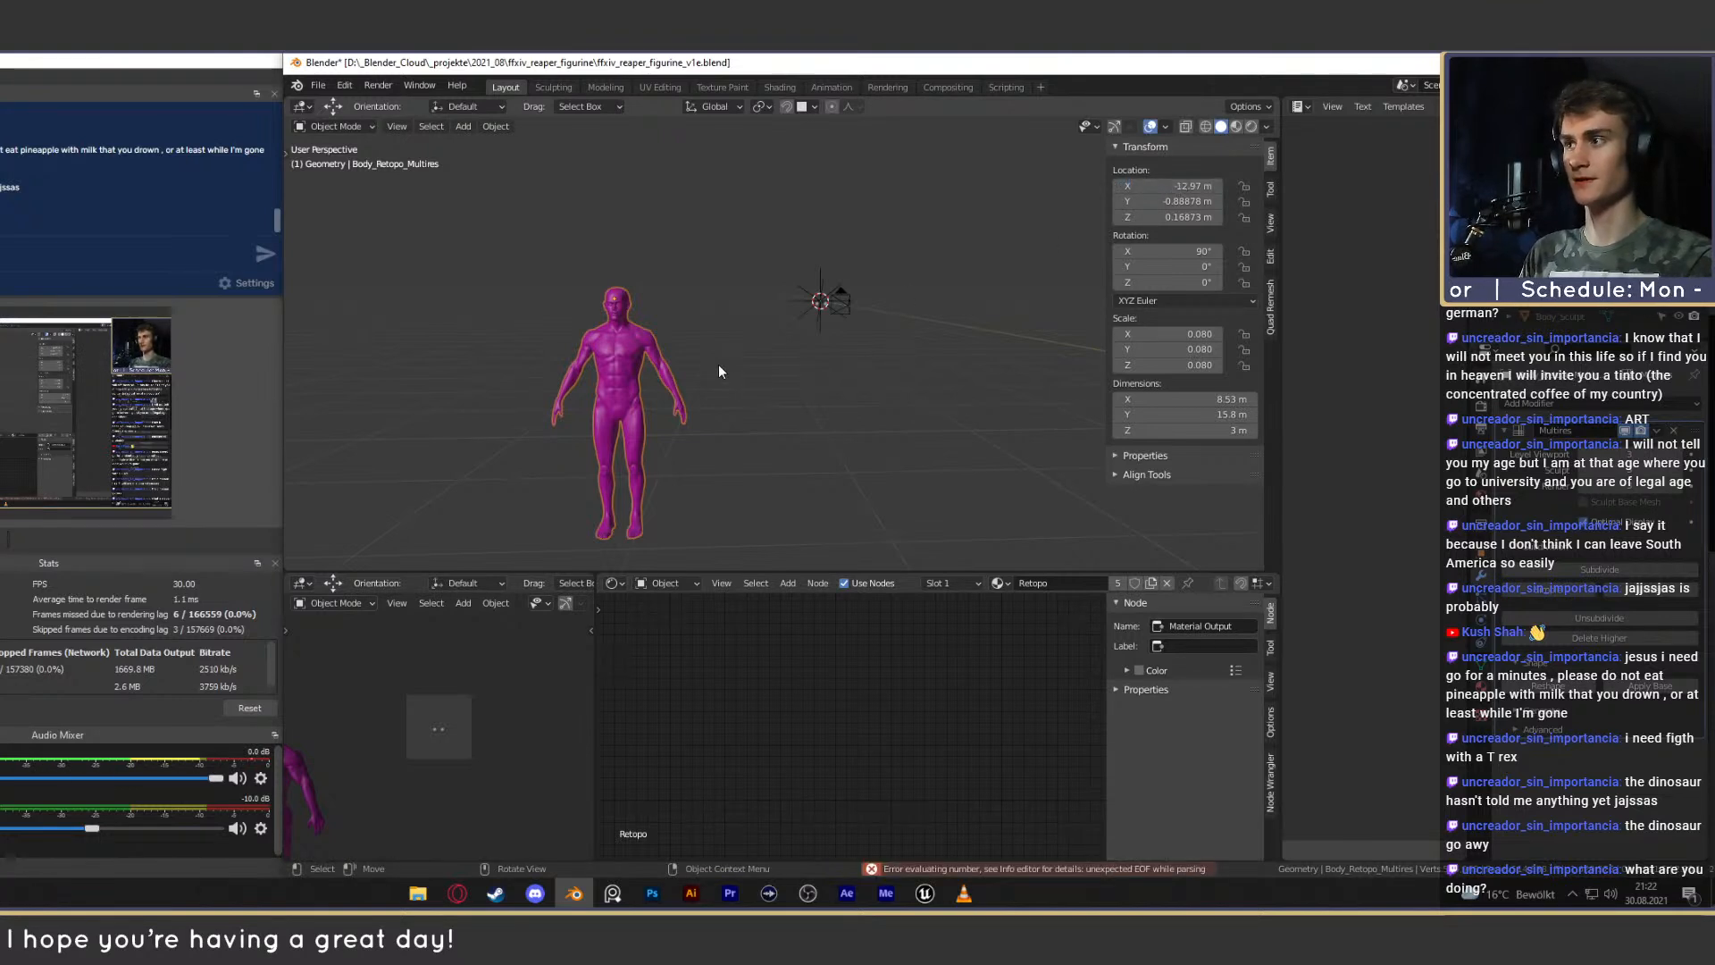
double_click(1167, 190)
text(02)
key(Return)
Try setting the Y and Z locations of Body_Retopo_Multires to 0 m.
double_click(1167, 203)
text(0)
key(Return)
double_click(1166, 218)
text(0)
key(Return)
middle_drag(1007, 364, 854, 383)
scroll(839, 405, up, 3)
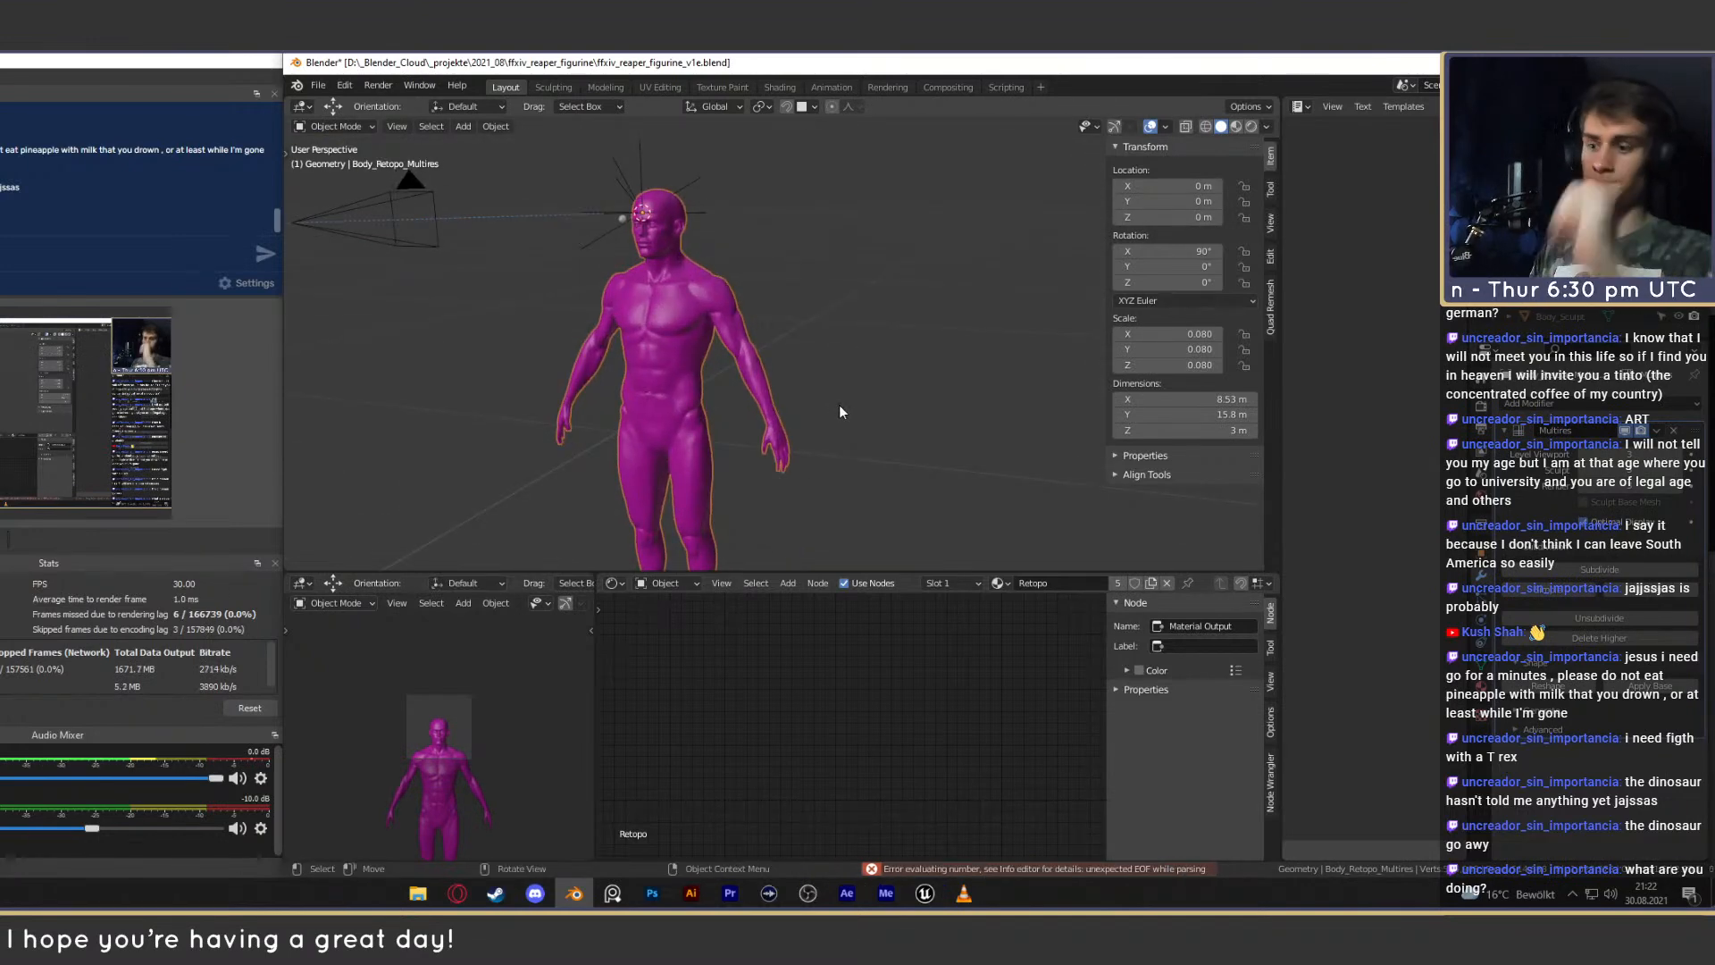
Undo the Y and Z location changes of Body_Retopo_Multires and check its head placement from the side and front.
scroll(870, 399, up, 6)
middle_drag(871, 290, 893, 384)
scroll(734, 382, down, 5)
scroll(817, 372, up, 3)
scroll(893, 384, up, 4)
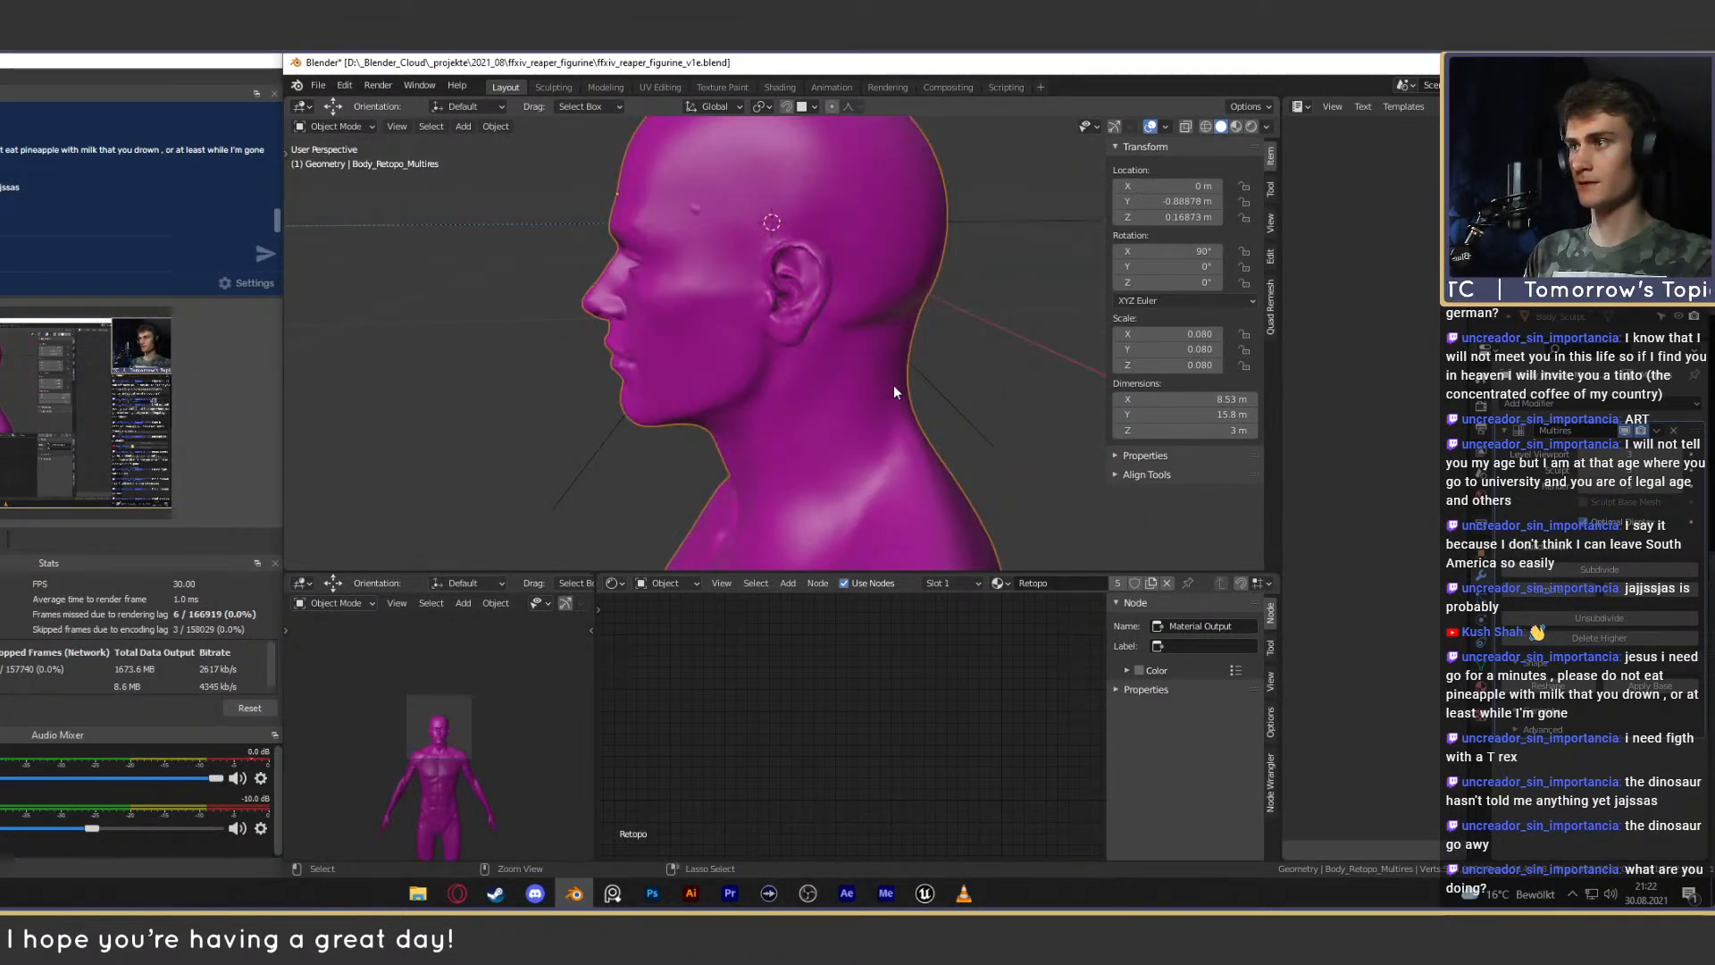
scroll(893, 391, down, 3)
middle_drag(795, 418, 884, 432)
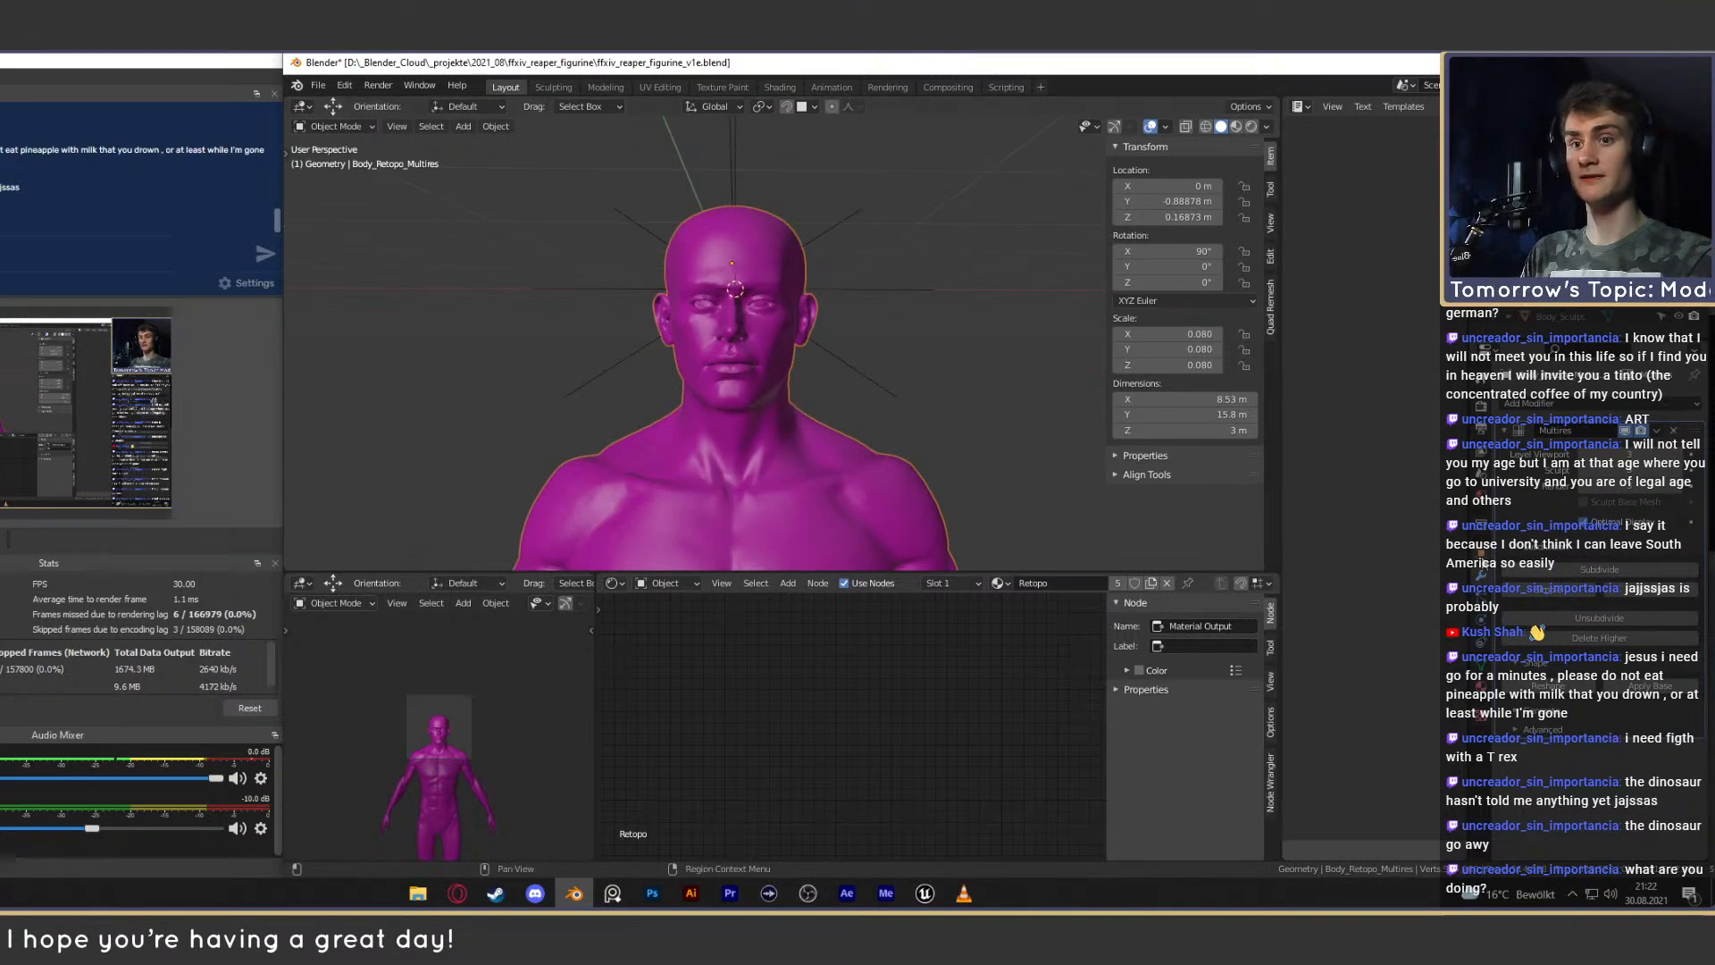
Turn off the In Front viewport display of Body_Retopo_Multires and check the eyes in the face.
click(1482, 555)
click(1583, 709)
middle_drag(893, 406, 913, 447)
scroll(752, 400, up, 3)
scroll(868, 427, up, 3)
scroll(907, 415, down, 3)
scroll(913, 446, up, 2)
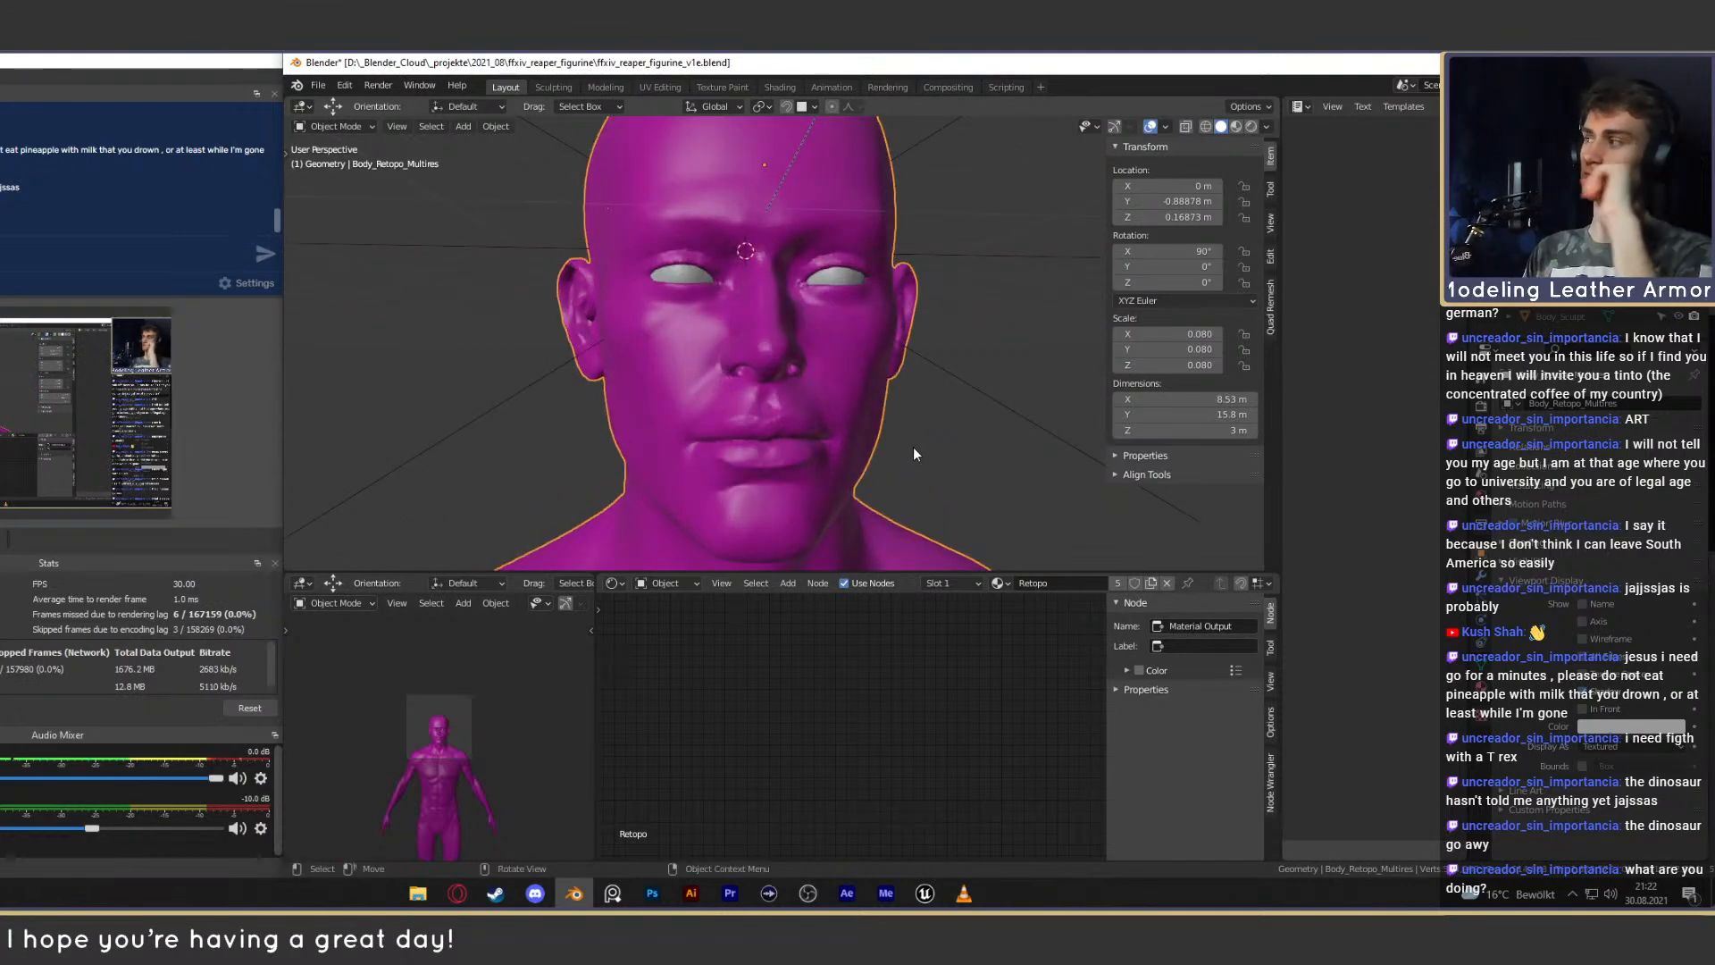
scroll(913, 454, down, 3)
scroll(904, 436, down, 2)
middle_drag(893, 457, 877, 398)
scroll(877, 366, up, 1)
scroll(877, 368, down, 2)
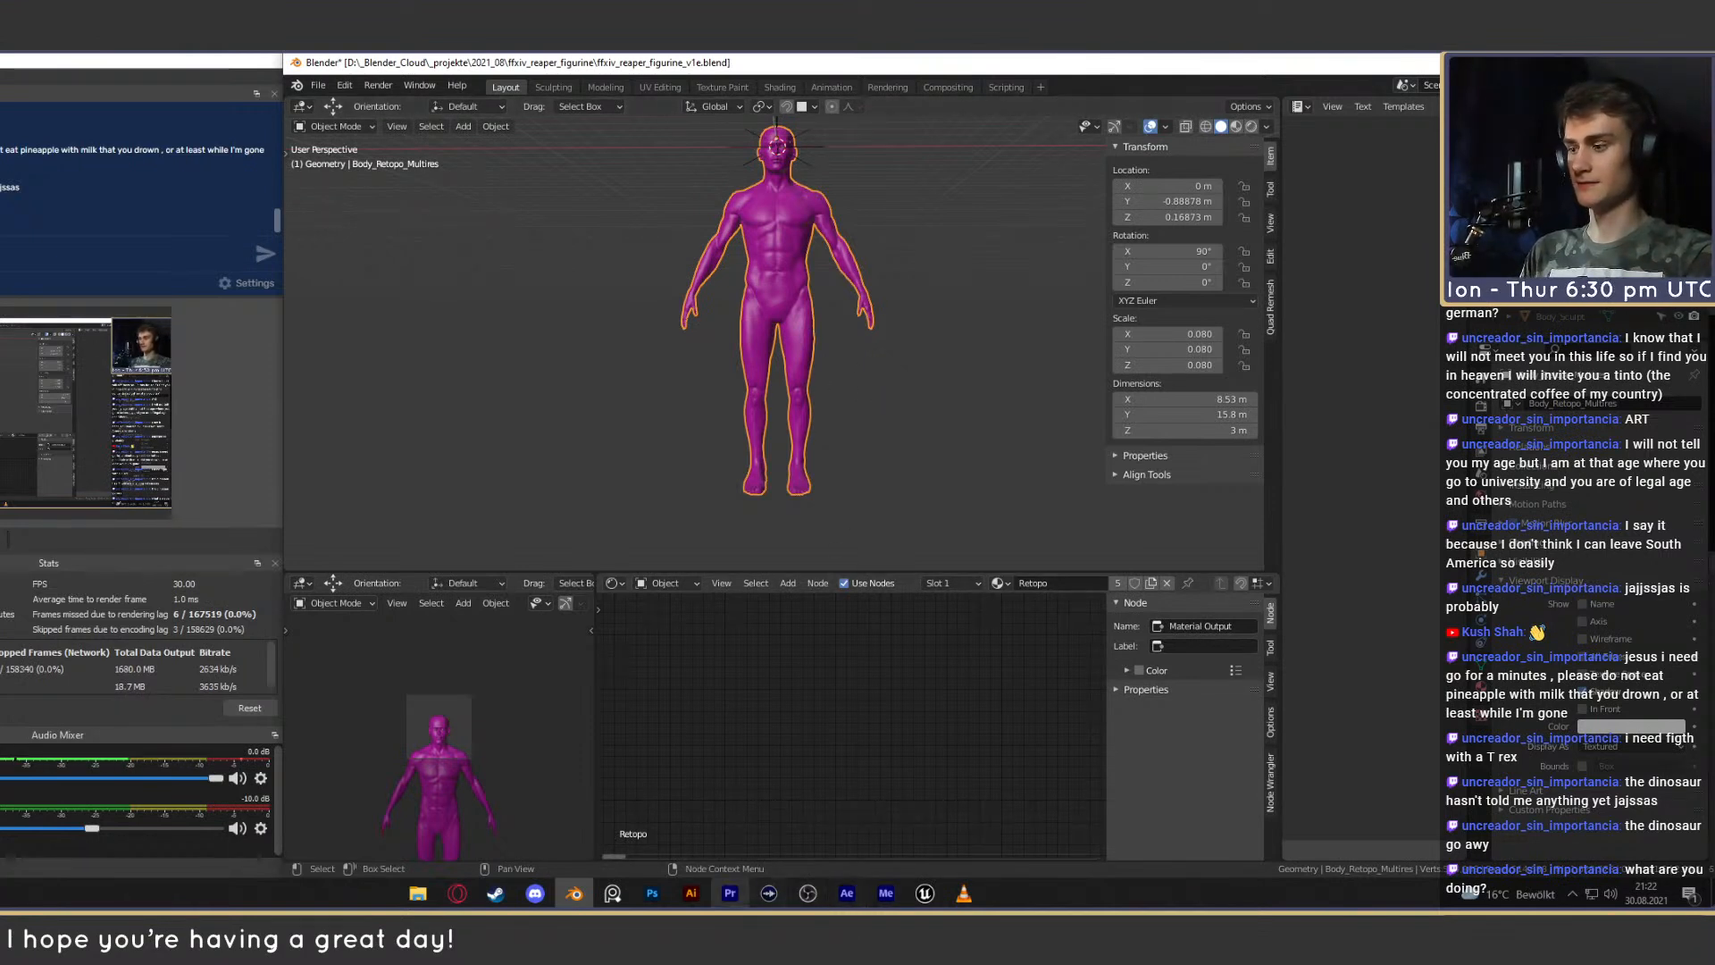
click(613, 893)
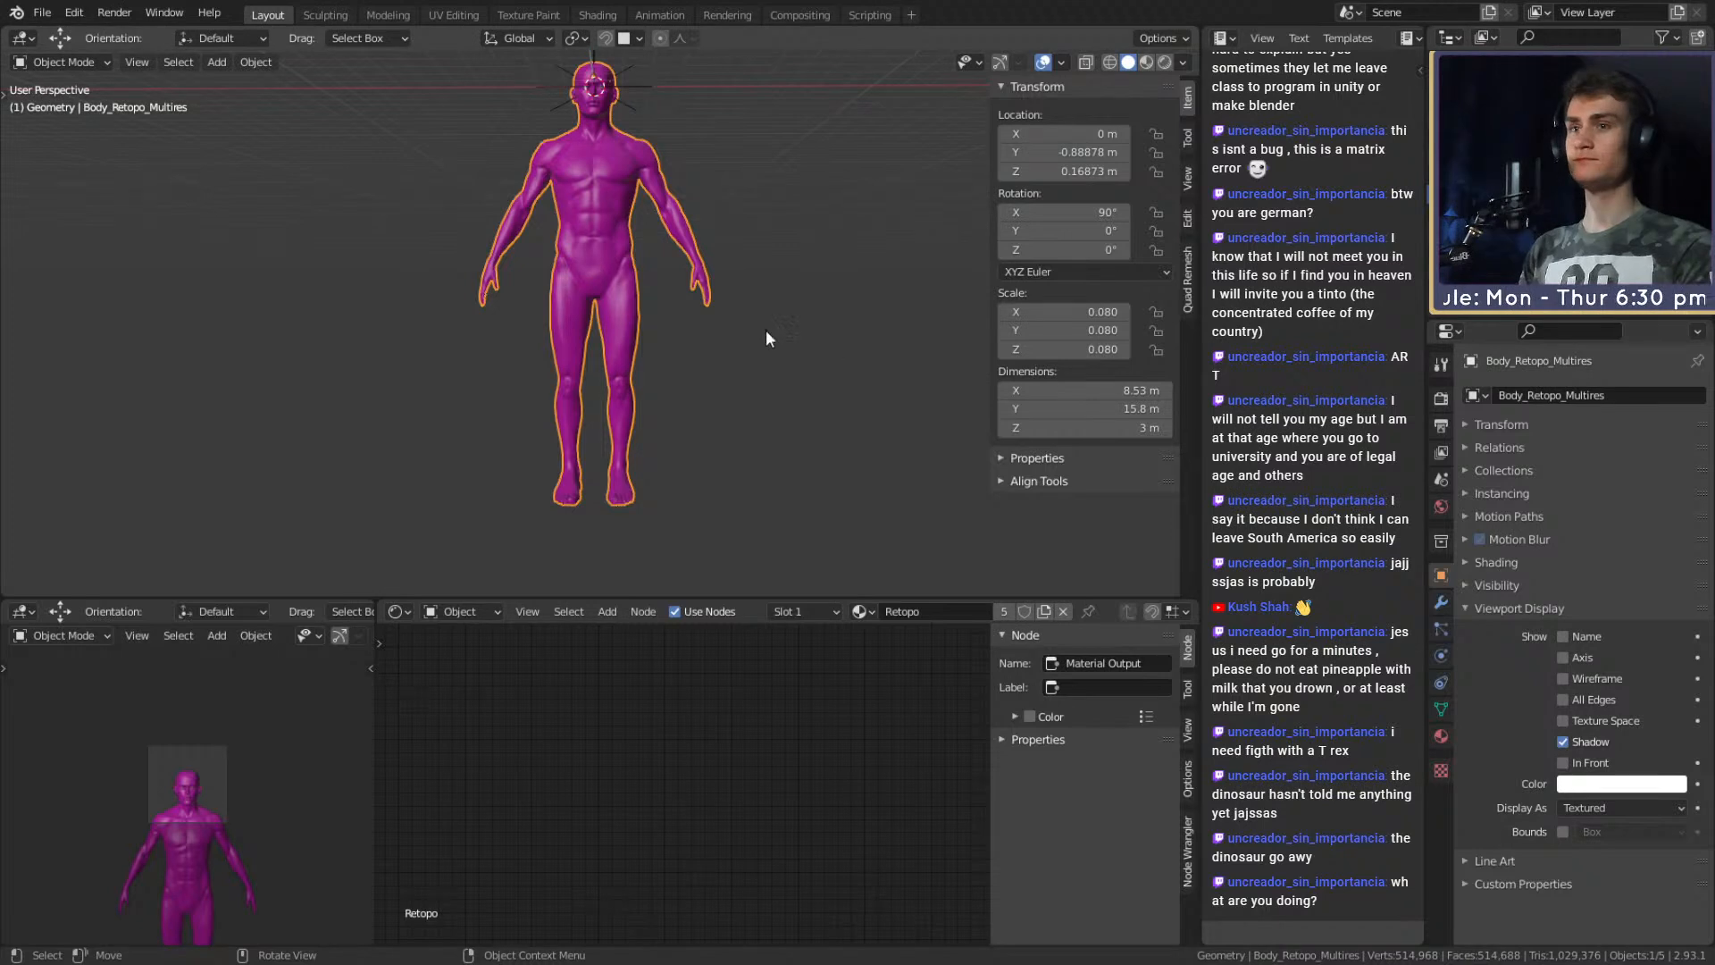
middle_drag(709, 415, 656, 342)
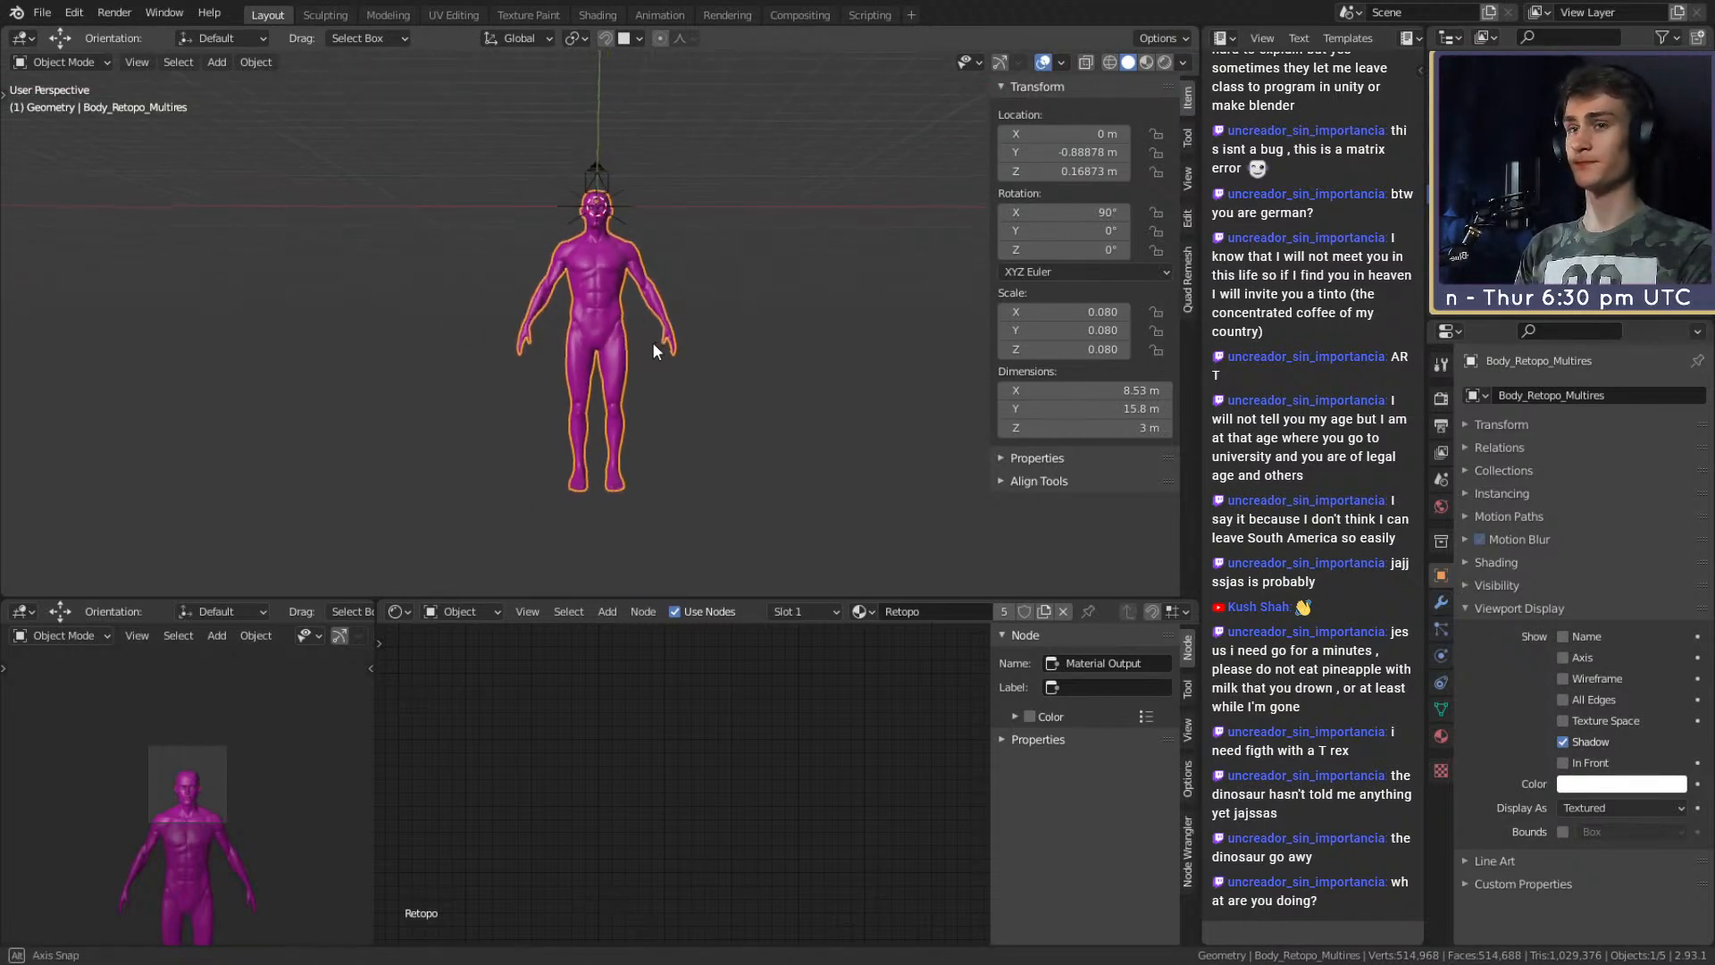
scroll(650, 350, up, 3)
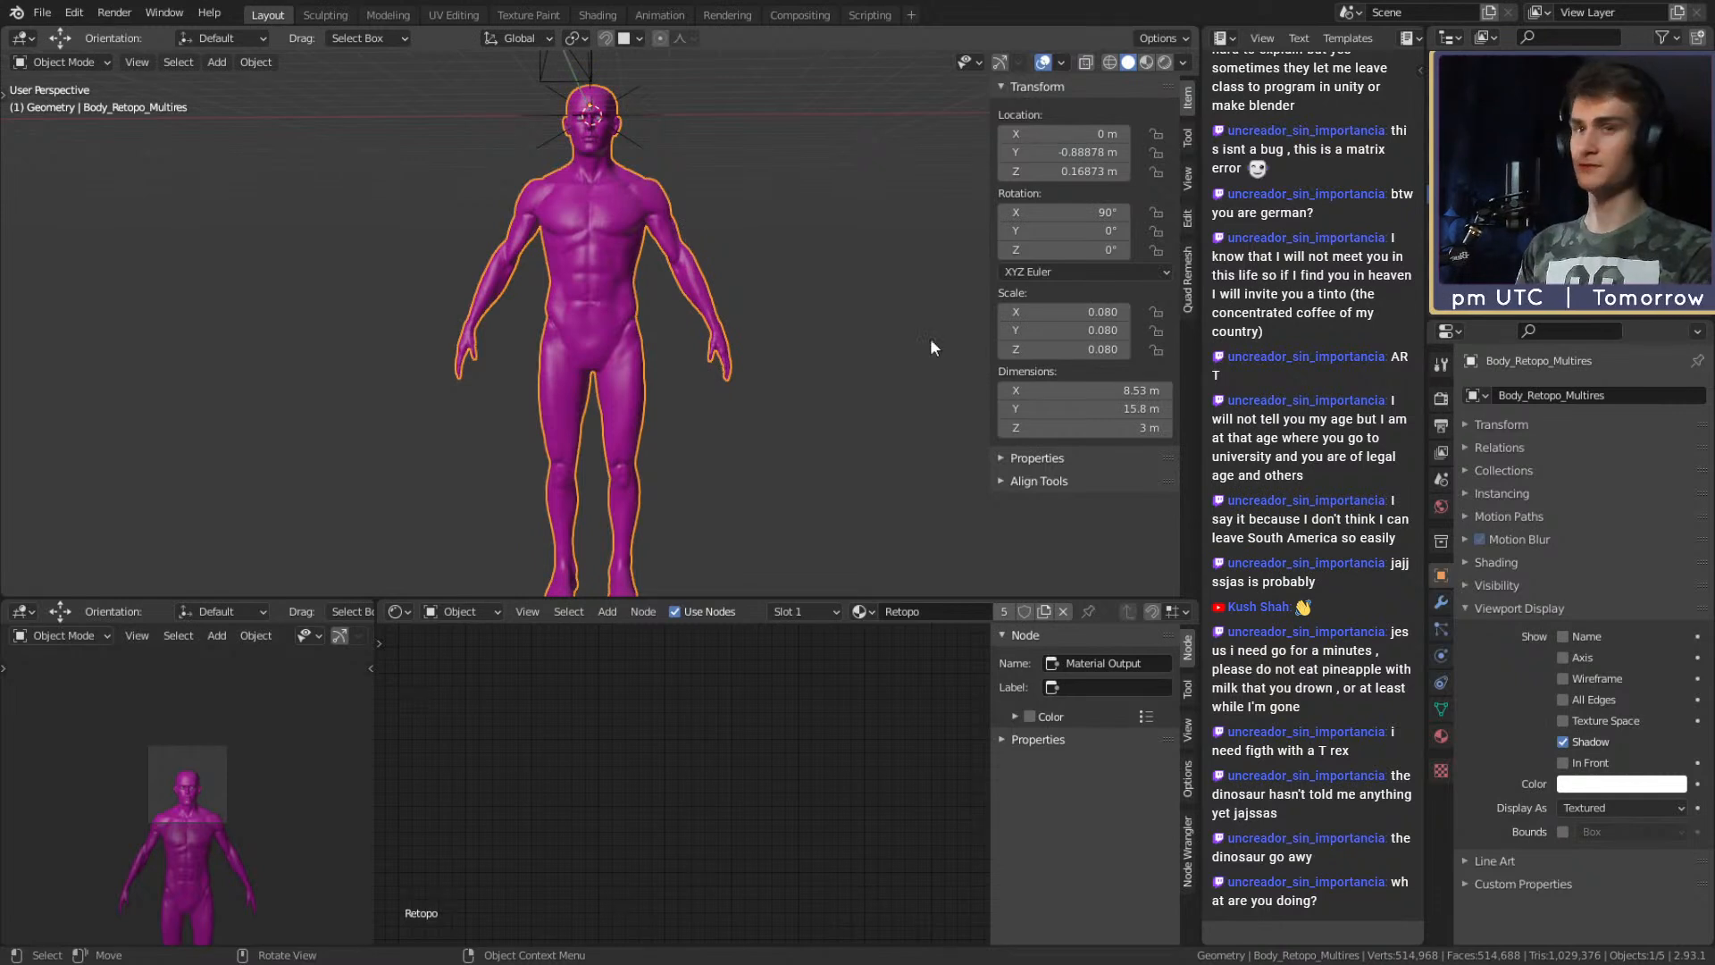
Set the viewport, sculpt and render levels of Body_Retopo_Multires' Multires modifier to 0.
click(1440, 601)
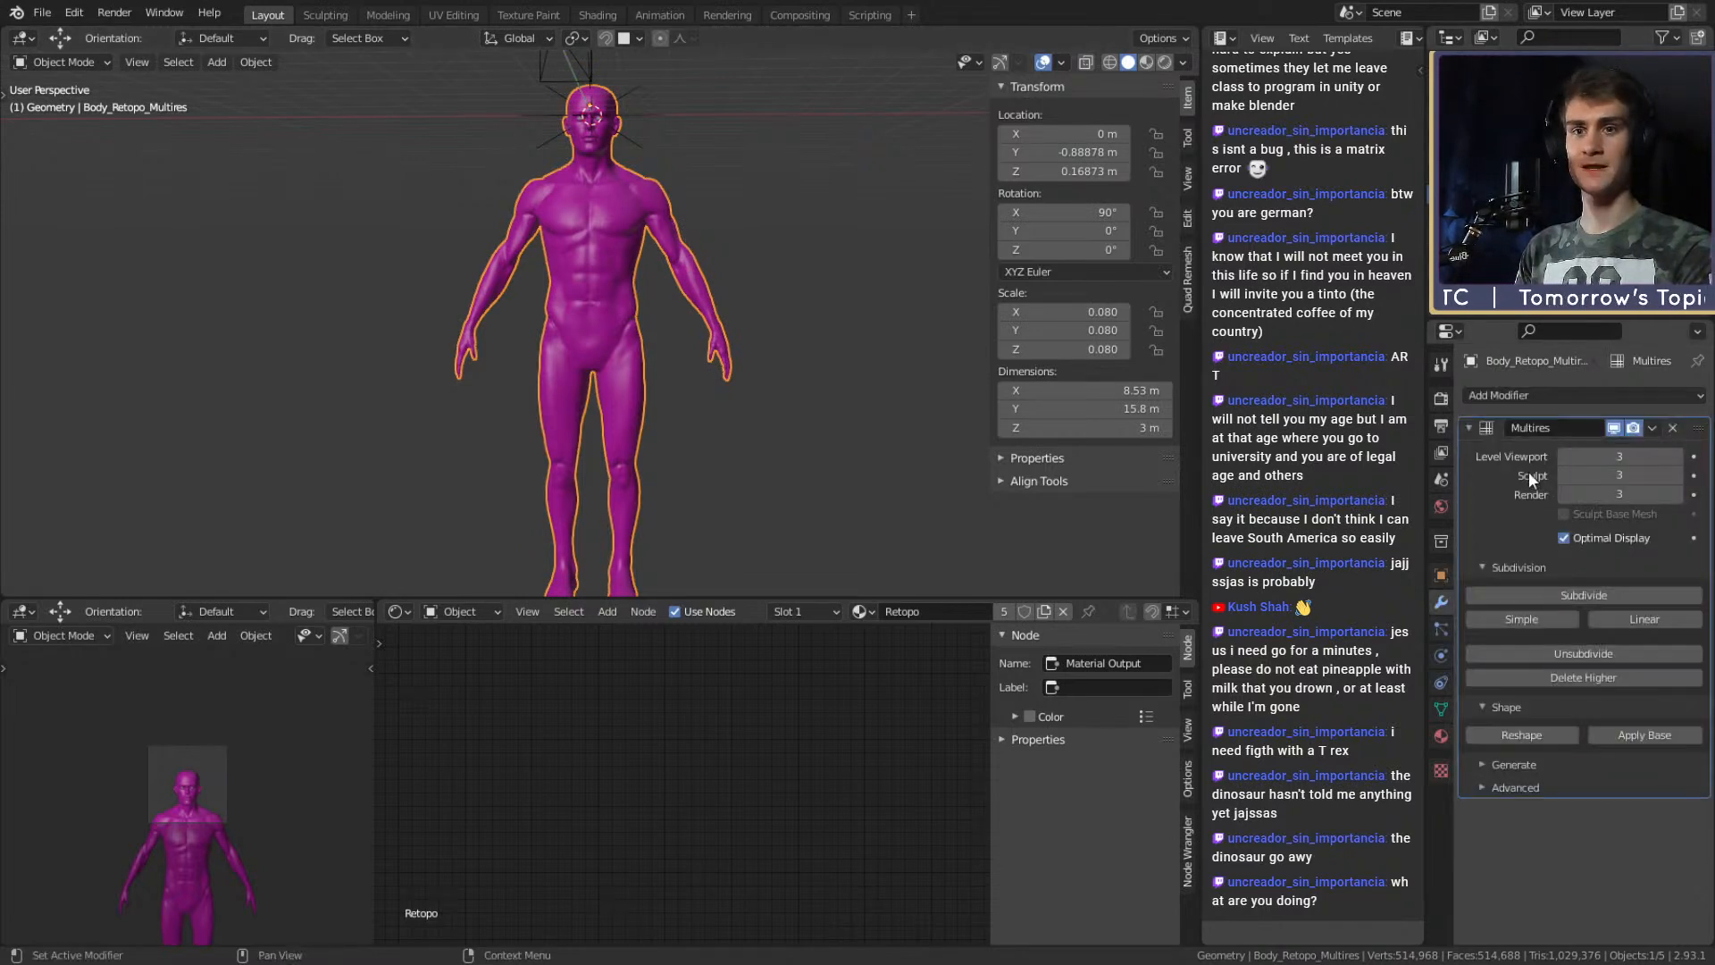
click(1558, 455)
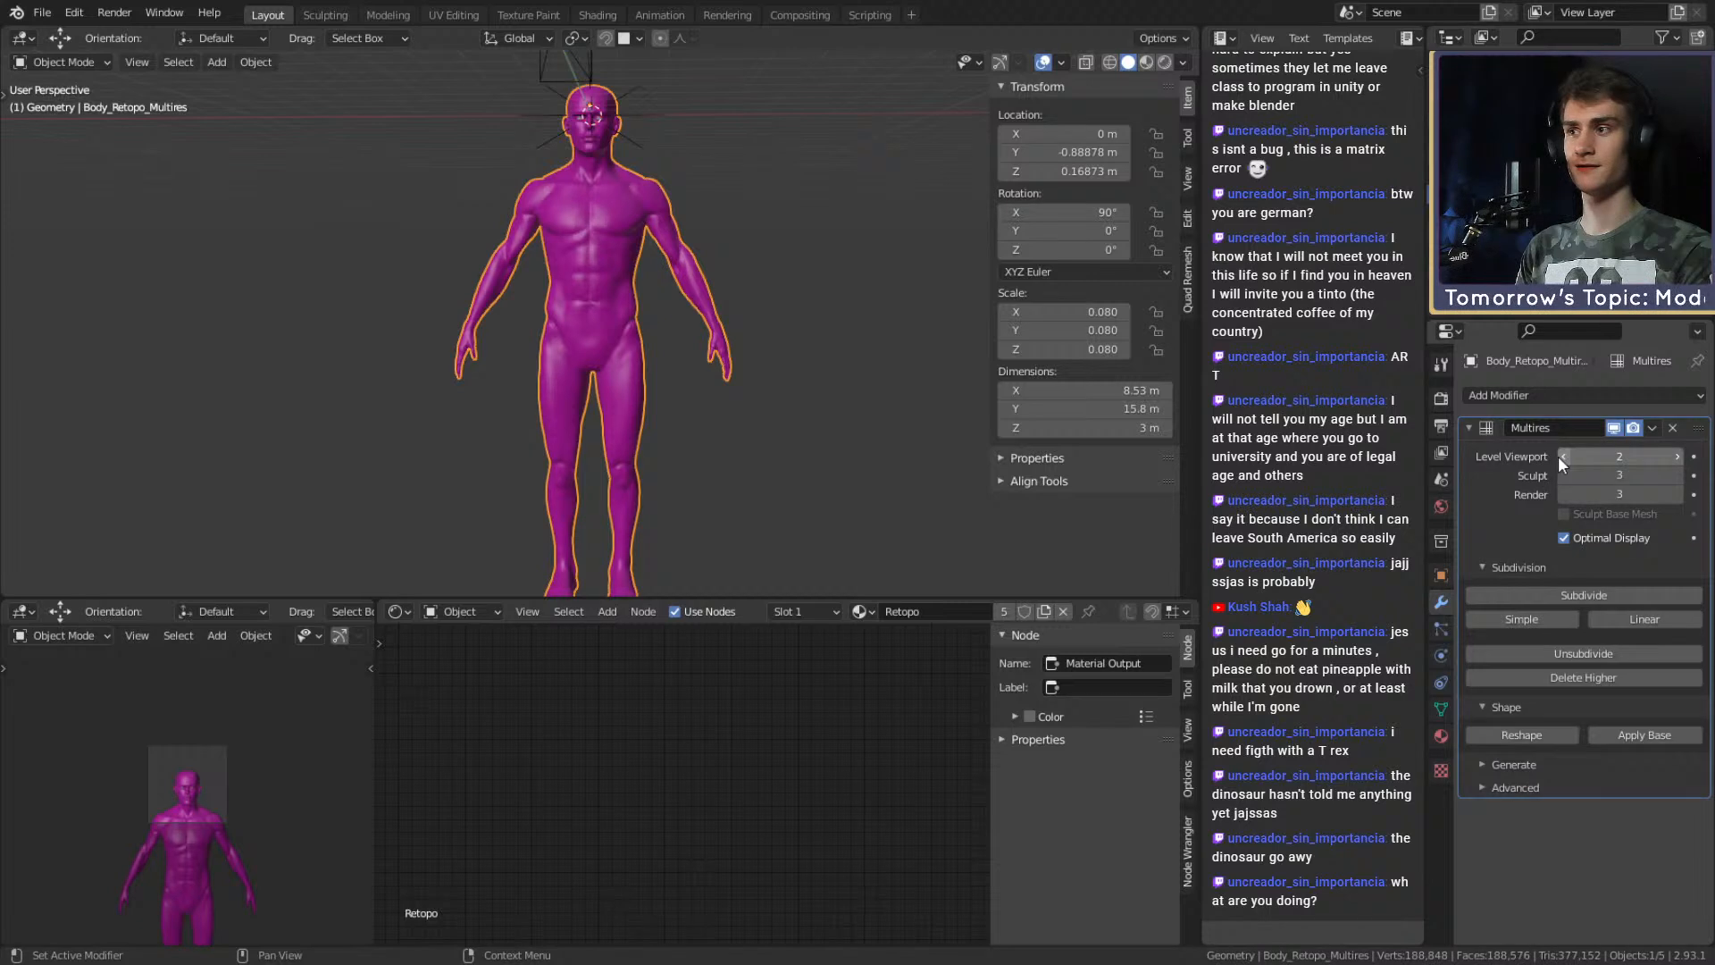
click(1562, 457)
click(1562, 456)
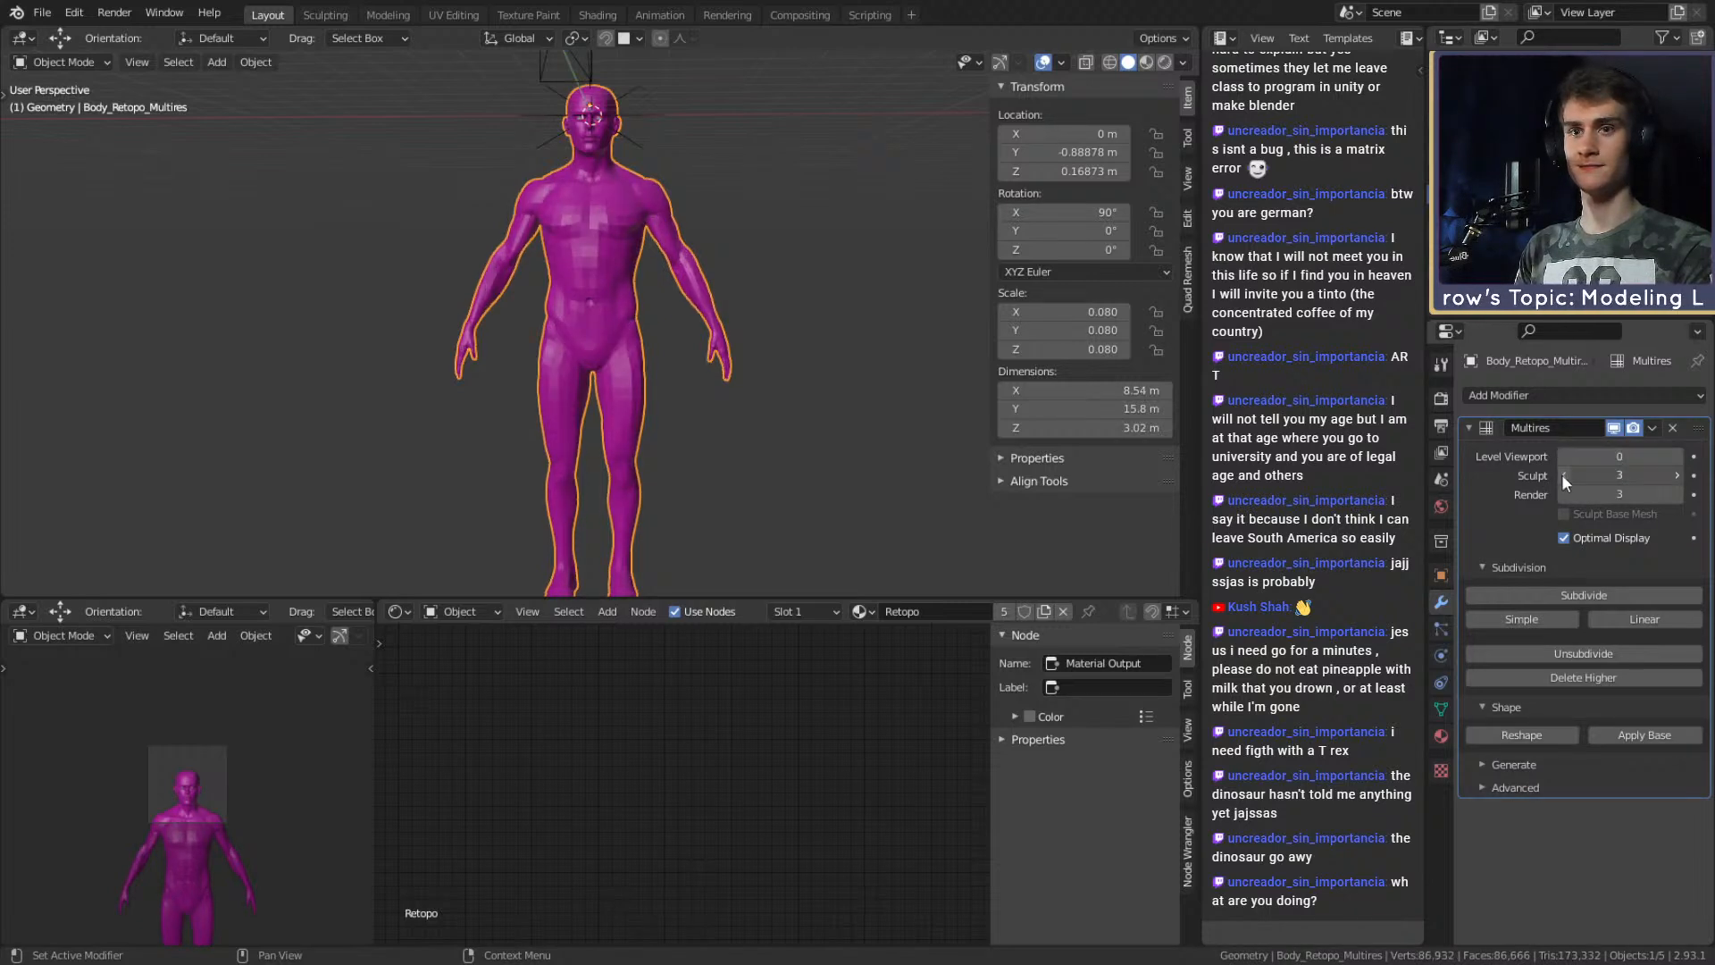
click(1562, 495)
click(1563, 495)
click(1562, 495)
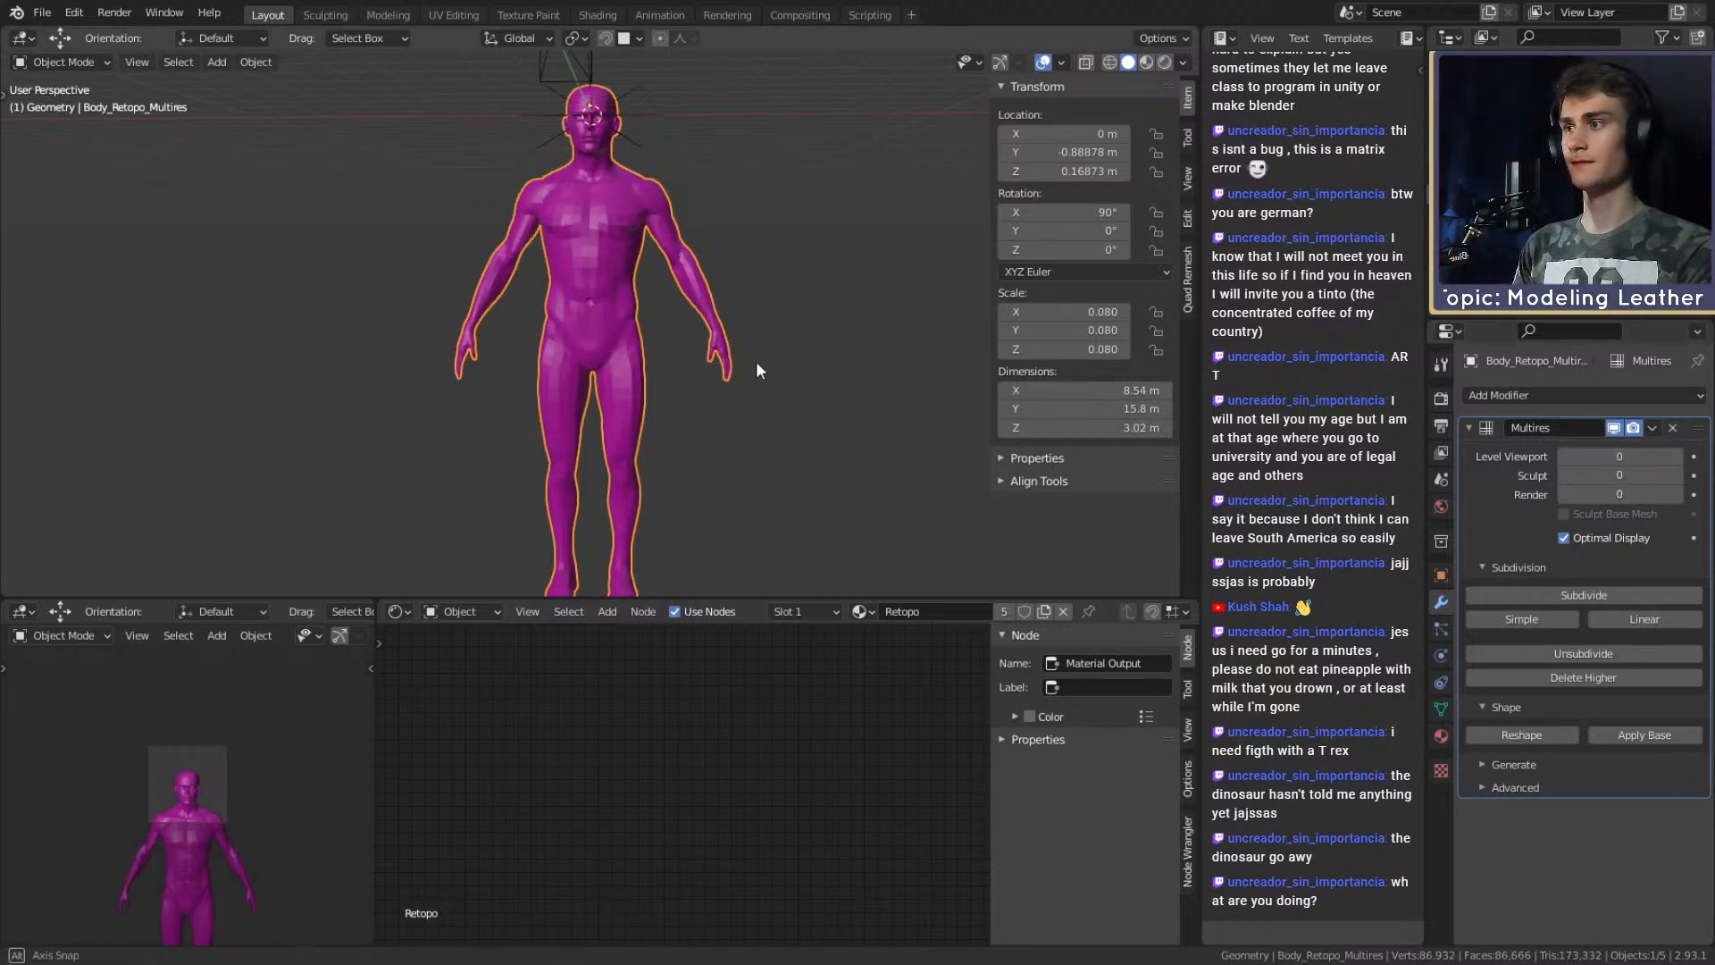
Enter Edit Mode on Body_Retopo_Multires and examine the base mesh topology of its torso, legs and feet.
scroll(746, 340, up, 3)
key(Tab)
scroll(734, 370, down, 3)
scroll(714, 379, up, 5)
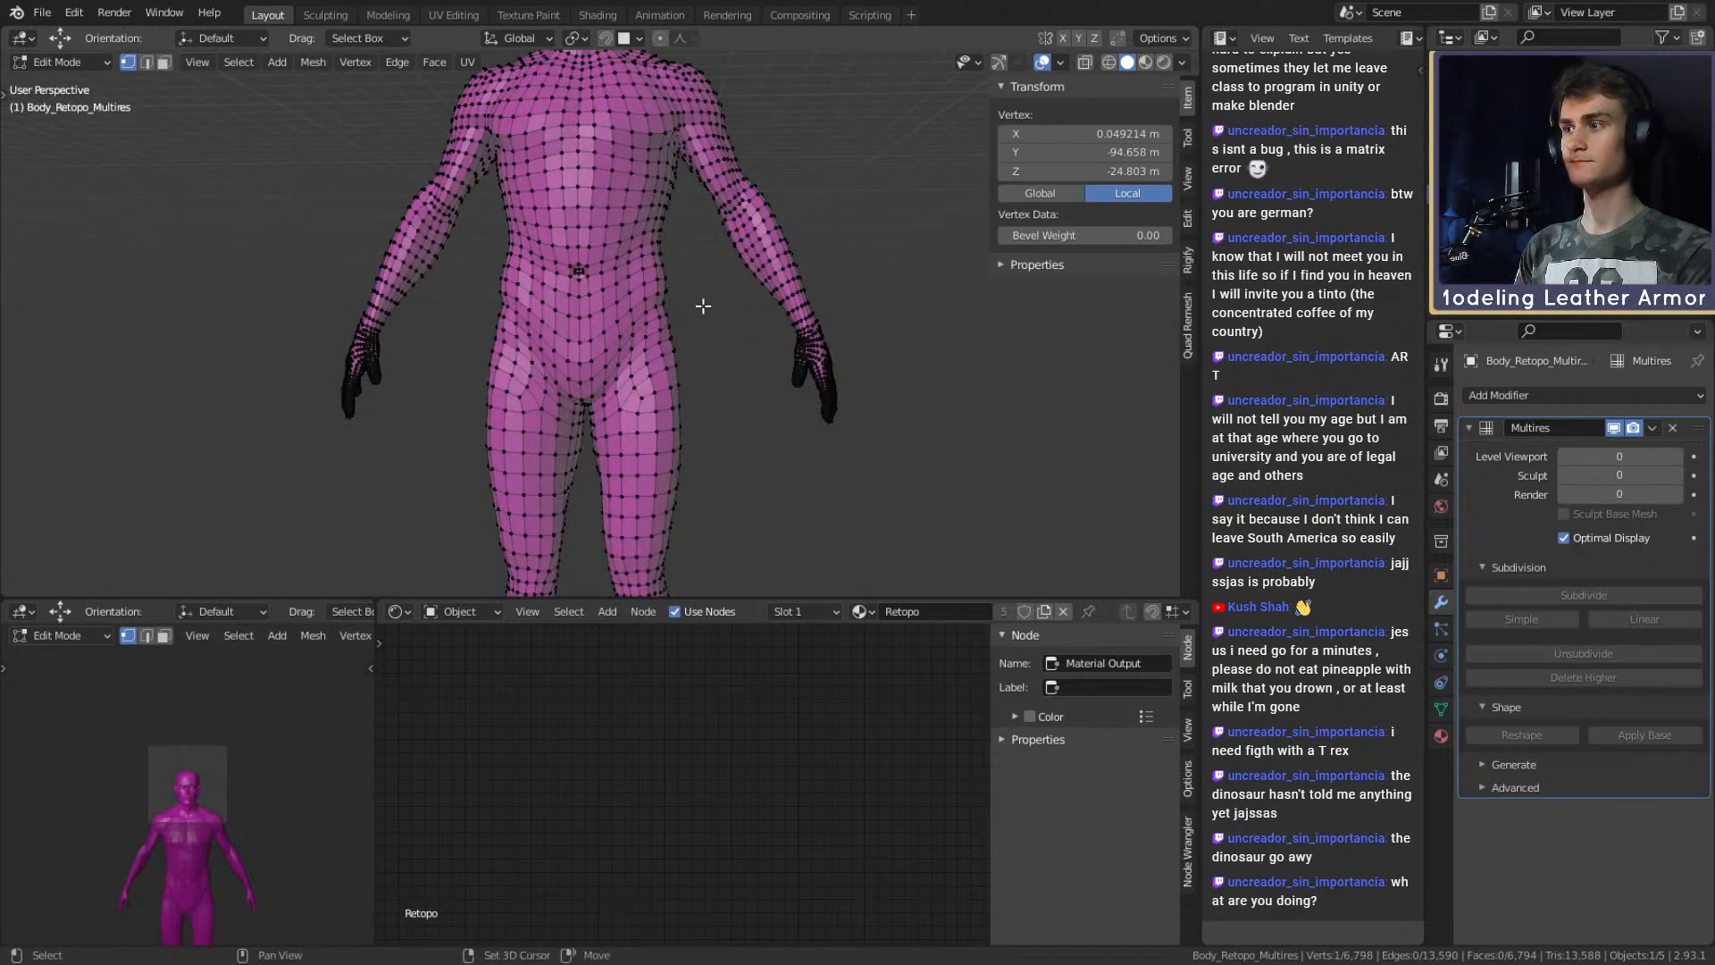
scroll(715, 388, down, 3)
scroll(712, 371, up, 3)
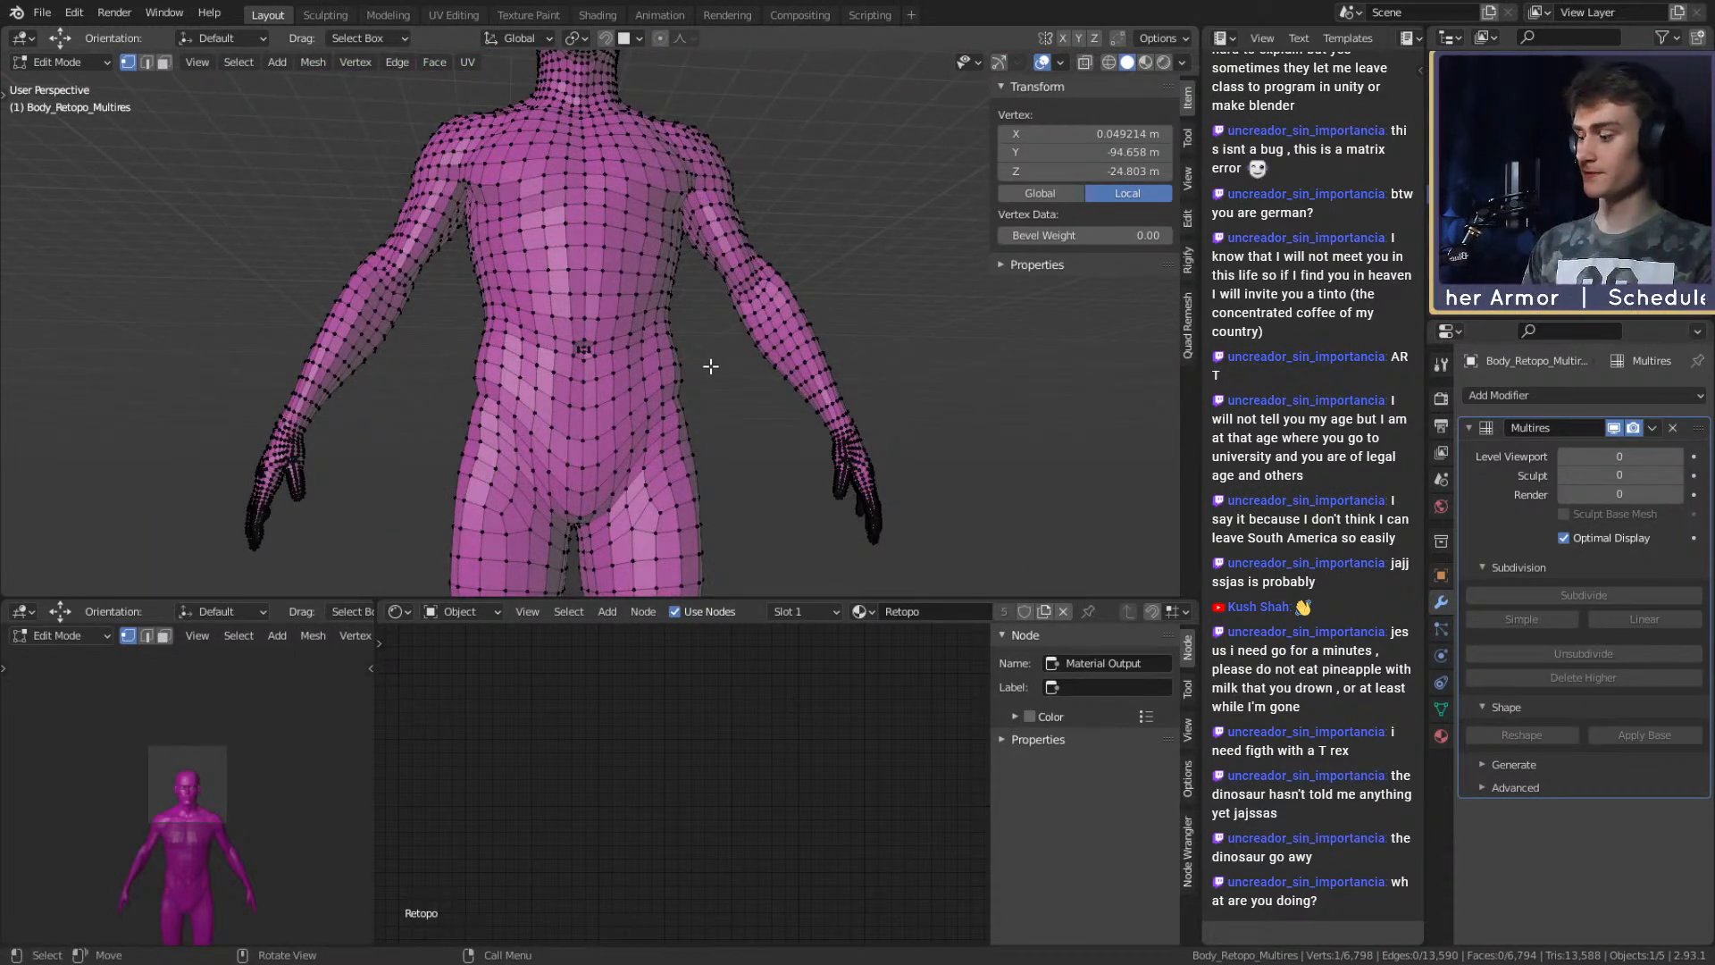
scroll(708, 369, down, 3)
scroll(641, 264, up, 5)
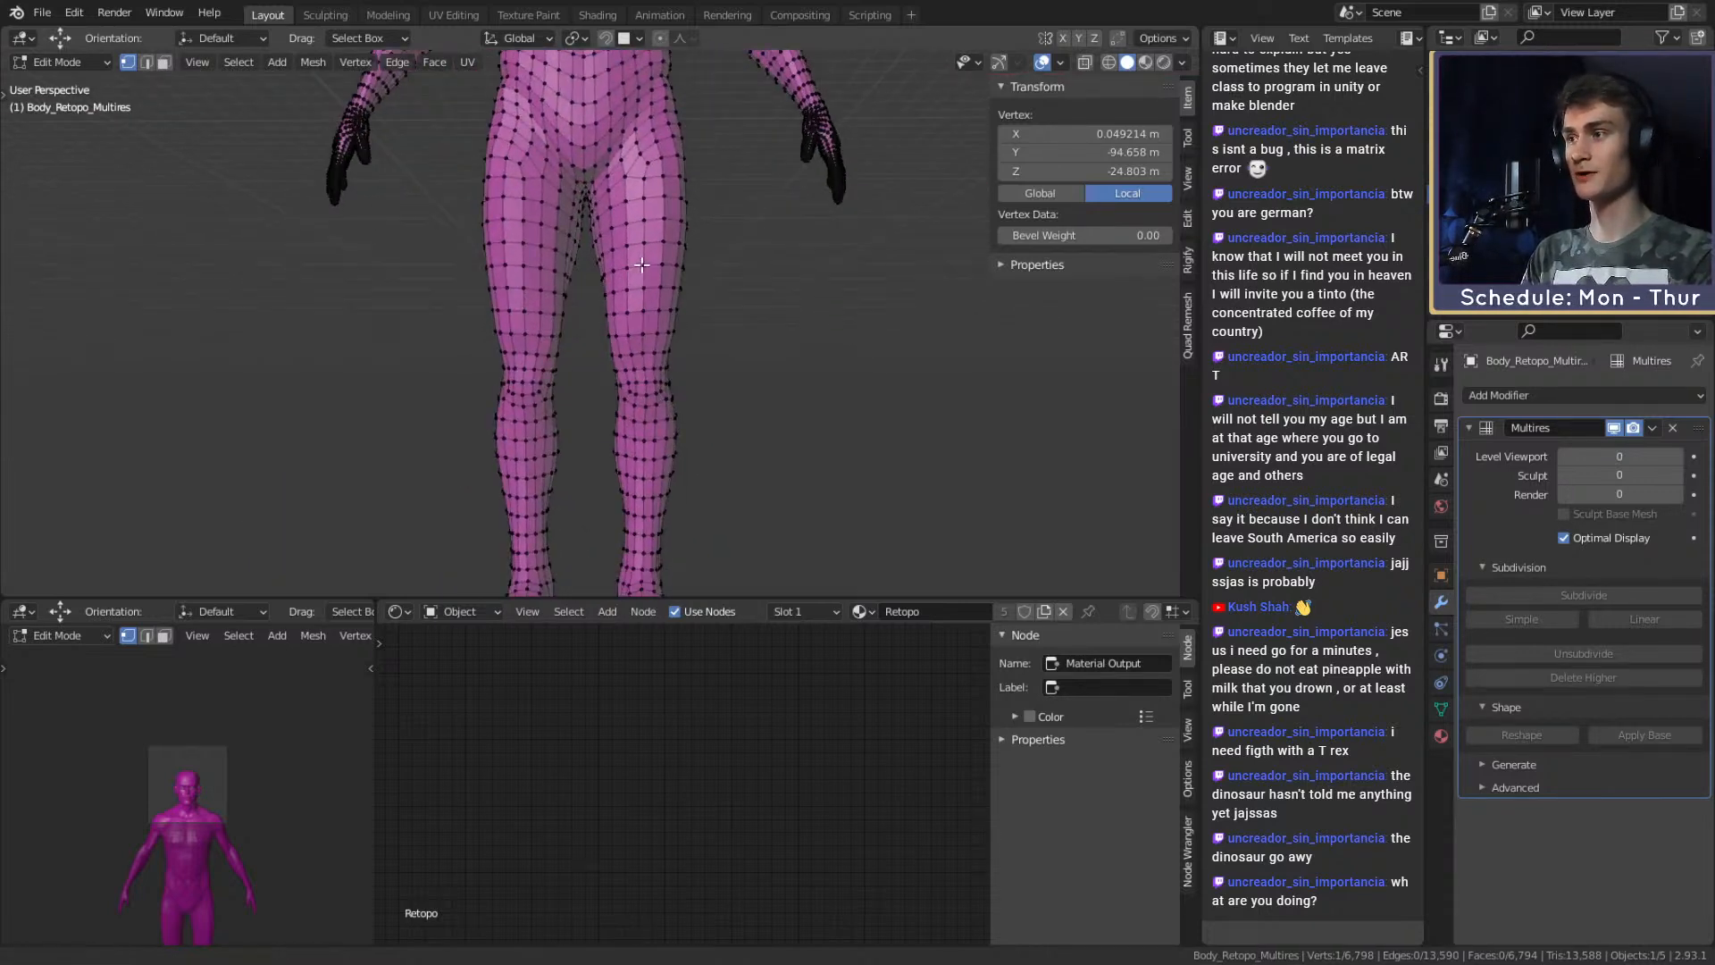
scroll(688, 318, down, 4)
middle_drag(689, 318, 643, 329)
scroll(646, 328, up, 4)
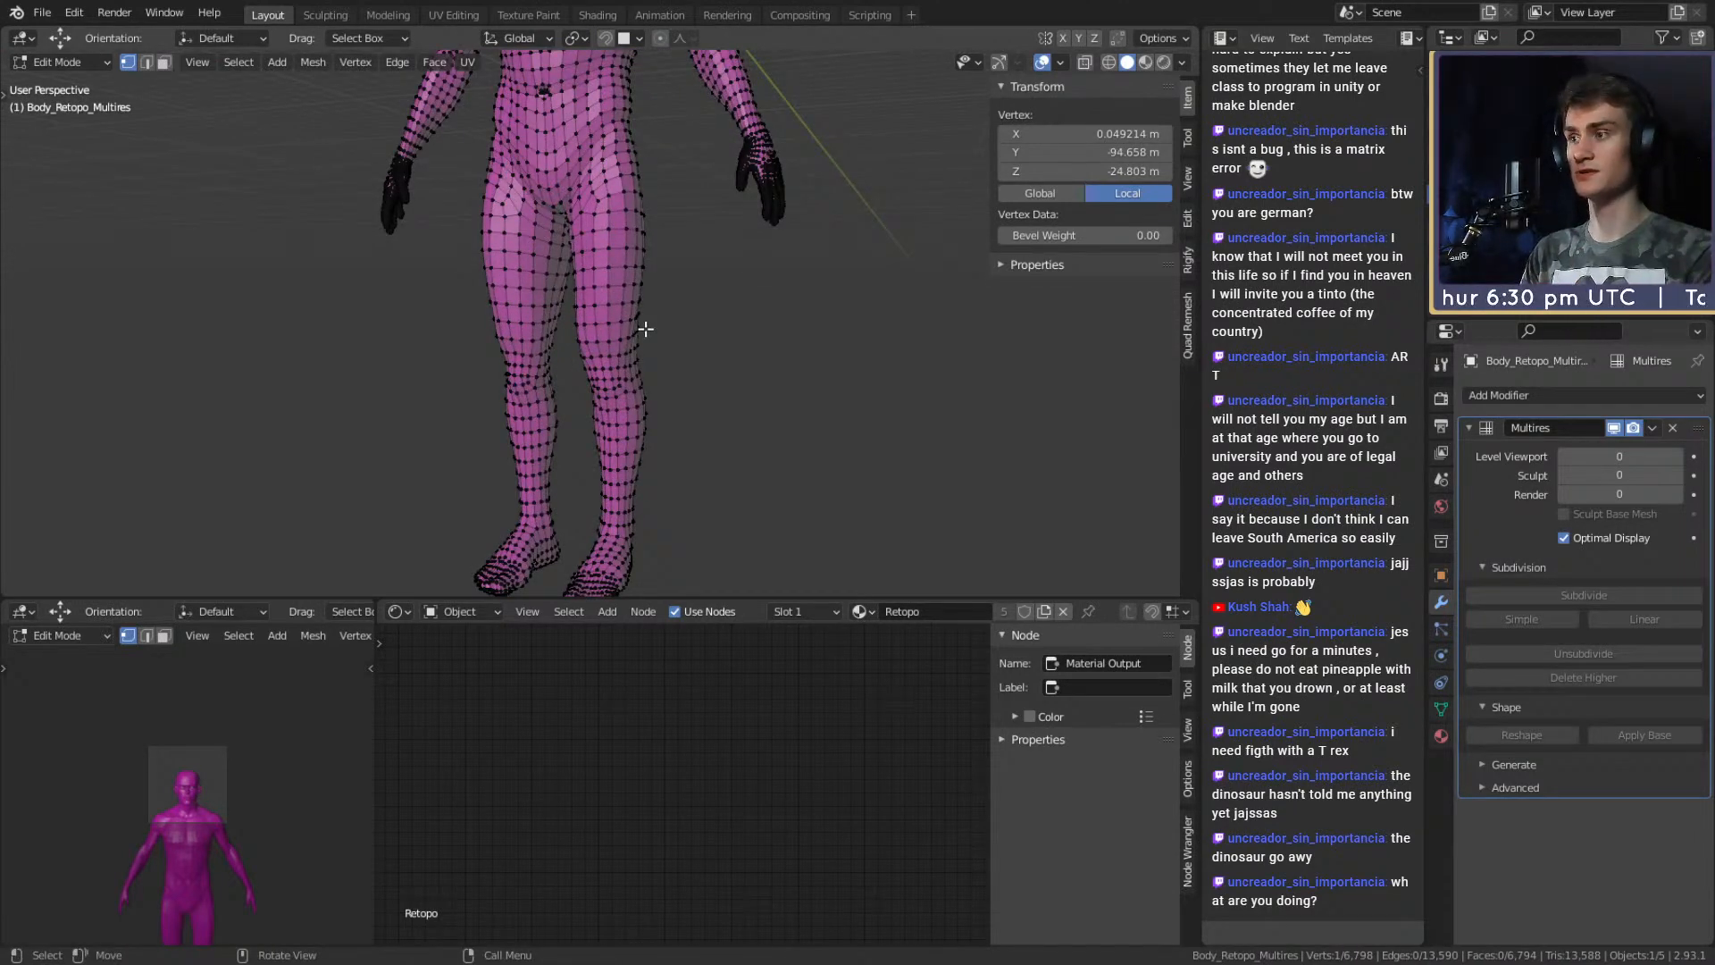
middle_drag(639, 376, 692, 412)
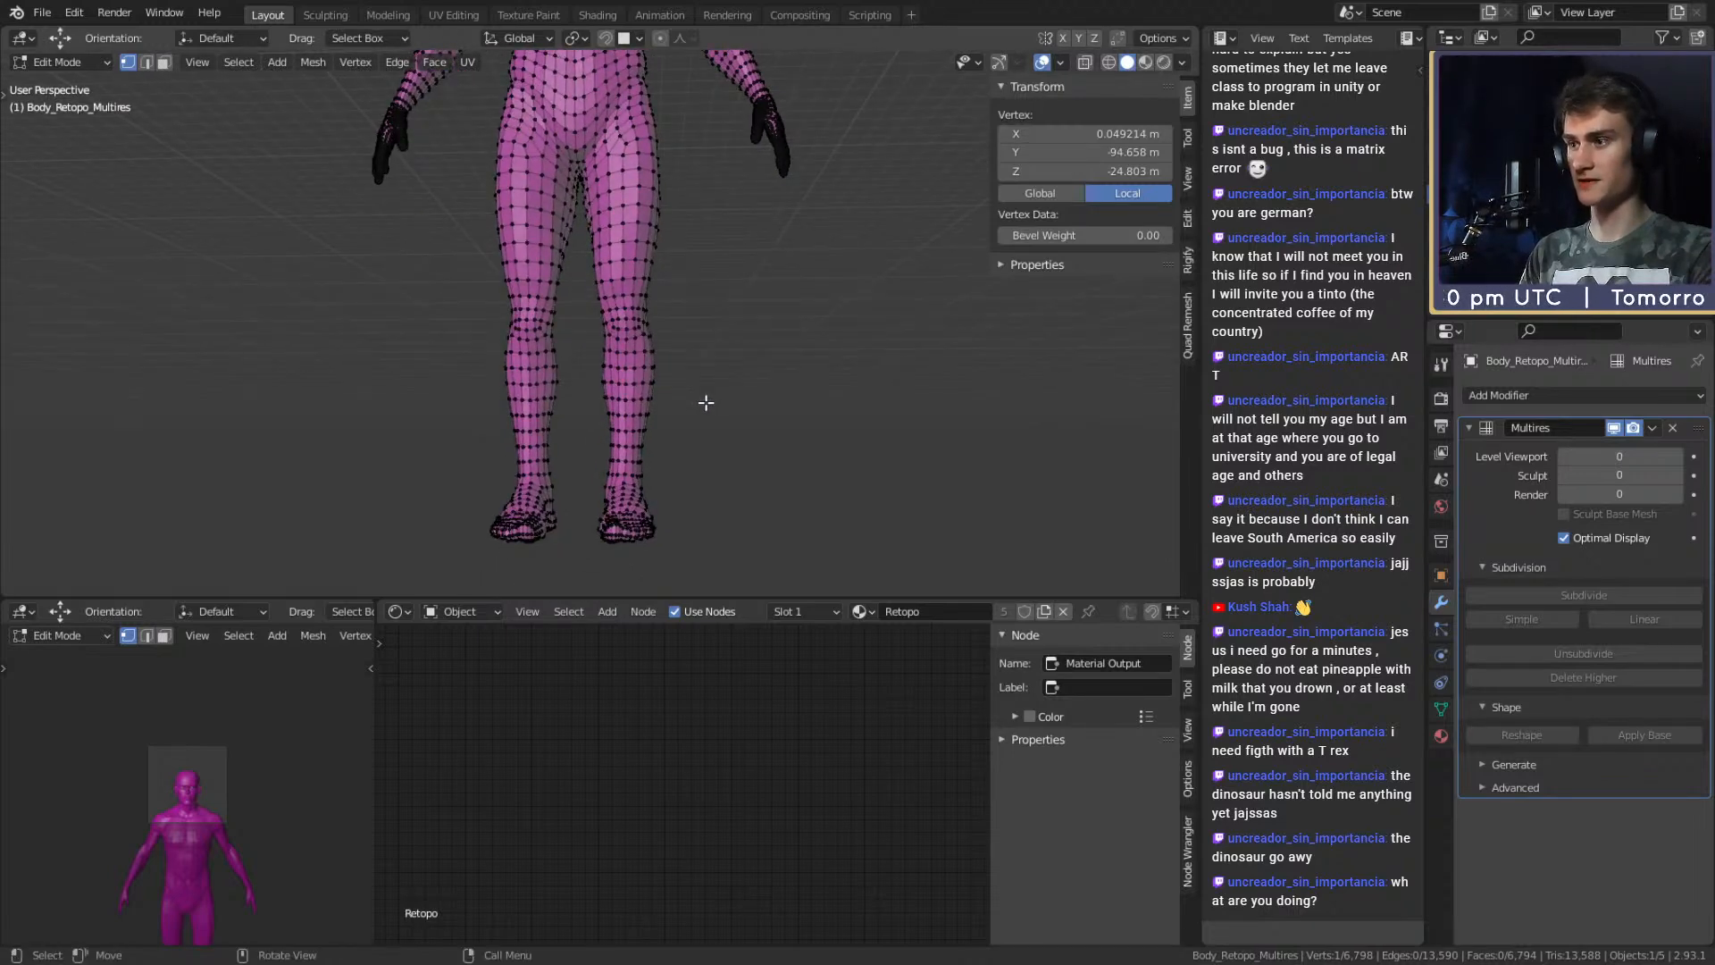
Enable X-ray display of the base mesh and switch to face selection.
key(alt+z)
scroll(701, 407, down, 4)
scroll(699, 409, up, 4)
key(alt+z)
middle_drag(701, 393, 706, 401)
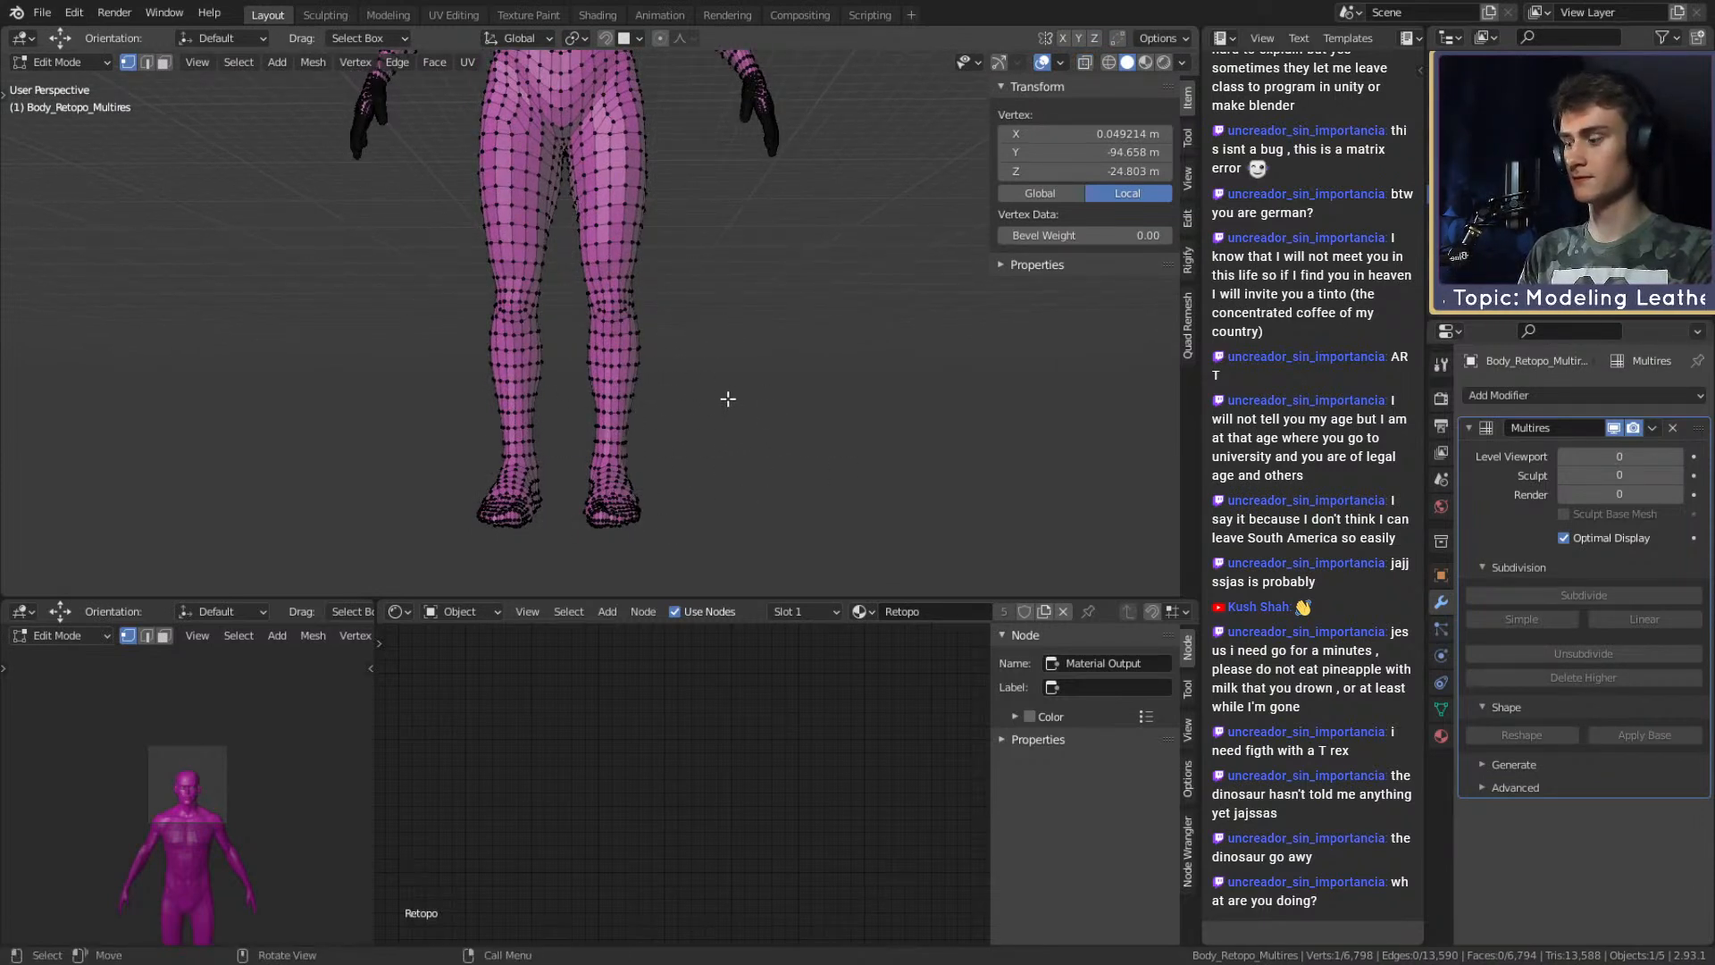
key(alt+z)
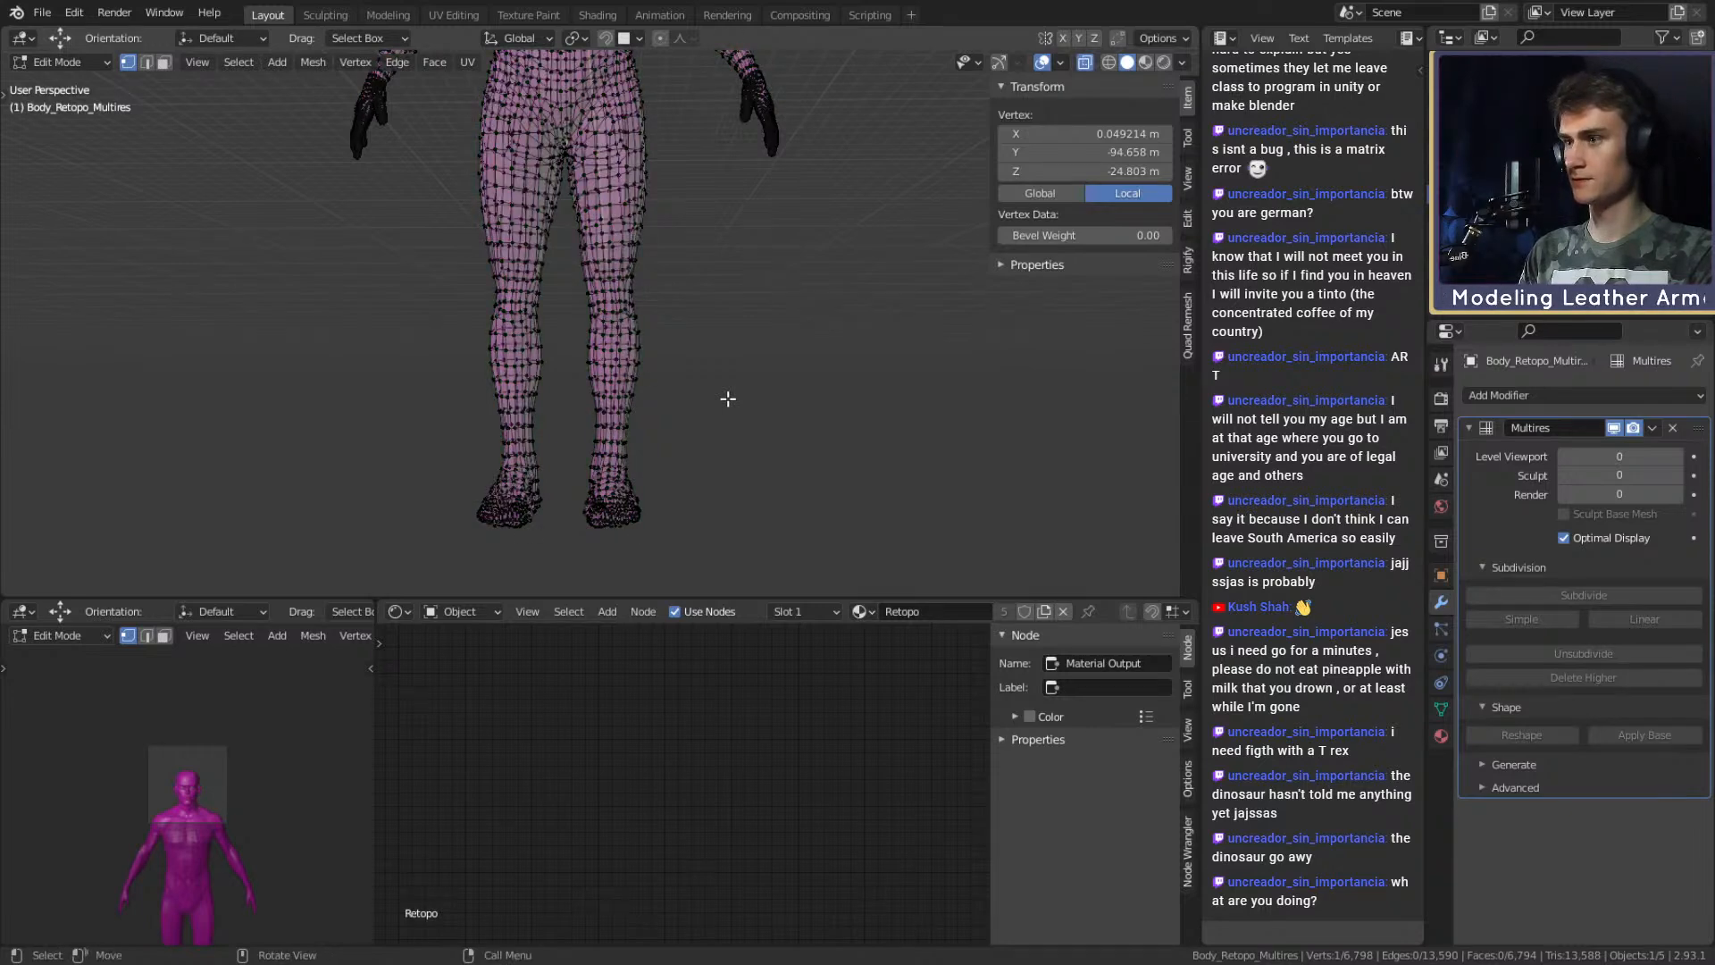
key(3)
Try circle-selecting faces along one leg, and deselect everything.
key(c)
mouse_move(595, 412)
mouse_down()
mouse_move(614, 418)
mouse_move(670, 356)
mouse_move(643, 313)
mouse_move(657, 295)
mouse_up()
key(Escape)
shift+middle_drag(709, 301, 720, 341)
key(alt+a)
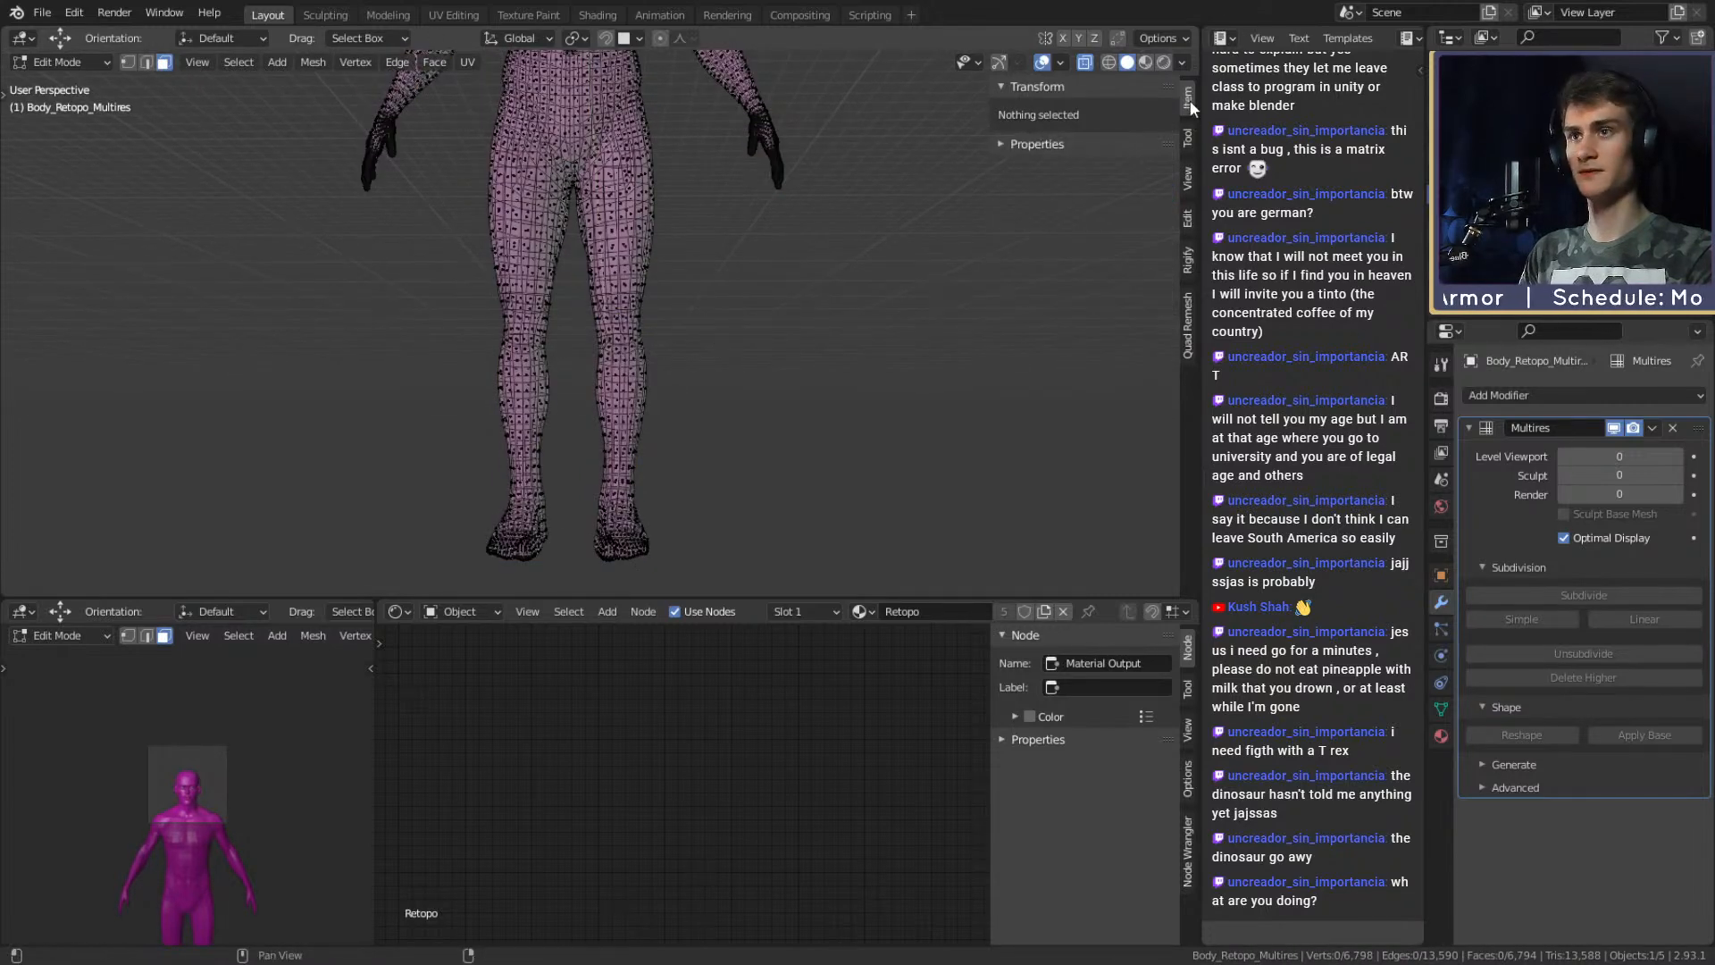
Enable X mirroring and Topology Mirror for mesh editing, and select the face loop just above the figure's left ankle.
click(1186, 137)
click(1086, 296)
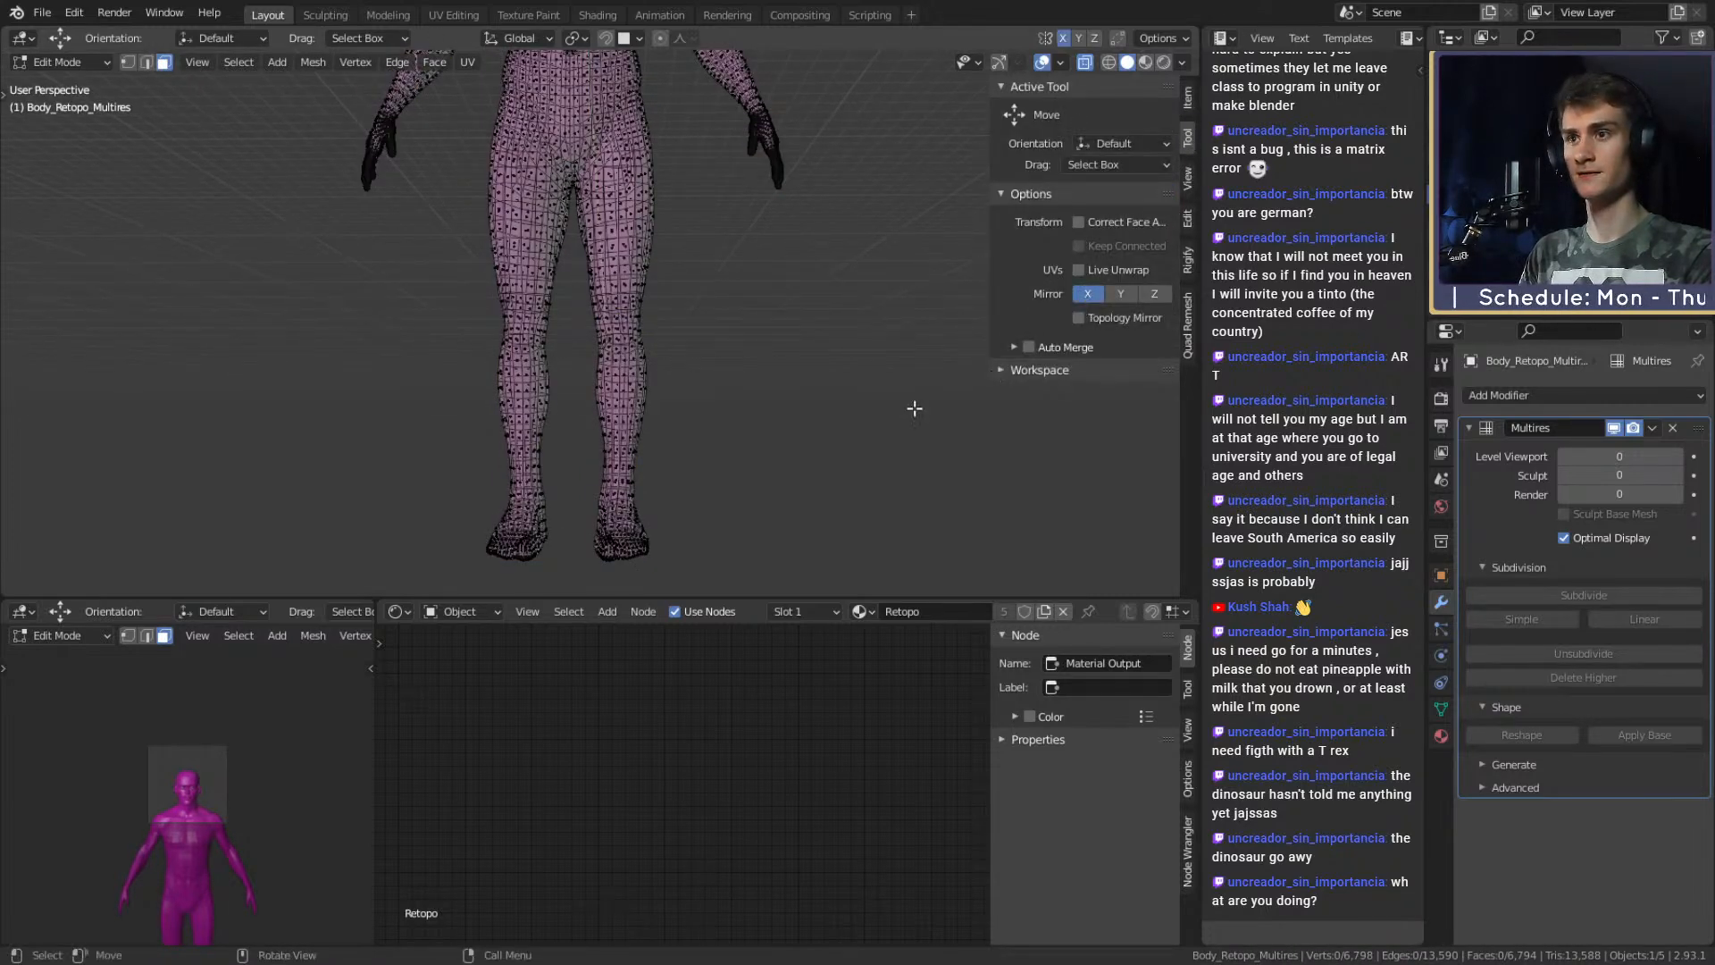
middle_drag(768, 464, 727, 459)
alt+click(636, 440)
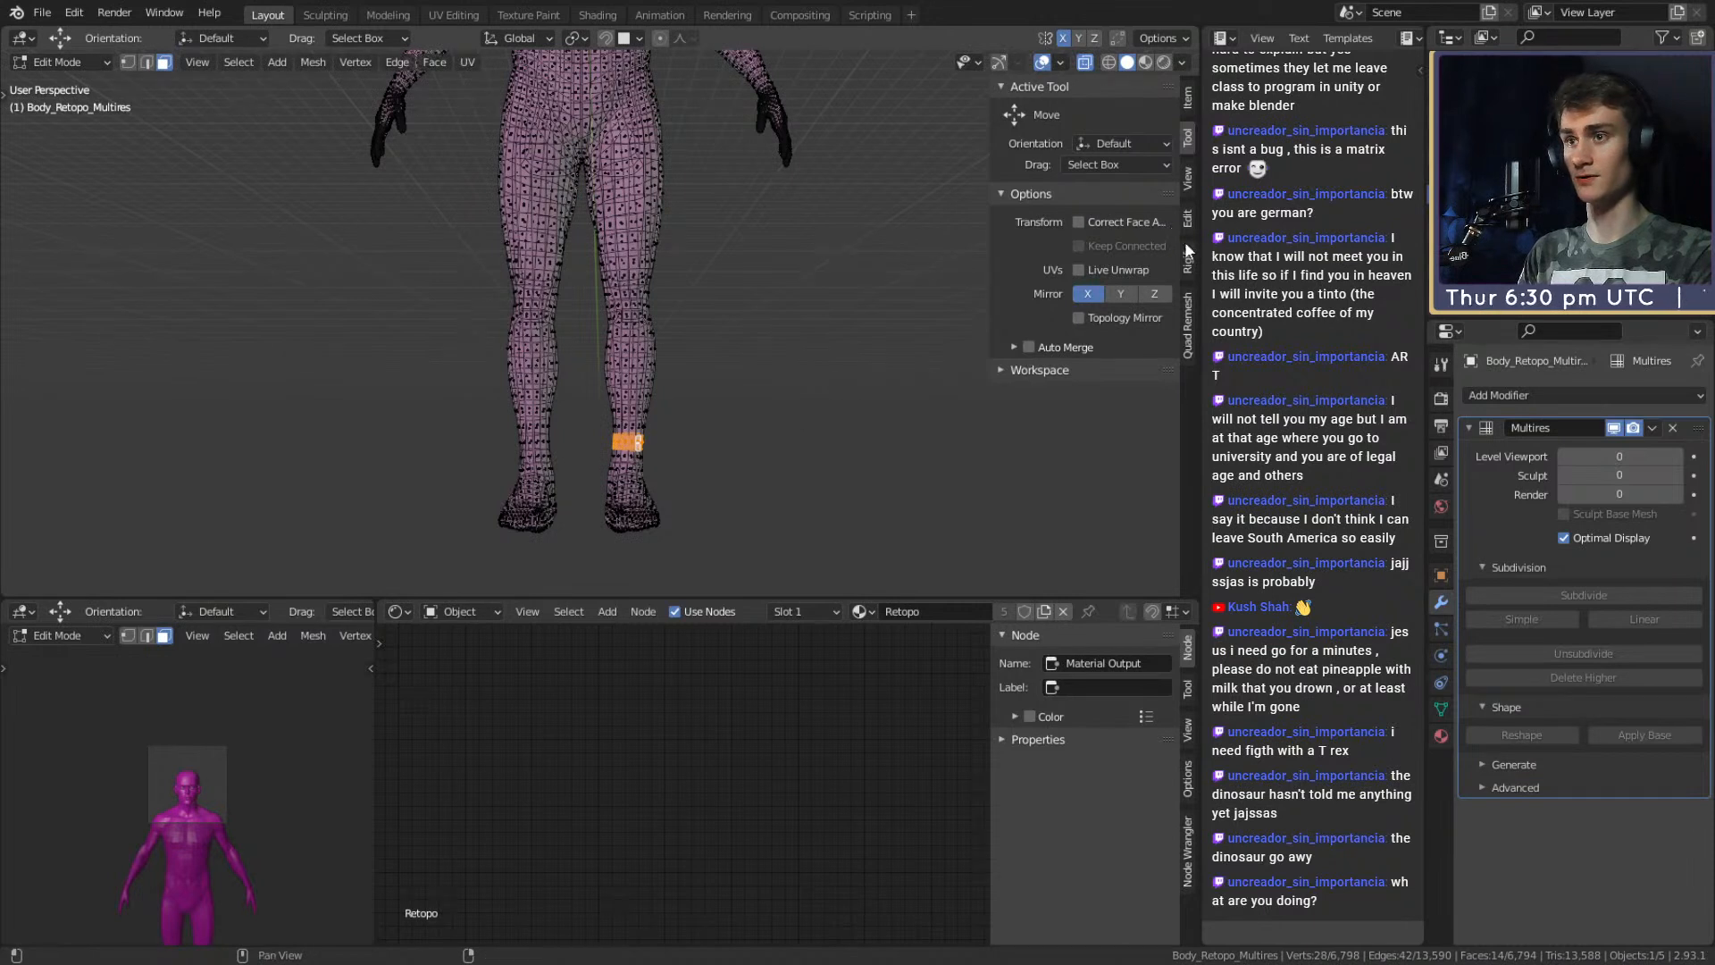
click(1079, 318)
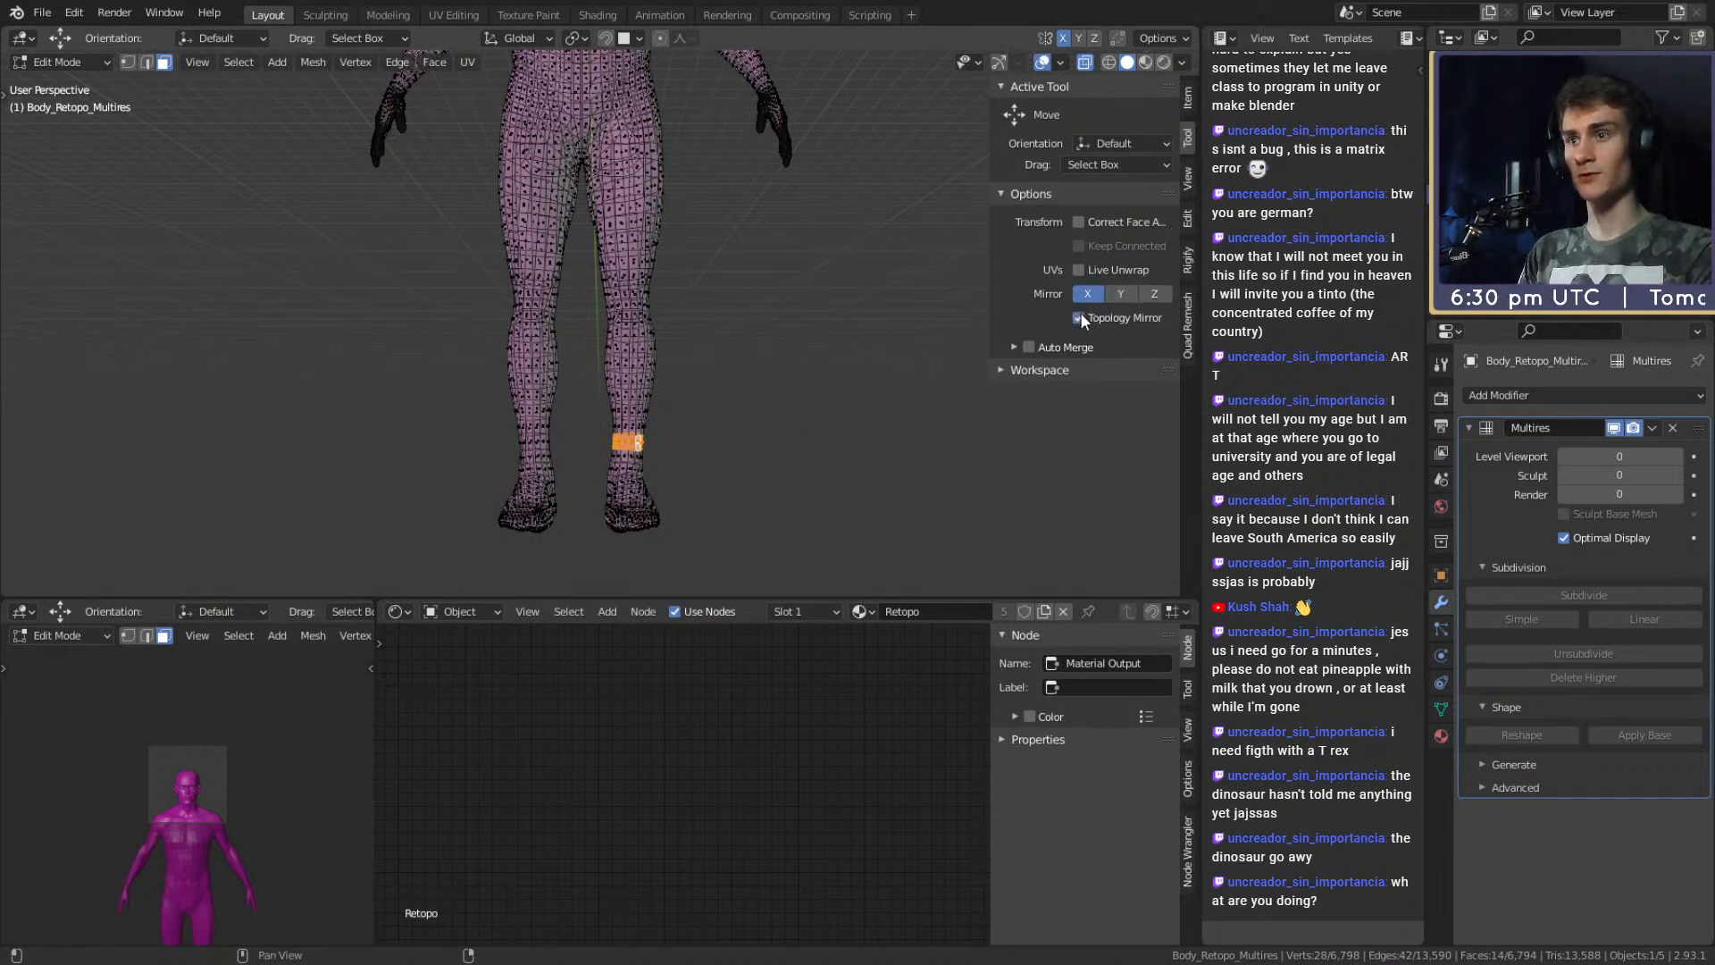
double_click(630, 432)
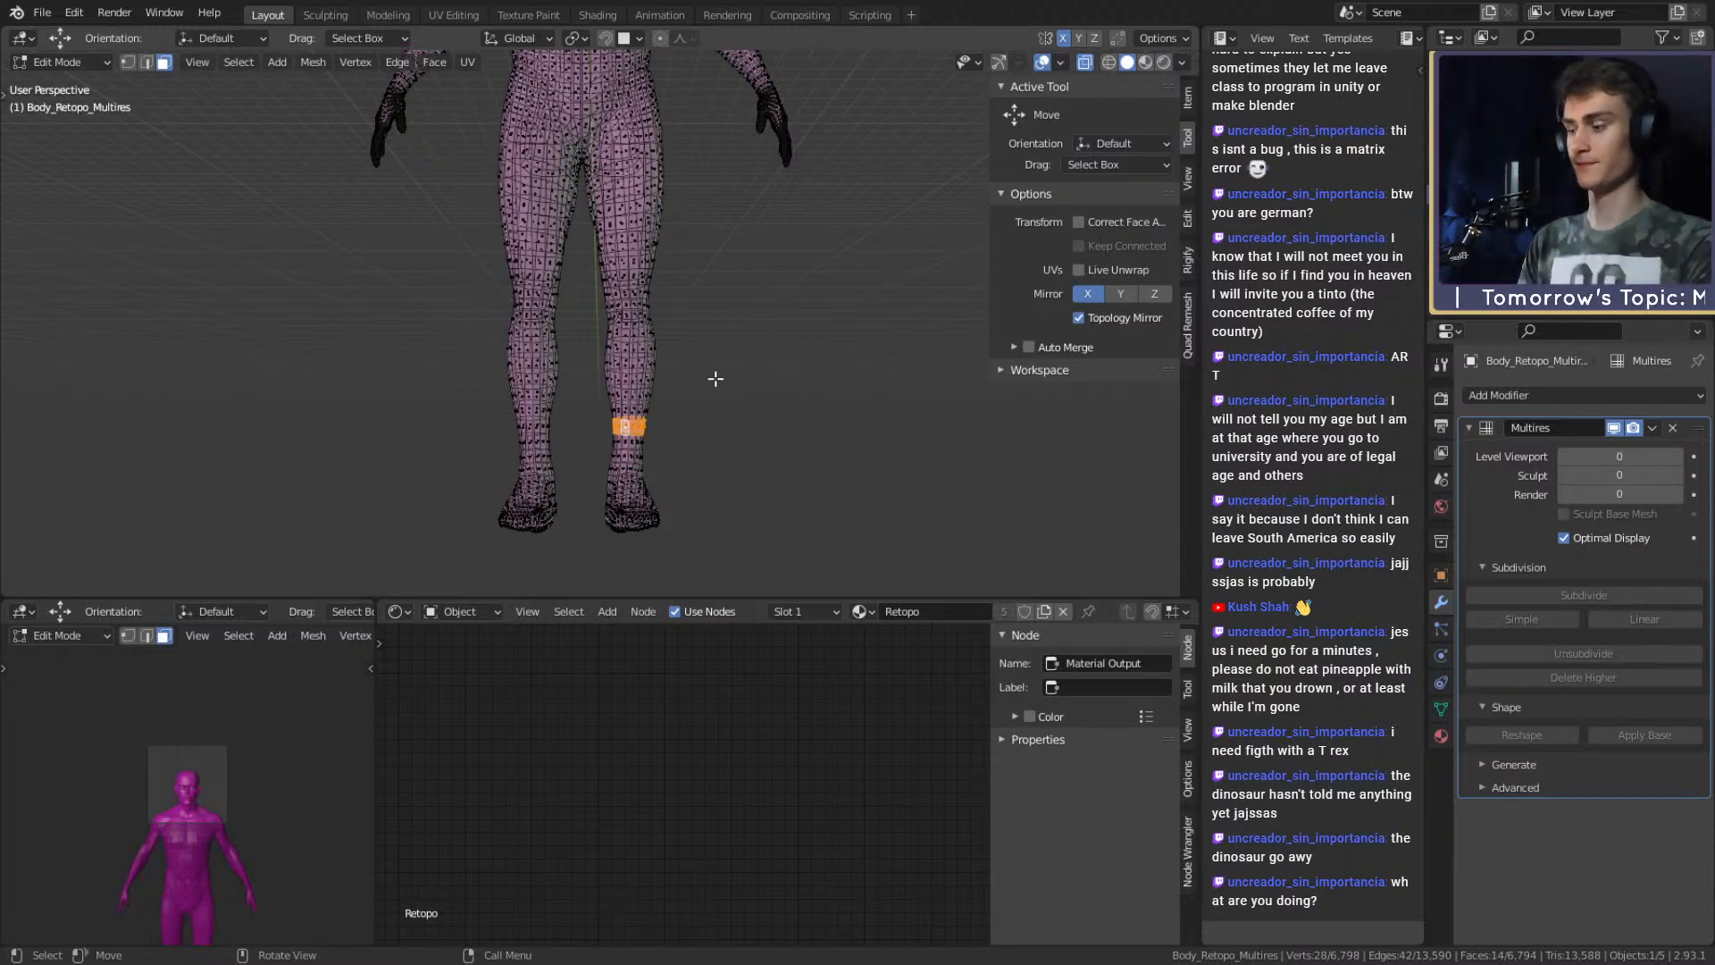
middle_drag(769, 394, 731, 341)
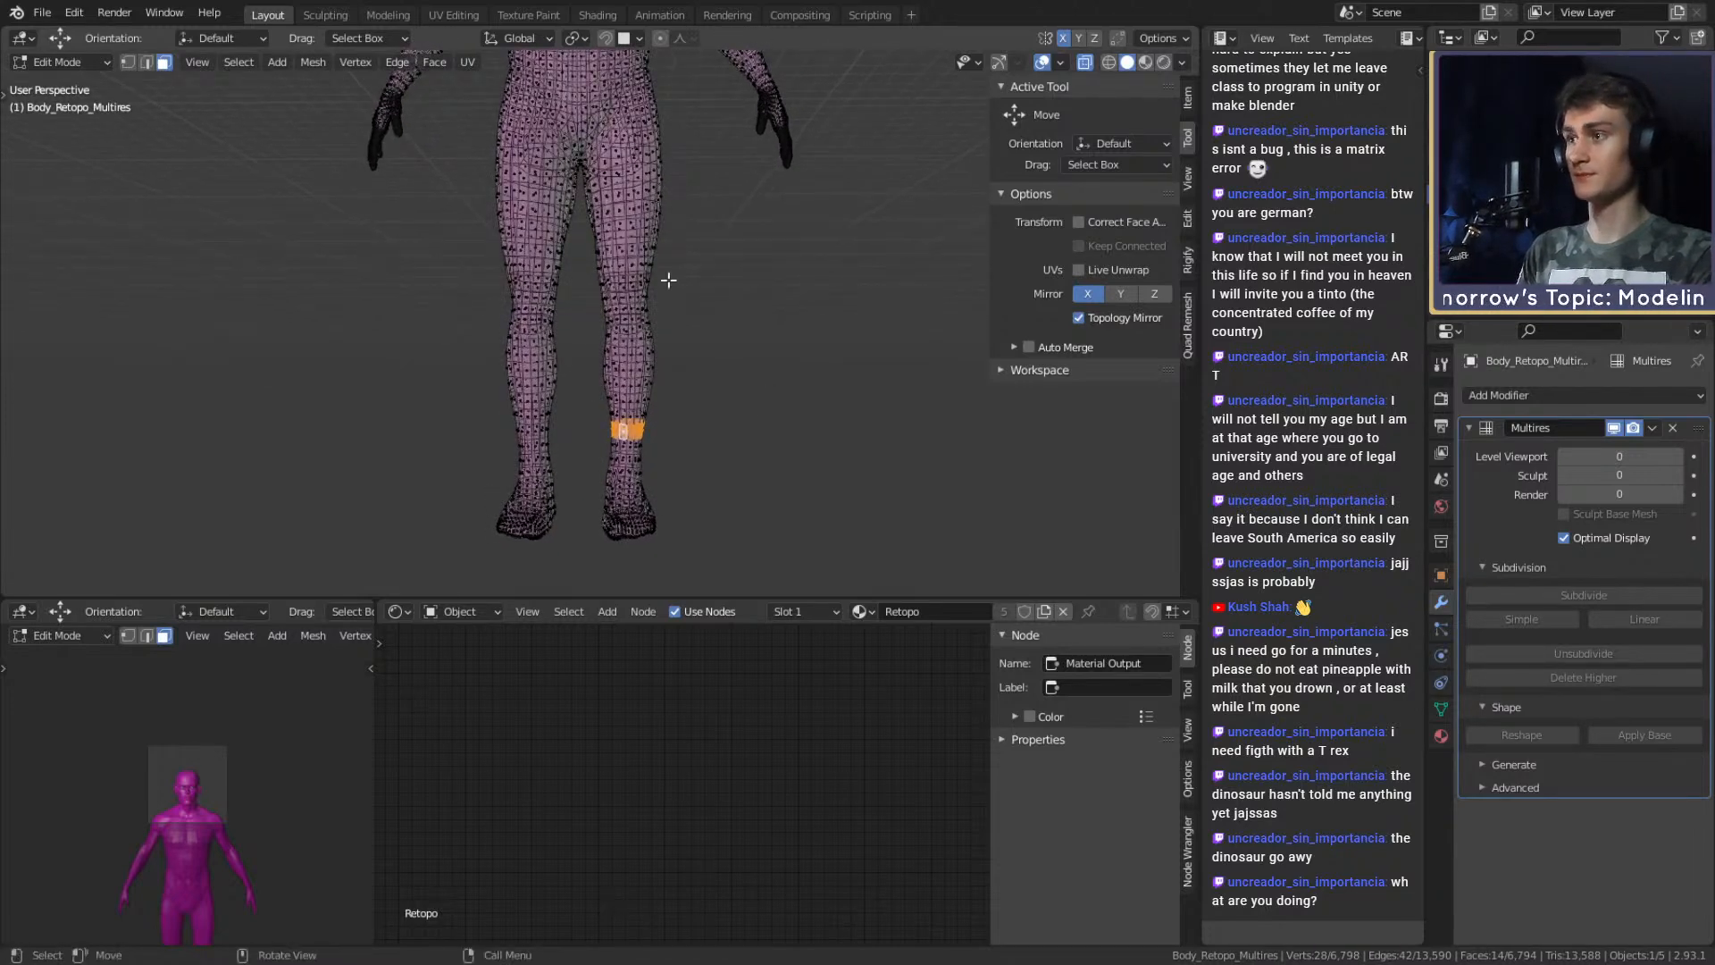
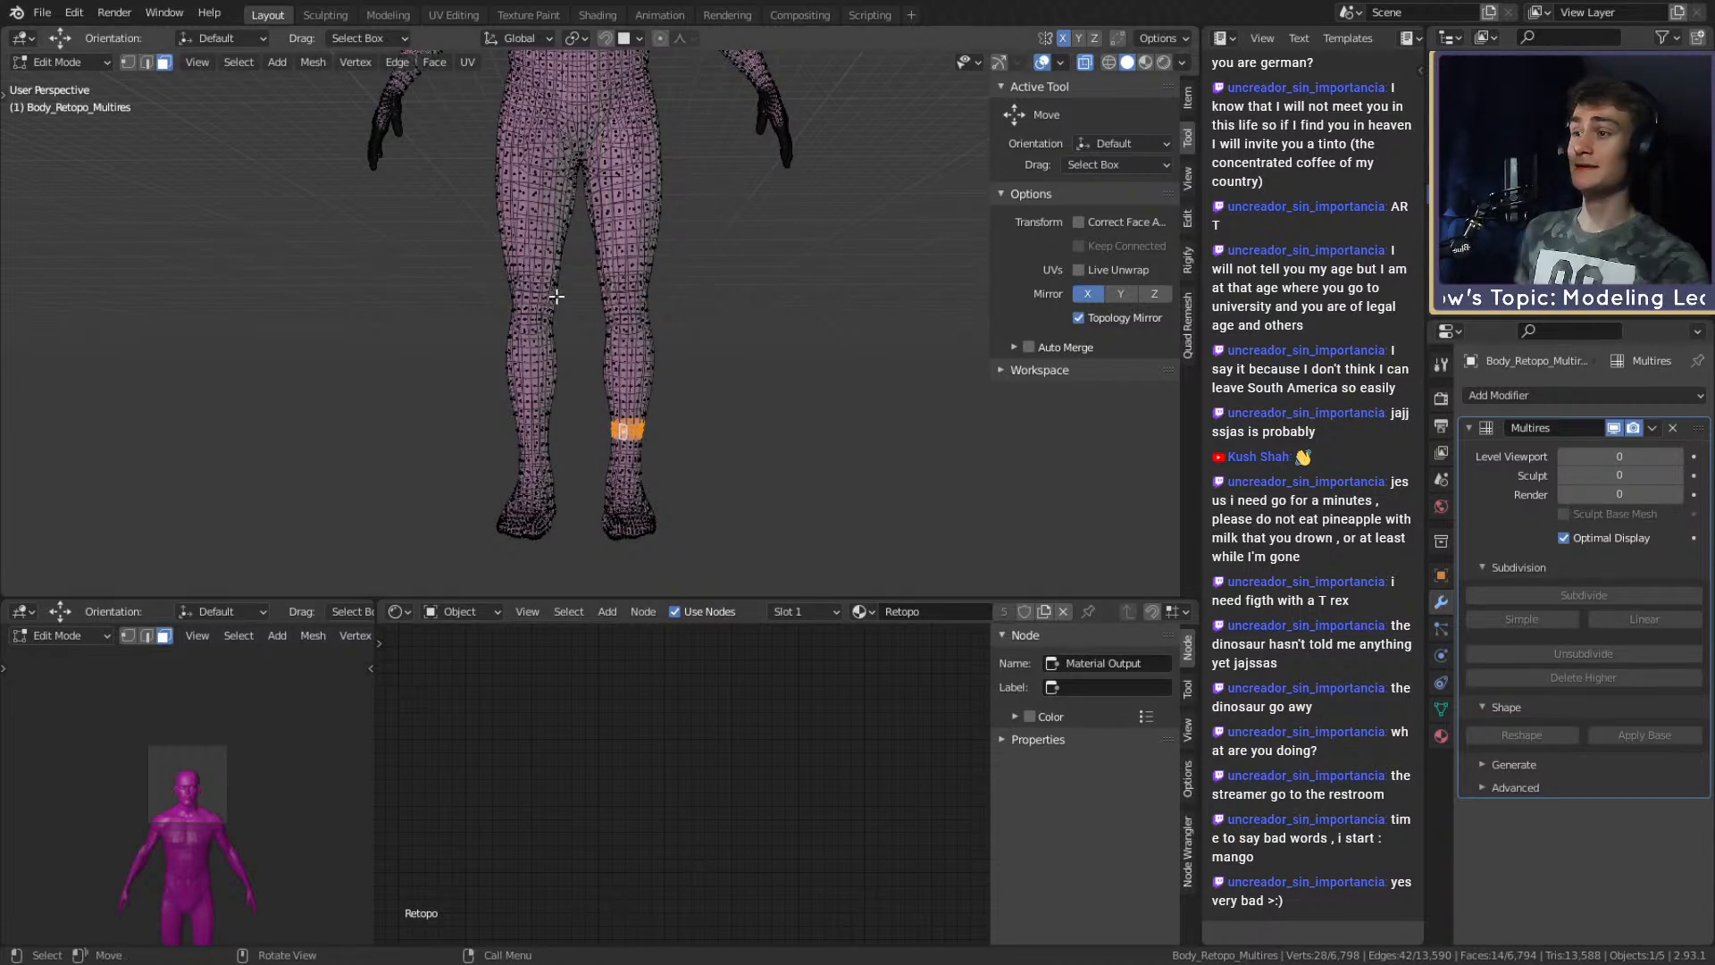
Leave Edit Mode, turn off X-ray and examine the low-resolution body's shape from torso to feet.
scroll(607, 390, down, 2)
middle_drag(605, 375, 582, 382)
scroll(626, 431, up, 1)
shift+middle_drag(632, 435, 631, 461)
key(Tab)
scroll(679, 452, up, 4)
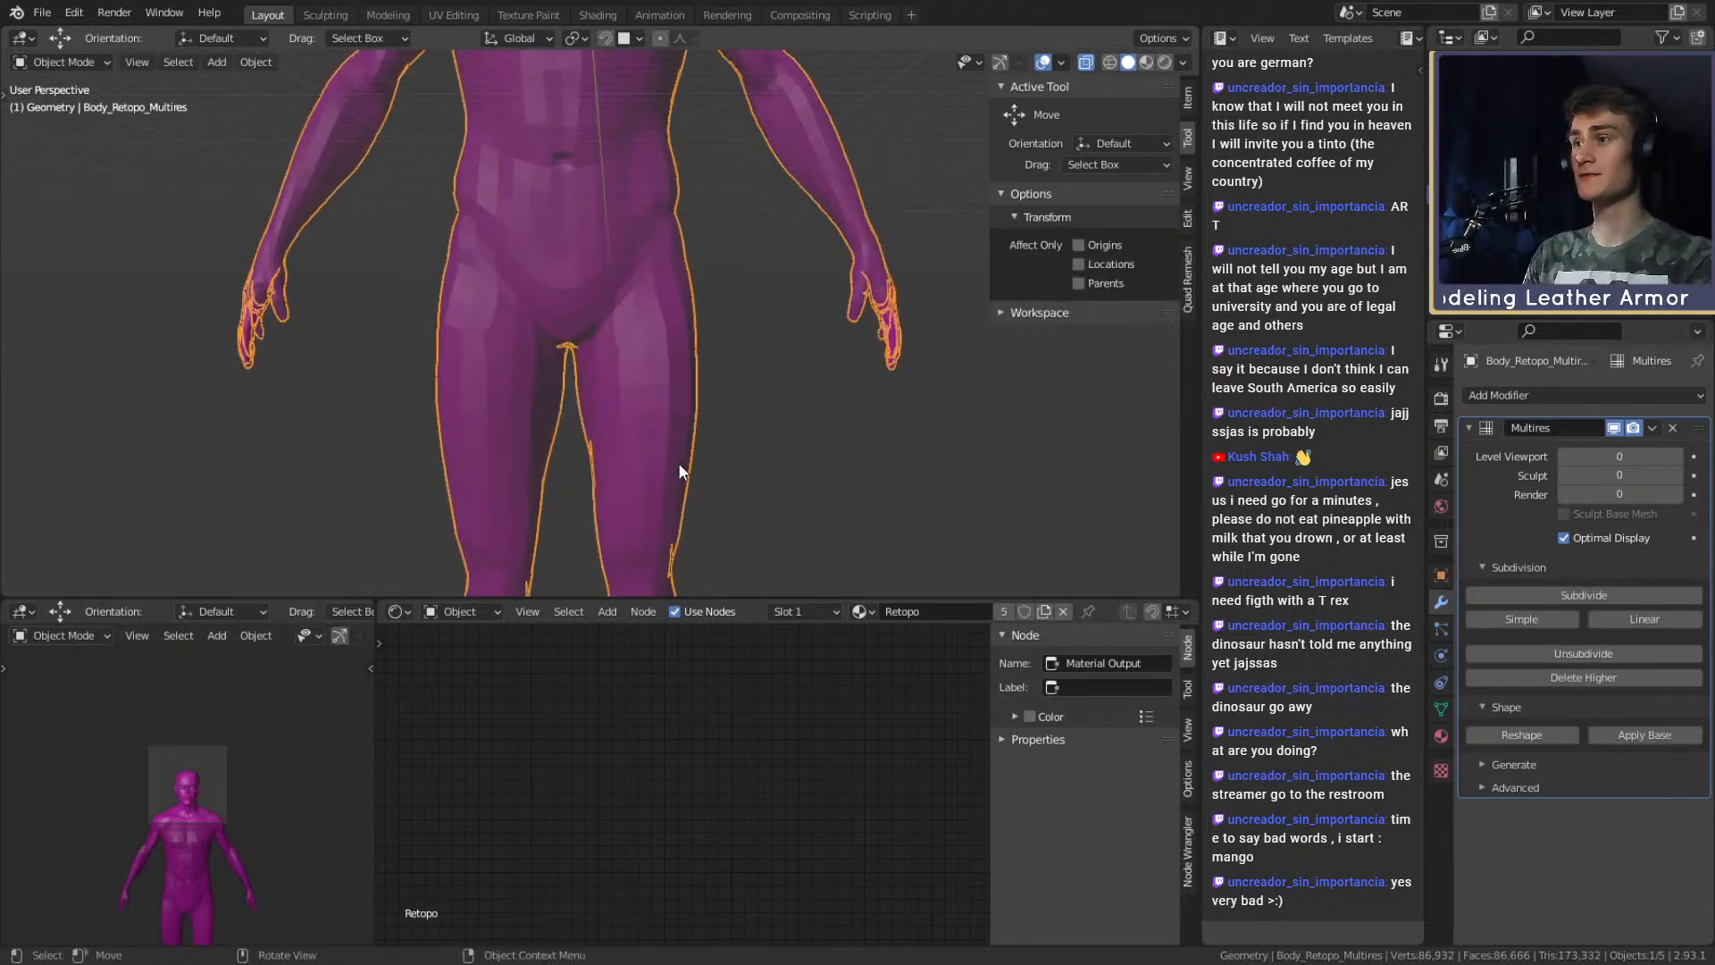
scroll(646, 431, down, 3)
scroll(668, 427, up, 3)
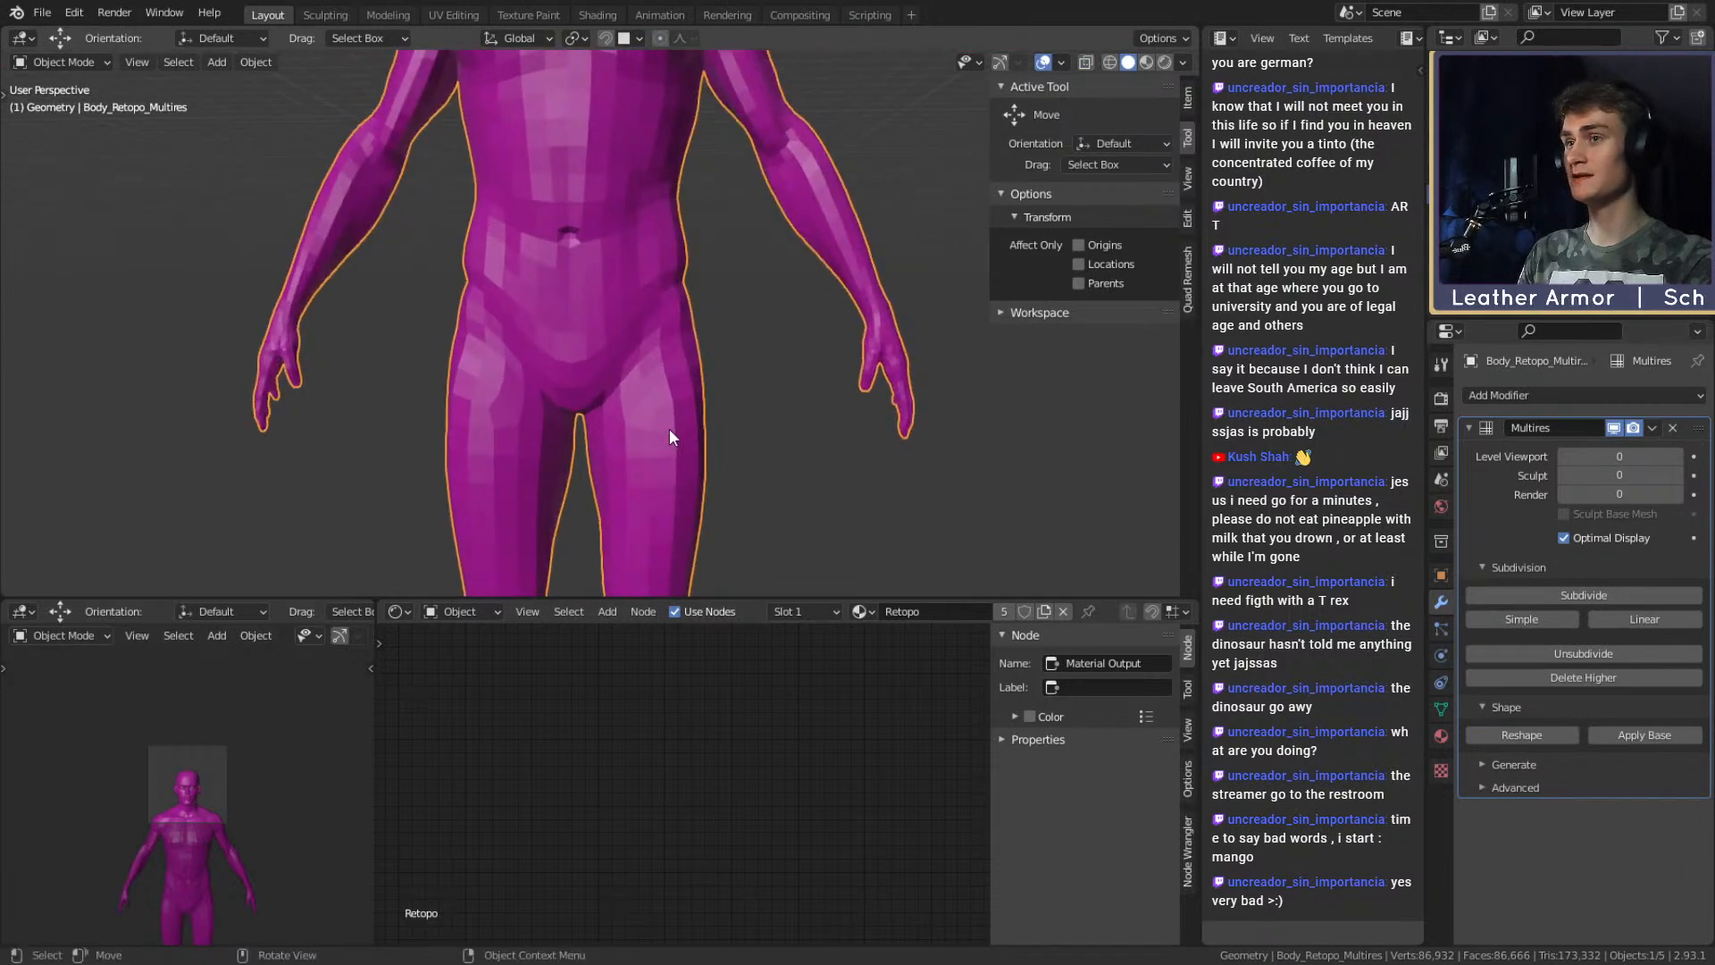
shift+middle_drag(668, 427, 666, 295)
scroll(607, 426, down, 4)
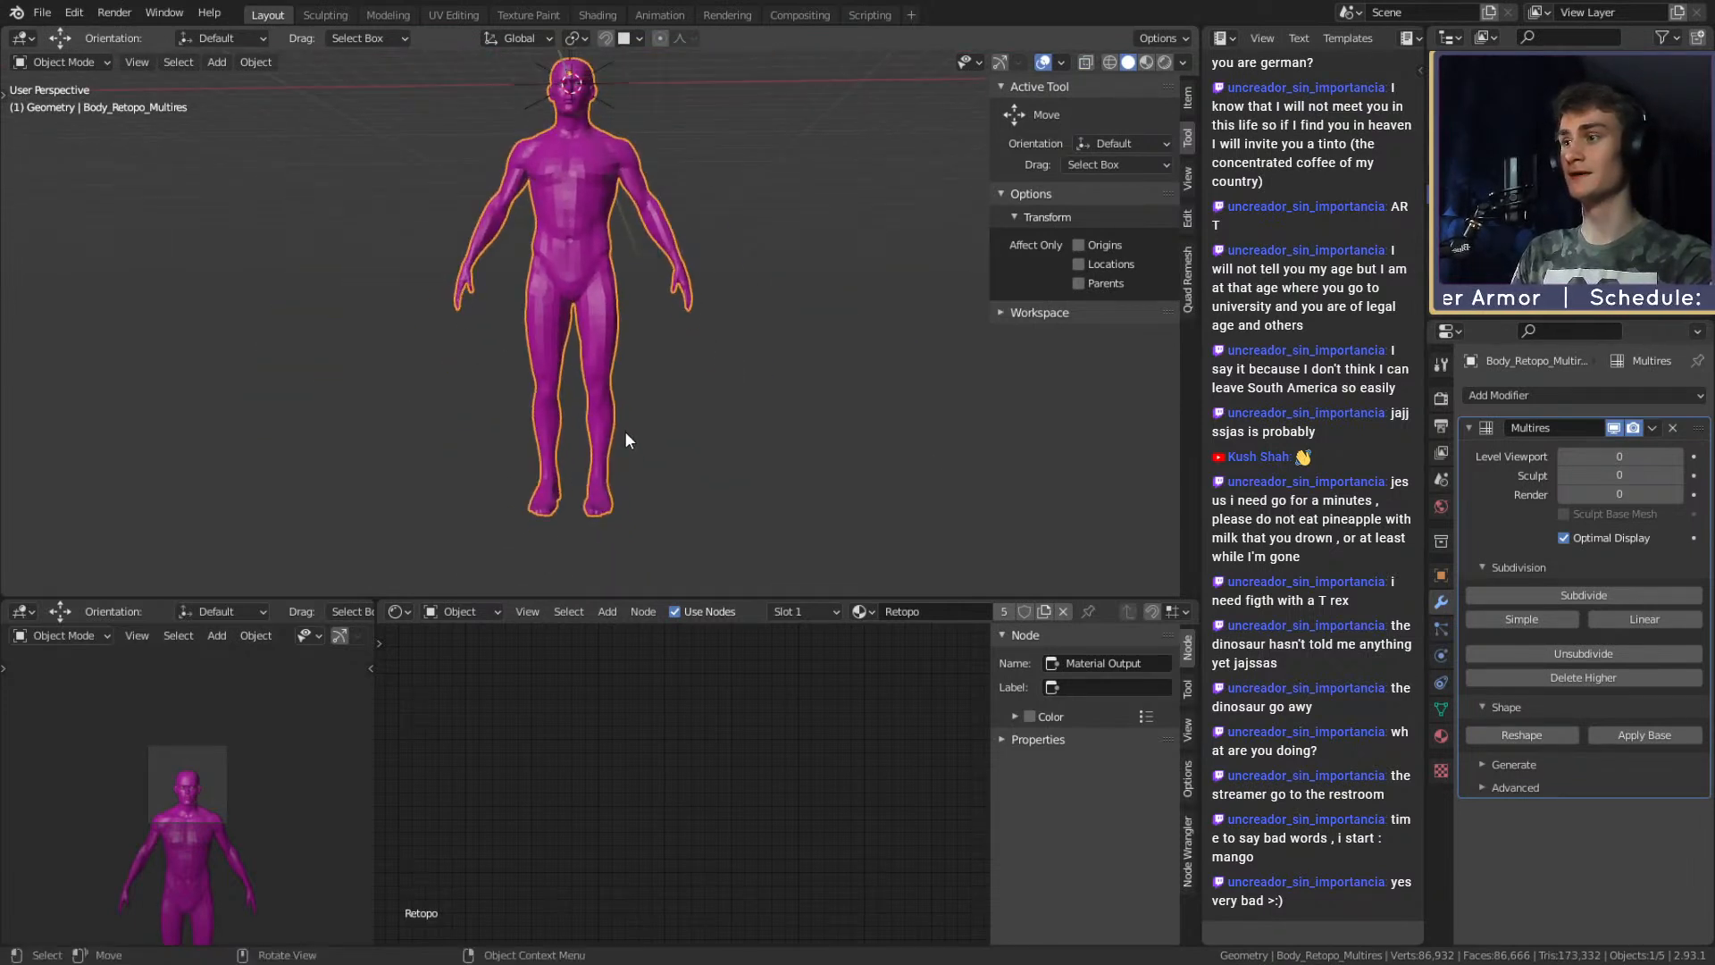
scroll(625, 431, up, 1)
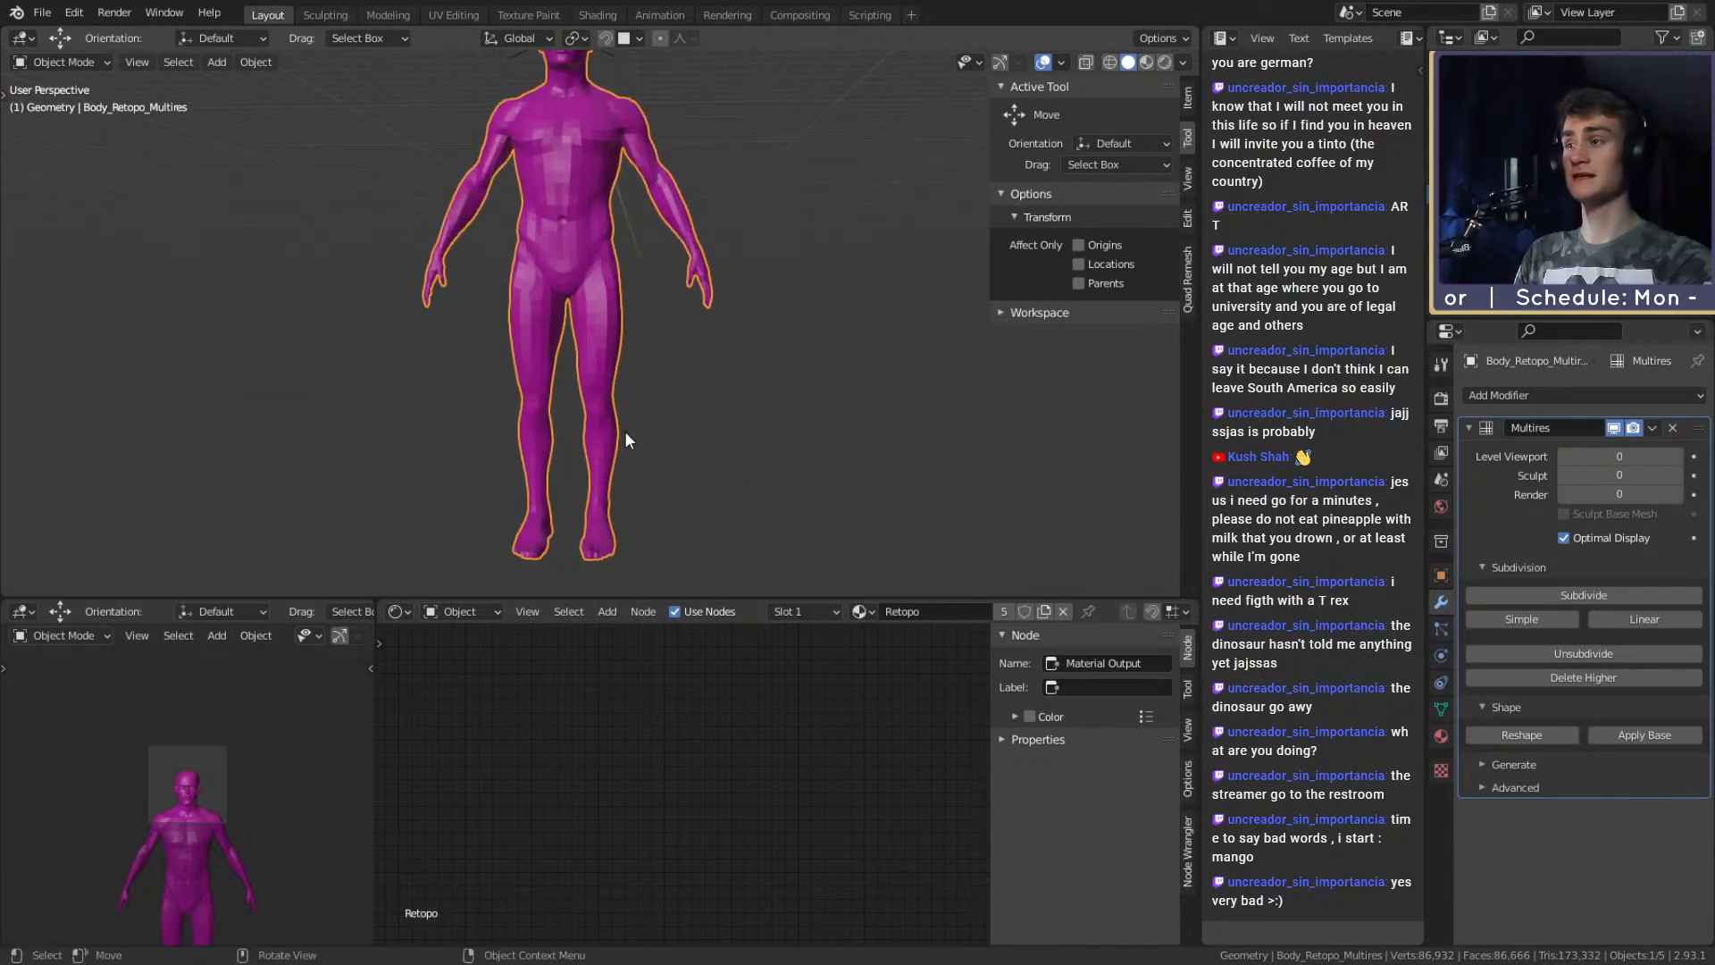
scroll(625, 430, up, 4)
scroll(650, 378, down, 1)
scroll(645, 390, down, 3)
scroll(651, 384, up, 5)
scroll(611, 178, down, 5)
middle_drag(611, 179, 644, 342)
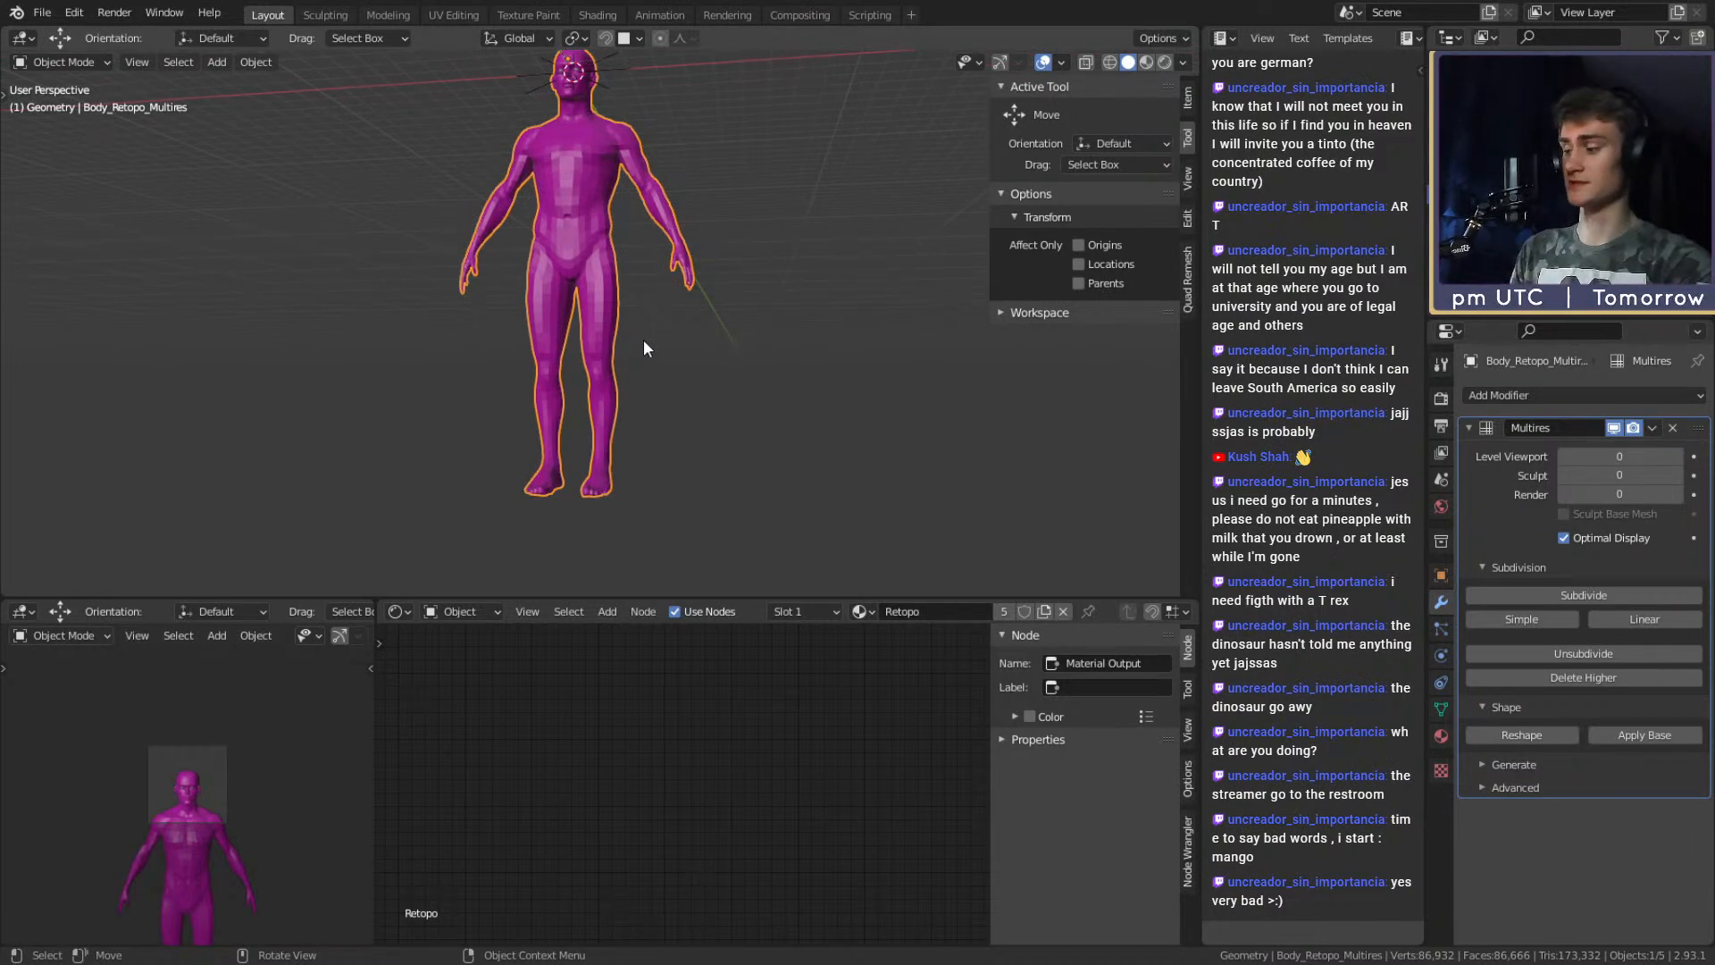
shift+scroll(631, 435, down, 5)
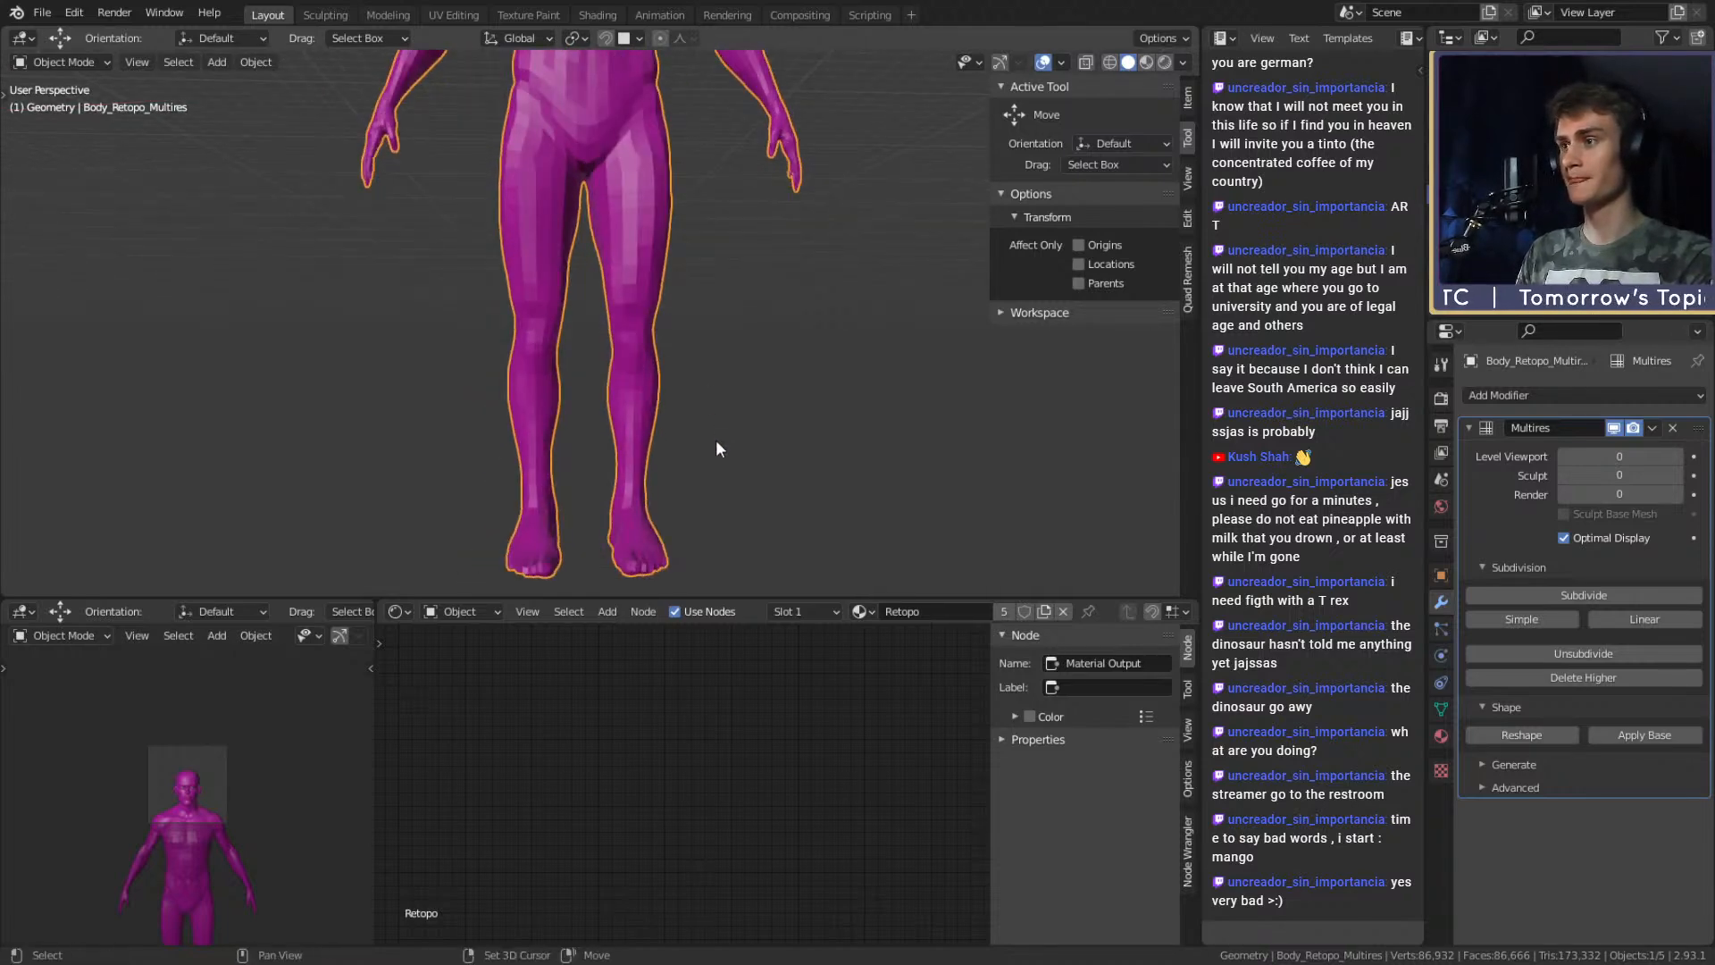
Circle-select the faces of the figure's left leg from above the ankle to the hip, in Edit Mode with X-ray in front view.
key(Tab)
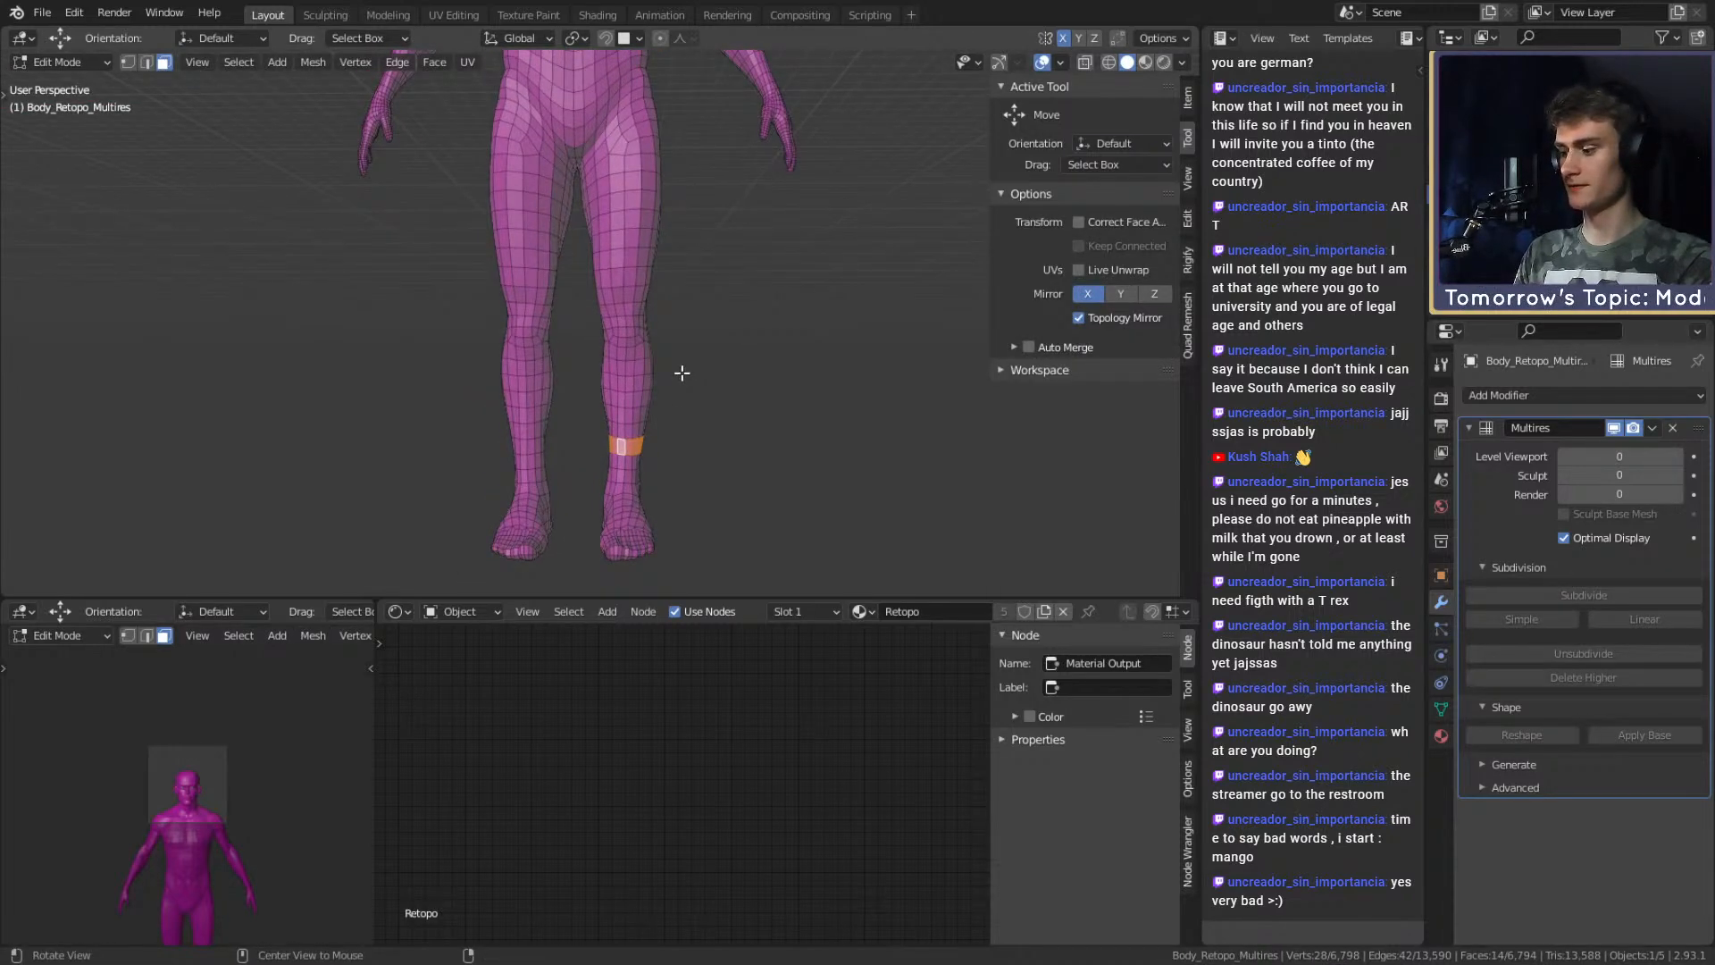
key(alt+z)
key(alt+a)
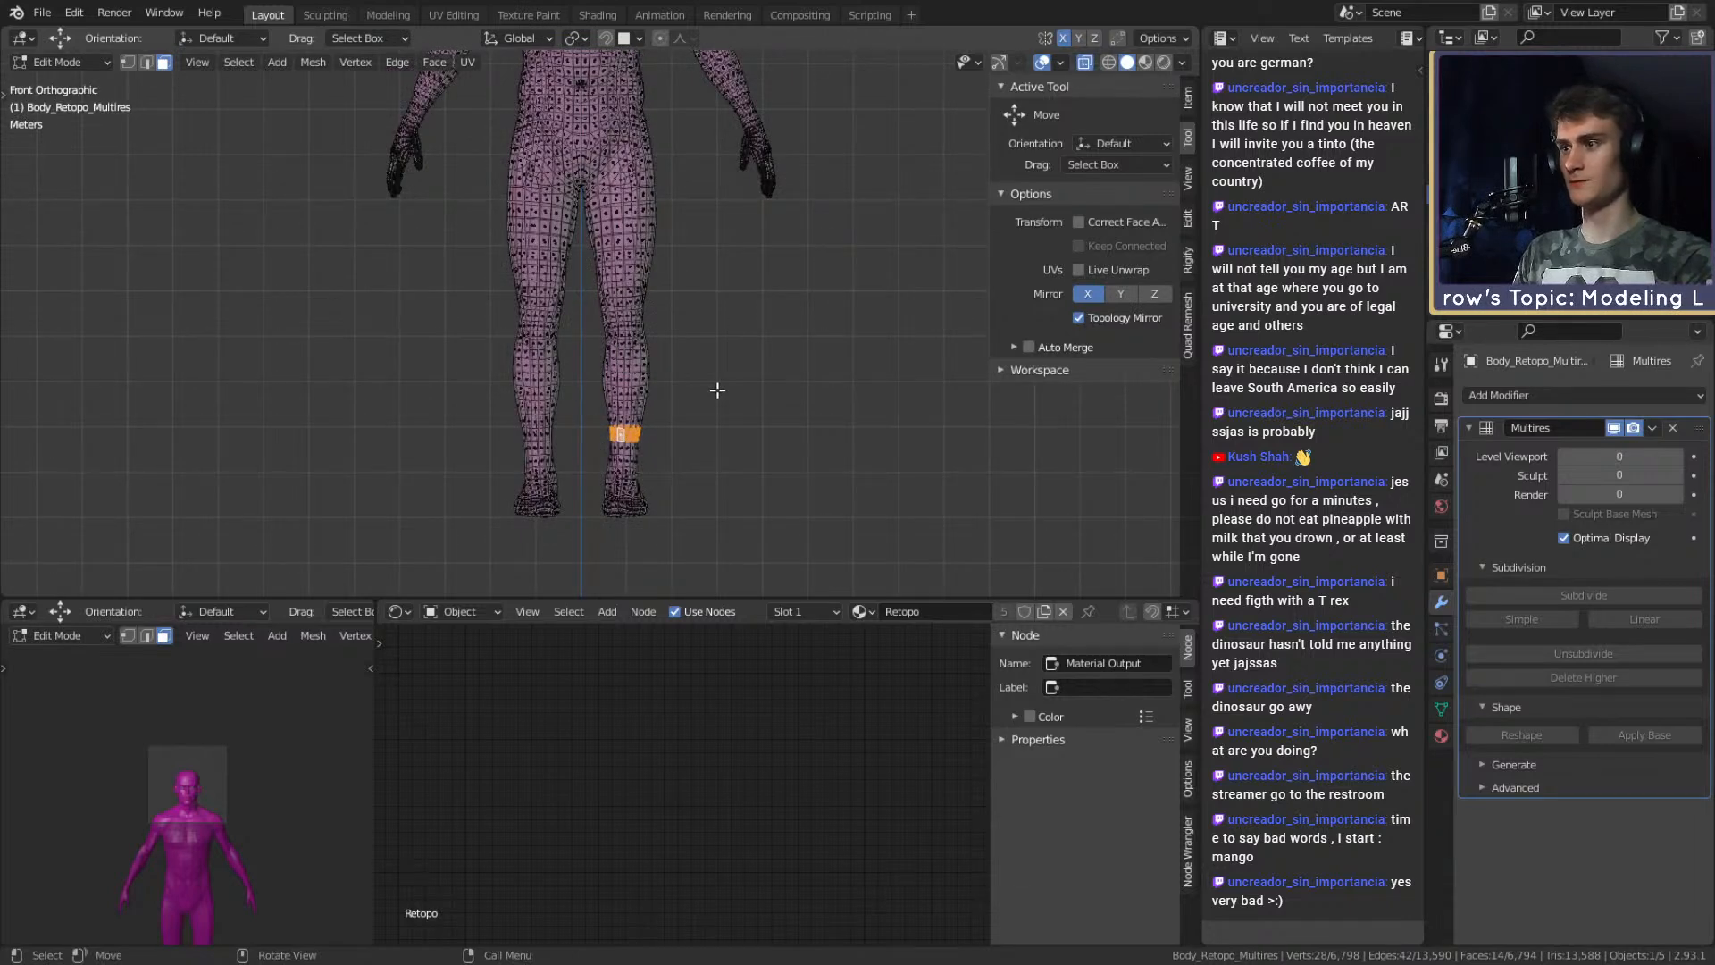
key(KP_1)
key(c)
mouse_move(619, 427)
mouse_down()
mouse_move(641, 427)
mouse_move(642, 345)
mouse_move(611, 313)
mouse_move(627, 236)
mouse_move(597, 246)
mouse_move(660, 159)
mouse_move(673, 206)
mouse_up()
key(Escape)
shift+middle_drag(713, 173, 723, 257)
key(c)
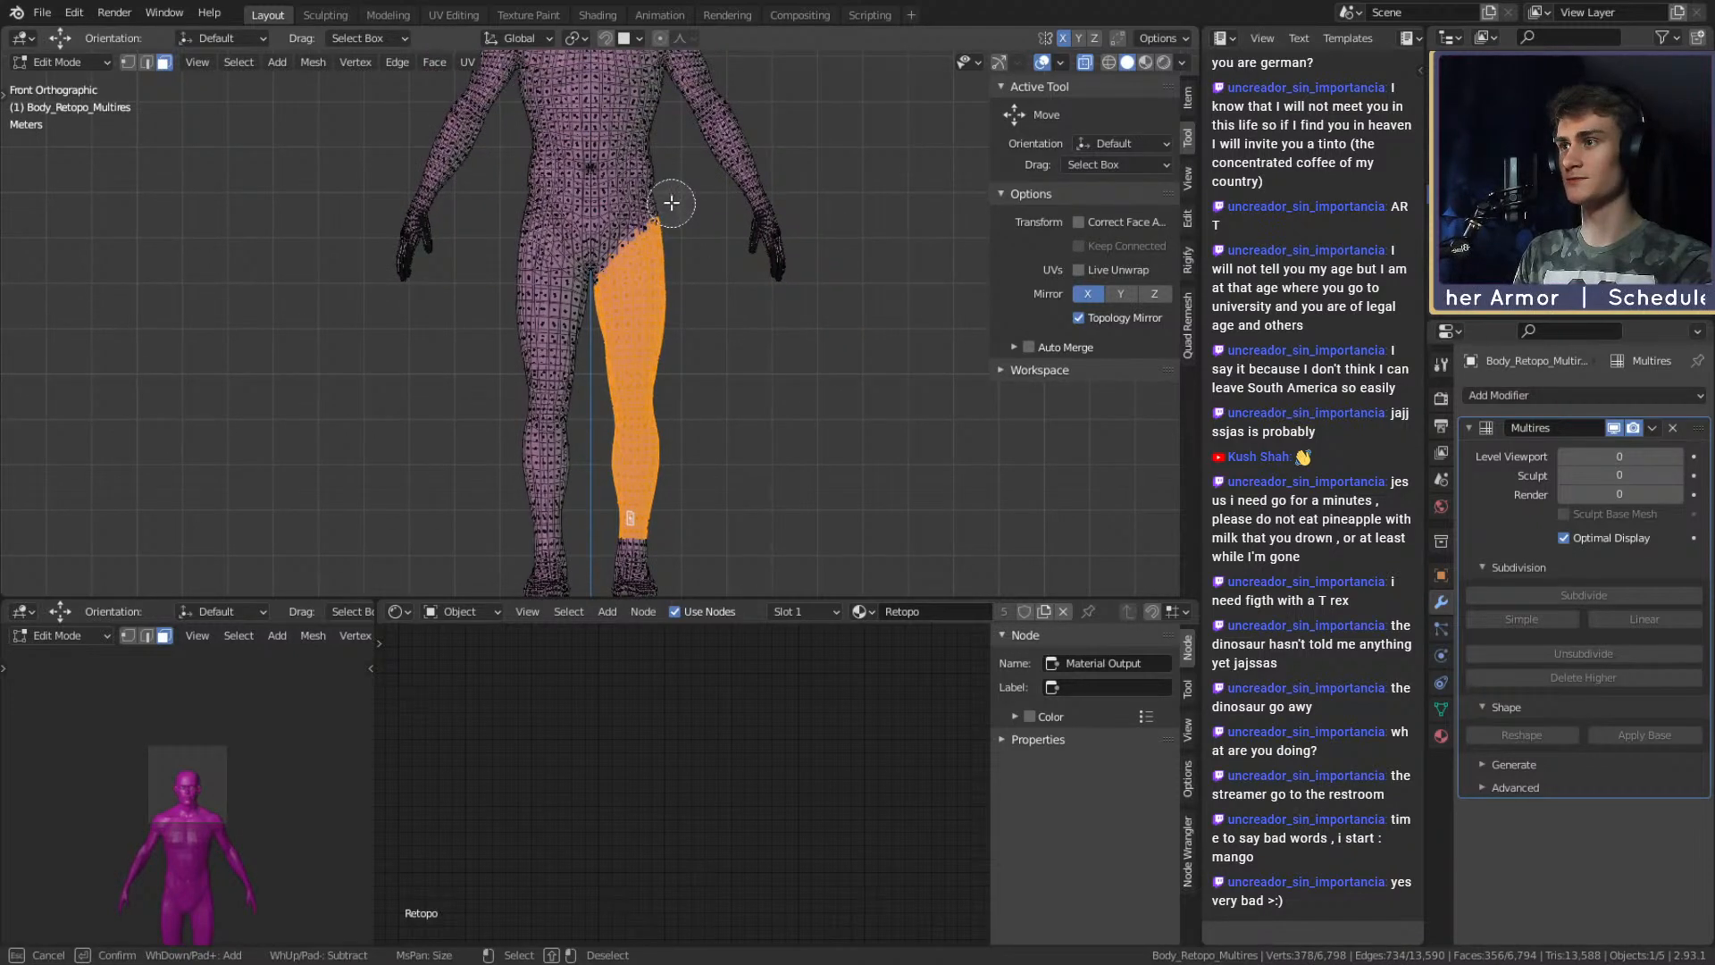
mouse_move(673, 199)
mouse_down()
mouse_move(621, 234)
mouse_move(668, 193)
mouse_move(657, 201)
mouse_up()
key(Escape)
With X-ray off, add the horizontal face loops around the hips to the selection, from below the navel down to the crotch.
scroll(689, 268, up, 4)
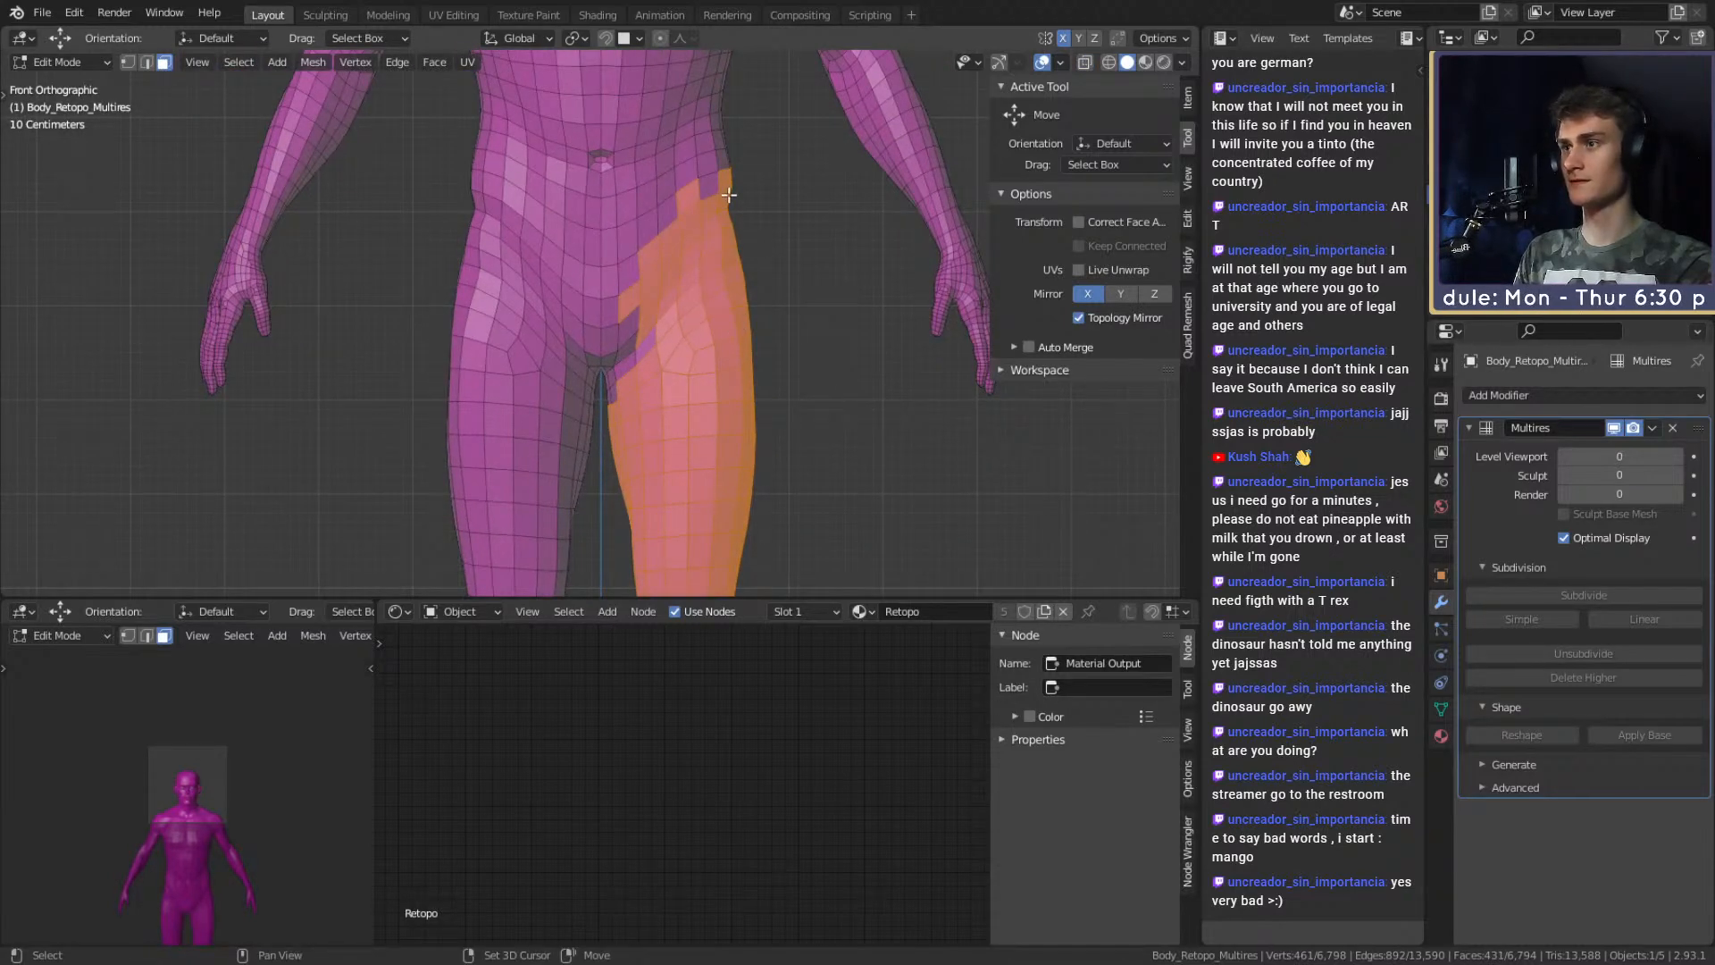
alt+shift+click(657, 221)
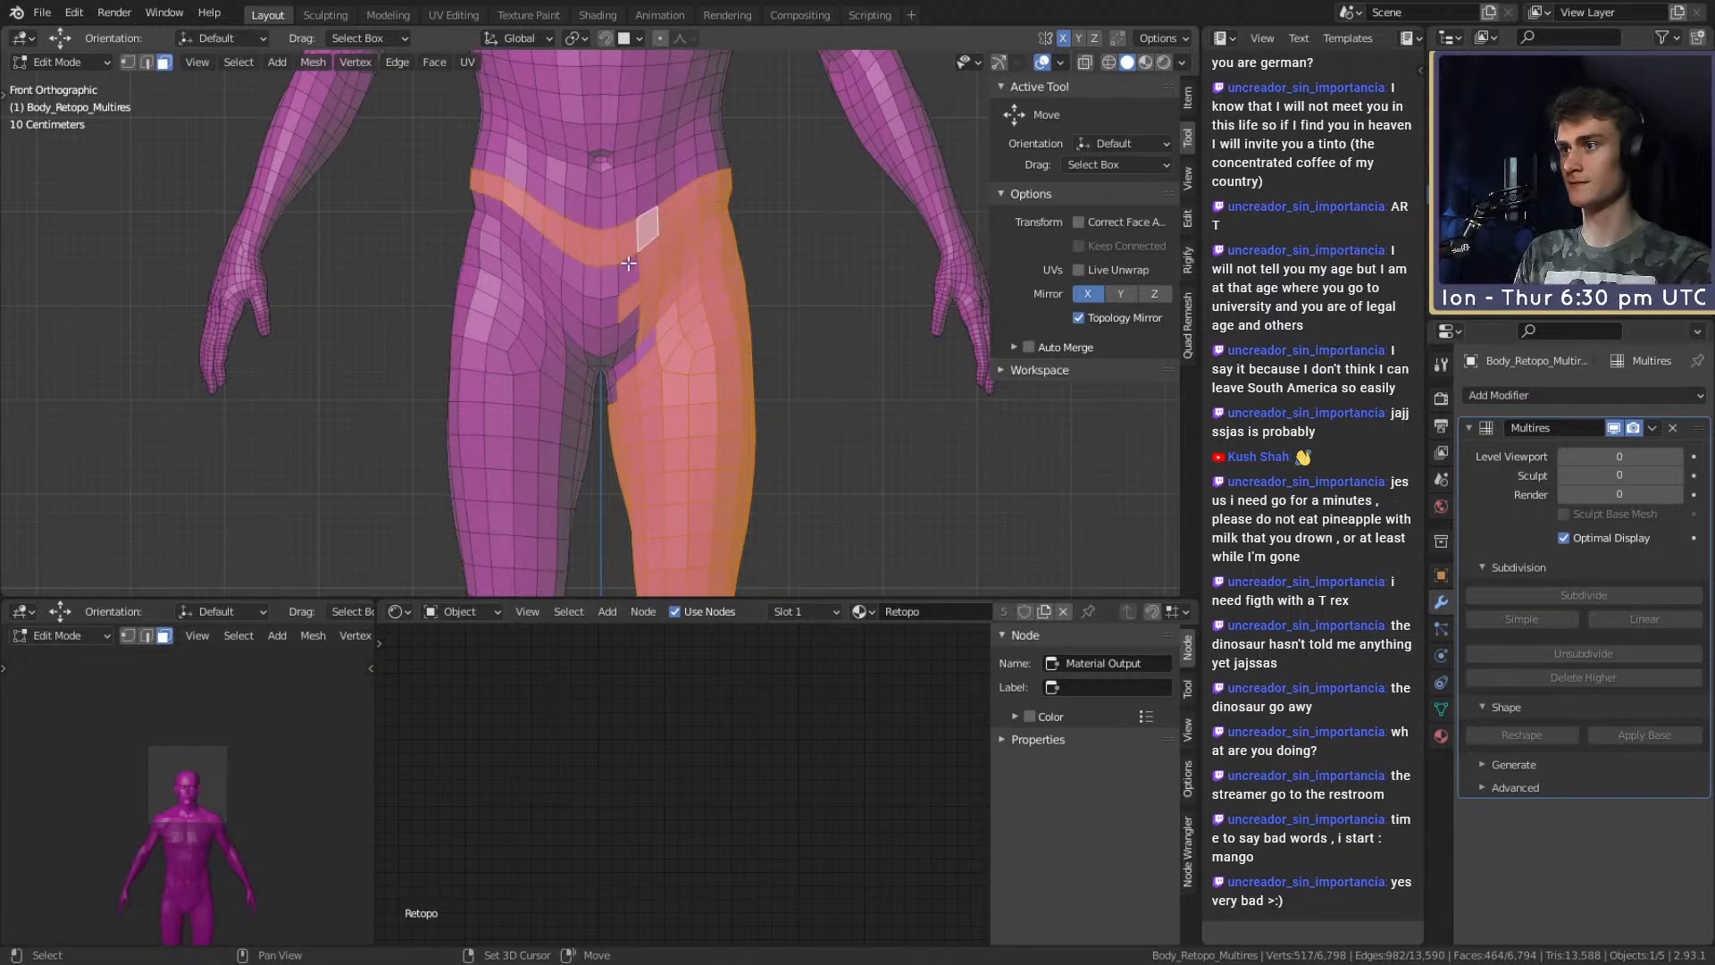
alt+shift+click(619, 277)
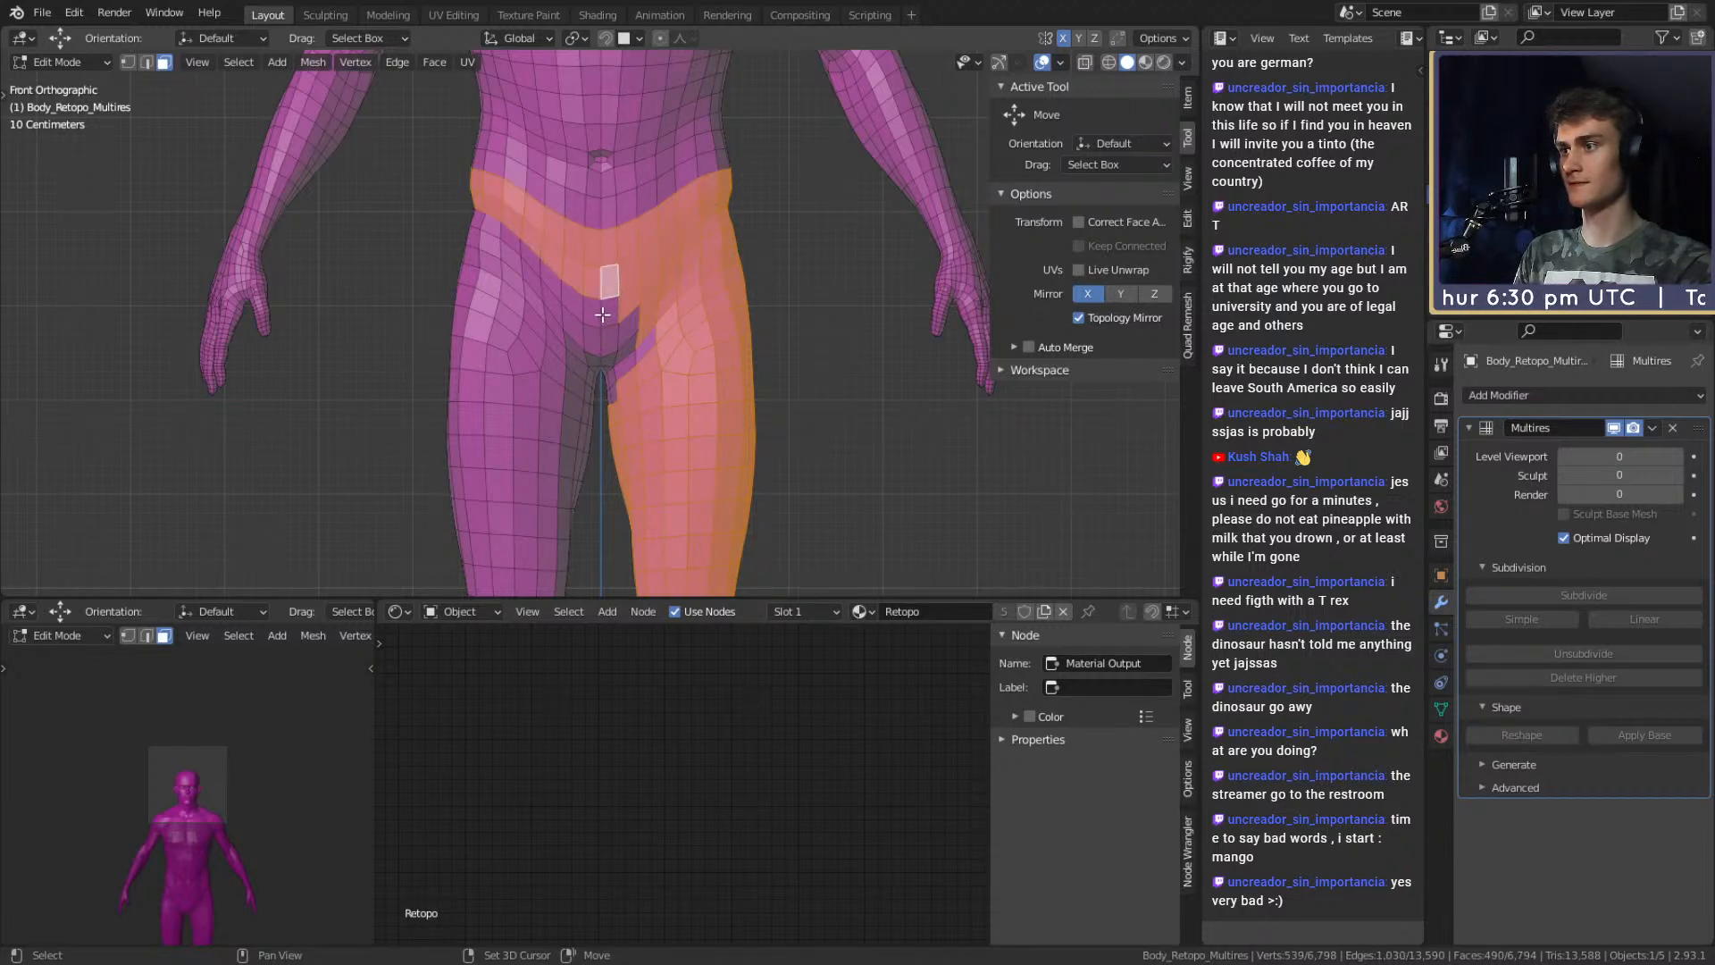
alt+shift+click(600, 323)
alt+shift+click(601, 344)
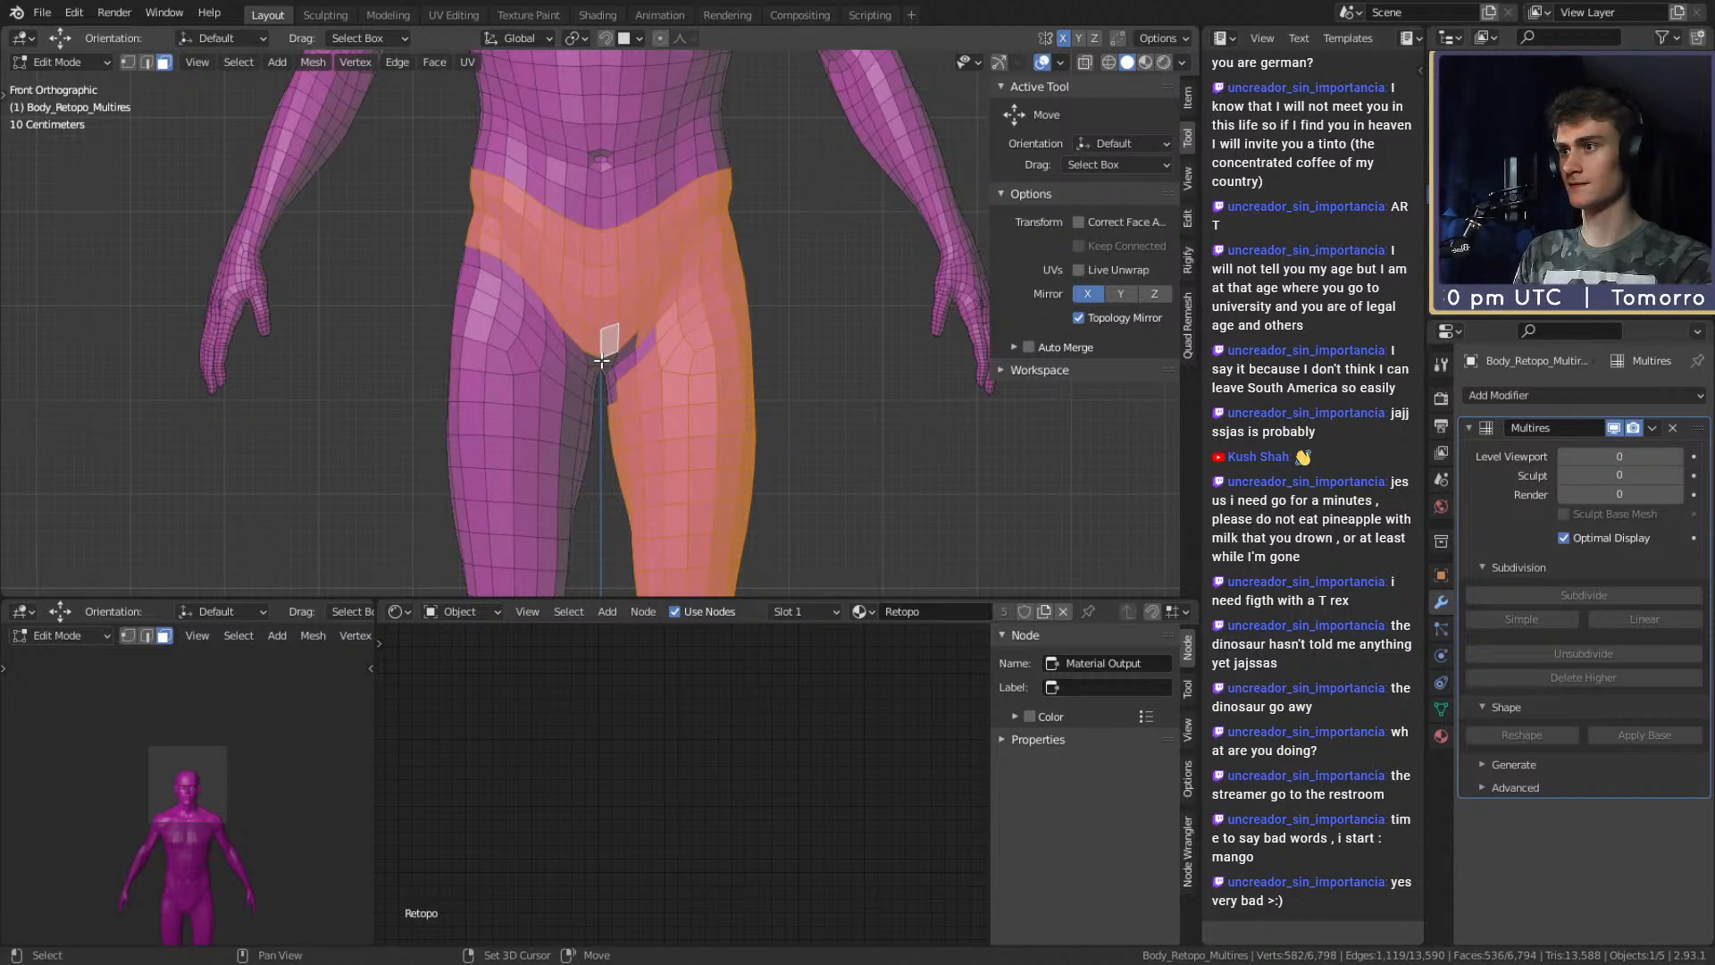
alt+shift+click(601, 360)
Circle-select through the mesh the remaining faces around the crotch and hips, using X-ray, and switch back to solid display.
key(alt+z)
key(c)
mouse_move(631, 411)
mouse_down()
mouse_move(616, 384)
mouse_move(656, 330)
mouse_move(603, 384)
mouse_move(667, 281)
mouse_move(572, 331)
mouse_move(536, 286)
mouse_move(464, 268)
mouse_up()
right_click(686, 371)
key(alt+z)
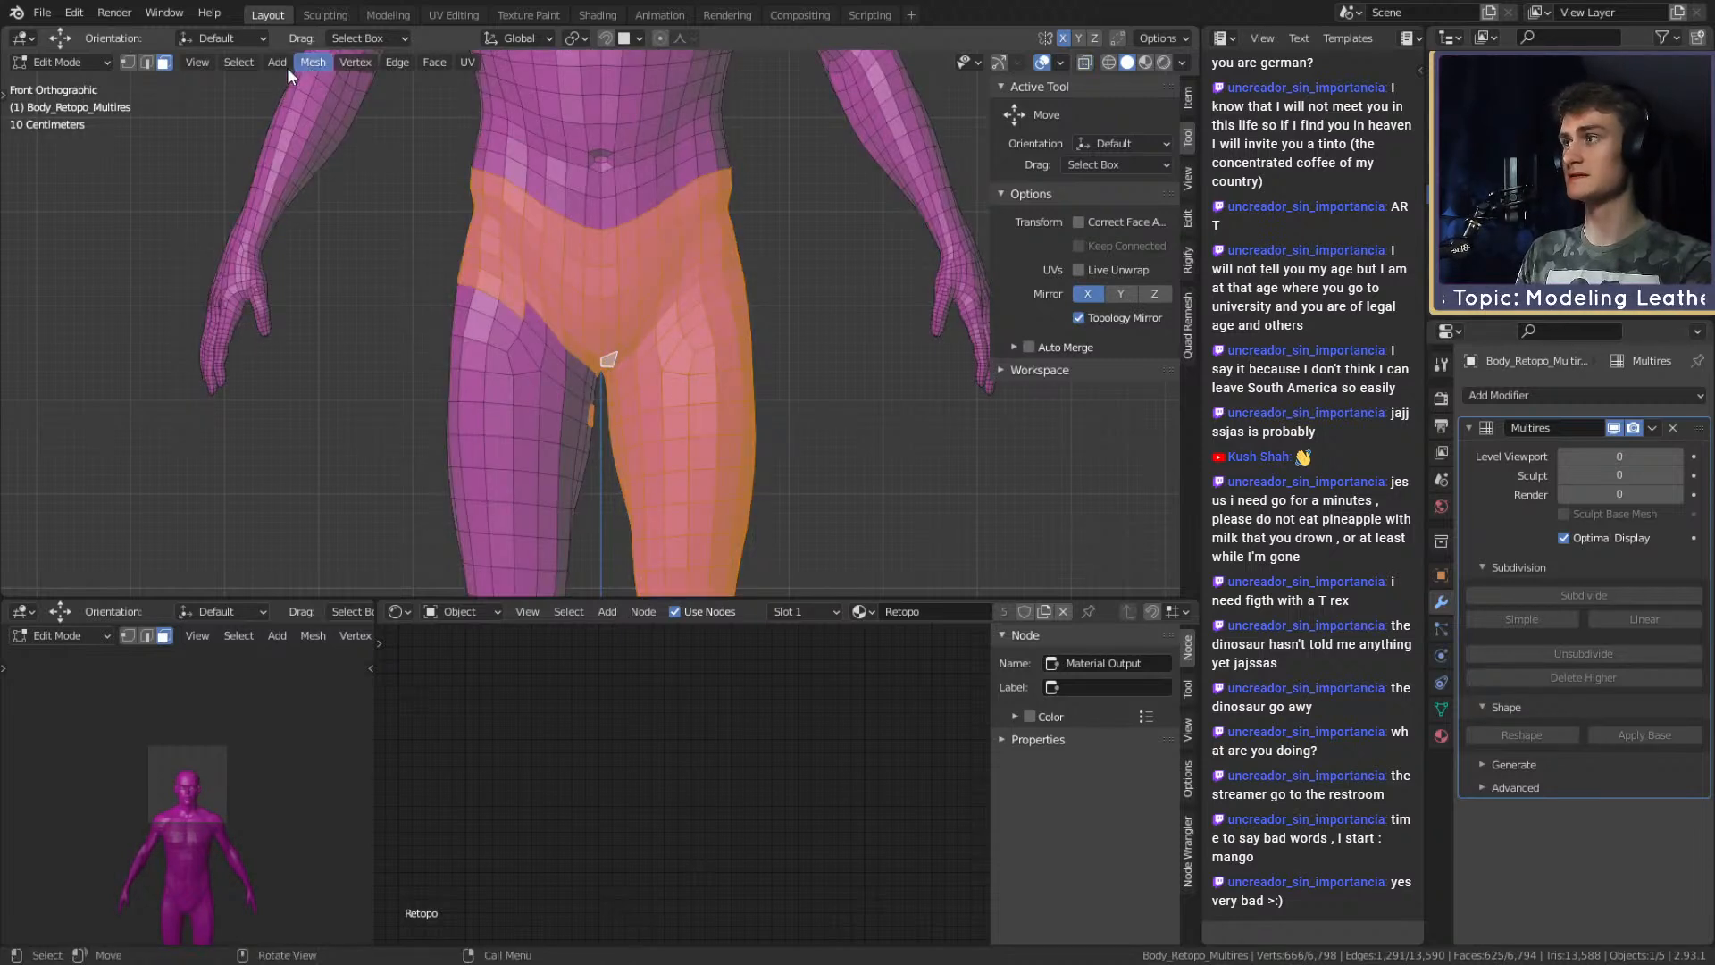
Mirror the face selection across the X axis with Extend enabled to cover both legs and the hips.
click(223, 62)
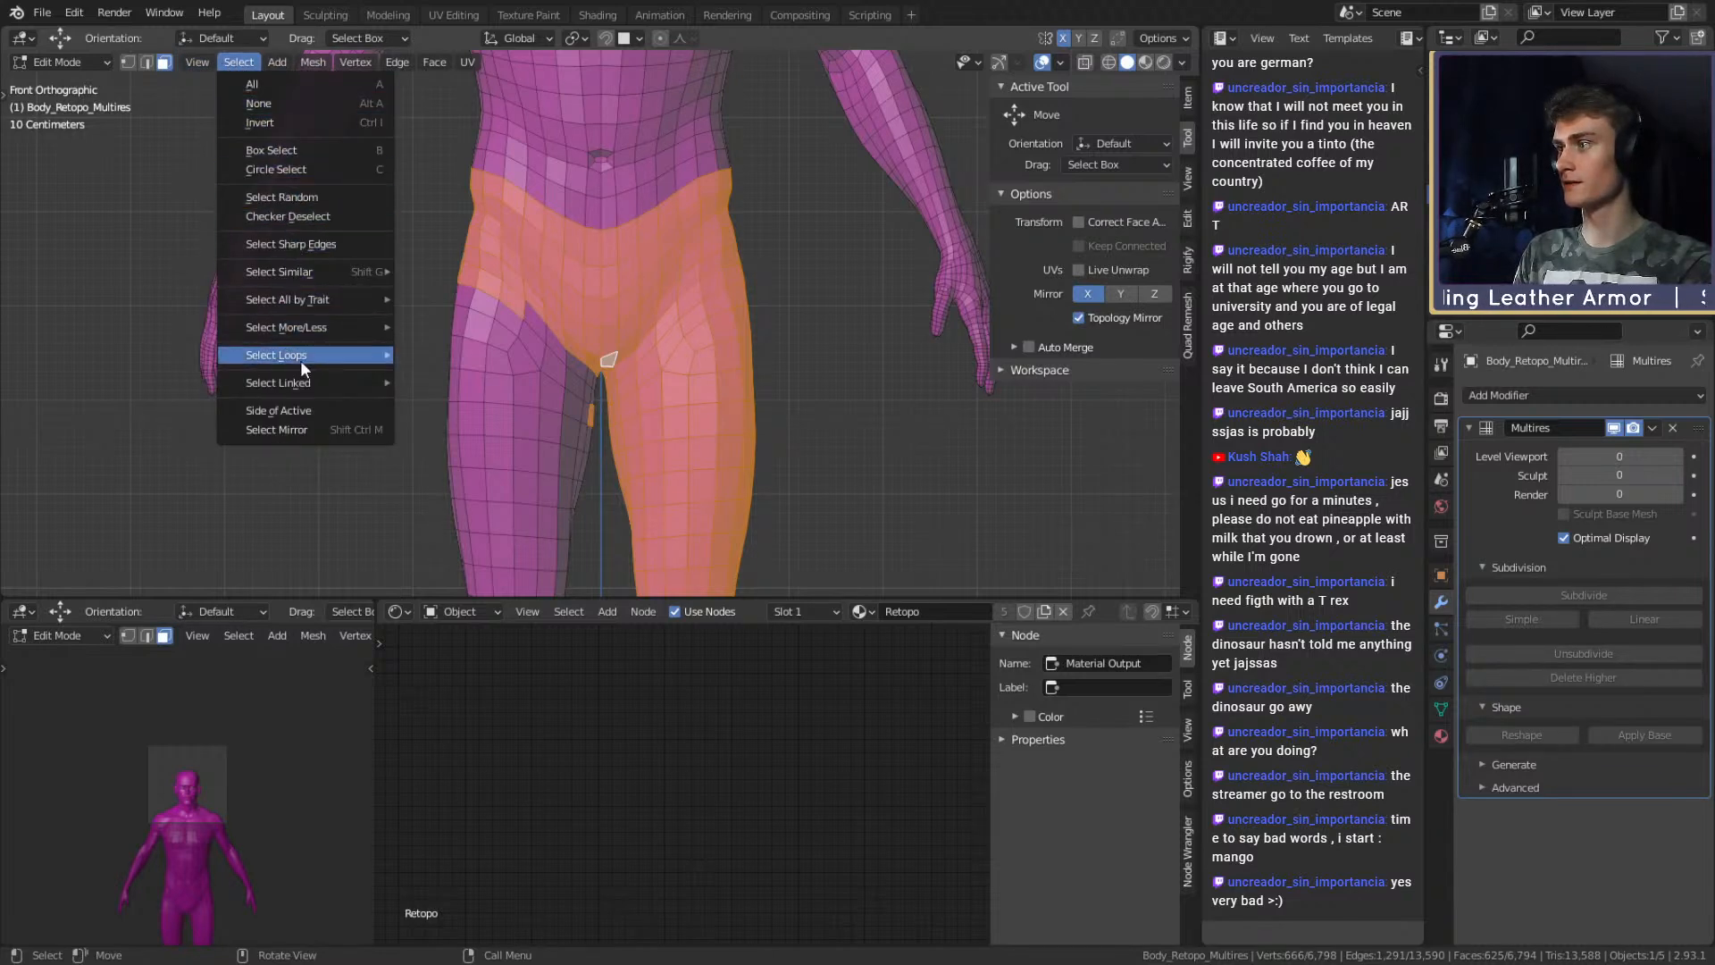
click(288, 430)
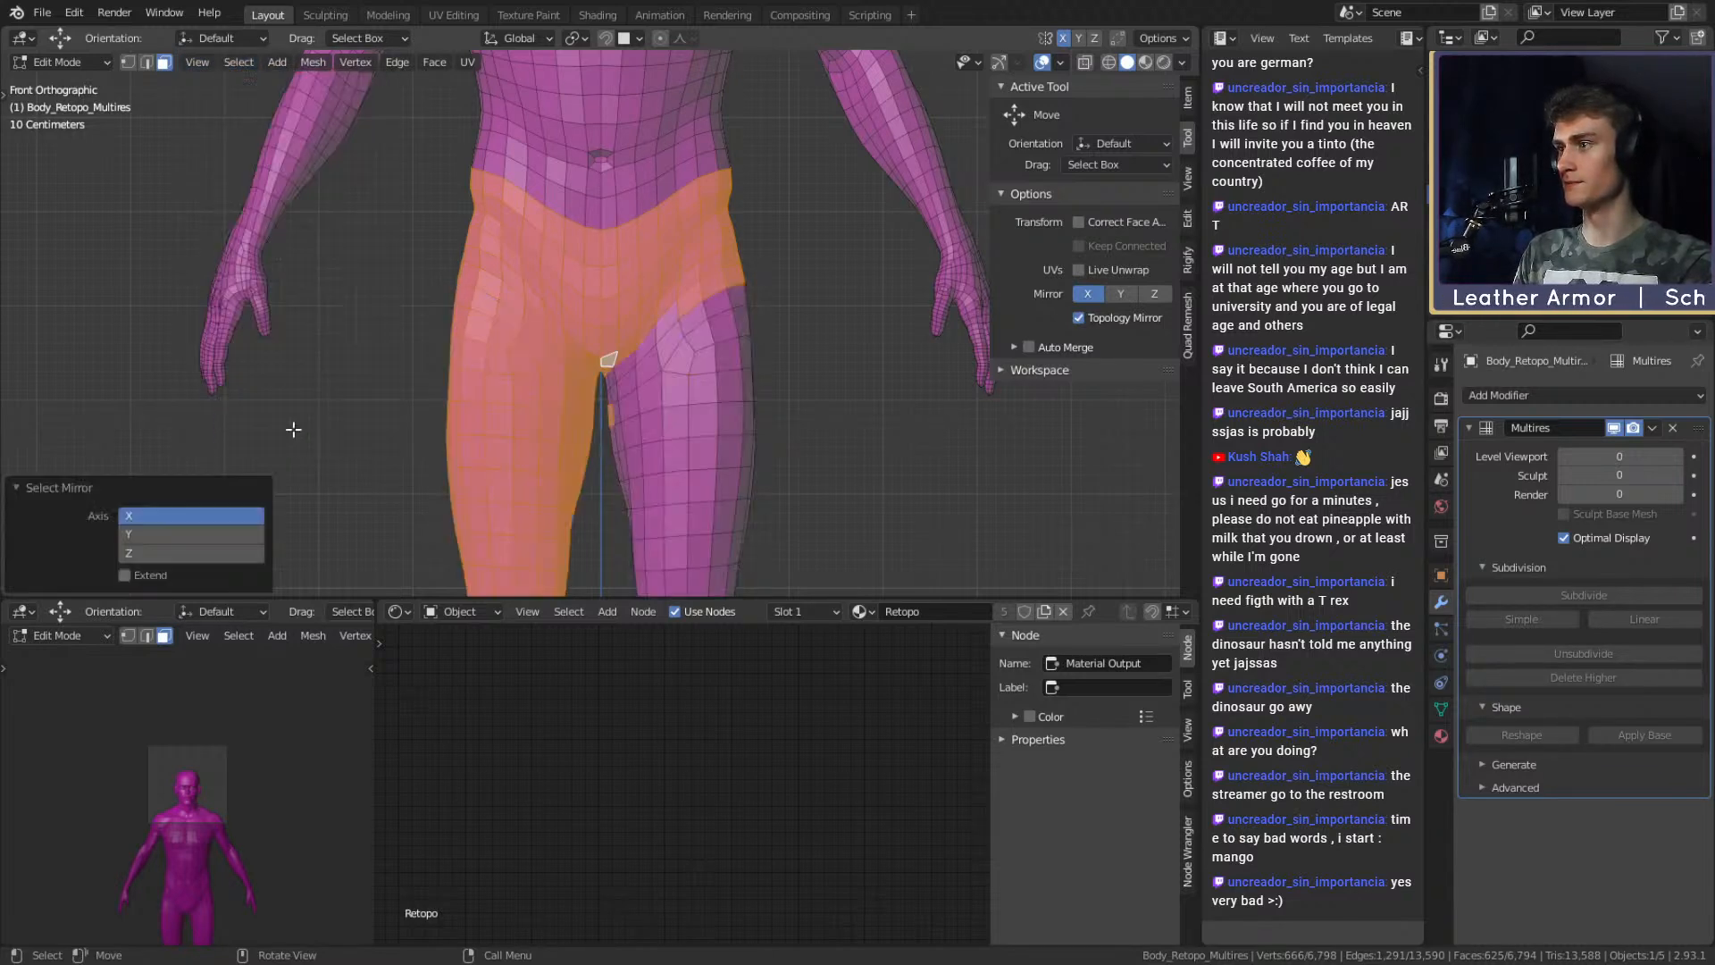
click(124, 574)
scroll(659, 282, down, 5)
scroll(659, 282, up, 4)
middle_drag(659, 282, 782, 371)
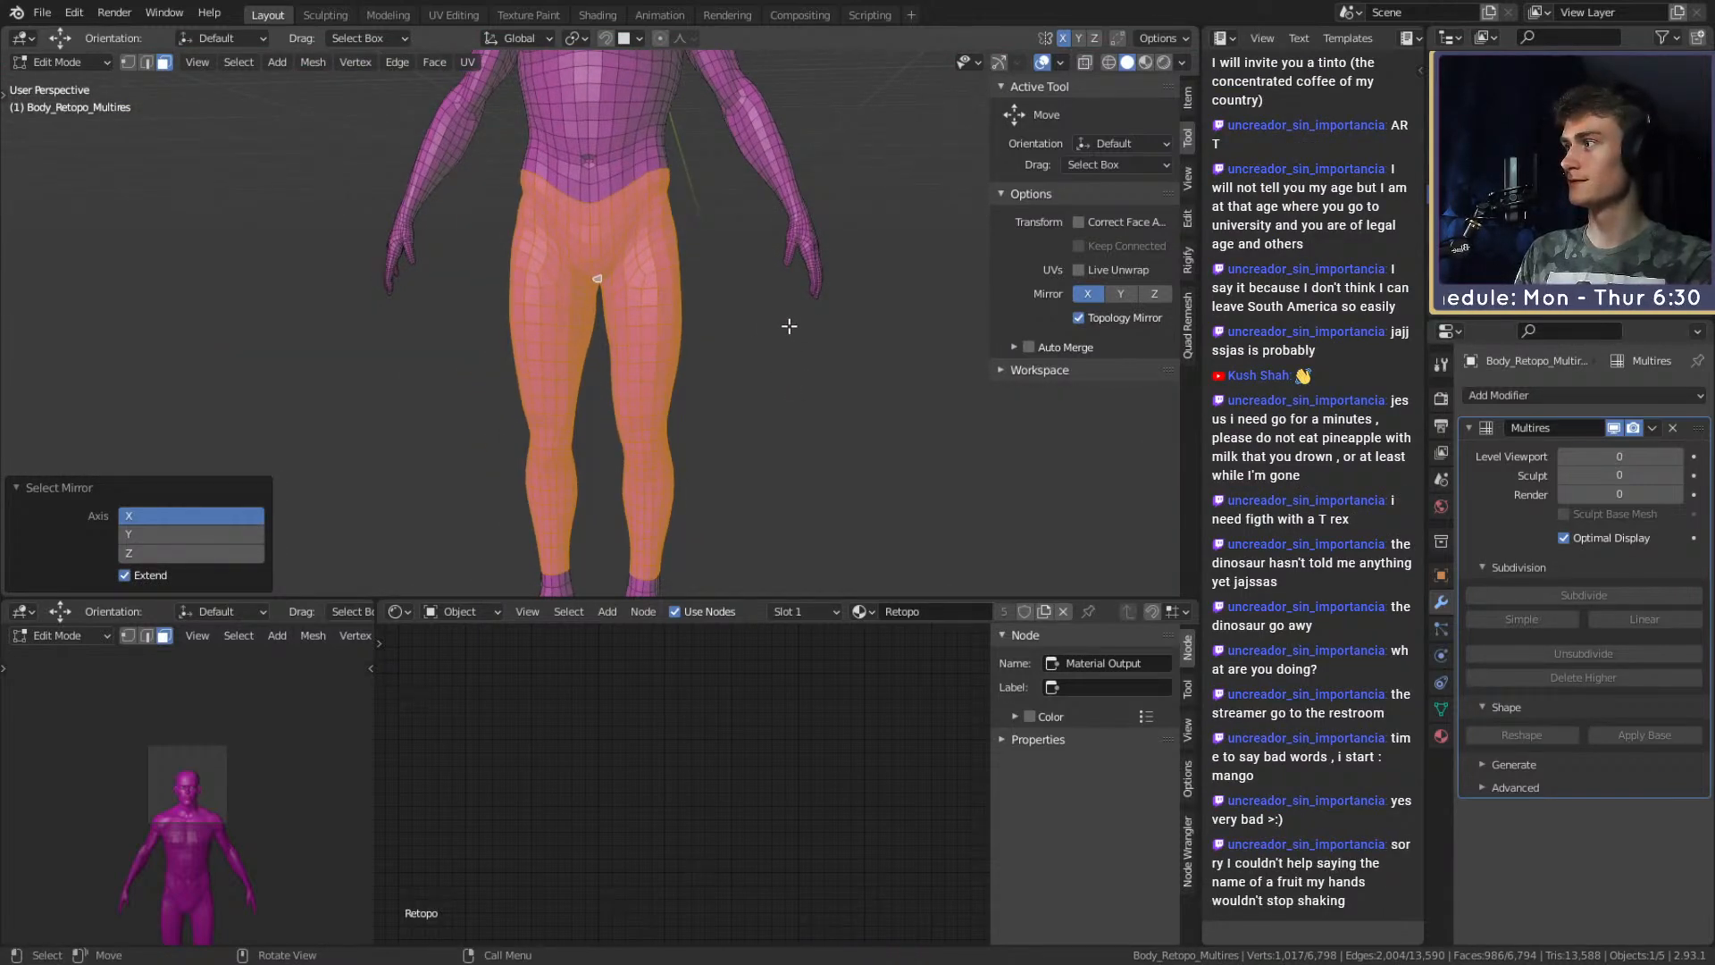
Duplicate the selected hip and leg faces in place, separate the copy into its own object, and return to Object Mode.
scroll(670, 393, up, 3)
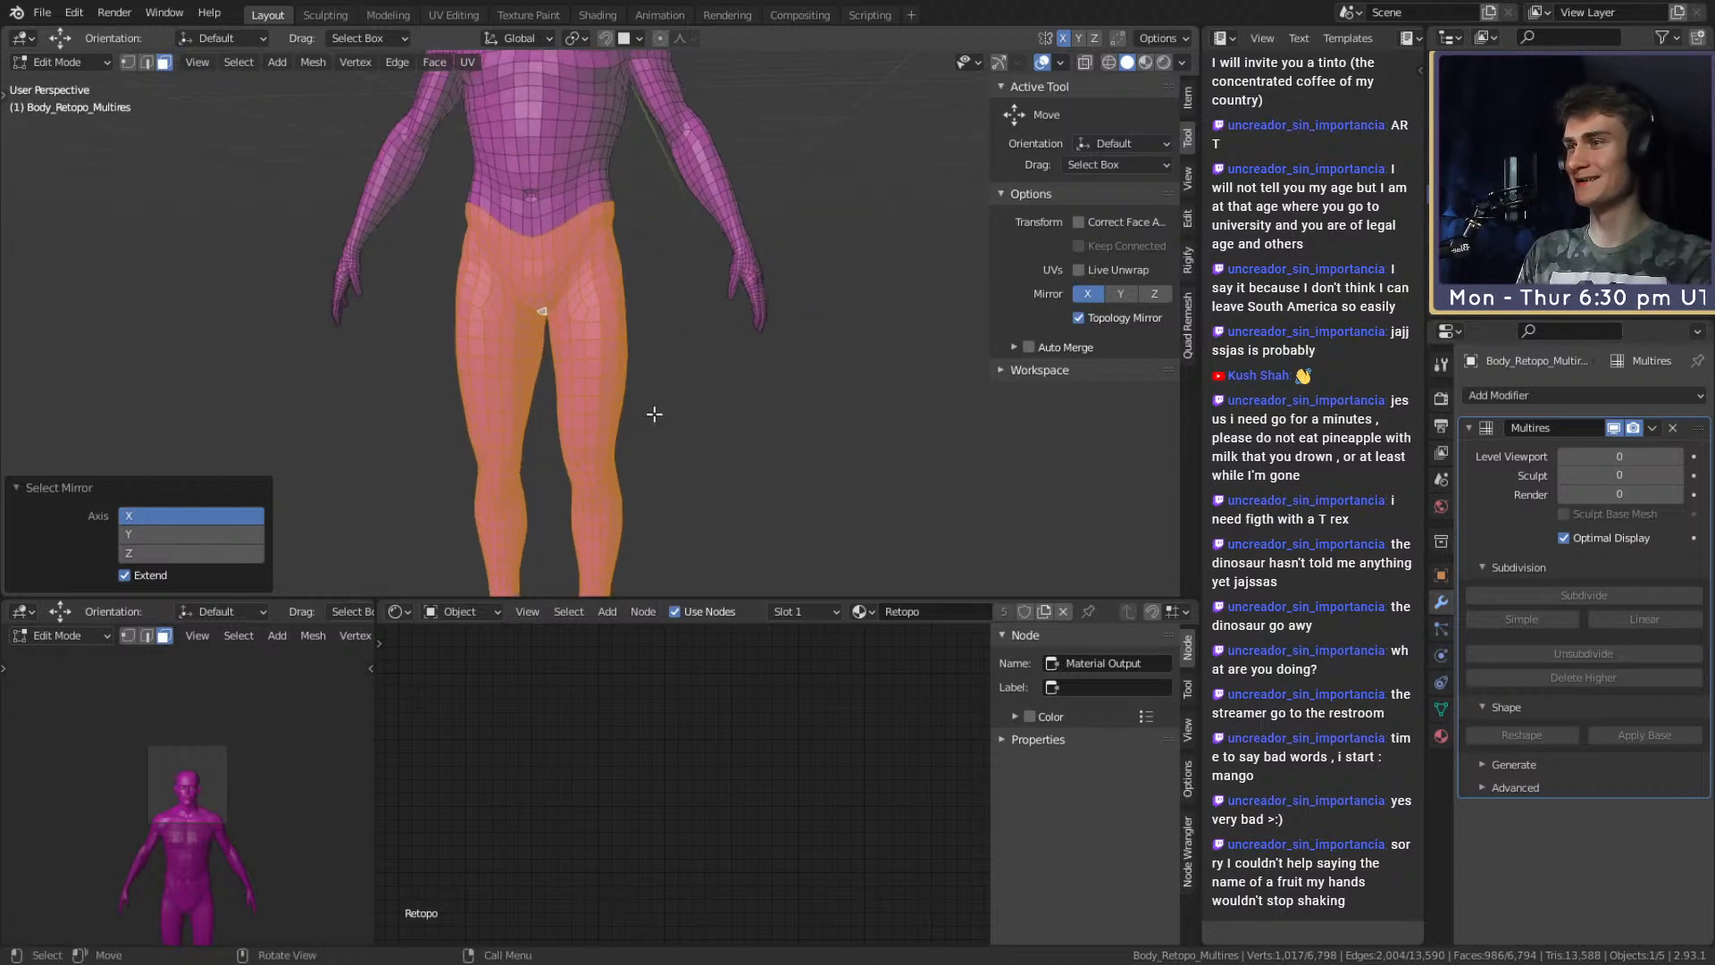
mouse_move(679, 395)
middle_down()
mouse_move(785, 340)
mouse_move(834, 364)
mouse_move(690, 370)
middle_up()
scroll(832, 369, up, 2)
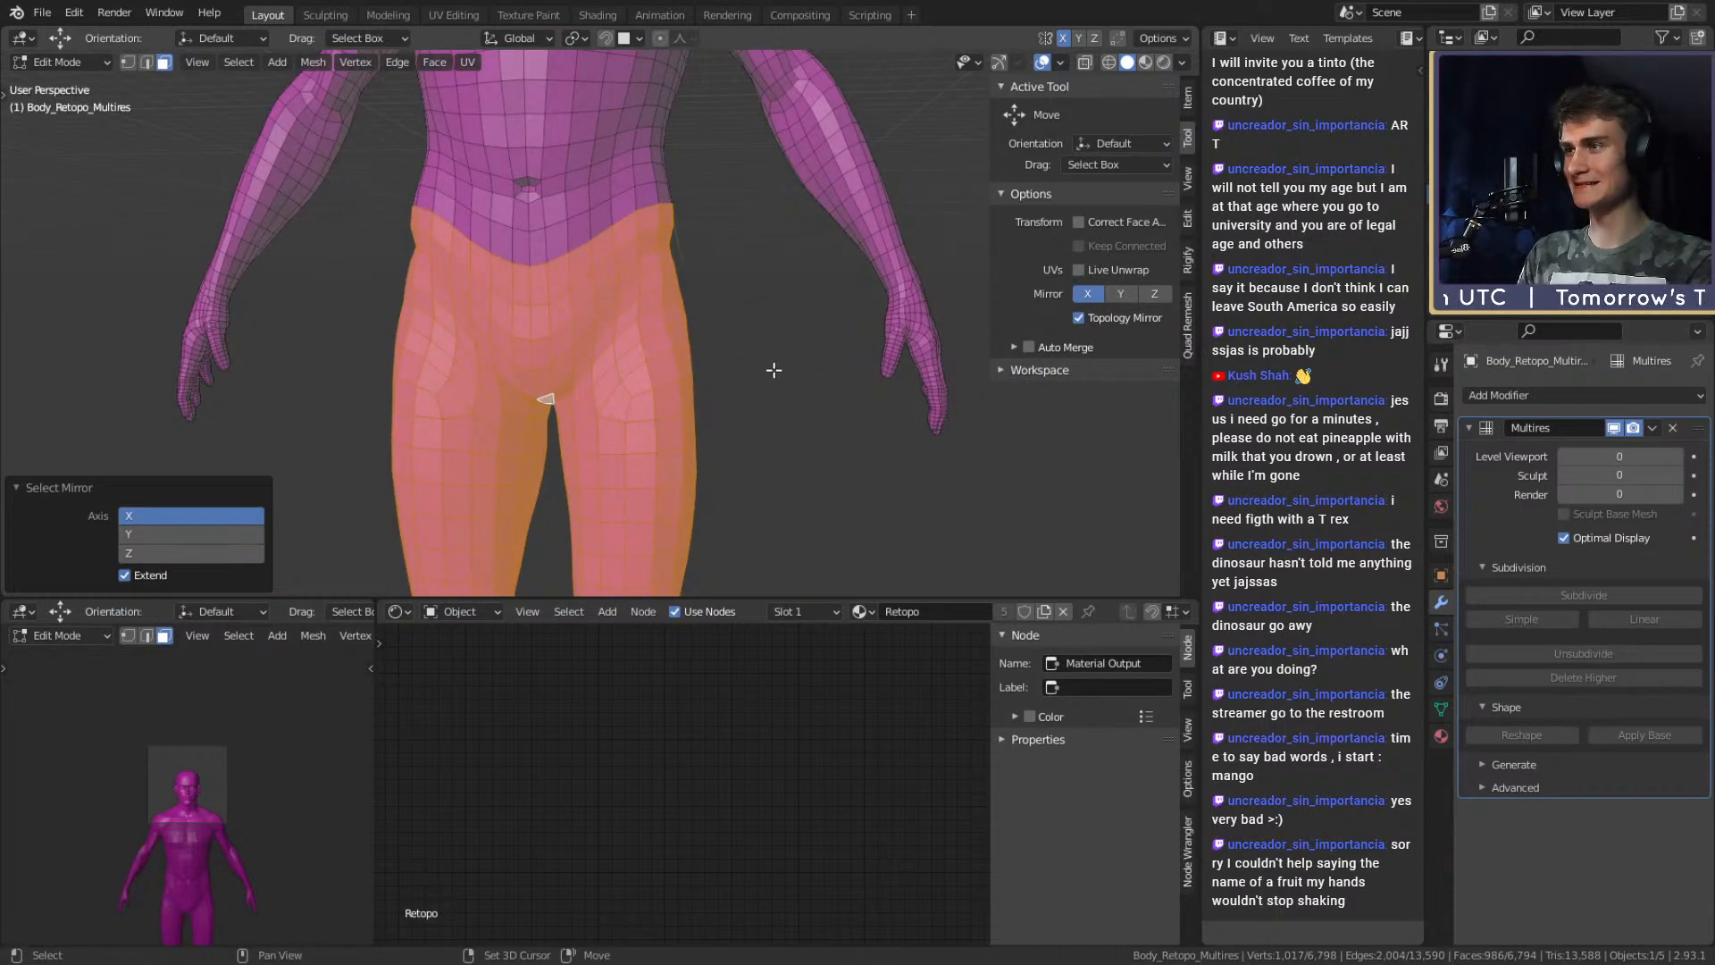
key(shift+d)
right_click(773, 370)
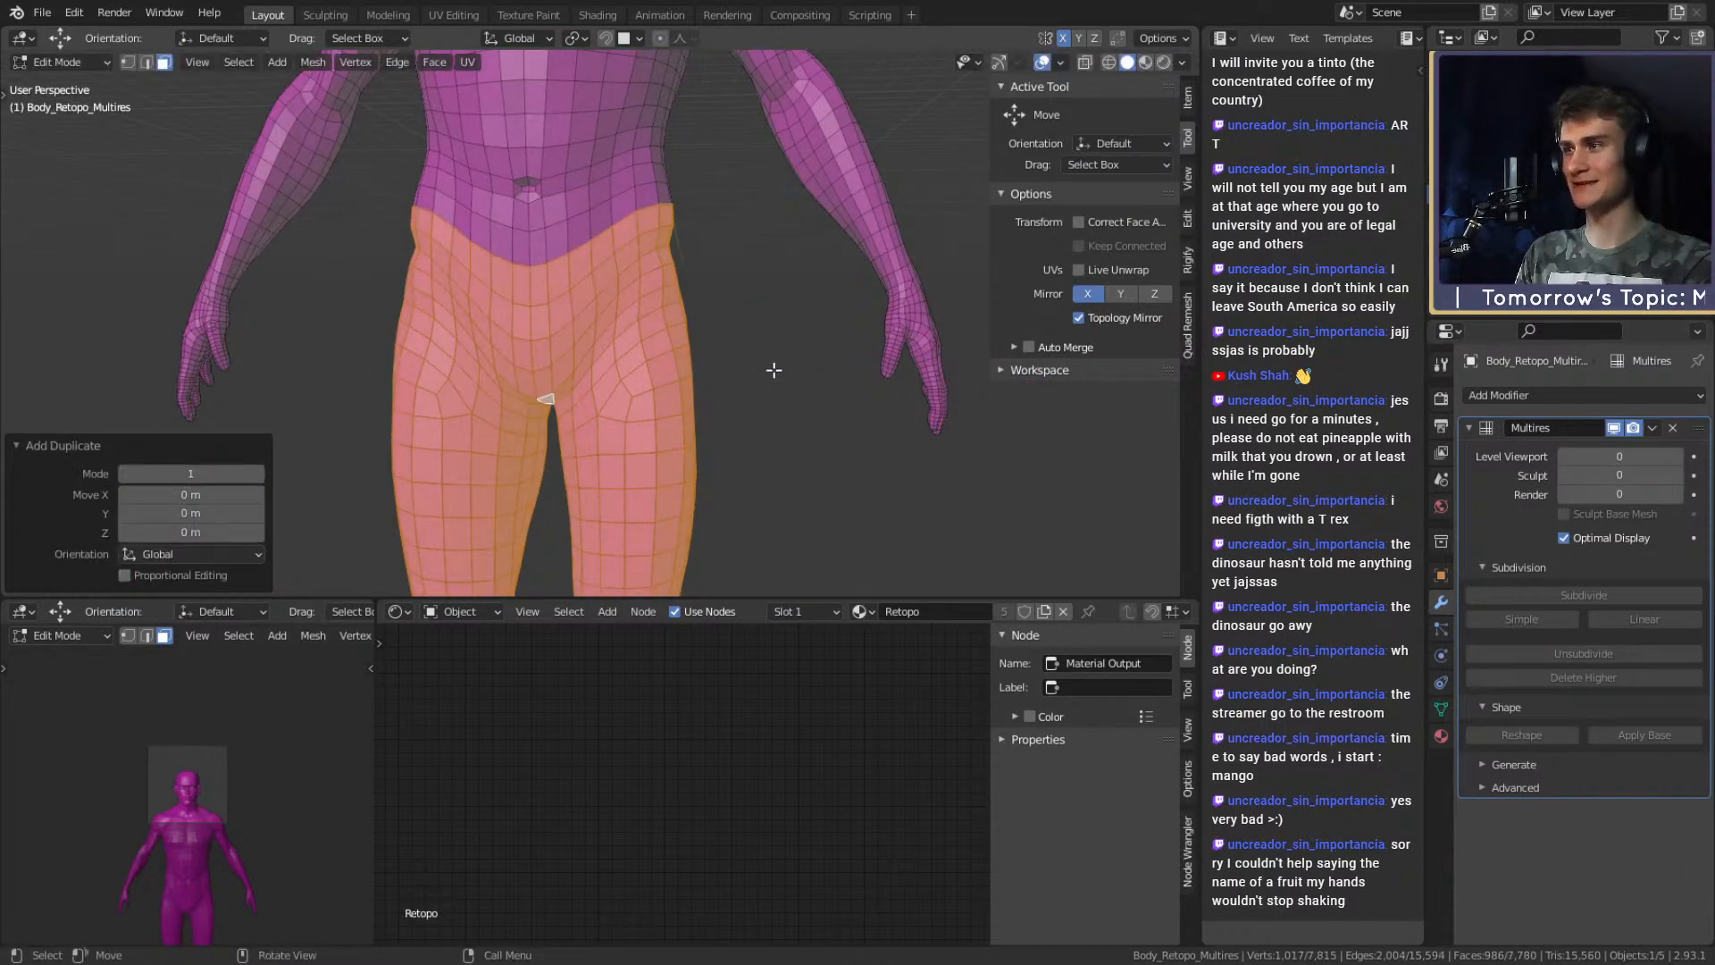
key(p)
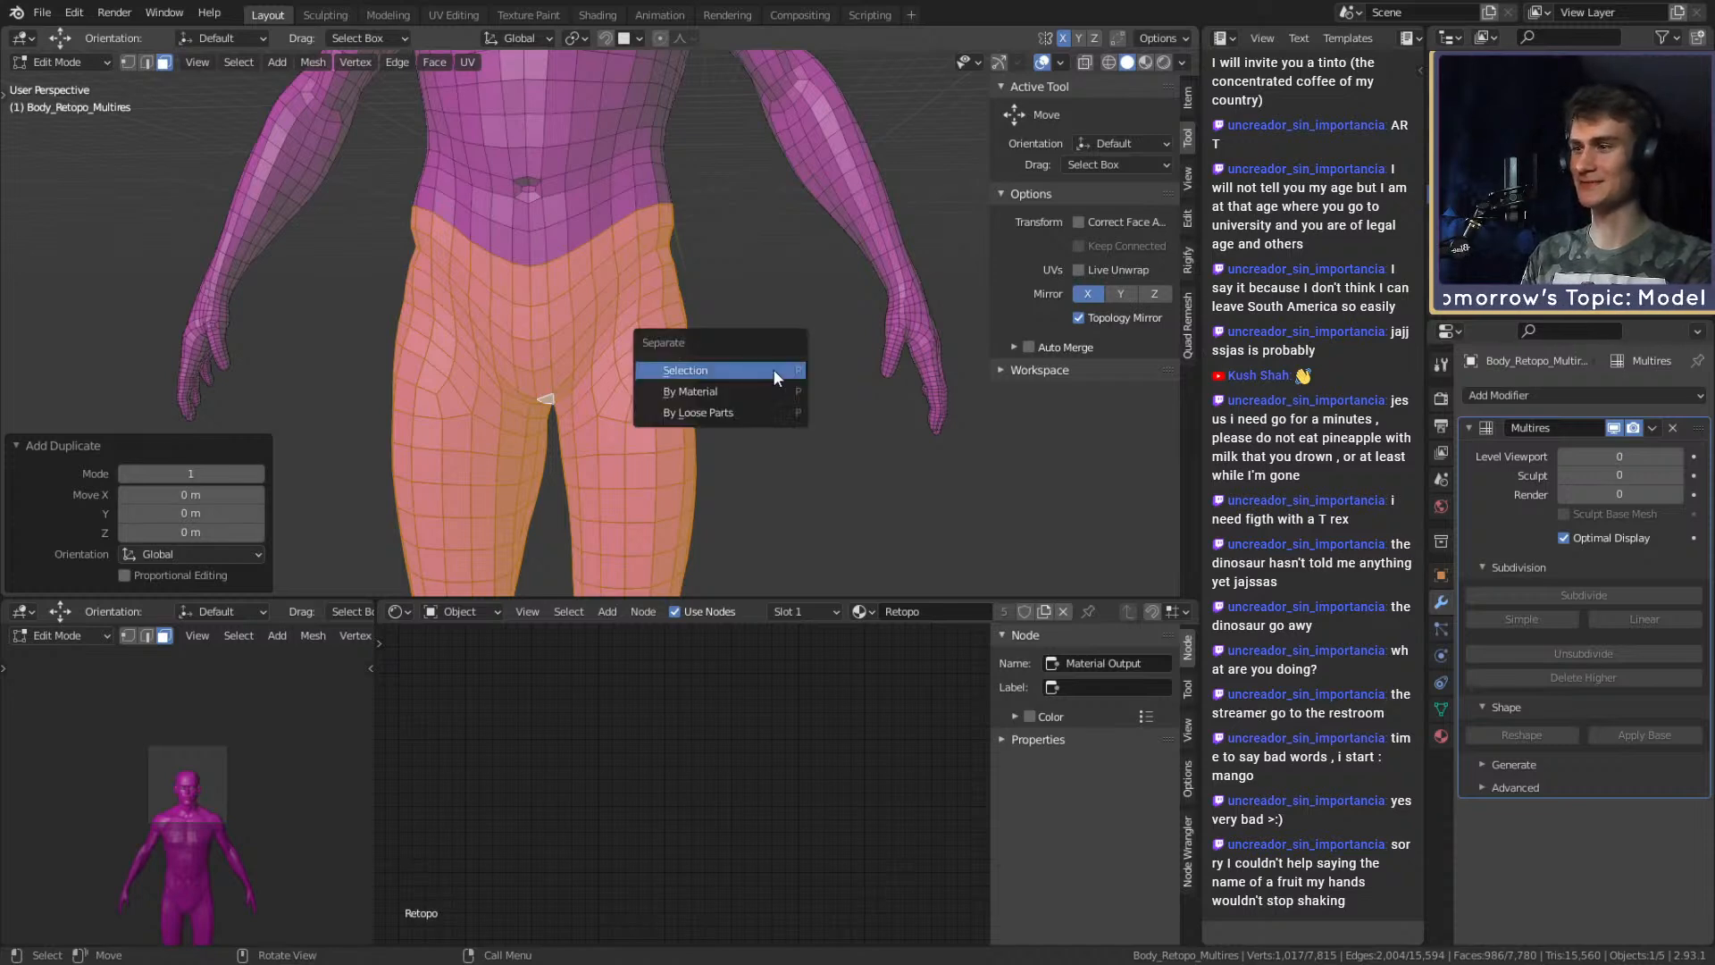
click(718, 362)
scroll(756, 388, down, 1)
scroll(748, 373, up, 2)
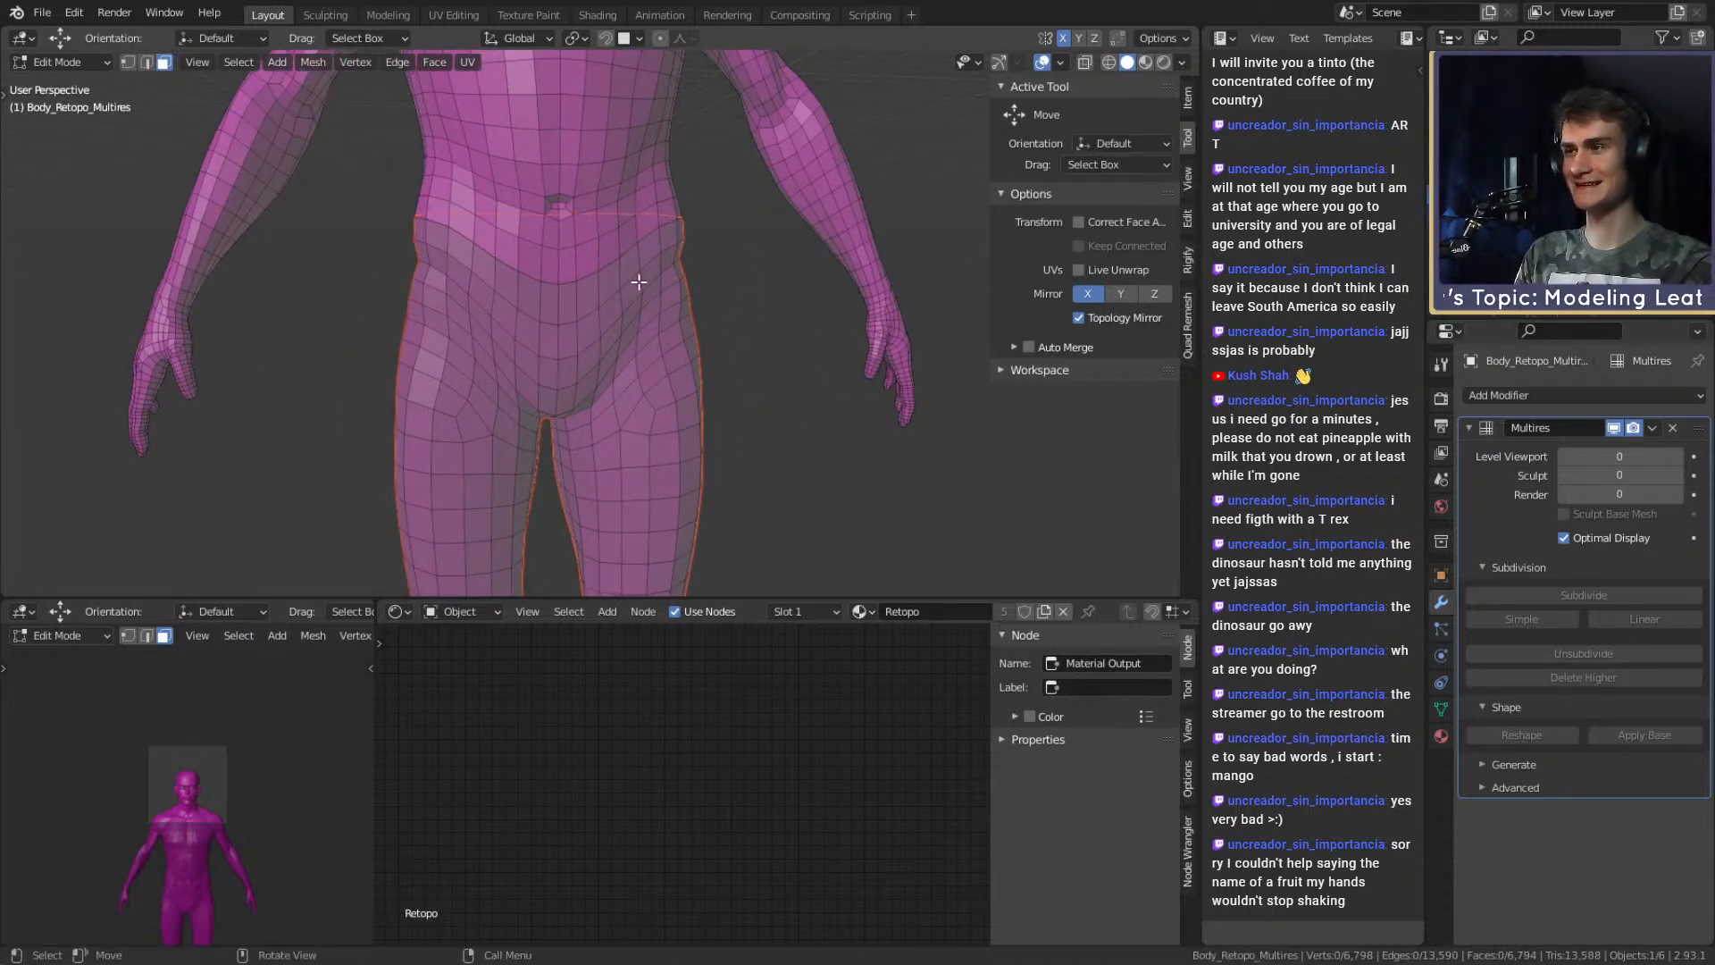
key(Tab)
Remove the Retopo material slot from both the body and the separated leg object.
middle_drag(705, 296, 742, 413)
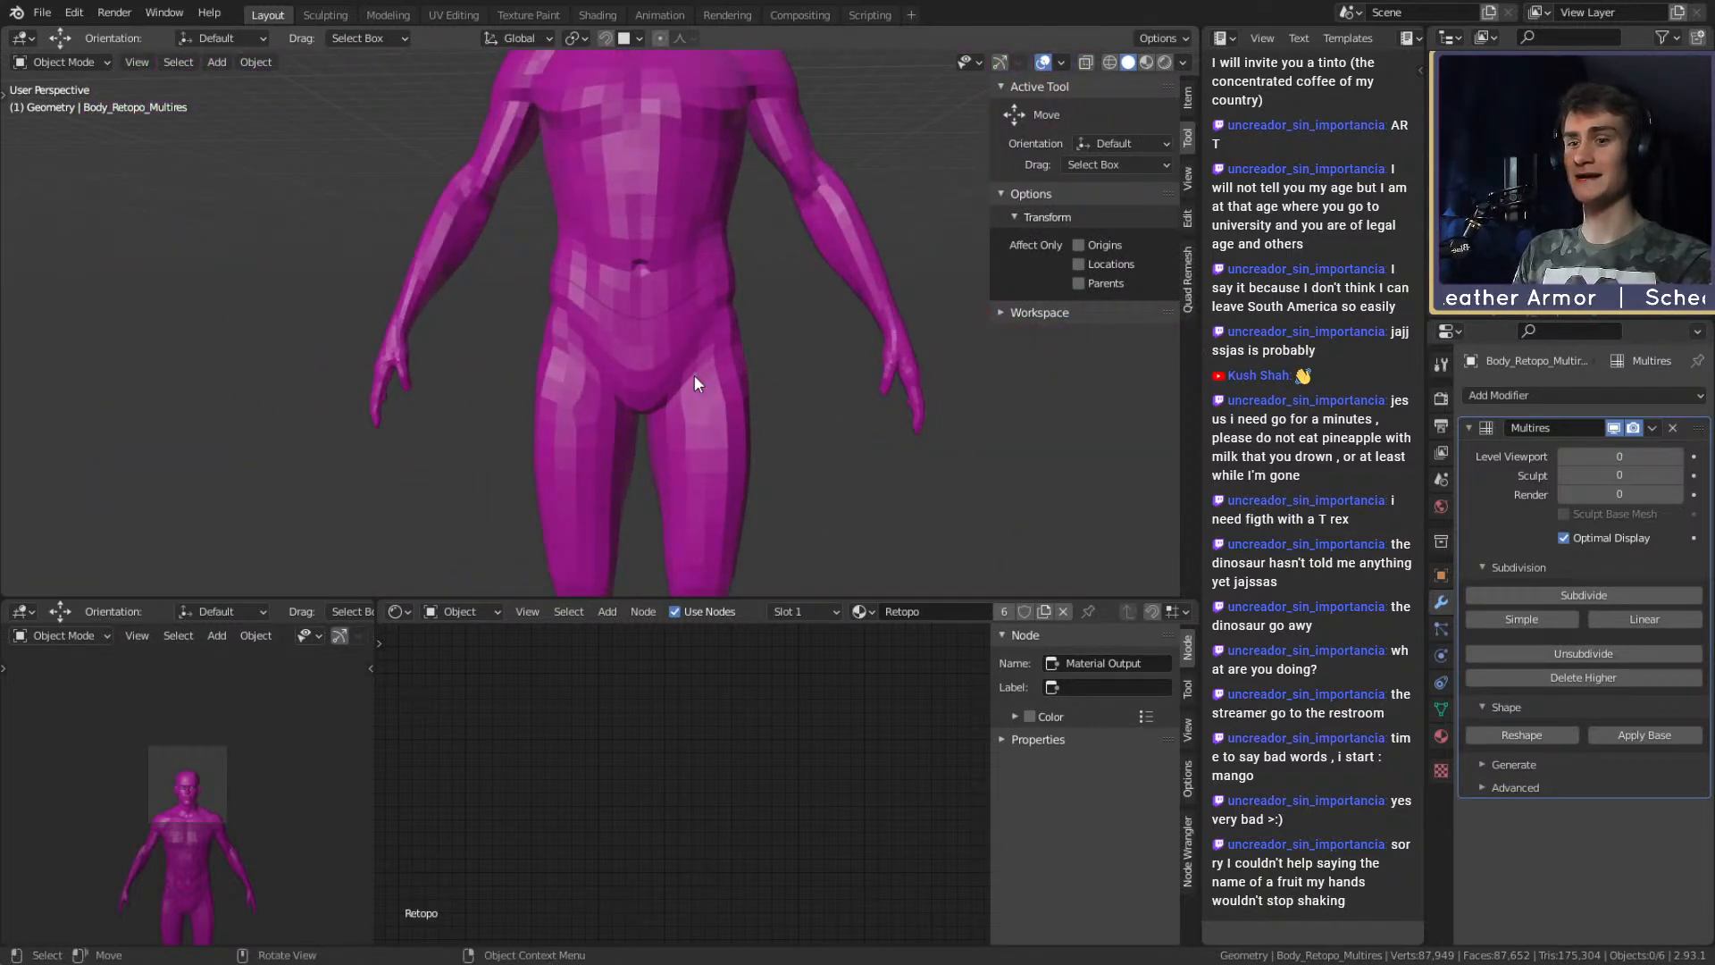
scroll(675, 371, down, 4)
scroll(645, 382, up, 3)
scroll(668, 352, up, 2)
click(613, 304)
middle_drag(612, 311, 857, 384)
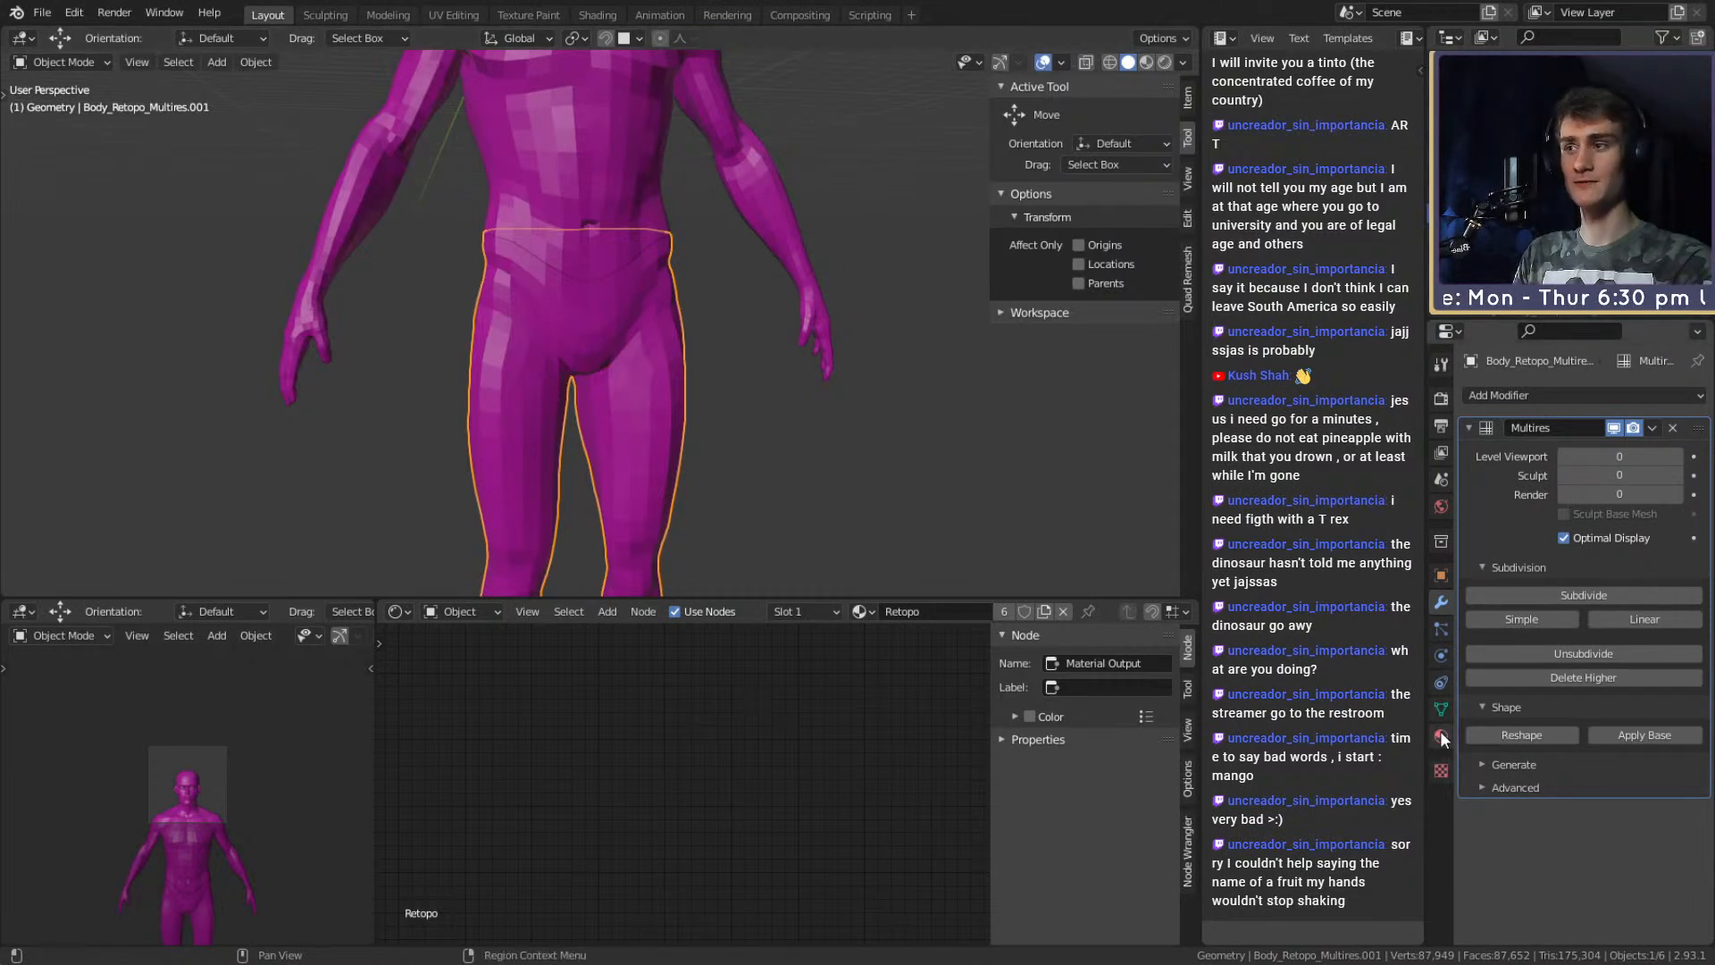
click(749, 200)
click(1441, 735)
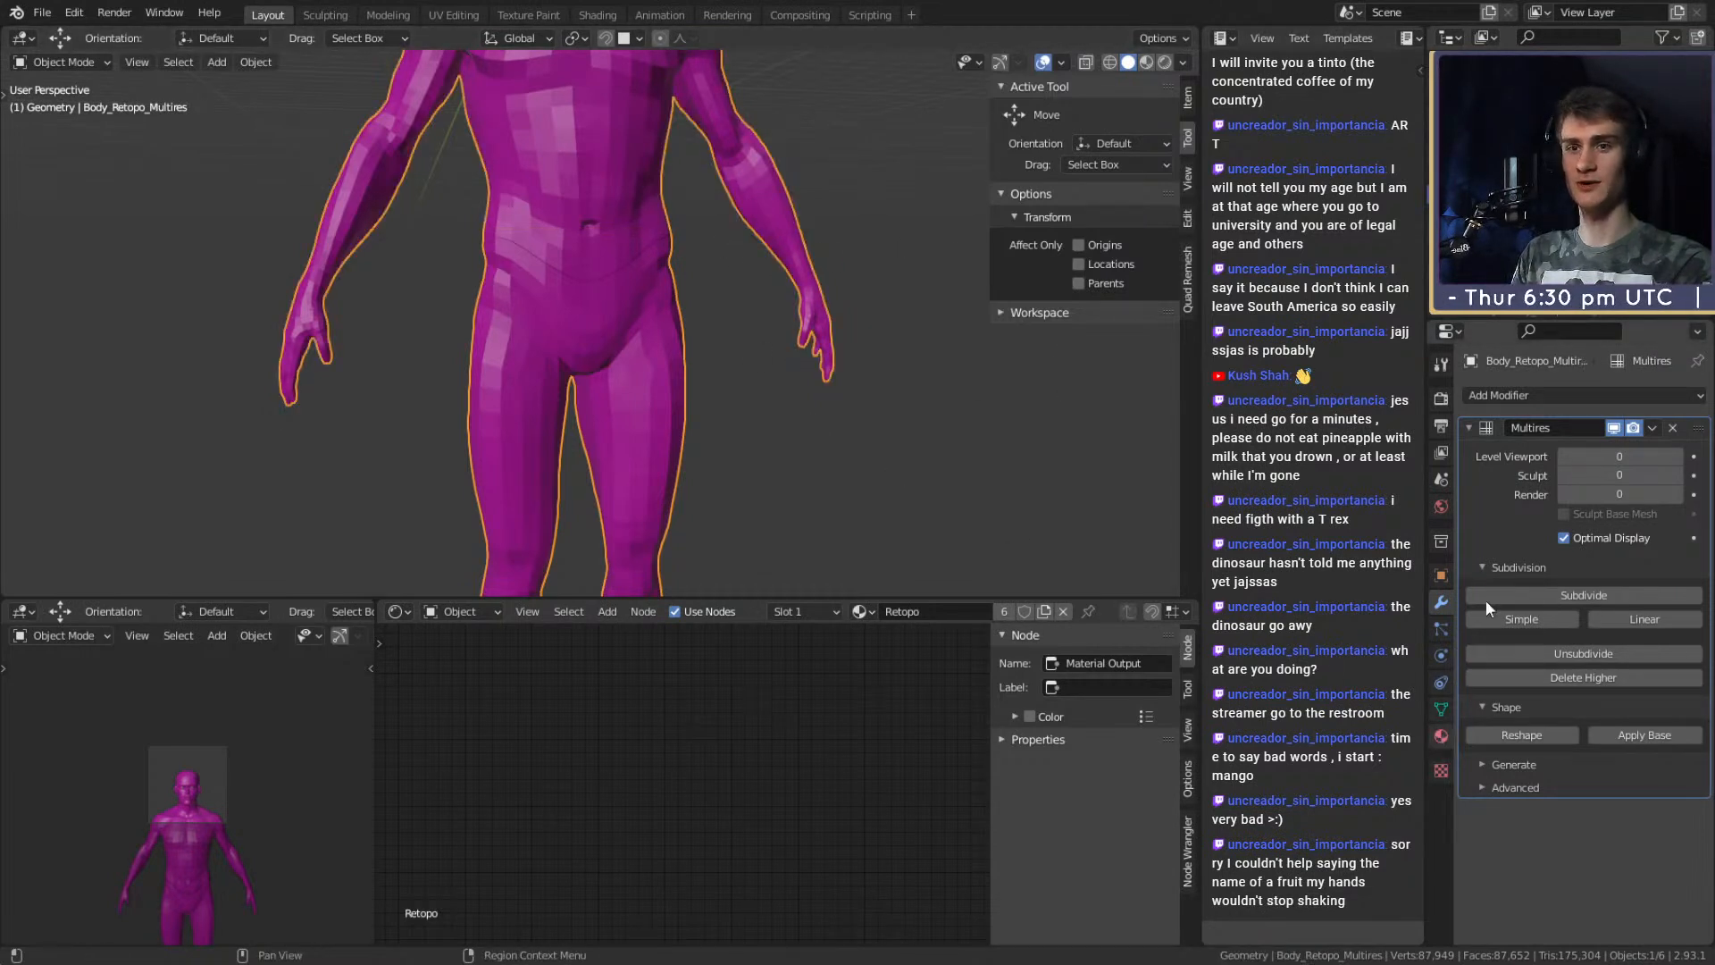
click(1697, 415)
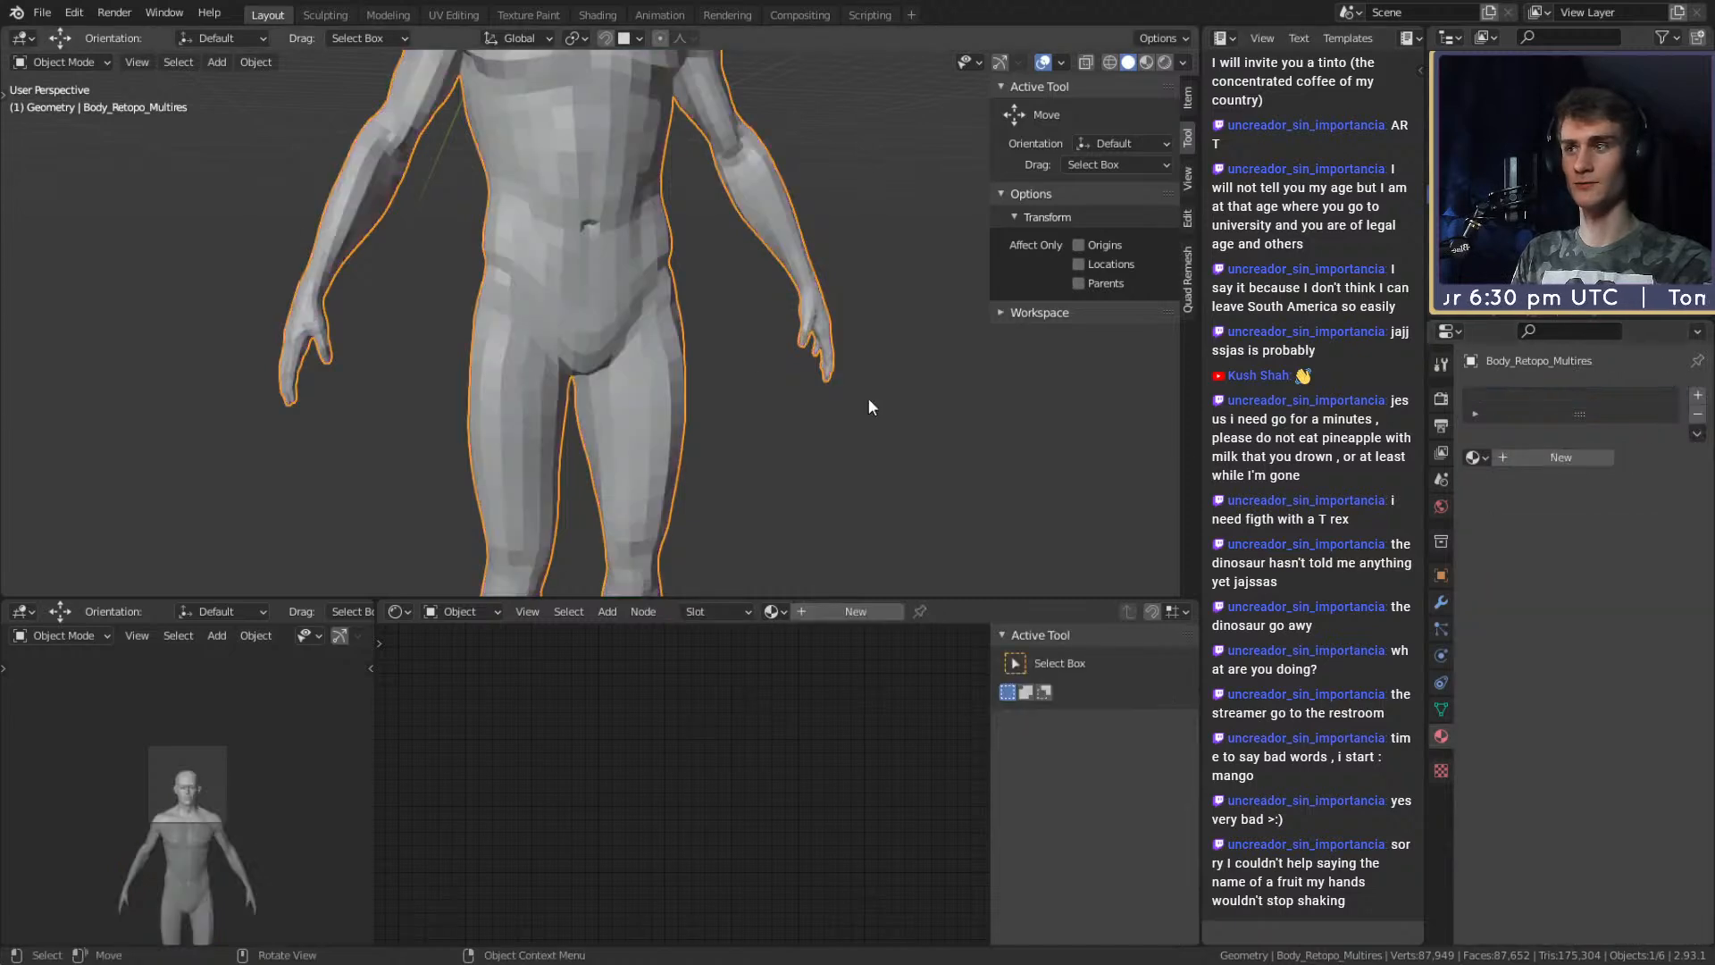
click(682, 396)
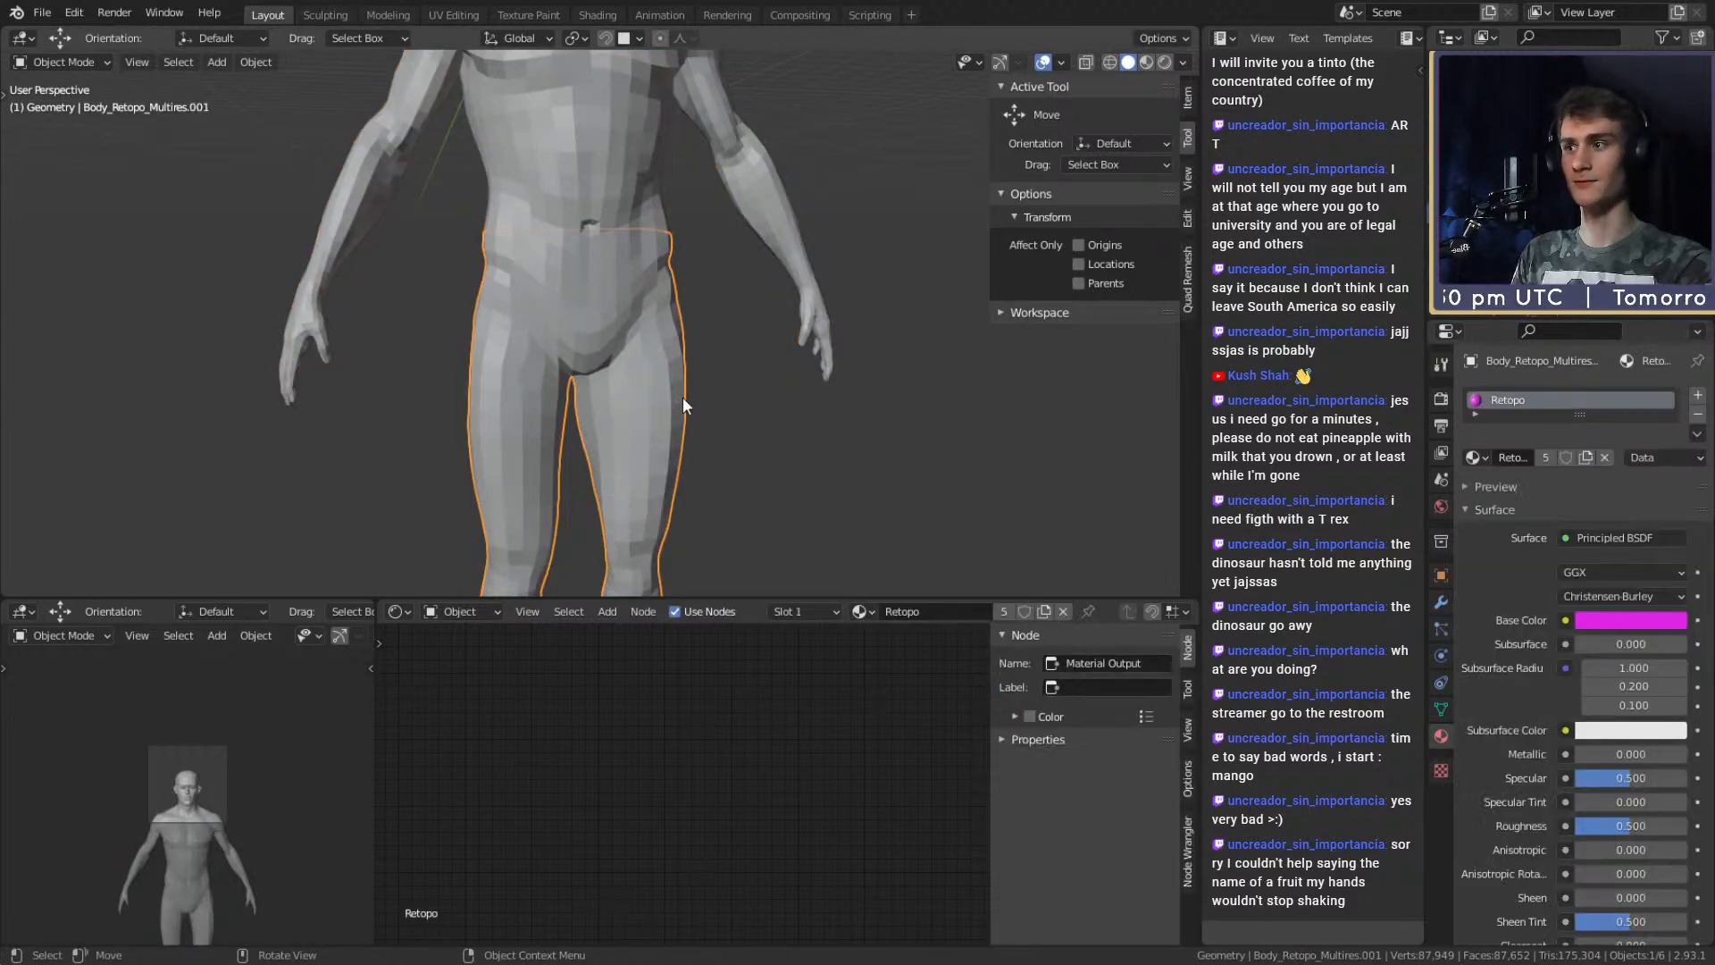
click(1706, 414)
Set the viewport's solid shading color to Random so each object is shown in its own color.
click(654, 175)
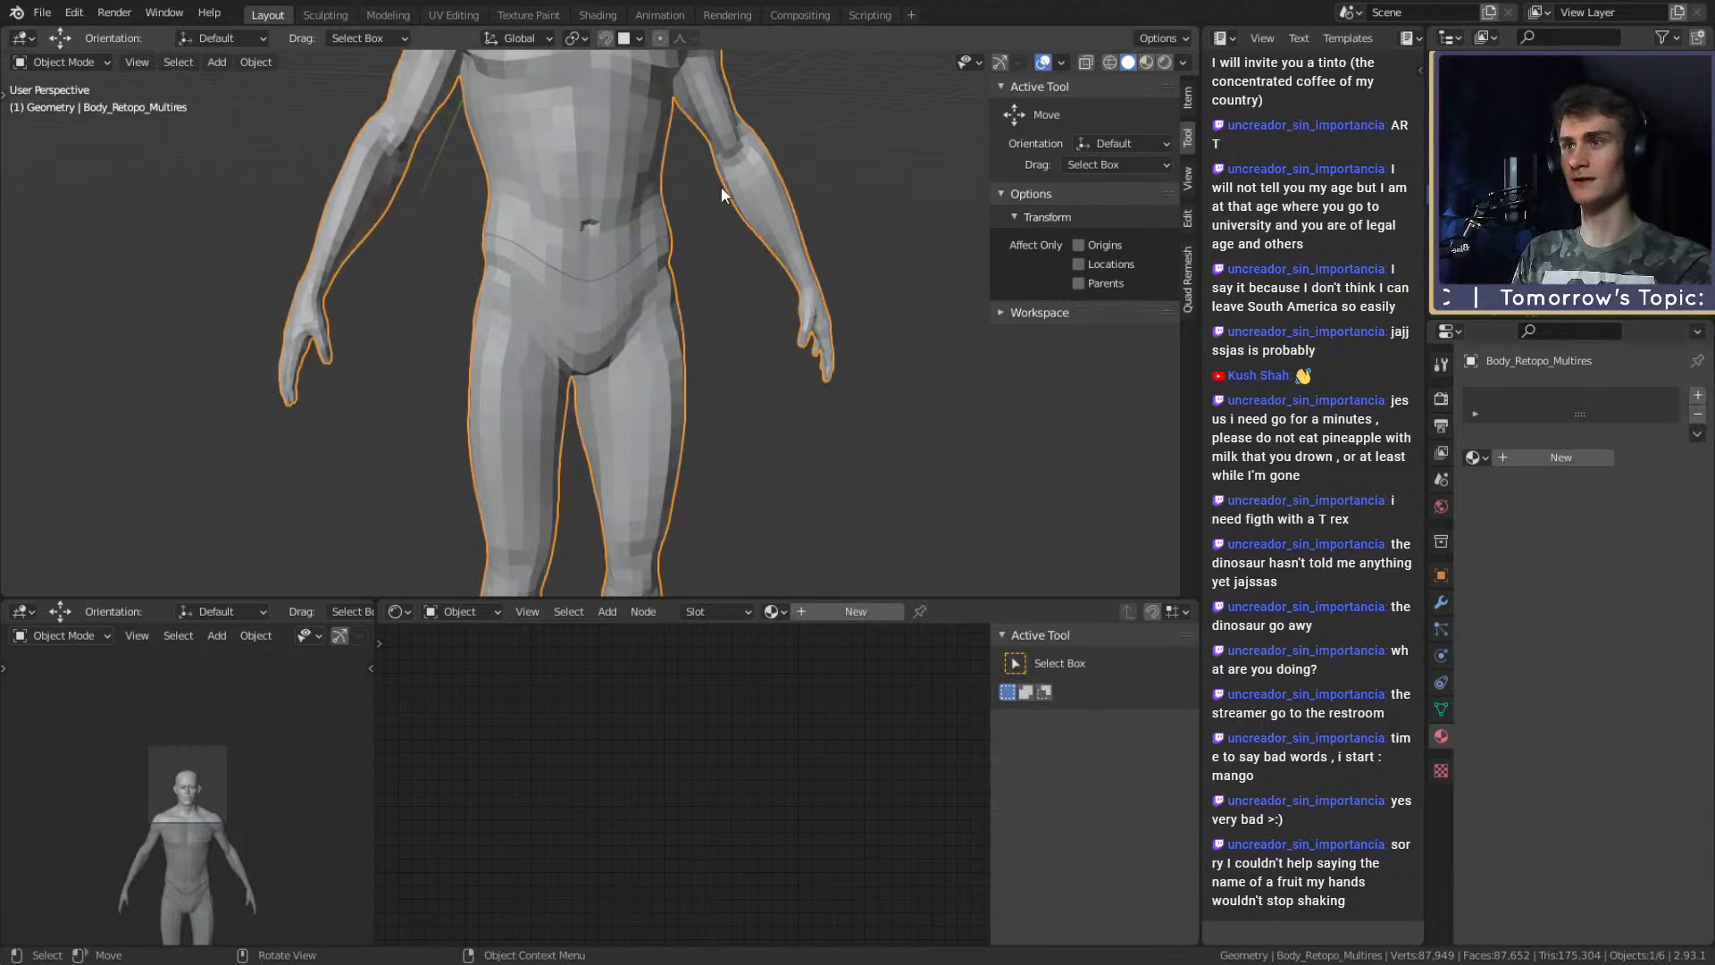
click(1183, 62)
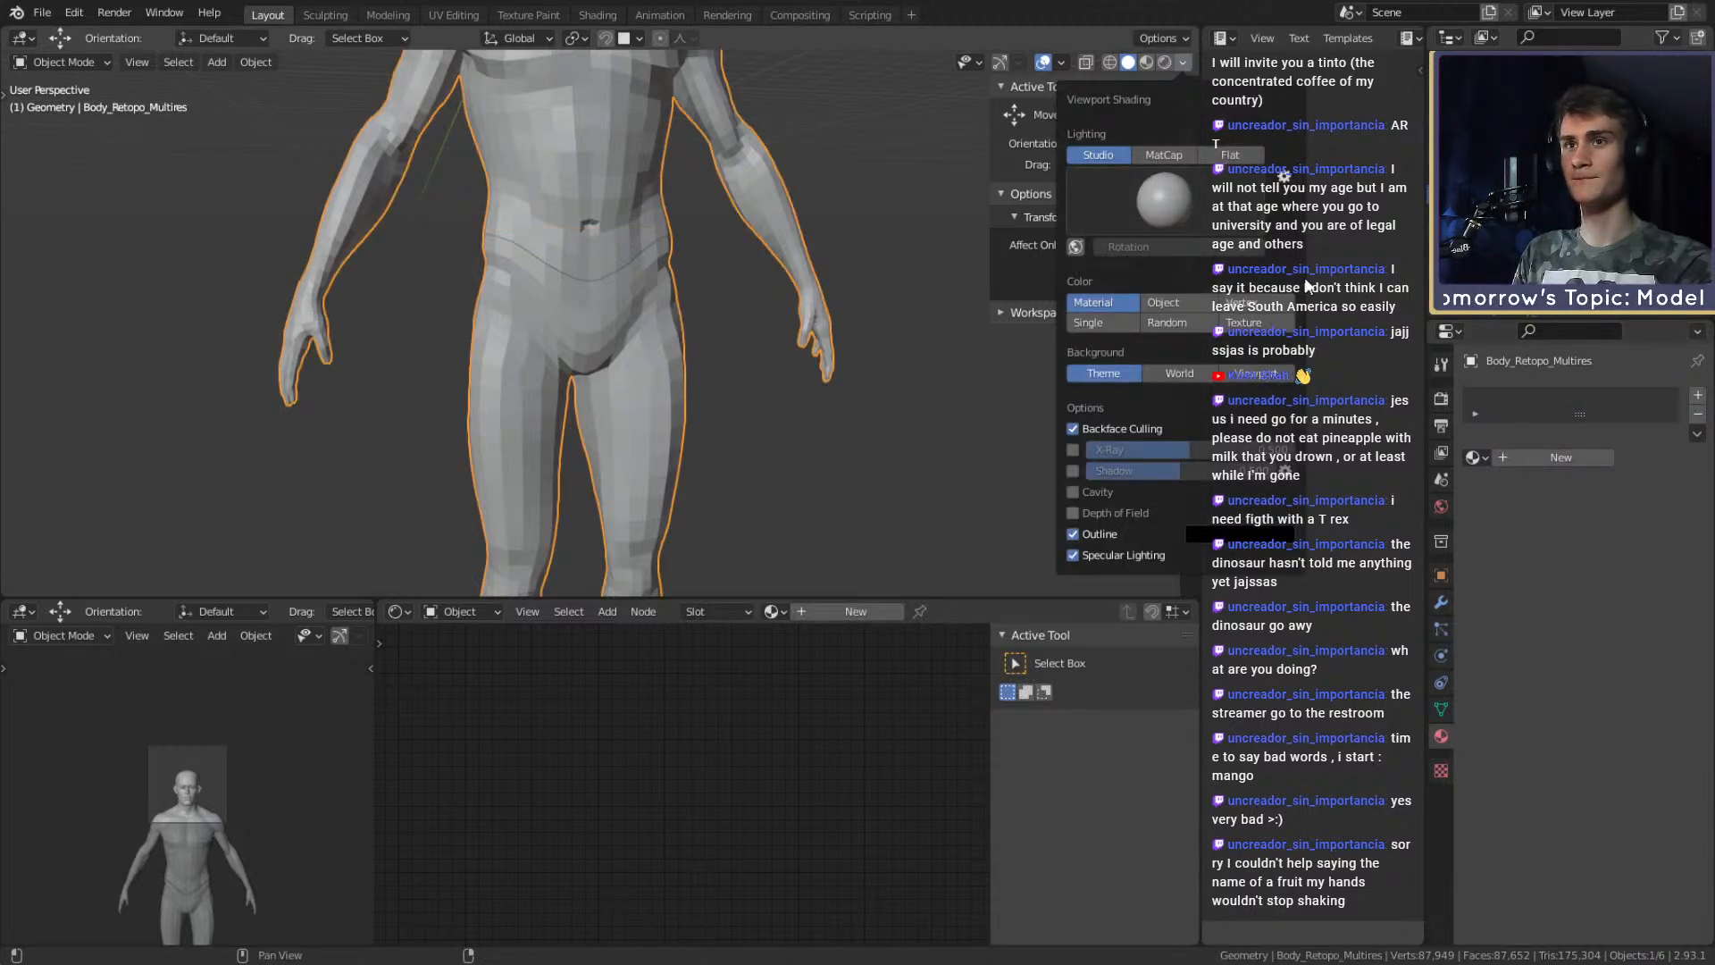
click(1184, 60)
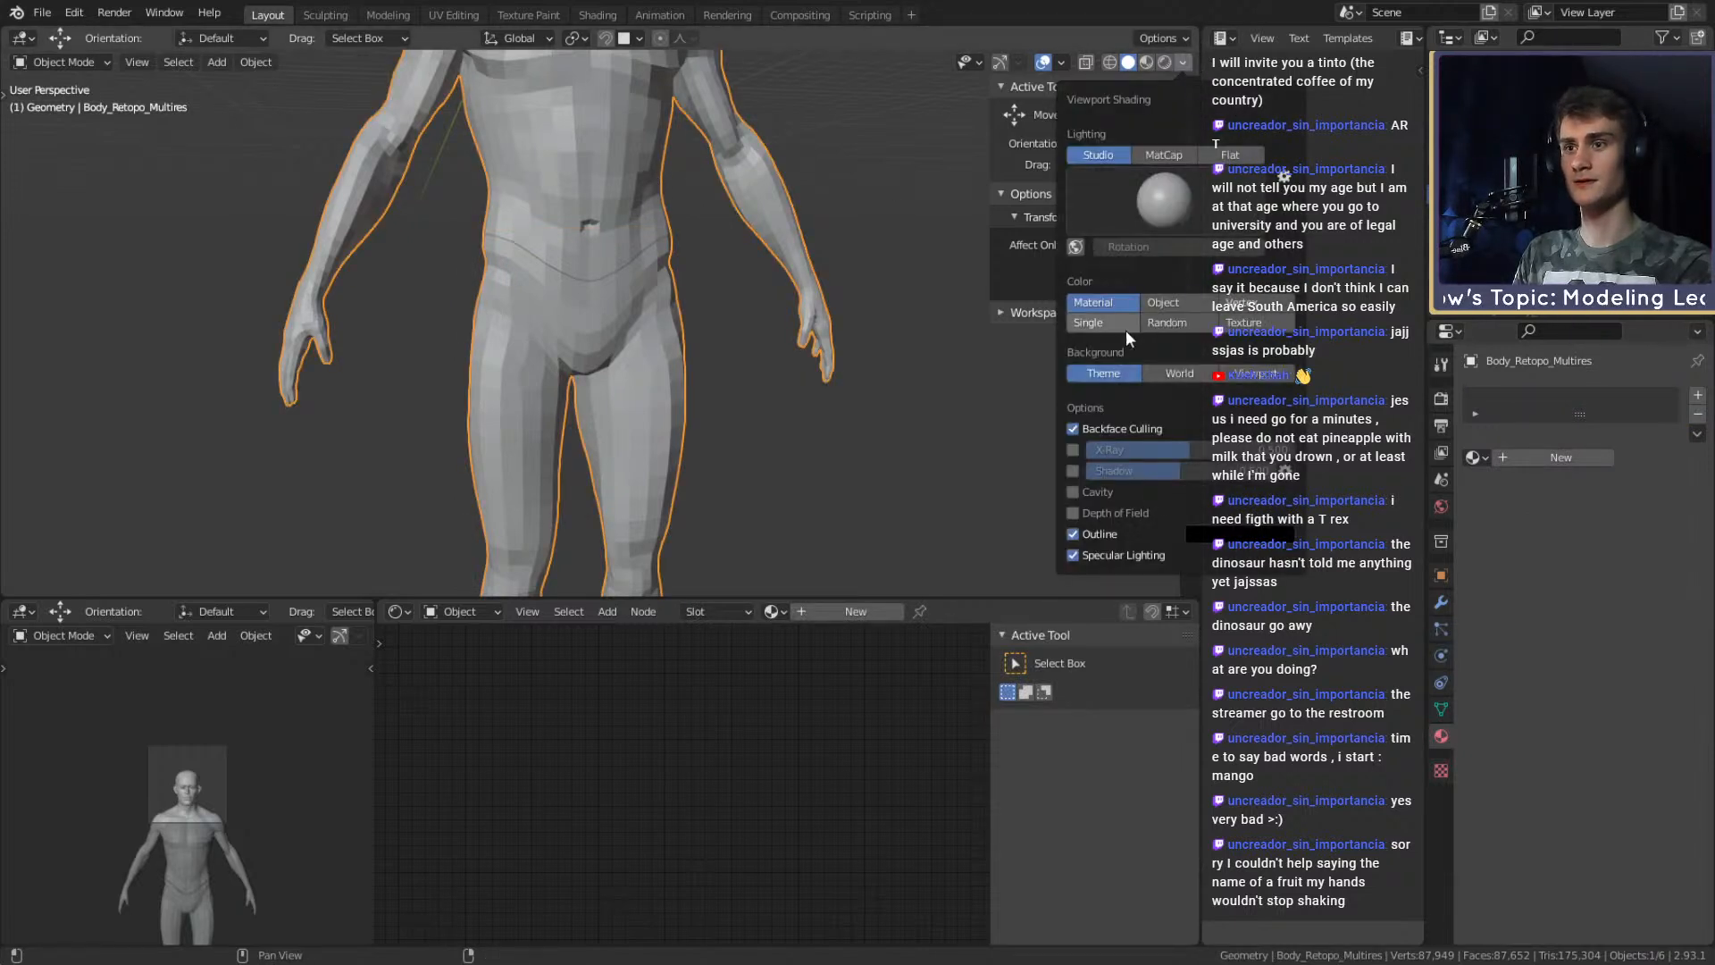
click(1167, 323)
scroll(607, 338, down, 6)
scroll(608, 341, up, 6)
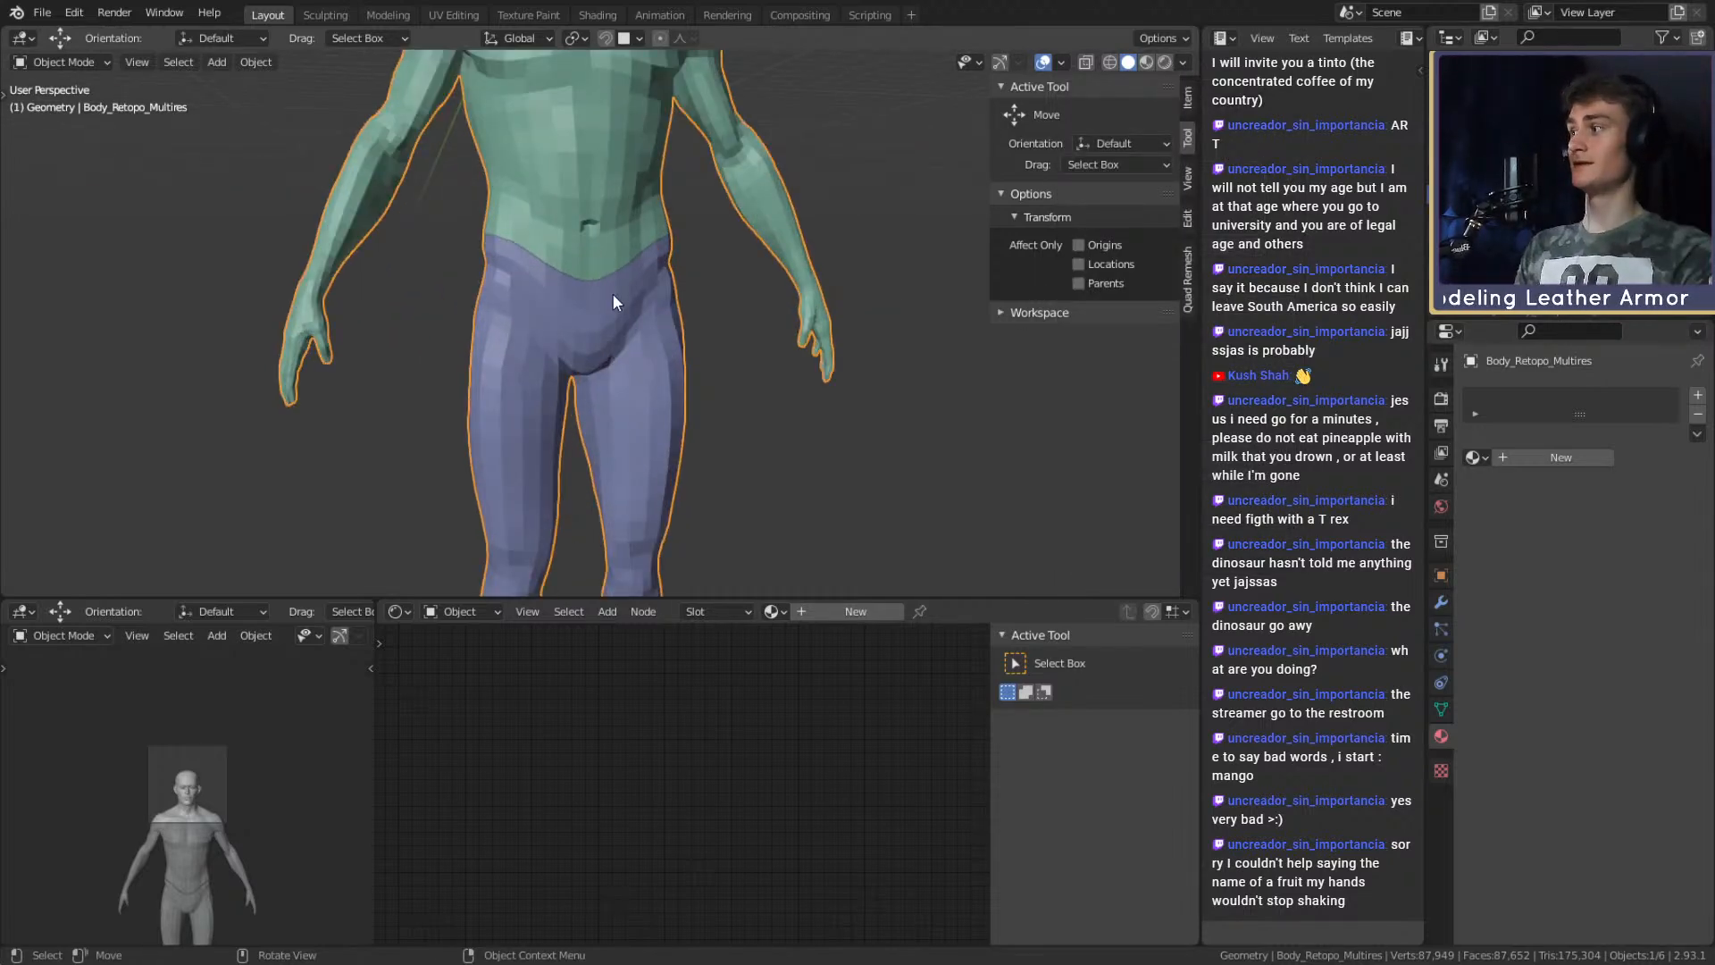
Examine the body's viewport display settings and the boundary between the body and the separated leg object.
click(1441, 575)
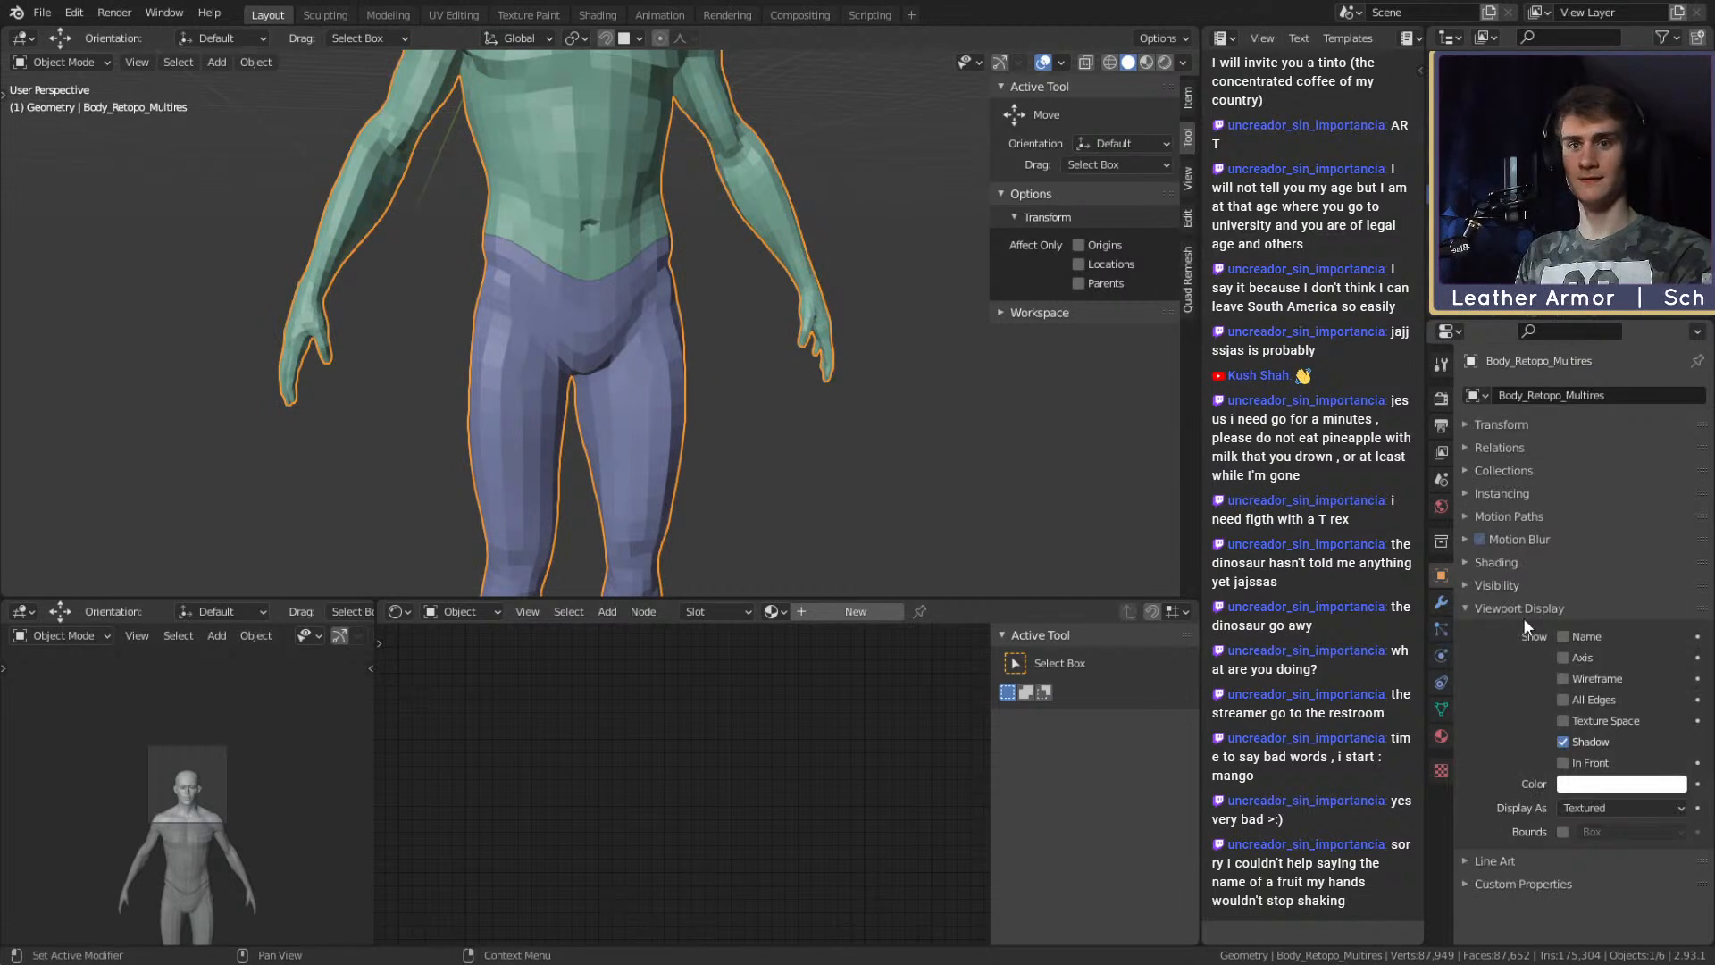
click(669, 377)
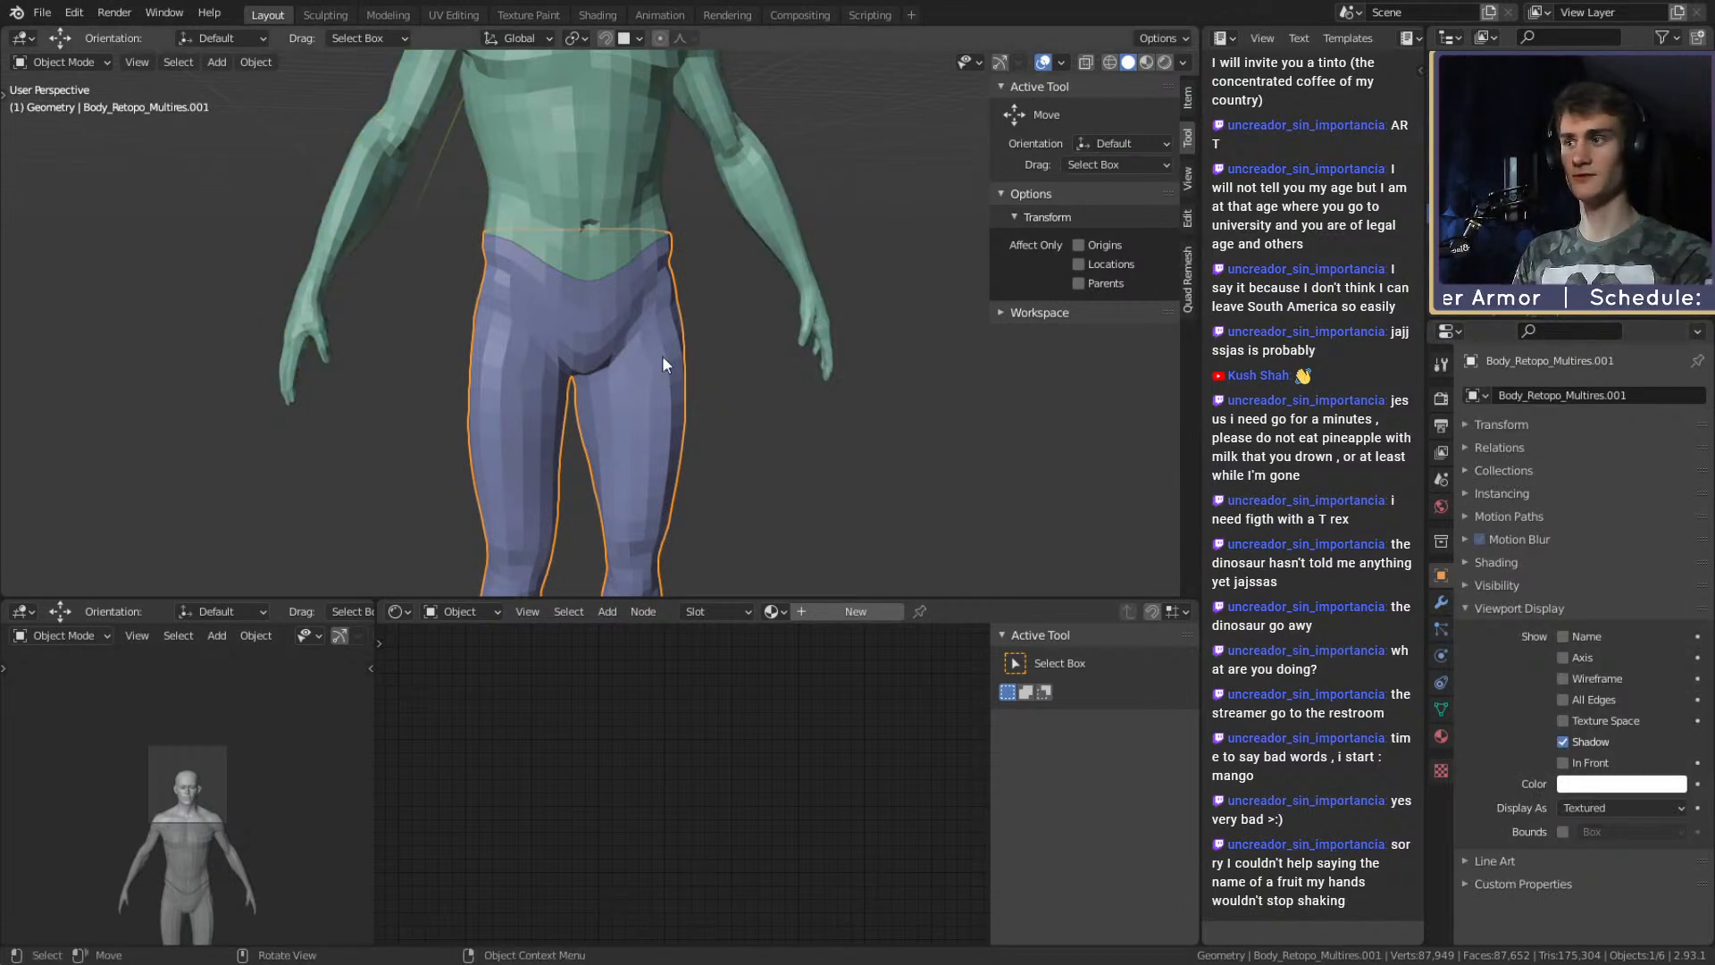
scroll(706, 375, down, 4)
scroll(758, 393, up, 4)
middle_drag(722, 384, 685, 293)
click(682, 291)
scroll(647, 420, down, 5)
scroll(705, 373, up, 5)
Select the body's faces of one foot from just above the ankle down, and extend the selection to the other foot by mirroring on X.
middle_drag(643, 428, 641, 340)
scroll(705, 374, up, 3)
click(631, 340)
scroll(826, 394, up, 2)
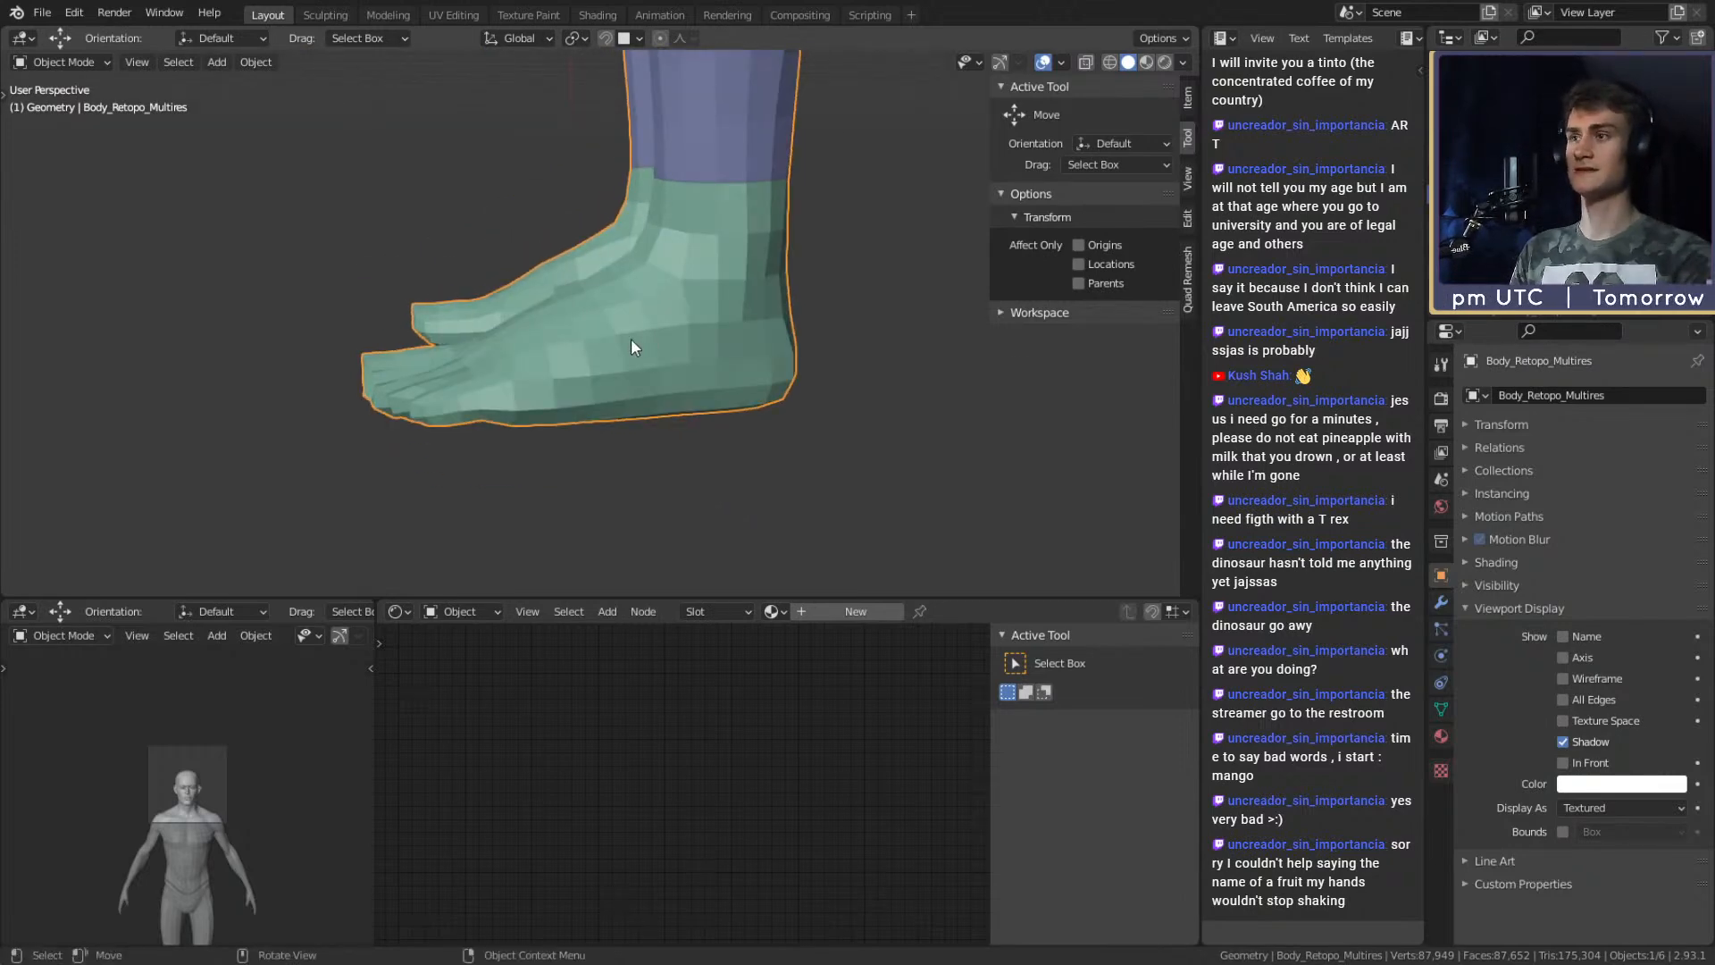
key(Tab)
middle_drag(622, 296, 850, 287)
alt+click(706, 236)
key(alt+z)
key(b)
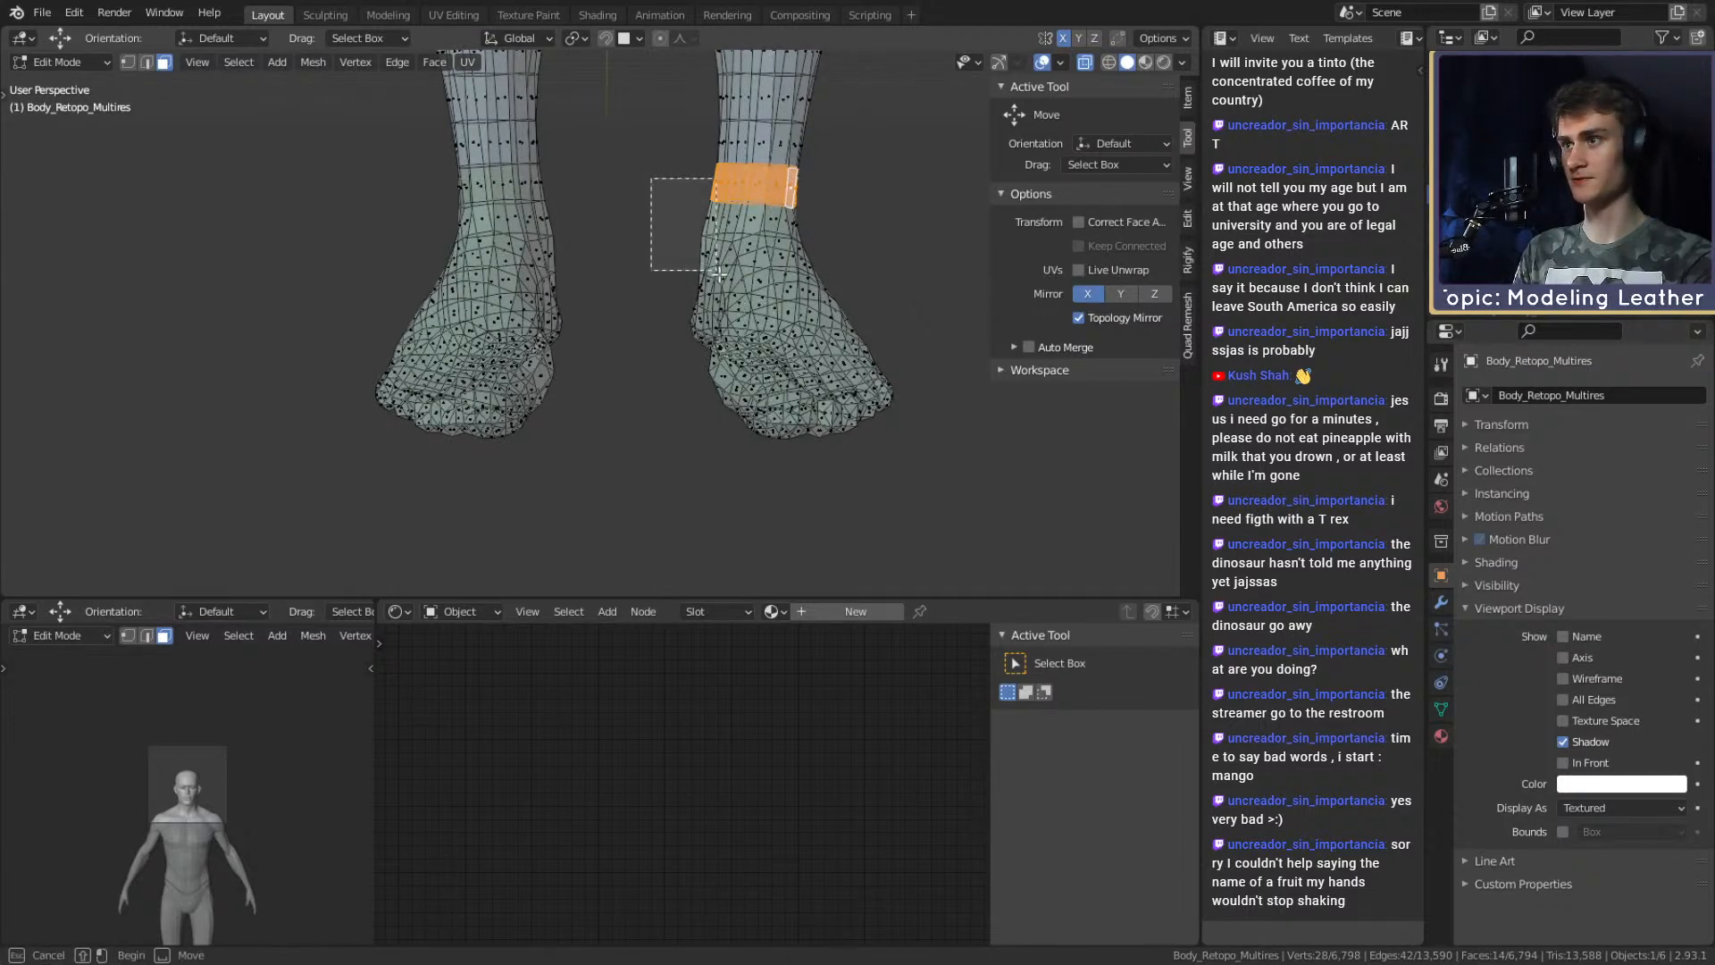
drag(672, 188, 930, 482)
key(alt+z)
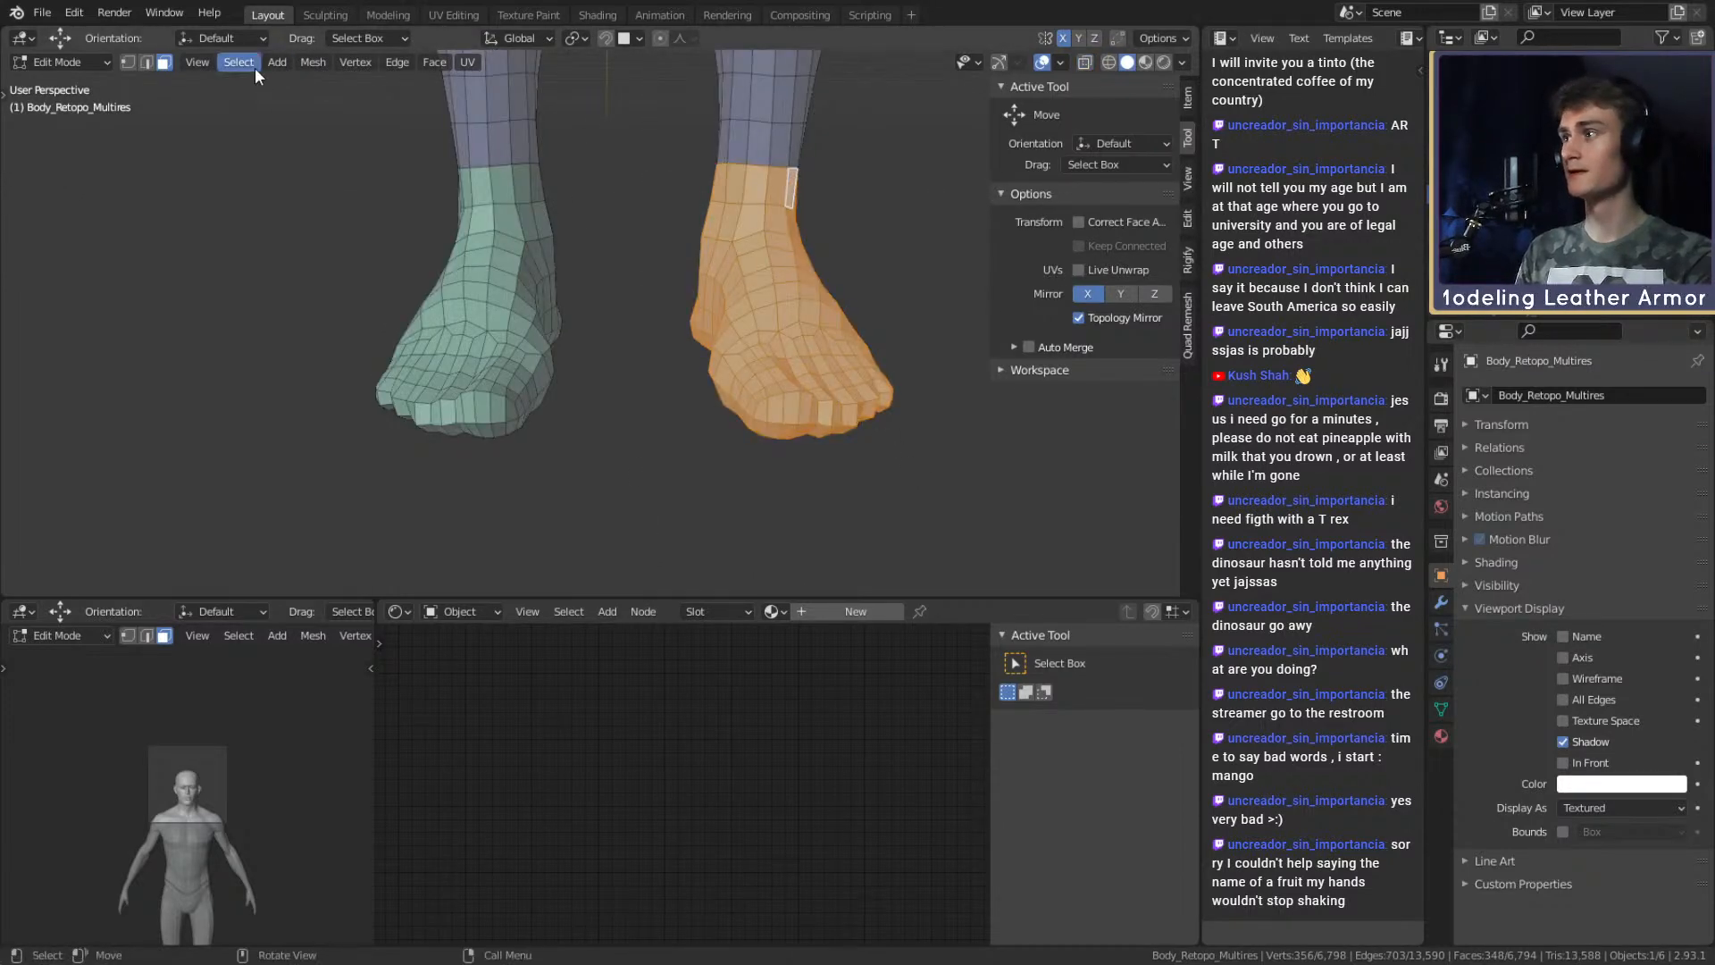
click(239, 63)
click(272, 412)
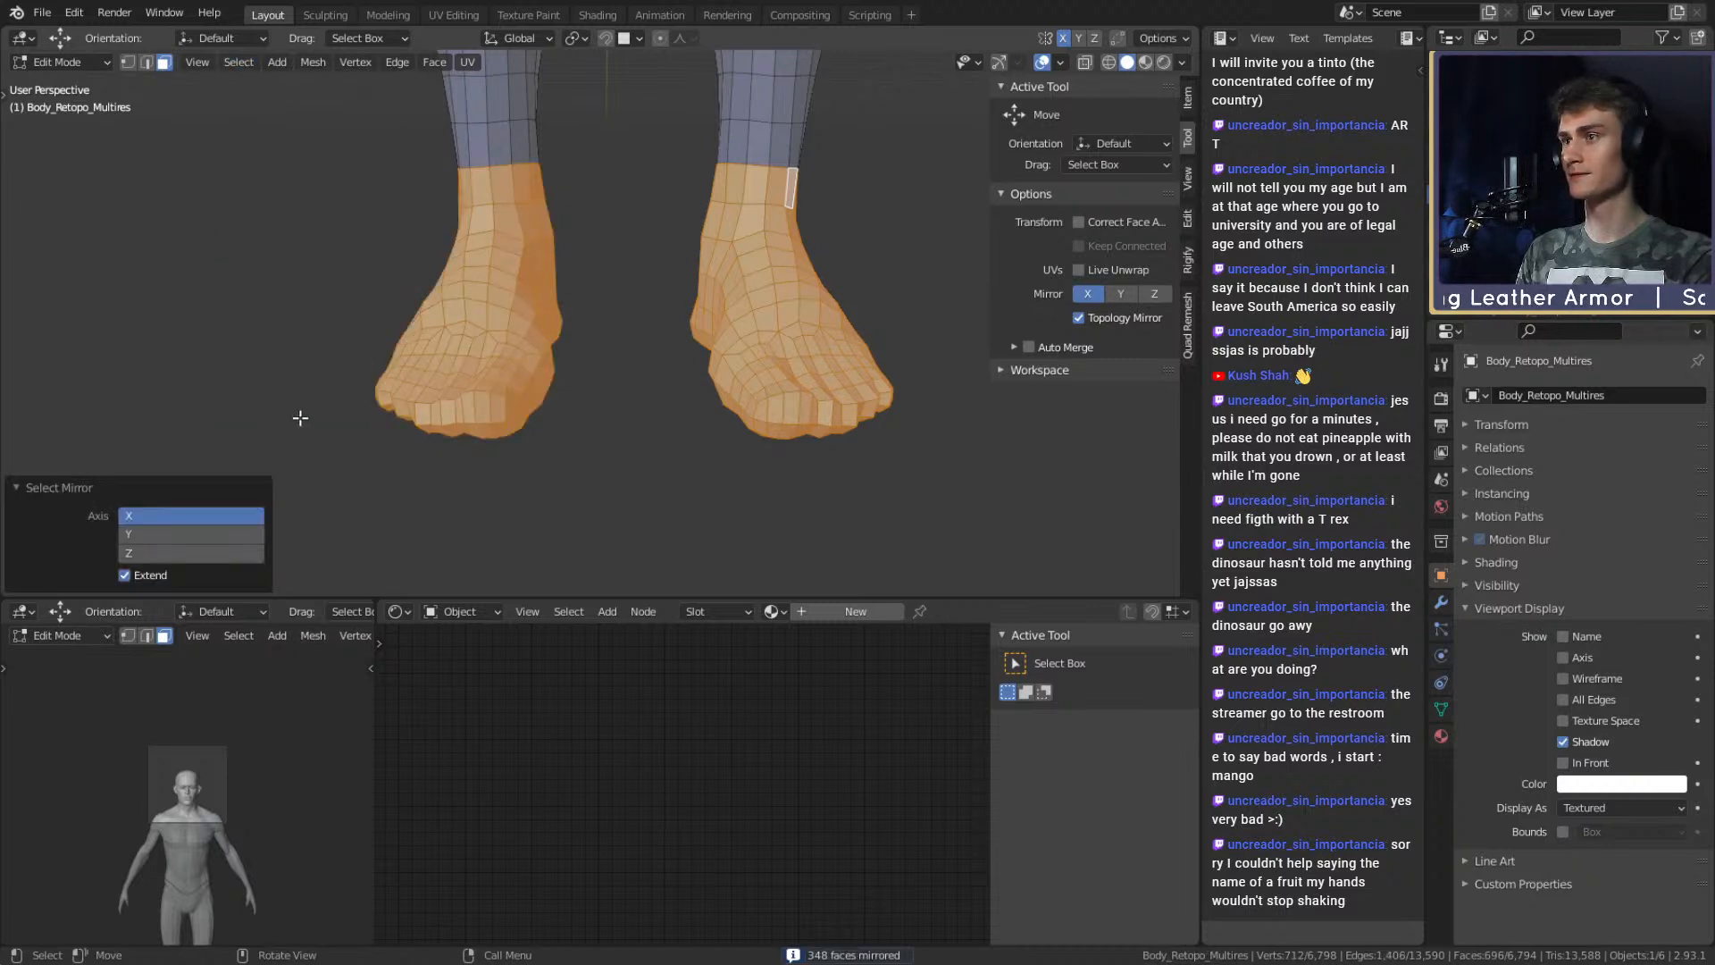
Duplicate the selected foot faces in place and separate the copy into its own object for the shoes.
scroll(625, 286, down, 5)
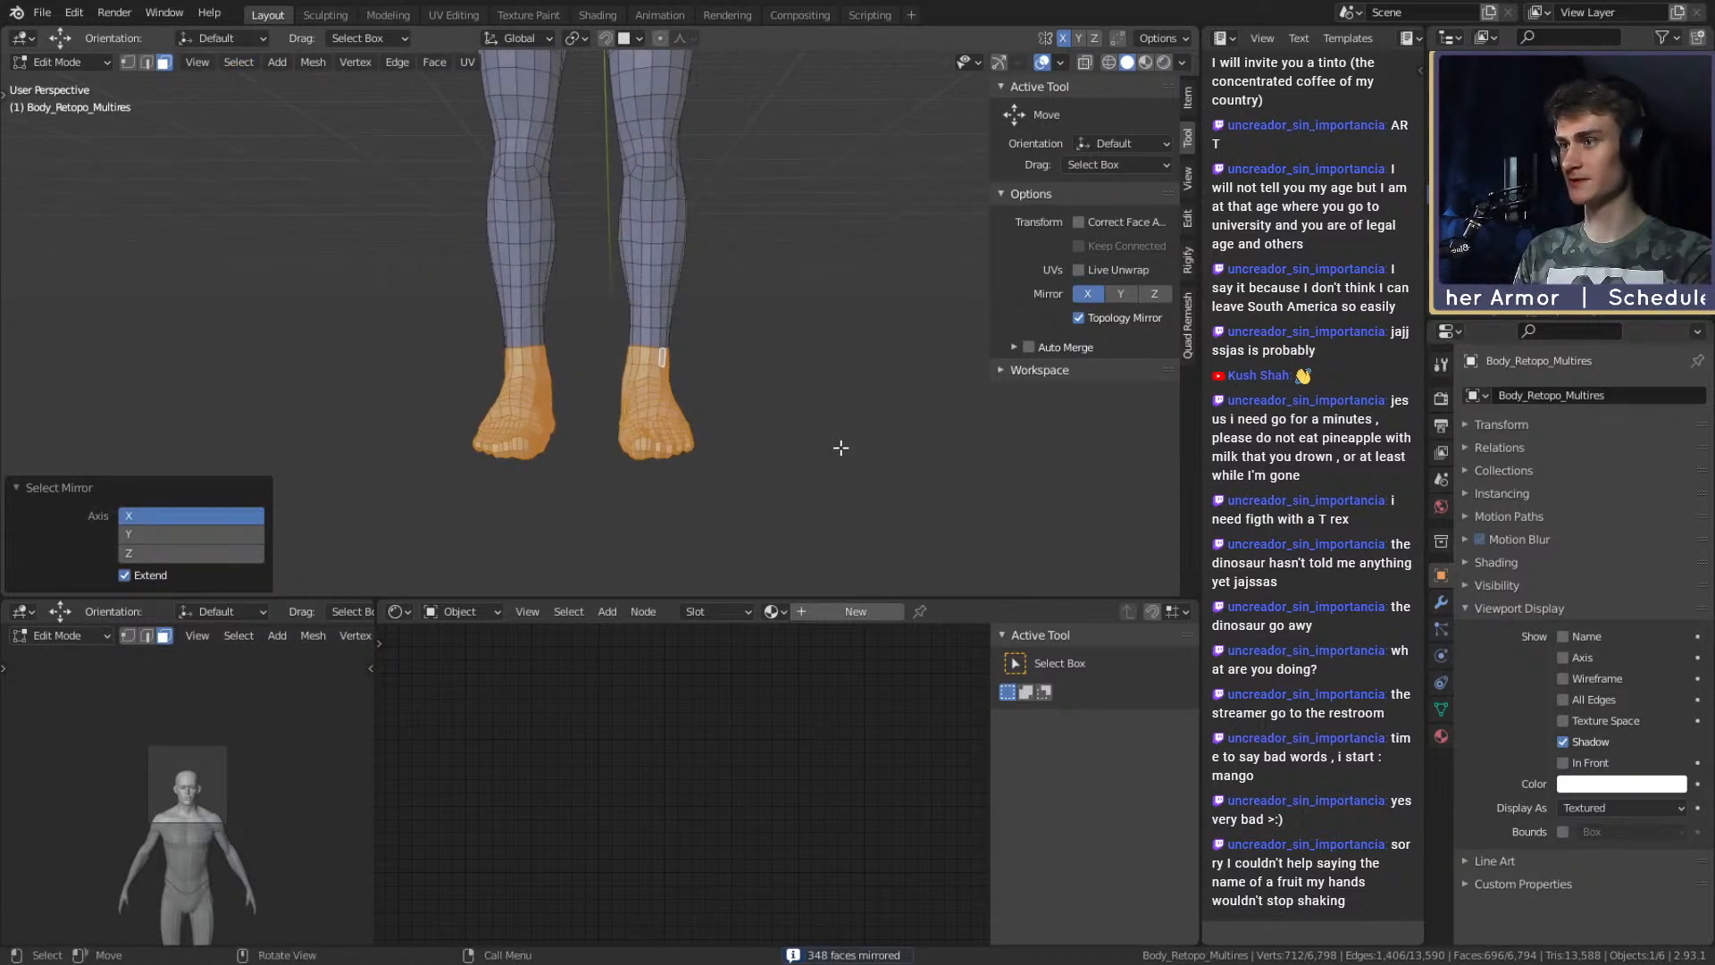
key(shift+d)
key(Escape)
key(p)
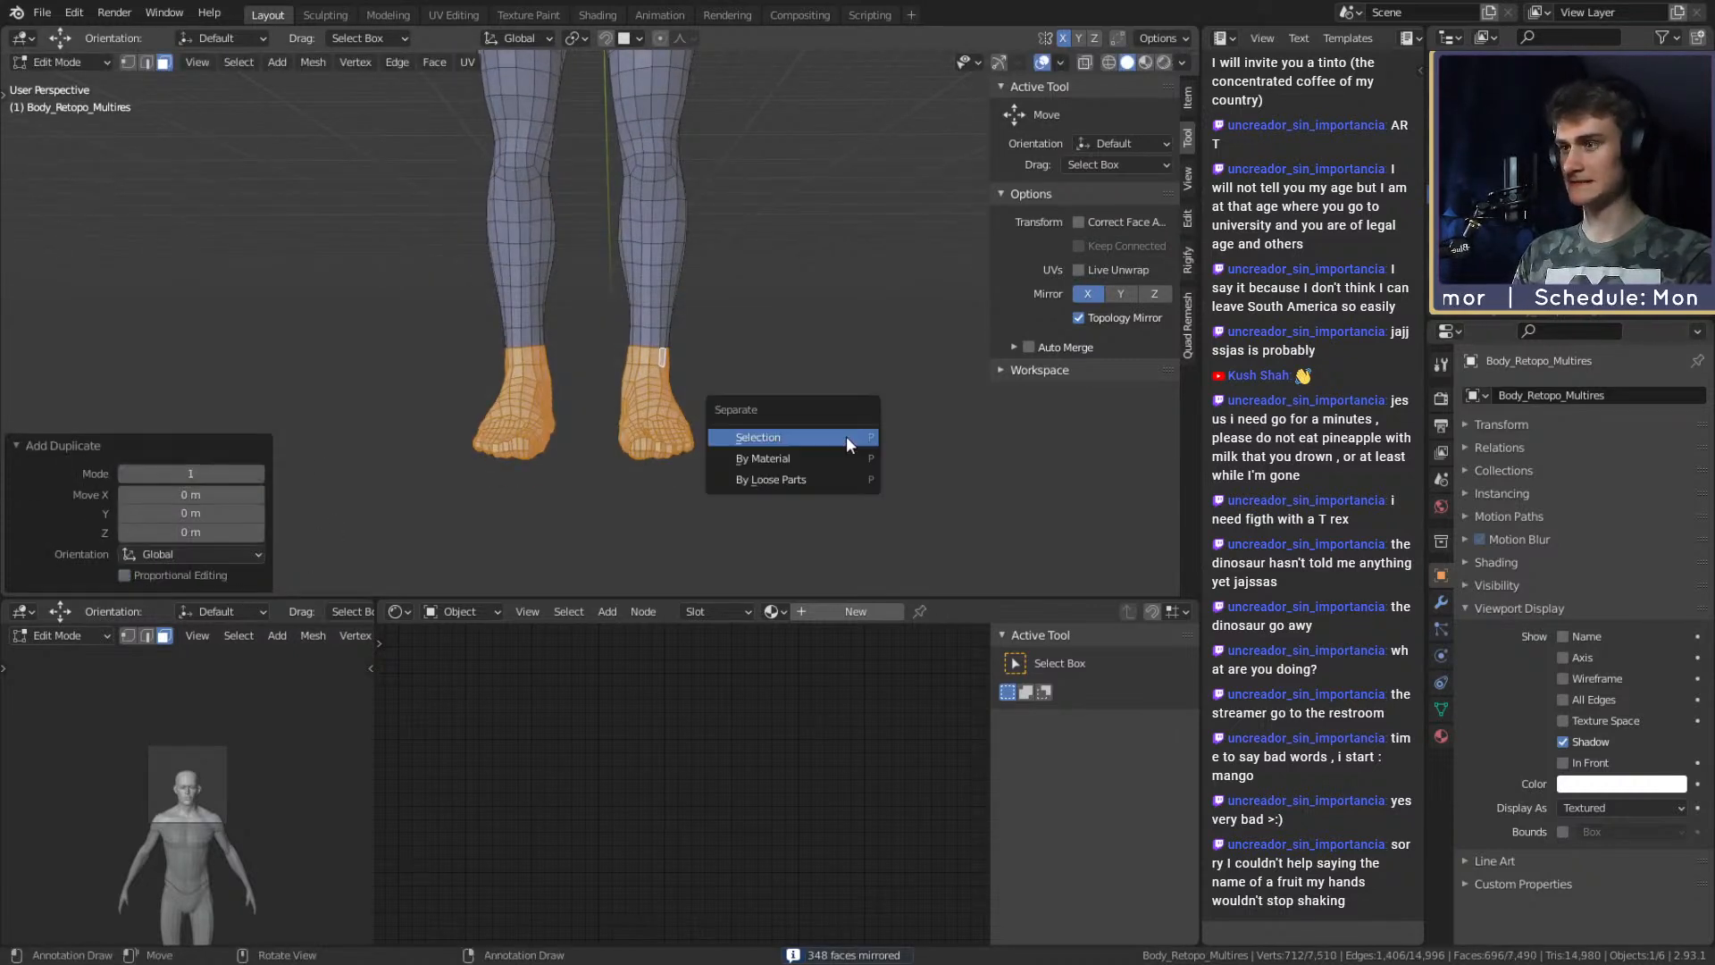
click(801, 437)
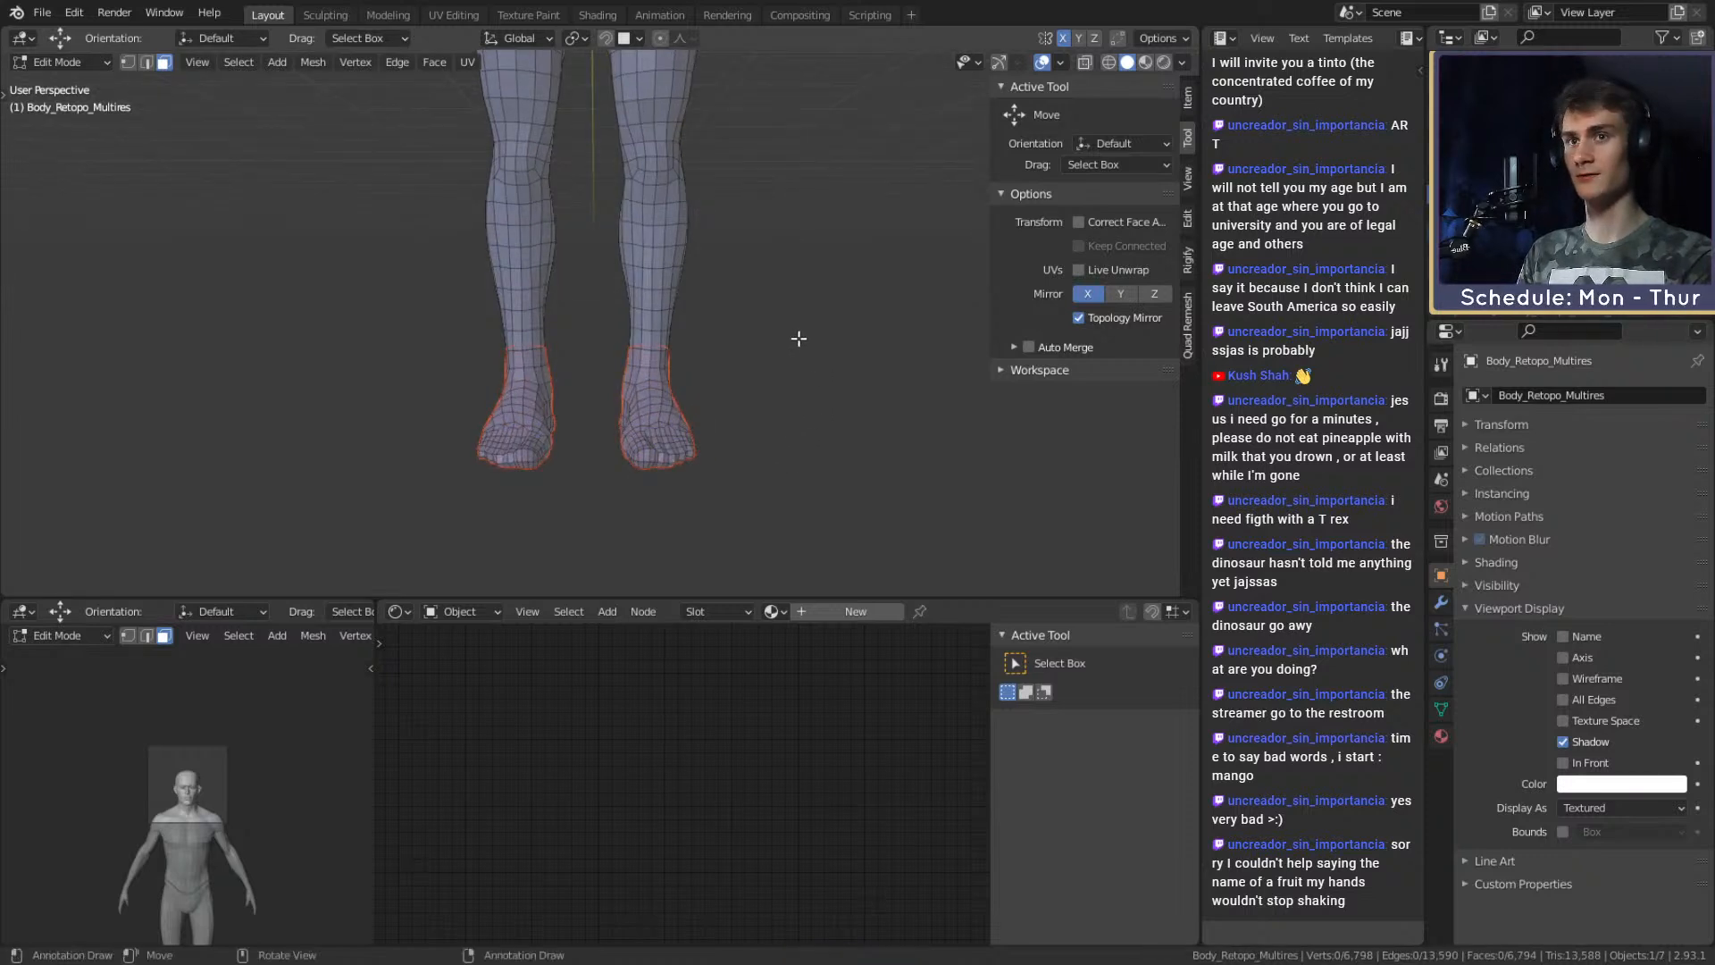
key(Tab)
click(656, 383)
Examine the body mesh's waist and torso topology in Edit Mode, from the front and the side.
middle_drag(707, 338, 635, 393)
scroll(707, 339, down, 7)
scroll(678, 341, up, 4)
shift+middle_drag(692, 290, 658, 332)
scroll(699, 401, up, 3)
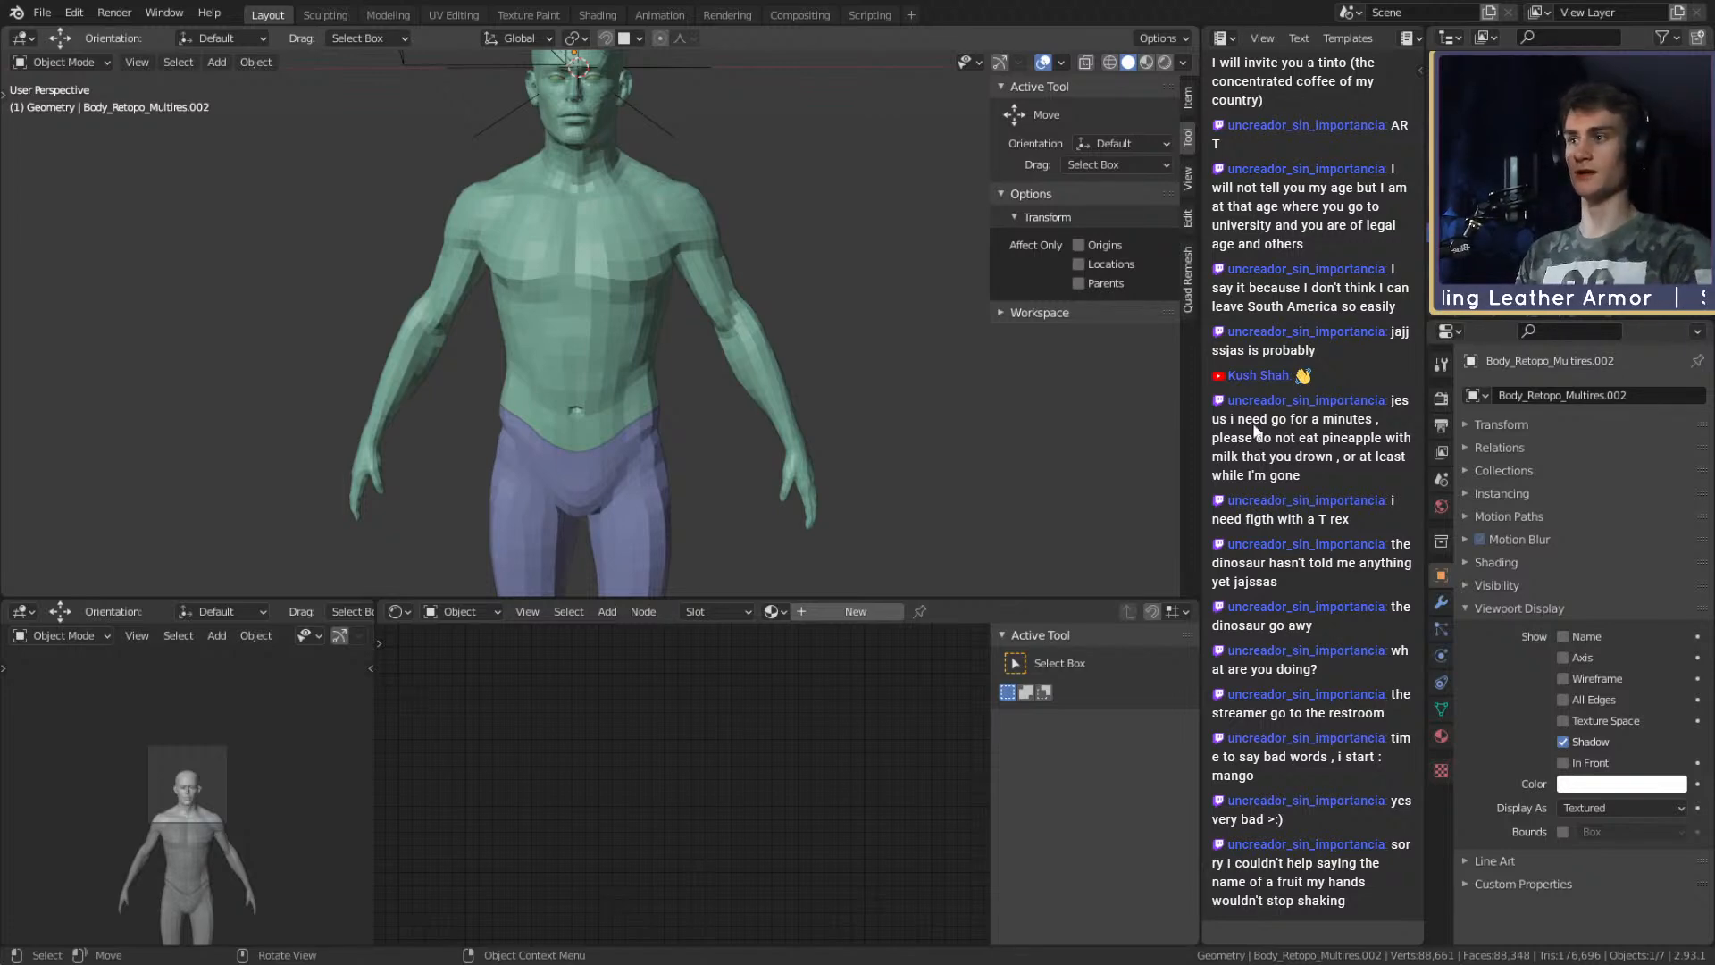
click(709, 393)
key(Tab)
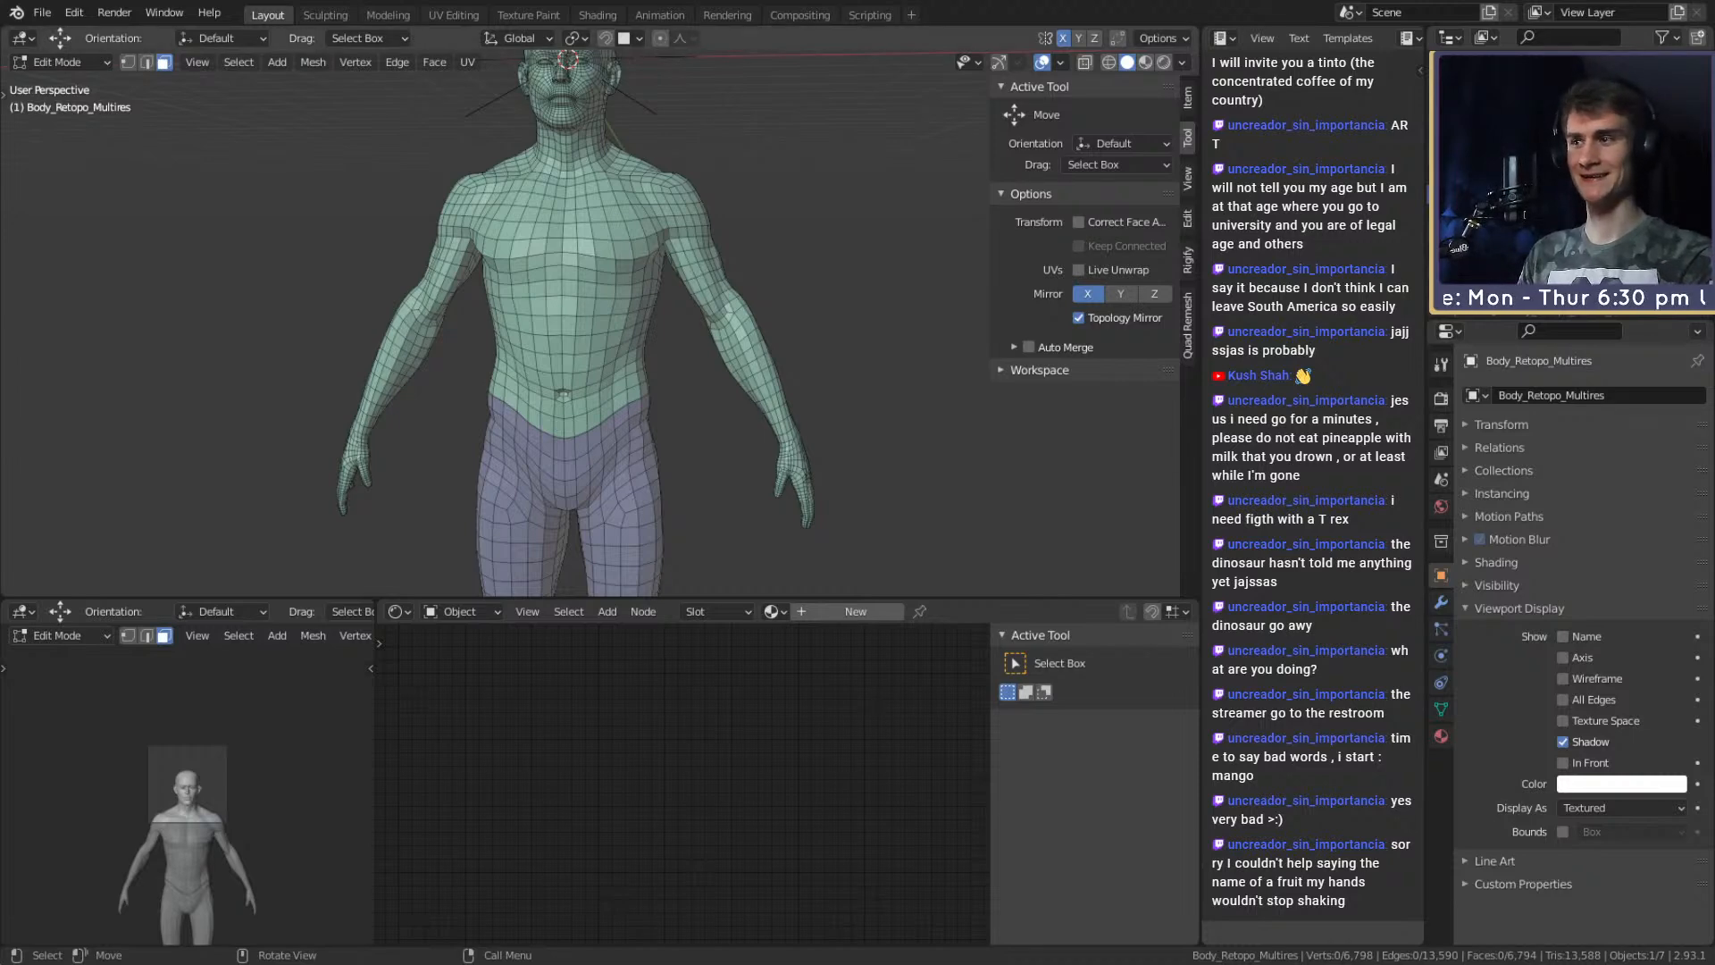
scroll(792, 409, down, 2)
middle_drag(792, 409, 745, 417)
scroll(701, 387, up, 4)
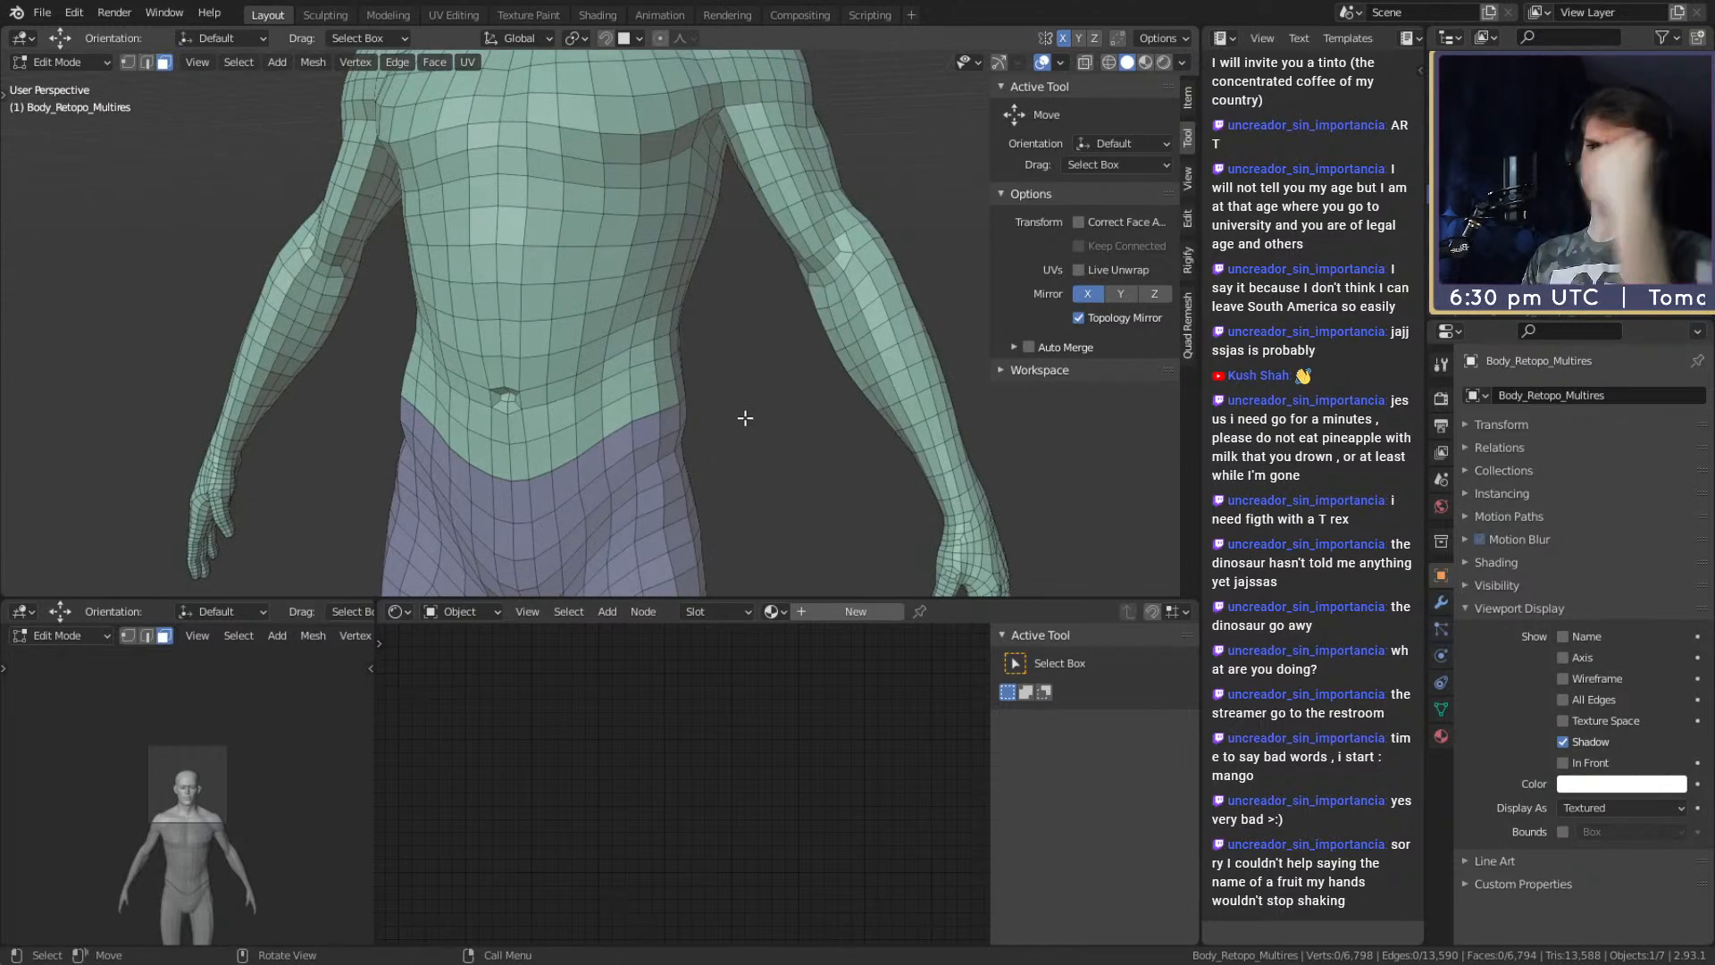
mouse_move(745, 417)
middle_down()
mouse_move(758, 428)
mouse_move(689, 394)
mouse_move(759, 411)
middle_up()
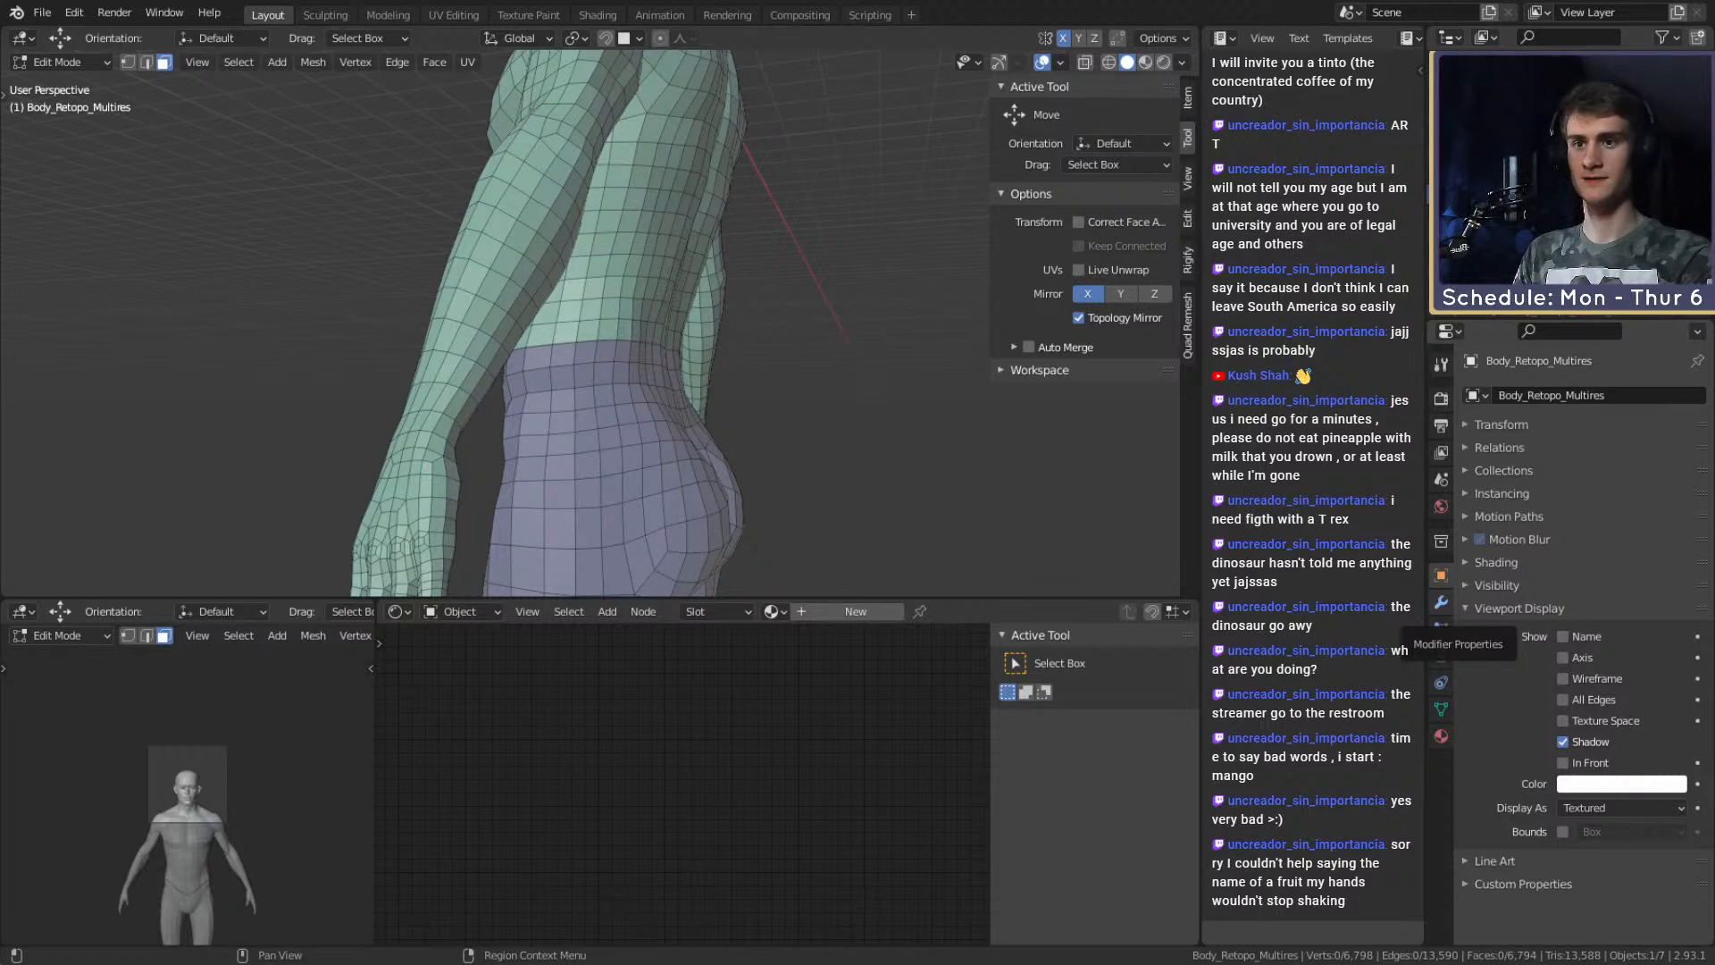
middle_drag(768, 385, 825, 411)
key(Tab)
scroll(821, 377, up, 1)
key(Tab)
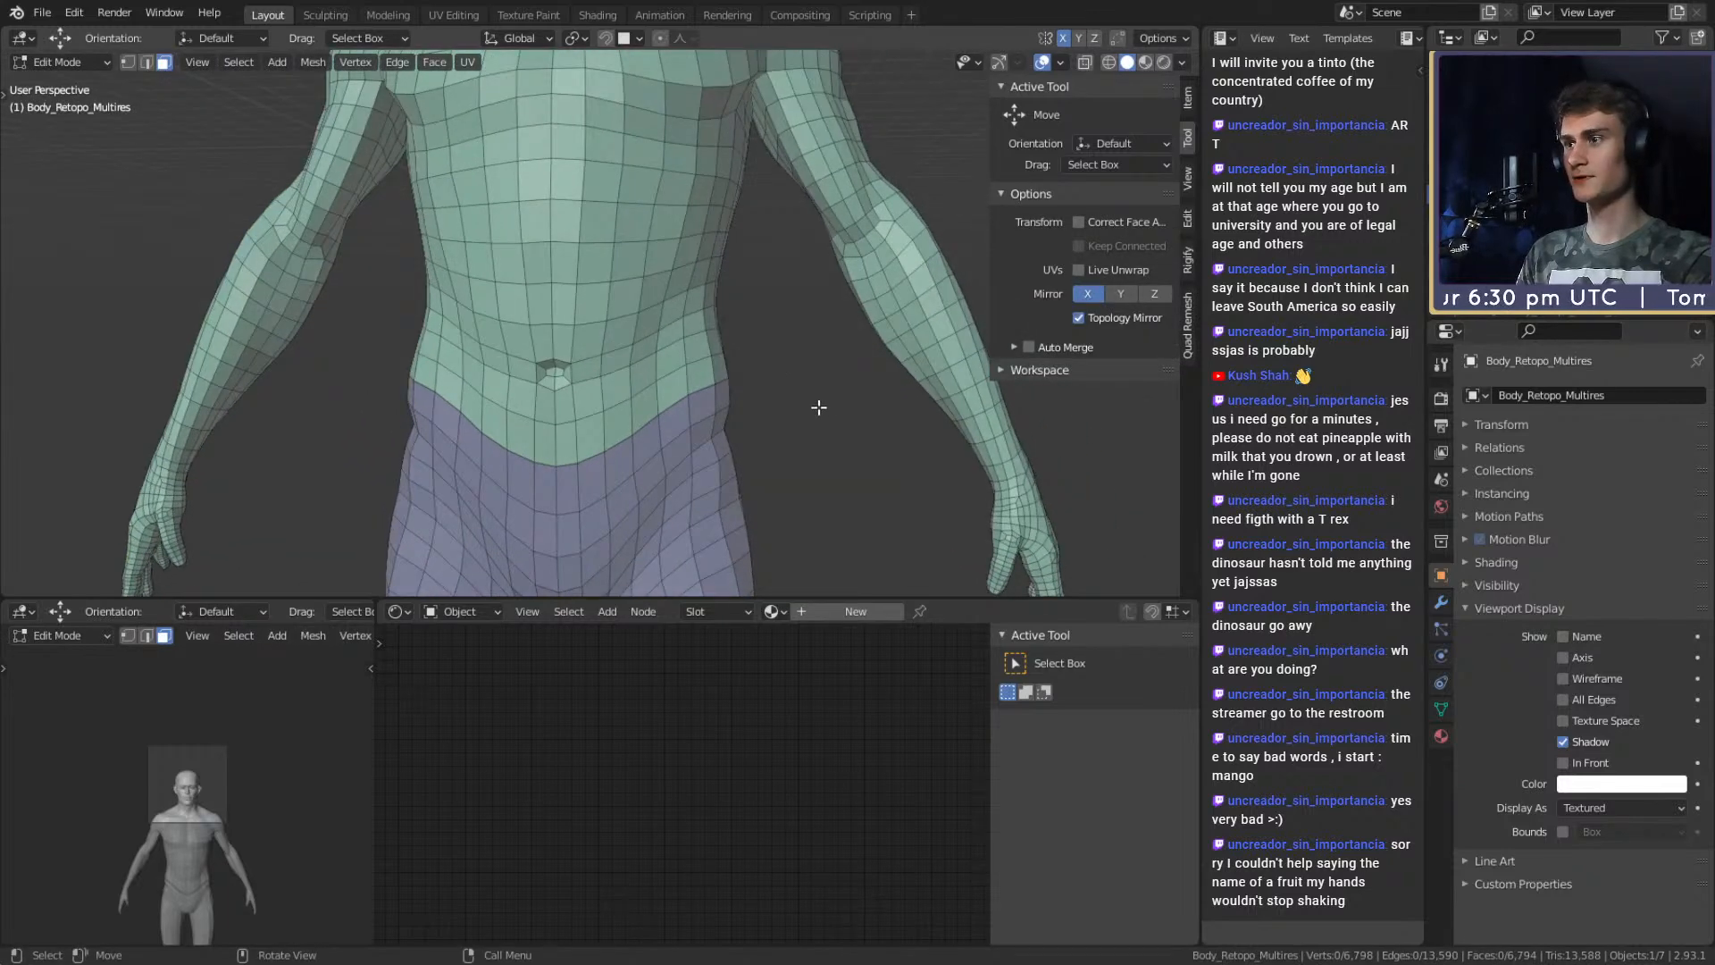
shift+middle_drag(659, 374, 753, 394)
scroll(769, 344, down, 2)
scroll(753, 393, up, 1)
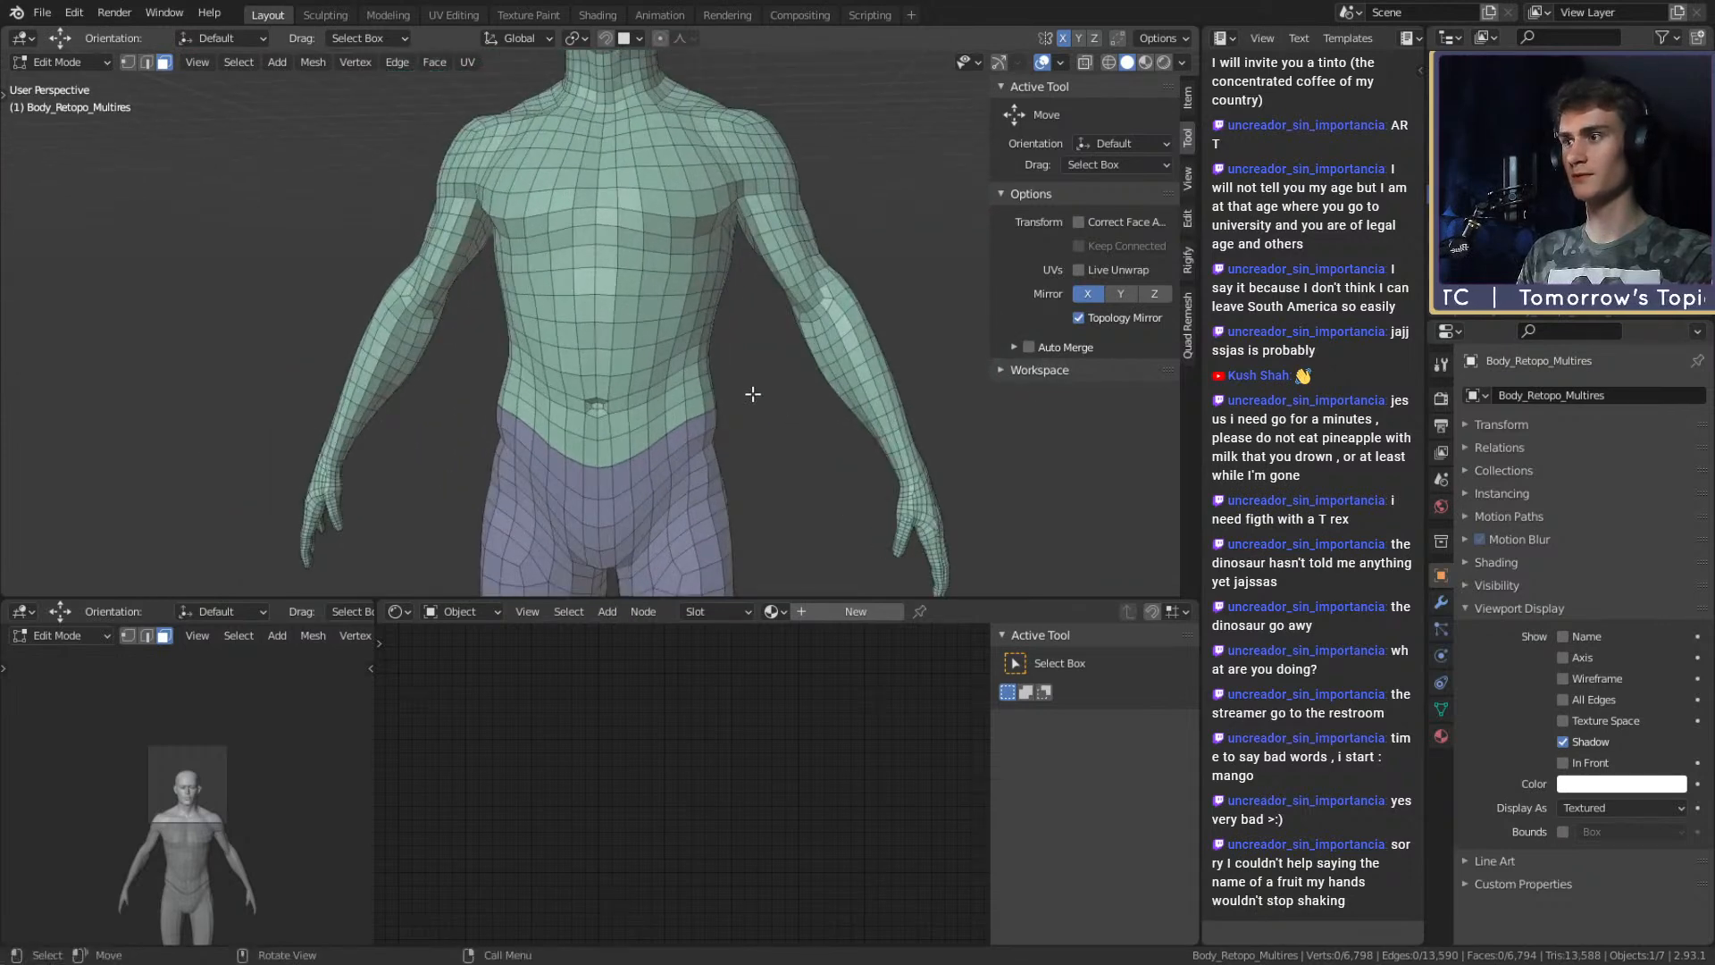
Select the body's horizontal face loops around the torso, from the trouser waistline up to the lower chest.
alt+click(629, 441)
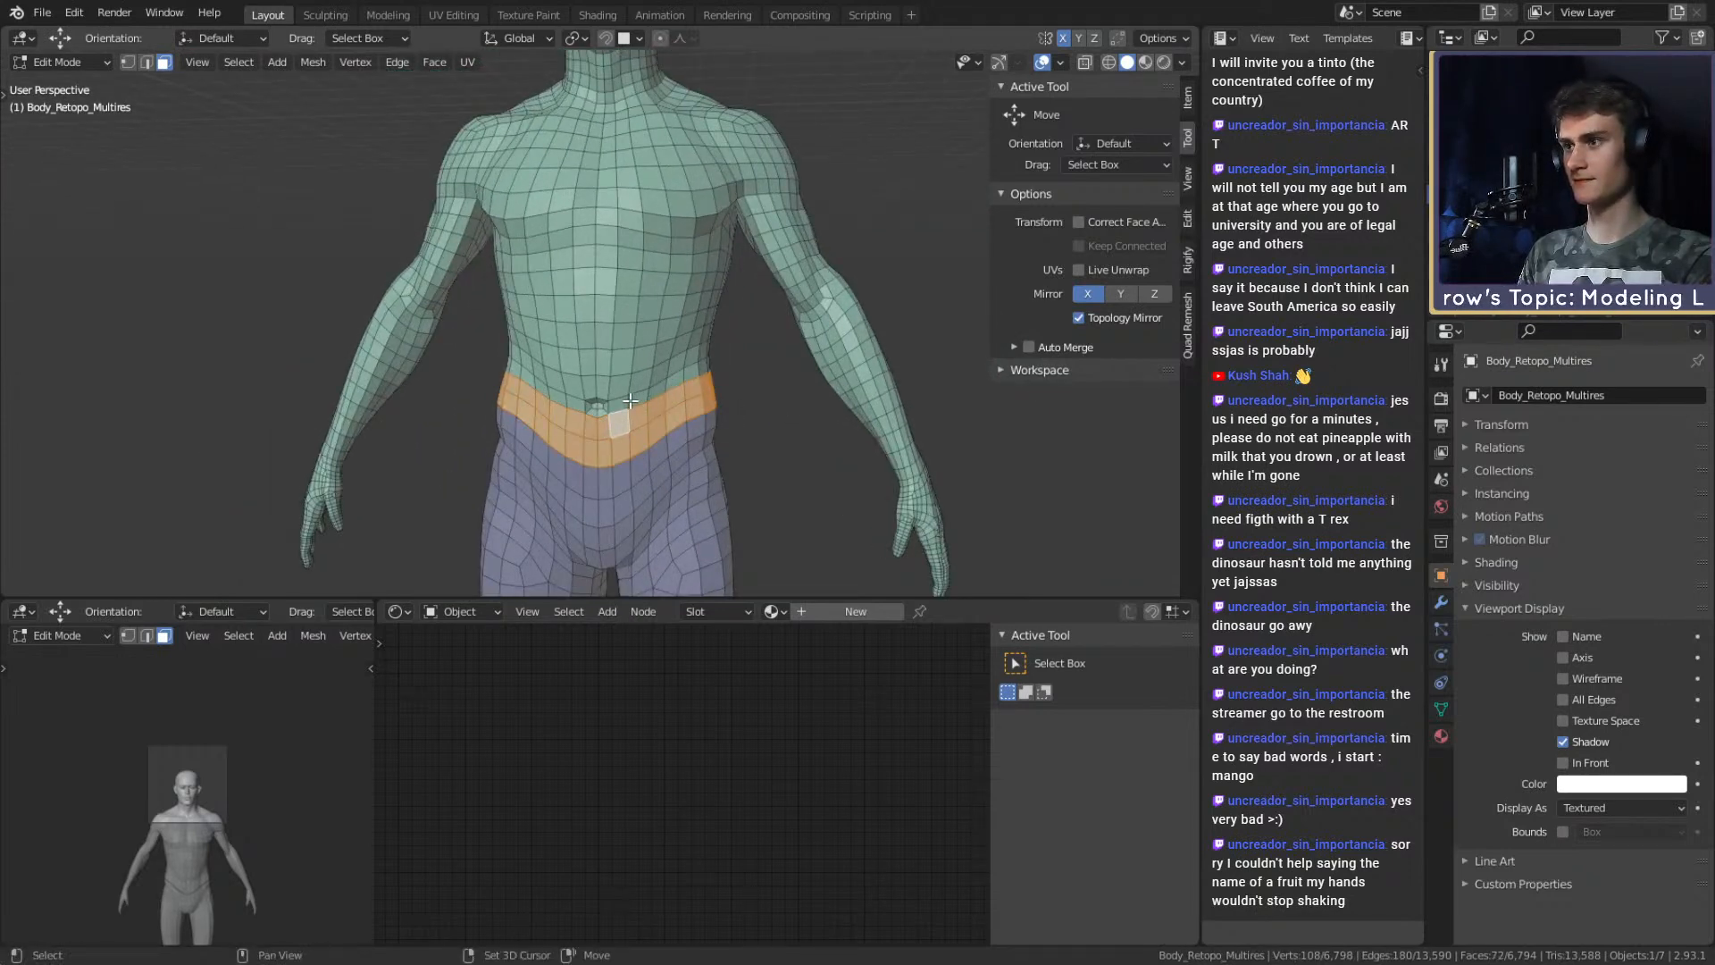
alt+shift+click(629, 400)
alt+shift+click(628, 382)
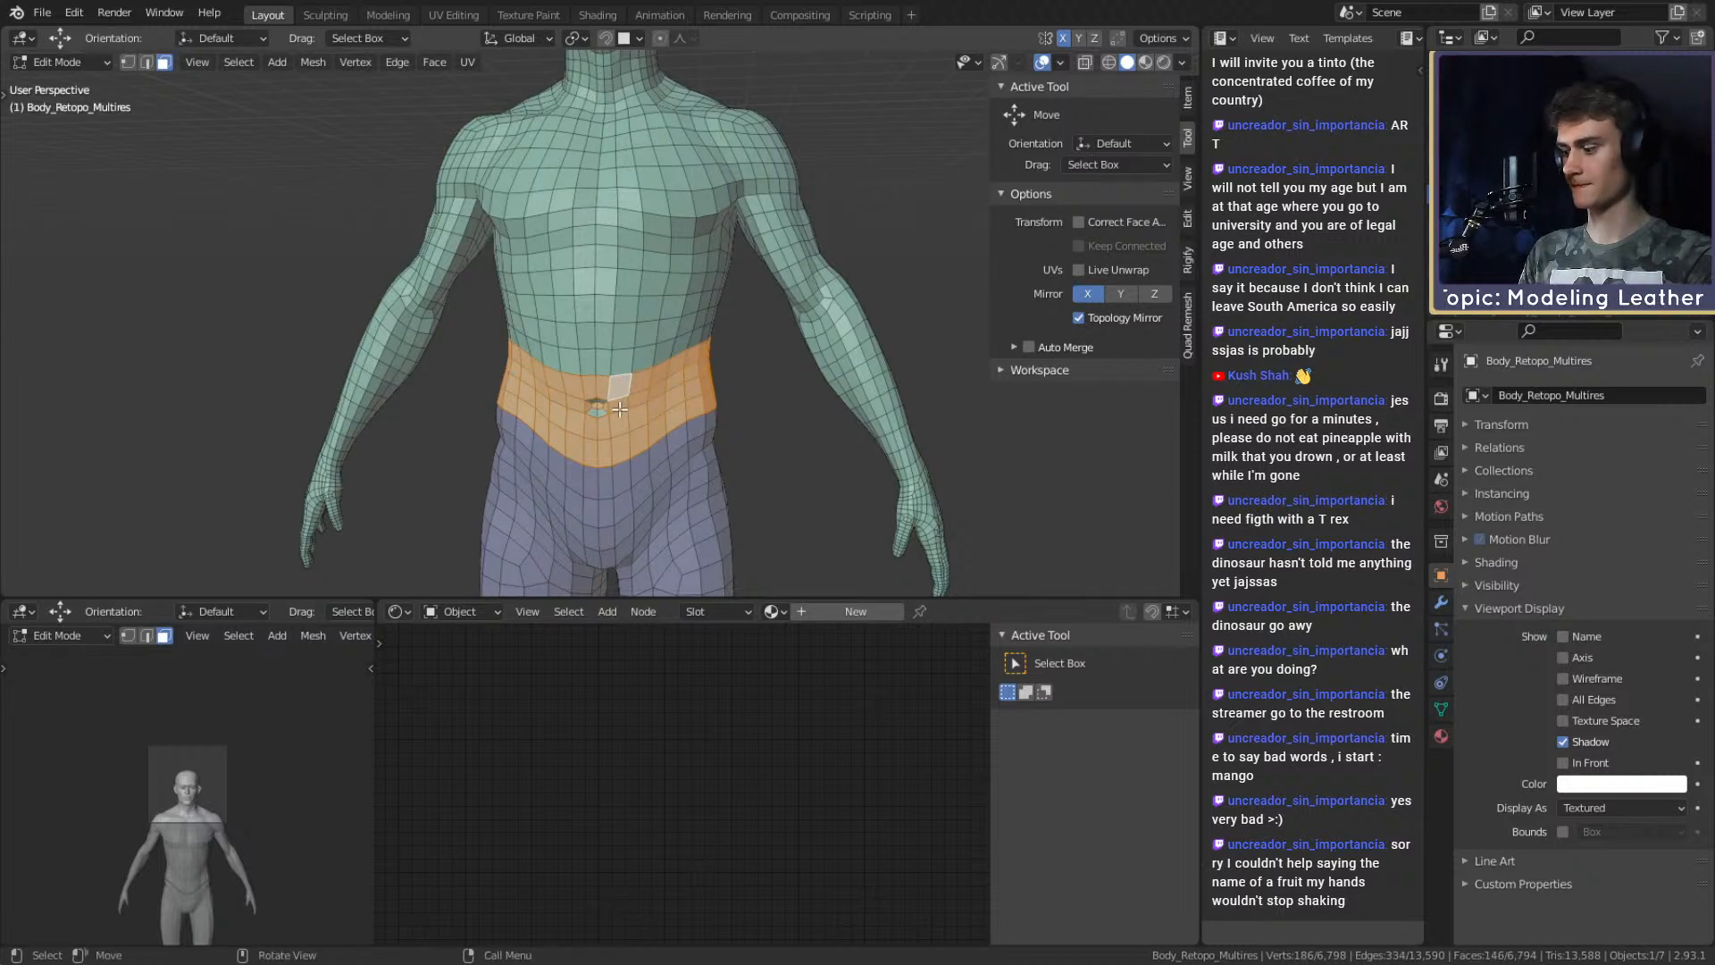
alt+shift+click(636, 338)
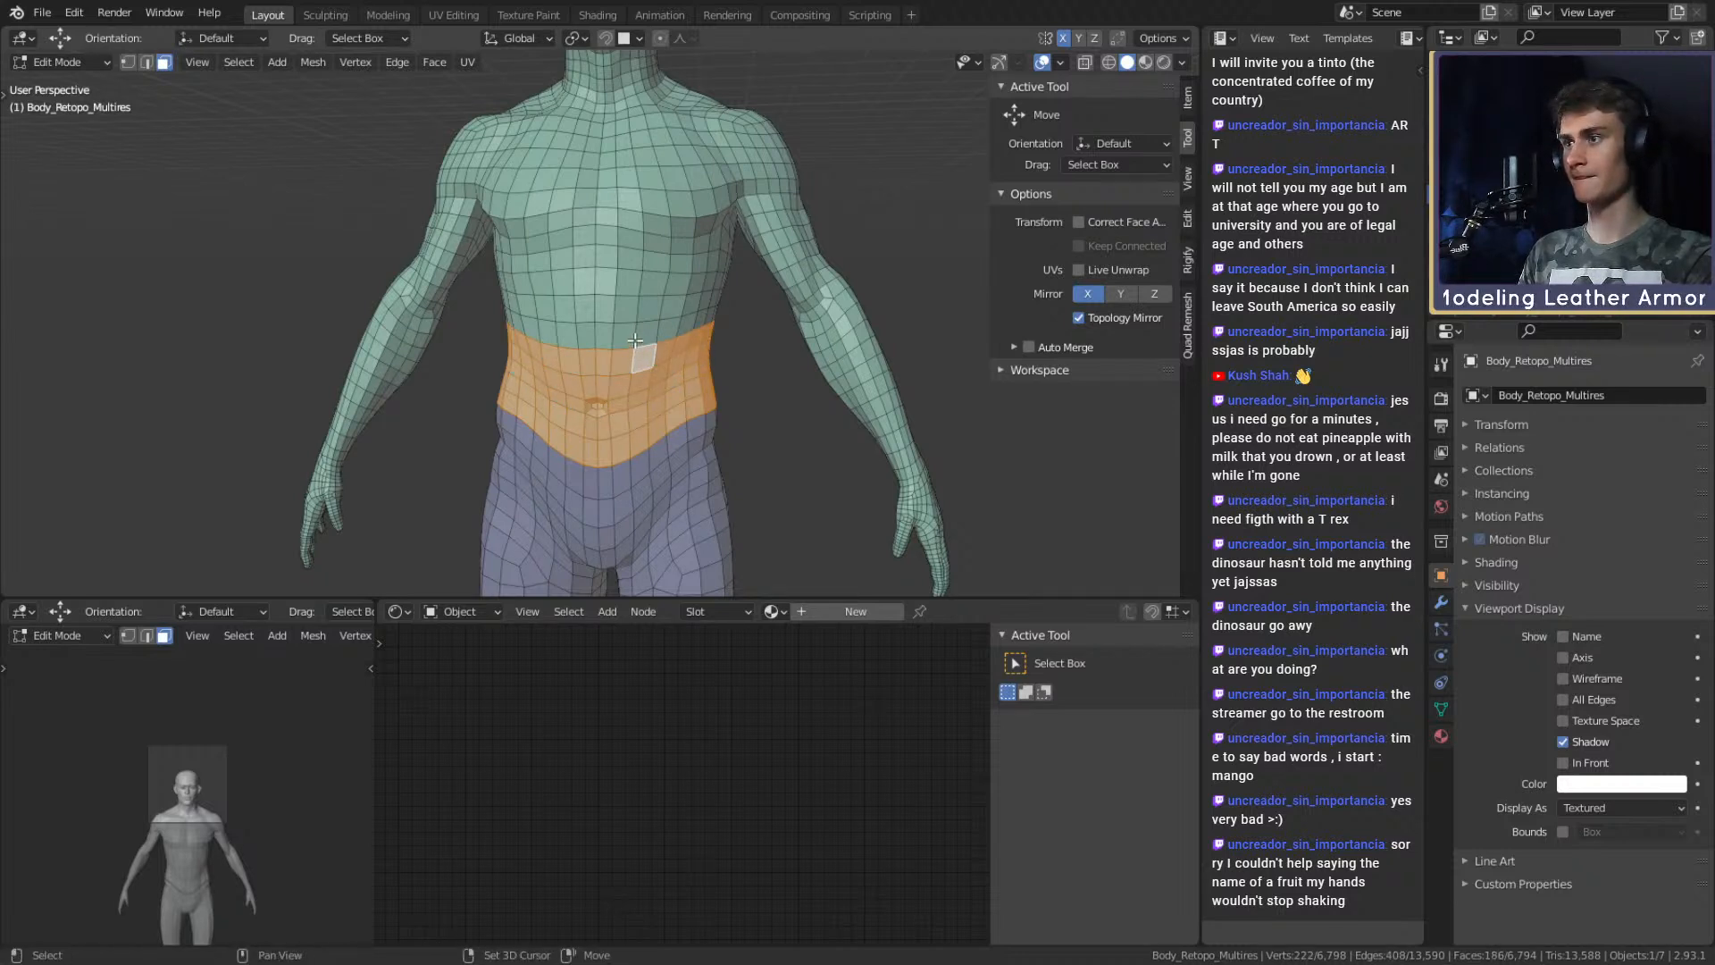
alt+shift+click(637, 317)
alt+shift+click(638, 297)
alt+shift+click(639, 277)
alt+shift+click(641, 257)
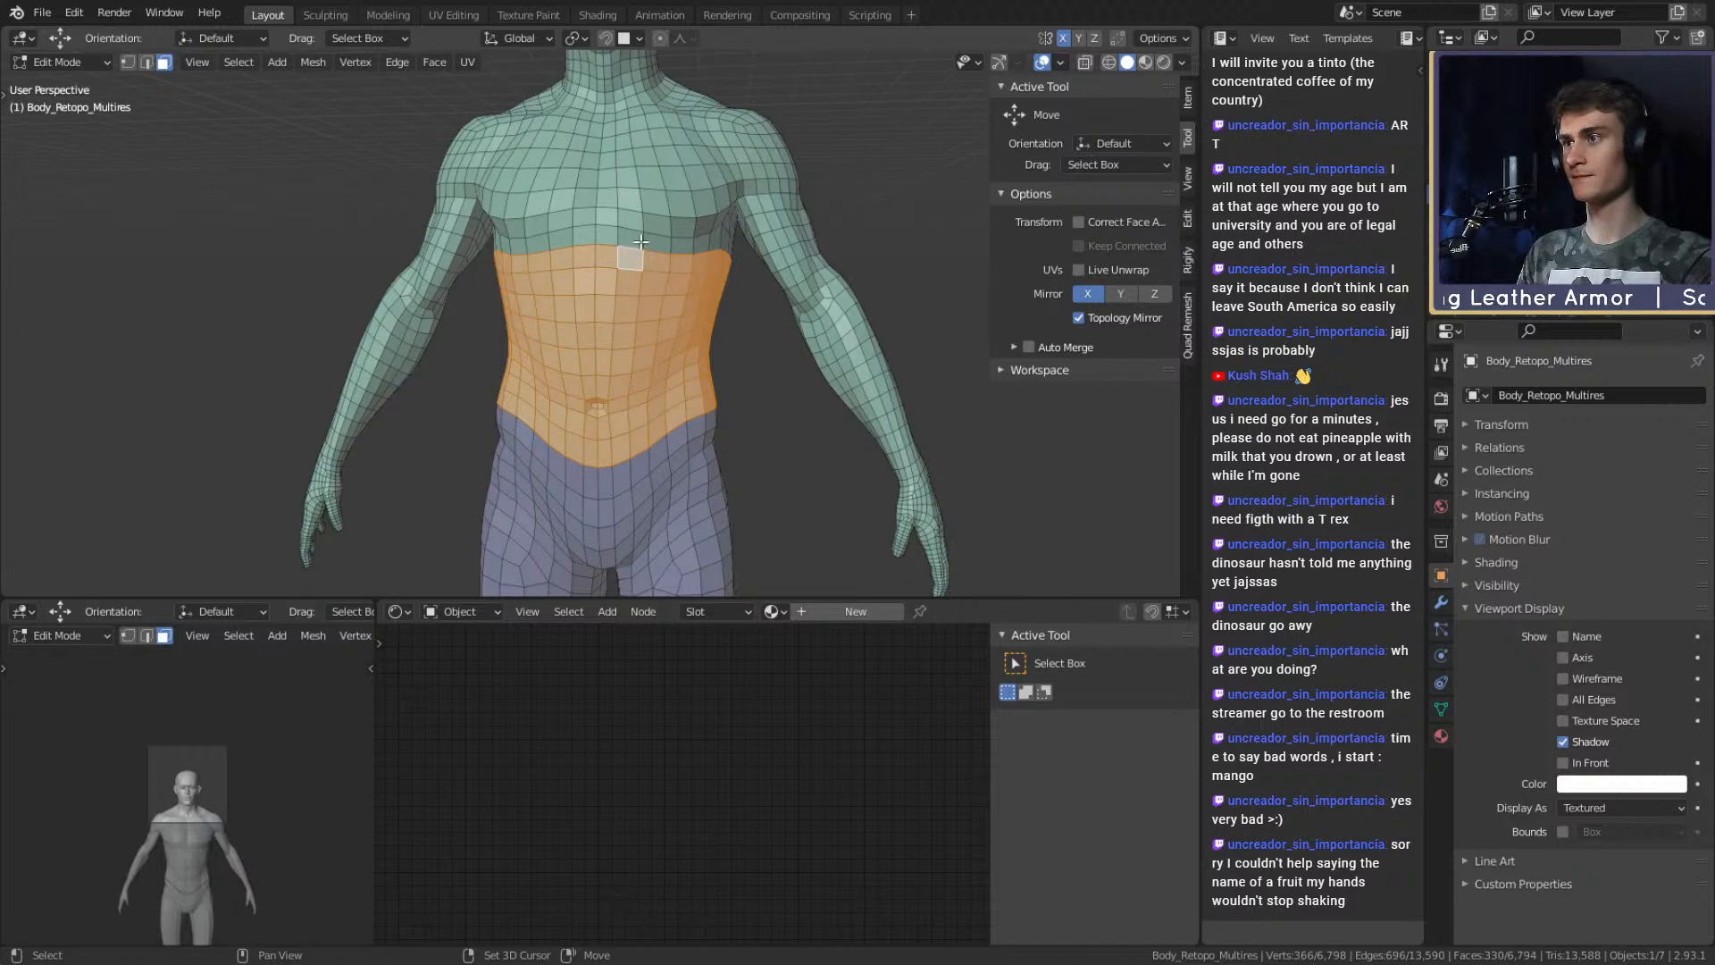
alt+shift+click(643, 236)
Examine the selected torso faces around the armpits, sides and back.
middle_drag(644, 228, 661, 308)
scroll(661, 307, up, 5)
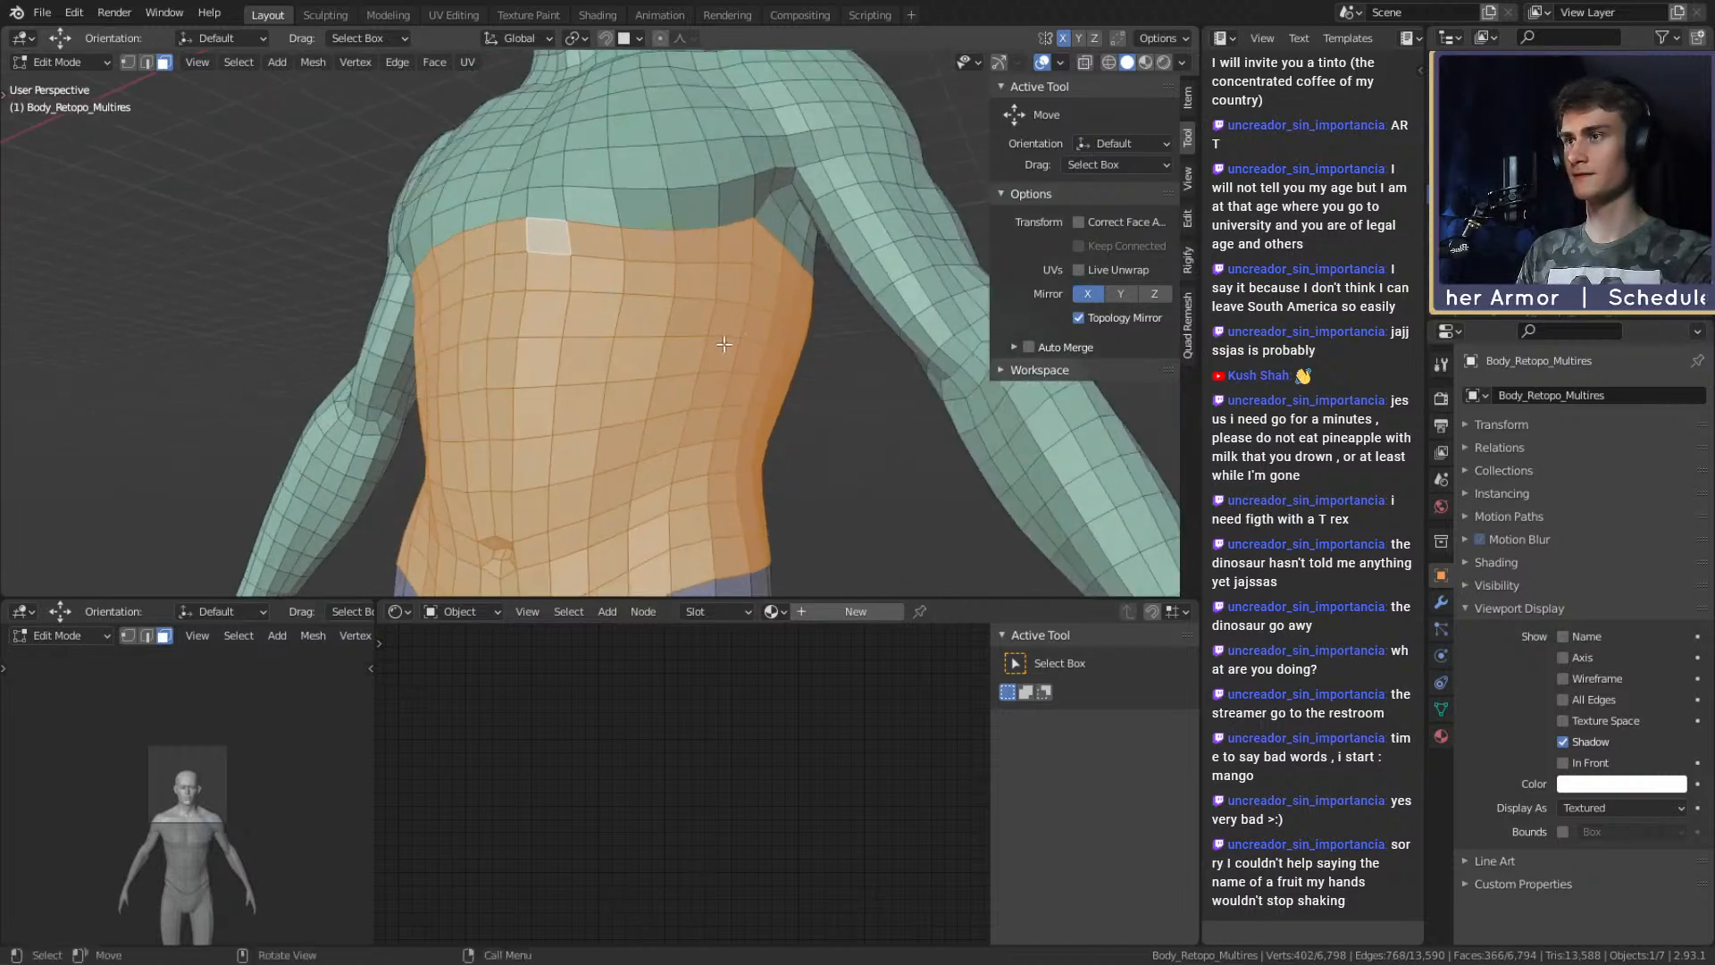
mouse_move(744, 392)
middle_down()
mouse_move(748, 375)
mouse_move(705, 353)
mouse_move(518, 370)
mouse_move(700, 410)
mouse_move(607, 379)
middle_up()
scroll(715, 357, down, 2)
scroll(706, 352, up, 2)
scroll(536, 379, up, 1)
scroll(572, 384, down, 3)
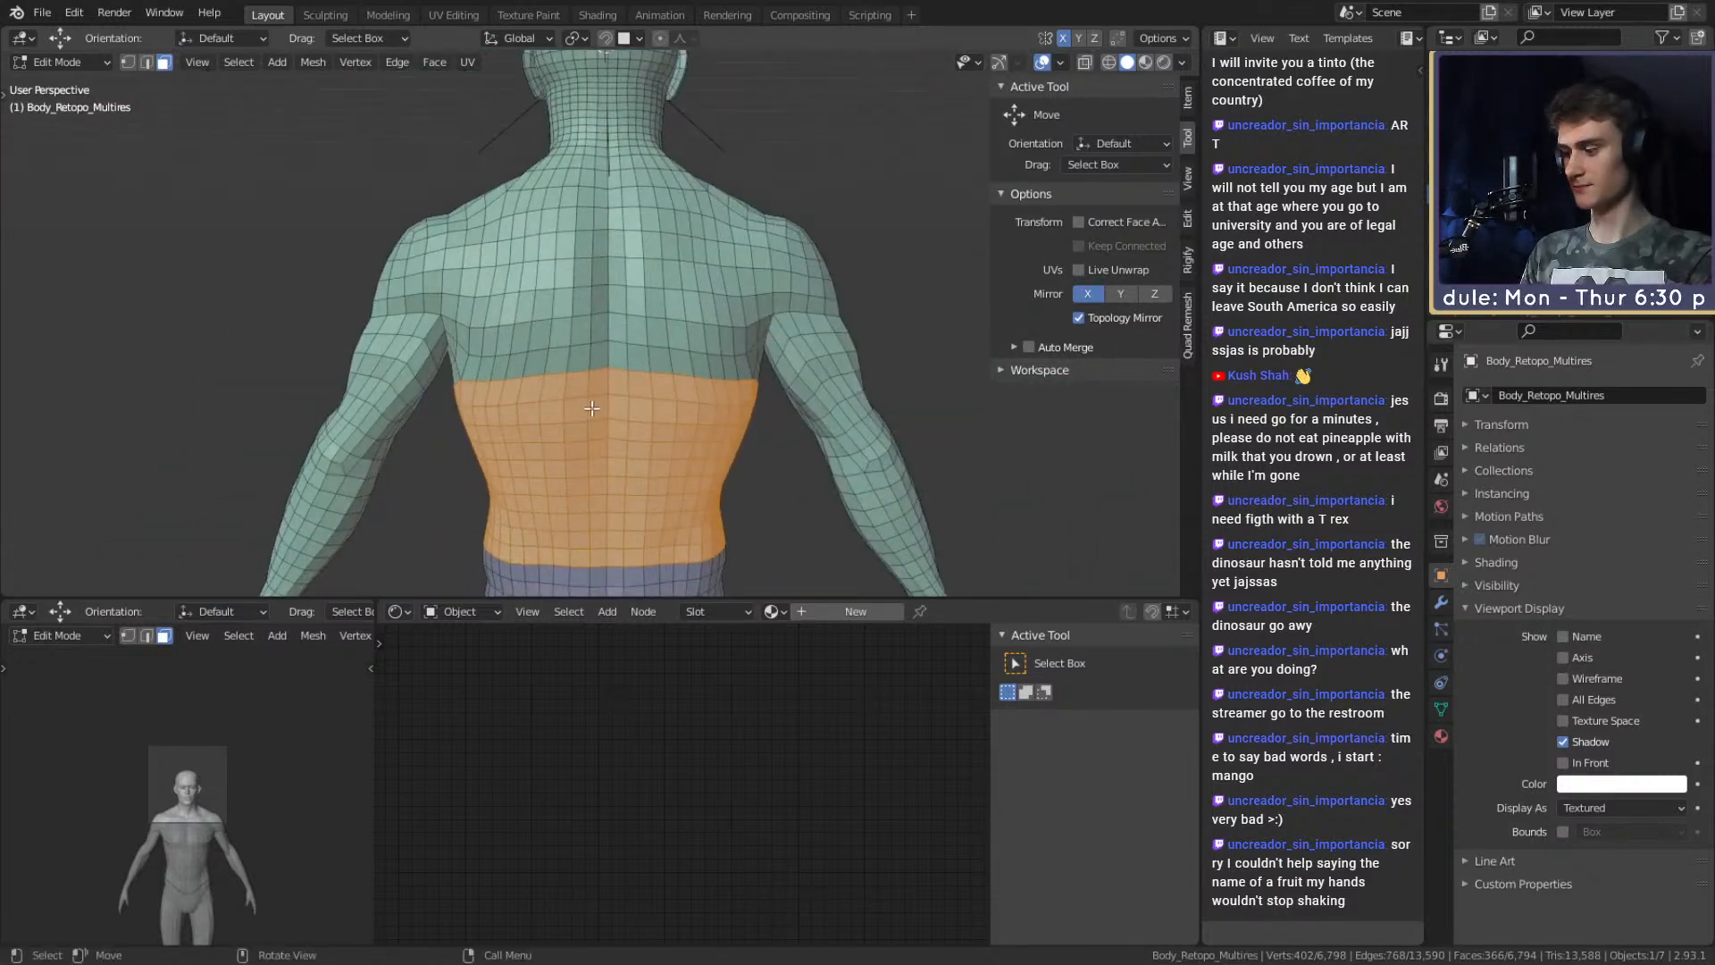
Extend the torso face selection up the middle of the upper back and over the centre of the upper chest below the neck.
key(c)
click(599, 373)
drag(561, 242, 550, 353)
key(Escape)
mouse_move(550, 353)
middle_down()
mouse_move(630, 402)
mouse_move(812, 293)
mouse_move(866, 334)
middle_up()
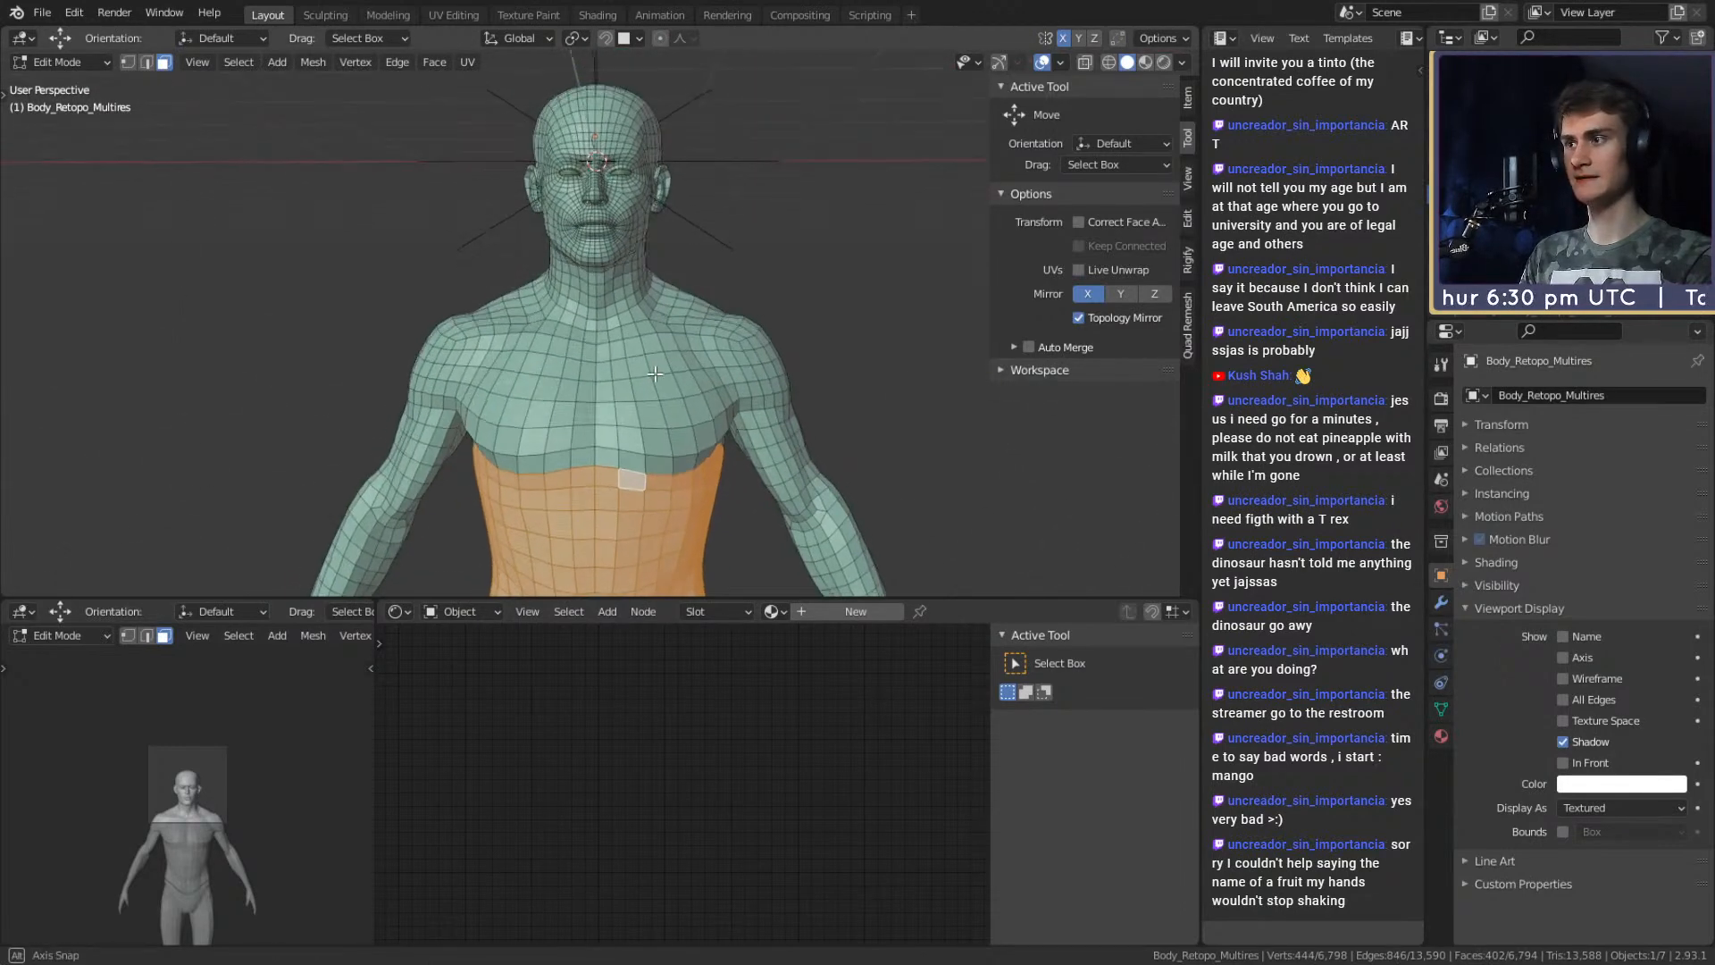
scroll(634, 364, up, 4)
key(c)
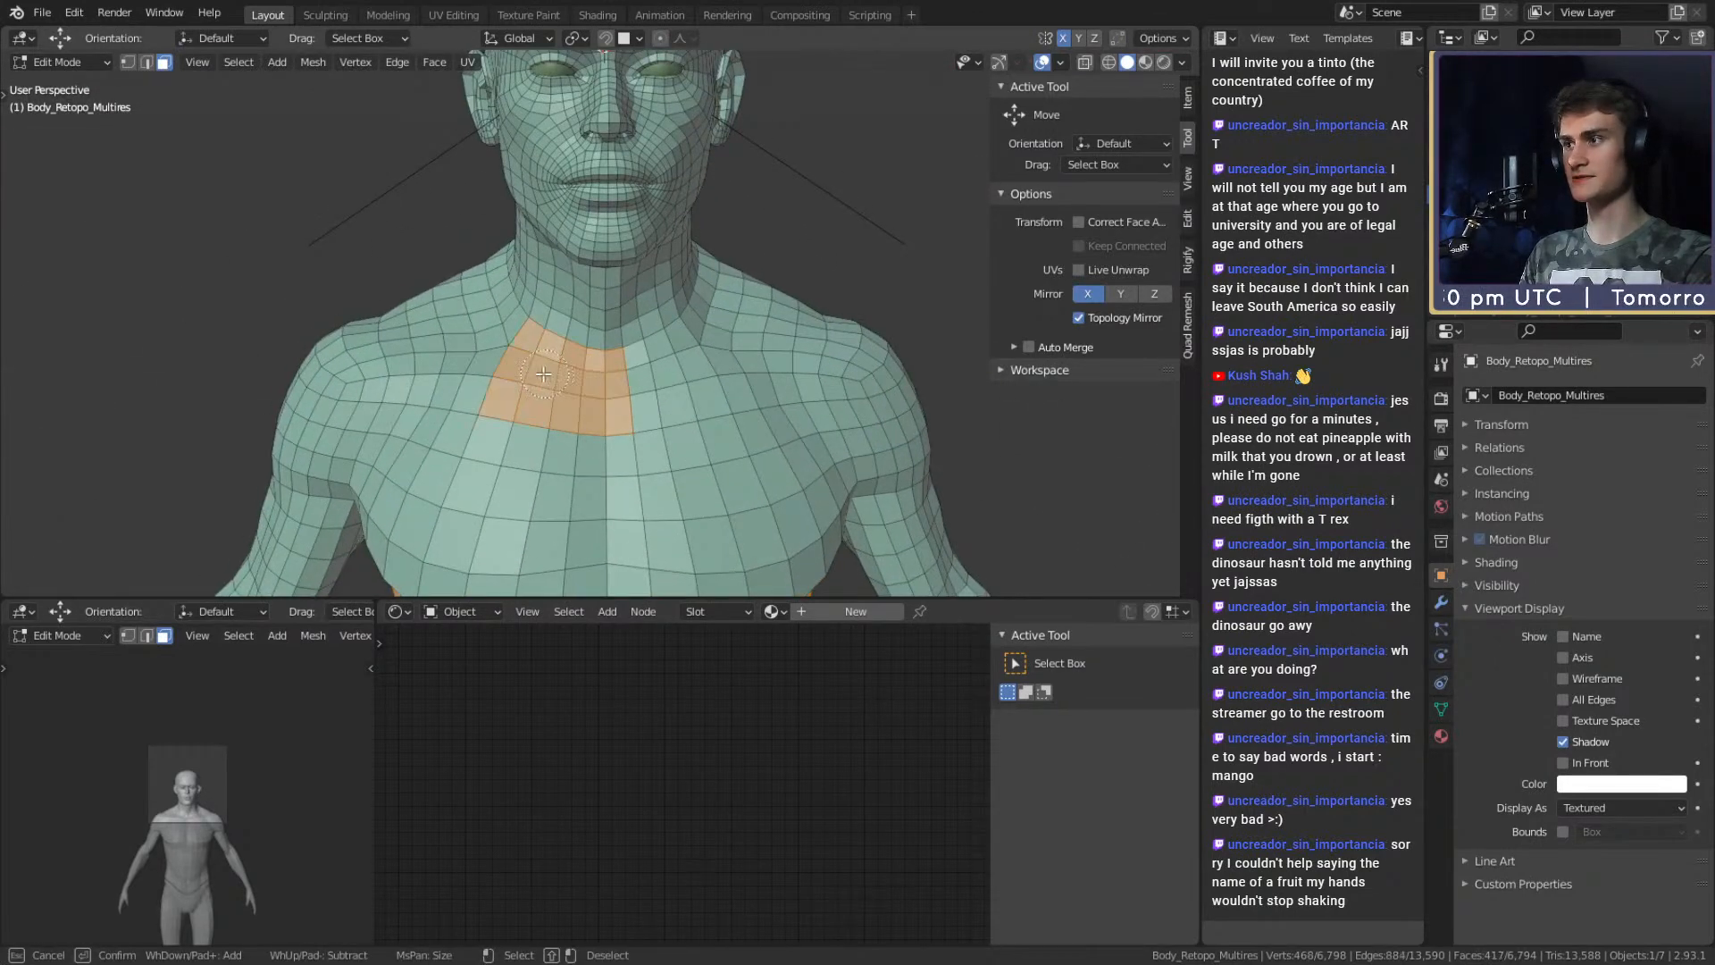
key(Escape)
Add the faces across the left shoulder, the neck base and the left side of the upper back to the selection.
scroll(588, 394, down, 2)
mouse_move(589, 394)
middle_down()
mouse_move(347, 465)
mouse_move(571, 357)
middle_up()
scroll(572, 357, up, 3)
key(c)
mouse_move(603, 346)
mouse_down()
mouse_move(644, 344)
mouse_move(710, 264)
mouse_up()
mouse_move(710, 264)
middle_down()
mouse_move(572, 304)
mouse_move(562, 331)
middle_up()
mouse_move(563, 331)
mouse_down()
mouse_move(621, 272)
mouse_move(539, 388)
mouse_move(553, 469)
mouse_up()
key(Escape)
mouse_move(554, 469)
middle_down()
mouse_move(658, 319)
mouse_move(621, 237)
middle_up()
key(c)
drag(525, 388, 567, 350)
key(Escape)
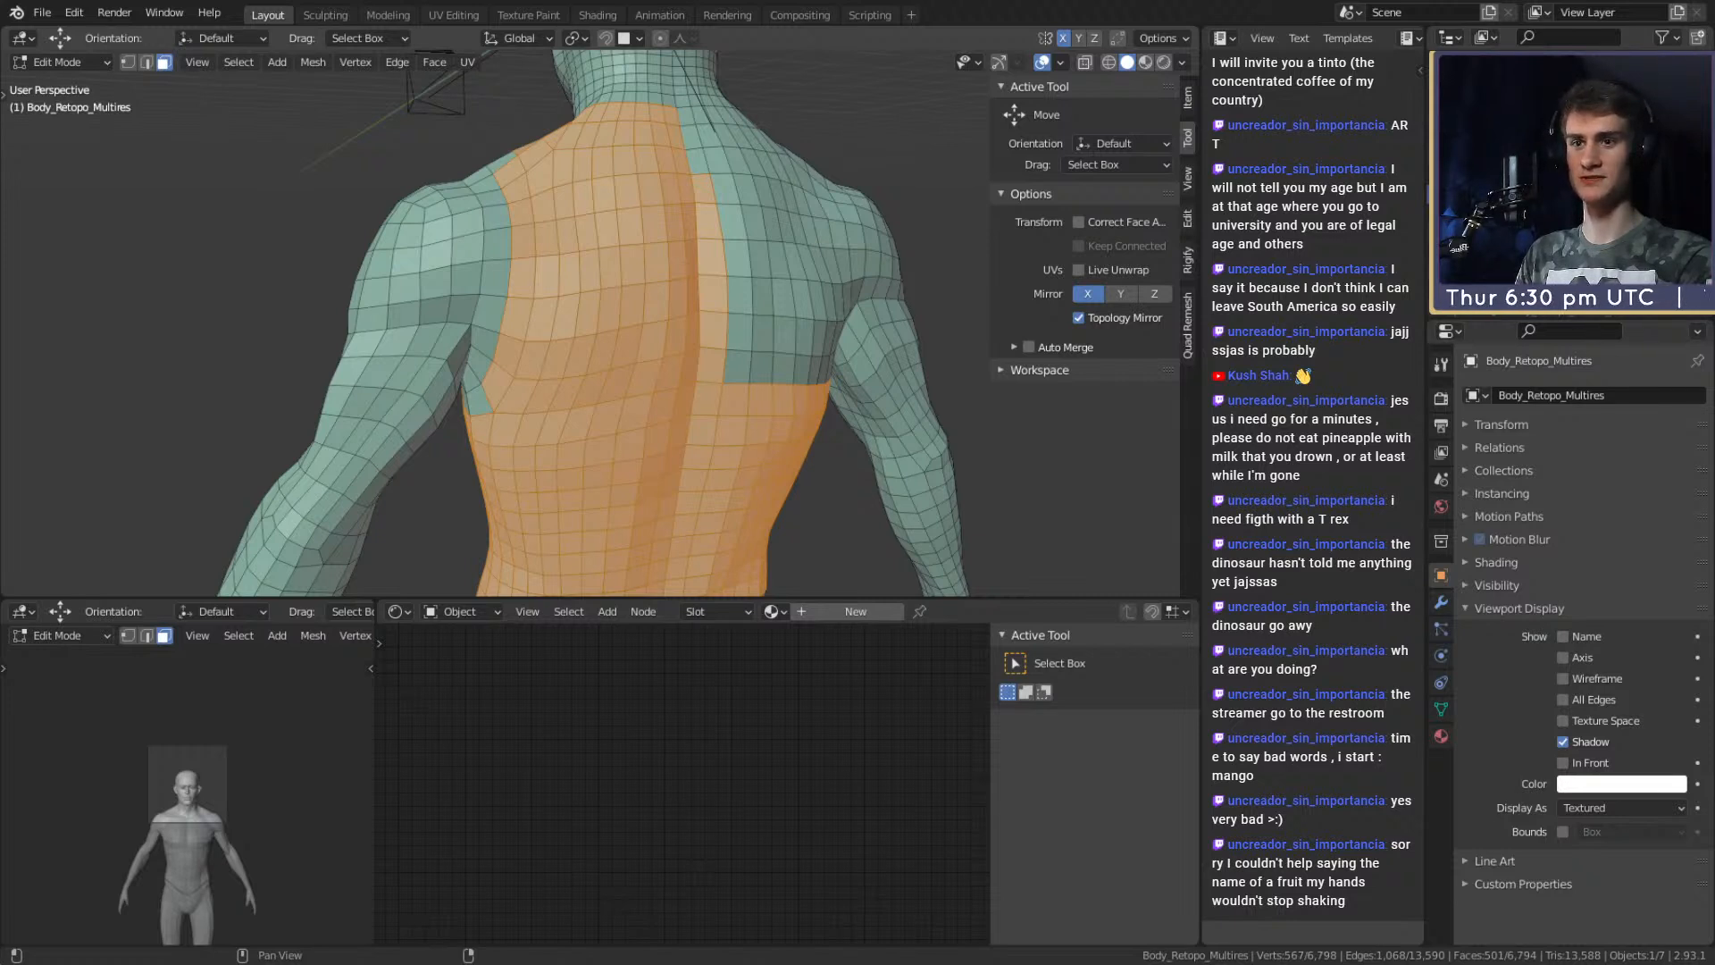
Add the remaining faces of the left chest and front shoulder to the torso selection.
mouse_move(500, 348)
middle_down()
mouse_move(755, 348)
mouse_move(740, 378)
middle_up()
key(c)
mouse_move(631, 308)
mouse_down()
mouse_move(683, 380)
mouse_move(725, 335)
mouse_up()
key(Escape)
middle_drag(838, 345, 755, 323)
key(c)
mouse_move(616, 290)
mouse_down()
mouse_move(649, 270)
mouse_move(617, 228)
mouse_up()
key(Escape)
Add the left arm's faces from the shoulder down the forearm, selecting through the mesh with X-ray on.
key(alt+z)
middle_drag(742, 279, 784, 321)
key(c)
mouse_move(665, 340)
mouse_down()
mouse_move(643, 179)
mouse_move(688, 290)
mouse_move(698, 222)
mouse_move(793, 372)
mouse_move(777, 420)
mouse_move(817, 514)
mouse_up()
key(Escape)
Turn X-ray off and add the face loops around the left forearm near the wrist to complete the sleeve selection.
mouse_move(887, 498)
shift+middle_down()
mouse_move(884, 384)
mouse_move(760, 393)
mouse_move(857, 314)
mouse_move(788, 359)
mouse_move(471, 279)
mouse_move(903, 286)
mouse_move(758, 375)
mouse_move(701, 278)
shift+middle_up()
scroll(732, 393, up, 4)
key(alt+z)
alt+shift+click(707, 256)
alt+shift+click(709, 282)
alt+shift+click(724, 312)
Mirror the upper-body face selection across the X axis, extending it to the right chest, shoulder and arm.
scroll(759, 375, down, 6)
scroll(842, 337, up, 4)
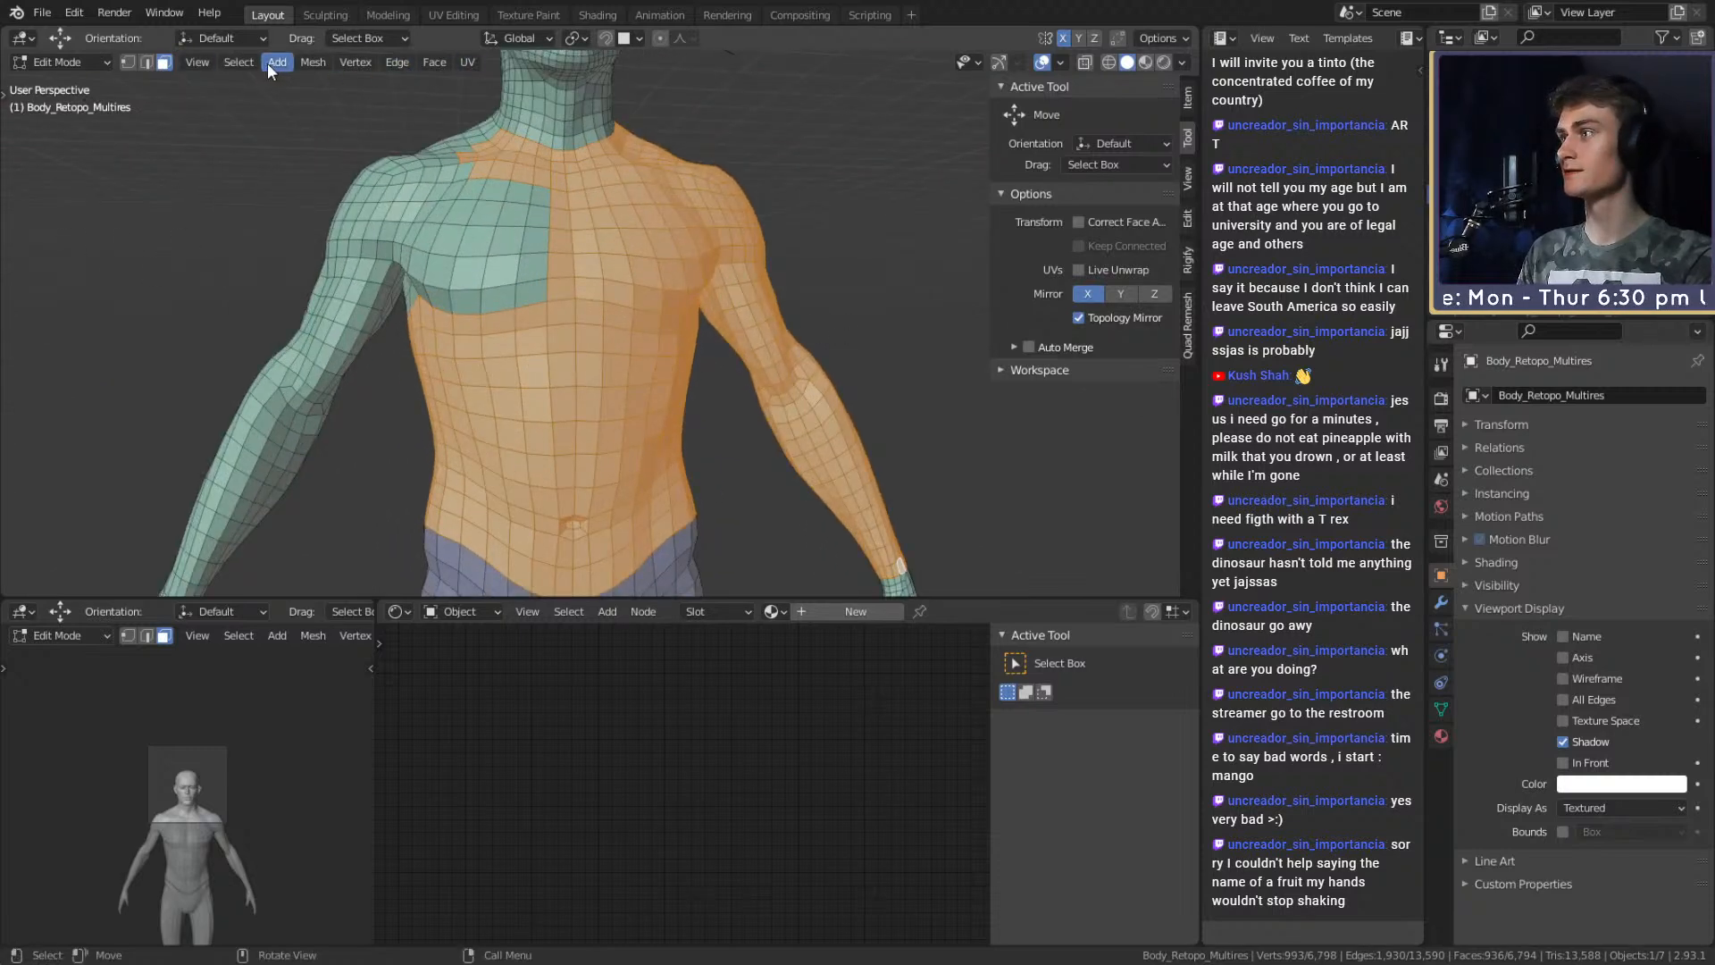
click(239, 61)
click(275, 429)
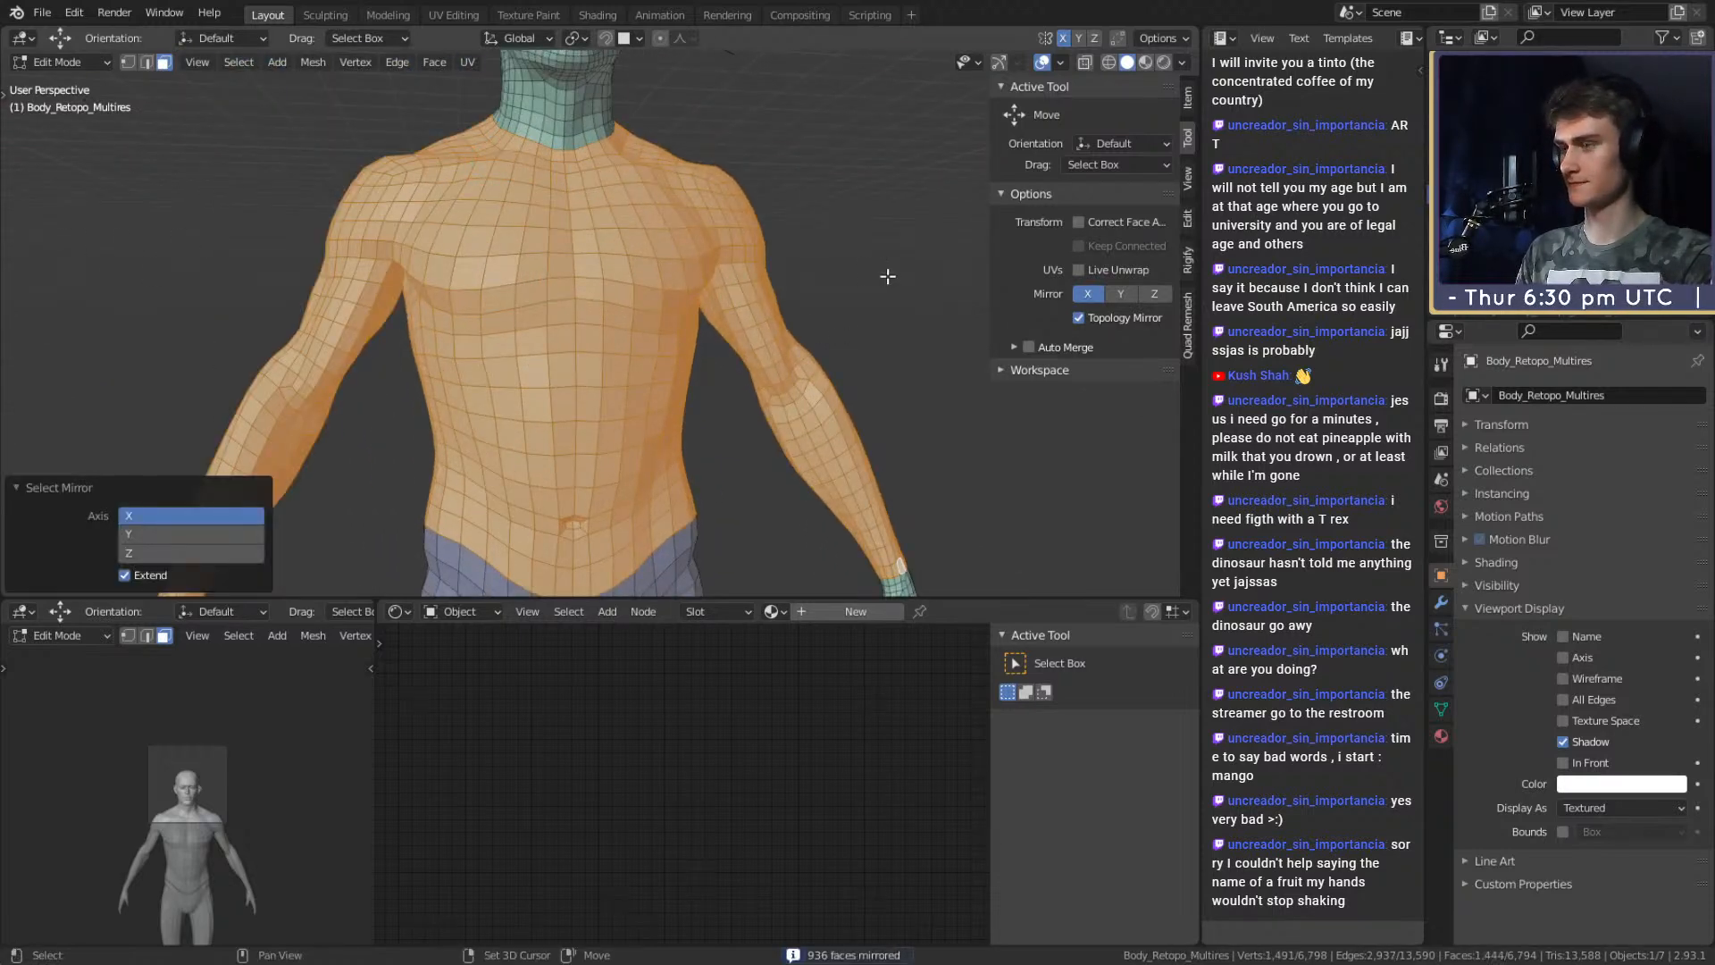
Duplicate the mirrored upper-body faces in place and separate the copy into its own object for the upper garment.
key(shift+d)
right_click(887, 276)
key(p)
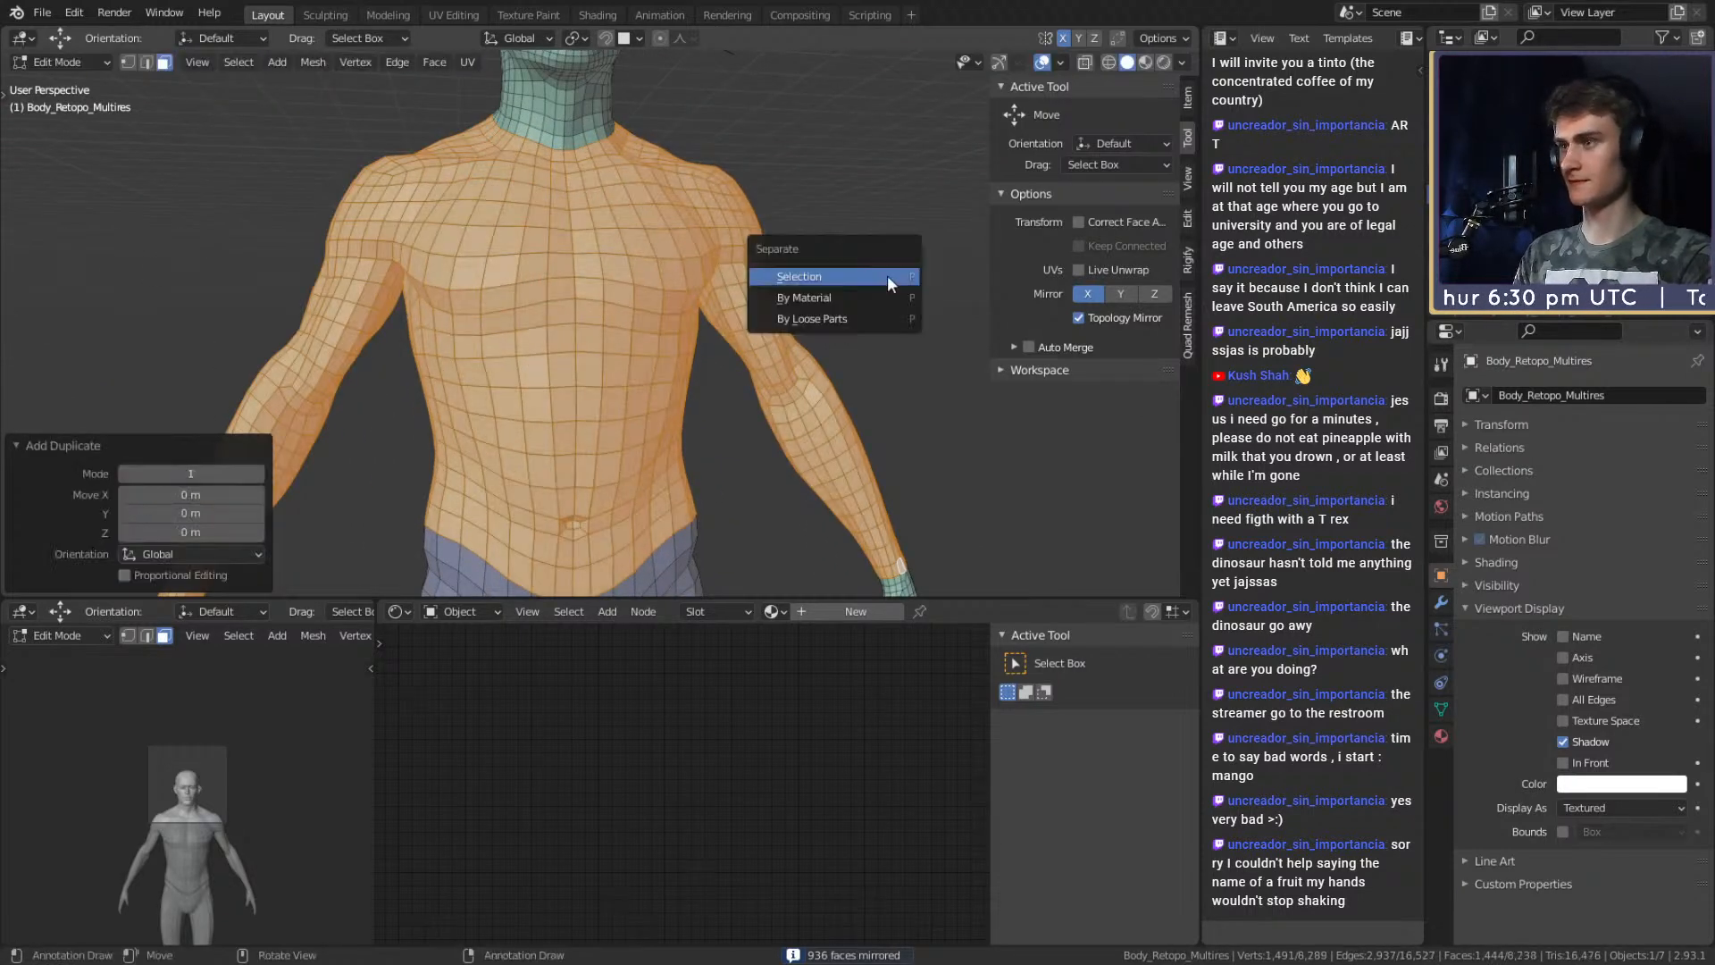
click(814, 282)
key(Tab)
scroll(781, 393, down, 5)
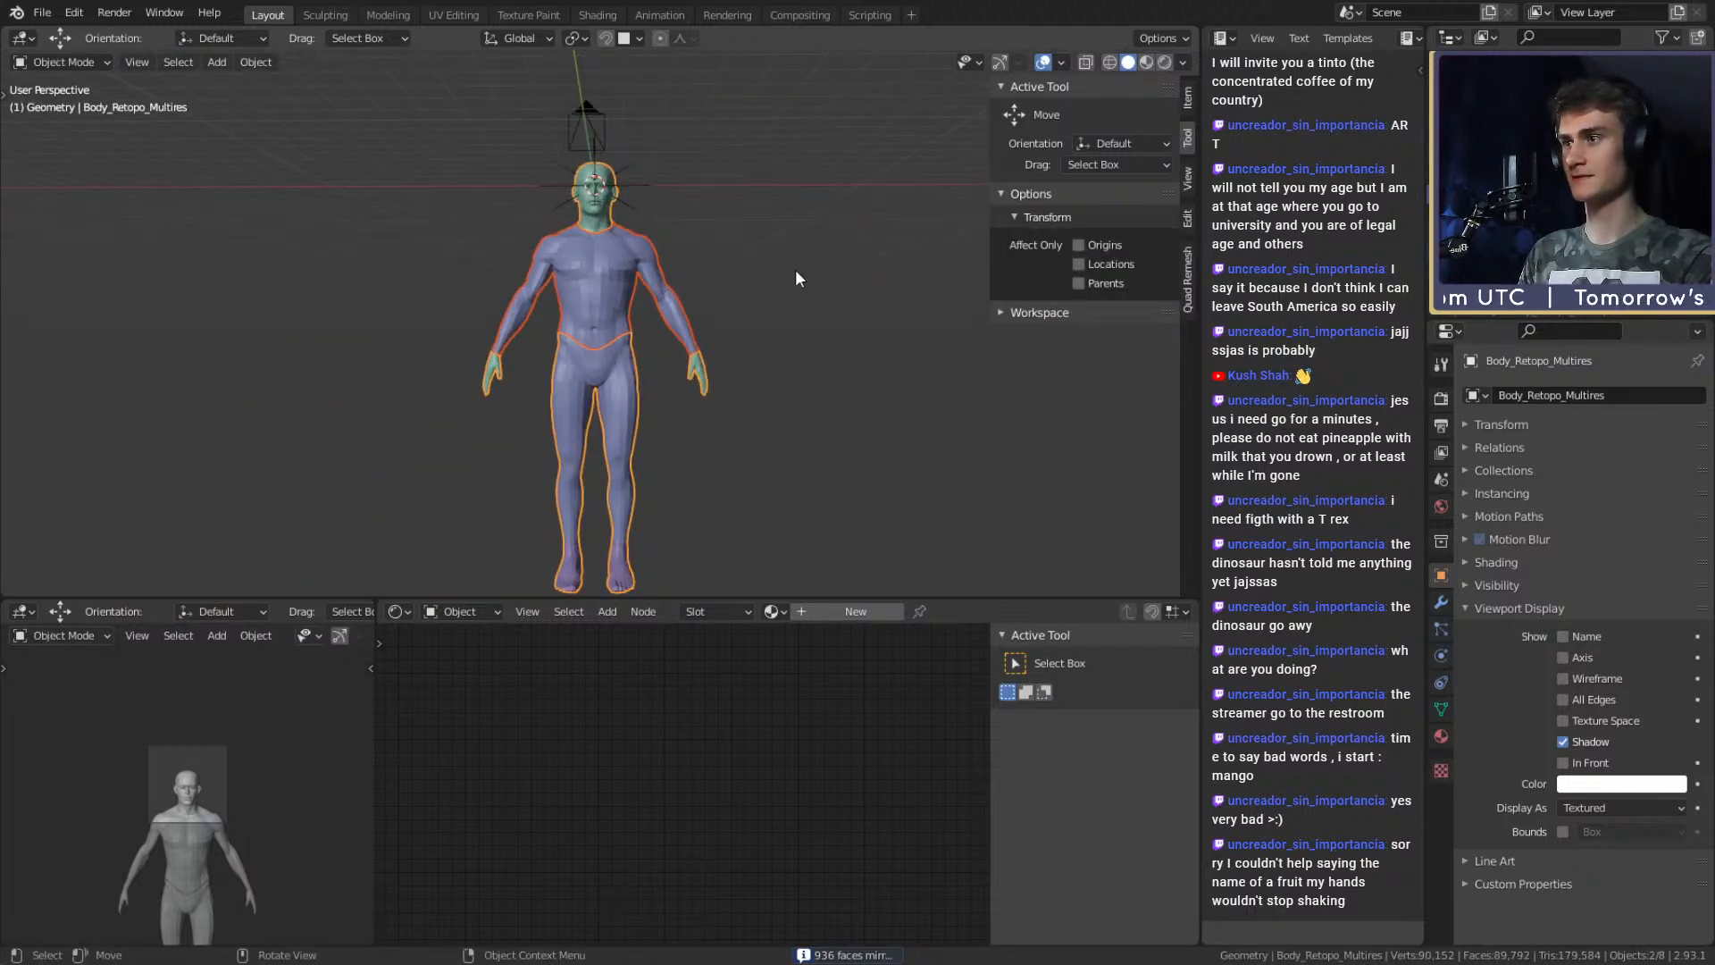
click(794, 277)
Examine the separated upper garment on the body, checking the neckline, shoulders and sleeves.
scroll(793, 275, up, 4)
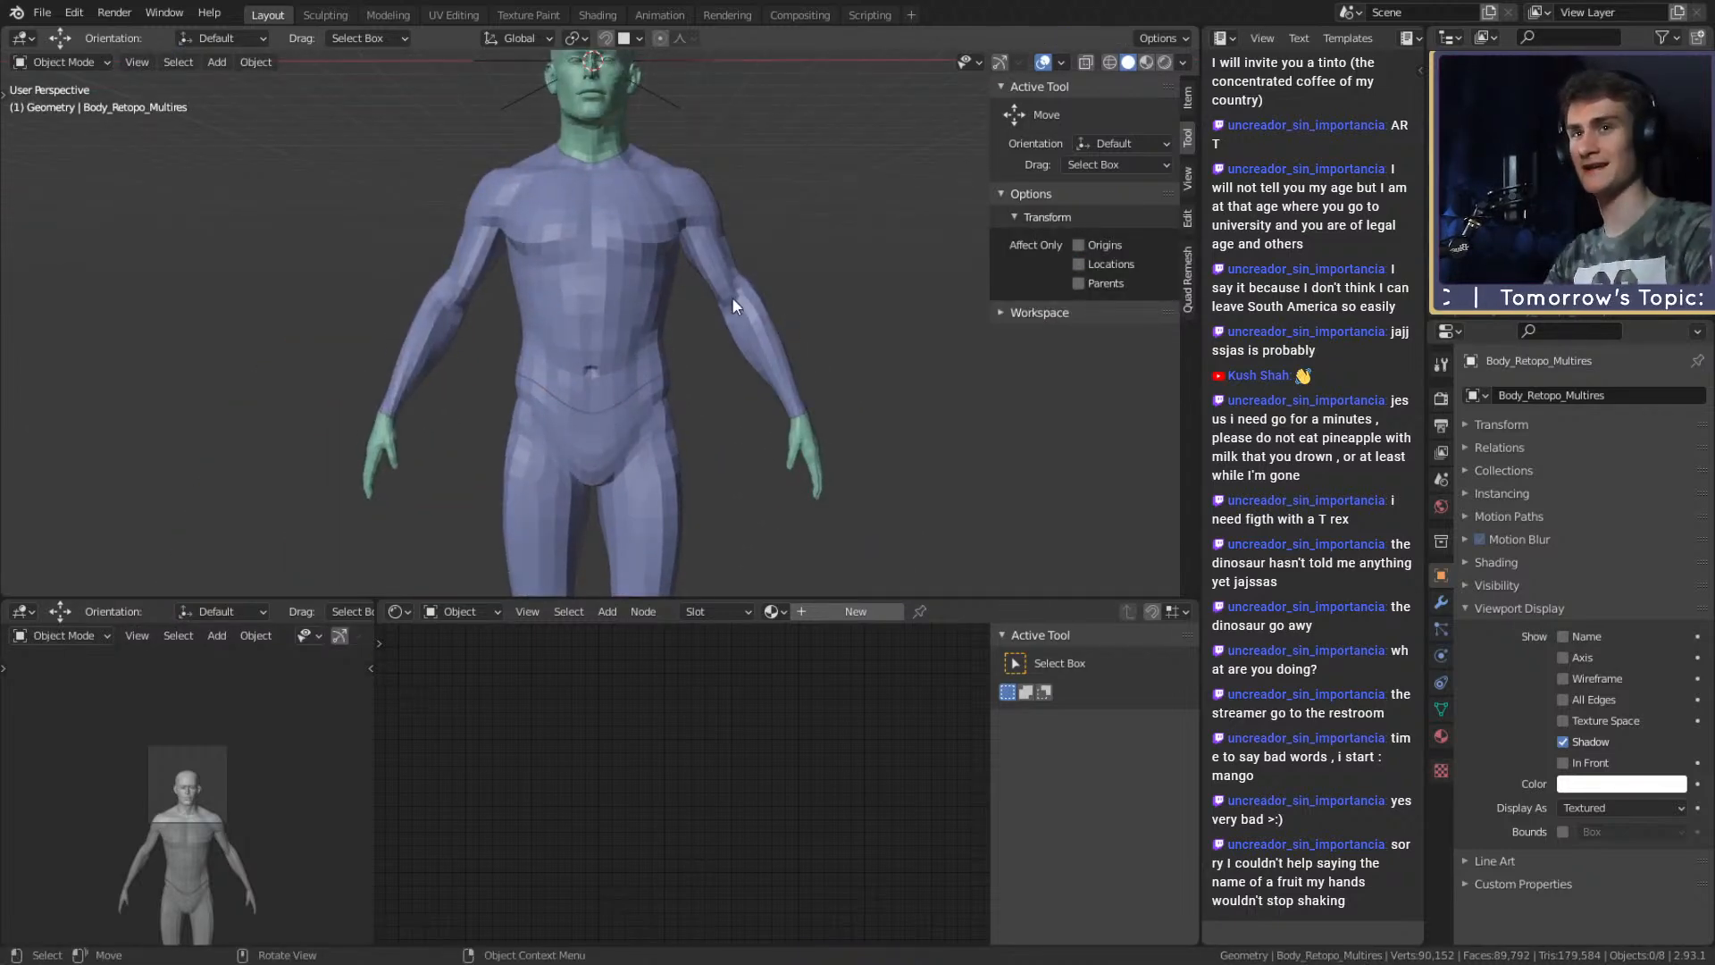
scroll(721, 298, down, 3)
scroll(721, 298, up, 2)
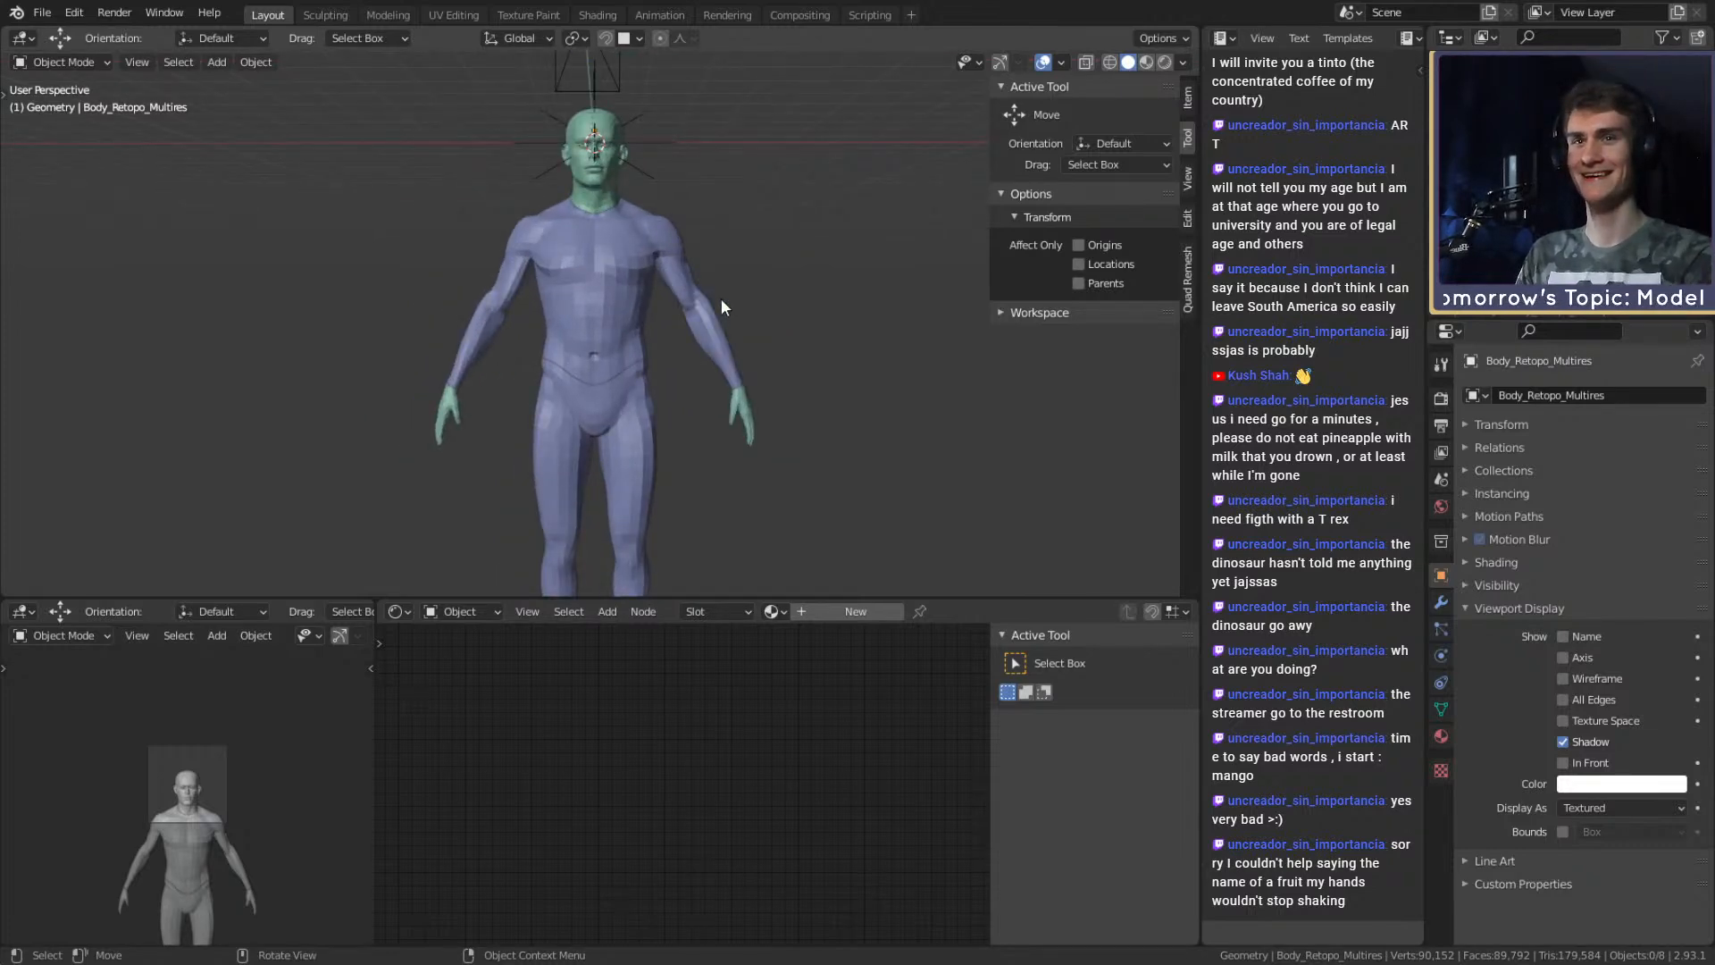
scroll(706, 250, up, 3)
middle_drag(705, 250, 757, 348)
scroll(762, 394, down, 3)
scroll(745, 372, up, 3)
scroll(742, 357, down, 2)
scroll(748, 357, up, 3)
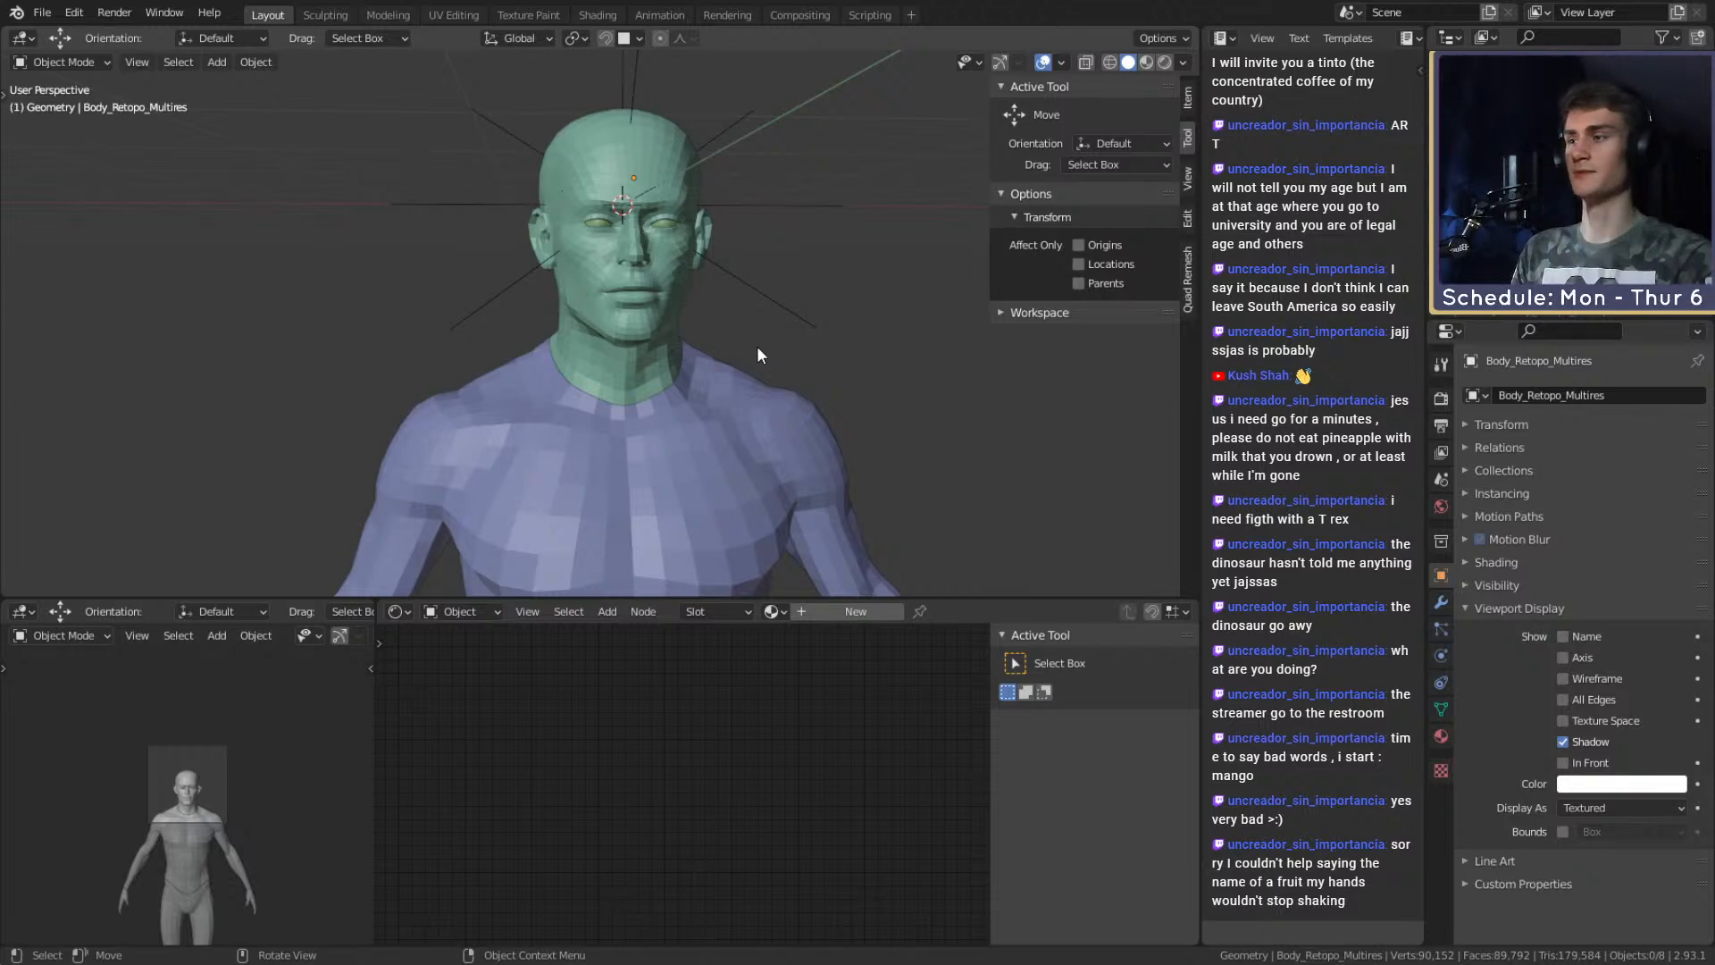
scroll(716, 255, down, 3)
scroll(632, 319, up, 3)
scroll(634, 325, up, 1)
shift+middle_drag(646, 381, 641, 341)
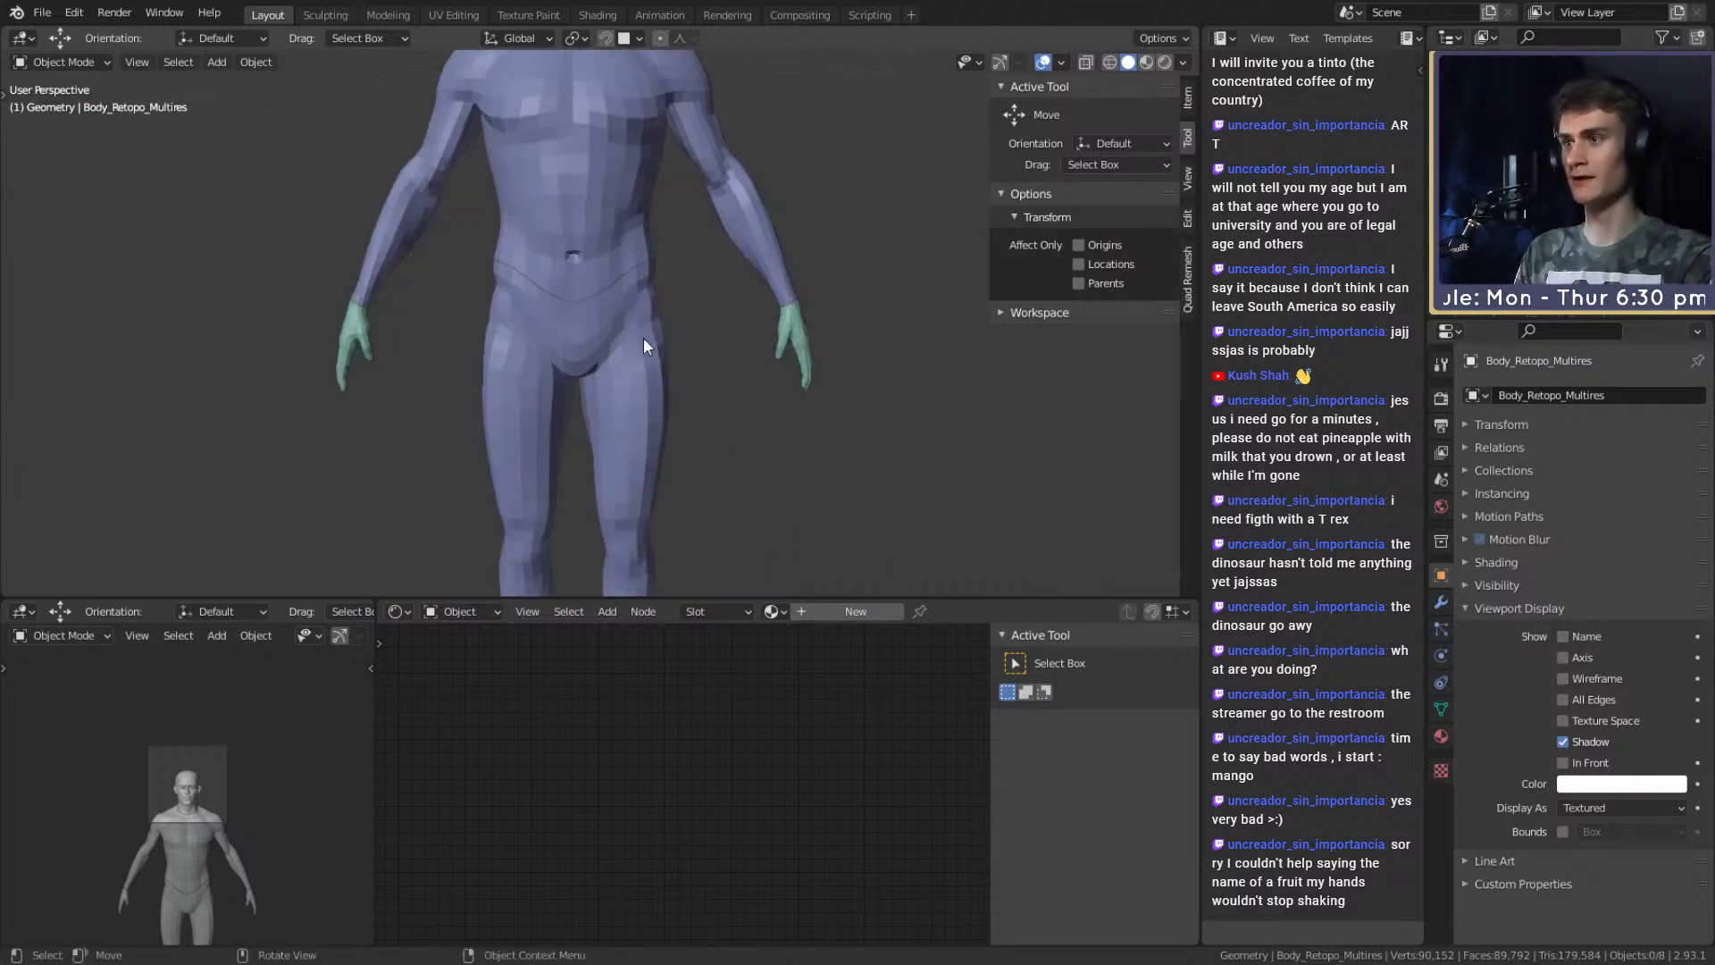
Open the body mesh in Edit Mode and select a face loop around each of the left hand's four fingers.
click(802, 337)
shift+middle_drag(803, 338, 742, 364)
scroll(672, 384, up, 4)
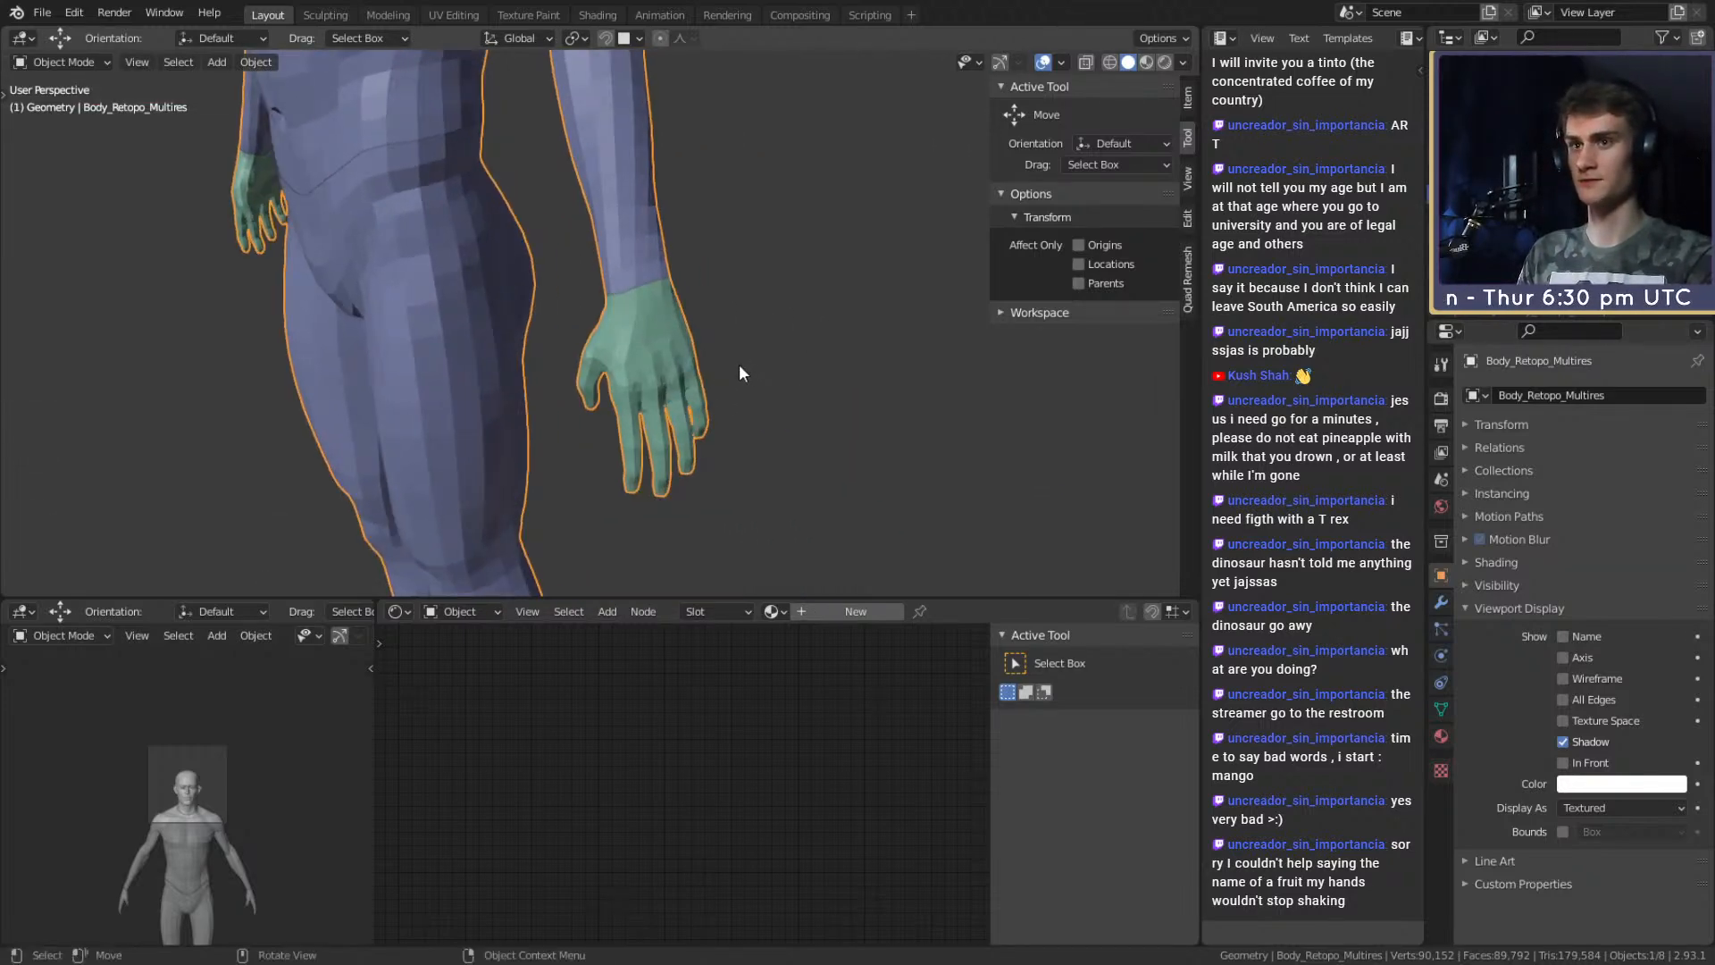
scroll(737, 337, up, 3)
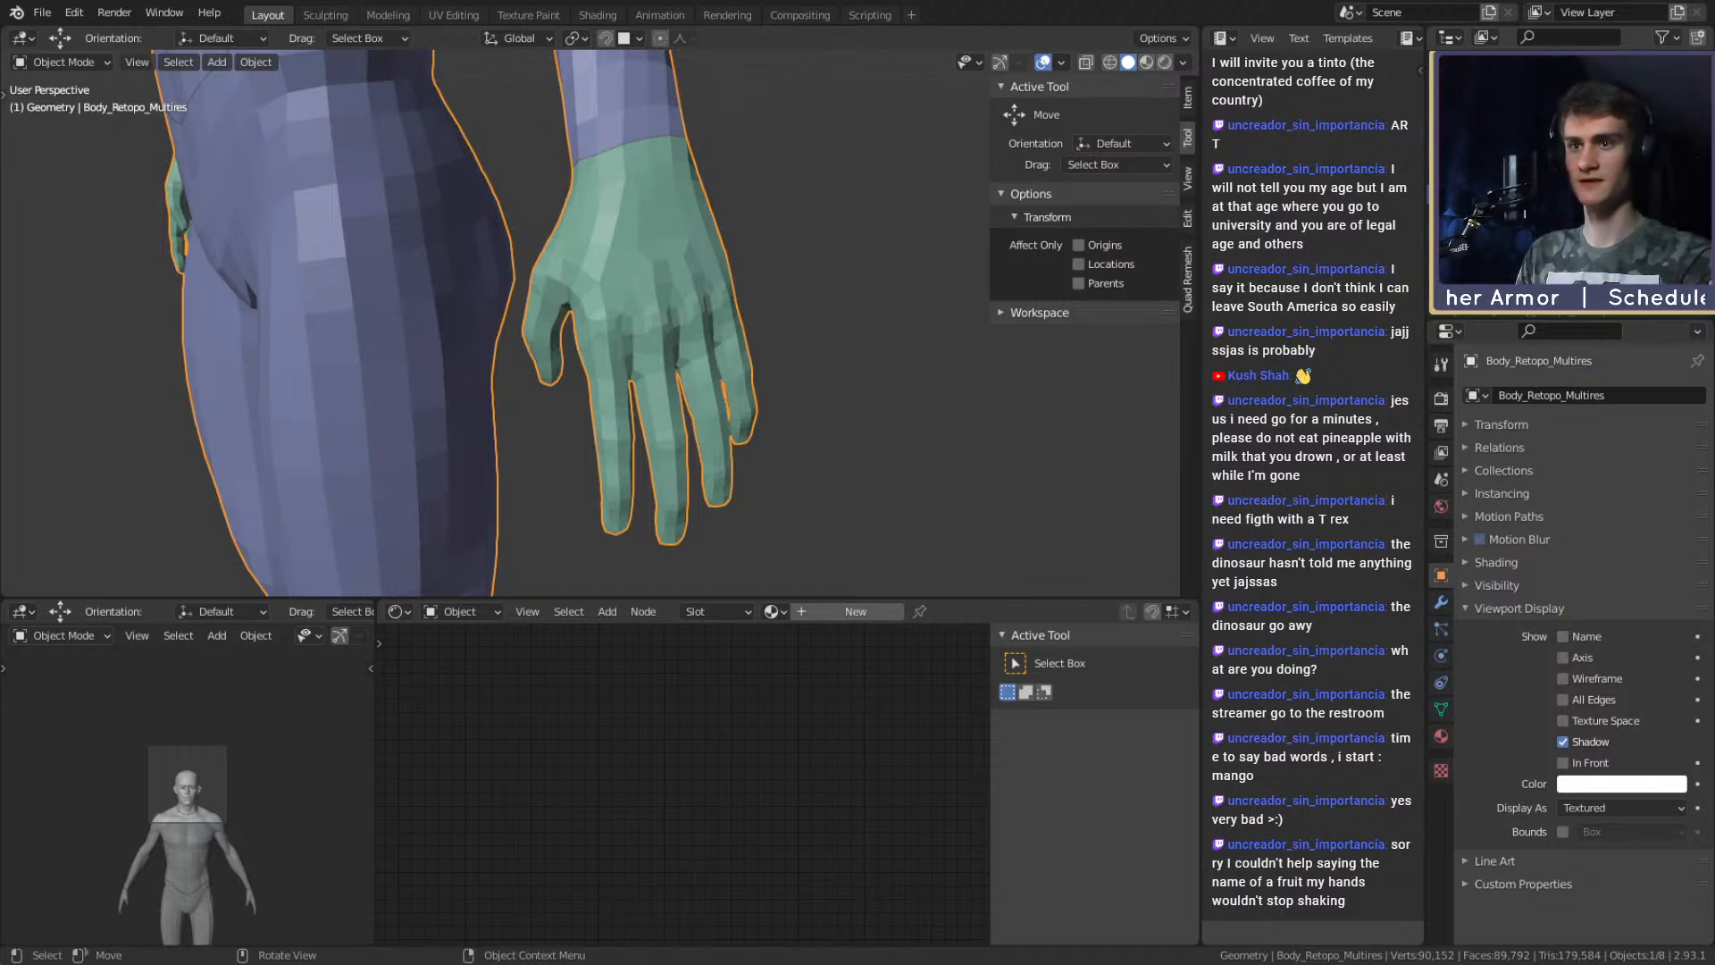
key(Tab)
scroll(623, 340, up, 5)
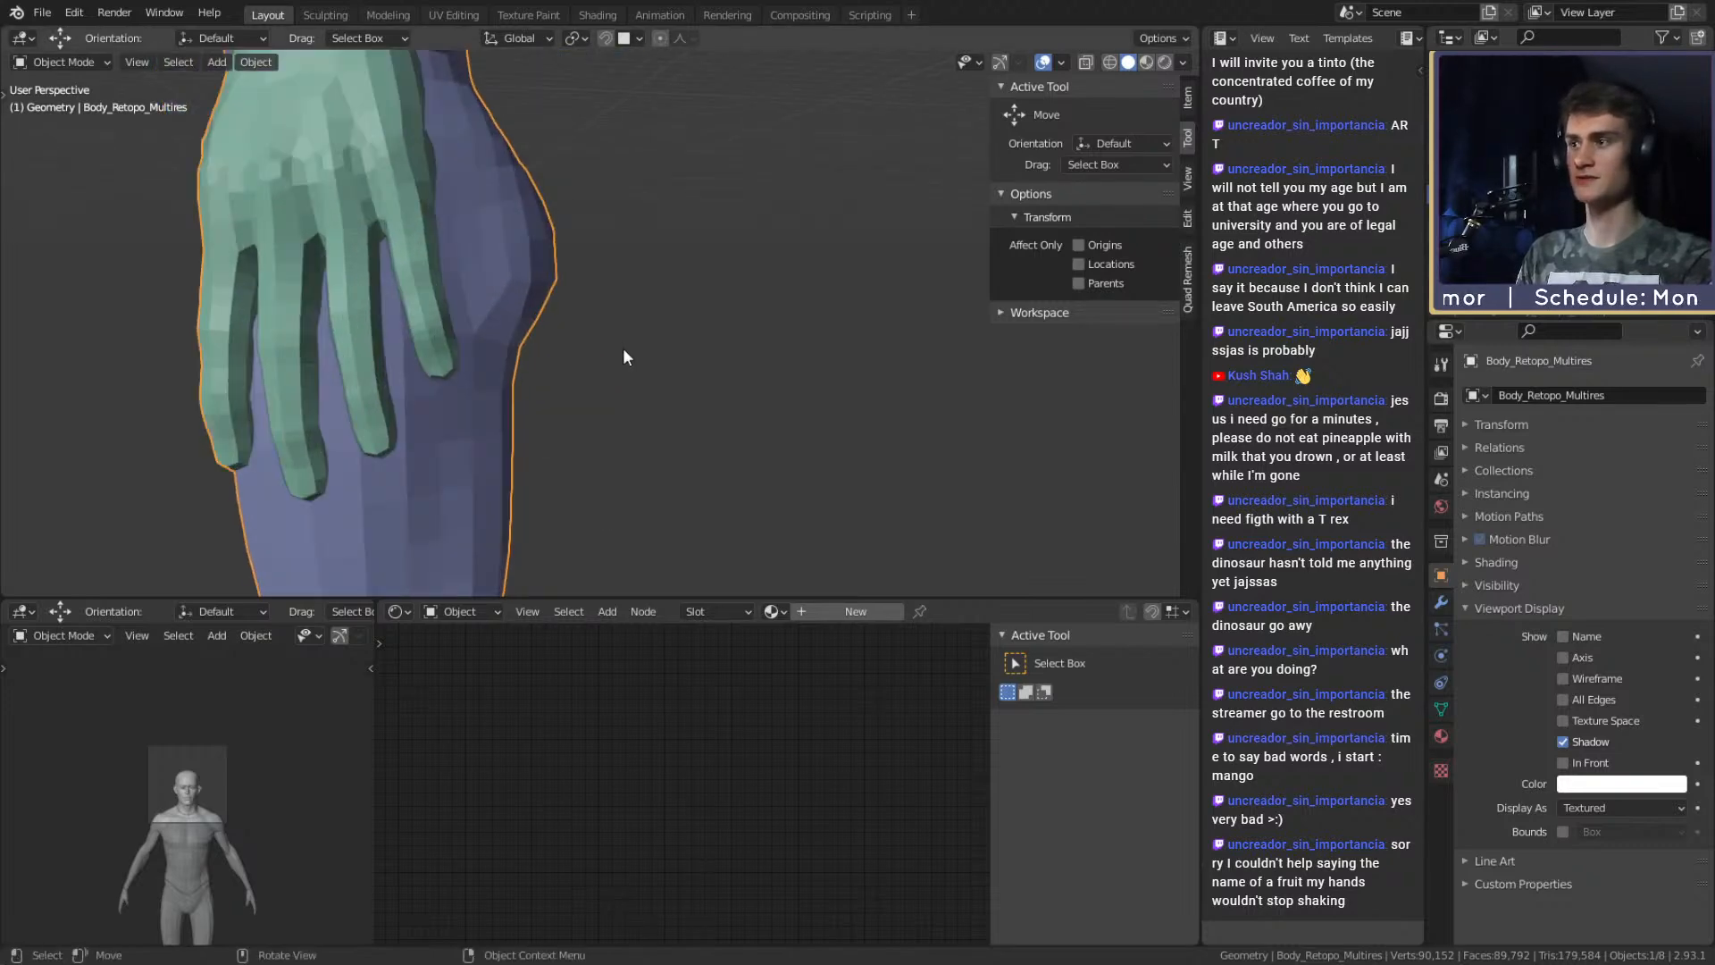
shift+middle_drag(685, 371, 708, 333)
alt+click(725, 307)
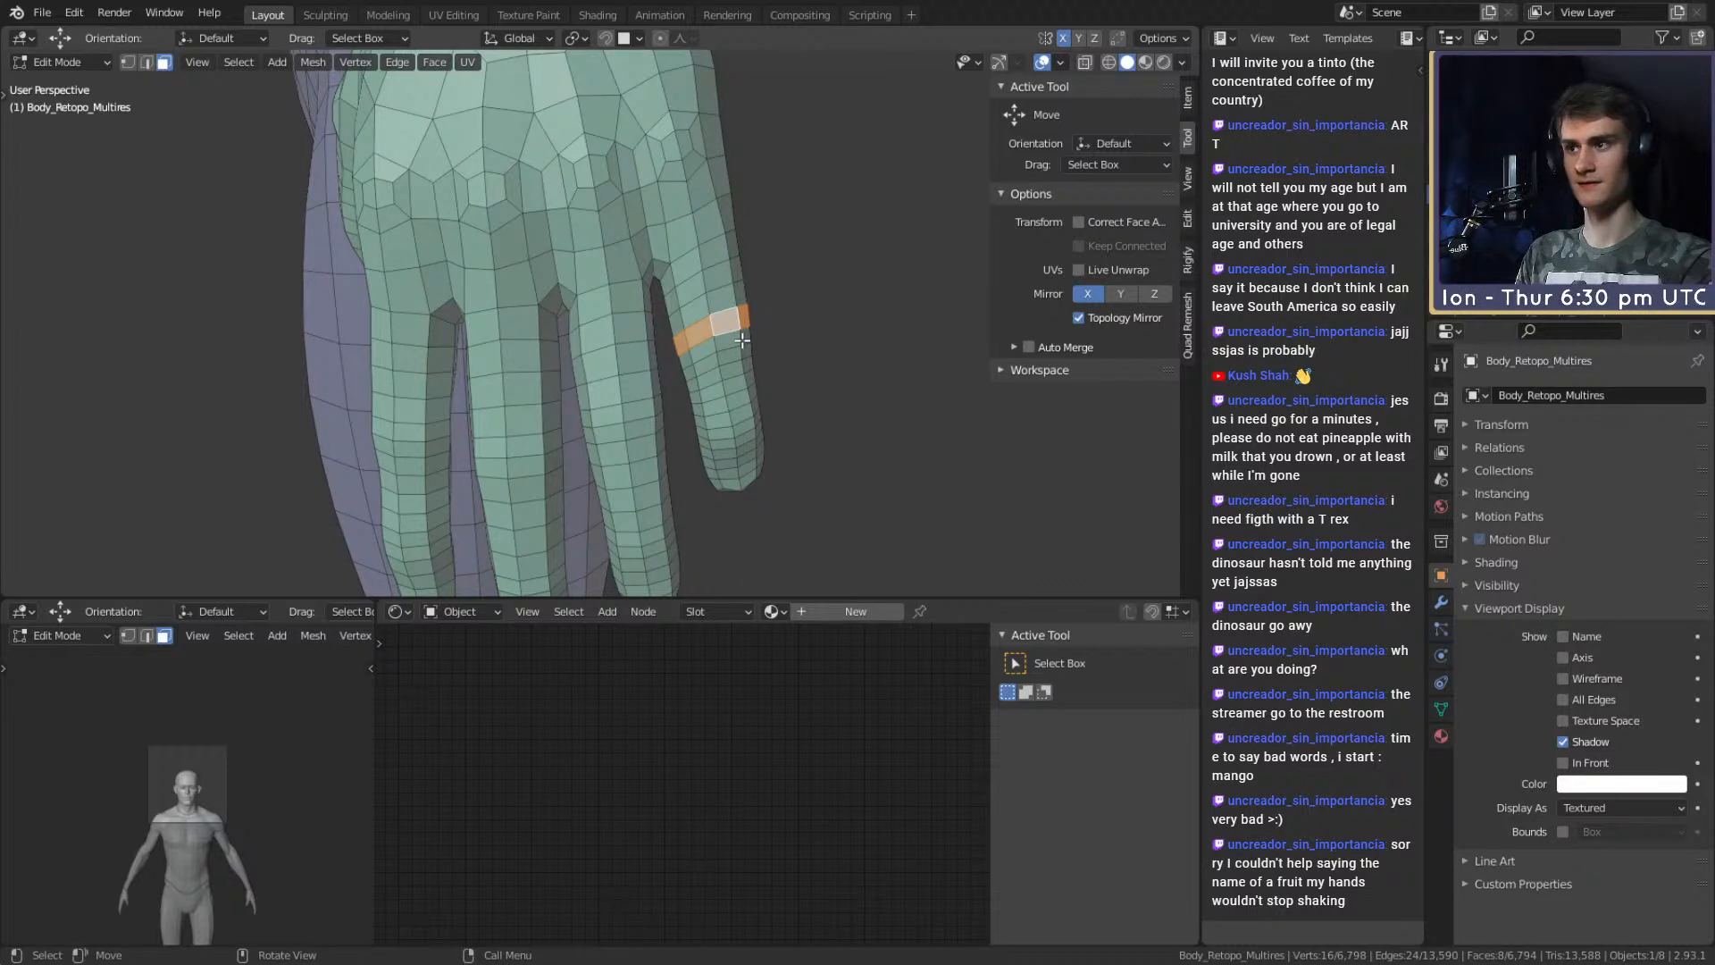
alt+shift+click(607, 393)
alt+shift+click(506, 422)
alt+shift+click(402, 412)
middle_drag(447, 402, 428, 465)
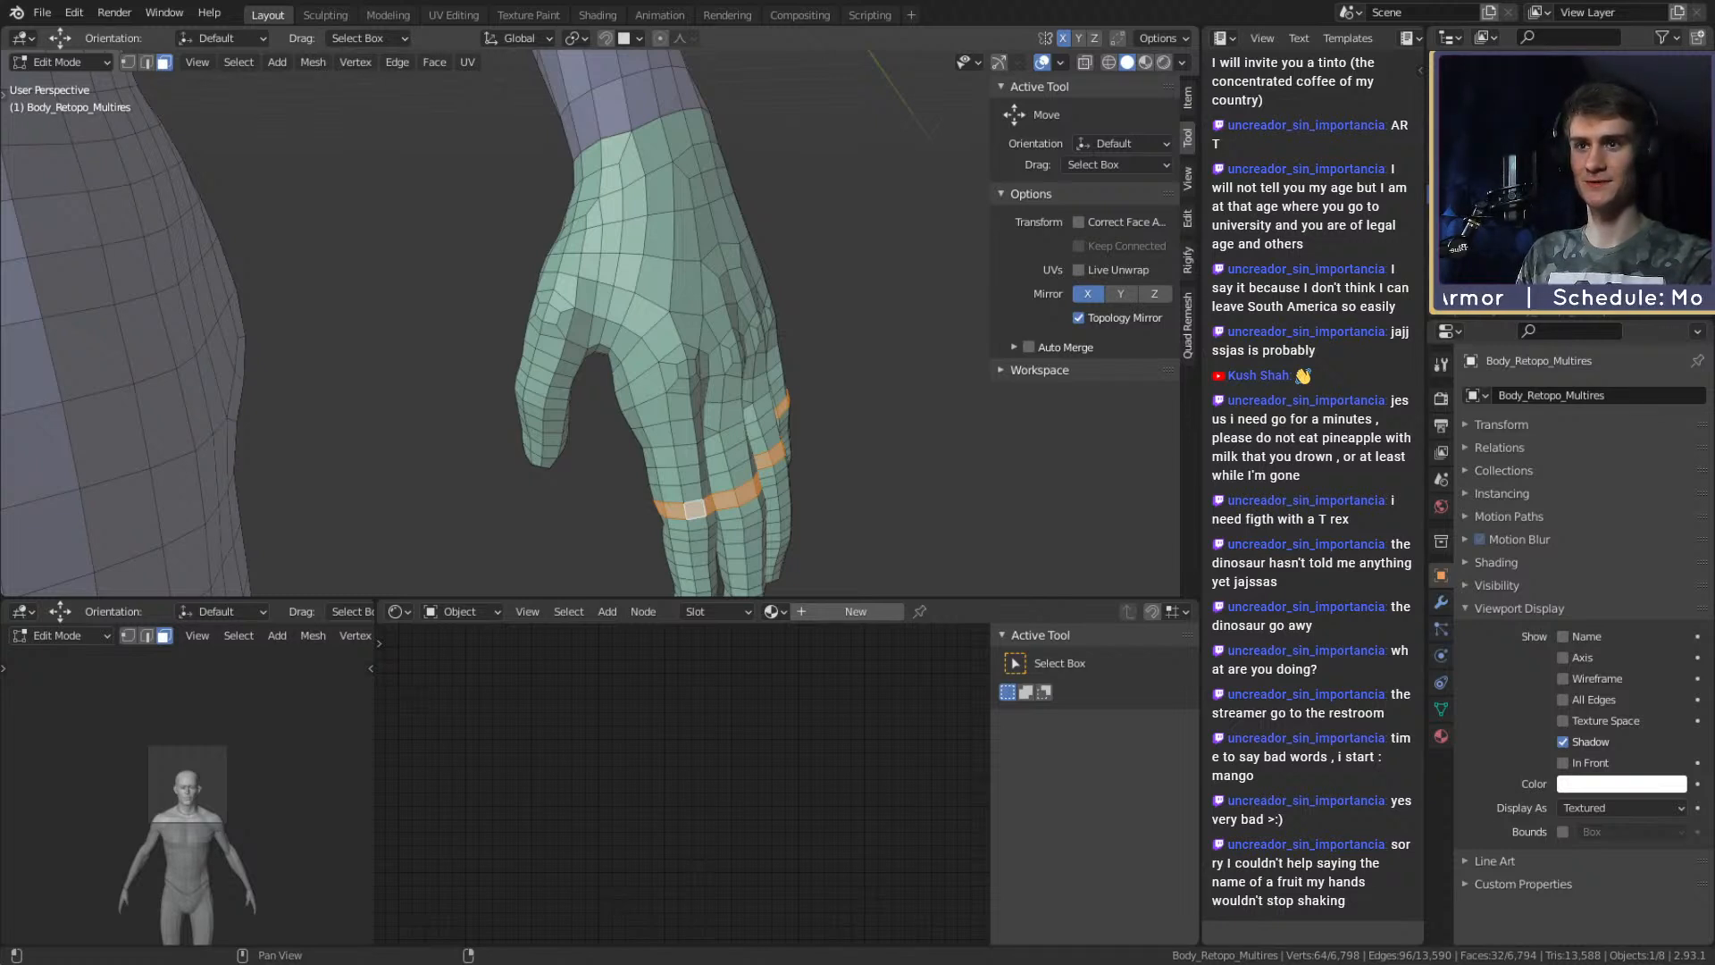
Add a face loop around the left thumb to the finger loop selection.
middle_drag(695, 500, 729, 379)
scroll(695, 425, up, 2)
middle_drag(635, 407, 698, 369)
scroll(698, 370, down, 2)
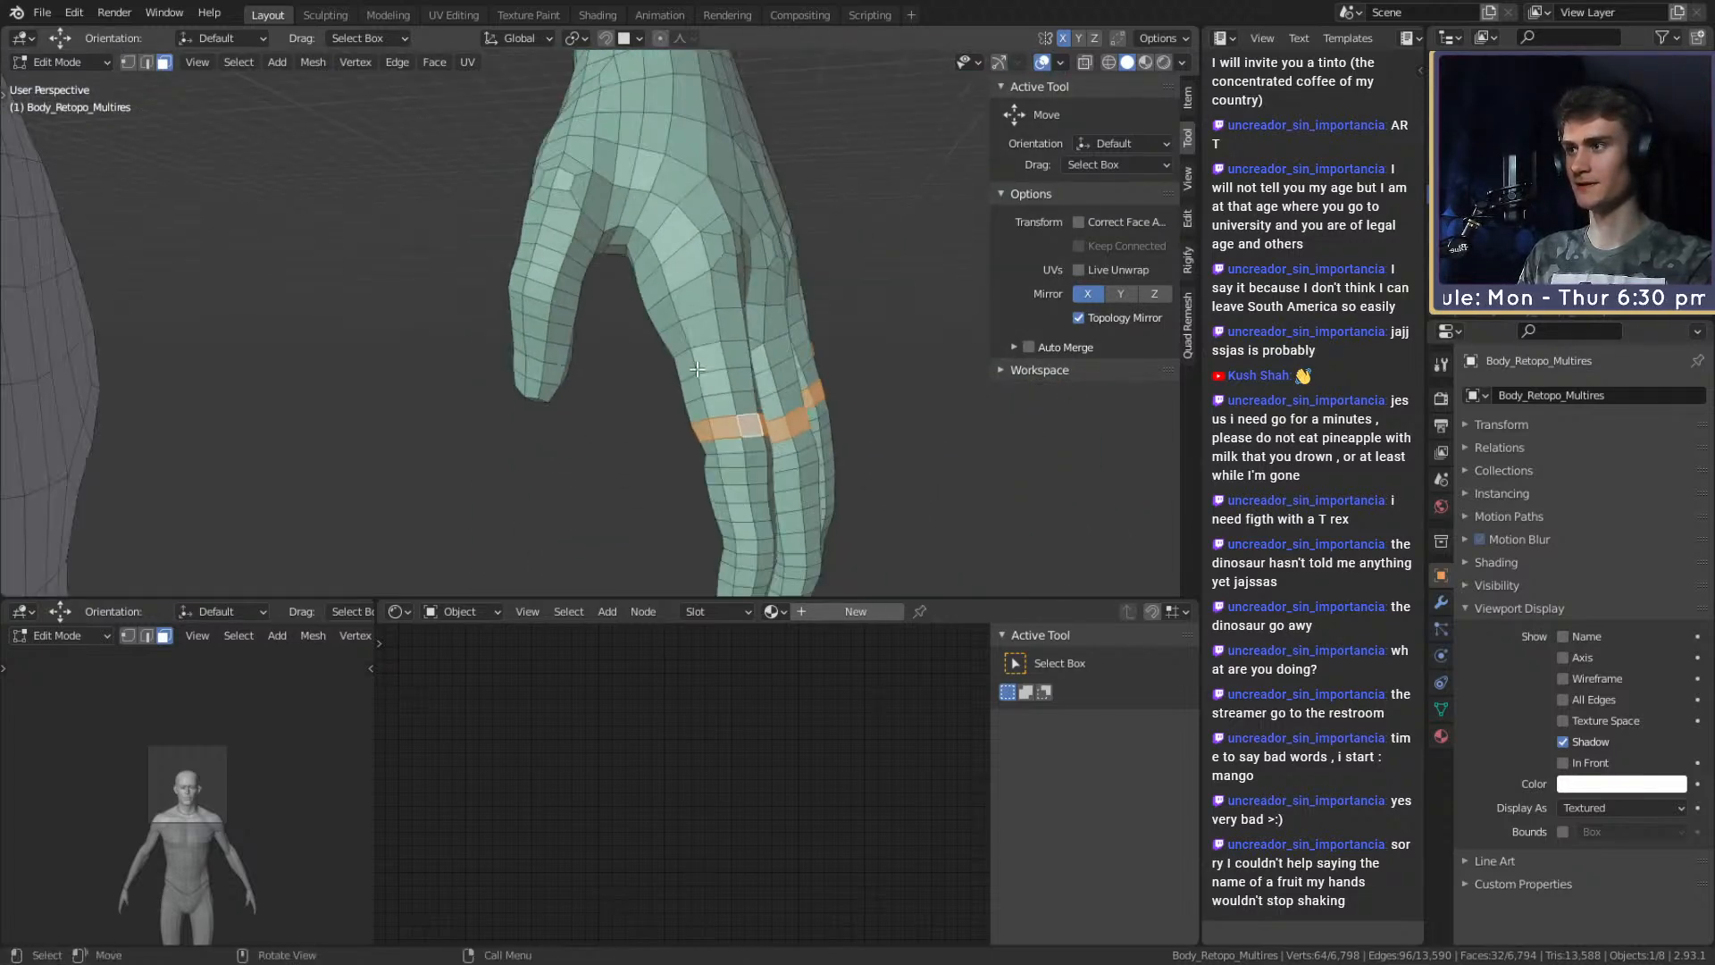
alt+shift+click(561, 265)
middle_drag(694, 328, 684, 373)
scroll(694, 352, down, 4)
scroll(716, 377, up, 3)
Turn on X-ray and select the faces of the left palm, back of the hand and wrist.
key(alt+z)
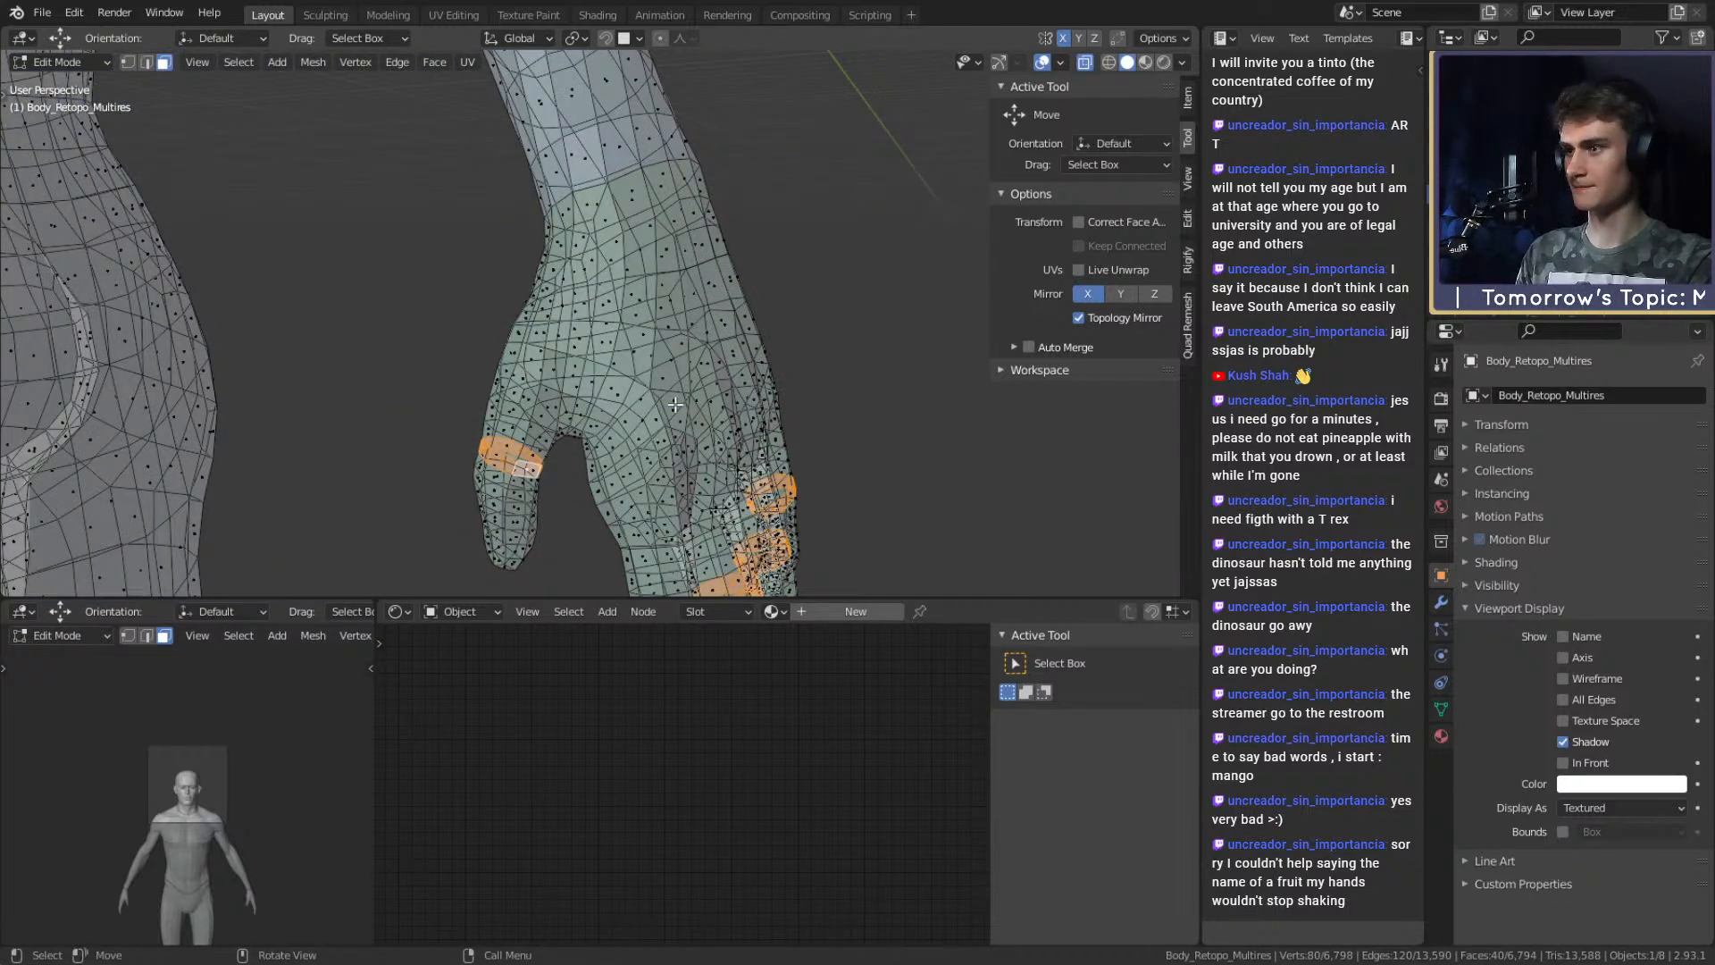
middle_drag(618, 427, 647, 393)
key(c)
mouse_move(629, 382)
mouse_down()
mouse_move(570, 368)
mouse_move(625, 312)
mouse_move(706, 286)
mouse_move(751, 223)
mouse_move(753, 244)
mouse_up()
right_click(753, 244)
middle_drag(753, 244, 739, 254)
key(c)
mouse_move(786, 232)
mouse_down()
mouse_move(697, 289)
mouse_move(827, 264)
mouse_up()
right_click(827, 265)
mouse_move(828, 264)
middle_down()
mouse_move(737, 321)
mouse_move(755, 328)
mouse_move(766, 295)
middle_up()
Extend the left hand selection along the thumb and finger bases up to the selected loops, forming a fingerless glove.
key(c)
drag(767, 295, 742, 304)
mouse_move(743, 304)
middle_down()
mouse_move(831, 340)
mouse_move(815, 313)
mouse_move(719, 353)
middle_up()
drag(719, 354, 579, 383)
middle_drag(578, 382, 607, 349)
drag(607, 348, 671, 370)
middle_drag(616, 321, 599, 268)
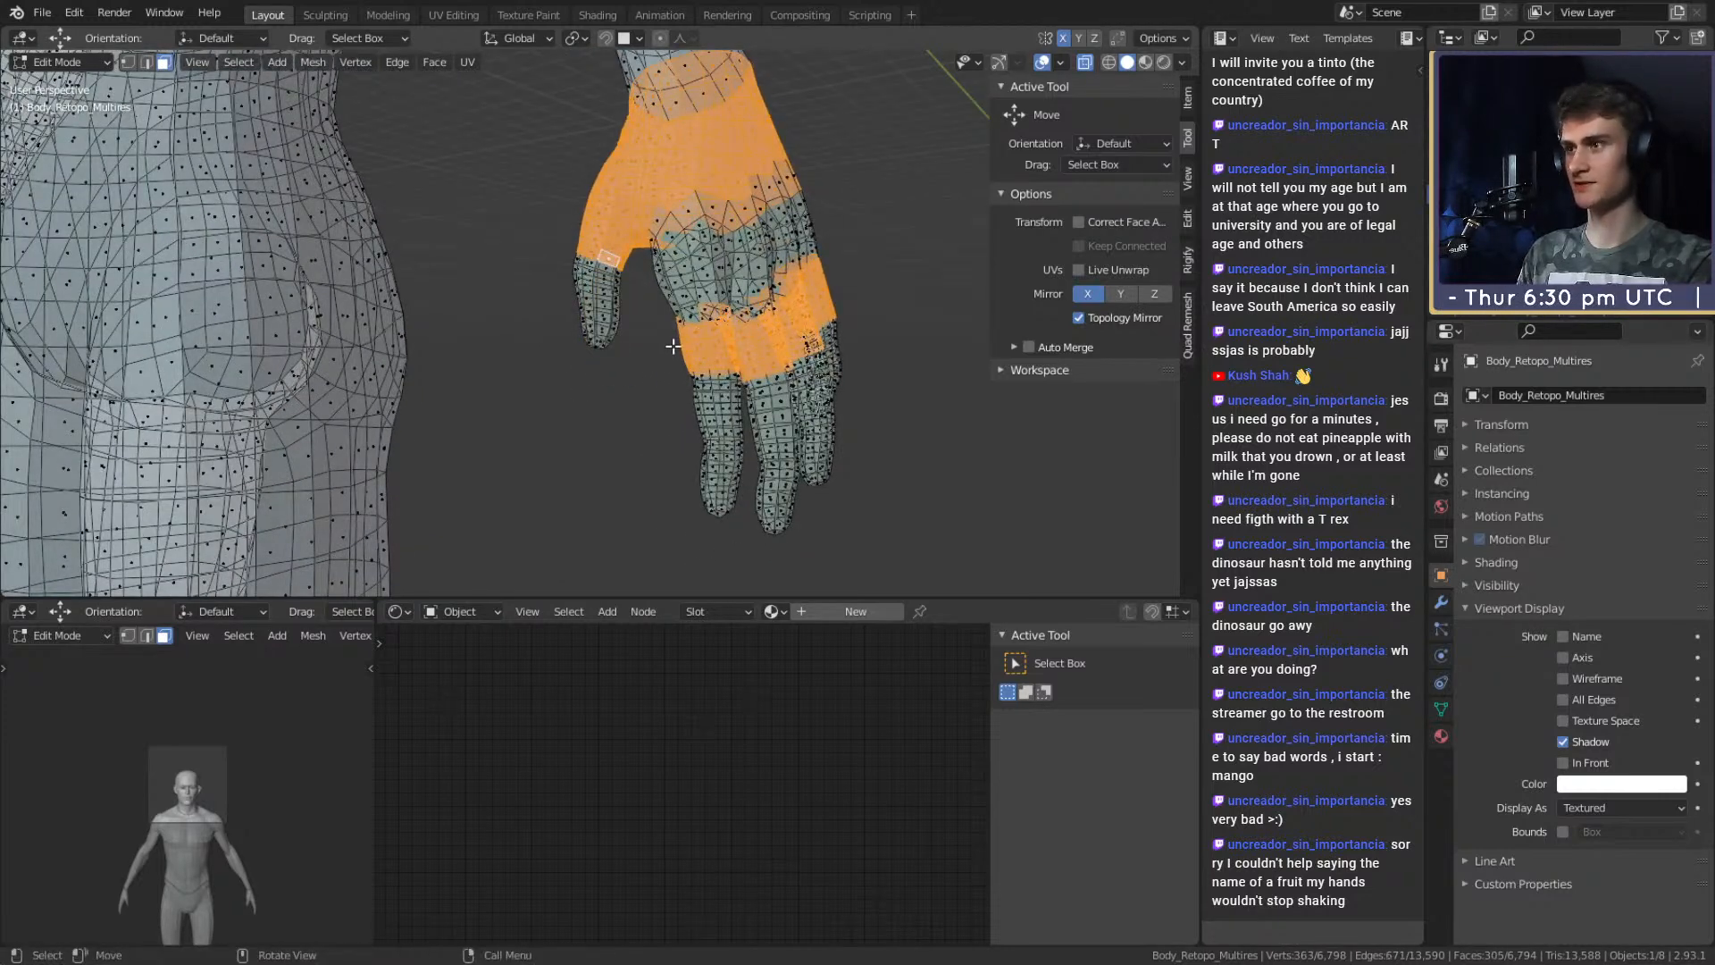
mouse_move(701, 194)
mouse_down()
mouse_move(675, 209)
mouse_move(705, 259)
mouse_move(809, 223)
mouse_move(804, 249)
mouse_up()
middle_drag(804, 249, 709, 335)
Mirror the glove face selection across the X axis onto the right hand.
scroll(696, 374, down, 3)
scroll(709, 335, down, 2)
click(196, 60)
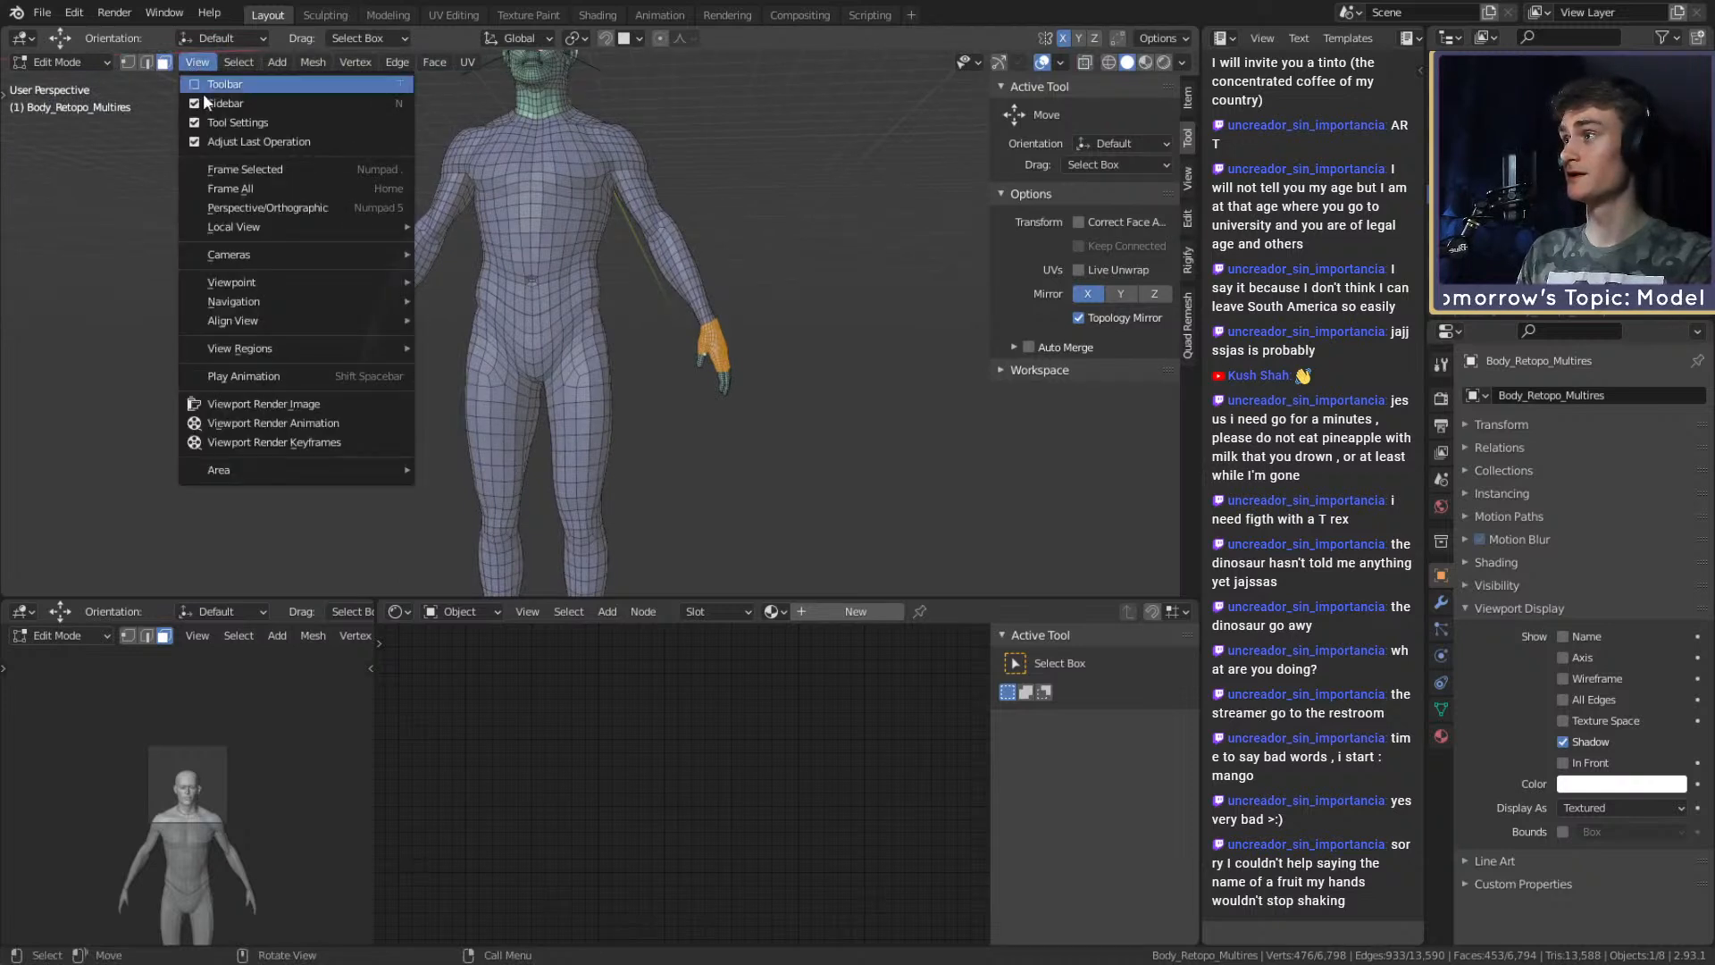
click(240, 62)
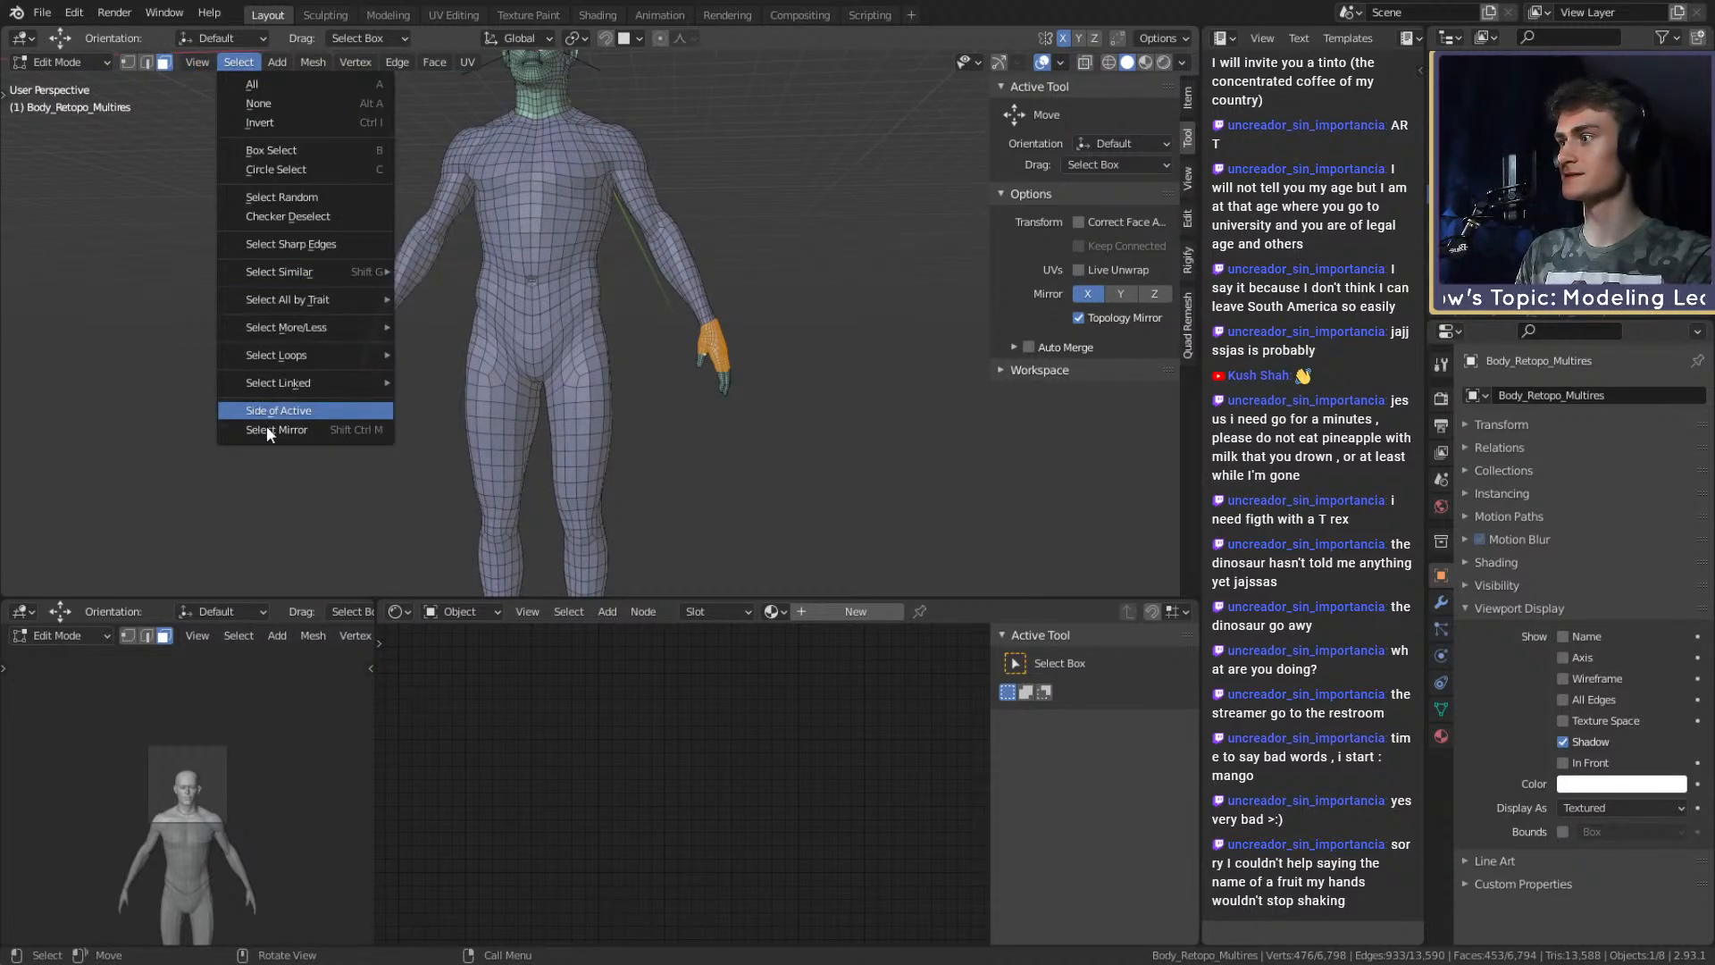
click(281, 430)
shift+middle_drag(779, 327, 798, 378)
Duplicate the selected hand faces in place and separate the copy into its own object for the gloves.
key(shift+d)
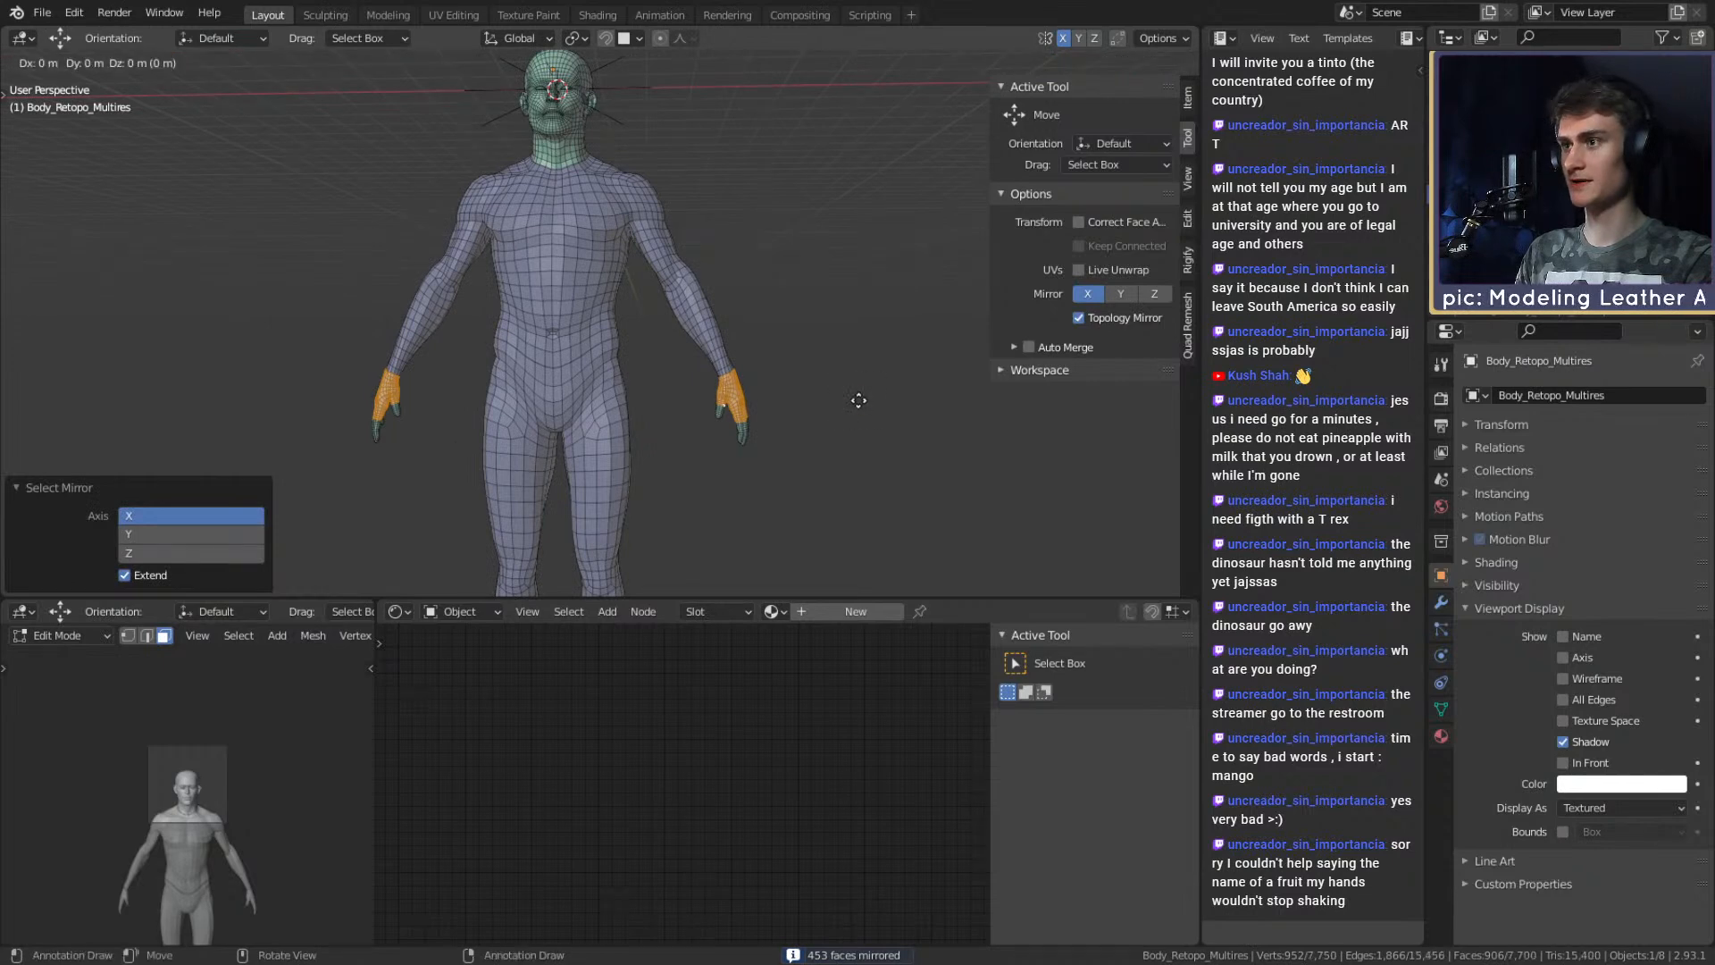
key(Escape)
key(p)
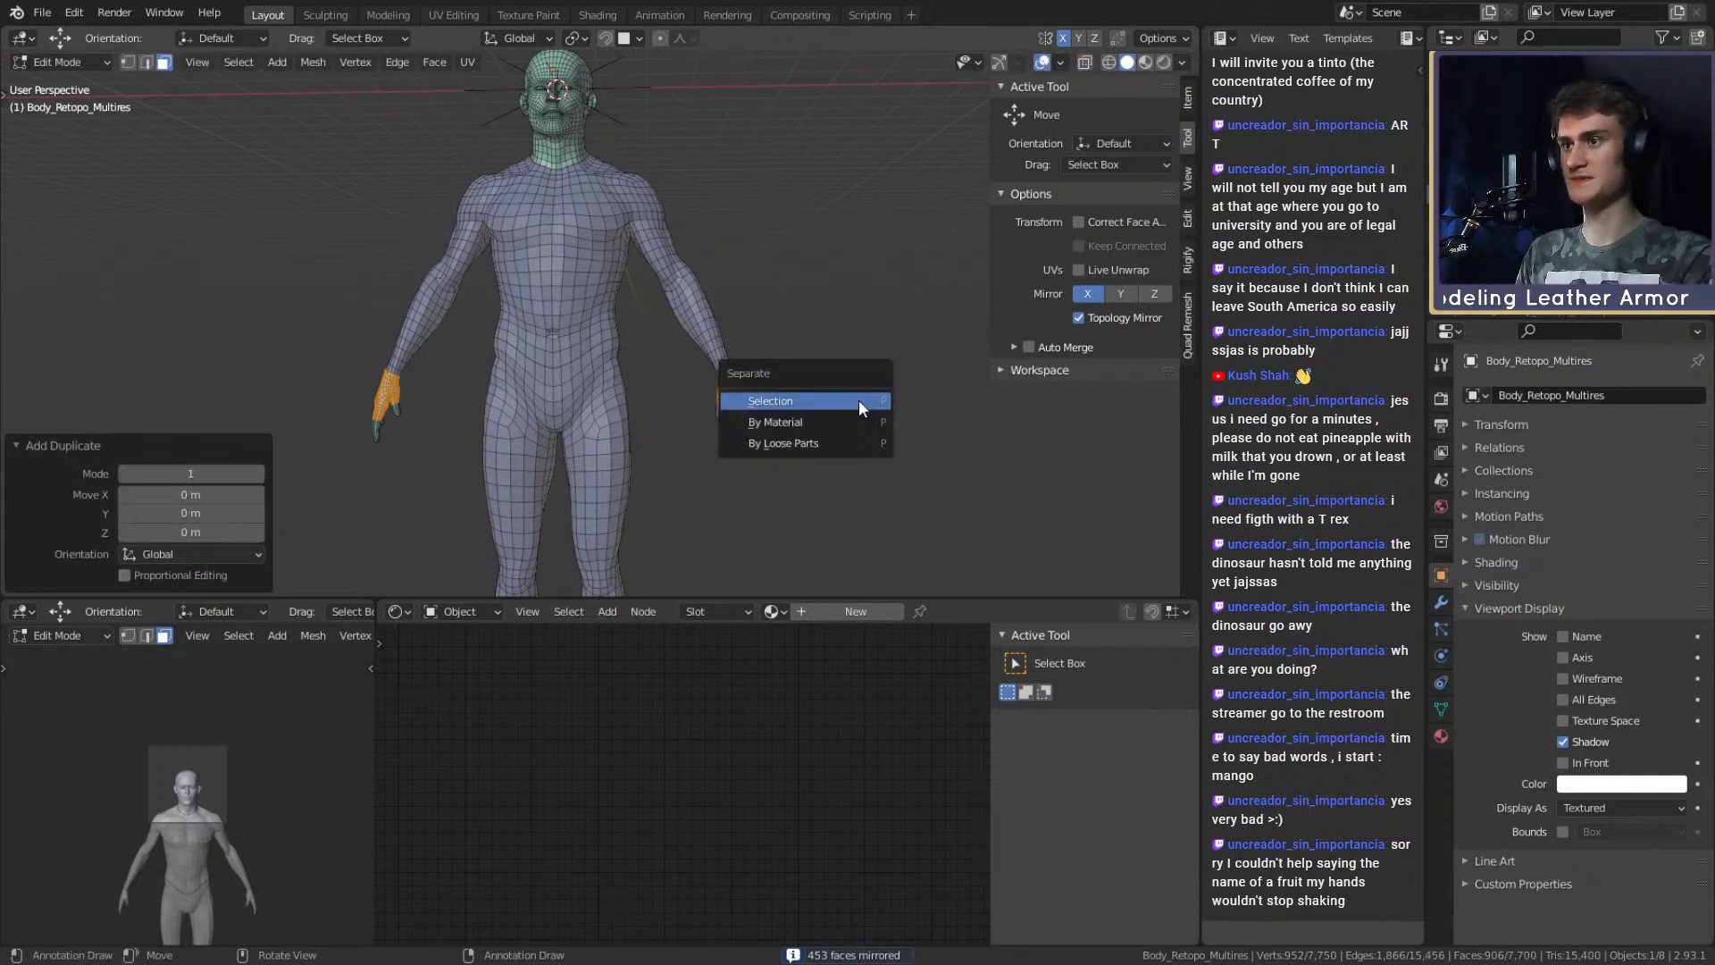
click(859, 399)
key(Tab)
middle_drag(845, 433, 711, 330)
key(alt+a)
Open the separated upper garment mesh in Edit Mode with its front waist area in view.
scroll(759, 346, down, 5)
scroll(775, 350, up, 4)
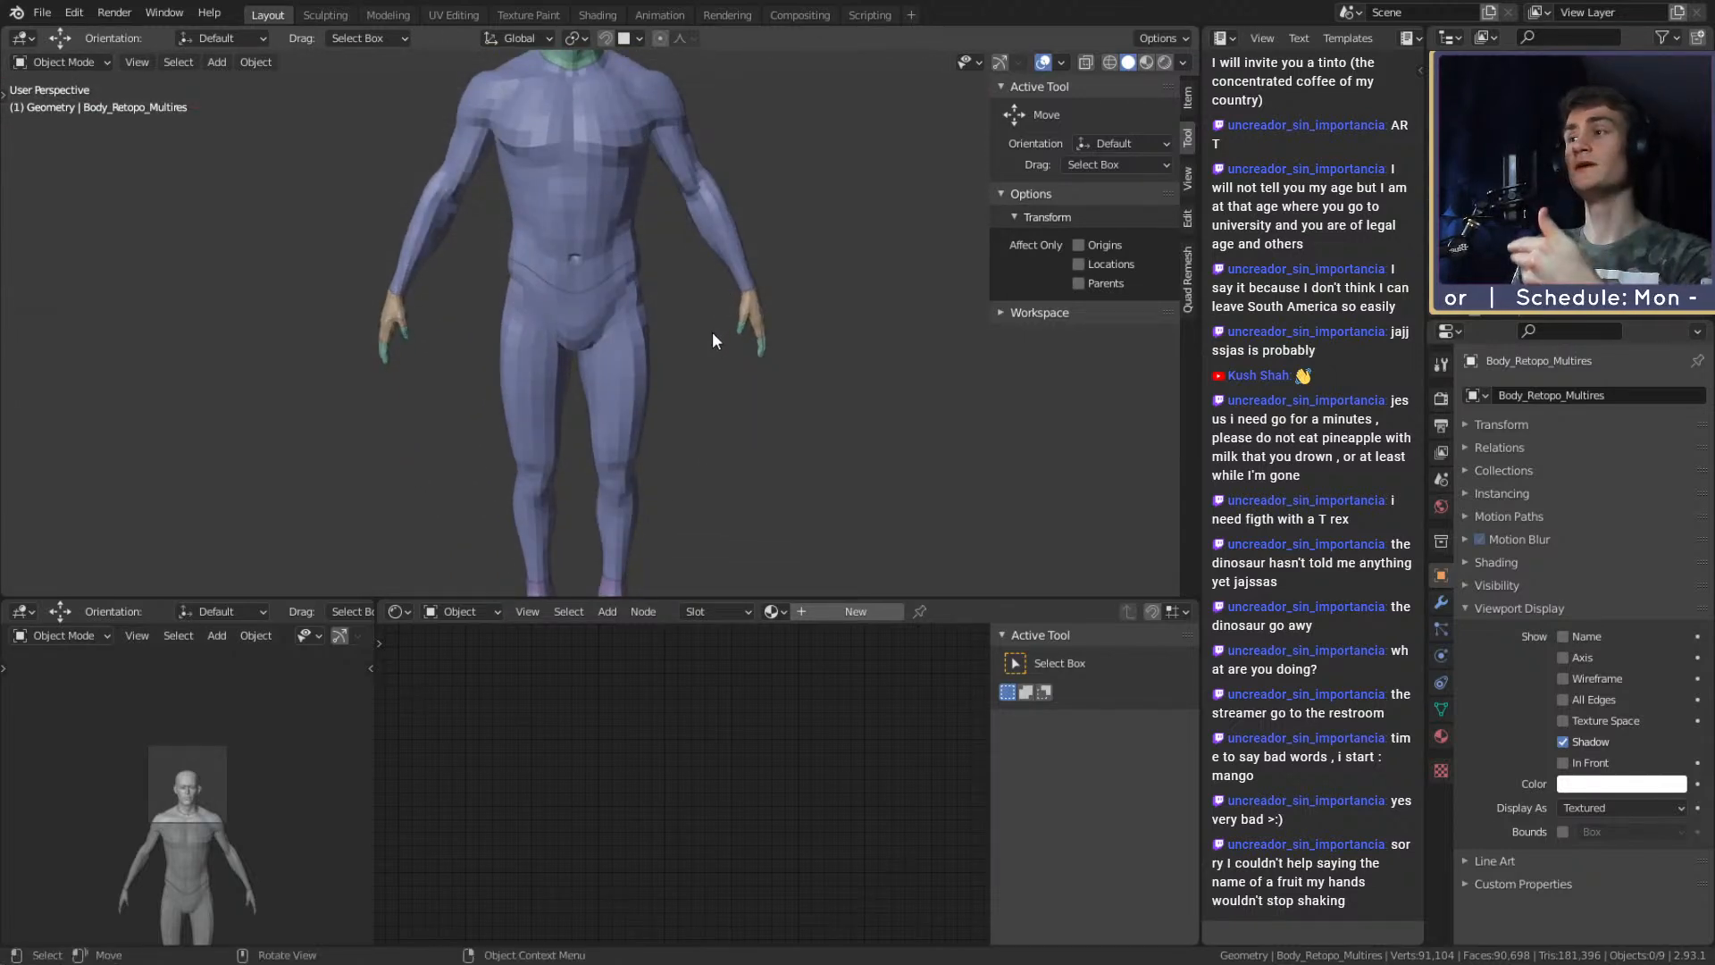
mouse_move(711, 331)
middle_down()
mouse_move(679, 325)
mouse_move(809, 212)
mouse_move(765, 378)
mouse_move(704, 376)
mouse_move(732, 331)
middle_up()
scroll(722, 362, up, 5)
click(703, 384)
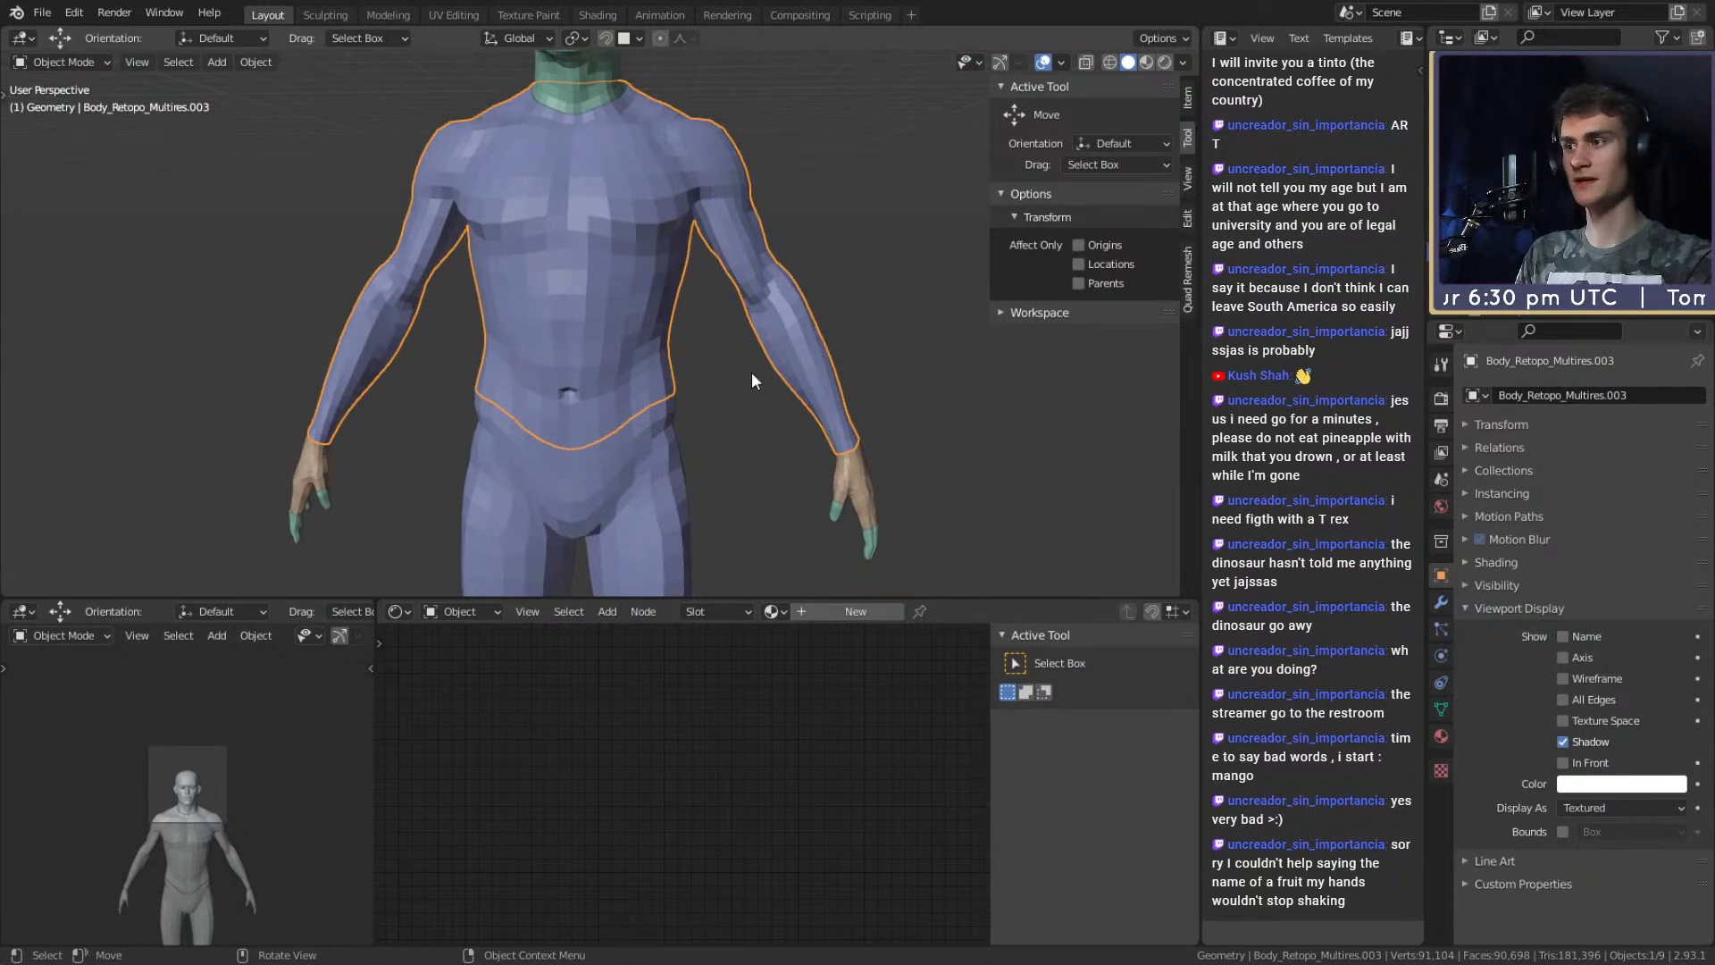
key(Tab)
scroll(743, 370, up, 2)
middle_drag(743, 370, 752, 380)
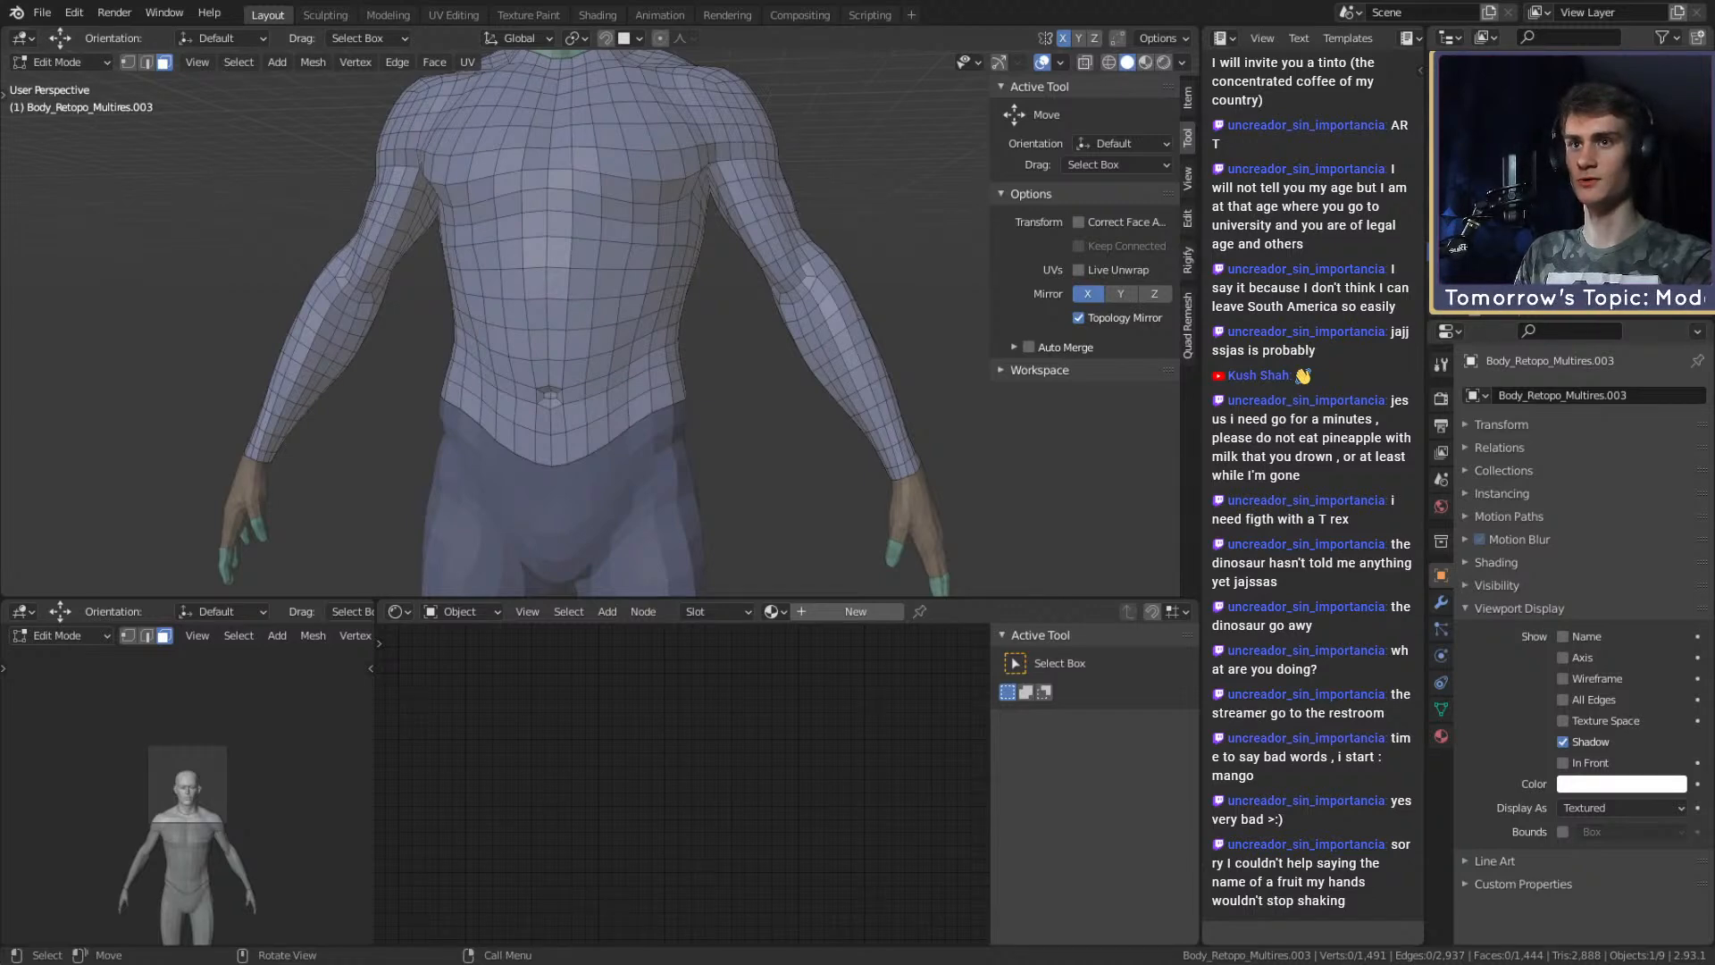
mouse_move(716, 323)
middle_down()
mouse_move(681, 297)
mouse_move(690, 343)
middle_up()
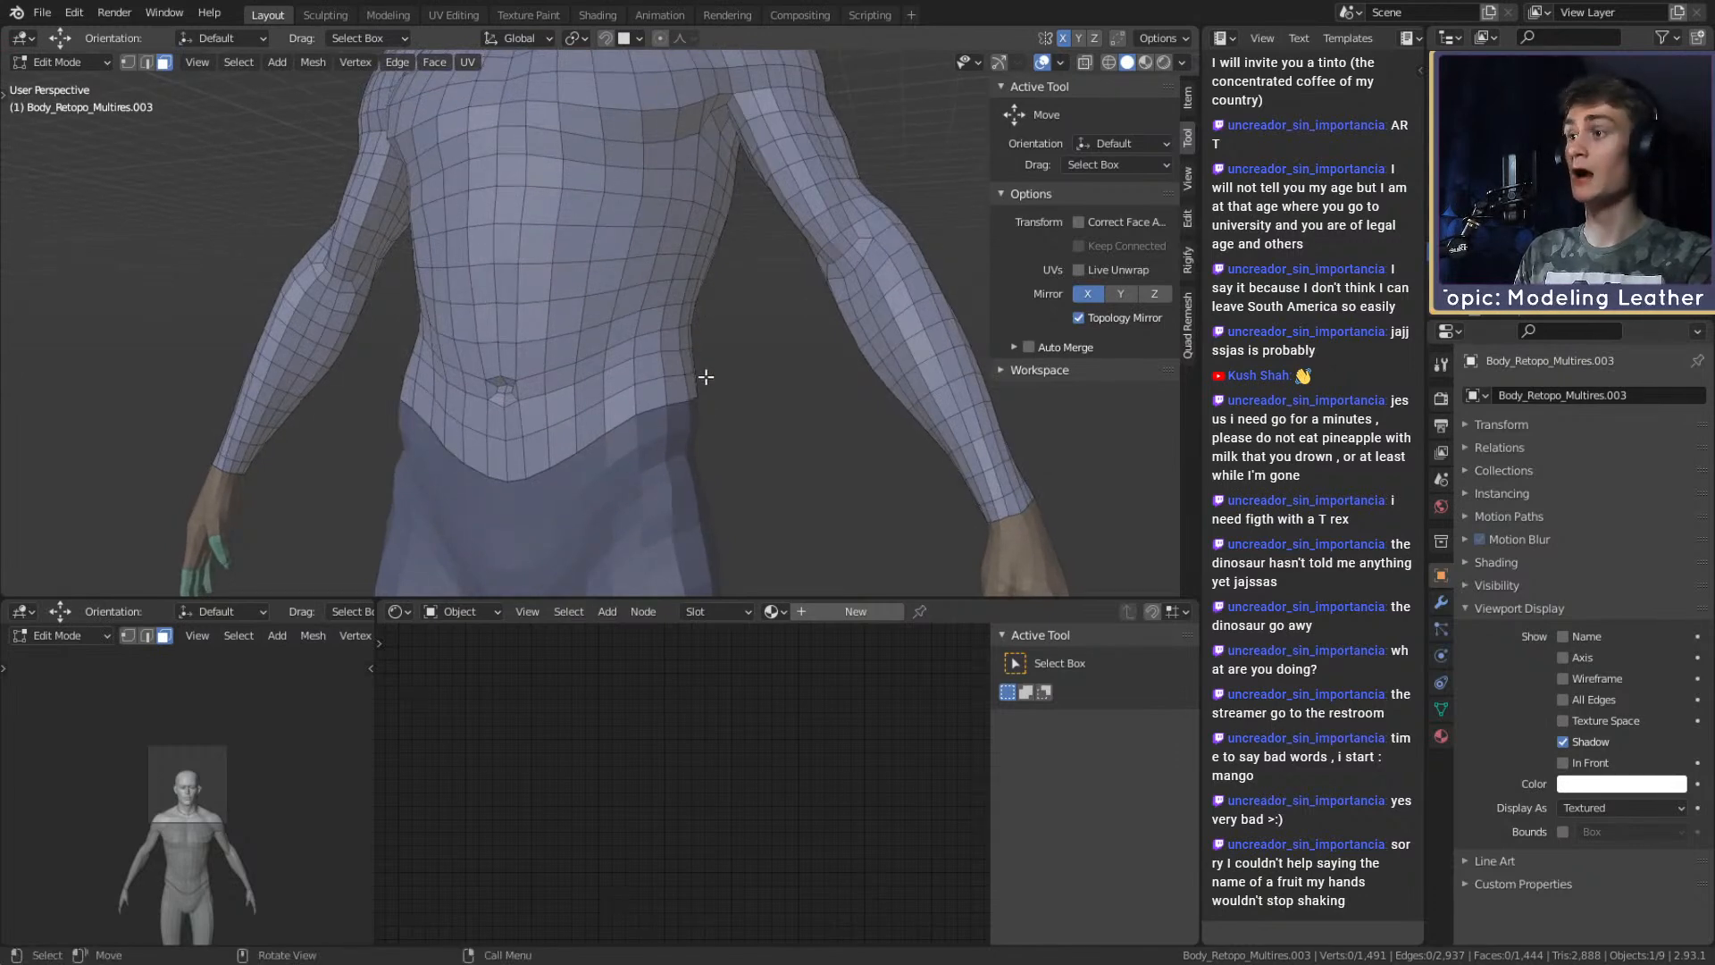
scroll(706, 377, up, 2)
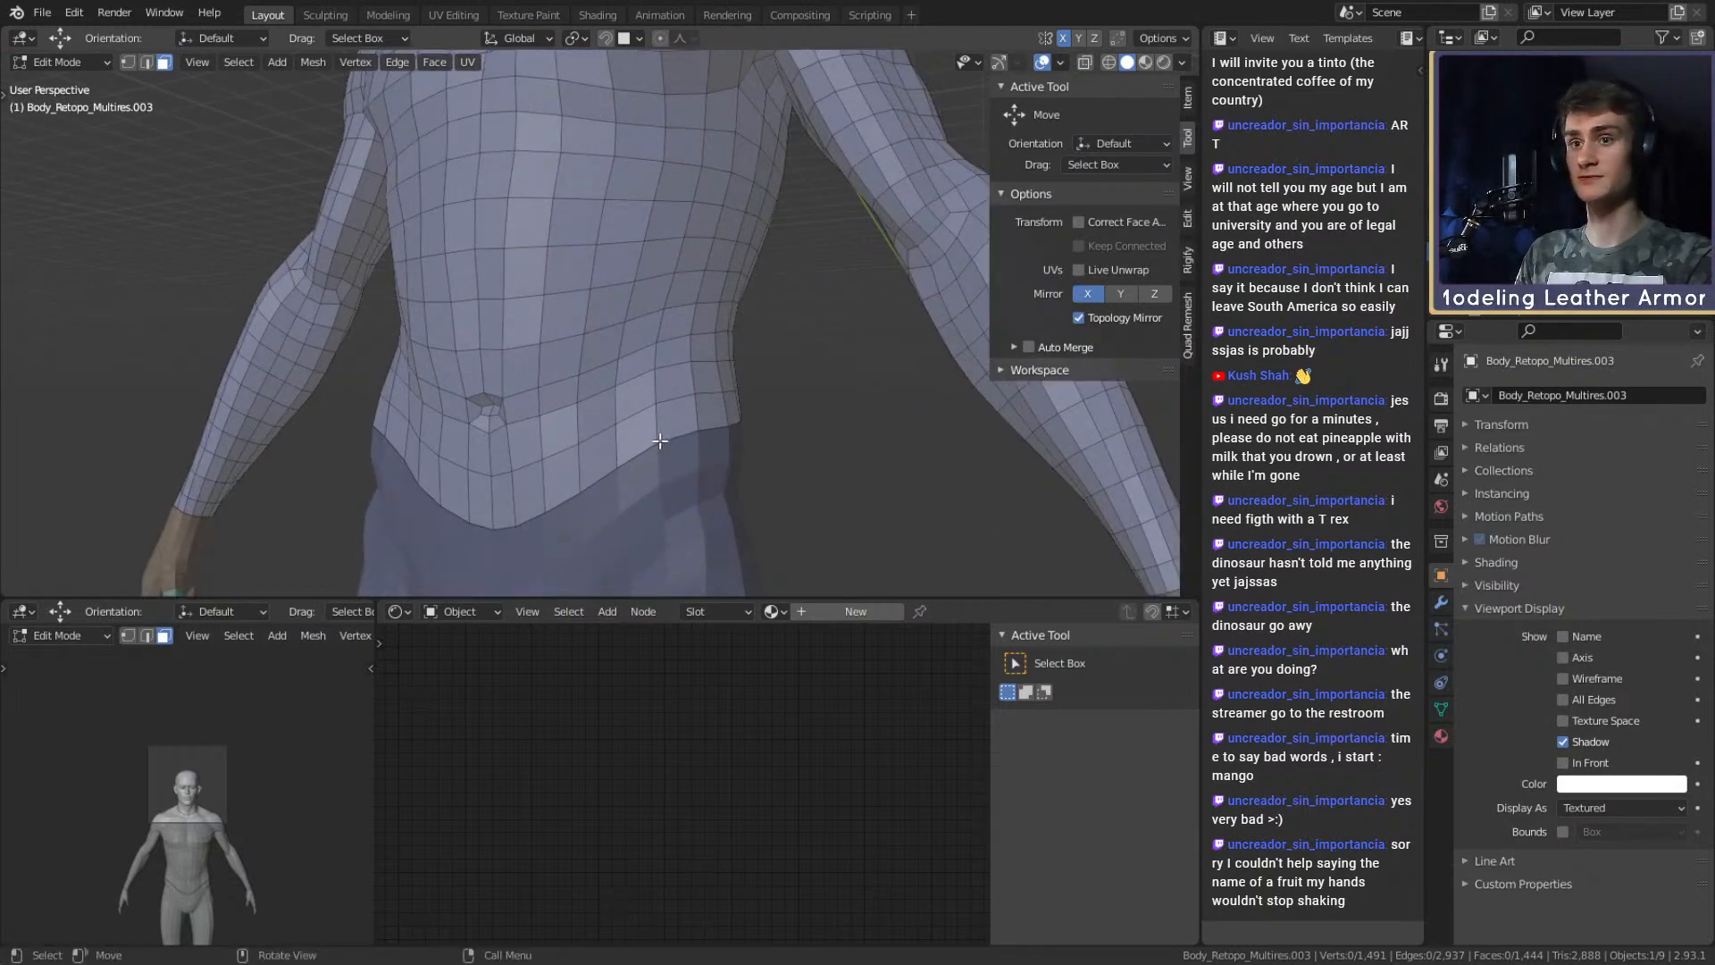
Select a vertical strip of faces on the garment's left front, from the waistline up to below the chest.
double_click(638, 413)
middle_drag(705, 390, 778, 330)
scroll(705, 402, down, 4)
click(720, 383)
scroll(702, 414, up, 3)
click(636, 463)
ctrl+shift+click(688, 287)
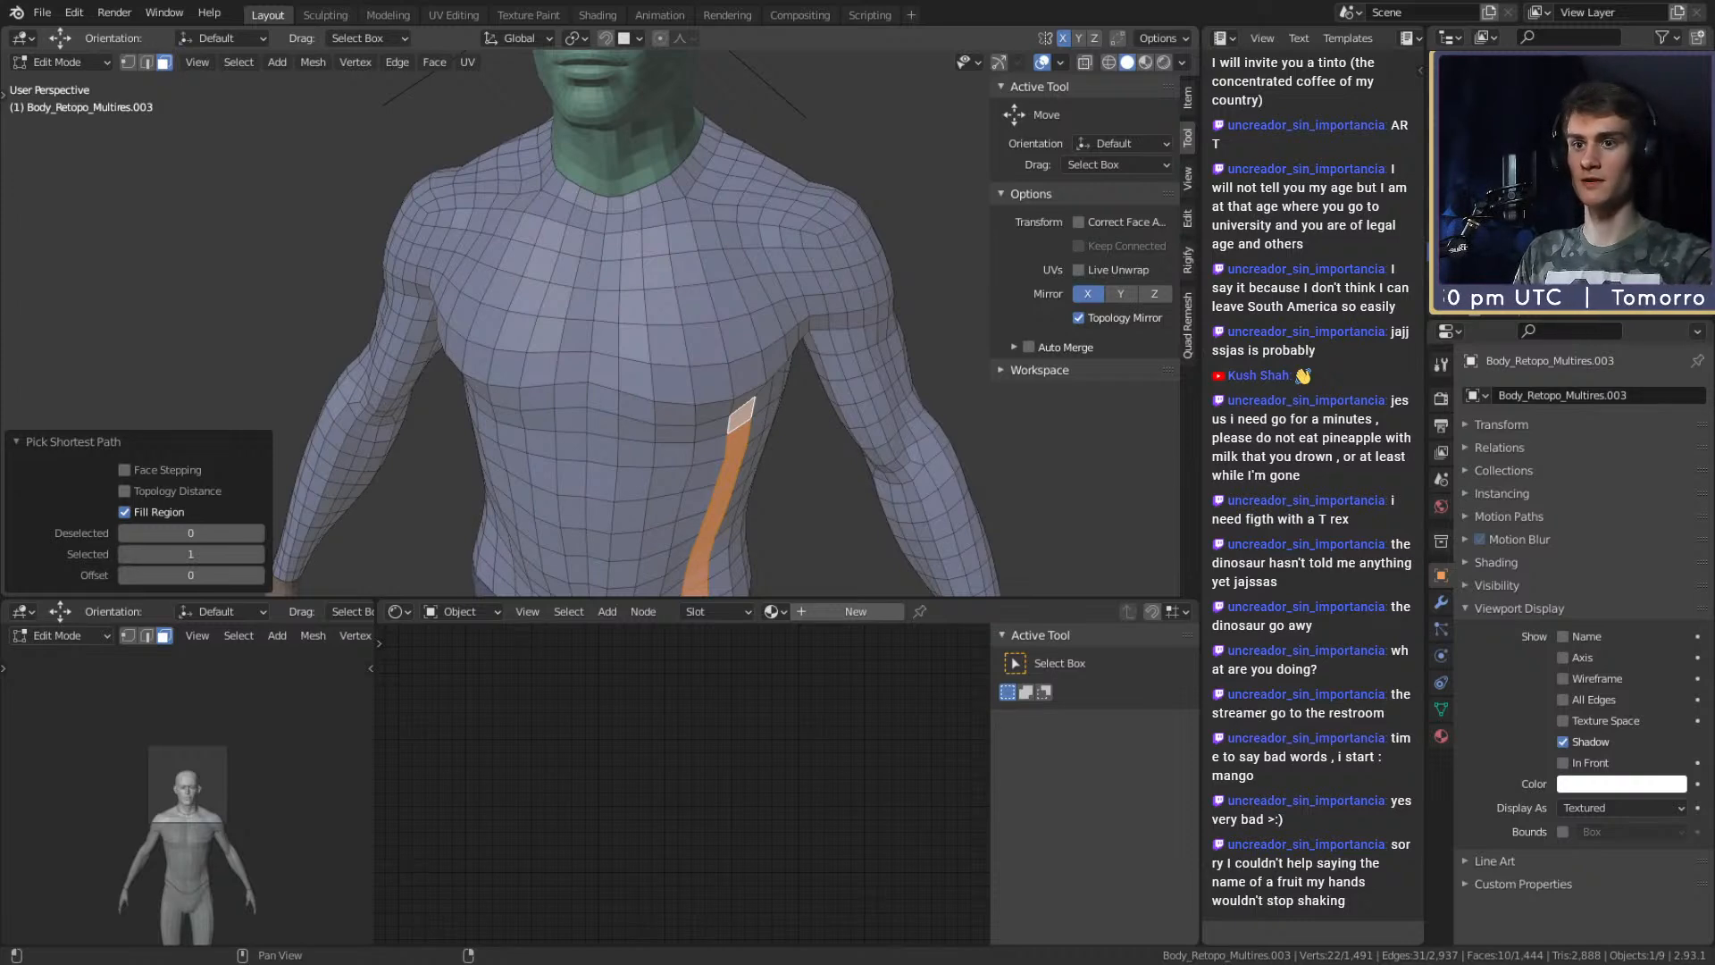
Extend the garment's left face strip as a shortest path past the armpit to the front of the left shoulder.
middle_drag(661, 349, 689, 352)
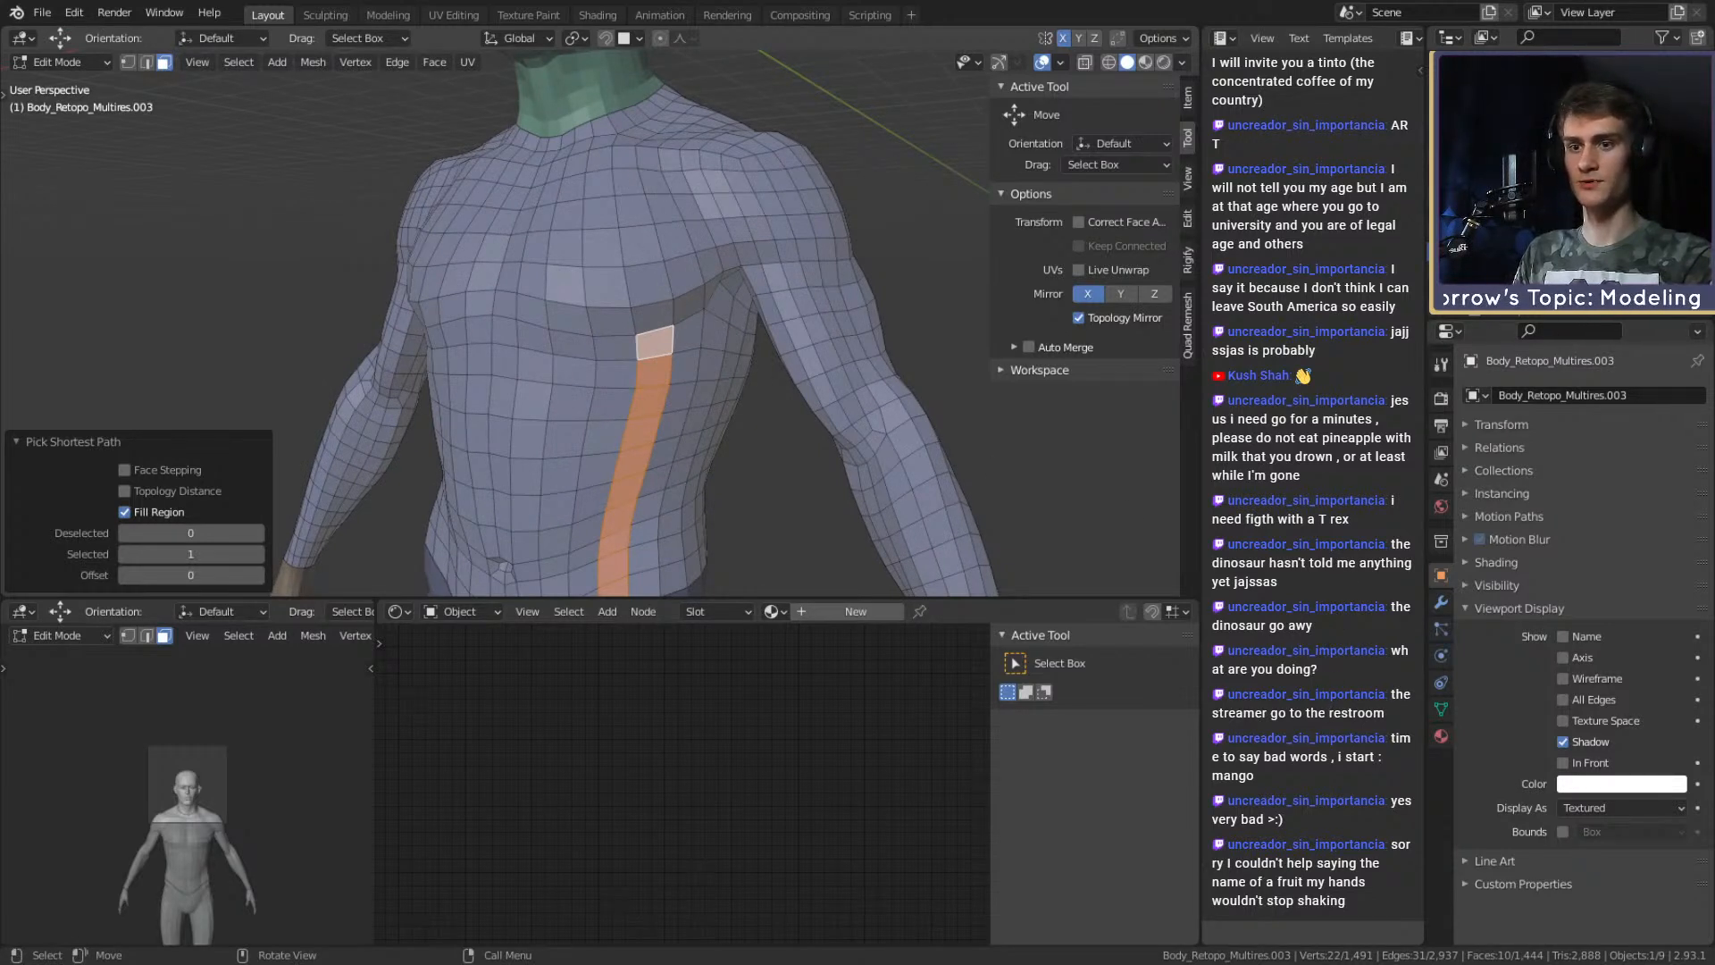
middle_drag(714, 268, 777, 286)
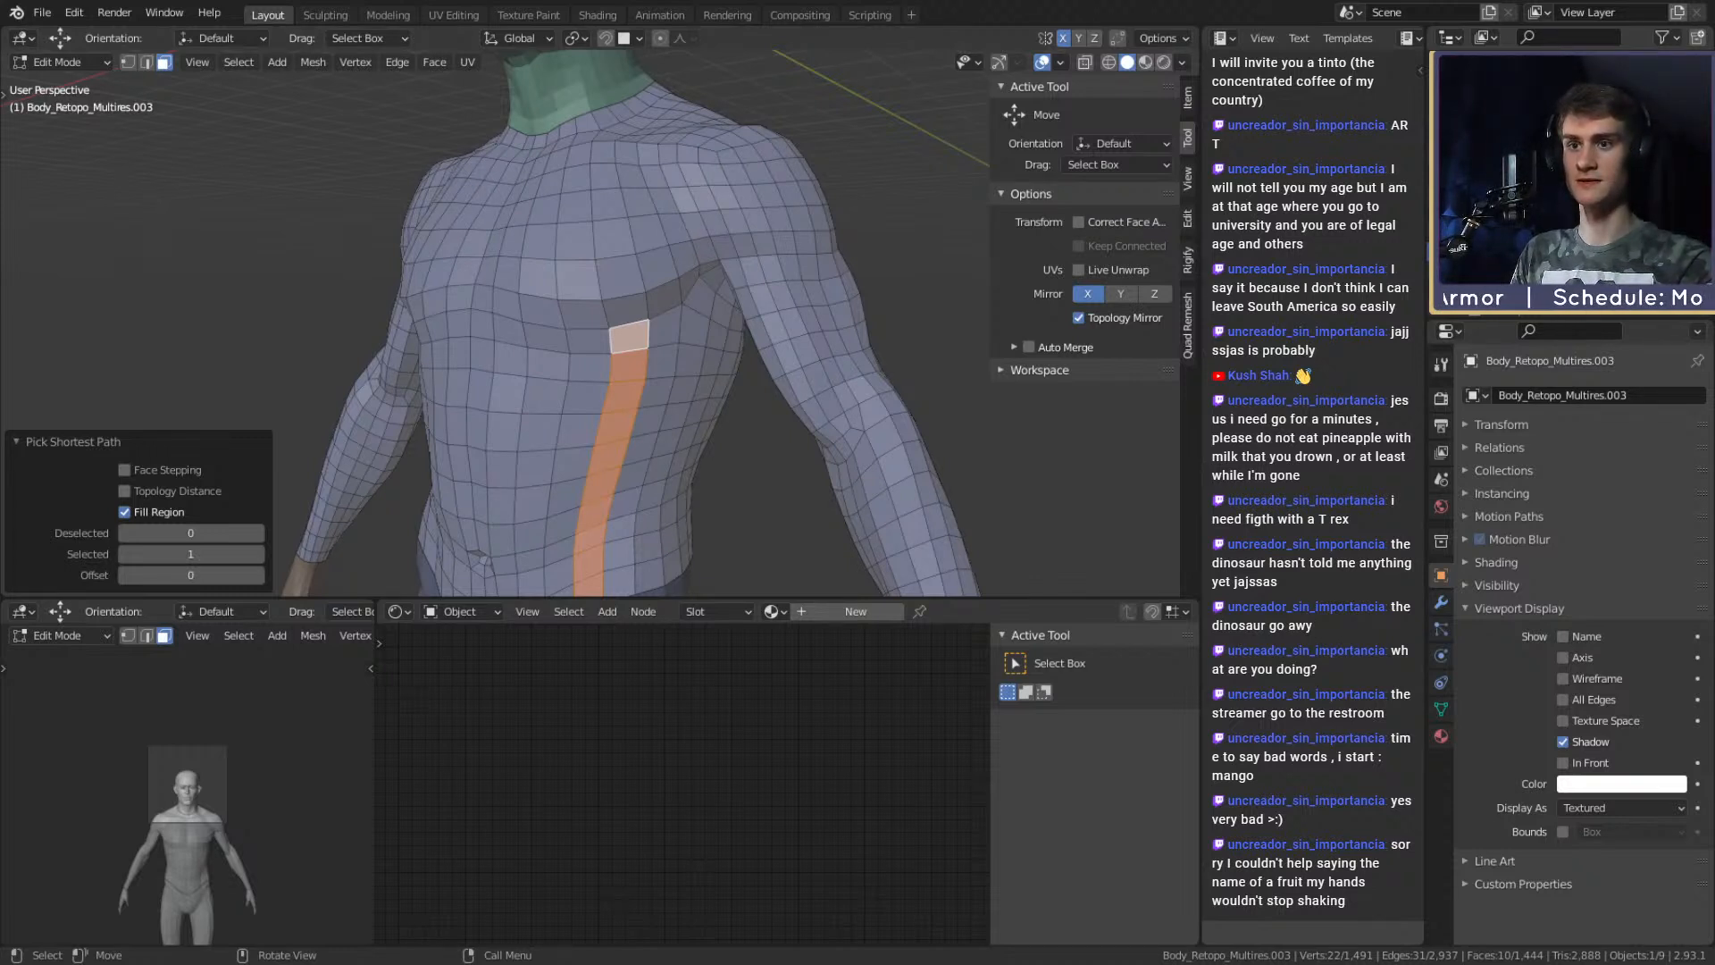
mouse_move(734, 323)
middle_down()
mouse_move(782, 337)
mouse_move(722, 342)
middle_up()
scroll(786, 341, up, 1)
scroll(760, 360, down, 3)
scroll(723, 342, up, 3)
key(ctrl+z)
key(ctrl+shift+z)
middle_drag(590, 497, 960, 236)
ctrl+click(697, 182)
middle_drag(537, 253, 631, 256)
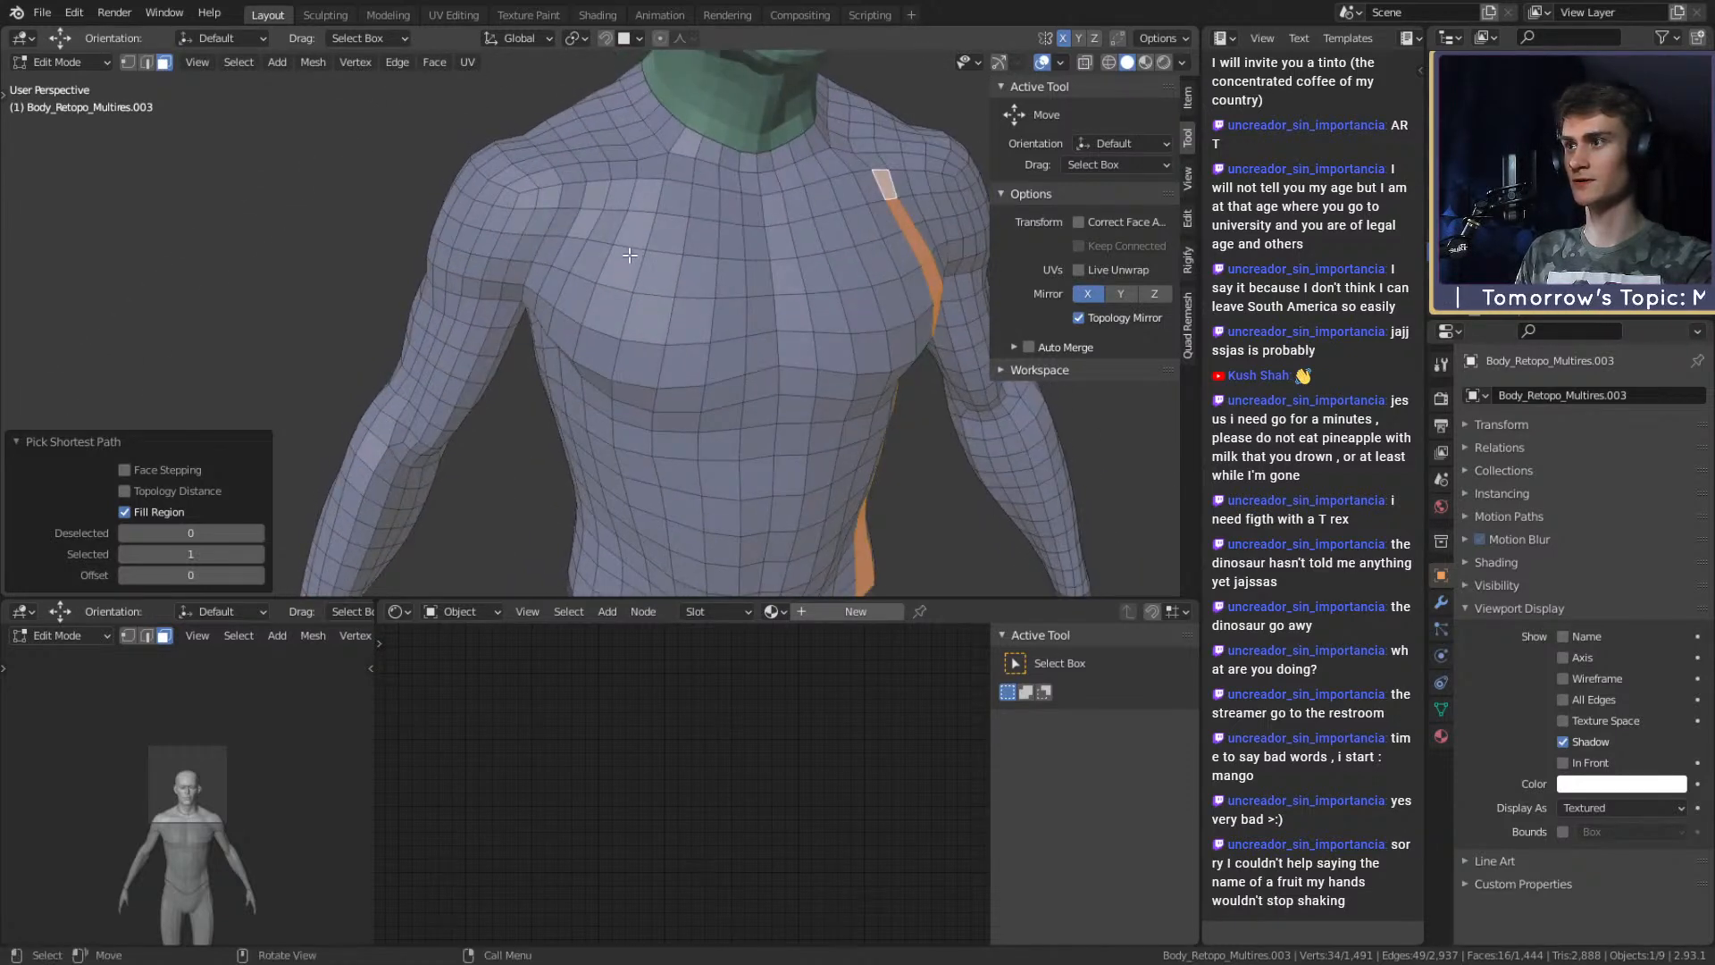
Continue the face outline across the upper chest, down the right side and along the waistline to enclose the torso front.
ctrl+click(595, 195)
middle_drag(595, 194, 685, 295)
ctrl+click(672, 431)
mouse_move(671, 431)
middle_down()
mouse_move(776, 390)
mouse_move(672, 397)
middle_up()
ctrl+click(776, 389)
Fill the outlined torso front by selecting all the faces inside it.
key(c)
mouse_move(625, 423)
mouse_down()
mouse_move(652, 456)
mouse_move(547, 446)
mouse_move(540, 169)
mouse_move(693, 171)
mouse_move(709, 289)
mouse_move(699, 438)
mouse_move(623, 268)
mouse_up()
right_click(623, 260)
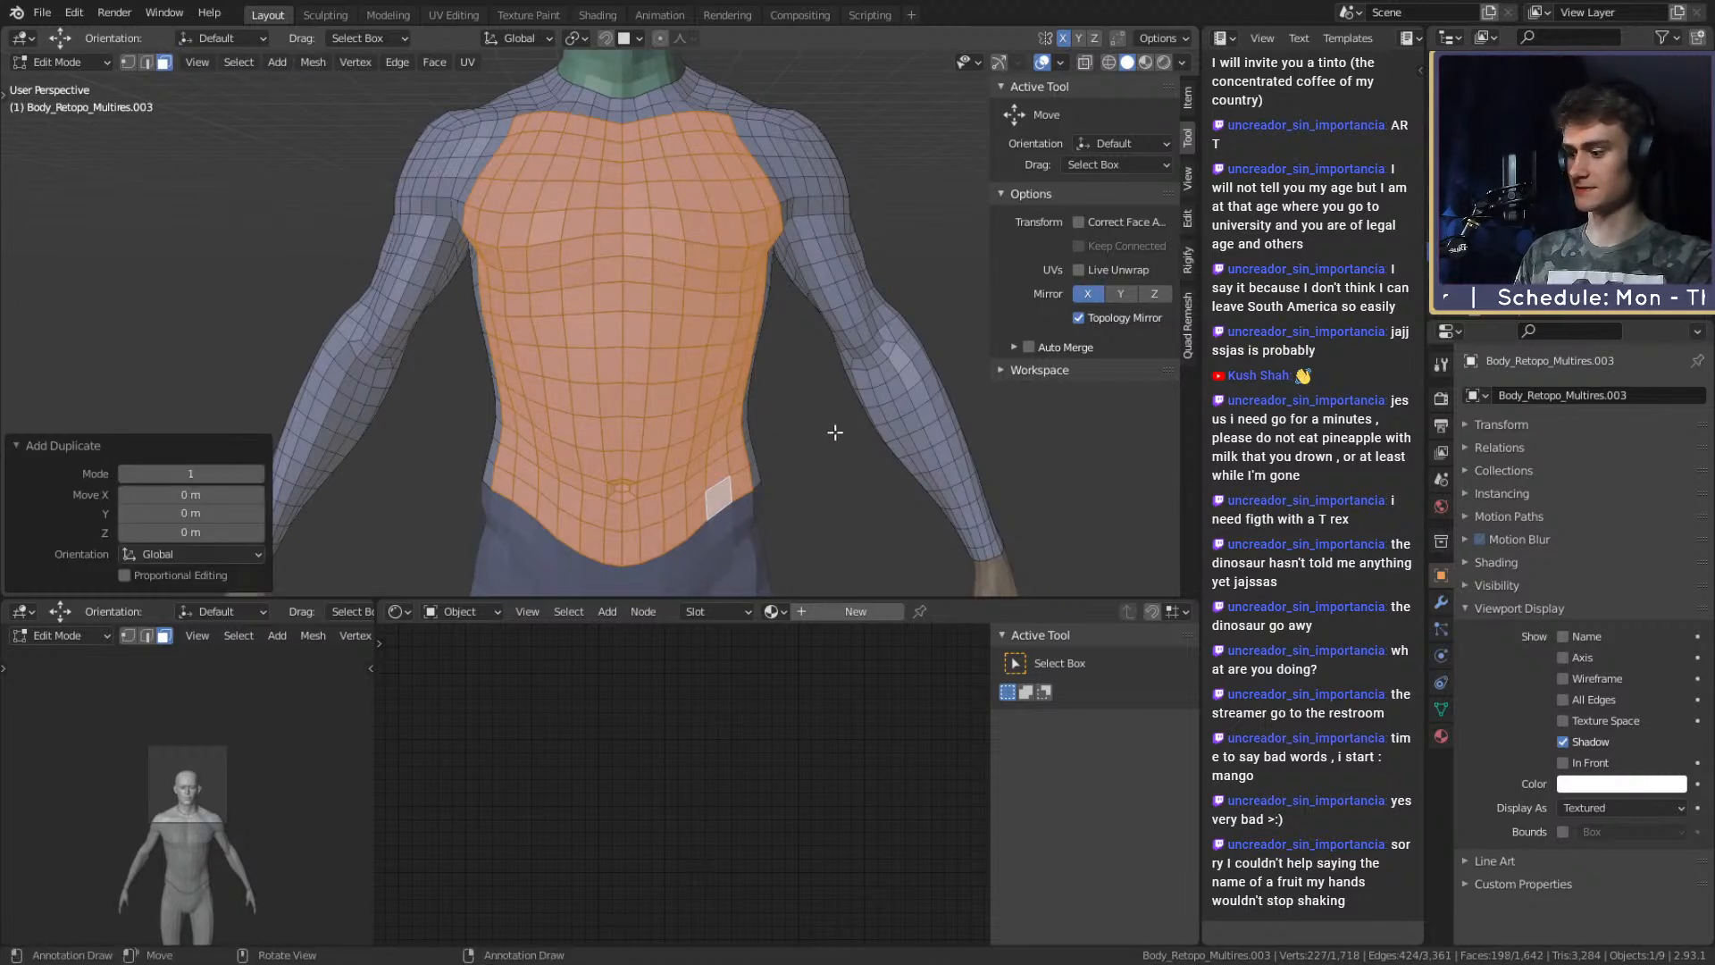
Duplicate the selected torso front faces in place and separate the copy into its own object for the chest piece.
key(p)
click(796, 430)
scroll(791, 390, down, 3)
key(Tab)
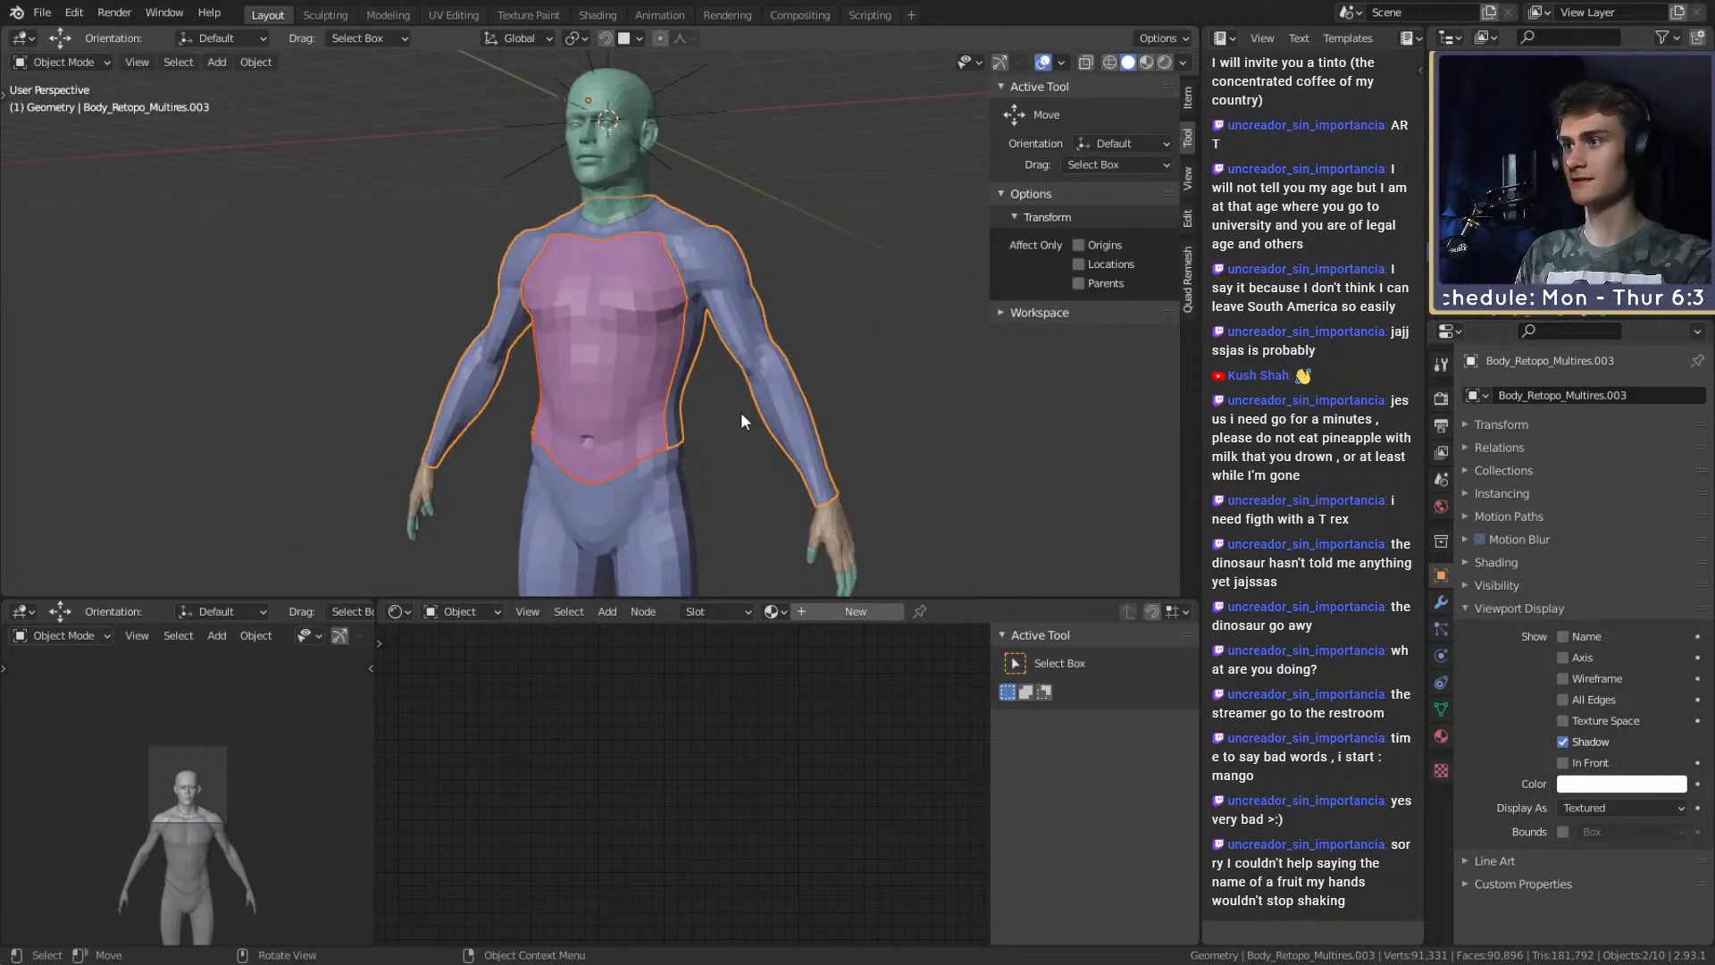
scroll(744, 399, up, 3)
scroll(691, 380, down, 3)
middle_drag(691, 380, 931, 463)
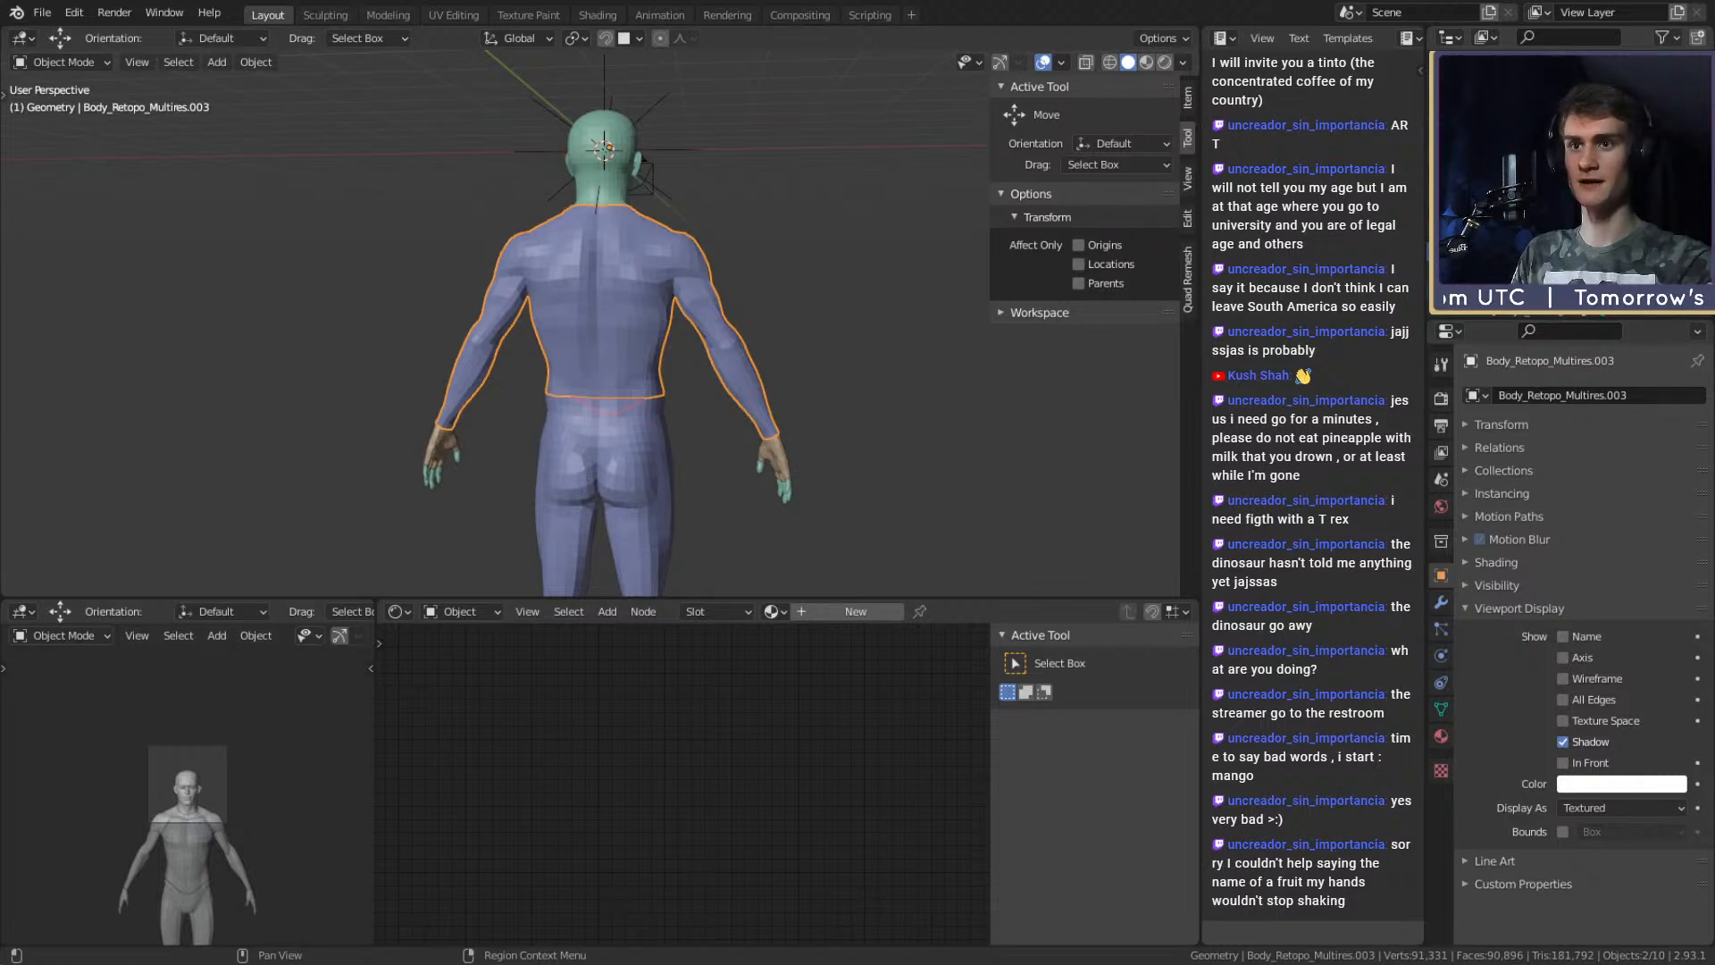
Deselect the upper garment and inspect the back of the torso up close.
click(815, 299)
middle_drag(770, 366, 613, 377)
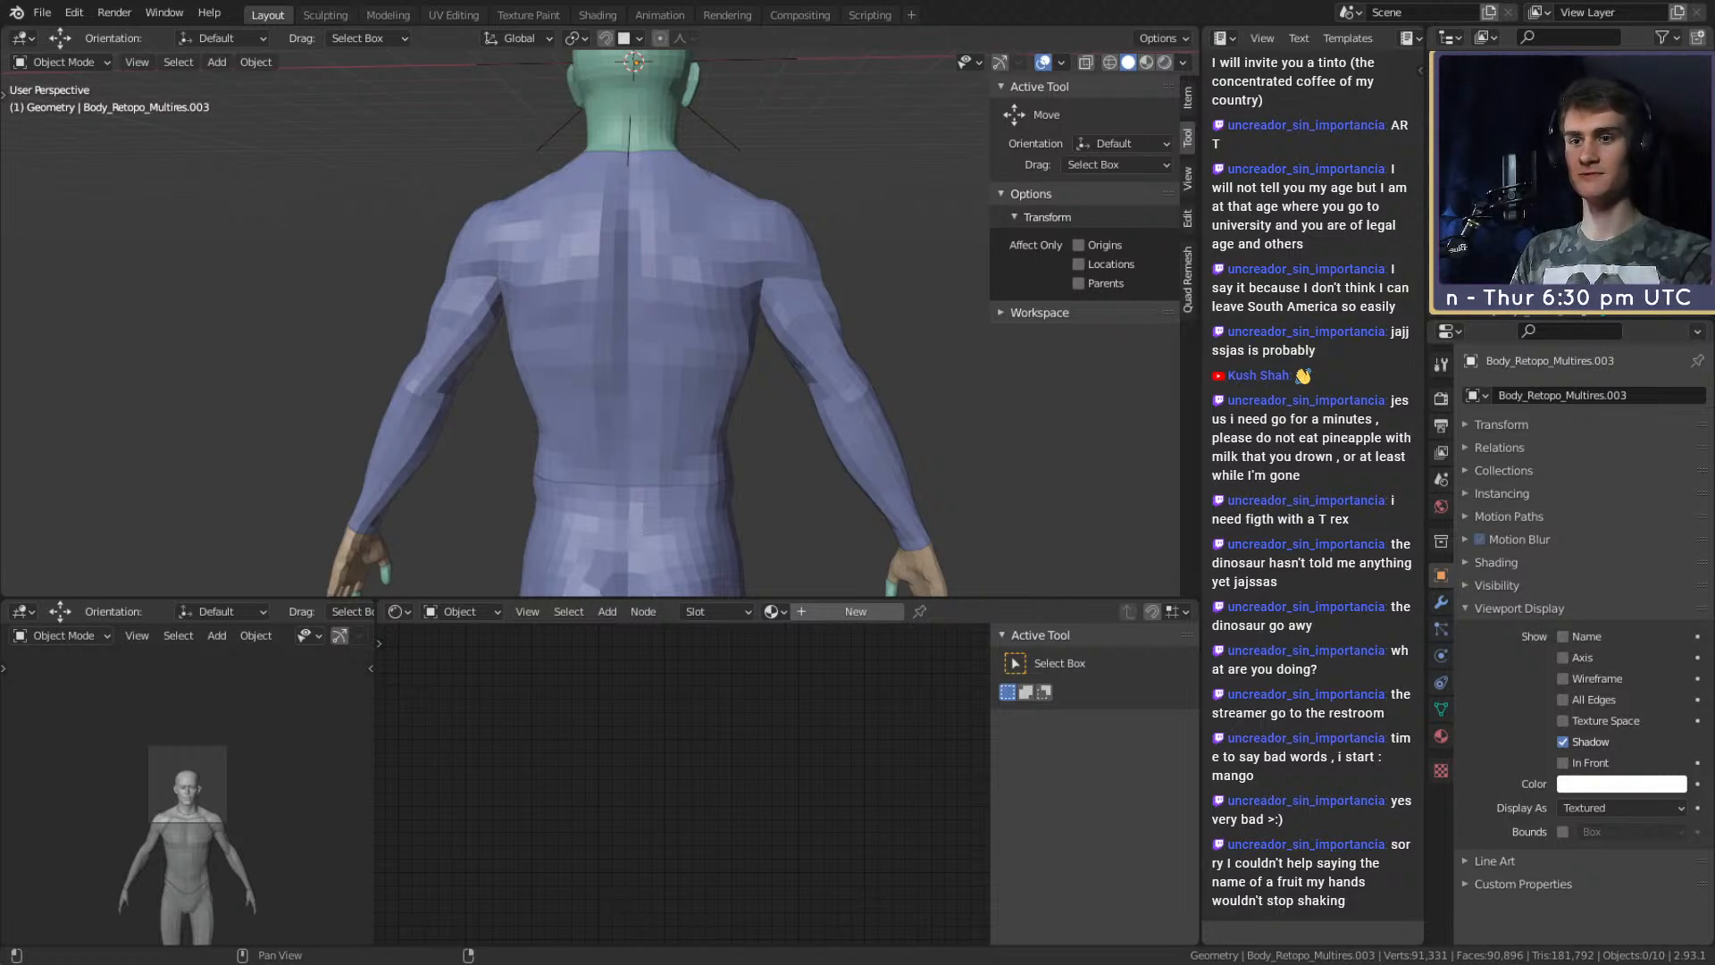
middle_drag(857, 393, 610, 379)
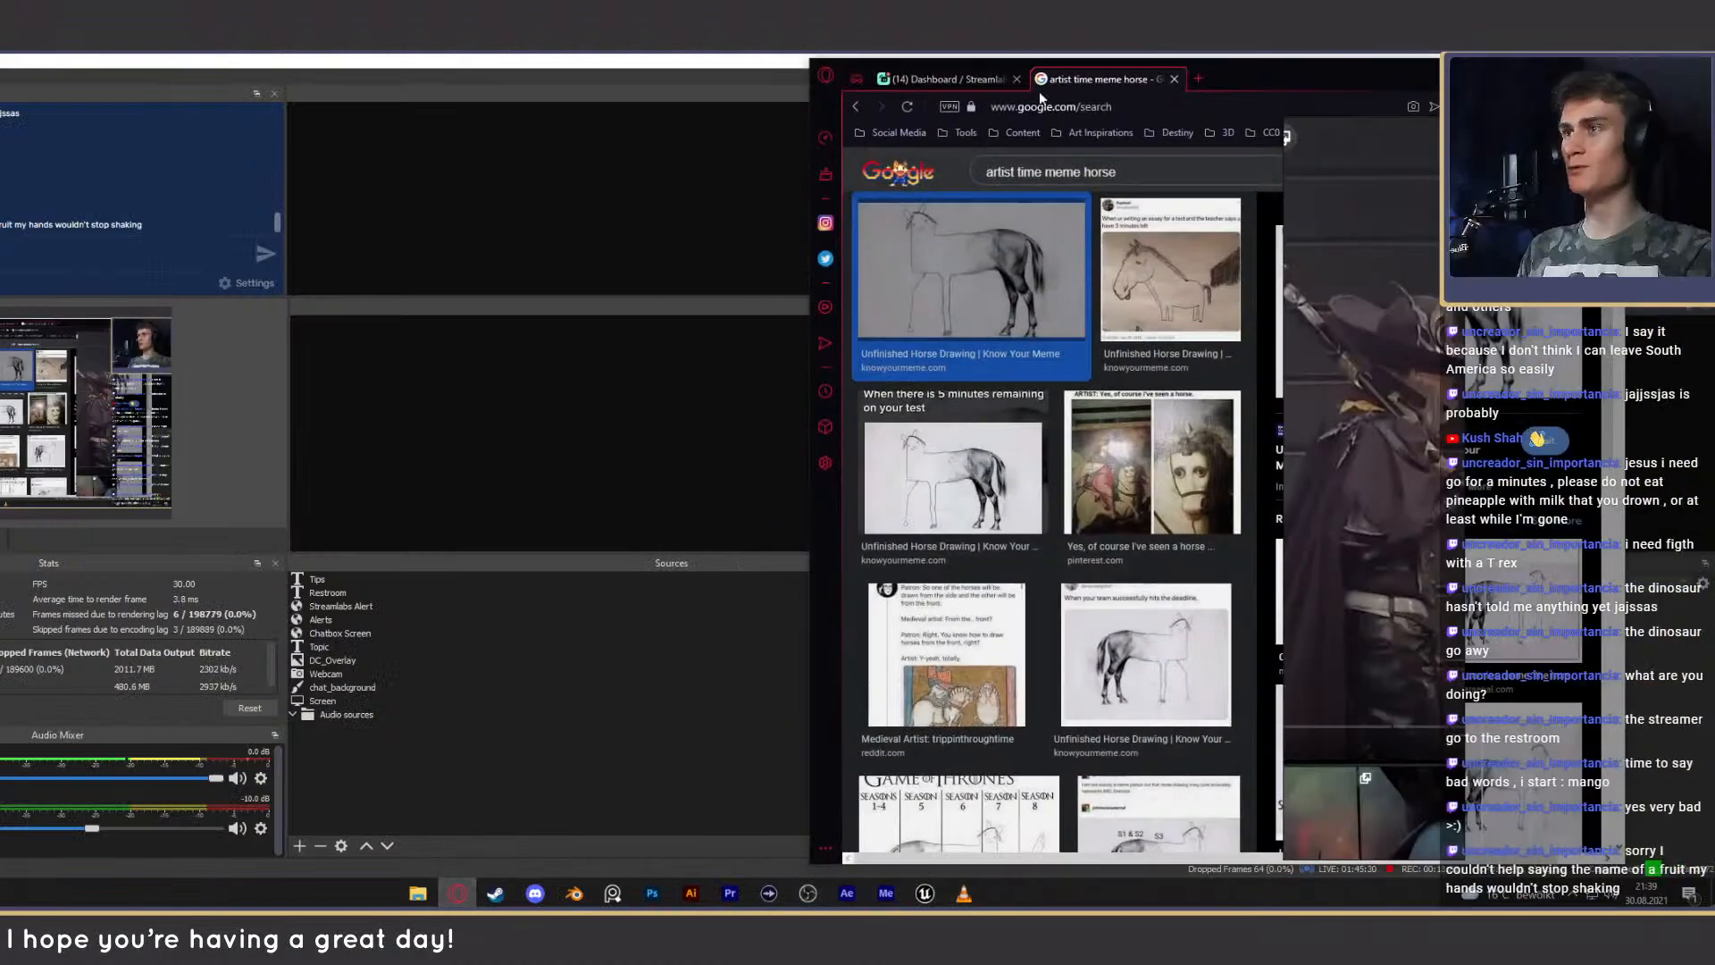
Switch to the web browser and open Pinterest in place of the horse meme image search.
drag(1274, 75, 727, 74)
click(407, 81)
click(556, 78)
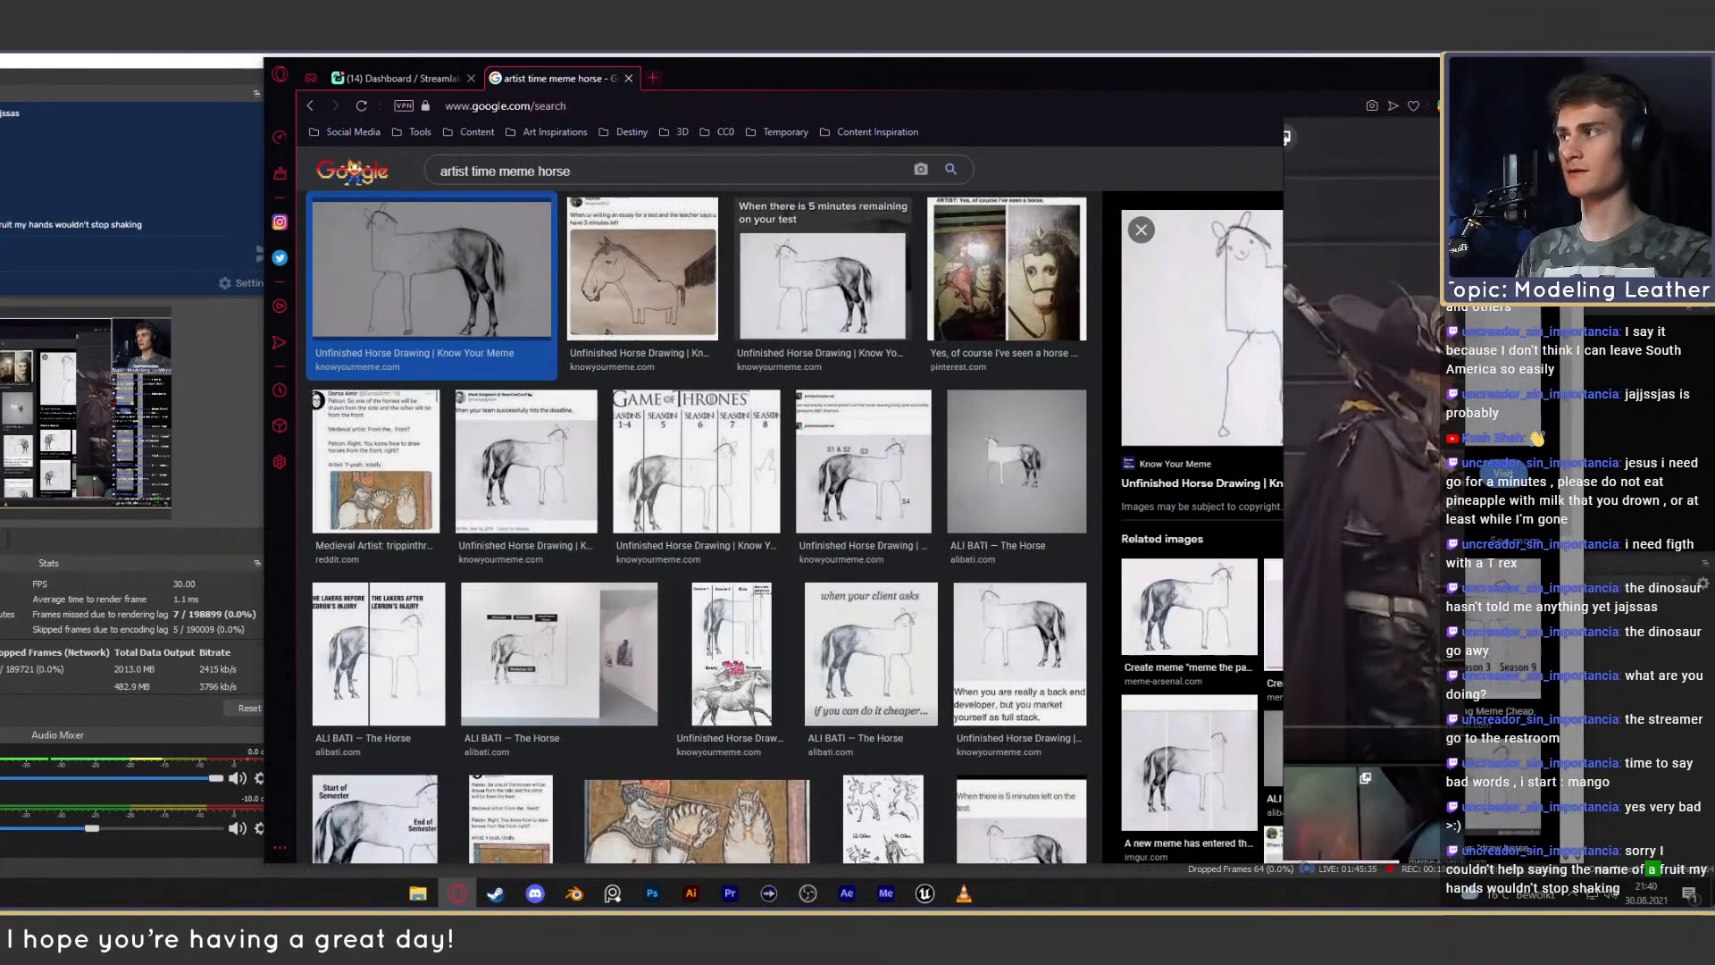
click(348, 131)
click(342, 214)
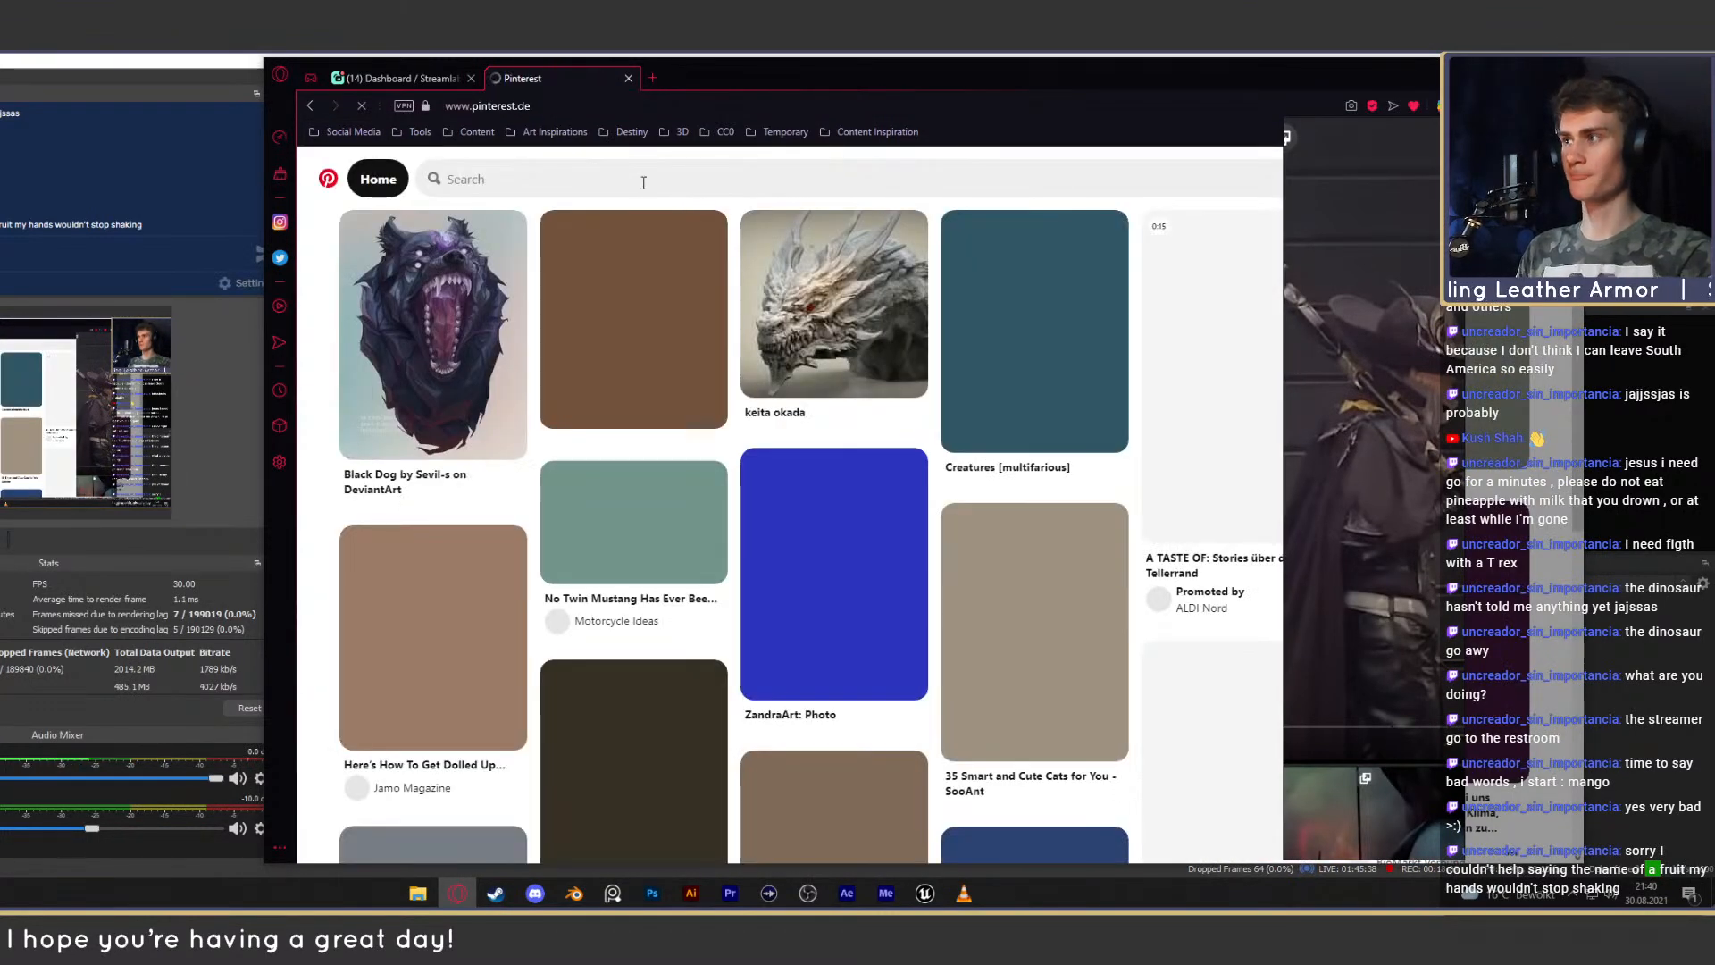
Search Pinterest for "biker armor" and move the browser window so the full width of results shows.
click(644, 182)
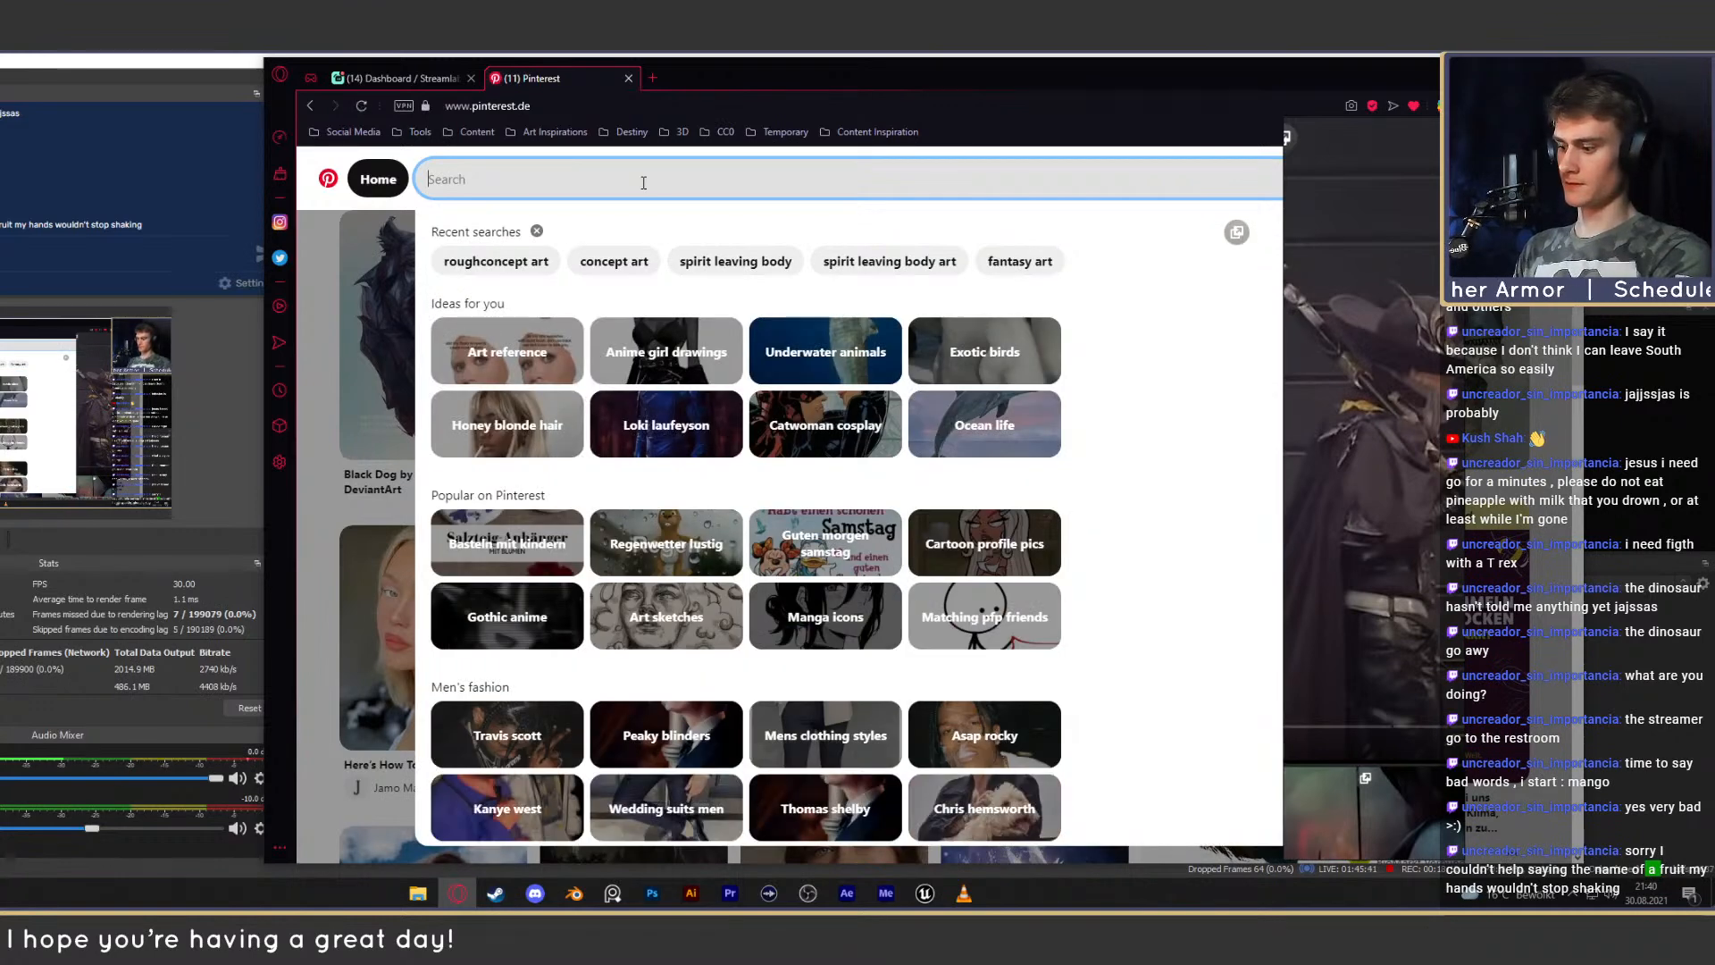
text(biker armor)
key(Return)
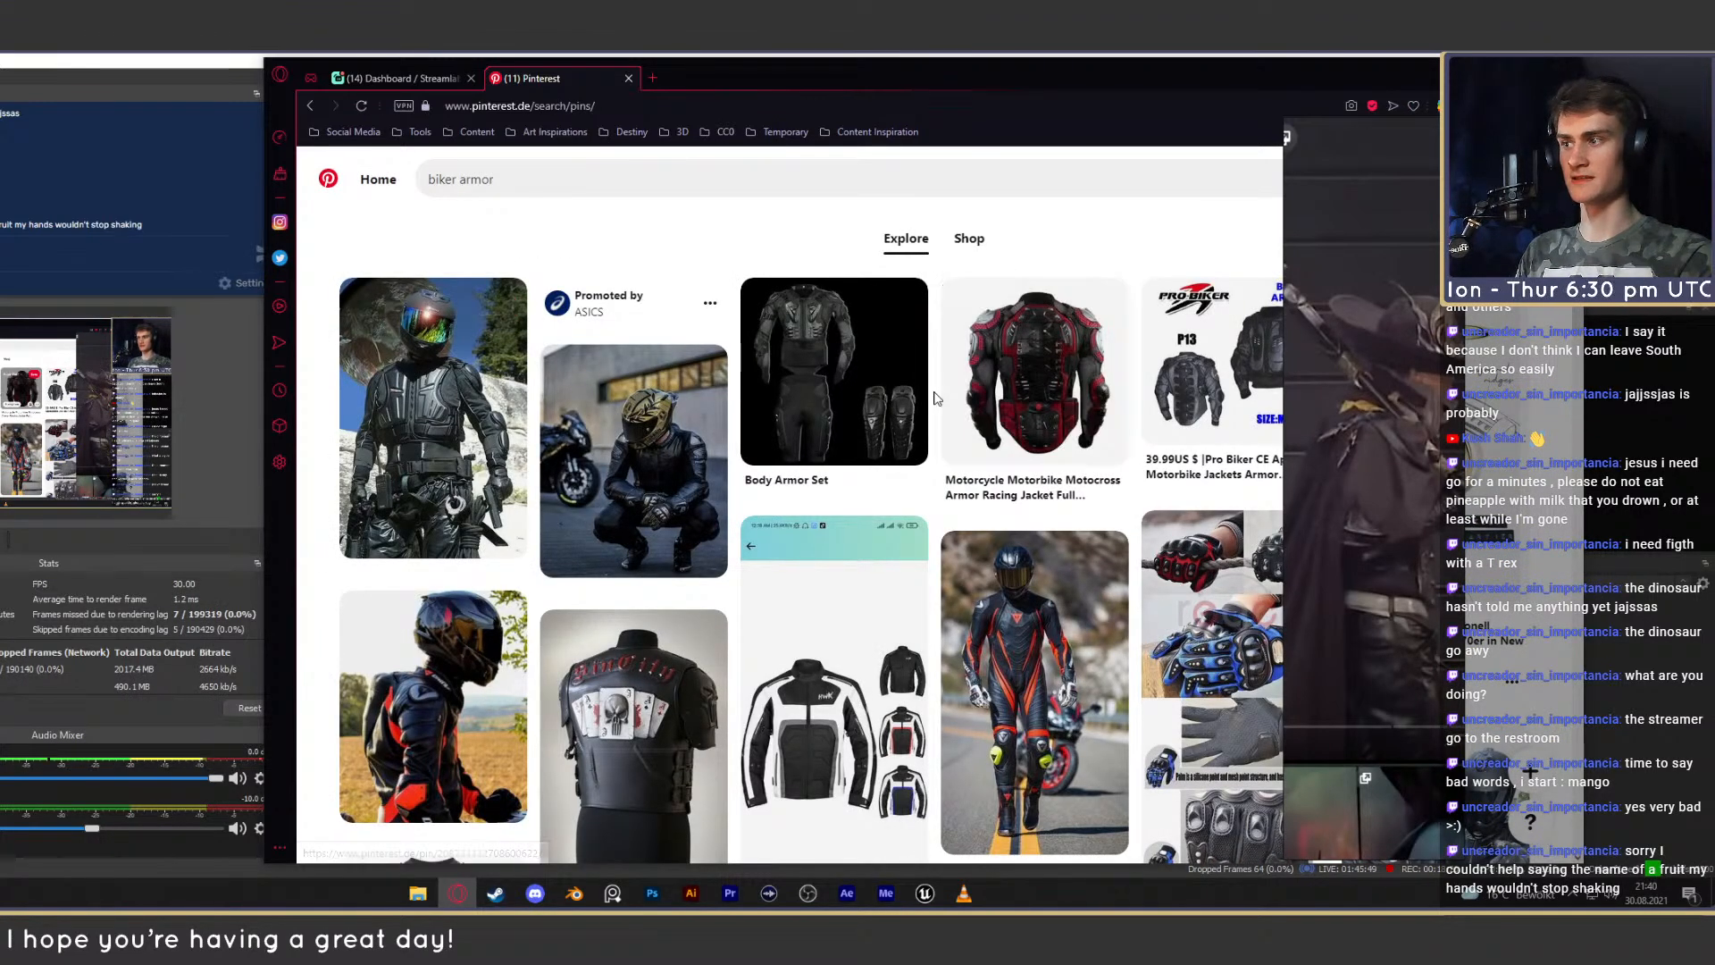
drag(1082, 78, 850, 60)
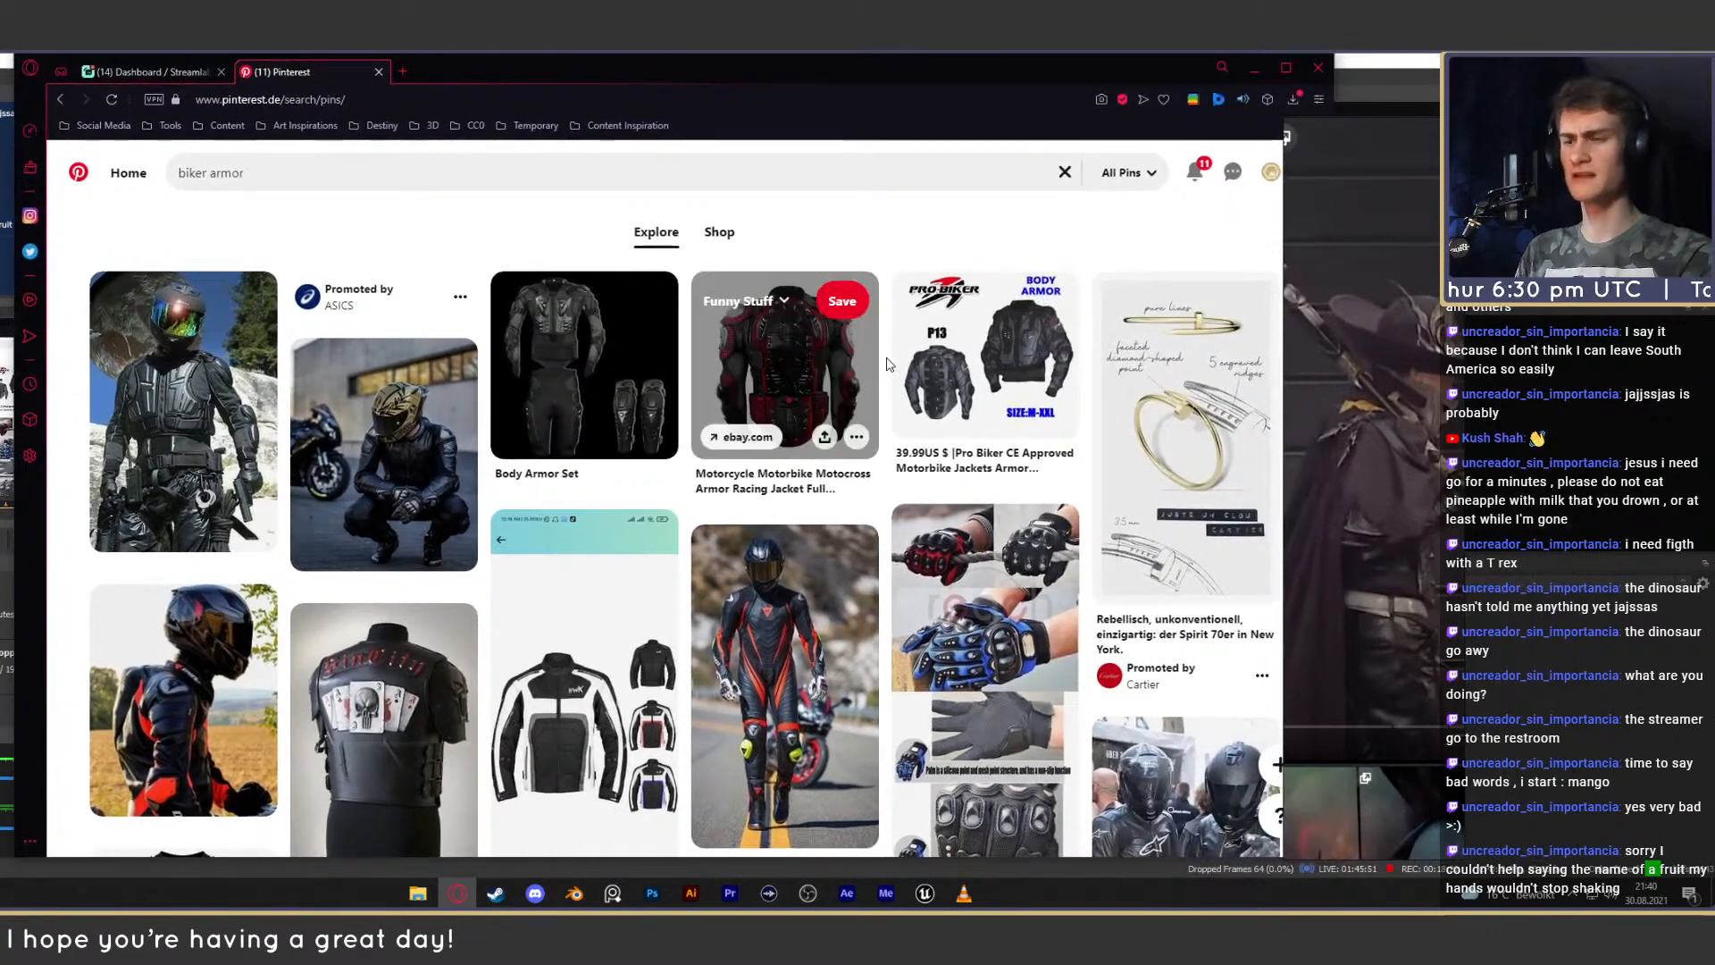
Browse the biker armor results for reference images of protective jackets, vests and leather suits.
scroll(914, 340, down, 8)
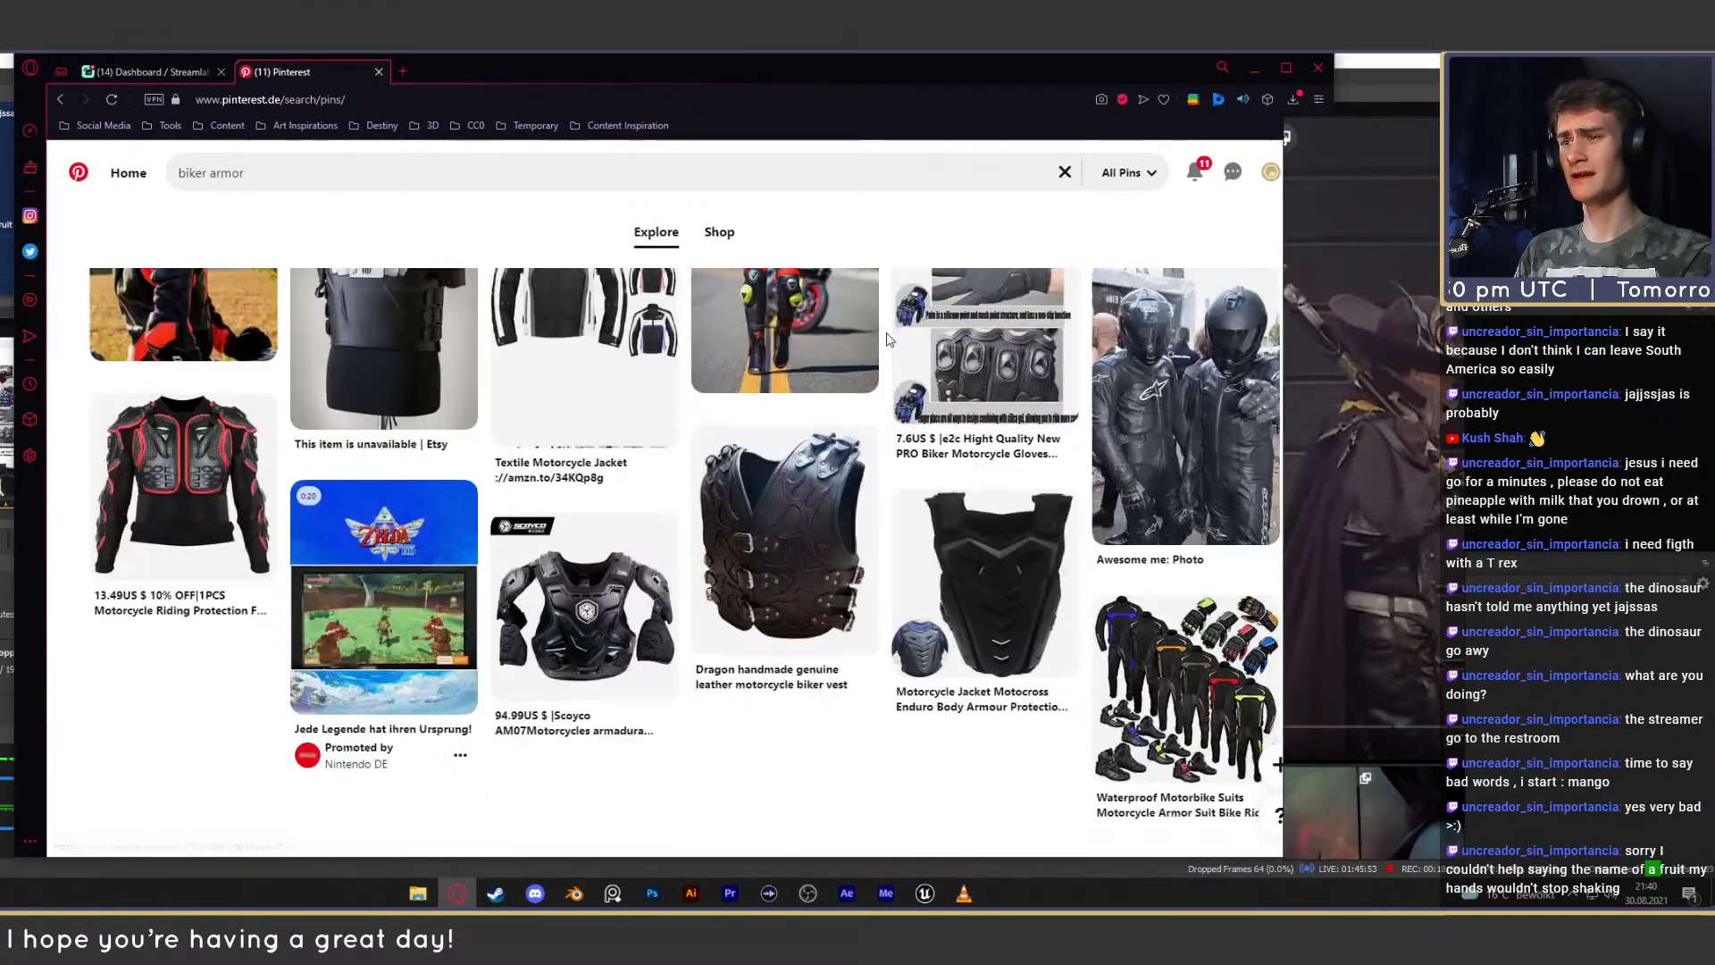
scroll(933, 432, up, 4)
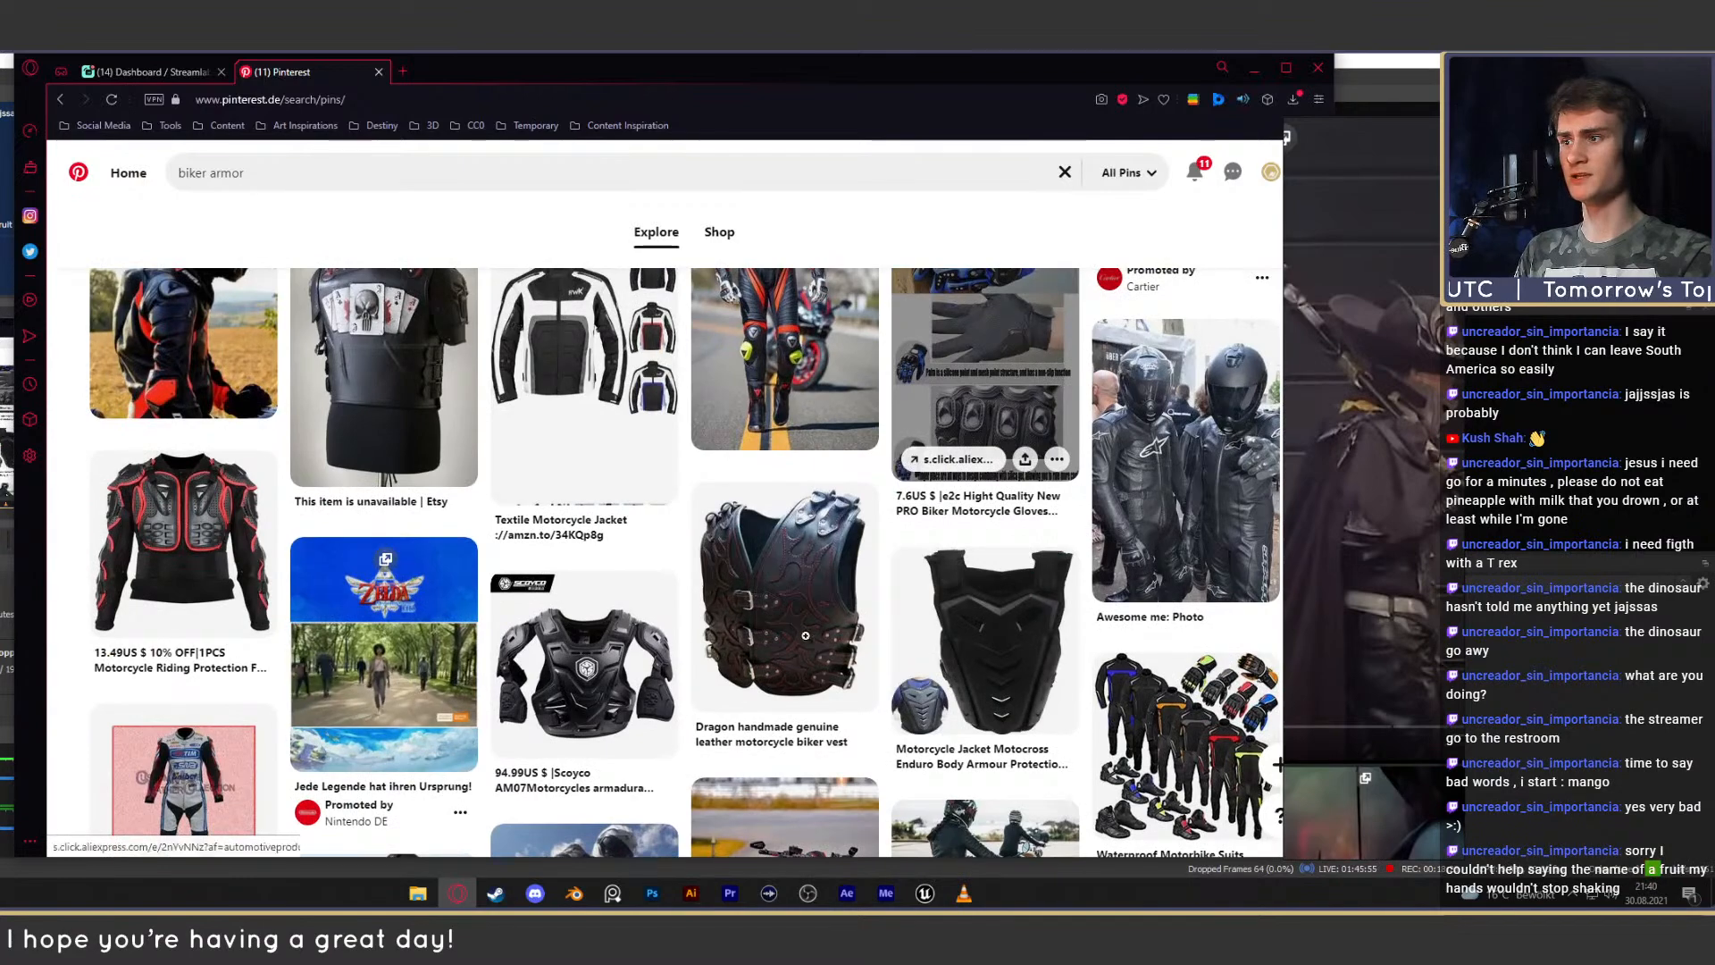
scroll(934, 431, down, 2)
scroll(901, 413, down, 3)
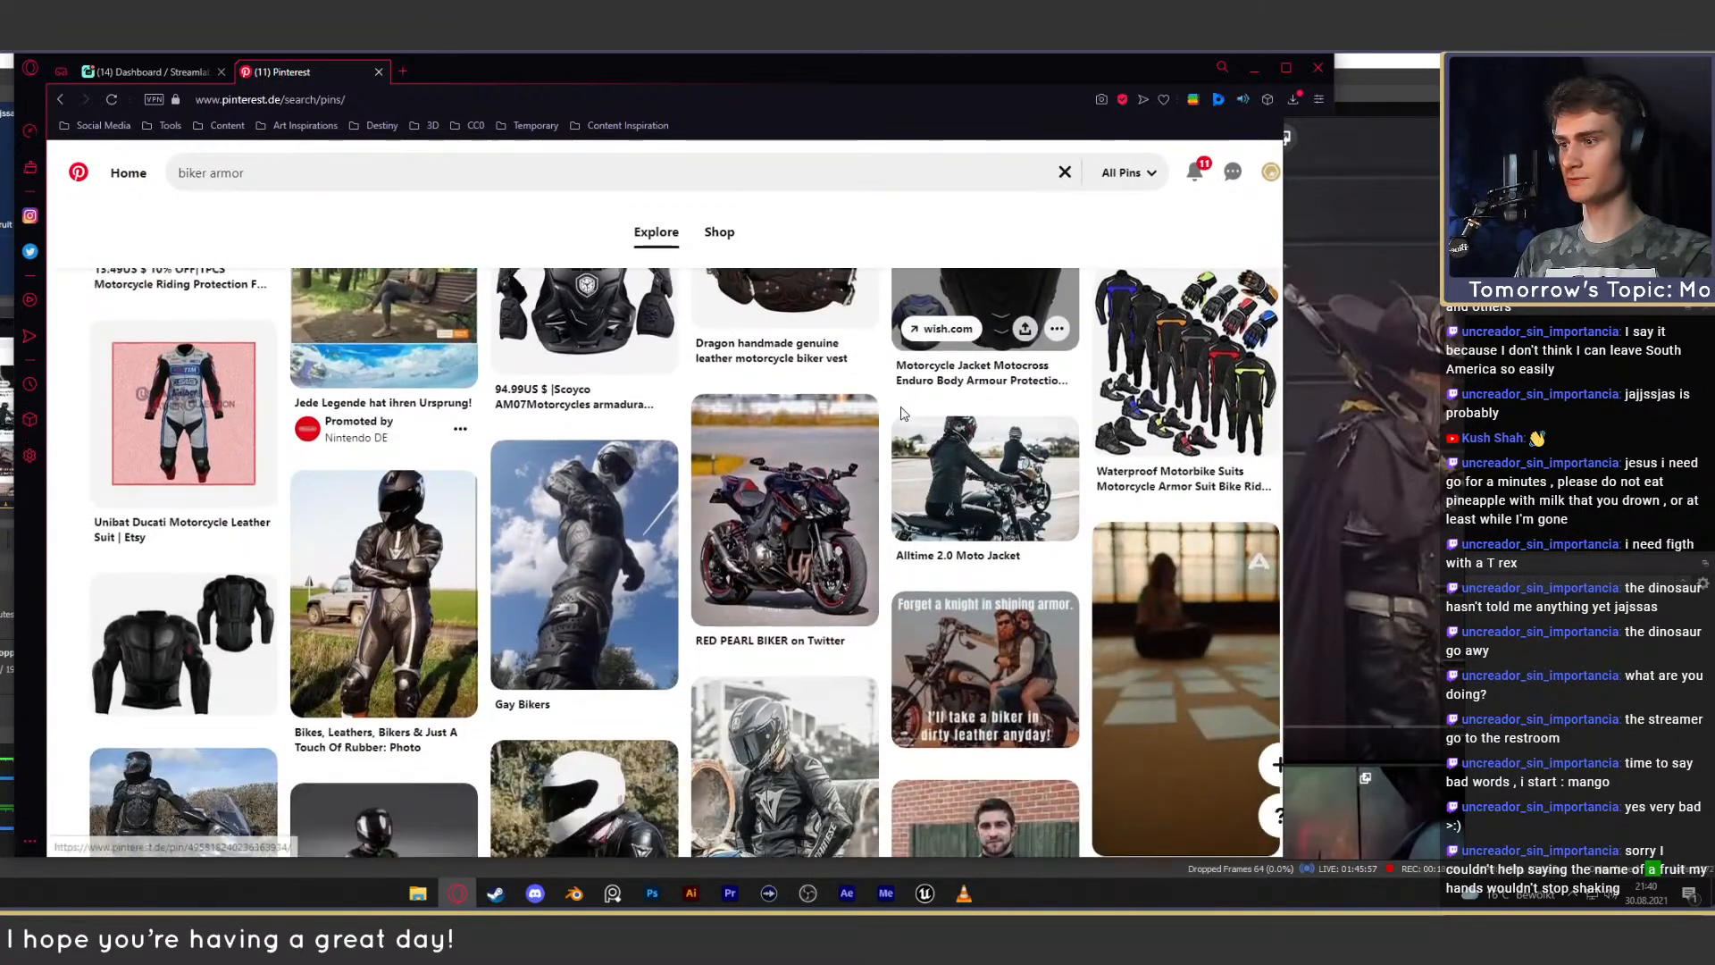
scroll(900, 406, down, 3)
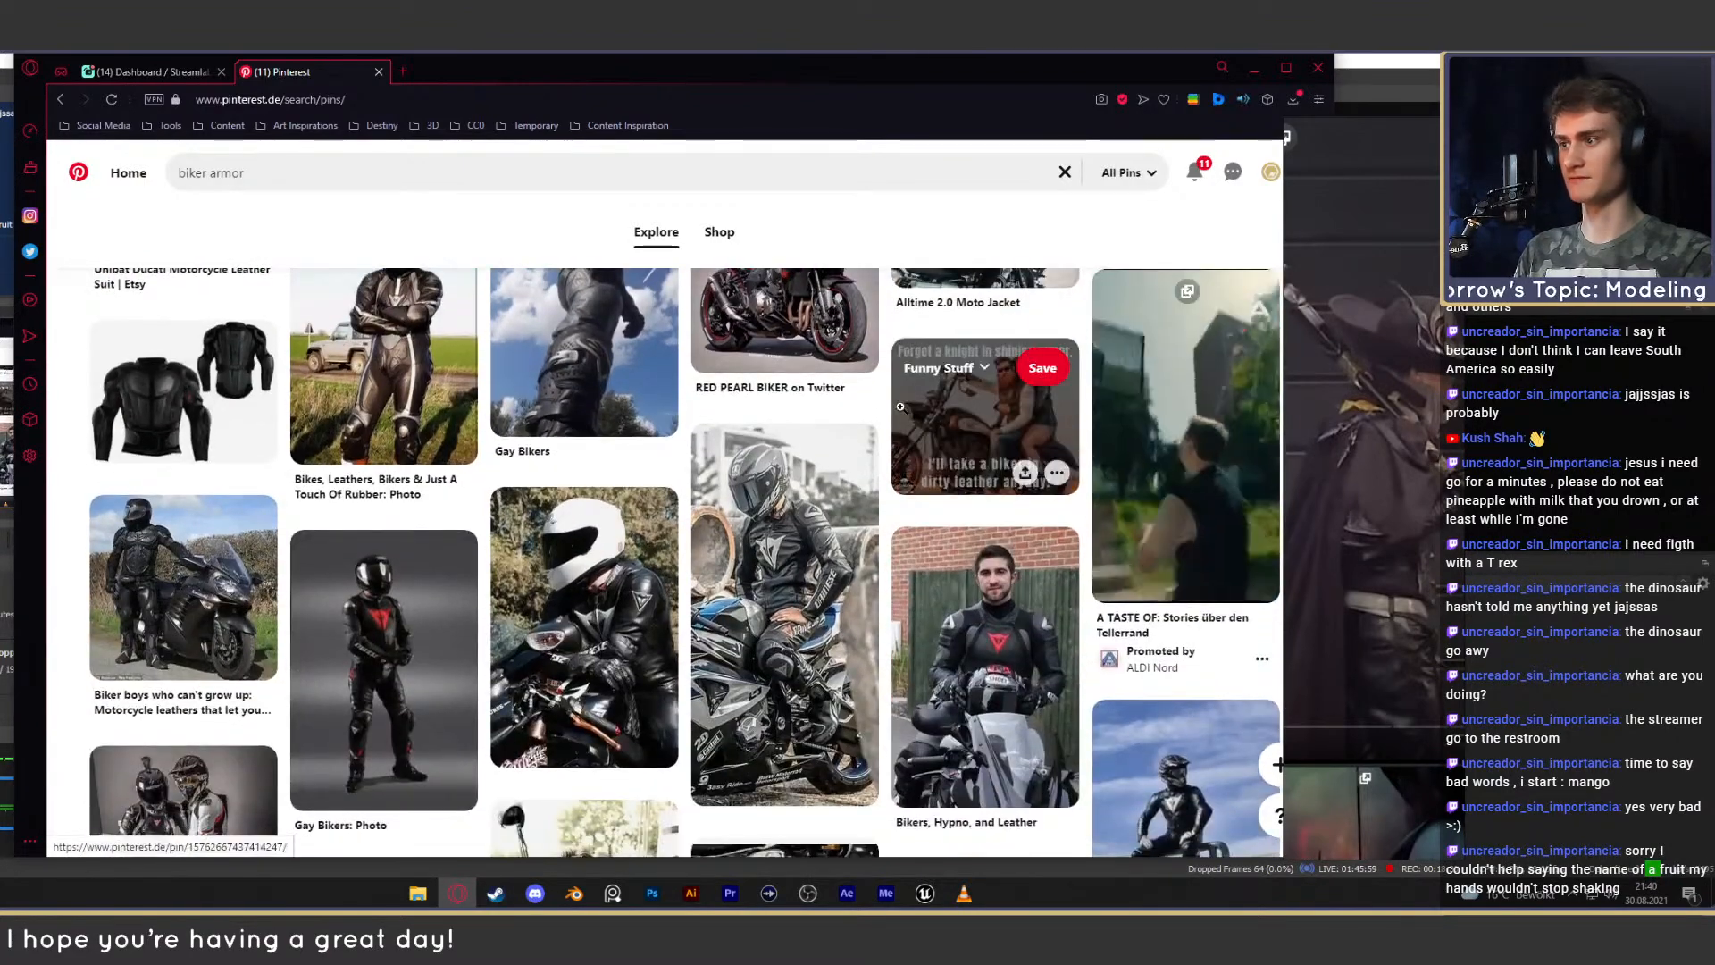
scroll(893, 389, down, 3)
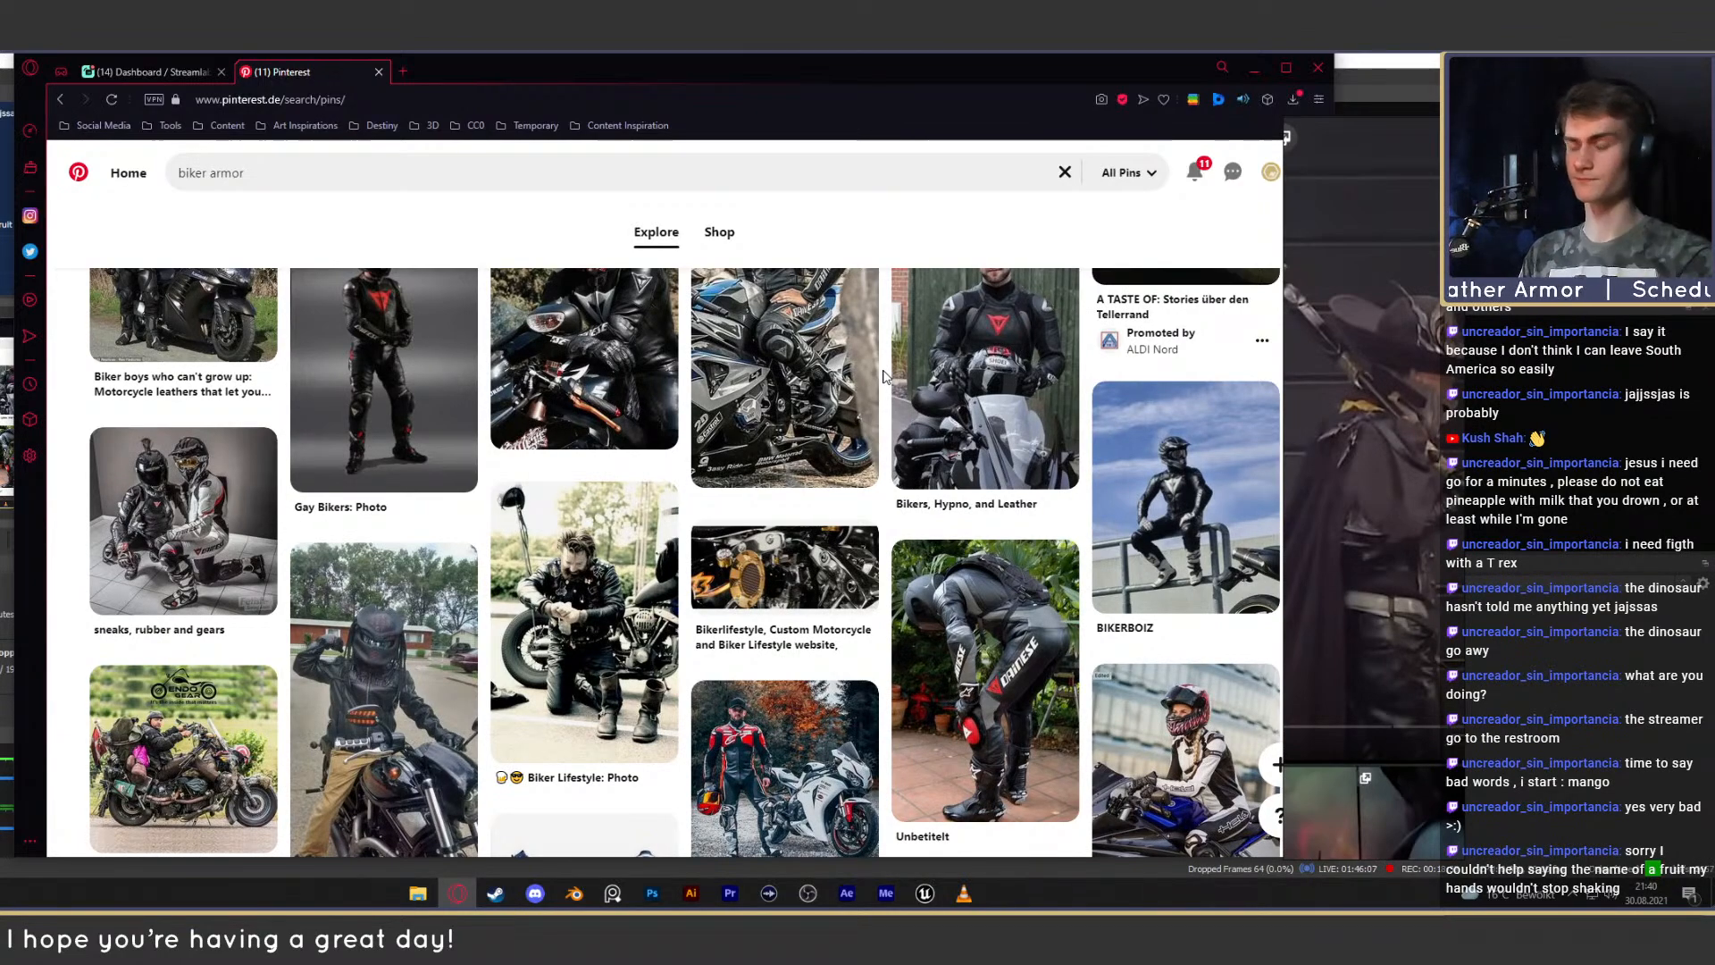
scroll(885, 460, down, 5)
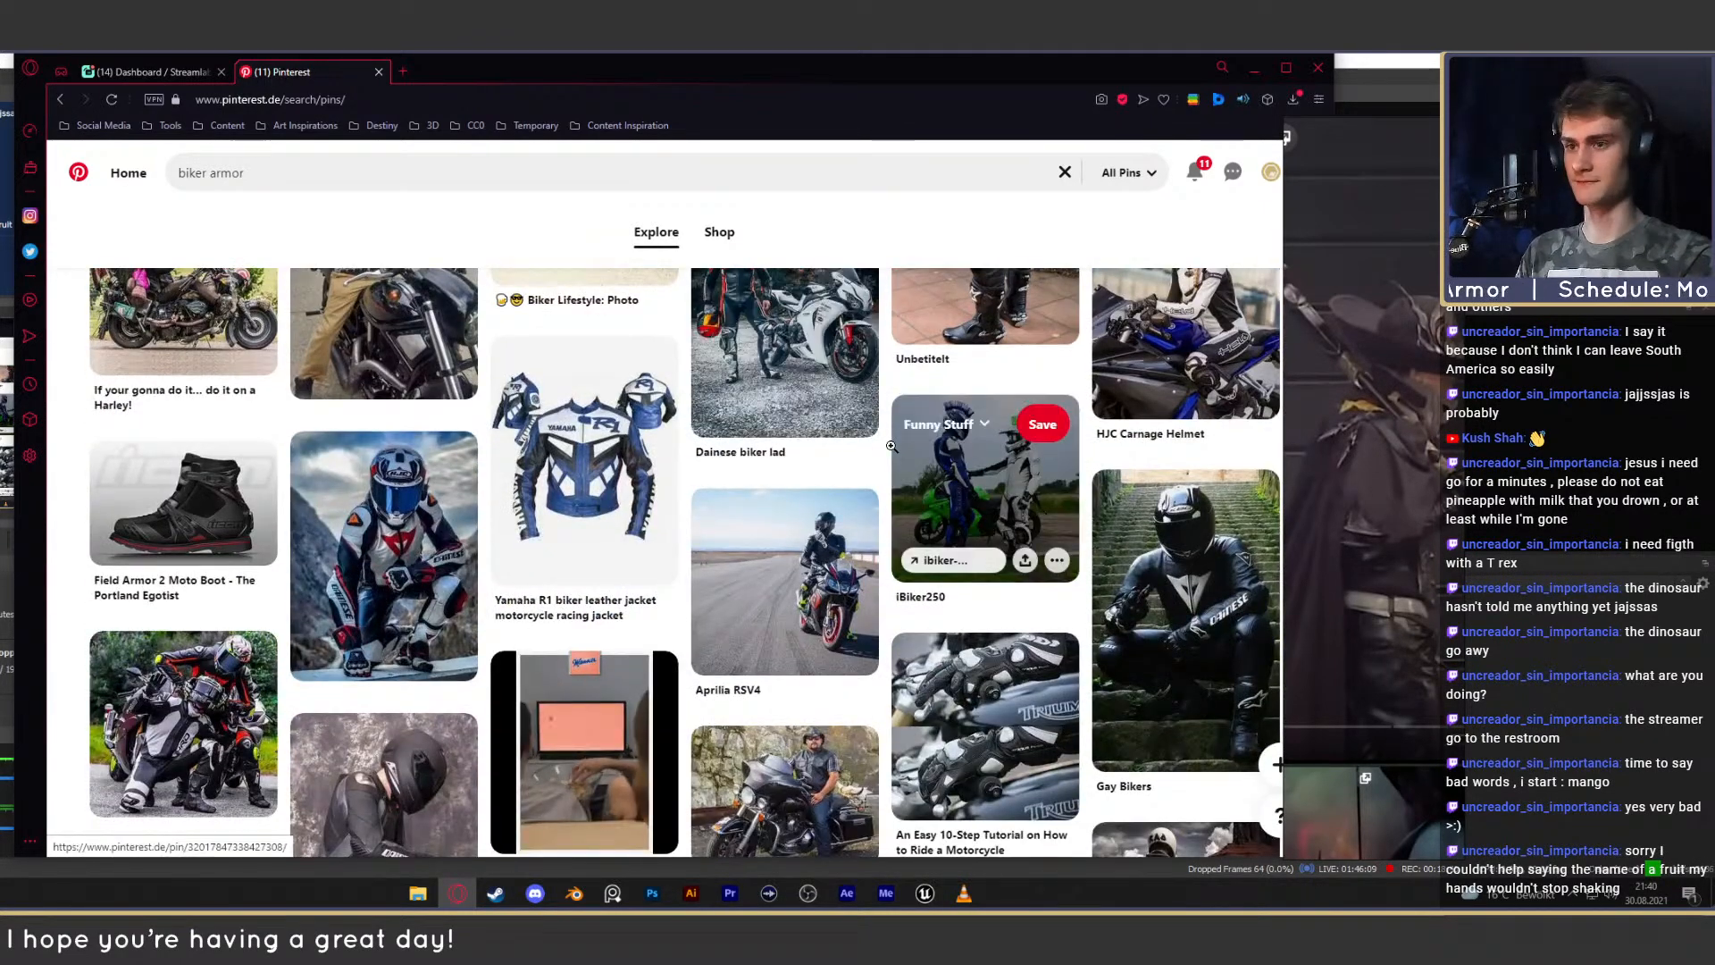
scroll(889, 451, down, 4)
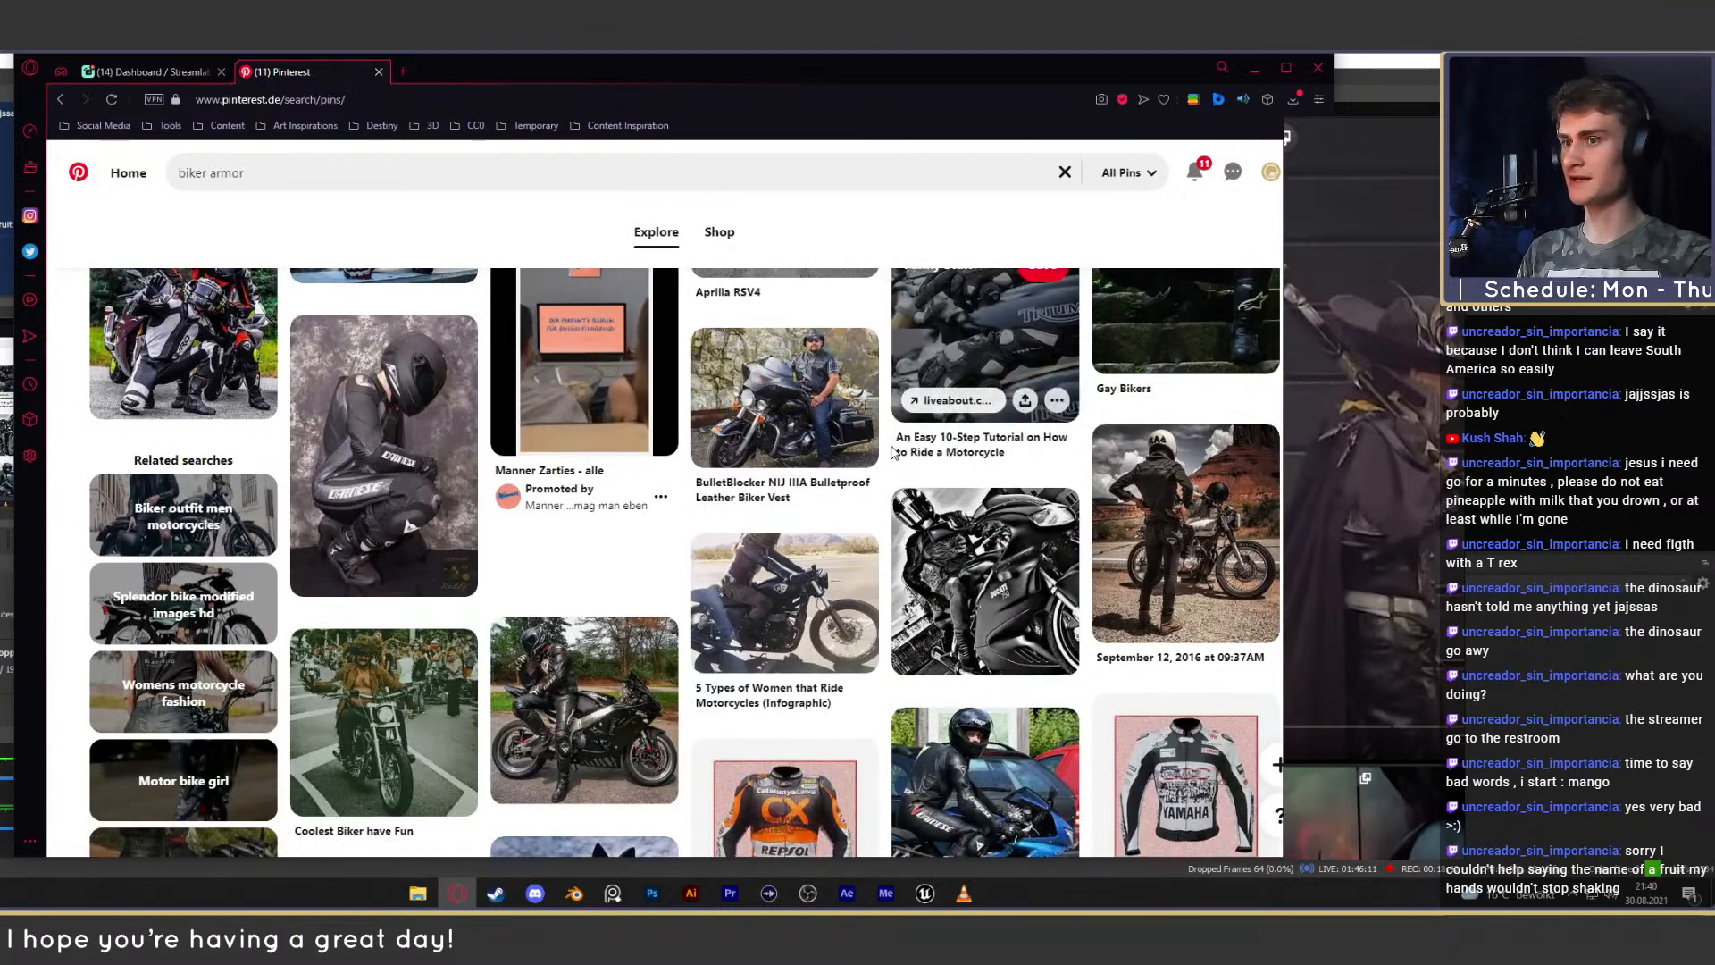
scroll(891, 451, down, 3)
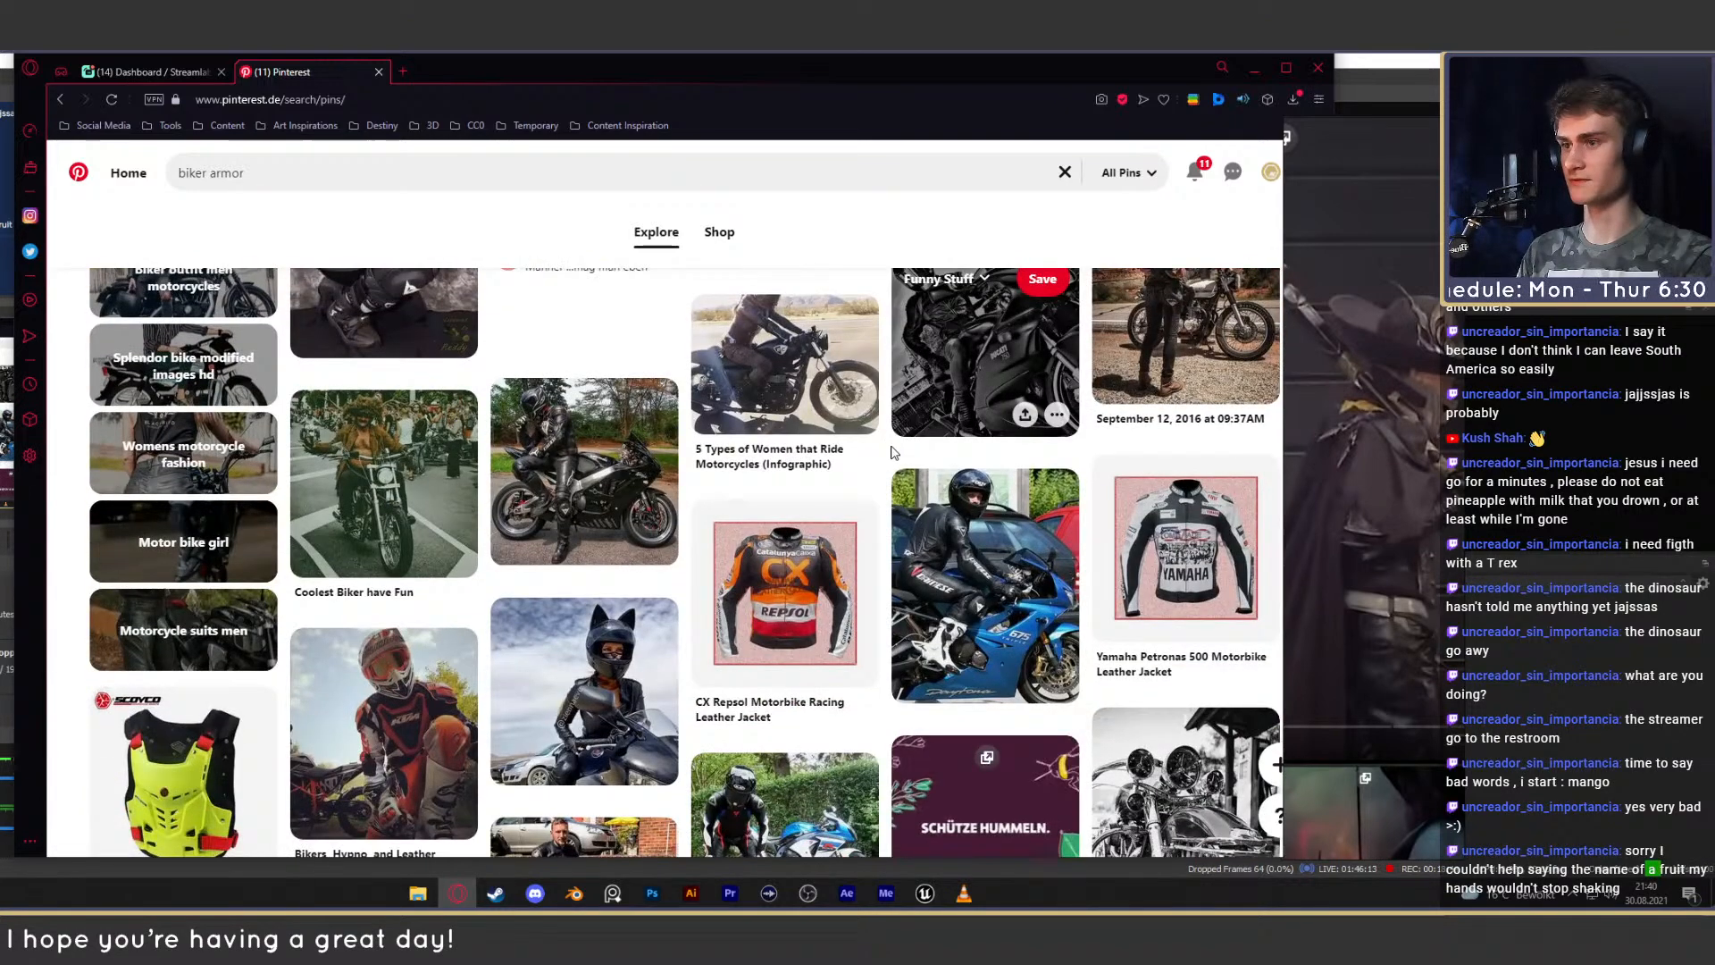
scroll(892, 452, down, 1)
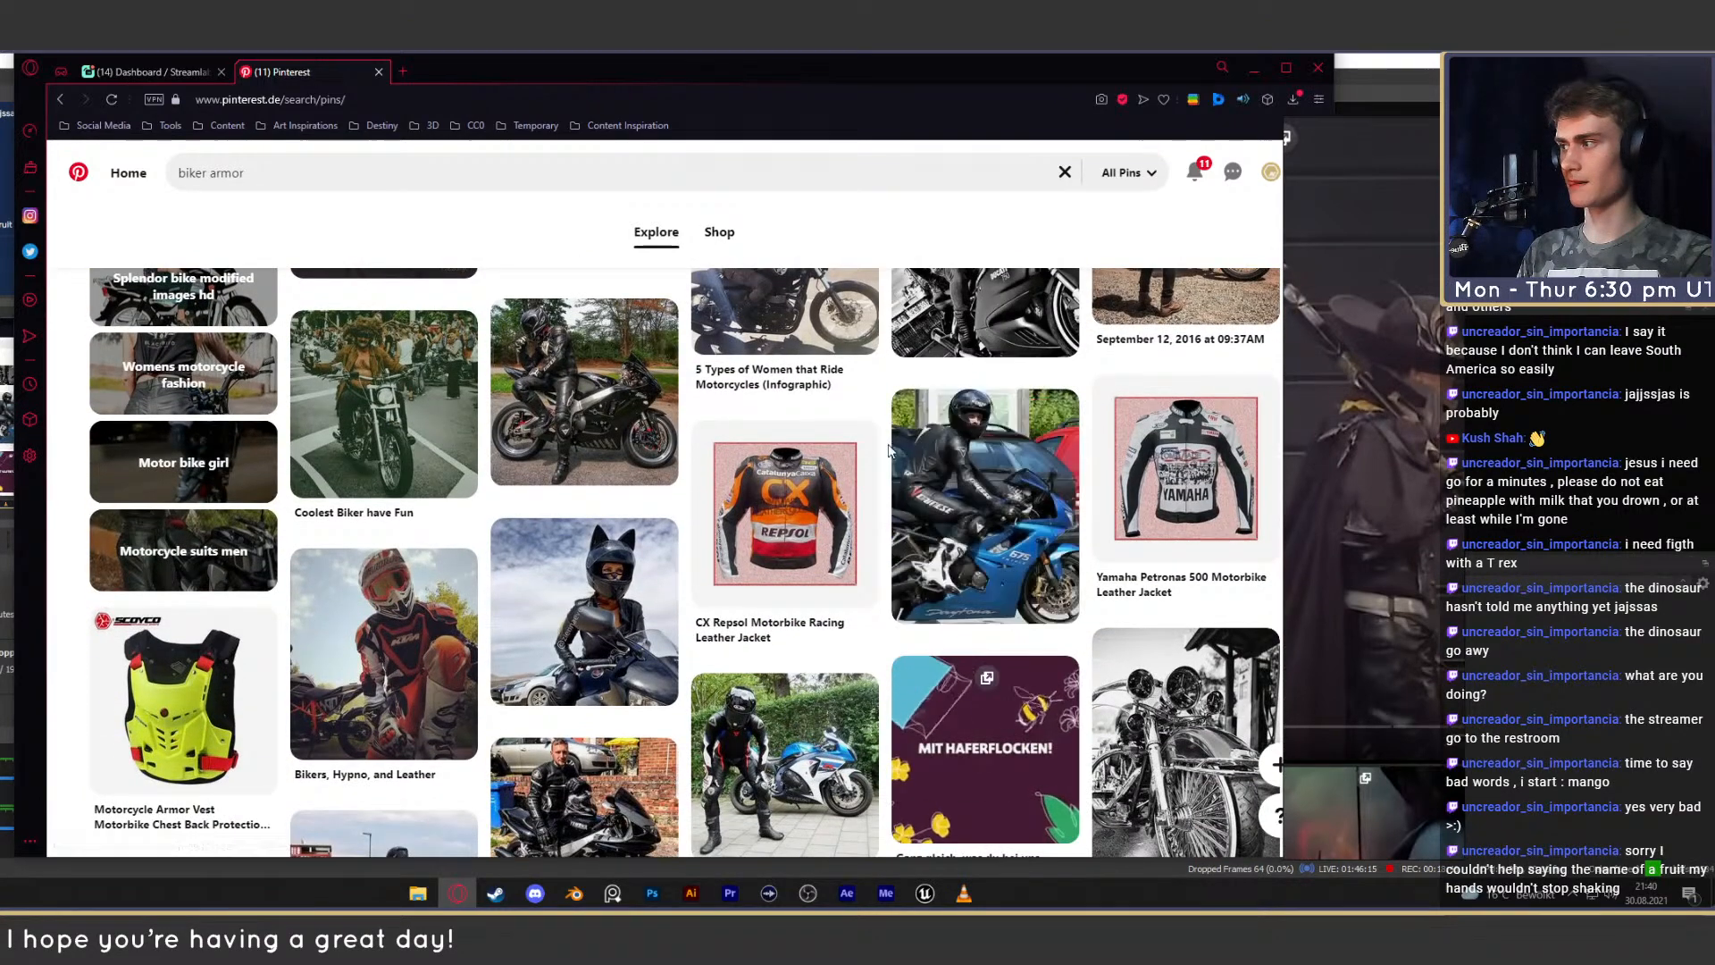
Try a Pinterest search for "bike back protection" and return to the biker armor results.
scroll(889, 451, up, 4)
click(291, 174)
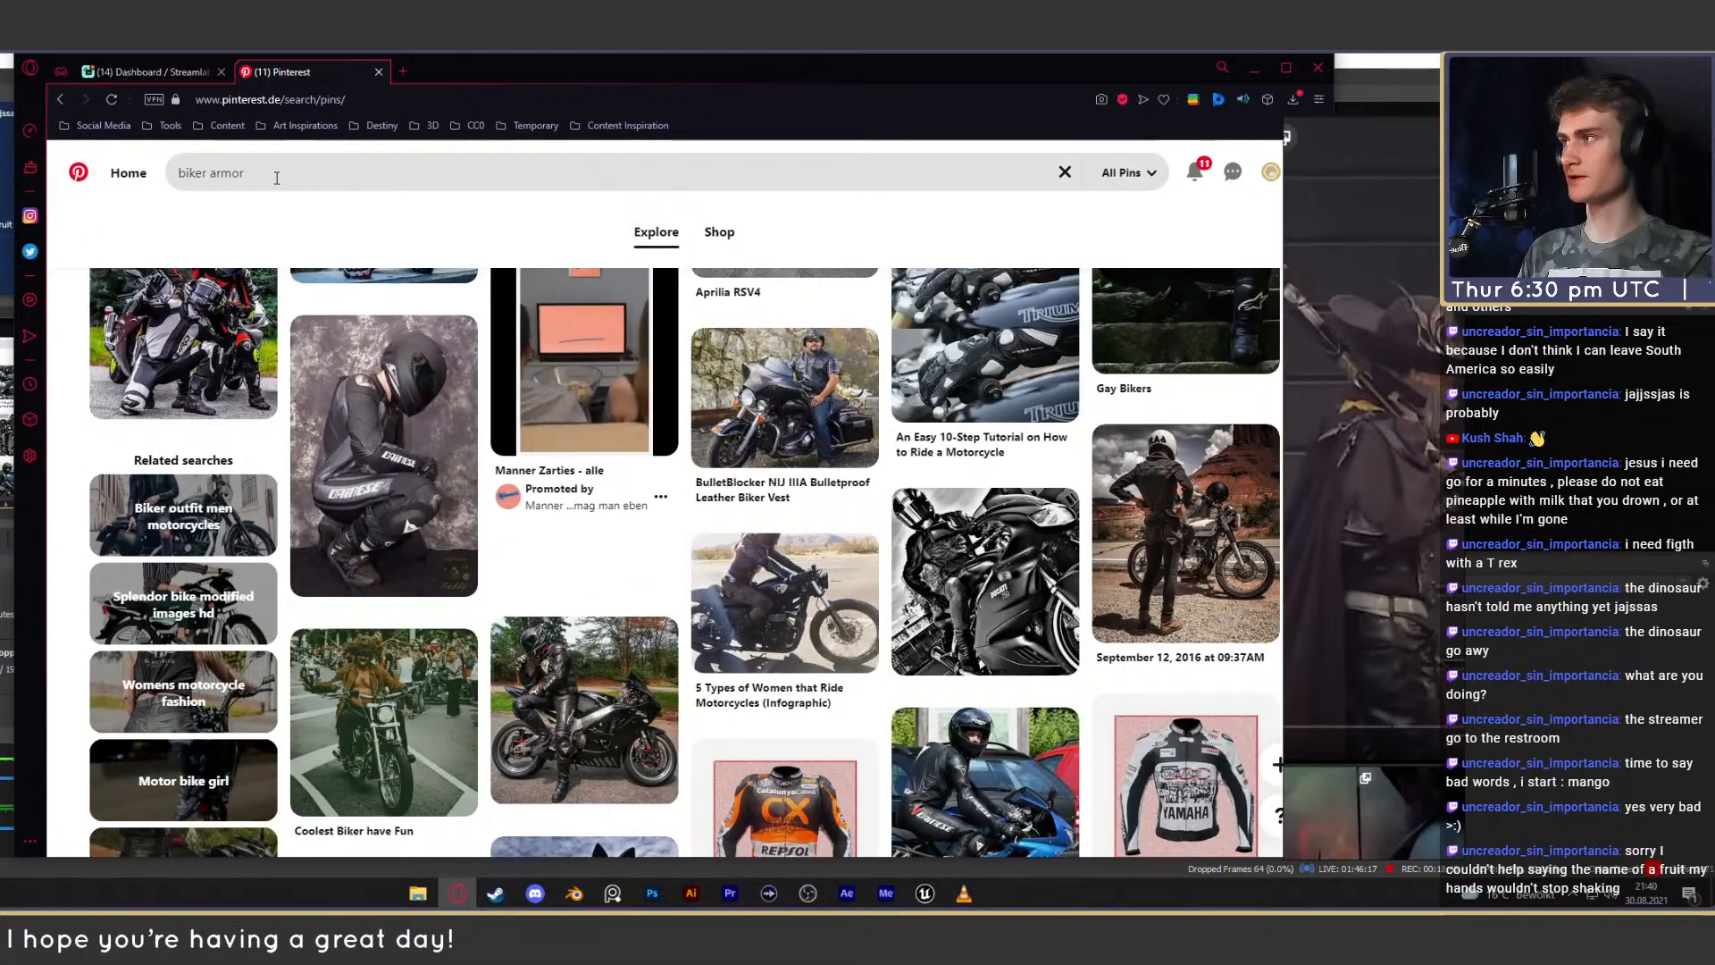
key(ctrl+a)
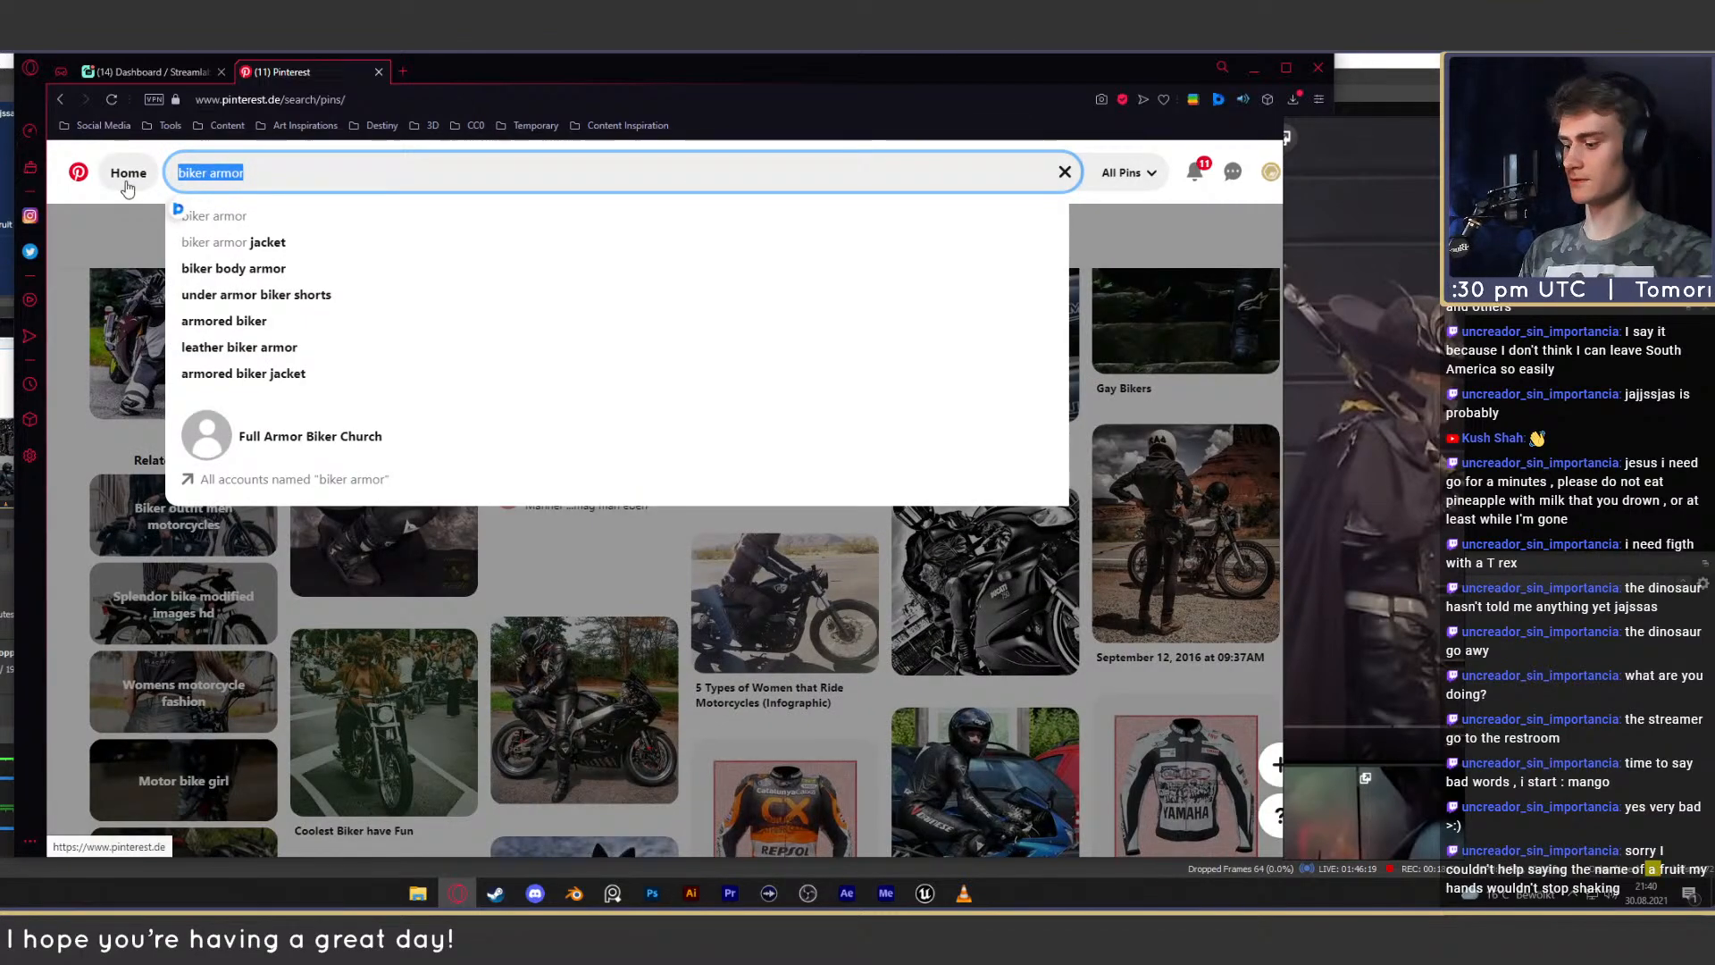
text(bike b)
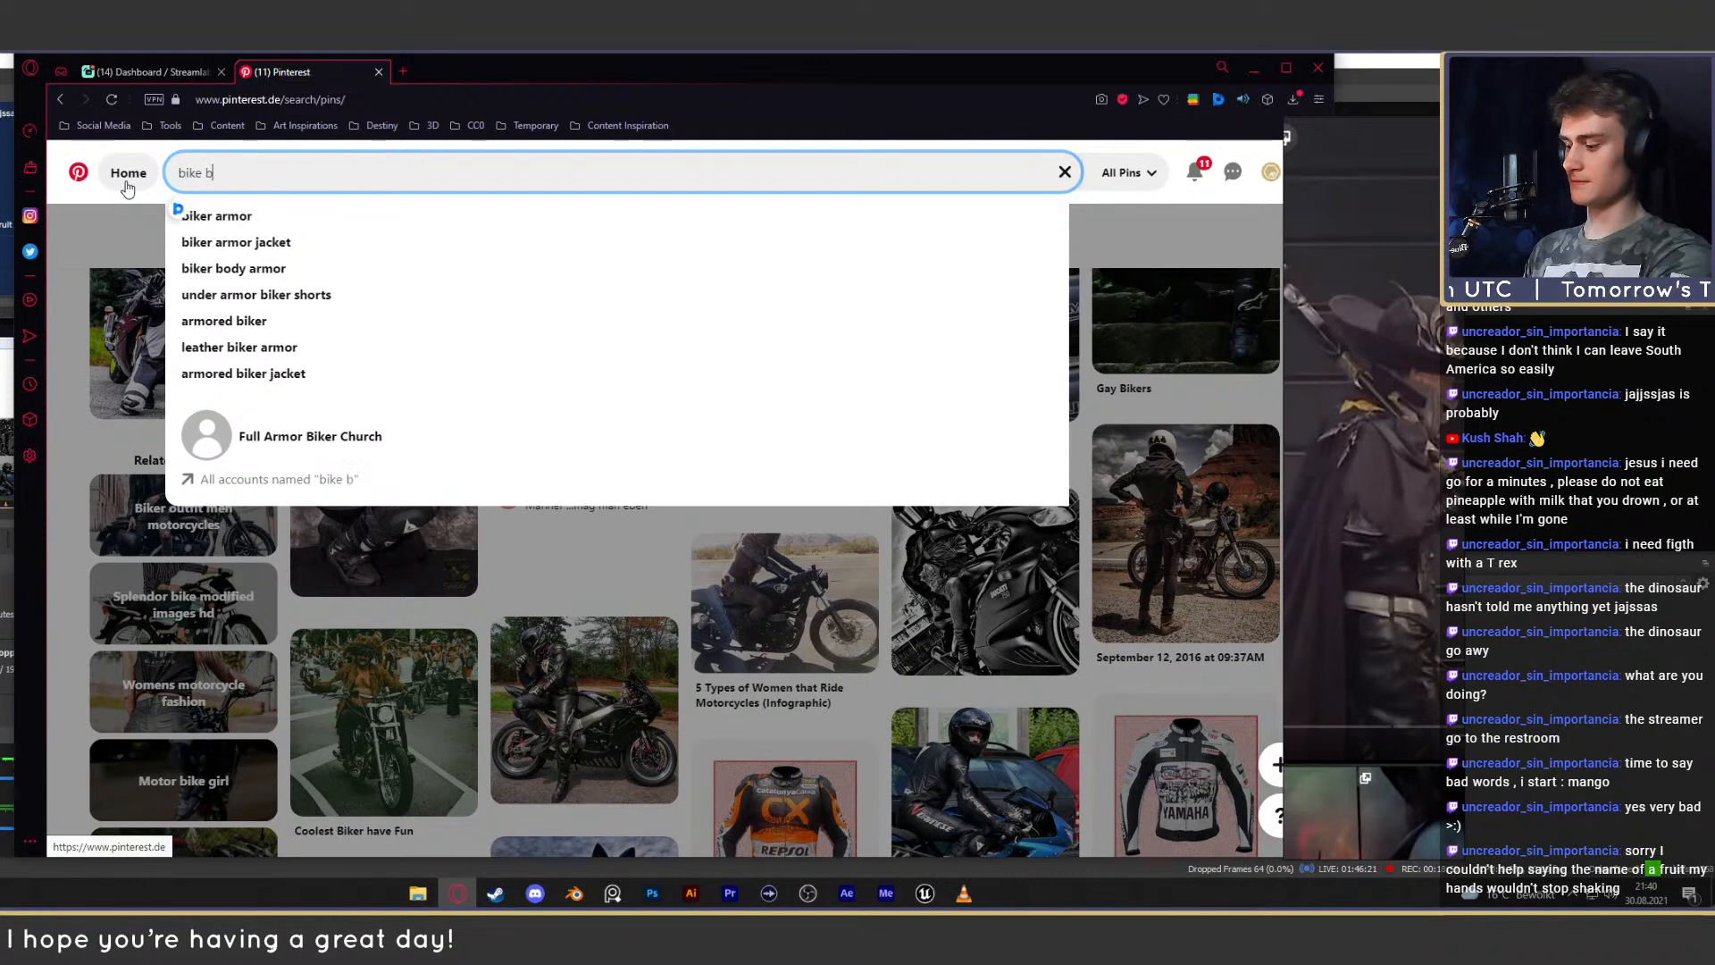
text(ack protection)
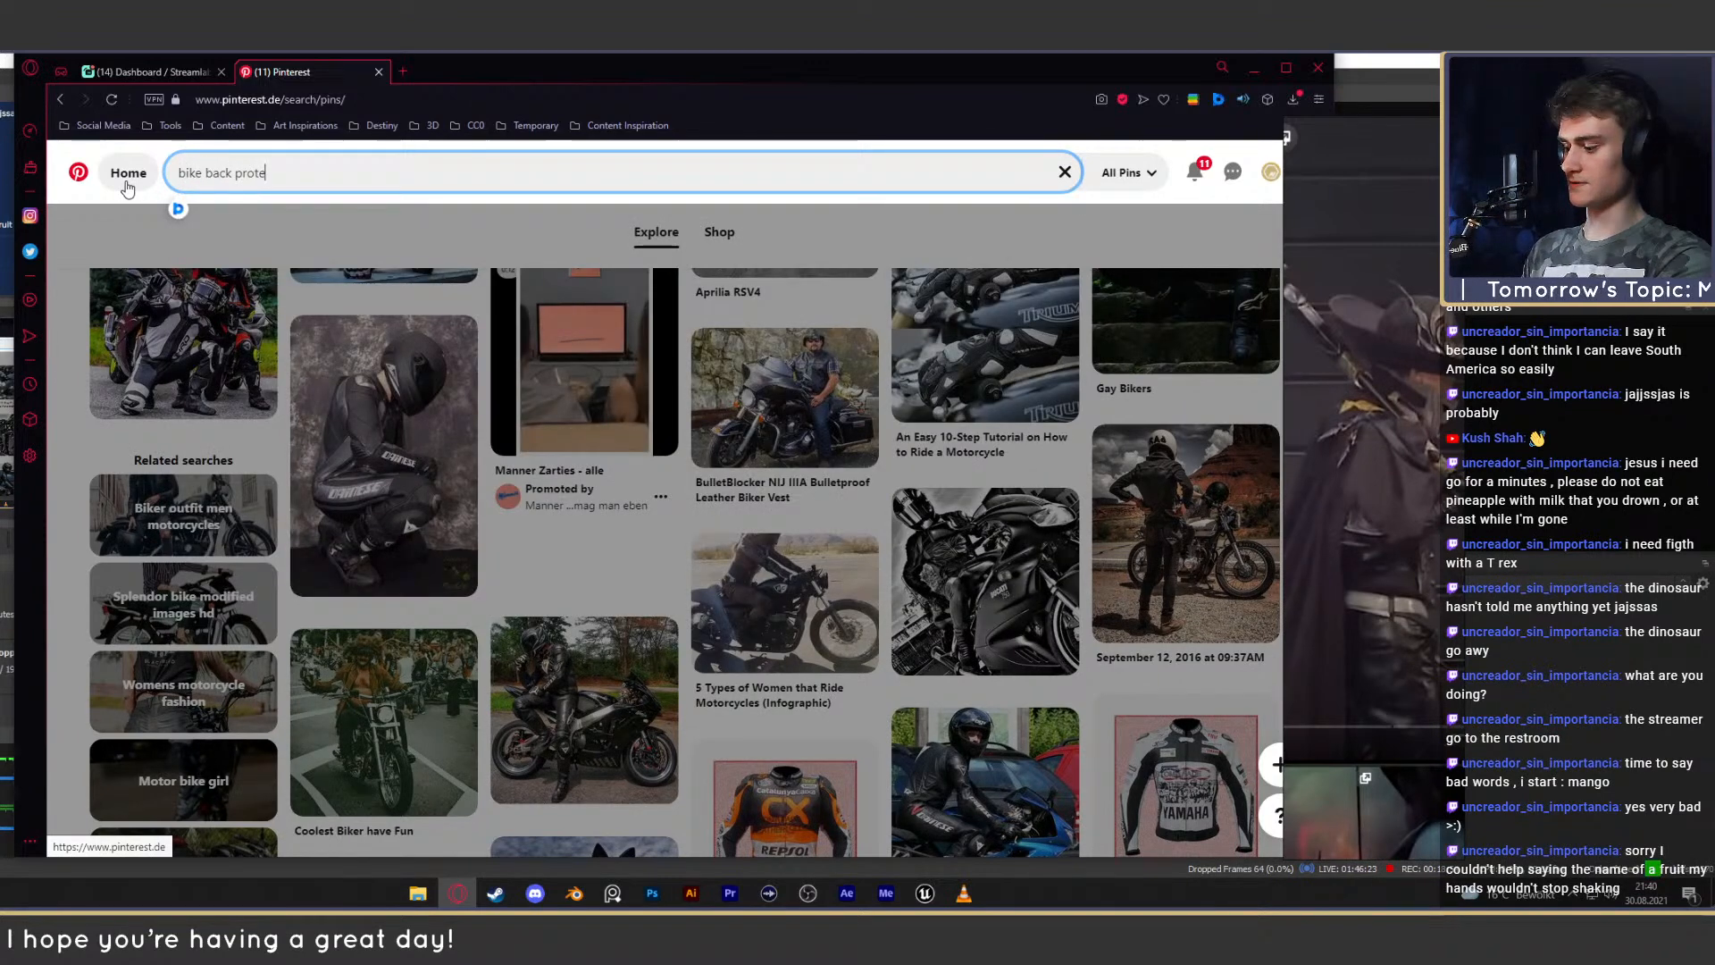
key(Return)
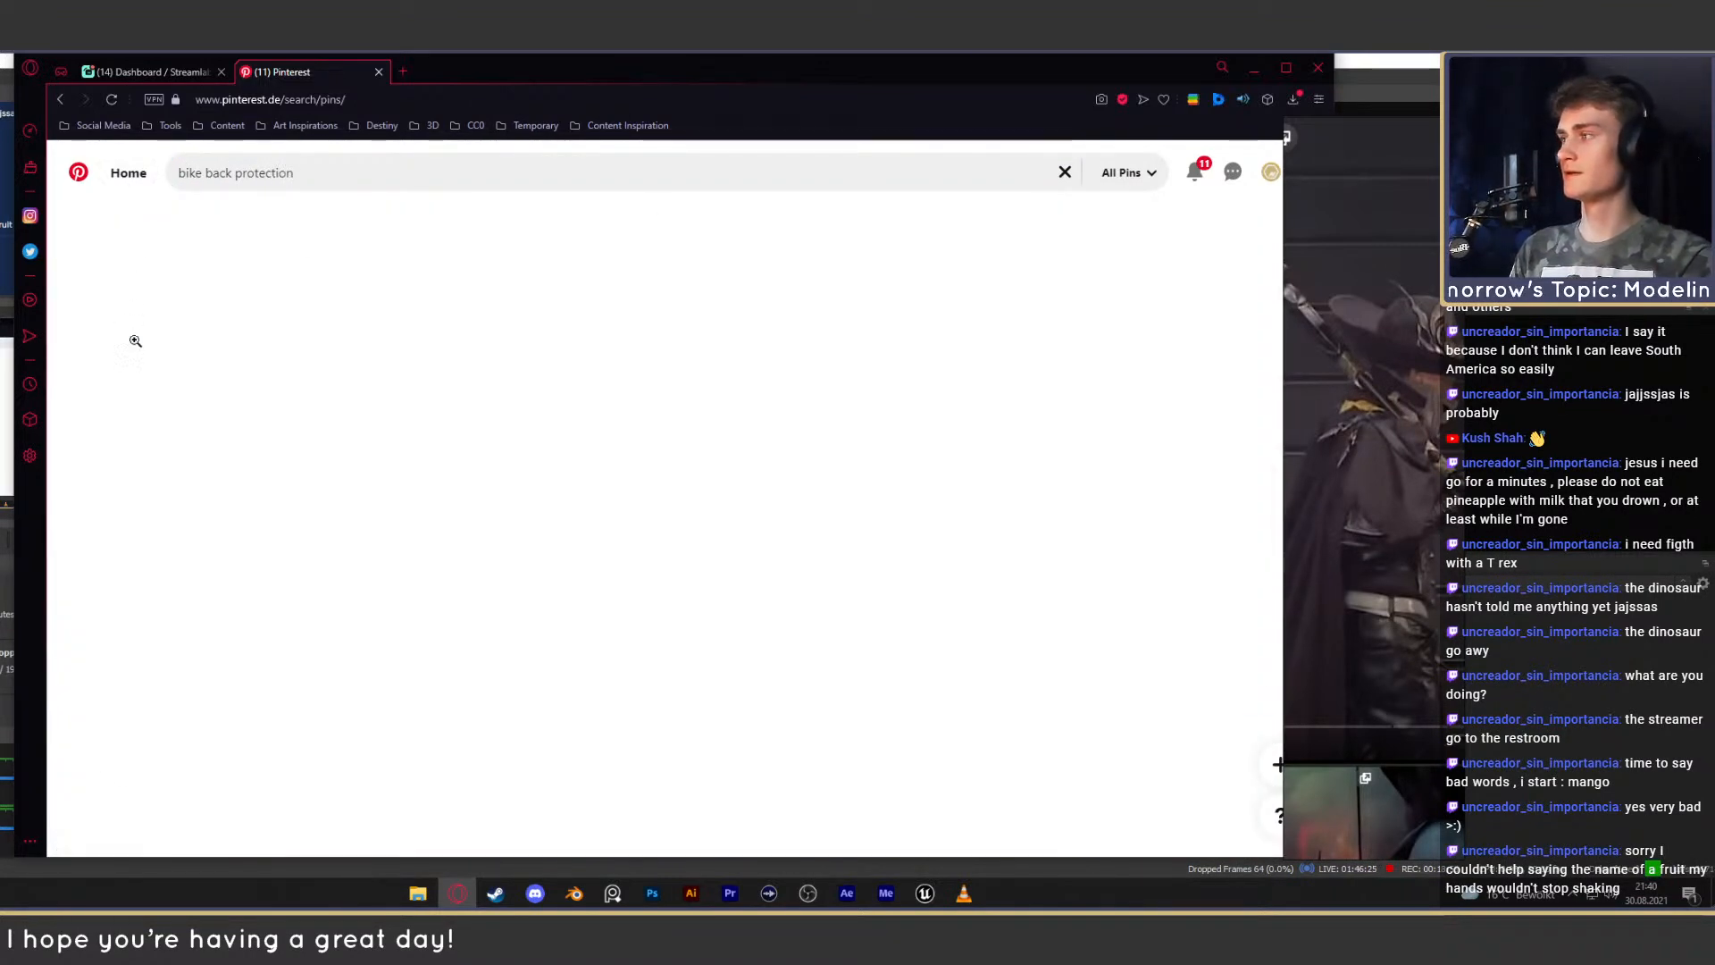
scroll(134, 338, down, 5)
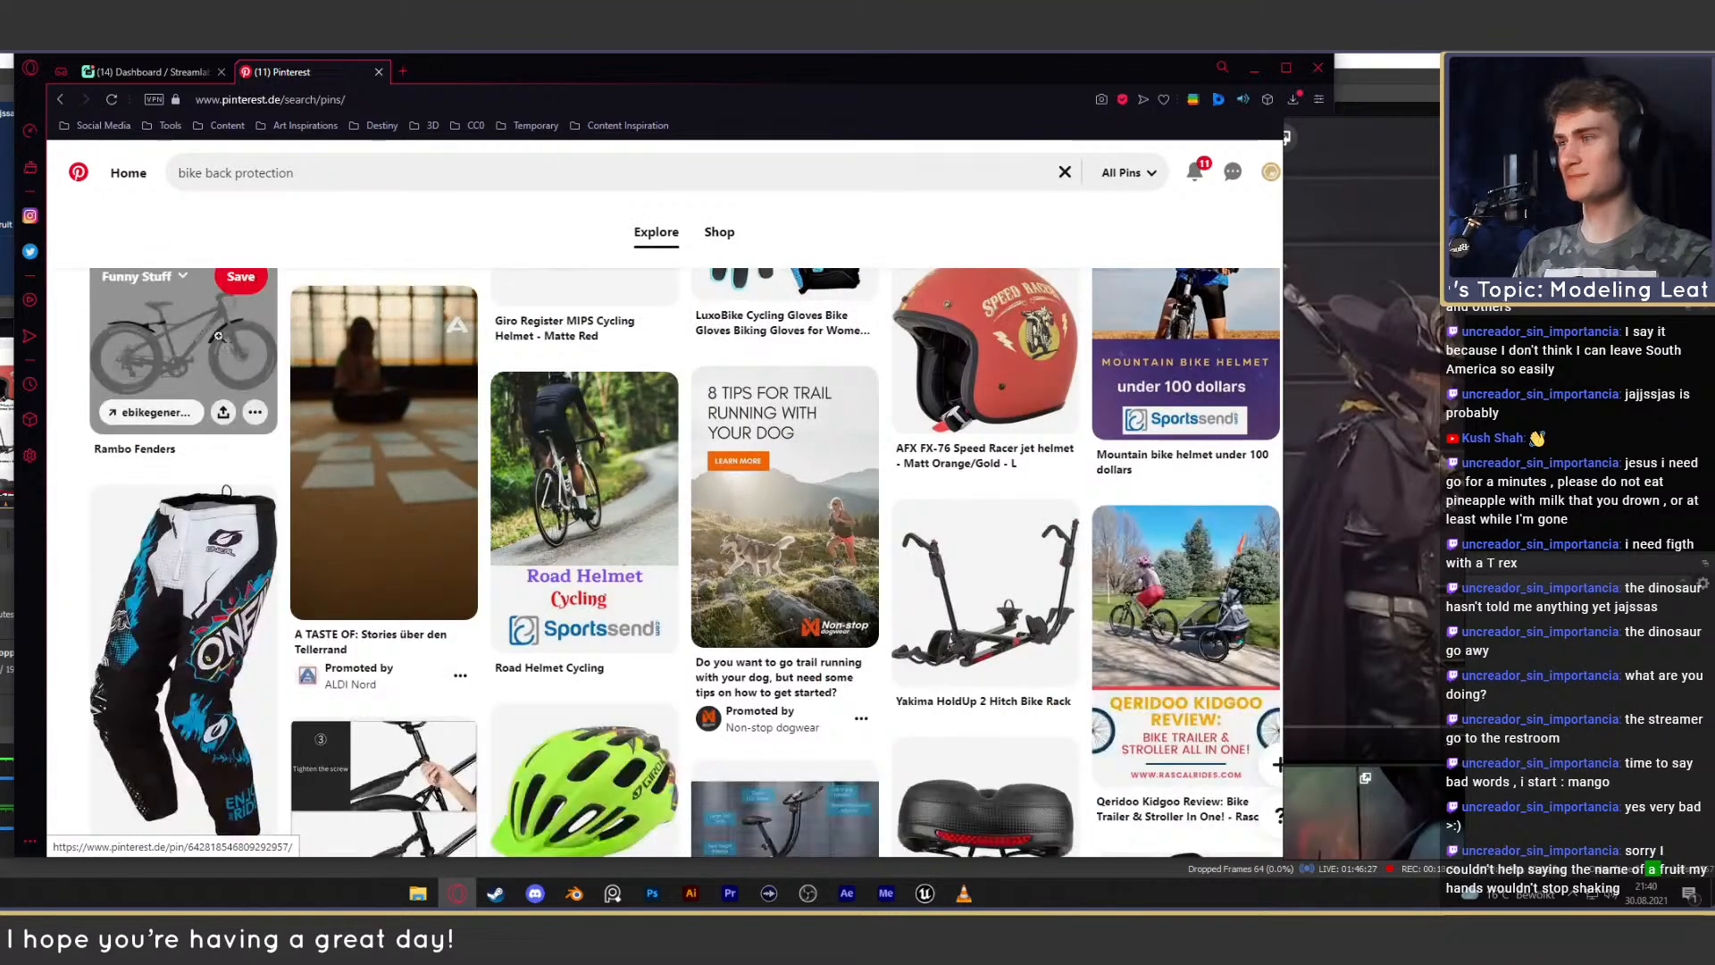
click(61, 99)
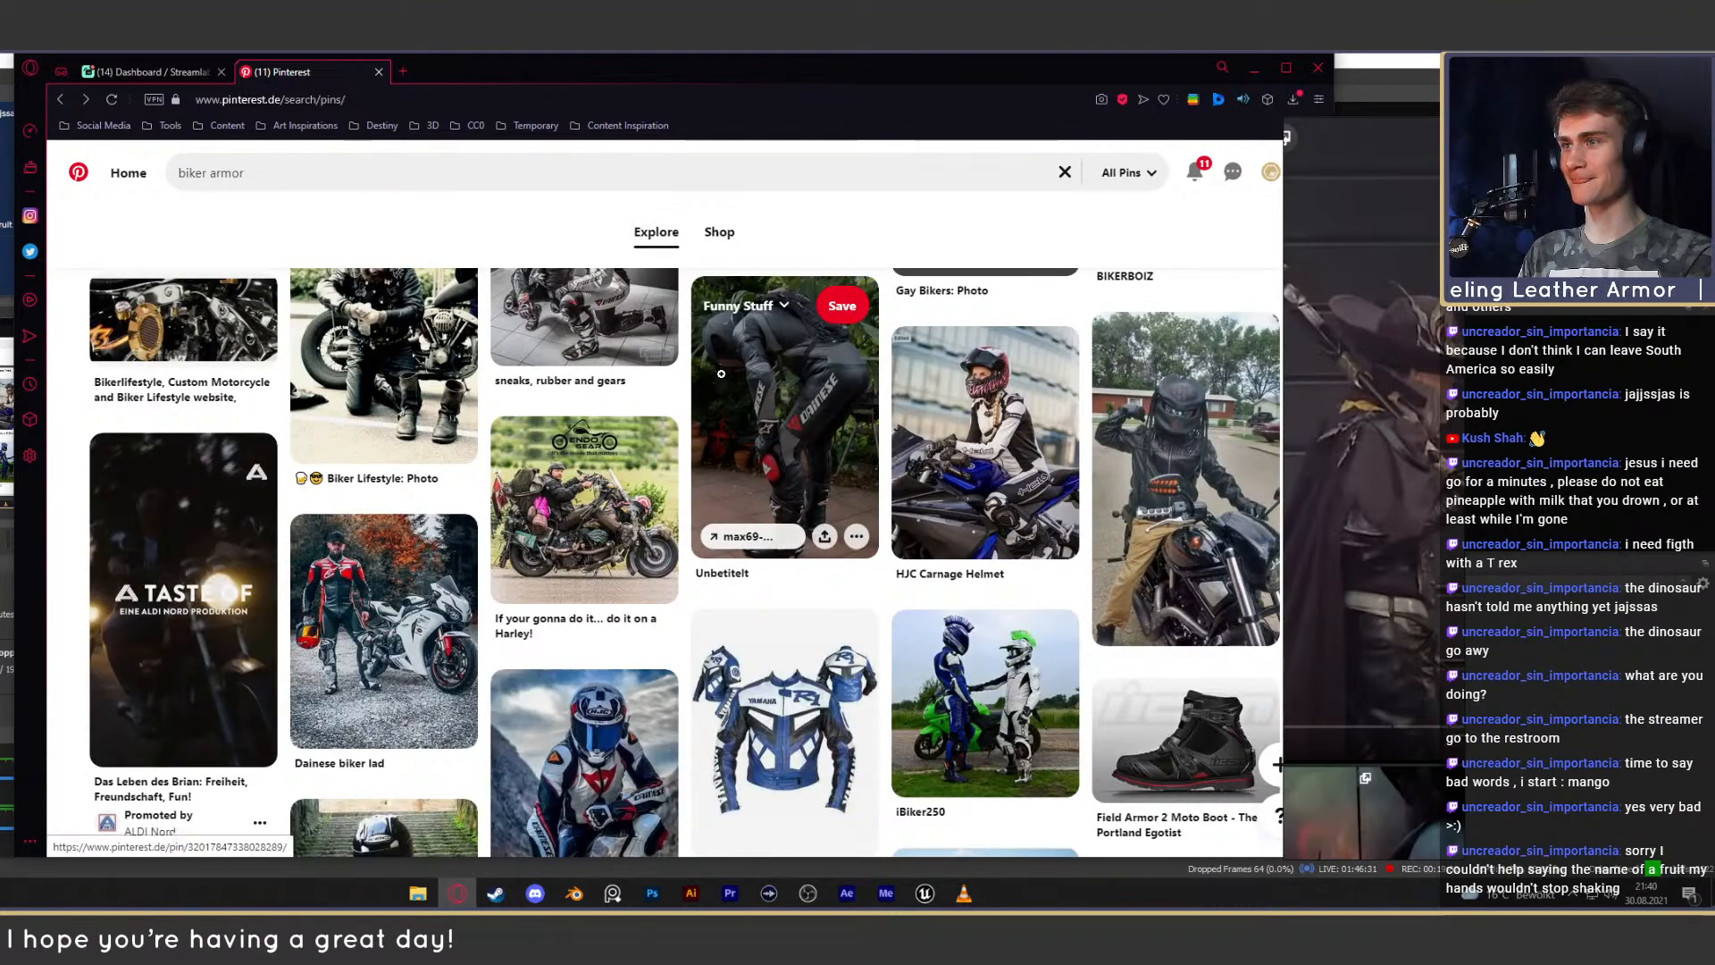
View the pin of the motorcyclist seen from behind at a graffiti wall in a separate tab, and close it.
scroll(723, 380, down, 5)
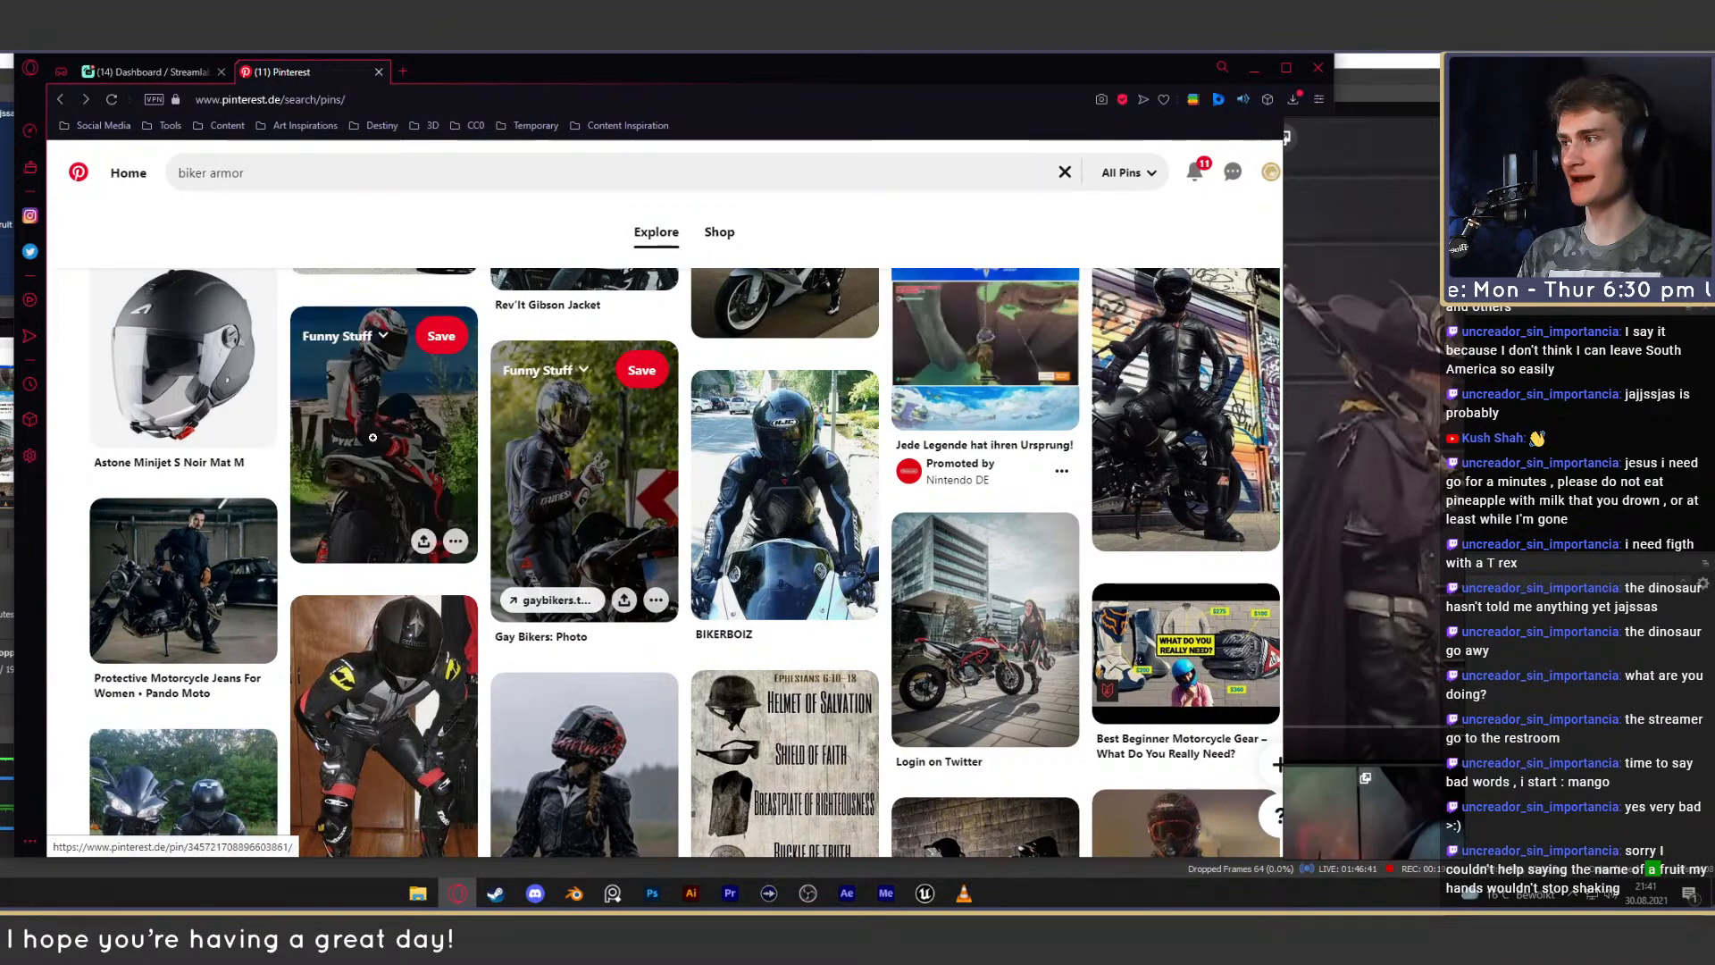
scroll(646, 470, down, 4)
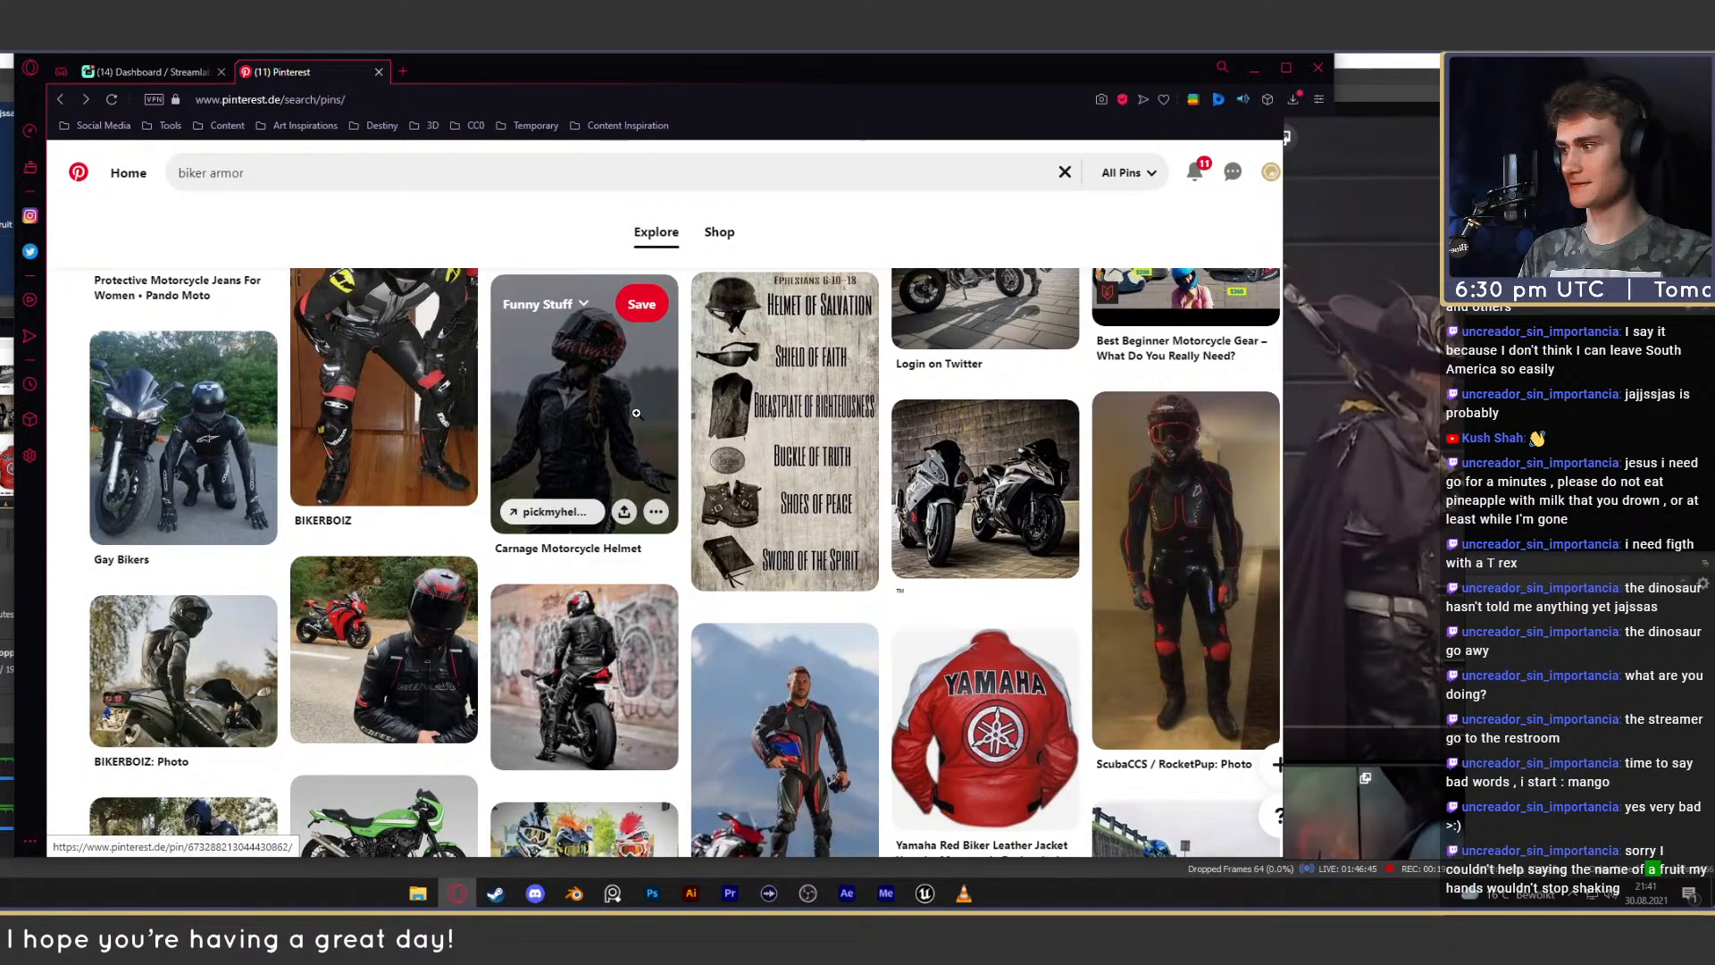
scroll(636, 413, down, 2)
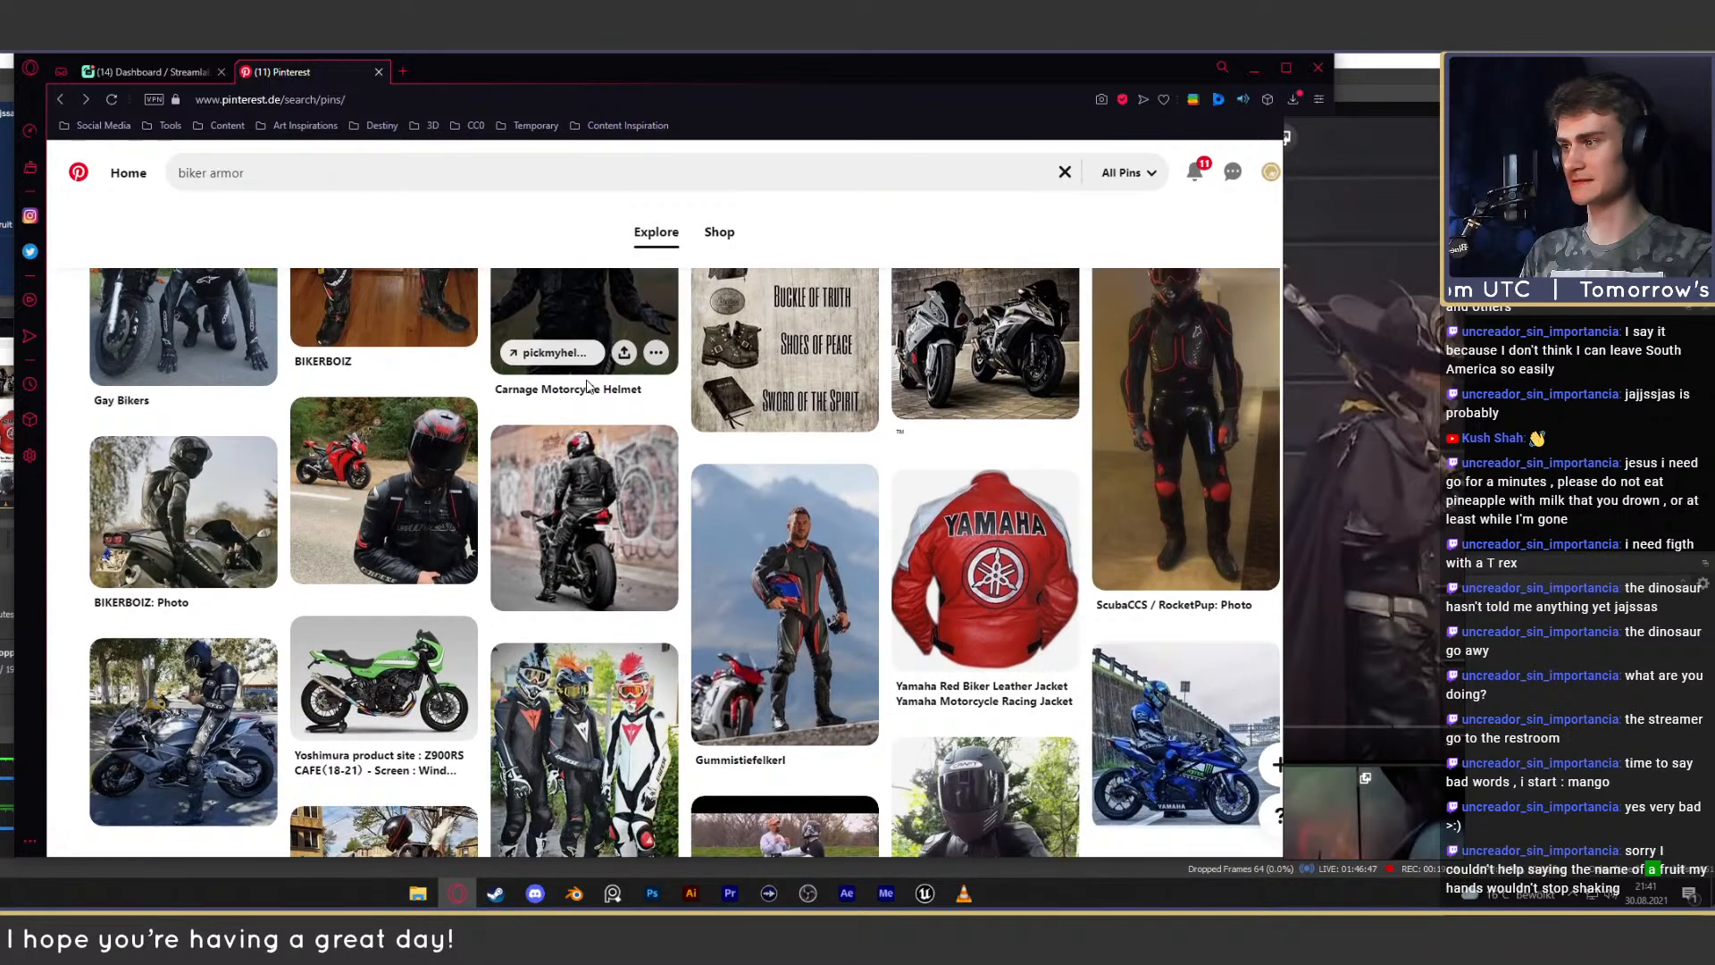
middle_click(590, 496)
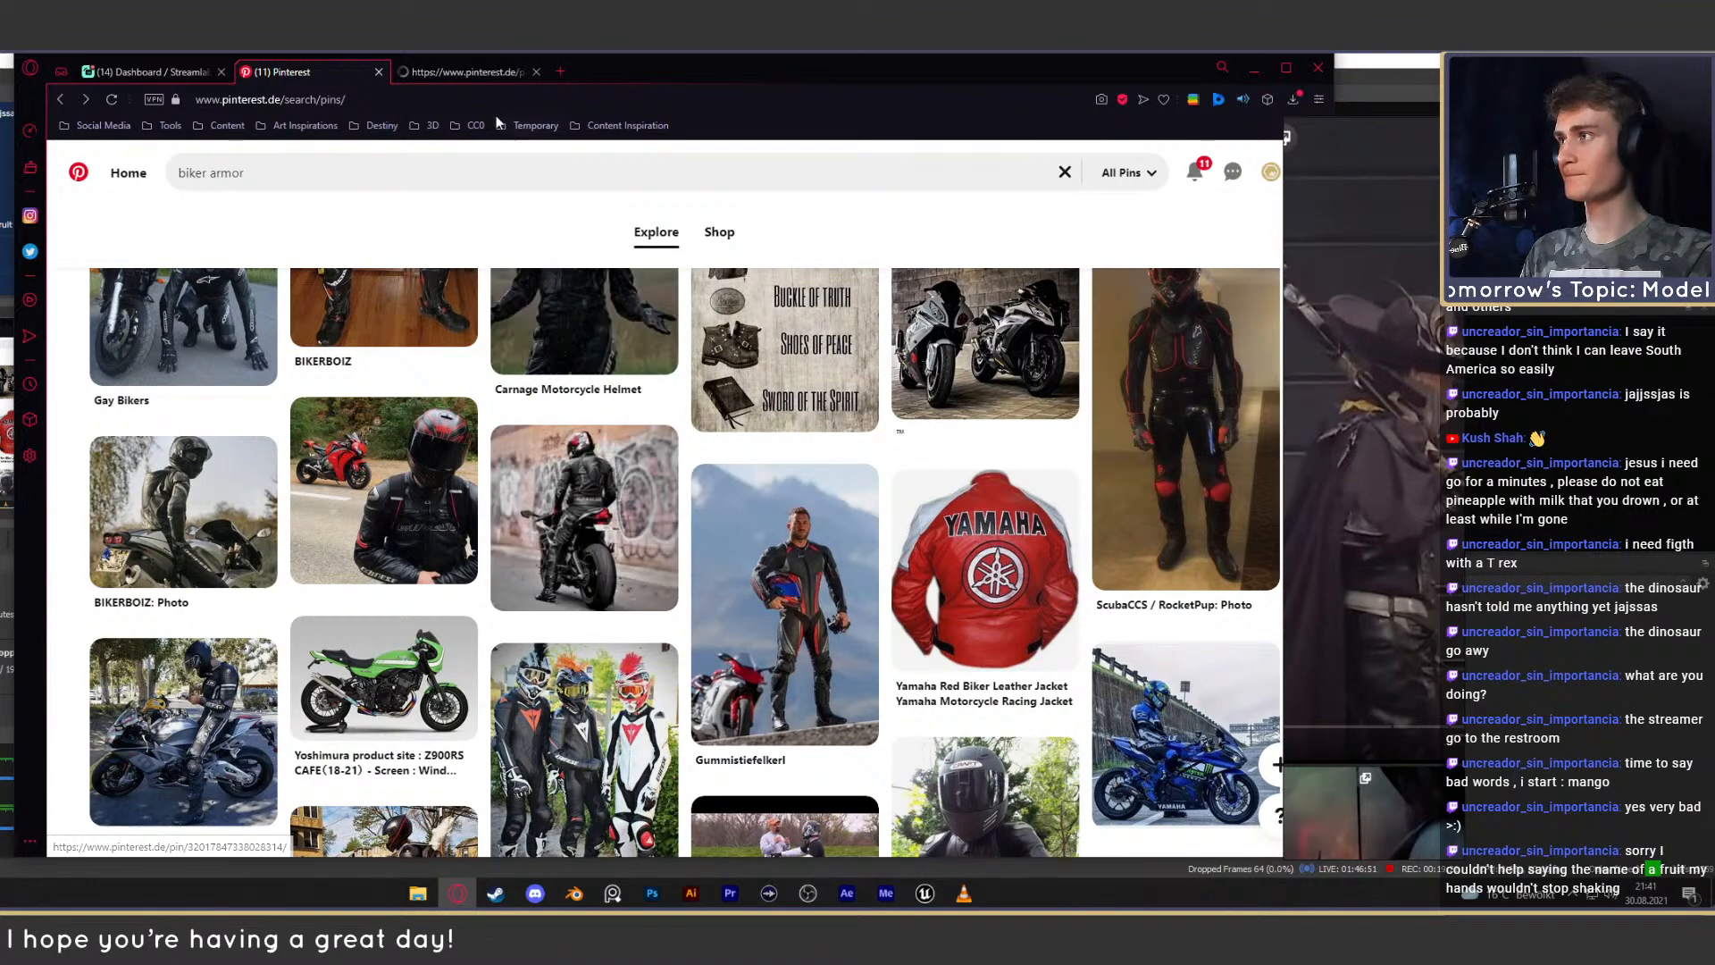
click(477, 77)
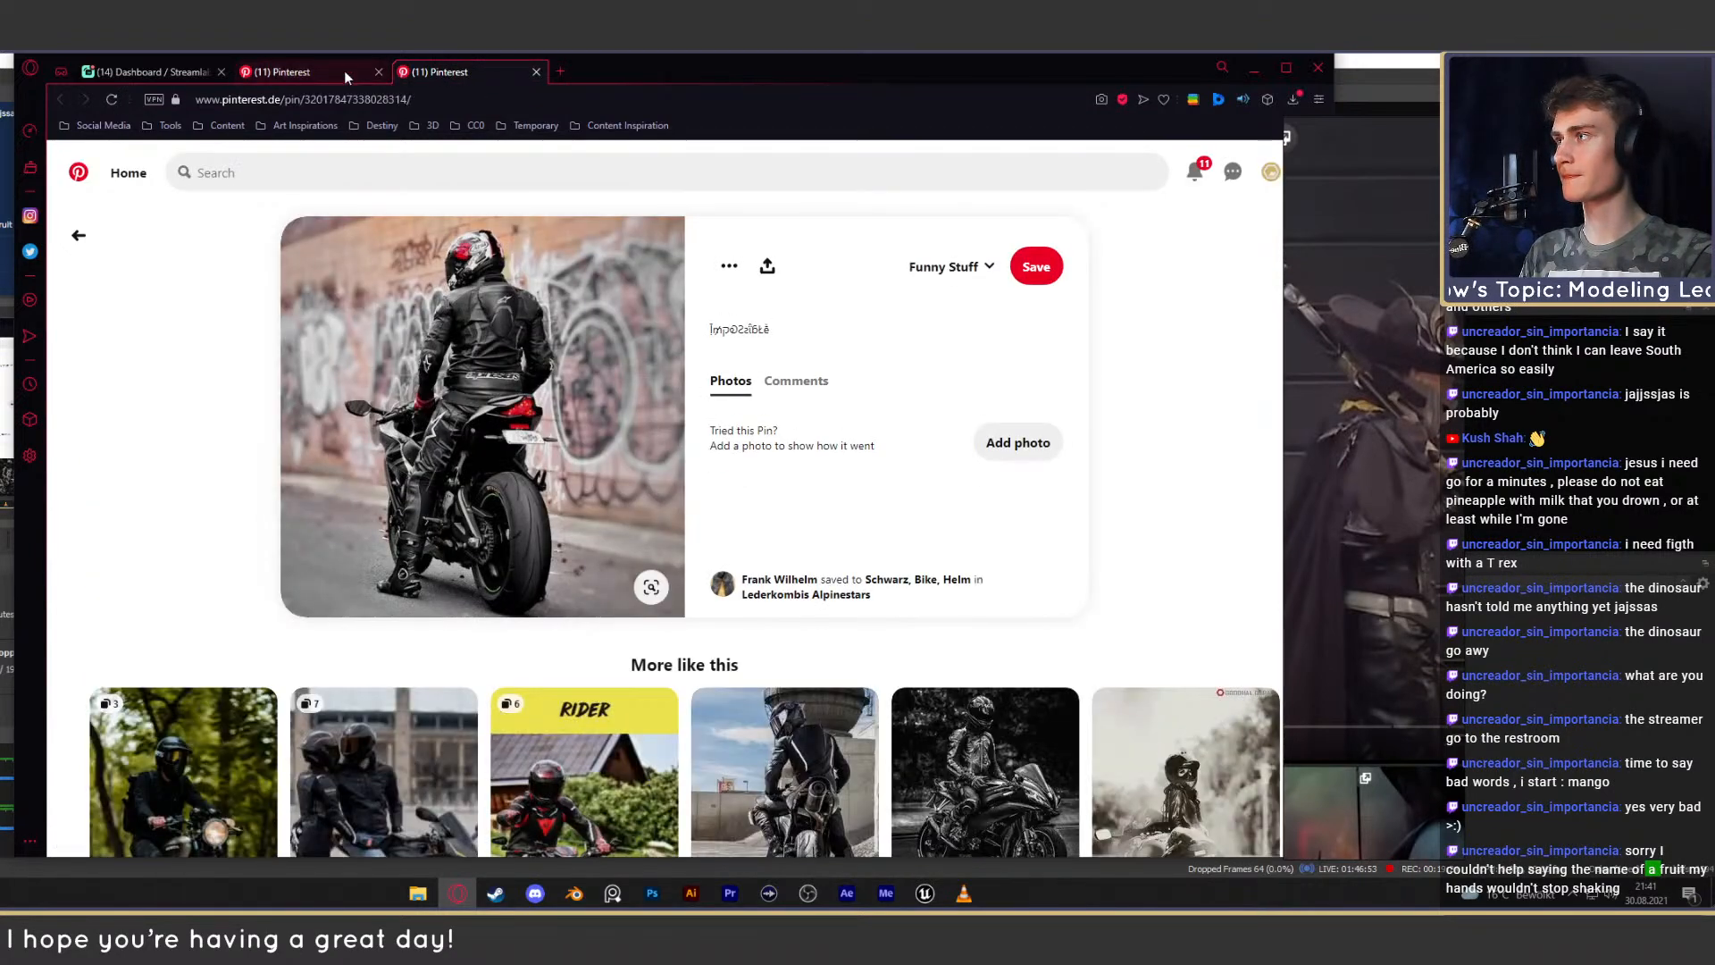
click(368, 72)
click(536, 71)
View the "Custom Leather Motorcycle Suits" pin in a separate tab and close it.
scroll(595, 368, down, 5)
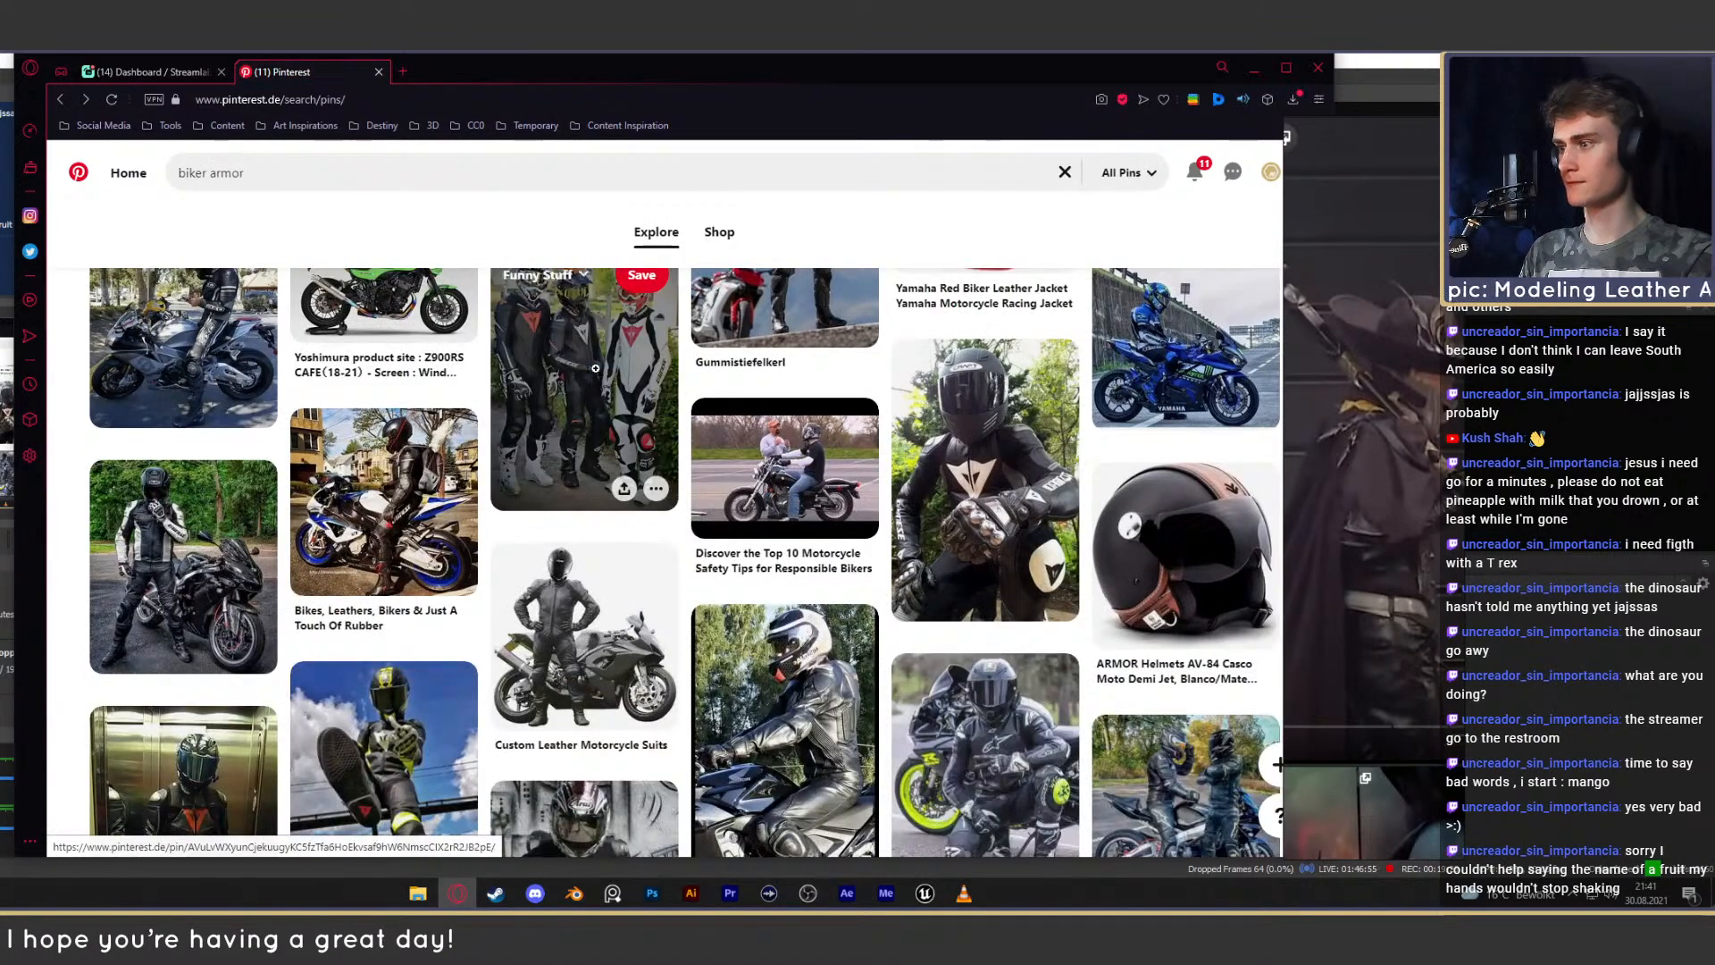
scroll(595, 368, down, 4)
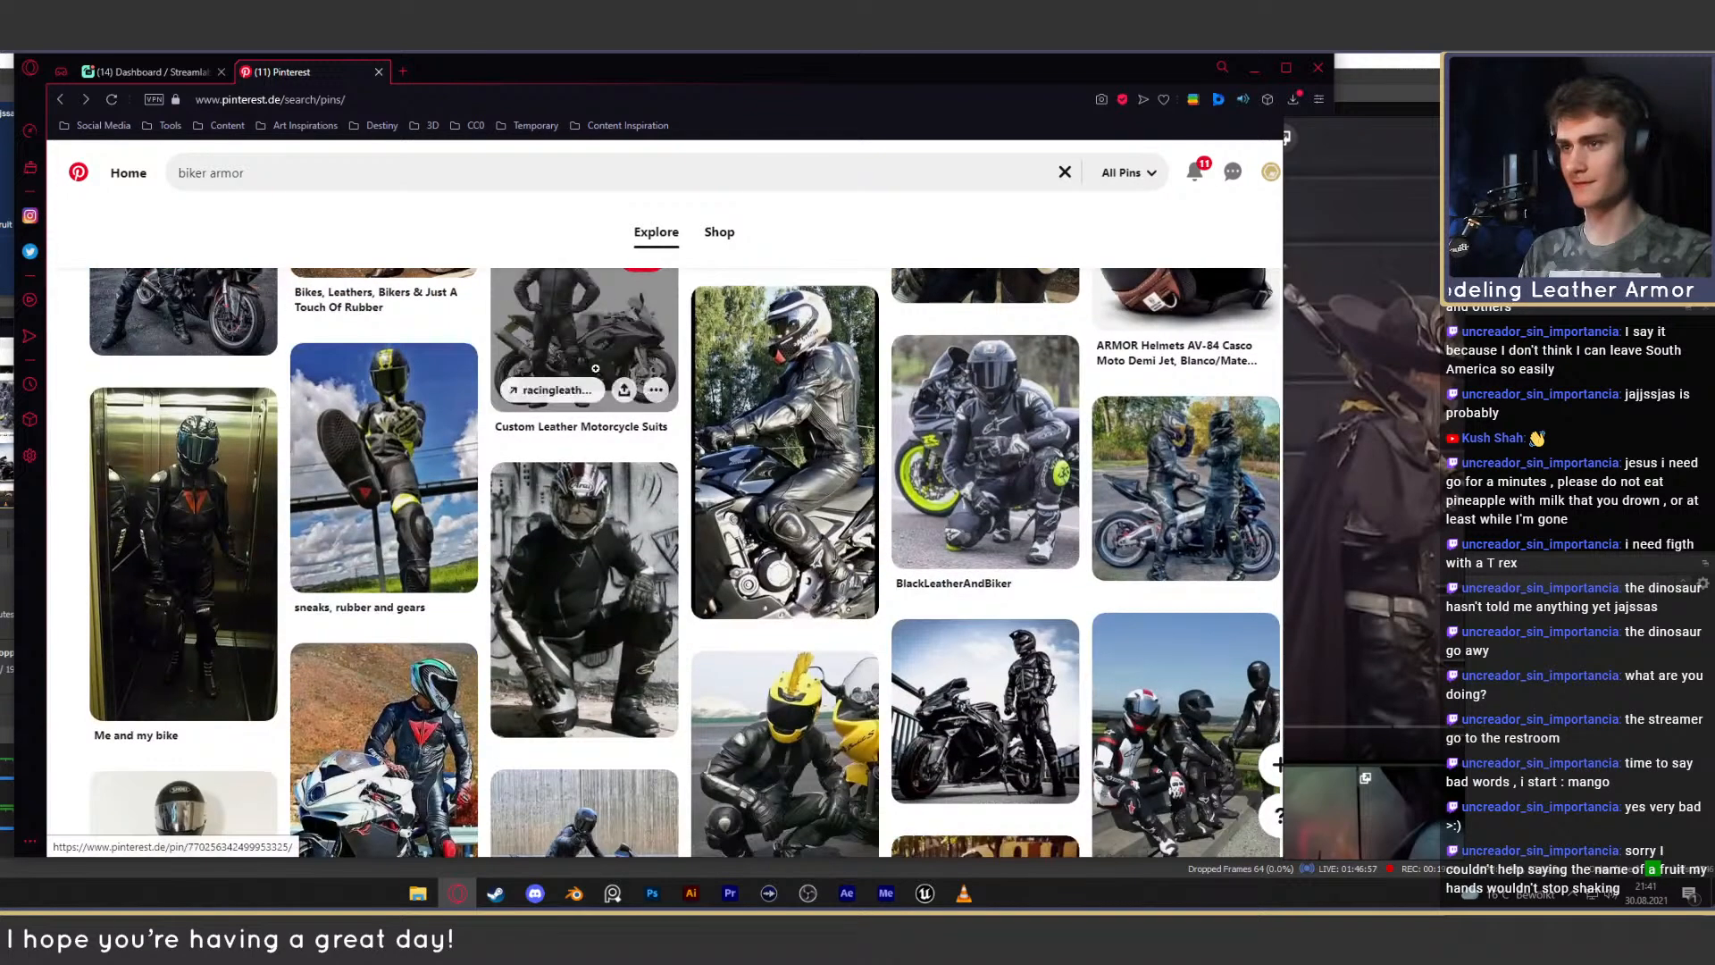
click(470, 73)
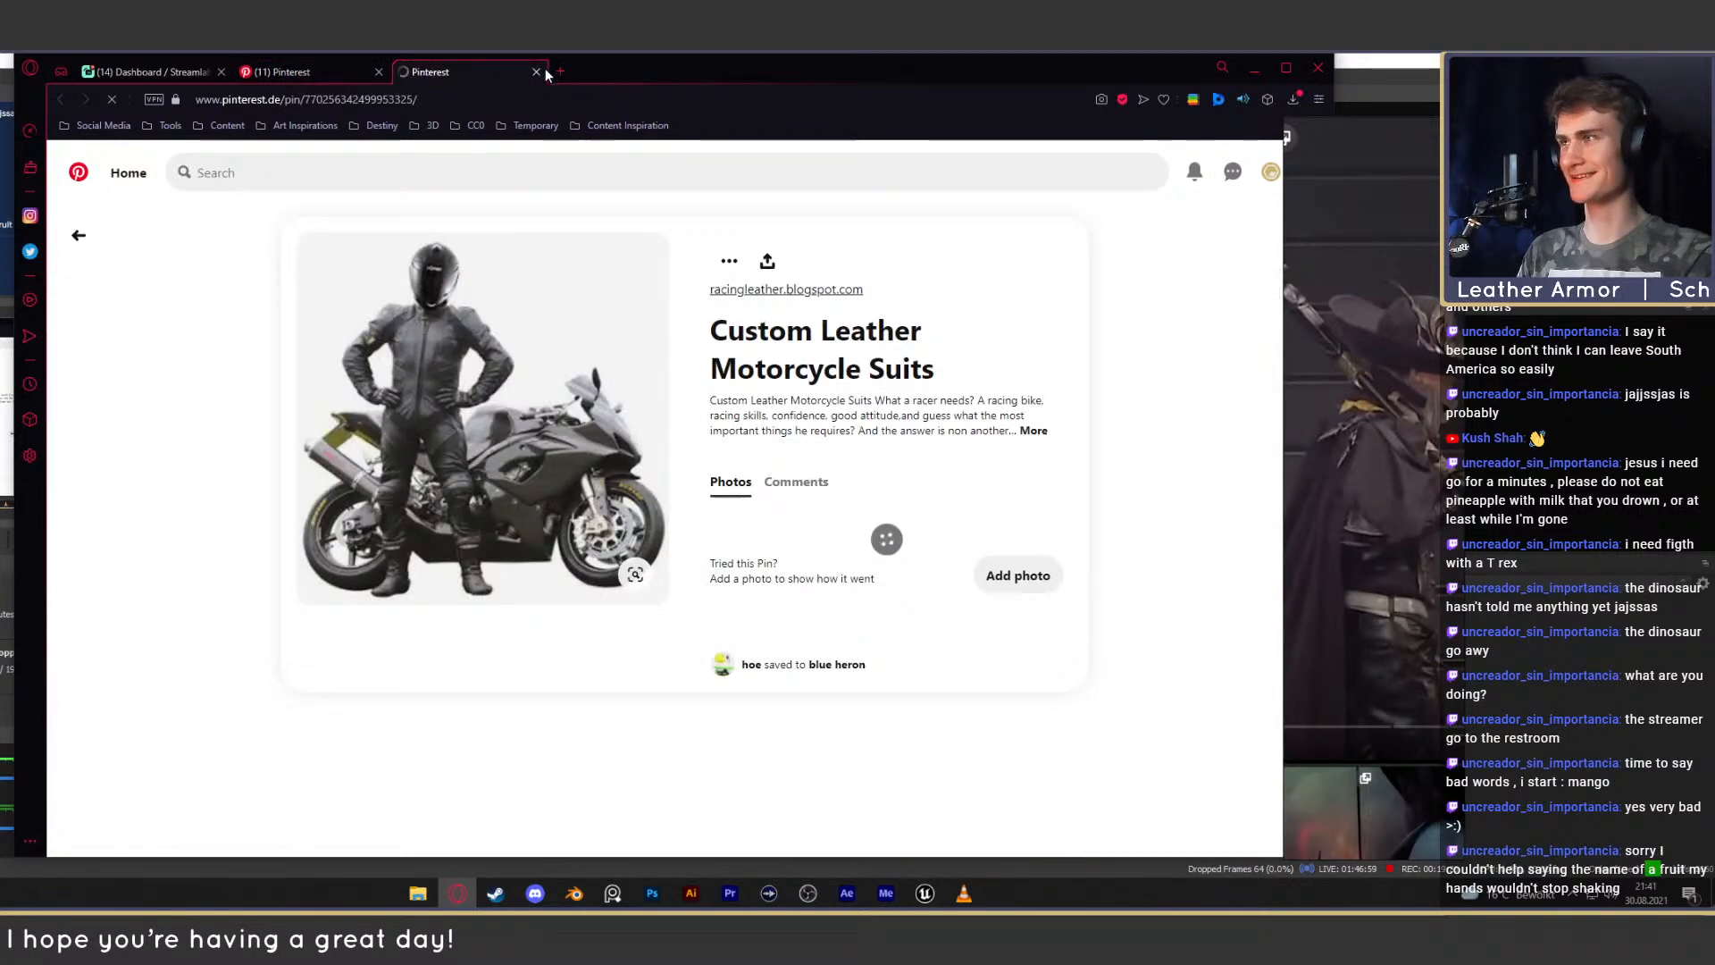
key(ctrl+w)
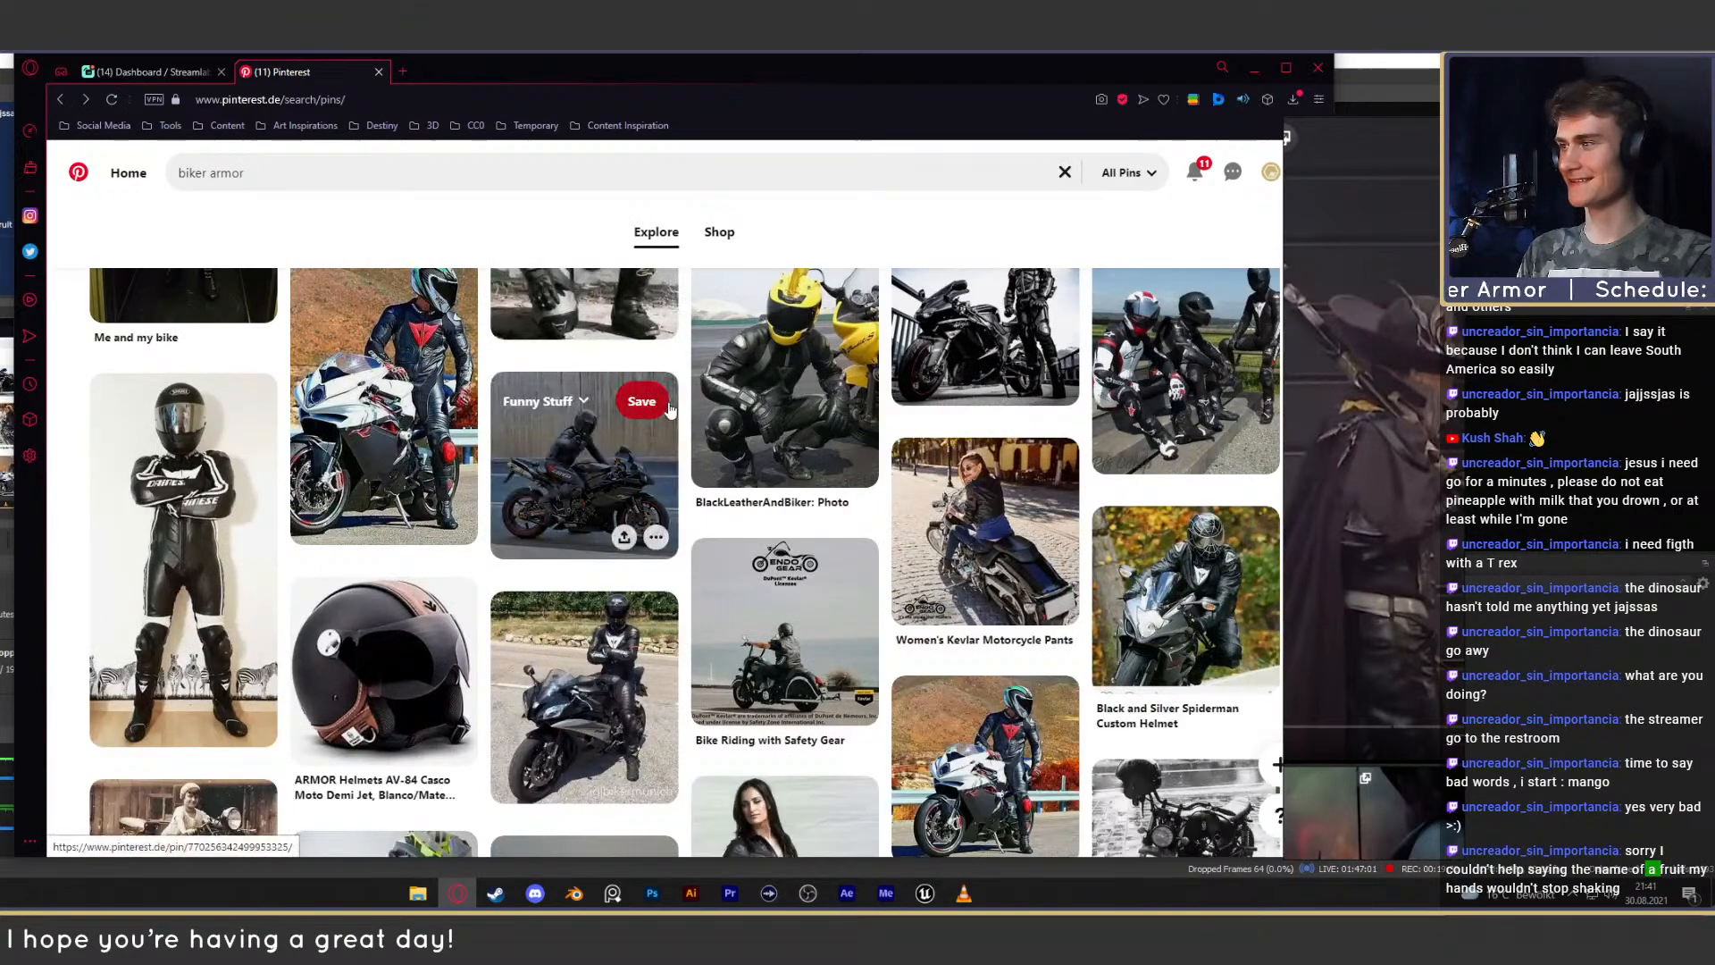
Browse further through the biker armor results for leather suit, jacket and protective gear references.
scroll(669, 408, down, 5)
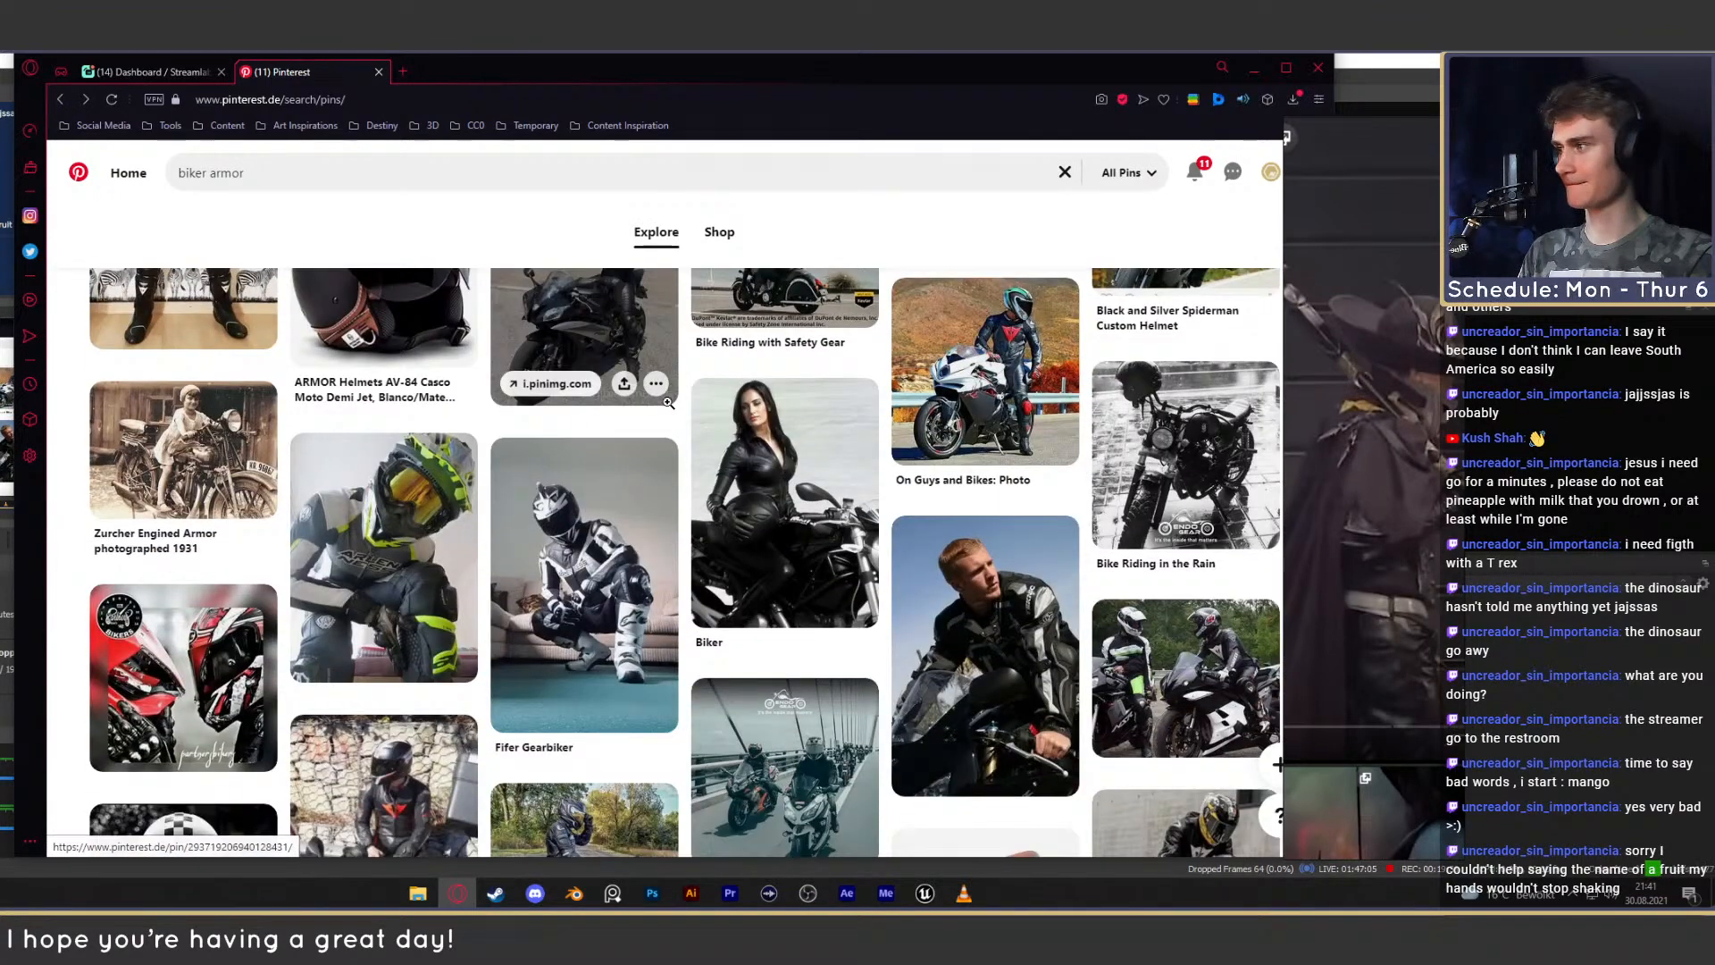
scroll(669, 402, down, 6)
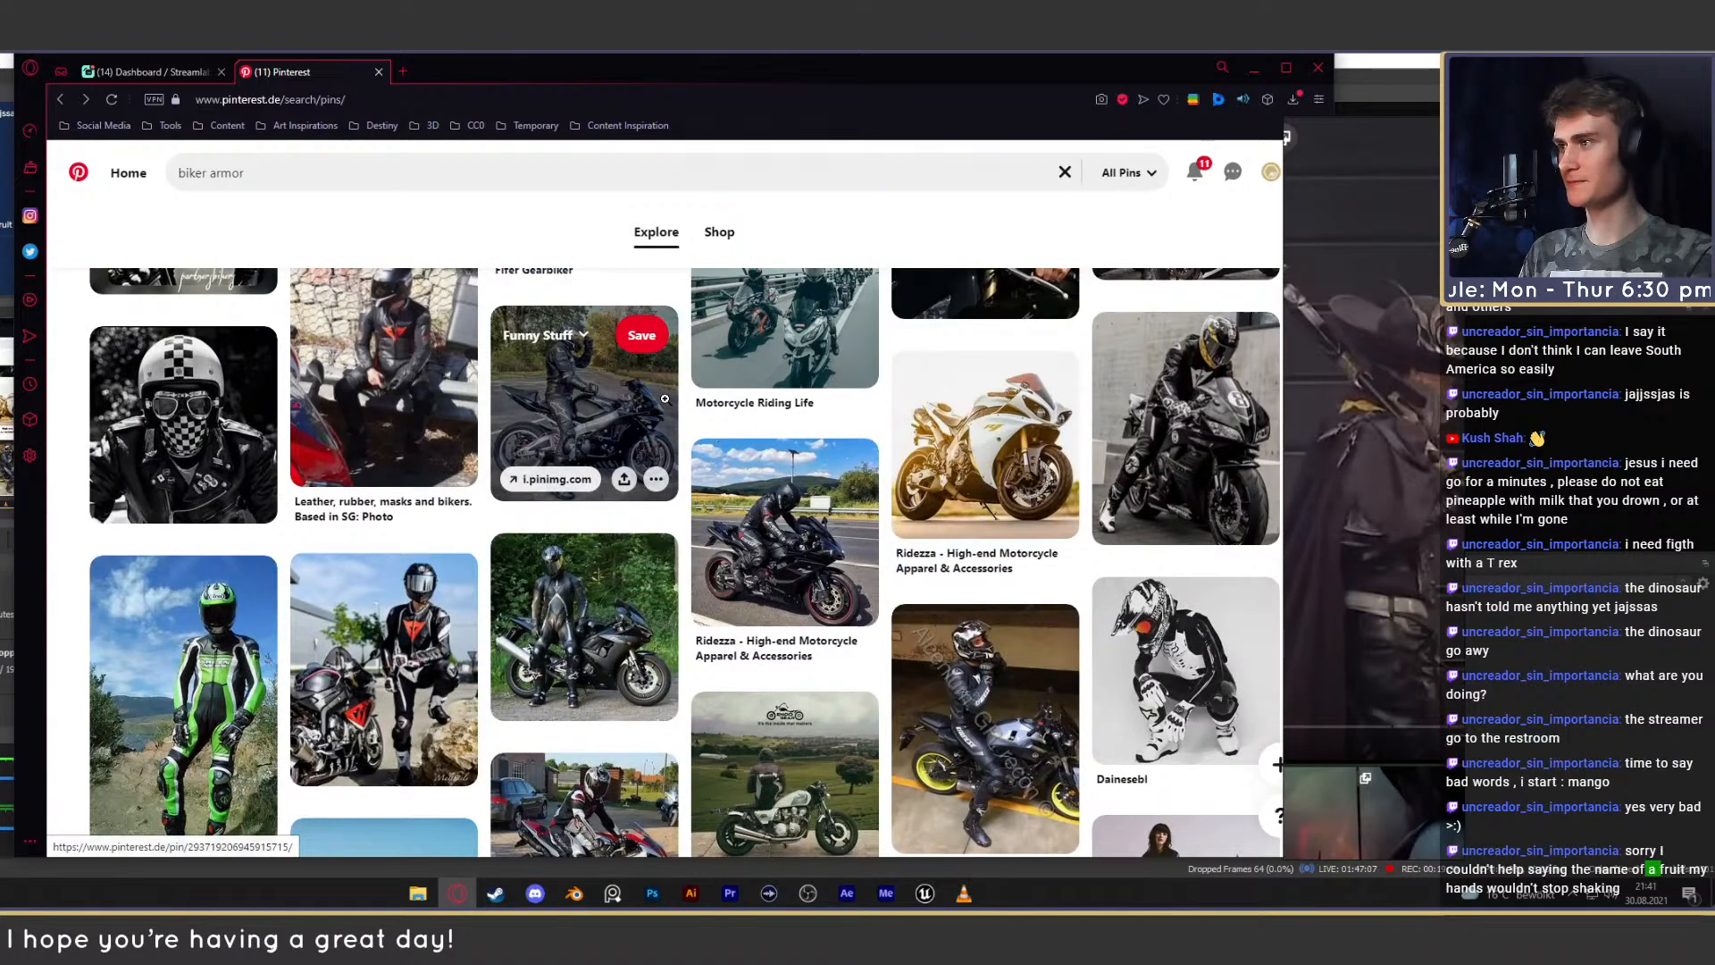
scroll(665, 398, down, 4)
scroll(664, 398, down, 2)
scroll(665, 399, down, 3)
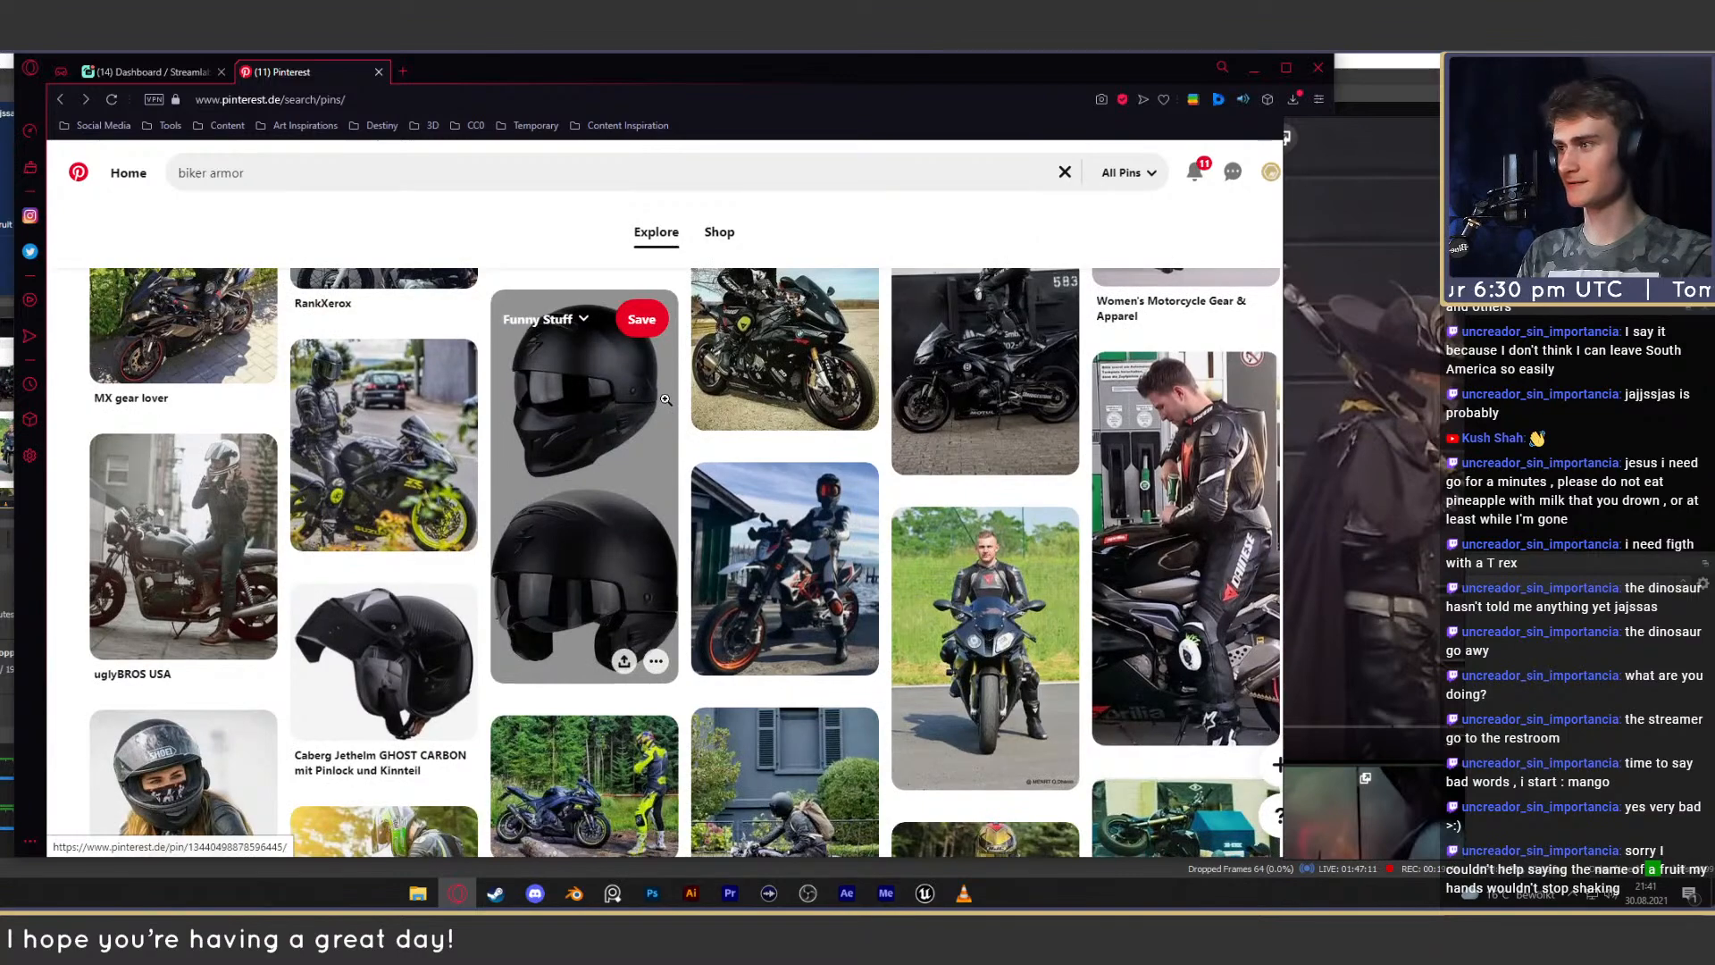
scroll(665, 399, down, 1)
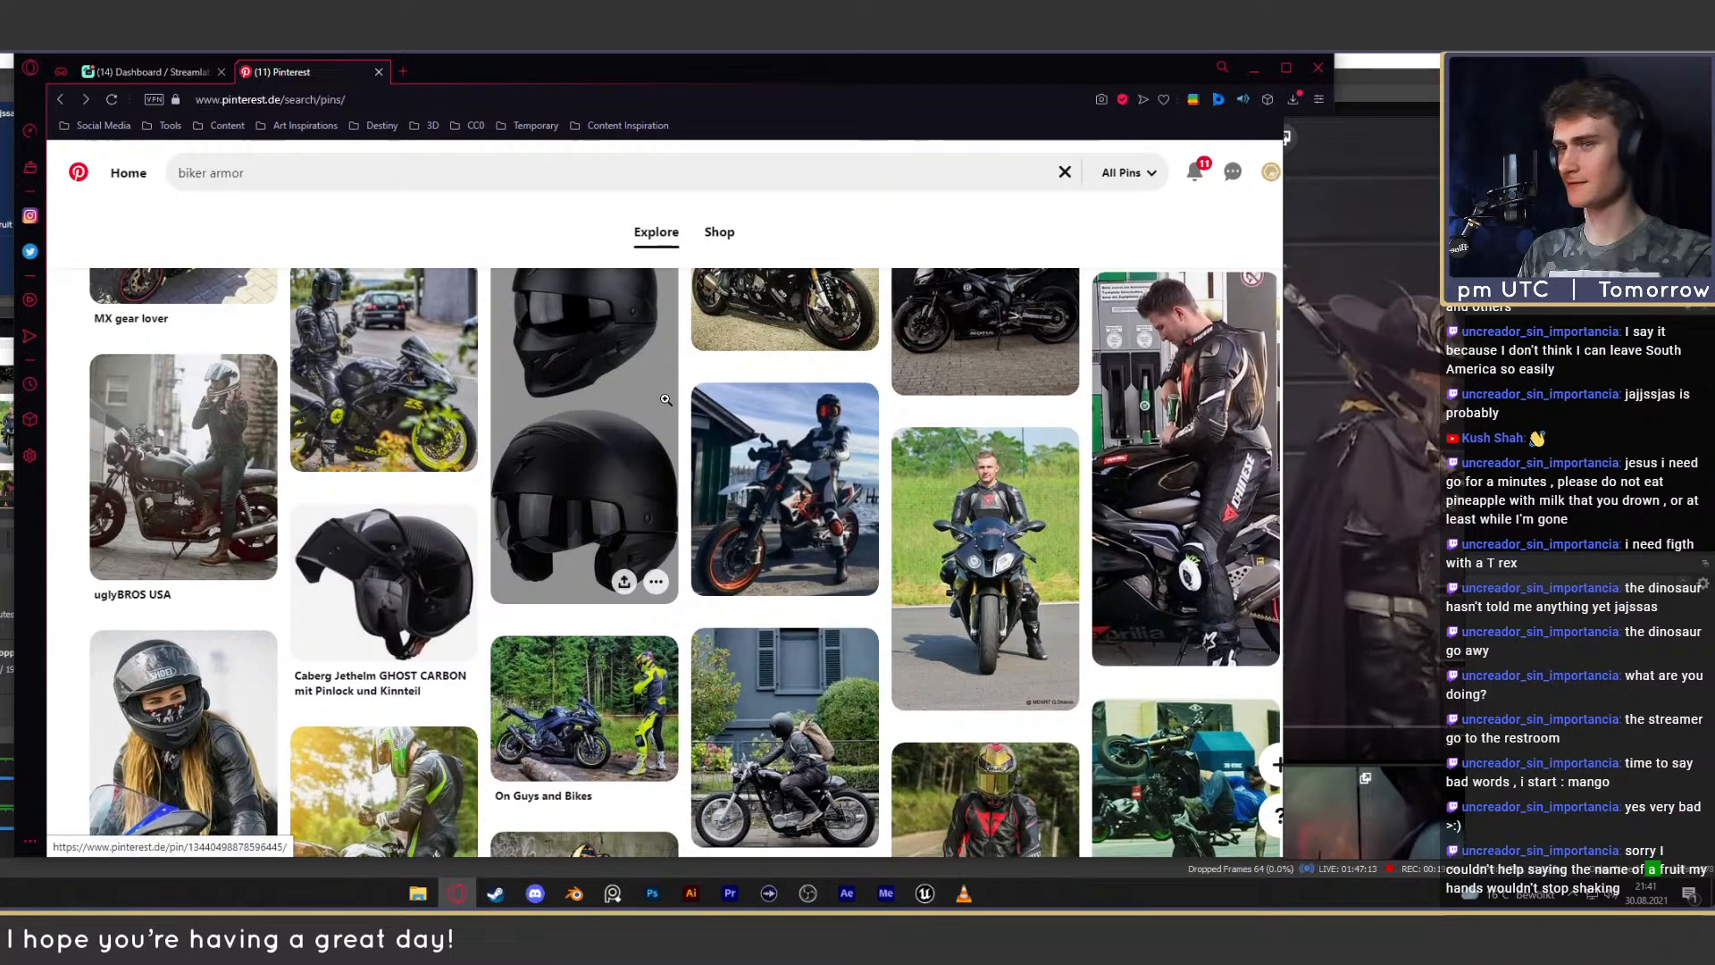
scroll(666, 399, down, 4)
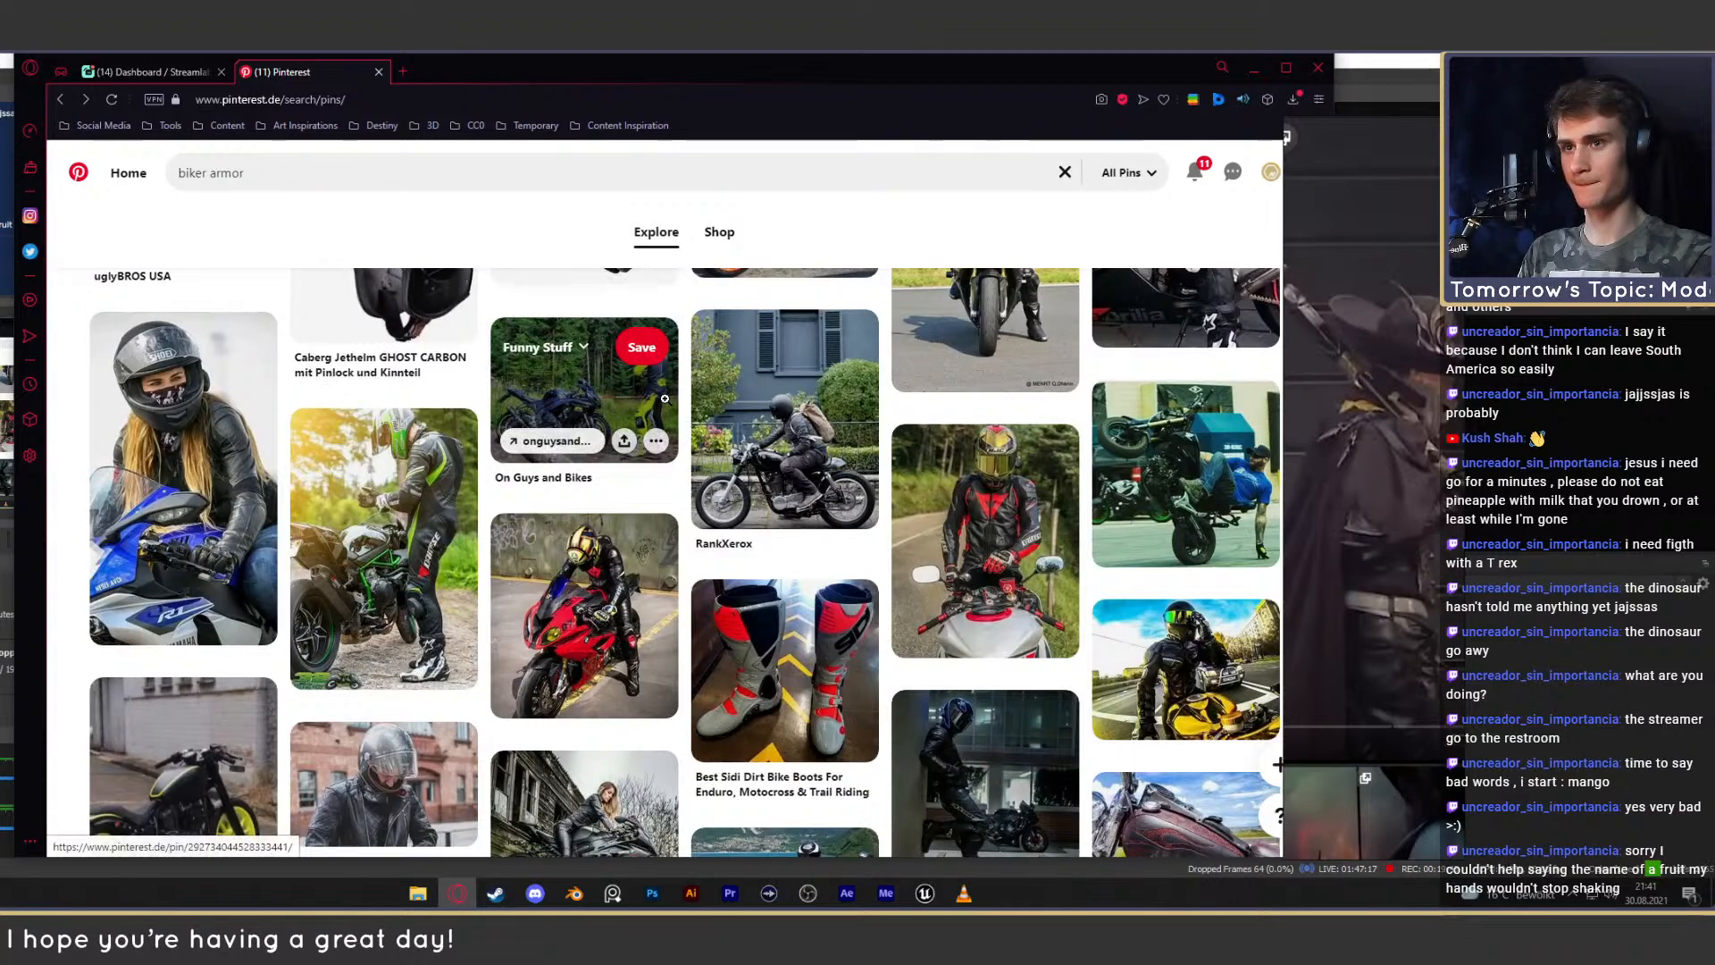
scroll(664, 398, down, 6)
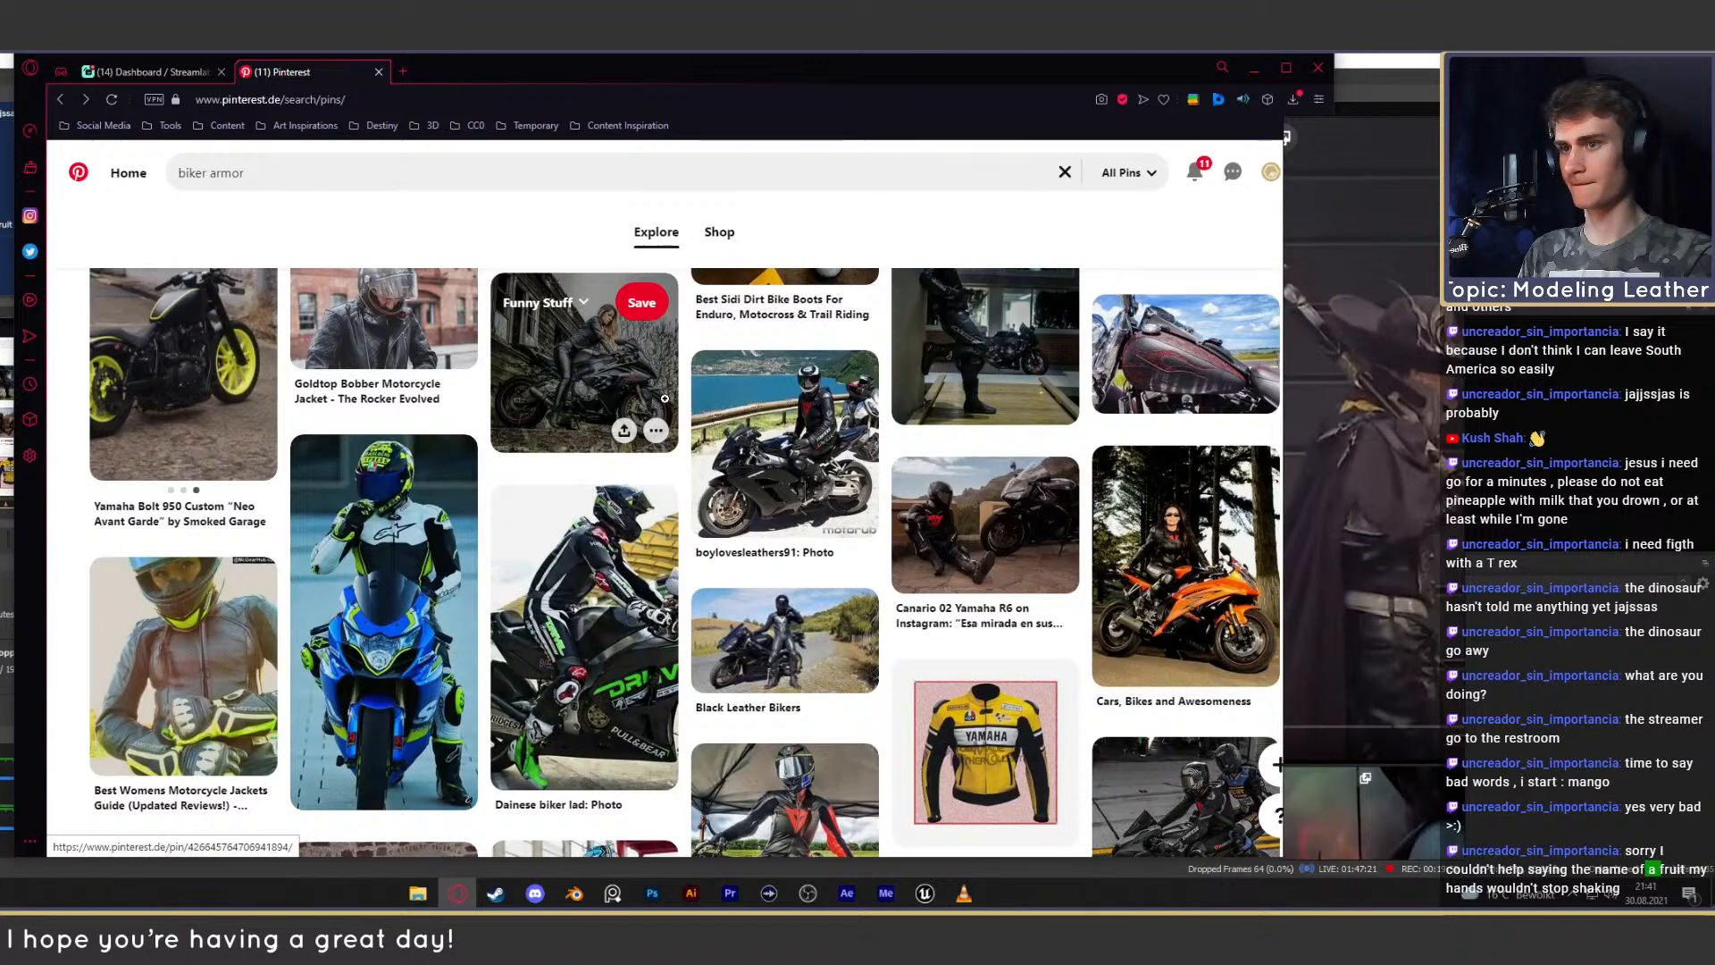
Search Pinterest for "biker body armor" and view the "Anti-drop Motorcycle Armor" pin in a separate tab.
click(297, 174)
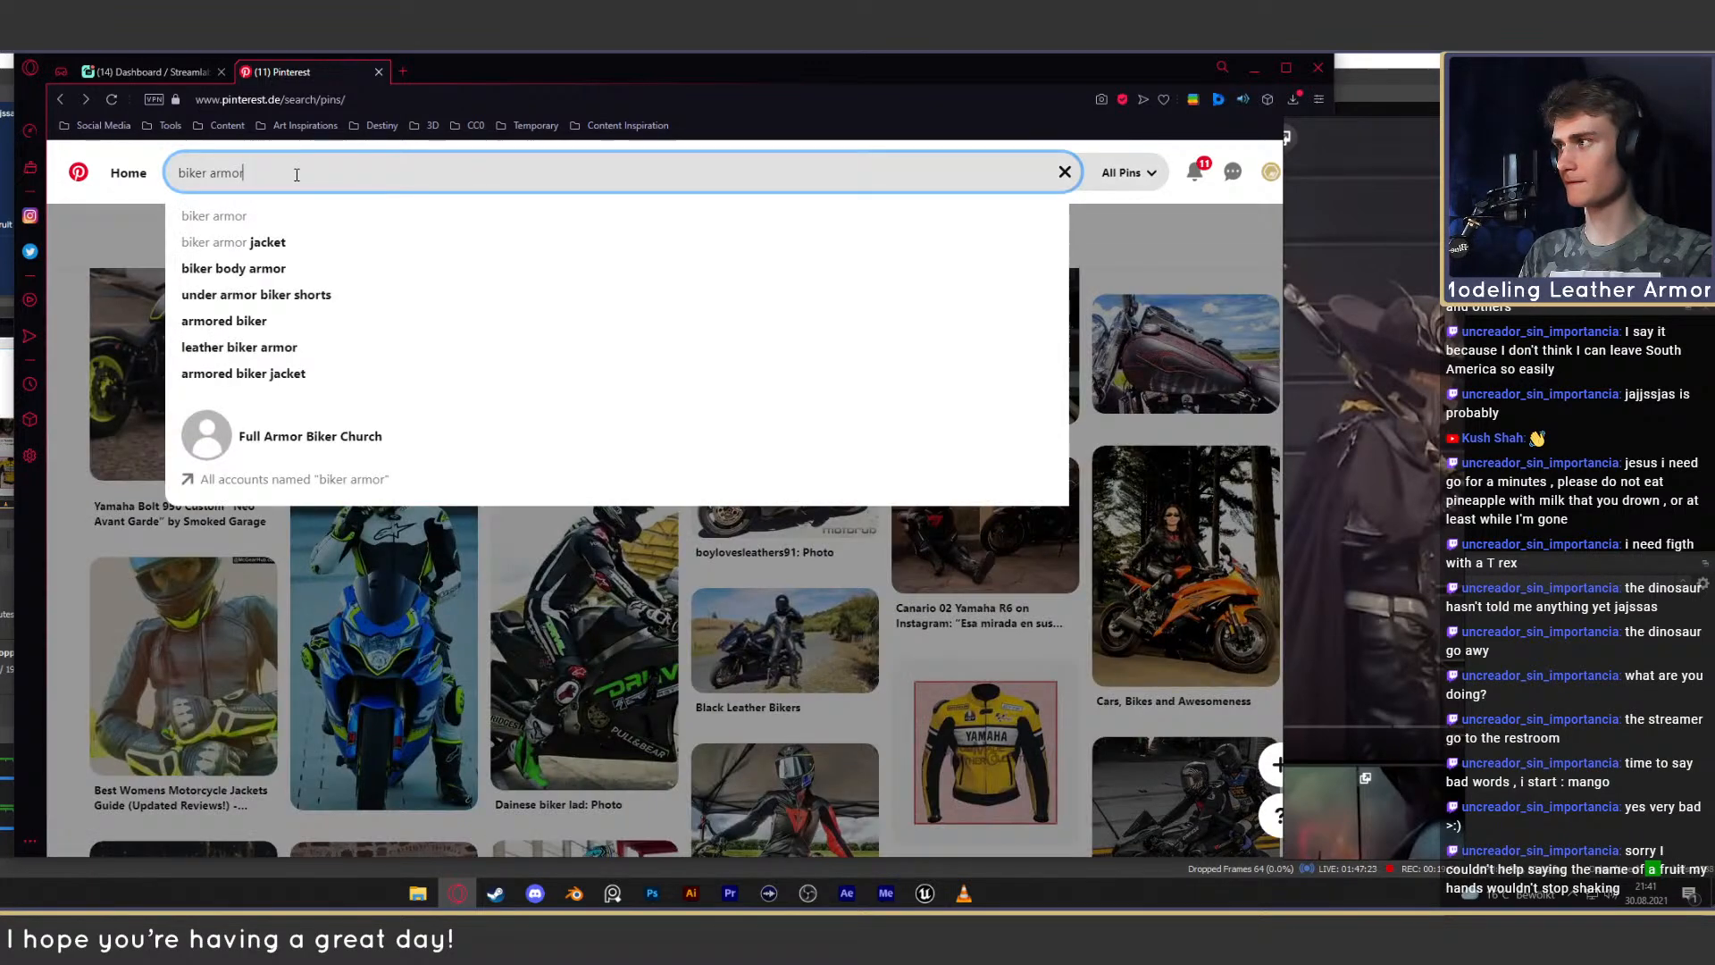
click(246, 271)
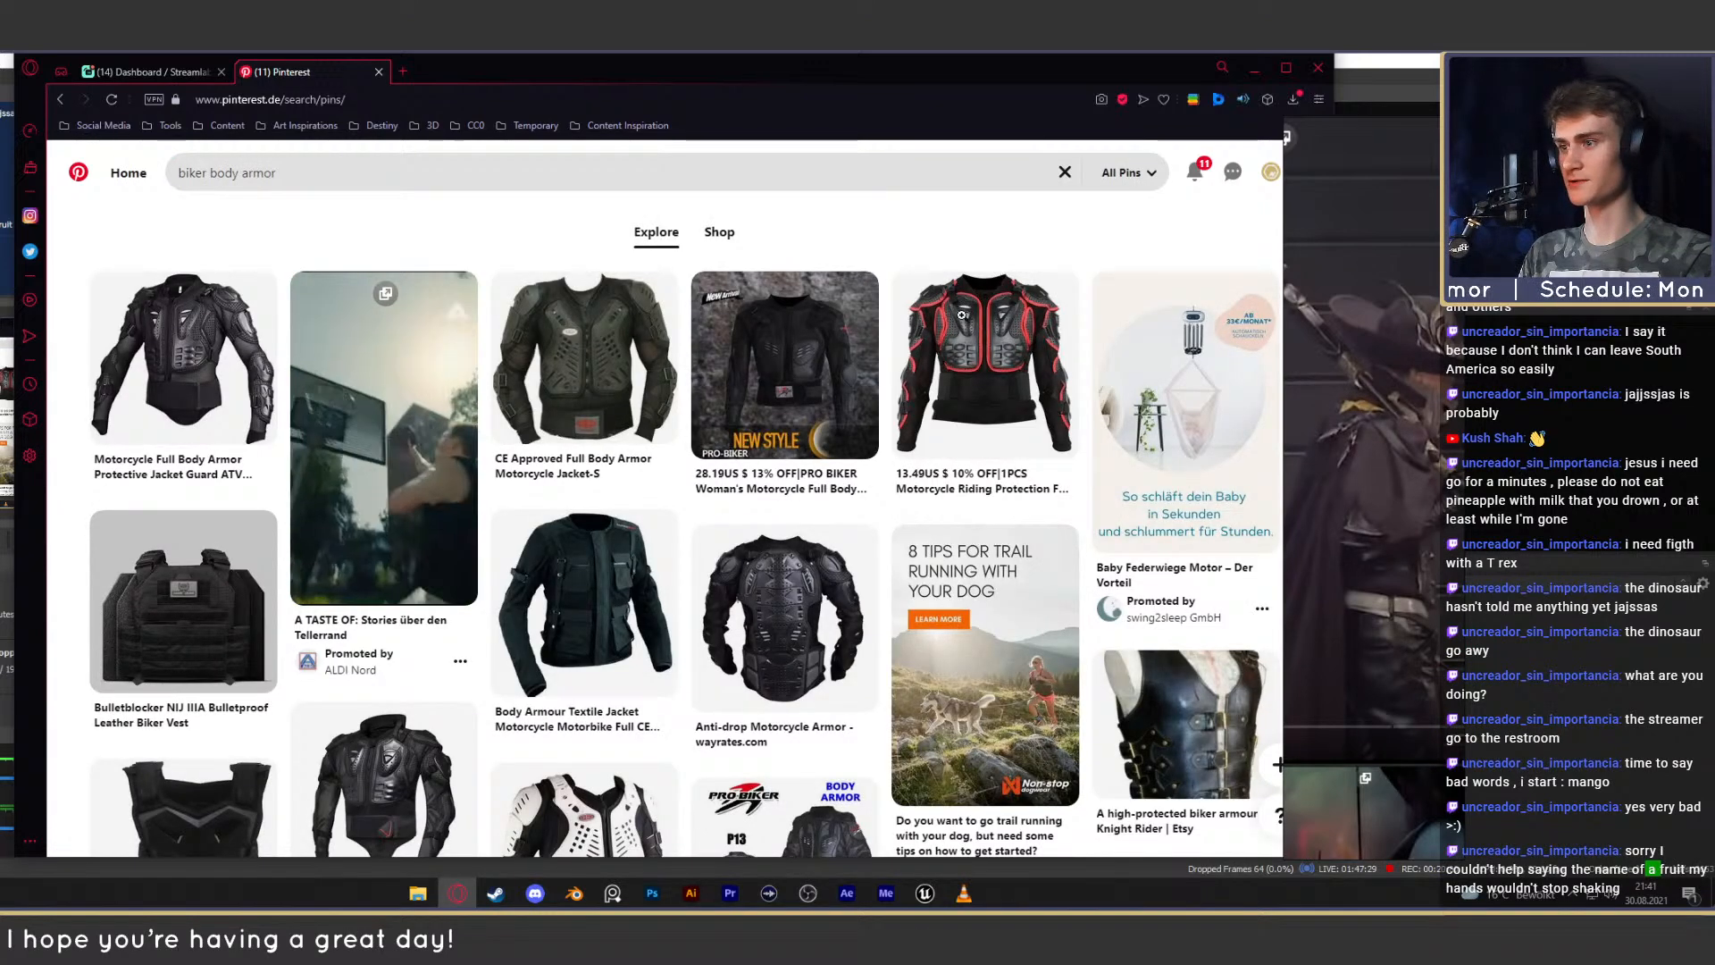
middle_click(793, 617)
click(489, 72)
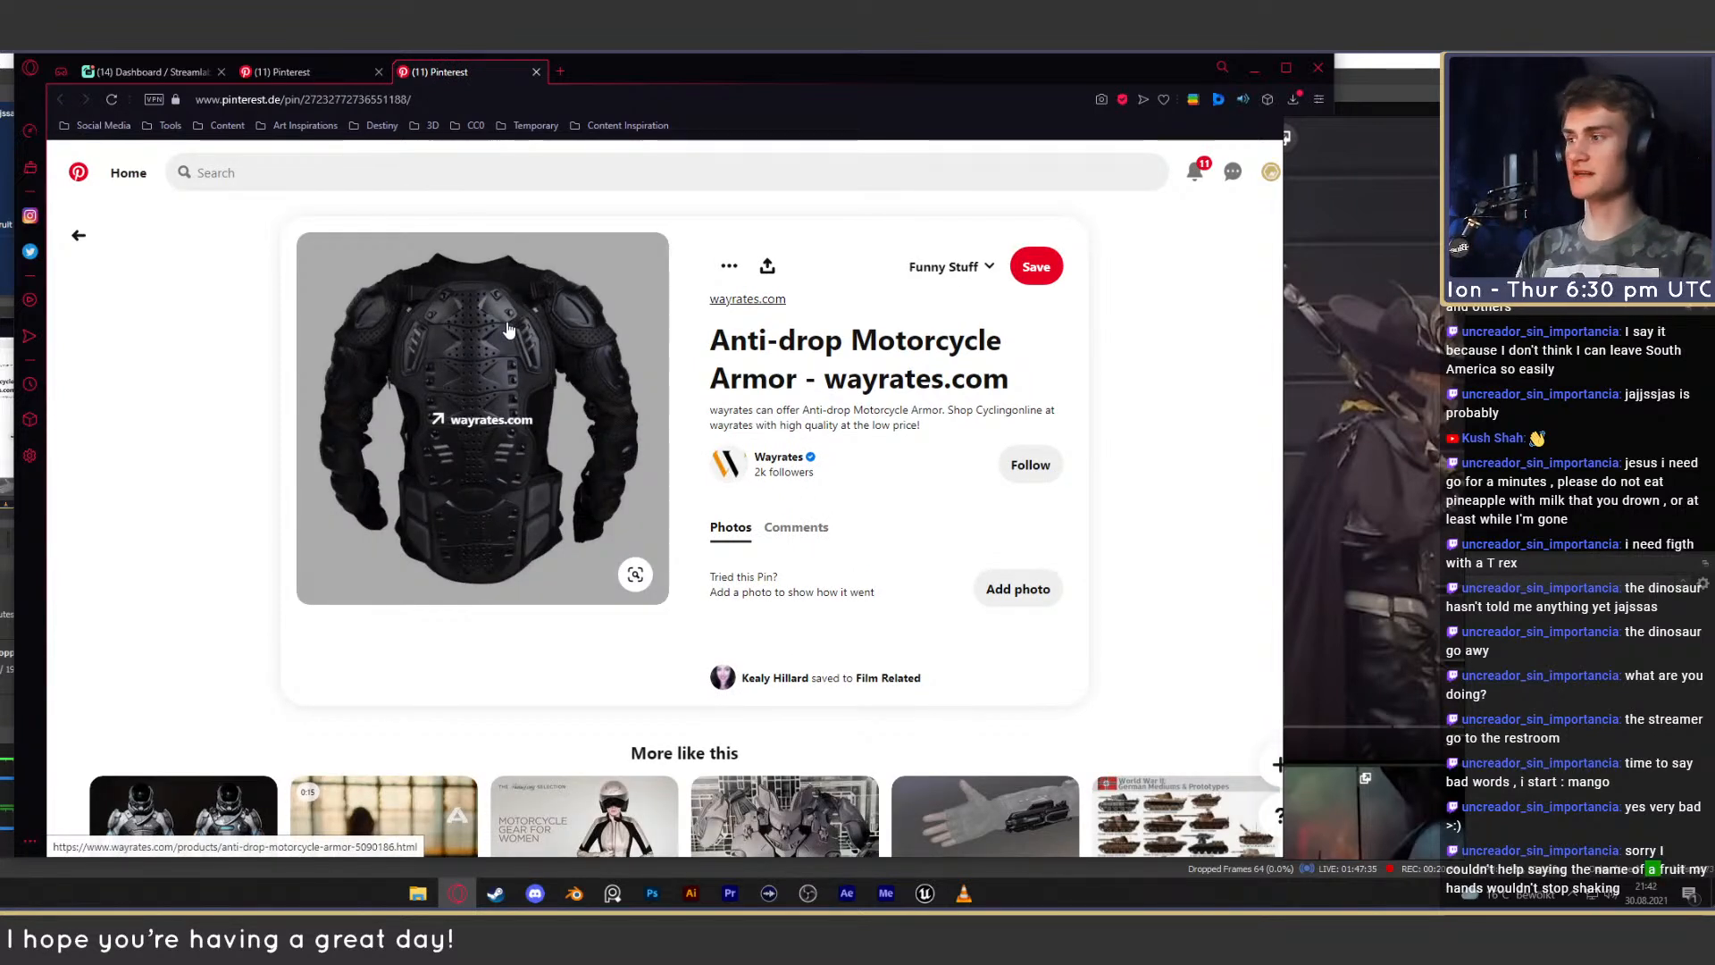
Switch to Blender, enter Edit Mode on the upper-body mesh and select one face at the lower back hem.
click(1256, 70)
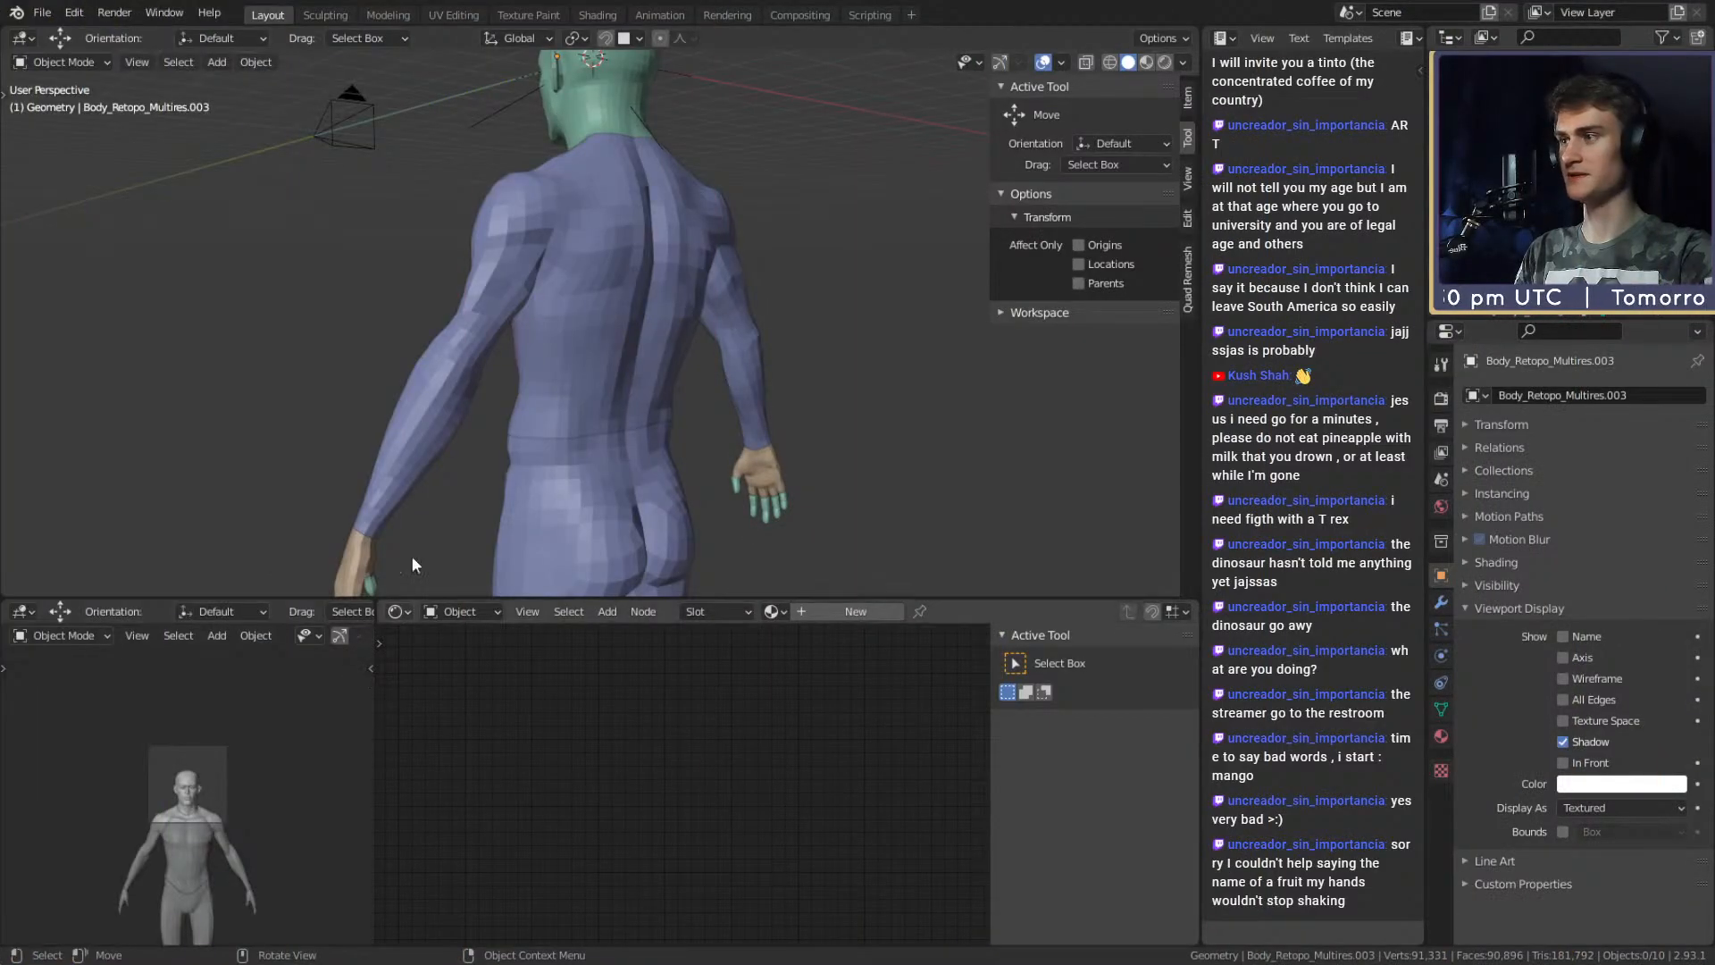
scroll(602, 357, up, 2)
middle_drag(727, 331, 686, 382)
key(Tab)
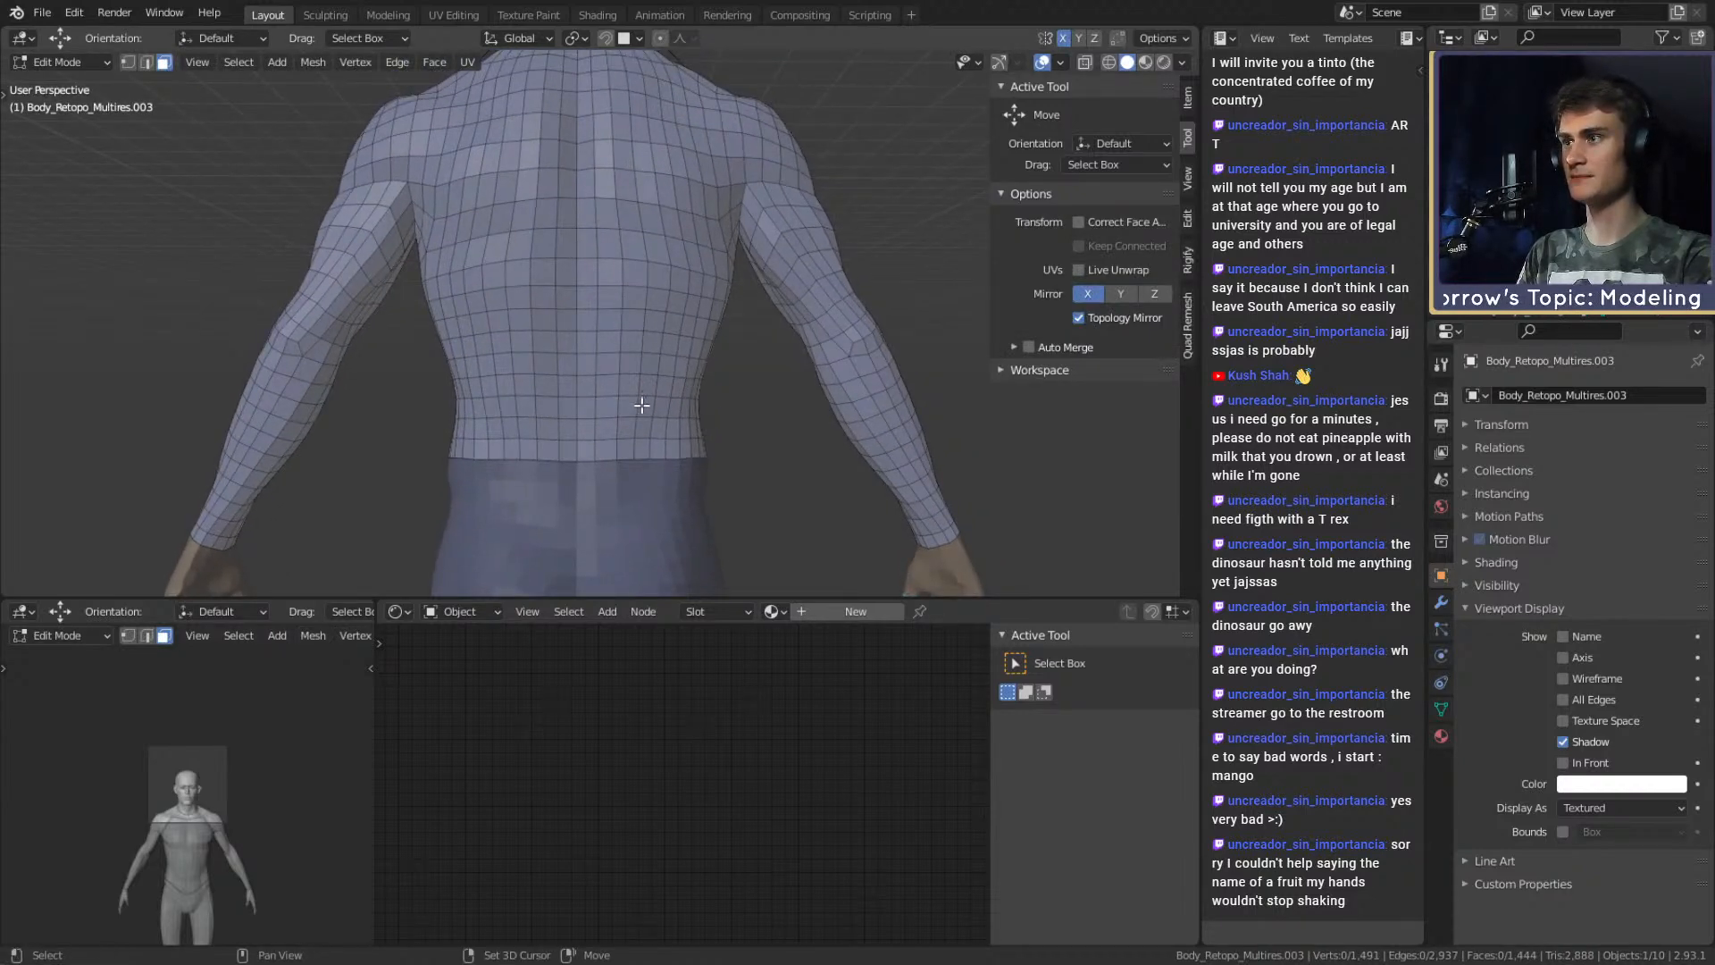
scroll(639, 429, up, 2)
middle_drag(643, 420, 662, 481)
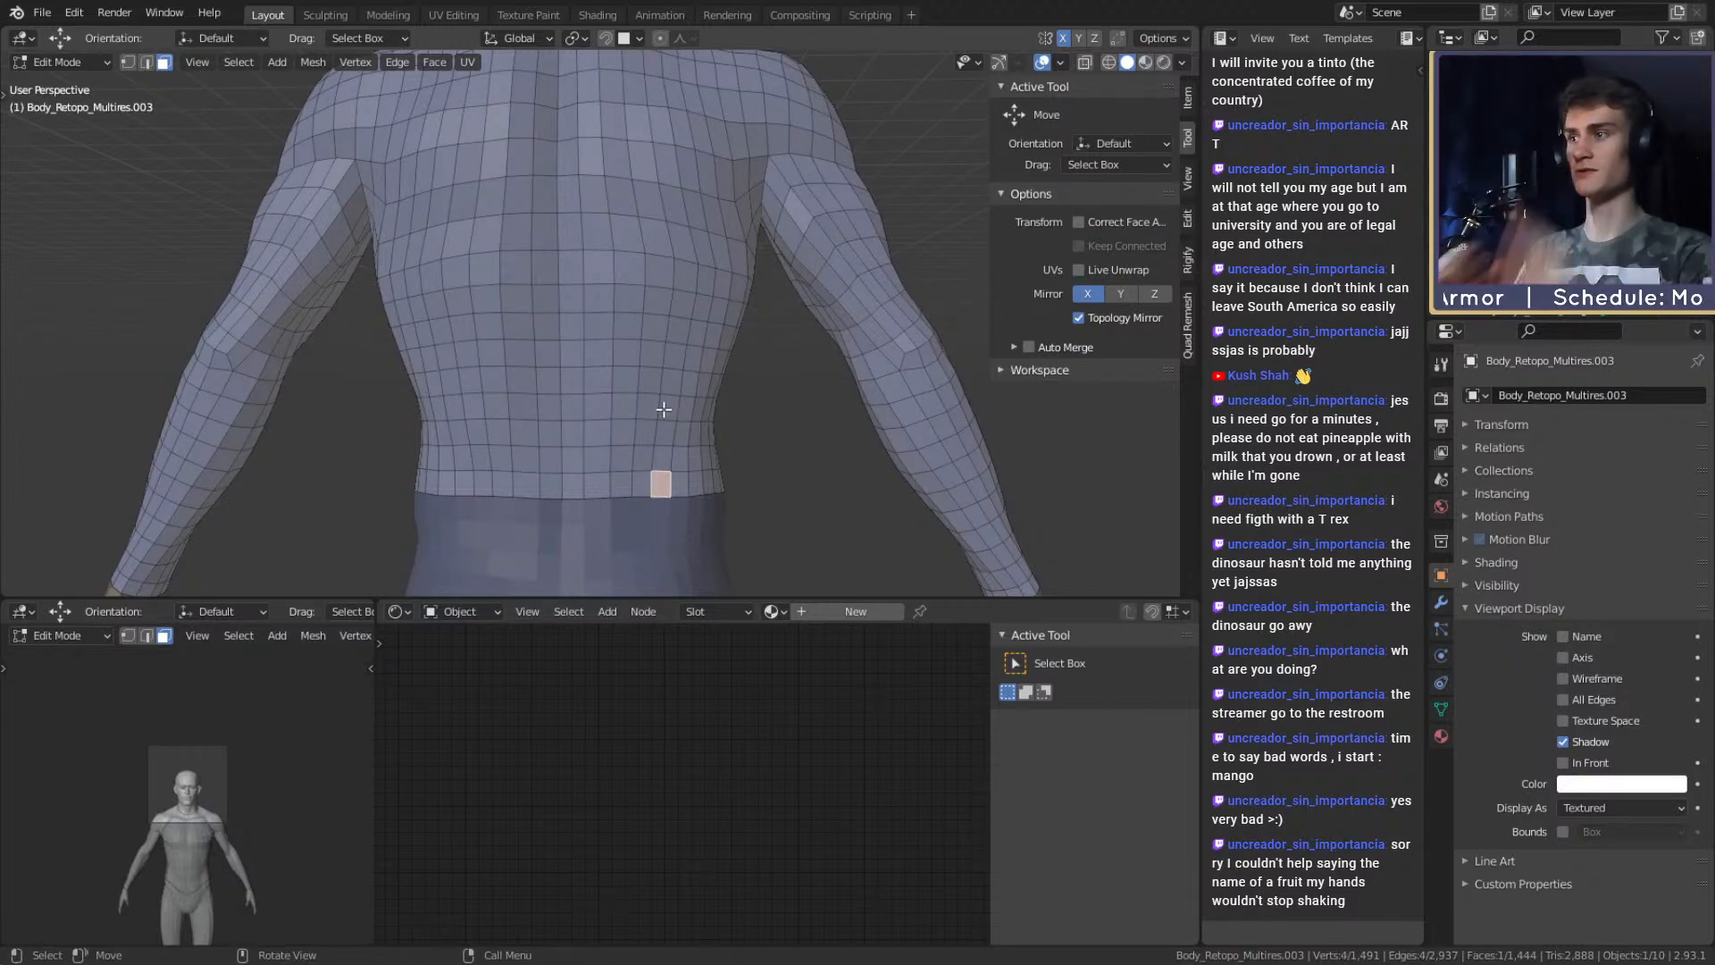
scroll(627, 303, down, 4)
scroll(636, 331, up, 4)
middle_drag(627, 304, 682, 299)
middle_drag(683, 391, 661, 403)
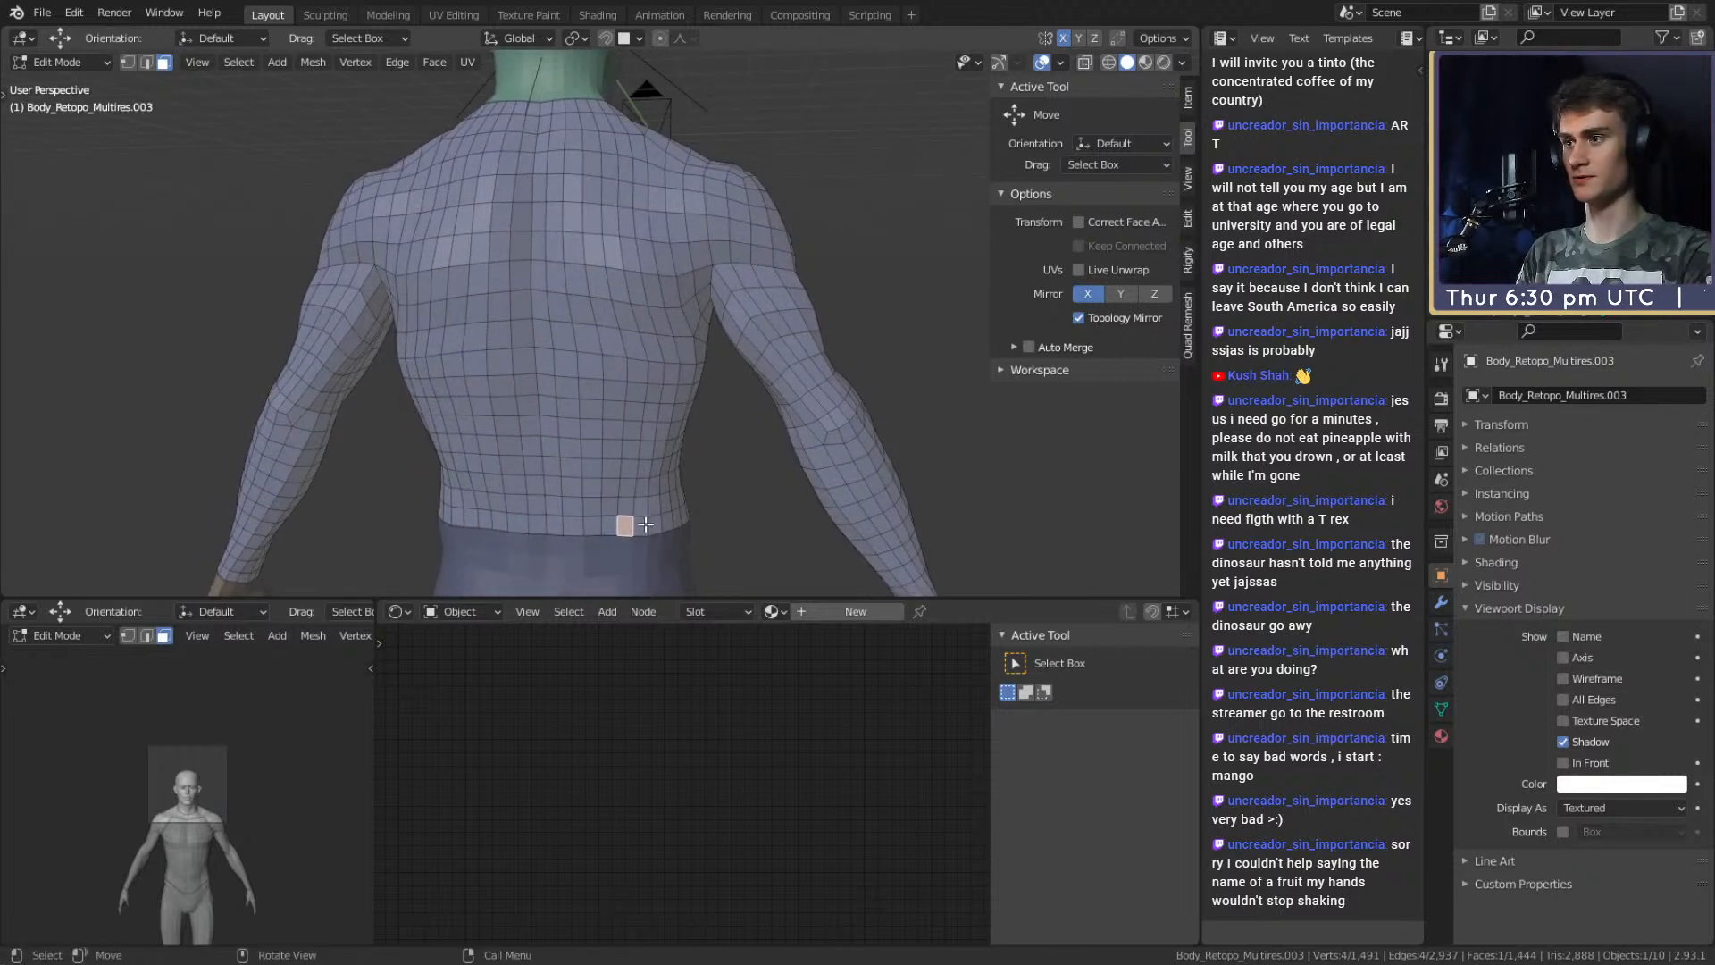
middle_drag(727, 491, 605, 527)
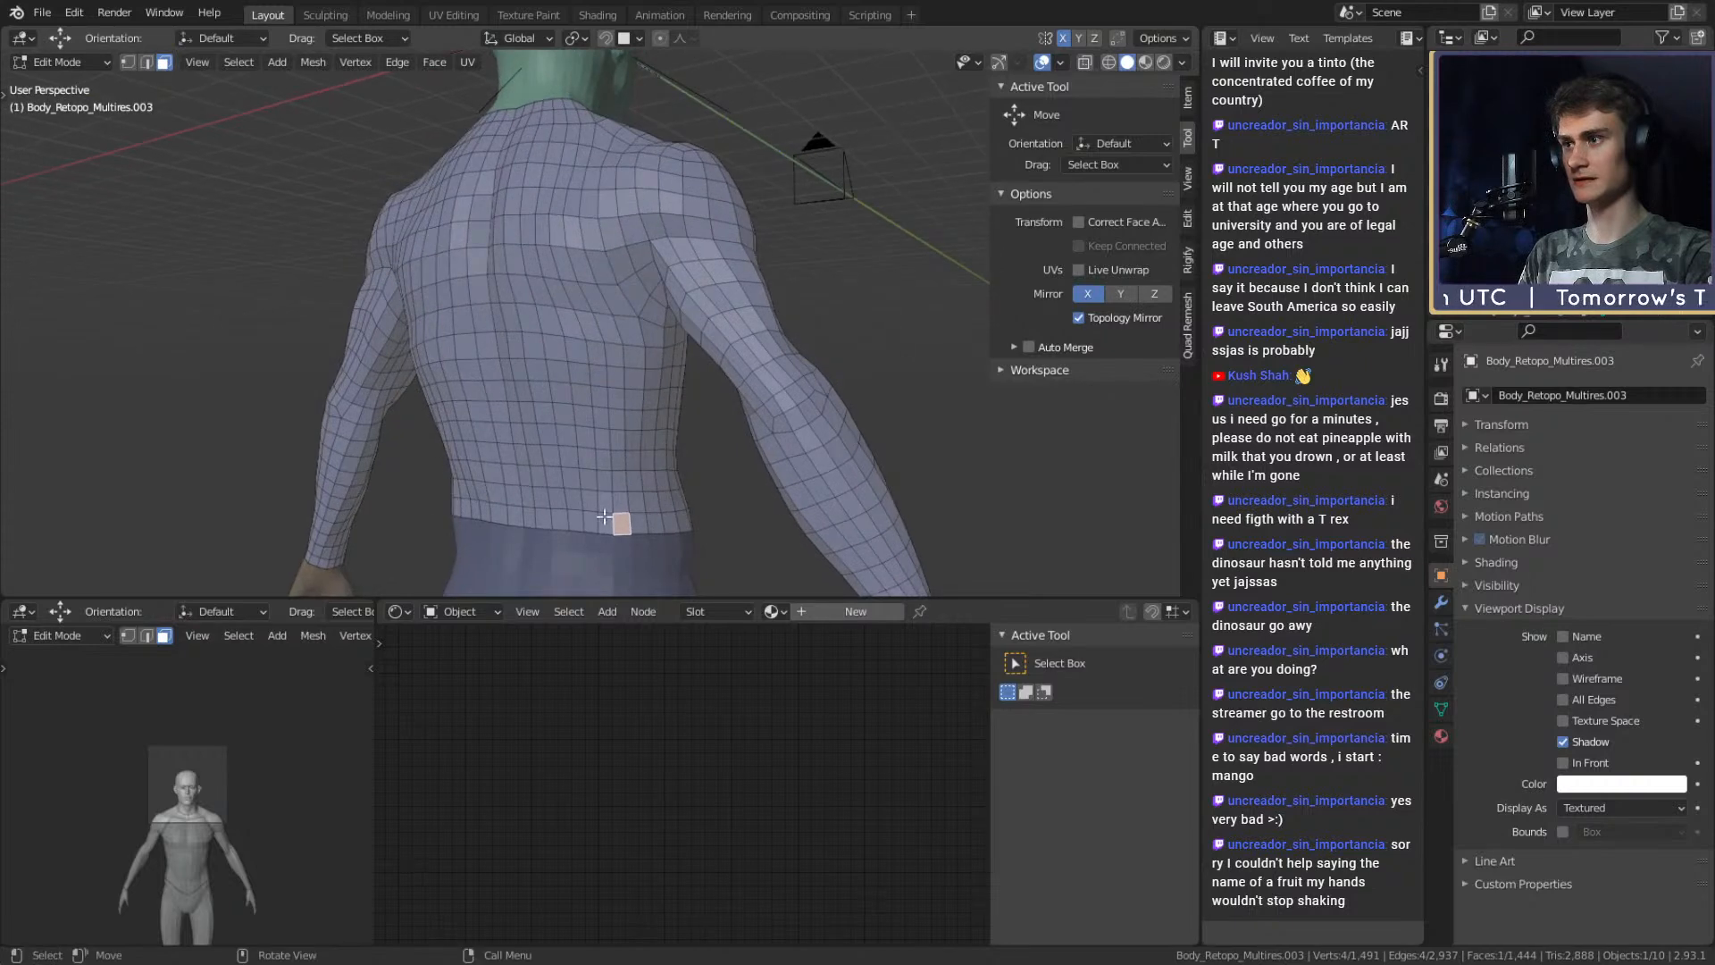
Select the whole back panel of faces between the shoulder blades and the waist, using filled shortest-path picks around its outline.
middle_drag(570, 215, 492, 270)
ctrl+shift+click(667, 194)
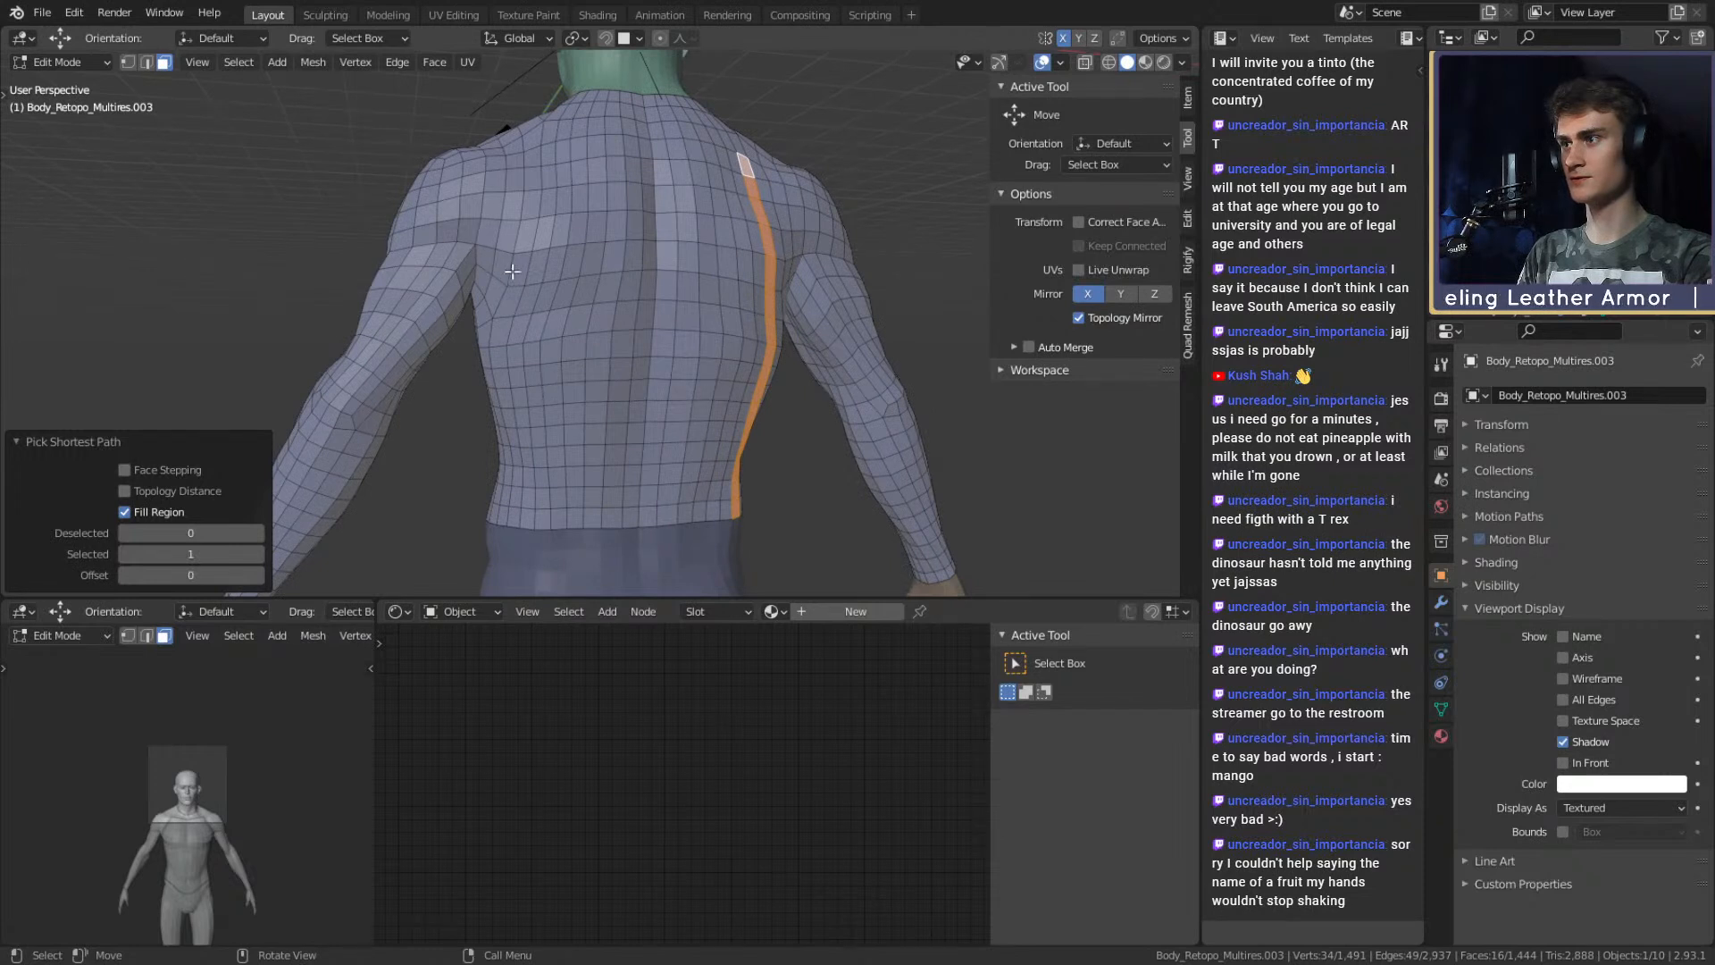
ctrl+click(551, 169)
middle_drag(551, 169, 706, 435)
ctrl+click(527, 457)
ctrl+click(718, 456)
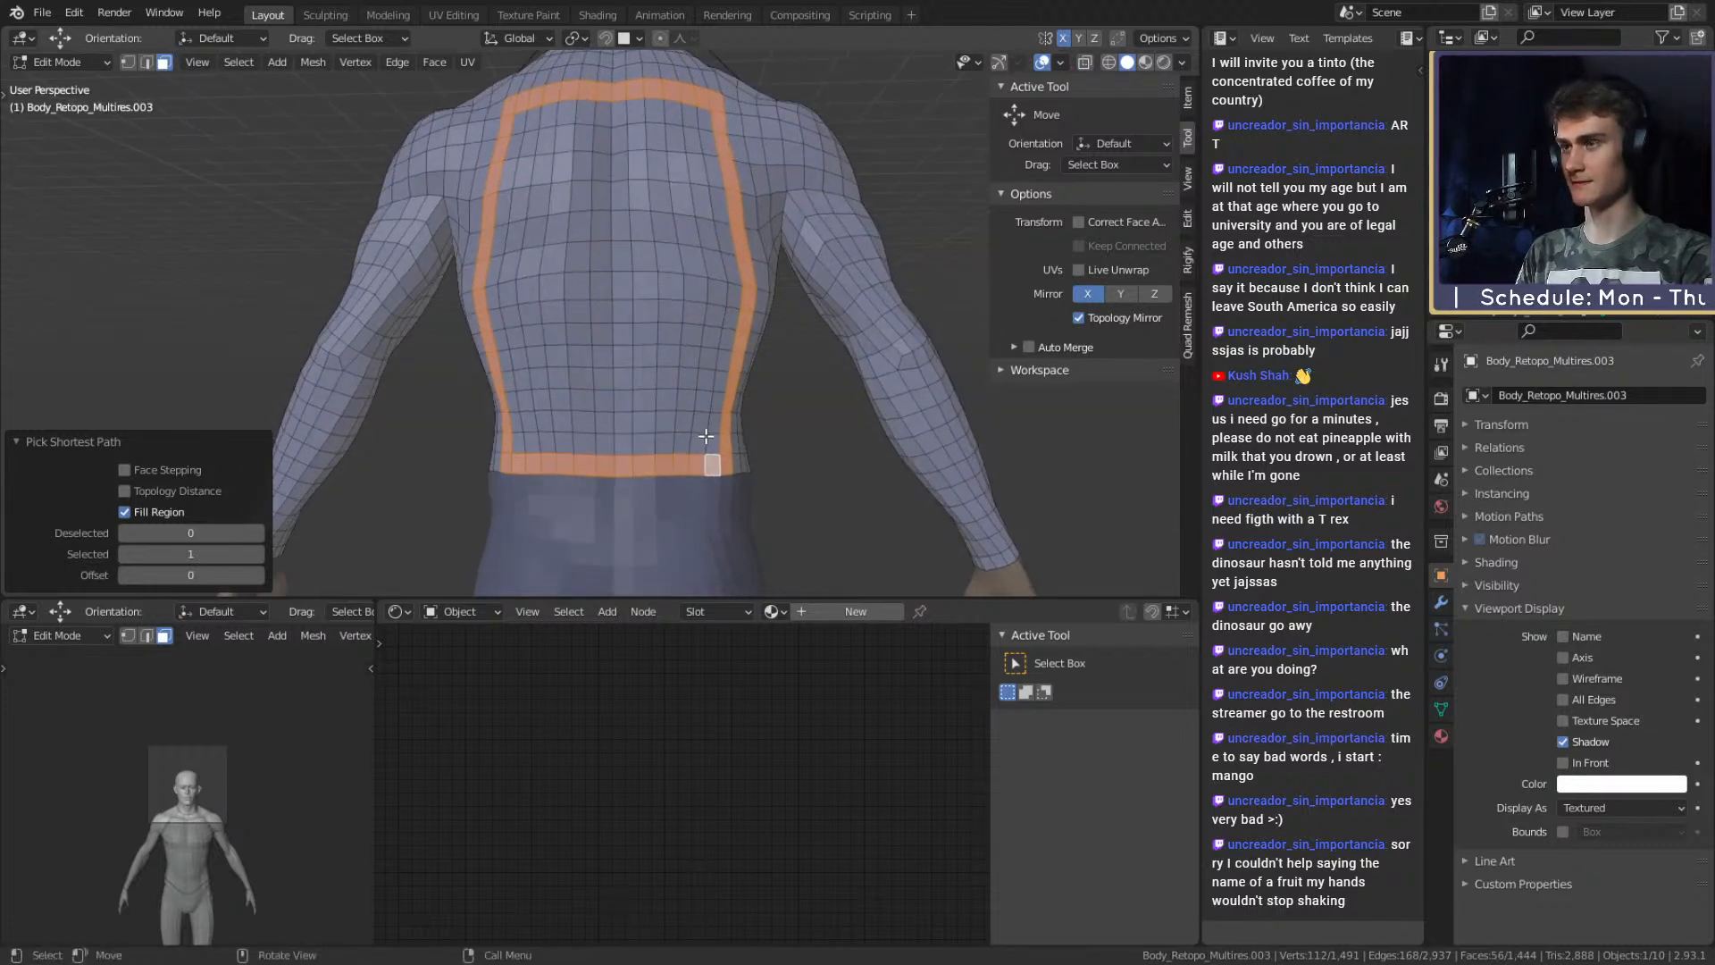
ctrl+shift+click(518, 117)
Duplicate the selected back faces in place, separate them into their own object and return to Object Mode.
middle_drag(518, 117, 640, 337)
key(shift+d)
right_click(644, 349)
key(p)
click(644, 349)
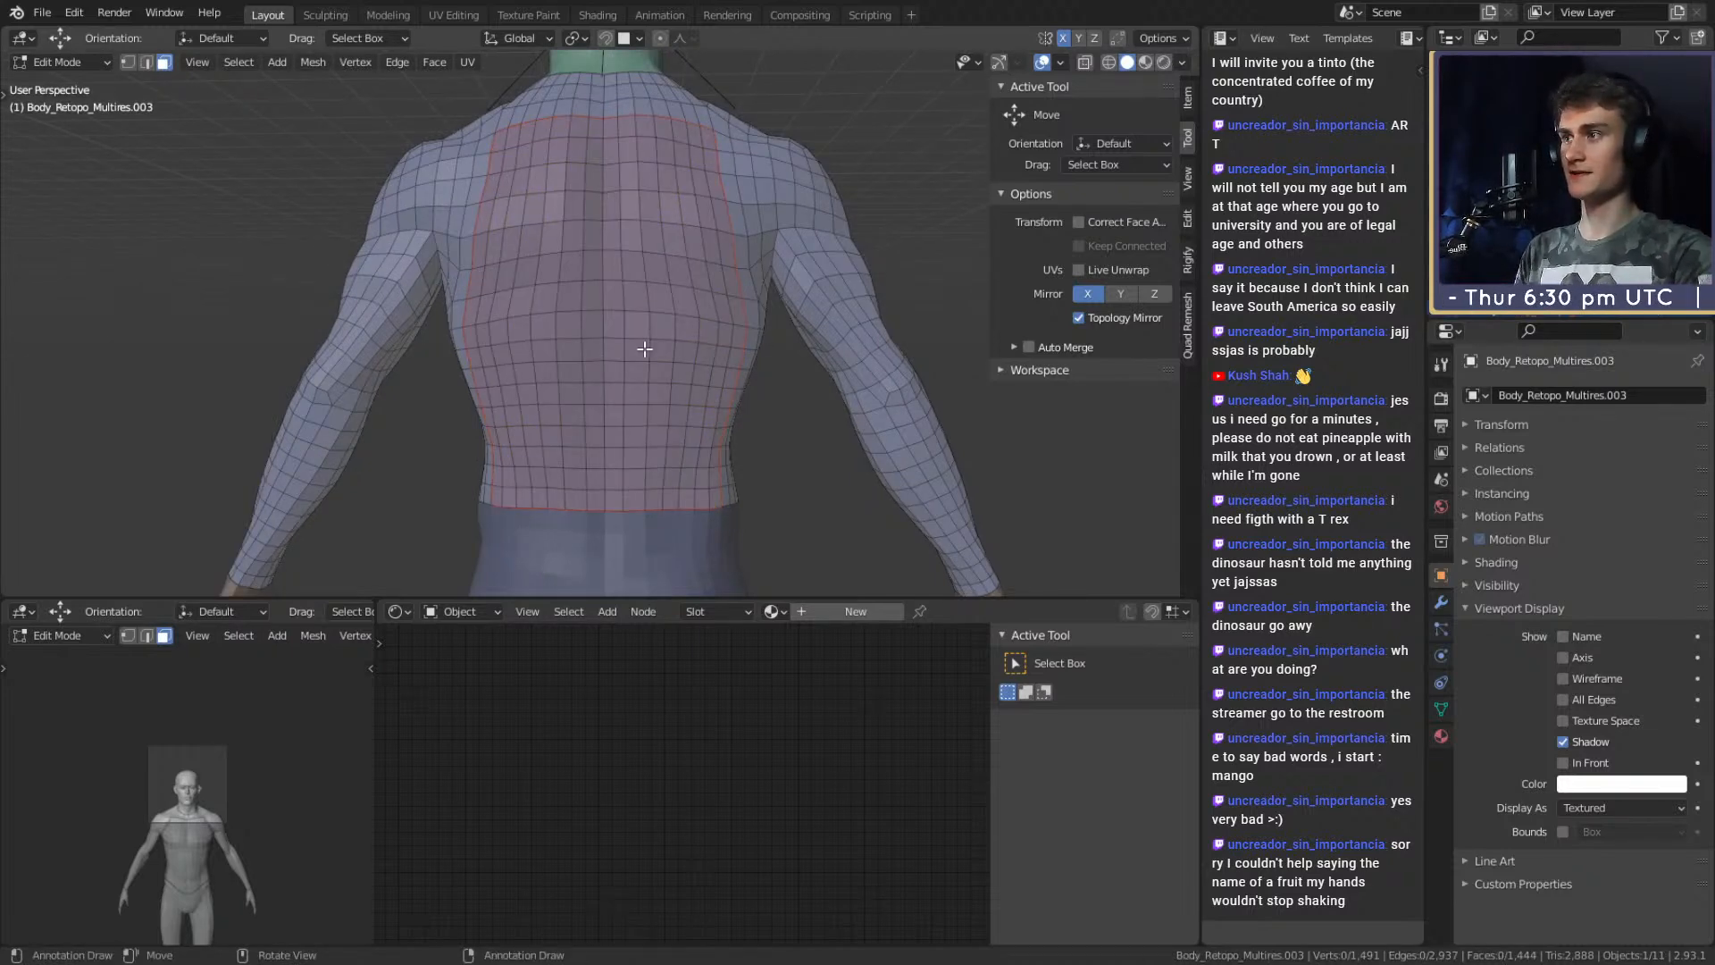
key(Tab)
scroll(644, 349, down, 7)
middle_drag(570, 419, 857, 436)
scroll(857, 436, up, 3)
middle_drag(688, 430, 729, 432)
scroll(789, 420, down, 3)
scroll(709, 346, up, 3)
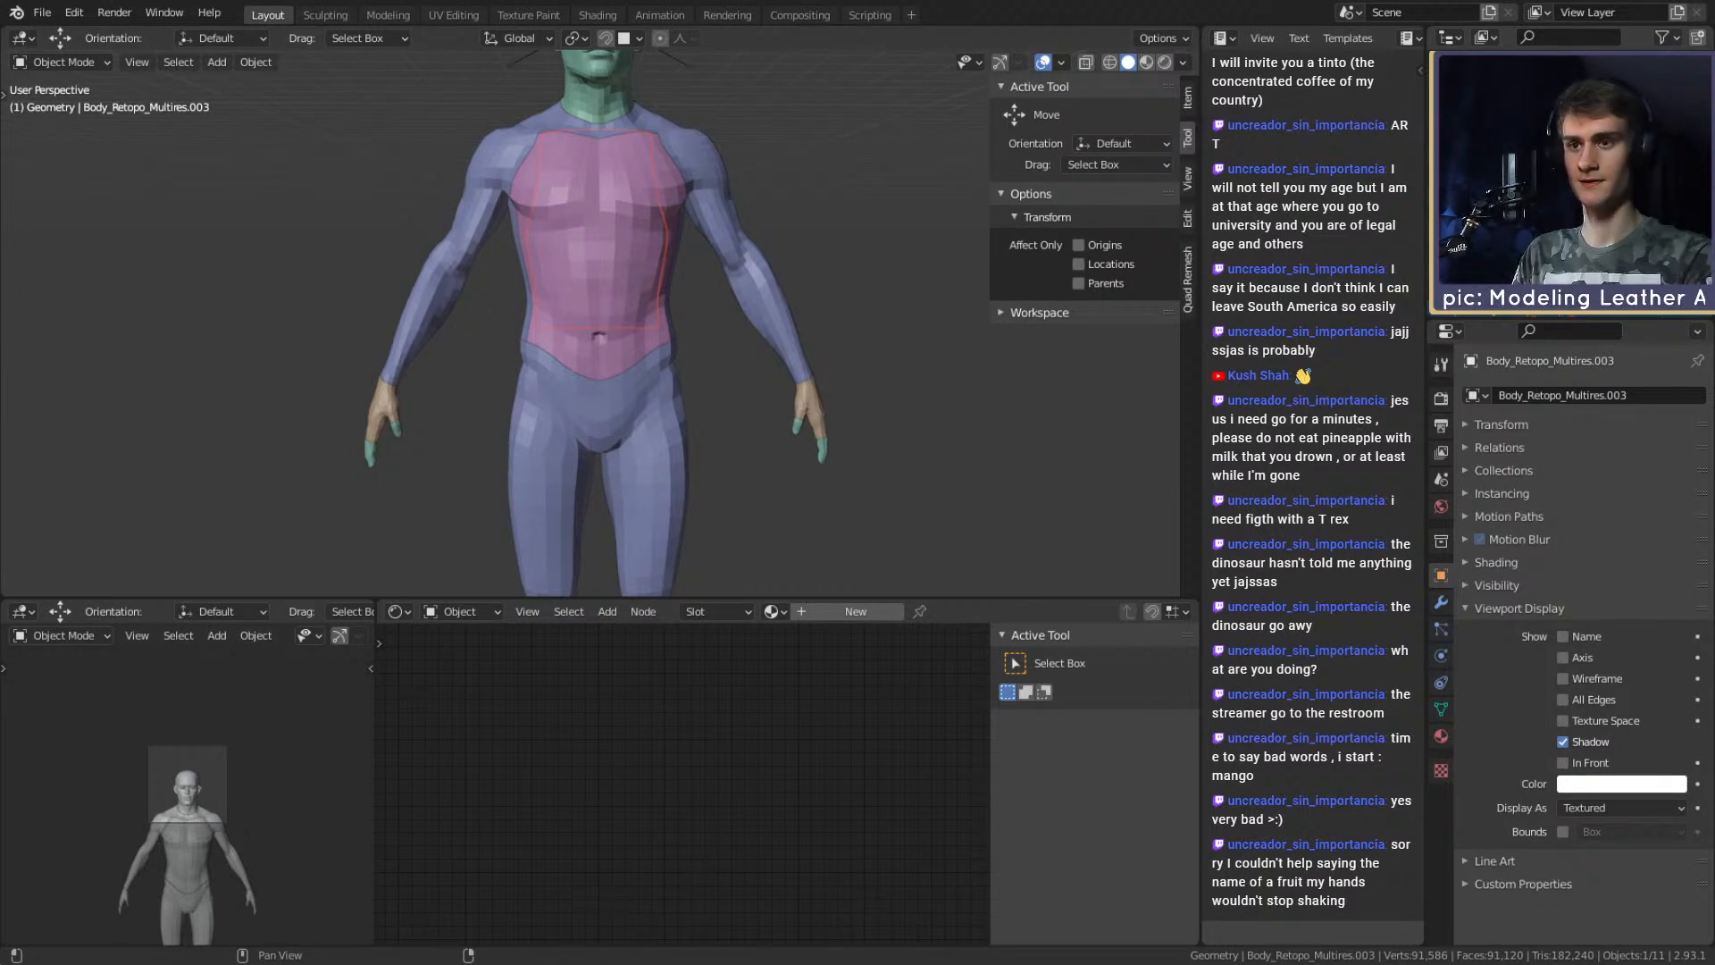
Enter Edit Mode on the trouser mesh and select a patch of front knee faces plus a strip around the knee's side.
middle_drag(706, 429, 741, 359)
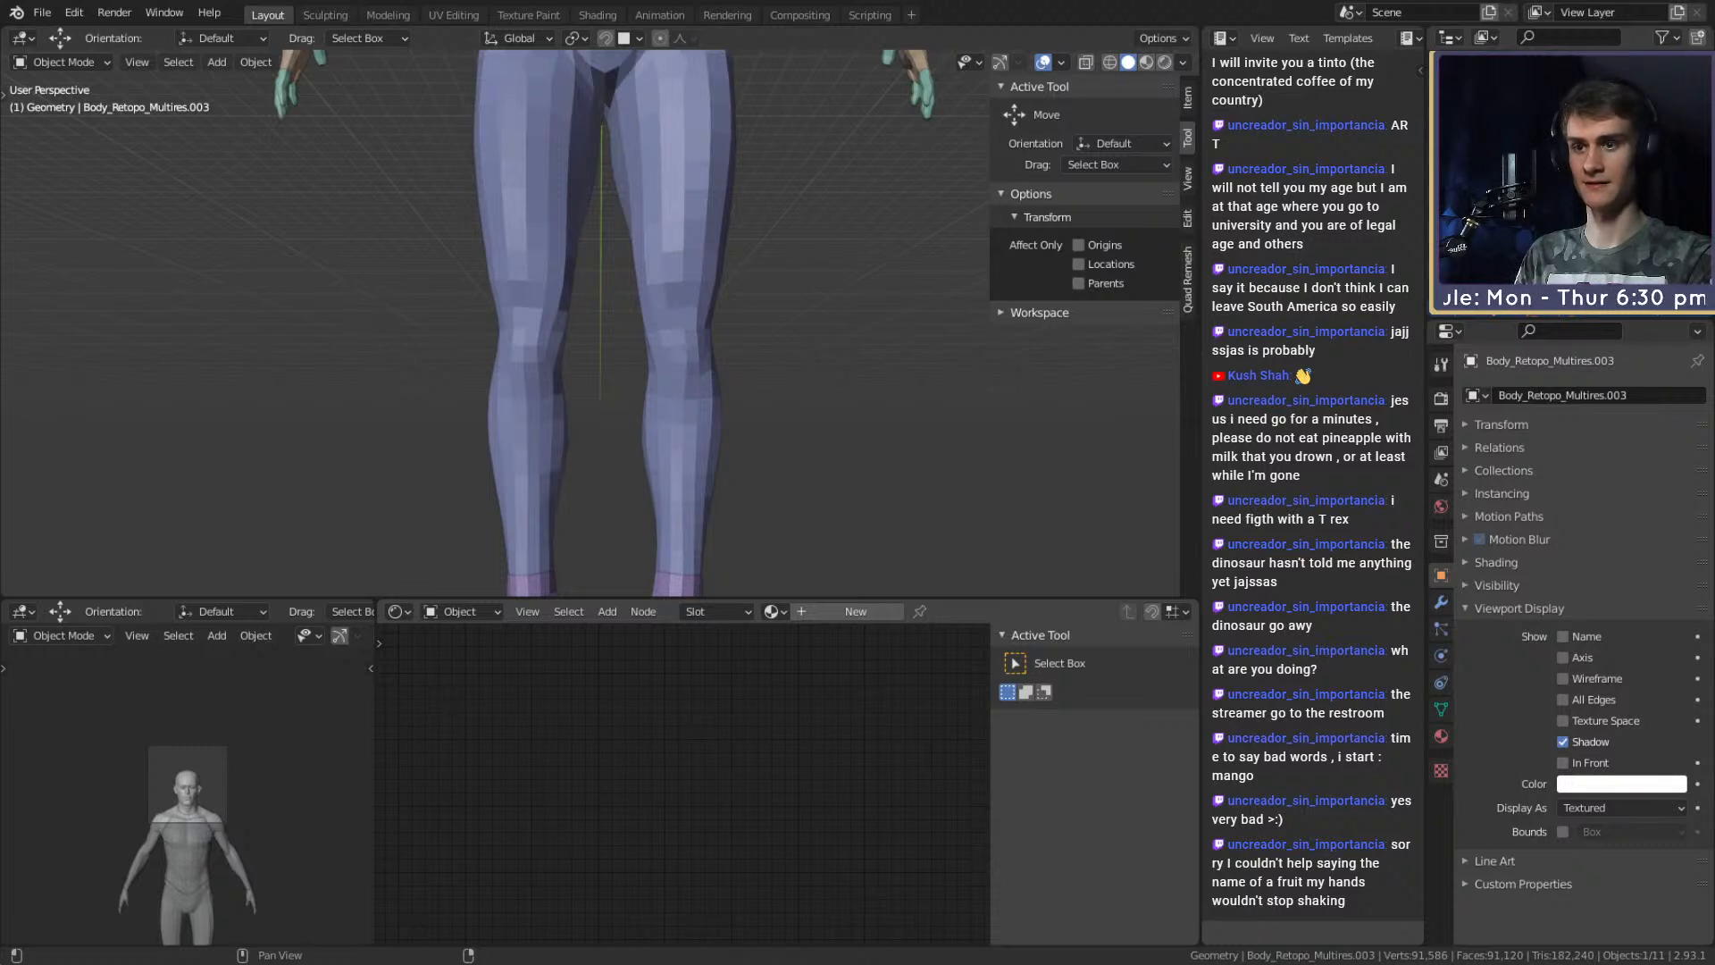
middle_drag(741, 360, 823, 413)
shift+middle_drag(749, 329, 738, 373)
scroll(740, 401, down, 4)
scroll(725, 375, up, 4)
click(656, 336)
middle_drag(656, 336, 758, 371)
key(Tab)
ctrl+shift+click(553, 274)
shift+click(641, 300)
shift+click(646, 327)
ctrl+shift+click(676, 331)
ctrl+shift+click(690, 330)
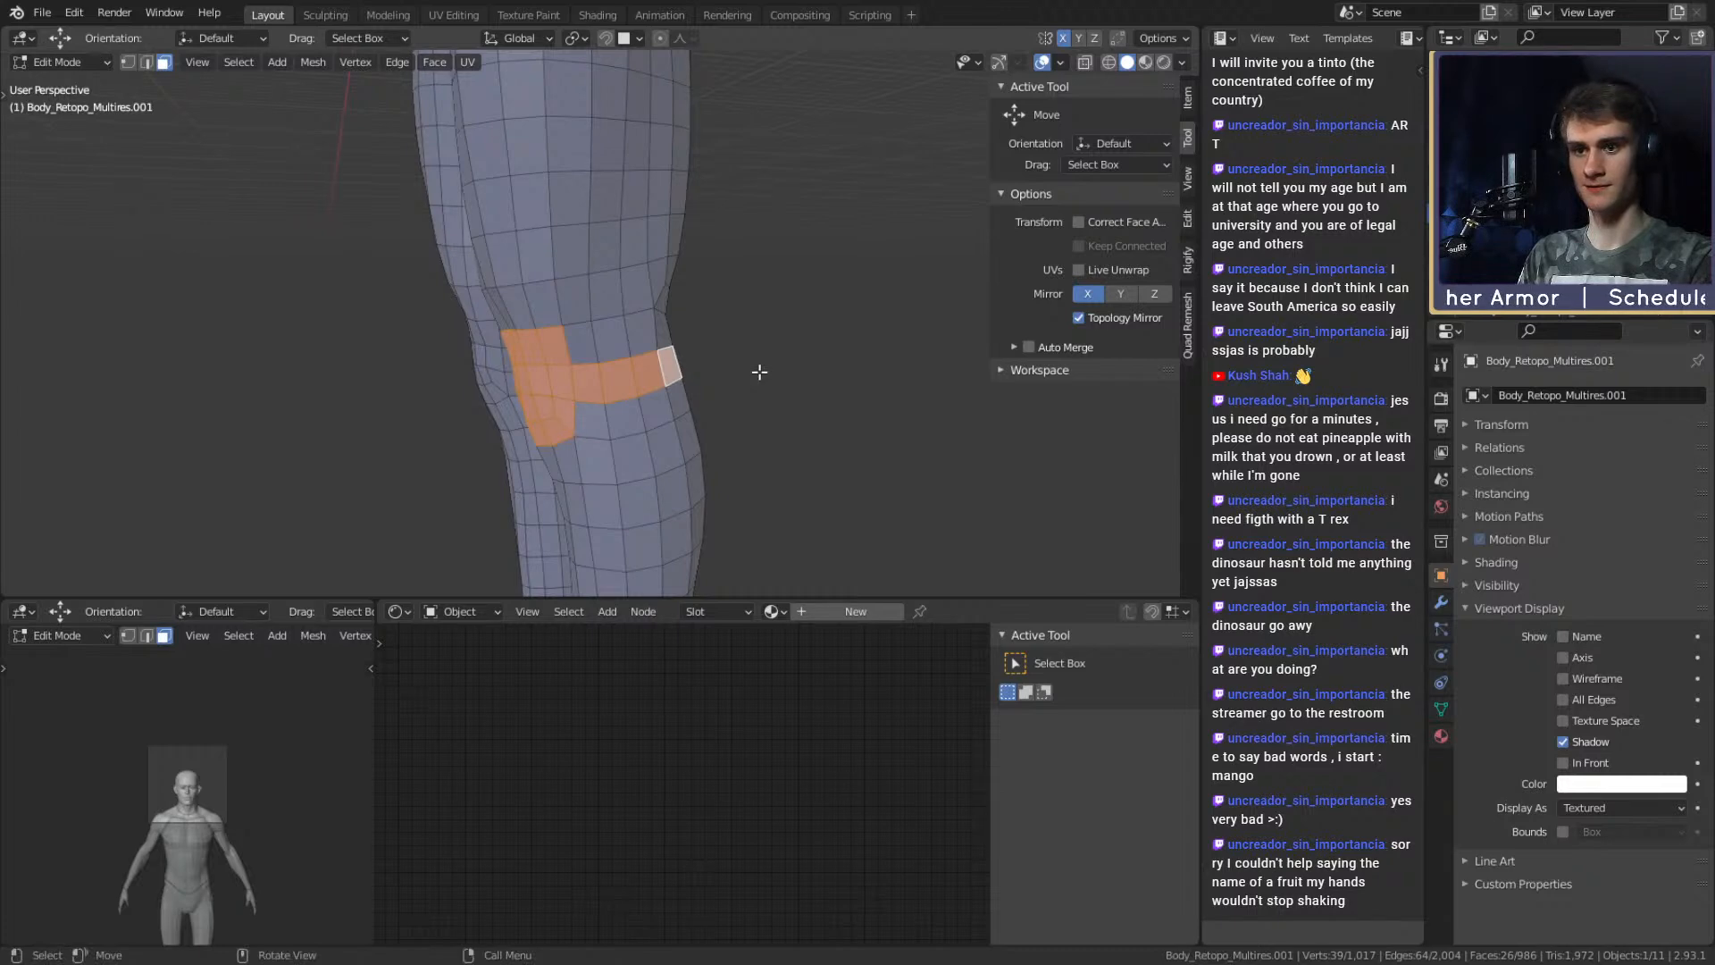
Adjust the knee selection face by face into a complete pad covering the front and sides of the character's left knee.
middle_drag(753, 368, 603, 366)
shift+click(585, 327)
shift+click(574, 330)
shift+click(544, 334)
shift+click(618, 329)
shift+click(587, 328)
shift+click(563, 332)
shift+click(594, 361)
shift+click(625, 361)
shift+click(554, 357)
shift+click(615, 363)
shift+click(616, 393)
shift+click(590, 398)
shift+click(578, 361)
shift+click(613, 363)
shift+click(644, 367)
shift+click(670, 372)
shift+click(663, 401)
shift+click(639, 402)
shift+click(605, 399)
shift+click(576, 395)
scroll(681, 387, down, 4)
middle_drag(682, 386, 604, 400)
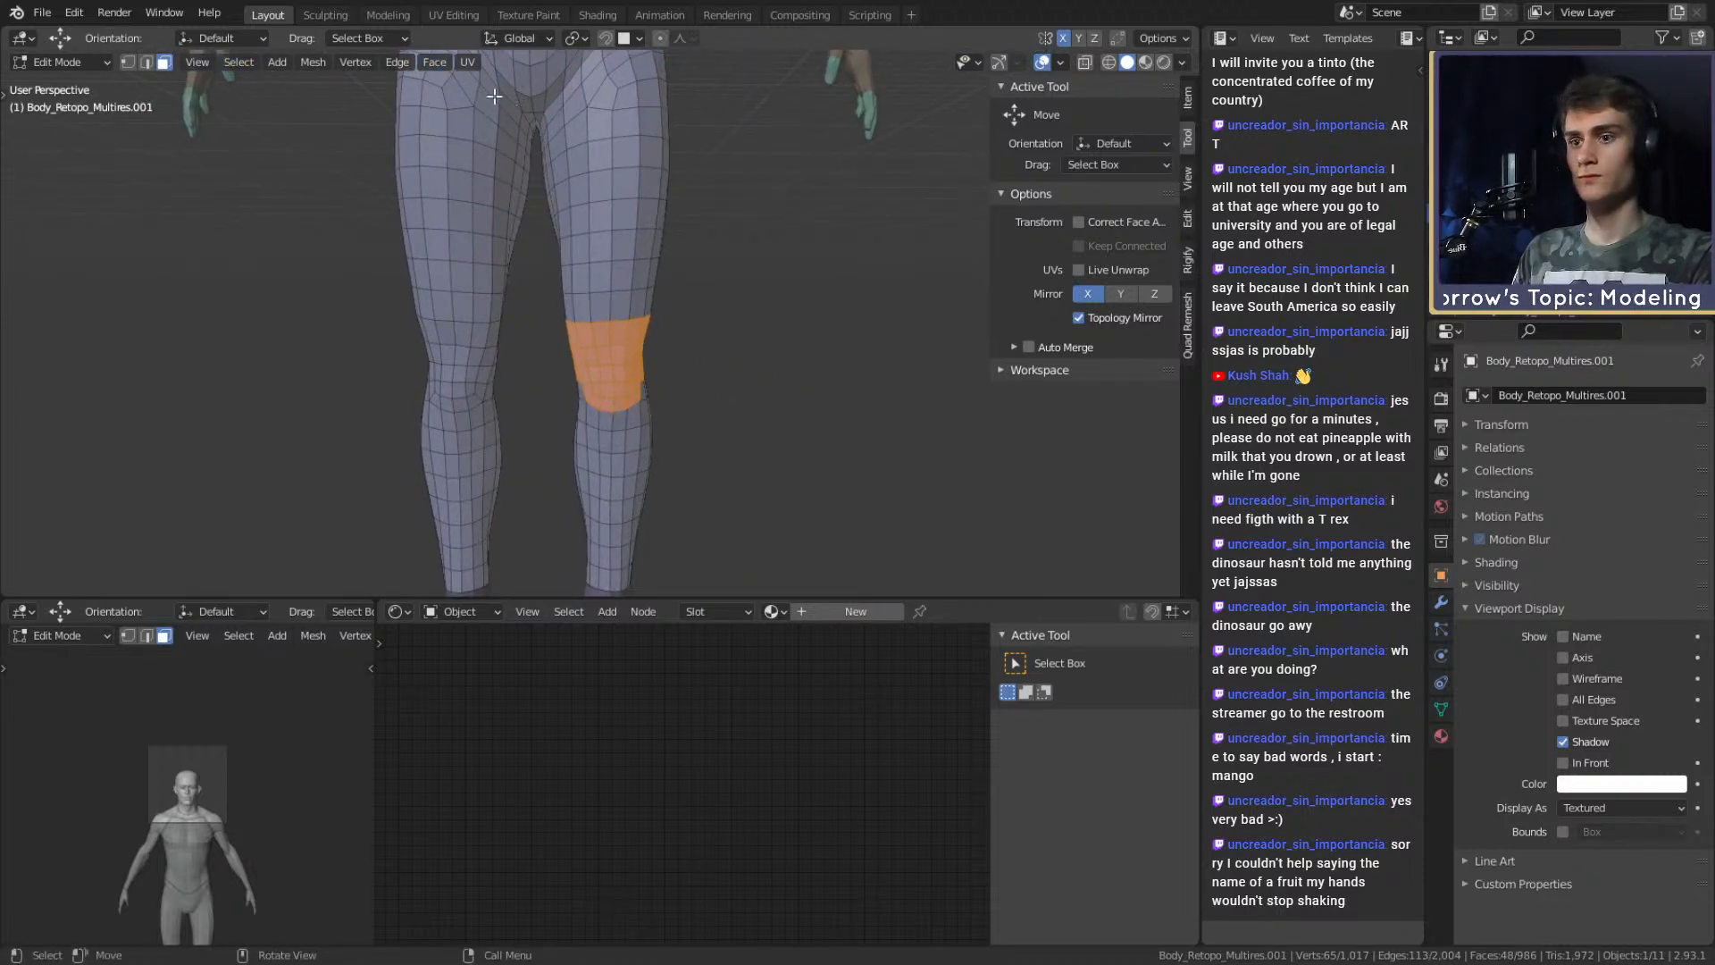
Mirror the knee selection to the other leg and separate an in-place duplicate of both knee patches into a new object.
click(239, 61)
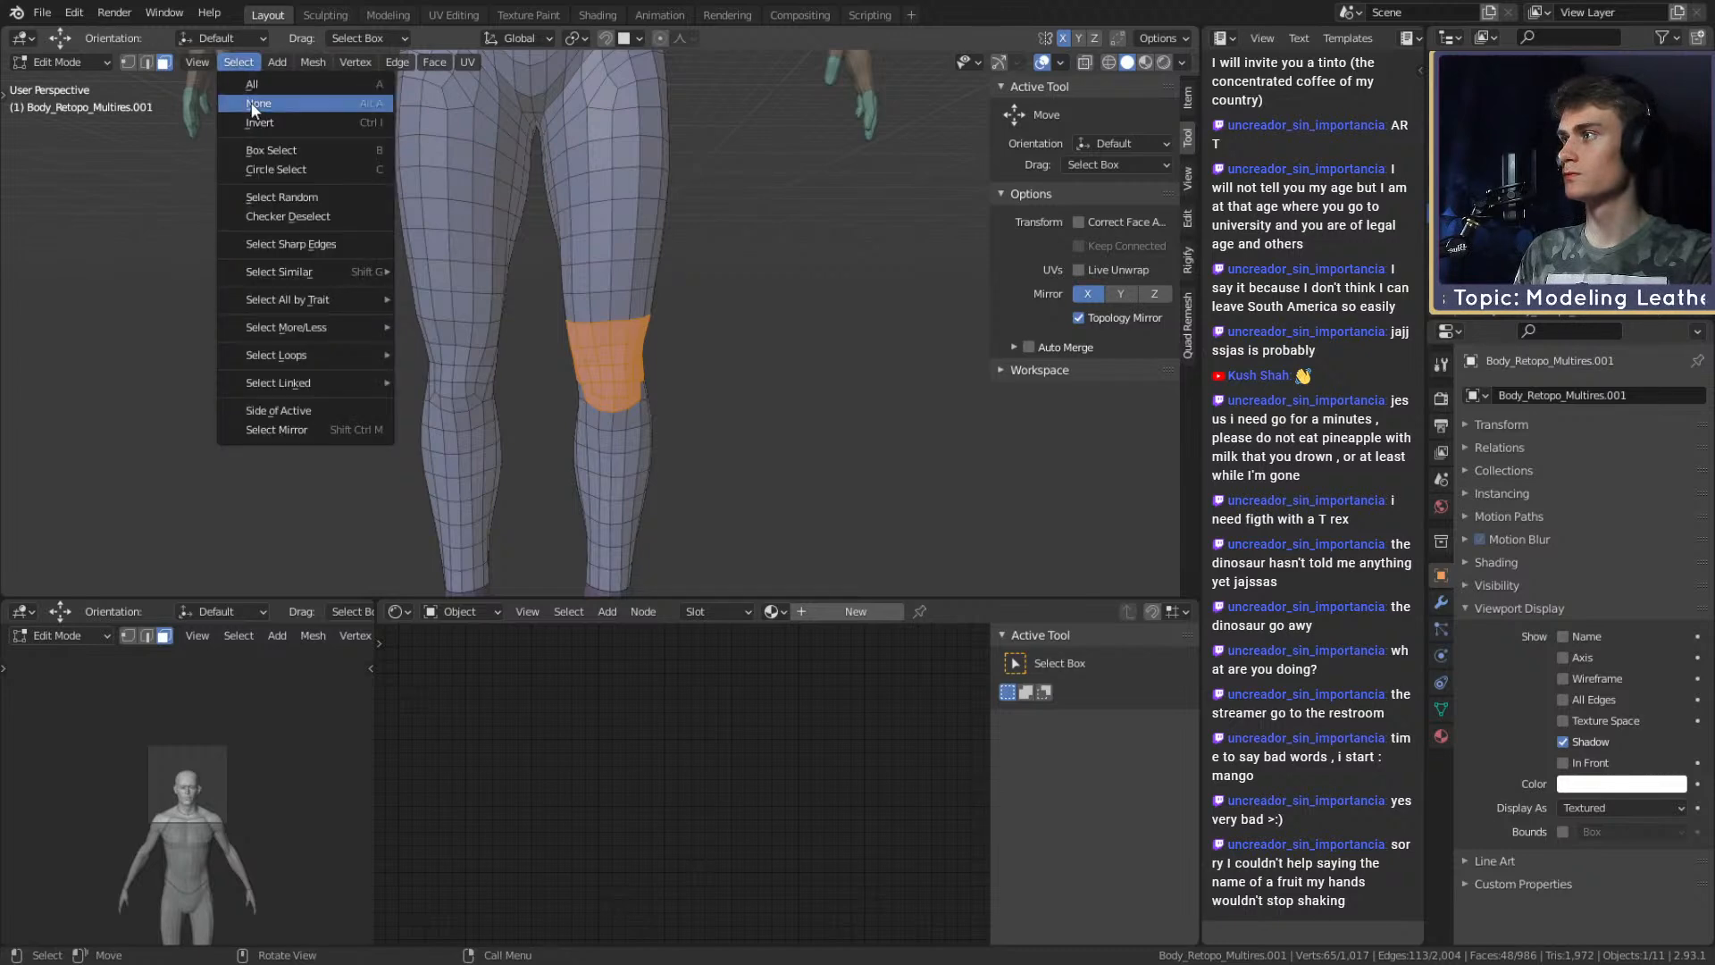
click(289, 439)
key(shift+d)
key(Escape)
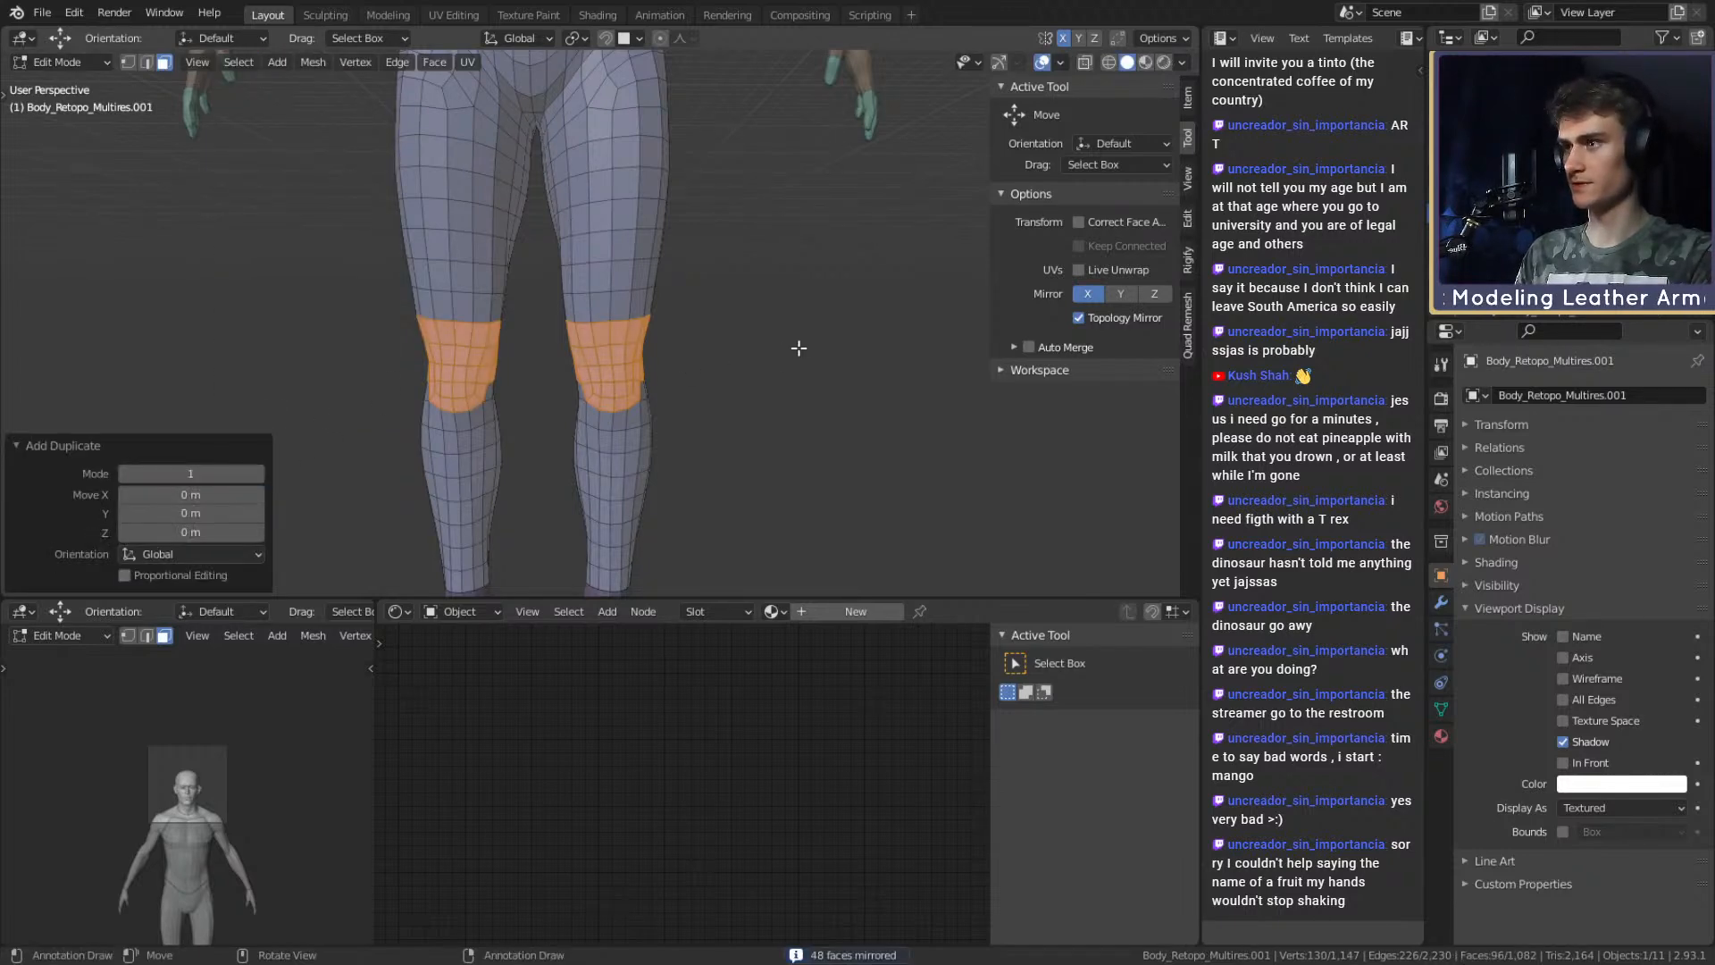
key(p)
click(756, 345)
key(Tab)
scroll(673, 358, down, 4)
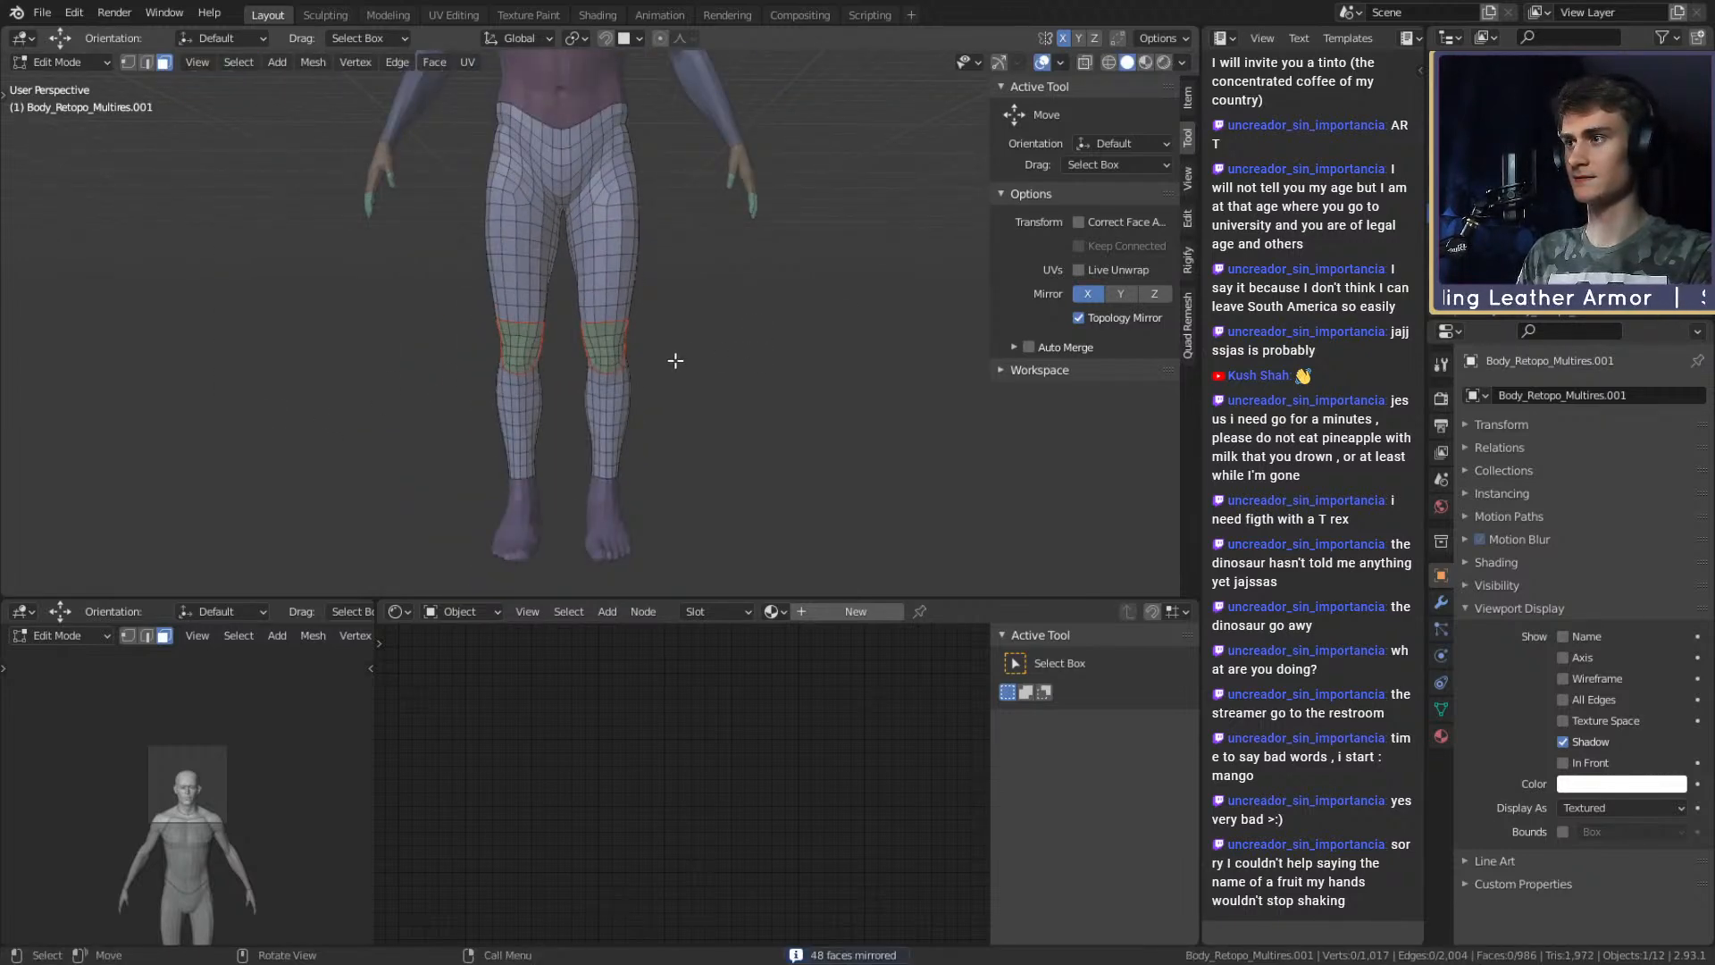
scroll(677, 340, up, 5)
middle_drag(682, 367, 641, 395)
click(706, 335)
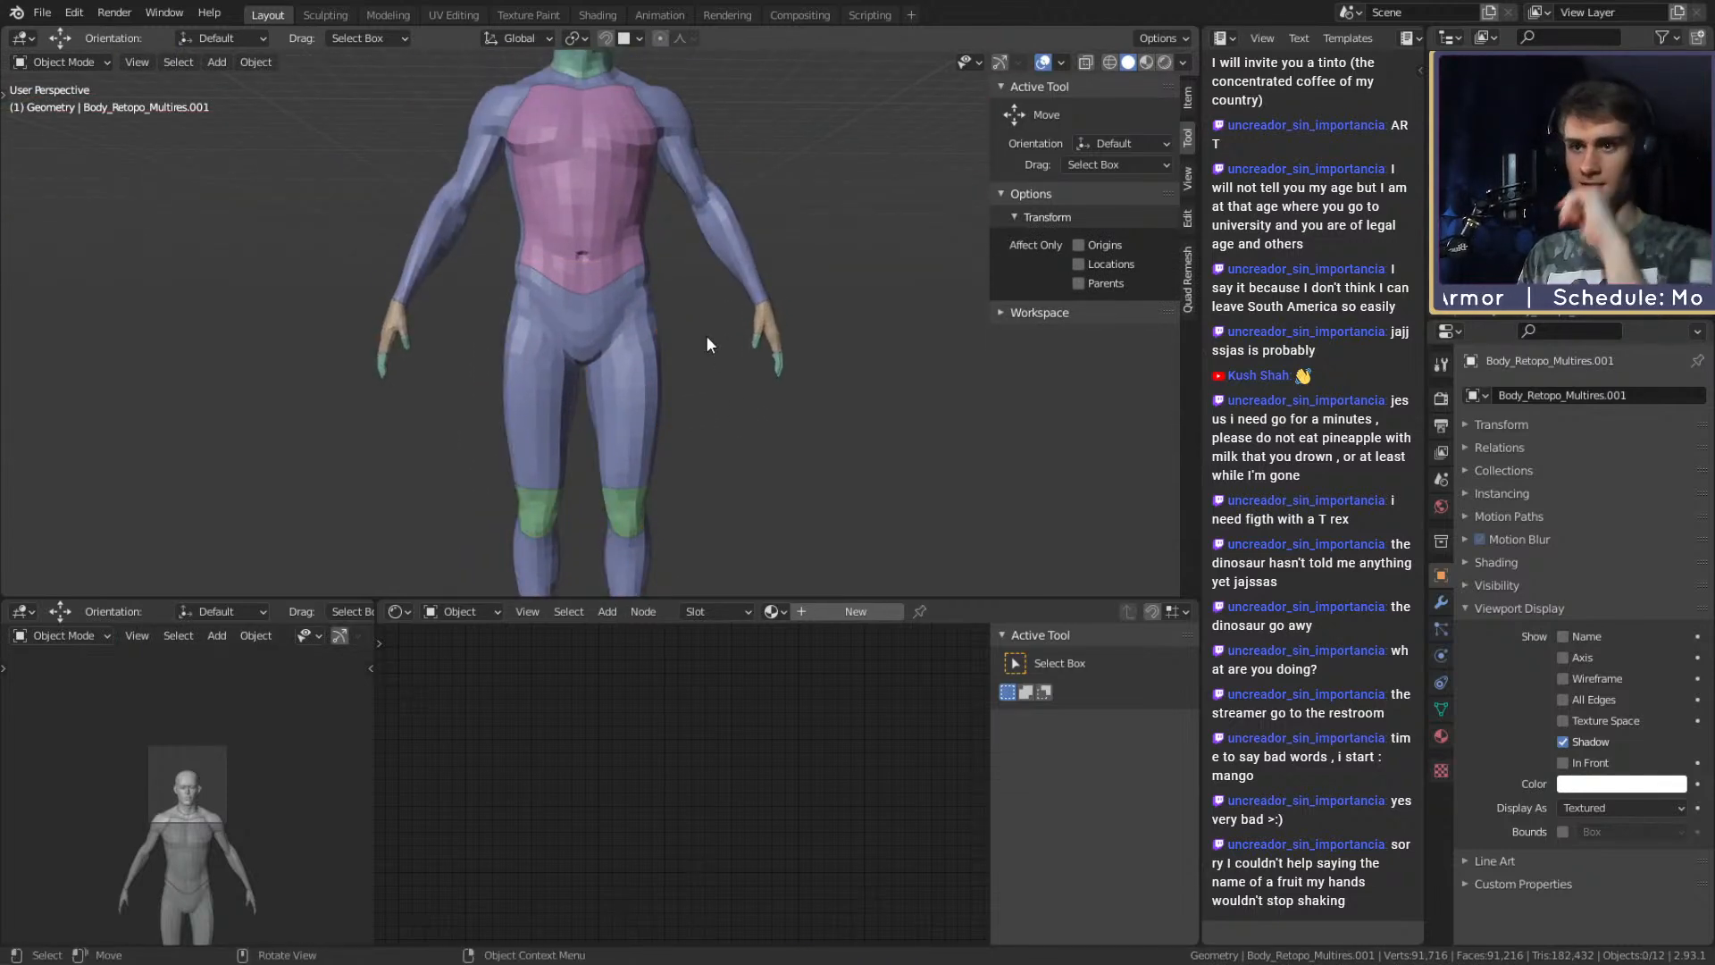
Reopen the trouser mesh in Edit Mode and select the front shin faces from below the left knee to the ankle.
shift+middle_drag(692, 335, 684, 382)
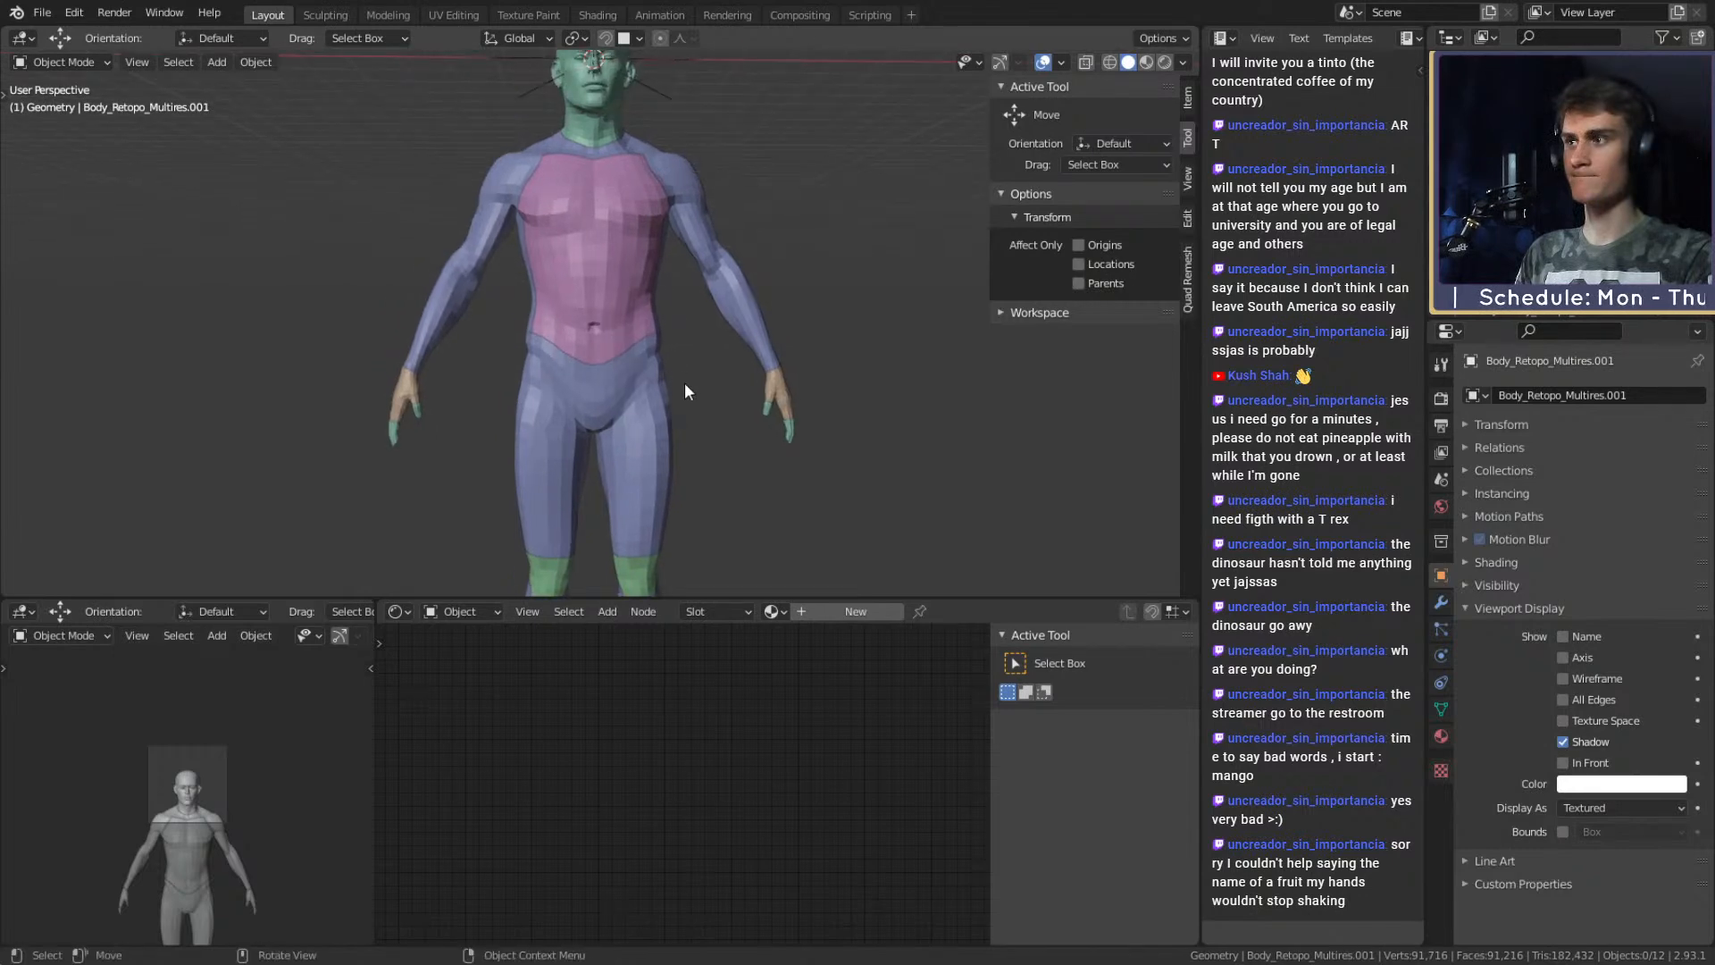
shift+middle_drag(717, 546, 700, 387)
scroll(732, 330, up, 3)
click(704, 263)
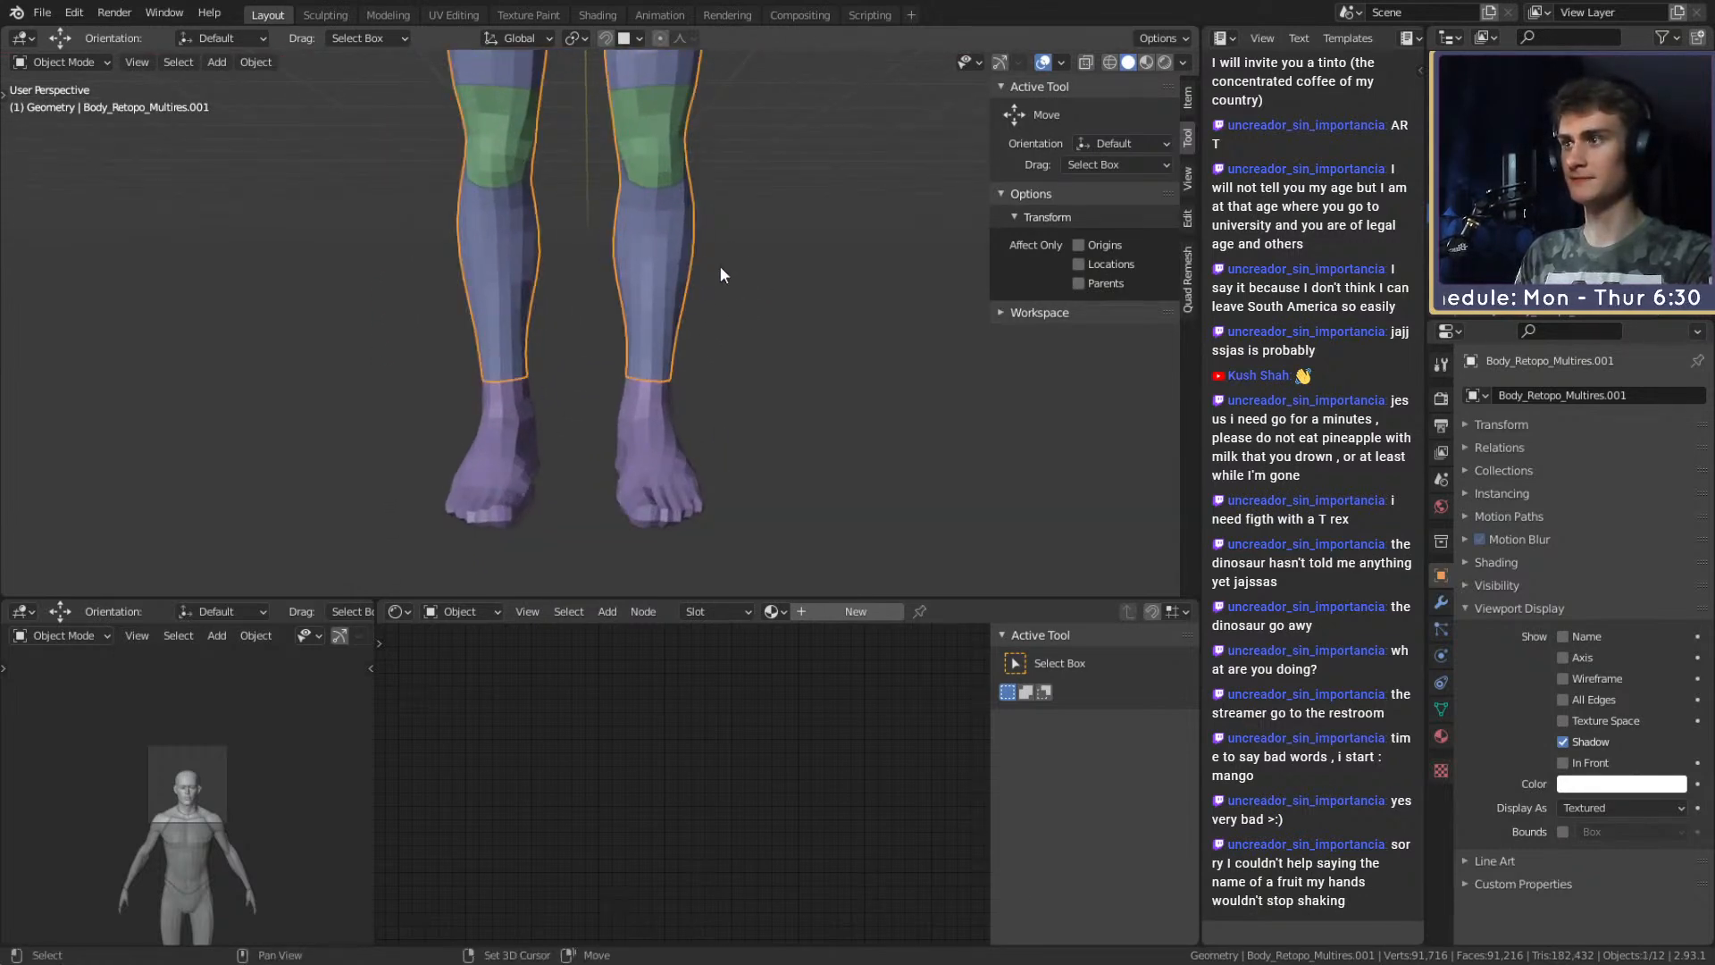
scroll(747, 314, up, 3)
key(Tab)
mouse_move(769, 356)
middle_down()
mouse_move(670, 353)
mouse_move(755, 330)
mouse_move(738, 356)
middle_up()
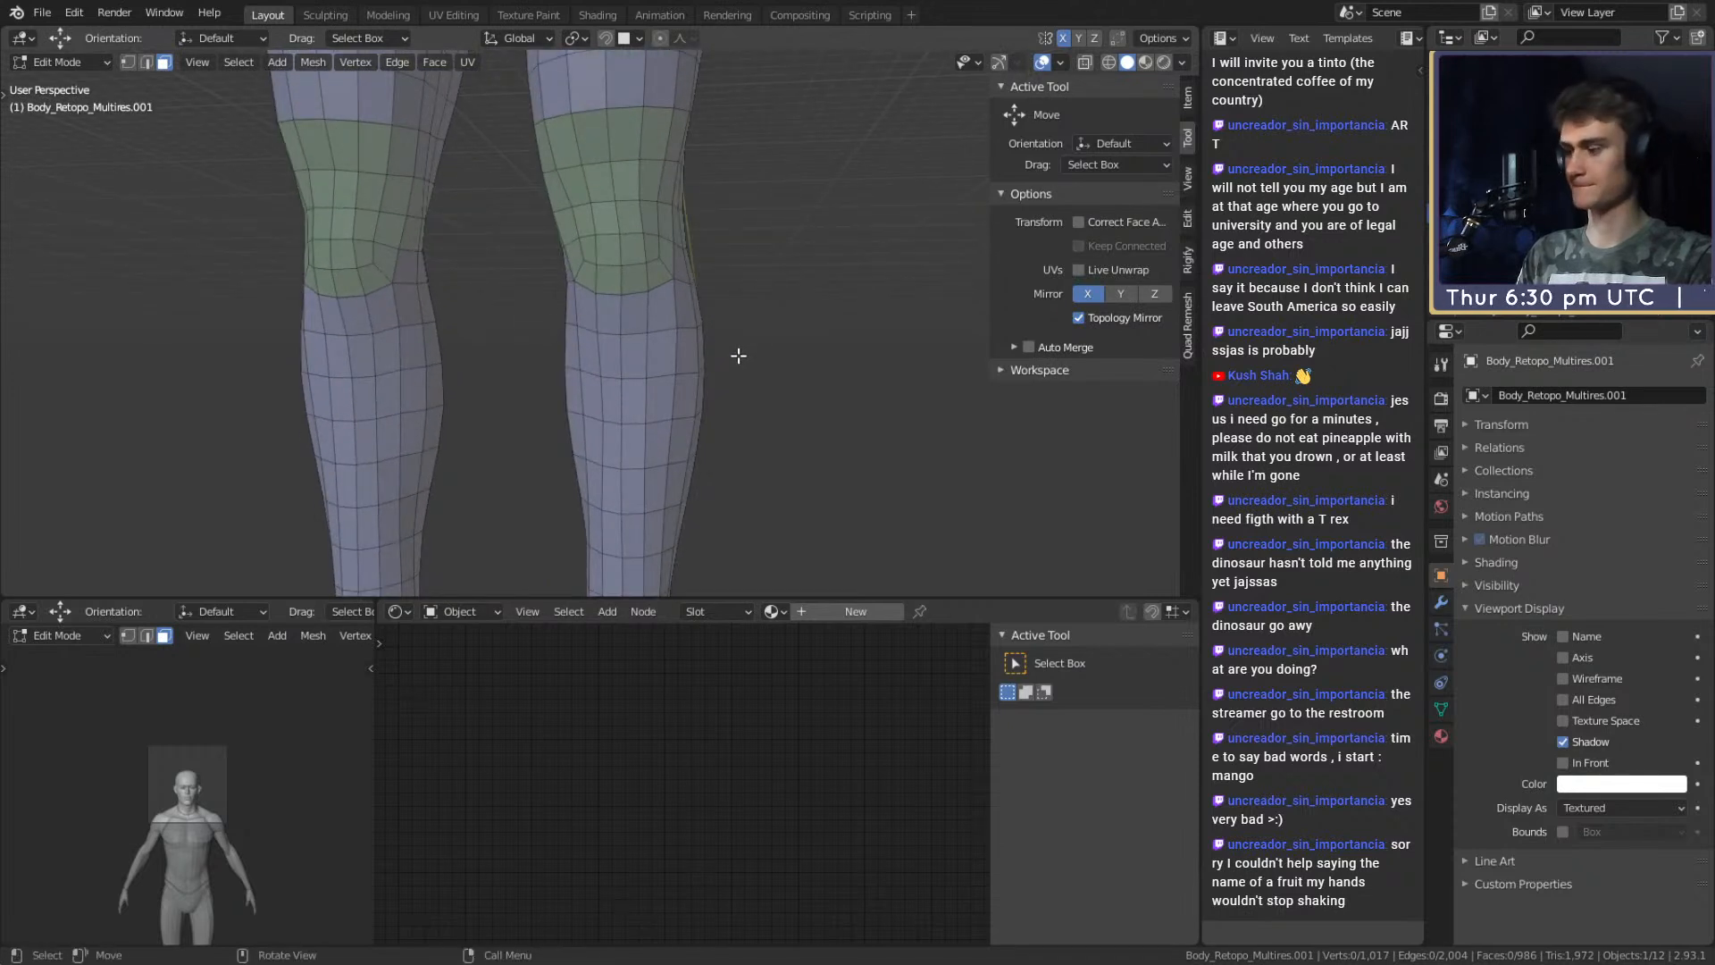
click(660, 310)
ctrl+shift+click(582, 308)
shift+scroll(625, 375, down, 5)
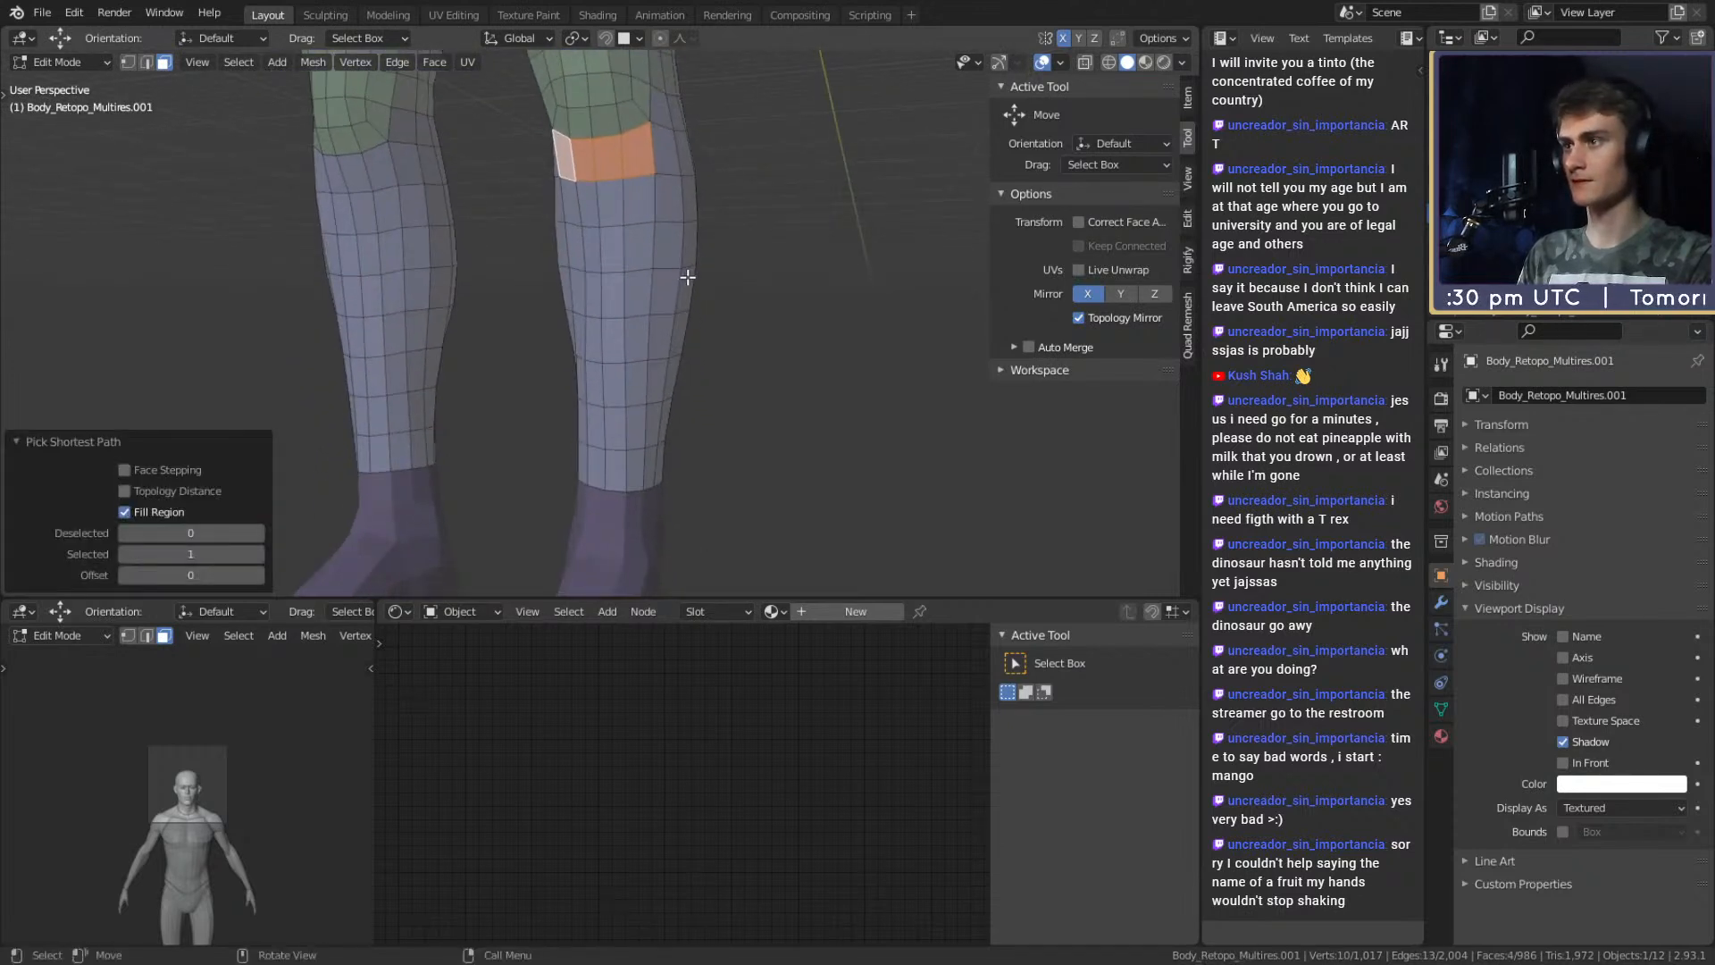
ctrl+shift+click(645, 464)
middle_drag(645, 465, 592, 243)
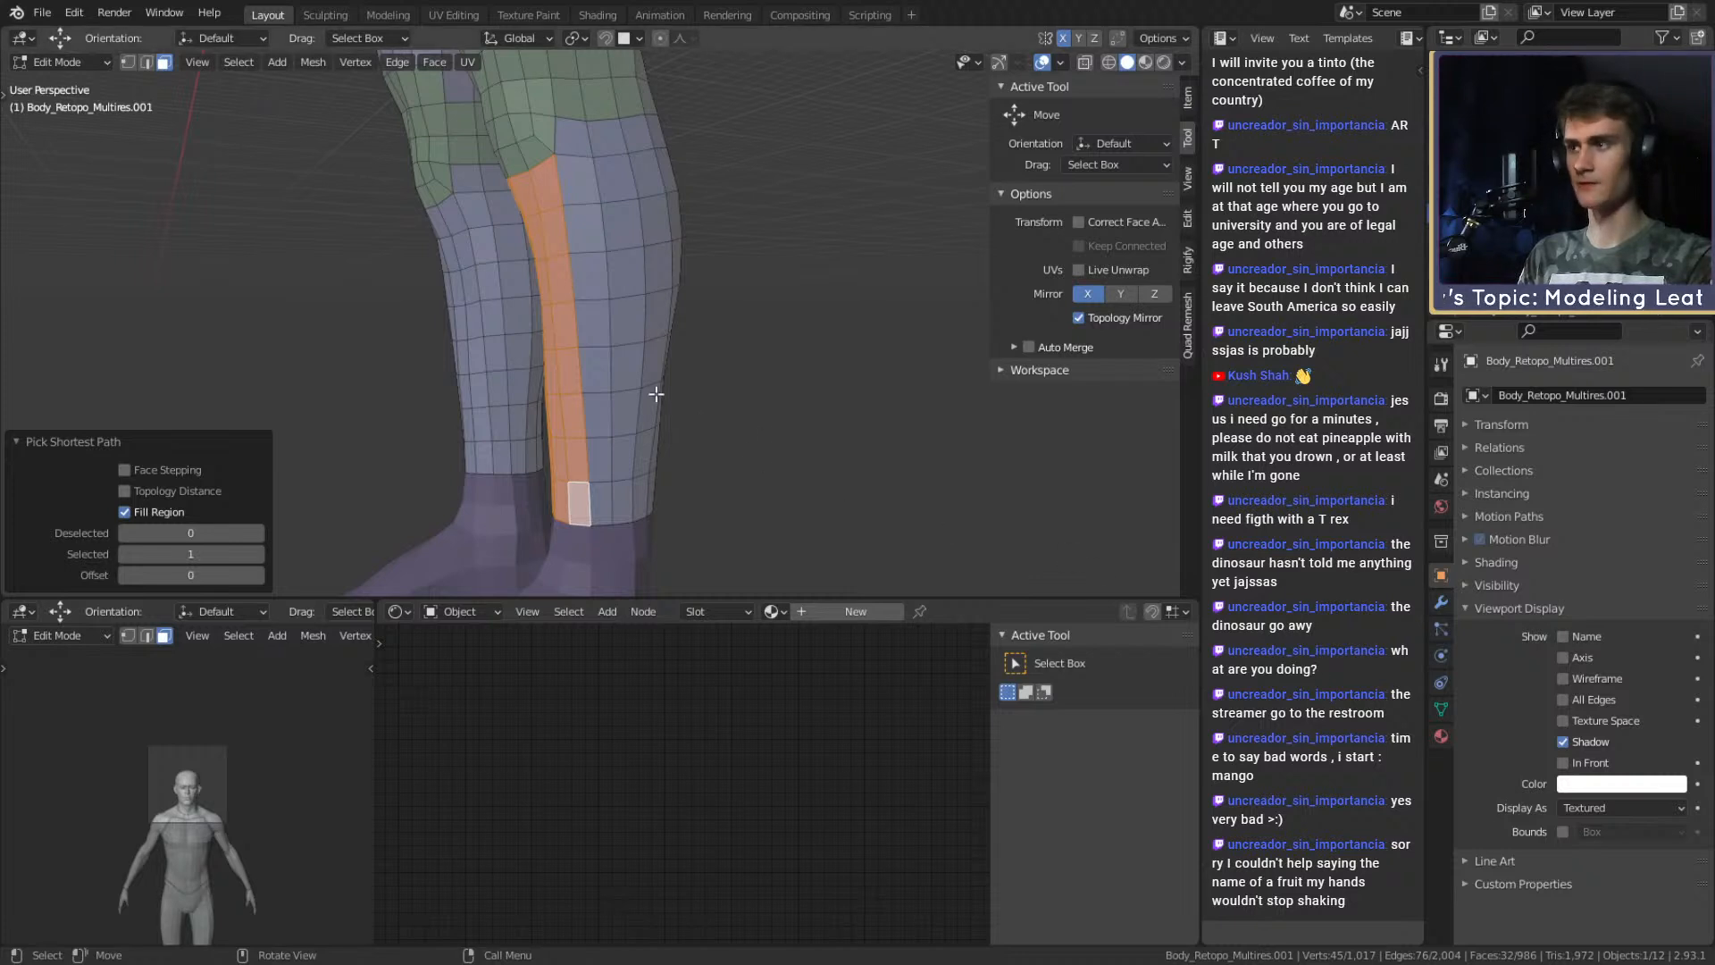
Extend the shin selection around the sides and back of the left calf down to the ankle.
shift+click(596, 275)
shift+click(594, 332)
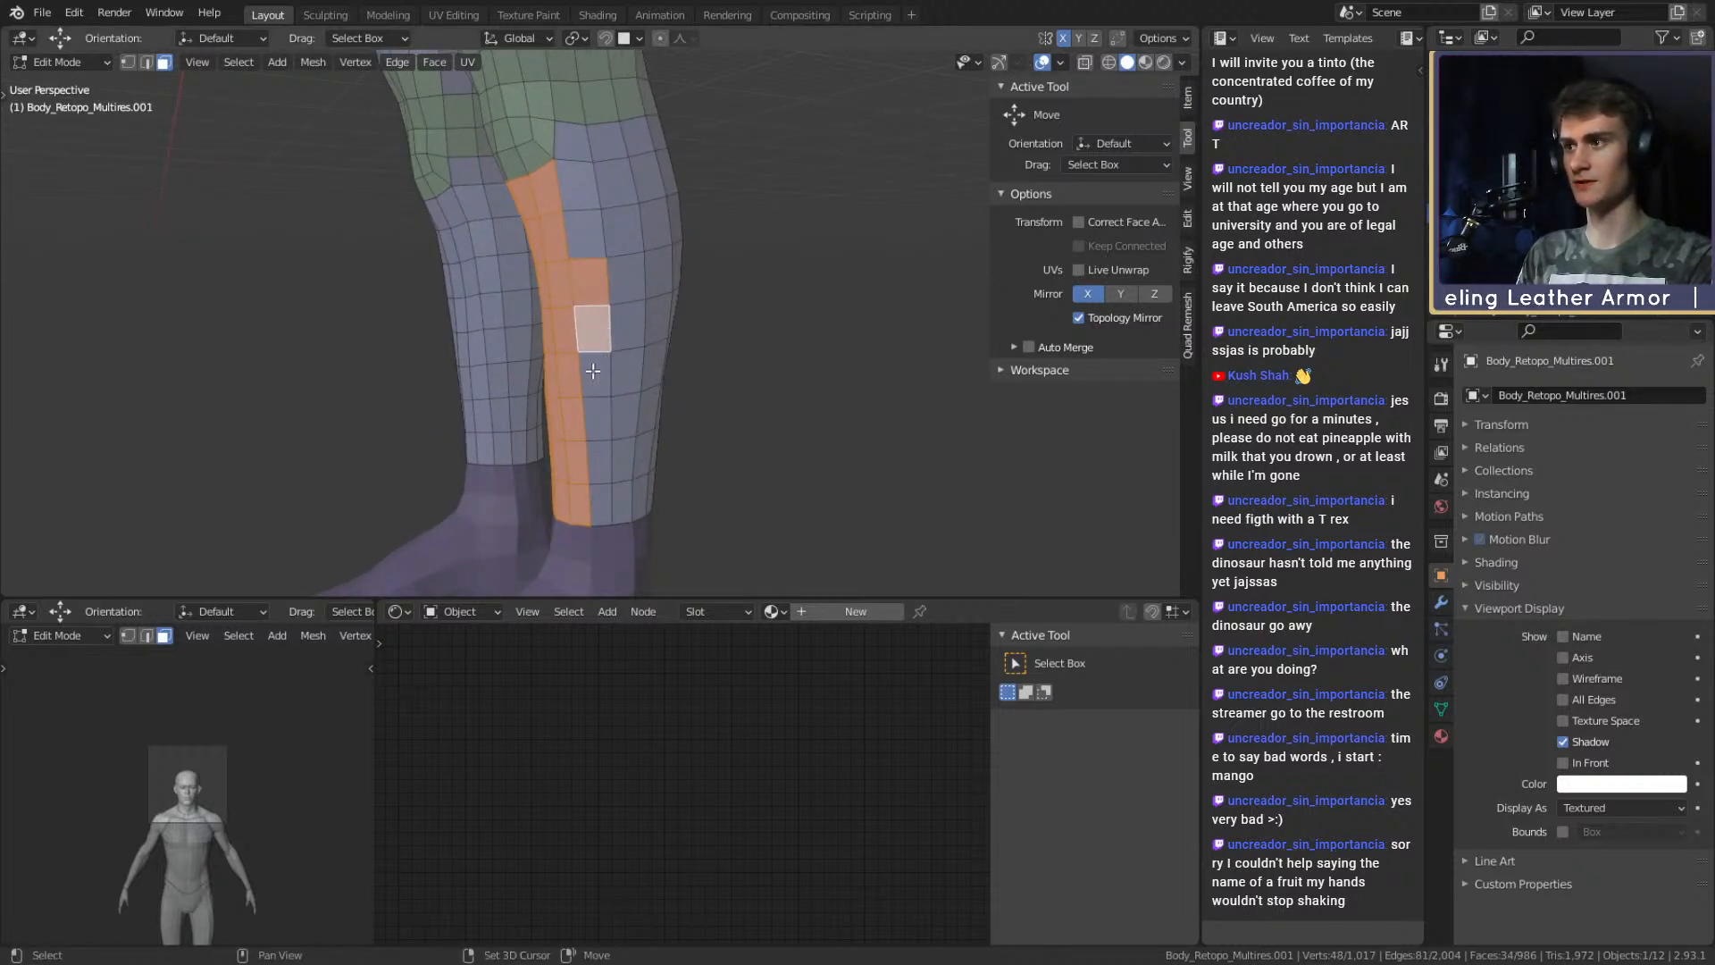
shift+click(596, 504)
middle_drag(680, 496, 525, 407)
ctrl+shift+click(600, 254)
middle_drag(727, 335, 533, 306)
ctrl+shift+click(612, 490)
middle_drag(612, 488, 617, 374)
shift+click(624, 279)
middle_drag(631, 294, 942, 338)
shift+click(594, 281)
mouse_move(715, 361)
middle_down()
mouse_move(568, 263)
mouse_move(657, 335)
mouse_move(696, 411)
mouse_move(713, 391)
middle_up()
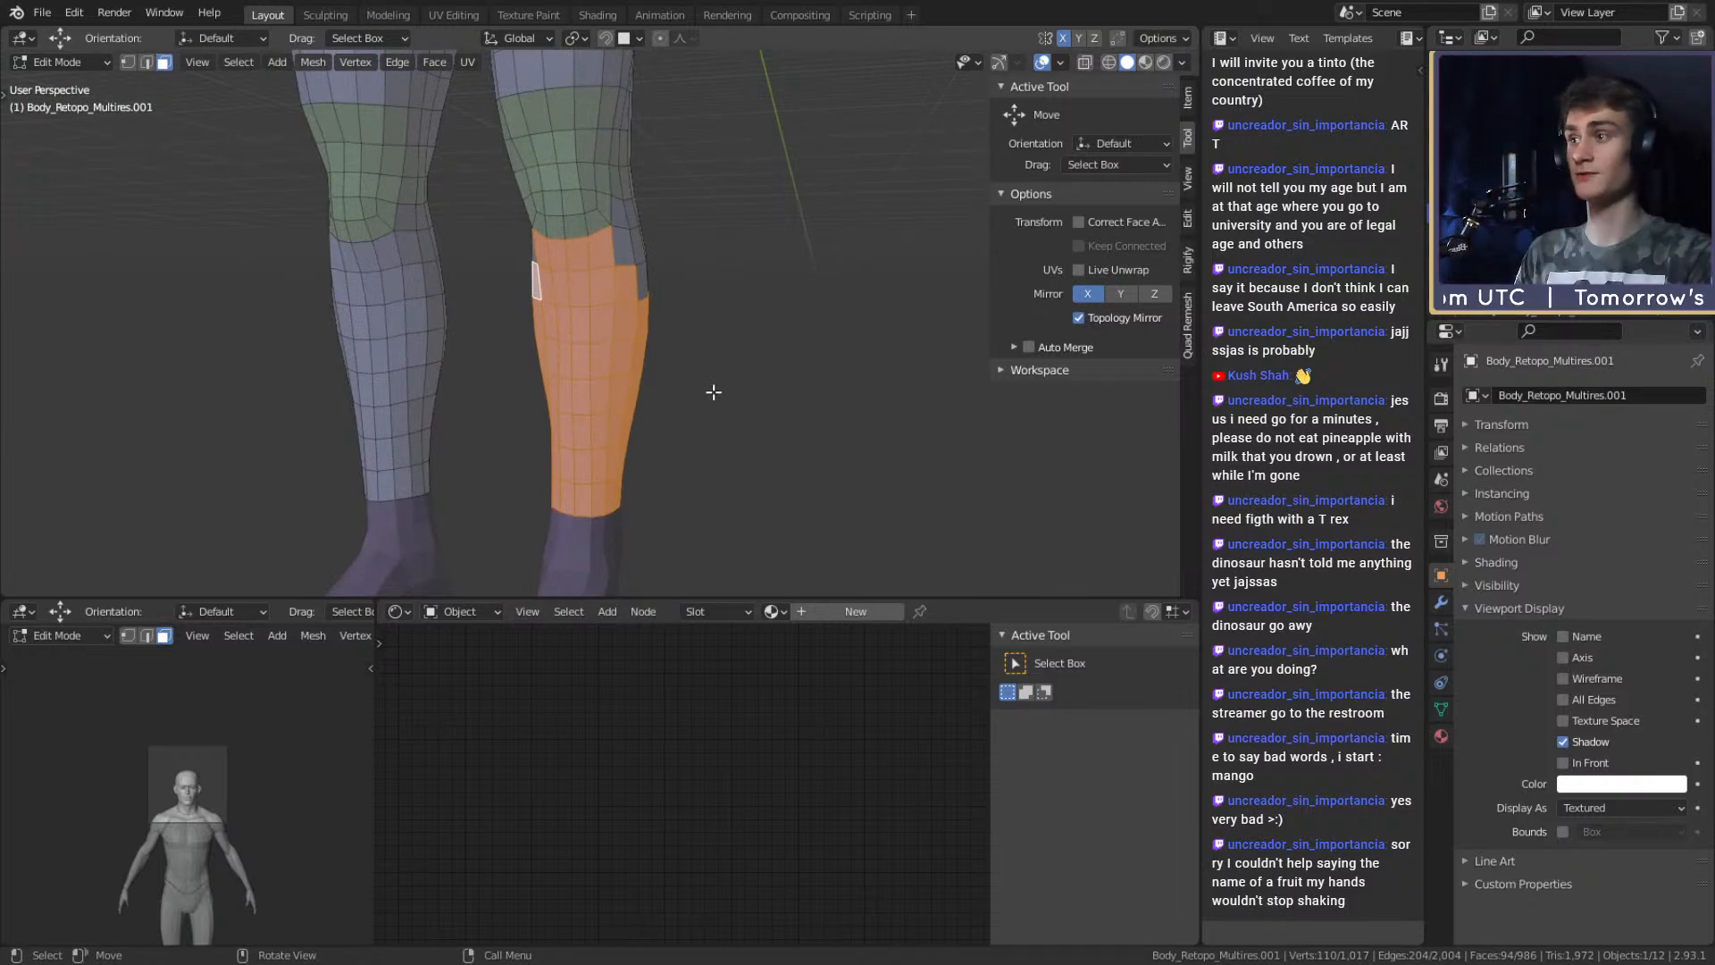
Adjust individual upper calf faces so the selection's top edge steps down toward the back, and return to Object Mode.
scroll(713, 389, down, 5)
scroll(656, 315, up, 6)
middle_drag(655, 314, 497, 386)
shift+click(568, 398)
shift+click(568, 398)
shift+middle_drag(632, 391, 657, 378)
shift+click(593, 371)
shift+click(548, 379)
middle_drag(549, 379, 500, 356)
shift+click(522, 346)
shift+click(563, 347)
shift+click(597, 346)
scroll(519, 357, up, 2)
shift+click(545, 354)
scroll(517, 431, down, 5)
middle_drag(517, 432, 765, 410)
scroll(639, 444, up, 3)
shift+middle_drag(640, 444, 635, 364)
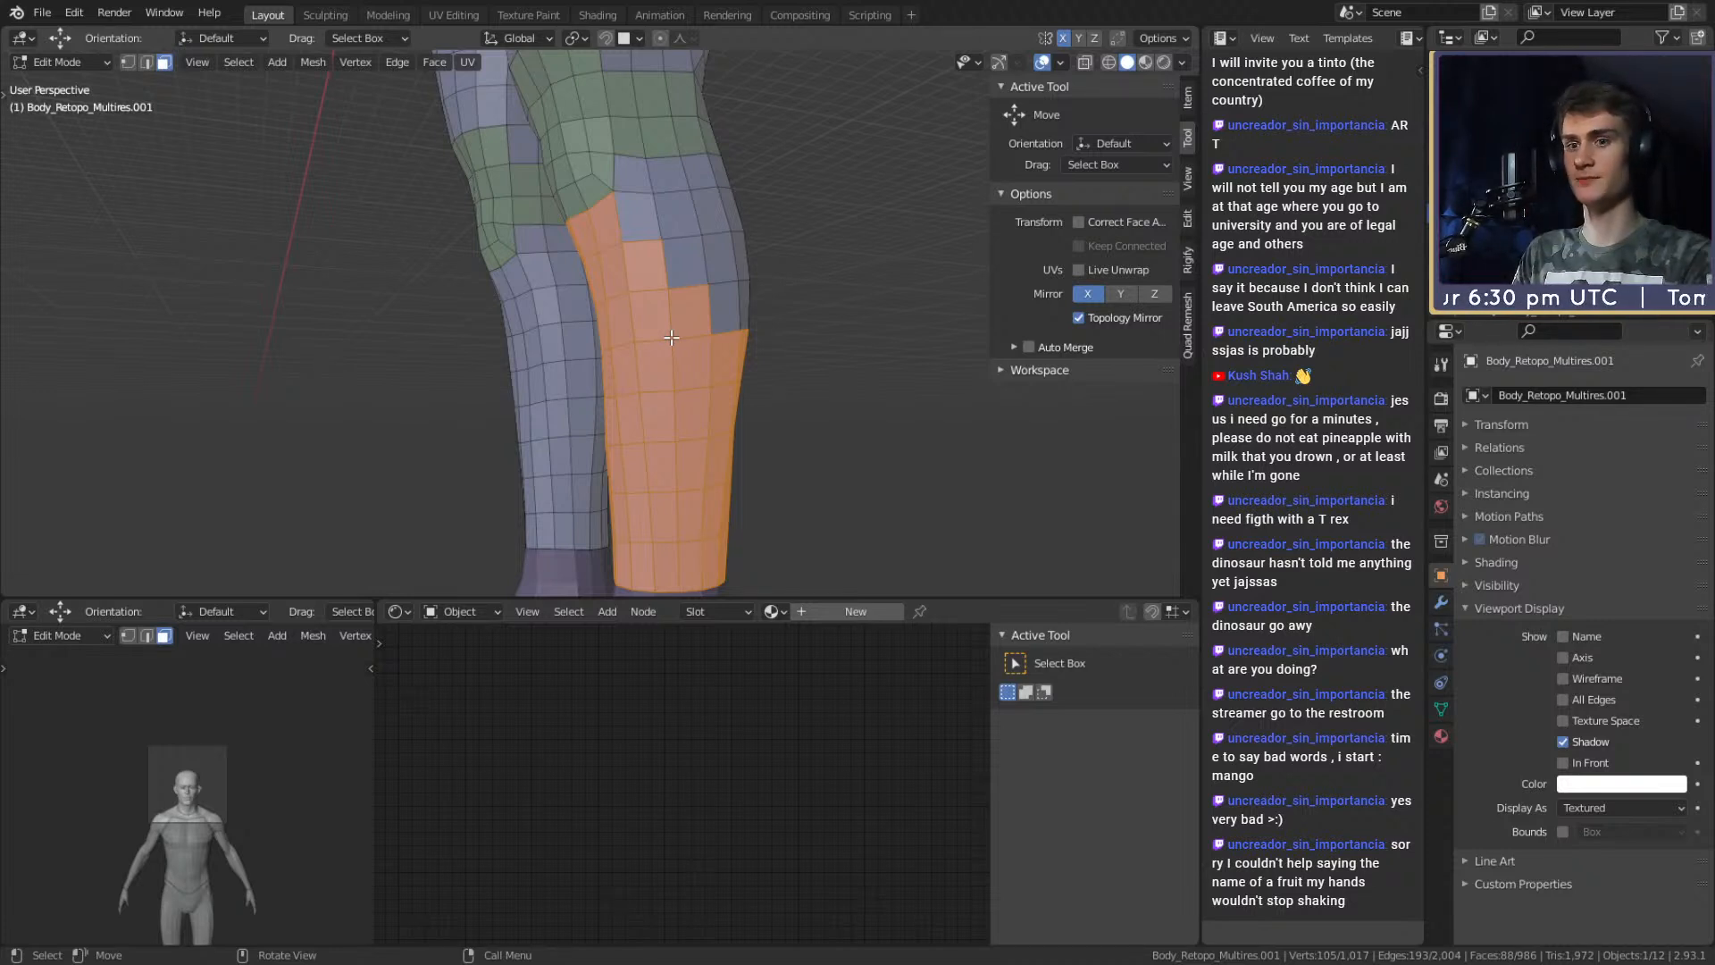
scroll(671, 337, down, 3)
middle_drag(671, 337, 728, 340)
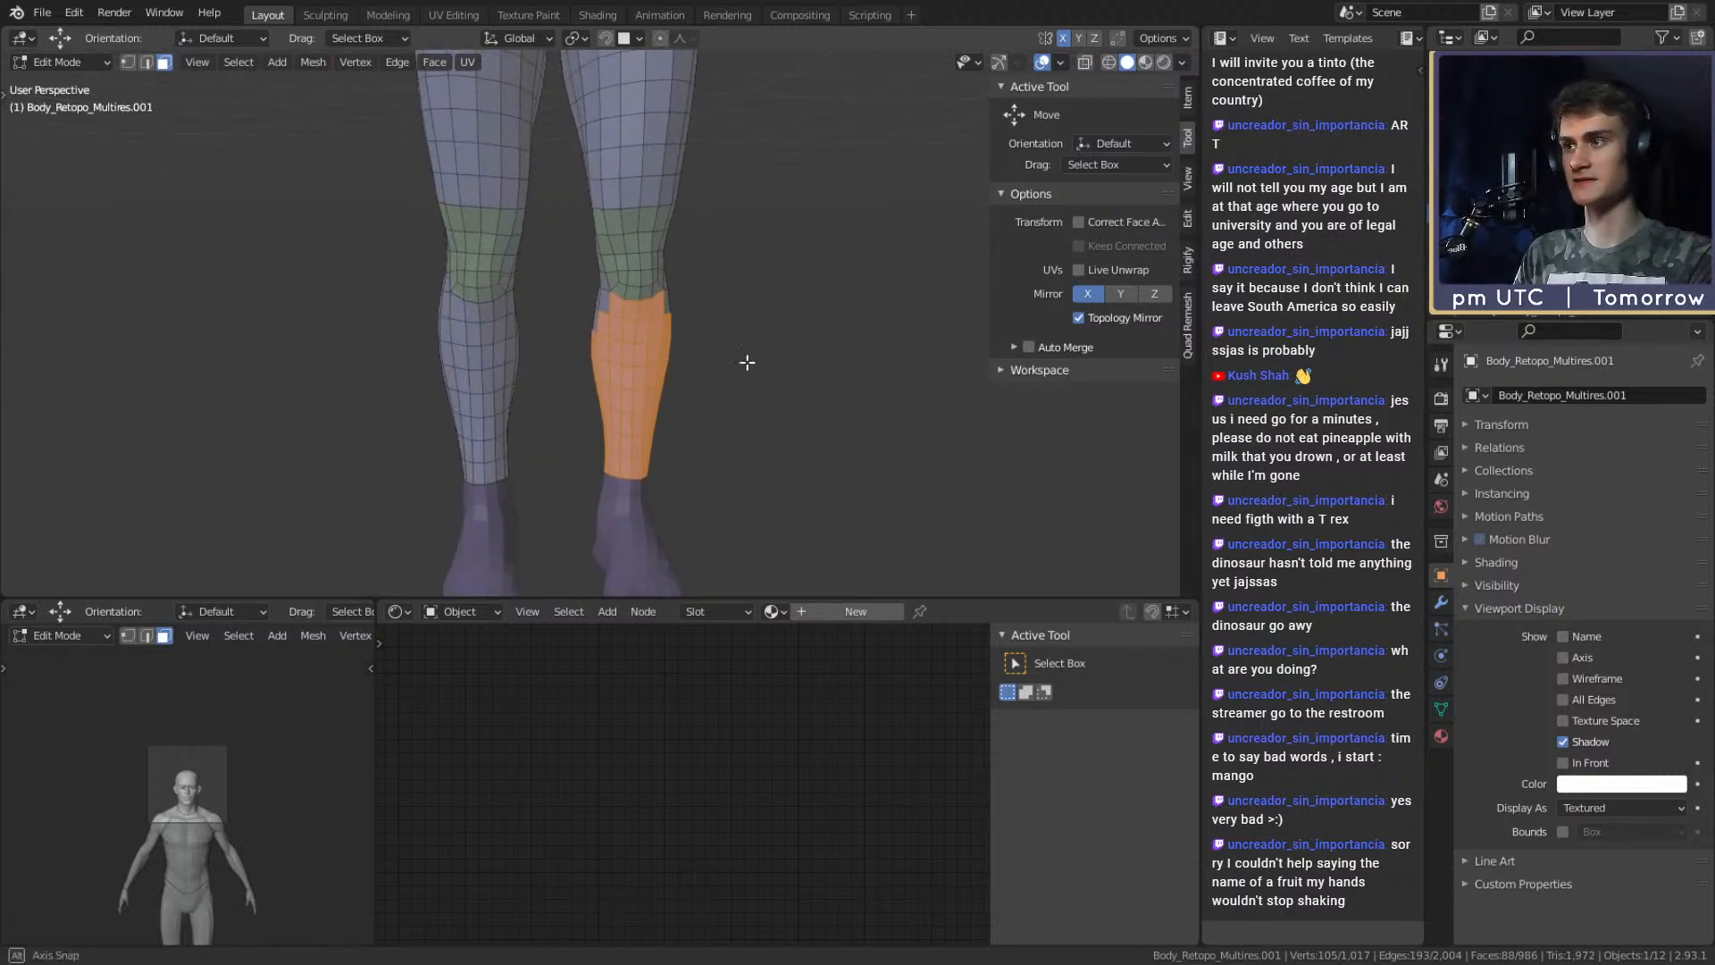
scroll(728, 340, up, 3)
key(Tab)
scroll(728, 340, down, 5)
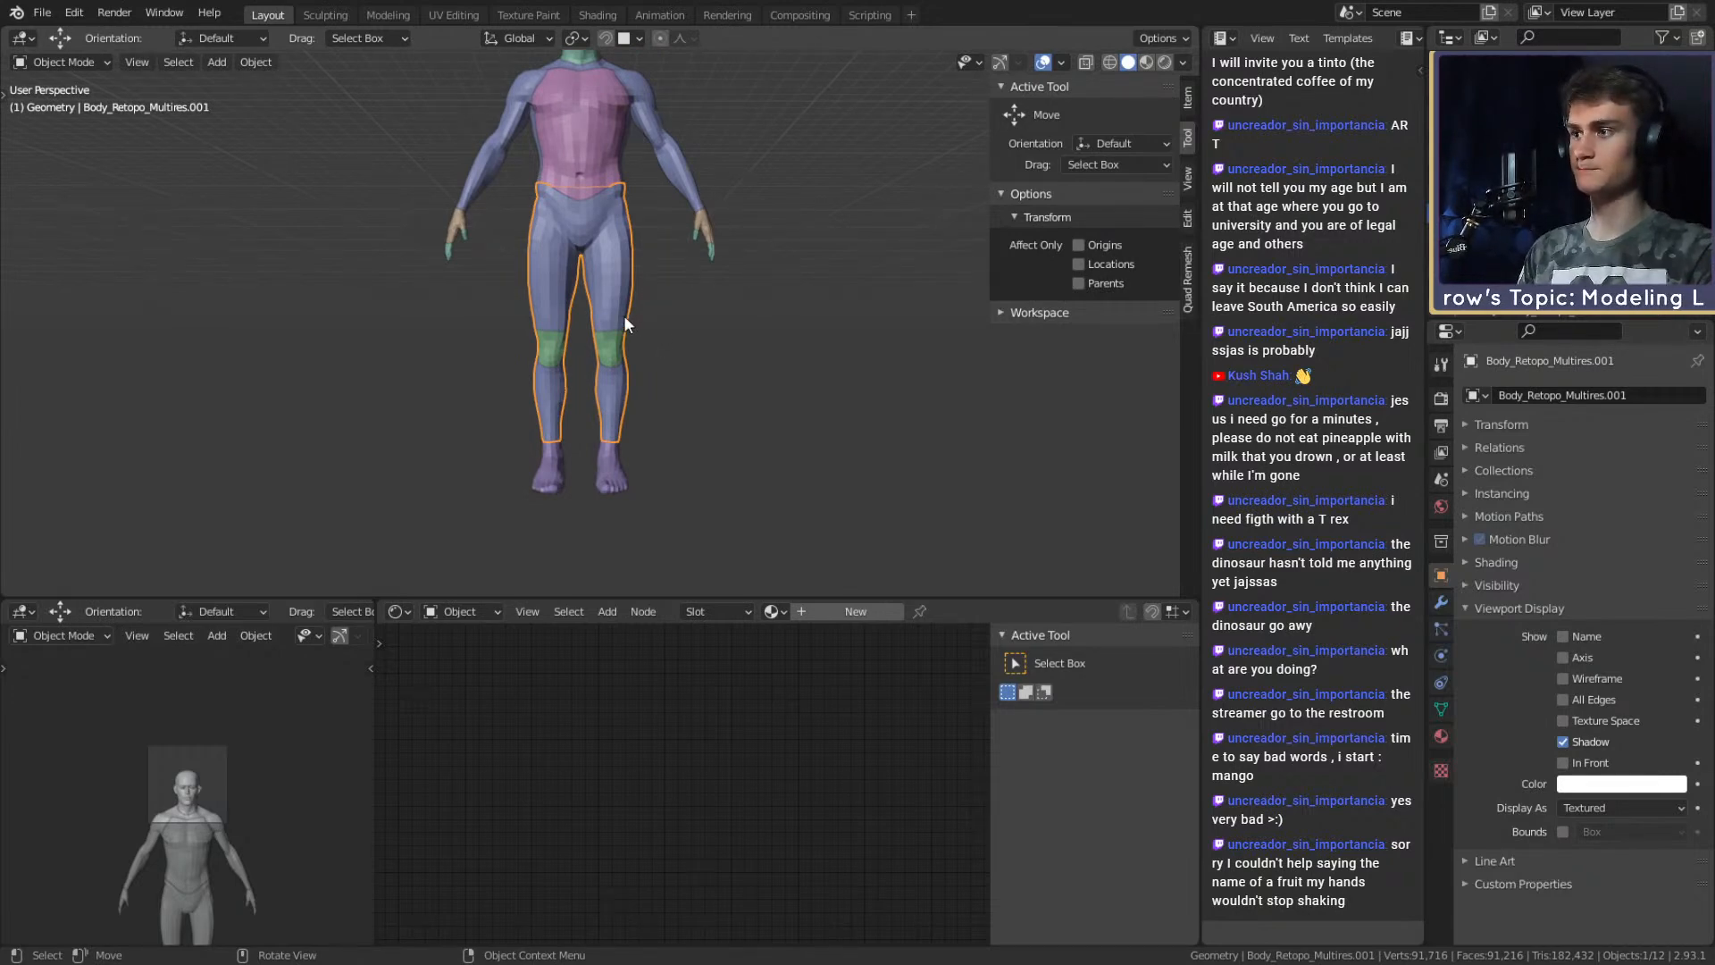
Delete the separated knee patch object covering both knees.
scroll(625, 320, up, 4)
middle_drag(650, 341, 699, 358)
click(563, 350)
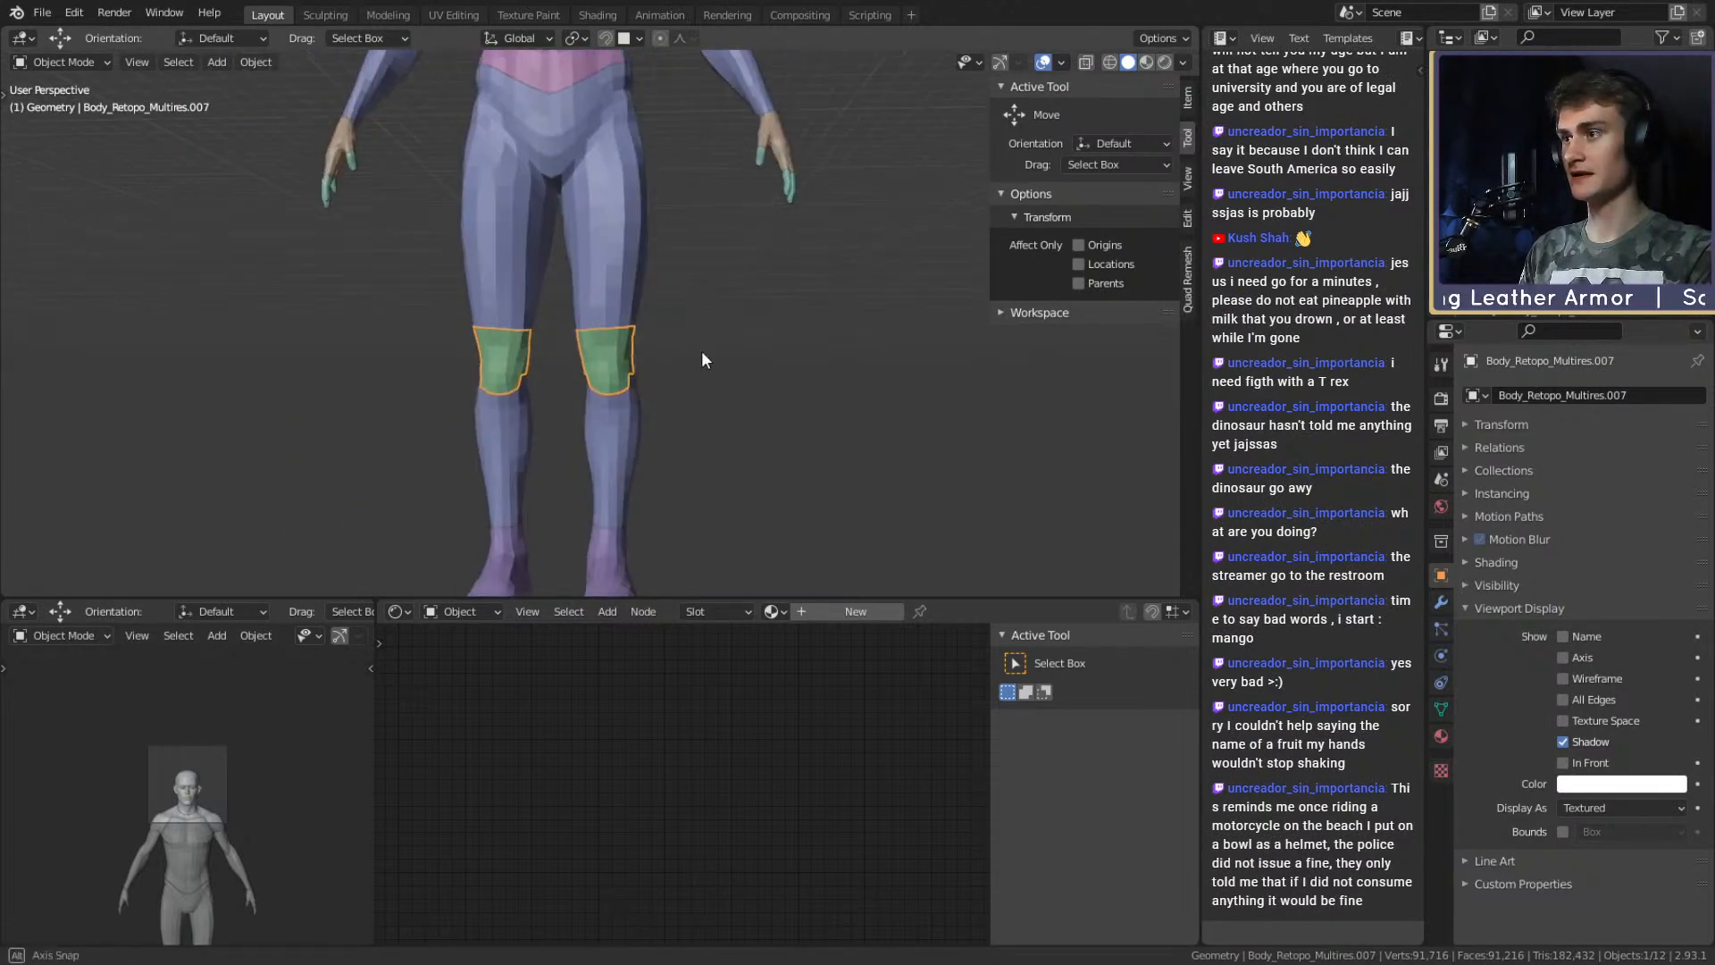
key(Delete)
scroll(678, 304, down, 4)
middle_drag(641, 233, 662, 276)
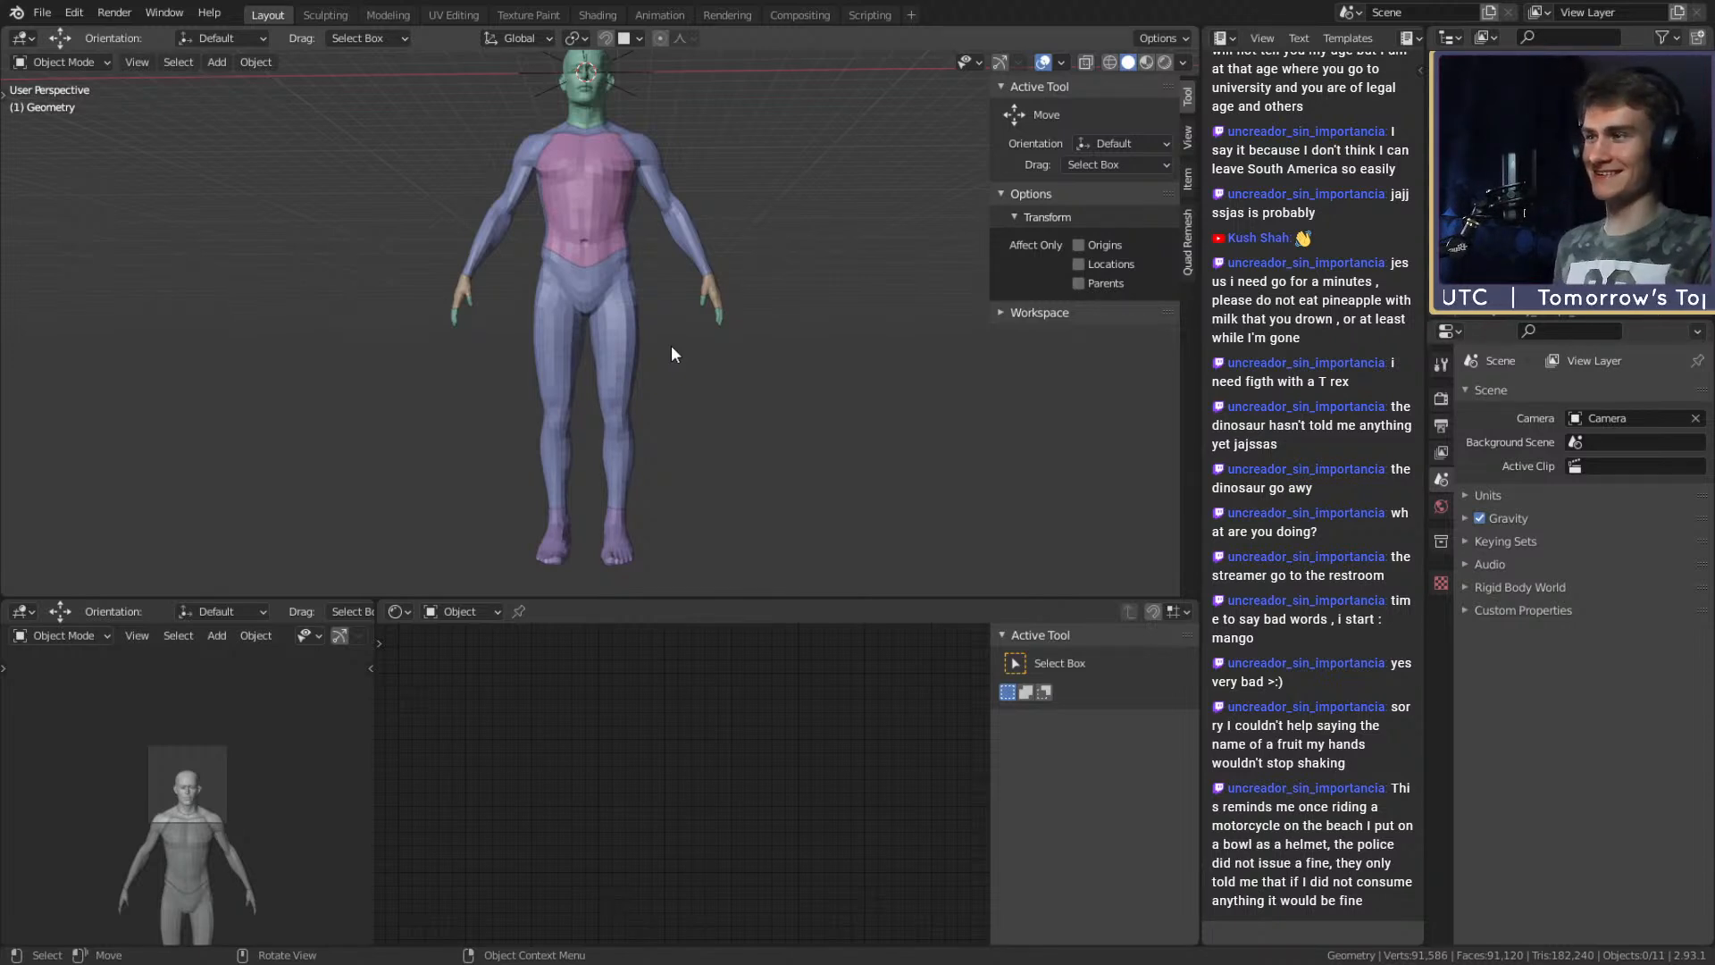
Open the long-sleeved upper-body mesh in Edit Mode.
scroll(672, 340, up, 5)
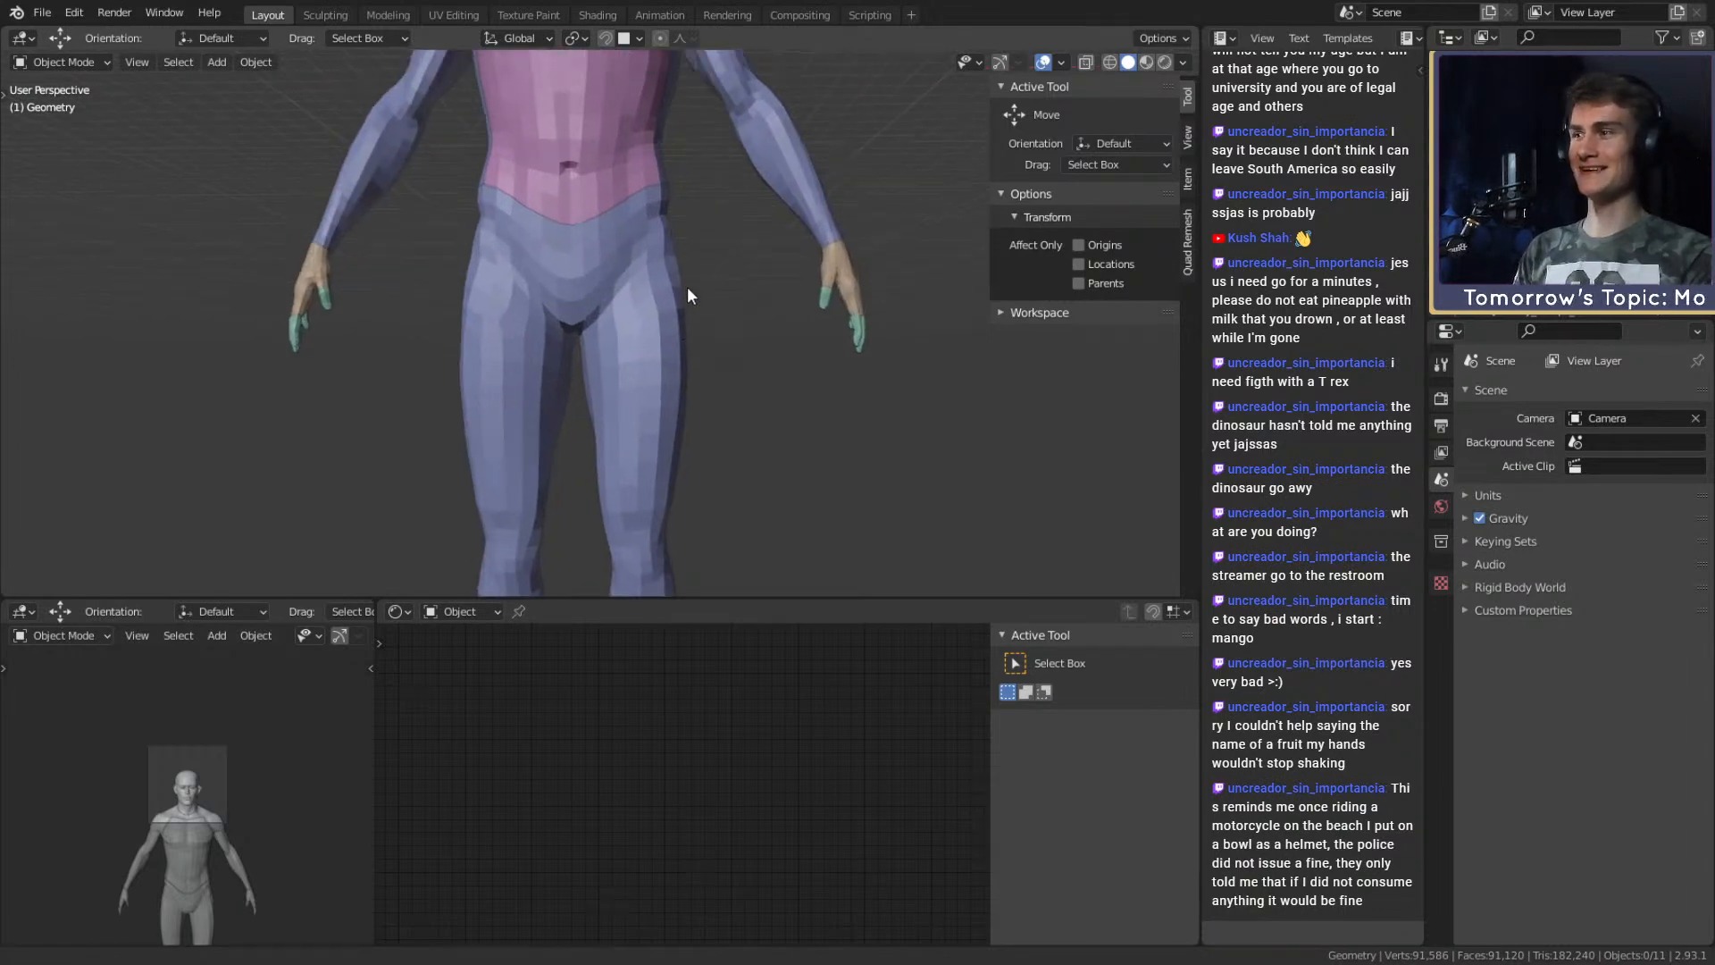
scroll(704, 393, down, 5)
scroll(689, 377, up, 5)
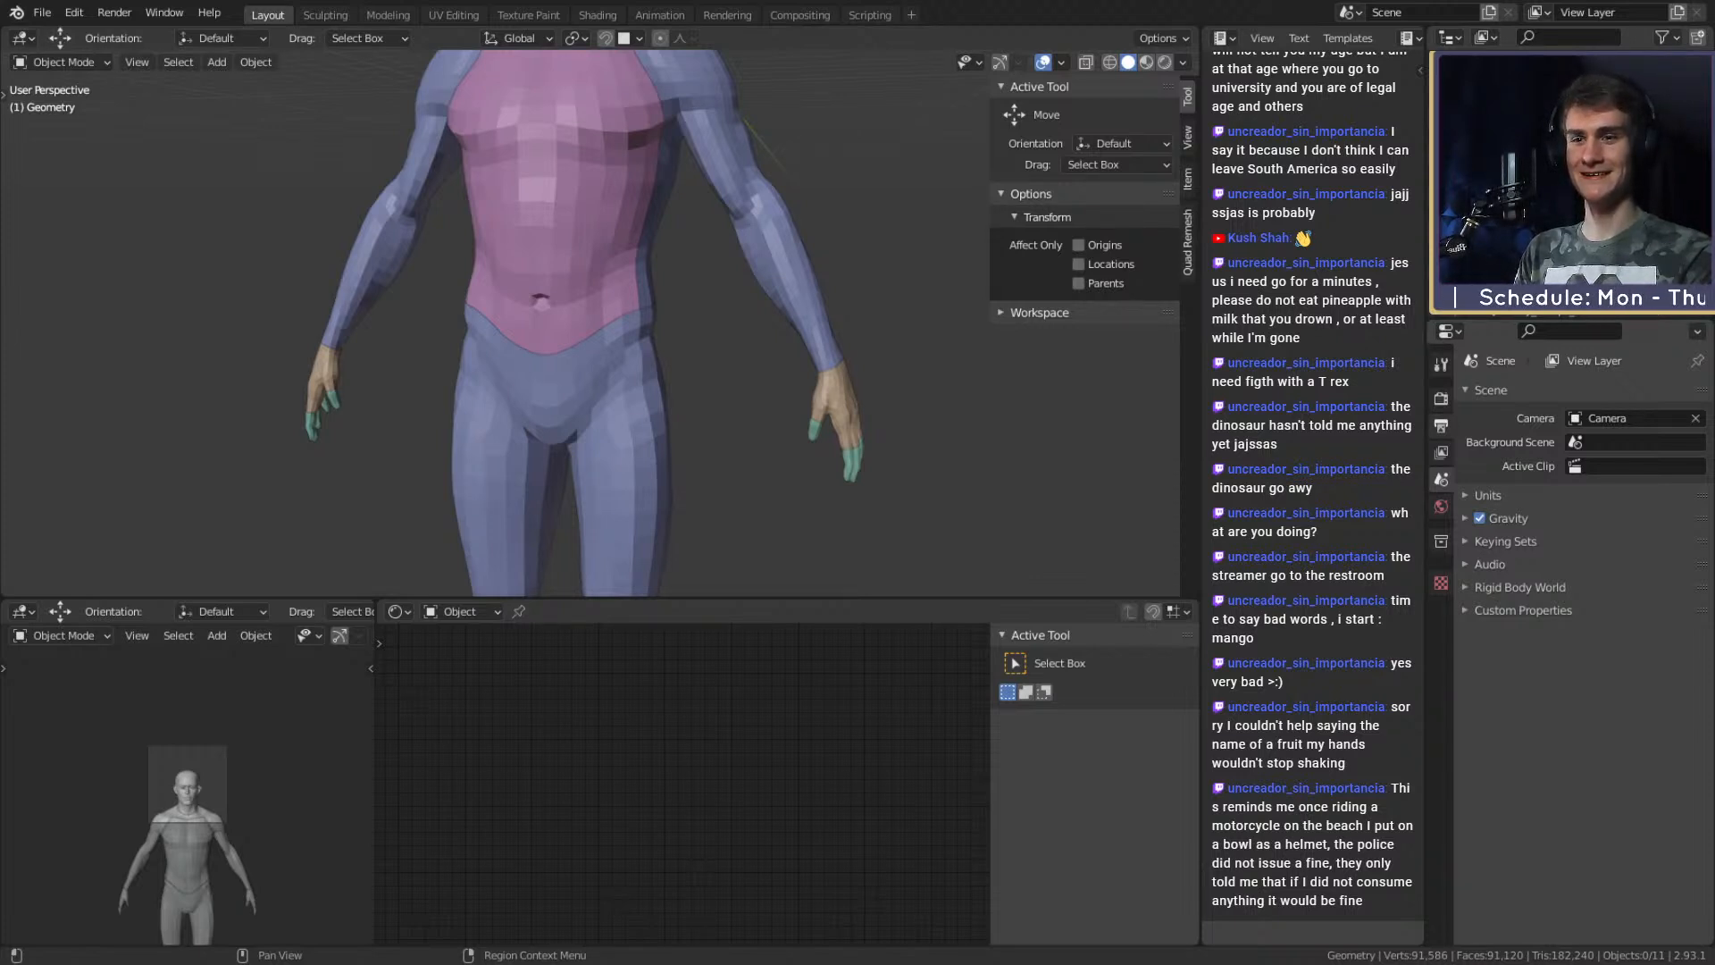
scroll(711, 388, down, 5)
middle_drag(679, 380, 480, 432)
scroll(711, 388, up, 5)
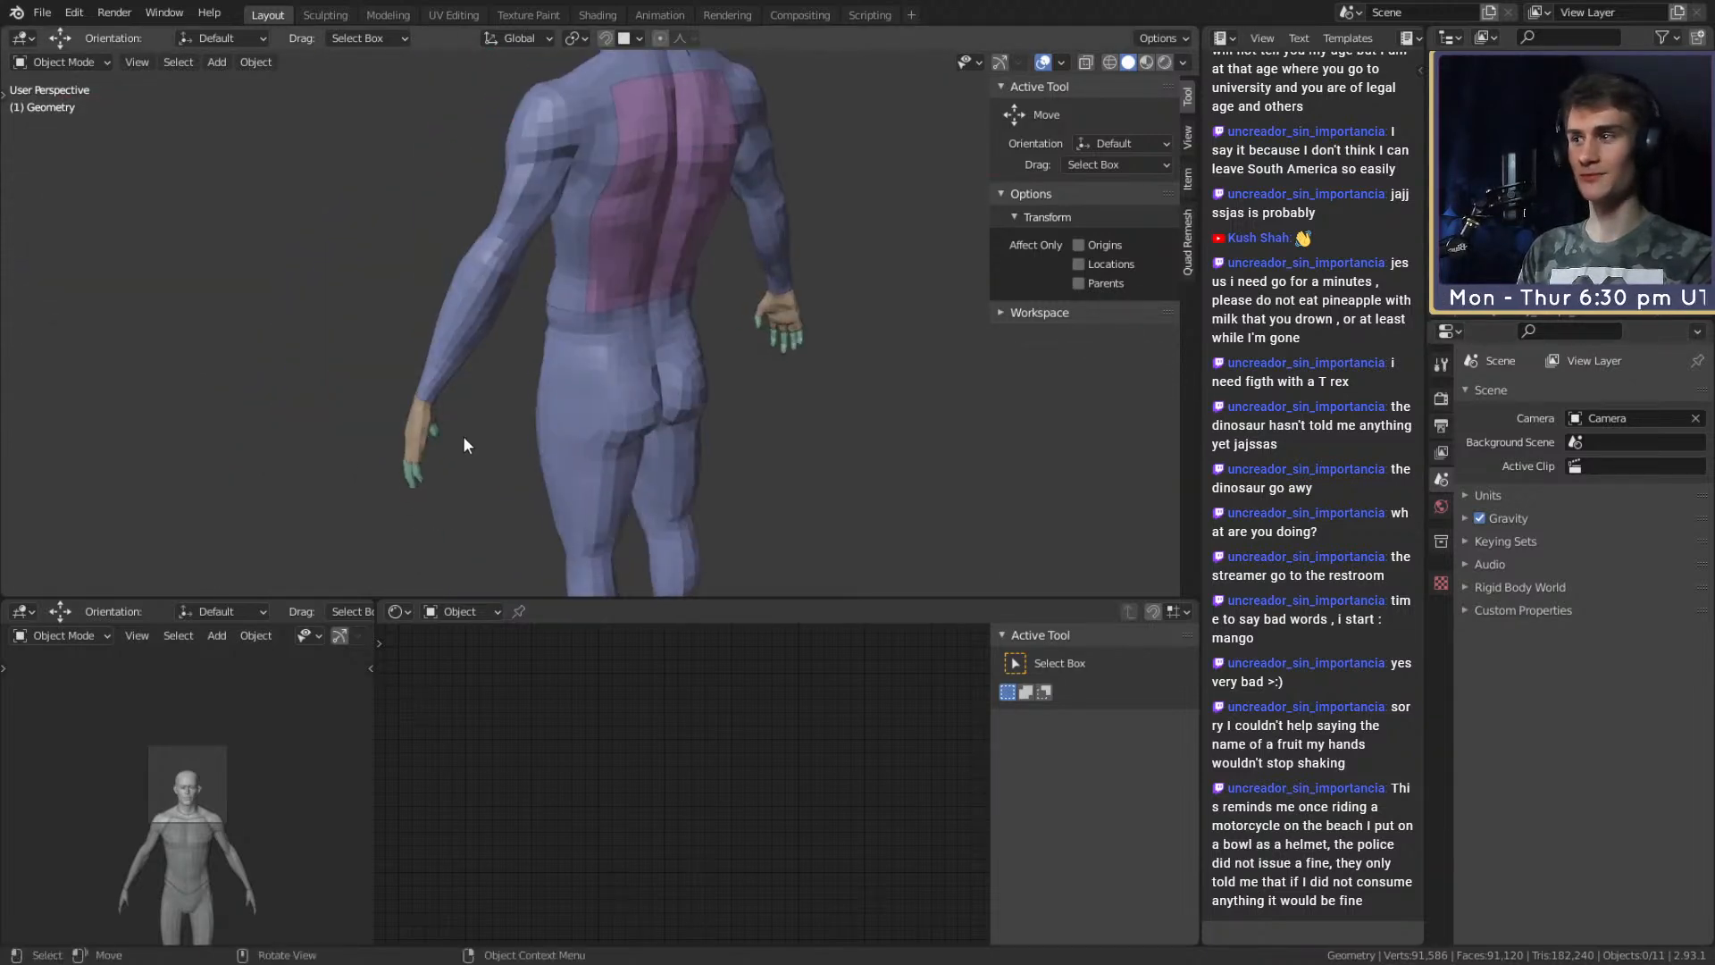
scroll(586, 386, up, 2)
middle_drag(586, 391, 881, 382)
click(688, 353)
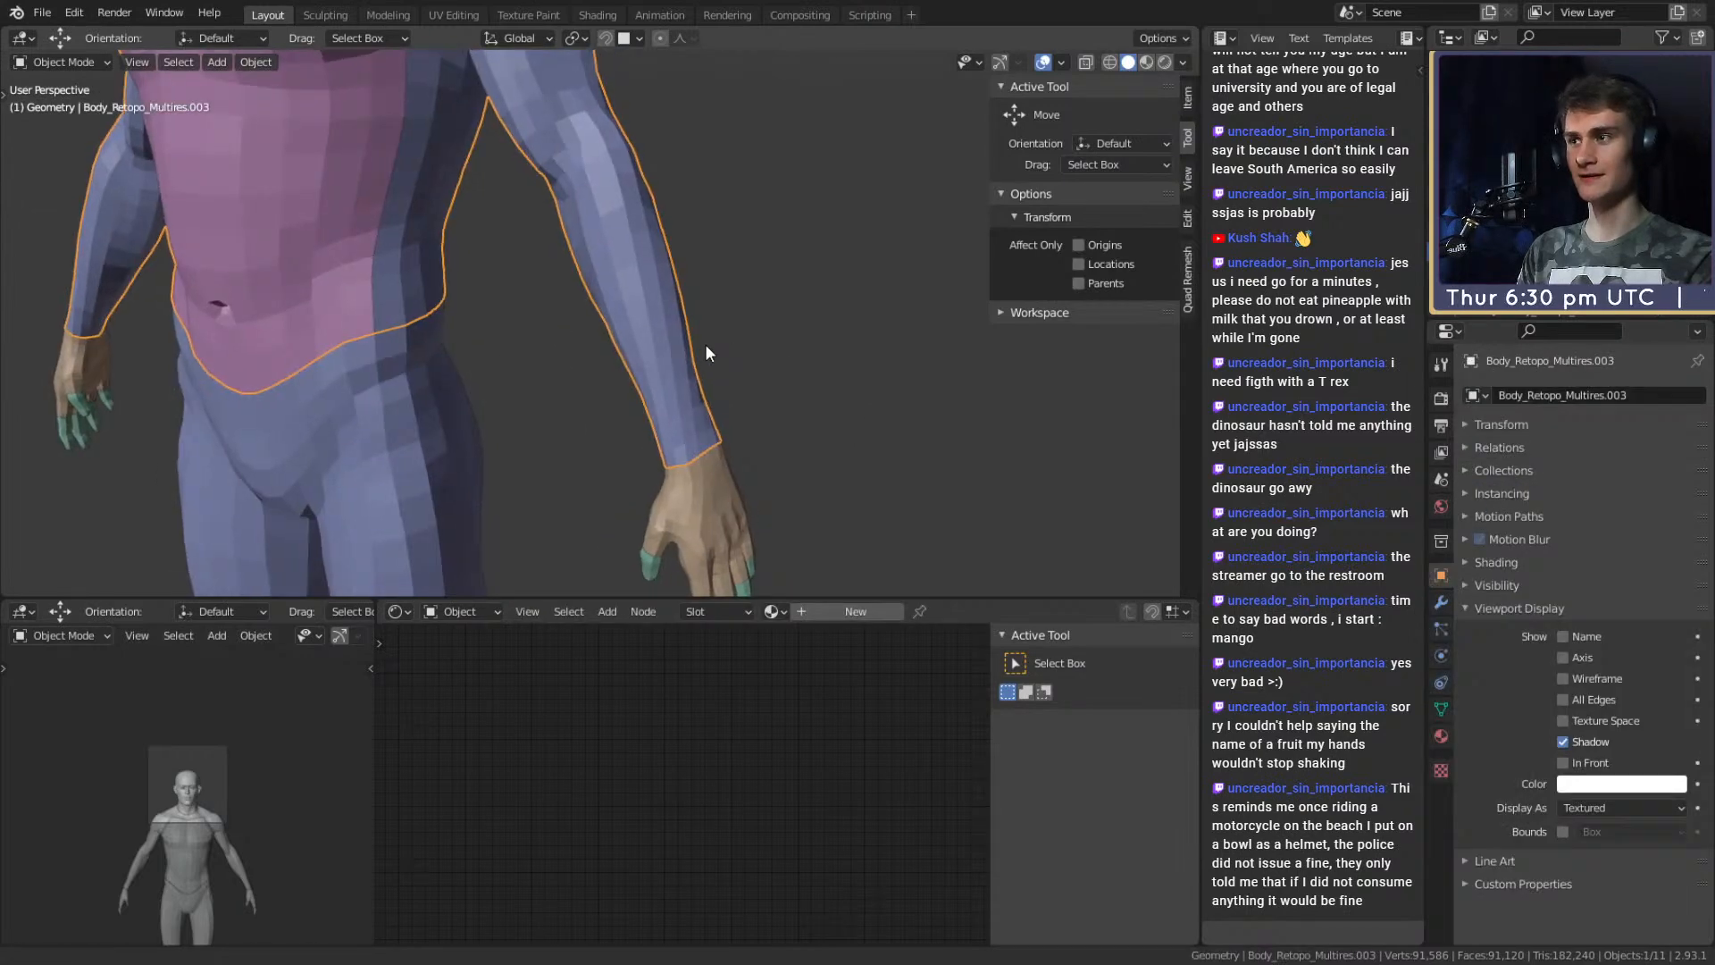
scroll(807, 367, up, 2)
key(Tab)
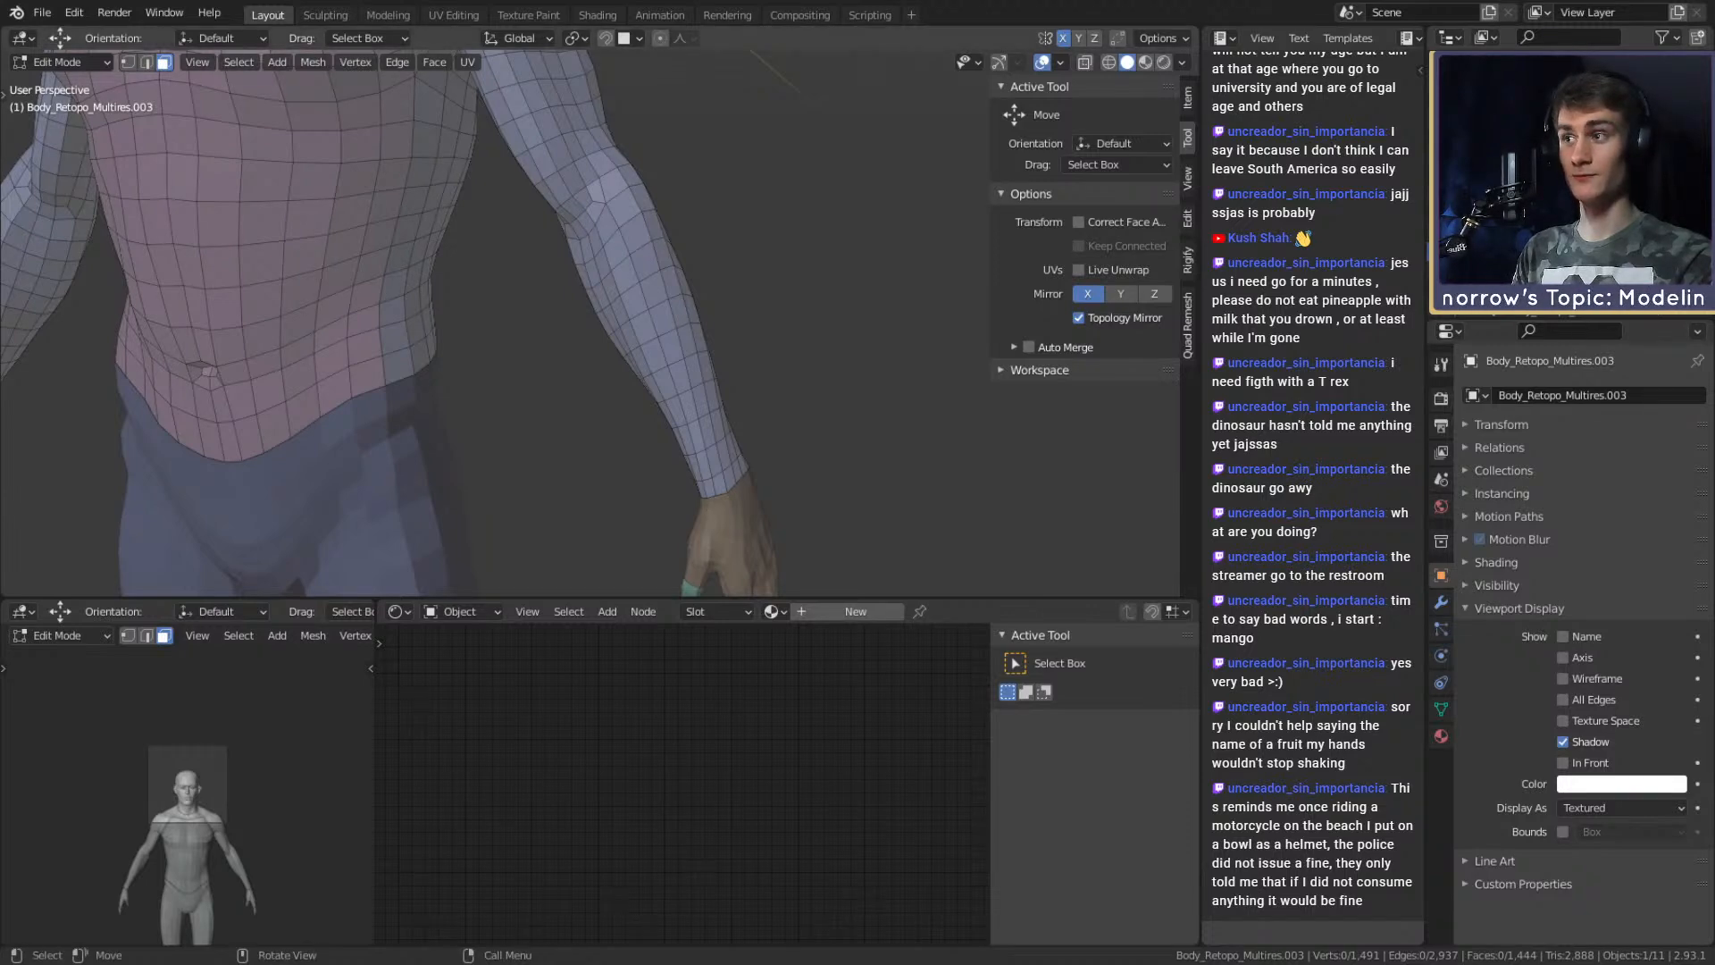
Select the ring of faces around the left forearm just below the elbow.
scroll(670, 356, down, 4)
mouse_move(670, 356)
middle_down()
mouse_move(402, 344)
mouse_move(538, 411)
mouse_move(689, 394)
mouse_move(685, 352)
middle_up()
scroll(538, 411, up, 4)
scroll(685, 352, up, 2)
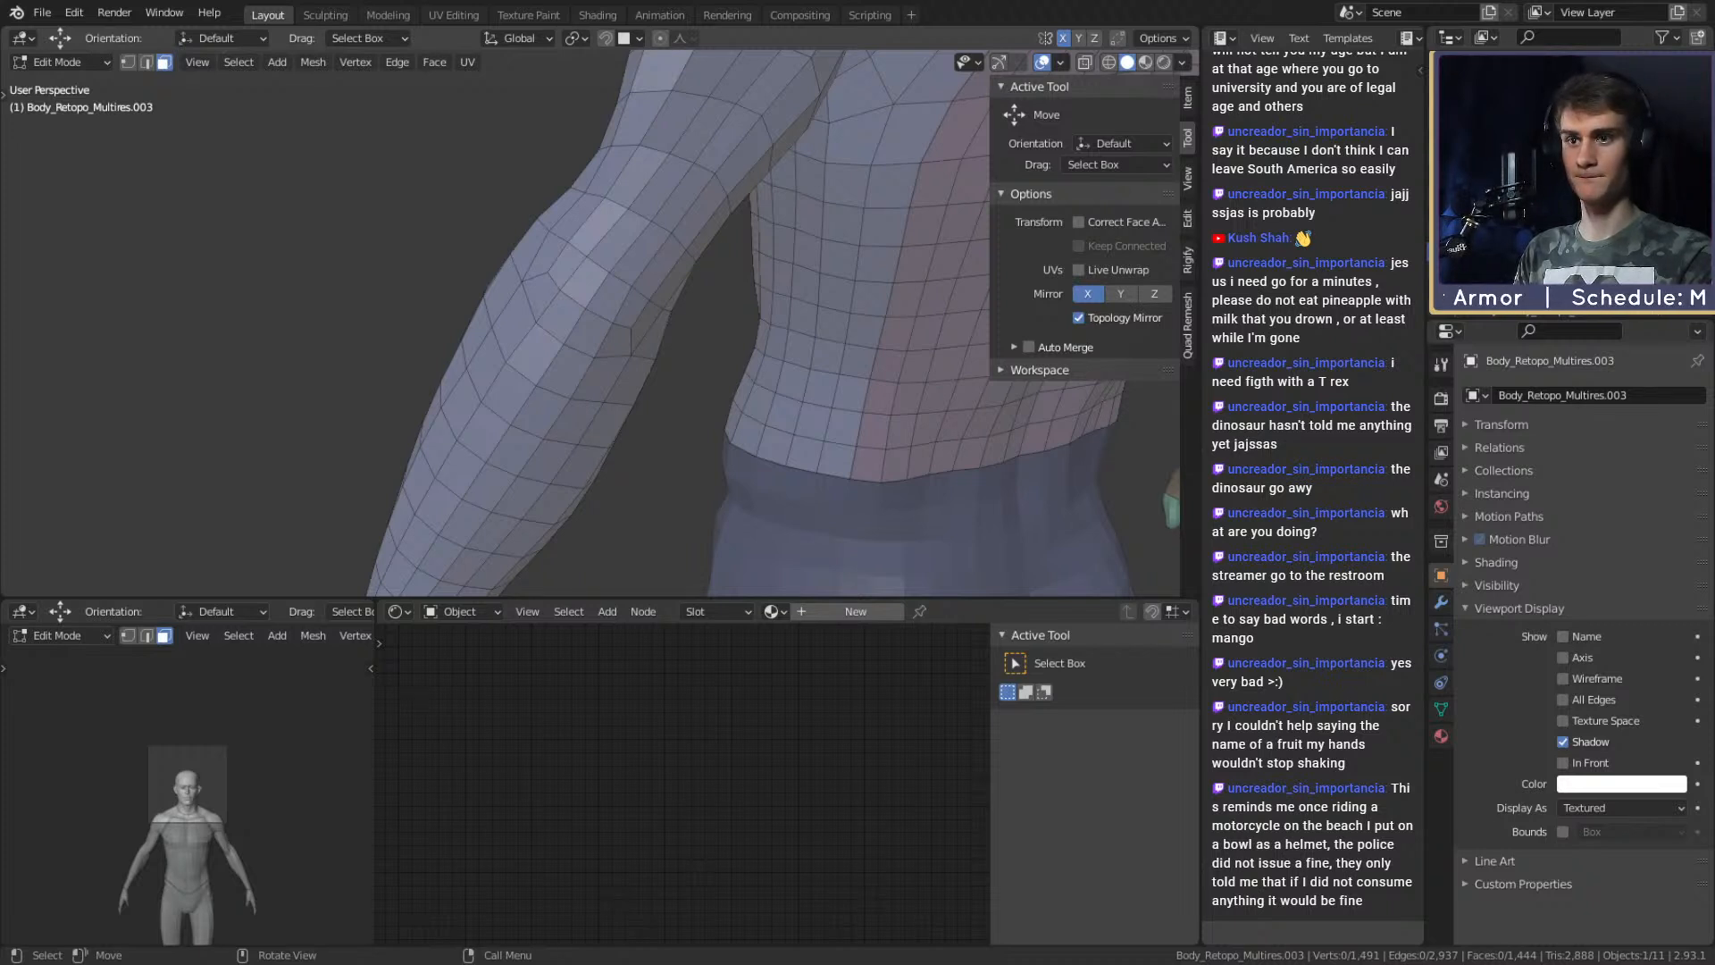
middle_drag(572, 295, 690, 405)
scroll(635, 306, down, 3)
alt+click(617, 286)
middle_drag(617, 287, 735, 345)
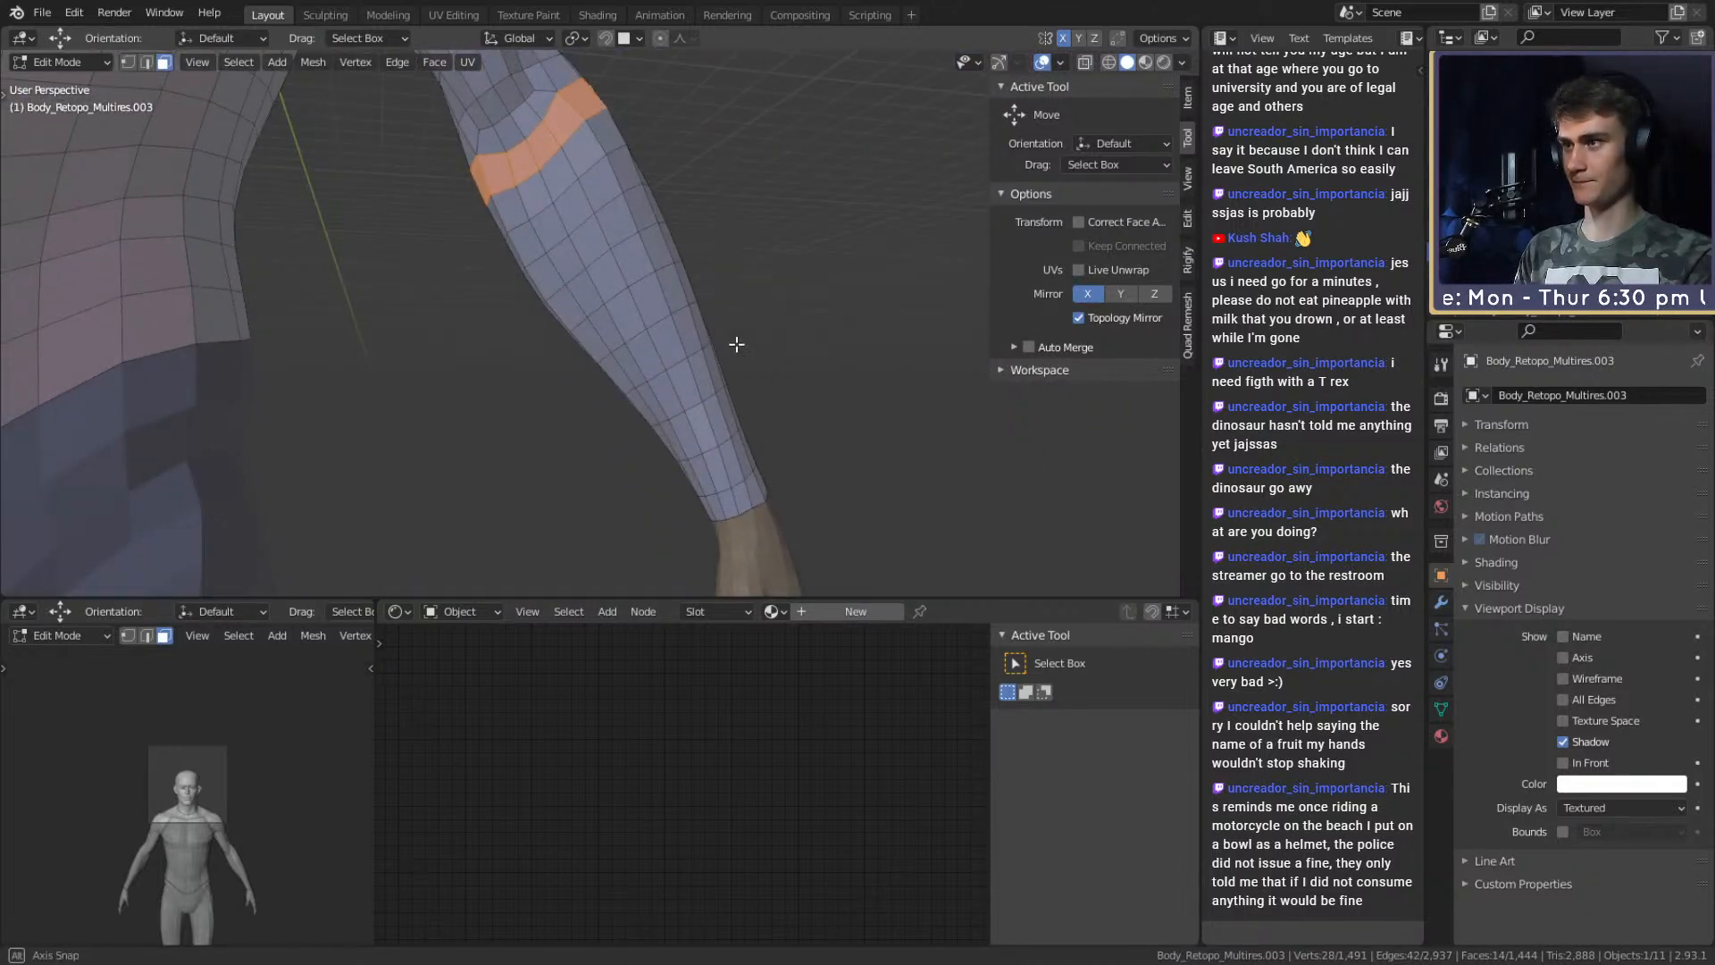
Extend the forearm selection around the arm and down to the wrist with filled shortest-path regions.
middle_drag(754, 406, 448, 413)
ctrl+shift+click(570, 393)
ctrl+shift+click(497, 230)
middle_drag(498, 229, 759, 345)
ctrl+shift+click(668, 568)
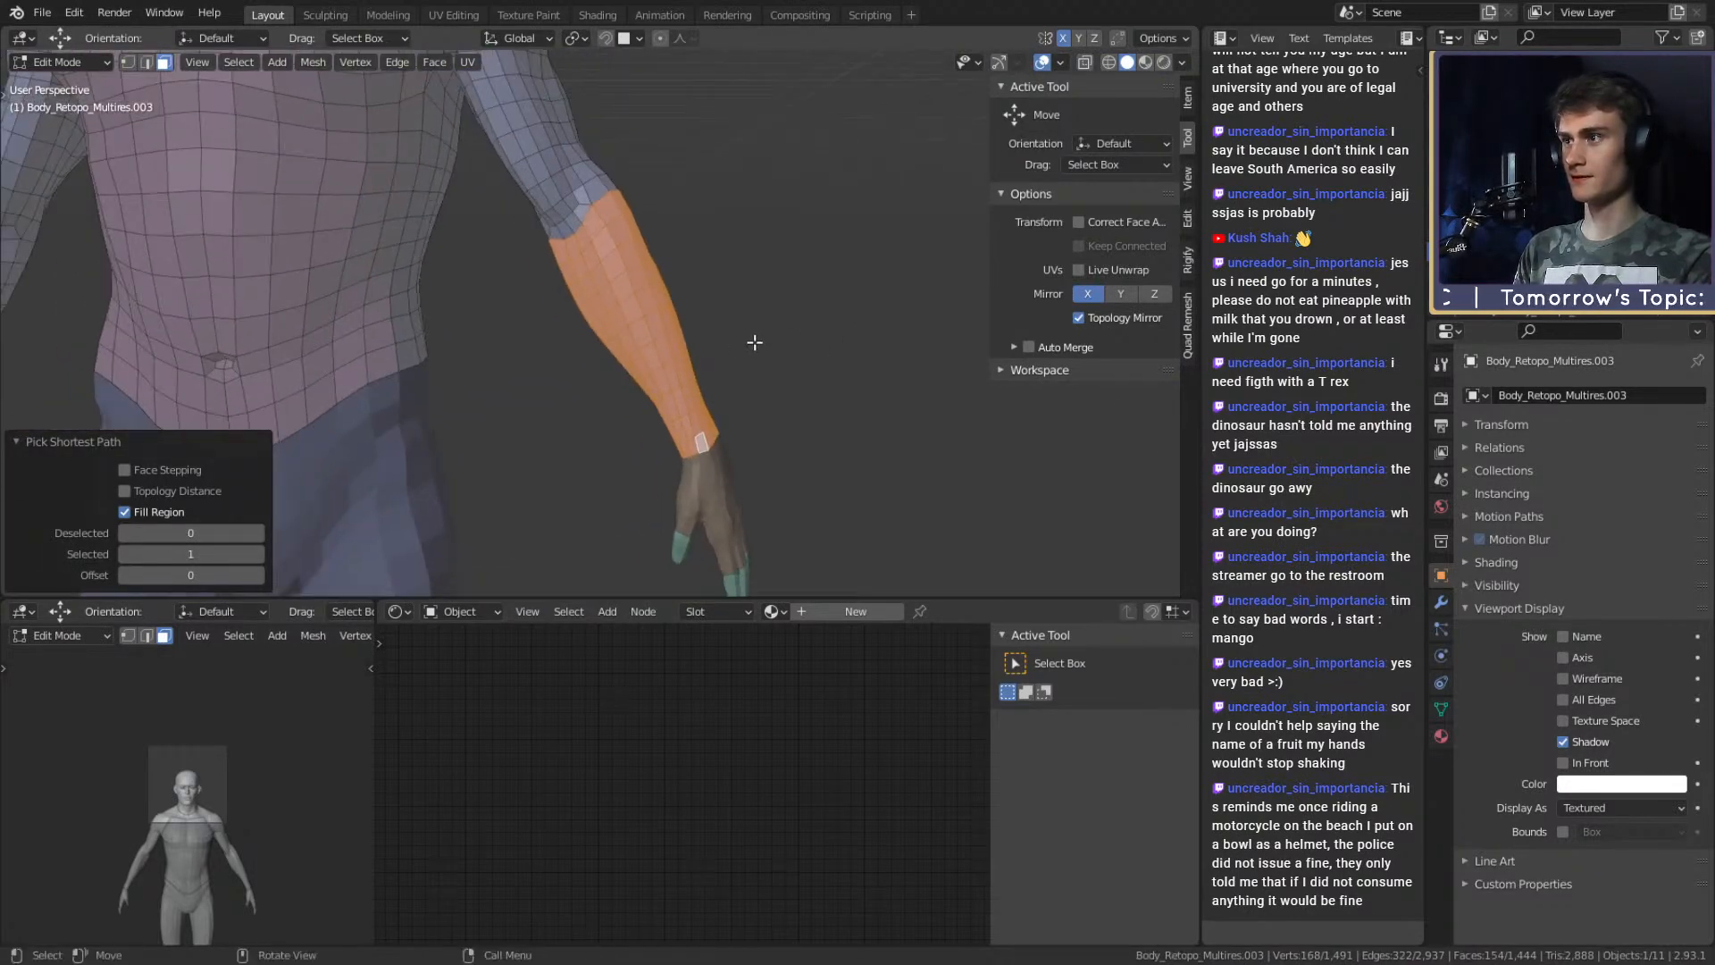
Try to separate an in-place duplicate of the left forearm faces alone, and undo it.
key(shift+d)
key(Escape)
key(p)
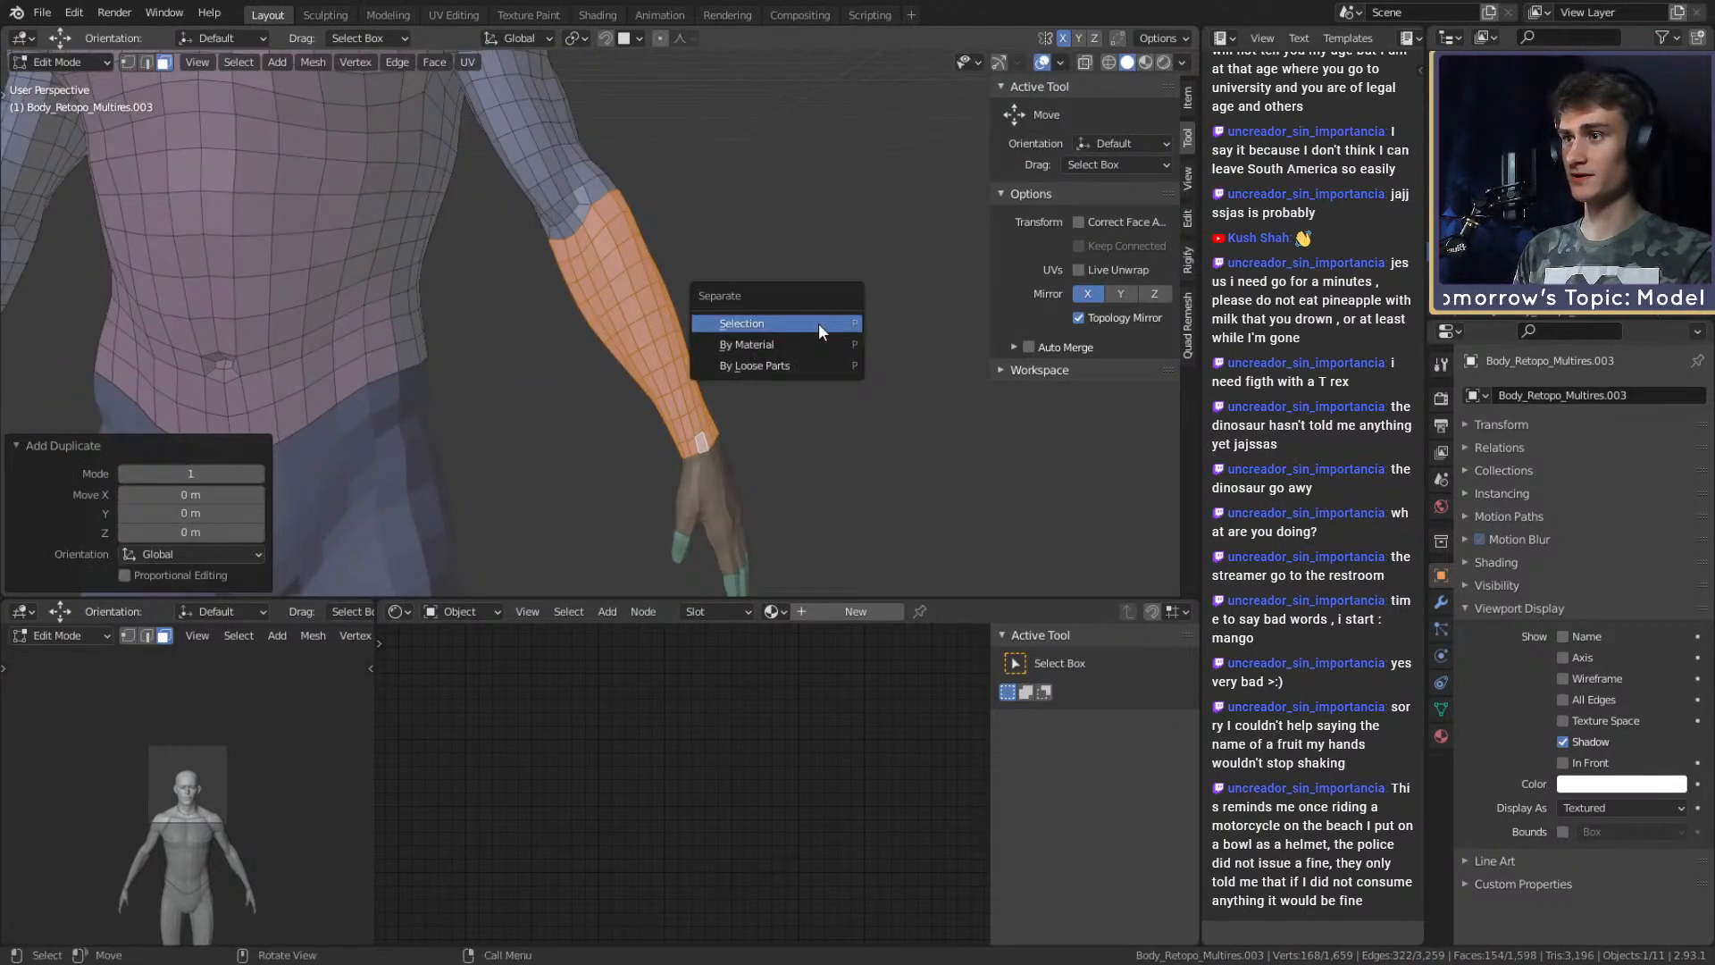
click(828, 323)
scroll(785, 325, down, 5)
key(ctrl+z)
Fill the left forearm selection down to the wrist again and mirror the selection to the other arm.
scroll(790, 342, up, 3)
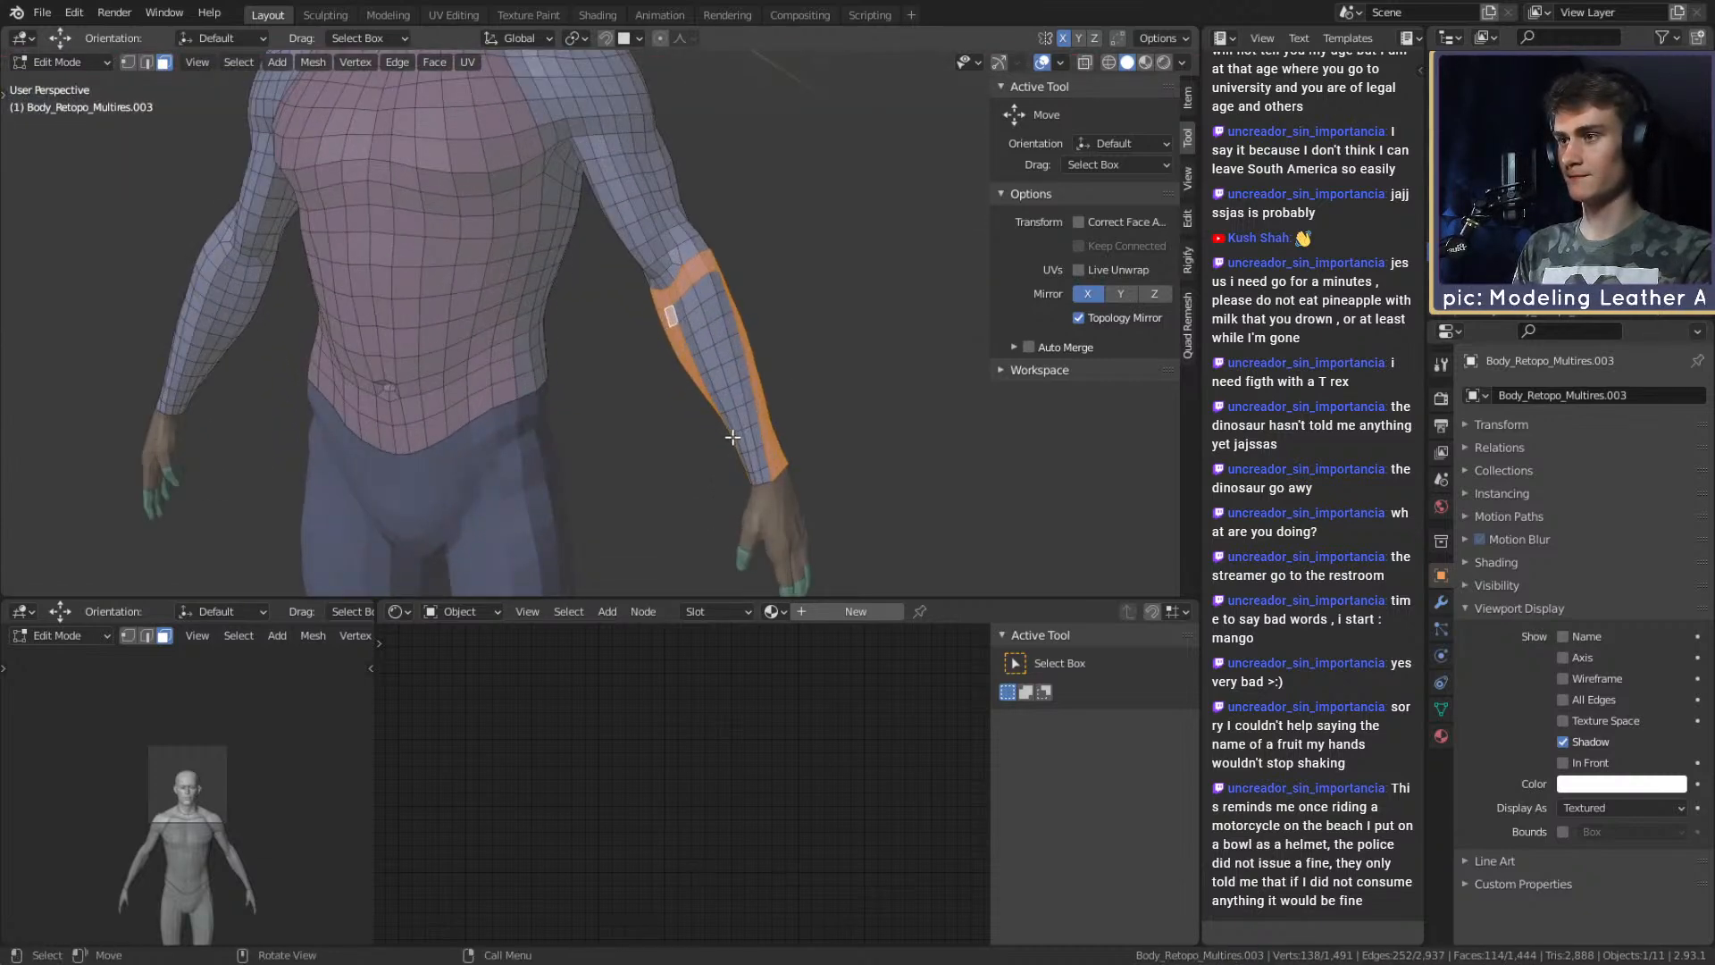
ctrl+shift+click(764, 477)
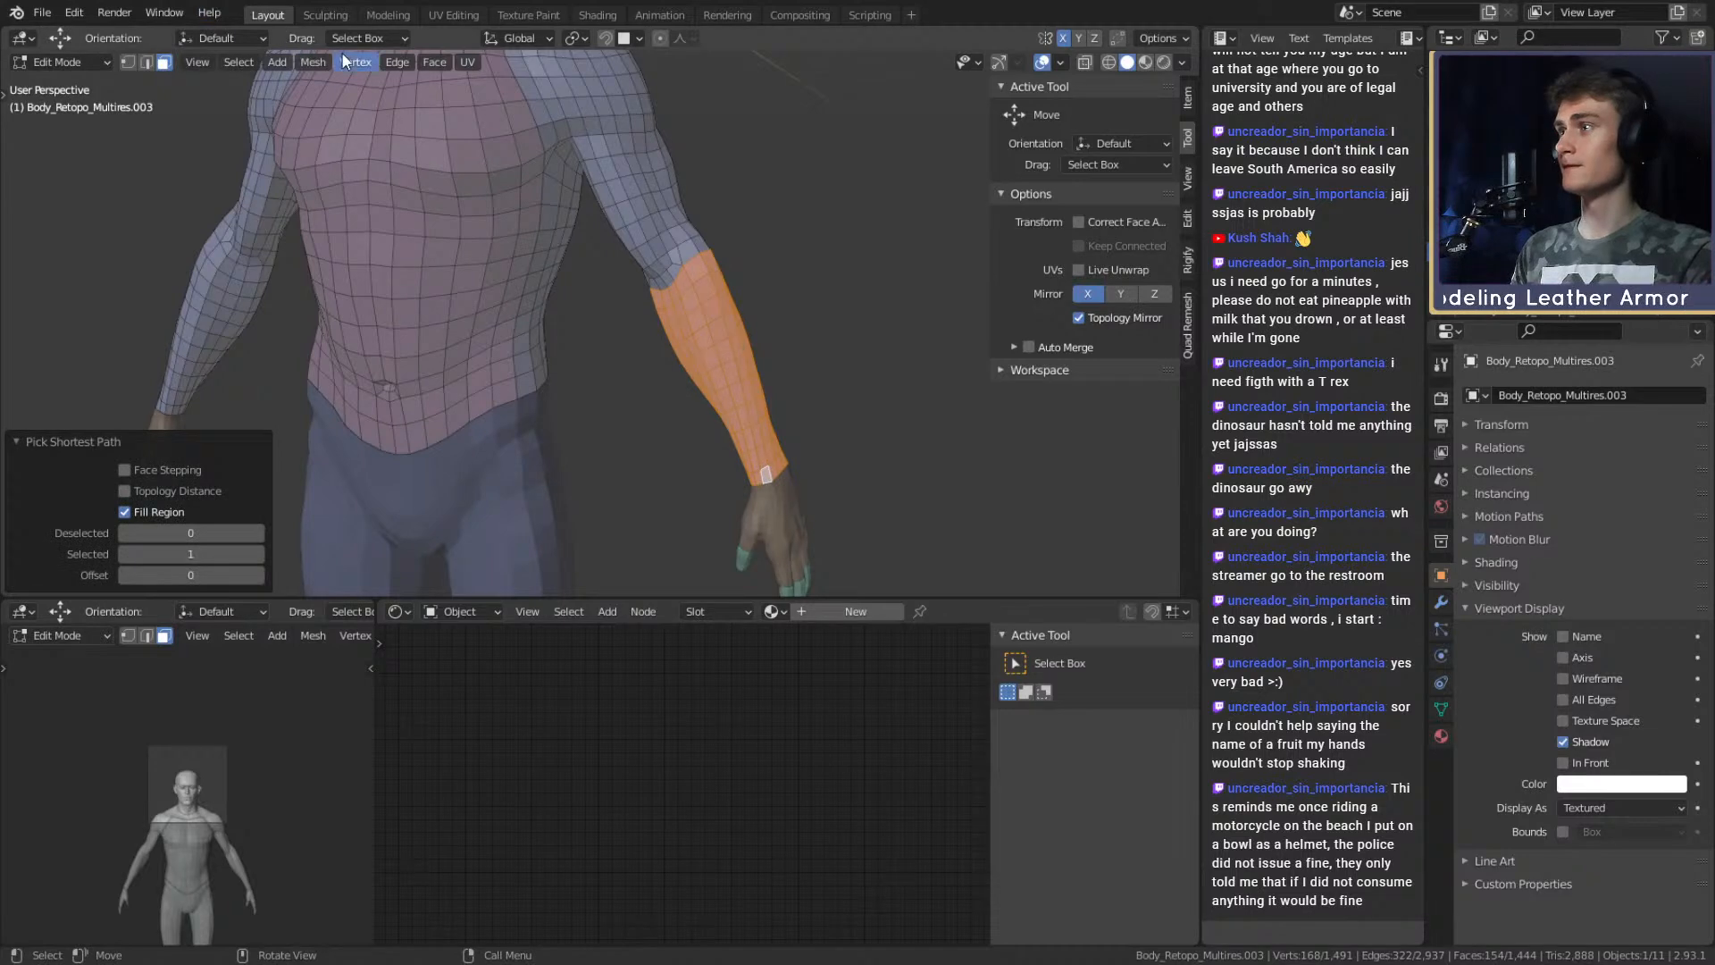
click(233, 61)
click(293, 421)
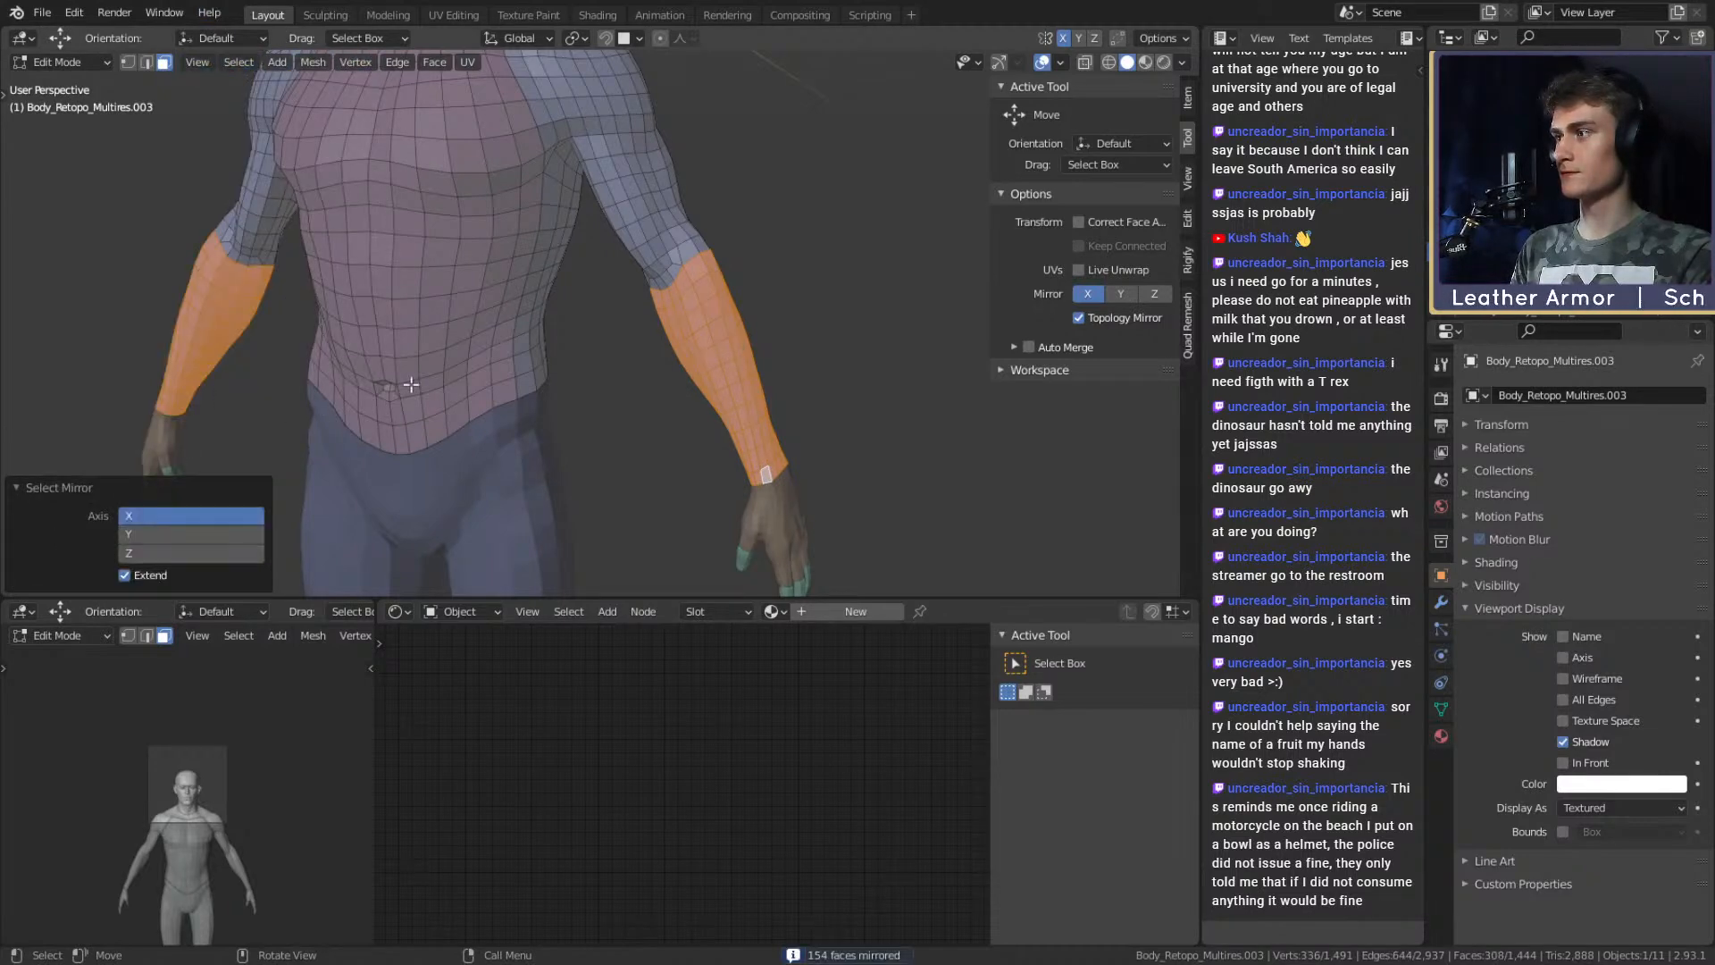
Separate an in-place duplicate of both forearm selections into a new object and return to Object Mode.
key(shift+d)
right_click(877, 361)
key(p)
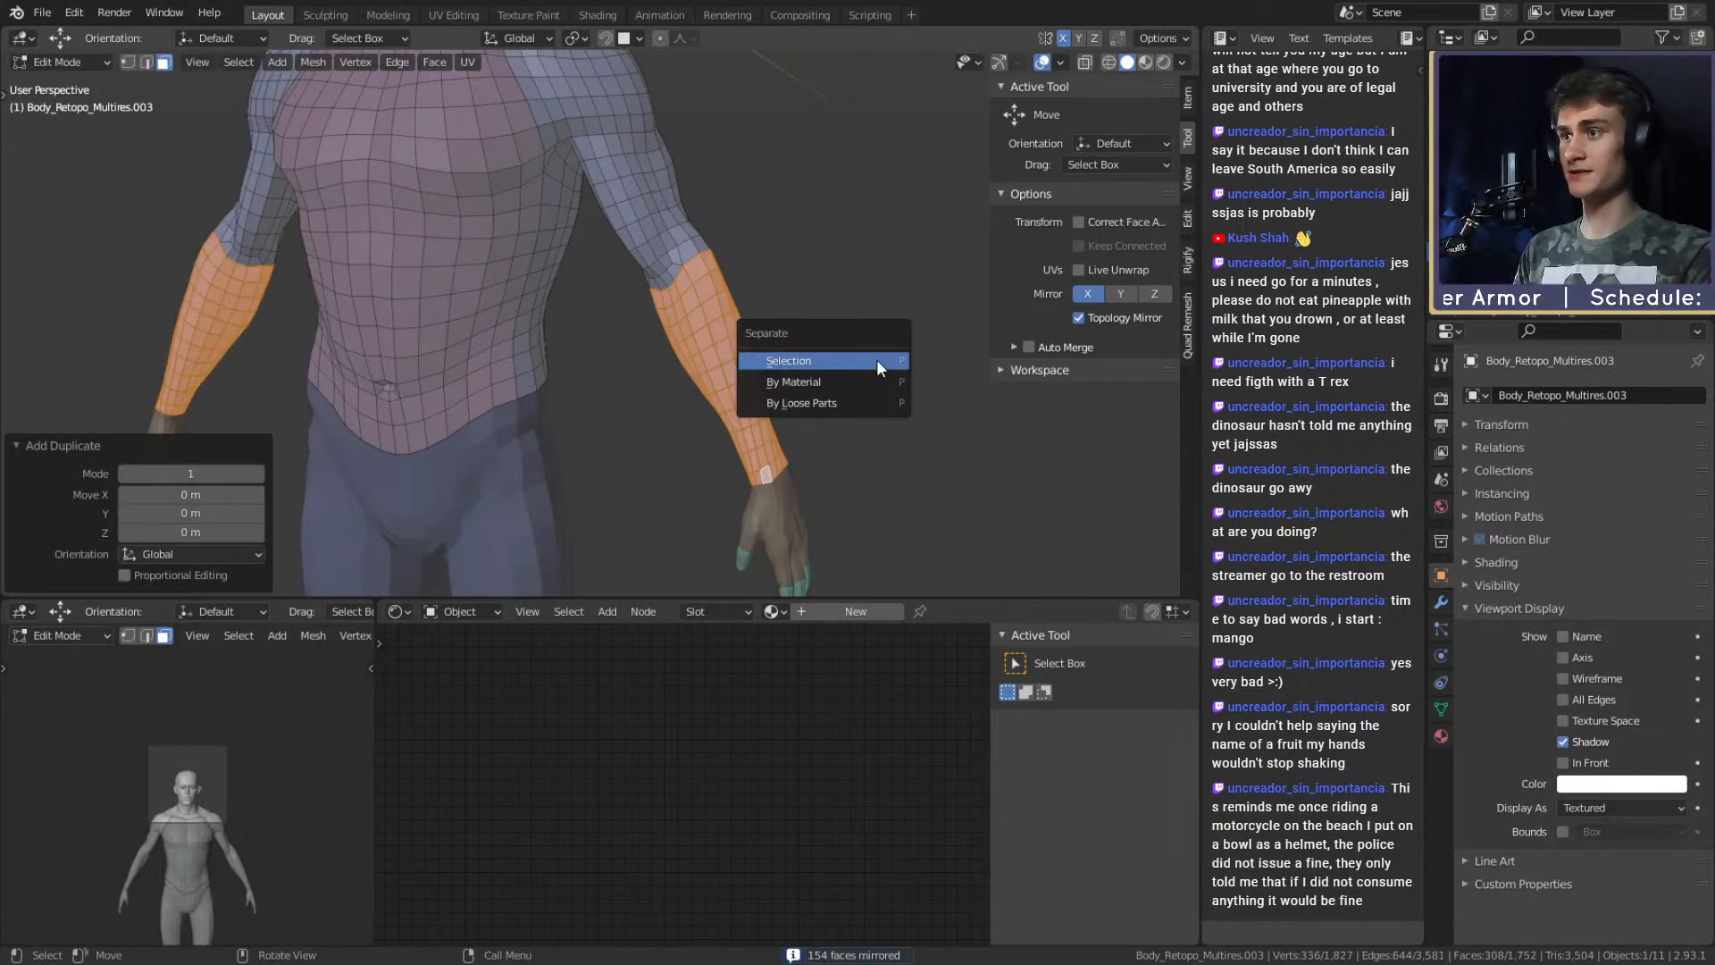
click(877, 361)
key(Tab)
scroll(660, 349, down, 5)
click(741, 278)
scroll(736, 268, up, 4)
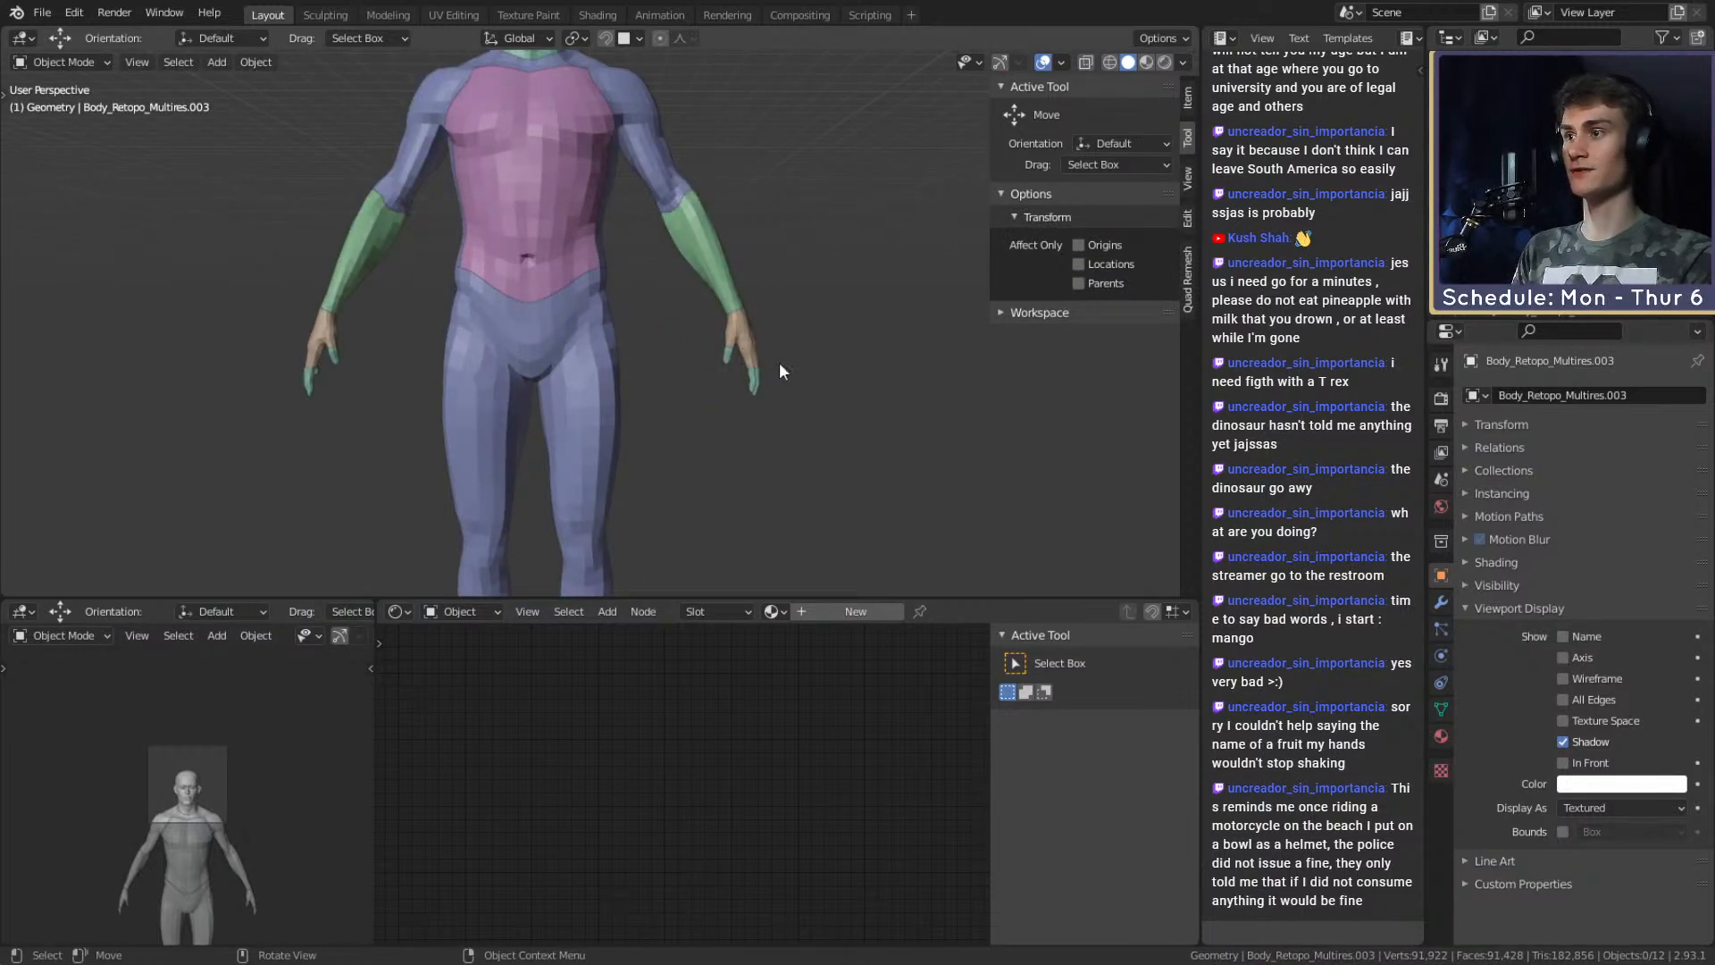
scroll(741, 330, up, 2)
shift+middle_drag(690, 290, 726, 437)
scroll(695, 341, down, 2)
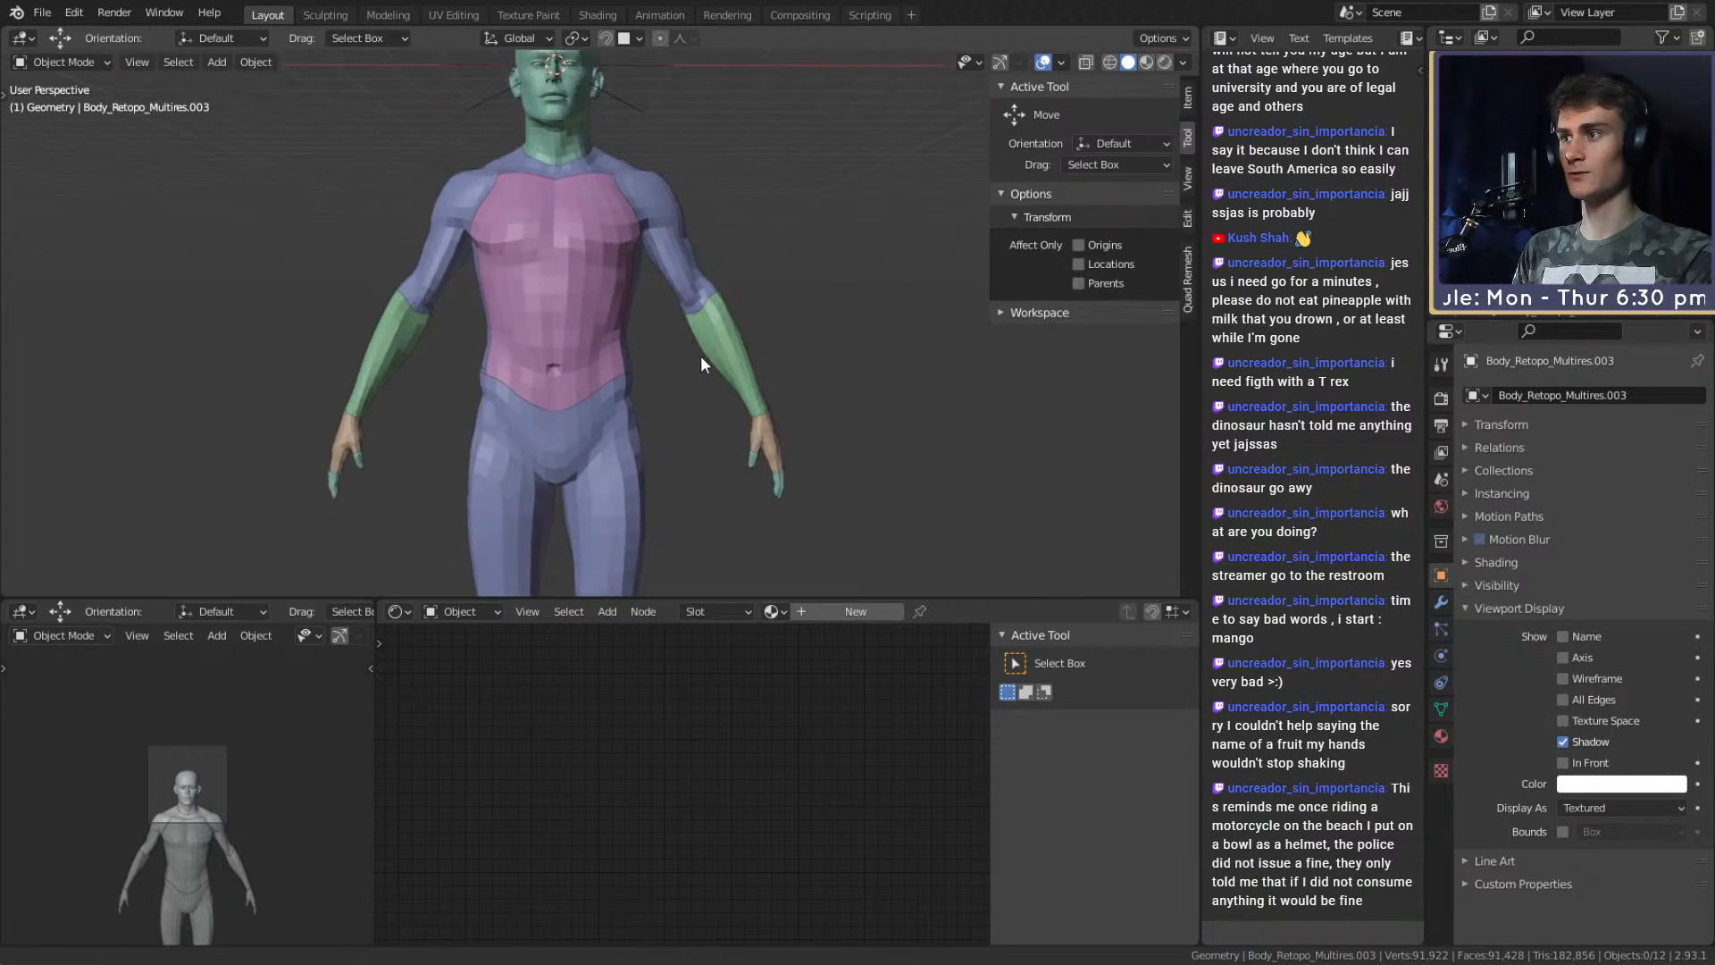
middle_drag(616, 231, 666, 319)
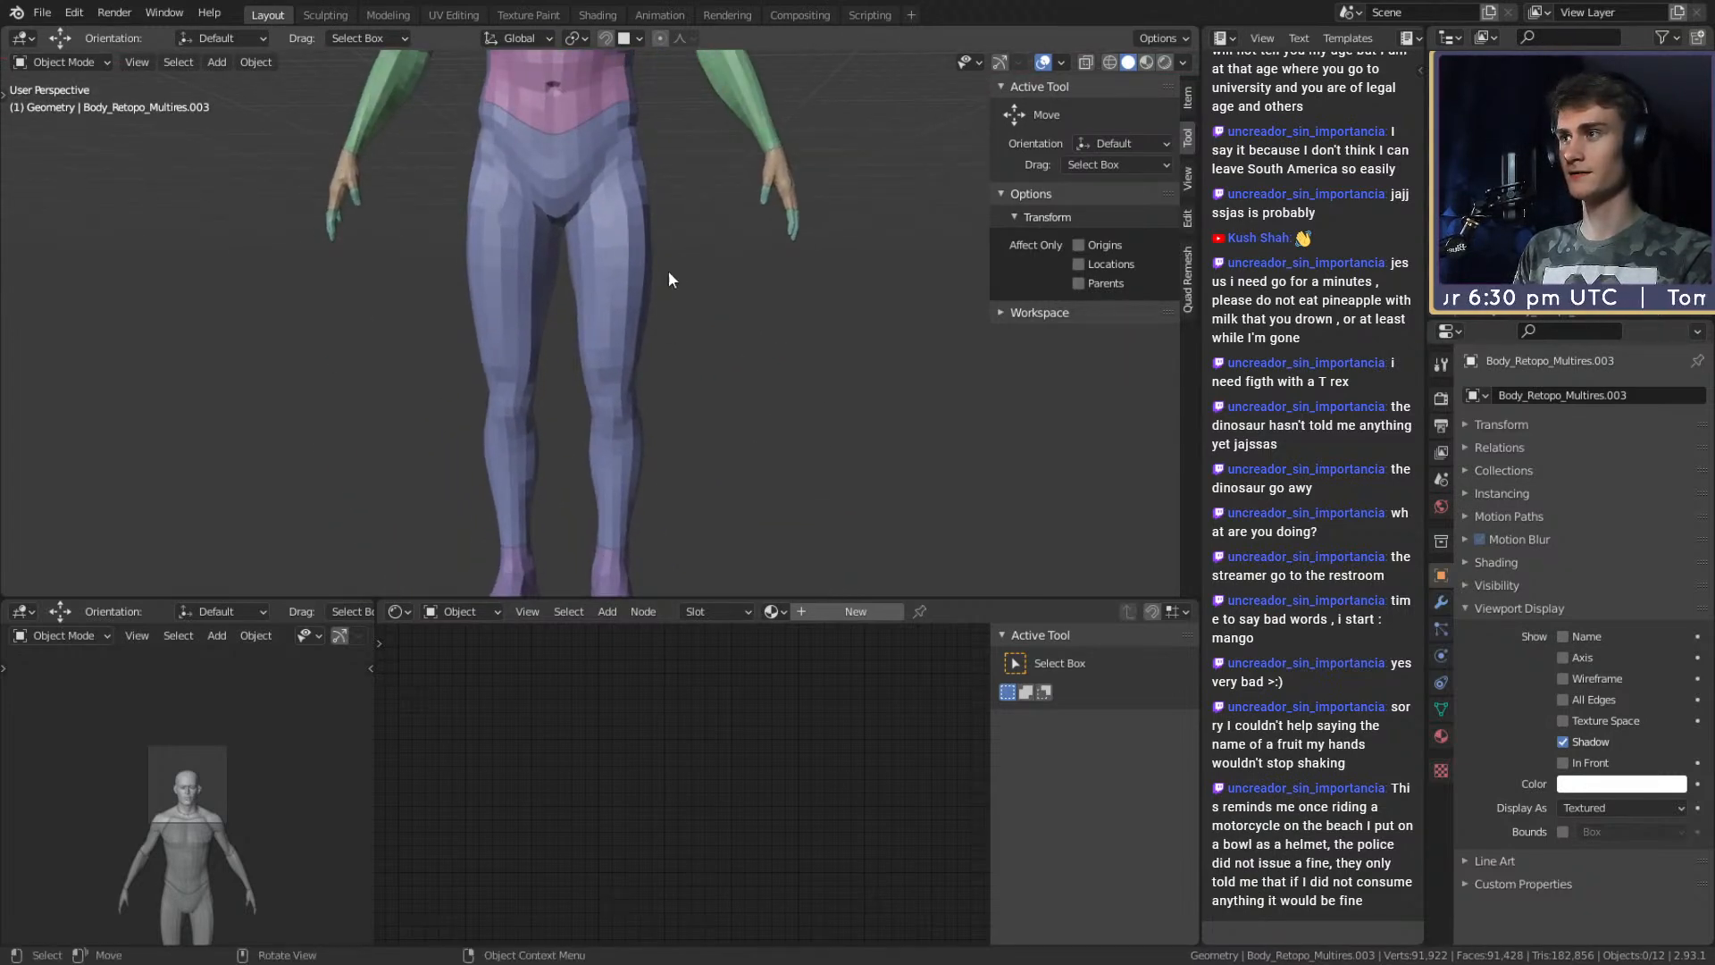
scroll(679, 312, down, 2)
click(619, 270)
key(g)
right_click(947, 332)
Delete the separate feet mesh that ends at the ankles.
middle_drag(779, 380, 539, 291)
scroll(713, 312, up, 2)
click(590, 402)
scroll(625, 384, down, 4)
middle_drag(643, 375, 1333, 601)
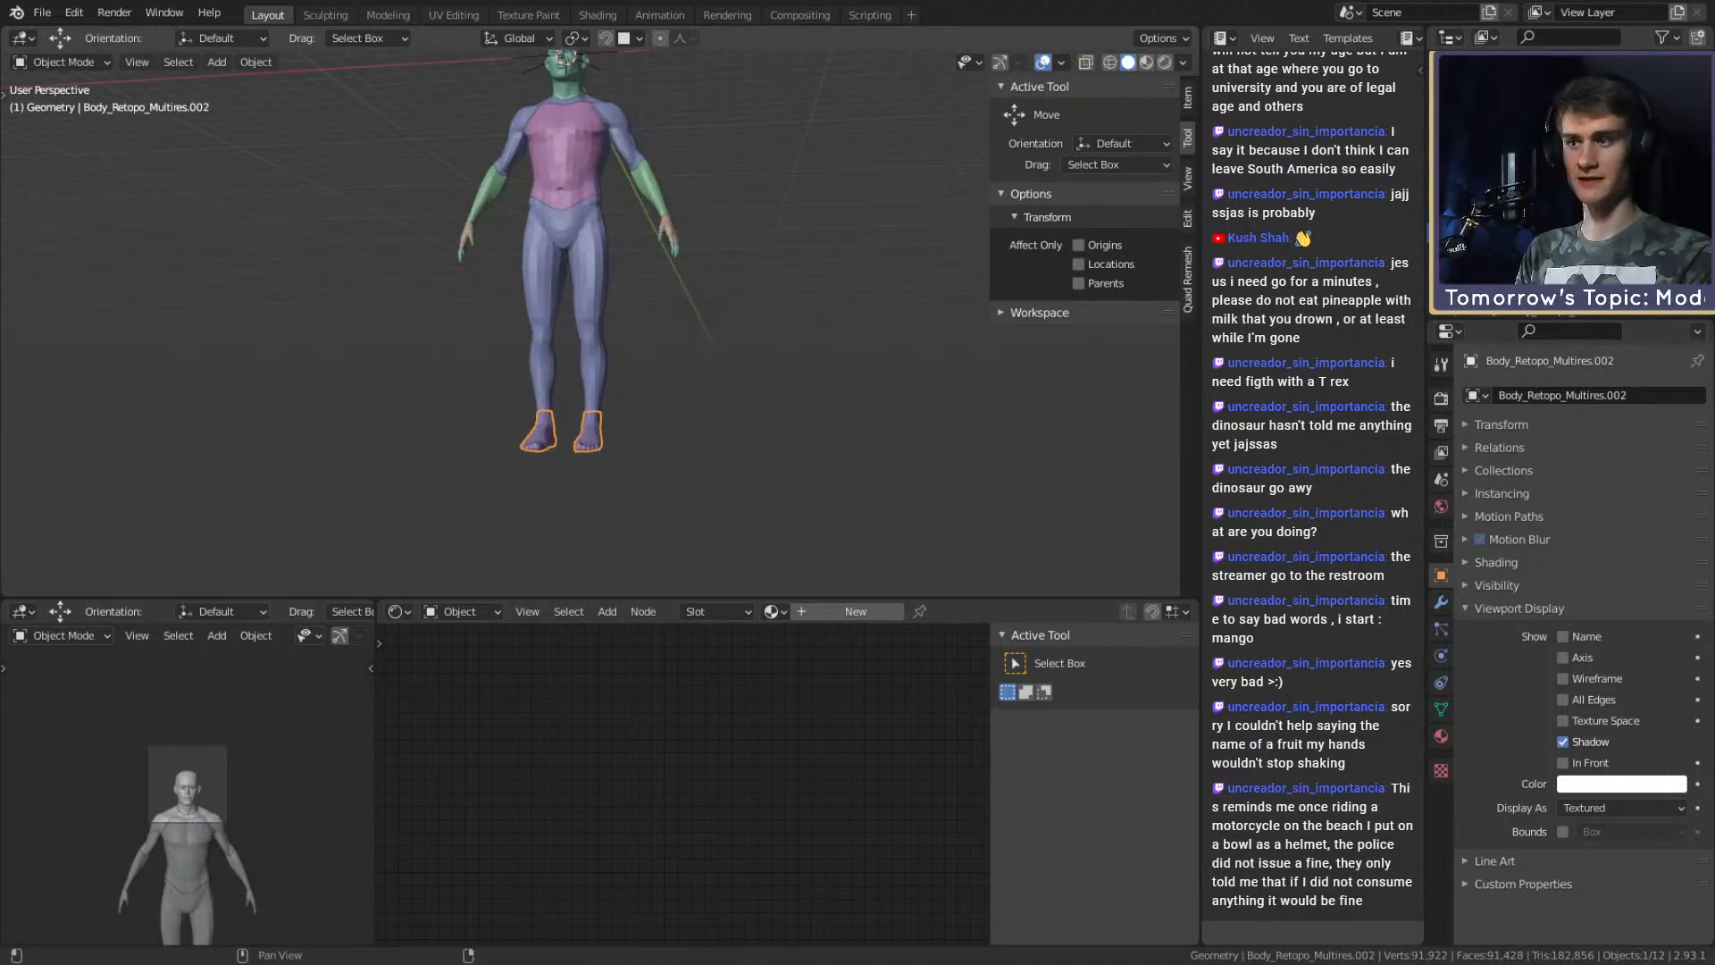
scroll(588, 486, up, 6)
middle_drag(693, 351, 677, 452)
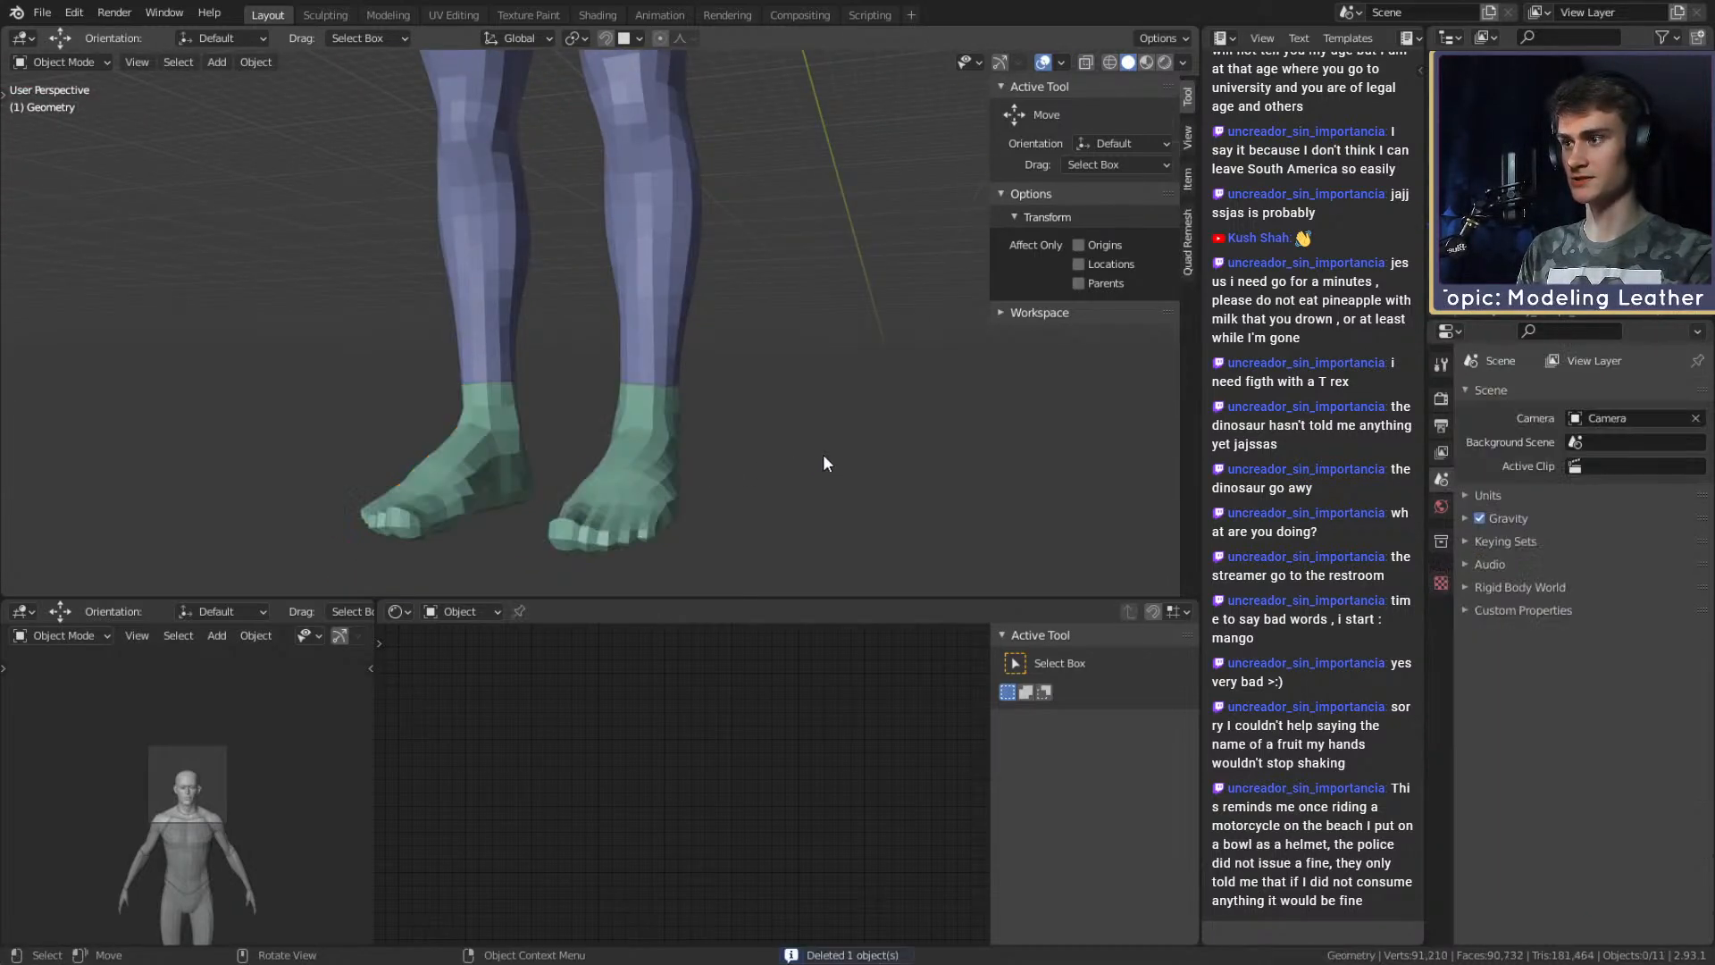
key(Delete)
shift+middle_drag(823, 454, 739, 417)
Open the full body mesh in Edit Mode and box-select the whole left foot and ankle through the mesh.
click(654, 409)
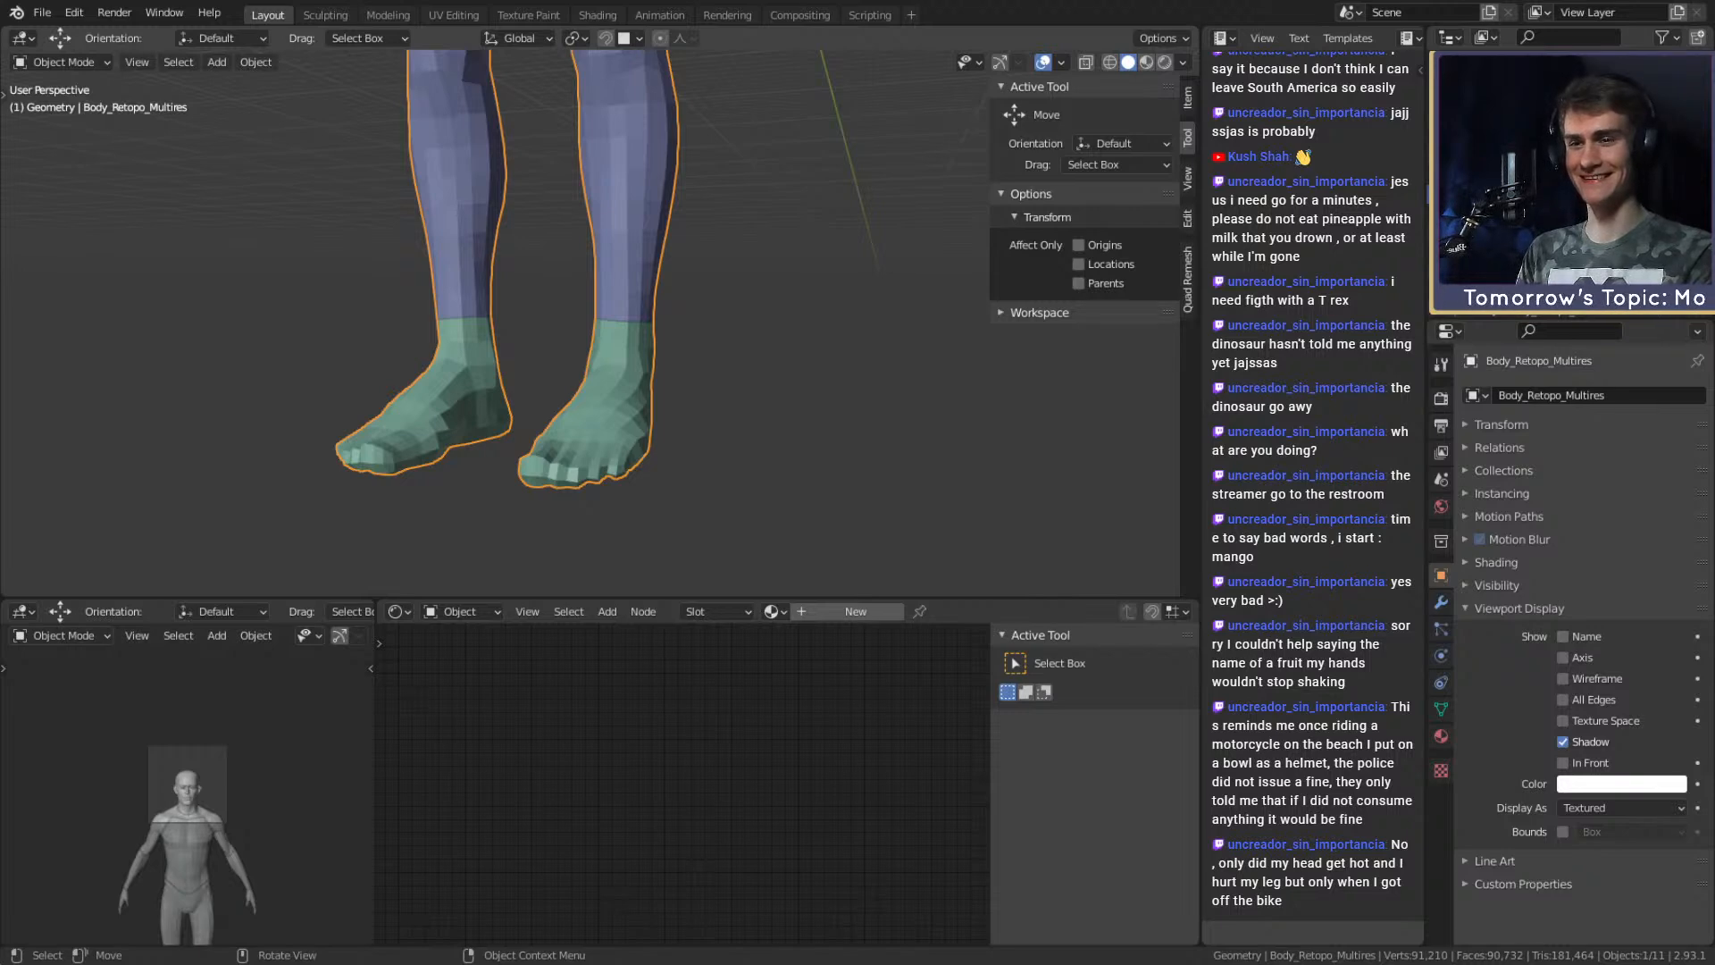
middle_drag(876, 411, 750, 421)
key(Tab)
key(alt+z)
key(b)
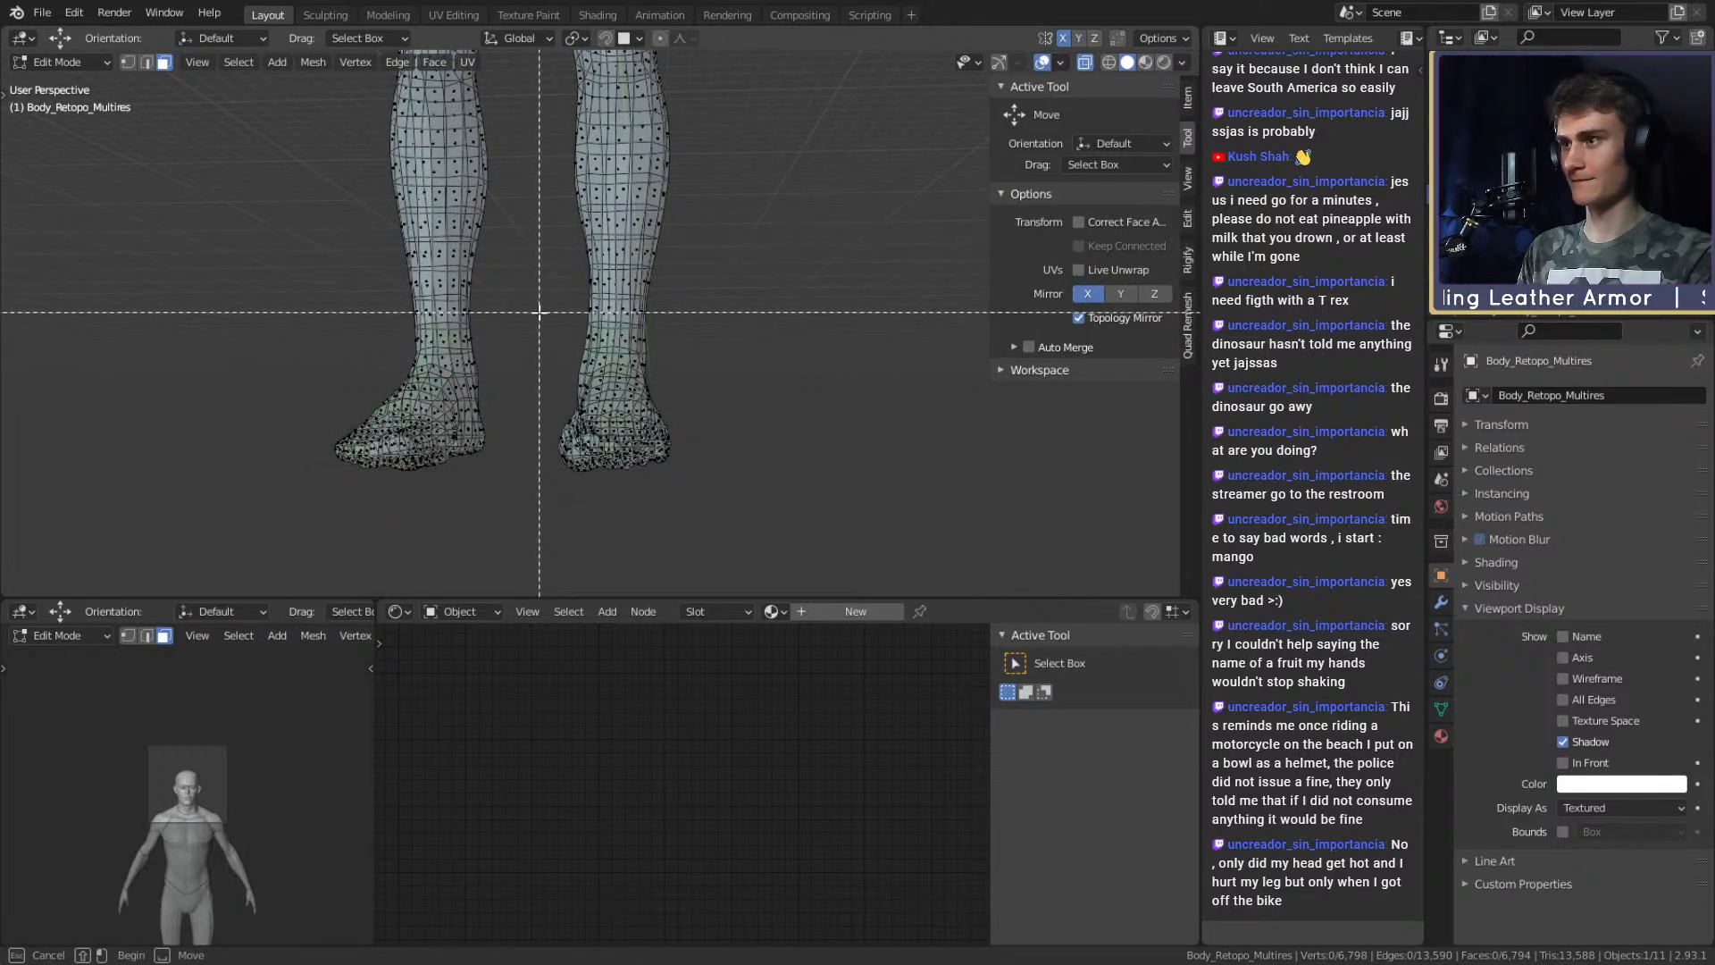
drag(539, 306, 759, 511)
key(alt+z)
Extend the left foot selection up over the face rings above the ankle.
mouse_move(804, 461)
middle_down()
mouse_move(804, 372)
mouse_move(828, 376)
middle_up()
key(c)
click(599, 335)
right_click(682, 352)
mouse_move(777, 325)
middle_down()
mouse_move(738, 348)
mouse_move(806, 393)
mouse_move(779, 340)
mouse_move(708, 372)
middle_up()
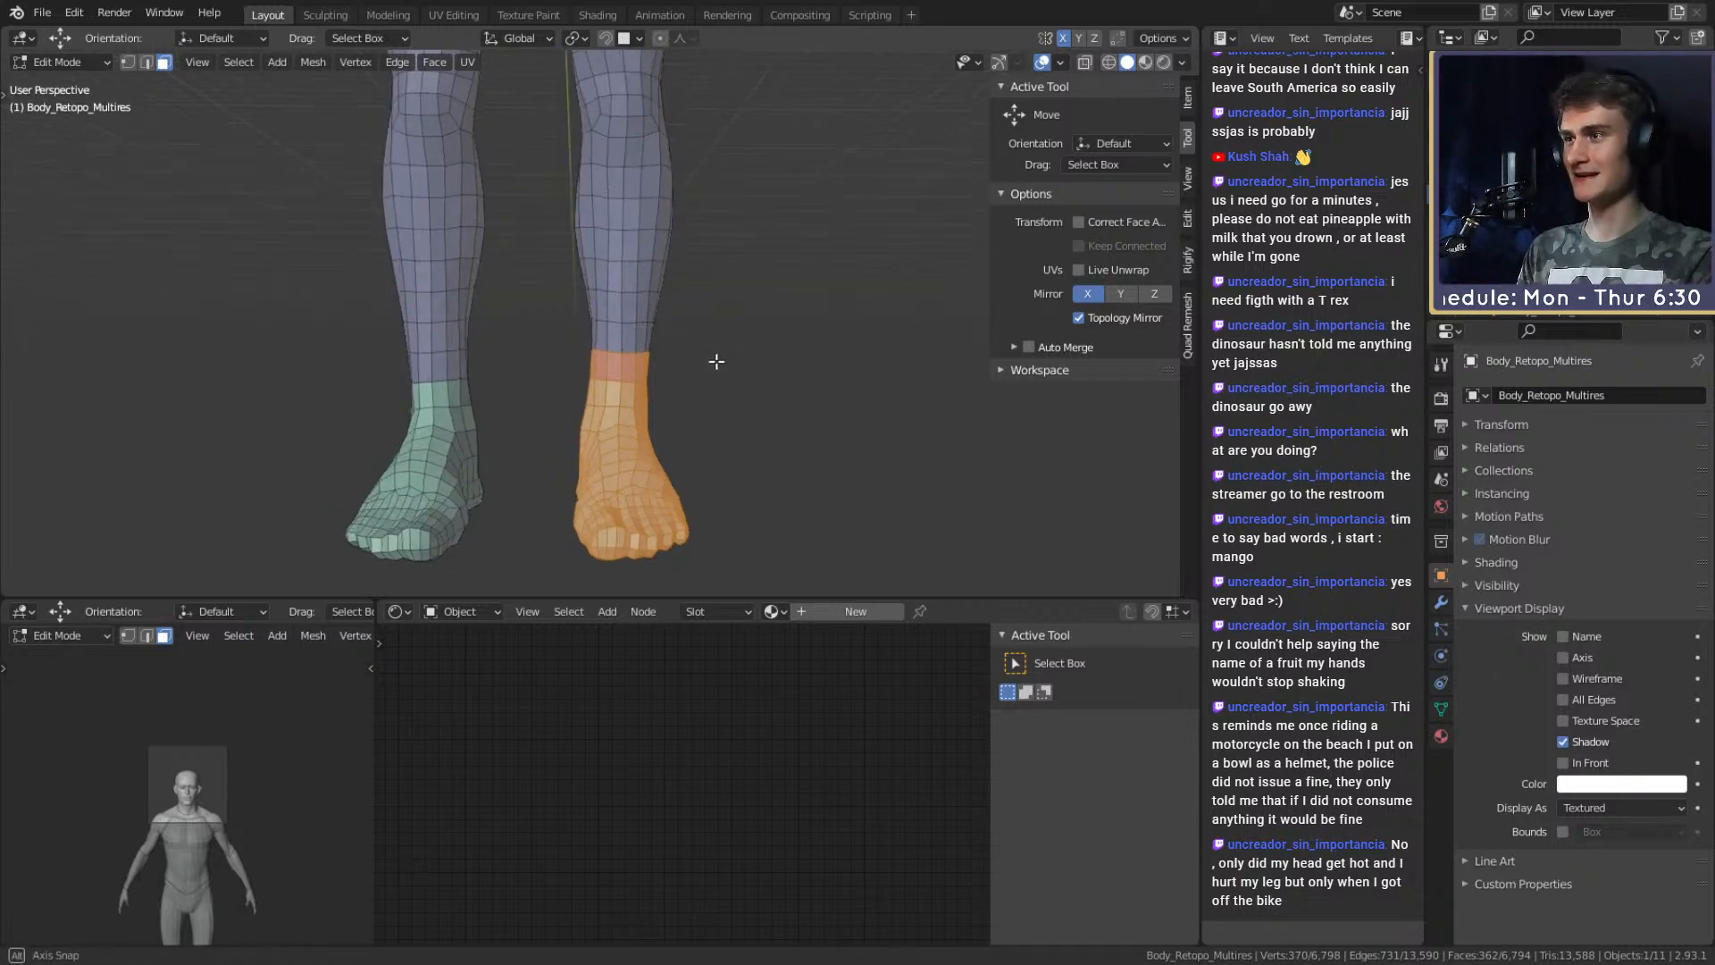
scroll(622, 353, up, 3)
scroll(680, 367, down, 3)
middle_drag(680, 367, 747, 384)
scroll(681, 383, up, 2)
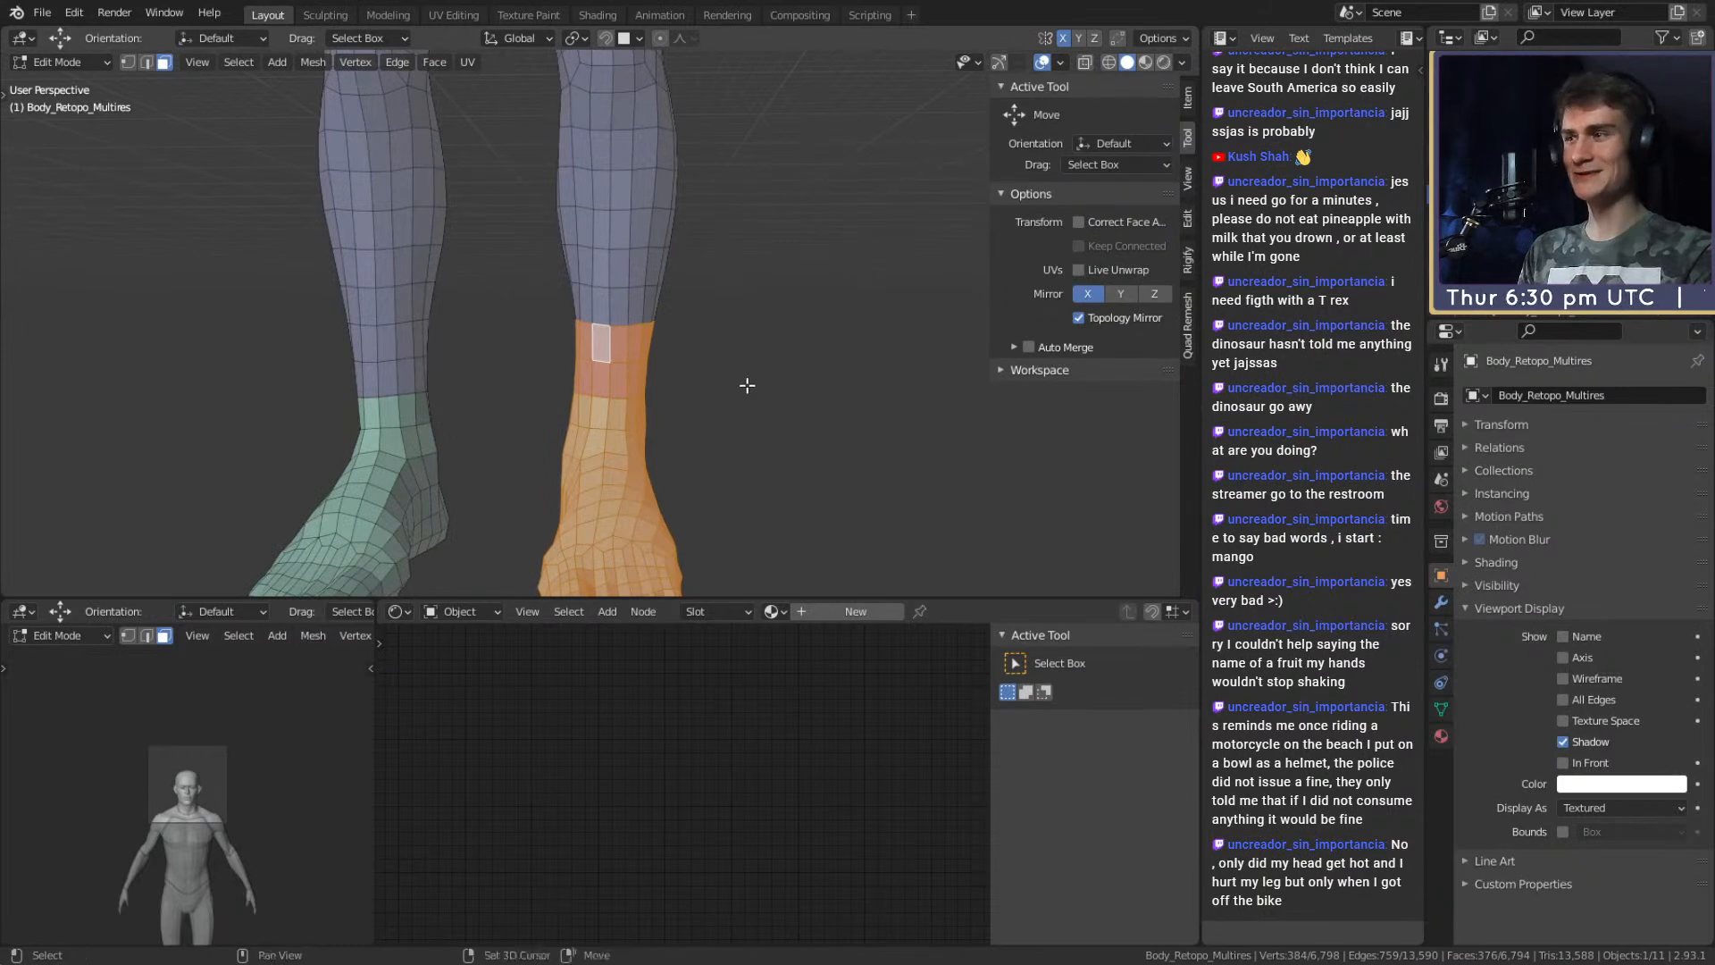
Try adding the next face ring up the left shin to the selection, and deselect it again.
shift+double_click(613, 307)
scroll(675, 389, down, 5)
middle_drag(682, 393, 714, 287)
scroll(708, 394, up, 3)
key(alt+z)
key(c)
shift+drag(568, 259, 709, 260)
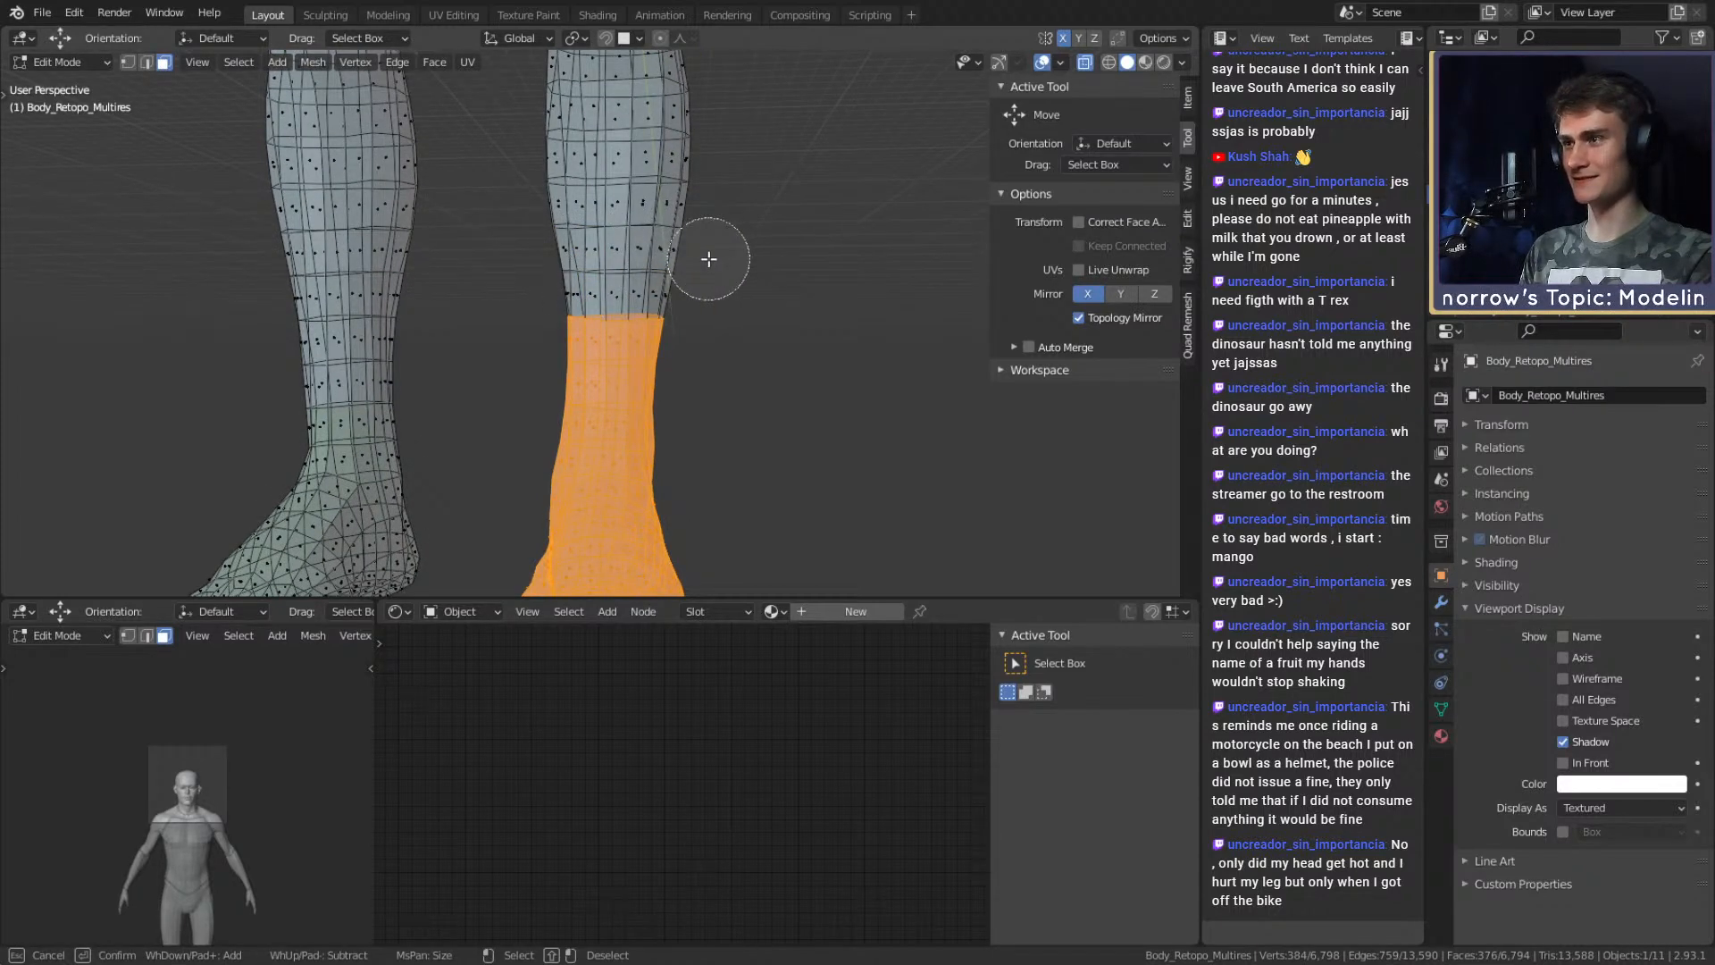
key(Escape)
key(alt+z)
Mirror the foot and ankle selection to the other leg.
scroll(733, 393, down, 4)
mouse_move(703, 432)
shift+middle_down()
mouse_move(732, 394)
mouse_move(715, 415)
mouse_move(658, 262)
shift+middle_up()
scroll(714, 415, up, 2)
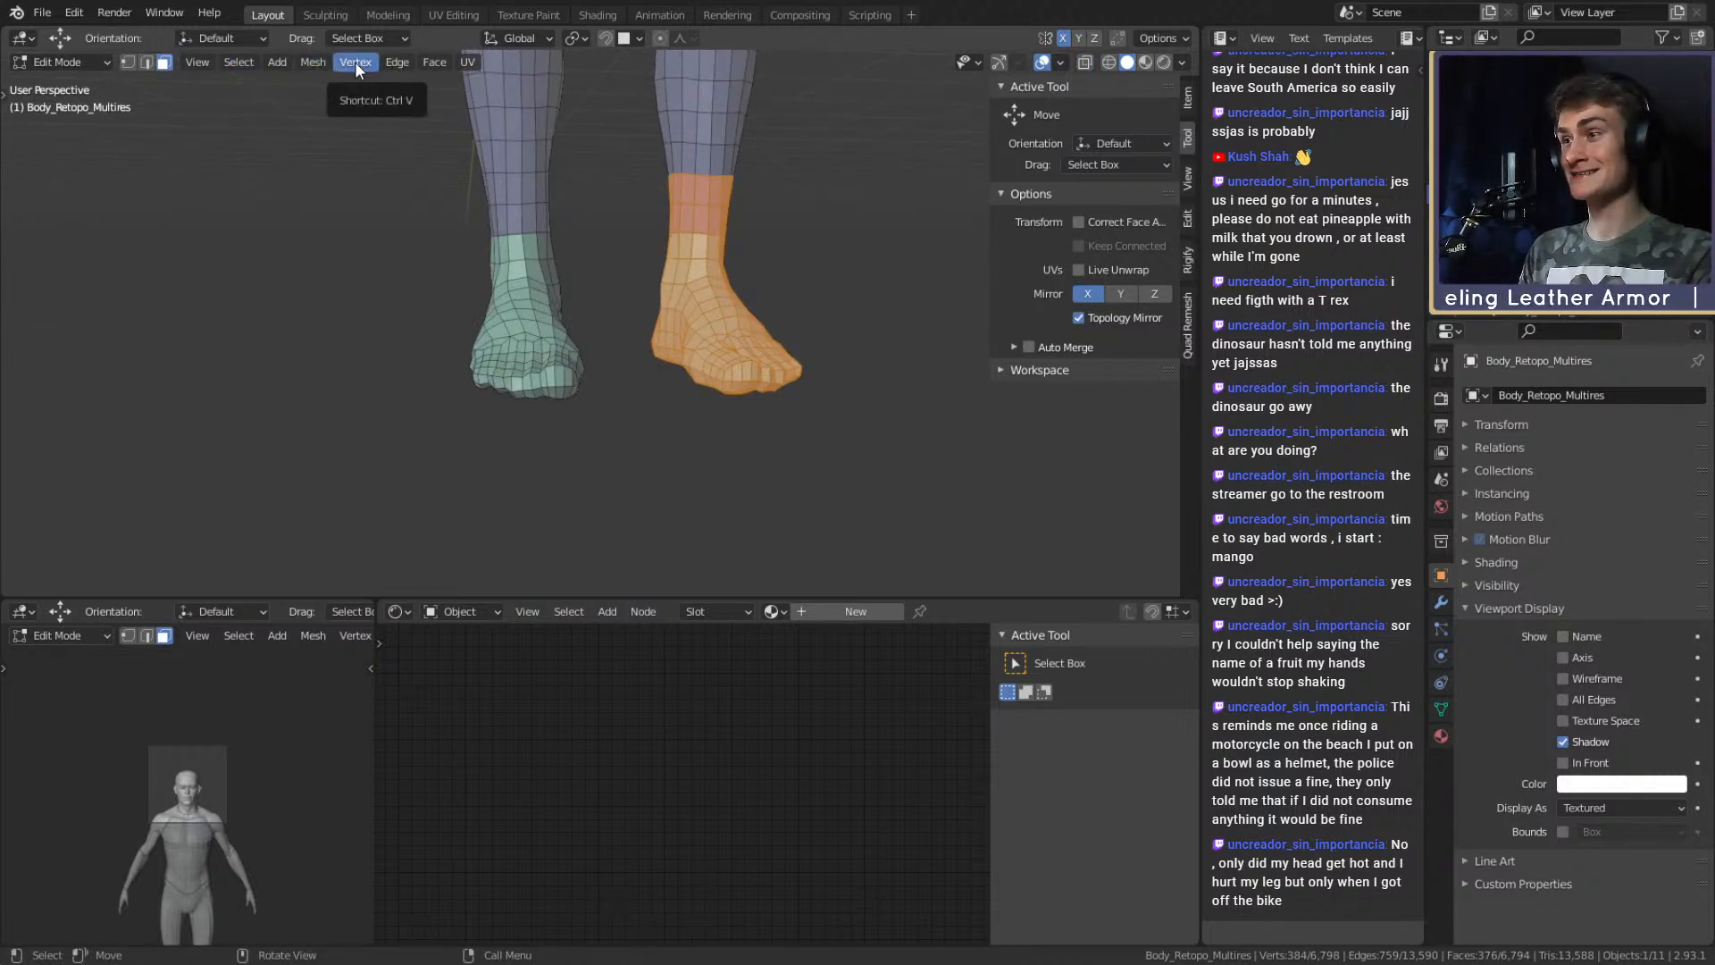
click(243, 66)
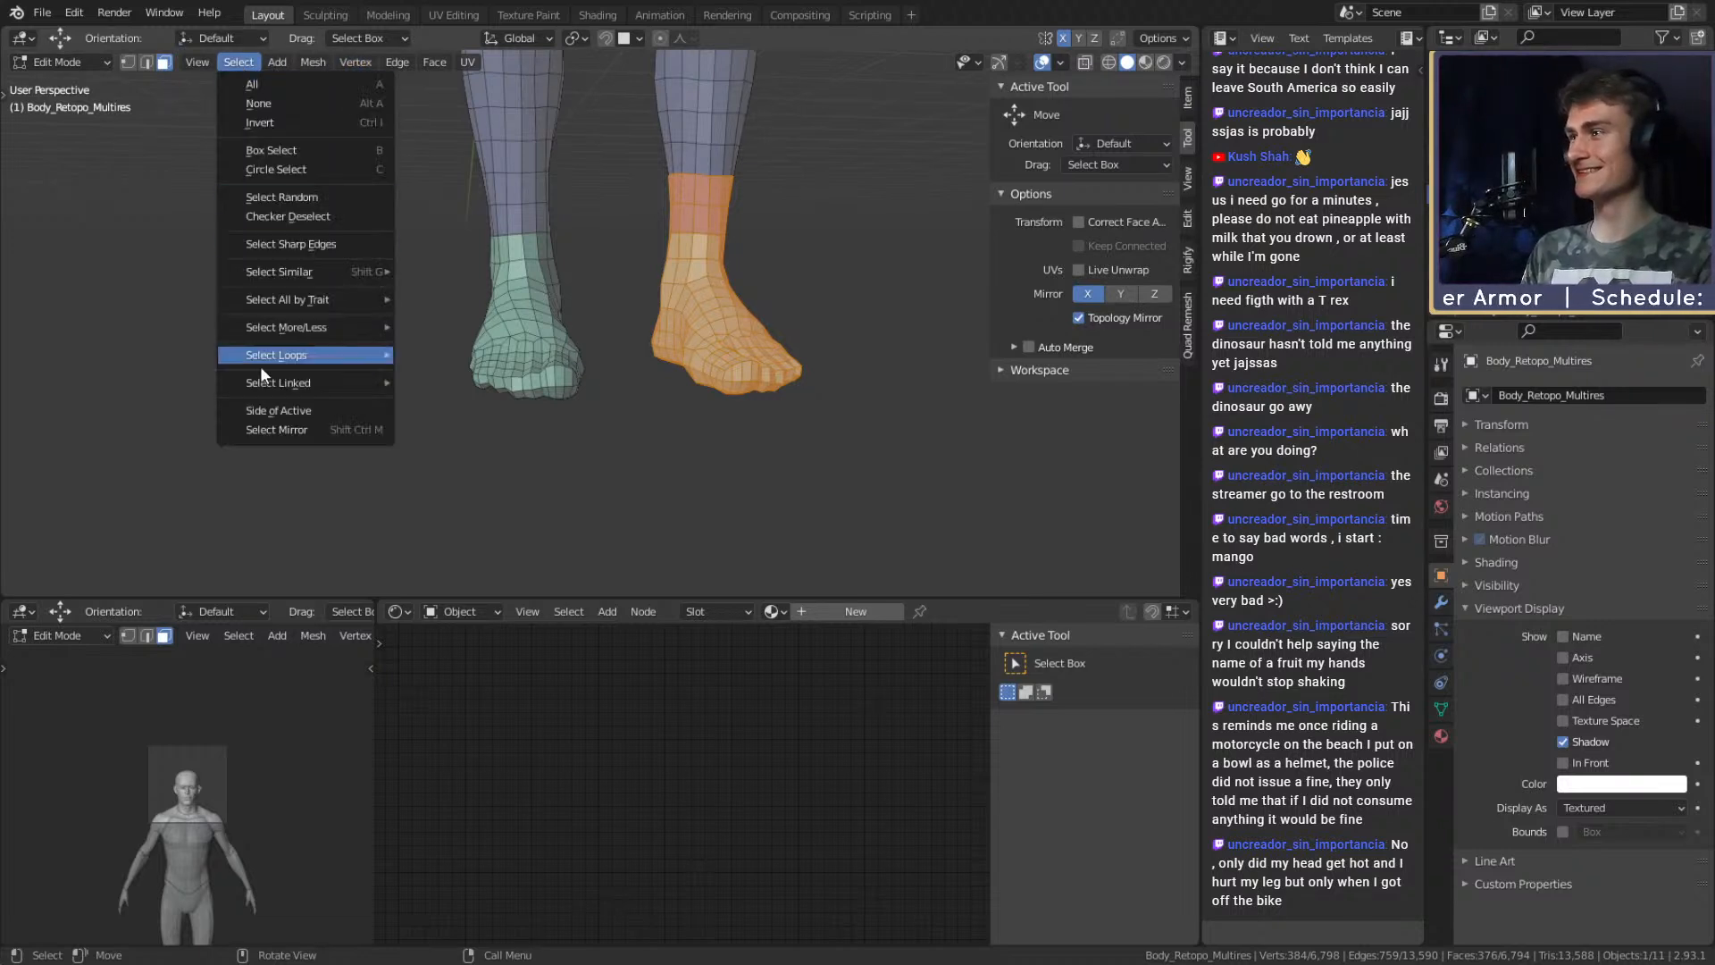
click(293, 427)
Separate an in-place duplicate of both foot selections into a new object, return to Object Mode and deselect everything.
key(shift+d)
key(Escape)
key(p)
click(656, 318)
key(Tab)
middle_drag(656, 318, 693, 426)
scroll(673, 367, down, 5)
click(743, 351)
scroll(739, 348, down, 4)
scroll(578, 400, up, 5)
scroll(701, 397, up, 3)
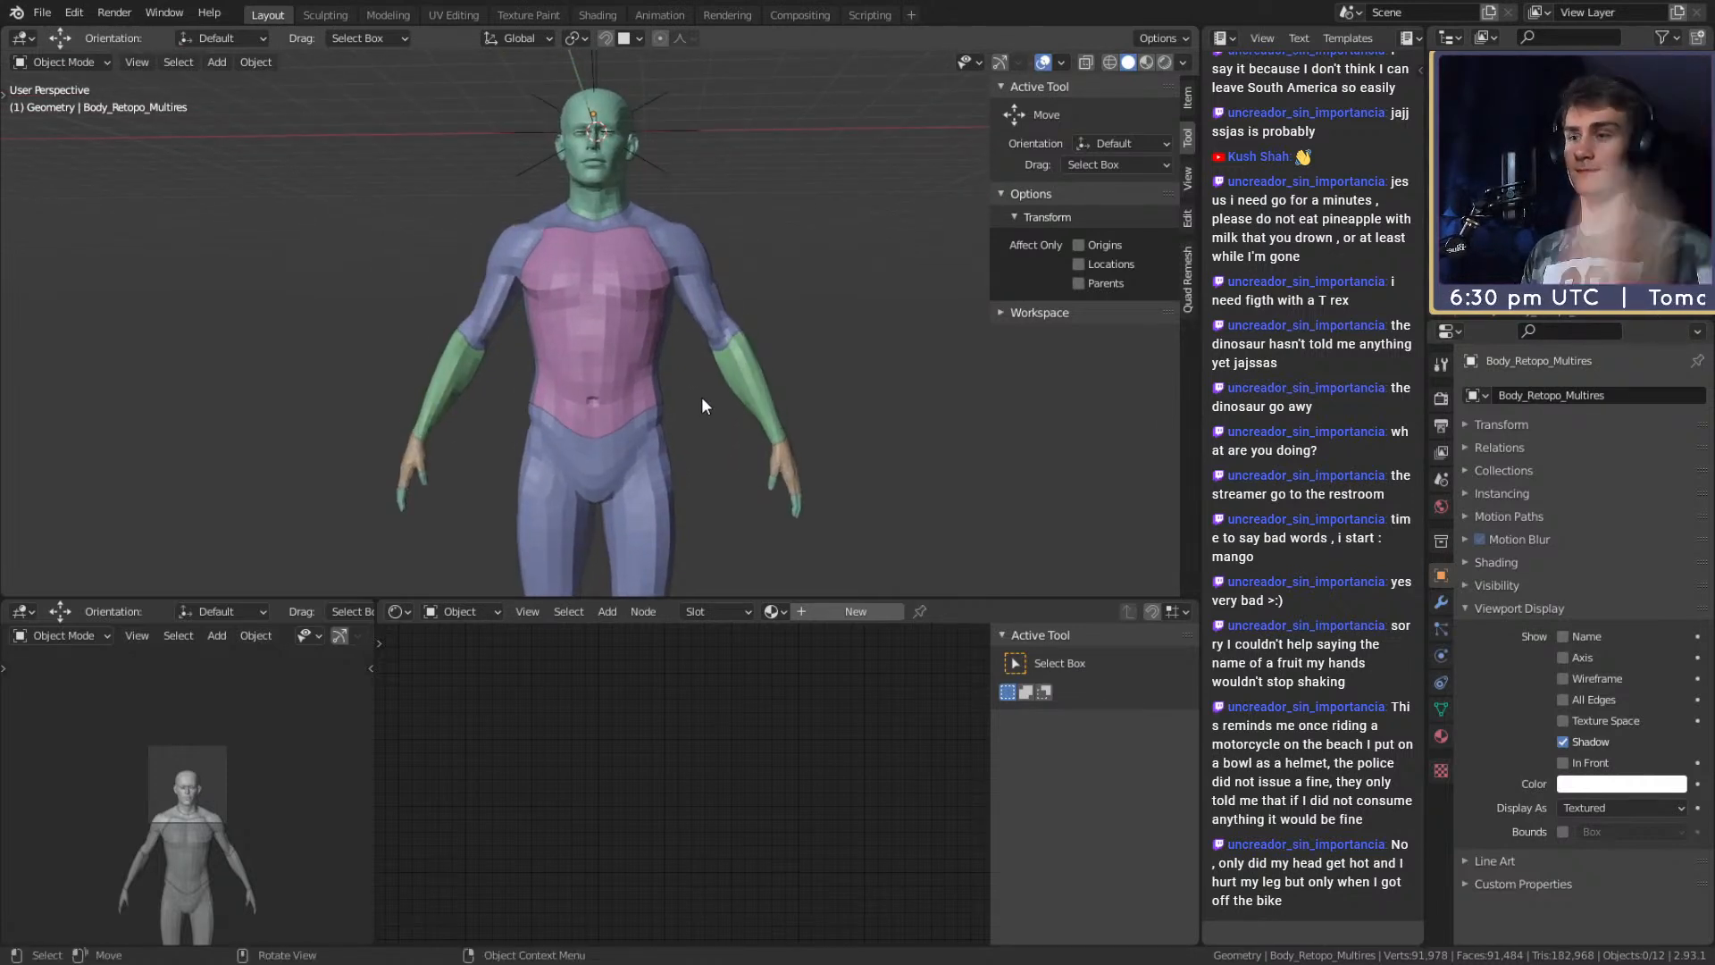
scroll(711, 375, down, 4)
scroll(709, 420, up, 4)
mouse_move(701, 391)
middle_down()
mouse_move(620, 417)
mouse_move(699, 411)
mouse_move(731, 332)
mouse_move(718, 410)
mouse_move(693, 361)
middle_up()
scroll(706, 393, down, 1)
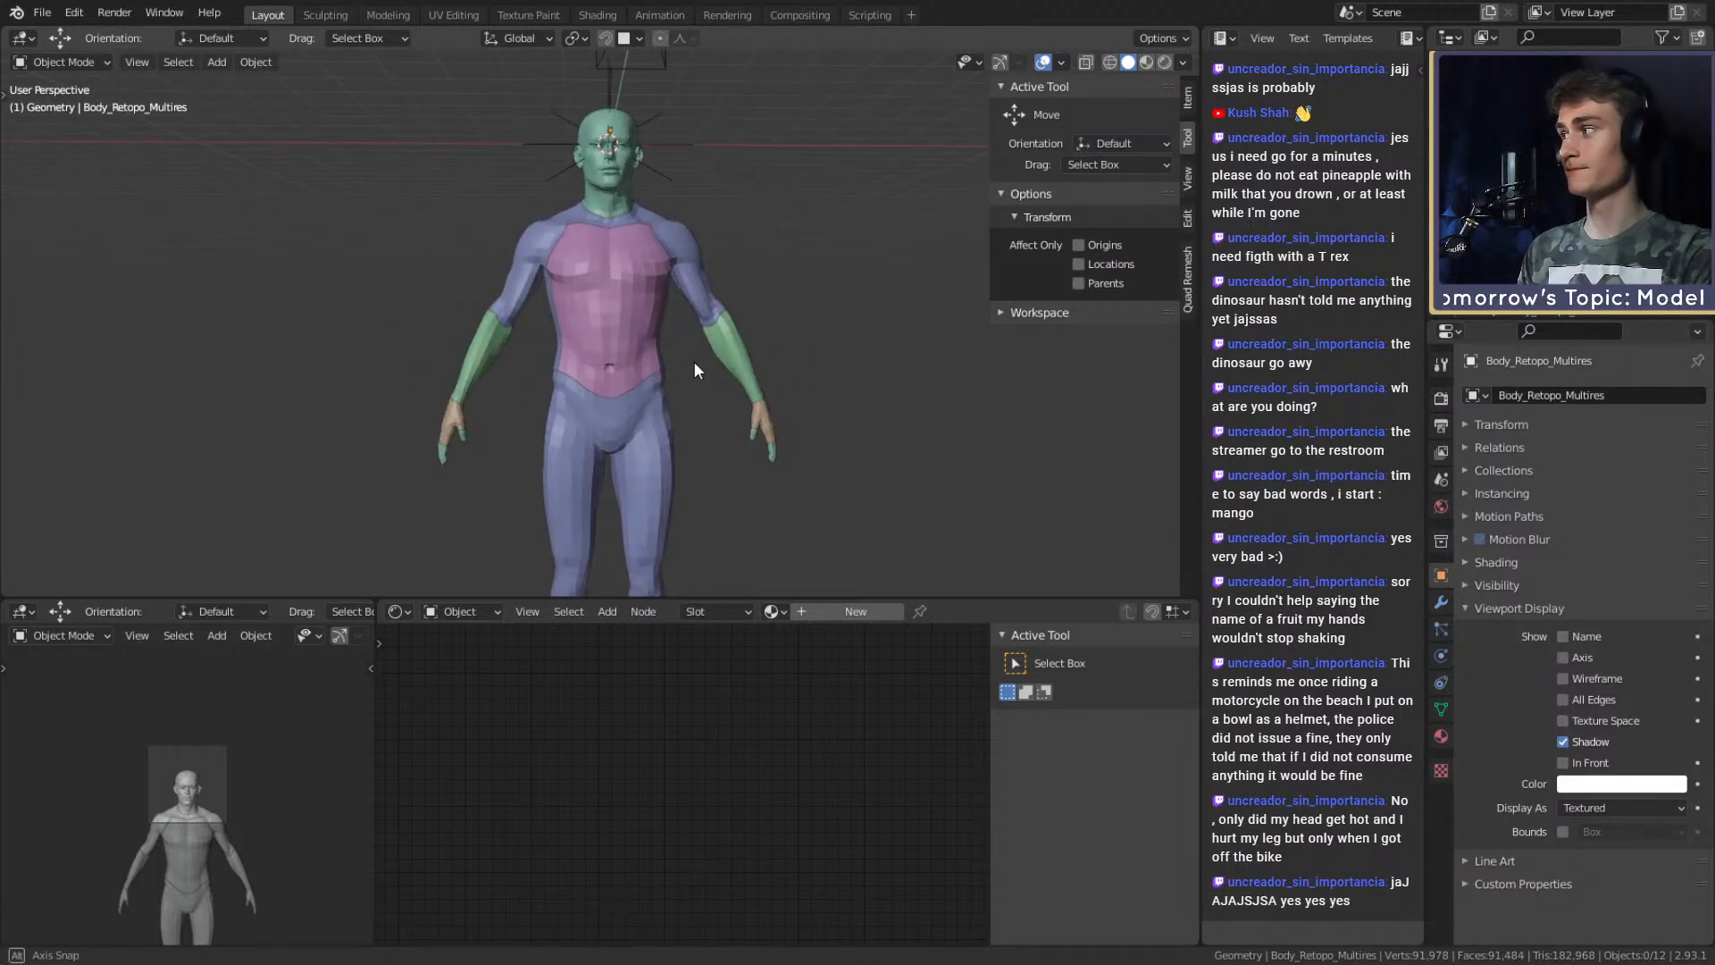
Rename the long-sleeved upper-body mesh as L1_Armor_Underarmor.
click(636, 330)
click(639, 340)
scroll(754, 319, down, 1)
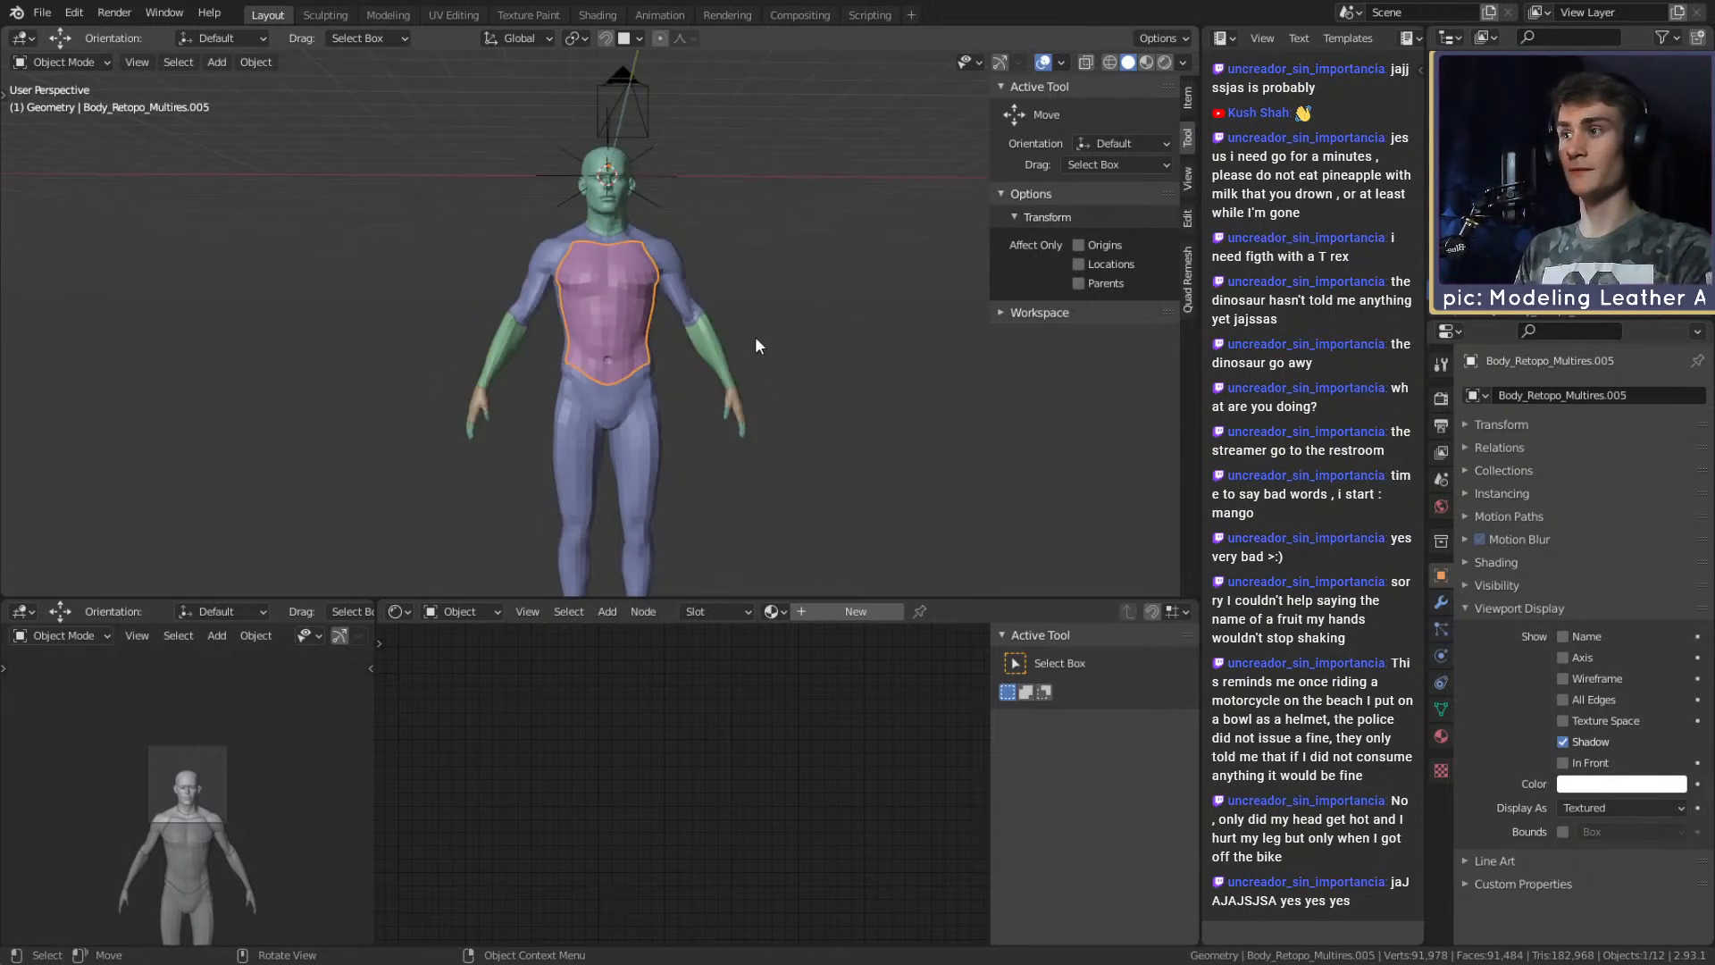
shift+middle_drag(763, 357, 752, 329)
scroll(752, 330, up, 3)
click(712, 179)
scroll(874, 380, down, 3)
scroll(805, 410, up, 3)
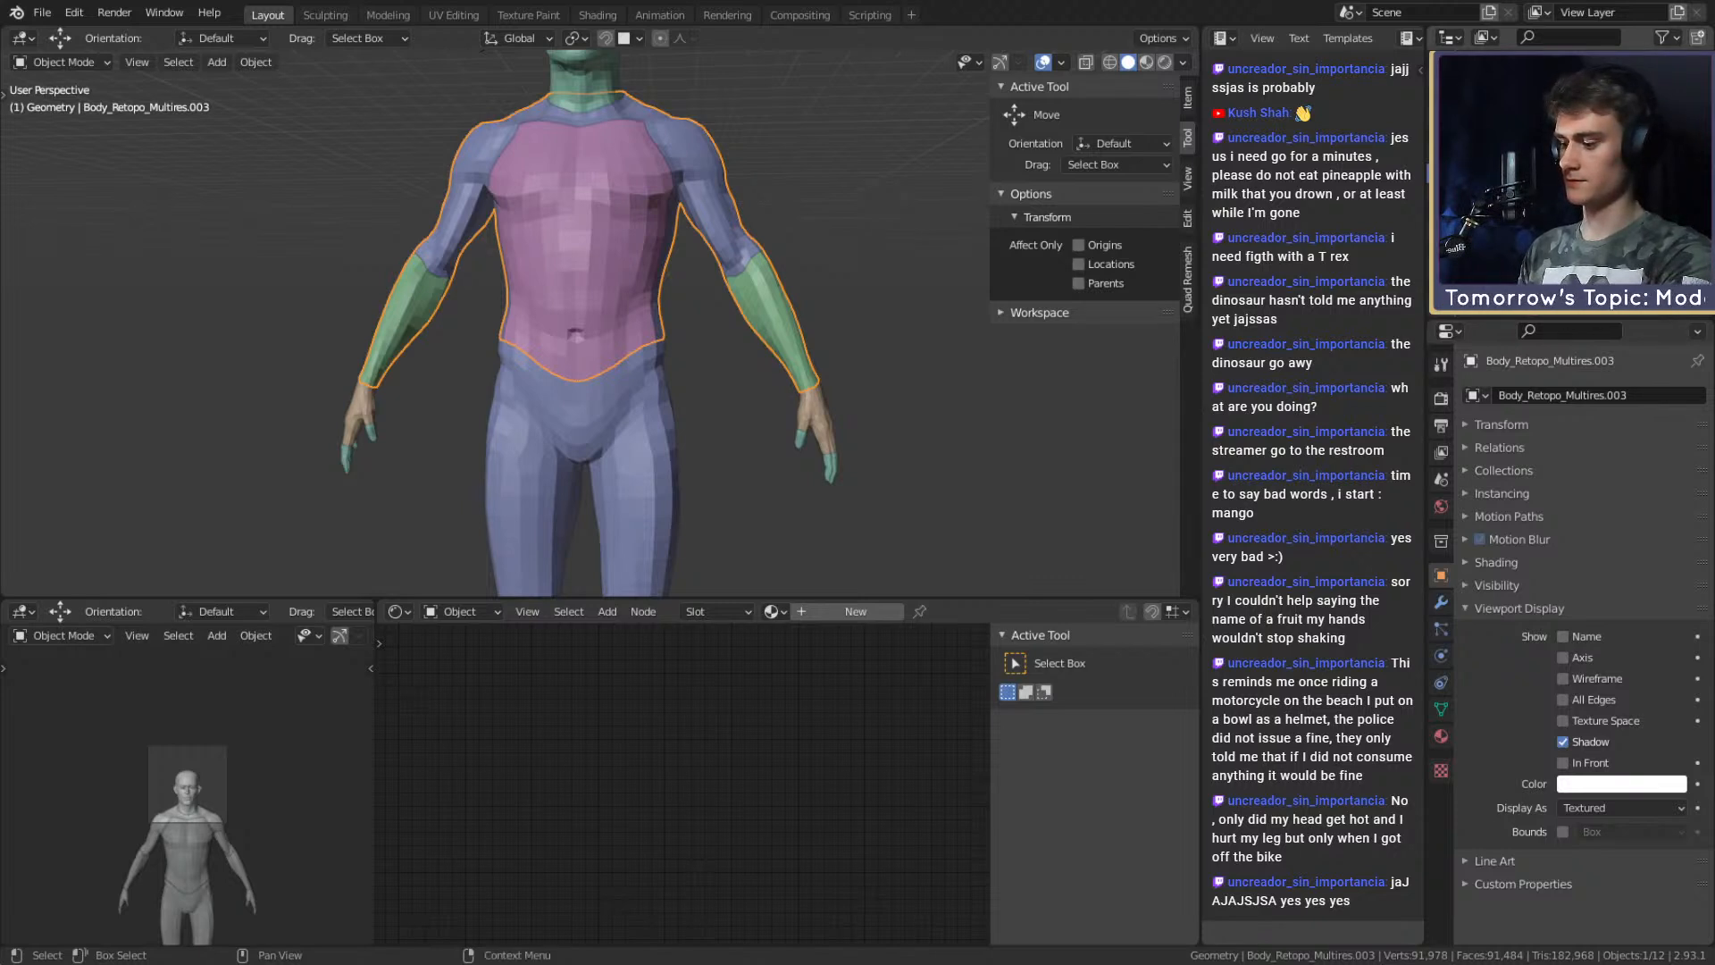
key(Return)
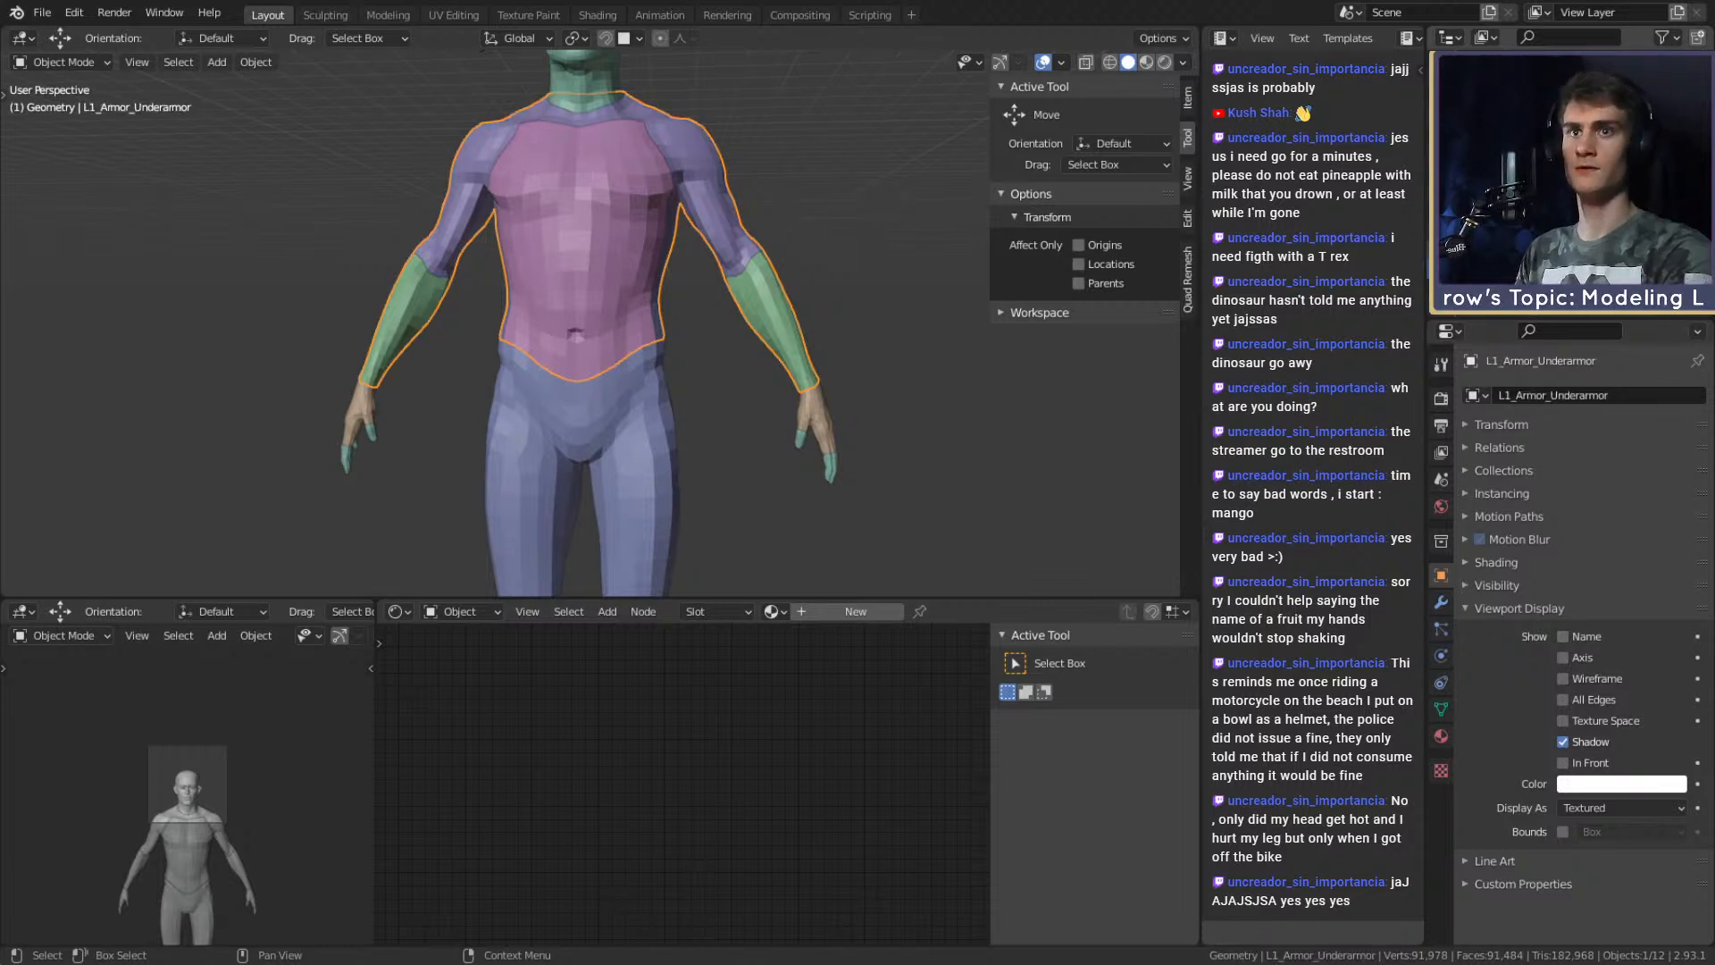
Rename the forearm mesh as L1_Armor_Armbraces.
click(795, 304)
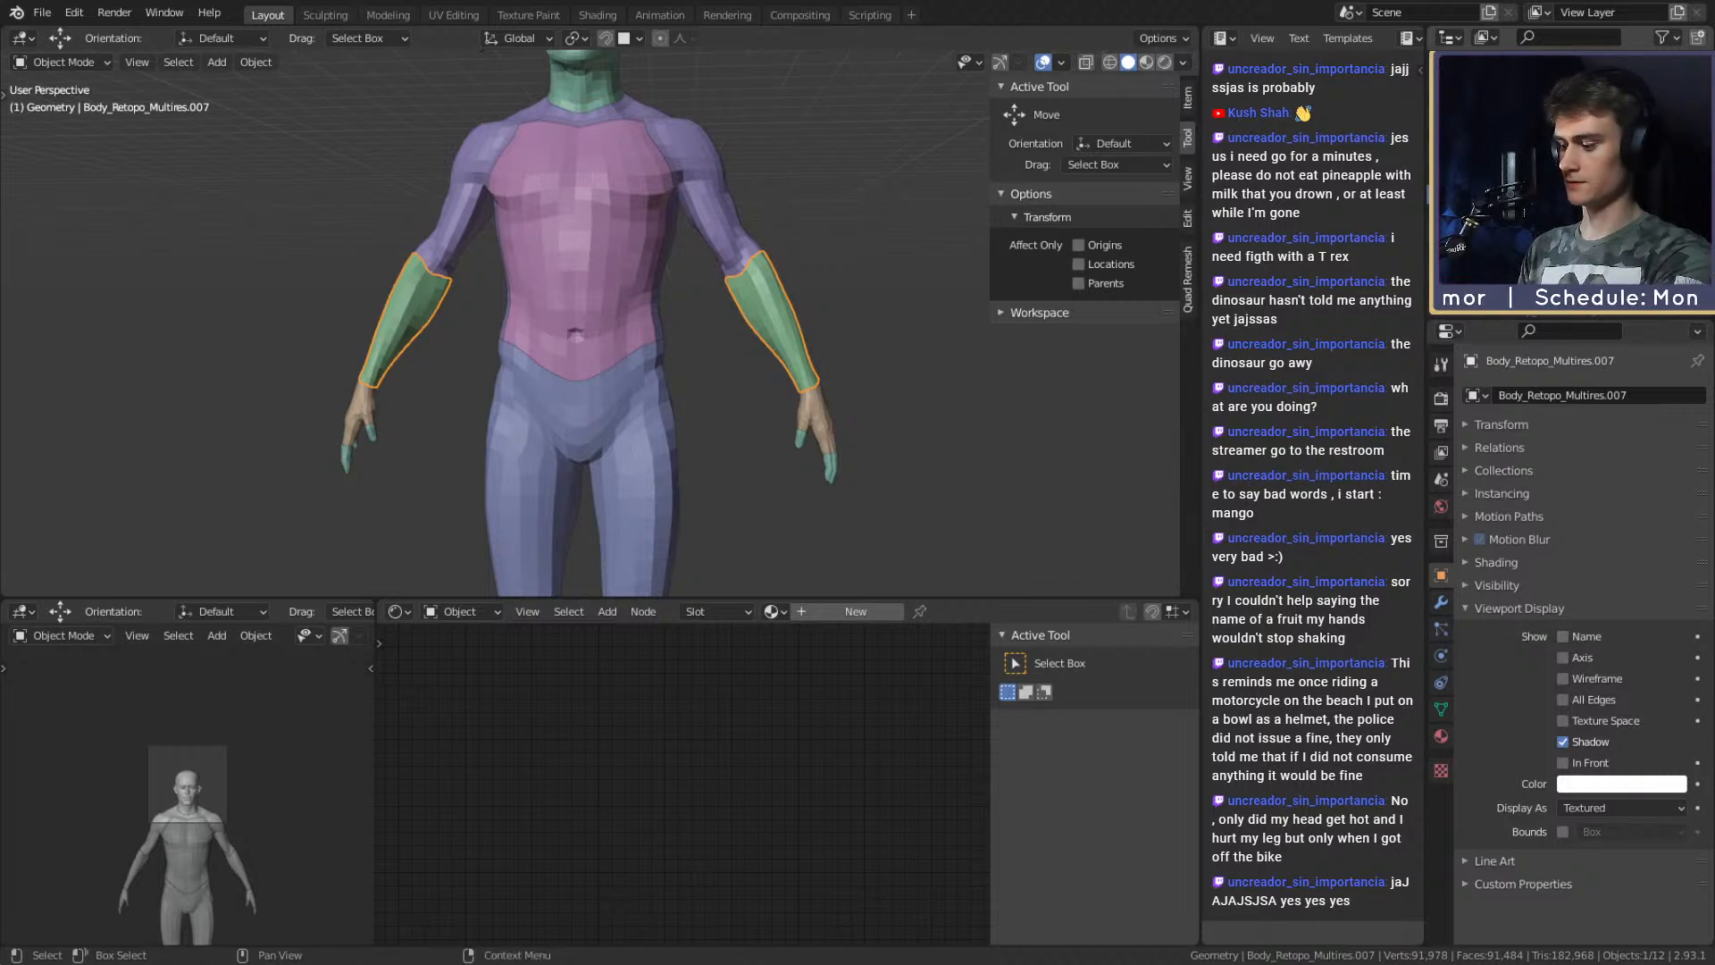
key(Return)
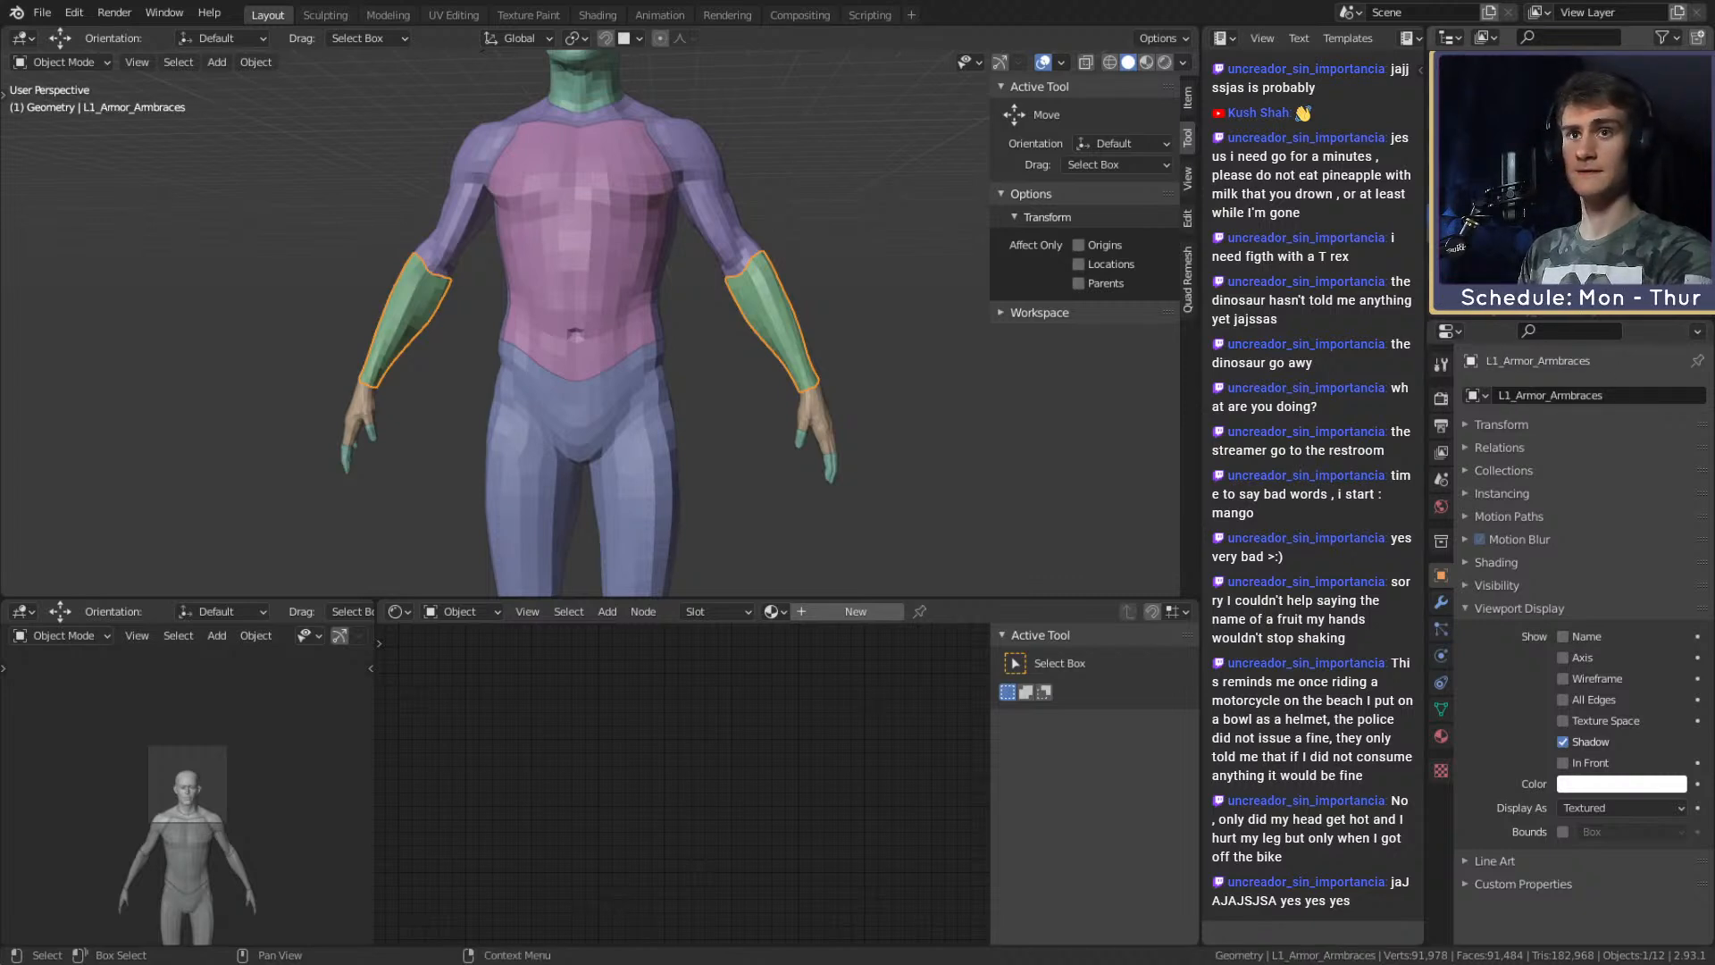
Rename the front torso panel as L1_Armor_Chestplate.
click(637, 233)
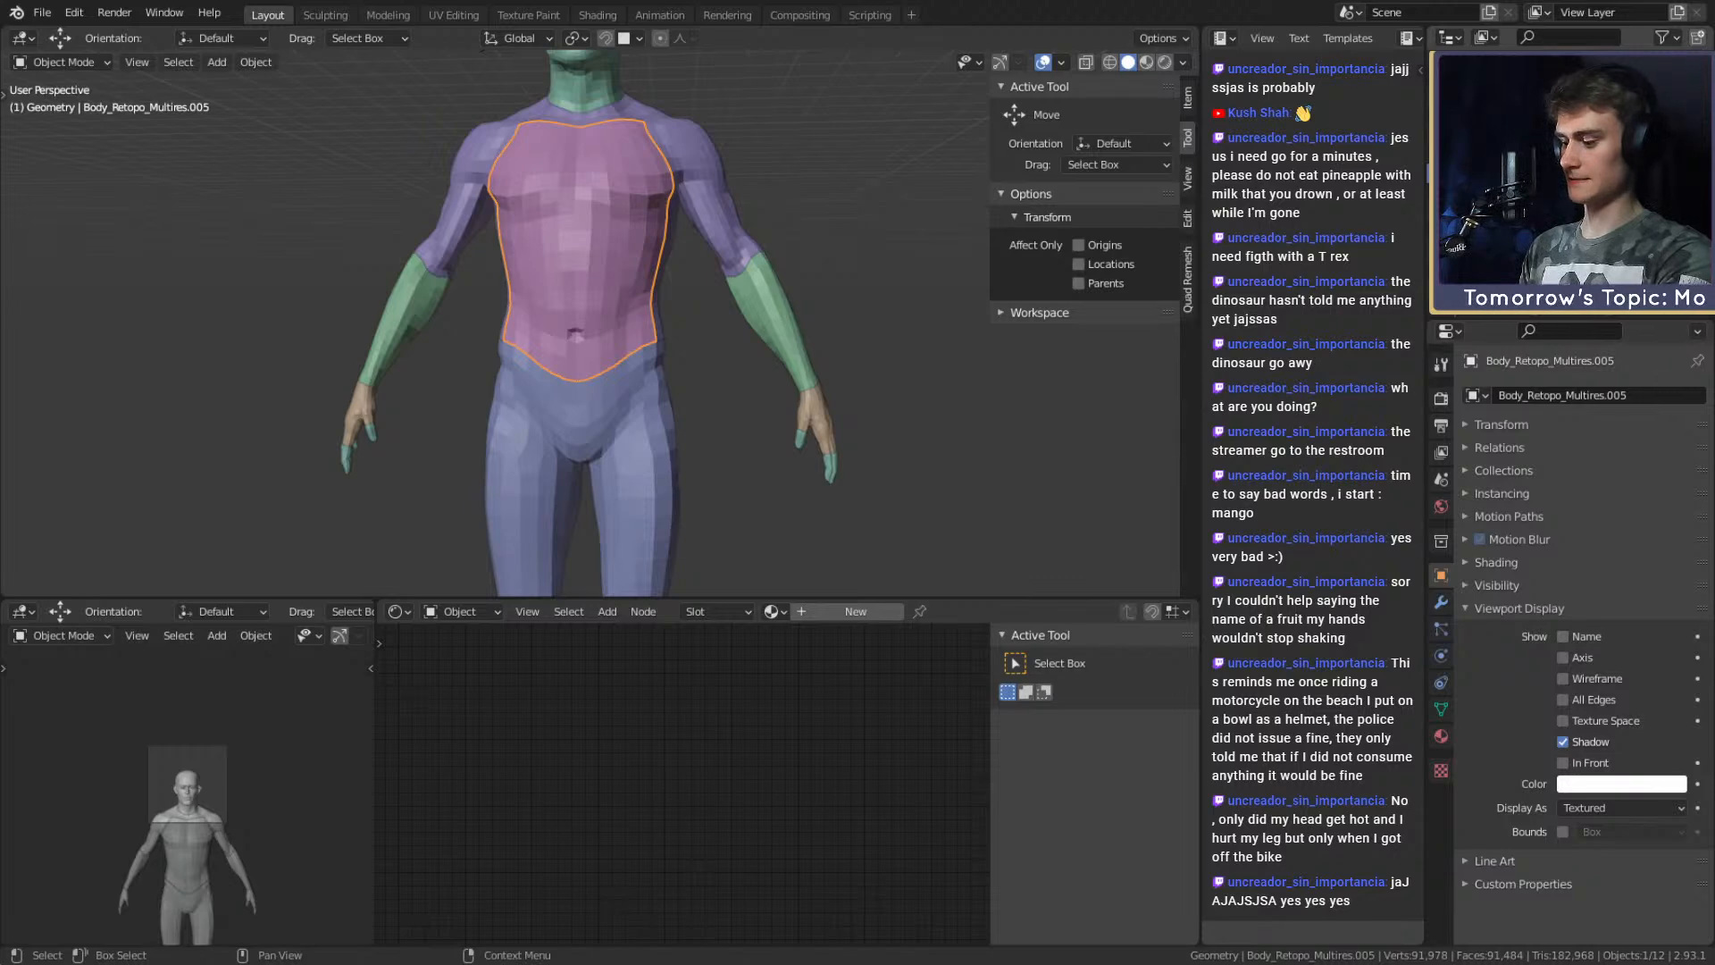
key(Return)
click(1518, 174)
Rename the back torso panel and the hand mesh as separate armor parts.
middle_drag(572, 250, 560, 314)
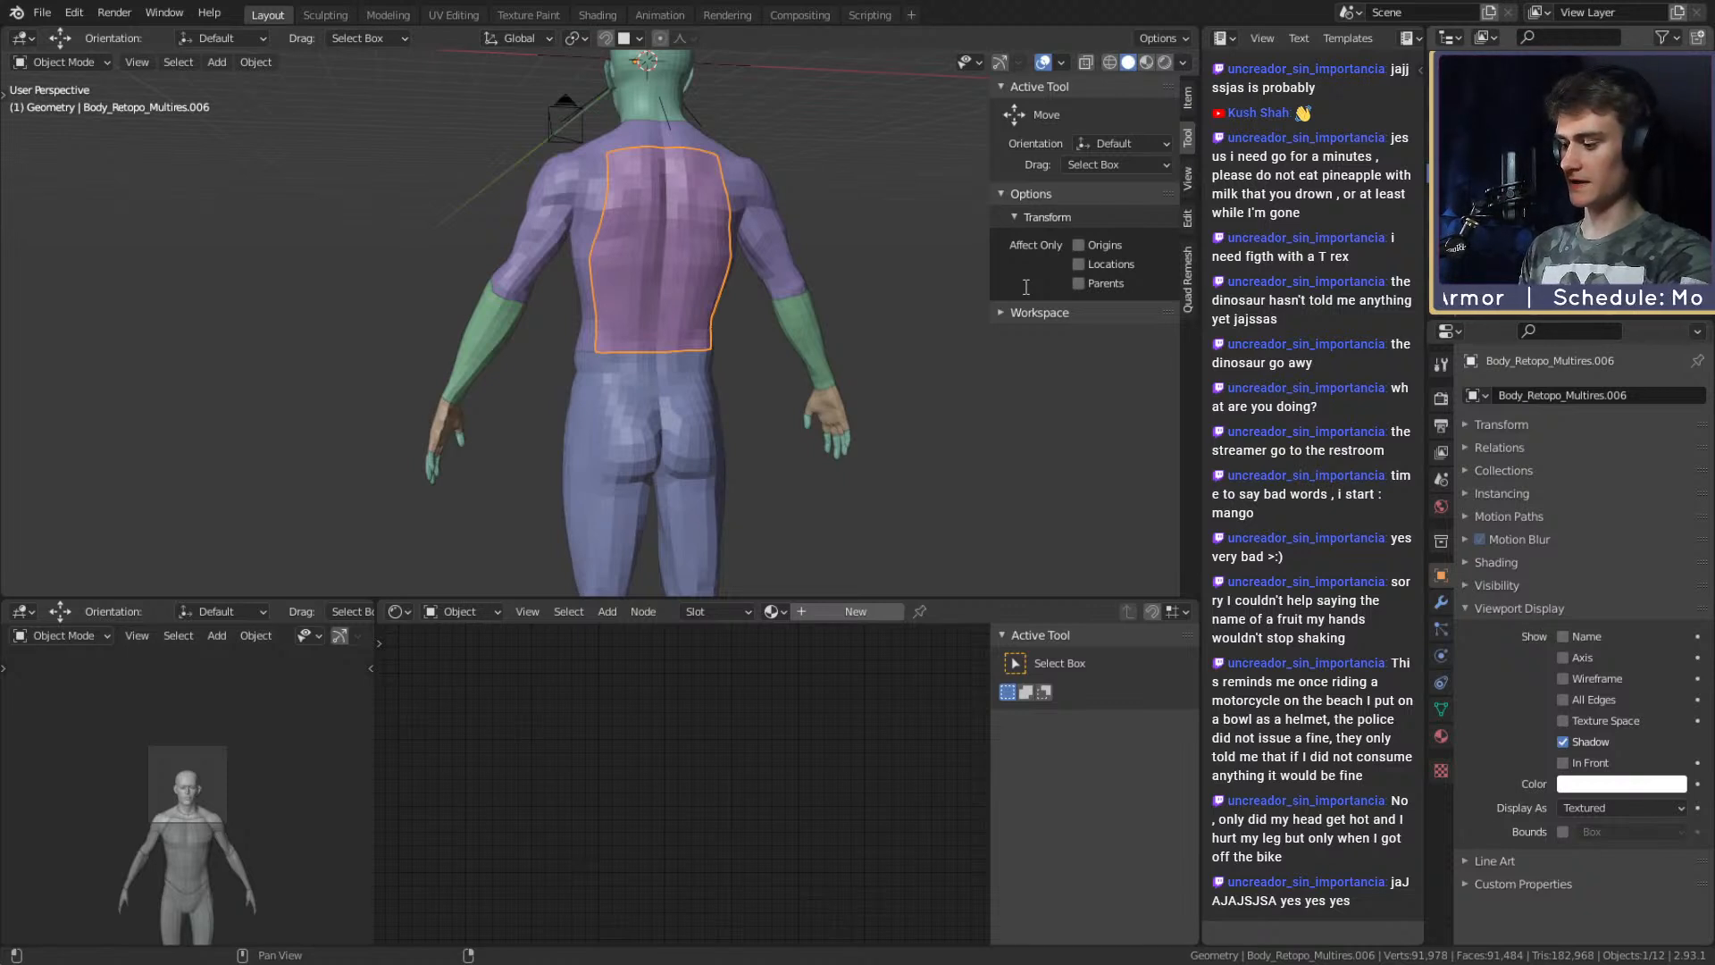
key(Return)
click(827, 413)
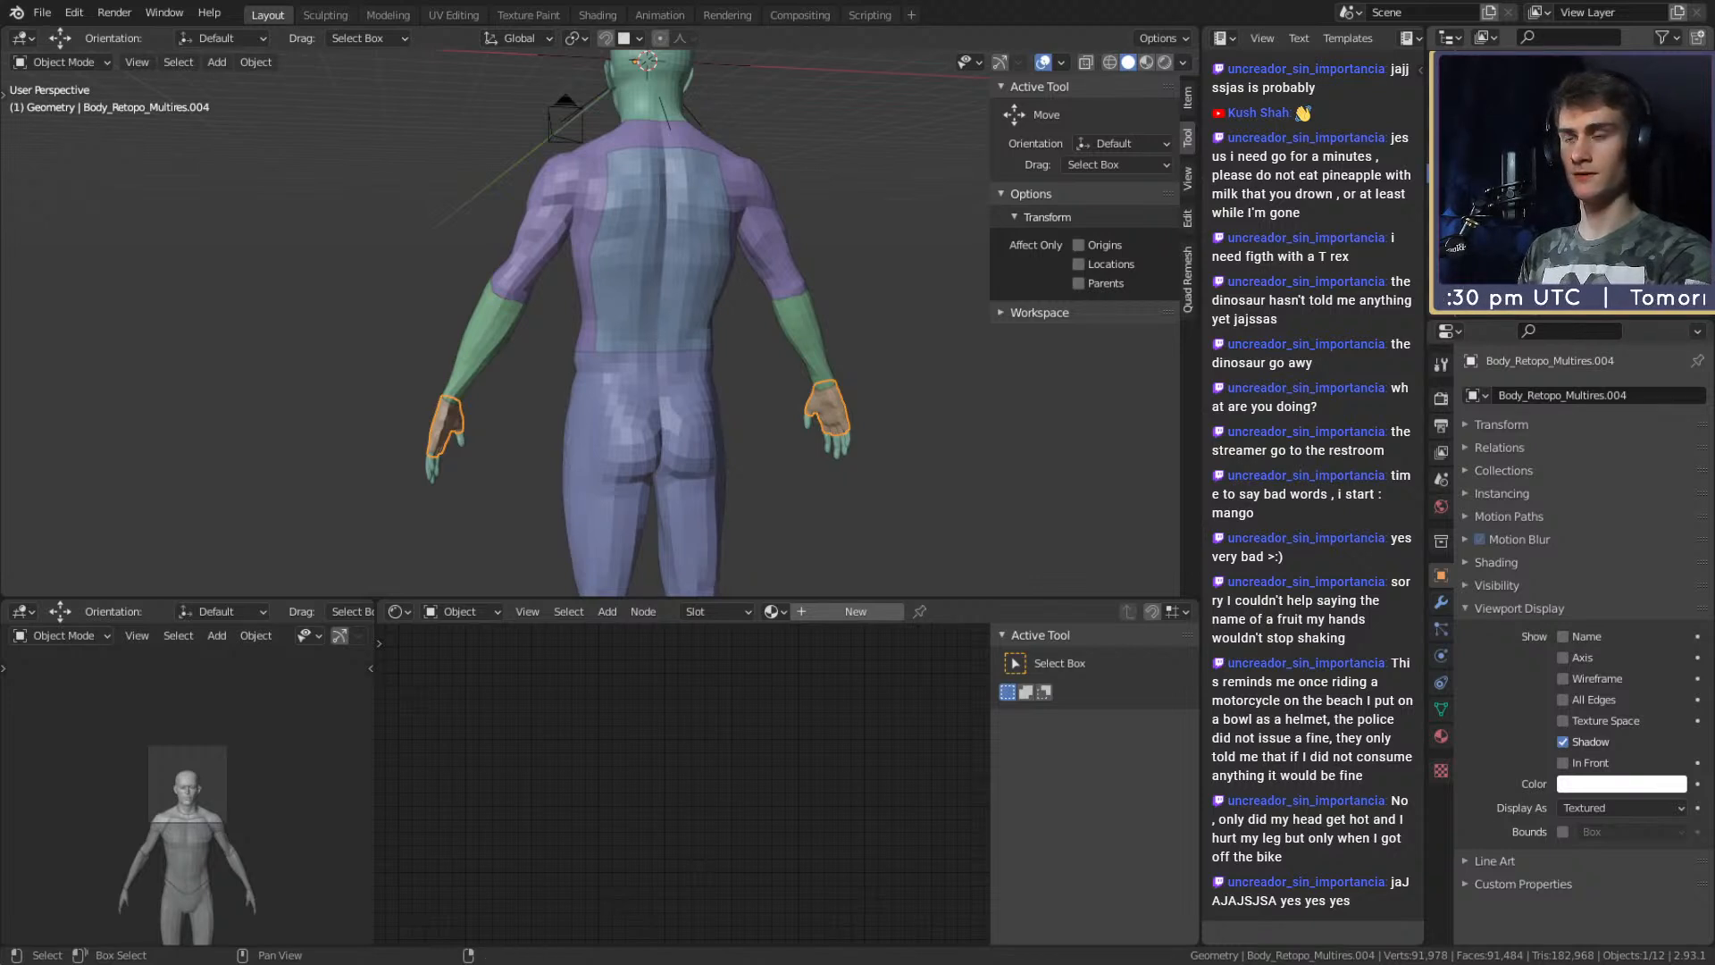
key(Return)
click(1519, 170)
Rename the foot and ankle mesh with the L1_Armor prefix.
middle_drag(593, 350, 752, 402)
shift+middle_drag(738, 500, 734, 161)
middle_drag(756, 268, 880, 304)
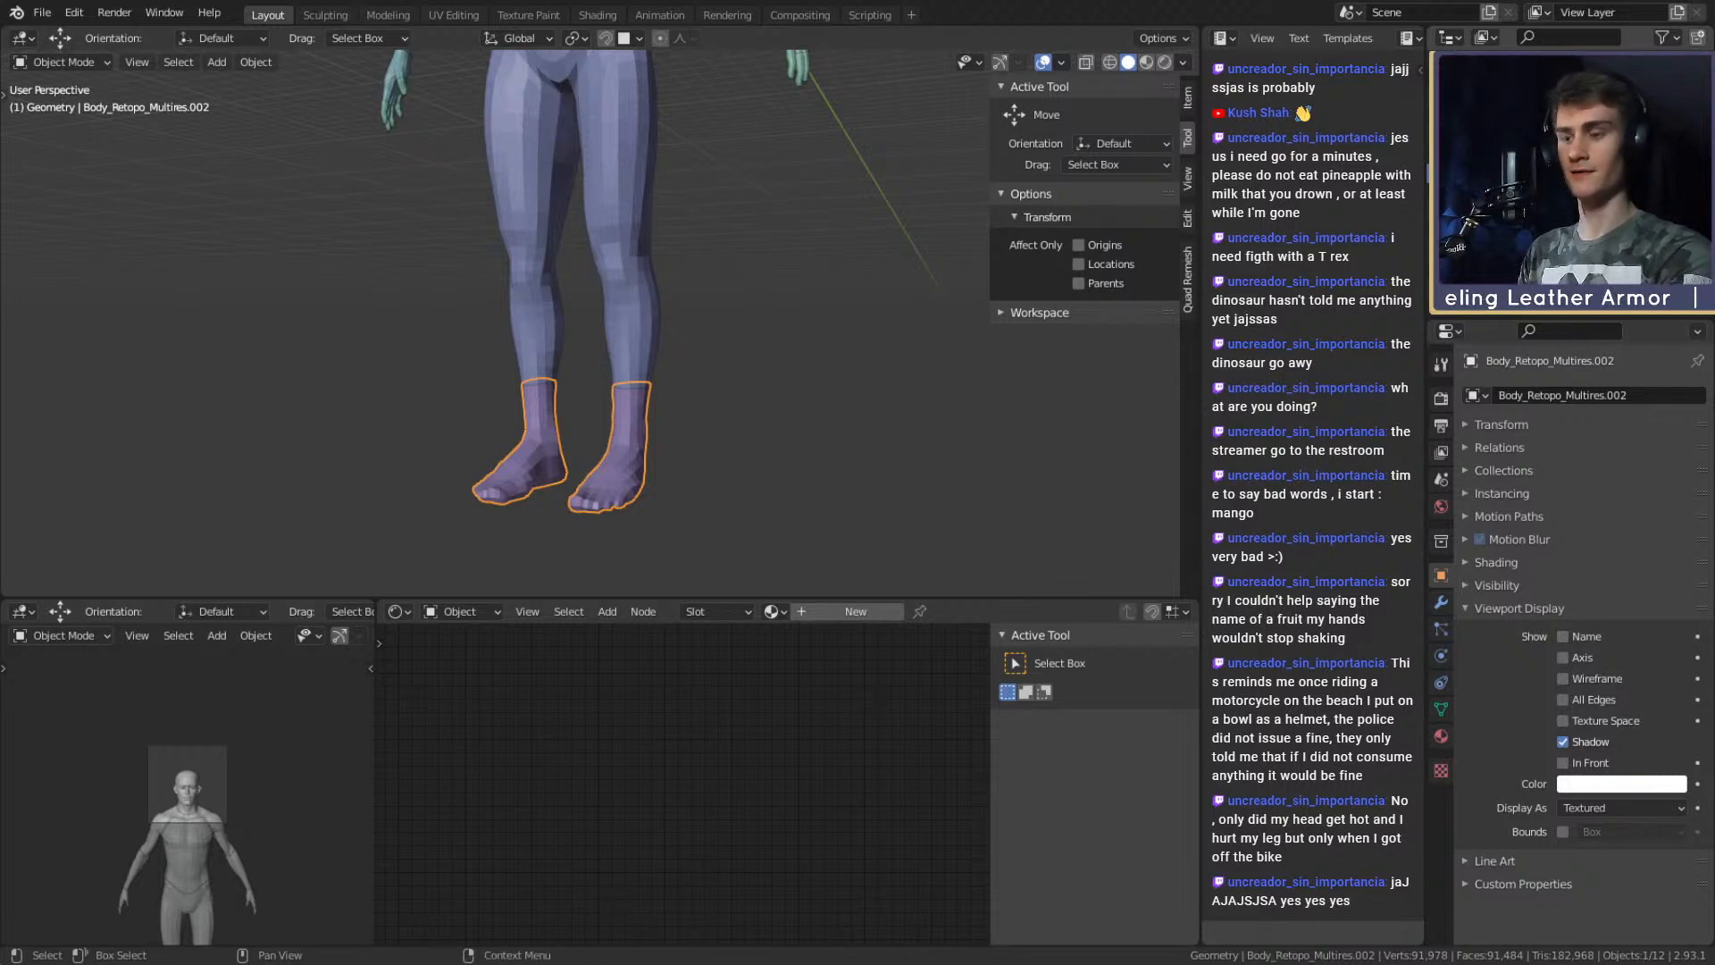
key(Return)
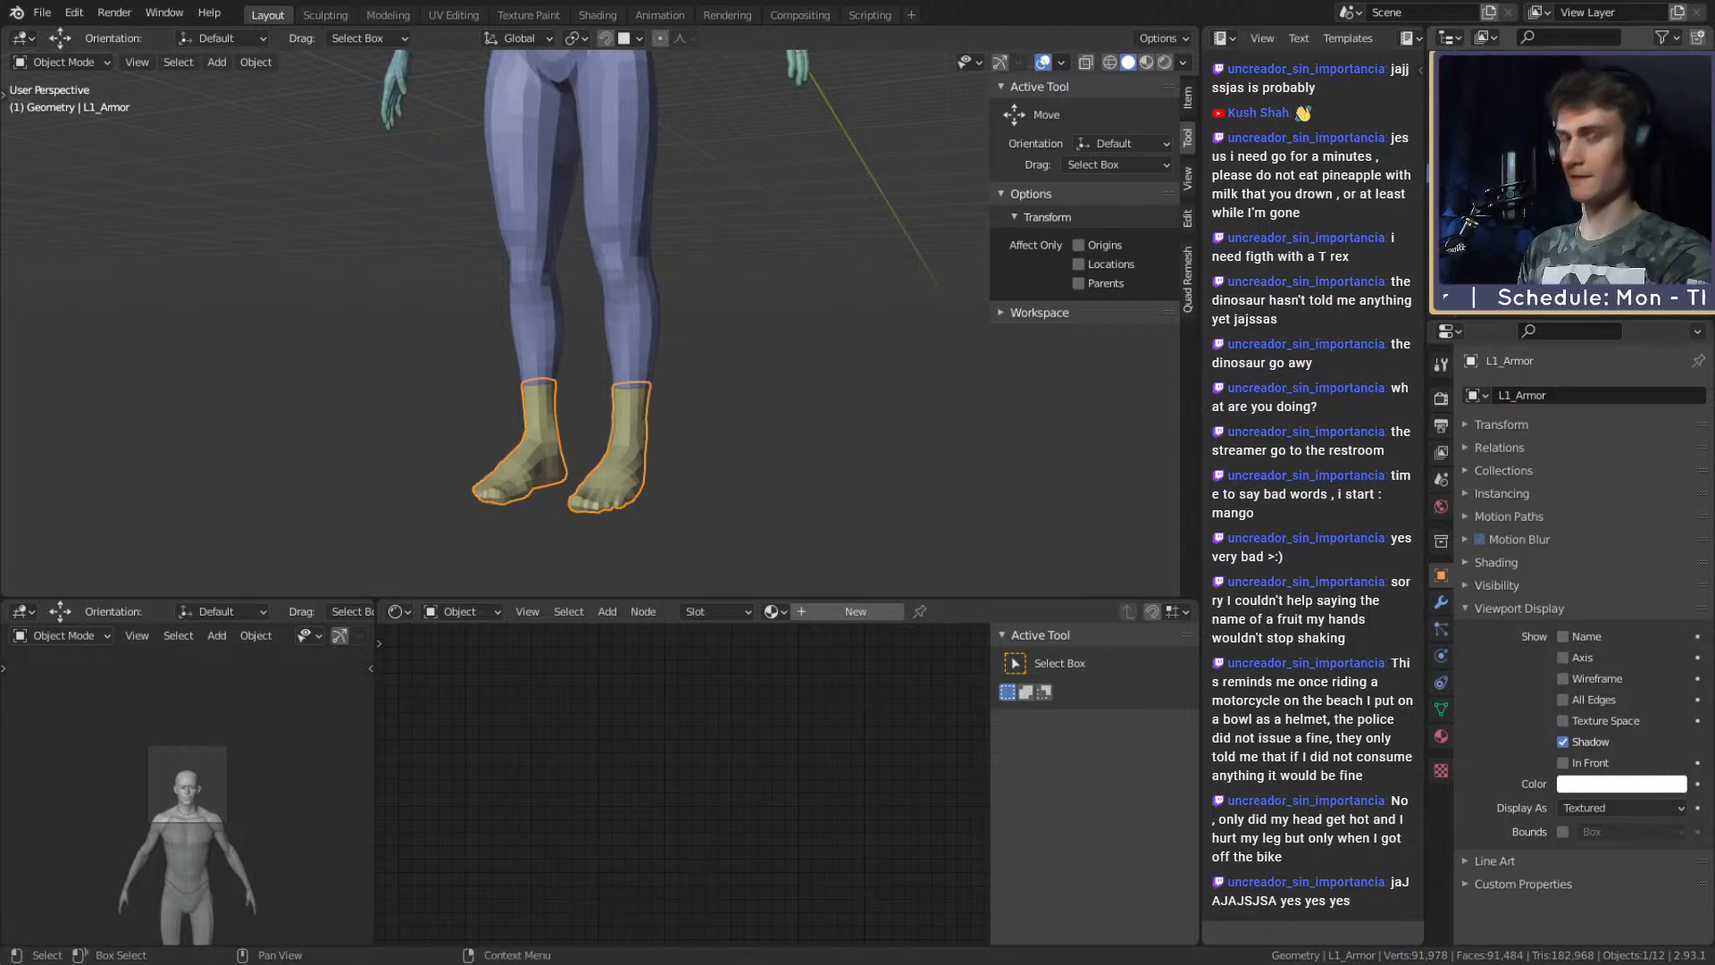
key(Return)
Rename the leg mesh as L1_Armor_pants and save the file.
click(1555, 135)
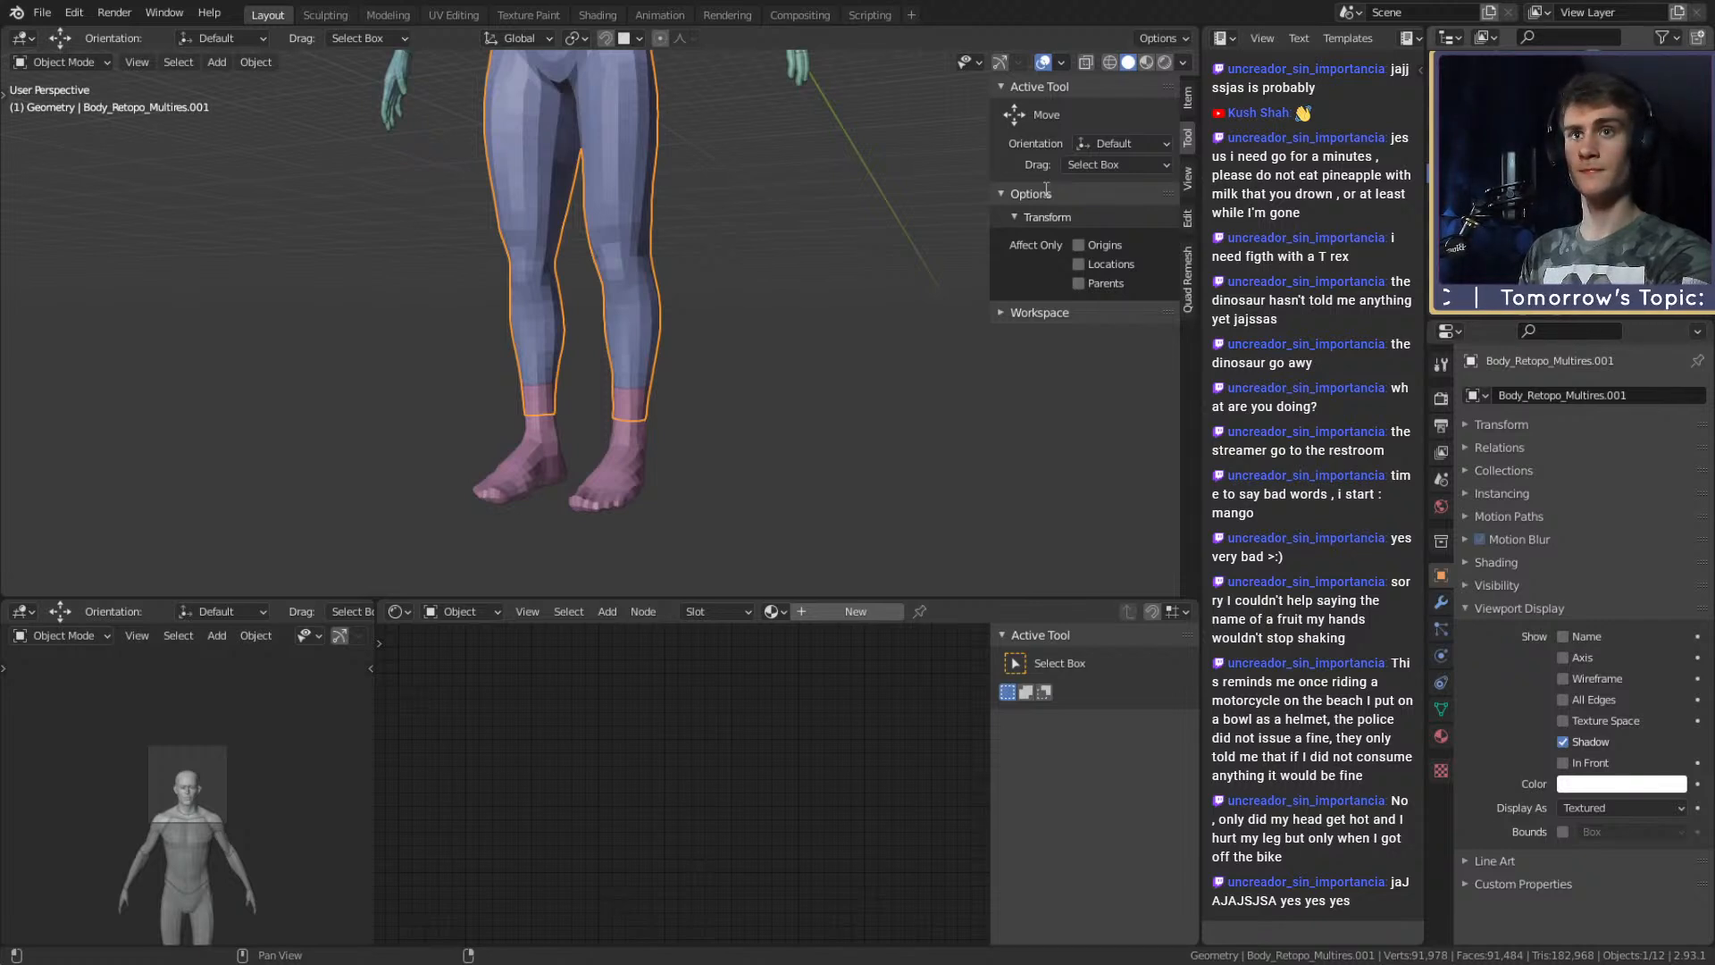
key(Return)
scroll(511, 241, down, 5)
middle_drag(604, 287, 691, 398)
click(691, 398)
click(42, 13)
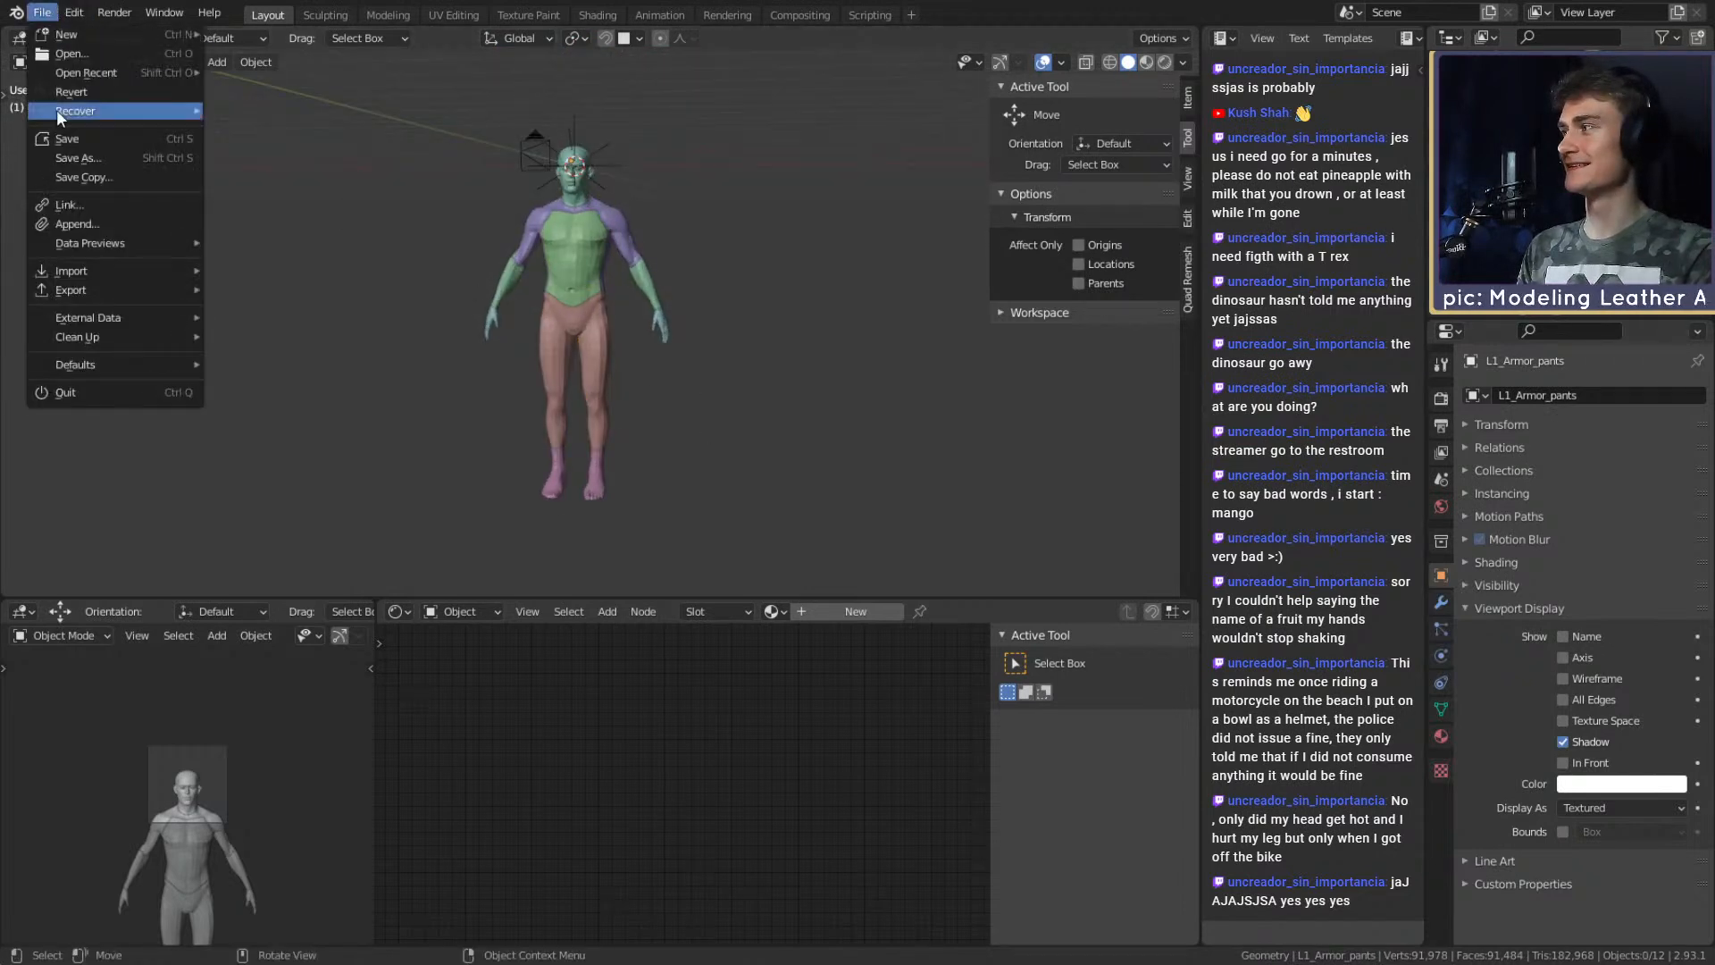
click(67, 139)
Examine the separated armor parts on the whole body from the front.
scroll(647, 345, up, 3)
mouse_move(647, 345)
middle_down()
mouse_move(700, 417)
mouse_move(650, 370)
mouse_move(670, 348)
mouse_move(804, 382)
mouse_move(618, 368)
mouse_move(678, 373)
mouse_move(667, 350)
middle_up()
scroll(659, 387, up, 2)
scroll(659, 387, down, 2)
scroll(678, 374, up, 3)
scroll(678, 373, down, 2)
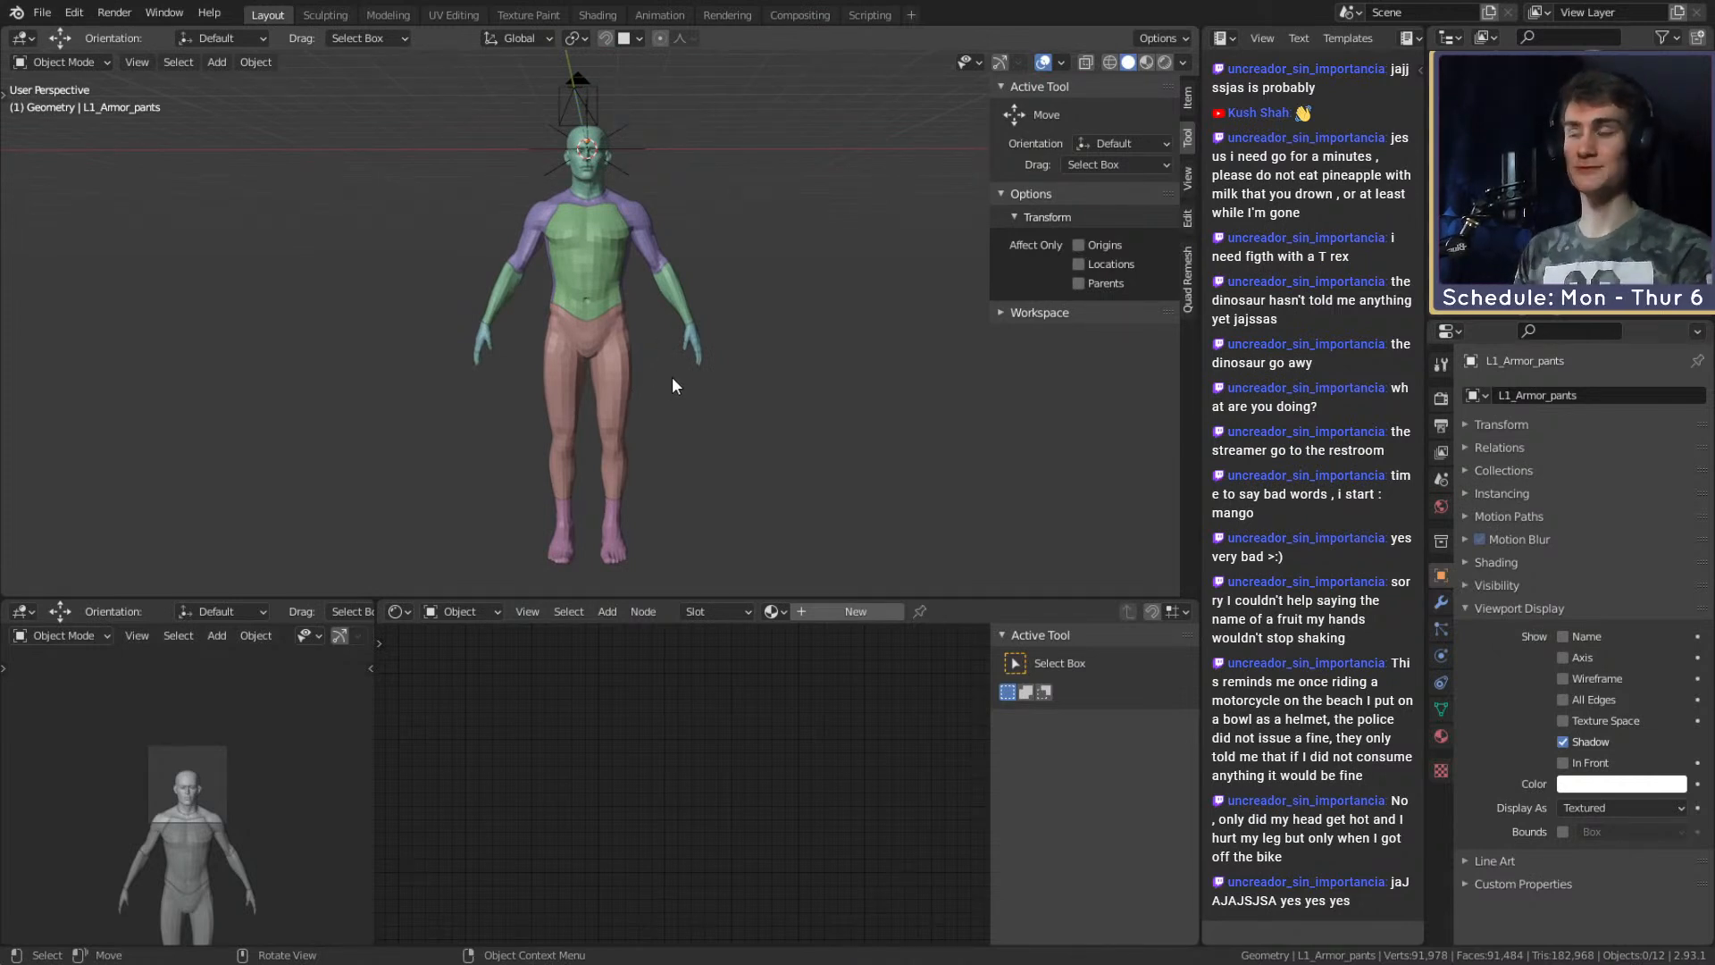
scroll(672, 377, up, 4)
scroll(697, 367, down, 2)
mouse_move(715, 375)
middle_down()
mouse_move(697, 367)
mouse_move(713, 372)
middle_up()
scroll(712, 372, up, 2)
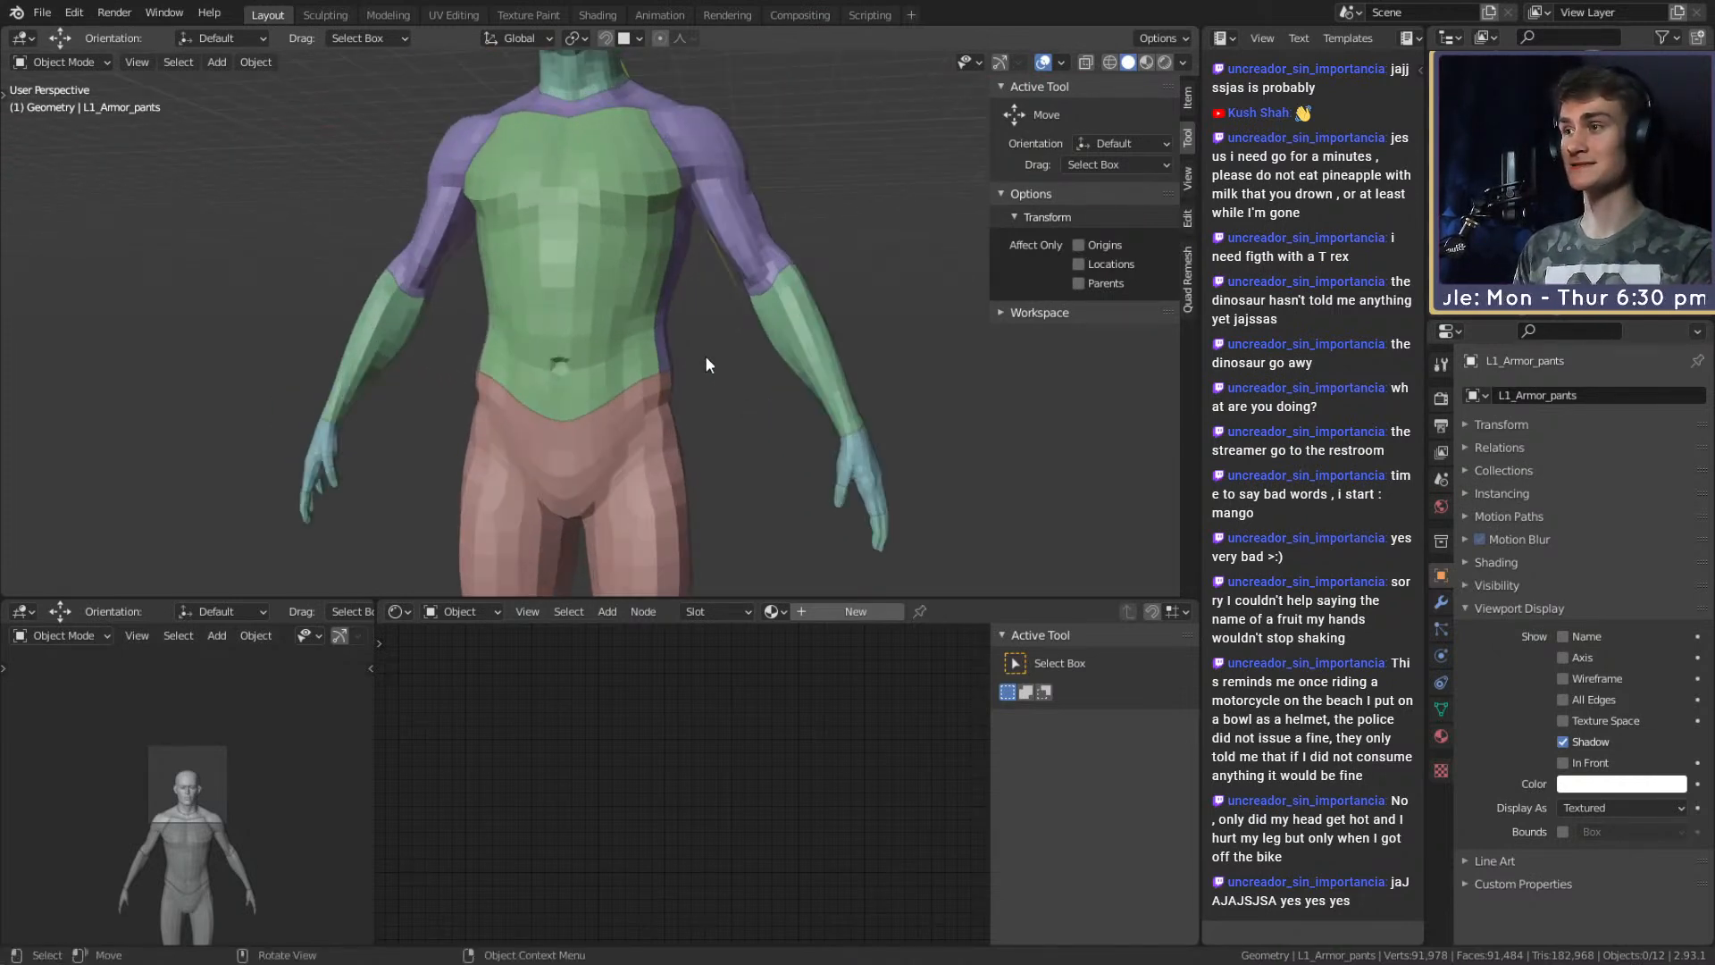
Inspect the underarmor and chestplate meshes and their borders around the shoulders, torso and waist.
click(665, 340)
scroll(699, 375, down, 3)
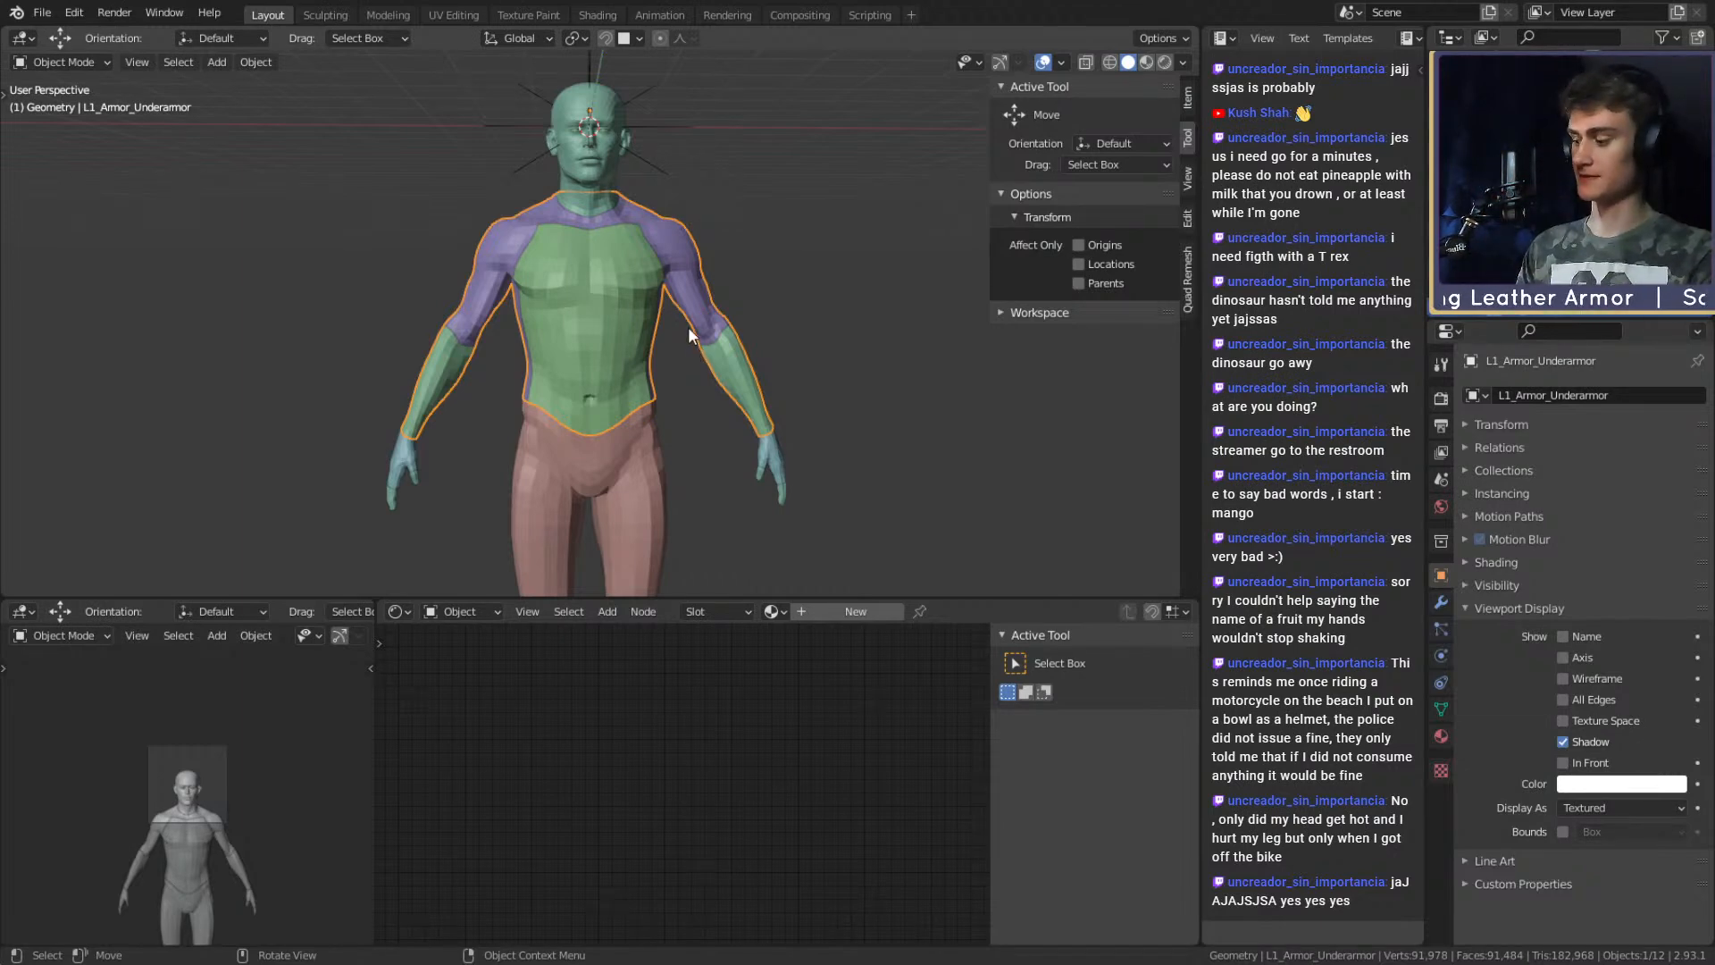
scroll(691, 366, up, 4)
middle_drag(716, 388, 679, 390)
click(689, 213)
click(676, 223)
middle_drag(671, 265, 743, 313)
click(625, 356)
scroll(650, 346, down, 5)
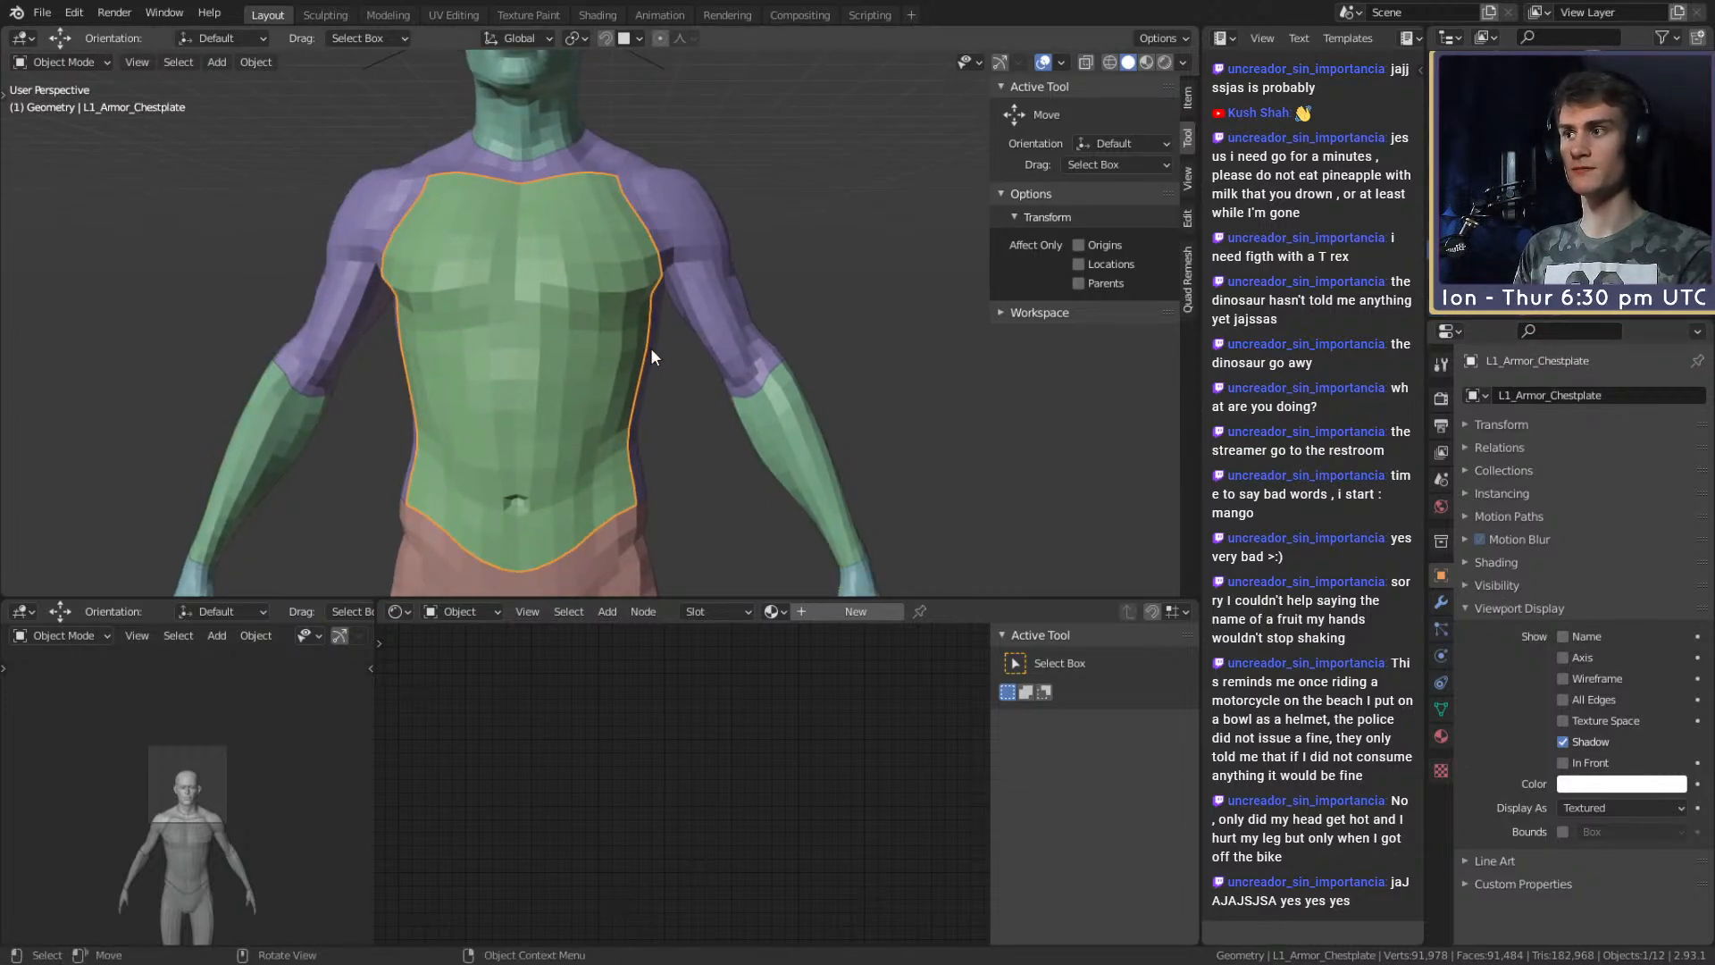
scroll(682, 355, up, 3)
mouse_move(716, 372)
middle_down()
mouse_move(562, 372)
mouse_move(788, 354)
mouse_move(764, 387)
mouse_move(723, 340)
mouse_move(523, 404)
mouse_move(721, 399)
middle_up()
shift+scroll(759, 340, down, 6)
scroll(700, 344, down, 3)
scroll(716, 371, up, 2)
scroll(729, 344, down, 3)
Try a higher Multires viewport level on the pants and return it to 0.
click(682, 211)
scroll(711, 330, up, 3)
scroll(714, 326, down, 3)
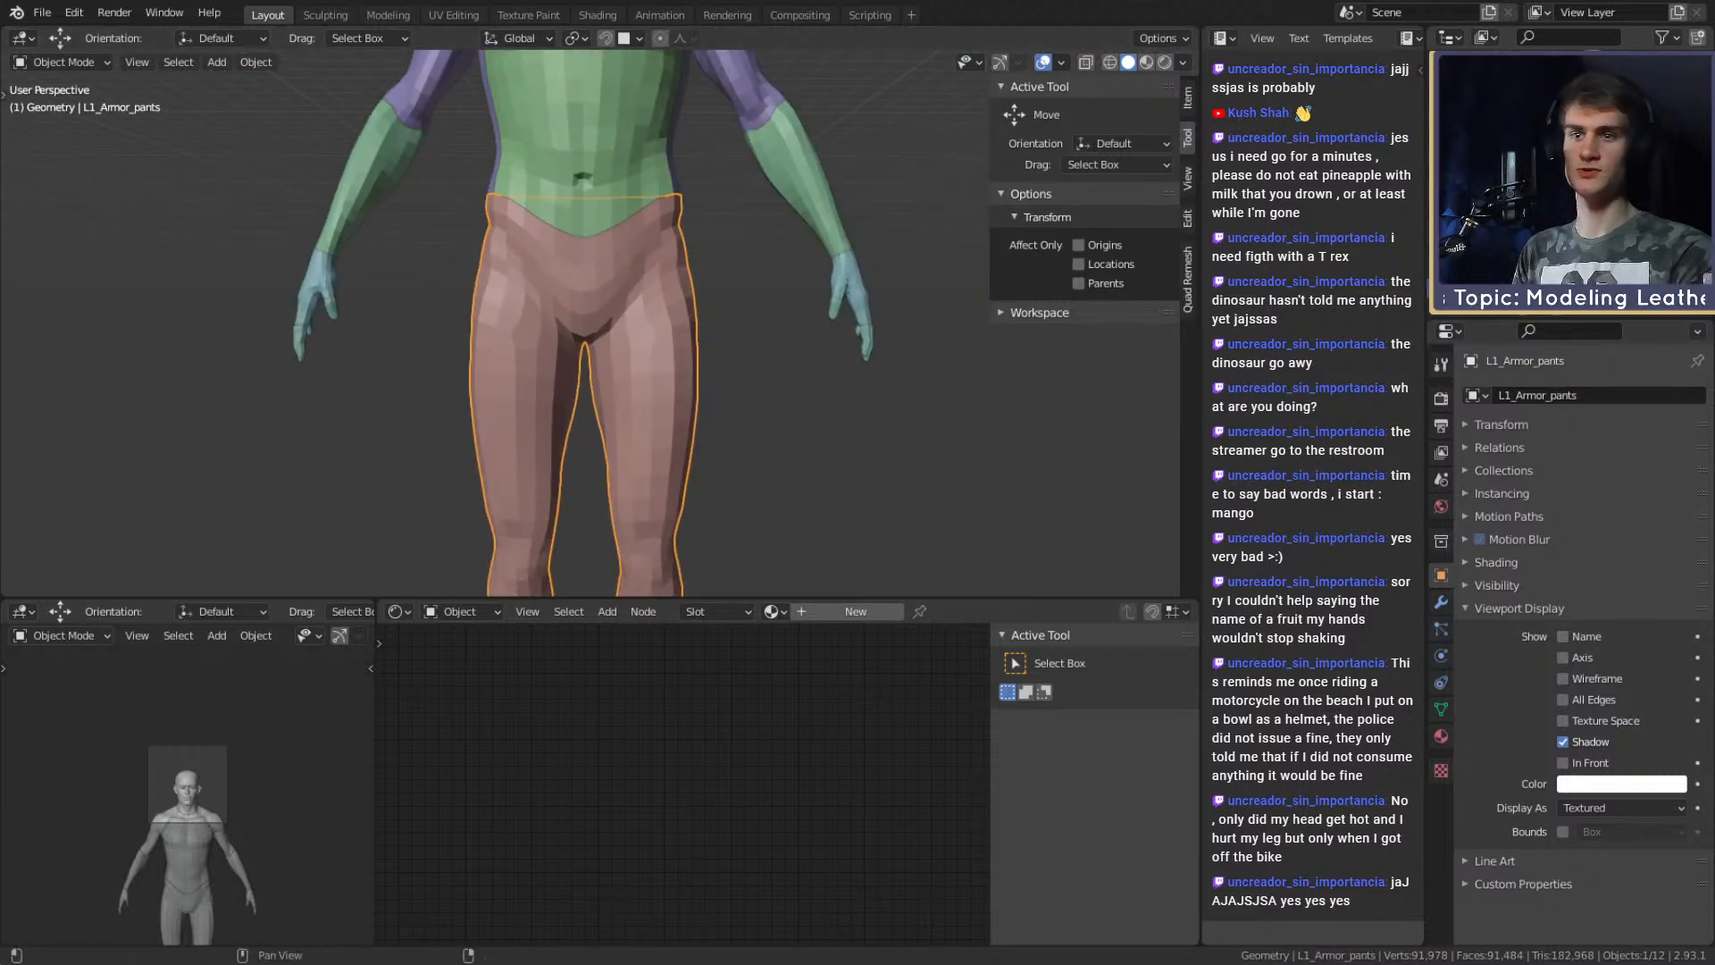
scroll(698, 370, up, 2)
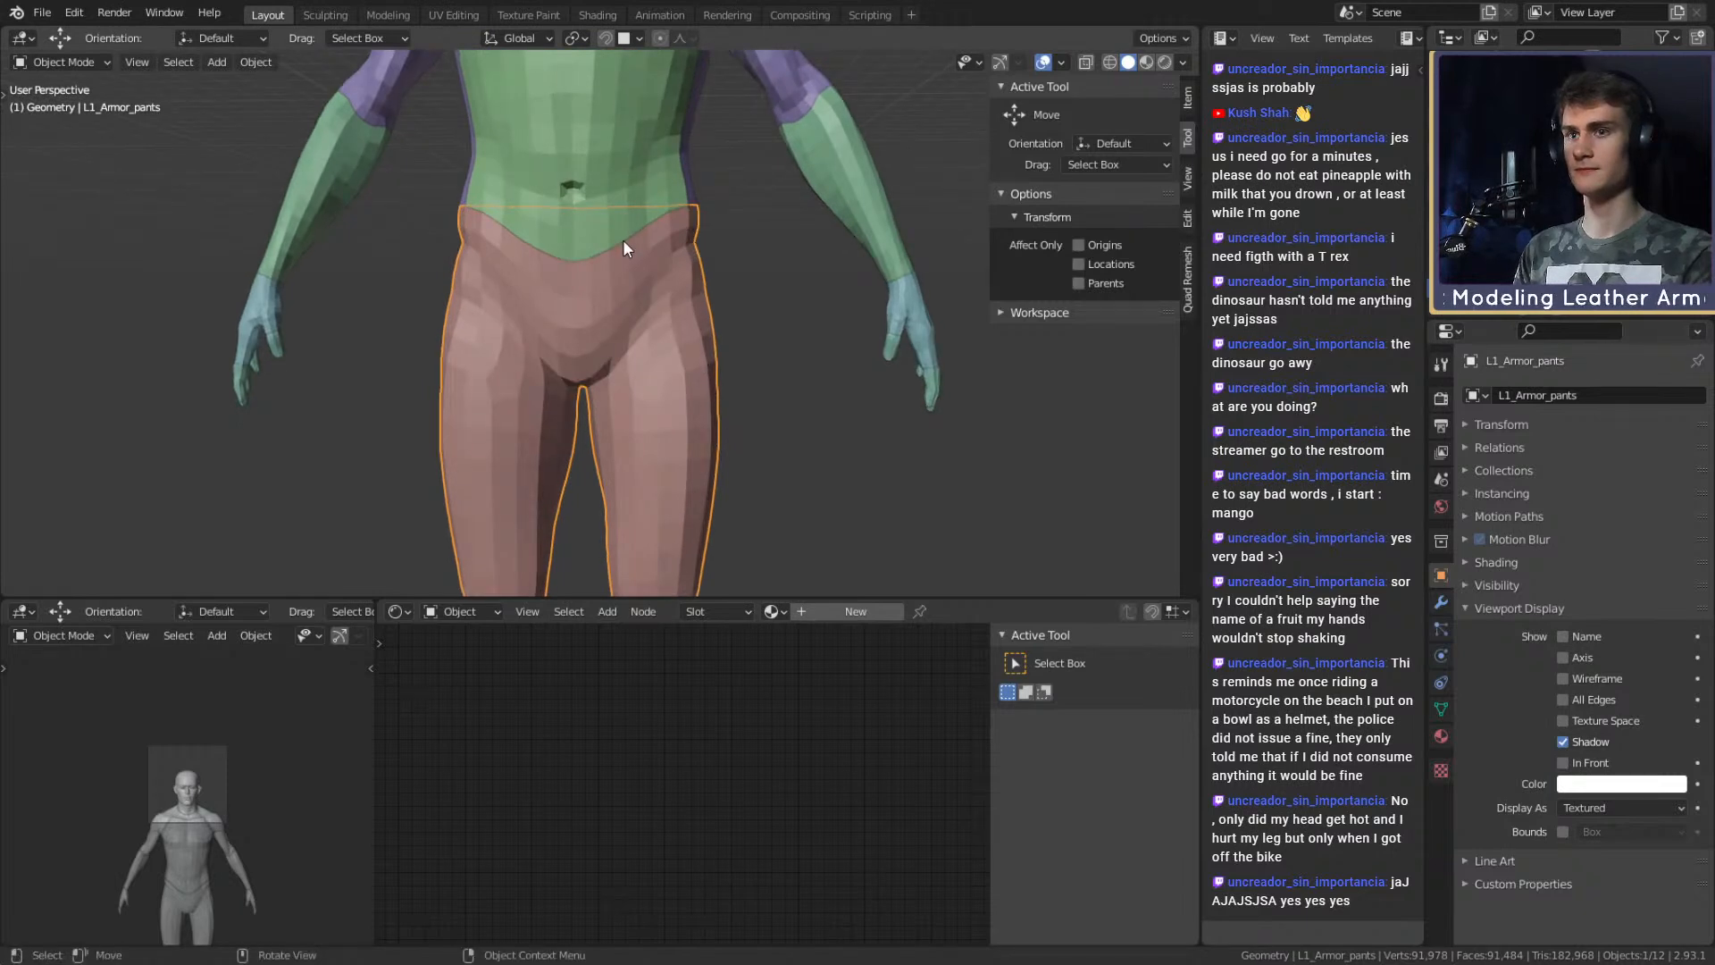
click(1442, 604)
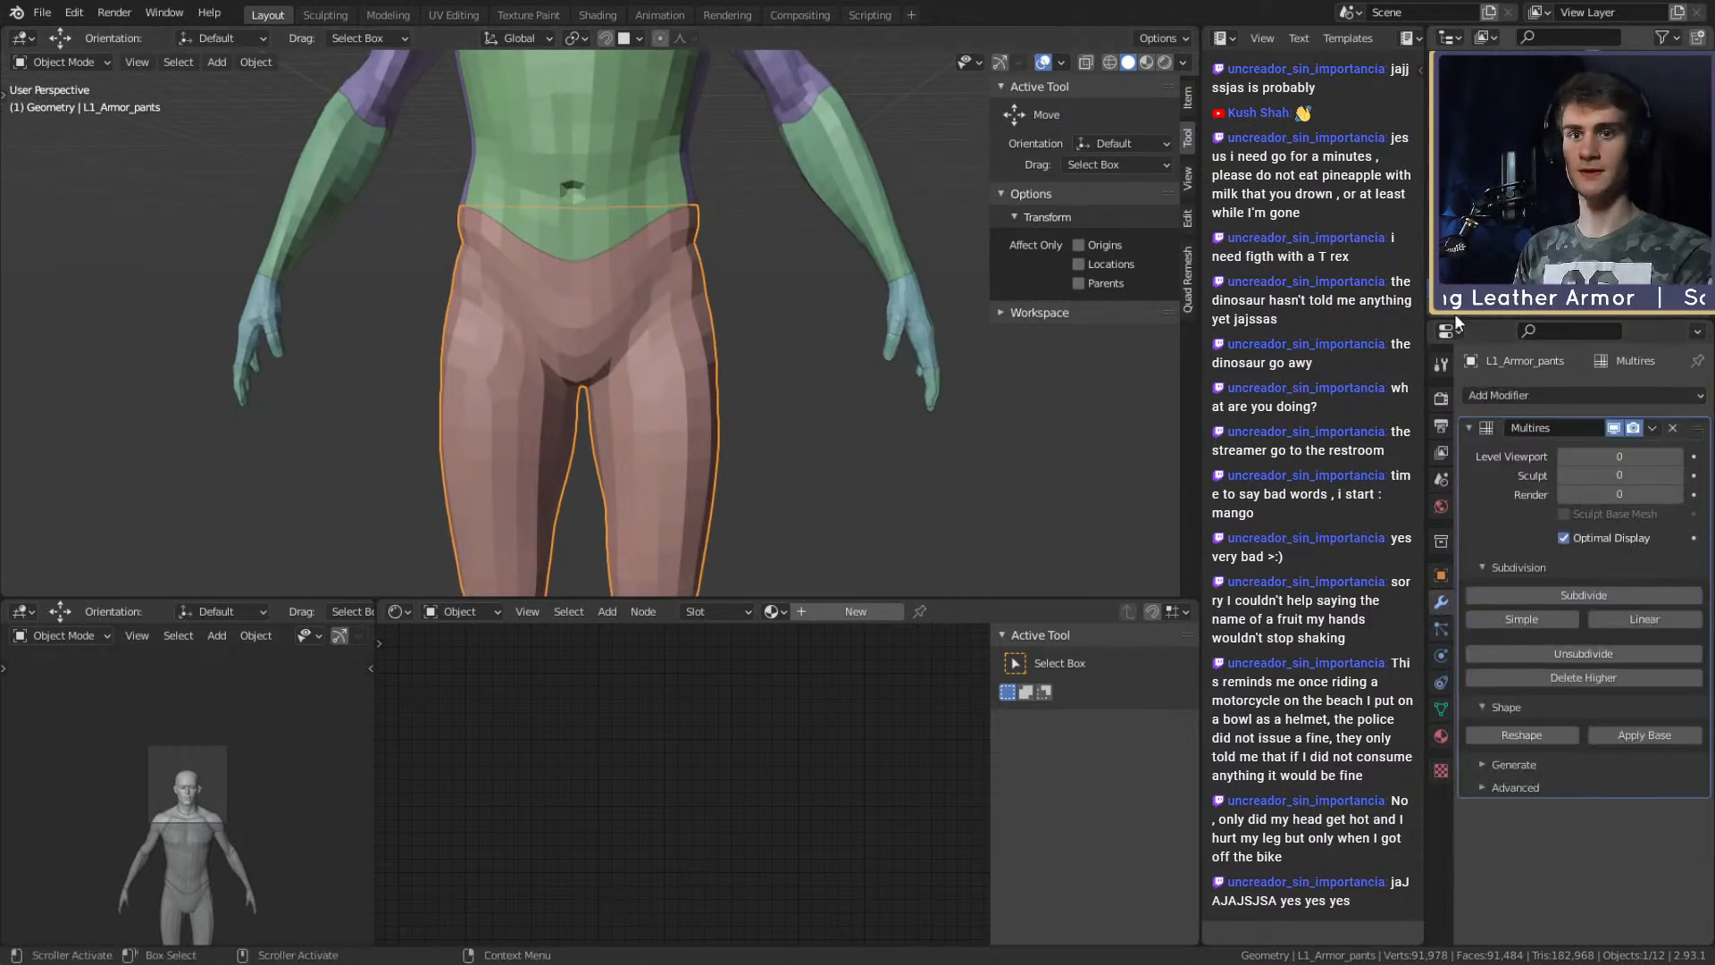
click(1679, 456)
click(1564, 455)
middle_drag(737, 229, 867, 350)
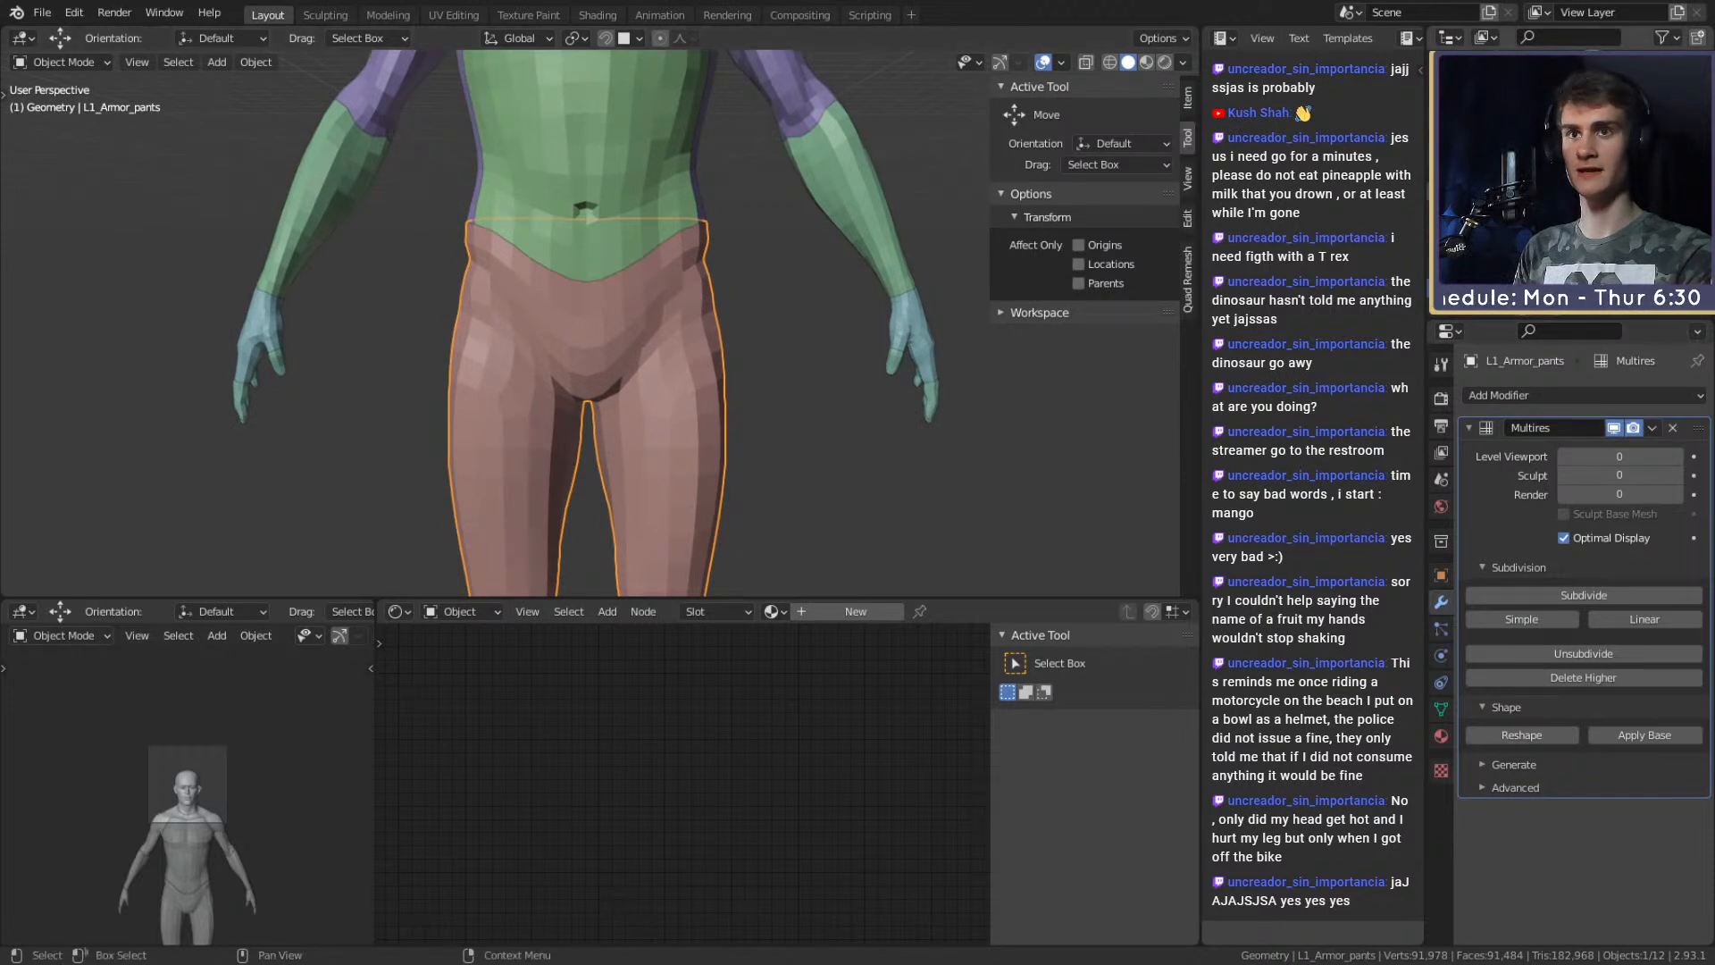
scroll(811, 292, up, 1)
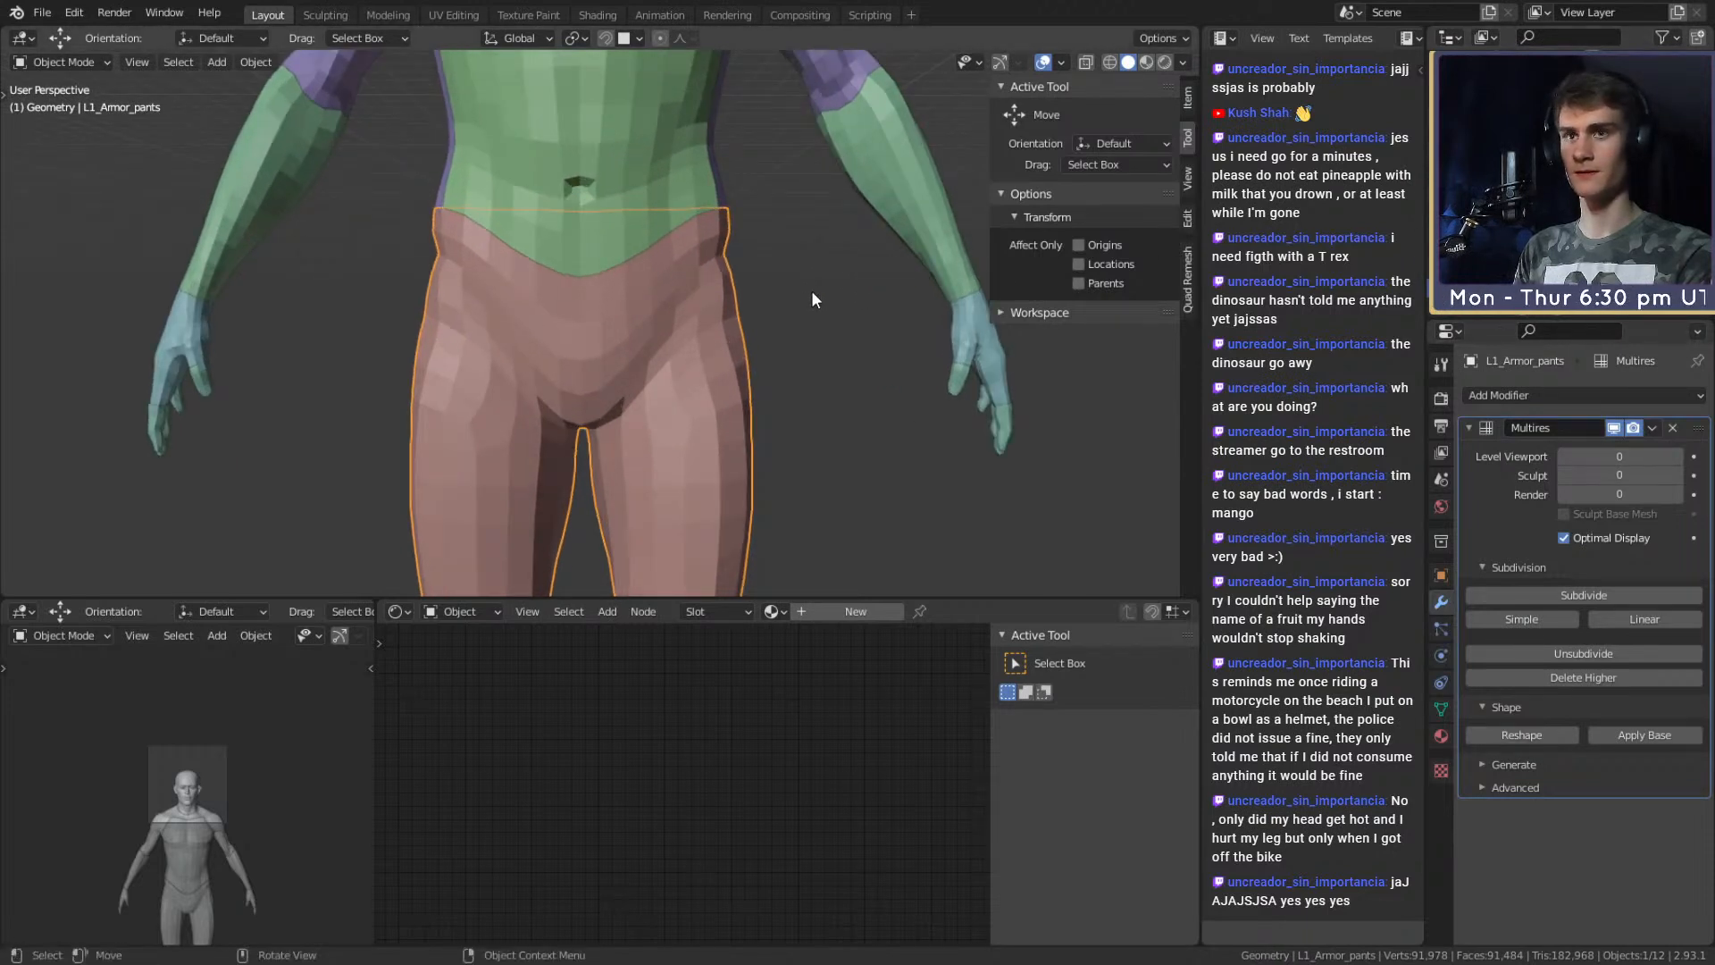
scroll(811, 291, down, 5)
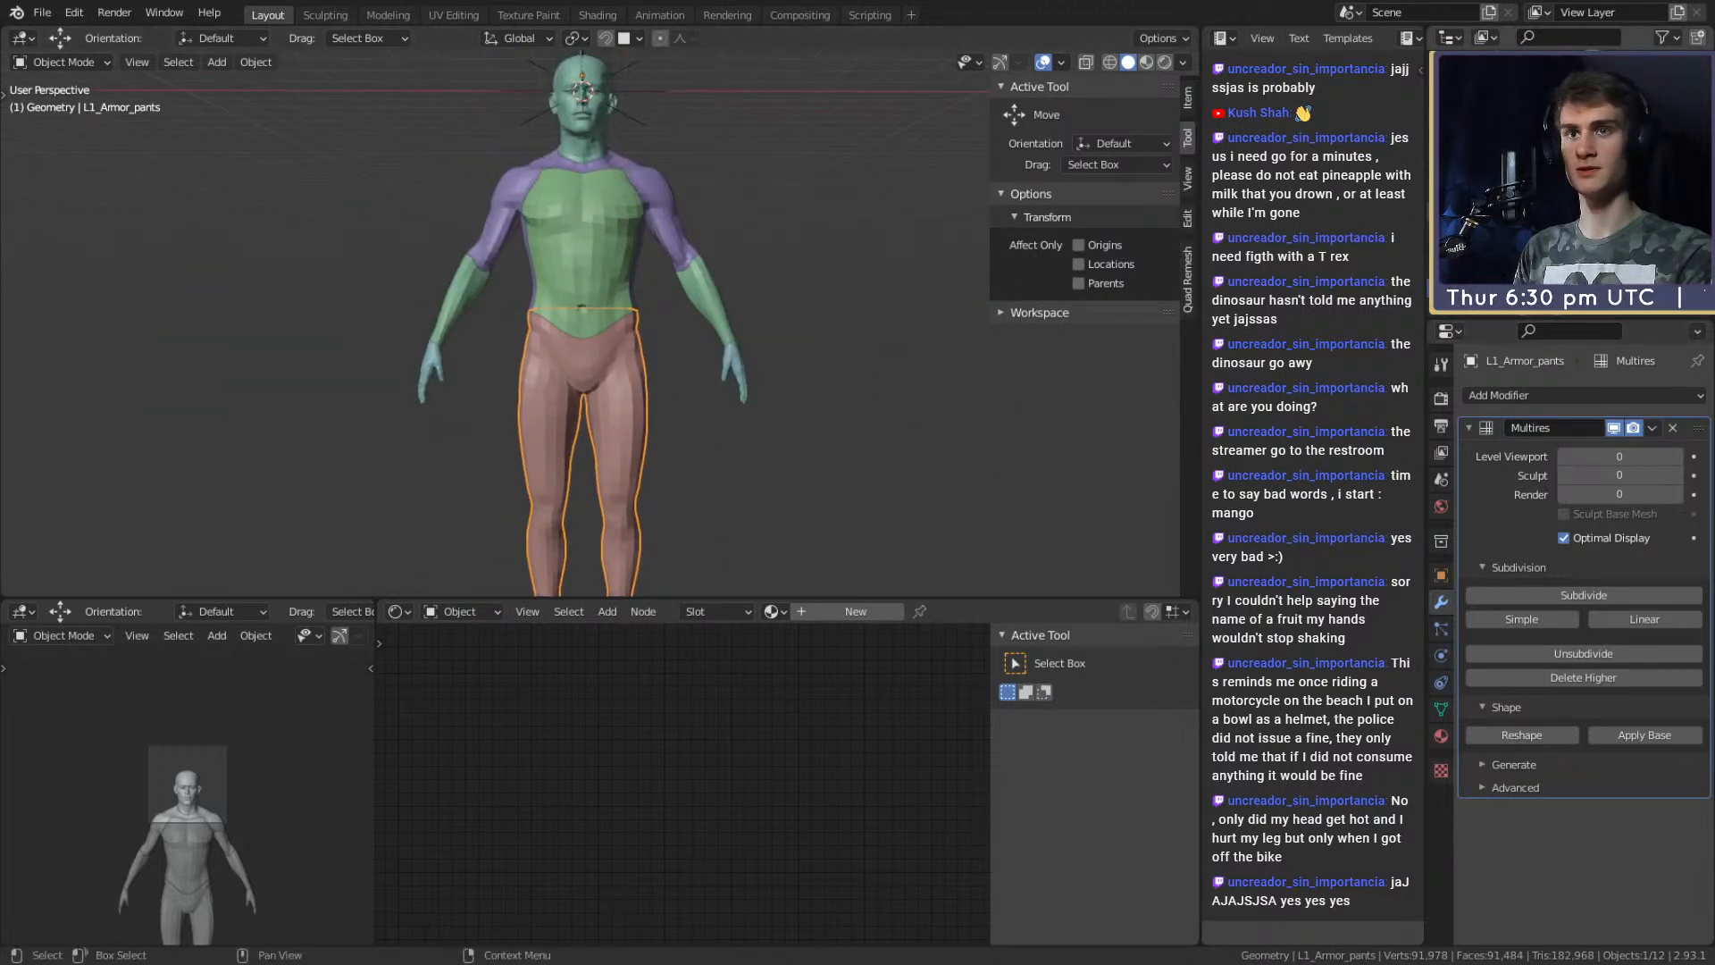
Set the Multires viewport level of the Body_Retopo_Multires body to 2.
click(1536, 183)
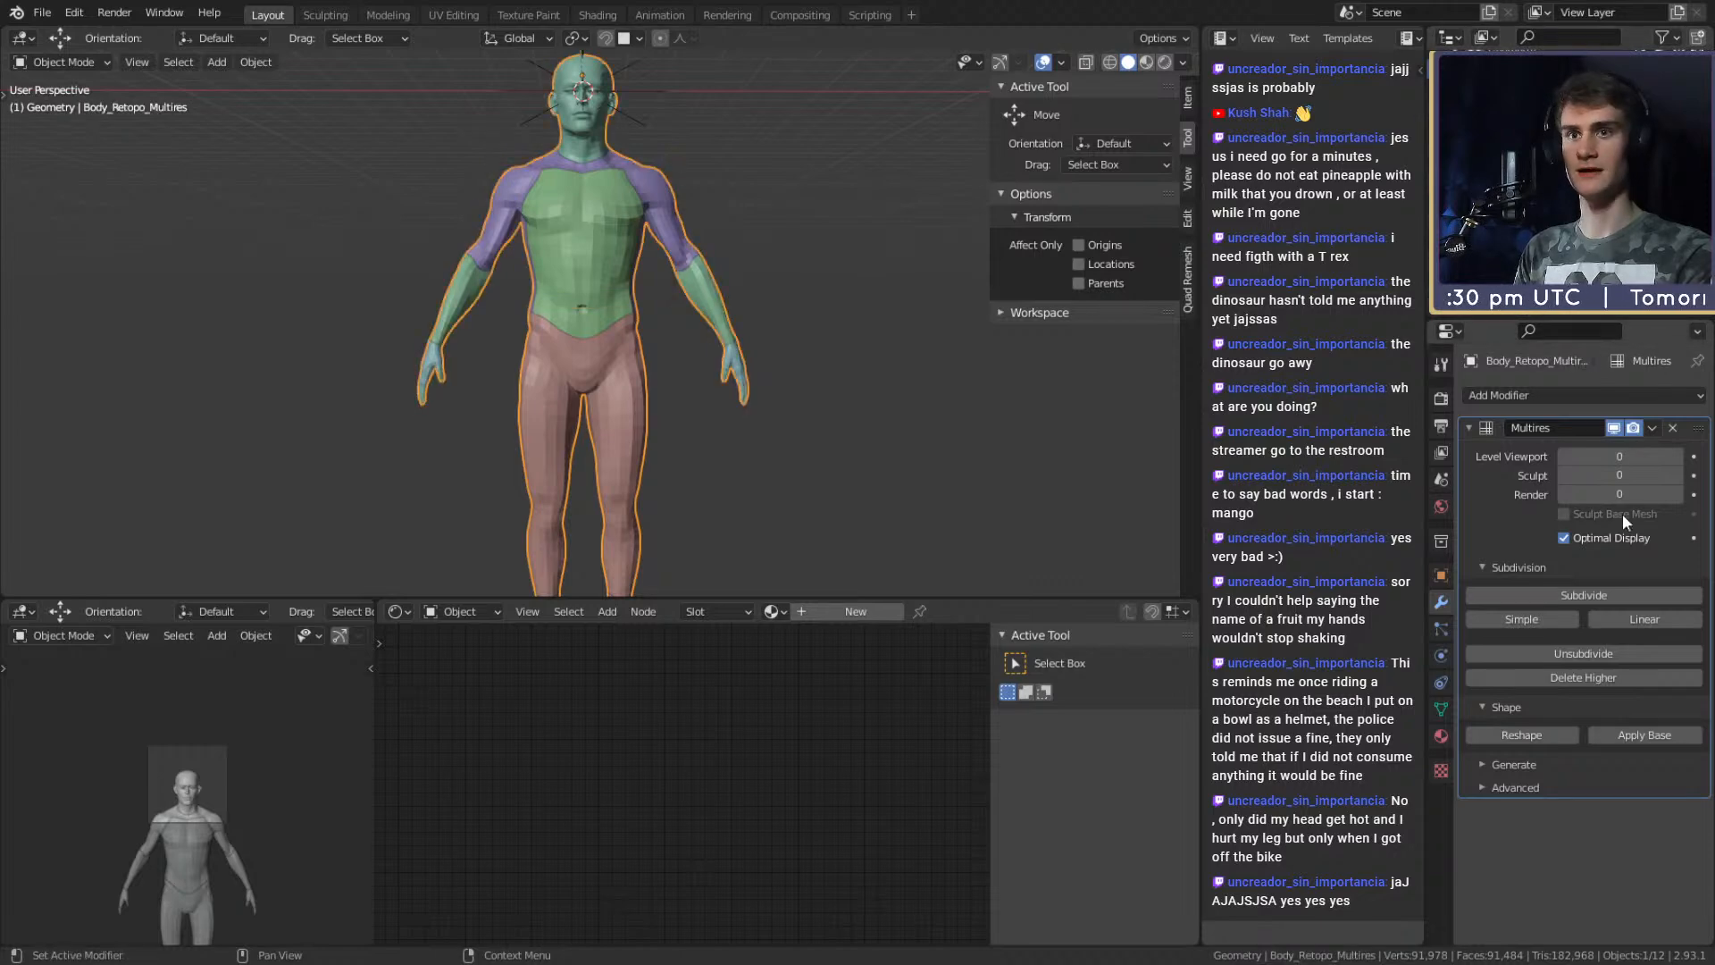
click(1677, 457)
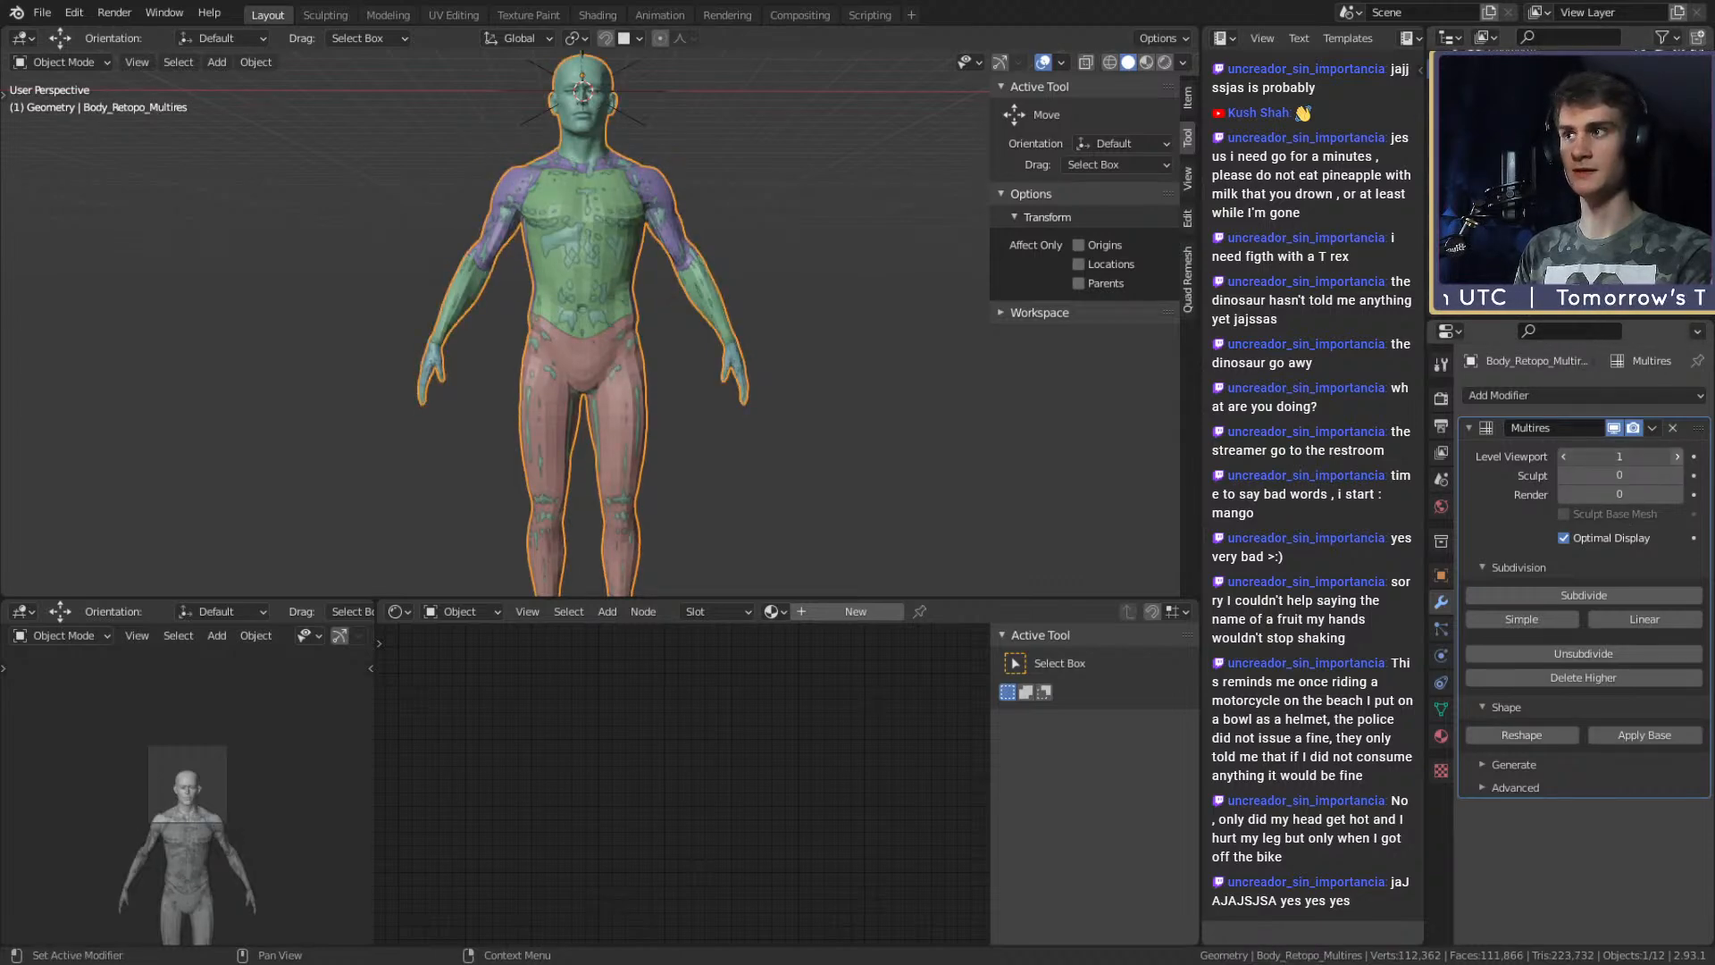
scroll(657, 379, up, 4)
scroll(688, 400, down, 2)
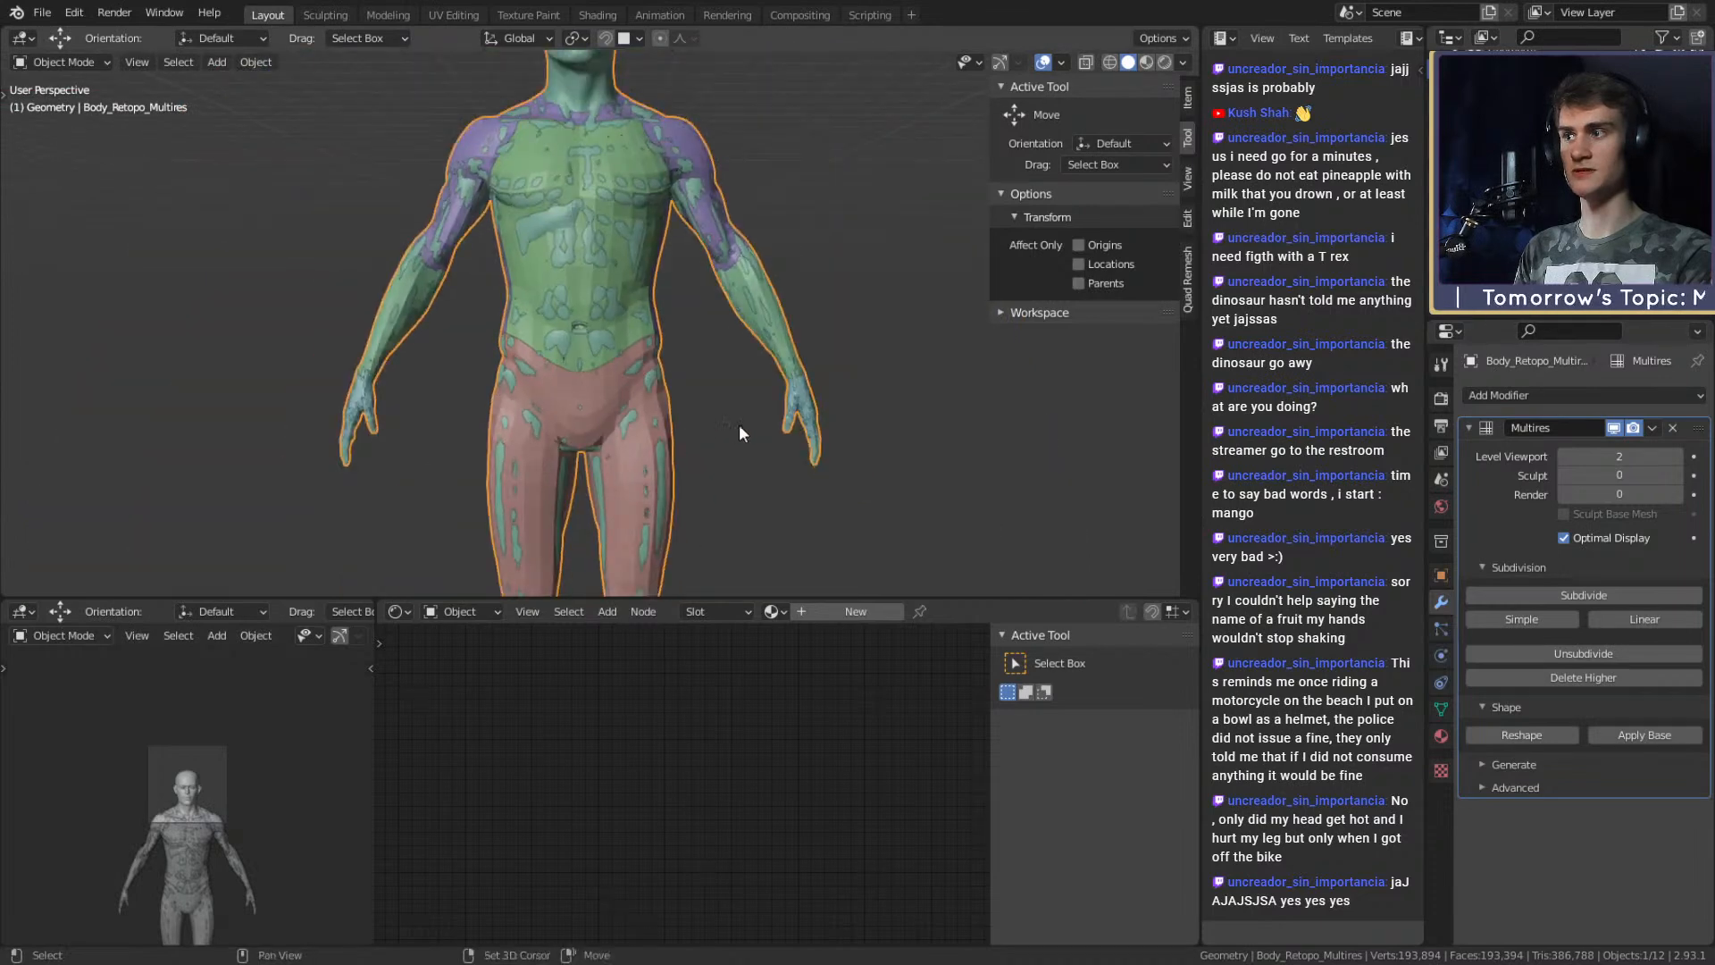
scroll(726, 421, up, 1)
Set the Multires viewport level of L1_Armor_pants to 2.
click(630, 293)
scroll(693, 356, up, 5)
key(Tab)
key(Tab)
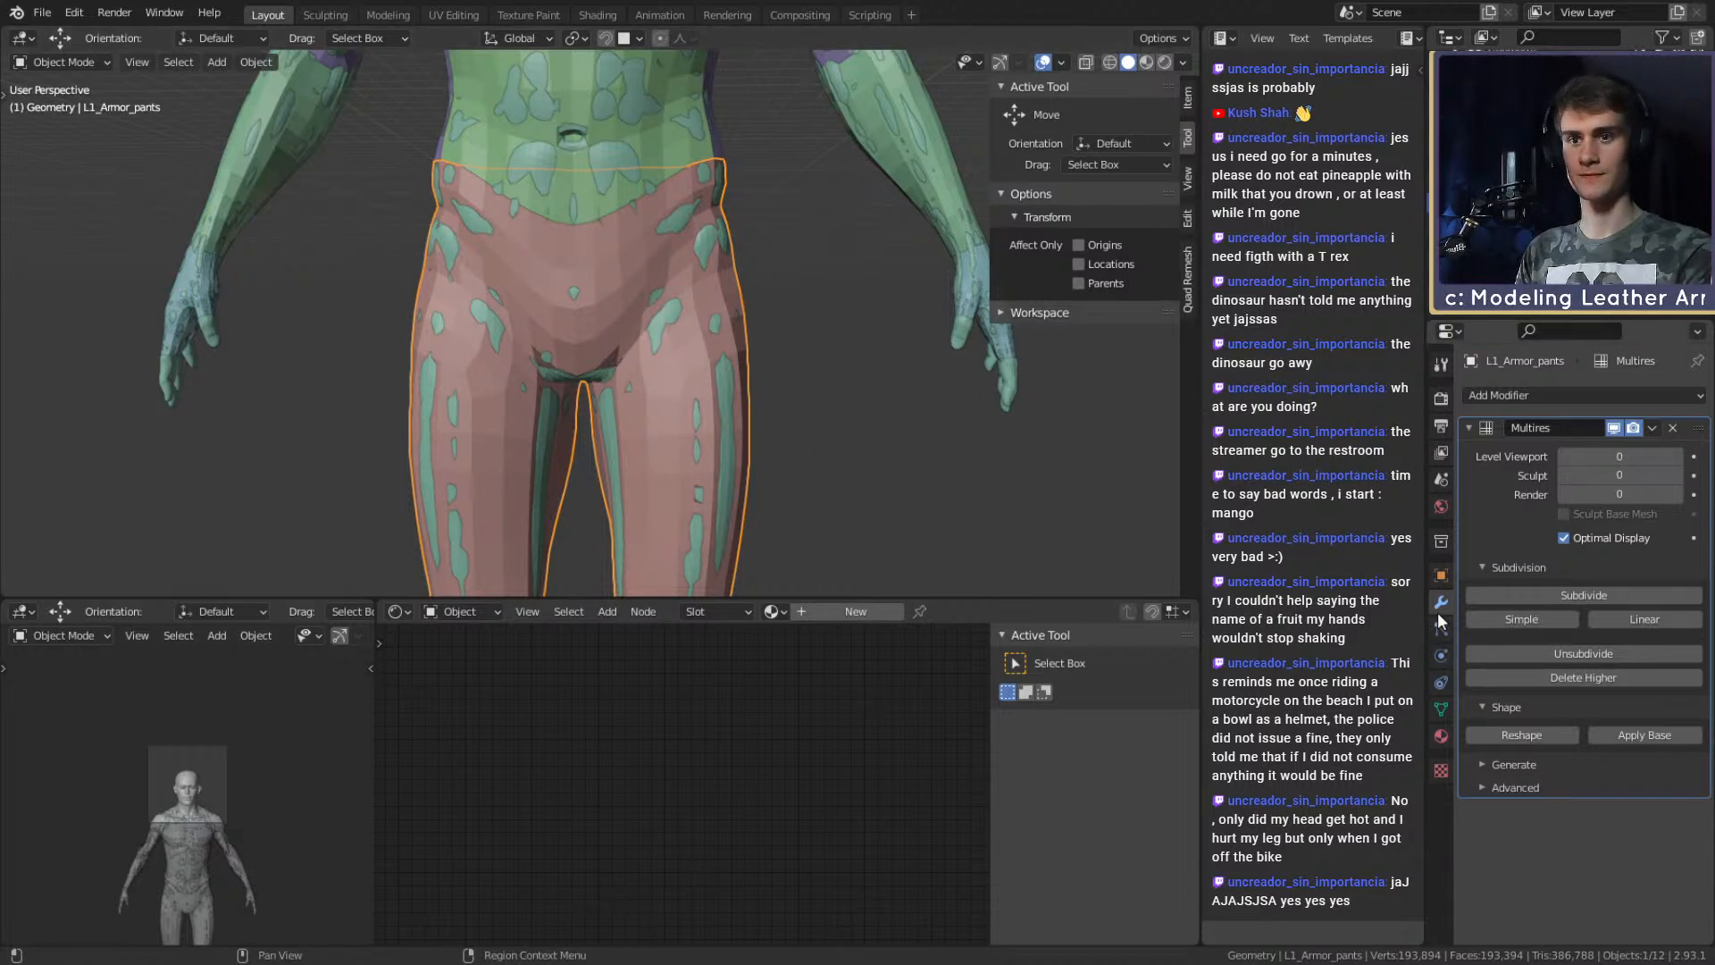
click(1678, 456)
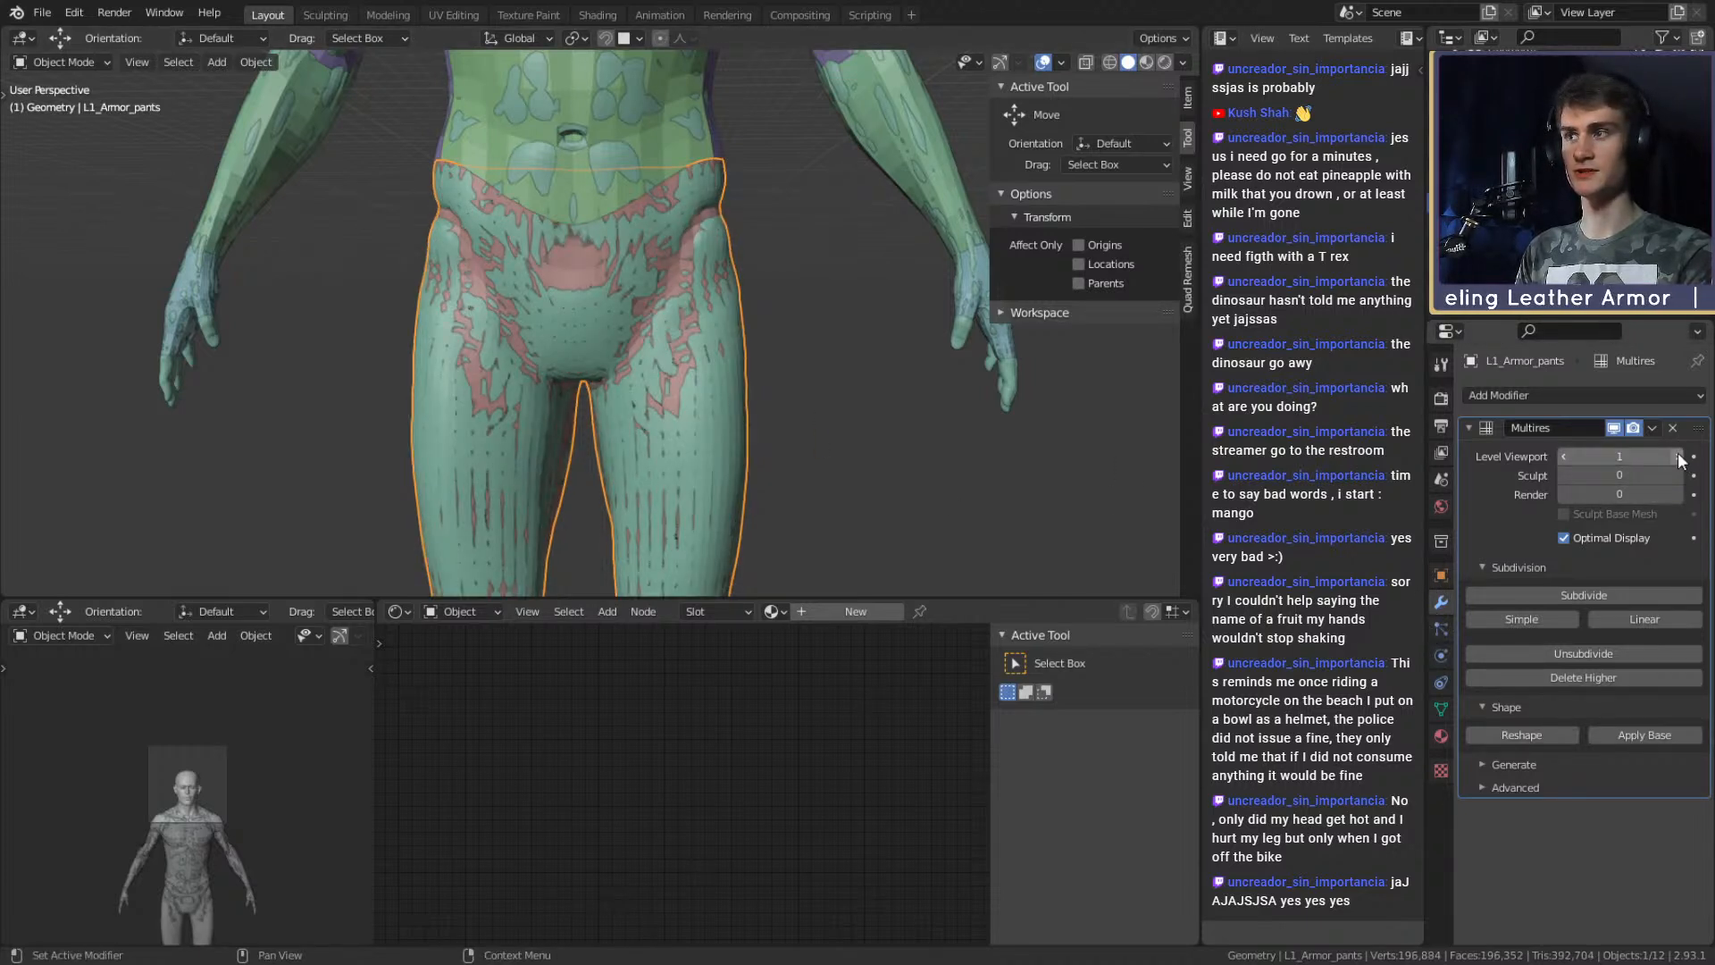
click(1678, 456)
mouse_move(806, 350)
middle_down()
mouse_move(517, 375)
mouse_move(768, 340)
mouse_move(696, 353)
middle_up()
Switch to the Sculpting workspace and display each object in a random color.
click(304, 14)
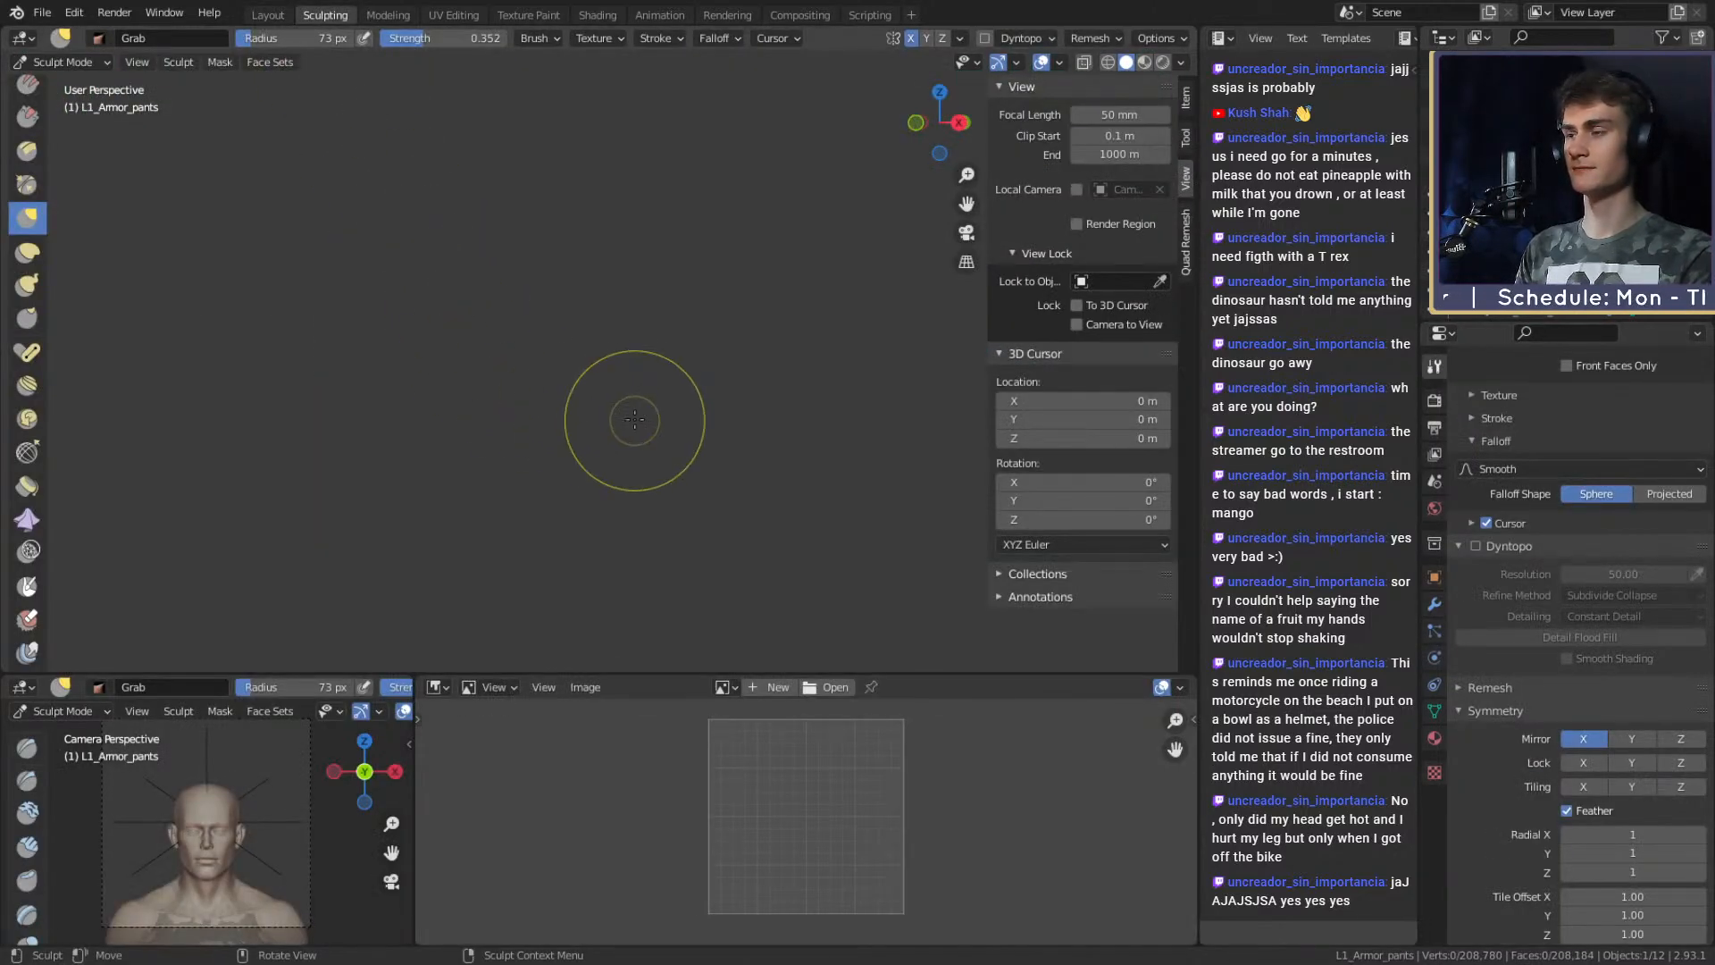
scroll(715, 376, up, 6)
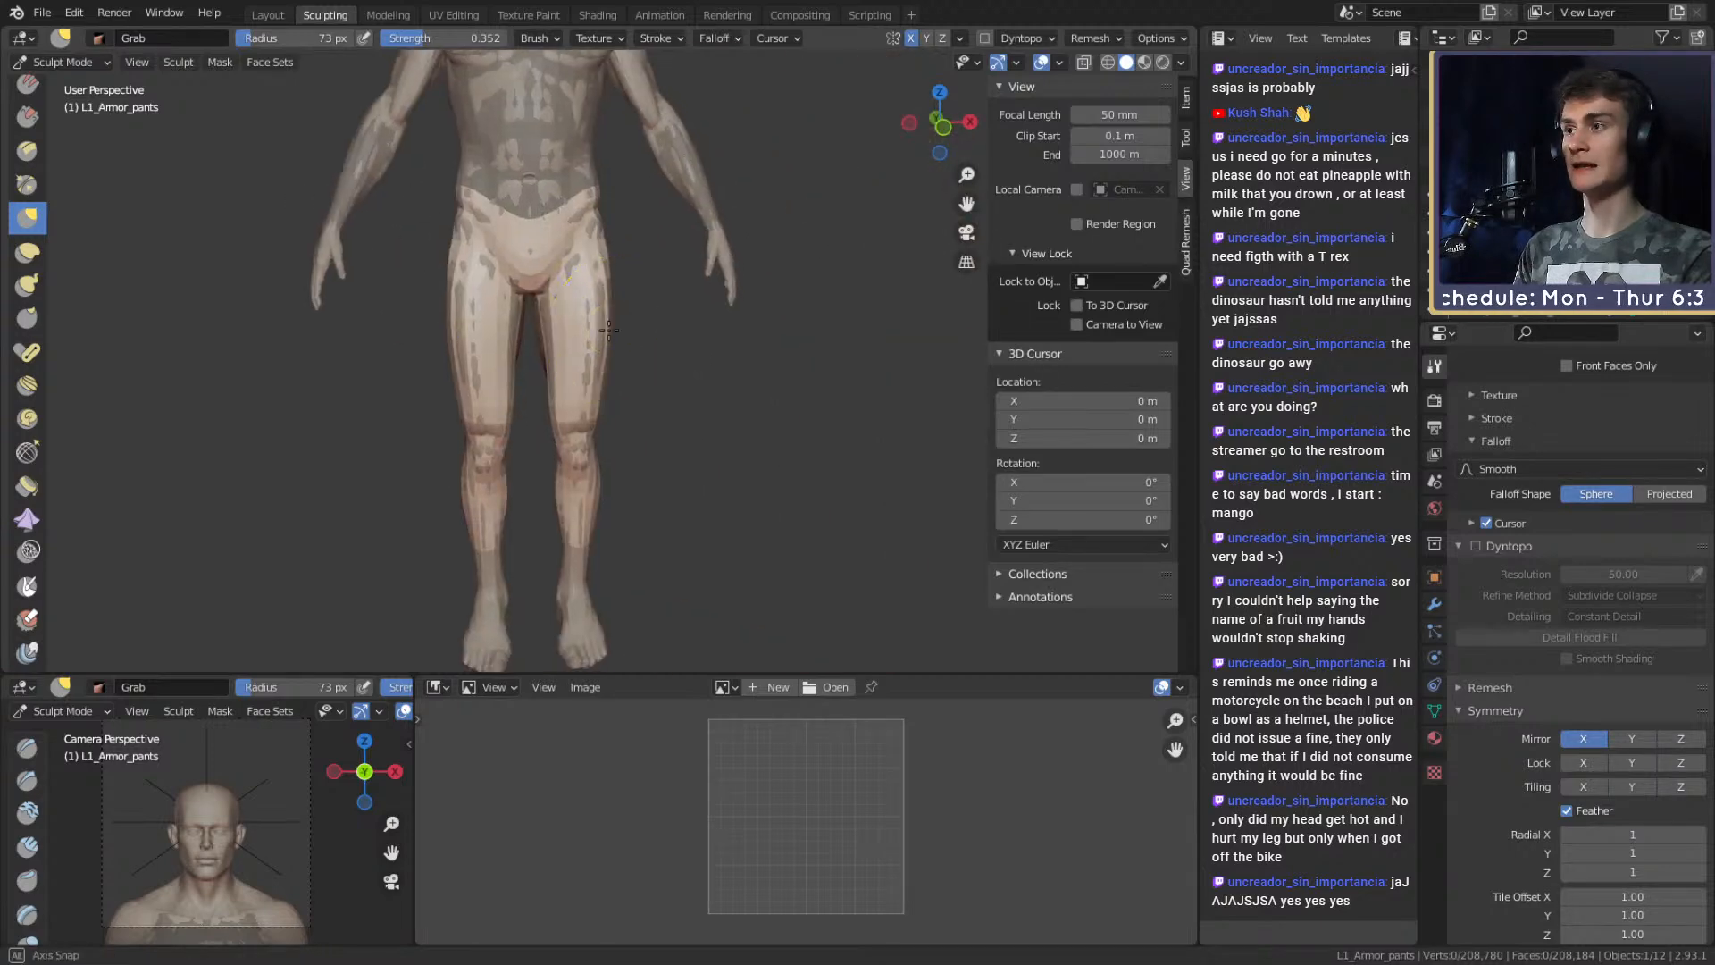
click(1183, 59)
click(1166, 301)
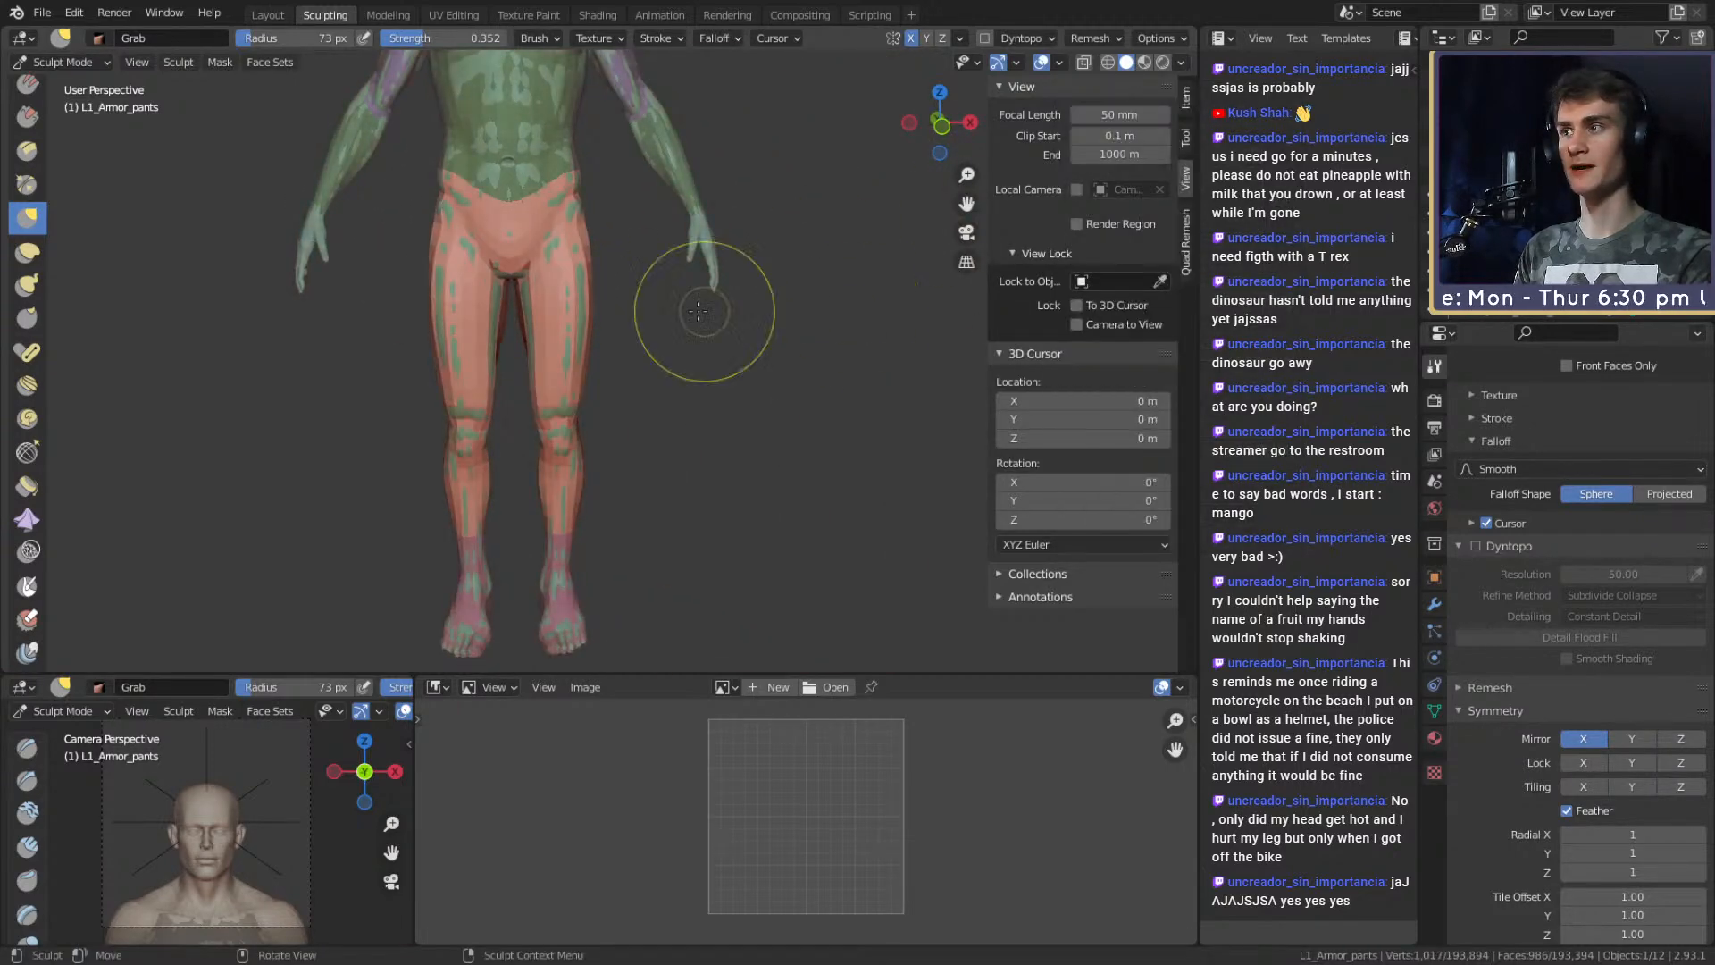
scroll(636, 288, up, 4)
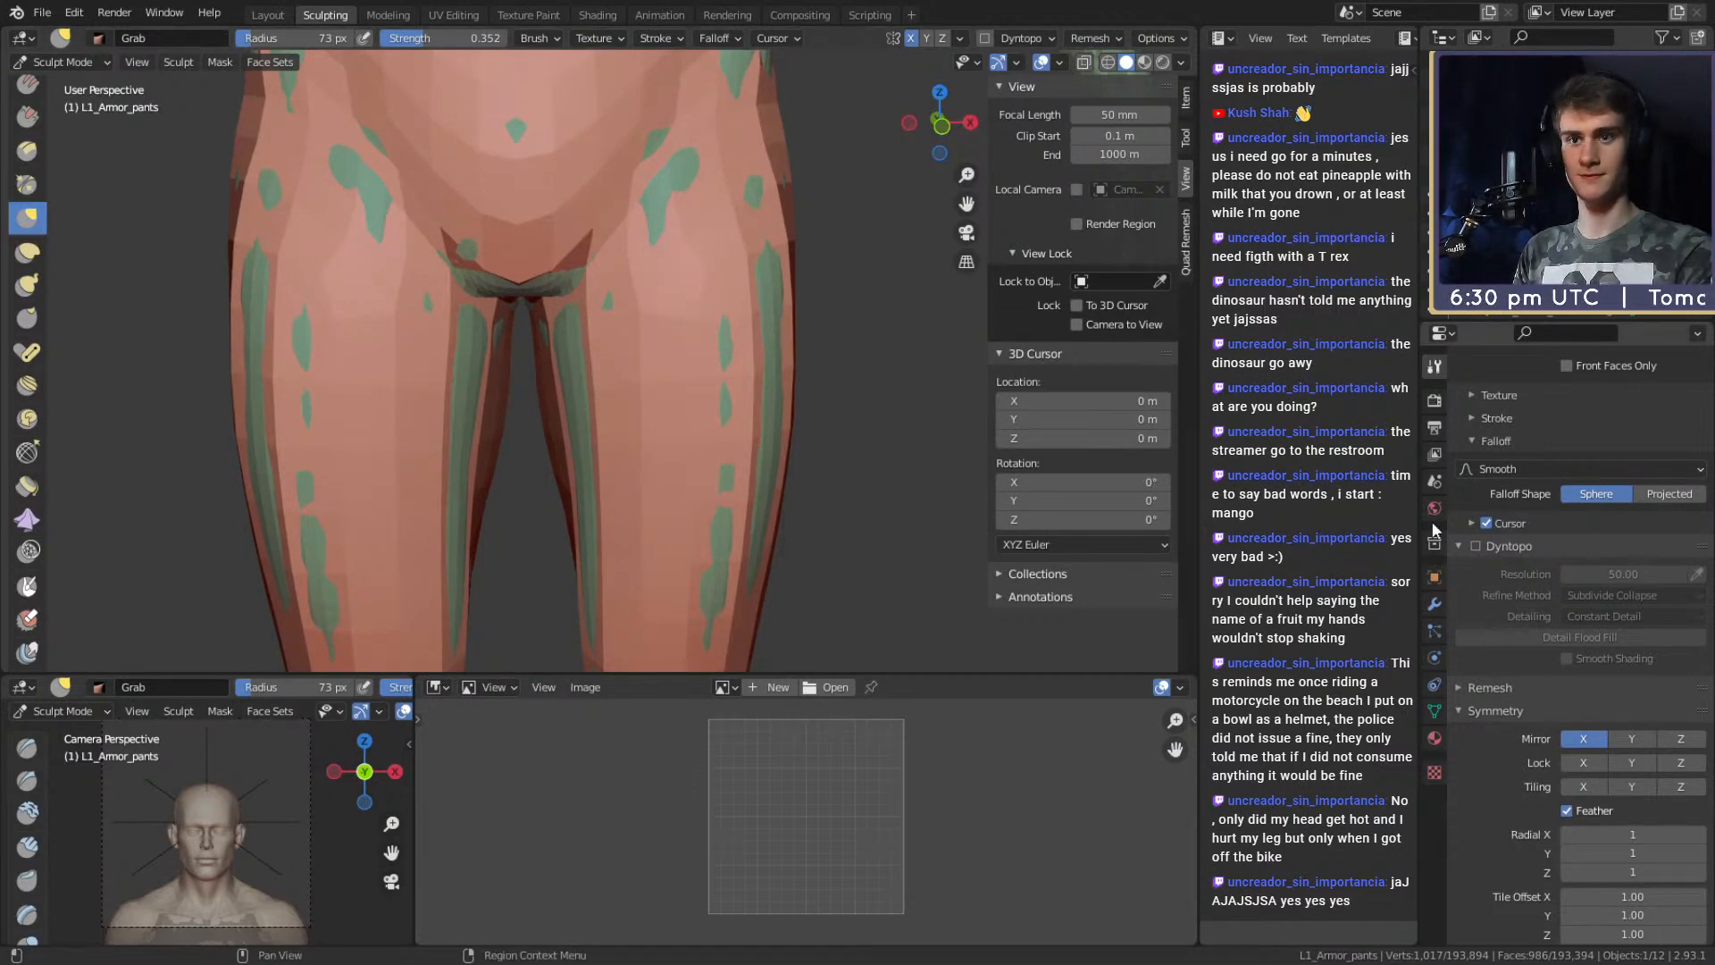
Set the Multires sculpt level of the pants to 2.
scroll(1501, 575, up, 8)
scroll(1520, 608, down, 6)
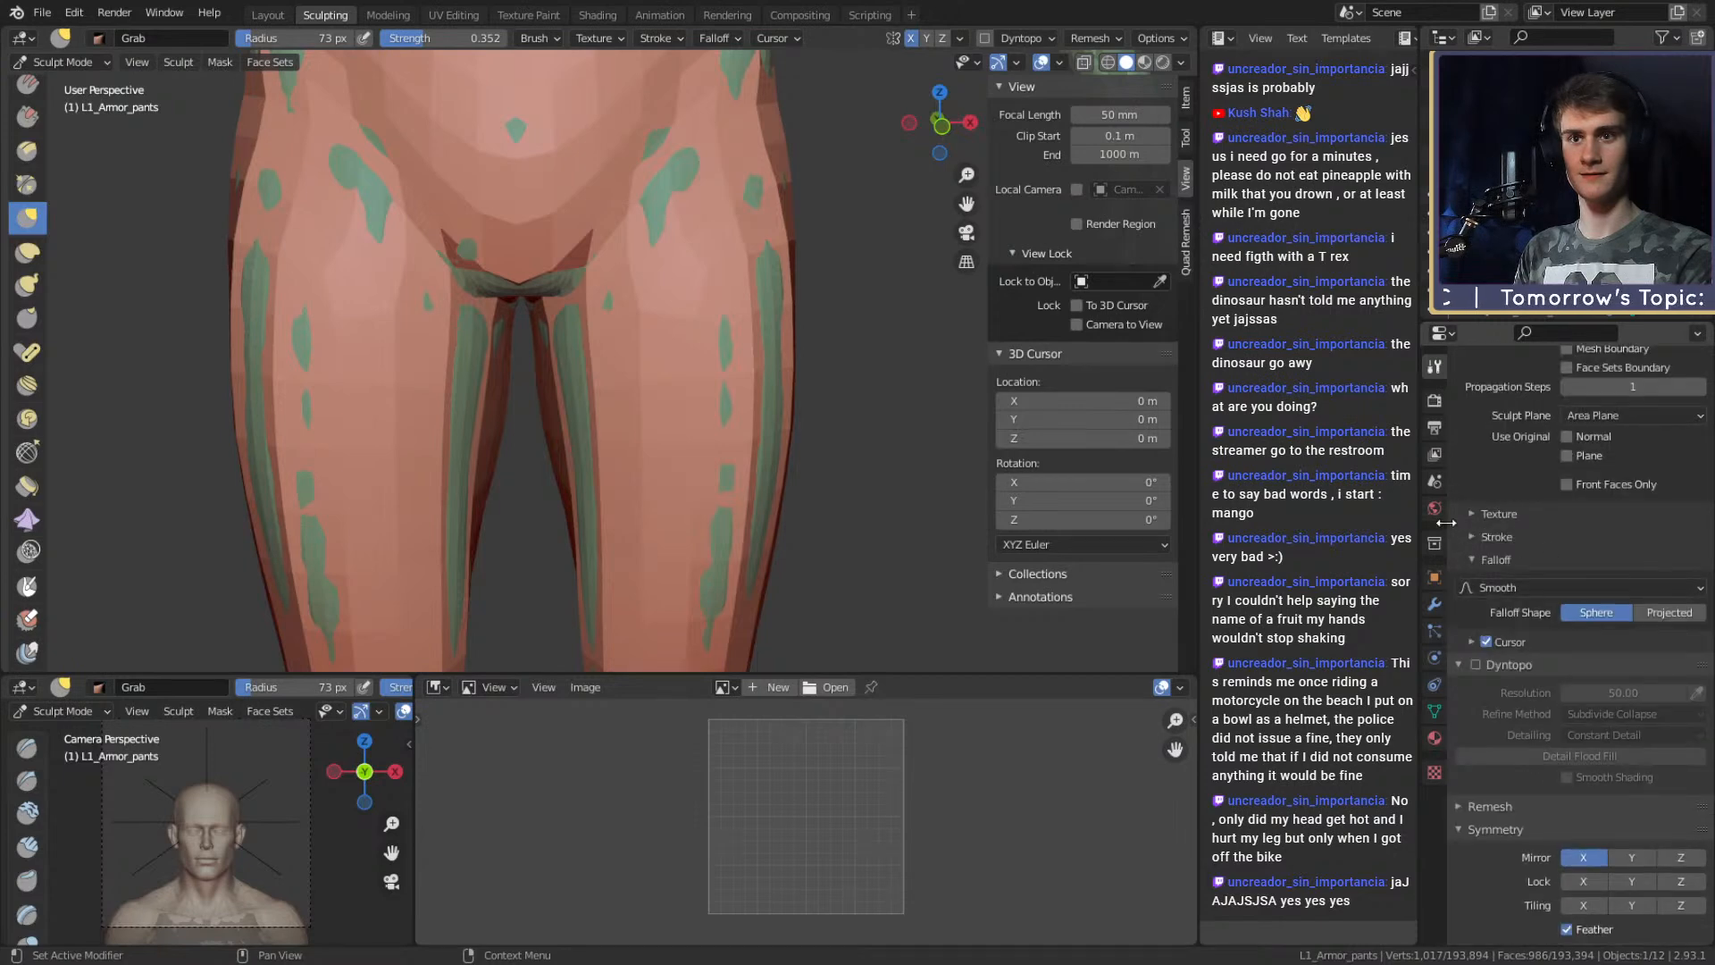
click(1435, 604)
click(1678, 477)
click(1677, 477)
Inflate the whole pants mesh slightly beyond the body with the Inflate mesh filter at strength 1.000.
scroll(635, 335, down, 3)
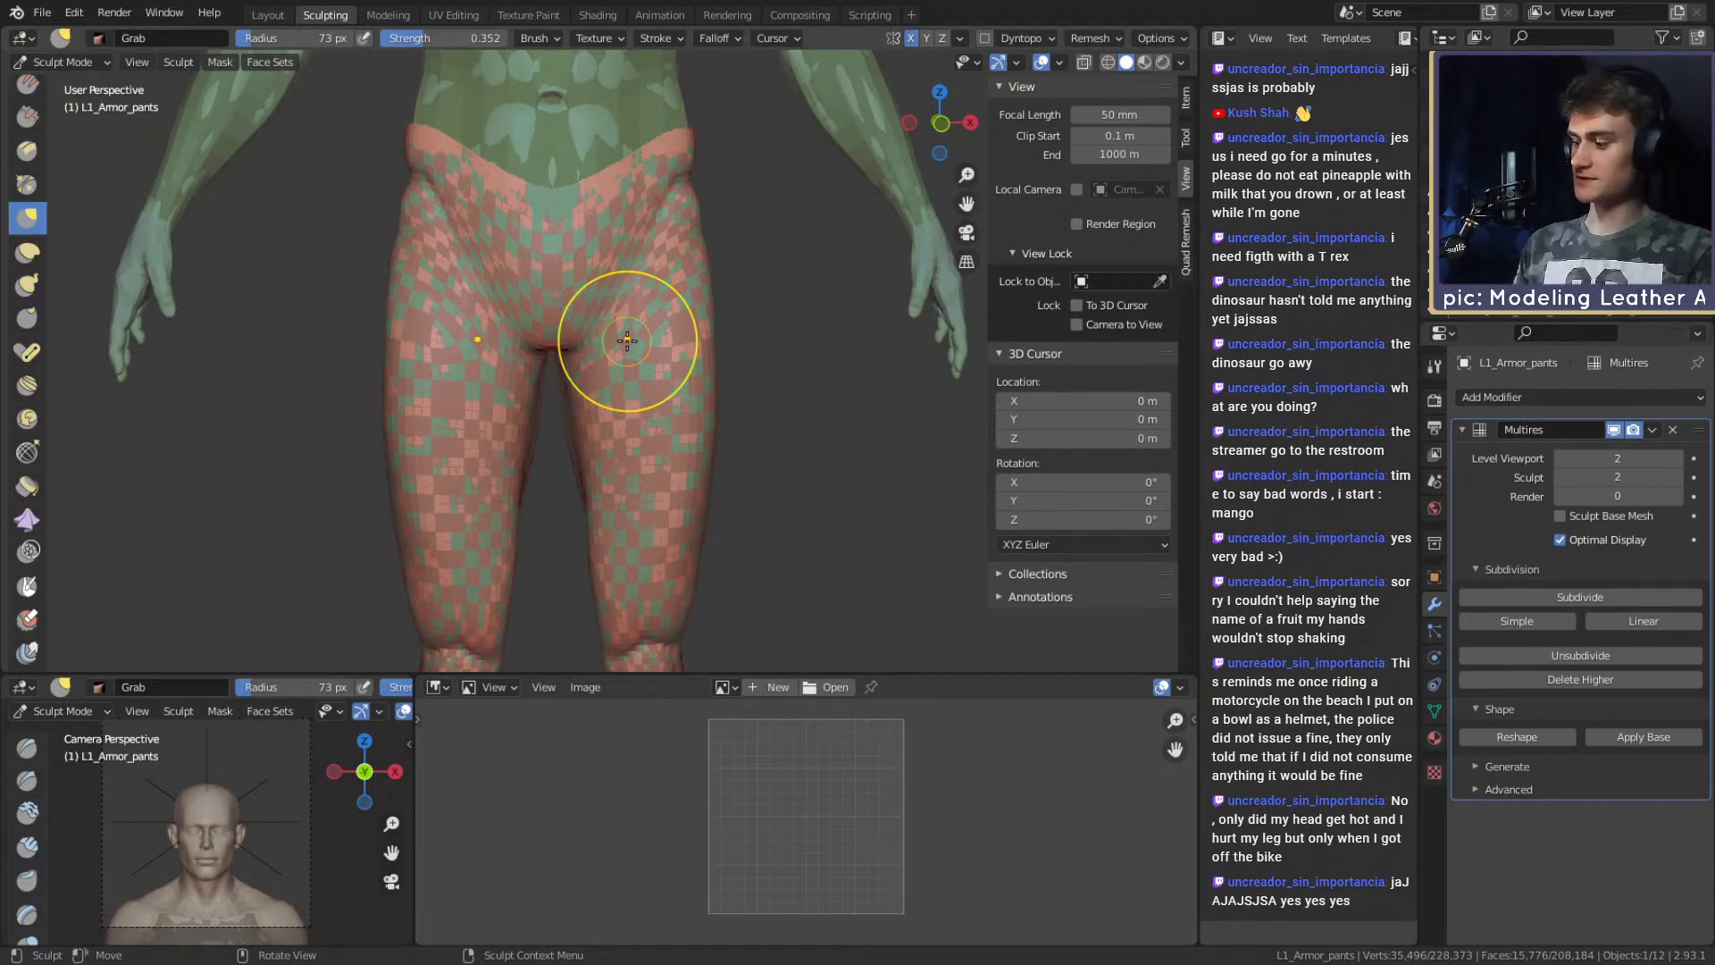
shift+middle_drag(691, 325, 705, 350)
ctrl+middle_drag(701, 359, 692, 335)
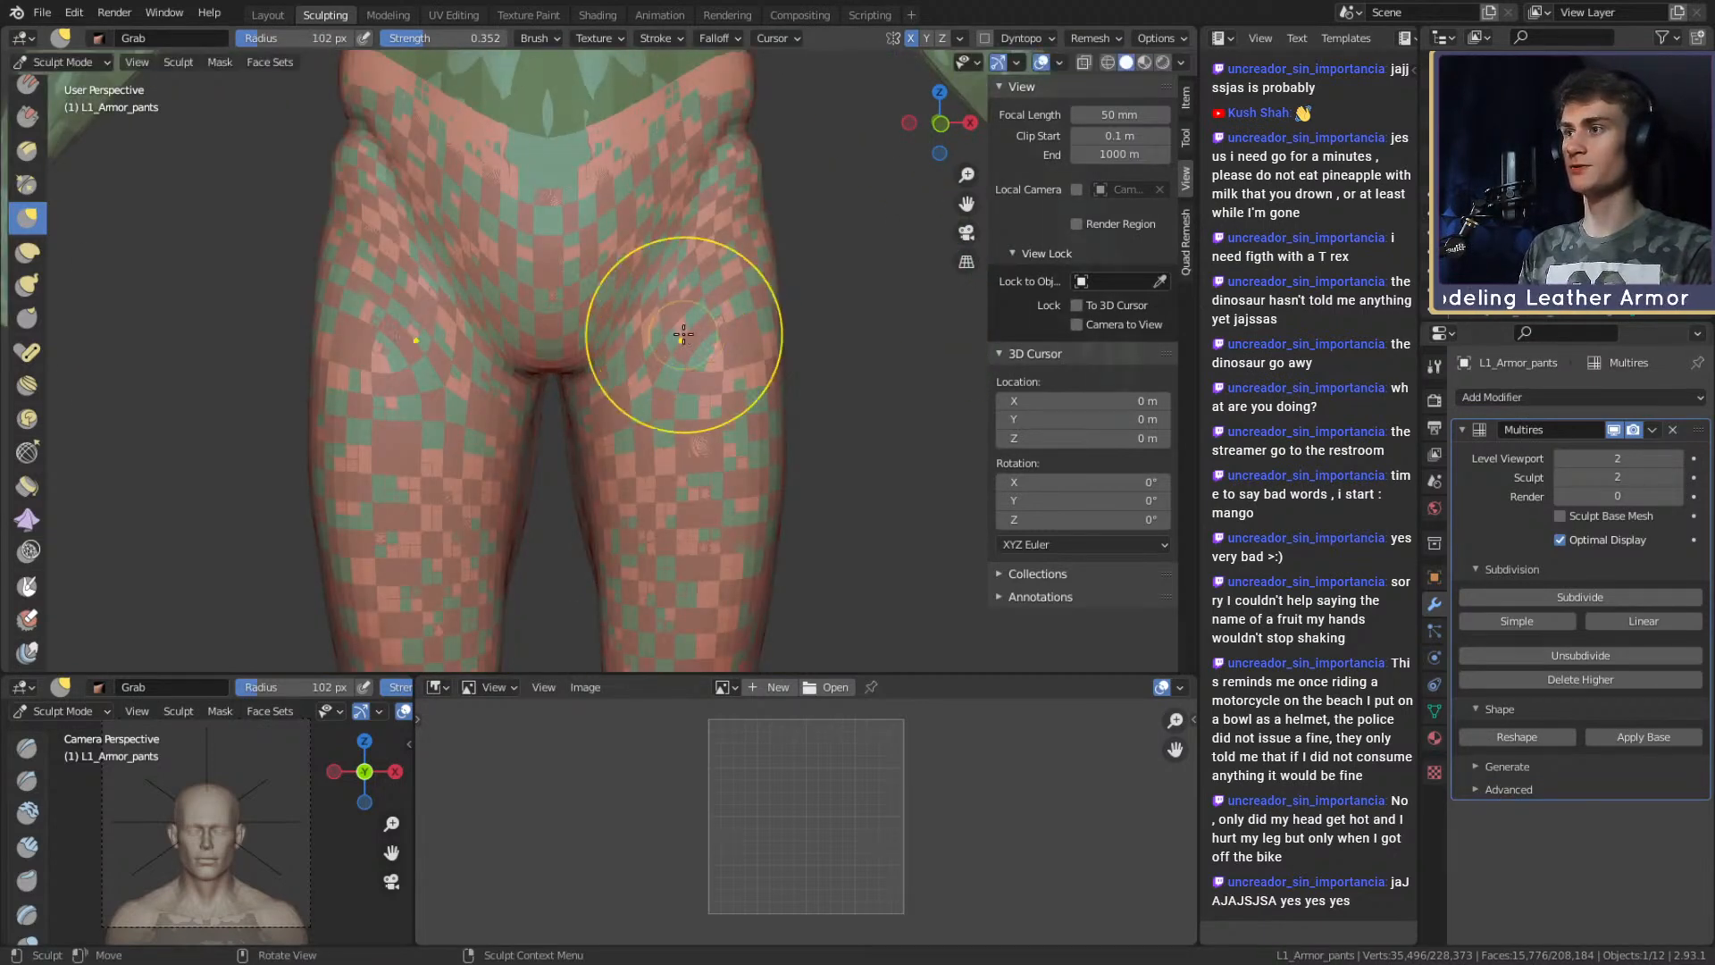
scroll(27, 536, down, 10)
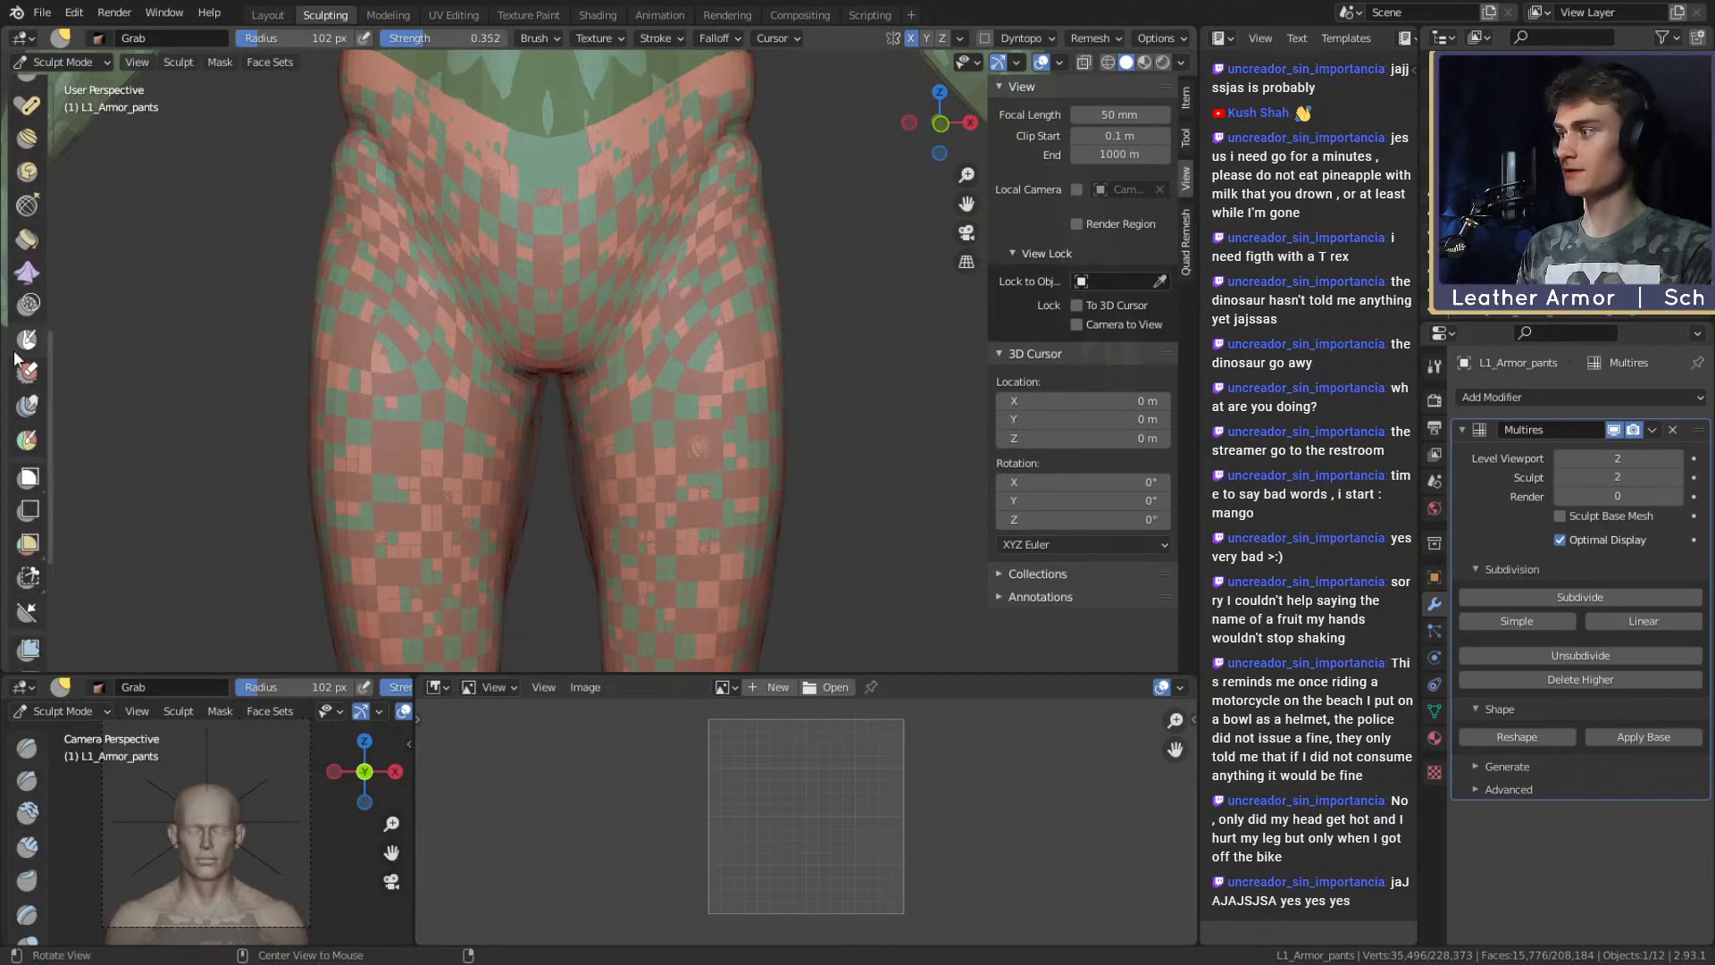
scroll(27, 446, down, 3)
click(28, 442)
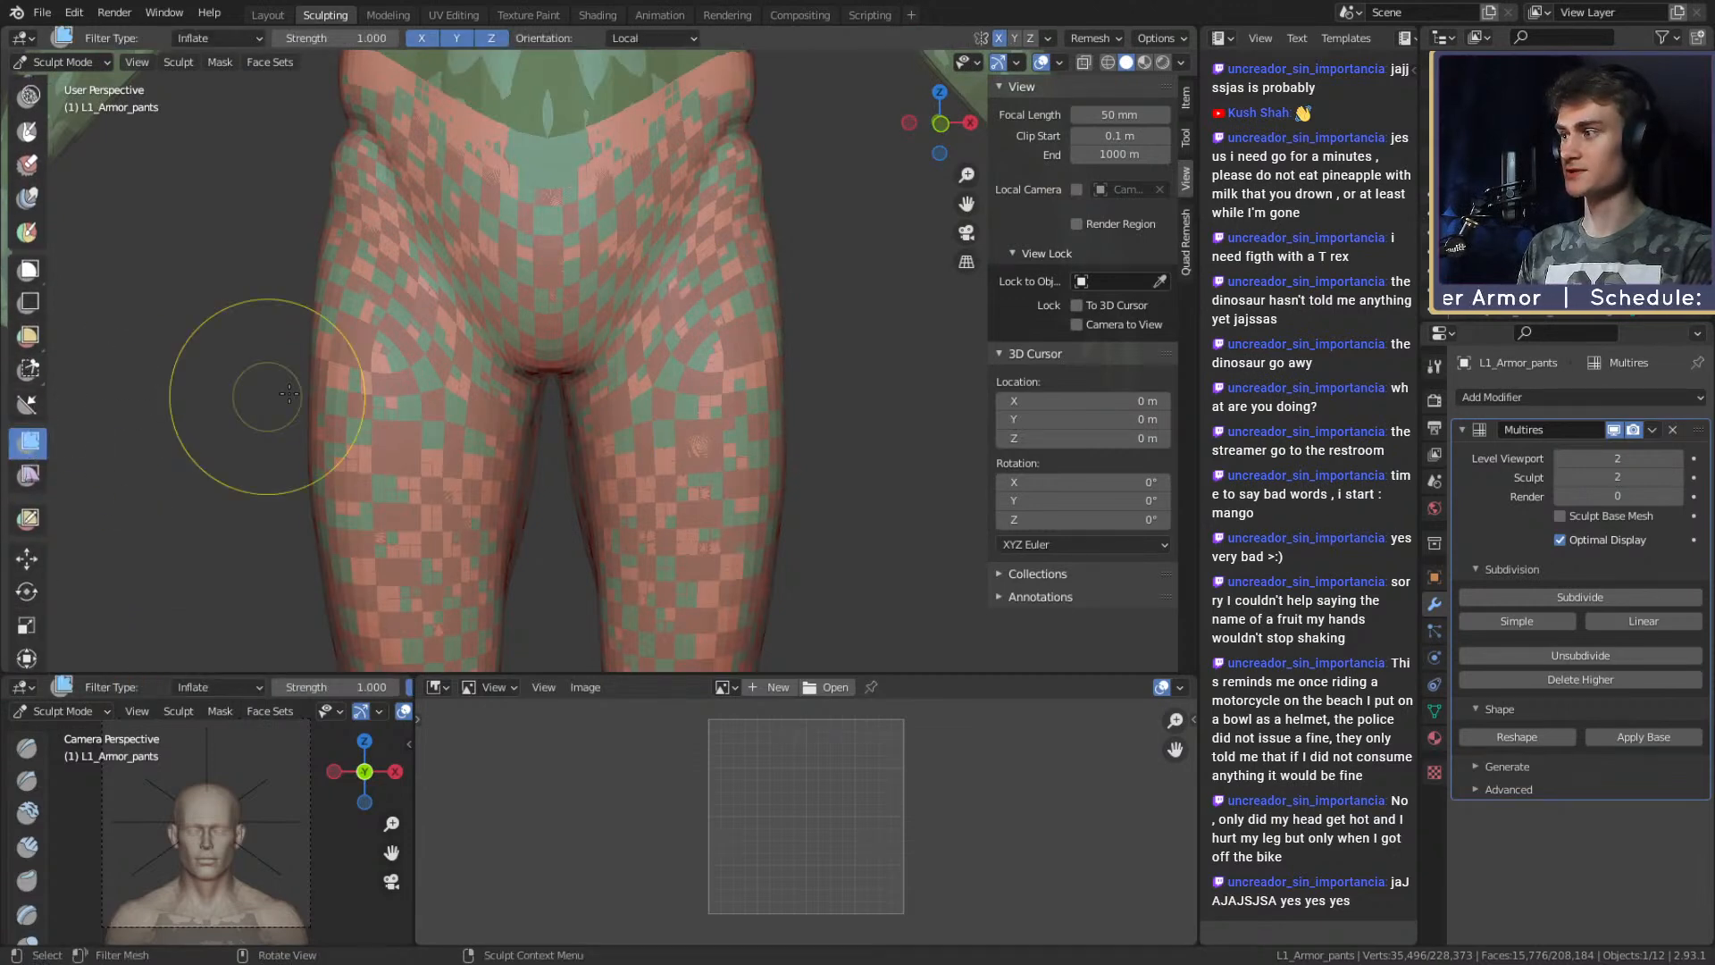
drag(720, 291, 735, 276)
Build up the pants above the kneecap with Clay Strips at a brush radius of 35 px.
mouse_move(735, 276)
ctrl+middle_down()
mouse_move(720, 332)
mouse_move(670, 291)
mouse_move(656, 333)
mouse_move(686, 299)
mouse_move(613, 333)
mouse_move(652, 273)
ctrl+middle_up()
key(f)
click(722, 312)
key(c)
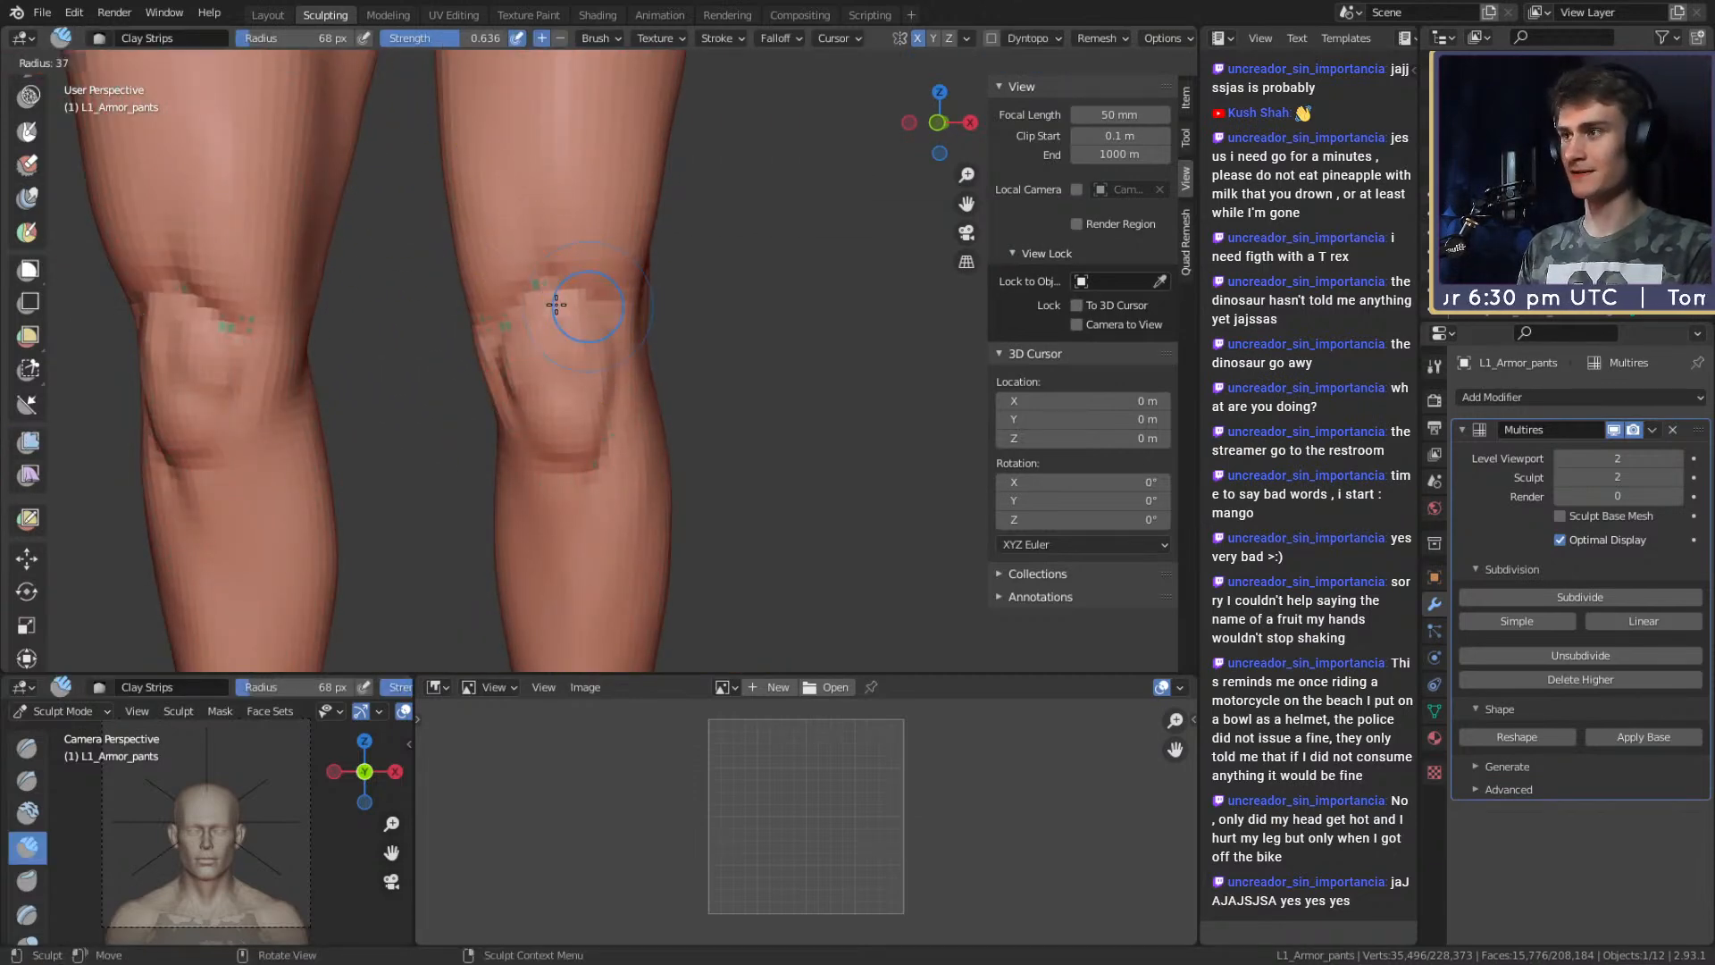
drag(537, 273, 585, 284)
mouse_move(625, 282)
middle_down()
mouse_move(223, 214)
mouse_move(669, 255)
middle_up()
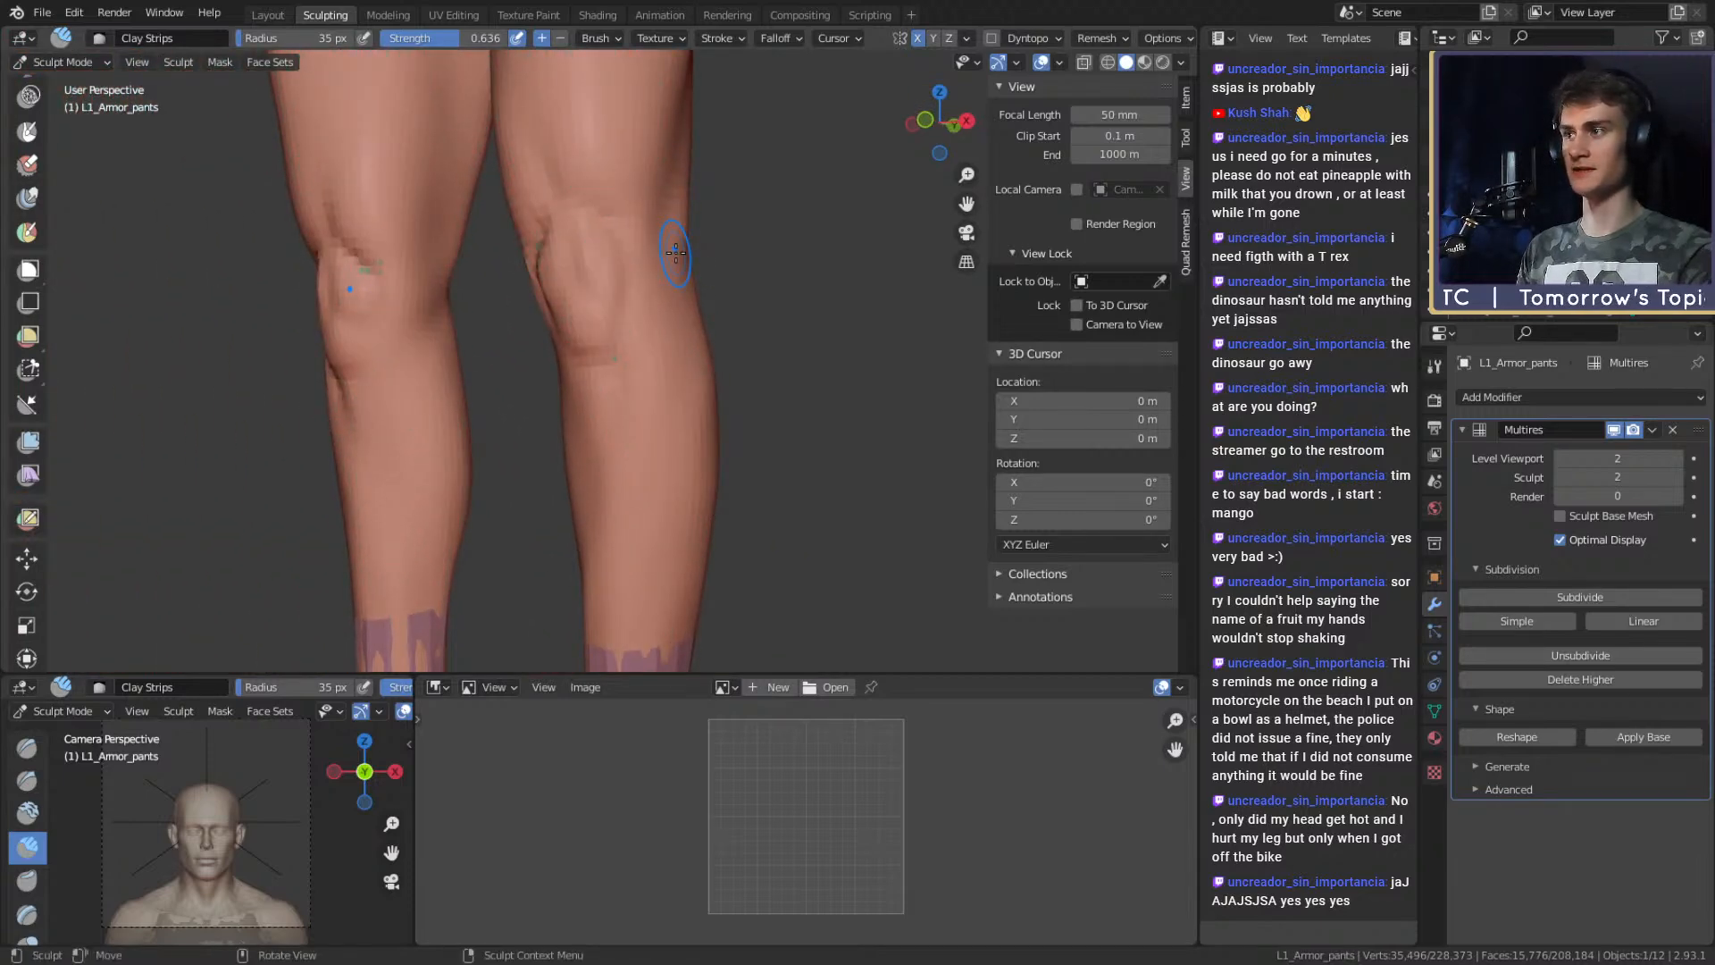
scroll(679, 259, down, 8)
key(Tab)
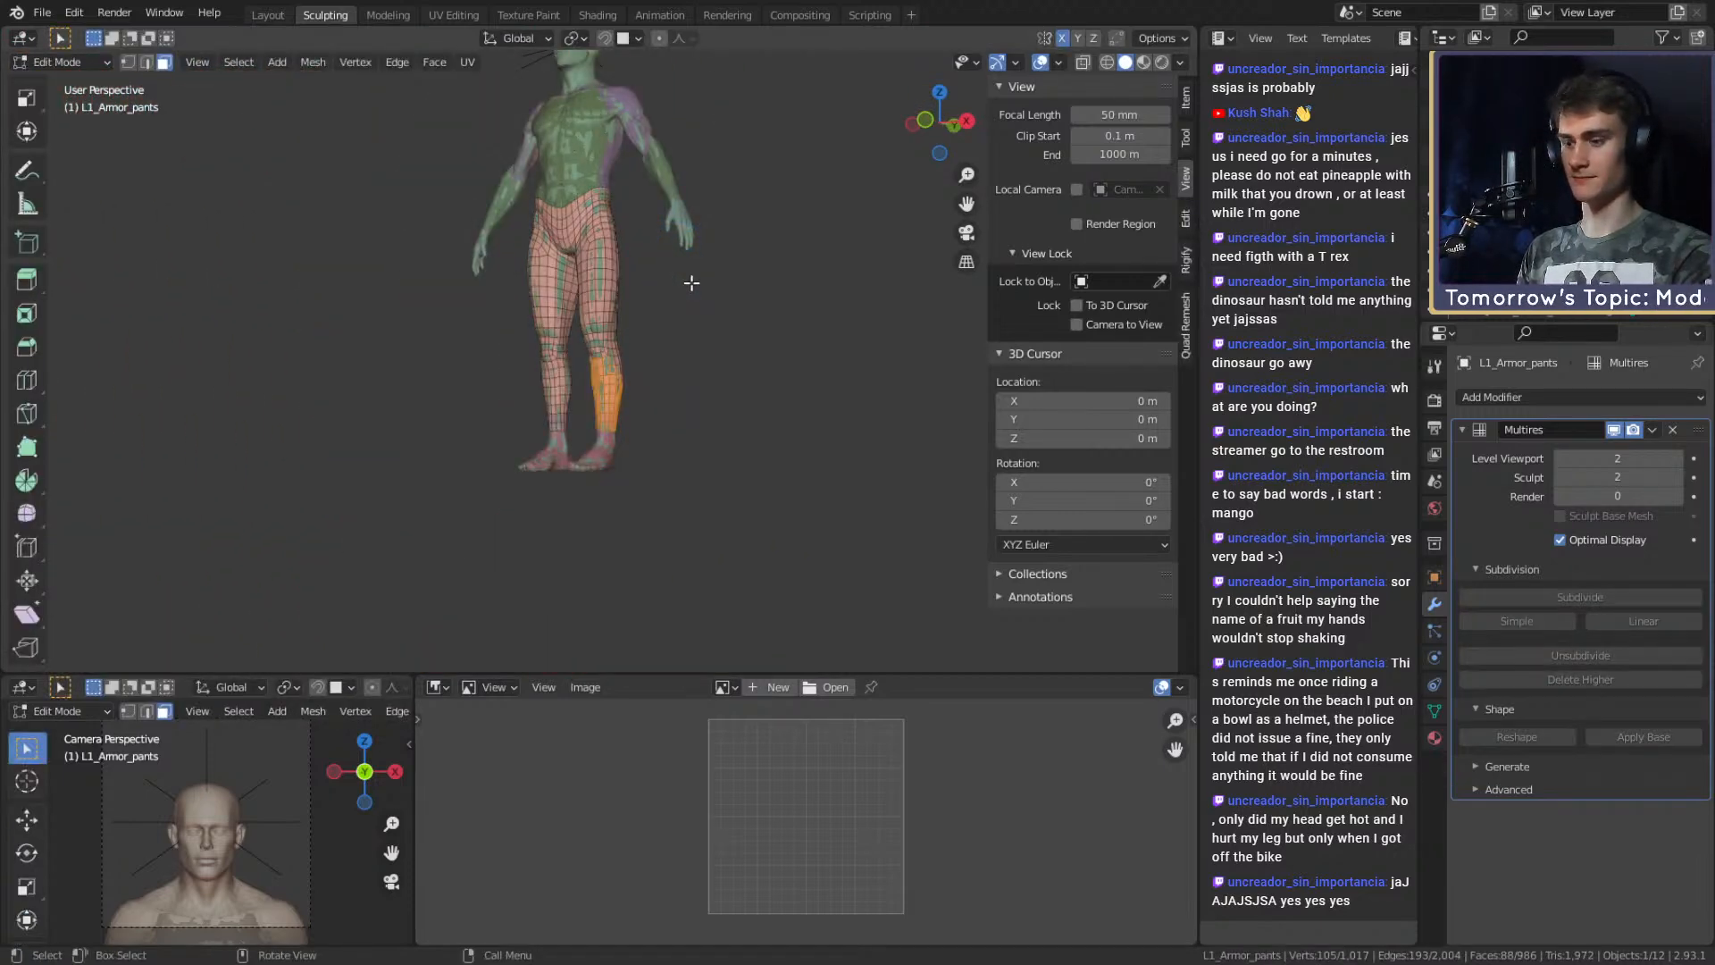
scroll(692, 282, up, 4)
key(Tab)
Build up the front and inner side of the knees on the pants with Clay Strips at brush radii of 35 to 52 px.
middle_drag(691, 283, 627, 170)
scroll(758, 336, up, 4)
scroll(624, 259, up, 3)
mouse_move(625, 259)
shift+middle_down()
mouse_move(658, 345)
mouse_move(618, 337)
shift+middle_up()
drag(608, 297, 659, 322)
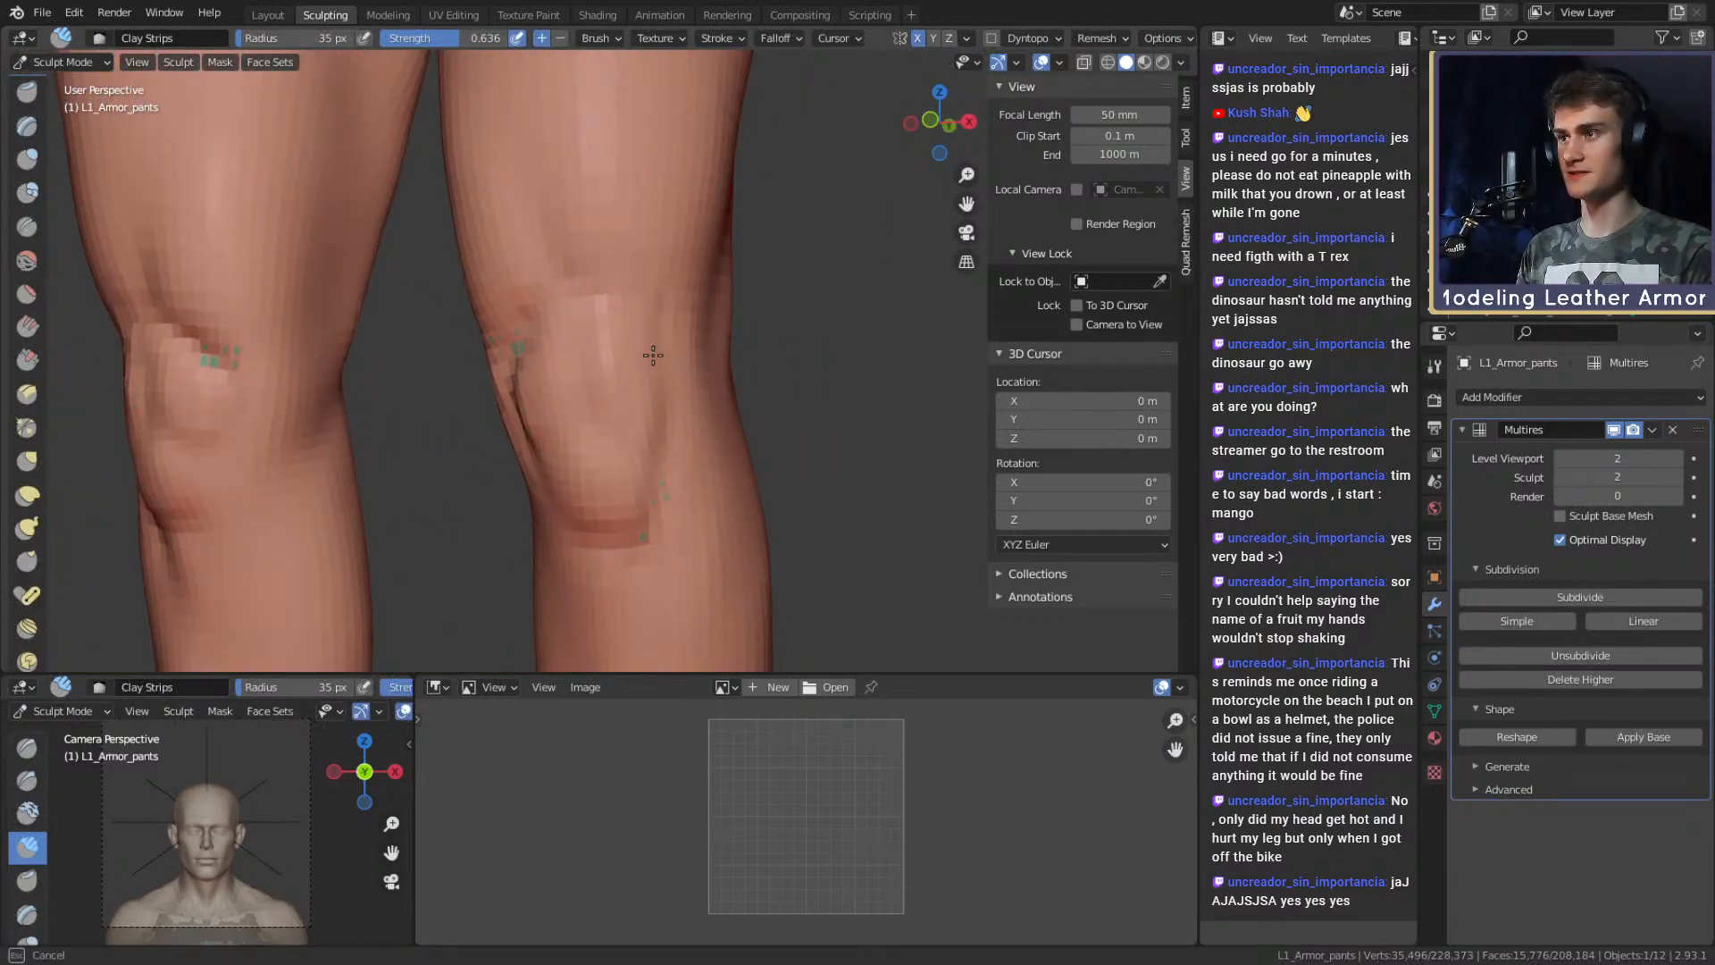
middle_drag(590, 323, 602, 300)
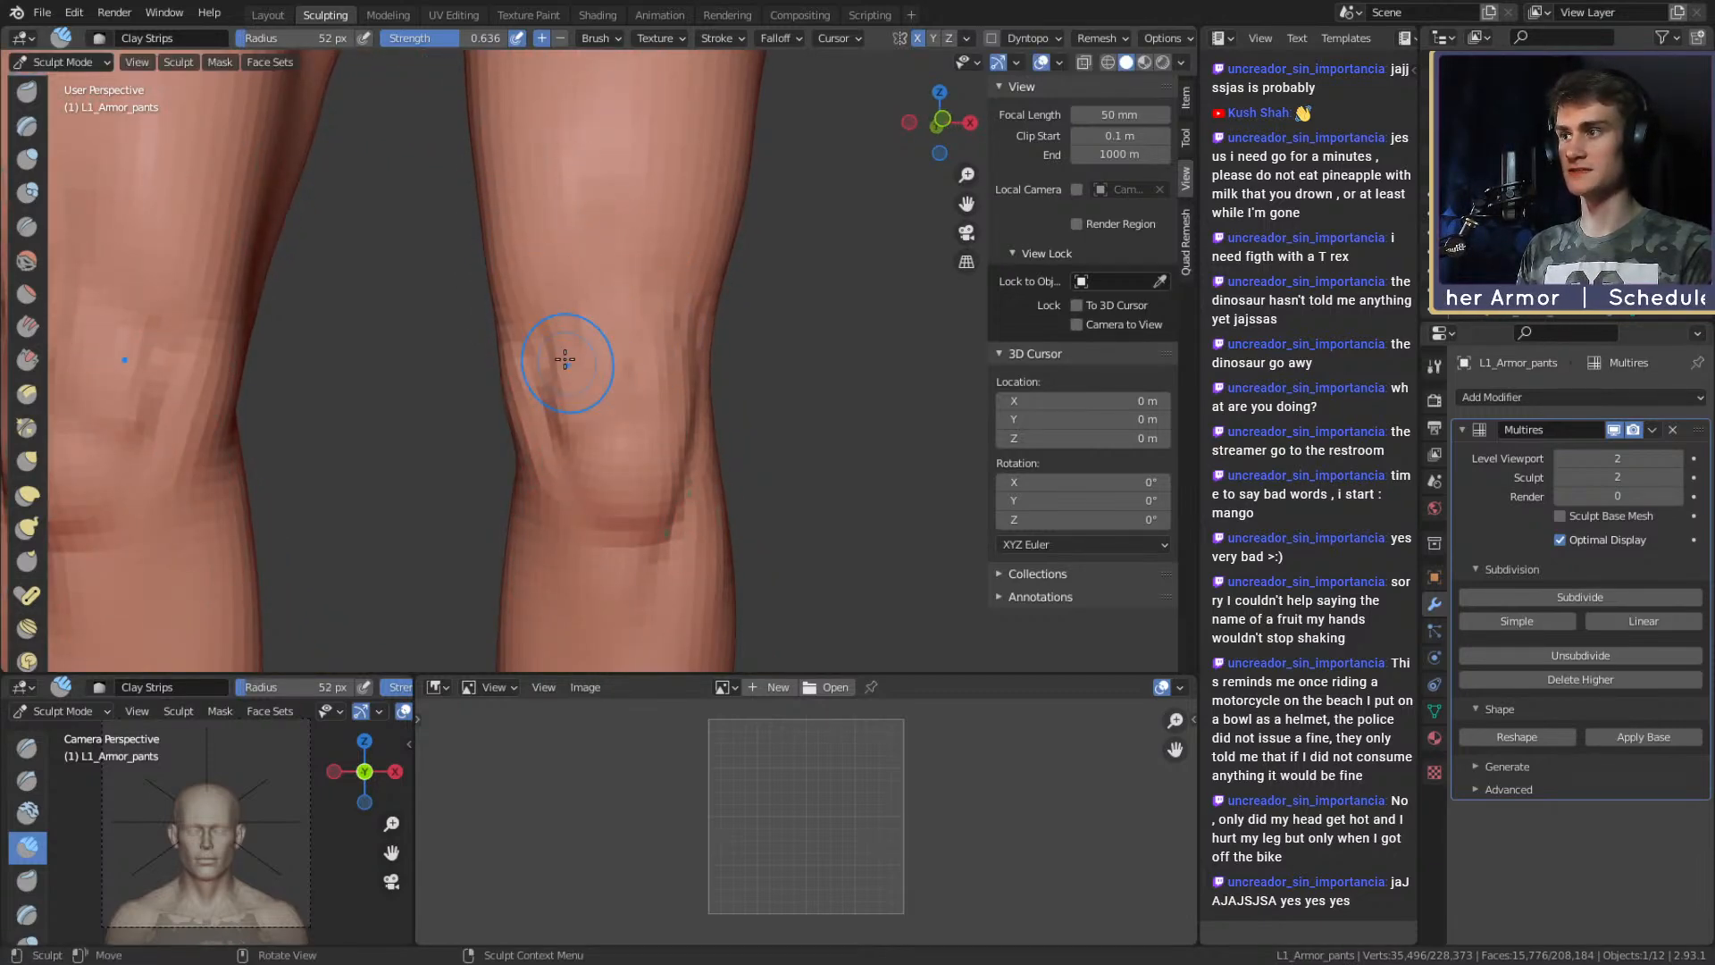
middle_drag(574, 372, 636, 393)
mouse_move(557, 340)
middle_down()
mouse_move(622, 345)
mouse_move(582, 372)
mouse_move(616, 420)
mouse_move(606, 343)
mouse_move(590, 365)
middle_up()
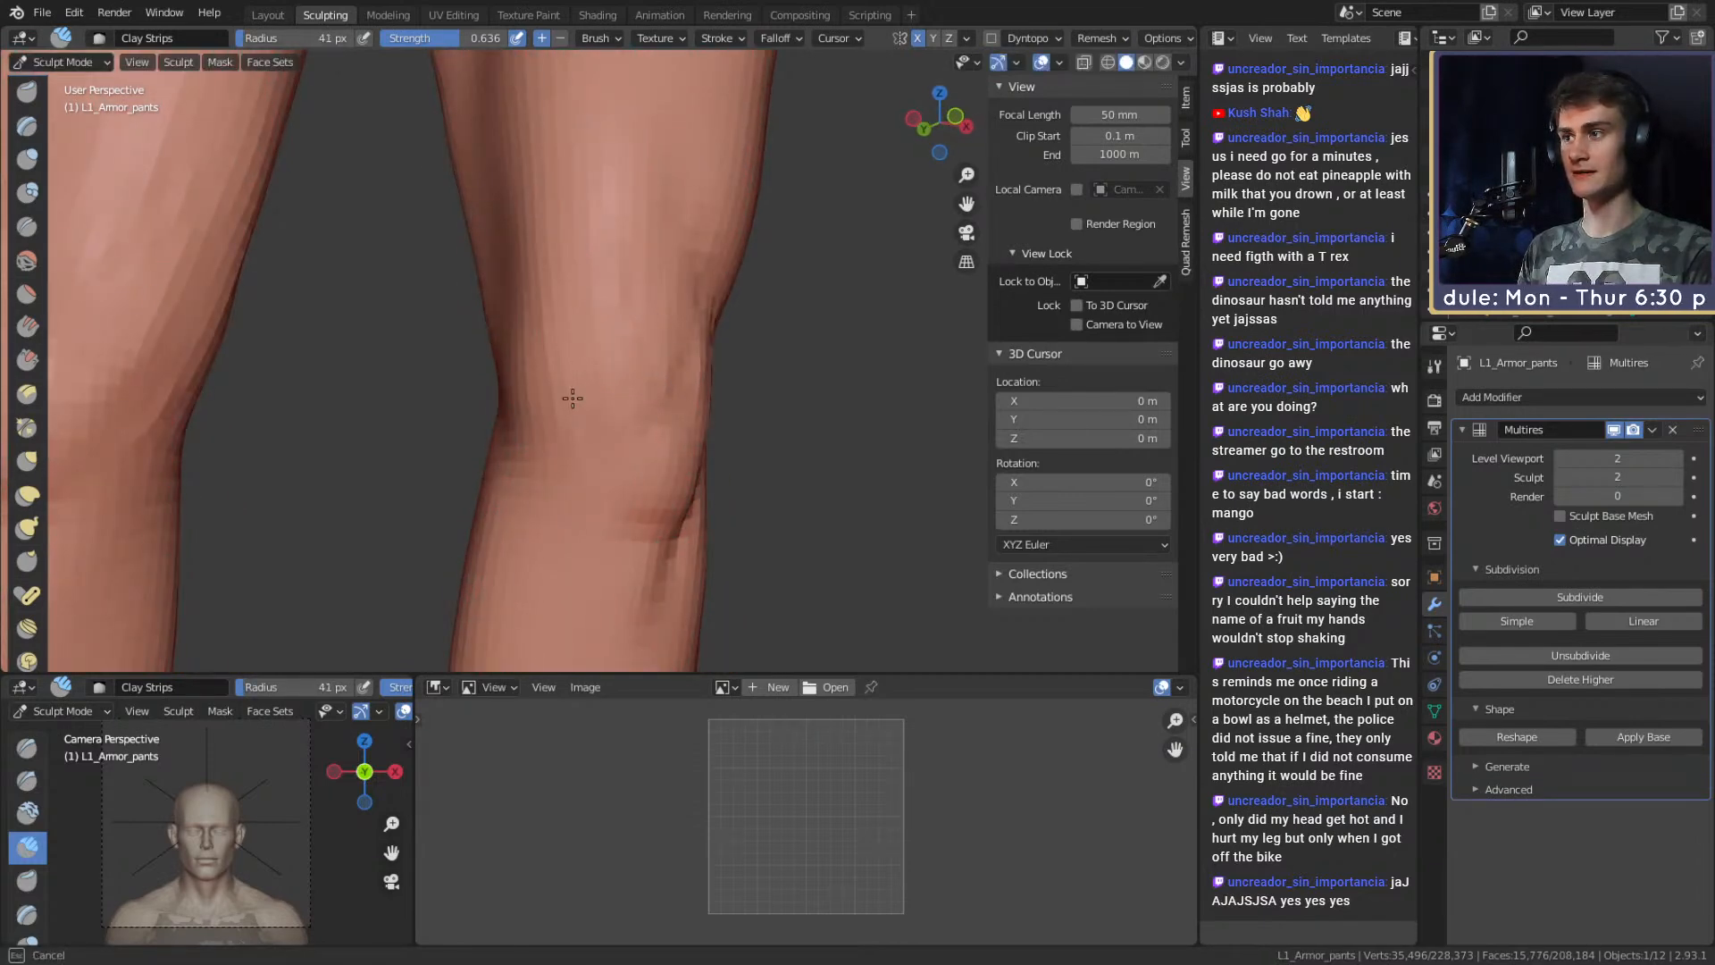
middle_drag(653, 421, 610, 413)
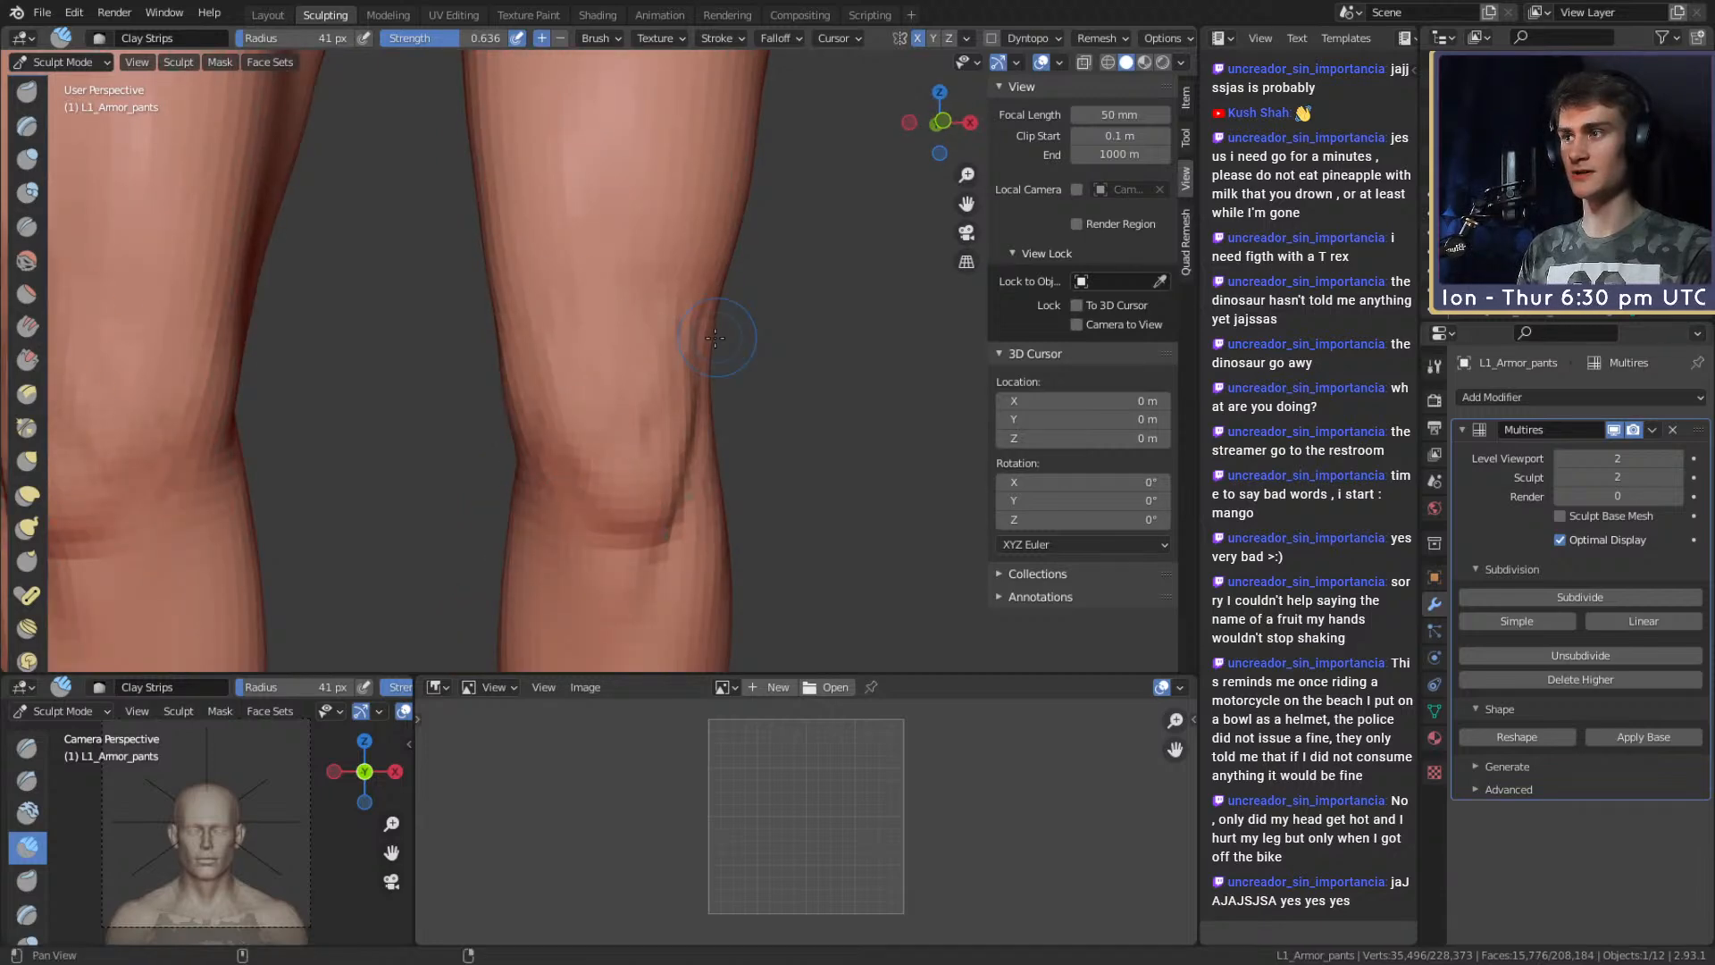
Fill out the pants above and along the outer side of the knees with Clay Strips at a brush radius of 55 px.
middle_drag(714, 336, 657, 339)
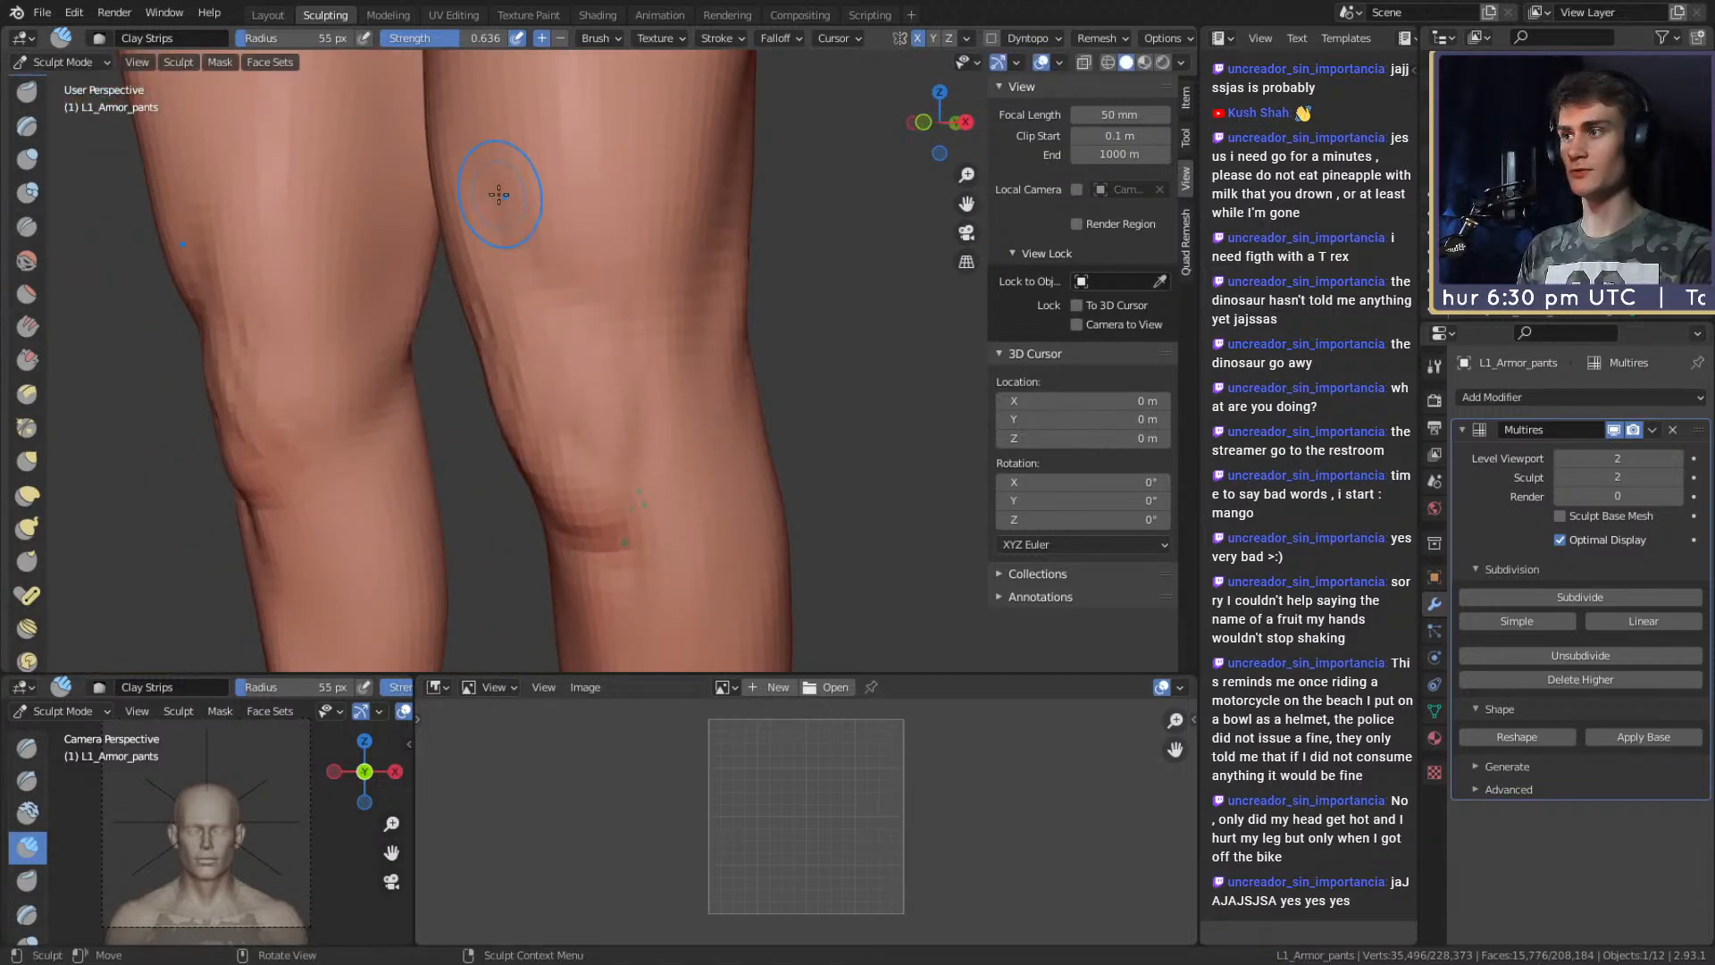
mouse_move(599, 239)
middle_down()
mouse_move(643, 263)
mouse_move(548, 340)
middle_up()
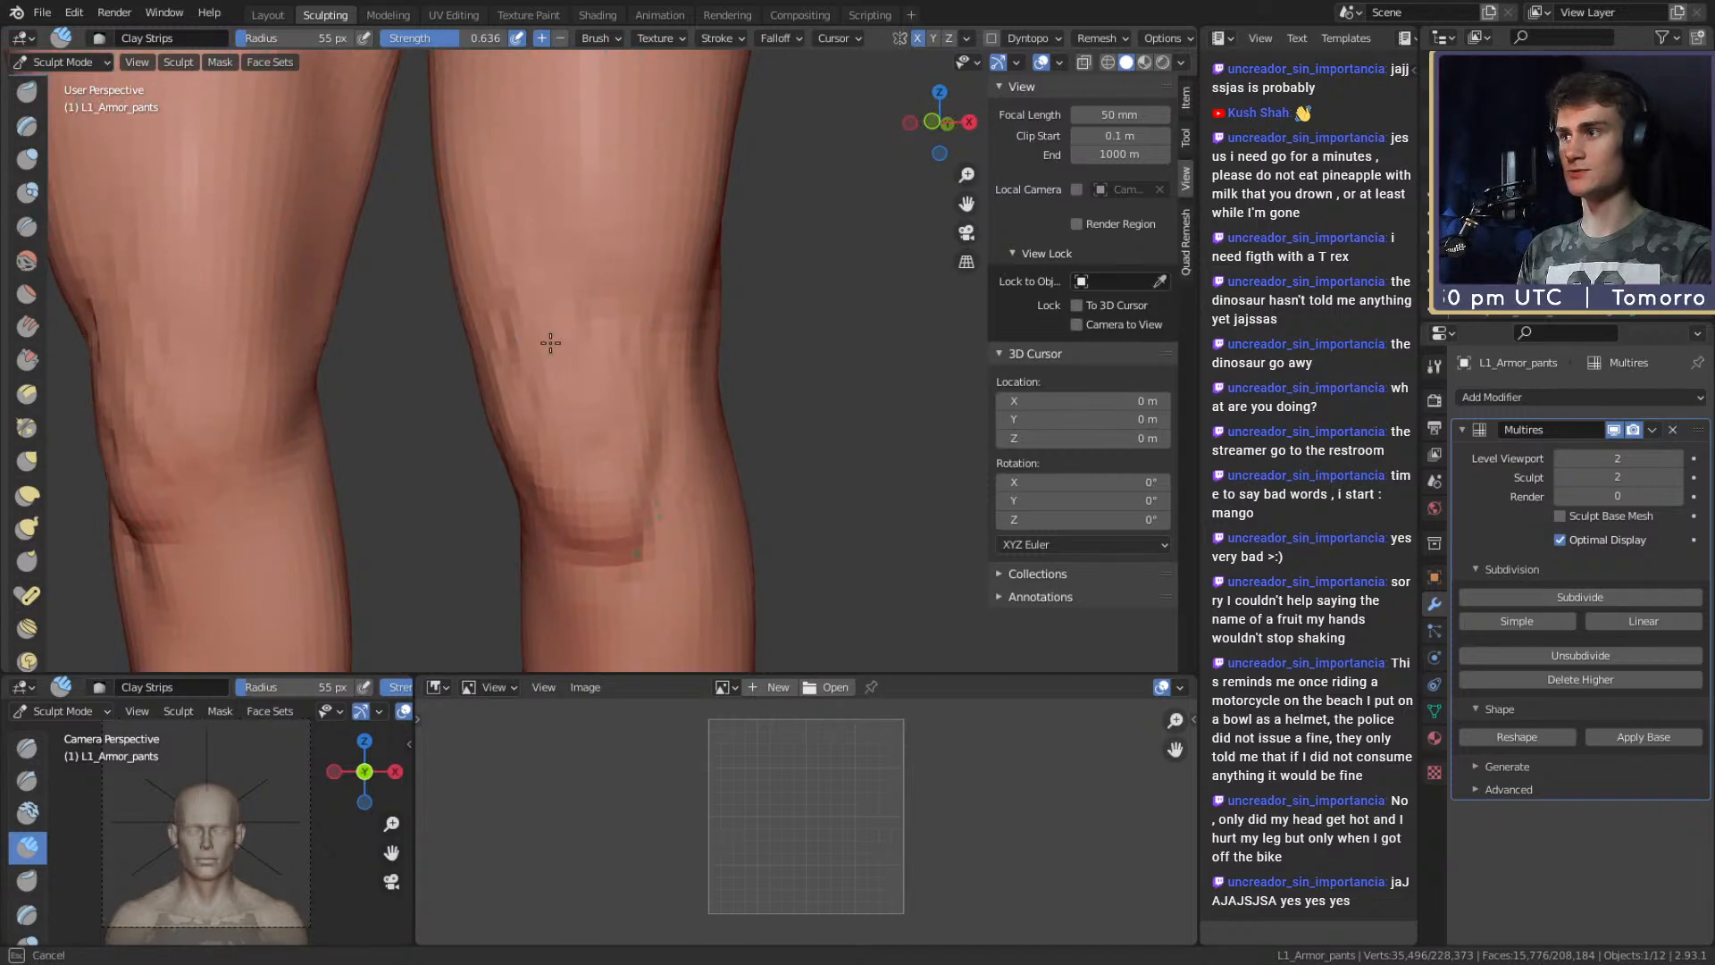
middle_drag(653, 356, 616, 279)
middle_drag(679, 362, 619, 299)
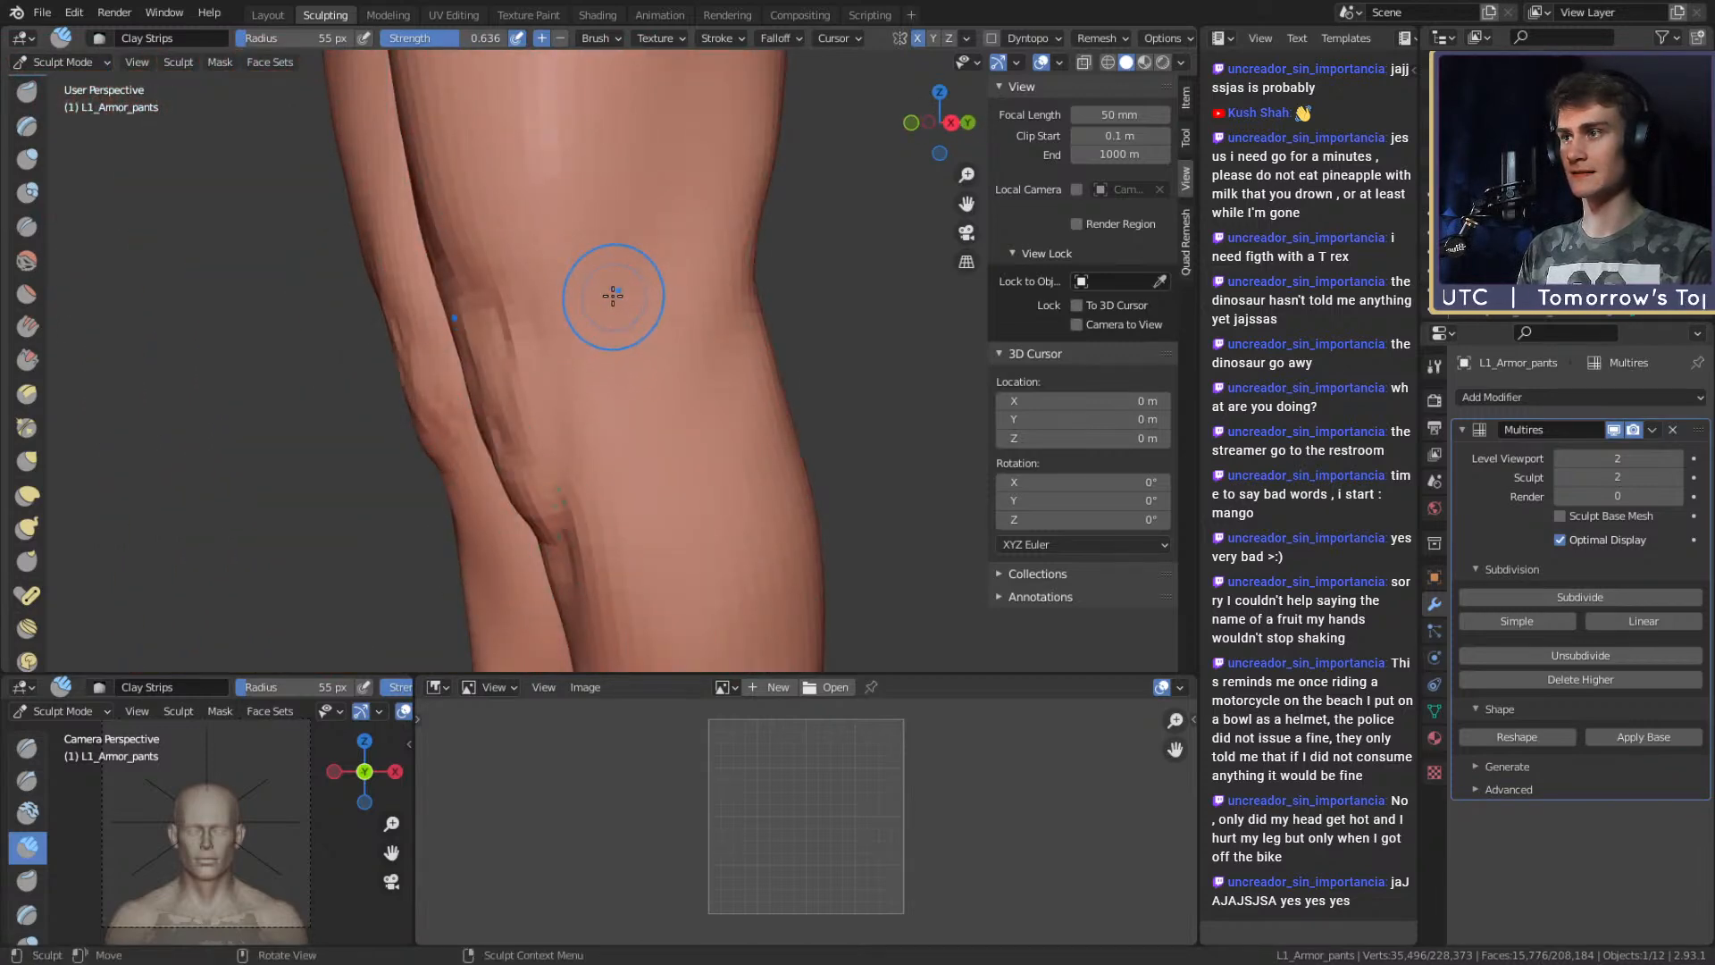
middle_drag(660, 362, 625, 268)
middle_drag(632, 425, 630, 308)
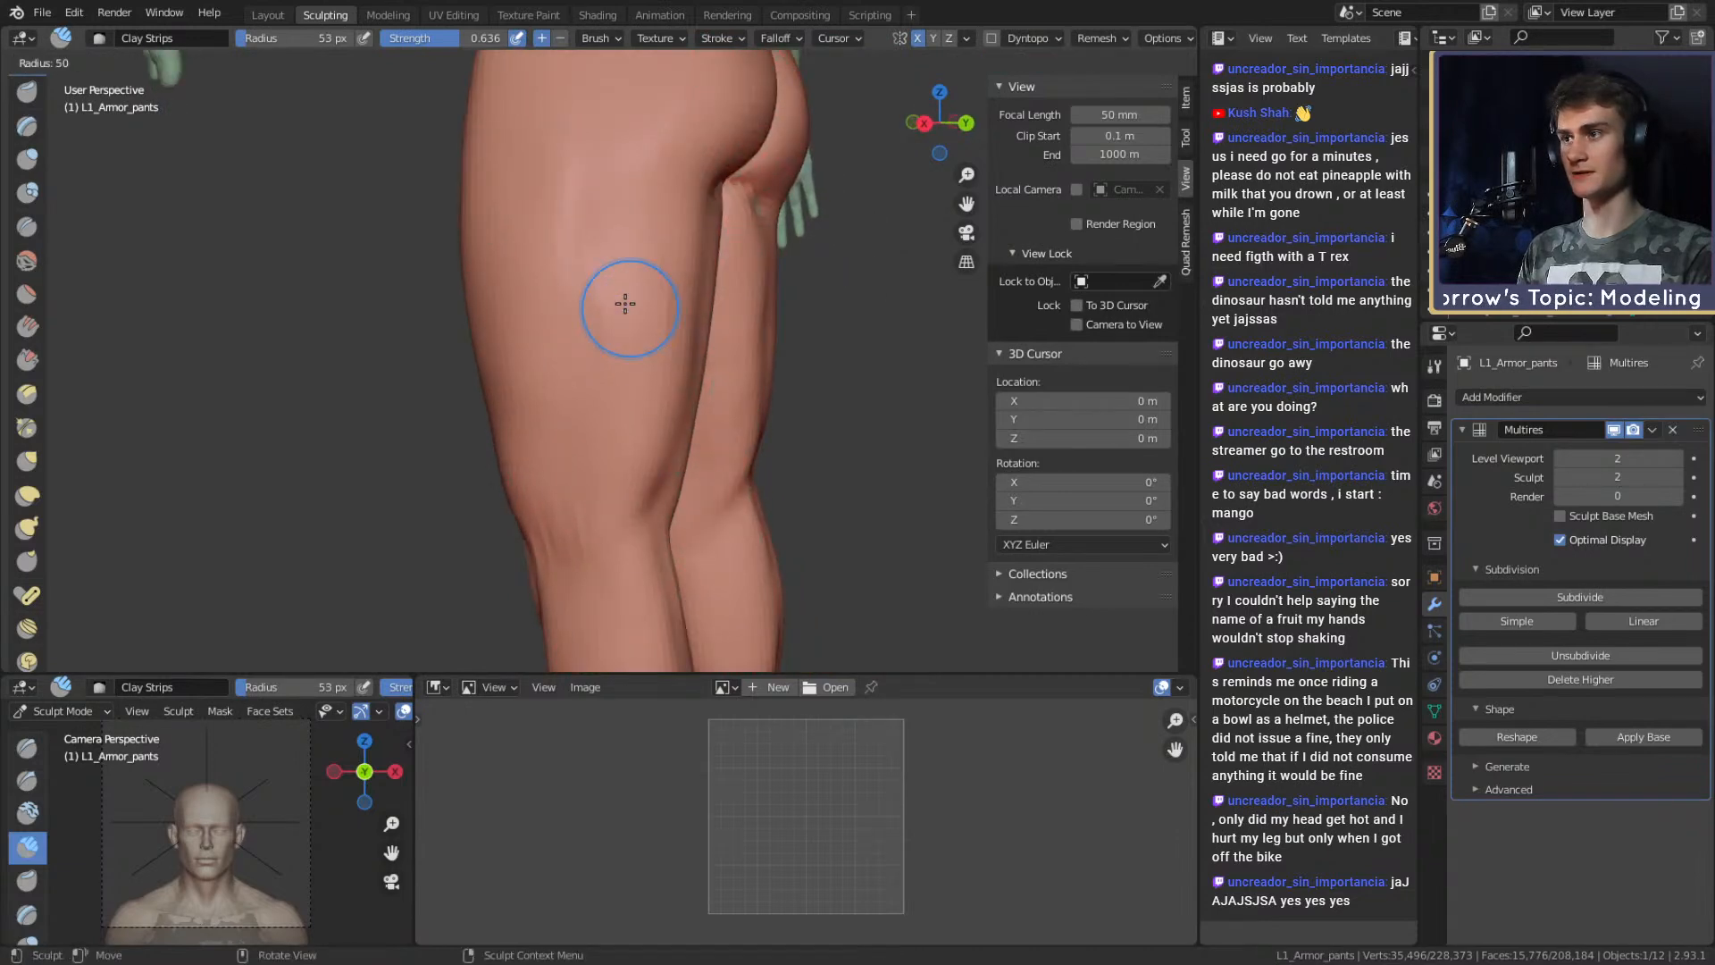
Add volume along the outer back of the thighs with Clay Strips at a brush radius of 45 px.
mouse_move(639, 314)
mouse_down()
mouse_move(626, 437)
mouse_move(542, 415)
mouse_up()
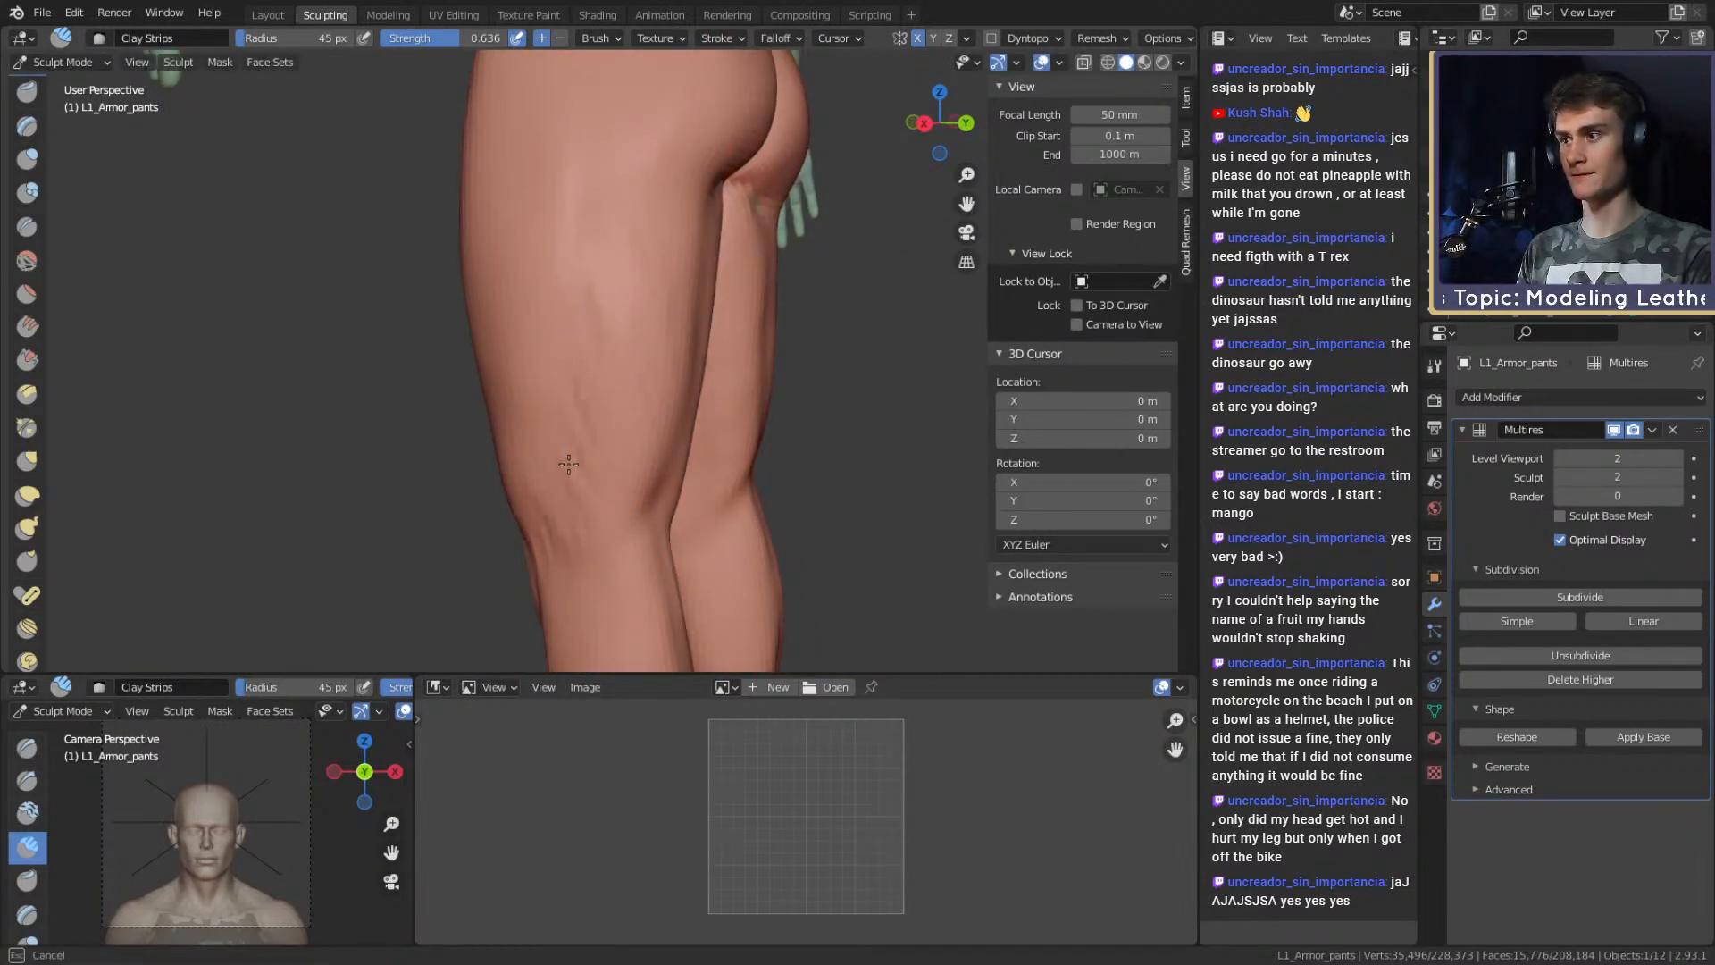
drag(604, 319, 643, 182)
Fill the folds beneath the buttocks and the cleft between them with Clay Strips at brush radii of 45 and 54 px.
mouse_move(645, 147)
middle_down()
mouse_move(662, 268)
mouse_move(643, 287)
mouse_move(623, 237)
mouse_move(704, 214)
mouse_move(650, 226)
mouse_move(670, 208)
middle_up()
key(f)
click(704, 214)
key(f)
click(659, 212)
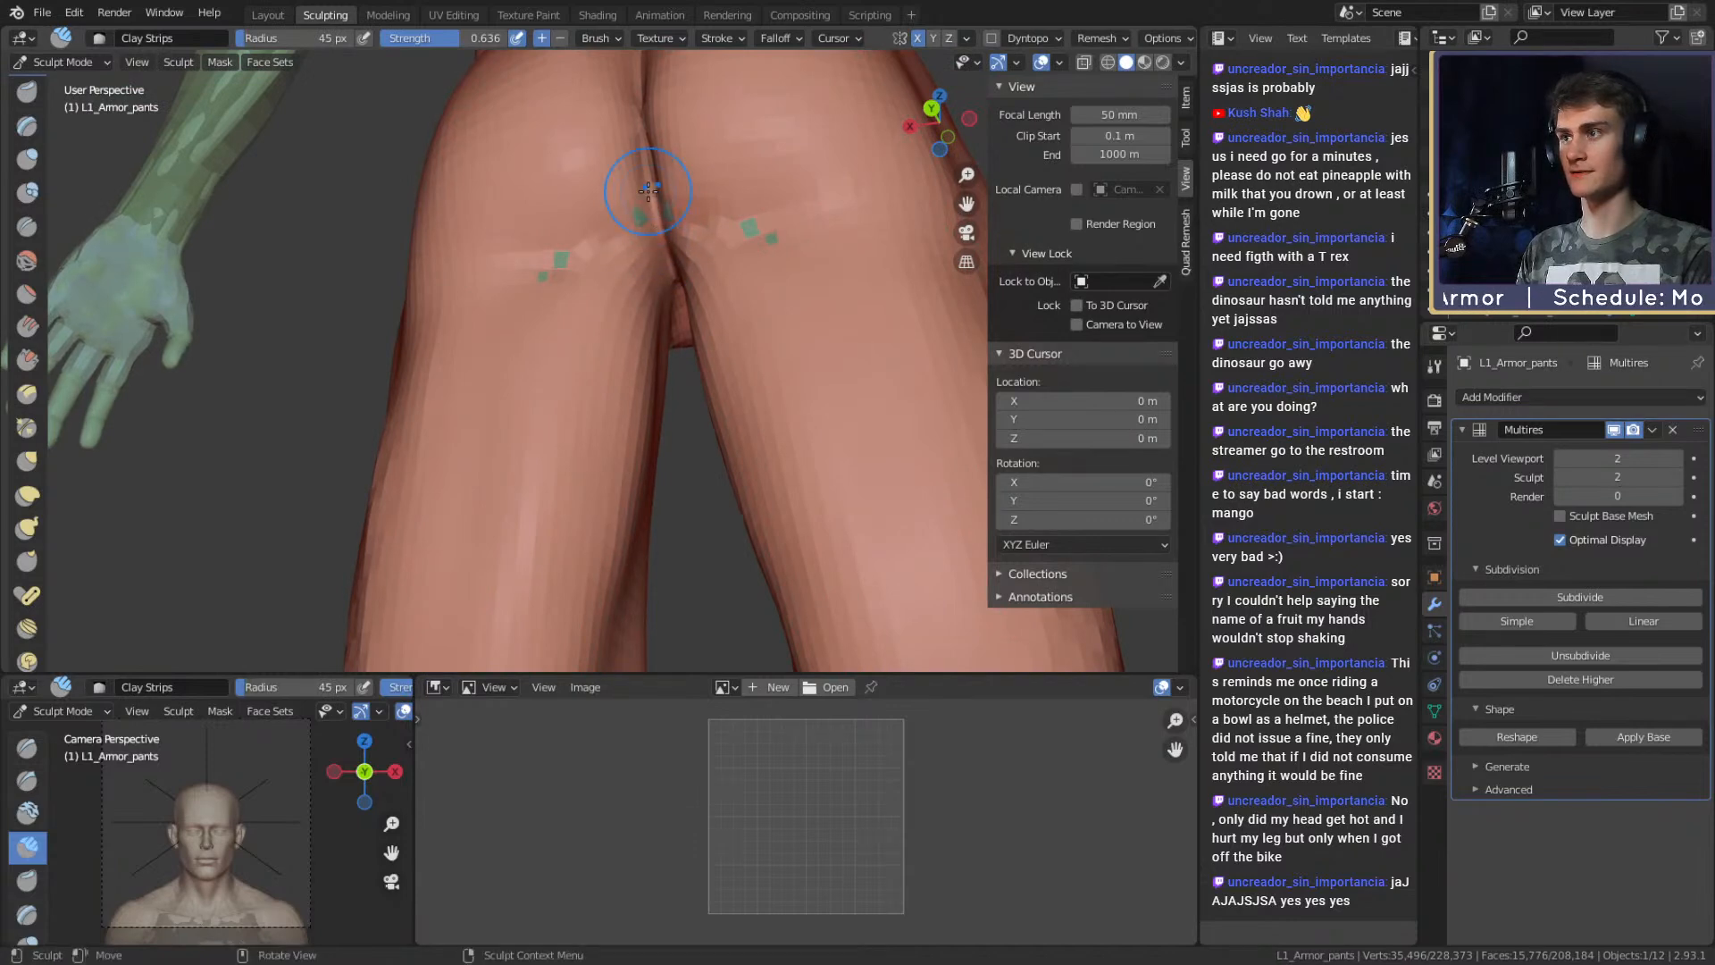
mouse_move(663, 241)
middle_down()
mouse_move(671, 278)
mouse_move(638, 277)
middle_up()
middle_drag(617, 352, 636, 279)
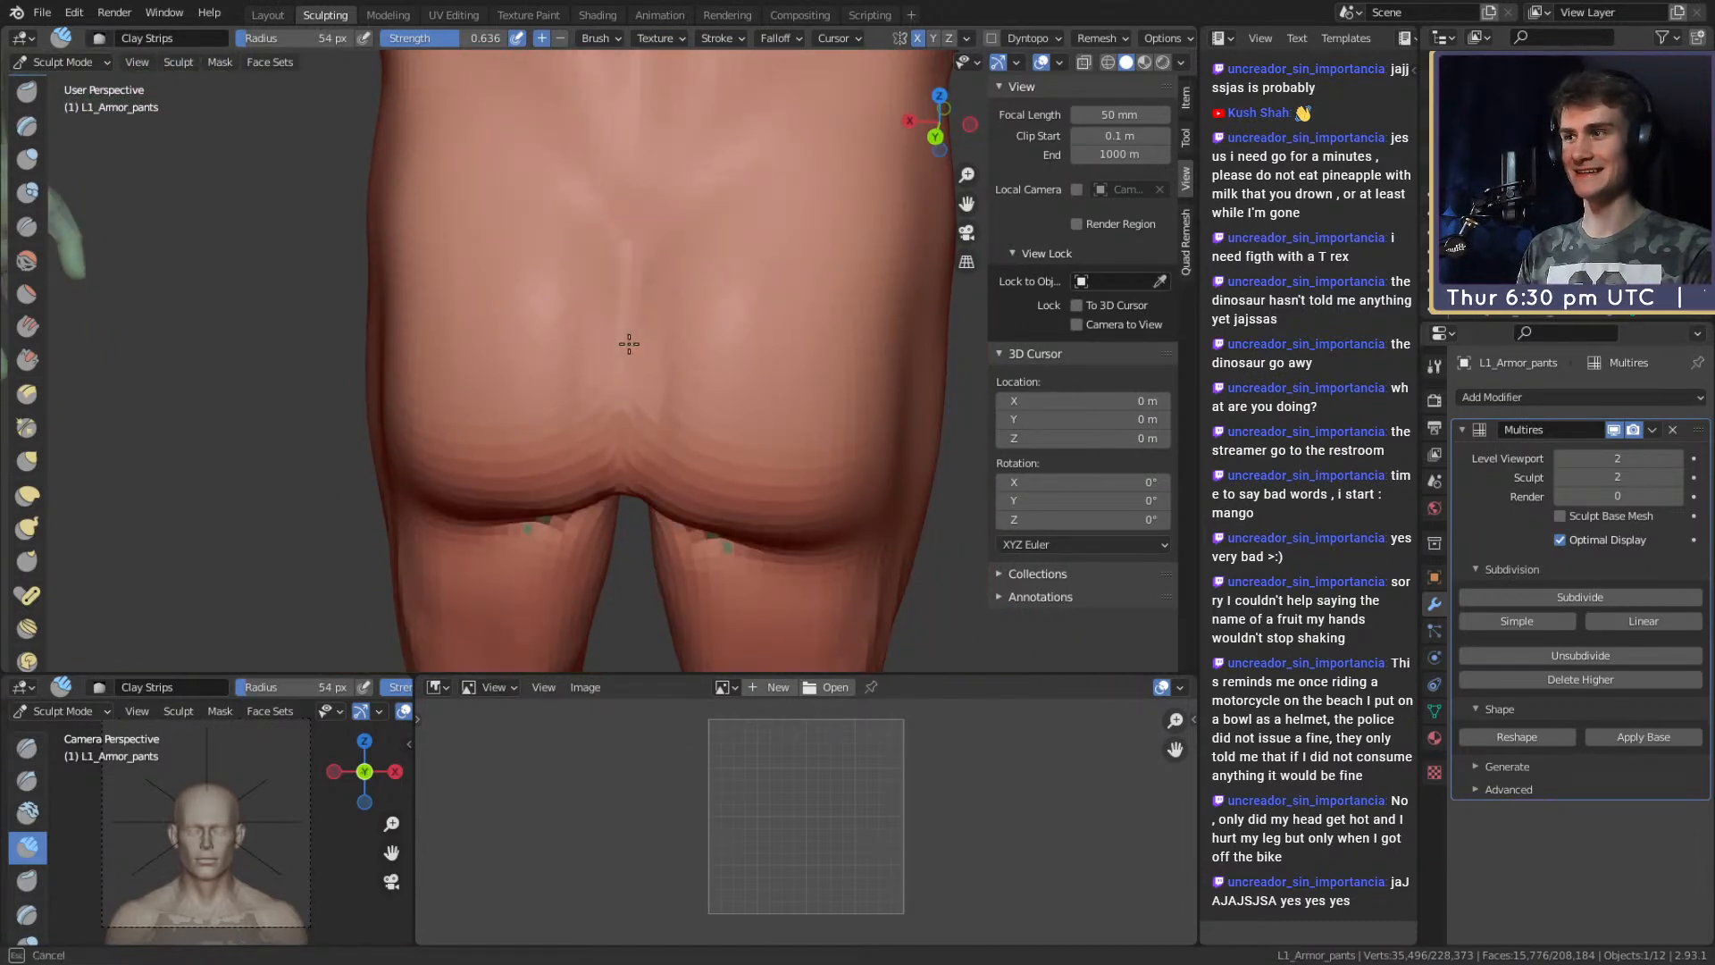
Fill the groin creases at the front of the pants with Clay Strips at a brush radius of 44 px.
mouse_move(597, 380)
middle_down()
mouse_move(613, 276)
mouse_move(632, 287)
mouse_move(605, 345)
mouse_move(621, 384)
mouse_move(644, 331)
mouse_move(616, 350)
mouse_move(592, 321)
mouse_move(571, 341)
mouse_move(554, 331)
middle_up()
middle_drag(561, 242, 540, 274)
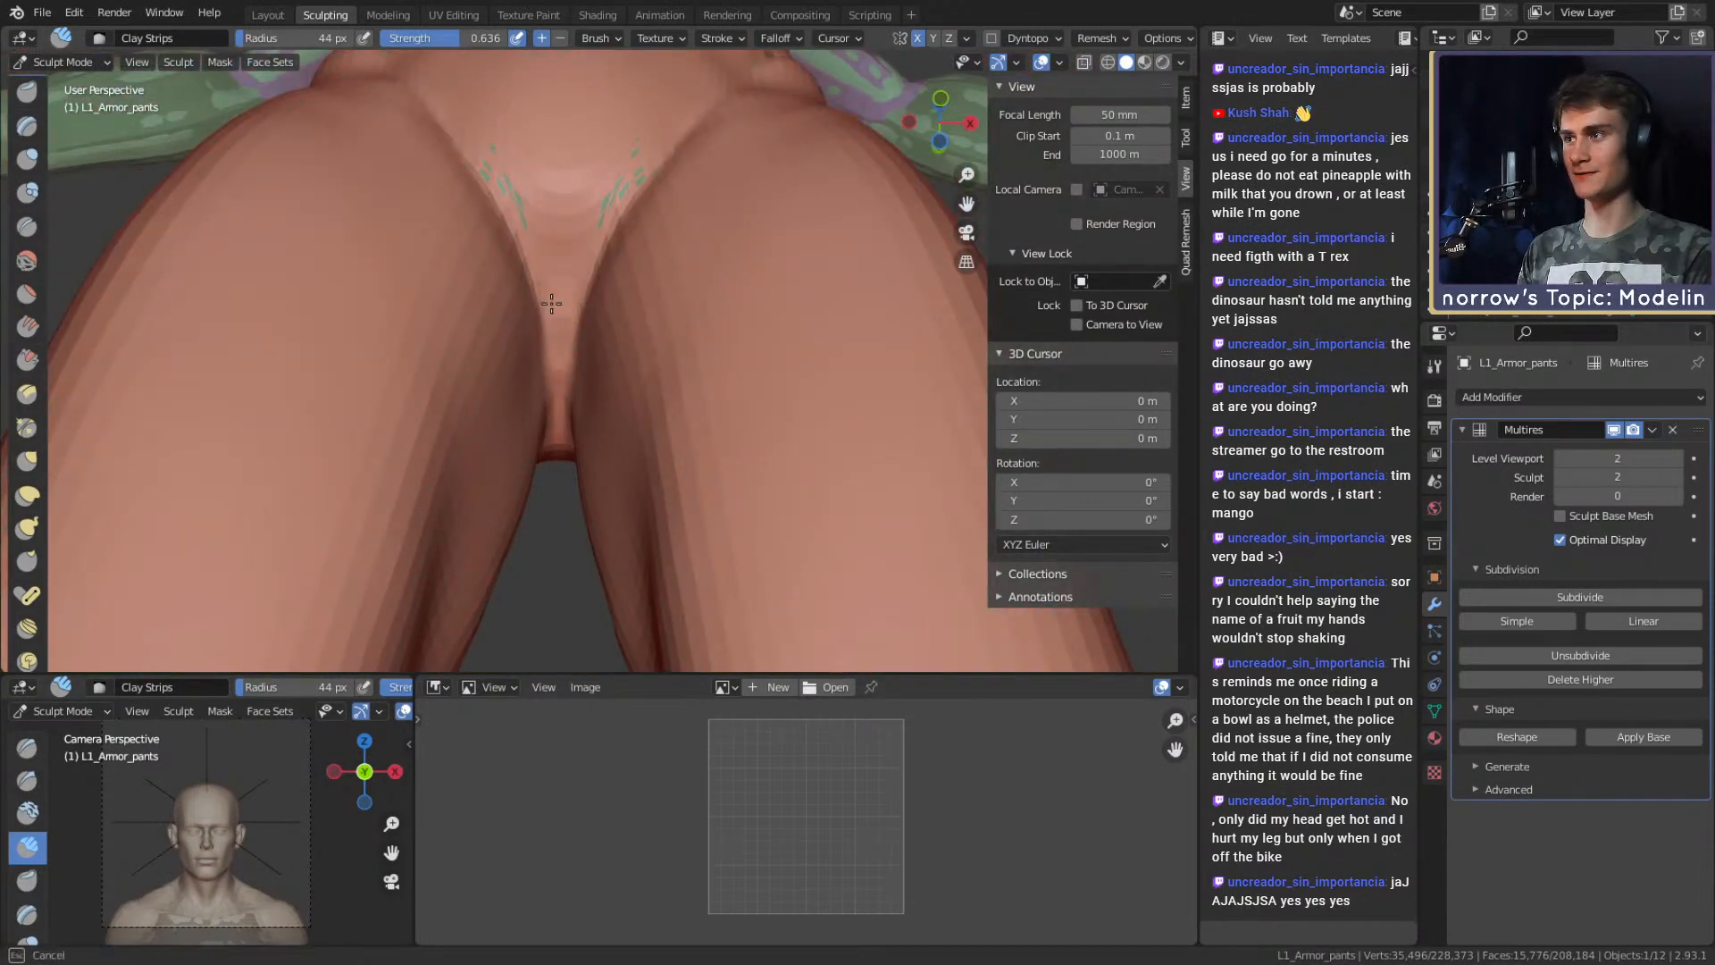
middle_drag(483, 153, 539, 301)
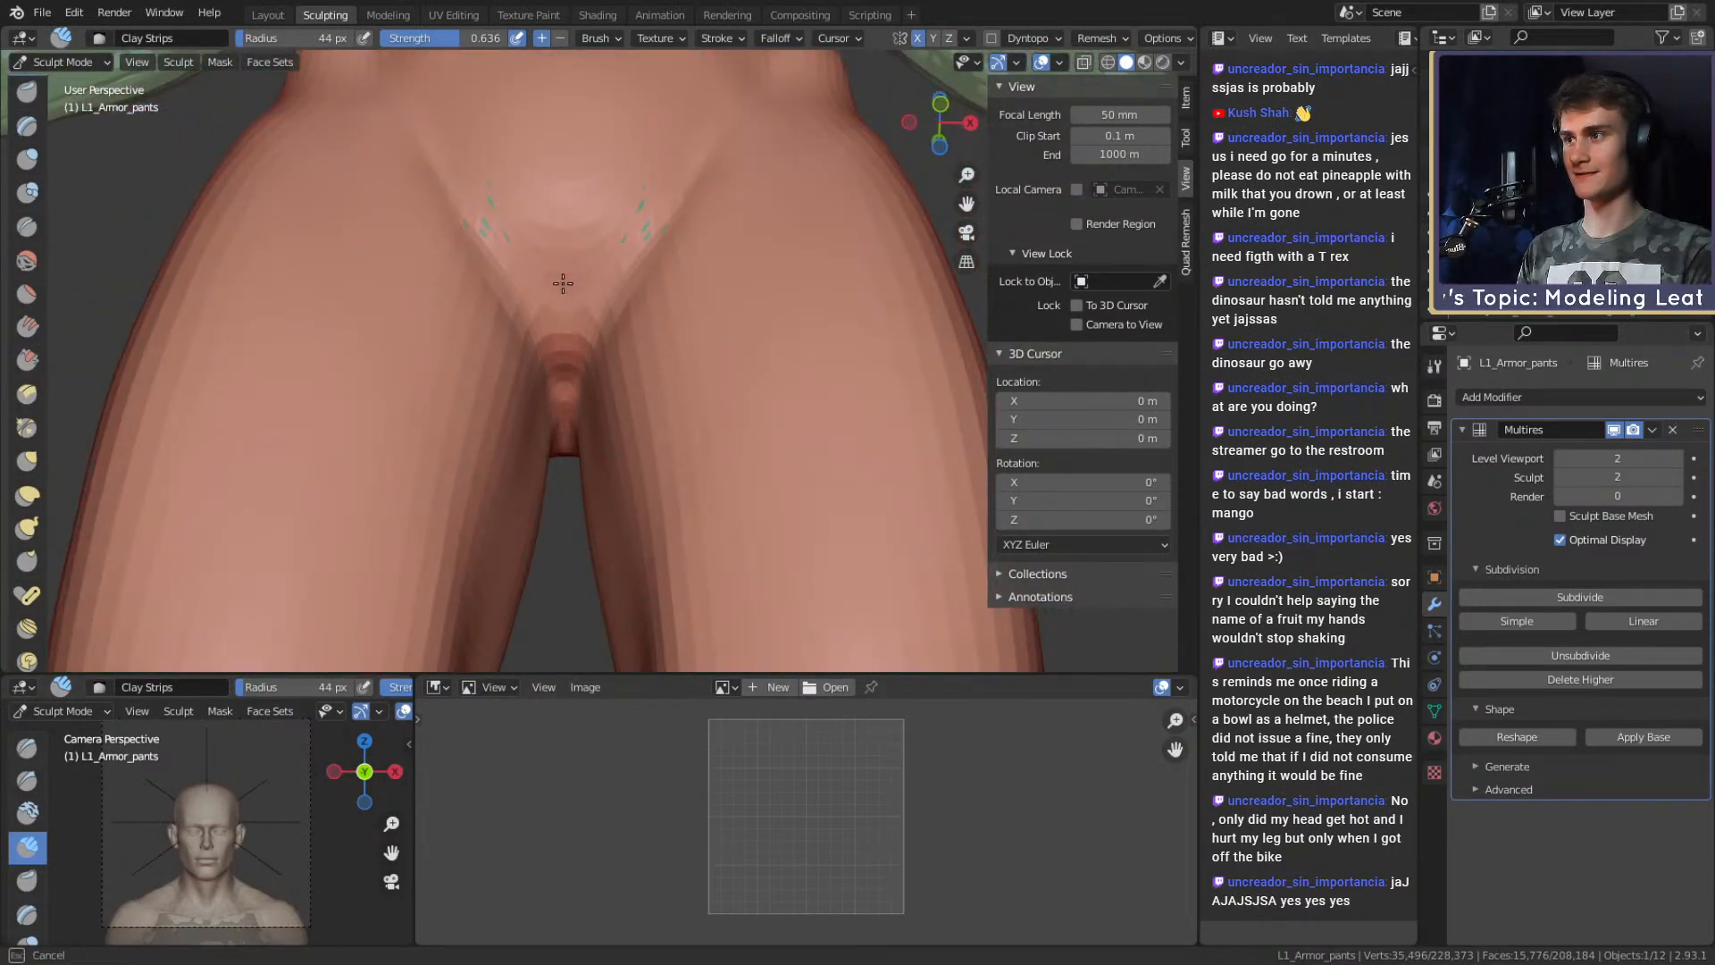
middle_drag(435, 132, 546, 303)
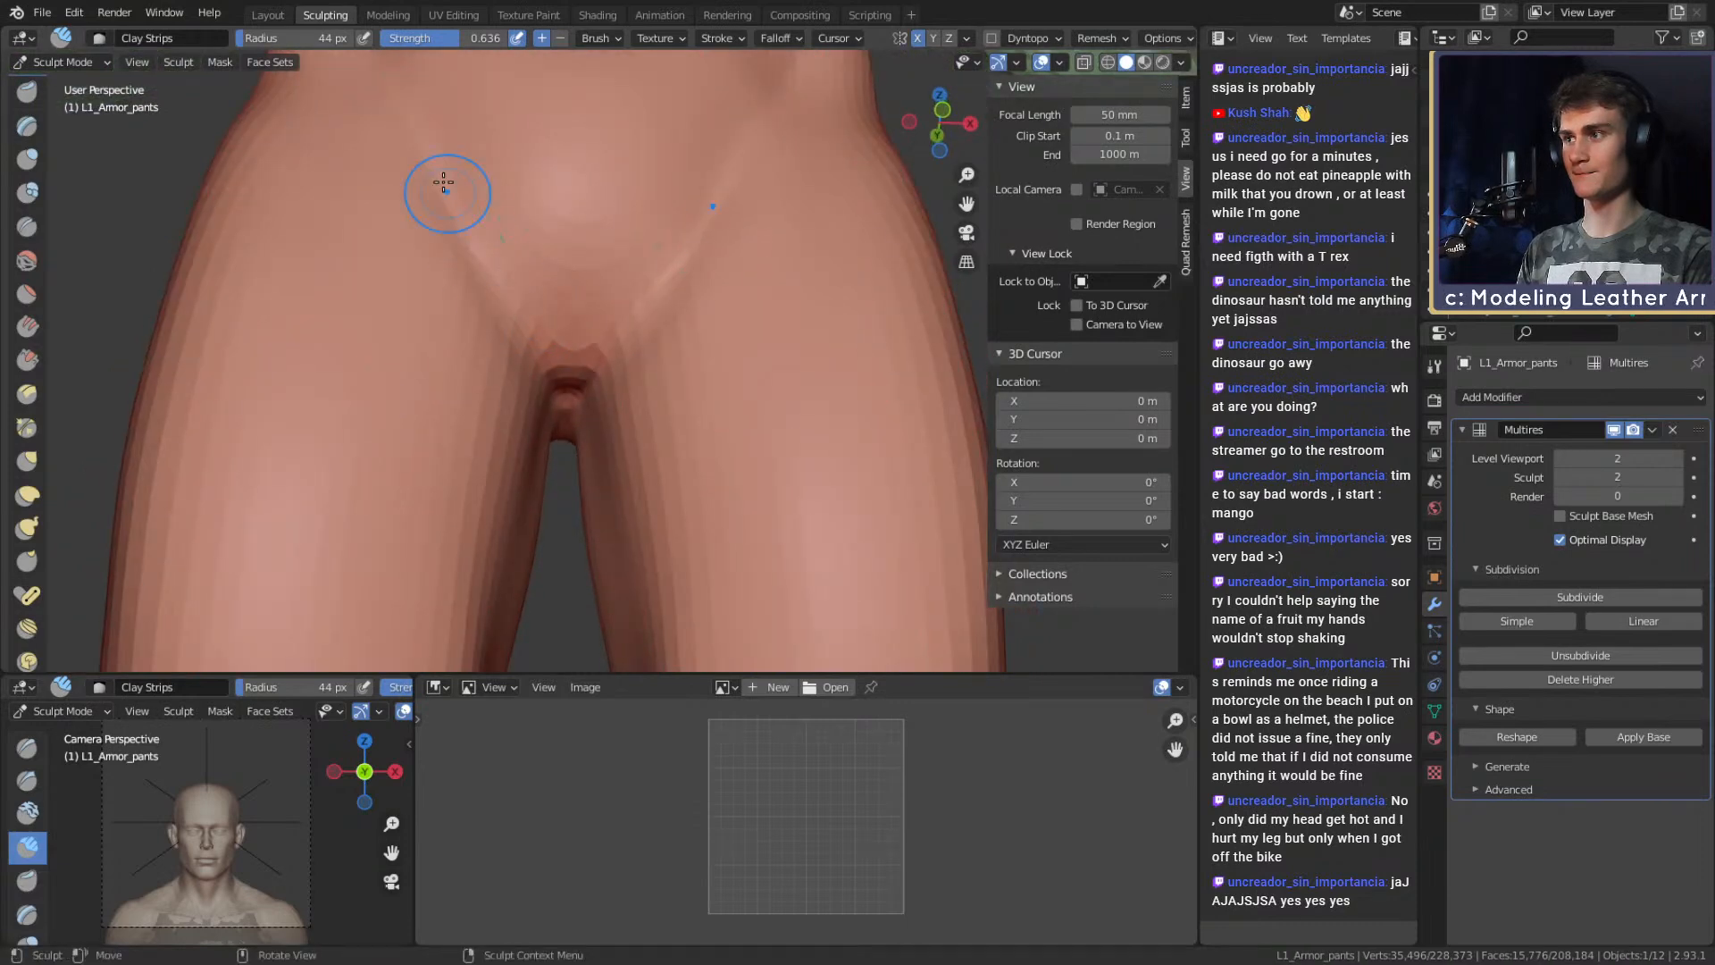
mouse_move(398, 112)
middle_down()
mouse_move(528, 287)
mouse_move(495, 312)
middle_up()
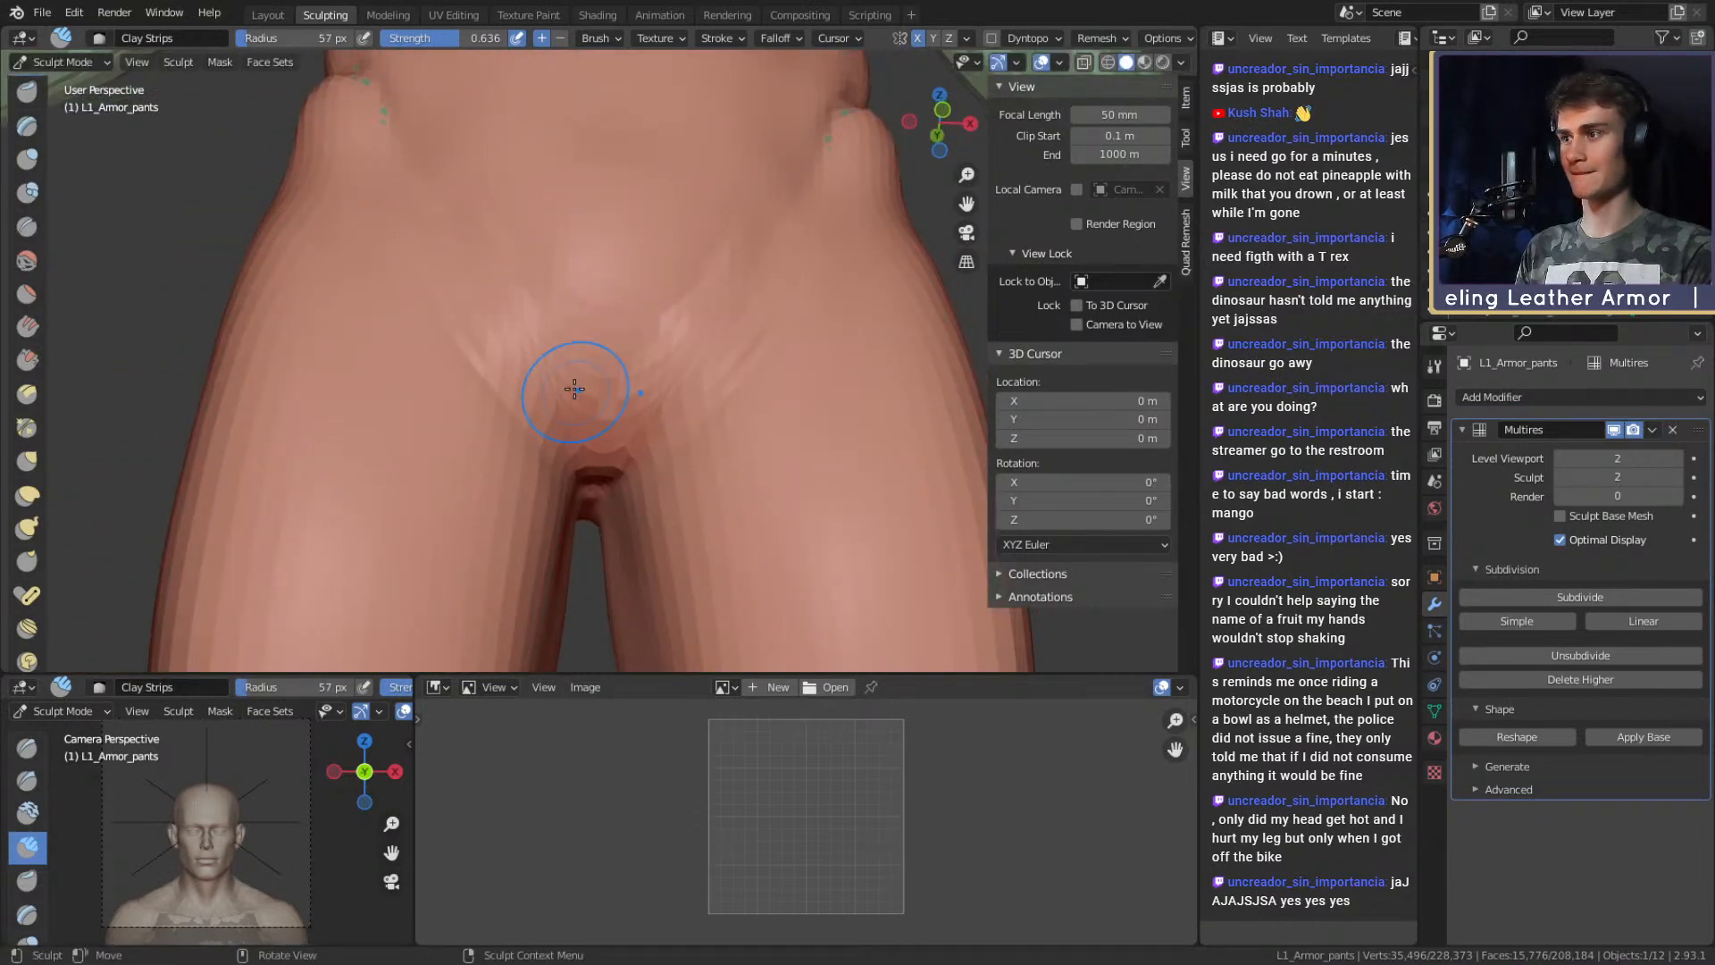
Broaden and even out the front of the crotch with Clay Strips at brush radii of 140 and 89 px.
middle_drag(584, 413, 590, 313)
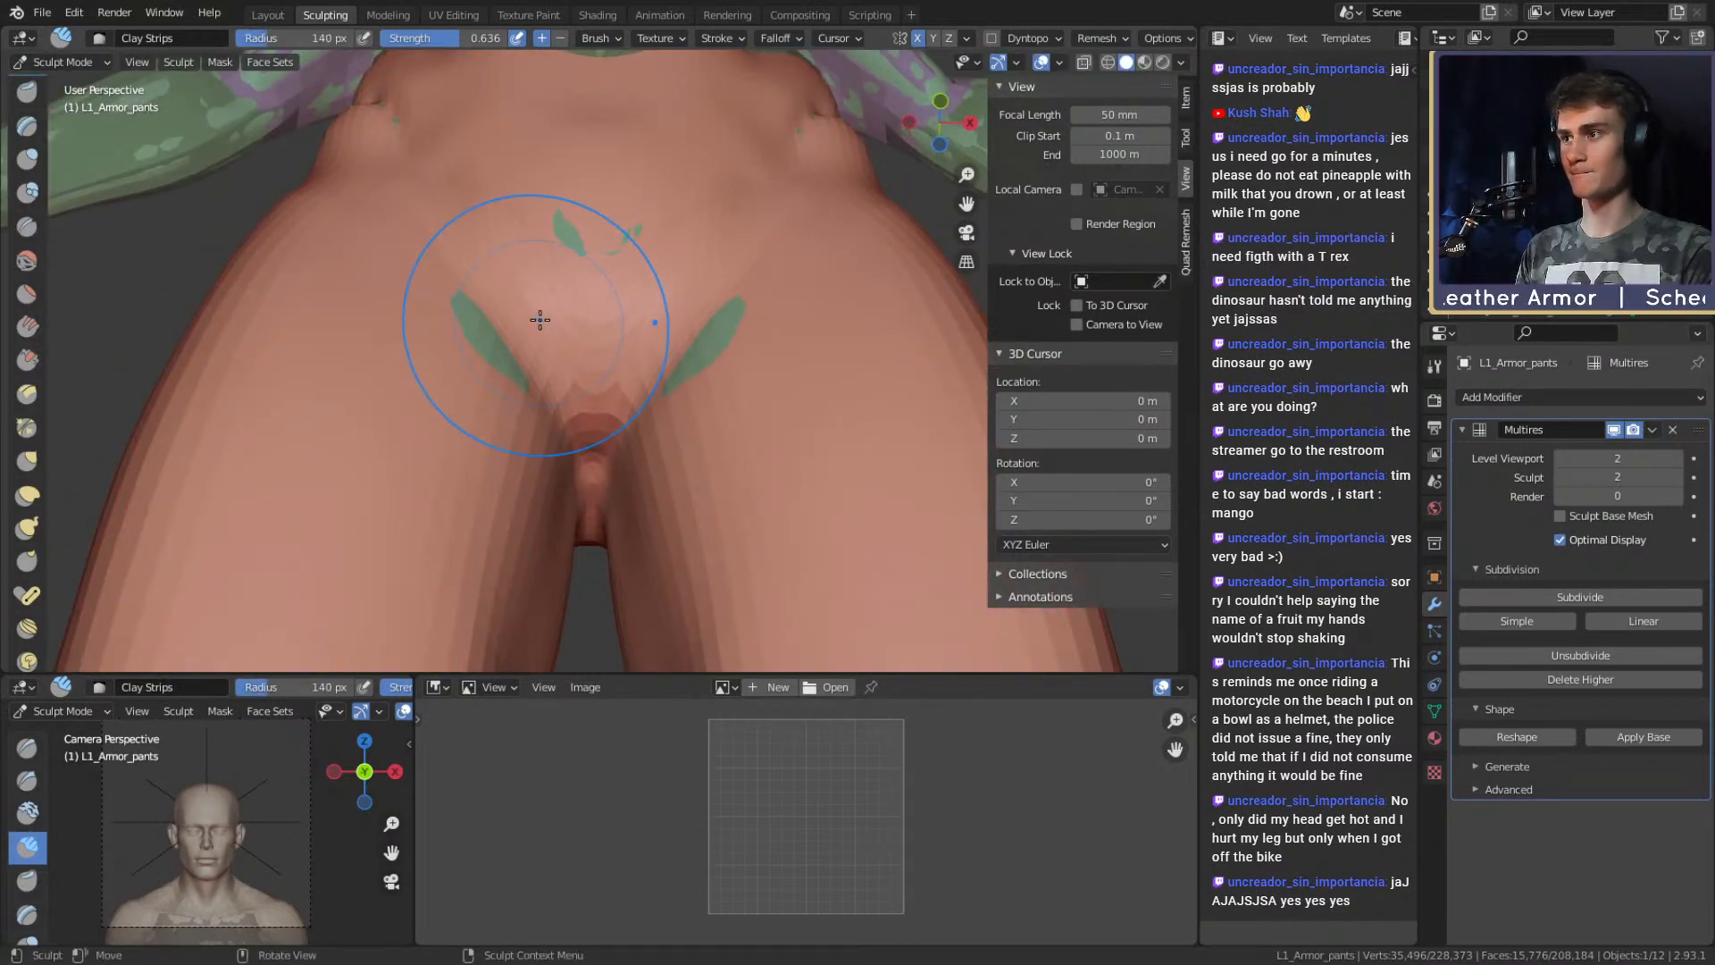
middle_drag(510, 268, 446, 332)
middle_drag(578, 347, 615, 405)
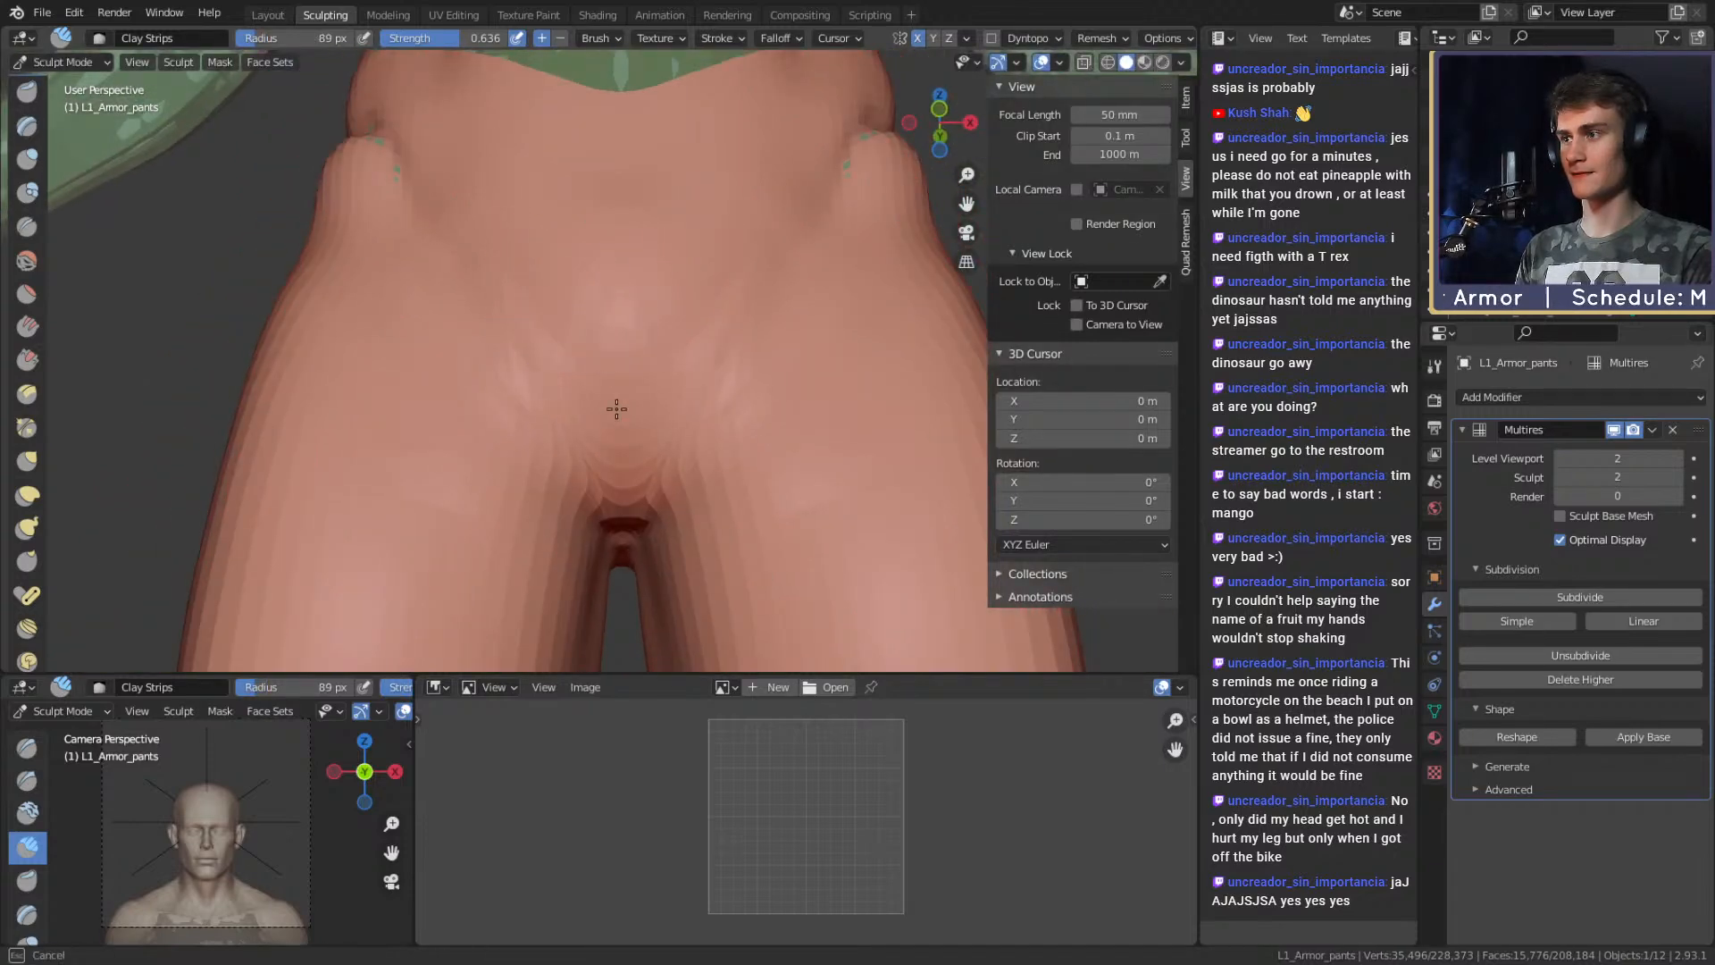
key(f)
click(612, 478)
Build up the front and sides of the hips below the waistline with Clay Strips at a brush radius of 49 px.
mouse_move(613, 478)
middle_down()
mouse_move(548, 352)
mouse_move(521, 372)
mouse_move(458, 287)
middle_up()
drag(458, 290, 442, 267)
mouse_move(442, 268)
middle_down()
mouse_move(542, 215)
mouse_move(514, 215)
middle_up()
key(f)
click(544, 207)
middle_drag(638, 225, 574, 233)
key(f)
click(499, 256)
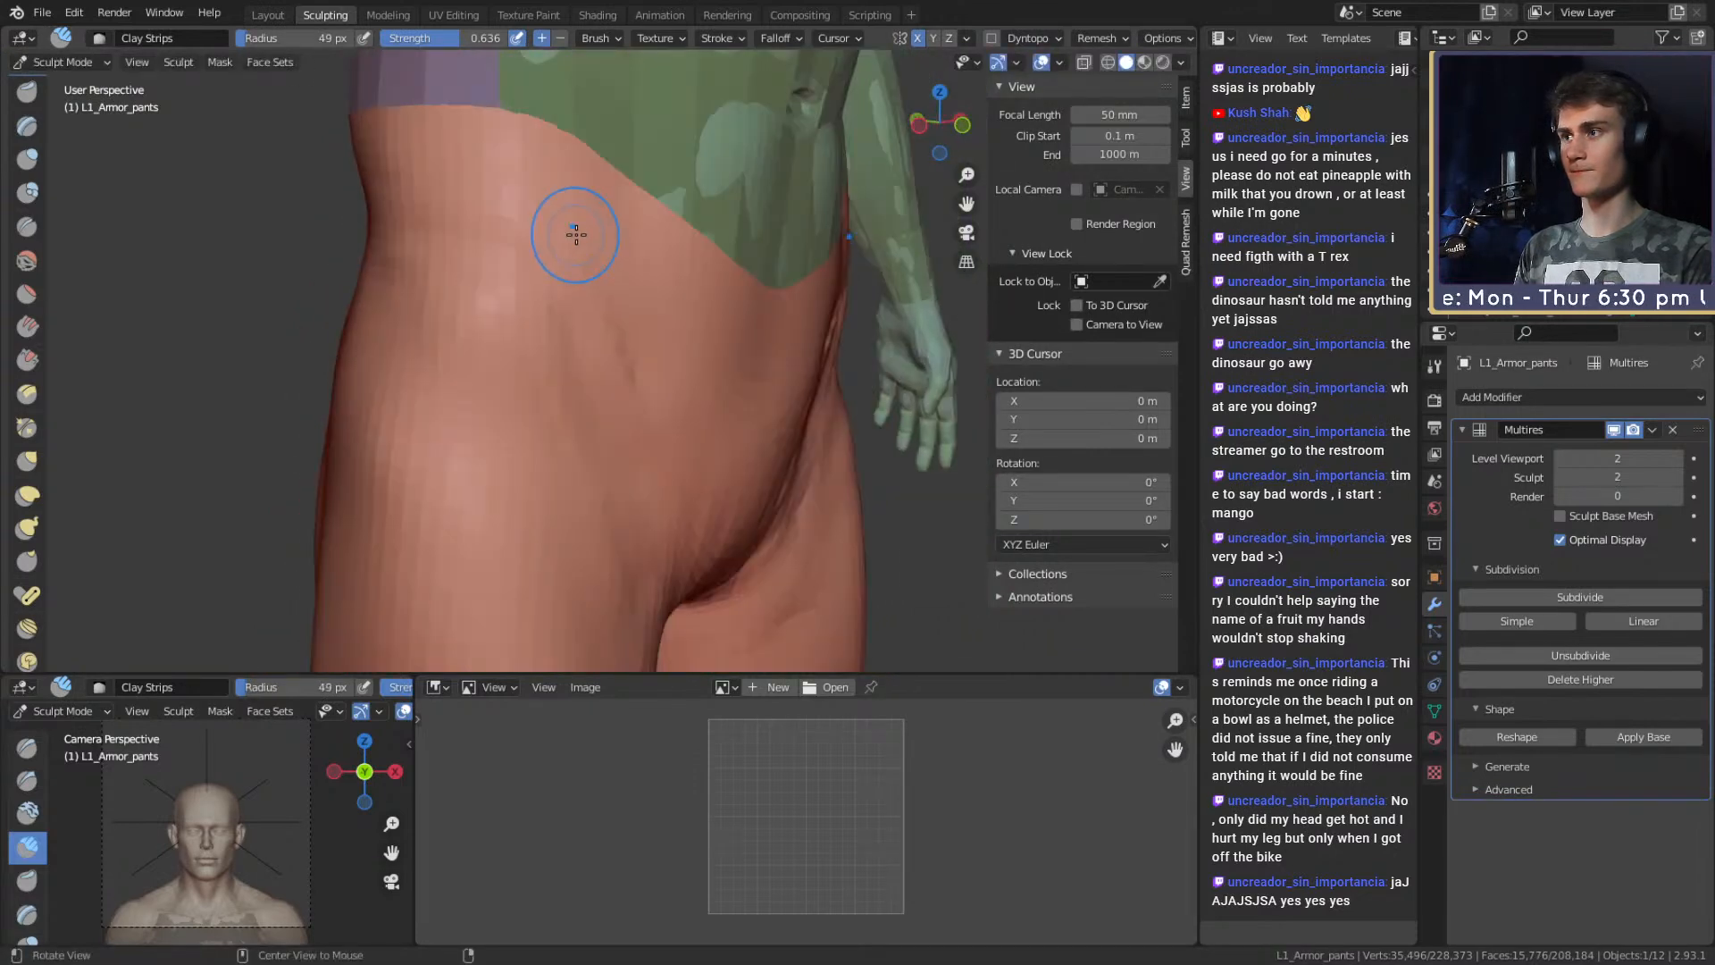
mouse_move(653, 433)
alt+mouse_down()
mouse_move(559, 360)
mouse_move(582, 474)
mouse_move(586, 394)
mouse_move(661, 451)
mouse_move(666, 391)
mouse_move(643, 340)
mouse_move(659, 398)
mouse_move(616, 389)
alt+mouse_up()
key(f)
click(713, 454)
key(f)
click(658, 407)
Reshape the sides of the pants' waist over the hips with the Grab brush at radii of 184 and 218 px.
mouse_move(717, 281)
alt+shift+mouse_down()
mouse_move(706, 346)
mouse_move(359, 230)
alt+shift+mouse_up()
key(g)
mouse_move(682, 298)
middle_down()
mouse_move(682, 280)
mouse_move(593, 287)
middle_up()
key(f)
click(628, 286)
drag(612, 299, 588, 302)
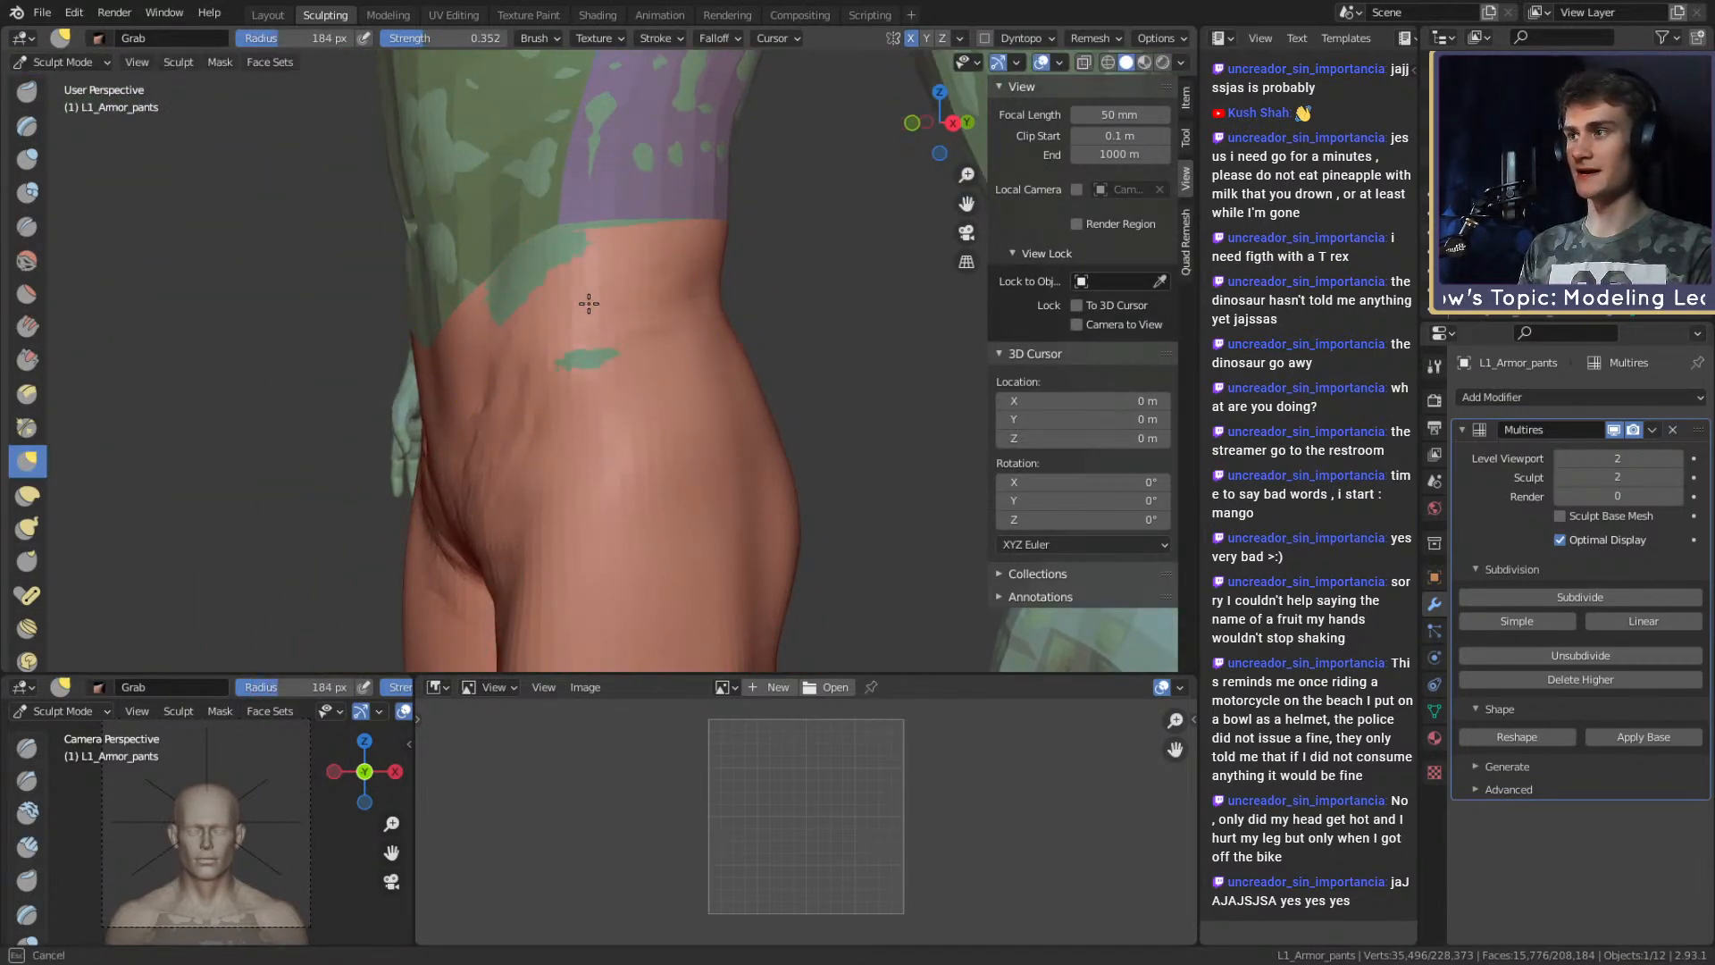
mouse_move(689, 284)
middle_down()
mouse_move(719, 234)
mouse_move(820, 265)
middle_up()
mouse_move(820, 264)
middle_down()
mouse_move(853, 268)
mouse_move(662, 295)
mouse_move(782, 314)
middle_up()
key(f)
click(625, 308)
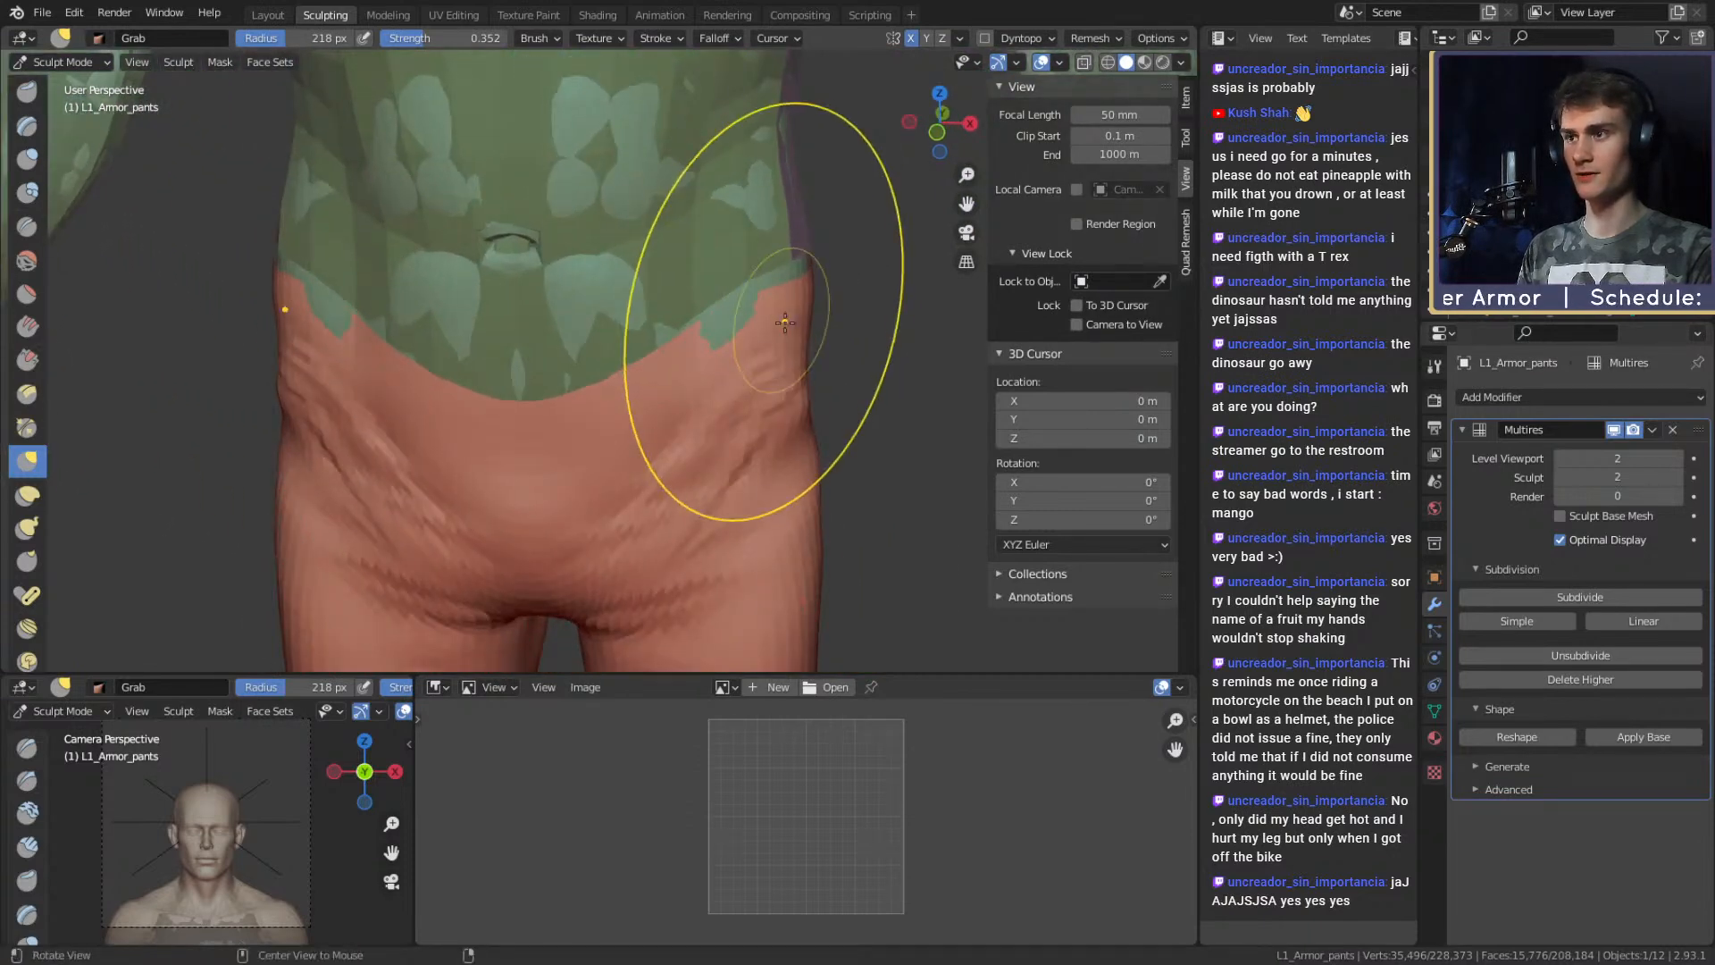
Adjust the front and back of the waistline around the body with the Grab brush at radii of 182 and 149 px.
alt+drag(737, 320, 675, 460)
key(f)
click(623, 509)
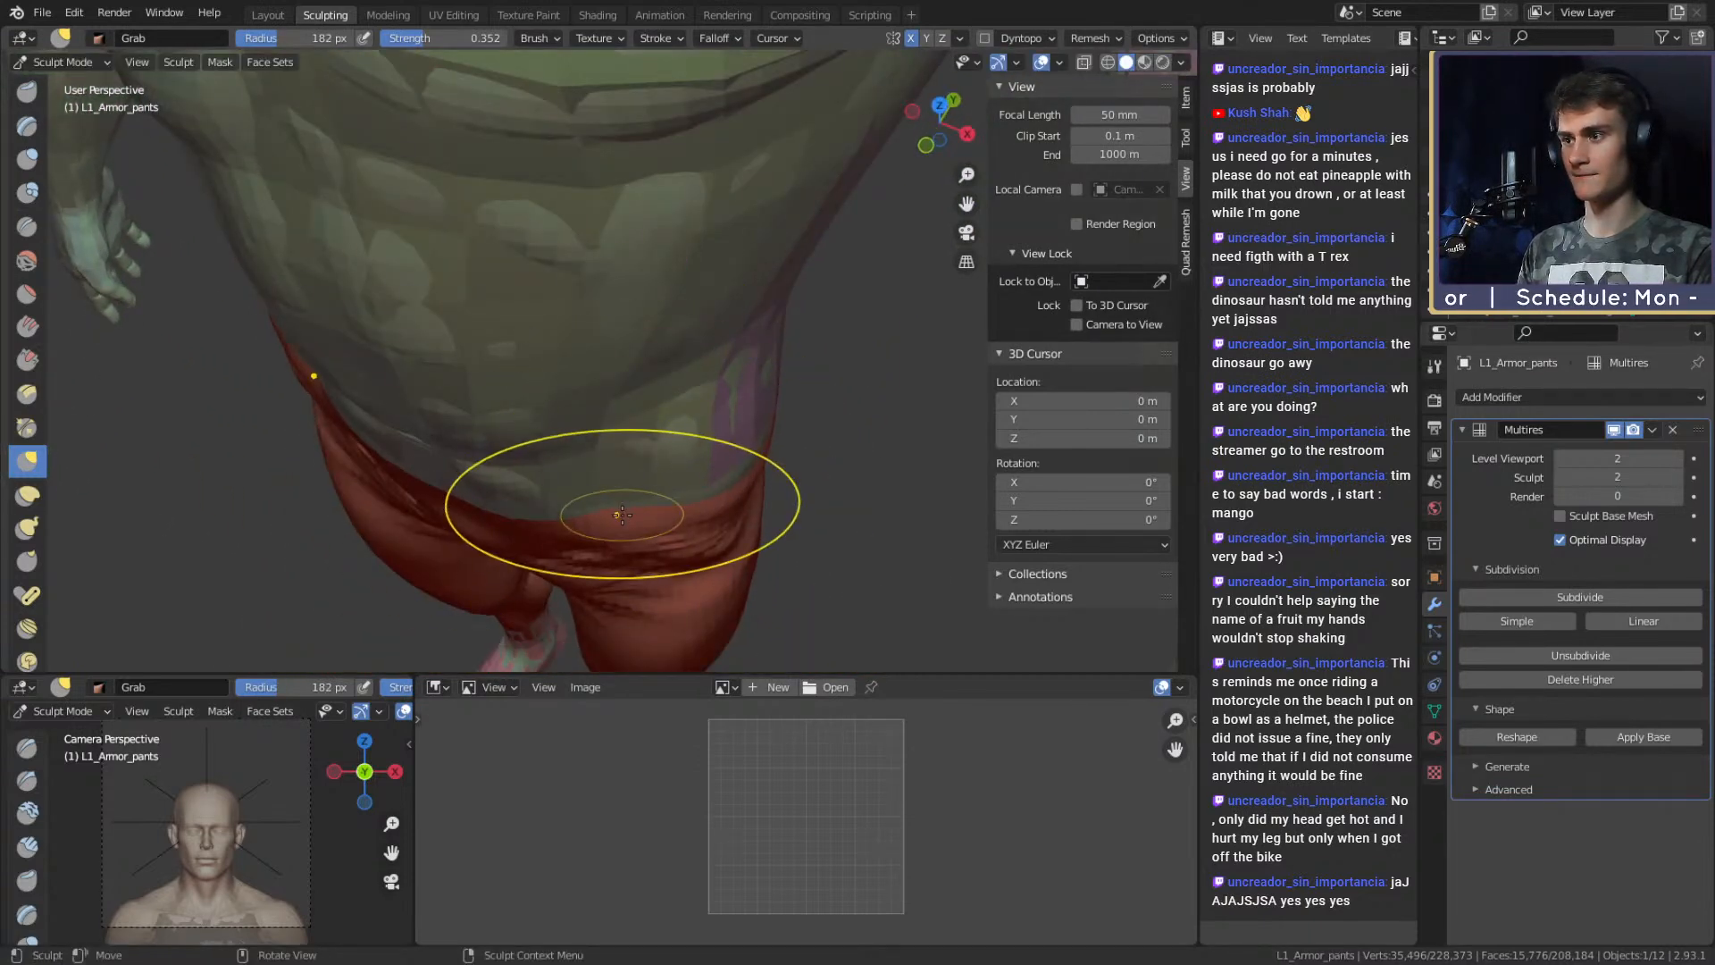
mouse_move(720, 459)
middle_down()
mouse_move(601, 306)
mouse_move(563, 291)
mouse_move(577, 266)
mouse_move(616, 286)
mouse_move(630, 362)
mouse_move(683, 284)
mouse_move(614, 390)
middle_up()
key(f)
click(603, 261)
key(f)
click(614, 306)
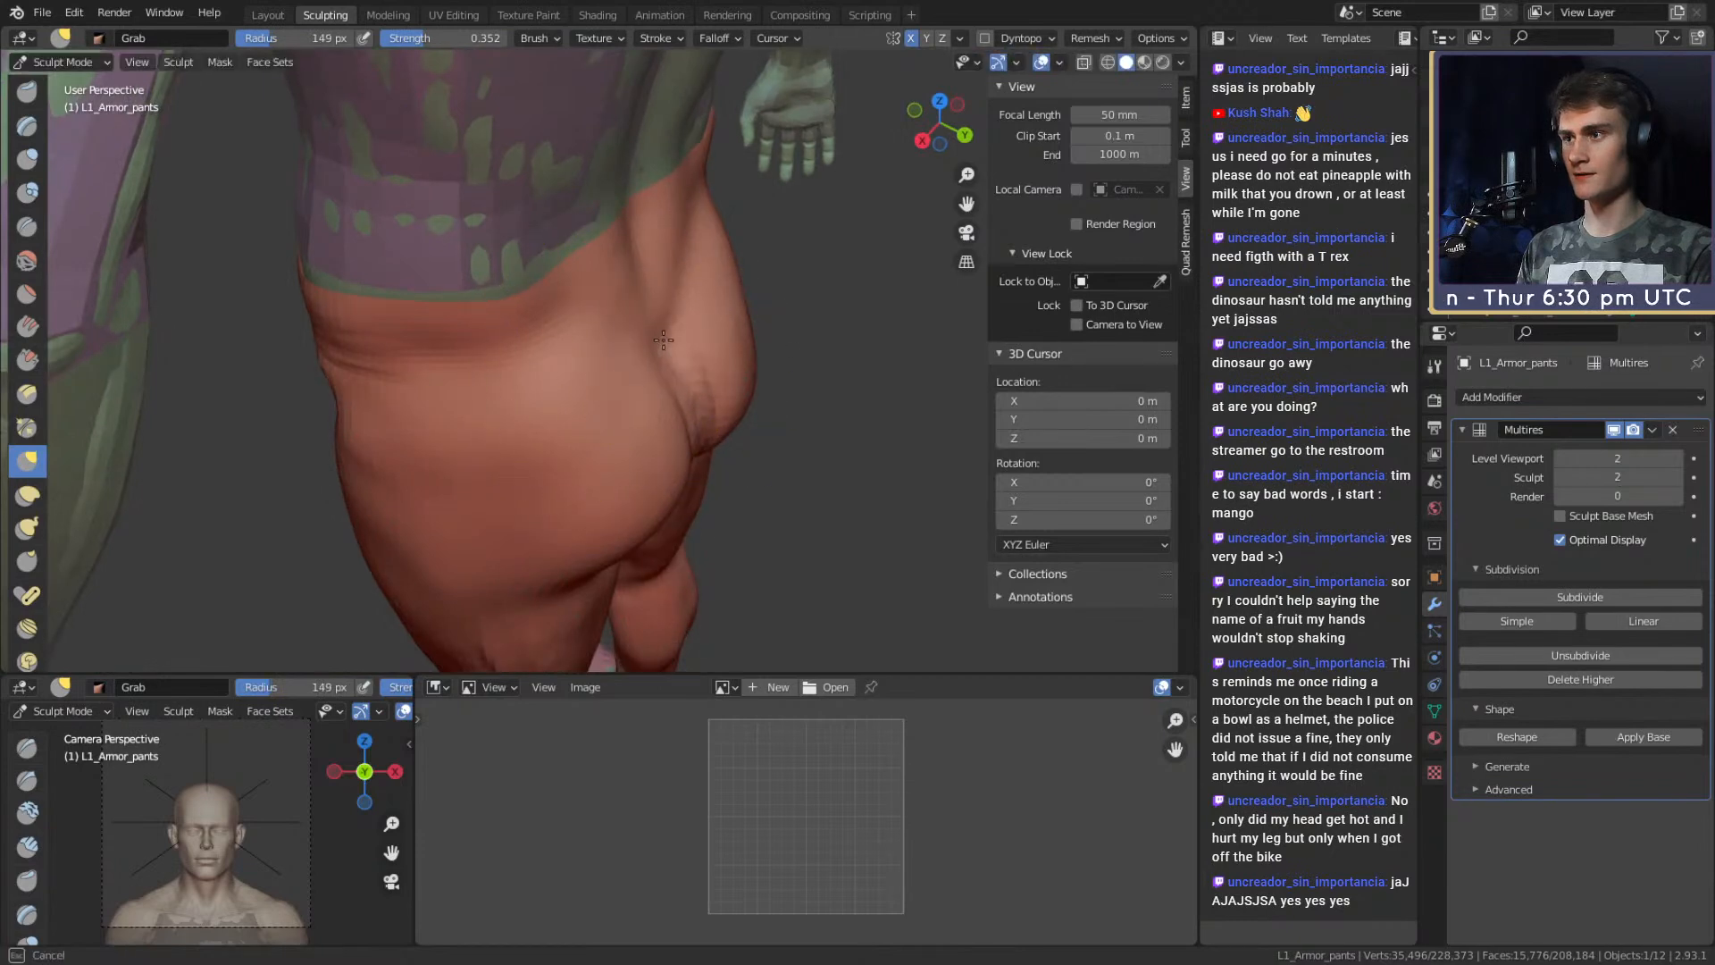
Build up the lower back and upper buttocks of the pants with Clay Strips at brush radii of 55 and 56 px.
key(c)
mouse_move(574, 325)
middle_down()
mouse_move(559, 322)
mouse_move(585, 362)
middle_up()
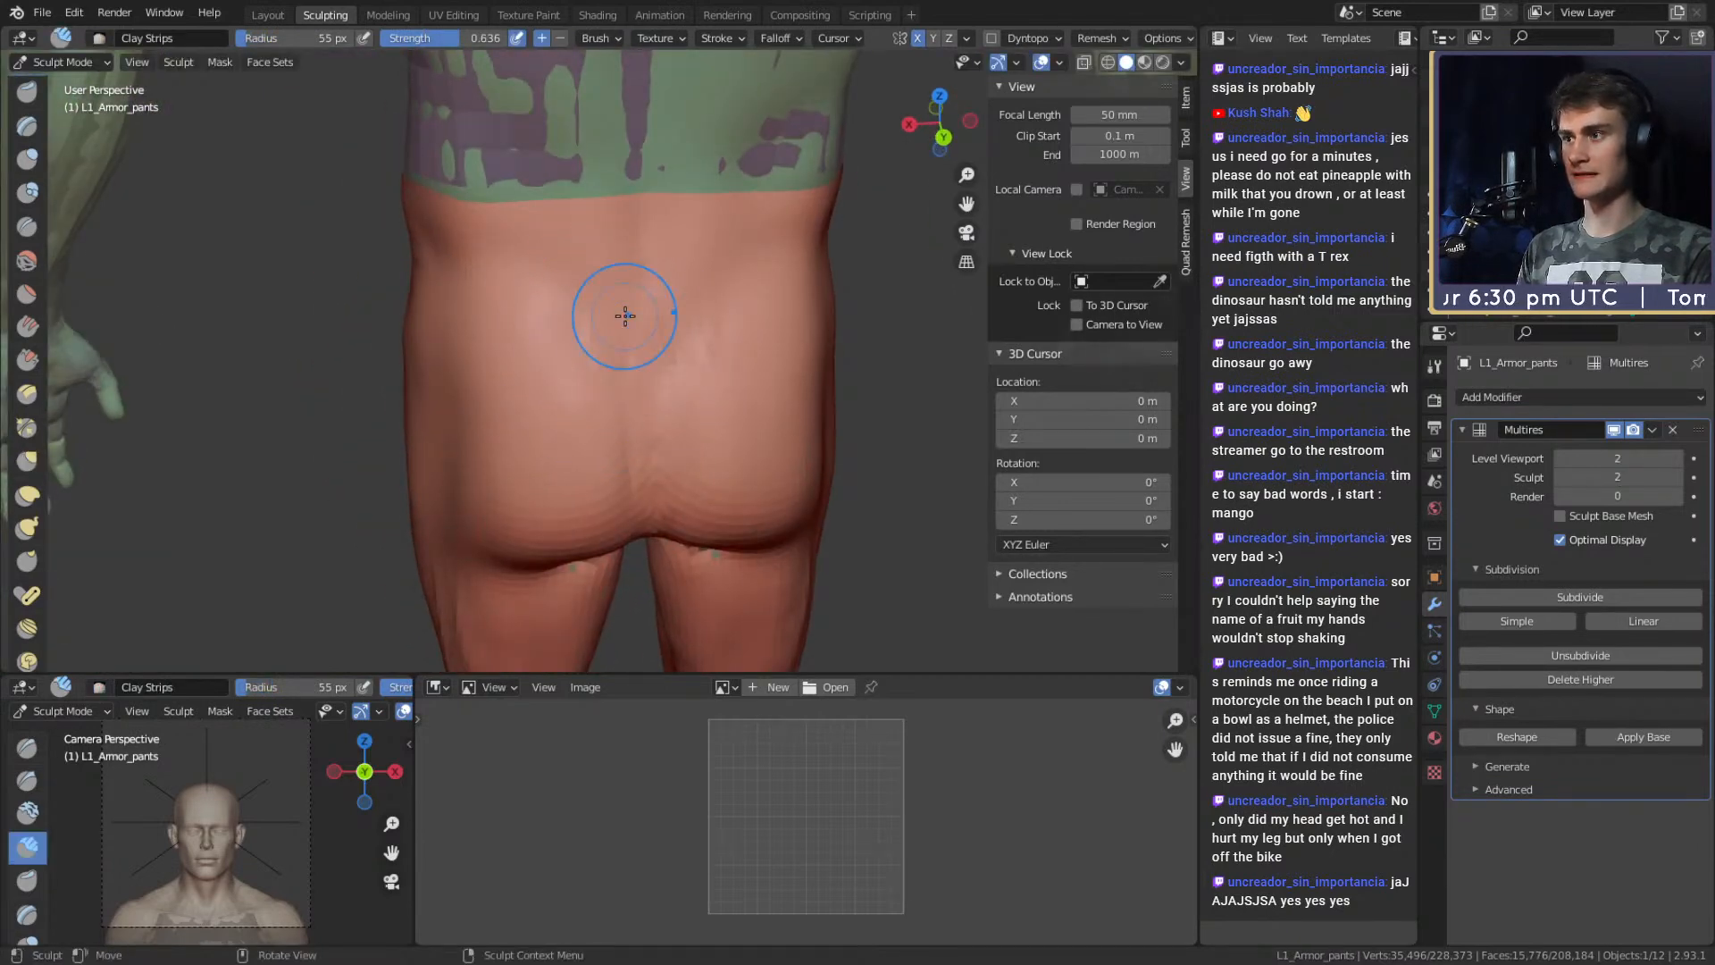
middle_drag(626, 308, 636, 353)
mouse_move(548, 298)
middle_down()
mouse_move(606, 293)
mouse_move(533, 296)
middle_up()
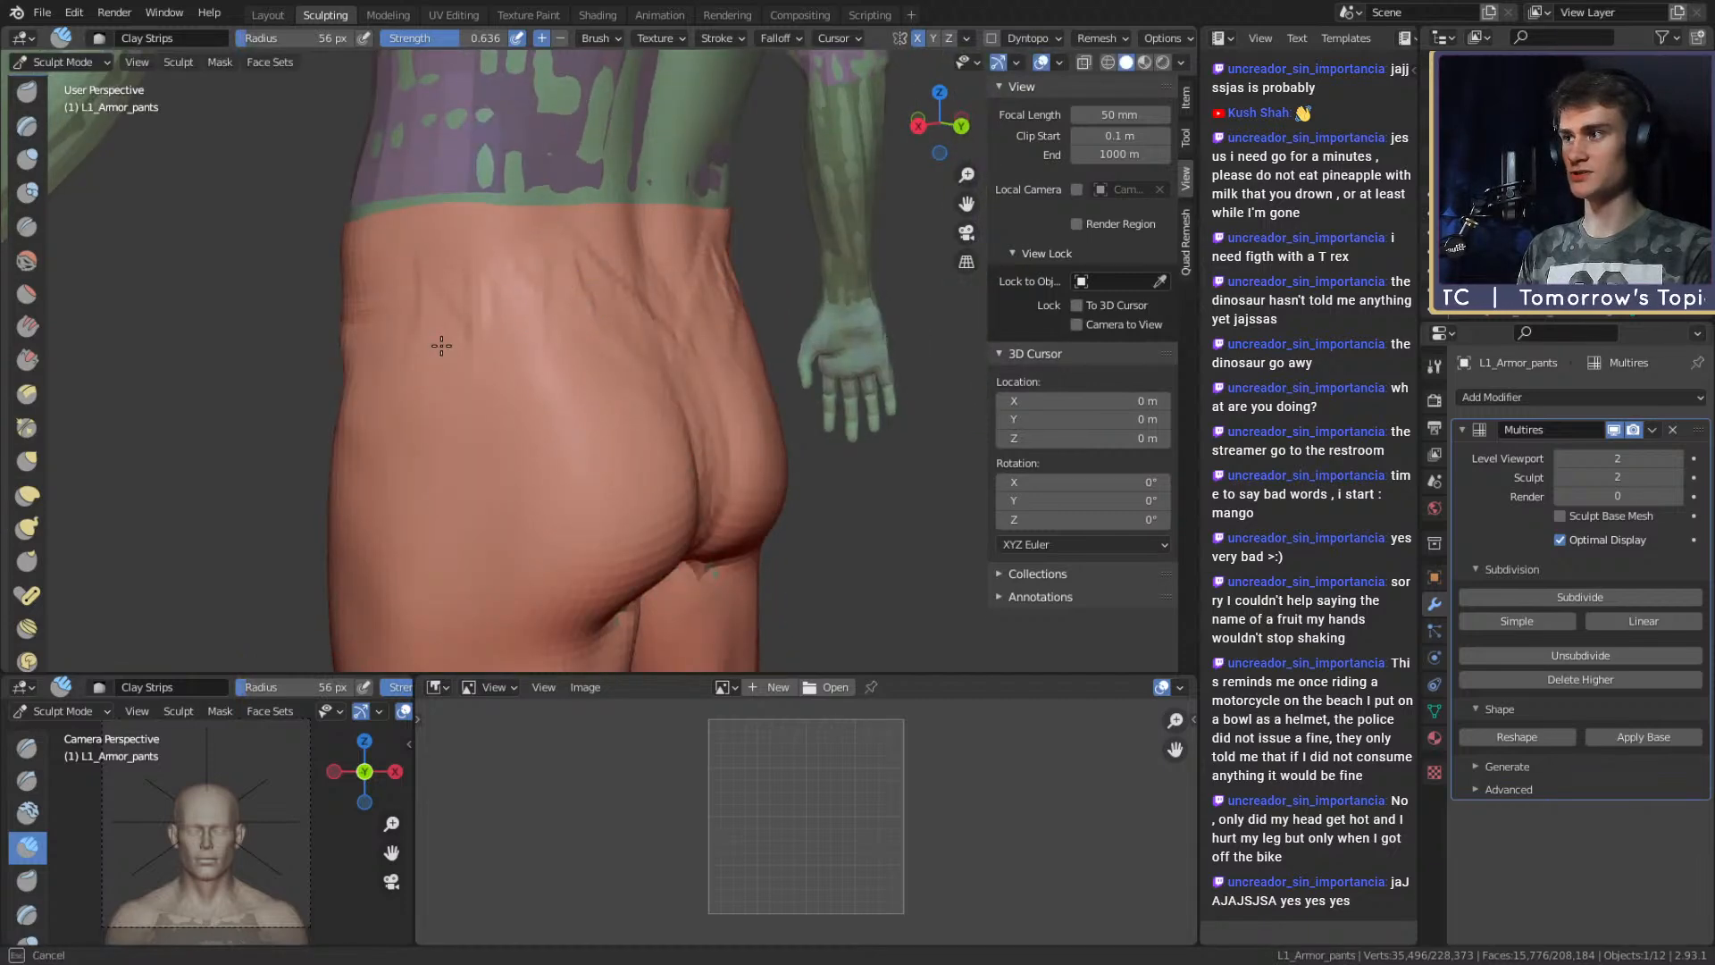
middle_drag(373, 394, 490, 334)
mouse_move(393, 374)
middle_down()
mouse_move(555, 402)
mouse_move(621, 296)
mouse_move(651, 314)
mouse_move(657, 354)
middle_up()
mouse_move(731, 305)
middle_down()
mouse_move(624, 322)
mouse_move(713, 311)
middle_up()
mouse_move(739, 183)
middle_down()
mouse_move(616, 268)
mouse_move(697, 306)
mouse_move(625, 268)
mouse_move(577, 311)
mouse_move(770, 337)
mouse_move(593, 306)
mouse_move(719, 321)
mouse_move(696, 322)
middle_up()
Pull the front waistline up across the abdomen and adjust the hips with the Grab brush at radii of 203 and 178 px.
key(g)
key(f)
click(607, 308)
key(f)
click(641, 298)
key(f)
click(729, 328)
mouse_move(711, 301)
alt+mouse_down()
mouse_move(655, 287)
mouse_move(643, 398)
mouse_move(714, 391)
mouse_move(716, 305)
mouse_move(685, 287)
mouse_move(536, 284)
alt+mouse_up()
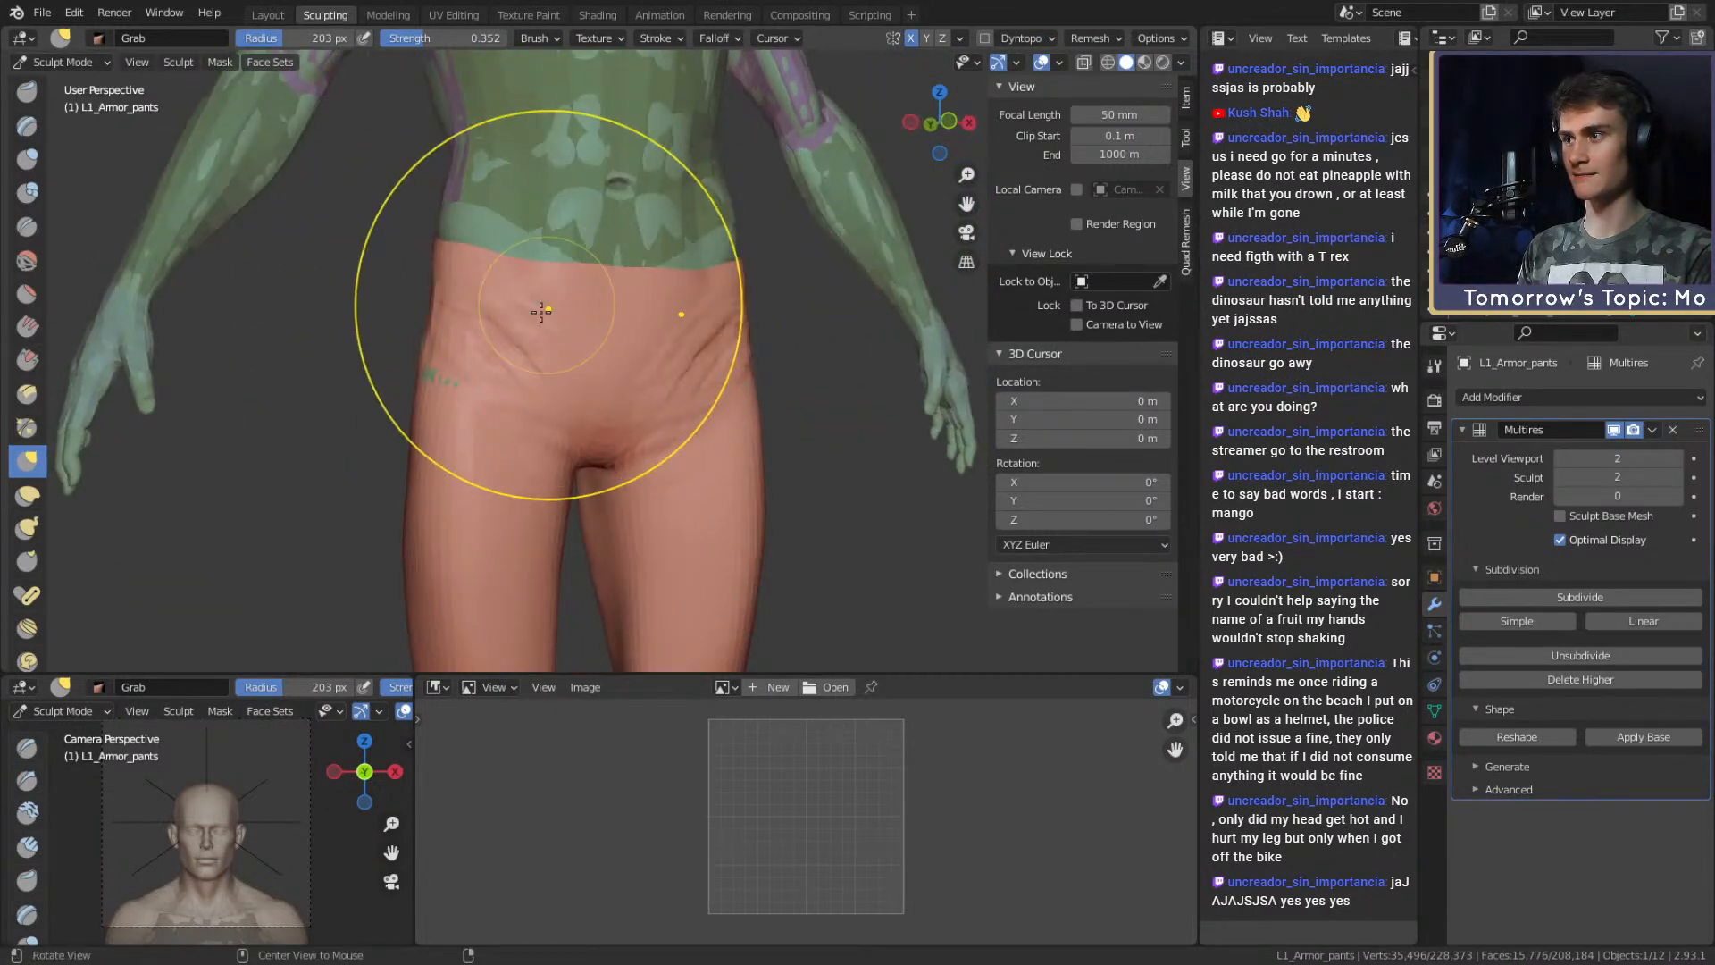
alt+drag(452, 364, 675, 420)
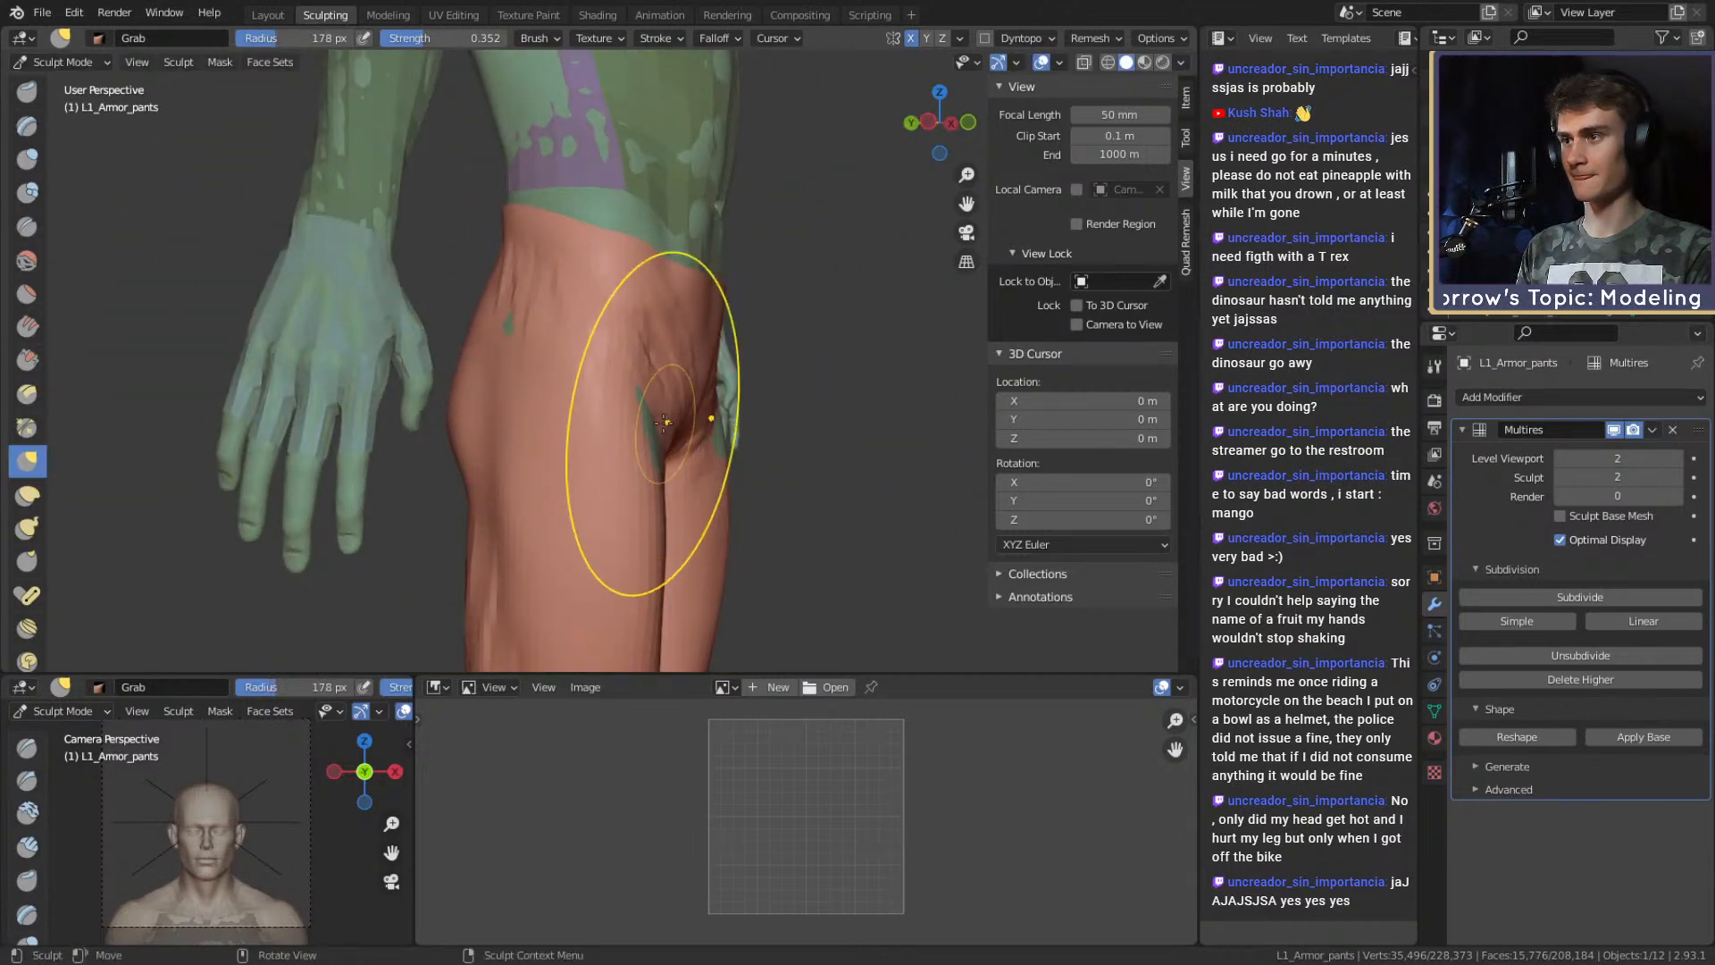
mouse_move(569, 364)
alt+mouse_down()
mouse_move(505, 342)
mouse_move(572, 294)
mouse_move(662, 268)
mouse_move(635, 261)
mouse_move(711, 280)
mouse_move(706, 316)
mouse_move(801, 299)
mouse_move(734, 288)
mouse_move(705, 322)
mouse_move(725, 268)
alt+mouse_up()
Reshape the hips, lower back and buttocks of the pants with the Grab brush at a radius of 115 px.
key(bracketleft)
key(bracketleft)
key(bracketleft)
key(bracketleft)
key(bracketleft)
mouse_move(732, 260)
middle_down()
mouse_move(483, 300)
mouse_move(524, 343)
middle_up()
key(f)
click(541, 347)
drag(400, 460, 350, 411)
middle_drag(686, 319, 565, 327)
drag(549, 329, 497, 330)
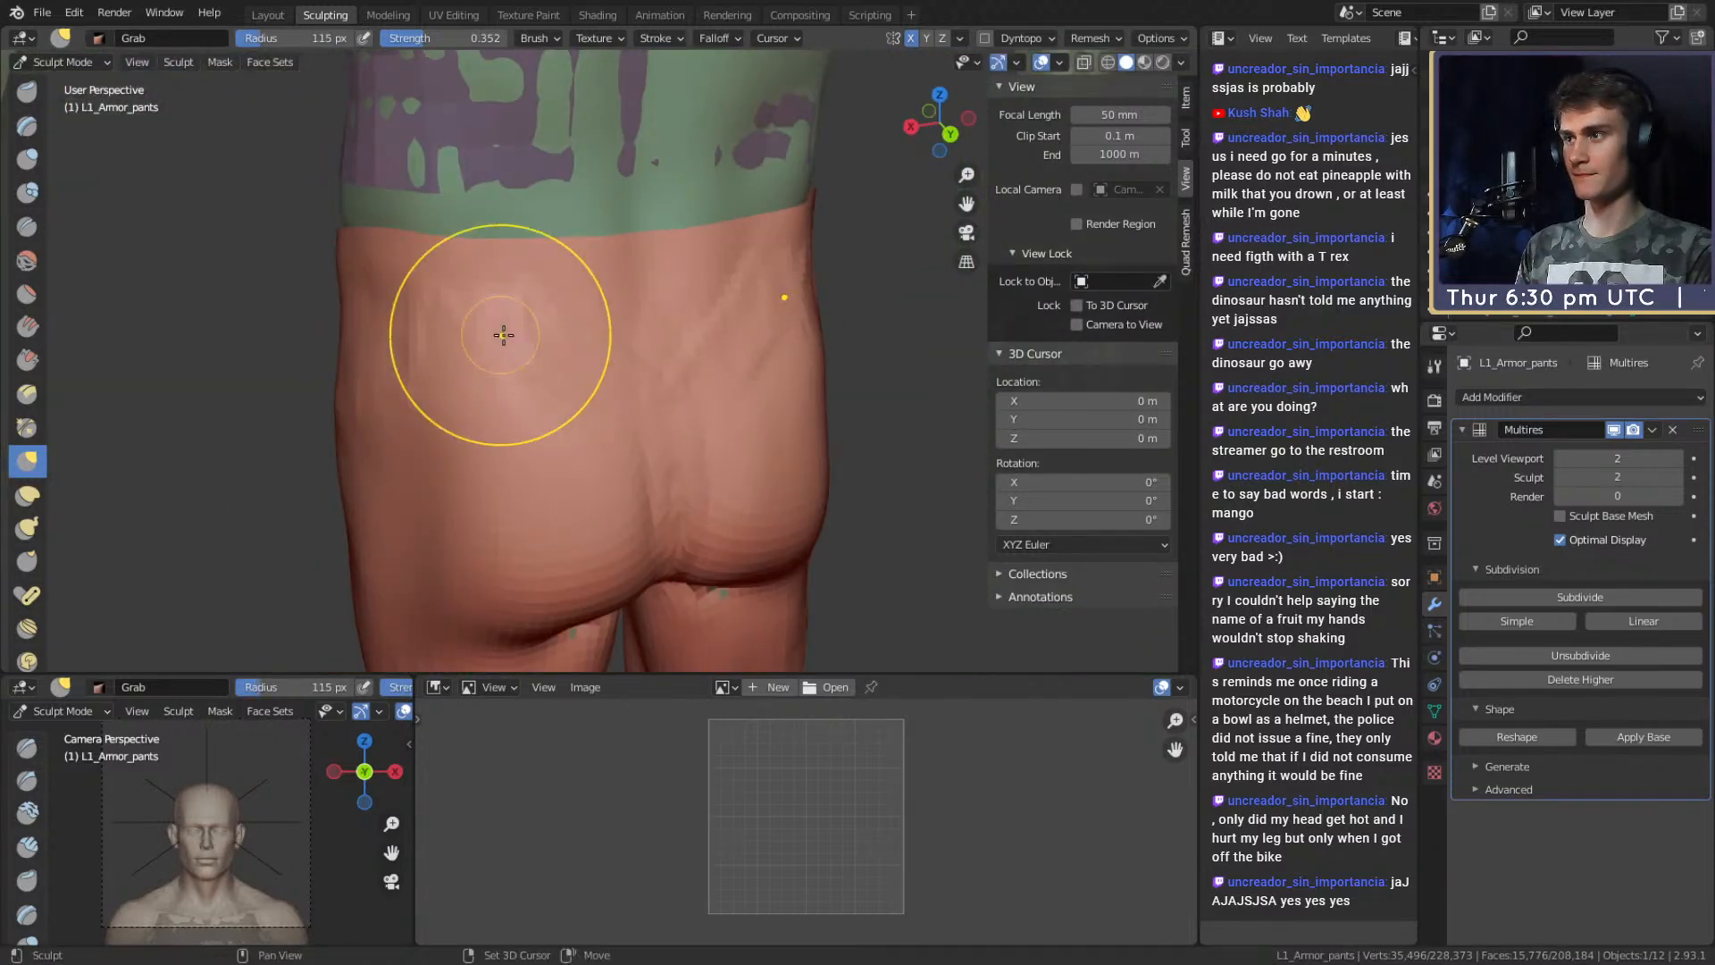
drag(638, 436, 625, 435)
middle_drag(643, 448, 598, 359)
mouse_move(596, 380)
mouse_down()
mouse_move(592, 488)
mouse_move(593, 375)
mouse_up()
mouse_move(593, 402)
alt+mouse_down()
mouse_move(593, 352)
mouse_move(621, 391)
alt+mouse_up()
Build up the pants beneath the buttocks with Clay Strips at a brush radius of 78 px, undoing the last stroke.
key(c)
key(f)
click(569, 355)
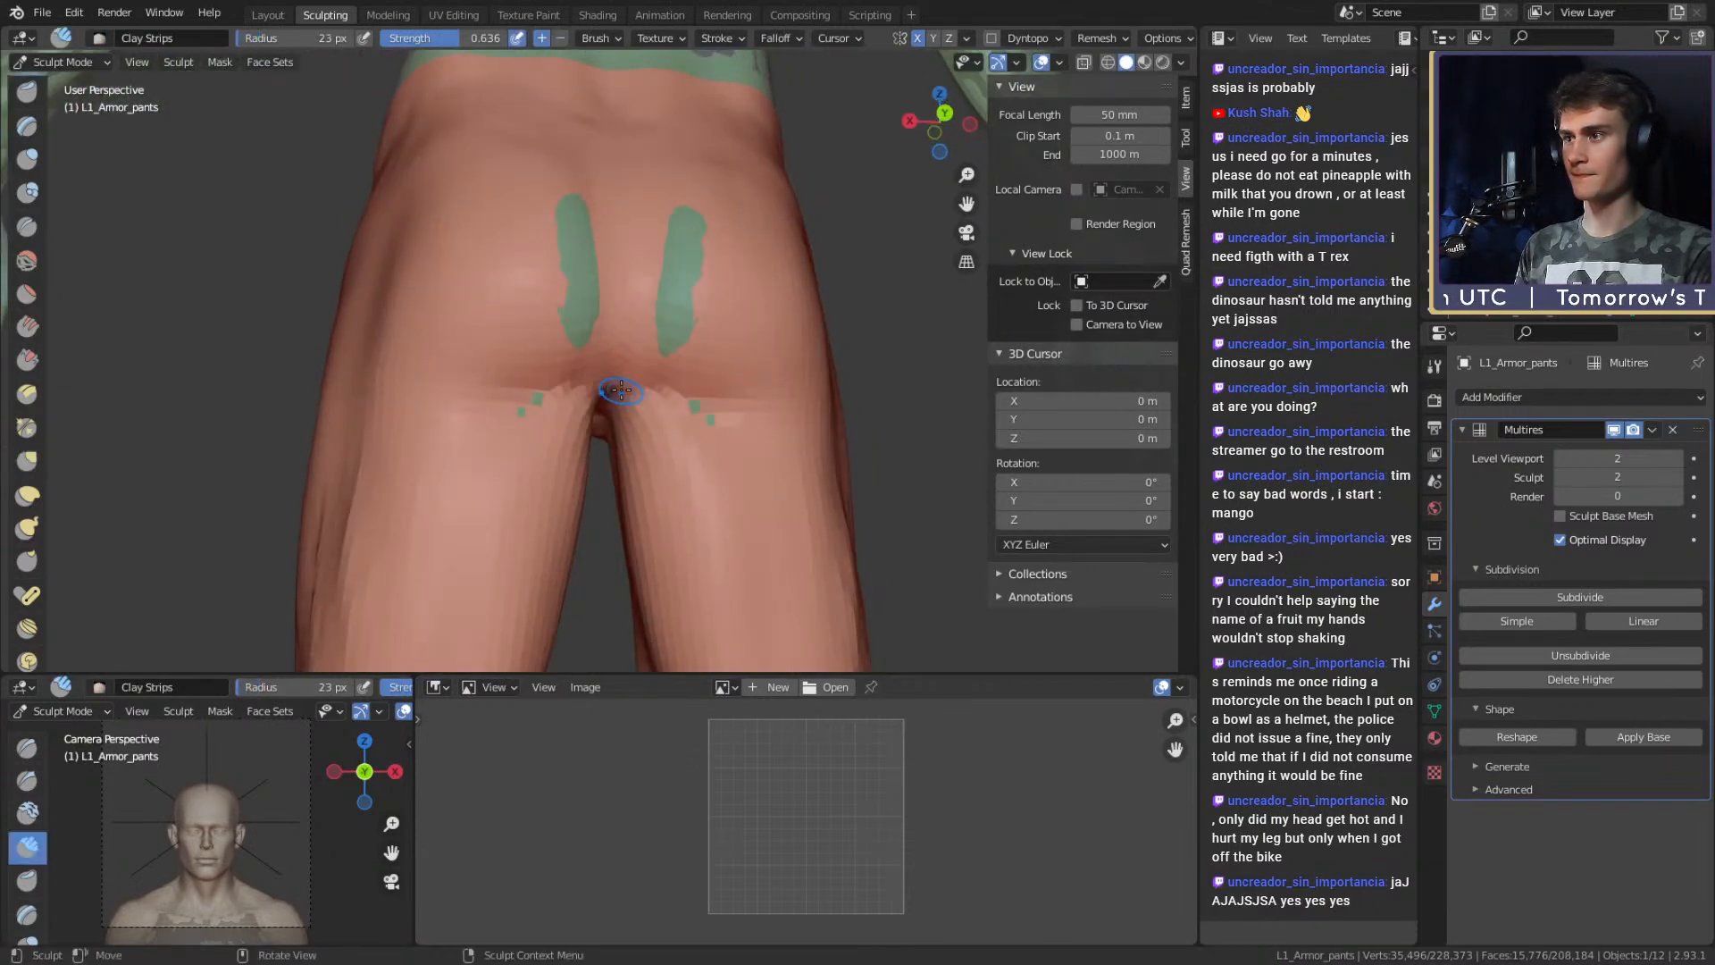
key(f)
click(799, 384)
drag(744, 384, 678, 375)
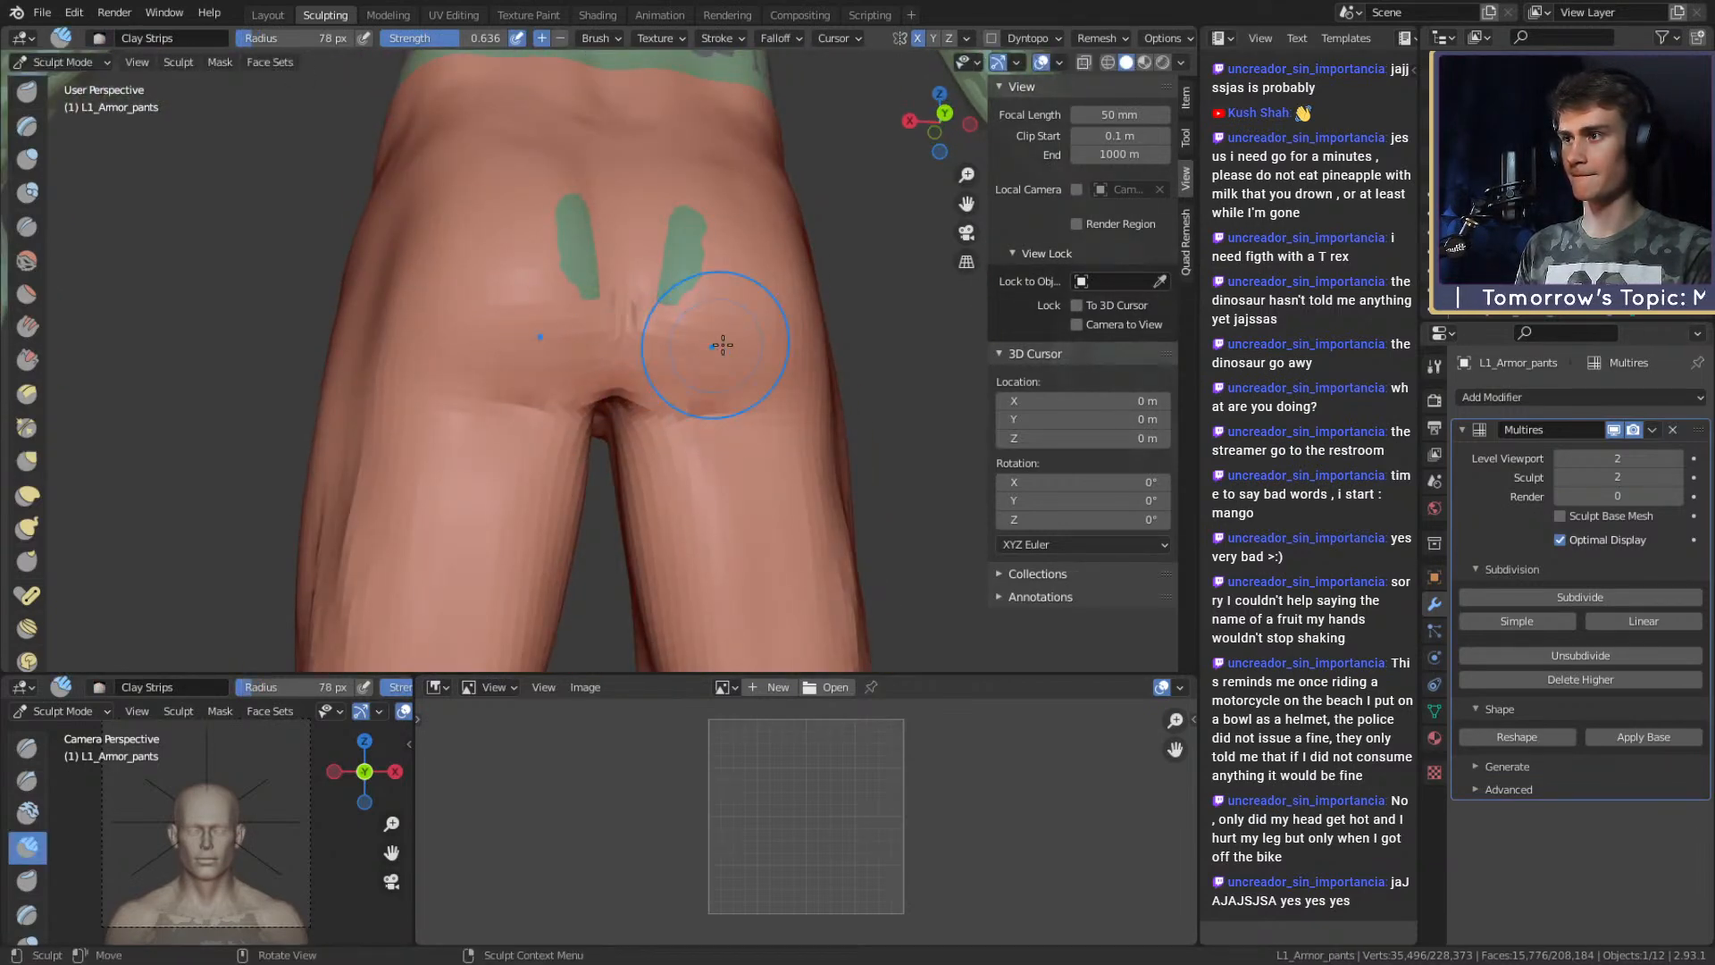
alt+drag(575, 202, 610, 336)
key(ctrl+z)
Cover the exposed body patches between the buttocks with Clay Strips at a brush radius of 58 px.
key(f)
click(667, 432)
alt+drag(666, 432, 661, 375)
mouse_move(659, 340)
mouse_down()
mouse_move(615, 327)
mouse_move(625, 365)
mouse_up()
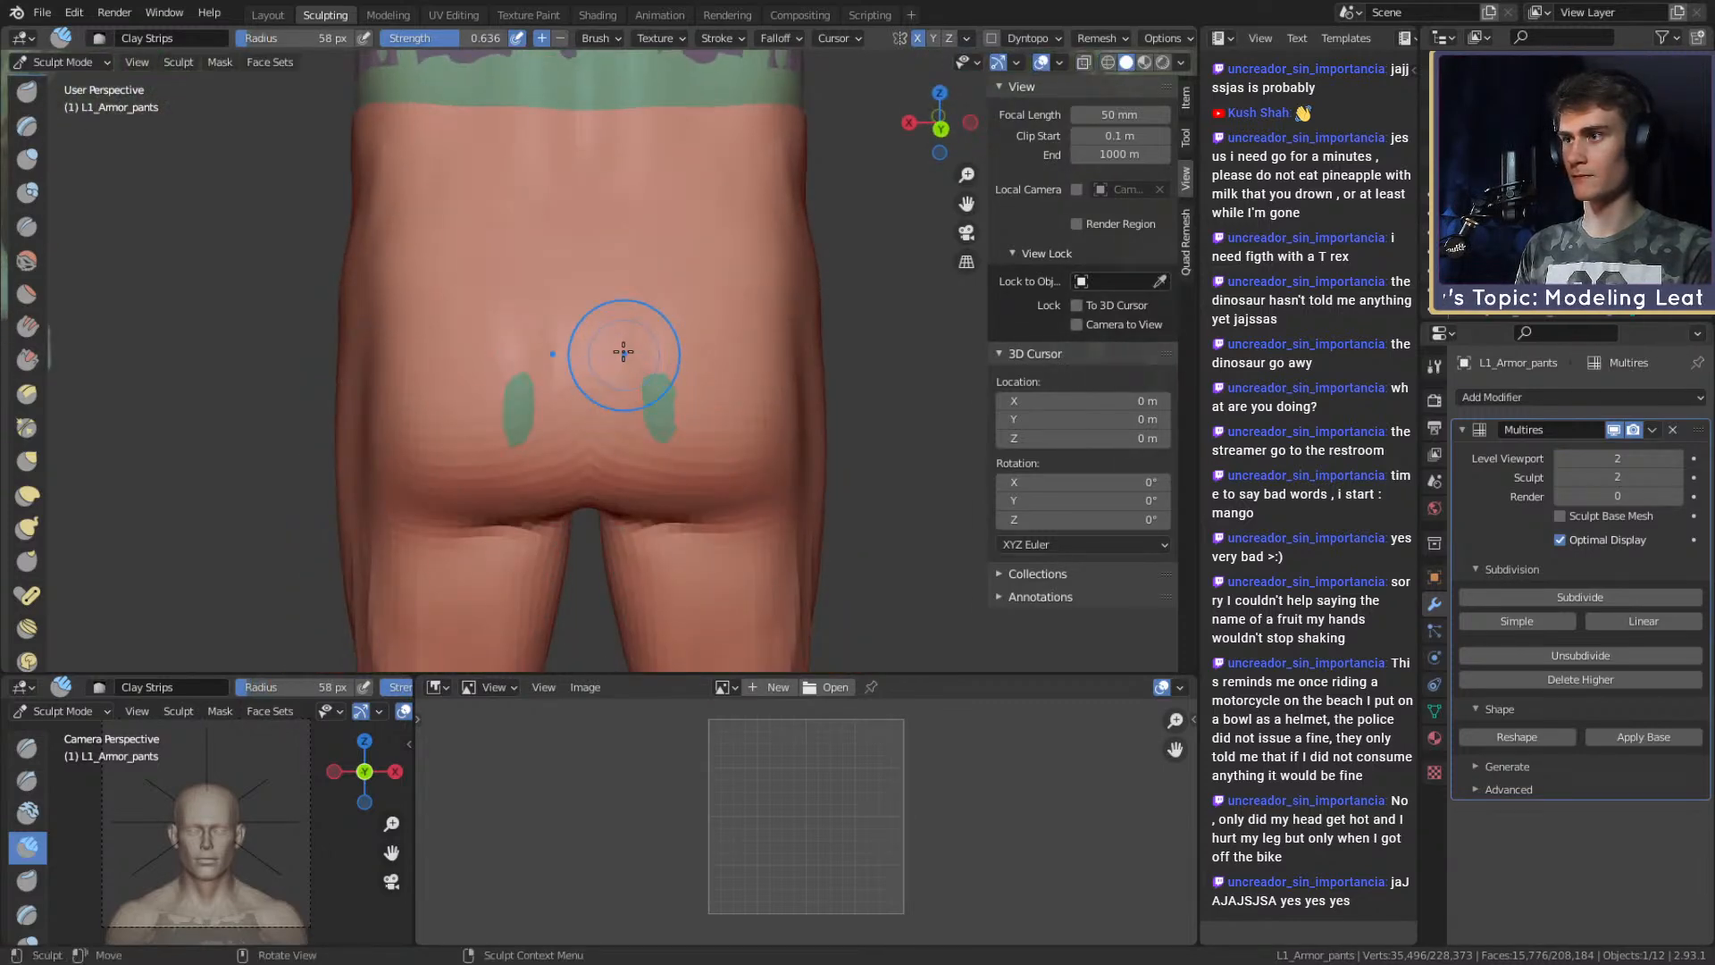
Add clay over the lower back below the waistline with Clay Strips at a brush radius of 37 px.
mouse_move(693, 298)
middle_down()
mouse_move(755, 396)
mouse_move(701, 287)
mouse_move(643, 229)
mouse_move(582, 357)
mouse_move(661, 352)
mouse_move(640, 341)
mouse_move(590, 366)
middle_up()
mouse_move(626, 357)
ctrl+middle_down()
mouse_move(705, 241)
mouse_move(646, 300)
ctrl+middle_up()
key(f)
click(583, 317)
key(f)
click(643, 274)
drag(643, 275, 640, 293)
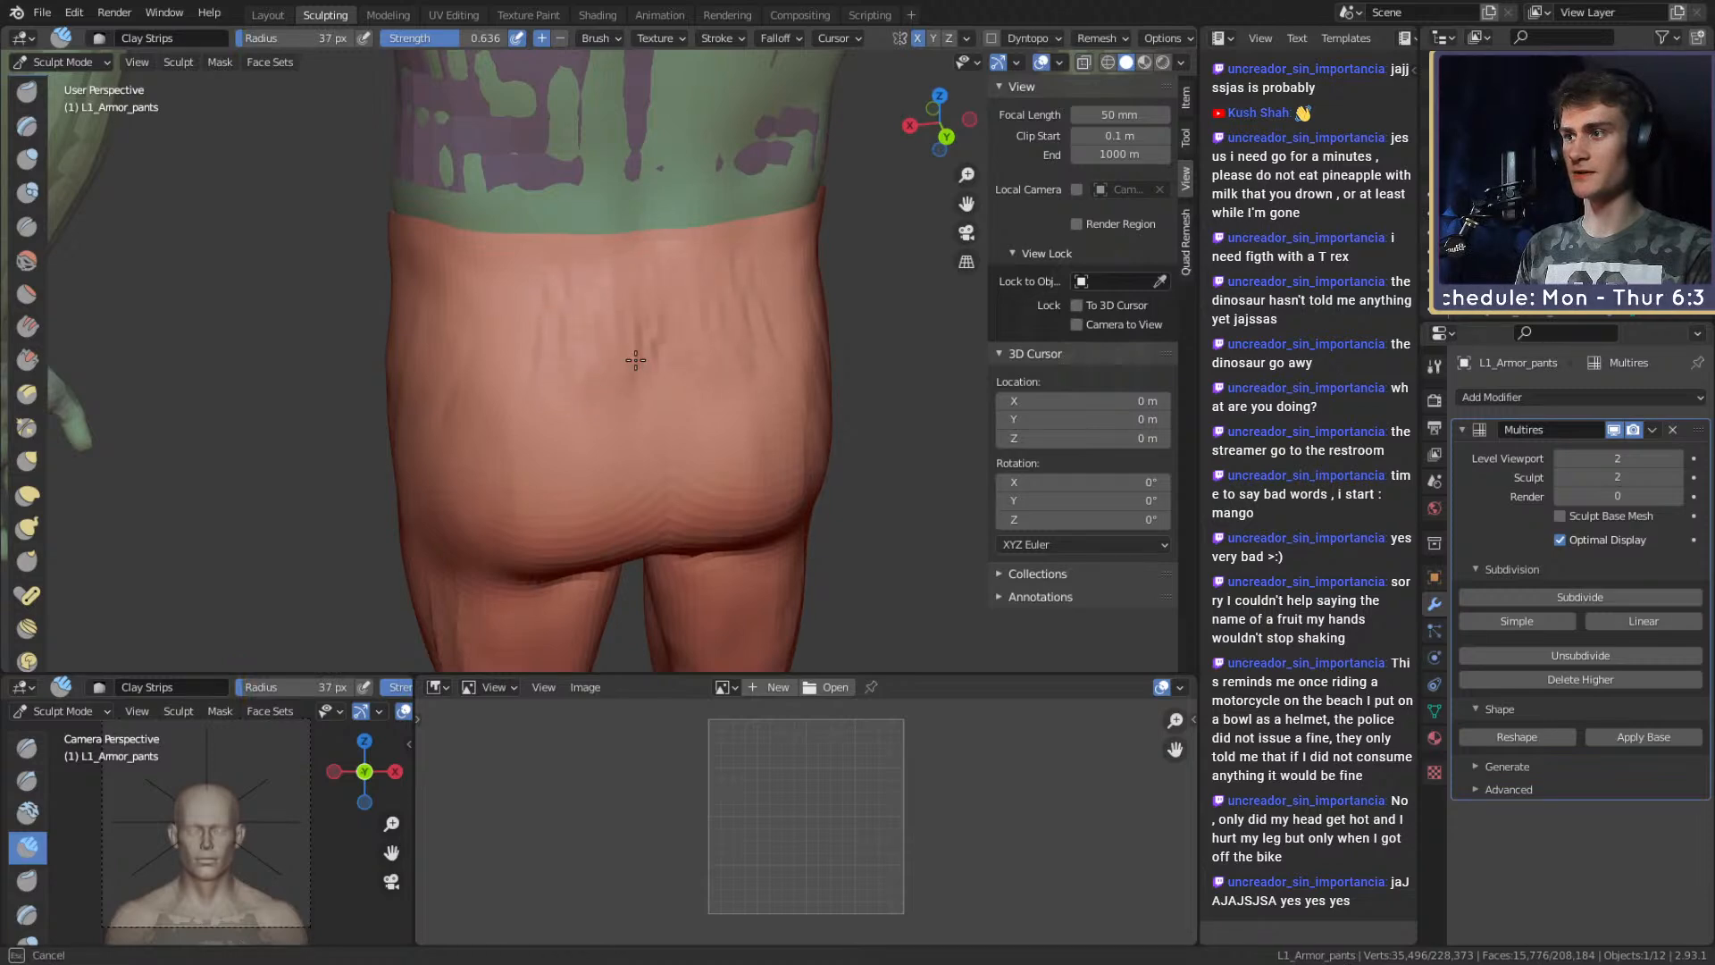
Build up the buttocks where the body pokes through with Clay Strips at a brush radius of 53 px.
key(f)
mouse_move(560, 331)
middle_down()
mouse_move(687, 293)
mouse_move(685, 249)
mouse_move(698, 278)
mouse_move(603, 310)
middle_up()
key(f)
click(651, 322)
key(f)
click(620, 325)
key(f)
click(546, 348)
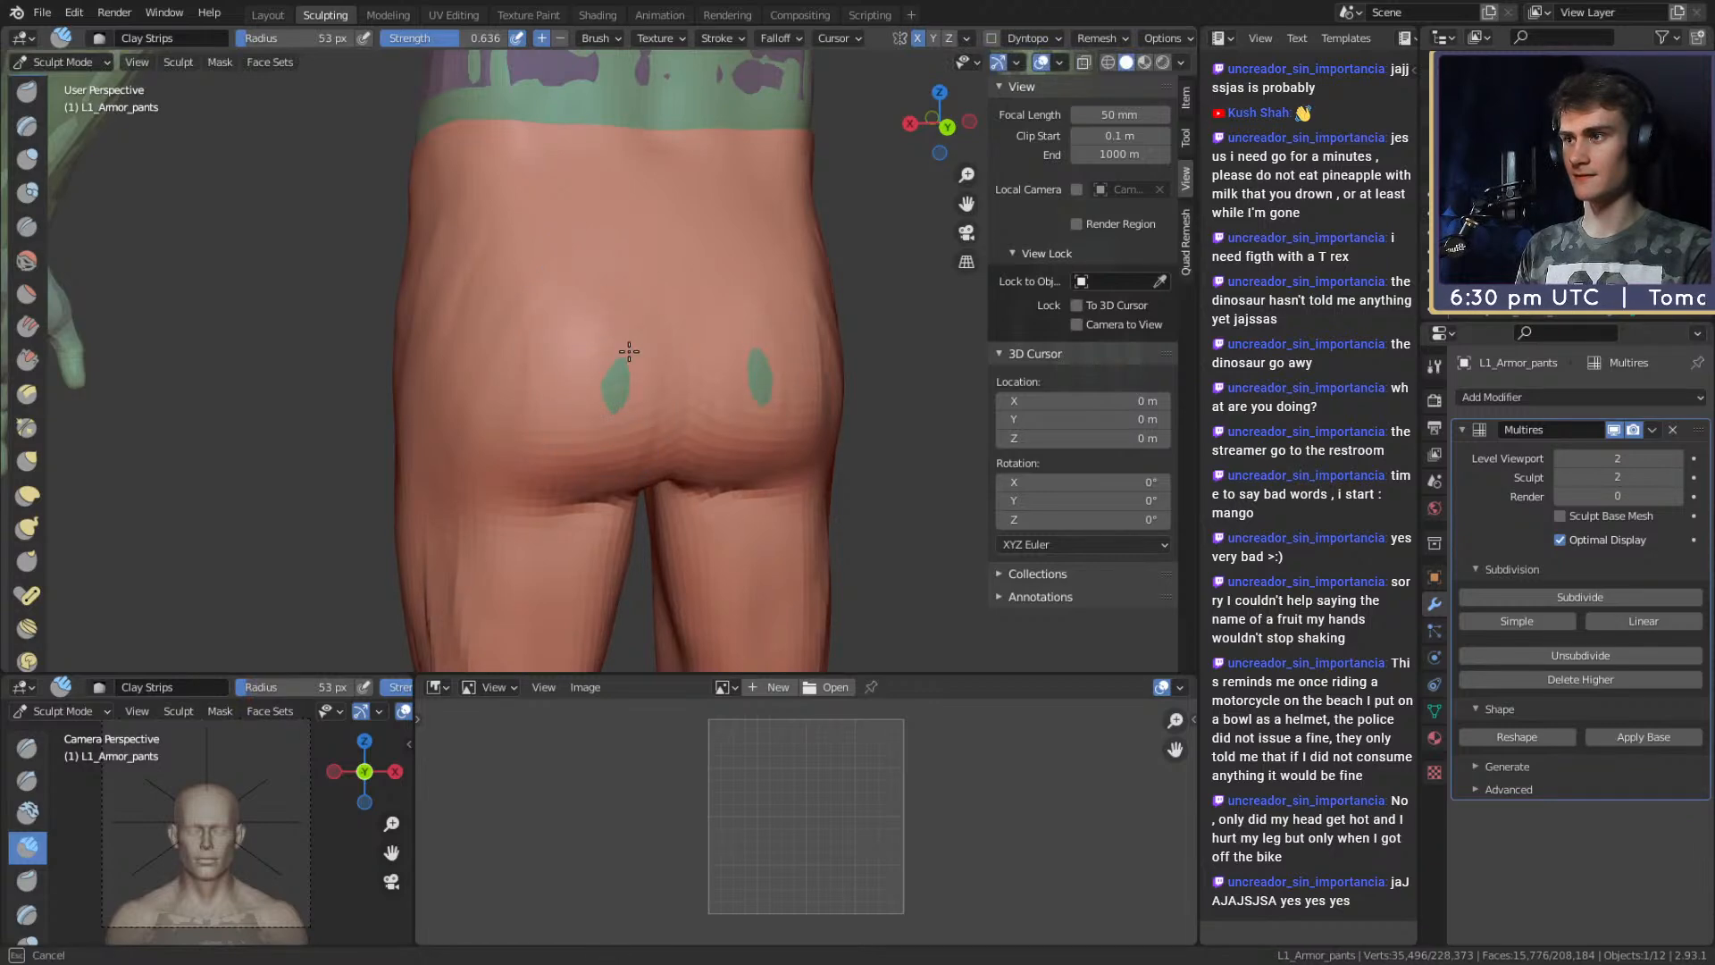
mouse_move(673, 439)
middle_down()
mouse_move(657, 400)
mouse_move(689, 357)
mouse_move(767, 357)
middle_up()
key(f)
click(636, 391)
mouse_move(628, 394)
middle_down()
mouse_move(745, 426)
mouse_move(659, 343)
mouse_move(723, 330)
mouse_move(719, 346)
middle_up()
Fill out the crotch and inner groin of the pants with Clay Strips at a brush radius of 49 px.
key(f)
click(630, 396)
alt+drag(616, 331, 613, 268)
key(f)
click(596, 284)
mouse_move(543, 380)
mouse_down()
mouse_move(557, 254)
mouse_move(545, 411)
mouse_up()
key(f)
click(565, 347)
middle_drag(565, 345, 592, 367)
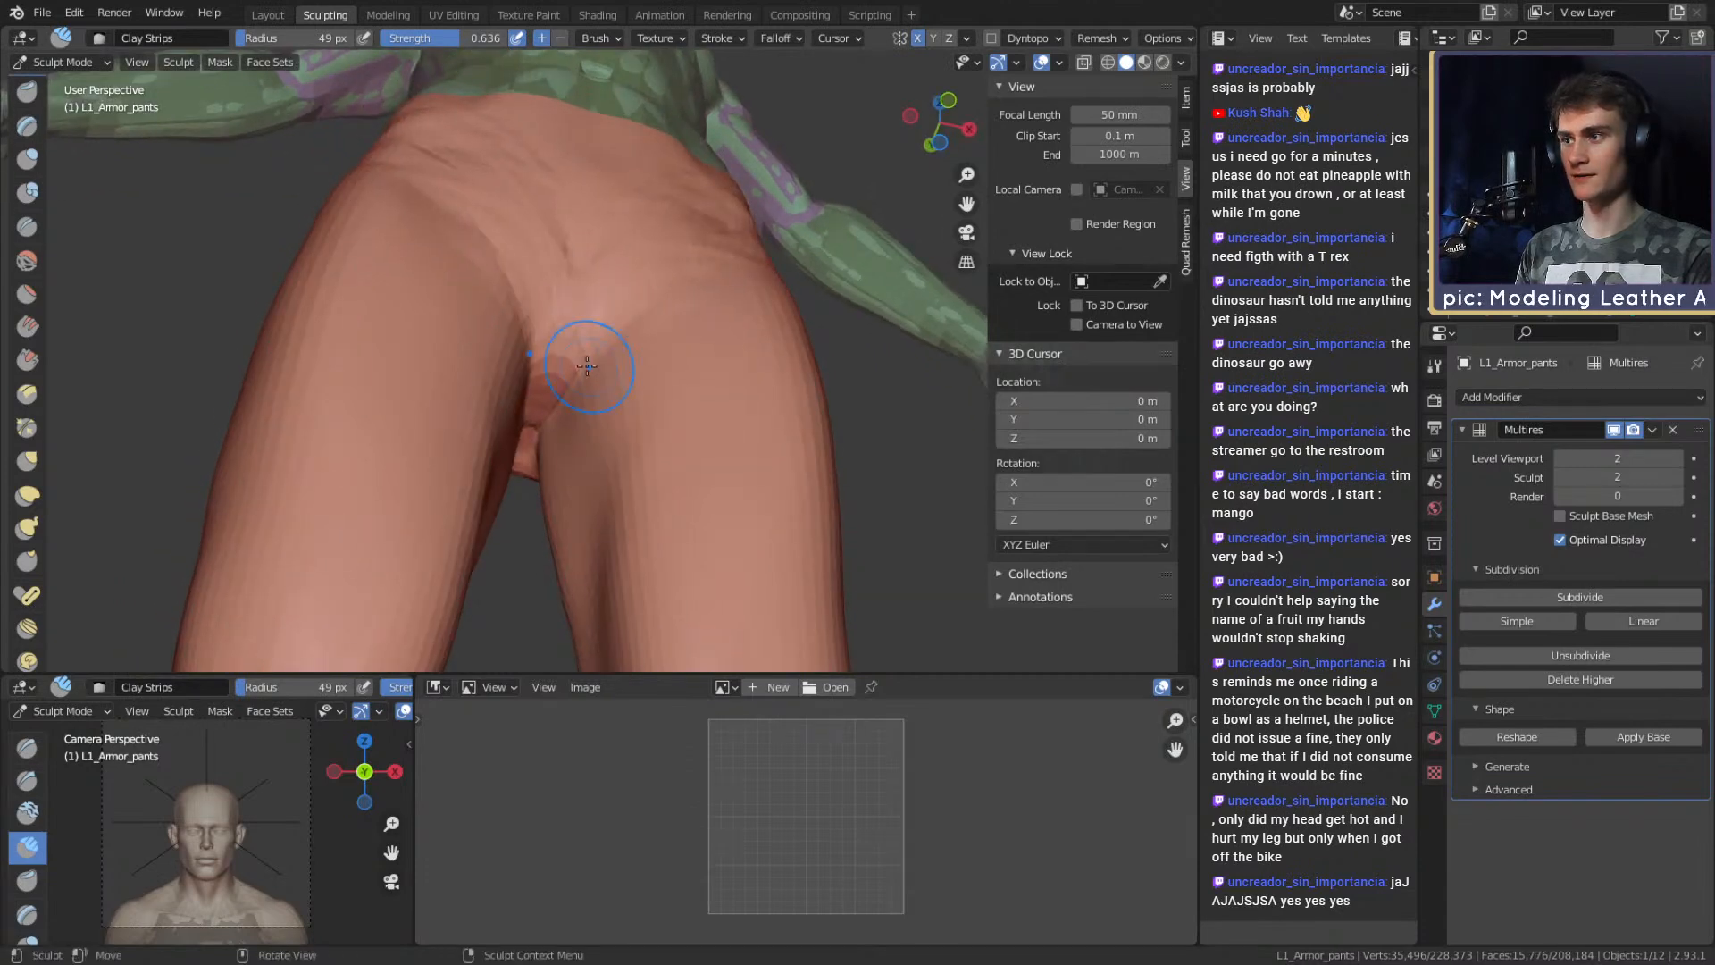
mouse_move(594, 332)
mouse_down()
mouse_move(687, 267)
mouse_move(616, 231)
mouse_up()
middle_drag(601, 268, 551, 392)
drag(551, 394, 537, 321)
drag(630, 348, 583, 368)
middle_drag(589, 317, 582, 365)
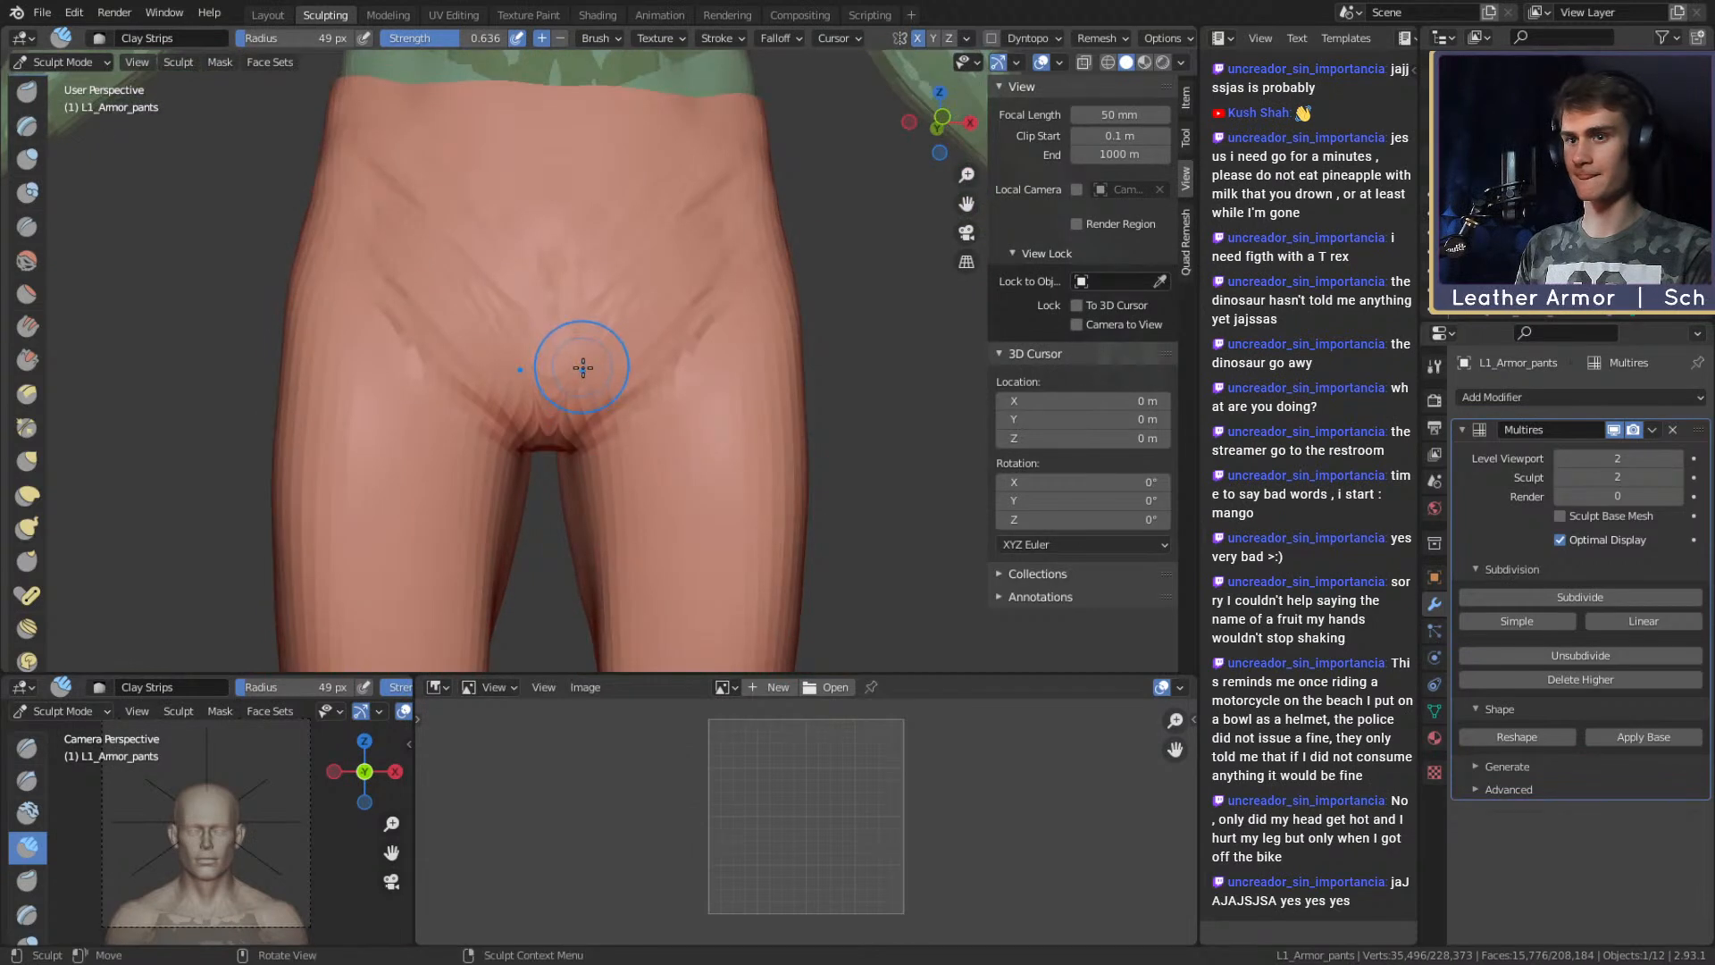
Build up the lower abdomen and front groin of the pants with Clay Strips, enlarging the brush radius to 118 px.
drag(677, 382, 667, 368)
drag(619, 280, 663, 210)
mouse_move(670, 268)
mouse_down()
mouse_move(759, 223)
mouse_move(582, 274)
mouse_up()
key(f)
click(825, 260)
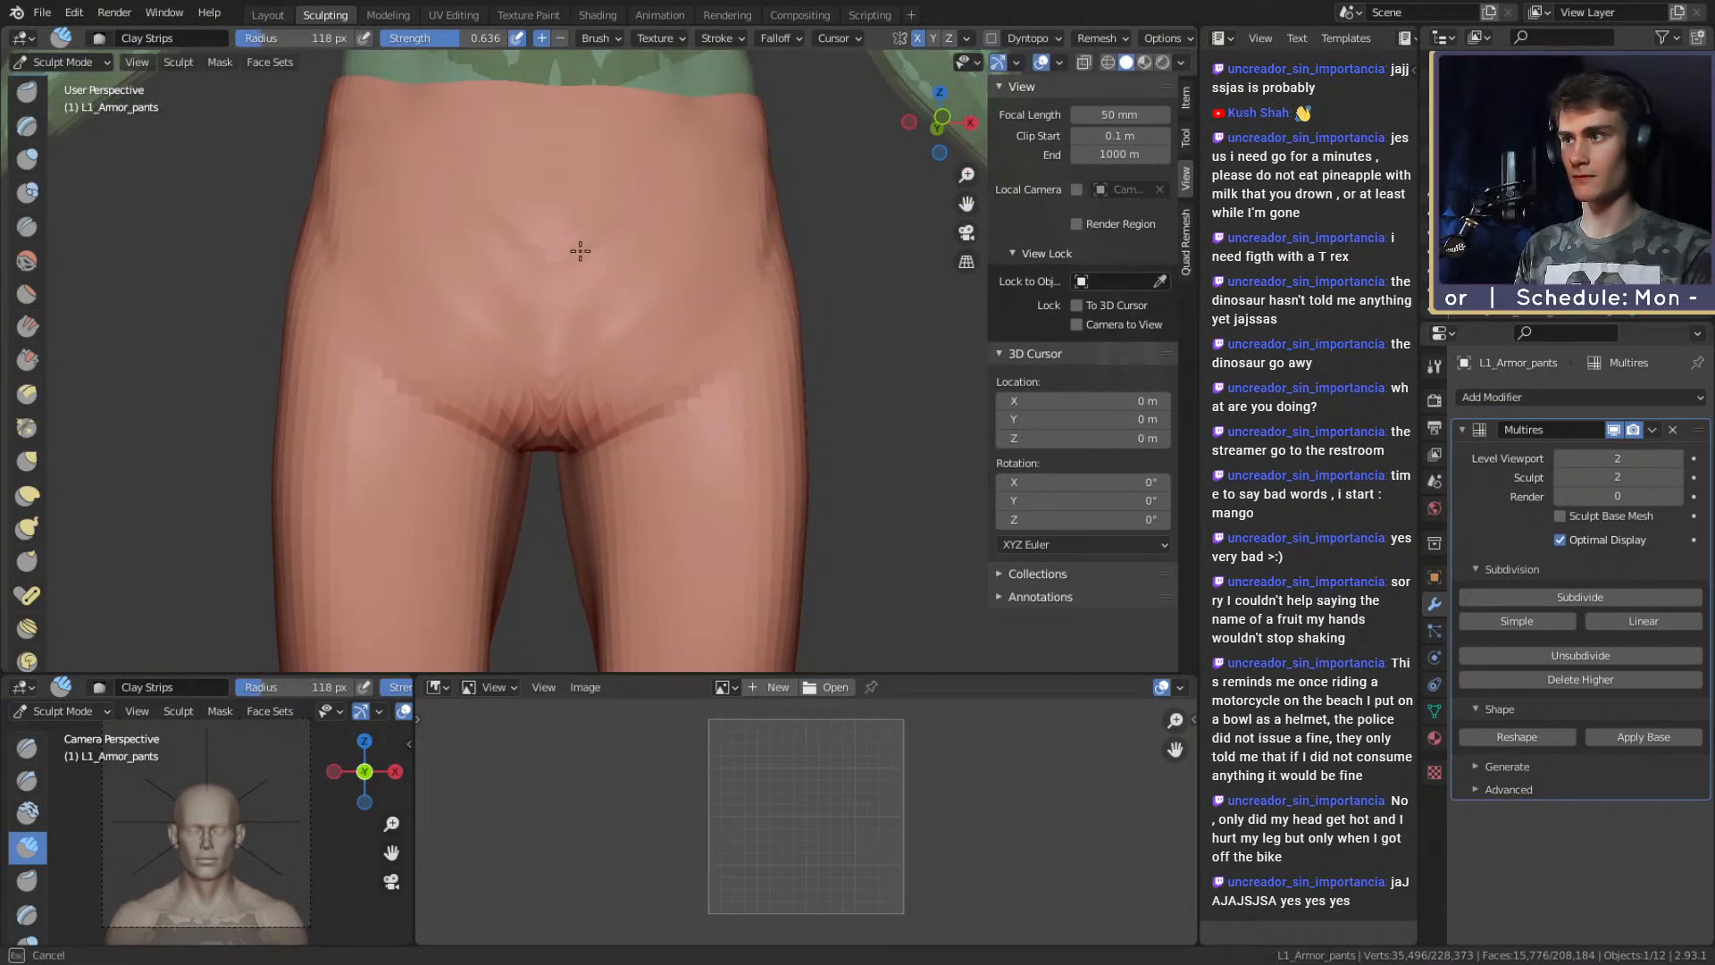
drag(568, 388, 597, 312)
middle_drag(625, 375, 640, 345)
drag(634, 334, 582, 374)
middle_drag(623, 375, 635, 292)
mouse_move(597, 281)
mouse_down()
mouse_move(547, 410)
mouse_move(629, 454)
mouse_up()
Refine the front of the crotch and groin creases with Clay Strips at a brush radius of 47 px.
key(f)
click(522, 360)
key(f)
click(584, 379)
key(f)
click(590, 388)
mouse_move(590, 388)
alt+mouse_down()
mouse_move(562, 334)
mouse_move(547, 385)
alt+mouse_up()
key(f)
click(594, 379)
mouse_move(600, 314)
alt+mouse_down()
mouse_move(589, 386)
mouse_move(604, 318)
alt+mouse_up()
scroll(641, 380, down, 4)
middle_drag(693, 304, 687, 346)
scroll(675, 330, up, 2)
middle_drag(650, 249, 644, 335)
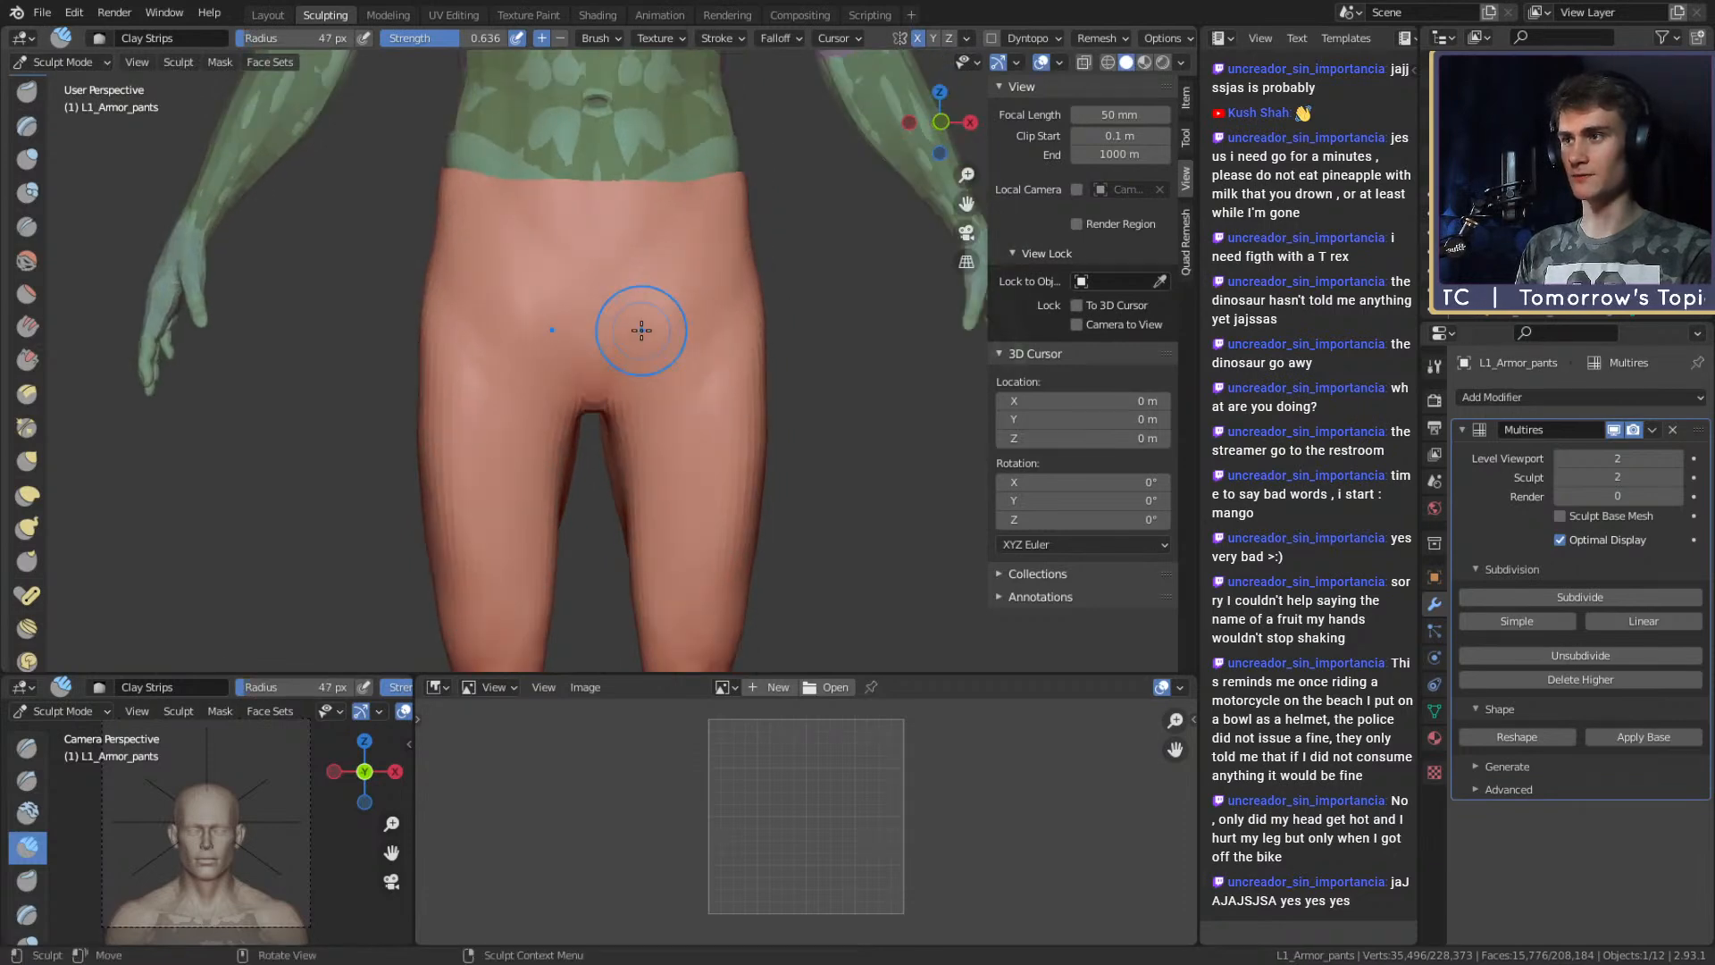
Fill out the groin where the upper thigh meets the crotch with Clay Strips at a brush radius of 73 px.
mouse_move(696, 336)
alt+mouse_down()
mouse_move(586, 371)
mouse_move(735, 322)
mouse_move(716, 318)
mouse_move(687, 378)
mouse_move(831, 330)
alt+mouse_up()
scroll(670, 323, up, 1)
mouse_move(500, 375)
alt+mouse_down()
mouse_move(601, 349)
mouse_move(535, 330)
mouse_move(558, 381)
mouse_move(593, 393)
mouse_move(552, 400)
alt+mouse_up()
key(f)
click(567, 343)
key(f)
click(582, 392)
mouse_move(598, 301)
alt+mouse_down()
mouse_move(765, 440)
mouse_move(625, 336)
mouse_move(639, 295)
mouse_move(754, 306)
mouse_move(660, 346)
mouse_move(636, 305)
alt+mouse_up()
scroll(636, 347, up, 2)
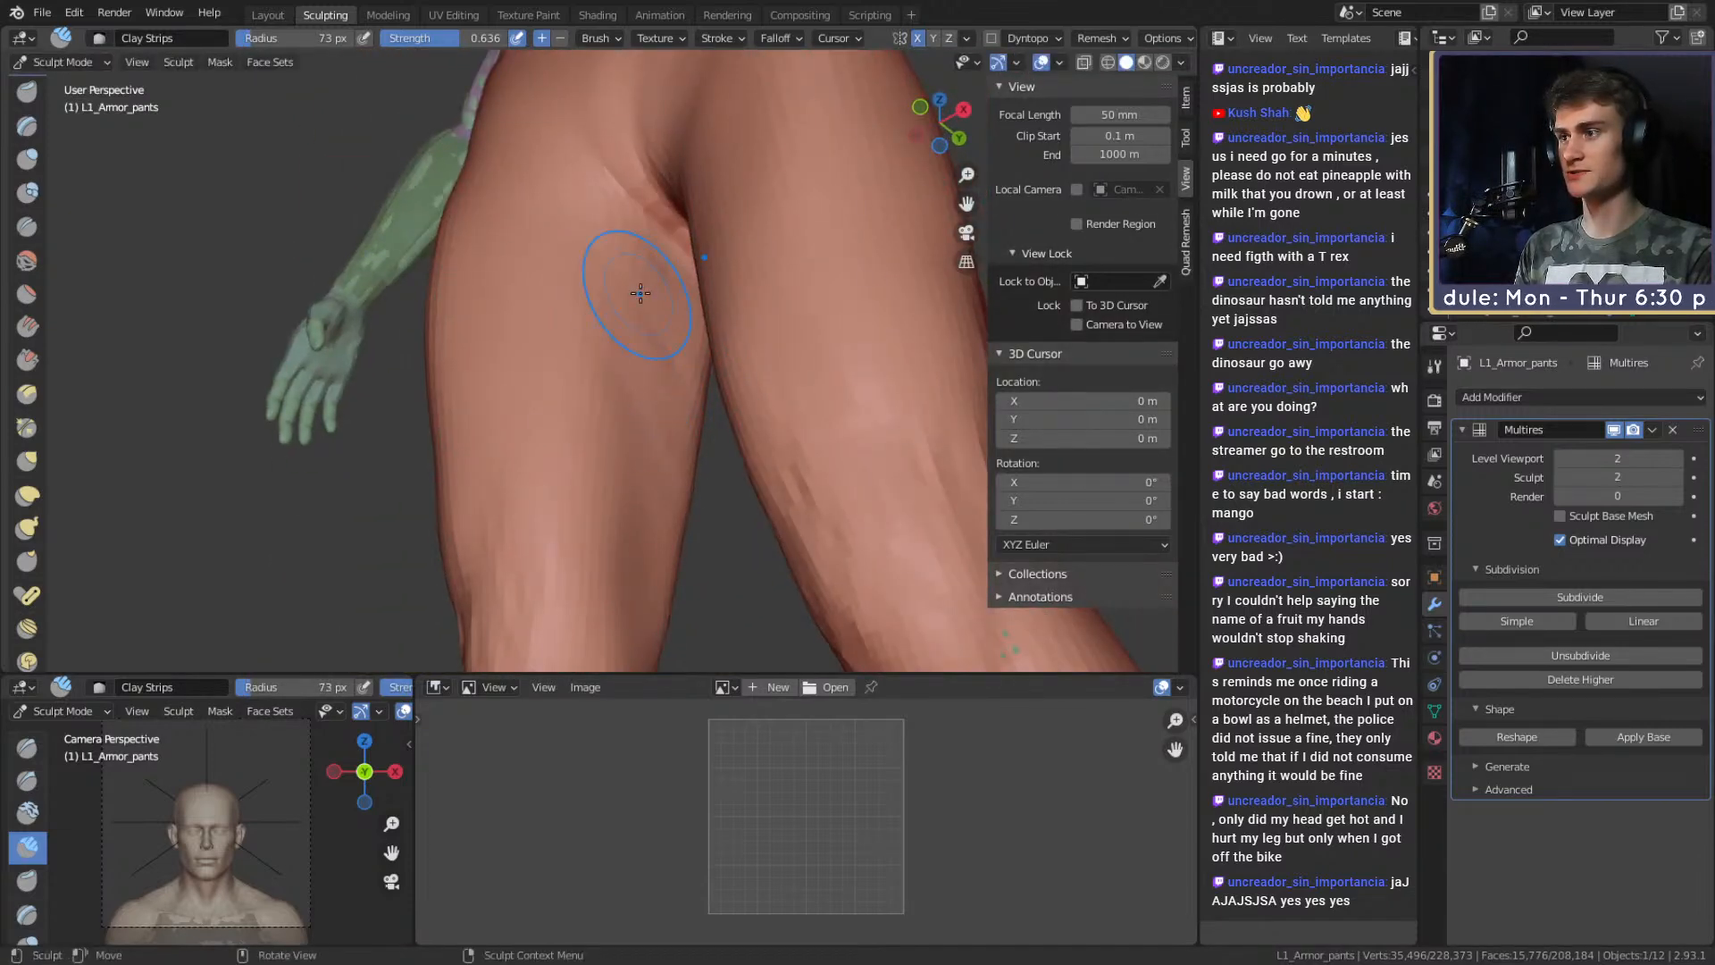
Thicken the inner thighs below the crotch with Clay Strips at brush radii of 60 to 65 px.
alt+drag(655, 492, 641, 253)
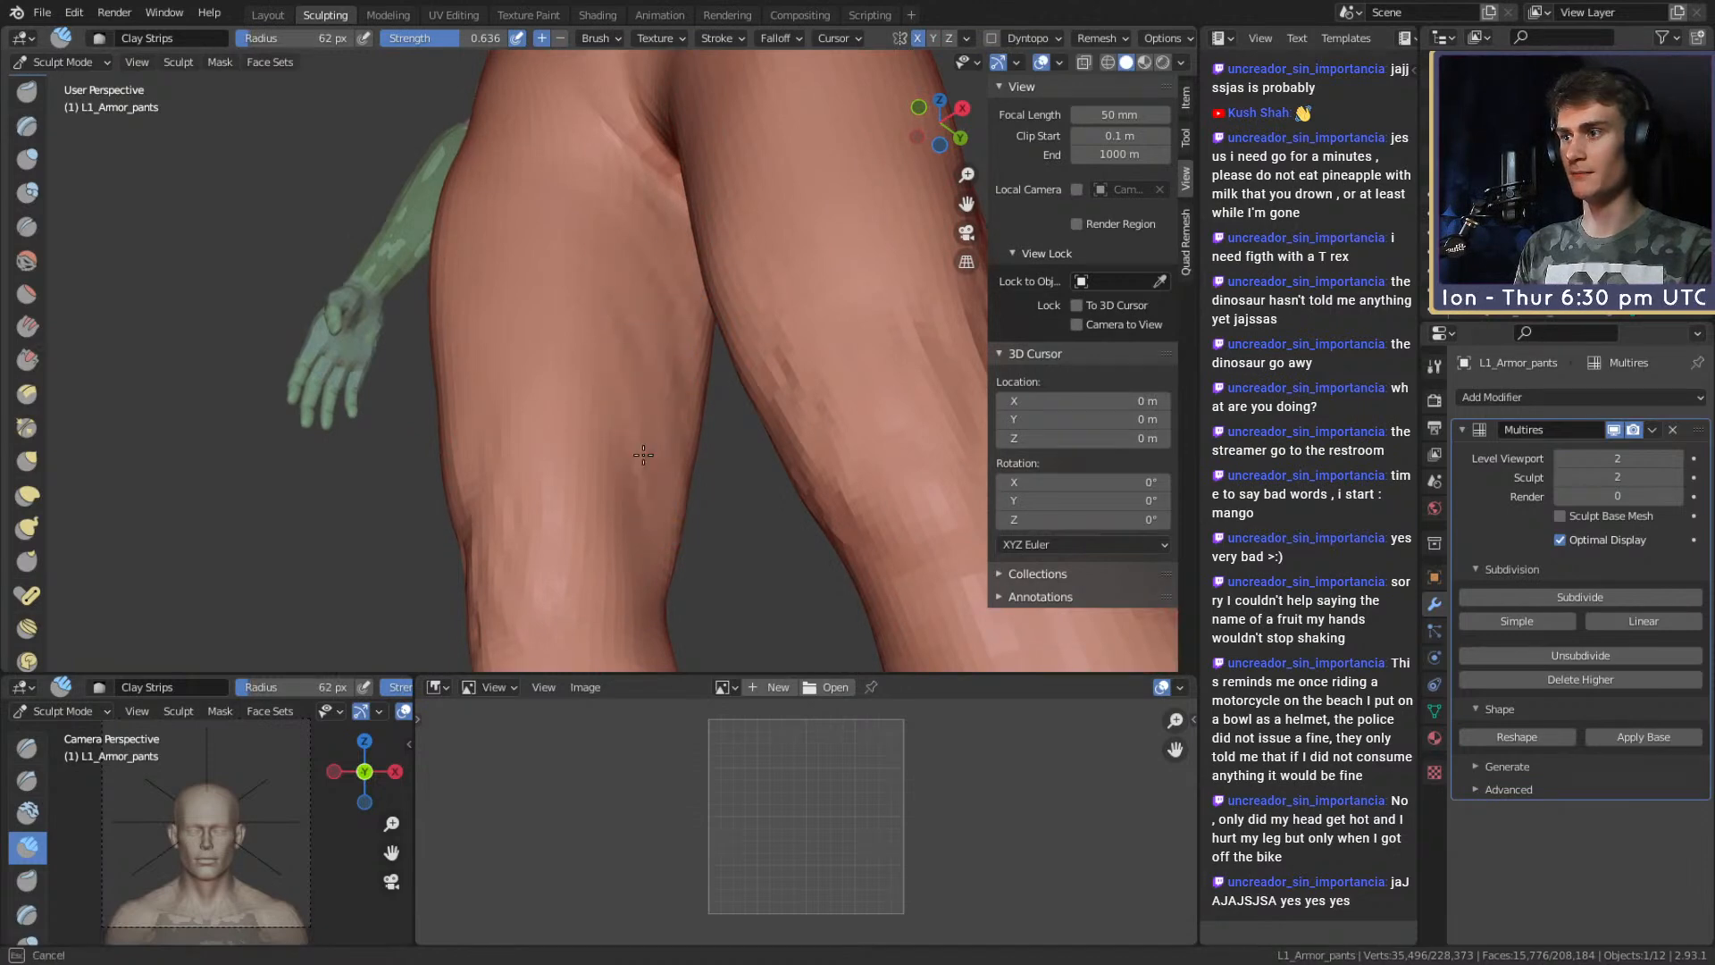
mouse_move(653, 367)
alt+mouse_down()
mouse_move(677, 364)
mouse_move(614, 412)
alt+mouse_up()
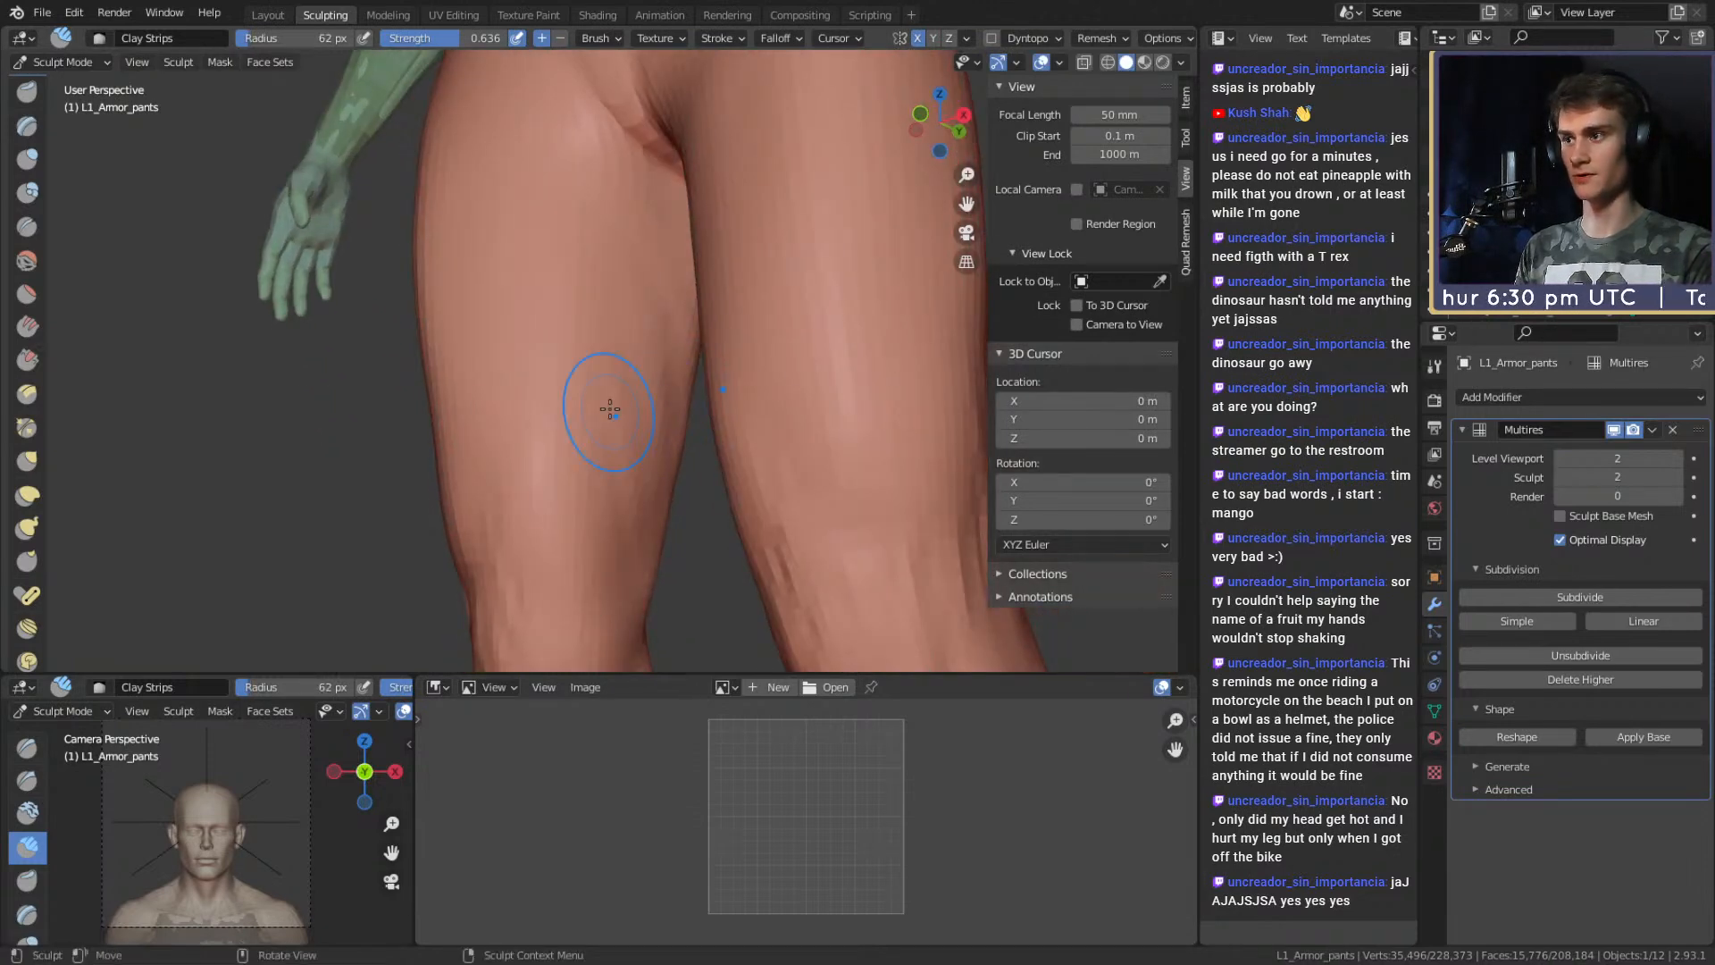
alt+drag(650, 232, 635, 301)
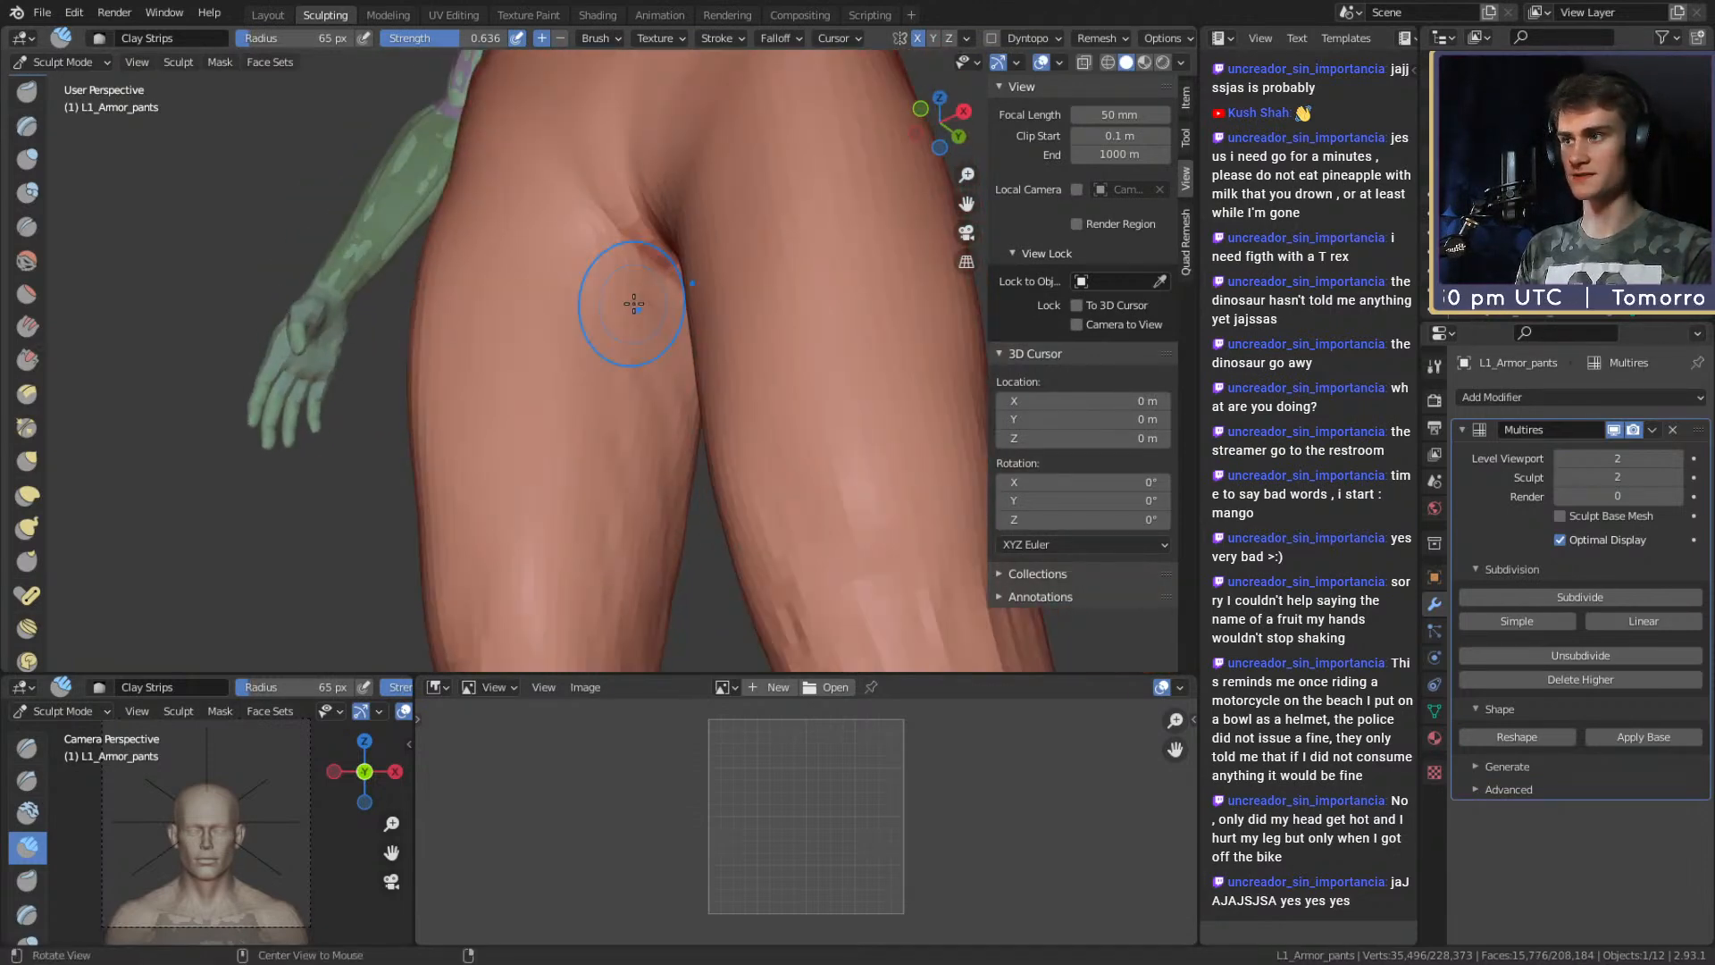
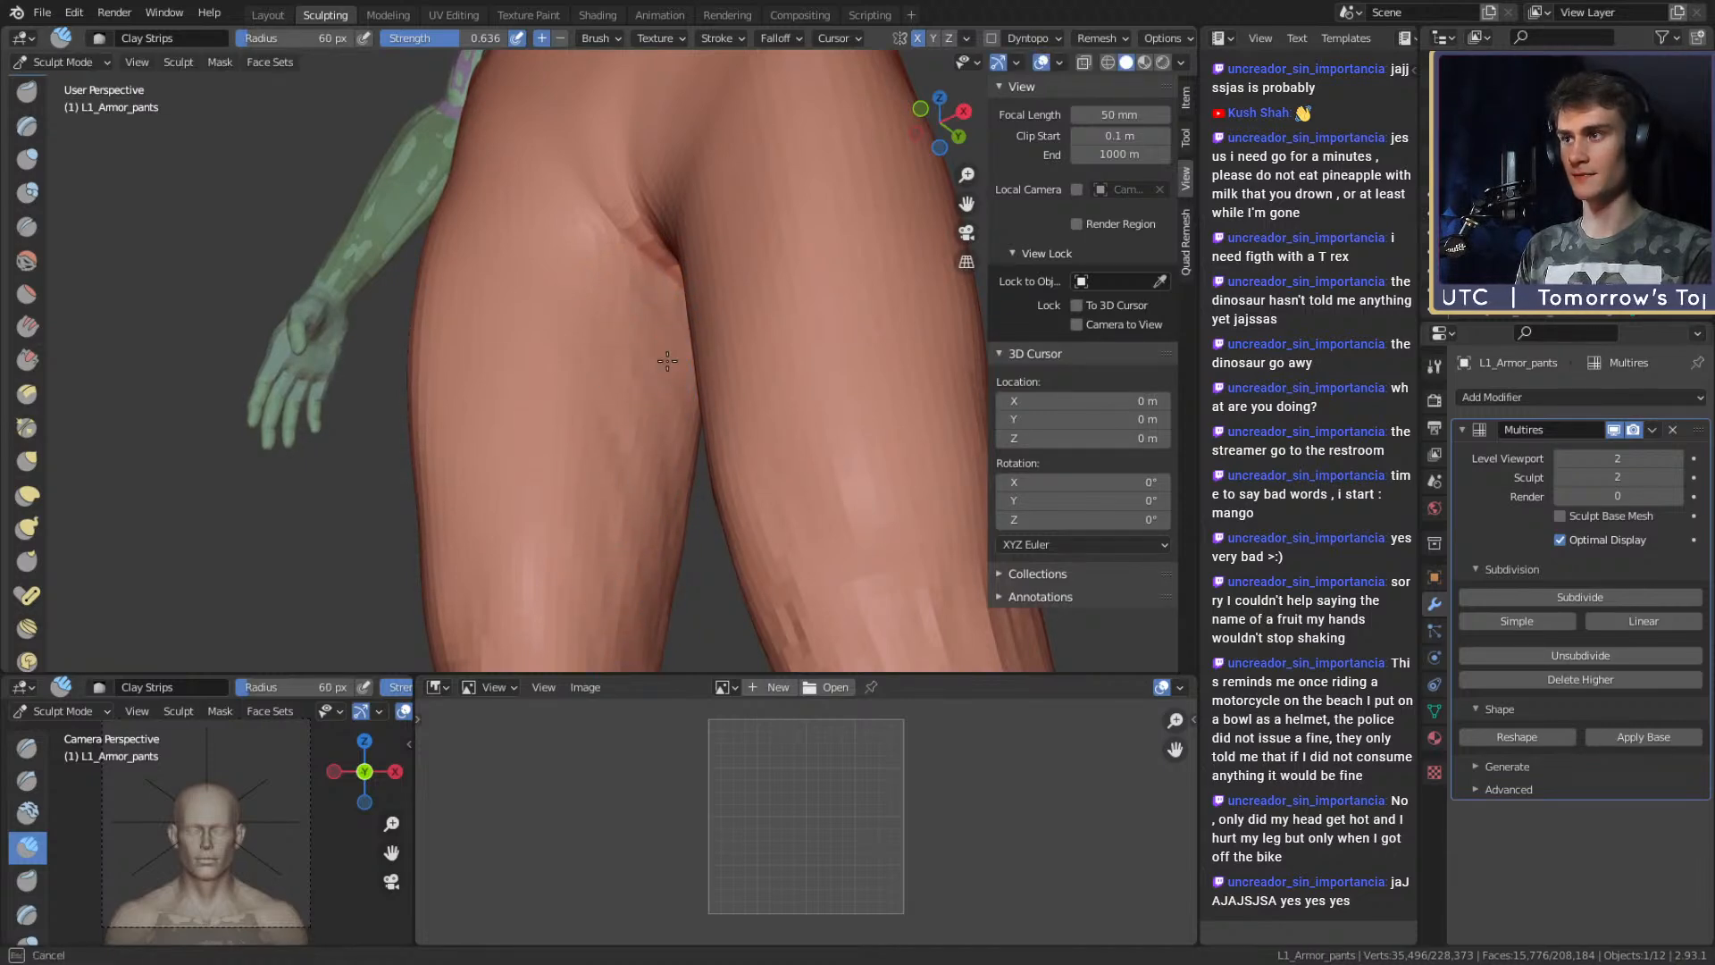
mouse_move(631, 428)
alt+mouse_down()
mouse_move(631, 345)
mouse_move(606, 329)
alt+mouse_up()
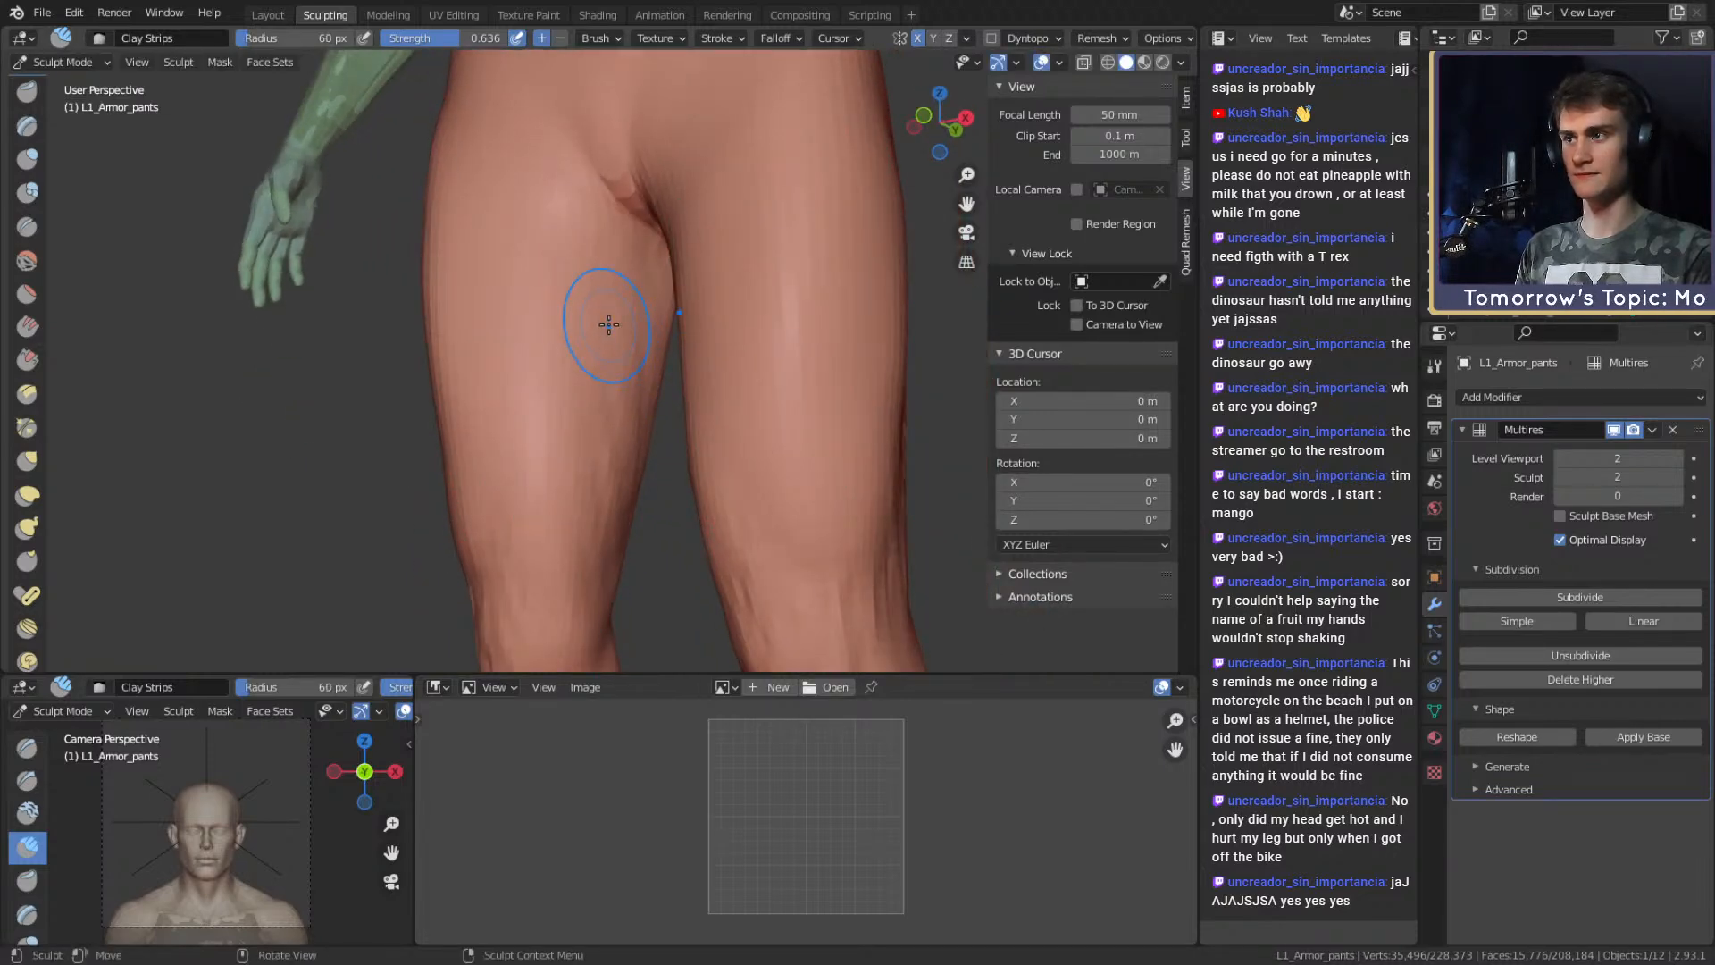
Add broad clay over the front and inner thighs with Clay Strips at a brush radius of 116 px.
key(f)
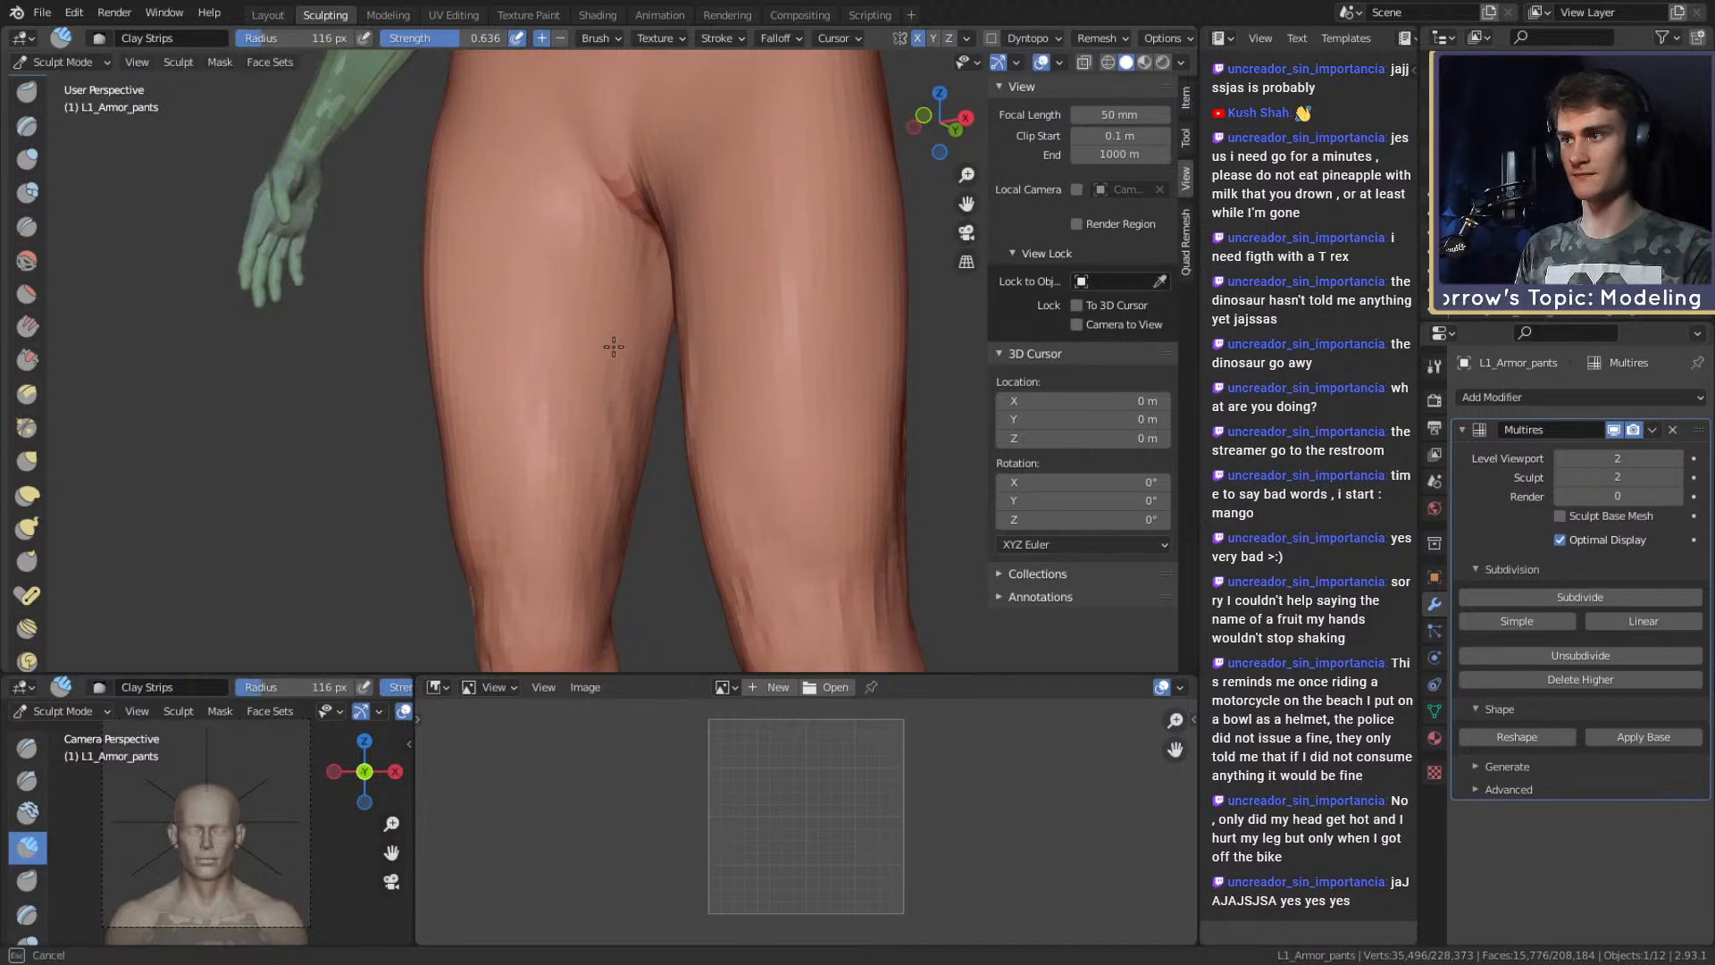
mouse_move(625, 436)
alt+mouse_down()
mouse_move(593, 390)
mouse_move(613, 326)
mouse_move(592, 425)
alt+mouse_up()
key(f)
click(613, 327)
key(f)
click(590, 371)
Build up the front of the upper thighs with Clay Strips at a brush radius of 63 px.
middle_drag(575, 402, 559, 555)
key(f)
click(559, 555)
middle_drag(559, 169, 551, 167)
middle_drag(518, 335, 645, 345)
key(f)
click(639, 343)
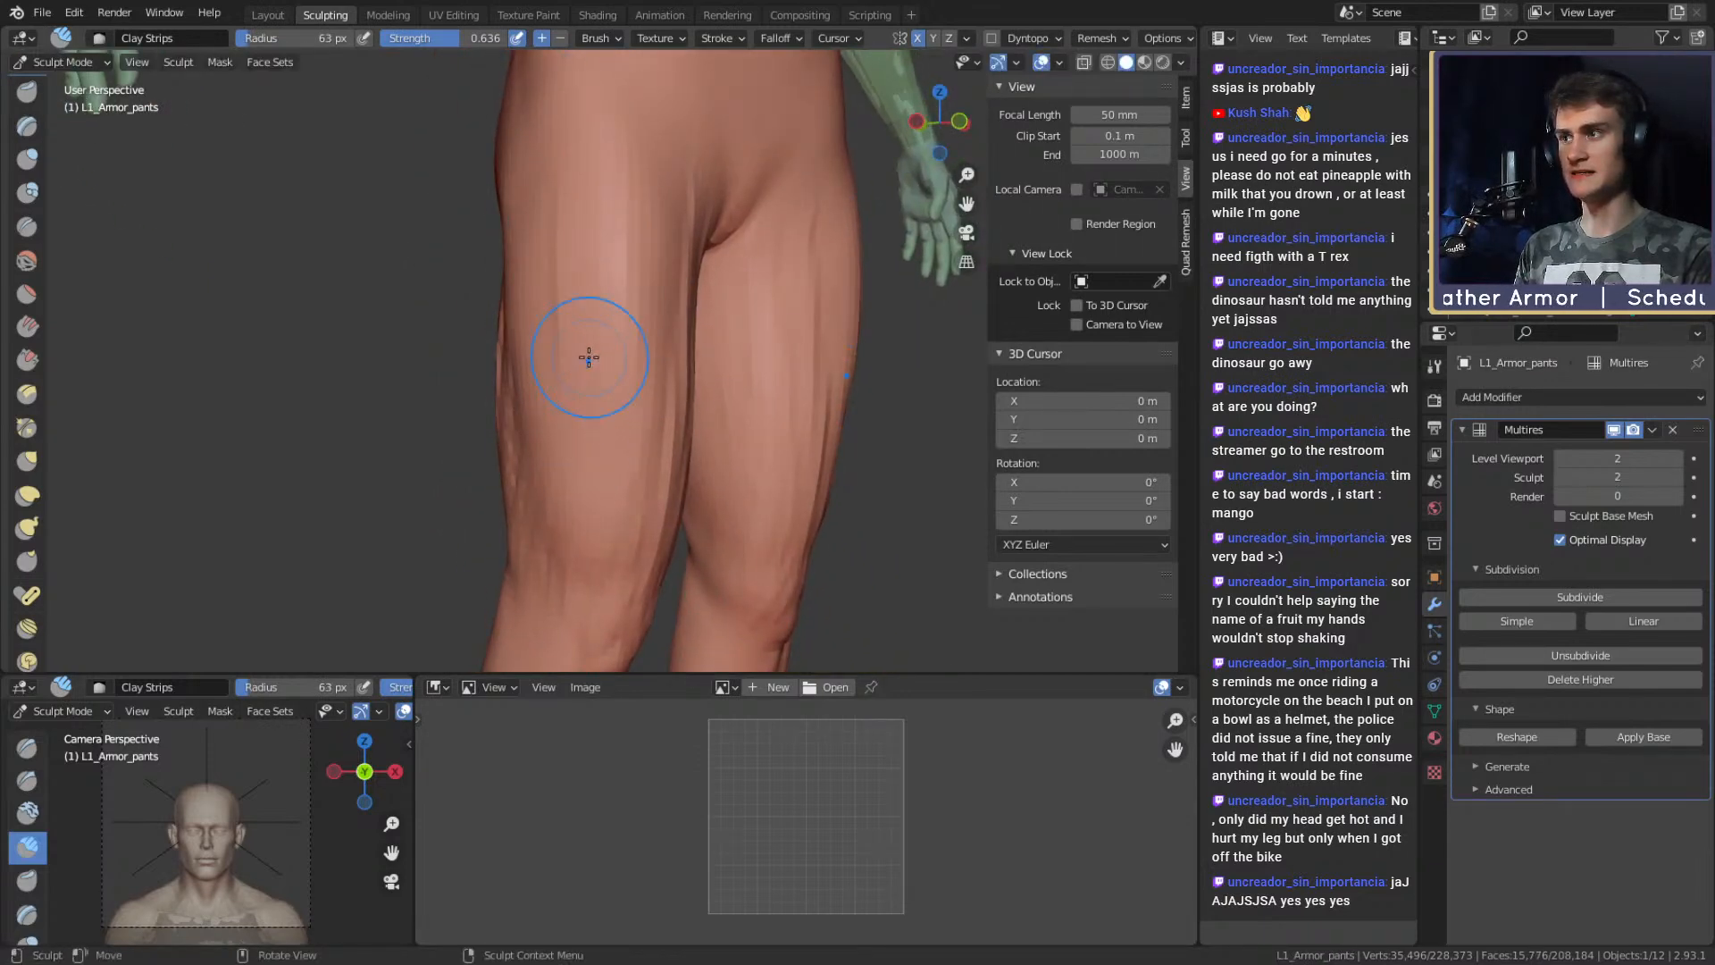
drag(640, 186, 631, 357)
Extend the clay down the front of the thighs toward the knees at a brush radius of 58 px.
middle_drag(625, 347, 613, 355)
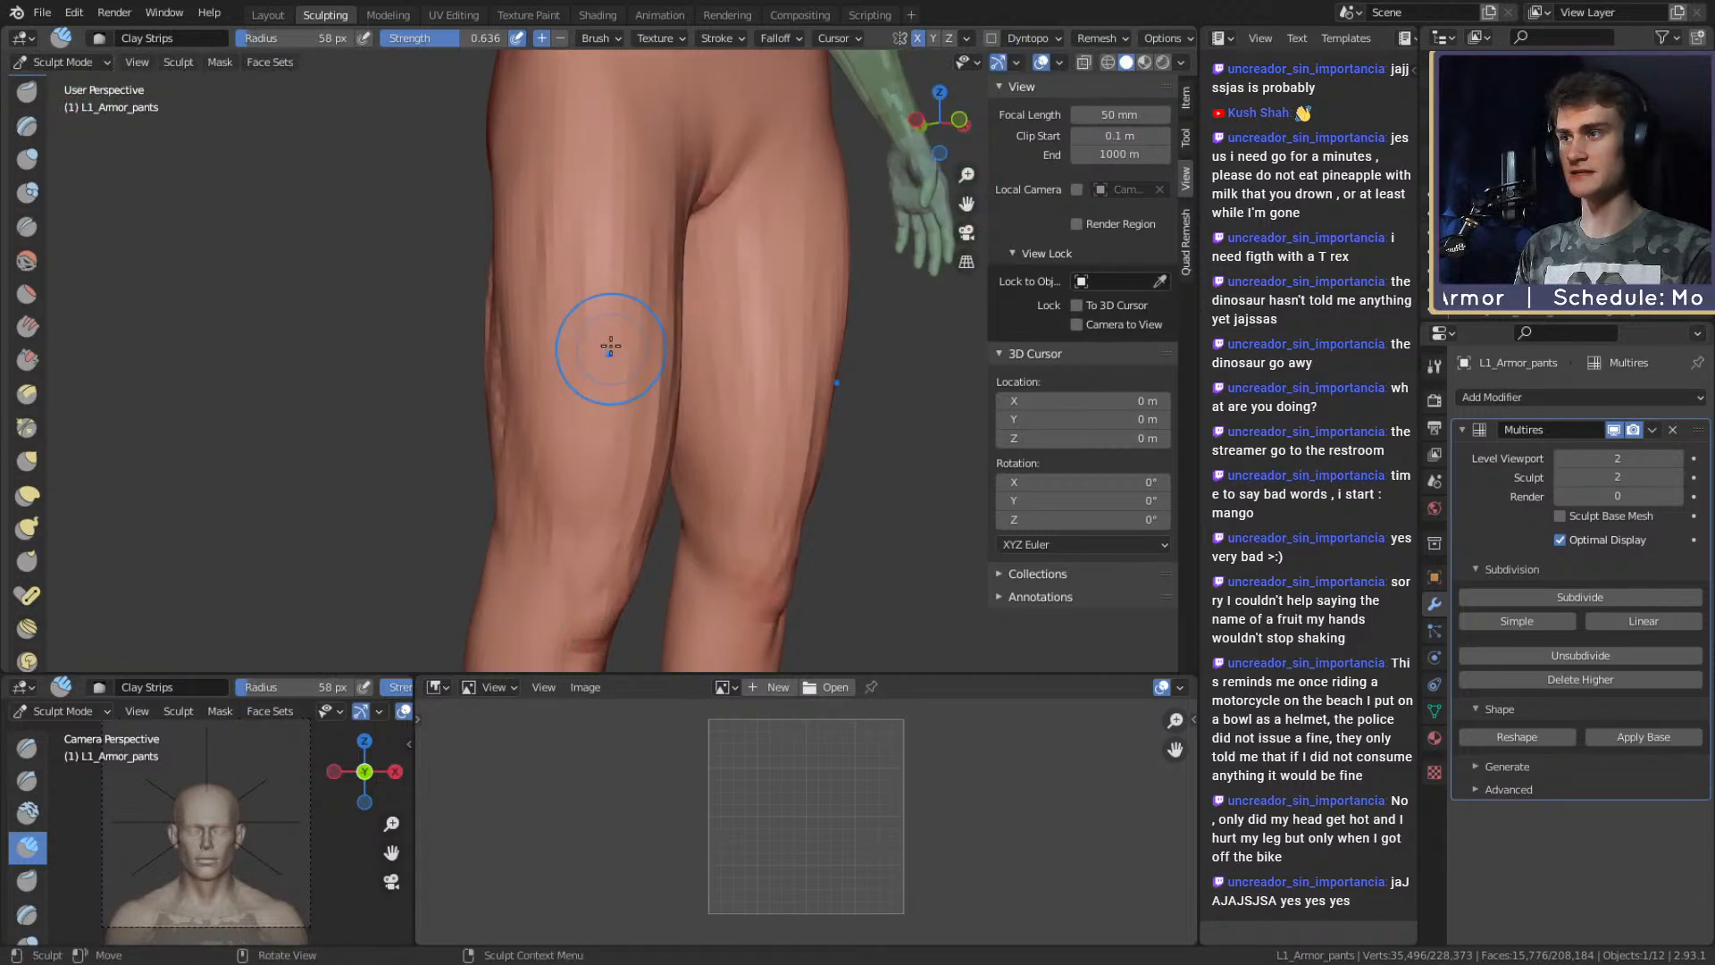
drag(635, 231, 615, 514)
middle_drag(590, 469, 641, 453)
key(f)
click(591, 474)
Build up the outer side of the thighs with Clay Strips at a brush radius of 59 px.
middle_drag(571, 326, 668, 313)
mouse_move(620, 244)
middle_down()
mouse_move(677, 185)
mouse_move(653, 284)
middle_up()
mouse_move(640, 525)
middle_down()
mouse_move(652, 415)
mouse_move(705, 260)
middle_up()
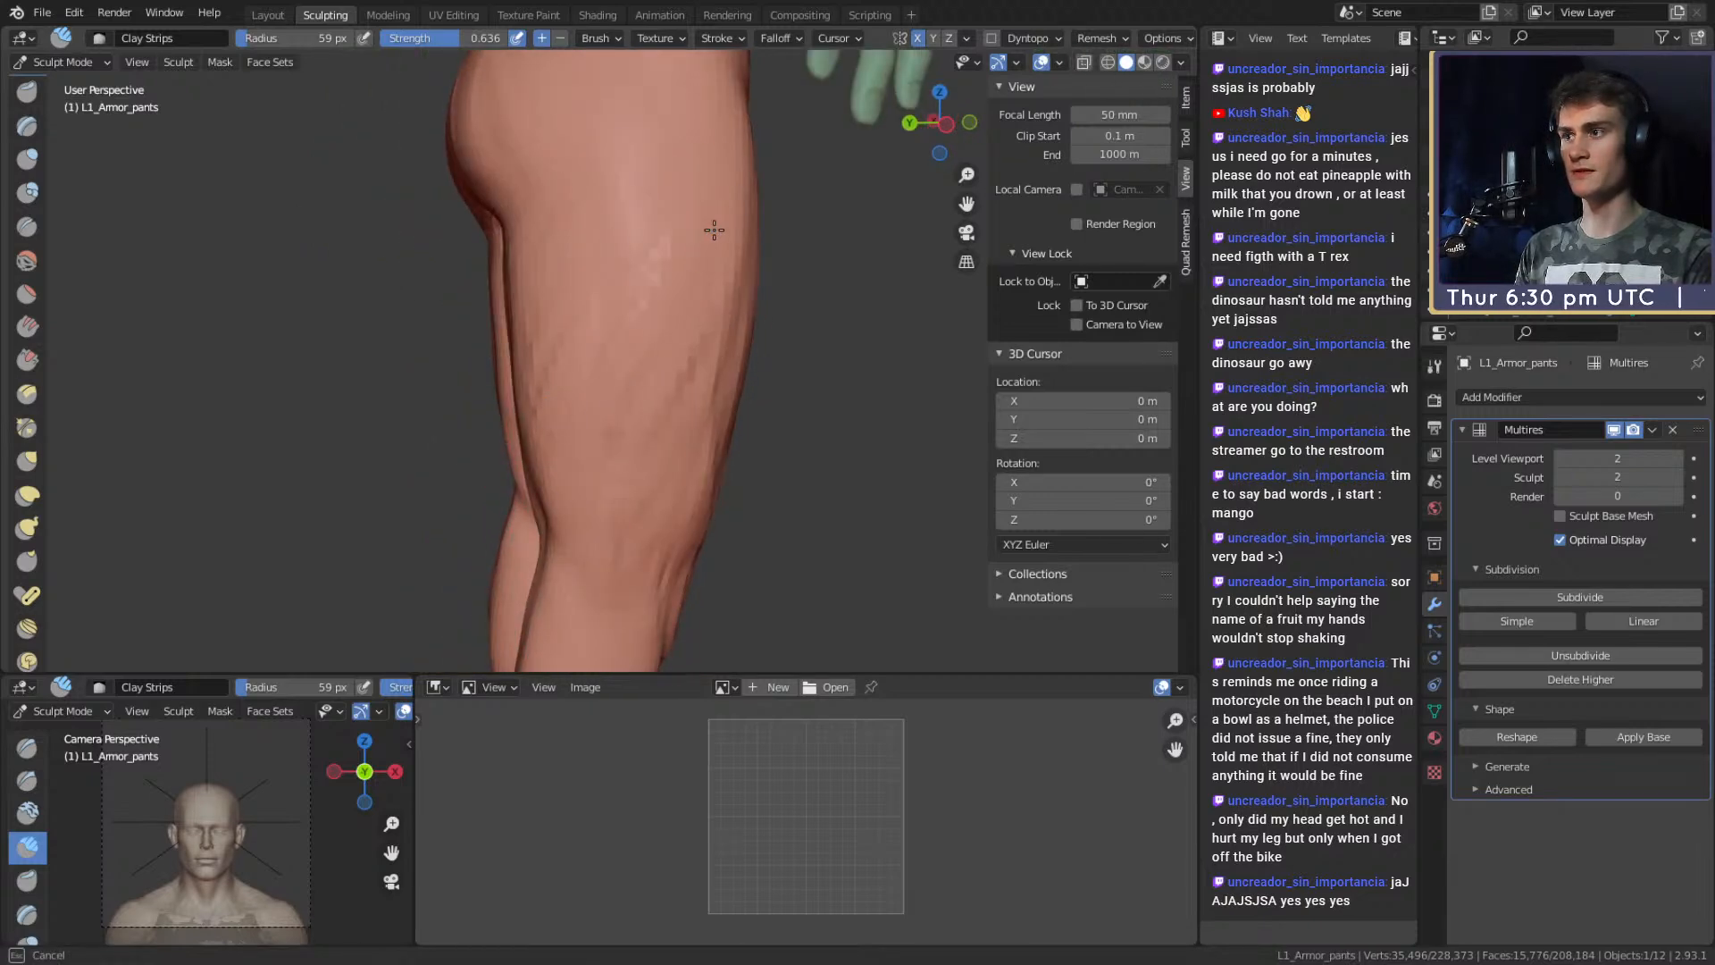
mouse_move(718, 122)
middle_down()
mouse_move(594, 344)
mouse_move(649, 296)
middle_up()
key(f)
click(555, 213)
Fill out the front of the hips and upper thighs with Clay Strips at a brush radius of 76 px.
mouse_move(554, 212)
alt+mouse_down()
mouse_move(623, 349)
mouse_move(638, 260)
alt+mouse_up()
key(f)
click(650, 260)
mouse_move(686, 361)
alt+mouse_down()
mouse_move(506, 352)
mouse_move(519, 275)
mouse_move(502, 372)
alt+mouse_up()
key(f)
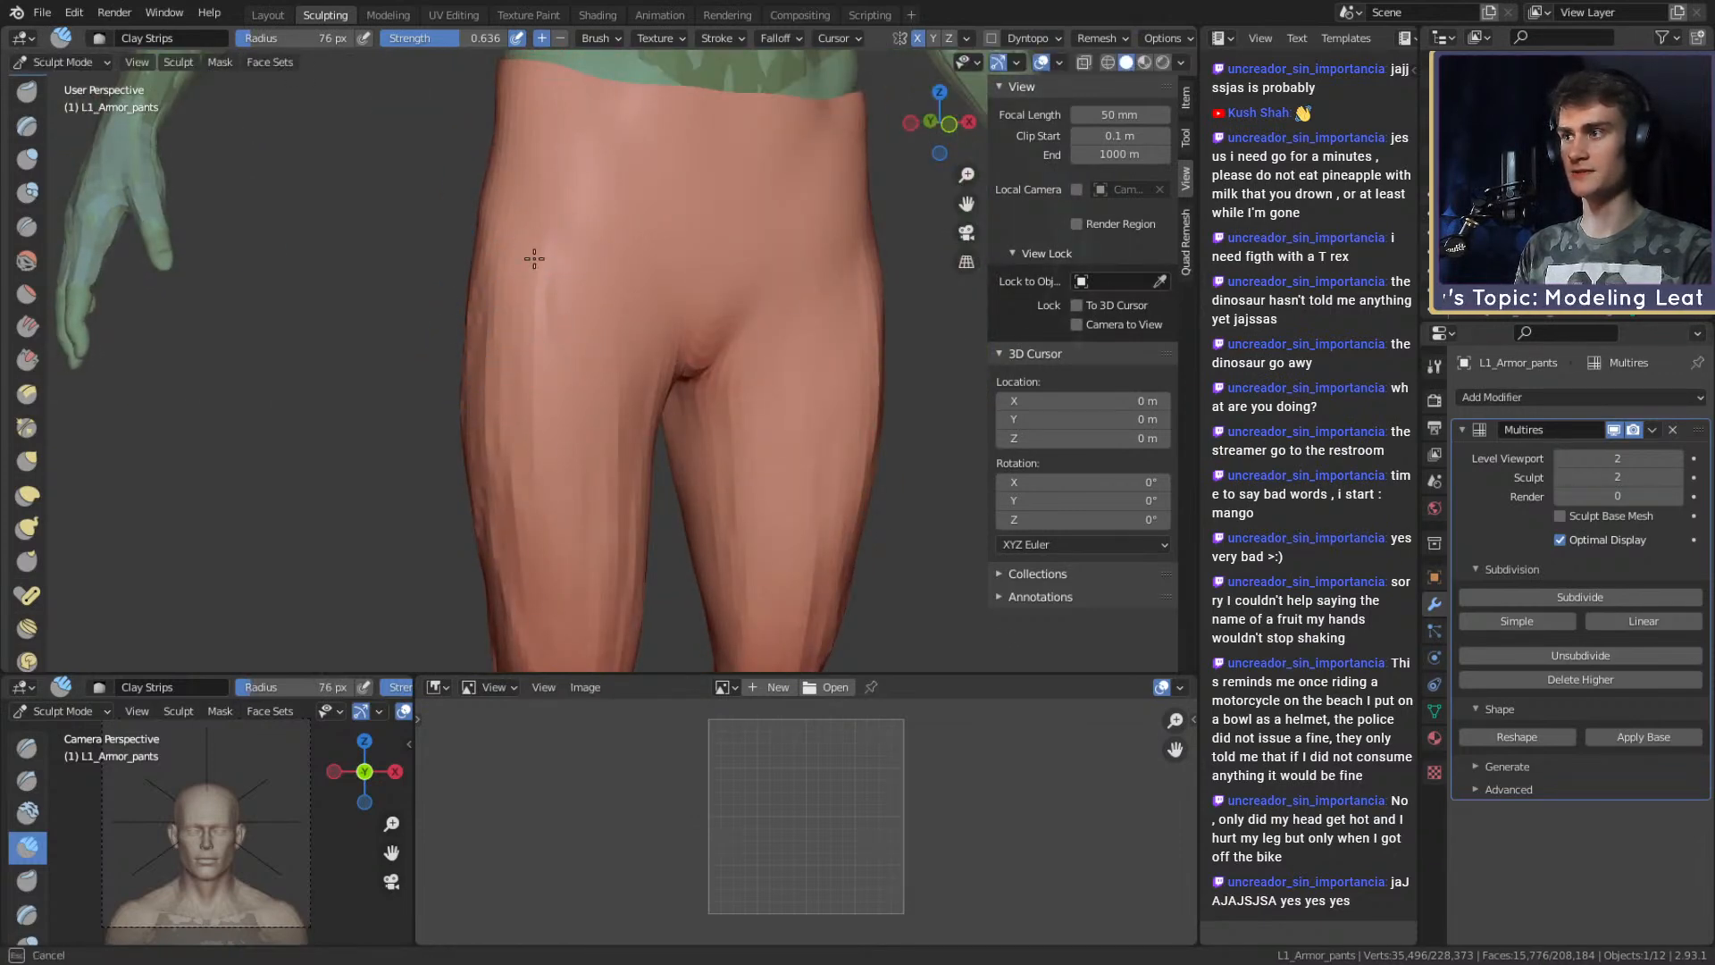
alt+drag(521, 251, 593, 287)
key(f)
Even out the outer hips and side thighs with large brush radii of 168 px and 212 px.
key(f)
alt+drag(587, 406, 566, 298)
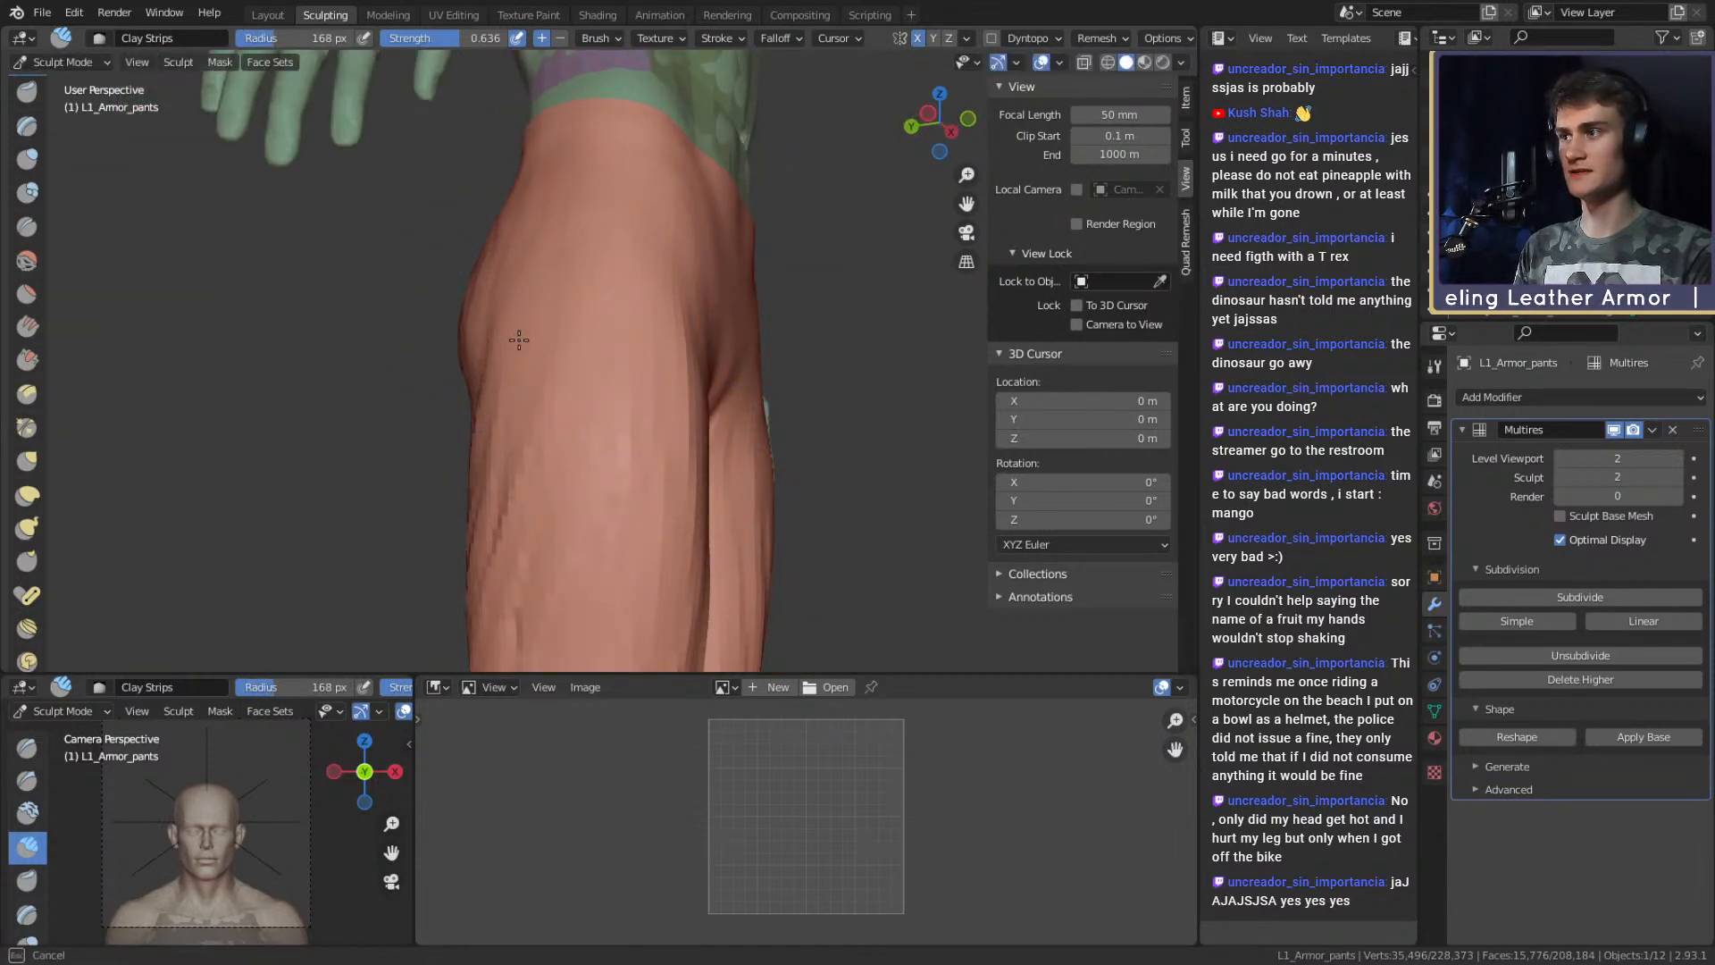
mouse_move(517, 479)
alt+mouse_down()
mouse_move(623, 420)
mouse_move(704, 479)
mouse_move(683, 522)
alt+mouse_up()
key(f)
click(663, 424)
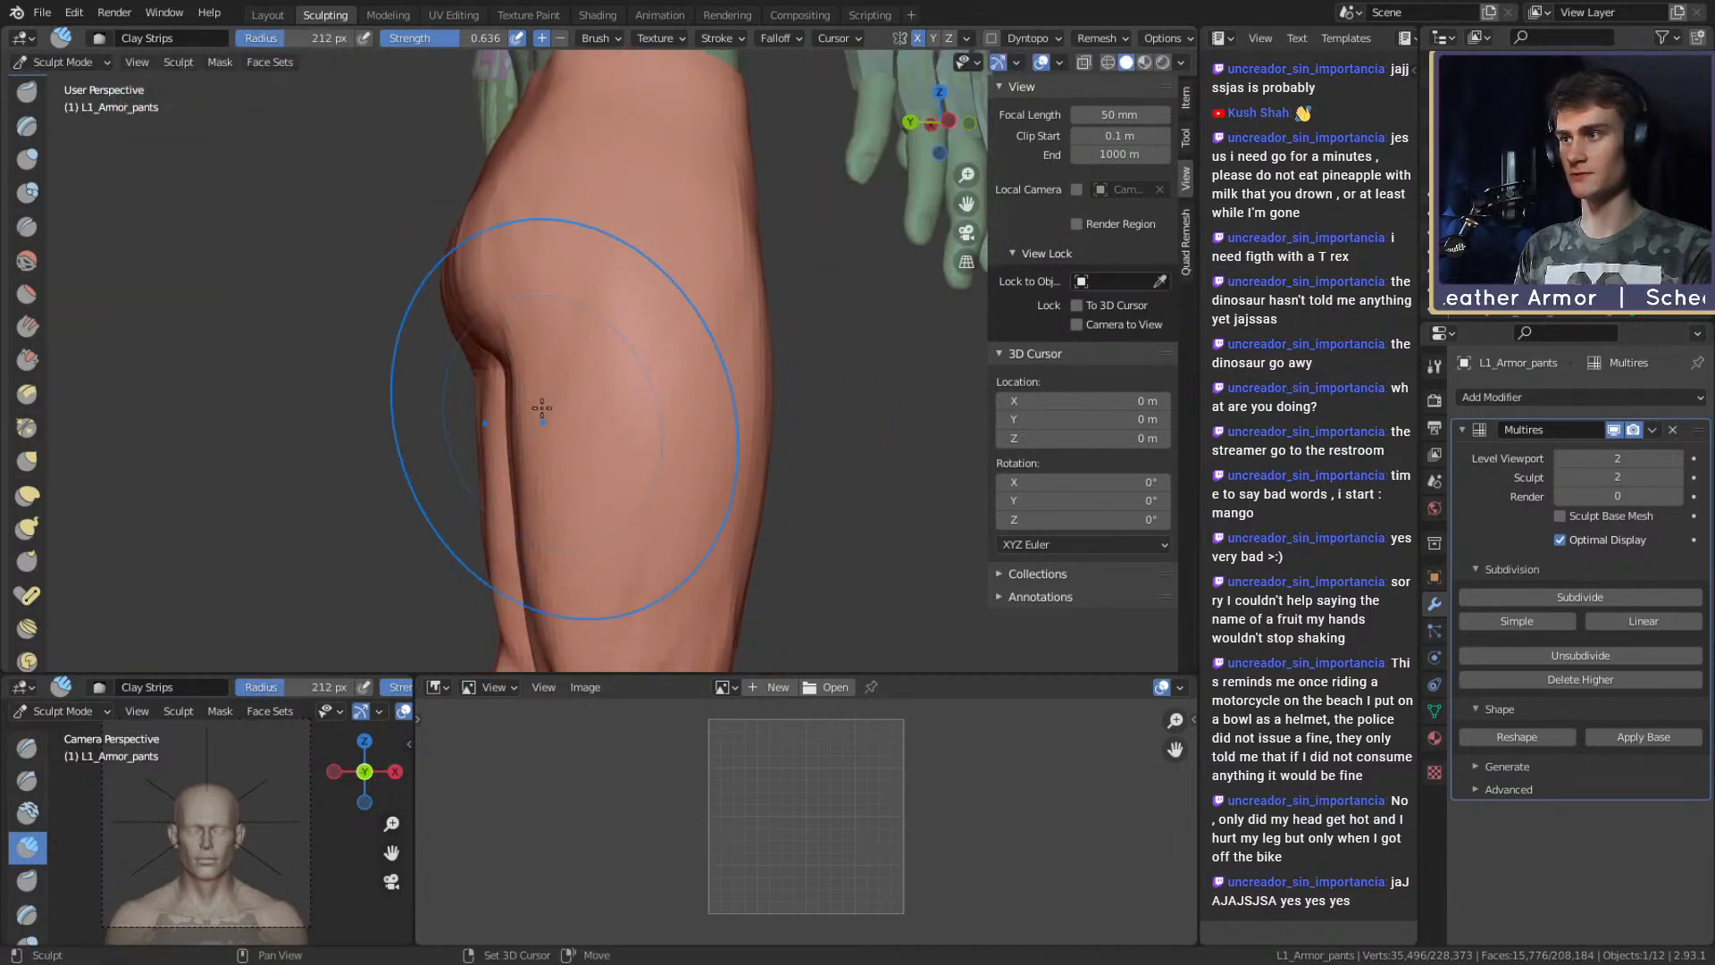
mouse_move(605, 399)
ctrl+alt+mouse_down()
mouse_move(576, 265)
mouse_move(650, 572)
ctrl+alt+mouse_up()
ctrl+alt+drag(658, 116, 626, 368)
alt+drag(625, 368, 748, 332)
mouse_move(687, 446)
ctrl+alt+mouse_down()
mouse_move(678, 310)
mouse_move(697, 285)
mouse_move(674, 244)
ctrl+alt+mouse_up()
Cover the exposed body patches on the back of the thighs with Clay Strips, reducing the radius from 83 to 61 px.
key(f)
click(594, 304)
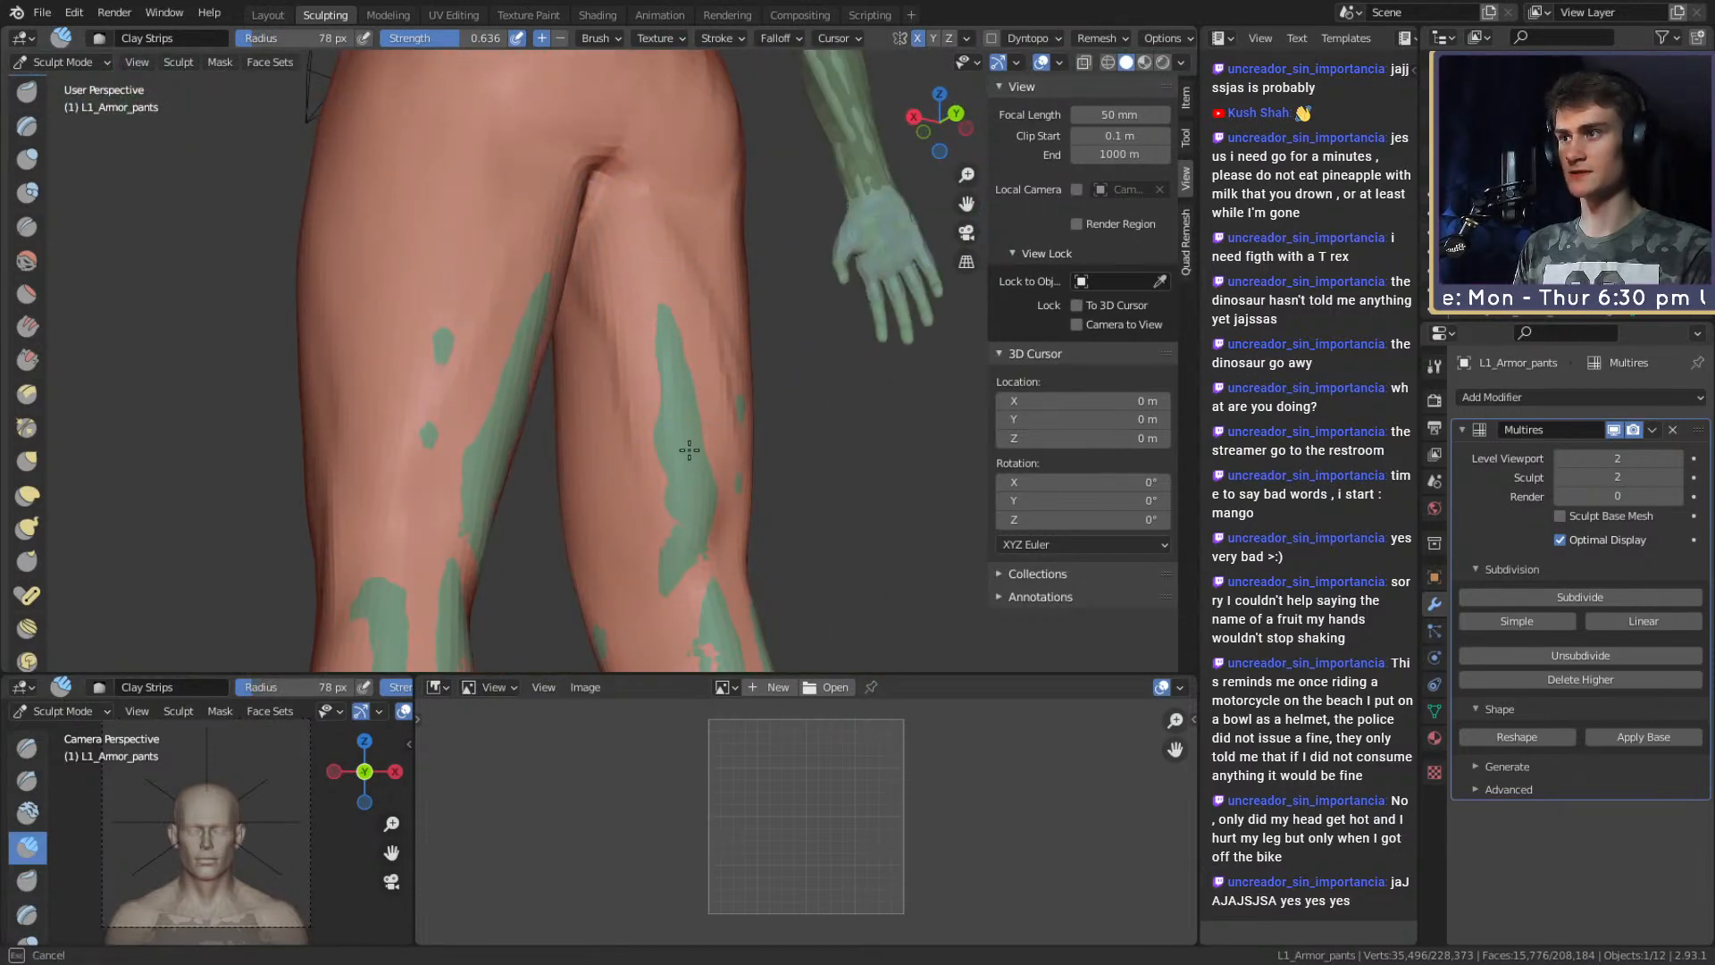
alt+drag(682, 427, 642, 365)
alt+drag(681, 437, 593, 347)
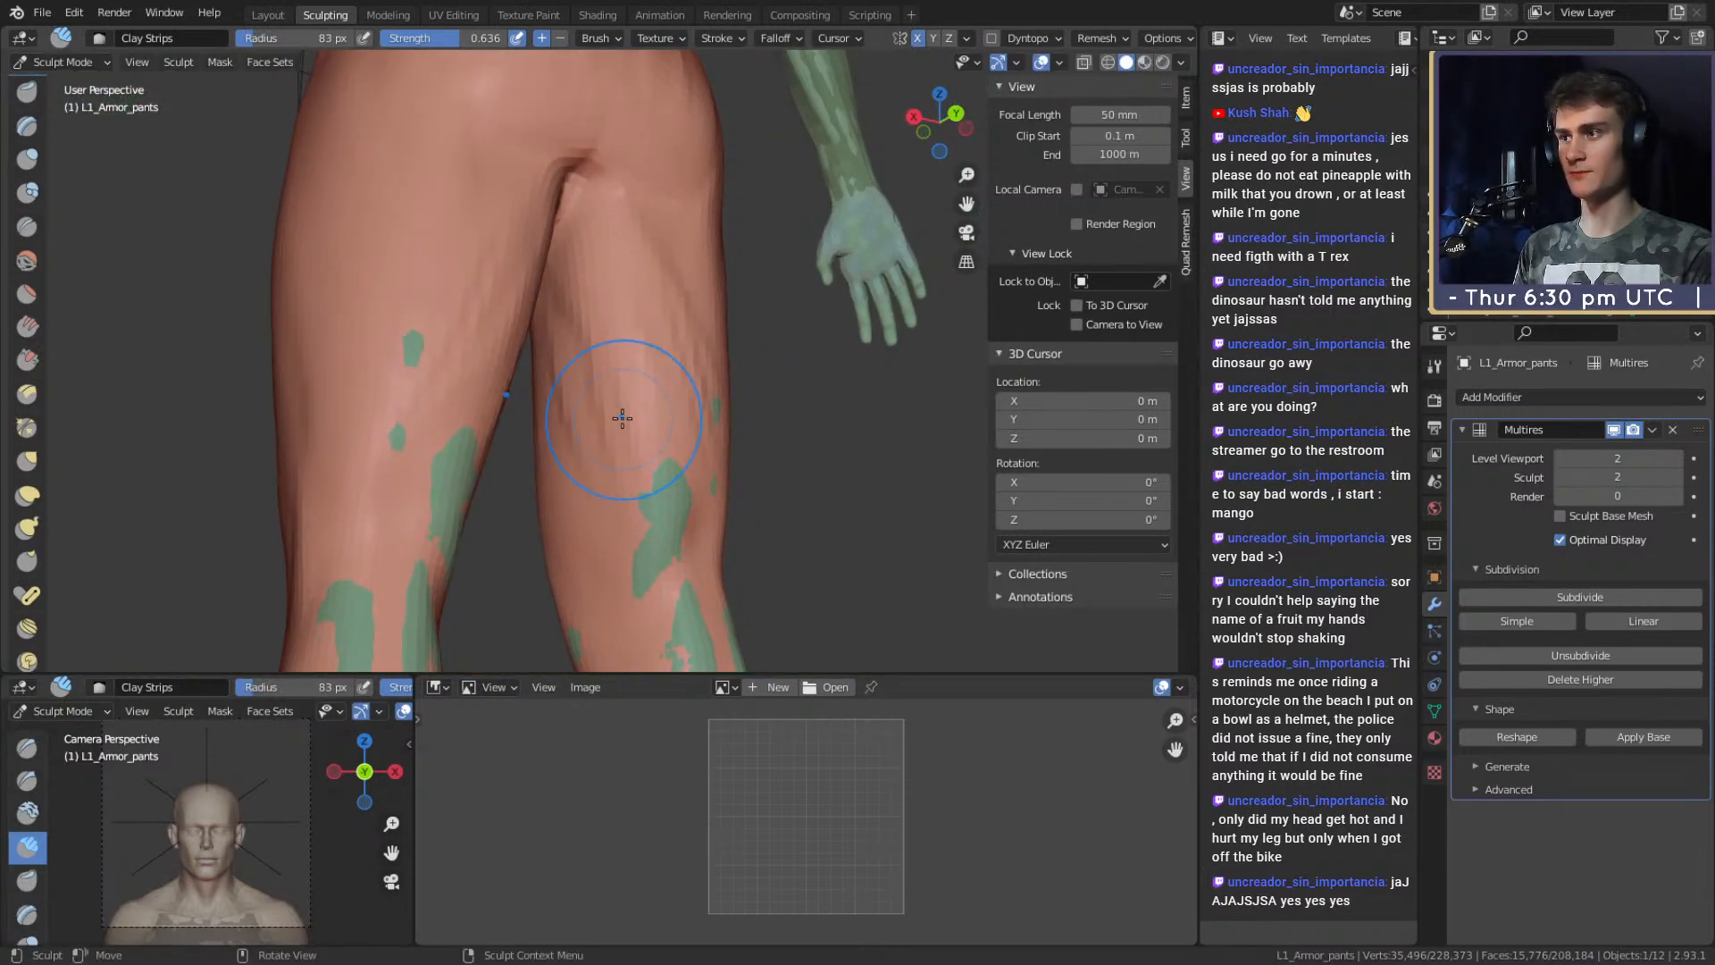
alt+drag(697, 319, 622, 255)
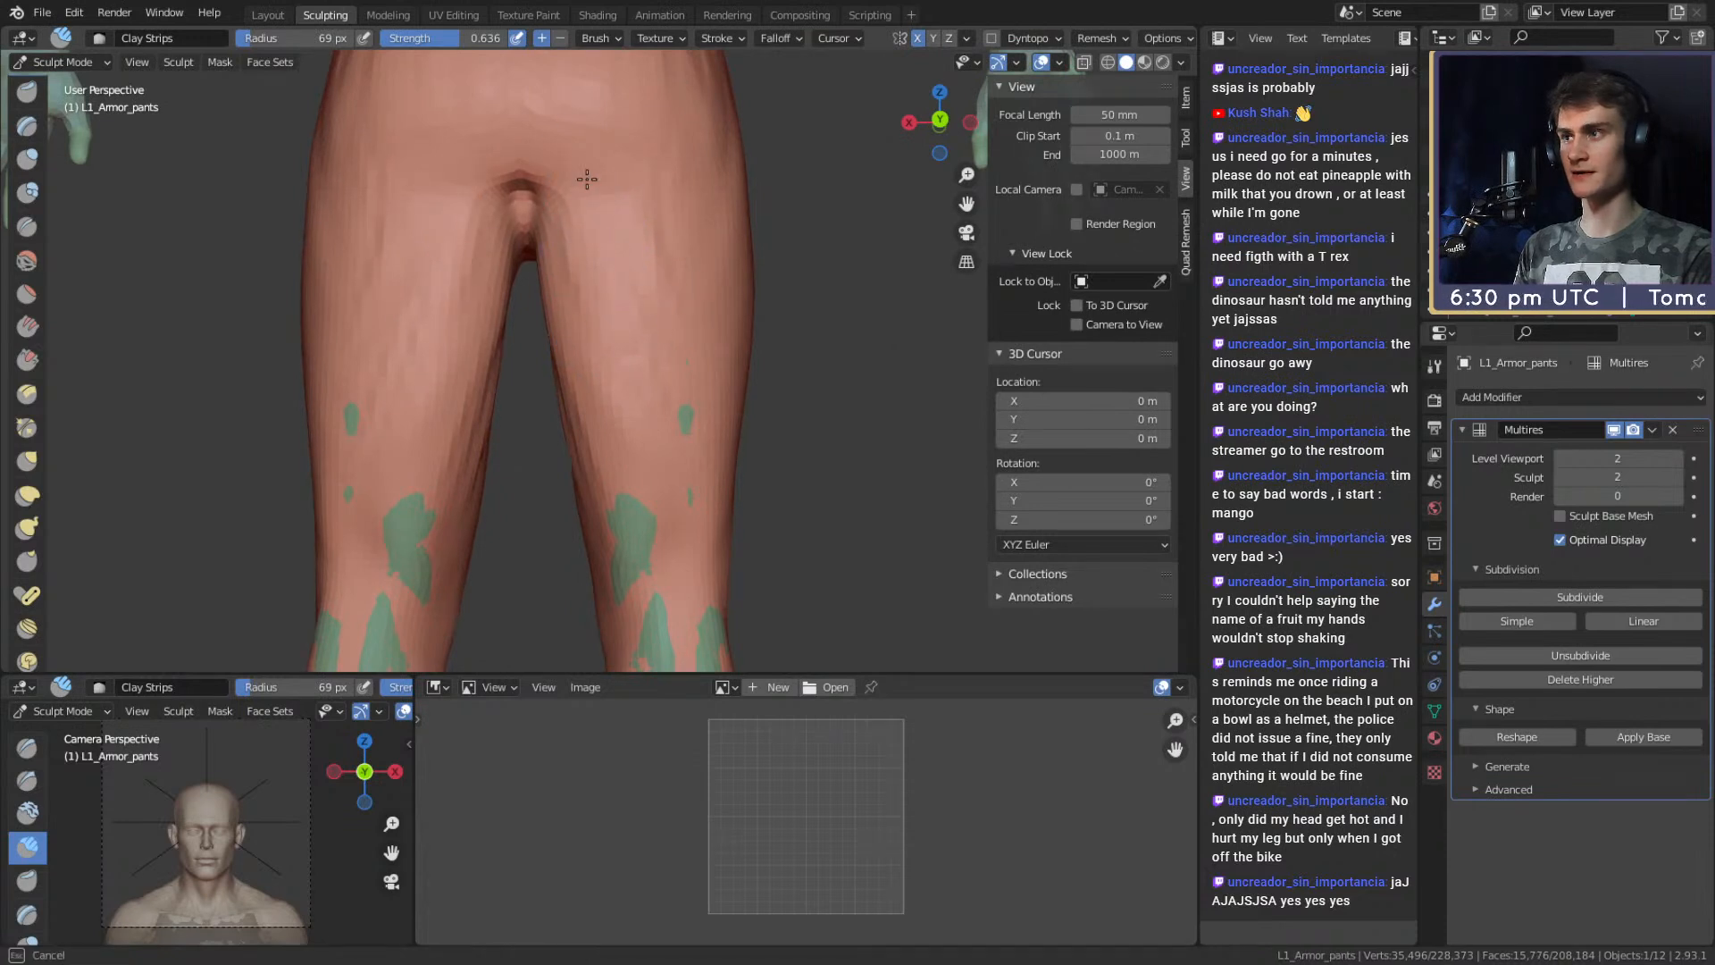
mouse_move(679, 372)
alt+mouse_down()
mouse_move(612, 250)
mouse_move(664, 265)
alt+mouse_up()
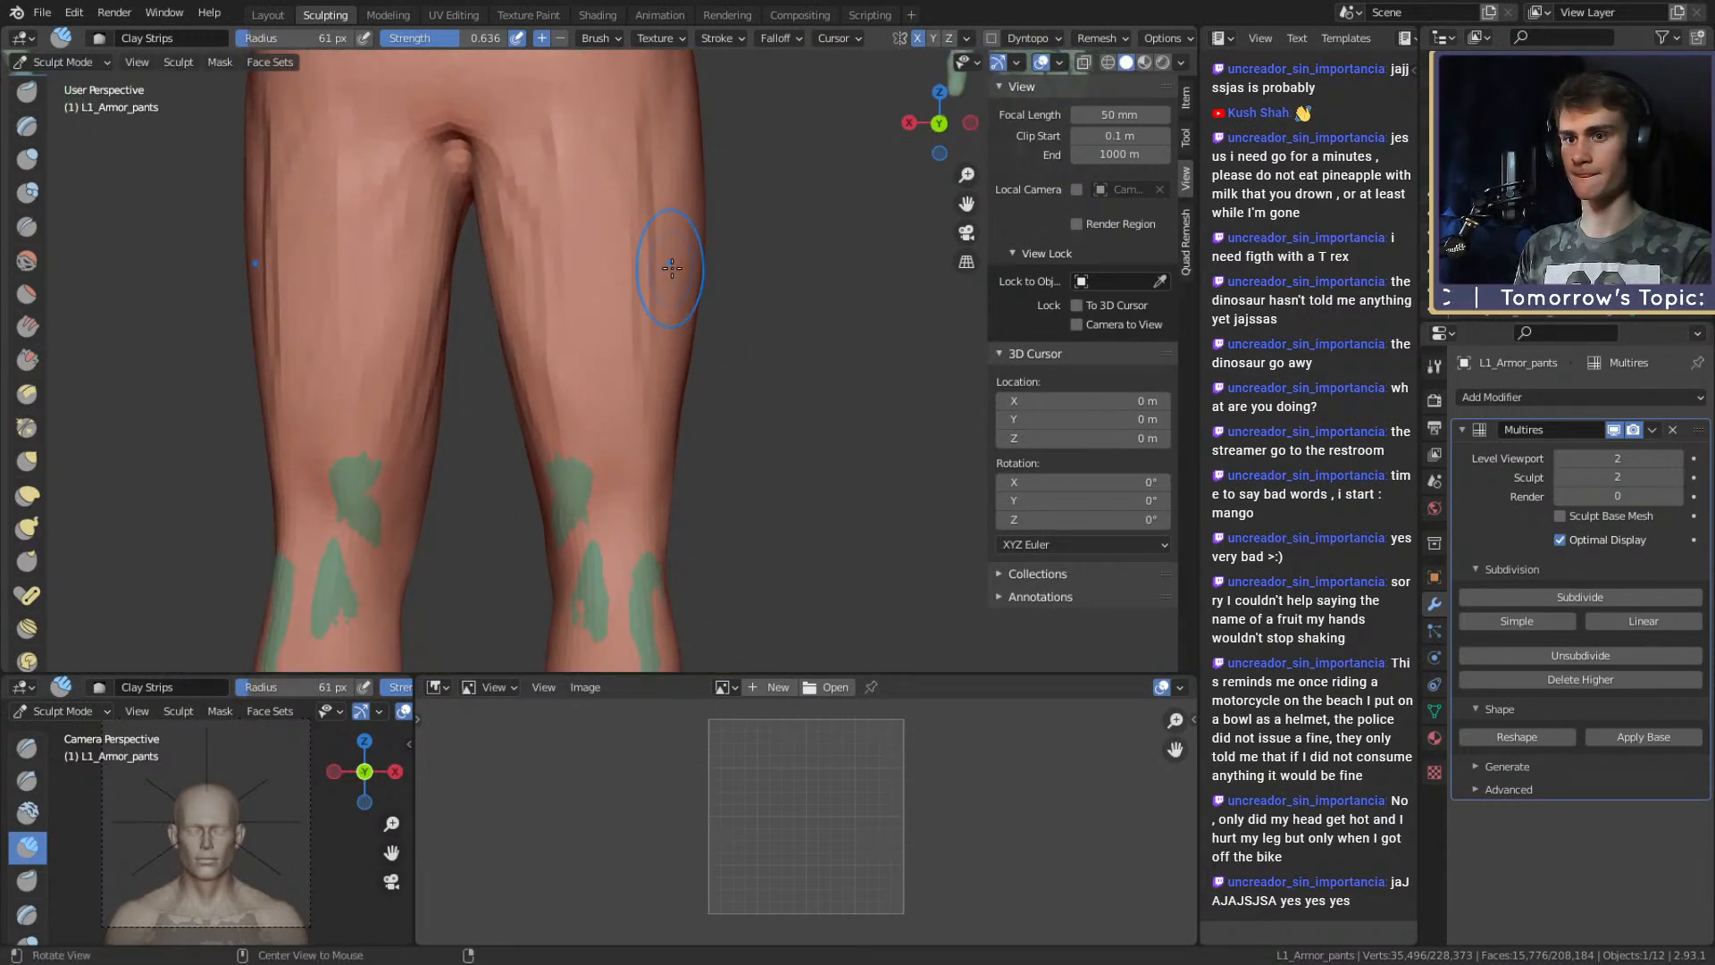
Add clay under the buttocks and over the upper back of the thighs with Clay Strips.
alt+shift+drag(537, 209, 681, 298)
key(g)
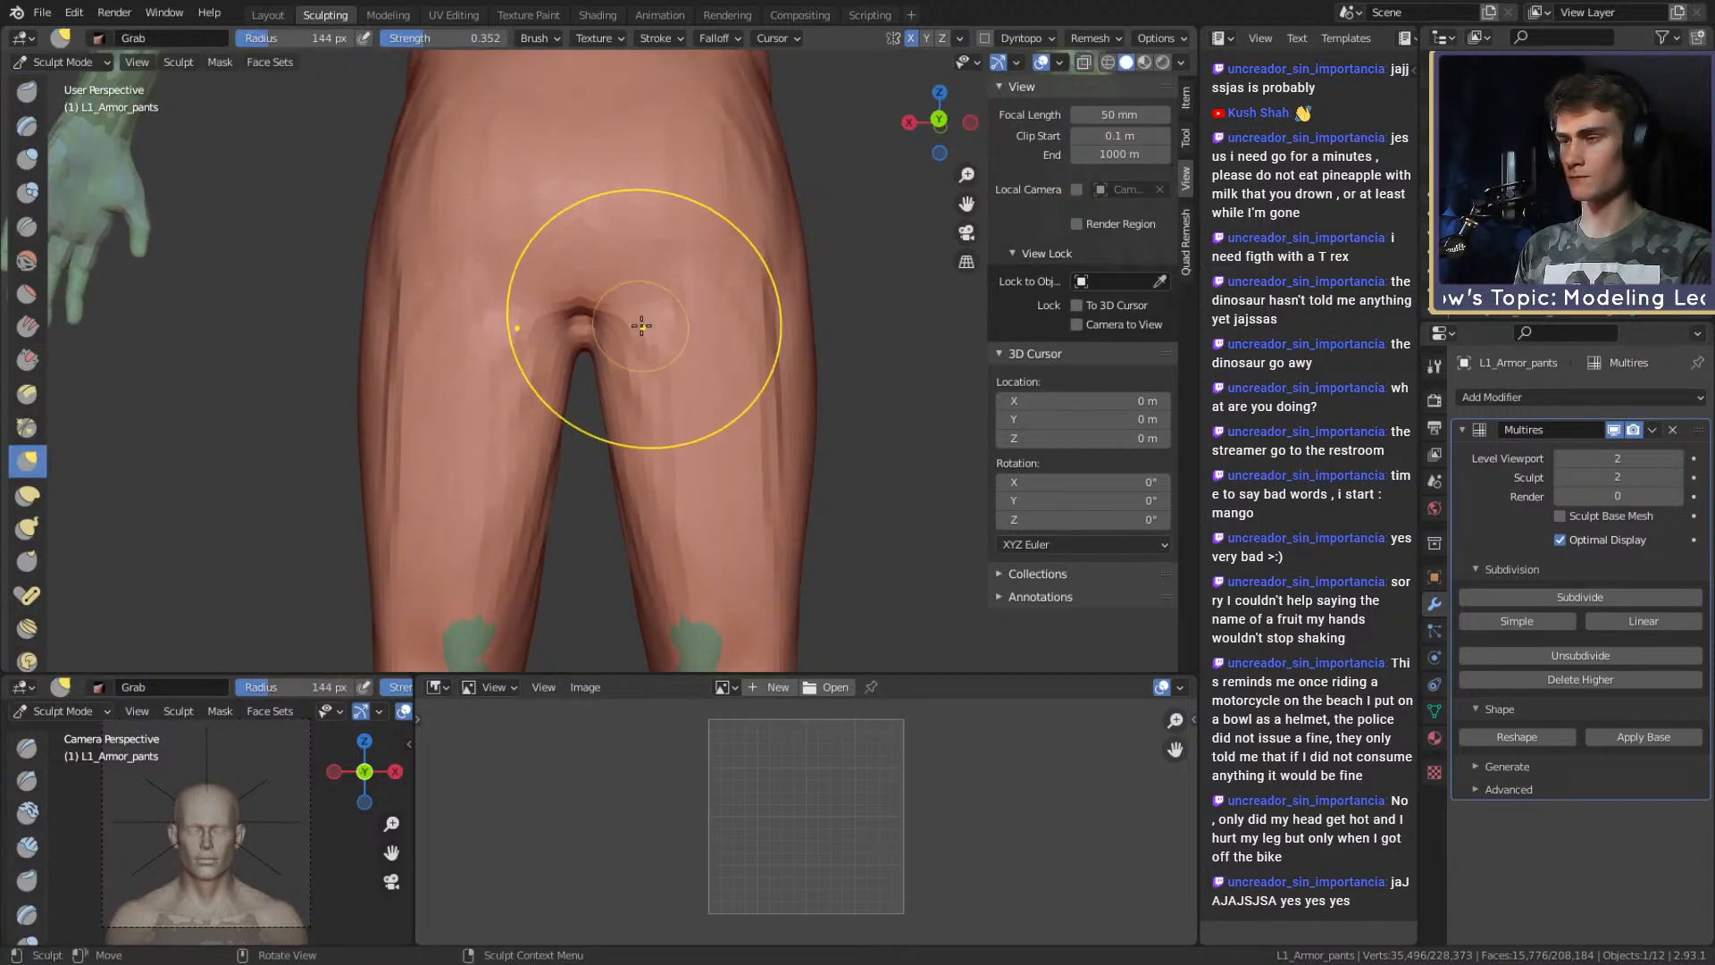
key(c)
key(f)
click(628, 331)
alt+shift+drag(673, 348, 616, 276)
Cover the exposed body patches at the back of the knees with Clay Strips at a brush radius of 59 px.
key(f)
mouse_move(677, 555)
alt+shift+mouse_down()
mouse_move(624, 313)
mouse_move(635, 406)
mouse_move(625, 308)
mouse_move(653, 306)
alt+shift+mouse_up()
click(606, 404)
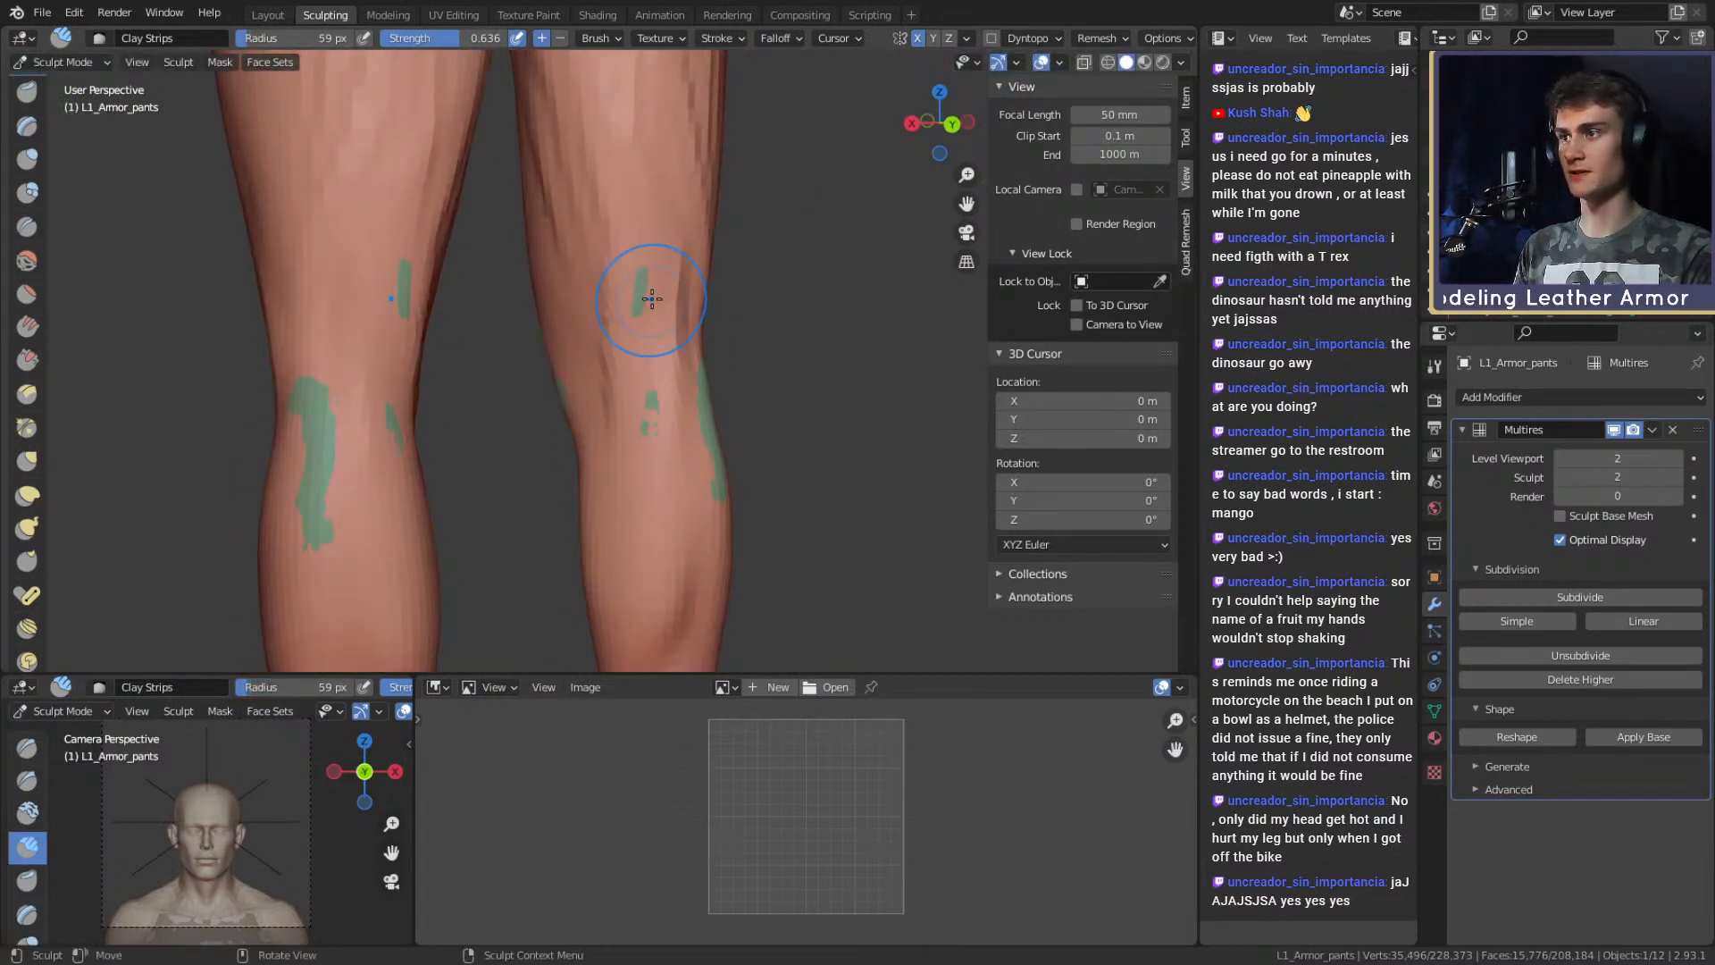
drag(639, 446, 635, 483)
alt+drag(666, 460, 580, 420)
Cover the exposed patch on the outer back of the knee at a brush radius of 87 px.
key(f)
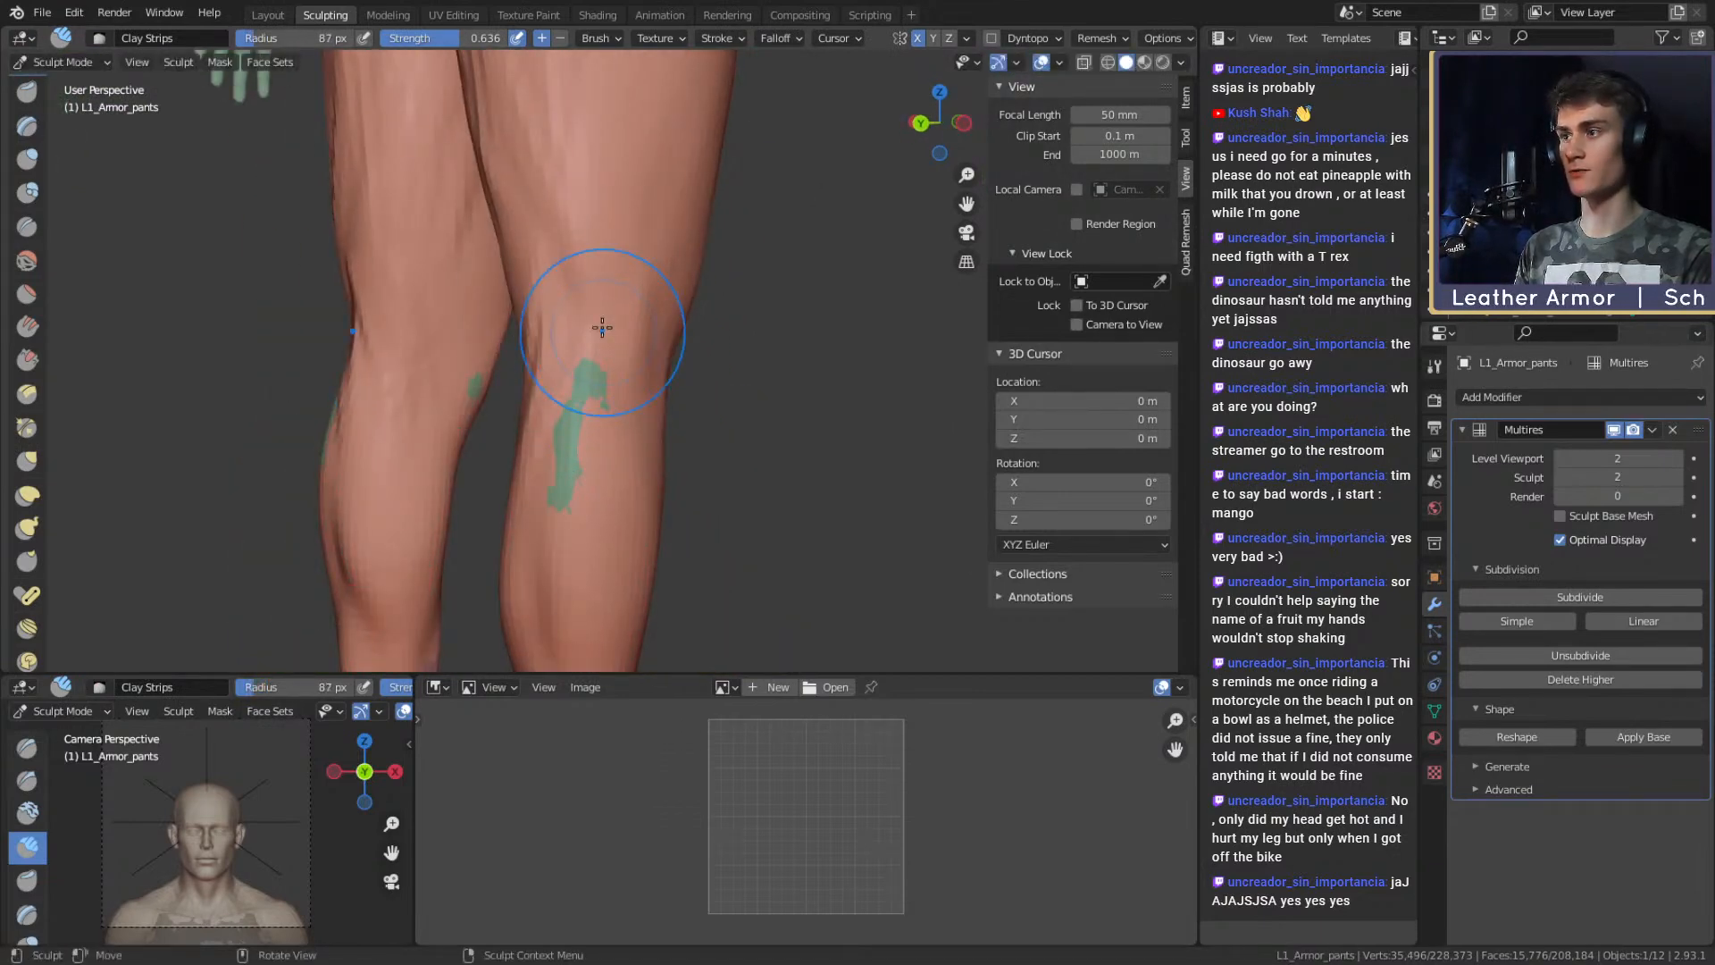
drag(609, 348, 603, 384)
alt+shift+drag(608, 393, 608, 330)
key(f)
click(604, 294)
Fill out the side and remaining rear patch of the knee with Clay Strips at a brush radius of 73 px.
mouse_move(634, 219)
alt+shift+mouse_down()
mouse_move(625, 329)
mouse_move(582, 436)
mouse_move(534, 339)
alt+shift+mouse_up()
key(f)
click(578, 322)
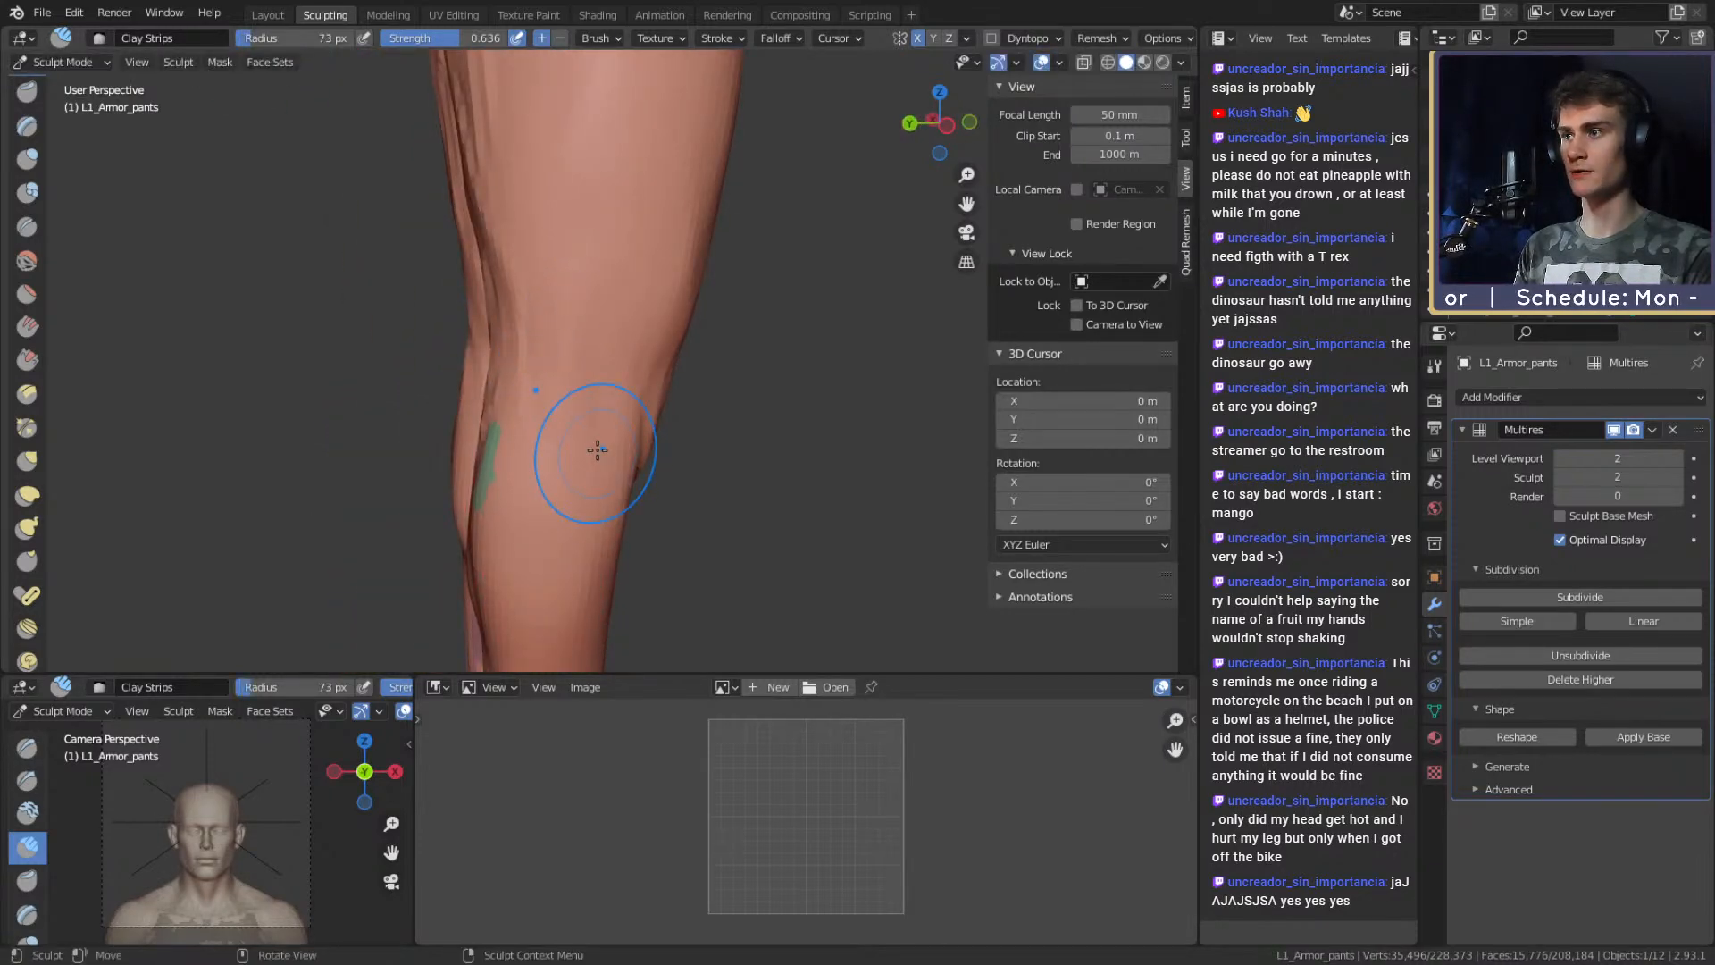
alt+drag(600, 458, 525, 325)
mouse_move(574, 386)
alt+mouse_down()
mouse_move(571, 352)
mouse_move(612, 319)
mouse_move(574, 362)
alt+mouse_up()
key(f)
mouse_move(574, 362)
middle_down()
mouse_move(539, 350)
mouse_move(629, 359)
mouse_move(698, 421)
mouse_move(613, 337)
middle_up()
click(605, 337)
key(f)
click(602, 336)
Thicken the pants around the knees and calves with Clay Strips, ending at a brush radius of 76 px.
mouse_move(559, 464)
middle_down()
mouse_move(631, 402)
mouse_move(550, 367)
mouse_move(613, 398)
middle_up()
key(f)
click(566, 364)
key(f)
click(582, 413)
mouse_move(631, 307)
middle_down()
mouse_move(640, 372)
mouse_move(571, 407)
mouse_move(732, 380)
mouse_move(607, 250)
mouse_move(542, 286)
middle_up()
key(f)
click(566, 413)
key(f)
click(606, 243)
mouse_move(619, 286)
middle_down()
mouse_move(537, 285)
mouse_move(562, 313)
mouse_move(647, 253)
middle_up()
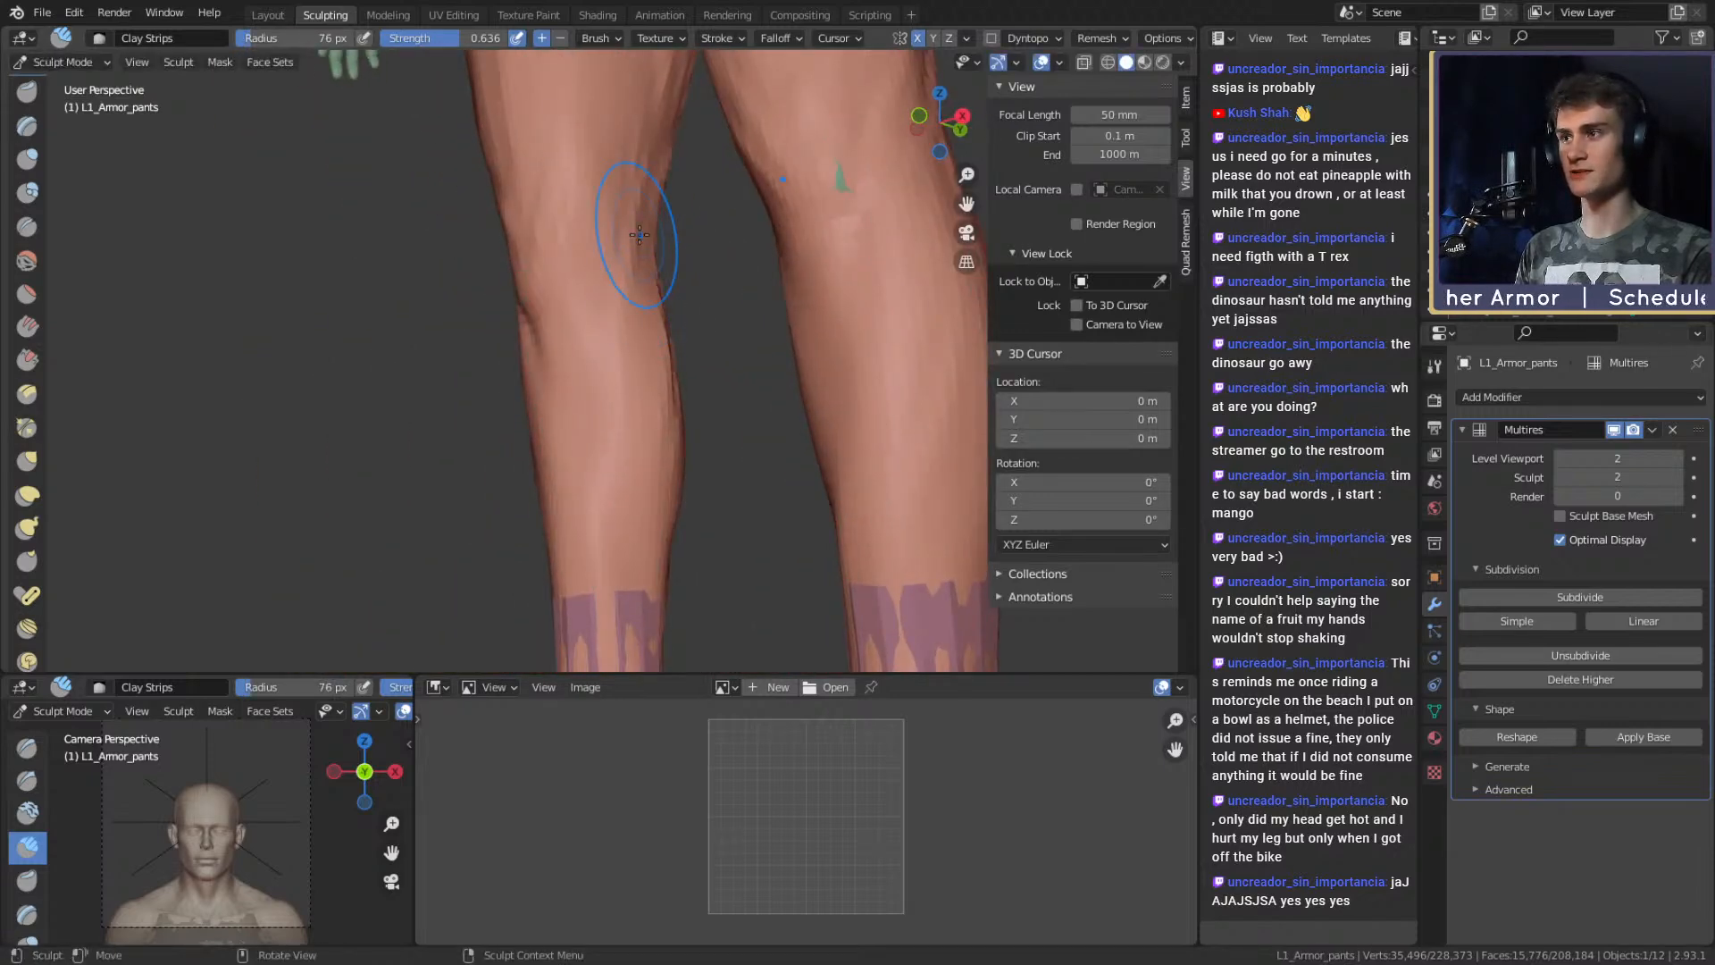
Build up the inner side of the knees with Clay Strips at a brush radius of 47 px.
mouse_move(596, 313)
middle_down()
mouse_move(611, 310)
mouse_move(581, 313)
middle_up()
key(f)
click(602, 211)
shift+middle_drag(603, 211, 614, 333)
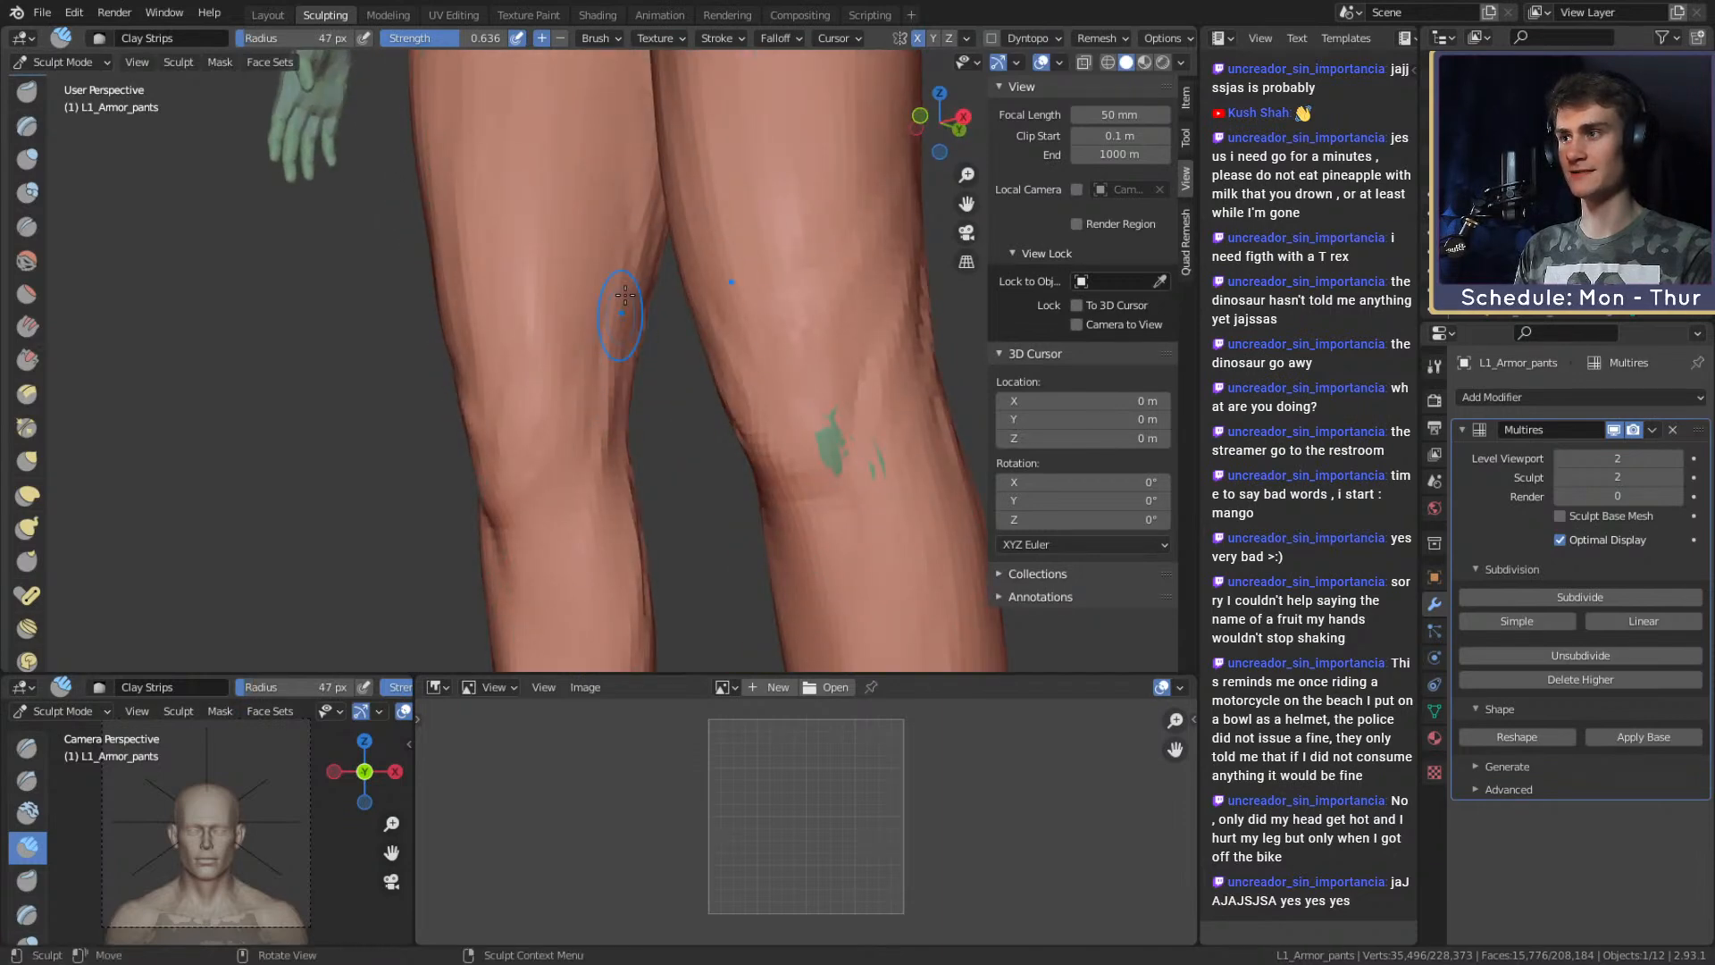
Cover the exposed body patches on the outer front of the knees at a brush radius of 63 px.
middle_drag(623, 244, 670, 336)
key(f)
click(585, 299)
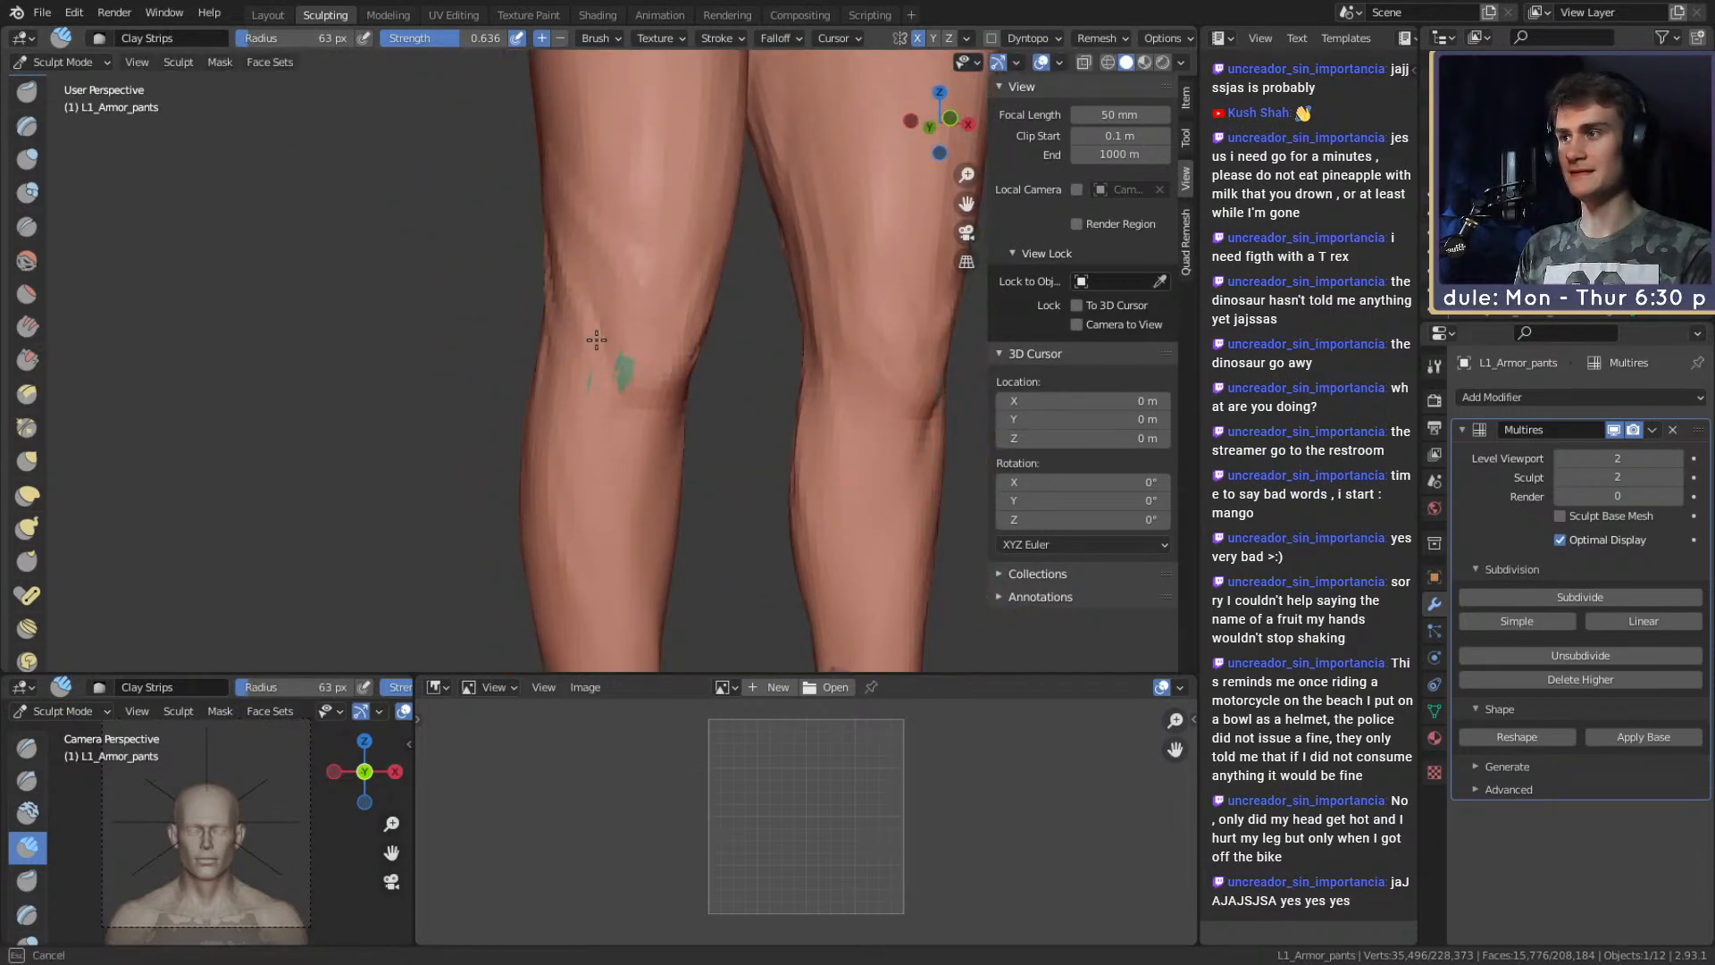
shift+middle_drag(644, 451, 586, 364)
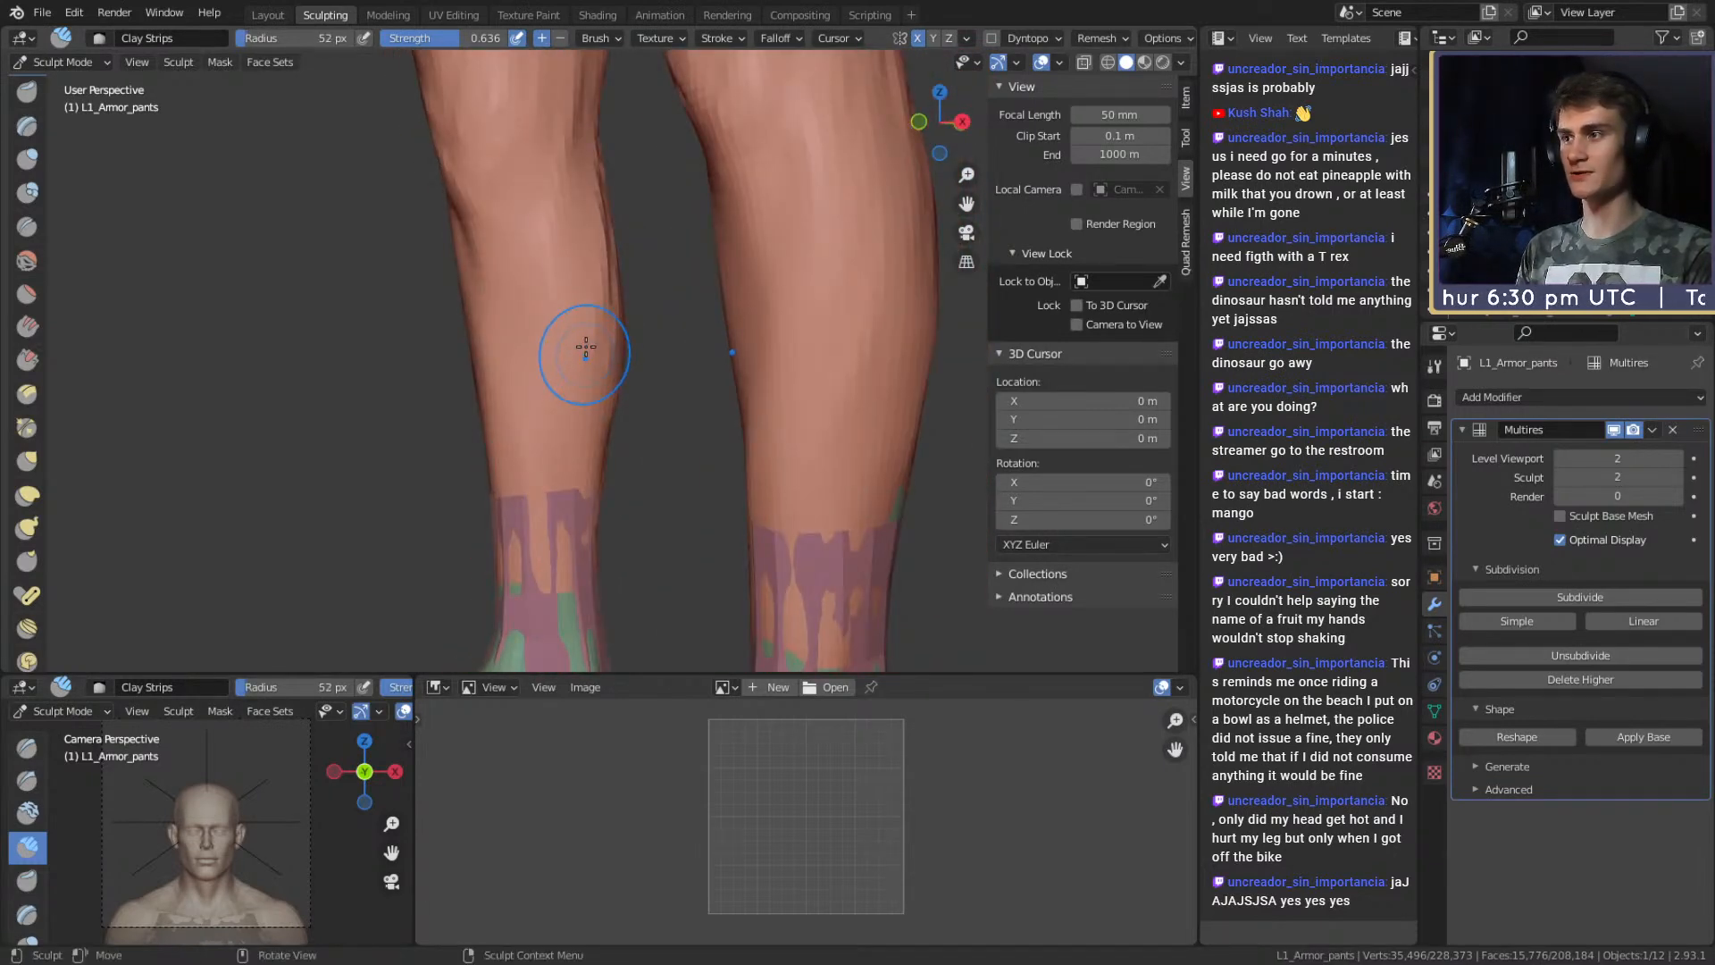
Add clay down the shins and calves toward the ankles with Clay Strips at a brush radius of 52 px.
drag(577, 282, 563, 406)
shift+middle_drag(555, 401, 559, 356)
drag(561, 359, 568, 491)
shift+middle_drag(568, 479, 574, 356)
drag(575, 308, 560, 465)
mouse_move(608, 366)
middle_down()
mouse_move(710, 344)
mouse_move(697, 373)
mouse_move(734, 375)
mouse_move(602, 395)
mouse_move(601, 218)
mouse_move(596, 282)
middle_up()
middle_drag(630, 160, 578, 412)
middle_drag(617, 286, 548, 387)
Build up the back of the legs and buttocks with Clay Strips, adjusting the brush radius to suit each area.
alt+drag(533, 471, 623, 451)
ctrl+alt+drag(657, 309, 737, 277)
mouse_move(725, 357)
alt+shift+mouse_down()
mouse_move(637, 337)
mouse_move(614, 350)
mouse_move(645, 264)
alt+shift+mouse_up()
key(f)
click(619, 352)
alt+drag(713, 326, 659, 295)
key(f)
click(657, 295)
mouse_move(624, 199)
alt+mouse_down()
mouse_move(669, 263)
mouse_move(784, 288)
mouse_move(737, 365)
alt+mouse_up()
key(f)
click(670, 441)
alt+drag(656, 450, 588, 304)
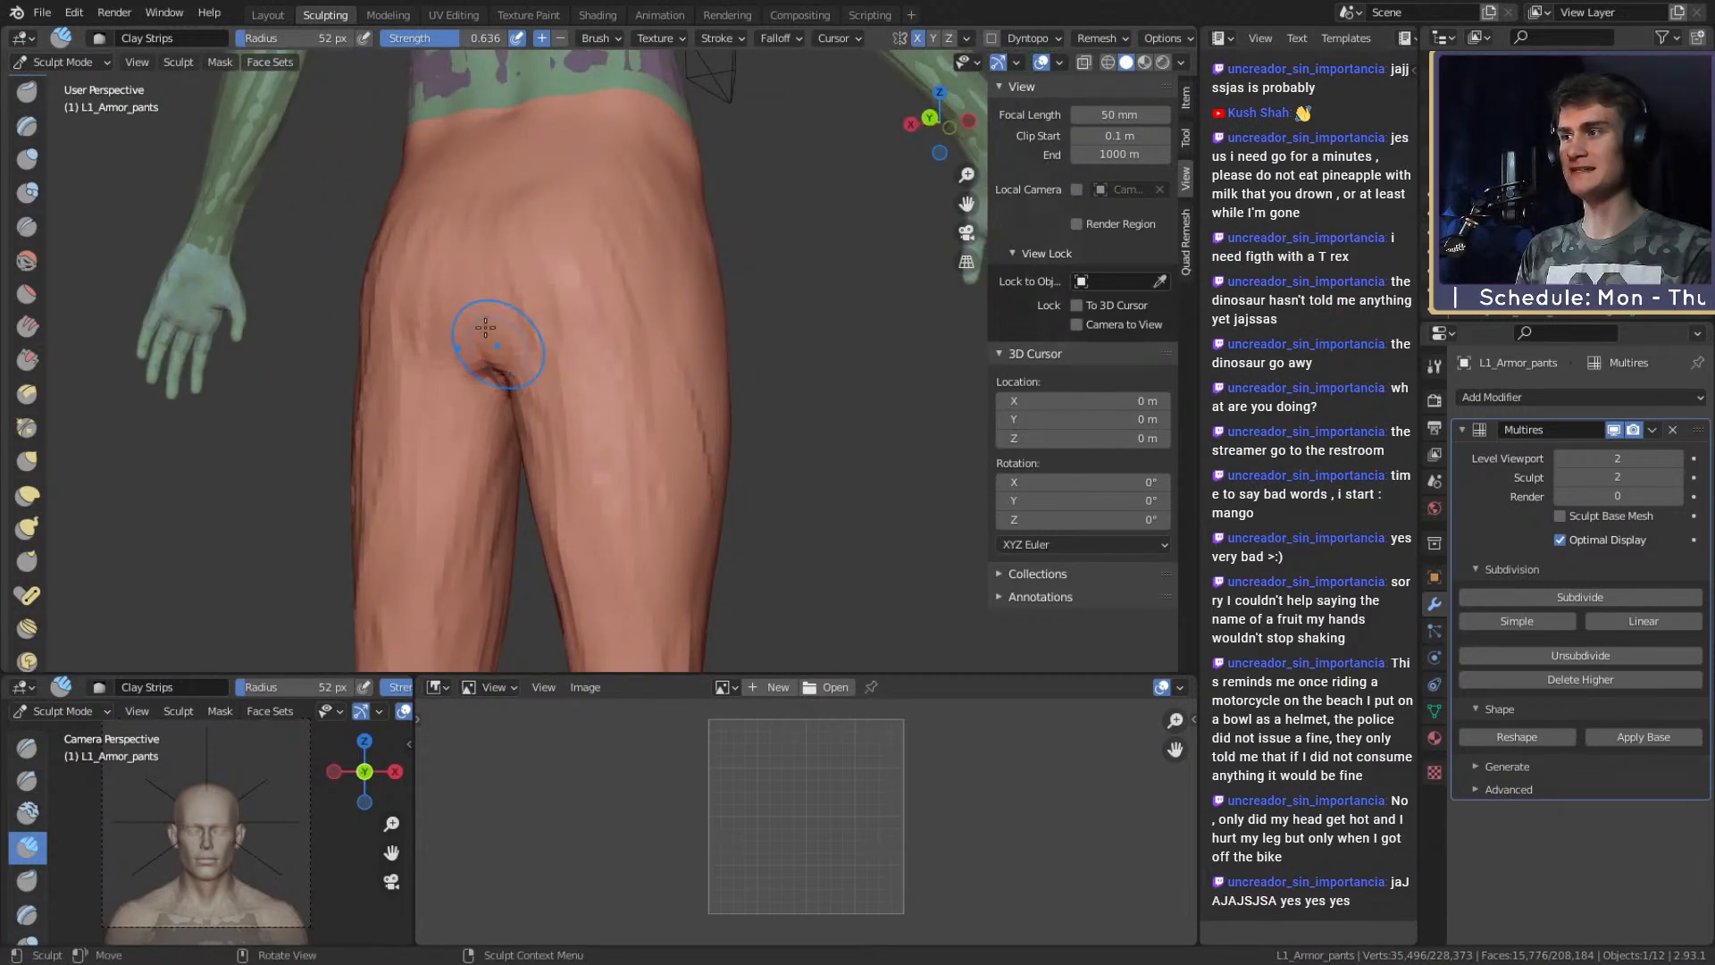
Fill the crease between and beneath the buttocks with Clay Strips strokes.
alt+drag(543, 360, 579, 375)
mouse_move(619, 253)
alt+mouse_down()
mouse_move(613, 364)
mouse_move(593, 218)
mouse_move(613, 394)
mouse_move(613, 317)
alt+mouse_up()
key(f)
click(500, 368)
drag(486, 375, 464, 329)
Add clay to the front of the thighs and the crotch with Clay Strips, reducing the brush radius from 74 to 45 px.
mouse_move(664, 262)
alt+mouse_down()
mouse_move(566, 325)
mouse_move(665, 435)
mouse_move(706, 420)
mouse_move(581, 372)
alt+mouse_up()
key(f)
click(585, 368)
mouse_move(544, 279)
ctrl+alt+mouse_down()
mouse_move(537, 260)
mouse_move(580, 275)
ctrl+alt+mouse_up()
alt+drag(588, 346, 581, 344)
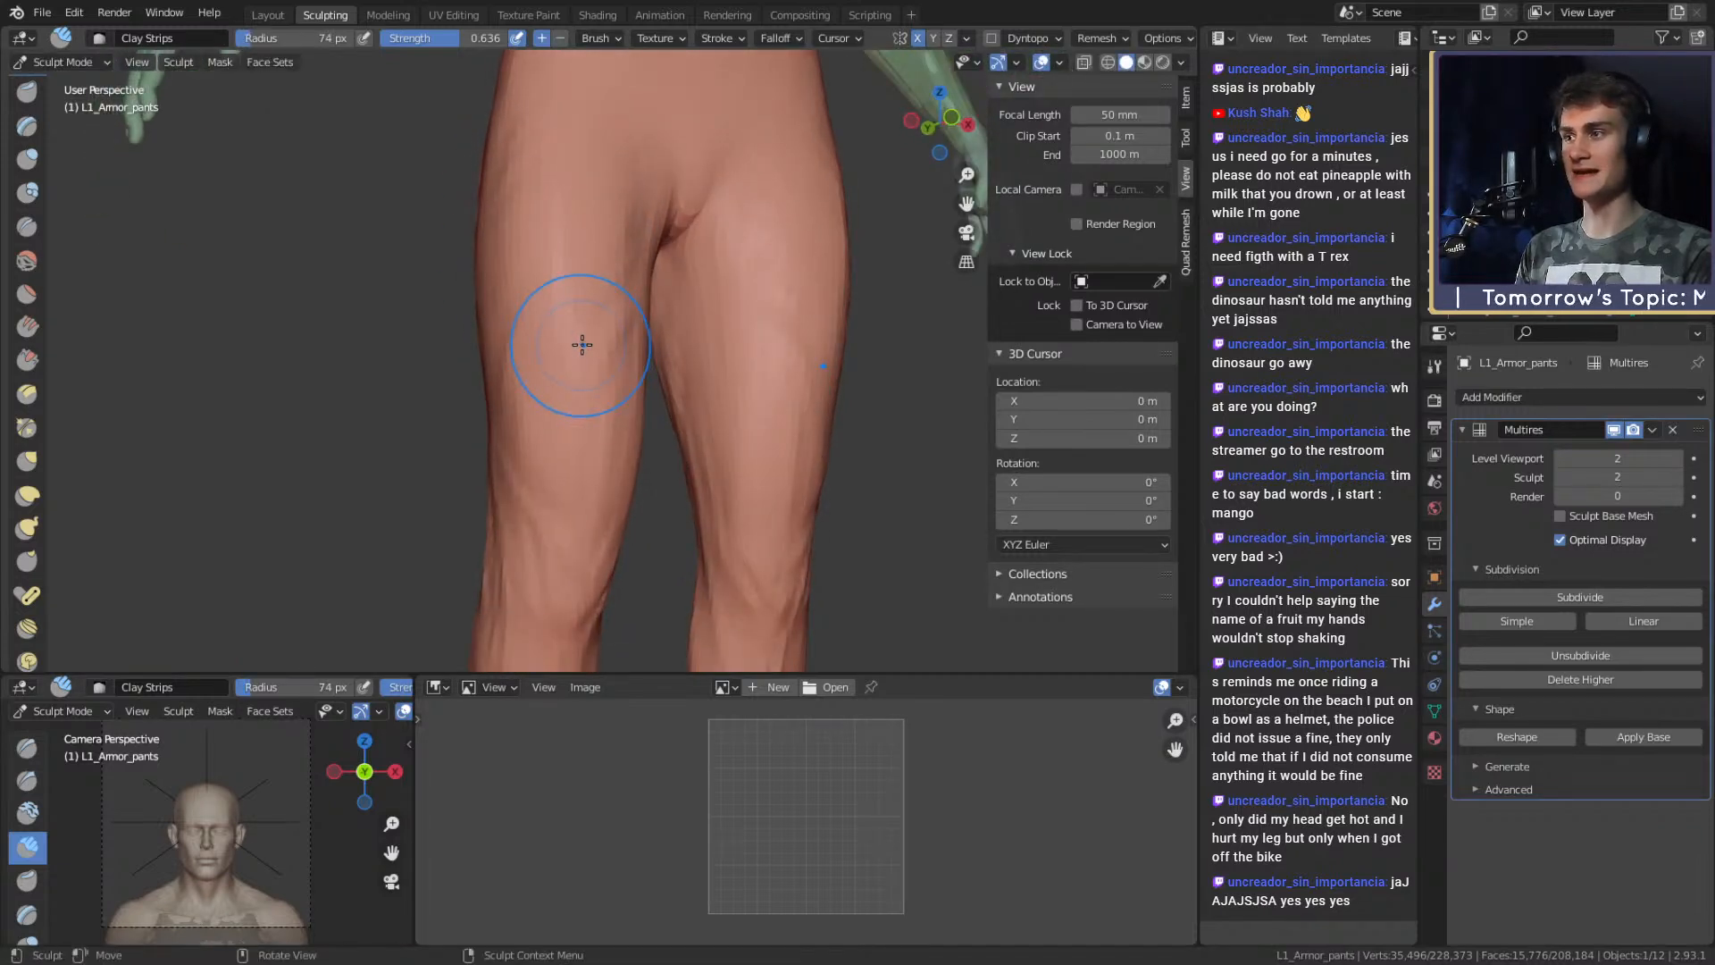
alt+drag(564, 425, 534, 346)
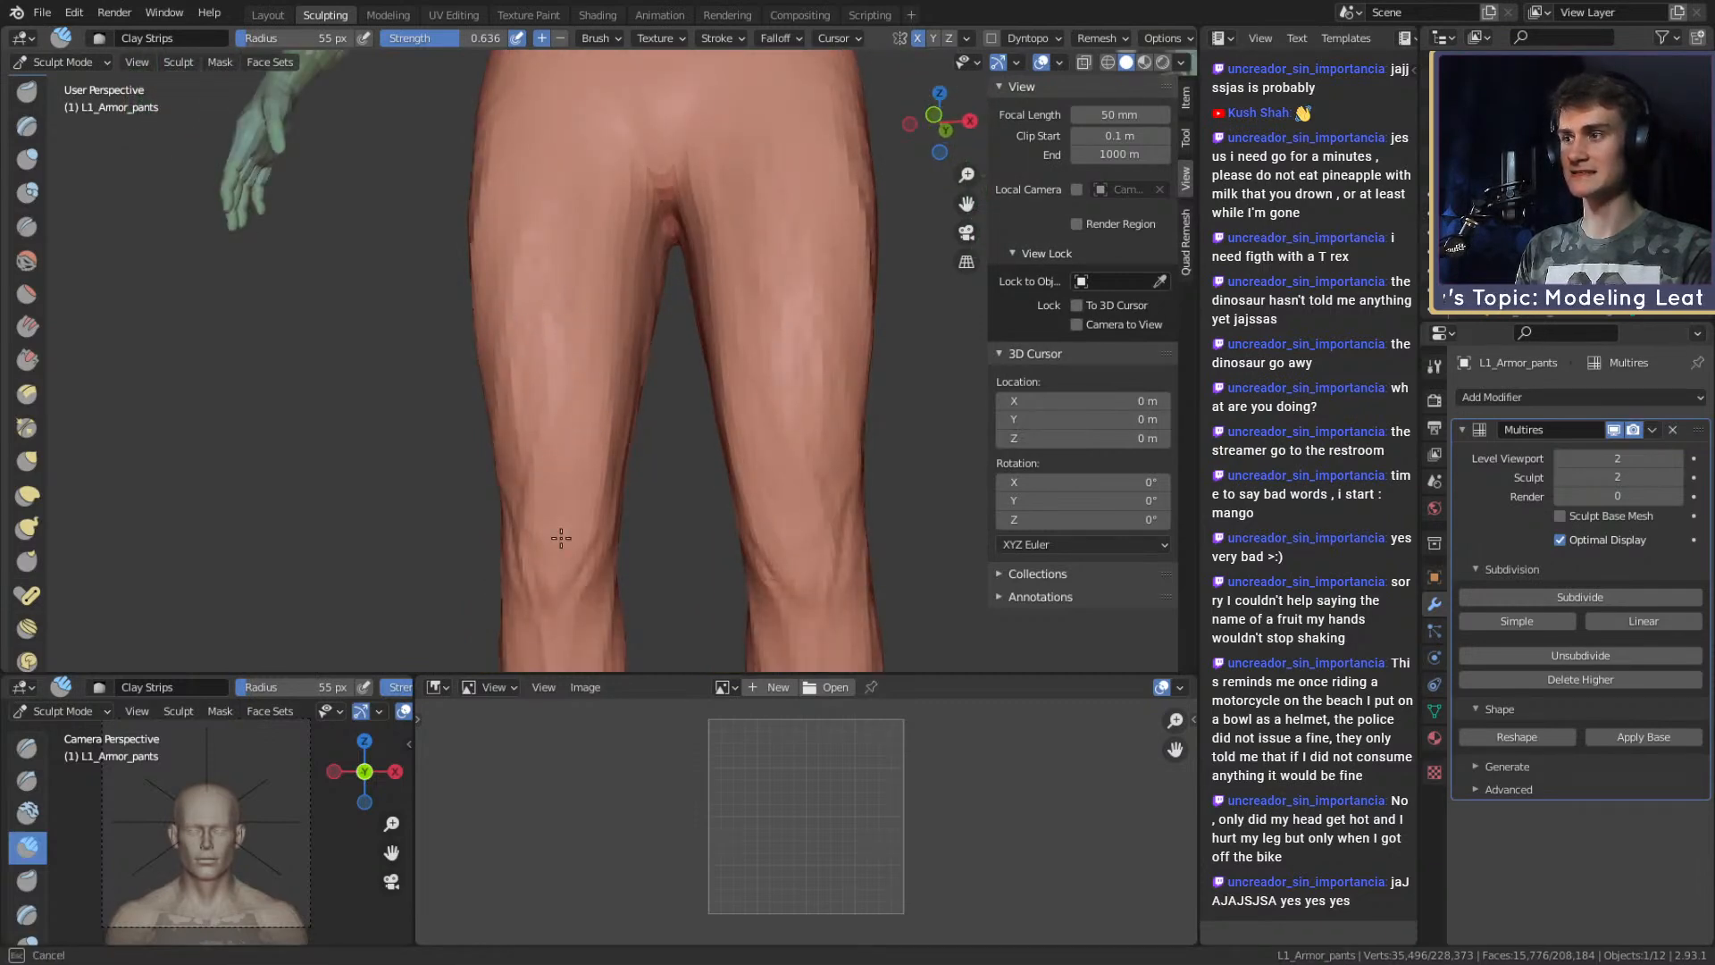
alt+drag(562, 512, 587, 424)
alt+drag(626, 342, 616, 432)
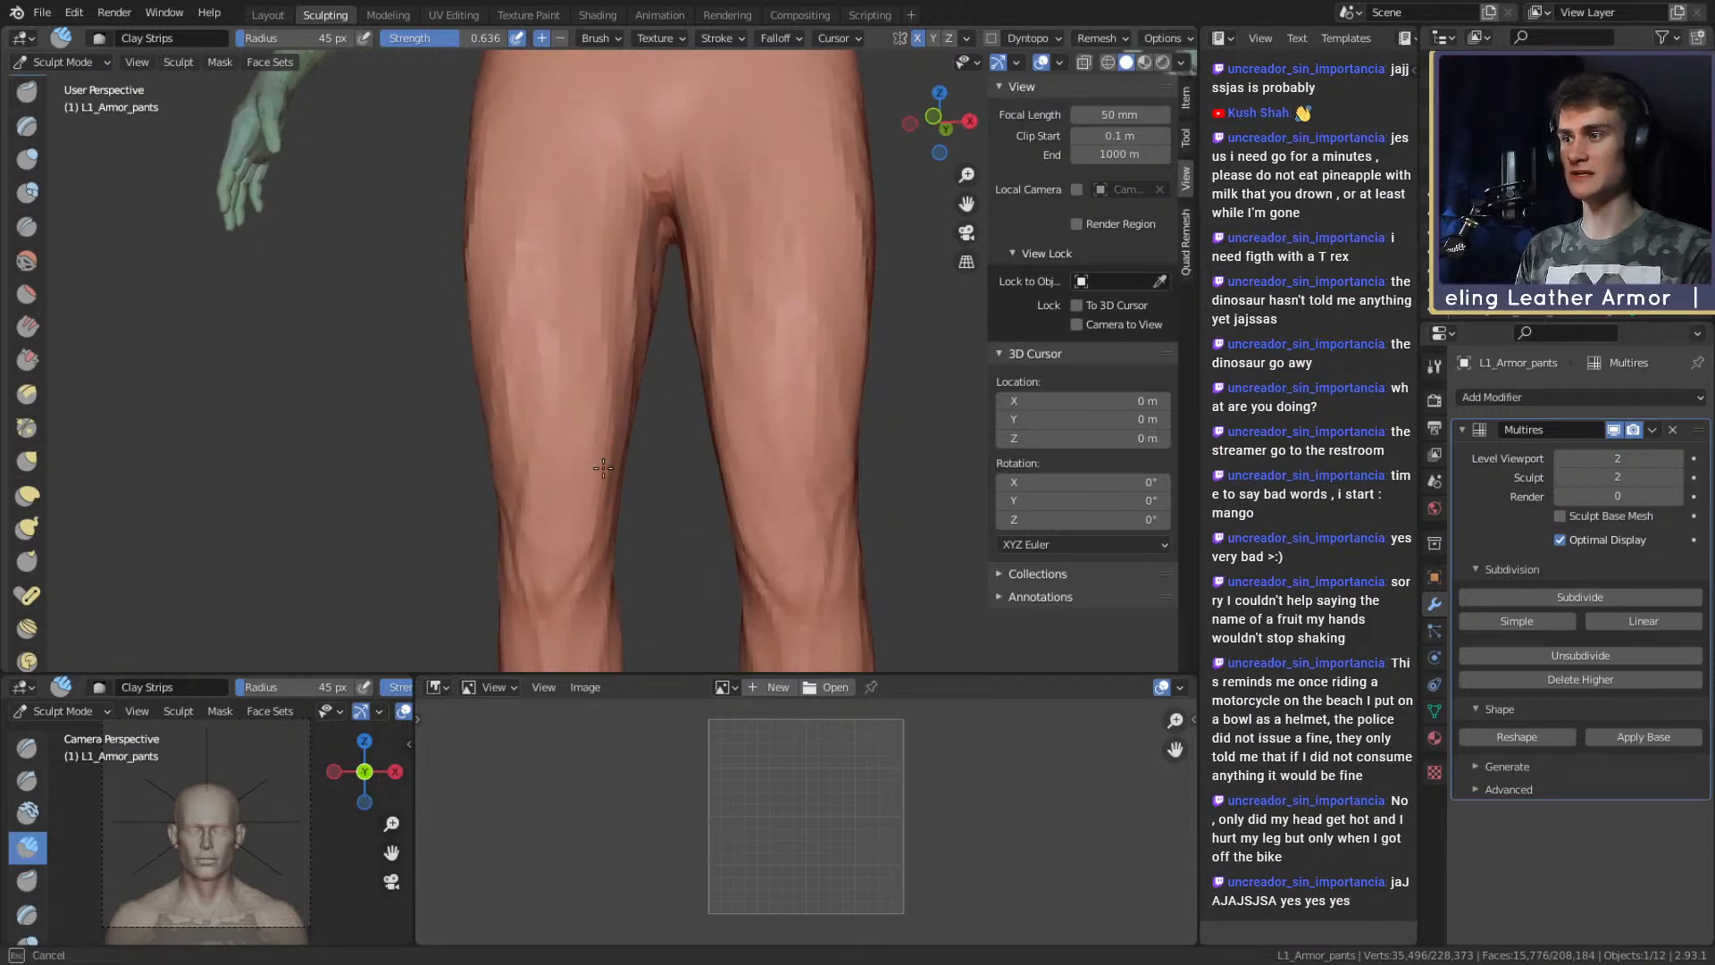
Build up the thighs down to the knees with long Clay Strips strokes.
alt+drag(595, 375, 574, 320)
mouse_move(639, 207)
alt+mouse_down()
mouse_move(602, 388)
mouse_move(632, 325)
mouse_move(593, 230)
mouse_move(655, 360)
alt+mouse_up()
drag(585, 216, 579, 357)
alt+drag(579, 357, 574, 241)
mouse_move(574, 241)
mouse_down()
mouse_move(563, 475)
mouse_move(696, 347)
mouse_move(626, 423)
mouse_move(585, 371)
mouse_move(587, 250)
mouse_up()
Add clay to the lower legs toward the ankles with Clay Strips at a brush radius of 39 px.
ctrl+alt+drag(659, 440, 631, 379)
alt+drag(631, 380, 610, 391)
key(f)
mouse_move(616, 380)
alt+mouse_down()
mouse_move(759, 329)
mouse_move(795, 338)
mouse_move(622, 386)
alt+mouse_up()
key(f)
key(f)
click(597, 456)
drag(595, 467, 604, 446)
mouse_move(611, 420)
alt+mouse_down()
mouse_move(722, 407)
mouse_move(672, 399)
alt+mouse_up()
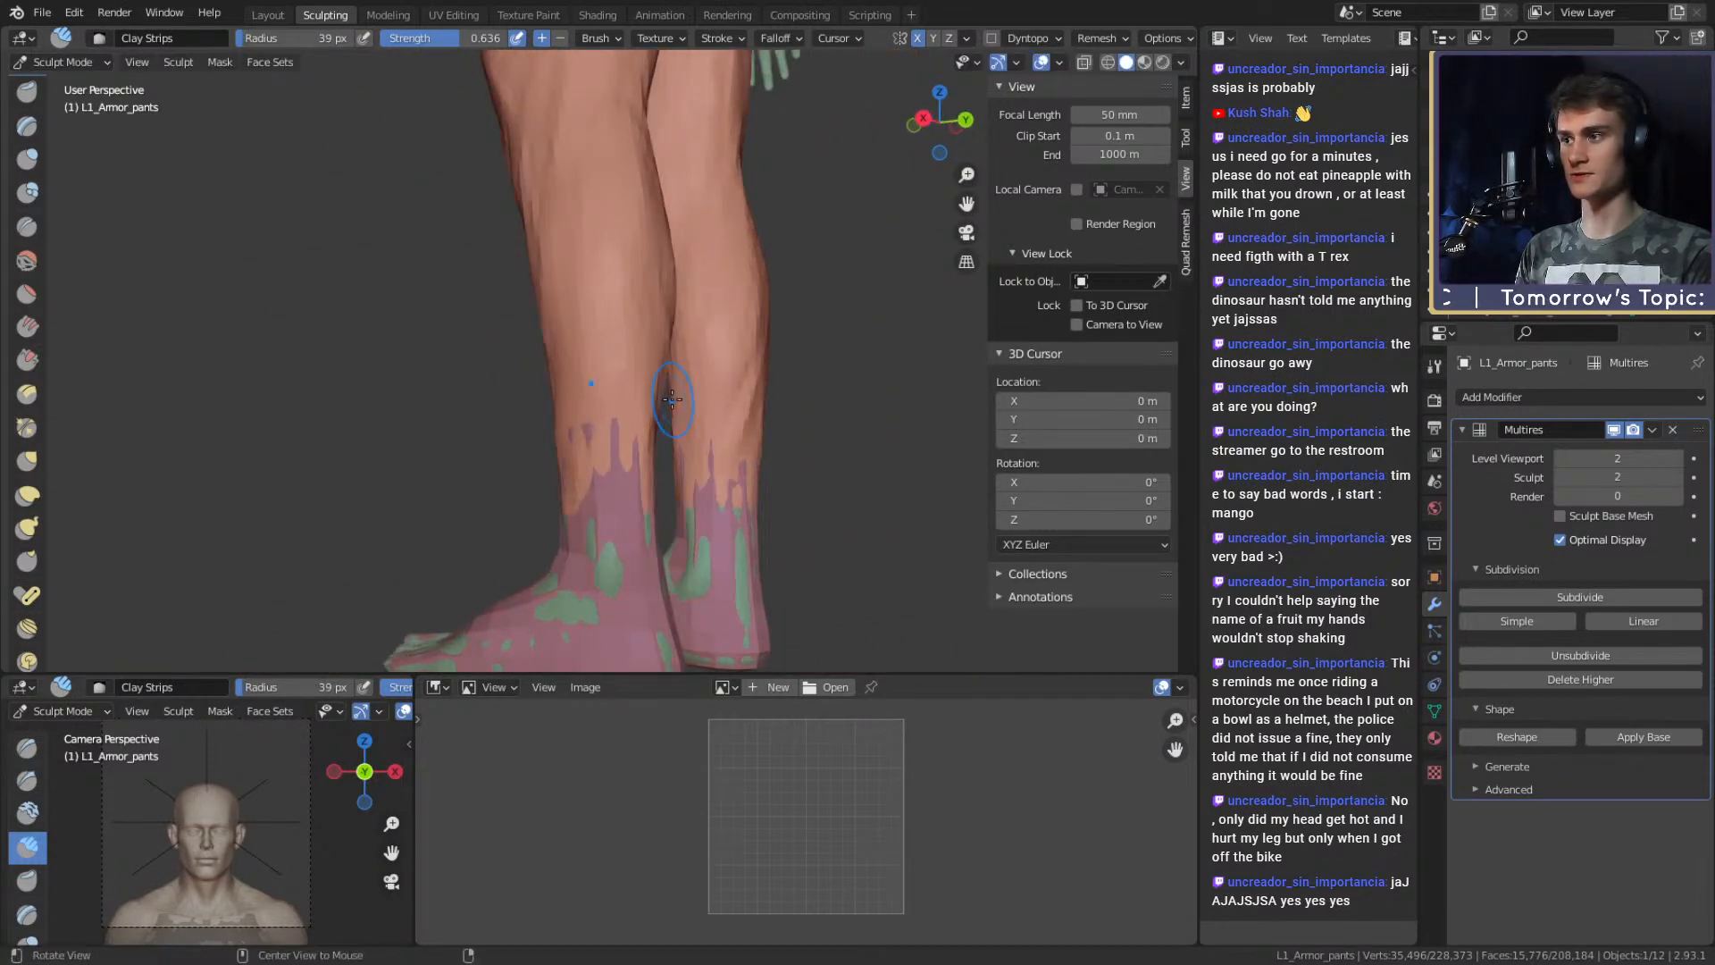
alt+shift+drag(606, 346, 606, 420)
Thicken the backs of the knees and lower thighs with Clay Strips at a brush radius of 46 px.
mouse_move(656, 389)
alt+mouse_down()
mouse_move(582, 383)
mouse_move(586, 357)
mouse_move(589, 415)
alt+mouse_up()
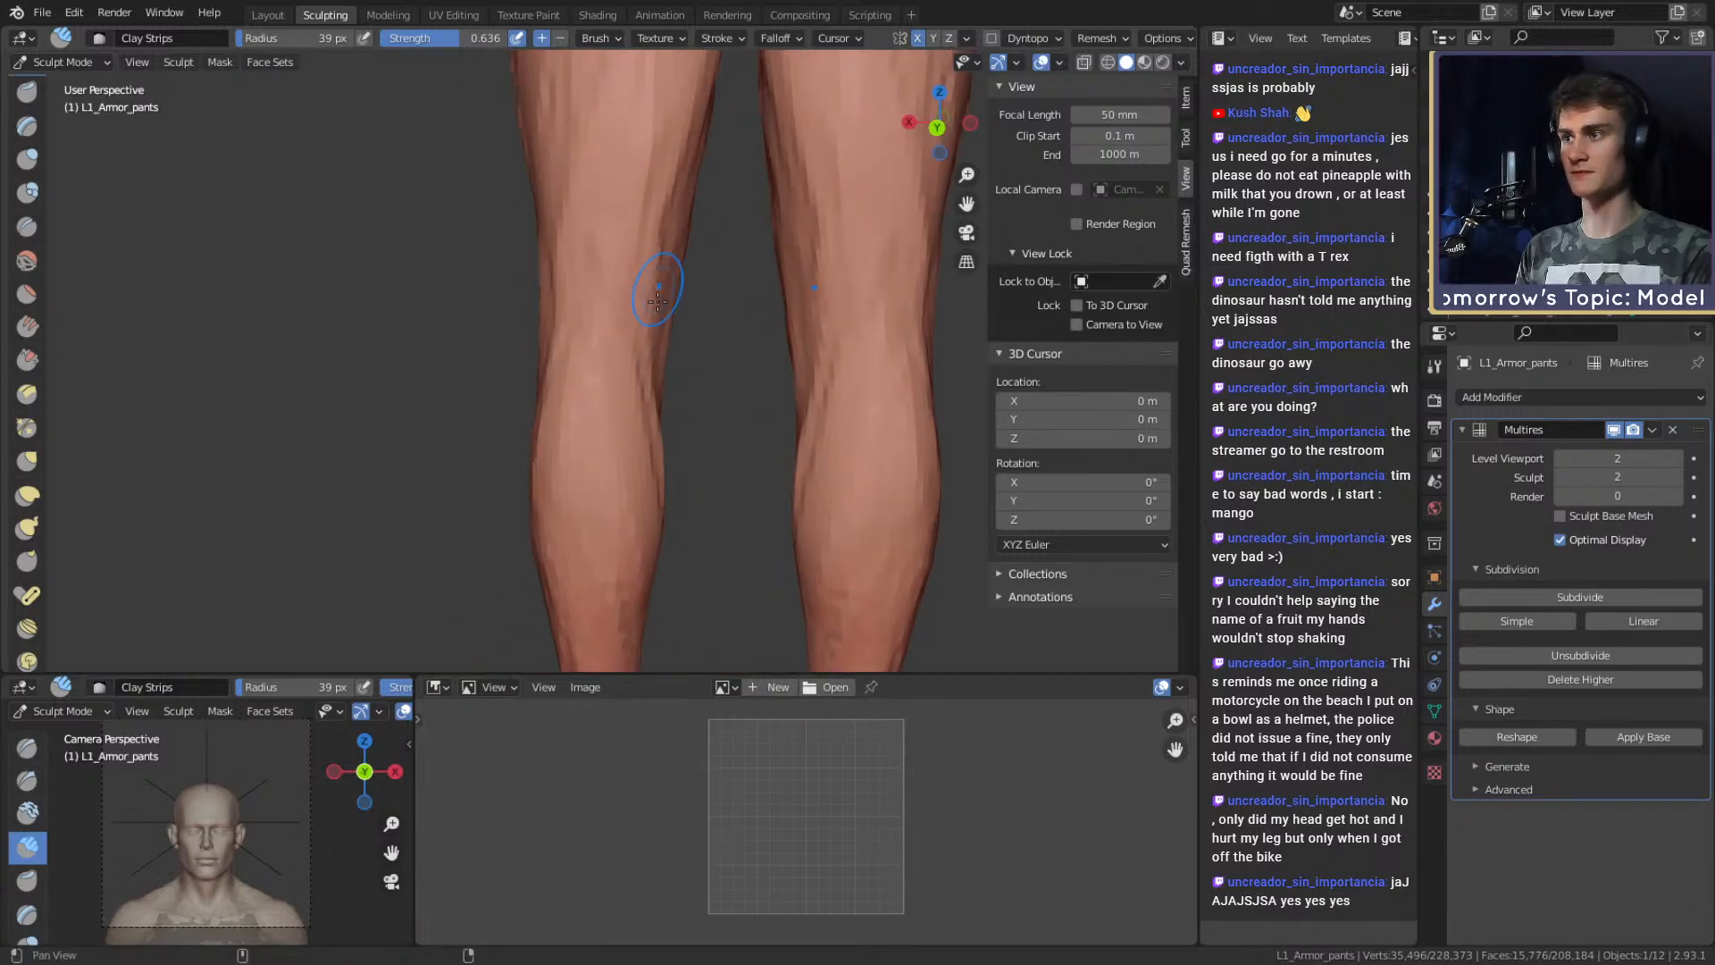
alt+drag(661, 352, 593, 342)
mouse_move(613, 251)
alt+mouse_down()
mouse_move(555, 357)
mouse_move(604, 441)
mouse_move(624, 294)
mouse_move(582, 394)
mouse_move(632, 307)
mouse_move(712, 269)
alt+mouse_up()
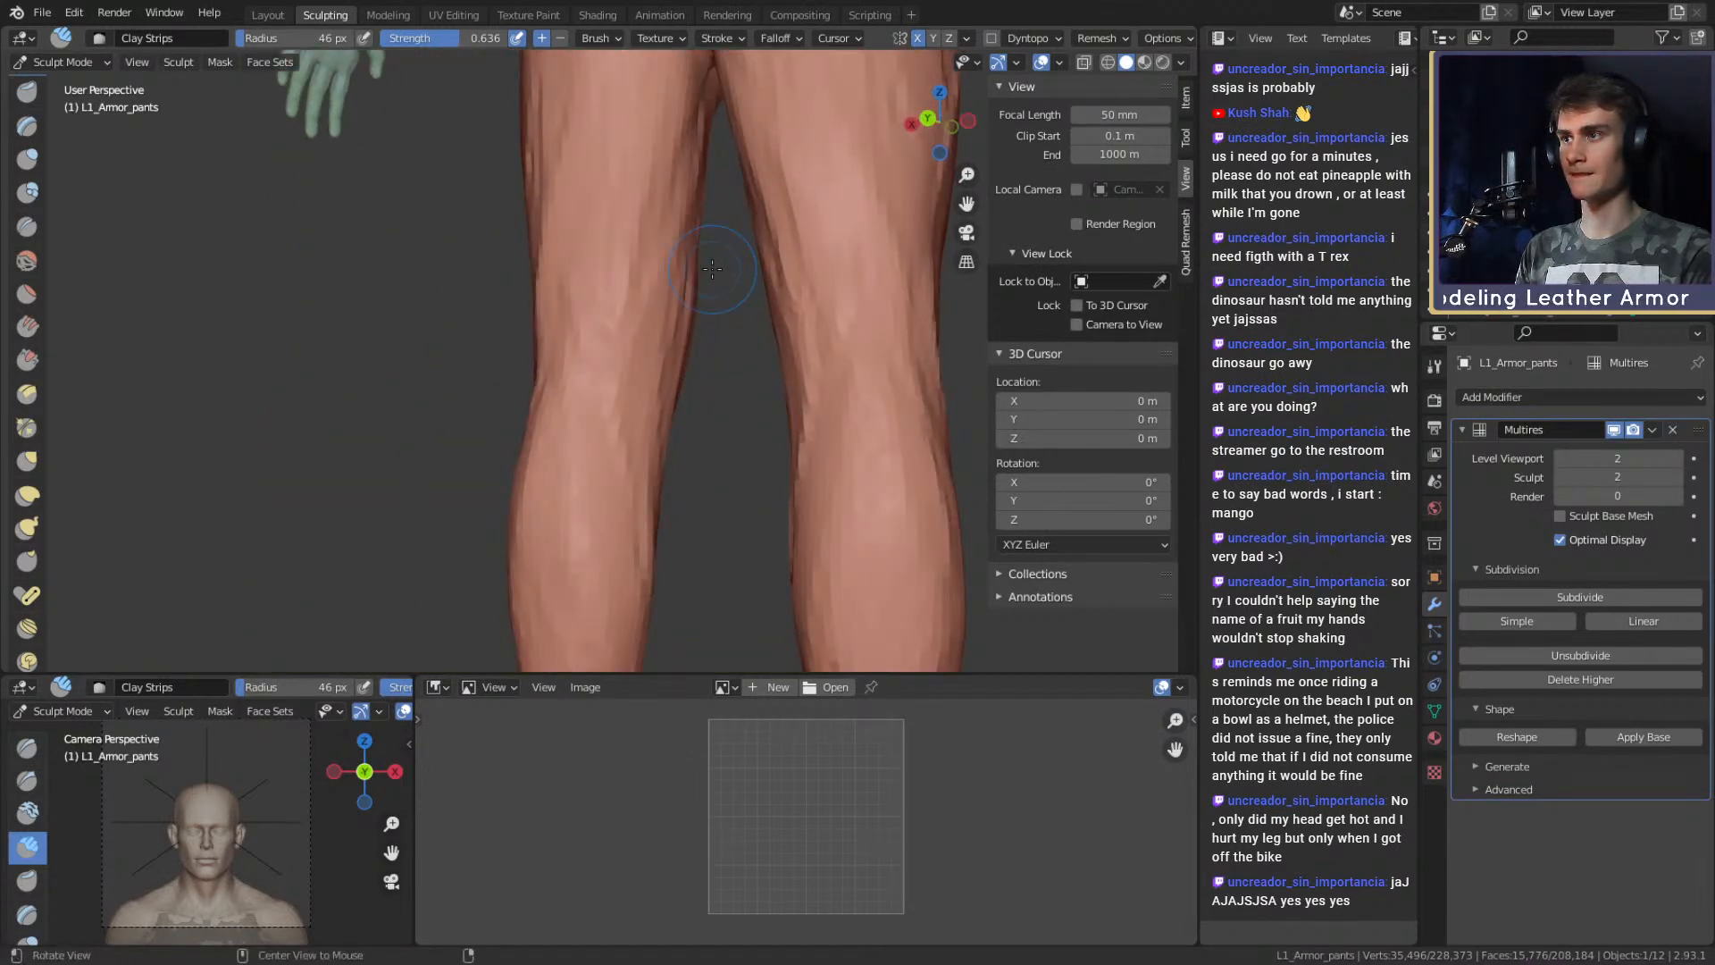
mouse_move(635, 355)
alt+mouse_down()
mouse_move(631, 306)
mouse_move(624, 333)
mouse_move(601, 299)
mouse_move(658, 380)
alt+mouse_up()
middle_drag(659, 381, 672, 364)
Build up the front and inner sides of the knees with Clay Strips at a brush radius of 49 px.
middle_drag(539, 245, 627, 490)
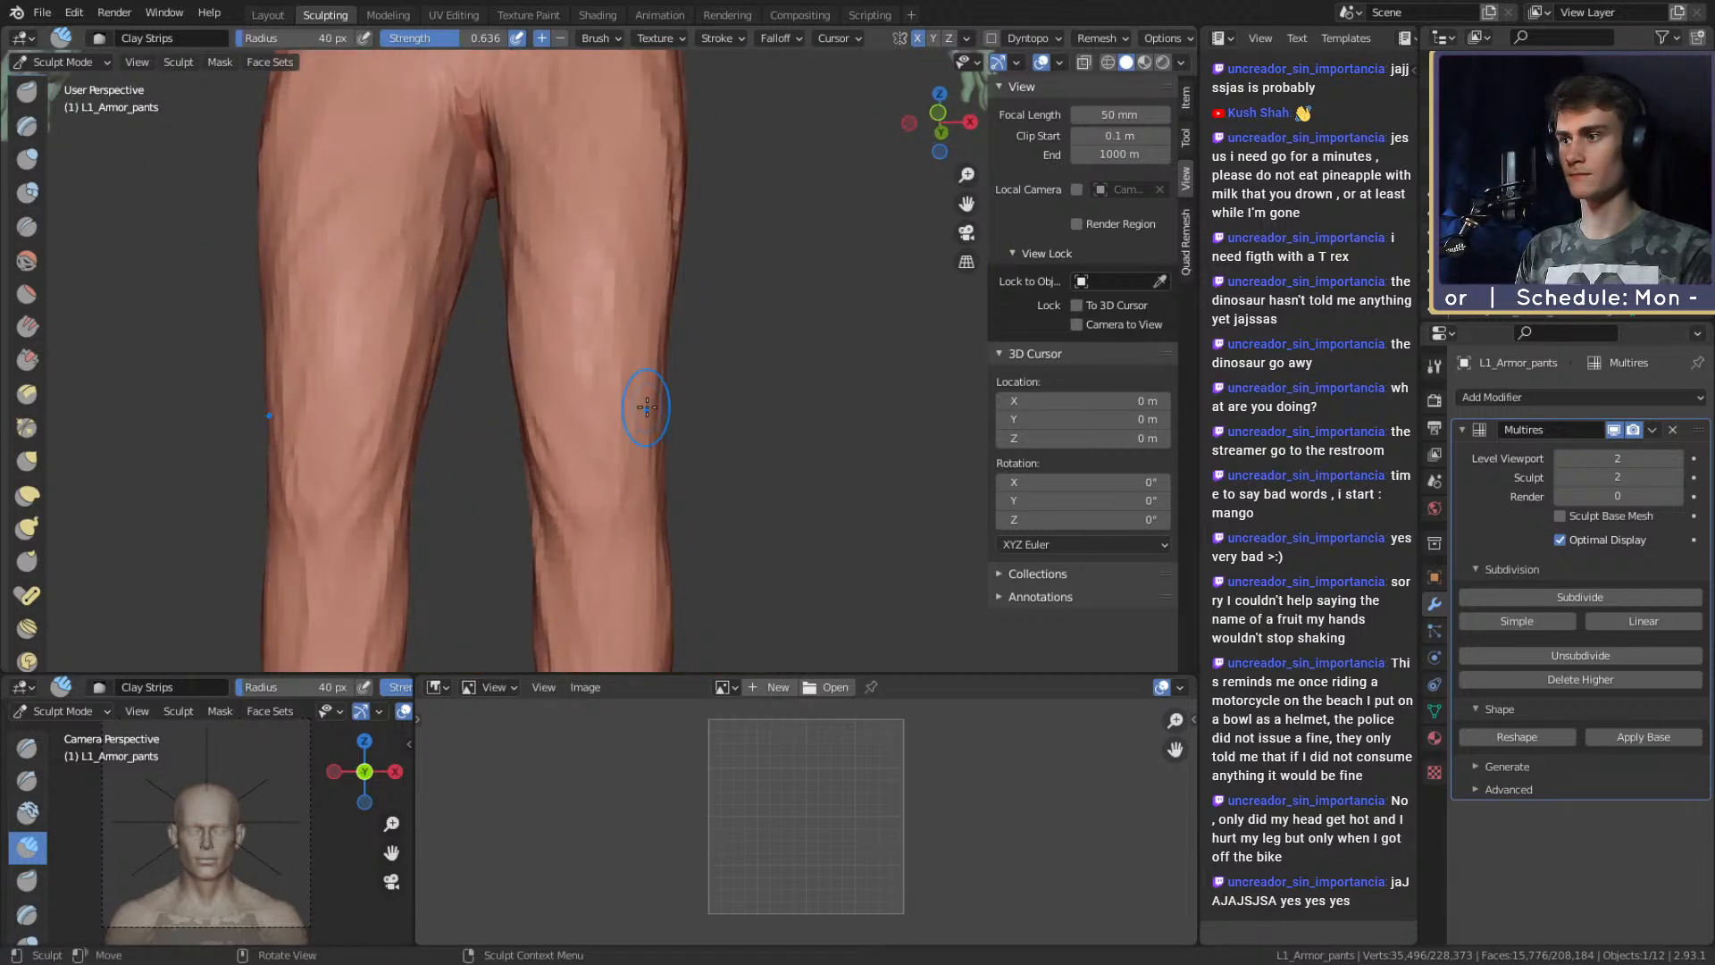
shift+middle_drag(685, 407, 704, 306)
middle_drag(630, 353, 669, 371)
key(f)
click(675, 371)
drag(583, 379, 586, 451)
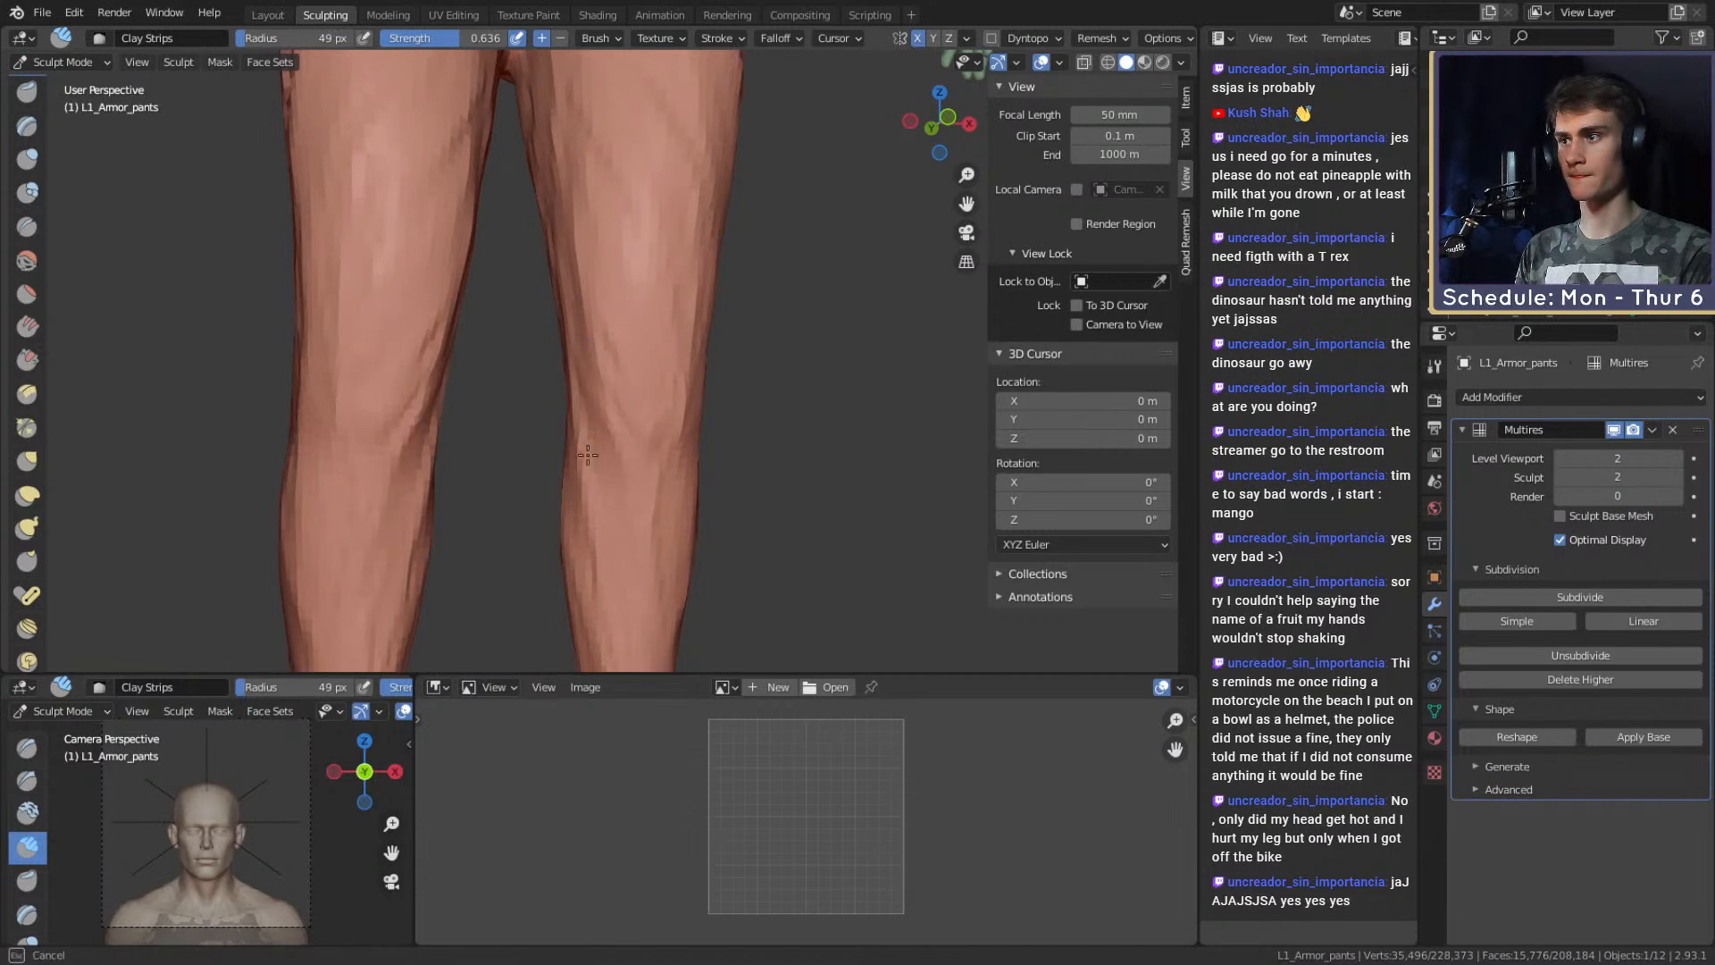
Smooth the legs of the pants from all sides with the brush radius set to 118 px.
ctrl+middle_drag(629, 200, 616, 284)
middle_drag(616, 284, 573, 293)
key(f)
click(603, 295)
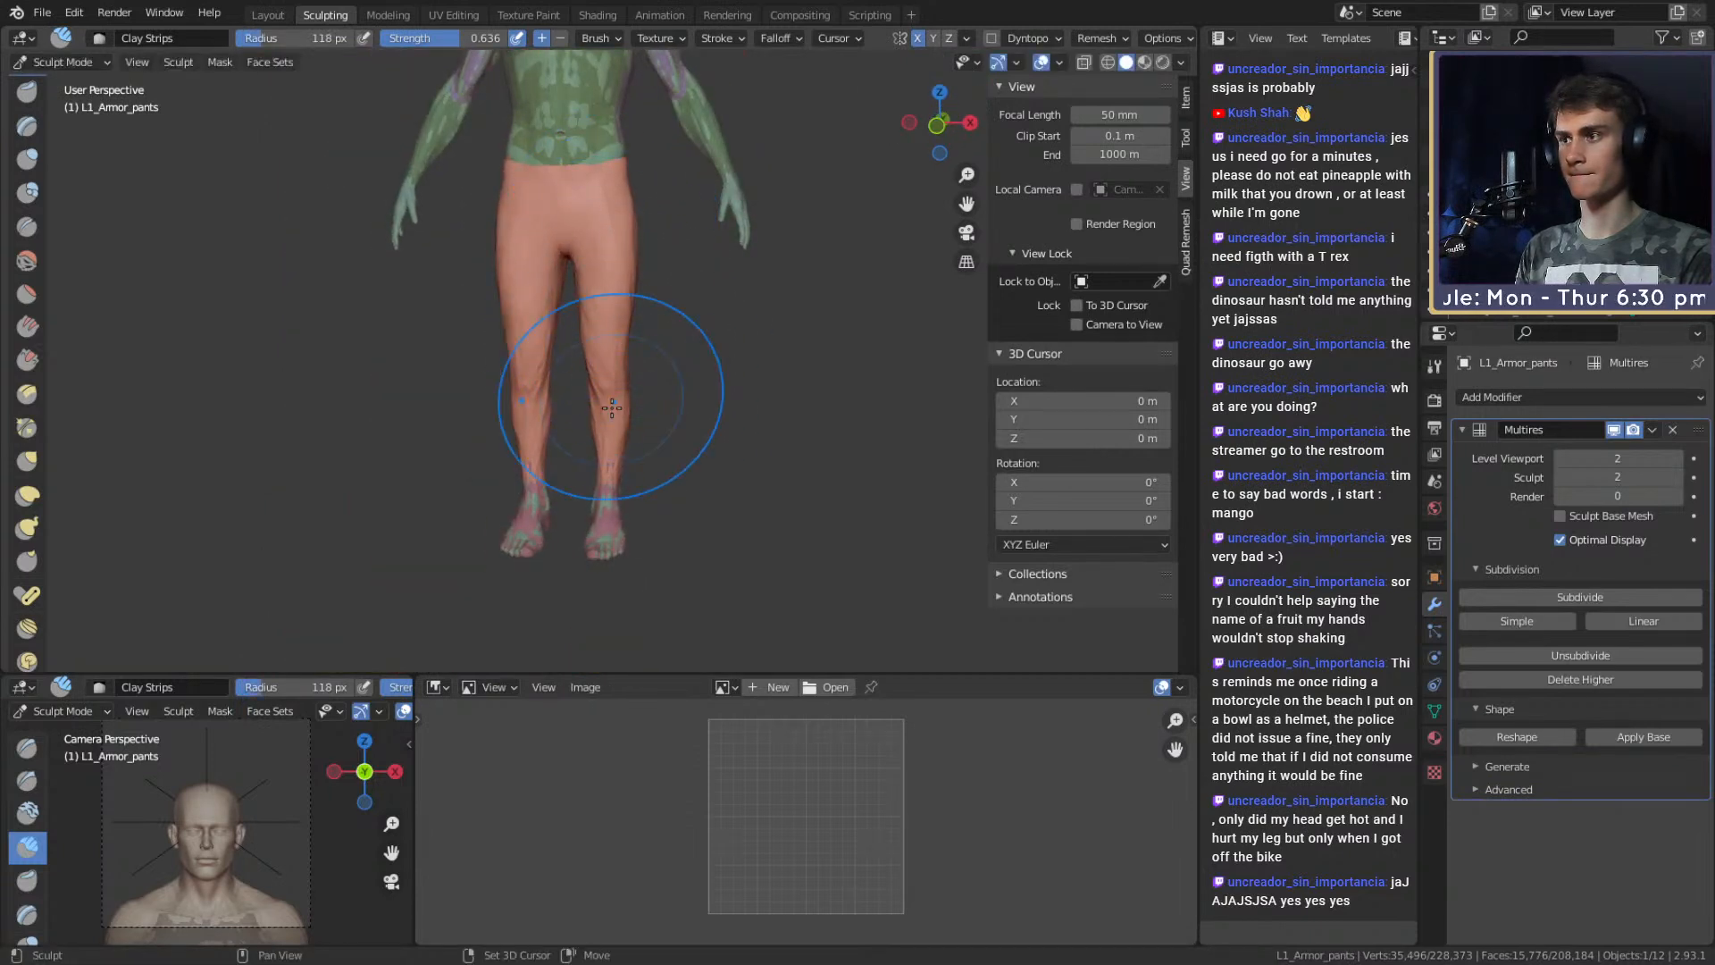
middle_drag(608, 379, 547, 399)
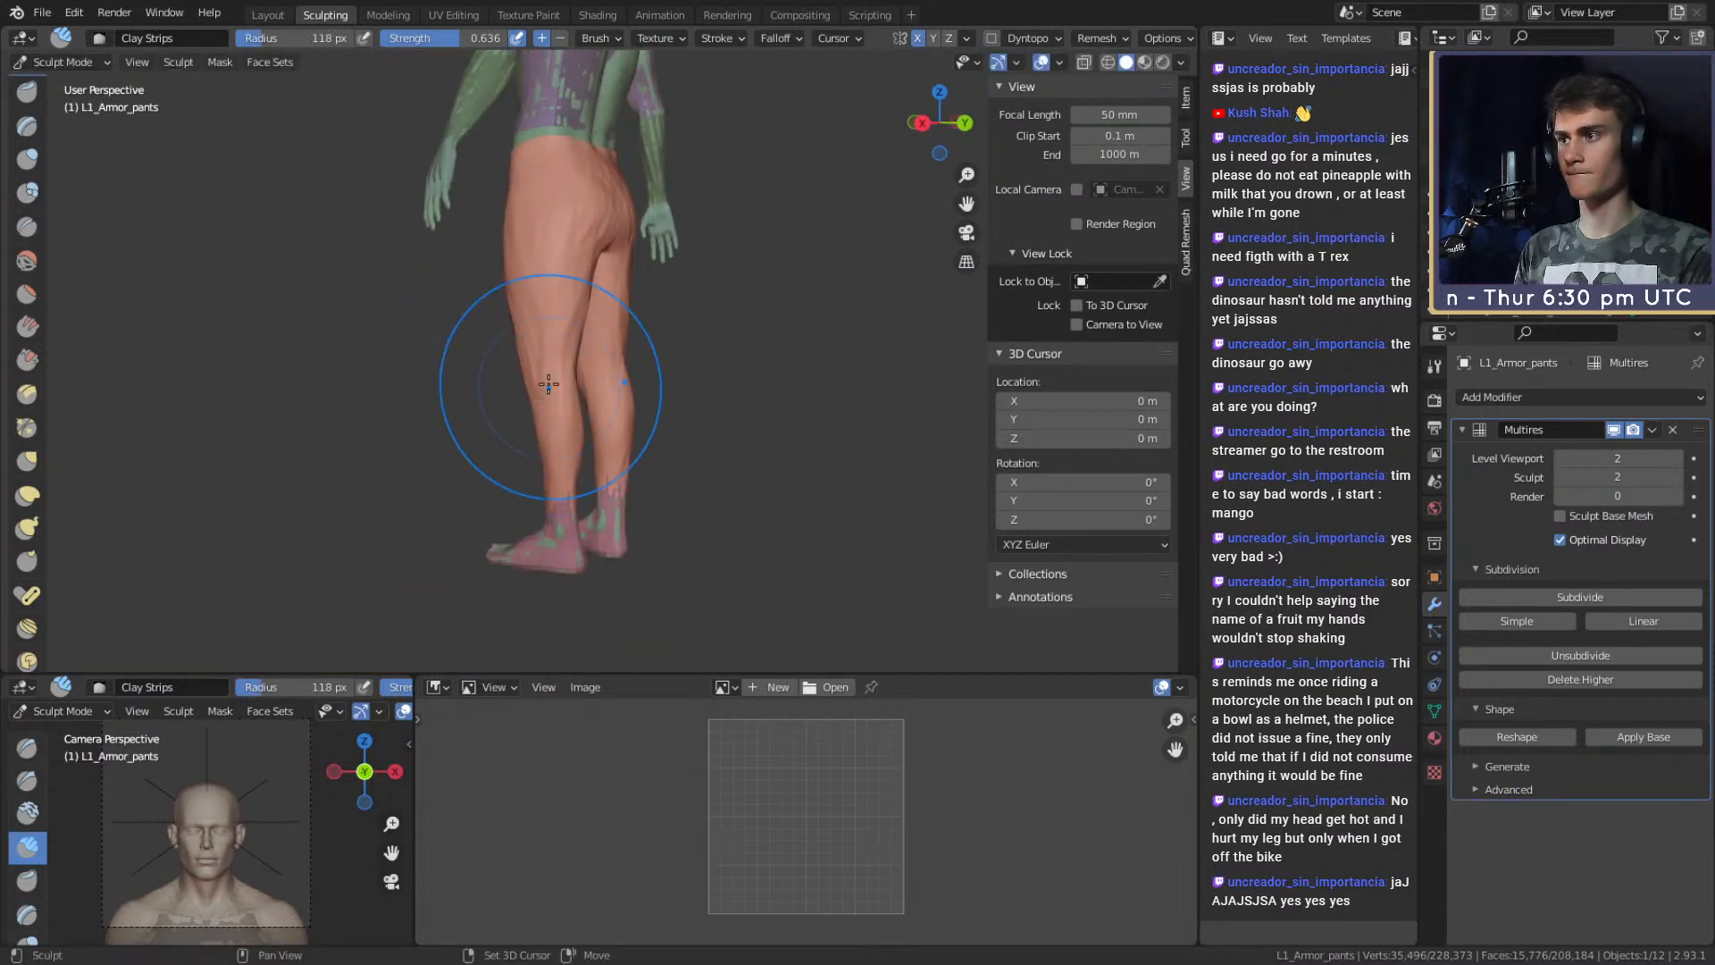
middle_drag(551, 219, 563, 260)
middle_drag(639, 348, 669, 370)
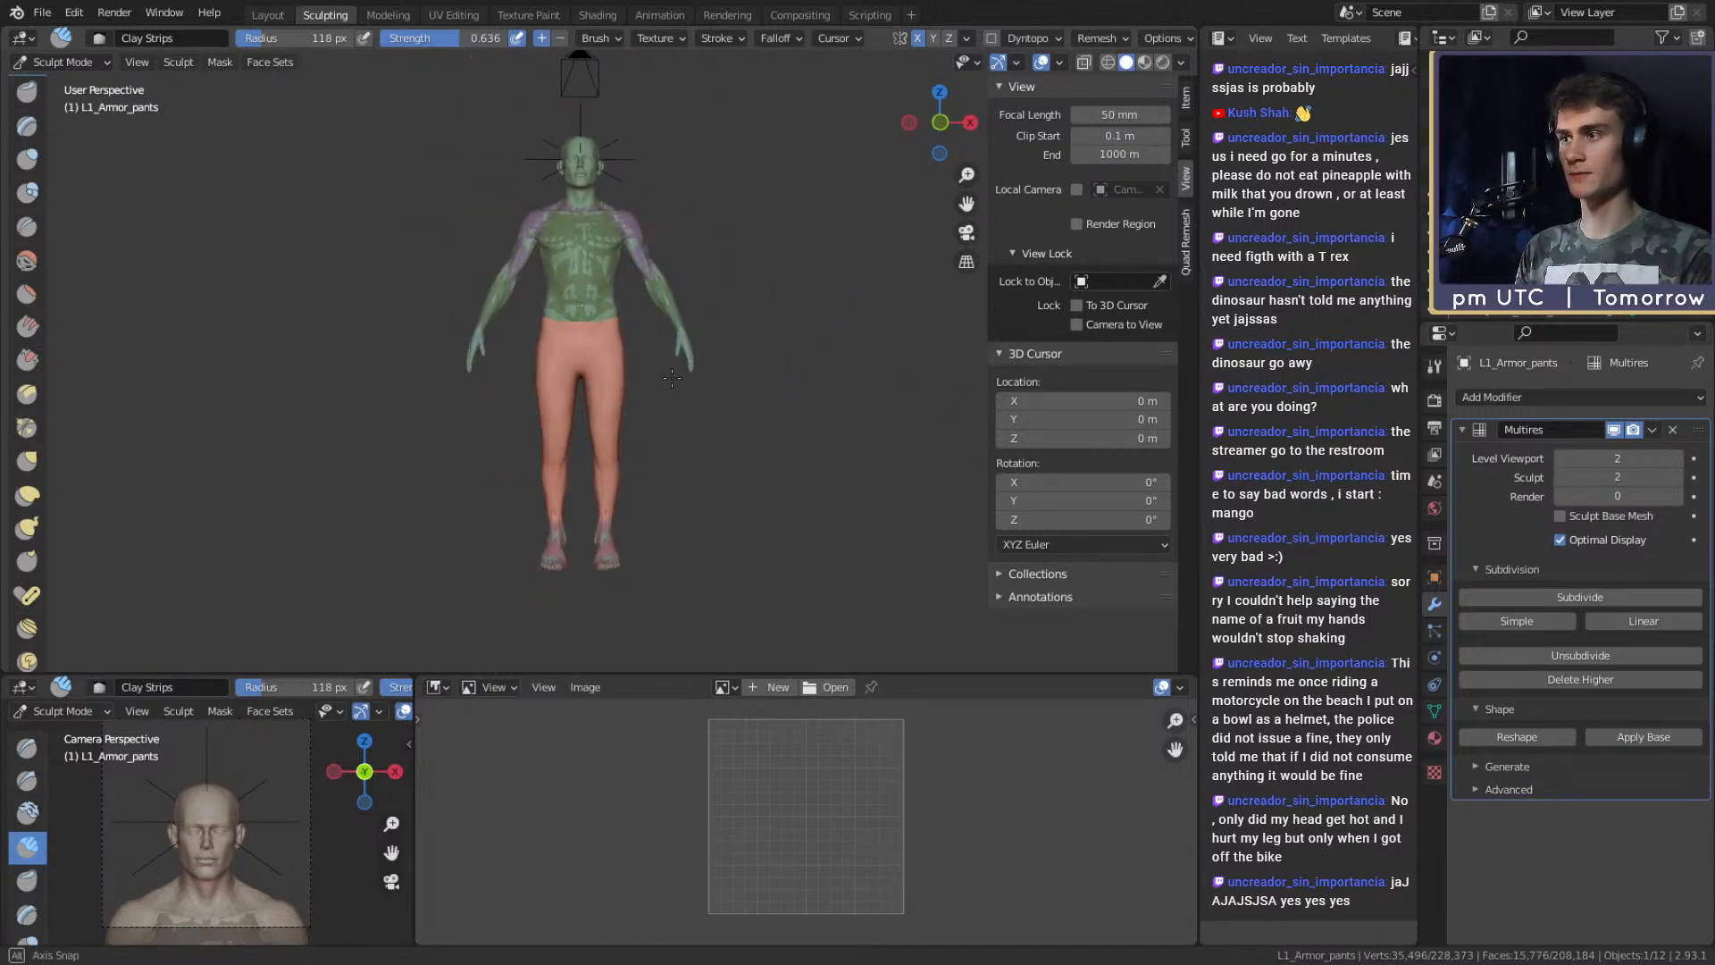
Rework the crotch at a brush radius of 63 px and smooth the area around it at 107 px.
scroll(652, 335, up, 2)
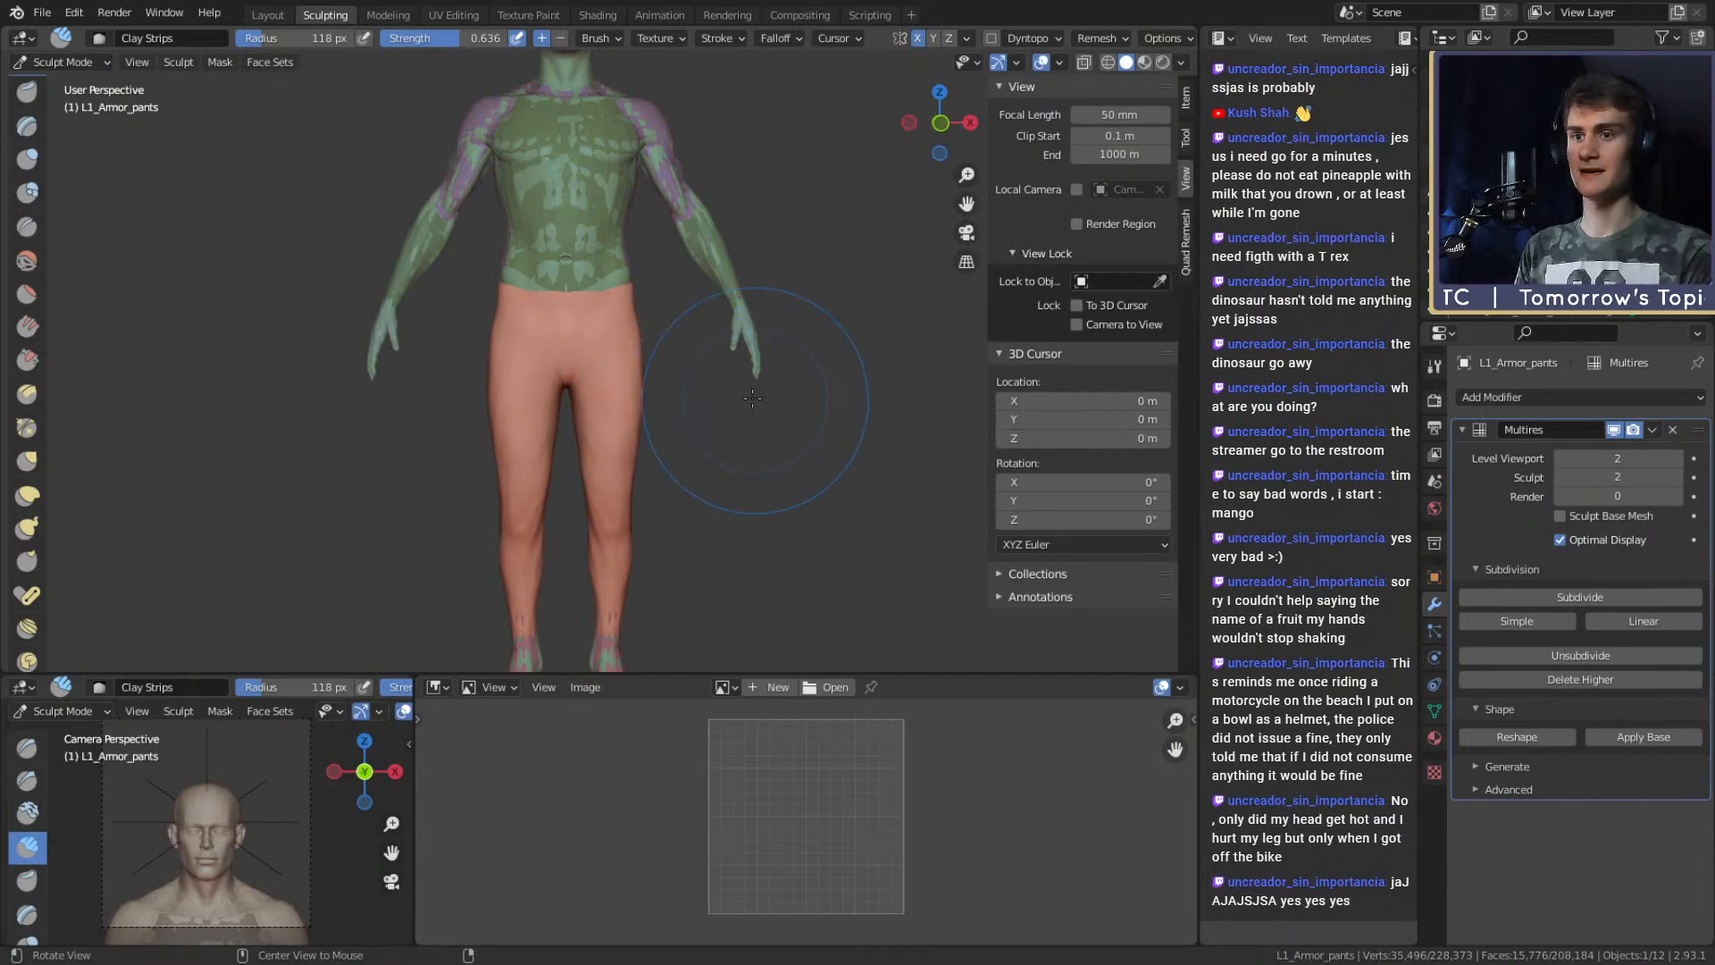
scroll(681, 413, up, 3)
mouse_move(681, 414)
middle_down()
mouse_move(687, 351)
mouse_move(666, 406)
mouse_move(673, 330)
mouse_move(645, 357)
middle_up()
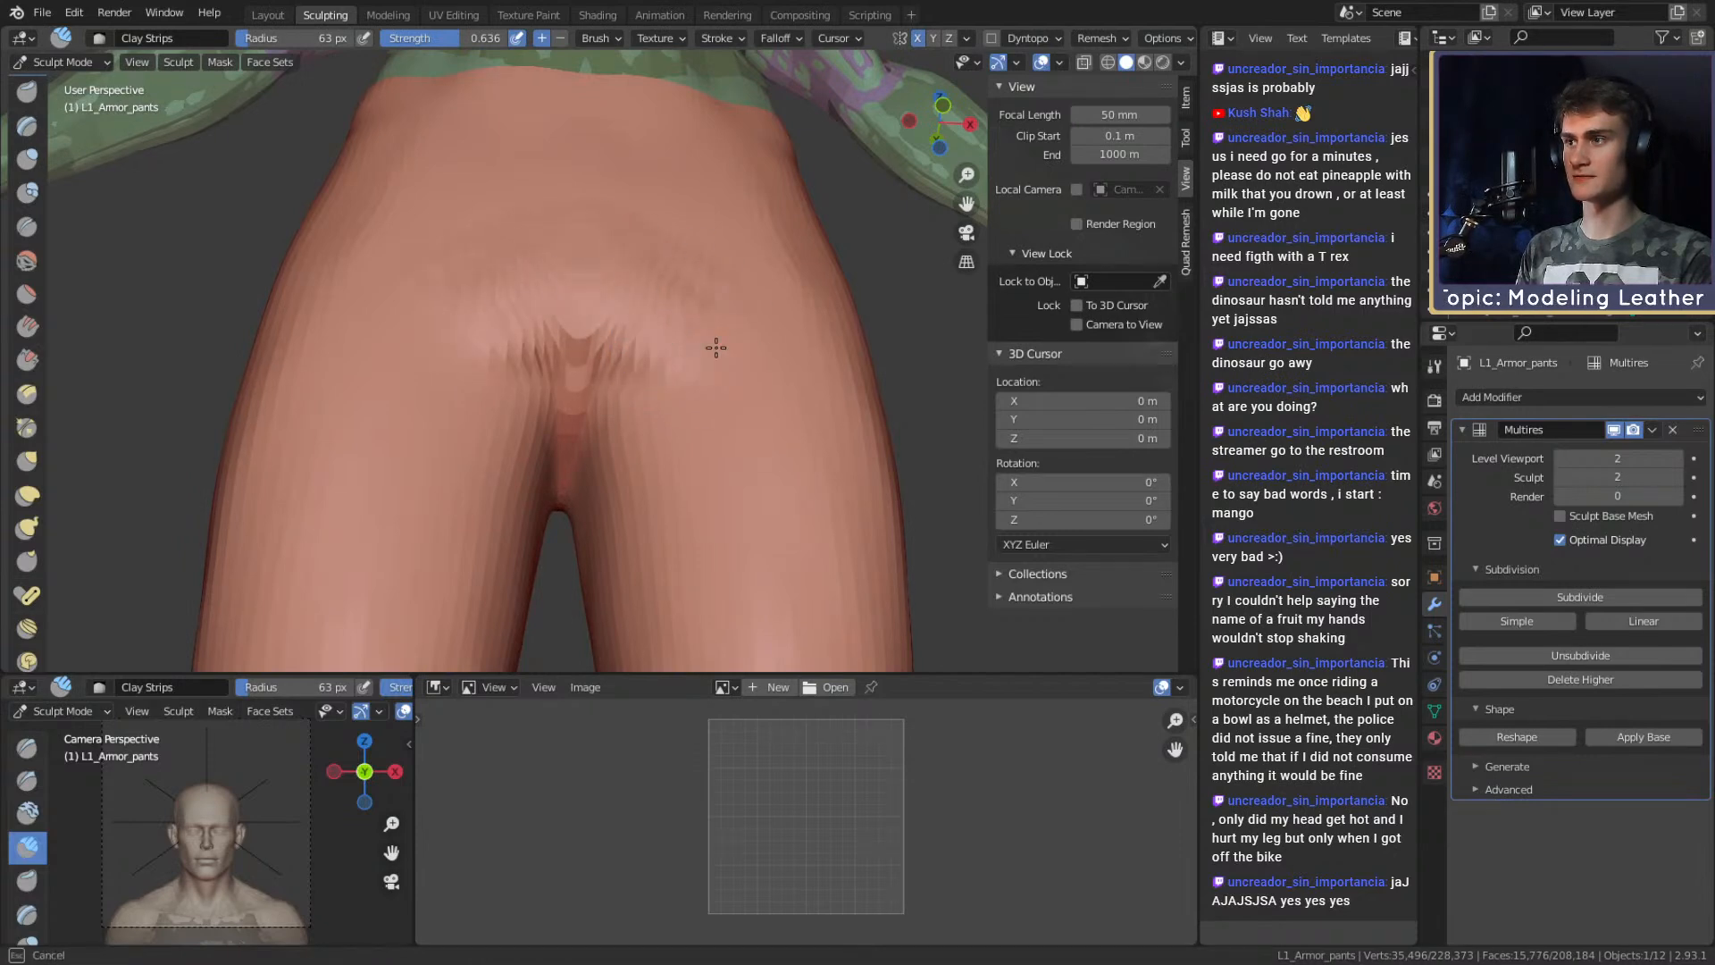
mouse_move(582, 323)
middle_down()
mouse_move(624, 394)
mouse_move(658, 394)
mouse_move(653, 315)
mouse_move(693, 349)
mouse_move(687, 405)
middle_up()
key(f)
click(627, 346)
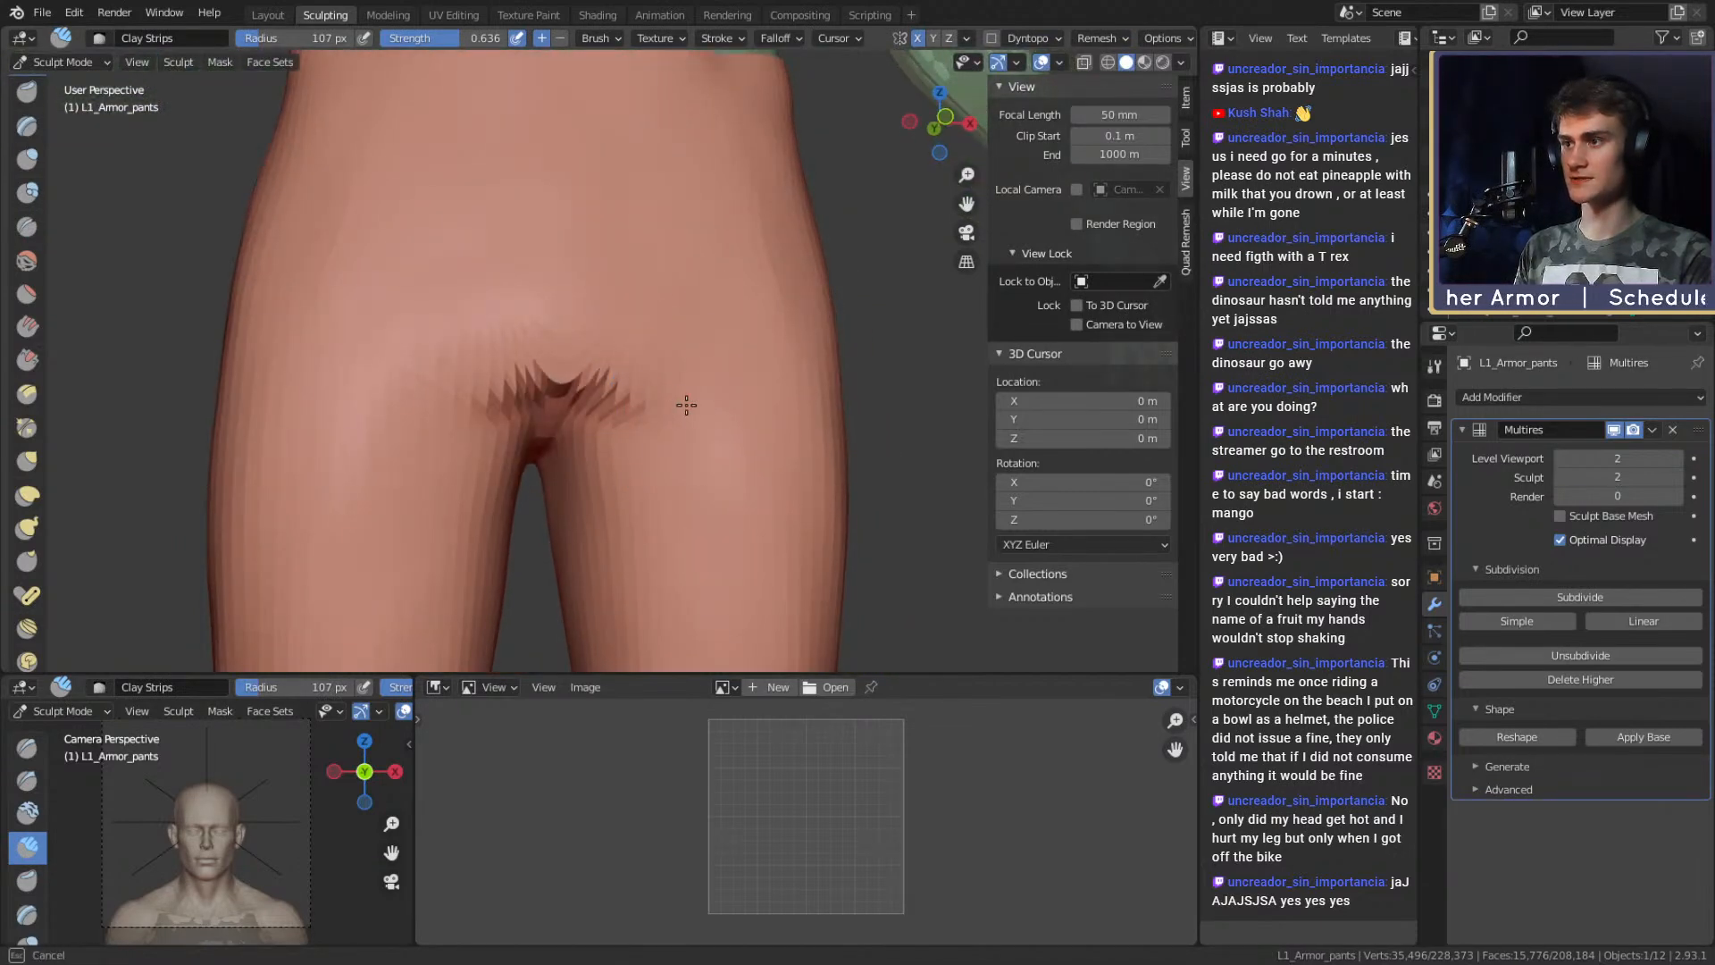
mouse_move(616, 326)
middle_down()
mouse_move(684, 362)
mouse_move(606, 283)
mouse_move(536, 363)
mouse_move(574, 402)
mouse_move(675, 363)
mouse_move(520, 251)
middle_up()
mouse_move(727, 374)
middle_down()
mouse_move(624, 387)
mouse_move(736, 373)
middle_up()
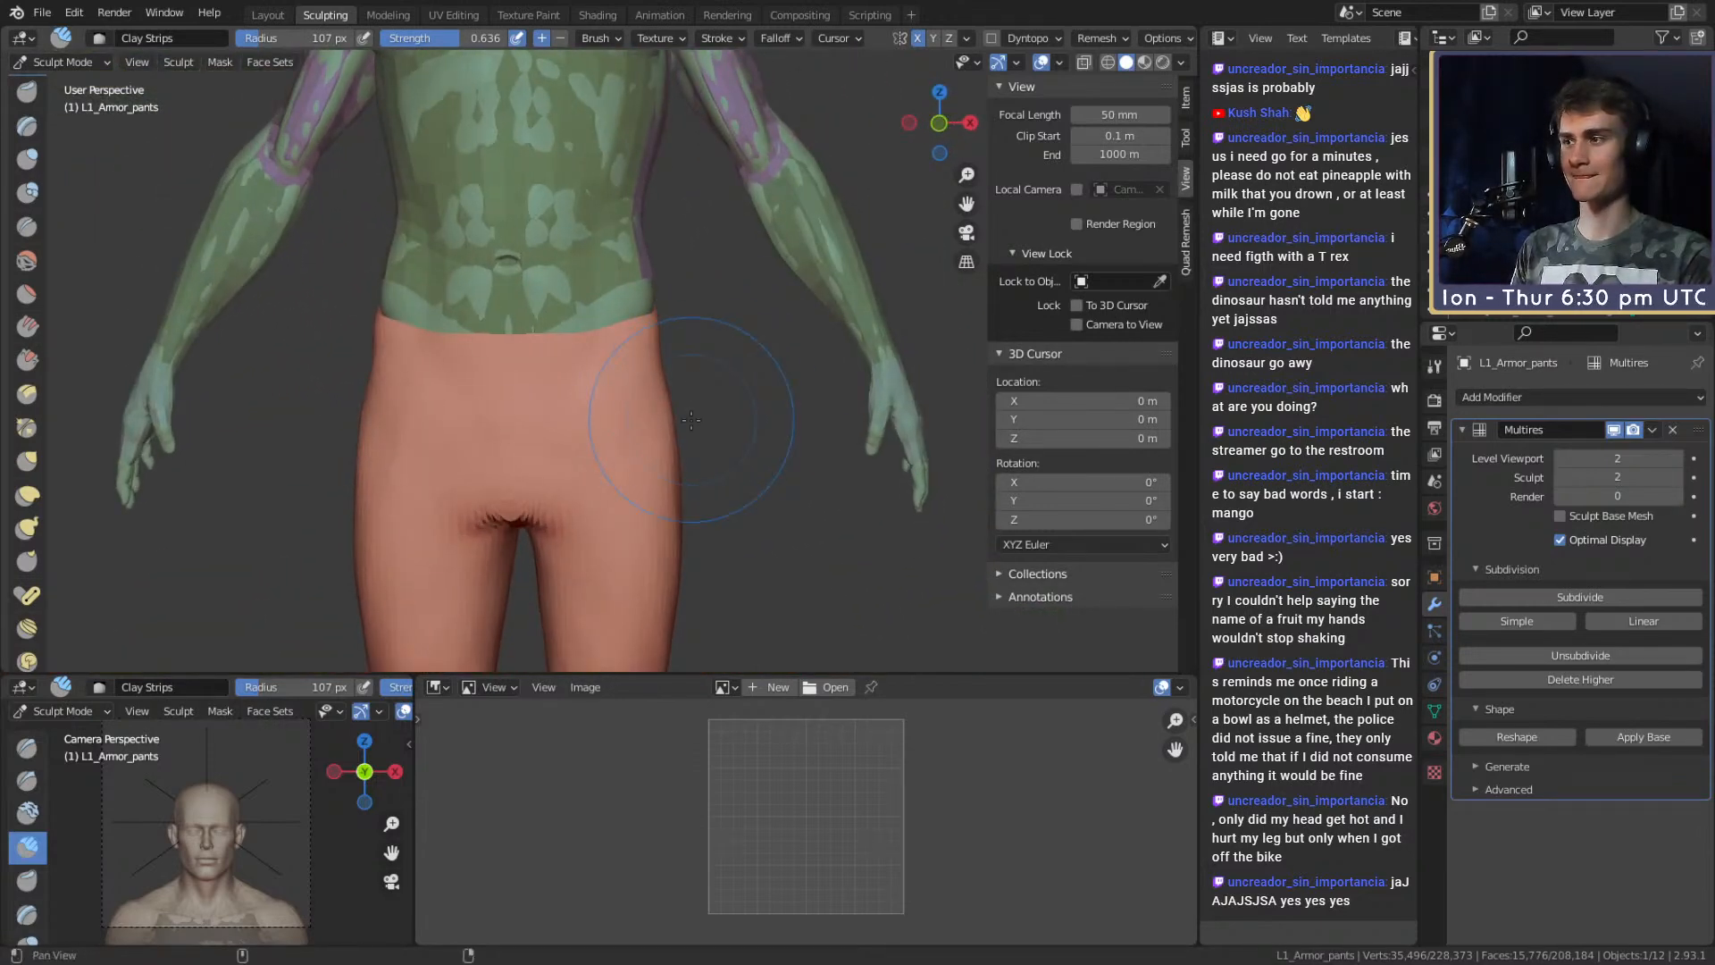
Reshape the waist edge at the front and hips of the pants with the Grab brush.
shift+middle_drag(702, 429, 733, 357)
scroll(720, 357, up, 3)
key(g)
key(f)
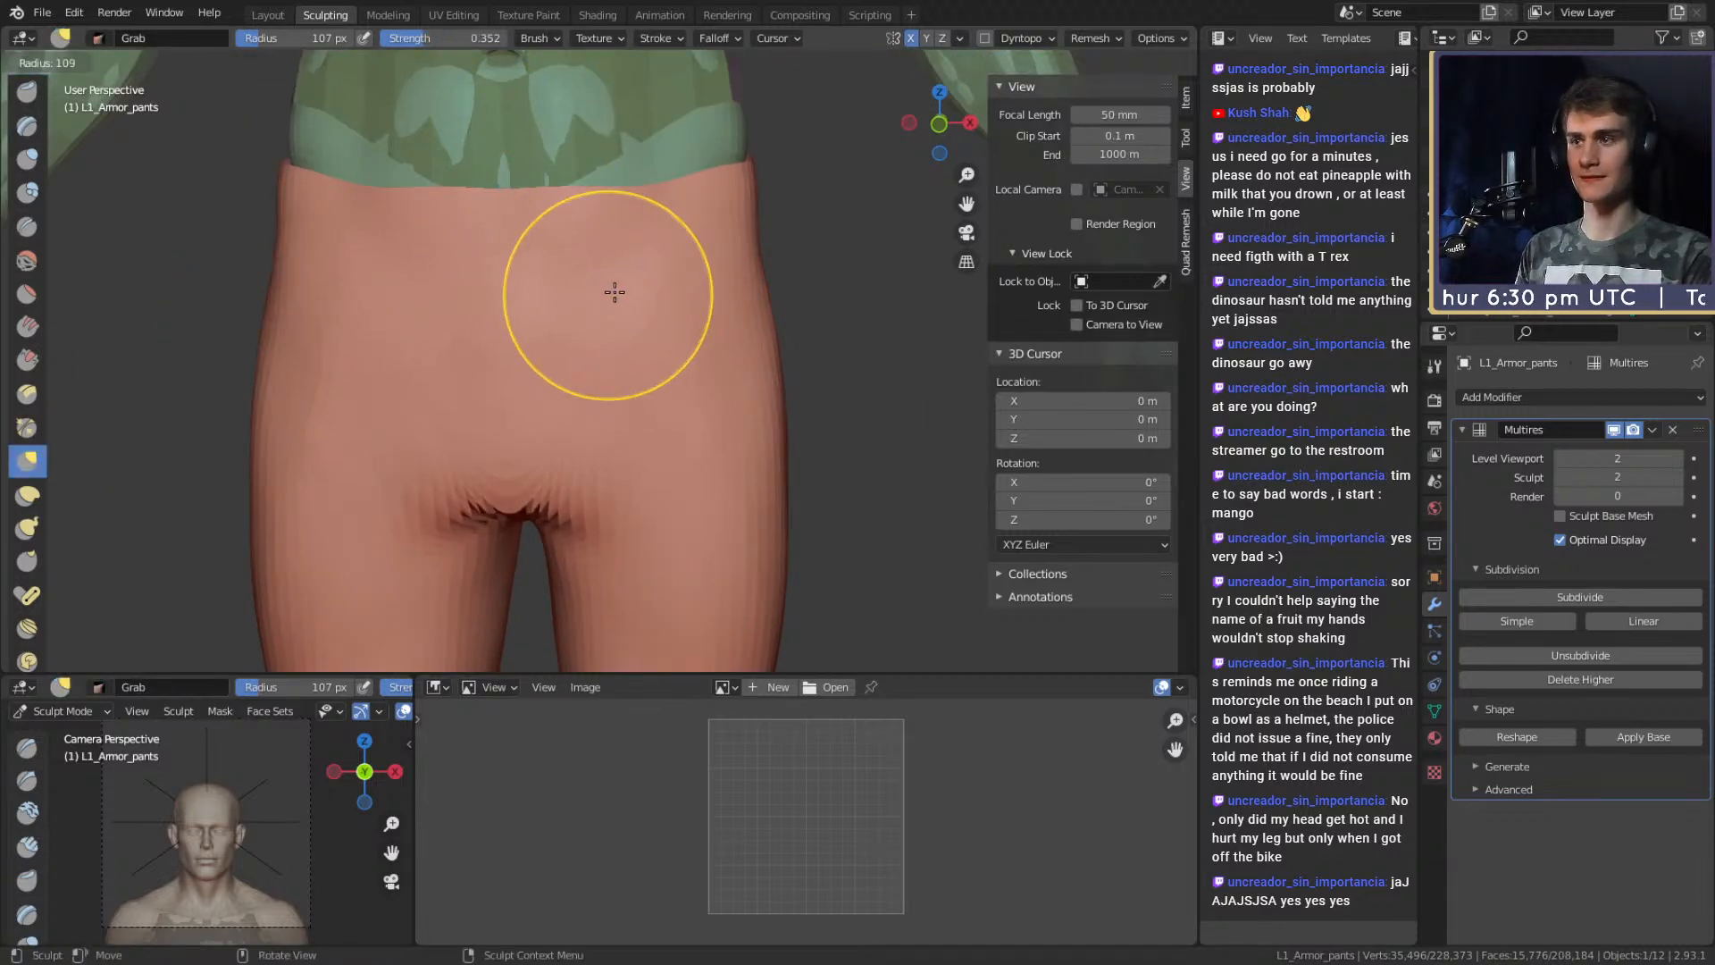
click(657, 292)
scroll(661, 277, down, 3)
shift+middle_drag(662, 272, 672, 332)
mouse_move(665, 328)
middle_down()
mouse_move(616, 323)
mouse_move(613, 357)
mouse_move(688, 337)
mouse_move(670, 380)
mouse_move(669, 324)
mouse_move(559, 305)
middle_up()
scroll(609, 325, up, 2)
drag(582, 297, 579, 313)
Adjust the outline of the waist around the sides with the Grab brush, varying its radius.
mouse_move(579, 312)
alt+mouse_down()
mouse_move(625, 326)
mouse_move(665, 393)
mouse_move(692, 379)
mouse_move(625, 262)
mouse_move(710, 284)
mouse_move(706, 314)
alt+mouse_up()
key(f)
click(879, 357)
mouse_move(705, 314)
alt+mouse_down()
mouse_move(636, 276)
mouse_move(608, 306)
mouse_move(552, 313)
alt+mouse_up()
key(f)
click(650, 276)
Build up the side of the hip below the waist edge with Clay Strips, starting at a brush radius of 55 px.
key(c)
key(f)
click(612, 276)
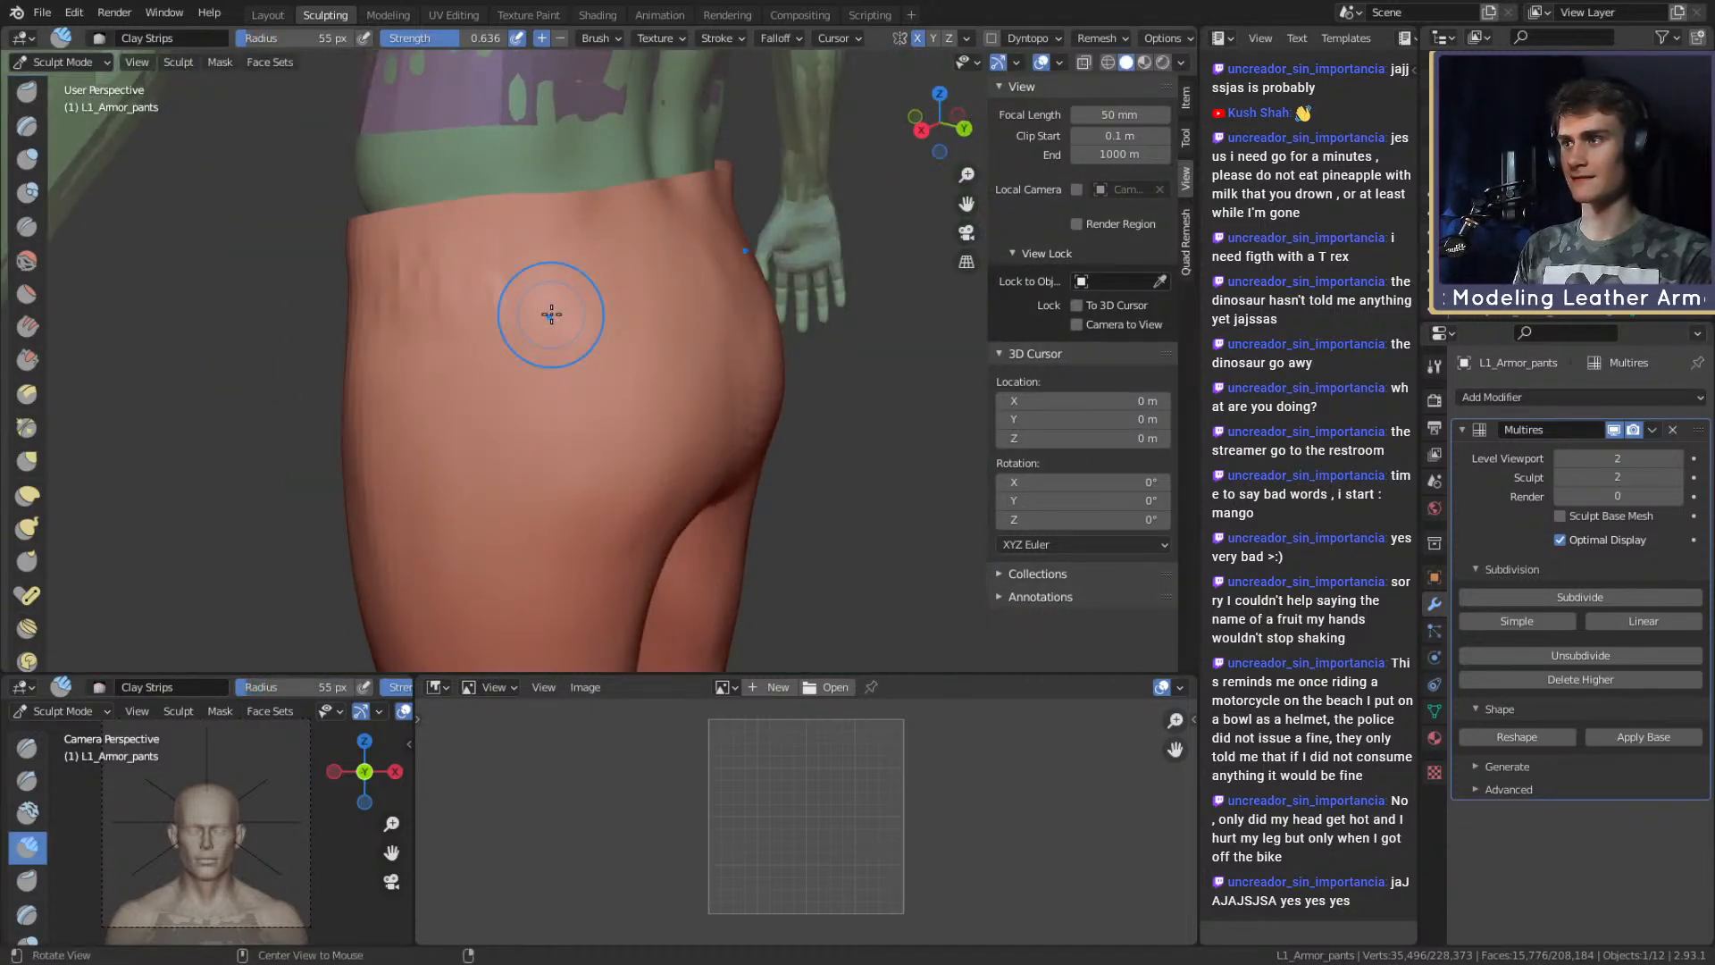
middle_drag(645, 292, 733, 237)
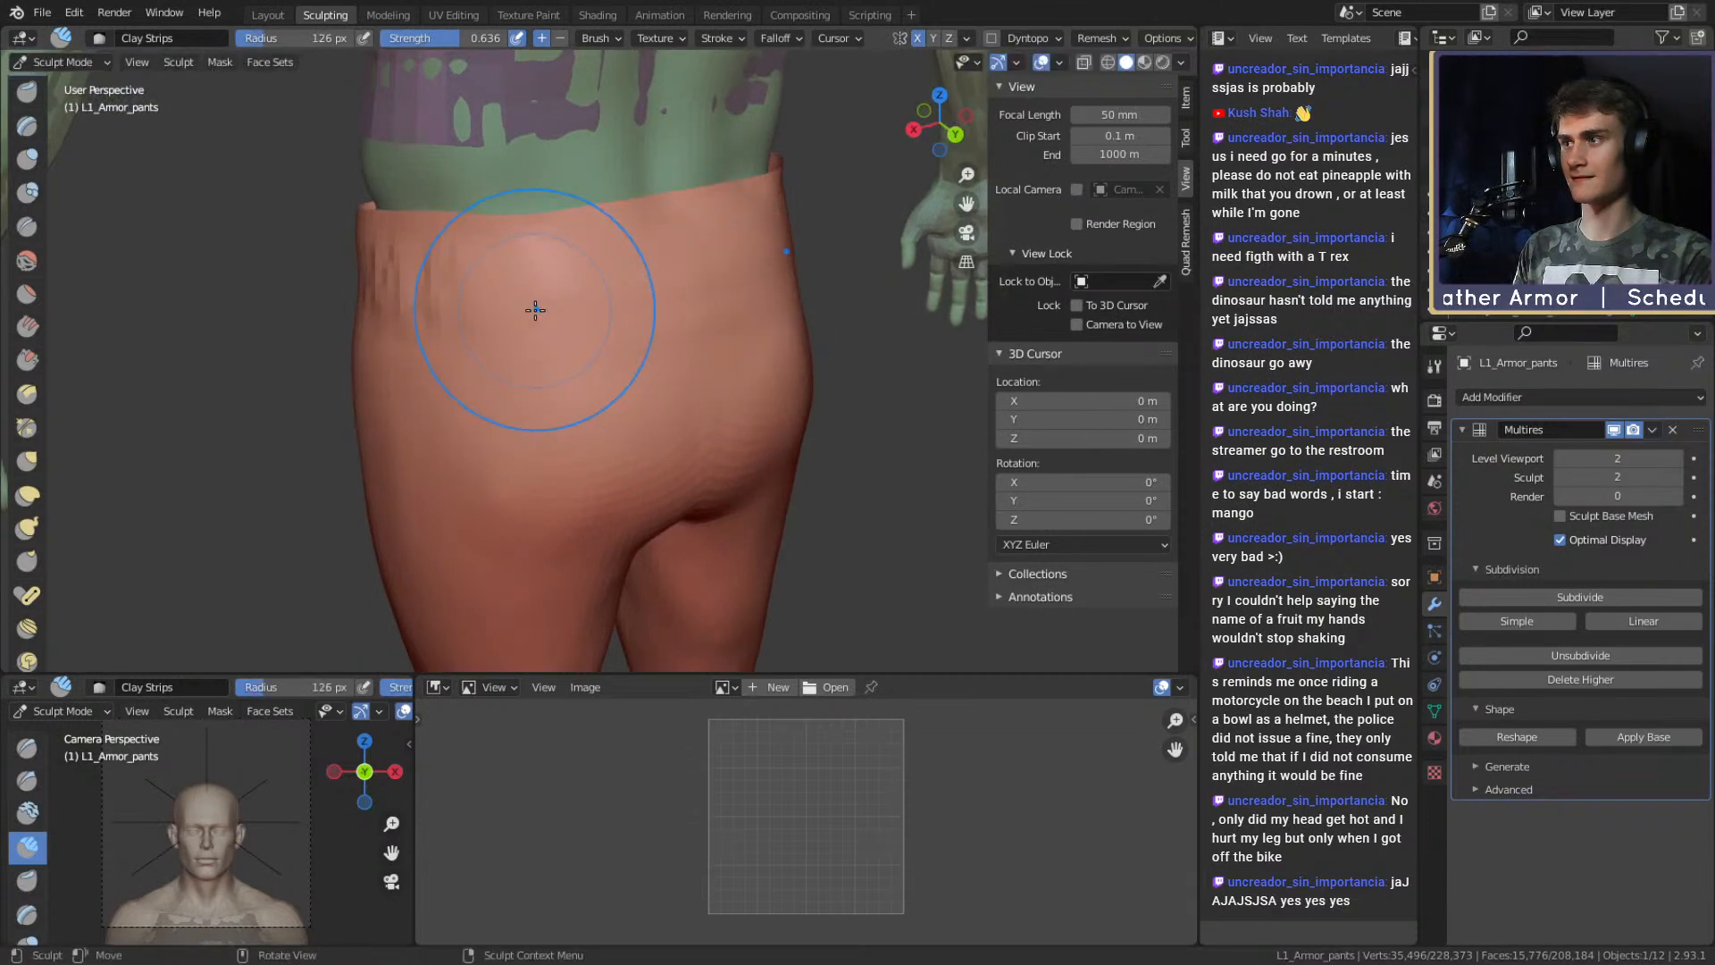
middle_drag(530, 314, 621, 299)
Even out the hips and upper buttocks with Clay Strips at brush radii of 102 and 110 px.
key(f)
click(603, 297)
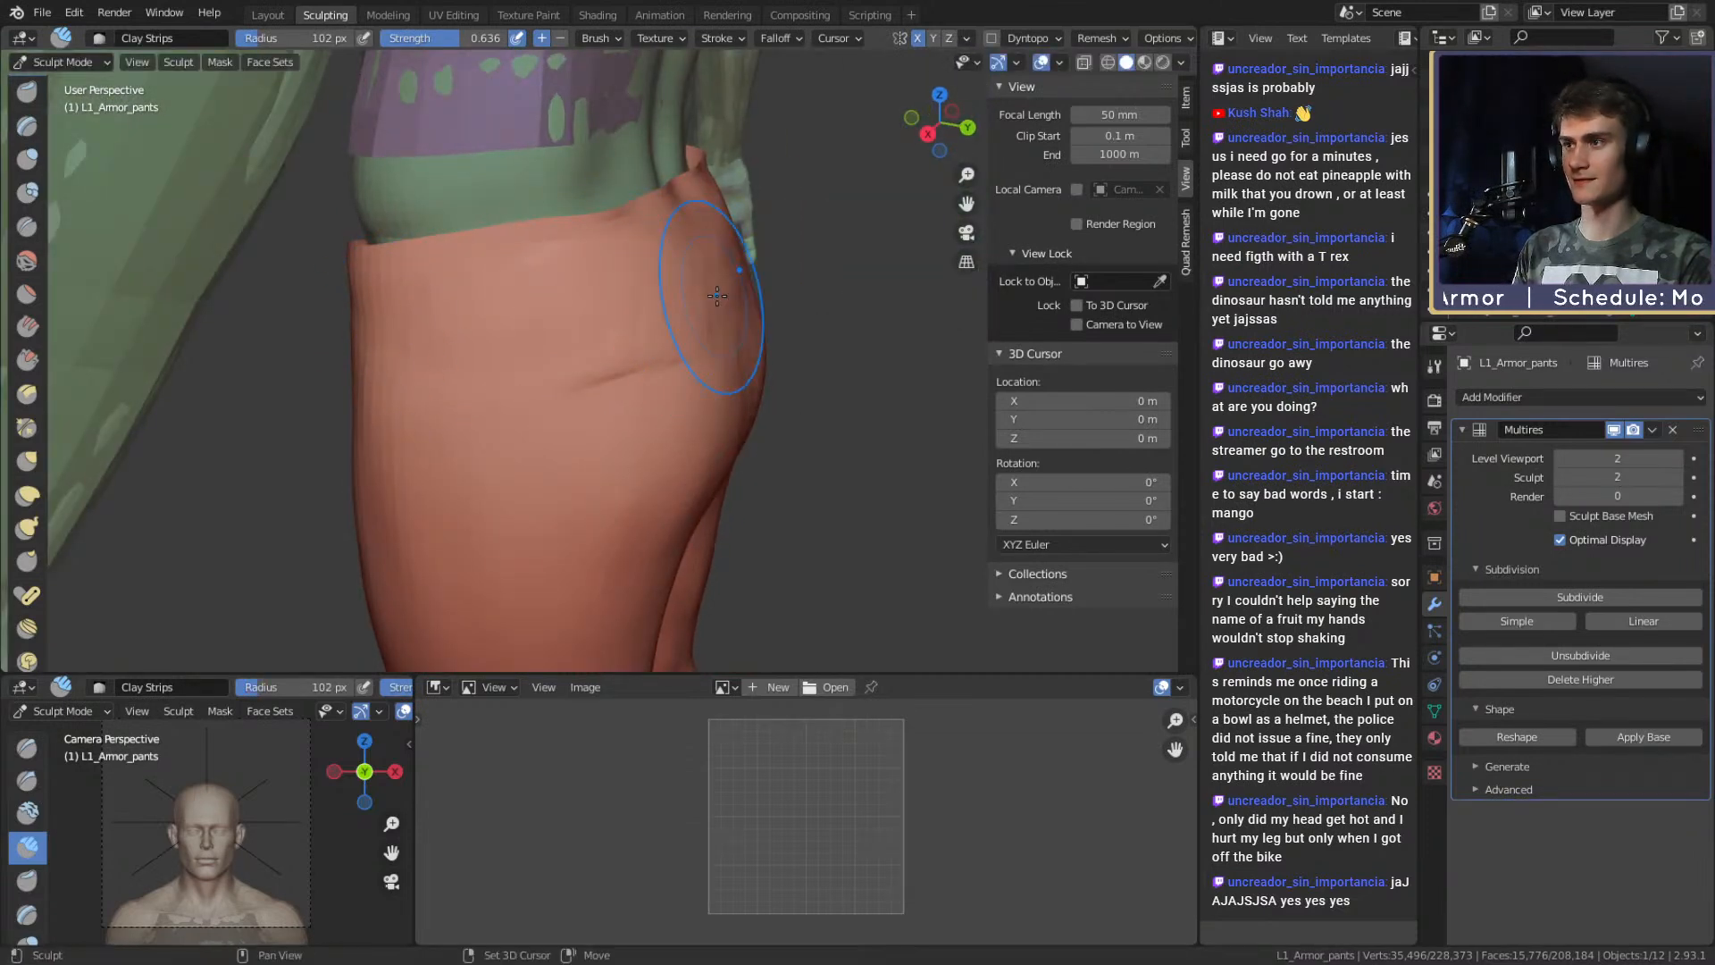
drag(516, 321, 581, 308)
mouse_move(608, 300)
middle_down()
mouse_move(813, 252)
mouse_move(729, 275)
mouse_move(777, 340)
mouse_move(757, 314)
middle_up()
key(f)
click(690, 276)
click(741, 284)
scroll(703, 295, down, 6)
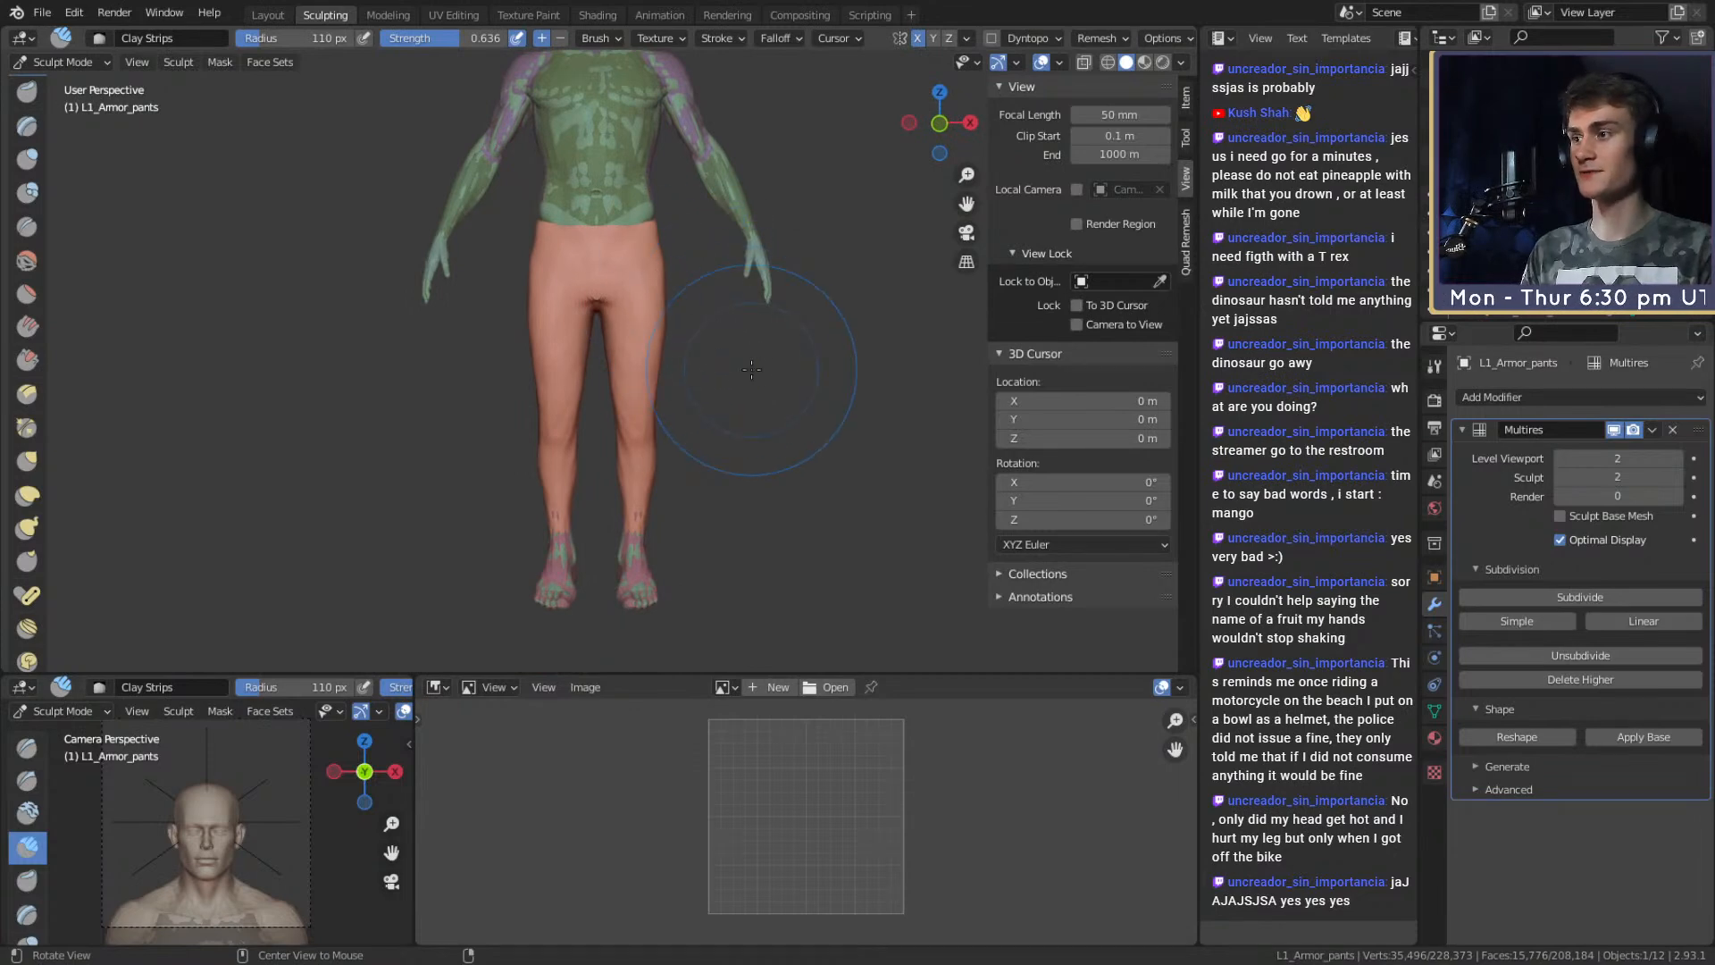
Cover the exposed patches on the calves and lower legs with Clay Strips at brush radii of 62 and 46 px.
scroll(751, 364, up, 4)
middle_drag(651, 306, 652, 415)
middle_drag(626, 355, 733, 364)
middle_drag(544, 373, 615, 380)
scroll(614, 379, up, 2)
mouse_move(566, 484)
middle_down()
mouse_move(554, 276)
mouse_move(546, 328)
middle_up()
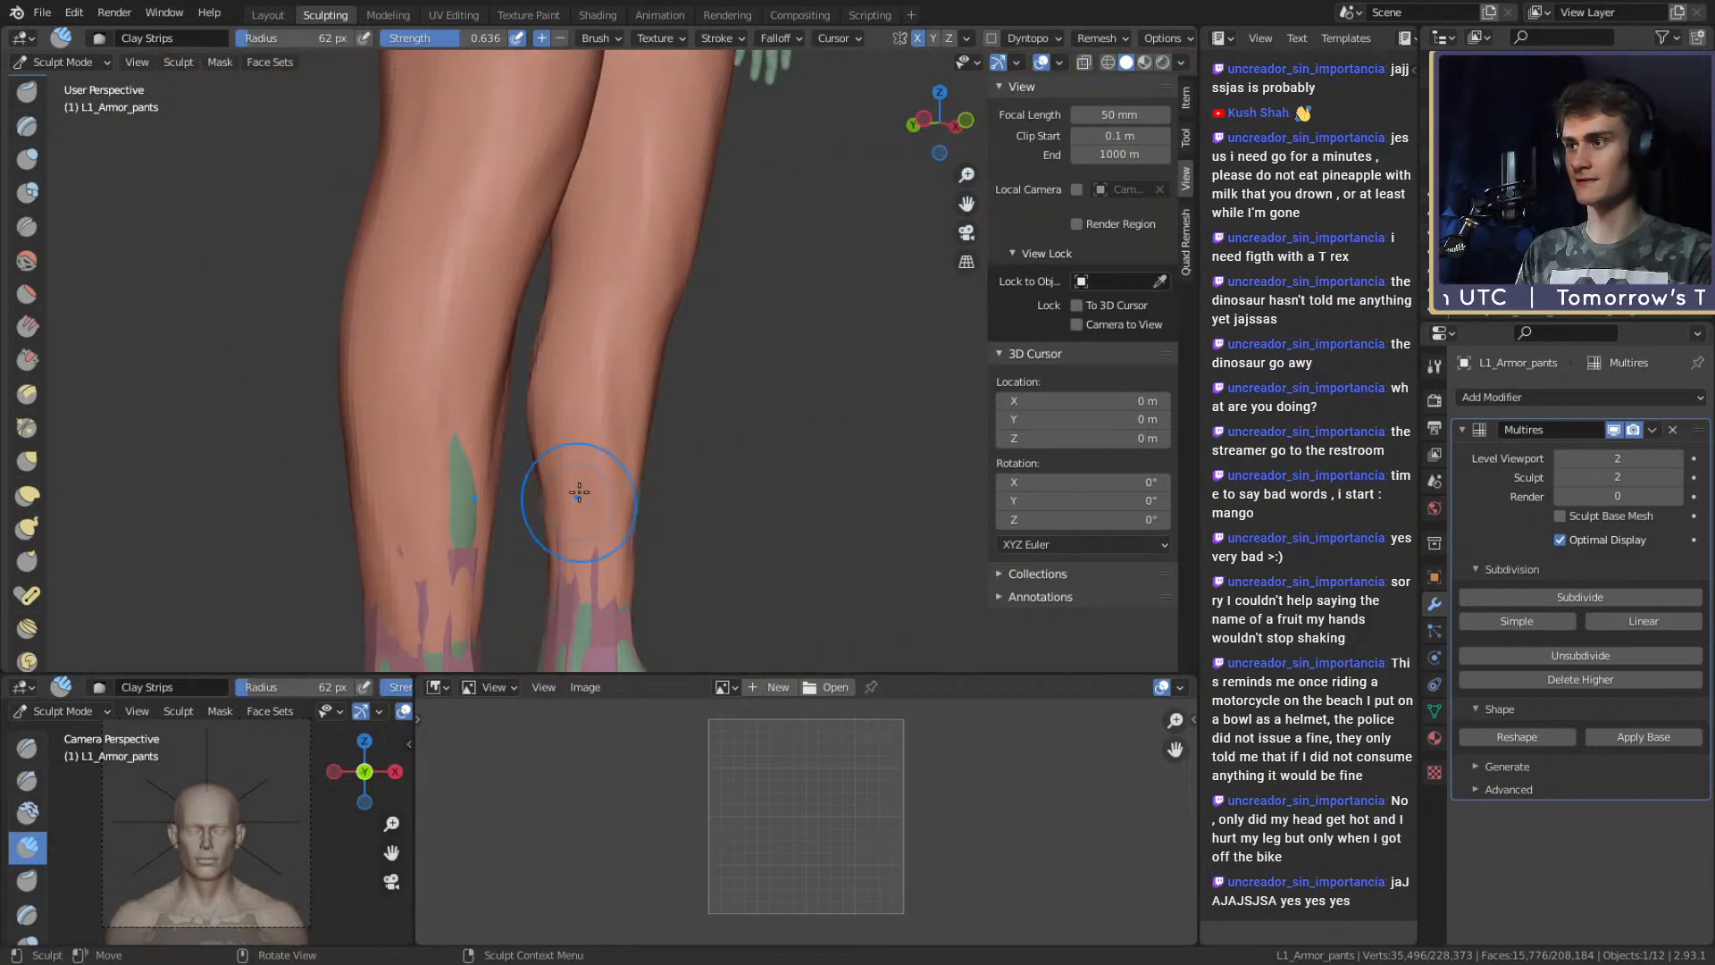
middle_drag(579, 487, 562, 464)
mouse_move(557, 320)
middle_down()
mouse_move(620, 382)
mouse_move(620, 336)
mouse_move(785, 371)
mouse_move(583, 246)
middle_up()
key(f)
click(590, 337)
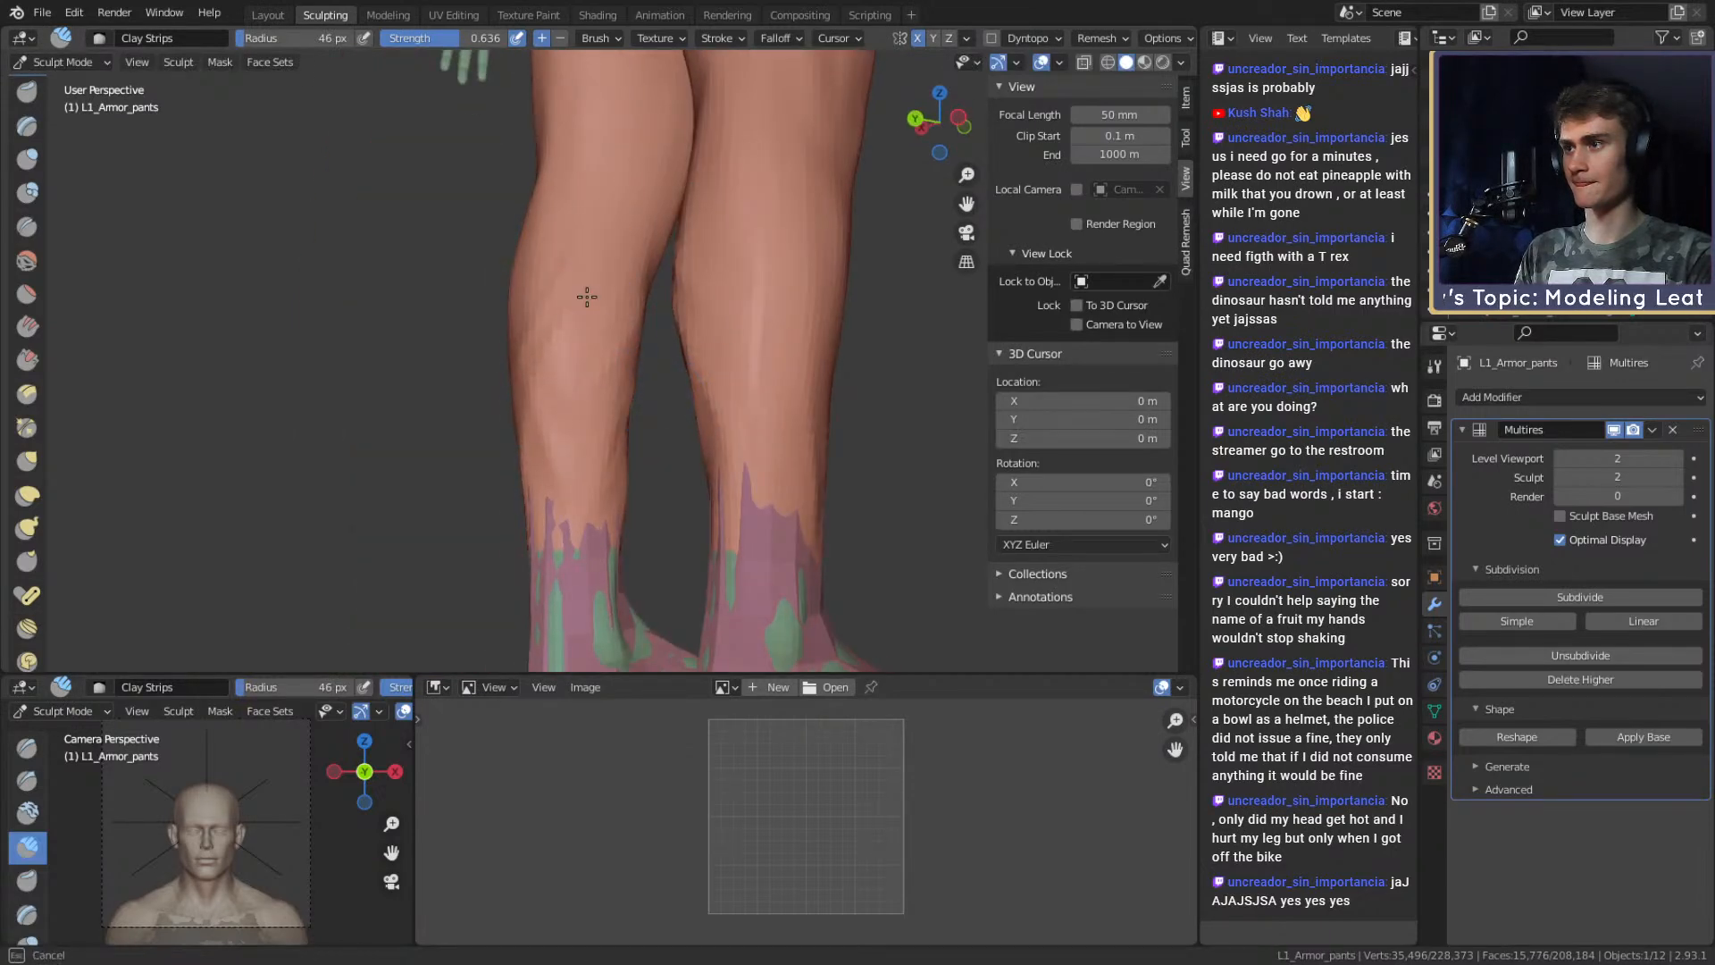
Examine how the pants cover the legs, crotch and waist of the body.
mouse_move(626, 467)
middle_down()
mouse_move(383, 402)
mouse_move(659, 387)
mouse_move(680, 208)
middle_up()
key(Home)
scroll(677, 273, up, 3)
mouse_move(697, 564)
shift+middle_down()
mouse_move(694, 312)
mouse_move(756, 397)
mouse_move(756, 504)
shift+middle_up()
scroll(756, 394, up, 5)
shift+middle_drag(760, 254, 767, 334)
mouse_move(767, 334)
middle_down()
mouse_move(728, 309)
mouse_move(779, 384)
mouse_move(746, 399)
mouse_move(711, 238)
middle_up()
middle_drag(730, 377, 731, 356)
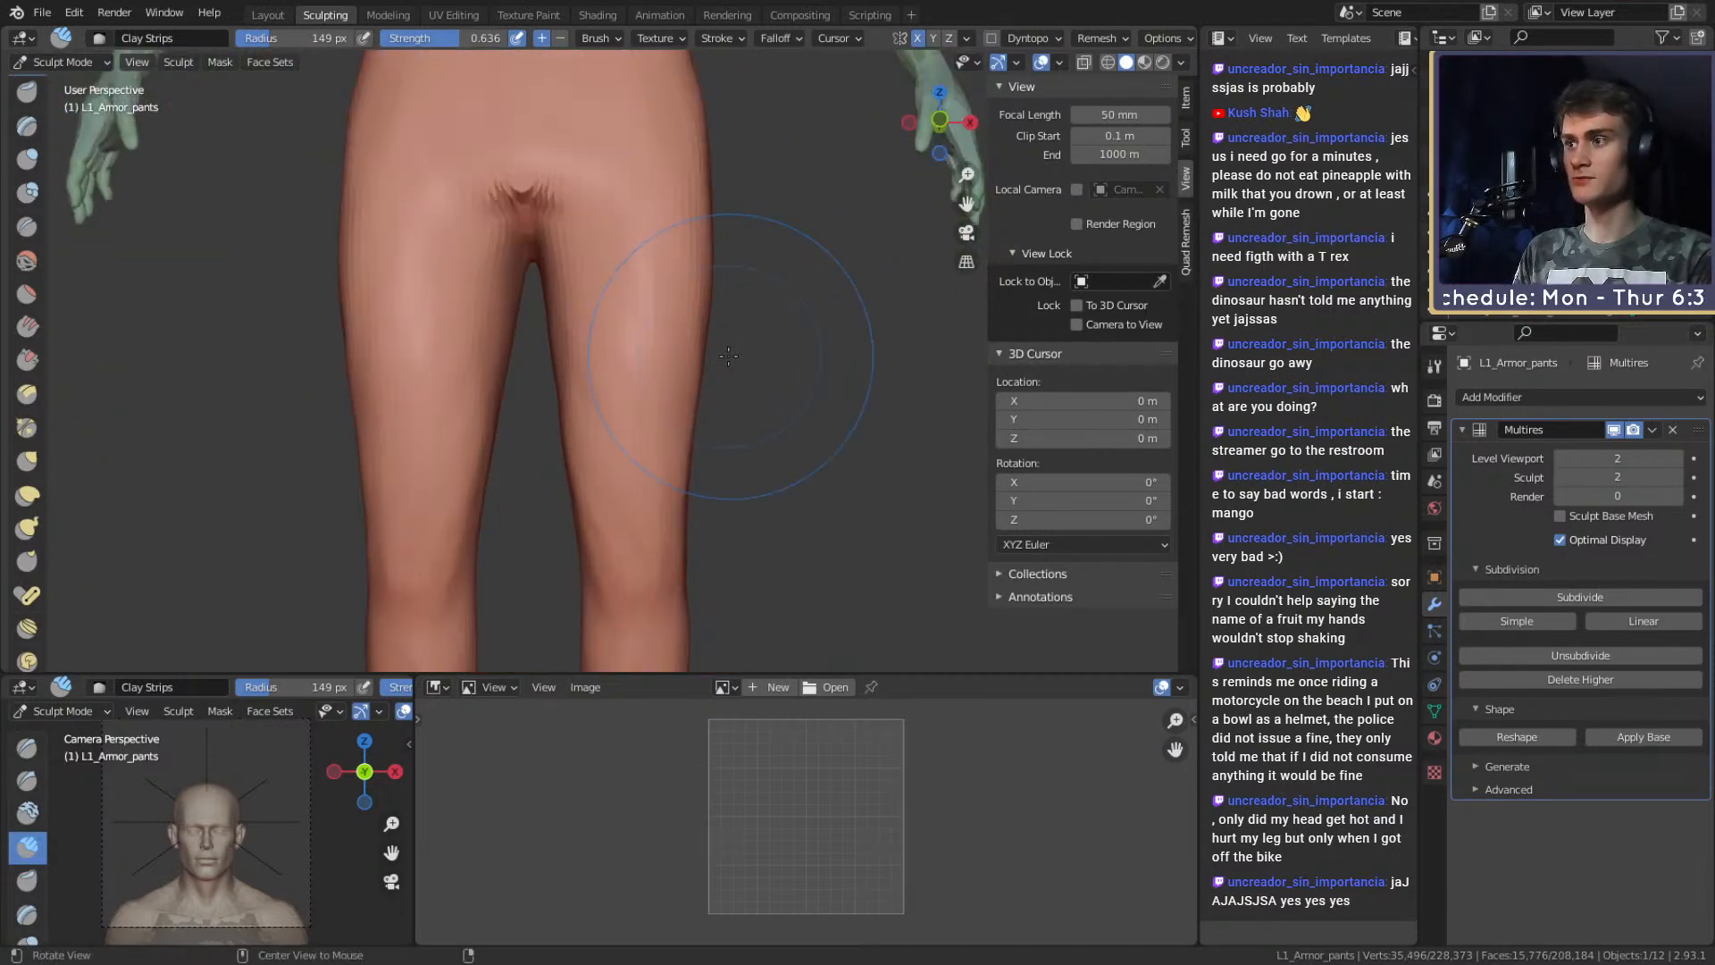
scroll(730, 356, down, 5)
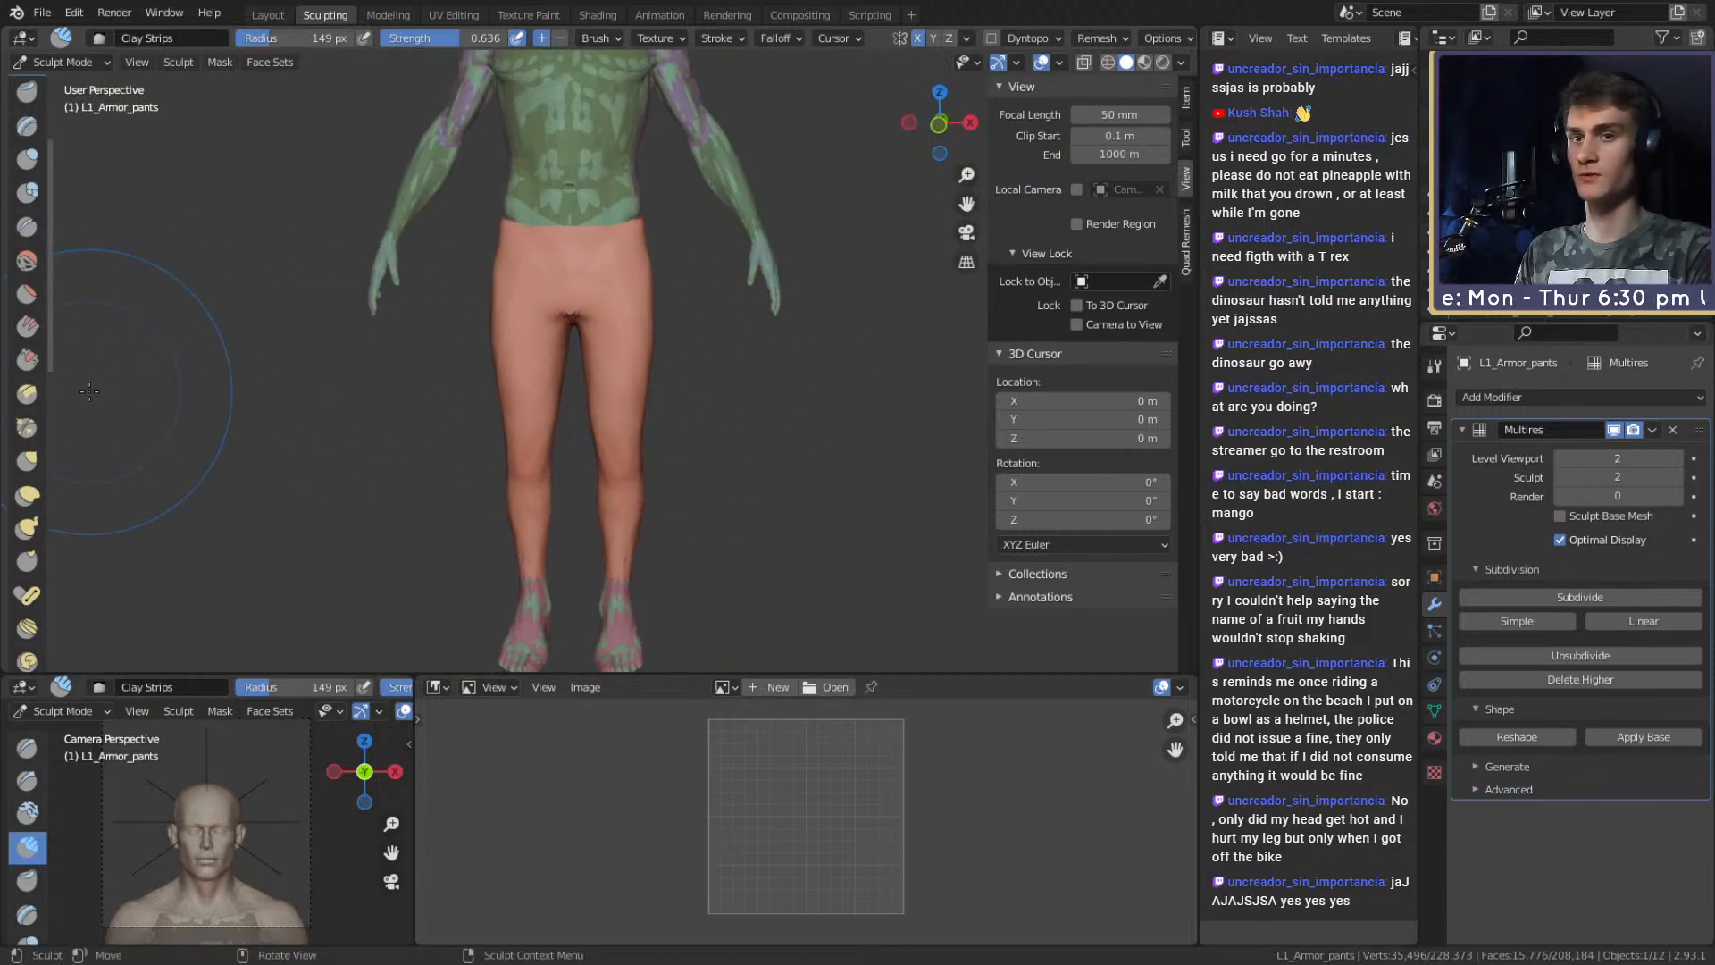
Inflate the whole pants mesh with the Mesh Filter set to Inflate at strength 1.000.
scroll(11, 192, down, 15)
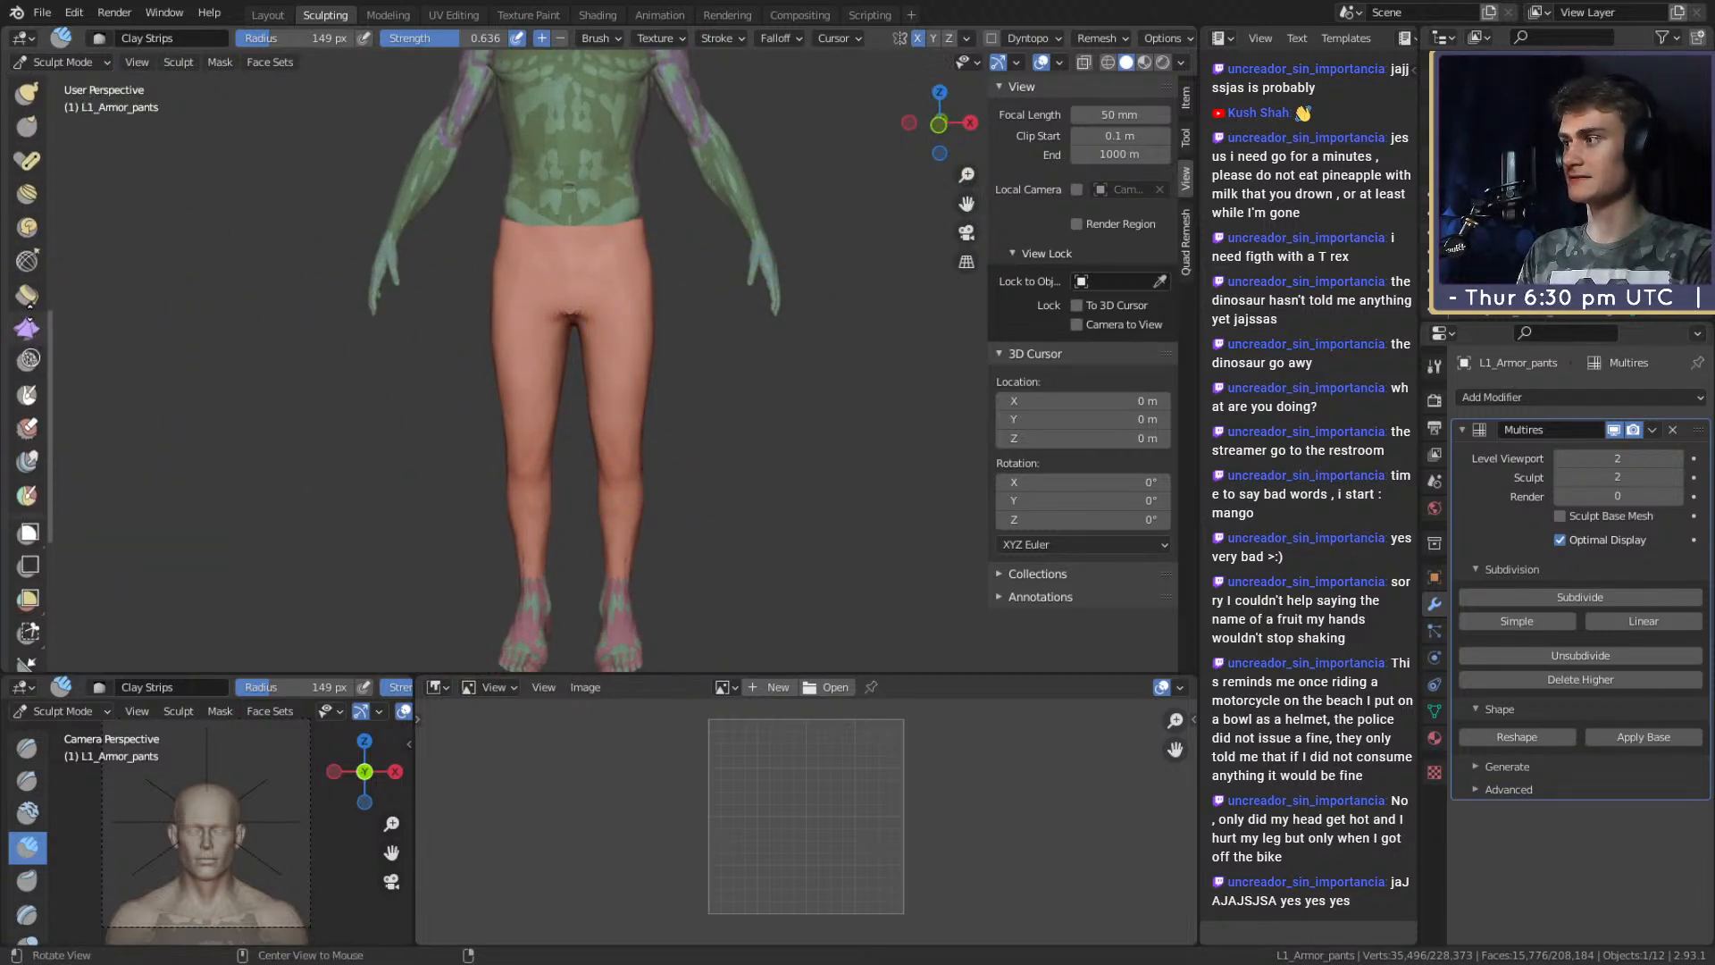
scroll(26, 357, down, 5)
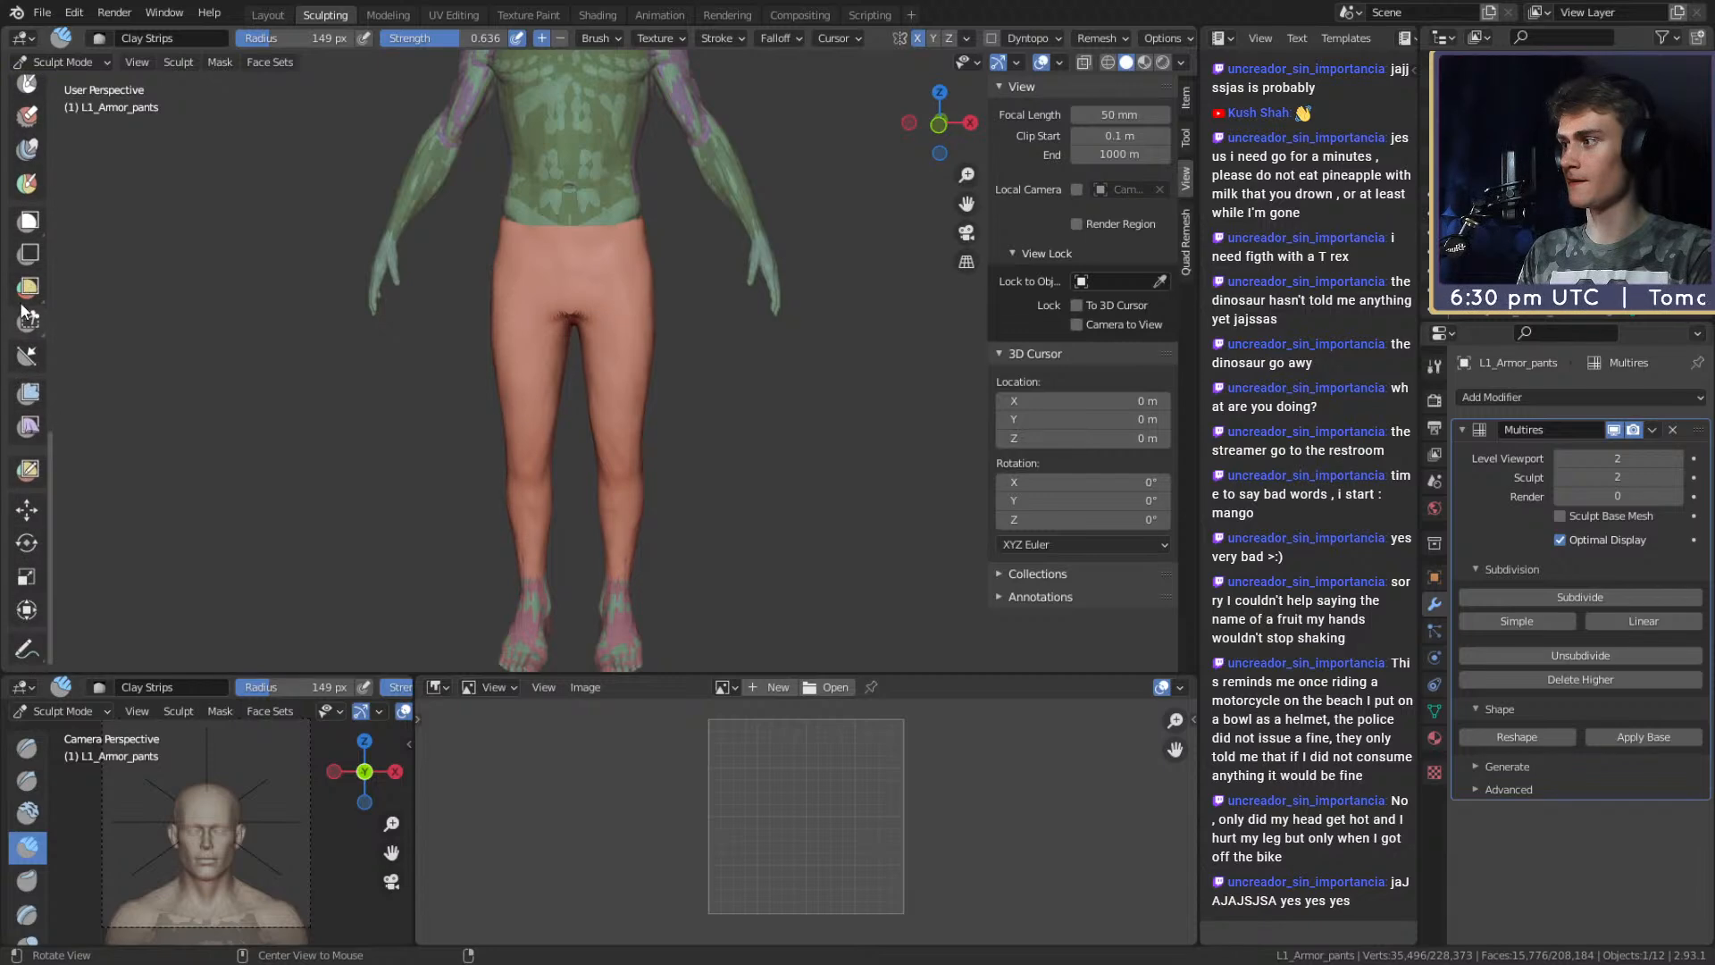
click(28, 393)
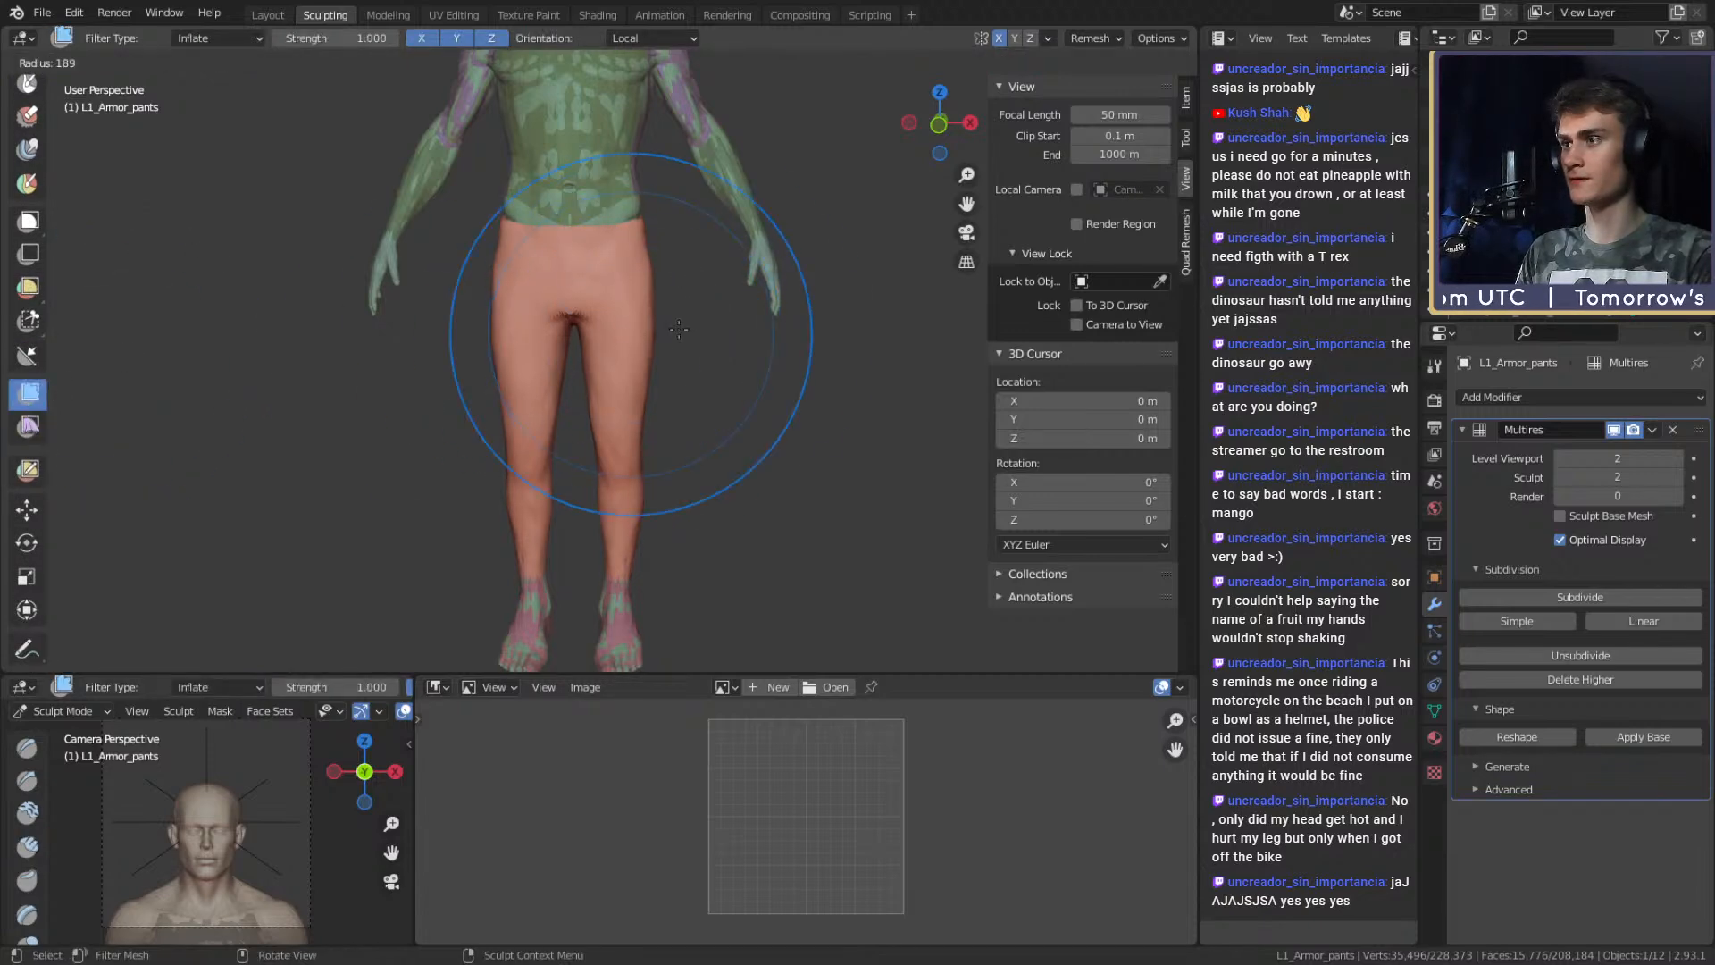
scroll(679, 375, up, 4)
drag(679, 375, 728, 360)
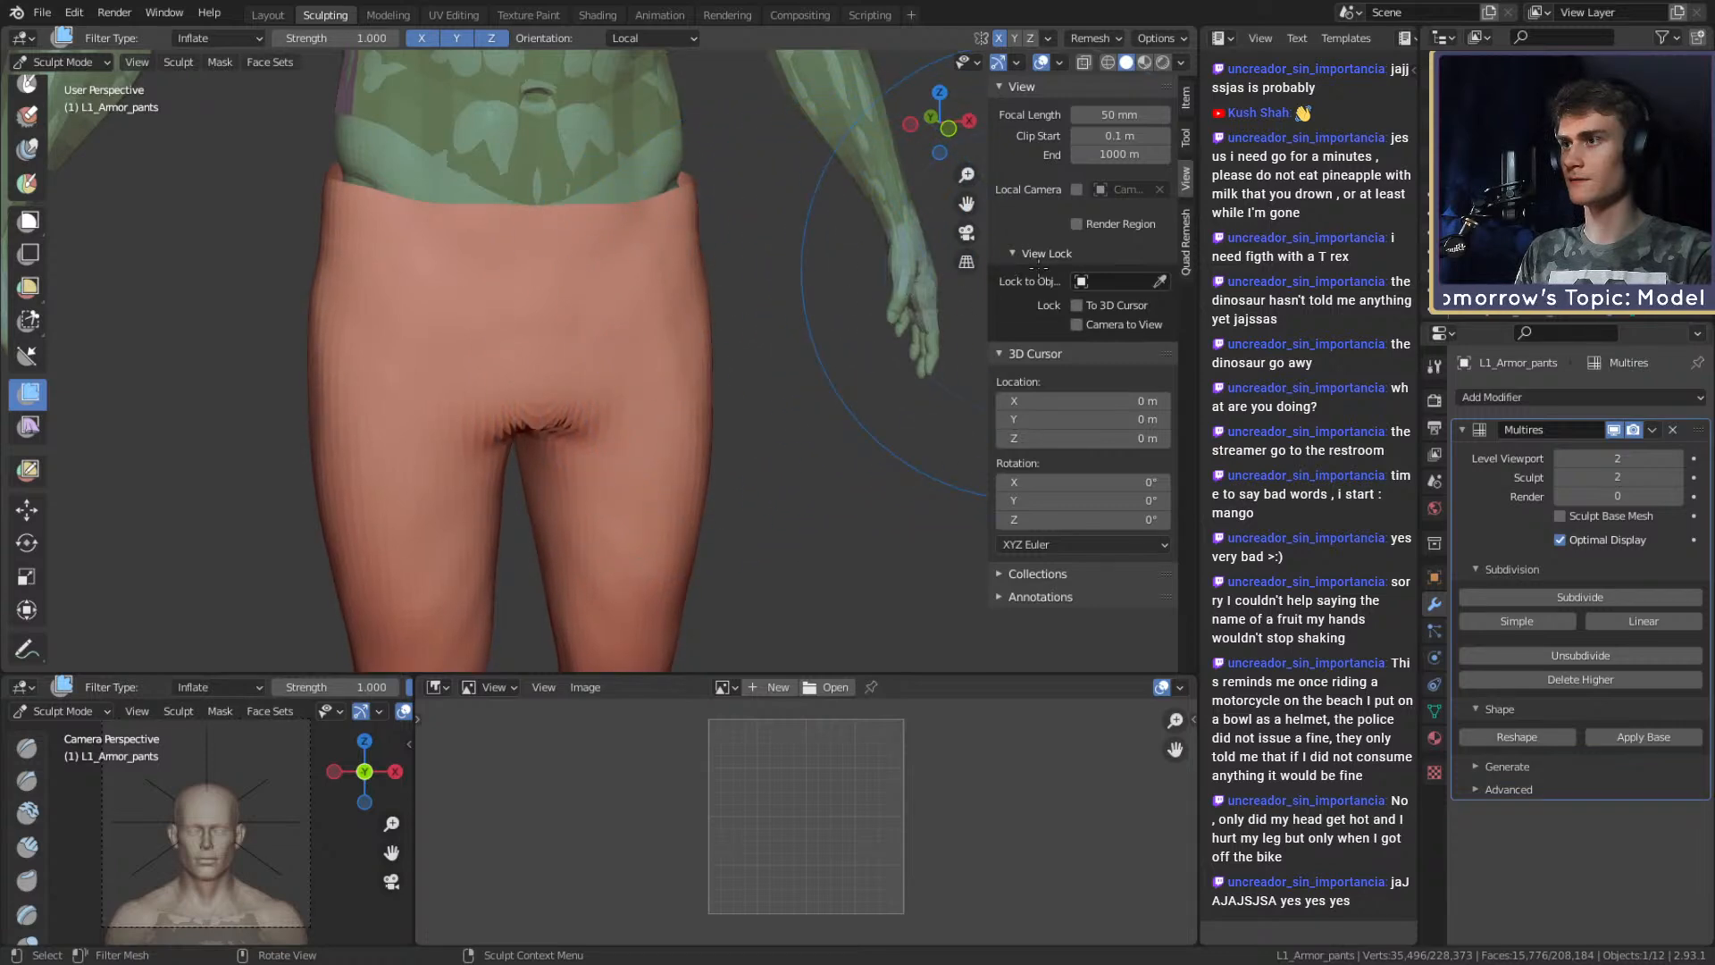
alt+drag(760, 384, 643, 368)
scroll(645, 372, up, 1)
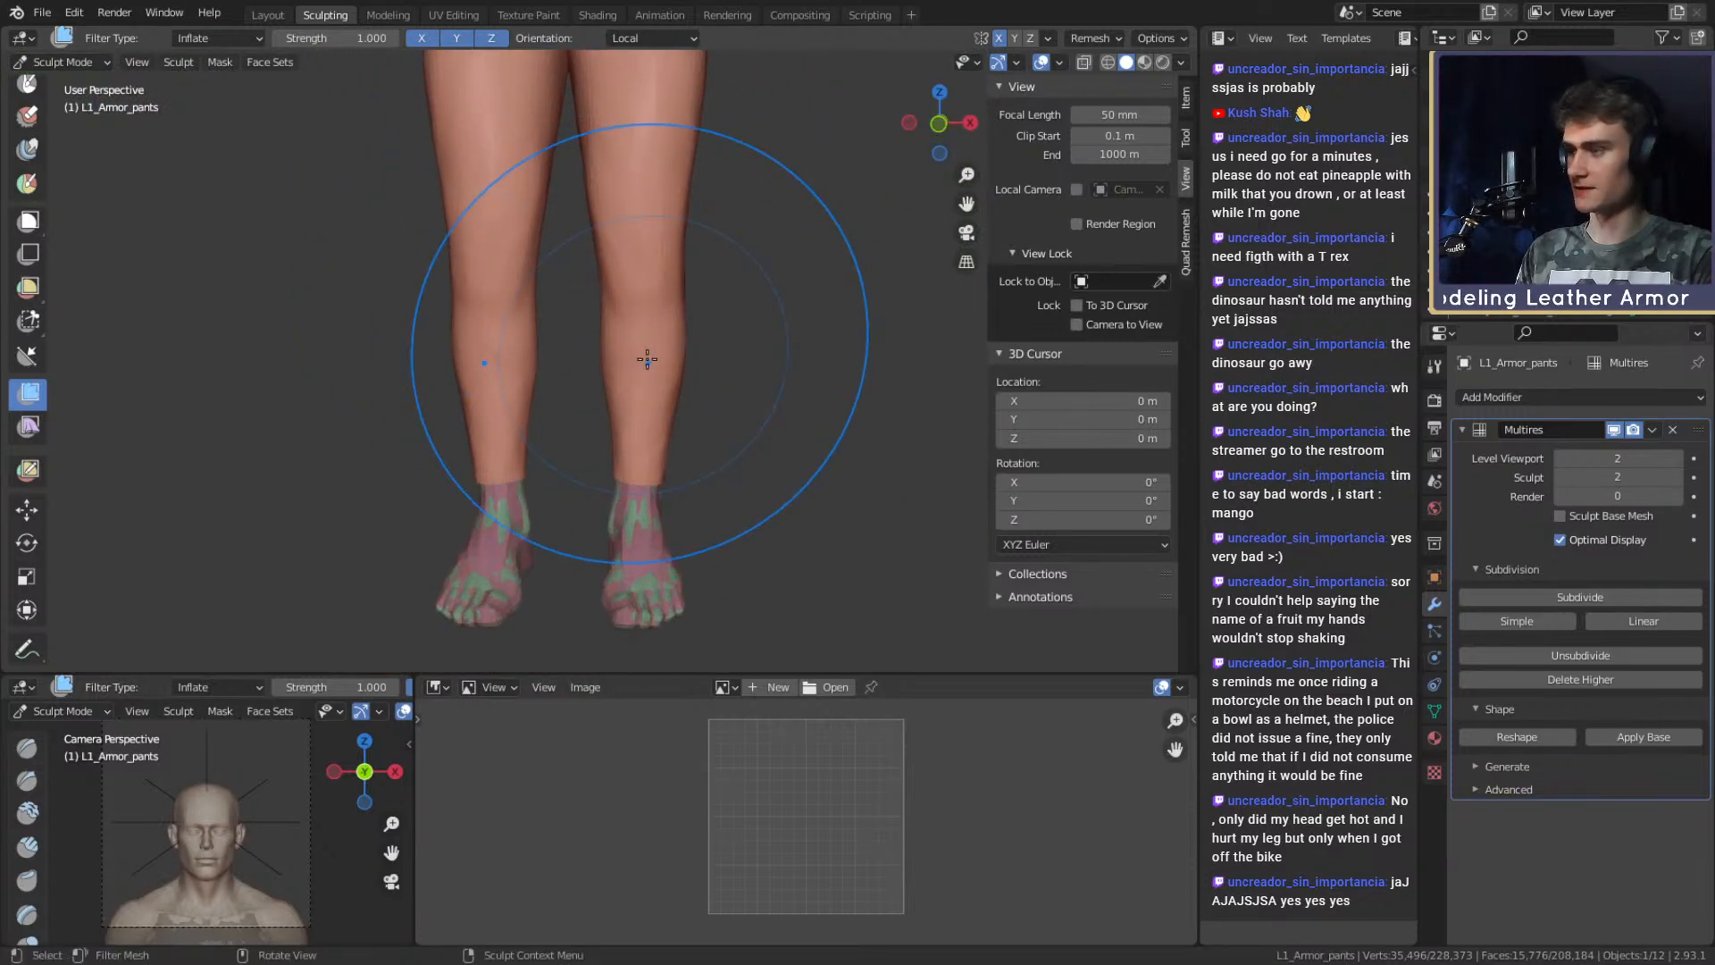
Carve diagonal folds from the crotch toward the hips with the Crease brush at a radius of 16 px.
key(shift+c)
scroll(631, 395, up, 3)
mouse_move(631, 395)
shift+middle_down()
mouse_move(602, 241)
mouse_move(593, 307)
mouse_move(635, 394)
shift+middle_up()
scroll(635, 394, up, 2)
key(f)
click(615, 312)
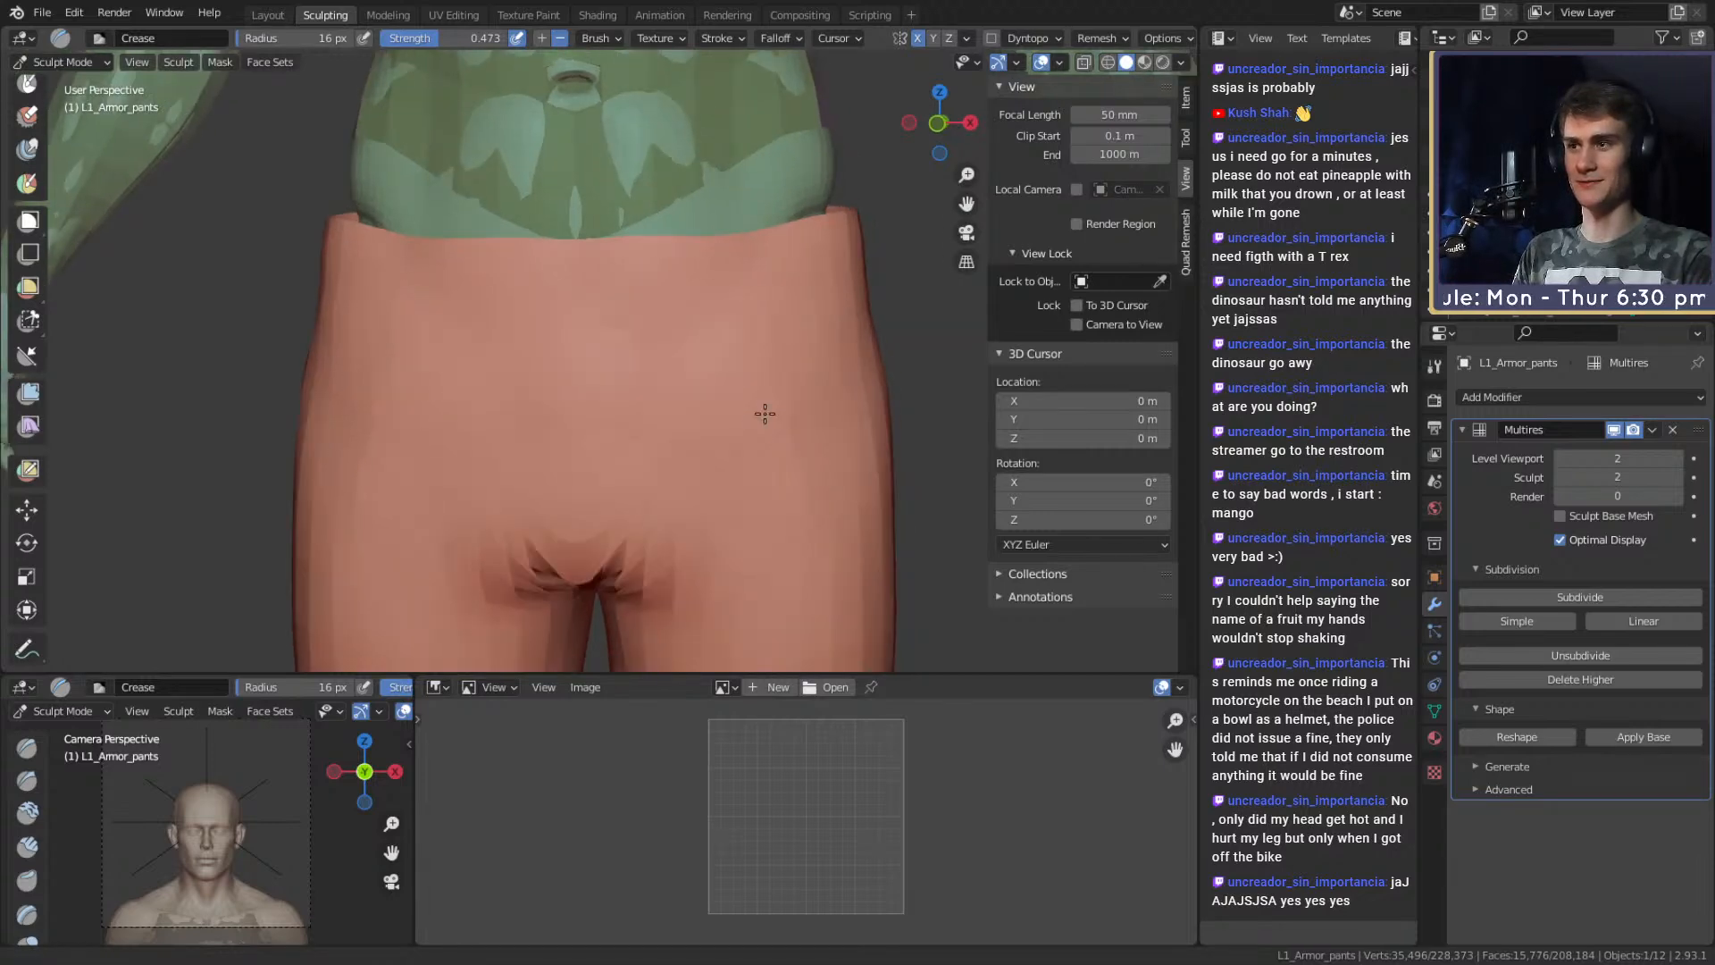
middle_drag(780, 429, 695, 308)
middle_drag(724, 160, 652, 333)
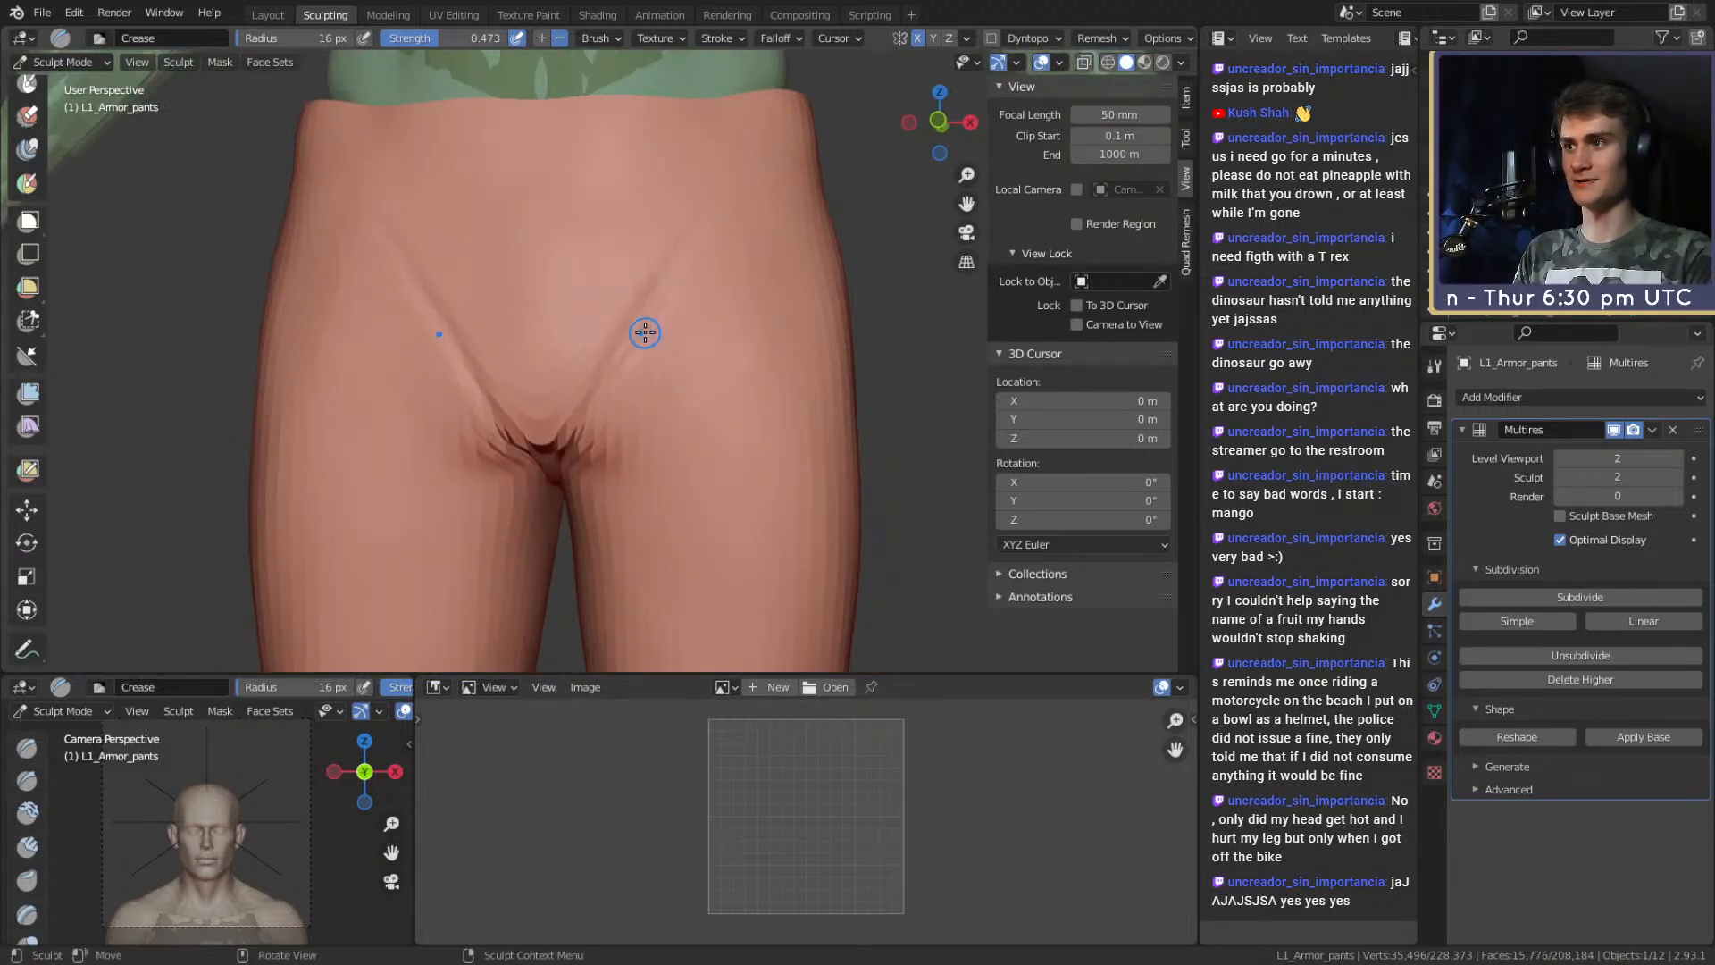
Extend the diagonal groin folds up to the sides of the hips with the Crease brush at a radius of 21 px.
middle_drag(777, 191, 705, 277)
key(f)
click(693, 290)
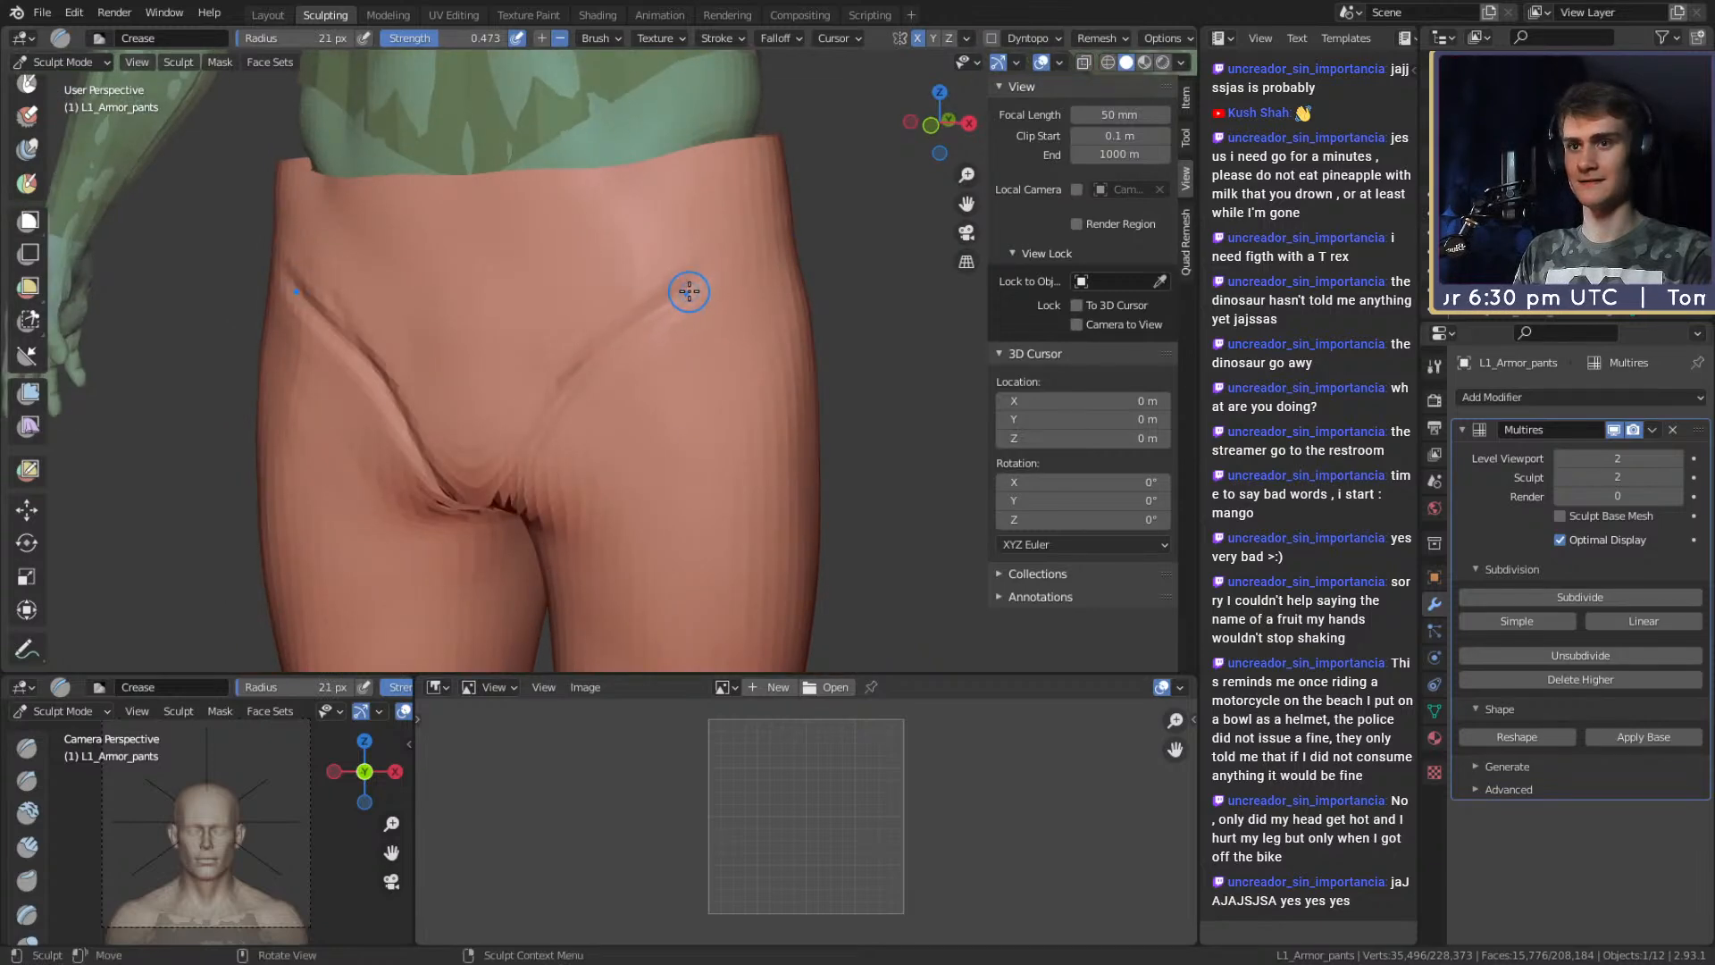
Carve creases along the upper front and around the base of the buttocks with the 21 px Crease brush.
middle_drag(566, 252, 588, 257)
drag(593, 326, 606, 217)
shift+middle_drag(635, 210, 628, 292)
mouse_move(574, 448)
middle_down()
mouse_move(623, 372)
mouse_move(754, 329)
mouse_move(673, 337)
mouse_move(689, 368)
mouse_move(642, 375)
mouse_move(668, 464)
middle_up()
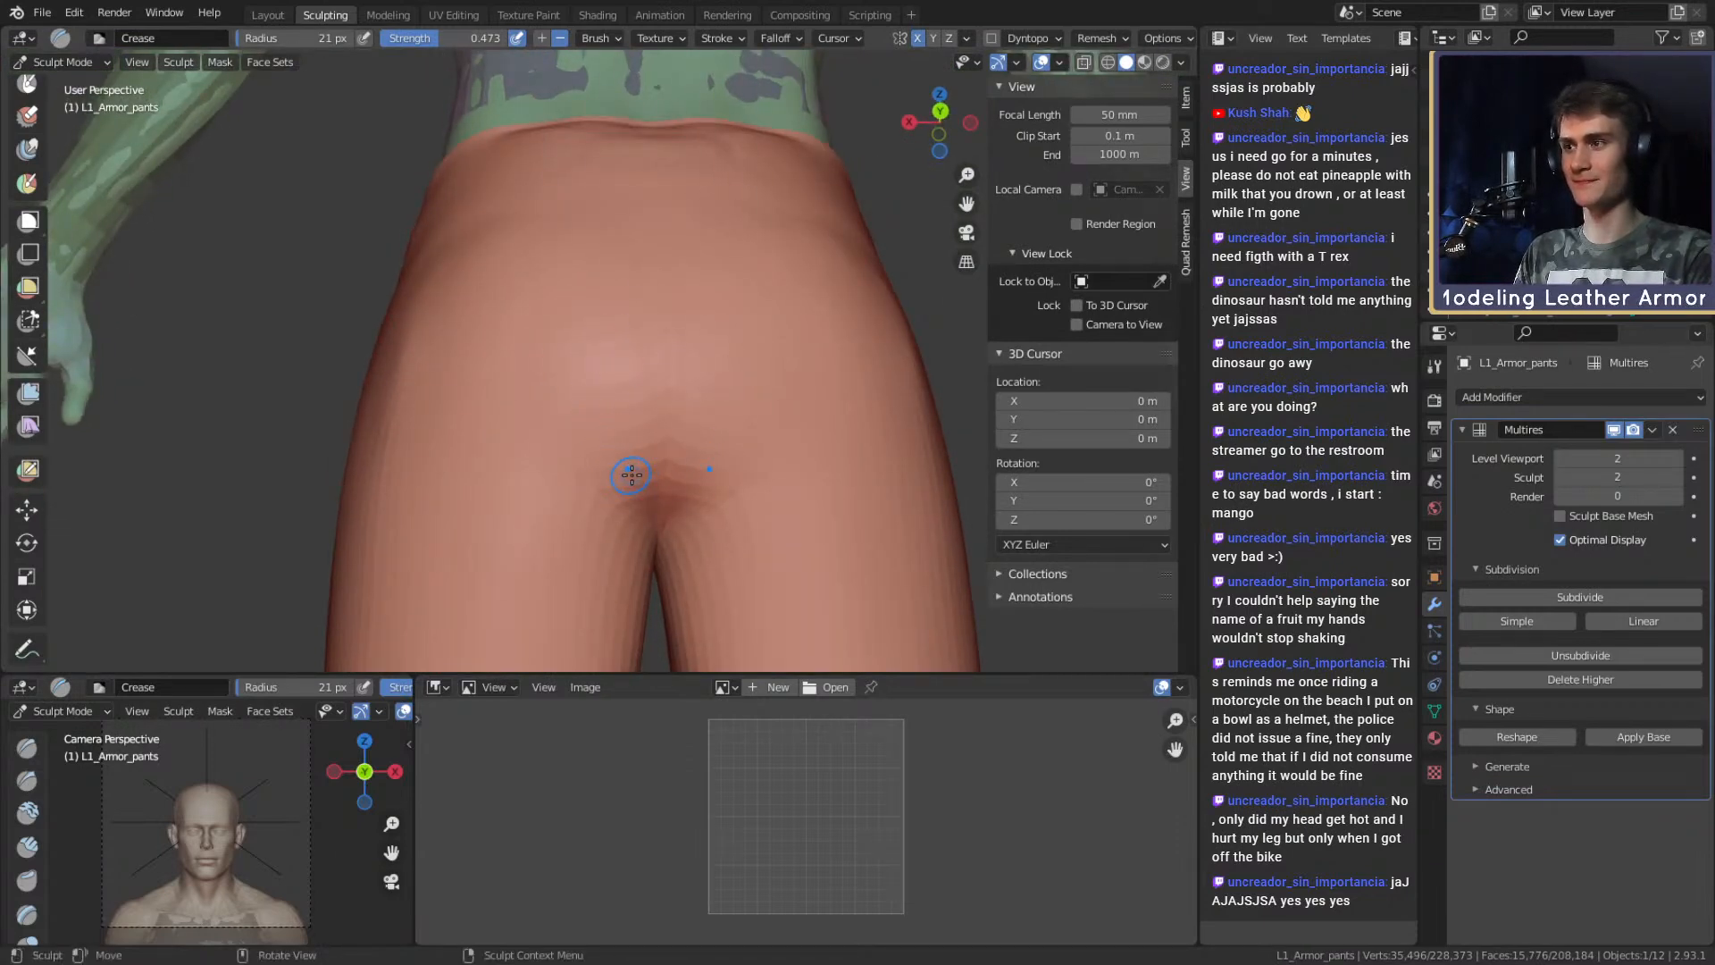
middle_drag(642, 478, 810, 338)
scroll(809, 338, down, 3)
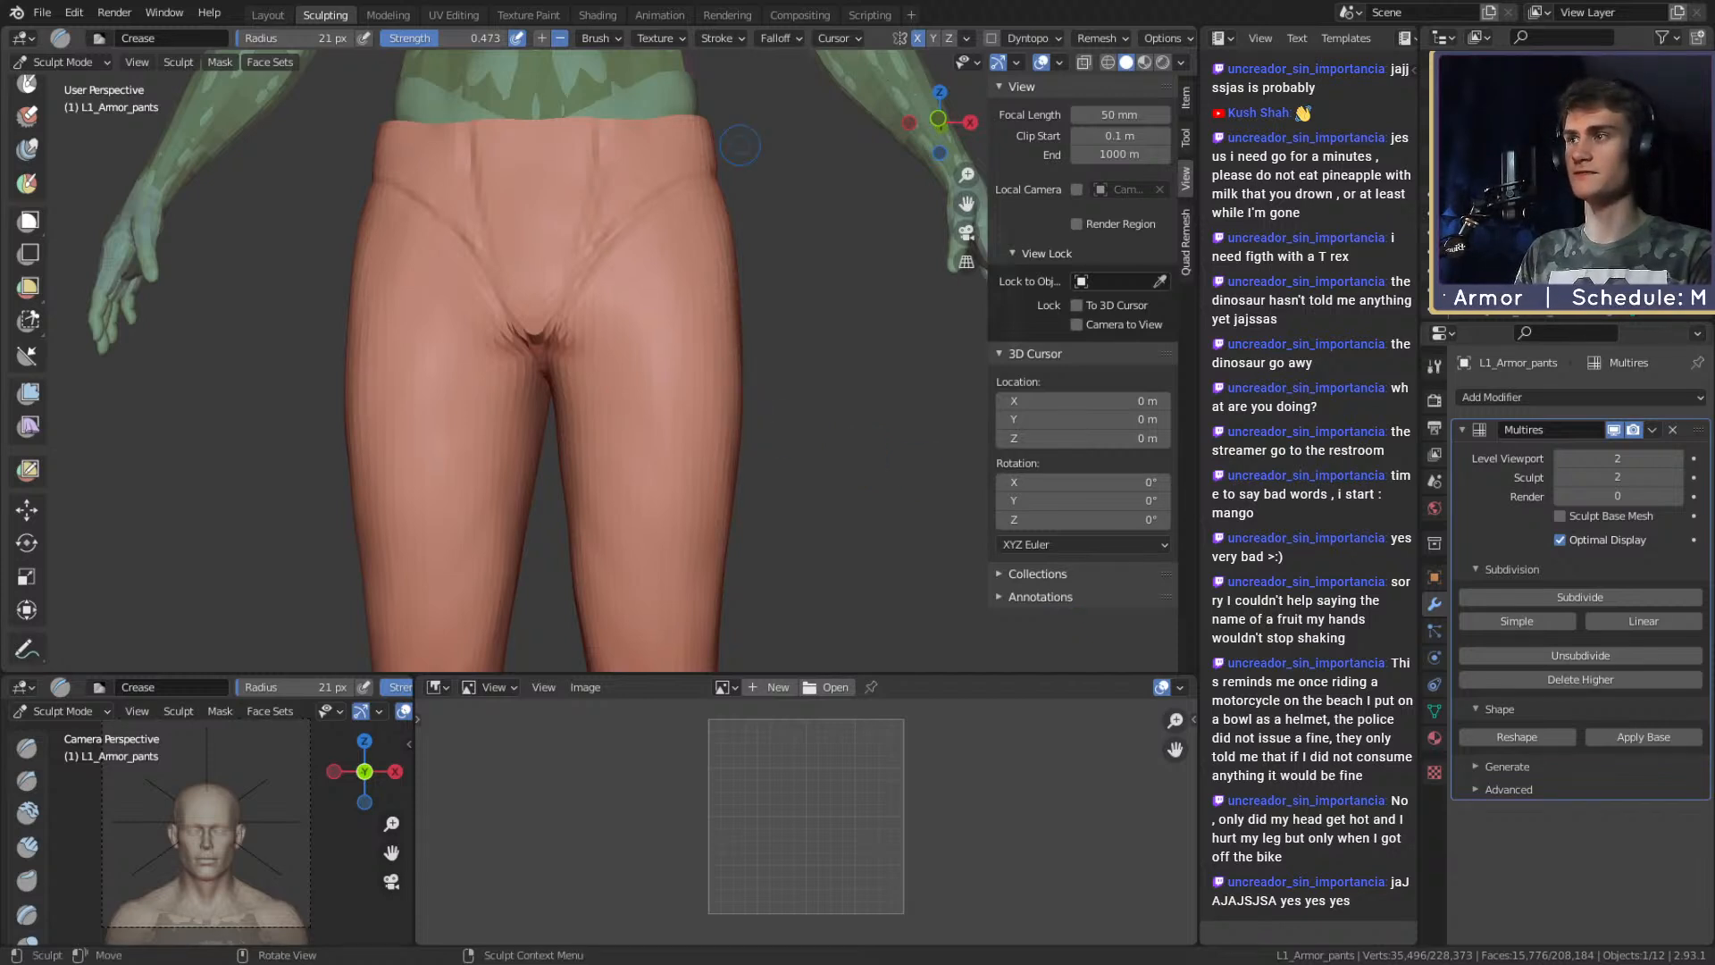
Carve a long seam from the waist down the leg with the Crease brush, adjusting its radius.
mouse_move(804, 243)
middle_down()
mouse_move(775, 313)
mouse_move(719, 201)
middle_up()
shift+middle_drag(625, 190, 688, 364)
key(f)
click(668, 259)
key(f)
click(655, 178)
drag(651, 158, 580, 614)
shift+middle_drag(637, 326, 642, 438)
drag(628, 291, 659, 276)
Refine the creases around the sides of the hips and waist with the Crease brush.
middle_drag(805, 284, 679, 318)
middle_drag(883, 270, 668, 316)
key(f)
click(672, 309)
middle_drag(800, 284, 715, 293)
drag(636, 283, 629, 285)
mouse_move(630, 285)
middle_down()
mouse_move(617, 352)
mouse_move(316, 240)
middle_up()
Carve diagonal seams across the seat from the hips to the crotch with the Crease brush at a radius of 30 px.
mouse_move(611, 377)
alt+mouse_down()
mouse_move(625, 410)
mouse_move(574, 360)
mouse_move(586, 456)
alt+mouse_up()
key(f)
click(567, 360)
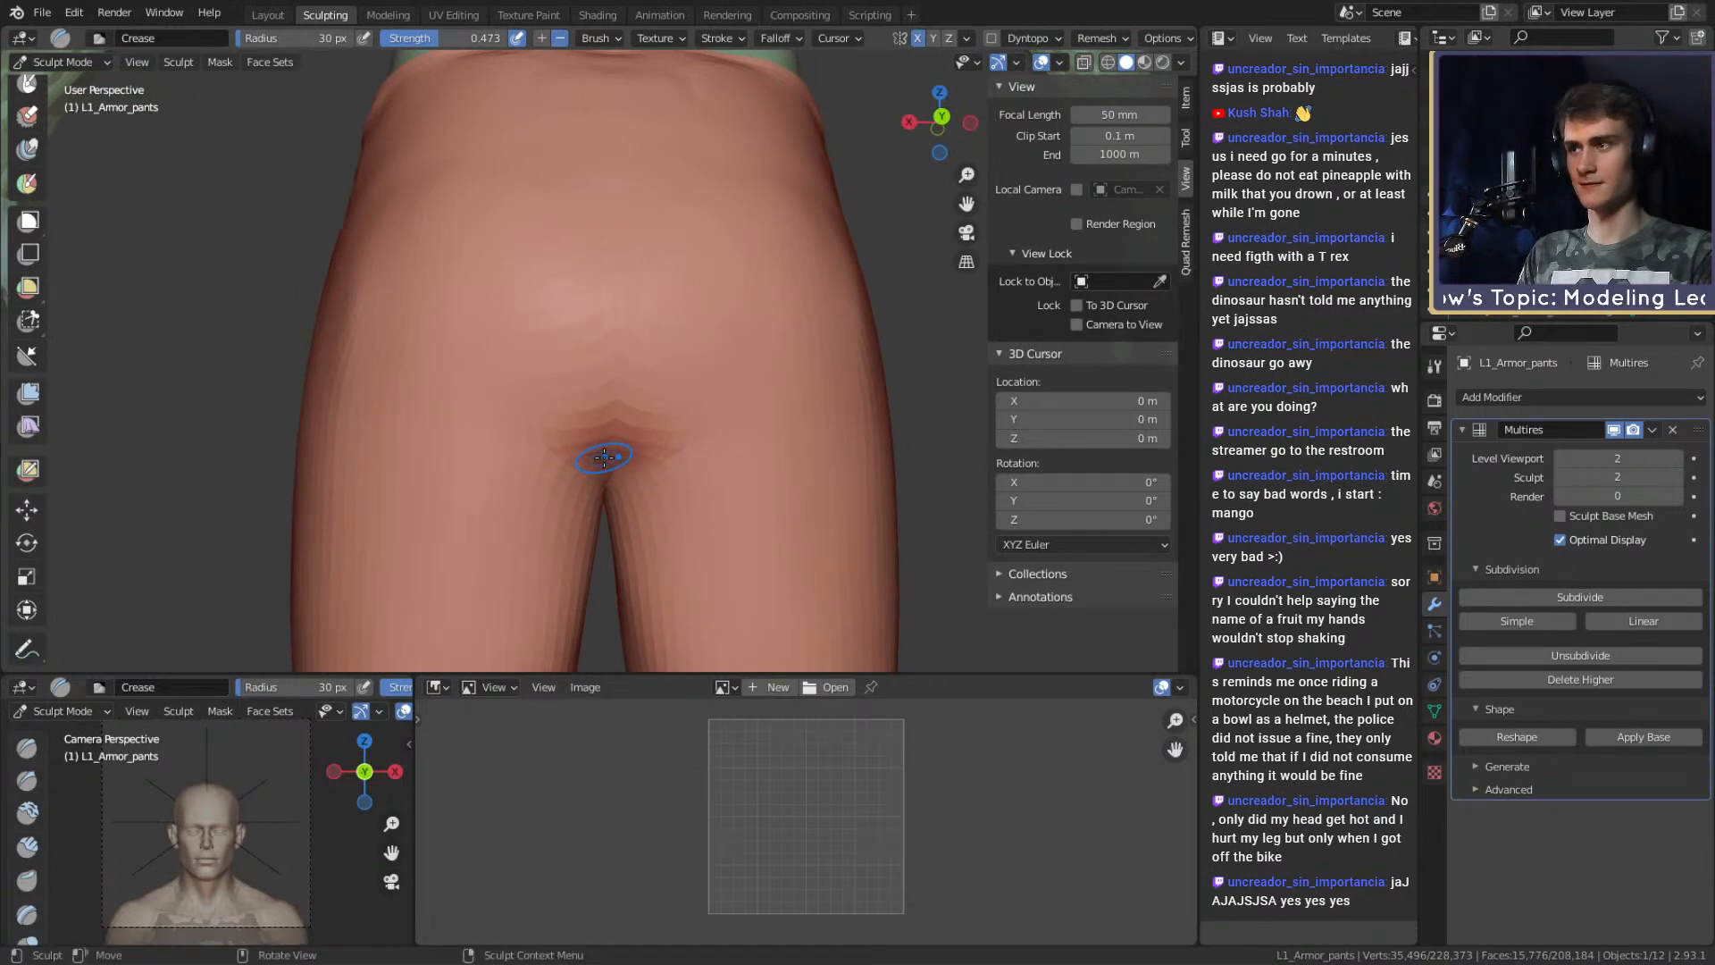
alt+drag(605, 452, 478, 428)
alt+drag(421, 218, 616, 415)
drag(424, 239, 509, 313)
mouse_move(500, 302)
alt+mouse_down()
mouse_move(652, 399)
mouse_move(536, 452)
alt+mouse_up()
scroll(527, 357, up, 6)
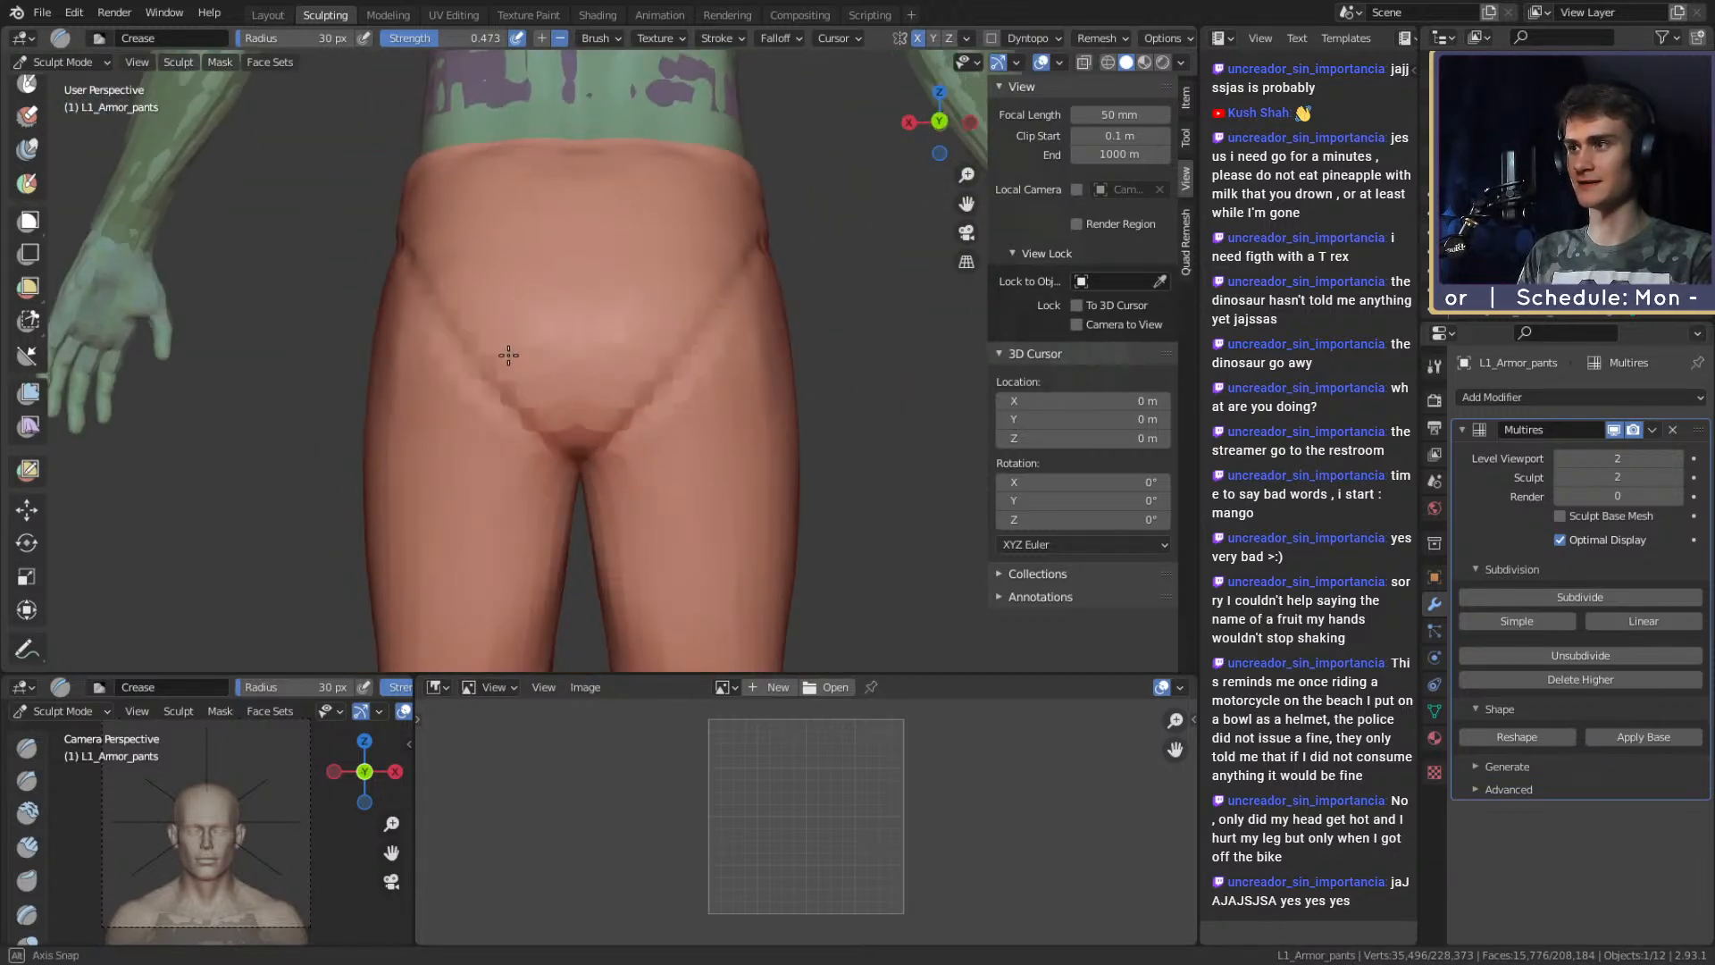
Deepen the diagonal seams on the seat with further 30 px Crease strokes from the crotch up towards the hips.
mouse_move(533, 359)
alt+mouse_down()
mouse_move(497, 363)
mouse_move(561, 457)
mouse_move(517, 354)
alt+mouse_up()
middle_drag(517, 353, 524, 354)
drag(585, 447, 514, 347)
middle_drag(514, 347, 554, 368)
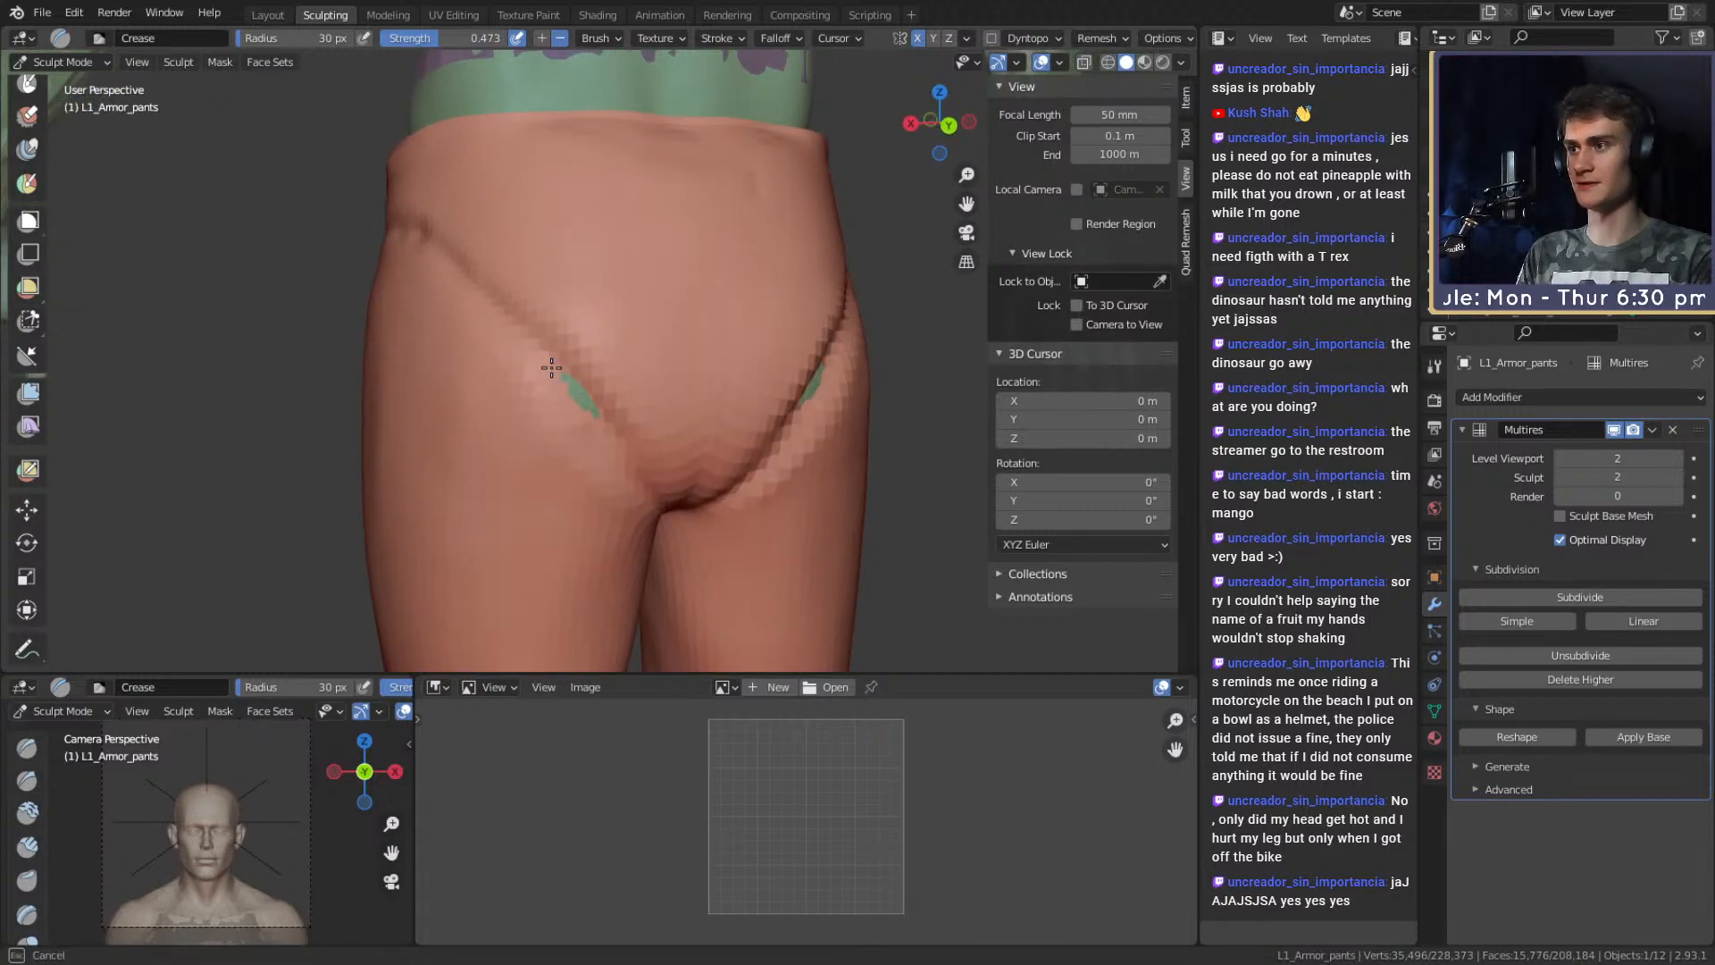
drag(568, 381, 509, 276)
mouse_move(509, 276)
middle_down()
mouse_move(424, 197)
mouse_move(598, 211)
mouse_move(593, 260)
mouse_move(521, 295)
middle_up()
Set the Crease brush radius to 25 px and sharpen the diagonal seams below the buttocks.
key(f)
click(636, 386)
middle_drag(636, 386, 546, 291)
middle_drag(675, 481, 633, 294)
scroll(663, 356, down, 7)
scroll(682, 351, up, 7)
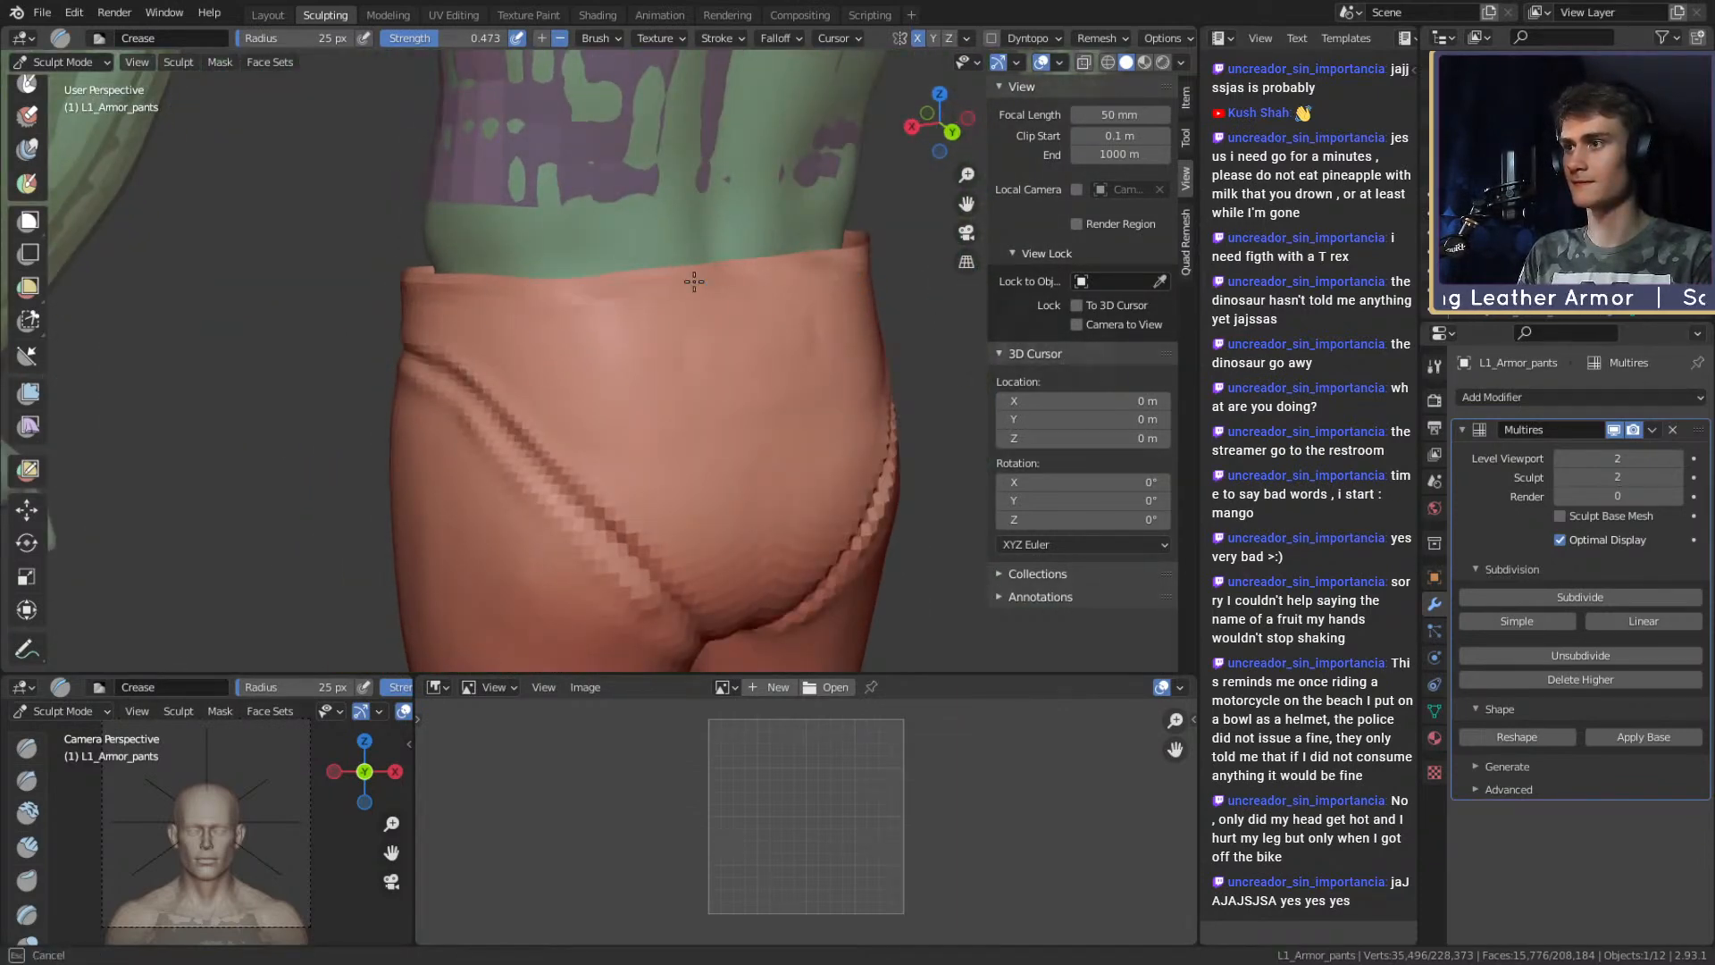
Carve seams from the back waistband down to the diagonal seat seams with the Crease brush at 16 px.
middle_drag(760, 266, 512, 339)
mouse_move(662, 340)
middle_down()
mouse_move(620, 334)
mouse_move(635, 345)
mouse_move(646, 291)
mouse_move(638, 332)
middle_up()
key(f)
click(676, 337)
drag(730, 312, 677, 199)
mouse_move(677, 198)
middle_down()
mouse_move(715, 375)
mouse_move(692, 367)
middle_up()
drag(696, 414, 695, 424)
mouse_move(645, 252)
middle_down()
mouse_move(662, 296)
mouse_move(652, 263)
middle_up()
middle_drag(667, 337, 701, 334)
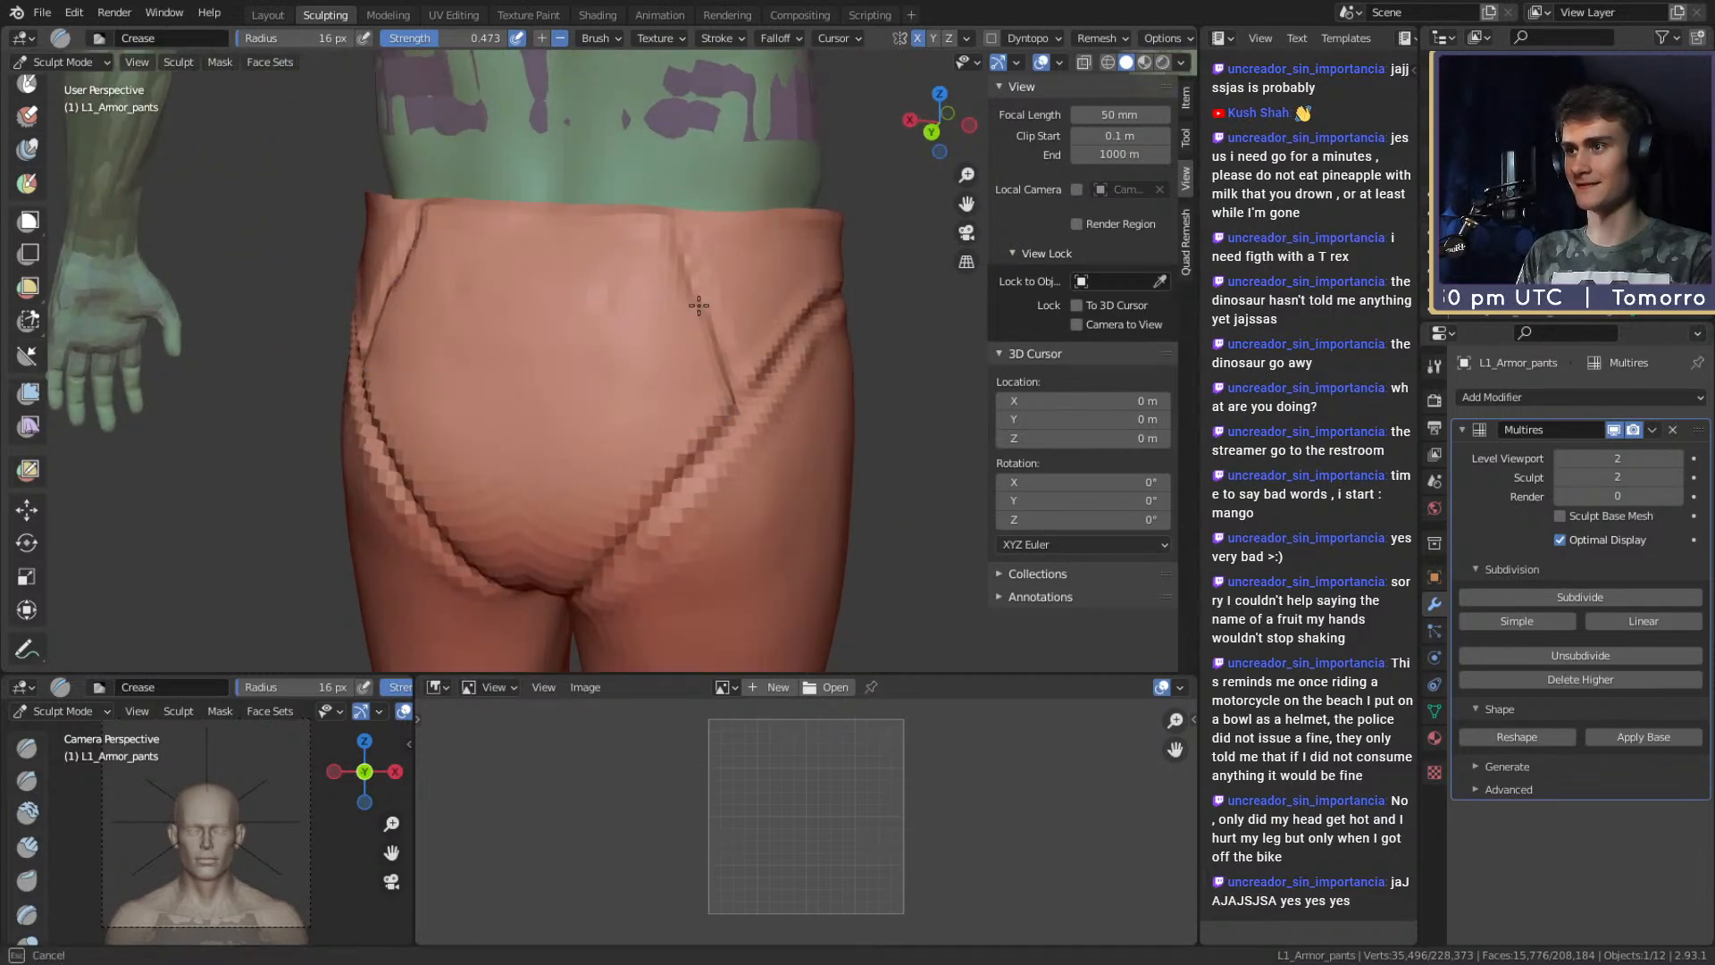
middle_drag(700, 242, 776, 351)
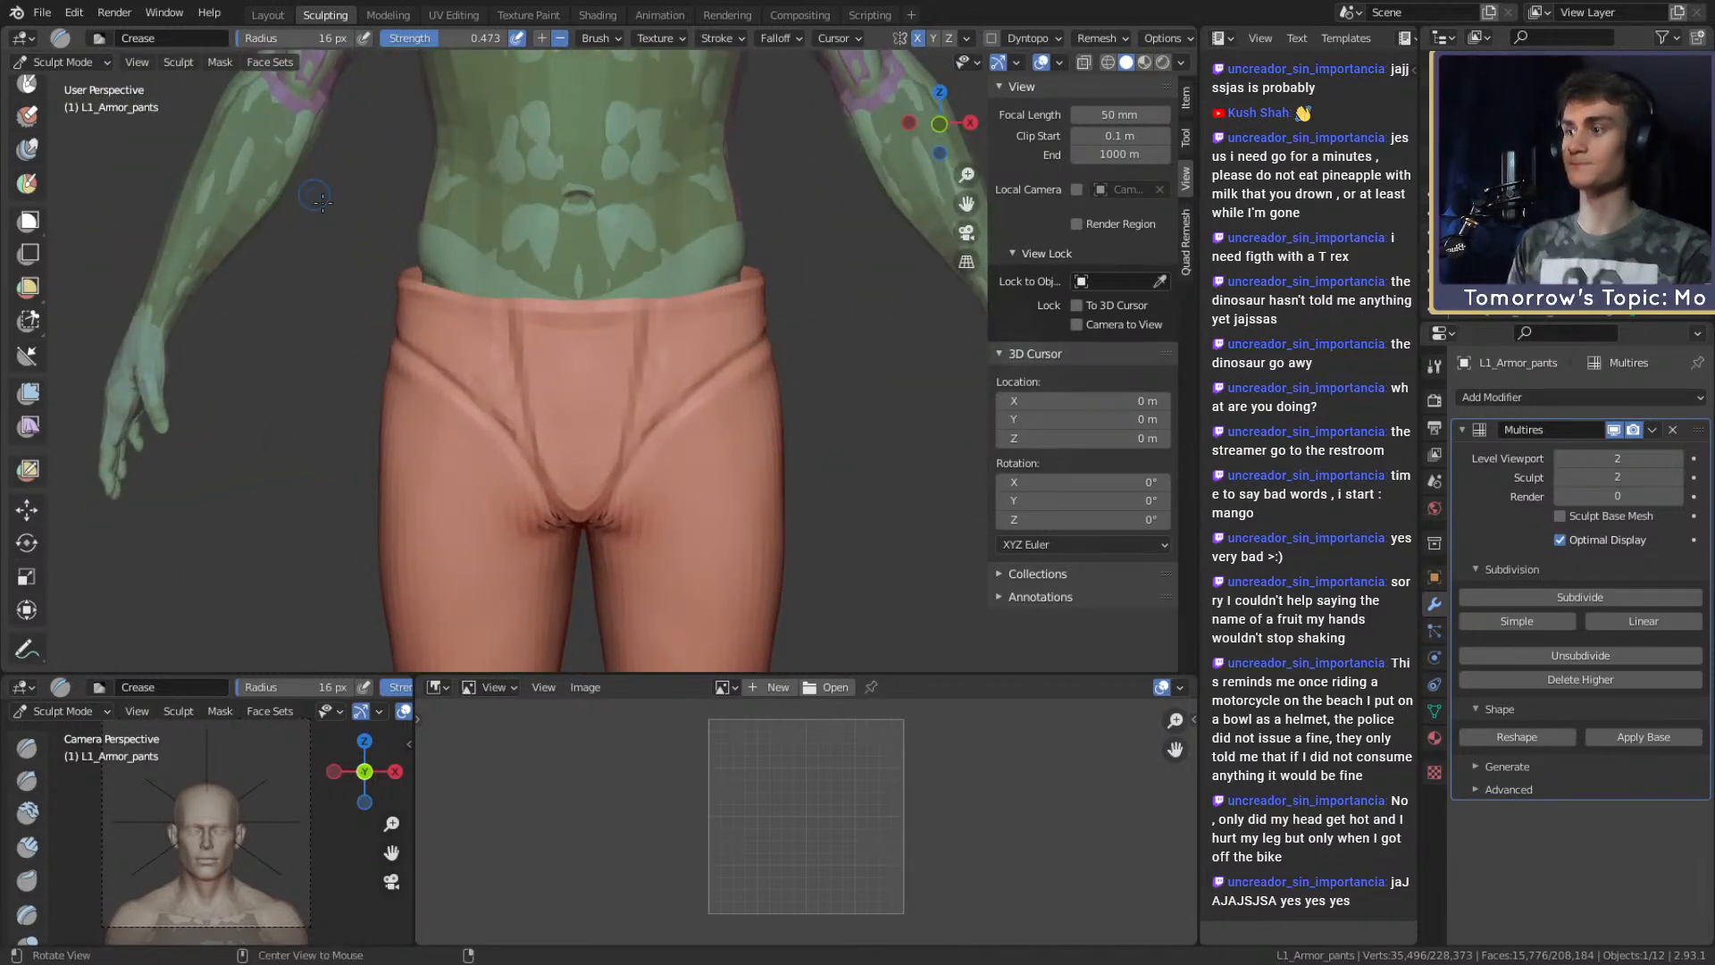
Add short creases on the upper front thighs beside the crotch with the Crease brush, enlarging its radius to 28 px.
scroll(643, 393, up, 6)
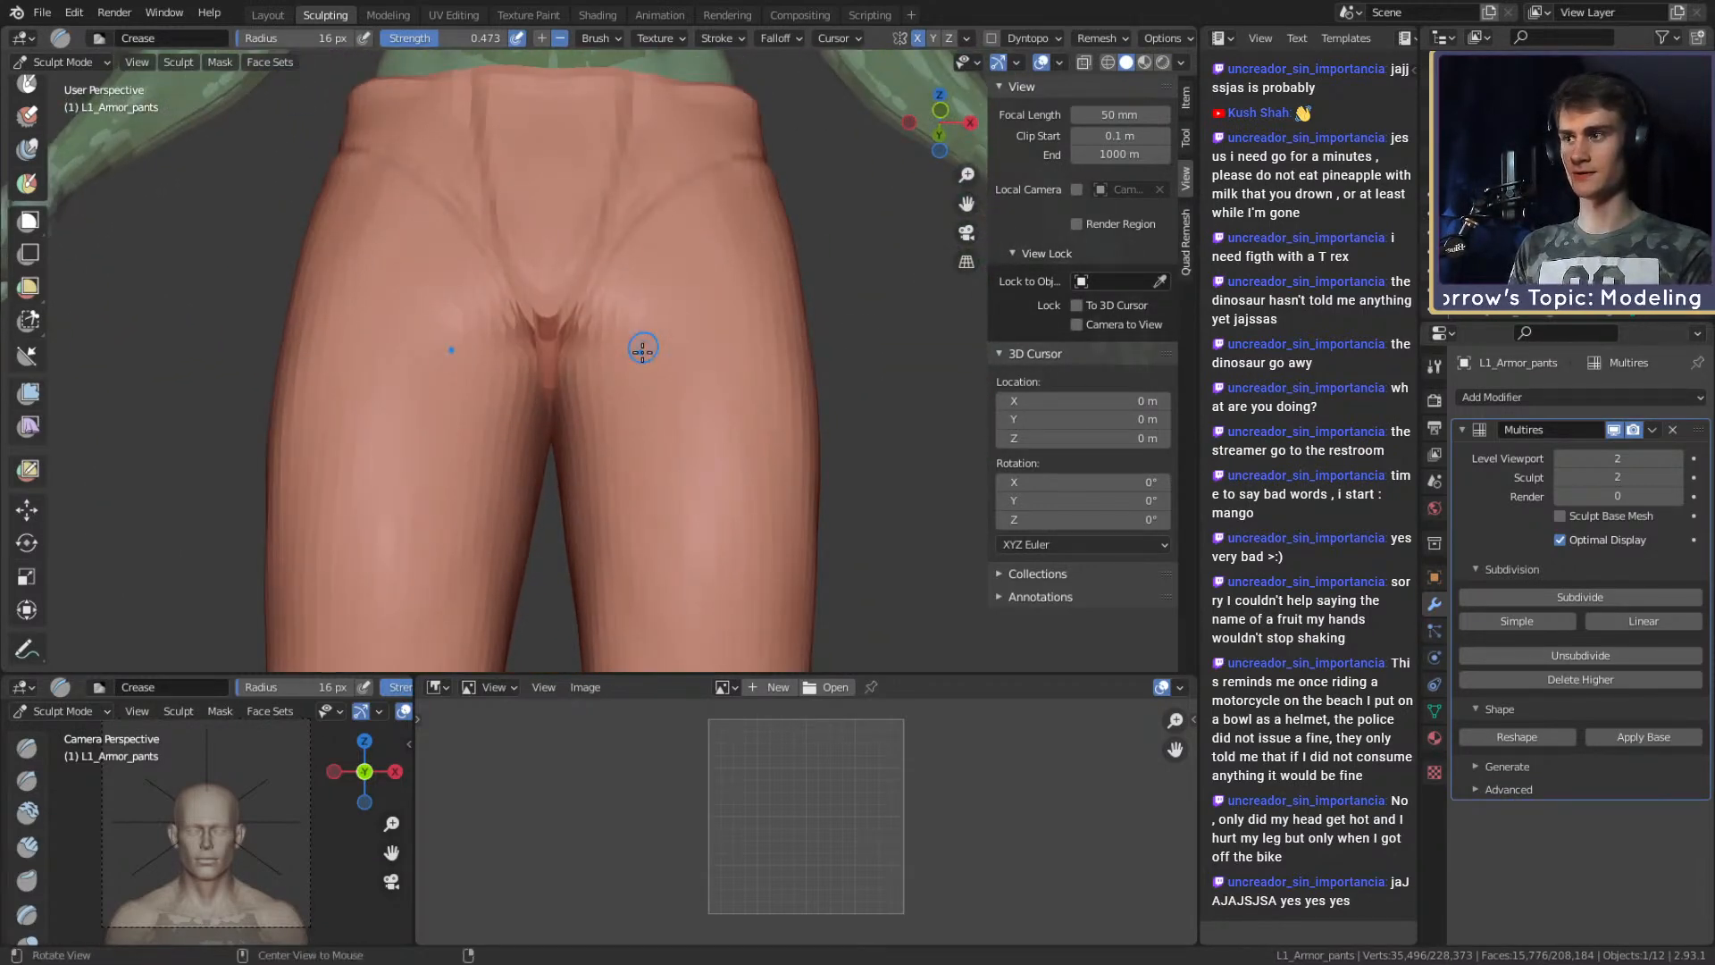
key(f)
click(625, 316)
middle_drag(670, 337, 662, 366)
mouse_move(677, 308)
alt+mouse_down()
mouse_move(648, 332)
mouse_move(623, 324)
alt+mouse_up()
key(f)
click(626, 308)
alt+shift+drag(670, 451, 635, 318)
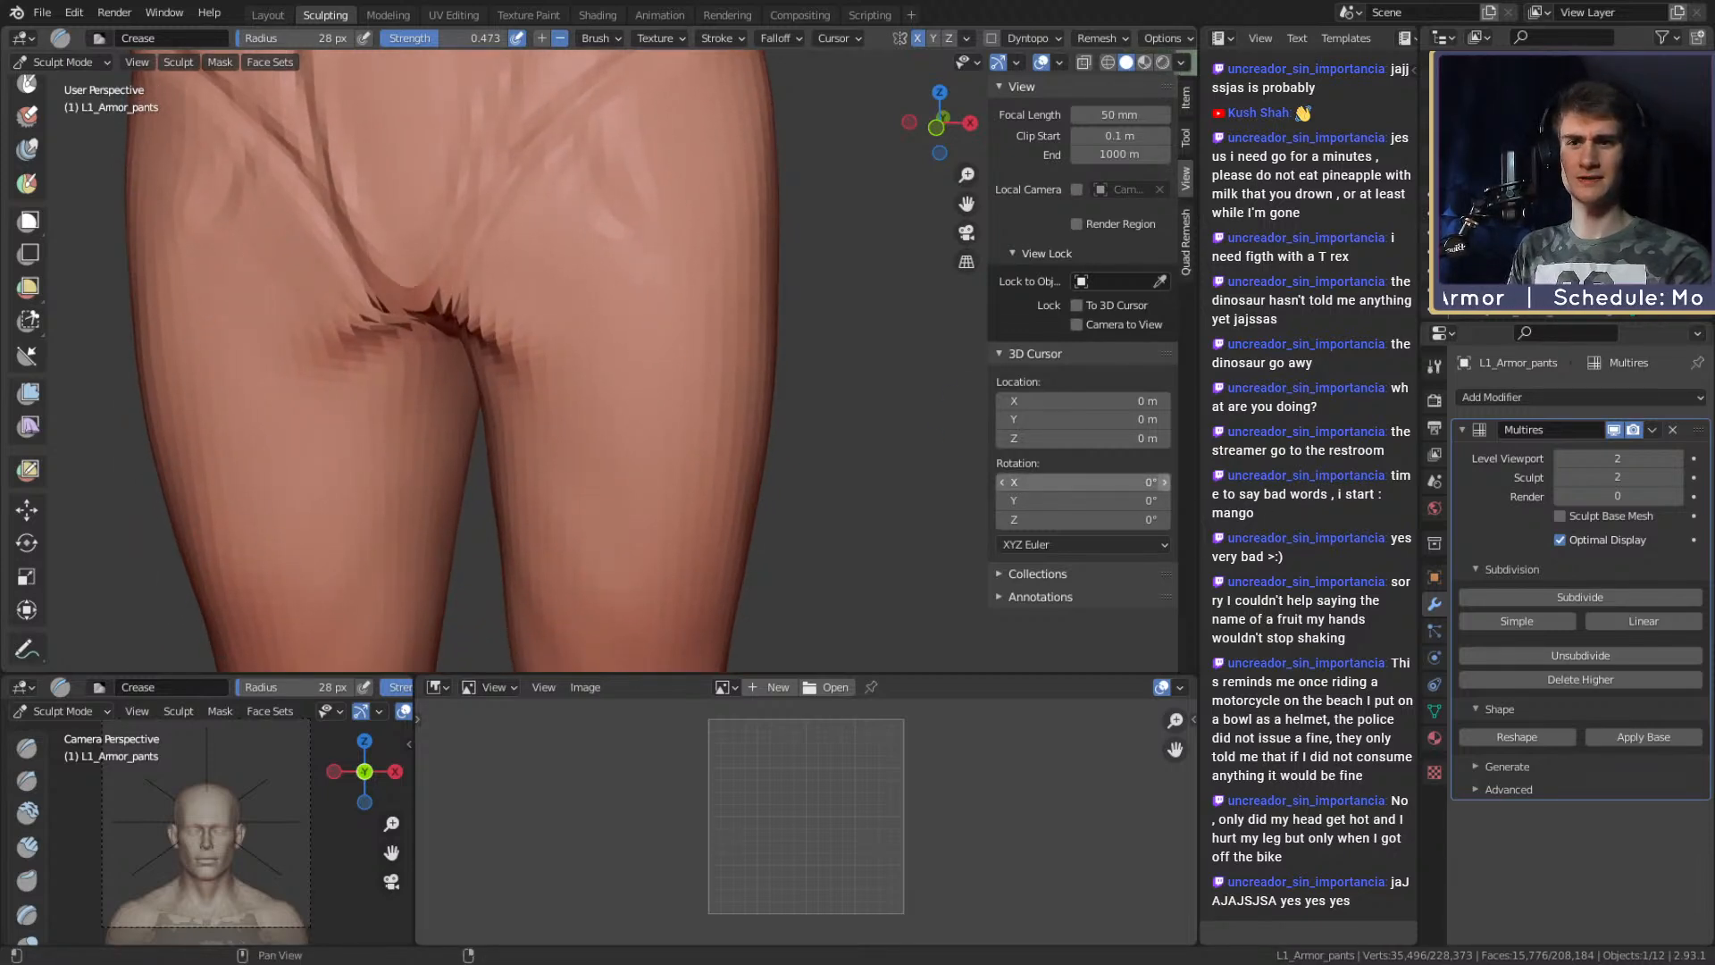
Crease and smooth the upper front thigh, and start a seam down the inner thigh.
mouse_move(836, 379)
middle_down()
mouse_move(708, 333)
mouse_move(670, 275)
middle_up()
drag(620, 113, 603, 268)
shift+drag(620, 125, 620, 265)
middle_drag(652, 335, 643, 306)
drag(674, 216, 574, 486)
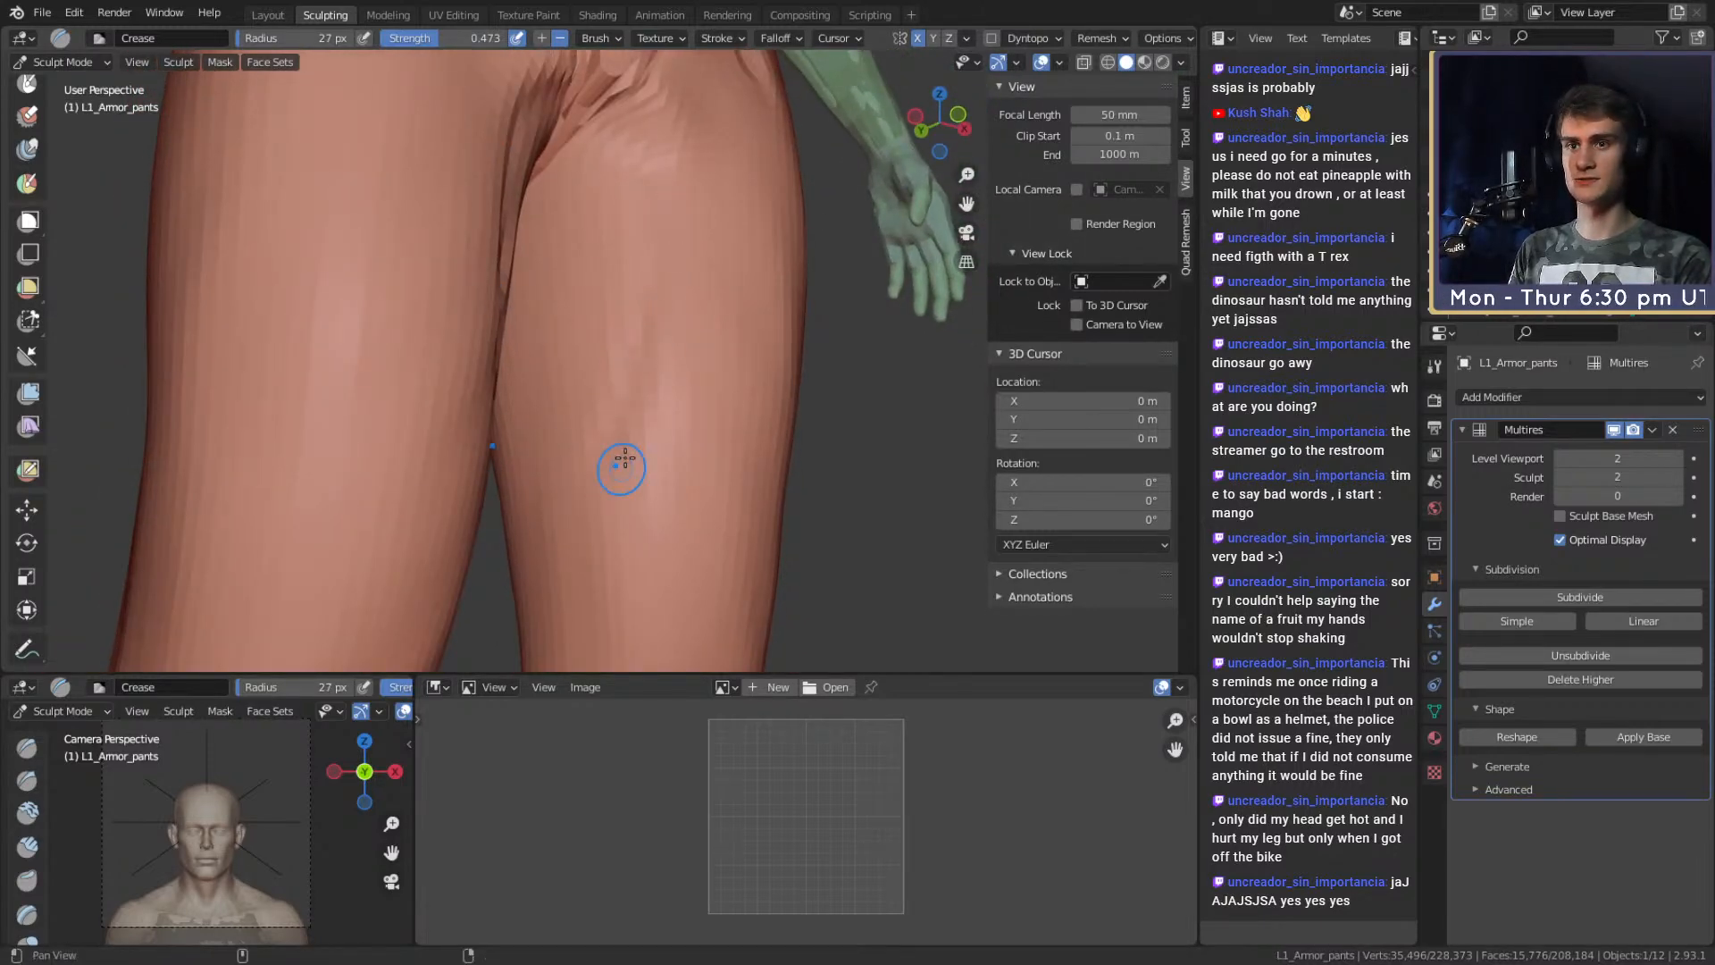
Continue the inner thigh seam down and around to the back of the leg with the 27 px Crease brush.
shift+middle_drag(613, 477, 643, 318)
drag(645, 318, 598, 445)
ctrl+middle_drag(689, 286, 696, 352)
mouse_move(696, 352)
middle_down()
mouse_move(658, 352)
mouse_move(750, 383)
mouse_move(759, 368)
middle_up()
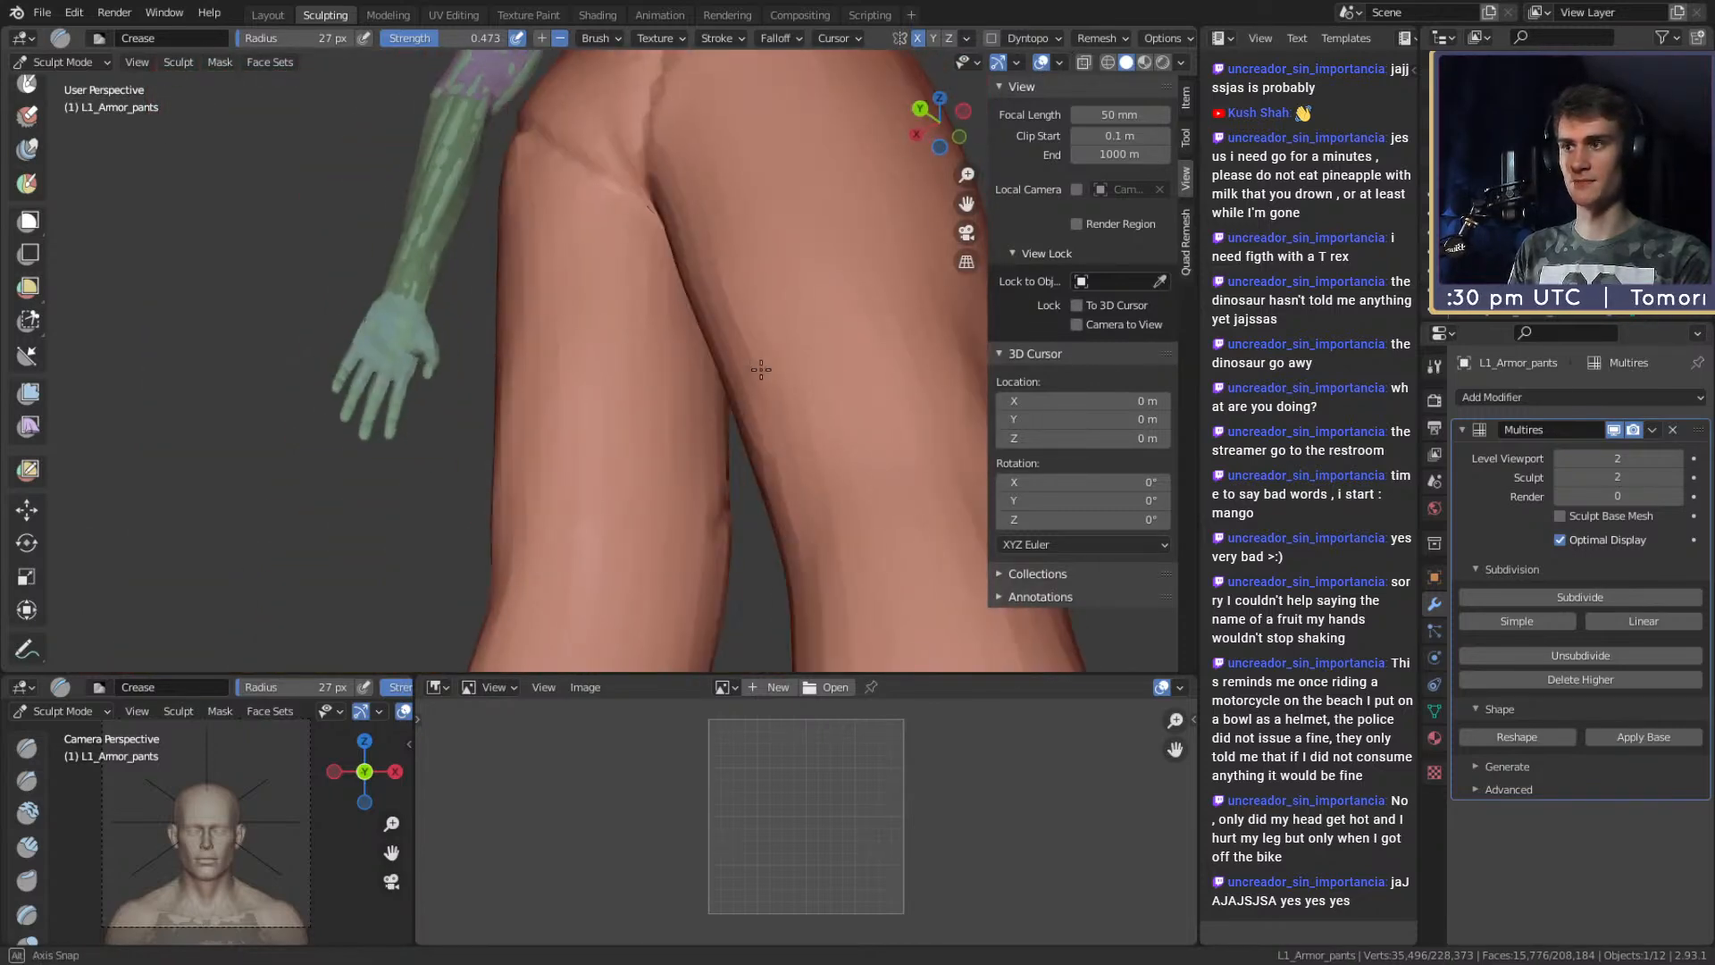
alt+drag(759, 369, 747, 384)
mouse_move(716, 459)
alt+mouse_down()
mouse_move(724, 501)
mouse_move(655, 424)
mouse_move(651, 345)
mouse_move(632, 425)
mouse_move(689, 463)
mouse_move(705, 512)
mouse_move(674, 450)
alt+mouse_up()
drag(714, 513, 657, 437)
Outline the back and lower edges of the inner thigh panel with the Crease brush at 14 px.
key(f)
click(601, 357)
drag(605, 366, 613, 277)
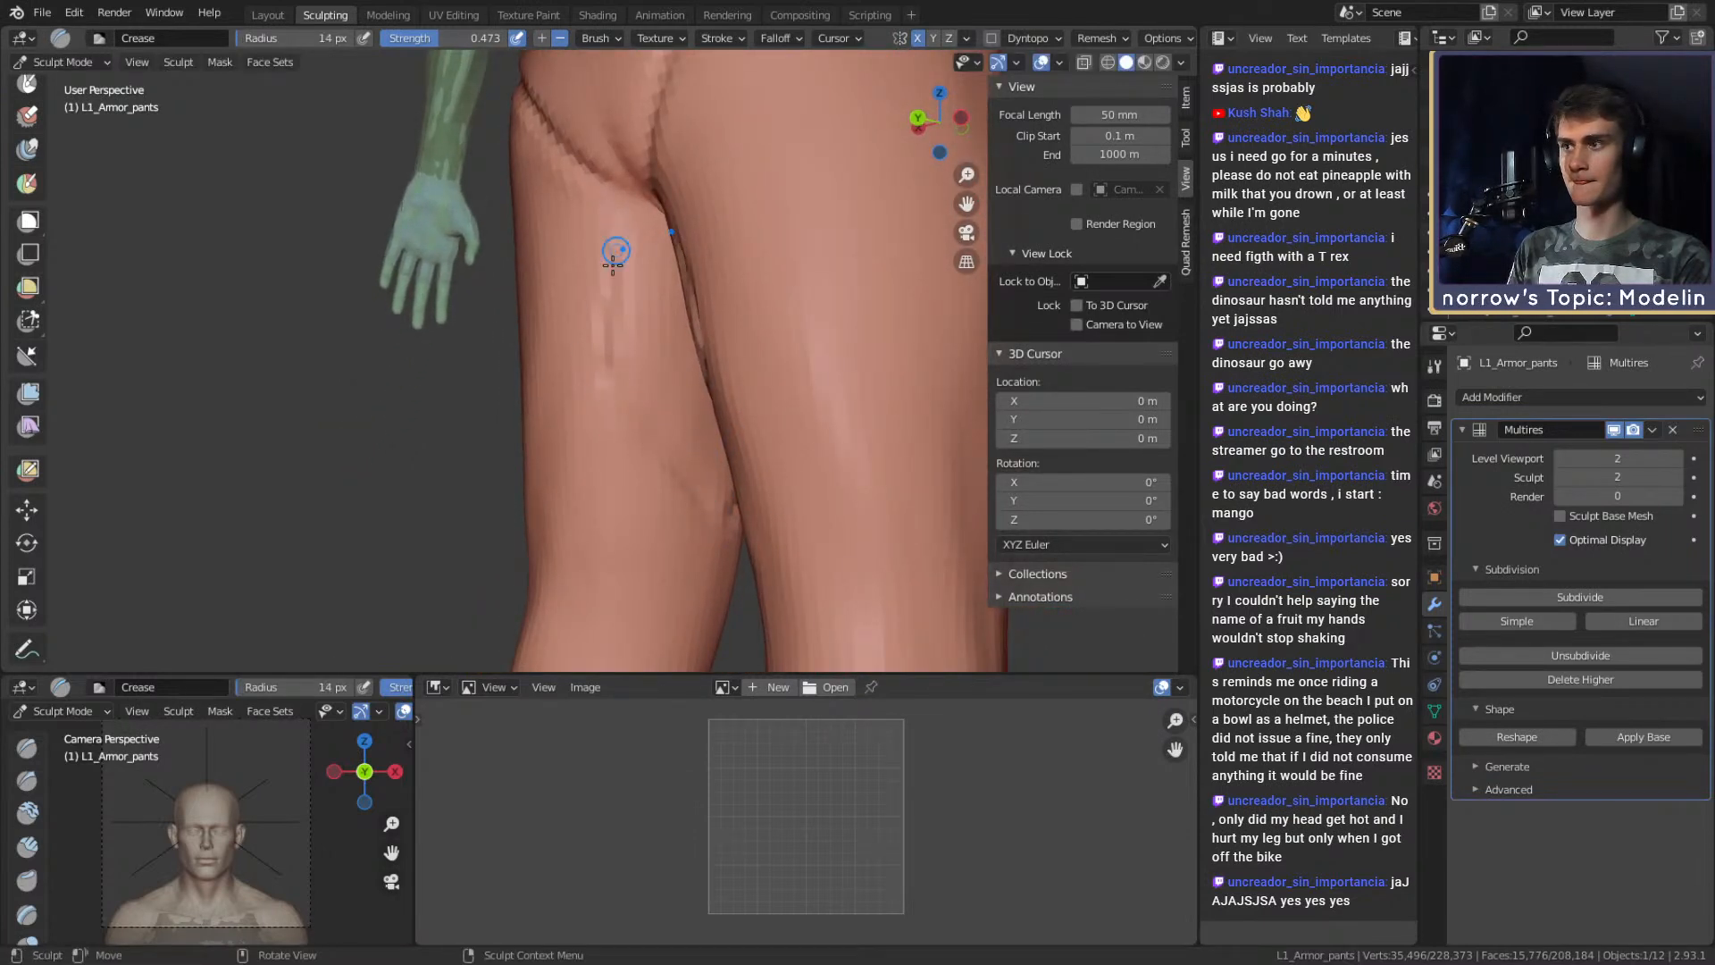
mouse_move(601, 203)
mouse_down()
mouse_move(581, 394)
mouse_move(632, 421)
mouse_move(601, 331)
mouse_move(603, 366)
mouse_up()
mouse_move(705, 338)
alt+mouse_down()
mouse_move(574, 359)
mouse_move(536, 384)
alt+mouse_up()
drag(556, 400, 507, 382)
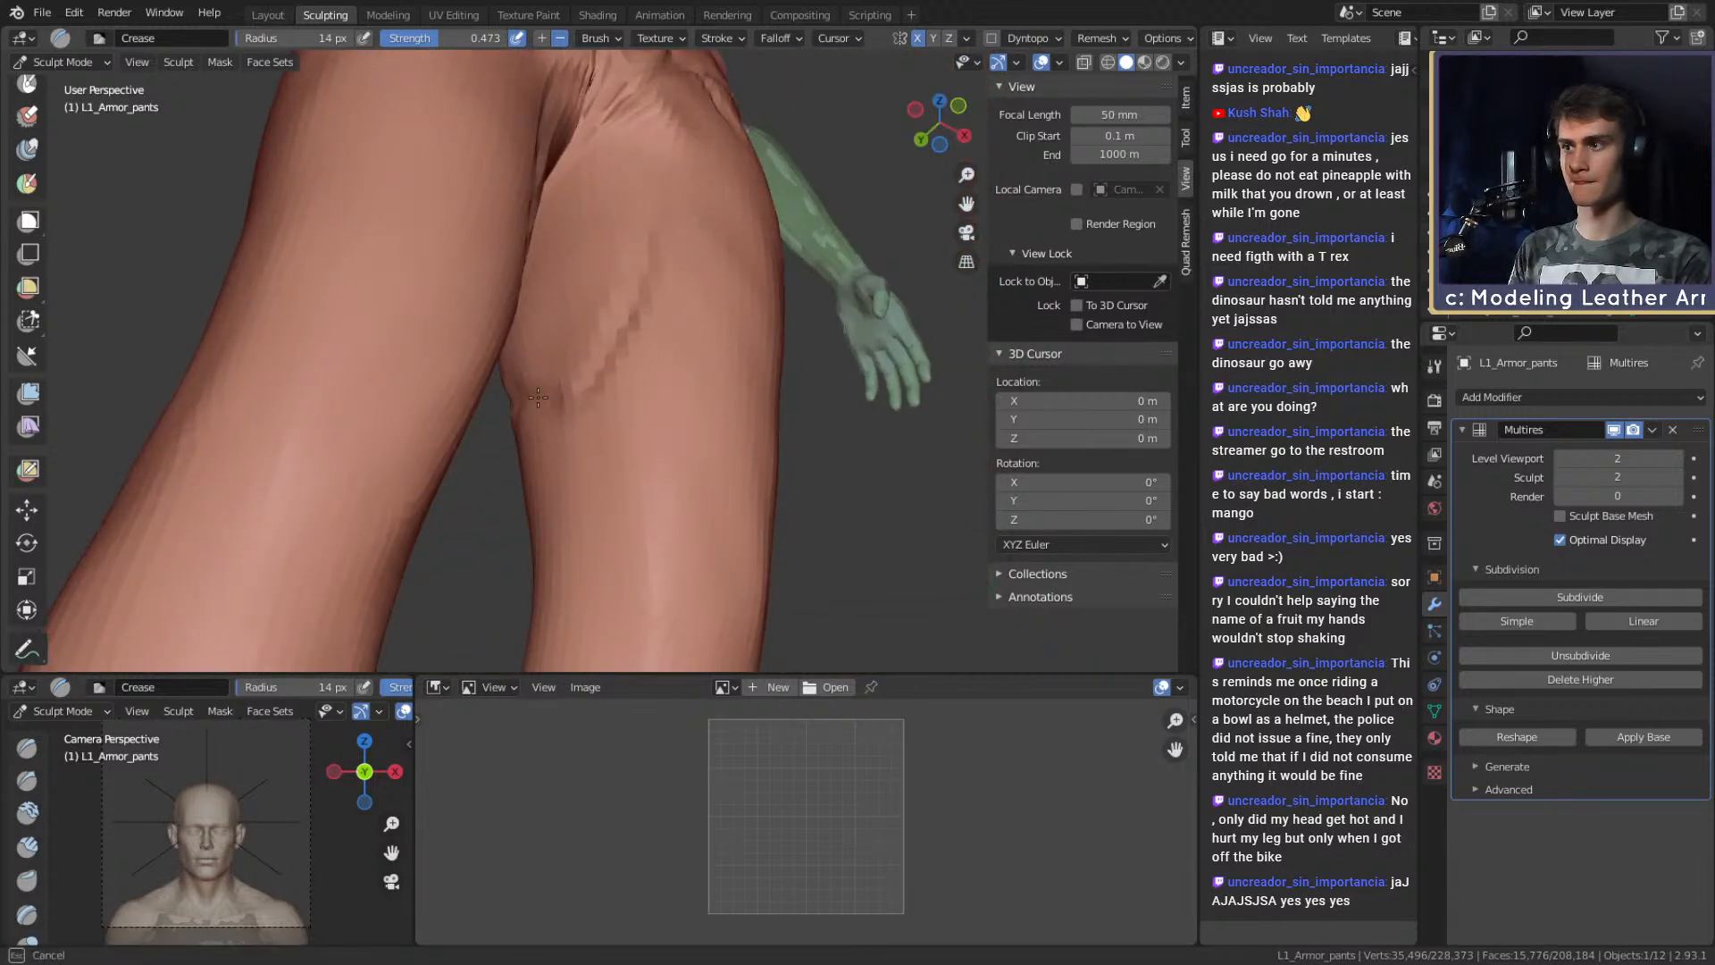
Carve the front edge of the inner thigh panel up to the crotch with the Crease brush, raising its radius to 22 px.
drag(630, 338, 658, 216)
middle_drag(658, 213, 627, 340)
drag(624, 342, 625, 211)
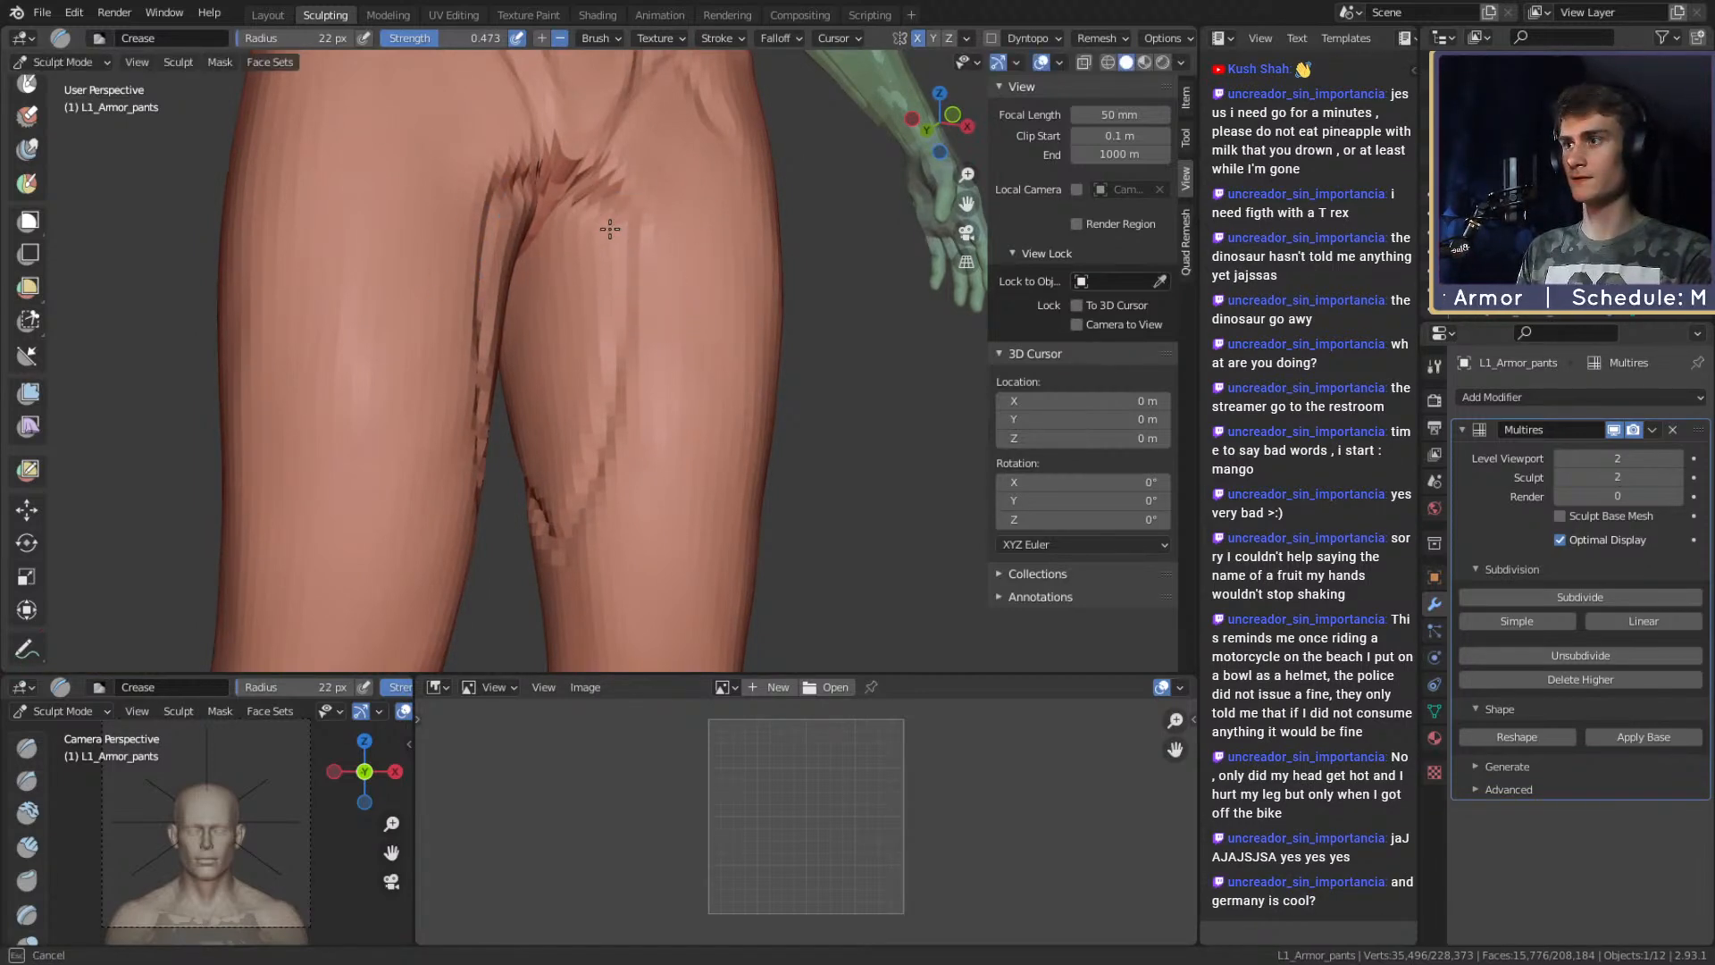
middle_drag(601, 394, 653, 234)
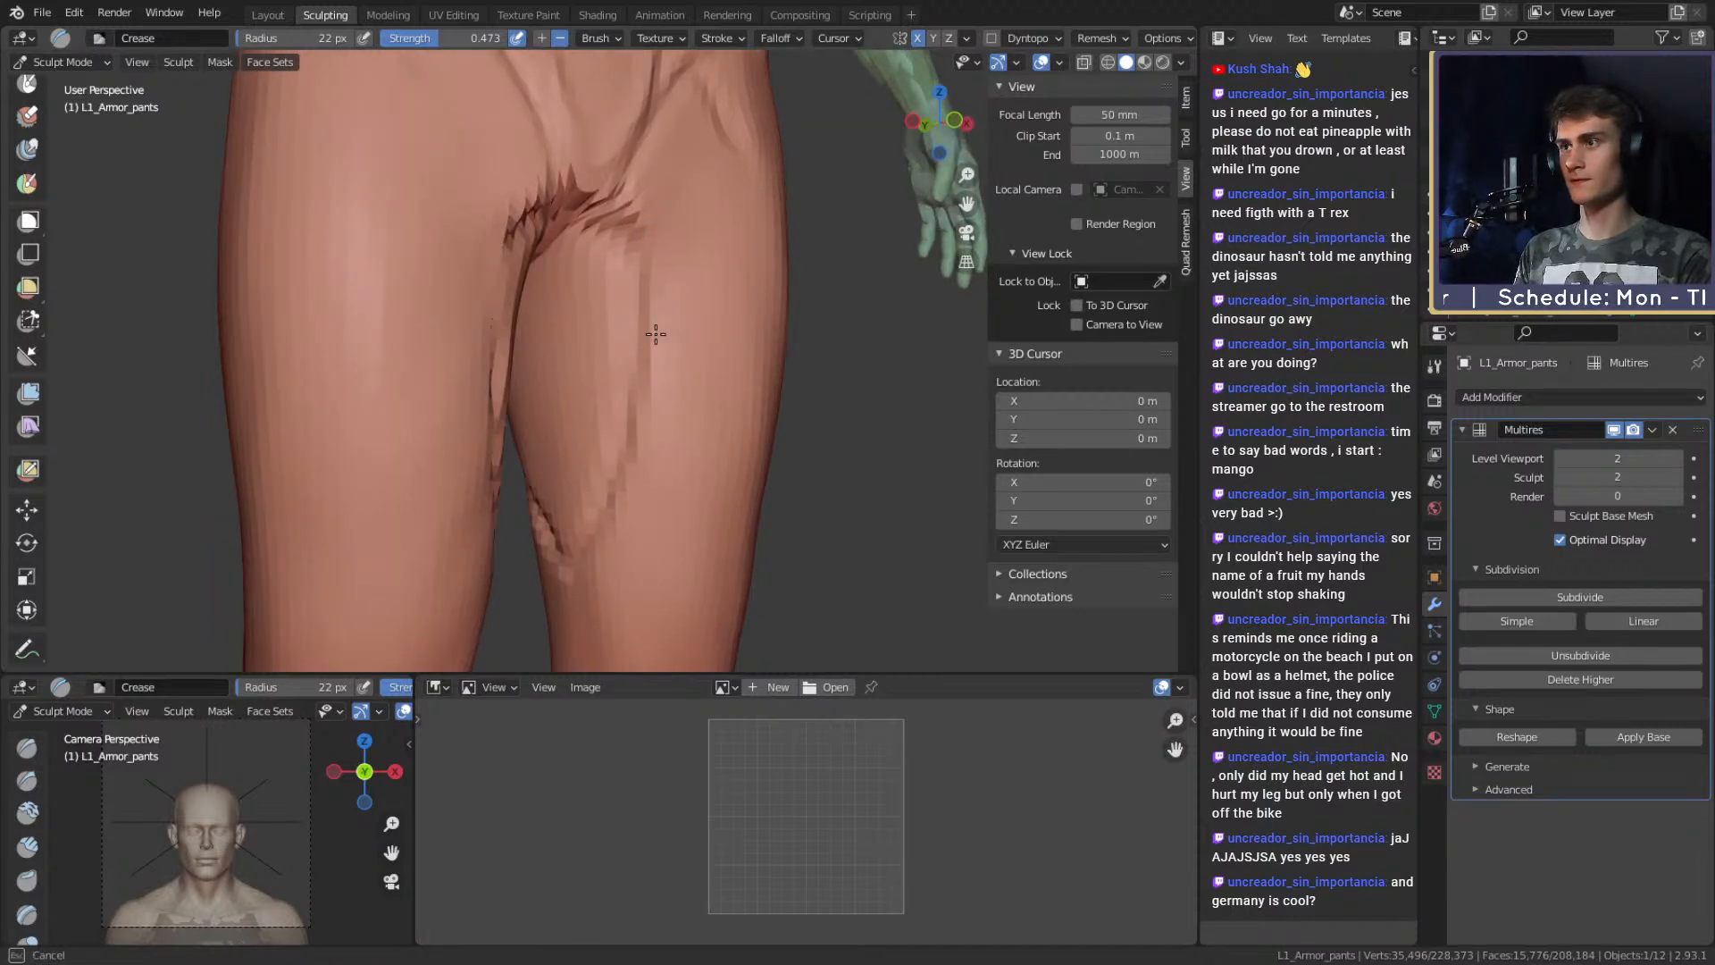
middle_drag(657, 438, 688, 400)
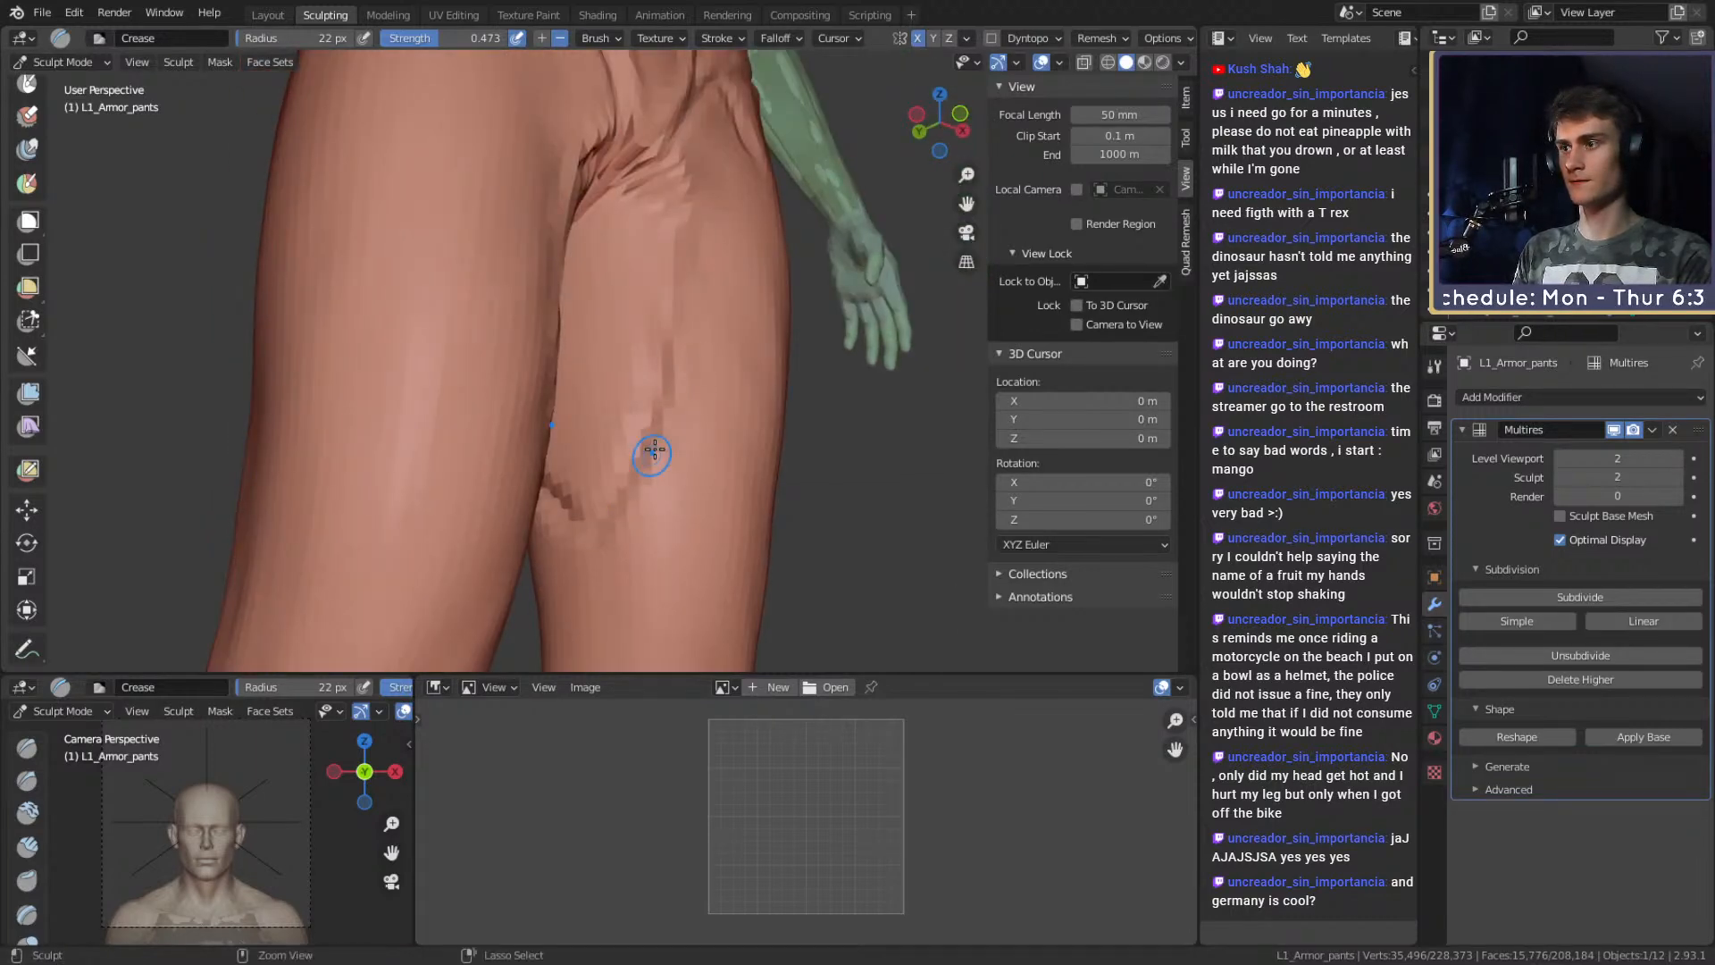
Deepen the rear edge of the inner thigh panel up to the seat seam with the 22 px Crease brush.
alt+drag(618, 545, 763, 418)
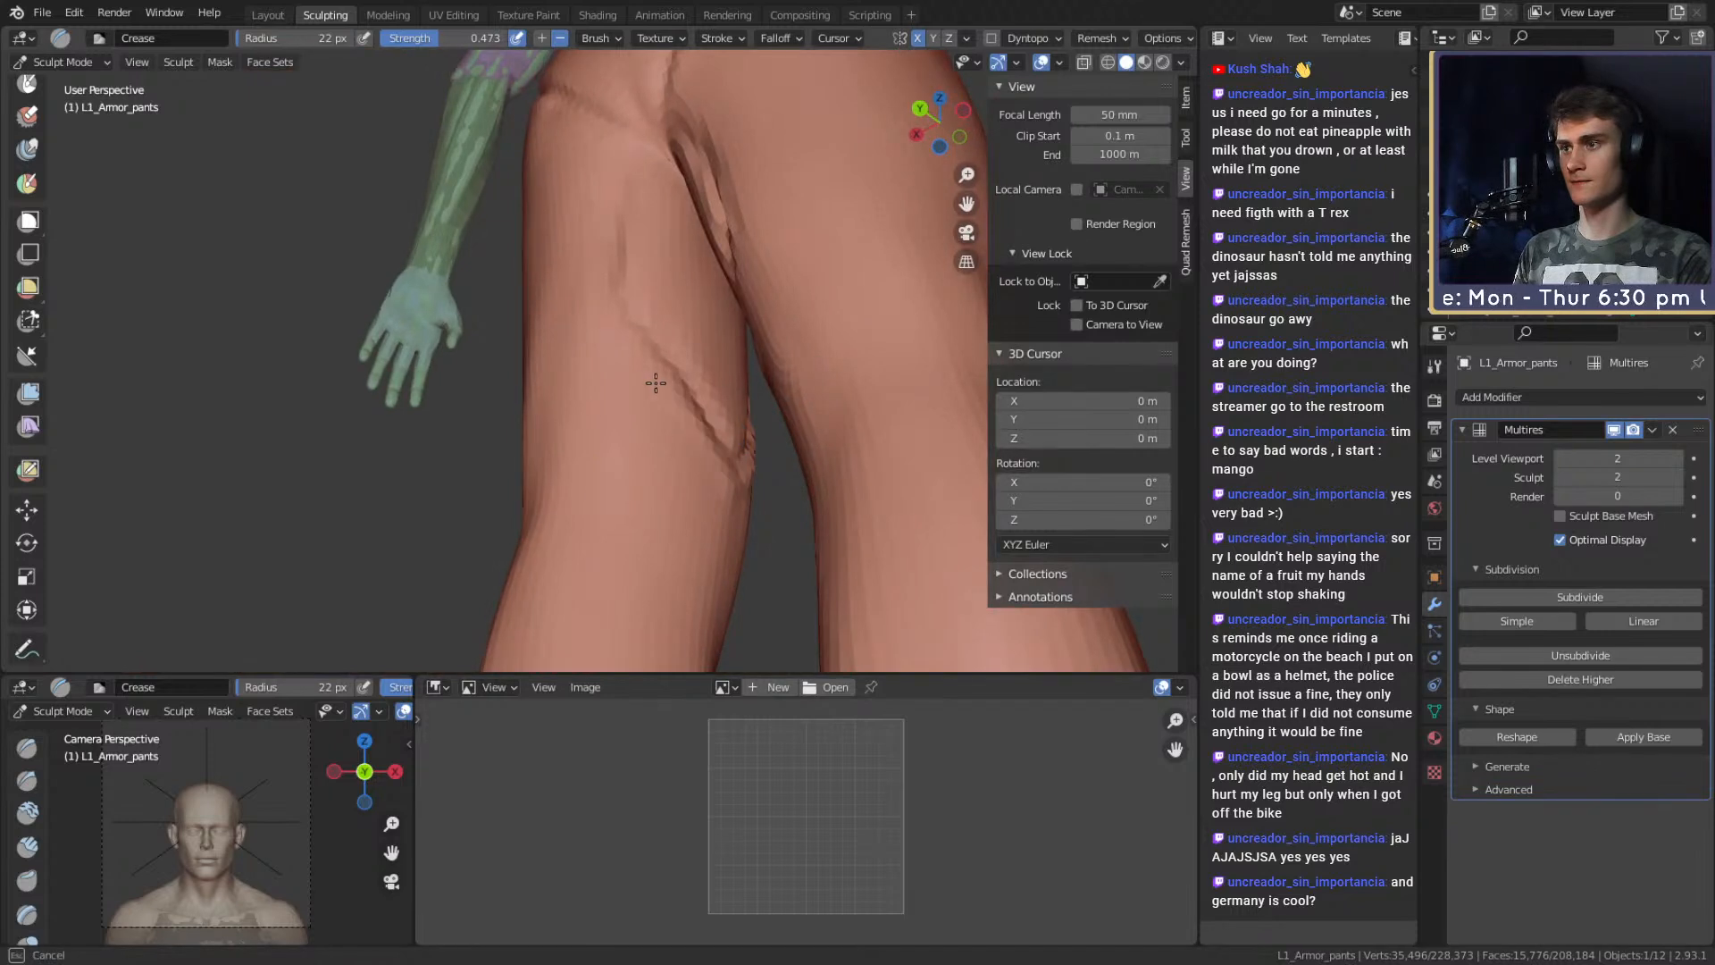
mouse_move(604, 250)
alt+mouse_down()
mouse_move(632, 278)
mouse_move(632, 138)
alt+mouse_up()
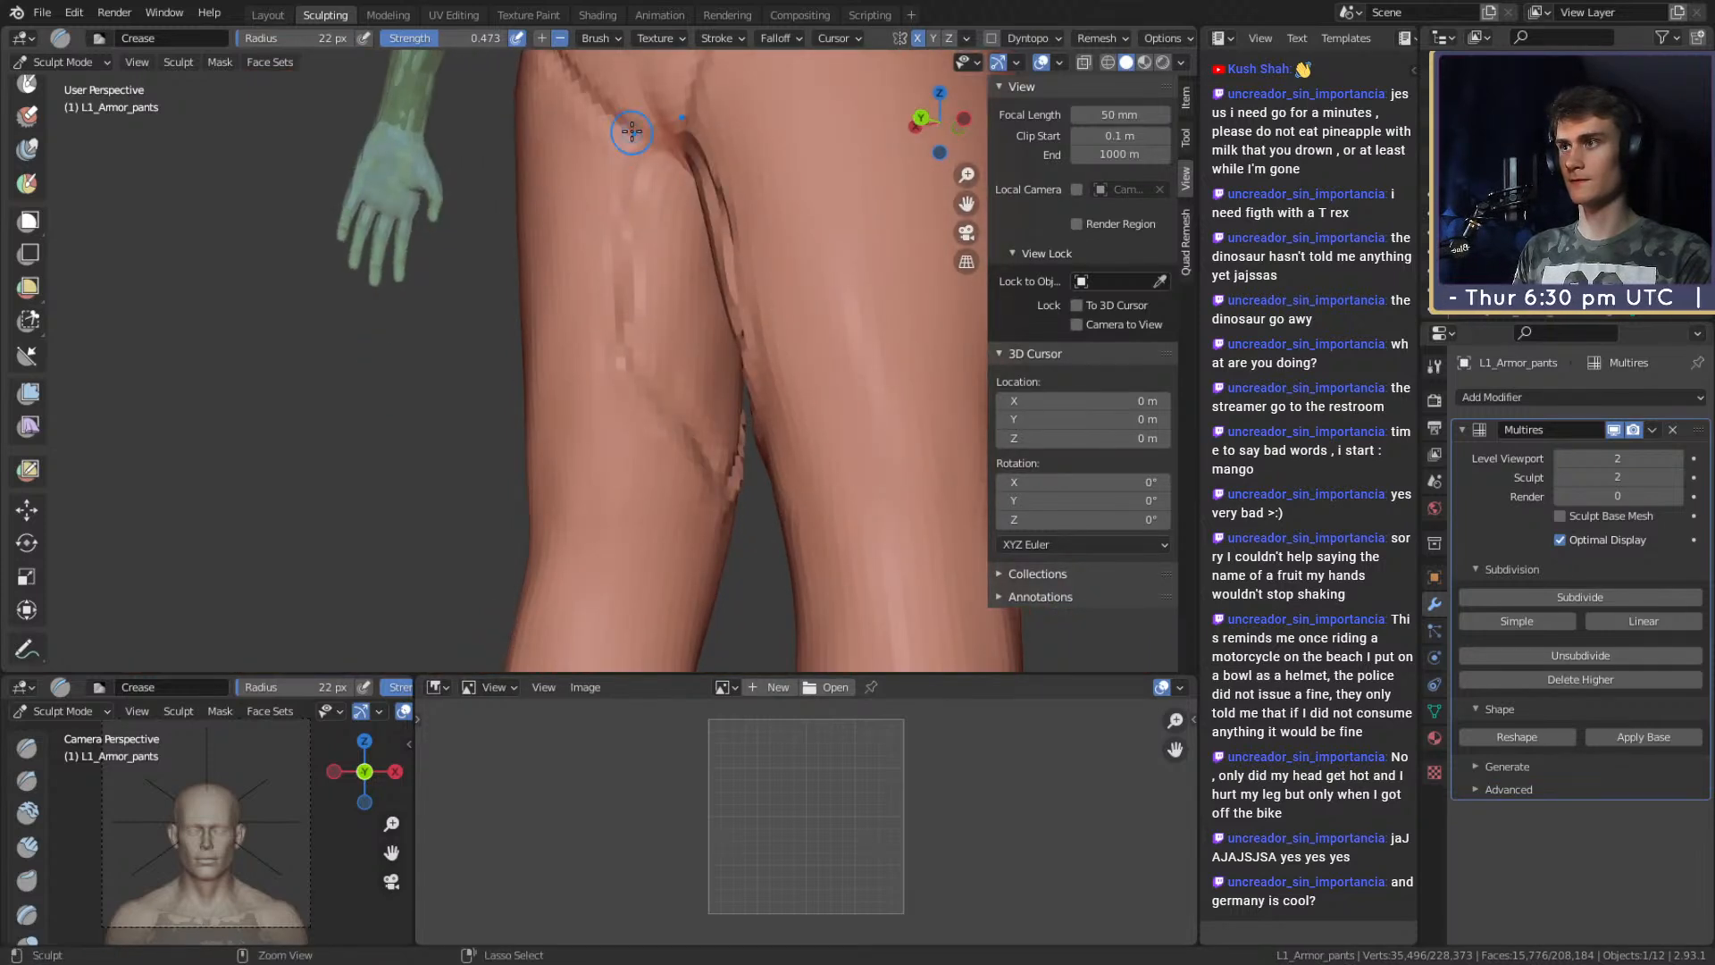
alt+drag(700, 286, 683, 268)
mouse_move(658, 142)
mouse_down()
mouse_move(645, 327)
mouse_move(666, 360)
mouse_up()
mouse_move(717, 445)
ctrl+mouse_down()
mouse_move(749, 421)
mouse_move(525, 373)
mouse_move(664, 370)
ctrl+mouse_up()
scroll(626, 295, down, 10)
scroll(665, 370, up, 3)
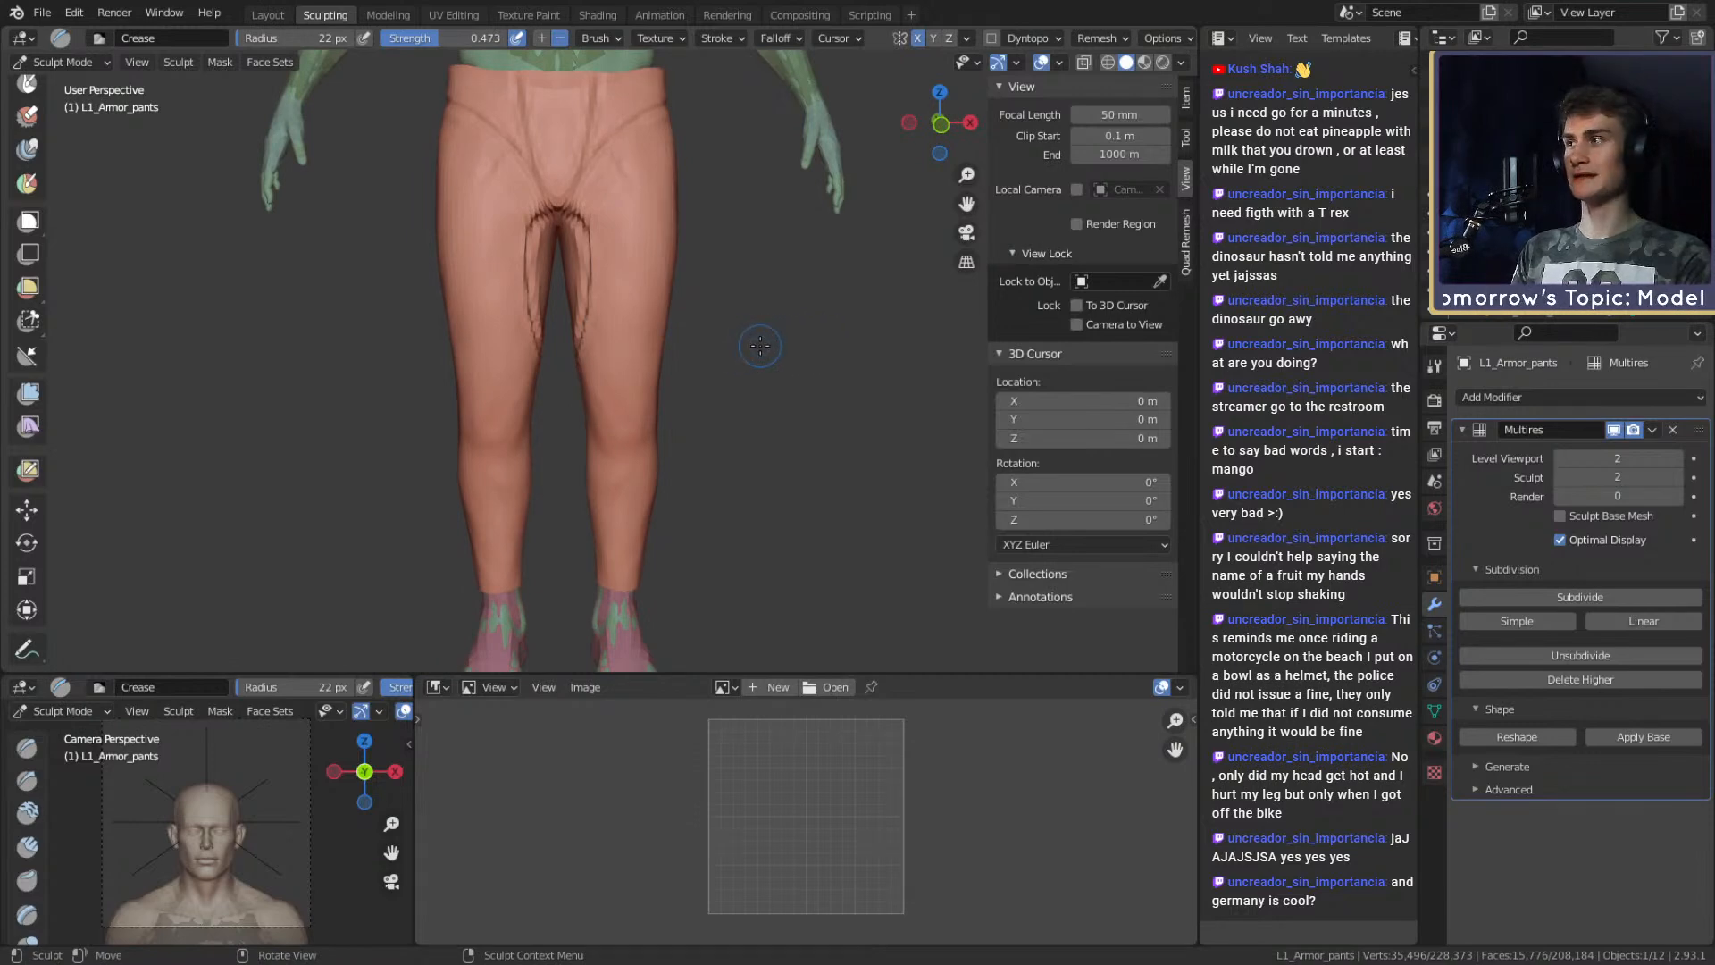
Carve a crease from the lower tip of the inner thigh panel across the front of the thigh with the Crease brush.
scroll(768, 343, up, 3)
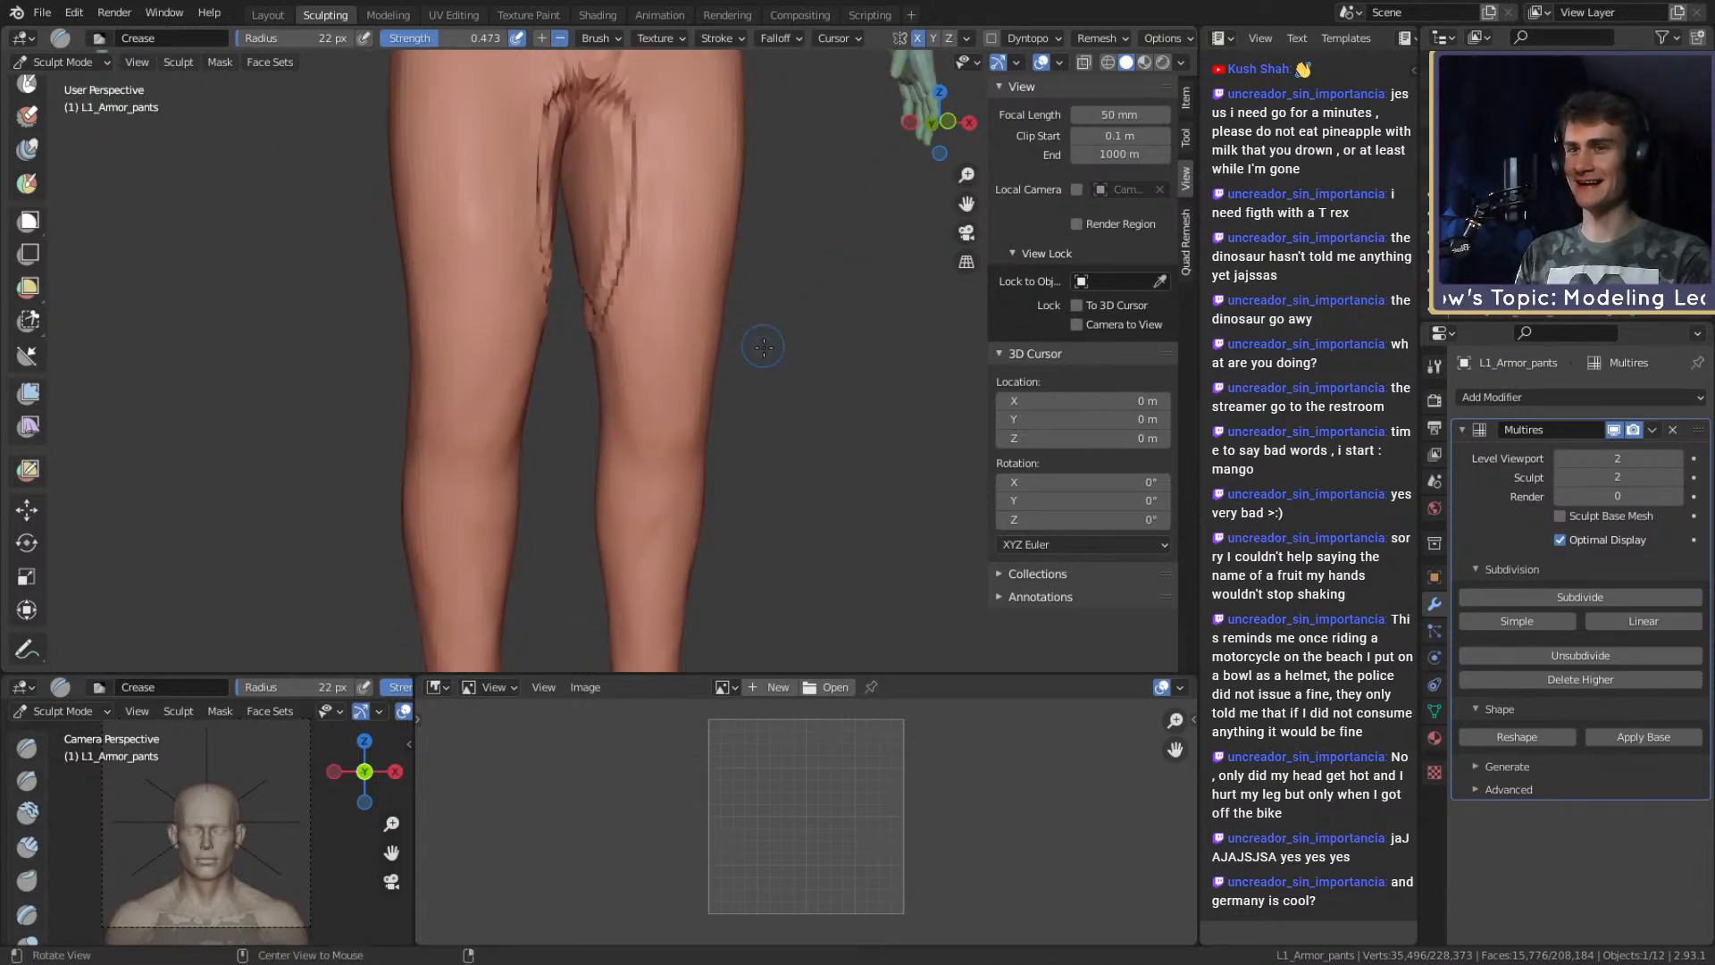
scroll(753, 360, up, 3)
alt+drag(753, 360, 623, 345)
scroll(688, 306, down, 5)
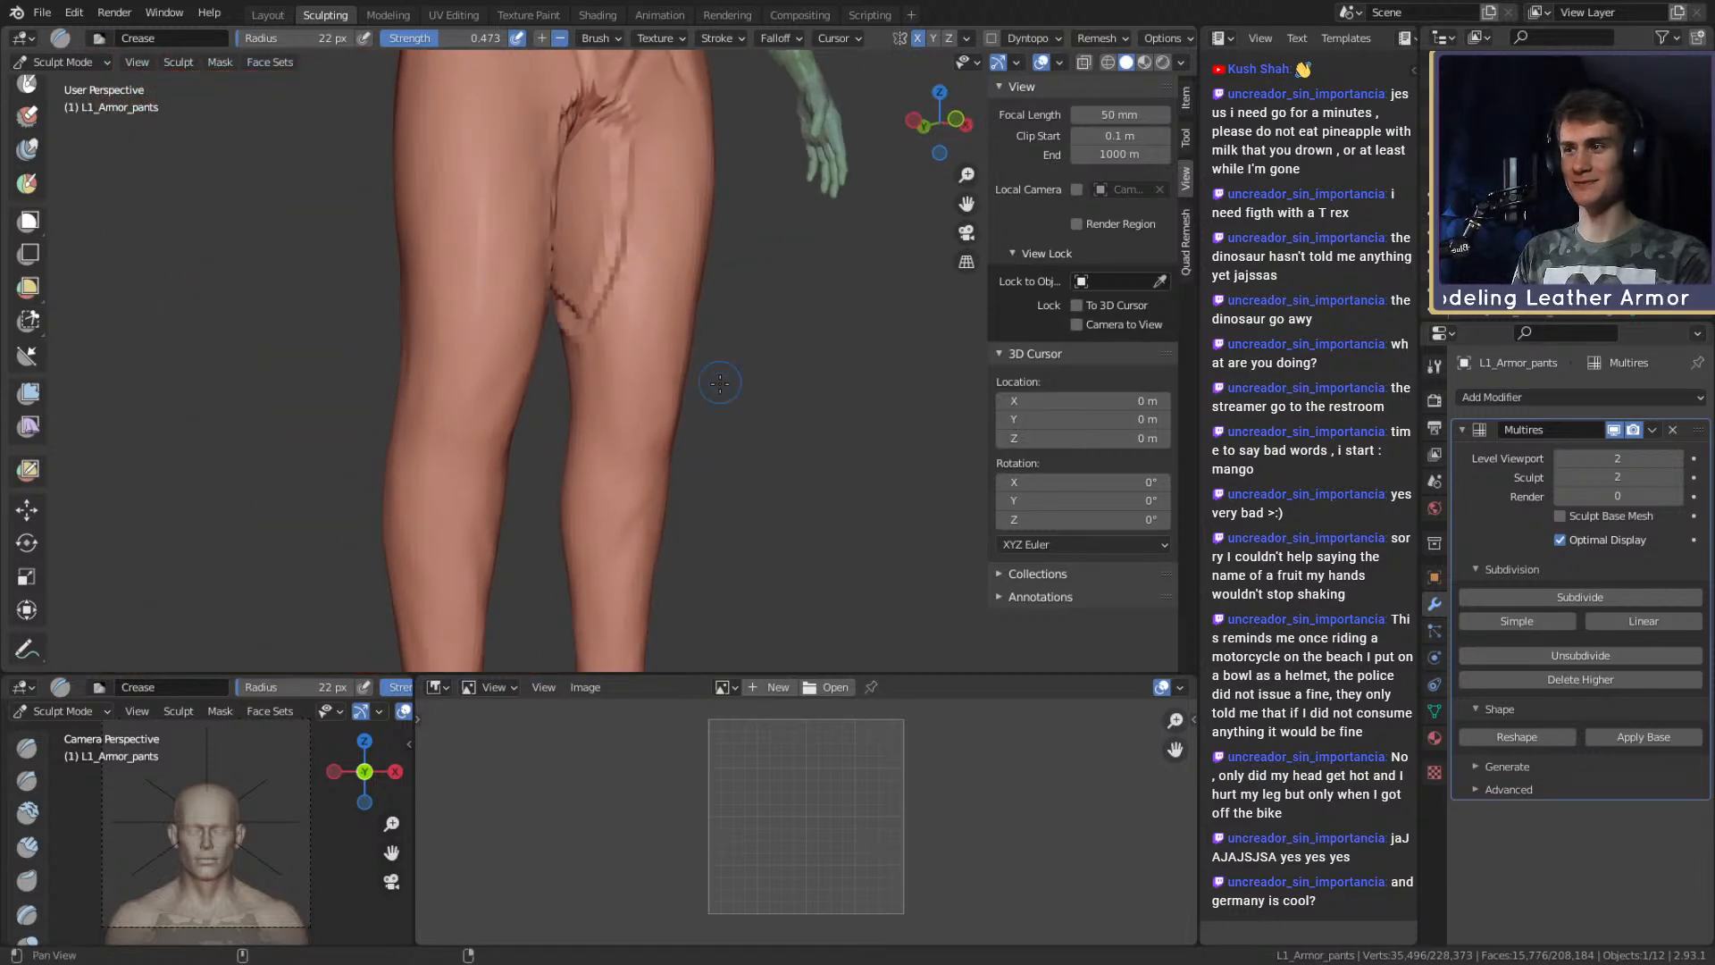
shift+middle_drag(688, 349, 682, 384)
scroll(670, 375, up, 4)
mouse_move(659, 367)
alt+mouse_down()
mouse_move(327, 253)
mouse_move(625, 362)
alt+mouse_up()
middle_drag(589, 345, 566, 333)
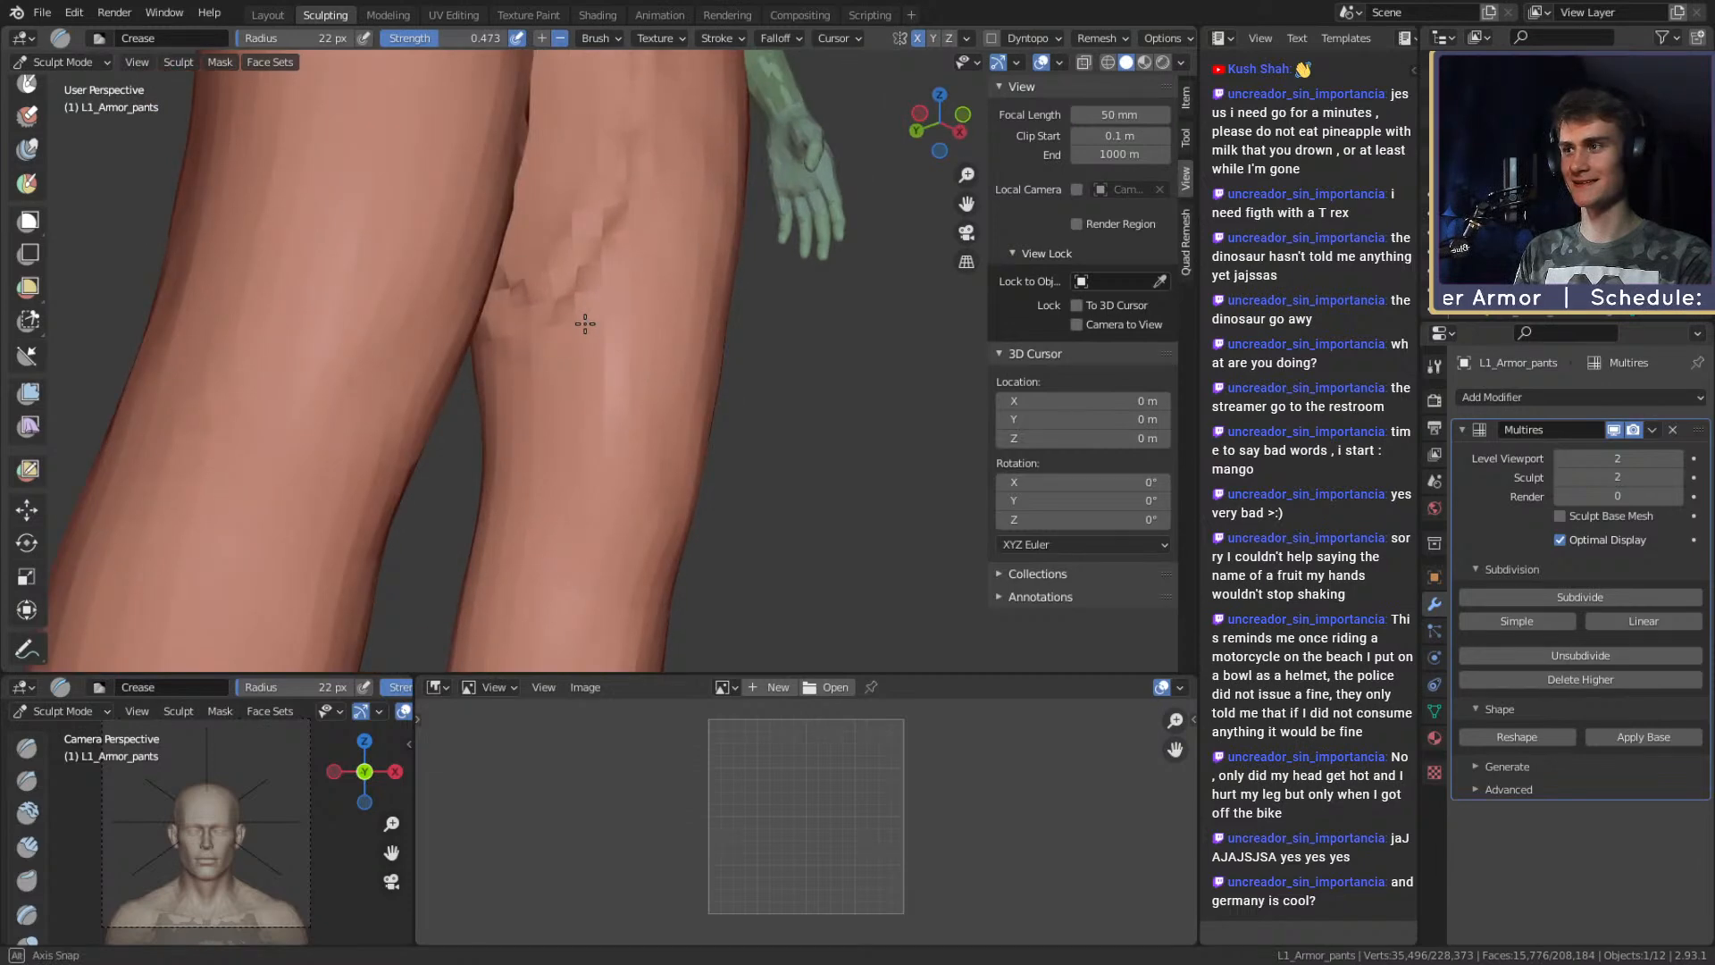
mouse_move(650, 406)
middle_down()
mouse_move(658, 352)
mouse_move(566, 345)
mouse_move(635, 371)
mouse_move(552, 308)
middle_up()
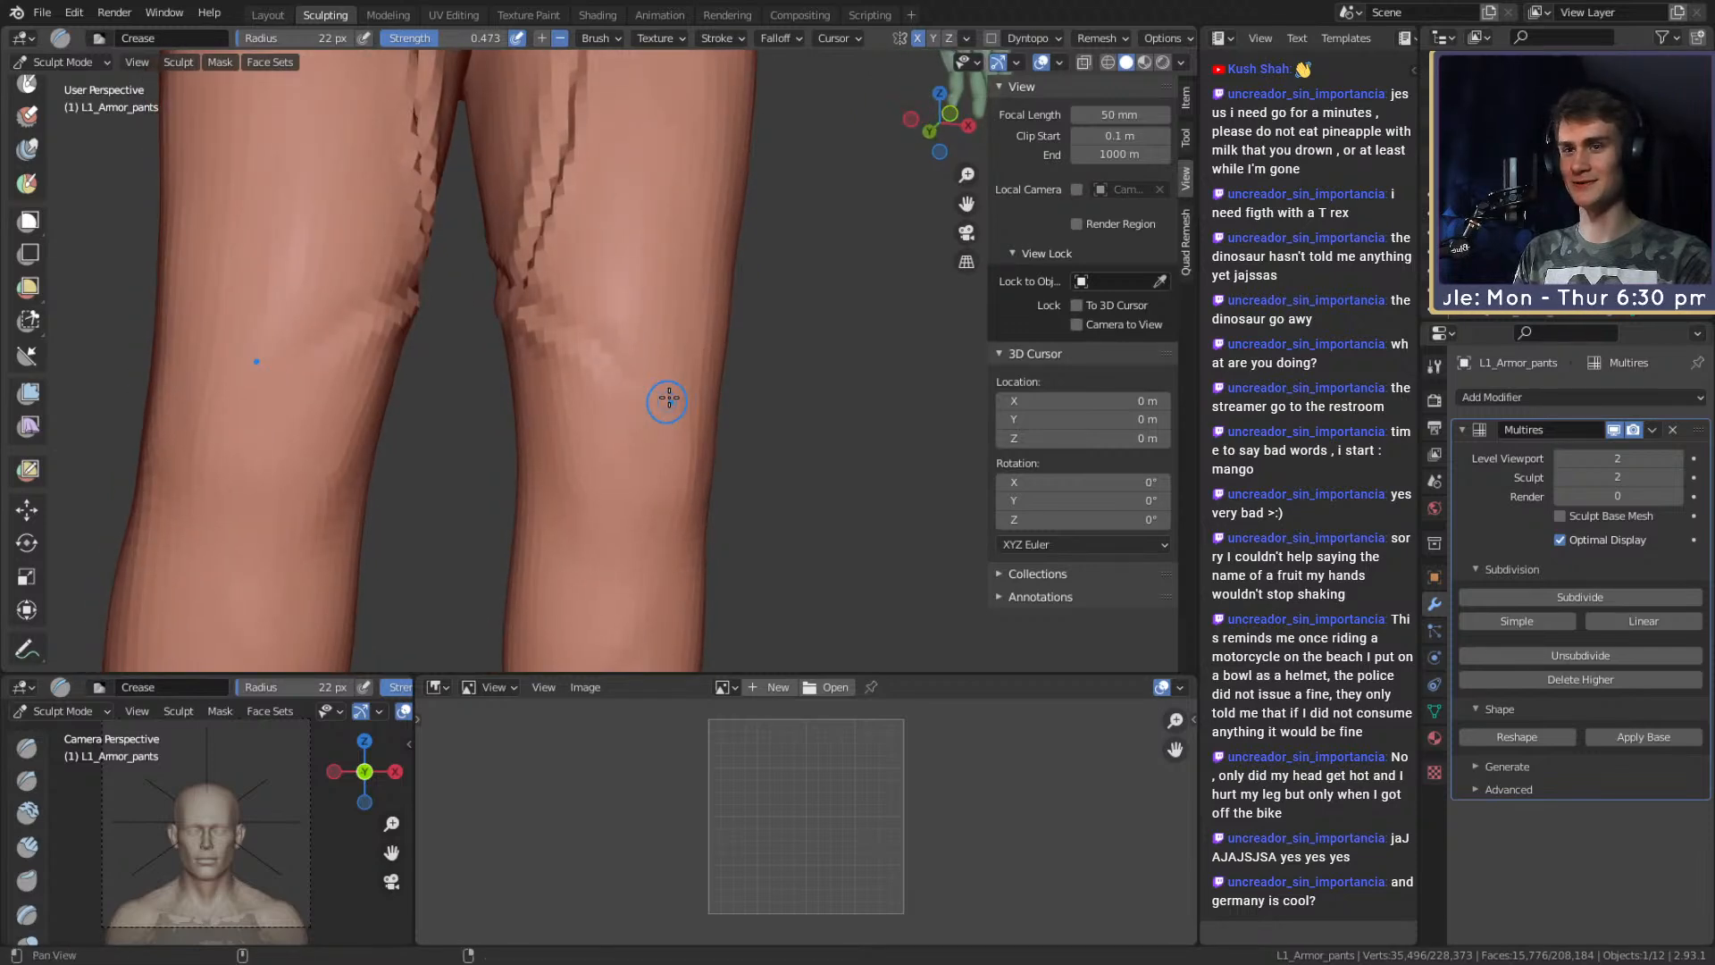
middle_drag(658, 402, 643, 369)
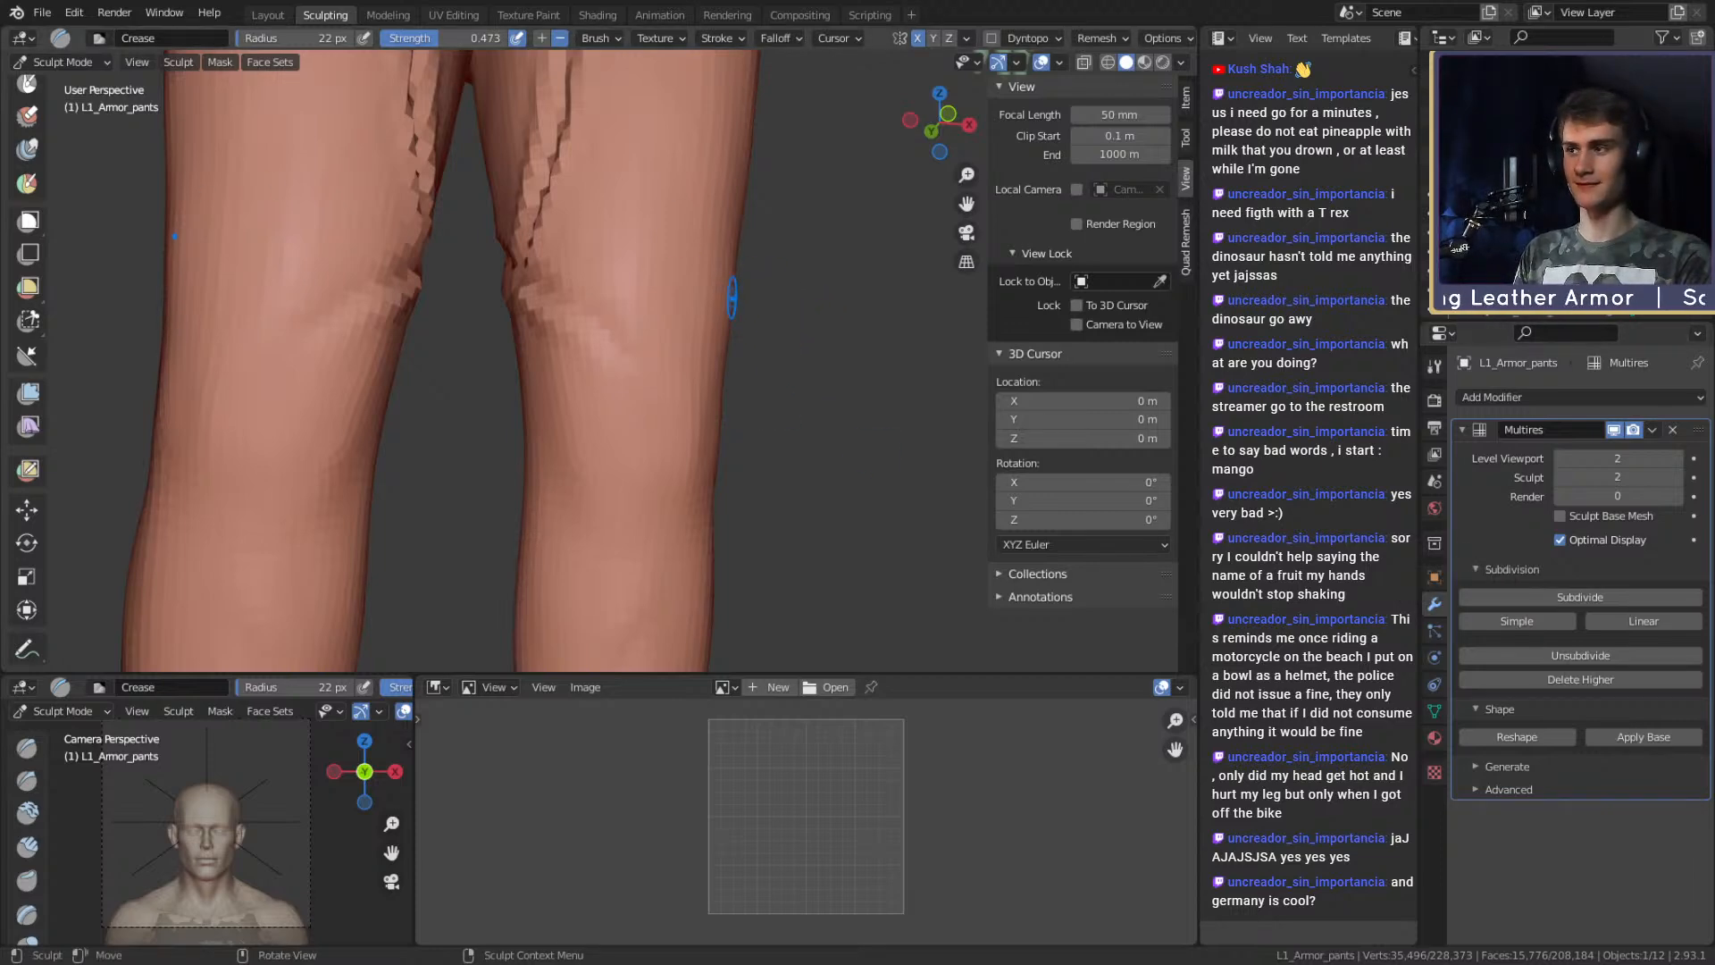
Rework the crease at the lower tip of the inner thigh panel, setting the Crease brush radius to 34 px.
mouse_move(831, 295)
middle_down()
mouse_move(614, 326)
mouse_move(683, 430)
mouse_move(583, 364)
middle_up()
key(c)
key(f)
click(583, 352)
drag(584, 362, 610, 368)
mouse_move(574, 366)
middle_down()
mouse_move(627, 360)
mouse_move(592, 320)
mouse_move(572, 381)
mouse_move(639, 371)
mouse_move(572, 338)
mouse_move(503, 268)
middle_up()
key(f)
click(621, 350)
key(shift+c)
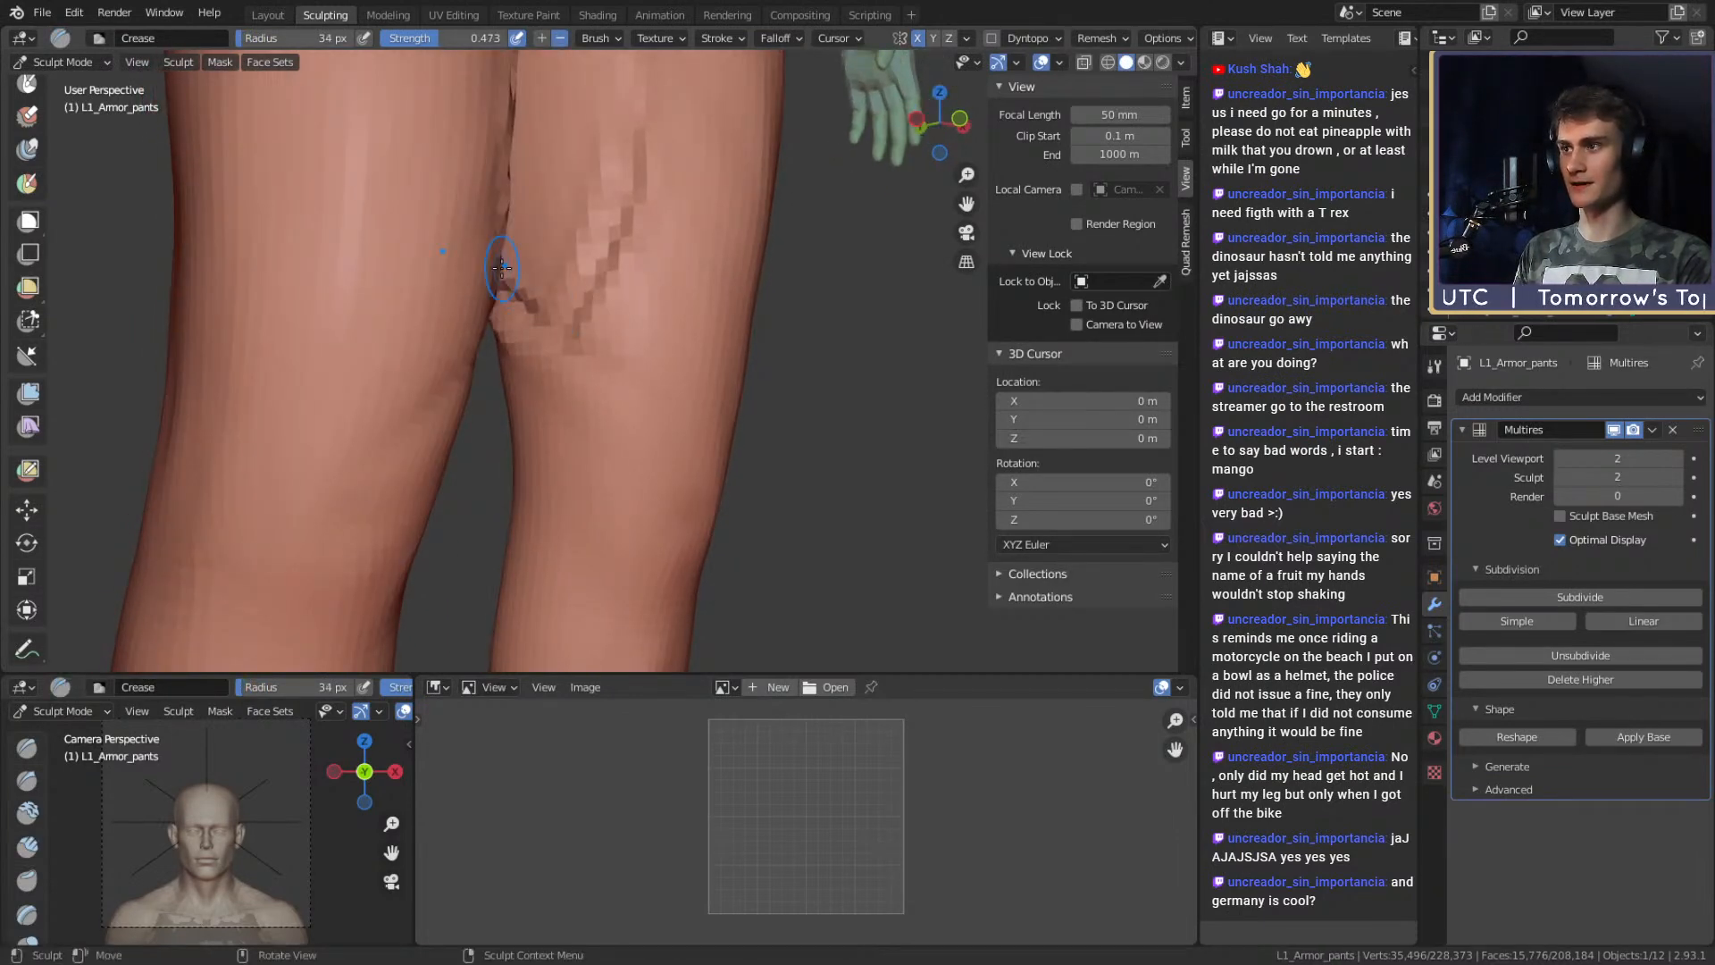
Build up the area around the front thigh crease with the Clay Strips brush at 35 px.
key(c)
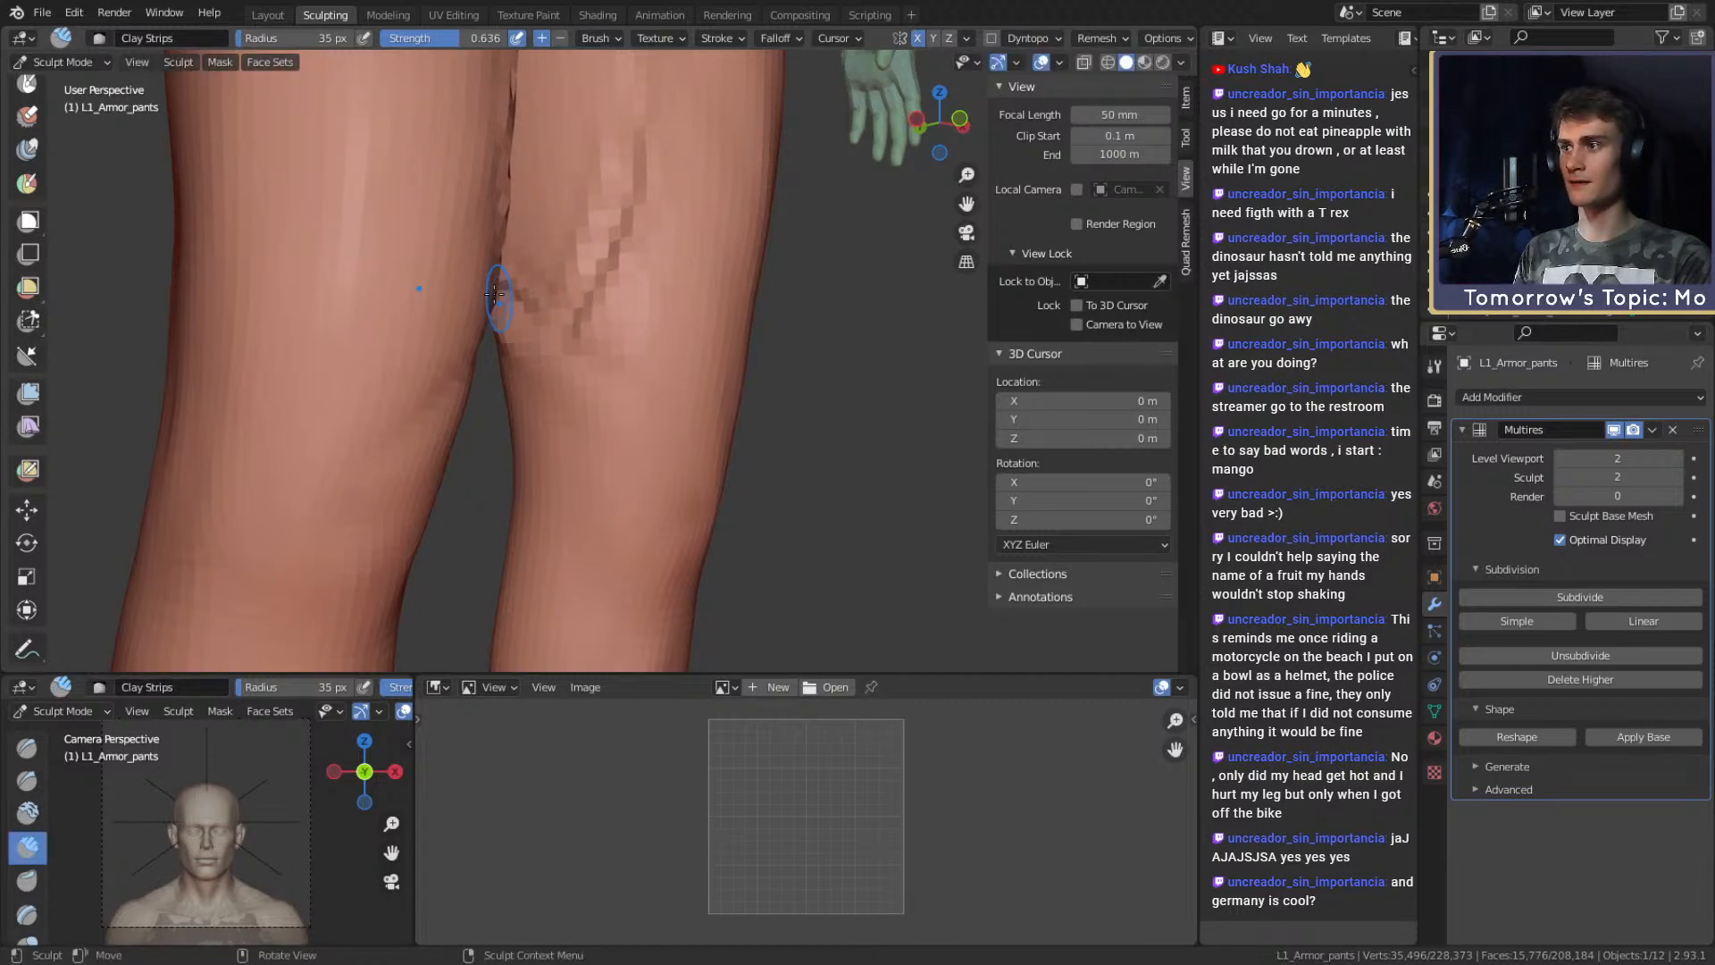
middle_drag(575, 338, 544, 316)
middle_drag(619, 371, 645, 432)
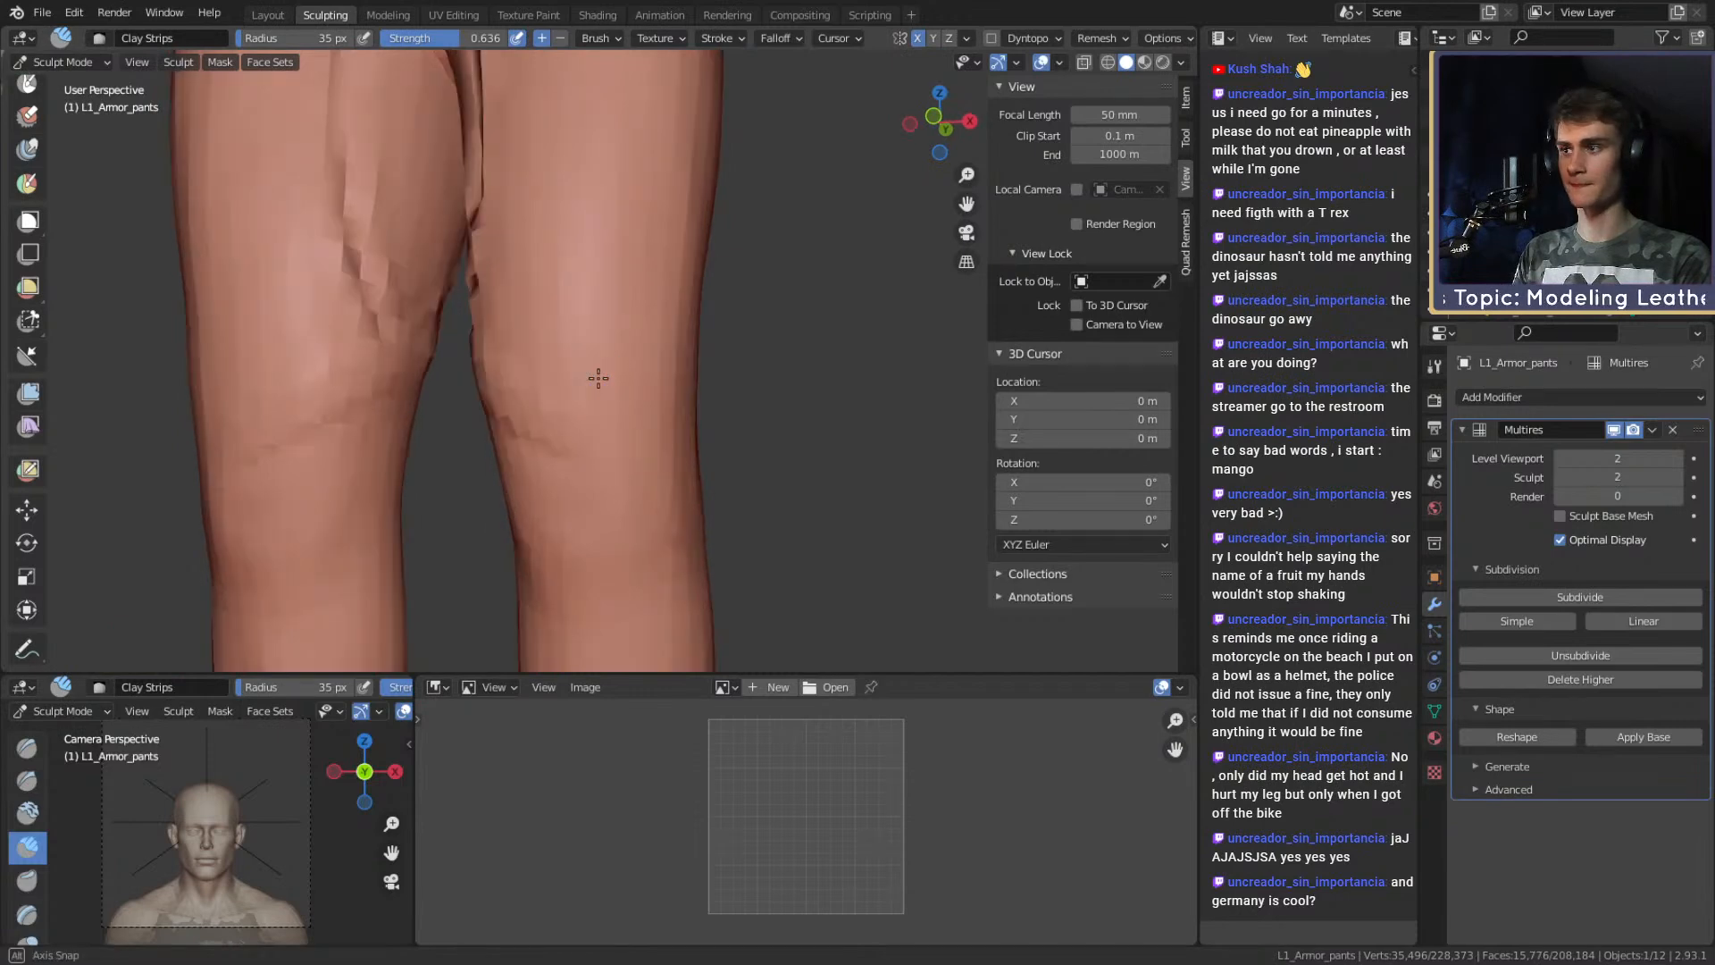
middle_drag(585, 377, 617, 378)
drag(602, 369, 605, 335)
Set the Clay Strips radius to 24 px and shape the fold from the inner thigh panel across the front thigh.
middle_drag(558, 319, 585, 329)
key(f)
click(576, 324)
drag(519, 291, 512, 277)
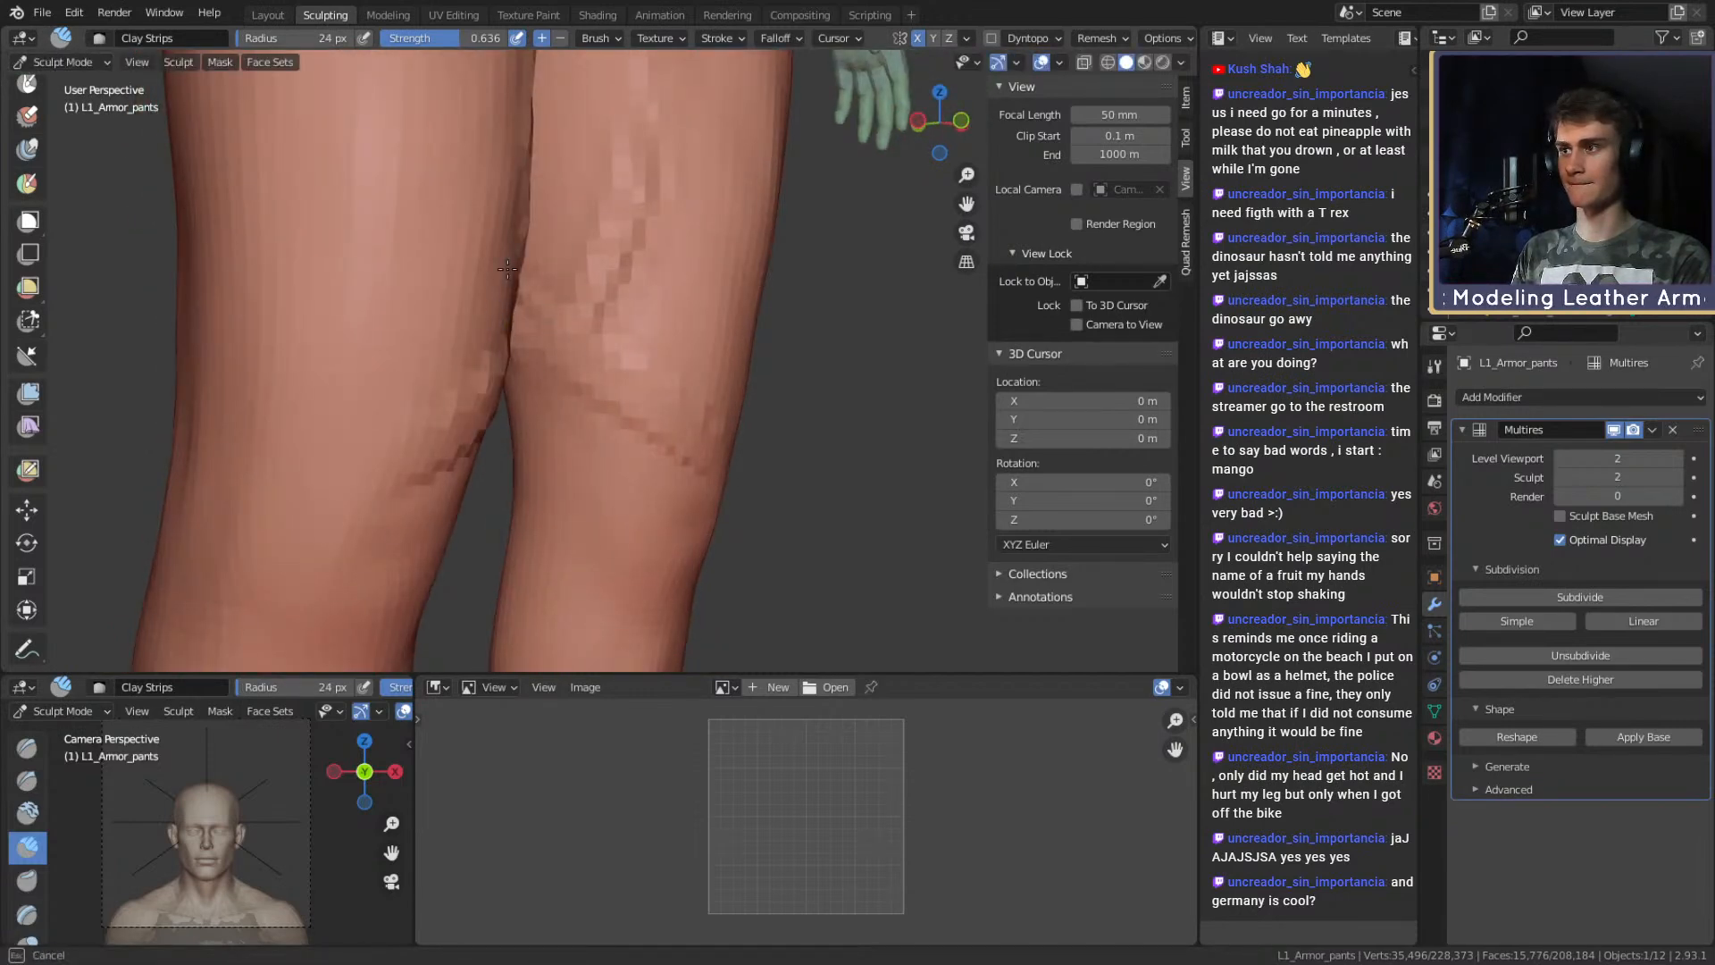
Extend the fold around the back and outer side of the leg above the knee with the 24 px Clay Strips brush.
middle_drag(678, 394, 590, 404)
middle_drag(676, 269, 729, 380)
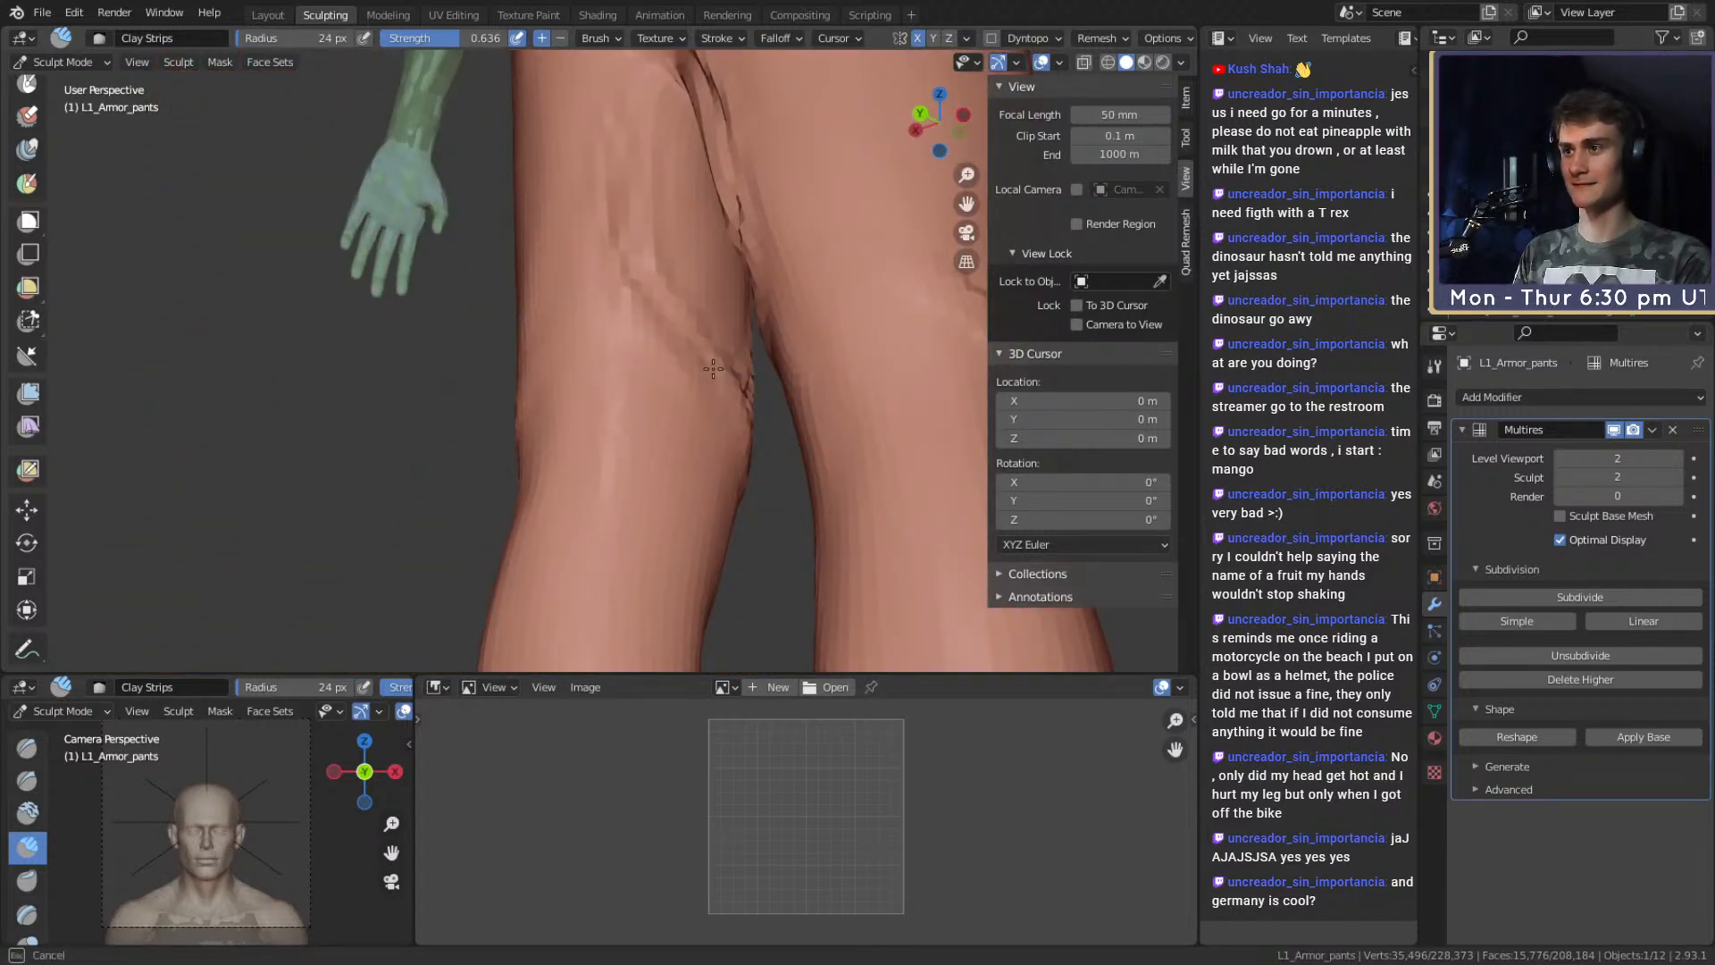
middle_drag(588, 361, 603, 367)
middle_drag(481, 451, 631, 418)
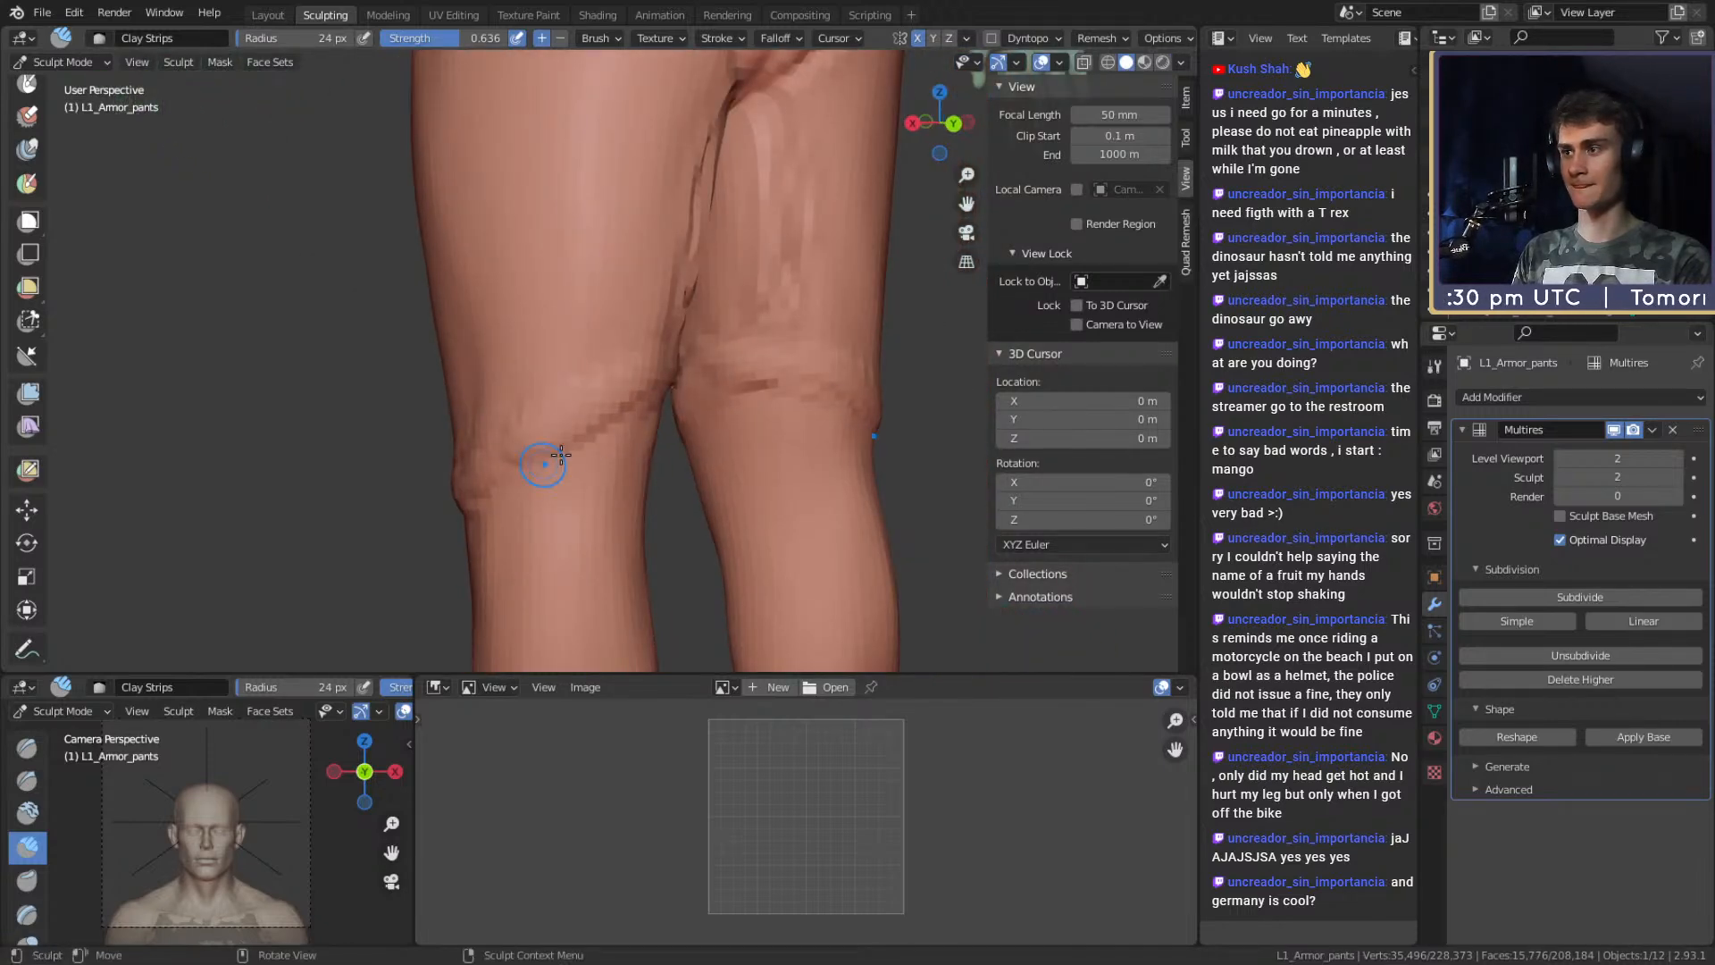
mouse_move(529, 457)
middle_down()
mouse_move(670, 364)
mouse_move(774, 364)
middle_up()
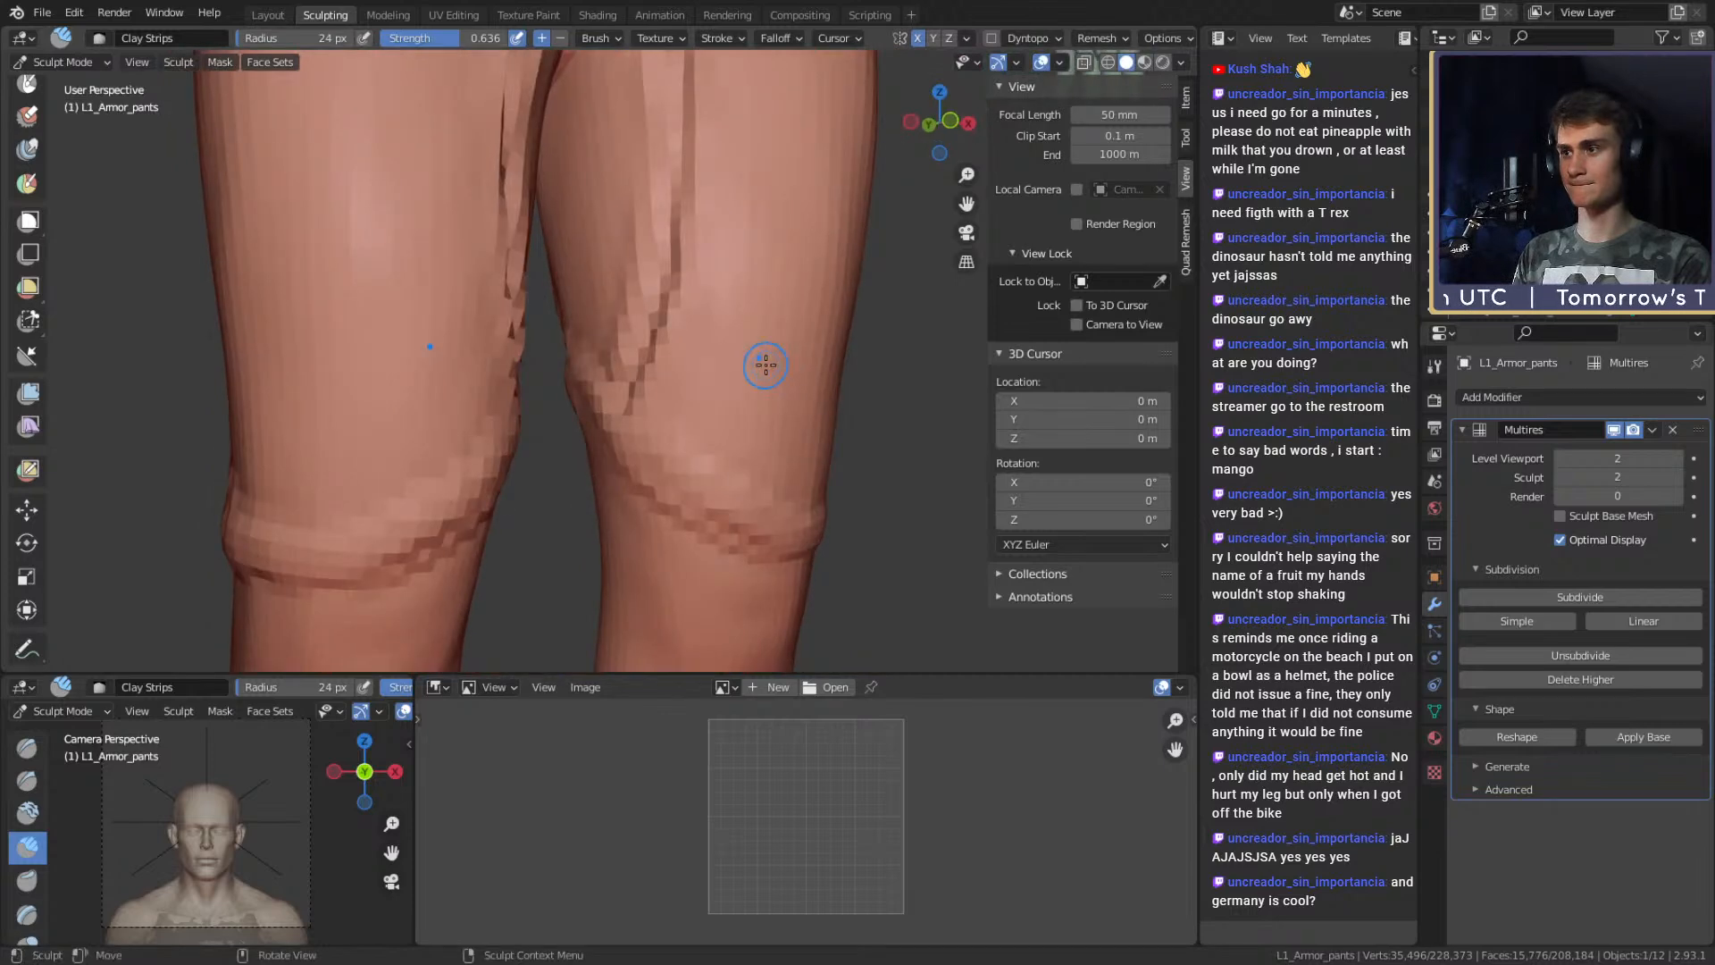
Reshape the inner thigh above the knee with the Grab brush at a radius of 175 px.
key(g)
key(f)
click(670, 403)
drag(659, 423, 659, 404)
mouse_move(659, 404)
middle_down()
mouse_move(632, 347)
mouse_move(670, 325)
mouse_move(620, 352)
mouse_move(673, 333)
middle_up()
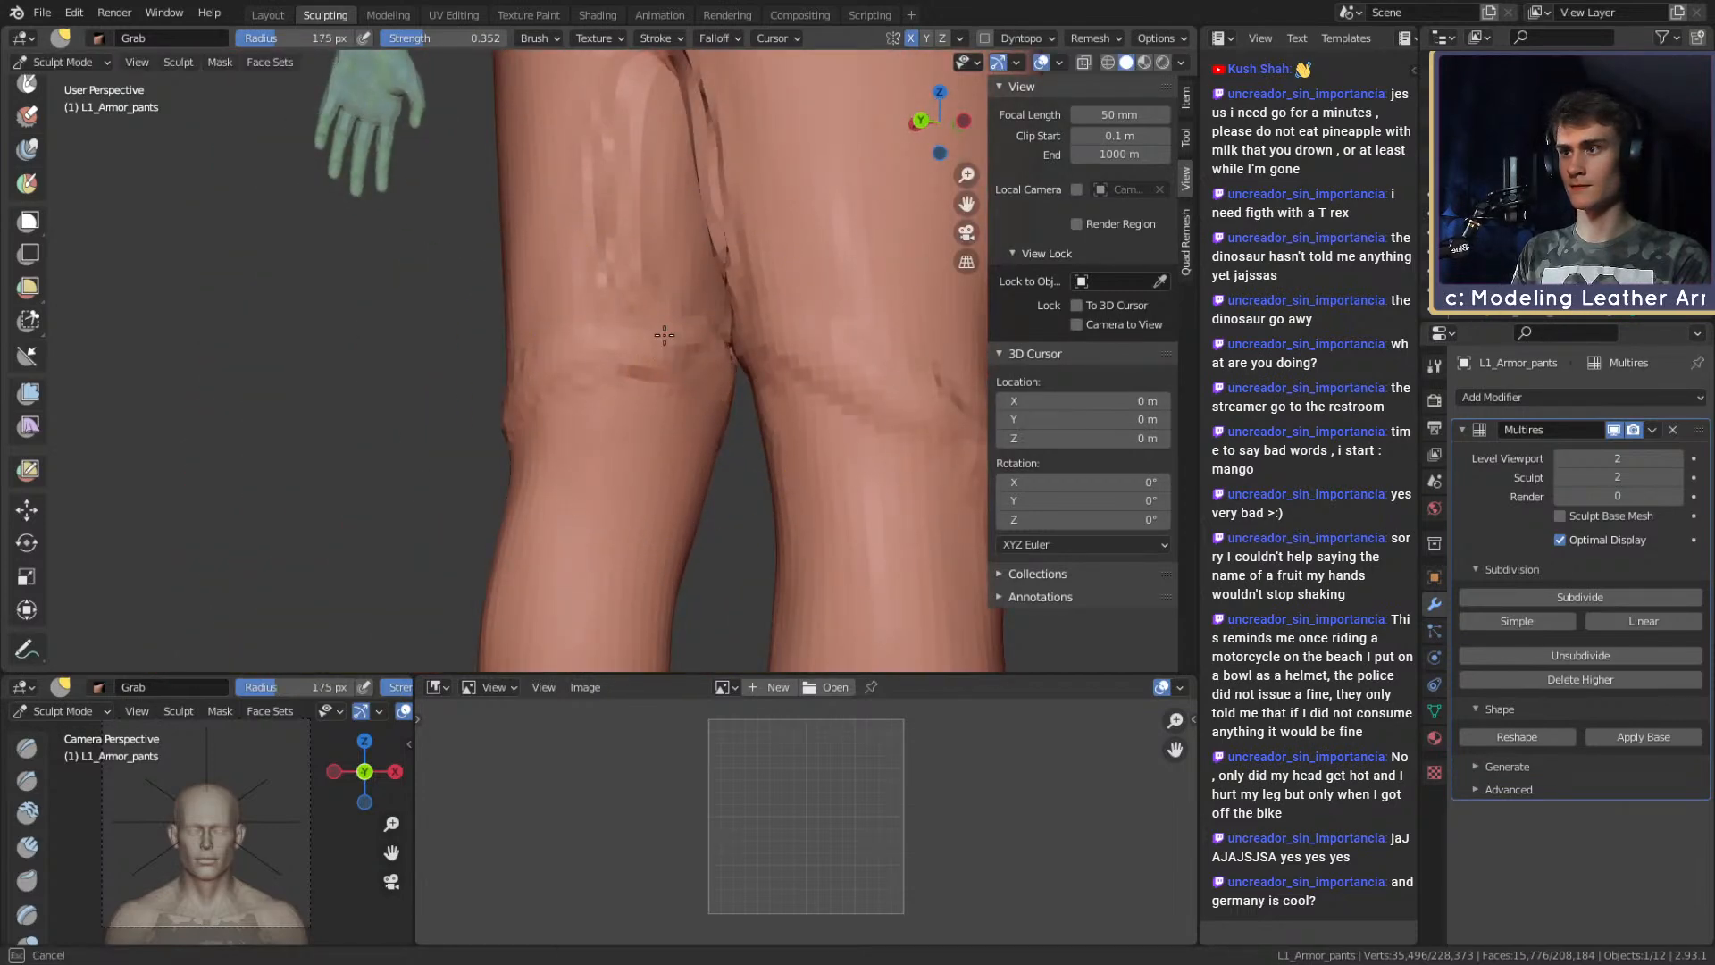
Adjust the back of the leg around the knee fold with the Grab brush at 144 and 195 px, undoing one change.
key(f)
click(669, 334)
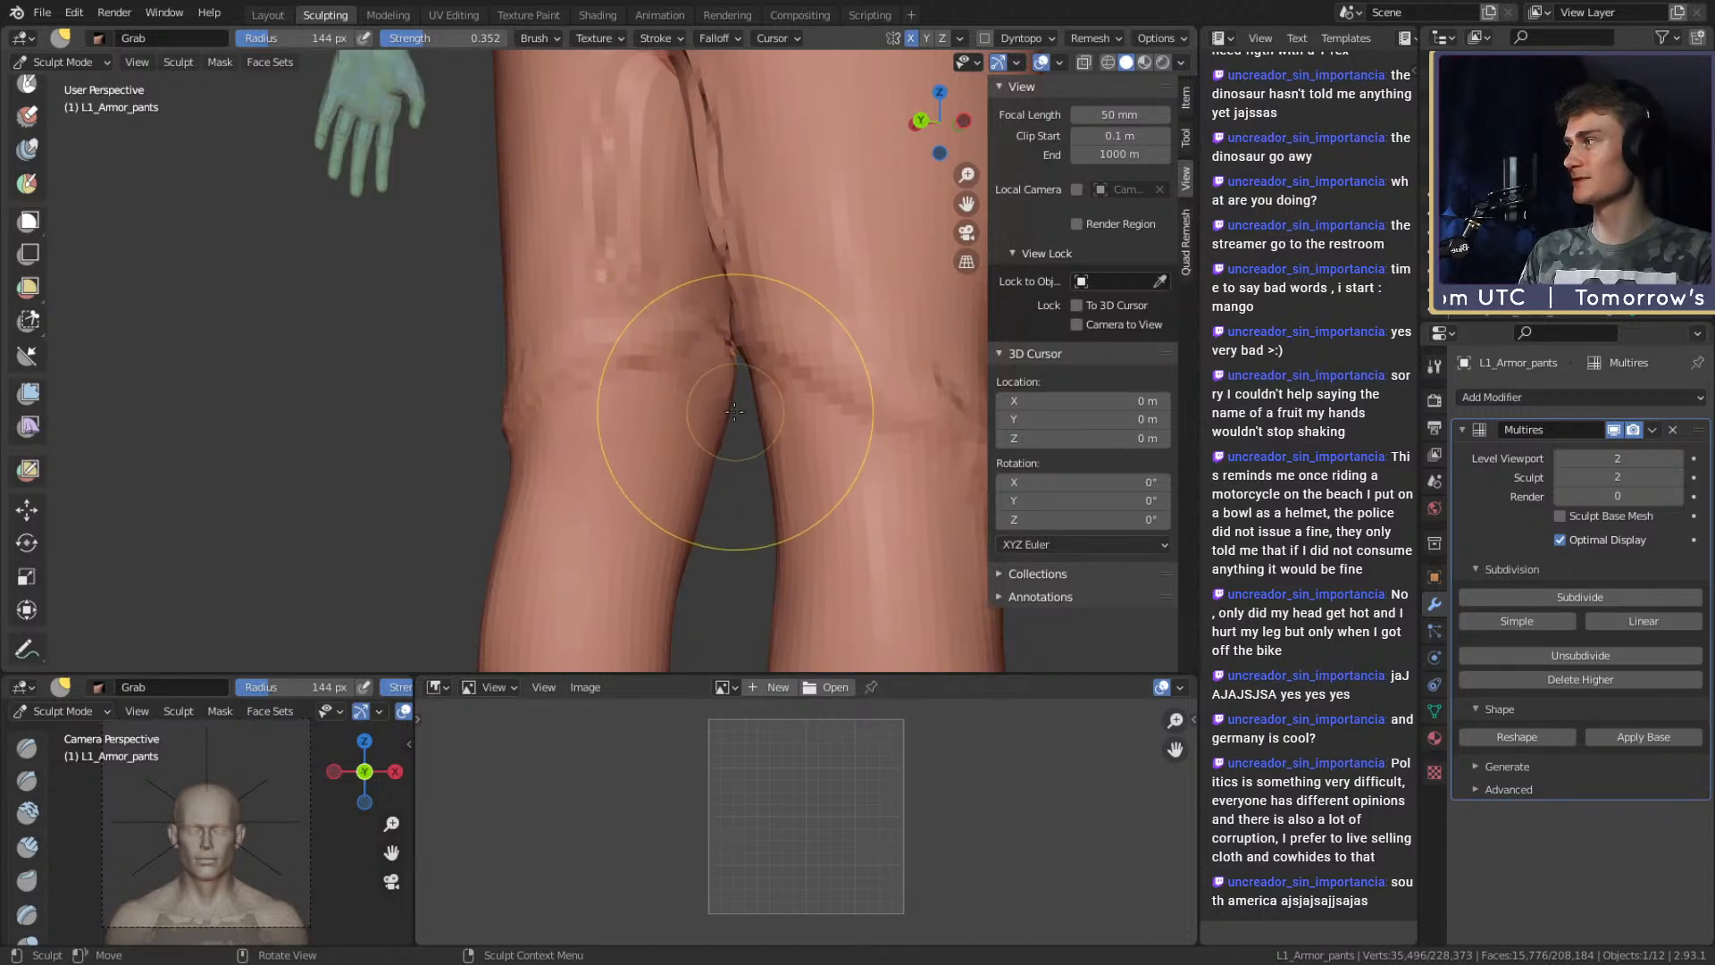
mouse_move(726, 412)
shift+middle_down()
mouse_move(563, 360)
mouse_move(498, 398)
mouse_move(716, 398)
mouse_move(770, 429)
mouse_move(727, 364)
mouse_move(766, 452)
mouse_move(572, 418)
mouse_move(616, 375)
mouse_move(616, 420)
mouse_move(566, 406)
mouse_move(574, 455)
mouse_move(680, 423)
mouse_move(682, 405)
shift+middle_up()
key(f)
click(554, 452)
key(ctrl+z)
mouse_move(633, 323)
middle_down()
mouse_move(651, 350)
mouse_move(668, 332)
middle_up()
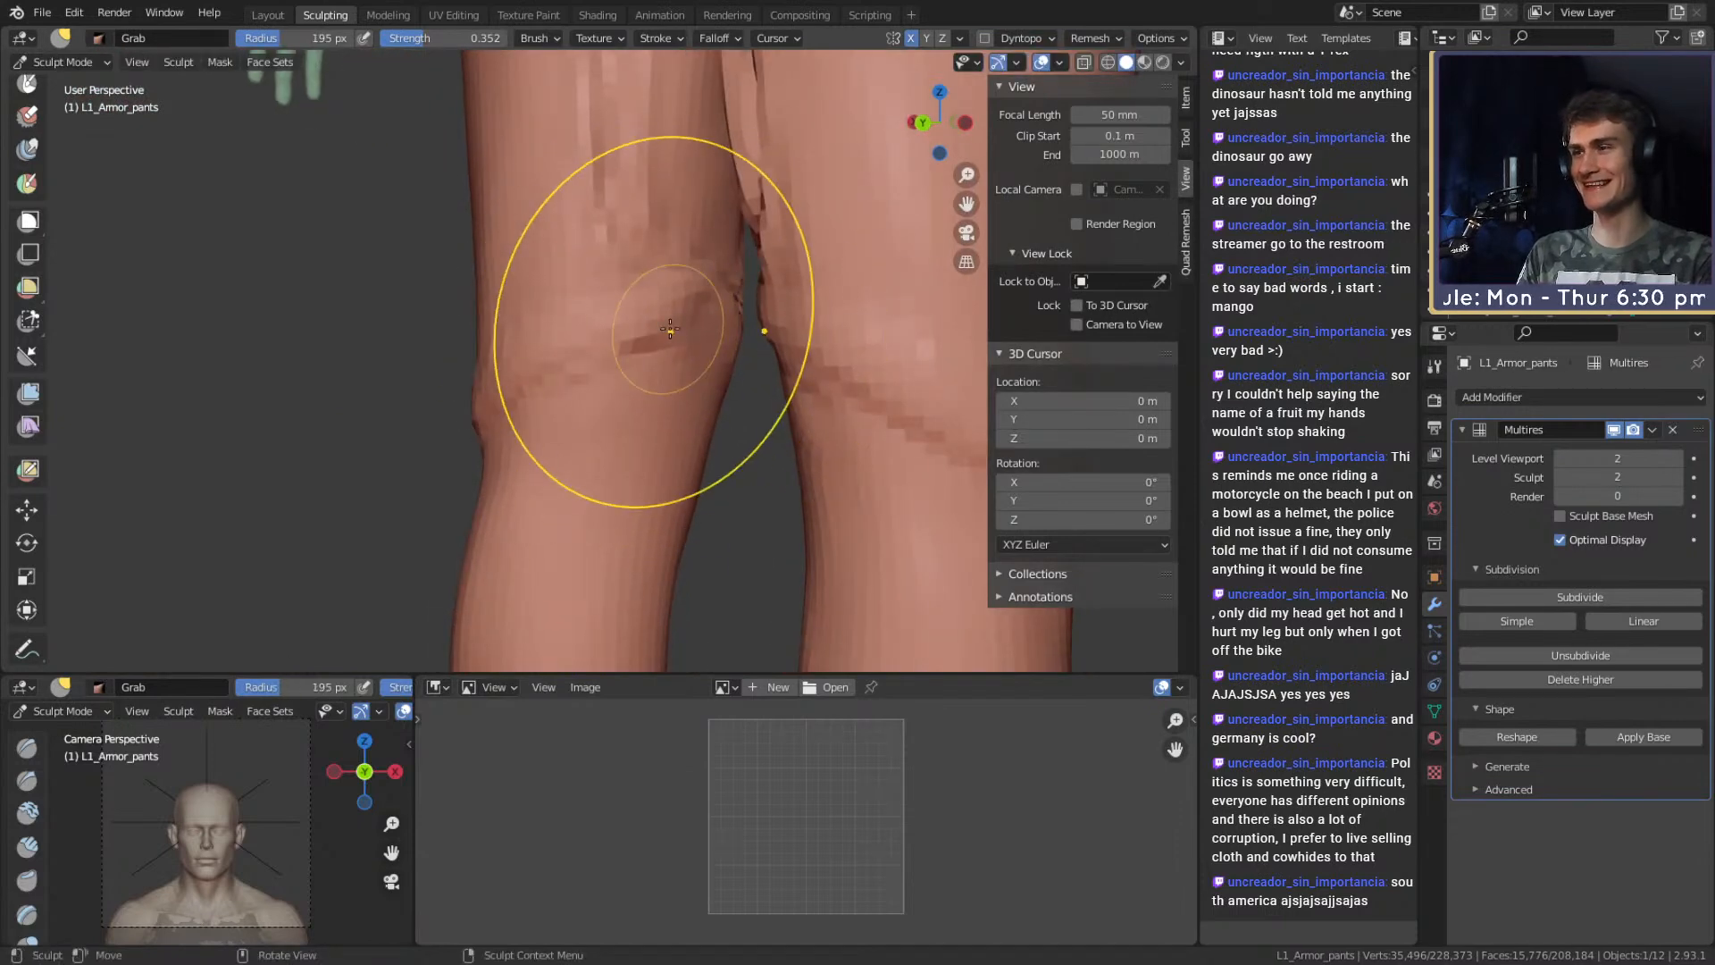
mouse_move(656, 274)
middle_down()
mouse_move(731, 318)
mouse_move(658, 276)
mouse_move(498, 299)
mouse_move(592, 280)
mouse_move(643, 317)
mouse_move(631, 352)
middle_up()
key(c)
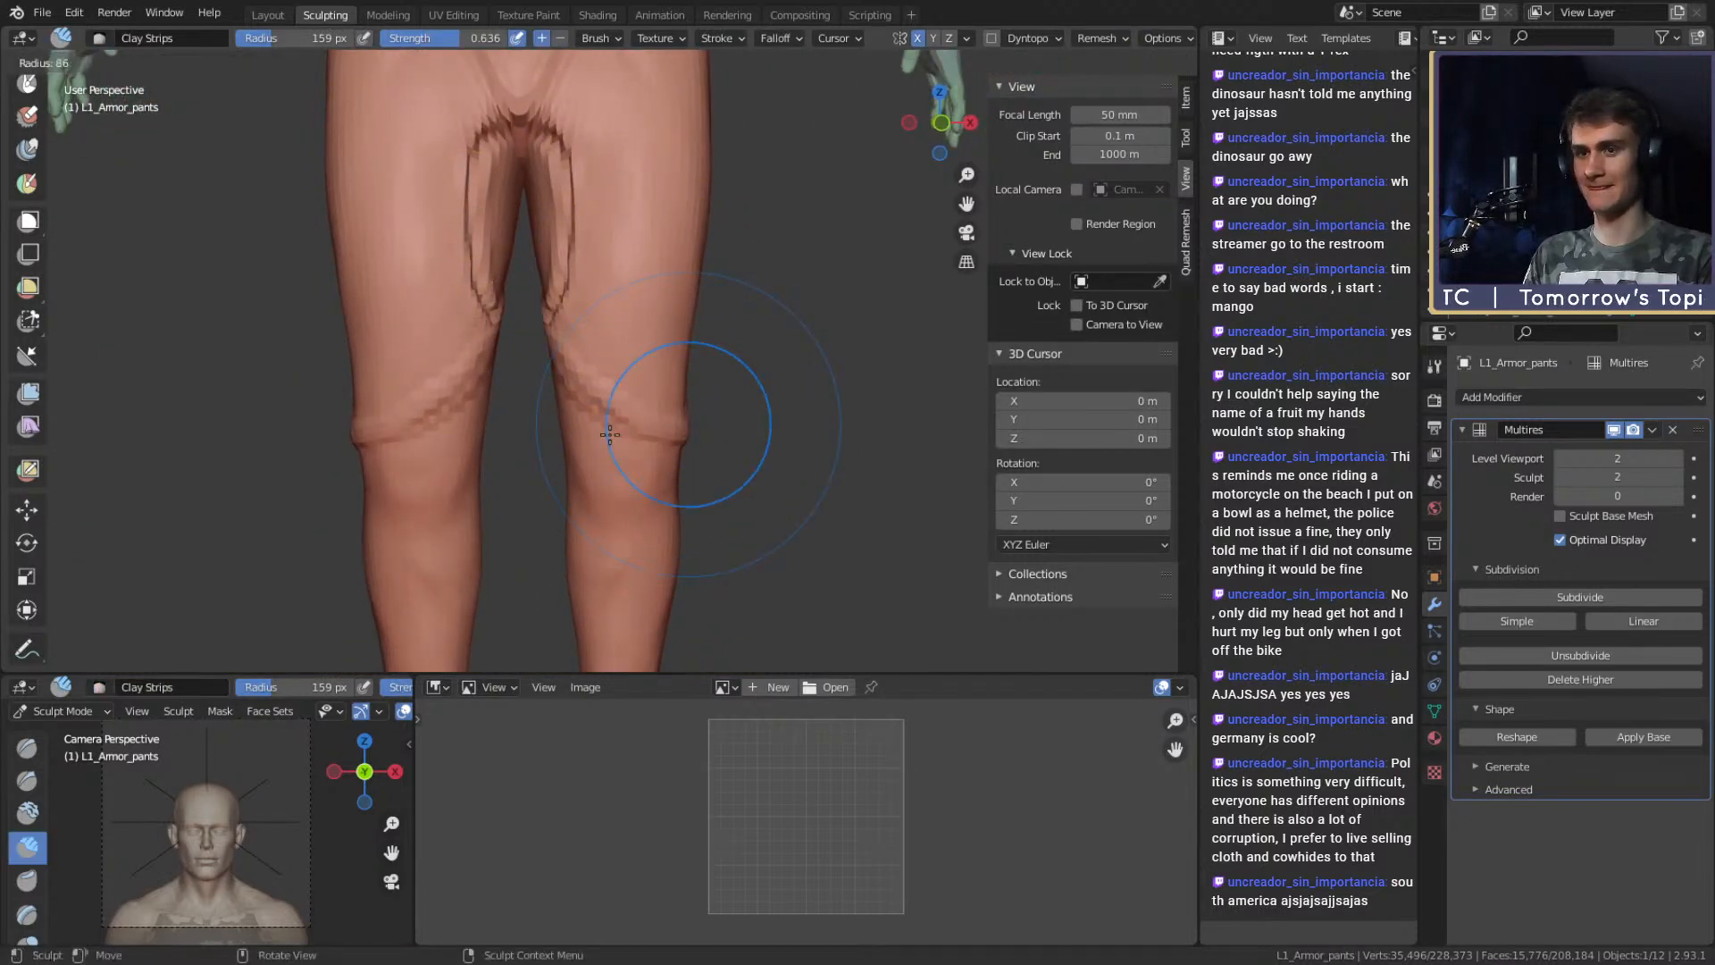
scroll(652, 384, up, 5)
ctrl+alt+drag(671, 354, 617, 268)
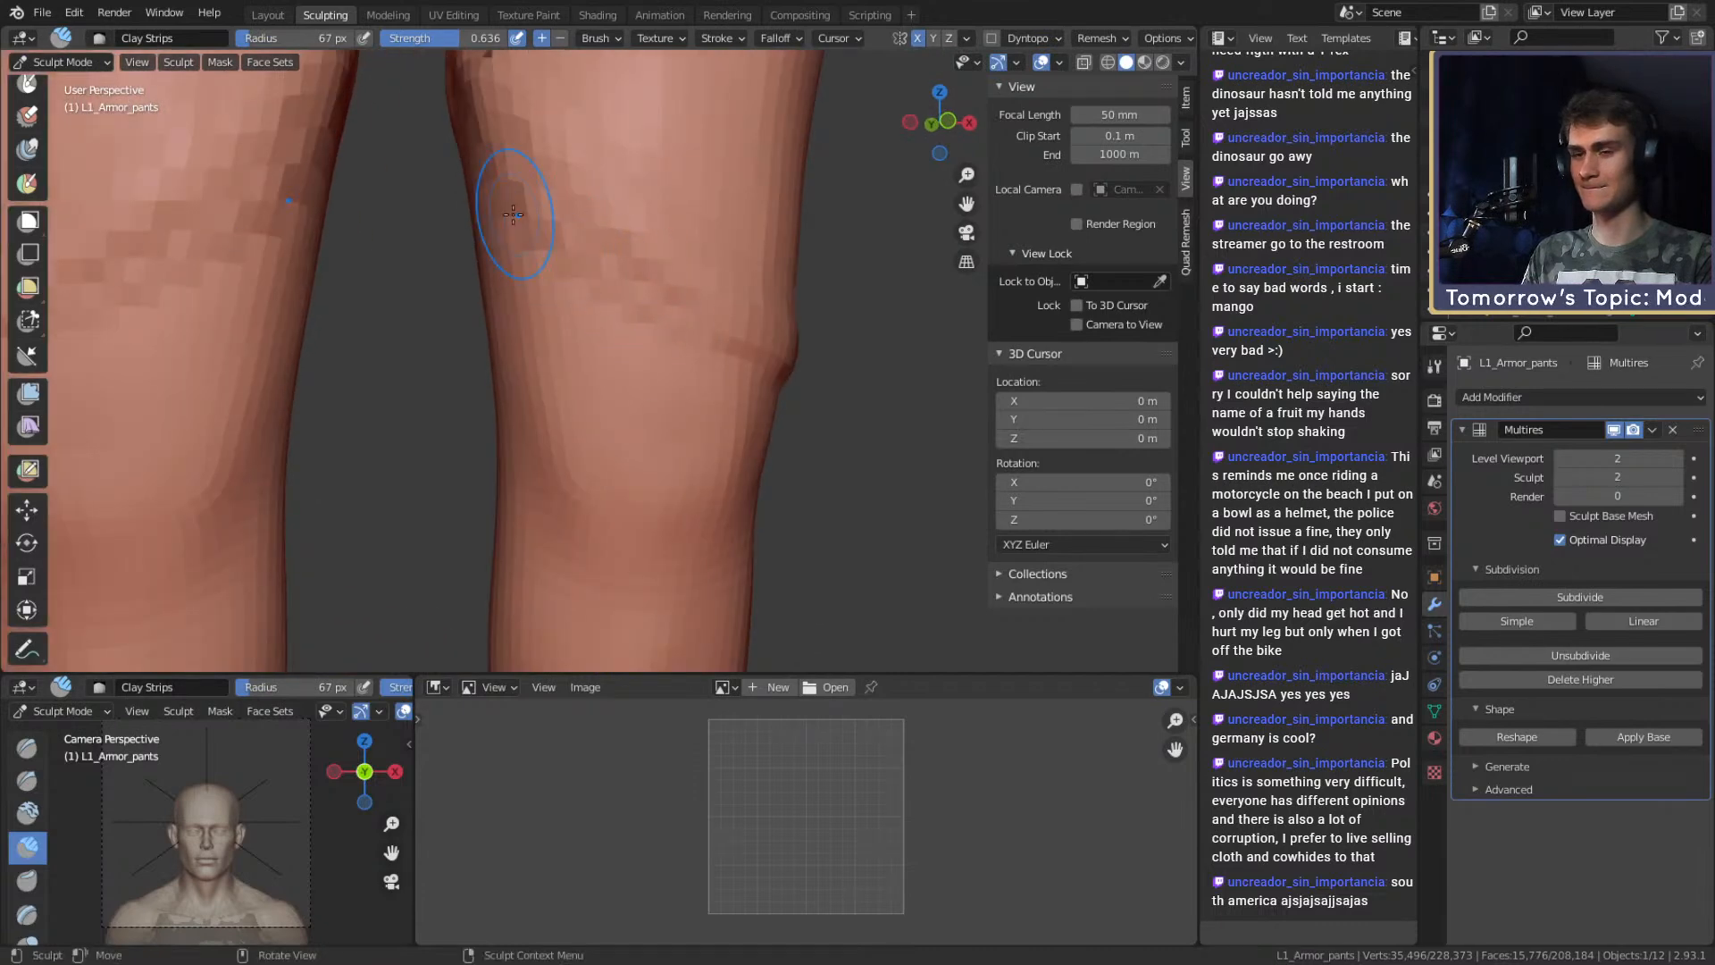
Carve a crease across the front of the leg above the knee with the Crease brush at a 32 px radius.
key(shift+c)
mouse_move(673, 373)
alt+mouse_down()
mouse_move(670, 390)
mouse_move(670, 357)
alt+mouse_up()
key(f)
click(653, 350)
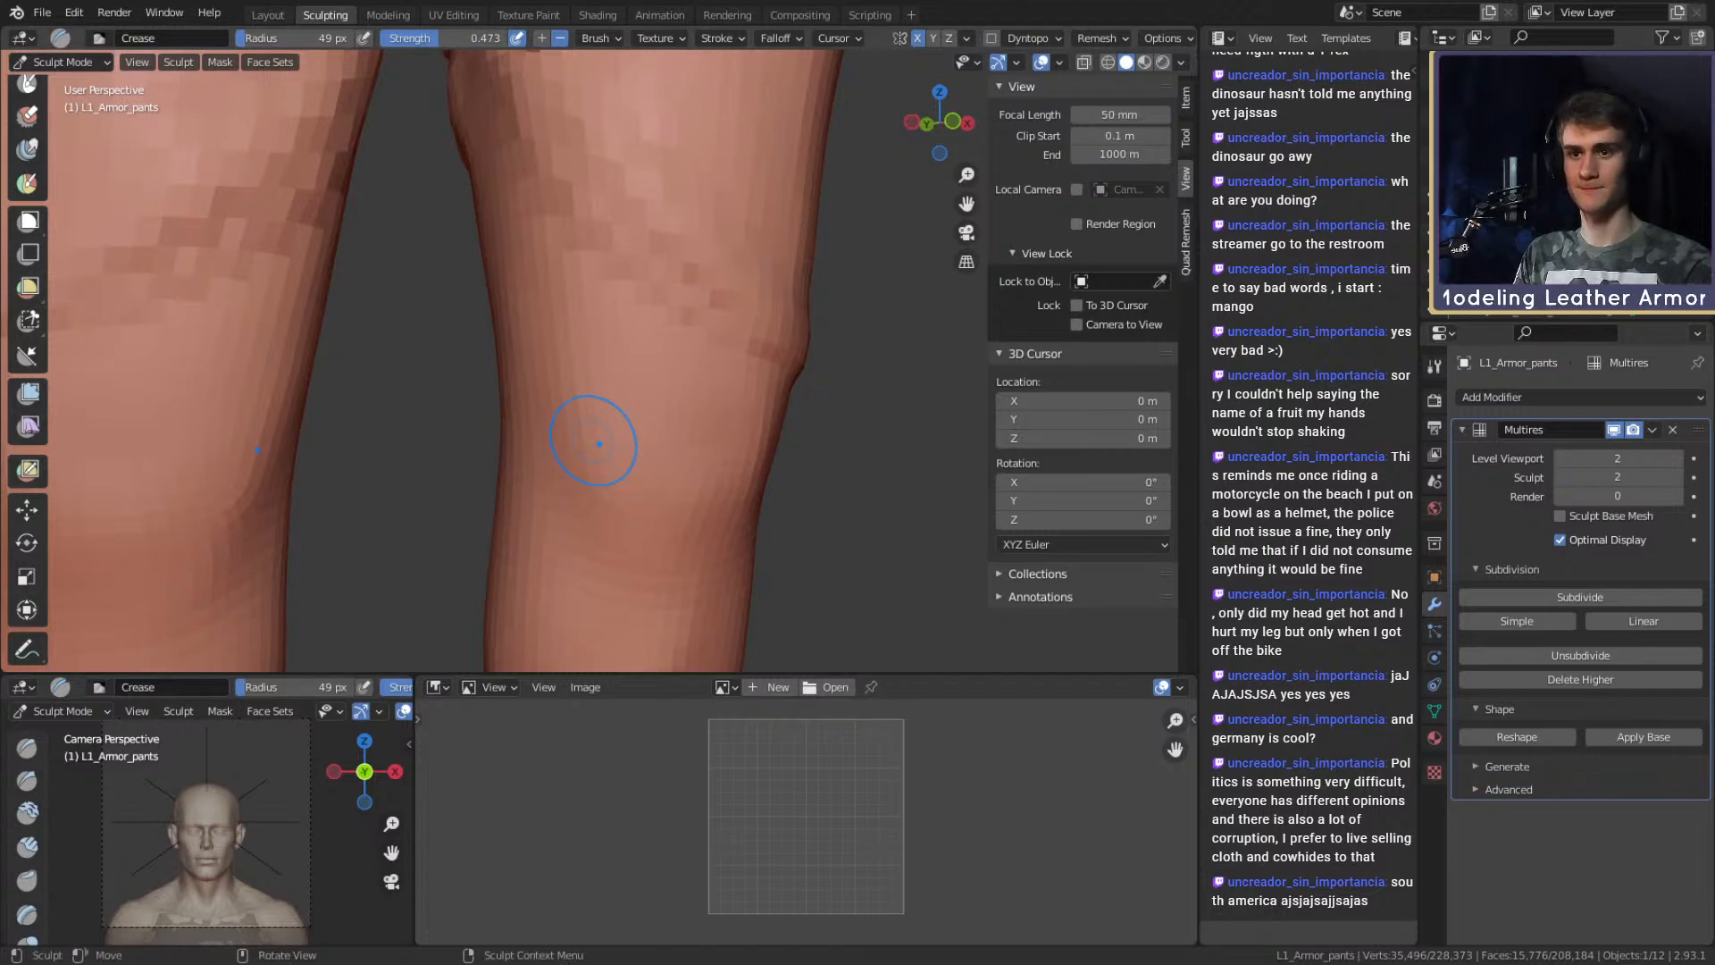
mouse_move(846, 257)
alt+mouse_down()
mouse_move(884, 253)
mouse_move(847, 257)
alt+mouse_up()
key(f)
click(710, 333)
mouse_move(666, 331)
mouse_down()
mouse_move(624, 352)
mouse_move(689, 352)
mouse_move(705, 332)
mouse_move(658, 315)
mouse_move(603, 359)
mouse_move(633, 367)
mouse_up()
Deepen the knee crease and extend it toward the sides of the leg with the 32 px Crease brush.
middle_drag(686, 337, 653, 338)
drag(653, 338, 634, 341)
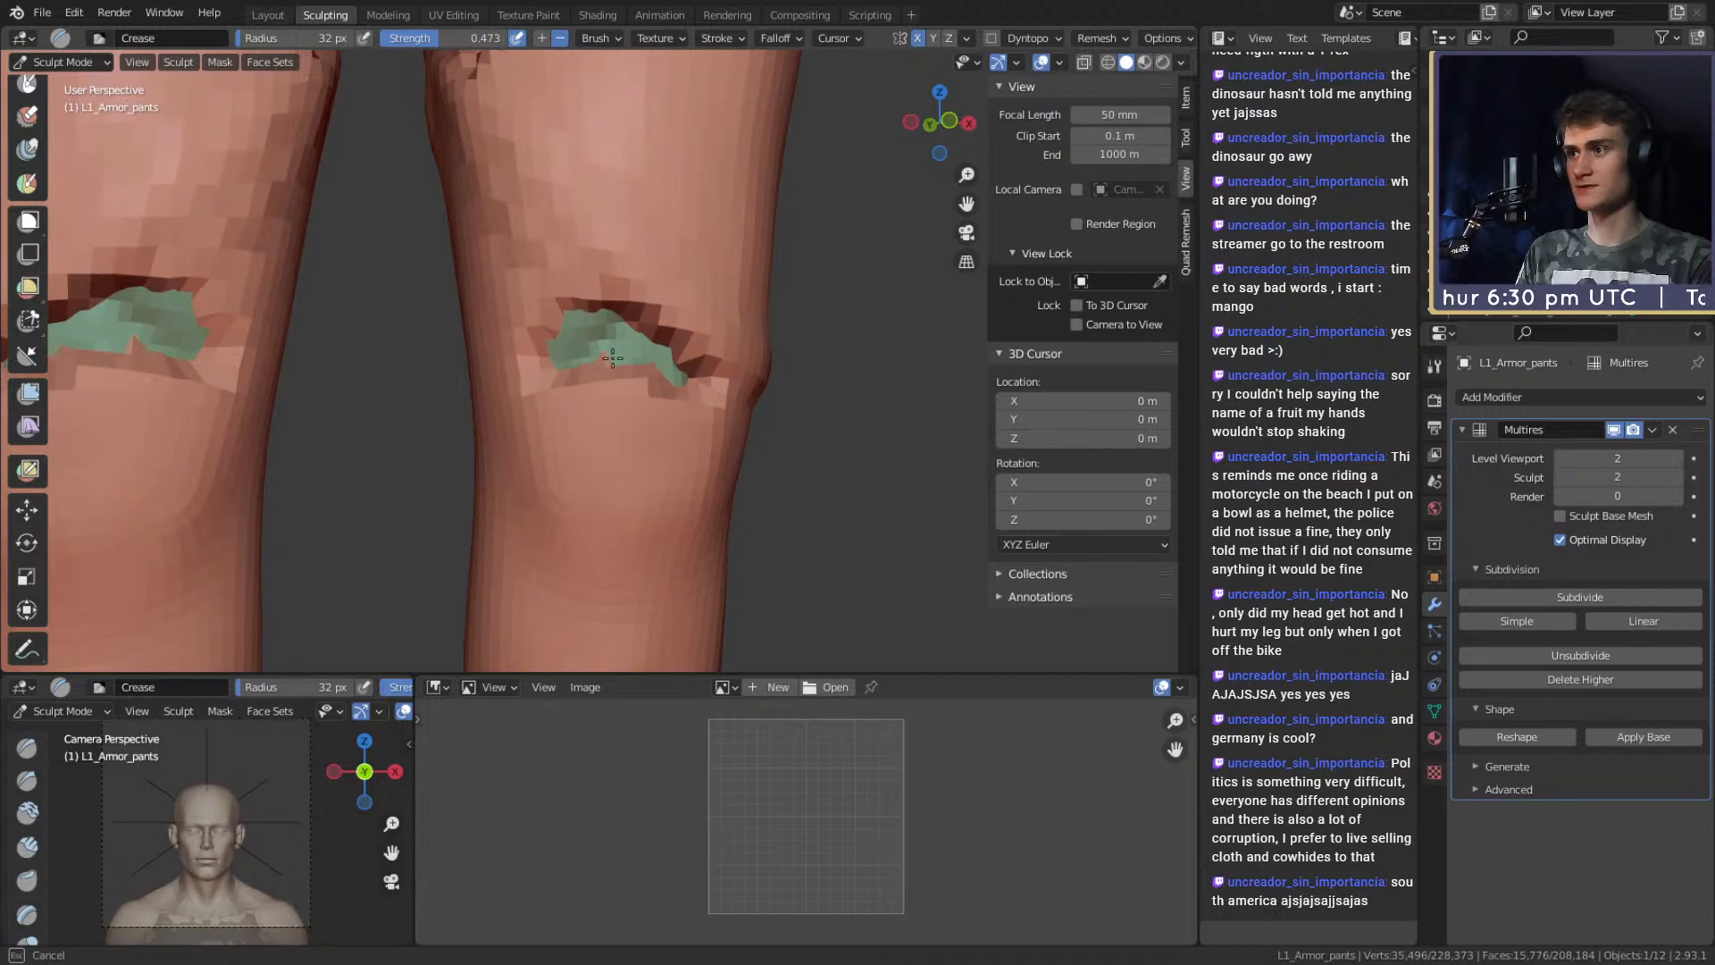
drag(680, 355, 645, 323)
middle_drag(653, 324, 699, 322)
mouse_move(702, 315)
mouse_down()
mouse_move(629, 329)
mouse_move(651, 287)
mouse_move(656, 302)
mouse_move(616, 320)
mouse_up()
Build up the fold around the back of the knee with the Clay Strips brush at 32 px.
mouse_move(612, 320)
middle_down()
mouse_move(785, 333)
mouse_move(729, 394)
middle_up()
key(c)
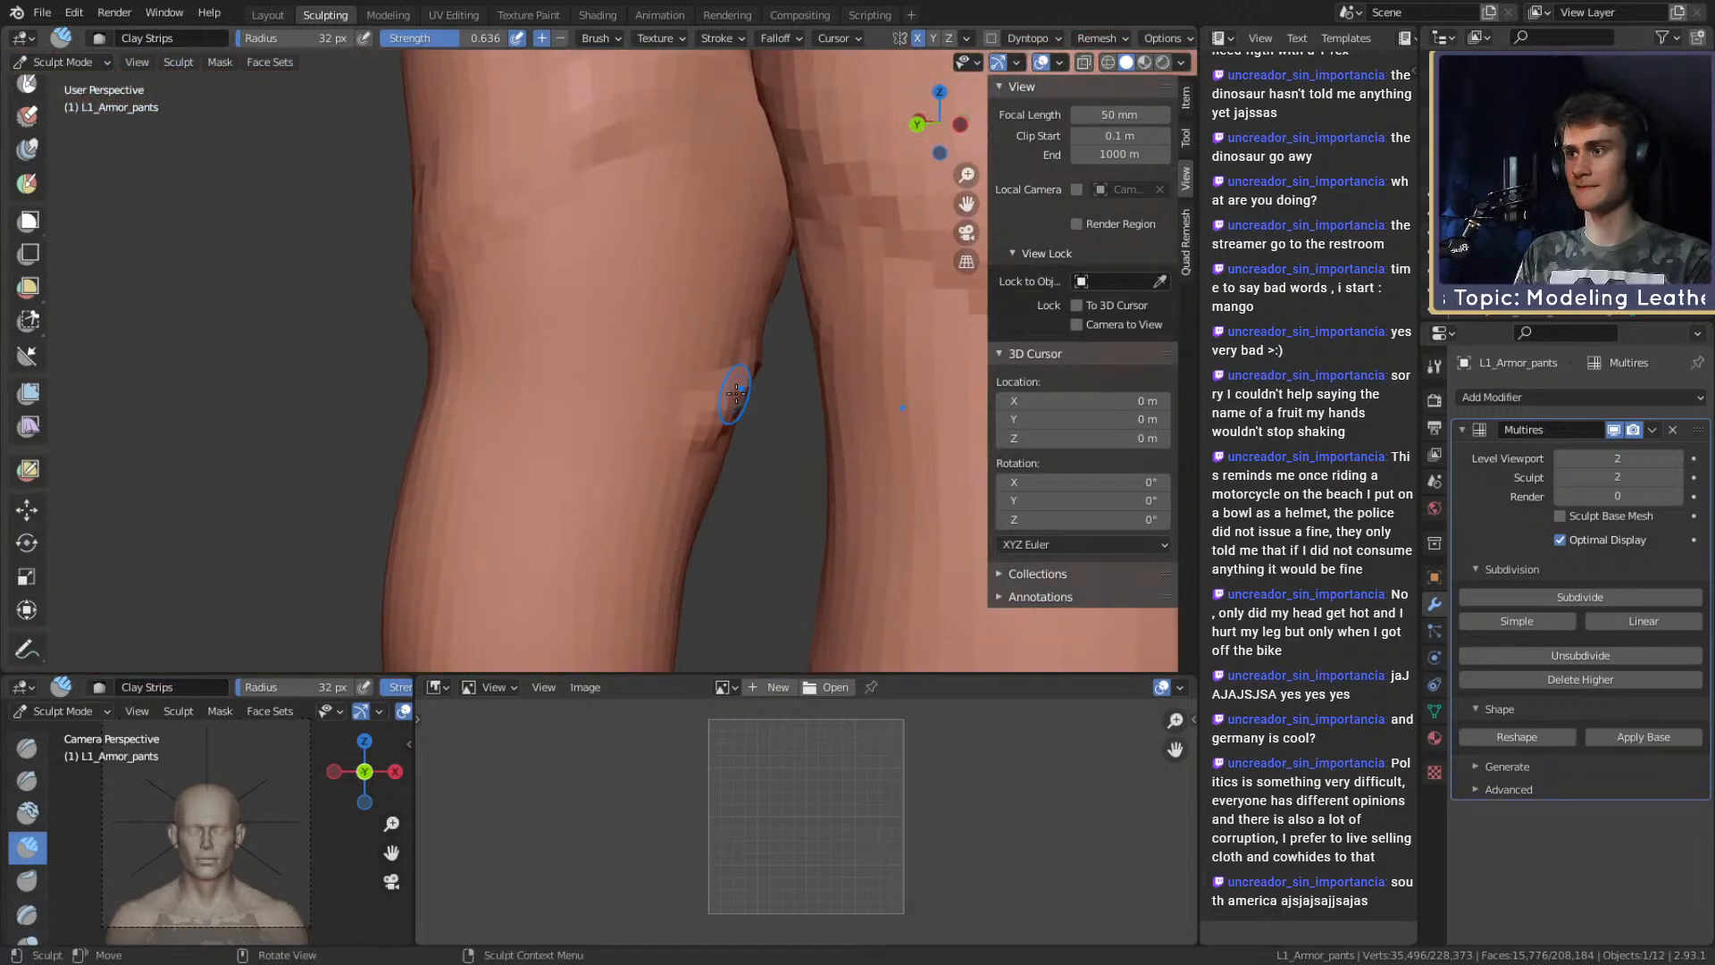
mouse_move(555, 334)
alt+middle_down()
mouse_move(725, 319)
mouse_move(690, 339)
mouse_move(688, 408)
alt+middle_up()
mouse_move(612, 351)
middle_down()
mouse_move(670, 380)
mouse_move(626, 448)
mouse_move(689, 447)
mouse_move(602, 341)
middle_up()
middle_drag(517, 422, 757, 424)
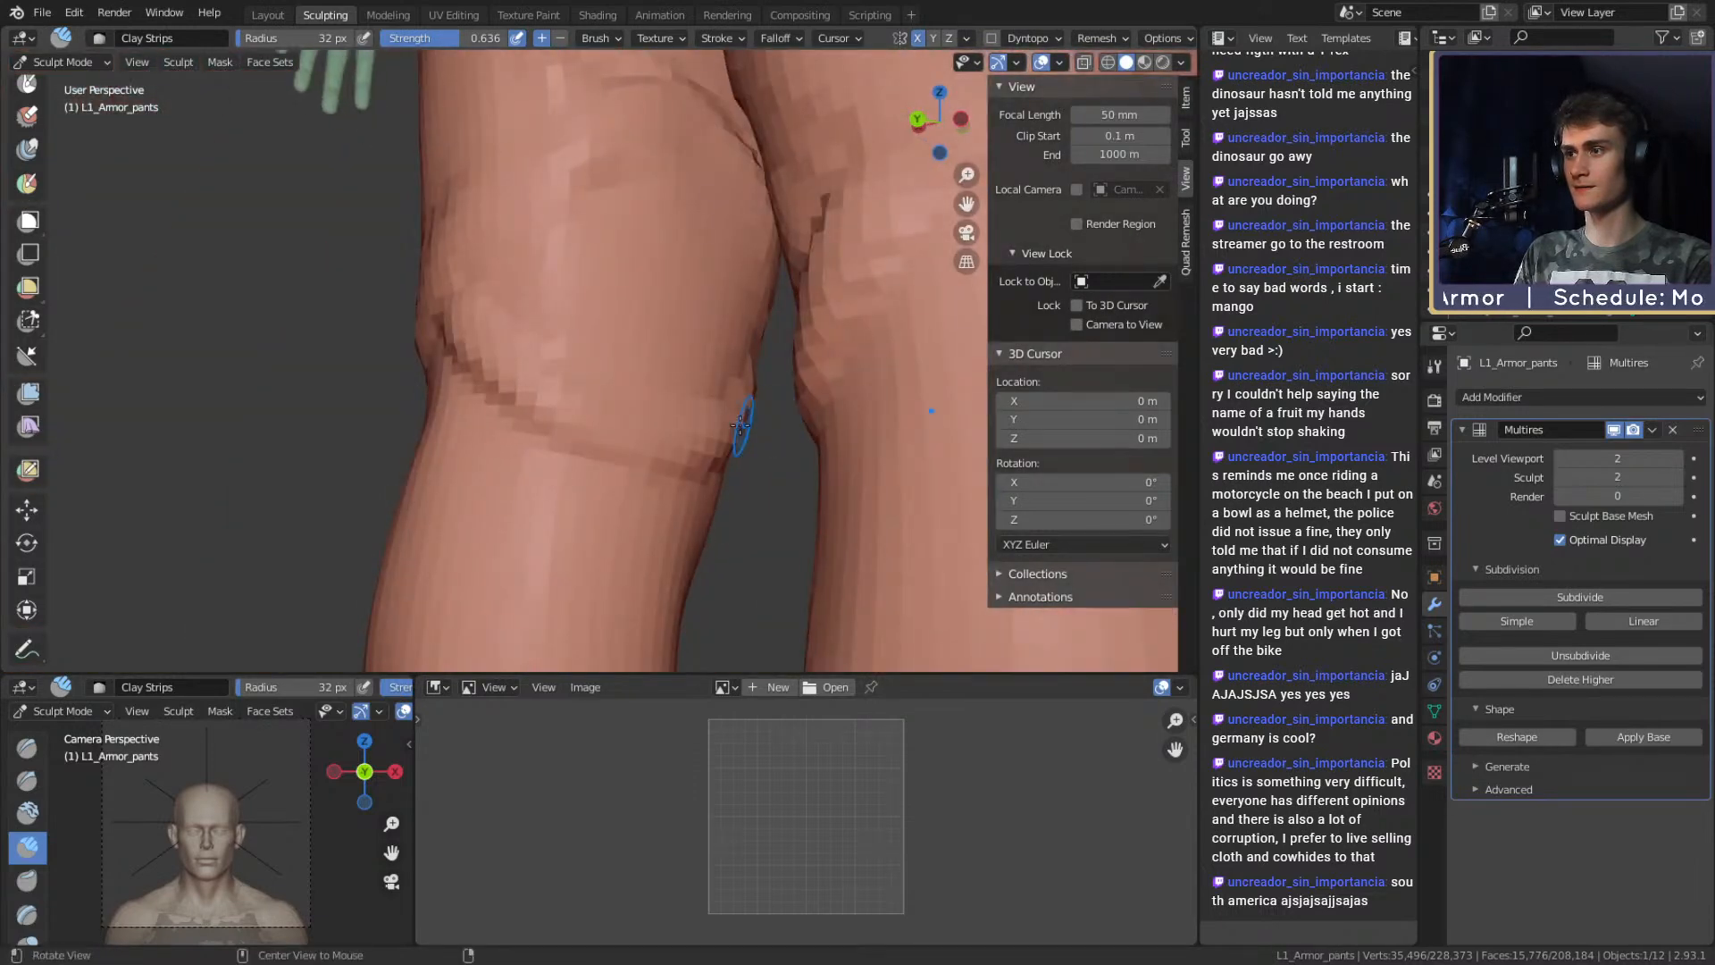
Sharpen the fold around the back and inner side of the knee with the Crease brush at 25 px.
key(shift+c)
mouse_move(555, 337)
middle_down()
mouse_move(547, 372)
mouse_move(631, 423)
mouse_move(685, 387)
mouse_move(499, 430)
middle_up()
middle_drag(609, 391, 624, 339)
mouse_move(471, 412)
middle_down()
mouse_move(777, 371)
mouse_move(784, 571)
mouse_move(608, 365)
mouse_move(503, 312)
middle_up()
middle_drag(637, 435, 513, 436)
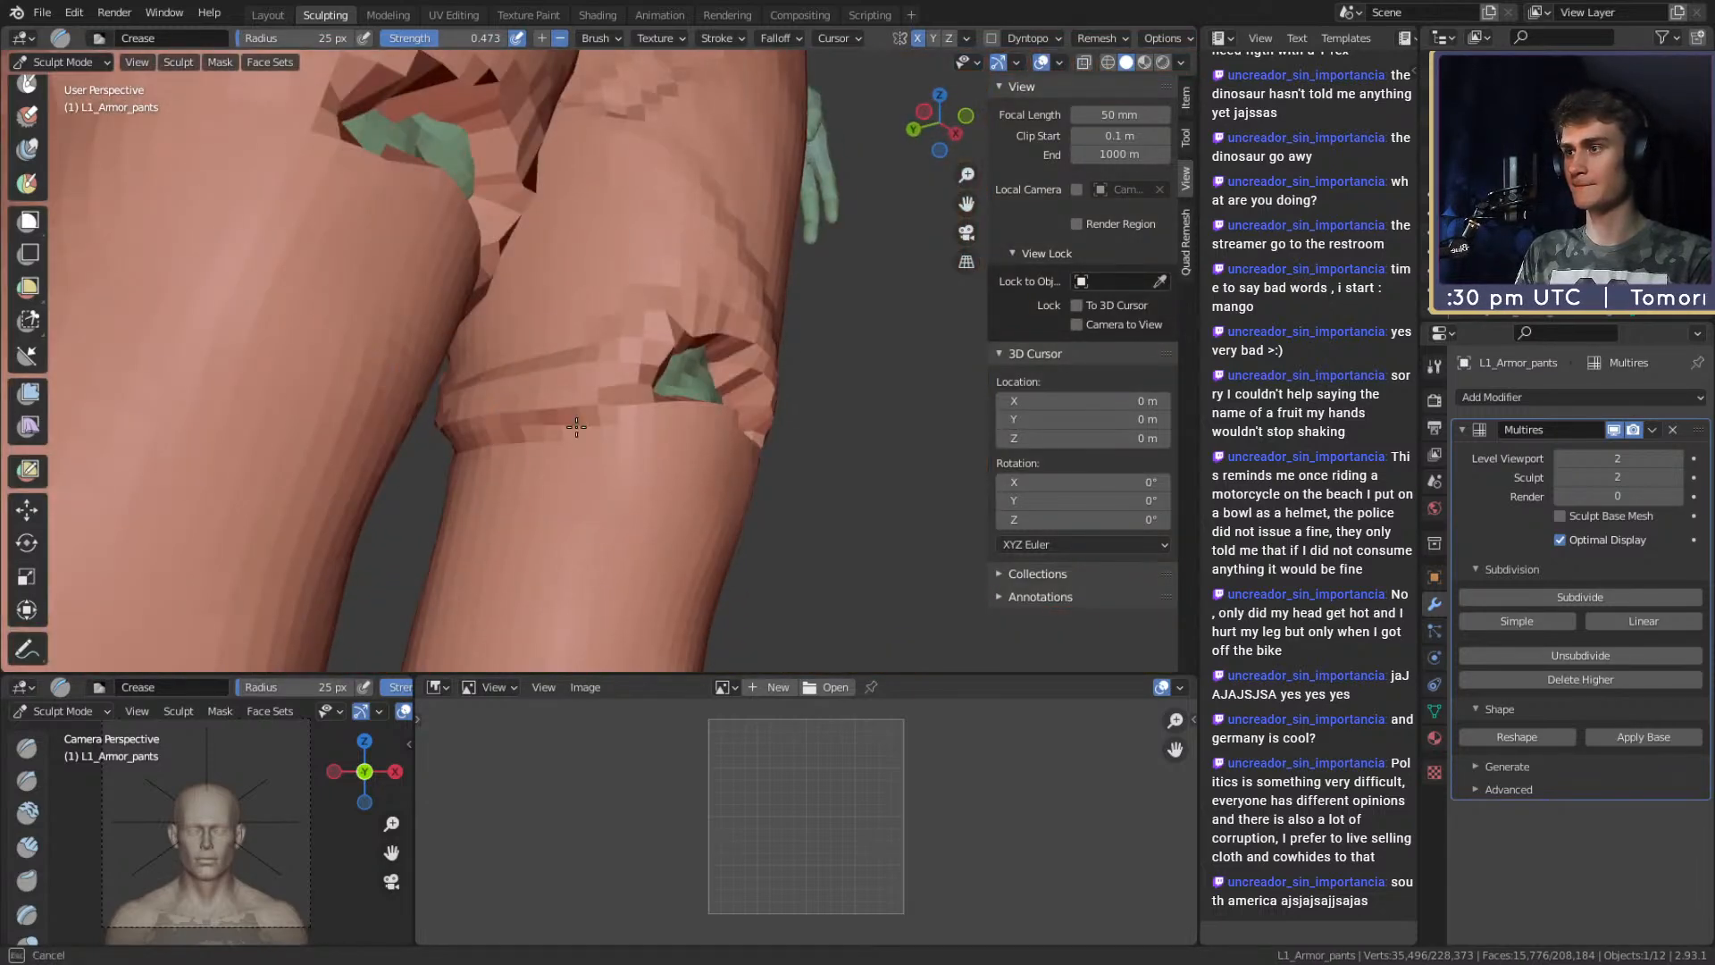
ctrl+middle_drag(688, 354, 701, 437)
middle_drag(701, 438, 628, 471)
mouse_move(684, 357)
ctrl+middle_down()
mouse_move(705, 460)
mouse_move(705, 328)
mouse_move(677, 361)
mouse_move(728, 348)
ctrl+middle_up()
mouse_move(728, 348)
shift+middle_down()
mouse_move(739, 375)
mouse_move(666, 366)
mouse_move(683, 310)
mouse_move(693, 398)
mouse_move(685, 314)
mouse_move(716, 321)
mouse_move(706, 375)
mouse_move(667, 394)
mouse_move(670, 410)
shift+middle_up()
Crease the fold at the lower end of the inner thigh panel, using radii of 21 and 28 px.
key(f)
click(604, 417)
drag(600, 406, 598, 399)
drag(635, 495, 601, 360)
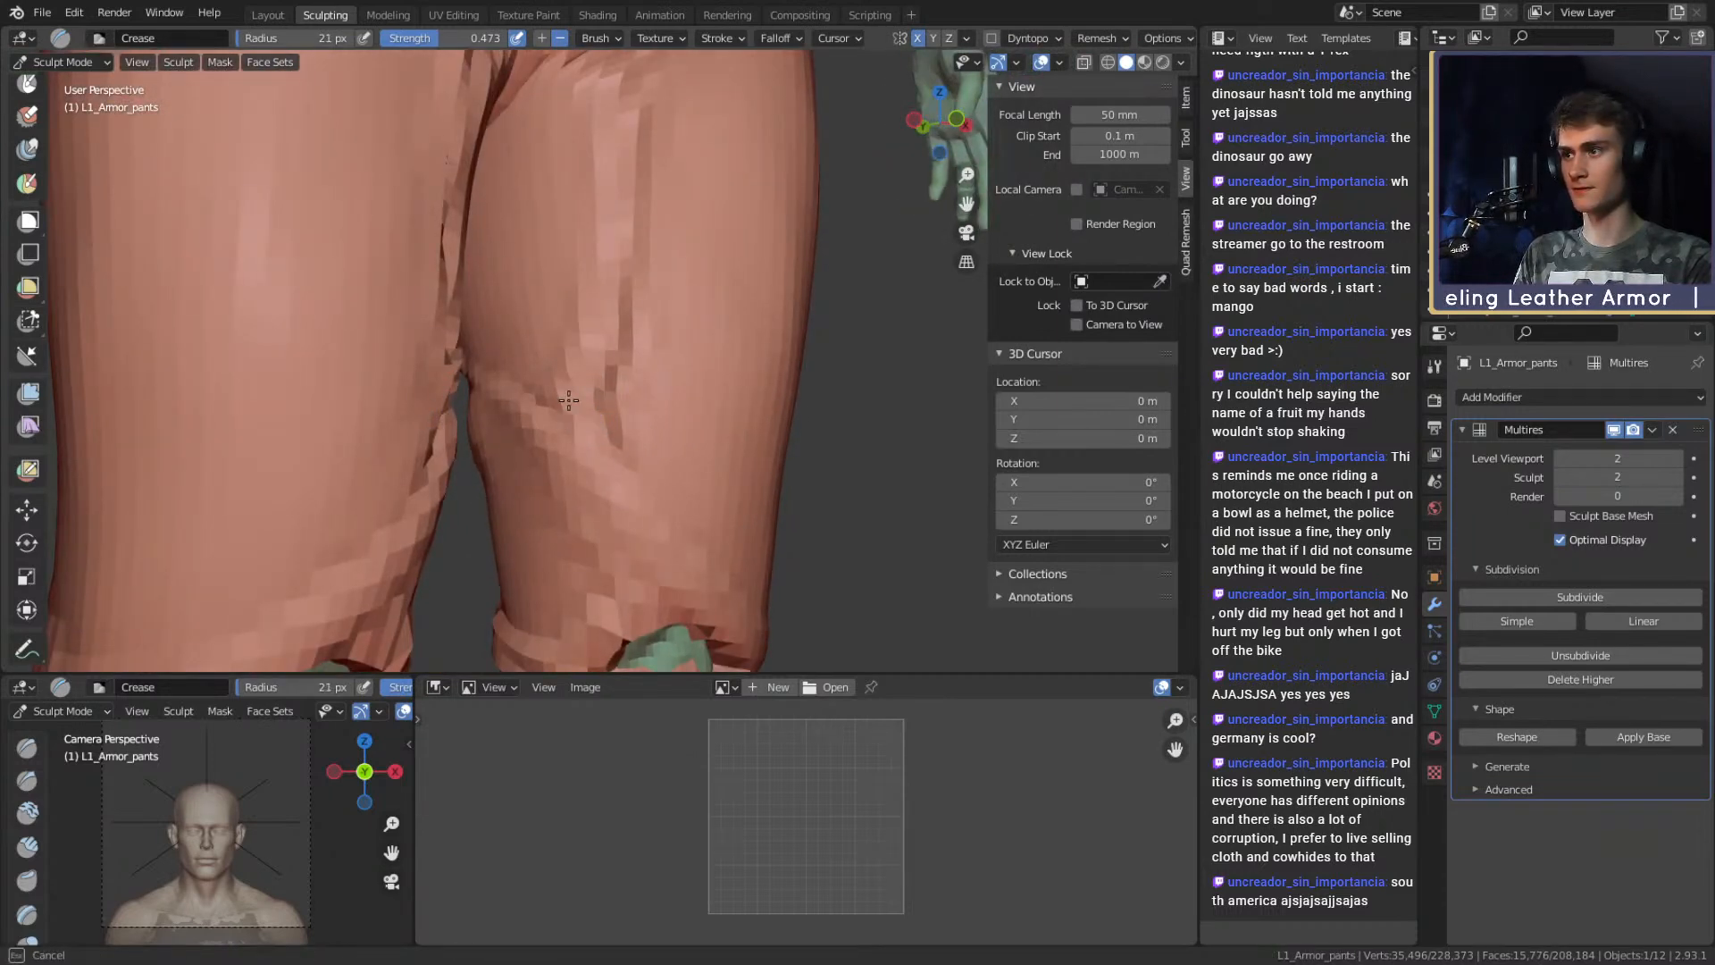
drag(581, 357, 591, 438)
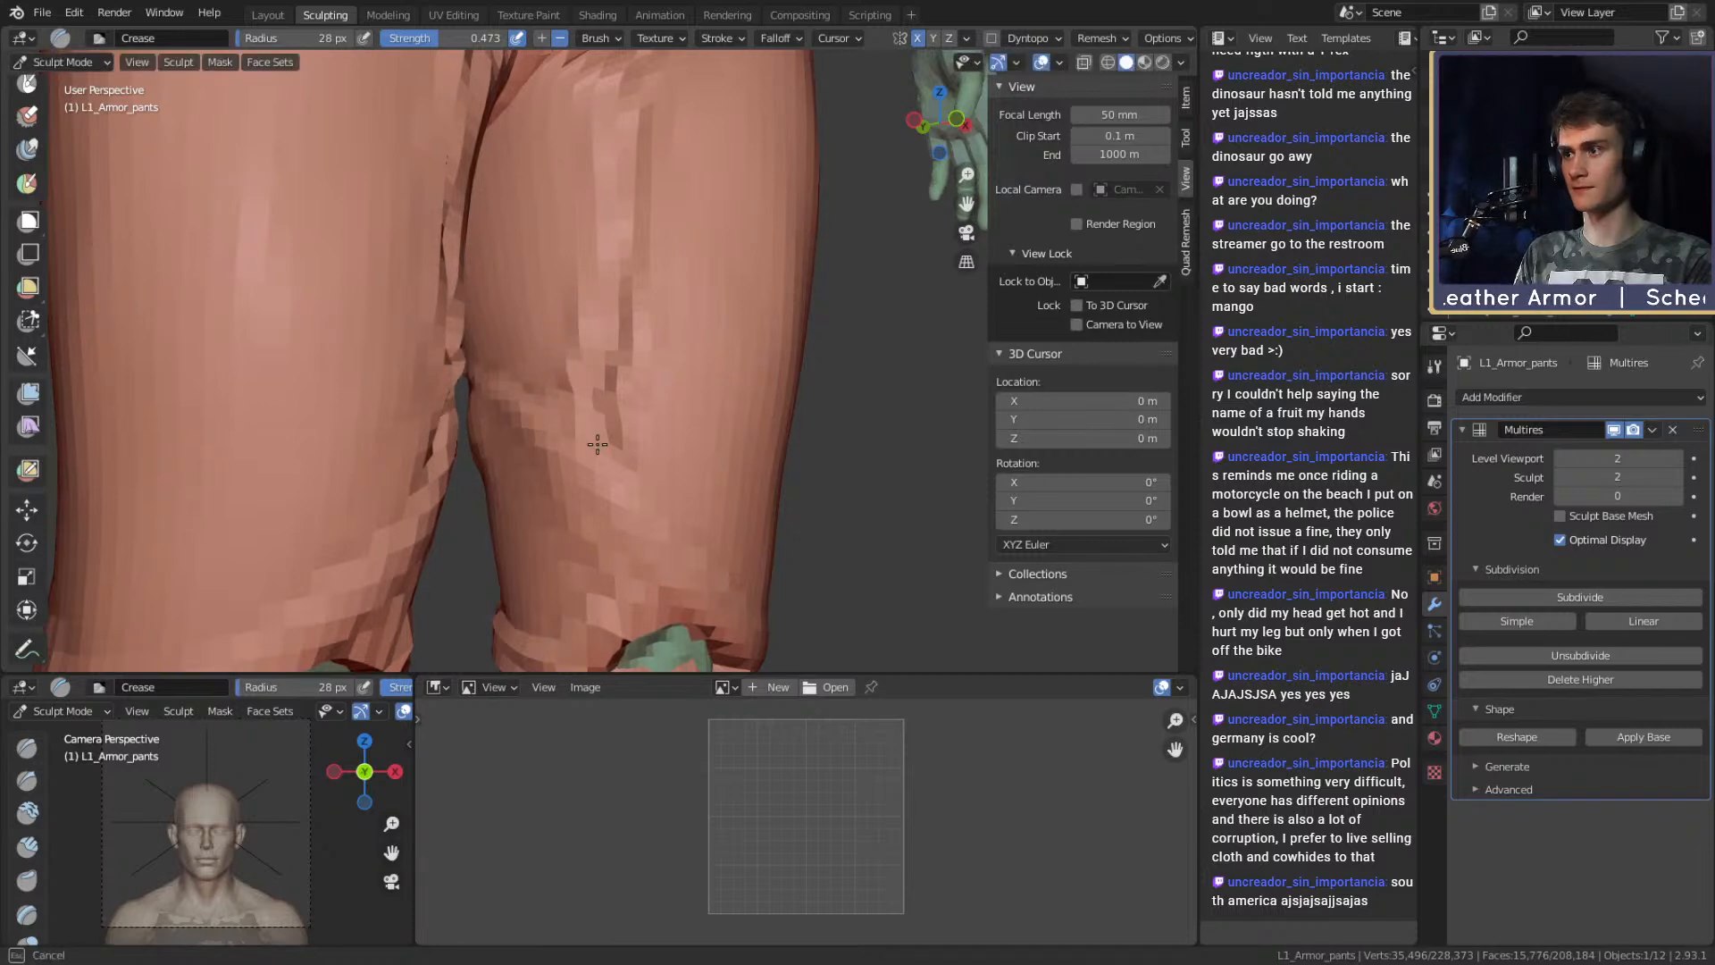
Continue the crease upward along the inner thigh panel seam and set the Crease radius to 22 px.
drag(582, 369, 586, 344)
middle_drag(615, 352, 629, 368)
key(f)
click(593, 380)
mouse_move(578, 375)
mouse_down()
mouse_move(574, 404)
mouse_move(553, 359)
mouse_move(560, 411)
mouse_move(577, 277)
mouse_up()
key(f)
click(556, 370)
middle_drag(569, 279, 614, 350)
Smooth the crease along the lower part of the inner thigh panel seam.
mouse_move(596, 517)
shift+middle_down()
mouse_move(616, 357)
mouse_move(605, 191)
shift+middle_up()
scroll(681, 287, down, 4)
mouse_move(681, 286)
shift+middle_down()
mouse_move(623, 359)
mouse_move(710, 459)
shift+middle_up()
scroll(732, 378, up, 4)
mouse_move(716, 334)
middle_down()
mouse_move(715, 413)
mouse_move(716, 394)
middle_up()
scroll(735, 373, up, 2)
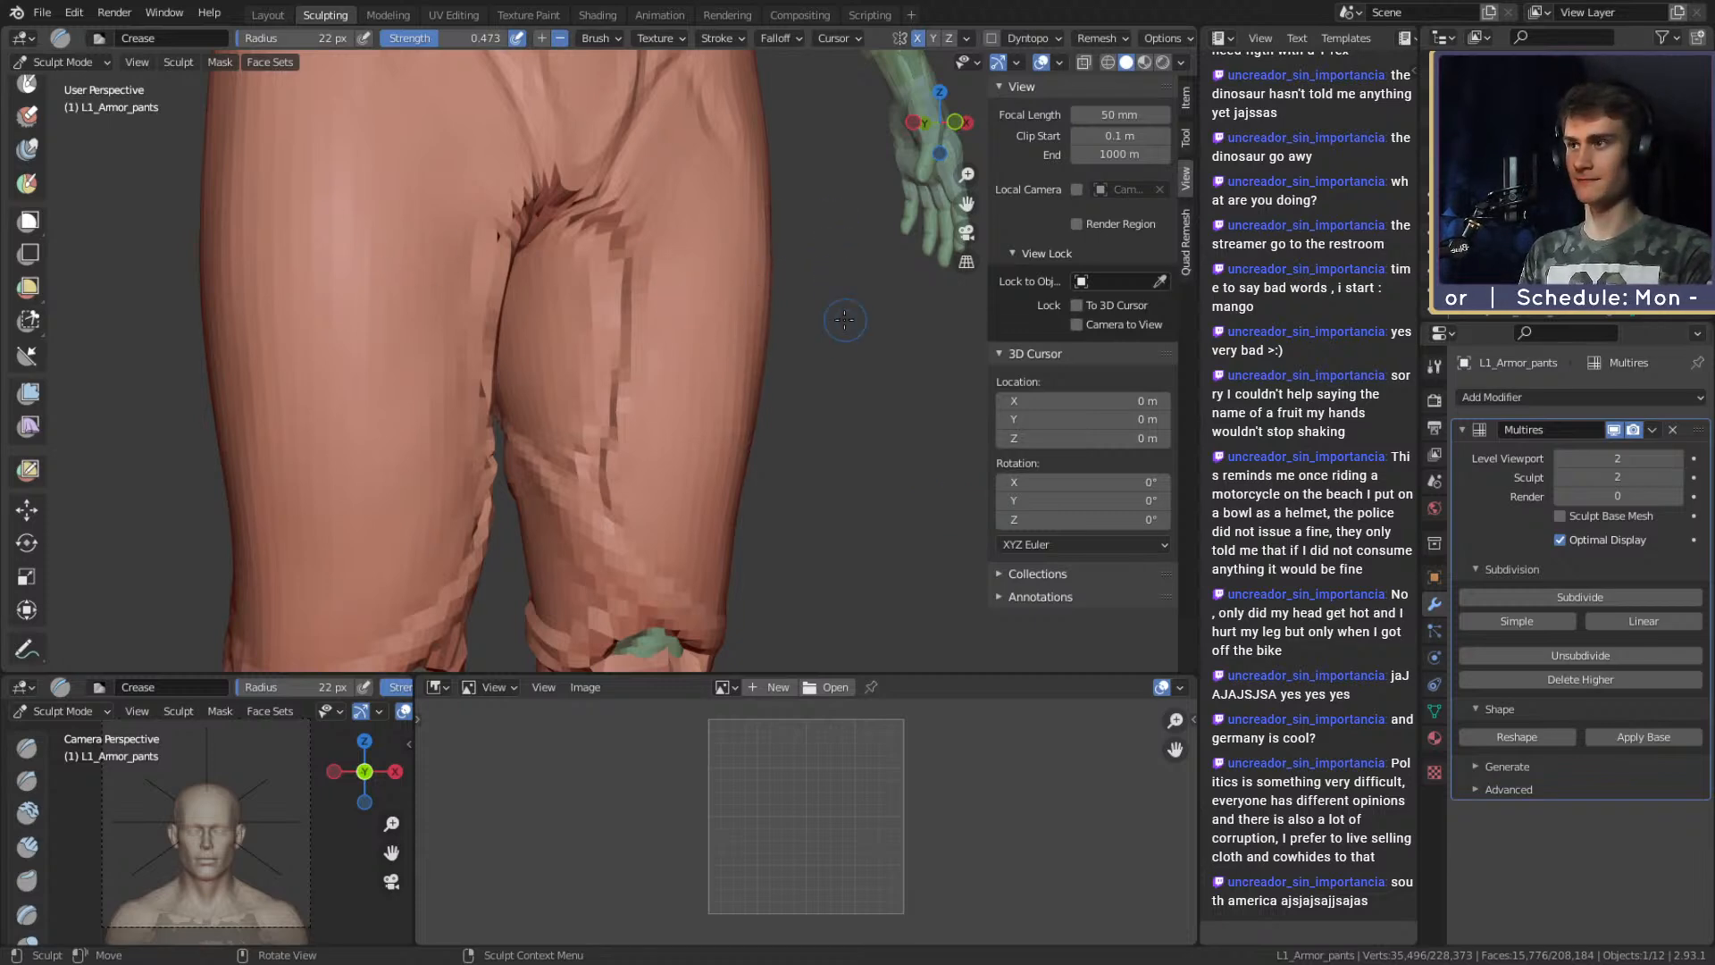
middle_drag(782, 355, 756, 339)
shift+drag(576, 324, 604, 478)
Adjust the brush radius and smooth the upper part of the inner thigh panel seam.
key(f)
click(602, 344)
key(f)
click(620, 276)
mouse_move(609, 268)
shift+mouse_down()
mouse_move(620, 223)
mouse_move(595, 218)
shift+mouse_up()
mouse_move(618, 207)
middle_down()
mouse_move(671, 188)
mouse_move(670, 317)
mouse_move(639, 307)
mouse_move(612, 256)
mouse_move(643, 241)
mouse_move(628, 198)
middle_up()
Draw vertical creases down the upper front thigh with the Crease brush at a 21 px radius.
key(f)
click(656, 331)
drag(629, 198, 617, 229)
drag(651, 135, 617, 219)
drag(636, 277, 633, 314)
mouse_move(632, 314)
middle_down()
mouse_move(620, 345)
mouse_move(649, 177)
mouse_move(624, 287)
mouse_move(662, 298)
mouse_move(604, 334)
mouse_move(566, 450)
mouse_move(635, 370)
middle_up()
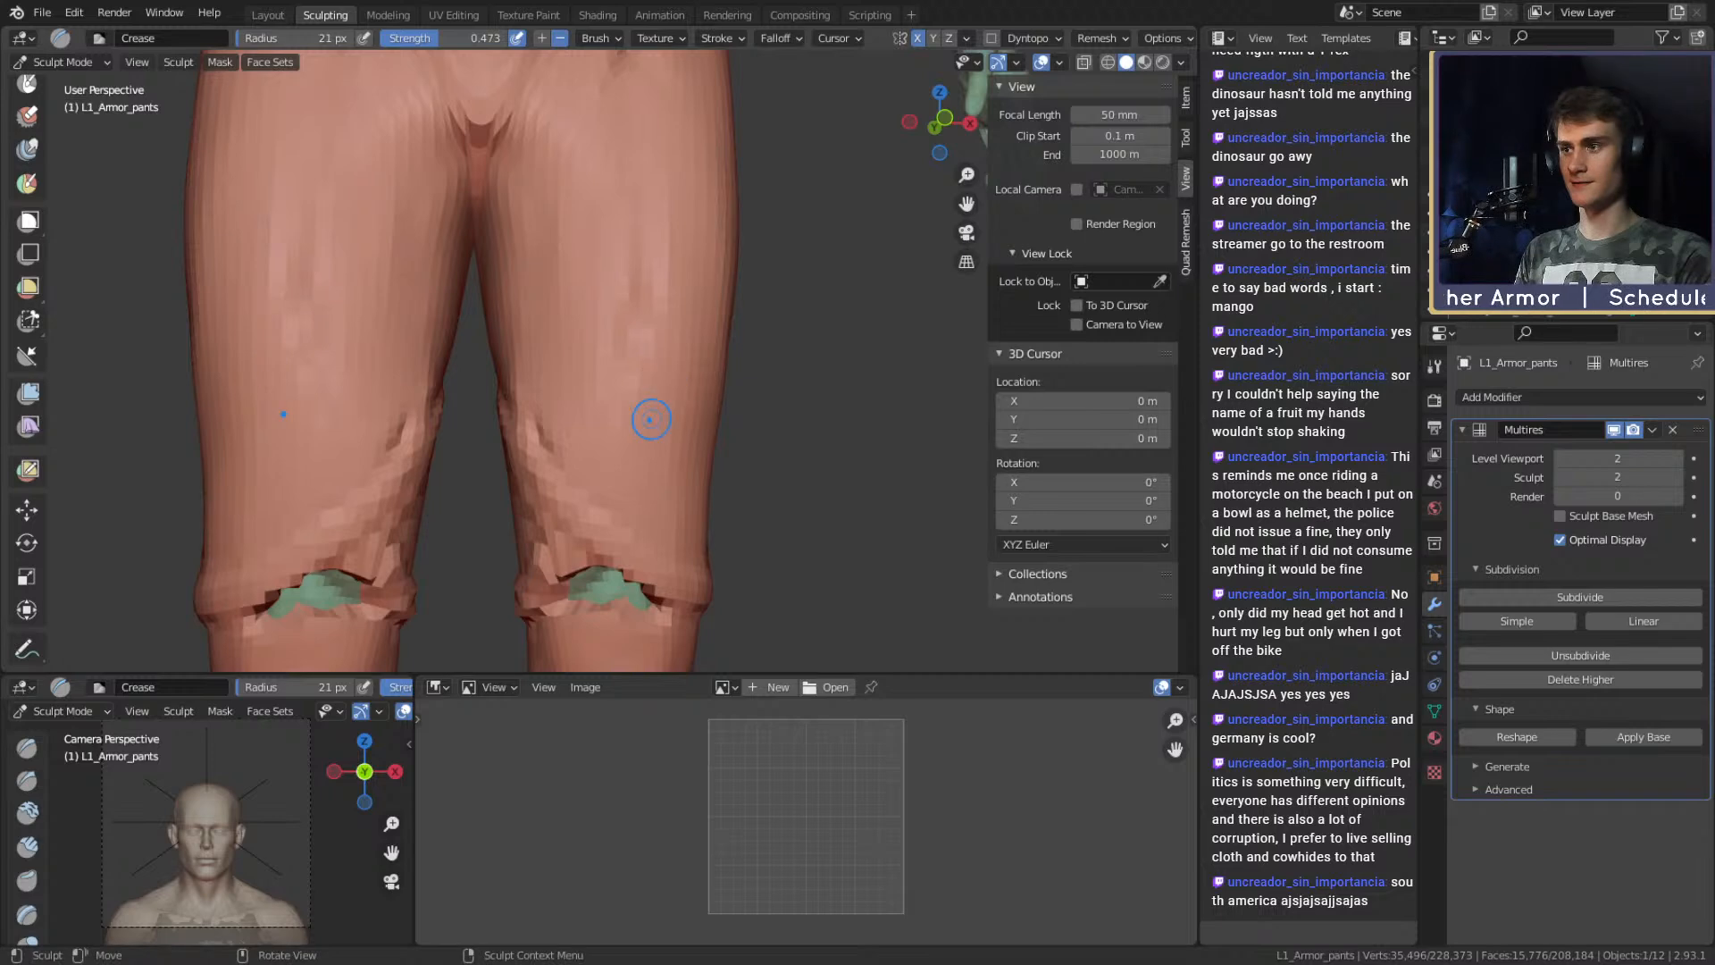
Run 21 px Crease strokes from the upper front thigh down toward the fold above the inner knee.
middle_drag(667, 420, 684, 425)
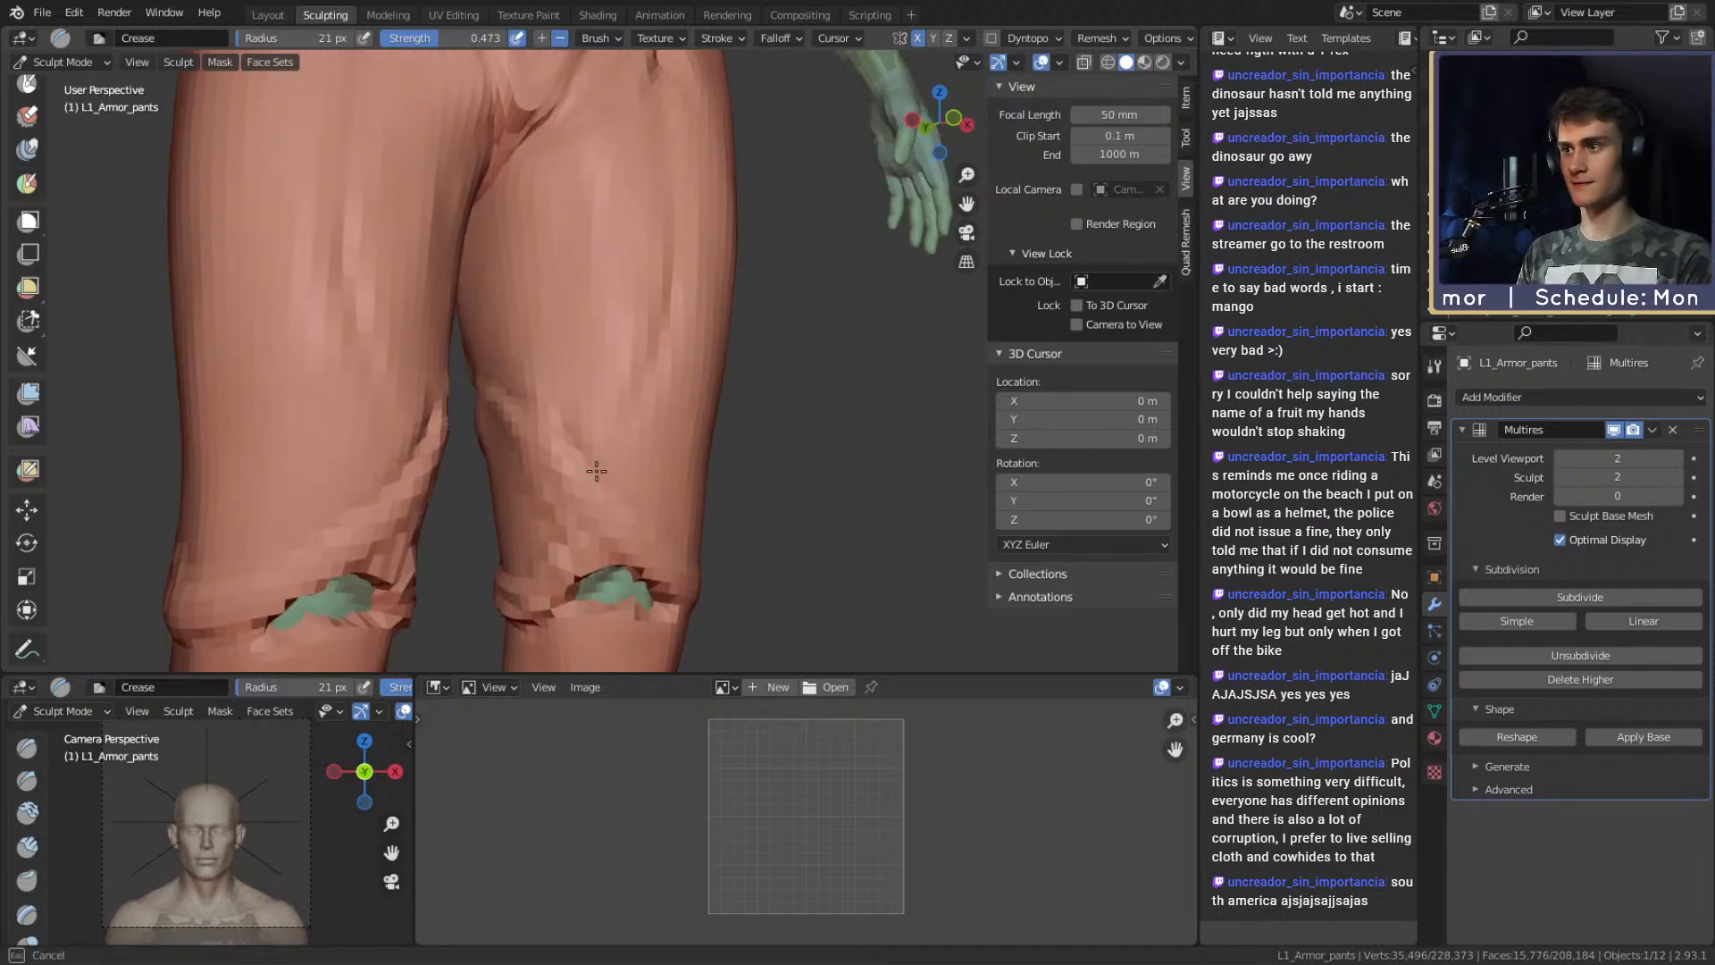
middle_drag(651, 211, 578, 389)
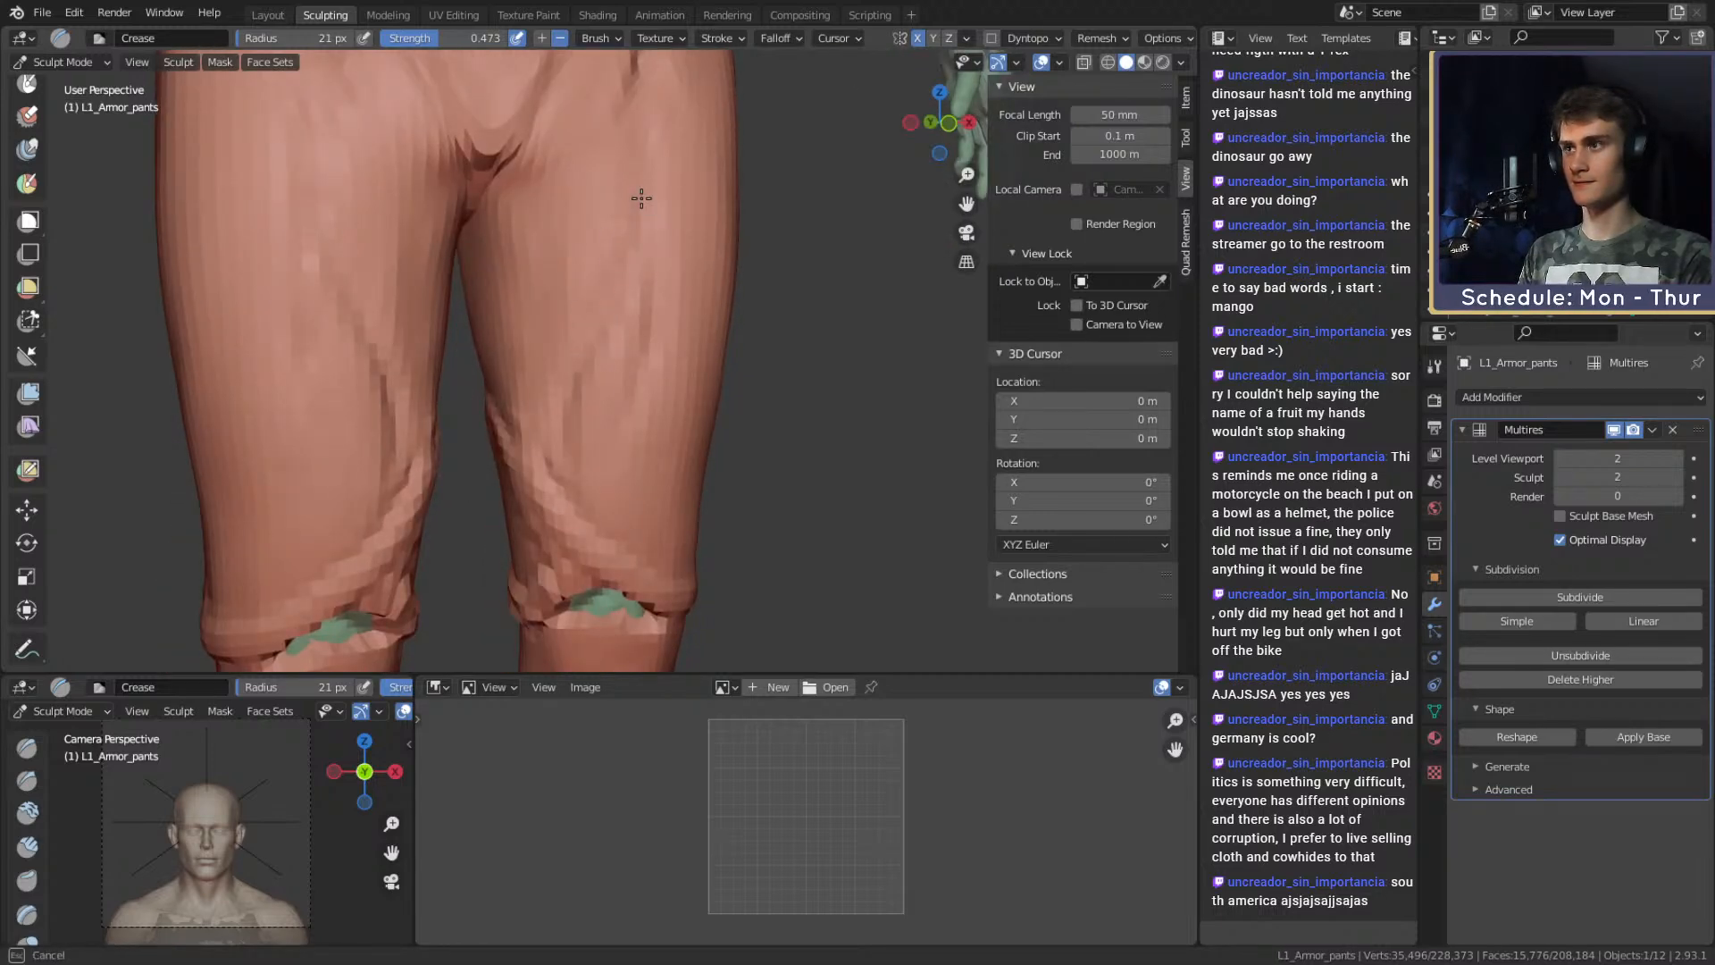
middle_drag(635, 142, 566, 459)
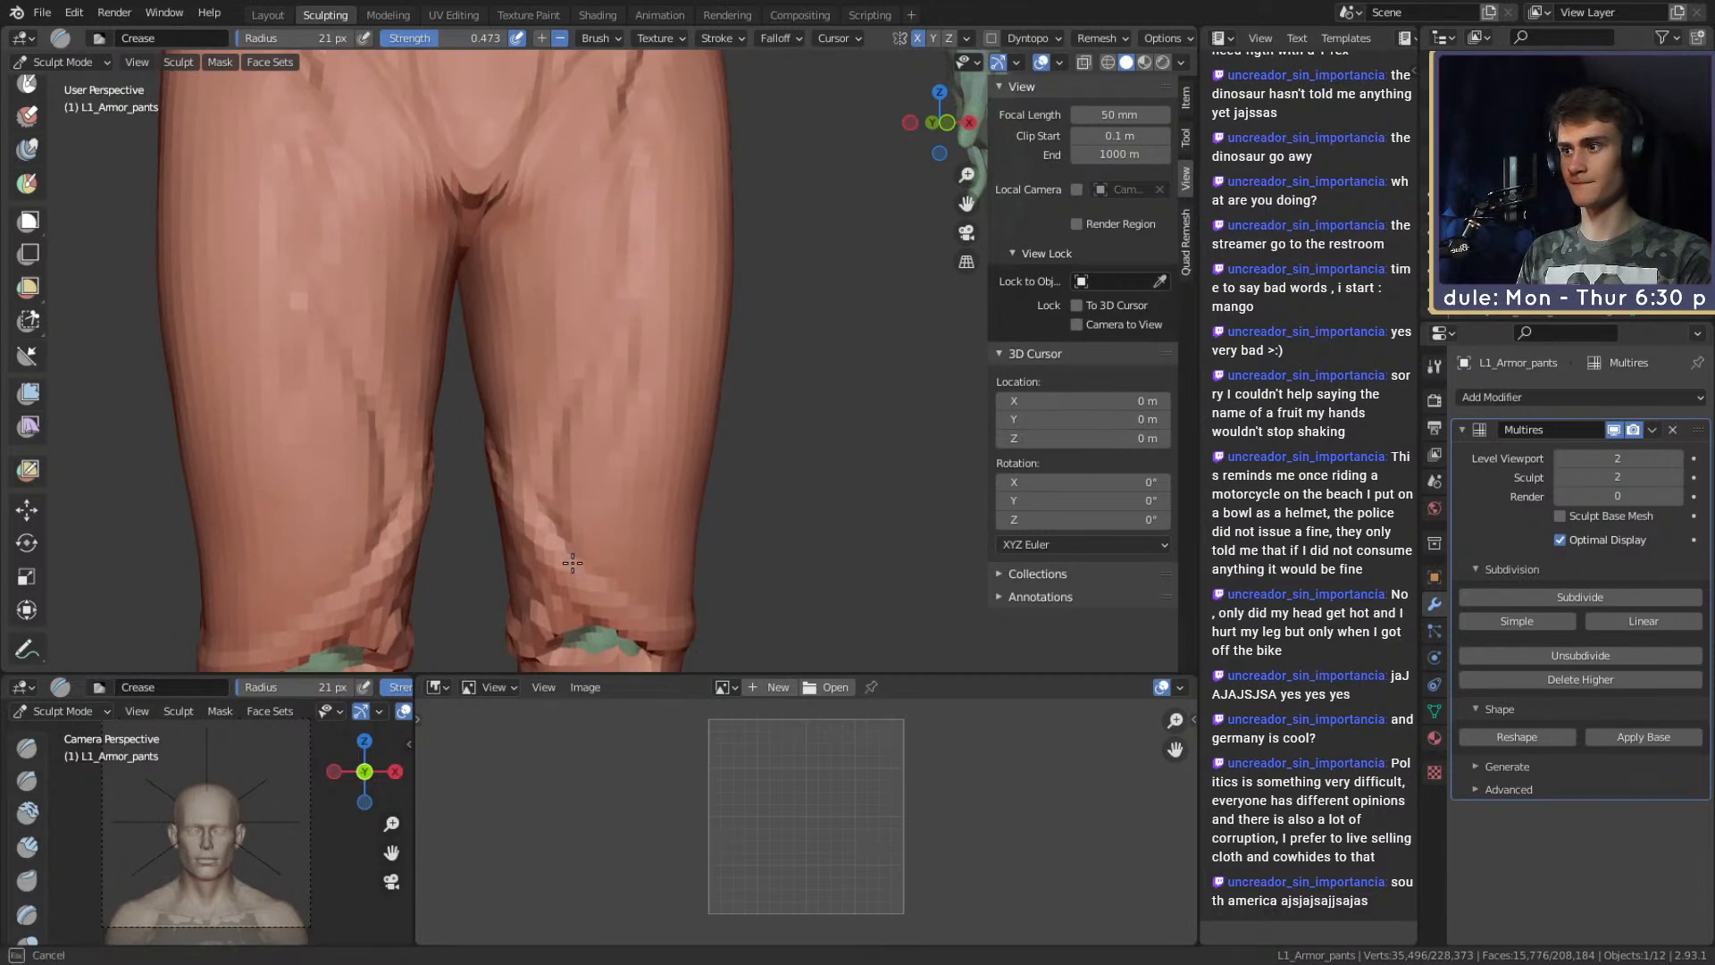
middle_drag(638, 131, 594, 357)
mouse_move(593, 223)
mouse_down()
mouse_move(631, 144)
mouse_move(608, 215)
mouse_up()
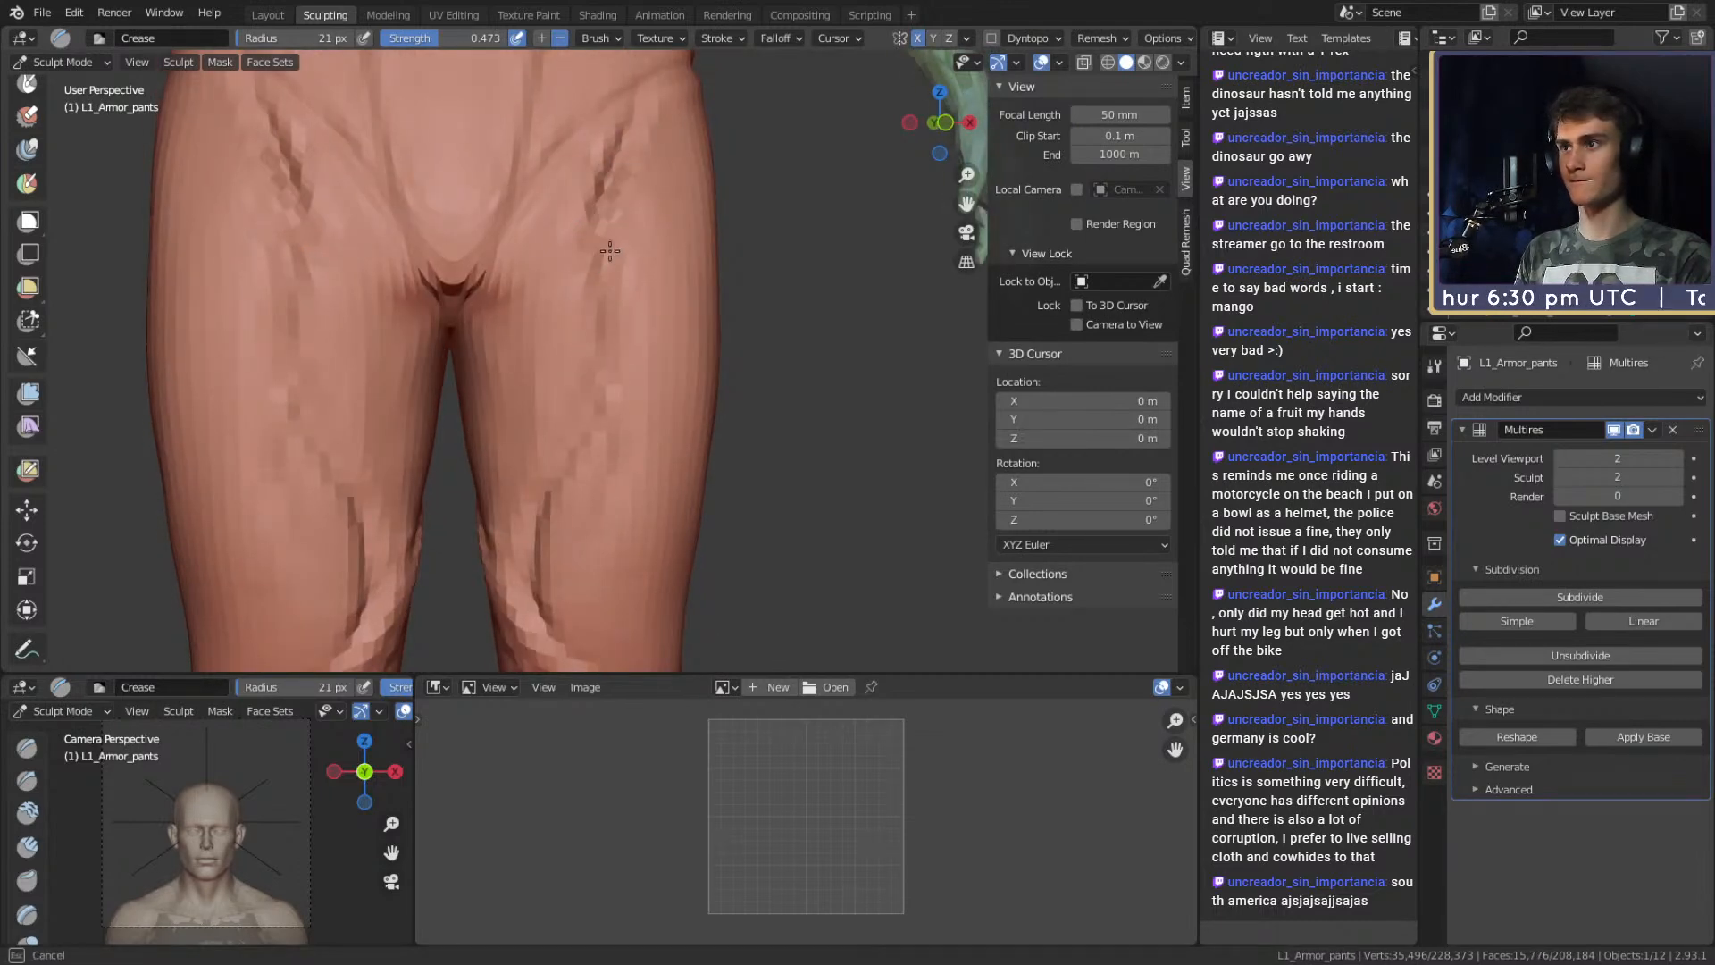
mouse_move(614, 231)
middle_down()
mouse_move(593, 325)
mouse_move(618, 355)
middle_up()
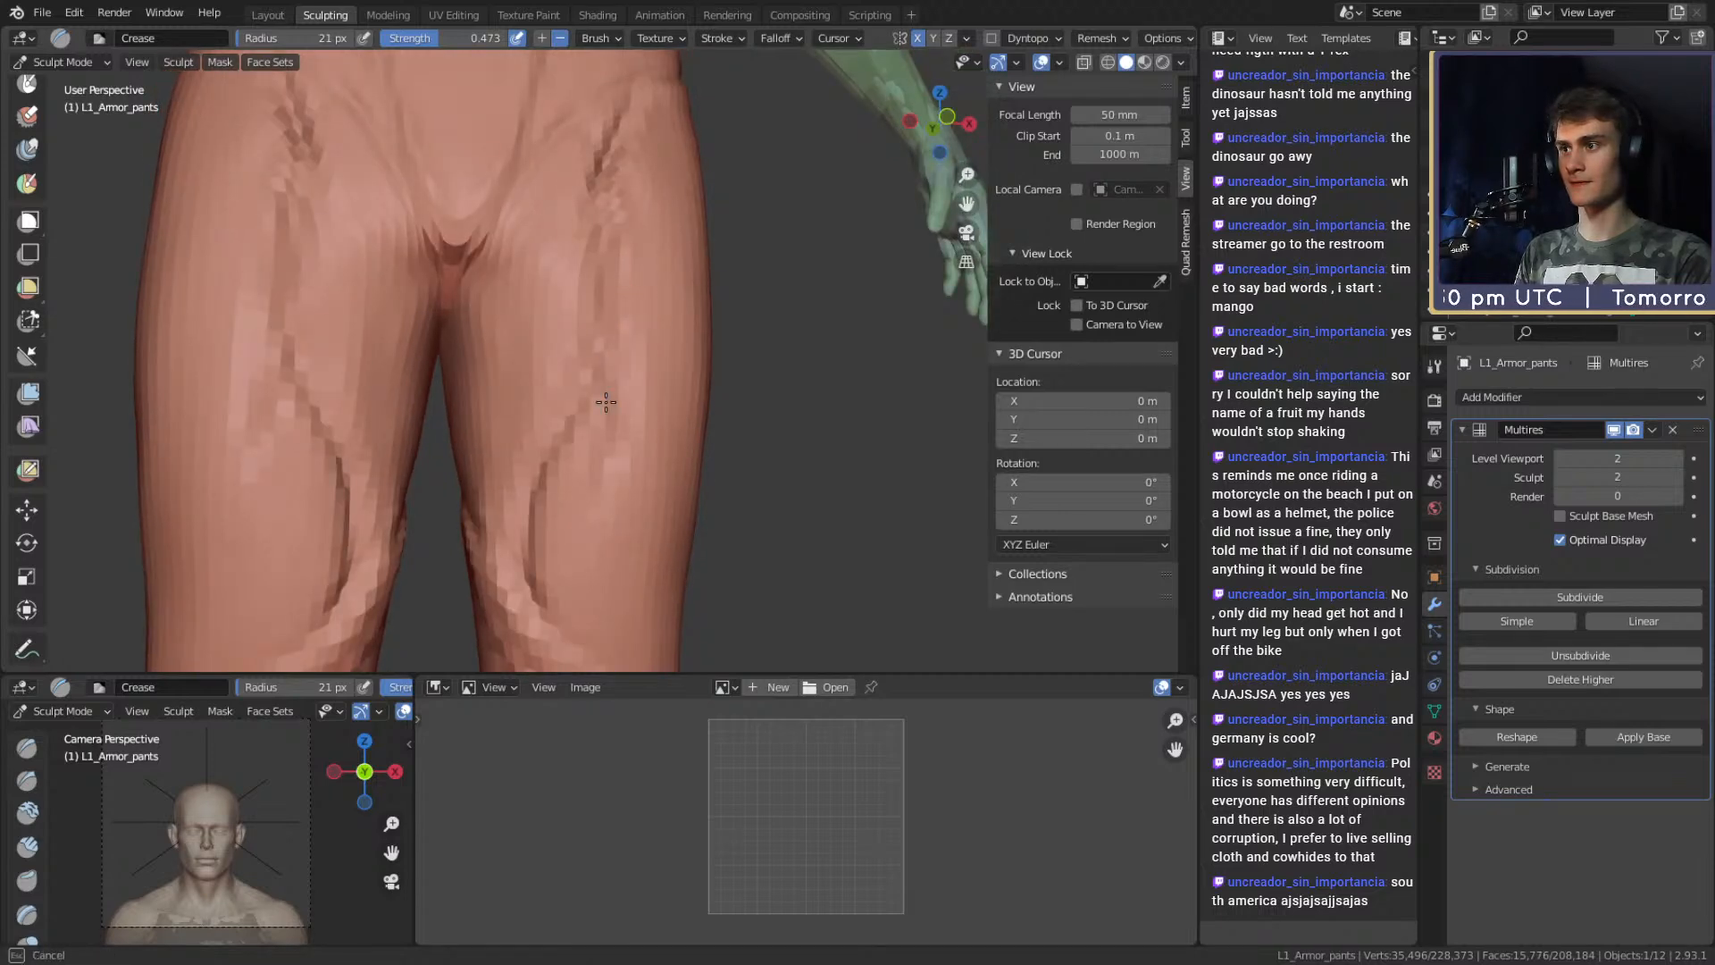
Raise the Crease radius to 51 px and shape the long fold from the inner knee up the front thigh.
key(f)
click(650, 357)
key(f)
click(643, 362)
shift+middle_drag(651, 370, 645, 346)
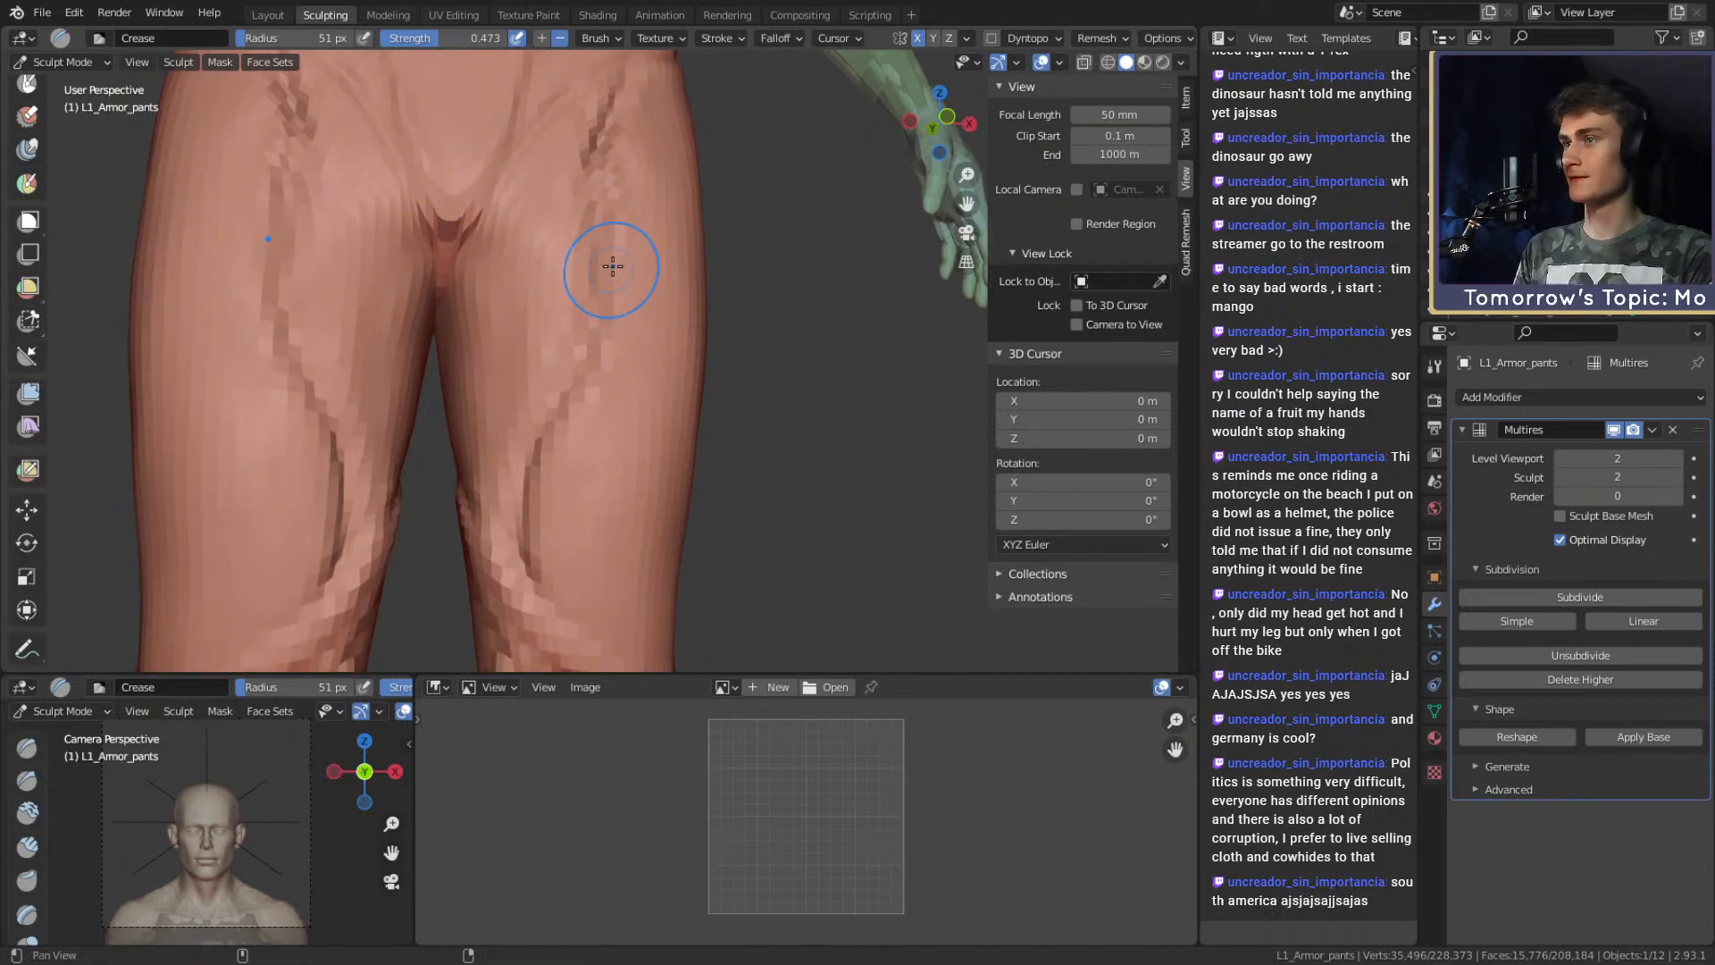
middle_drag(610, 276, 631, 293)
mouse_move(644, 356)
middle_down()
mouse_move(601, 371)
mouse_move(613, 394)
middle_up()
middle_drag(545, 512, 587, 511)
drag(540, 528, 612, 313)
middle_drag(613, 313, 576, 343)
Extend the front thigh fold up to the hip with the Crease brush at a 26 px radius.
key(f)
click(625, 333)
drag(623, 340, 630, 262)
middle_drag(654, 286, 571, 327)
drag(556, 322, 574, 175)
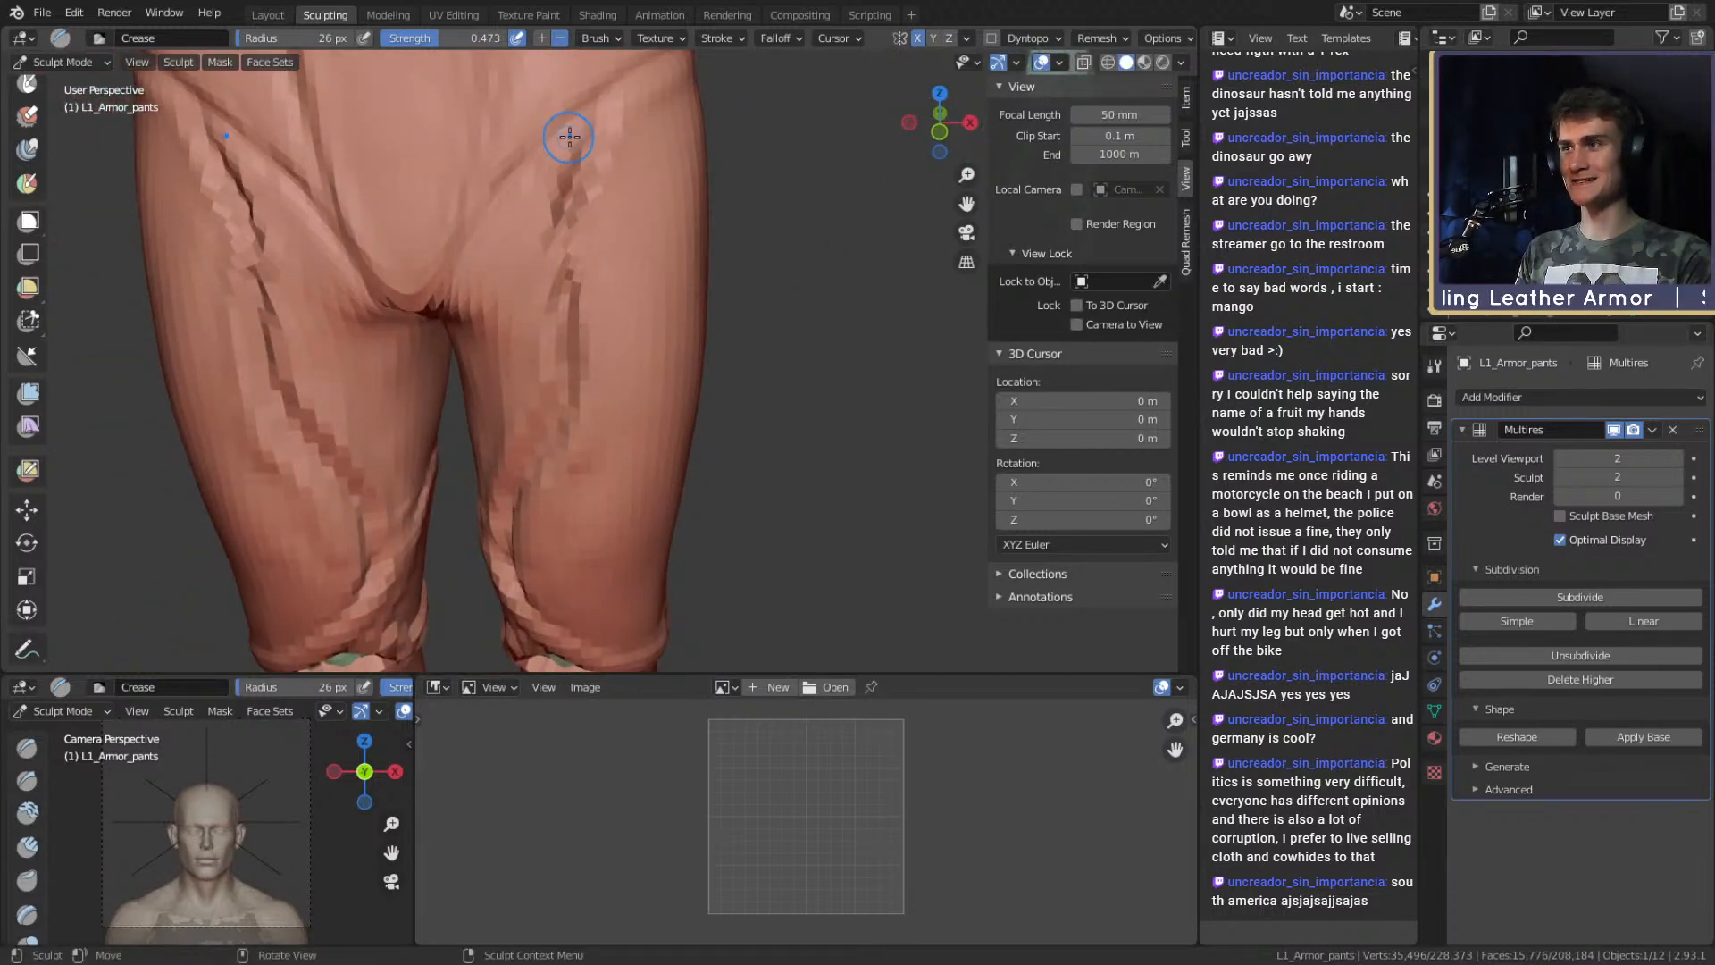
shift+middle_drag(589, 180, 589, 233)
drag(593, 224, 631, 137)
shift+middle_drag(636, 174, 635, 240)
Set the Crease radius to 32 px and work along the fold around the back of the knee.
mouse_move(635, 246)
middle_down()
mouse_move(544, 238)
mouse_move(613, 172)
mouse_move(744, 282)
middle_up()
key(f)
click(544, 238)
scroll(744, 282, down, 5)
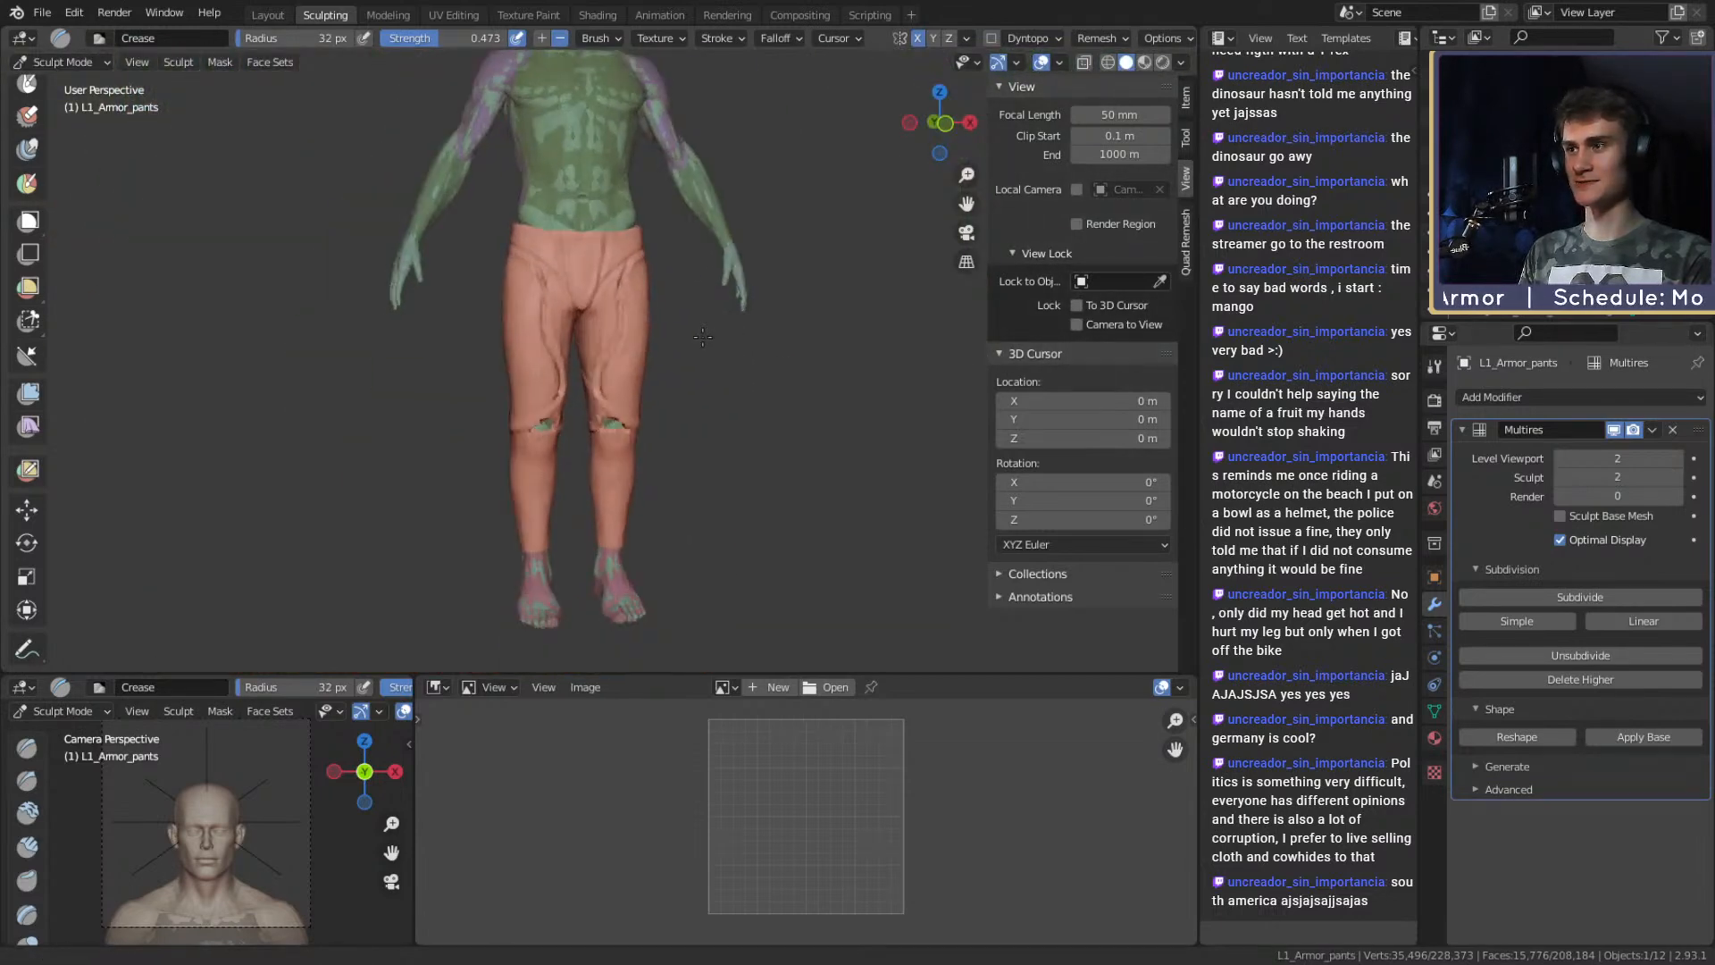
scroll(655, 375, up, 5)
mouse_move(654, 420)
shift+middle_down()
mouse_move(654, 336)
mouse_move(603, 302)
mouse_move(815, 298)
mouse_move(658, 335)
shift+middle_up()
scroll(655, 336, up, 3)
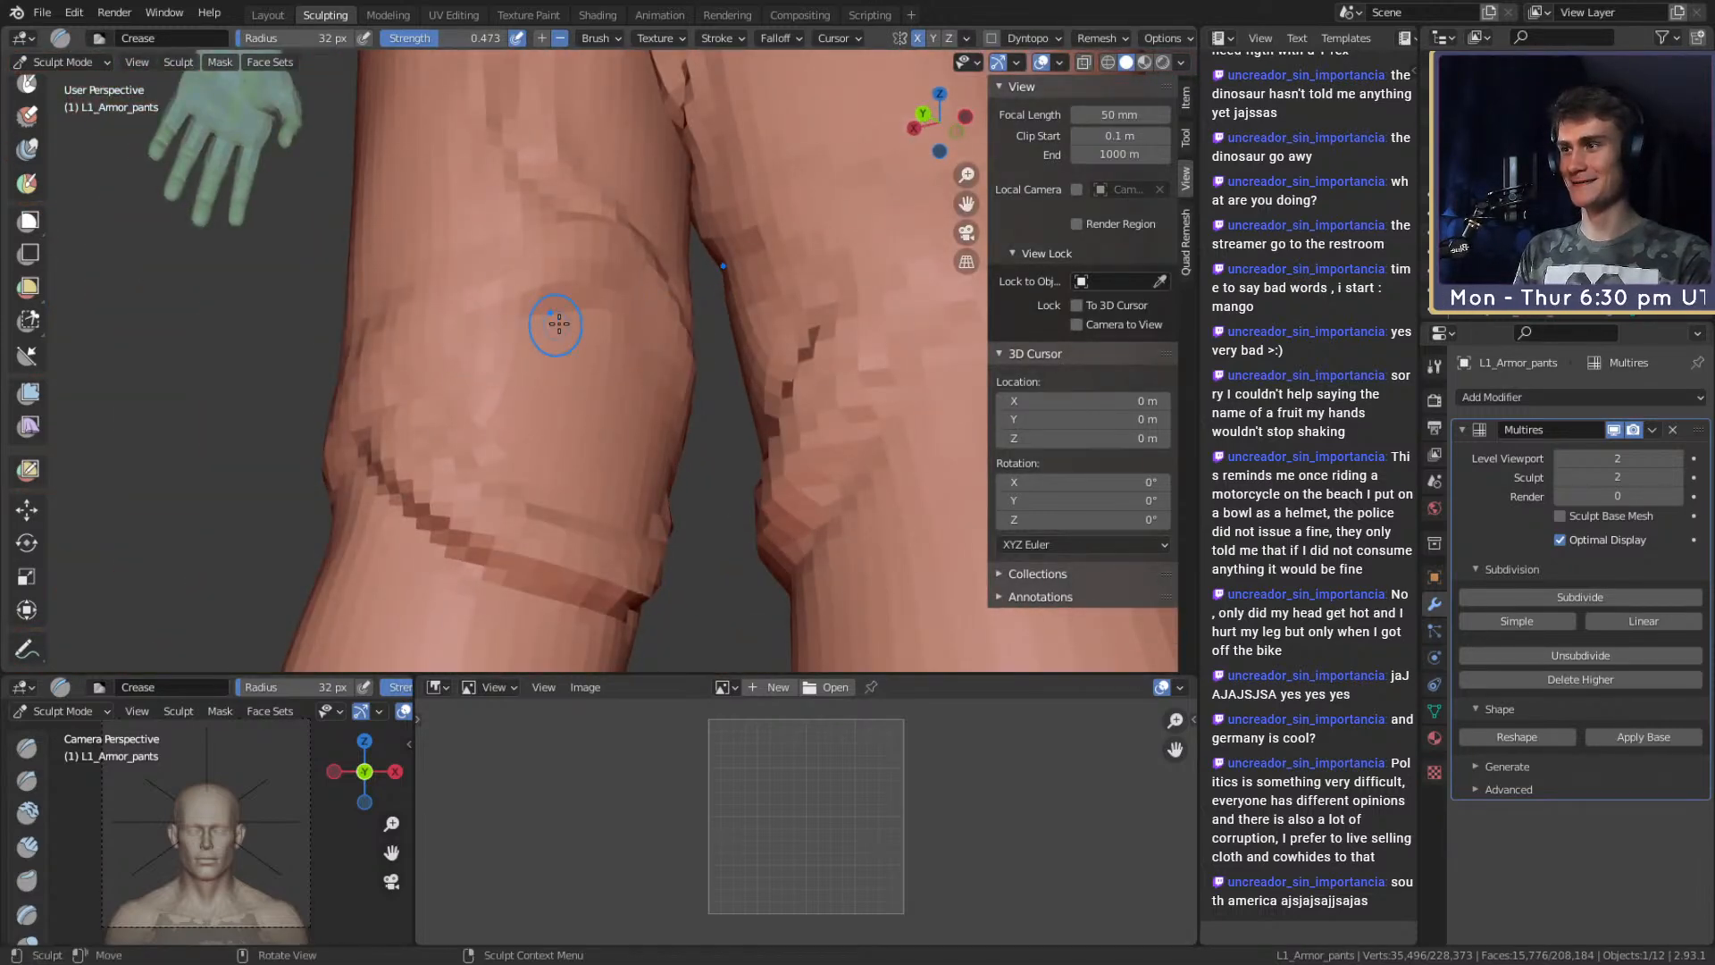
mouse_move(450, 369)
middle_down()
mouse_move(603, 358)
mouse_move(505, 355)
middle_up()
mouse_move(709, 532)
middle_down()
mouse_move(694, 425)
mouse_move(603, 457)
mouse_move(653, 438)
middle_up()
Work the inner side of the leg above the knee with the Clay Strips brush at 32 px.
key(c)
alt+drag(728, 435, 532, 425)
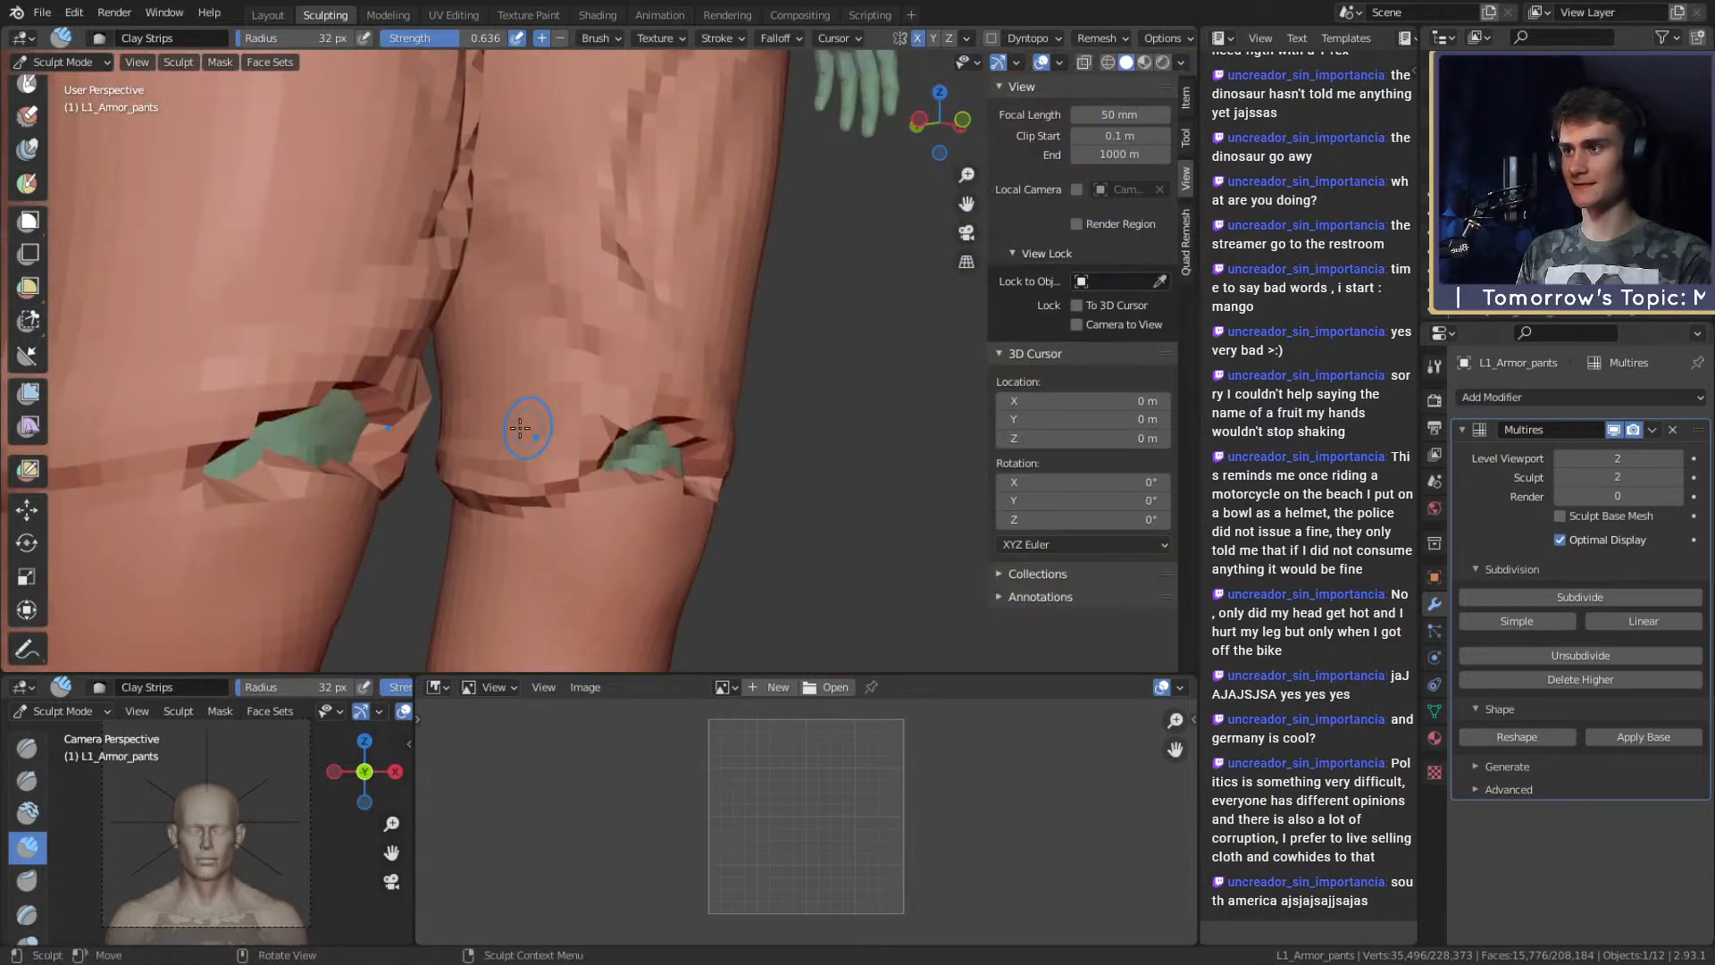
ctrl+alt+drag(685, 257, 626, 572)
mouse_move(660, 482)
alt+mouse_down()
mouse_move(707, 470)
mouse_move(666, 428)
mouse_move(688, 375)
mouse_move(755, 385)
alt+mouse_up()
Work along the hip seam below the waistband with the Crease brush at a 24 px radius.
key(shift+c)
scroll(677, 310, up, 4)
scroll(613, 199, down, 5)
mouse_move(755, 385)
ctrl+middle_down()
mouse_move(720, 314)
mouse_move(662, 429)
mouse_move(643, 260)
ctrl+middle_up()
key(f)
click(636, 254)
middle_drag(769, 183, 689, 264)
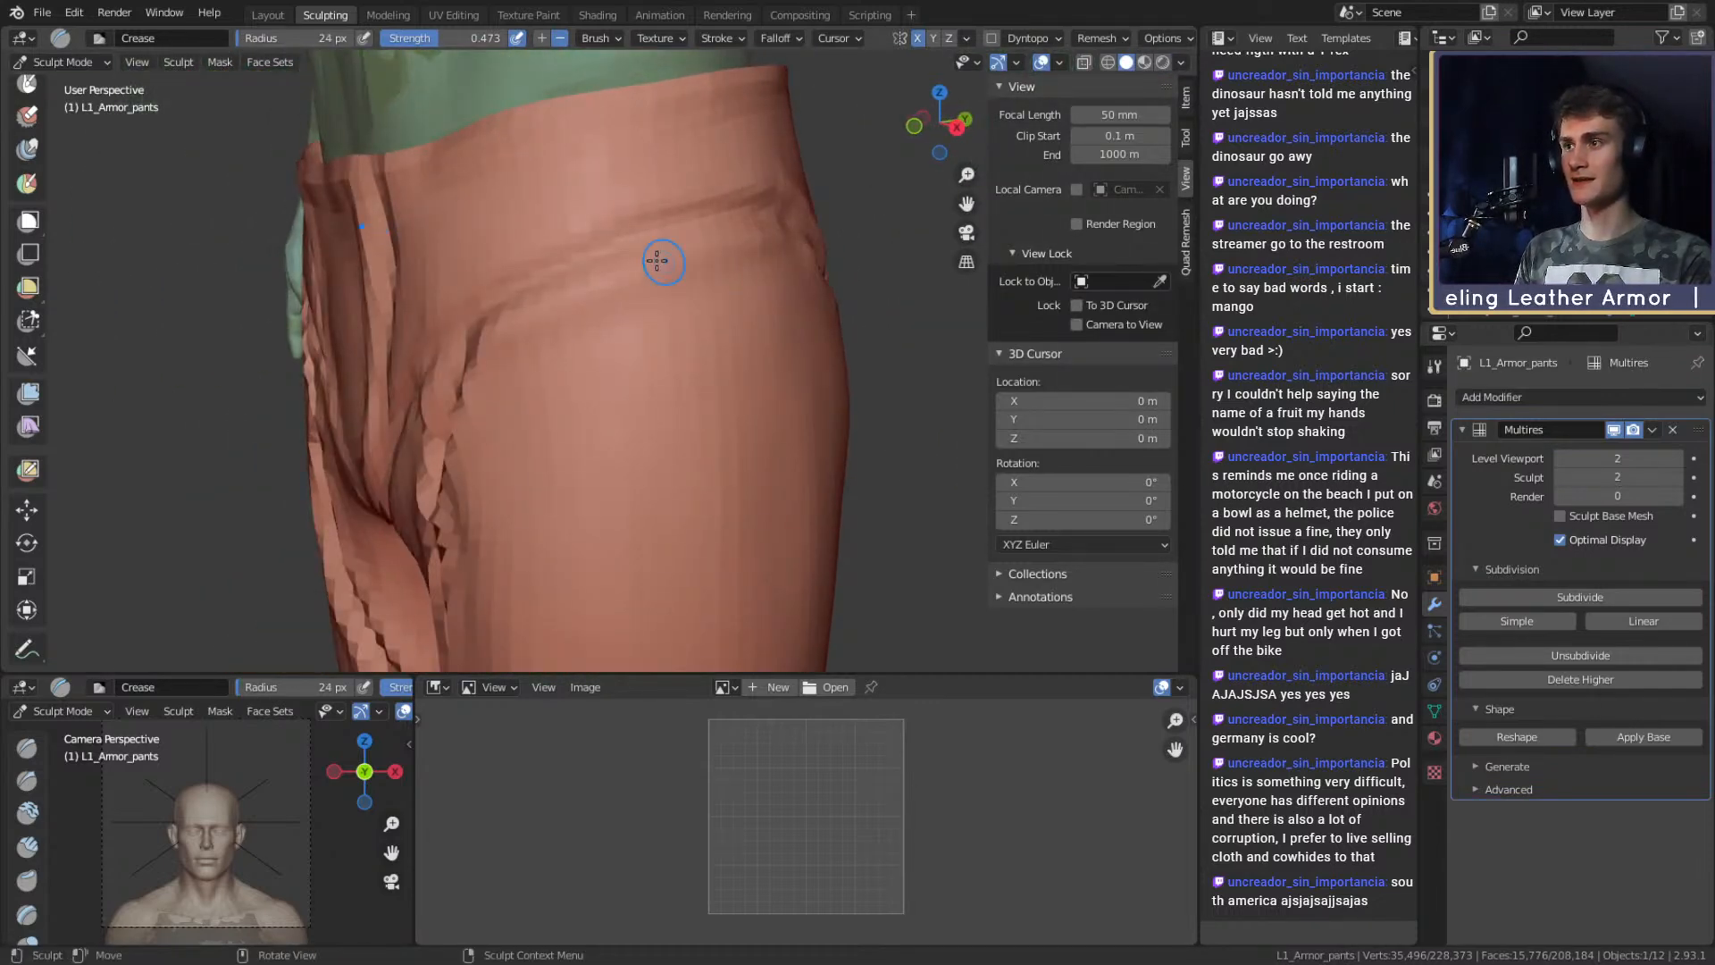
ctrl+middle_drag(785, 234, 751, 349)
mouse_move(751, 348)
shift+middle_down()
mouse_move(692, 300)
mouse_move(763, 290)
mouse_move(625, 259)
mouse_move(659, 364)
mouse_move(631, 375)
shift+middle_up()
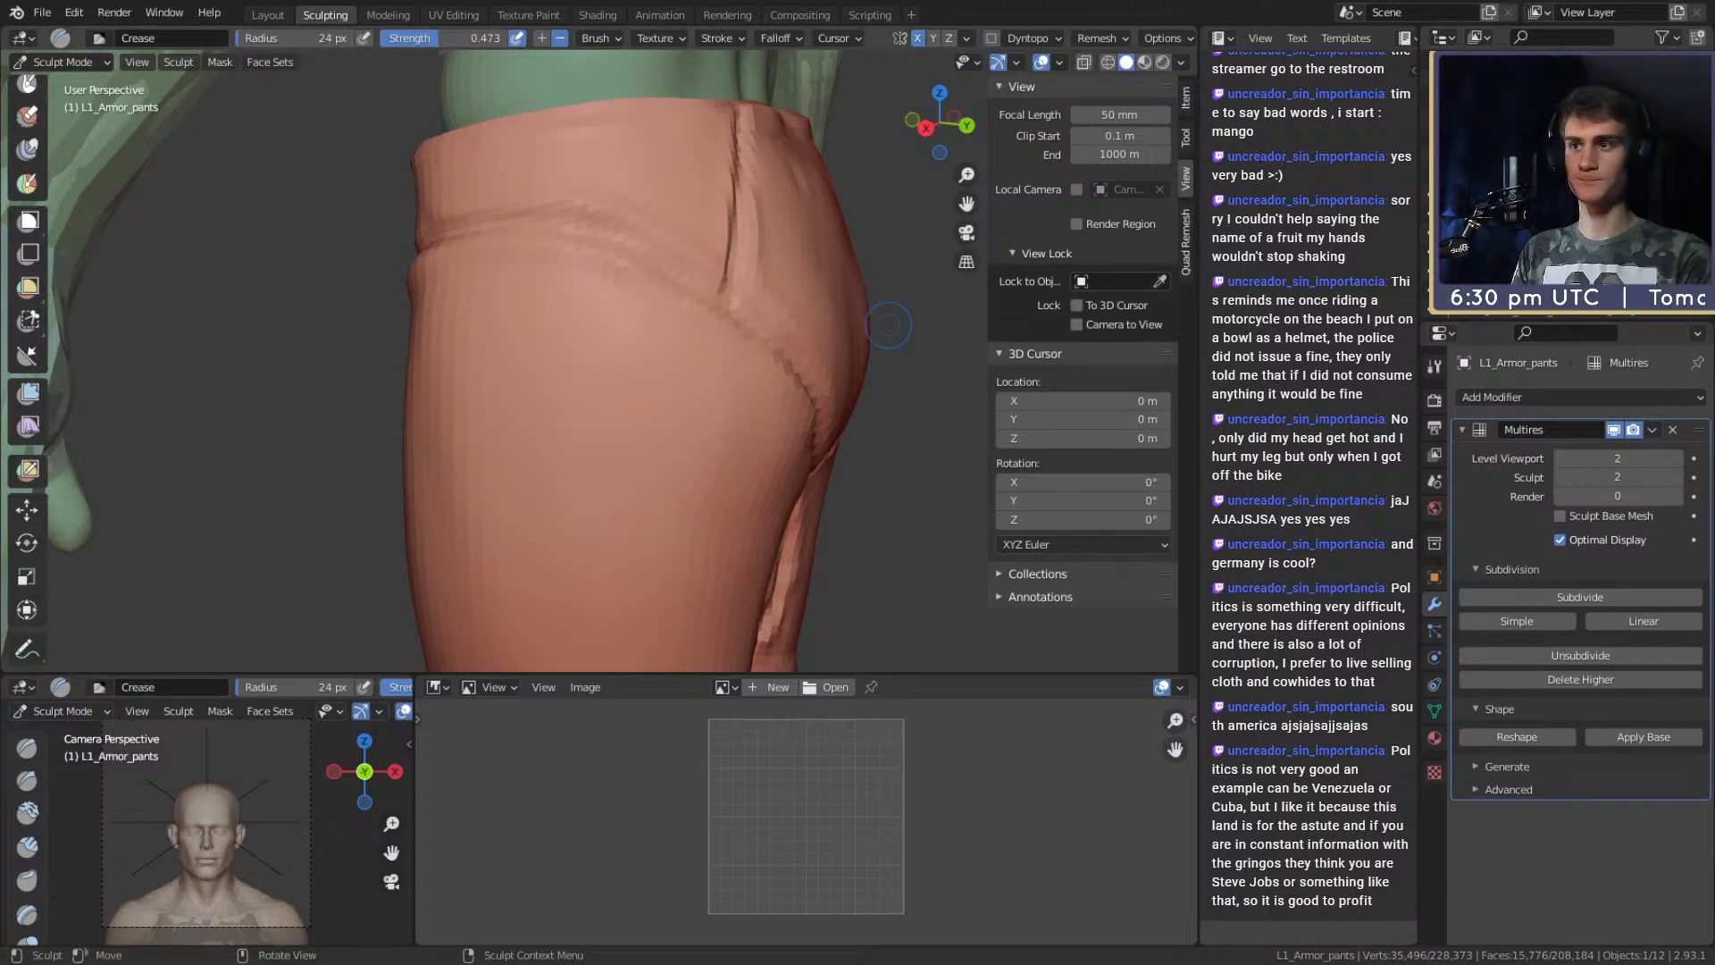
mouse_move(912, 254)
middle_down()
mouse_move(673, 294)
mouse_move(640, 333)
mouse_move(602, 306)
mouse_move(667, 406)
mouse_move(623, 415)
mouse_move(682, 308)
mouse_move(647, 351)
middle_up()
scroll(682, 382, down, 5)
scroll(682, 291, up, 2)
key(g)
key(f)
click(623, 333)
scroll(619, 333, up, 1)
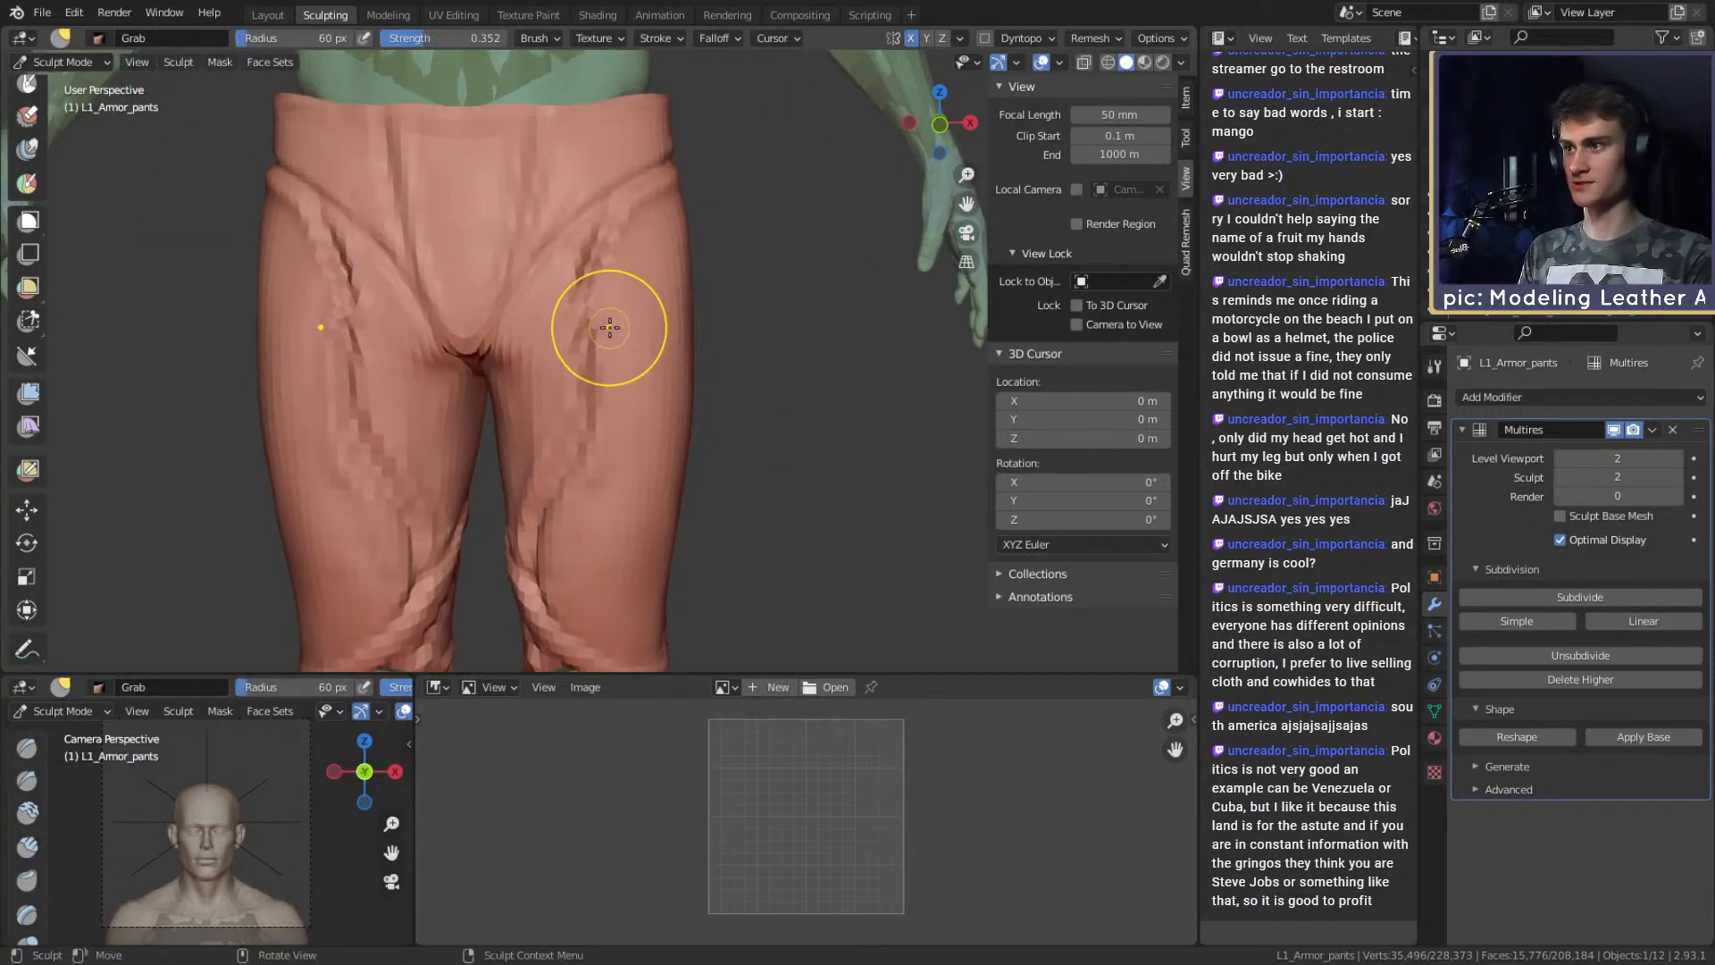
Refine the upper front thigh fold below the hip with the Crease brush at a 20 px radius.
key(shift+c)
key(f)
click(618, 389)
scroll(618, 390, up, 1)
middle_drag(618, 389, 616, 400)
key(f)
click(603, 402)
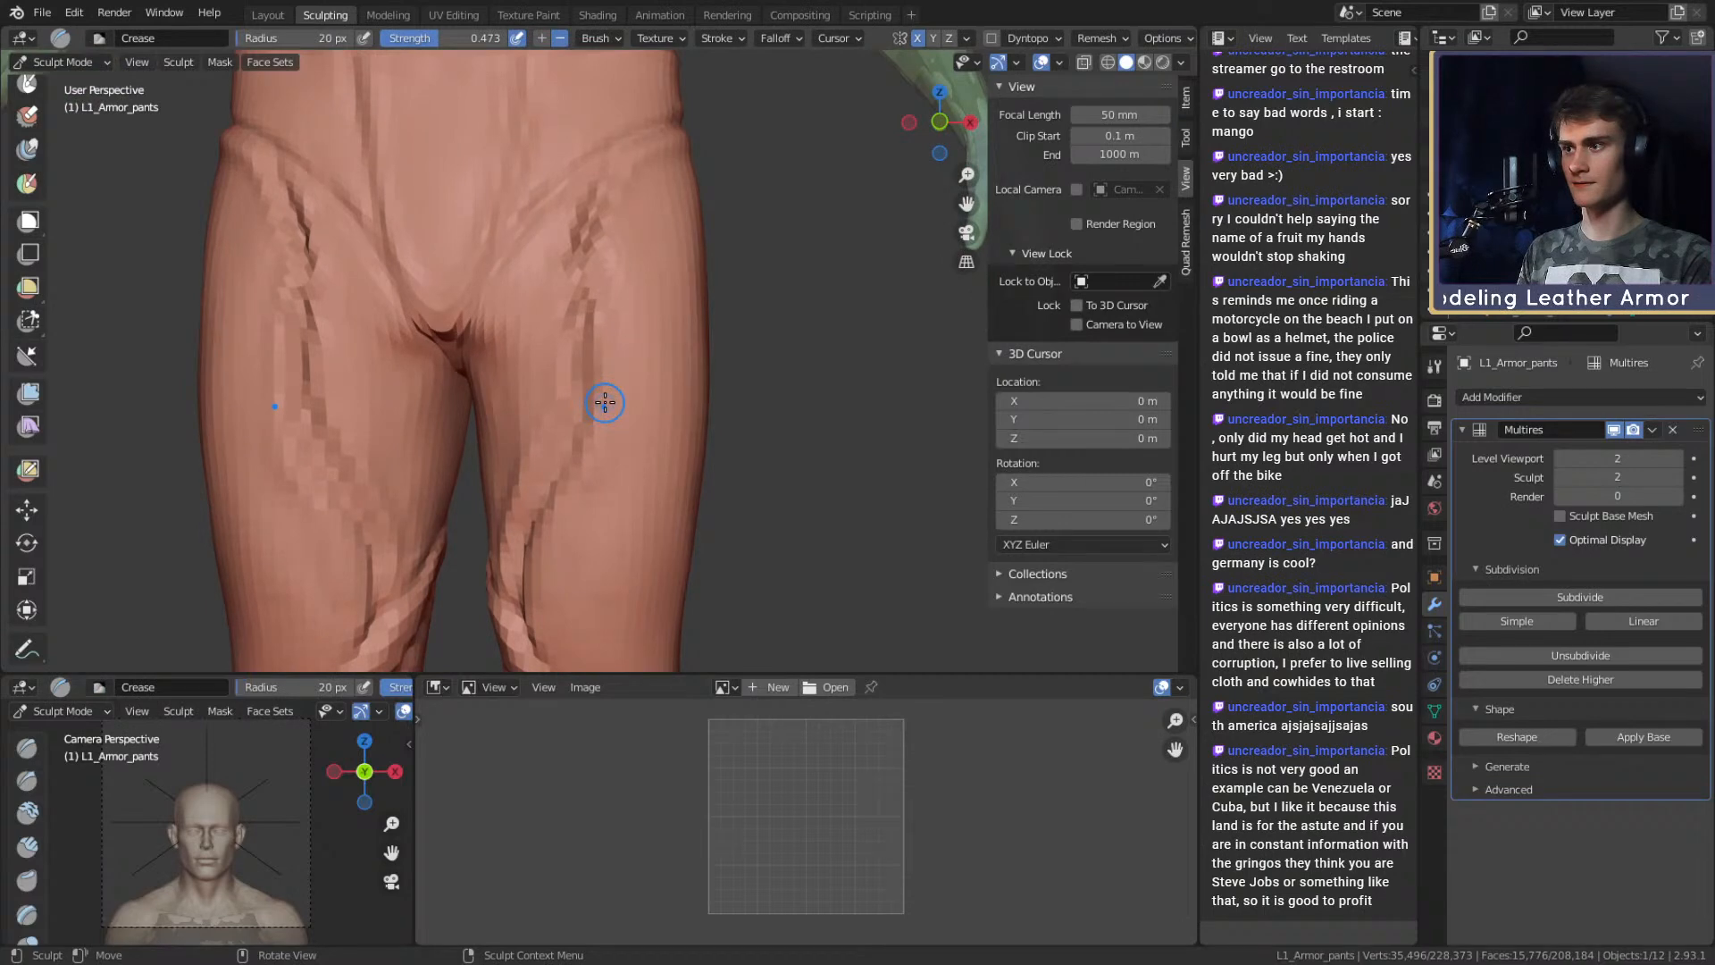
mouse_move(617, 370)
mouse_down()
mouse_move(616, 234)
mouse_move(637, 231)
mouse_move(619, 175)
mouse_up()
middle_drag(638, 282, 636, 306)
drag(622, 240, 628, 268)
mouse_move(625, 346)
mouse_down()
mouse_move(618, 451)
mouse_move(588, 260)
mouse_move(575, 448)
mouse_move(612, 292)
mouse_move(580, 287)
mouse_move(581, 341)
mouse_move(589, 322)
mouse_up()
Carve the front thigh fold from the hip downward with the Crease brush at 34 px, undoing one stroke.
key(f)
click(601, 368)
key(f)
click(577, 421)
key(f)
click(625, 320)
key(f)
click(630, 290)
drag(622, 227, 618, 299)
ctrl+middle_drag(622, 409, 620, 326)
key(ctrl+z)
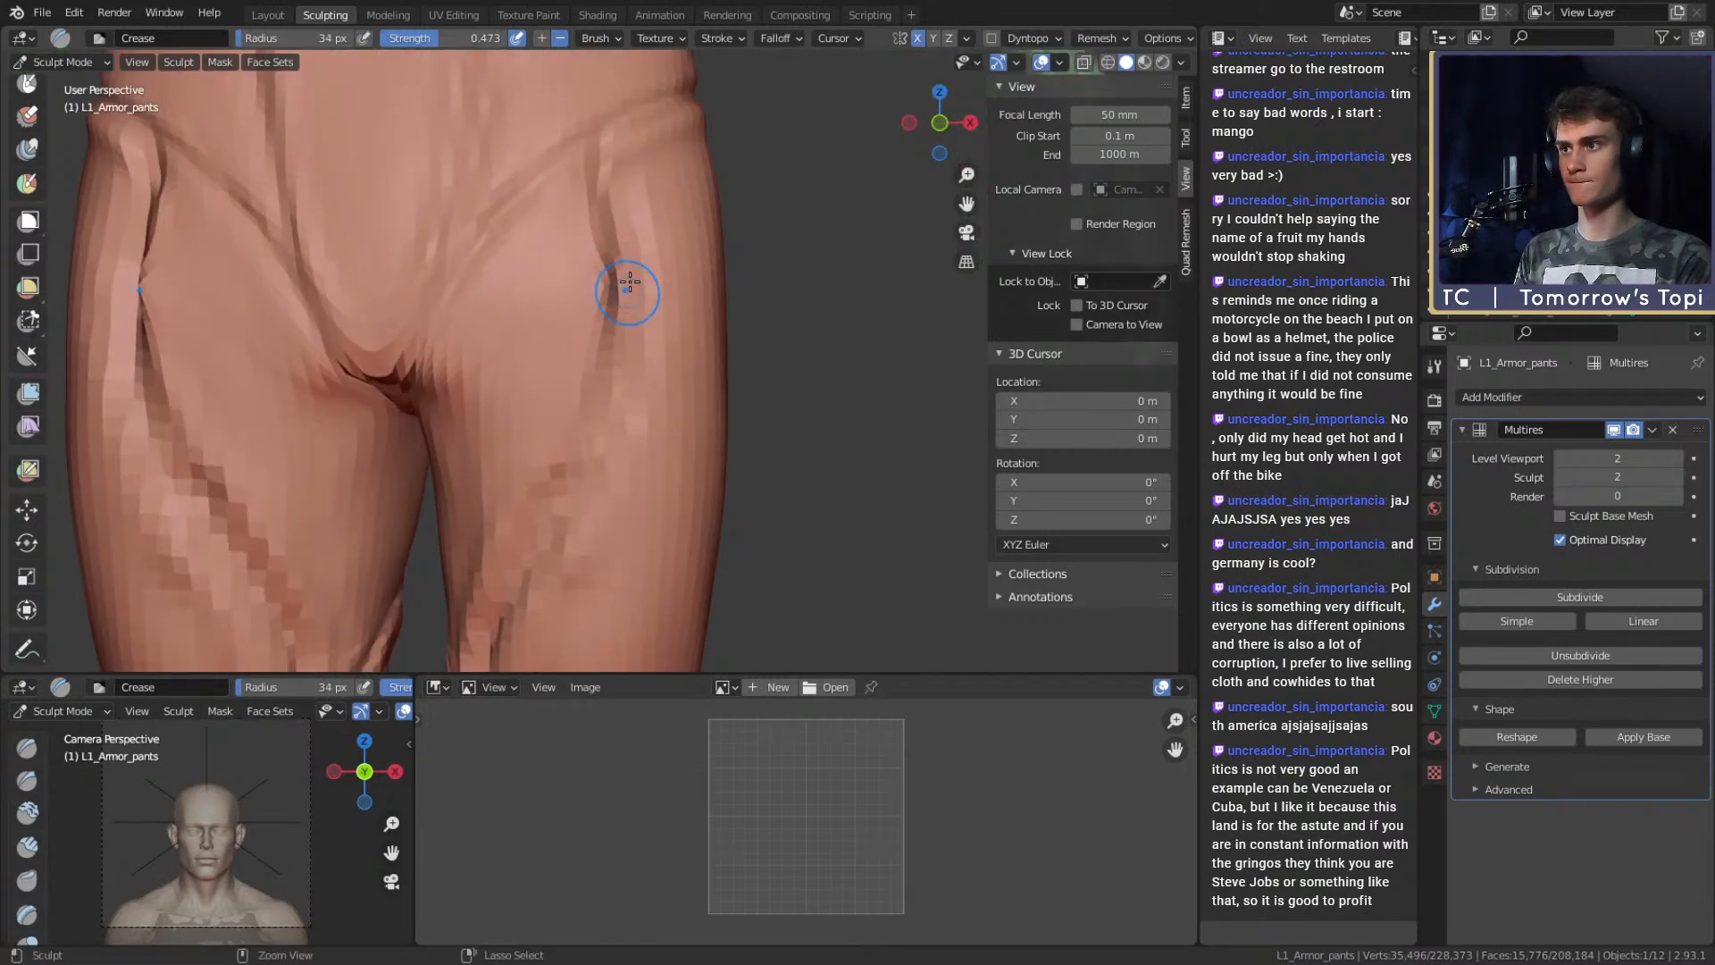
mouse_move(631, 169)
mouse_down()
mouse_move(643, 364)
mouse_move(608, 472)
mouse_up()
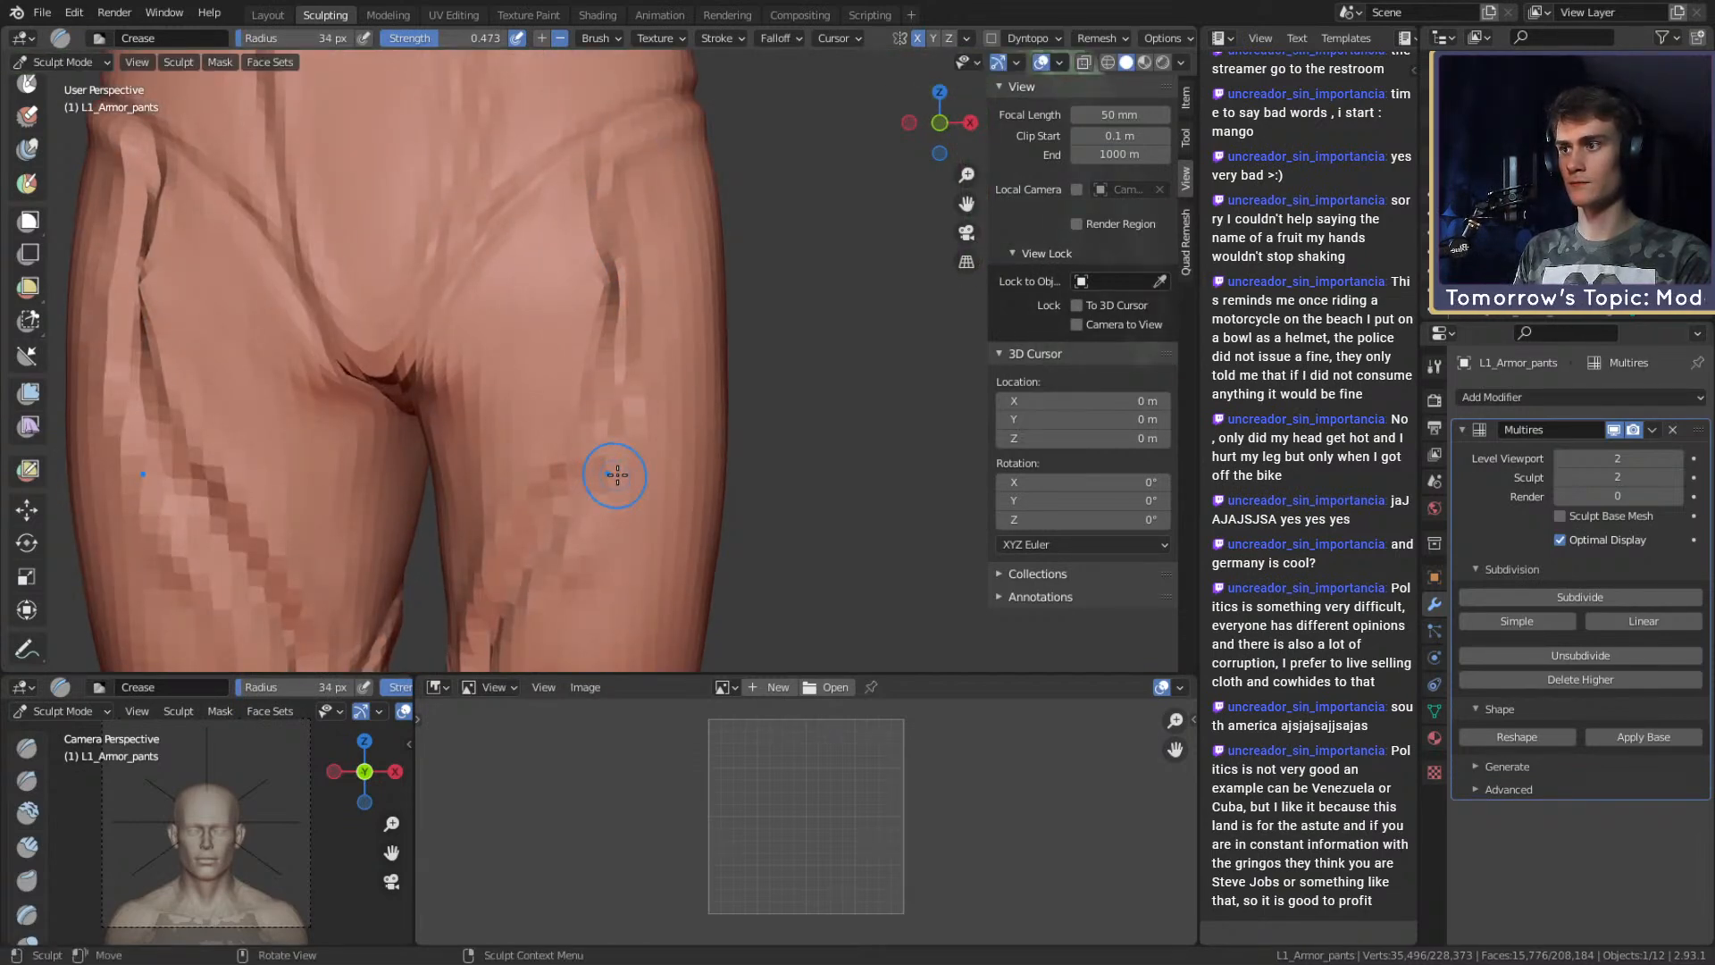
Add diagonal creases from the outer hip down across the front thigh, reducing the Crease radius to 22 px.
middle_drag(605, 479, 660, 381)
mouse_move(657, 393)
mouse_down()
mouse_move(597, 502)
mouse_move(621, 418)
mouse_move(597, 493)
mouse_up()
key(f)
click(602, 494)
shift+middle_drag(604, 493, 630, 386)
drag(661, 266, 564, 475)
drag(640, 308, 600, 375)
Touch up the rear hip seam below the waistband with the small Crease brush.
scroll(652, 333, down, 3)
middle_drag(659, 329, 647, 334)
mouse_move(647, 334)
shift+middle_down()
mouse_move(620, 385)
mouse_move(662, 356)
mouse_move(593, 402)
mouse_move(624, 420)
mouse_move(564, 359)
mouse_move(620, 326)
mouse_move(568, 321)
mouse_move(647, 425)
mouse_move(590, 375)
mouse_move(600, 385)
shift+middle_up()
scroll(599, 400, up, 2)
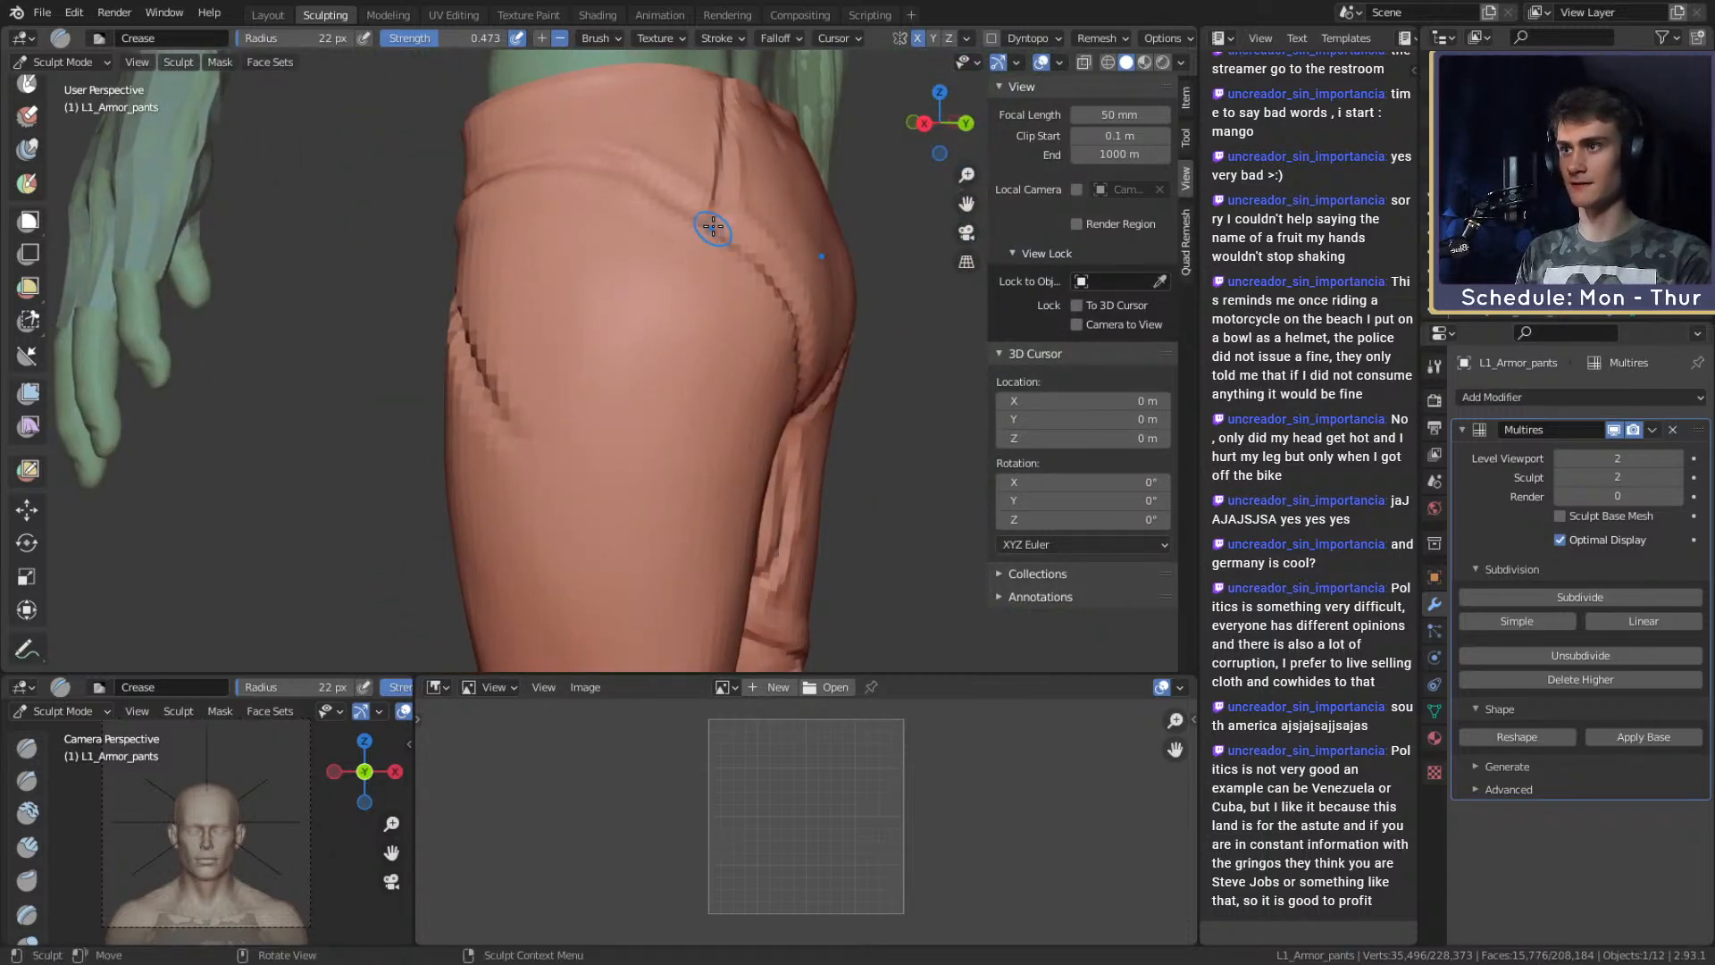
middle_drag(713, 218, 705, 224)
mouse_move(689, 318)
middle_down()
mouse_move(700, 103)
mouse_move(655, 238)
mouse_move(672, 302)
mouse_move(564, 413)
mouse_move(591, 370)
middle_up()
Save the file.
mouse_move(543, 339)
alt+mouse_down()
mouse_move(666, 358)
mouse_move(714, 395)
mouse_move(672, 403)
alt+mouse_up()
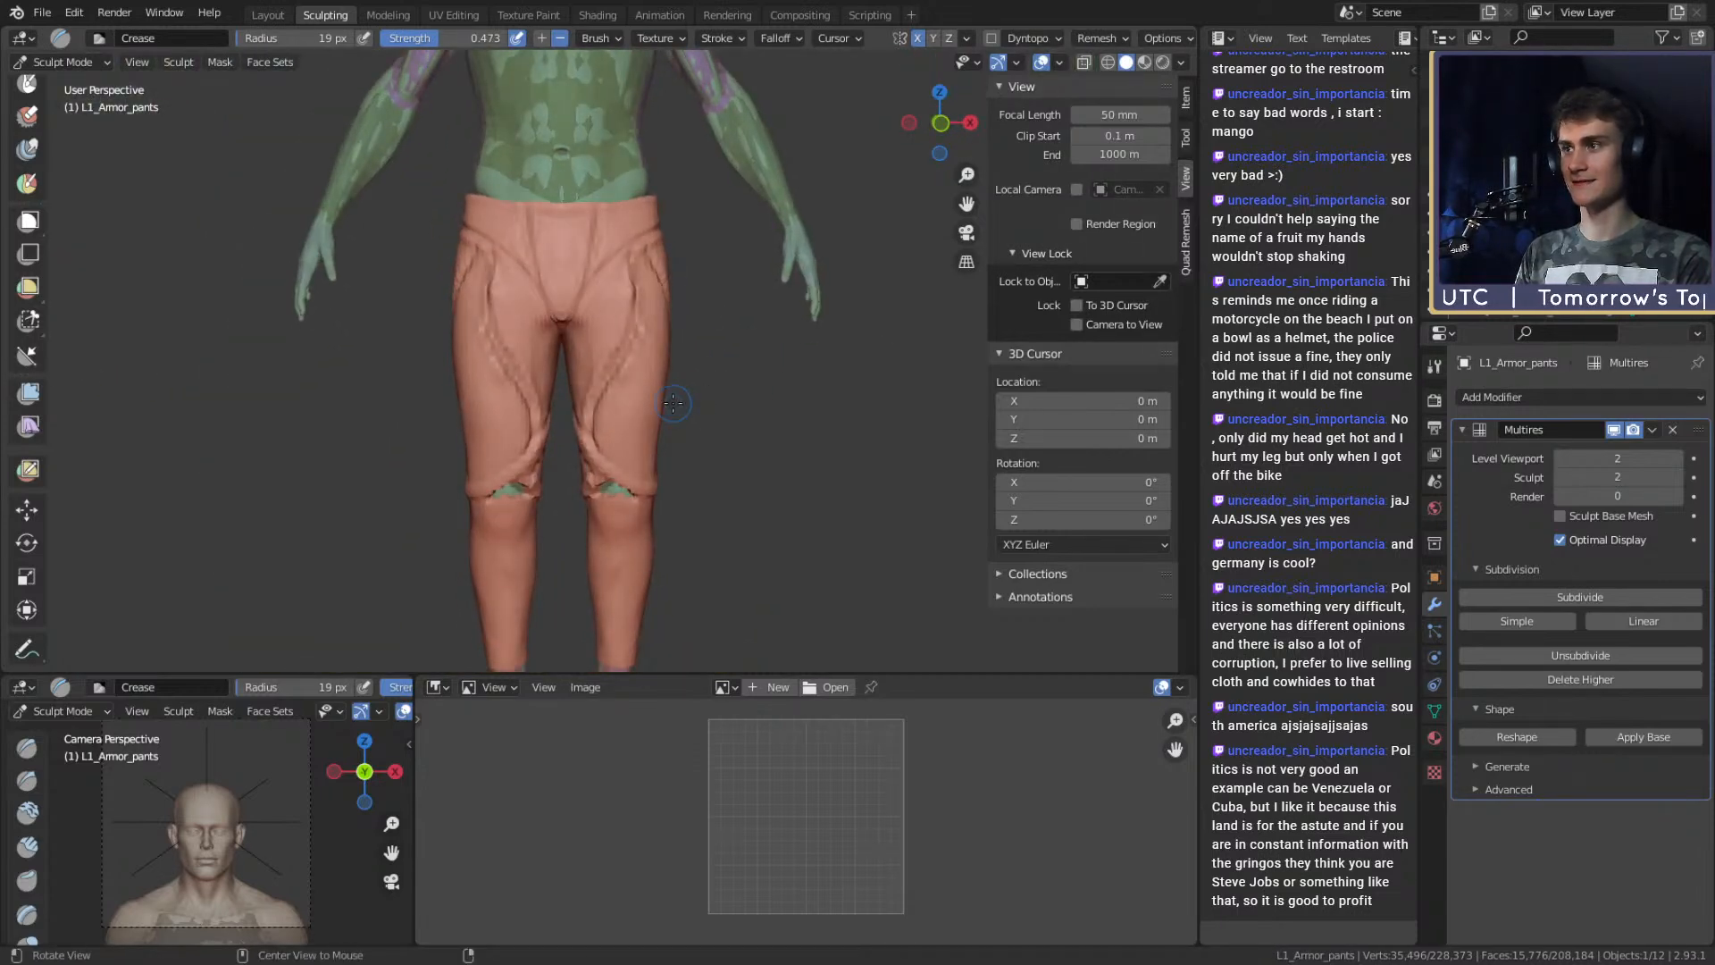
click(42, 12)
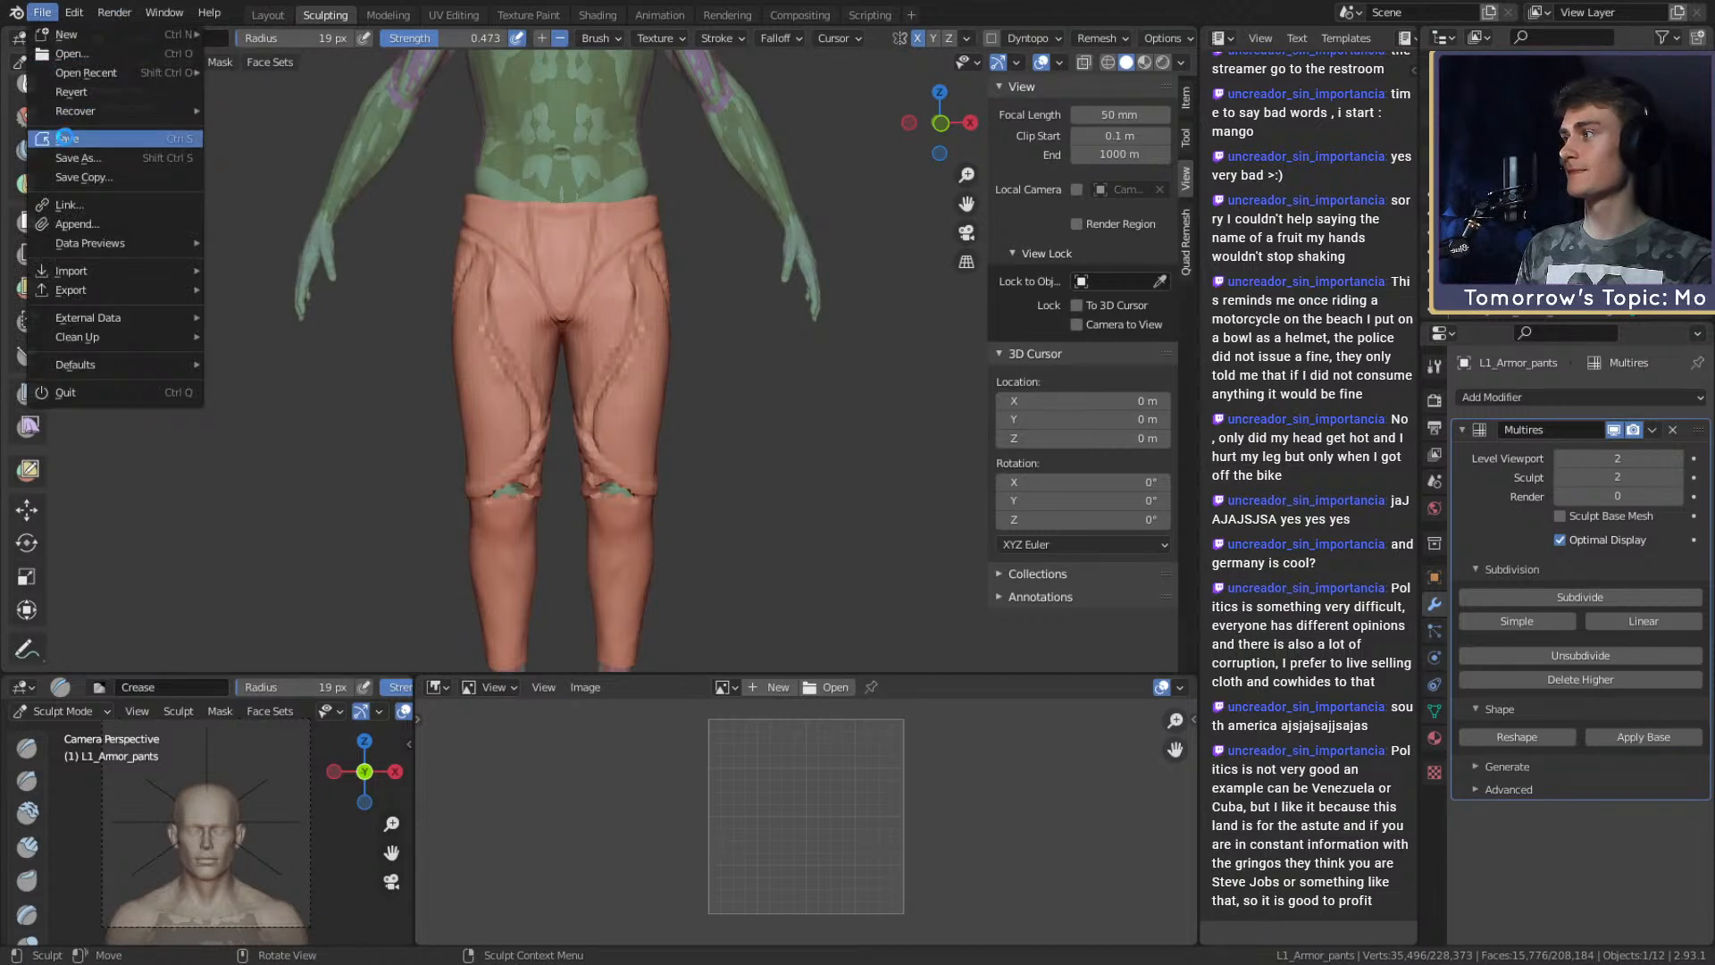
click(67, 140)
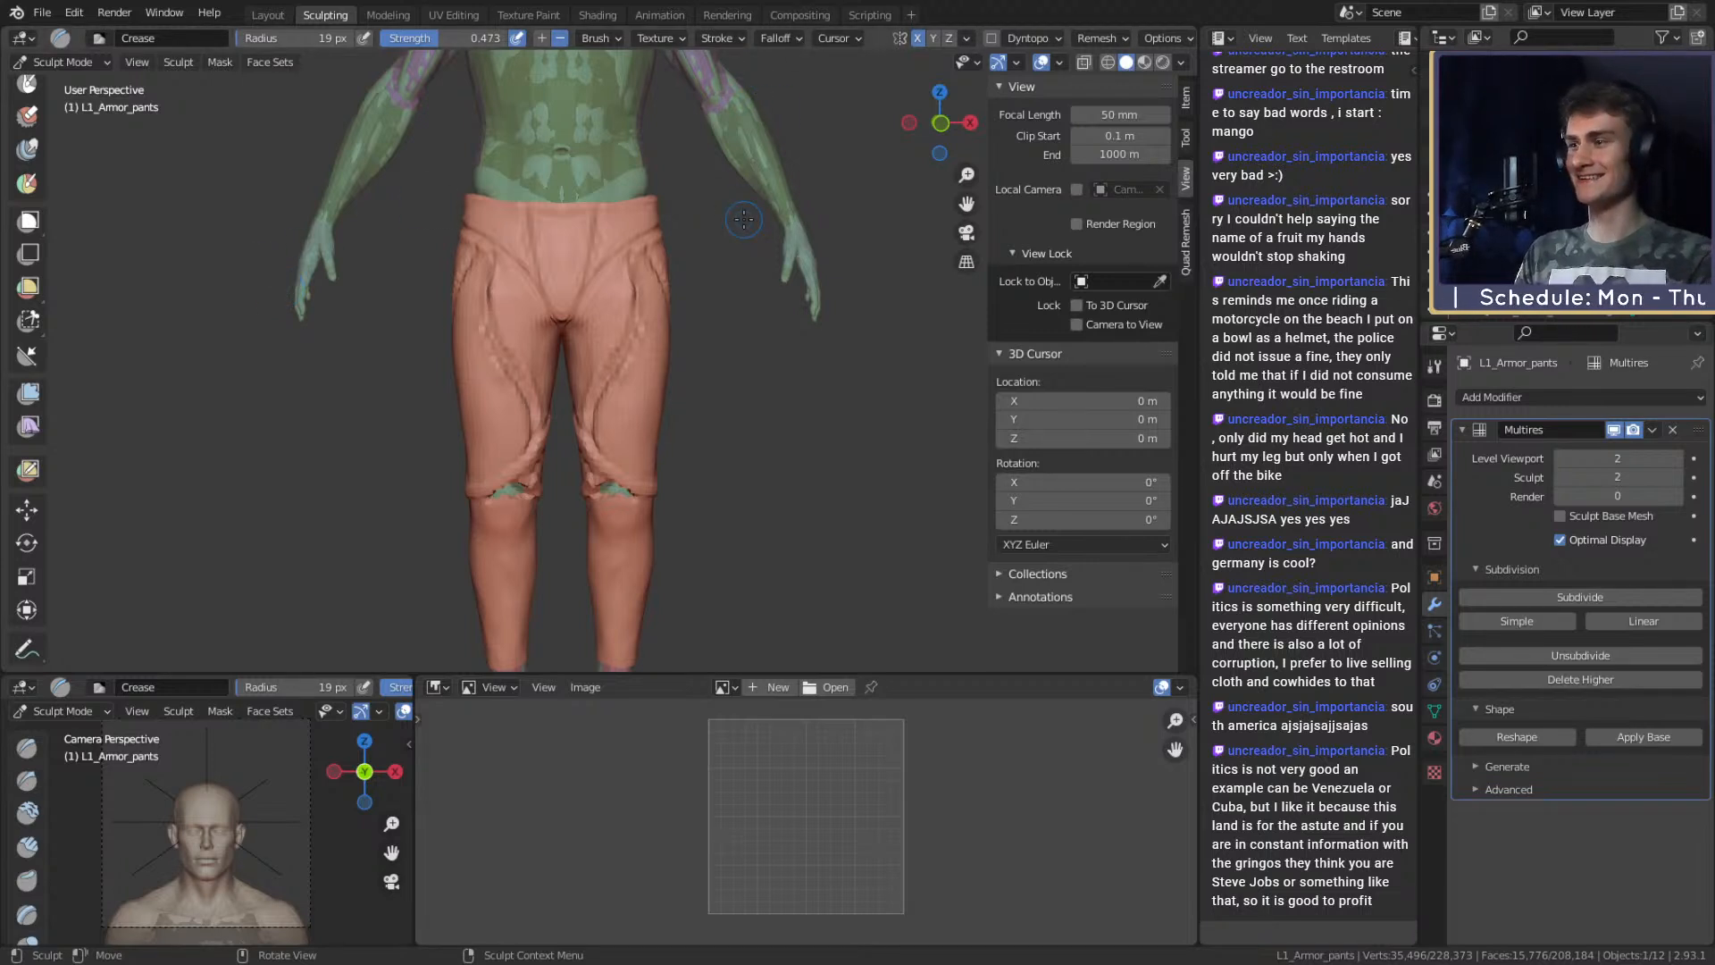
Rework the pants surface around the exposed knee gap with inverted and regular Crease strokes at a 25 px radius.
mouse_move(720, 509)
shift+middle_down()
mouse_move(693, 414)
mouse_move(659, 407)
mouse_move(708, 406)
mouse_move(593, 337)
shift+middle_up()
scroll(693, 413, up, 4)
scroll(705, 402, up, 4)
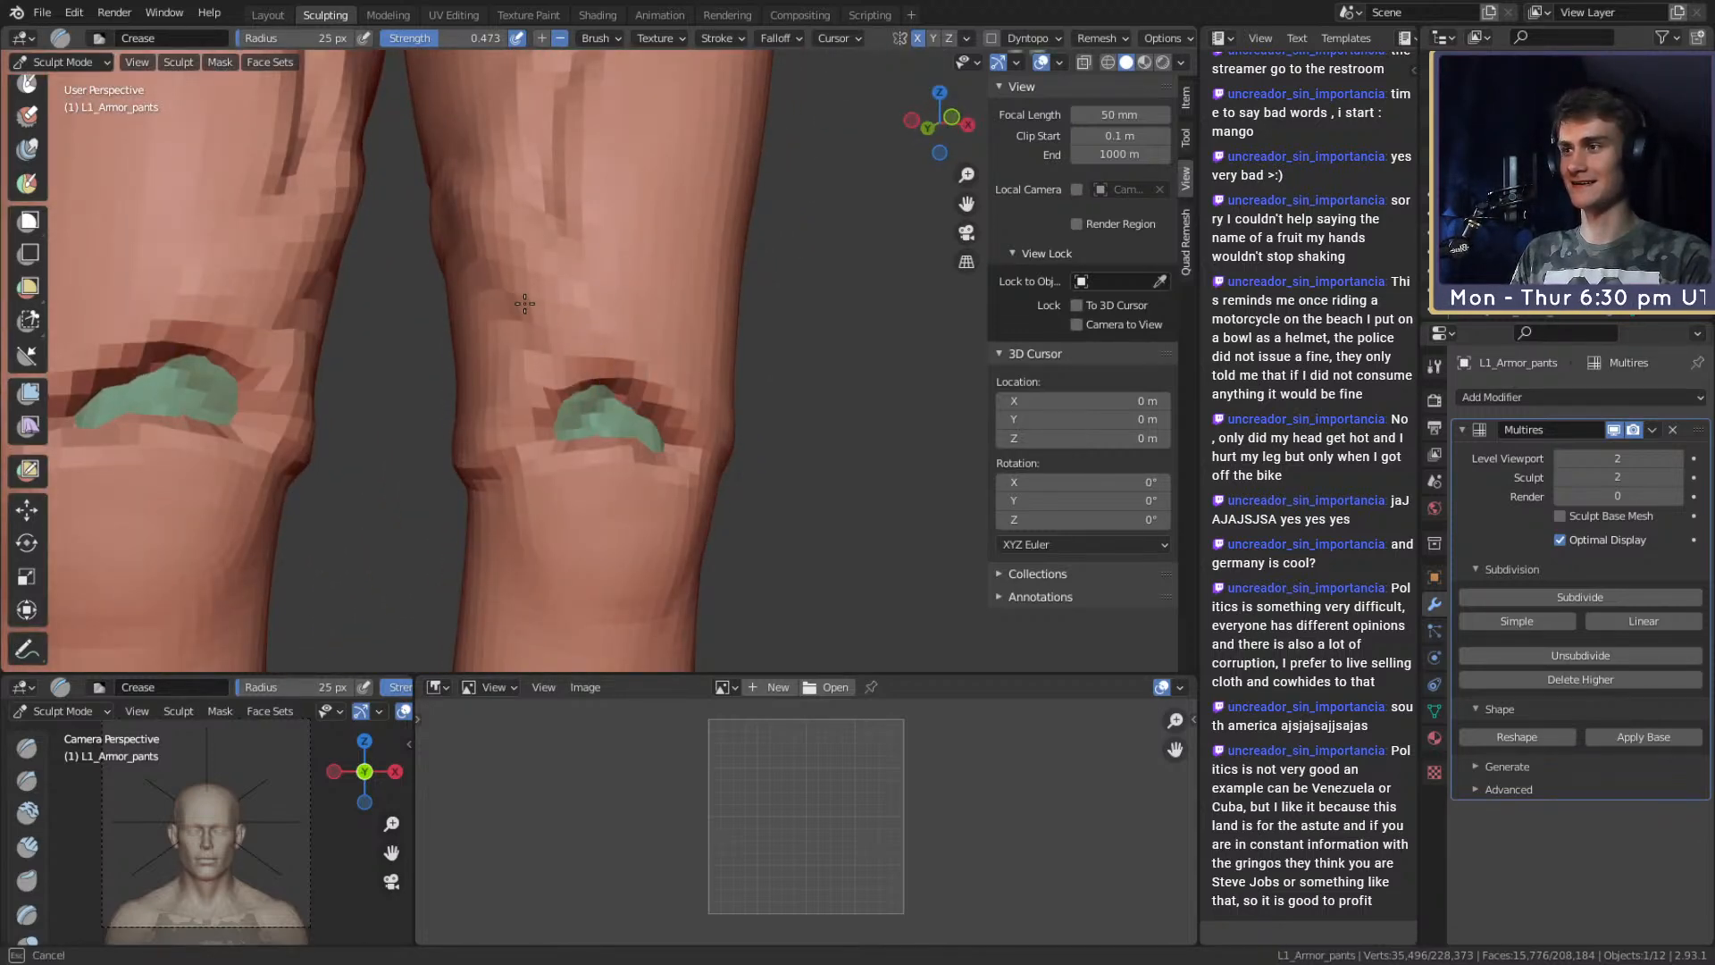
ctrl+drag(680, 426, 728, 453)
alt+drag(715, 446, 581, 404)
mouse_move(629, 435)
ctrl+mouse_down()
mouse_move(693, 456)
mouse_move(628, 433)
mouse_move(659, 432)
mouse_move(634, 460)
ctrl+mouse_up()
scroll(645, 437, up, 1)
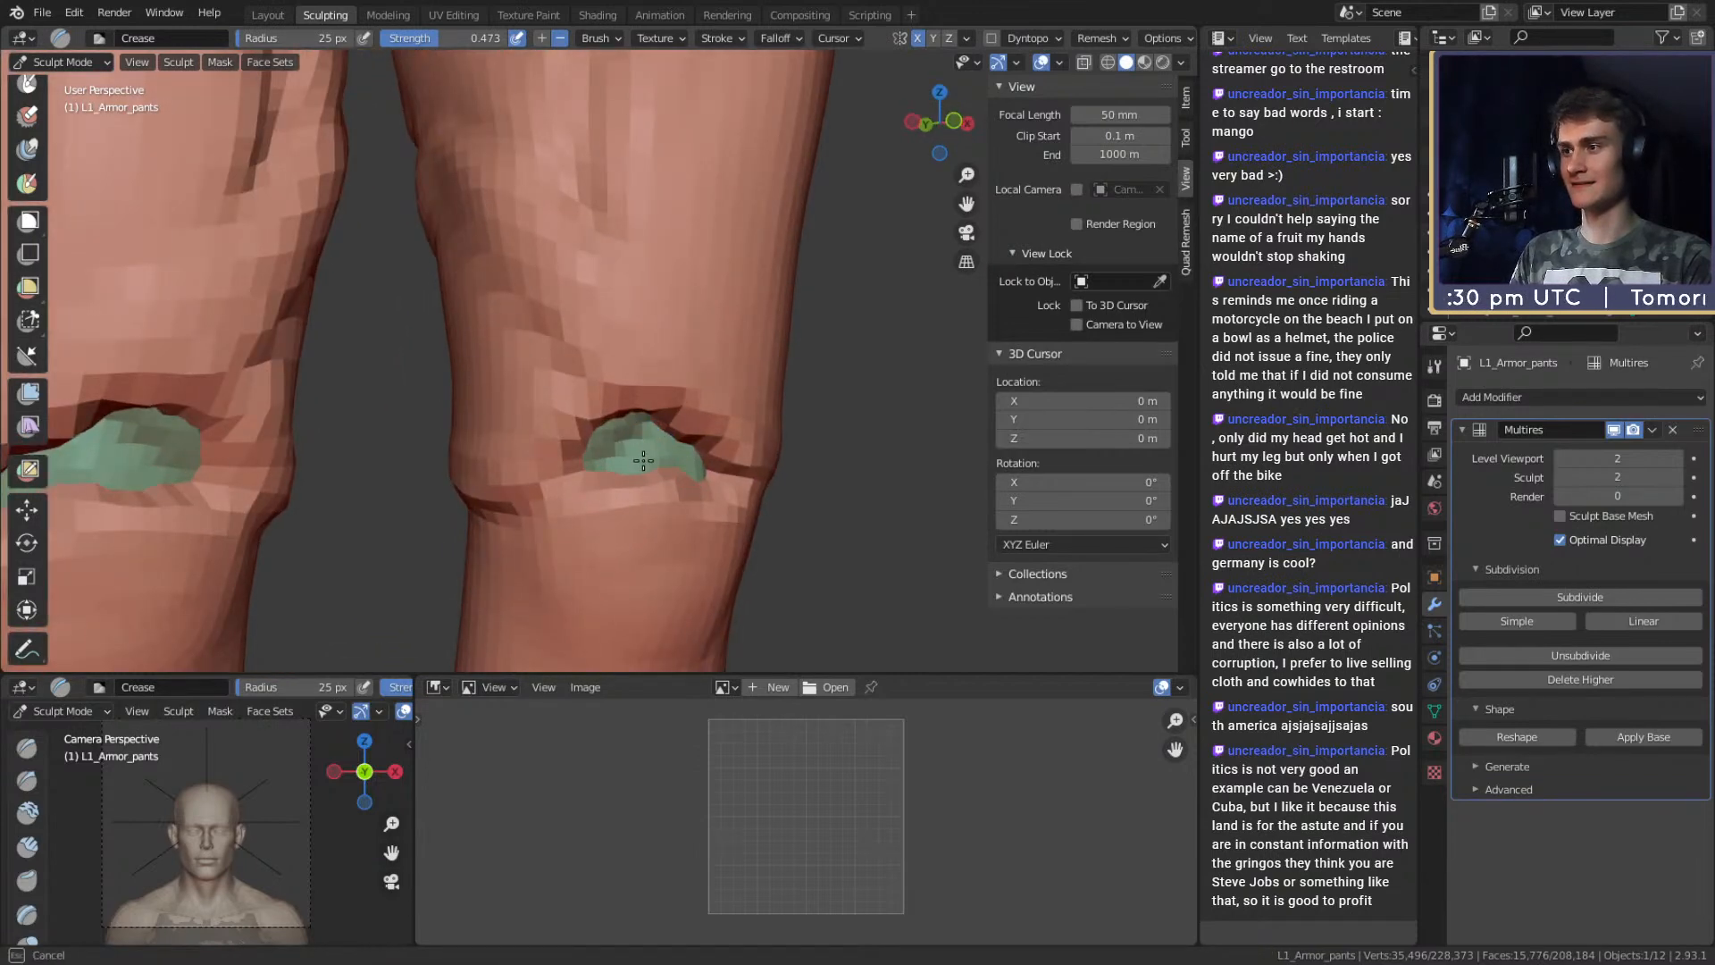
middle_drag(685, 462, 603, 422)
mouse_move(626, 426)
mouse_down()
mouse_move(681, 430)
mouse_move(699, 454)
mouse_up()
scroll(705, 475, down, 5)
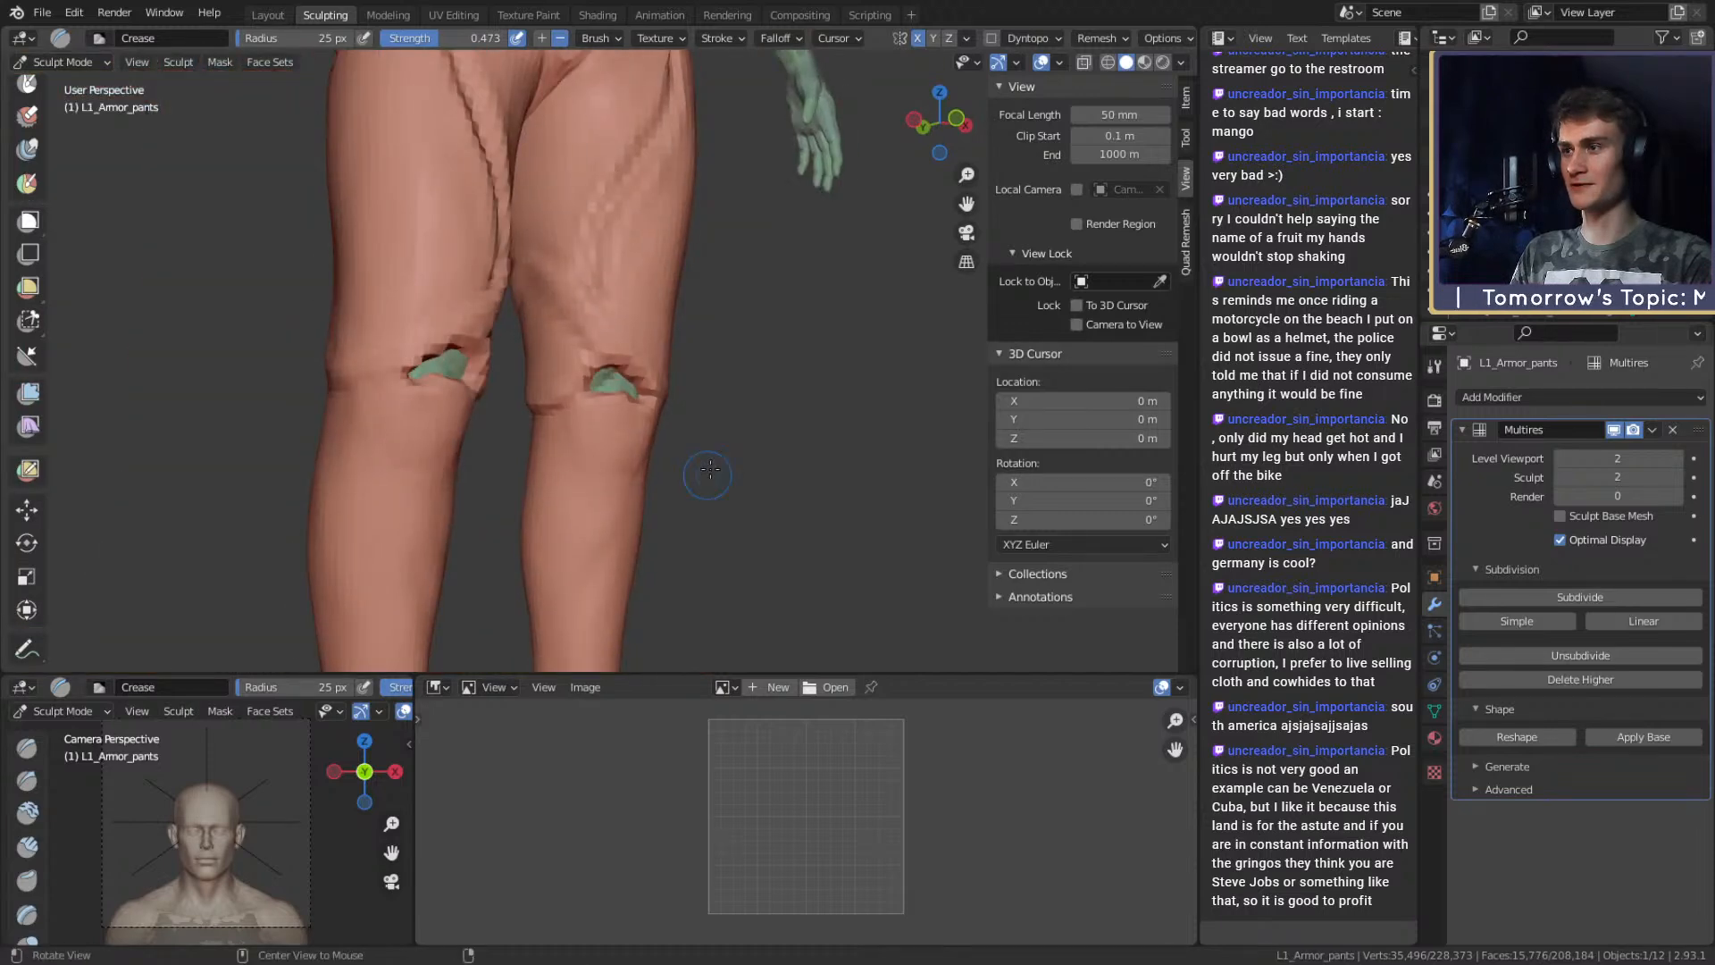
Examine the seams and knee folds of the armor pants from the front, side and back.
scroll(706, 474, up, 2)
middle_drag(705, 474, 536, 379)
scroll(498, 337, down, 3)
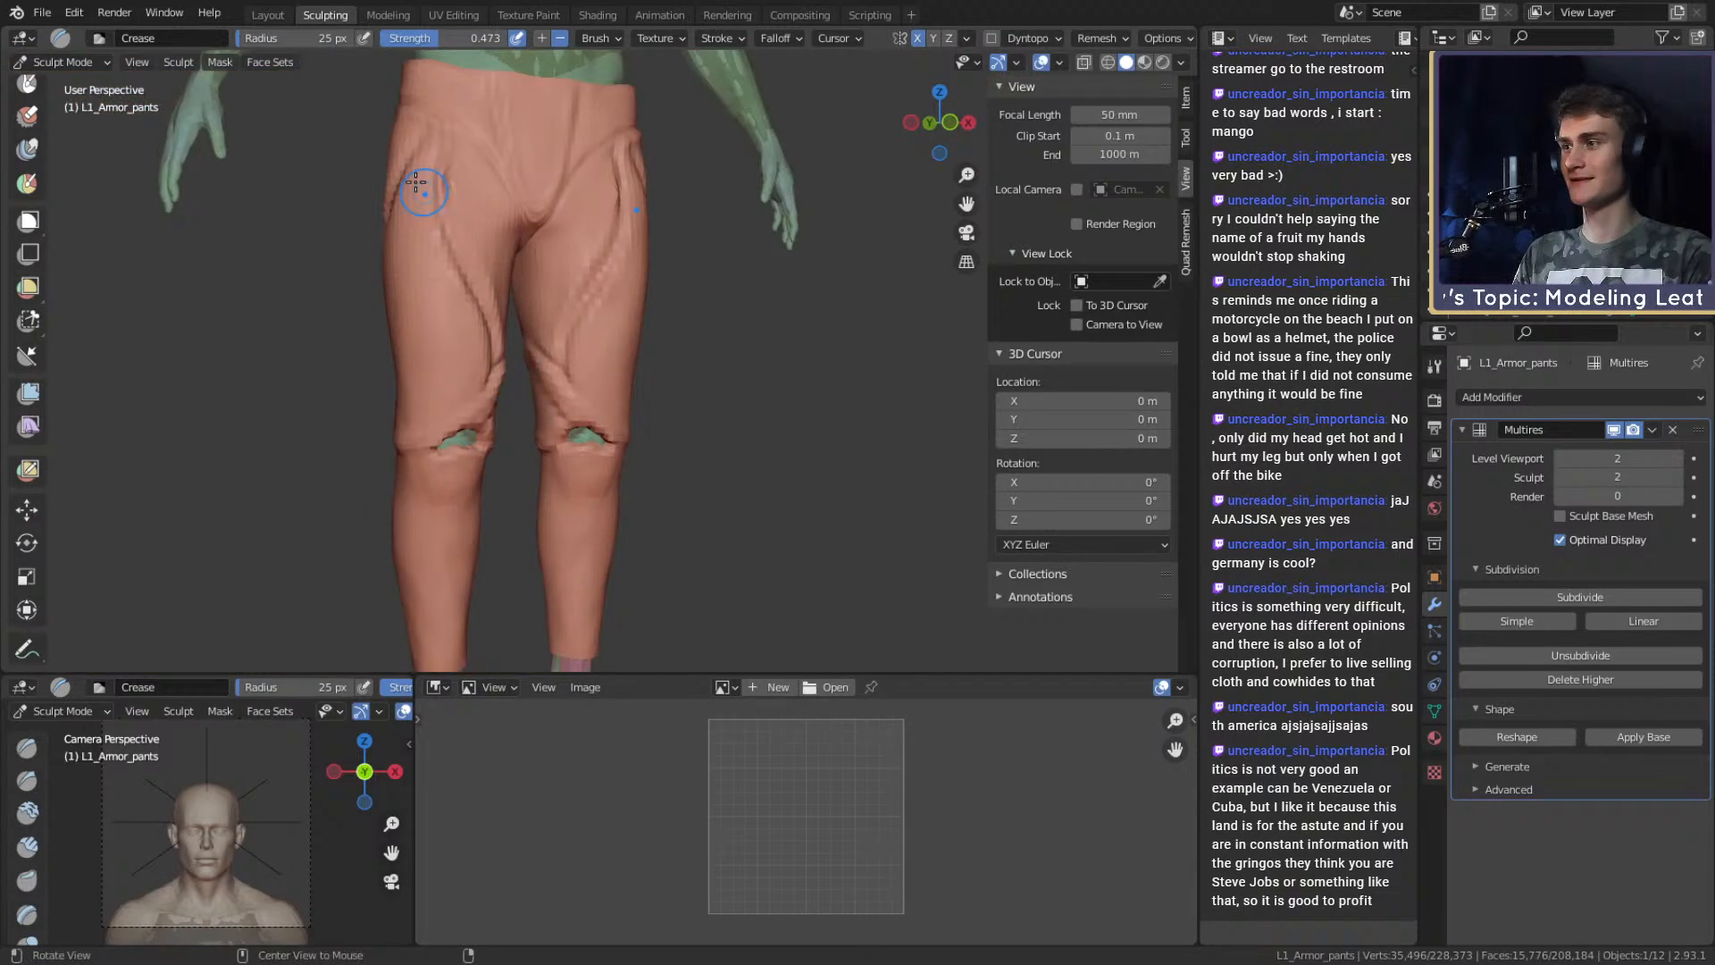
scroll(685, 417, up, 4)
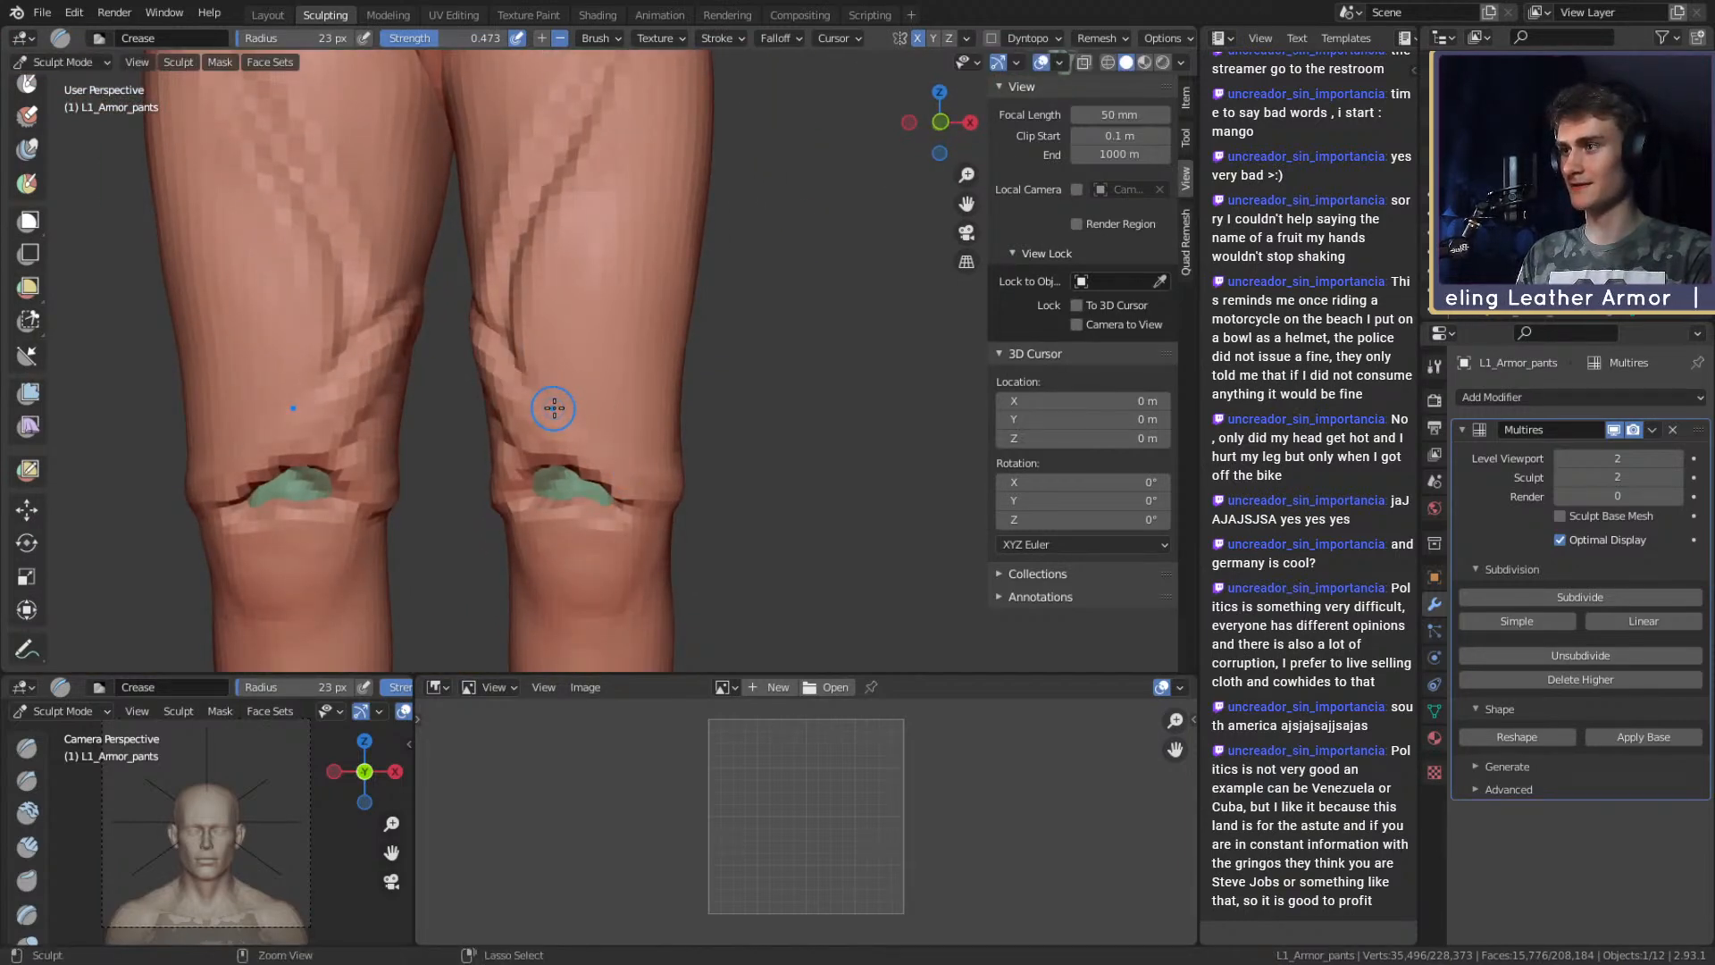
scroll(548, 369, up, 2)
mouse_move(578, 363)
middle_down()
mouse_move(668, 428)
mouse_move(567, 352)
mouse_move(546, 481)
mouse_move(658, 479)
middle_up()
middle_drag(536, 452, 654, 397)
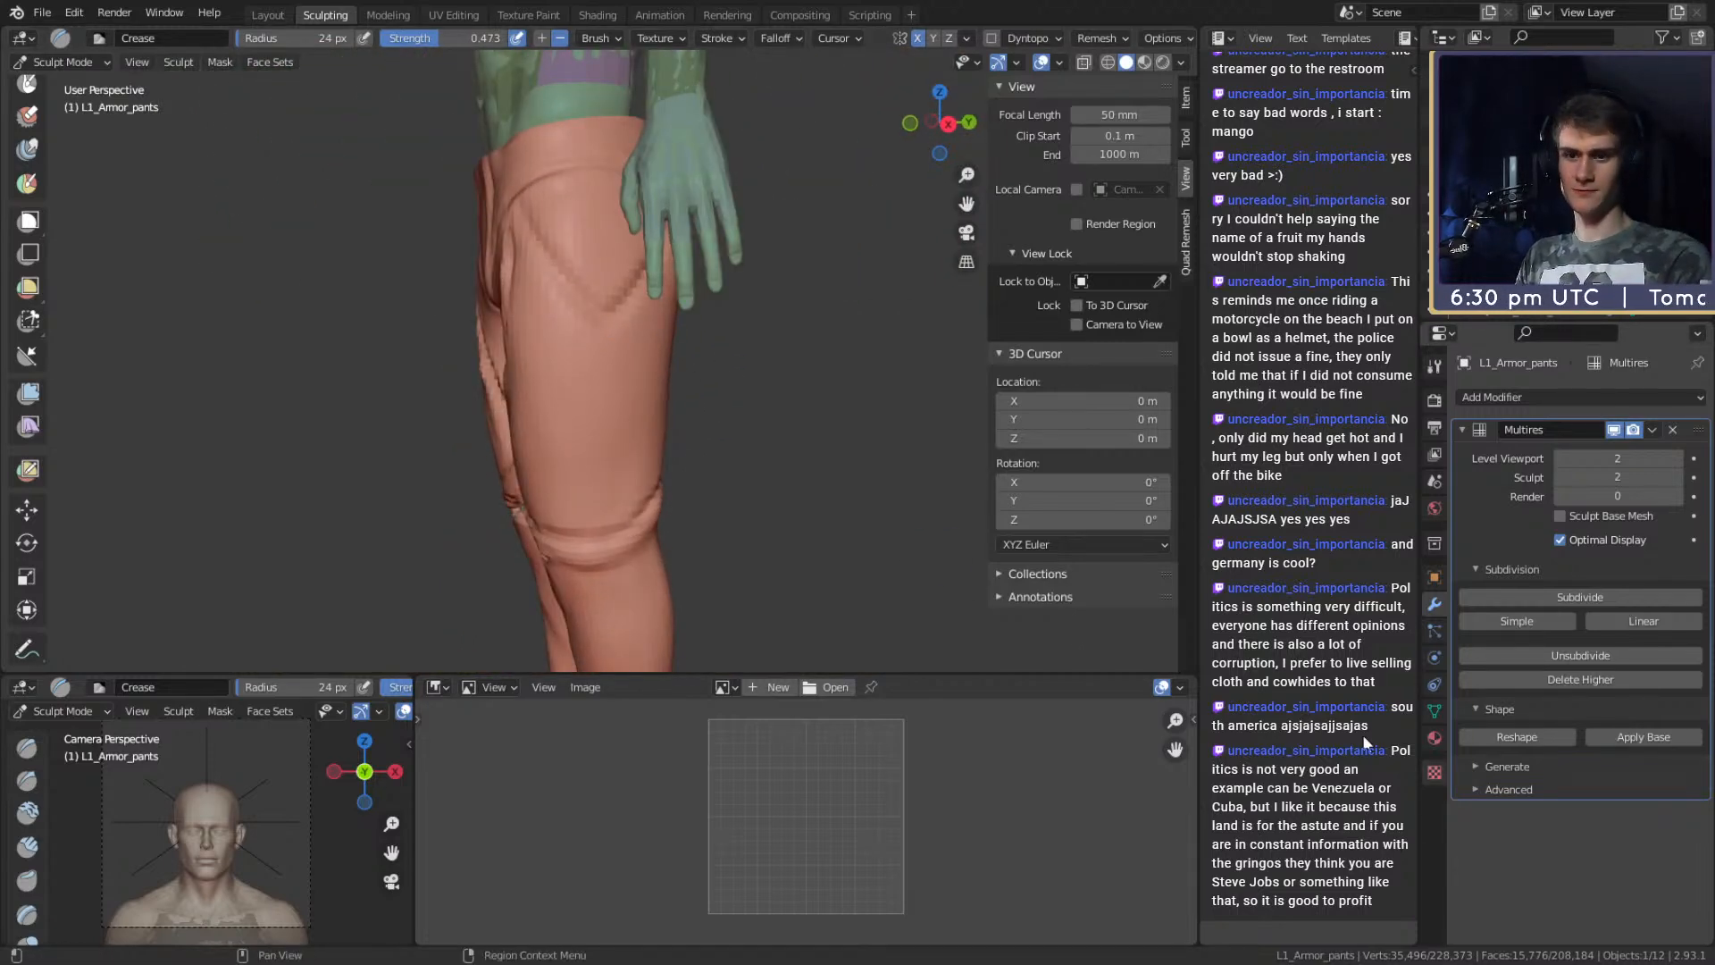
mouse_move(625, 357)
middle_down()
mouse_move(470, 384)
mouse_move(616, 390)
mouse_move(581, 376)
middle_up()
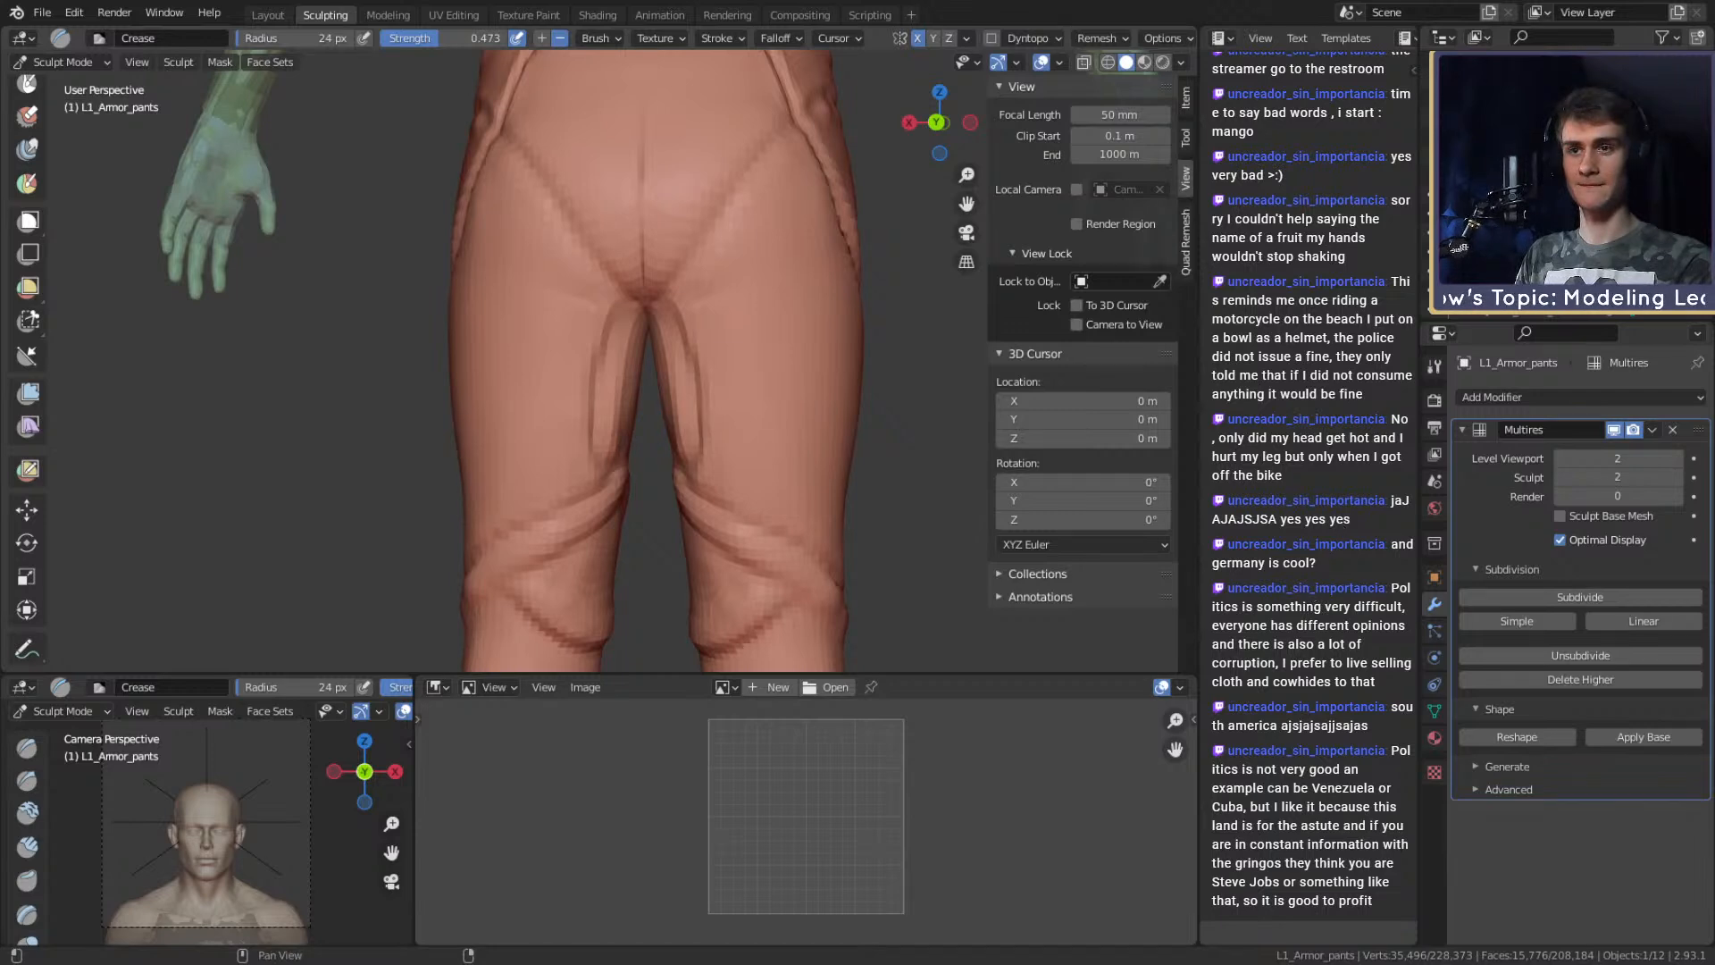
Smooth away the vertical centre seam on the seat of the pants with a 78 px brush radius.
scroll(632, 433, down, 5)
mouse_move(631, 432)
middle_down()
mouse_move(741, 407)
mouse_move(647, 395)
mouse_move(648, 459)
middle_up()
scroll(715, 419, up, 4)
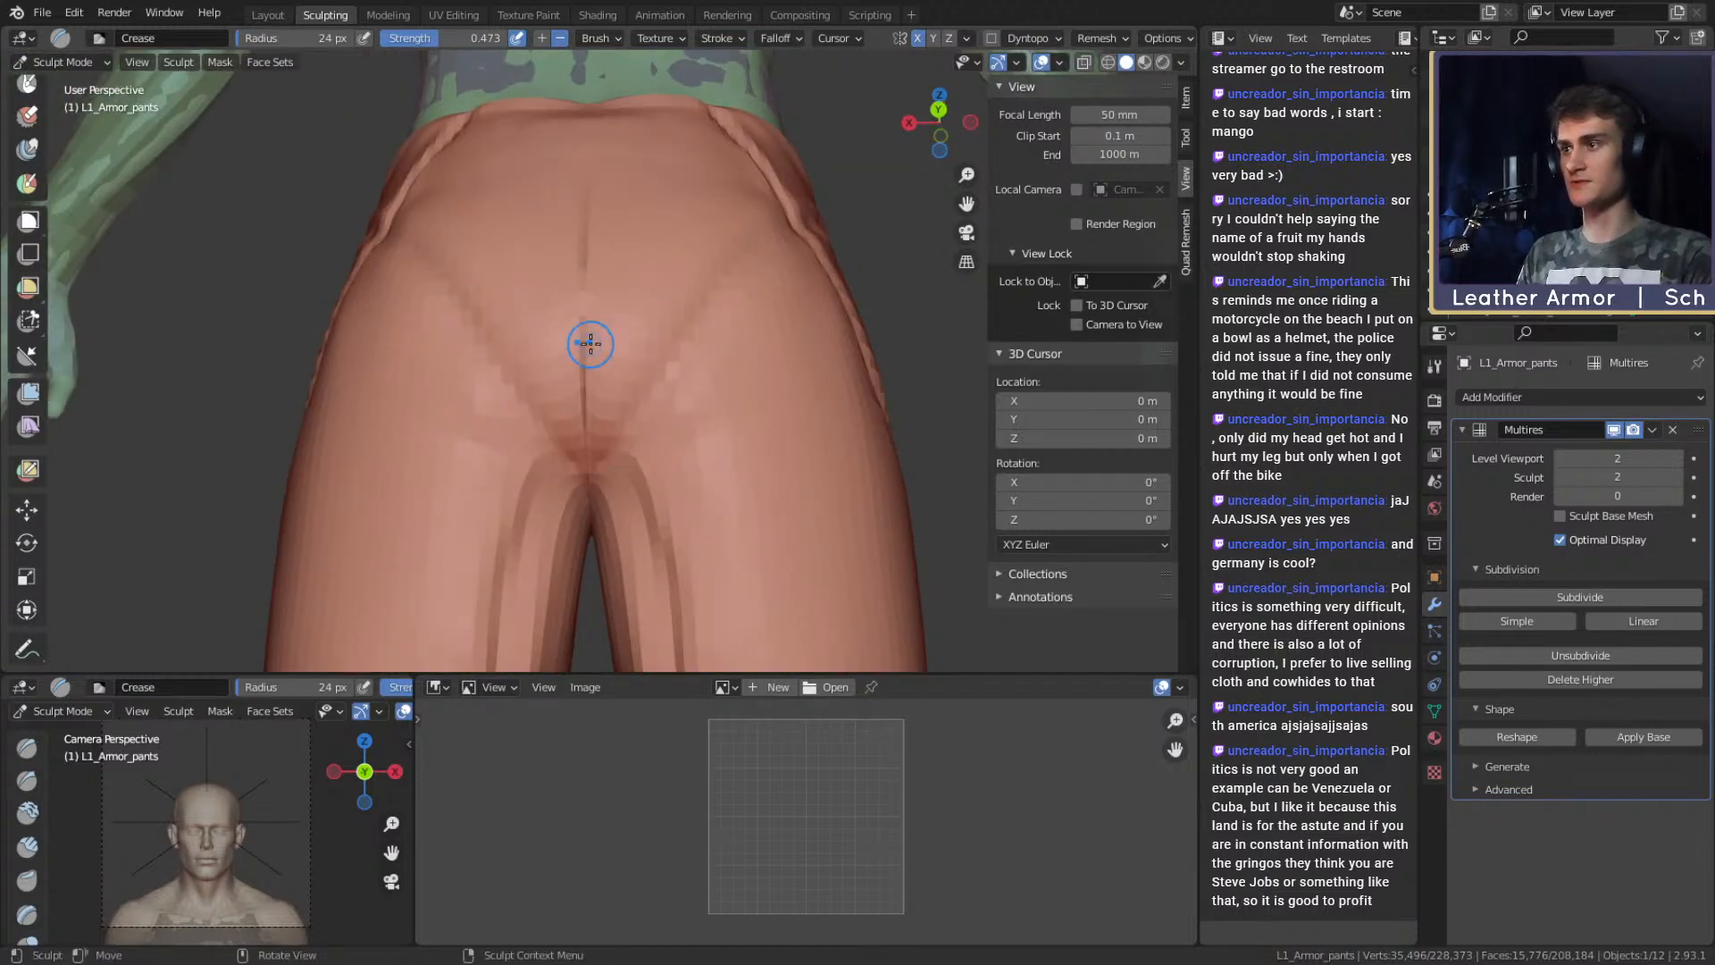
key(f)
click(613, 373)
mouse_move(600, 374)
shift+mouse_down()
mouse_move(568, 282)
mouse_move(583, 211)
shift+mouse_up()
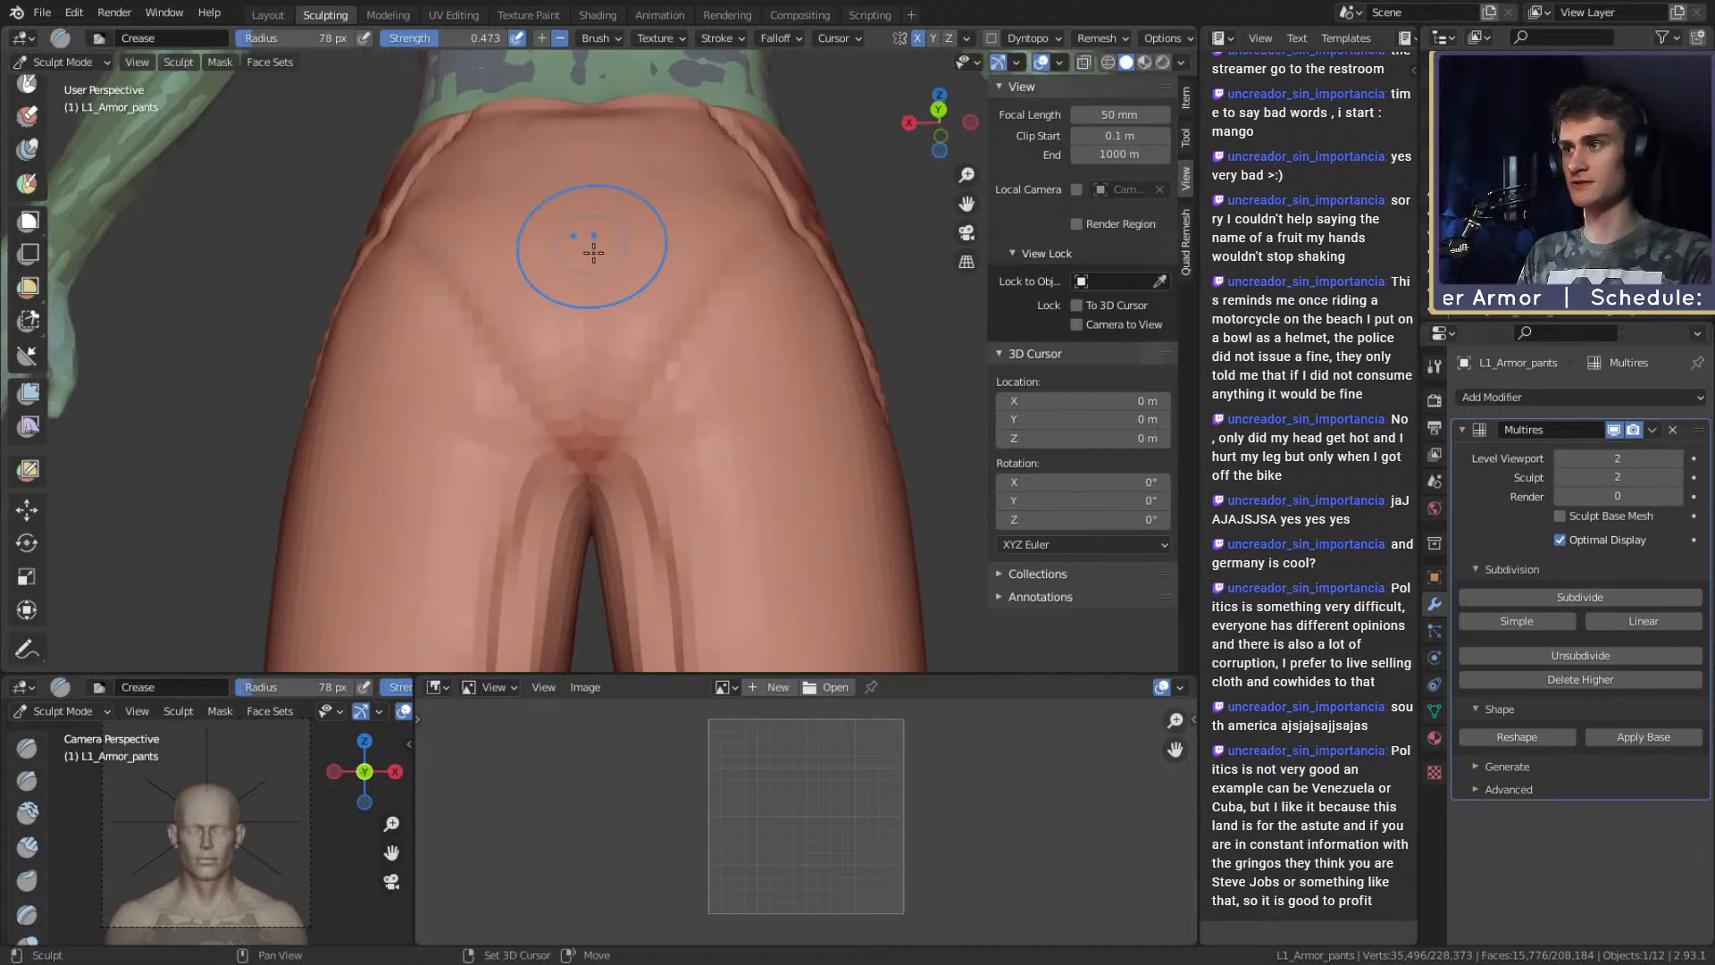
Smooth the crotch area between the pant legs from behind and below, using brush radii of 55 px and 85 px.
middle_drag(615, 384, 617, 333)
key(f)
click(596, 402)
drag(590, 425, 588, 531)
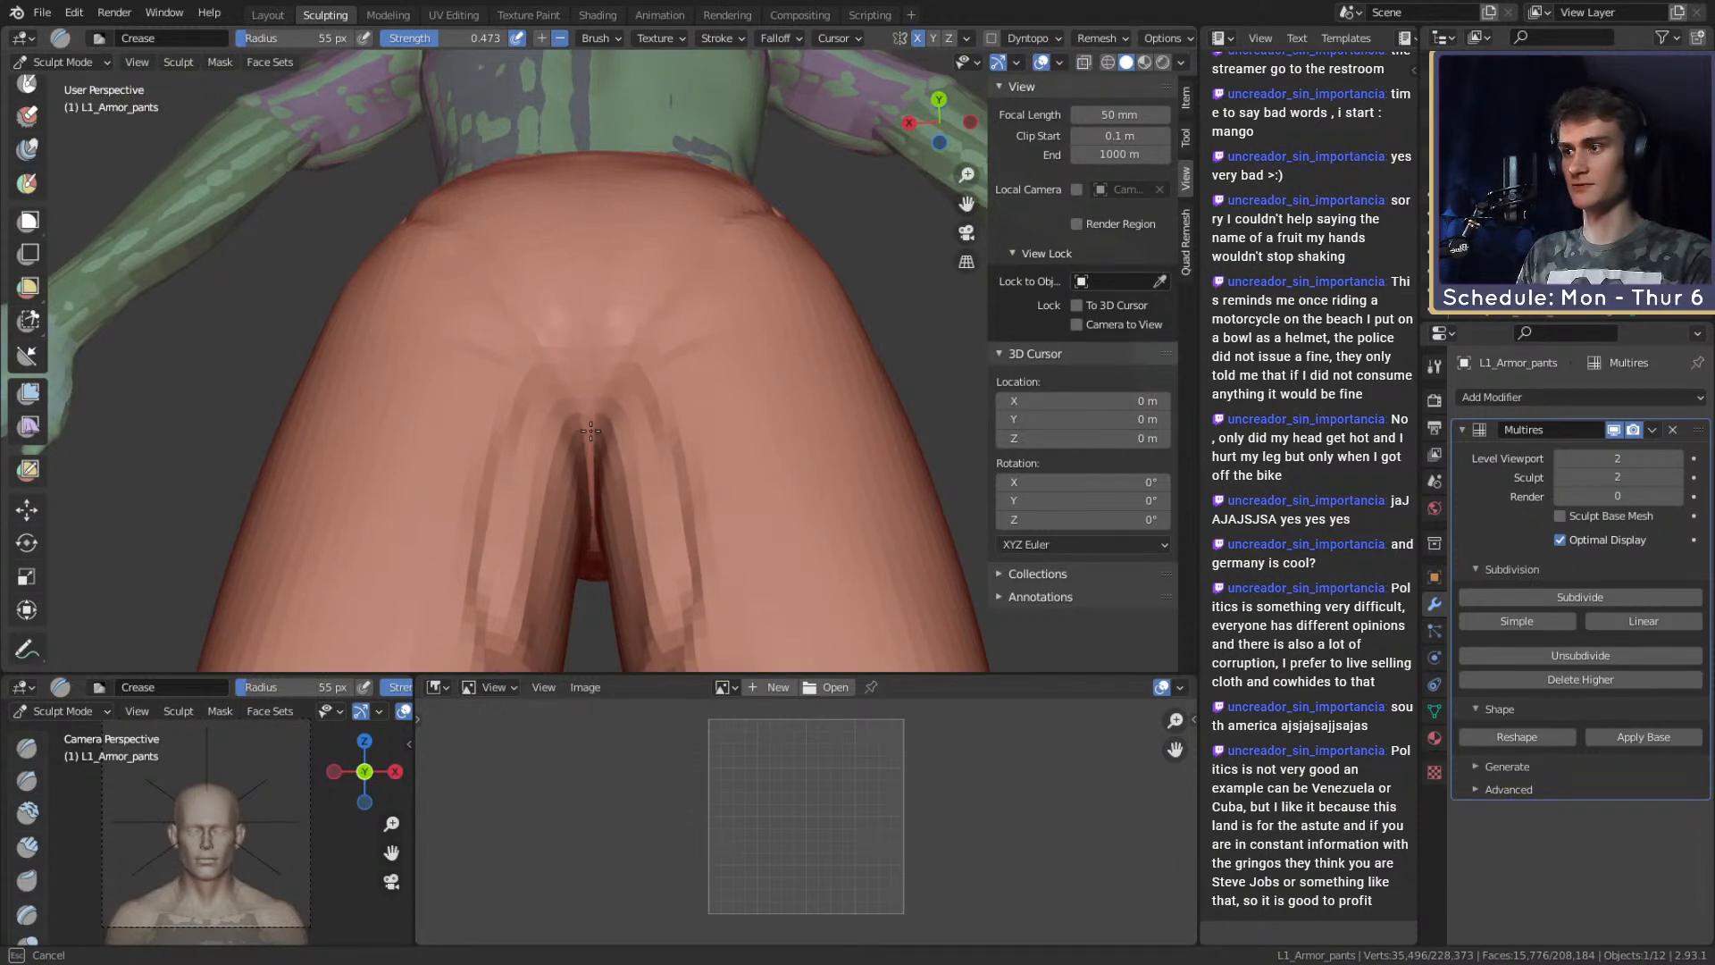
middle_drag(576, 491, 775, 385)
key(f)
click(659, 333)
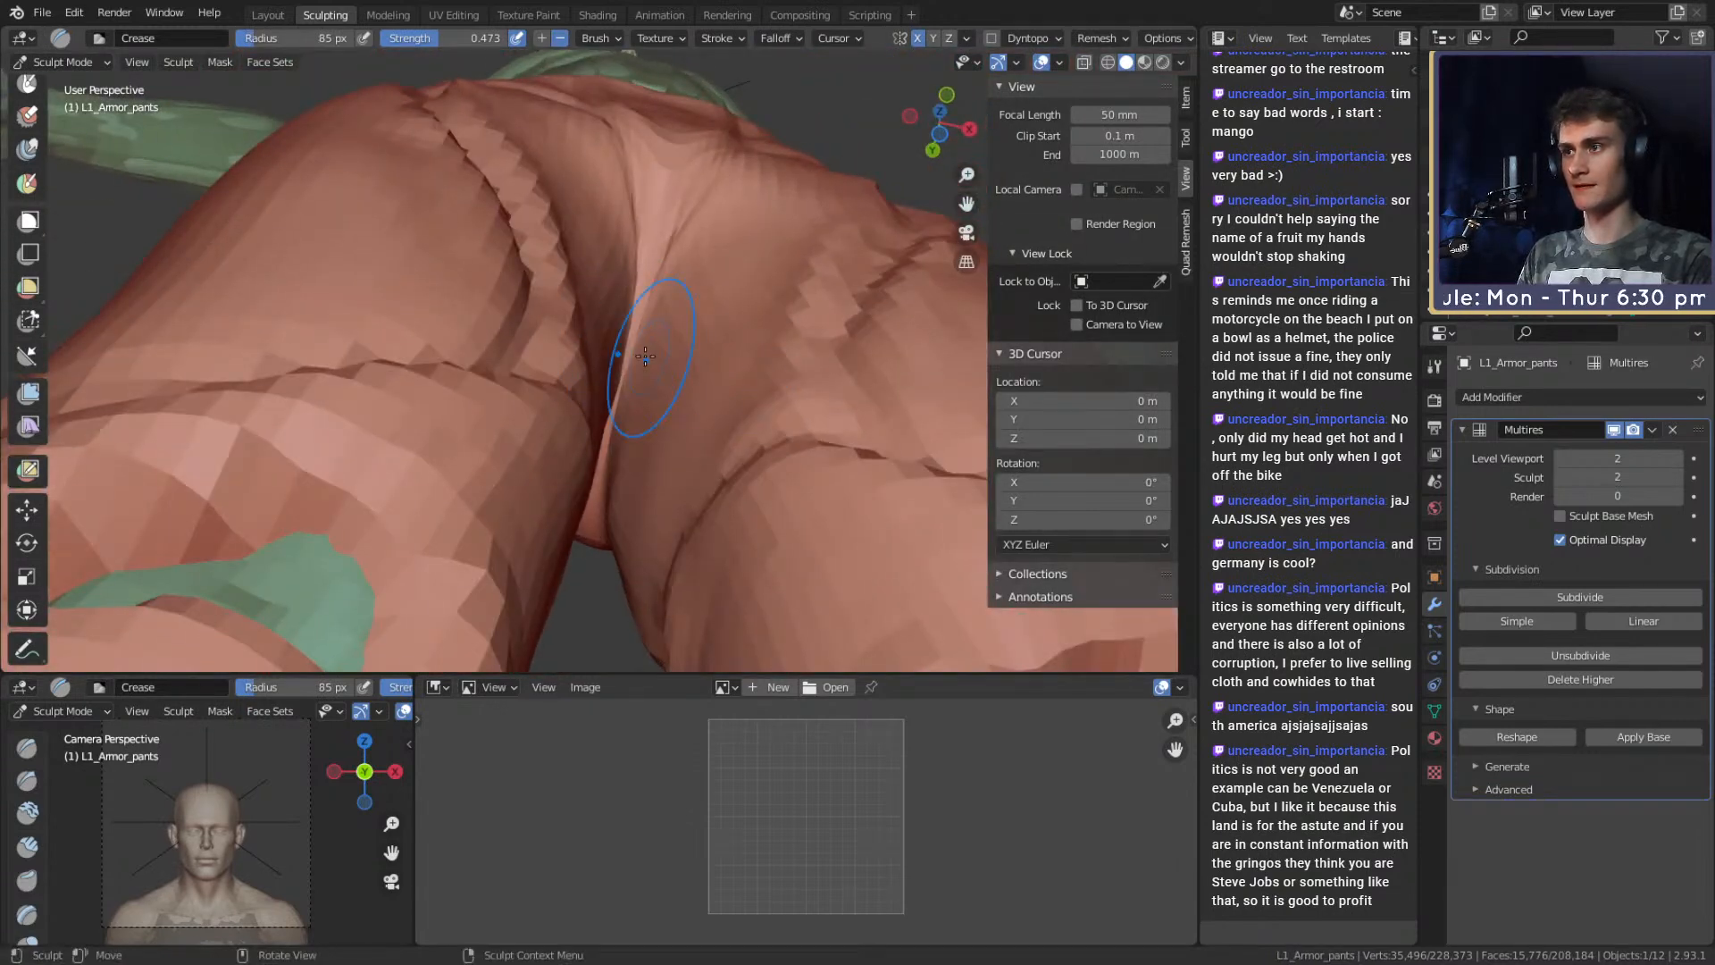
drag(641, 345, 624, 386)
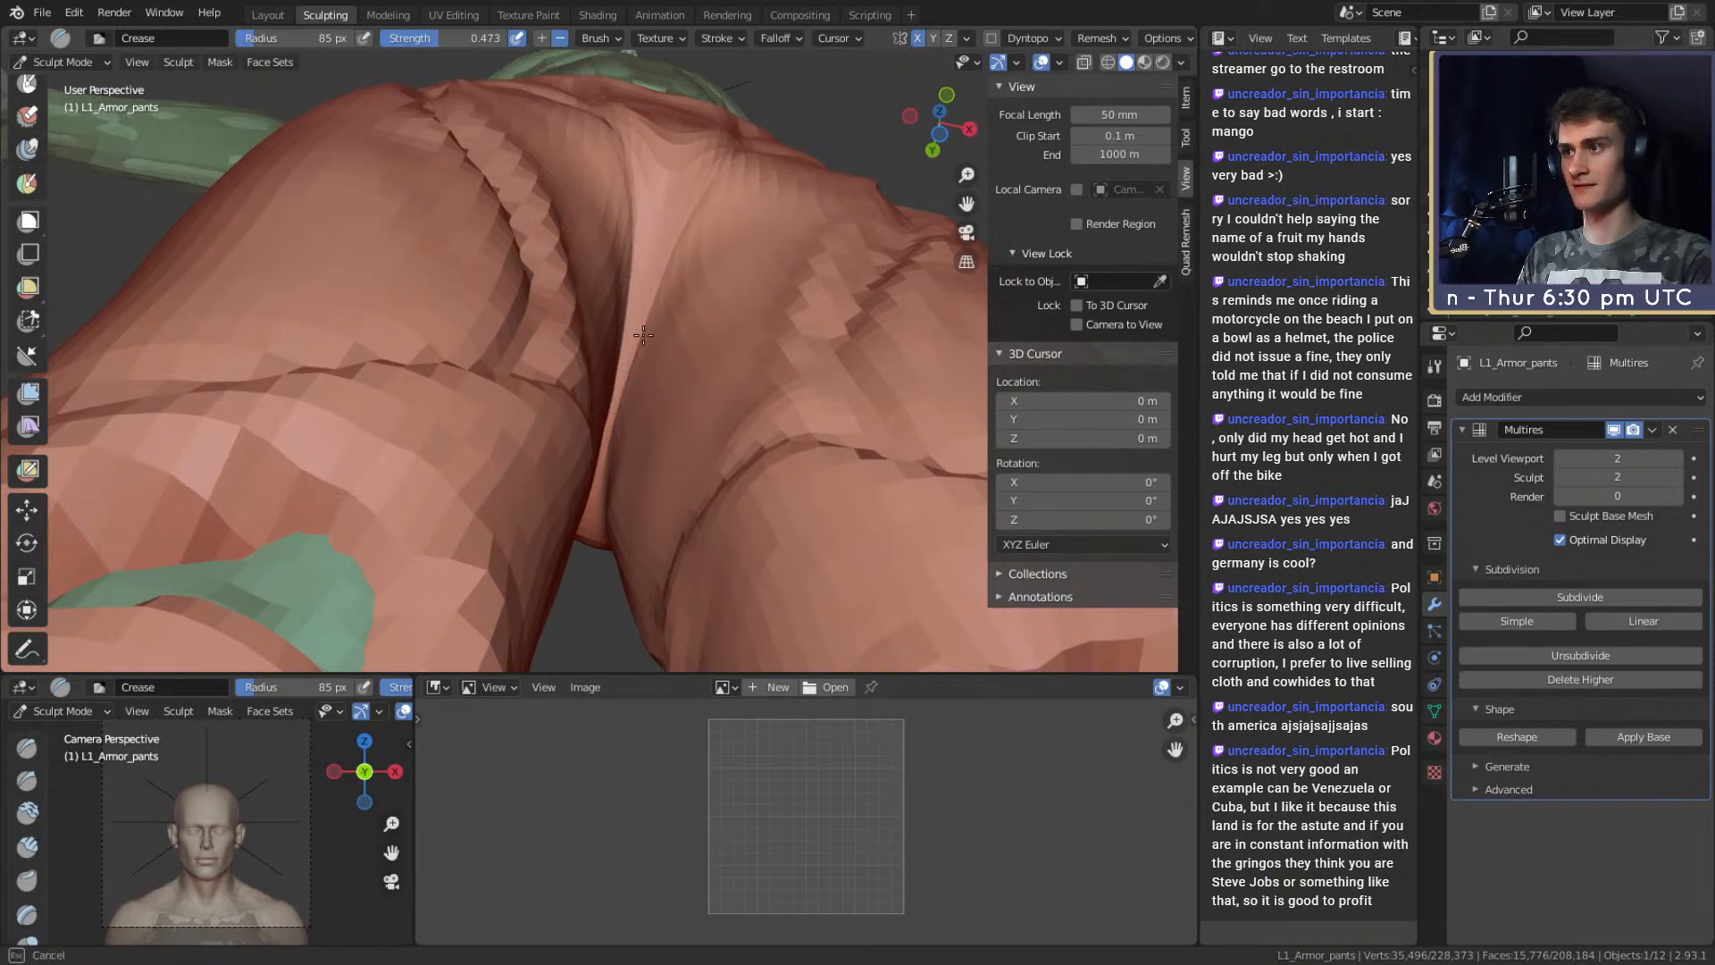
drag(612, 446, 604, 487)
Pull the two vertical front seams below the waistband outward with the Grab brush, using a 64 px radius.
scroll(727, 259, down, 4)
mouse_move(727, 268)
middle_down()
mouse_move(696, 436)
mouse_move(653, 430)
middle_up()
scroll(663, 431, down, 5)
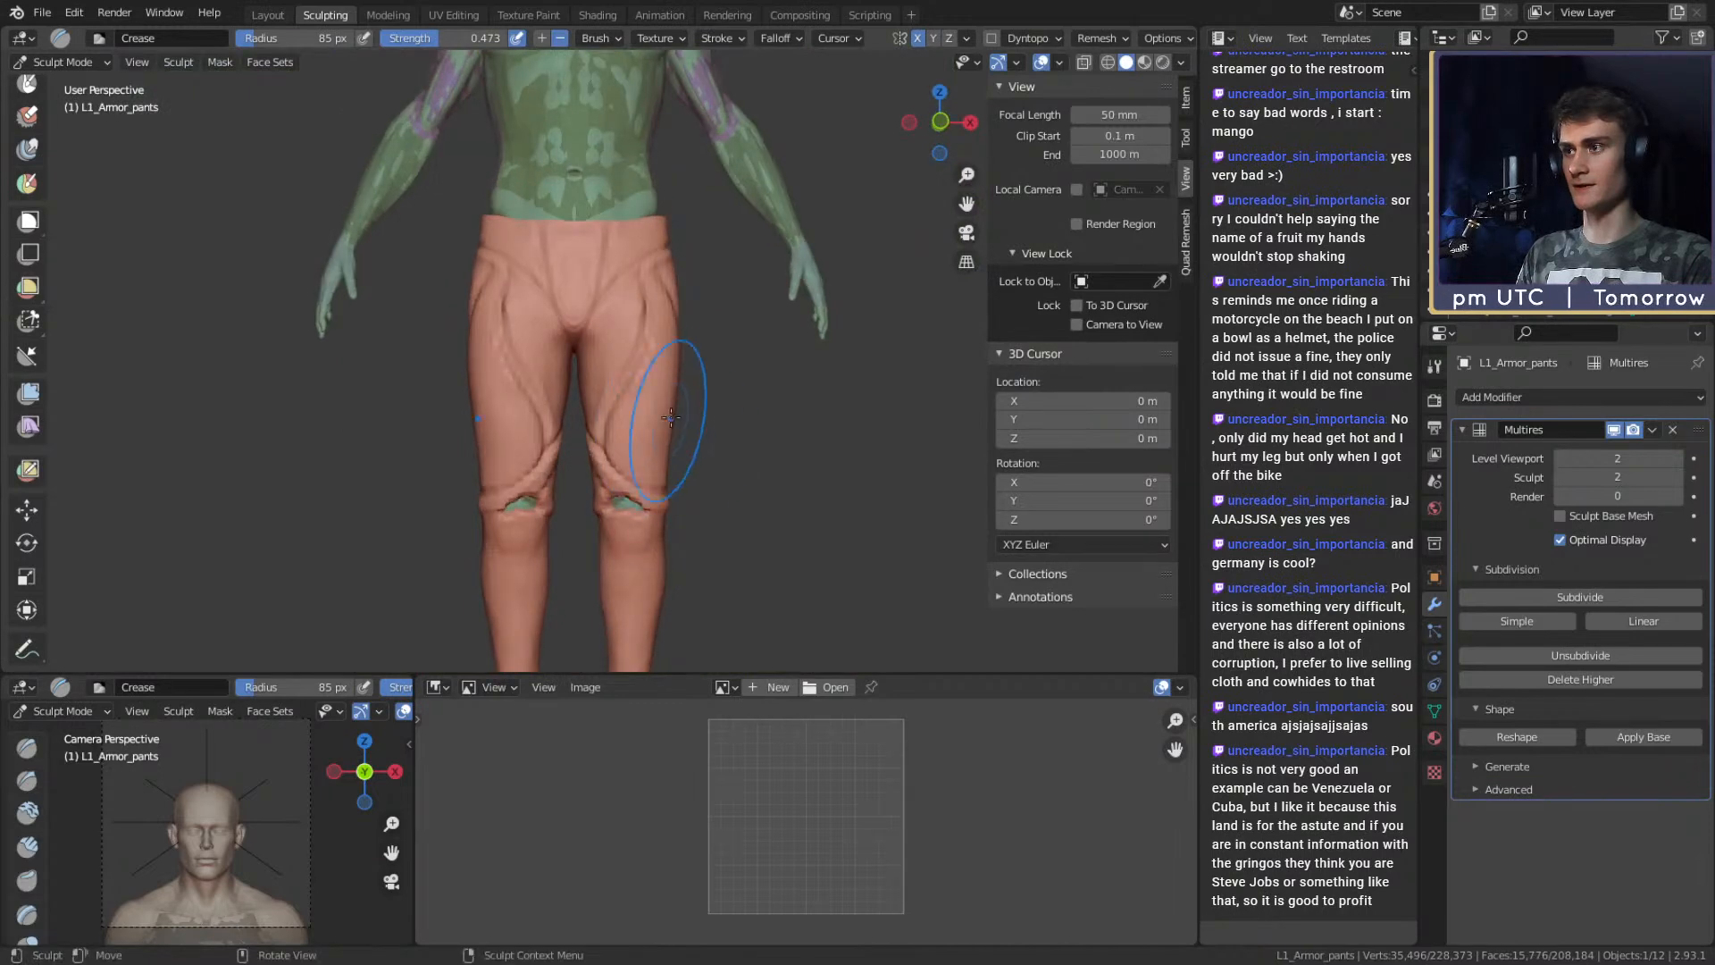
scroll(694, 242, down, 2)
scroll(658, 237, up, 6)
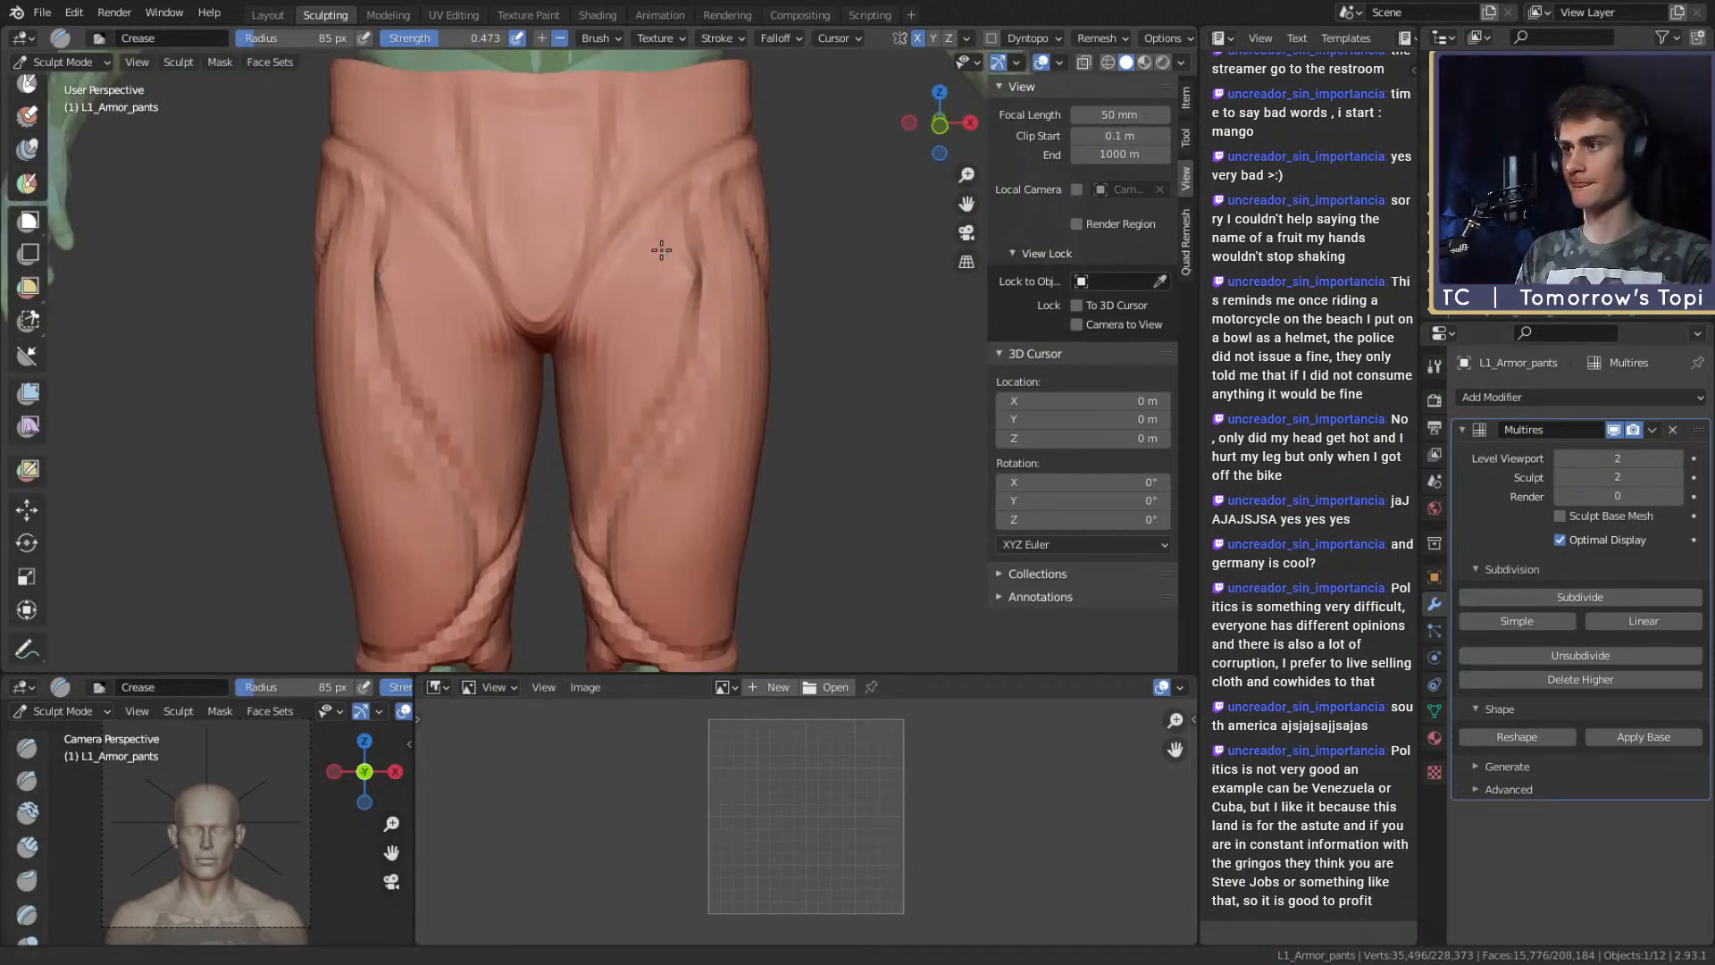
key(g)
mouse_move(643, 250)
middle_down()
mouse_move(651, 324)
mouse_move(633, 273)
middle_up()
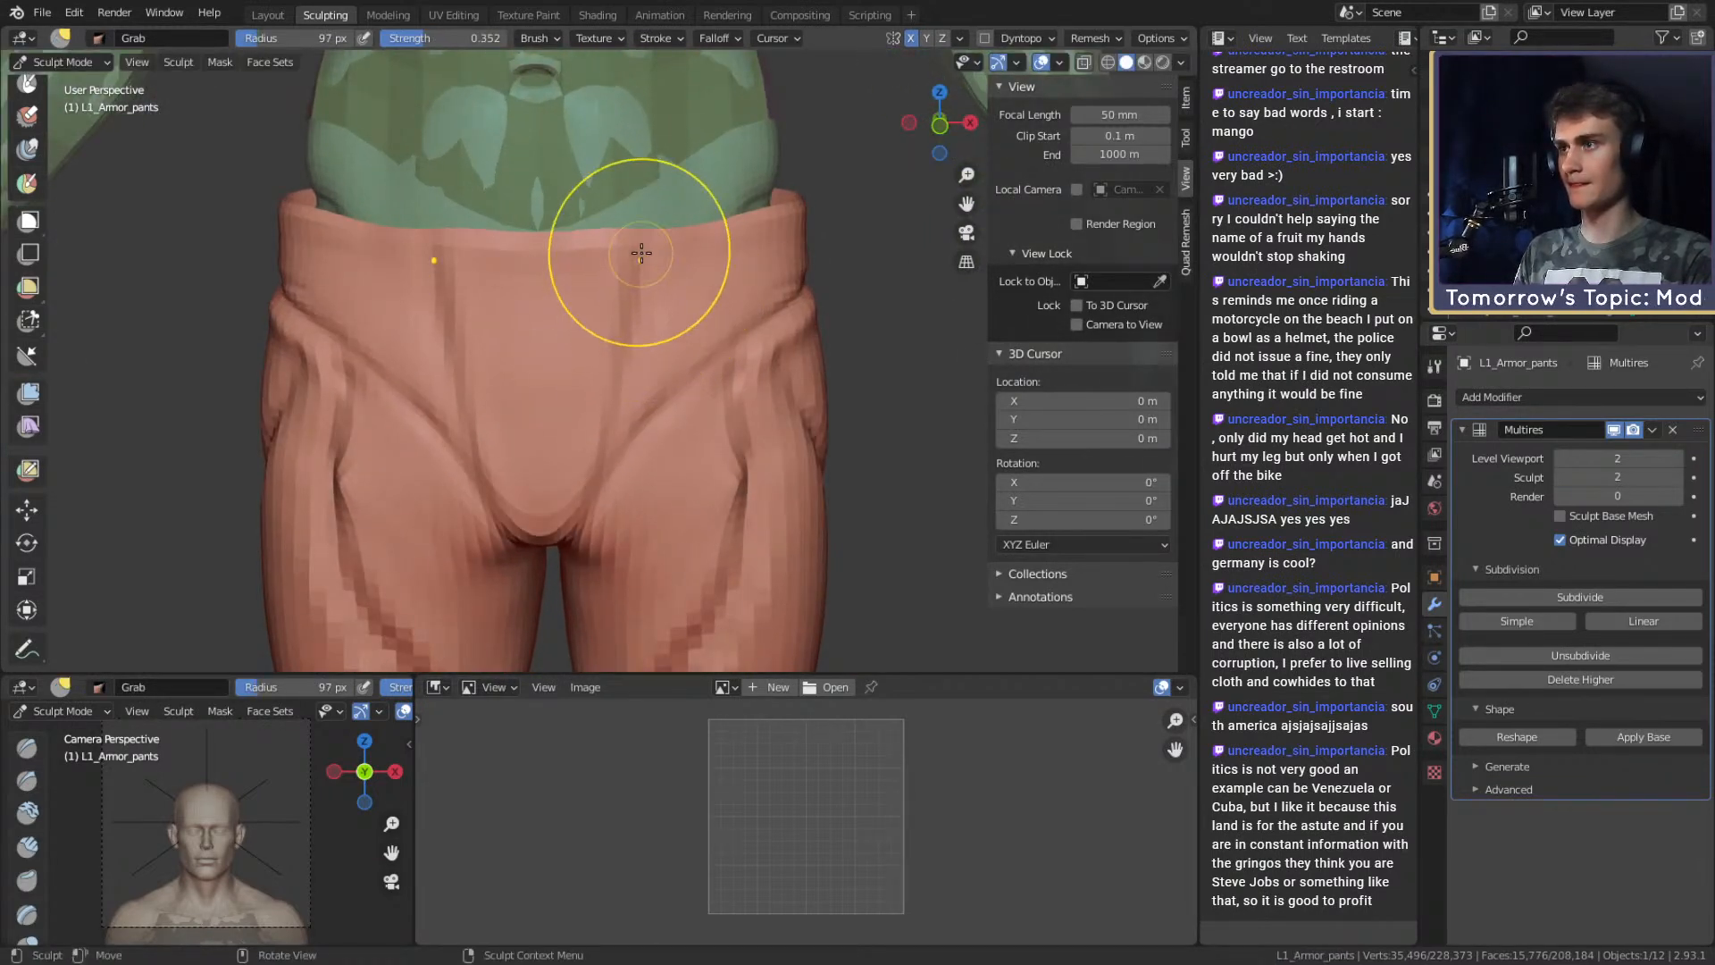
drag(679, 247, 674, 254)
key(f)
click(624, 322)
drag(625, 329, 647, 333)
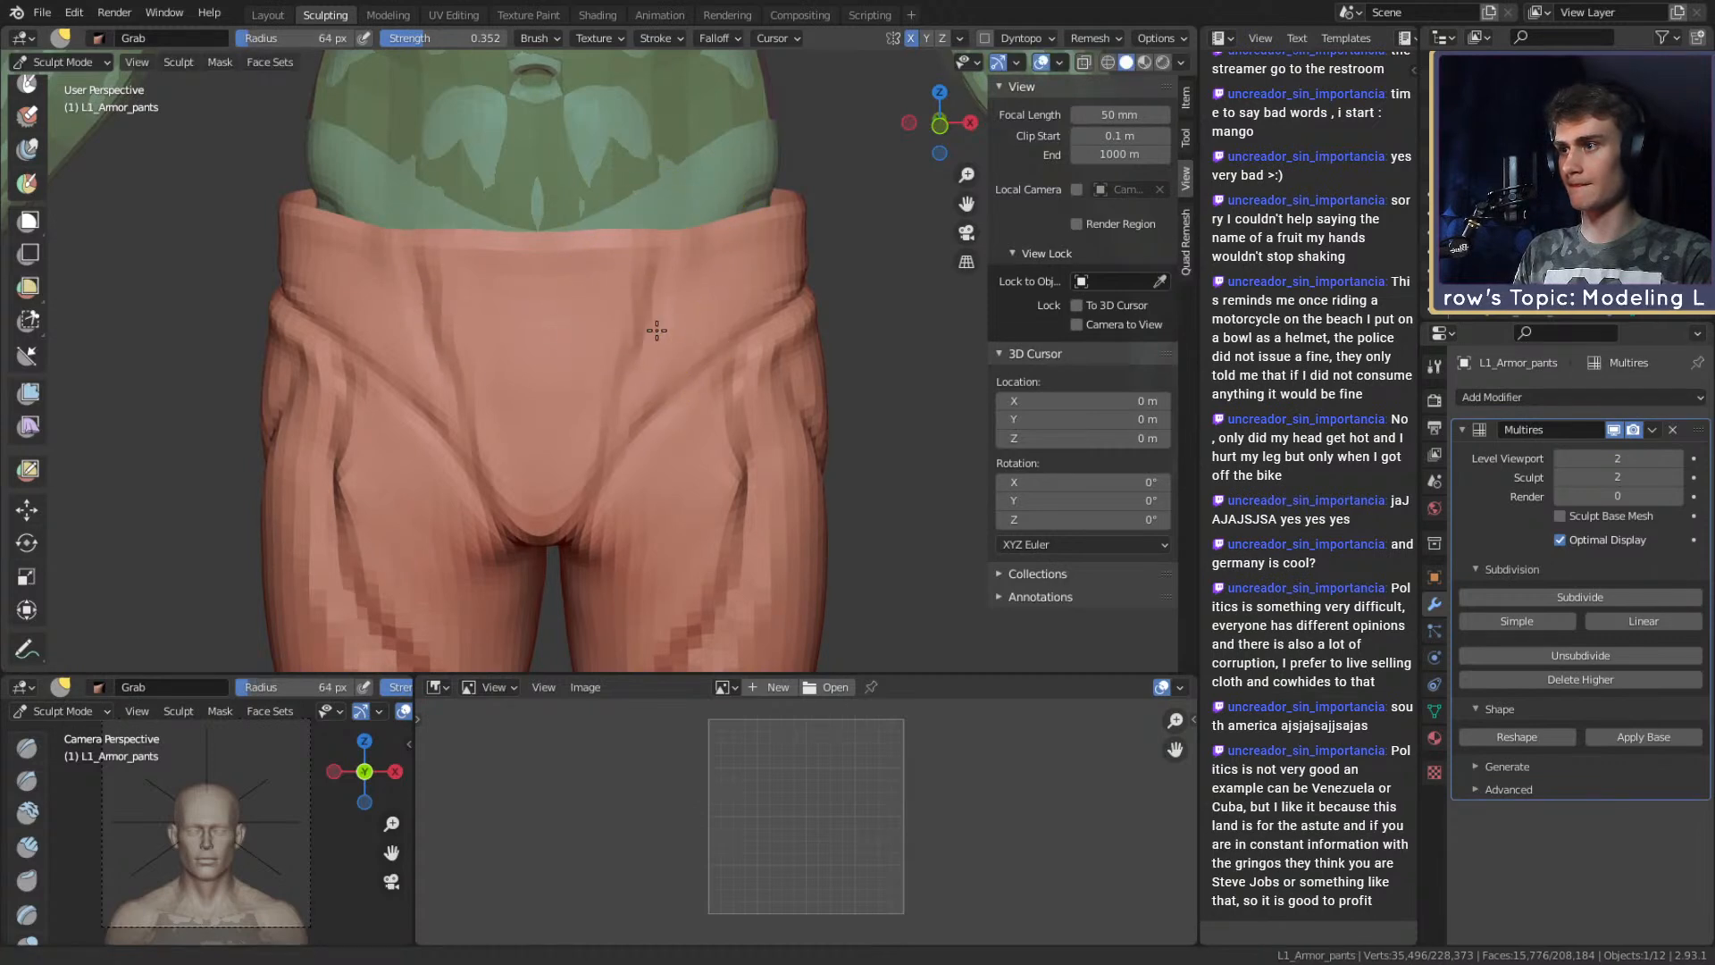
Refine the front panel seams toward the crotch with the Grab brush reduced to a 58 px radius.
middle_drag(651, 333, 622, 375)
key(f)
click(613, 393)
mouse_move(638, 258)
middle_down()
mouse_move(682, 498)
mouse_move(670, 464)
middle_up()
key(f)
click(667, 460)
middle_drag(689, 455, 704, 340)
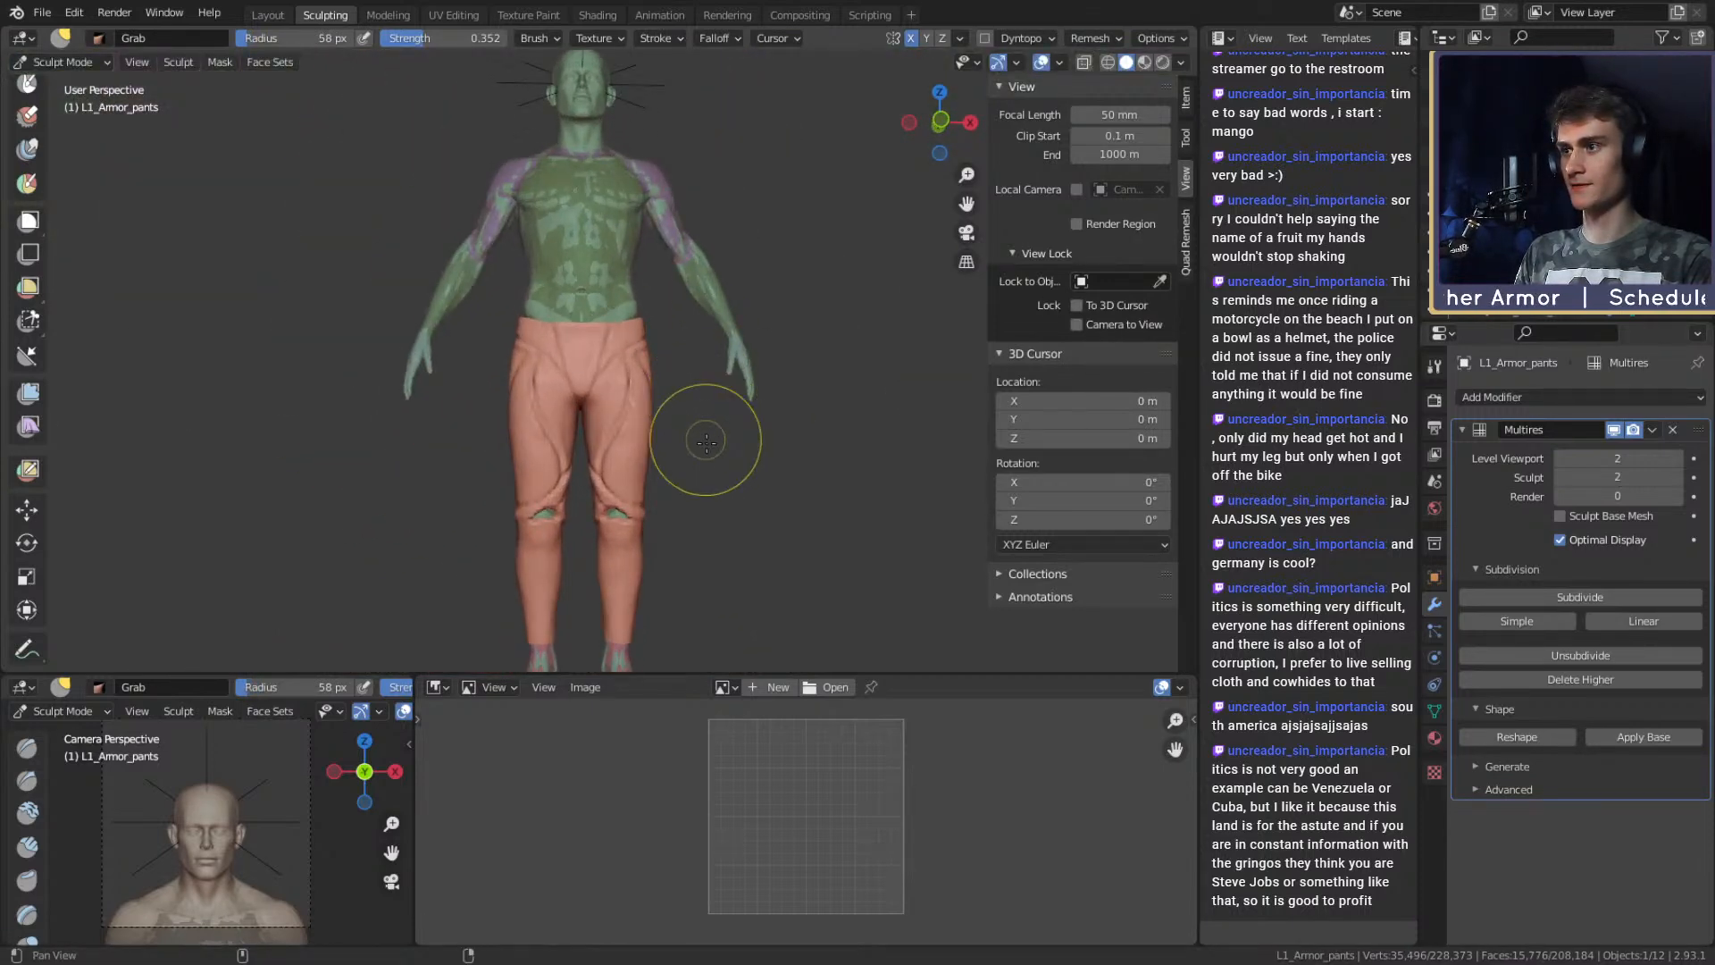
Nudge the lower pant legs slightly downward near the ankles with an enlarged Grab brush.
shift+middle_drag(700, 402, 679, 268)
scroll(673, 352, up, 5)
scroll(704, 370, up, 1)
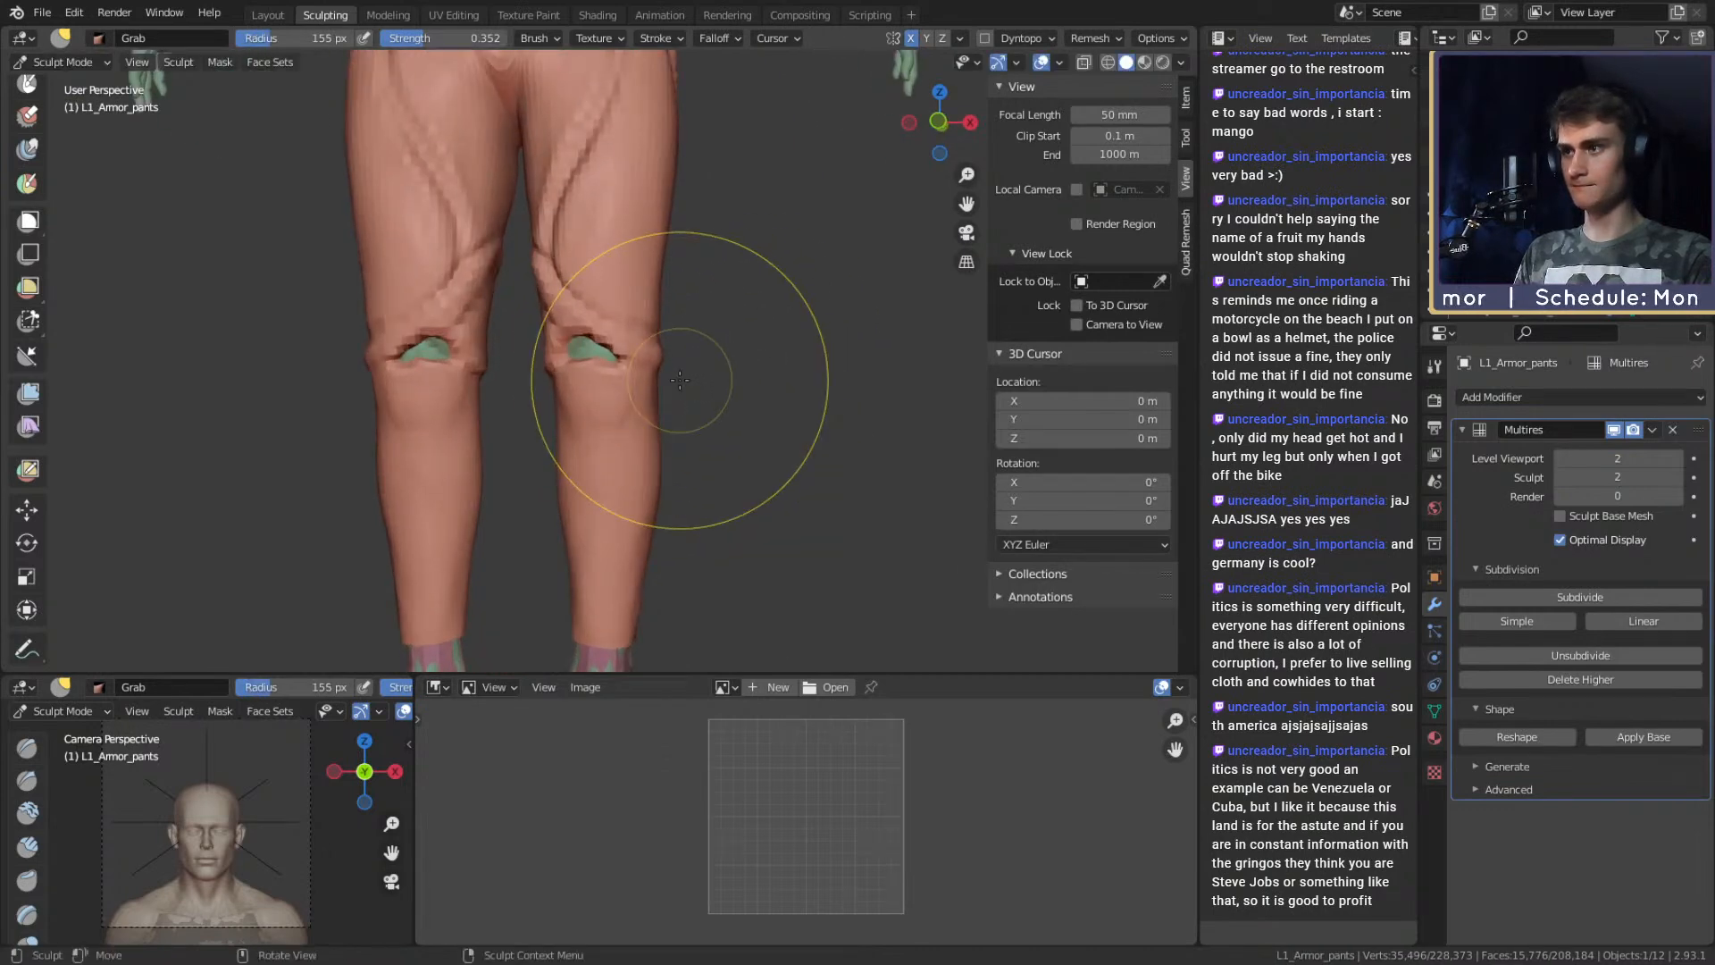
middle_drag(631, 376, 582, 373)
scroll(582, 372, up, 1)
key(f)
mouse_move(582, 373)
mouse_down()
mouse_move(563, 373)
mouse_move(588, 379)
mouse_up()
click(531, 371)
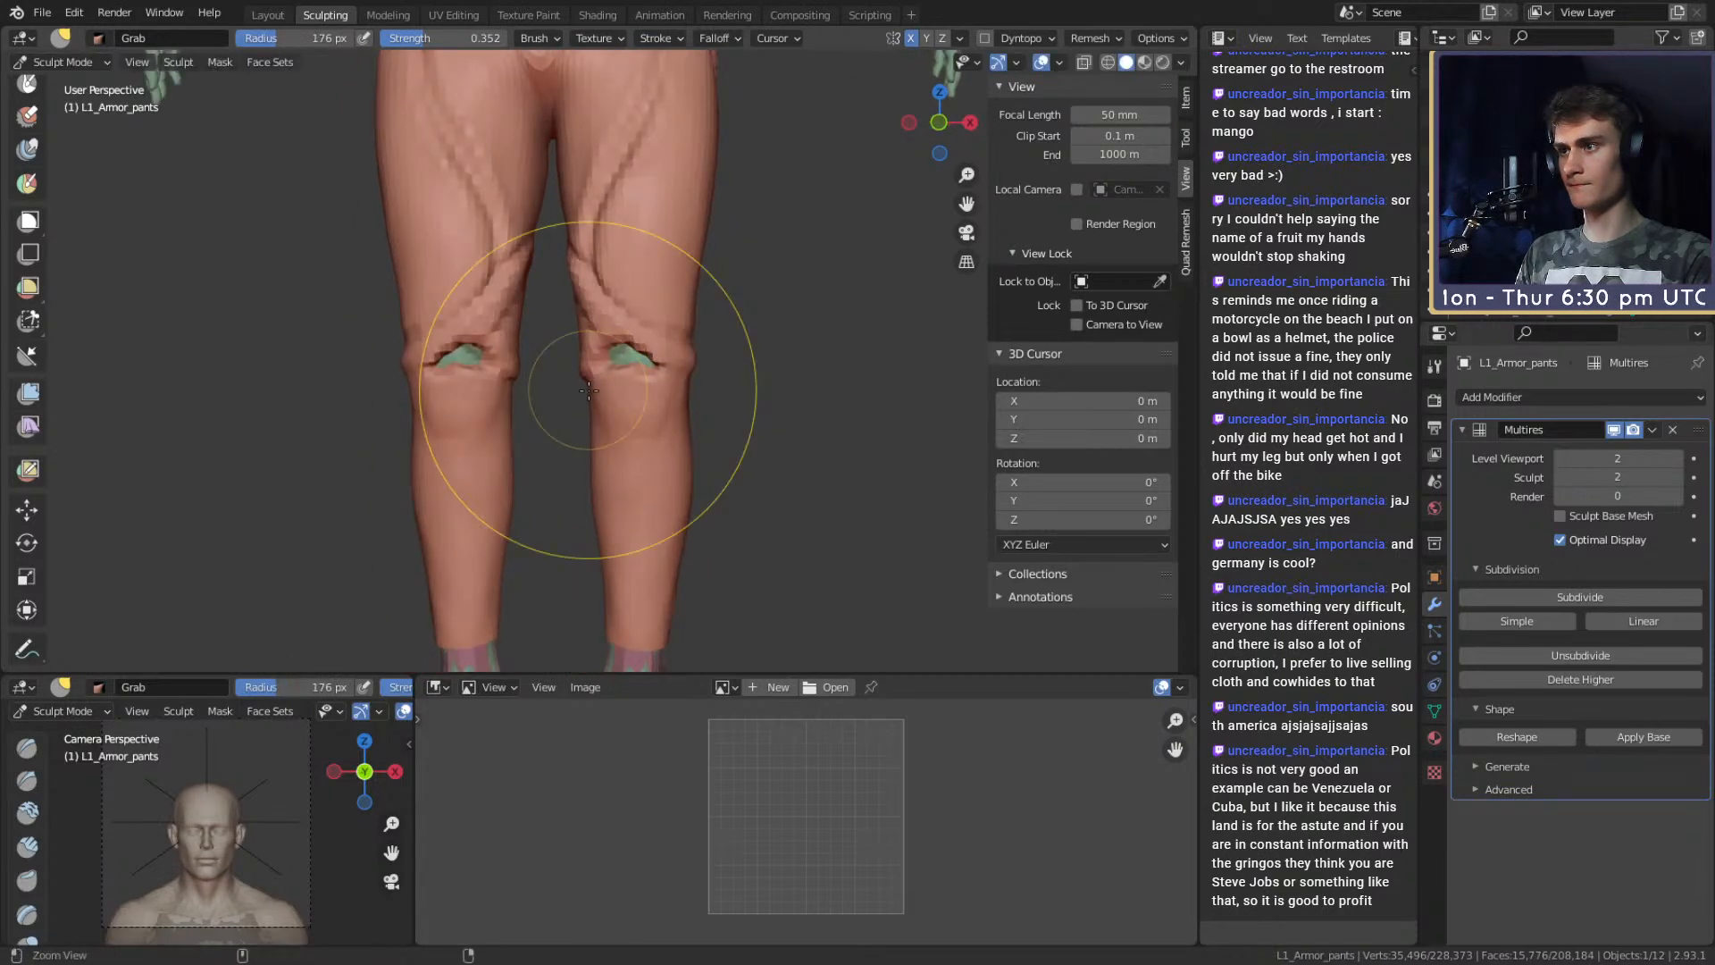
scroll(588, 385, up, 1)
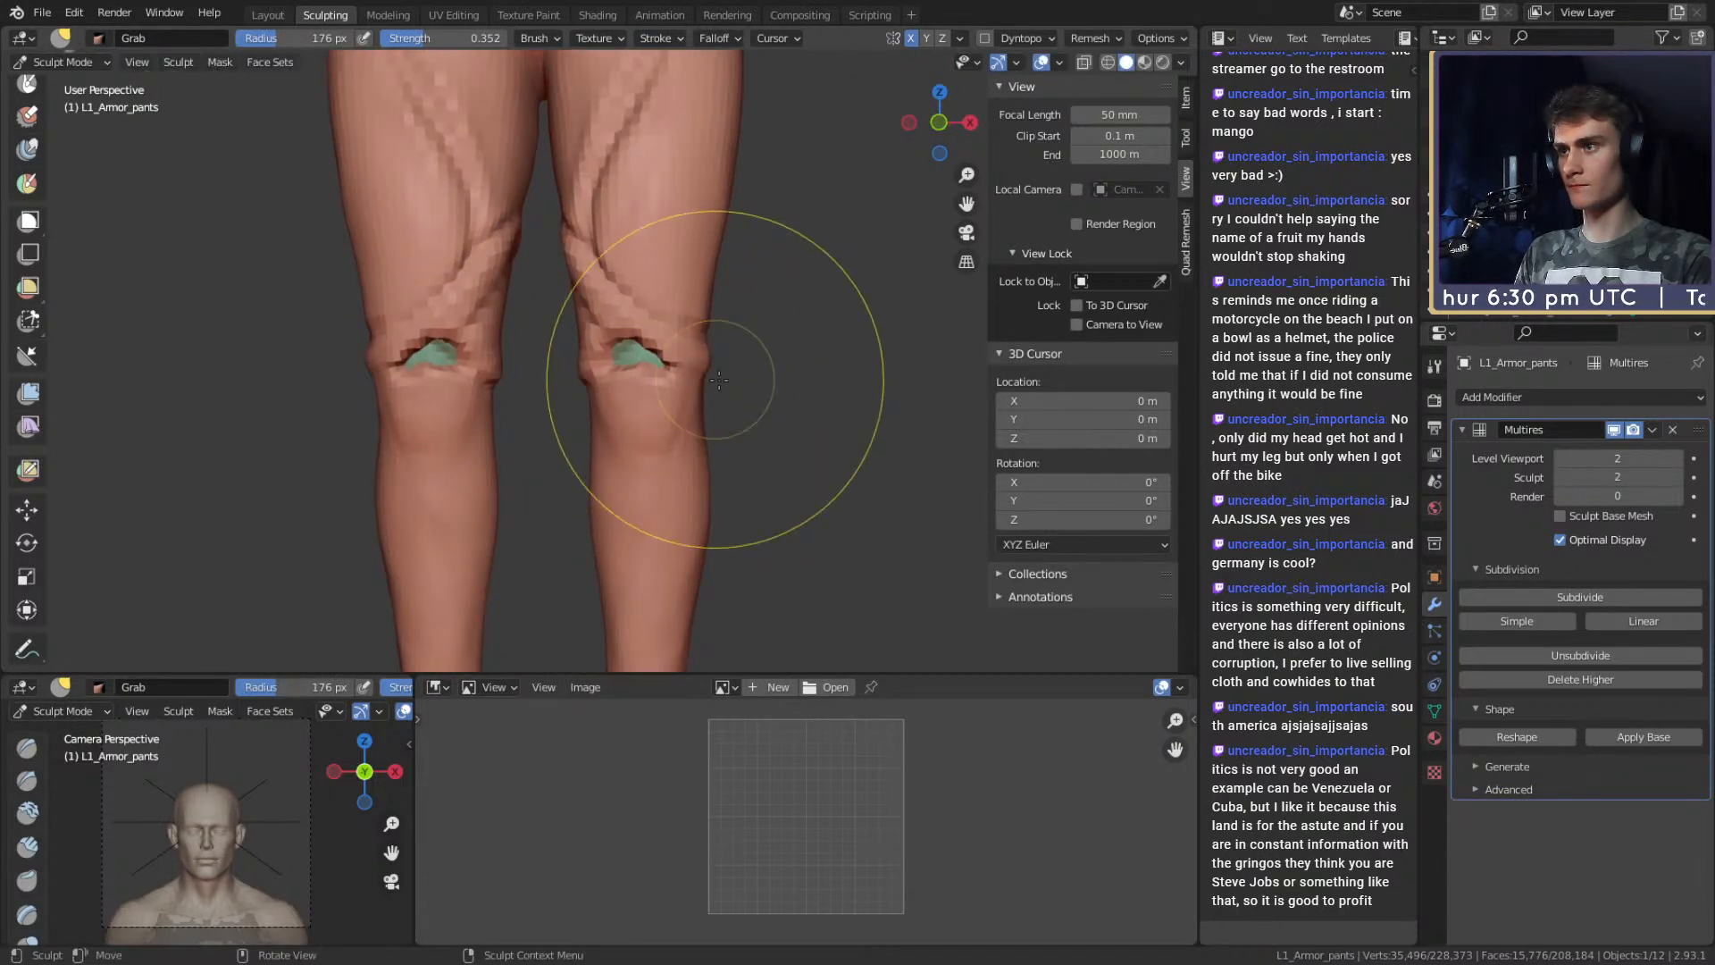
alt+shift+drag(745, 542, 693, 383)
alt+shift+drag(690, 497, 687, 379)
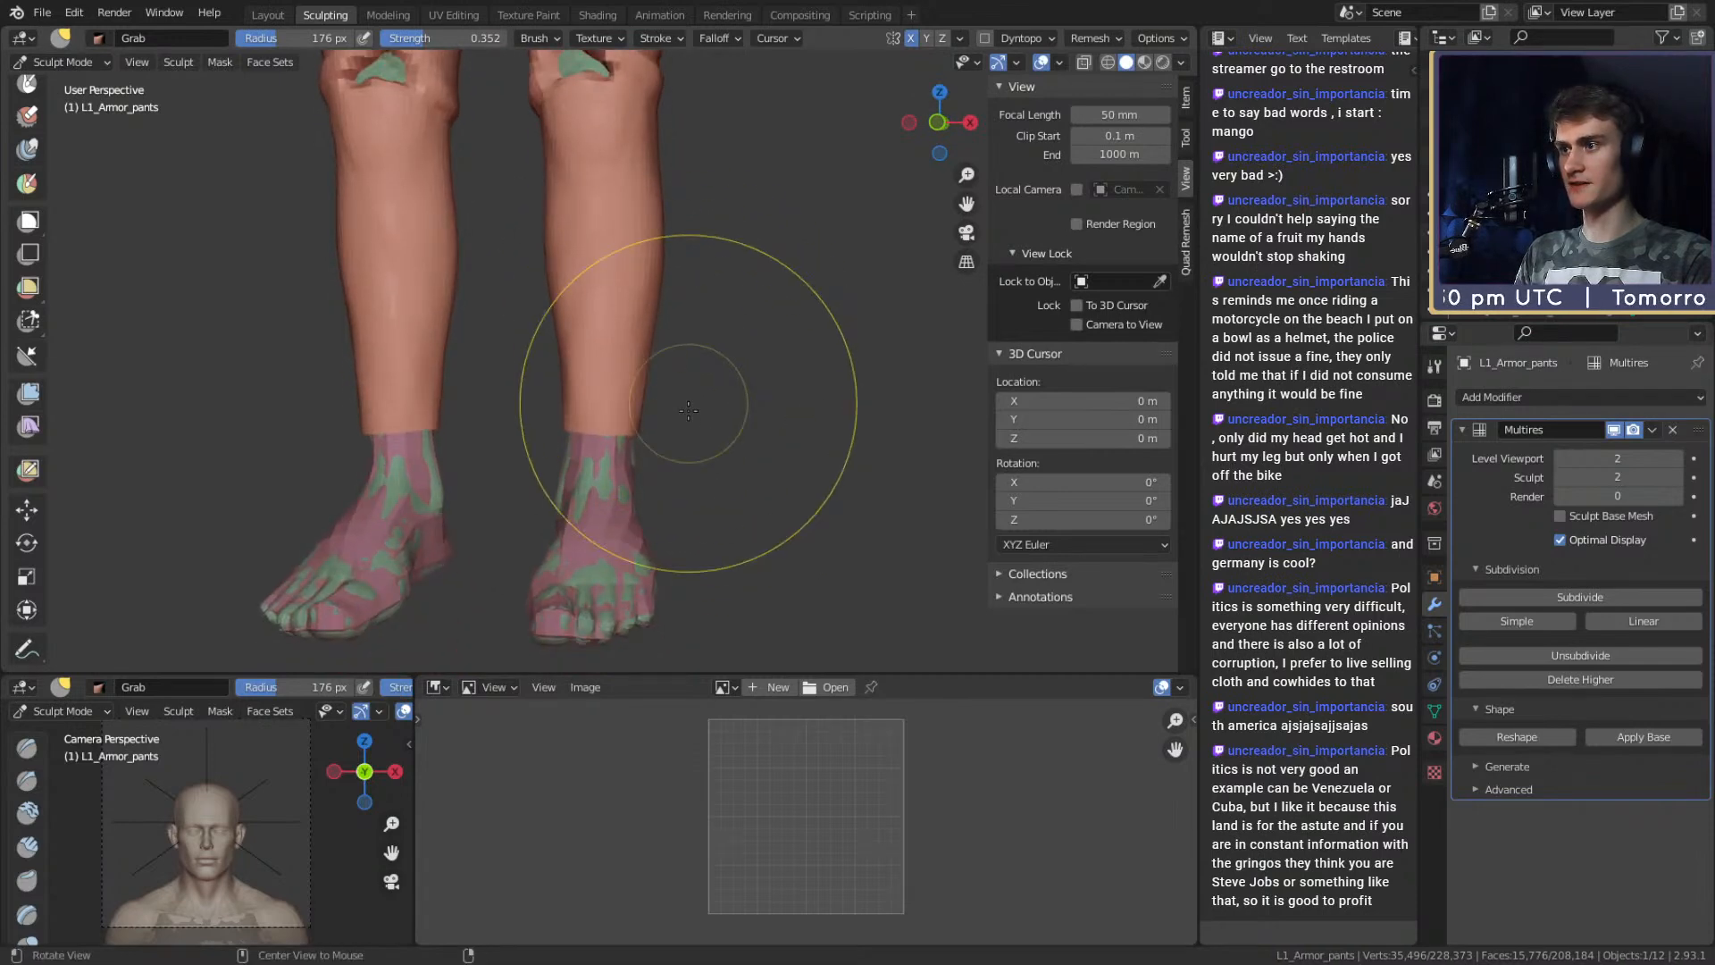
scroll(613, 339, up, 2)
mouse_move(552, 385)
middle_down()
mouse_move(670, 357)
mouse_move(710, 394)
mouse_move(437, 397)
middle_up()
key(f)
click(608, 394)
mouse_move(661, 400)
mouse_down()
mouse_move(636, 413)
mouse_move(662, 417)
mouse_up()
Adjust the silhouette of the lower pant legs with short Grab strokes at a changed brush radius.
key(f)
shift+middle_drag(660, 309, 676, 431)
click(682, 402)
key(f)
click(668, 432)
drag(670, 432, 676, 440)
shift+middle_drag(663, 456, 636, 279)
drag(523, 564, 503, 568)
Resize the Grab brush and pull the calf contour of the pants inward with three strokes.
key(f)
click(538, 511)
middle_drag(486, 550, 746, 402)
drag(738, 308, 679, 300)
middle_drag(714, 311, 746, 323)
drag(699, 424, 681, 429)
mouse_move(670, 402)
middle_down()
mouse_move(812, 398)
mouse_move(682, 387)
middle_up()
drag(668, 357, 646, 351)
Slim the calf area of the pants slightly with the Grab brush at a 293 px radius.
shift+middle_drag(657, 293, 658, 350)
key(f)
click(684, 339)
shift+middle_drag(680, 183, 667, 391)
key(f)
click(645, 359)
drag(627, 357, 616, 352)
Reshape the backs of the lower pant legs from several angles with small Grab strokes.
mouse_move(638, 352)
middle_down()
mouse_move(585, 353)
mouse_move(648, 341)
mouse_move(661, 206)
middle_up()
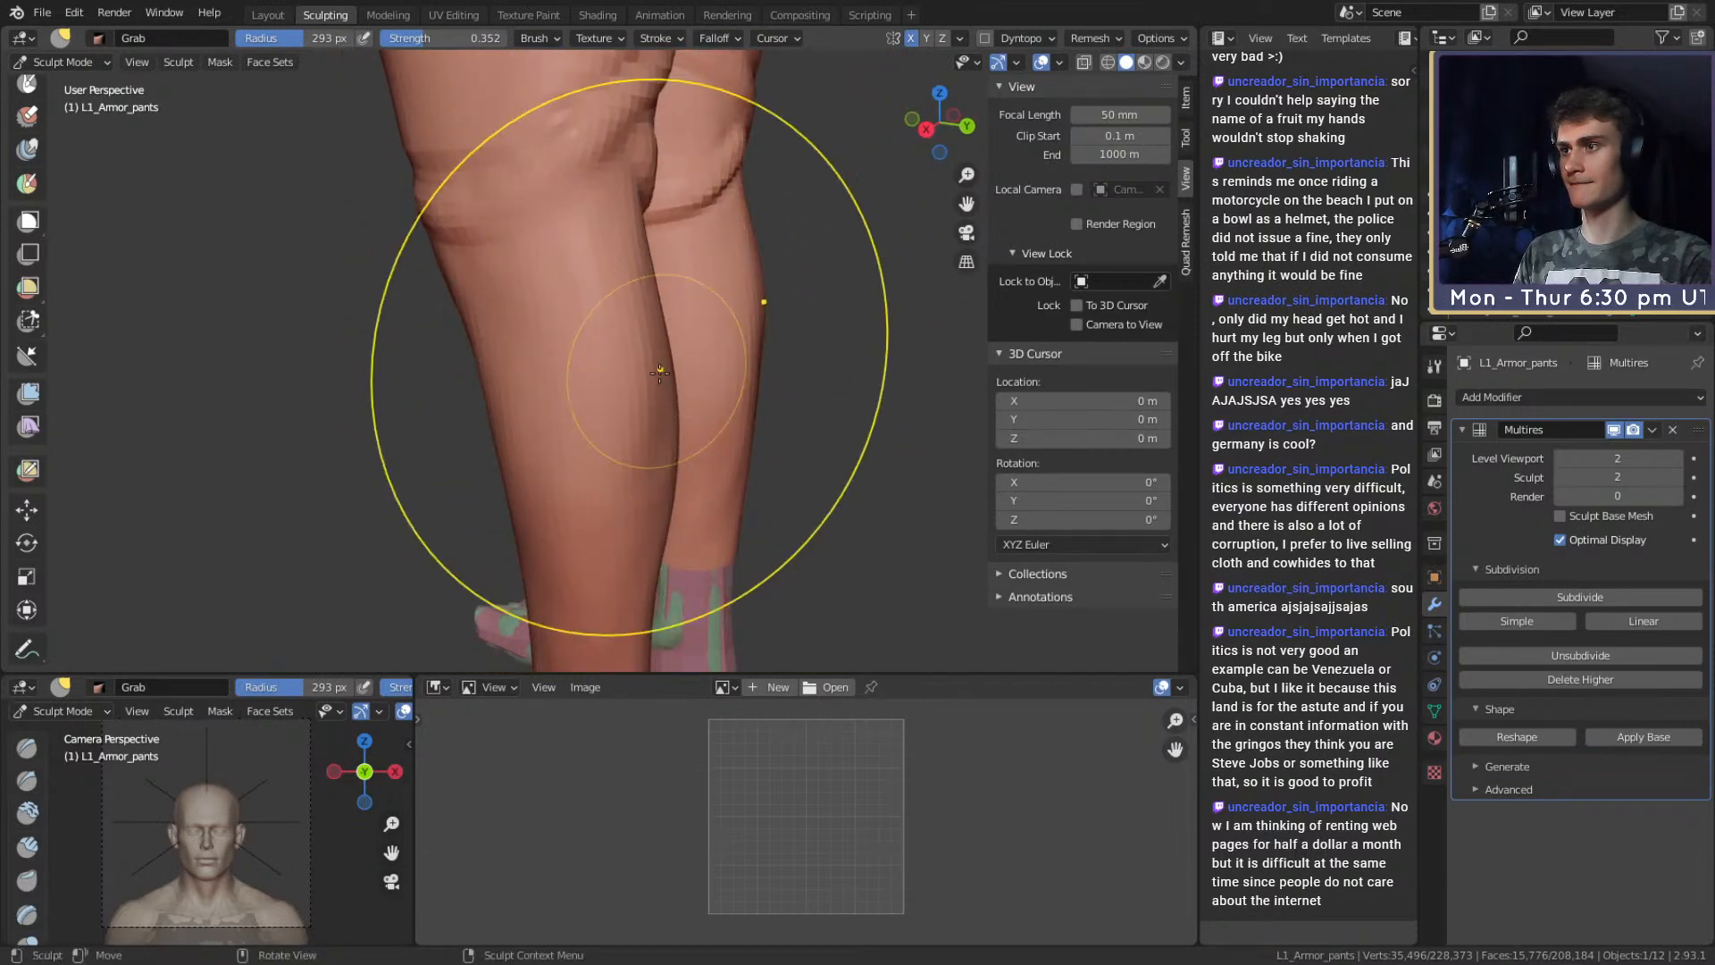
mouse_move(681, 402)
middle_down()
mouse_move(630, 398)
mouse_move(720, 352)
middle_up()
drag(609, 236, 622, 240)
mouse_move(677, 384)
shift+middle_down()
mouse_move(676, 330)
mouse_move(676, 384)
mouse_move(625, 397)
mouse_move(677, 393)
shift+middle_up()
key(f)
click(582, 401)
drag(642, 386, 662, 386)
mouse_move(666, 393)
shift+middle_down()
mouse_move(663, 363)
mouse_move(536, 380)
shift+middle_up()
drag(534, 237, 538, 250)
Resize the Grab brush and push the pant leg contour inward from another viewing angle.
middle_drag(657, 333, 551, 337)
mouse_move(617, 286)
shift+middle_down()
mouse_move(551, 357)
mouse_move(724, 268)
mouse_move(705, 420)
shift+middle_up()
middle_drag(572, 384, 778, 380)
mouse_move(714, 285)
shift+middle_down()
mouse_move(708, 420)
mouse_move(782, 464)
mouse_move(746, 324)
mouse_move(773, 491)
mouse_move(884, 395)
shift+middle_up()
key(f)
click(911, 393)
drag(672, 380, 641, 377)
Check the hips and seat of the pants from the side and back, and save the project file.
mouse_move(646, 378)
middle_down()
mouse_move(581, 357)
mouse_move(626, 333)
mouse_move(617, 232)
middle_up()
key(f)
click(615, 224)
scroll(621, 228, up, 3)
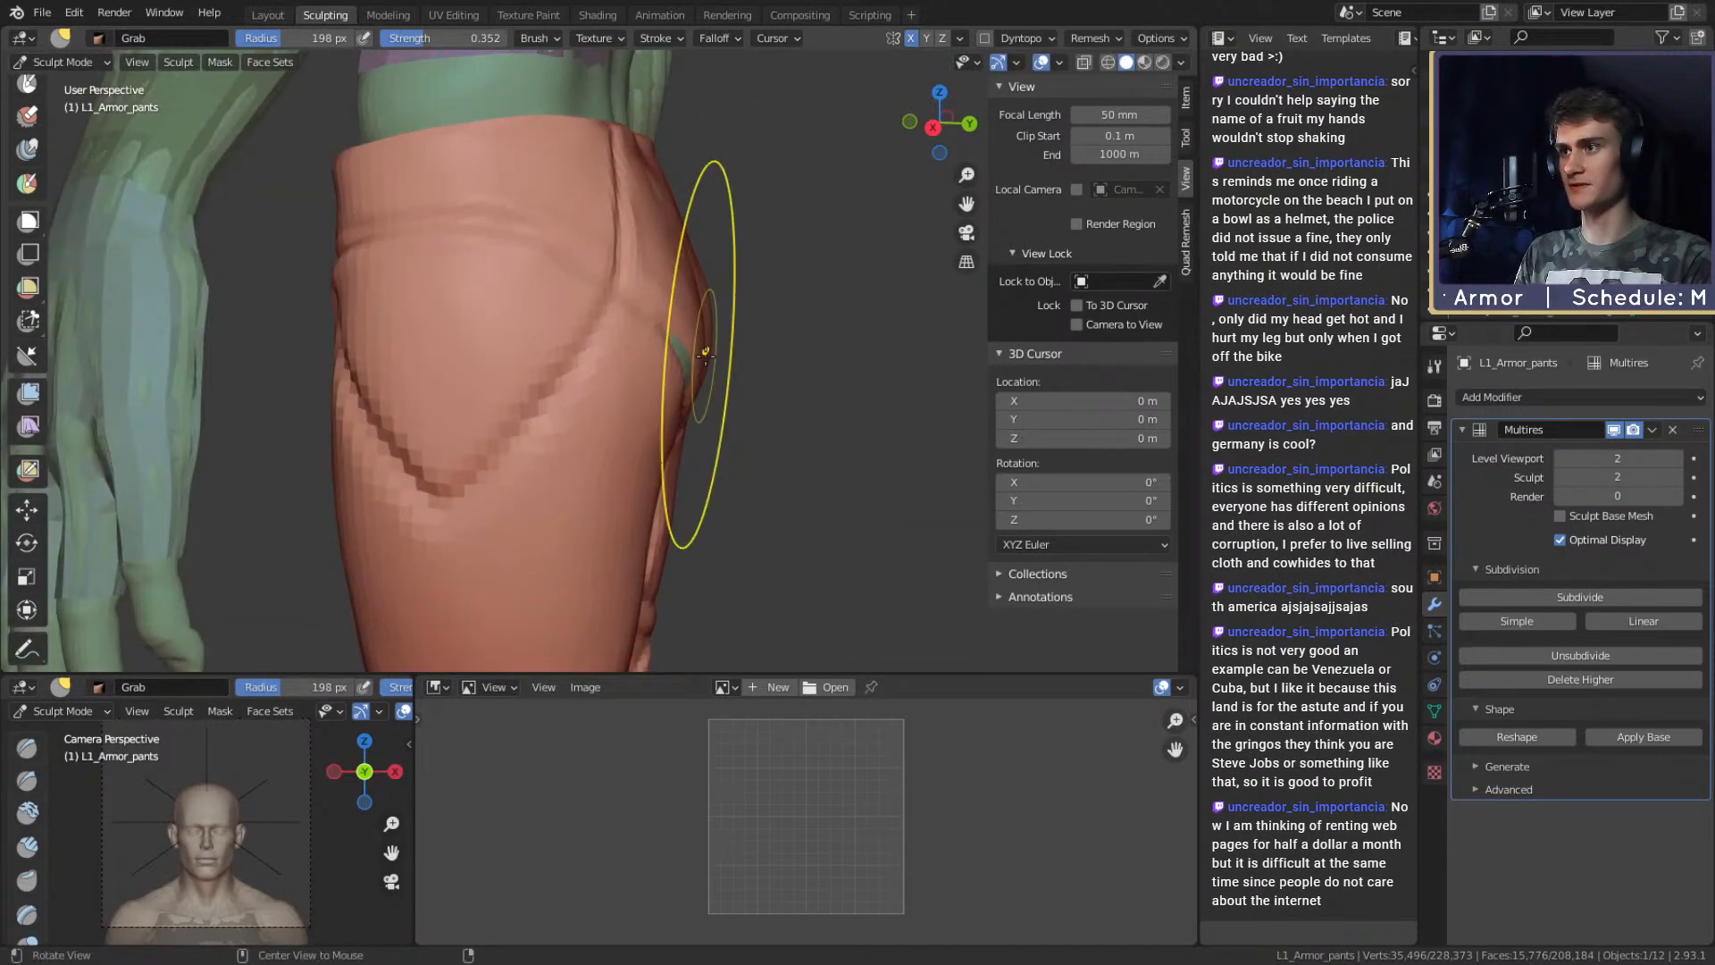
scroll(699, 264, down, 5)
middle_drag(698, 265, 605, 398)
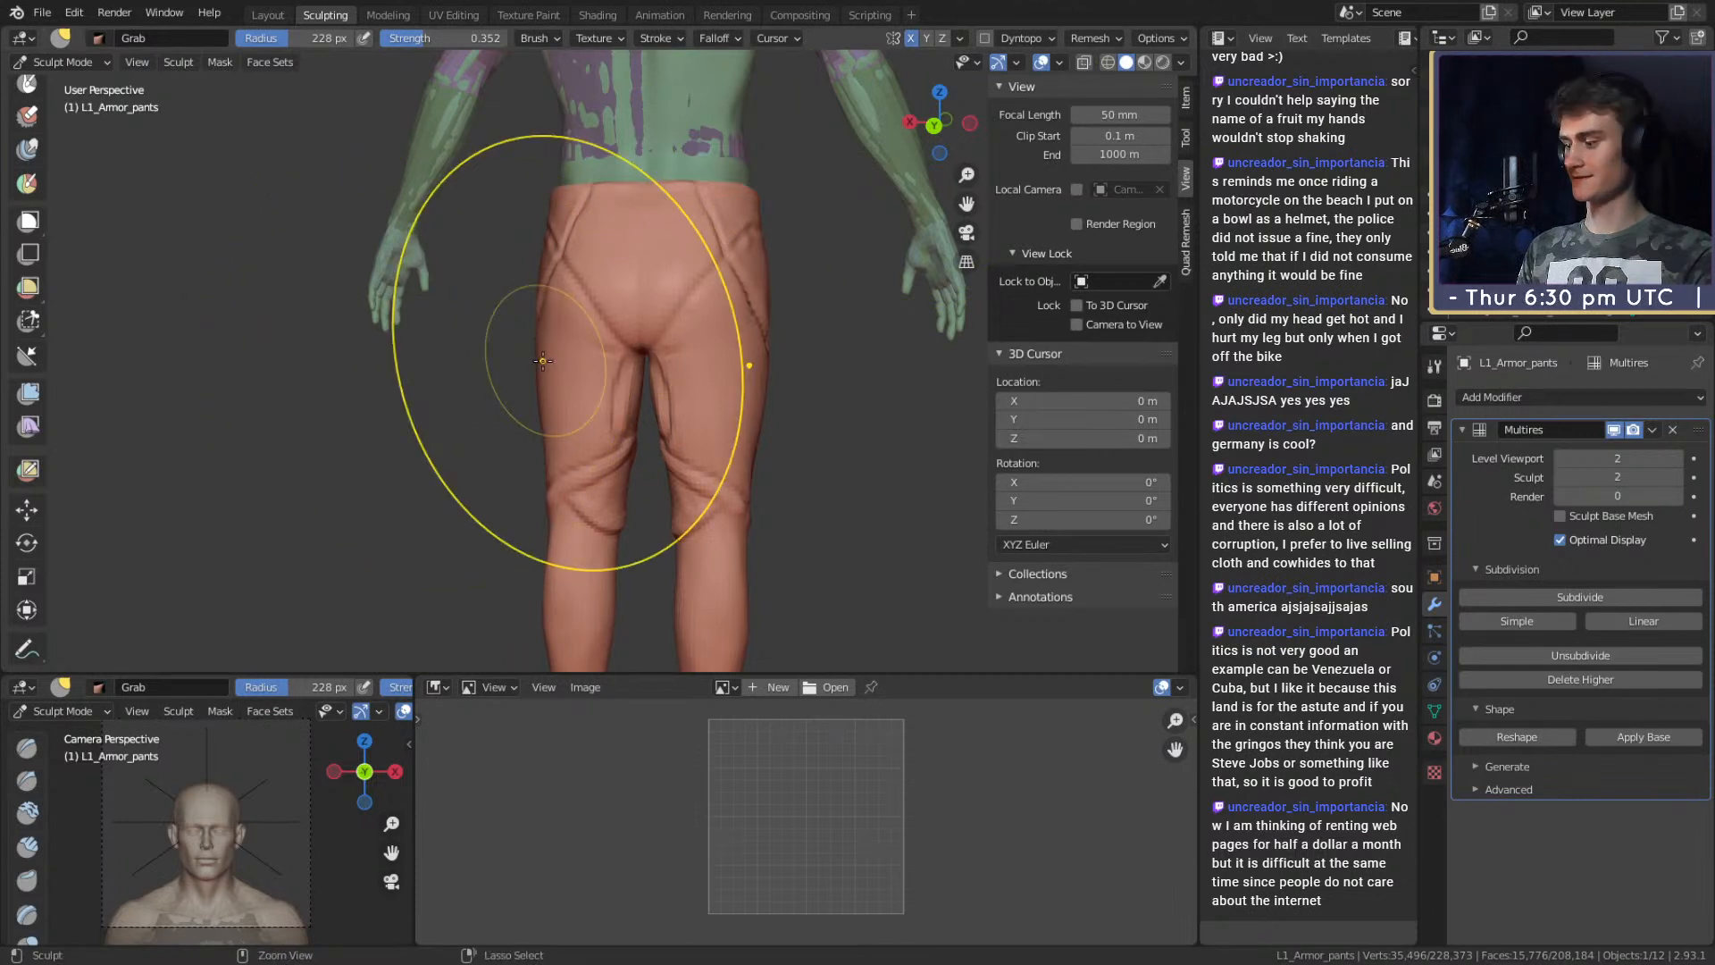
key(ctrl+s)
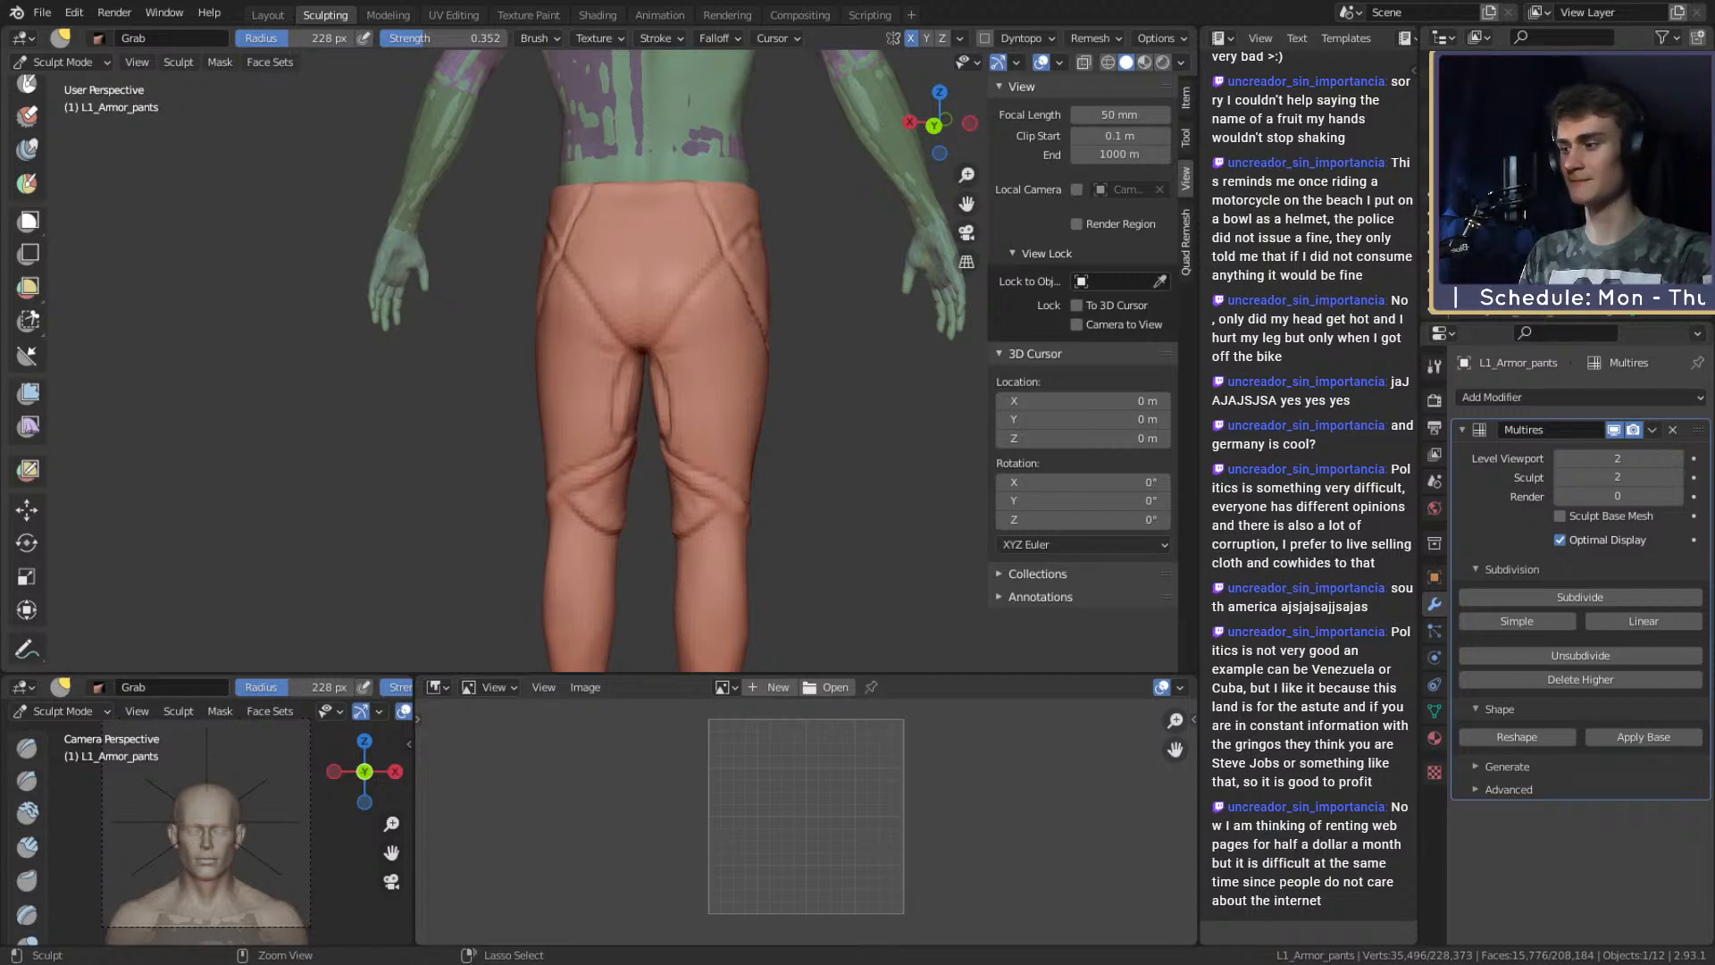
Reshape the waist and seat contour of the pants with the Grab brush at a 212 px radius.
middle_drag(533, 343, 744, 404)
scroll(737, 297, up, 3)
key(f)
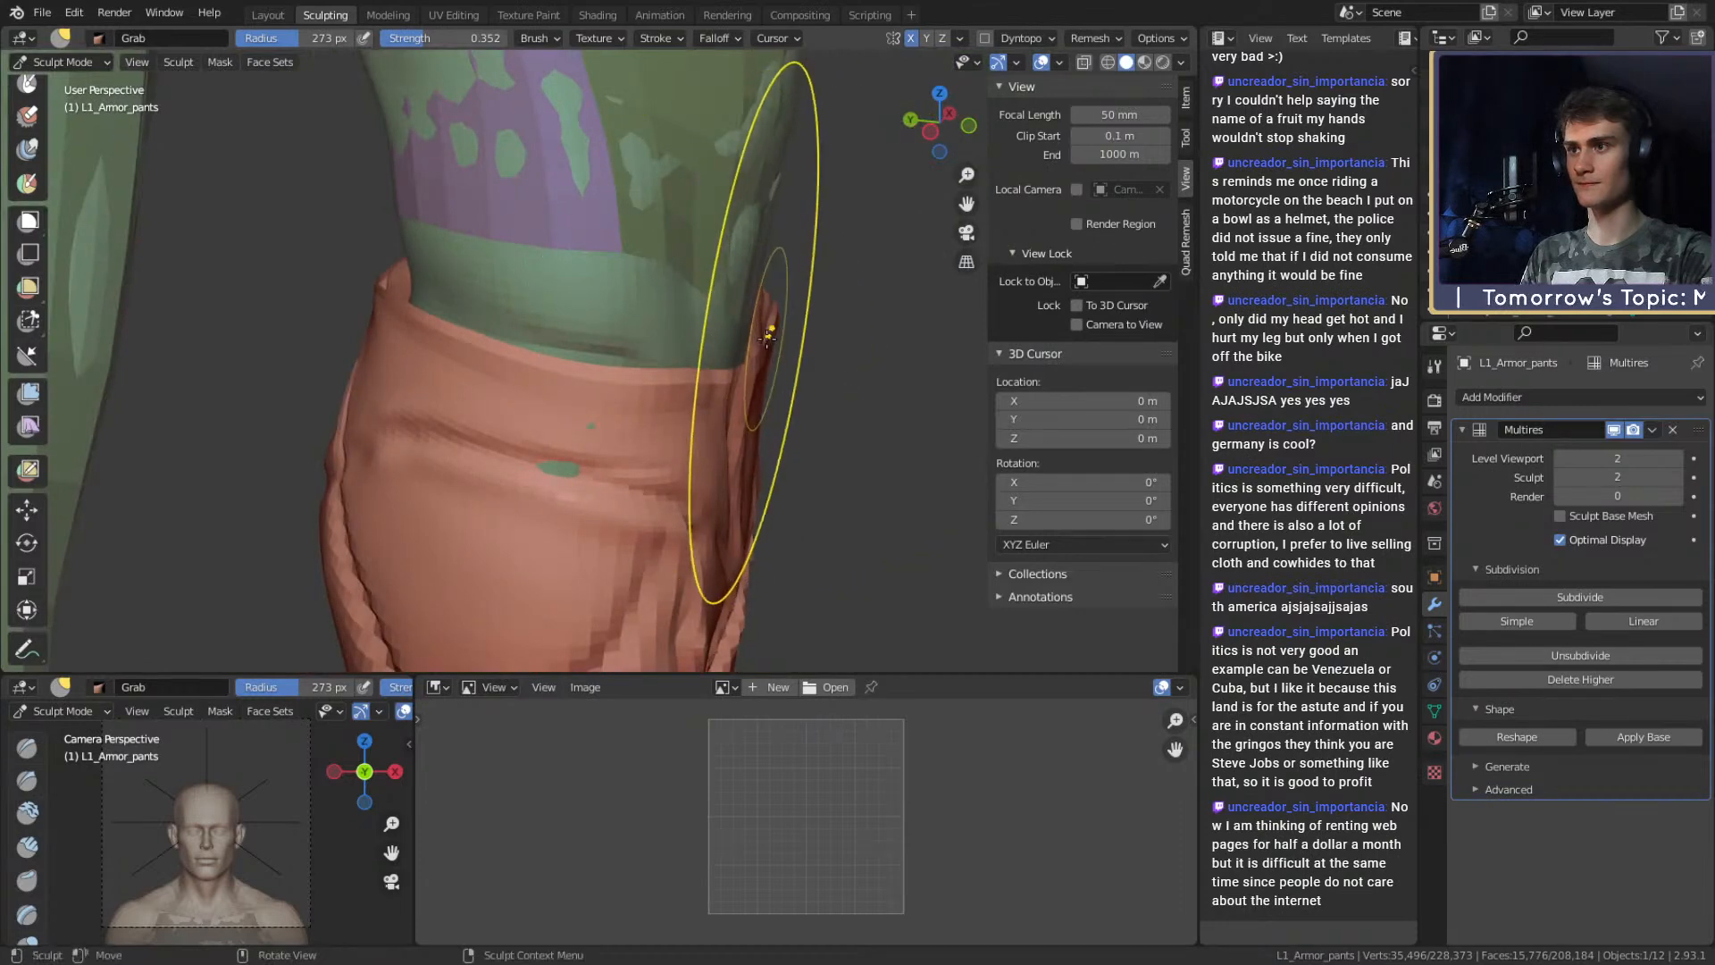
mouse_move(536, 323)
middle_down()
mouse_move(714, 380)
mouse_move(717, 352)
mouse_move(682, 332)
mouse_move(691, 277)
mouse_move(668, 313)
mouse_move(685, 346)
mouse_move(676, 293)
mouse_move(746, 460)
middle_up()
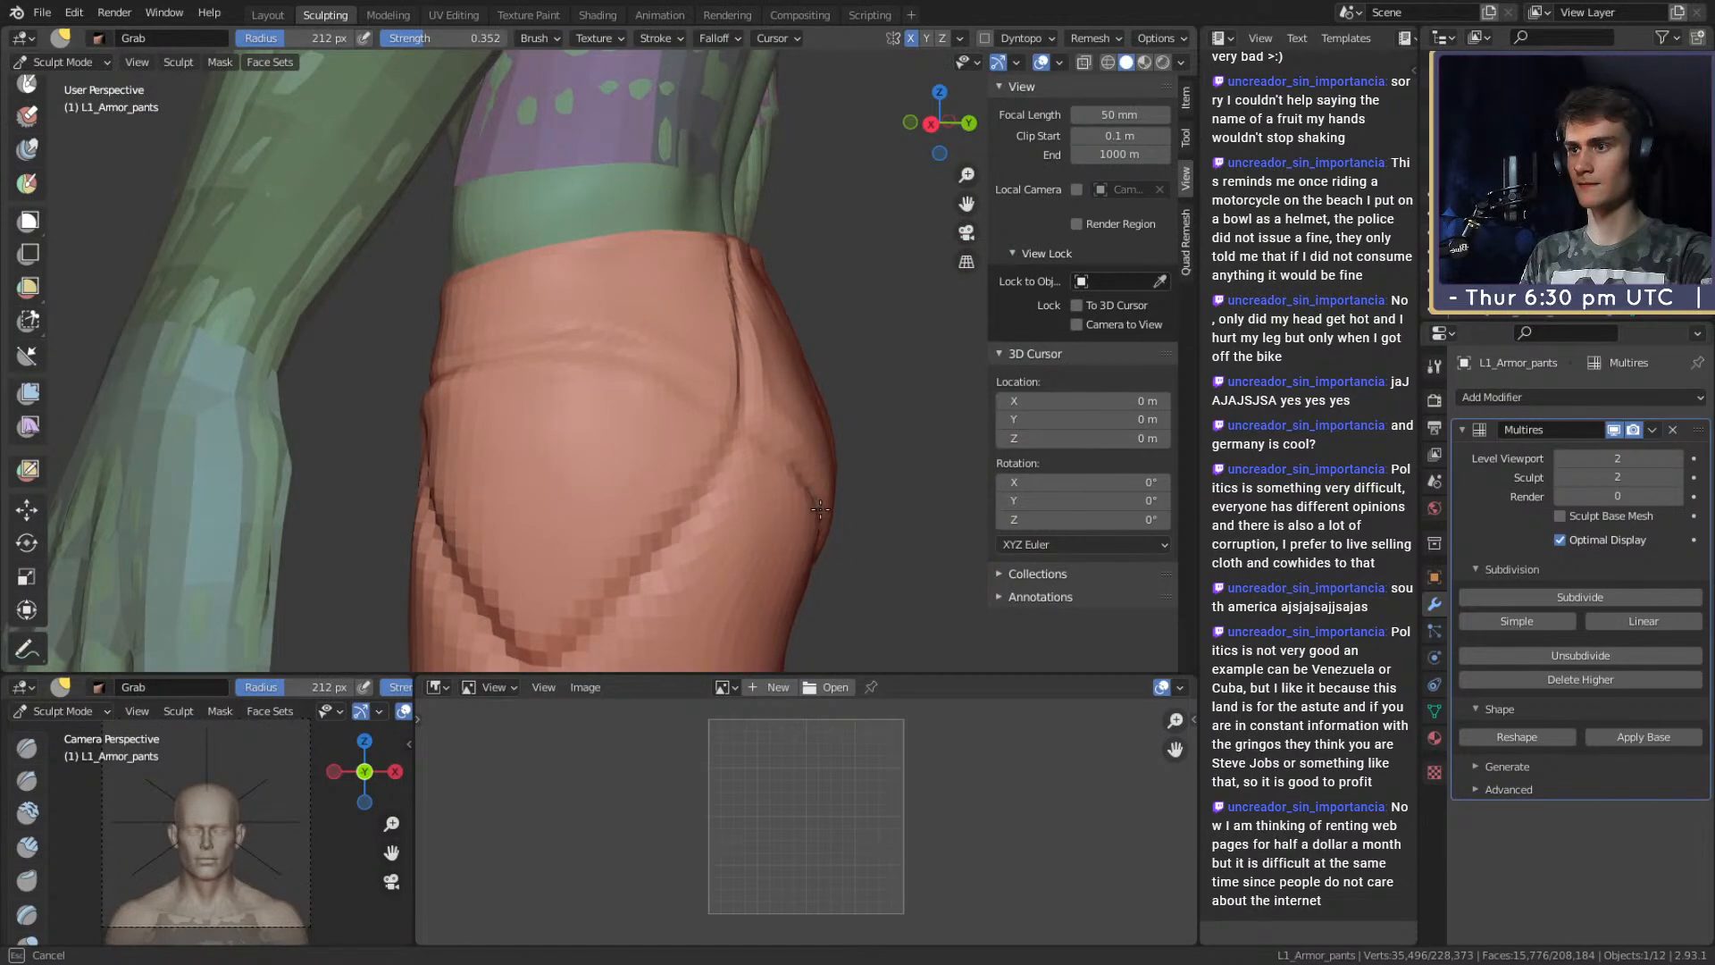
mouse_move(802, 398)
middle_down()
mouse_move(834, 440)
mouse_move(624, 352)
mouse_move(718, 346)
mouse_move(689, 402)
mouse_move(701, 351)
mouse_move(667, 395)
mouse_move(589, 357)
mouse_move(518, 282)
middle_up()
drag(536, 283, 539, 279)
Nudge the pants surface slightly downward with the Grab brush reduced to a 60 px radius.
mouse_move(544, 295)
ctrl+alt+mouse_down()
mouse_move(572, 344)
mouse_move(792, 340)
ctrl+alt+mouse_up()
mouse_move(571, 344)
alt+mouse_down()
mouse_move(792, 342)
mouse_move(751, 414)
mouse_move(632, 325)
mouse_move(598, 339)
alt+mouse_up()
middle_drag(720, 456, 761, 385)
key(f)
click(648, 436)
drag(650, 438, 649, 448)
alt+drag(691, 534, 676, 471)
mouse_move(676, 472)
ctrl+alt+mouse_down()
mouse_move(628, 357)
mouse_move(663, 398)
mouse_move(755, 391)
mouse_move(747, 459)
mouse_move(707, 367)
ctrl+alt+mouse_up()
ctrl+alt+drag(651, 535, 720, 445)
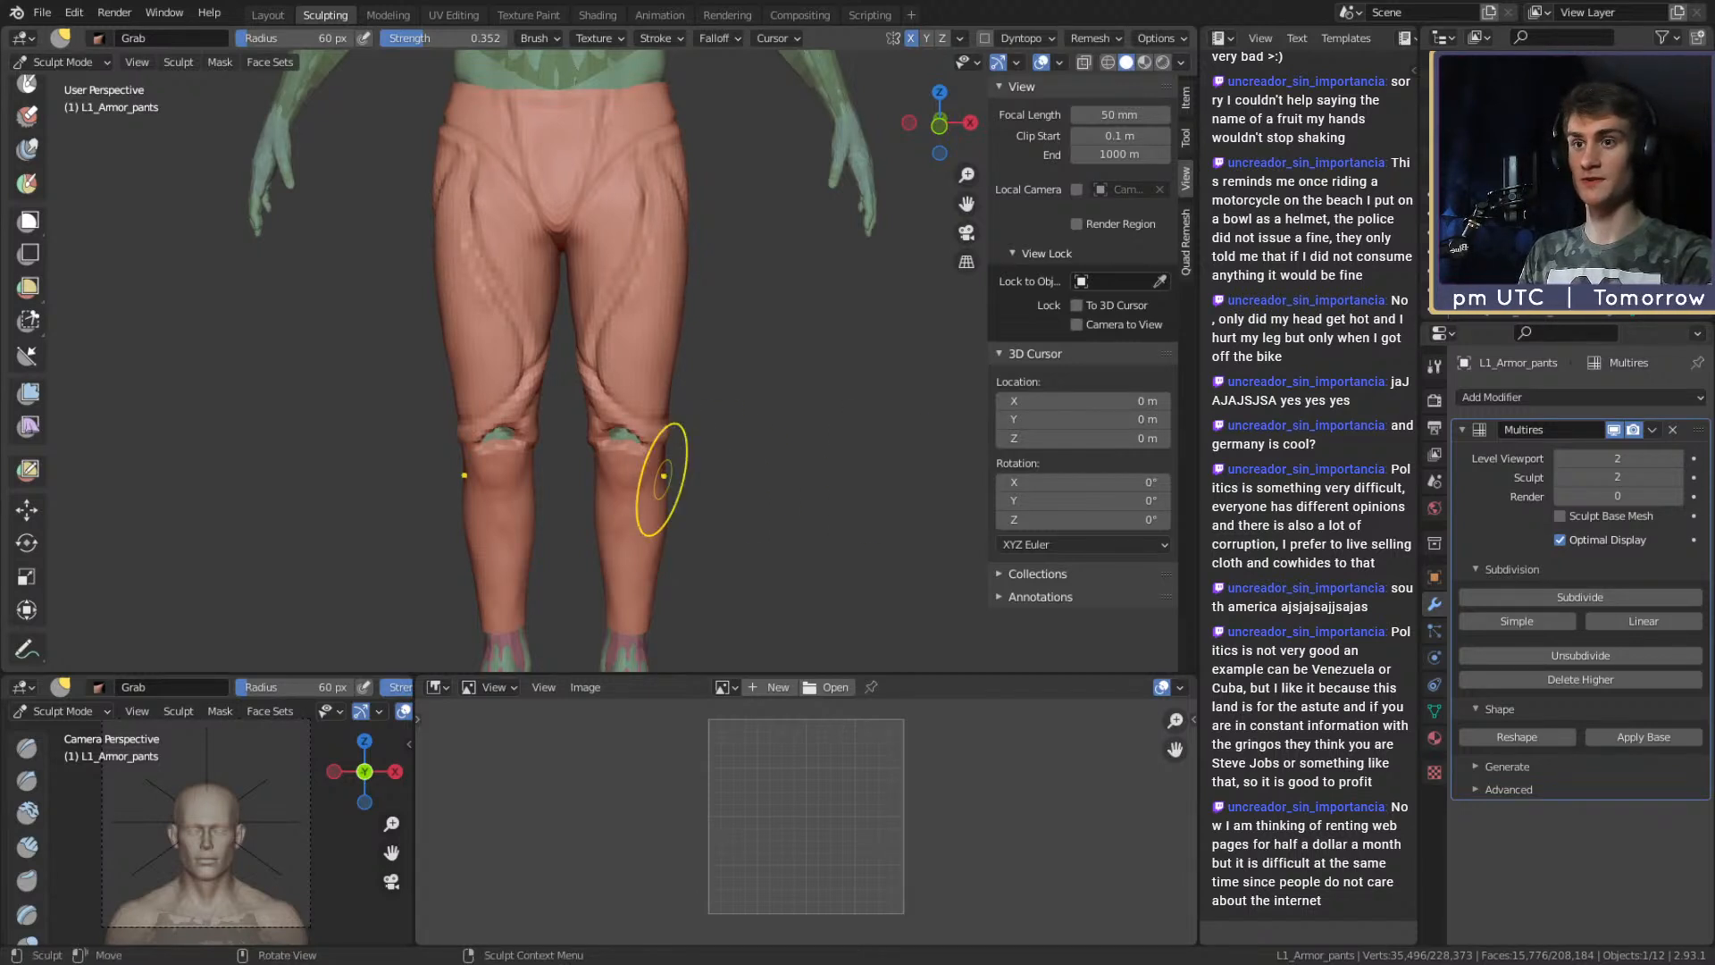
Start a raised band around the lower legs just below the knees with the Clay Strips brush at about 30 px.
shift+middle_drag(747, 487, 704, 337)
mouse_move(710, 397)
ctrl+middle_down()
mouse_move(625, 268)
mouse_move(640, 391)
ctrl+middle_up()
key(shift+c)
mouse_move(640, 391)
middle_down()
mouse_move(694, 391)
mouse_move(654, 398)
middle_up()
ctrl+middle_drag(654, 397, 692, 397)
mouse_move(692, 397)
middle_down()
mouse_move(522, 415)
mouse_move(643, 356)
mouse_move(661, 366)
mouse_move(565, 385)
mouse_move(654, 338)
mouse_move(628, 334)
mouse_move(626, 301)
mouse_move(562, 321)
mouse_move(581, 313)
mouse_move(721, 331)
mouse_move(614, 362)
mouse_move(566, 337)
mouse_move(666, 335)
mouse_move(572, 317)
mouse_move(592, 313)
middle_up()
key(f)
click(643, 338)
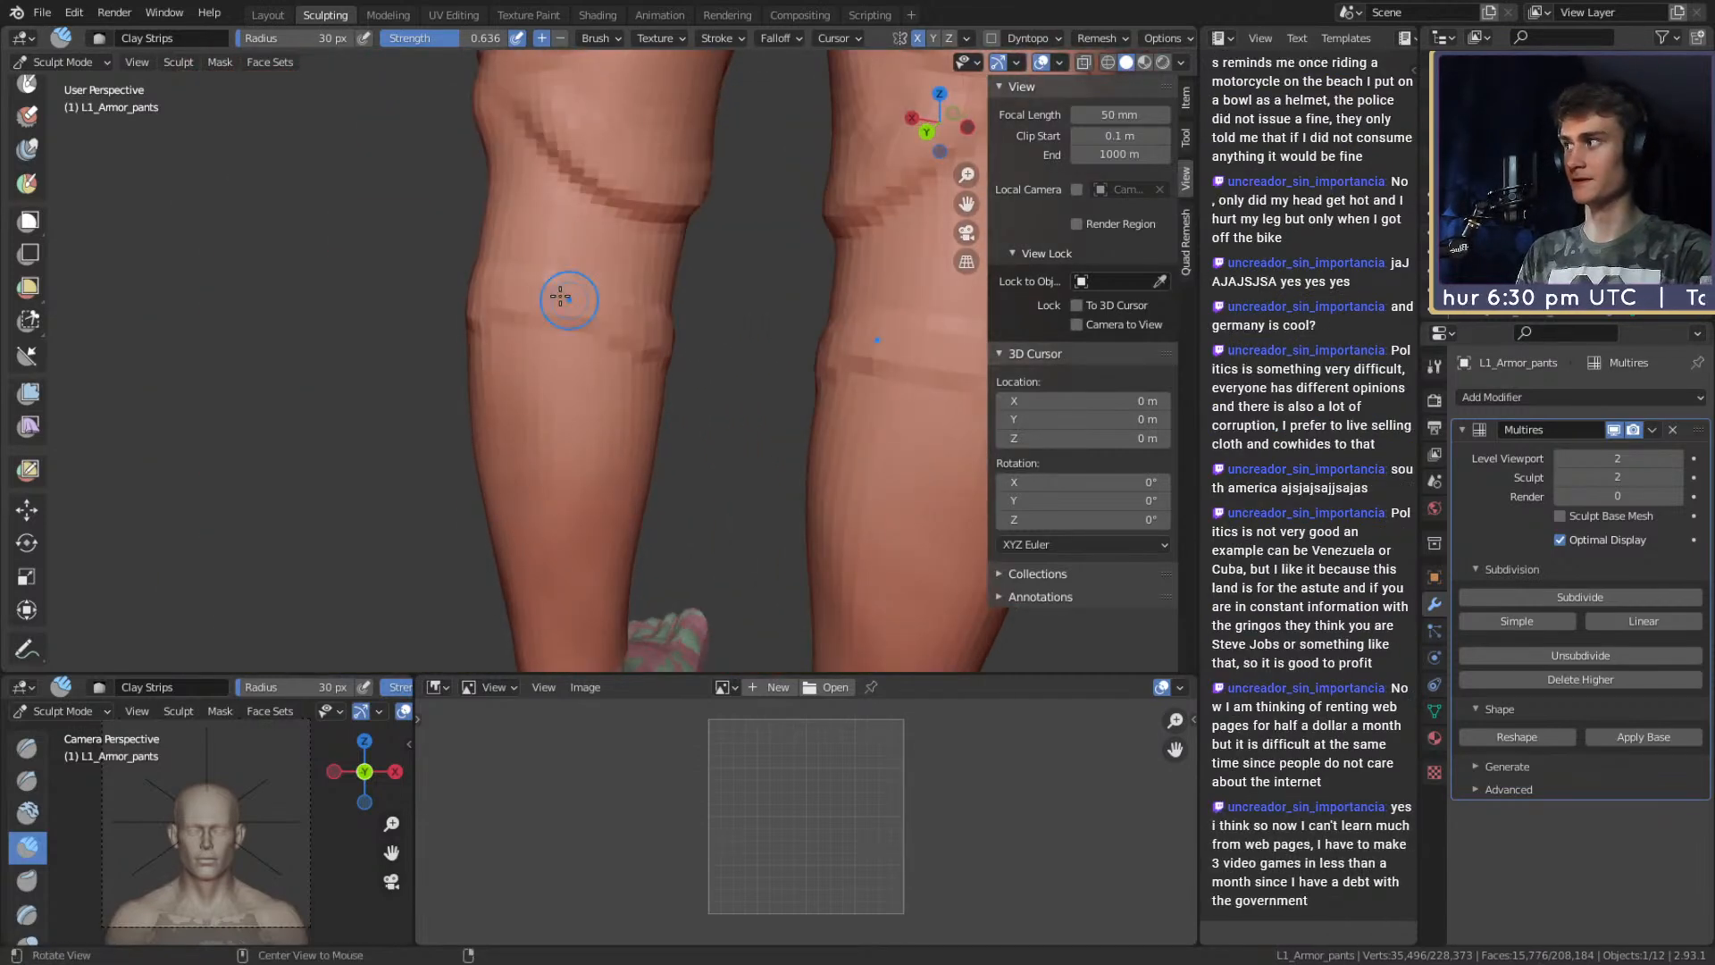
mouse_move(626, 355)
alt+mouse_down()
mouse_move(655, 334)
mouse_move(581, 299)
alt+mouse_up()
key(f)
click(565, 296)
Continue the Clay Strips band all the way around both legs below the knees.
middle_drag(579, 297, 612, 332)
middle_drag(490, 355, 697, 309)
mouse_move(597, 333)
middle_down()
mouse_move(687, 336)
mouse_move(517, 308)
middle_up()
alt+drag(568, 292, 361, 264)
alt+drag(661, 393, 567, 385)
key(f)
click(581, 390)
middle_drag(598, 374, 615, 368)
middle_drag(699, 333, 555, 358)
mouse_move(679, 324)
middle_down()
mouse_move(602, 356)
mouse_move(619, 356)
mouse_move(572, 336)
mouse_move(613, 287)
mouse_move(632, 371)
mouse_move(629, 304)
mouse_move(643, 315)
mouse_move(628, 293)
middle_up()
Sharpen the edge of the raised band around both lower legs with the Crease brush at about 18 to 27 px.
key(shift+c)
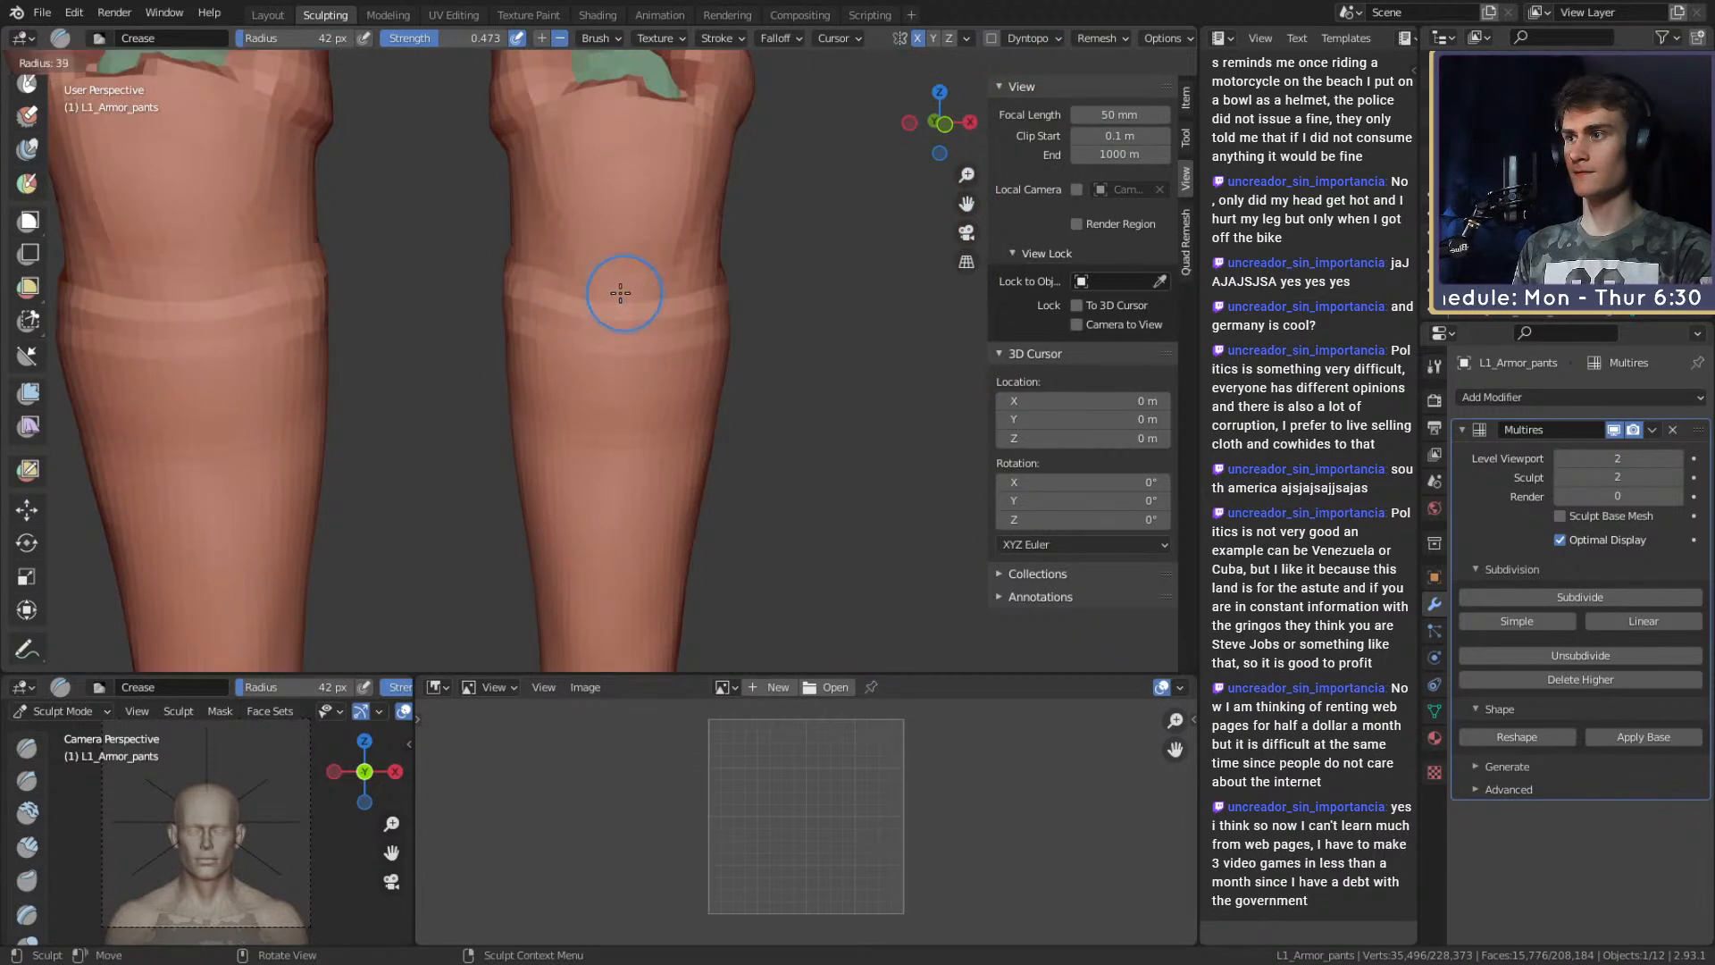
mouse_move(524, 274)
middle_down()
mouse_move(586, 310)
mouse_move(667, 315)
middle_up()
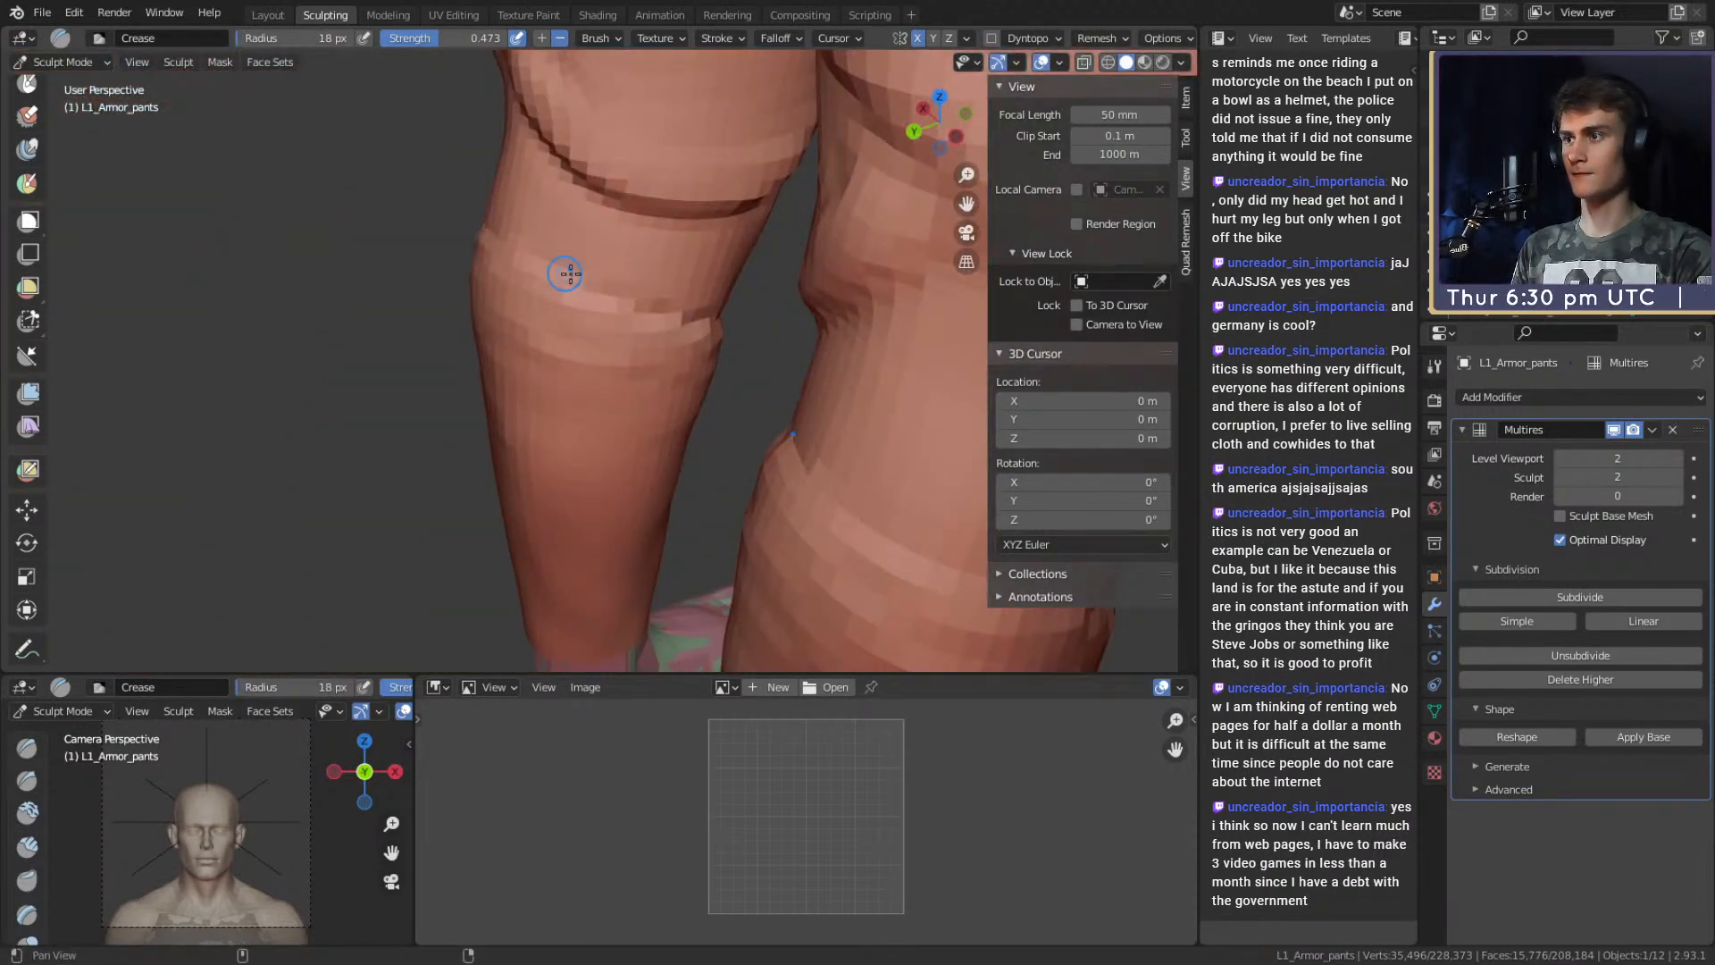
middle_drag(547, 269, 662, 320)
middle_drag(513, 316, 651, 305)
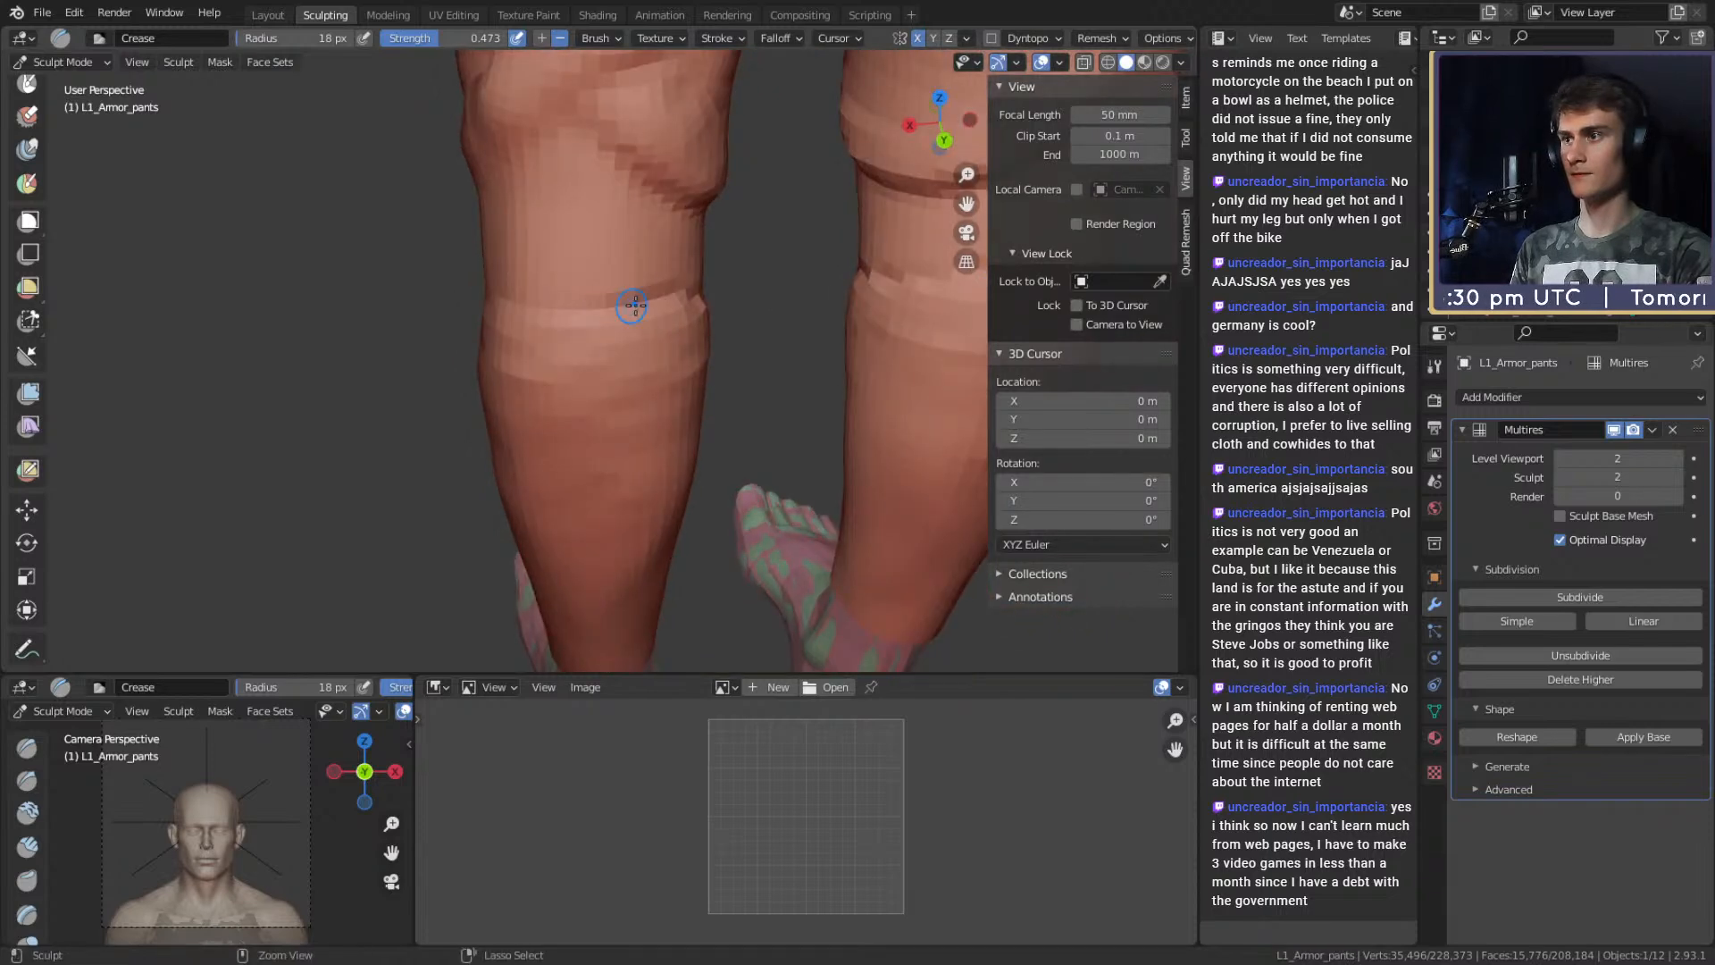
middle_drag(492, 297, 681, 292)
middle_drag(531, 337, 698, 284)
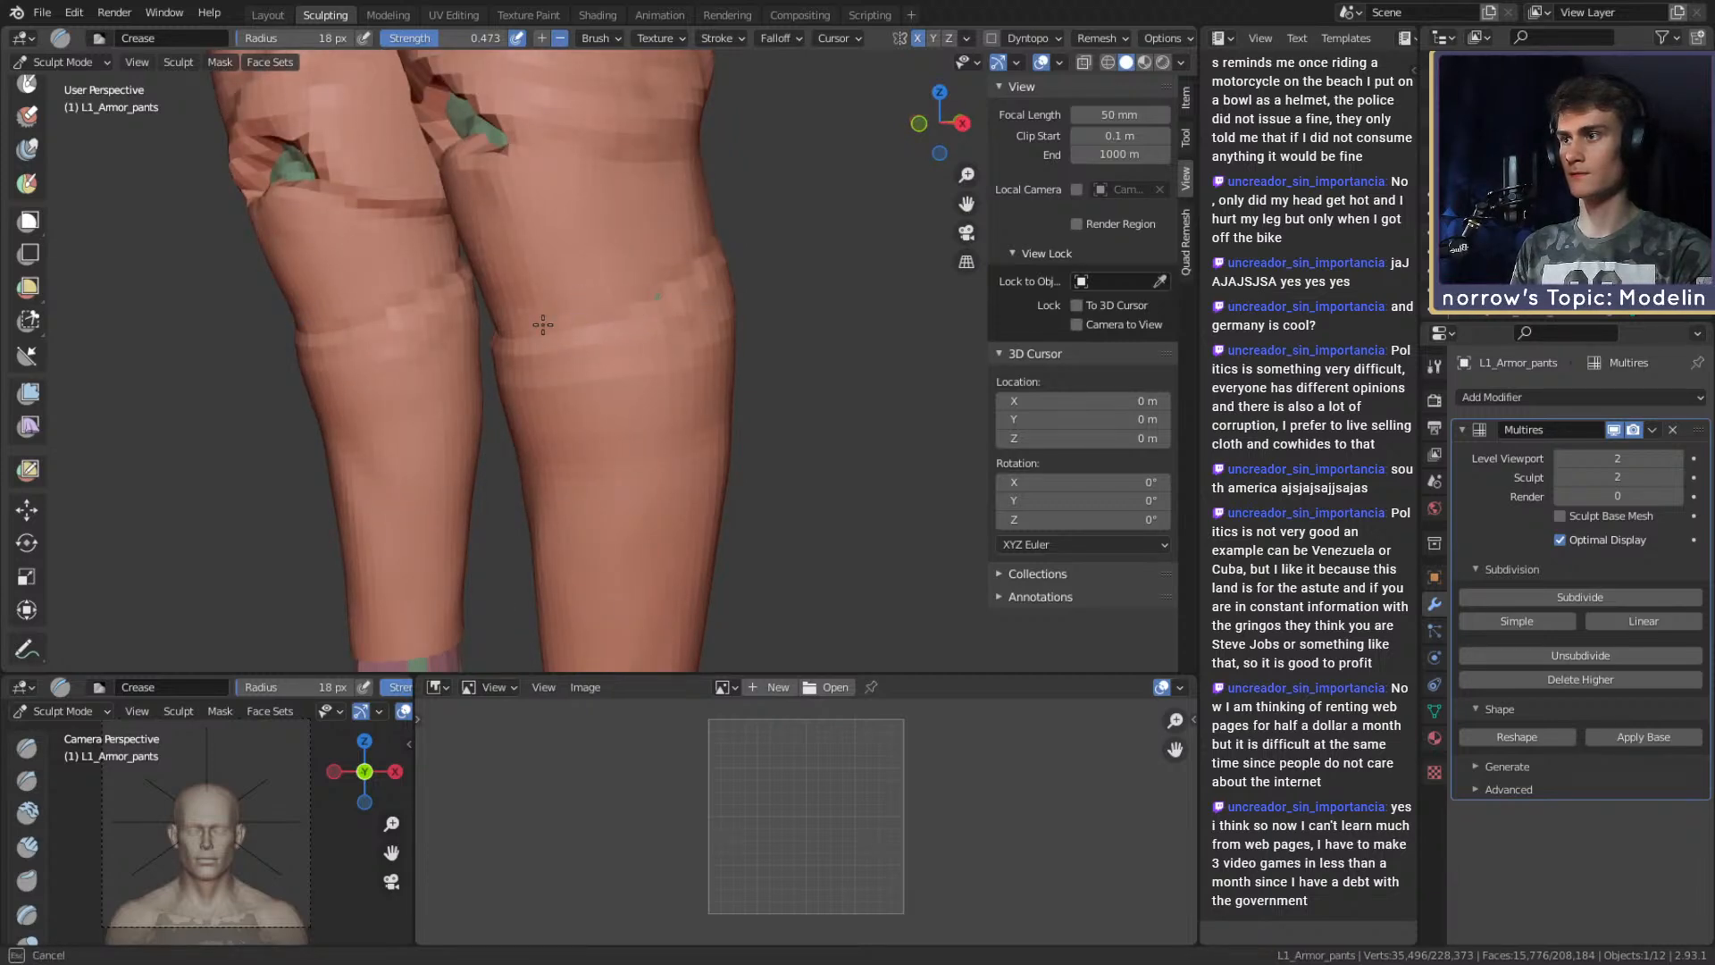
mouse_move(607, 319)
alt+middle_down()
mouse_move(638, 322)
mouse_move(594, 372)
mouse_move(694, 304)
mouse_move(593, 372)
mouse_move(634, 375)
mouse_move(559, 357)
mouse_move(625, 348)
mouse_move(618, 368)
mouse_move(456, 351)
alt+middle_up()
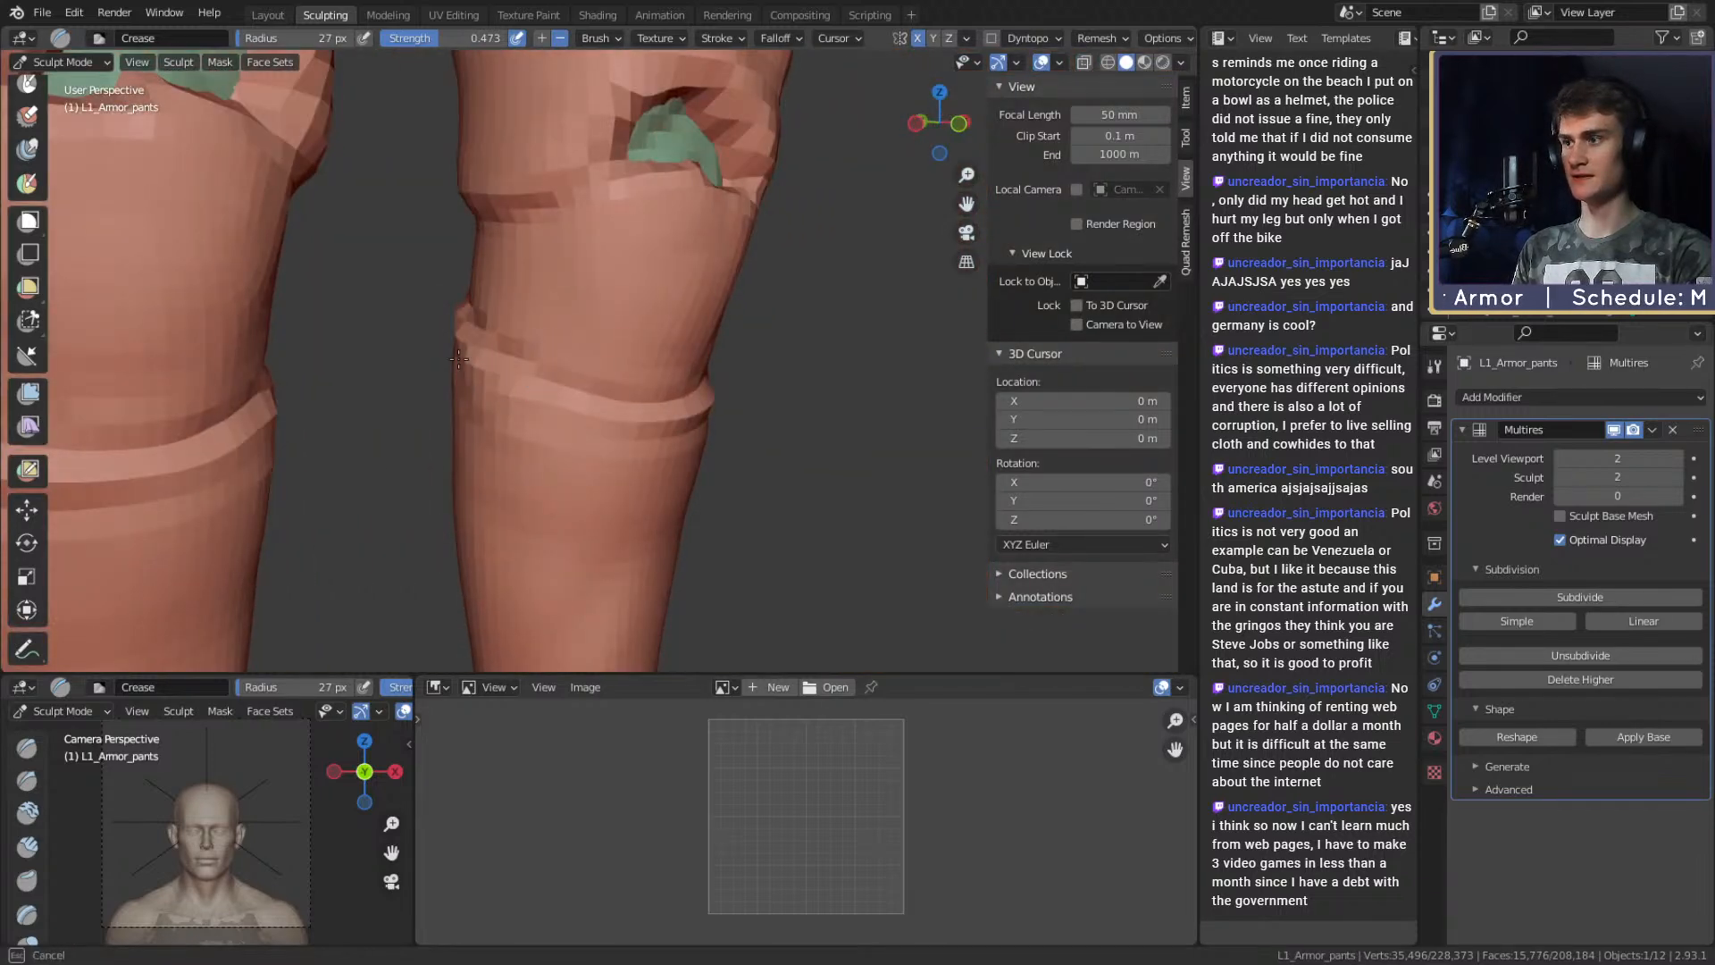
ctrl+alt+drag(627, 432, 643, 572)
mouse_move(813, 393)
alt+mouse_down()
mouse_move(708, 406)
mouse_move(709, 341)
mouse_move(593, 364)
mouse_move(656, 304)
mouse_move(581, 329)
mouse_move(483, 328)
alt+mouse_up()
Adjust the contour of the band and the sides of the lower legs with the Grab brush at about 73 px.
key(g)
key(f)
click(770, 302)
key(f)
click(721, 293)
key(f)
click(617, 293)
drag(593, 292, 583, 302)
mouse_move(746, 301)
alt+mouse_down()
mouse_move(635, 316)
mouse_move(616, 298)
alt+mouse_up()
key(f)
click(632, 306)
alt+drag(736, 322, 640, 328)
mouse_move(640, 329)
mouse_down()
mouse_move(635, 350)
mouse_move(692, 398)
mouse_move(574, 357)
mouse_move(743, 319)
mouse_up()
Reshape the band where it wraps around the back of the calves with the Grab brush at 87 px.
key(f)
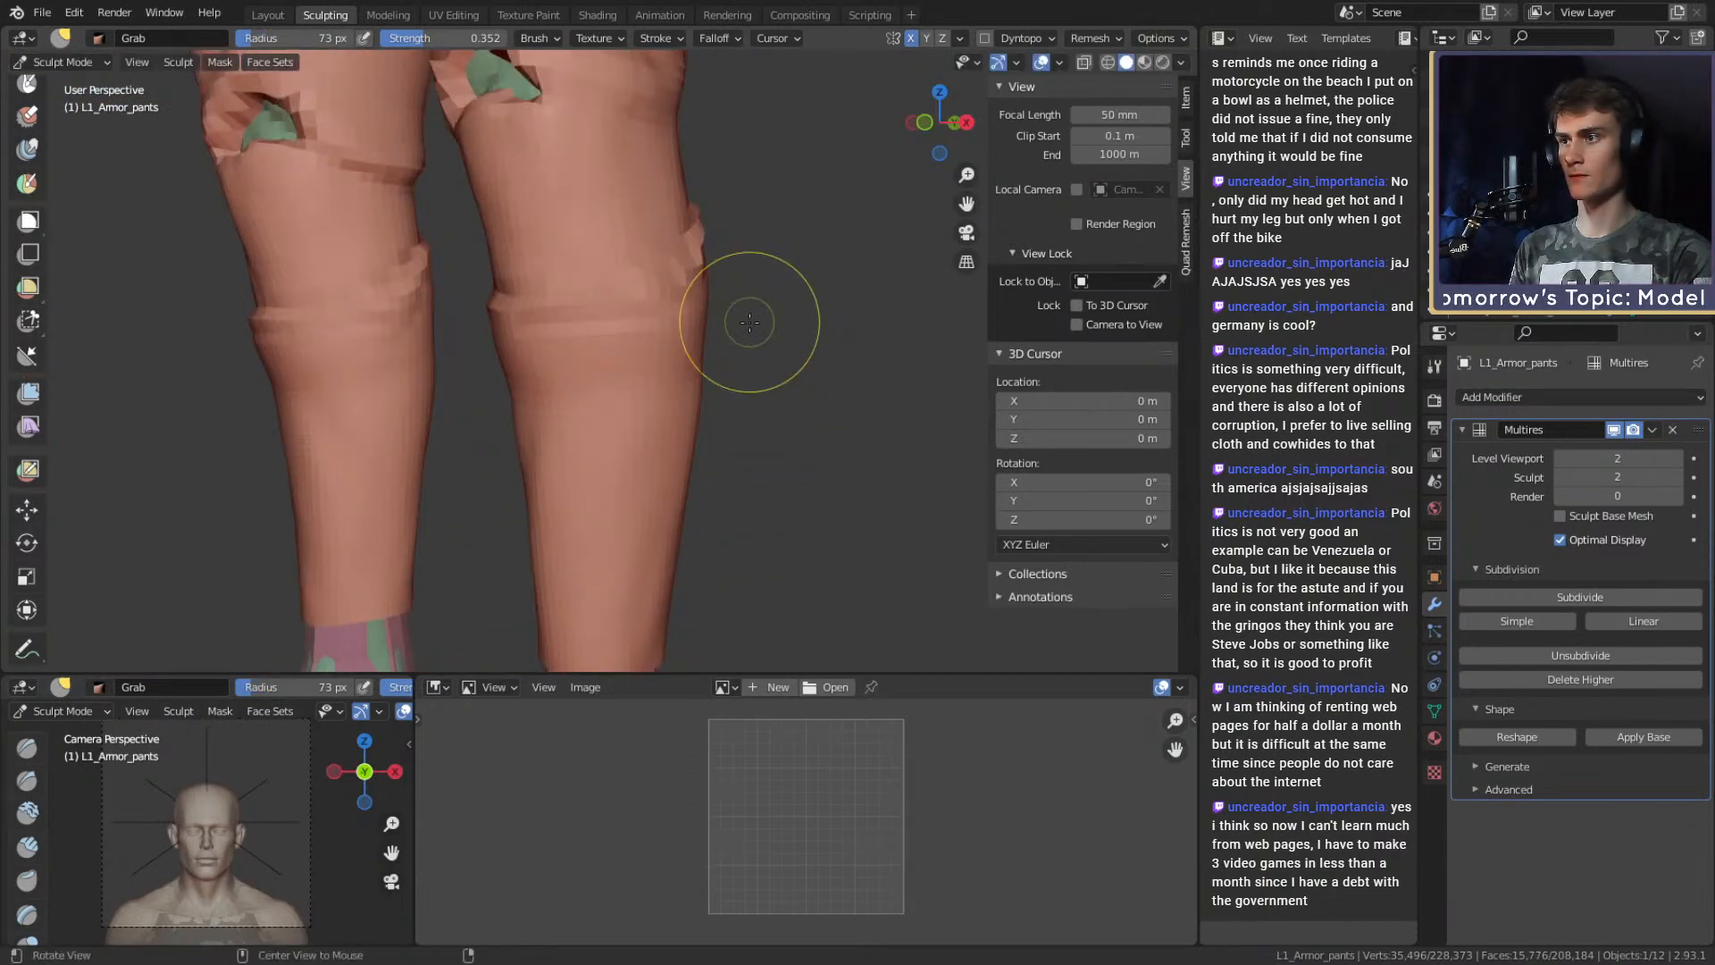
mouse_move(571, 369)
alt+mouse_down()
mouse_move(659, 295)
mouse_move(555, 328)
mouse_move(593, 318)
mouse_move(589, 374)
alt+mouse_up()
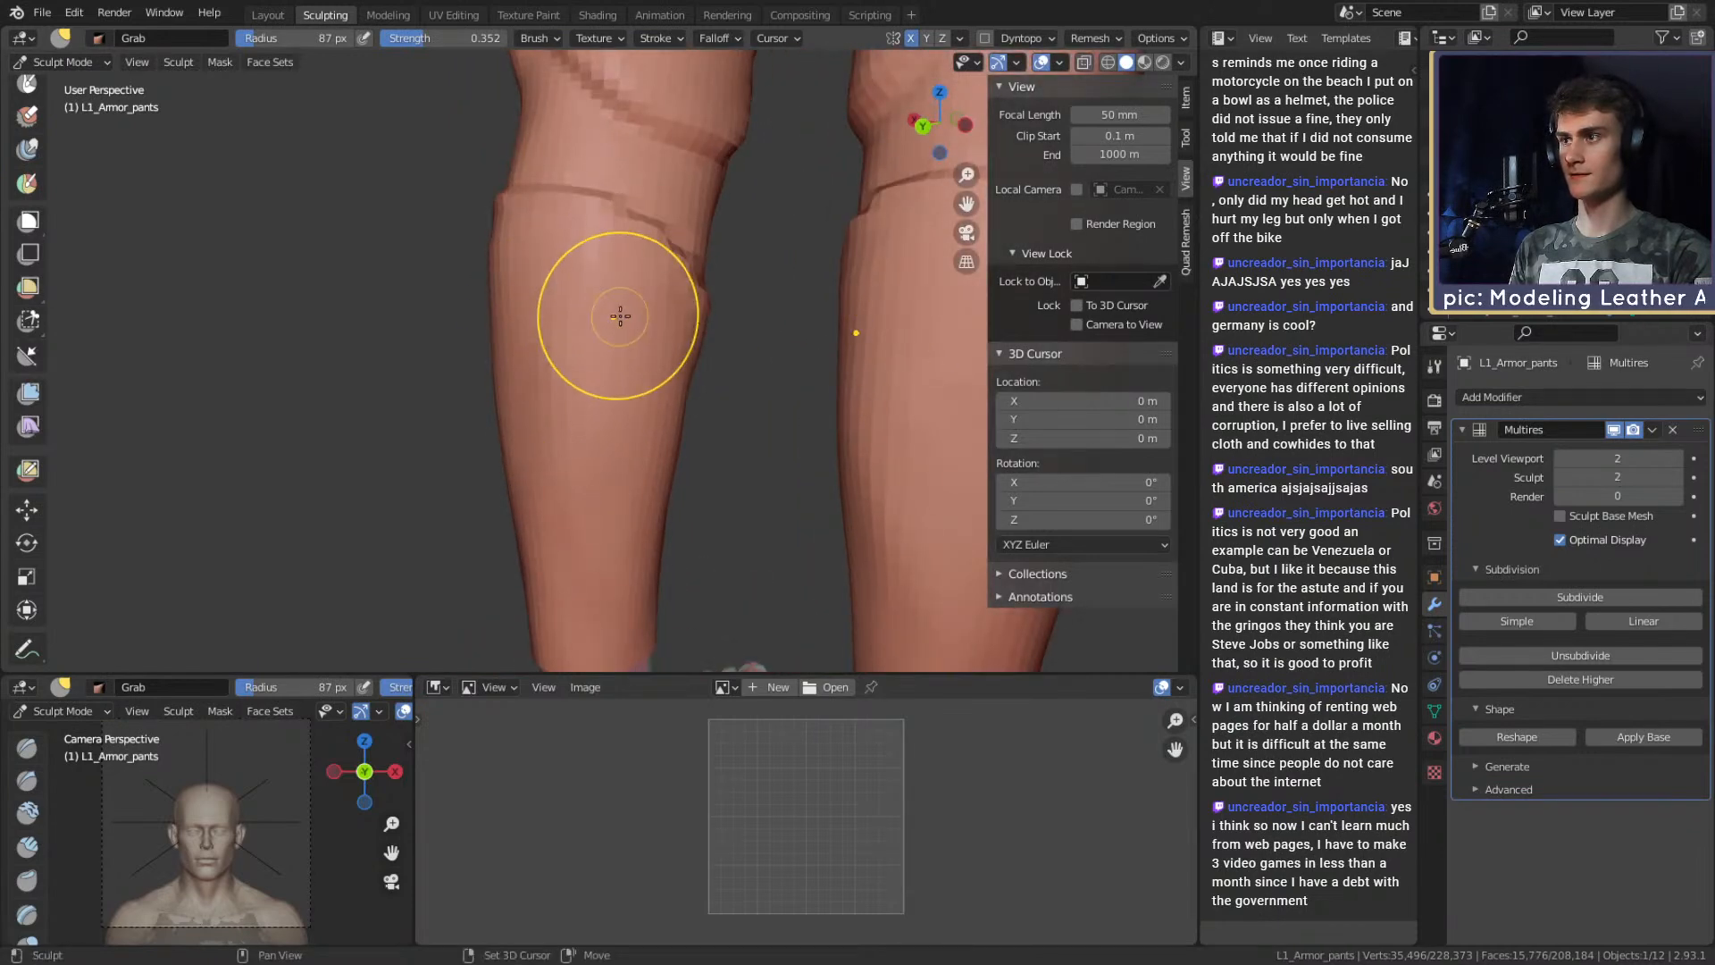
alt+drag(618, 309, 764, 304)
Build up the pants around the calves and the side of the band with the Clay Strips brush, starting at 47 px.
key(c)
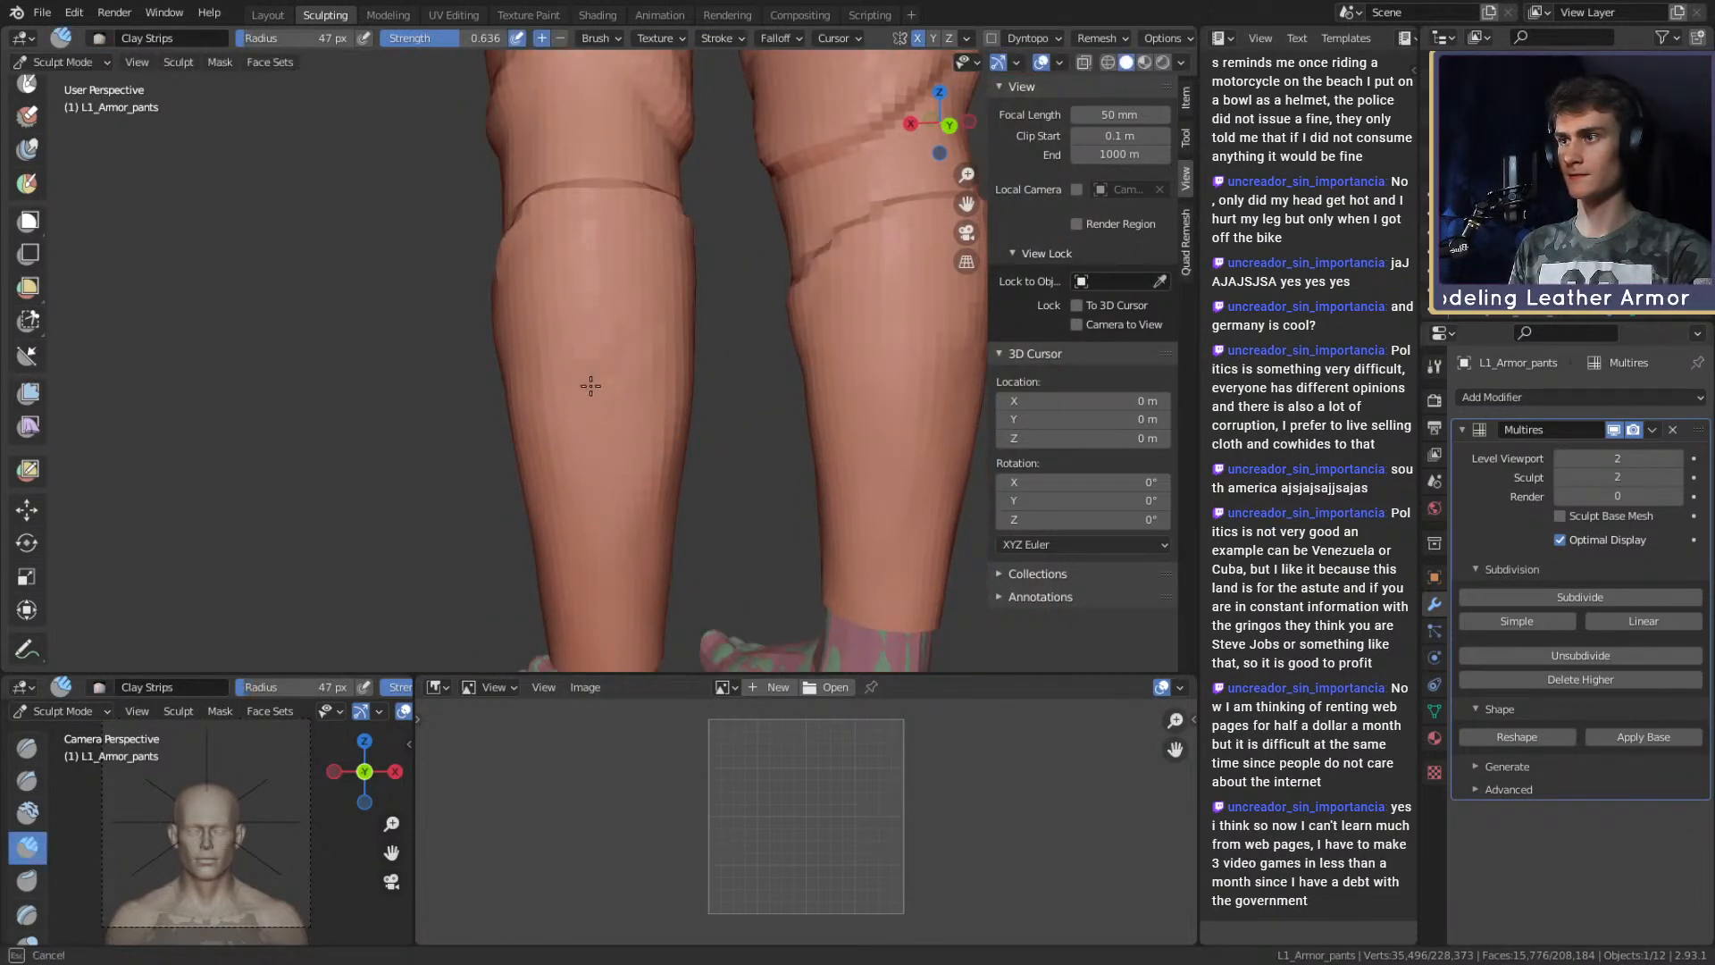
ctrl+alt+drag(640, 238, 636, 313)
alt+drag(636, 312, 759, 326)
alt+drag(608, 339, 768, 357)
mouse_move(742, 429)
ctrl+alt+mouse_down()
mouse_move(732, 371)
mouse_move(708, 364)
mouse_move(672, 393)
mouse_move(719, 393)
mouse_move(589, 376)
mouse_move(540, 394)
mouse_move(609, 372)
mouse_move(575, 266)
mouse_move(530, 378)
mouse_move(550, 247)
ctrl+alt+mouse_up()
key(f)
click(482, 392)
key(f)
click(601, 371)
mouse_move(634, 404)
alt+mouse_down()
mouse_move(564, 355)
mouse_move(547, 254)
mouse_move(576, 334)
mouse_move(649, 394)
alt+mouse_up()
Define the folds on the sides of the lower legs below the knees with the Crease brush.
key(shift+c)
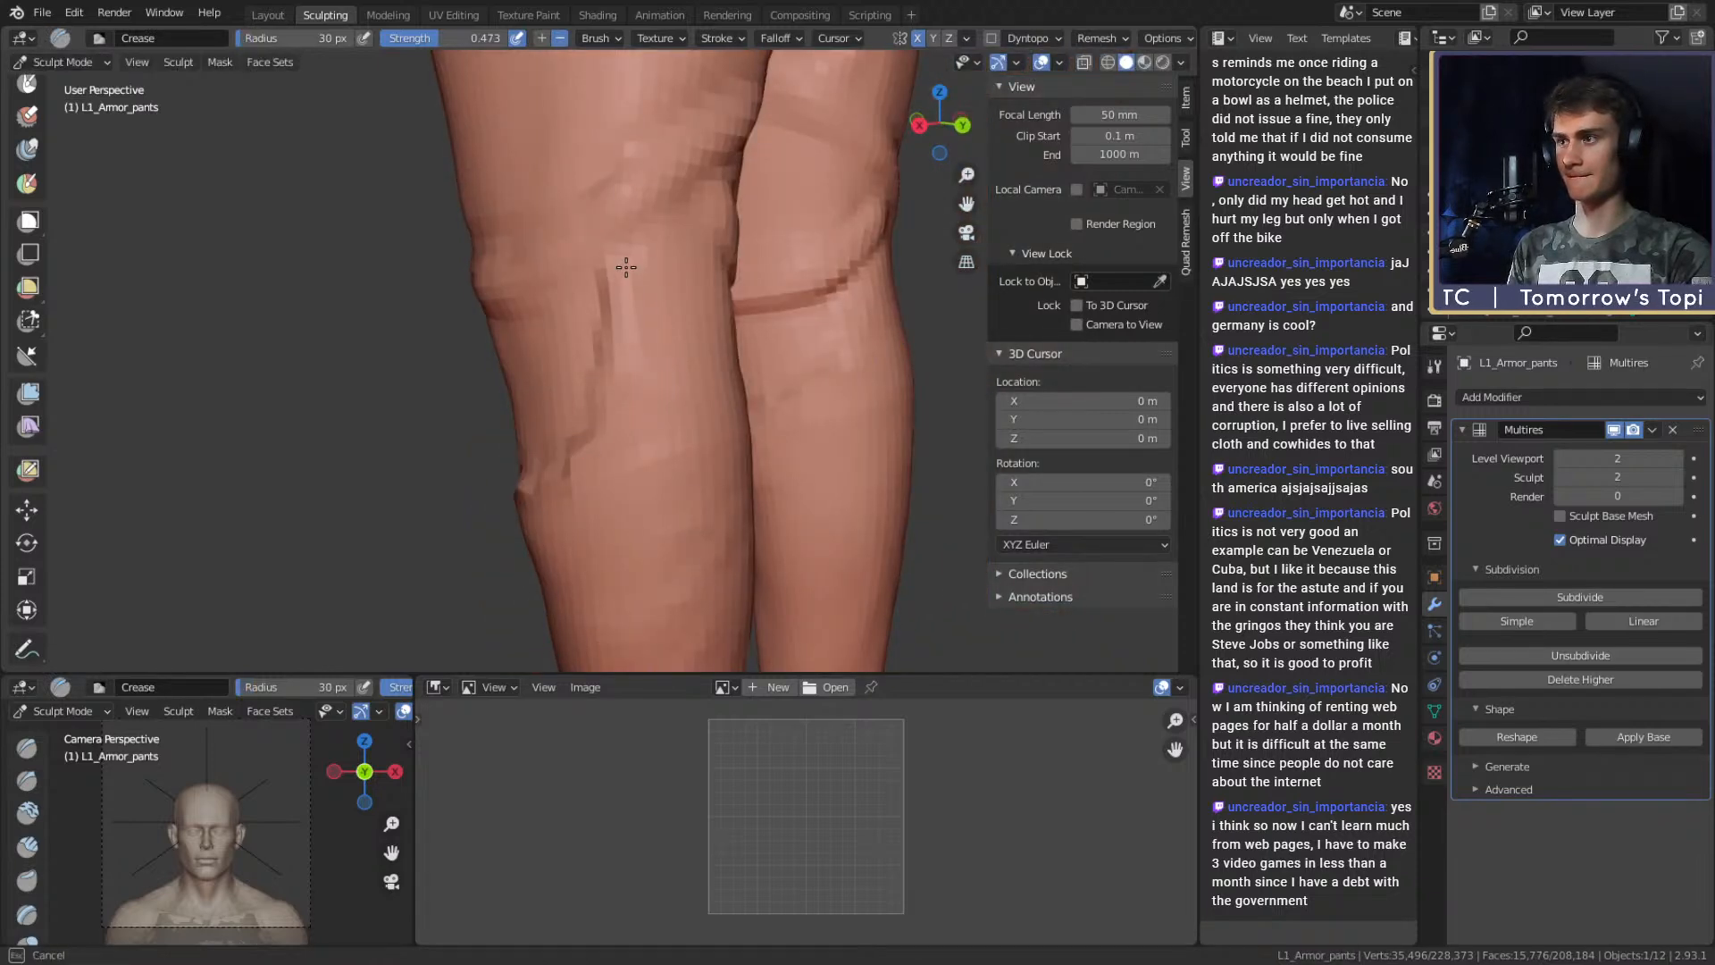
alt+drag(531, 316, 625, 416)
mouse_move(625, 416)
alt+mouse_down()
mouse_move(754, 394)
mouse_move(784, 237)
mouse_move(712, 394)
mouse_move(601, 399)
mouse_move(622, 300)
alt+mouse_up()
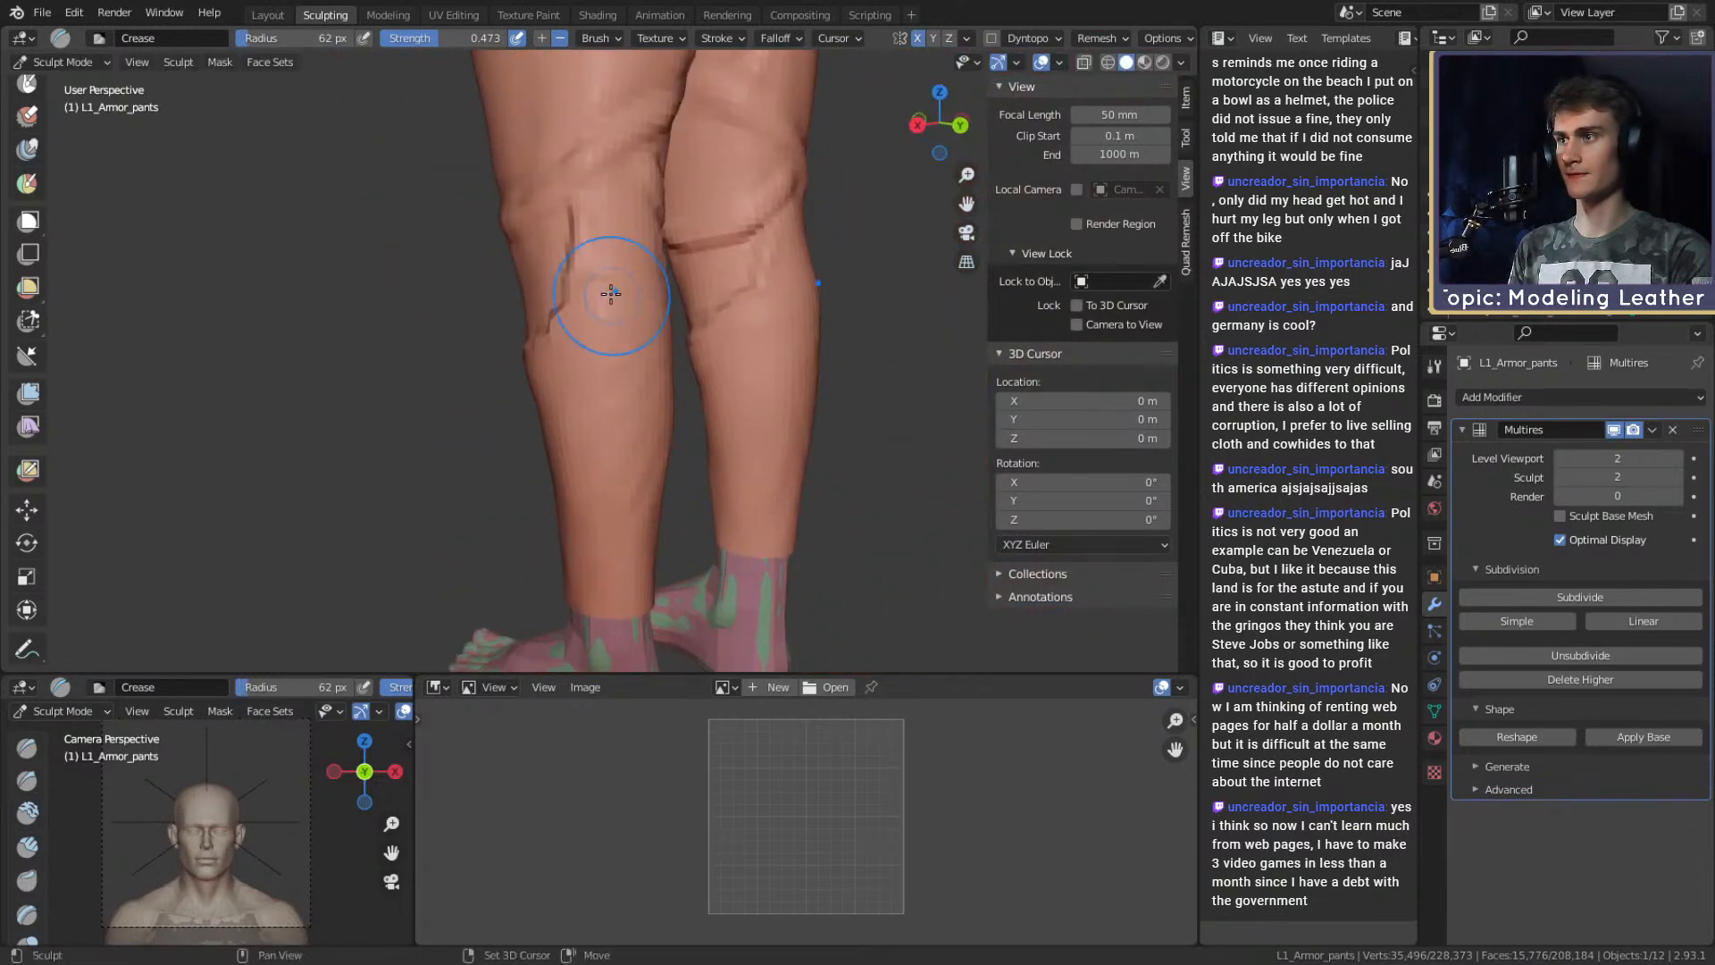
alt+drag(649, 484, 724, 360)
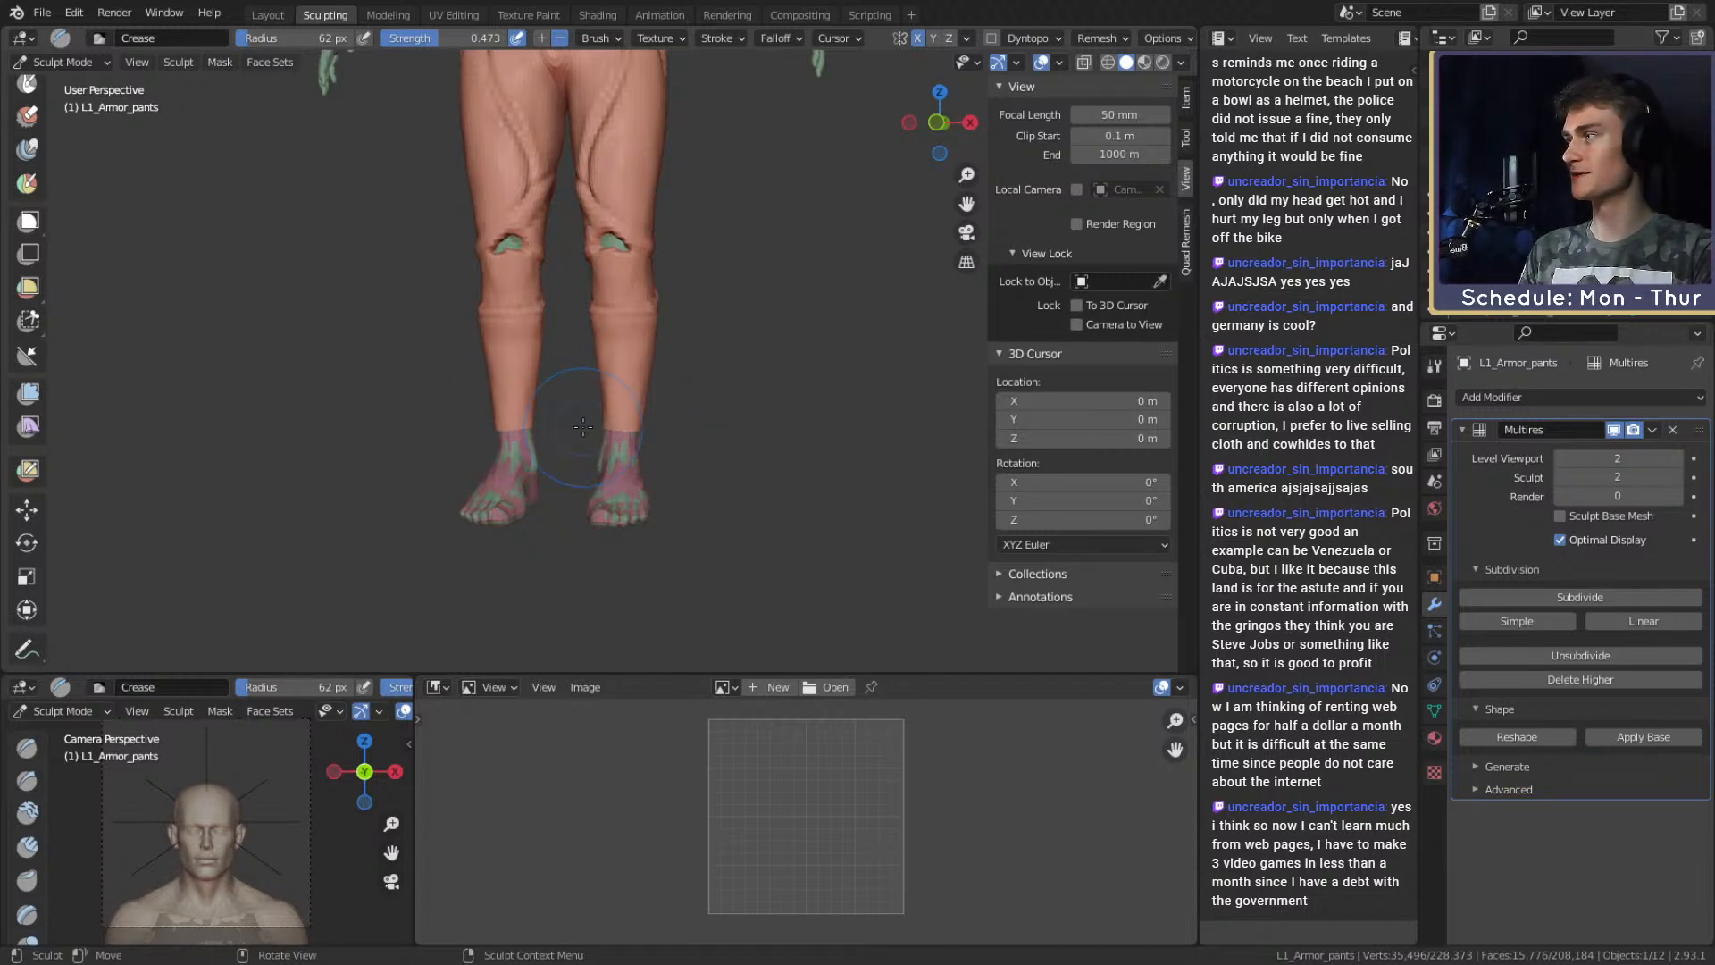
Adjust the lower-leg silhouette with the Grab brush at a radius of about 182 to 223 px and save the file.
scroll(738, 346, up, 4)
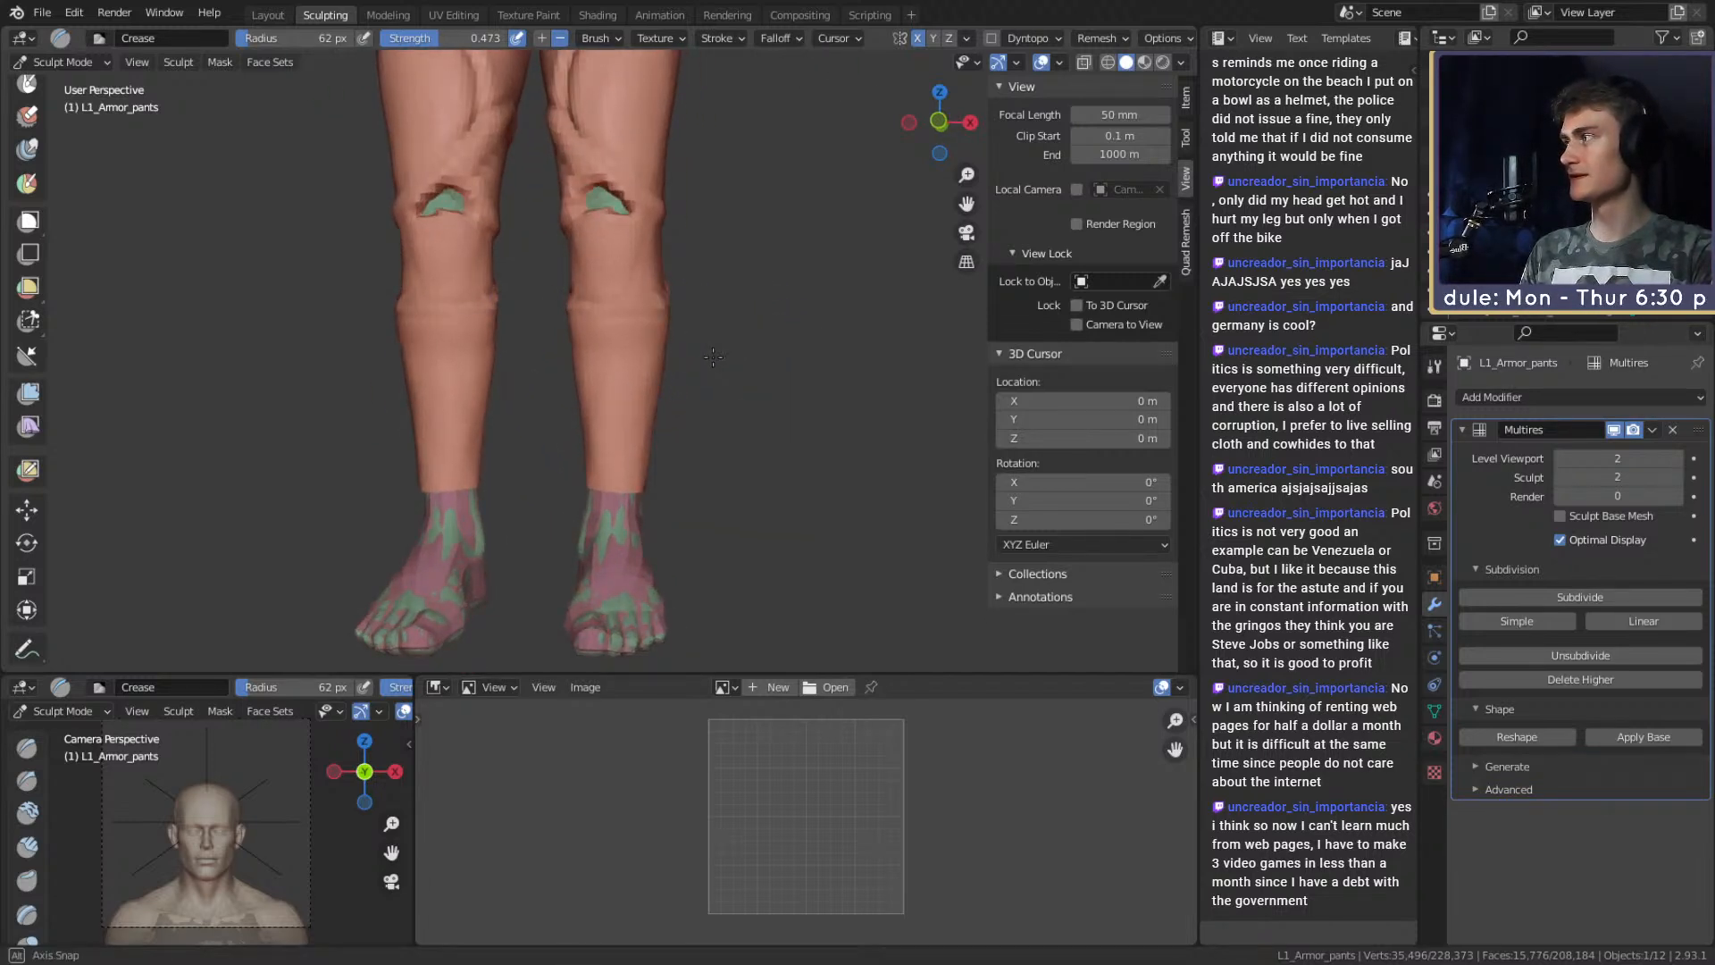
key(g)
scroll(715, 355, up, 3)
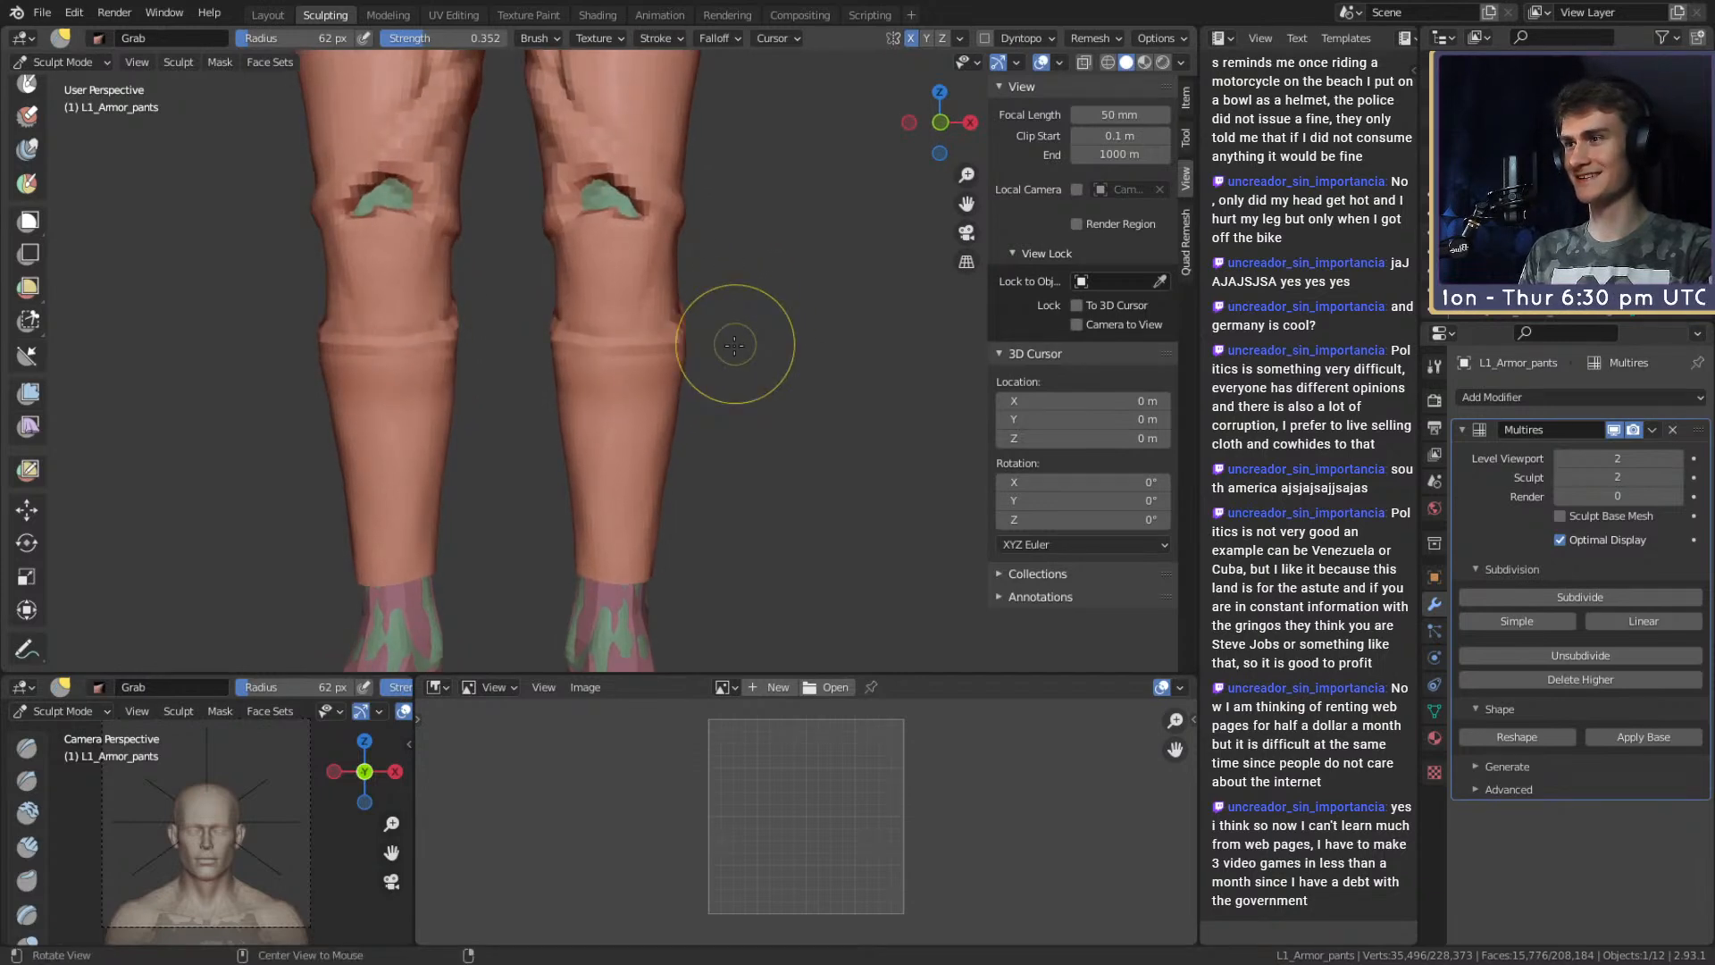
scroll(683, 356, up, 2)
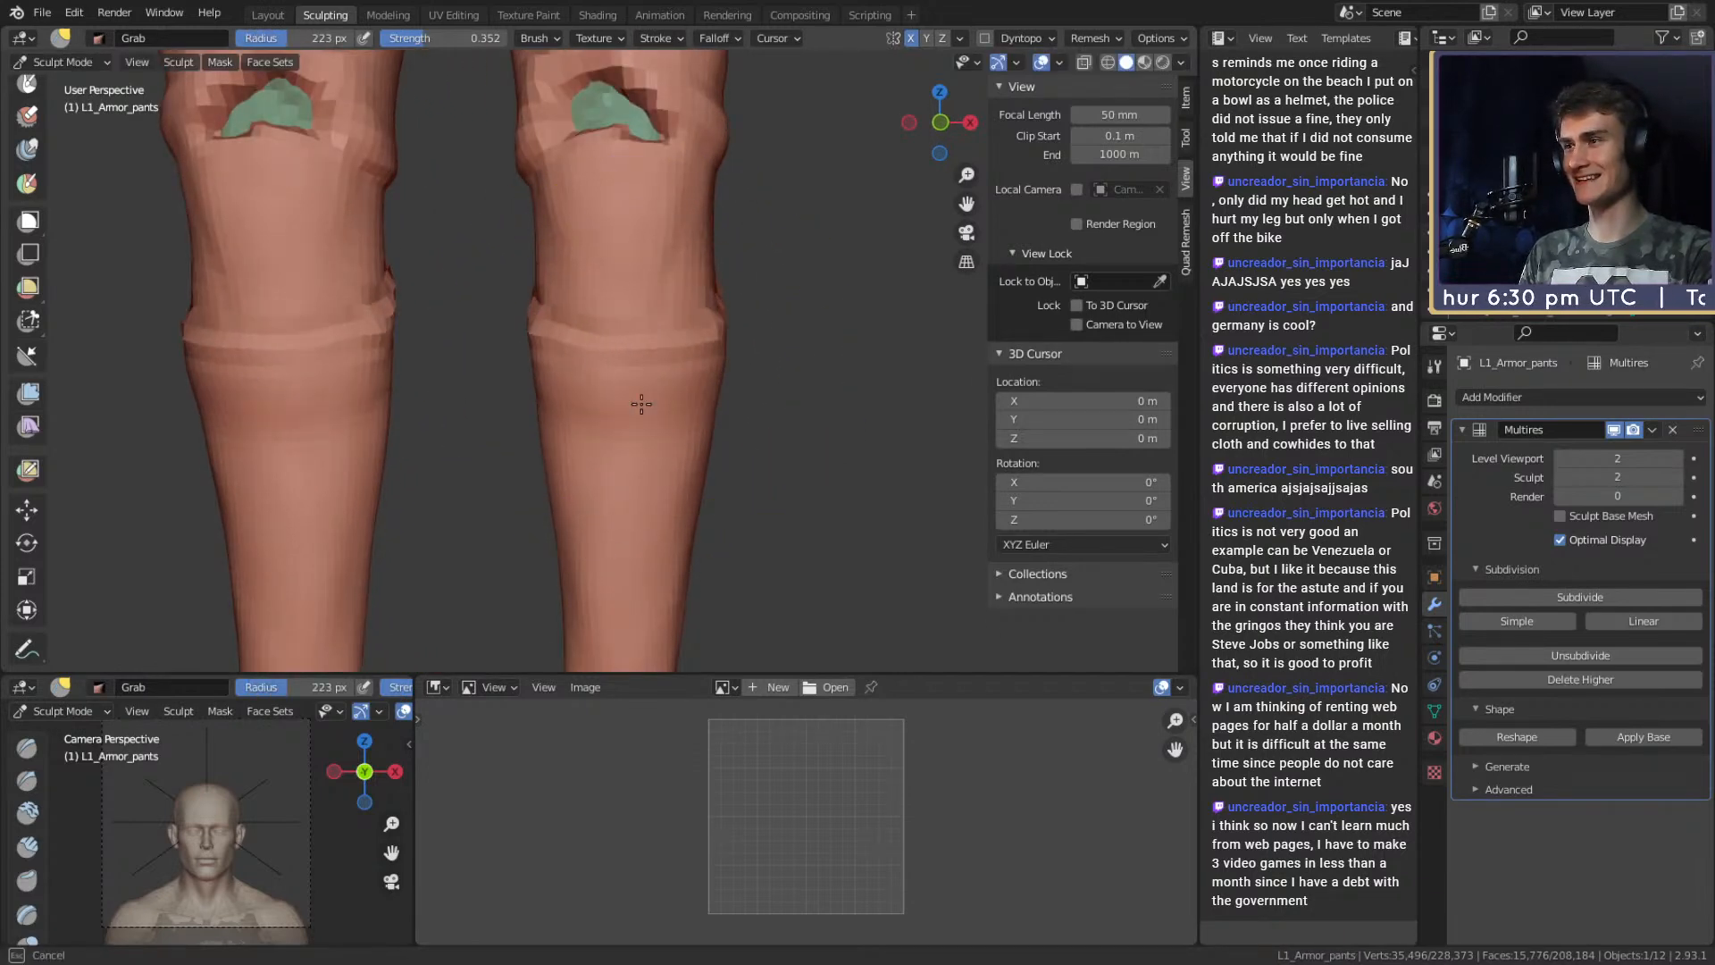
mouse_move(639, 400)
middle_down()
mouse_move(540, 408)
mouse_move(544, 384)
mouse_move(627, 394)
middle_up()
scroll(548, 378, down, 3)
alt+drag(627, 394, 763, 384)
scroll(759, 388, down, 4)
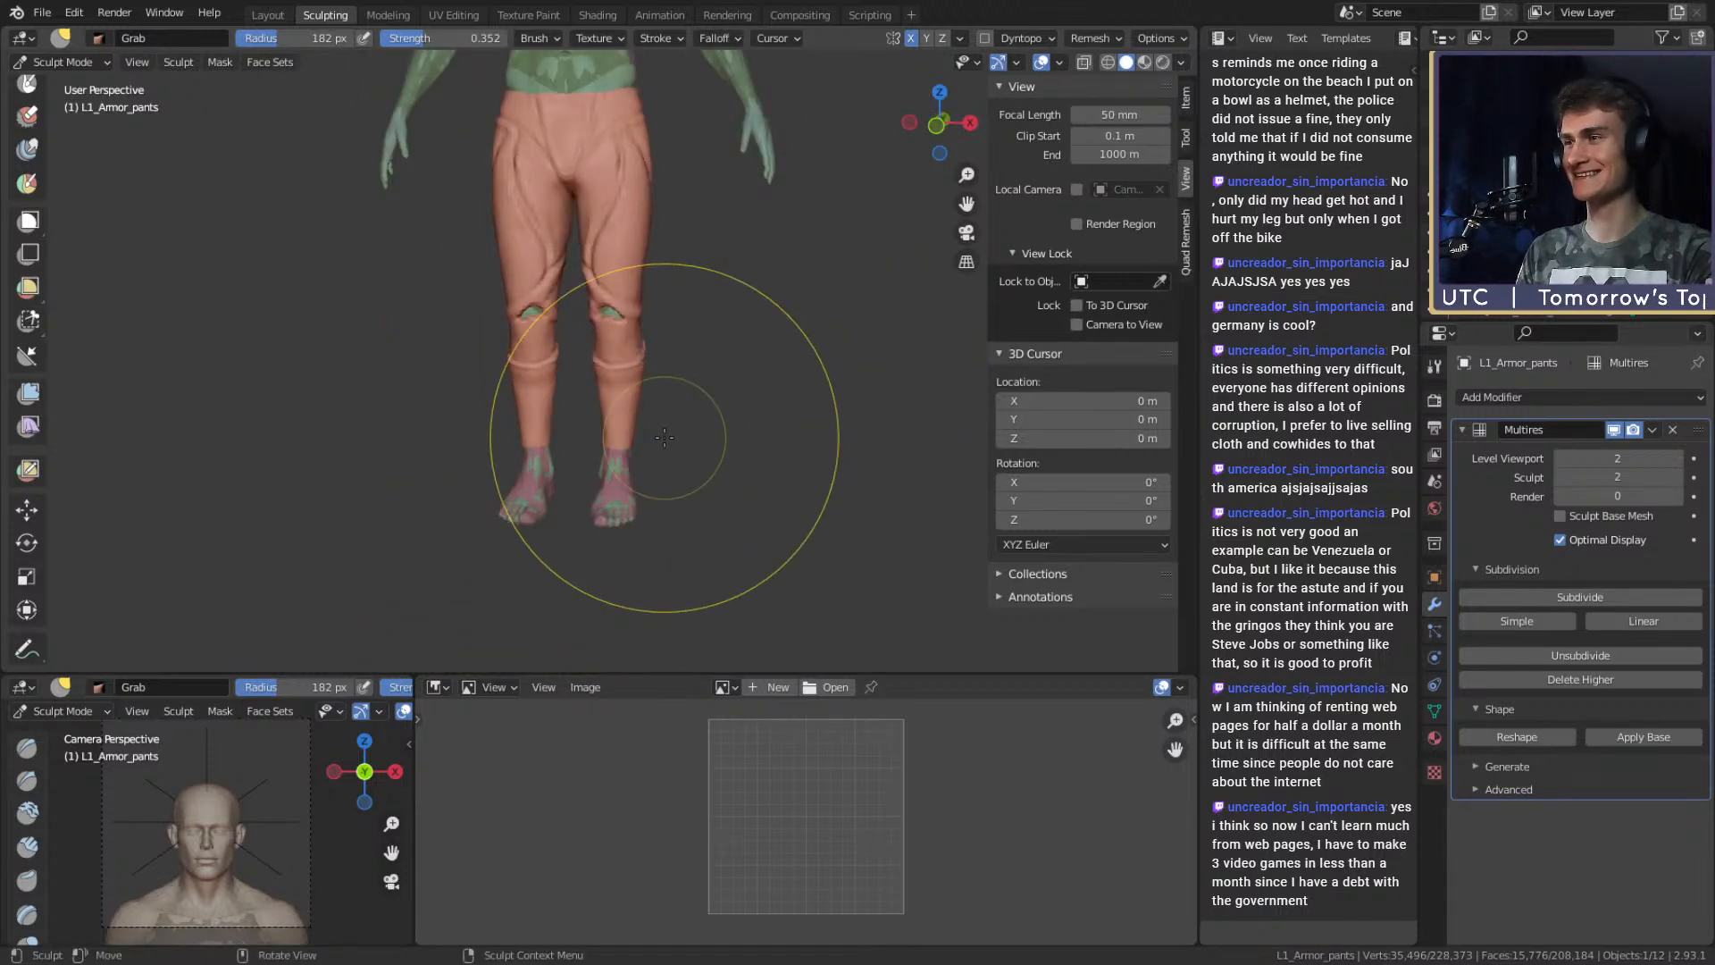
click(43, 12)
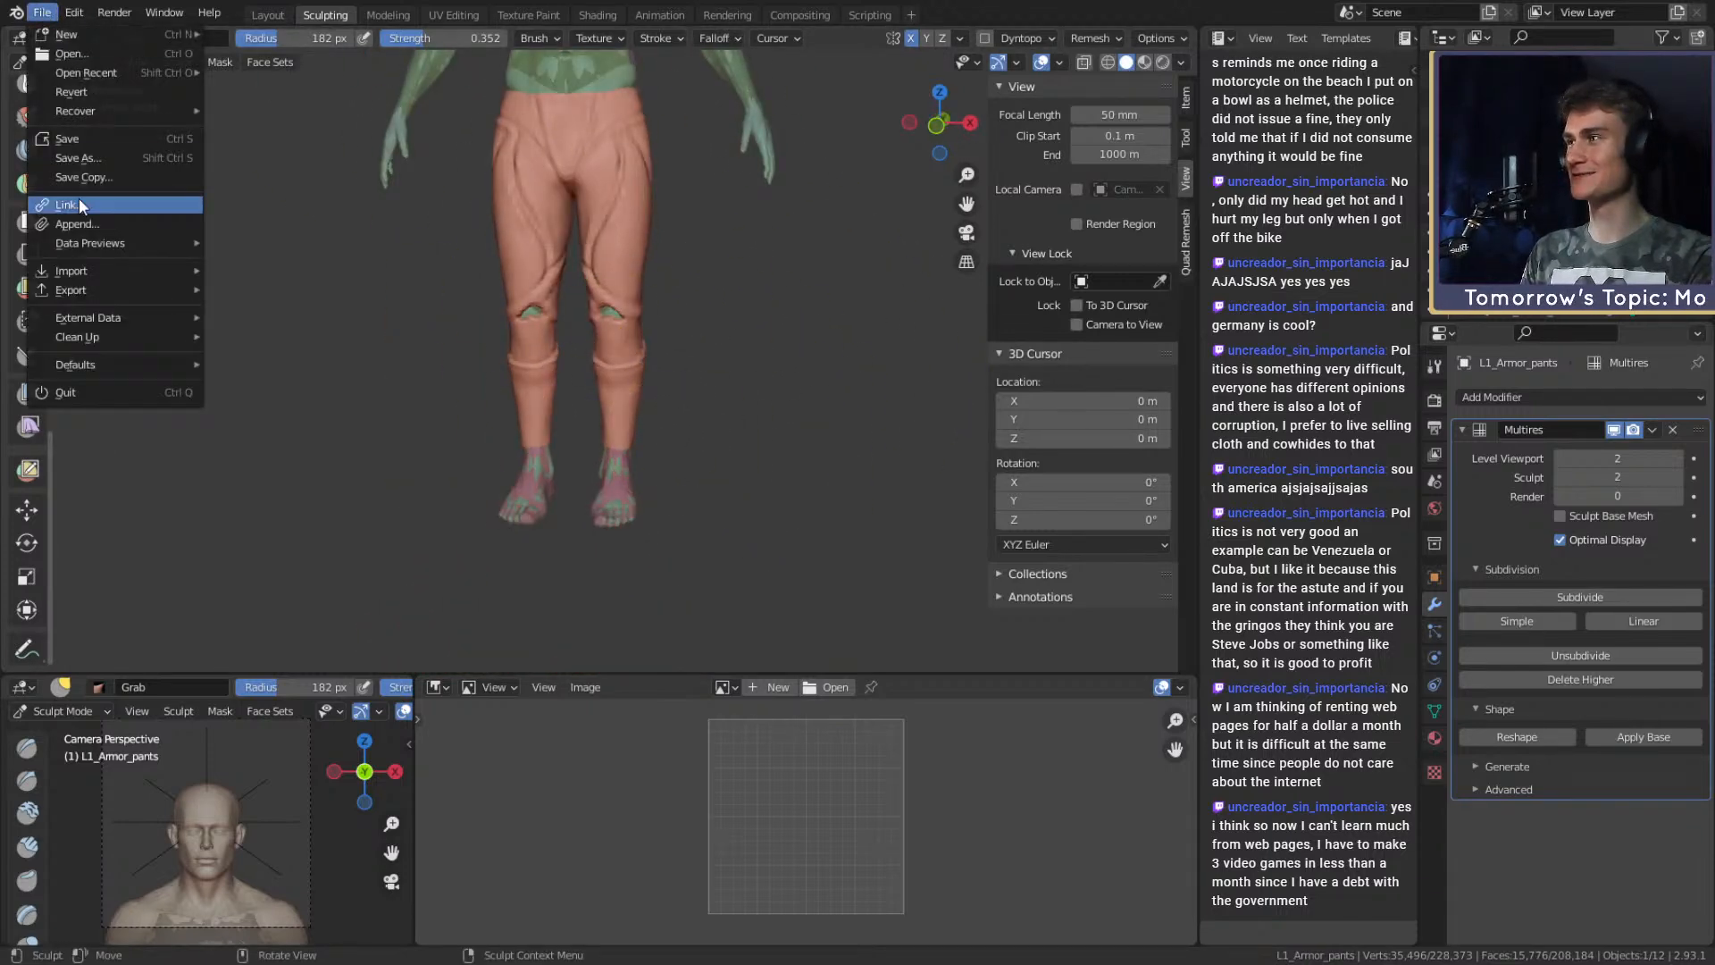
click(82, 140)
Build up volume on the shins below the band with the Clay Strips brush at about 92 to 119 px.
scroll(589, 393, up, 6)
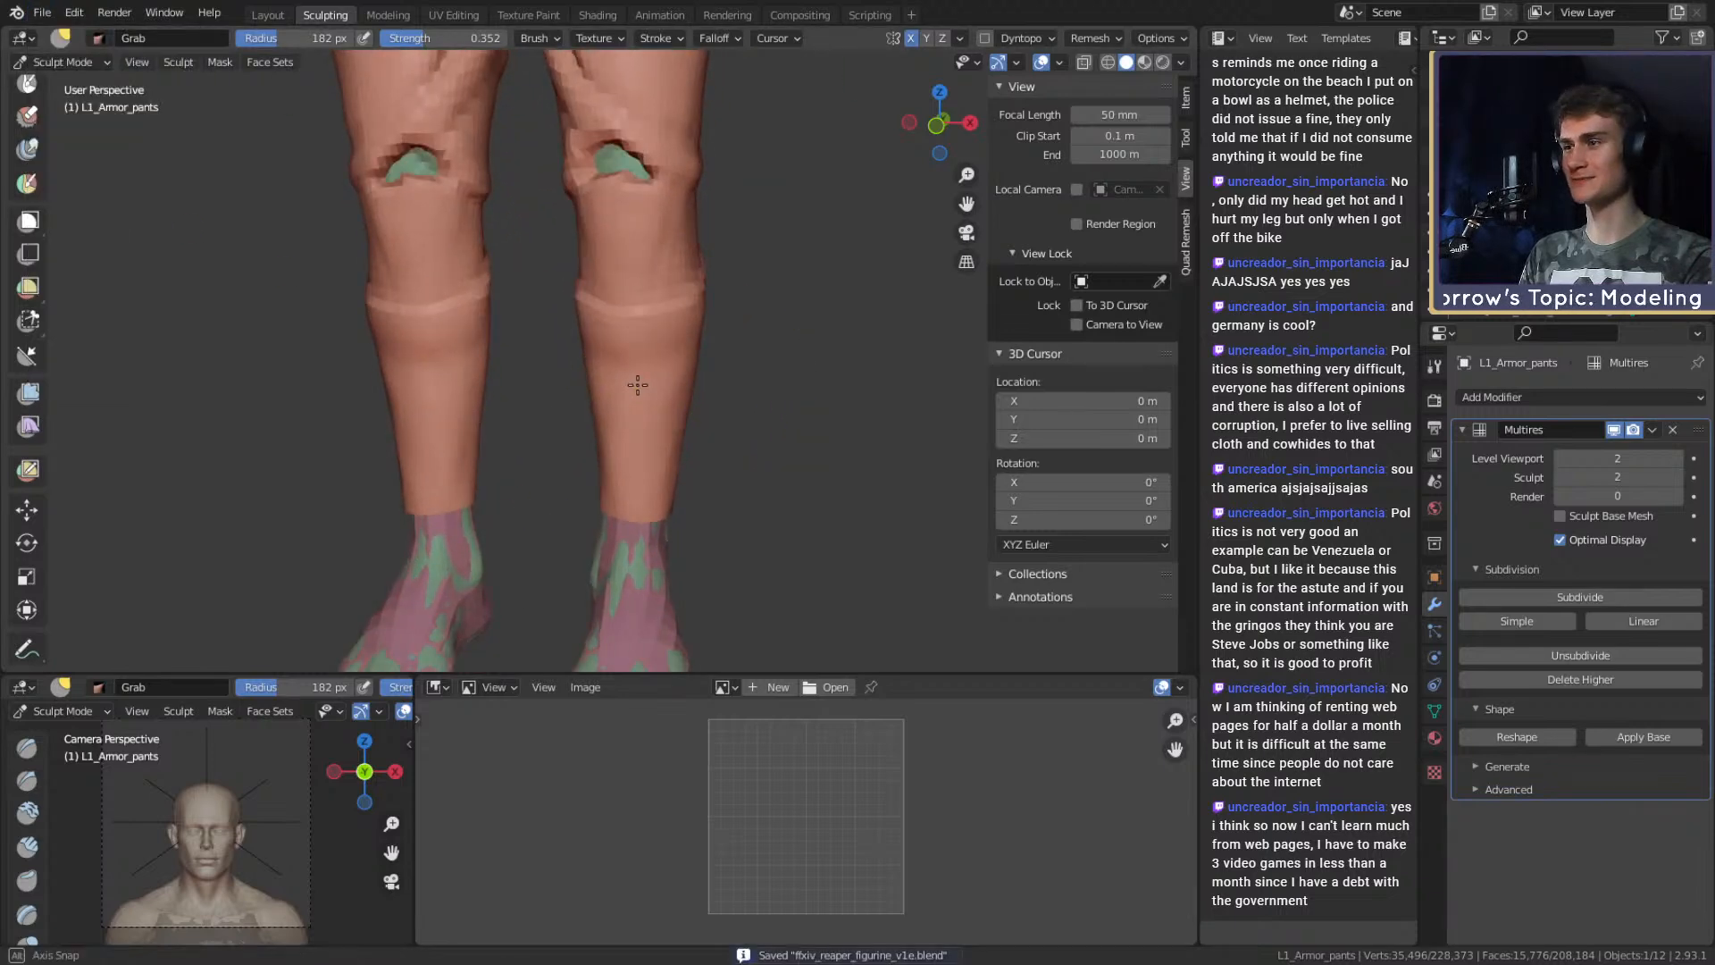
shift+middle_drag(664, 441, 665, 398)
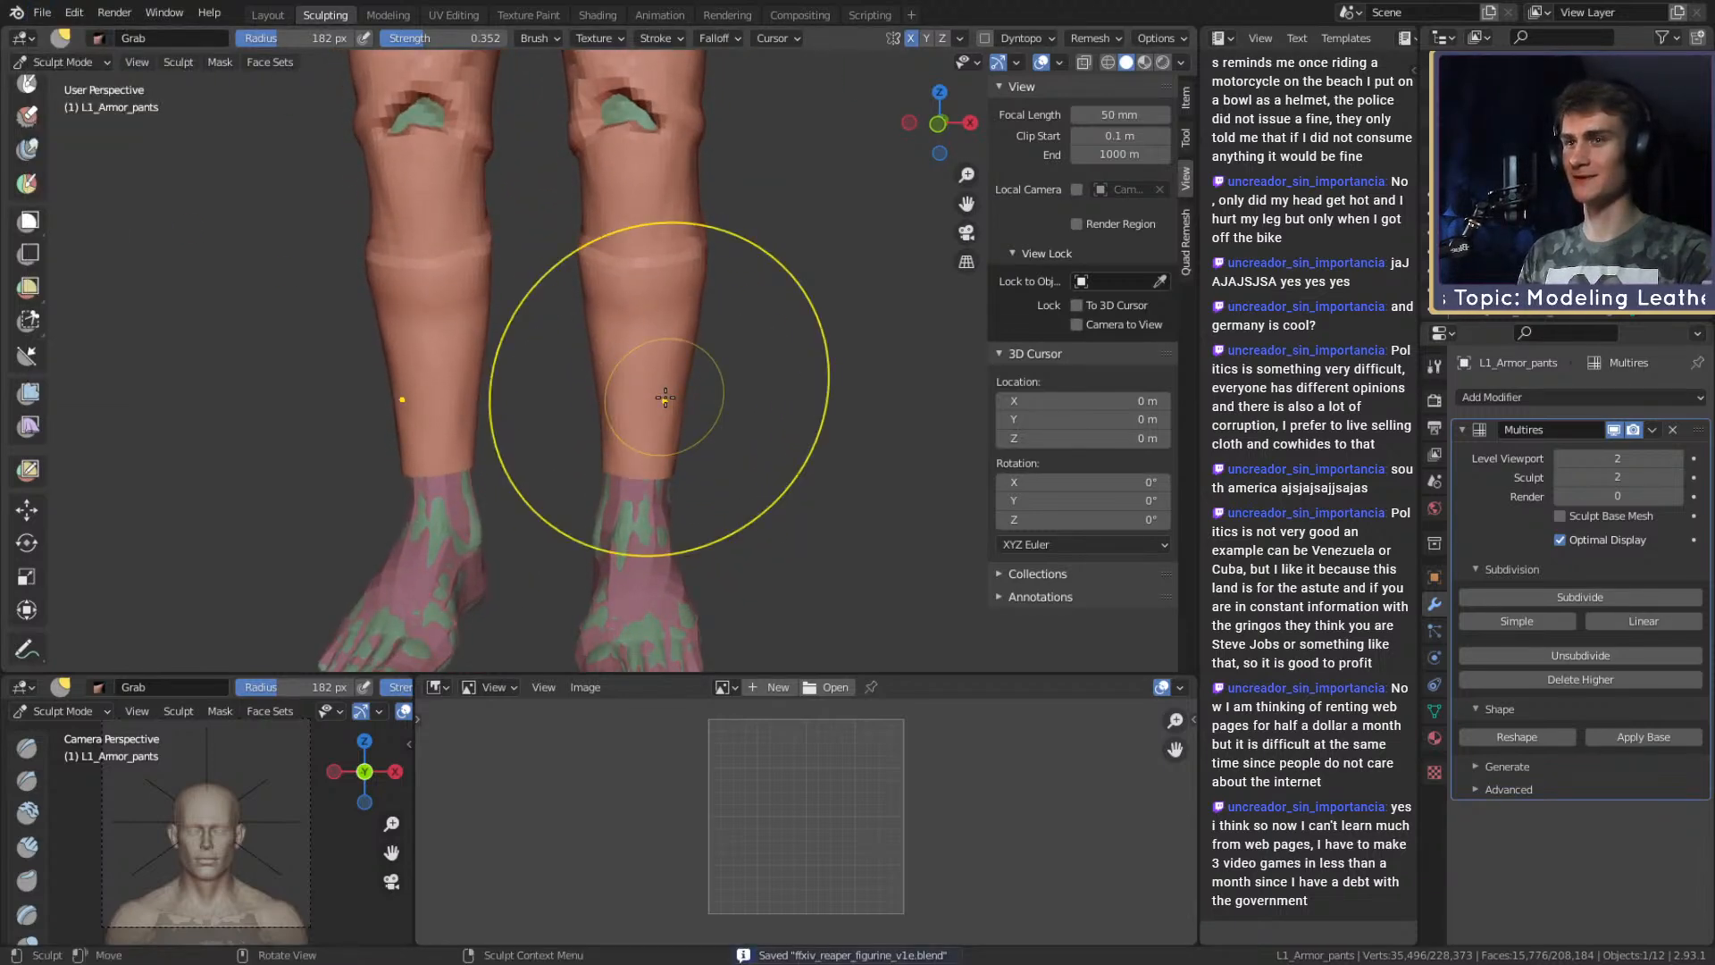
key(c)
scroll(625, 286, up, 4)
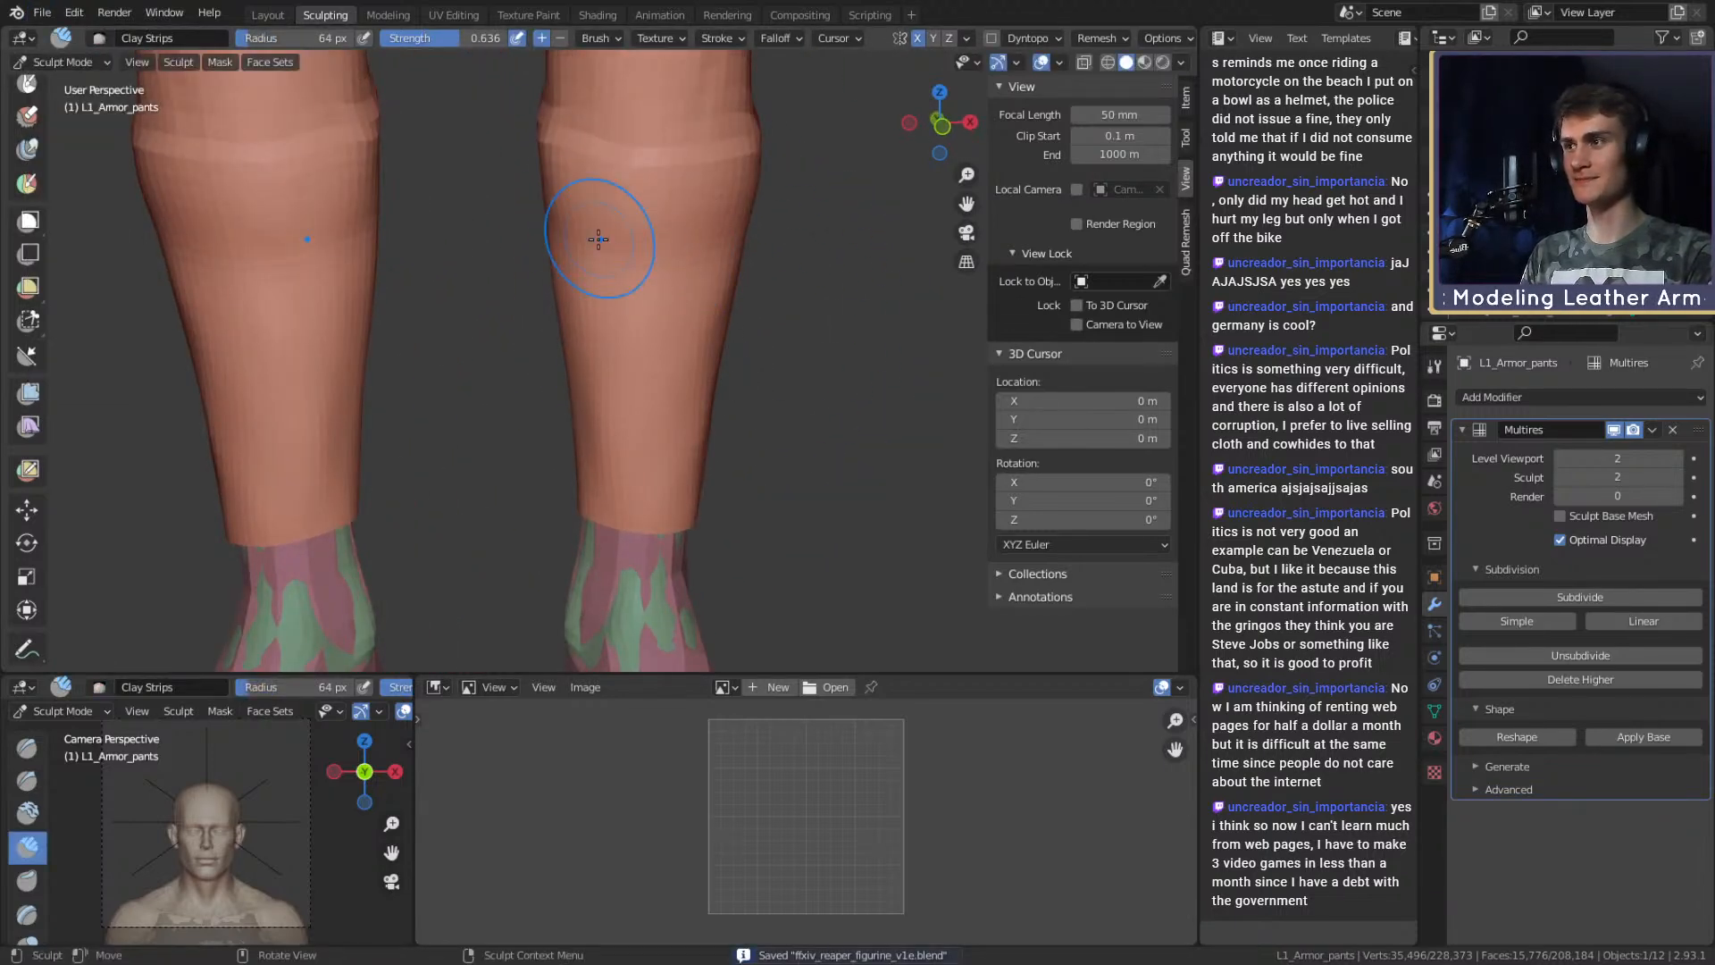
key(f)
click(689, 277)
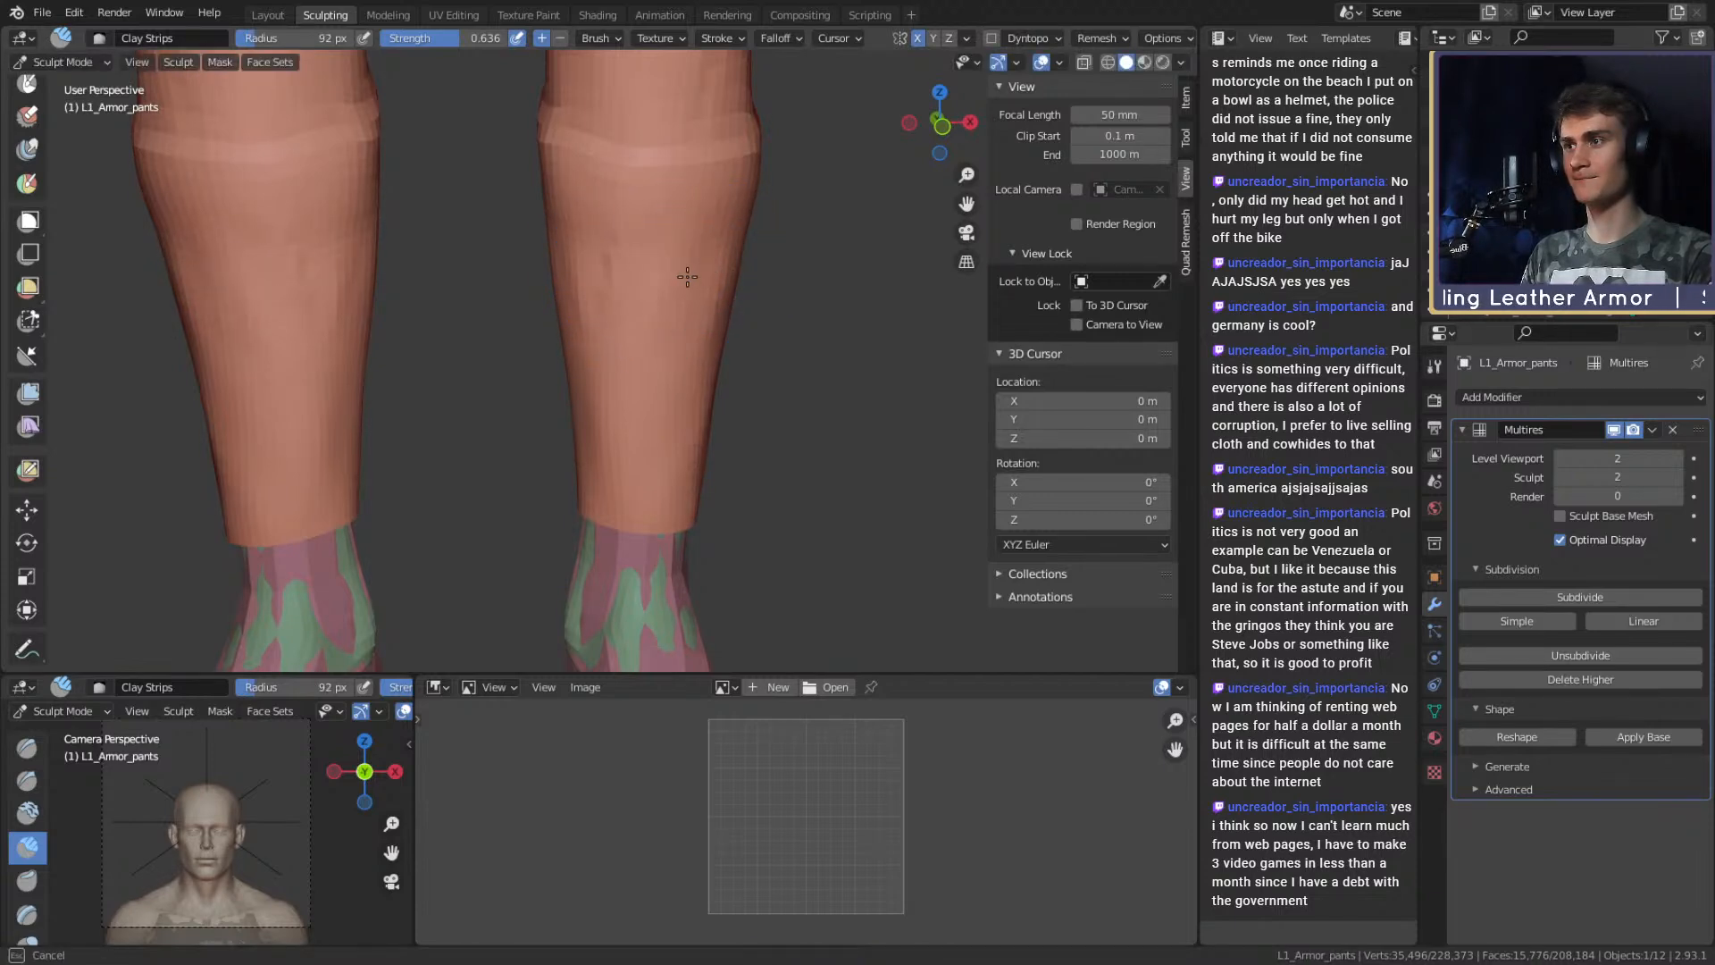
mouse_move(577, 356)
middle_down()
mouse_move(602, 321)
mouse_move(715, 310)
middle_up()
key(f)
click(796, 393)
mouse_move(795, 393)
middle_down()
mouse_move(574, 352)
mouse_move(631, 413)
mouse_move(626, 348)
mouse_move(555, 393)
mouse_move(694, 367)
middle_up()
middle_drag(777, 393, 654, 437)
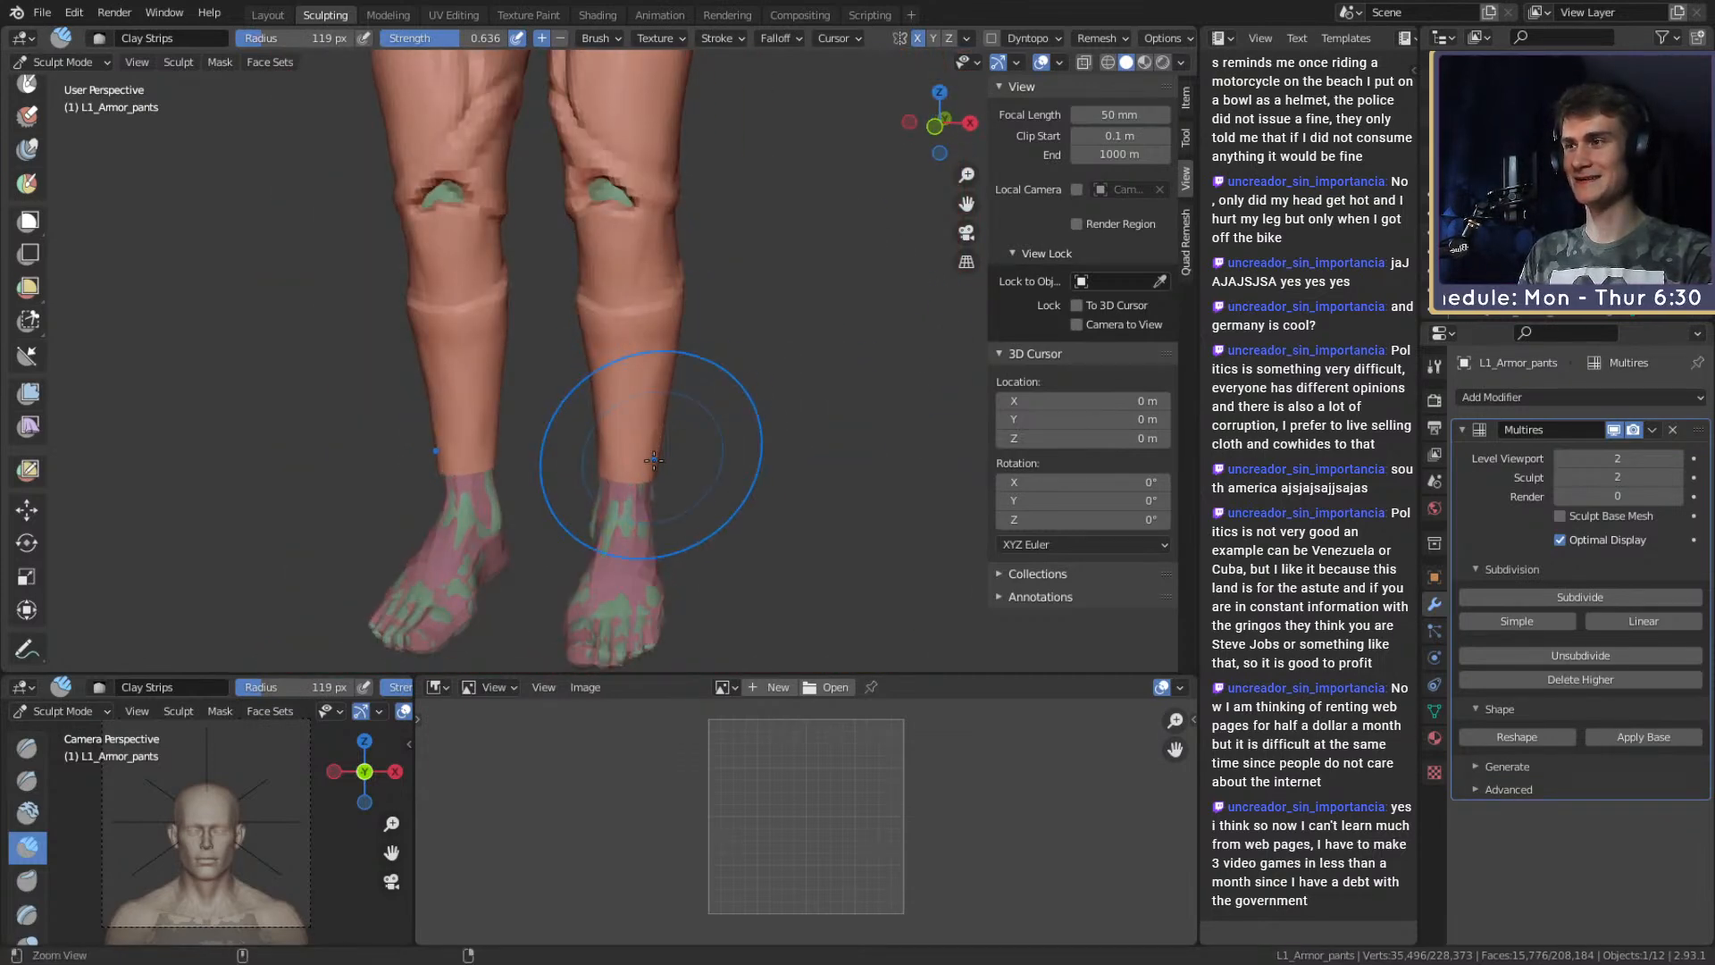
Refine the creases along the side of the leg band with the Crease brush reduced to about 37 px.
scroll(648, 393, up, 4)
shift+middle_drag(636, 268, 620, 402)
scroll(617, 366, up, 1)
key(shift+c)
key(f)
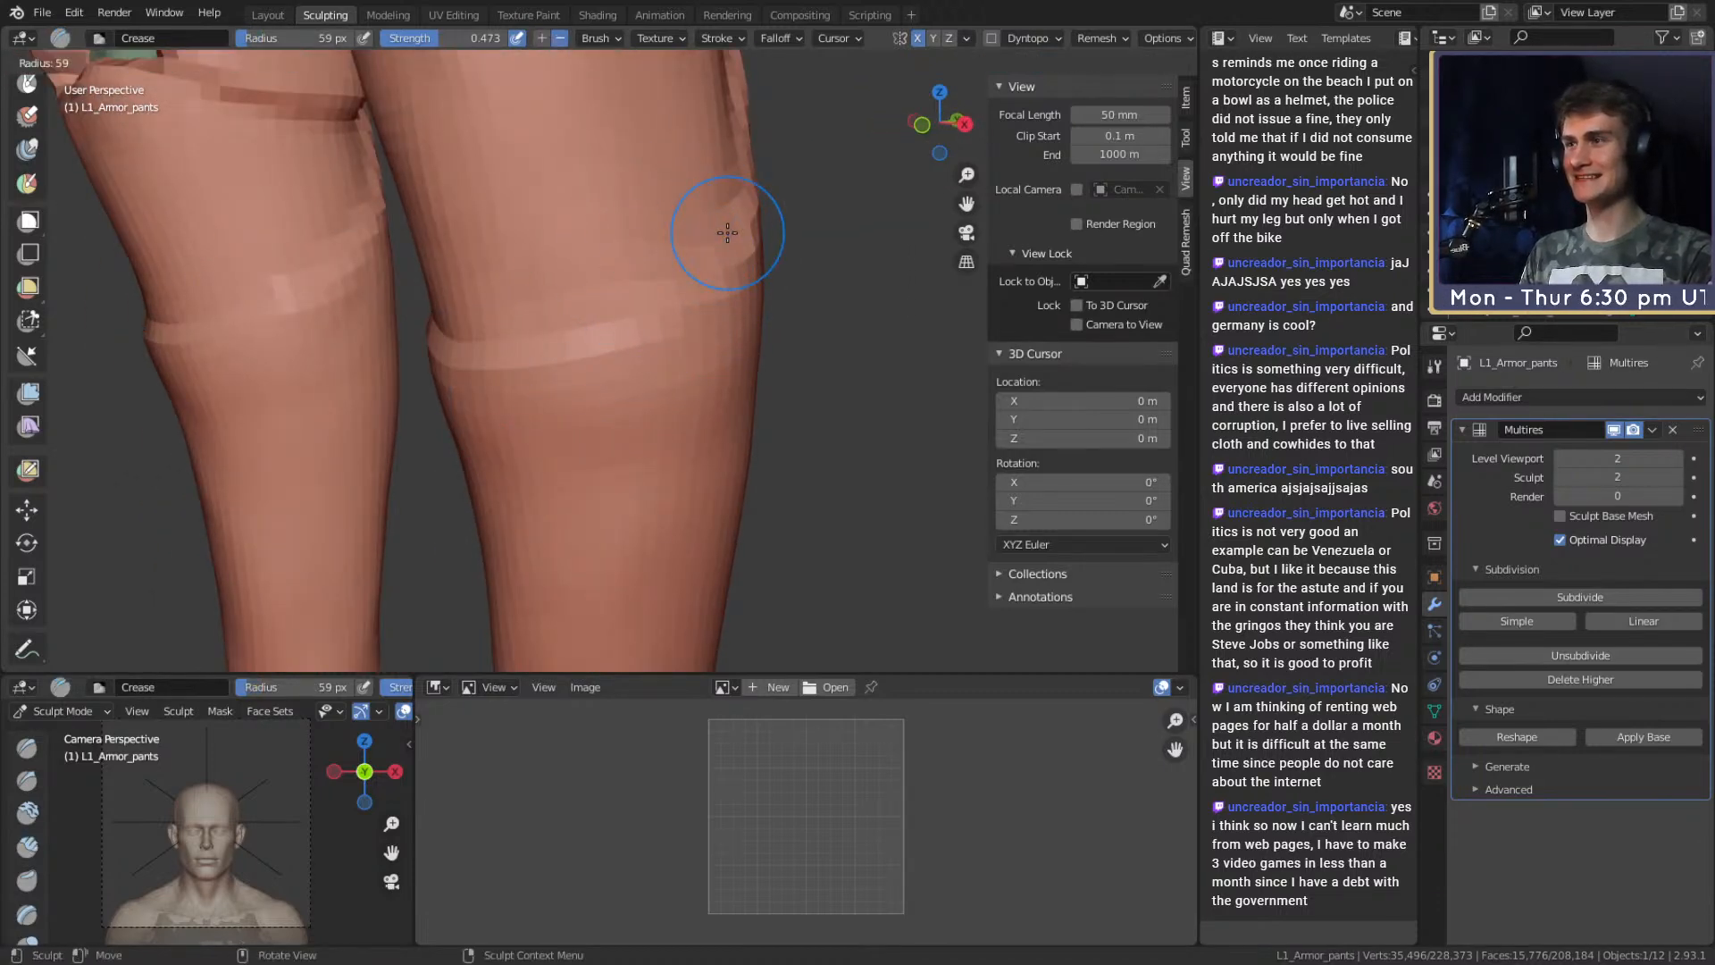
middle_drag(607, 306, 536, 315)
ctrl+alt+drag(595, 215, 612, 361)
ctrl+alt+drag(625, 304, 695, 432)
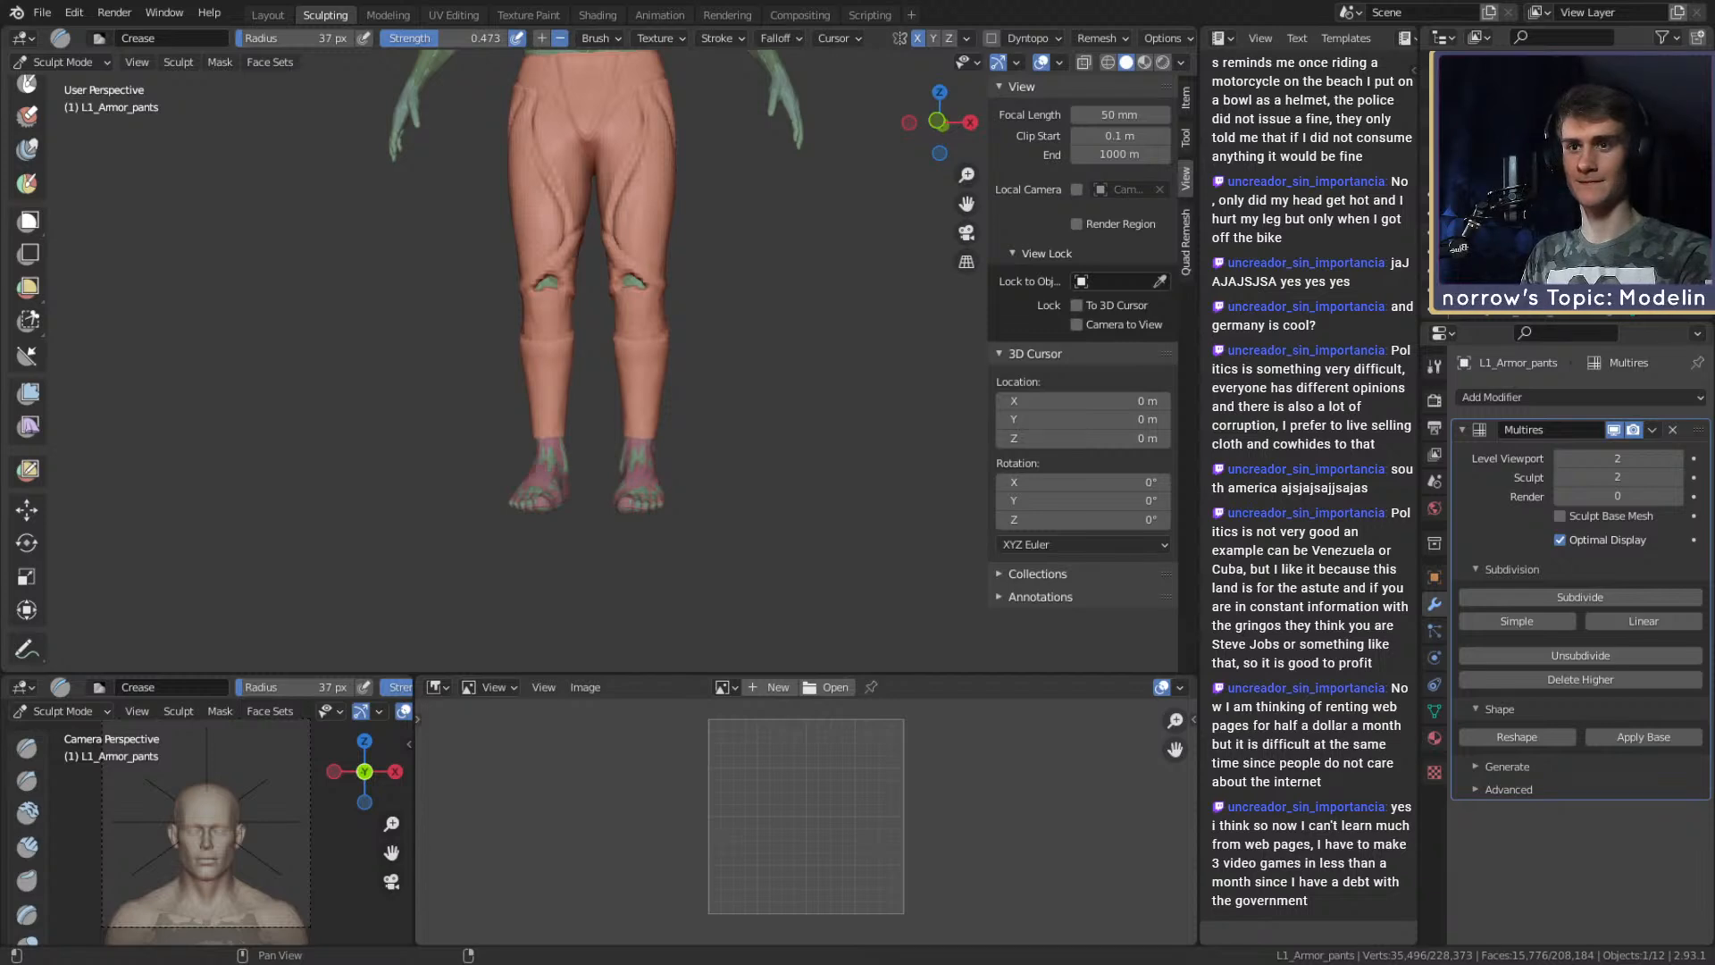
Check the overall shape of the pants on the character and save the file.
alt+drag(773, 264, 741, 454)
alt+shift+drag(741, 454, 839, 438)
ctrl+alt+drag(840, 438, 881, 420)
alt+drag(715, 429, 718, 390)
alt+shift+drag(718, 390, 880, 420)
ctrl+alt+drag(804, 482, 817, 416)
mouse_move(817, 415)
alt+mouse_down()
mouse_move(686, 404)
mouse_move(815, 399)
mouse_move(824, 415)
alt+mouse_up()
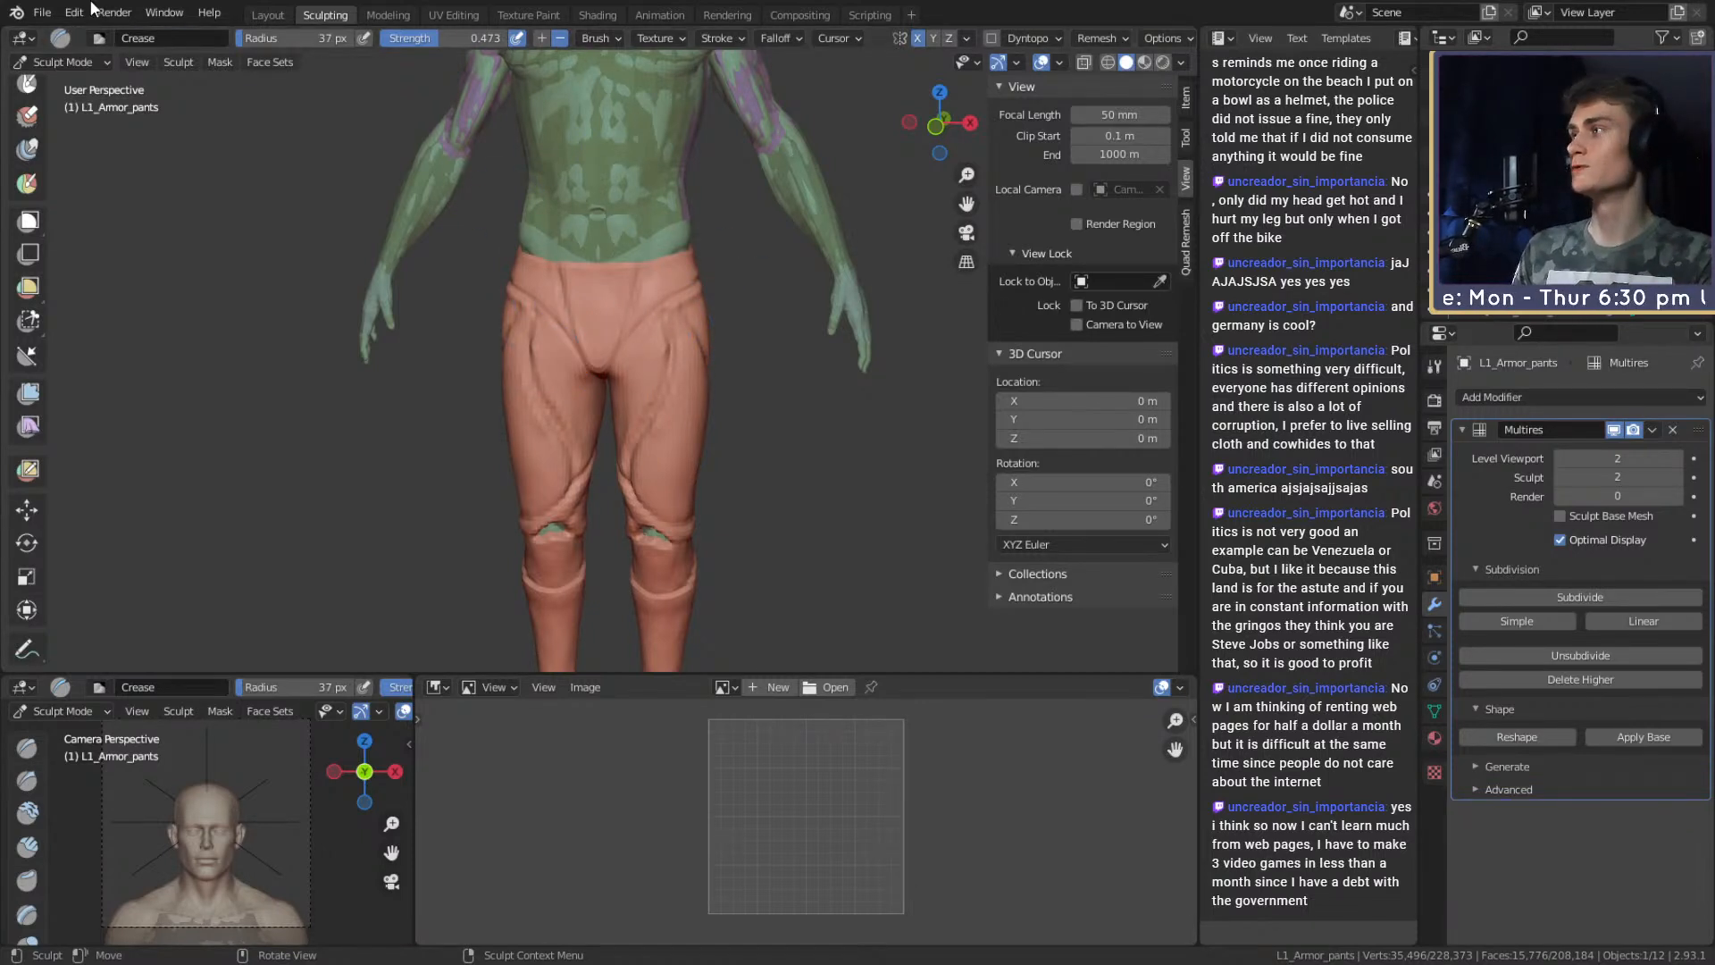
click(42, 13)
click(73, 139)
Select the L1_Armor_Boots object in the Layout workspace and return to the Sculpting workspace.
ctrl+alt+drag(649, 357, 652, 402)
alt+drag(652, 402, 666, 398)
alt+drag(666, 402, 671, 407)
middle_drag(670, 407, 674, 418)
shift+middle_drag(683, 375, 671, 433)
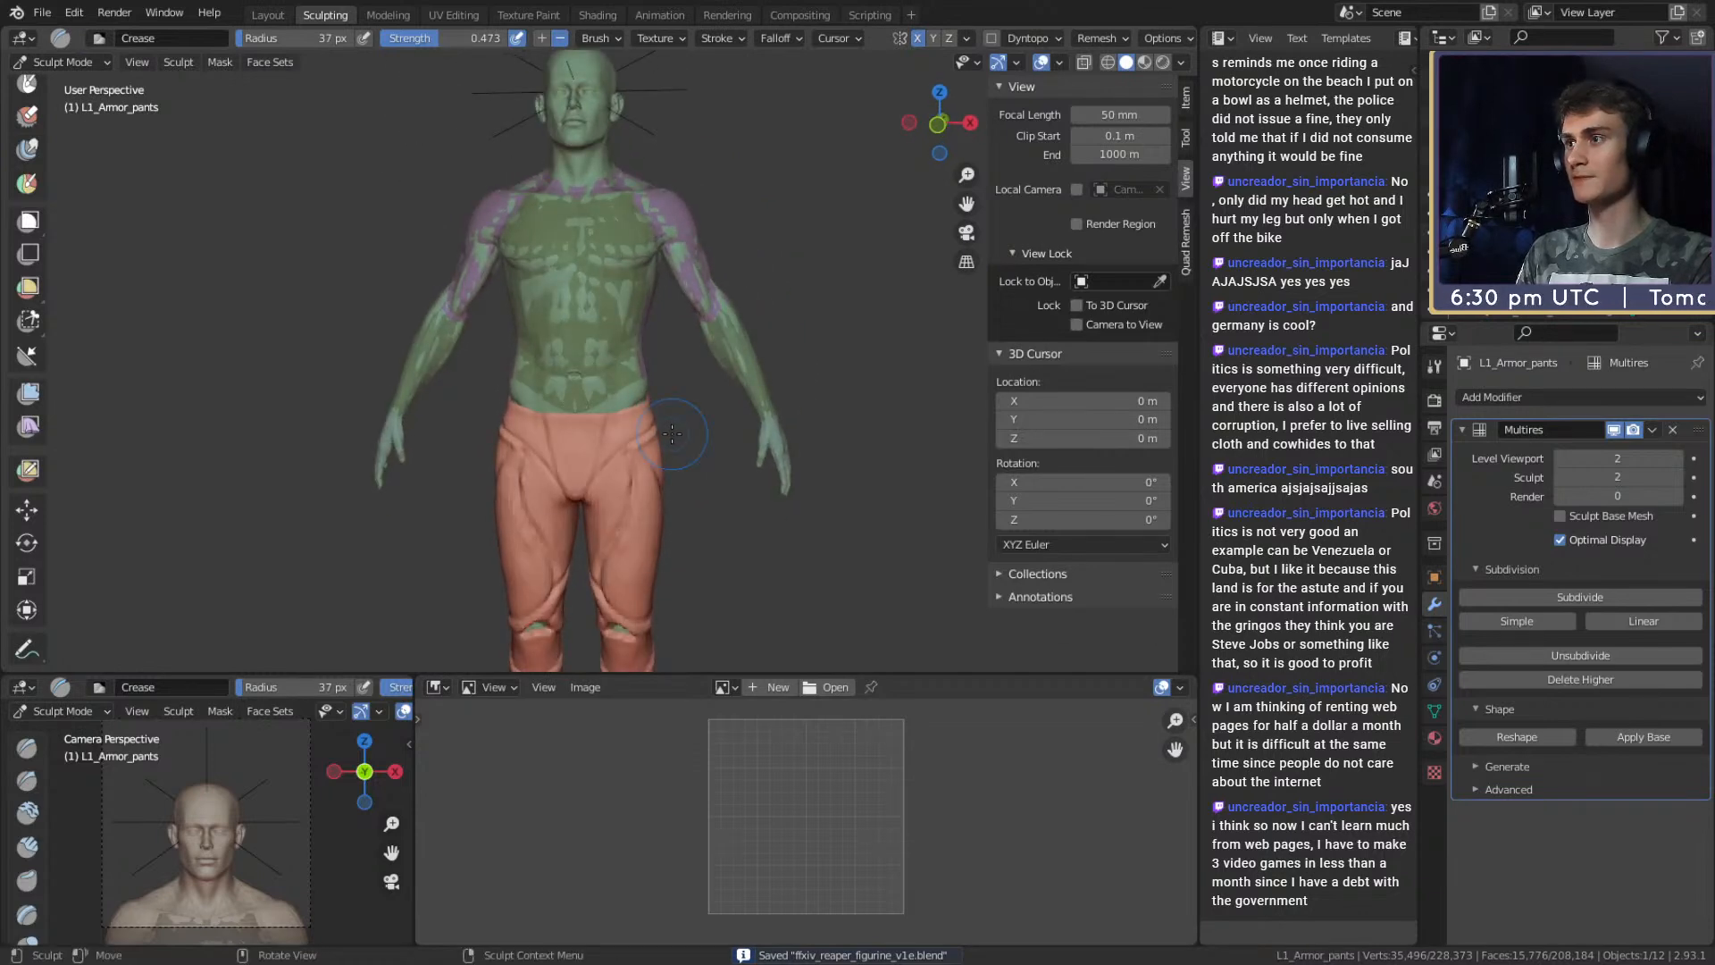
click(253, 16)
scroll(626, 356, down, 3)
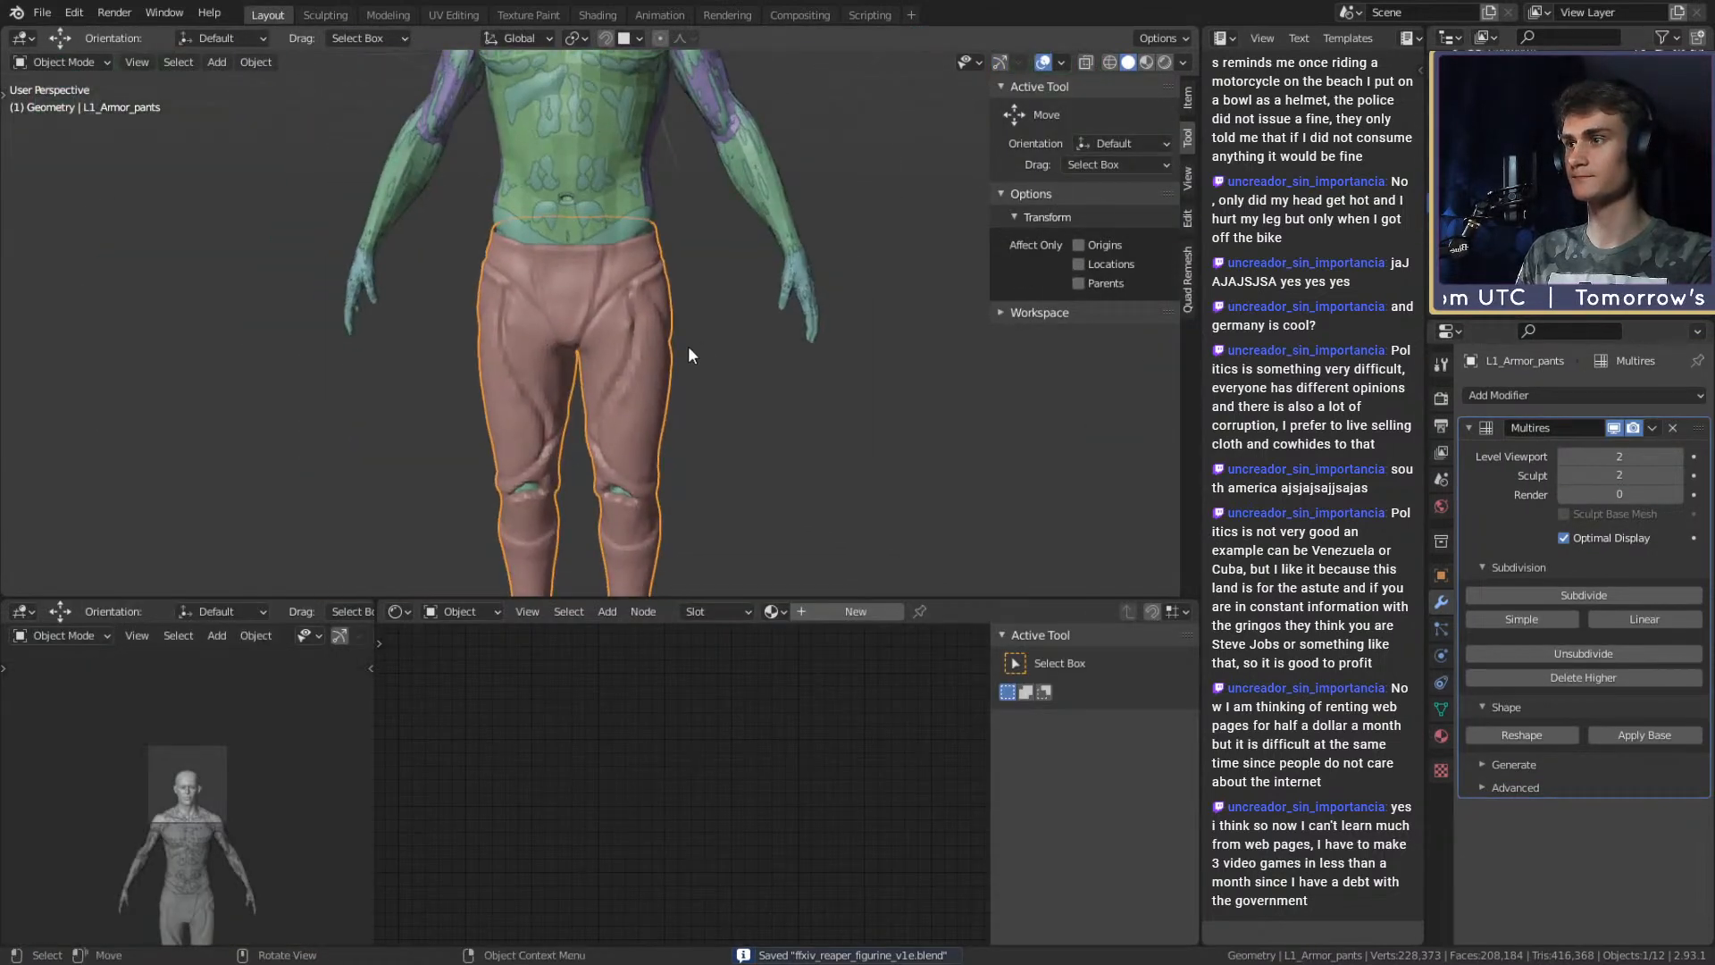
scroll(699, 339, down, 2)
scroll(681, 376, up, 2)
shift+middle_drag(679, 377, 670, 423)
shift+middle_drag(683, 536, 595, 361)
scroll(623, 378, up, 2)
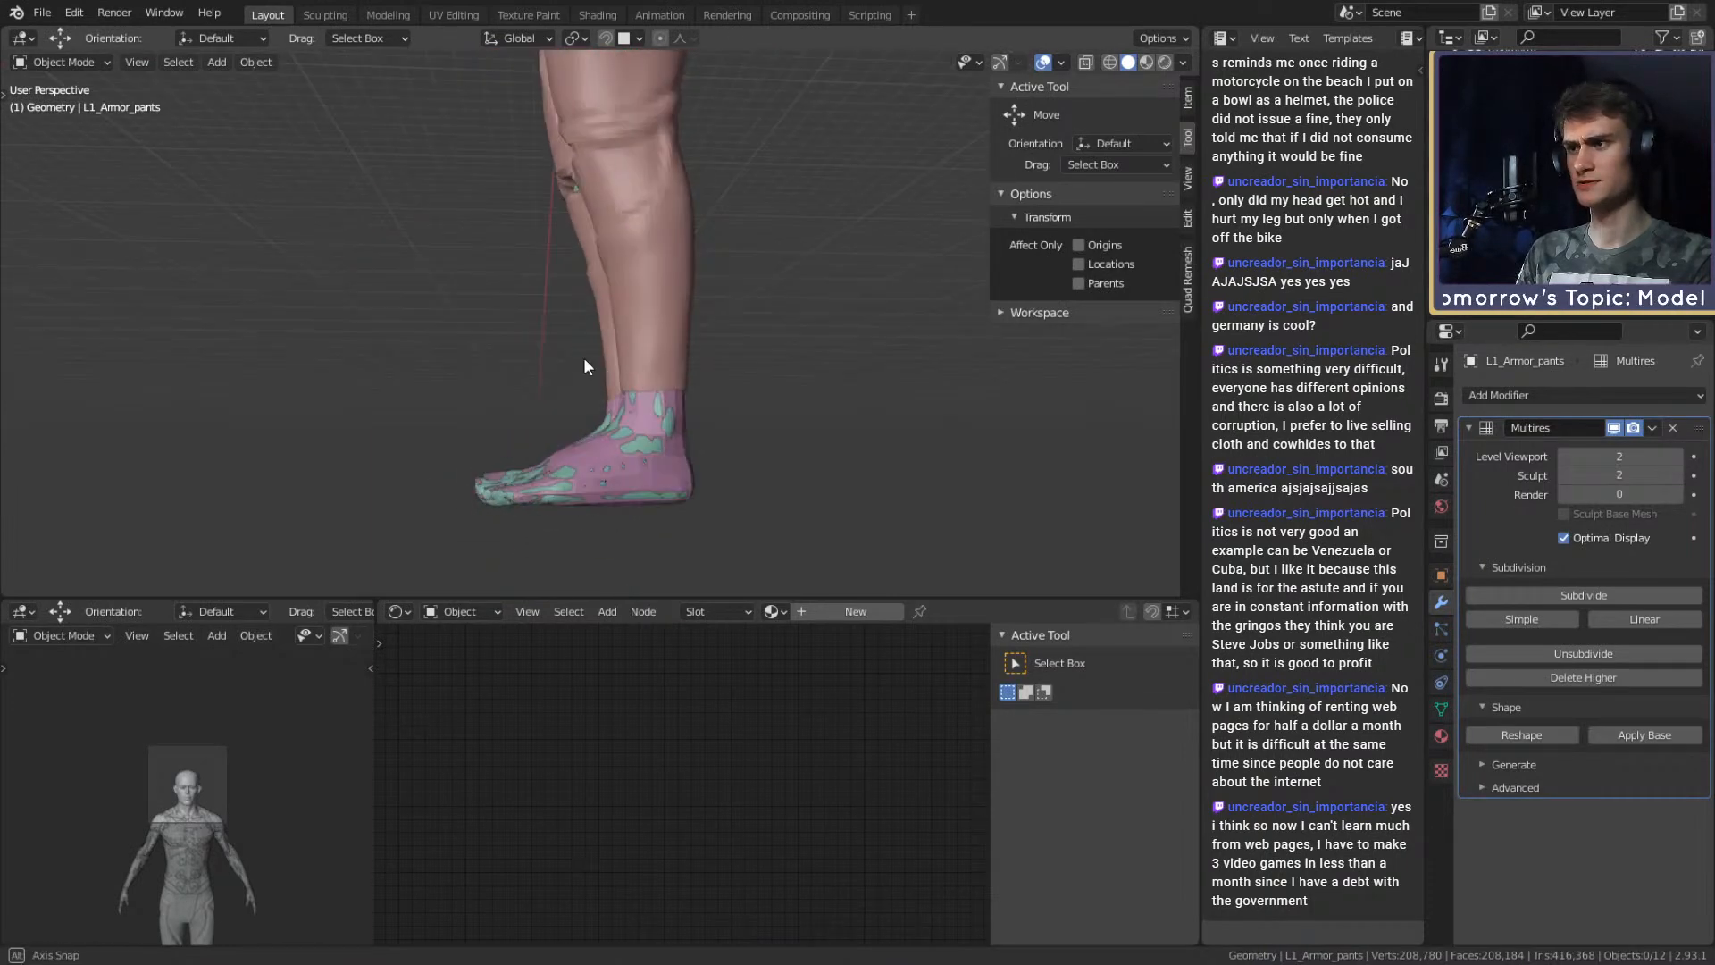
shift+middle_drag(630, 446, 616, 345)
scroll(571, 355, up, 2)
click(561, 356)
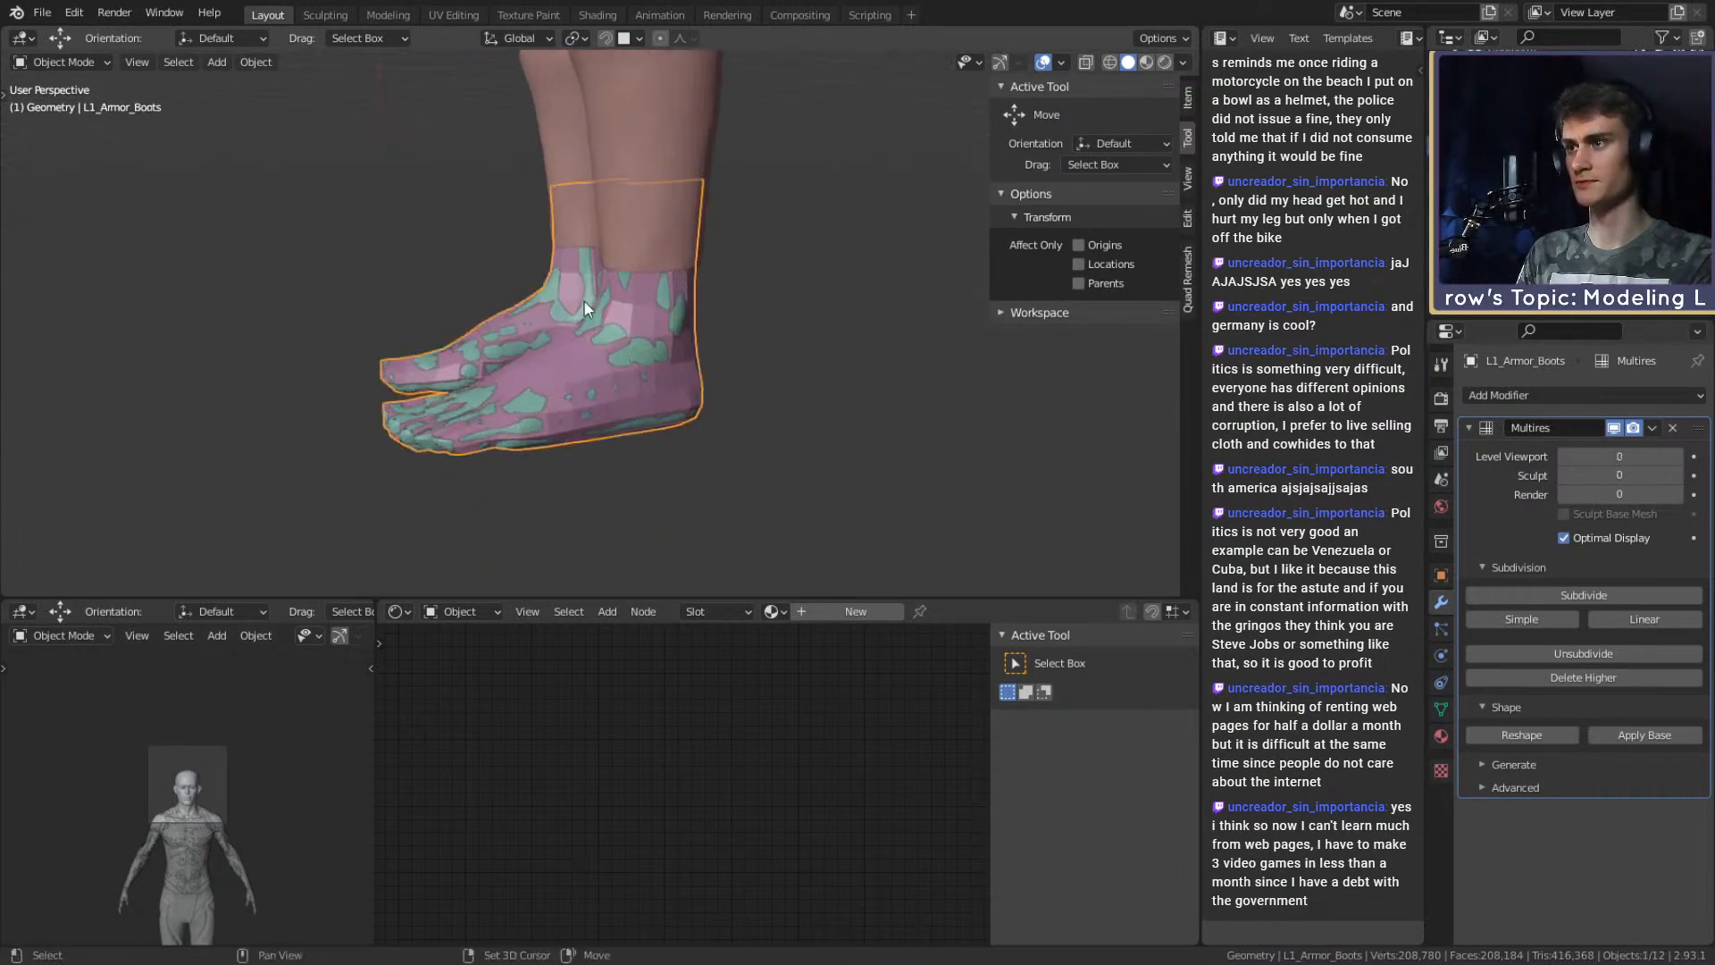
click(318, 14)
Raise the boots' Multires viewport and sculpt levels to 2.
shift+middle_drag(641, 537, 661, 237)
scroll(714, 384, up, 5)
mouse_move(727, 401)
middle_down()
mouse_move(527, 402)
mouse_move(532, 434)
middle_up()
scroll(525, 402, up, 3)
middle_drag(437, 406, 527, 402)
shift+middle_drag(518, 404, 689, 399)
scroll(600, 406, down, 3)
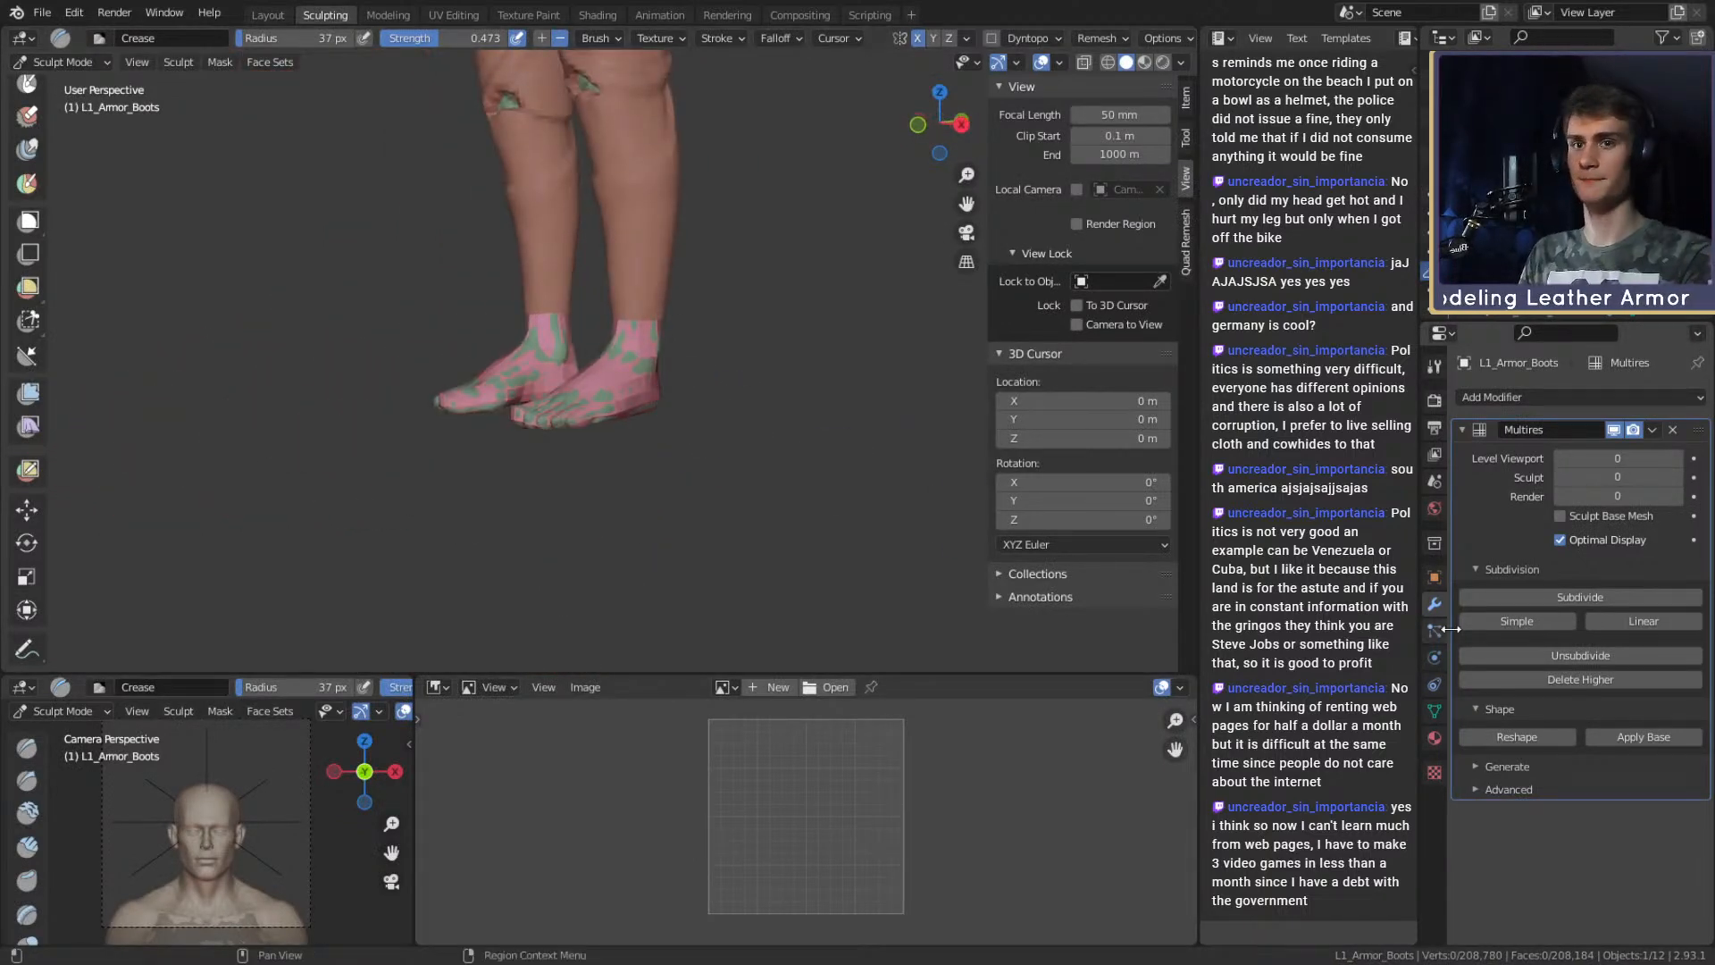
click(1679, 477)
click(1679, 477)
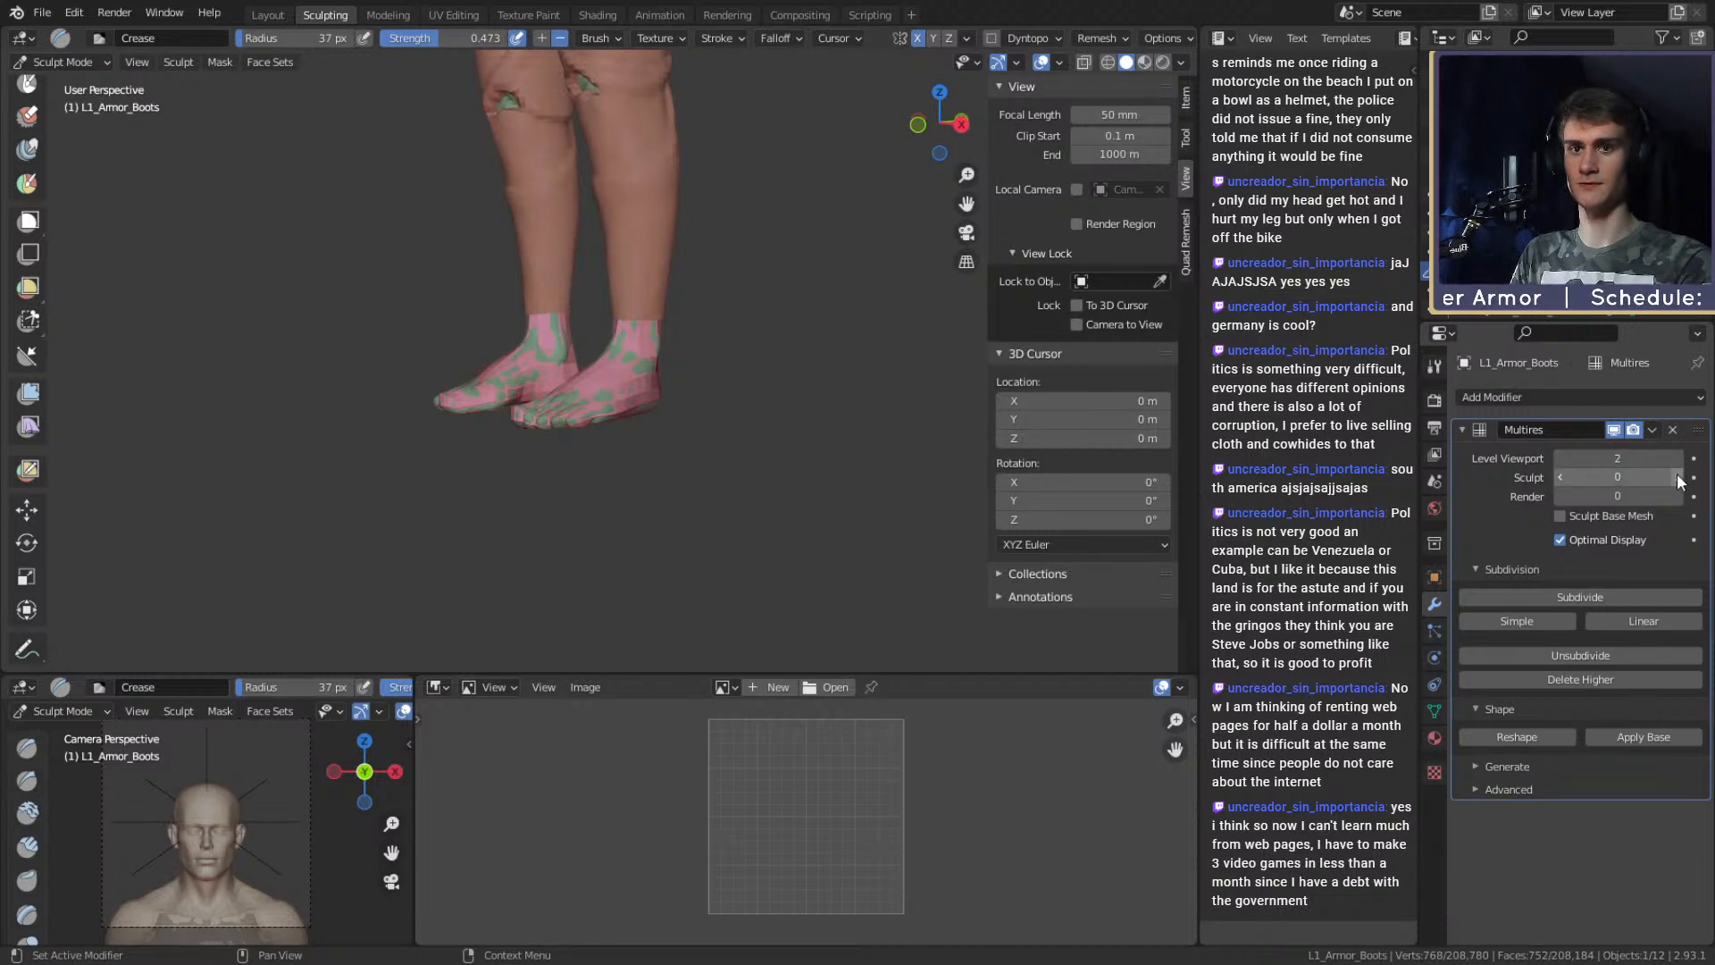
scroll(664, 419, up, 2)
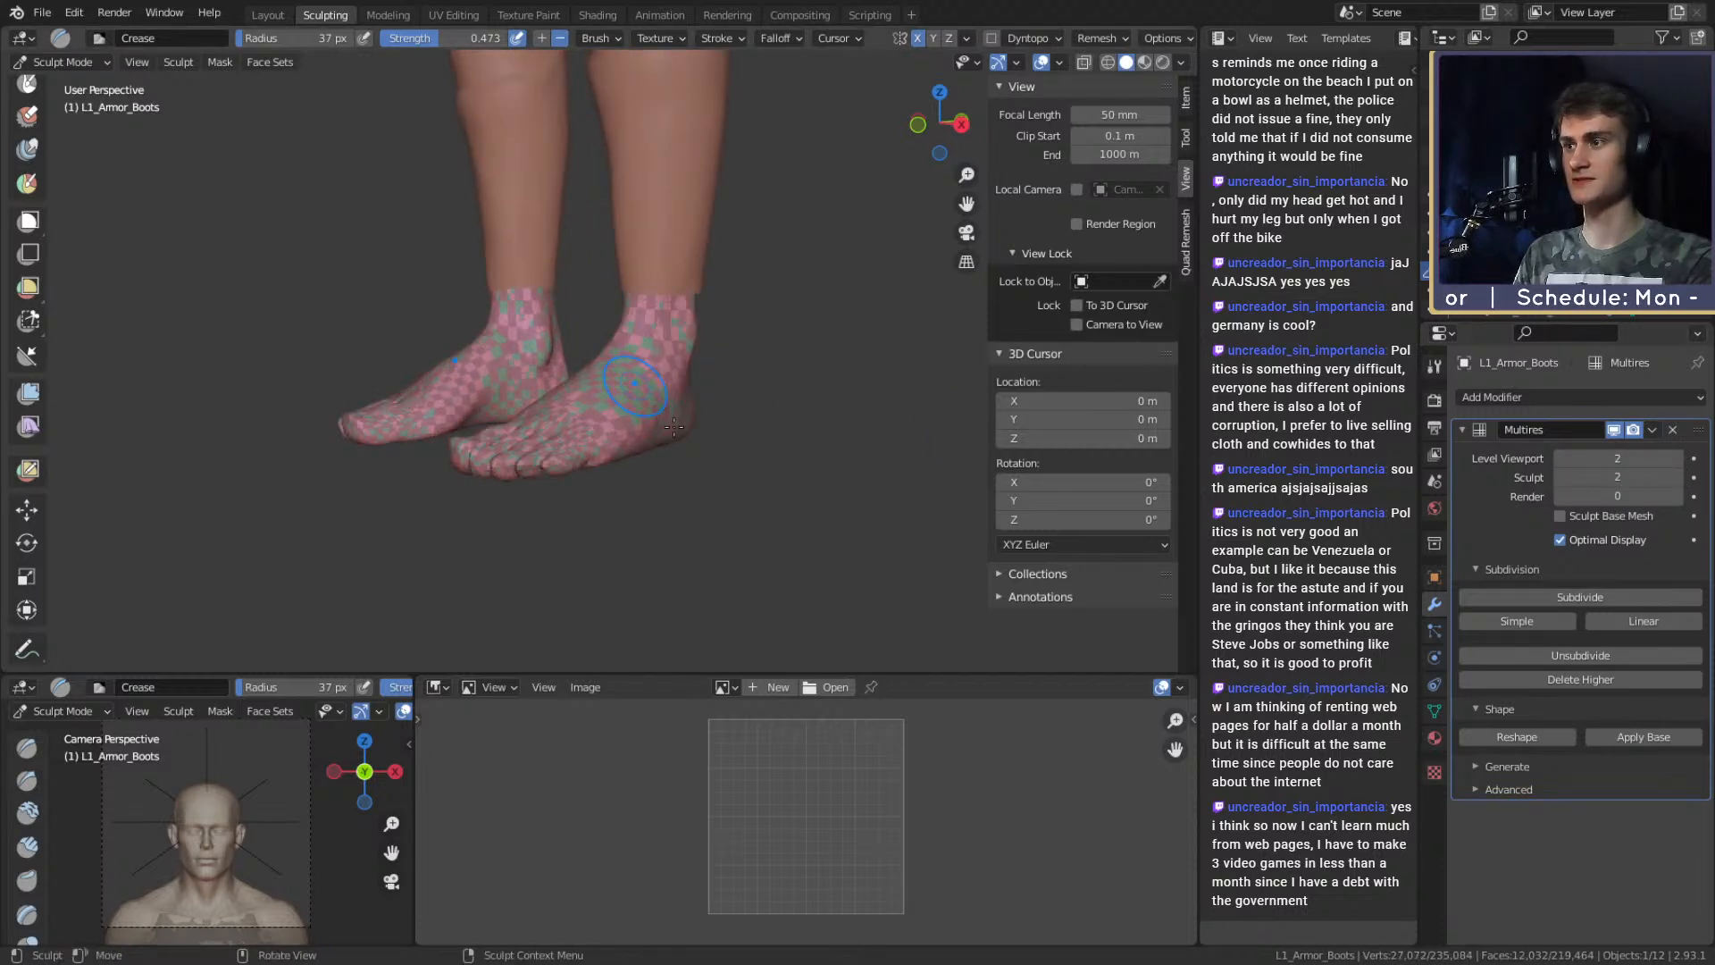
Inflate the whole boots mesh with the Mesh Filter at strength 1.000 so it covers the feet.
click(28, 393)
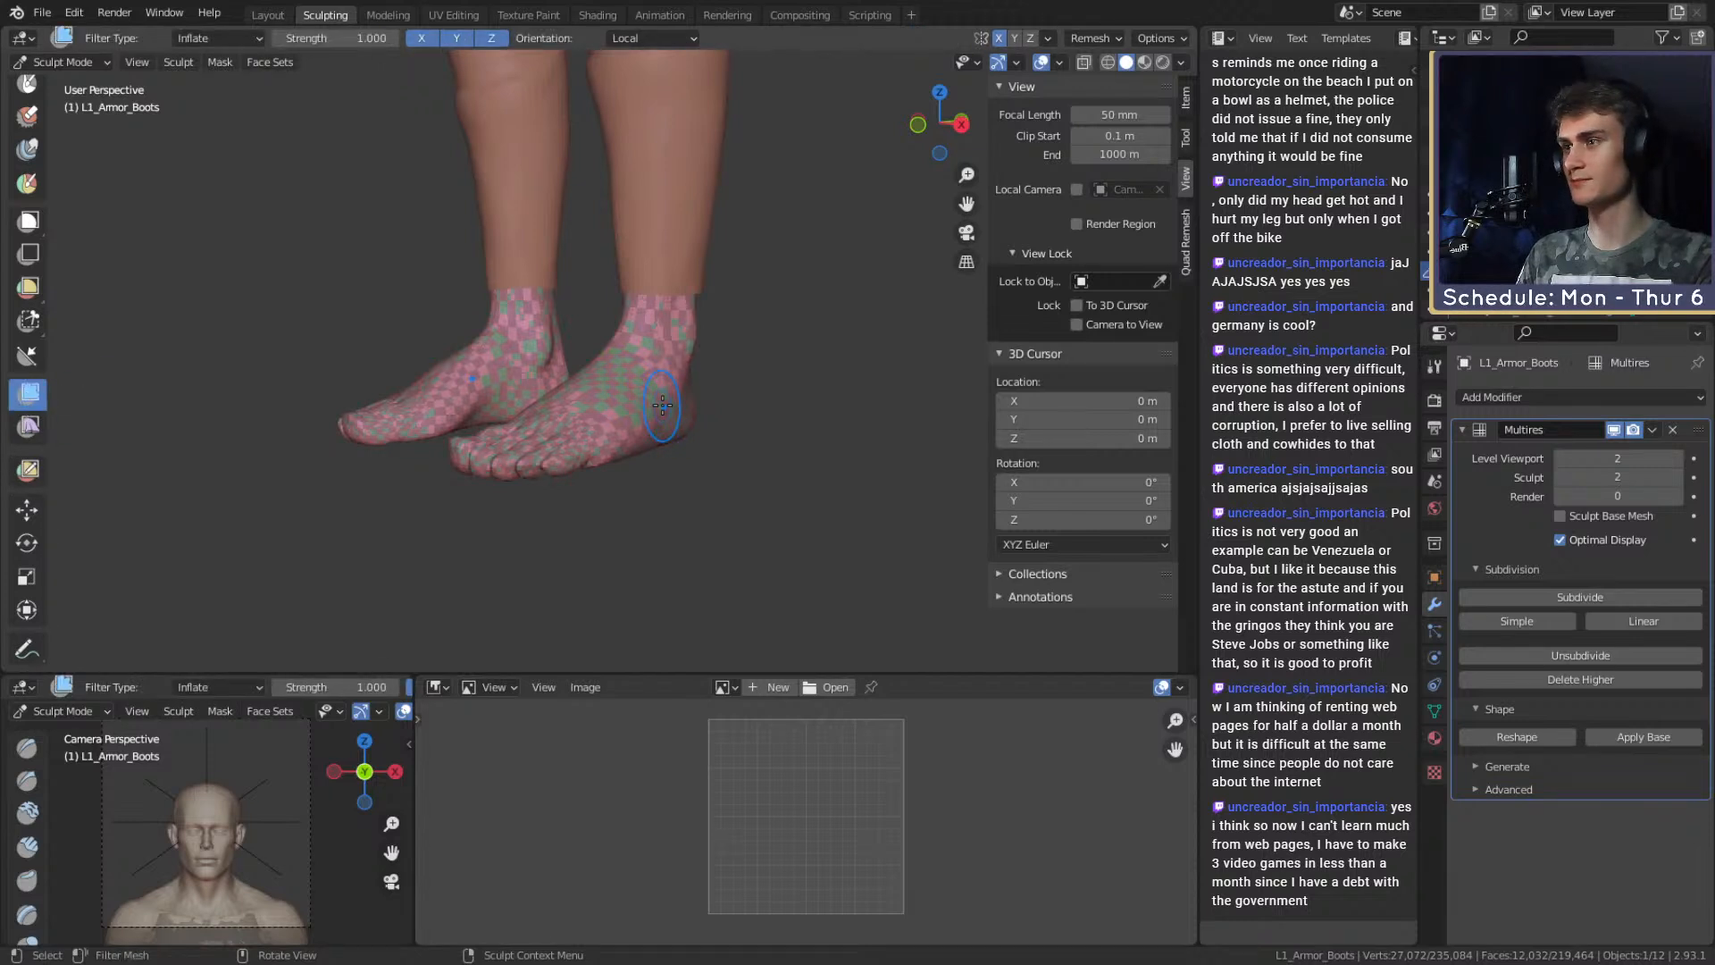
drag(656, 409, 696, 378)
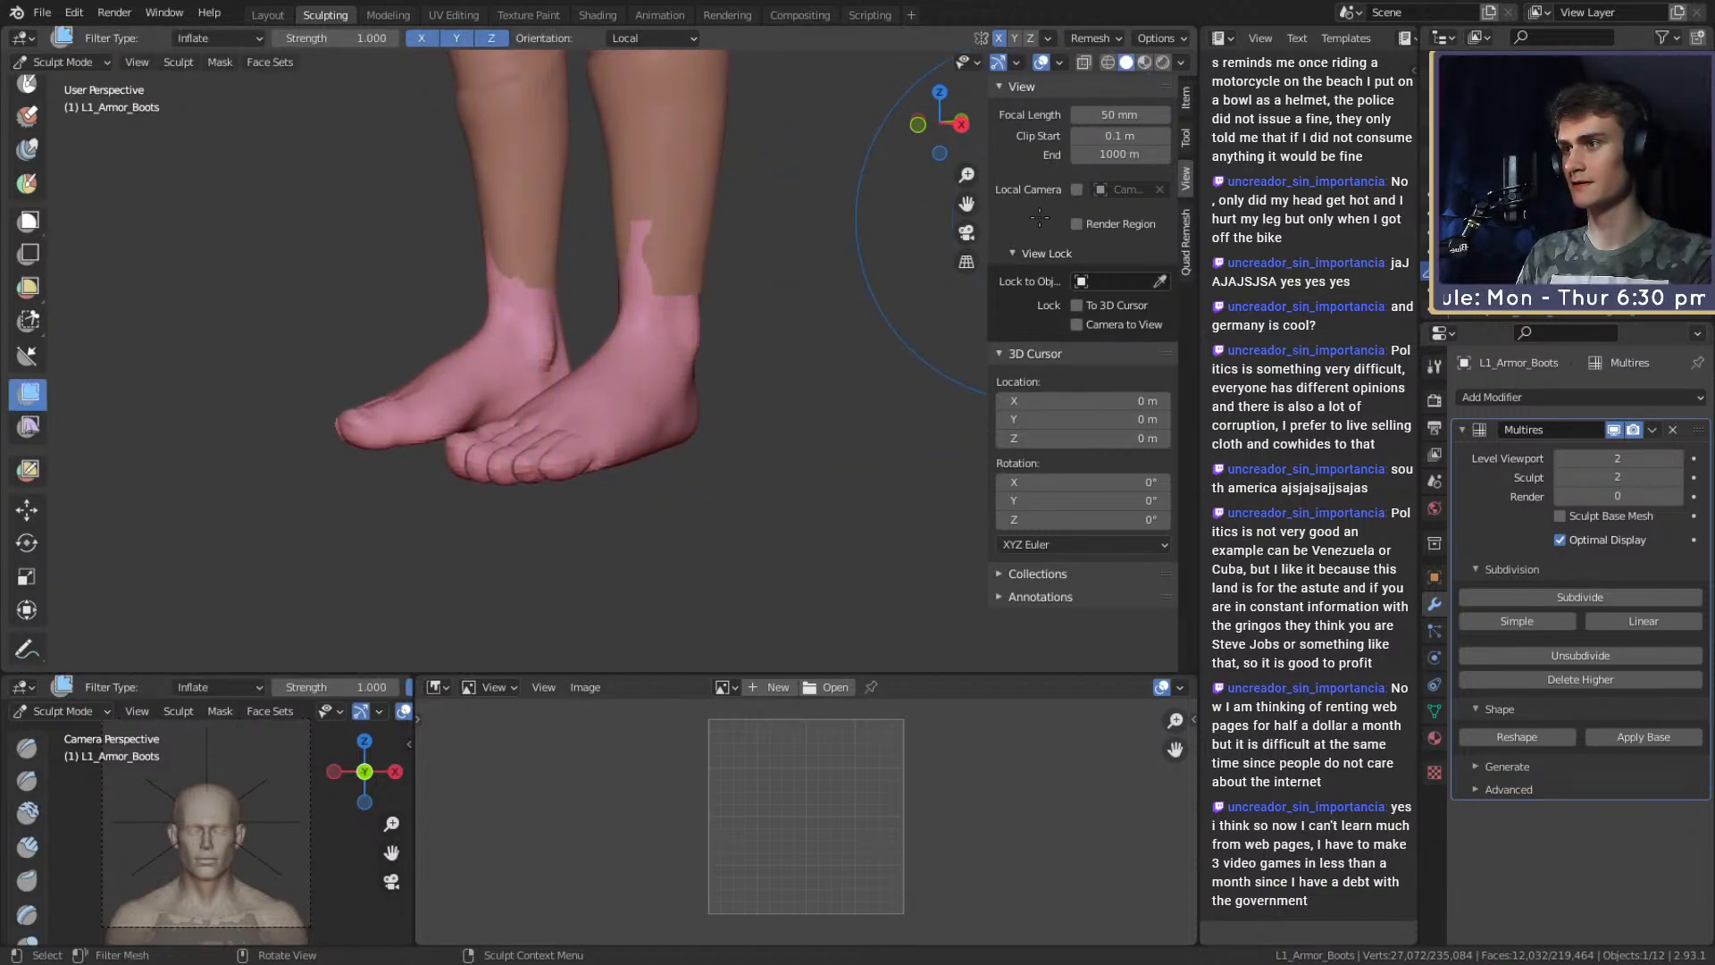
mouse_move(912, 258)
middle_down()
mouse_move(617, 339)
mouse_move(689, 389)
middle_up()
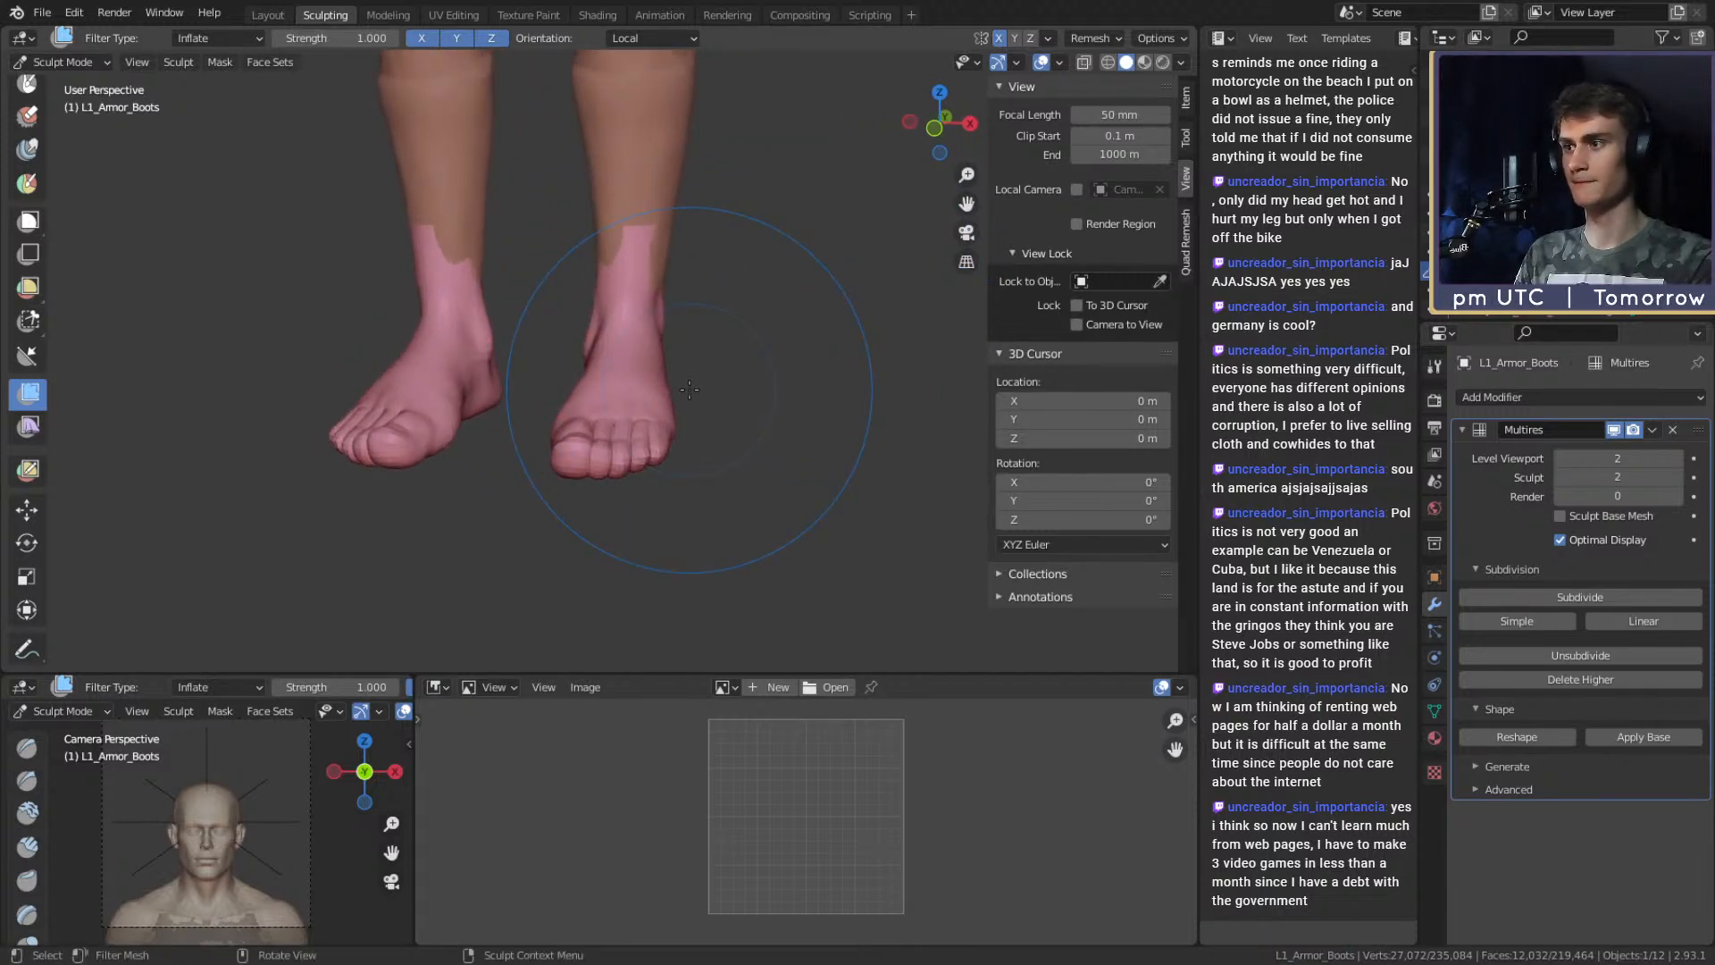
scroll(689, 388, up, 5)
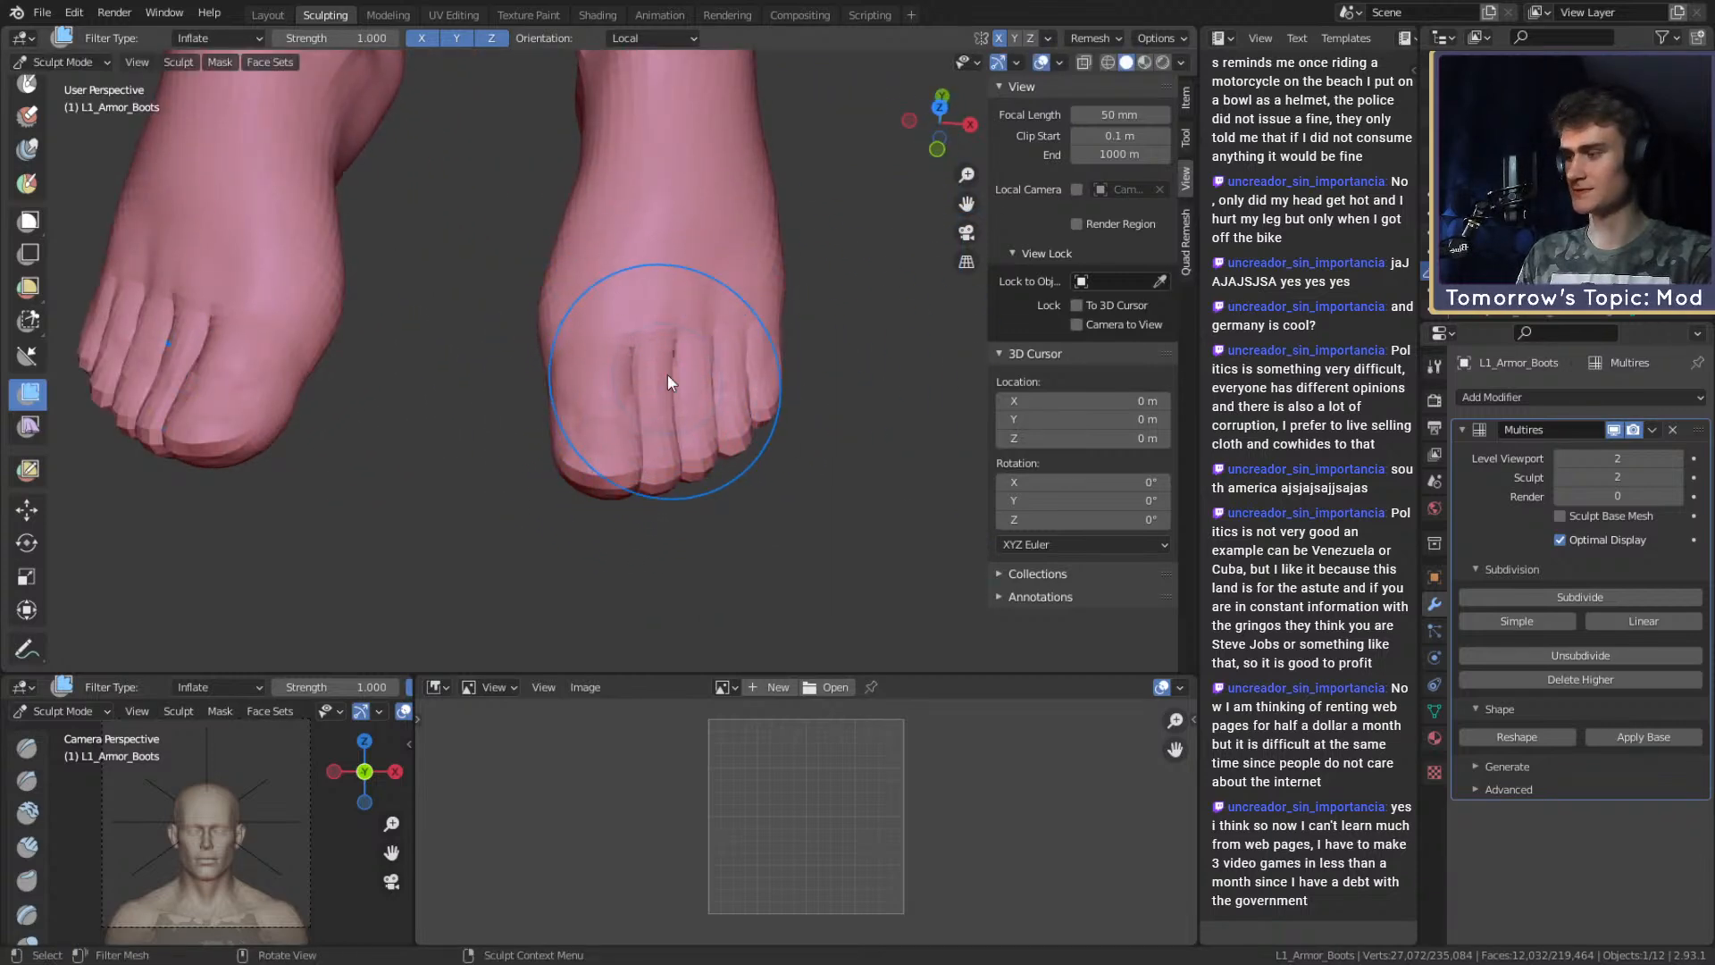
Fill the gaps between the toes on the underside of the boots with the Clay Strips brush.
key(c)
mouse_move(656, 430)
middle_down()
mouse_move(694, 439)
mouse_move(710, 349)
mouse_move(666, 324)
middle_up()
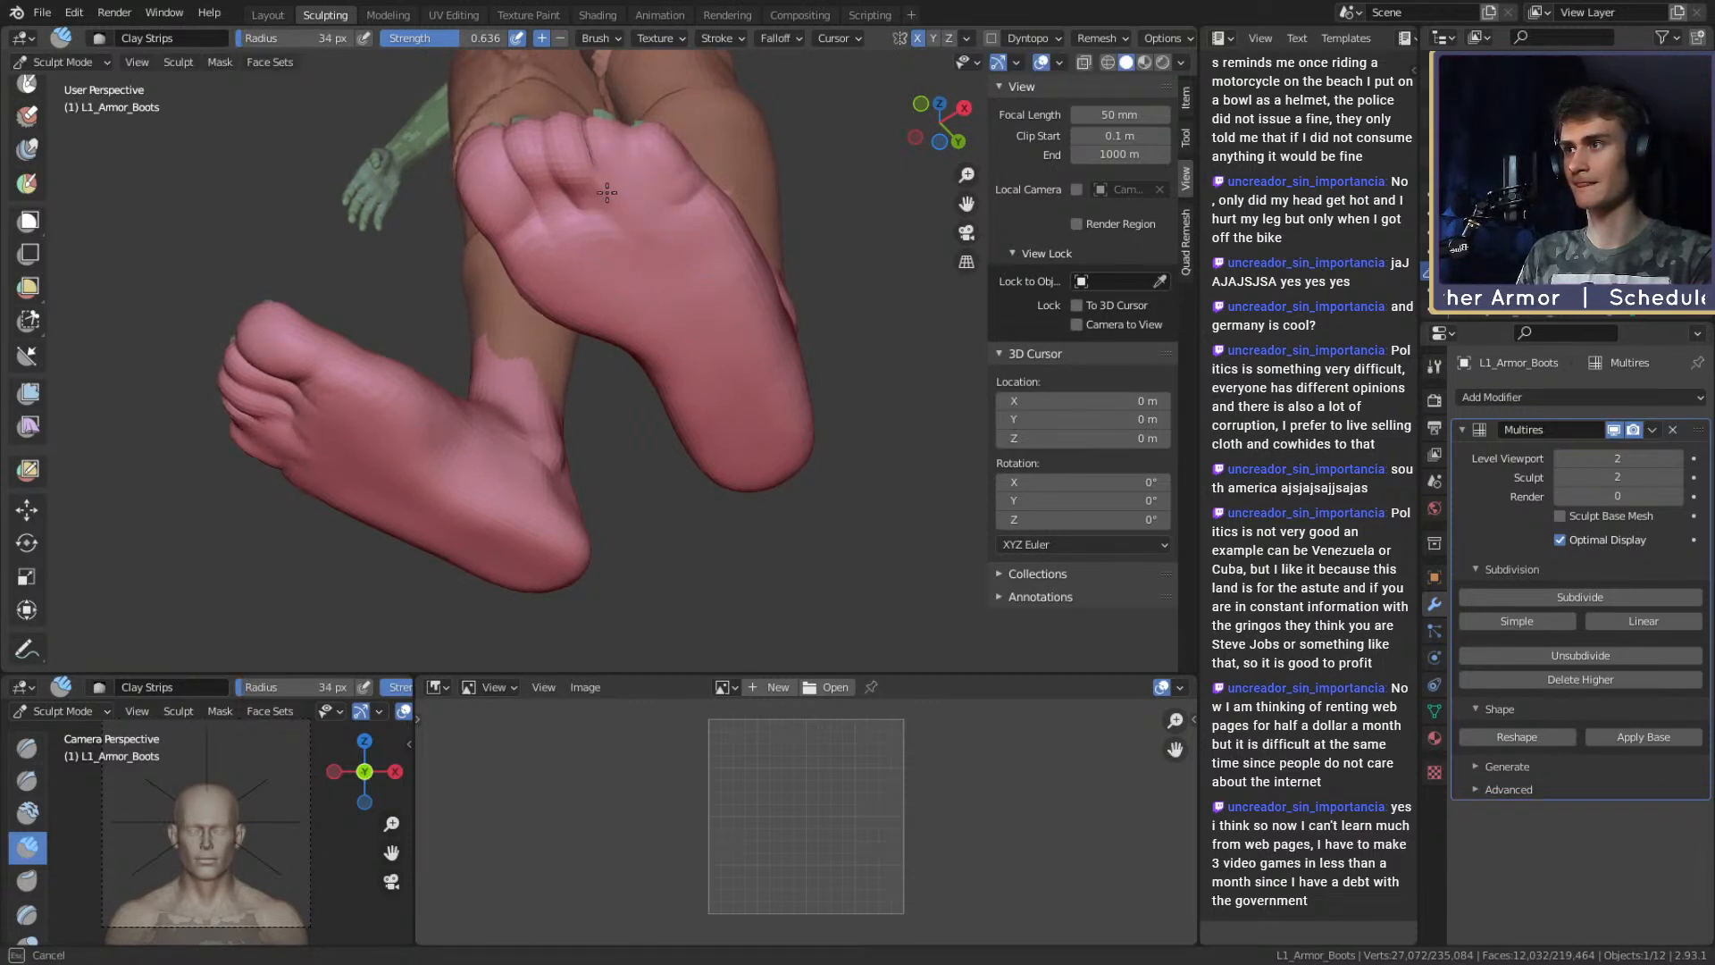
drag(524, 170, 546, 156)
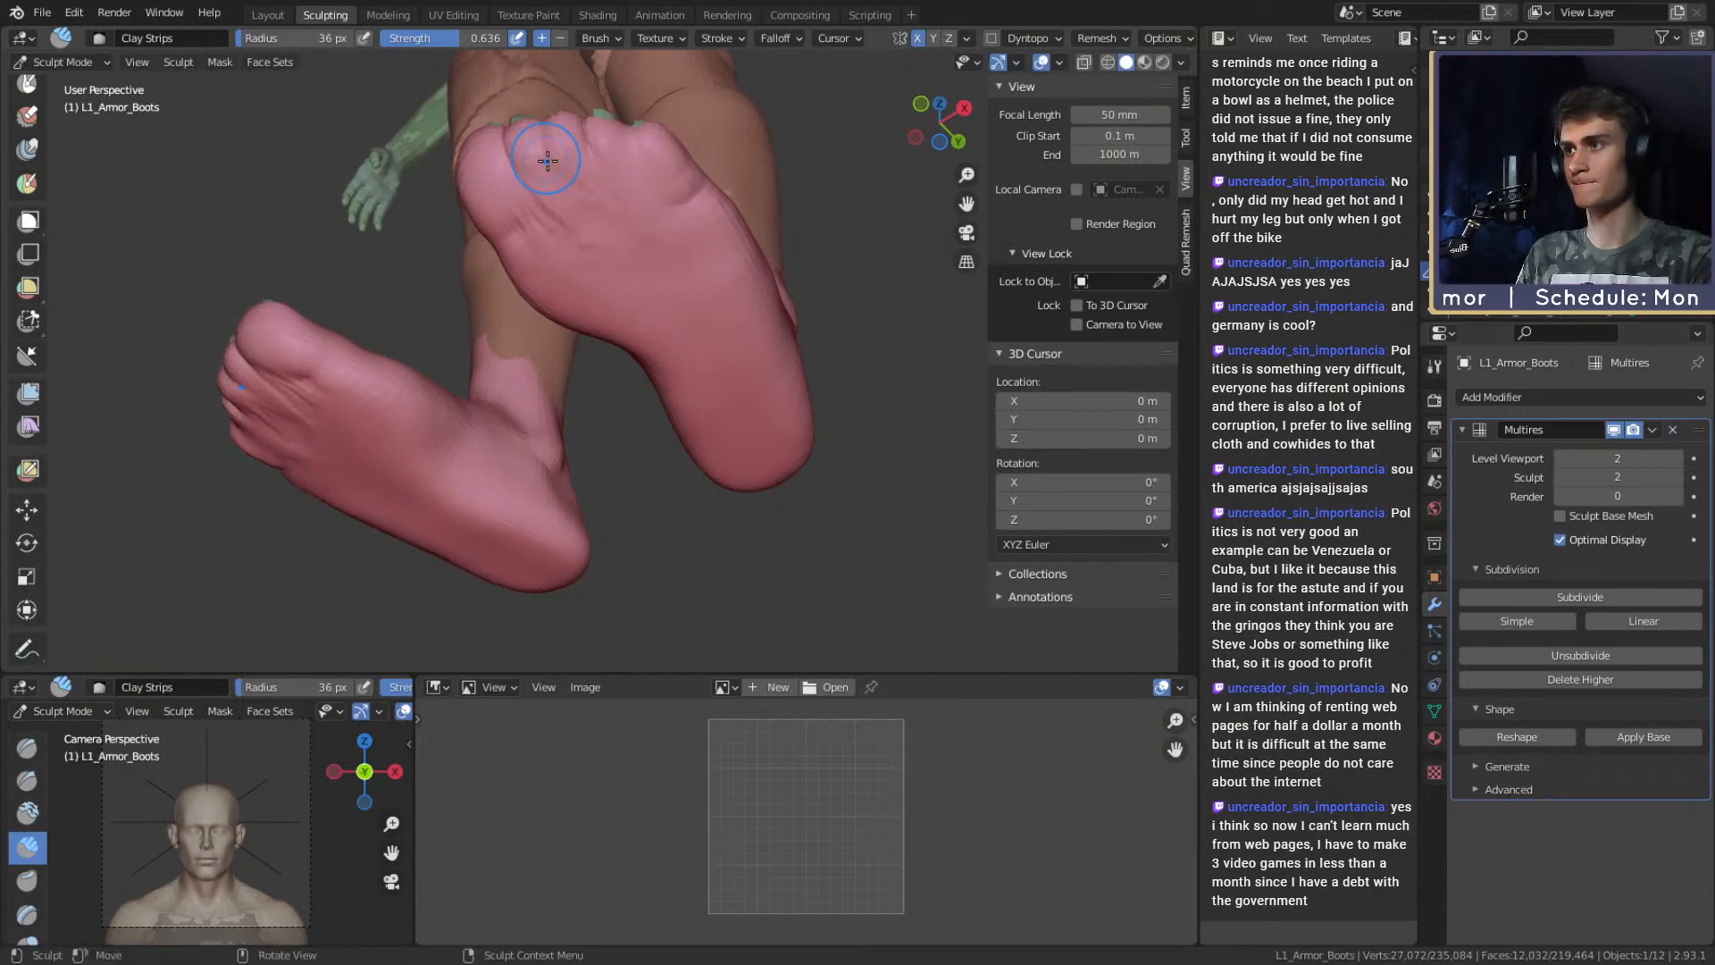
mouse_move(524, 238)
middle_down()
mouse_move(624, 211)
mouse_move(613, 260)
mouse_move(697, 276)
middle_up()
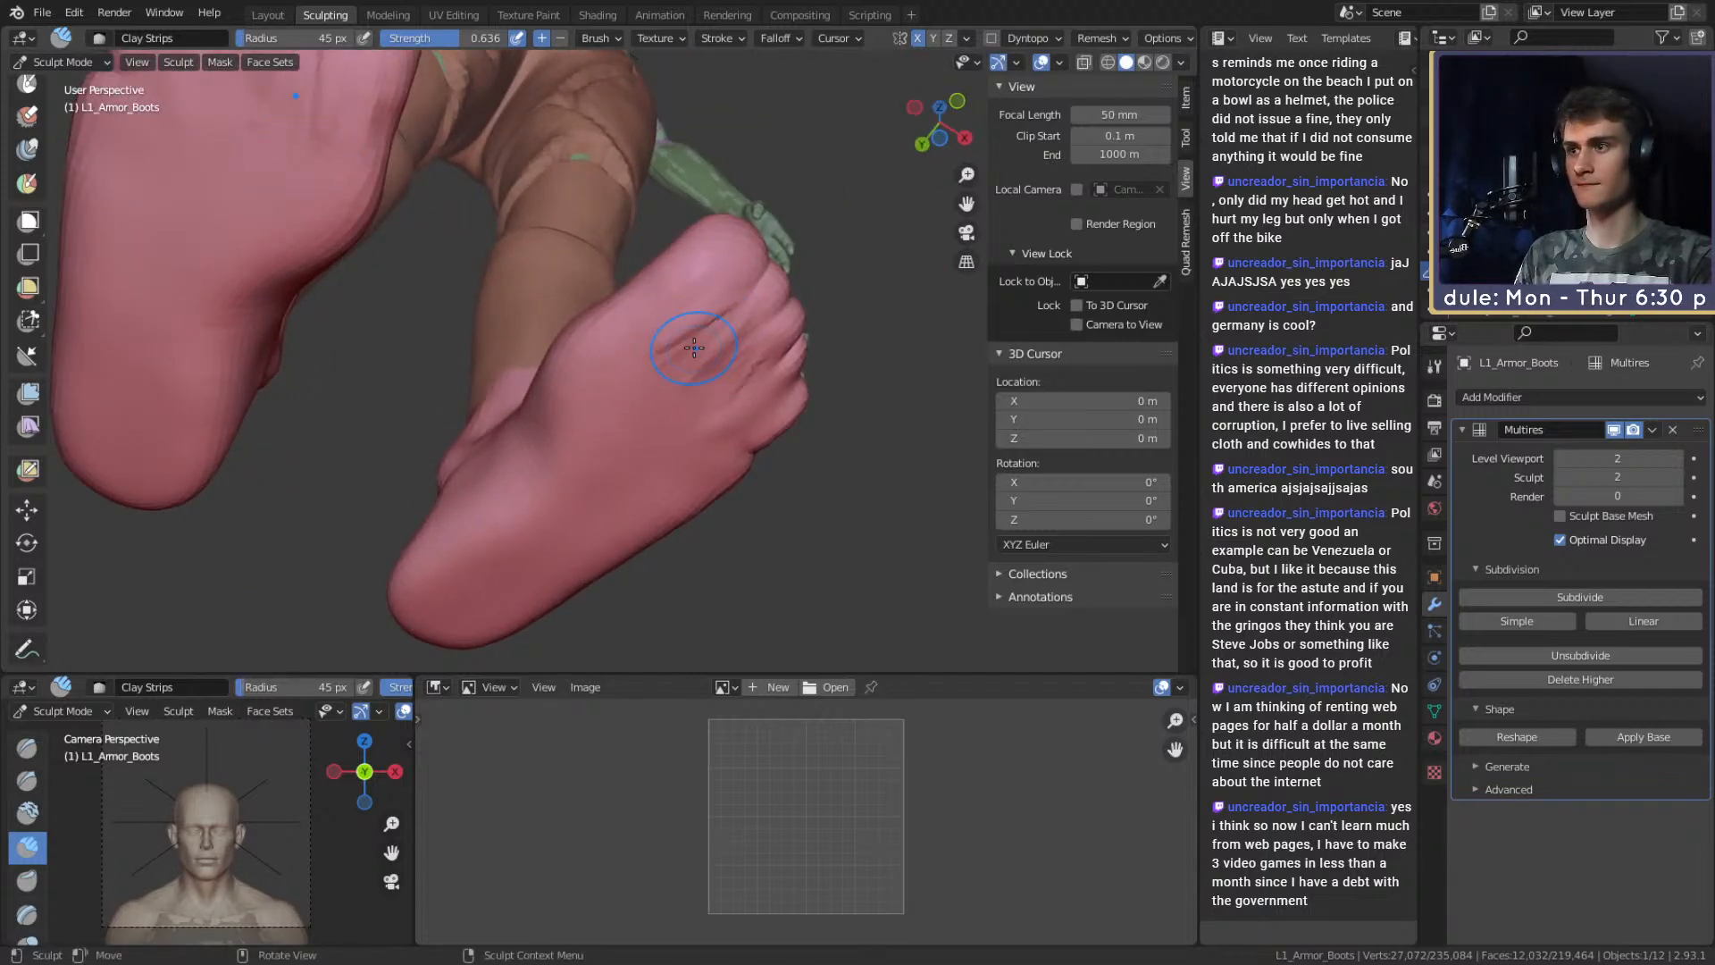
mouse_move(709, 320)
middle_down()
mouse_move(688, 429)
mouse_move(621, 455)
mouse_move(645, 509)
mouse_move(653, 410)
mouse_move(687, 443)
middle_up()
key(f)
click(643, 509)
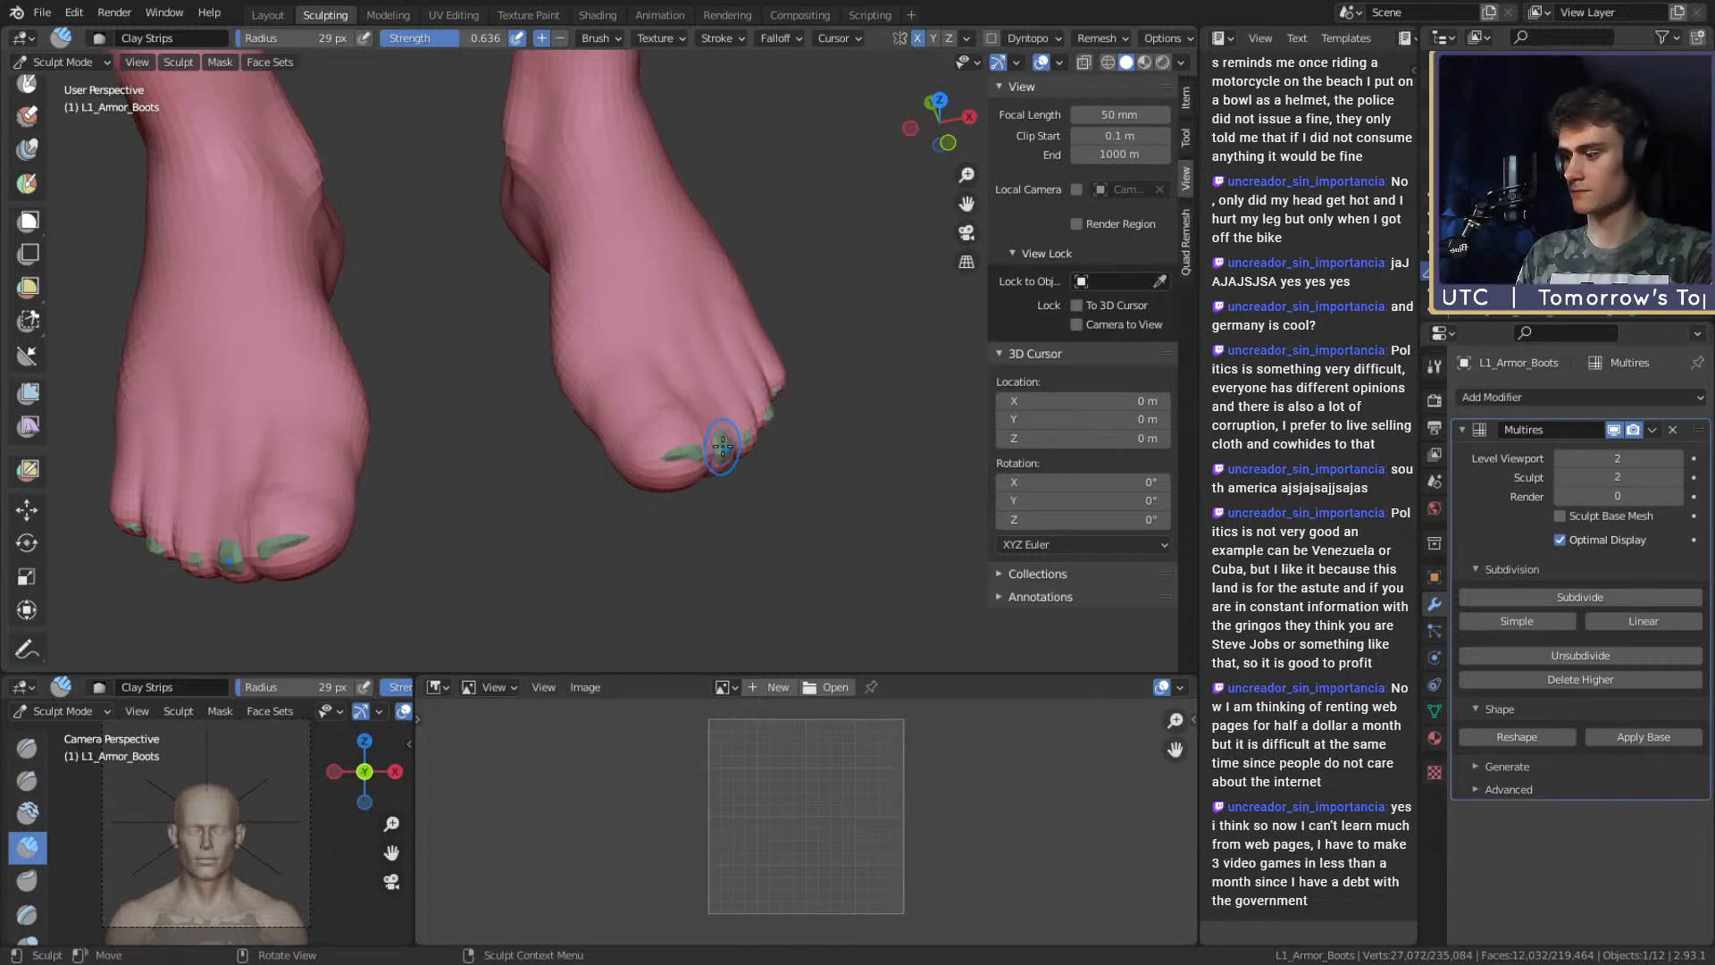
Pull the boots' toe tips forward with the Grab brush to cover the exposed toenails.
key(g)
mouse_move(739, 414)
middle_down()
mouse_move(715, 285)
mouse_move(785, 249)
mouse_move(793, 487)
middle_up()
key(f)
click(768, 488)
drag(764, 501, 770, 542)
middle_drag(809, 505, 712, 478)
scroll(710, 472, up, 4)
key(f)
click(613, 505)
scroll(612, 506, down, 4)
Build up the front of the sole with Clay Strips into one even surface, enlarging the radius to 98 px.
mouse_move(613, 651)
middle_down()
mouse_move(586, 486)
mouse_move(662, 539)
mouse_move(597, 333)
mouse_move(658, 462)
mouse_move(643, 441)
mouse_move(640, 462)
mouse_move(596, 449)
mouse_move(574, 402)
mouse_move(607, 409)
mouse_move(574, 460)
mouse_move(593, 536)
mouse_move(521, 457)
mouse_move(727, 383)
mouse_move(598, 443)
mouse_move(501, 387)
mouse_move(625, 372)
mouse_move(627, 410)
mouse_move(597, 357)
mouse_move(589, 285)
middle_up()
key(f)
click(710, 505)
key(c)
drag(586, 276, 463, 215)
mouse_move(465, 225)
shift+middle_down()
mouse_move(605, 325)
mouse_move(618, 311)
shift+middle_up()
drag(647, 308, 487, 266)
mouse_move(462, 359)
middle_down()
mouse_move(452, 325)
mouse_move(548, 238)
middle_up()
drag(604, 275, 643, 297)
key(f)
click(696, 293)
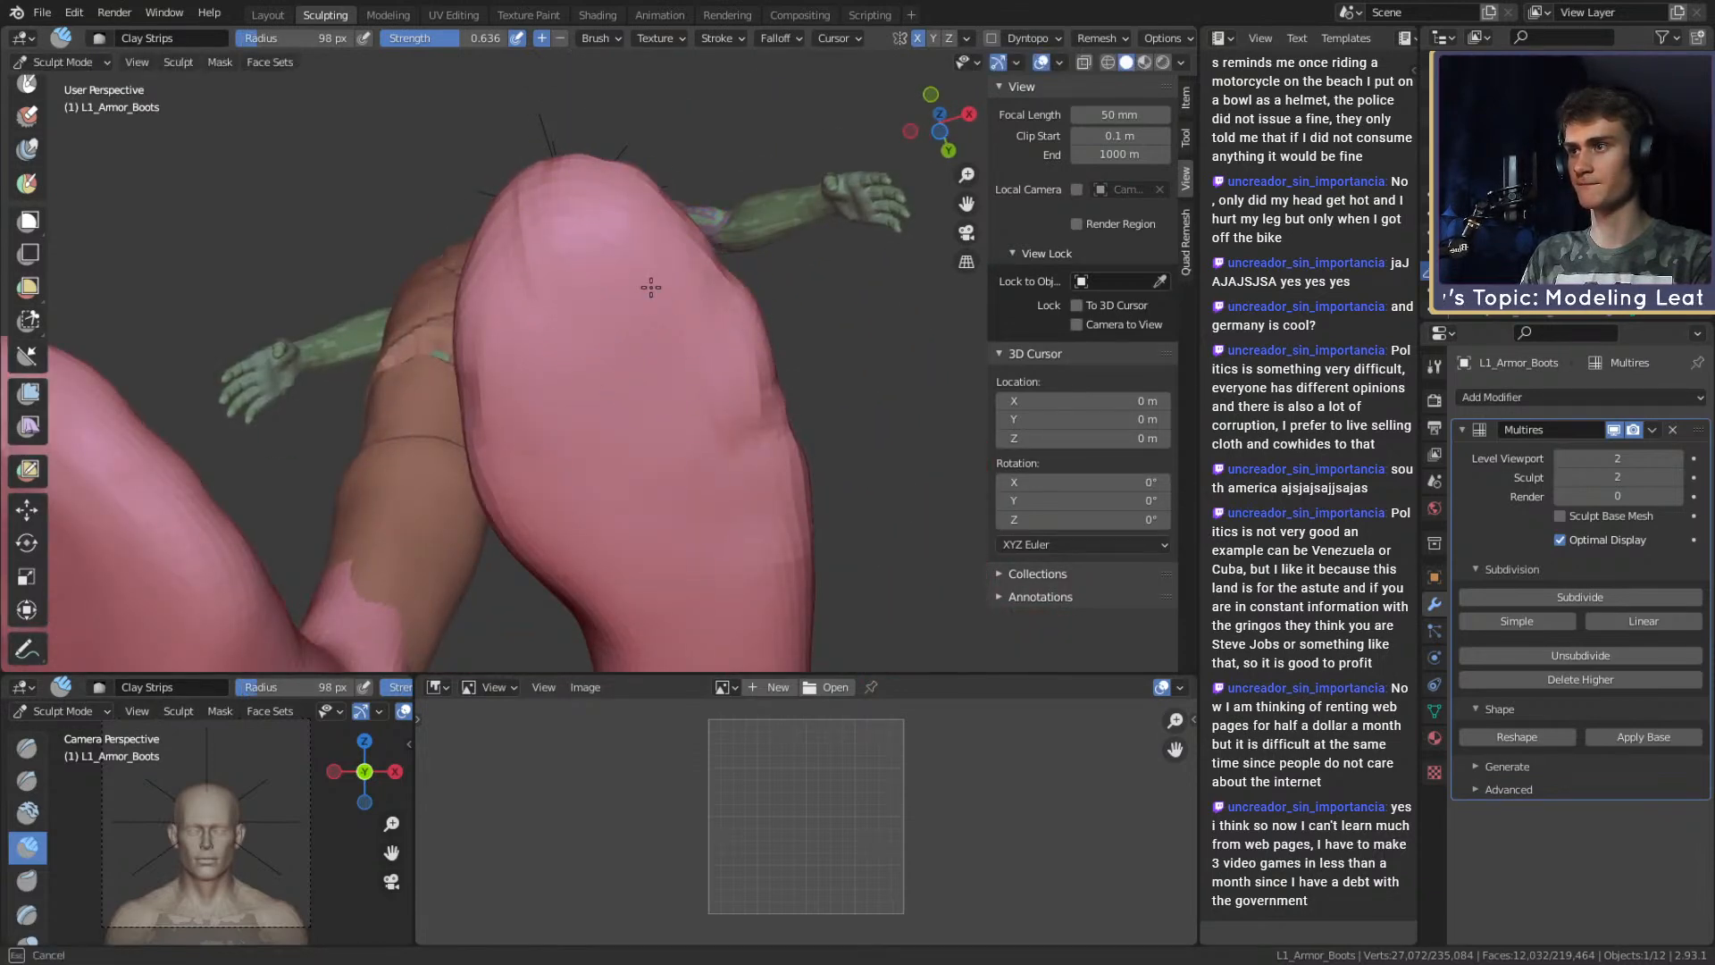
mouse_move(742, 473)
middle_down()
mouse_move(766, 429)
mouse_move(747, 395)
middle_up()
Adjust the outline of the boot's toe tip with the Grab brush at a 68 px radius.
key(g)
key(f)
click(705, 278)
drag(701, 242, 718, 220)
mouse_move(708, 283)
middle_down()
mouse_move(691, 544)
mouse_move(639, 516)
middle_up()
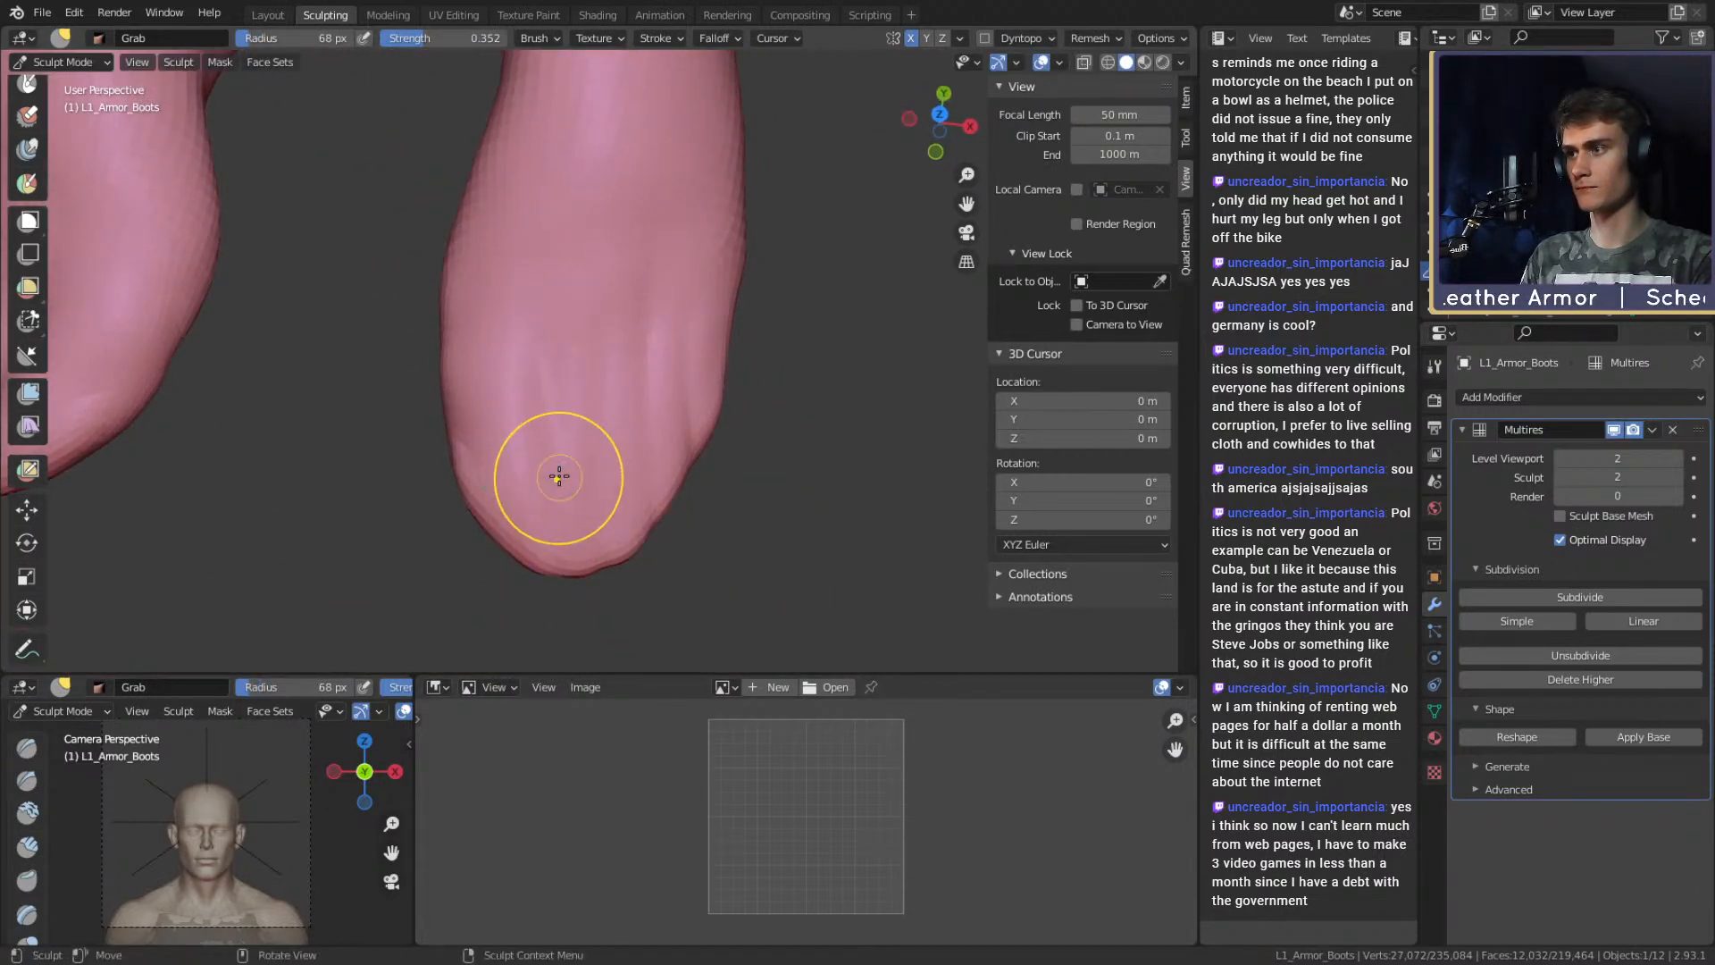
Cover the toe grooves on top of the boot's front with Clay Strips at a 49 px radius.
key(c)
middle_drag(517, 459, 513, 474)
mouse_move(507, 319)
mouse_down()
mouse_move(581, 334)
mouse_move(607, 527)
mouse_up()
mouse_move(659, 447)
middle_down()
mouse_move(643, 421)
mouse_move(629, 438)
middle_up()
key(f)
click(641, 447)
mouse_move(572, 563)
mouse_down()
mouse_move(623, 370)
mouse_move(658, 441)
mouse_move(650, 509)
mouse_up()
middle_drag(696, 344, 616, 290)
drag(686, 309, 646, 388)
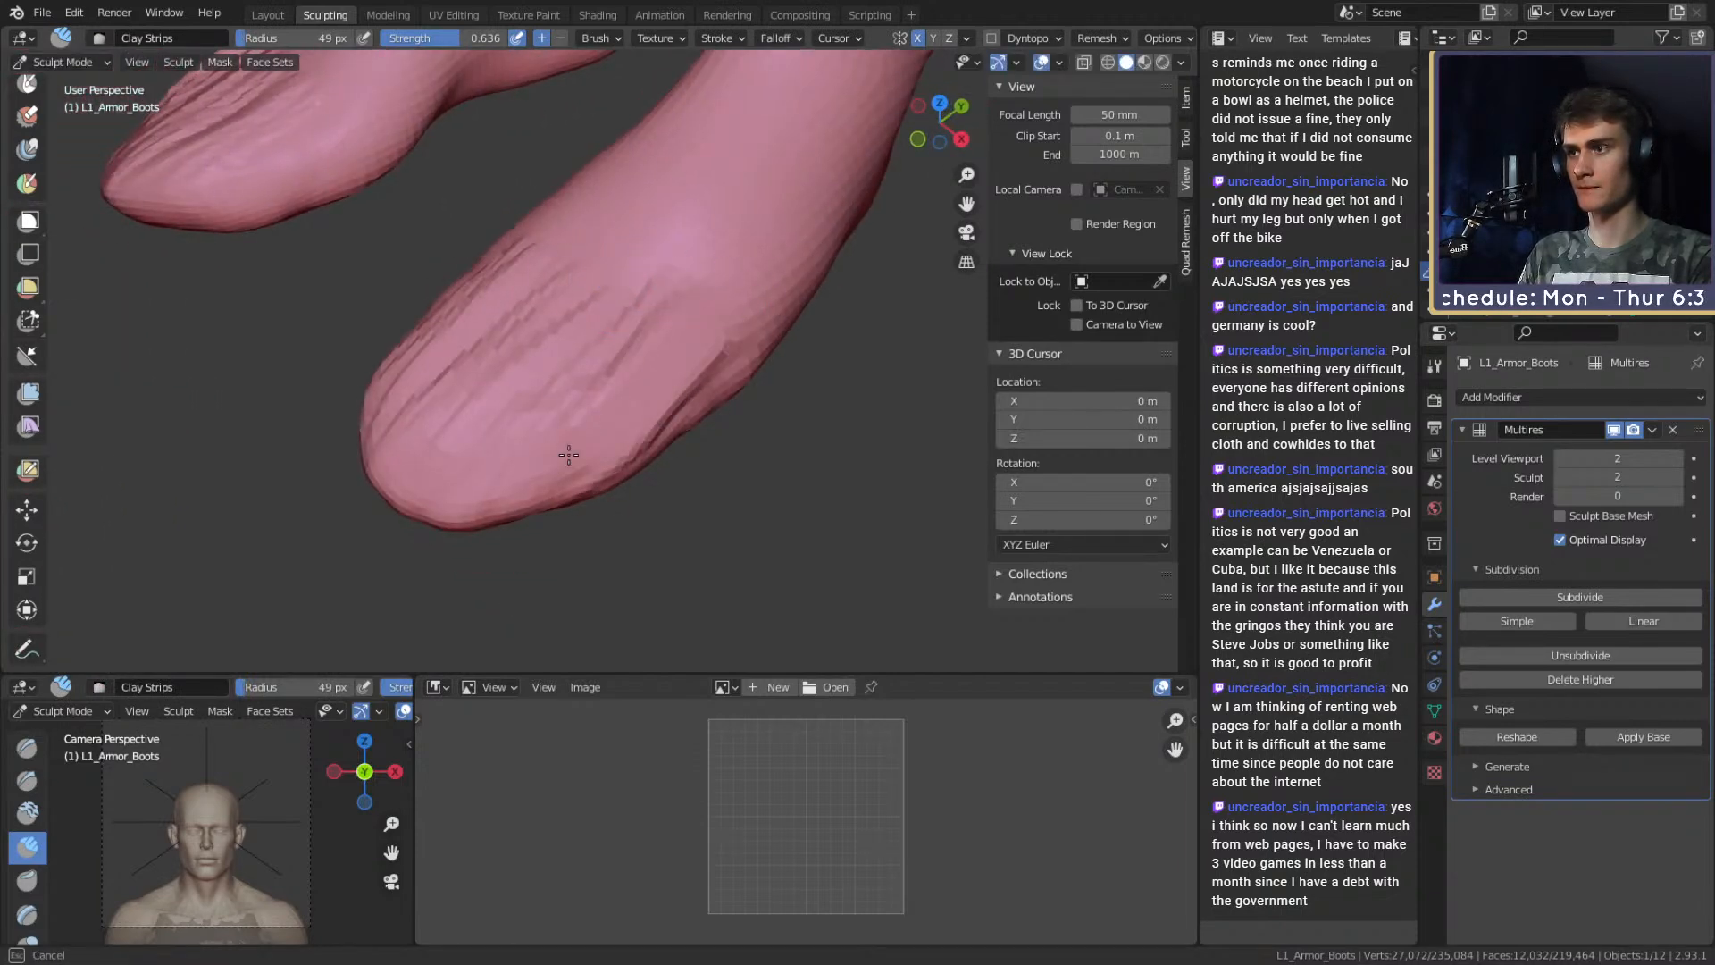
Add Clay Strips strokes along both sides of the boot's toe area to round out its volume.
middle_drag(513, 394, 523, 535)
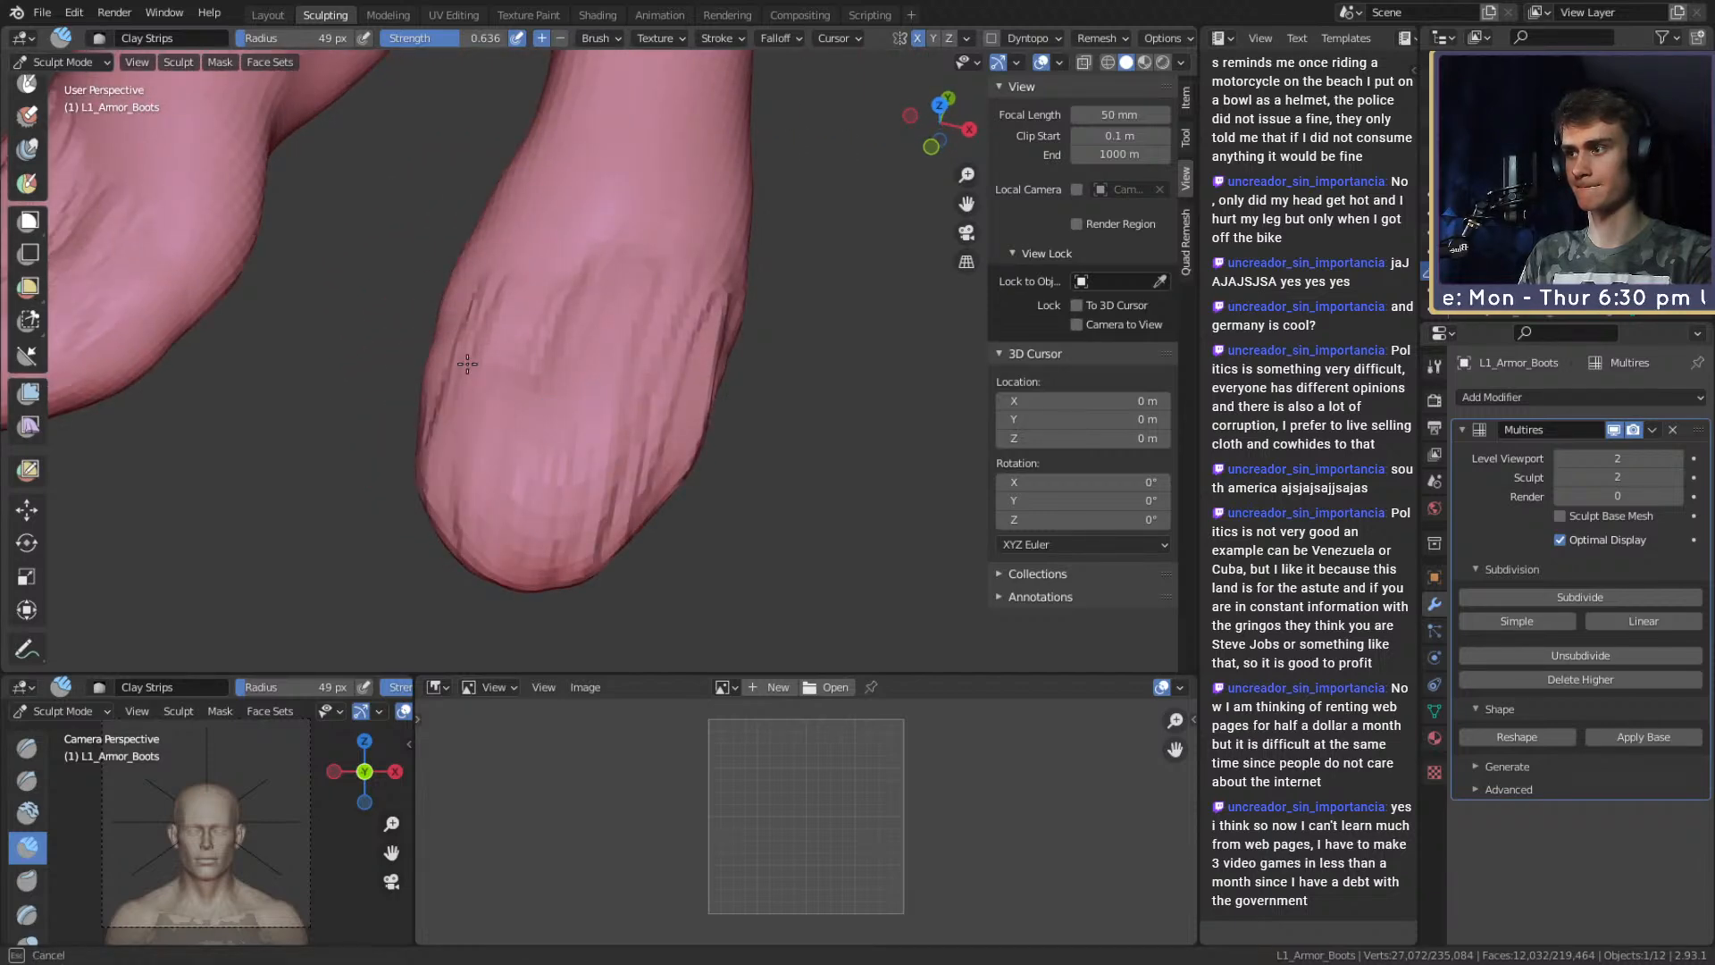
middle_drag(457, 427, 510, 438)
mouse_move(568, 429)
mouse_down()
mouse_move(533, 378)
mouse_move(483, 357)
mouse_up()
middle_drag(500, 357, 661, 259)
drag(536, 352, 593, 324)
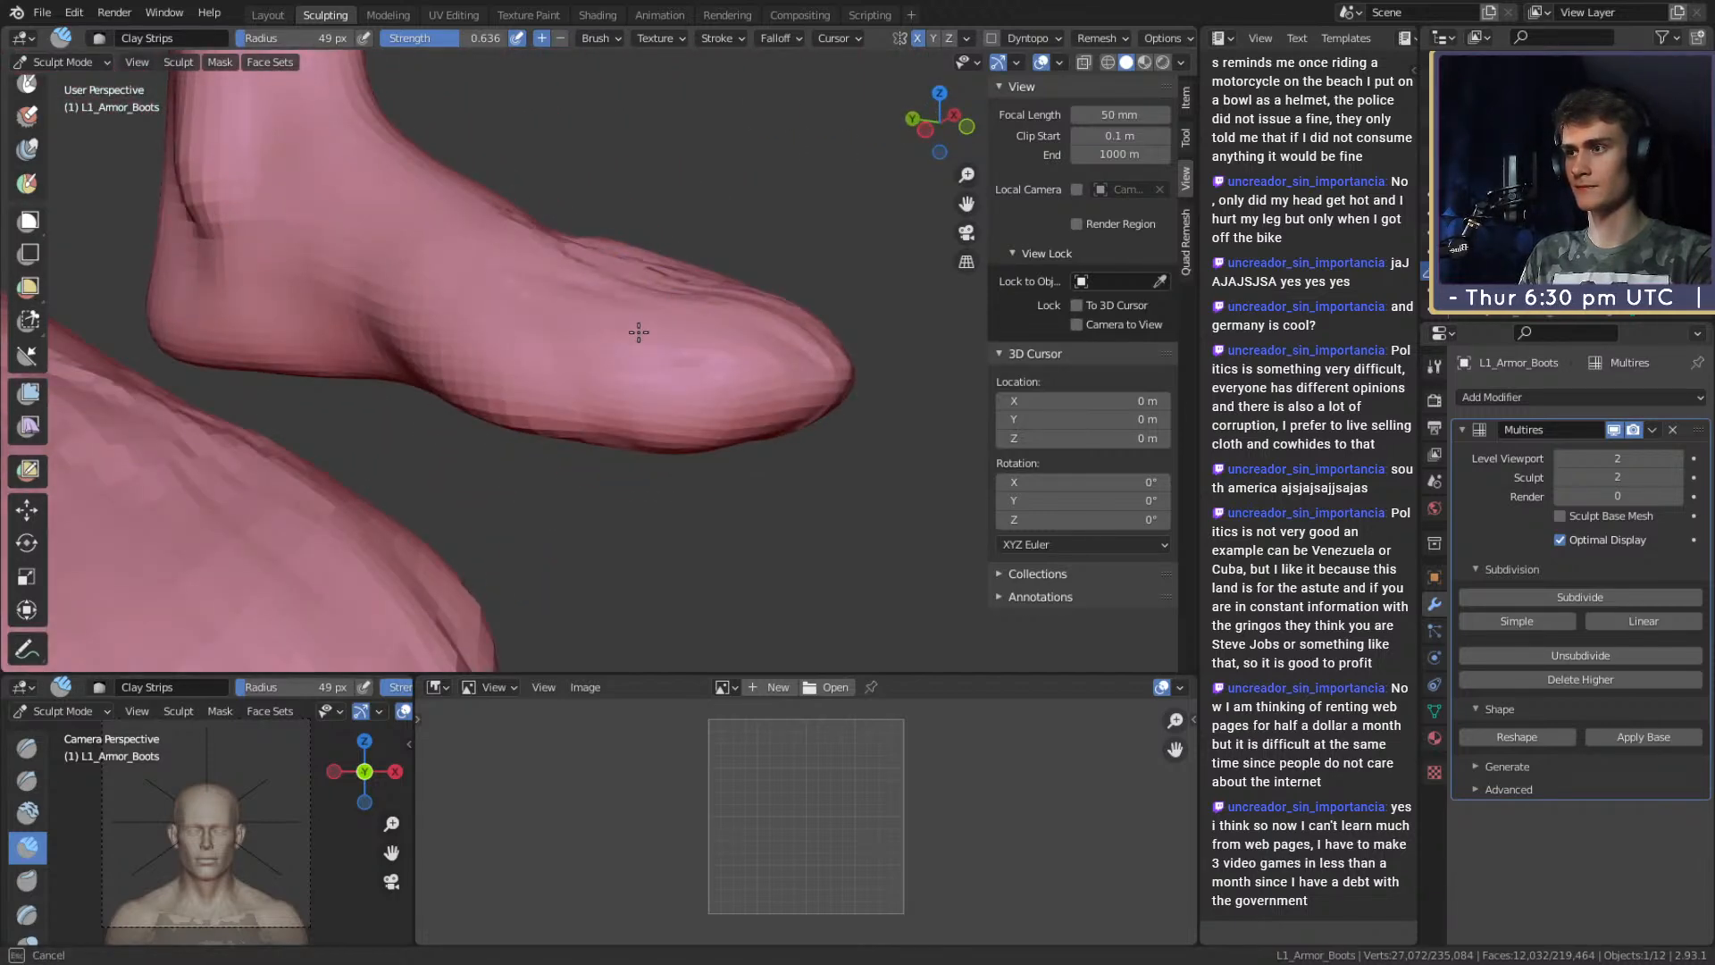
middle_drag(631, 352, 582, 461)
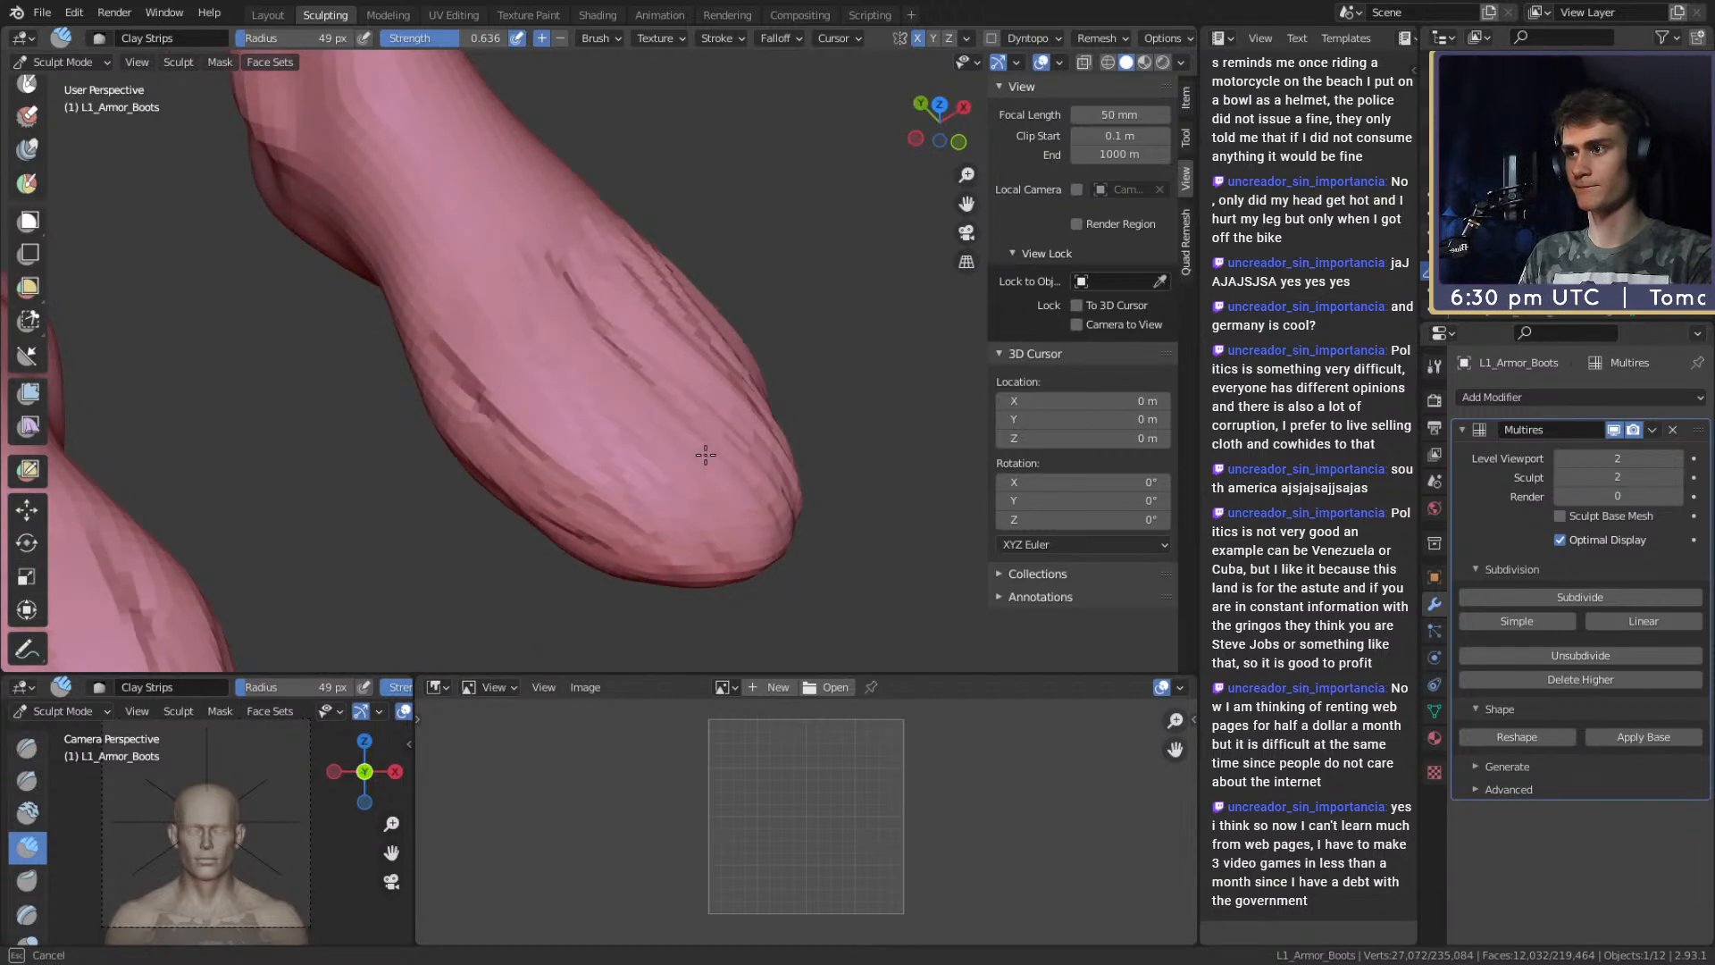
drag(701, 464, 597, 313)
Build up the upper foot from the toes toward the instep with Clay Strips.
middle_drag(629, 393, 543, 444)
drag(543, 444, 541, 273)
drag(616, 393, 661, 228)
shift+middle_drag(621, 263, 578, 406)
drag(578, 405, 548, 290)
middle_drag(569, 336, 554, 356)
middle_drag(602, 560, 649, 294)
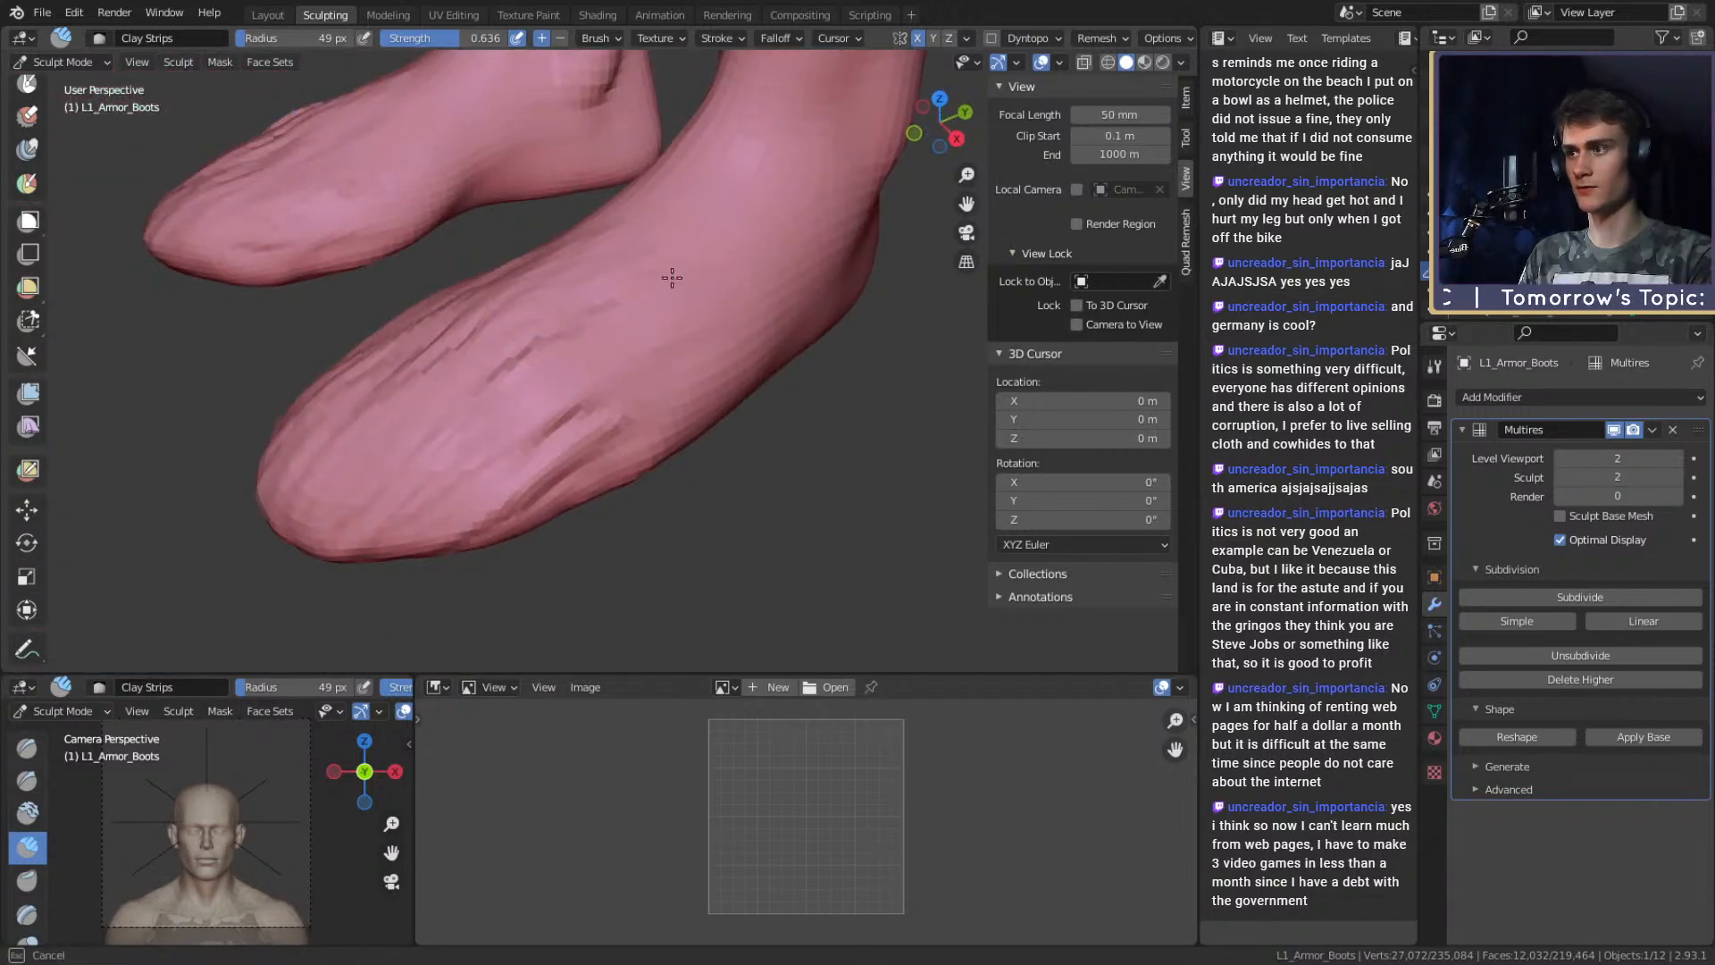
Even out the remaining ridges on the boot's upper front with resized Clay Strips strokes.
drag(496, 384, 447, 335)
middle_drag(473, 326, 558, 382)
key(f)
click(581, 383)
mouse_move(572, 420)
mouse_down()
mouse_move(535, 355)
mouse_move(491, 416)
mouse_up()
mouse_move(497, 414)
middle_down()
mouse_move(651, 345)
mouse_move(840, 336)
mouse_move(686, 341)
middle_up()
Sharpen the sole's edge around the toe and arch with the Crease brush, using radii of 51 and 79 px.
key(shift+c)
mouse_move(665, 510)
shift+middle_down()
mouse_move(555, 287)
mouse_move(640, 352)
shift+middle_up()
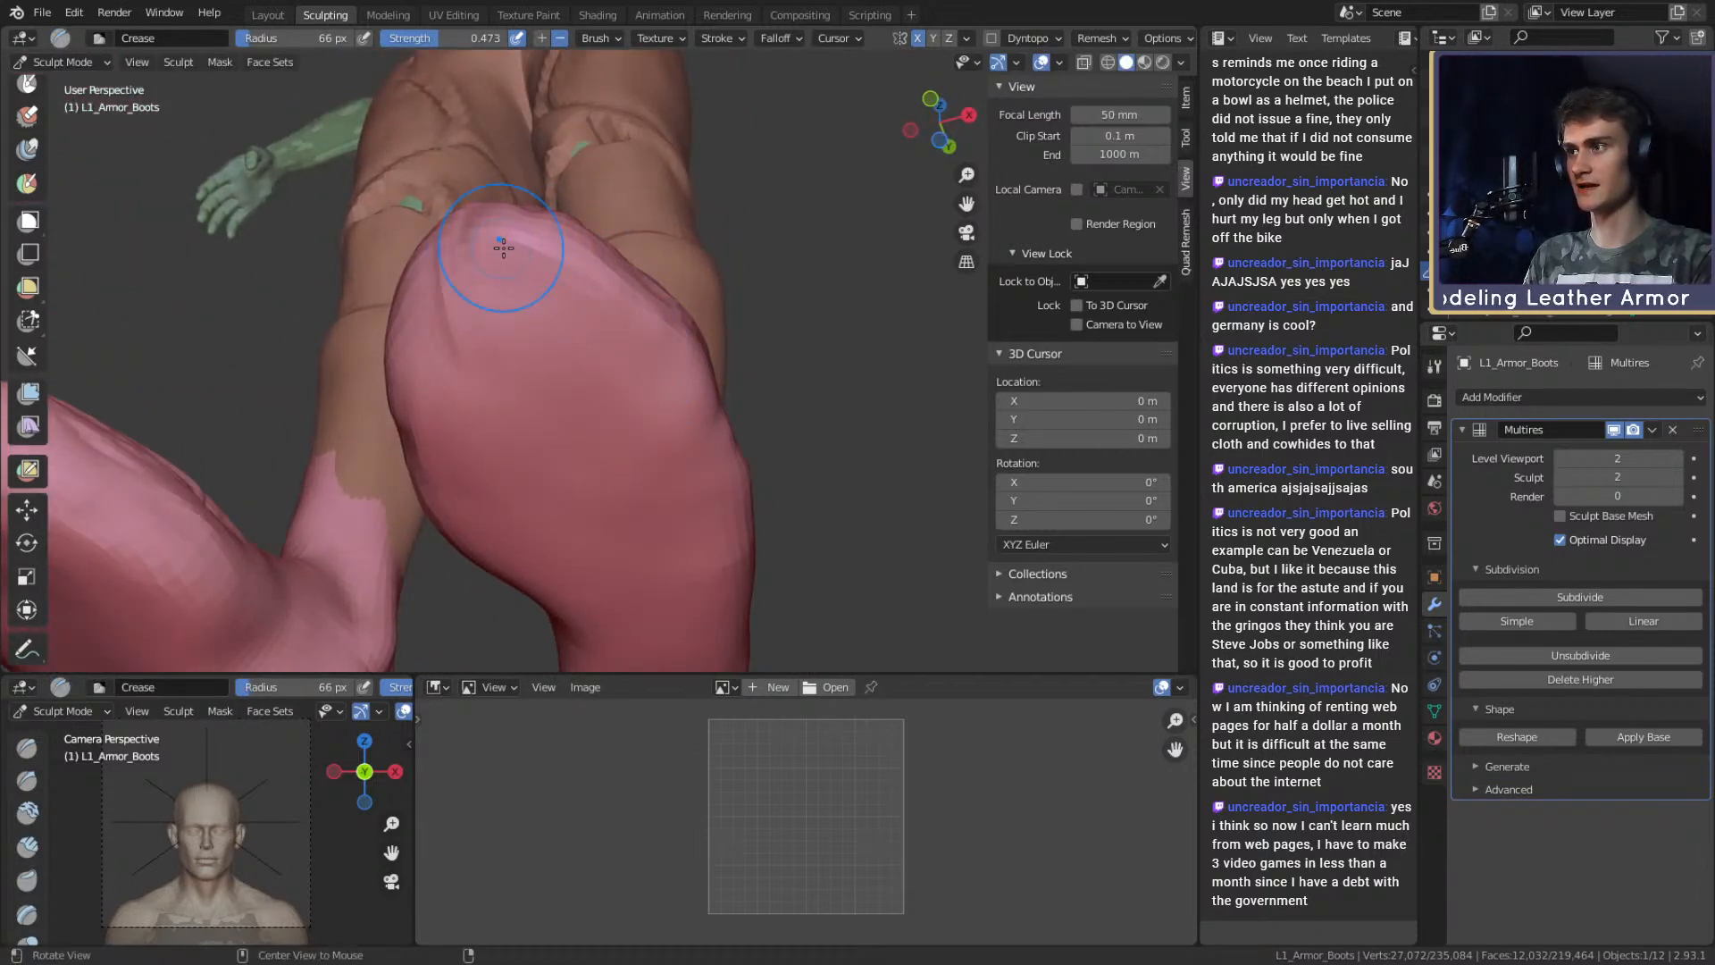
middle_drag(487, 246, 615, 195)
key(f)
click(601, 191)
drag(601, 168, 489, 202)
mouse_move(493, 208)
middle_down()
mouse_move(601, 249)
mouse_move(645, 235)
middle_up()
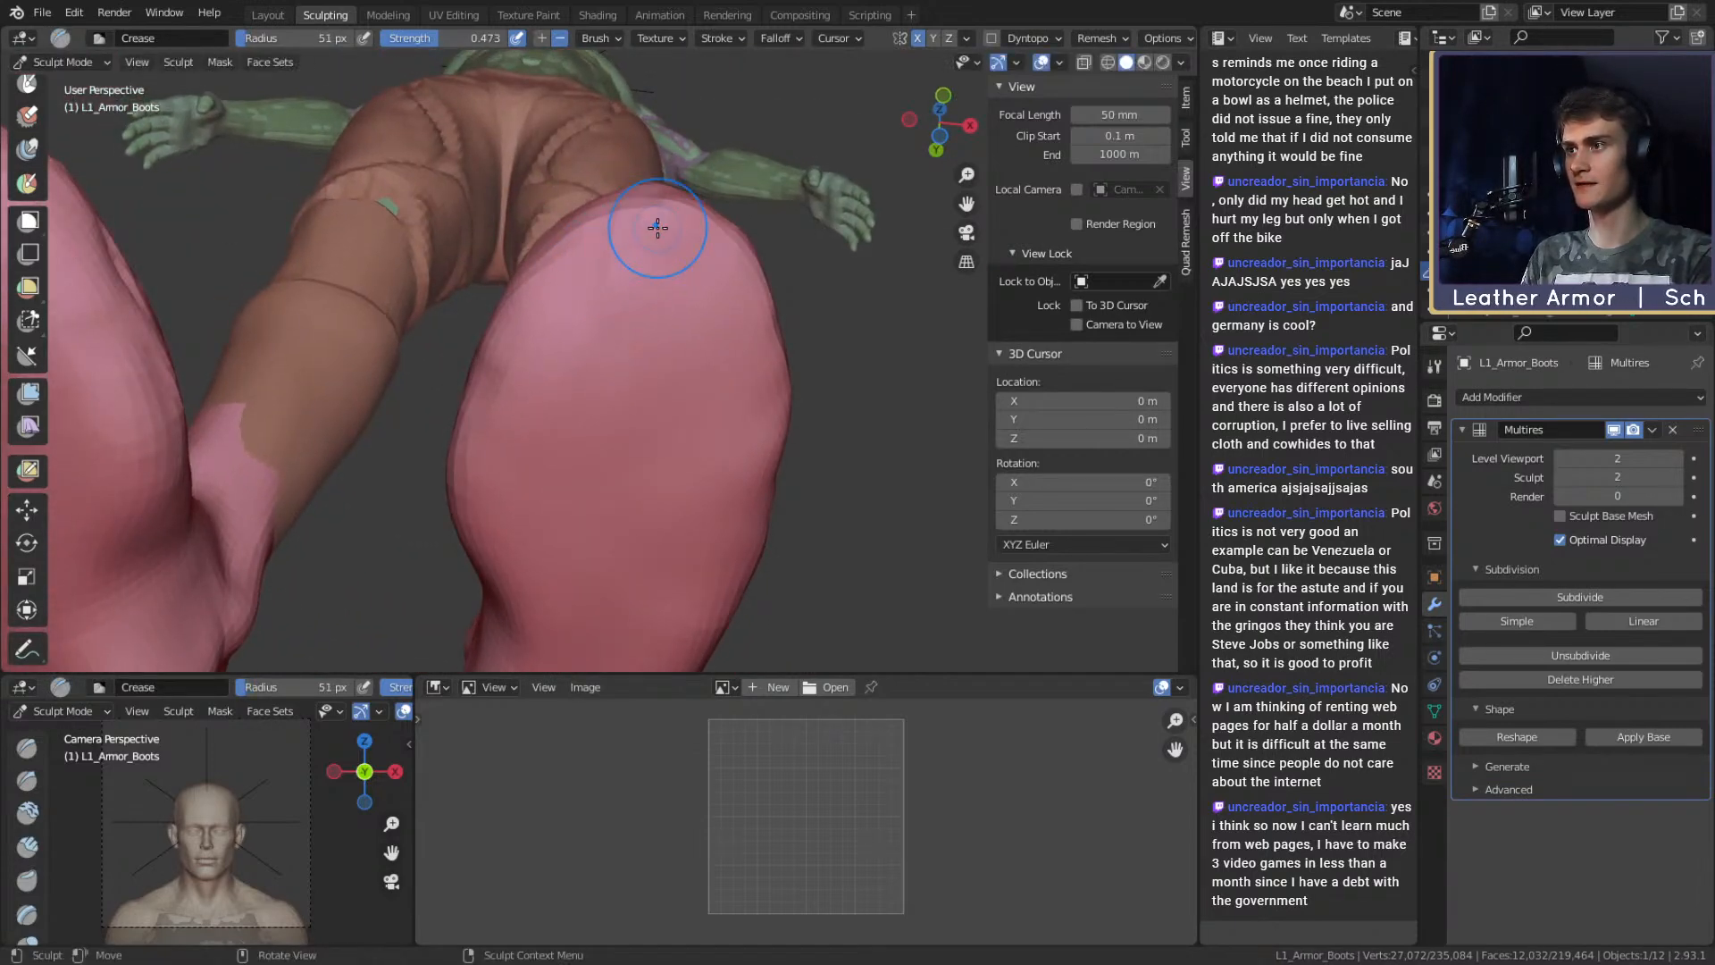
middle_drag(566, 311, 716, 325)
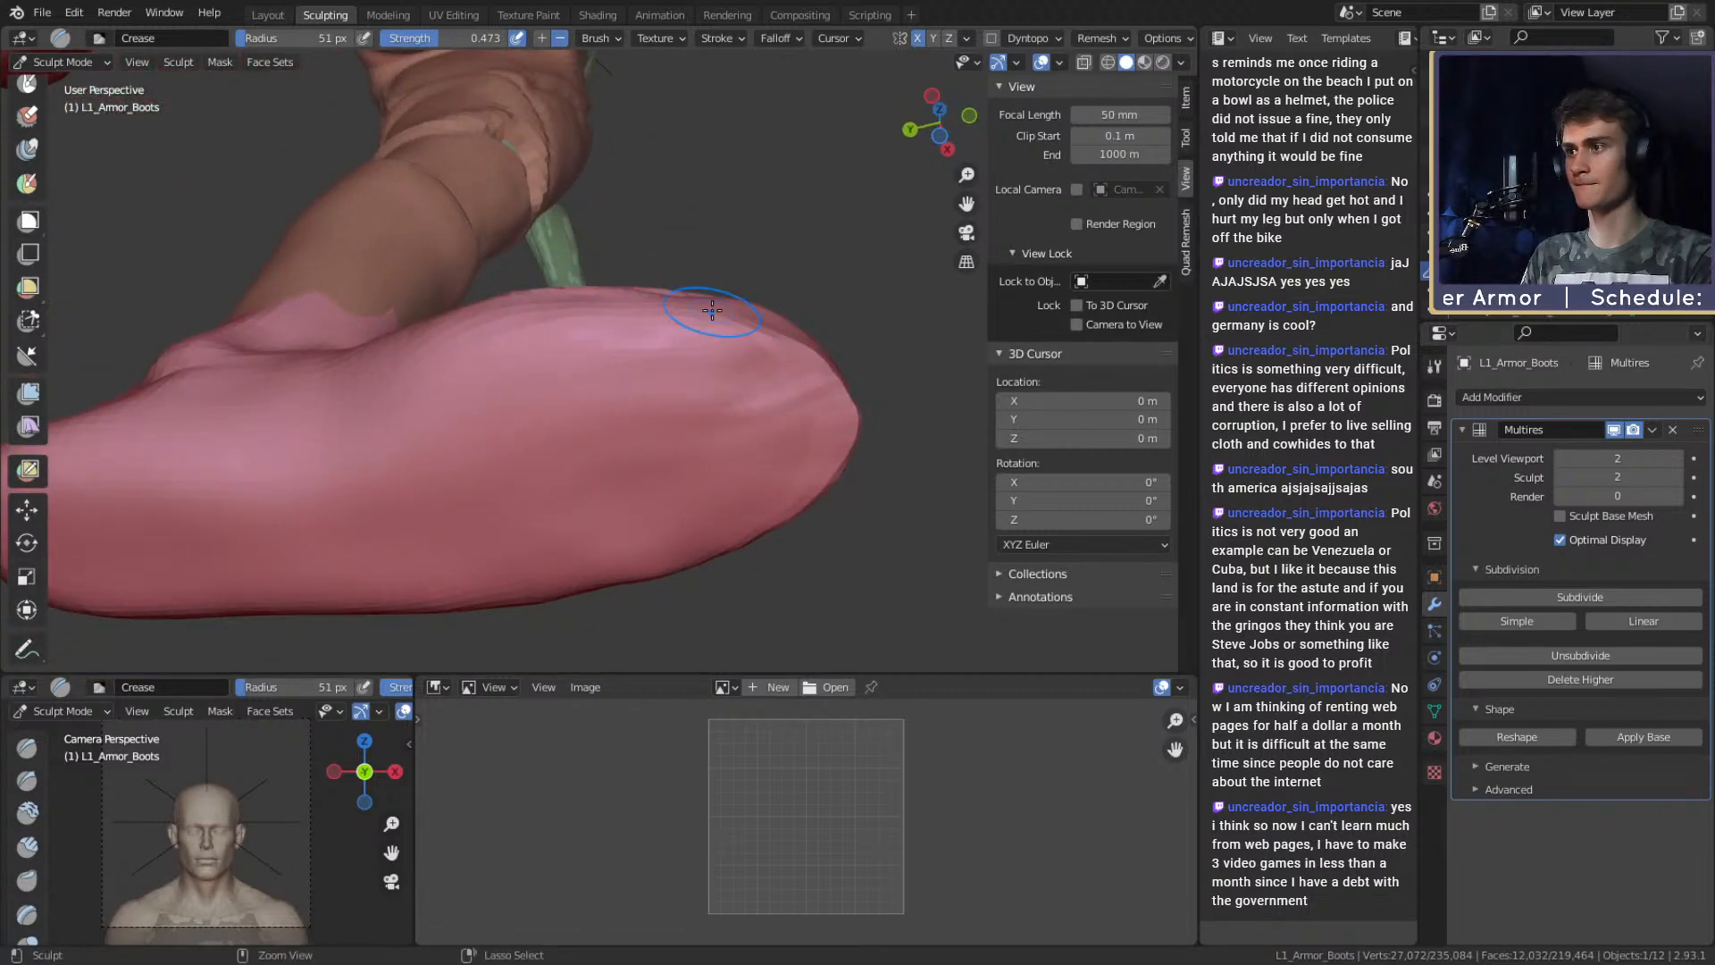
middle_drag(585, 321, 748, 310)
mouse_move(588, 266)
middle_down()
mouse_move(861, 313)
mouse_move(835, 325)
middle_up()
key(f)
click(713, 339)
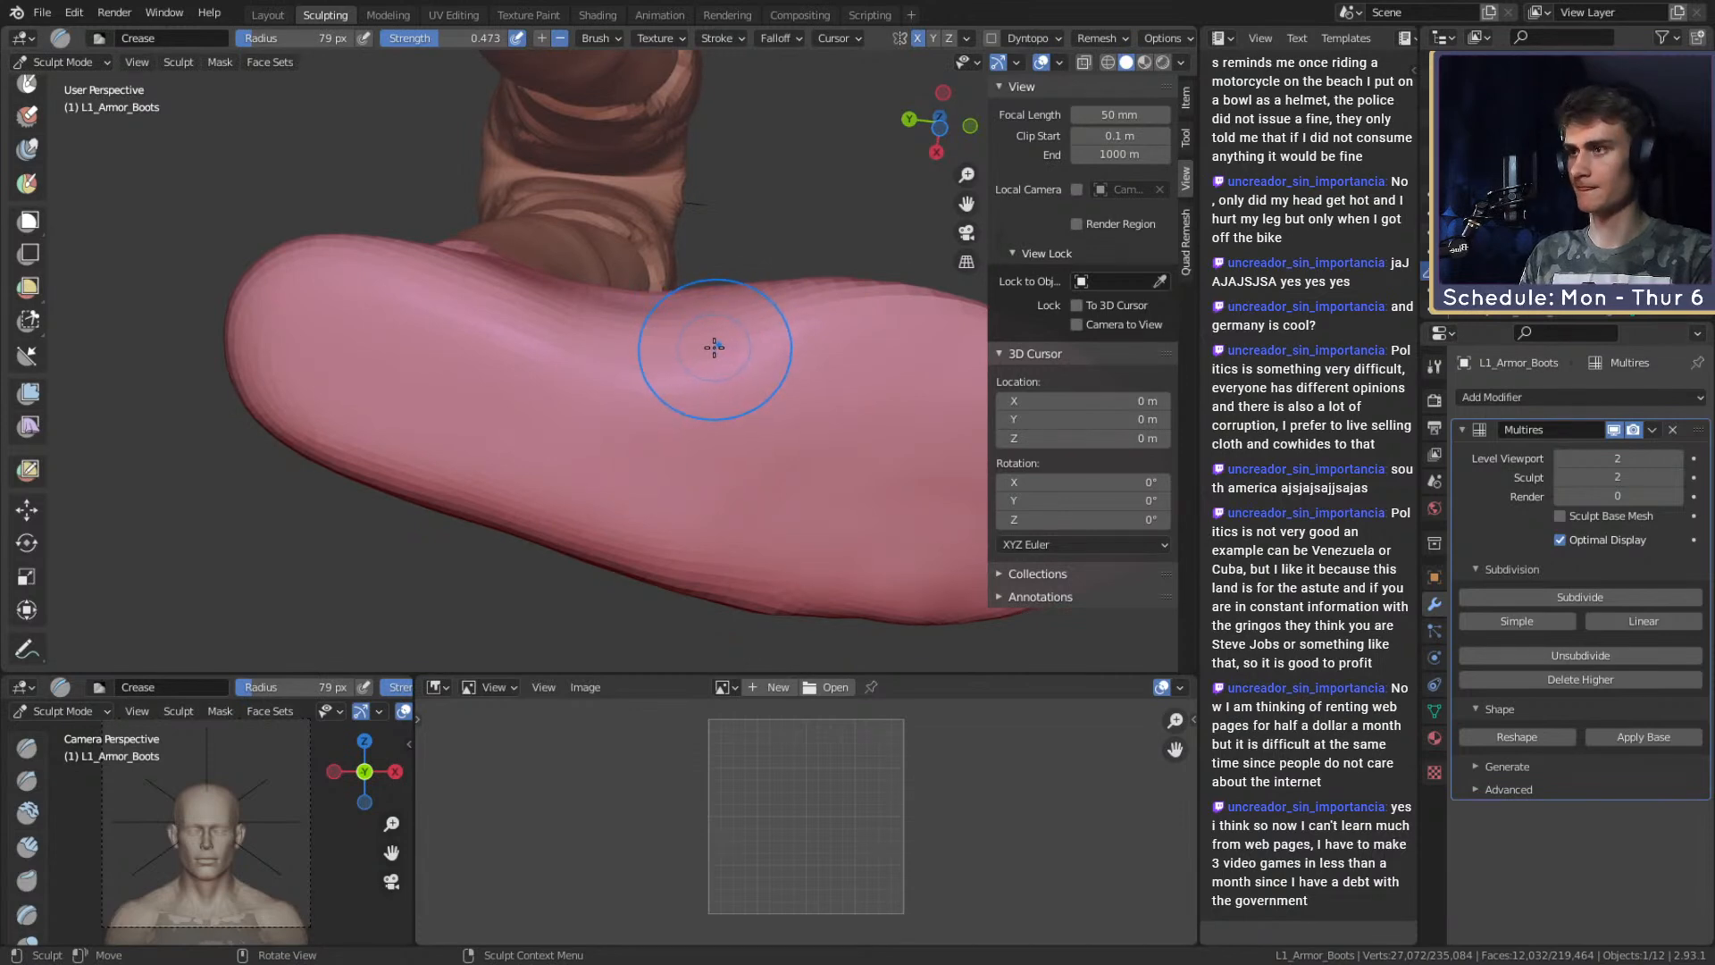
Adjust the arch and heel contour of the sole with the Grab brush.
key(g)
middle_drag(721, 300, 651, 335)
key(f)
drag(668, 331, 675, 288)
shift+middle_drag(609, 308, 757, 337)
key(bracketleft)
mouse_move(470, 287)
middle_down()
mouse_move(505, 310)
mouse_move(517, 346)
middle_up()
key(f)
click(486, 371)
shift+middle_drag(426, 464, 359, 360)
drag(518, 418, 524, 435)
drag(687, 423, 688, 428)
shift+middle_drag(815, 393, 613, 380)
drag(715, 360, 722, 377)
Define the sole's edge around the heel with the Crease brush, varying its radius.
key(shift+c)
key(f)
click(690, 257)
middle_drag(690, 259, 735, 363)
key(f)
click(791, 371)
mouse_move(739, 372)
ctrl+mouse_down()
mouse_move(823, 345)
mouse_move(739, 379)
ctrl+mouse_up()
key(f)
click(858, 348)
shift+middle_drag(625, 359, 722, 405)
key(f)
click(714, 407)
Refine the crisp outline around the whole sole with the Crease brush at a 54 px radius.
middle_drag(534, 415, 780, 316)
middle_drag(581, 338, 665, 332)
mouse_move(470, 447)
middle_down()
mouse_move(738, 394)
mouse_move(716, 333)
mouse_move(755, 375)
middle_up()
mouse_move(509, 383)
middle_down()
mouse_move(619, 482)
mouse_move(566, 501)
middle_up()
drag(567, 501, 863, 536)
mouse_move(863, 536)
middle_down()
mouse_move(715, 479)
mouse_move(706, 513)
middle_up()
mouse_move(706, 514)
mouse_down()
mouse_move(429, 512)
mouse_move(566, 536)
mouse_move(566, 511)
mouse_up()
middle_drag(567, 511, 672, 315)
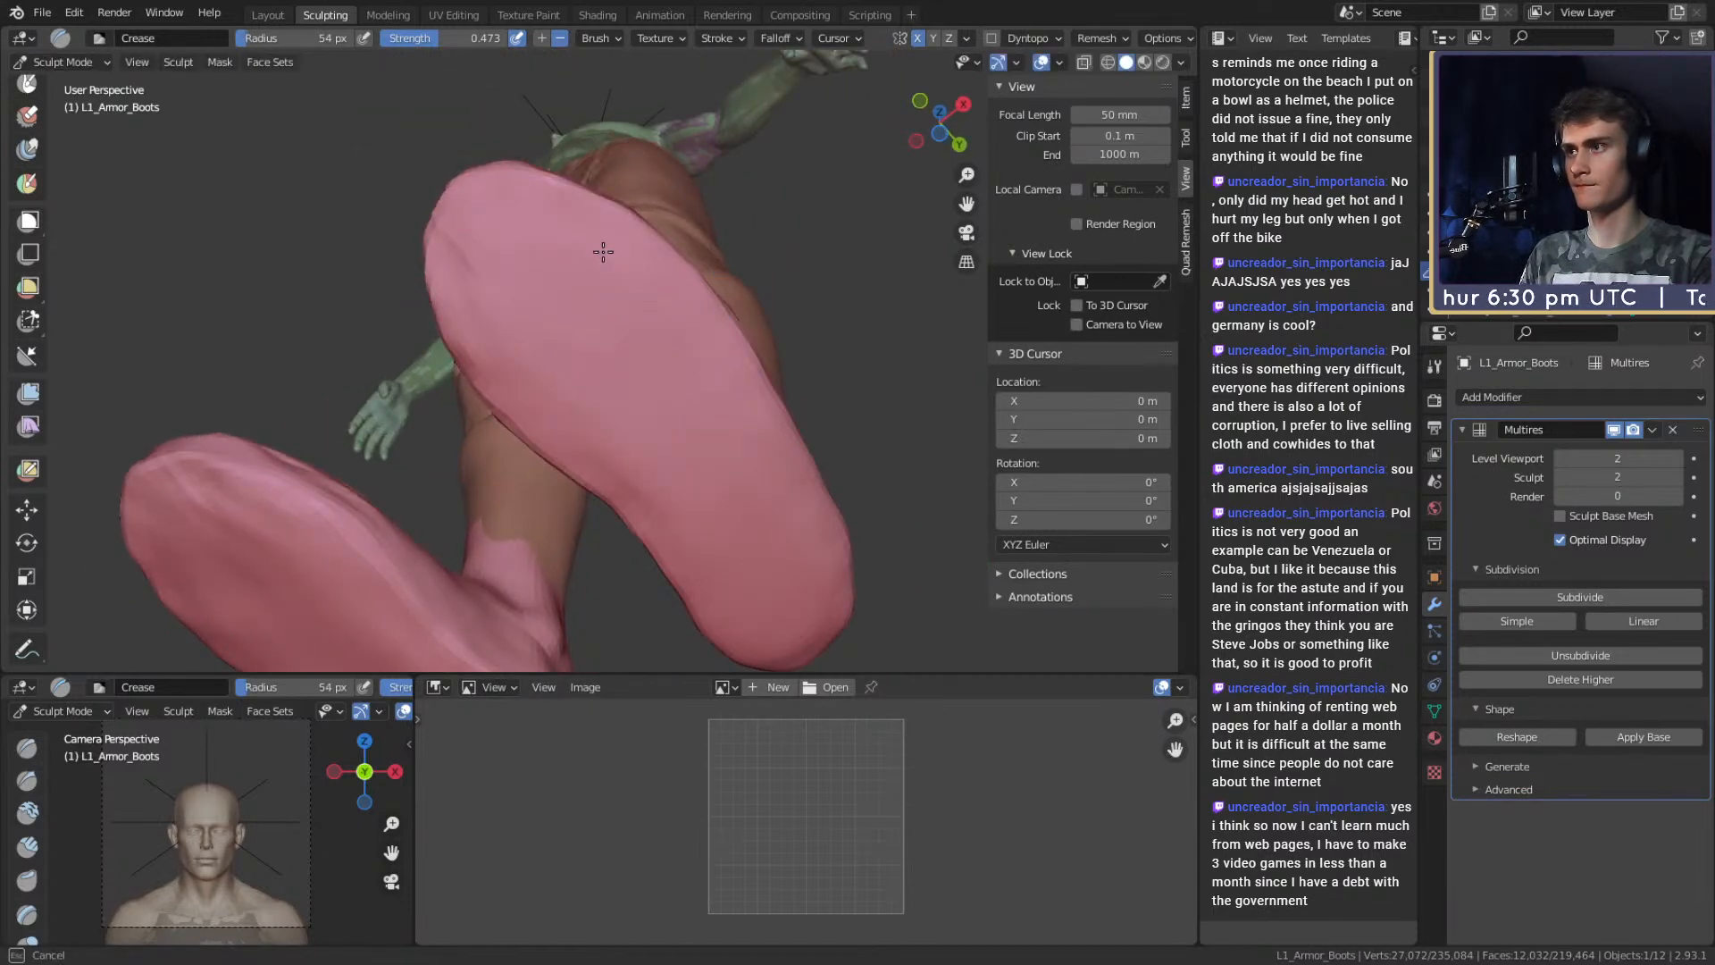
middle_drag(641, 468, 774, 497)
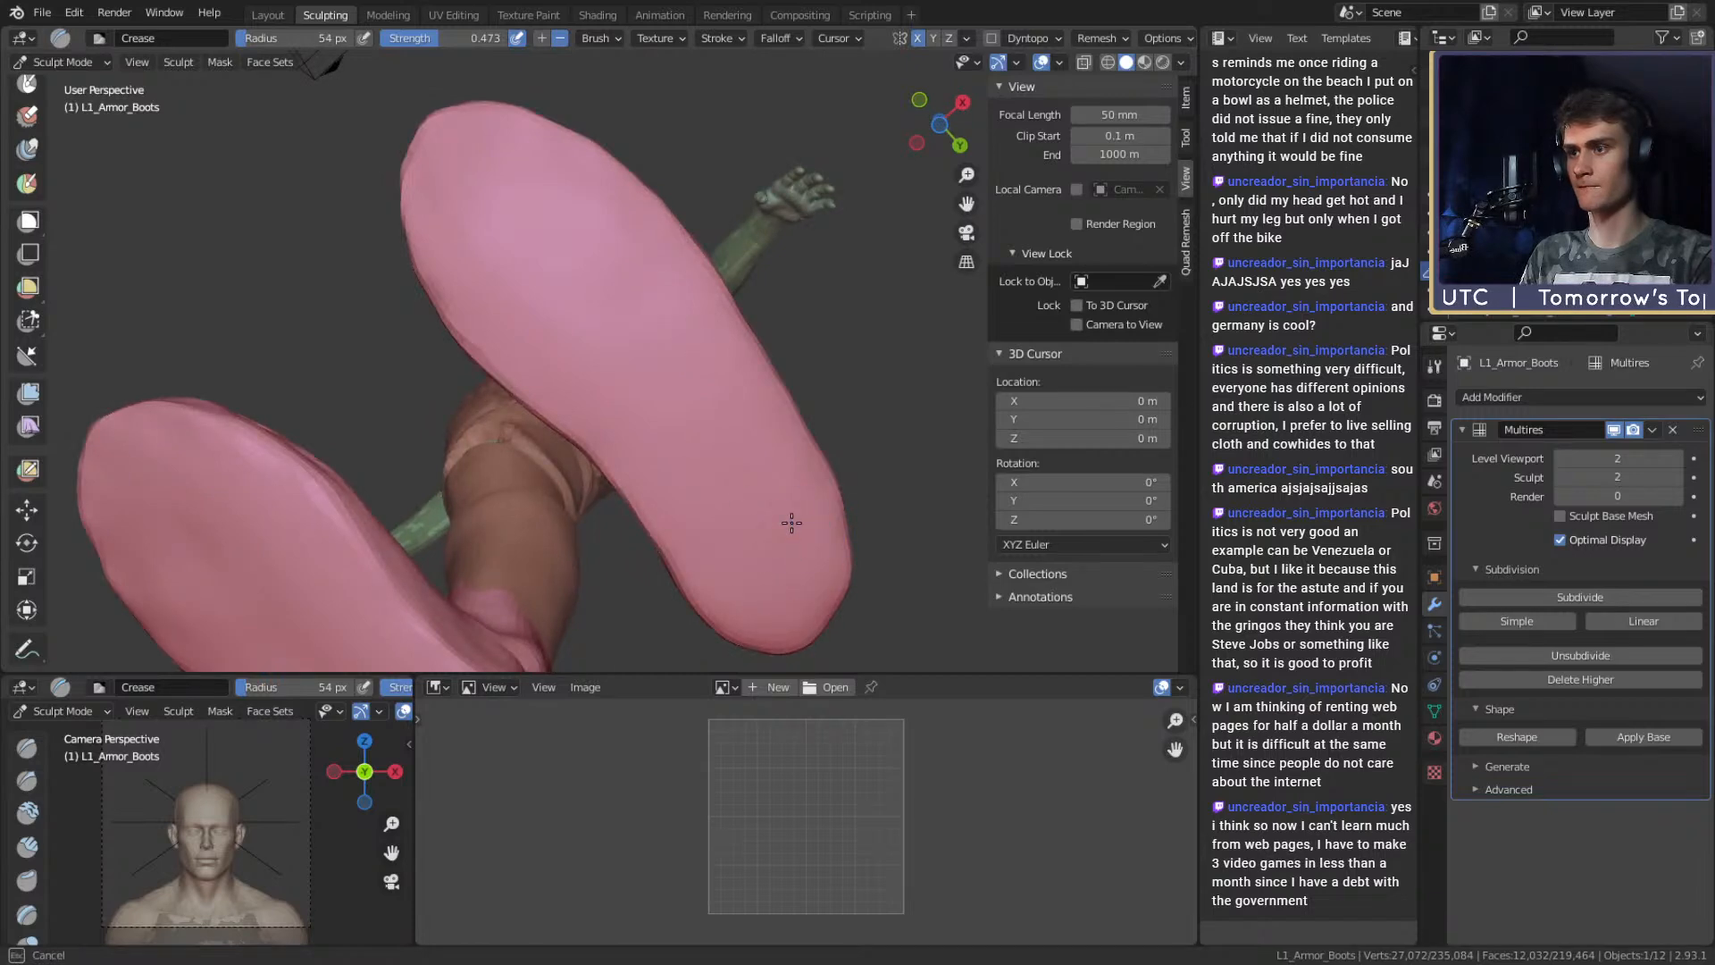
middle_drag(742, 292, 686, 351)
Sharpen the upper rim of the boot's toe with the Crease brush at about 66 px radius.
scroll(617, 375, up, 3)
key(bracketright)
key(bracketright)
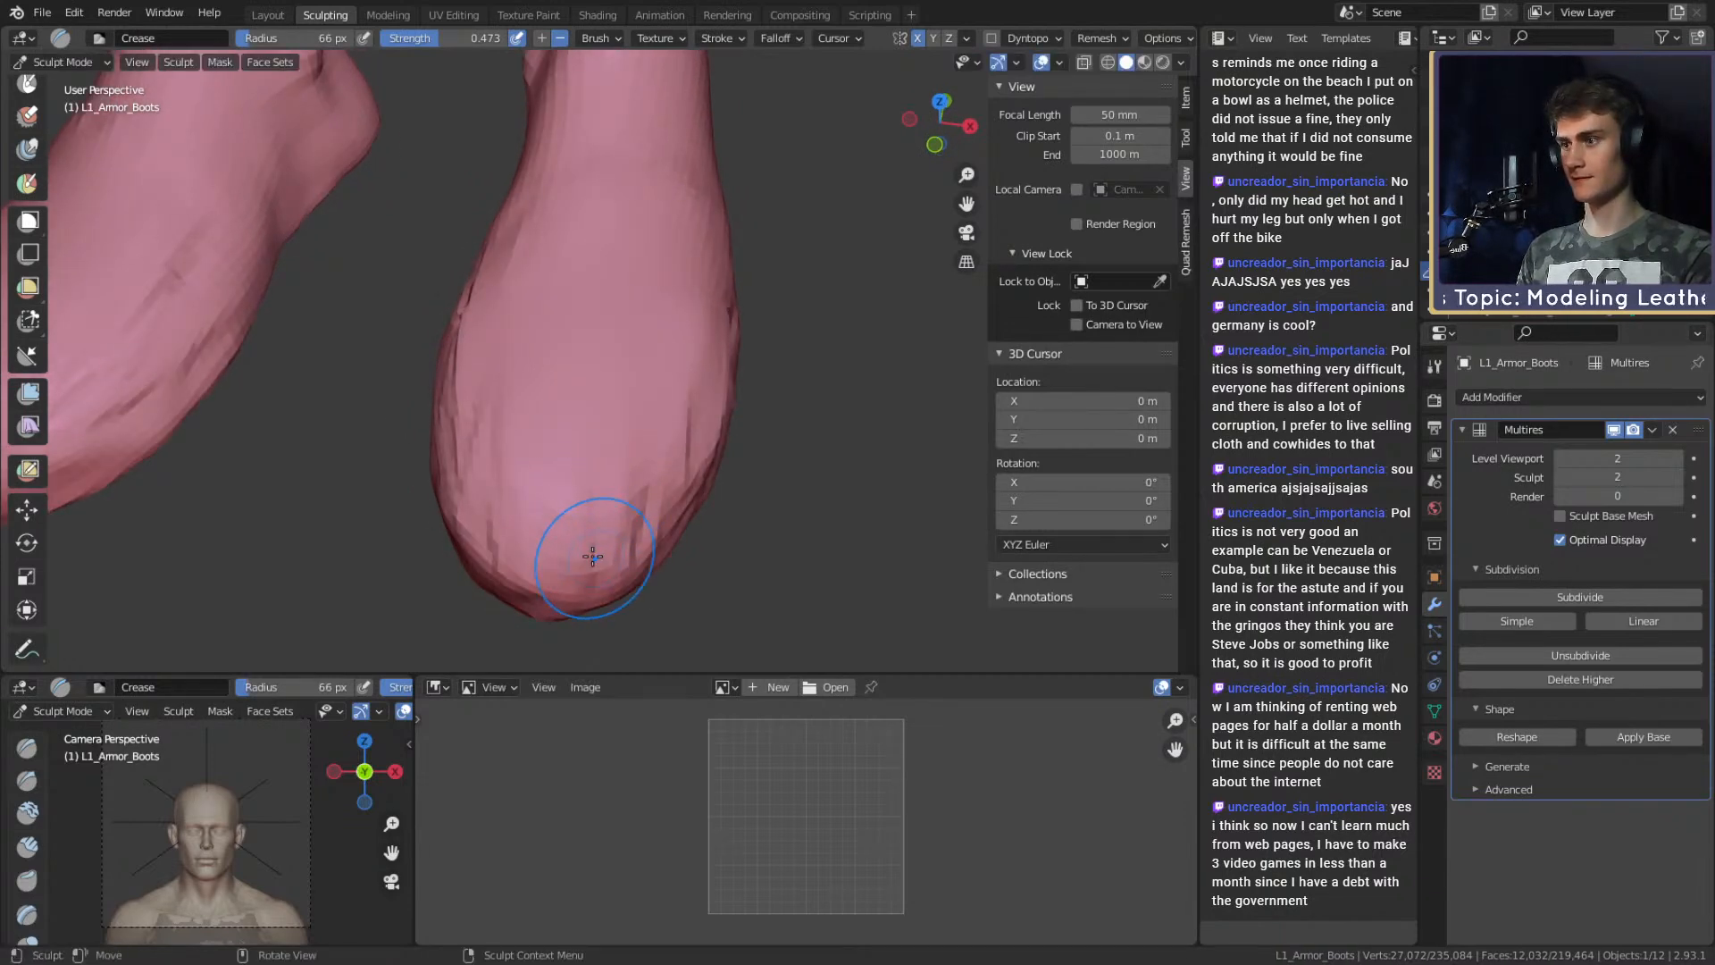
middle_drag(458, 466, 609, 460)
middle_drag(590, 524, 666, 532)
middle_drag(560, 475, 541, 518)
mouse_move(699, 539)
middle_down()
mouse_move(616, 500)
mouse_move(715, 429)
mouse_move(525, 493)
mouse_move(593, 452)
mouse_move(627, 462)
middle_up()
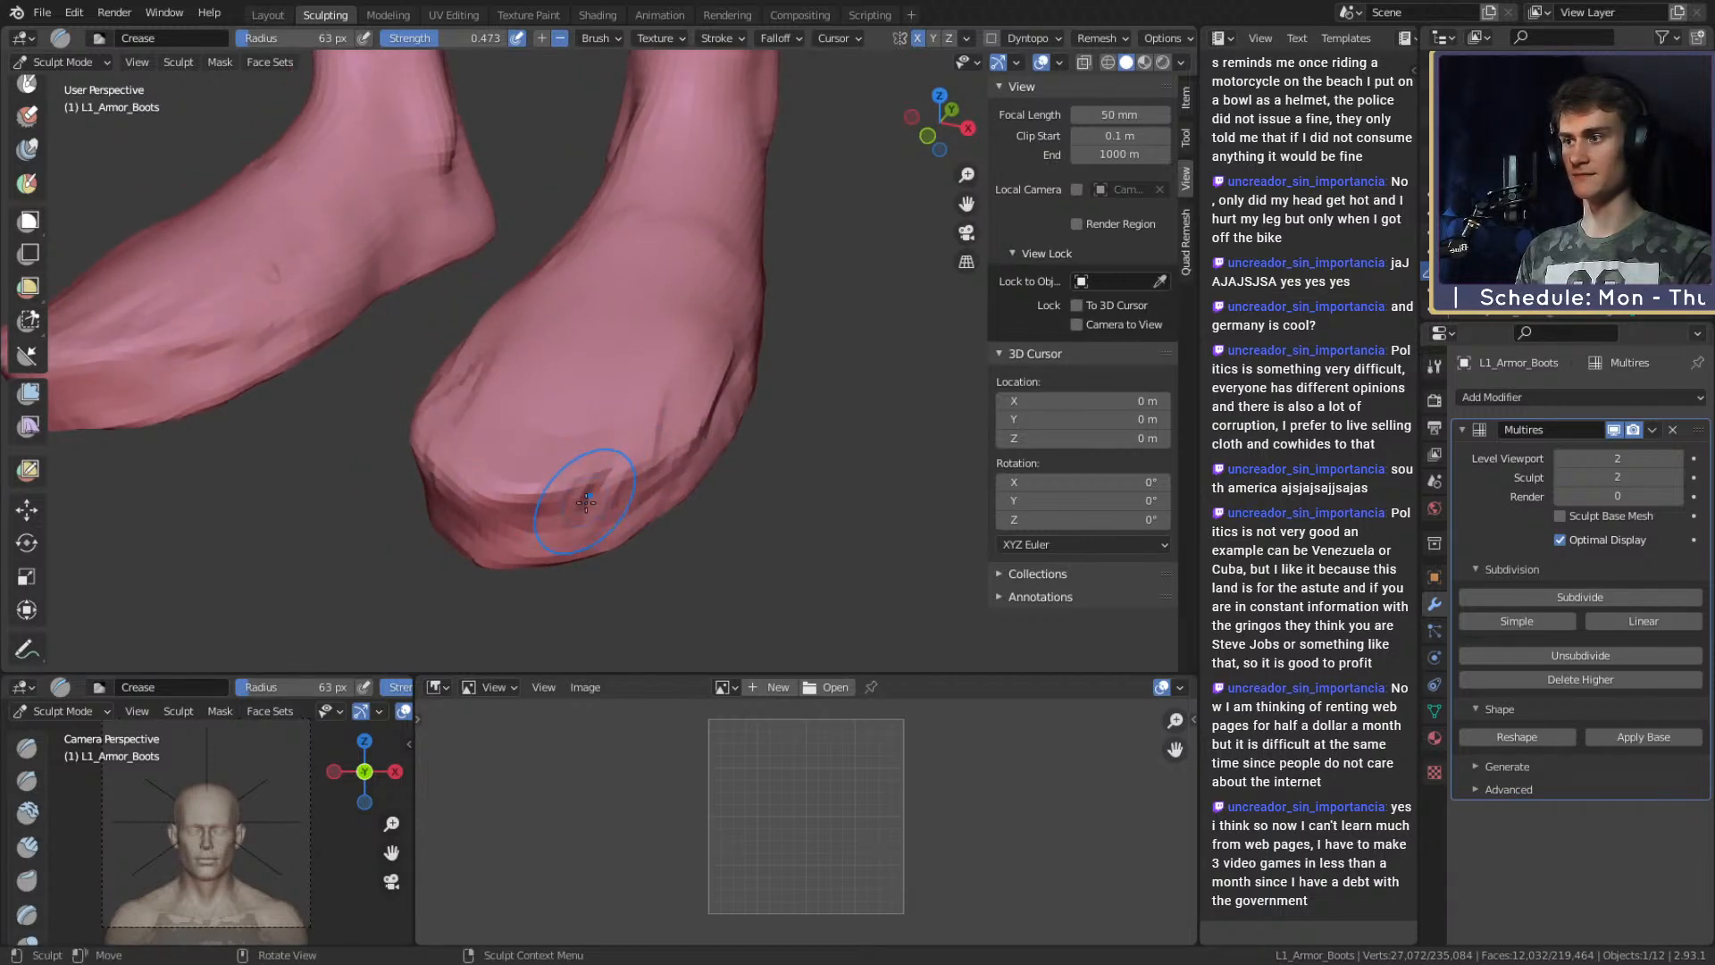
Extend the creased rim around the front and sides of the toe cap.
mouse_move(483, 509)
middle_down()
mouse_move(555, 452)
mouse_move(703, 434)
mouse_move(653, 416)
middle_up()
key(f)
click(706, 407)
mouse_move(653, 416)
mouse_down()
mouse_move(677, 447)
mouse_move(502, 436)
mouse_up()
key(f)
click(479, 434)
mouse_move(527, 418)
middle_down()
mouse_move(593, 394)
mouse_move(562, 506)
middle_up()
Sharpen the rim along the side of the foot behind the toe cap with Crease at 57 and 79 px.
key(f)
click(498, 452)
mouse_move(498, 452)
middle_down()
mouse_move(509, 402)
mouse_move(501, 481)
middle_up()
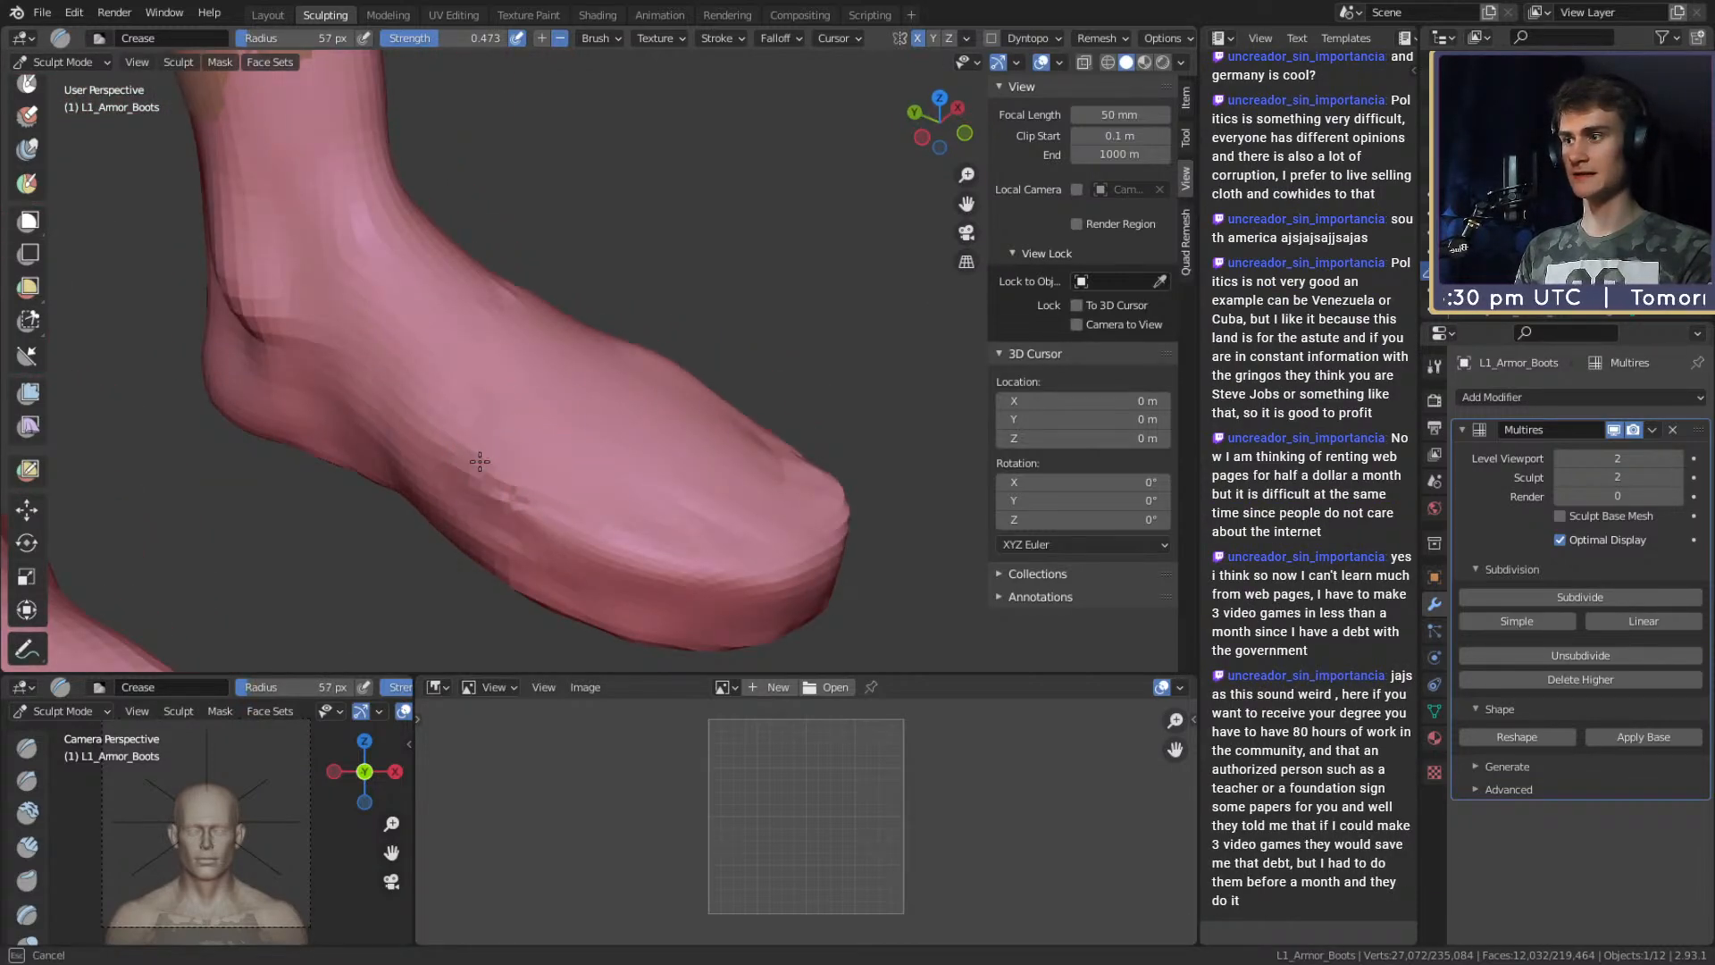
click(564, 509)
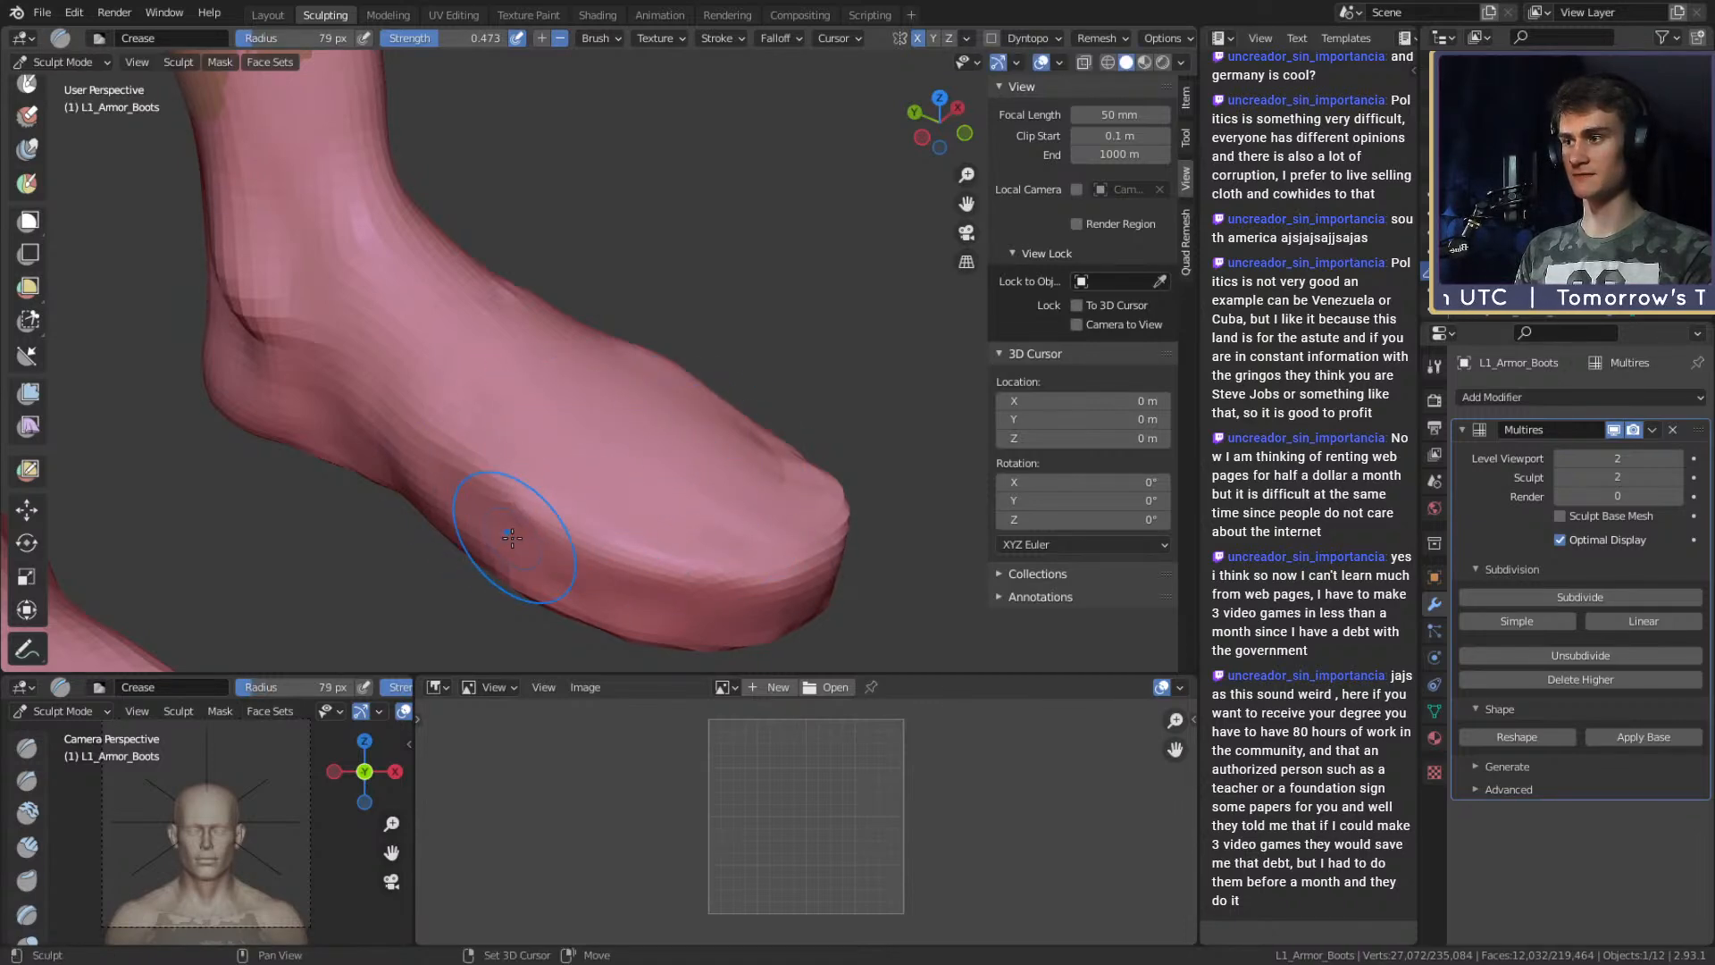
middle_drag(430, 443, 418, 455)
mouse_move(639, 490)
middle_down()
mouse_move(490, 459)
mouse_move(570, 408)
mouse_move(586, 506)
mouse_move(566, 452)
mouse_move(624, 435)
middle_up()
Reshape the toe cap's height and profile with the Grab brush, enlarging the radius to 141 px.
key(g)
drag(623, 435, 551, 403)
middle_drag(551, 403, 629, 400)
key(f)
click(641, 393)
drag(641, 393, 655, 401)
mouse_move(655, 402)
middle_down()
mouse_move(682, 375)
mouse_move(816, 356)
middle_up()
key(f)
click(836, 351)
drag(835, 351, 836, 370)
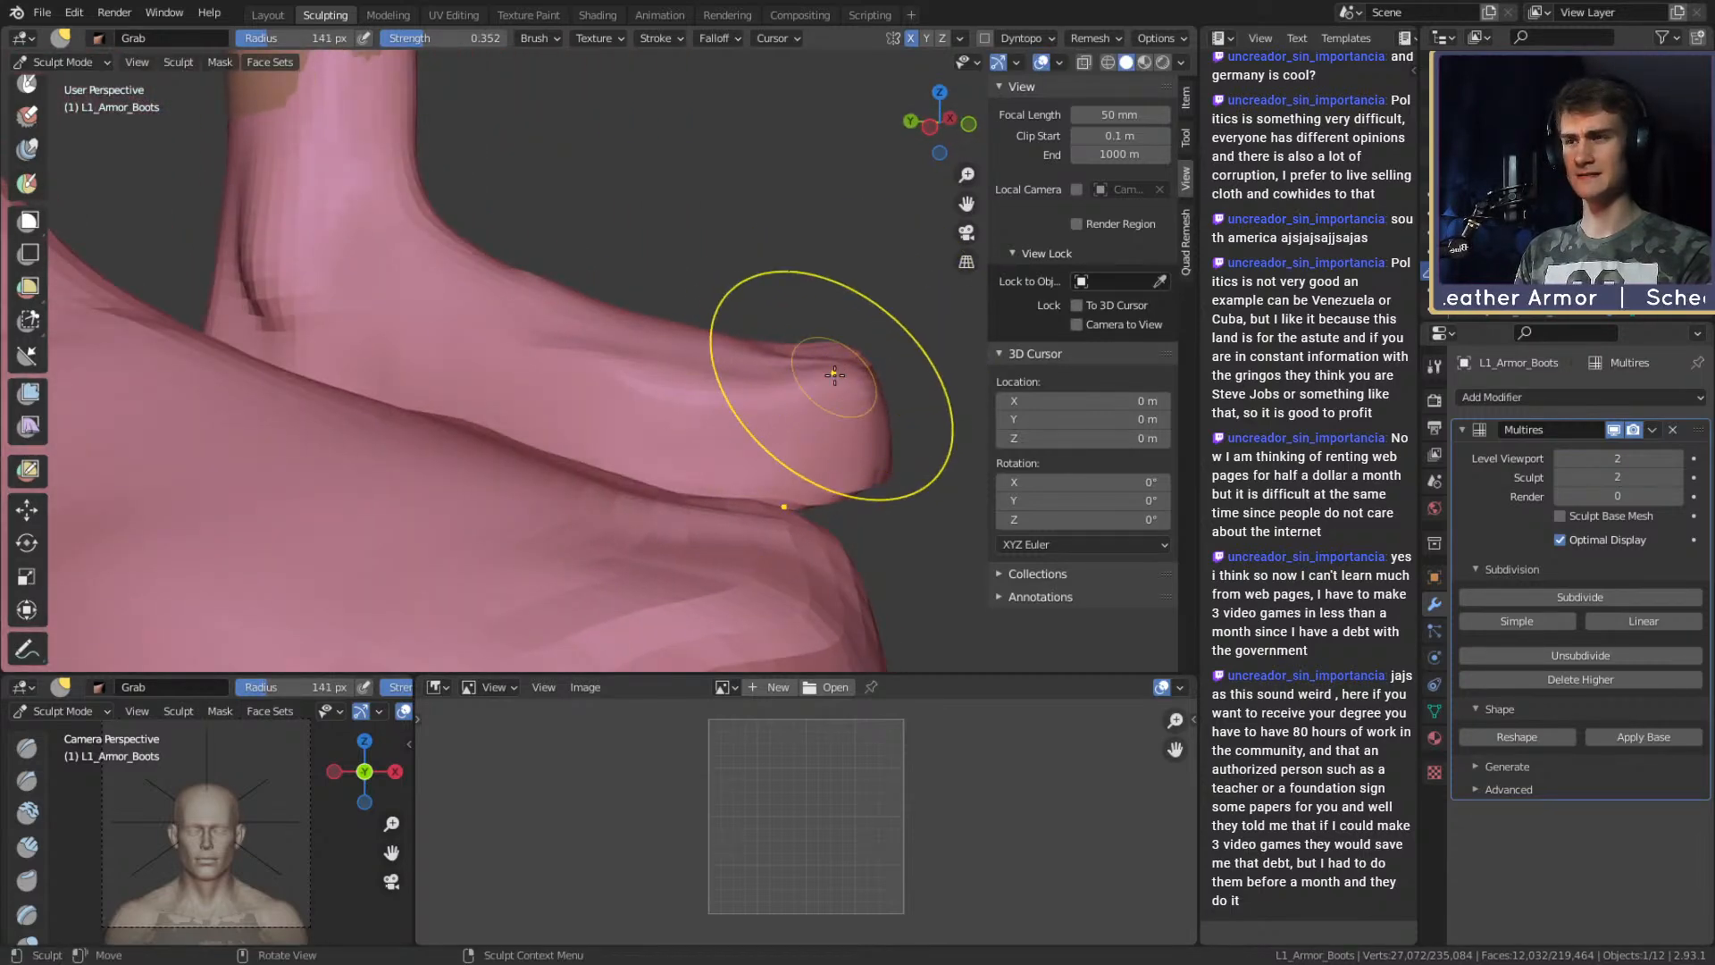
mouse_move(792, 371)
middle_down()
mouse_move(658, 399)
mouse_move(593, 479)
mouse_move(605, 426)
middle_up()
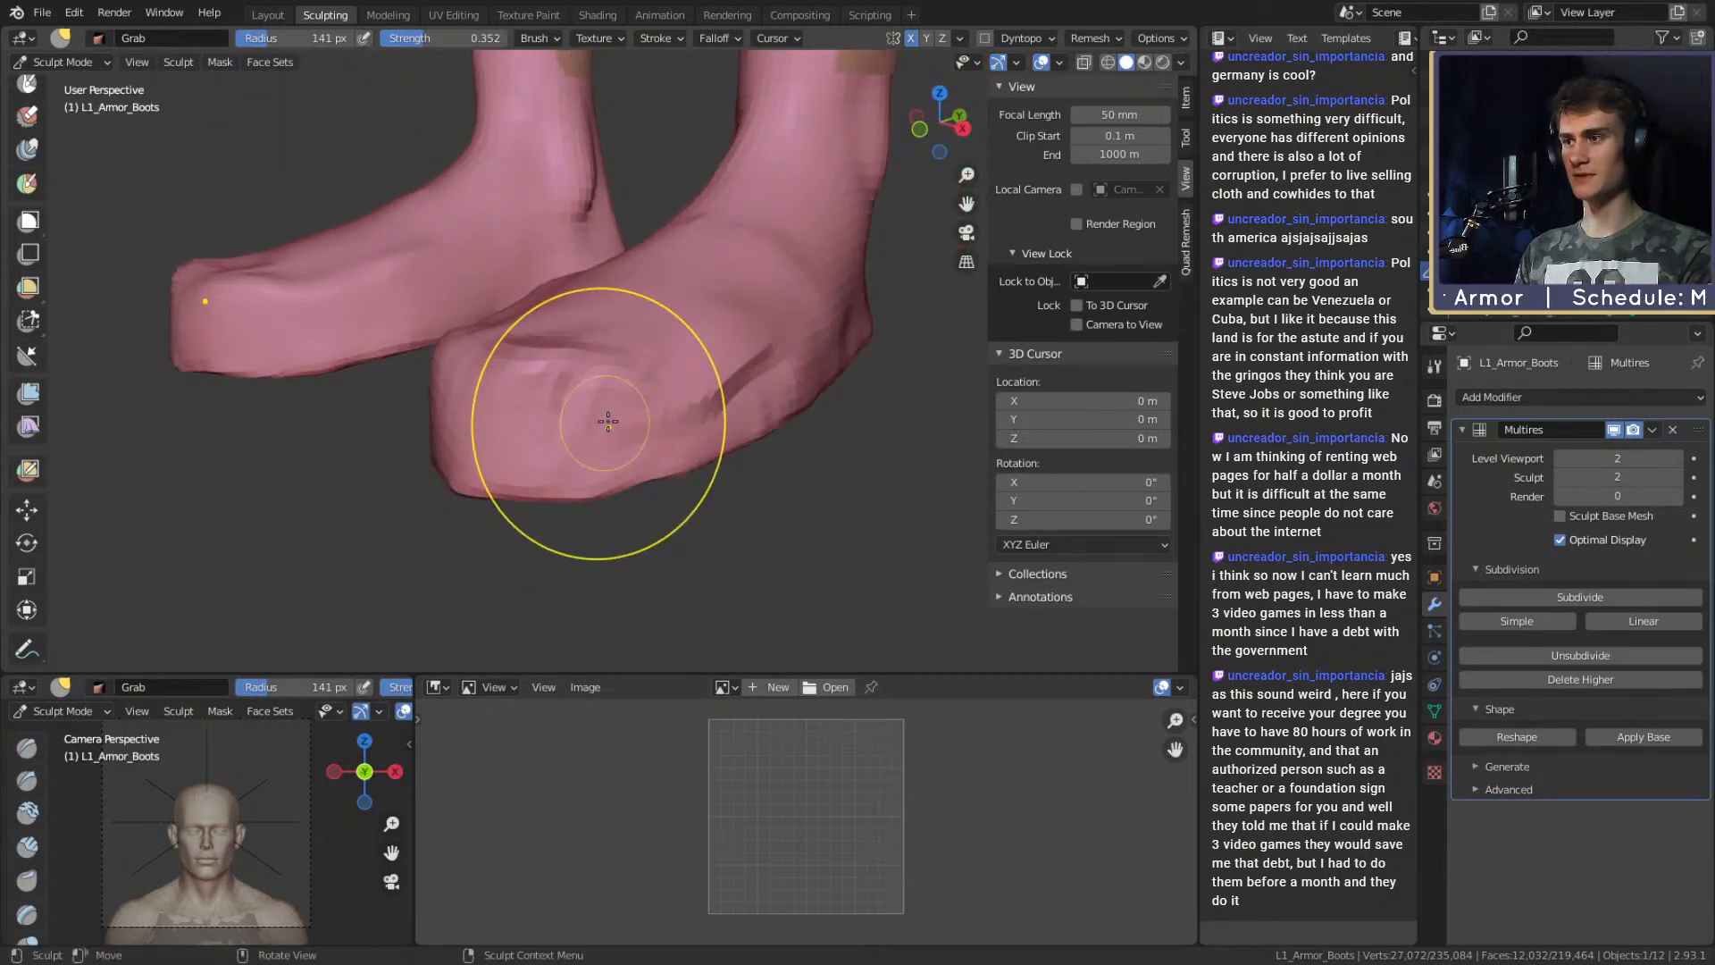
Fill out the front of the toe cap with the Clay Strips brush.
key(c)
drag(605, 425, 624, 401)
mouse_move(663, 411)
middle_down()
mouse_move(631, 345)
mouse_move(648, 327)
mouse_move(626, 327)
mouse_move(681, 337)
mouse_move(598, 461)
middle_up()
Adjust the foot's side contour with the Grab brush, enlarging its radius to 195 px.
key(g)
key(shift+c)
key(f)
click(585, 339)
mouse_move(737, 286)
middle_down()
mouse_move(694, 376)
mouse_move(613, 364)
mouse_move(790, 418)
mouse_move(759, 402)
middle_up()
key(g)
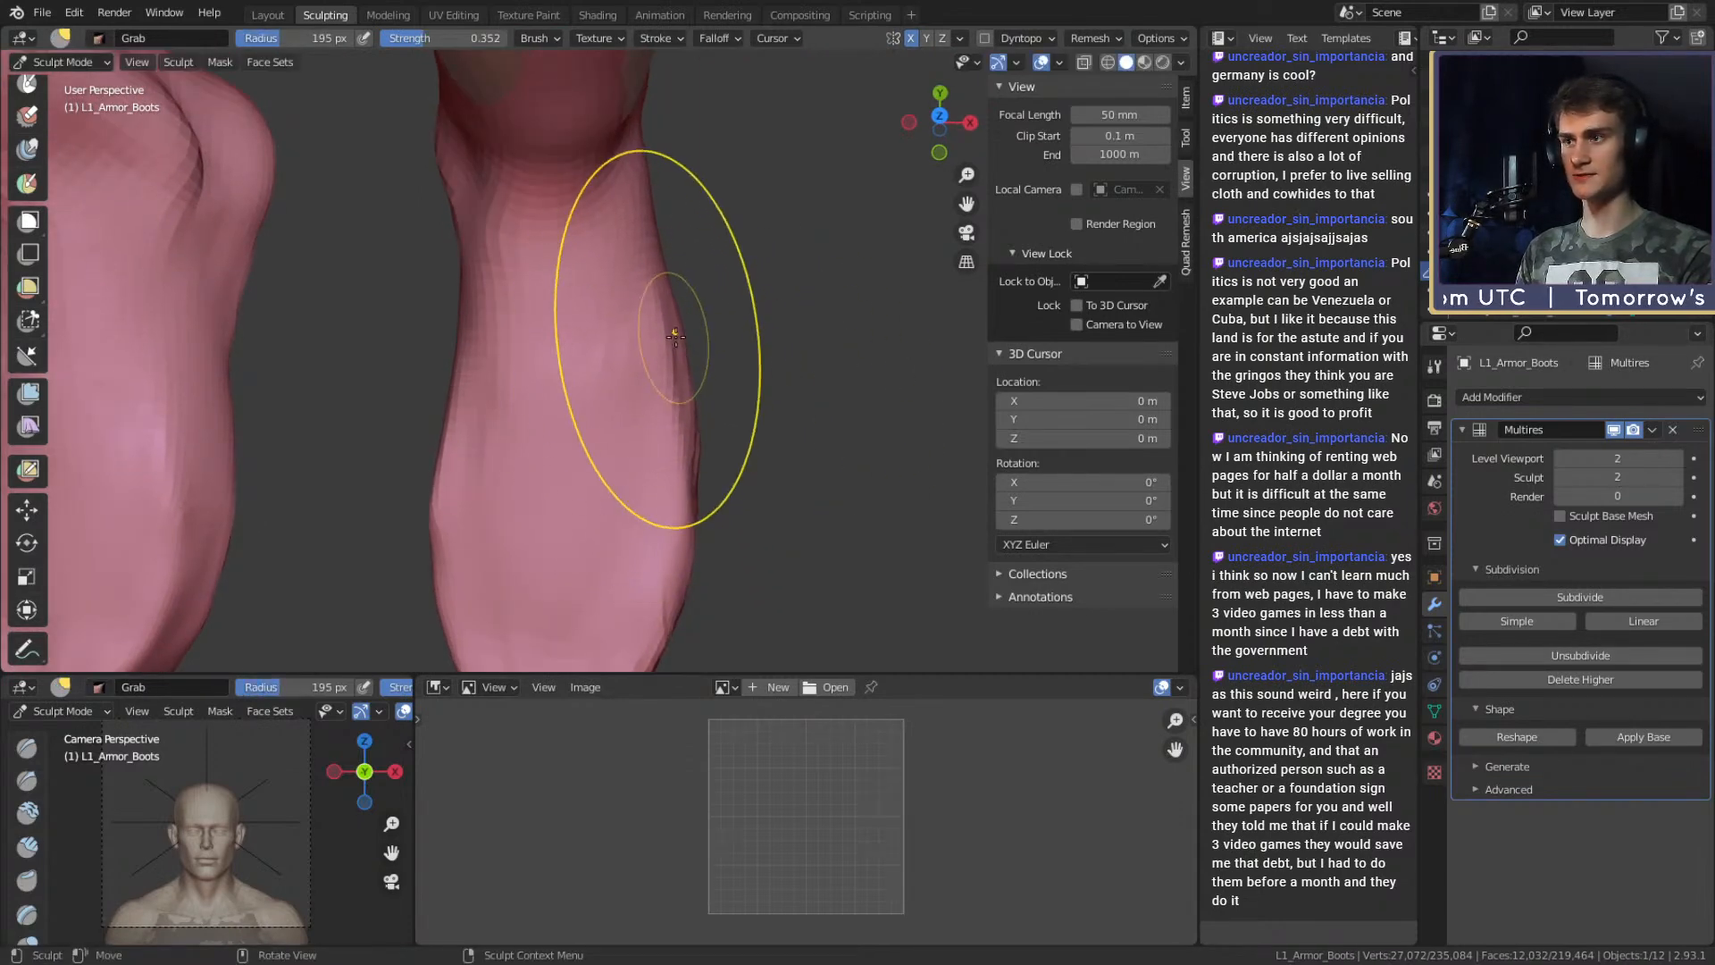
Sharpen the edge along the side of the foot with the Crease brush, setting the radius to 35 px.
key(shift+c)
key(f)
click(516, 377)
middle_drag(518, 376, 661, 354)
key(f)
click(555, 352)
mouse_move(555, 352)
middle_down()
mouse_move(607, 351)
mouse_move(616, 423)
mouse_move(524, 398)
mouse_move(593, 330)
mouse_move(564, 373)
middle_up()
key(c)
key(shift+c)
key(f)
click(548, 391)
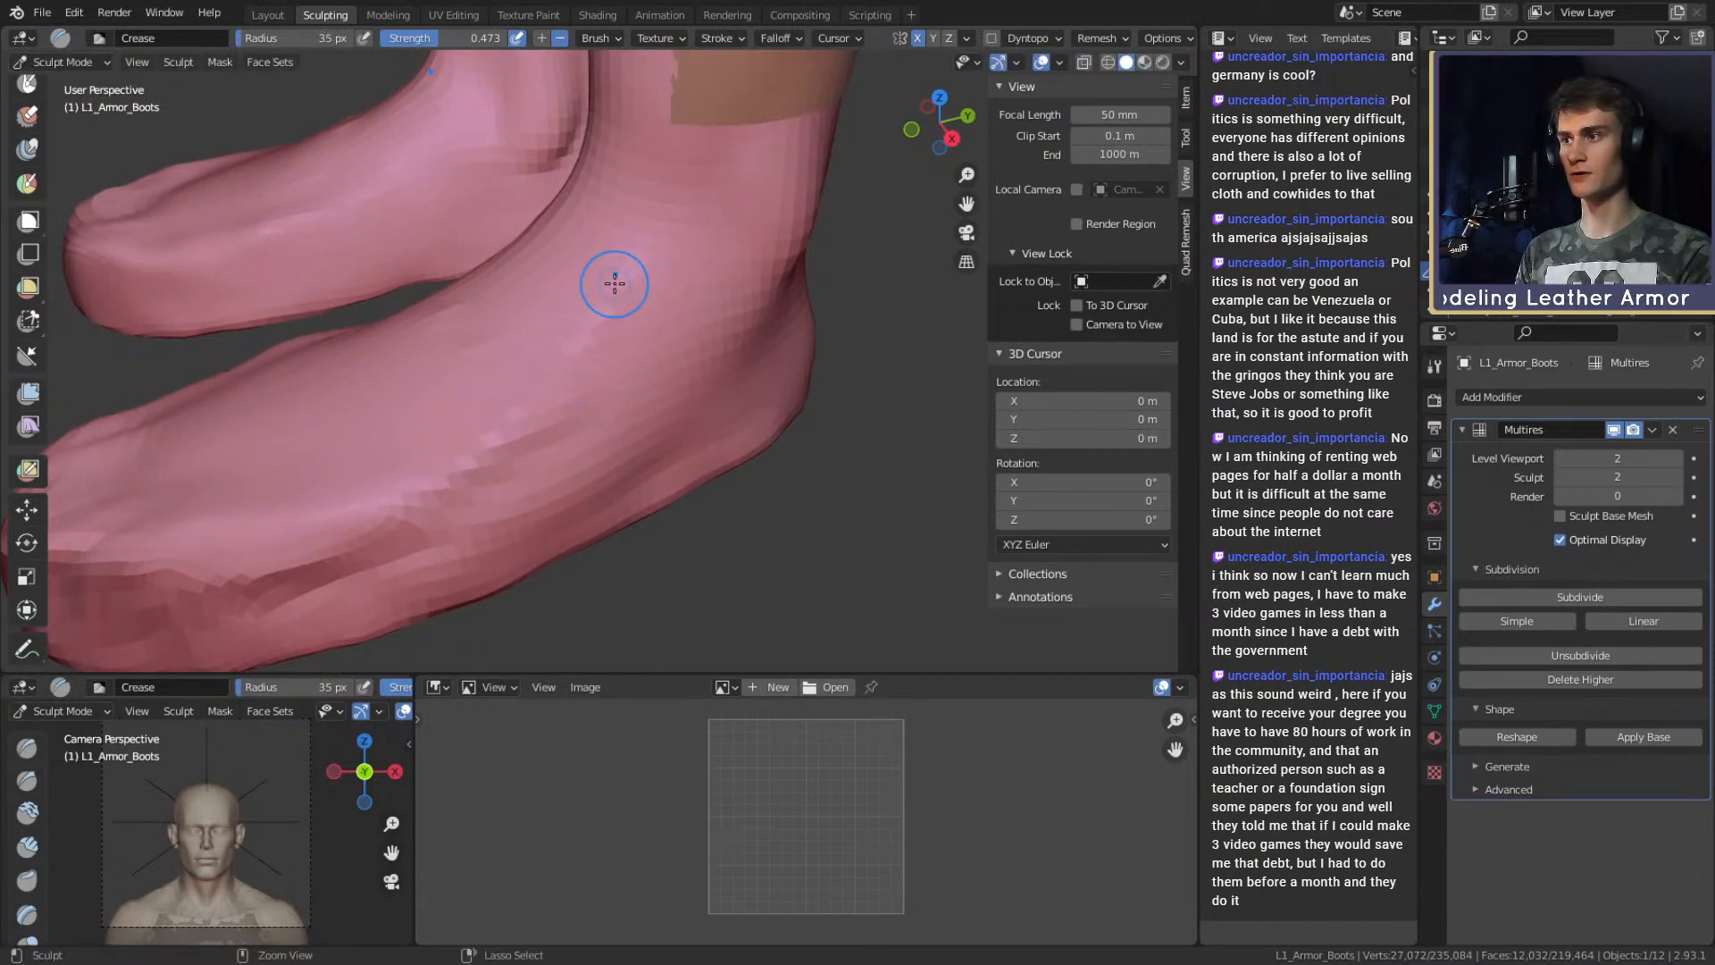
Extend the creased edge along the side of the foot toward the toe cap with repeated strokes.
middle_drag(583, 391, 625, 324)
drag(533, 474, 447, 538)
middle_drag(522, 446, 608, 379)
drag(609, 379, 421, 536)
middle_drag(446, 527, 548, 482)
drag(547, 483, 442, 585)
mouse_move(473, 536)
middle_down()
mouse_move(546, 456)
mouse_move(605, 437)
middle_up()
Define the rim around the toe cap with Crease strokes at a 56 px radius.
key(f)
click(622, 438)
drag(572, 429, 317, 534)
mouse_move(410, 509)
middle_down()
mouse_move(609, 458)
mouse_move(655, 385)
middle_up()
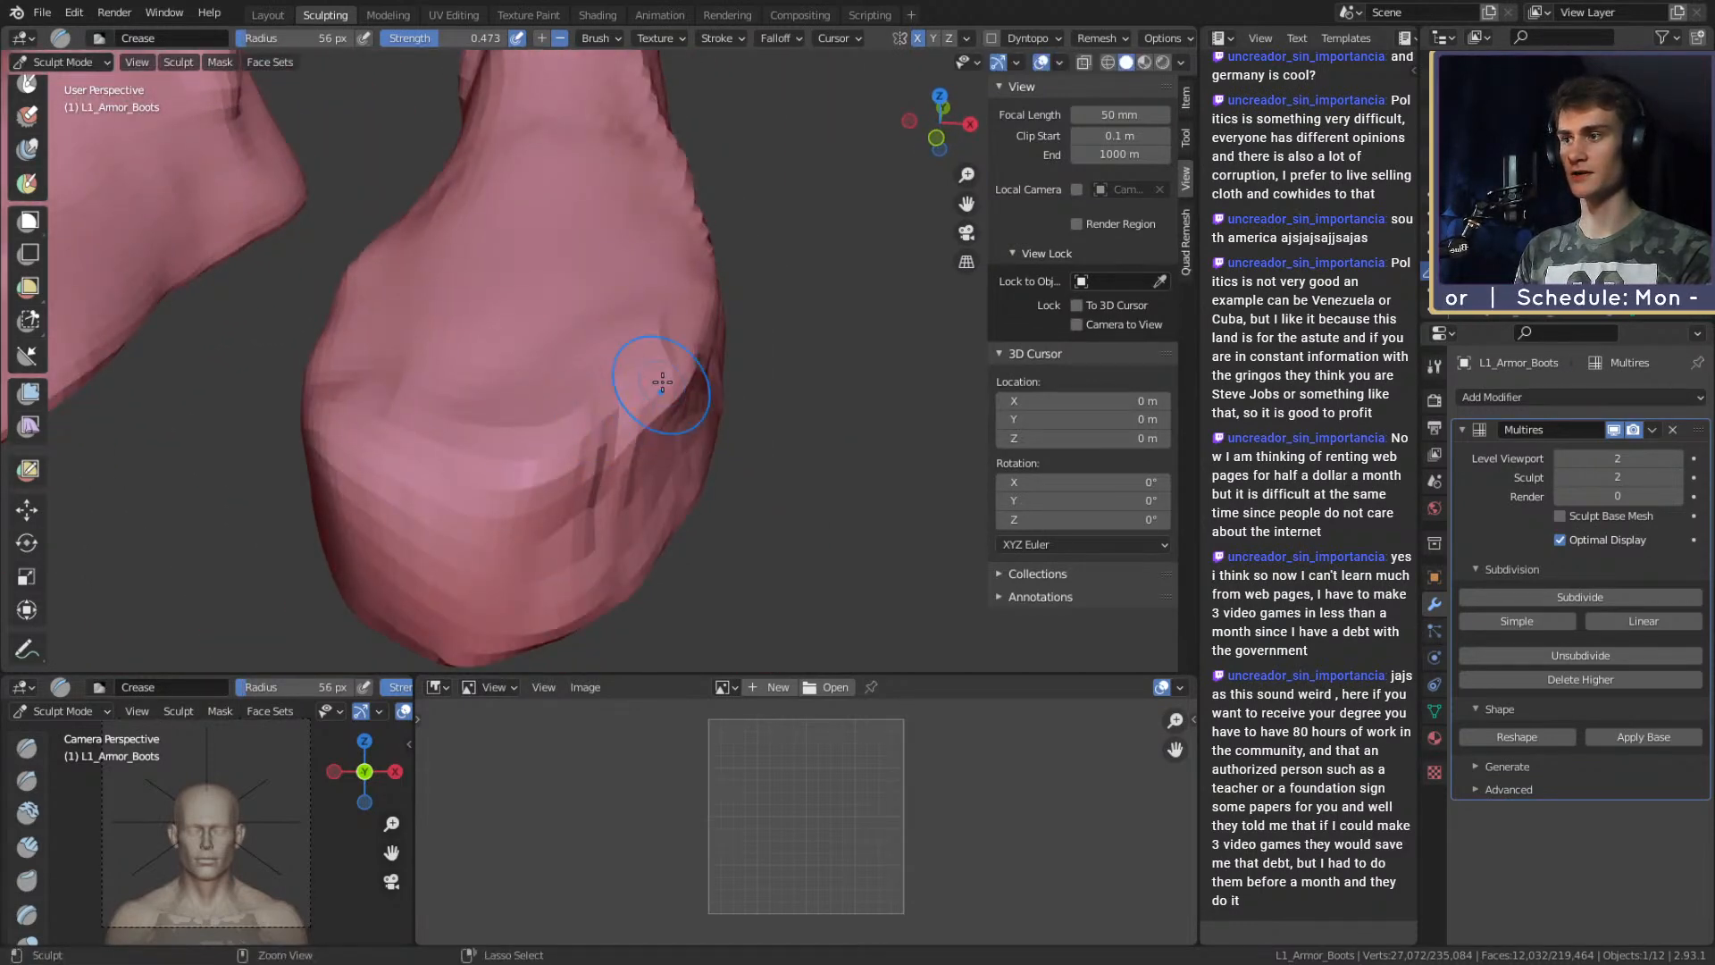
drag(606, 436, 441, 502)
middle_drag(485, 454, 798, 361)
drag(732, 394, 497, 378)
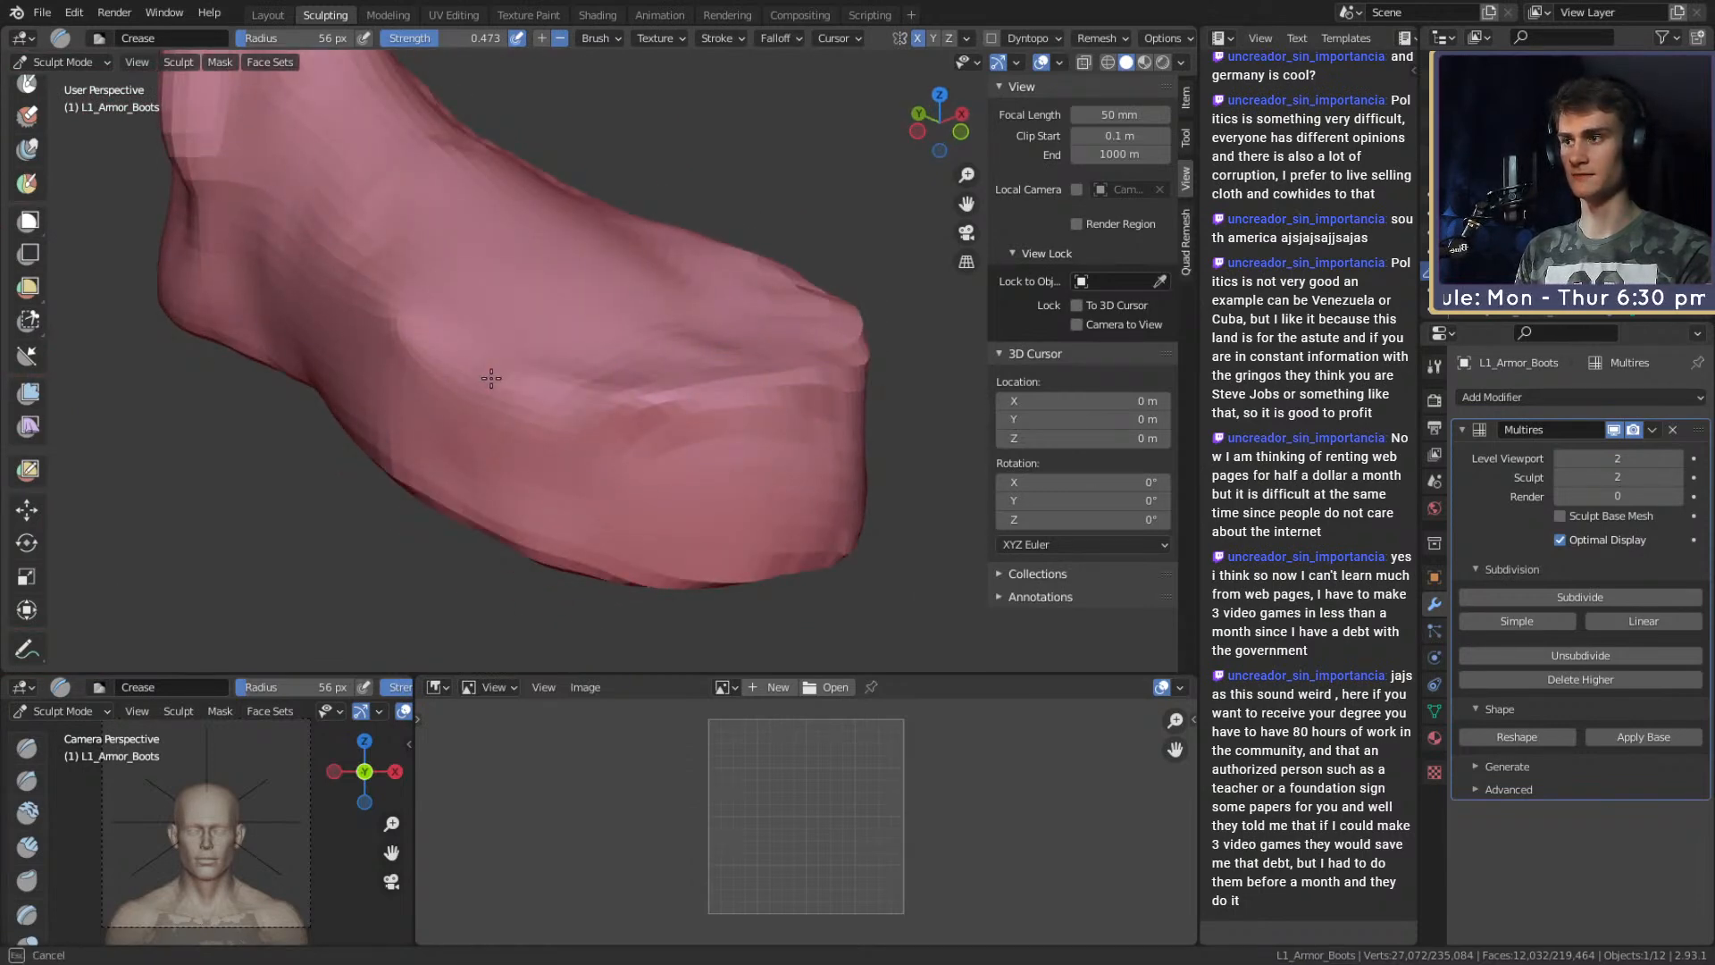
Enlarge the Crease brush and carry the rim from the toe cap back along the side toward the heel.
middle_drag(572, 385, 616, 402)
key(bracketright)
key(bracketright)
key(bracketright)
mouse_move(684, 433)
mouse_down()
mouse_move(536, 410)
mouse_move(447, 369)
mouse_up()
mouse_move(418, 331)
middle_down()
mouse_move(547, 452)
mouse_move(448, 433)
mouse_move(532, 501)
middle_up()
mouse_move(533, 502)
mouse_down()
mouse_move(257, 341)
mouse_move(325, 336)
mouse_up()
middle_drag(325, 336, 311, 362)
Build up a thick band around the top of the boot shaft with Clay Strips at about 74 px.
mouse_move(361, 261)
middle_down()
mouse_move(383, 325)
mouse_move(482, 378)
middle_up()
mouse_move(545, 165)
middle_down()
mouse_move(555, 326)
mouse_move(498, 279)
mouse_move(571, 339)
mouse_move(562, 429)
middle_up()
key(c)
mouse_move(562, 429)
mouse_down()
mouse_move(613, 309)
mouse_move(693, 358)
mouse_up()
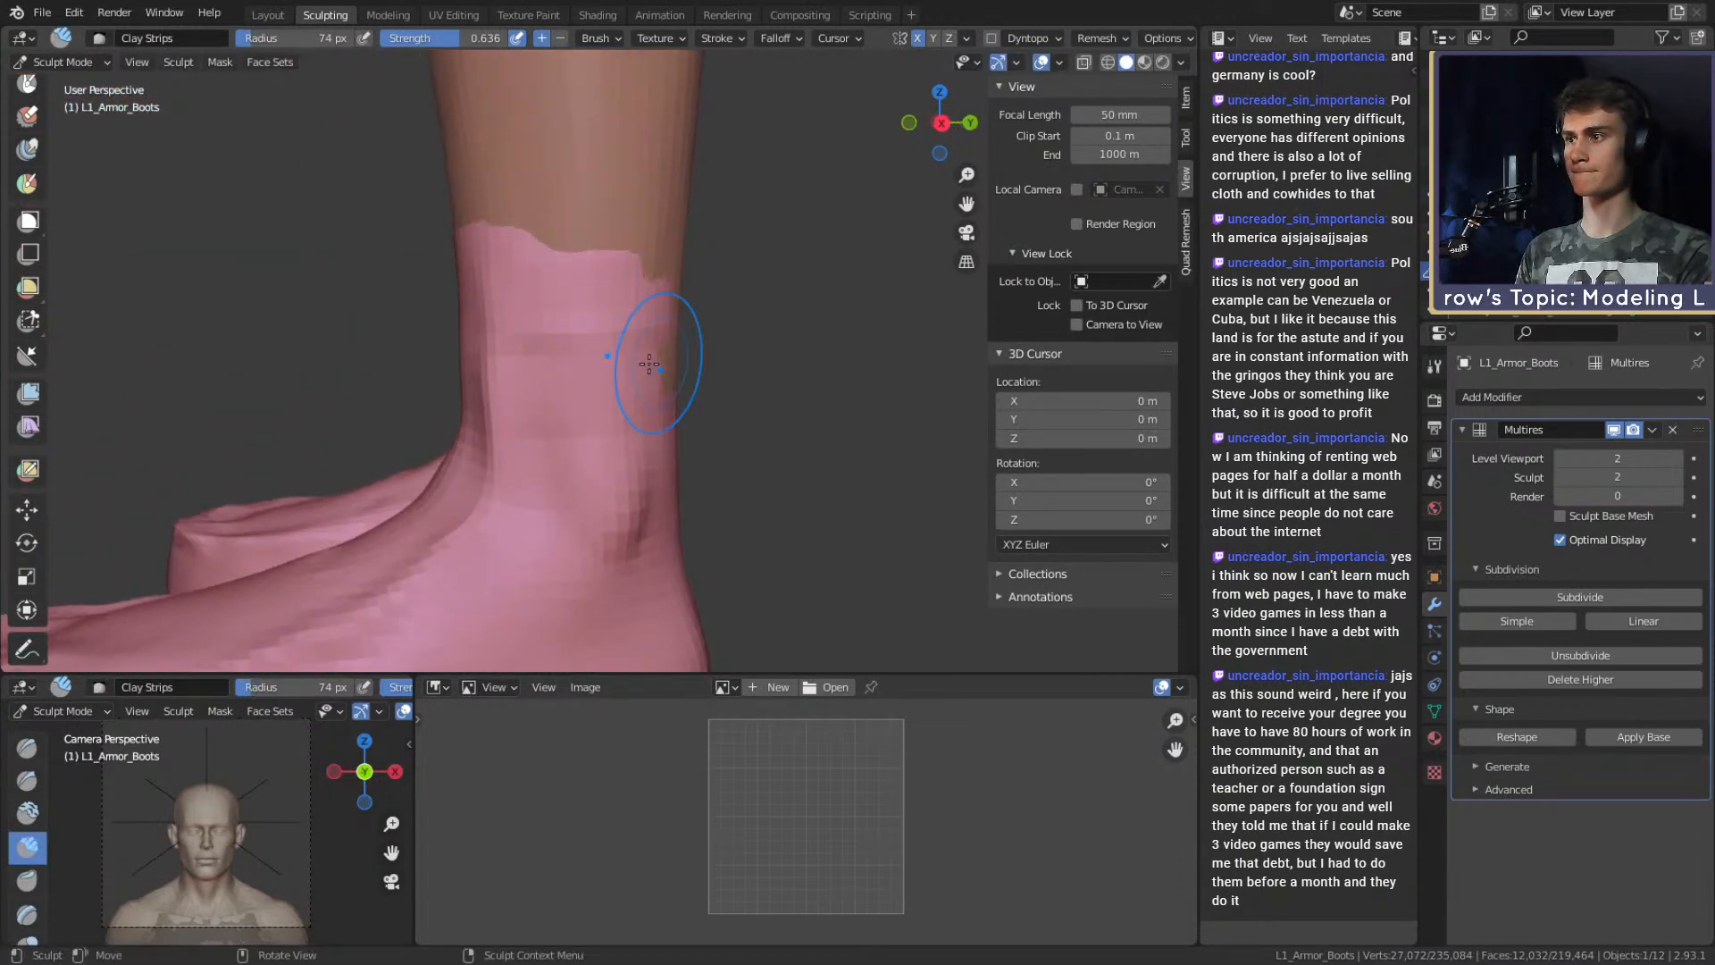
mouse_move(604, 302)
mouse_down()
mouse_move(498, 239)
mouse_move(625, 243)
mouse_up()
mouse_move(626, 243)
middle_down()
mouse_move(671, 247)
mouse_move(517, 268)
middle_up()
drag(517, 268, 613, 230)
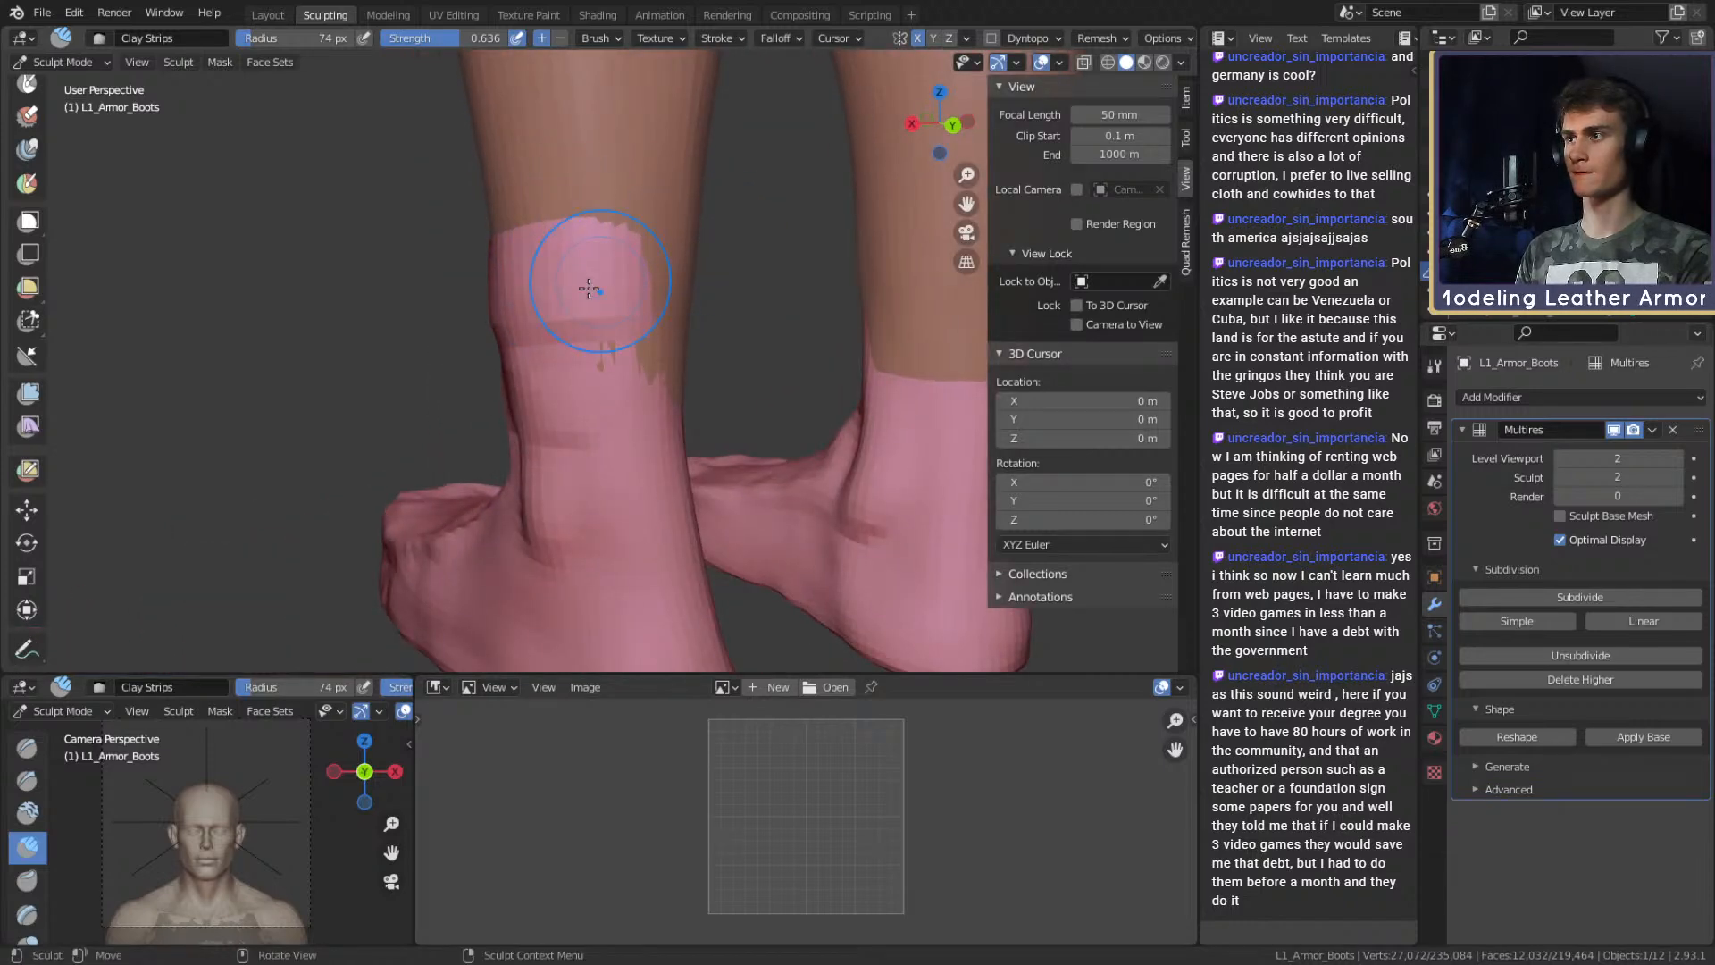
mouse_move(746, 340)
middle_down()
mouse_move(567, 230)
mouse_move(807, 229)
mouse_move(706, 340)
middle_up()
drag(706, 339, 735, 398)
mouse_move(750, 290)
middle_down()
mouse_move(754, 306)
mouse_move(658, 299)
mouse_move(705, 264)
middle_up()
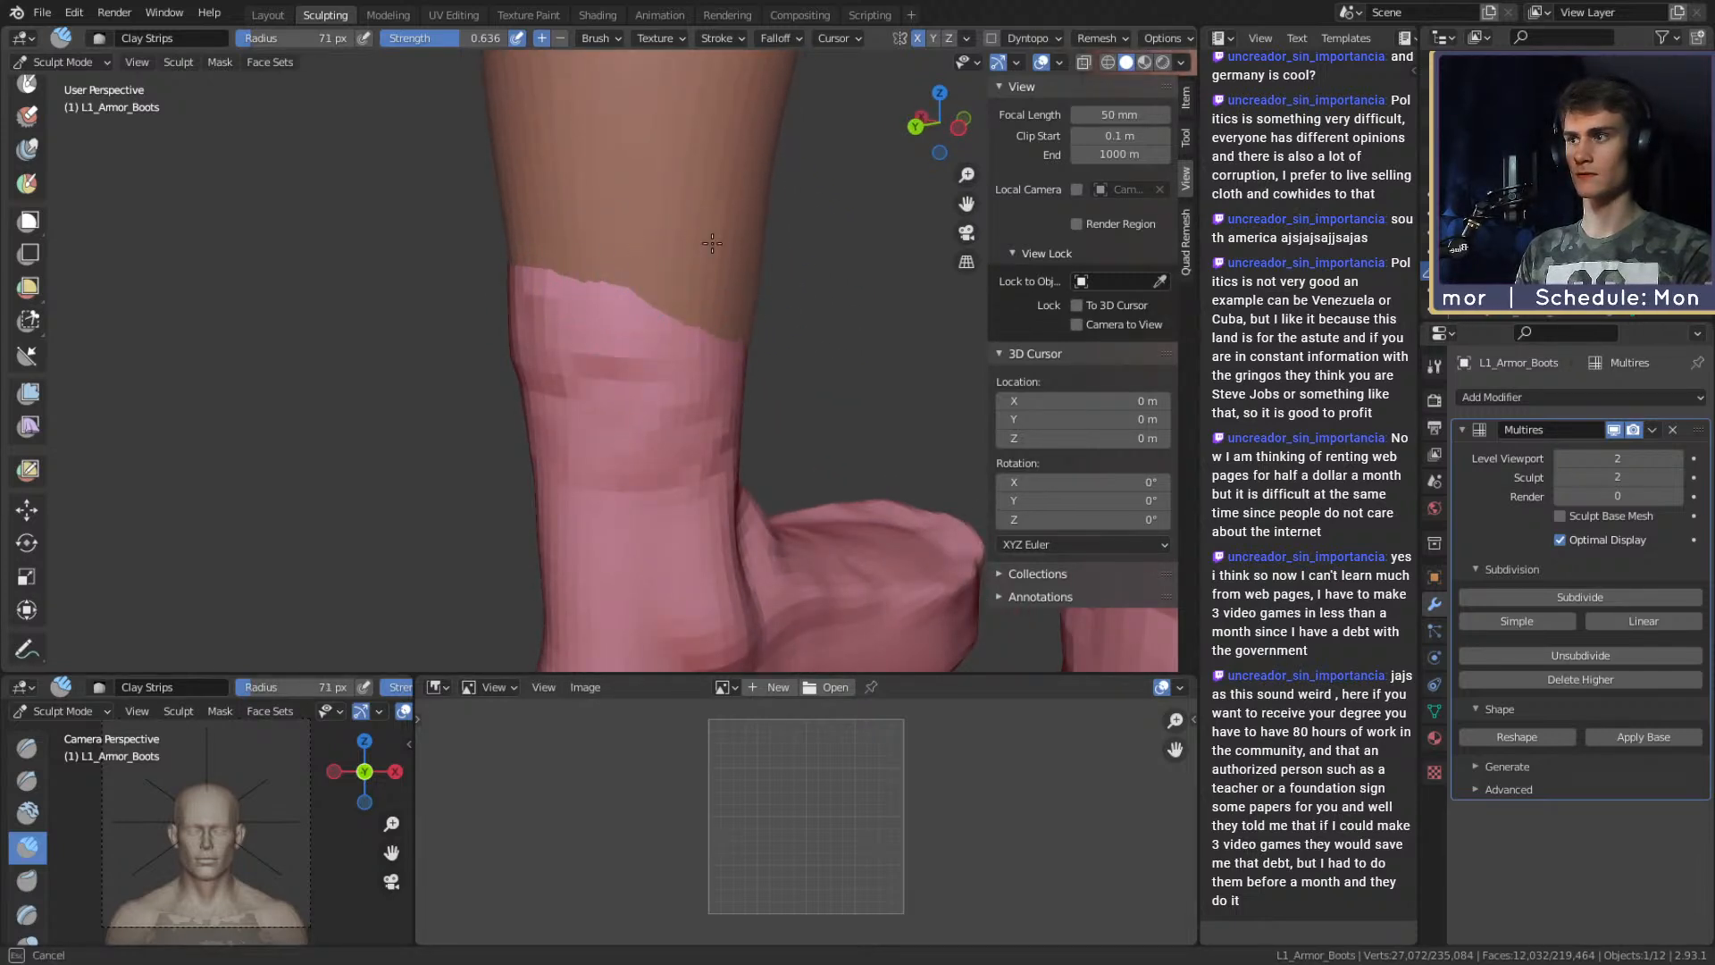
Reshape the boot shaft and its top edge with the Grab brush, setting the radius to 153 px.
mouse_move(815, 275)
middle_down()
mouse_move(612, 306)
mouse_move(620, 325)
mouse_move(563, 384)
mouse_move(478, 413)
mouse_move(682, 340)
mouse_move(599, 394)
middle_up()
key(g)
key(f)
click(659, 393)
mouse_move(500, 373)
mouse_down()
mouse_move(476, 373)
mouse_move(495, 370)
mouse_up()
key(f)
click(597, 373)
mouse_move(499, 368)
middle_down()
mouse_move(640, 352)
mouse_move(688, 412)
mouse_move(661, 419)
mouse_move(708, 286)
mouse_move(750, 357)
mouse_move(624, 517)
middle_up()
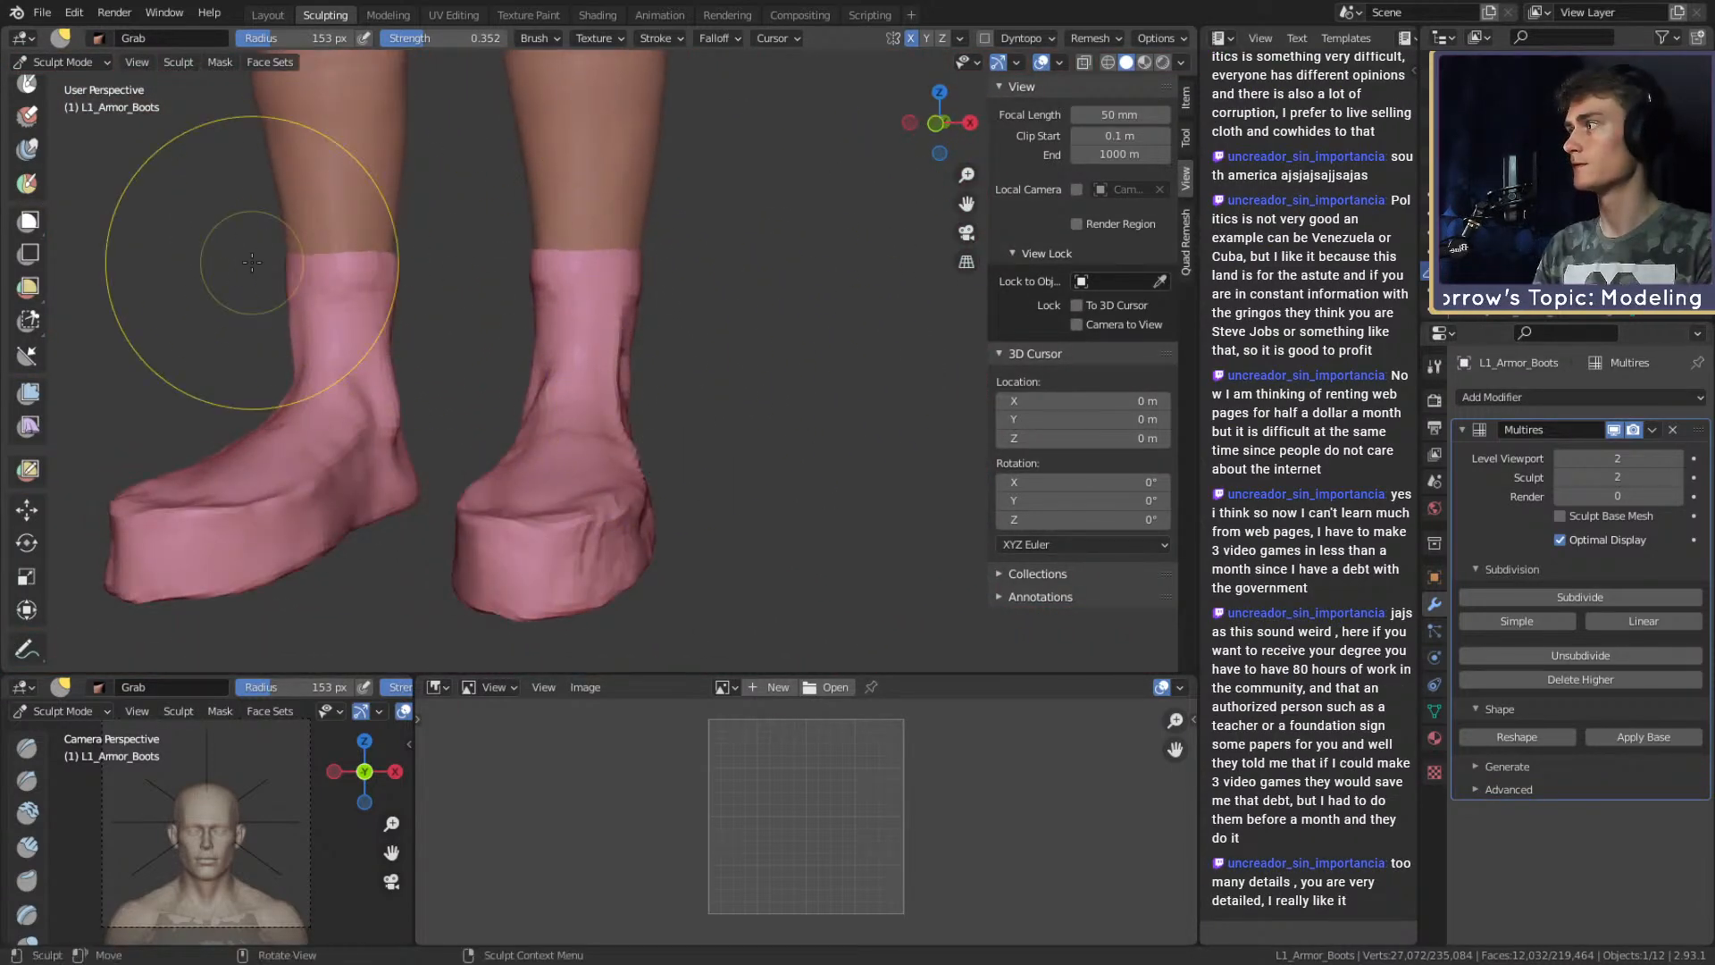
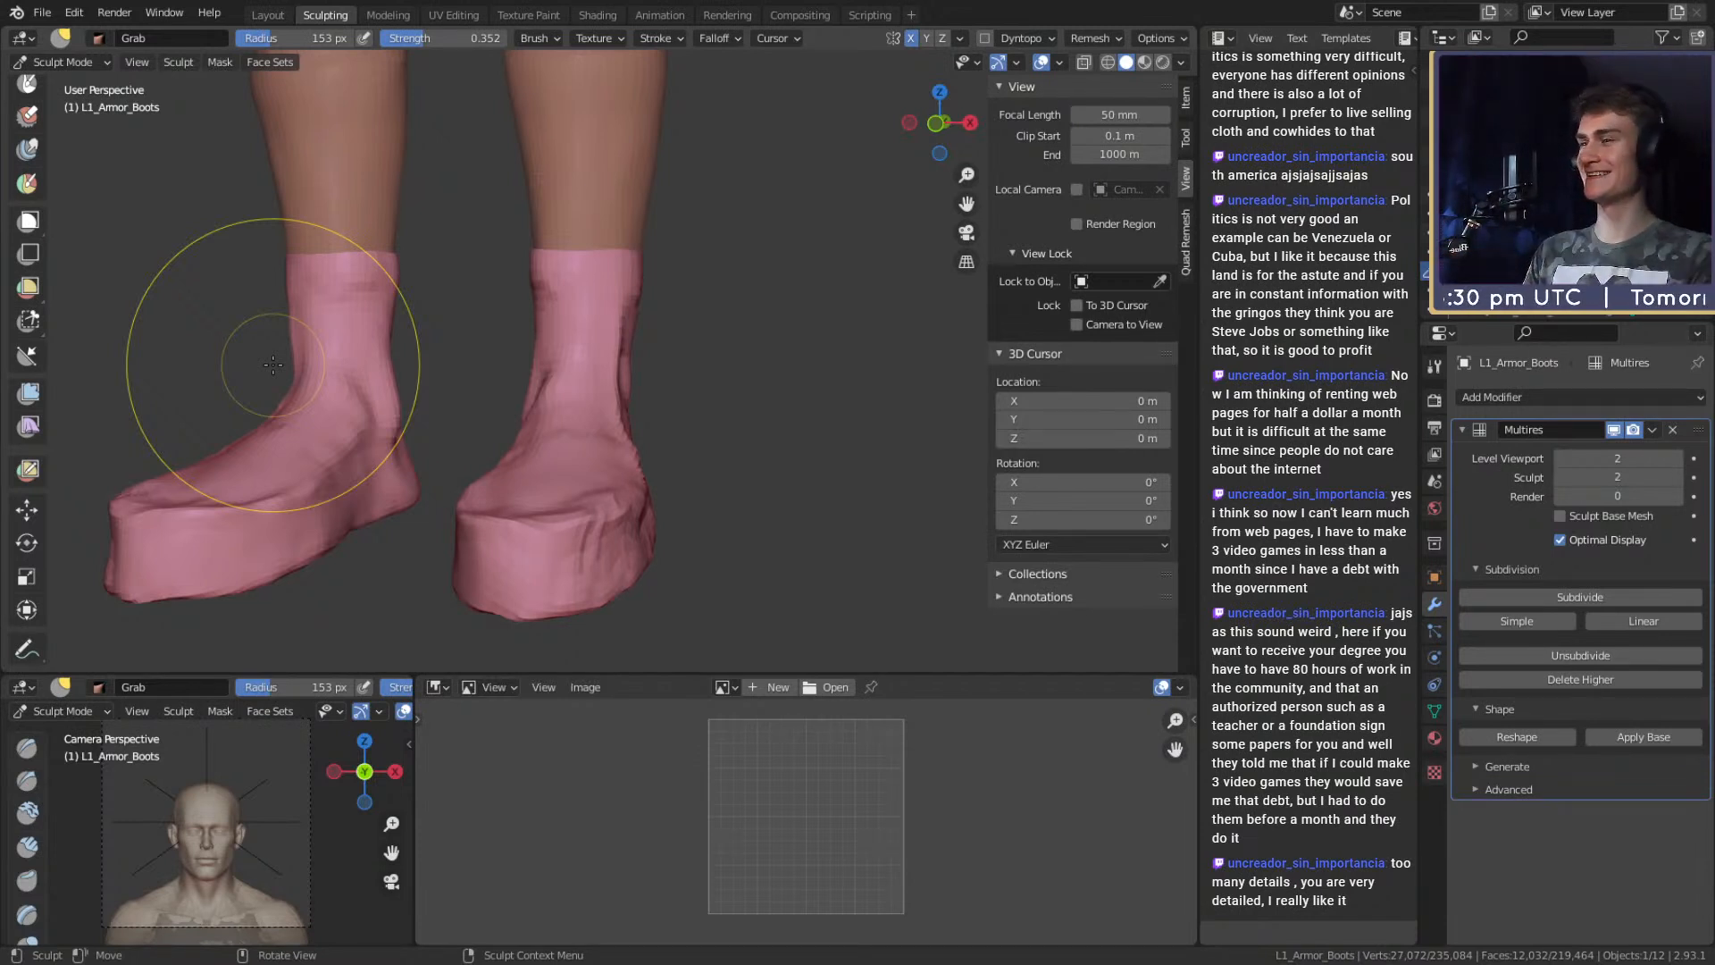
Adjust the top surface of the toe cap with the Grab brush at a 139 px radius.
middle_drag(272, 363, 682, 360)
mouse_move(681, 347)
alt+mouse_down()
mouse_move(597, 378)
mouse_move(671, 384)
mouse_move(675, 464)
alt+mouse_up()
key(f)
click(636, 386)
key(f)
click(639, 464)
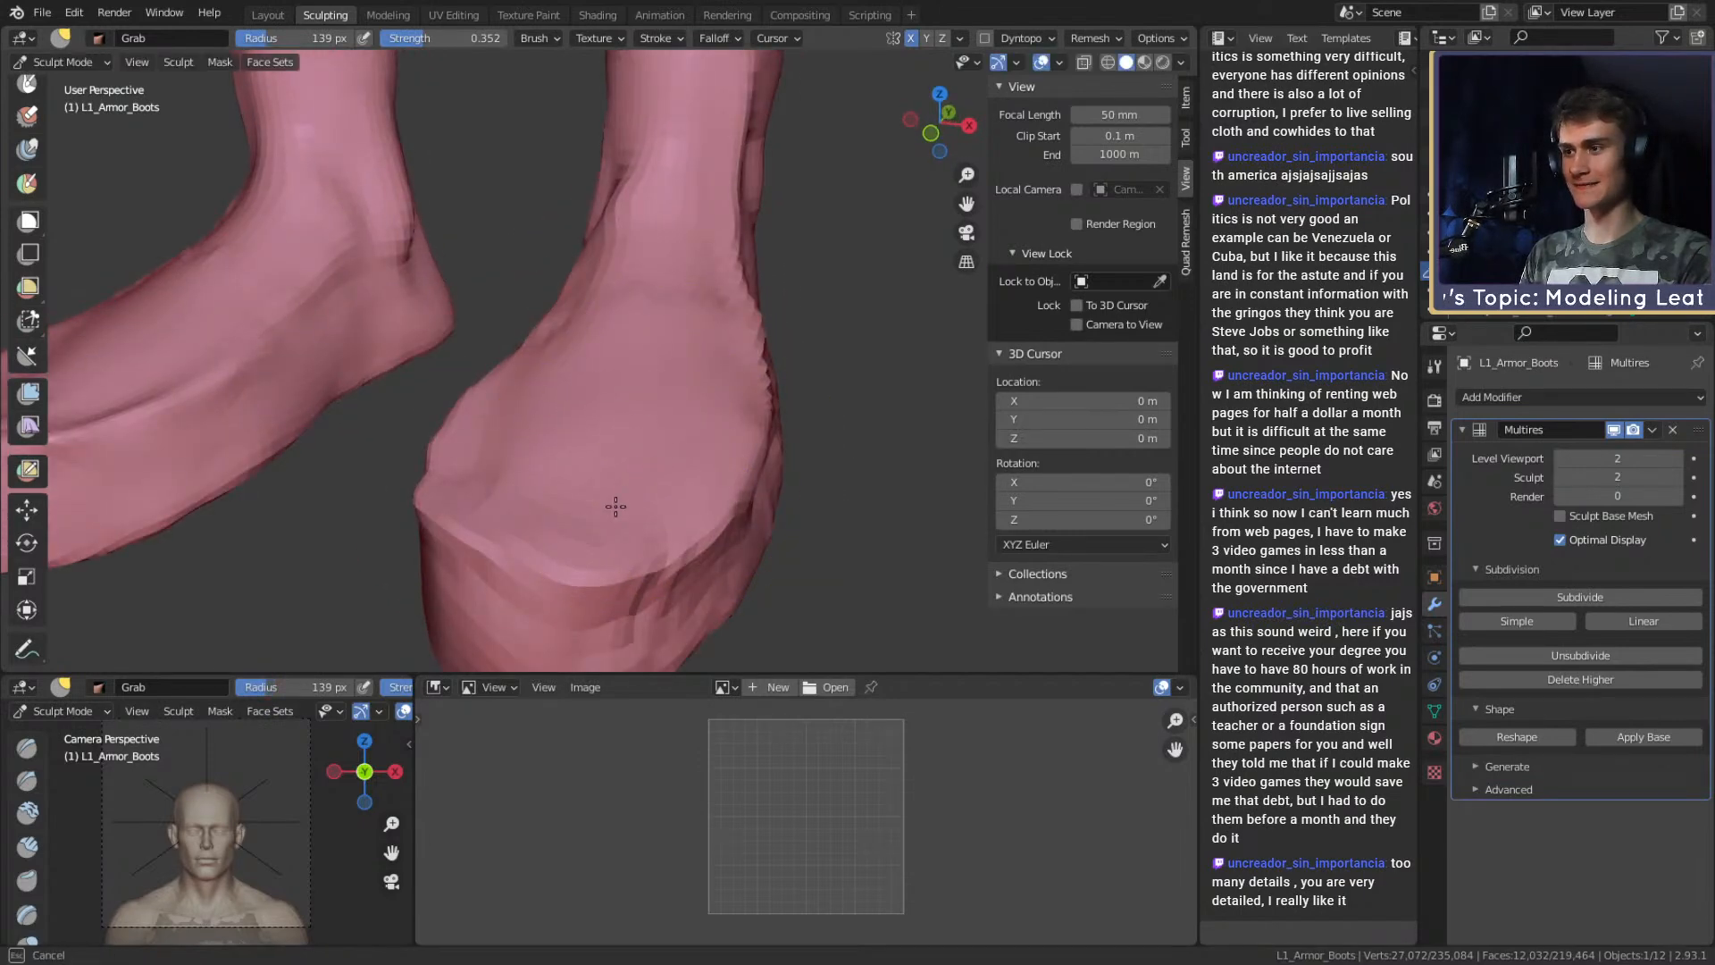
Refine the instep and side profile of the foot with Grab at several brush sizes.
mouse_move(565, 512)
alt+mouse_down()
mouse_move(611, 343)
mouse_move(679, 307)
mouse_move(706, 339)
alt+mouse_up()
key(f)
click(639, 330)
key(f)
click(792, 310)
mouse_move(827, 311)
alt+mouse_down()
mouse_move(727, 413)
mouse_move(618, 393)
mouse_move(620, 356)
alt+mouse_up()
key(f)
click(575, 260)
mouse_move(574, 260)
alt+mouse_down()
mouse_move(670, 360)
mouse_move(632, 345)
alt+mouse_up()
Work over the ankle just above the foot with the Crease brush at a 46 px radius.
key(shift+c)
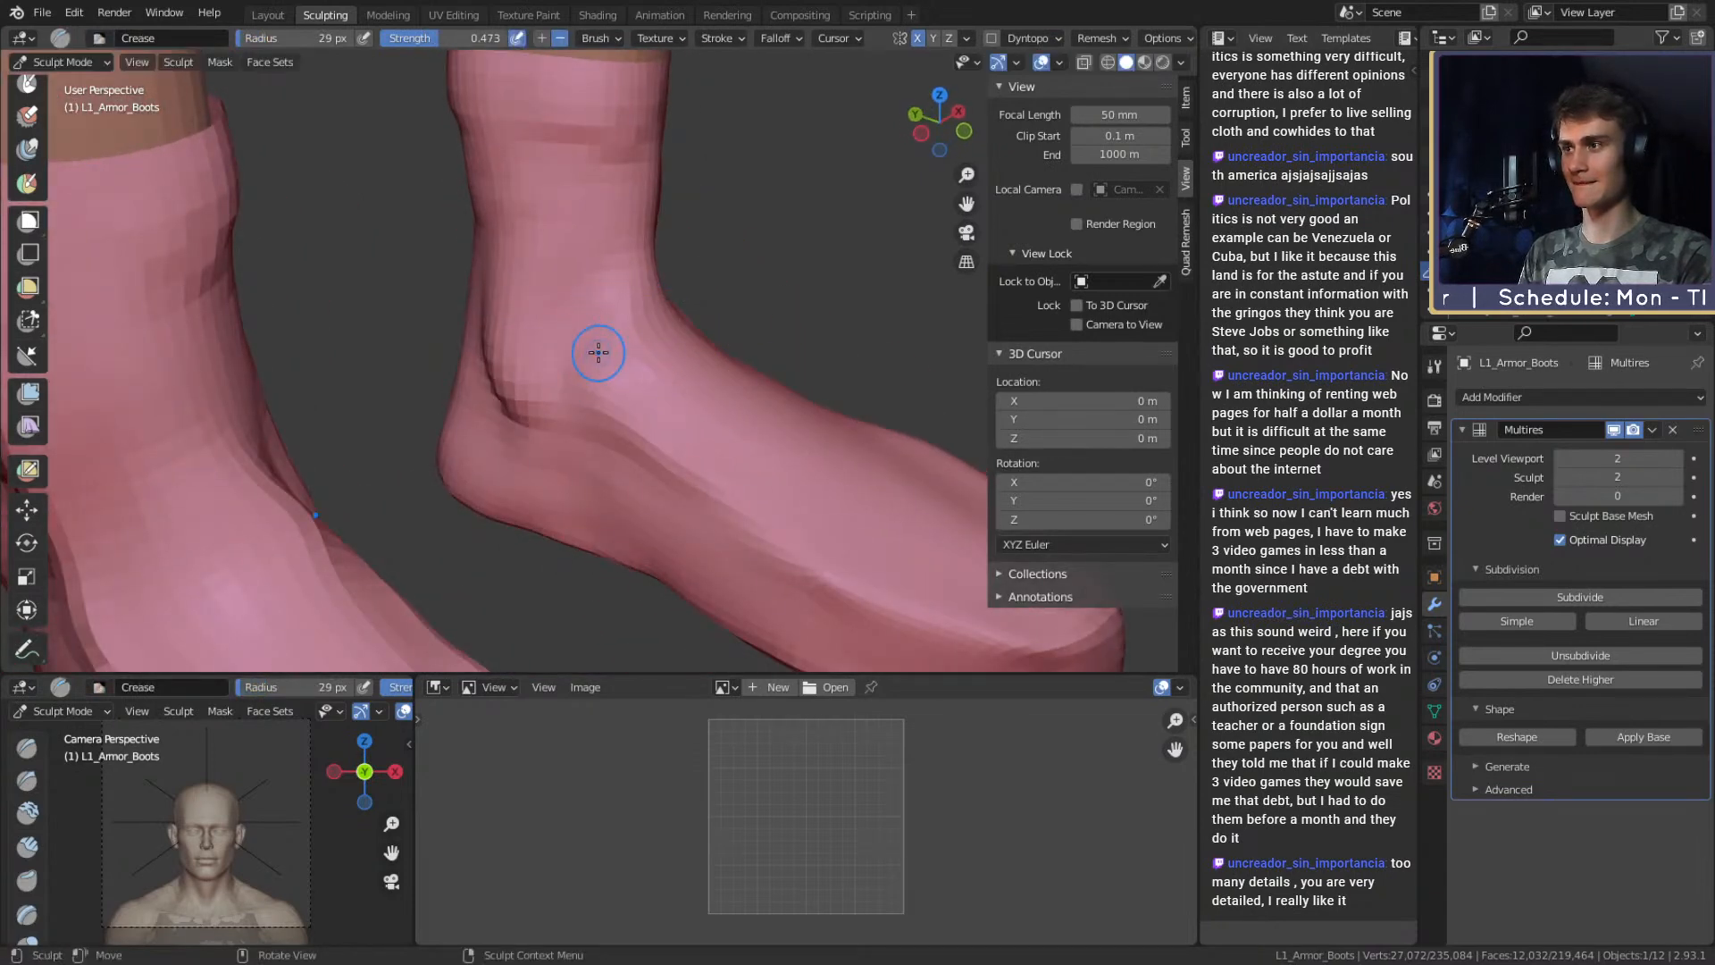
key(f)
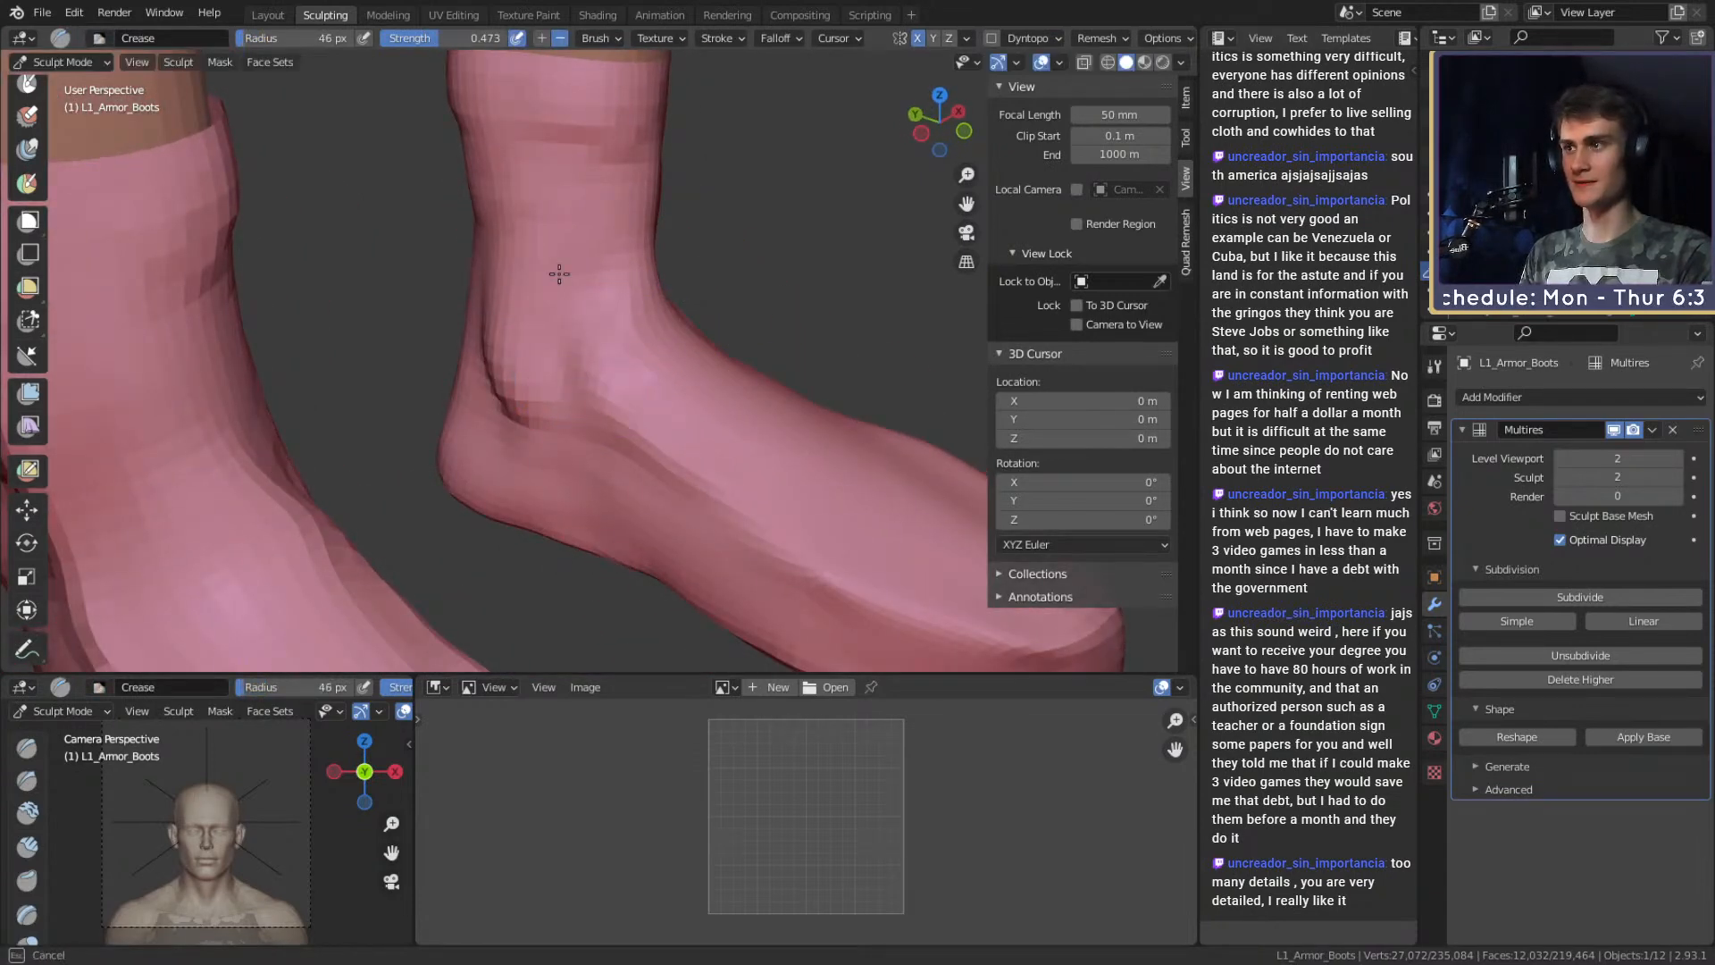
drag(571, 280, 564, 260)
alt+drag(576, 265, 601, 272)
key(f)
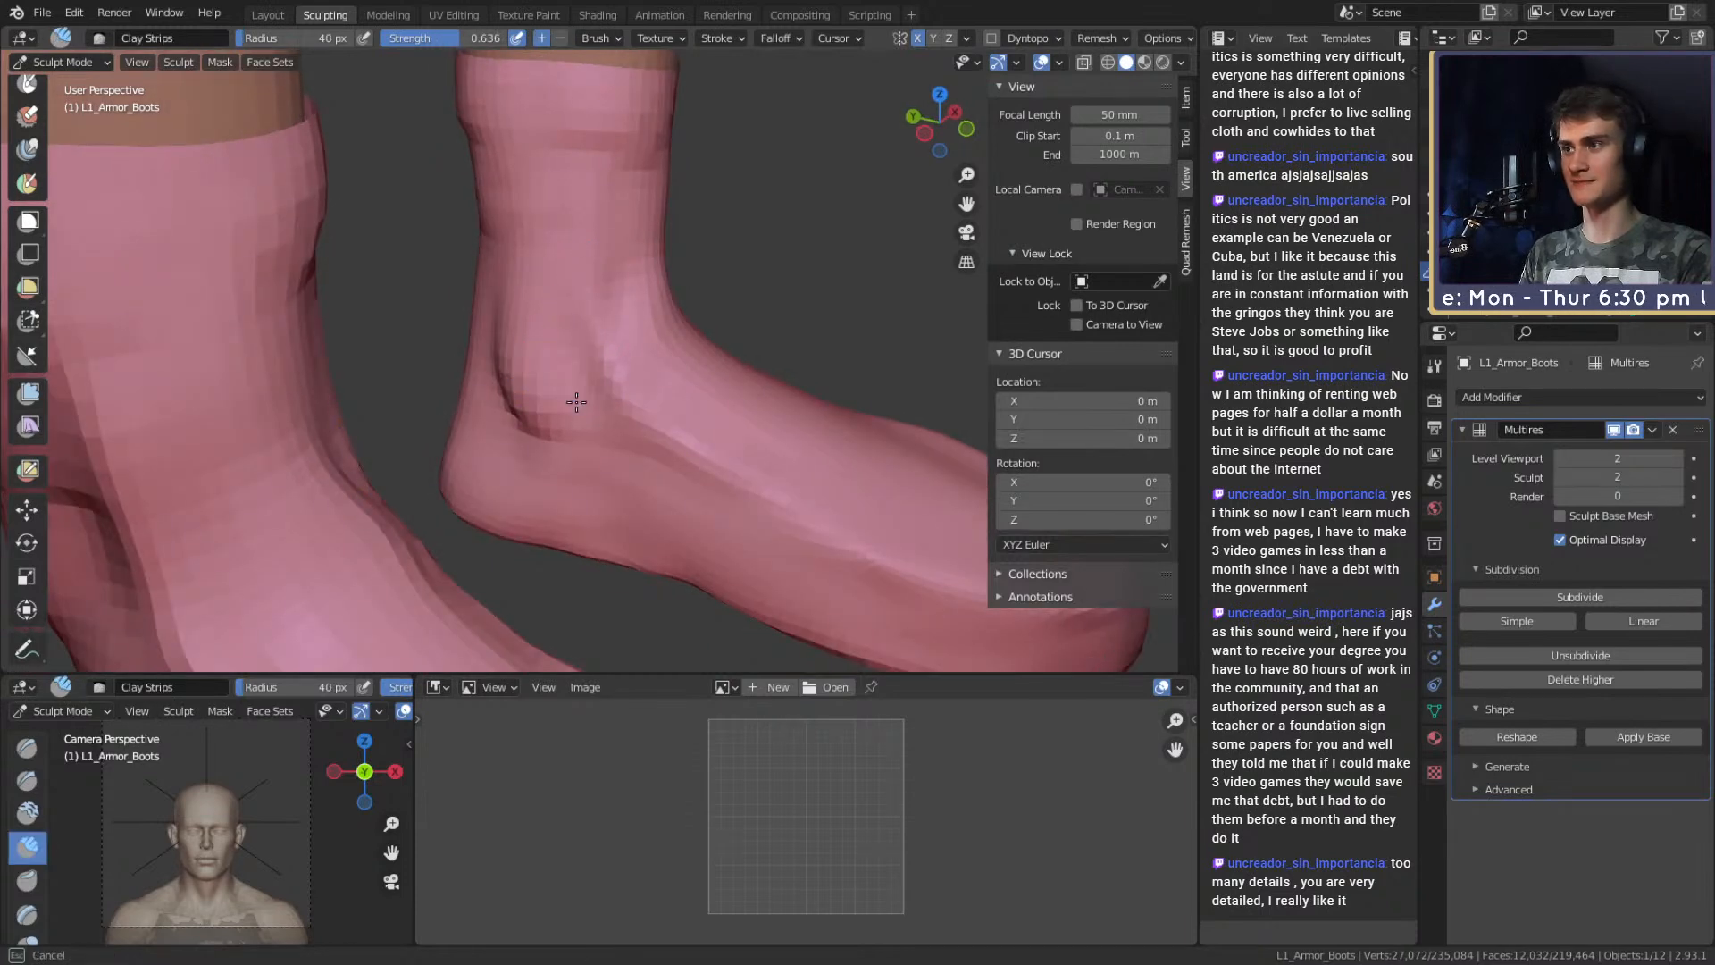
Fill out the ankle and heel sides with Clay Strips at 54 and 44 px.
shift+middle_drag(599, 419, 525, 413)
mouse_move(542, 472)
middle_down()
mouse_move(596, 401)
mouse_move(467, 425)
mouse_move(597, 375)
mouse_move(664, 394)
mouse_move(683, 444)
mouse_move(704, 356)
mouse_move(699, 440)
mouse_move(656, 408)
mouse_move(746, 404)
middle_up()
key(f)
click(612, 385)
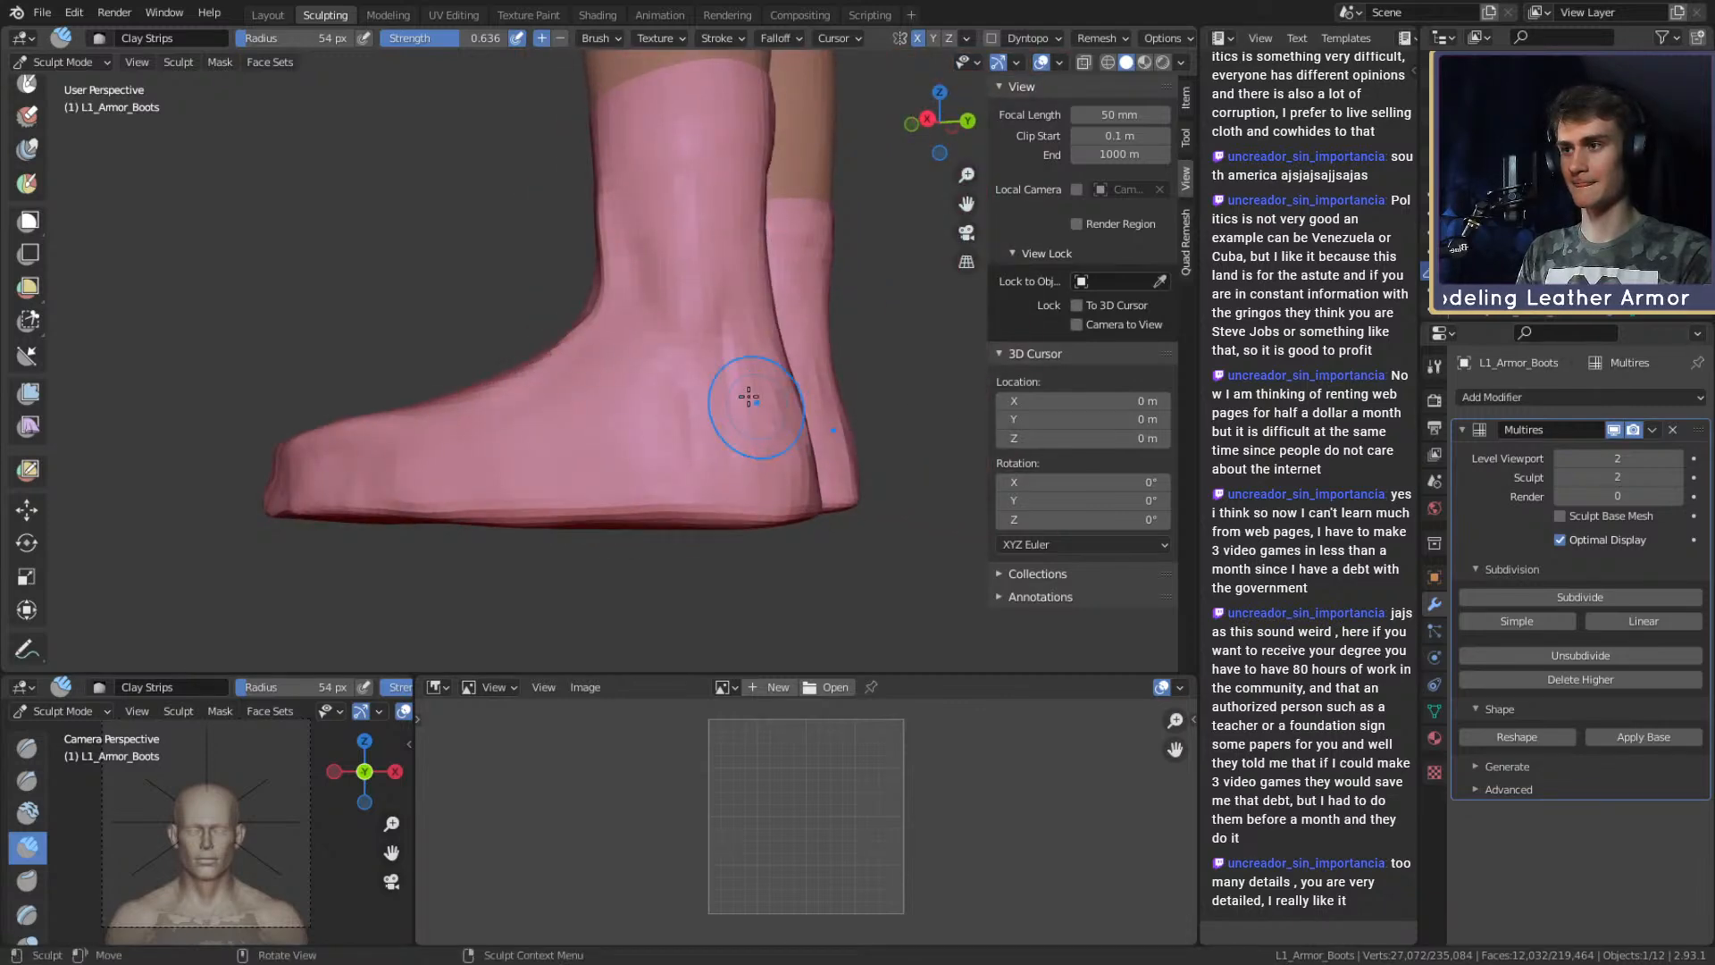
middle_drag(635, 402, 658, 439)
mouse_move(555, 458)
middle_down()
mouse_move(660, 495)
mouse_move(710, 474)
mouse_move(660, 426)
mouse_move(764, 384)
mouse_move(681, 386)
middle_up()
key(f)
click(651, 428)
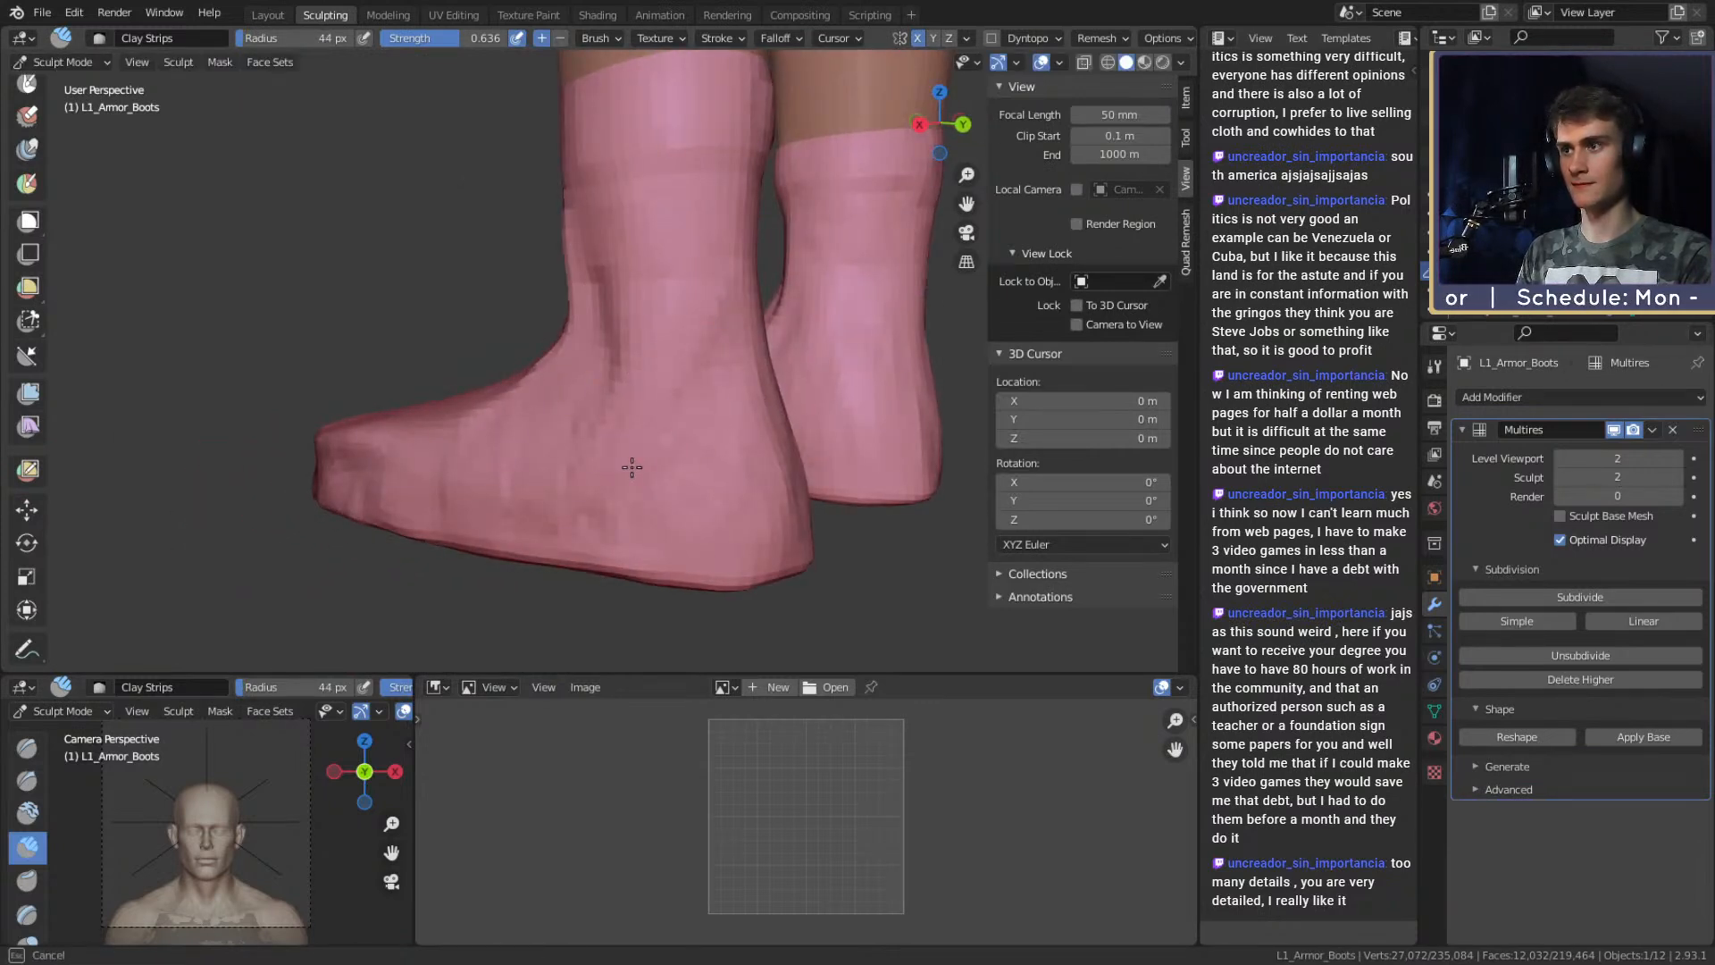
Carve a diagonal crease across the heel from the back of the ankle down to the sole, using 28 and 41 px.
key(shift+c)
mouse_move(702, 312)
middle_down()
mouse_move(765, 372)
mouse_move(651, 444)
mouse_move(586, 515)
middle_up()
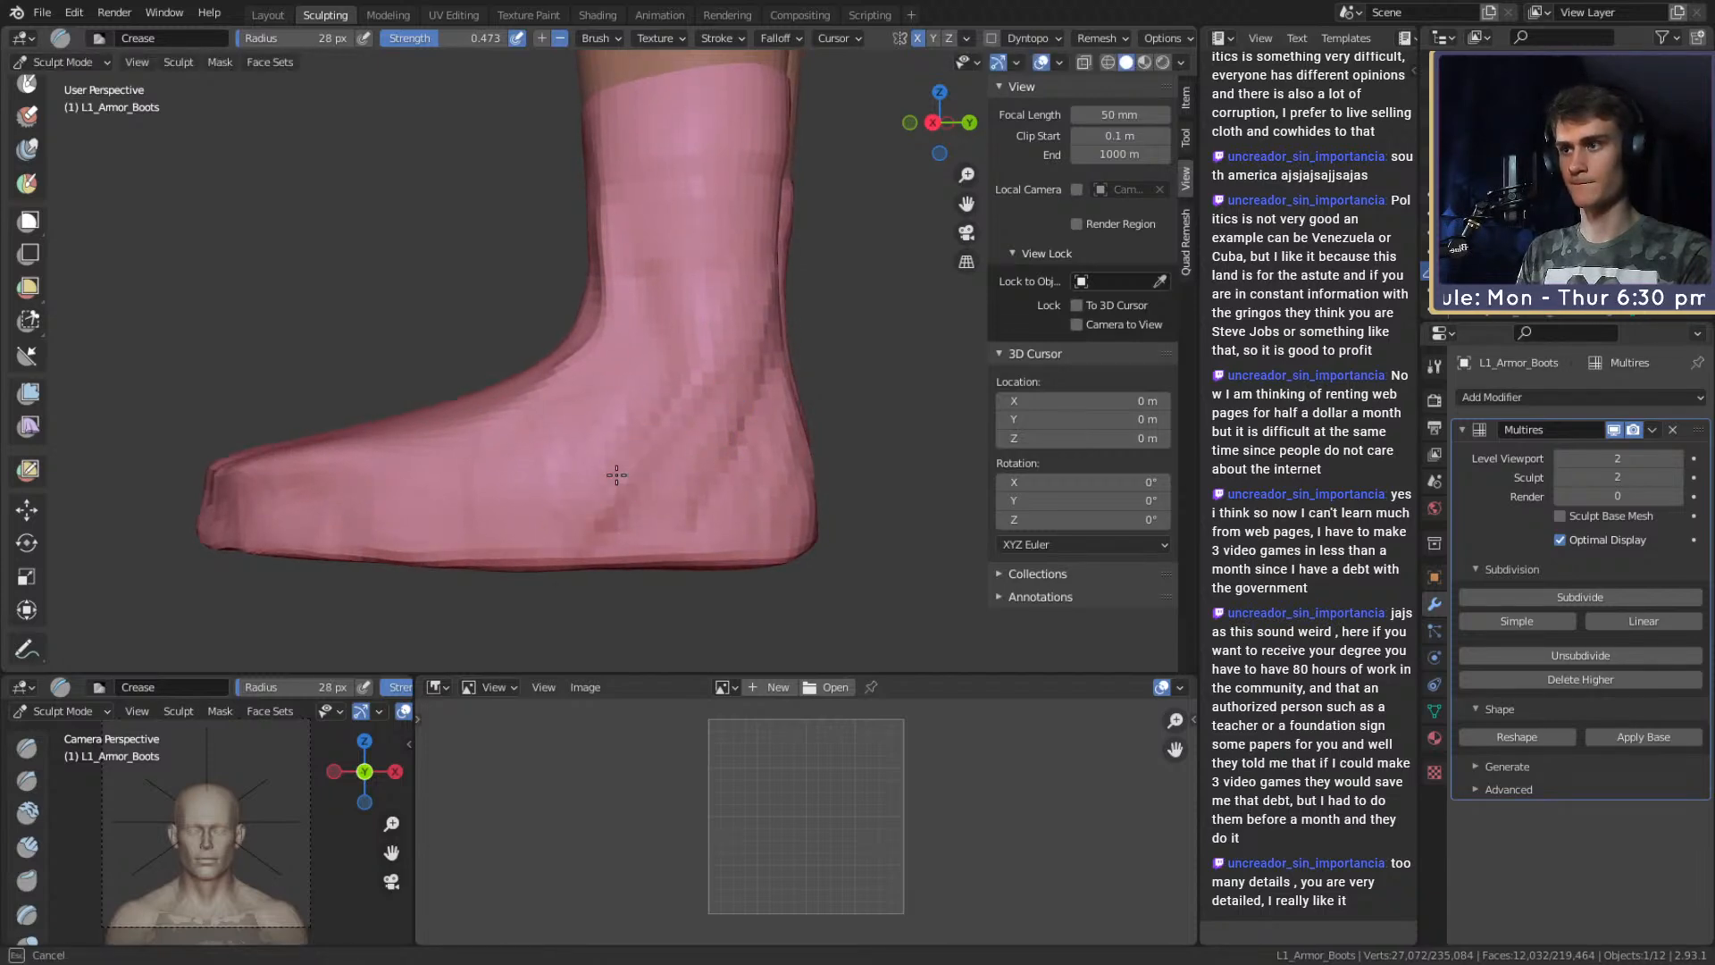
middle_drag(764, 243, 635, 398)
key(f)
mouse_move(629, 440)
alt+mouse_down()
mouse_move(562, 427)
mouse_move(540, 380)
mouse_move(582, 407)
mouse_move(540, 393)
alt+mouse_up()
click(581, 398)
key(f)
click(514, 328)
middle_drag(657, 555, 553, 288)
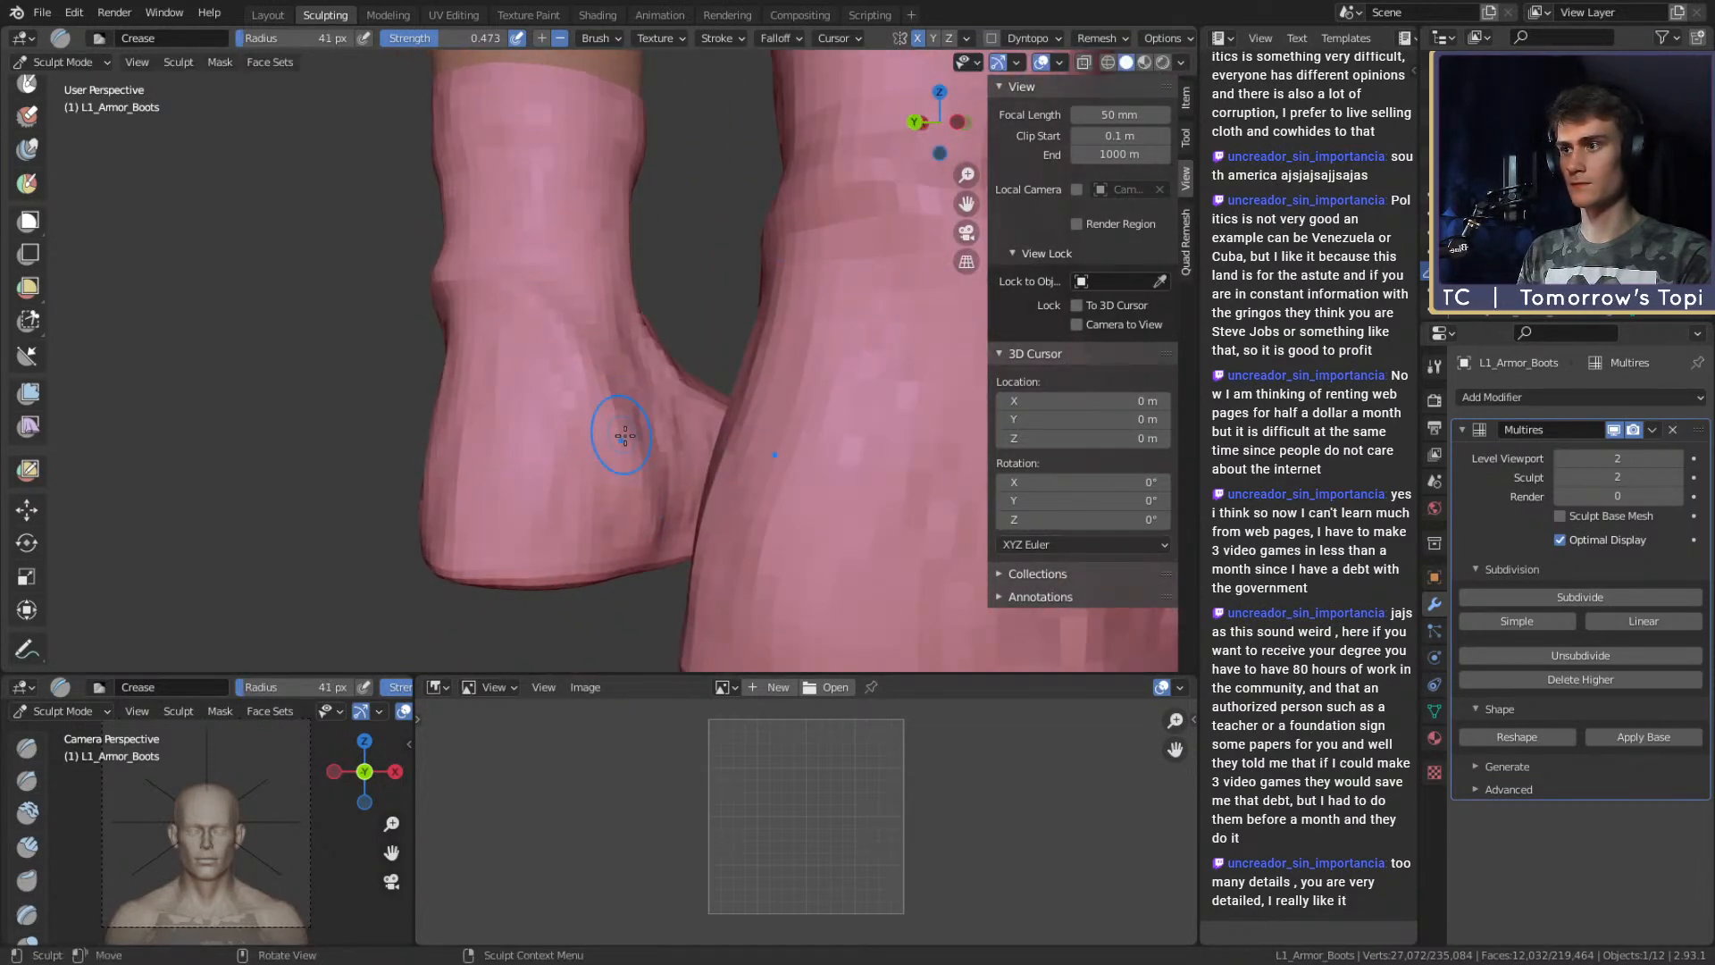
Deepen the diagonal heel seam and continue it around both sides of the heel with smaller Crease radii.
alt+drag(656, 466, 476, 428)
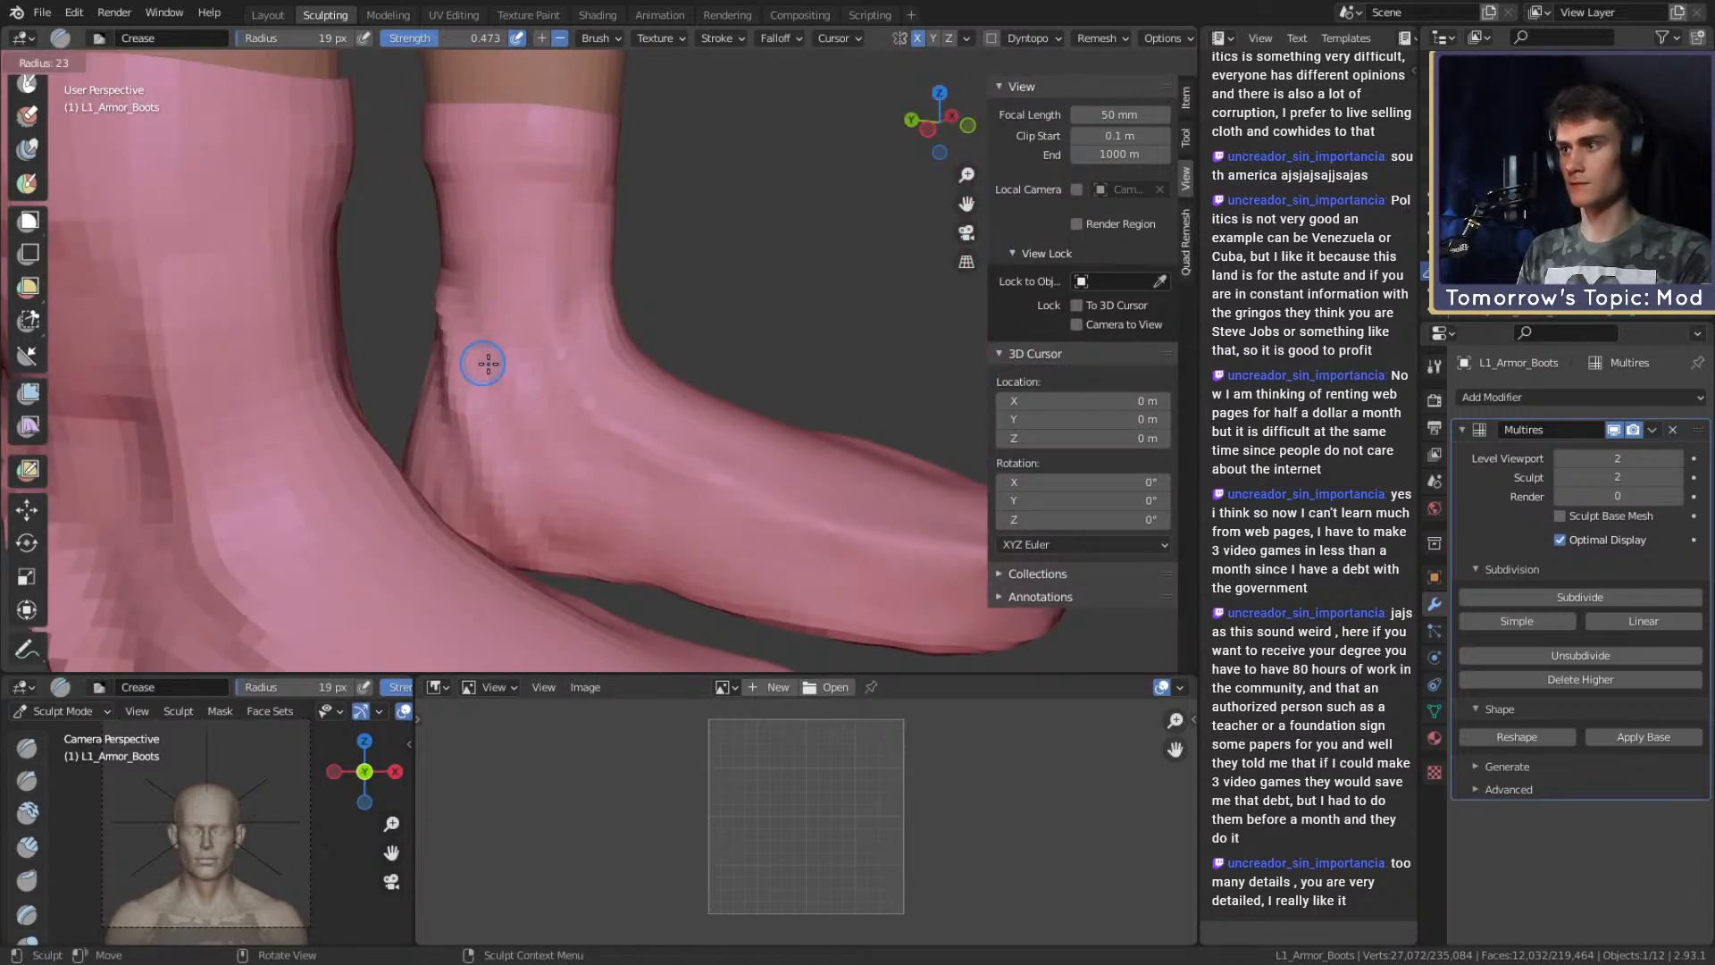
drag(529, 490, 482, 358)
mouse_move(482, 357)
alt+mouse_down()
mouse_move(574, 345)
mouse_move(581, 318)
mouse_move(512, 280)
mouse_move(628, 297)
alt+mouse_up()
key(f)
click(625, 282)
mouse_move(576, 306)
alt+mouse_down()
mouse_move(690, 303)
mouse_move(632, 315)
alt+mouse_up()
key(f)
click(676, 306)
alt+drag(585, 323, 708, 299)
mouse_move(625, 407)
alt+mouse_down()
mouse_move(688, 344)
mouse_move(632, 325)
mouse_move(679, 312)
mouse_move(560, 182)
mouse_move(614, 458)
alt+mouse_up()
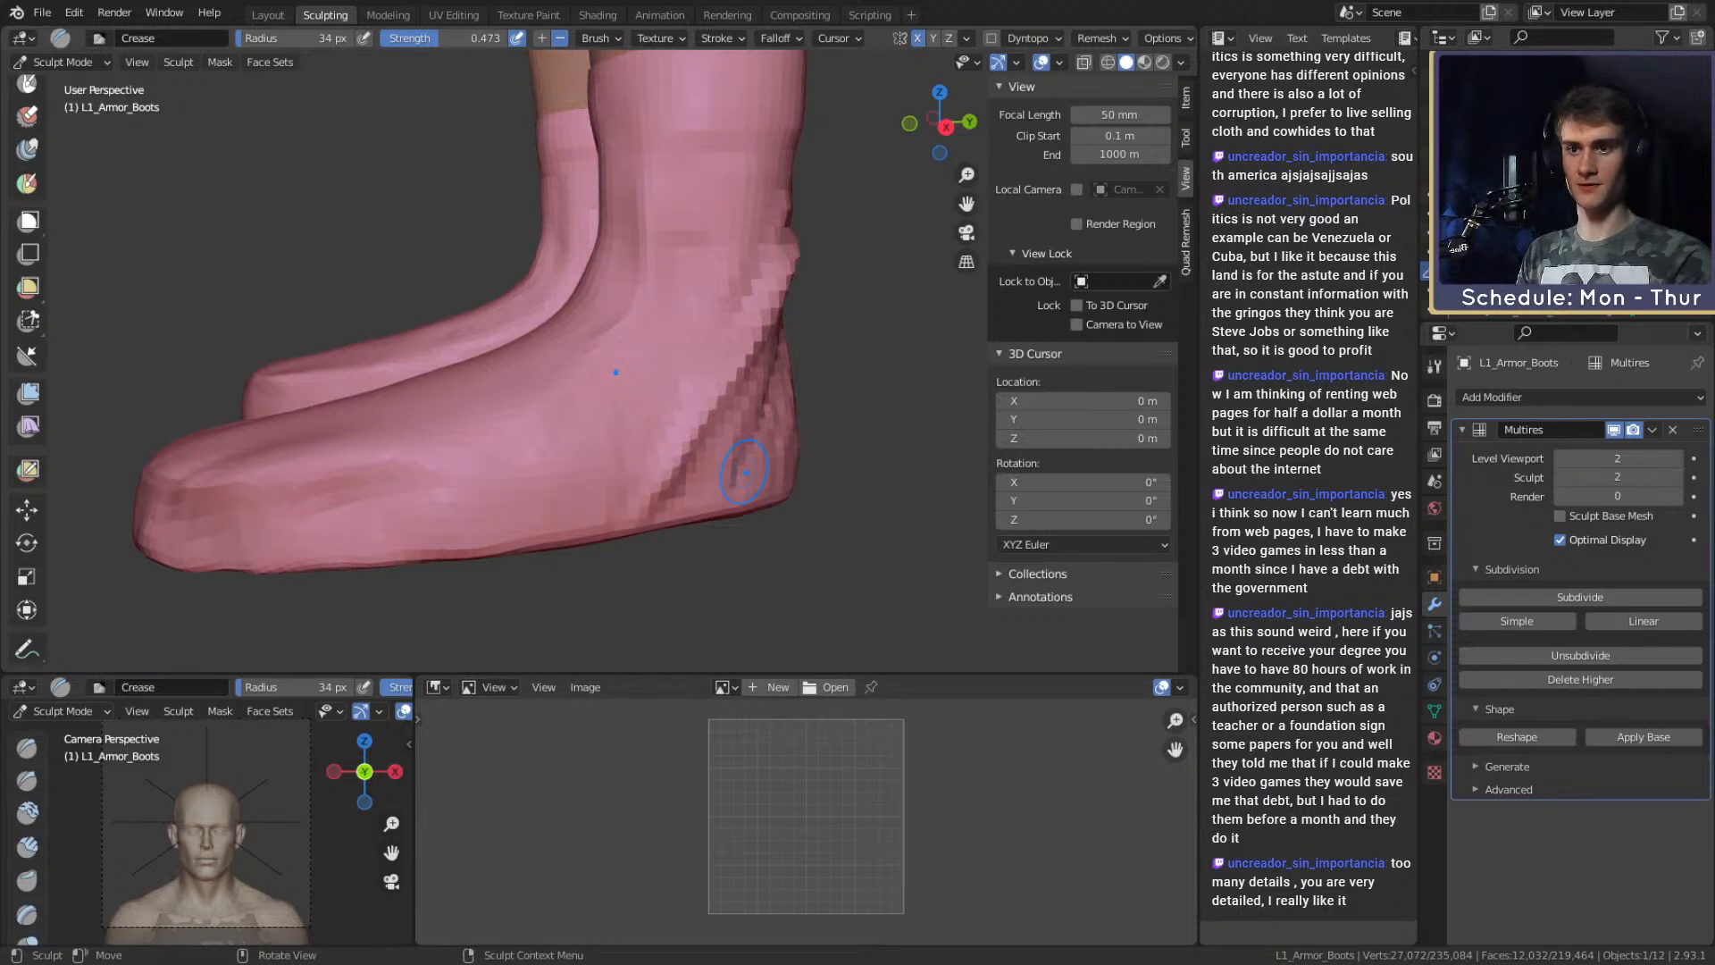
Reshape the toe outline as seen from above with the Grab brush at a 162 px radius.
mouse_move(649, 551)
middle_down()
mouse_move(597, 436)
mouse_move(607, 417)
middle_up()
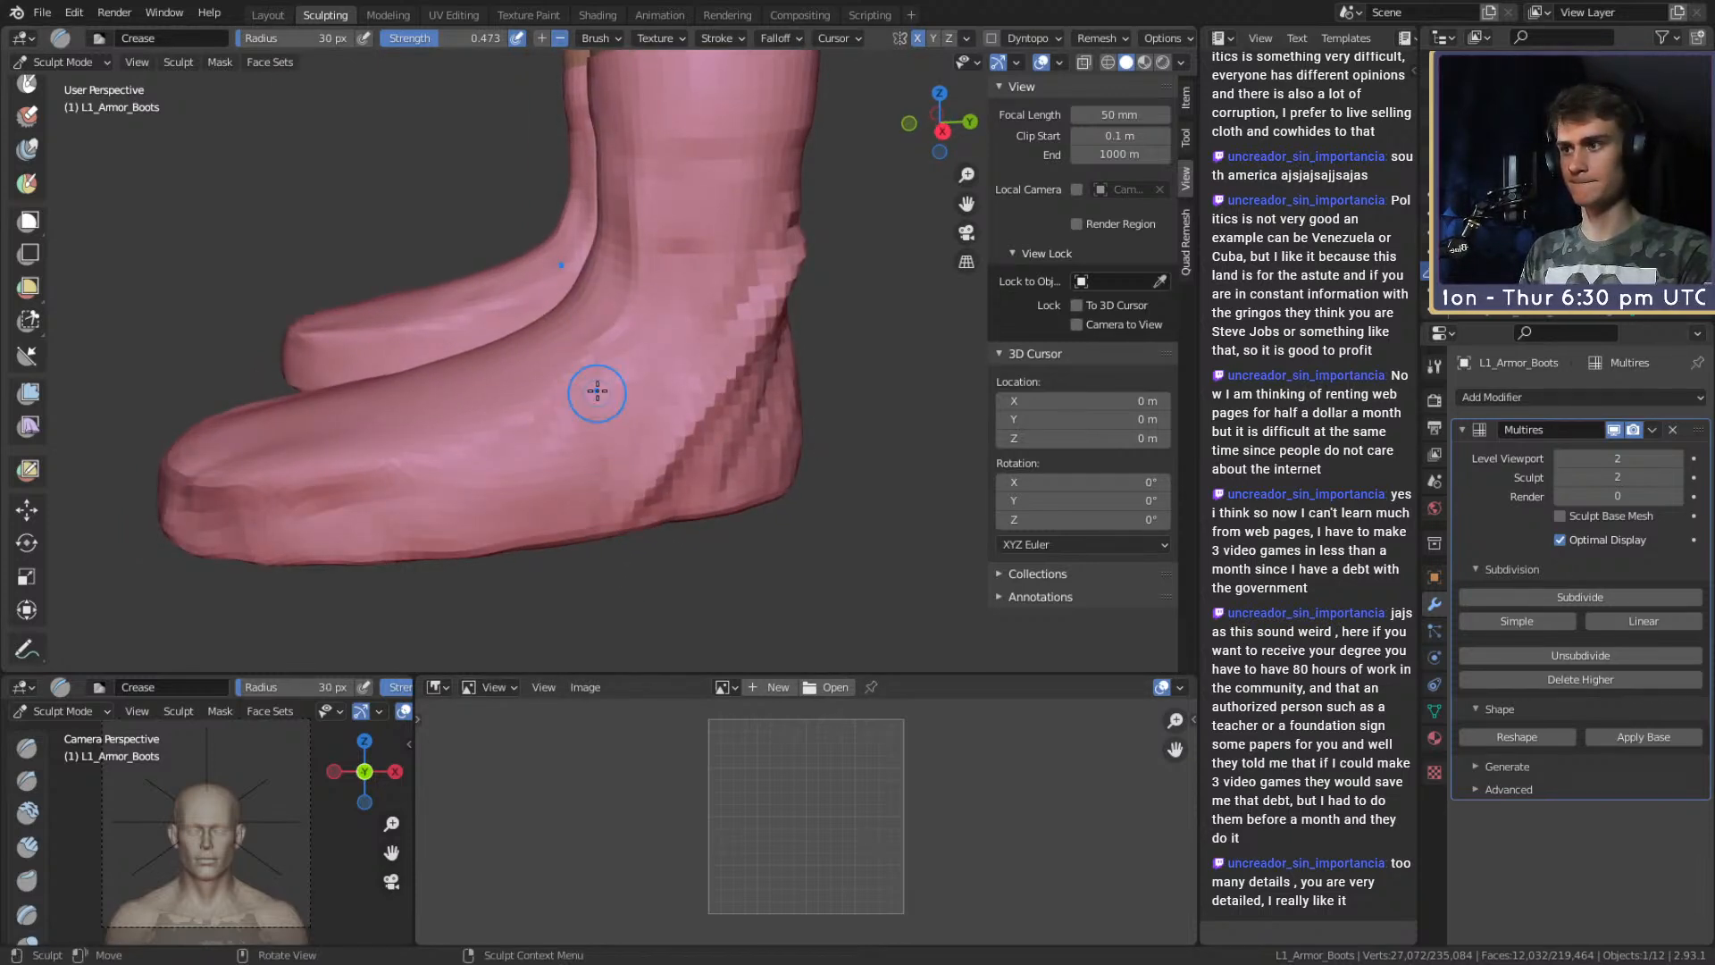
mouse_move(593, 535)
middle_down()
mouse_move(624, 452)
mouse_move(421, 515)
mouse_move(598, 452)
middle_up()
mouse_move(435, 534)
middle_down()
mouse_move(597, 468)
mouse_move(576, 451)
mouse_move(643, 416)
middle_up()
key(g)
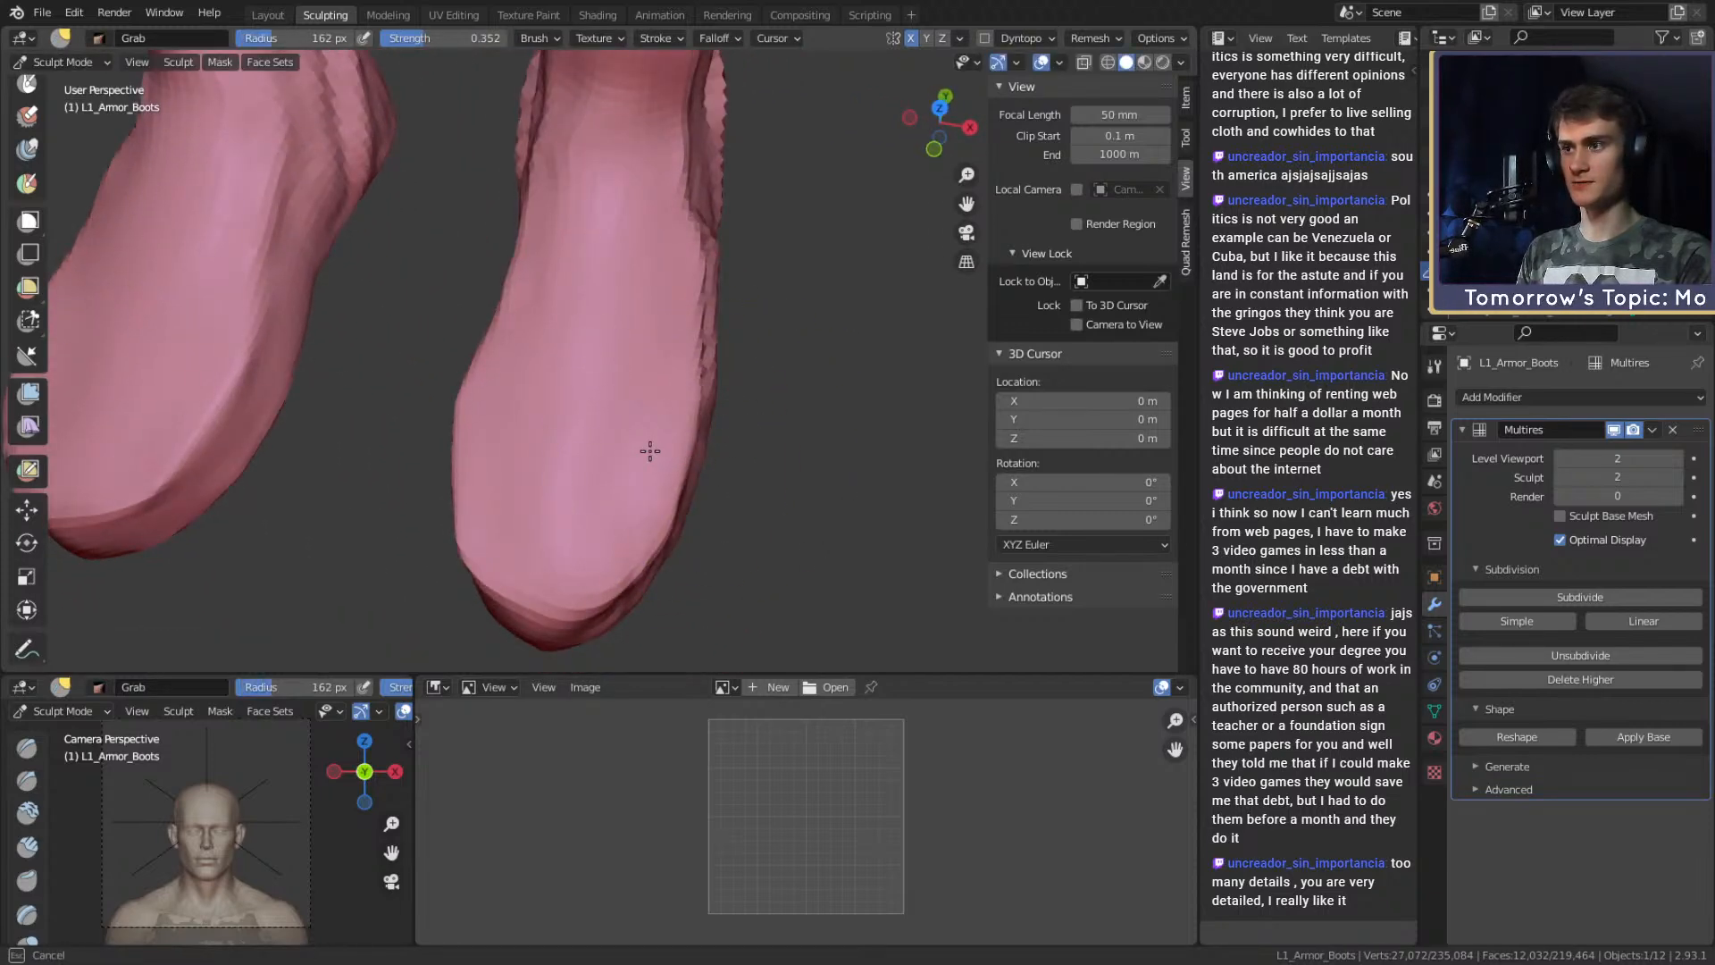
middle_drag(643, 512, 529, 478)
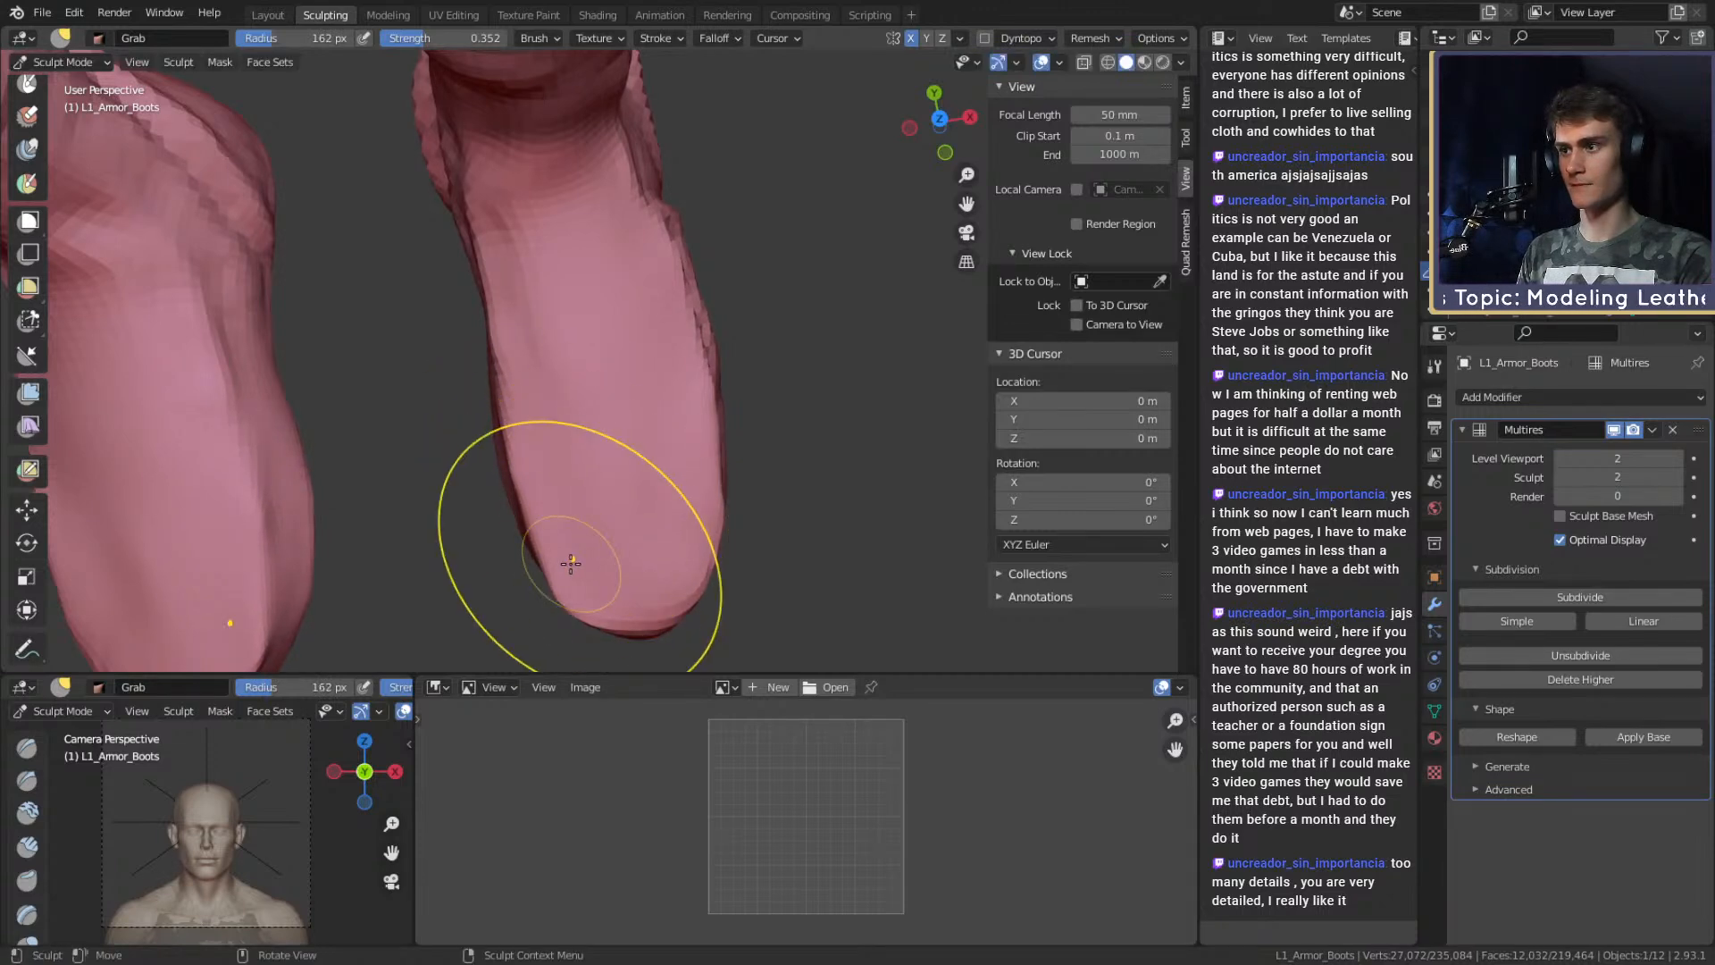
drag(577, 587, 586, 584)
middle_drag(661, 565, 630, 486)
Round the inner side of the toe with Grab strokes at a 238 px radius.
key(f)
click(817, 494)
drag(645, 518, 638, 525)
mouse_move(635, 531)
middle_down()
mouse_move(591, 544)
mouse_move(563, 483)
mouse_move(601, 491)
middle_up()
key(f)
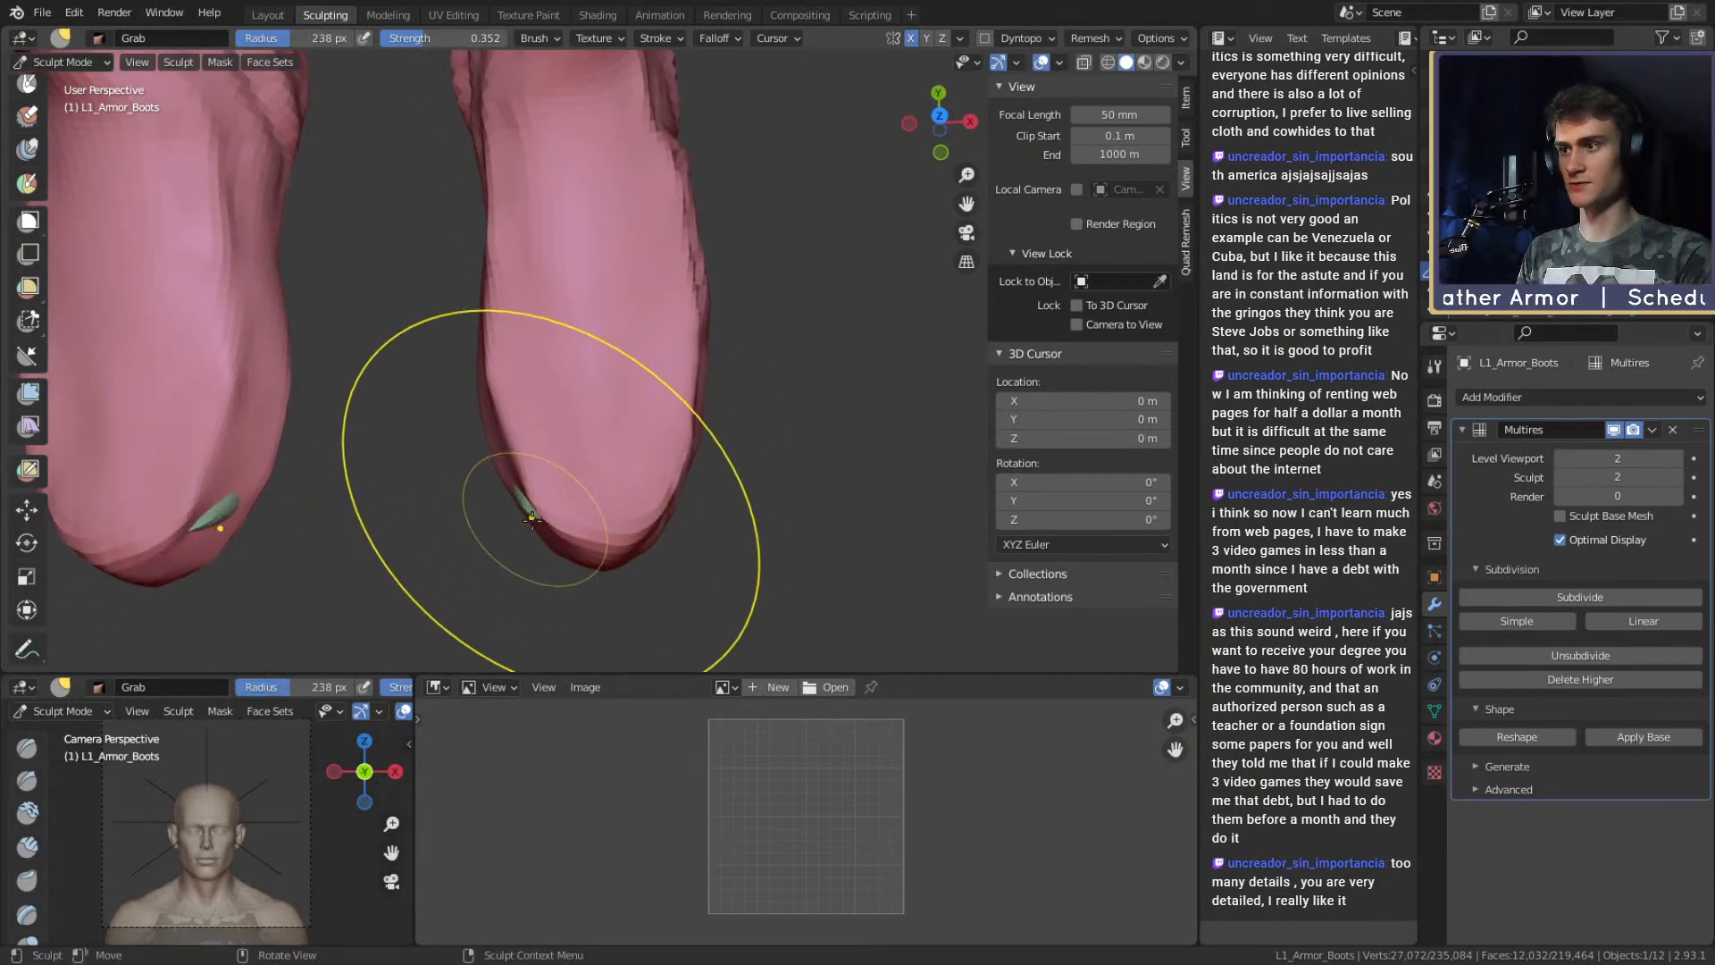
click(517, 528)
drag(524, 520, 542, 512)
Adjust the overall toe shape of the boots with the Grab brush at a 246 px radius.
middle_drag(624, 506, 681, 512)
key(f)
click(936, 493)
mouse_move(662, 414)
shift+middle_down()
mouse_move(670, 469)
mouse_move(720, 495)
shift+middle_up()
key(f)
click(705, 500)
alt+drag(719, 496, 707, 401)
scroll(616, 465, up, 6)
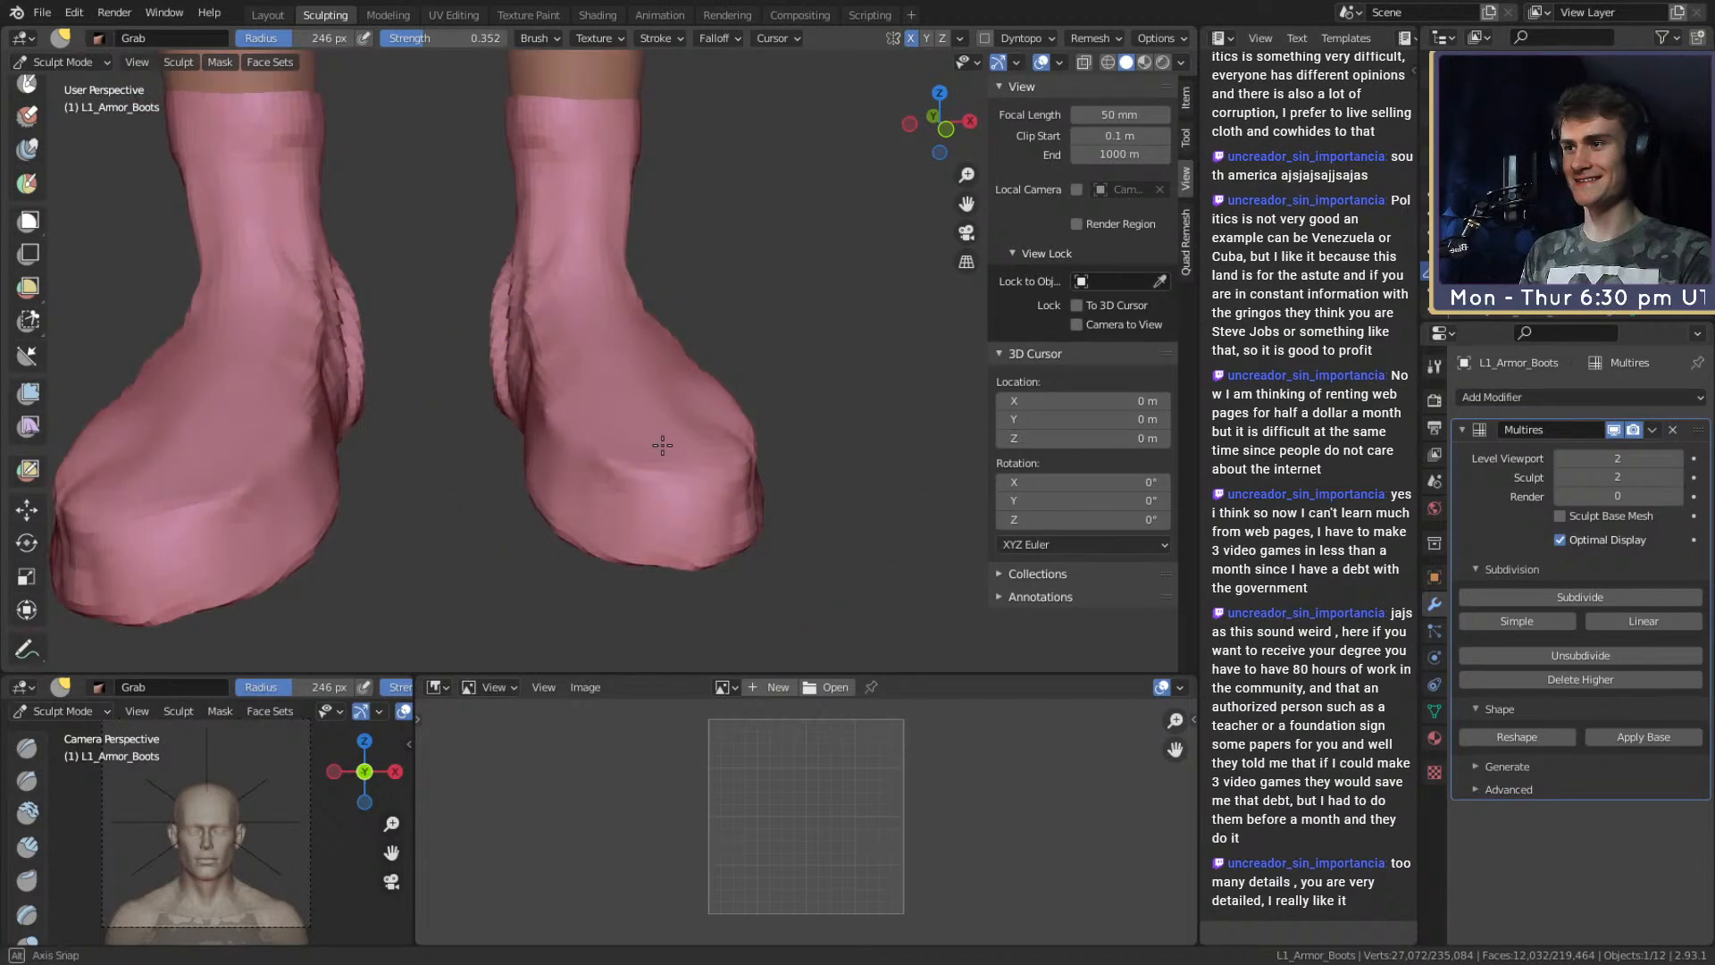
Sharpen the heel seam with the Crease brush, varying its radius.
mouse_move(660, 394)
alt+mouse_down()
mouse_move(630, 444)
mouse_move(734, 429)
mouse_move(607, 428)
mouse_move(593, 402)
mouse_move(645, 316)
mouse_move(624, 410)
mouse_move(612, 390)
mouse_move(574, 461)
mouse_move(620, 373)
alt+mouse_up()
key(shift+c)
key(f)
click(659, 442)
key(f)
click(601, 389)
key(f)
Build up the surface beside the heel seam with the Clay Strips brush.
mouse_move(559, 493)
alt+mouse_down()
mouse_move(586, 432)
mouse_move(670, 404)
mouse_move(657, 358)
alt+mouse_up()
key(c)
key(f)
click(599, 444)
mouse_move(600, 440)
alt+mouse_down()
mouse_move(663, 392)
mouse_move(736, 386)
mouse_move(631, 363)
mouse_move(659, 383)
mouse_move(632, 393)
mouse_move(668, 379)
alt+mouse_up()
Crease the upper end of the heel seam behind the ankle.
key(shift+c)
key(f)
click(643, 395)
mouse_move(651, 372)
mouse_down()
mouse_move(661, 407)
mouse_move(598, 384)
mouse_move(730, 390)
mouse_move(662, 346)
mouse_move(619, 347)
mouse_move(661, 349)
mouse_move(716, 439)
mouse_move(655, 435)
mouse_move(704, 420)
mouse_up()
key(f)
click(638, 413)
Adjust the upper end of the heel seam behind the ankle with the Grab brush, starting at a 28 px radius.
mouse_move(581, 415)
alt+mouse_down()
mouse_move(705, 391)
mouse_move(642, 393)
mouse_move(780, 398)
mouse_move(702, 414)
alt+mouse_up()
key(g)
key(f)
click(667, 407)
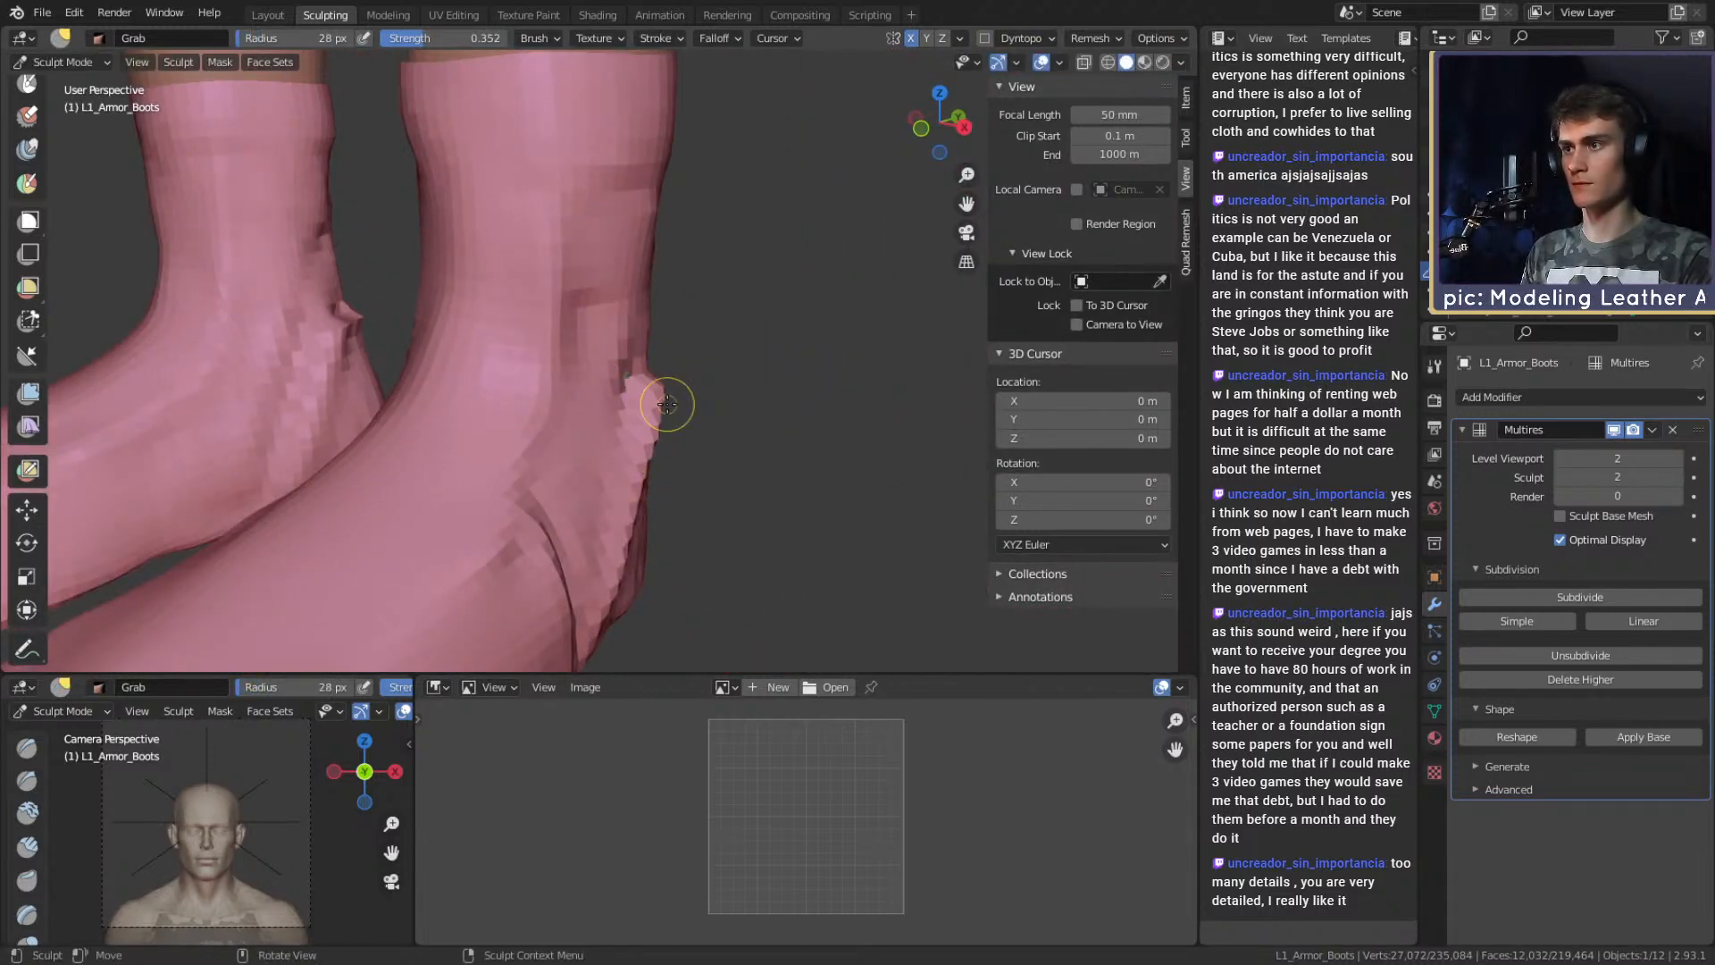
mouse_move(658, 390)
middle_down()
mouse_move(631, 409)
mouse_move(652, 417)
middle_up()
key(f)
click(647, 391)
drag(642, 380, 638, 383)
Move the middle of the heel seam and the back ankle contour with the Grab brush, varying its radius.
middle_drag(621, 404, 646, 418)
key(f)
click(669, 430)
drag(625, 495, 621, 497)
key(f)
click(732, 425)
drag(645, 382, 637, 369)
Build up the outer side of the heel above the sole with the Clay Strips brush at a 74 px radius.
mouse_move(708, 406)
middle_down()
mouse_move(674, 355)
mouse_move(635, 360)
mouse_move(696, 313)
mouse_move(582, 319)
mouse_move(518, 442)
middle_up()
key(c)
key(f)
click(552, 319)
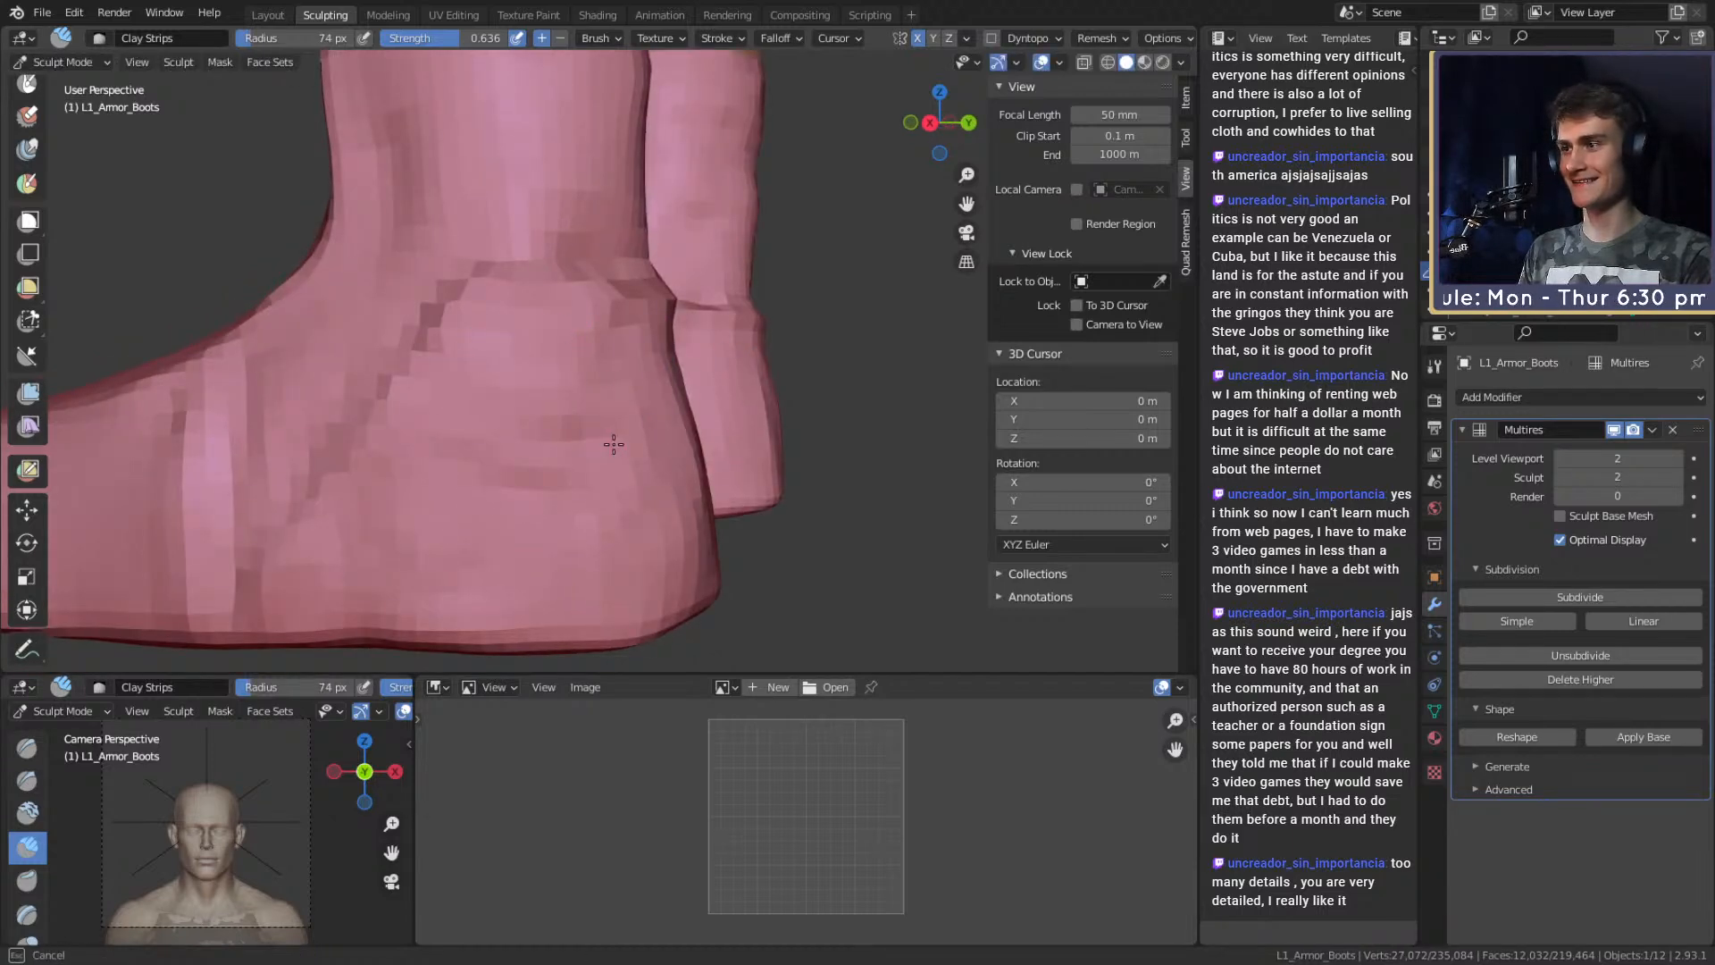
drag(403, 576, 647, 570)
middle_drag(688, 549, 547, 527)
Fill out the back and inner side of the heel with the Clay Strips brush, using radii of 68 to 152 px.
key(f)
click(559, 373)
middle_drag(719, 393, 625, 391)
key(f)
click(616, 385)
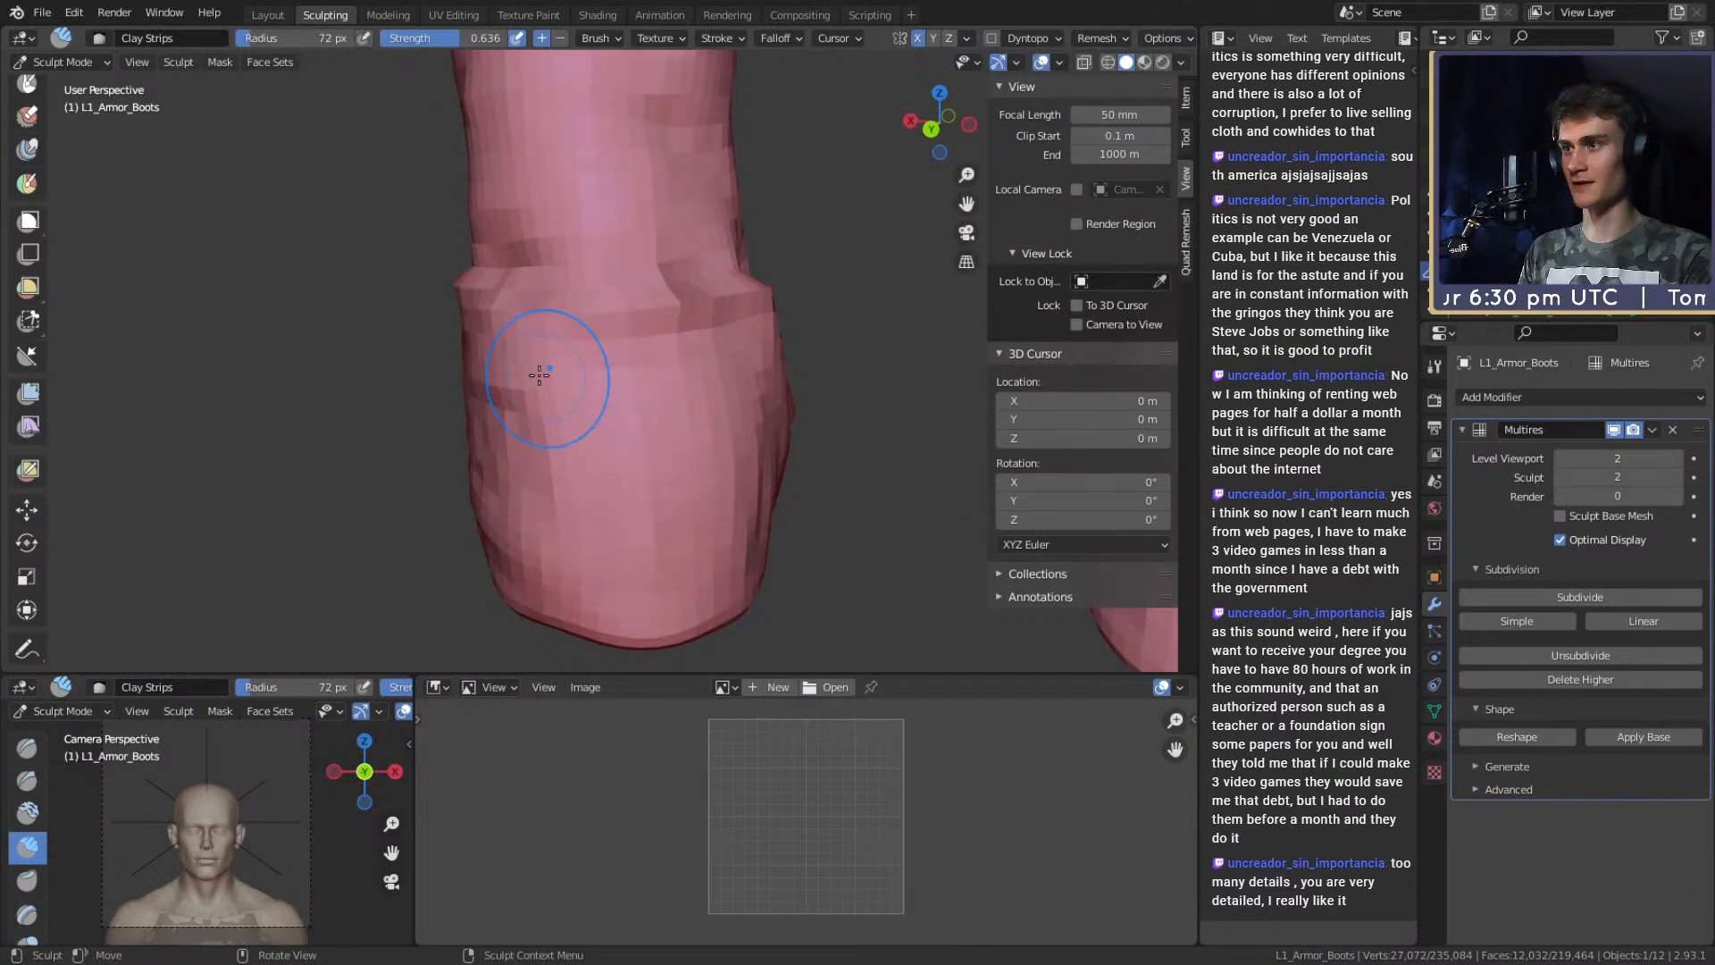
middle_drag(767, 368, 661, 369)
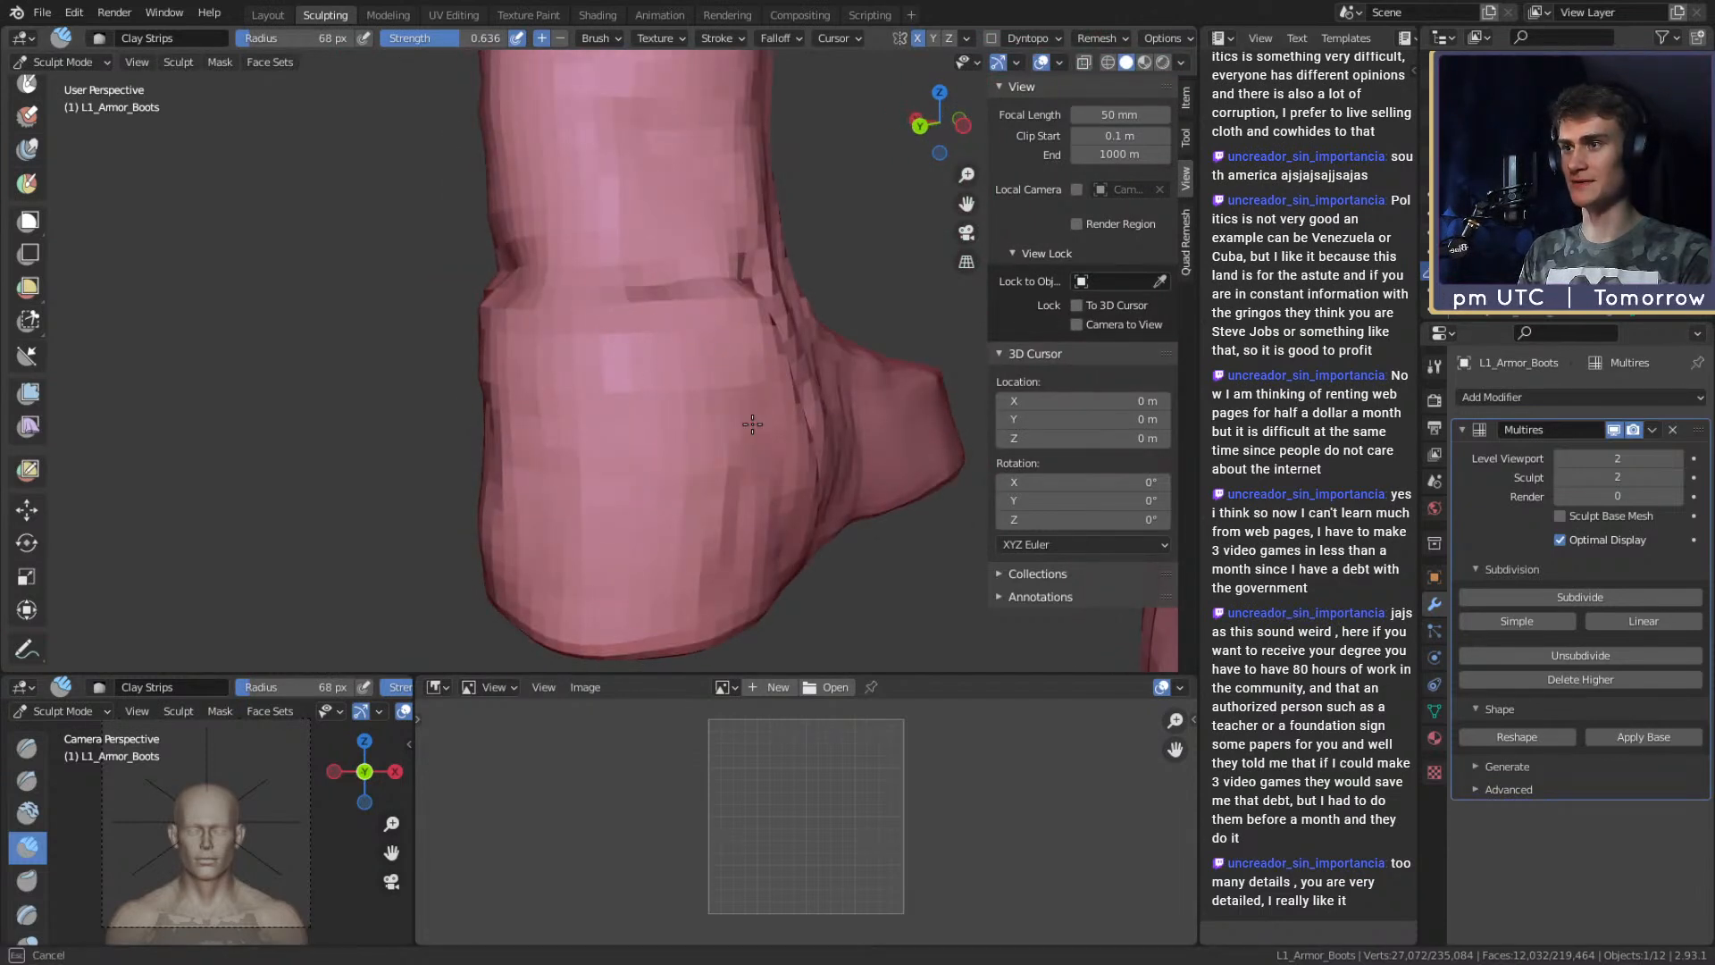
drag(764, 518, 742, 572)
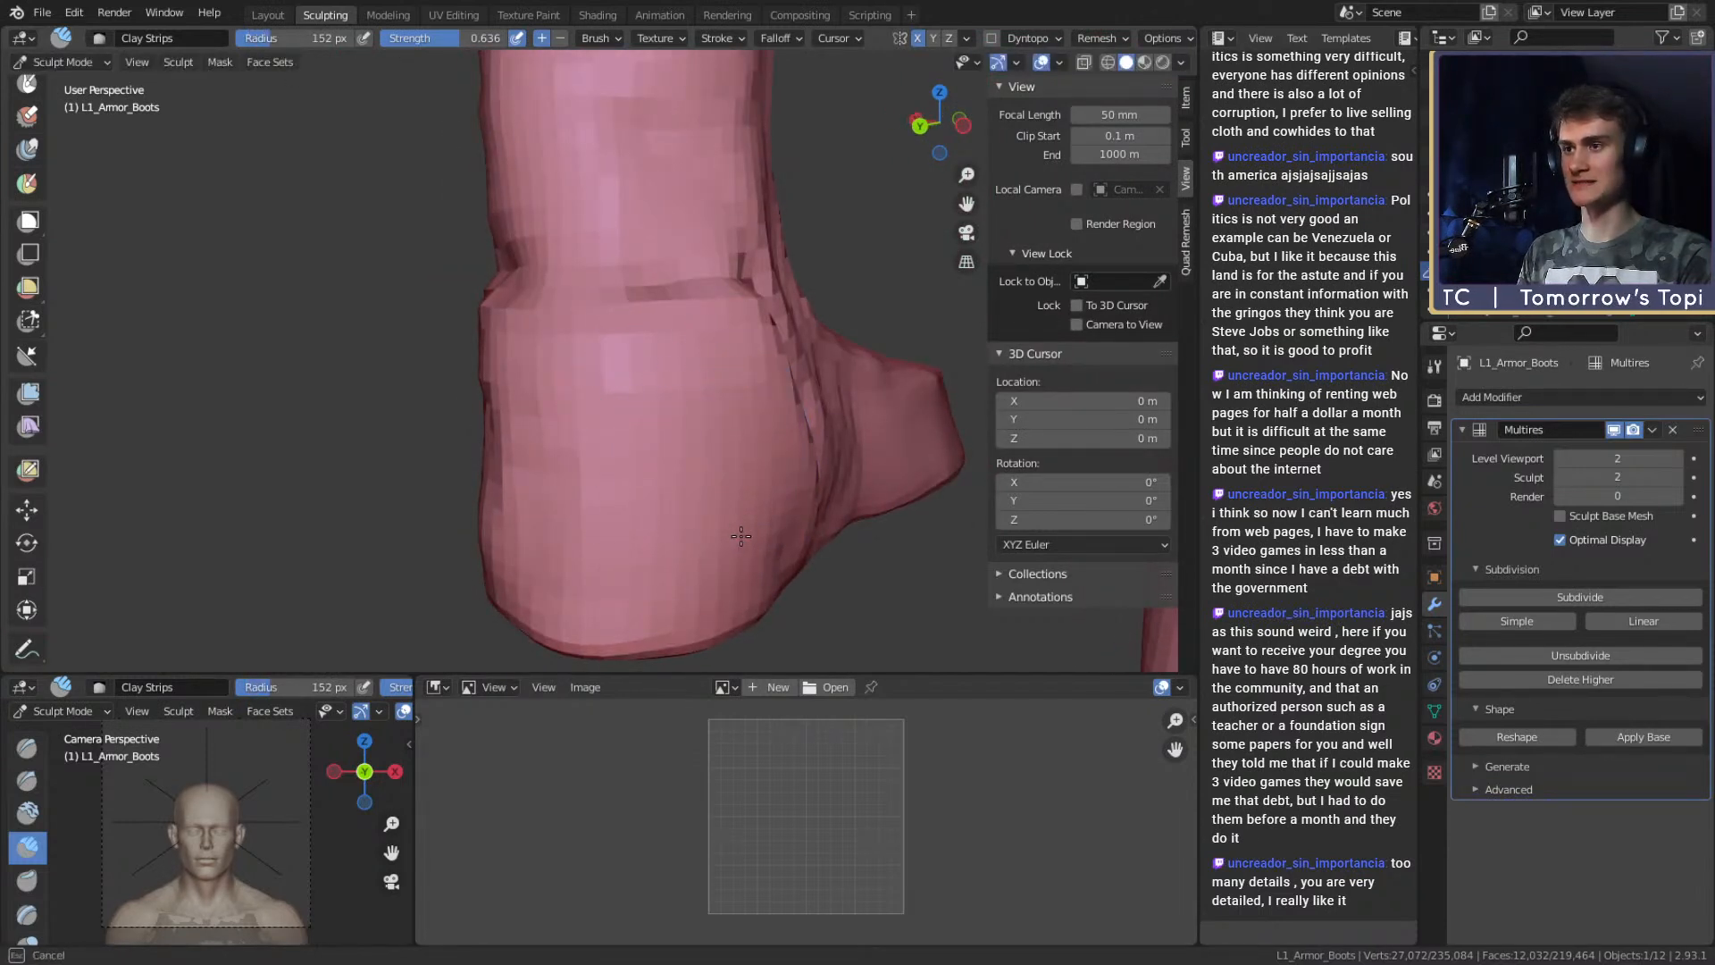
middle_drag(574, 423, 706, 454)
drag(659, 543, 676, 564)
middle_drag(695, 518, 662, 528)
drag(663, 531, 688, 601)
Refine the heel and the edge behind the ankle with the Grab brush at a 91 px radius.
mouse_move(656, 540)
middle_down()
mouse_move(658, 512)
mouse_move(815, 474)
middle_up()
mouse_move(815, 474)
ctrl+alt+mouse_down()
mouse_move(848, 433)
mouse_move(792, 491)
mouse_move(760, 486)
mouse_move(721, 435)
mouse_move(815, 426)
mouse_move(731, 455)
ctrl+alt+mouse_up()
key(g)
scroll(815, 426, up, 3)
key(f)
click(625, 463)
alt+drag(699, 494, 593, 459)
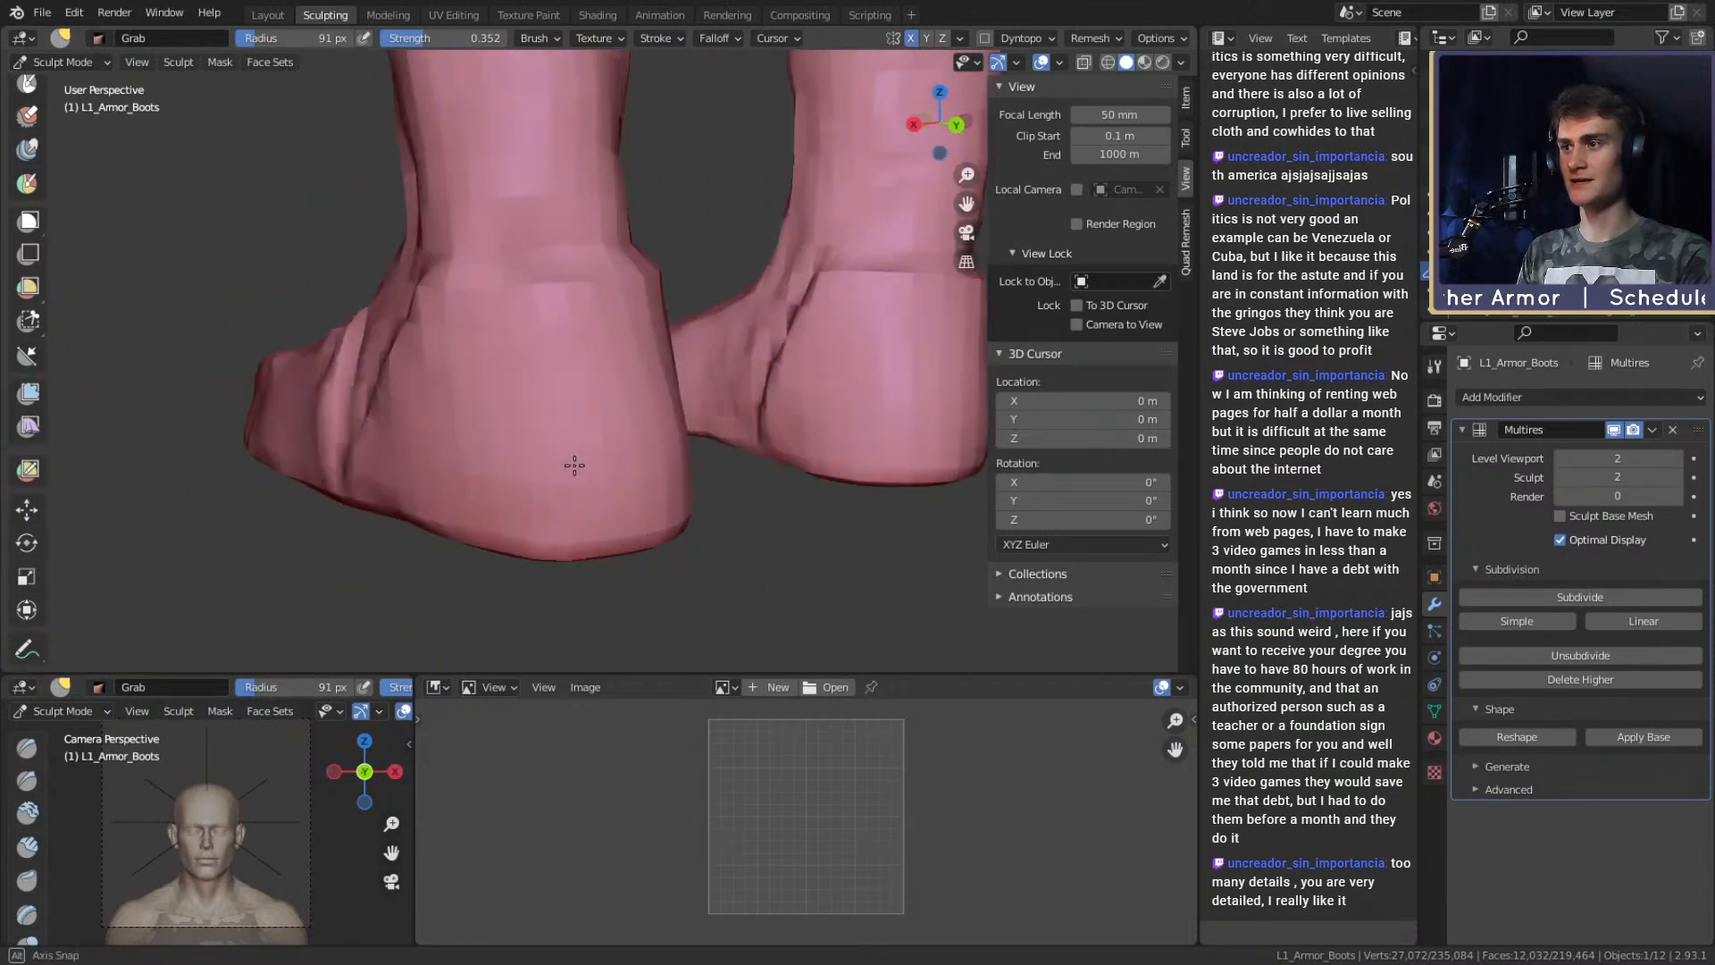
scroll(594, 432, up, 4)
mouse_move(641, 411)
middle_down()
mouse_move(604, 438)
mouse_move(540, 356)
mouse_move(681, 420)
mouse_move(709, 333)
mouse_move(733, 375)
mouse_move(730, 347)
mouse_move(567, 393)
mouse_move(690, 320)
middle_up()
scroll(540, 356, up, 4)
drag(630, 312, 632, 314)
scroll(643, 357, down, 4)
mouse_move(715, 446)
alt+mouse_down()
mouse_move(787, 411)
mouse_move(738, 393)
mouse_move(700, 452)
mouse_move(724, 345)
mouse_move(672, 427)
mouse_move(615, 356)
mouse_move(640, 344)
alt+mouse_up()
scroll(748, 455, down, 4)
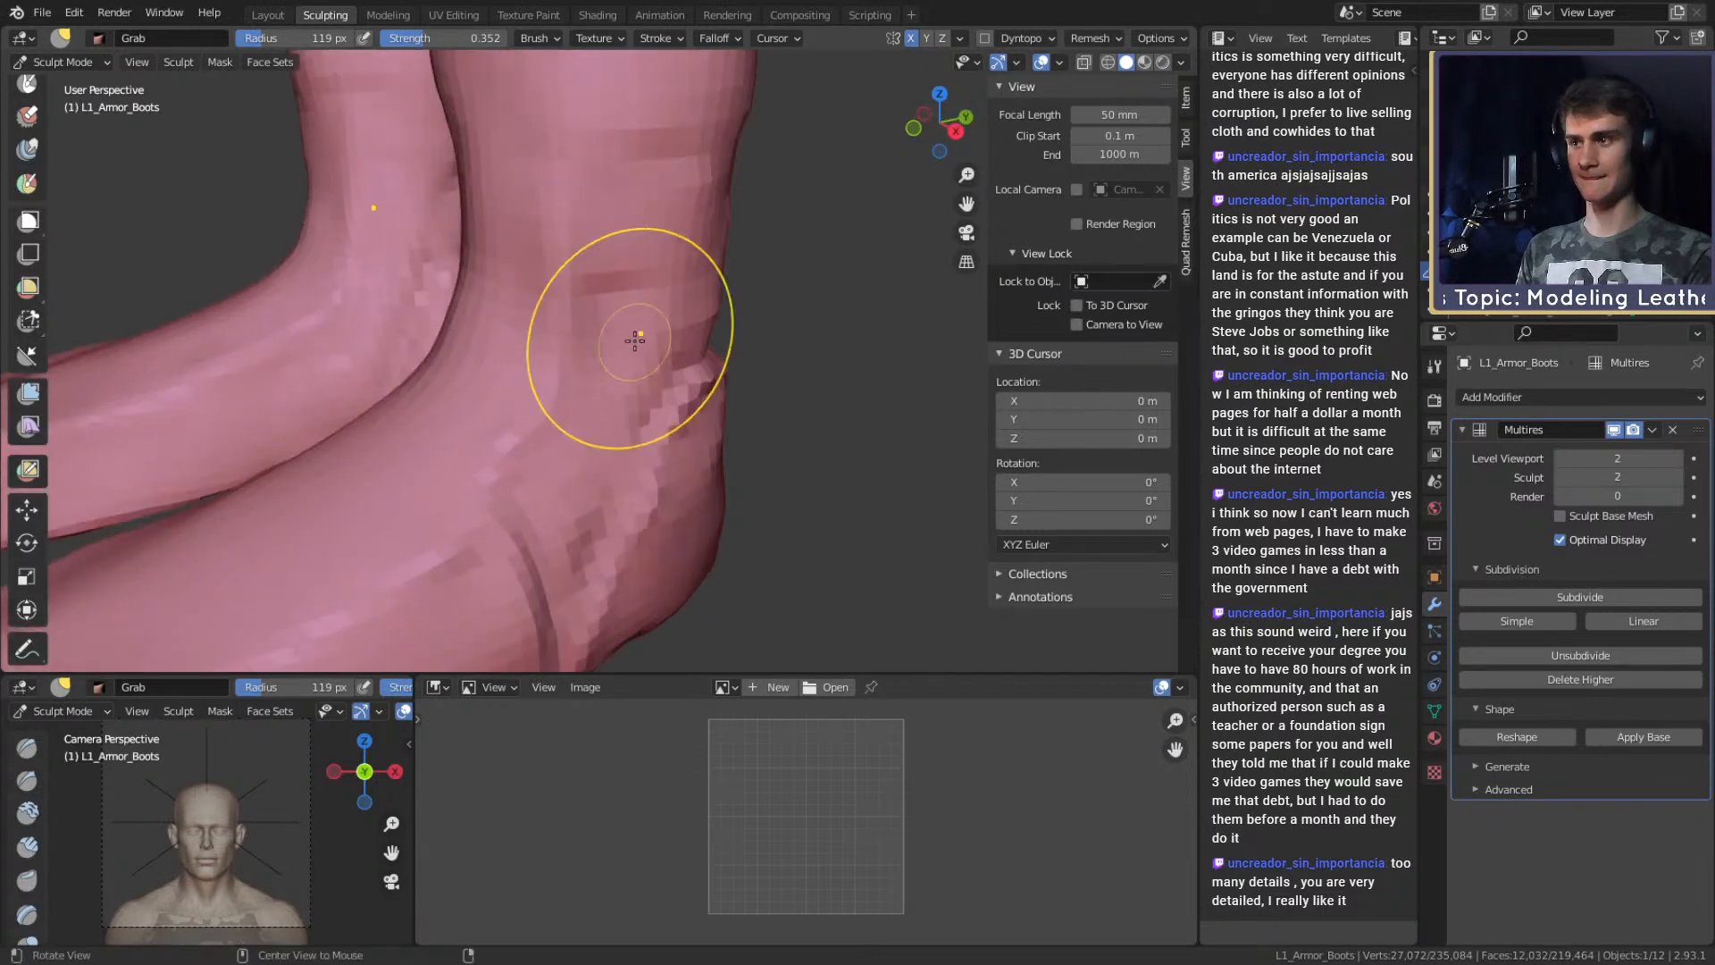
Crease a vertical seam up both sides of the boot shaft from the ankle at a 30 px radius.
key(shift+c)
key(f)
click(551, 391)
mouse_move(553, 390)
alt+mouse_down()
mouse_move(672, 416)
mouse_move(605, 376)
alt+mouse_up()
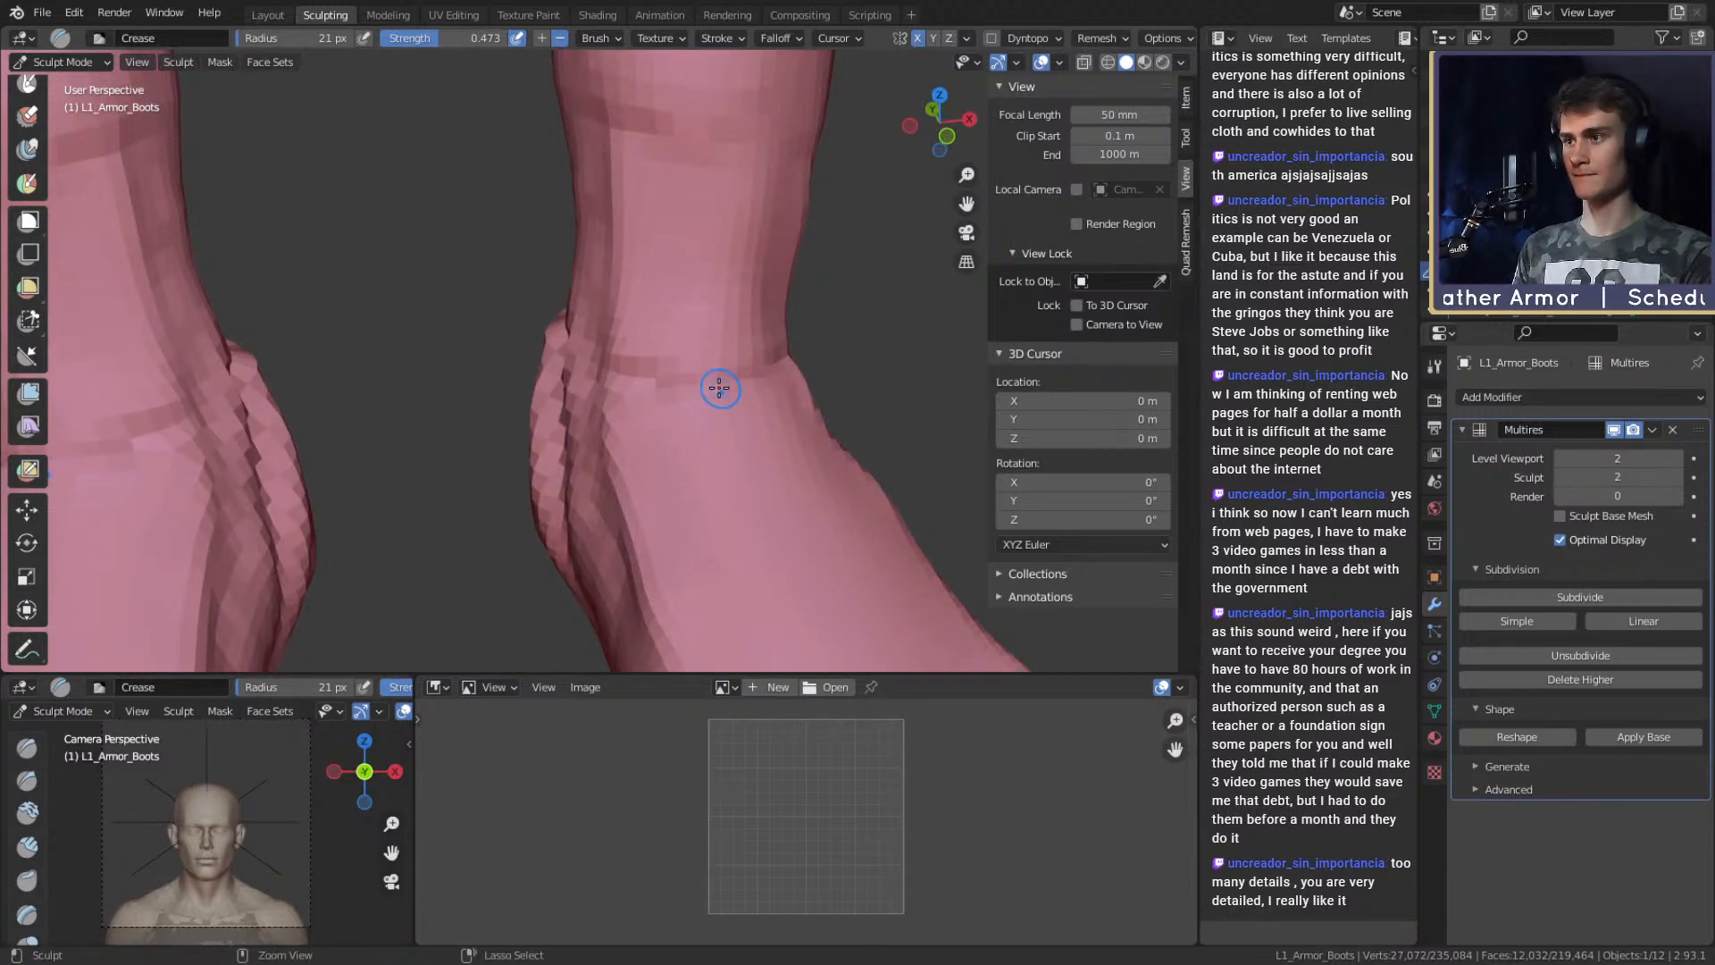
mouse_move(759, 348)
alt+mouse_down()
mouse_move(703, 361)
mouse_move(599, 340)
alt+mouse_up()
drag(588, 175, 587, 147)
shift+middle_drag(586, 147, 626, 307)
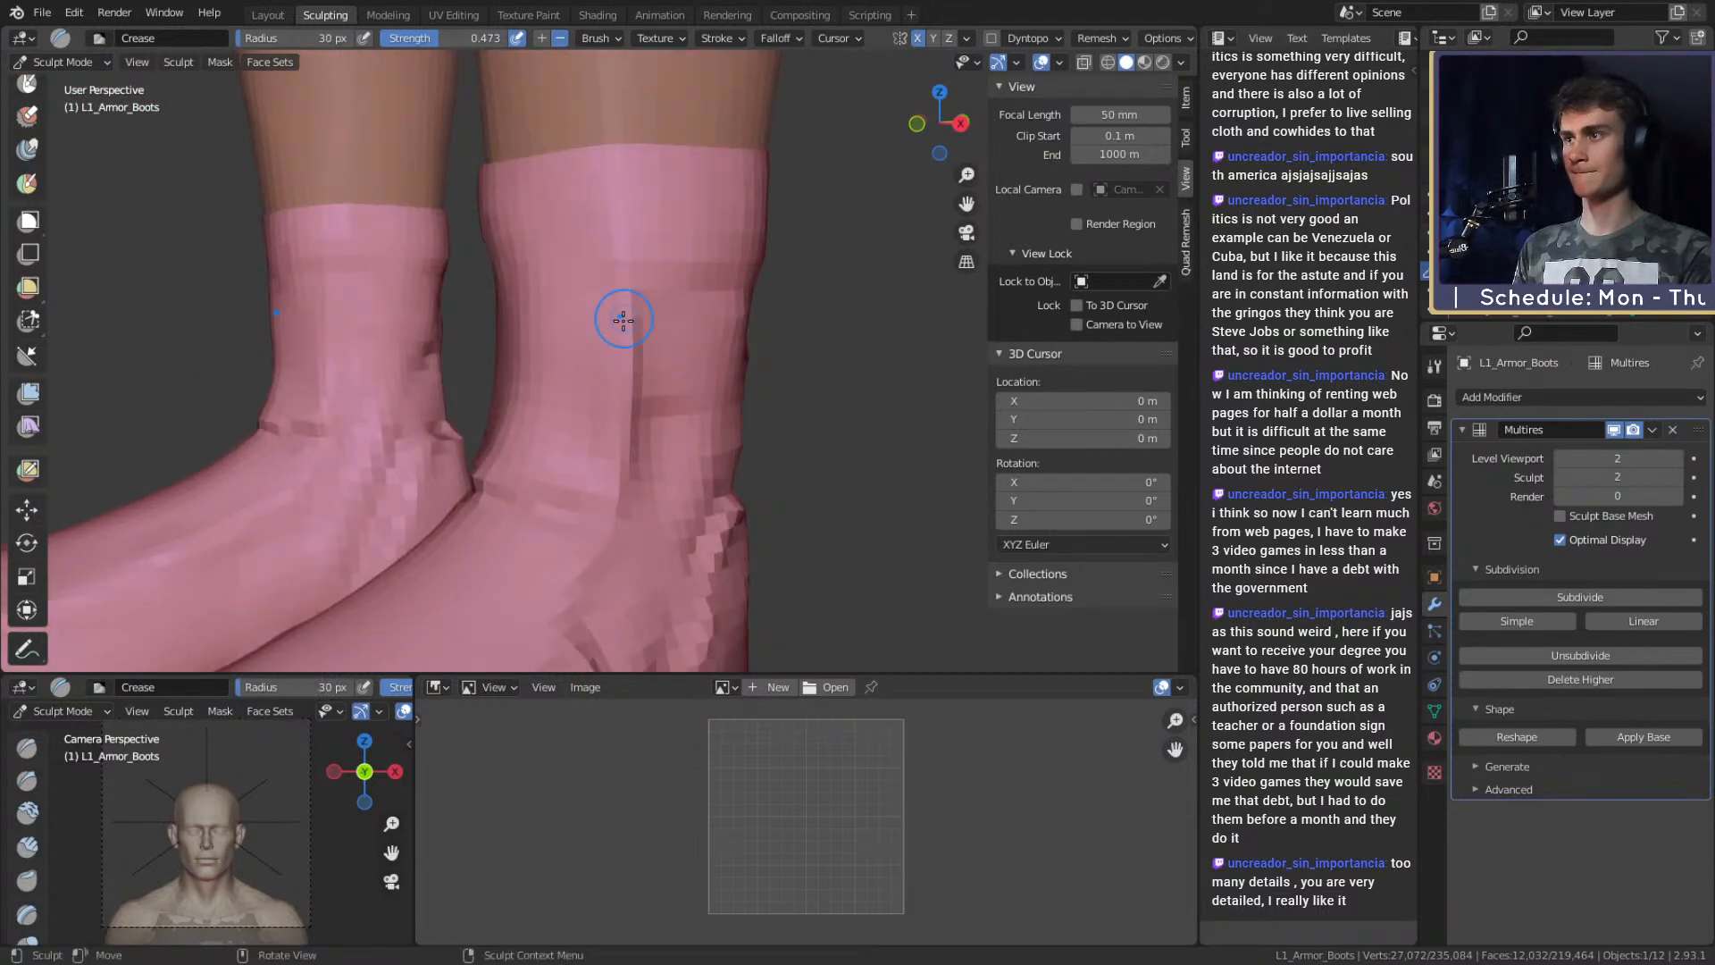
mouse_move(679, 343)
alt+mouse_down()
mouse_move(654, 330)
mouse_move(774, 302)
mouse_move(815, 421)
mouse_move(716, 330)
alt+mouse_up()
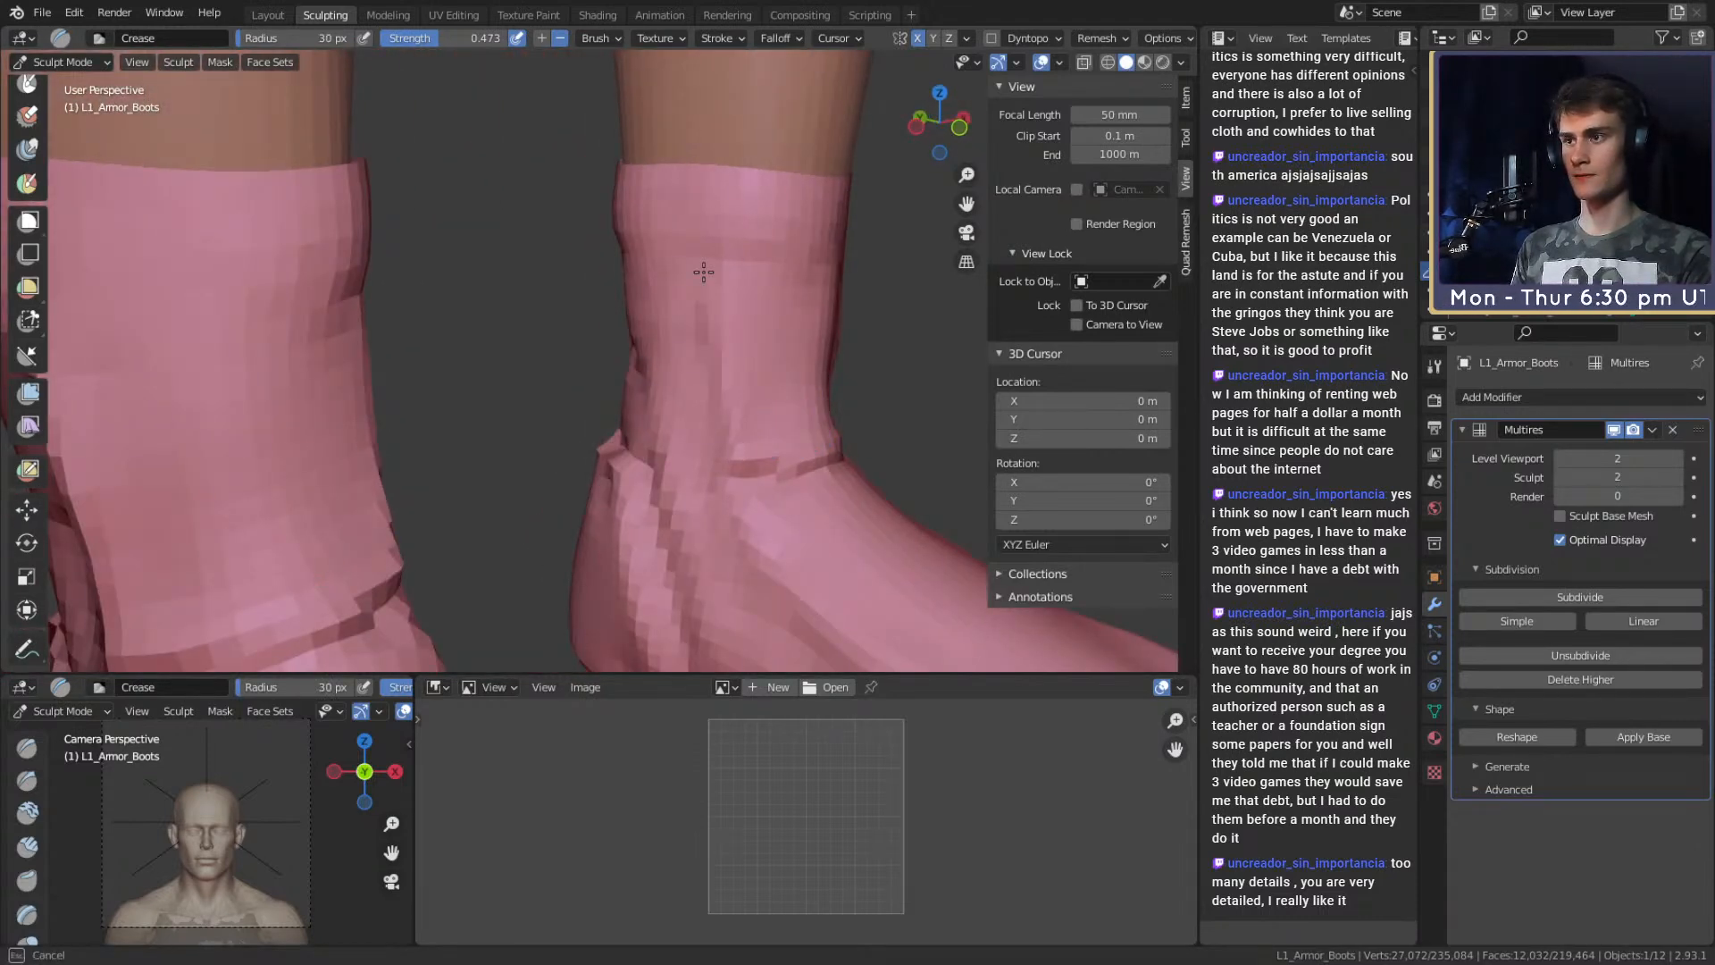
ctrl+alt+drag(762, 433, 759, 464)
mouse_move(760, 464)
alt+mouse_down()
mouse_move(527, 431)
mouse_move(627, 373)
mouse_move(603, 344)
mouse_move(714, 333)
alt+mouse_up()
Reshape the top of the forefoot in side view with the Grab brush at a 188 px radius.
key(g)
key(f)
click(612, 379)
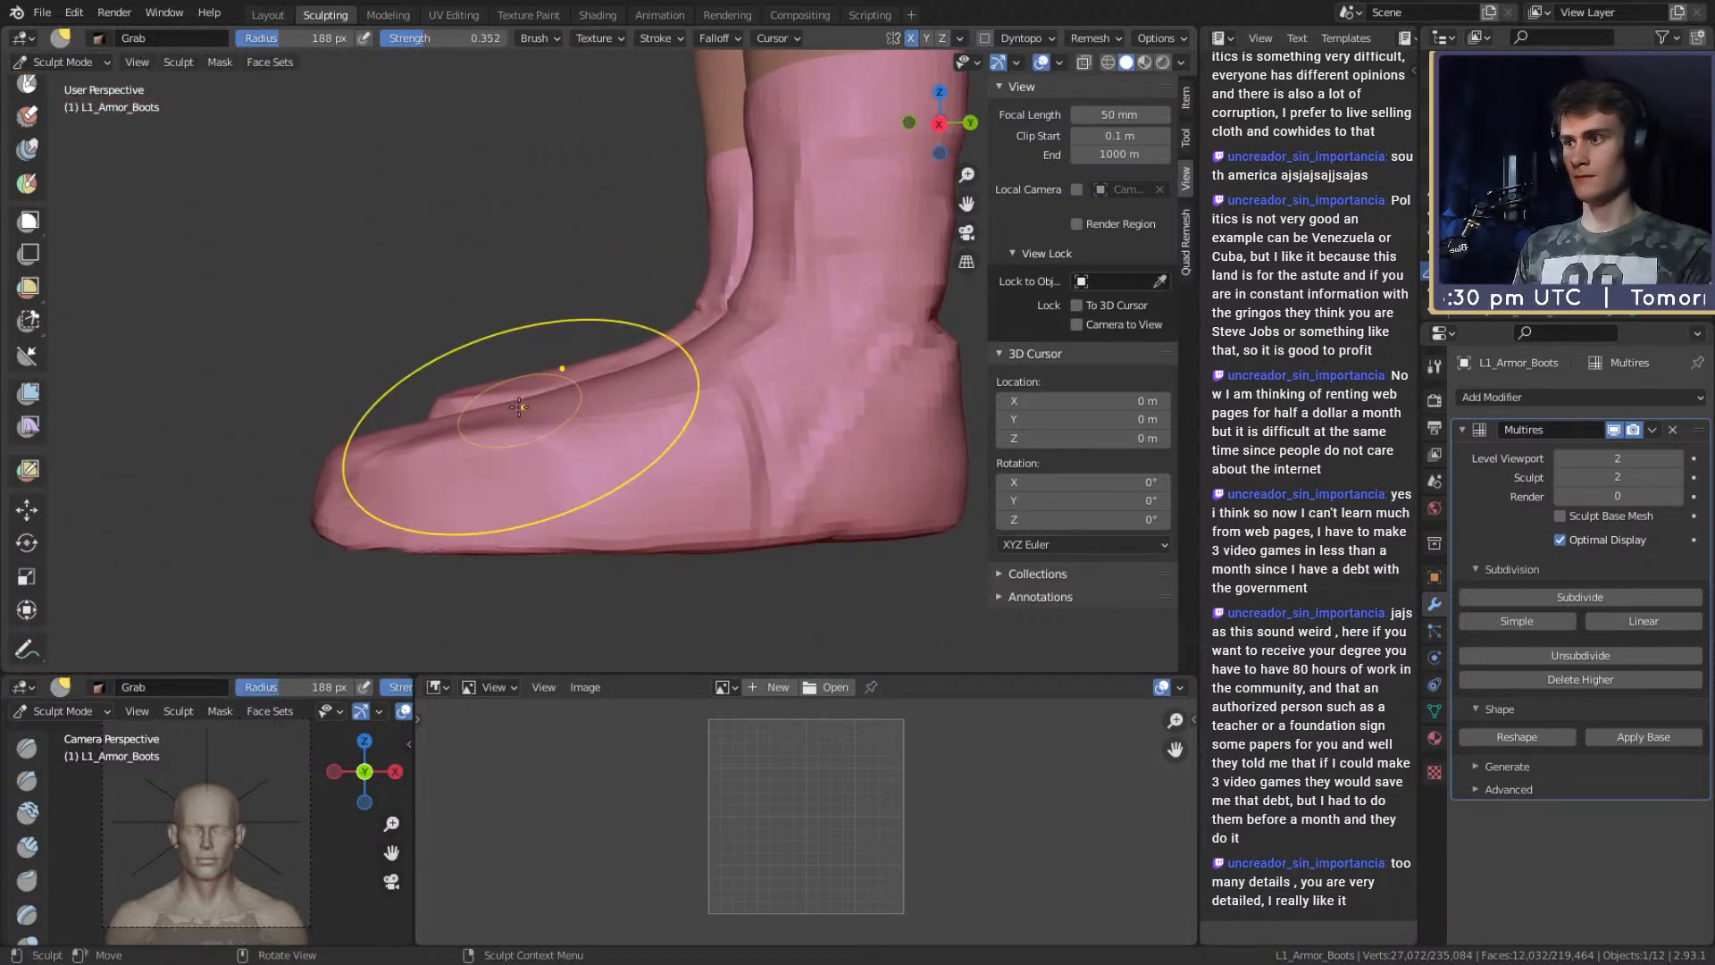
drag(527, 402, 523, 397)
key(f)
click(568, 416)
drag(410, 433, 403, 406)
Paint a mask over the top and upper sides of the foot with the Mask brush.
key(m)
key(f)
click(555, 417)
mouse_move(562, 416)
alt+shift+mouse_down()
mouse_move(501, 378)
mouse_move(596, 413)
alt+shift+mouse_up()
mouse_move(622, 423)
mouse_down()
mouse_move(636, 426)
mouse_move(447, 538)
mouse_up()
alt+drag(456, 529, 536, 516)
drag(630, 572, 585, 540)
mouse_move(632, 487)
alt+mouse_down()
mouse_move(688, 467)
mouse_move(804, 476)
alt+mouse_up()
key(f)
click(750, 420)
mouse_move(750, 420)
alt+mouse_down()
mouse_move(750, 497)
mouse_move(695, 384)
mouse_move(592, 308)
alt+mouse_up()
Extend the mask over the instep, ankle and whole shaft up to the cuff at a 60 px radius.
mouse_move(573, 390)
alt+mouse_down()
mouse_move(627, 354)
mouse_move(653, 392)
alt+mouse_up()
key(f)
click(618, 354)
drag(518, 387, 494, 304)
alt+shift+drag(536, 330, 621, 423)
mouse_move(640, 212)
mouse_down()
mouse_move(682, 219)
mouse_move(715, 291)
mouse_move(636, 258)
mouse_up()
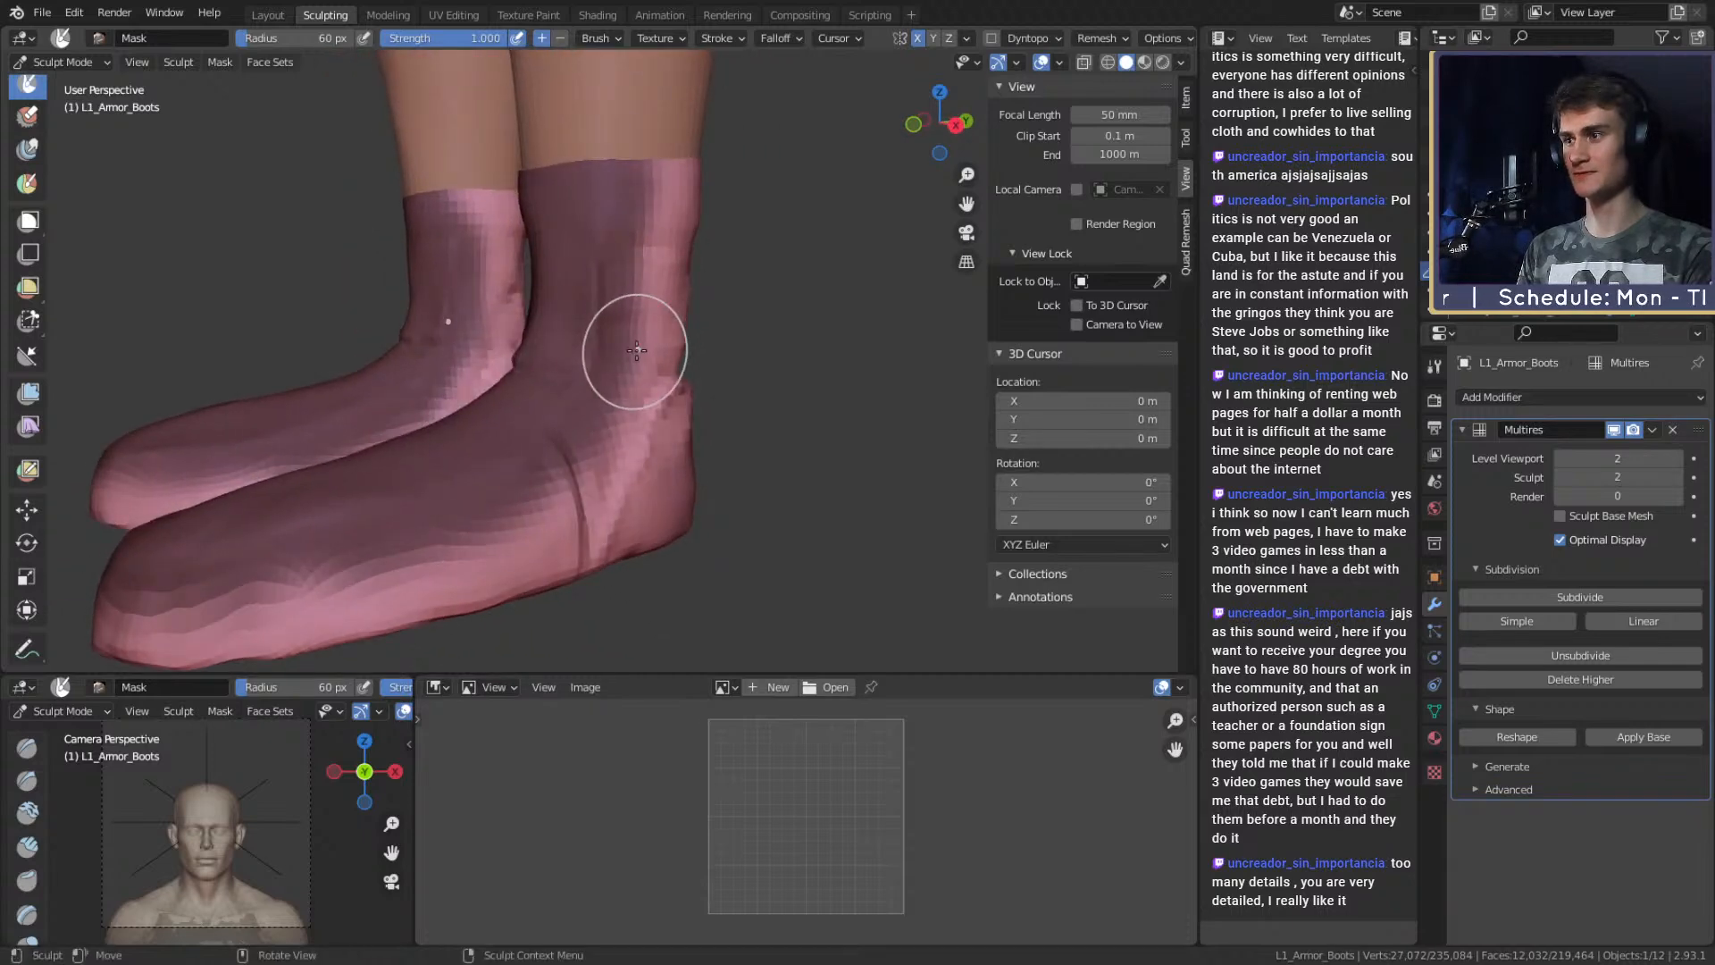
alt+drag(610, 425, 620, 408)
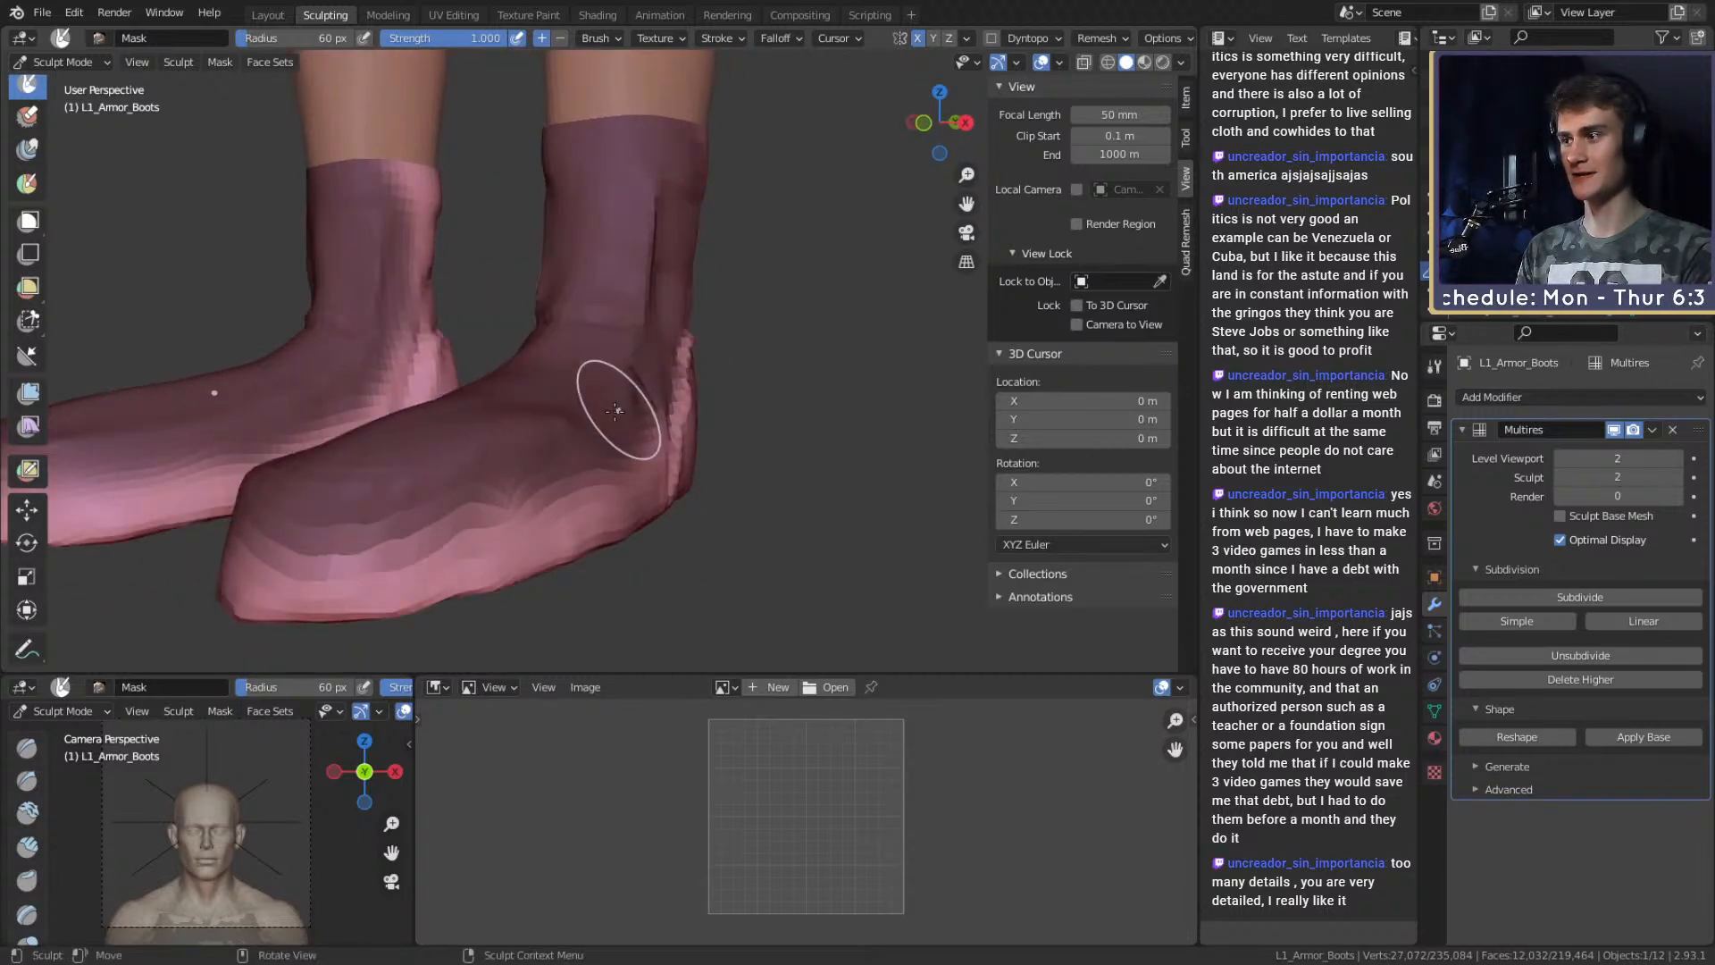
drag(535, 450, 542, 434)
middle_drag(536, 429, 728, 413)
drag(424, 420, 435, 192)
middle_drag(438, 192, 463, 280)
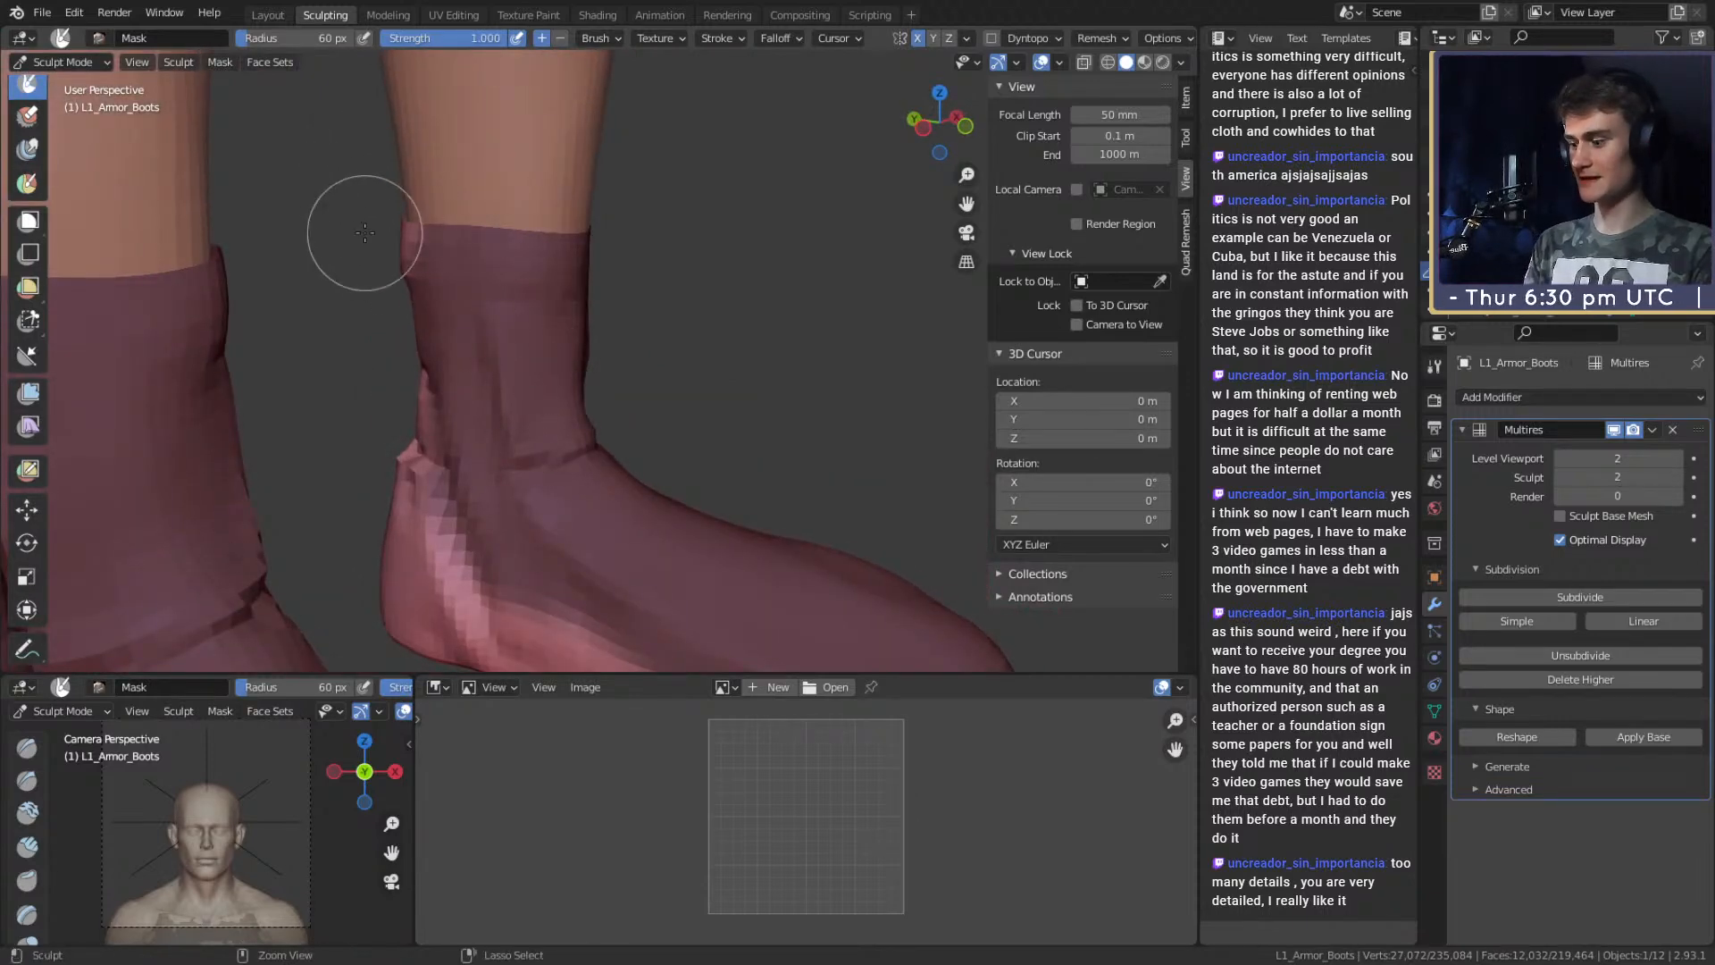
Invert the mask to free the upper boot and touch it up along the cuff's top edge.
key(alt+m)
key(g)
mouse_move(727, 432)
middle_down()
mouse_move(383, 402)
mouse_move(552, 347)
middle_up()
key(m)
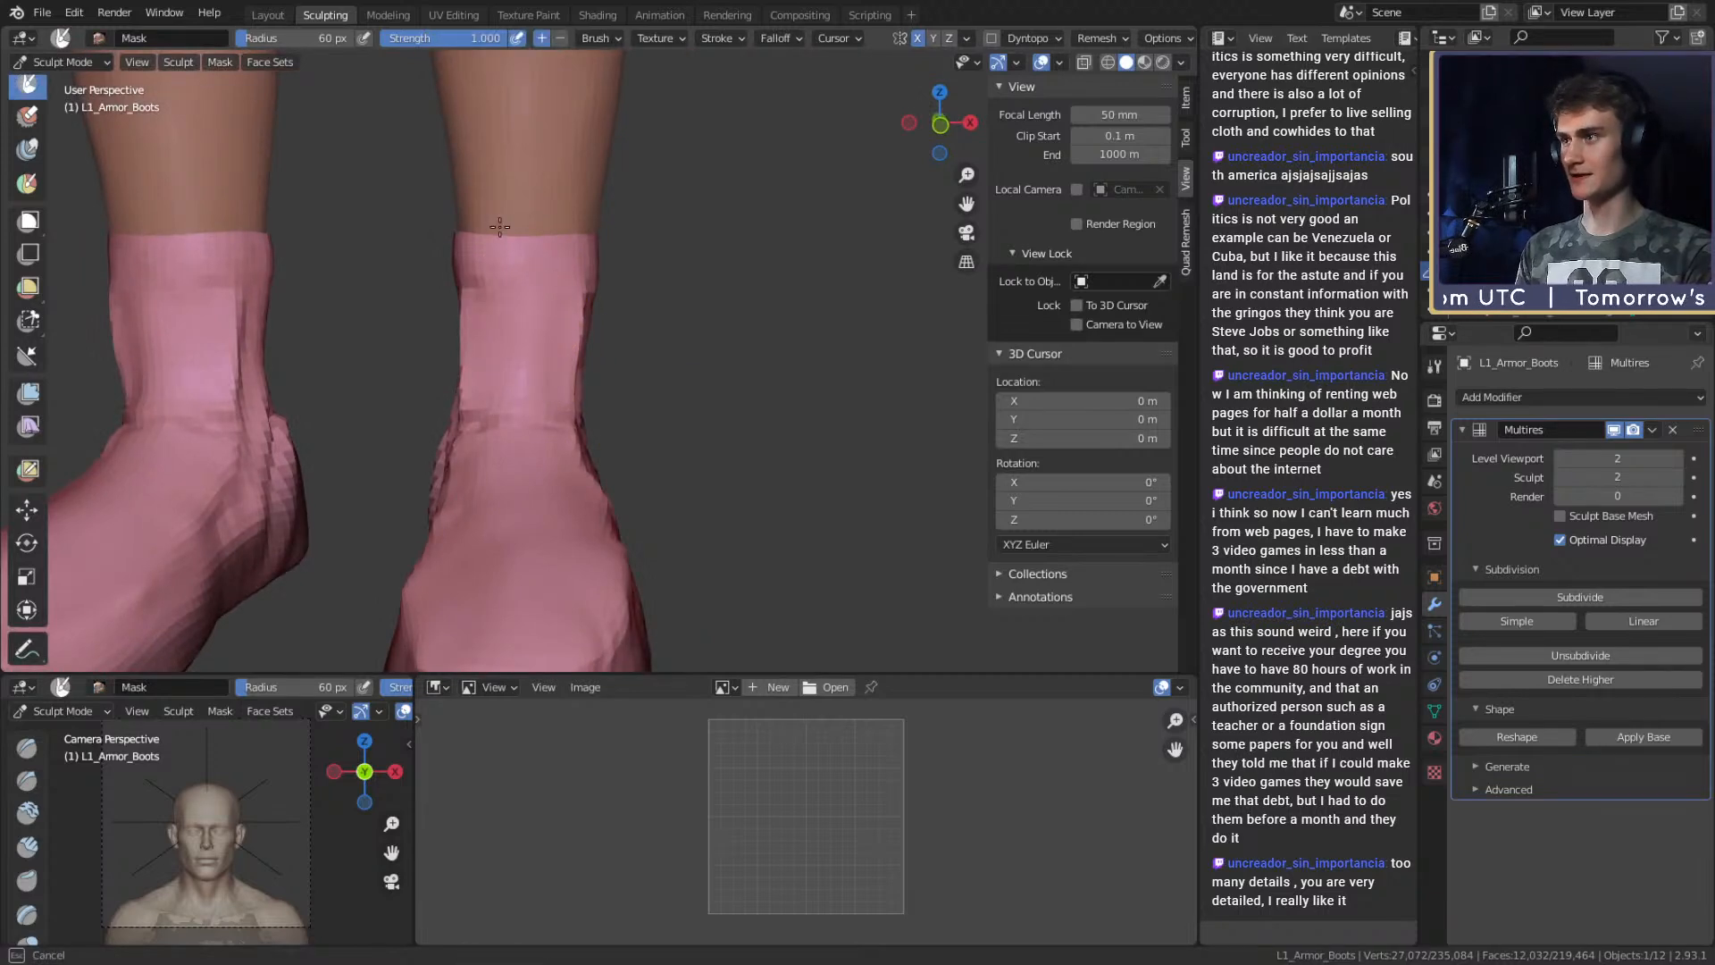
Reshape the unmasked shaft and instep with the Grab brush, enlarging its radius to 213 px for the instep.
key(g)
mouse_move(555, 287)
middle_down()
mouse_move(572, 357)
mouse_move(554, 383)
mouse_move(619, 376)
middle_up()
key(f)
drag(601, 401, 603, 411)
click(743, 399)
shift+middle_drag(594, 415, 623, 390)
key(f)
click(679, 419)
middle_drag(516, 409, 589, 416)
key(f)
click(666, 439)
drag(441, 439, 437, 429)
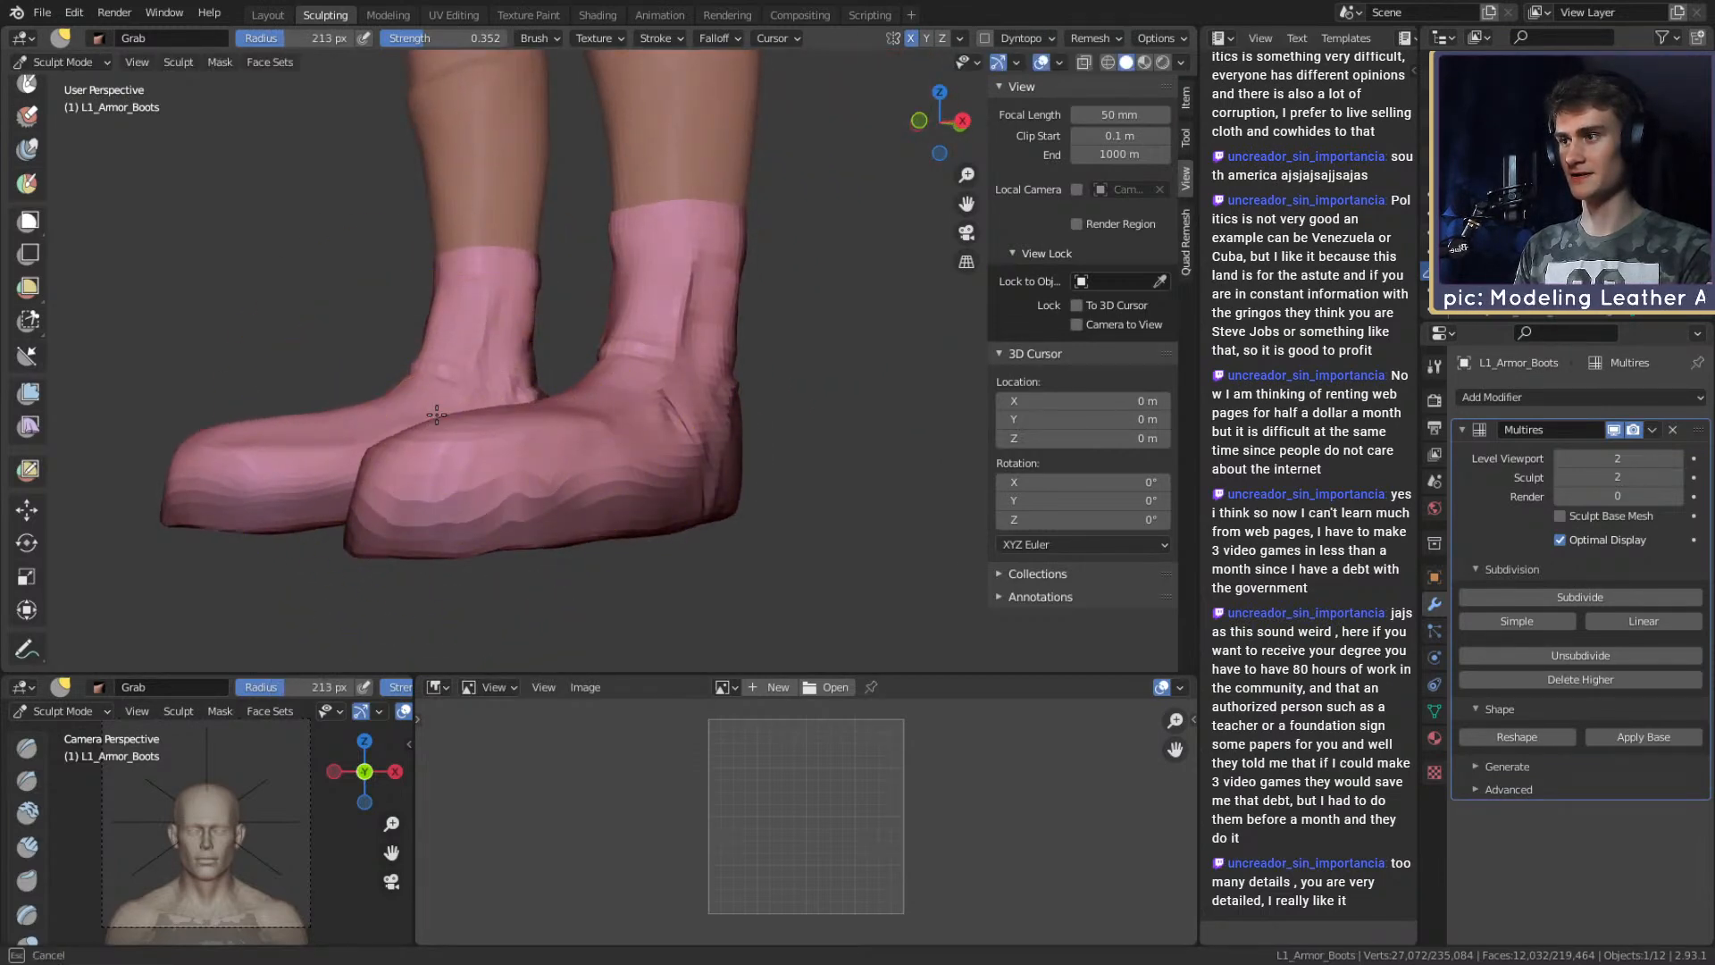
Examine the boots' shape and proportions against the legs from several angles and distances.
mouse_move(502, 433)
middle_down()
mouse_move(547, 430)
mouse_move(524, 476)
middle_up()
key(f)
mouse_move(508, 466)
alt+mouse_down()
mouse_move(601, 411)
mouse_move(623, 426)
alt+mouse_up()
alt+drag(623, 426, 533, 415)
mouse_move(547, 354)
middle_down()
mouse_move(524, 335)
mouse_move(620, 337)
middle_up()
mouse_move(605, 359)
alt+mouse_down()
mouse_move(728, 361)
mouse_move(570, 467)
mouse_move(562, 325)
alt+mouse_up()
scroll(598, 308, down, 3)
scroll(710, 447, down, 3)
scroll(687, 378, up, 1)
scroll(686, 378, up, 2)
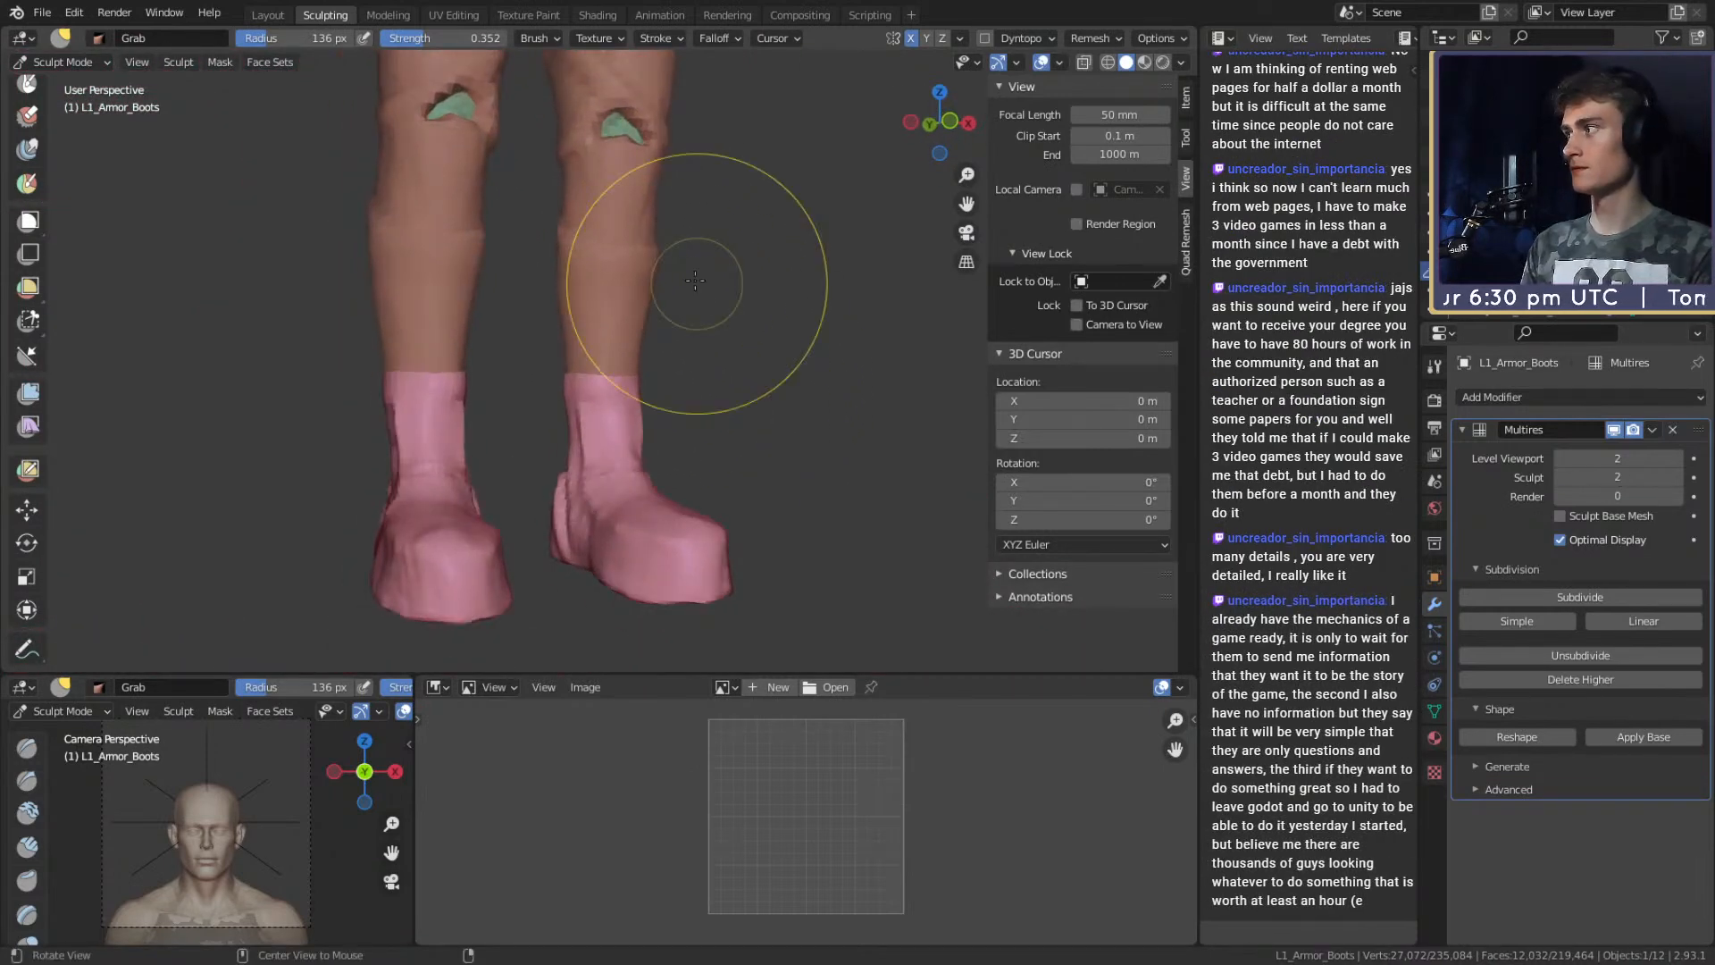
scroll(674, 337, down, 2)
middle_drag(689, 402, 731, 420)
scroll(625, 286, up, 2)
scroll(636, 272, up, 2)
key(f)
click(610, 287)
scroll(573, 272, down, 4)
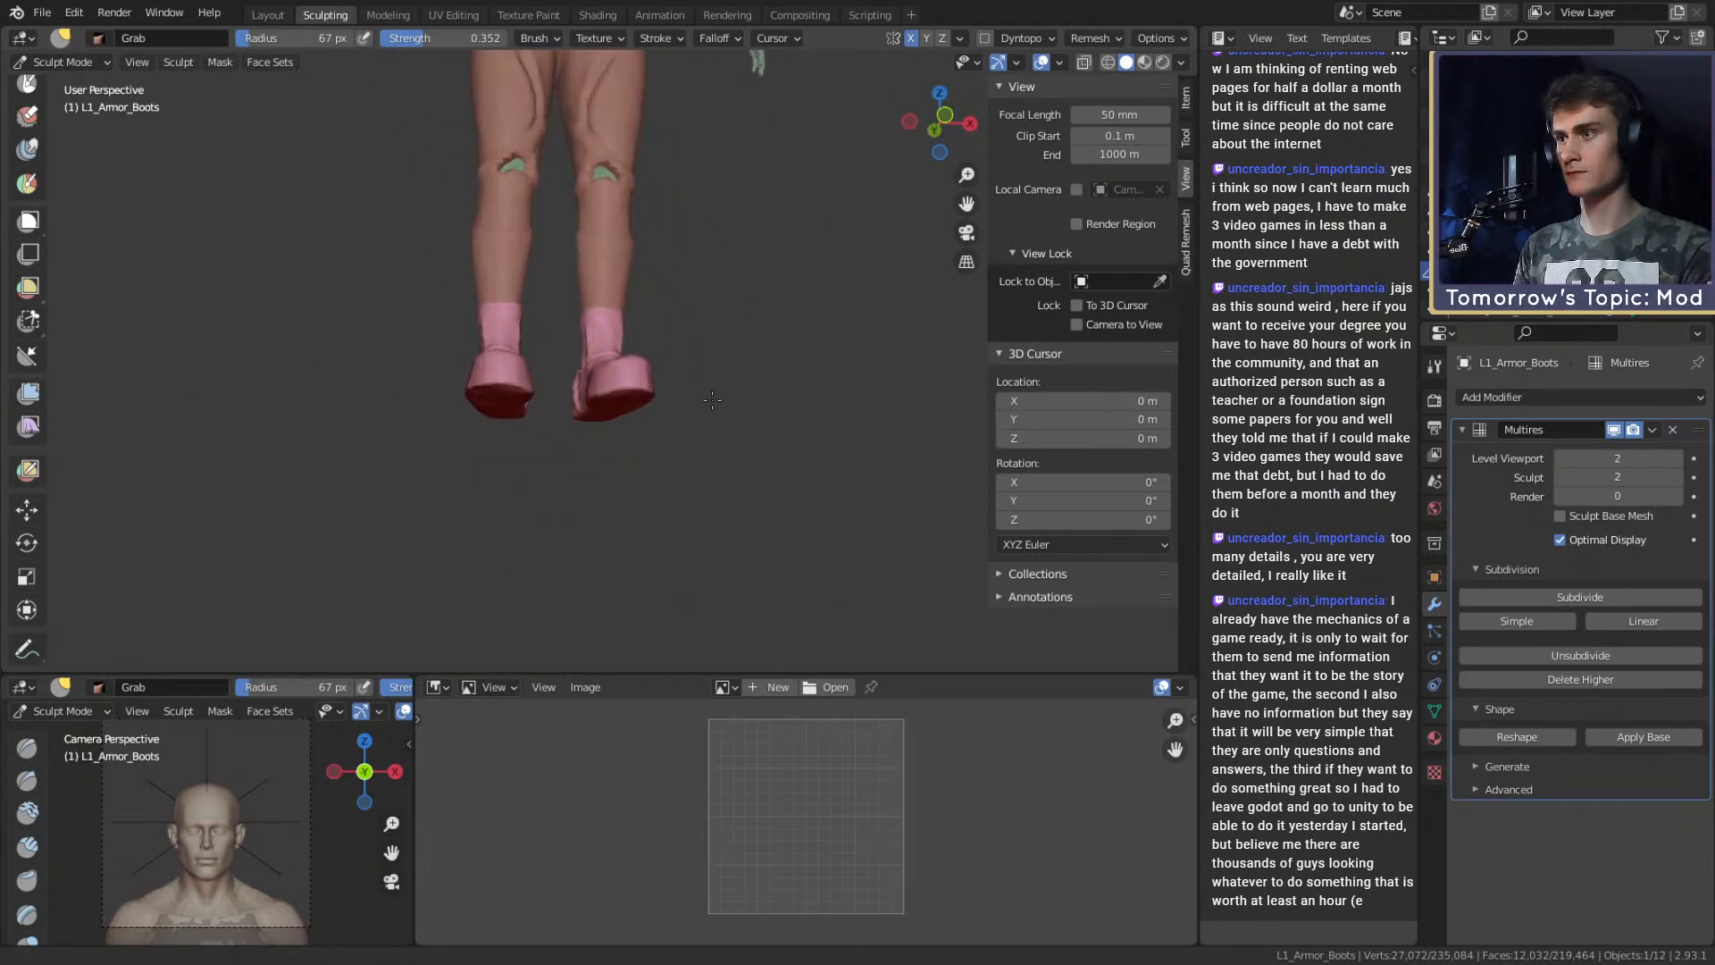
scroll(661, 447, up, 5)
key(f)
click(610, 426)
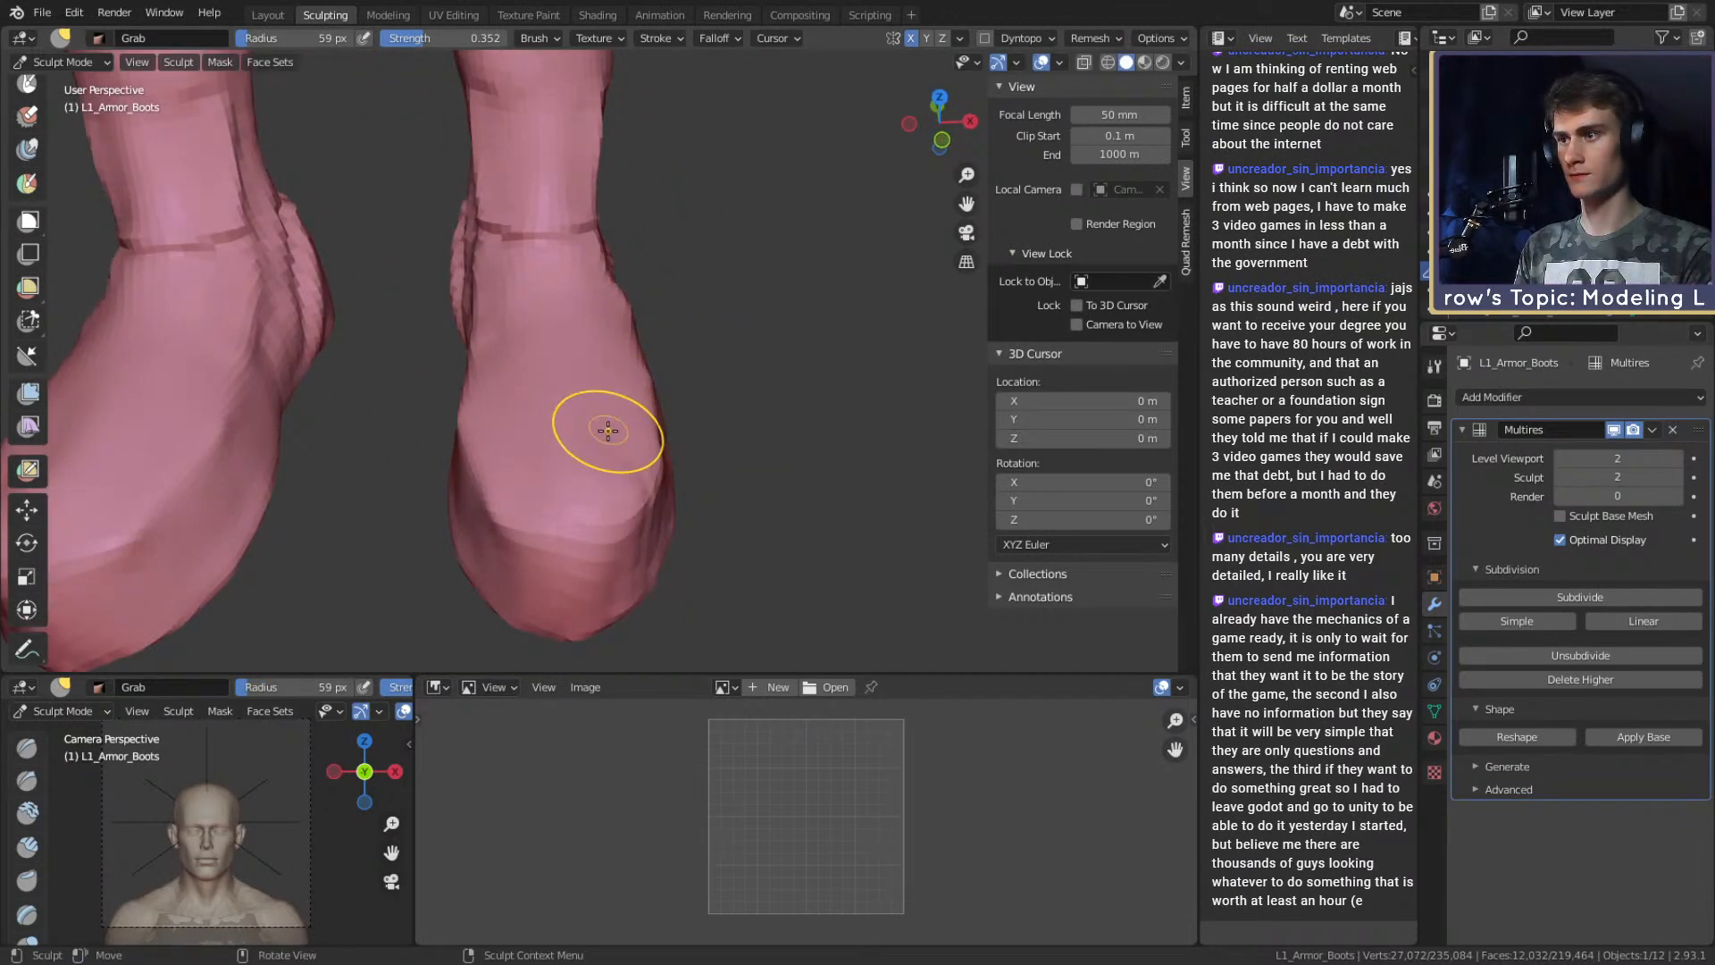
middle_drag(601, 439, 622, 380)
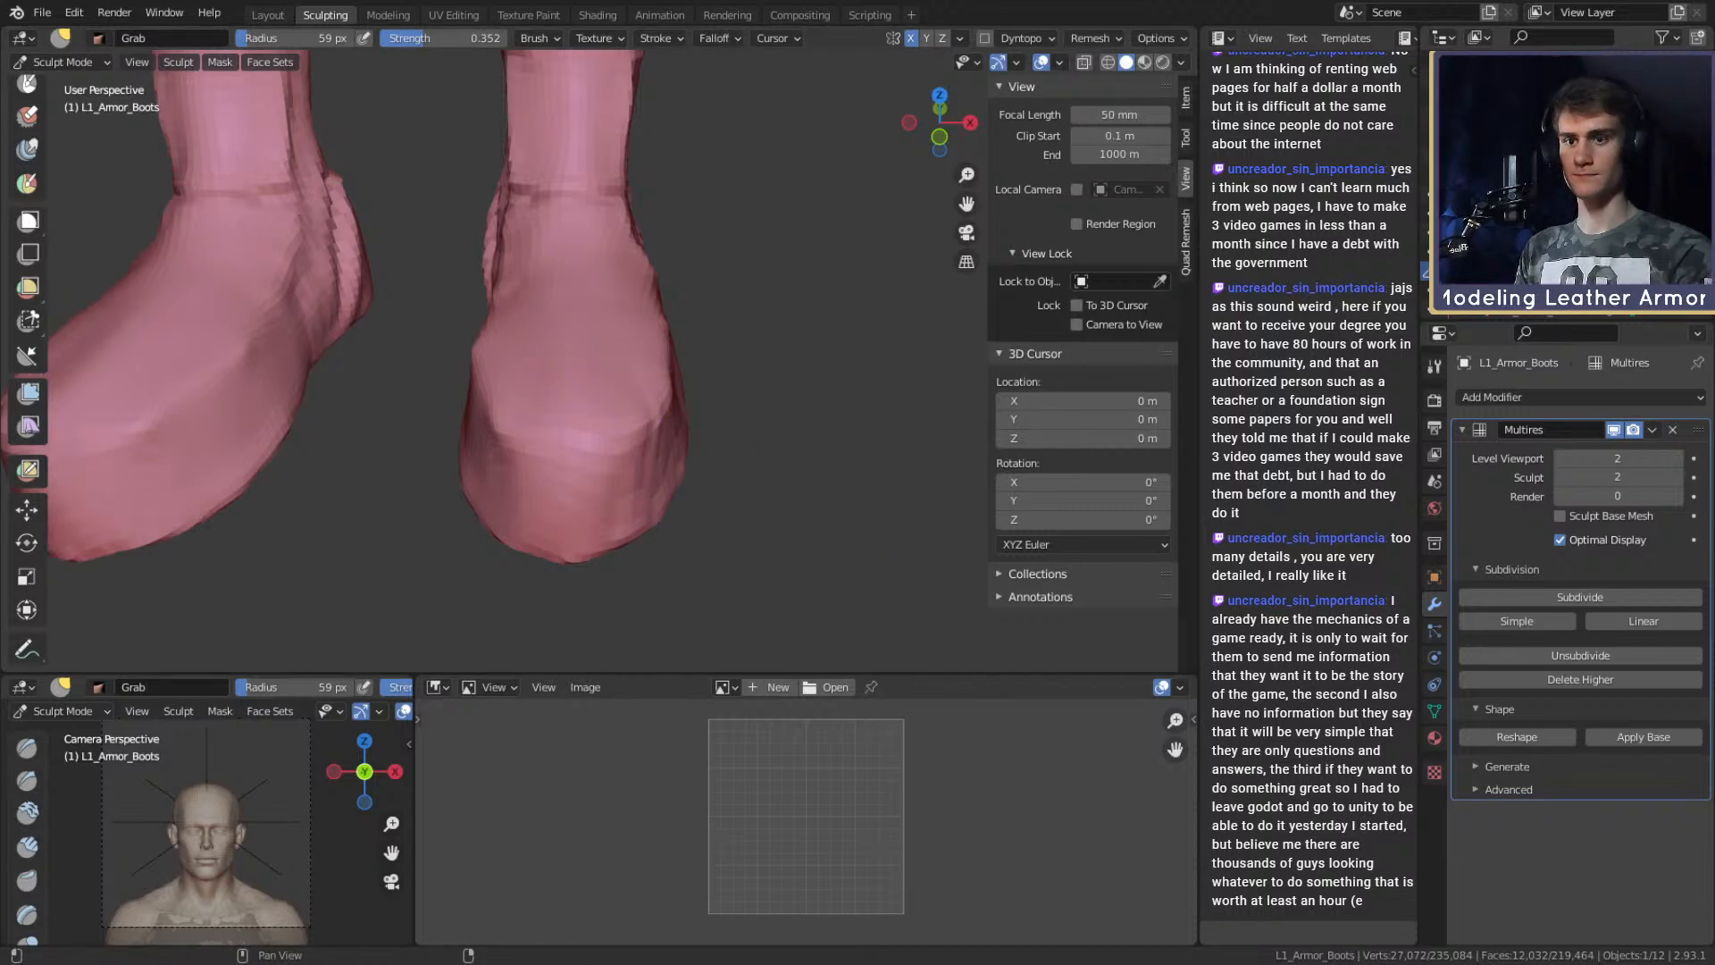
mouse_move(749, 422)
middle_down()
mouse_move(738, 497)
mouse_move(712, 440)
mouse_move(352, 276)
middle_up()
Refine the outer outline of the foot from above with the Grab brush at a 95 px radius.
key(shift+c)
mouse_move(620, 457)
middle_down()
mouse_move(572, 437)
mouse_move(606, 479)
middle_up()
key(g)
key(f)
click(640, 488)
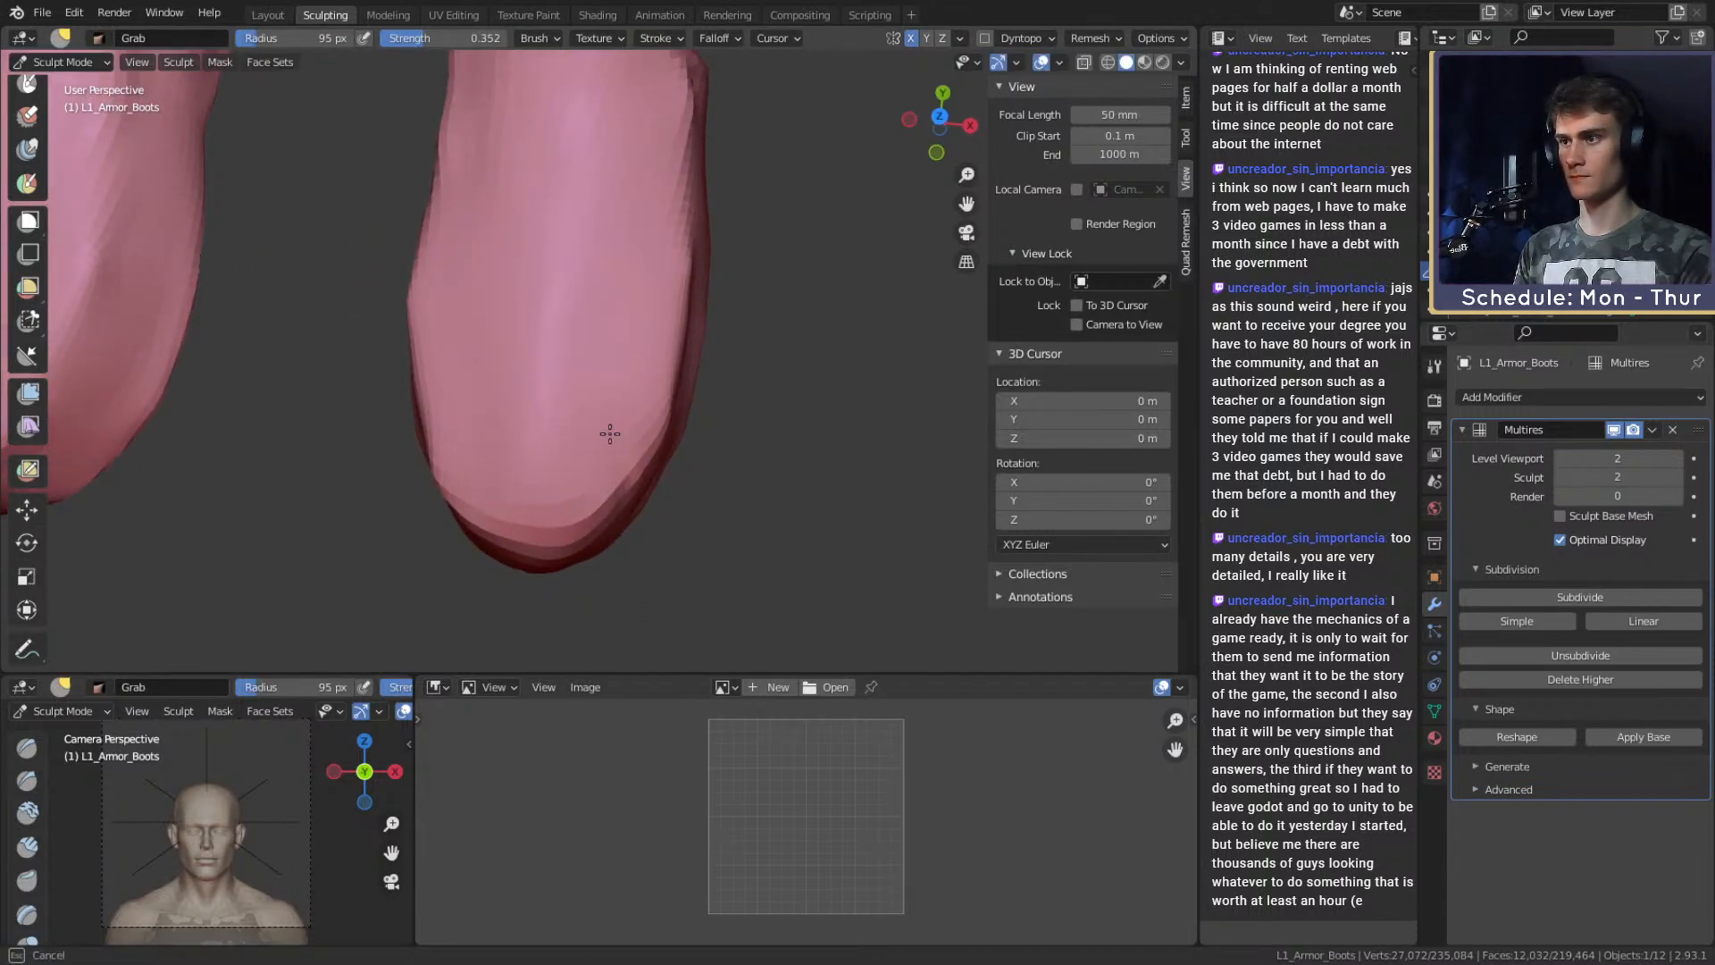
drag(645, 367, 649, 361)
shift+middle_drag(665, 323, 663, 409)
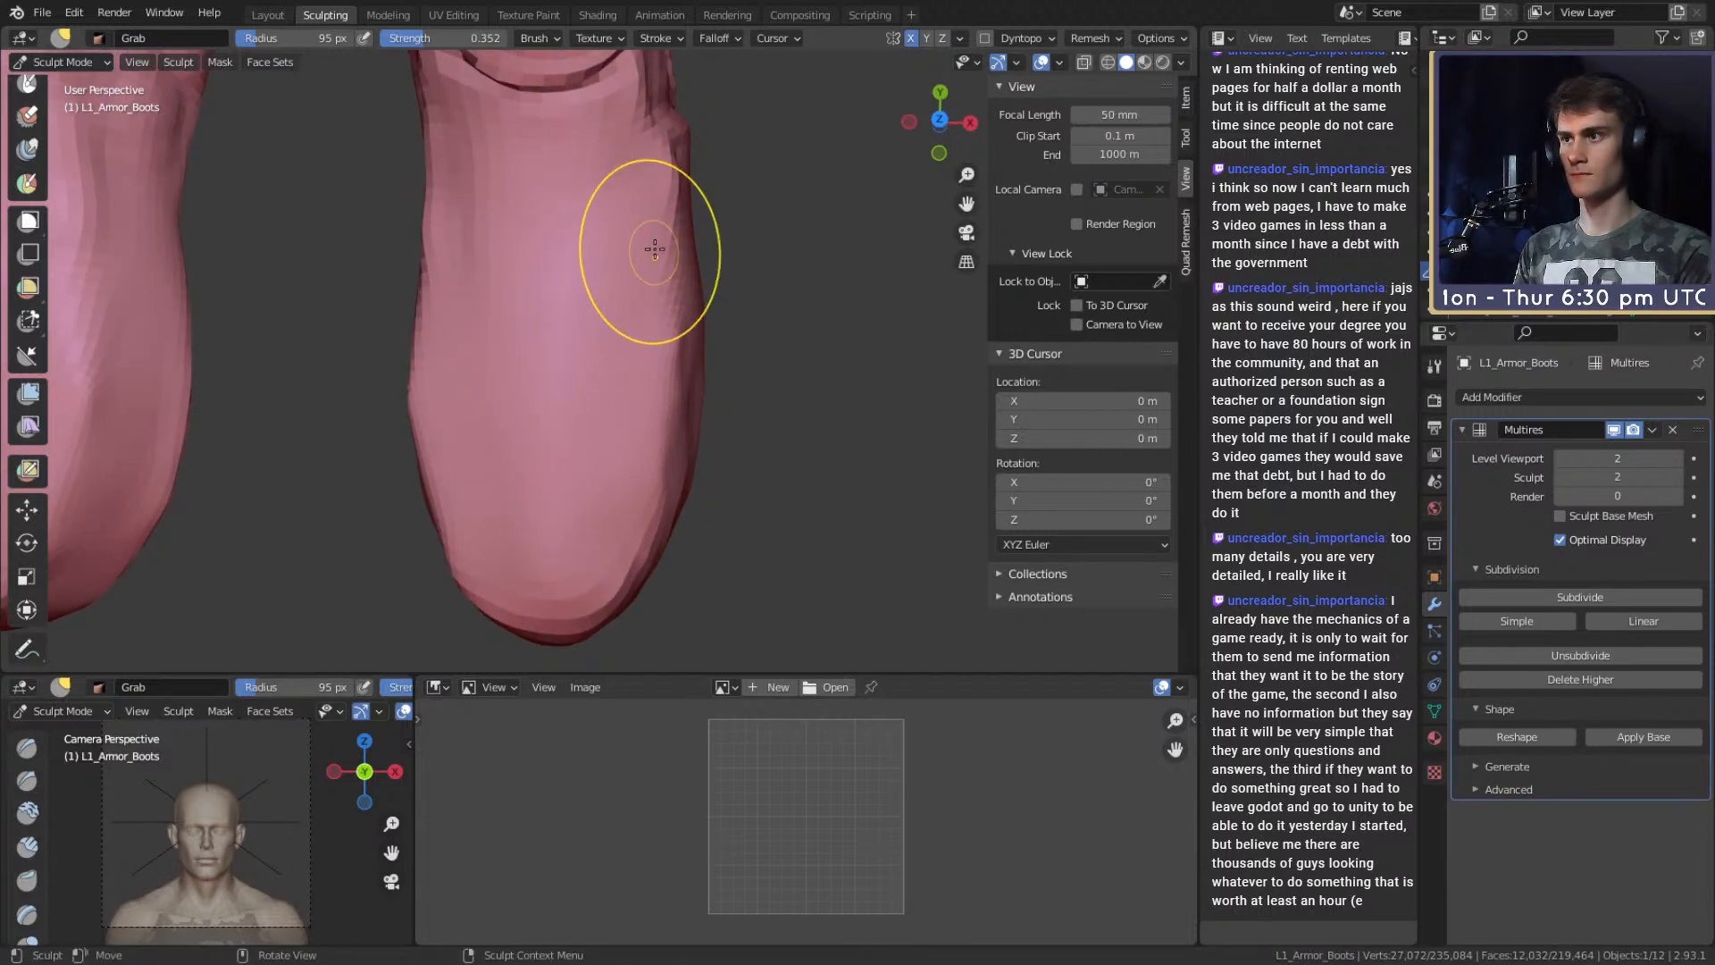
drag(655, 257, 659, 357)
Crease a line along the outer side of the foot toward the ankle at a 30 px radius.
key(shift+c)
middle_drag(658, 357, 631, 307)
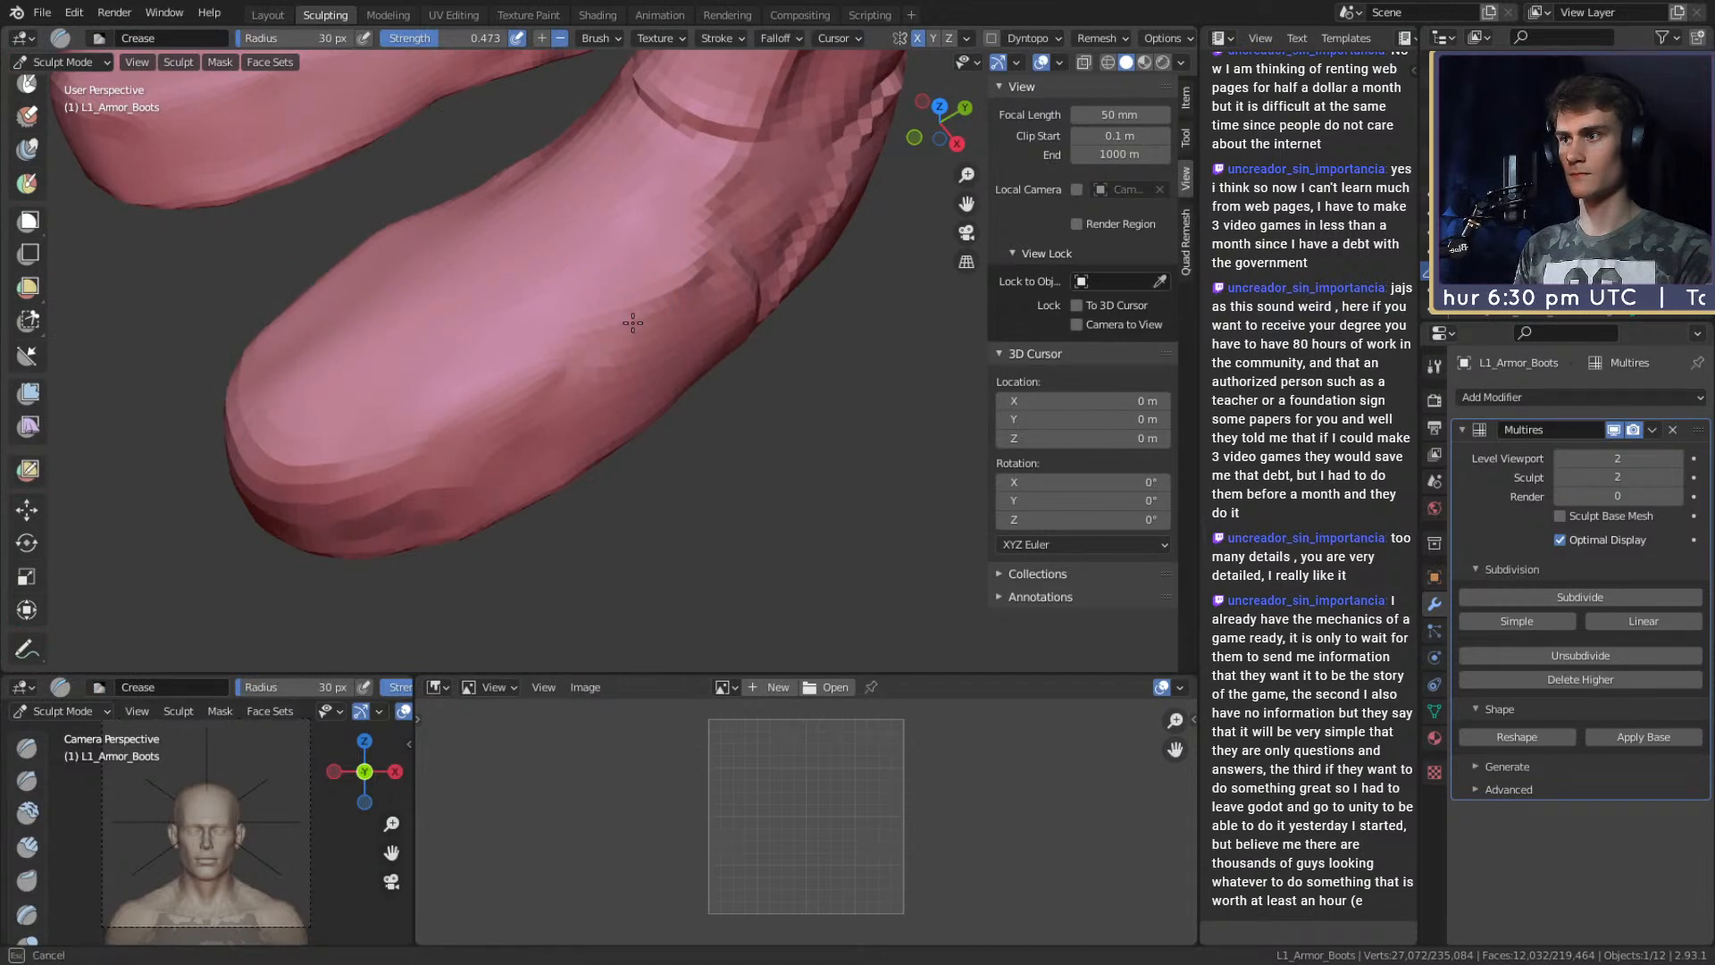
drag(730, 245, 769, 152)
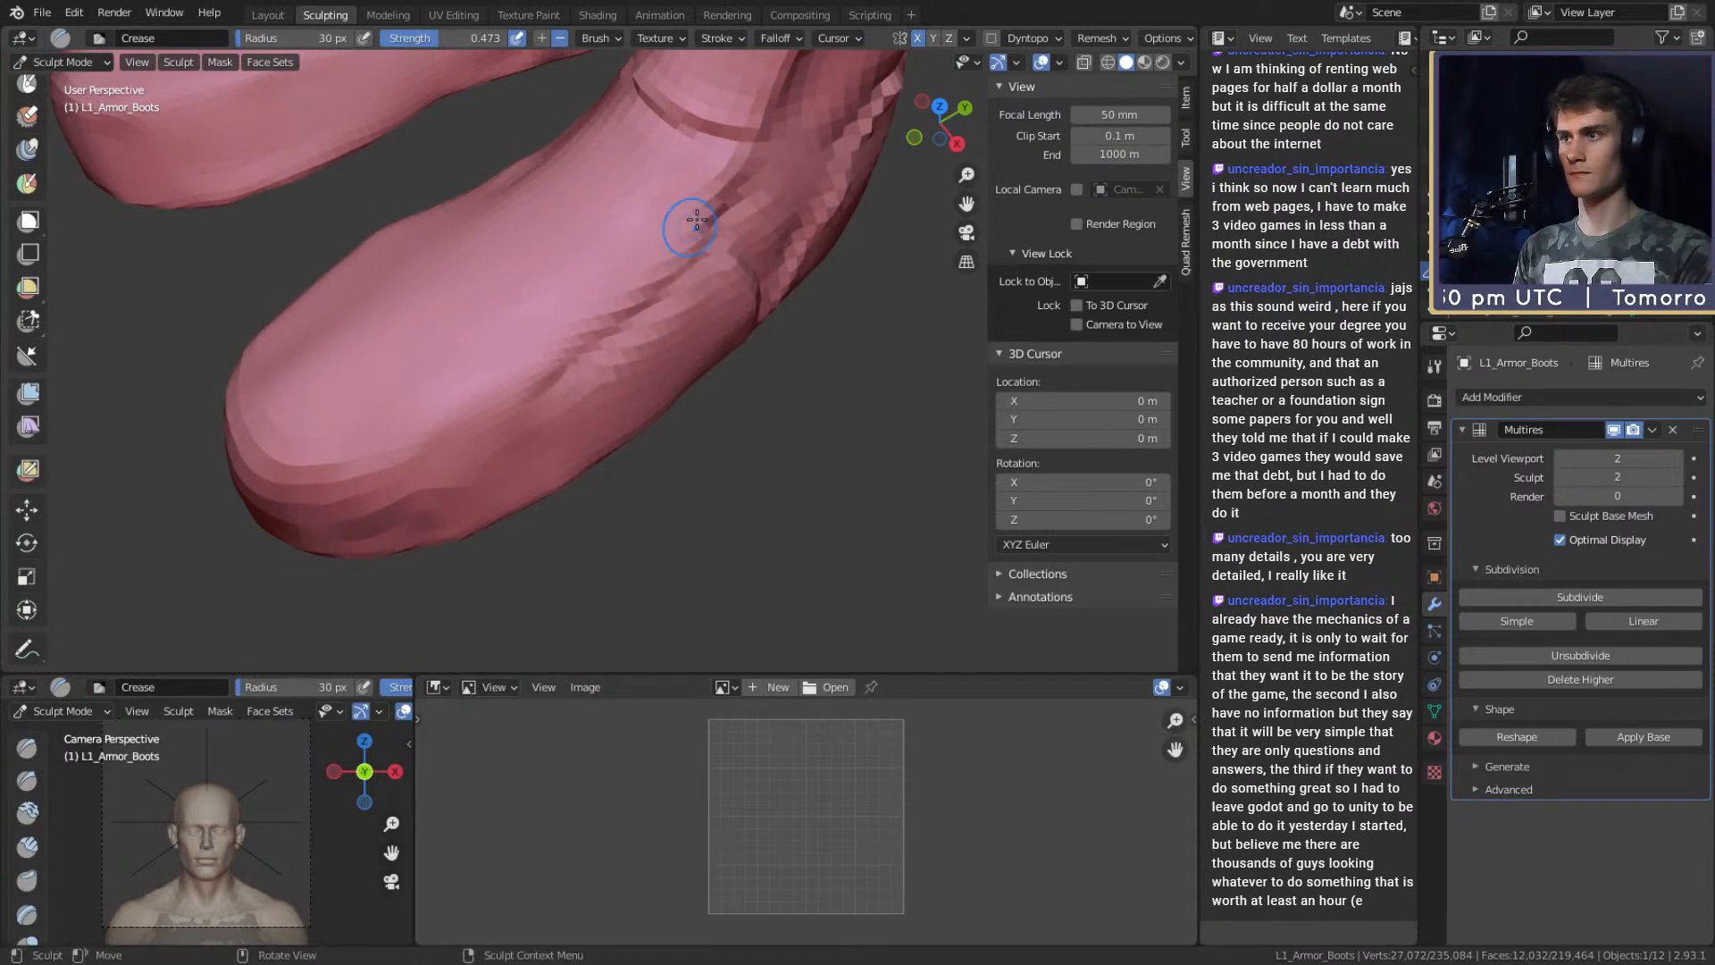
Refine the outline of the foot's inner side from above with the Grab brush at radii of 85 and 99 px.
middle_drag(507, 384, 609, 350)
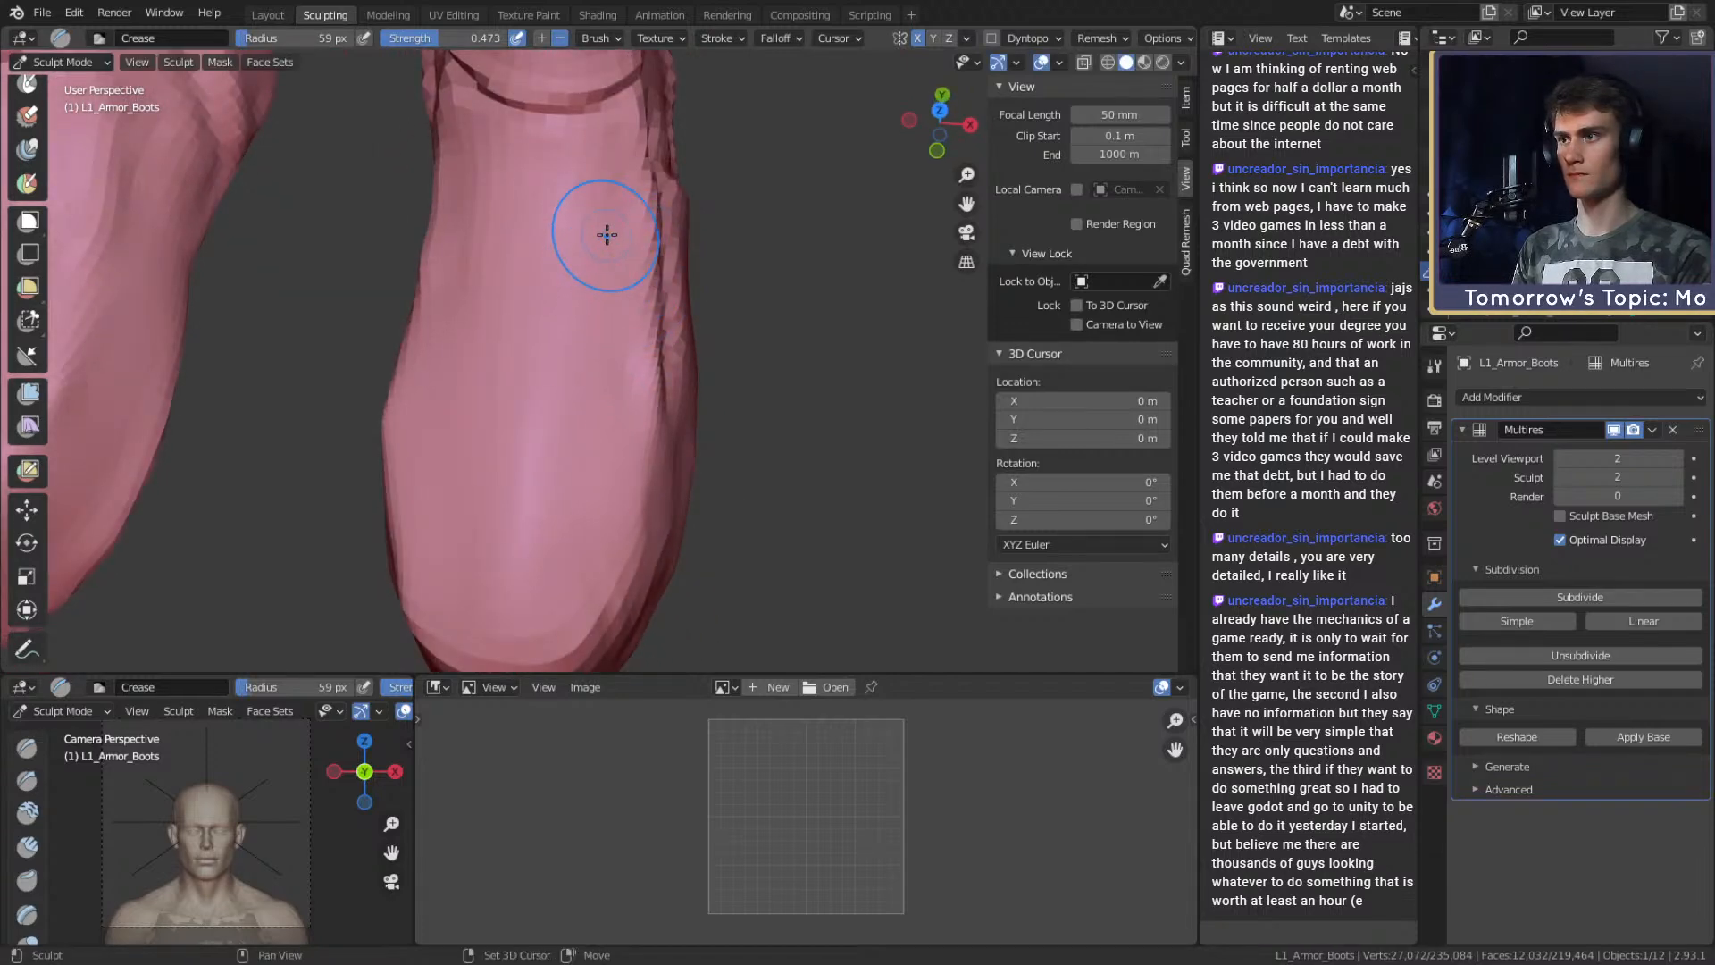
mouse_move(537, 437)
middle_down()
mouse_move(539, 456)
mouse_move(643, 413)
middle_up()
key(bracketleft)
key(bracketleft)
key(bracketleft)
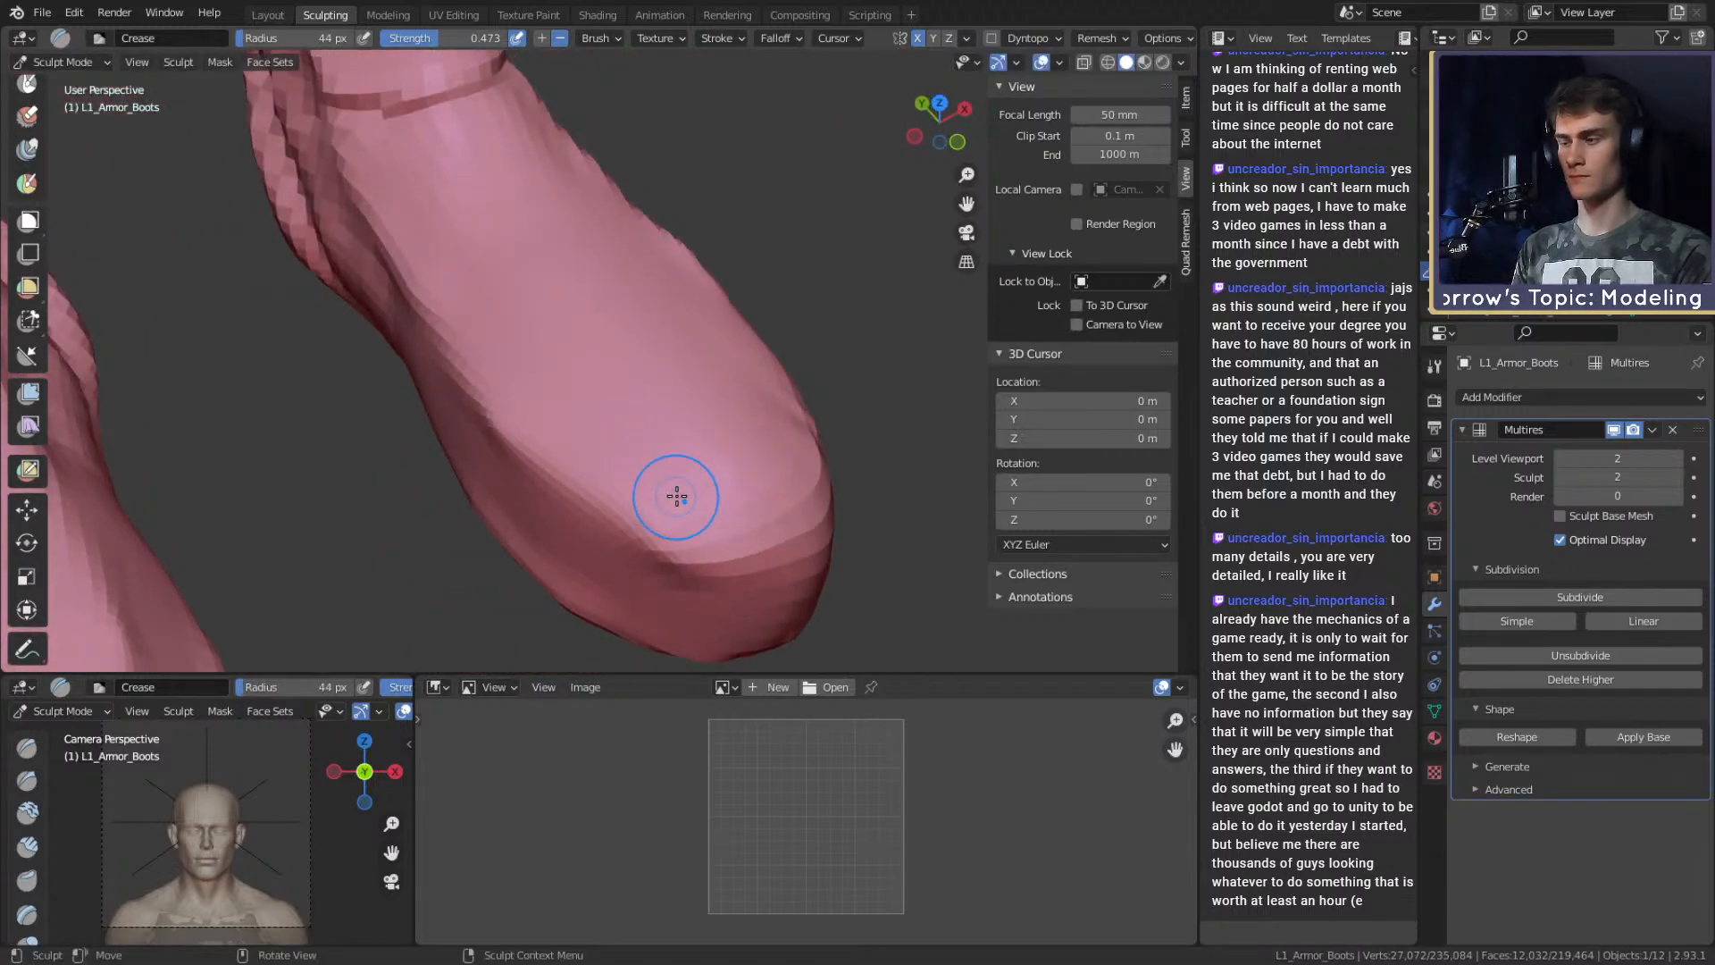
key(g)
mouse_move(716, 530)
middle_down()
mouse_move(545, 594)
mouse_move(519, 551)
middle_up()
key(bracketleft)
key(bracketleft)
key(bracketleft)
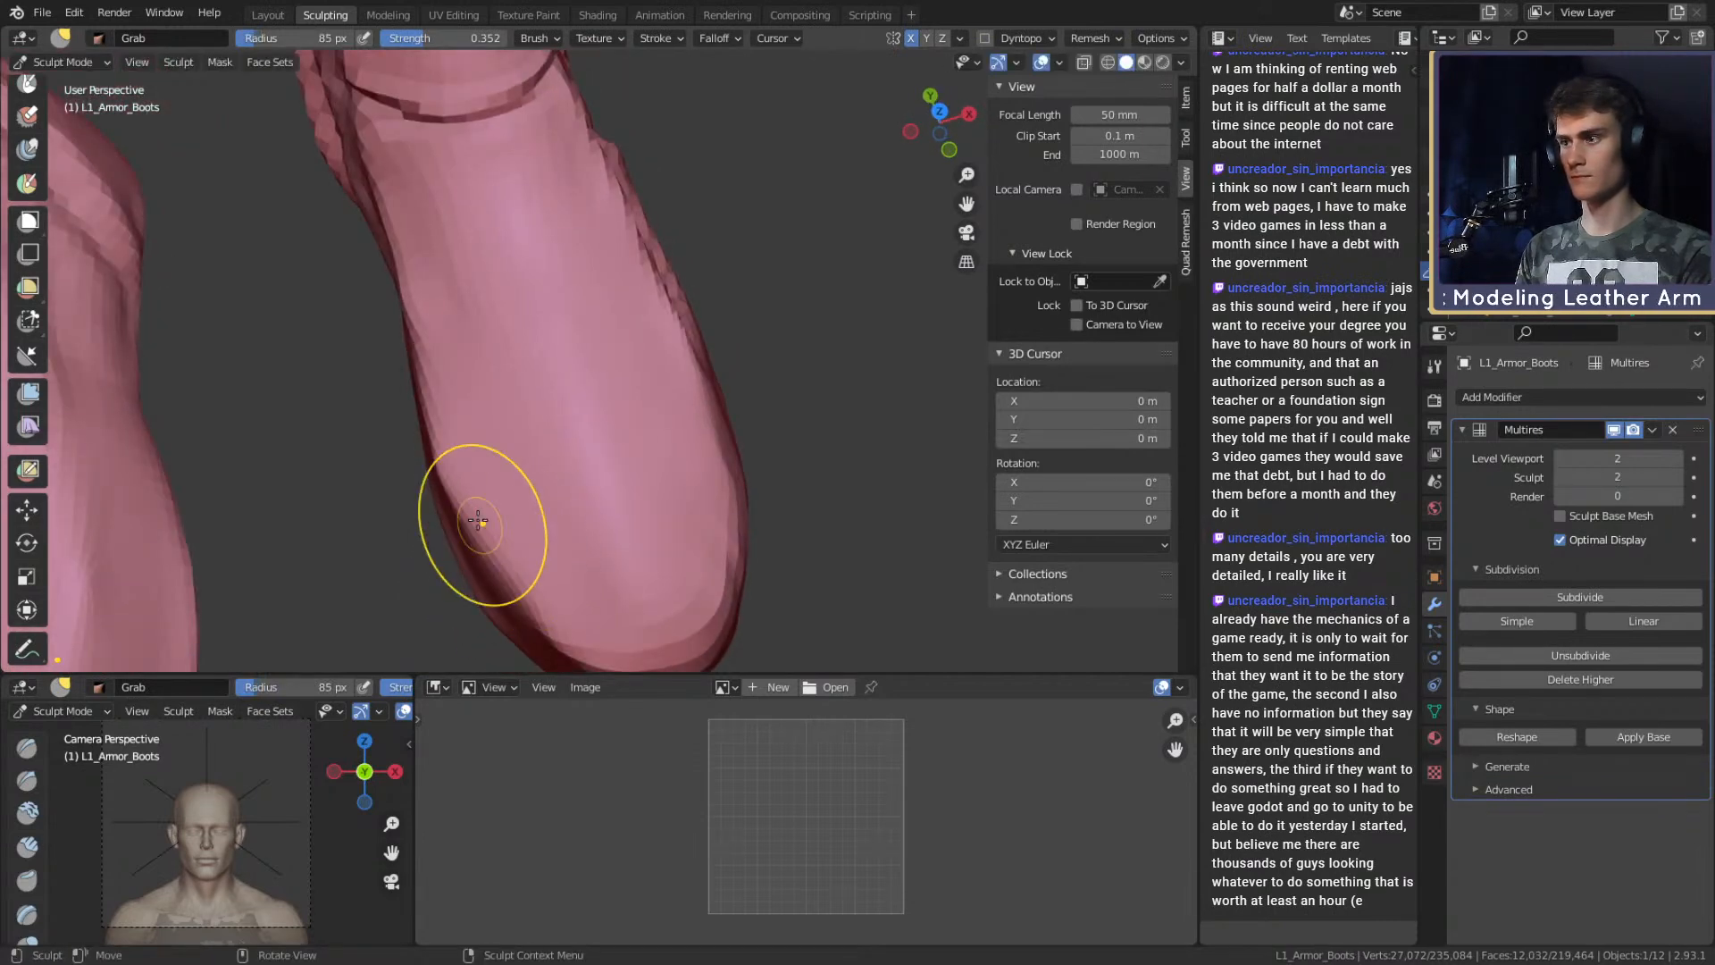
drag(449, 473, 437, 418)
shift+middle_drag(426, 341, 452, 399)
key(f)
click(461, 387)
drag(460, 384, 465, 375)
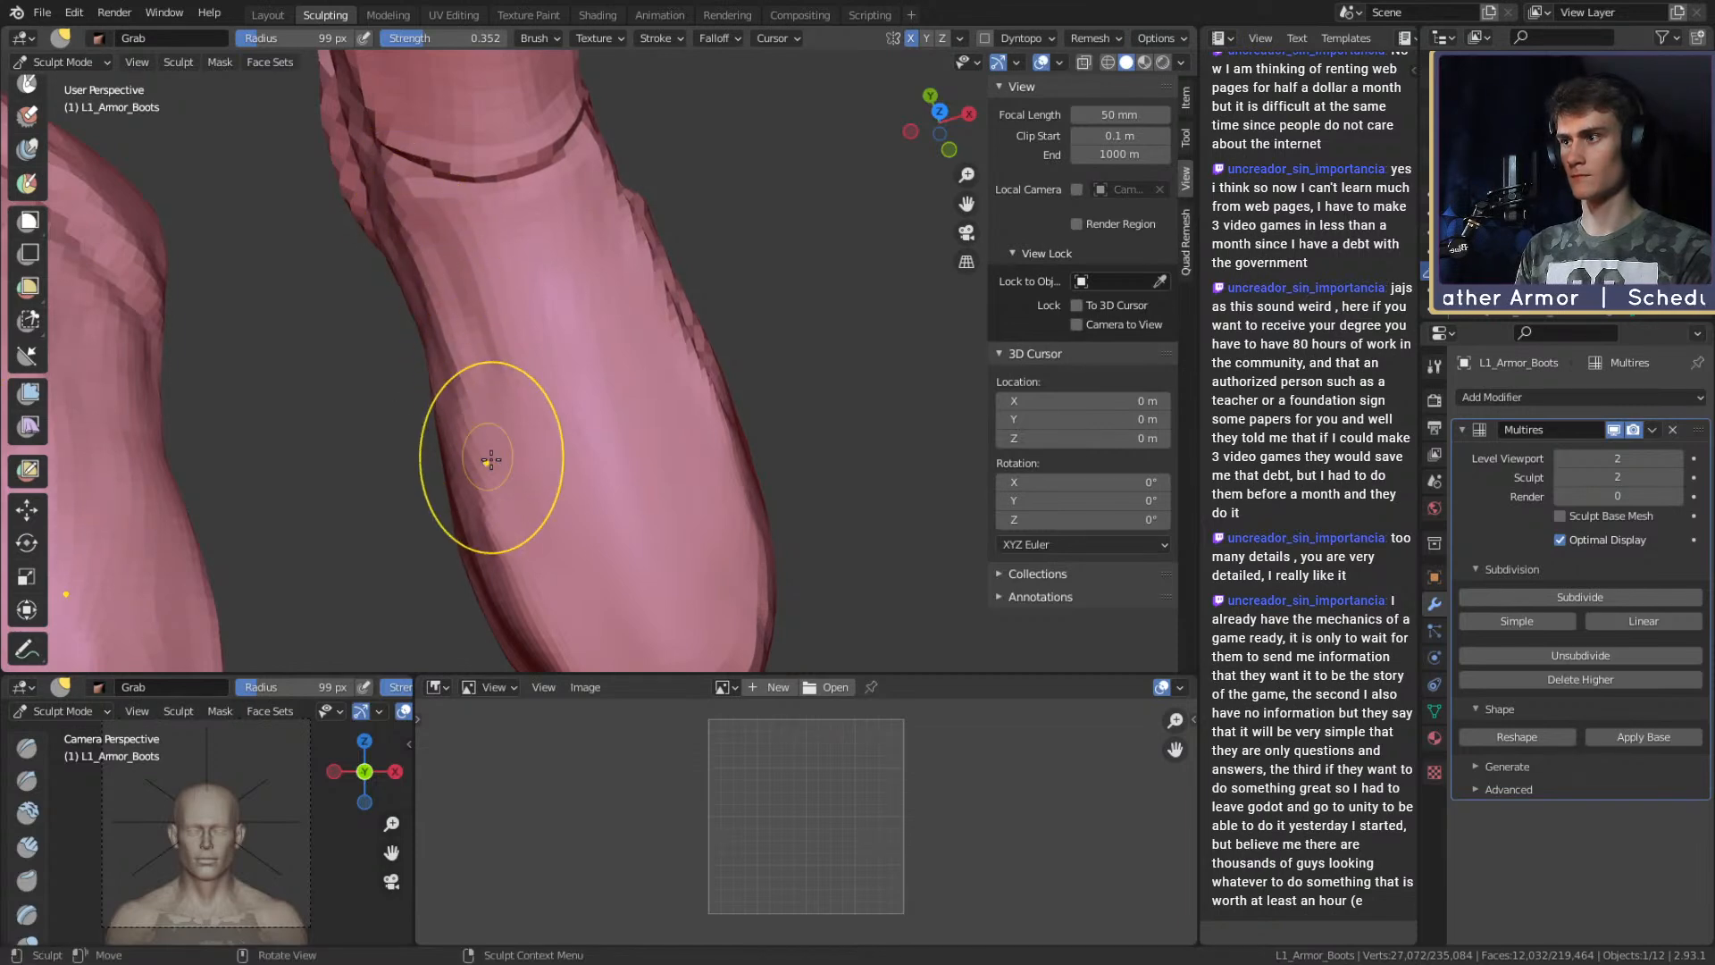
Crease a line along the inner side of the foot toward the toe at a 28 px radius.
key(shift+c)
middle_drag(497, 455, 563, 361)
key(f)
click(513, 338)
drag(499, 347, 608, 423)
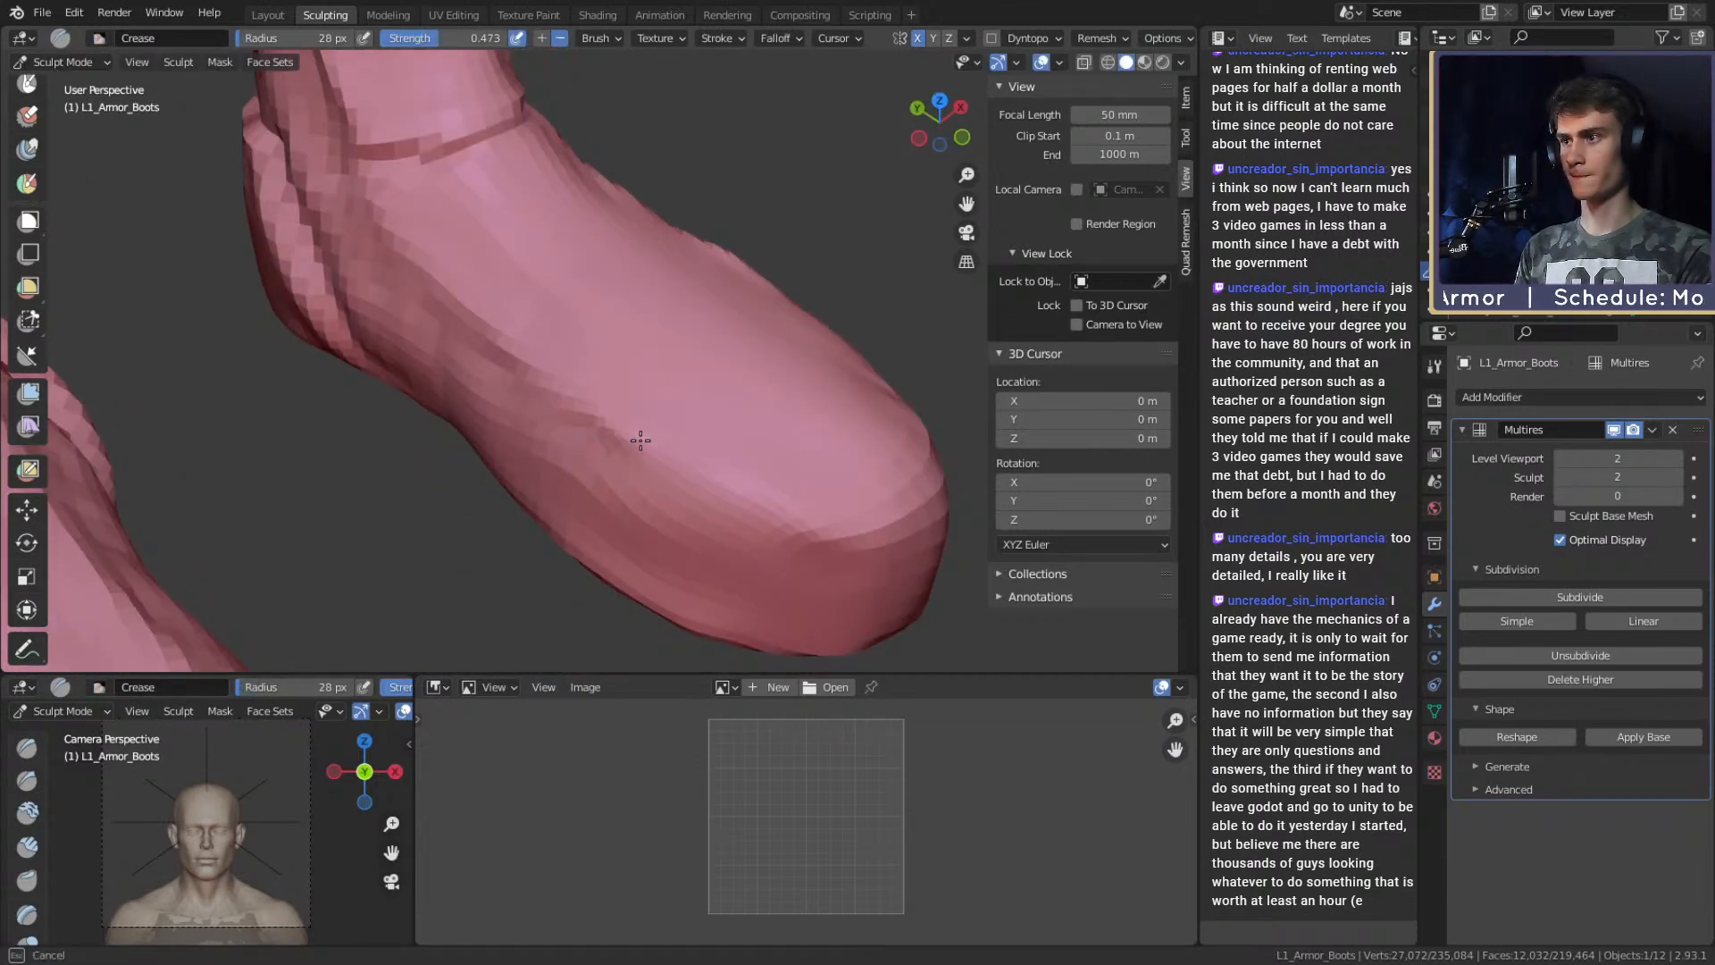
drag(795, 531, 809, 557)
Build up the side of the foot below the creased line with Clay Strips at a 49 px radius.
middle_drag(592, 456, 585, 428)
key(f)
click(564, 426)
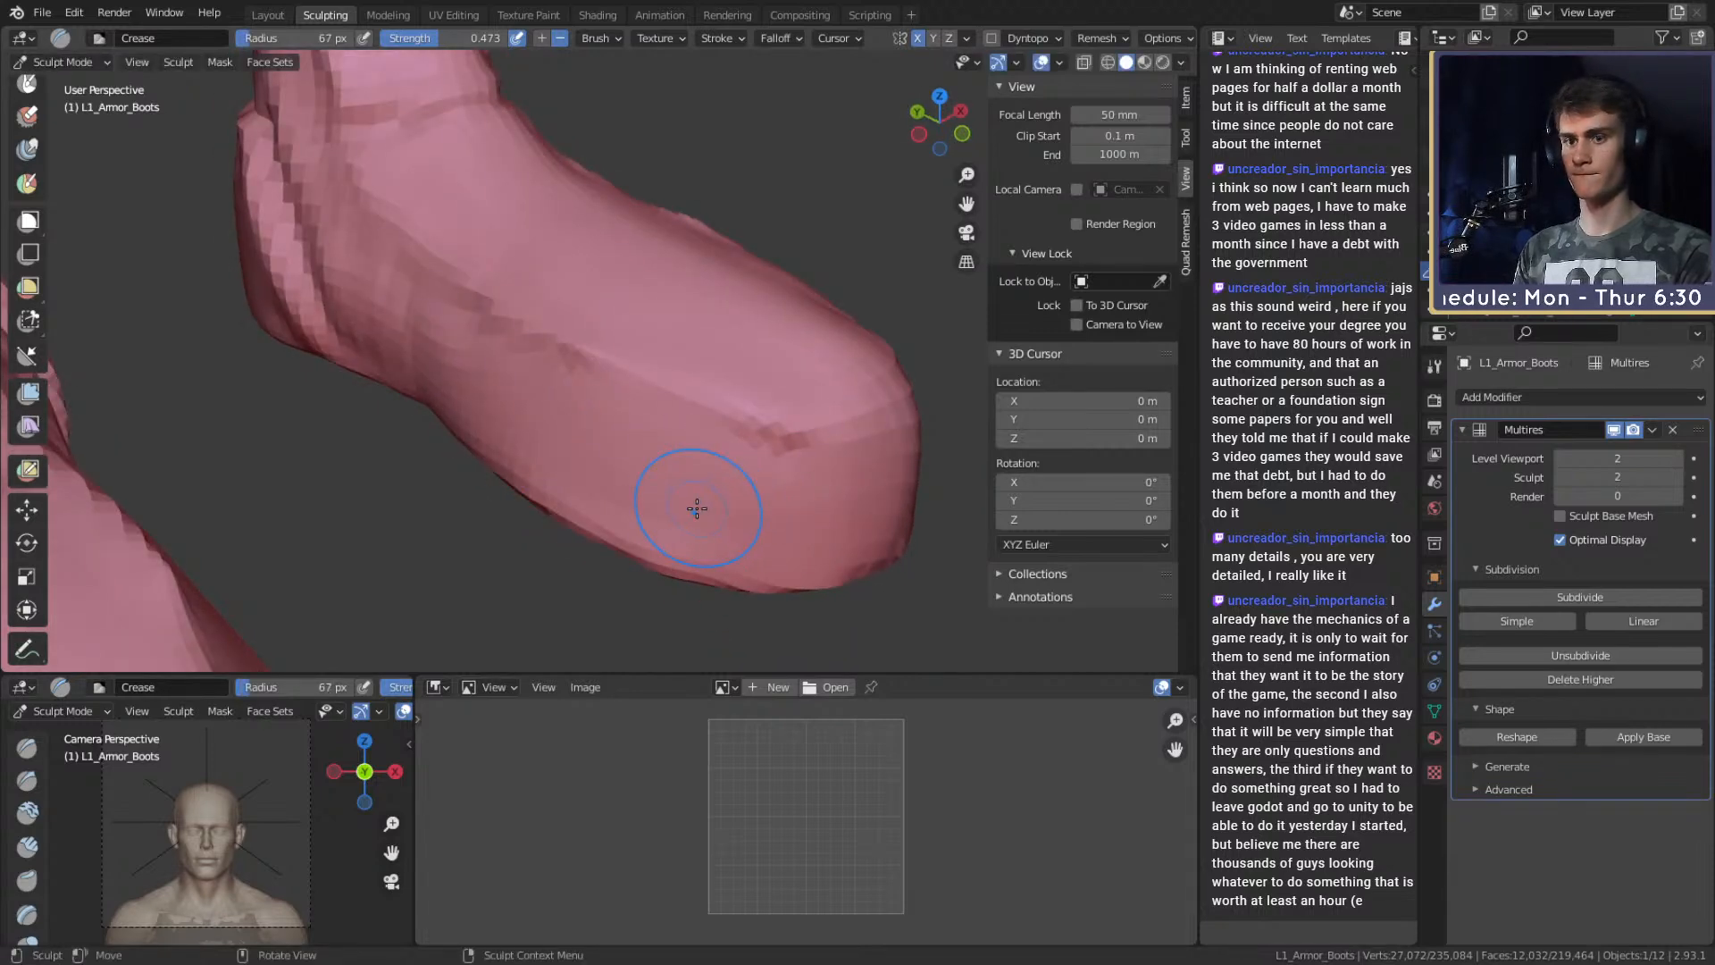
drag(656, 497, 730, 487)
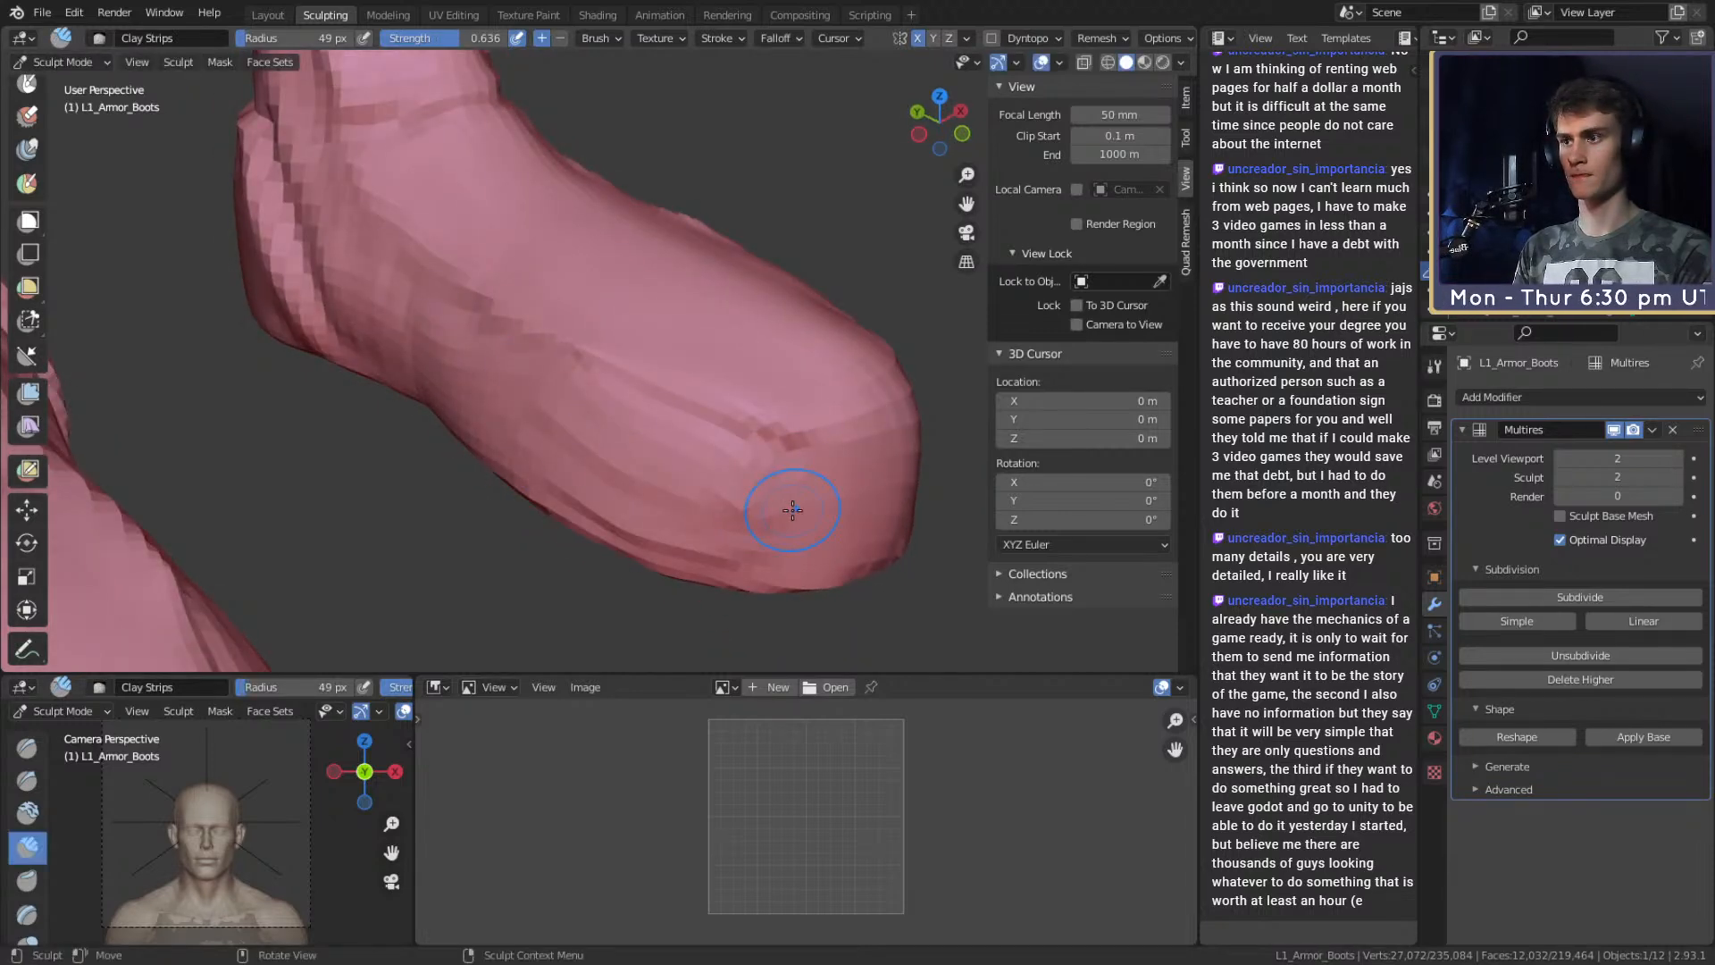
middle_drag(795, 508, 516, 401)
middle_drag(626, 436, 516, 403)
drag(774, 279, 729, 308)
Reshape the outer edge and toe of the boot with the Grab brush, adjusting its radius between strokes.
scroll(633, 409, down, 6)
mouse_move(632, 408)
middle_down()
mouse_move(698, 406)
mouse_move(717, 346)
middle_up()
scroll(698, 407, down, 3)
scroll(682, 352, down, 5)
scroll(697, 407, up, 8)
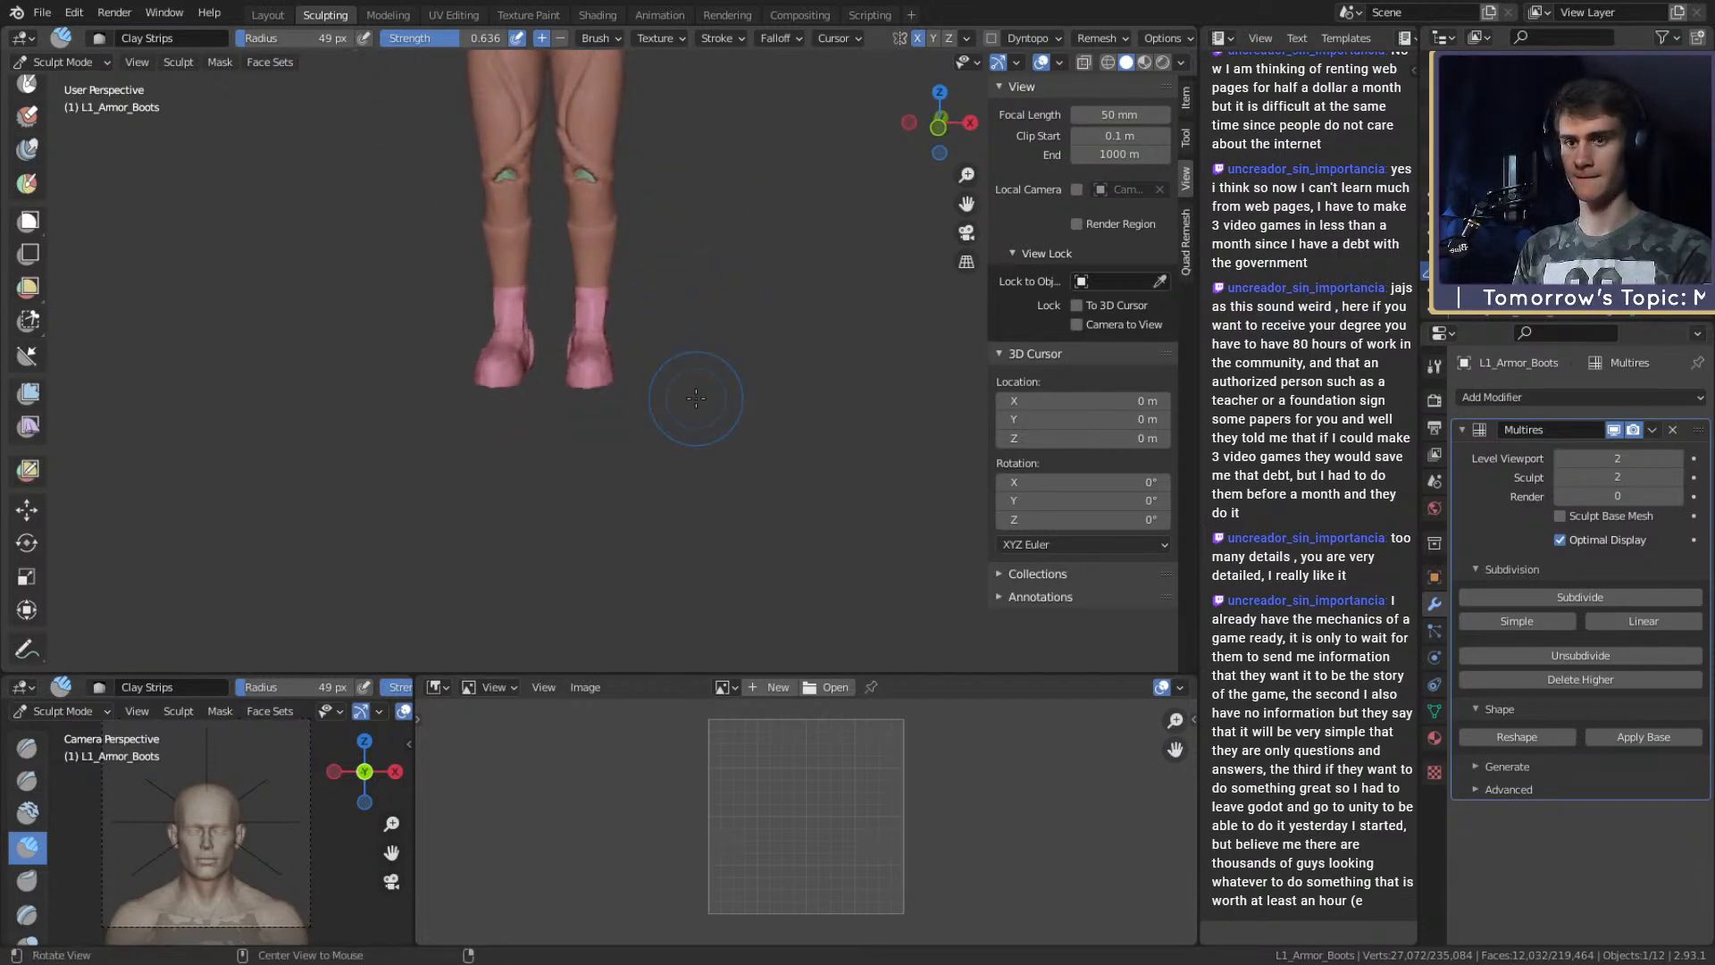
scroll(697, 419, up, 6)
key(g)
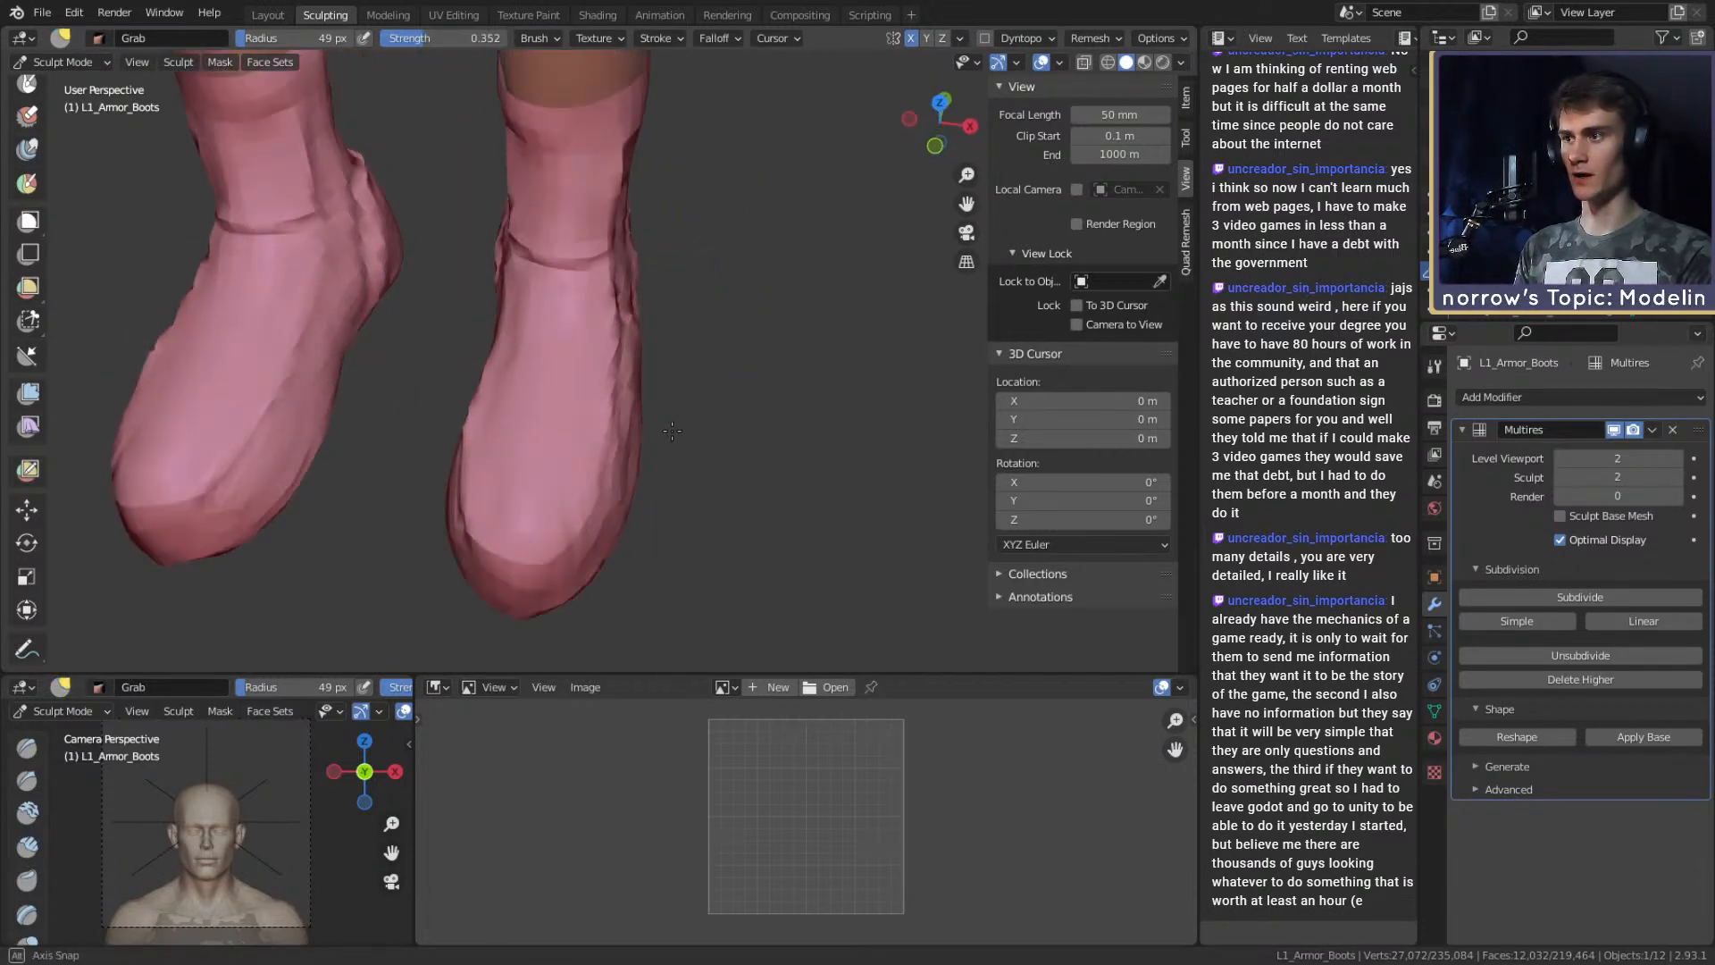
middle_drag(643, 441, 668, 452)
drag(647, 452, 629, 461)
key(f)
click(636, 520)
drag(629, 526, 583, 536)
key(f)
click(592, 547)
Adjust the boots' overall shape with the Grab brush, enlarging its radius to 218 px.
middle_drag(582, 536, 552, 393)
middle_drag(661, 398, 609, 427)
middle_drag(721, 440, 446, 477)
middle_drag(523, 412, 506, 394)
key(f)
click(527, 357)
key(f)
click(543, 347)
alt+drag(583, 329, 718, 409)
scroll(717, 409, up, 8)
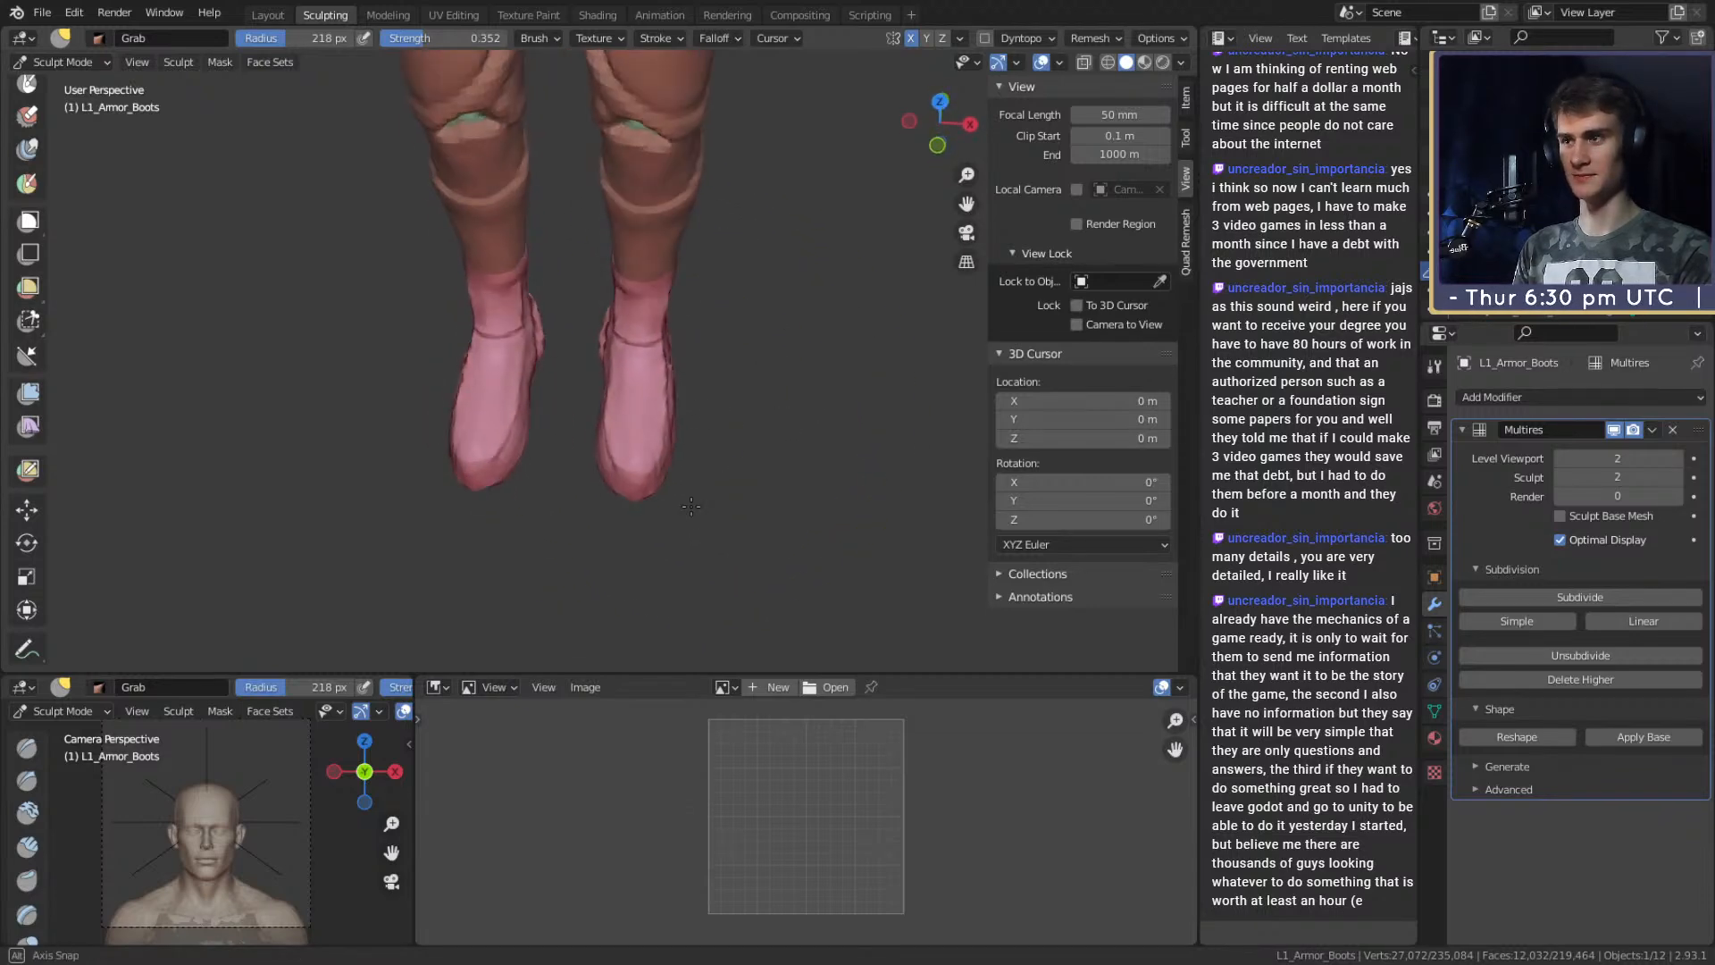
Add folds across the instep below the ankle seam with Clay Strips at radii of 23 and 35 px.
key(c)
key(f)
click(627, 356)
mouse_move(628, 356)
alt+shift+mouse_down()
mouse_move(612, 432)
mouse_move(591, 393)
alt+shift+mouse_up()
key(f)
click(608, 398)
click(593, 392)
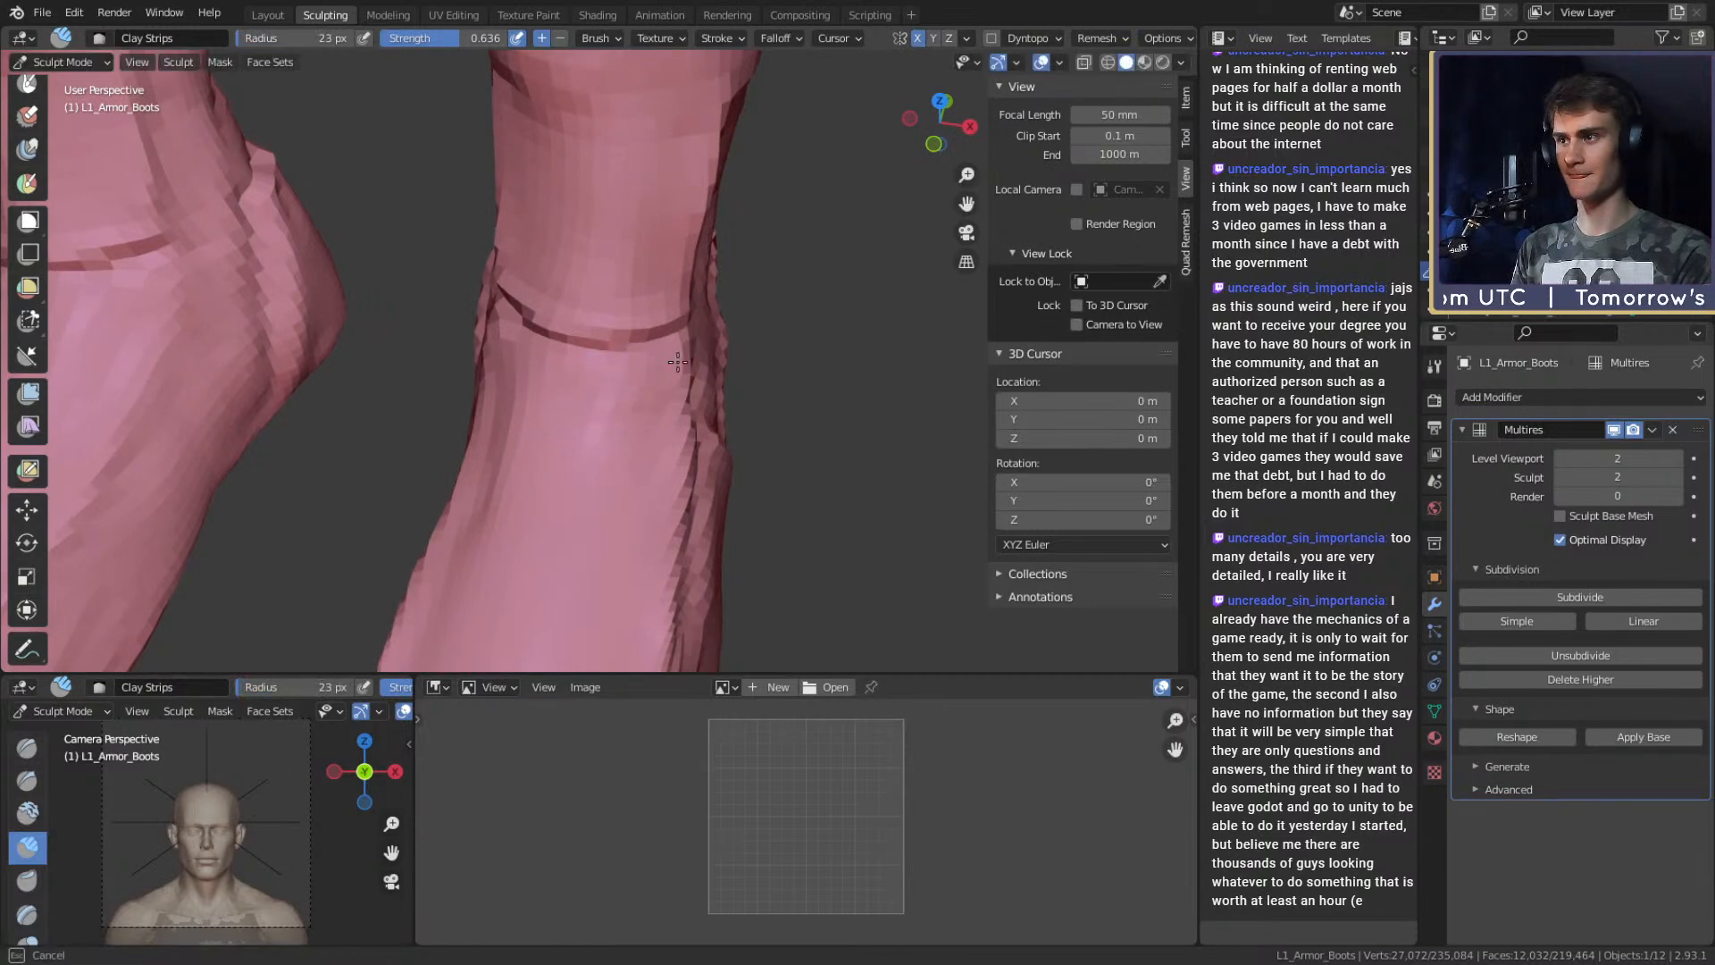
shift+middle_drag(621, 404, 581, 322)
middle_drag(580, 321, 593, 320)
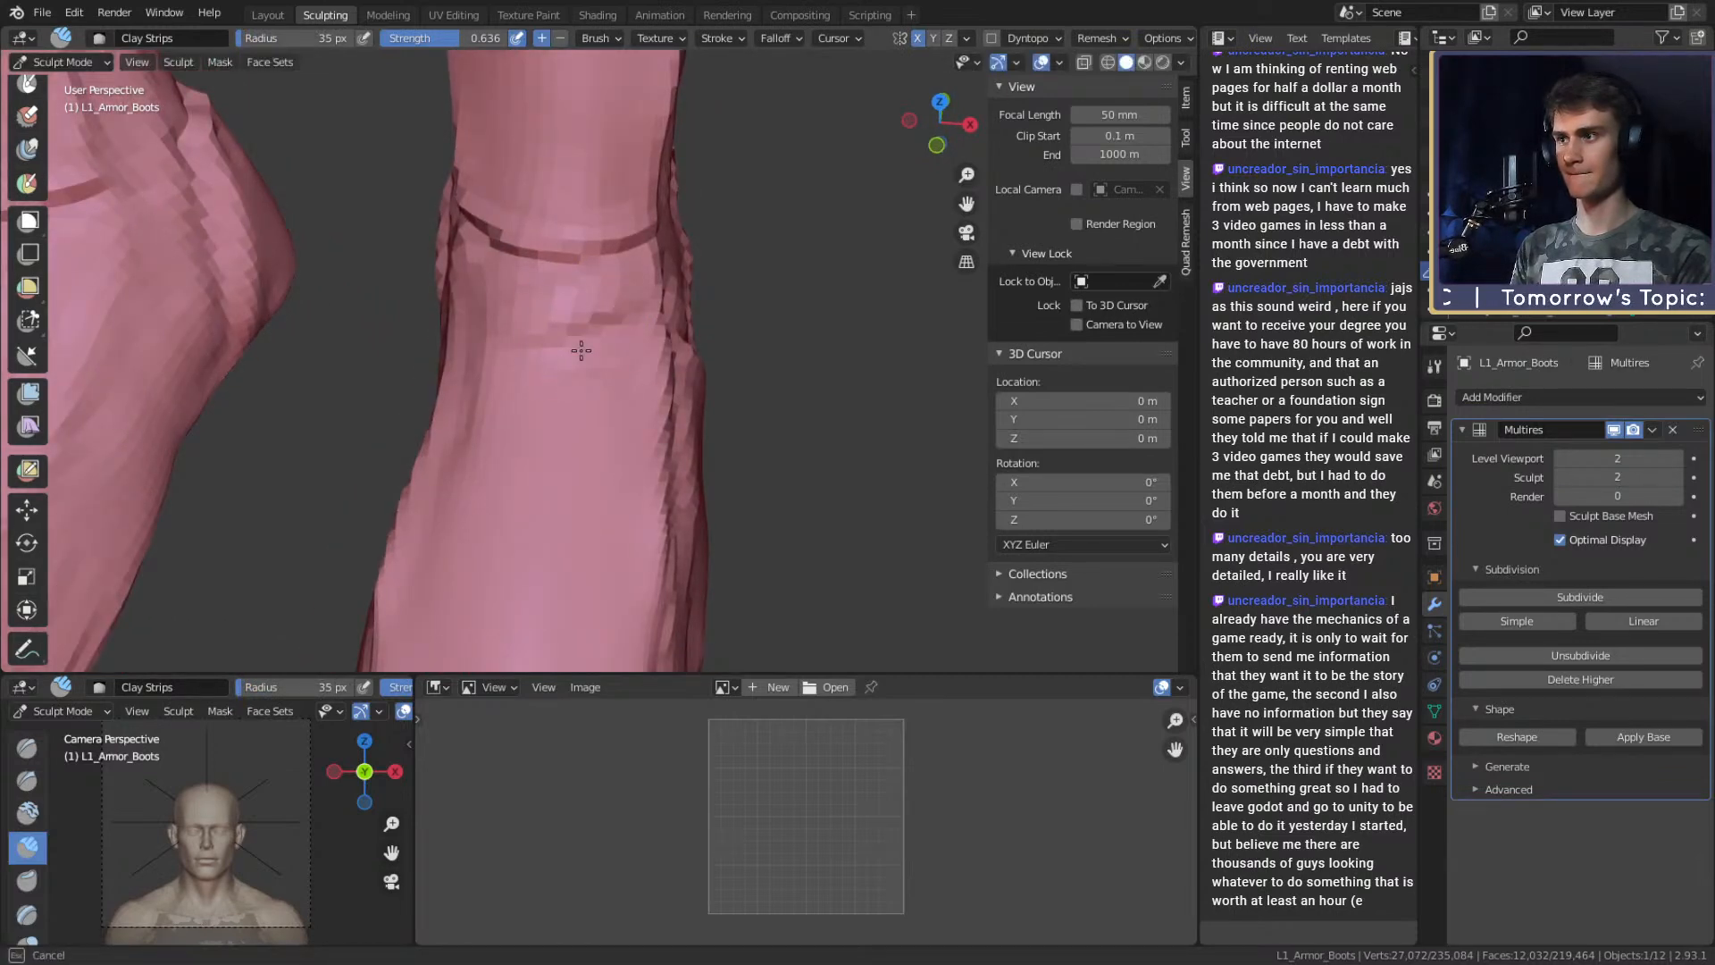
Add Clay Strips strokes along the side of the instep at a 51 px radius.
mouse_move(625, 399)
alt+mouse_down()
mouse_move(624, 345)
mouse_move(591, 367)
mouse_move(540, 337)
alt+mouse_up()
mouse_move(576, 375)
middle_down()
mouse_move(624, 383)
mouse_move(578, 408)
mouse_move(557, 393)
mouse_move(590, 382)
middle_up()
key(f)
click(578, 390)
drag(498, 393, 507, 458)
middle_drag(717, 360, 657, 322)
shift+middle_drag(668, 134, 659, 373)
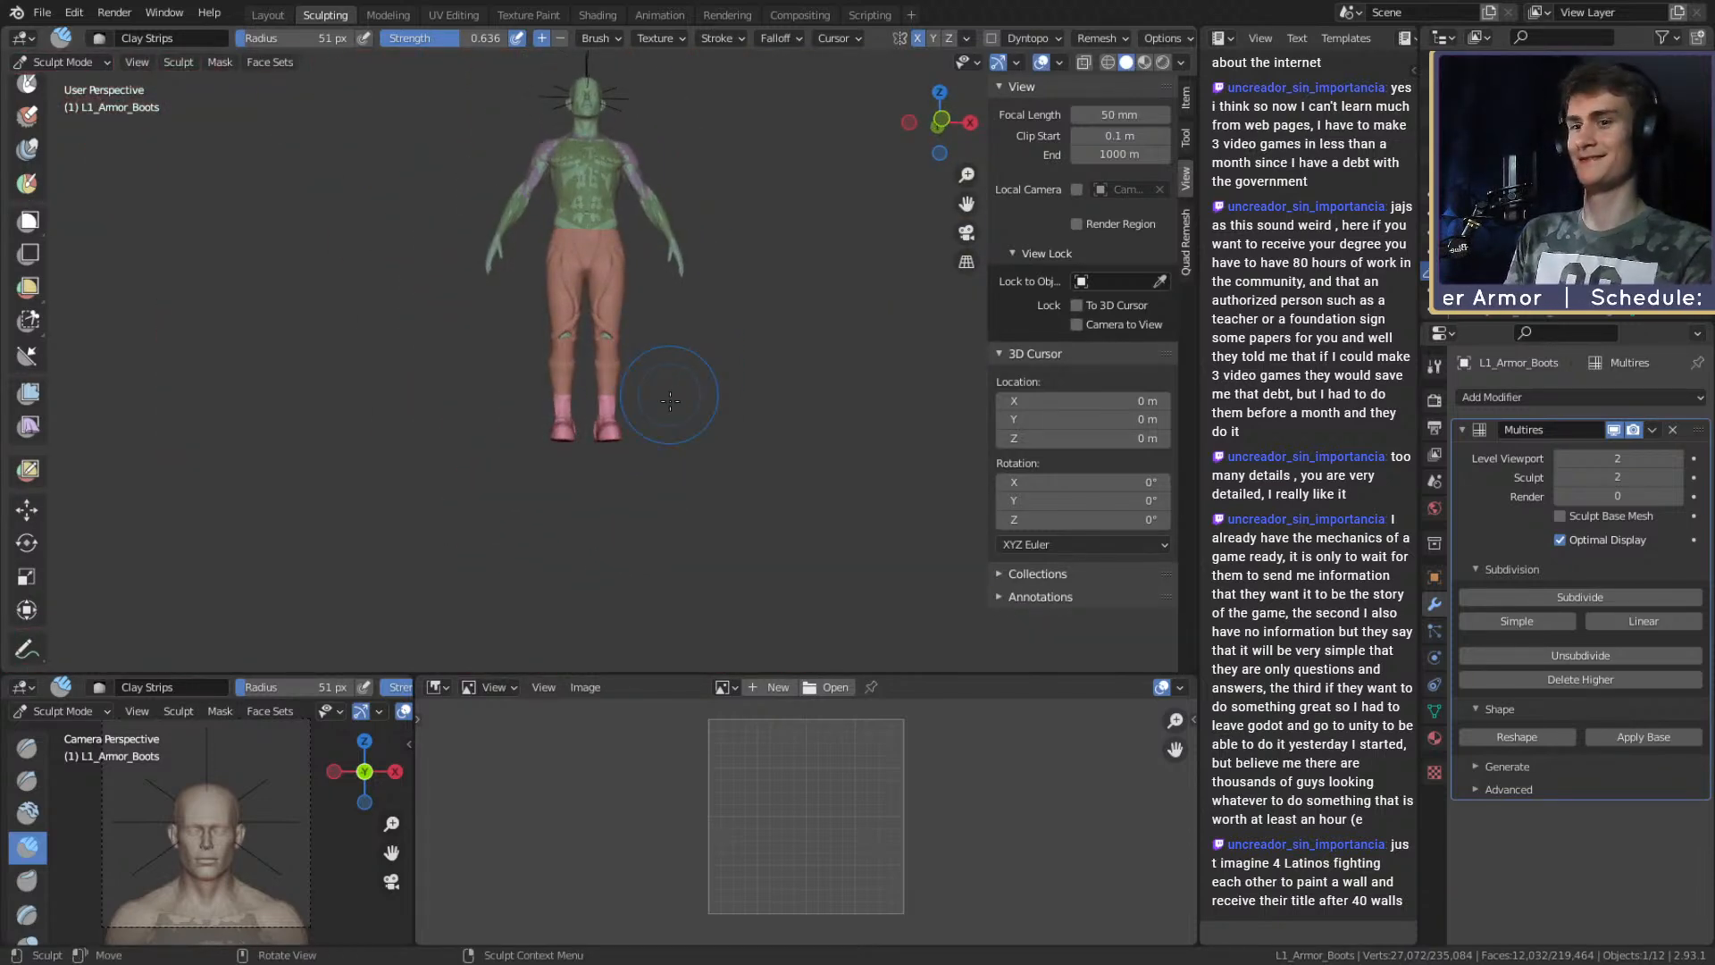
Reshape the boot's side profile with the Grab brush, varying its radius for the different areas.
middle_drag(681, 430, 526, 394)
scroll(536, 395, up, 6)
ctrl+middle_drag(631, 402, 627, 393)
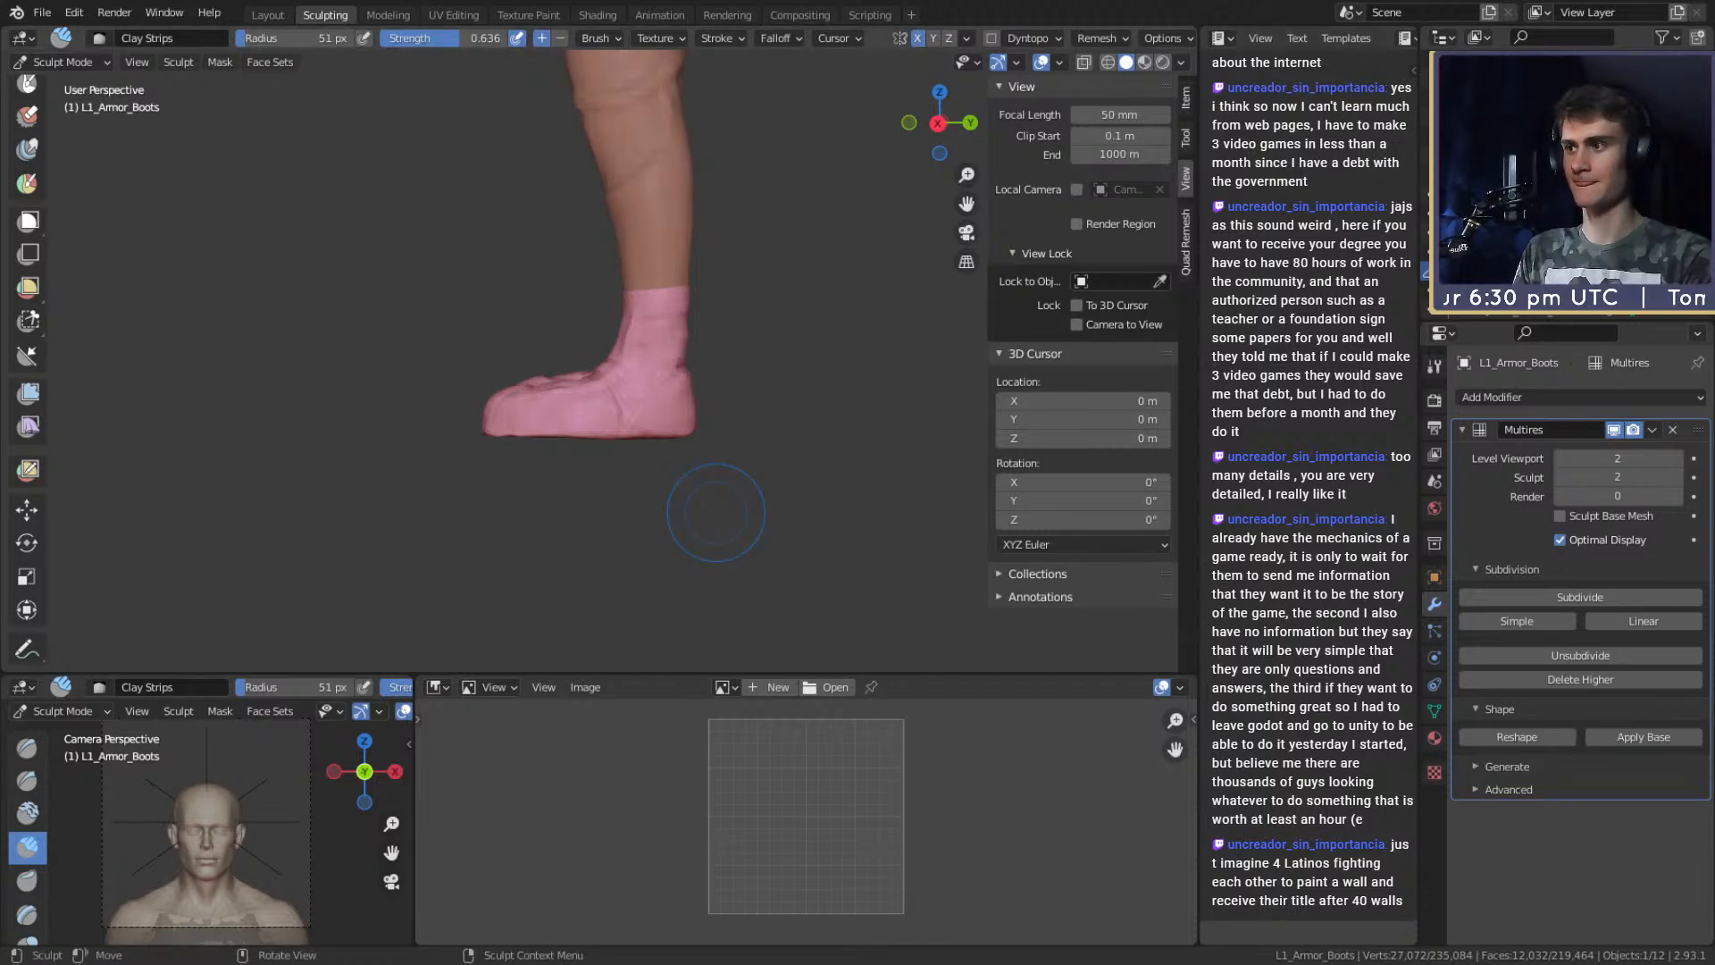
mouse_move(661, 465)
middle_down()
mouse_move(714, 394)
mouse_move(688, 420)
mouse_move(711, 400)
mouse_move(478, 325)
mouse_move(471, 402)
mouse_move(650, 424)
mouse_move(575, 356)
mouse_move(777, 295)
mouse_move(613, 447)
mouse_move(616, 398)
mouse_move(518, 434)
middle_up()
key(g)
key(f)
click(717, 394)
key(f)
click(618, 441)
scroll(688, 420, up, 4)
key(f)
click(740, 401)
scroll(717, 402, down, 3)
key(f)
click(616, 429)
key(f)
click(661, 433)
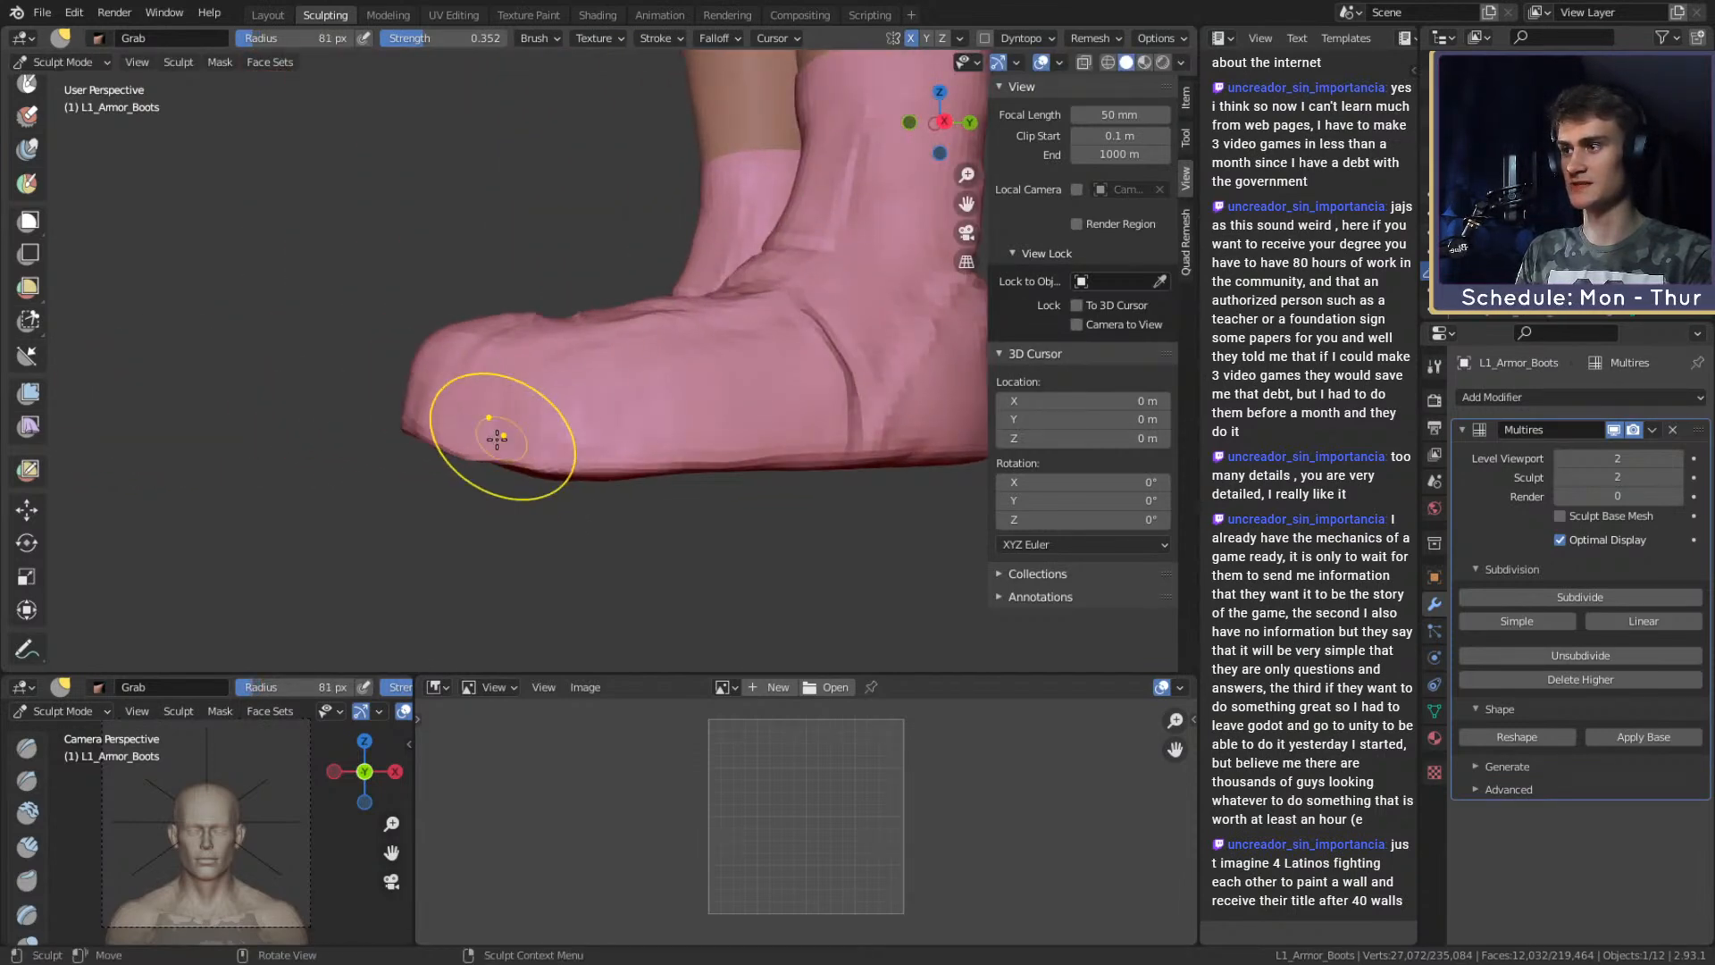
Refine the toe and the lower edge of the sole with the Grab brush at radii of 81 and 88 px.
drag(458, 429, 455, 429)
mouse_move(456, 429)
middle_down()
mouse_move(541, 379)
mouse_move(656, 358)
mouse_move(826, 424)
mouse_move(697, 419)
mouse_move(678, 438)
middle_up()
key(f)
click(814, 425)
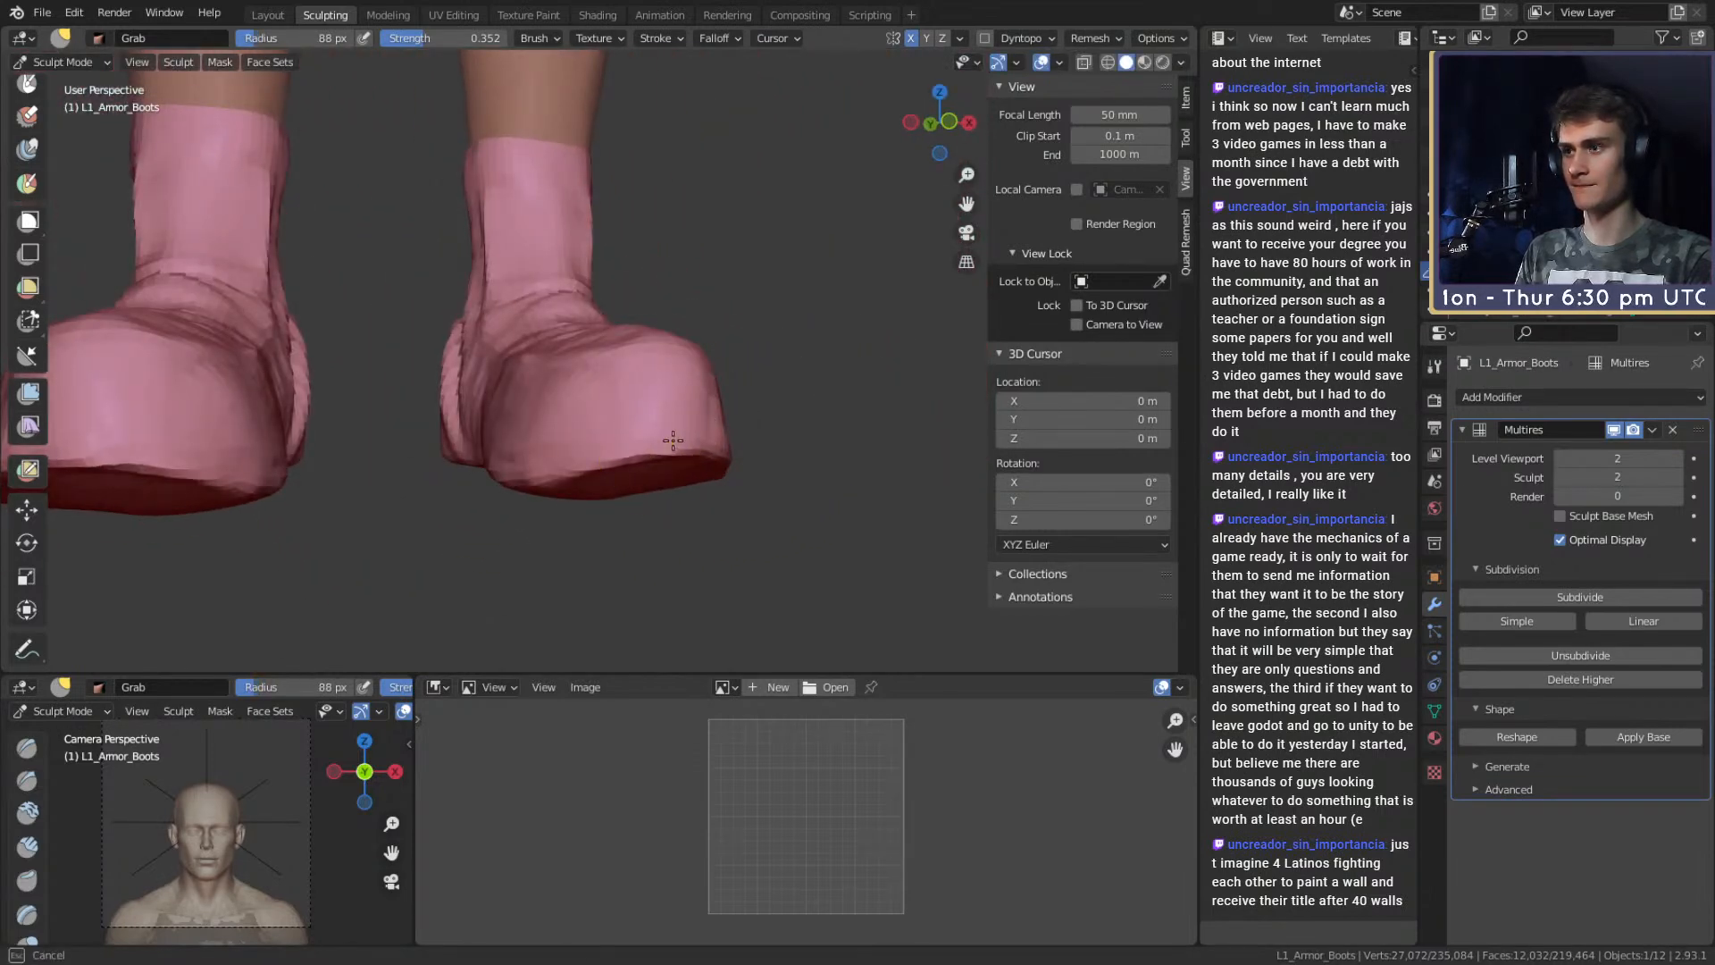
drag(610, 449, 611, 437)
mouse_move(611, 438)
middle_down()
mouse_move(676, 455)
mouse_move(608, 480)
middle_up()
key(f)
click(686, 456)
Adjust the sole outline from below with the Grab brush at 91 px, enlarging its radius to 141 px for broader shaping.
scroll(679, 458, down, 5)
scroll(662, 303, down, 3)
mouse_move(688, 340)
middle_down()
mouse_move(585, 399)
mouse_move(841, 383)
mouse_move(786, 357)
mouse_move(607, 386)
middle_up()
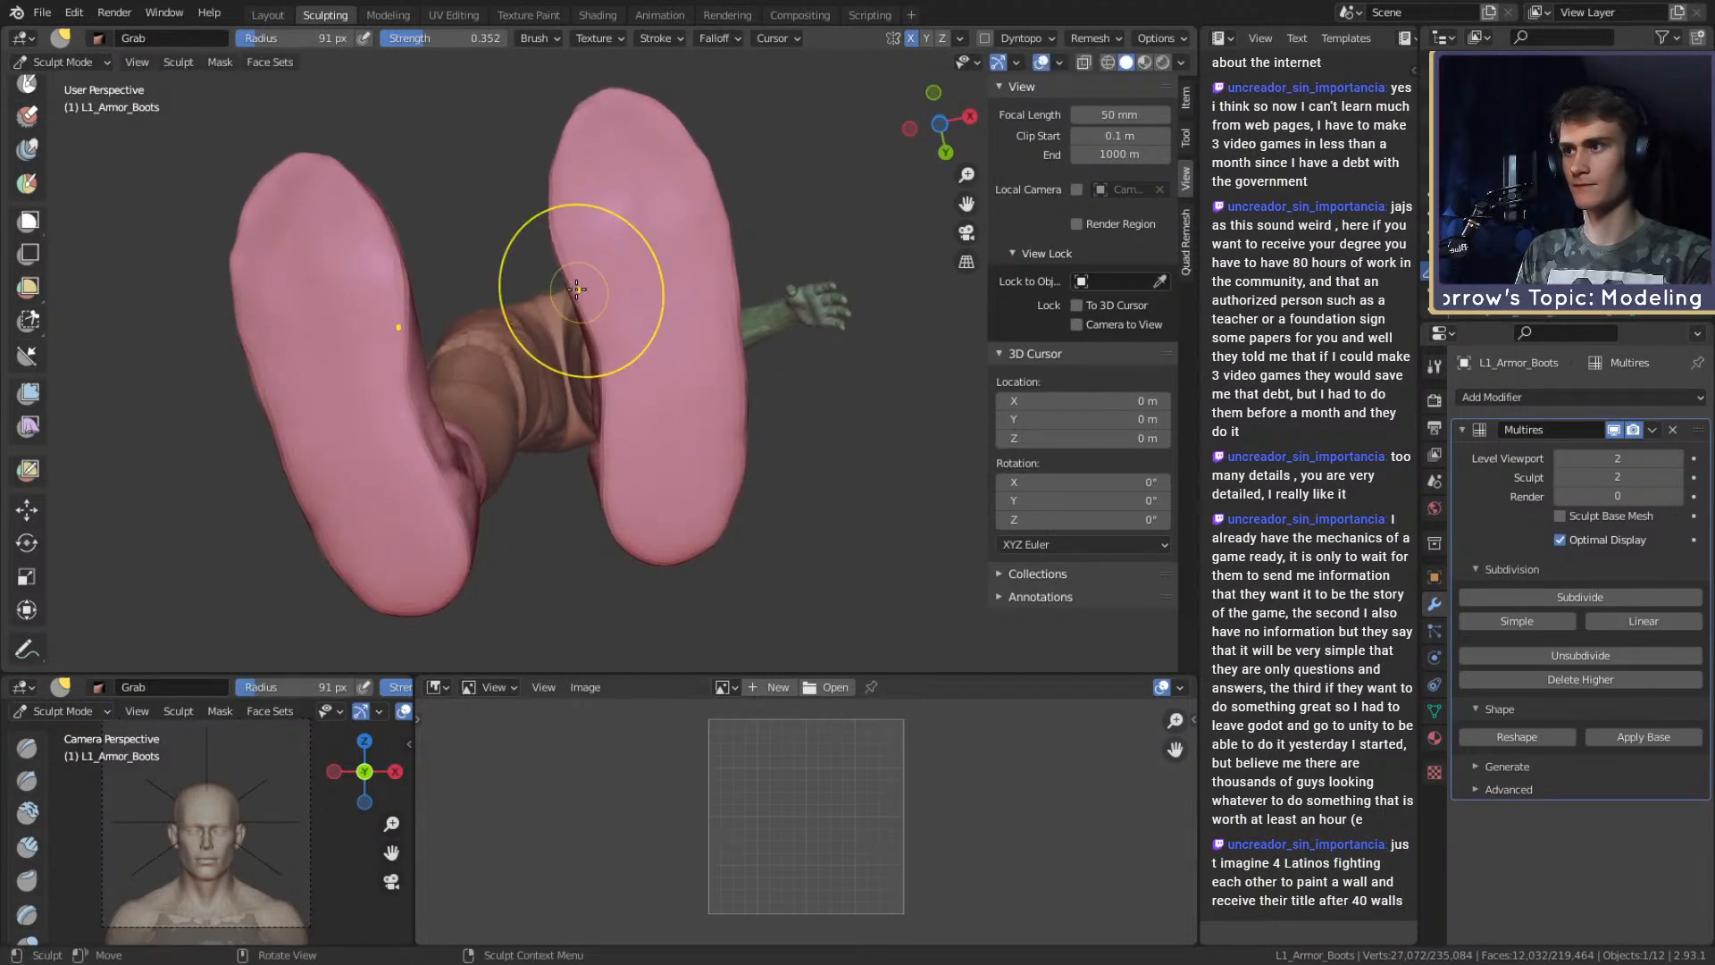
middle_drag(627, 418, 751, 517)
ctrl+alt+drag(752, 516, 732, 437)
mouse_move(733, 438)
alt+mouse_down()
mouse_move(671, 324)
mouse_move(618, 325)
mouse_move(633, 311)
alt+mouse_up()
key(f)
click(713, 323)
middle_drag(633, 312, 668, 431)
scroll(668, 432, down, 3)
alt+drag(668, 431, 836, 405)
ctrl+alt+drag(707, 286, 706, 367)
alt+shift+drag(695, 308, 686, 355)
mouse_move(686, 355)
alt+shift+mouse_down()
mouse_move(645, 461)
mouse_move(670, 336)
alt+shift+mouse_up()
alt+shift+drag(643, 448, 679, 415)
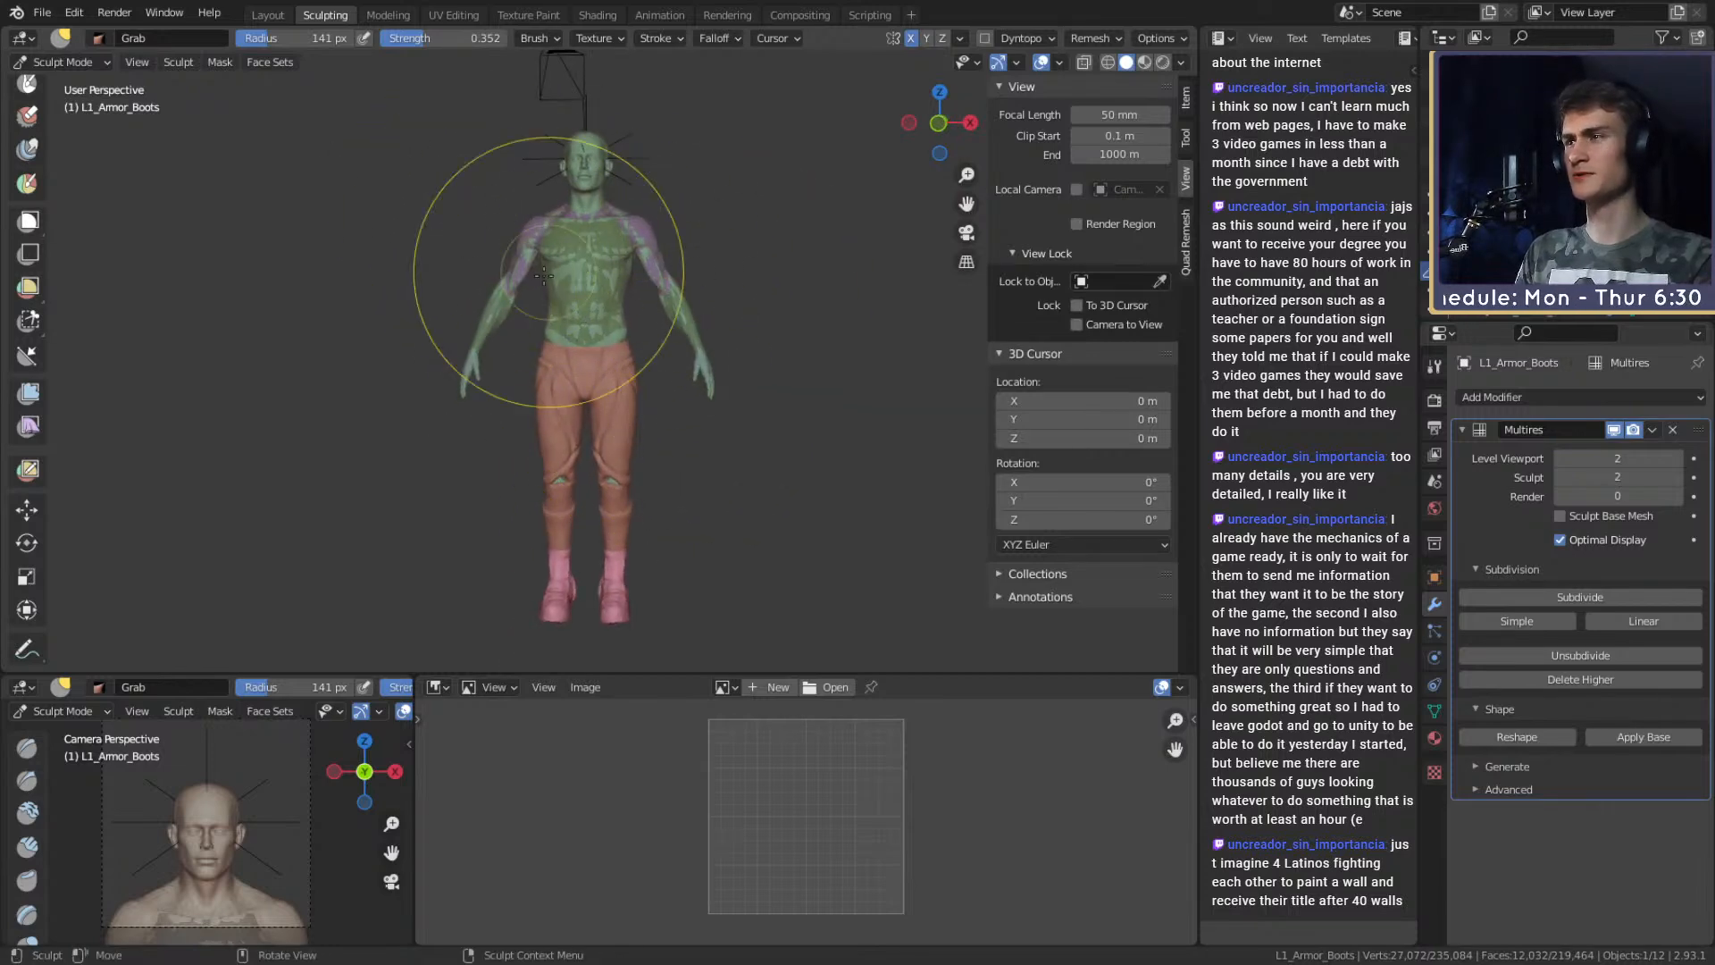
Switch to the Layout workspace and select the L1_Armor_Underarmor object.
click(277, 11)
alt+drag(584, 282, 683, 359)
scroll(683, 359, down, 2)
shift+middle_drag(667, 301, 671, 393)
shift+middle_drag(653, 244, 688, 385)
scroll(668, 382, up, 2)
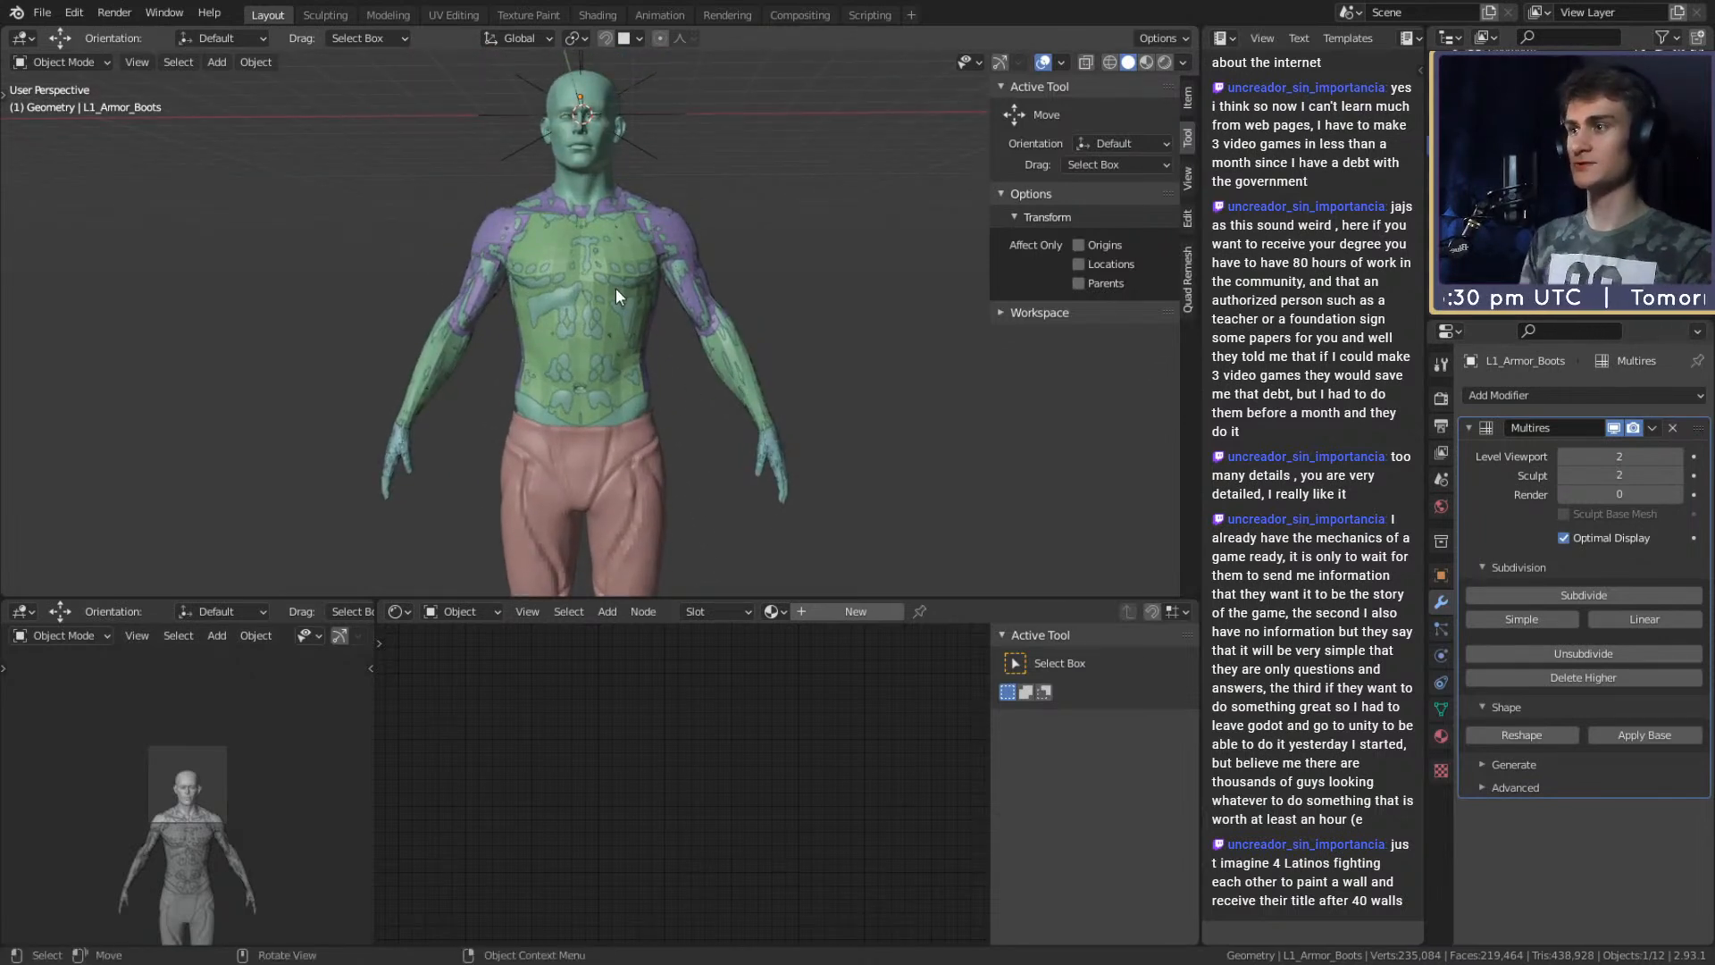
scroll(639, 341, up, 5)
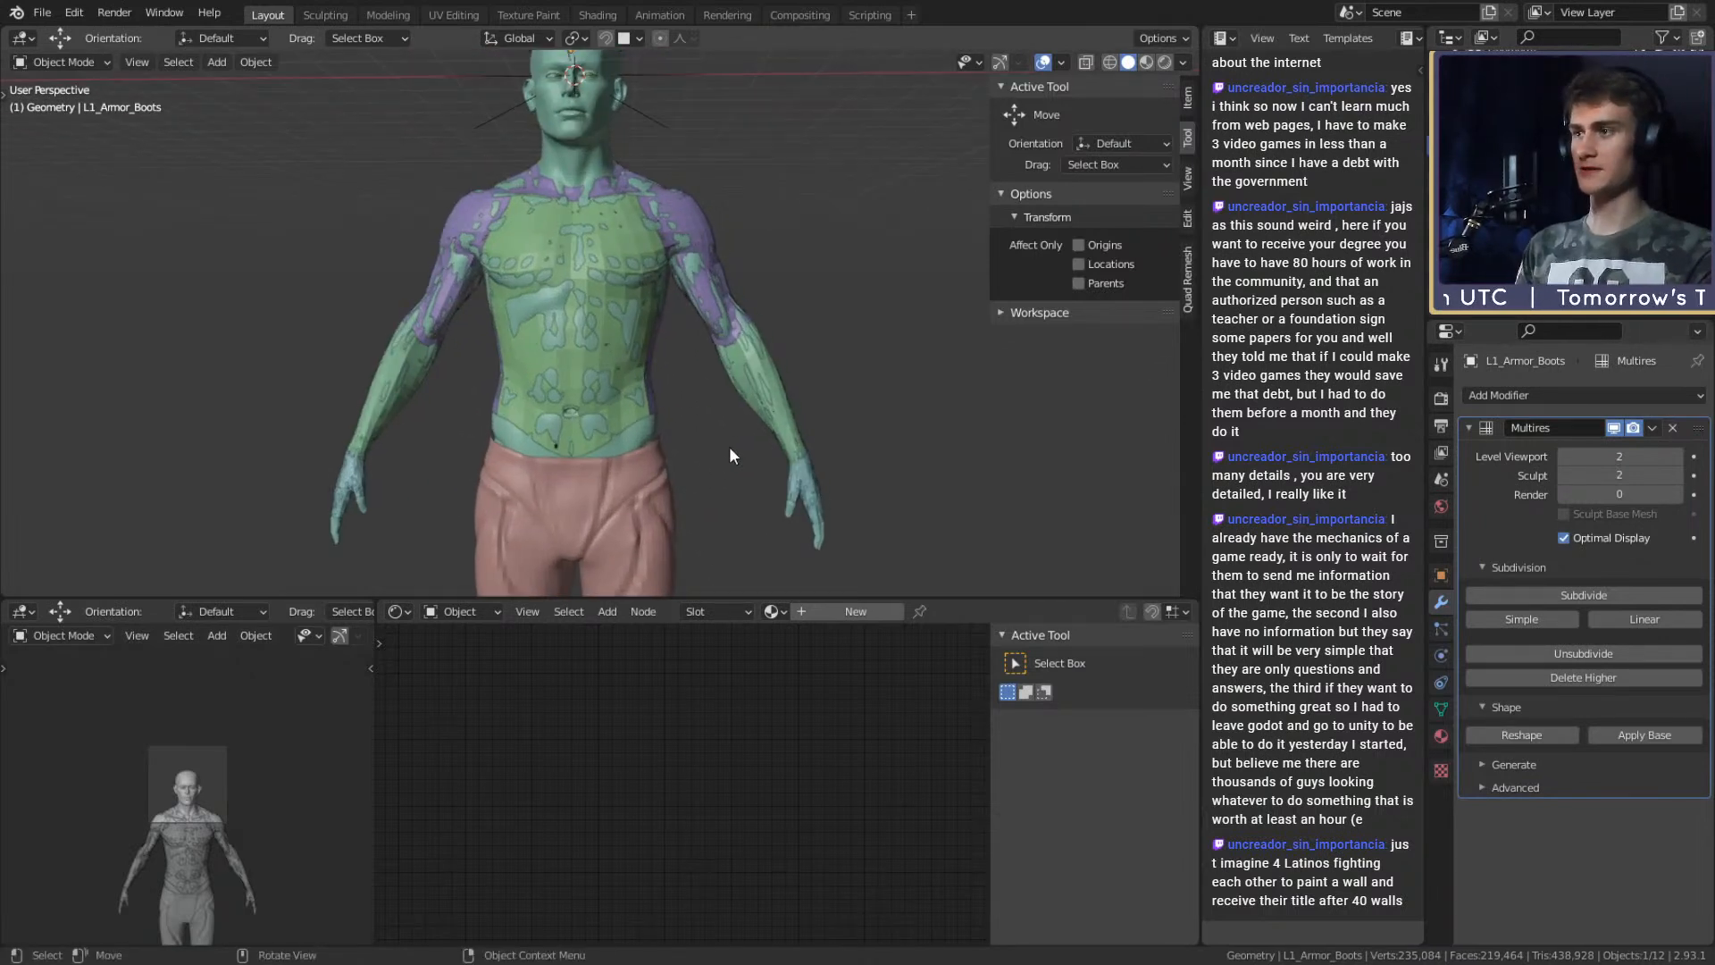
middle_drag(733, 436, 661, 401)
scroll(661, 400, down, 3)
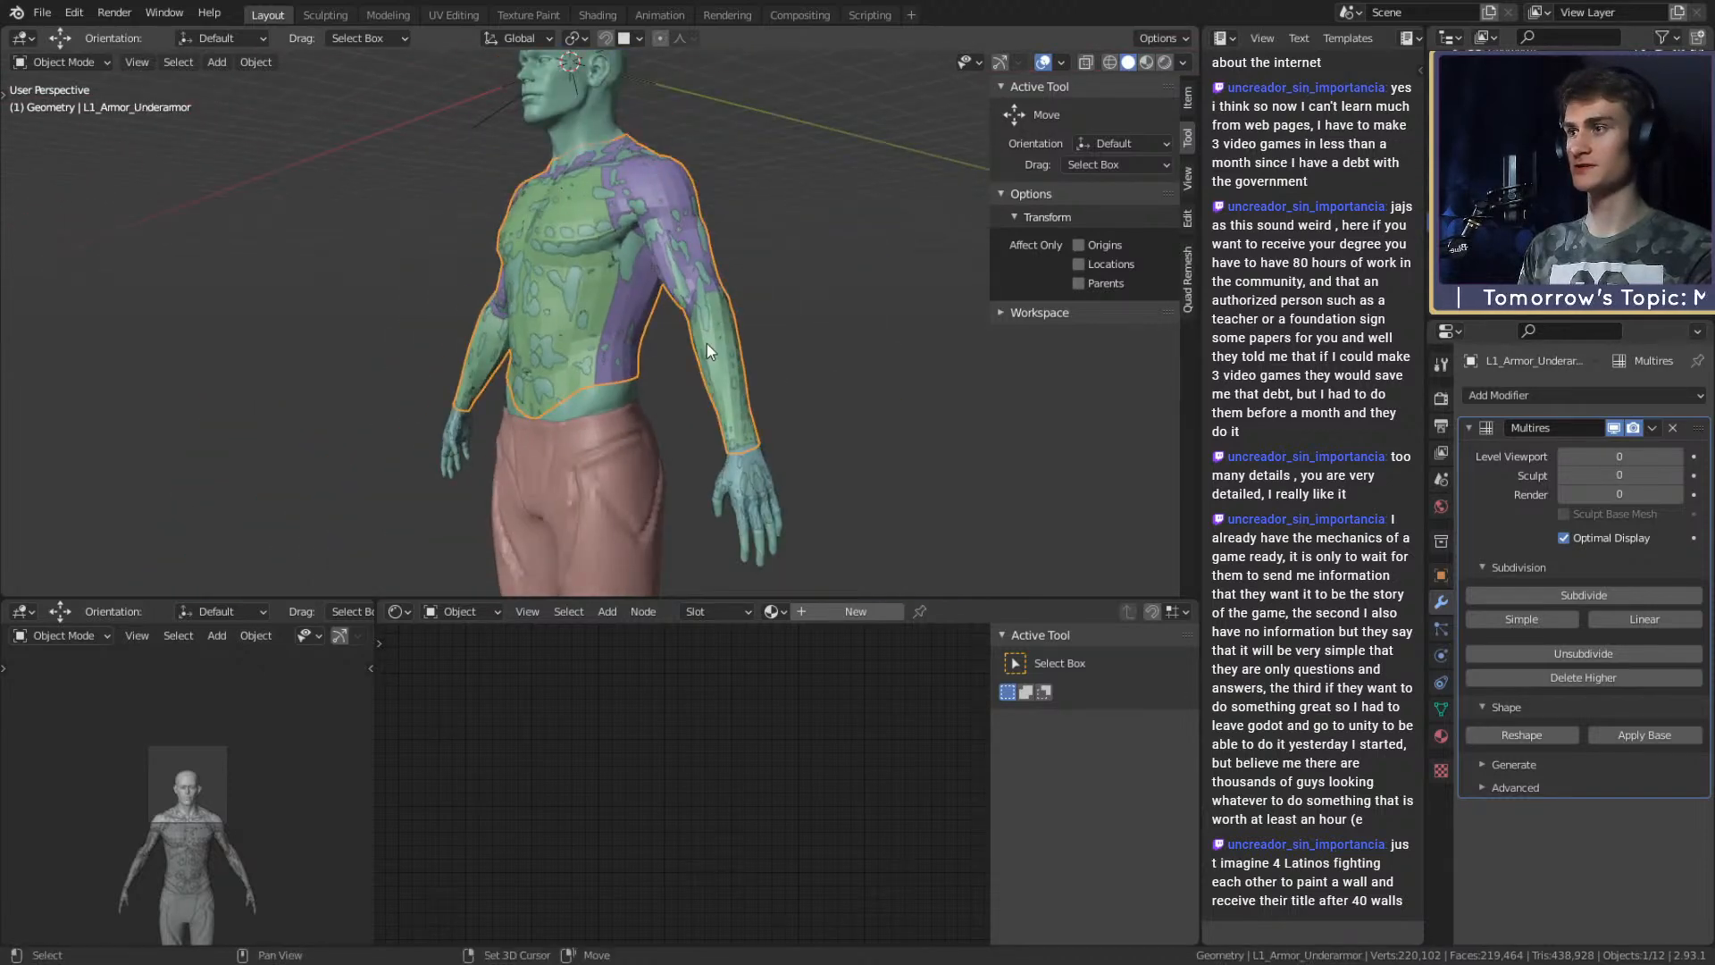
middle_drag(706, 340, 731, 405)
click(730, 405)
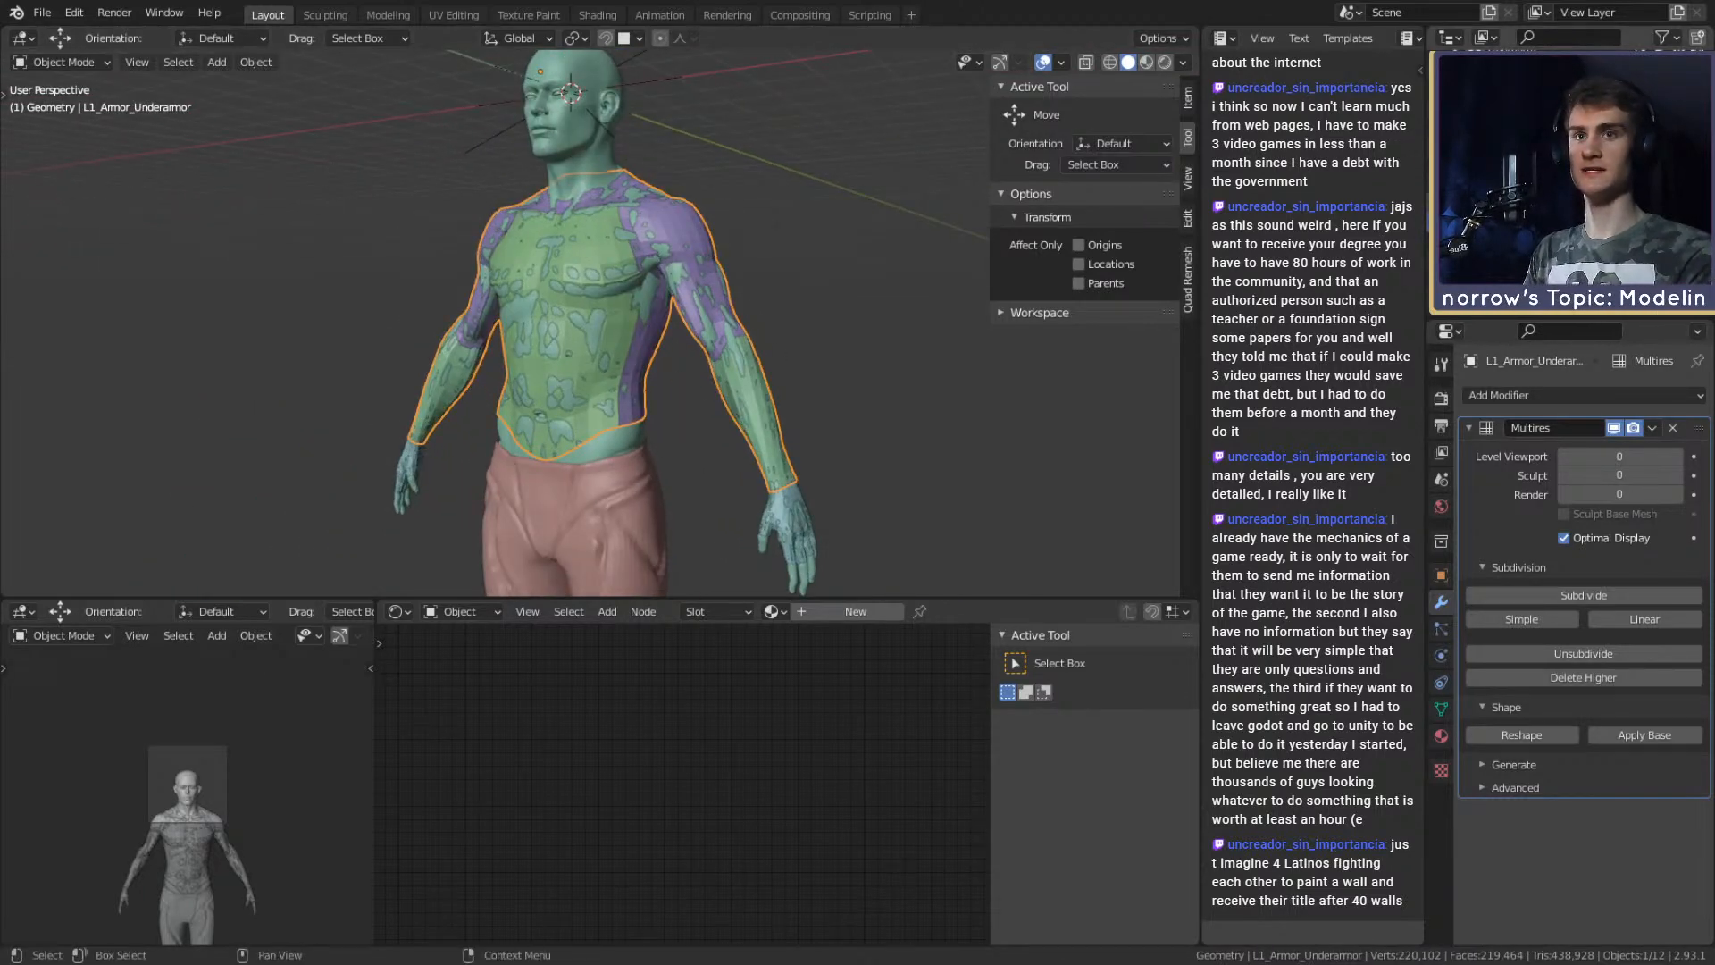
Return to the Sculpting workspace and set the underarmor's Multires sculpt level to 2.
click(325, 15)
scroll(650, 325, up, 5)
mouse_move(732, 366)
middle_down()
mouse_move(647, 384)
mouse_move(590, 448)
middle_up()
scroll(646, 390, up, 3)
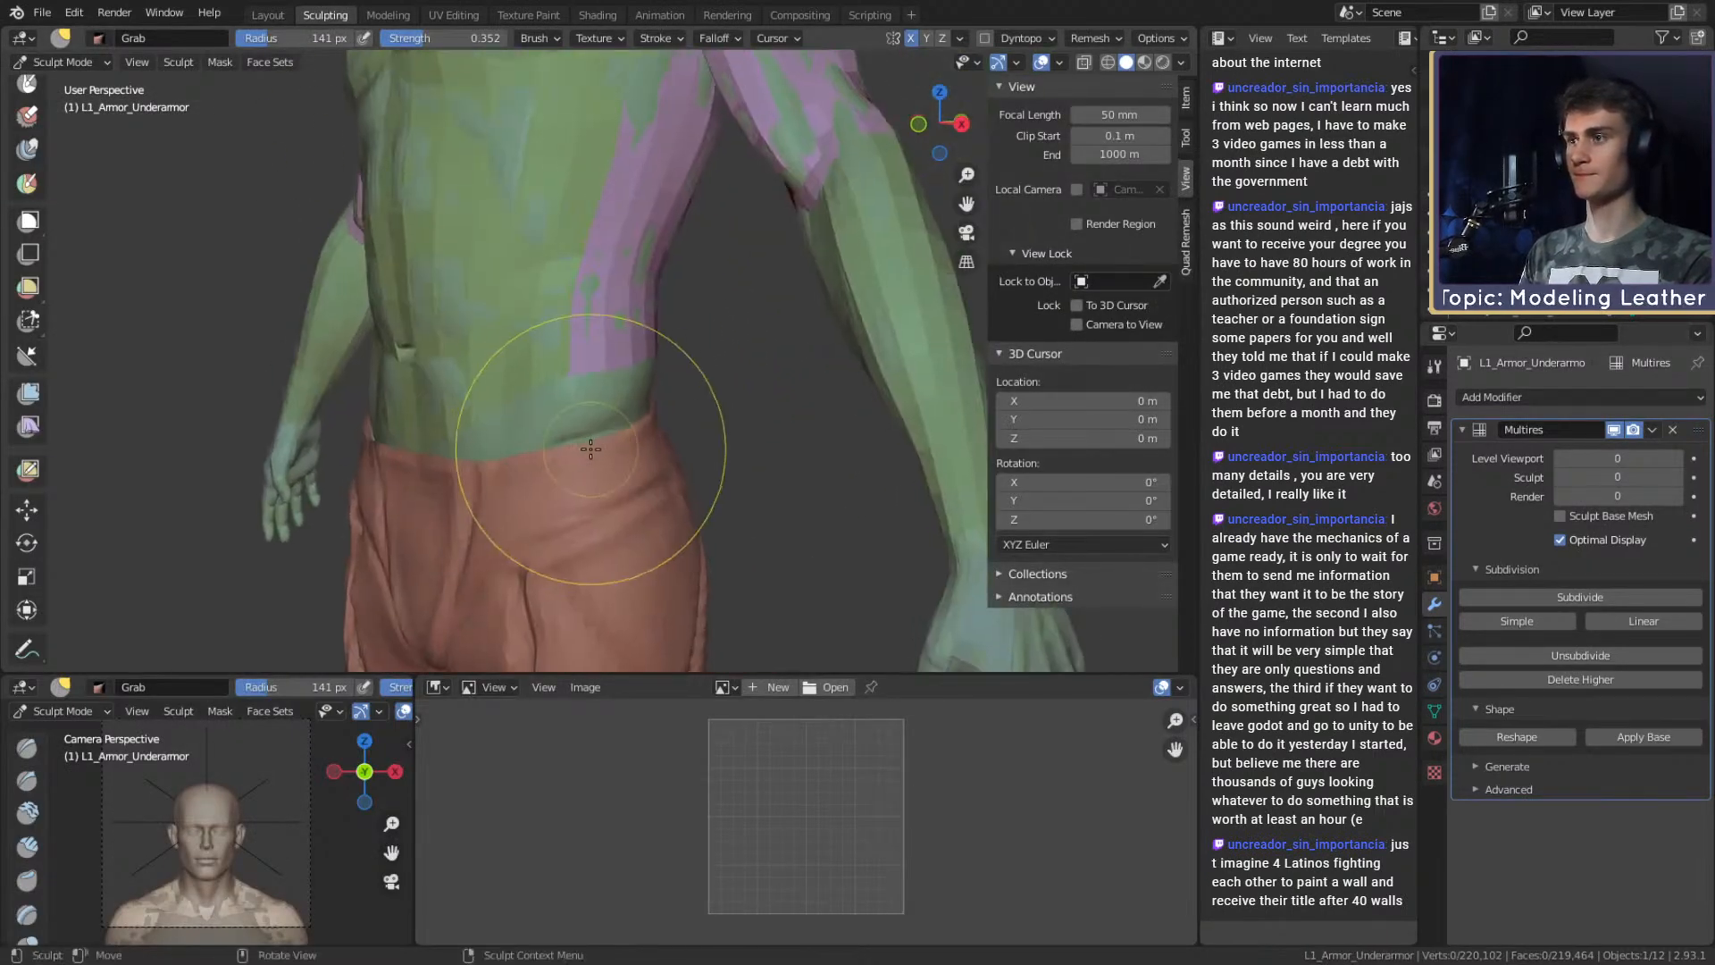
click(1679, 477)
click(1678, 477)
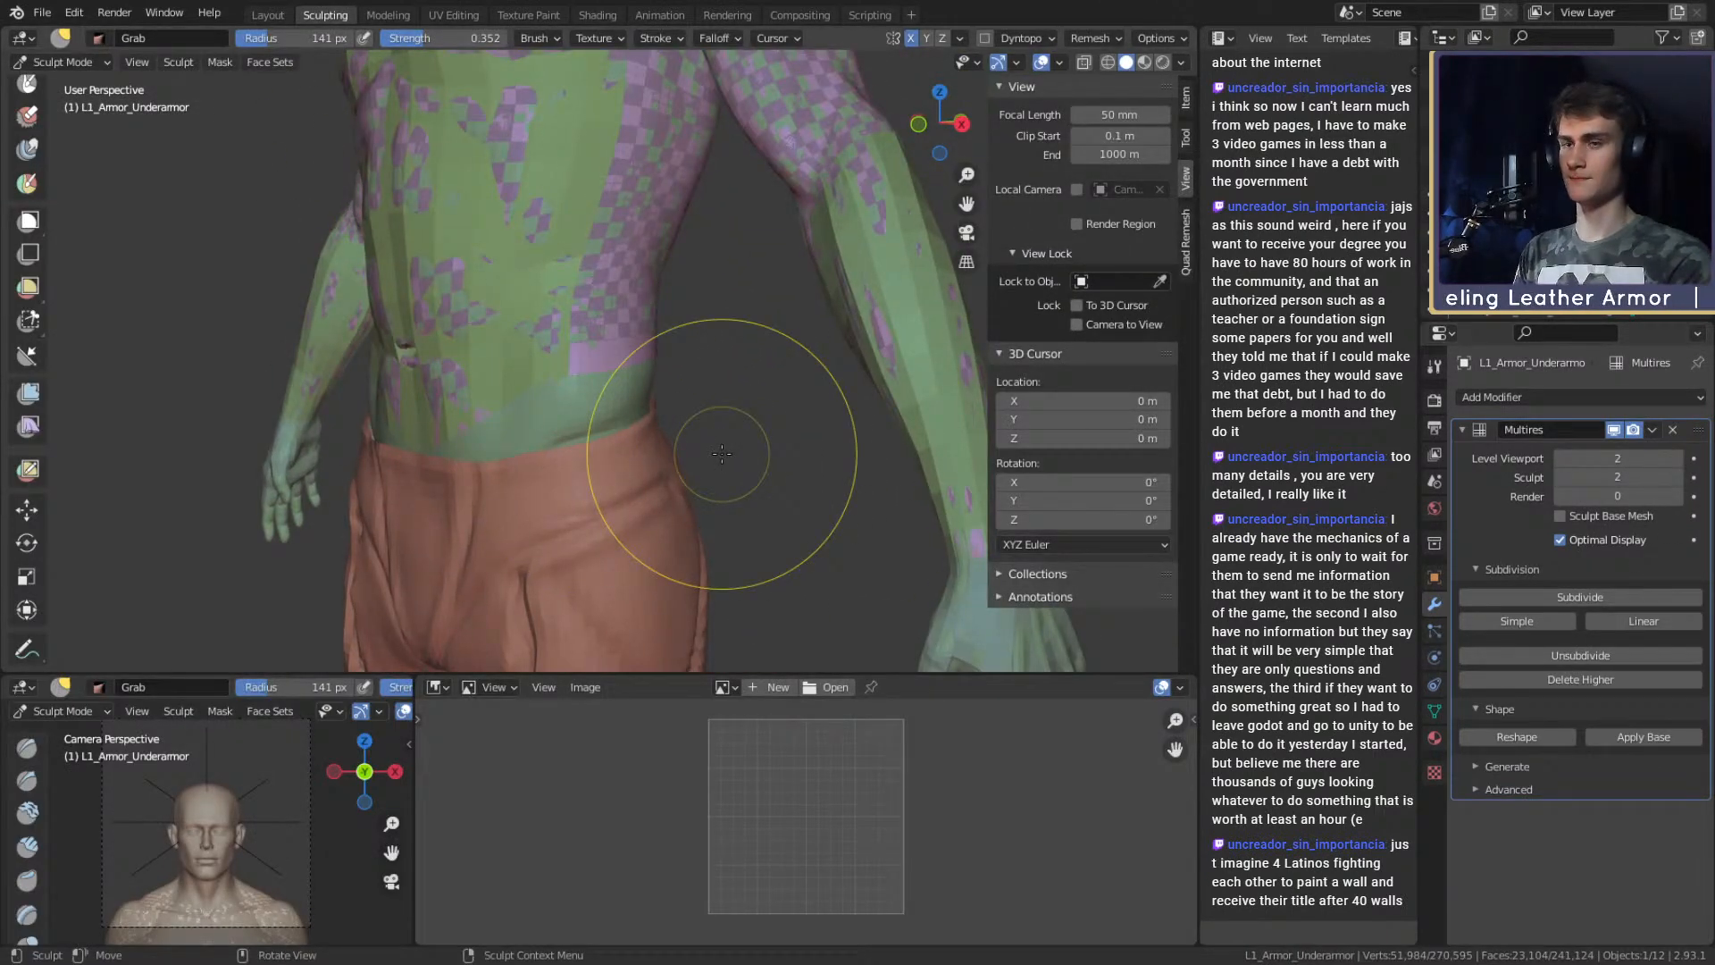
Inflate the underarmor outward from the body with the Mesh Filter at strength 1.000.
middle_drag(683, 372, 270, 354)
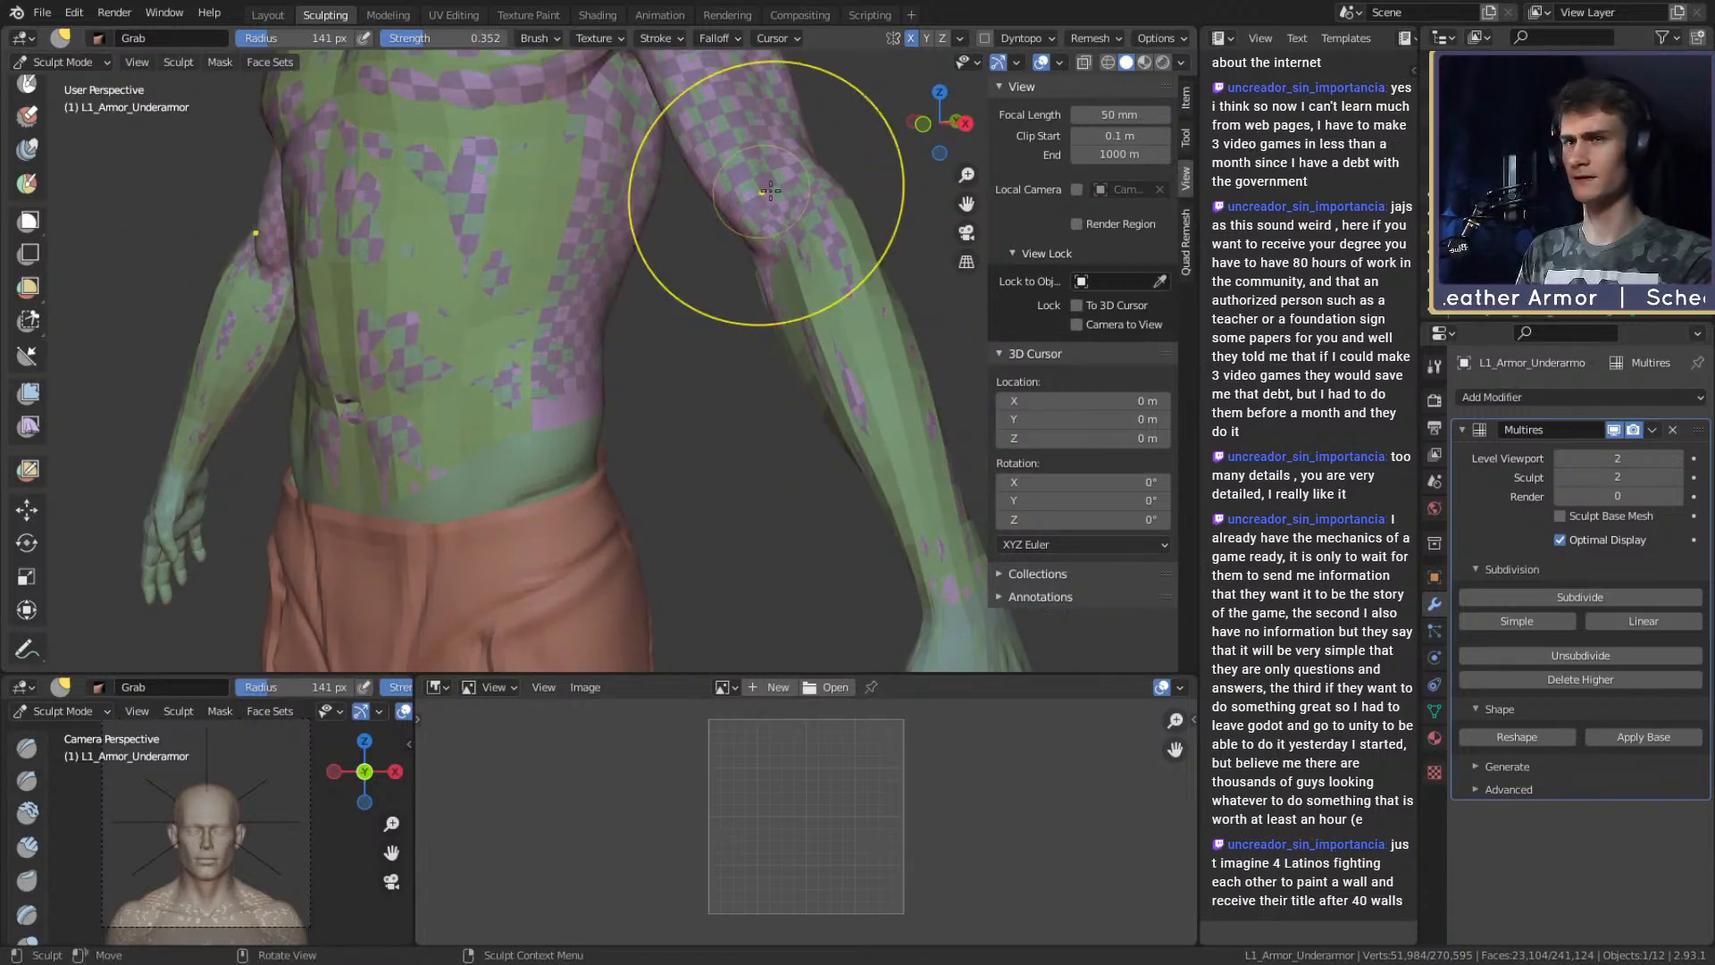
click(27, 393)
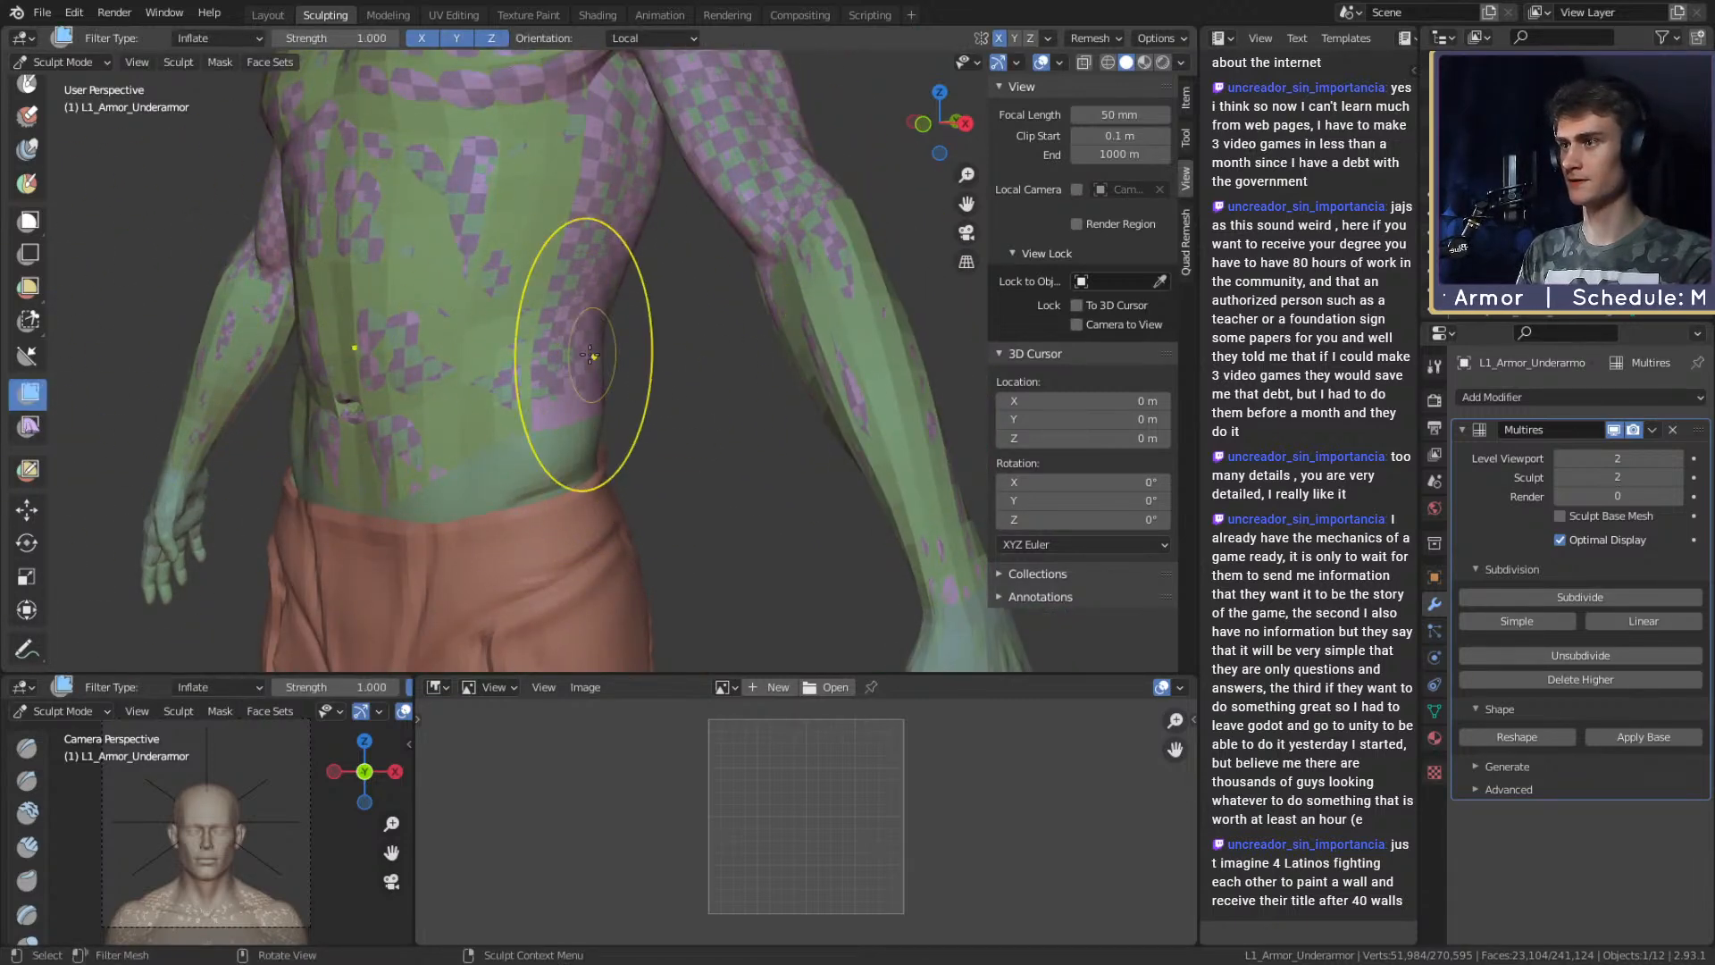
drag(602, 427, 577, 438)
drag(609, 345, 659, 335)
Pull the underarmor's front and side hem down toward the trousers' waistband with the Grab brush at a 145 px radius.
mouse_move(668, 334)
middle_down()
mouse_move(594, 424)
mouse_move(699, 341)
mouse_move(585, 402)
mouse_move(600, 393)
middle_up()
key(g)
key(f)
click(633, 381)
drag(631, 323, 652, 372)
mouse_move(635, 381)
middle_down()
mouse_move(697, 334)
mouse_move(742, 370)
mouse_move(772, 367)
mouse_move(706, 346)
mouse_move(749, 334)
middle_up()
mouse_move(726, 380)
alt+mouse_down()
mouse_move(791, 359)
mouse_move(766, 363)
alt+mouse_up()
key(f)
click(874, 357)
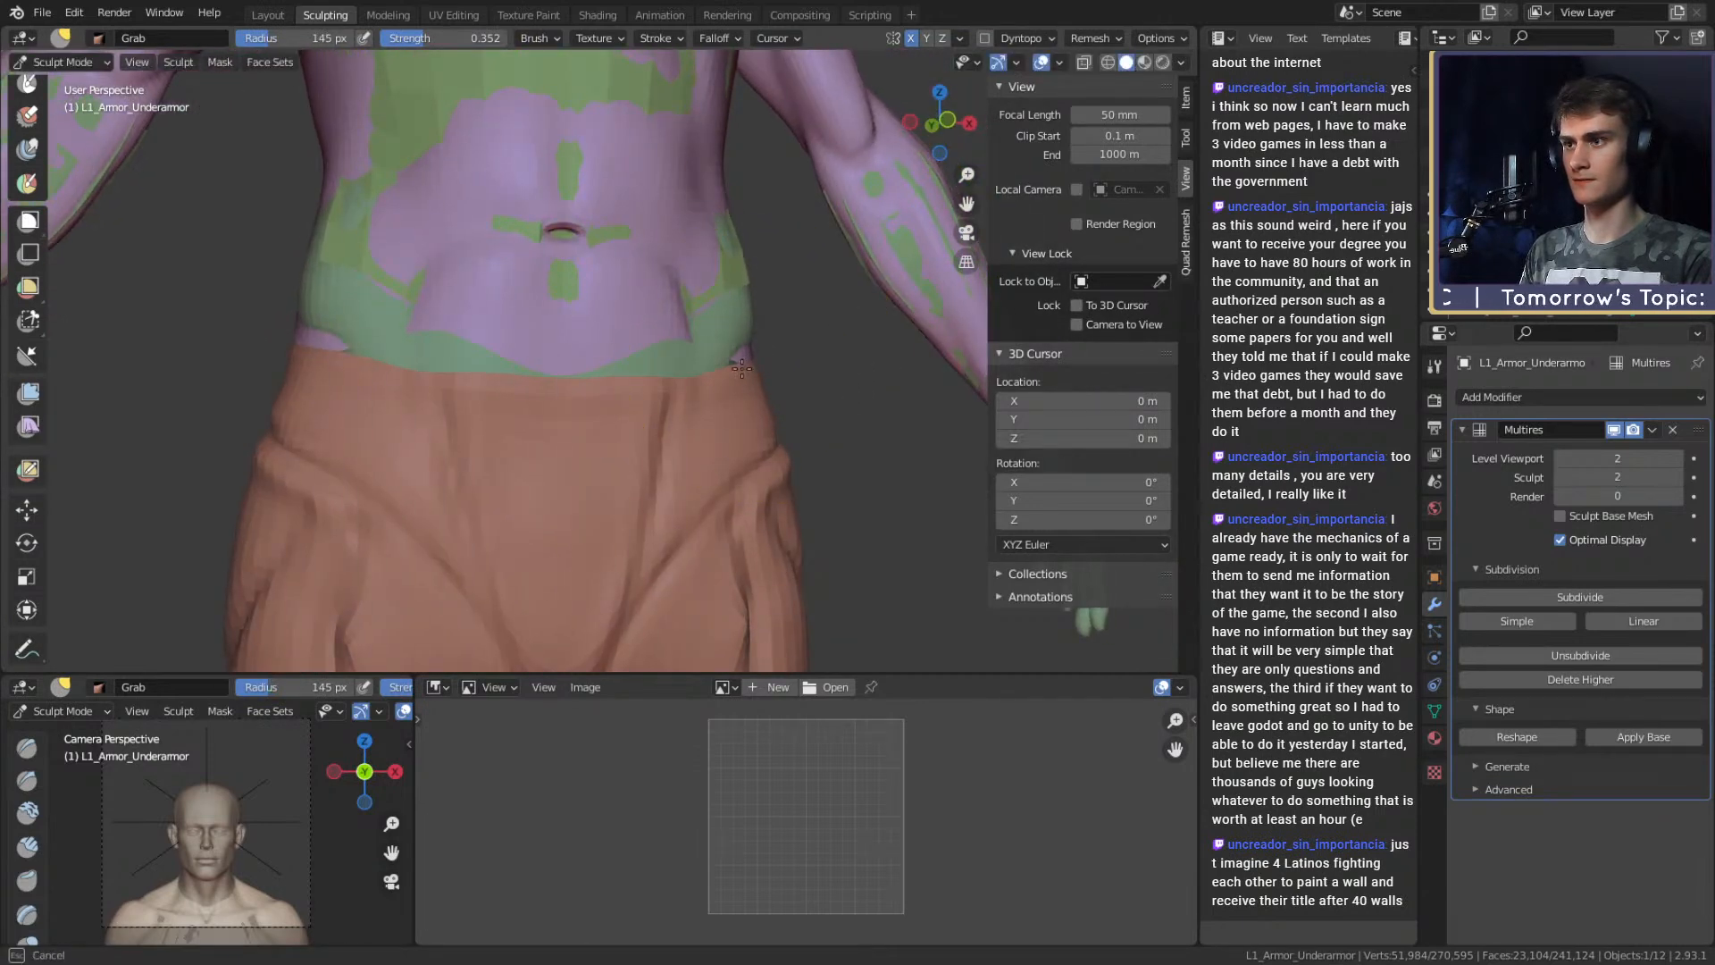
mouse_move(681, 390)
middle_down()
mouse_move(717, 408)
mouse_move(689, 357)
mouse_move(690, 375)
mouse_move(697, 341)
mouse_move(737, 422)
mouse_move(667, 345)
mouse_move(647, 400)
mouse_move(699, 387)
mouse_move(729, 427)
middle_up()
scroll(706, 353, up, 2)
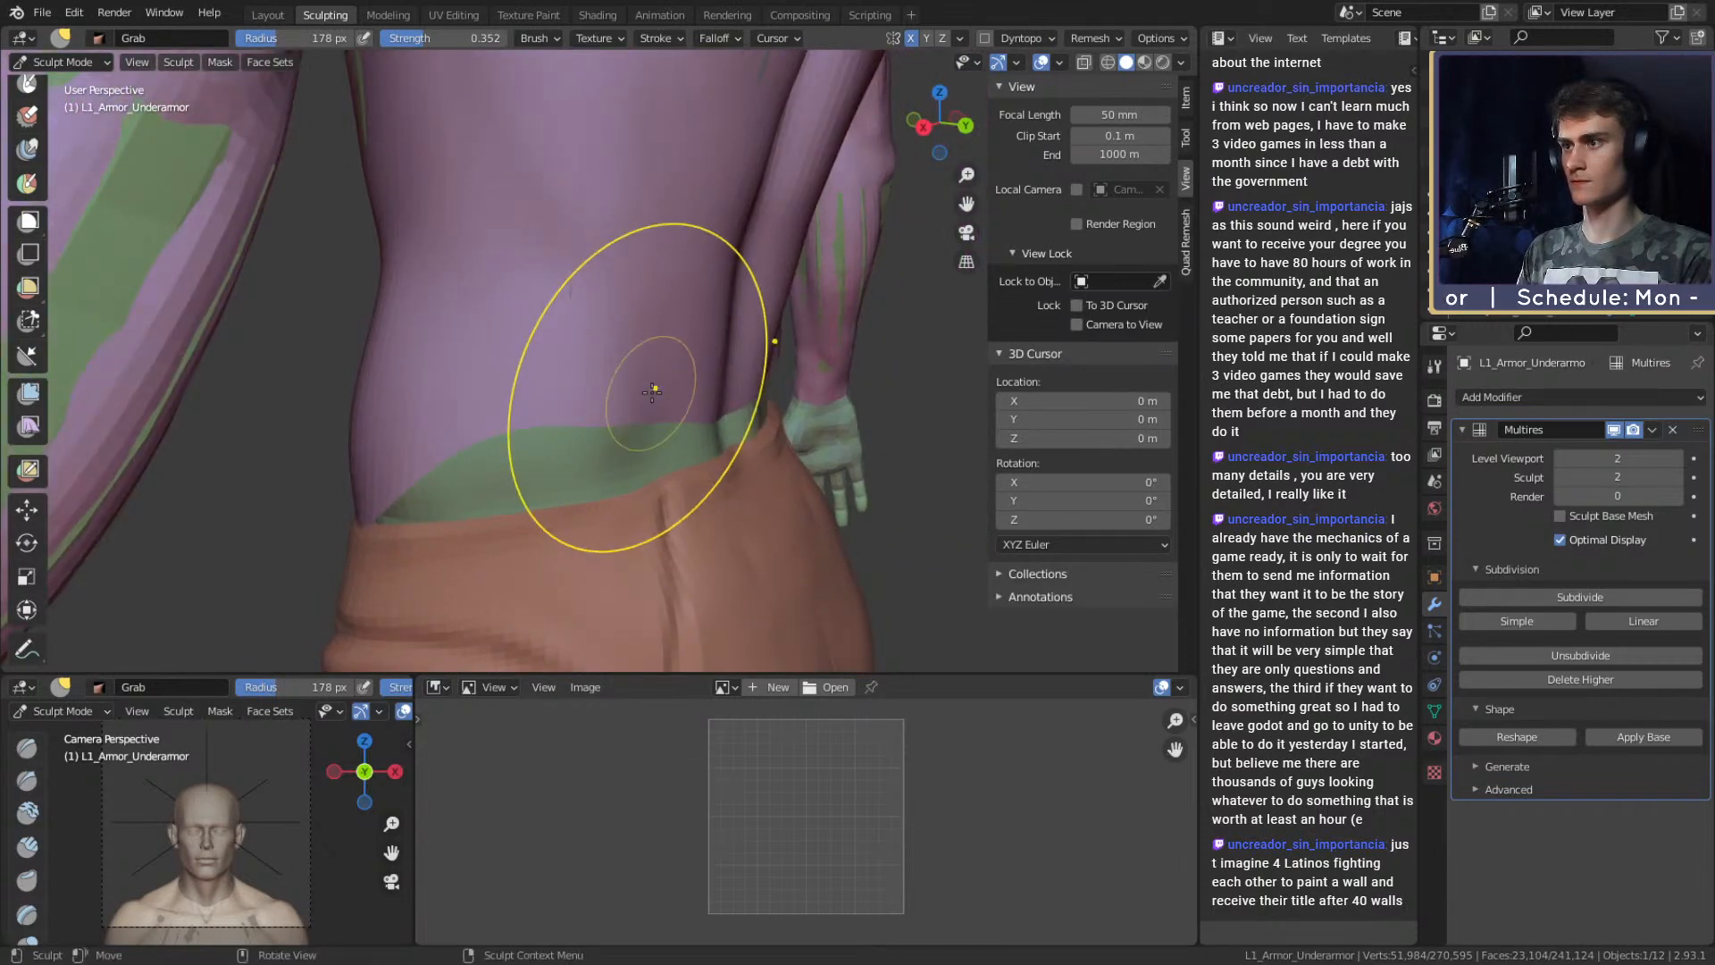
Pull the underarmor's back hem down over the waistband with the Grab brush at radii of 178 and 139 px.
mouse_move(599, 335)
middle_down()
mouse_move(657, 406)
mouse_move(653, 386)
mouse_move(553, 393)
mouse_move(594, 425)
mouse_move(696, 385)
middle_up()
middle_drag(670, 458, 893, 396)
key(f)
click(881, 396)
mouse_move(729, 357)
middle_down()
mouse_move(704, 355)
mouse_move(697, 390)
mouse_move(727, 393)
mouse_move(744, 438)
mouse_move(750, 410)
mouse_move(601, 398)
mouse_move(622, 436)
mouse_move(739, 411)
mouse_move(419, 424)
mouse_move(514, 403)
mouse_move(501, 429)
mouse_move(625, 463)
middle_up()
key(f)
click(731, 439)
scroll(699, 415, down, 8)
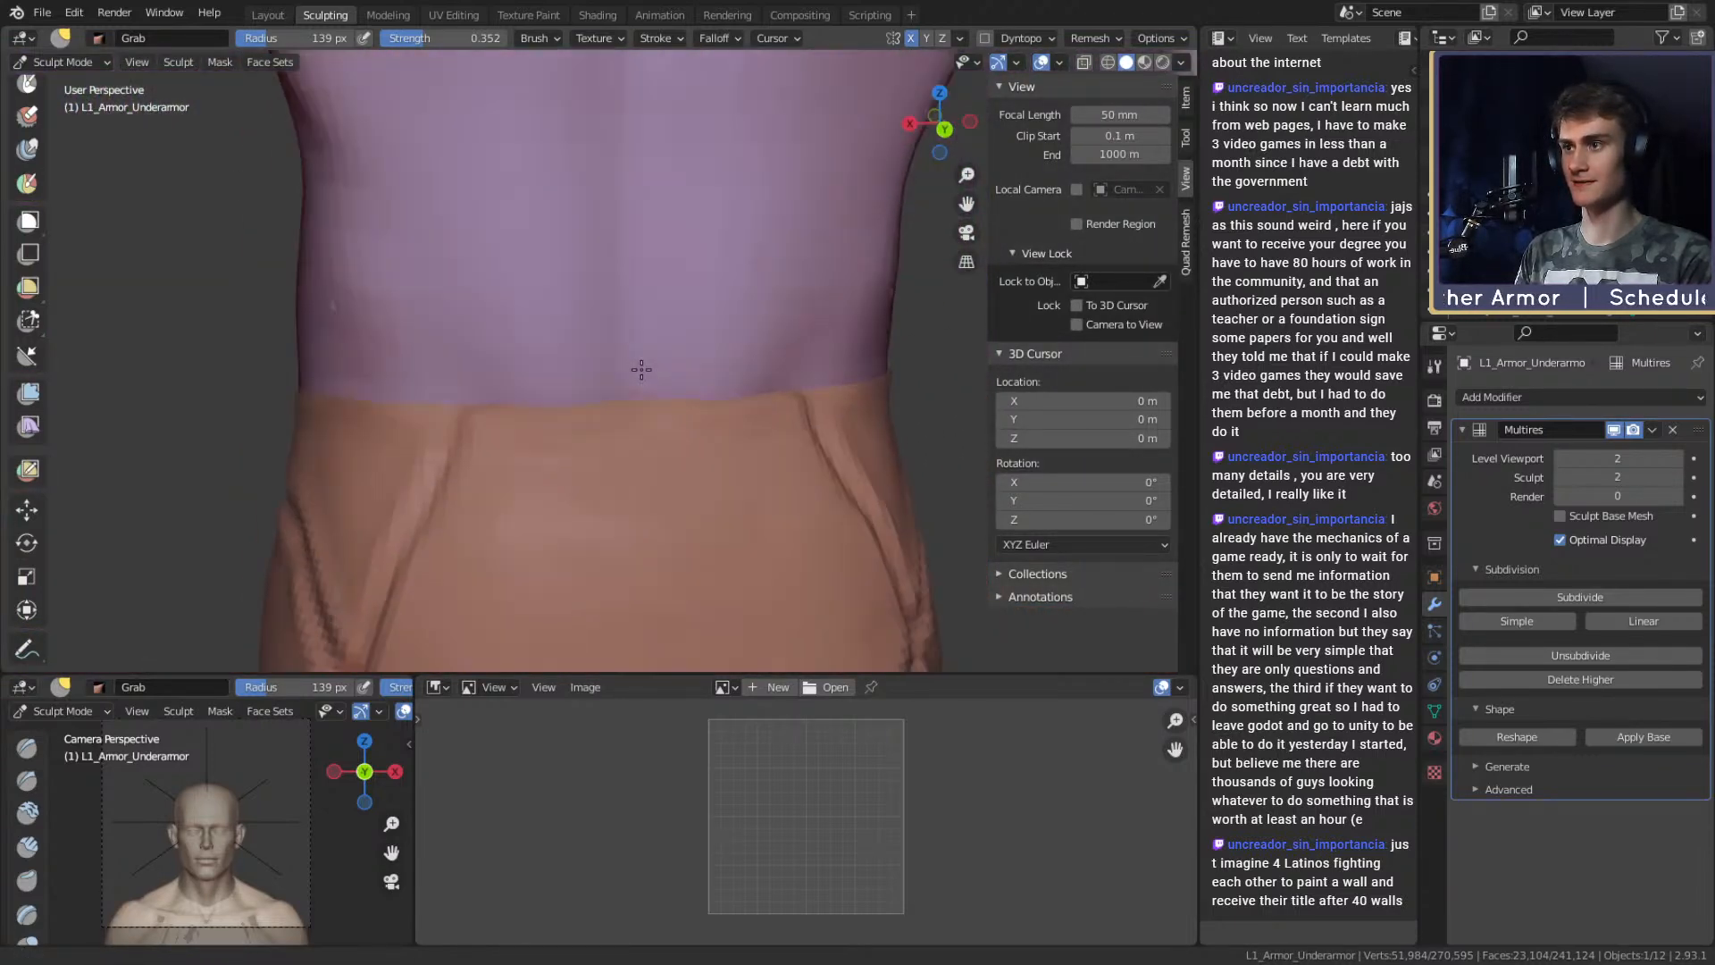
Fill the spine groove of the underarmor's upper back using the Clay Strips brush at a 38 px radius.
alt+drag(690, 400, 624, 393)
mouse_move(624, 393)
ctrl+alt+mouse_down()
mouse_move(624, 333)
mouse_move(531, 335)
mouse_move(602, 325)
mouse_move(573, 329)
mouse_move(536, 375)
ctrl+alt+mouse_up()
key(c)
key(f)
click(527, 324)
ctrl+alt+drag(537, 375, 585, 319)
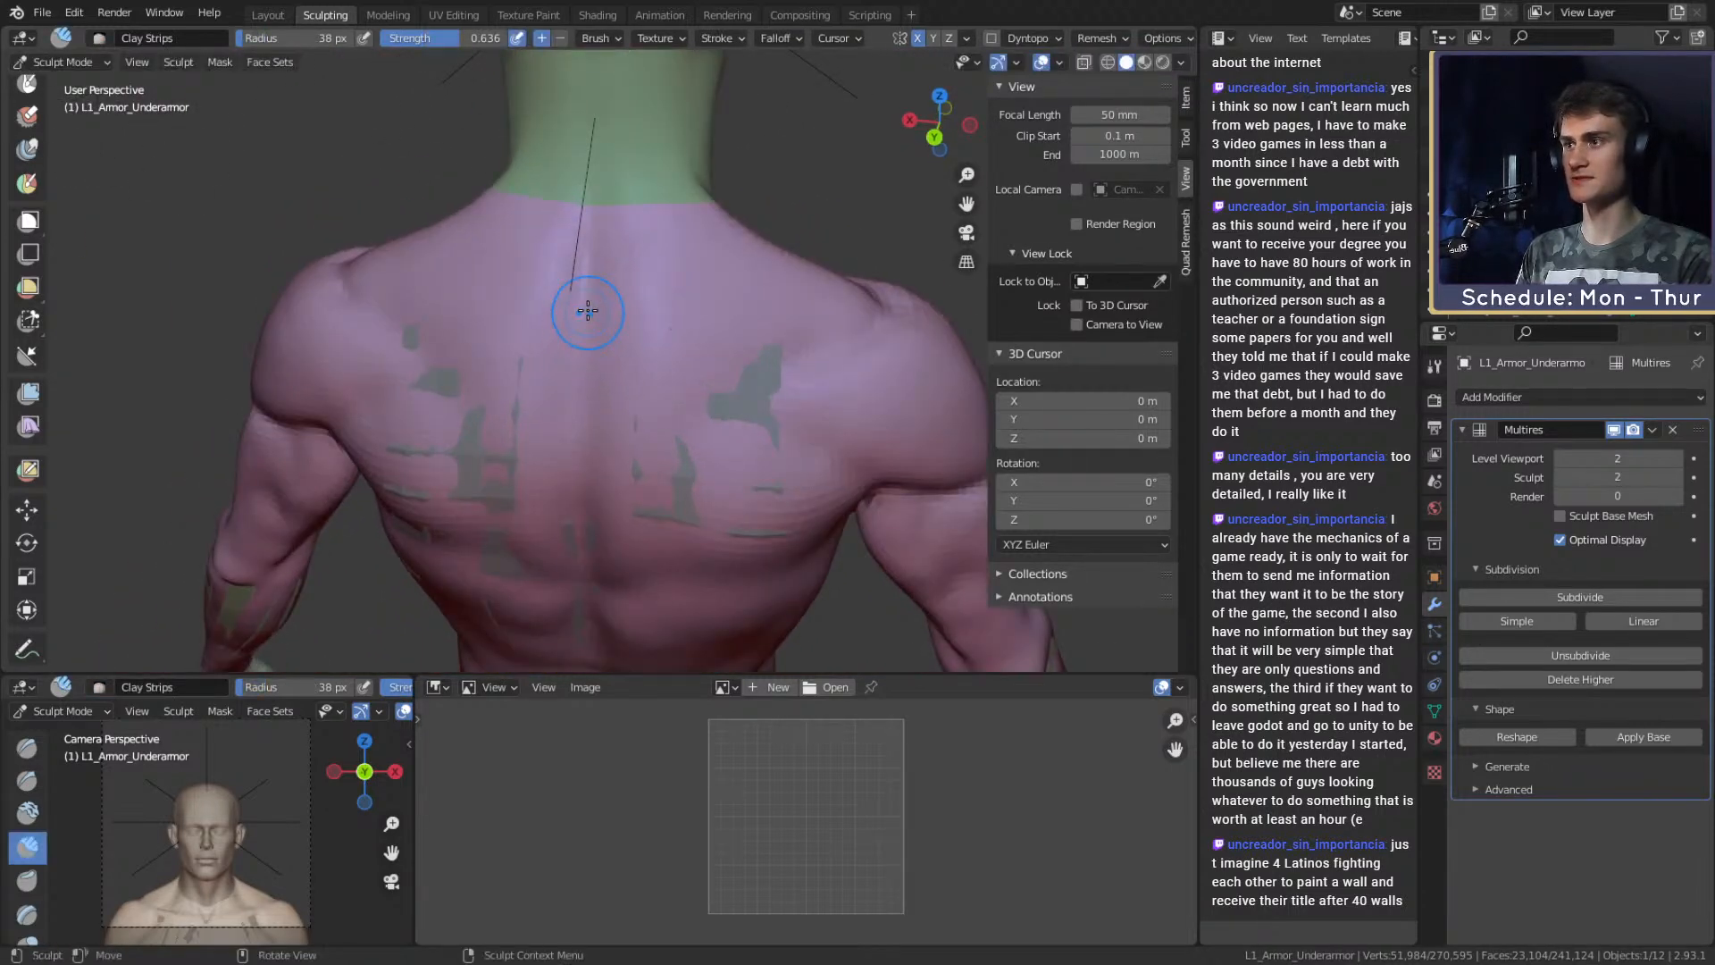
drag(570, 545, 572, 607)
mouse_move(571, 500)
alt+mouse_down()
mouse_move(581, 308)
mouse_move(574, 586)
alt+mouse_up()
Fill and smooth the spine groove down the underarmor's middle and lower back, using Clay Strips at a 35 px radius.
key(f)
click(609, 295)
alt+shift+drag(574, 451, 574, 351)
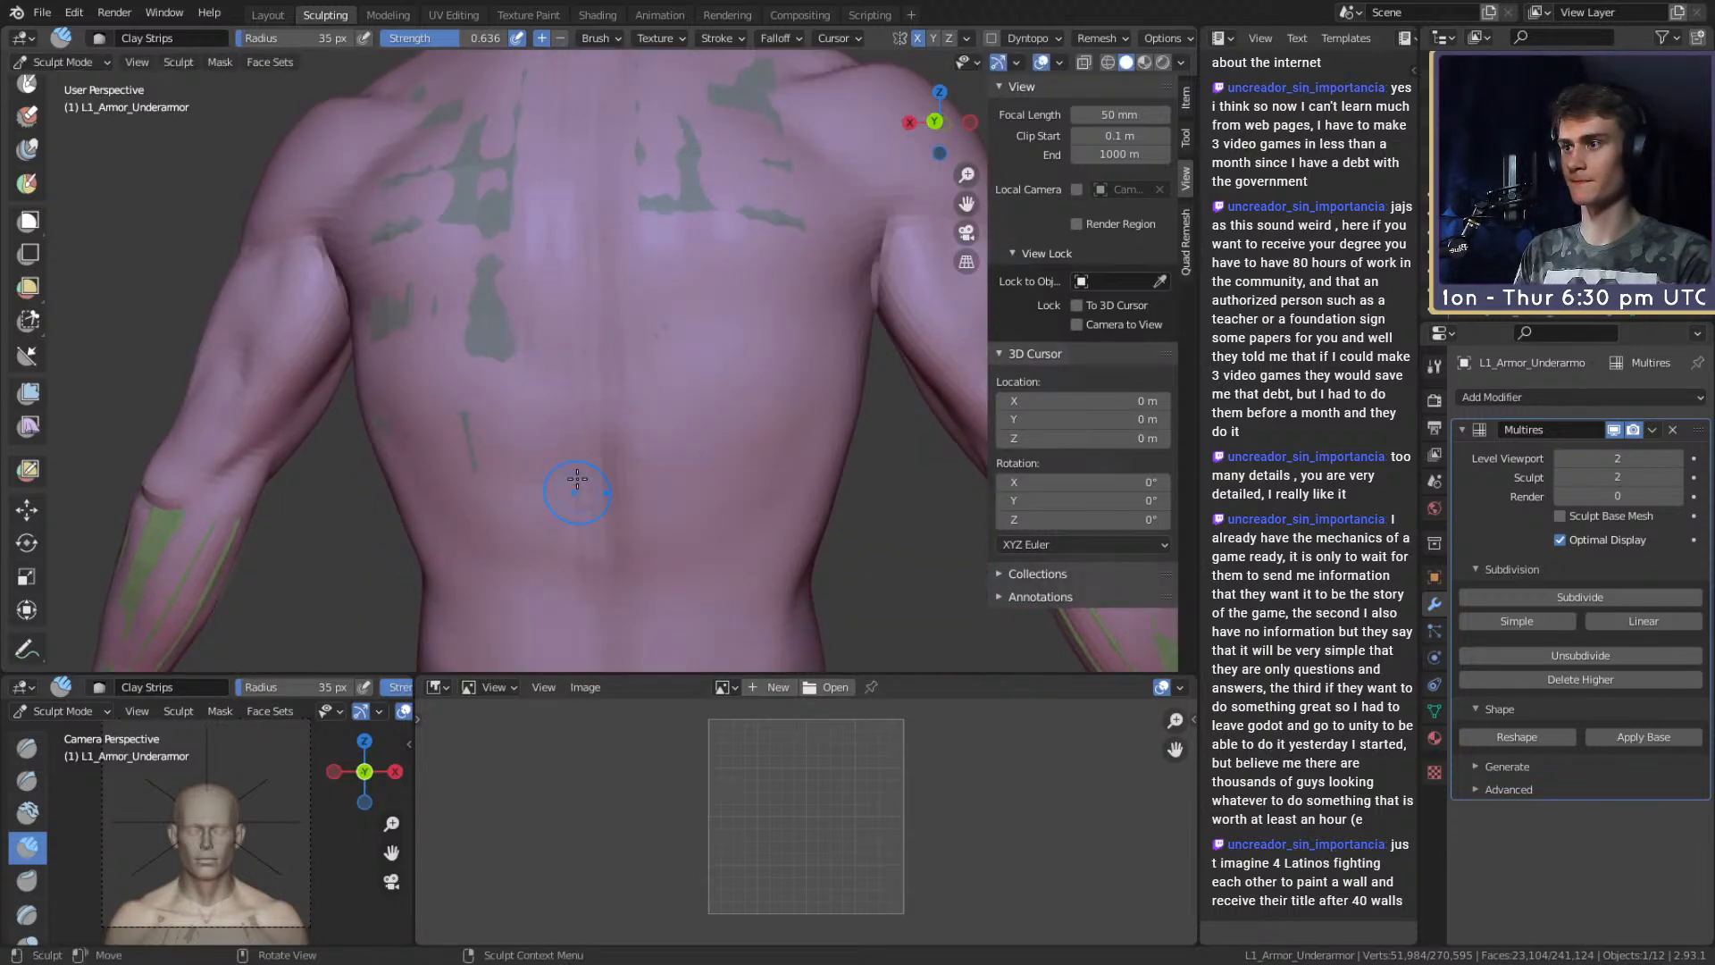
shift+drag(611, 519, 574, 442)
alt+shift+drag(572, 246, 588, 438)
key(f)
click(586, 367)
shift+drag(592, 349, 593, 222)
Soften the muscle relief around the underarmor's shoulder blades with the brush radius at 76 px.
key(f)
mouse_move(625, 286)
alt+mouse_down()
mouse_move(608, 333)
mouse_move(553, 362)
alt+mouse_up()
click(594, 323)
middle_drag(734, 261, 651, 316)
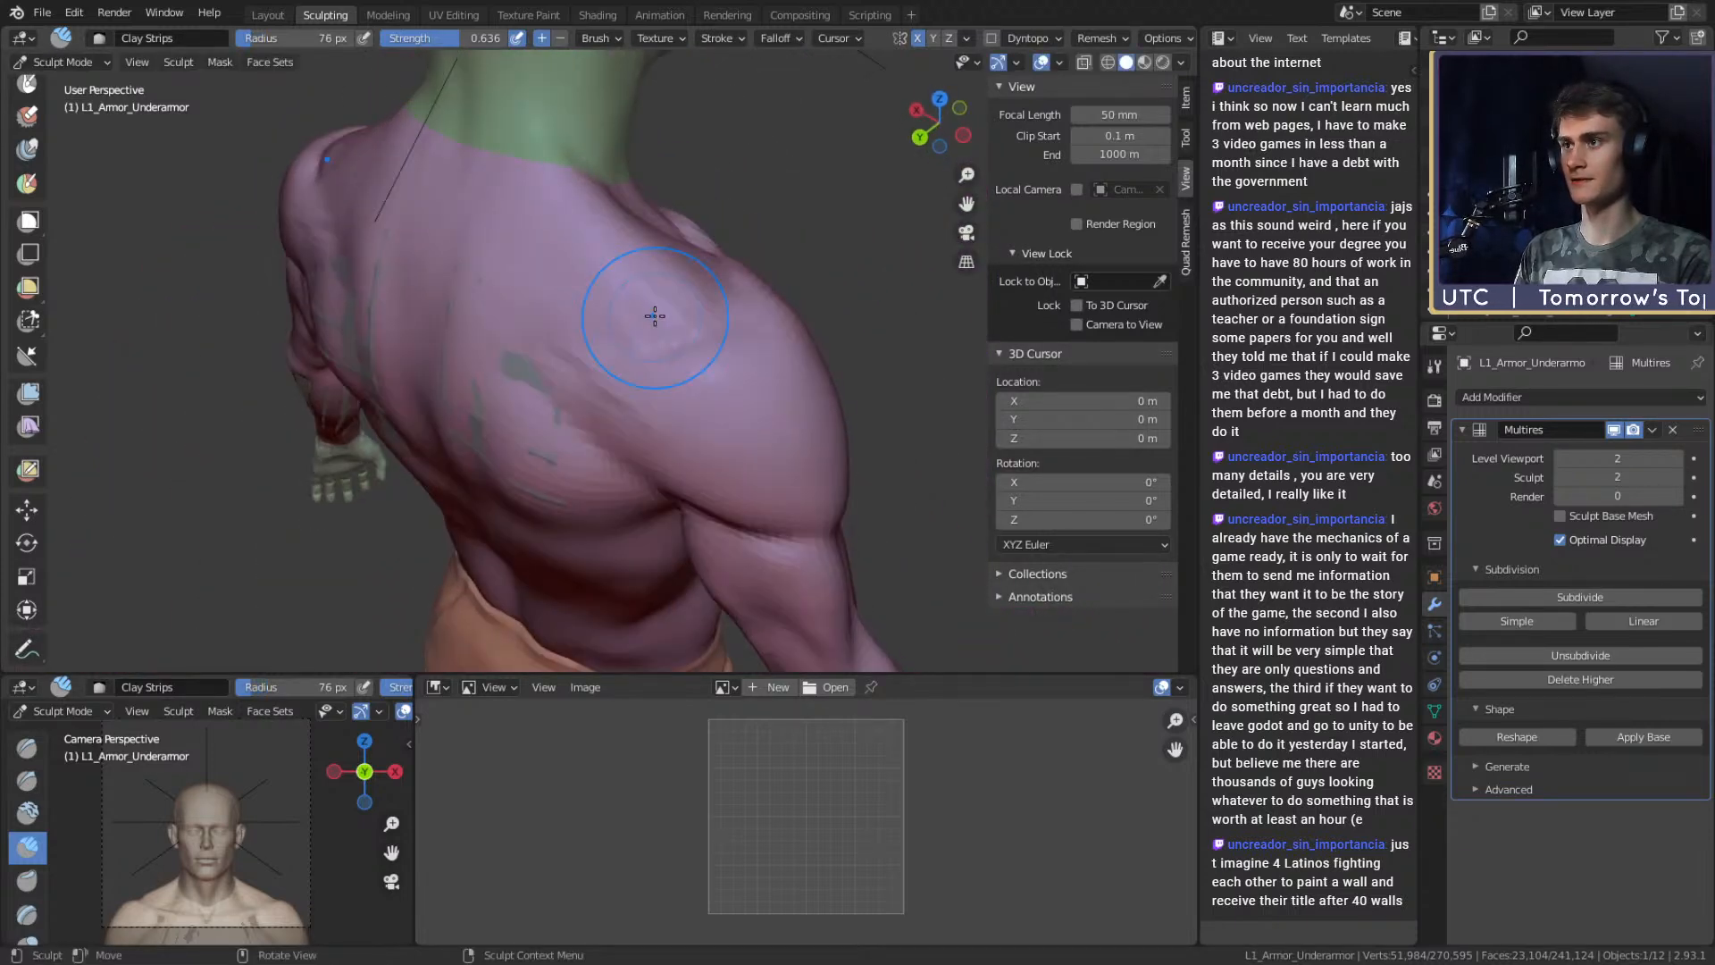
middle_drag(528, 364, 528, 295)
key(f)
click(545, 293)
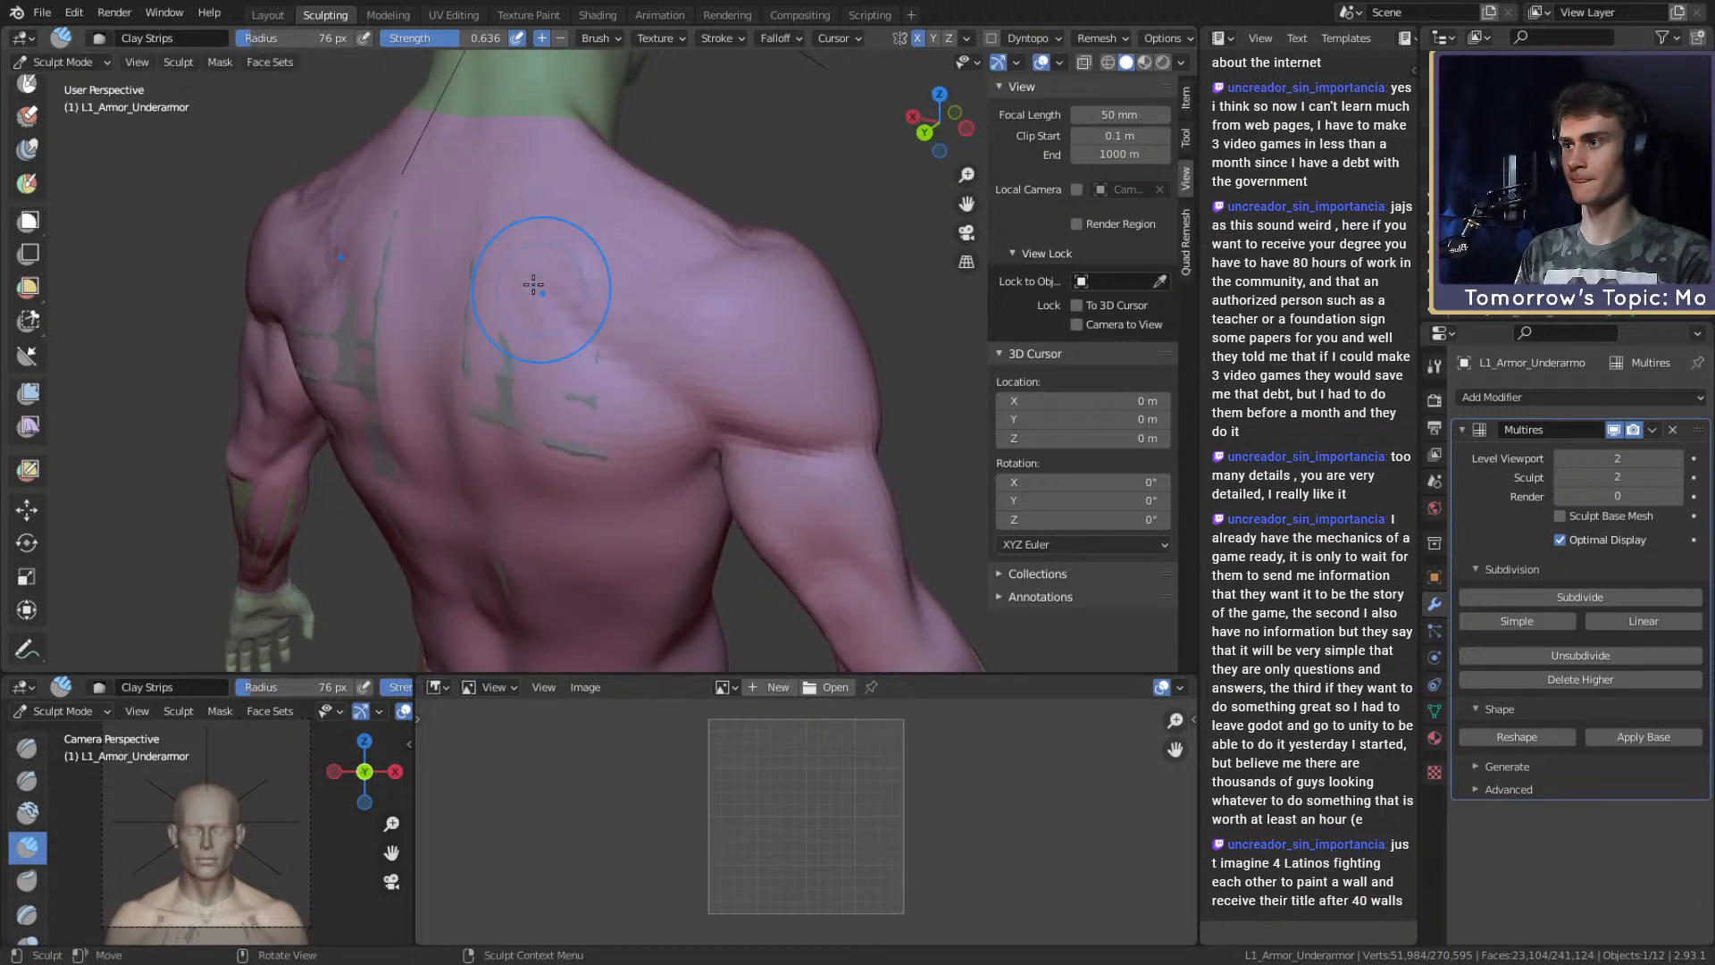
alt+drag(522, 307, 556, 268)
alt+drag(643, 301, 649, 265)
Build up the hollows below the shoulder blade and behind the armpit with Clay Strips at a 33 px radius.
key(f)
click(645, 279)
drag(545, 259, 620, 222)
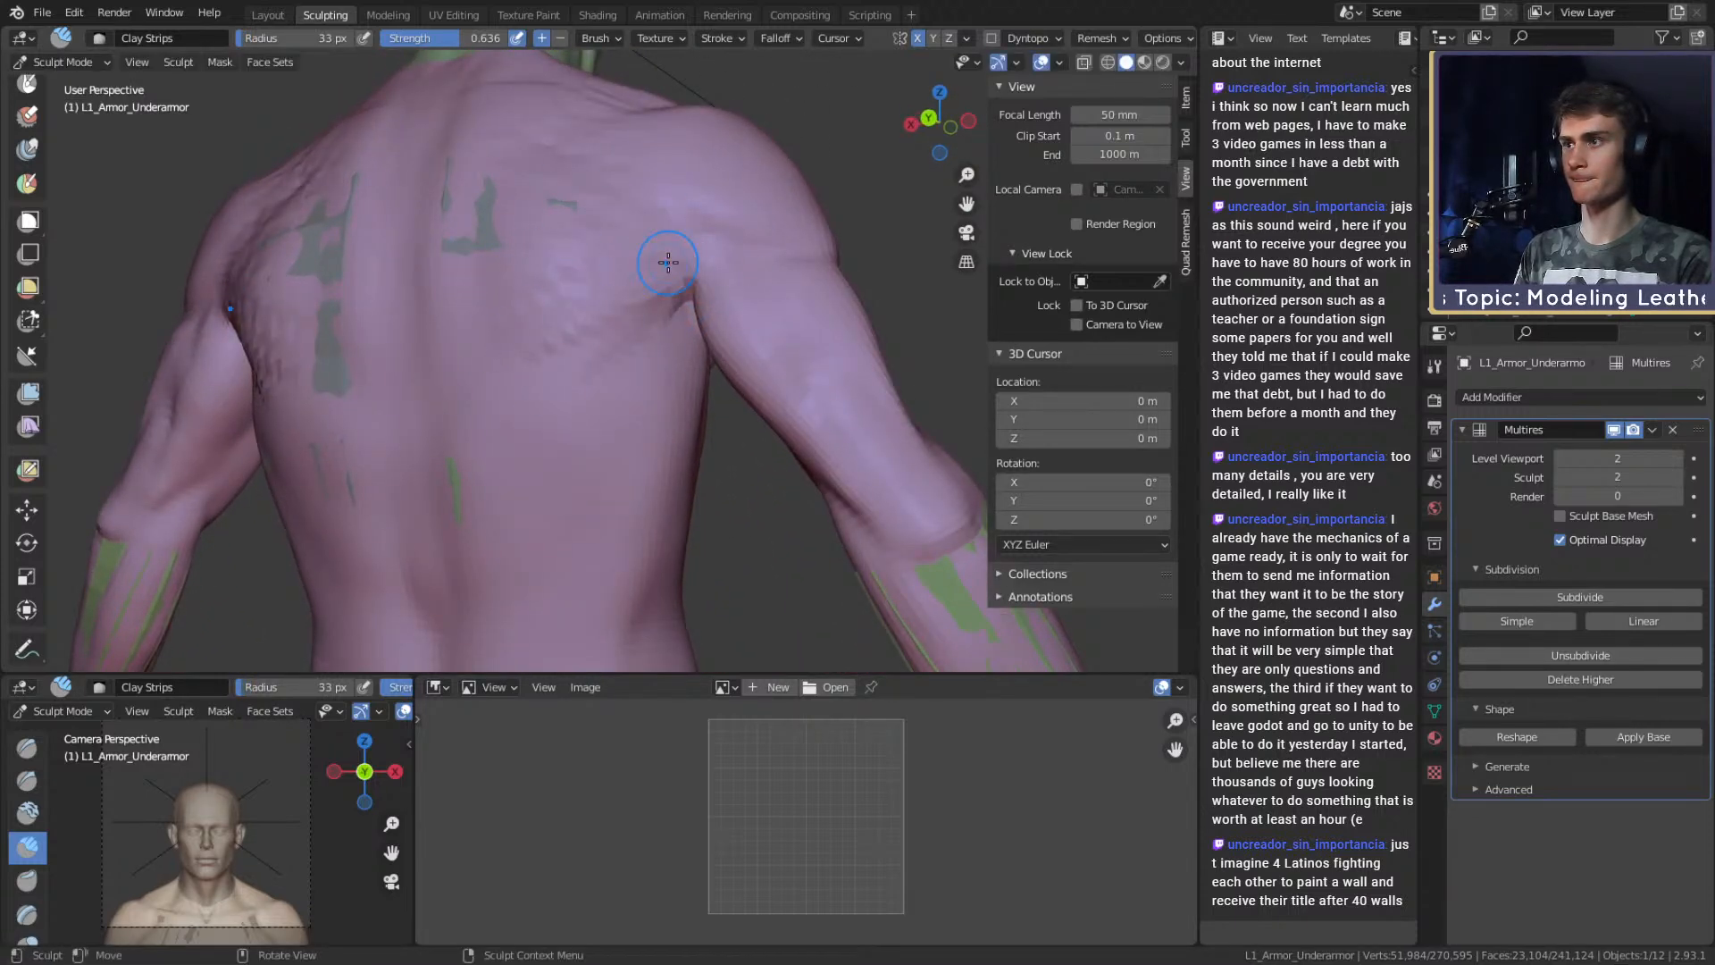
middle_drag(620, 223, 639, 215)
drag(665, 299, 527, 424)
middle_drag(513, 420, 547, 419)
mouse_move(656, 266)
mouse_down()
mouse_move(509, 196)
mouse_move(584, 196)
mouse_up()
Add clay across the shoulder blade area of the underarmor and smooth the strokes into the back.
key(f)
click(590, 209)
mouse_move(485, 226)
mouse_down()
mouse_move(501, 394)
mouse_move(616, 291)
mouse_move(551, 284)
mouse_move(589, 290)
mouse_up()
key(f)
click(593, 295)
middle_drag(589, 290, 593, 345)
mouse_move(593, 345)
shift+mouse_down()
mouse_move(624, 249)
mouse_move(617, 308)
shift+mouse_up()
middle_drag(617, 308, 620, 256)
mouse_move(620, 257)
shift+mouse_down()
mouse_move(523, 438)
mouse_move(682, 272)
shift+mouse_up()
Resize the Clay Strips brush and fill the remaining uneven spots on the underarmor's back.
key(f)
click(581, 357)
shift+middle_drag(682, 271, 689, 313)
key(f)
click(593, 318)
drag(609, 320, 666, 323)
key(f)
click(626, 306)
Build up the side of the underarmor's back with Clay Strips and smooth it at a 120 px radius.
scroll(650, 350, down, 5)
mouse_move(650, 352)
middle_down()
mouse_move(737, 378)
mouse_move(715, 379)
middle_up()
scroll(696, 375, up, 2)
middle_drag(572, 335, 490, 314)
key(f)
click(571, 335)
drag(515, 323, 513, 353)
mouse_move(581, 437)
mouse_down()
mouse_move(412, 268)
mouse_move(438, 366)
mouse_move(491, 455)
mouse_up()
key(f)
click(547, 302)
mouse_move(536, 357)
shift+mouse_down()
mouse_move(517, 417)
mouse_move(432, 346)
shift+mouse_up()
mouse_move(432, 346)
middle_down()
mouse_move(735, 356)
mouse_move(611, 401)
mouse_move(593, 325)
mouse_move(661, 429)
mouse_move(701, 444)
mouse_move(679, 335)
middle_up()
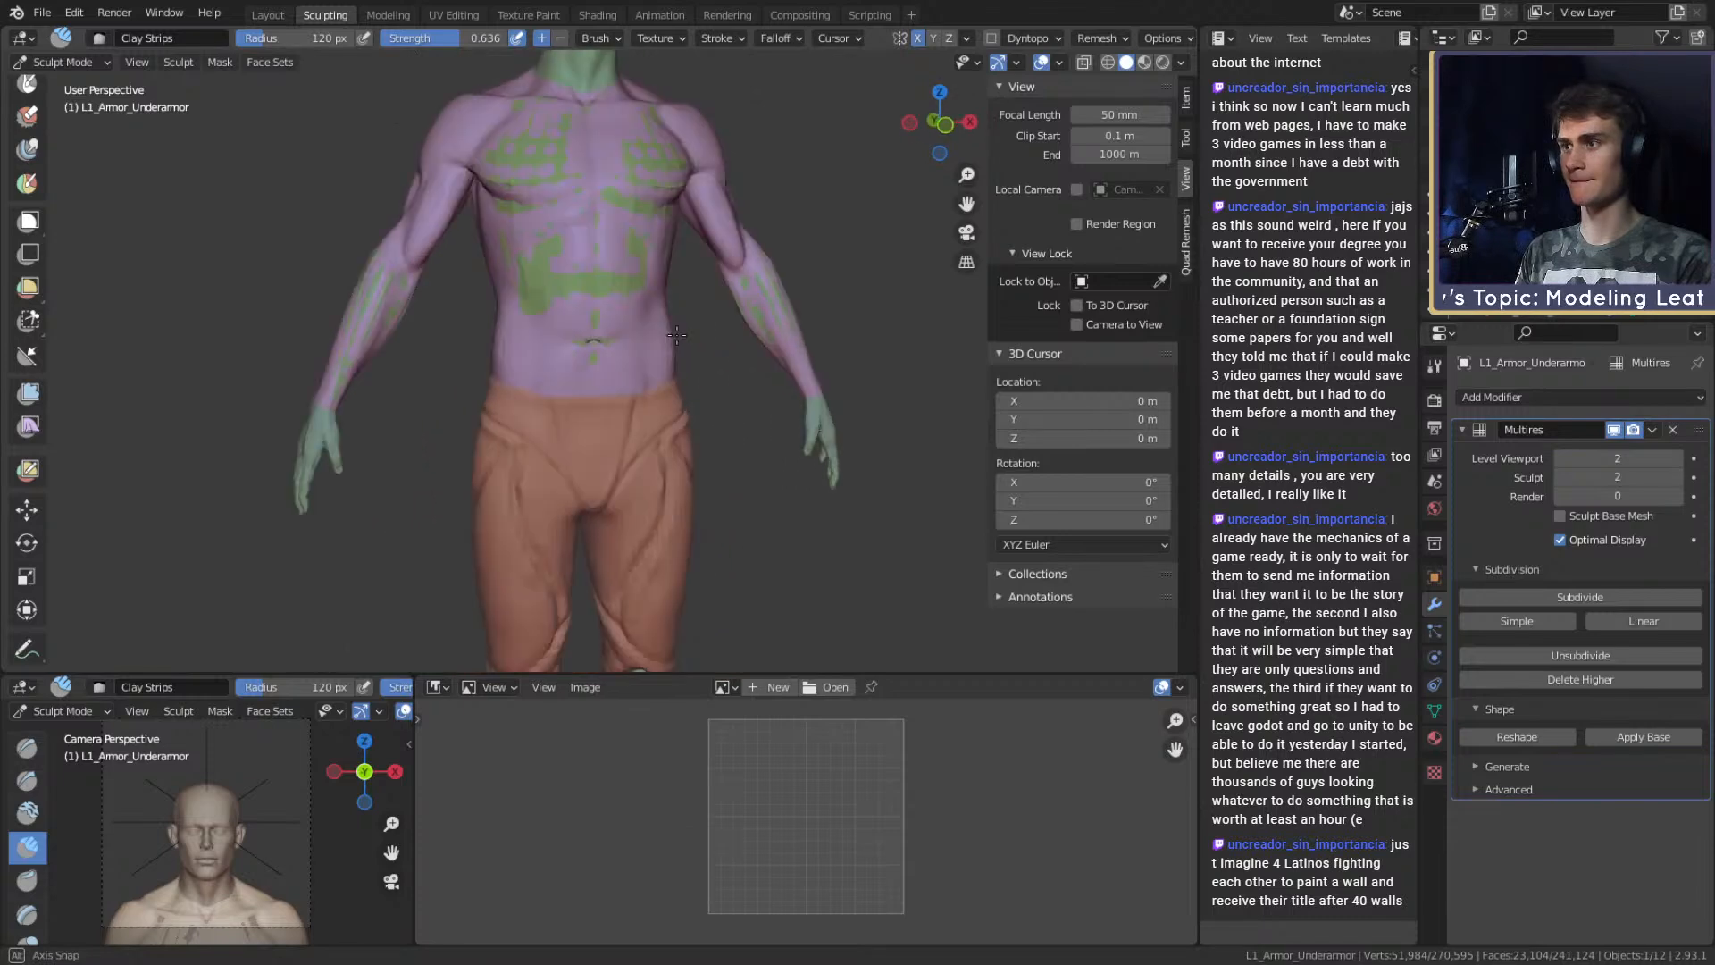
Examine the underarmor's front and arms up close and in the Layout workspace, then return to the Sculpting workspace.
scroll(625, 348, up, 5)
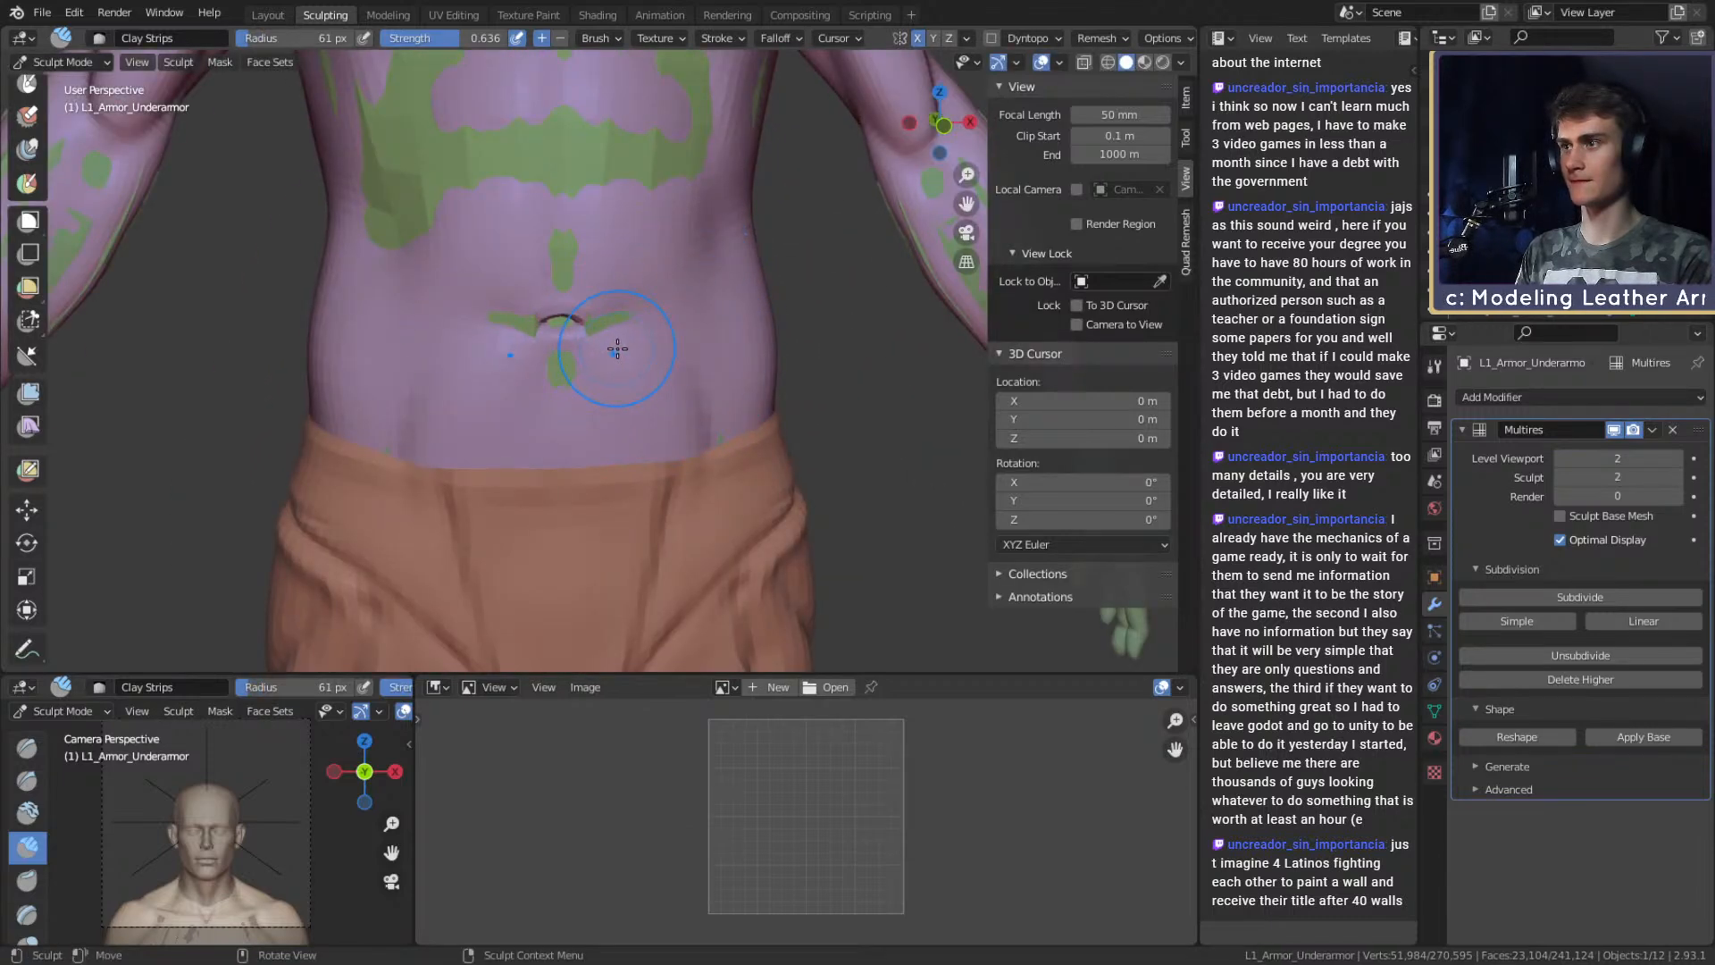
scroll(611, 334, down, 6)
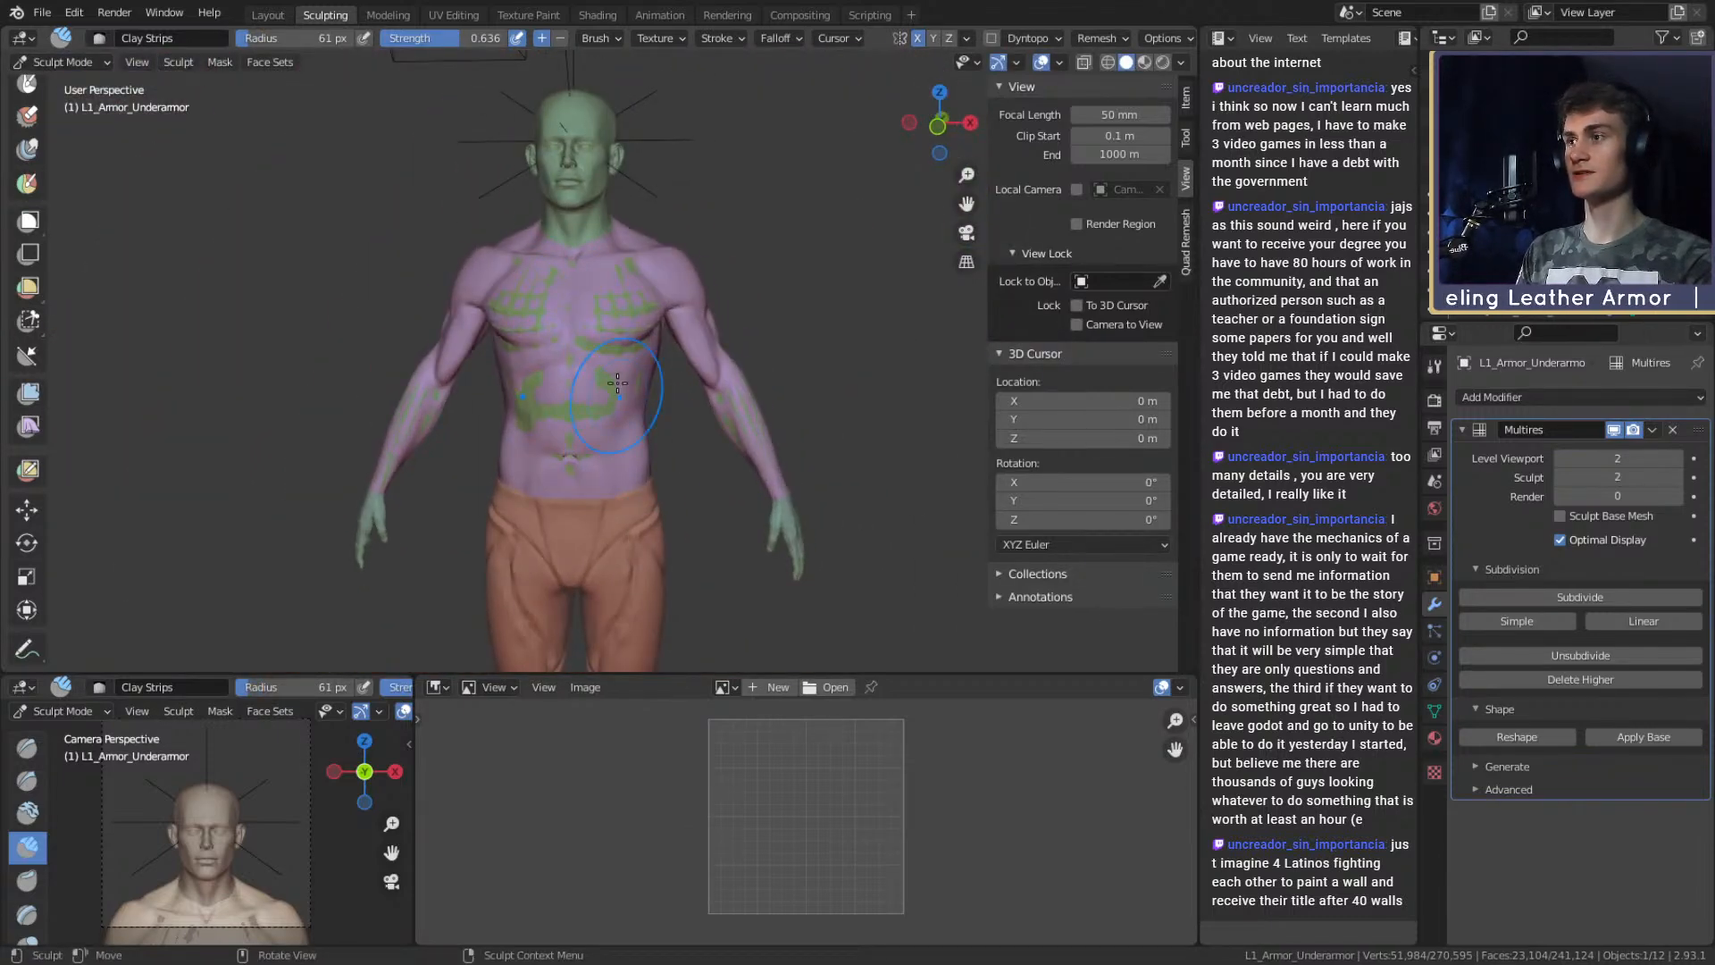
click(268, 15)
mouse_move(690, 361)
middle_down()
mouse_move(669, 343)
mouse_move(740, 335)
middle_up()
mouse_move(863, 207)
middle_down()
mouse_move(812, 319)
mouse_move(741, 198)
middle_up()
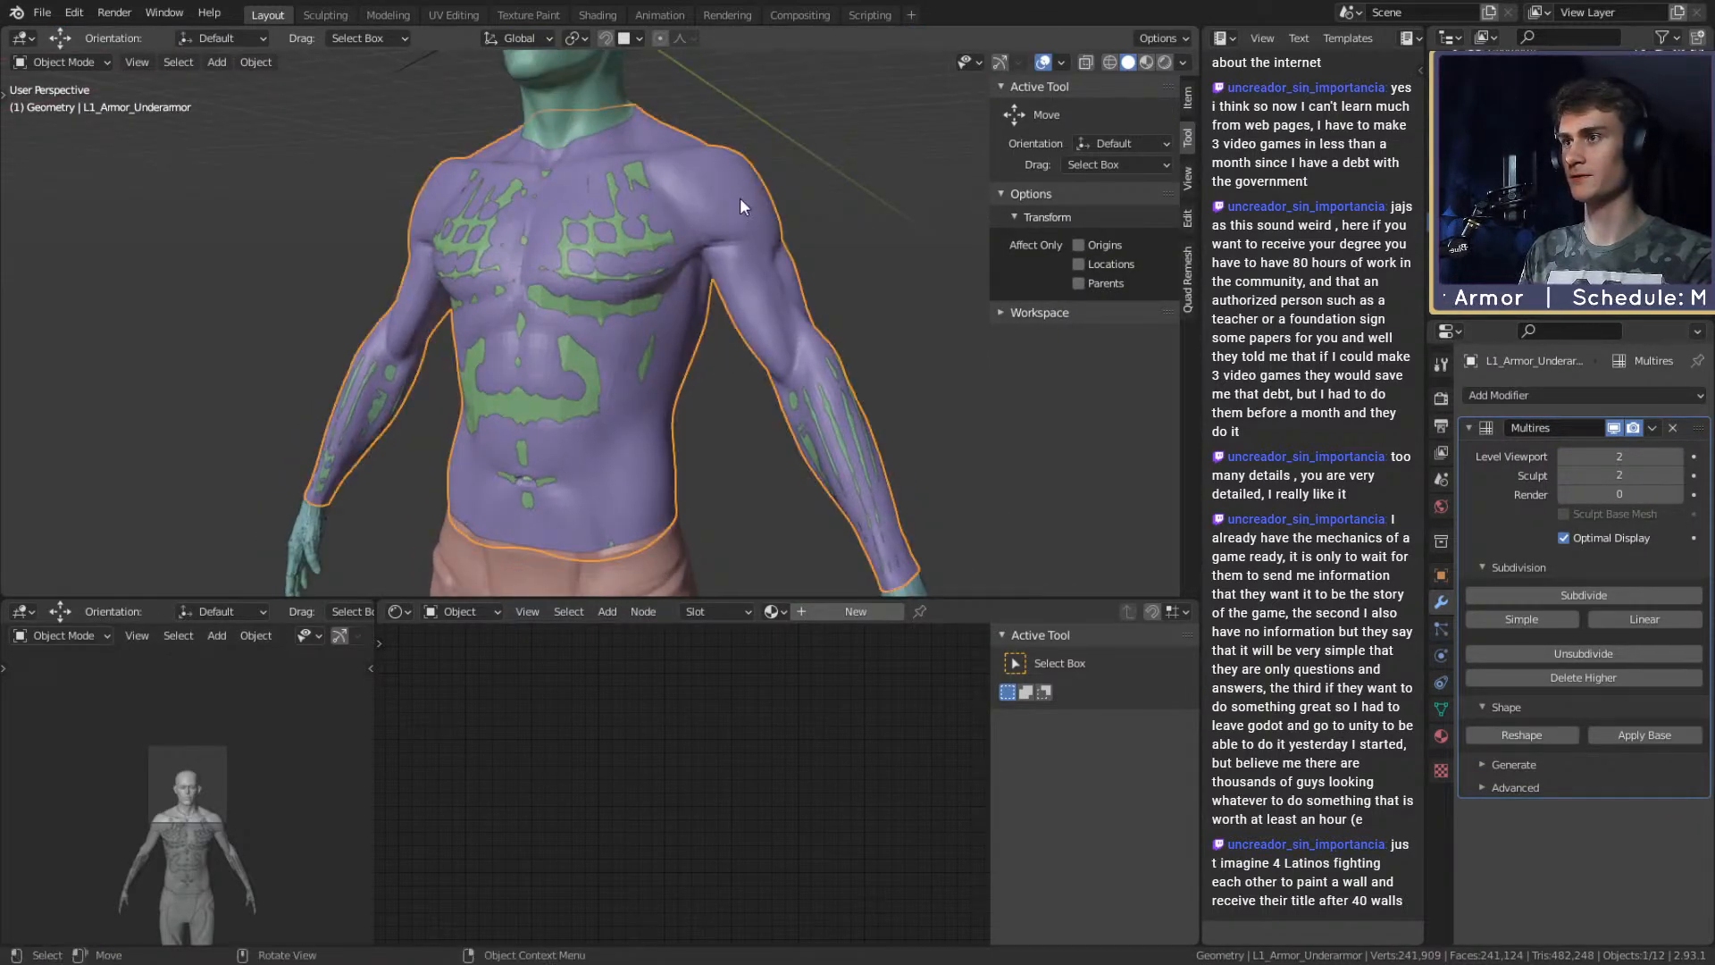
click(325, 15)
Fill the muscle grooves around the underarmor's shoulder with the Clay Strips brush.
mouse_move(811, 273)
shift+middle_down()
mouse_move(688, 283)
mouse_move(657, 237)
mouse_move(880, 223)
shift+middle_up()
scroll(643, 236, up, 6)
key(f)
click(599, 217)
middle_drag(598, 217, 619, 280)
key(f)
click(651, 254)
mouse_move(540, 230)
mouse_down()
mouse_move(582, 324)
mouse_move(517, 254)
mouse_move(540, 304)
mouse_up()
Fill the grooves on the outer side of the underarmor's upper arm with Clay Strips at a 37 px radius.
middle_drag(645, 312, 590, 357)
key(f)
click(577, 363)
drag(496, 389, 490, 430)
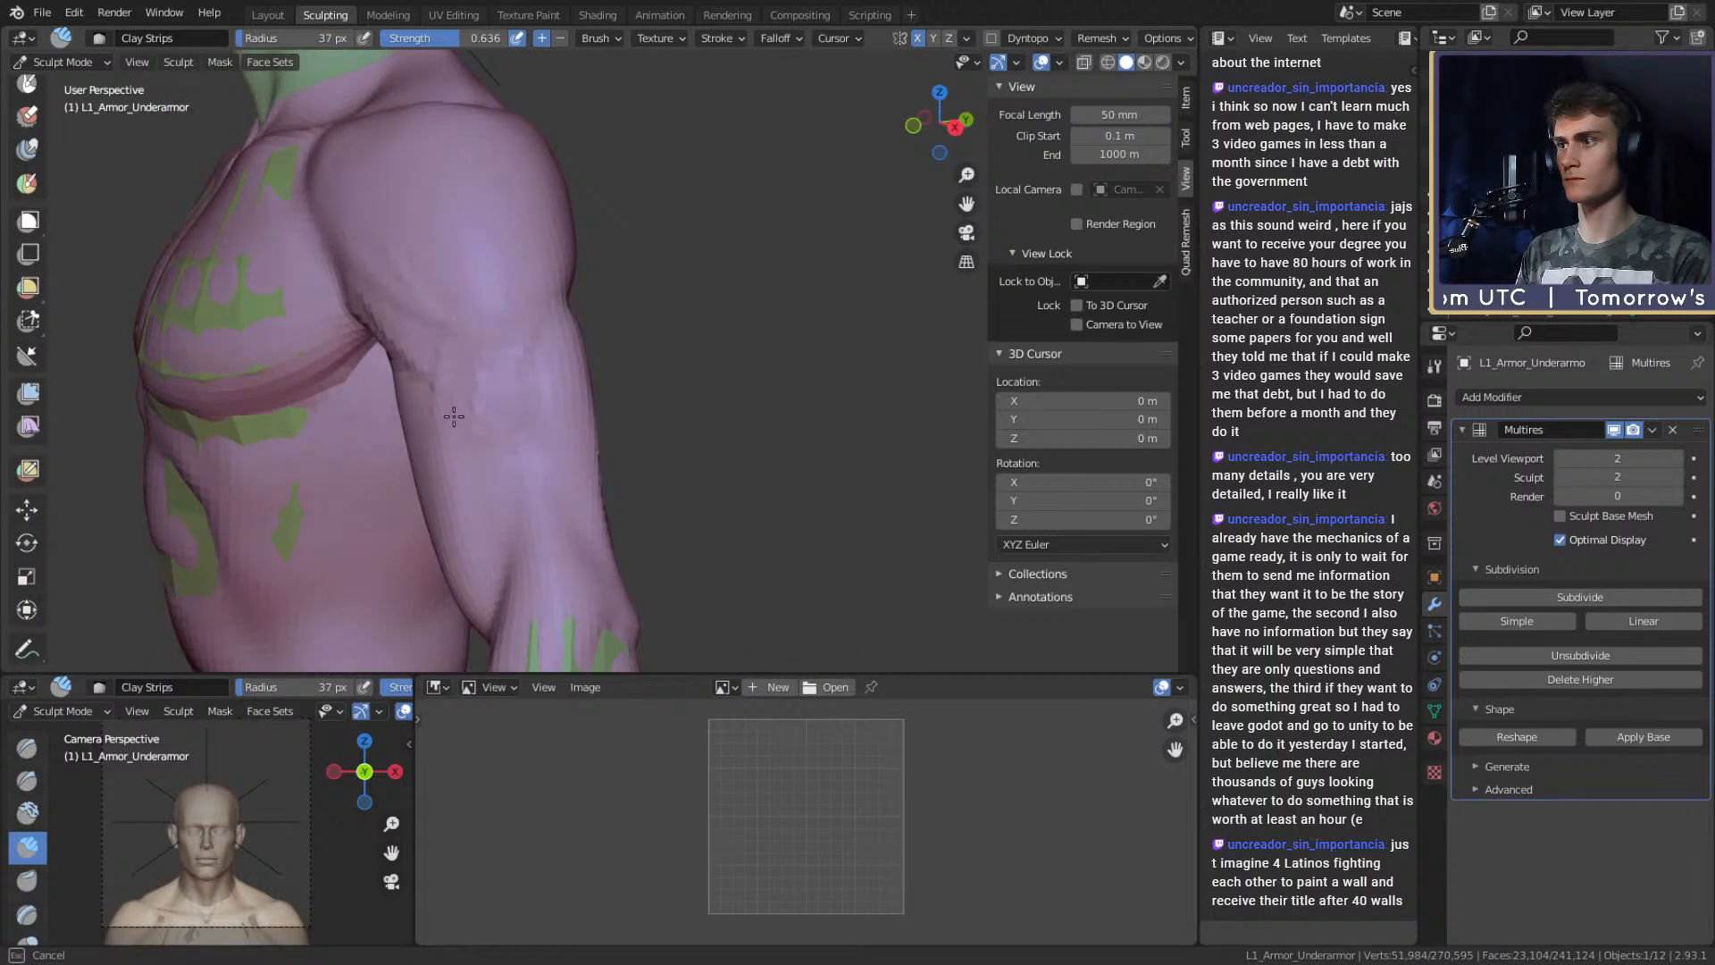
drag(461, 364, 467, 395)
Add clay along the upper arm below the shoulder and smooth the shoulder area at a 94 px radius.
shift+middle_drag(488, 389, 527, 330)
key(f)
click(543, 326)
mouse_move(540, 293)
mouse_down()
mouse_move(537, 413)
mouse_move(562, 461)
mouse_move(553, 322)
mouse_up()
key(f)
click(573, 434)
shift+drag(439, 237, 443, 241)
middle_drag(504, 245, 576, 230)
shift+drag(536, 248, 527, 234)
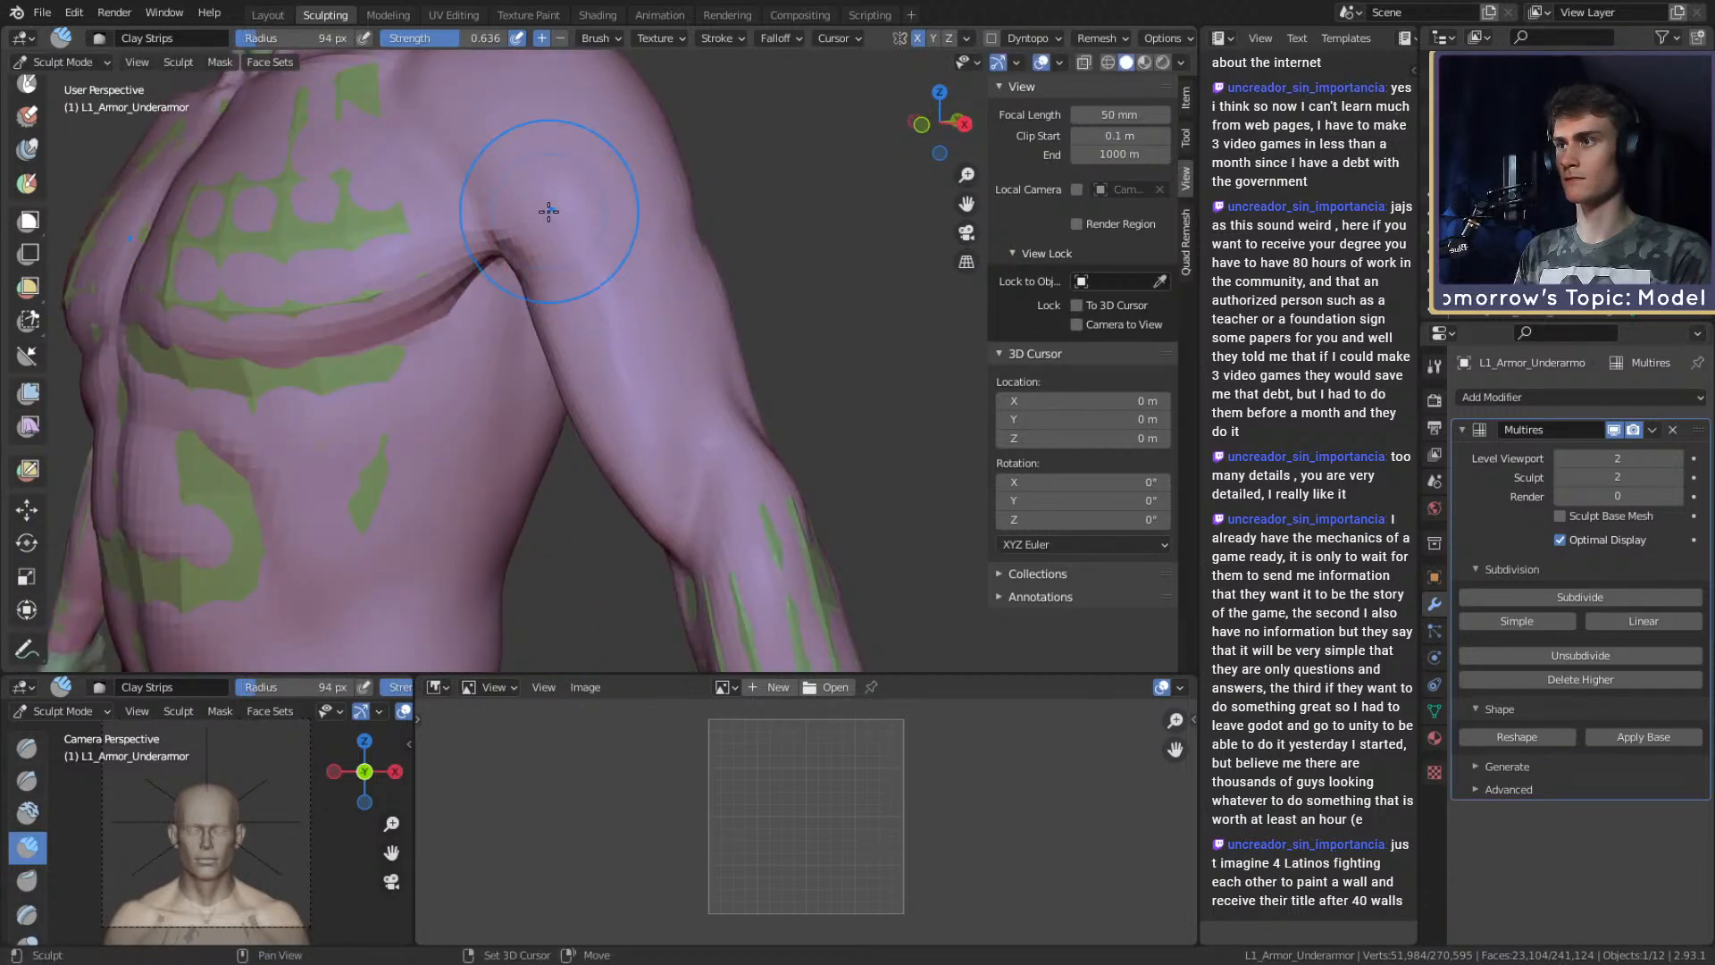
Build up the underarmor around the armpit and inner upper arm with the Clay Strips brush.
middle_drag(561, 223, 632, 234)
key(shift+c)
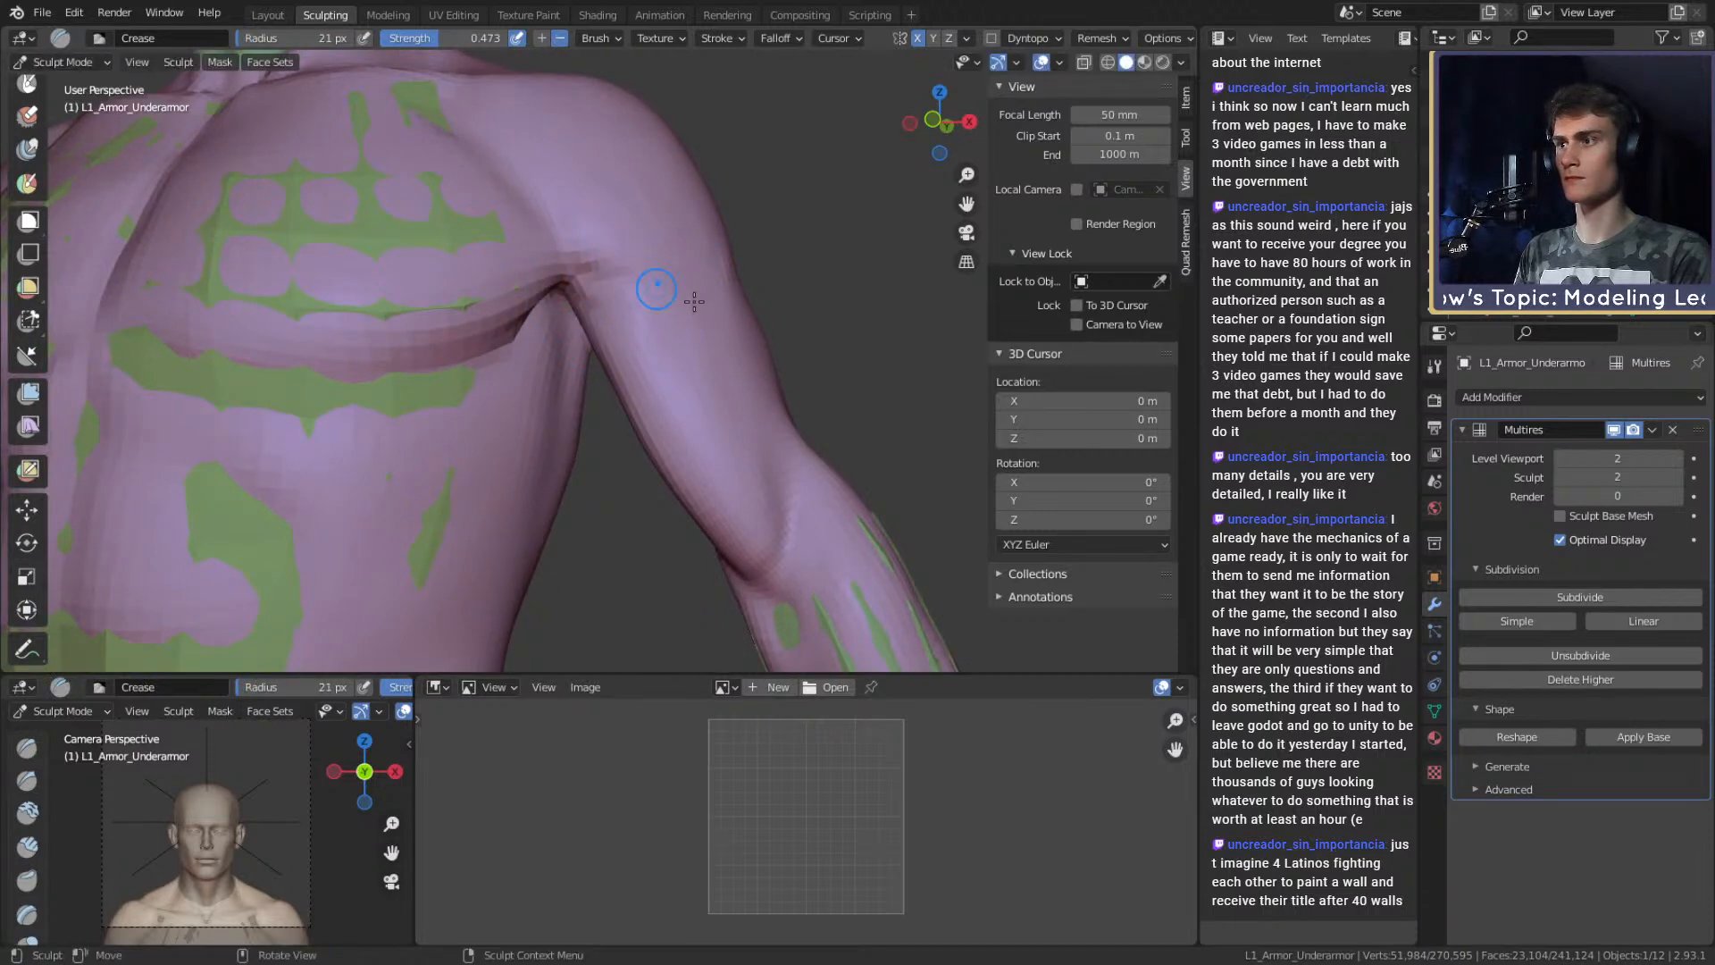
key(c)
key(f)
mouse_move(683, 299)
middle_down()
mouse_move(590, 277)
mouse_move(581, 309)
mouse_move(459, 306)
mouse_move(555, 295)
middle_up()
click(536, 276)
key(f)
click(522, 288)
alt+drag(525, 384, 536, 309)
drag(572, 403, 585, 395)
Fill the groove between the chest and the front of the shoulder, then enlarge the brush radius to 104 px.
middle_drag(668, 363, 647, 345)
key(f)
click(477, 275)
drag(465, 259, 444, 207)
key(f)
click(609, 299)
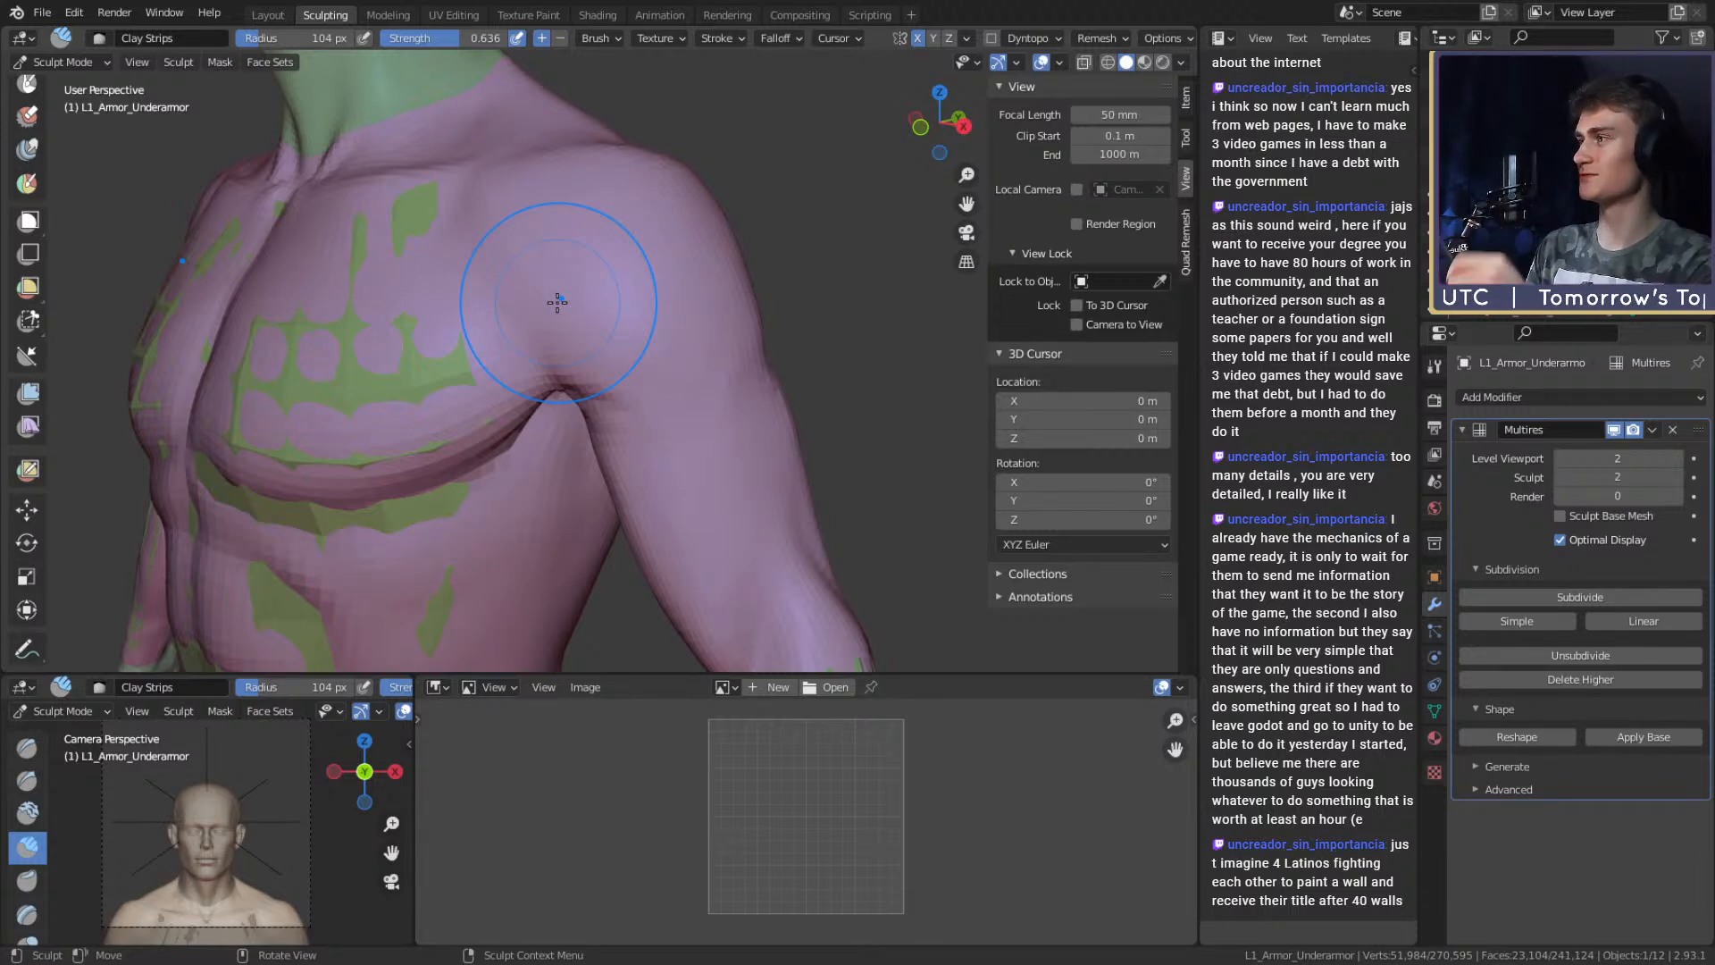
Lay Clay Strips strokes across the shoulder and outer chest to even out the muscle definition.
middle_drag(556, 372, 295, 402)
scroll(581, 384, up, 2)
middle_drag(581, 410, 557, 349)
key(f)
click(514, 349)
mouse_move(594, 285)
mouse_down()
mouse_move(491, 341)
mouse_move(429, 336)
mouse_up()
middle_drag(609, 343, 599, 310)
drag(592, 305, 452, 327)
Fill the remaining dips around the shoulder and armpit from several angles with Clay Strips.
middle_drag(542, 284, 570, 313)
drag(570, 317, 502, 368)
drag(570, 275, 557, 306)
middle_drag(516, 318, 546, 324)
key(f)
click(548, 327)
mouse_move(555, 313)
mouse_down()
mouse_move(529, 303)
mouse_move(617, 280)
mouse_move(590, 349)
mouse_up()
middle_drag(604, 274, 612, 371)
Even out the underarmor's upper arm toward the elbow with Clay Strips, setting the brush radius to 51 px.
key(f)
click(597, 365)
mouse_move(583, 311)
shift+middle_down()
mouse_move(567, 289)
mouse_move(584, 347)
shift+middle_up()
key(f)
click(563, 348)
mouse_move(564, 350)
mouse_down()
mouse_move(662, 322)
mouse_move(644, 357)
mouse_up()
key(f)
click(686, 357)
mouse_move(524, 357)
alt+mouse_down()
mouse_move(548, 260)
mouse_move(574, 446)
mouse_move(844, 394)
mouse_move(929, 357)
mouse_move(880, 401)
mouse_move(715, 322)
alt+mouse_up()
key(f)
click(653, 399)
alt+drag(656, 376, 667, 374)
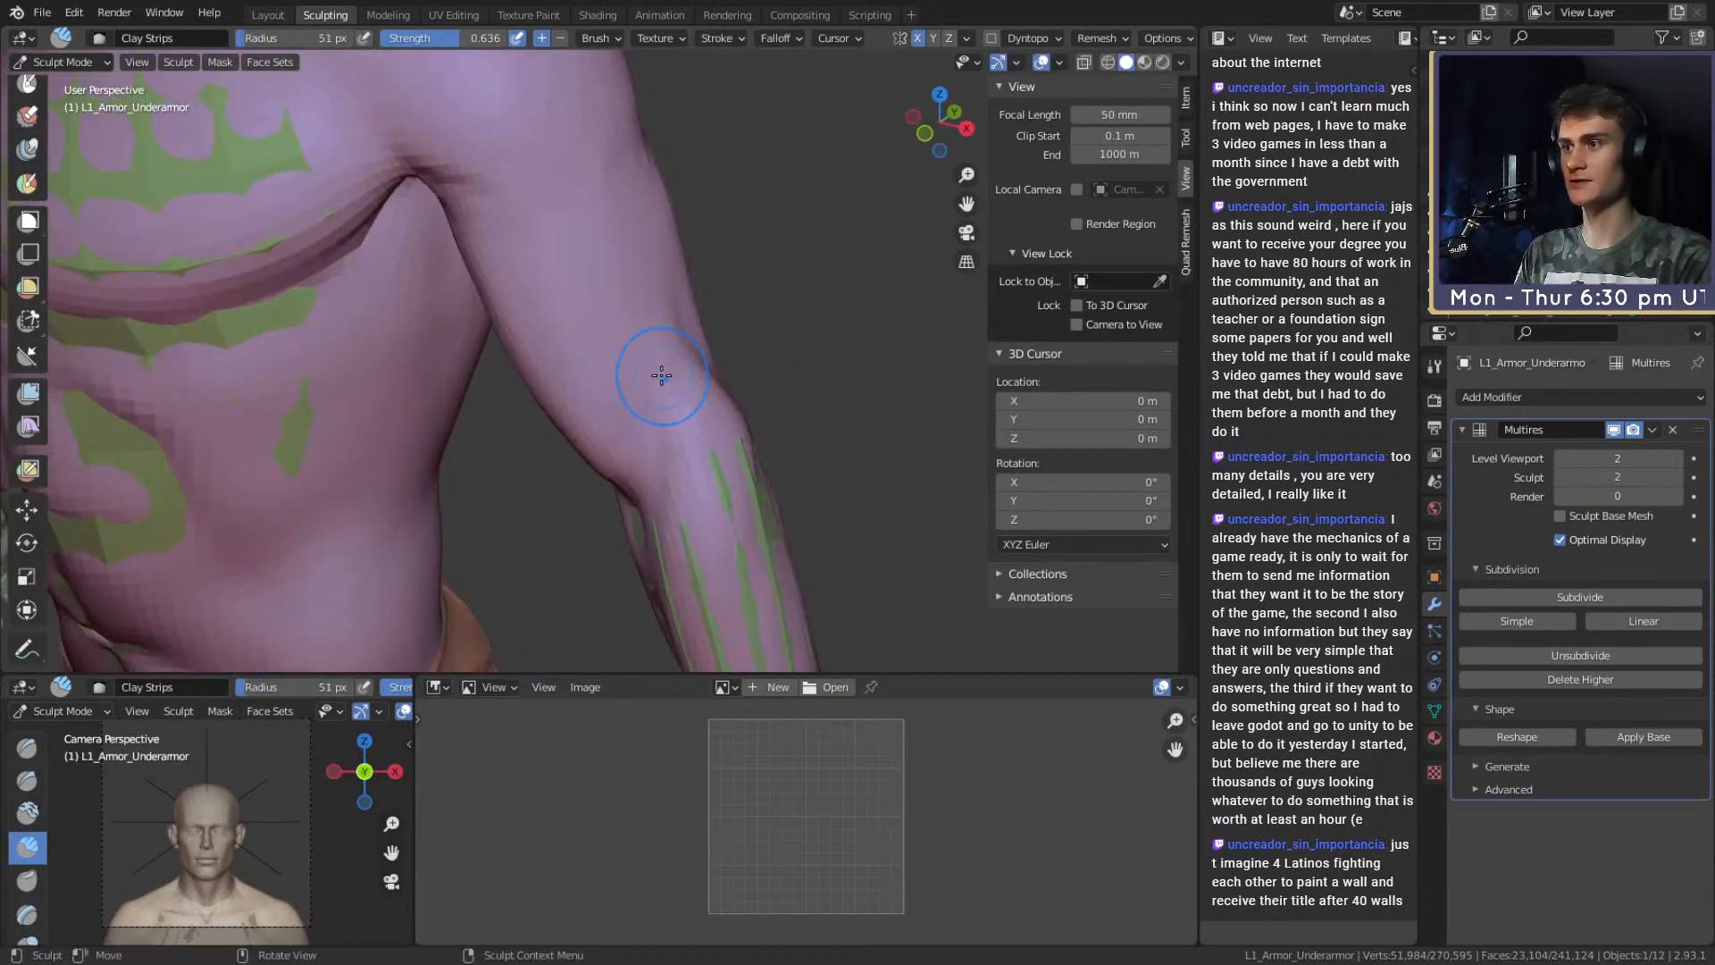
Fill the muscle grooves on the back of the upper arm with Clay Strips at a 50 px radius.
mouse_move(742, 478)
alt+mouse_down()
mouse_move(591, 399)
mouse_move(644, 324)
mouse_move(601, 352)
mouse_move(607, 326)
mouse_move(655, 329)
mouse_move(623, 294)
alt+mouse_up()
key(f)
click(580, 398)
key(f)
click(641, 391)
key(f)
click(564, 327)
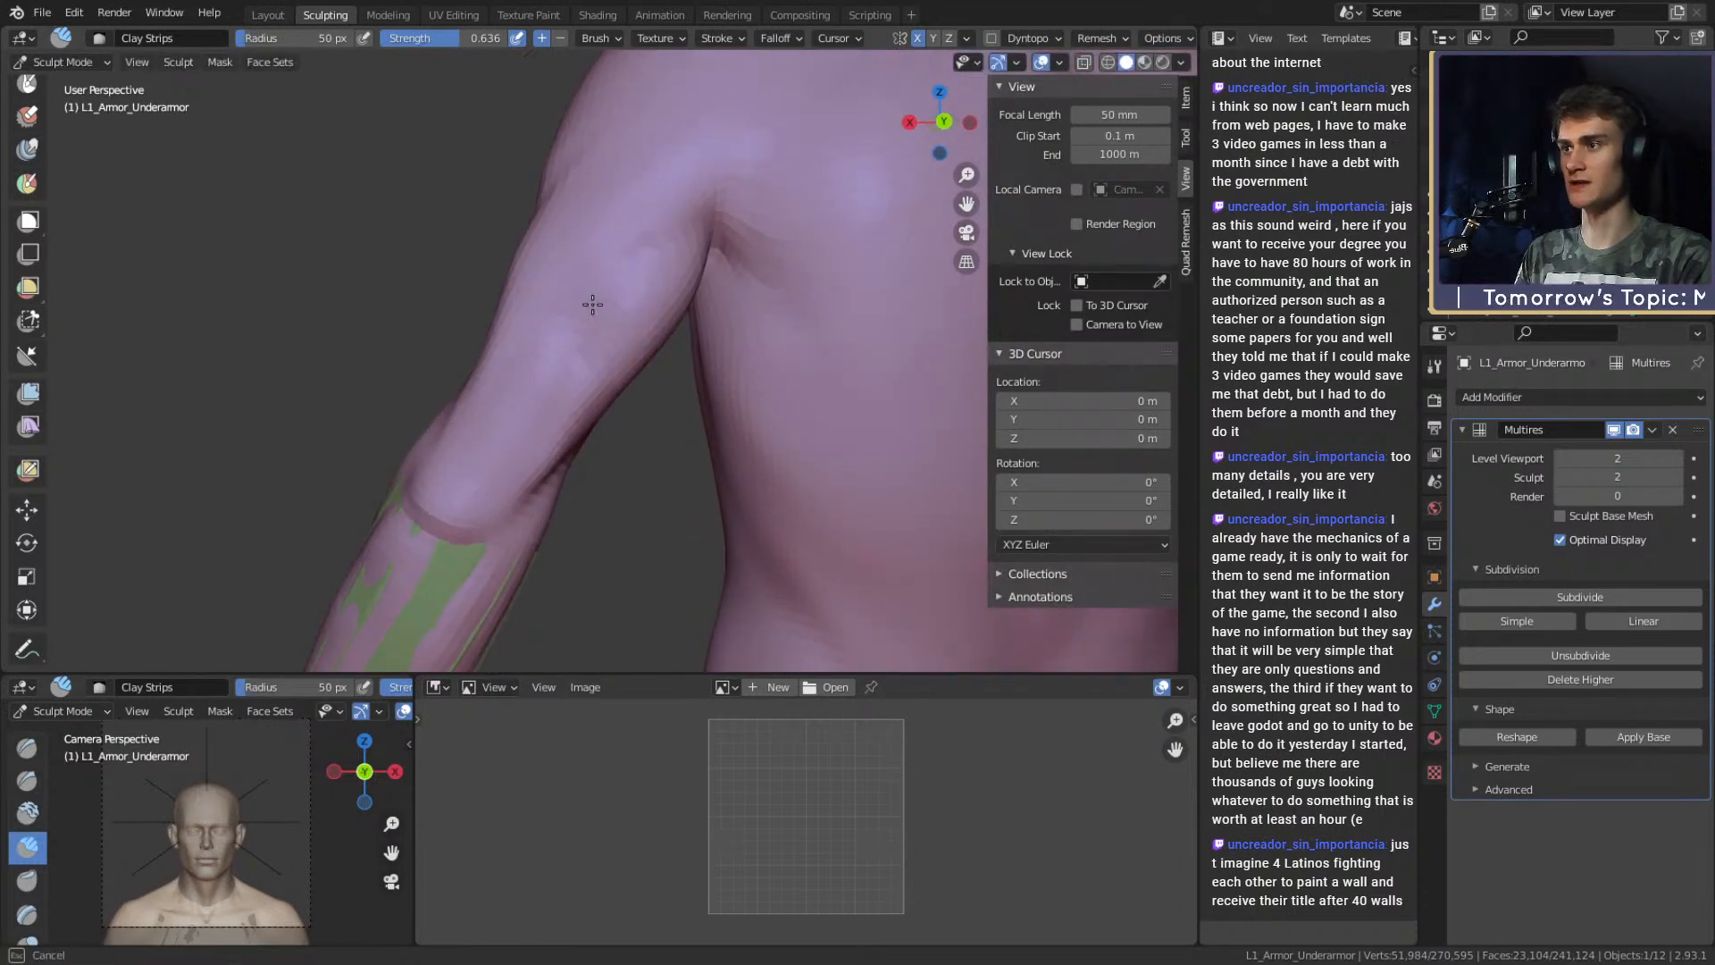
drag(557, 418, 581, 308)
mouse_move(582, 297)
mouse_down()
mouse_move(555, 375)
mouse_move(519, 395)
mouse_up()
Build up the area behind the armpit with Clay Strips and smooth it at a 115 px radius.
key(f)
click(601, 278)
mouse_move(706, 264)
alt+shift+mouse_down()
mouse_move(540, 390)
mouse_move(559, 375)
mouse_move(576, 393)
alt+shift+mouse_up()
key(f)
click(526, 345)
drag(539, 313, 653, 487)
key(f)
click(571, 294)
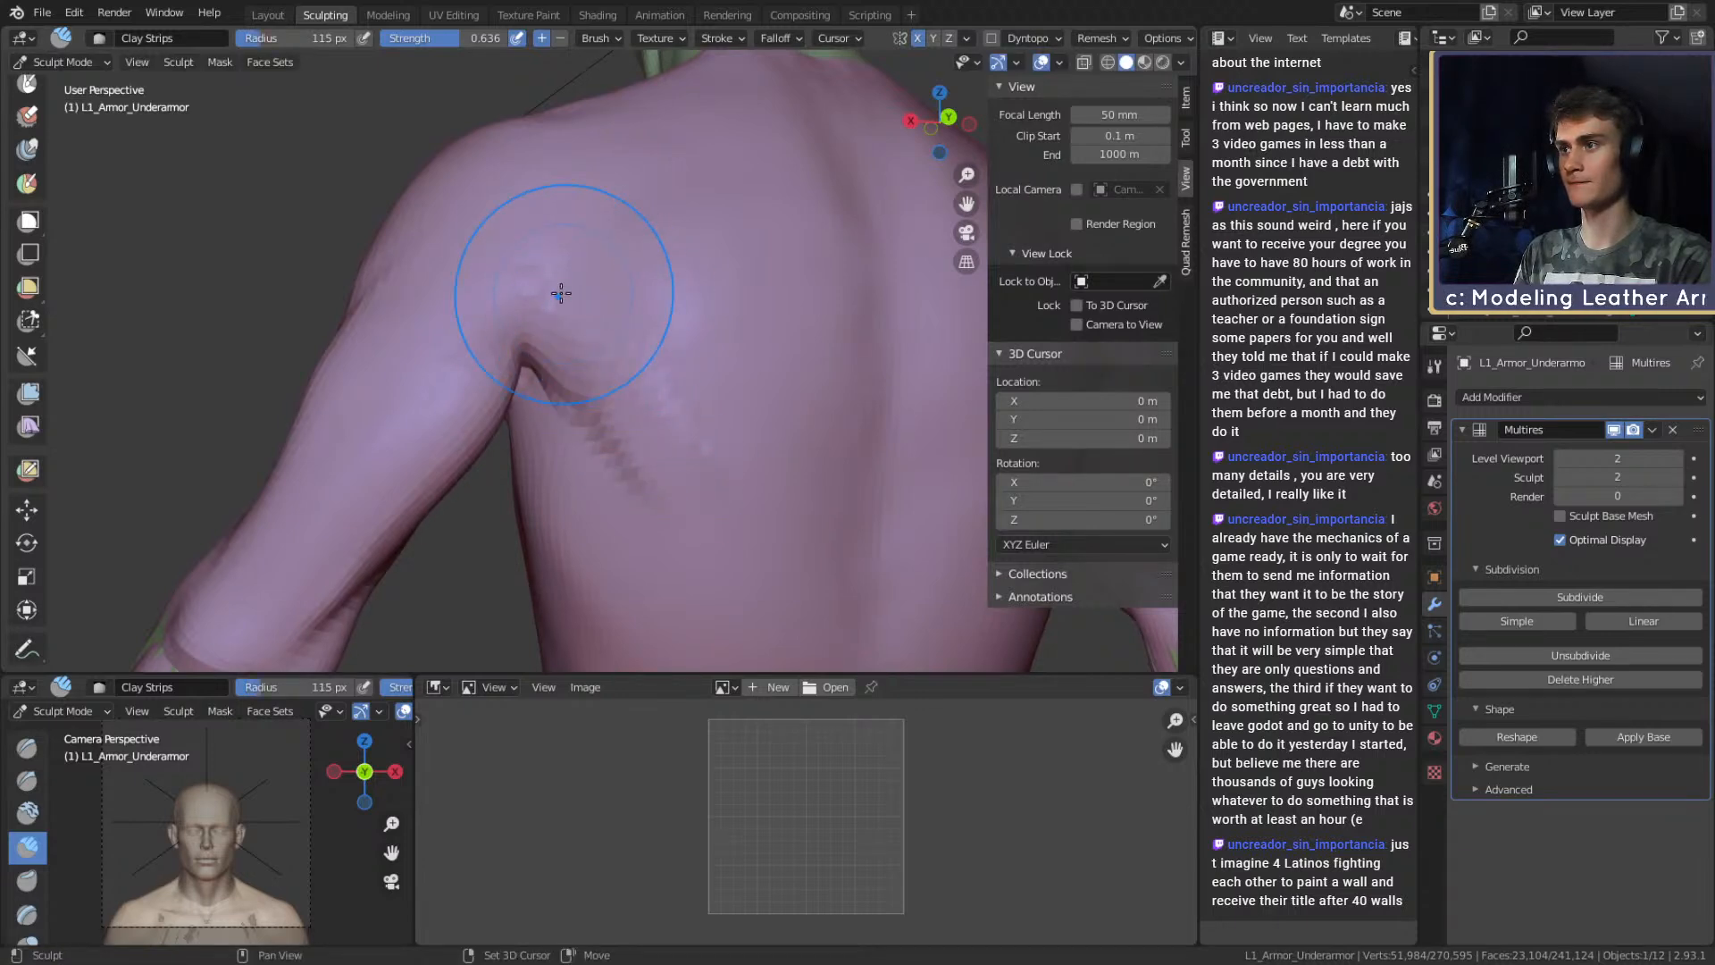
mouse_move(613, 365)
shift+mouse_down()
mouse_move(655, 418)
mouse_move(616, 353)
shift+mouse_up()
Select the chestplate in the Layout workspace and set its Multires viewport and sculpt levels to 2.
mouse_move(598, 271)
ctrl+alt+mouse_down()
mouse_move(600, 360)
mouse_move(969, 379)
ctrl+alt+mouse_up()
alt+shift+drag(786, 545, 727, 276)
ctrl+alt+drag(666, 178, 683, 397)
ctrl+alt+drag(697, 384, 707, 301)
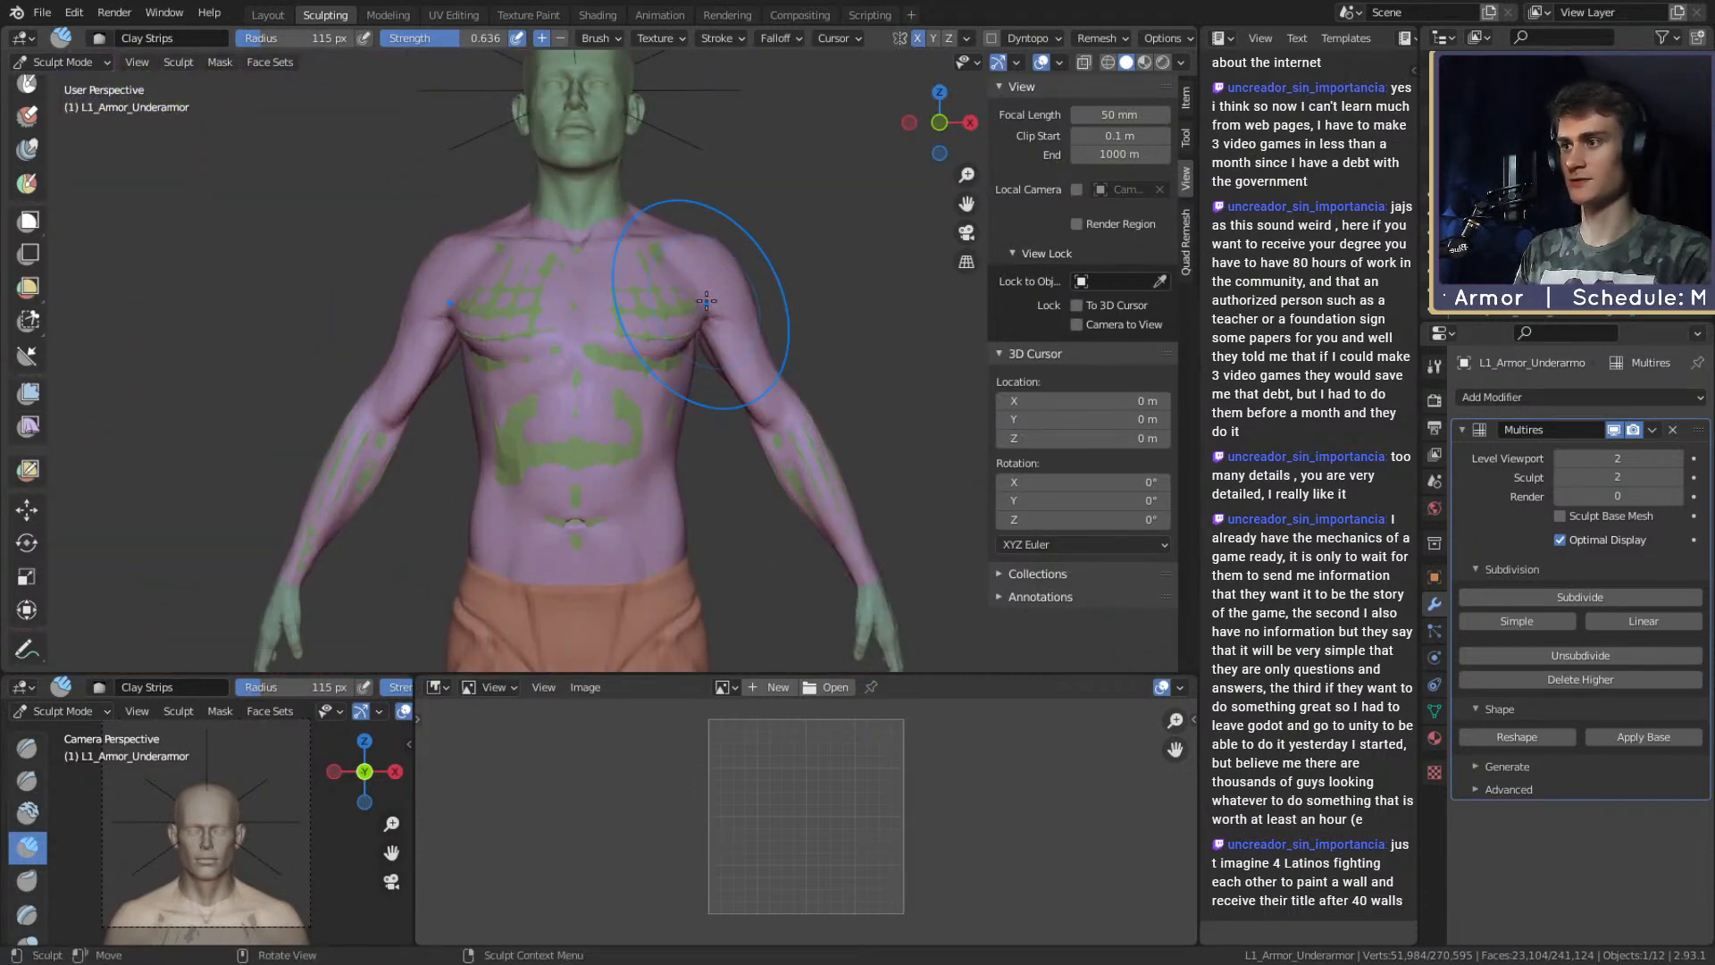
key(ctrl+Page_Up)
click(559, 313)
alt+drag(559, 313, 677, 352)
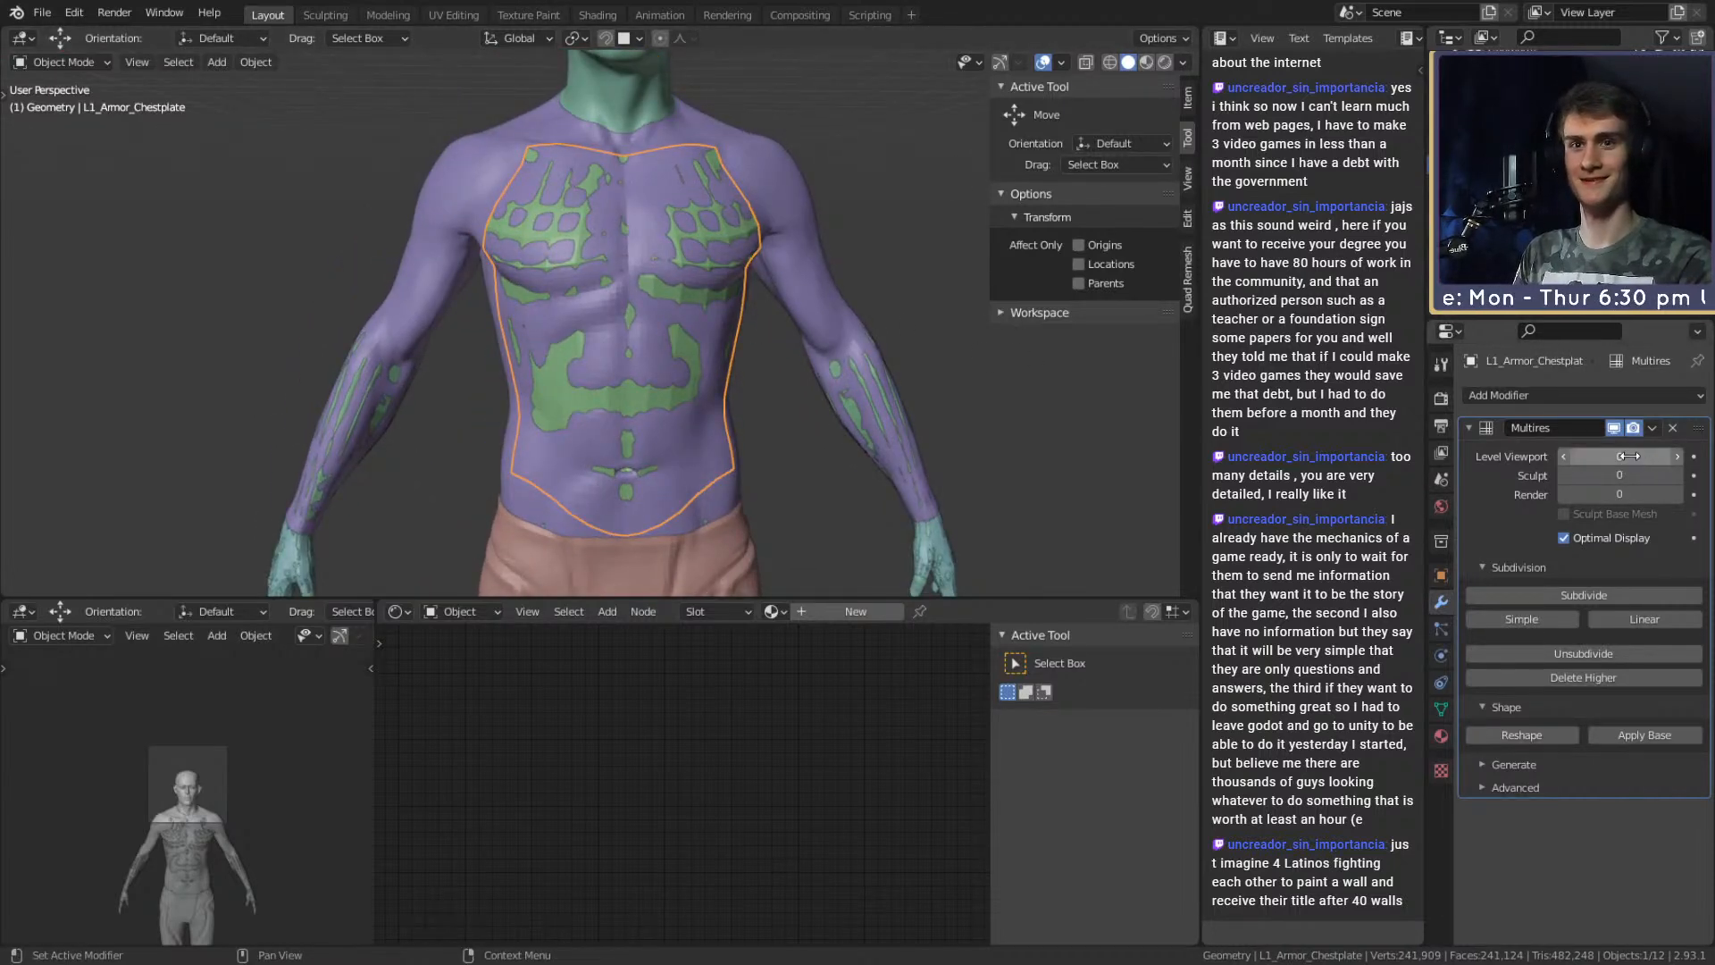
double_click(1679, 456)
double_click(1679, 476)
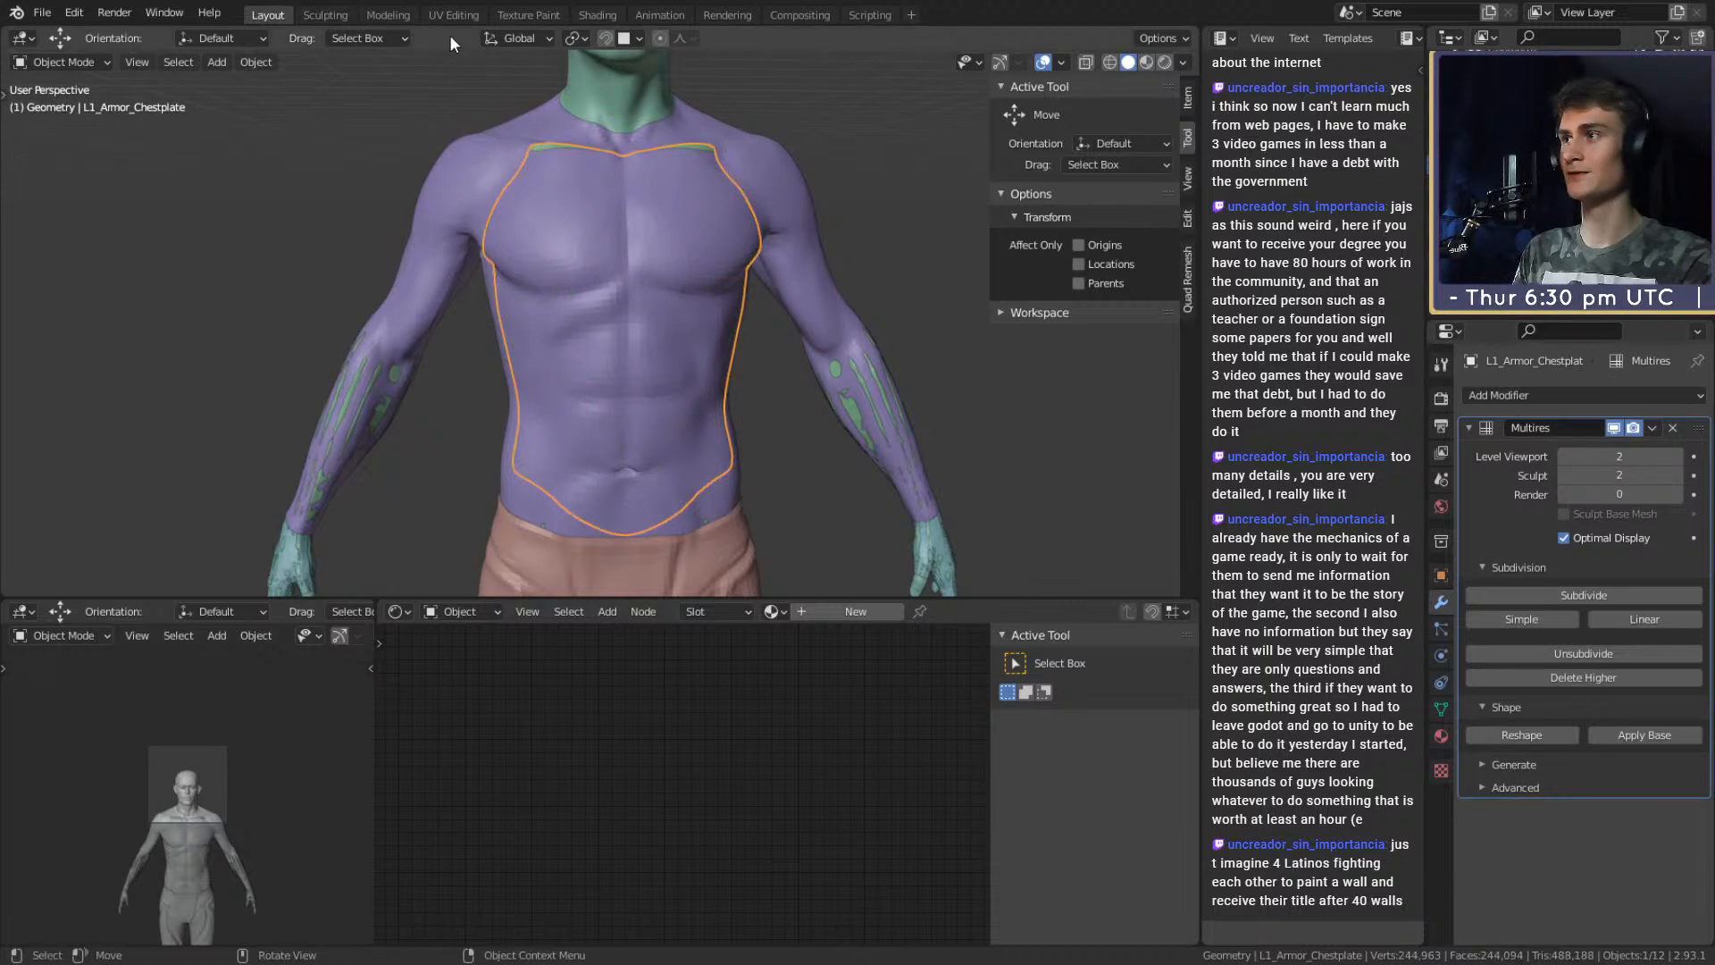
In the Sculpting workspace, inflate the whole chestplate with the Mesh Filter at strength 1.000 so it sits over the underarmor.
click(334, 12)
scroll(608, 404, up, 5)
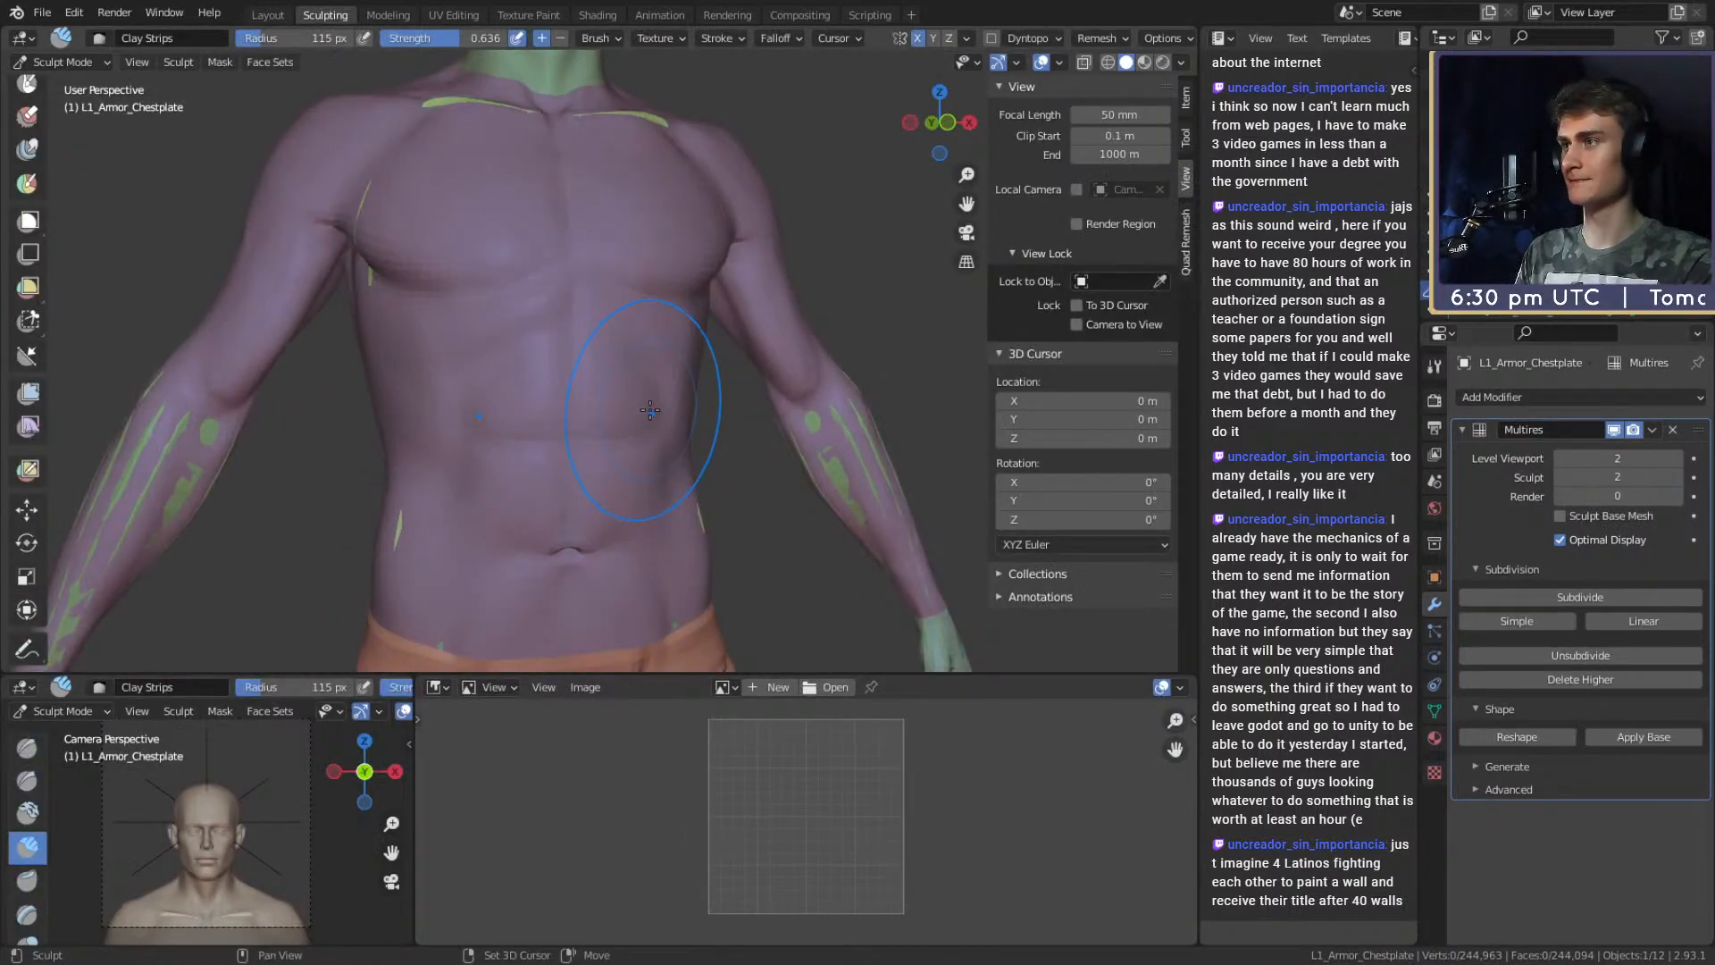
click(29, 393)
middle_drag(500, 376, 733, 366)
key(shift+w)
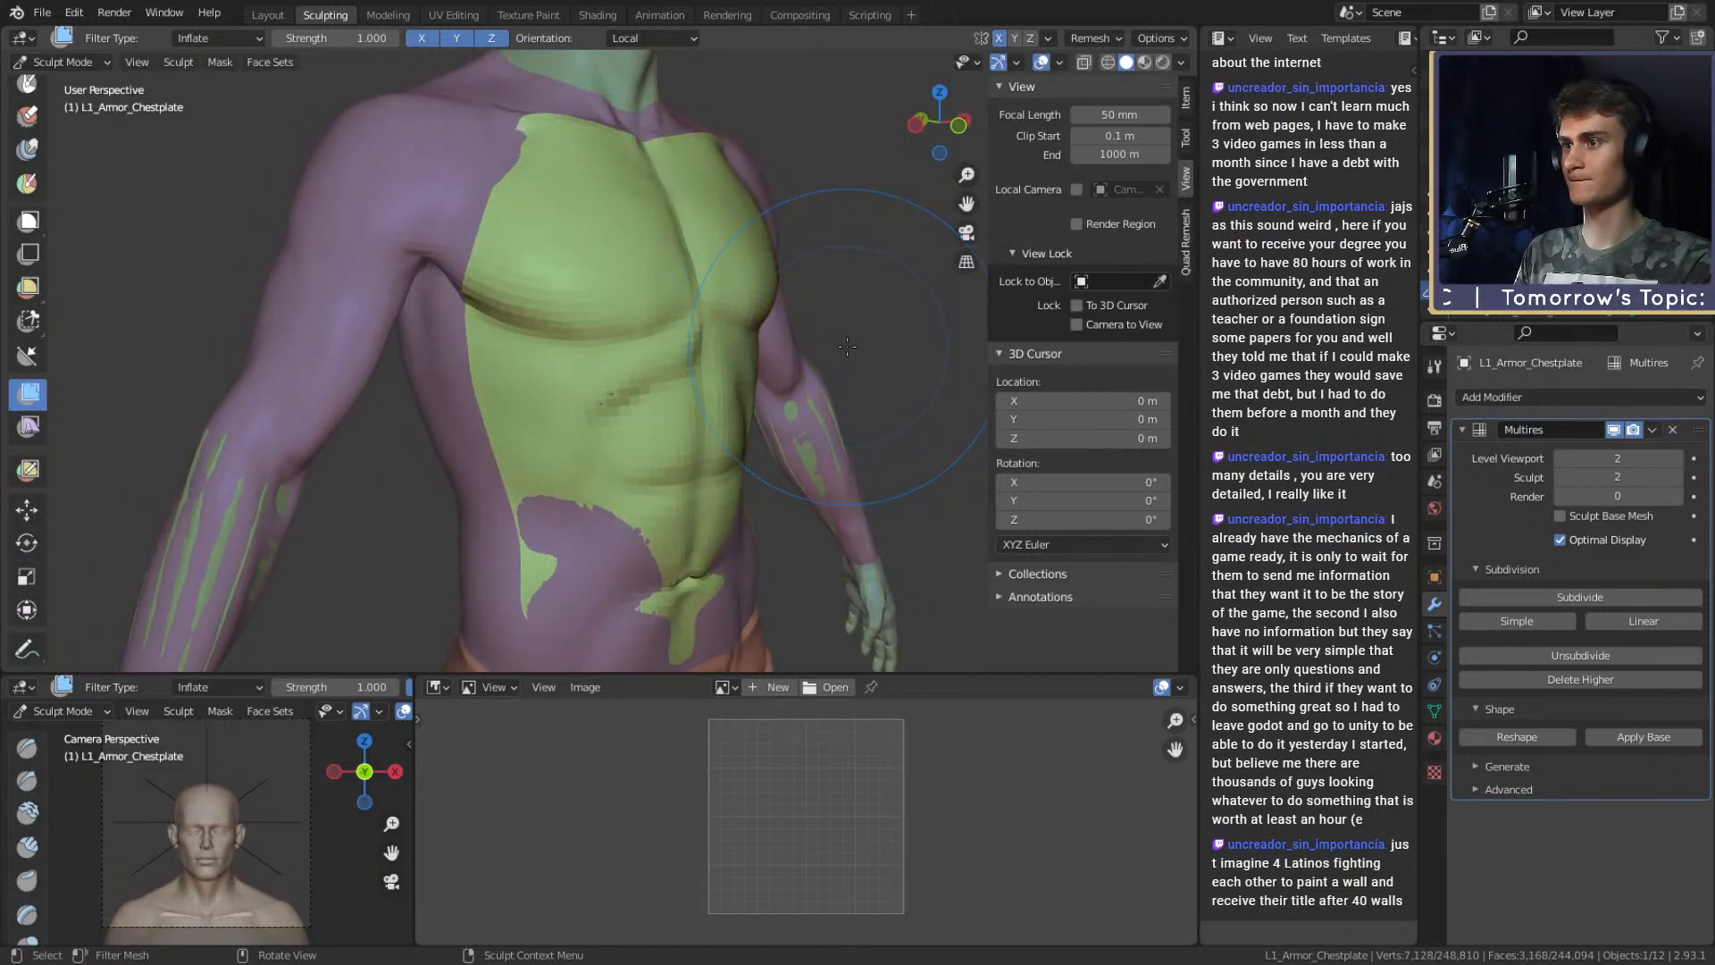
mouse_move(625, 429)
mouse_down()
mouse_move(670, 440)
mouse_move(920, 393)
mouse_up()
mouse_move(673, 409)
middle_down()
mouse_move(820, 413)
mouse_move(735, 406)
mouse_move(707, 371)
middle_up()
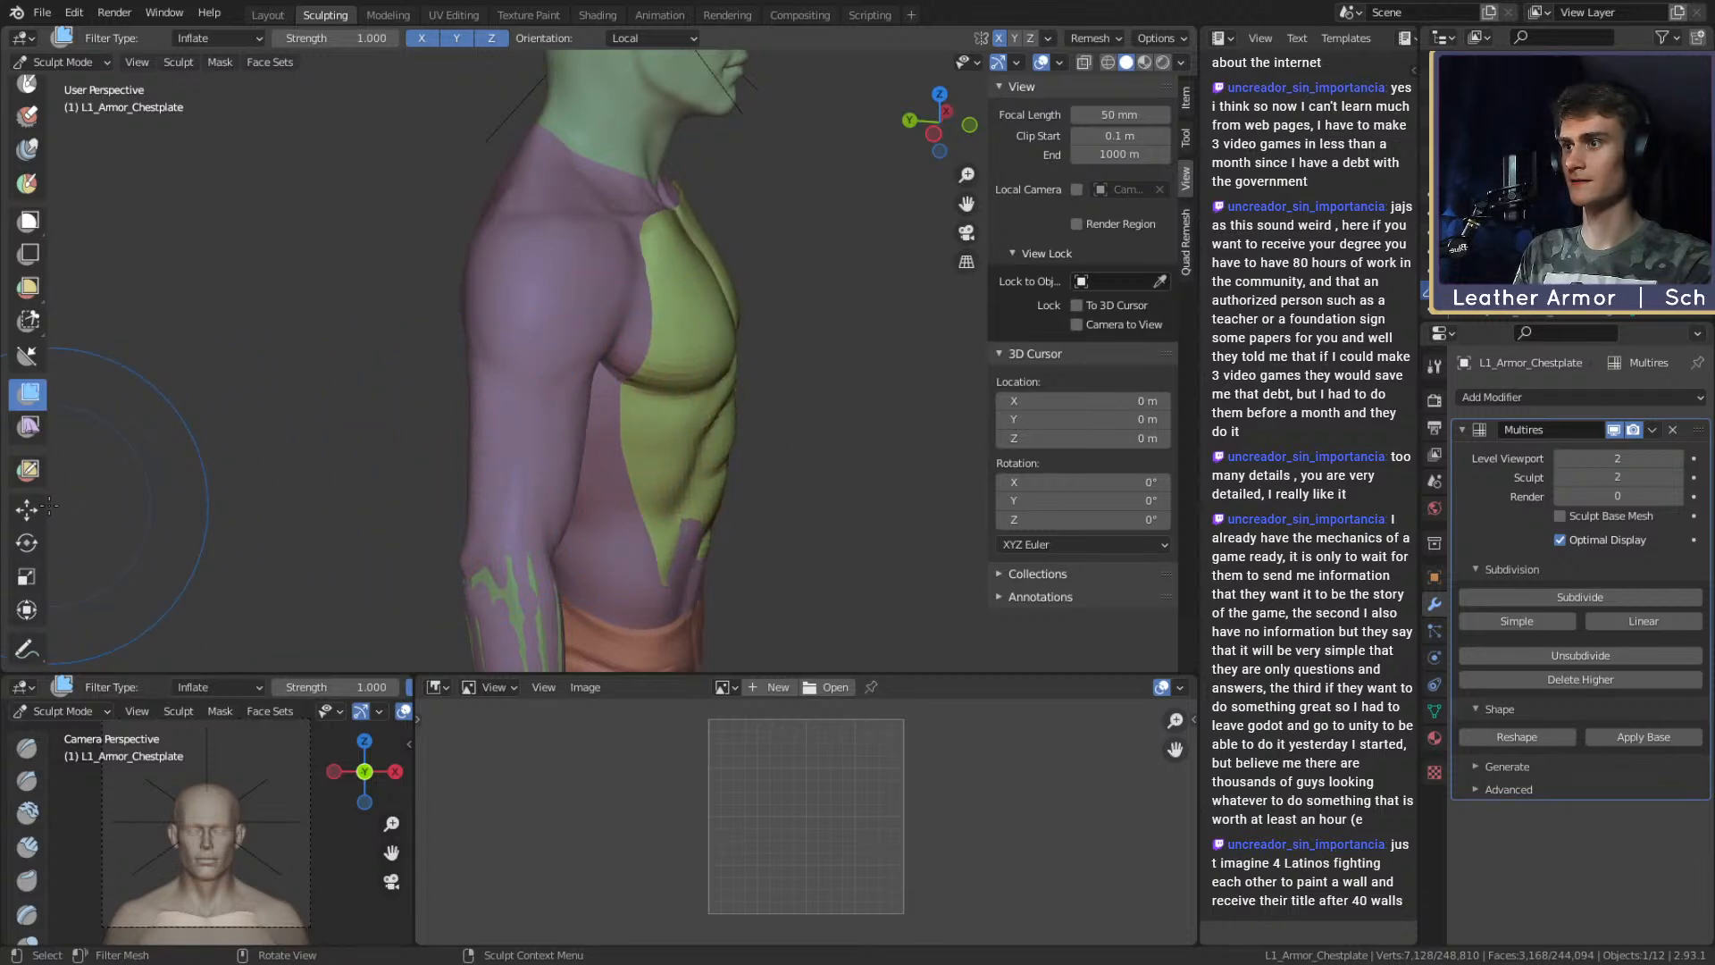
middle_drag(558, 446, 590, 357)
scroll(502, 304, up, 2)
mouse_move(502, 304)
middle_down()
mouse_move(792, 417)
mouse_move(554, 334)
mouse_move(573, 397)
mouse_move(563, 380)
middle_up()
scroll(768, 418, up, 3)
scroll(551, 333, down, 6)
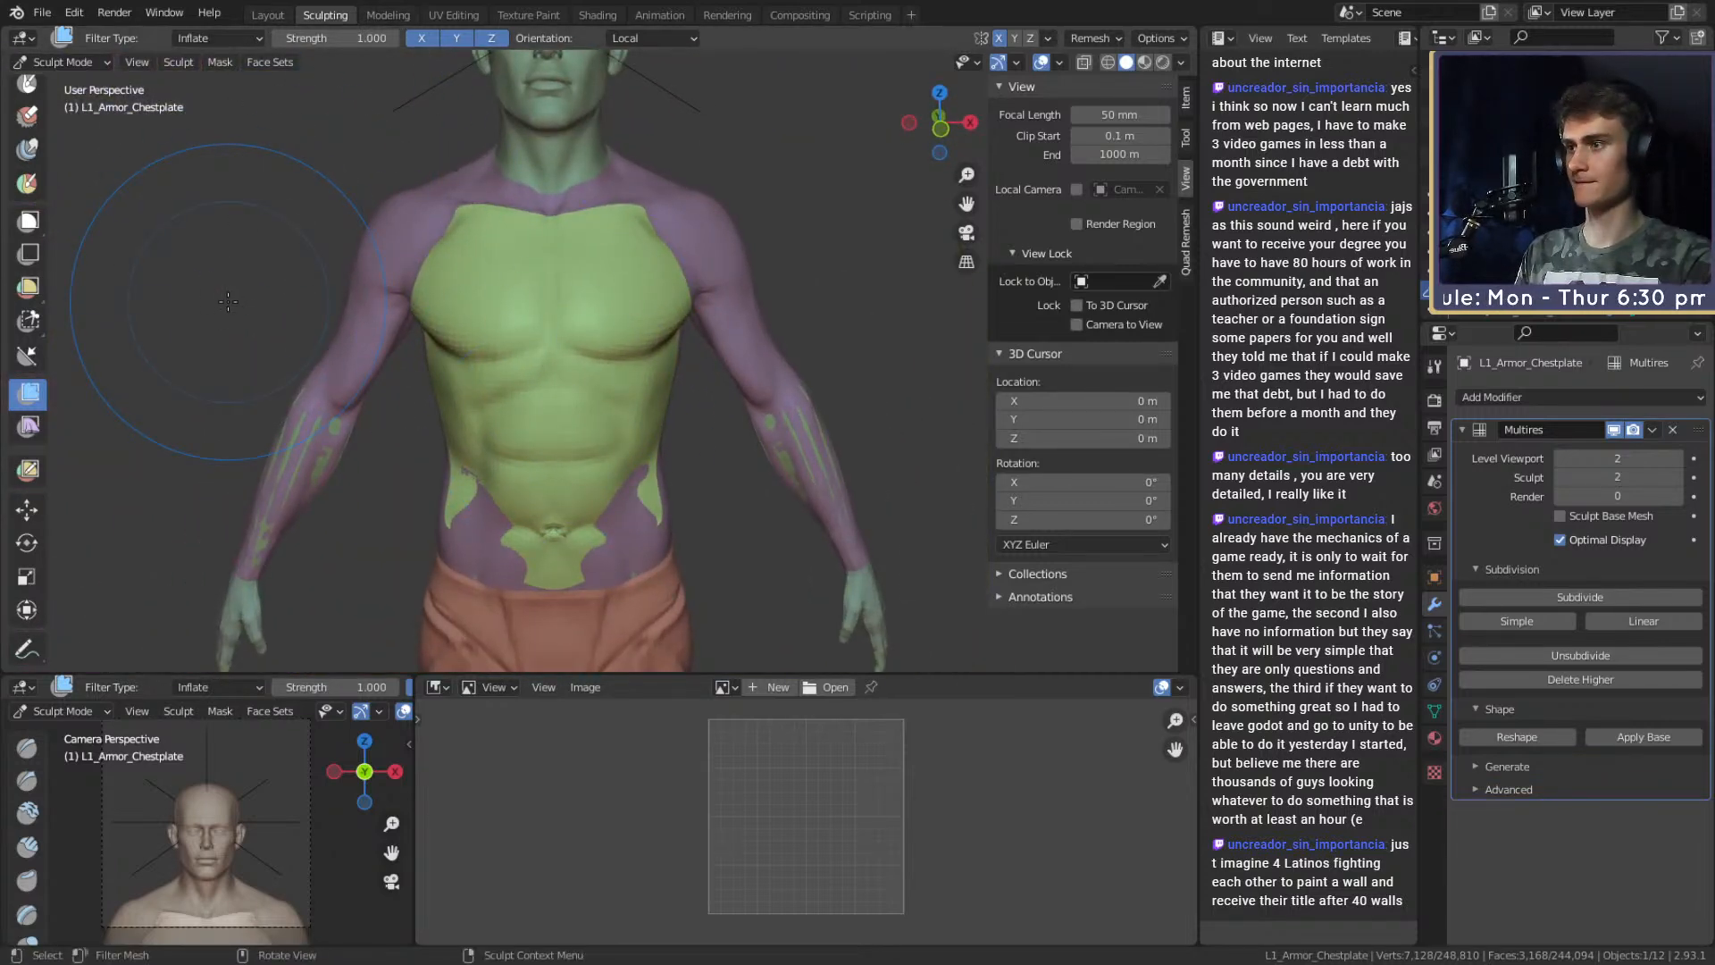
Pull the chestplate's upper side edge near the shoulder into shape with the Grab brush at a 115 px radius.
key(c)
scroll(657, 409, up, 5)
mouse_move(631, 429)
middle_down()
mouse_move(616, 347)
mouse_move(793, 398)
middle_up()
scroll(615, 346, up, 2)
key(g)
mouse_move(792, 399)
mouse_down()
mouse_move(808, 351)
mouse_move(815, 365)
mouse_up()
key(f)
click(756, 366)
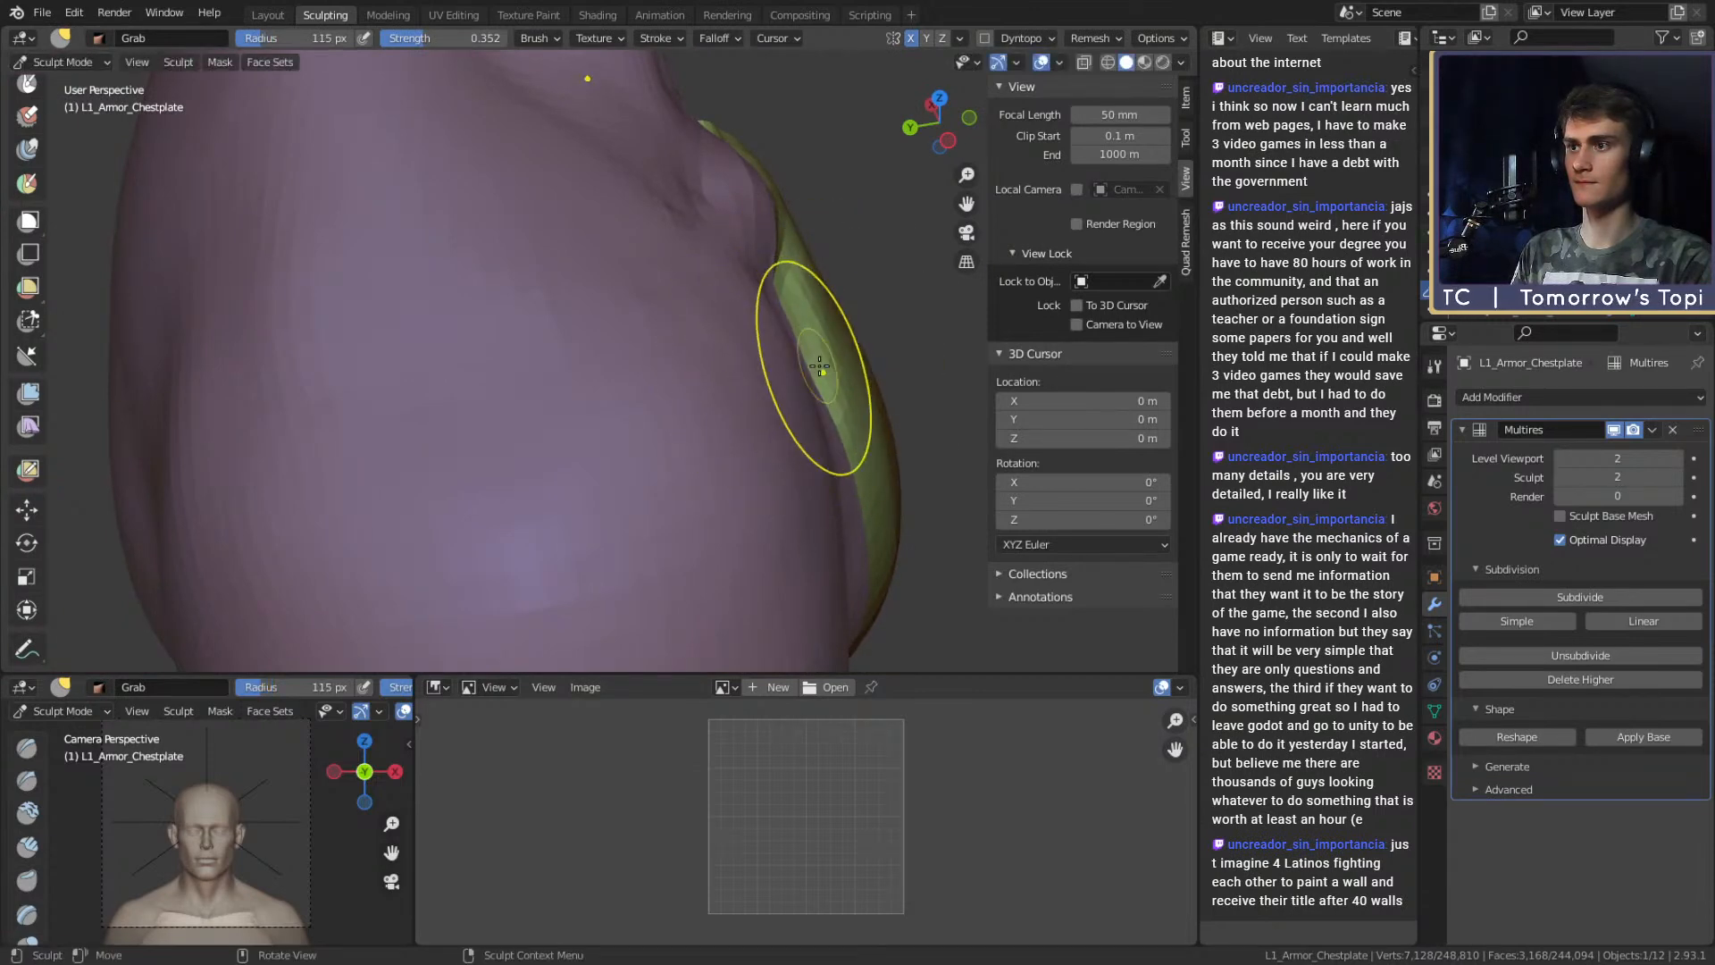
middle_drag(814, 365, 659, 276)
scroll(658, 276, down, 4)
middle_drag(632, 355, 742, 357)
scroll(630, 331, up, 5)
Shape the chestplate's neckline and armpit edges with the Grab brush at a 146 px radius.
key(f)
click(591, 324)
middle_drag(591, 324, 708, 363)
key(f)
click(738, 383)
key(f)
click(681, 348)
alt+drag(711, 469, 538, 350)
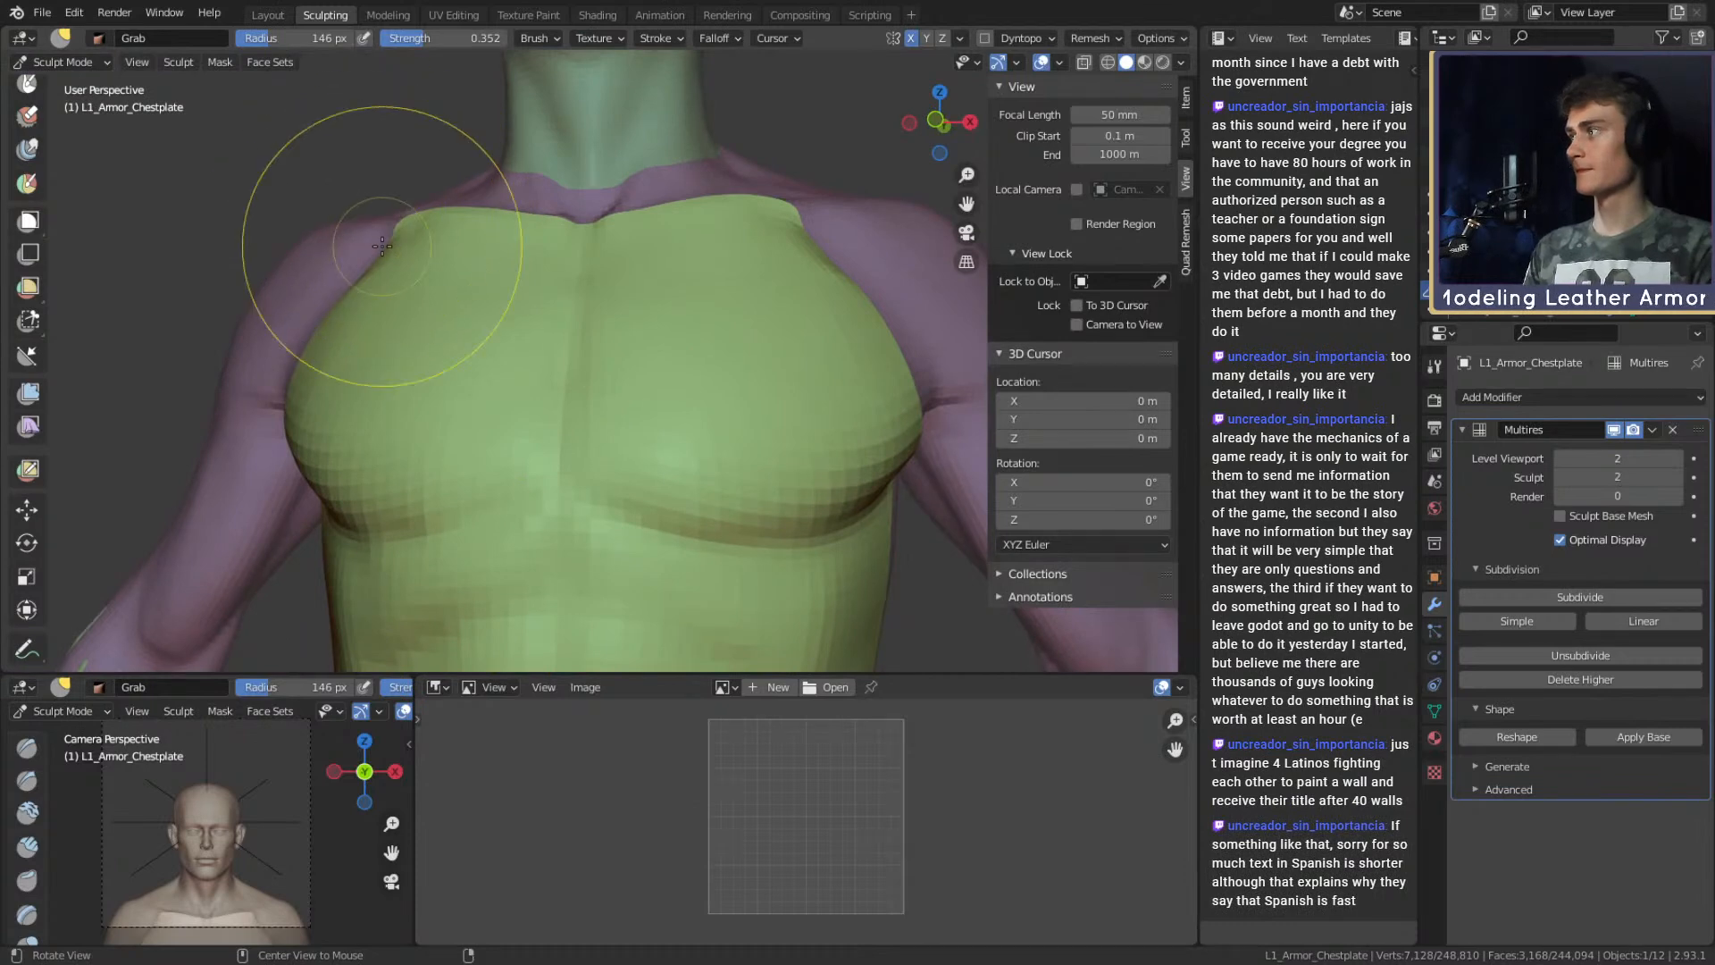
alt+drag(662, 434, 419, 302)
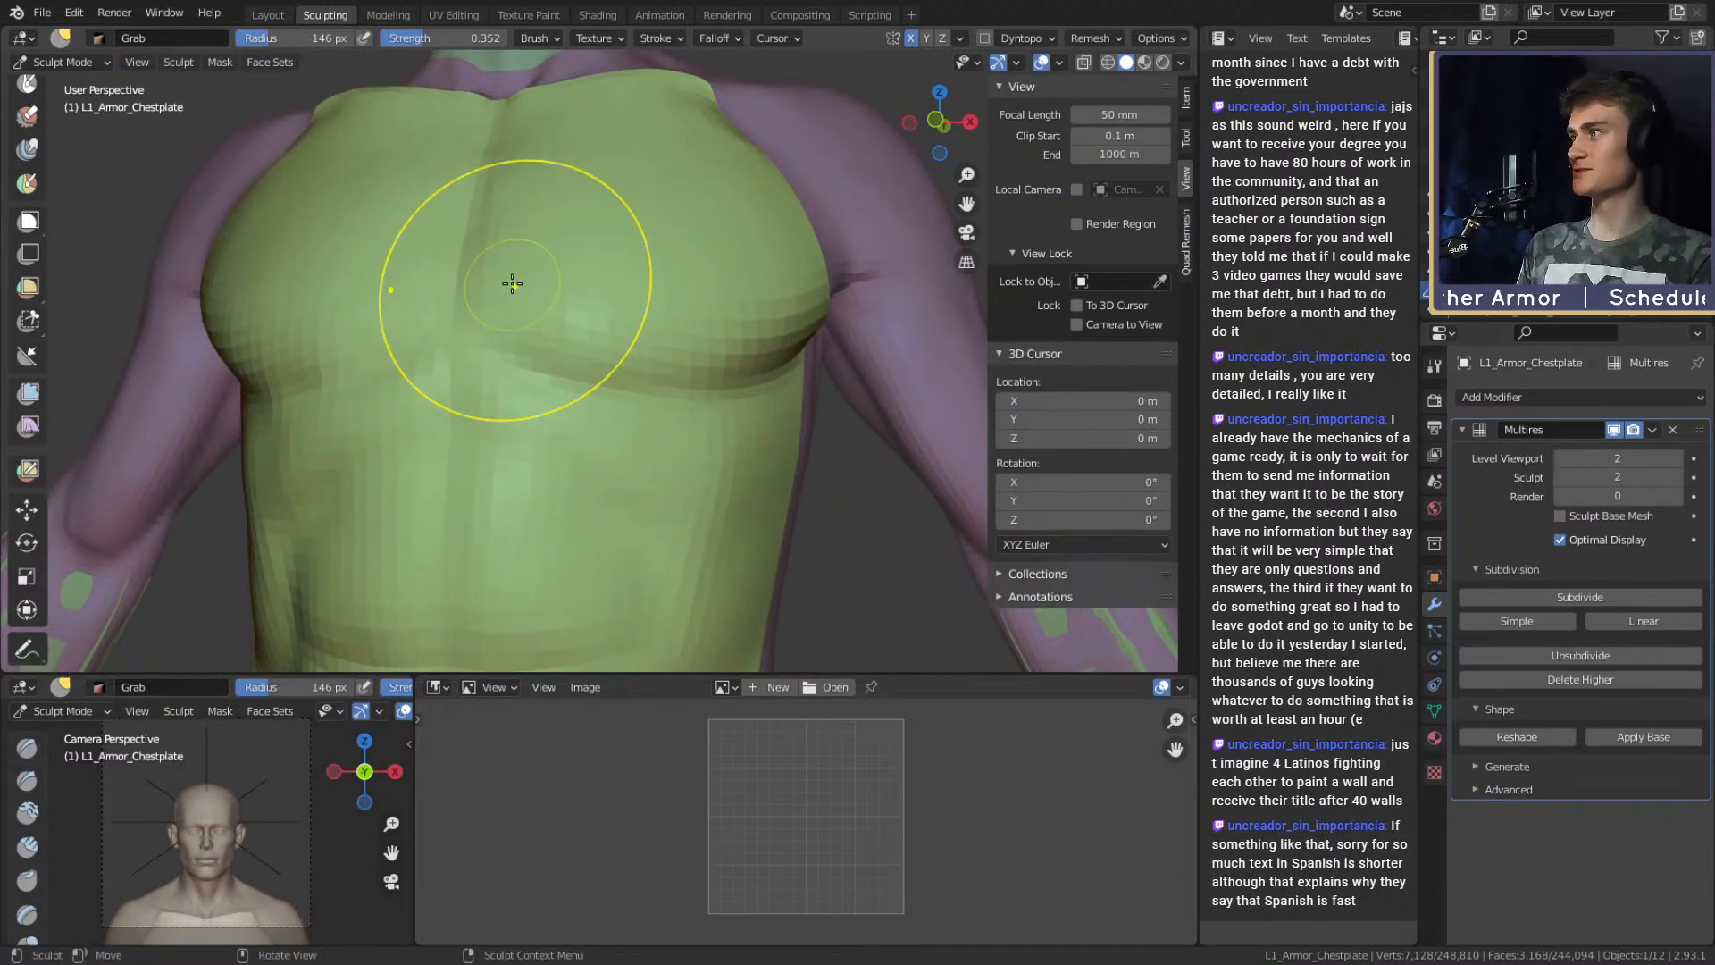
Fill the muscle grooves below the chestplate's pecs with Clay Strips.
mouse_move(589, 436)
alt+mouse_down()
mouse_move(605, 456)
mouse_move(608, 360)
alt+mouse_up()
key(c)
key(f)
click(576, 371)
scroll(590, 375, down, 4)
middle_drag(656, 491, 620, 487)
mouse_move(621, 486)
shift+middle_down()
mouse_move(617, 360)
mouse_move(536, 382)
shift+middle_up()
scroll(616, 360, up, 3)
Pull the chestplate's lower side out over the underarmor at the waist with Grab at a 202 px radius.
key(g)
key(f)
click(598, 391)
alt+drag(598, 391, 543, 440)
key(f)
click(558, 390)
alt+drag(538, 441, 551, 437)
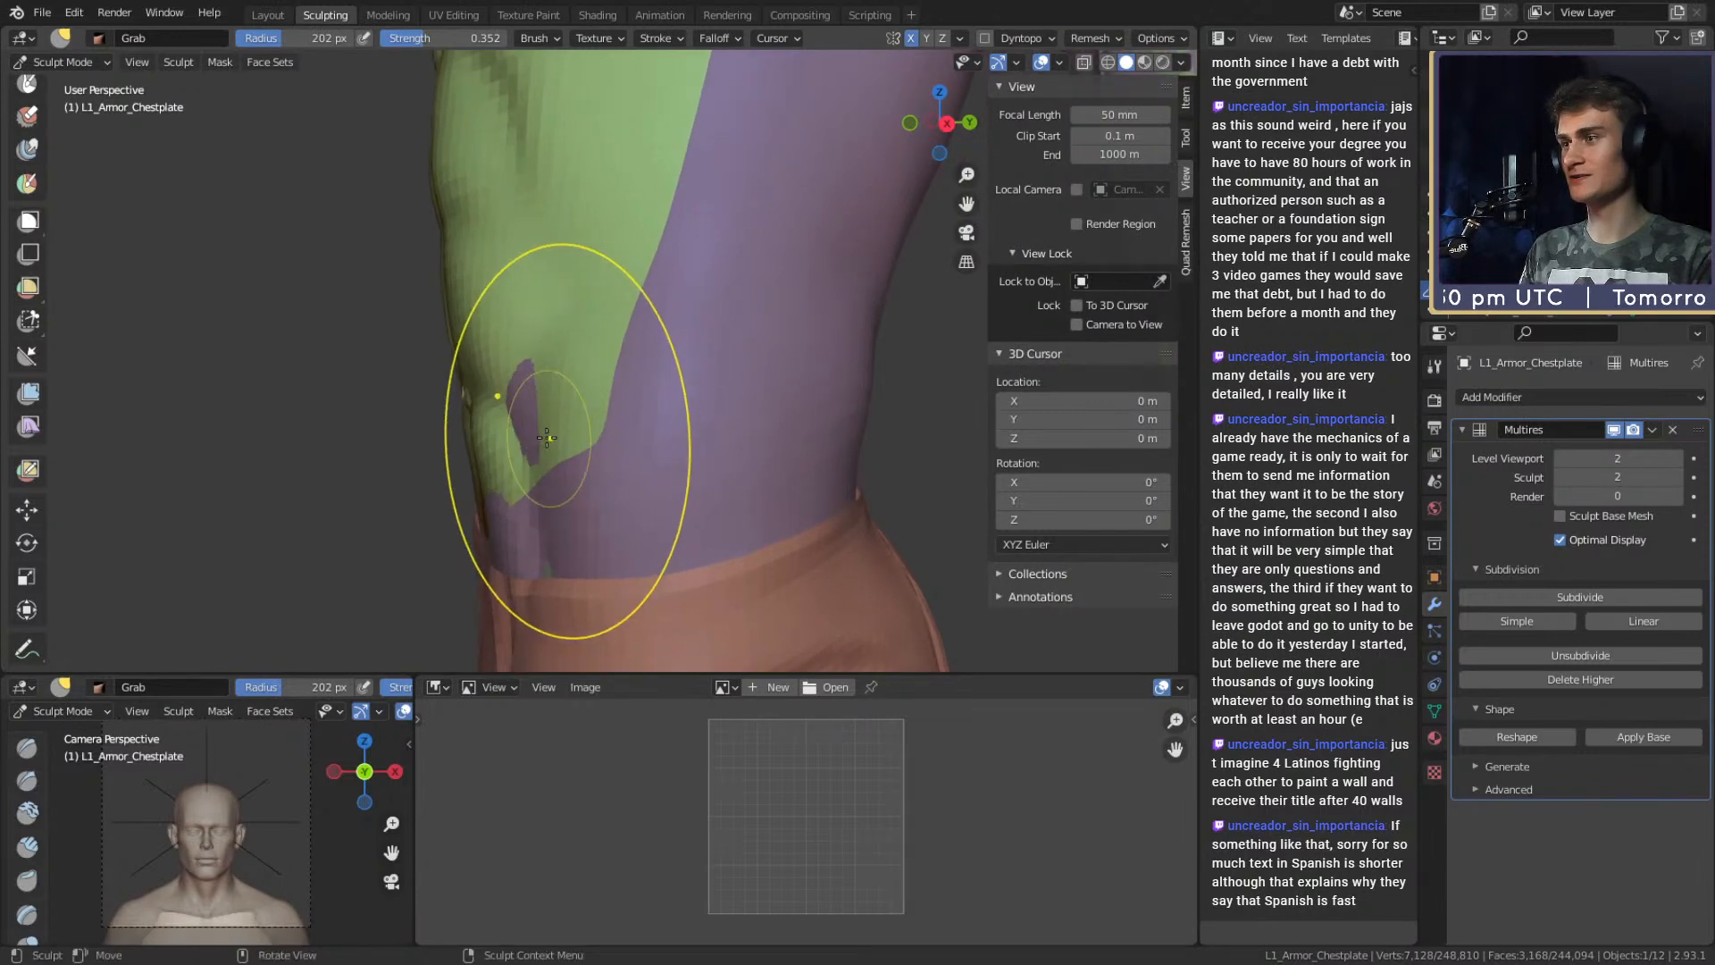
Grab the chestplate's lower hem and hip corners outward so they cover the underarmor evenly.
key(f)
click(516, 410)
mouse_move(521, 417)
middle_down()
mouse_move(581, 393)
mouse_move(661, 411)
mouse_move(664, 434)
mouse_move(607, 500)
mouse_move(632, 376)
mouse_move(596, 368)
mouse_move(679, 420)
mouse_move(658, 399)
middle_up()
key(f)
click(668, 389)
ctrl+alt+drag(657, 384, 665, 465)
mouse_move(768, 384)
alt+mouse_down()
mouse_move(634, 369)
mouse_move(628, 349)
alt+mouse_up()
key(f)
click(527, 376)
mouse_move(536, 393)
alt+mouse_down()
mouse_move(563, 426)
mouse_move(593, 402)
mouse_move(566, 409)
alt+mouse_up()
Fill in the navel on the chestplate with Clay Strips at 61 px and 89 px radii.
key(c)
key(f)
click(558, 397)
key(f)
click(625, 395)
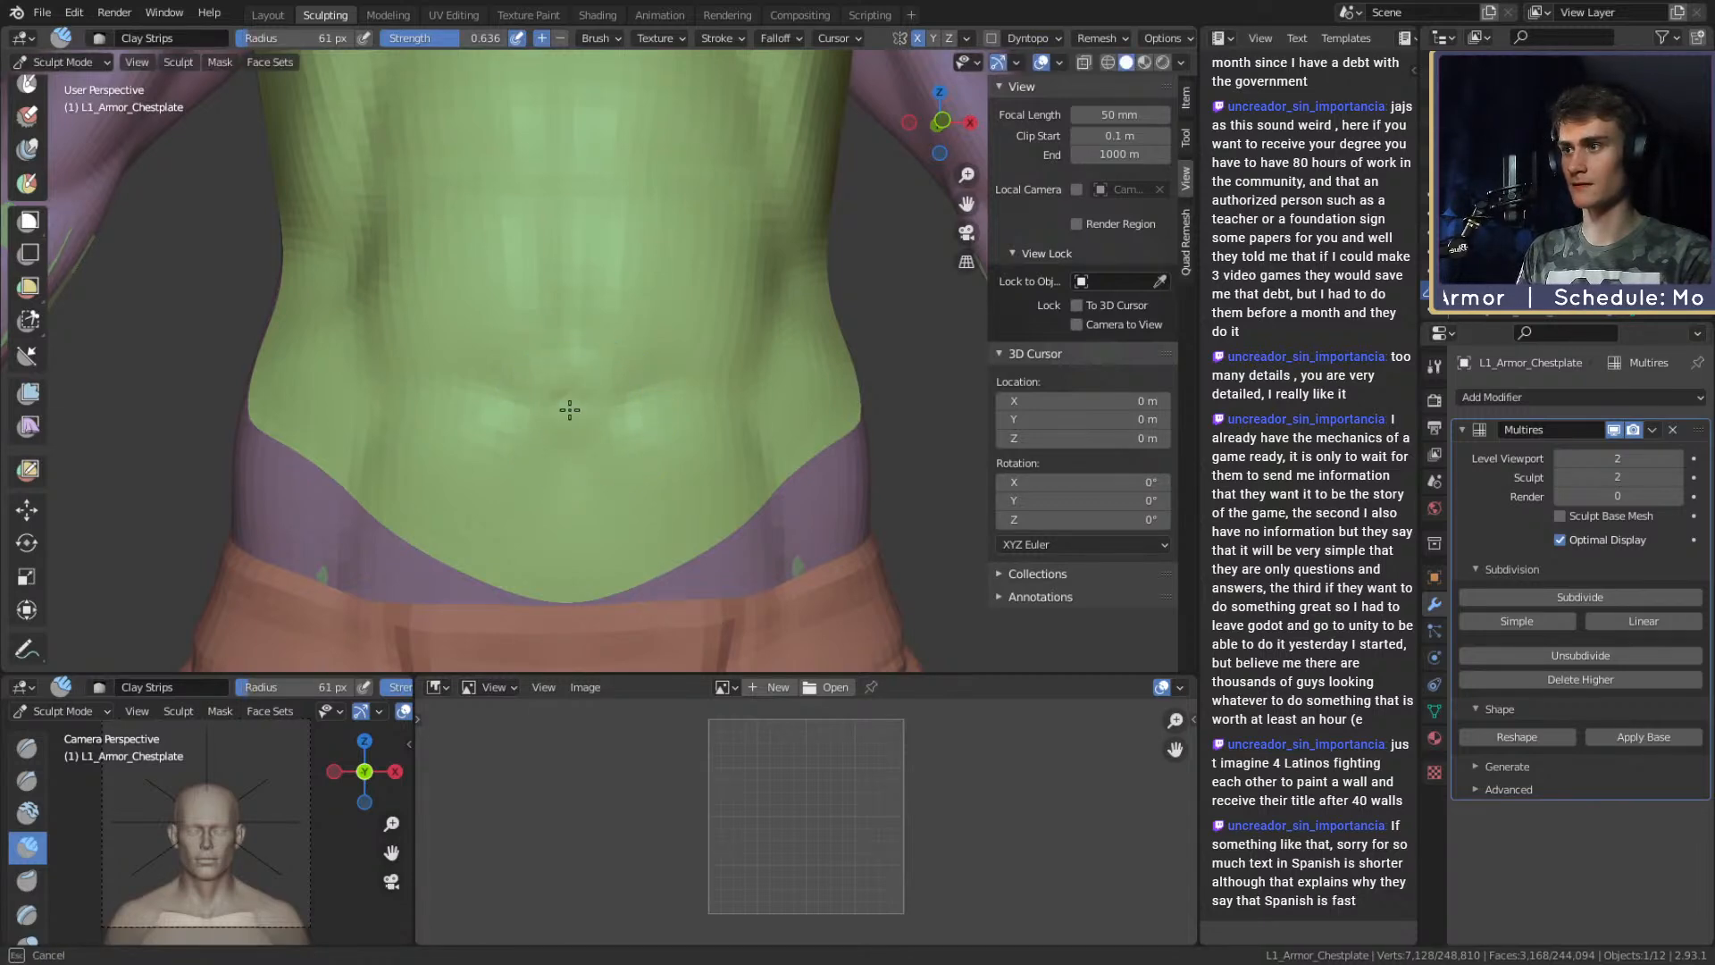
key(f)
click(578, 406)
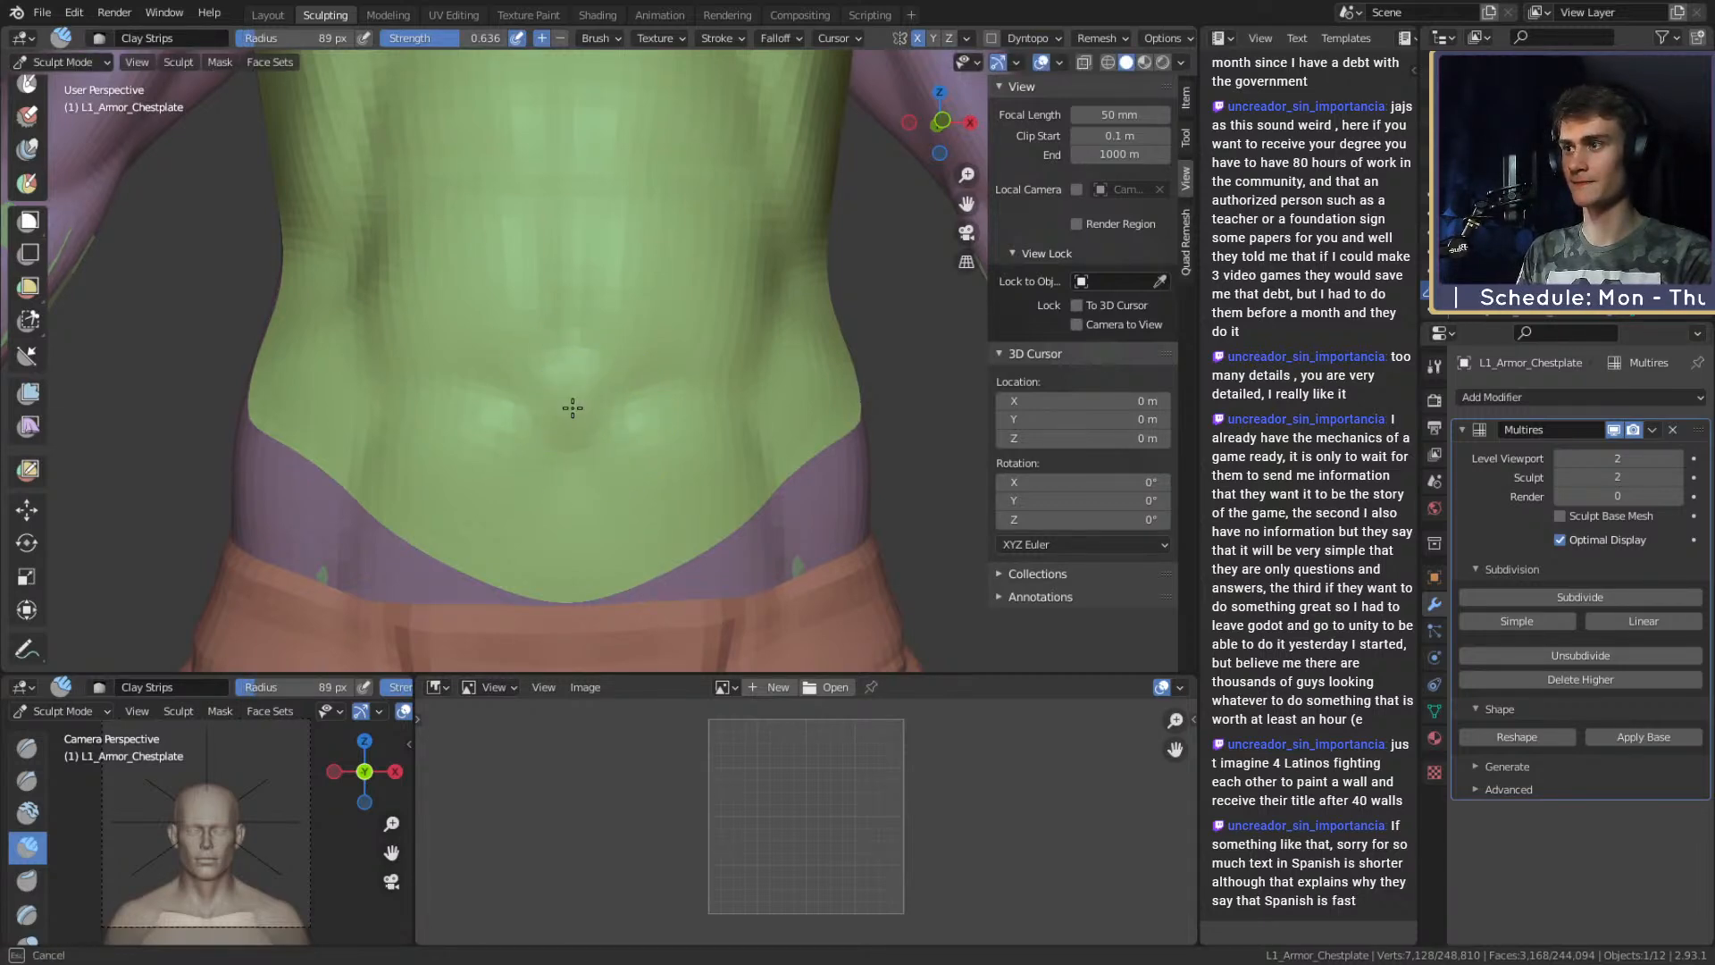
Smooth the filled navel area and even out the lower belly with Clay Strips at a 106 px radius.
shift+drag(568, 388, 571, 402)
mouse_move(576, 393)
alt+mouse_down()
mouse_move(619, 386)
mouse_move(635, 410)
mouse_move(562, 411)
alt+mouse_up()
key(f)
click(603, 416)
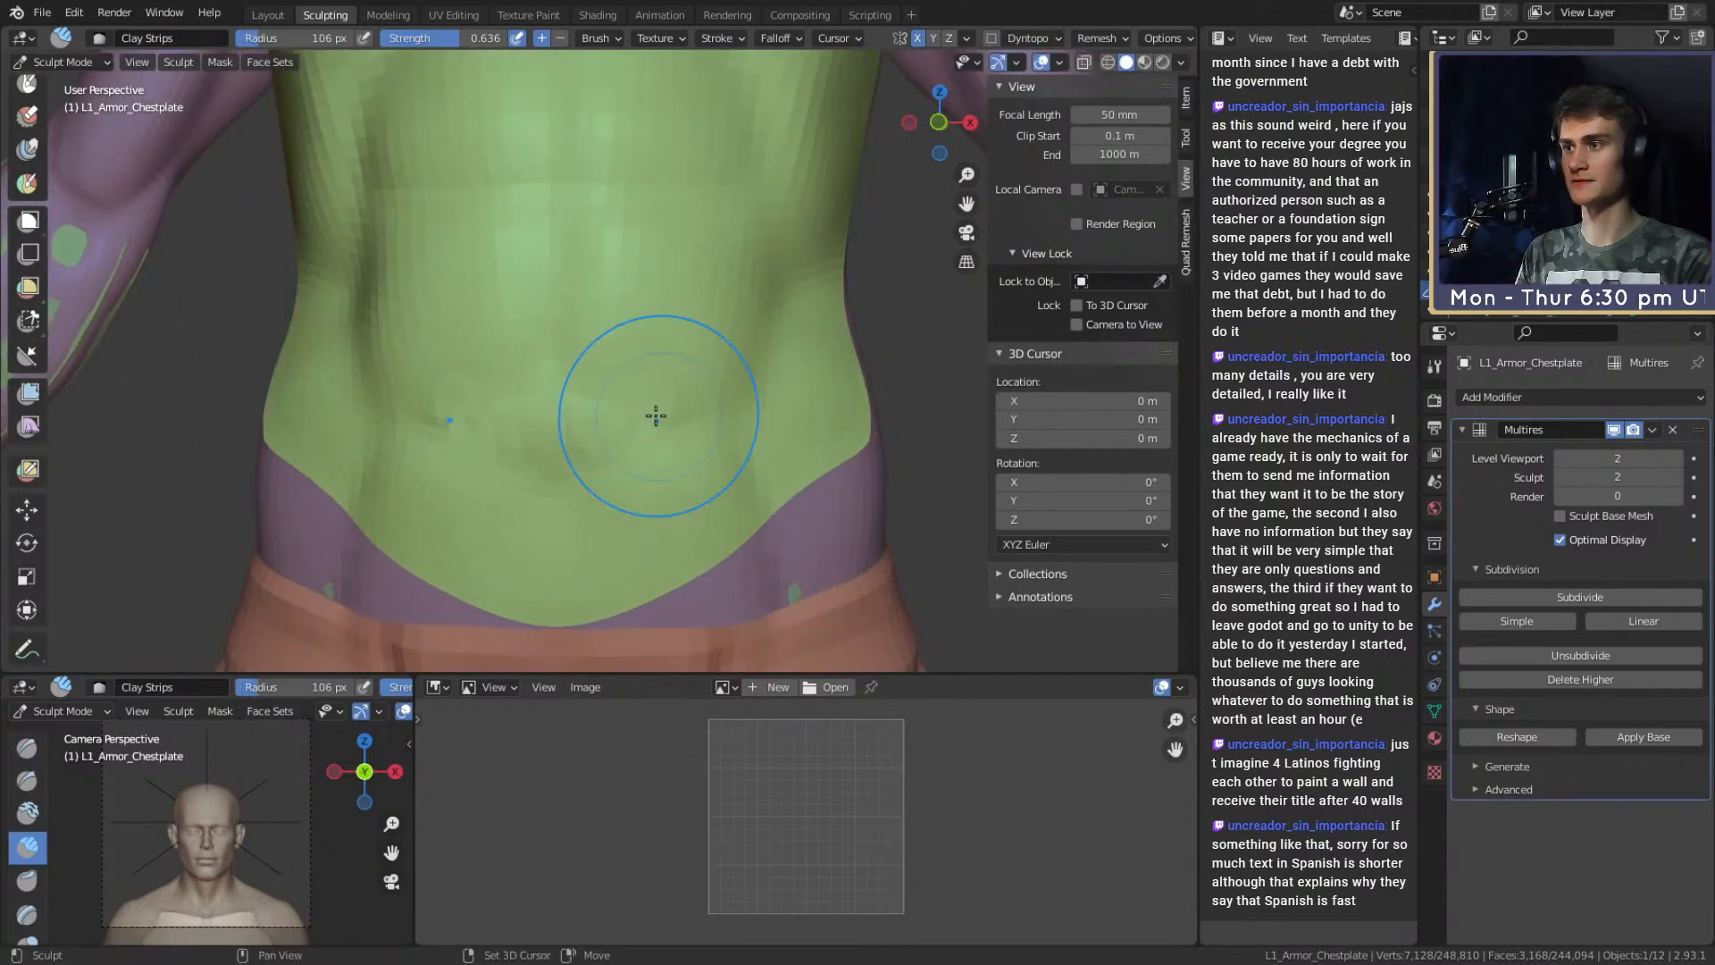
click(549, 457)
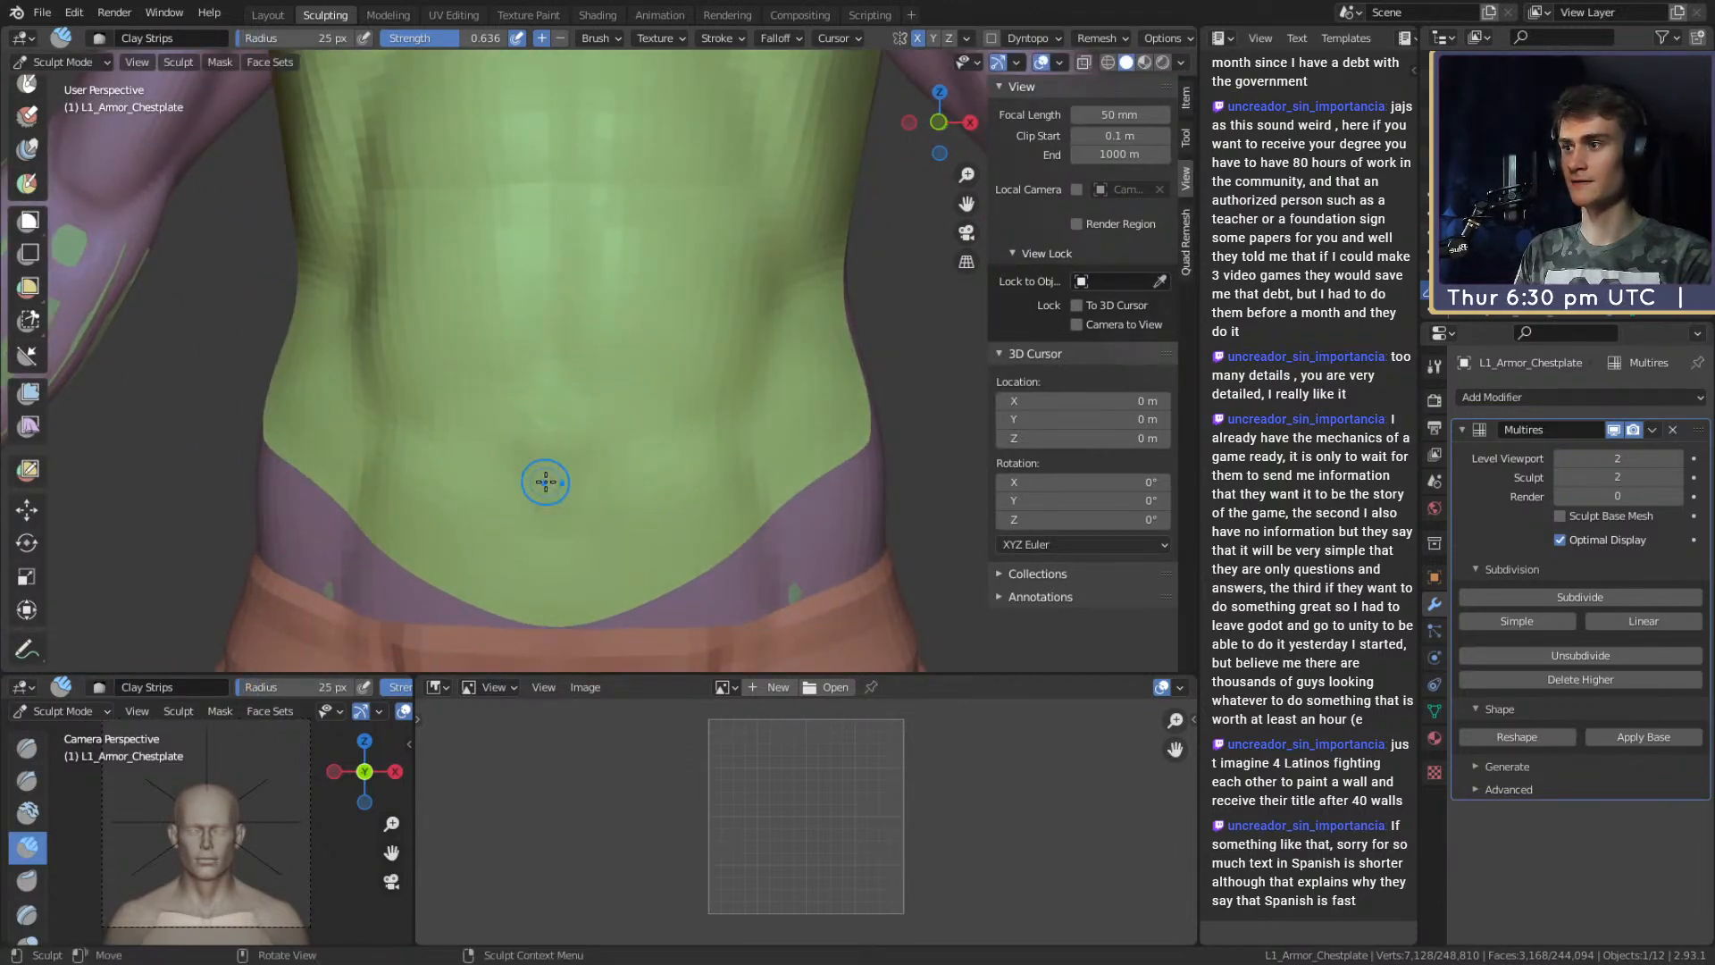
Fill the vertical groove along the middle of the abdomen with Clay Strips at a 32 px radius.
shift+middle_drag(520, 411, 513, 479)
key(f)
click(521, 426)
key(f)
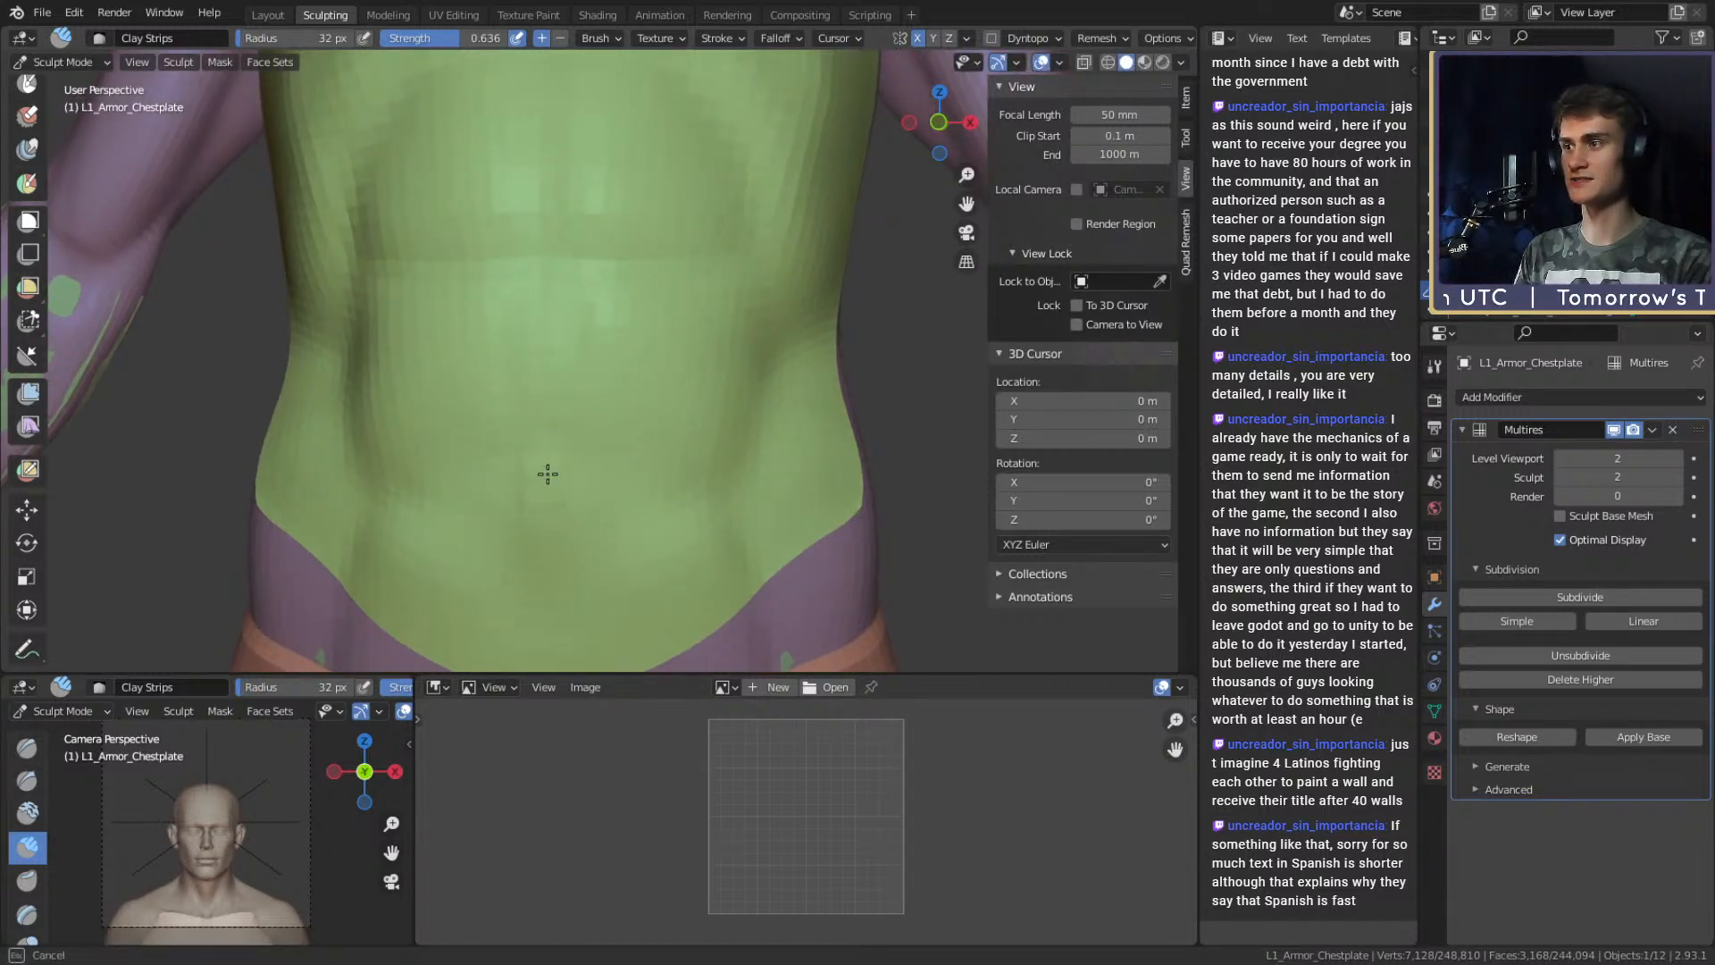
drag(548, 450, 548, 400)
shift+middle_drag(549, 400, 541, 455)
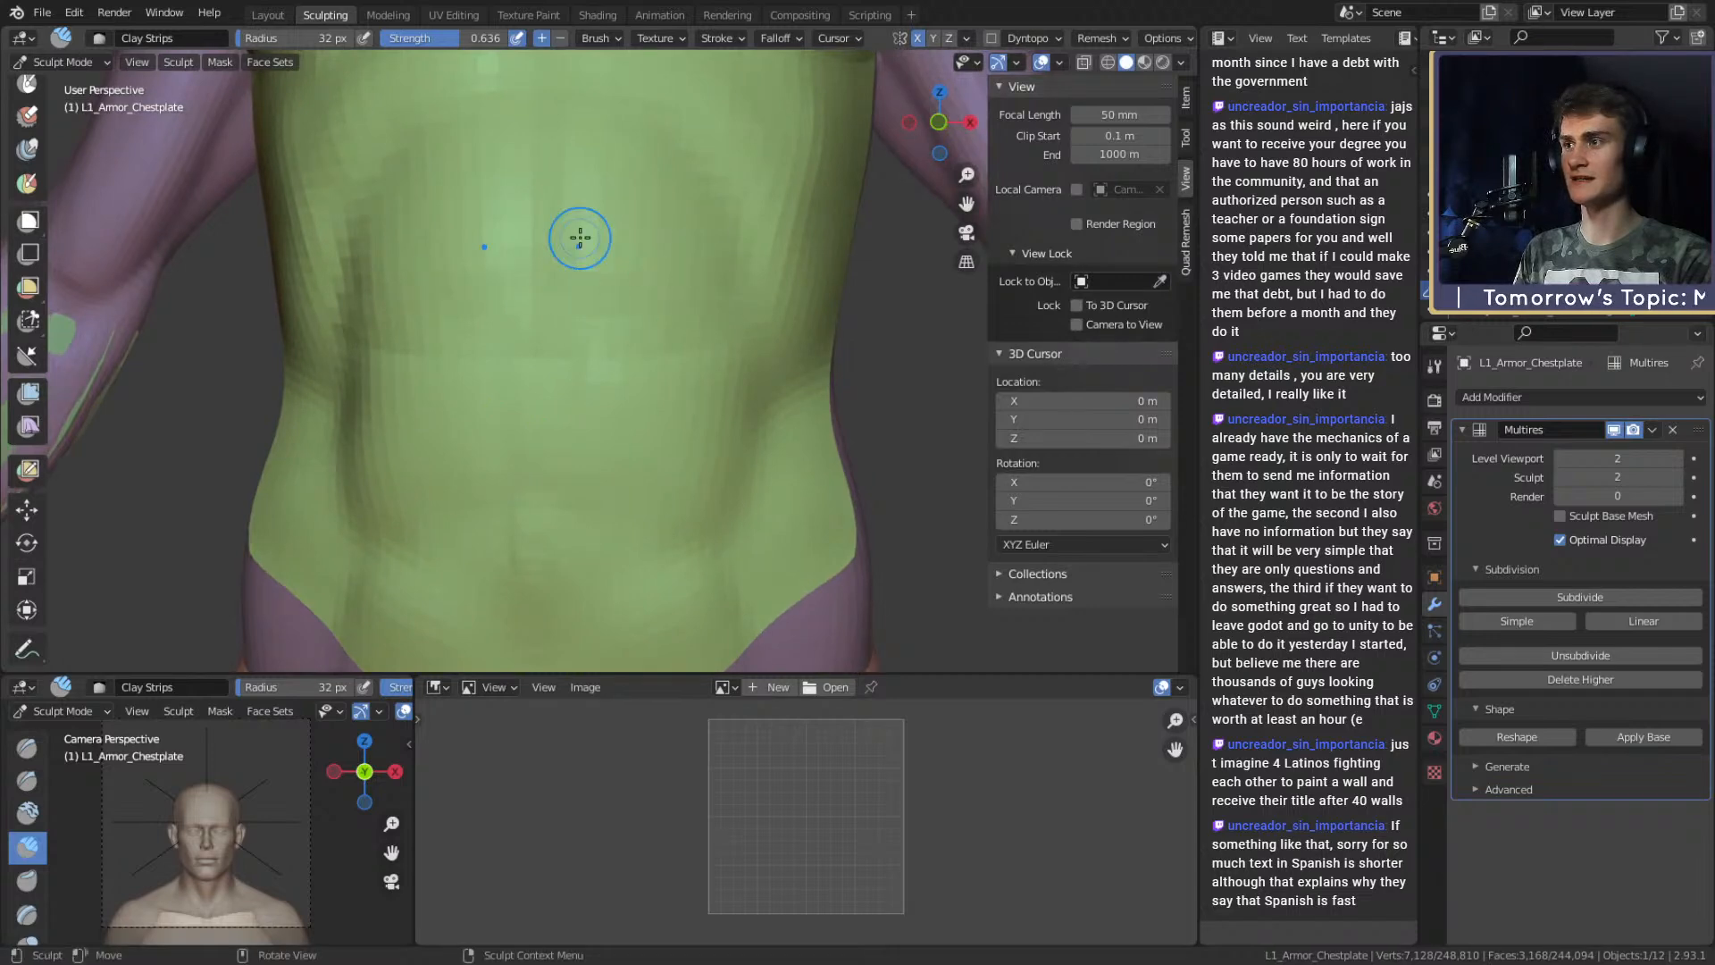
drag(541, 411, 546, 358)
shift+middle_drag(538, 282, 533, 326)
key(f)
click(629, 329)
drag(604, 335, 588, 338)
mouse_move(581, 440)
mouse_down()
mouse_move(533, 502)
mouse_move(564, 412)
mouse_up()
Fill the upper abdominal grooves beneath the pecs with Clay Strips at a 40 px radius.
key(f)
click(555, 353)
alt+drag(554, 352, 650, 481)
key(f)
click(614, 383)
alt+drag(613, 364, 620, 402)
key(f)
click(534, 305)
drag(530, 297, 511, 242)
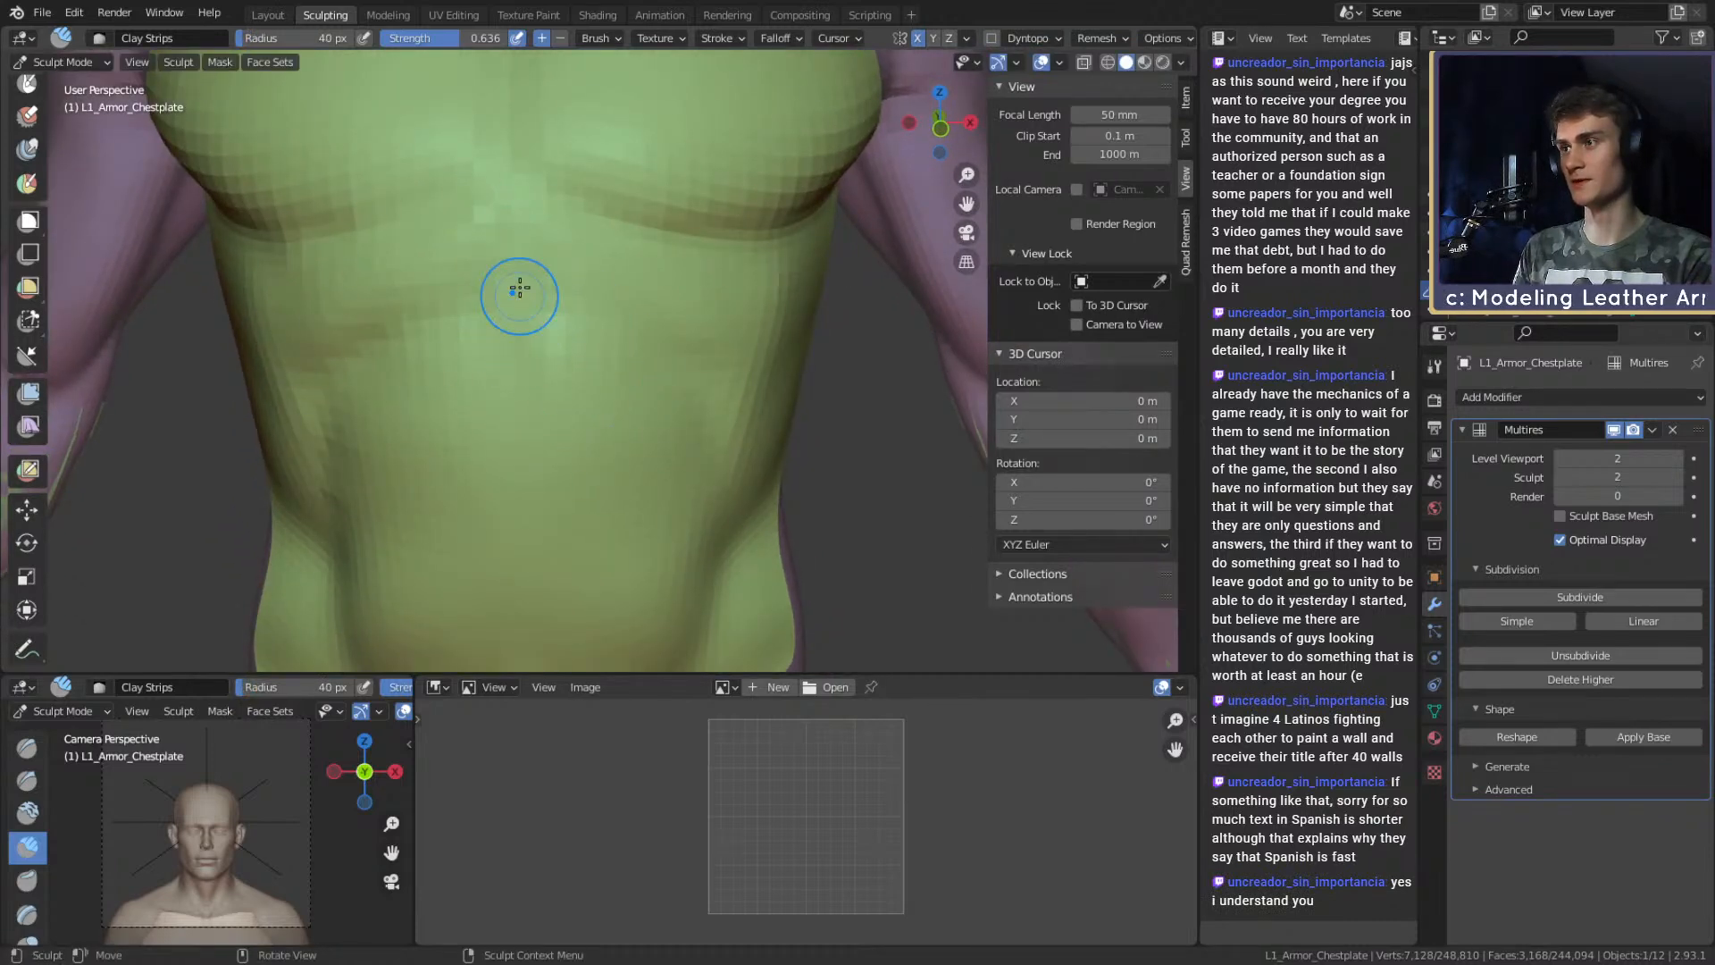
Build up and smooth the side of the upper abdomen with Clay Strips at a 53 px radius.
mouse_move(432, 350)
alt+mouse_down()
mouse_move(547, 313)
mouse_move(536, 323)
alt+mouse_up()
mouse_move(500, 344)
alt+mouse_down()
mouse_move(448, 360)
mouse_move(523, 330)
alt+mouse_up()
mouse_move(530, 322)
mouse_down()
mouse_move(533, 301)
mouse_move(548, 330)
mouse_up()
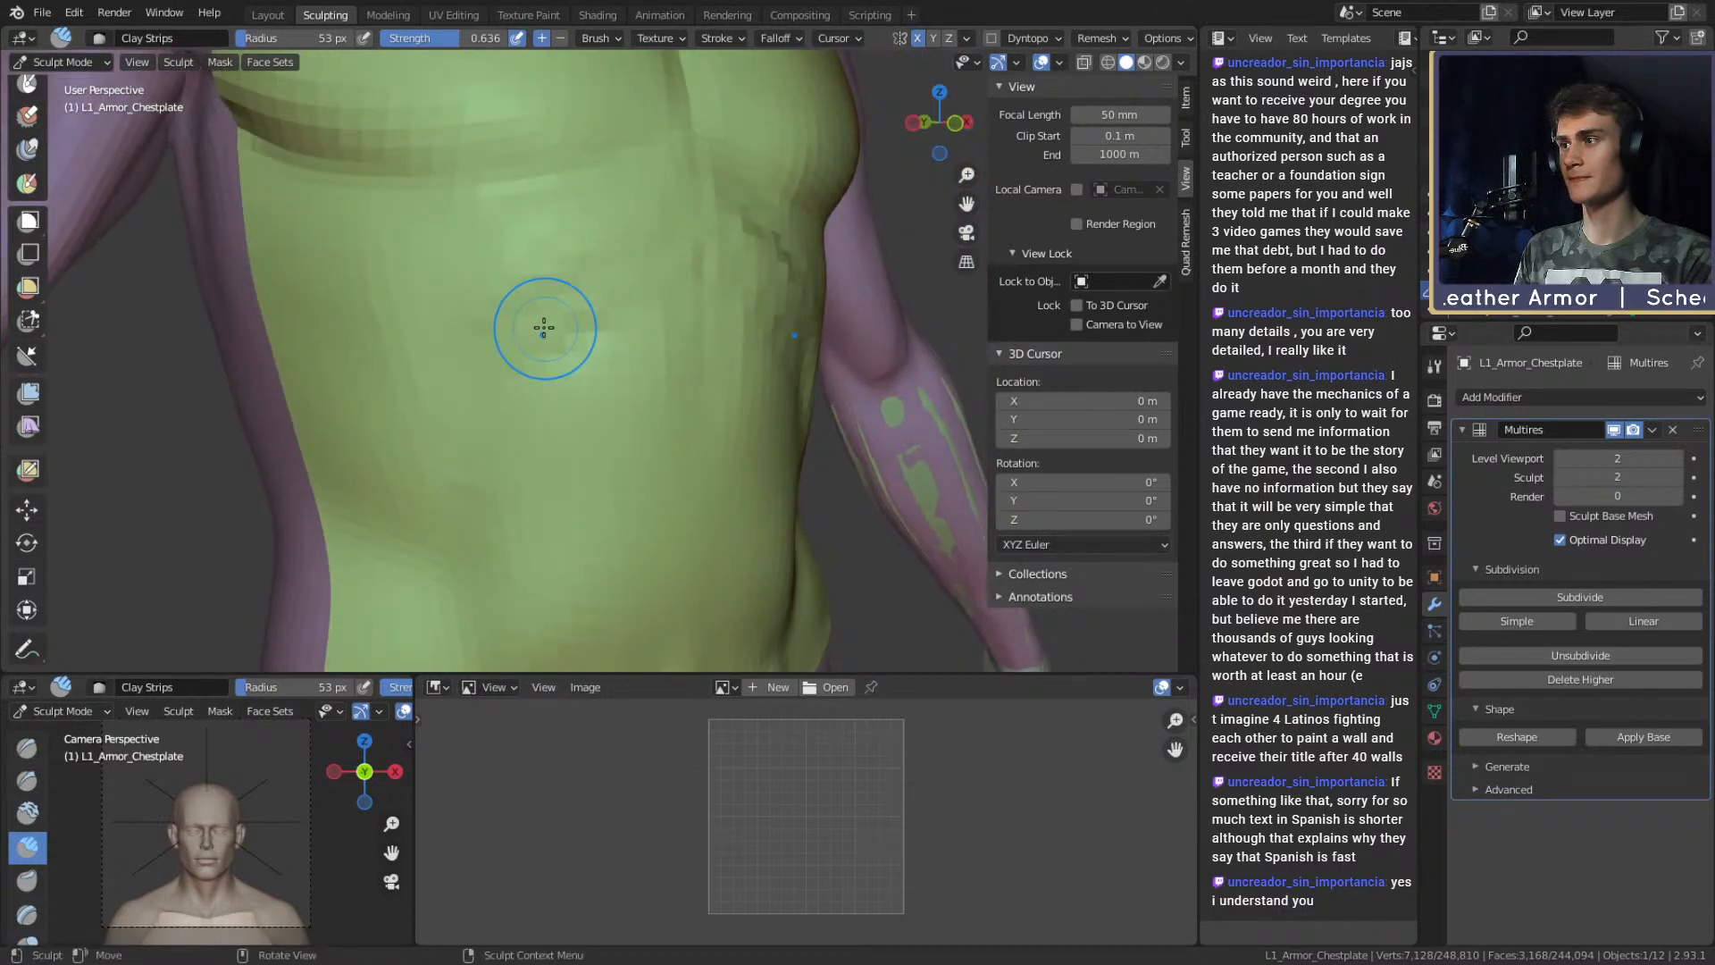
mouse_move(661, 239)
shift+mouse_down()
mouse_move(517, 403)
mouse_move(639, 268)
mouse_move(536, 321)
shift+mouse_up()
key(f)
click(694, 263)
Fill the groove along the chestplate's flank with Clay Strips at 51 px and smooth it at 132 px.
shift+middle_drag(517, 390, 552, 305)
key(f)
click(514, 308)
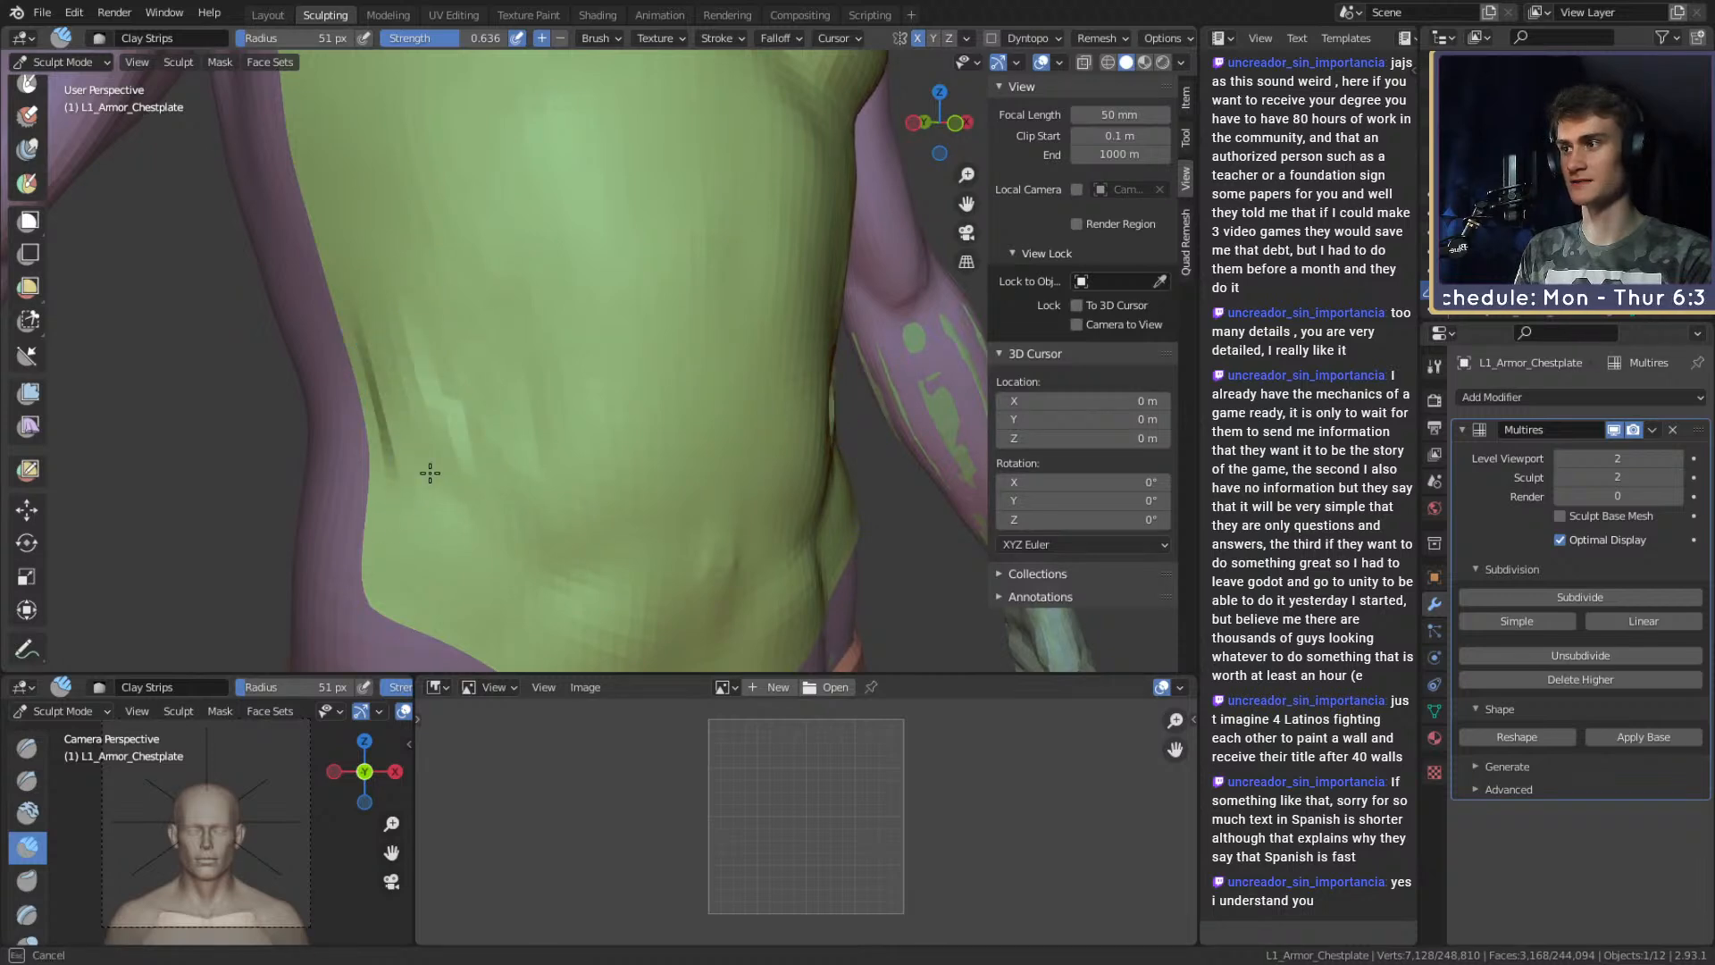
shift+drag(496, 458, 528, 501)
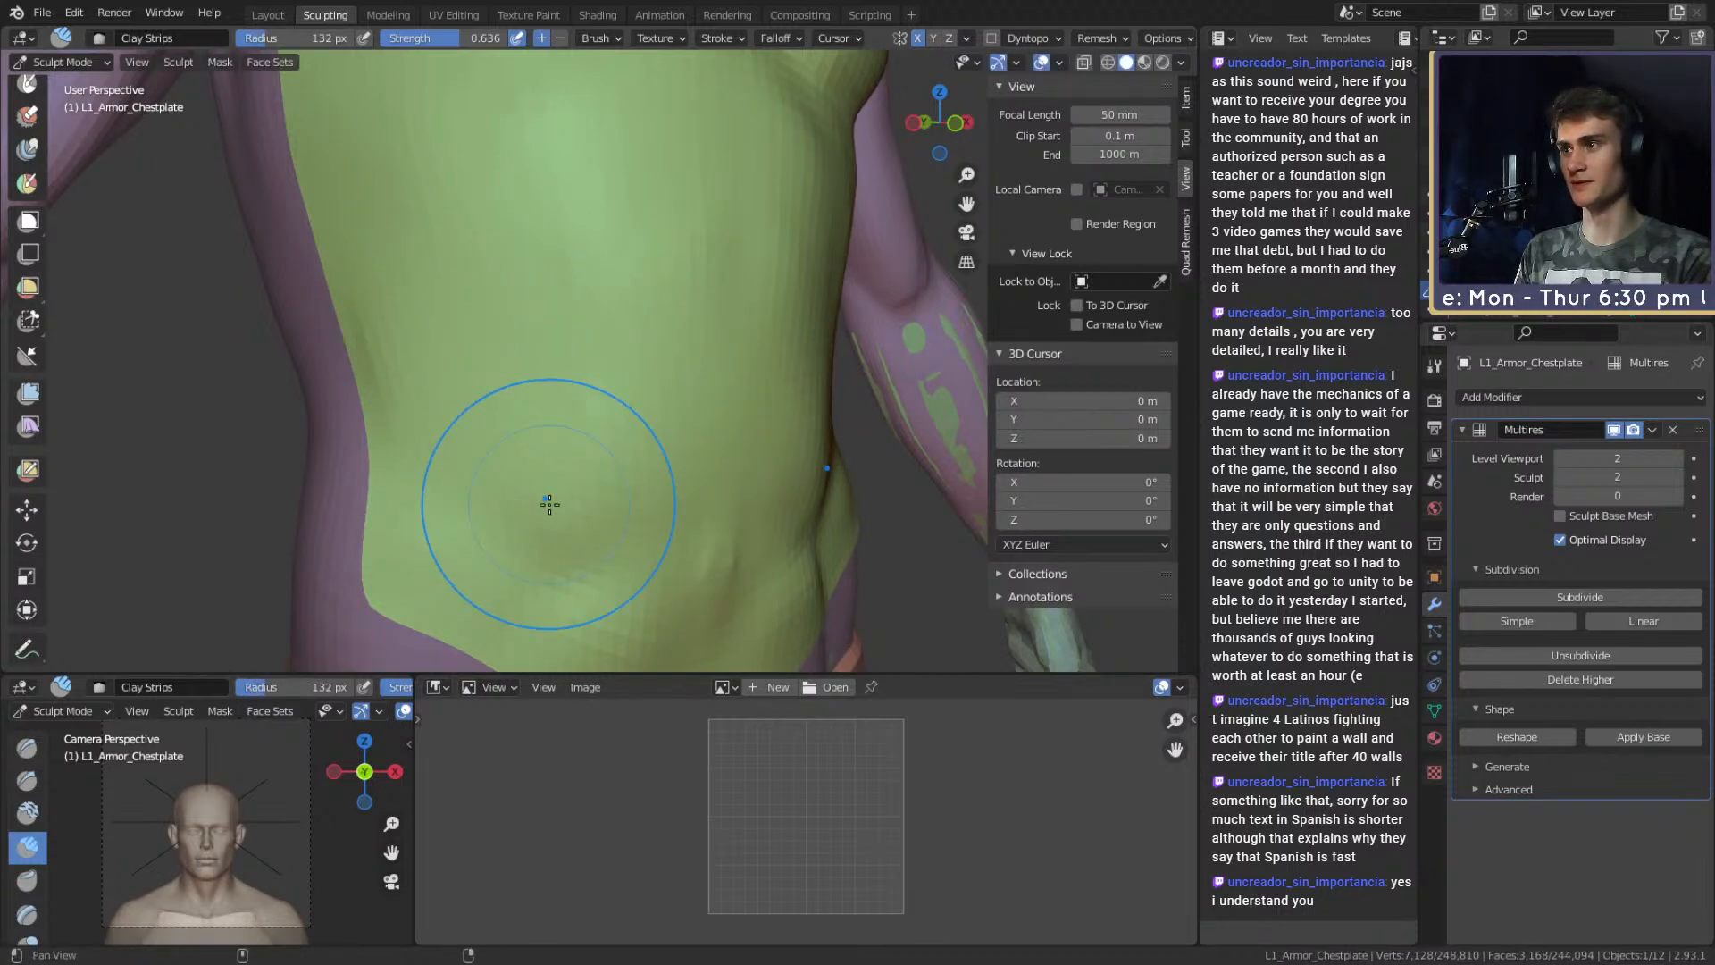
Even out the chestplate's waist and lower belly with Clay Strips, smoothing at a 131 px radius.
middle_drag(528, 501, 502, 490)
shift+middle_drag(502, 489, 513, 379)
key(f)
click(451, 373)
drag(444, 383, 453, 468)
key(f)
middle_drag(614, 464, 600, 438)
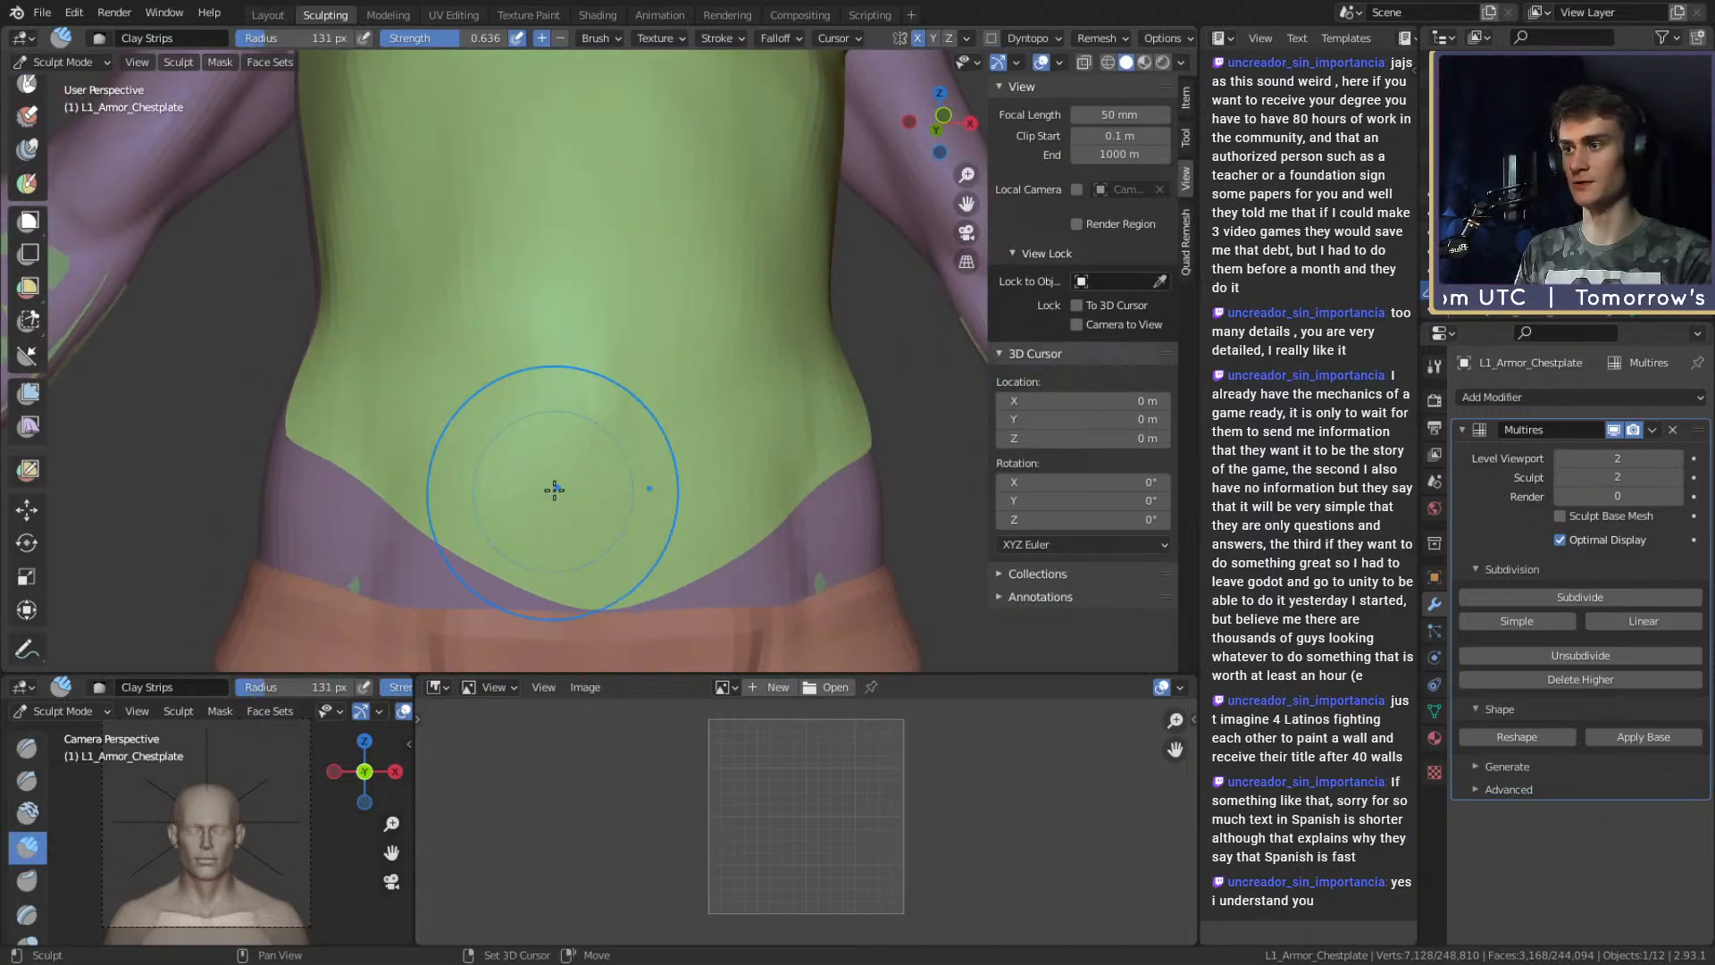
Refine the chestplate's overall torso shape, using the Grab brush at a 217 px radius.
scroll(411, 399, down, 5)
middle_drag(553, 402, 627, 501)
scroll(627, 502, up, 3)
key(f)
click(555, 383)
mouse_move(556, 383)
middle_down()
mouse_move(654, 405)
mouse_move(574, 402)
mouse_move(631, 363)
mouse_move(618, 395)
mouse_move(654, 408)
mouse_move(574, 440)
mouse_move(560, 384)
mouse_move(638, 447)
middle_up()
key(g)
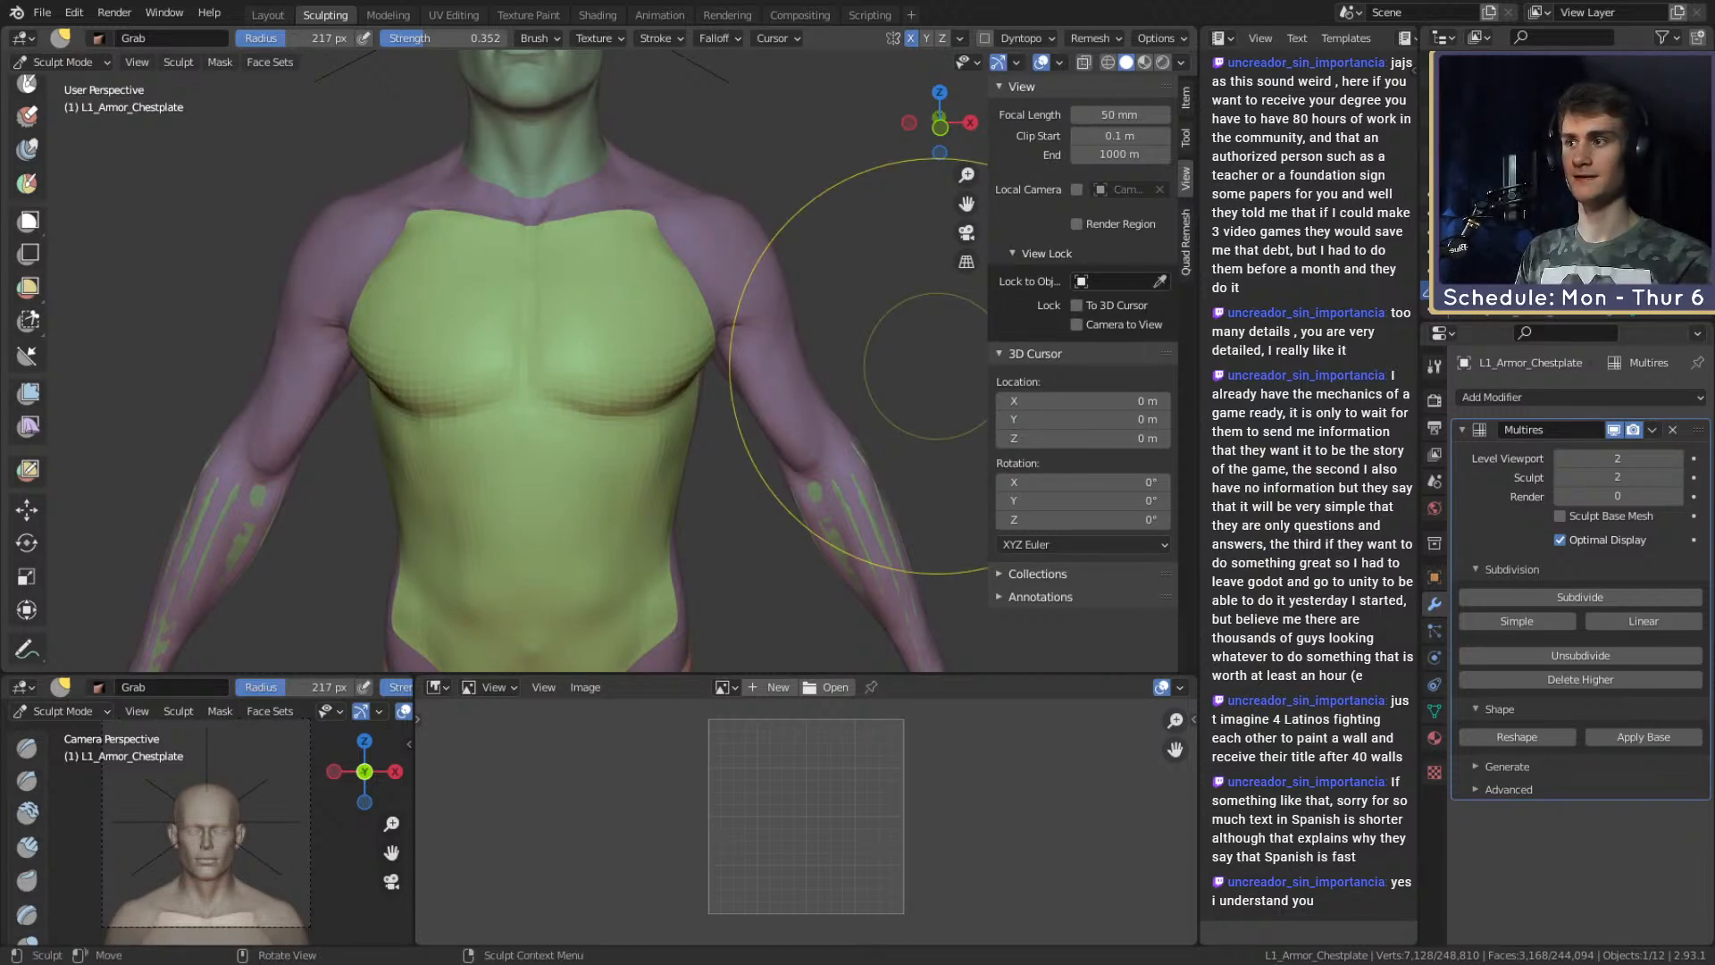
mouse_move(894, 376)
middle_down()
mouse_move(701, 355)
mouse_move(632, 307)
mouse_move(547, 409)
mouse_move(625, 379)
mouse_move(604, 319)
middle_up()
Soften the groove between the chestplate's pecs with Clay Strips and smoothing.
key(c)
mouse_move(661, 368)
alt+mouse_down()
mouse_move(697, 356)
mouse_move(631, 436)
alt+mouse_up()
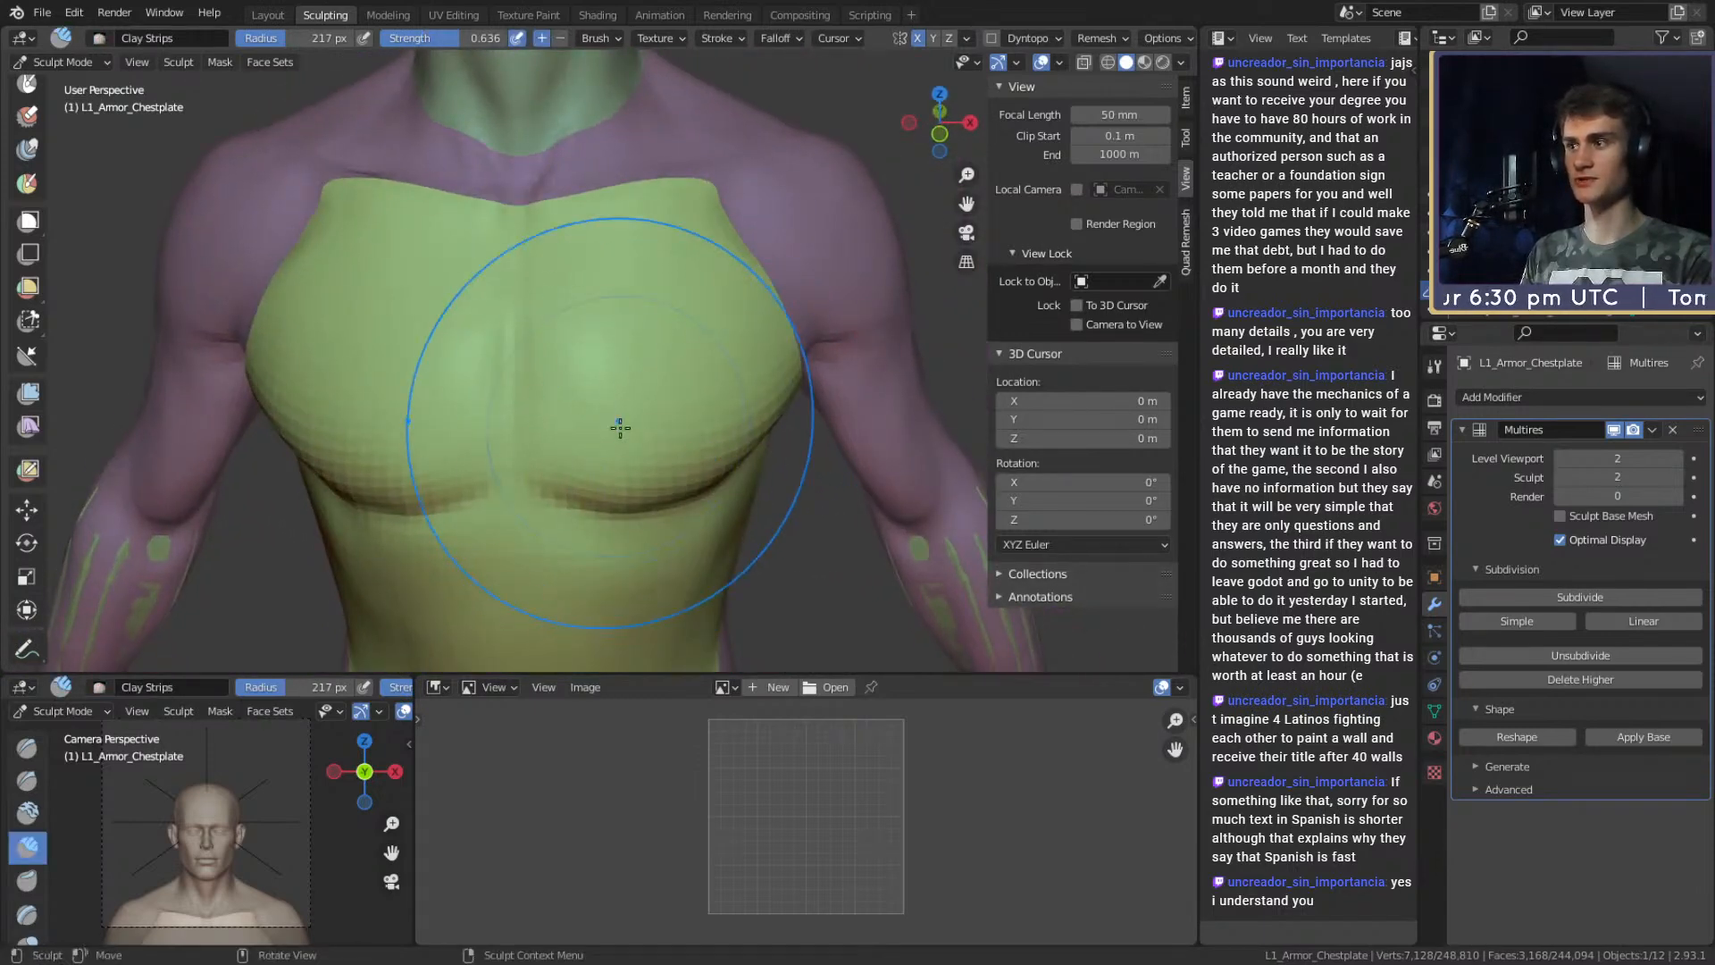
key(f)
click(482, 422)
mouse_move(500, 420)
alt+shift+mouse_down()
mouse_move(594, 415)
mouse_move(604, 321)
alt+shift+mouse_up()
key(shift+c)
mouse_move(666, 440)
alt+mouse_down()
mouse_move(658, 257)
mouse_move(787, 361)
mouse_move(609, 271)
alt+mouse_up()
Adjust the chestplate's distance from the underarmor slightly with the Inflate mesh filter.
click(41, 394)
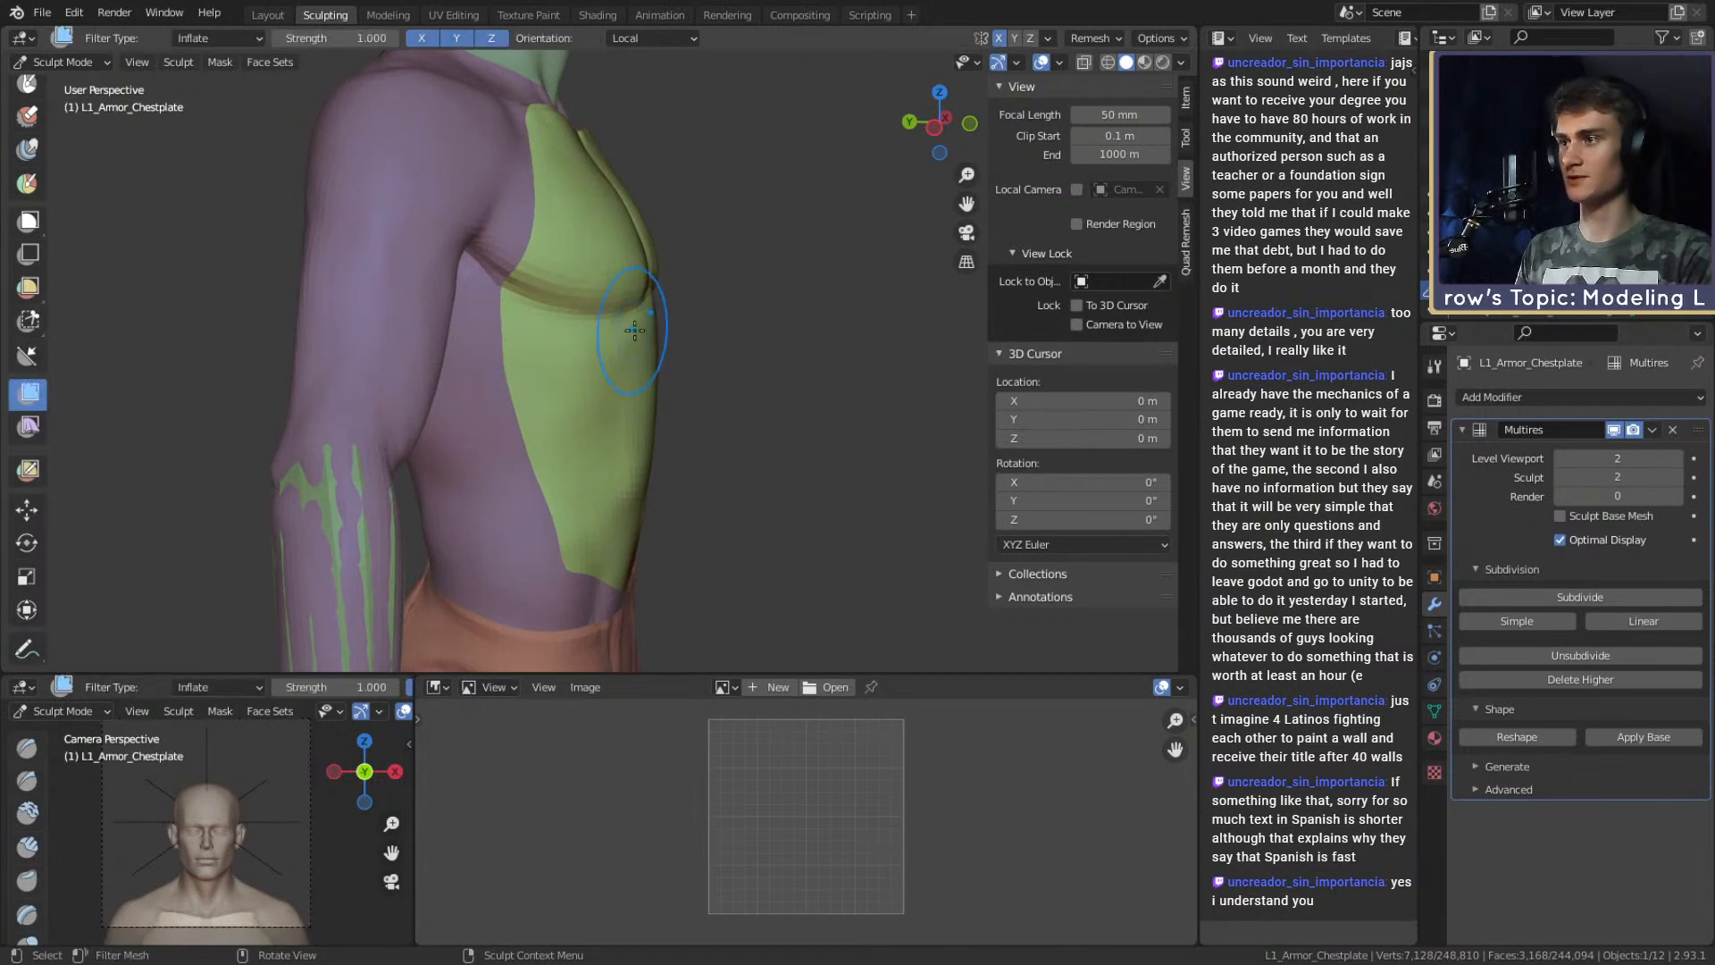
drag(683, 368, 697, 369)
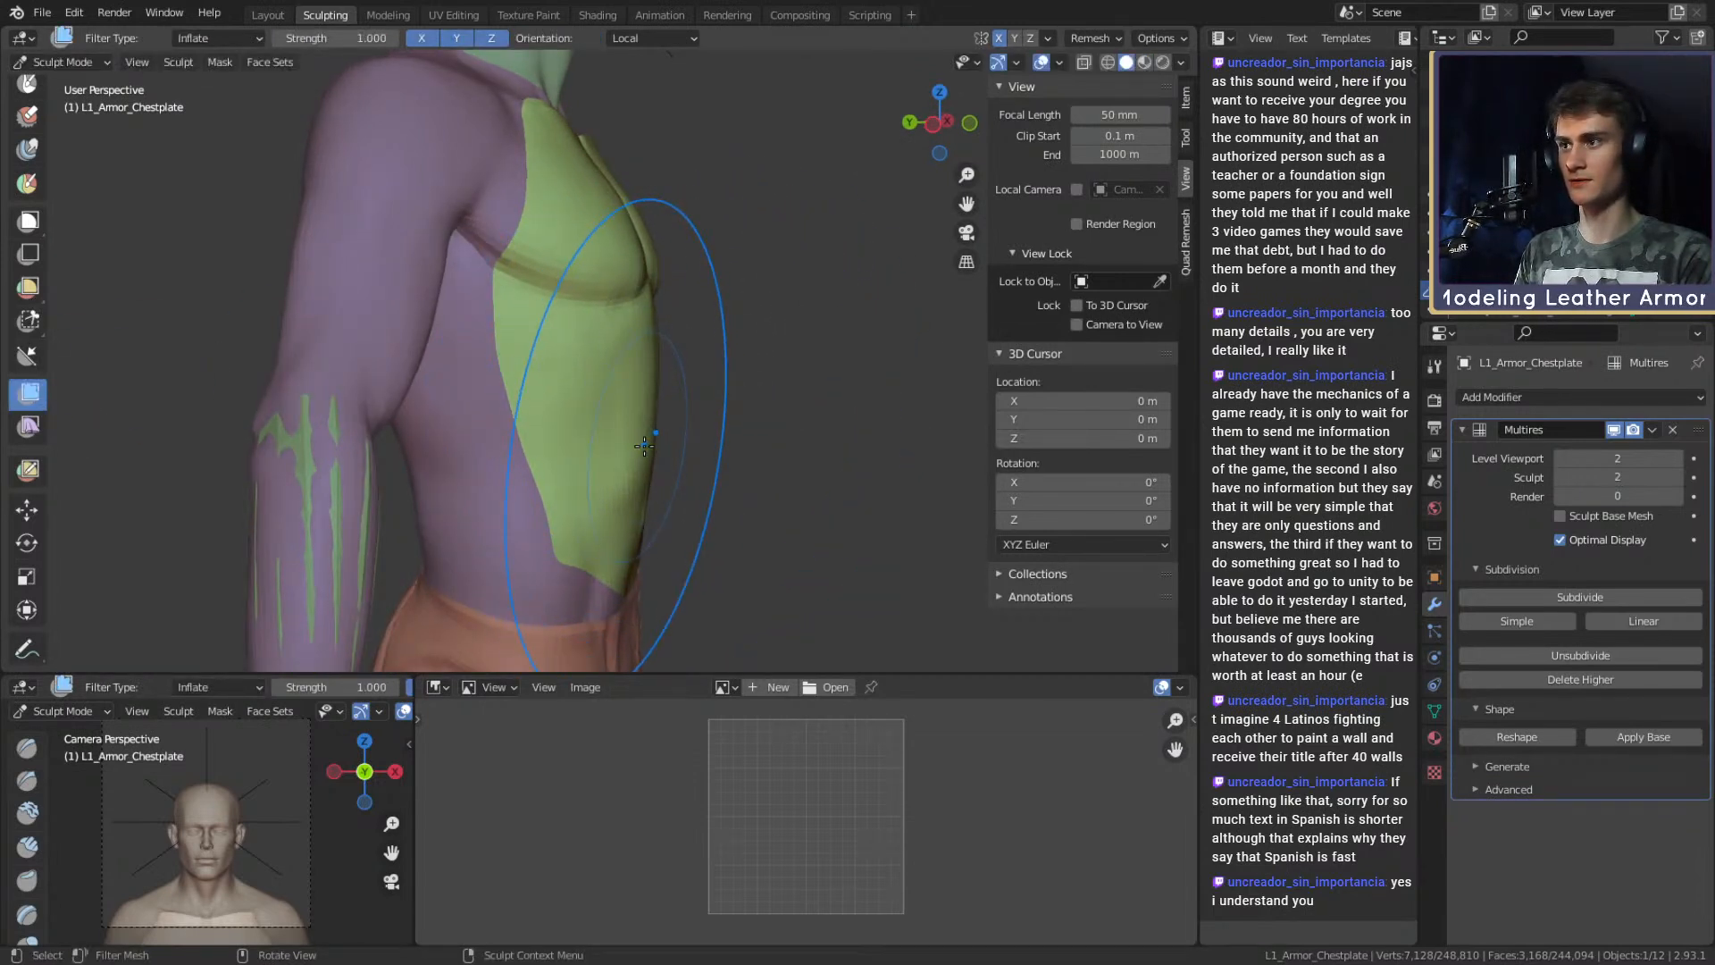
middle_drag(711, 435, 648, 366)
drag(649, 365, 638, 370)
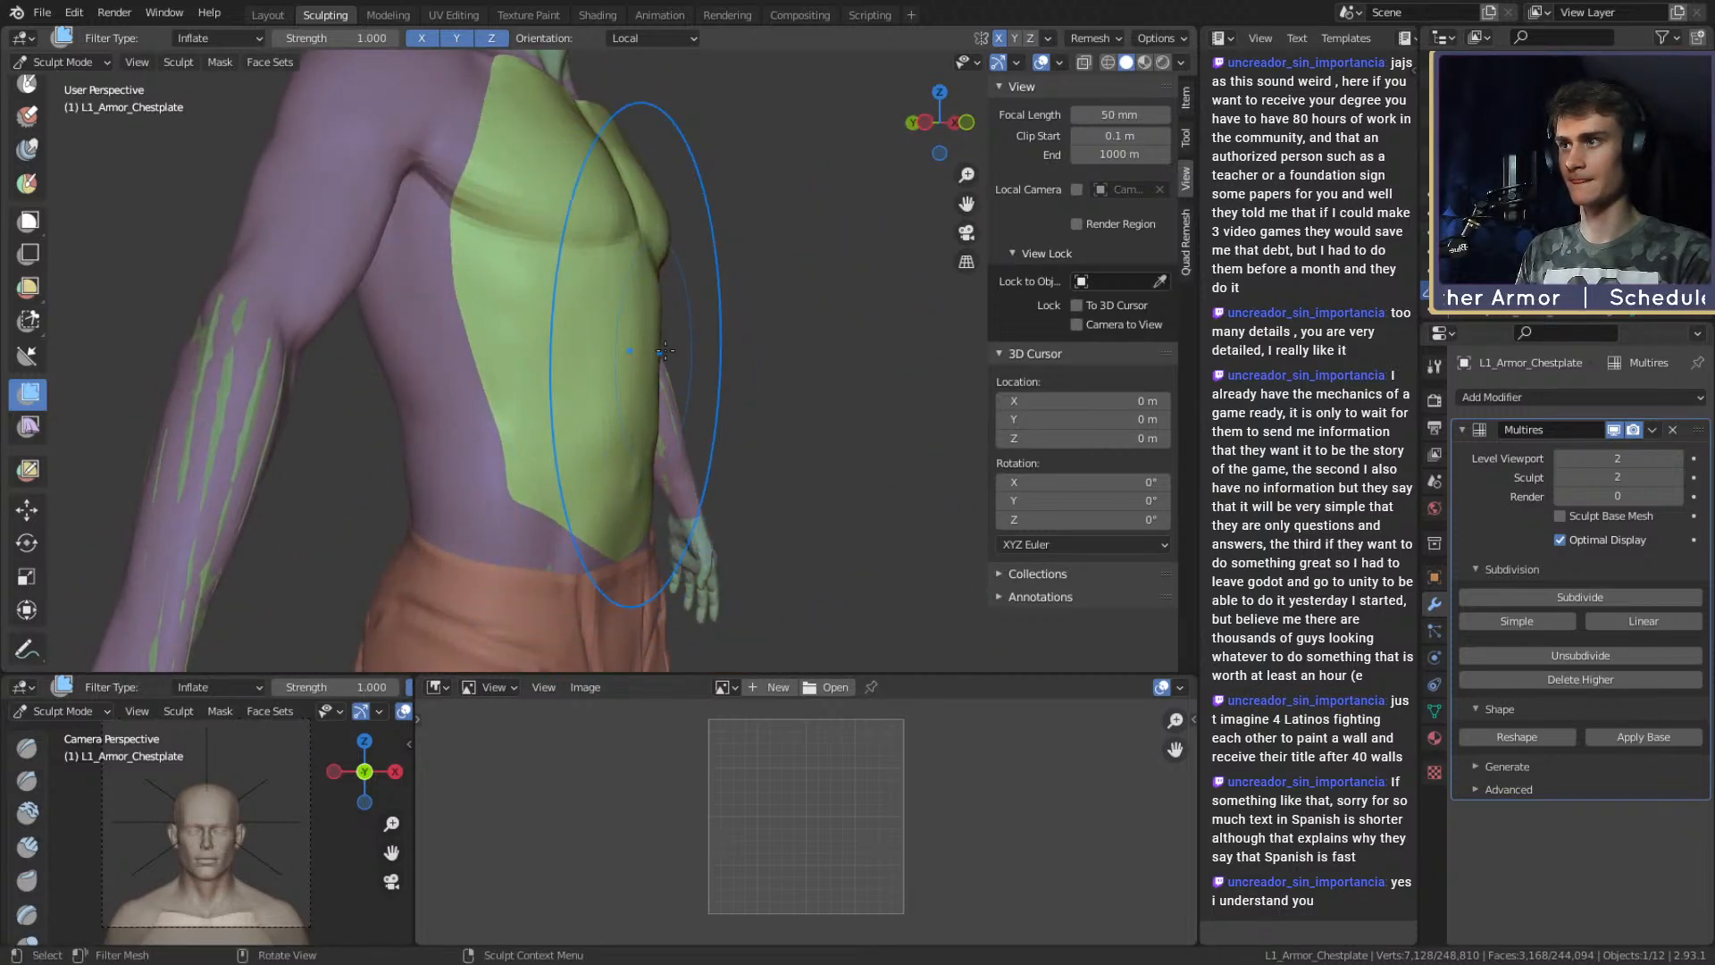
key(f)
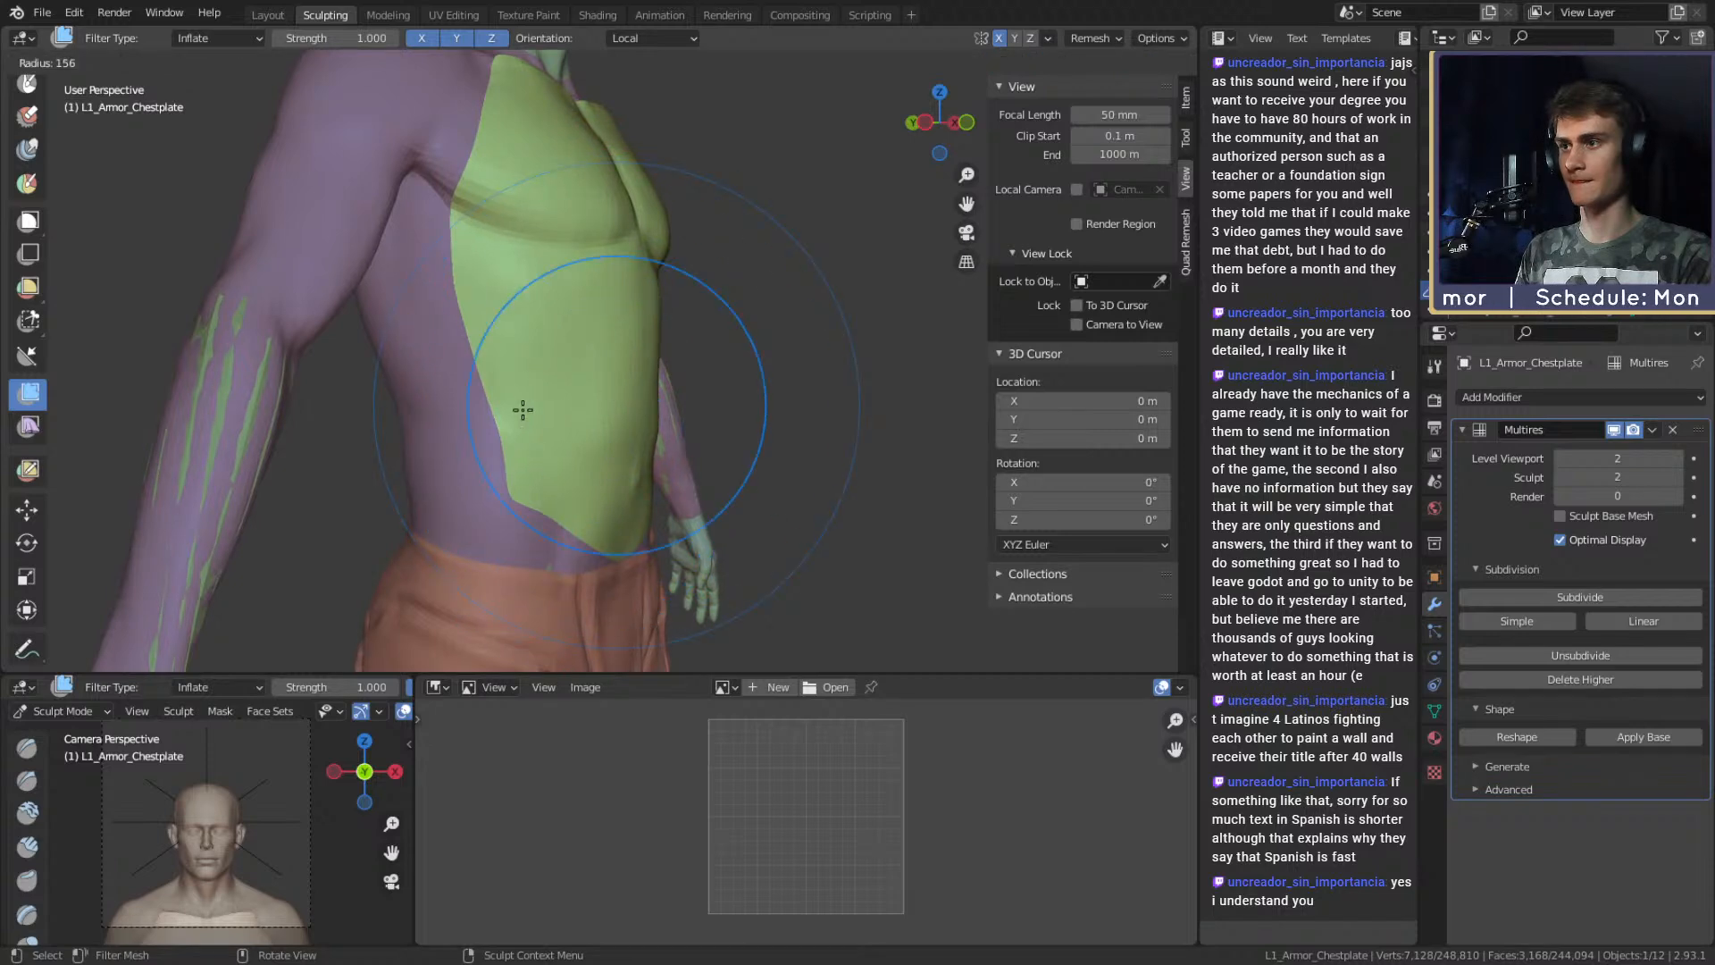
Even out the front of the chestplate's abdomen with Clay Strips.
click(559, 405)
key(c)
key(f)
click(590, 399)
mouse_move(705, 402)
middle_down()
mouse_move(597, 394)
mouse_move(579, 346)
mouse_move(604, 331)
middle_up()
key(f)
click(563, 371)
mouse_move(546, 479)
middle_down()
mouse_move(613, 410)
mouse_move(566, 357)
mouse_move(578, 375)
mouse_move(595, 260)
middle_up()
Crease a vertical centre line down the abdomen to the hem with a 12 px radius and 0.594 strength.
key(shift+c)
key(f)
click(576, 317)
drag(604, 161, 608, 424)
mouse_move(612, 277)
middle_down()
mouse_move(615, 303)
mouse_move(613, 284)
middle_up()
key(shift+f)
click(684, 236)
drag(603, 228, 597, 291)
middle_drag(606, 375, 602, 215)
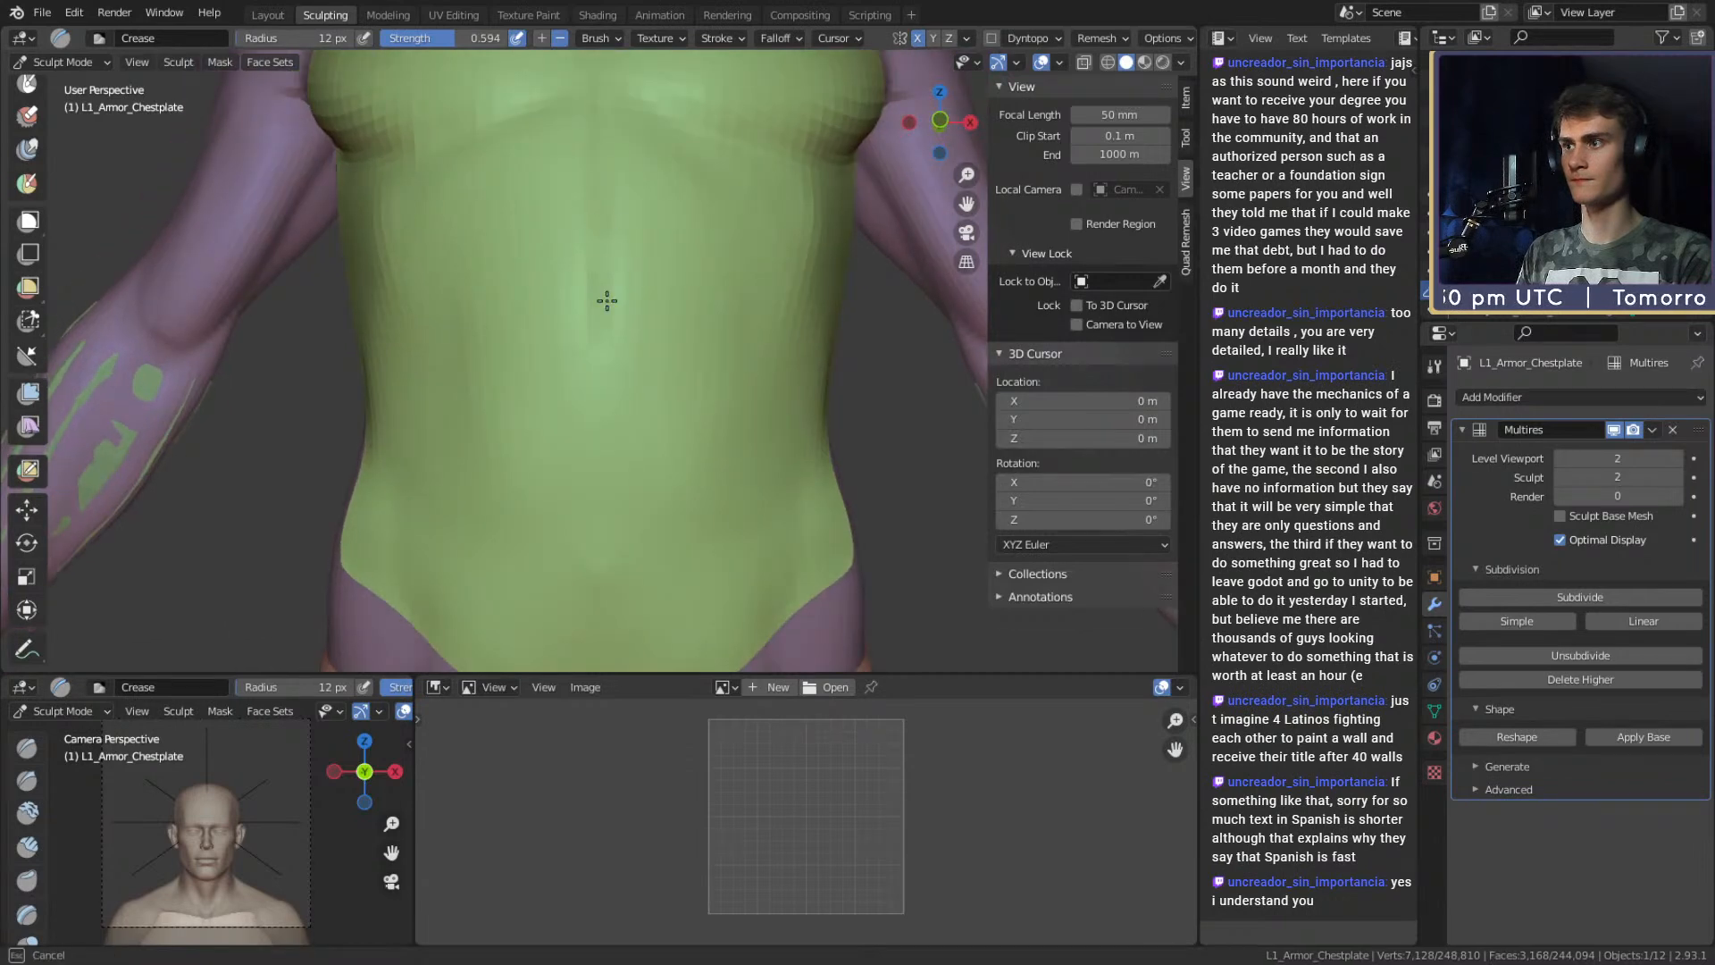
mouse_move(606, 501)
middle_down()
mouse_move(603, 328)
mouse_move(607, 448)
middle_up()
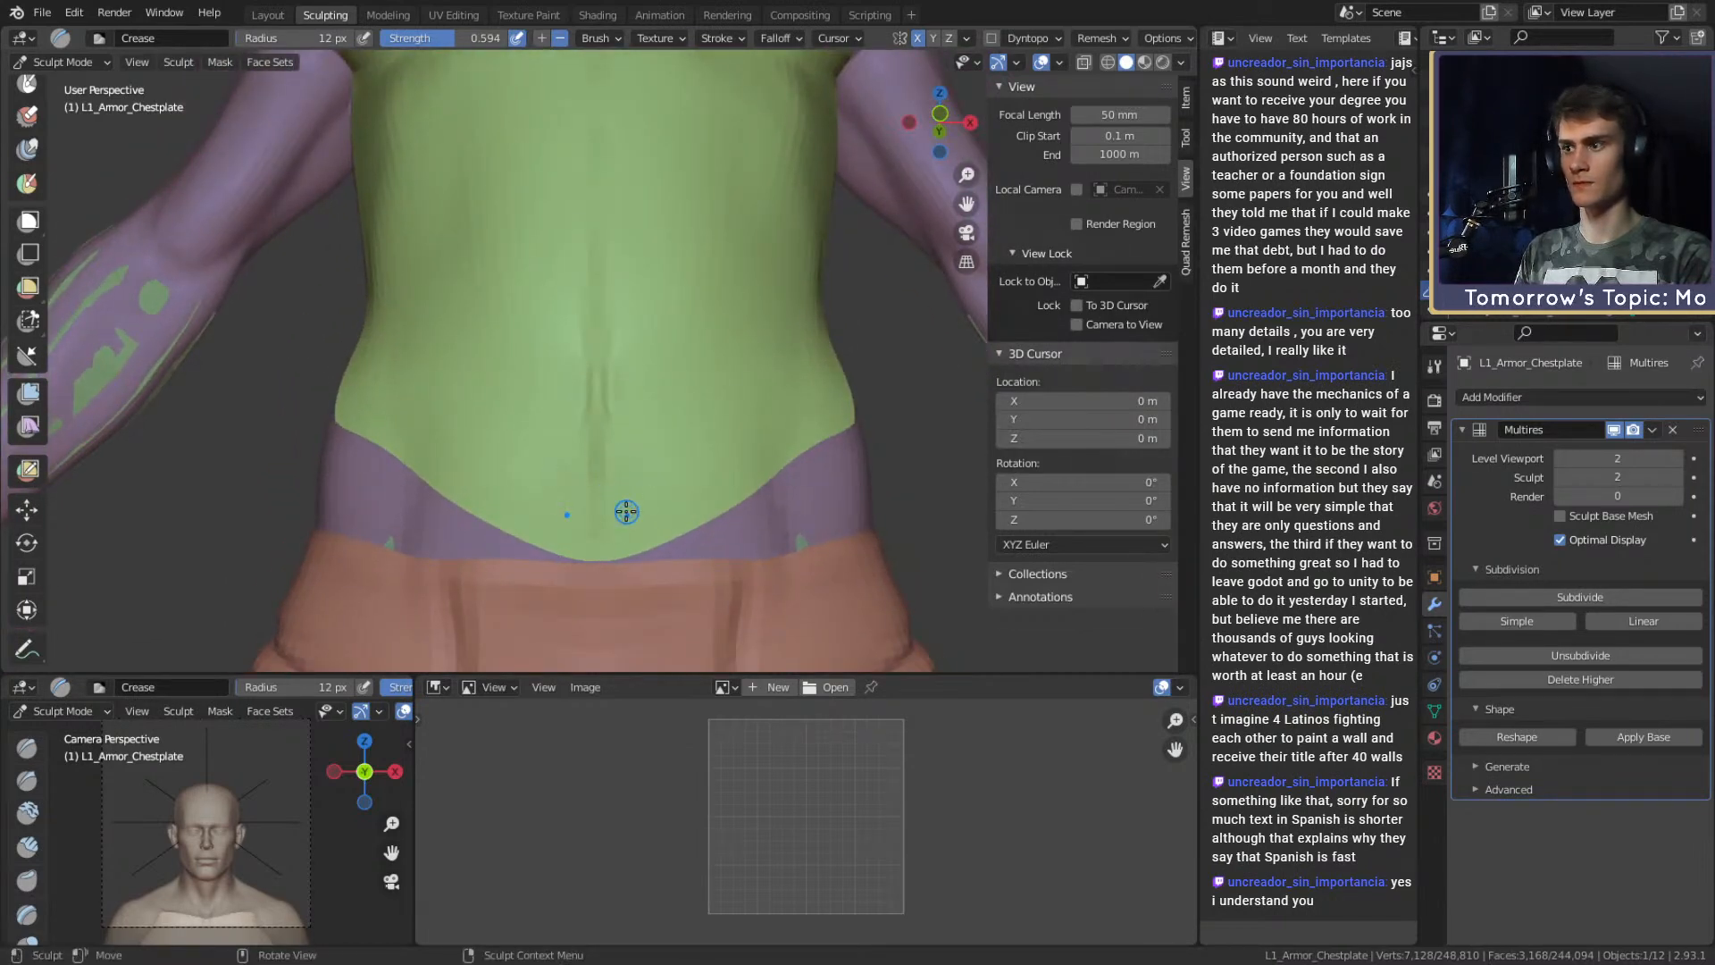
shift+middle_drag(595, 487, 598, 332)
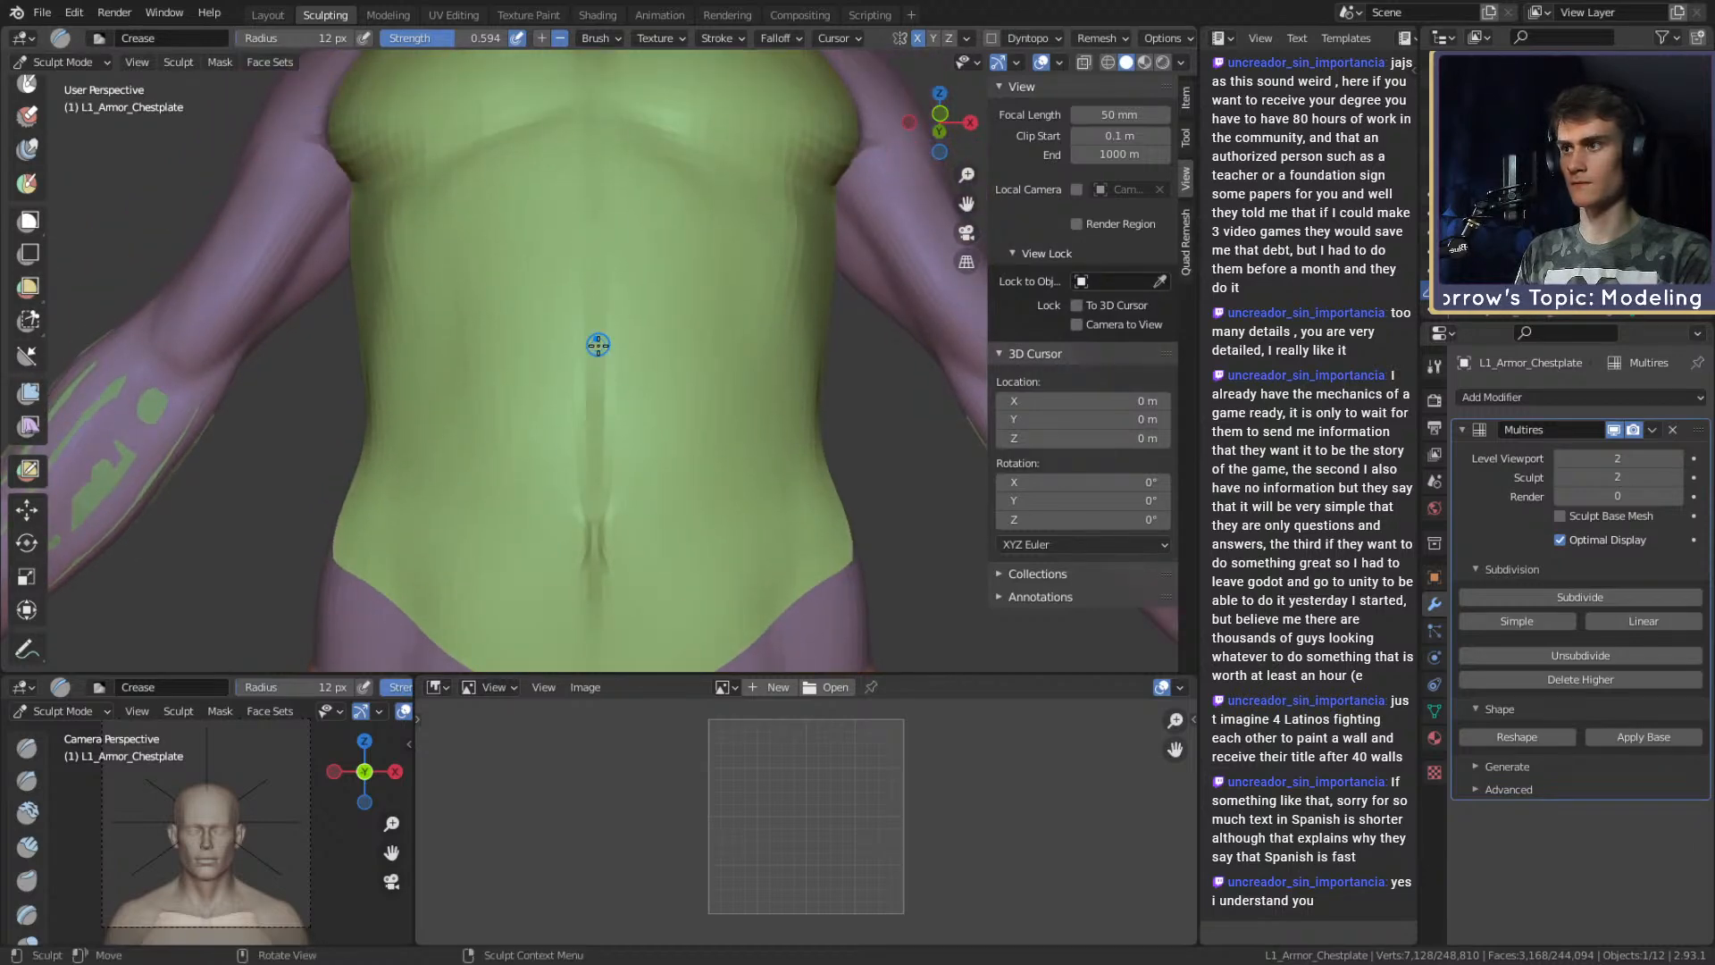
Extend the chestplate's creased centre line up between the pecs to the neckline with a 12 px radius.
middle_drag(595, 186, 589, 406)
shift+middle_drag(584, 155, 589, 306)
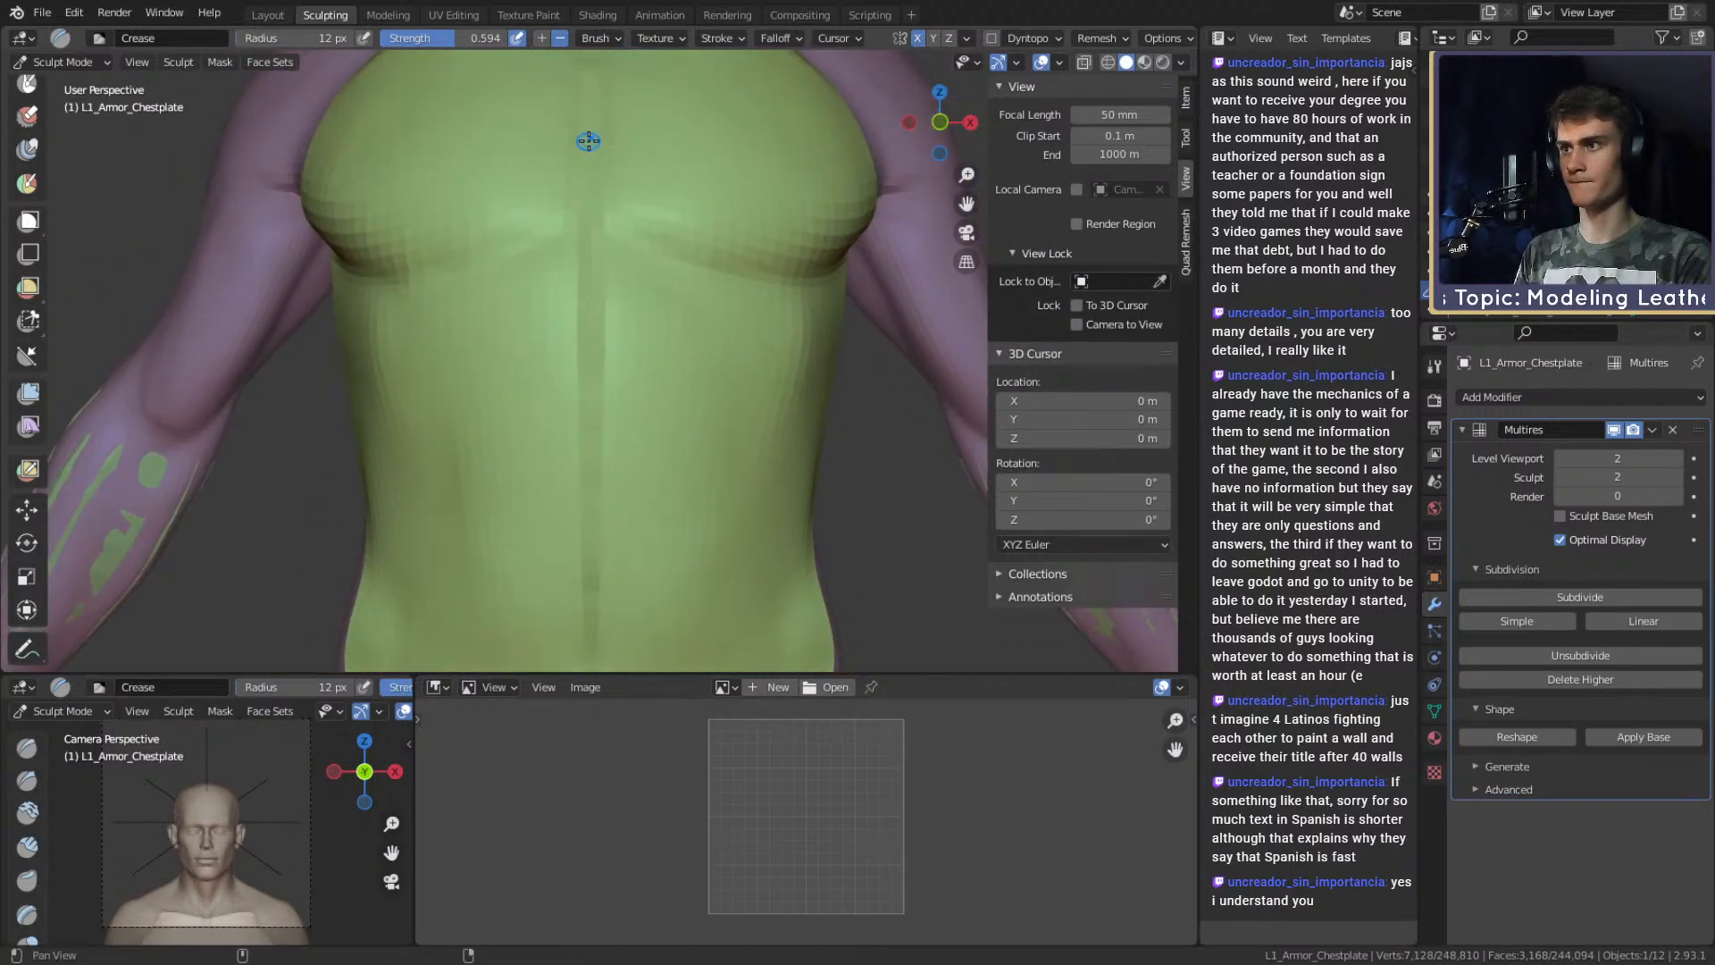
middle_drag(587, 143, 583, 331)
shift+middle_drag(587, 106, 592, 358)
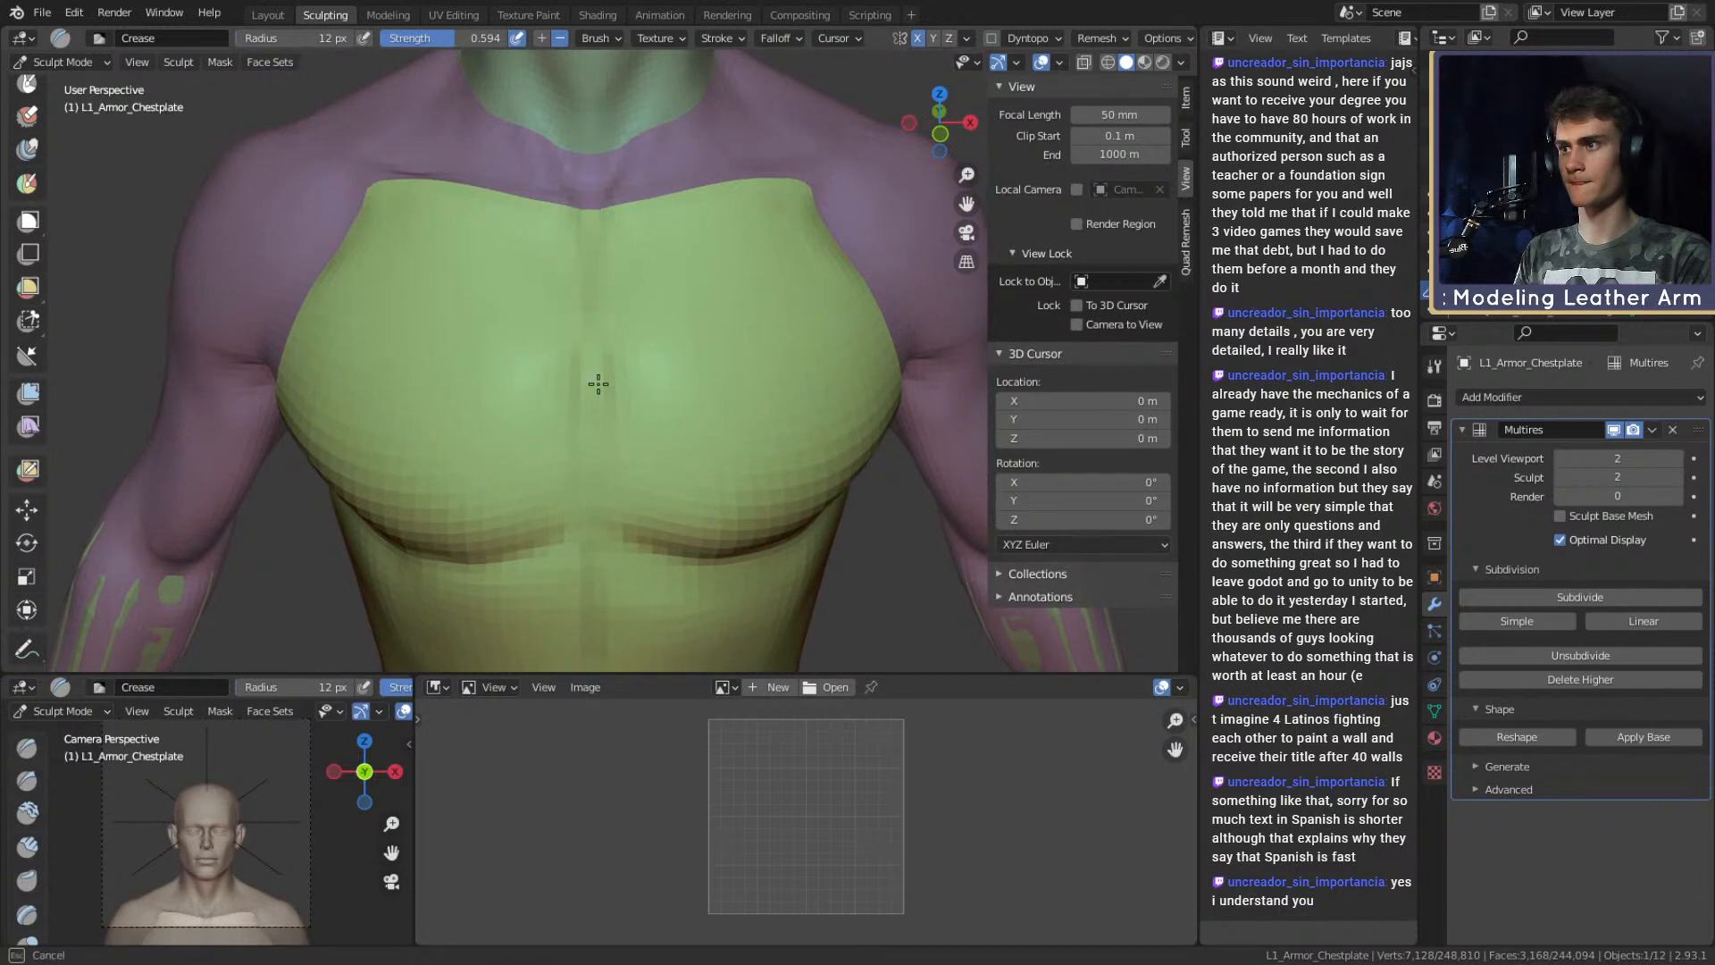
middle_drag(612, 531, 618, 310)
shift+middle_drag(617, 528, 608, 163)
shift+middle_drag(605, 228, 595, 377)
drag(598, 507, 598, 515)
alt+drag(619, 432, 596, 383)
Crease a rim along the chestplate's armhole and side edges with a 25 px radius.
key(f)
click(594, 409)
drag(537, 434, 761, 324)
middle_drag(750, 301, 613, 402)
mouse_move(715, 353)
middle_down()
mouse_move(728, 383)
mouse_move(644, 427)
mouse_move(697, 214)
mouse_move(689, 354)
middle_up()
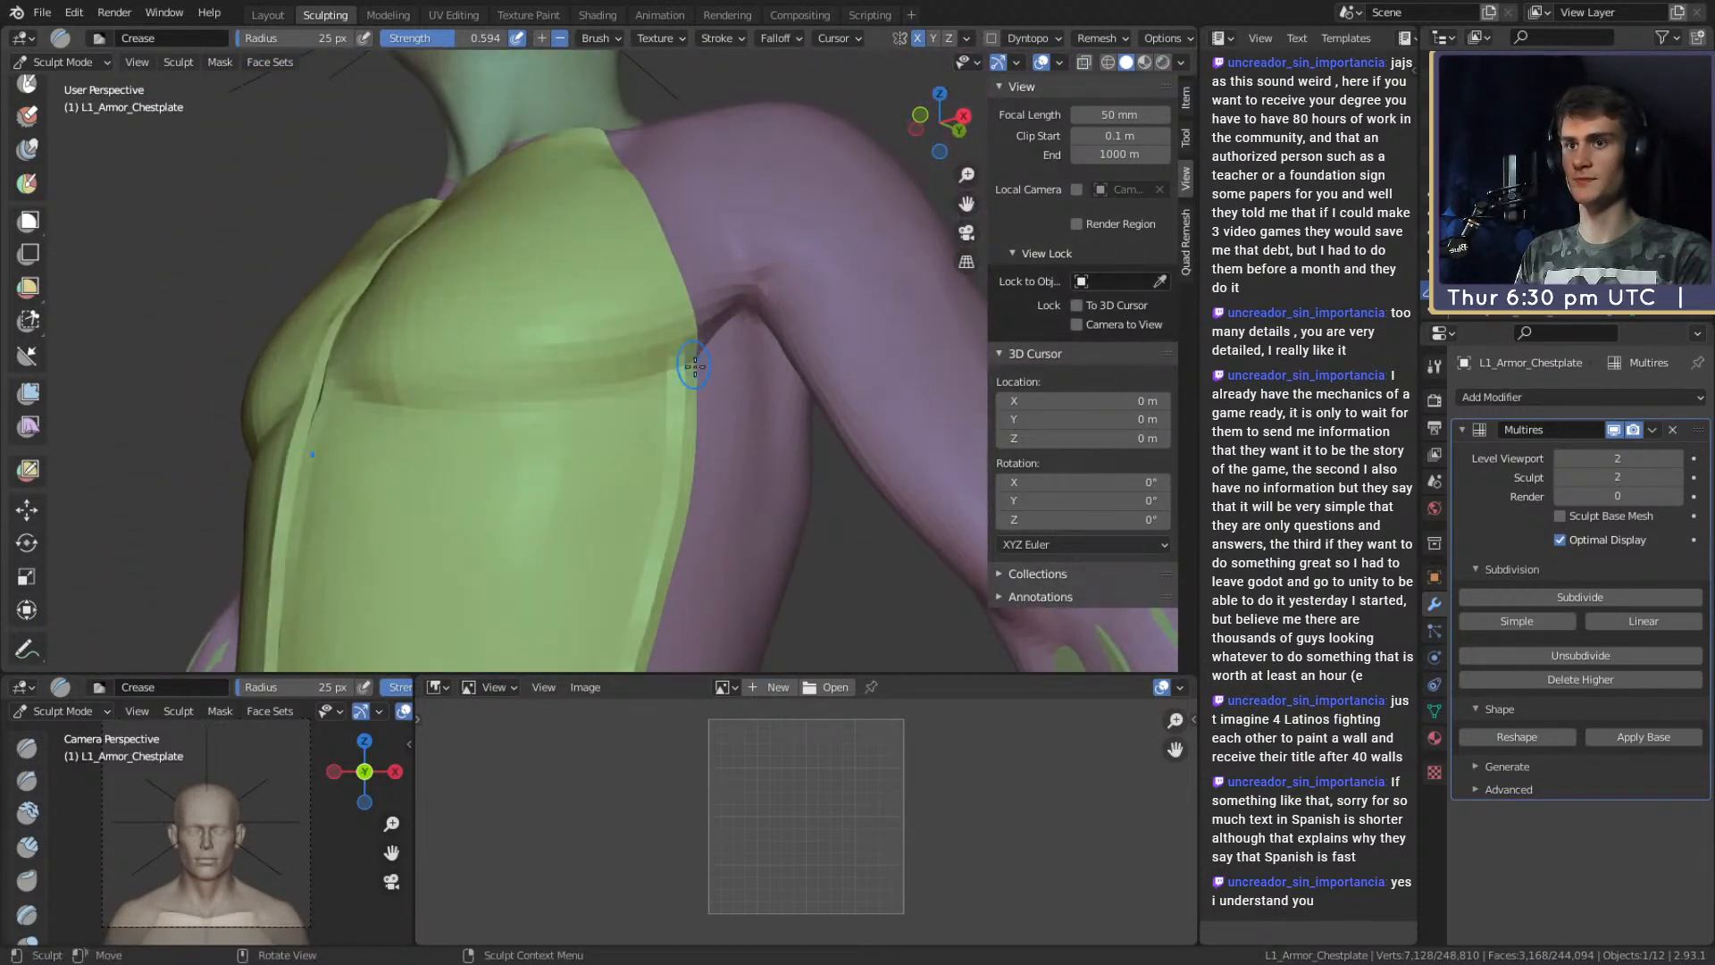
mouse_move(687, 293)
middle_down()
mouse_move(679, 387)
mouse_move(666, 317)
middle_up()
shift+middle_drag(630, 190, 679, 363)
middle_drag(615, 237, 715, 318)
Crease a mirrored vertical seam along each side of the abdomen up to the pecs with a 17 px radius.
ctrl+drag(717, 319, 518, 333)
alt+drag(536, 344, 597, 277)
mouse_move(596, 277)
ctrl+alt+mouse_down()
mouse_move(643, 452)
mouse_move(647, 348)
ctrl+alt+mouse_up()
mouse_move(656, 455)
ctrl+alt+mouse_down()
mouse_move(664, 378)
mouse_move(597, 384)
mouse_move(705, 430)
ctrl+alt+mouse_up()
alt+shift+drag(645, 268, 657, 446)
alt+drag(679, 438, 697, 402)
ctrl+alt+drag(692, 487, 689, 433)
alt+shift+drag(670, 518, 603, 214)
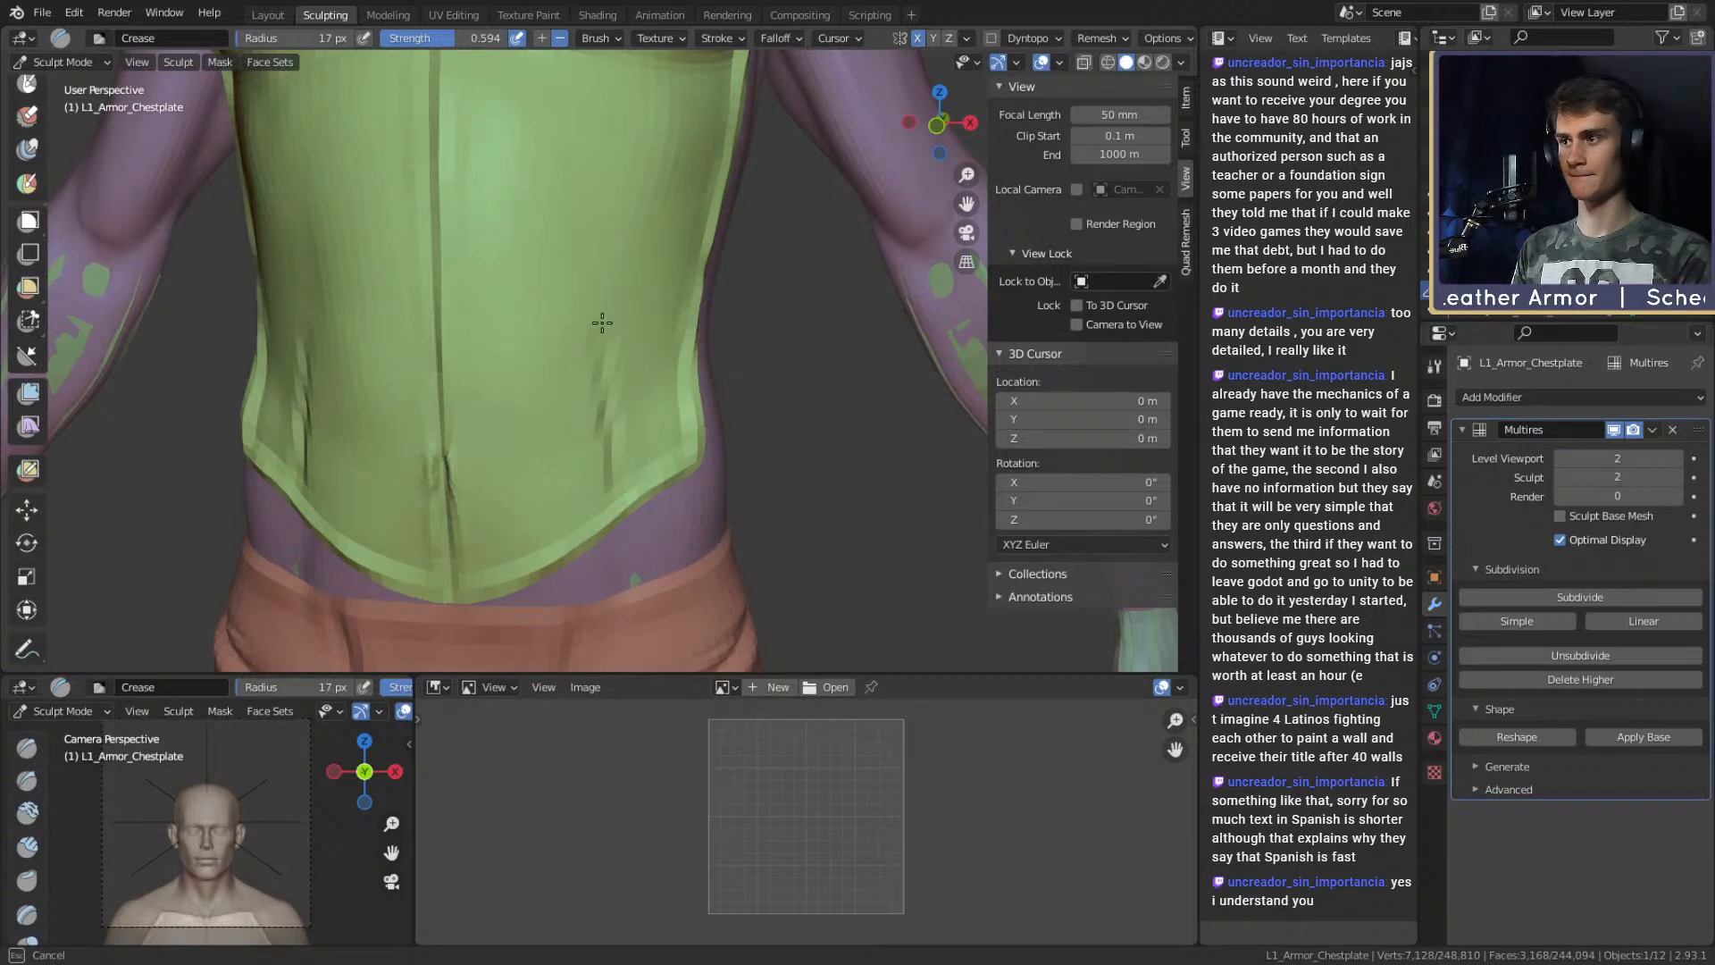
alt+shift+drag(604, 308, 626, 397)
alt+shift+drag(633, 330, 620, 382)
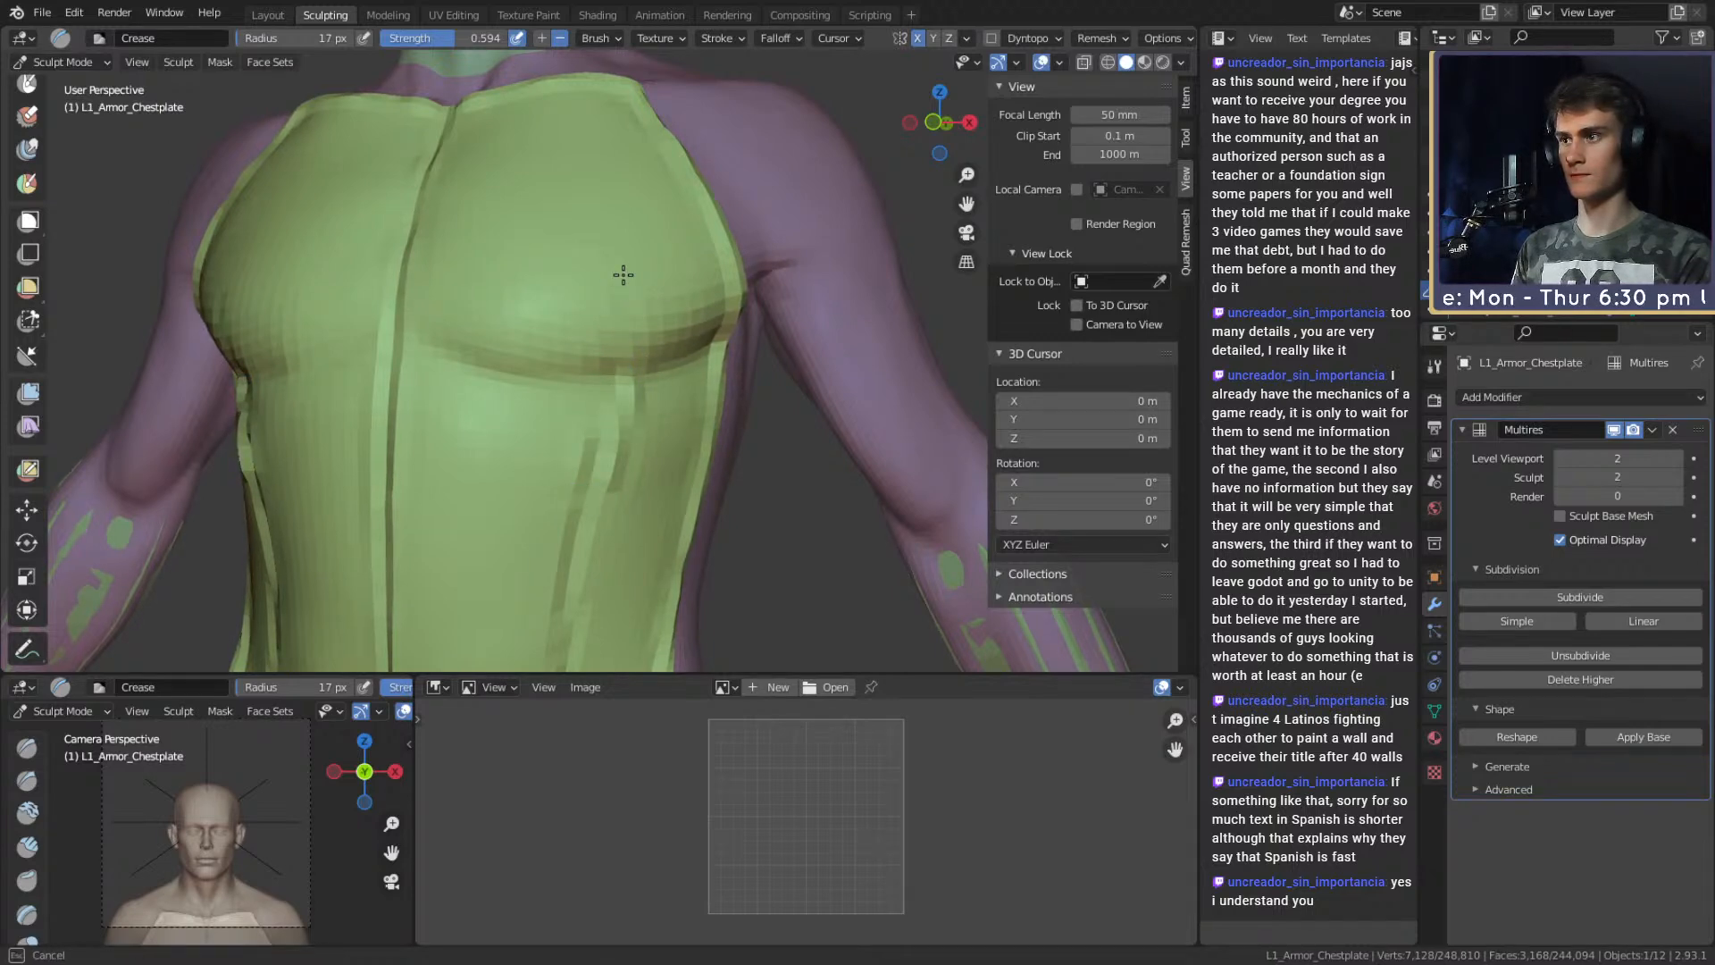
Continue the mirrored side creases upward over the outer pecs to the chestplate's armhole edge.
middle_drag(620, 286, 619, 395)
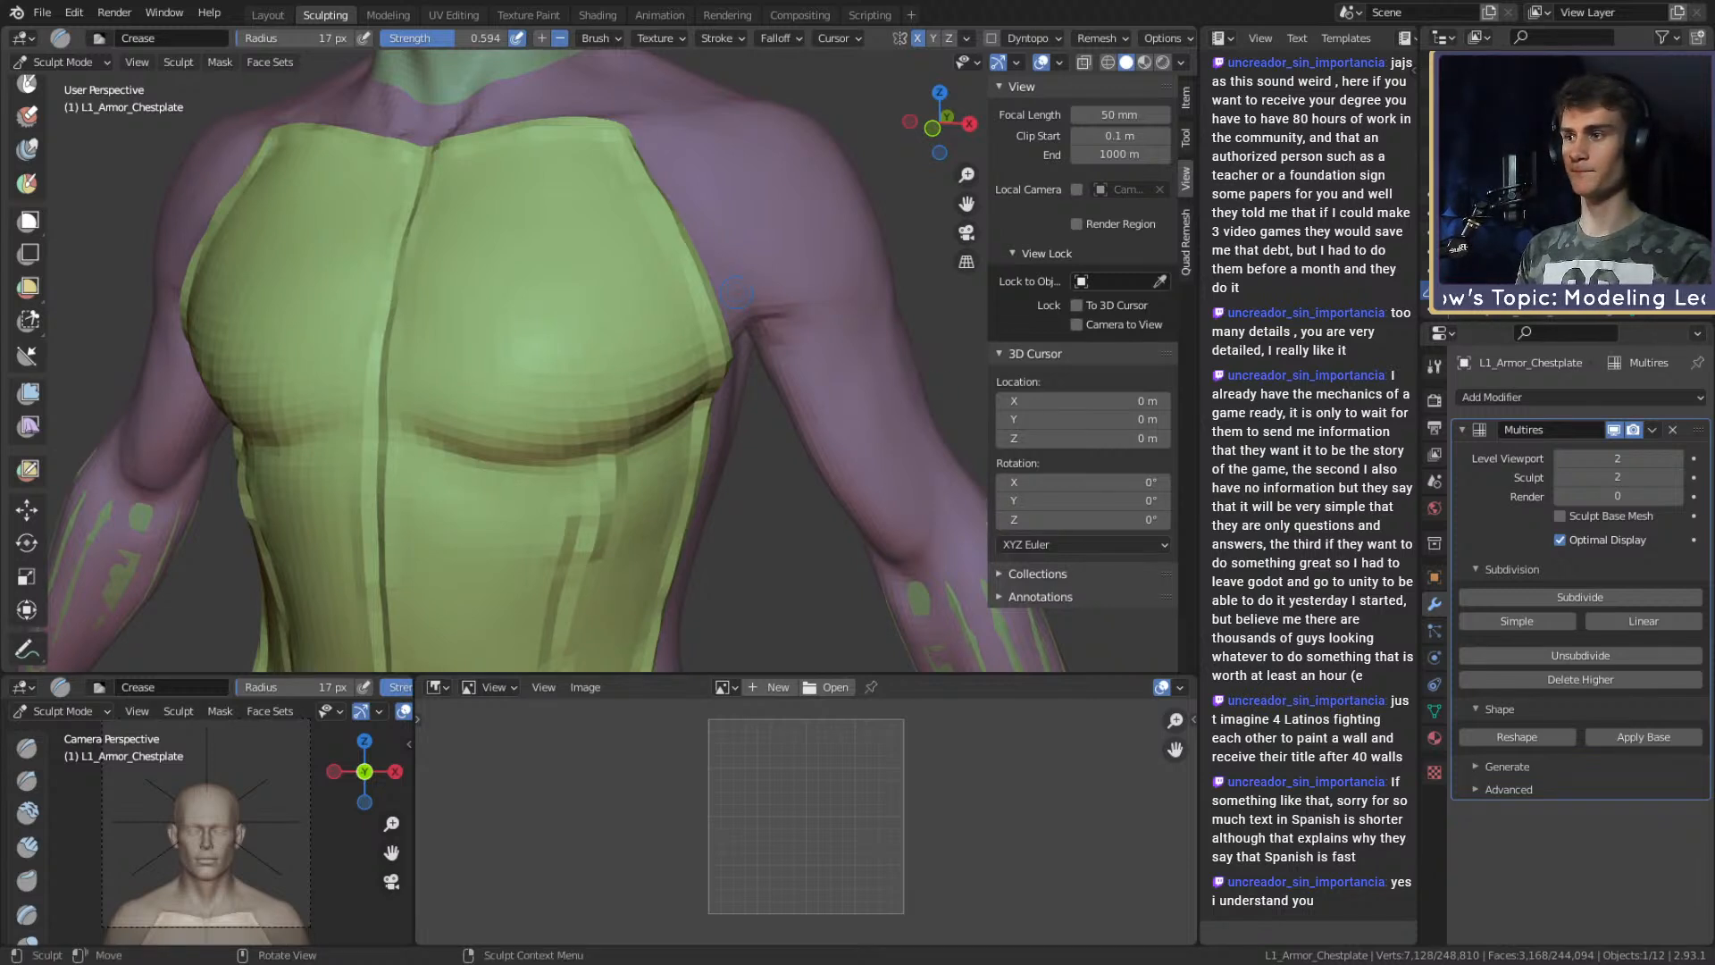
middle_drag(652, 308, 591, 364)
mouse_move(591, 365)
mouse_down()
mouse_move(643, 199)
mouse_move(641, 230)
mouse_up()
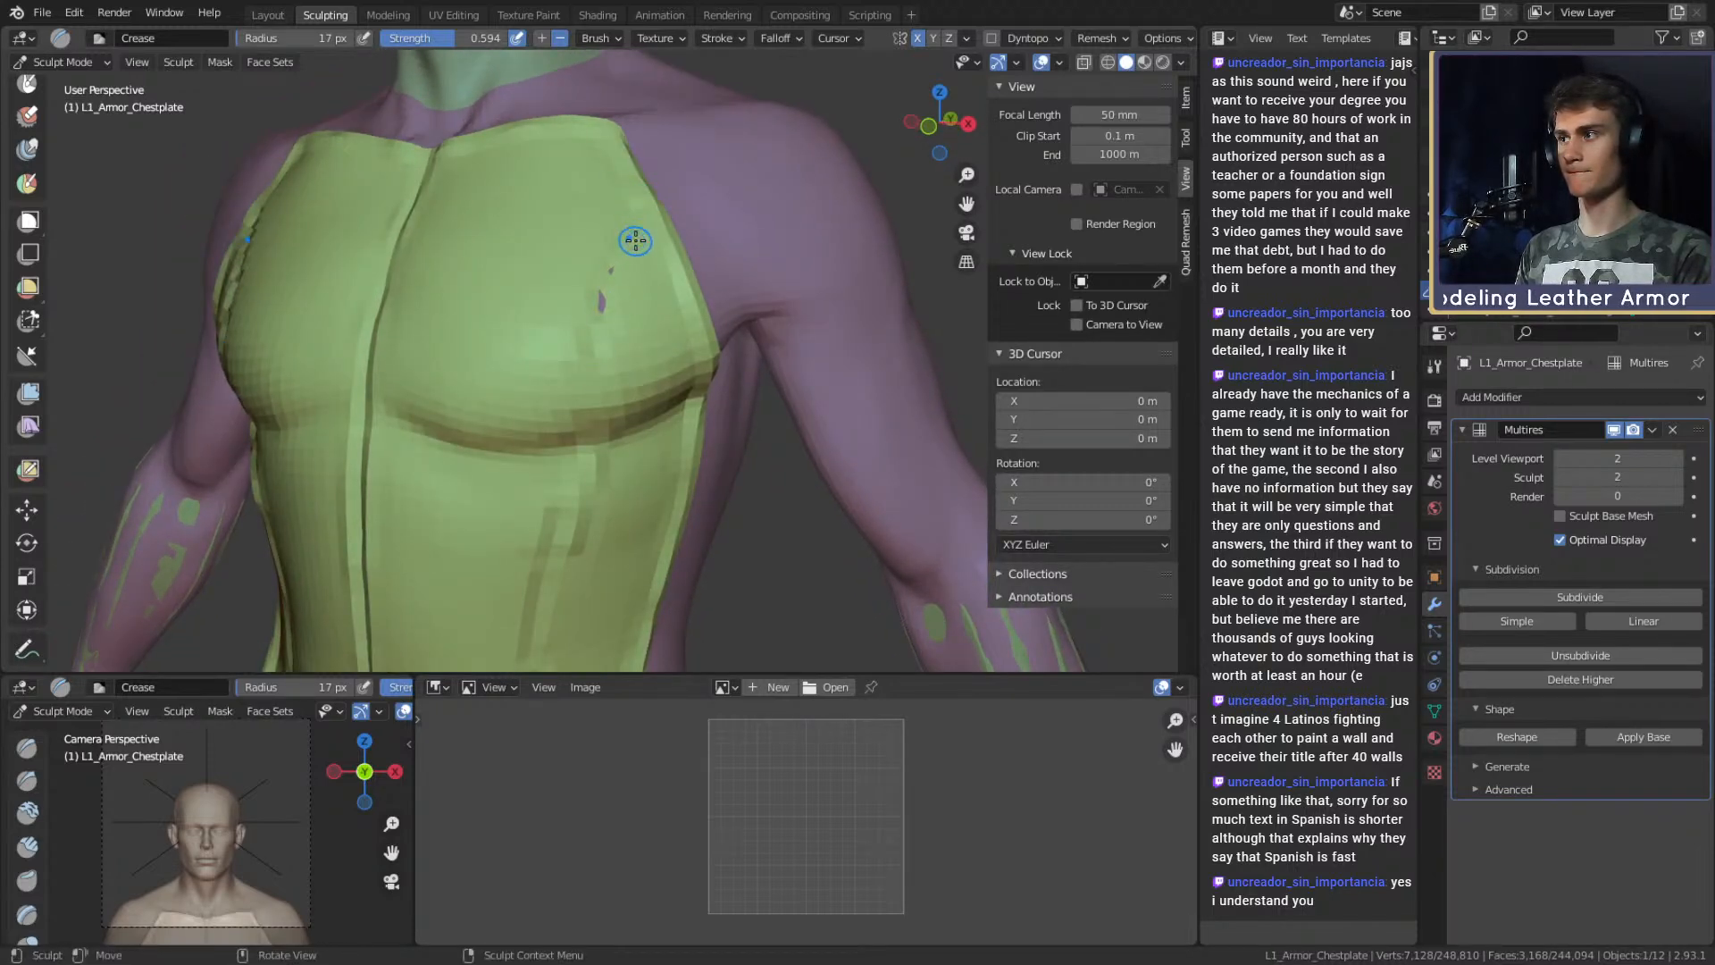
ctrl+drag(602, 313, 643, 228)
middle_drag(614, 442, 617, 457)
drag(621, 328, 632, 252)
middle_drag(600, 451, 607, 384)
drag(614, 350, 605, 262)
Join and refine the side creases where they cross the lower edge of the pecs.
middle_drag(612, 421, 632, 329)
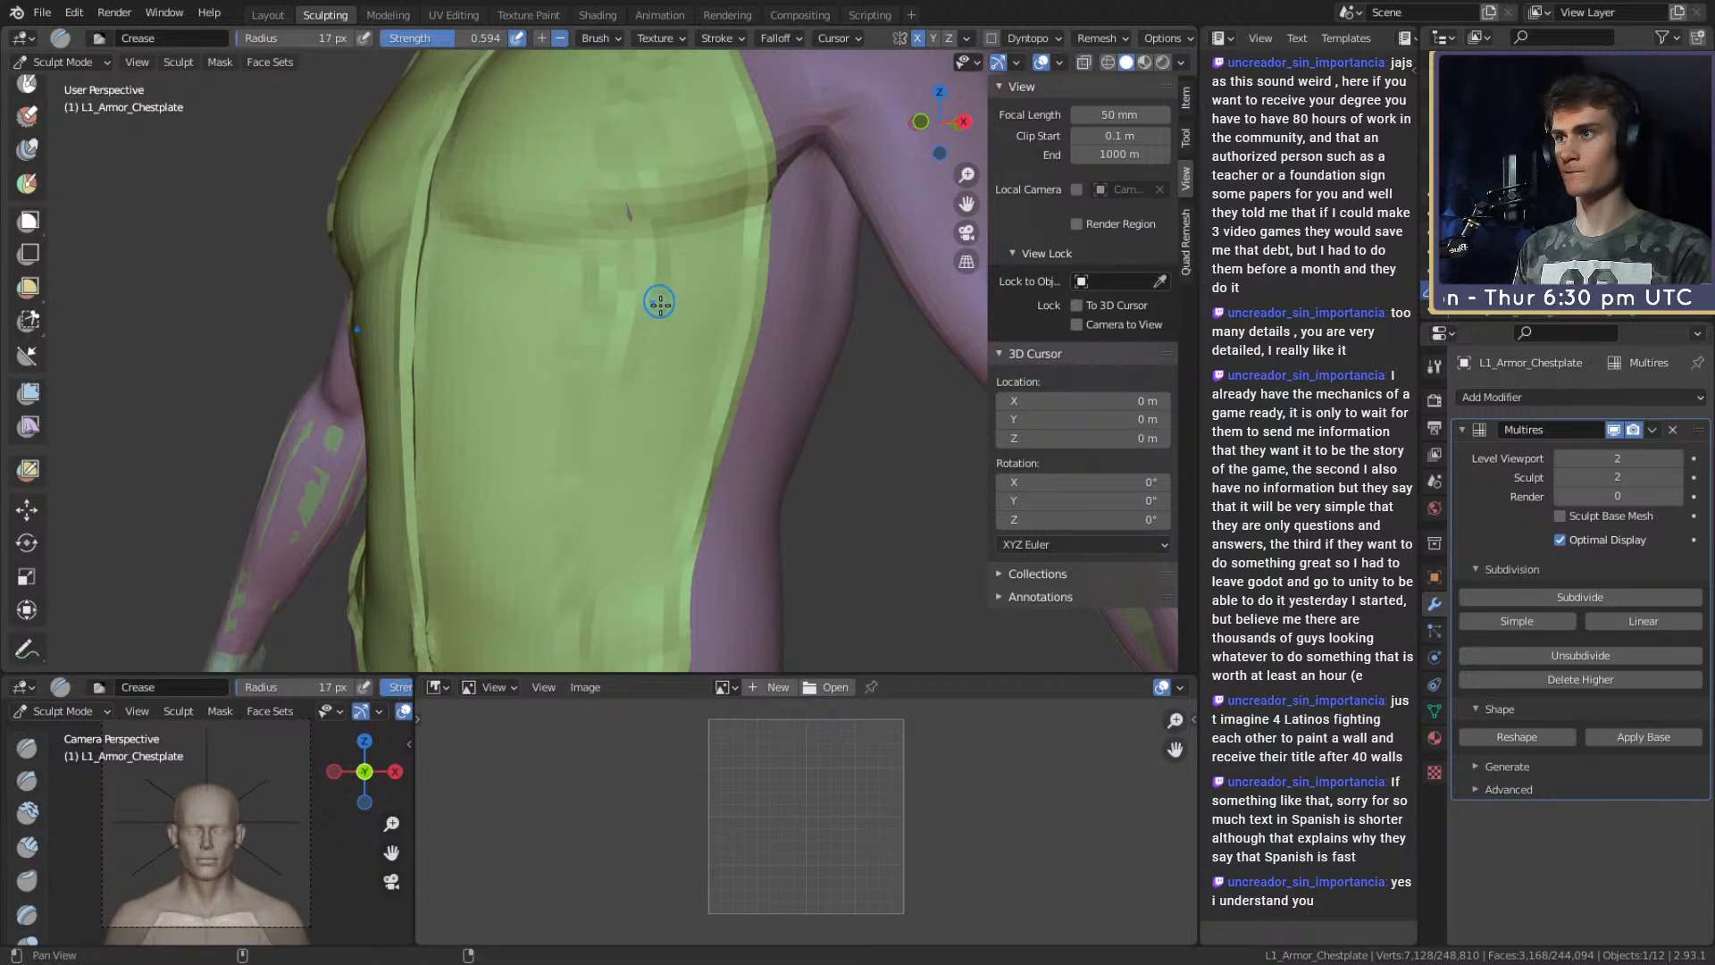
middle_drag(654, 276, 659, 288)
ctrl+drag(632, 198, 630, 167)
mouse_move(644, 291)
middle_down()
mouse_move(623, 298)
mouse_move(650, 249)
mouse_move(625, 304)
mouse_move(655, 336)
mouse_move(635, 377)
mouse_move(634, 496)
middle_up()
mouse_move(613, 249)
ctrl+mouse_down()
mouse_move(607, 433)
mouse_move(628, 438)
mouse_move(614, 517)
mouse_move(589, 304)
mouse_move(590, 327)
ctrl+mouse_up()
mouse_move(590, 304)
alt+mouse_down()
mouse_move(696, 143)
mouse_move(659, 353)
mouse_move(649, 268)
alt+mouse_up()
mouse_move(649, 338)
alt+shift+mouse_down()
mouse_move(664, 420)
mouse_move(700, 393)
mouse_move(686, 348)
alt+shift+mouse_up()
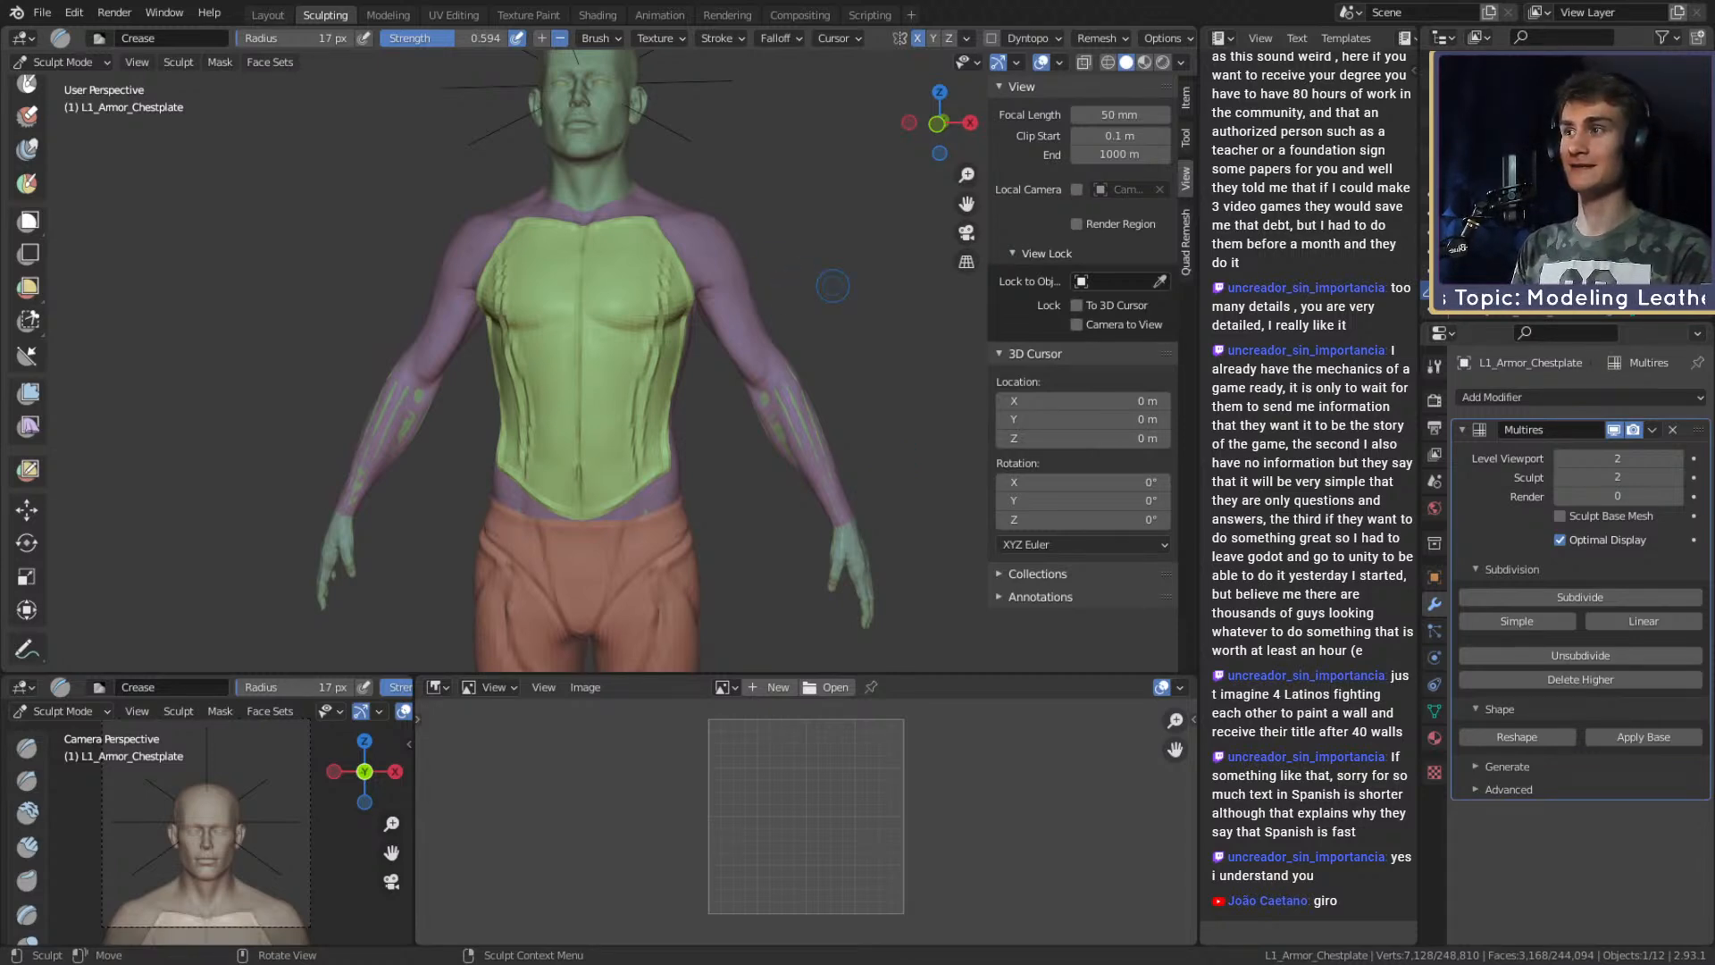
Save the figurine file and review the chestplate's creases on the whole figure.
mouse_move(790, 306)
middle_down()
mouse_move(759, 304)
mouse_move(768, 293)
middle_up()
scroll(739, 271, up, 3)
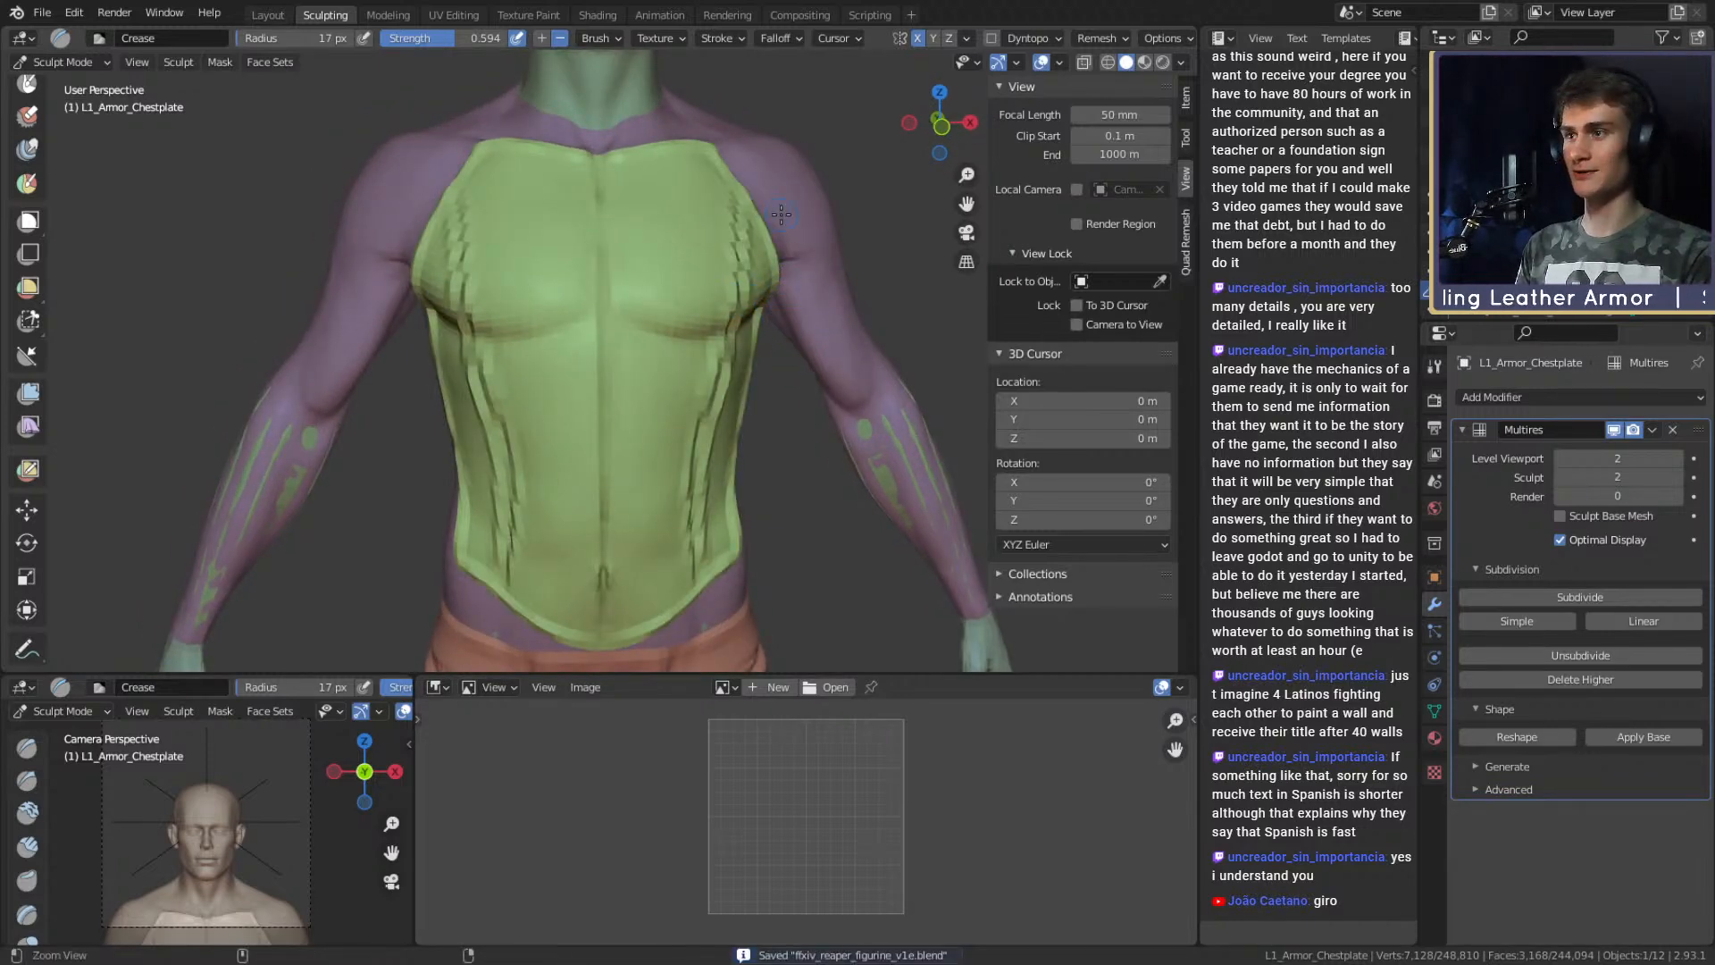
scroll(784, 326, down, 8)
mouse_move(779, 357)
alt+mouse_down()
mouse_move(766, 386)
mouse_move(758, 364)
alt+mouse_up()
scroll(758, 363, up, 8)
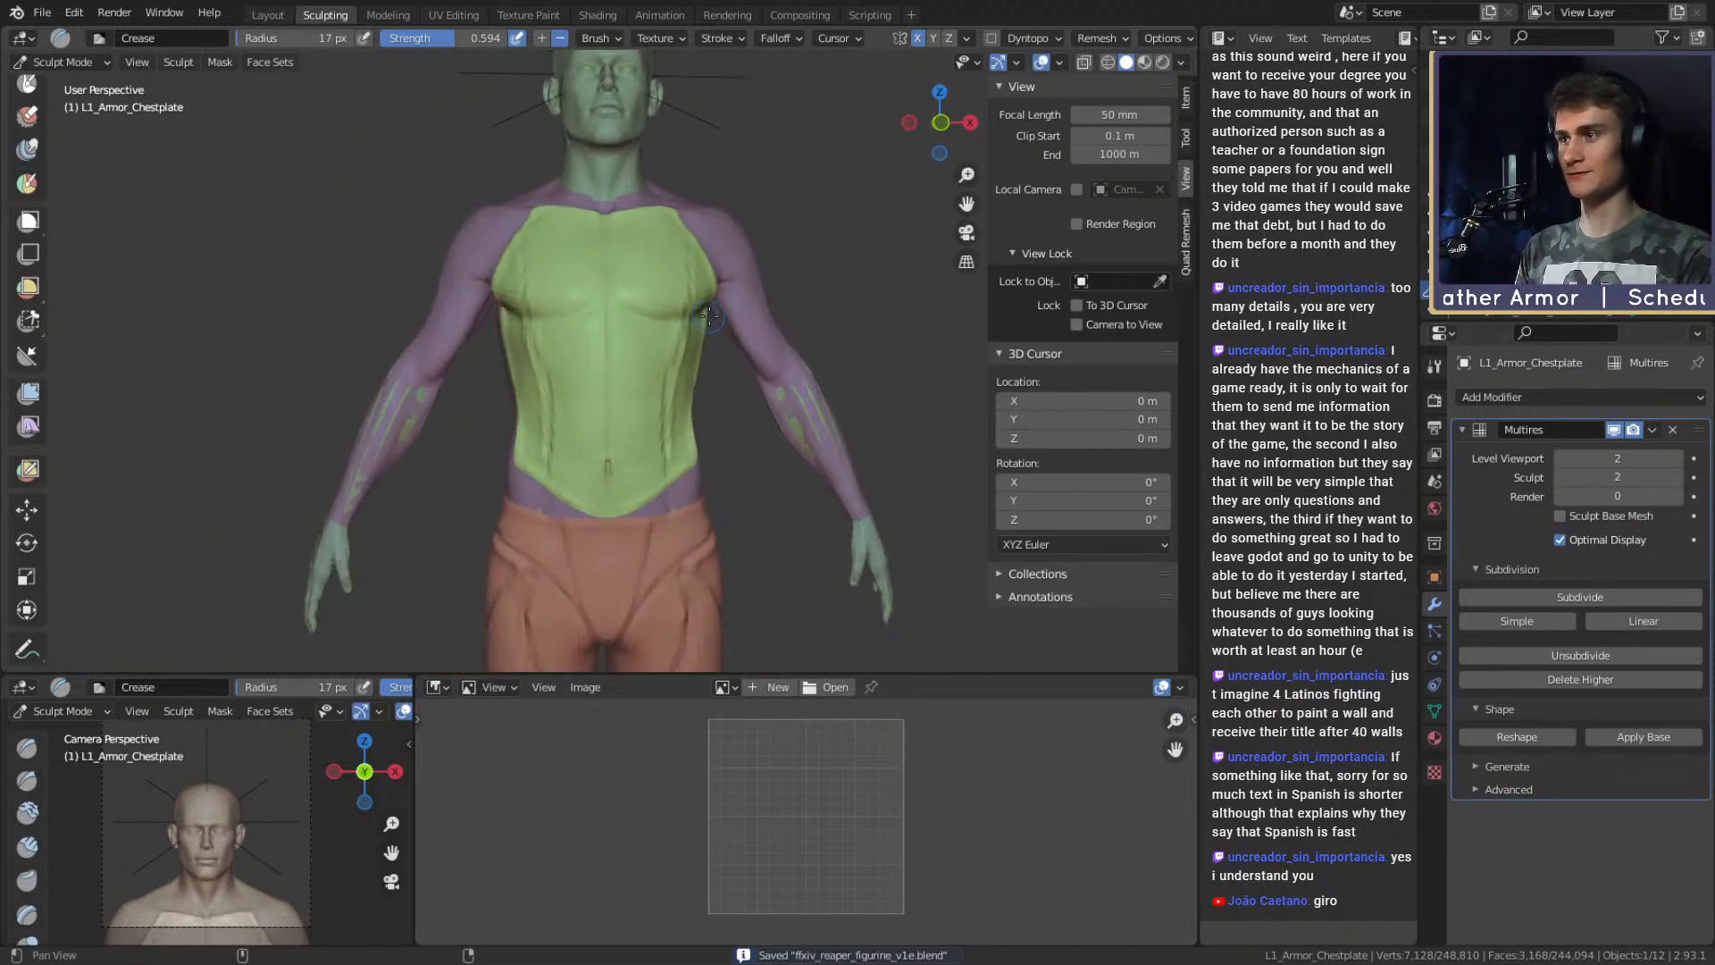
Crease mirrored curved lines beside the chestplate's centre, from the upper abdomen up over the inner pecs, starting with a 14 px radius.
key(f)
click(623, 344)
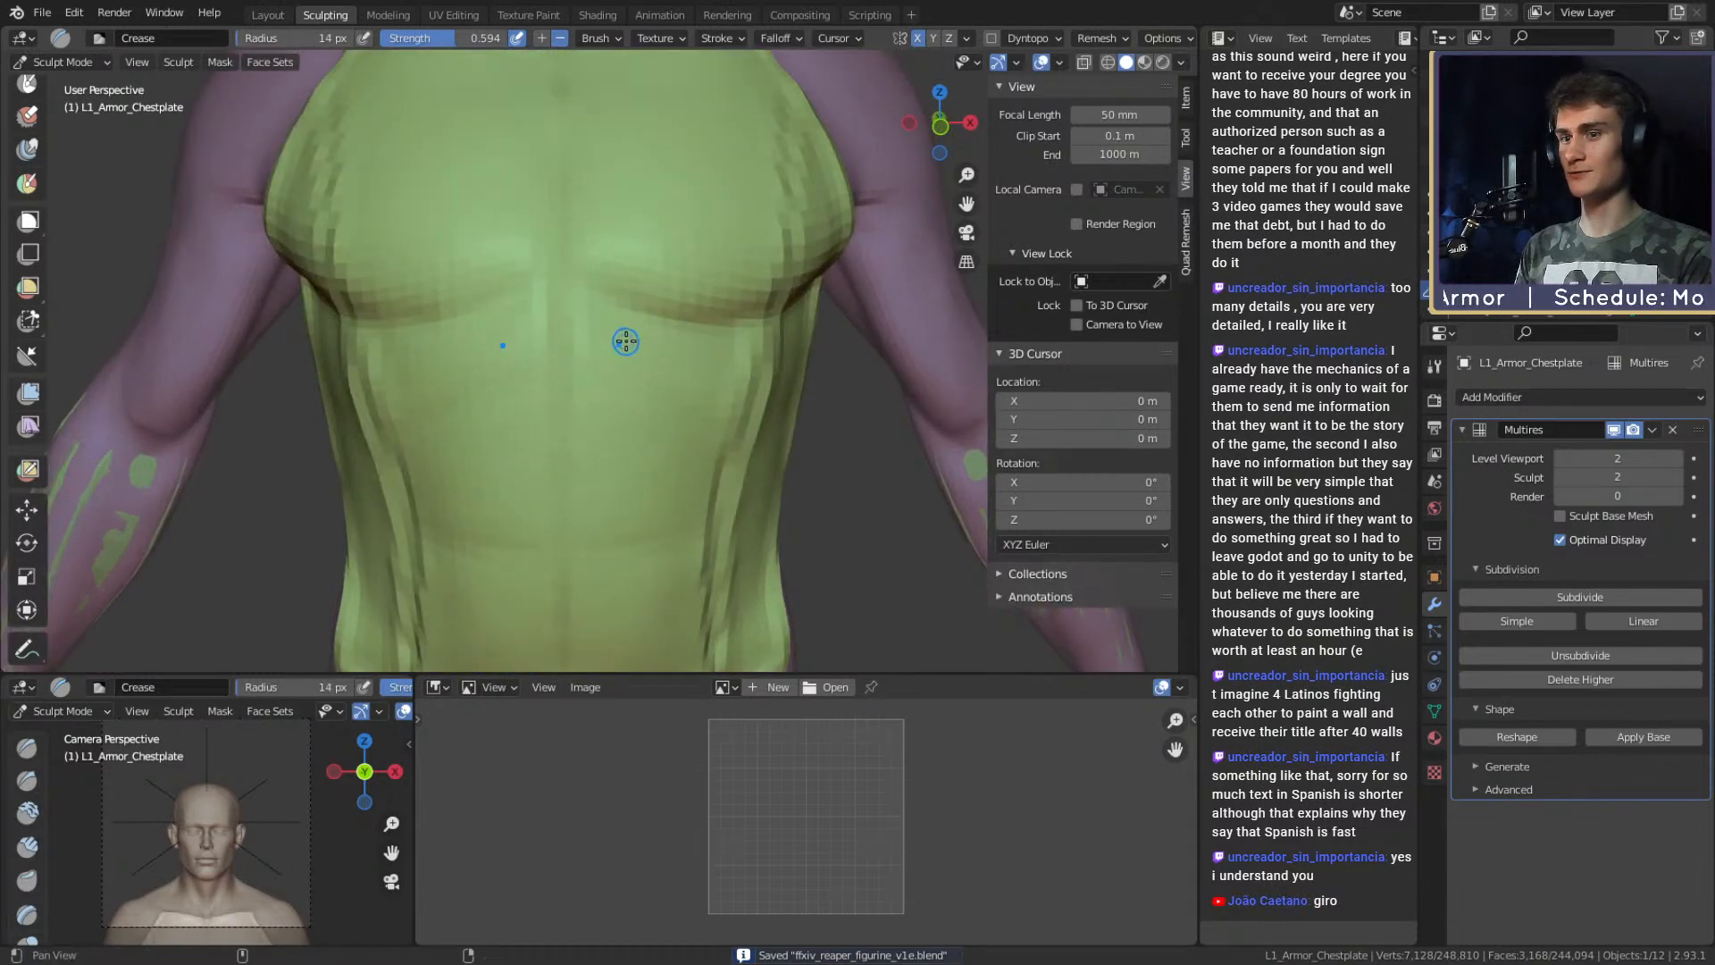
middle_drag(621, 344, 625, 368)
drag(580, 423, 625, 308)
shift+middle_drag(627, 313, 617, 358)
key(f)
click(593, 404)
drag(609, 352, 625, 302)
shift+middle_drag(628, 235, 616, 306)
drag(578, 423, 639, 277)
mouse_move(643, 299)
middle_down()
mouse_move(631, 340)
mouse_move(605, 354)
middle_up()
Deepen the curved creases on the inner pecs toward the neckline with a 25 px radius.
key(f)
click(609, 357)
drag(593, 420, 635, 327)
drag(618, 207, 605, 203)
middle_drag(525, 222, 493, 214)
scroll(572, 340, down, 6)
middle_drag(594, 368, 642, 375)
scroll(576, 469, up, 5)
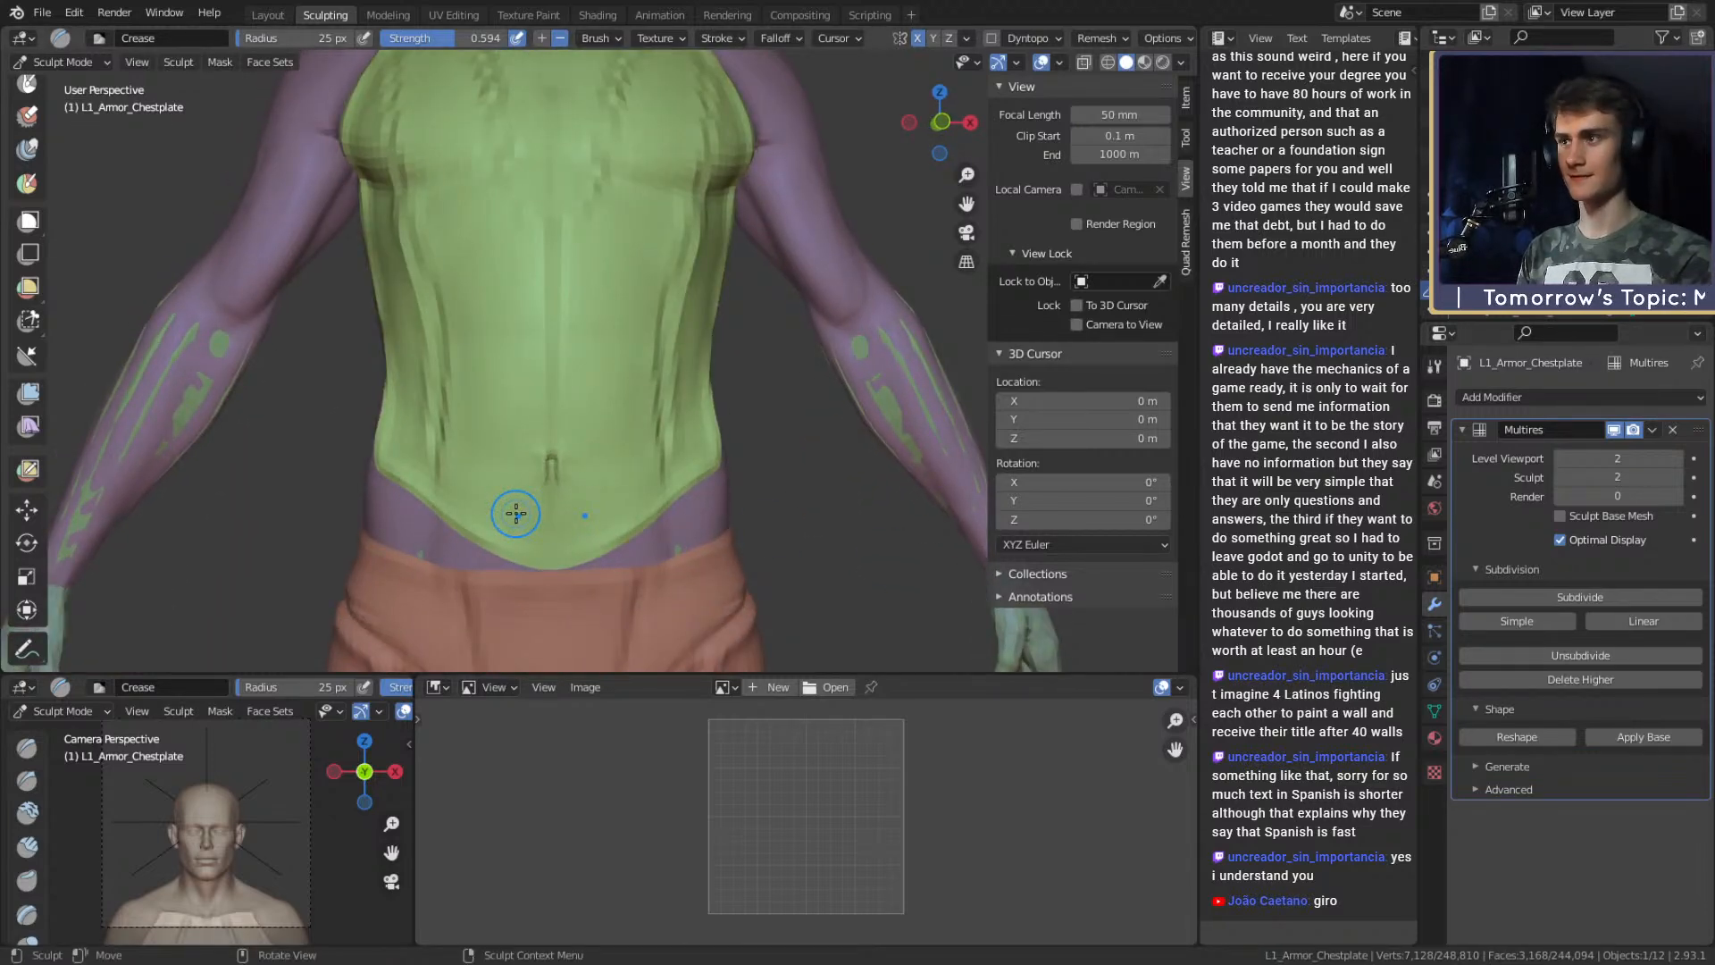
Reshape the navel area of the chestplate with the Grab brush, reducing its radius to 52 px.
mouse_move(643, 357)
middle_down()
mouse_move(723, 380)
mouse_move(705, 386)
mouse_move(755, 337)
mouse_move(728, 395)
mouse_move(633, 425)
mouse_move(705, 384)
mouse_move(705, 402)
middle_up()
scroll(625, 214, up, 3)
key(g)
scroll(701, 447, down, 6)
scroll(696, 466, up, 3)
middle_drag(692, 460, 616, 411)
scroll(607, 406, up, 3)
scroll(616, 429, up, 4)
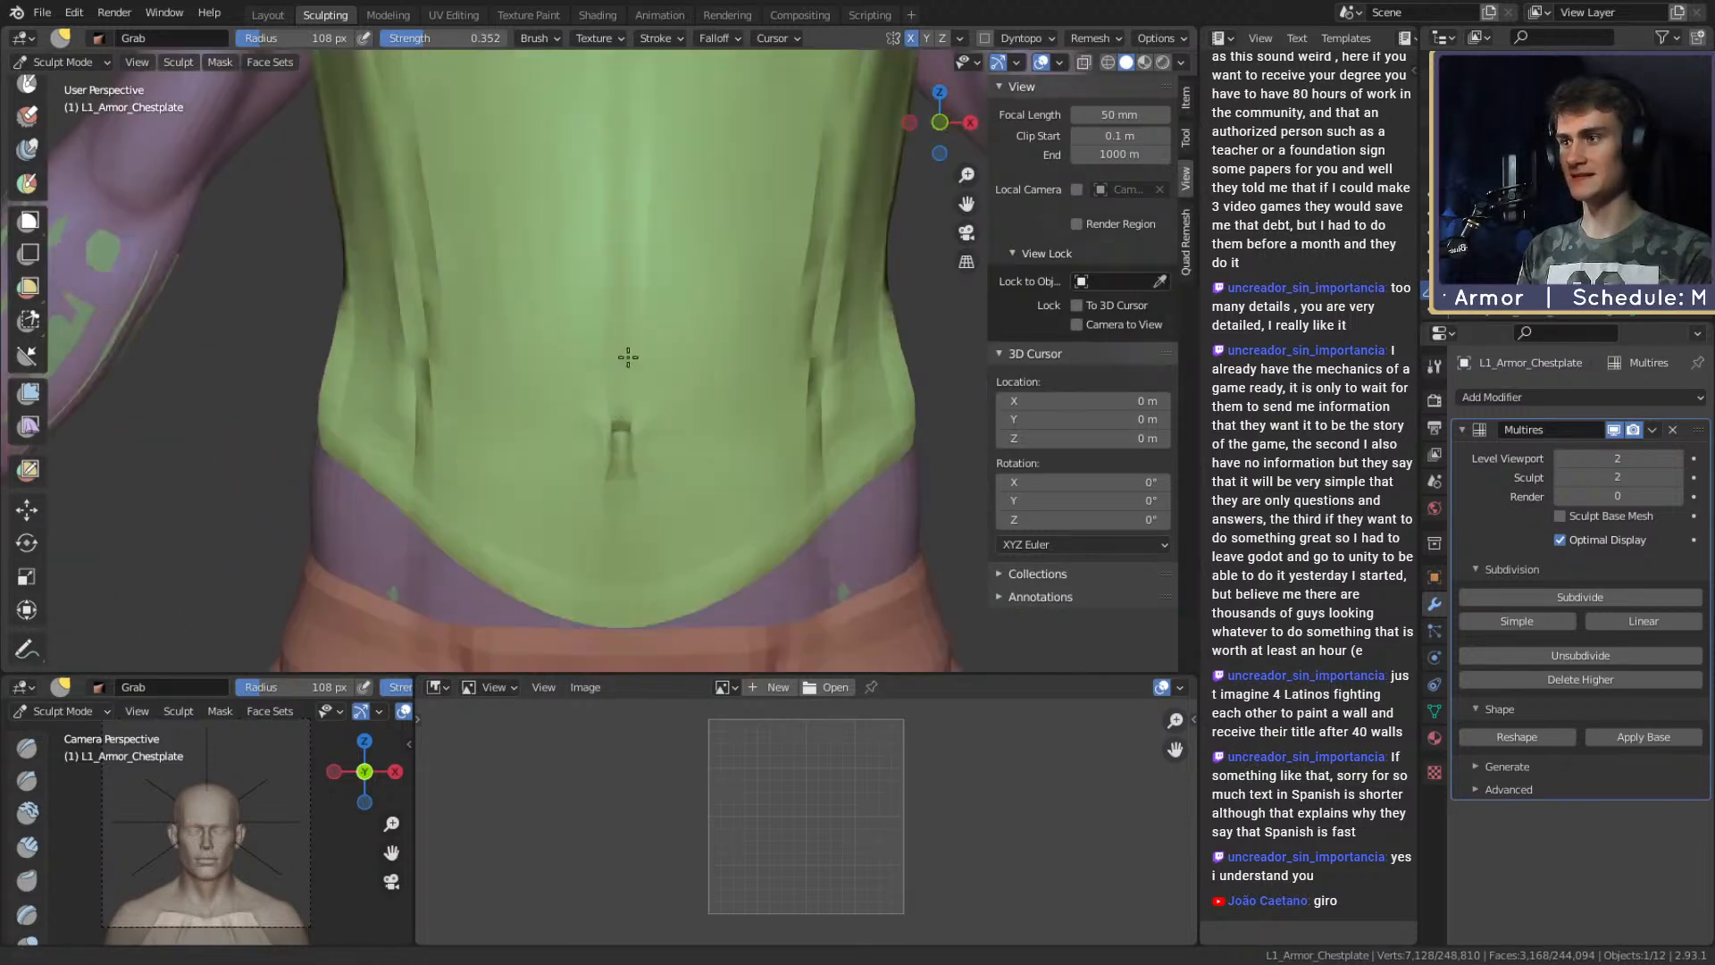
scroll(643, 446, down, 2)
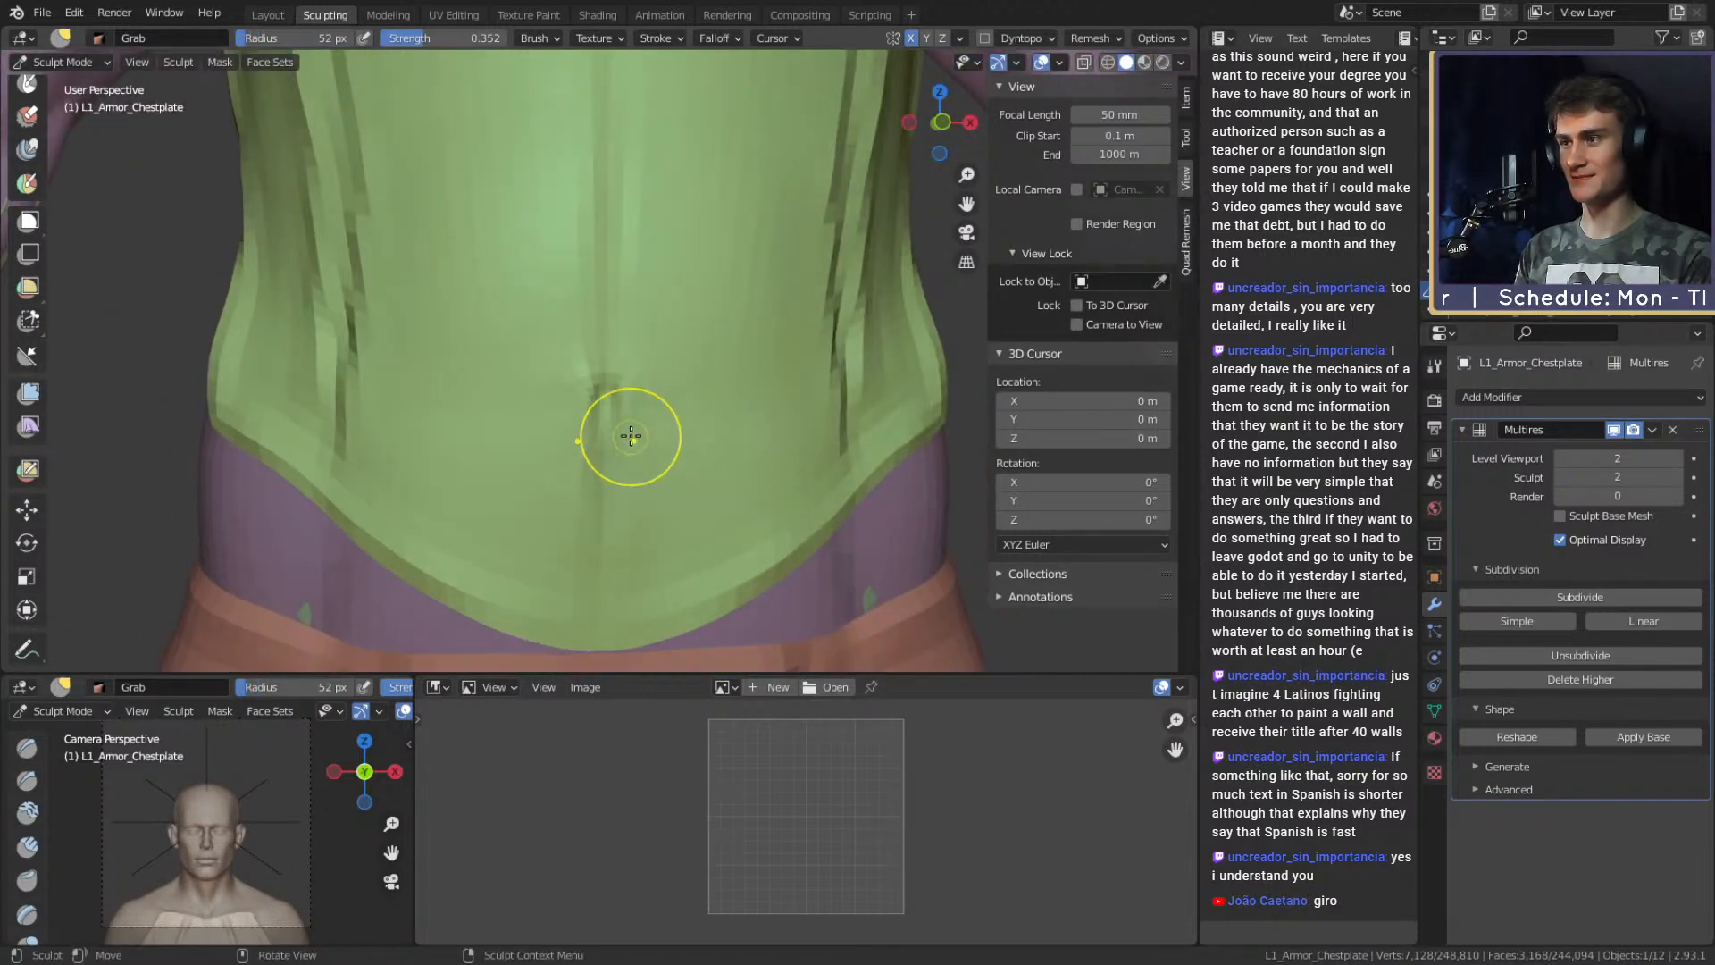
Crease the centre line from the navel down toward the hem with a 27 px radius.
key(shift+c)
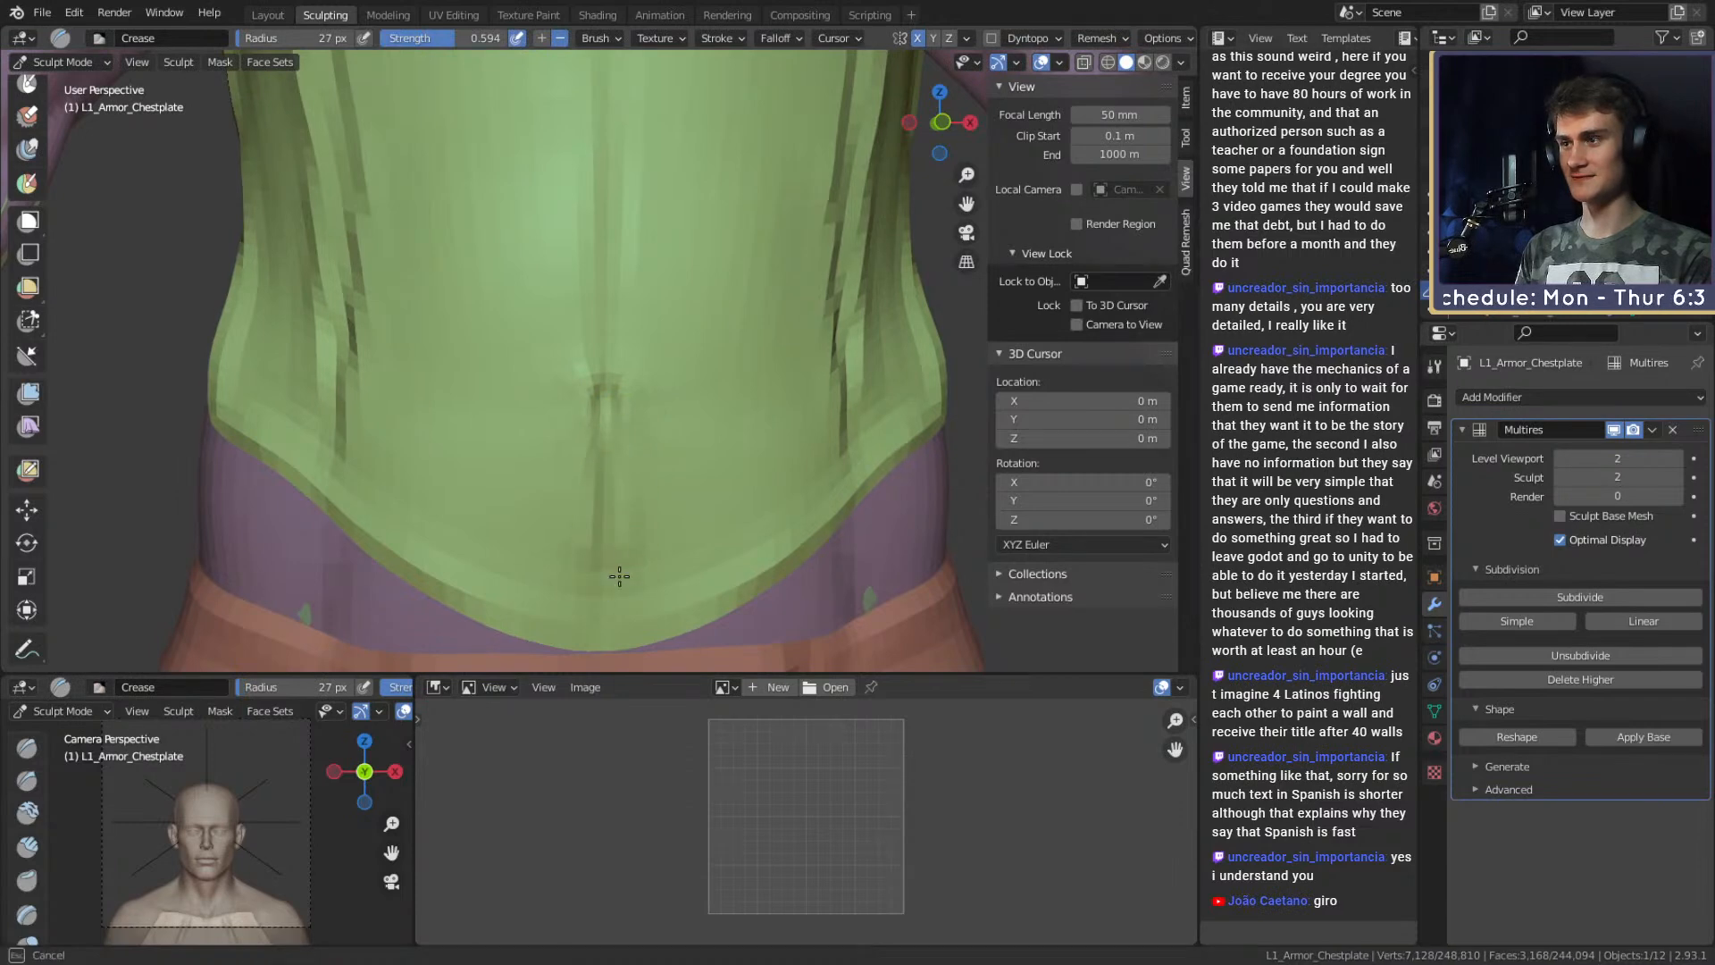
shift+middle_drag(625, 187, 626, 186)
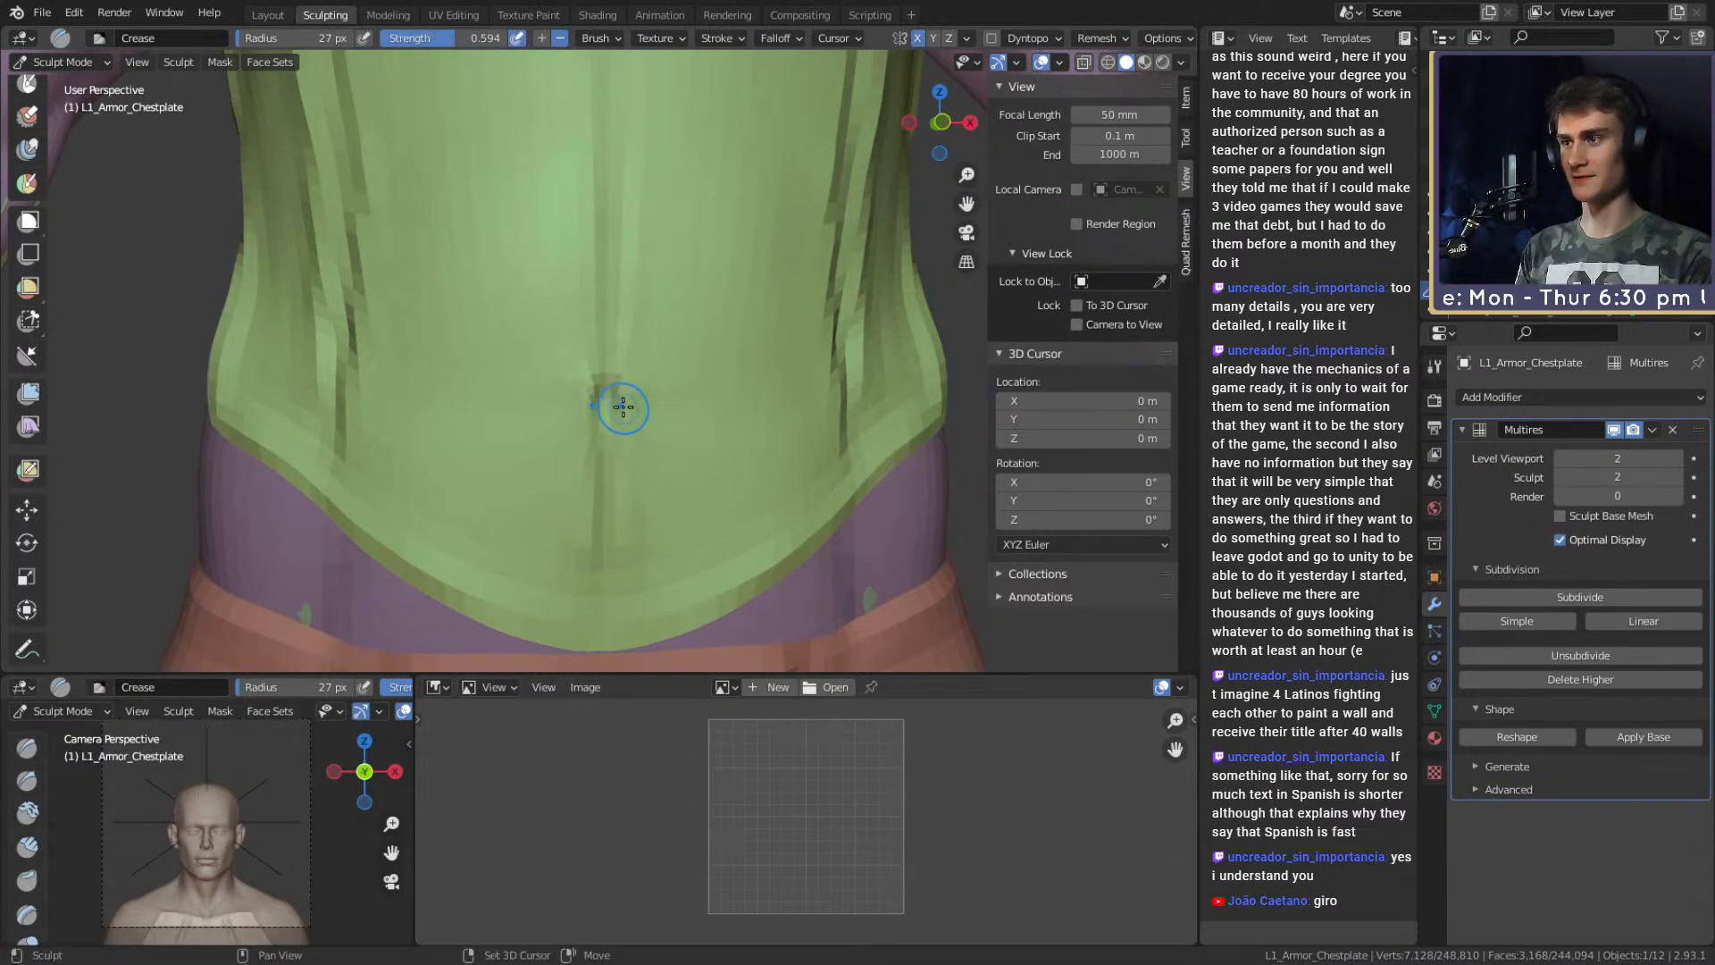
scroll(618, 415, down, 8)
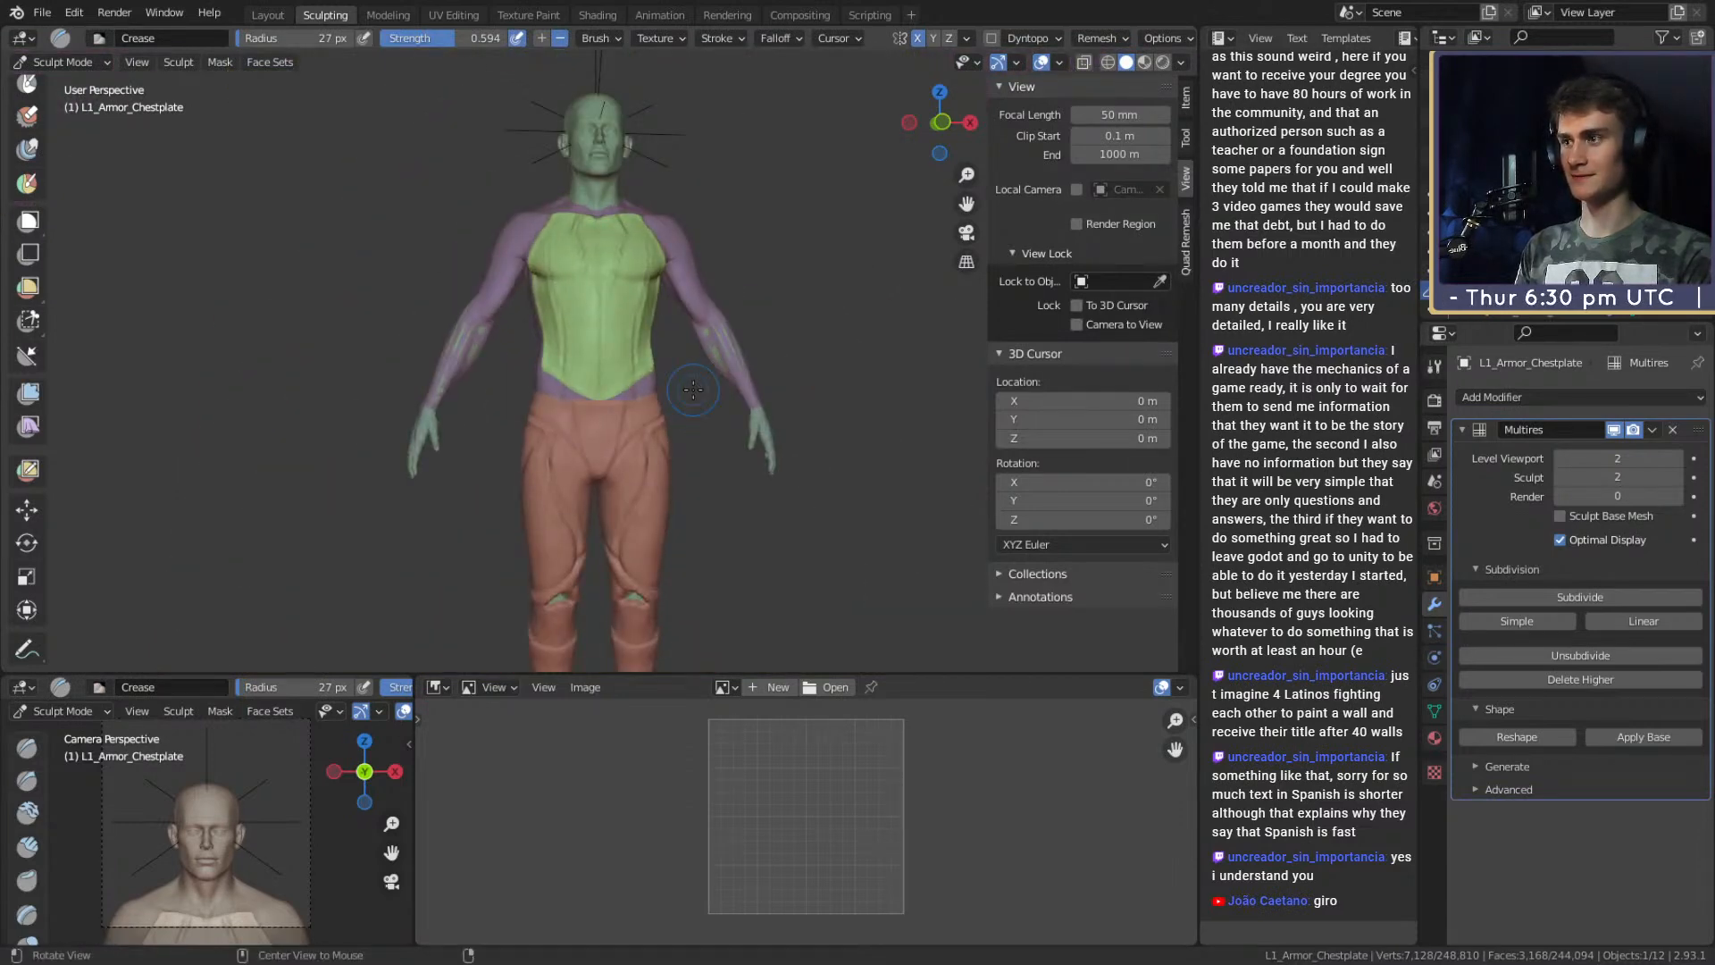
Extend the paired creases beside the centre line down the abdomen.
scroll(697, 424, up, 8)
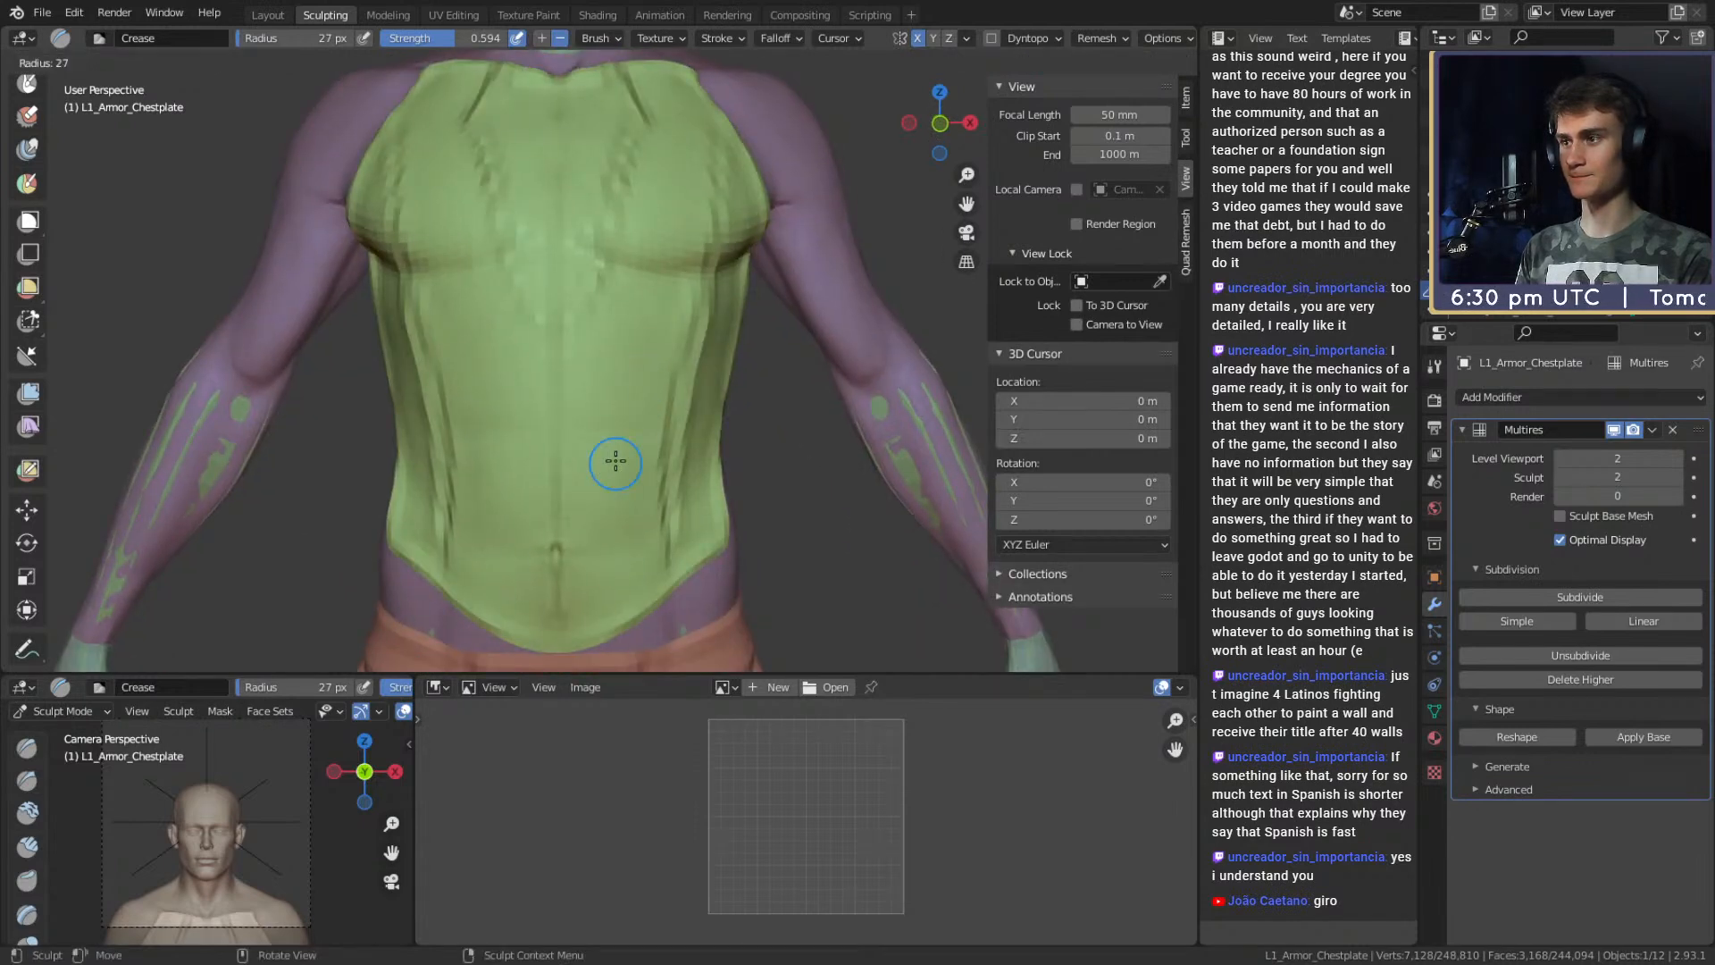
drag(625, 428, 611, 579)
drag(620, 395, 619, 405)
mouse_move(613, 336)
middle_down()
mouse_move(661, 322)
mouse_move(679, 343)
mouse_move(598, 345)
middle_up()
Fill the inner lower edges of the pecs using Clay Strips with an 84 px and then a 50 px radius.
key(c)
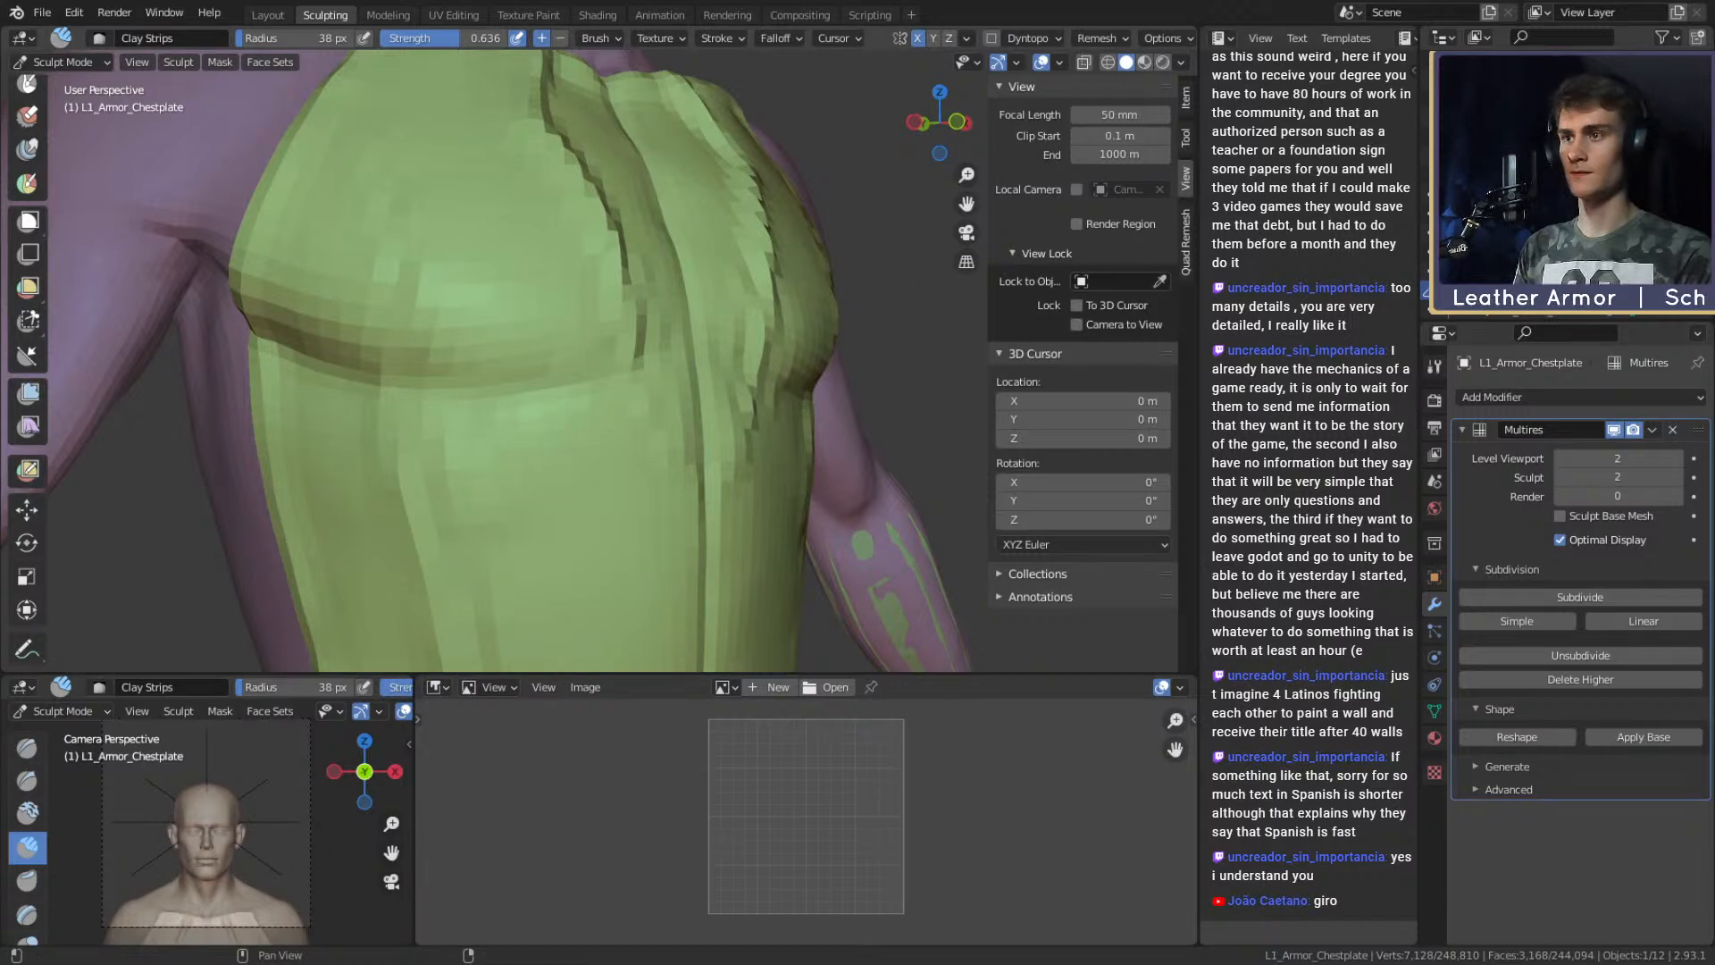
middle_drag(893, 307, 572, 431)
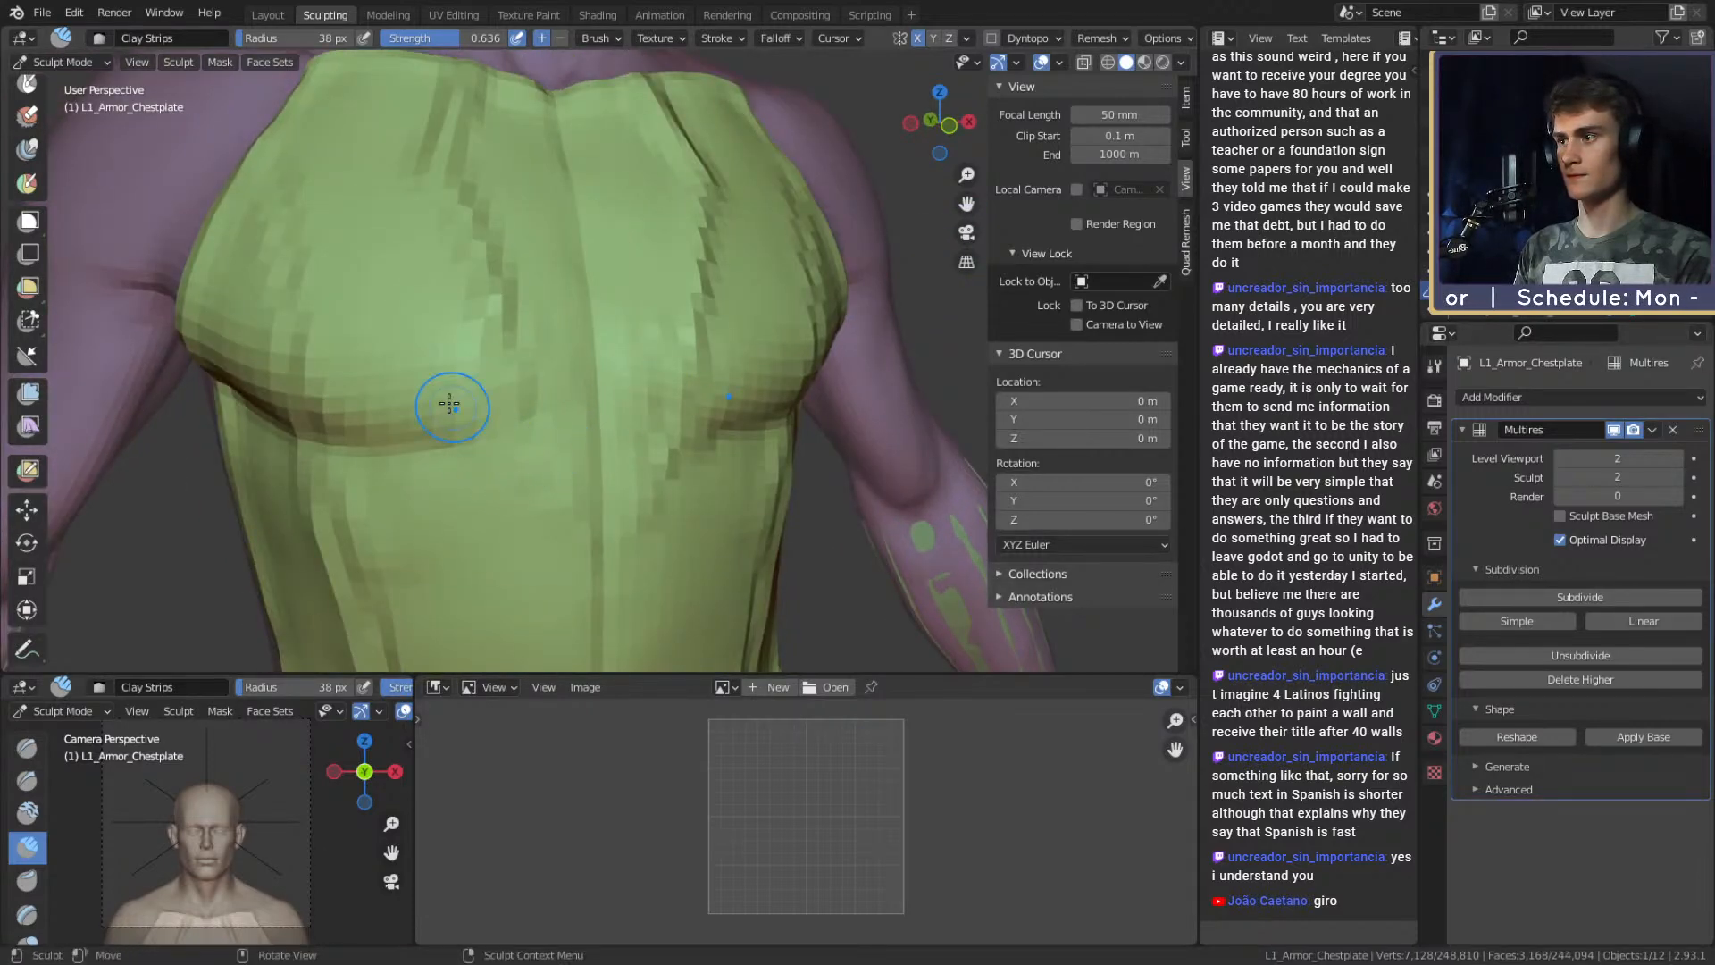
key(f)
click(468, 459)
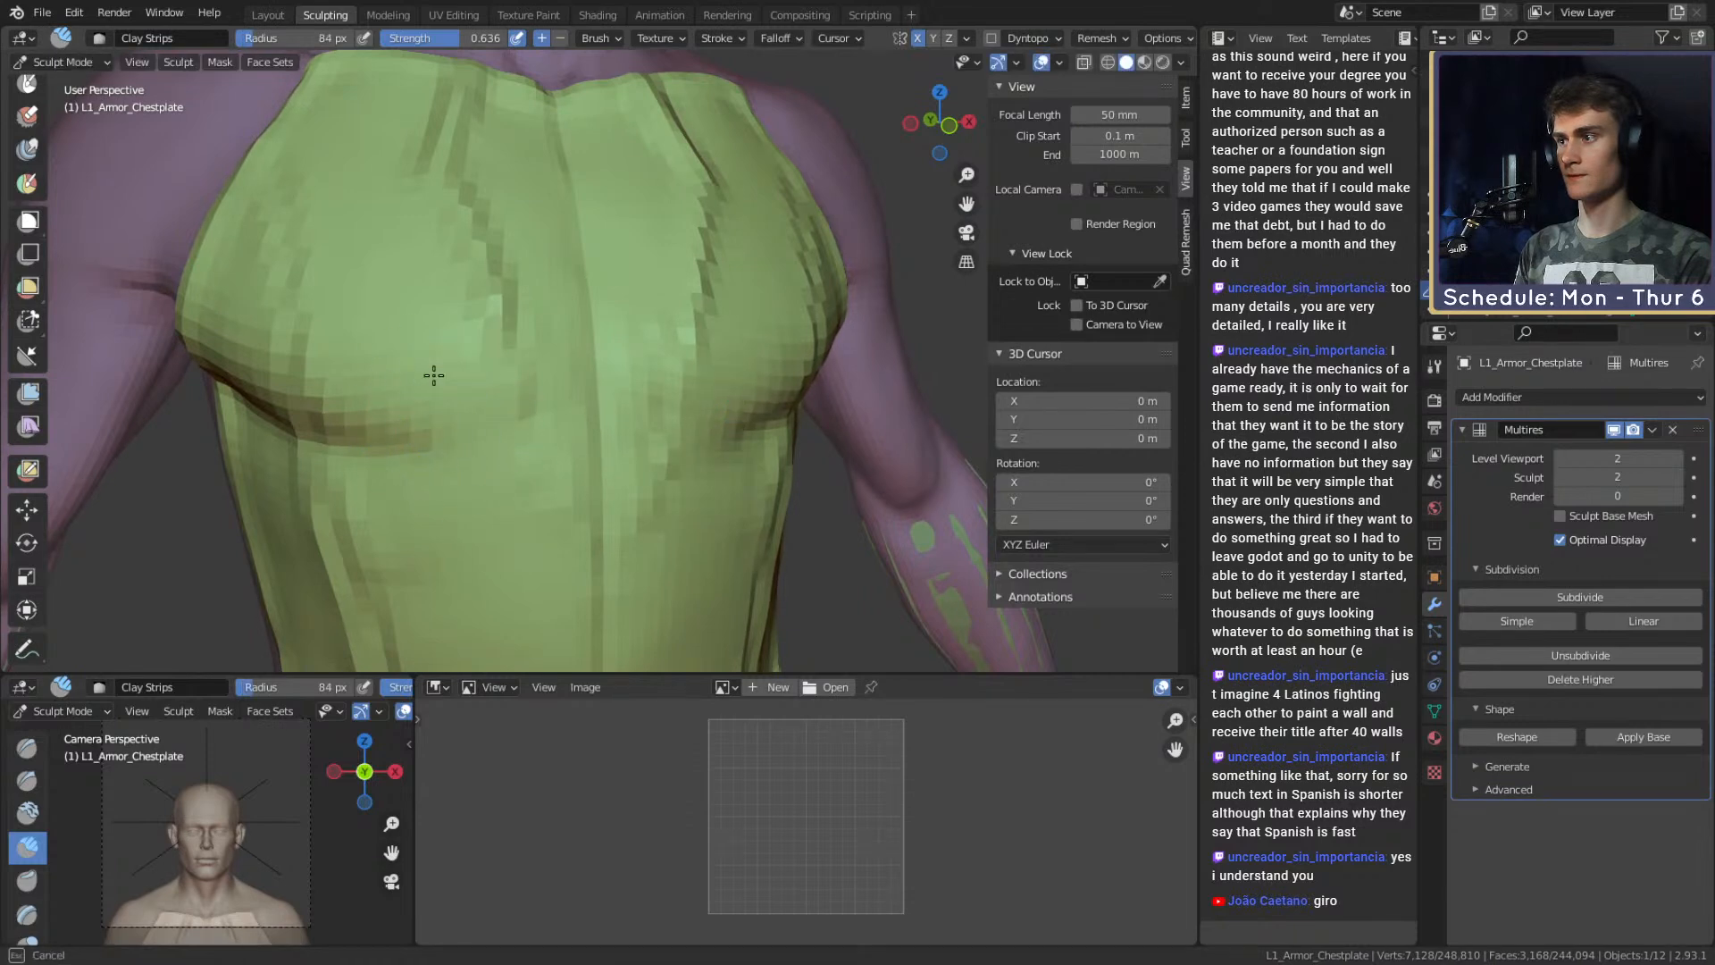
click(556, 393)
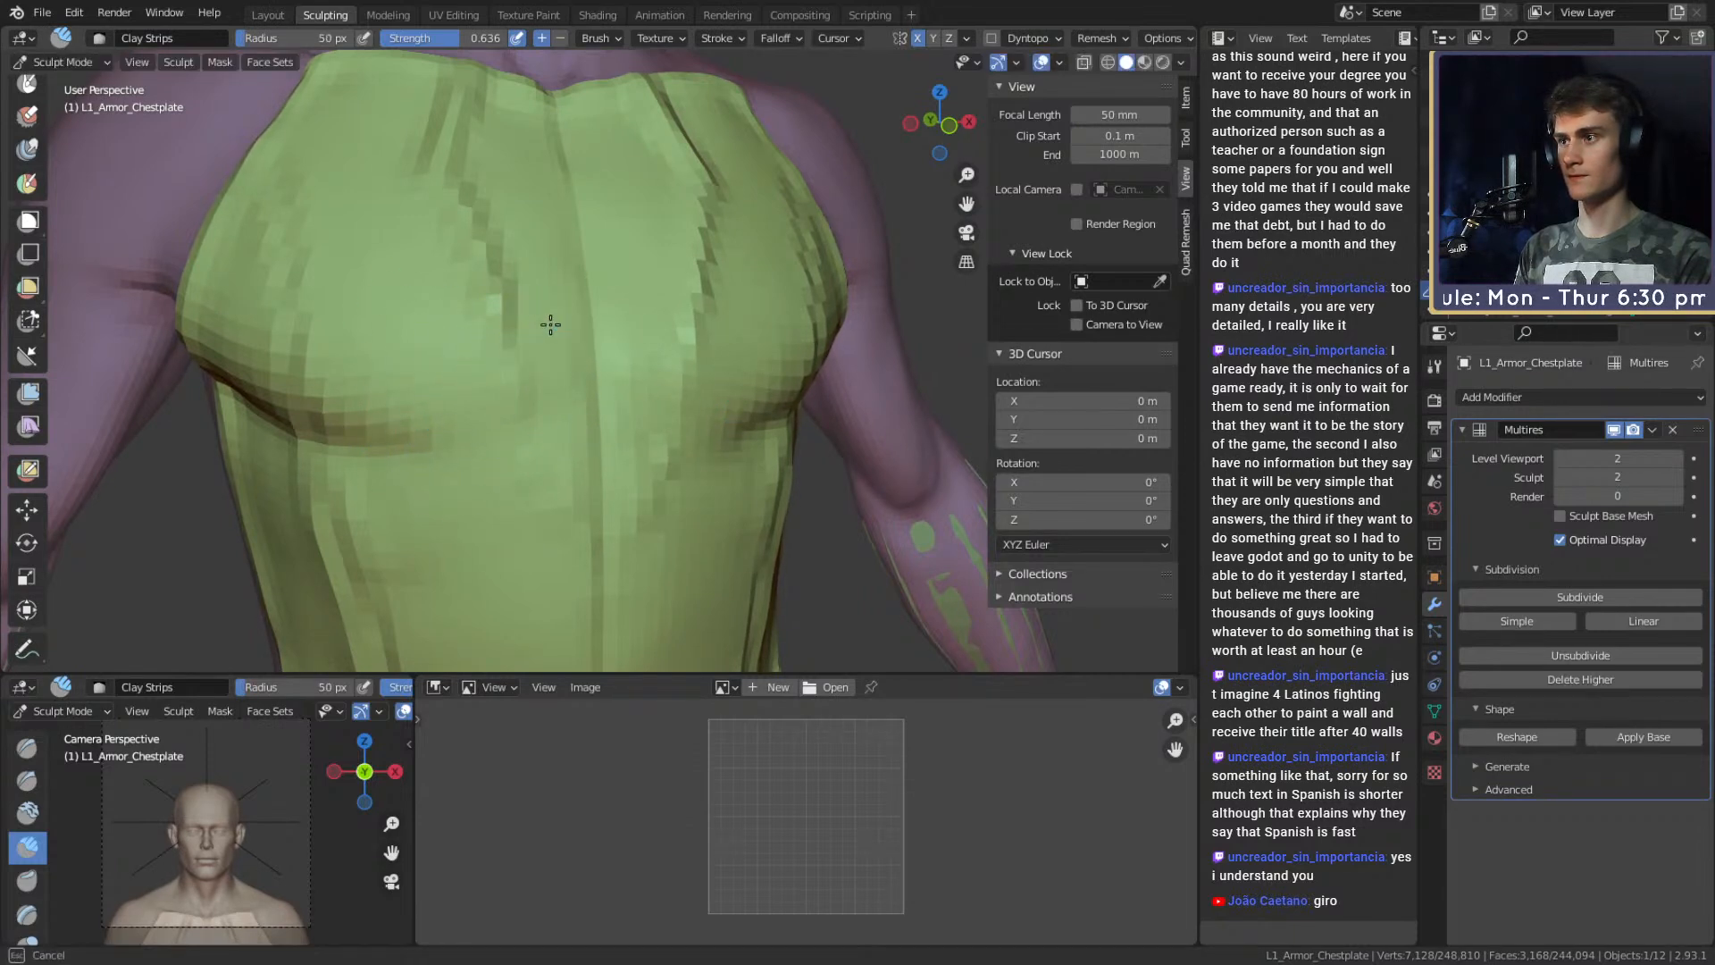
Reshape the chestplate's surface along the lower outer pecs with the Grab brush, adjusting its radius between strokes.
scroll(585, 237, down, 6)
middle_drag(616, 295, 691, 432)
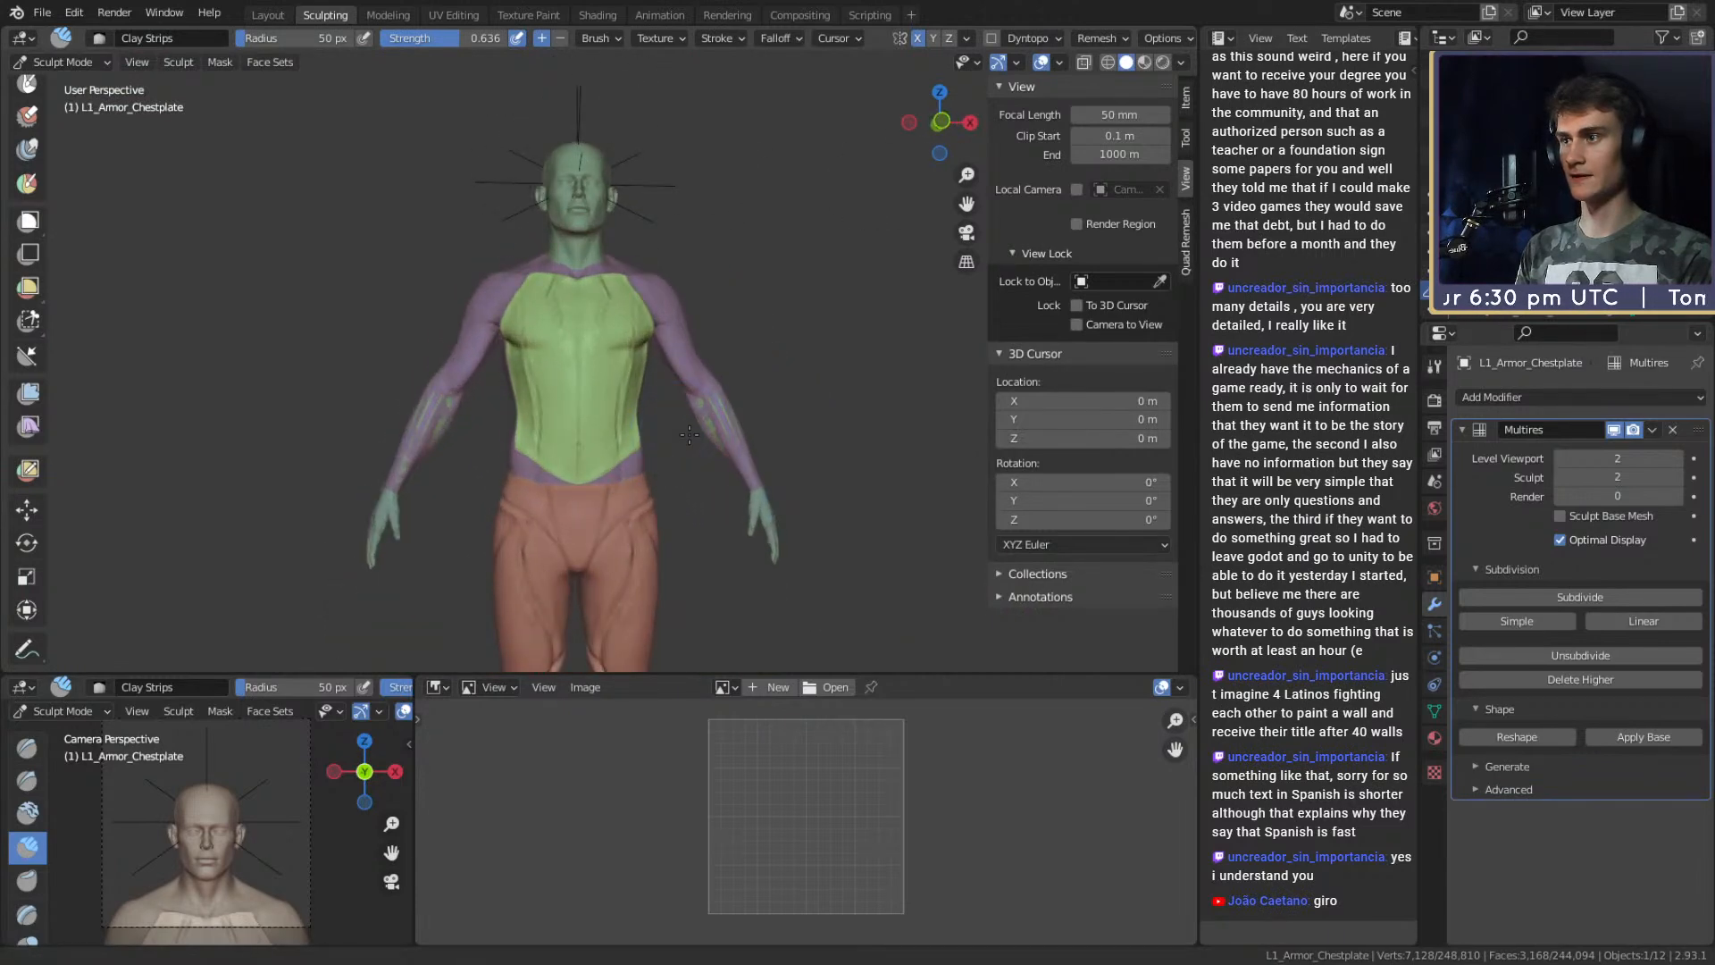
scroll(624, 373, up, 6)
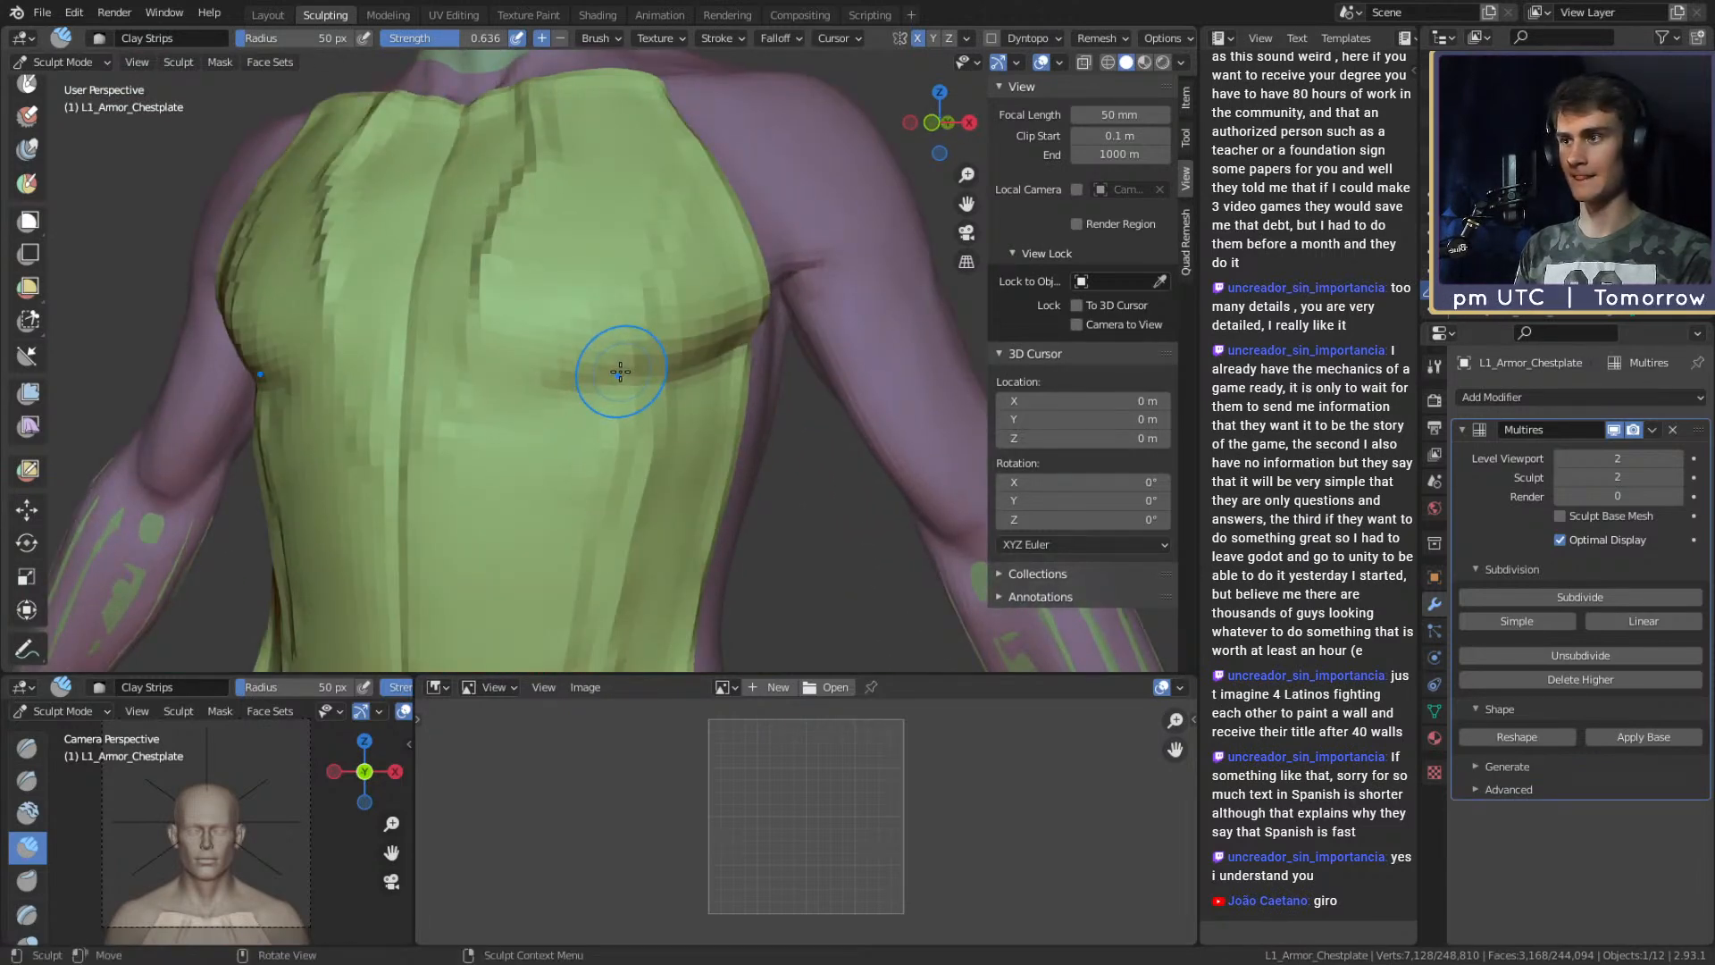
key(g)
middle_drag(689, 441, 701, 420)
drag(681, 382, 682, 381)
key(f)
click(664, 383)
scroll(704, 331, down, 5)
mouse_move(704, 433)
middle_down()
mouse_move(608, 444)
mouse_move(509, 404)
middle_up()
scroll(621, 398, up, 6)
key(f)
click(571, 406)
drag(500, 406, 490, 407)
Build up the chestplate beneath the pecs using Clay Strips with an 87 px radius.
middle_drag(513, 393, 625, 357)
scroll(527, 303, down, 3)
scroll(572, 293, up, 3)
key(f)
click(621, 402)
key(c)
key(f)
click(576, 402)
mouse_move(577, 397)
mouse_down()
mouse_move(608, 348)
mouse_move(589, 411)
mouse_up()
middle_drag(623, 353, 565, 362)
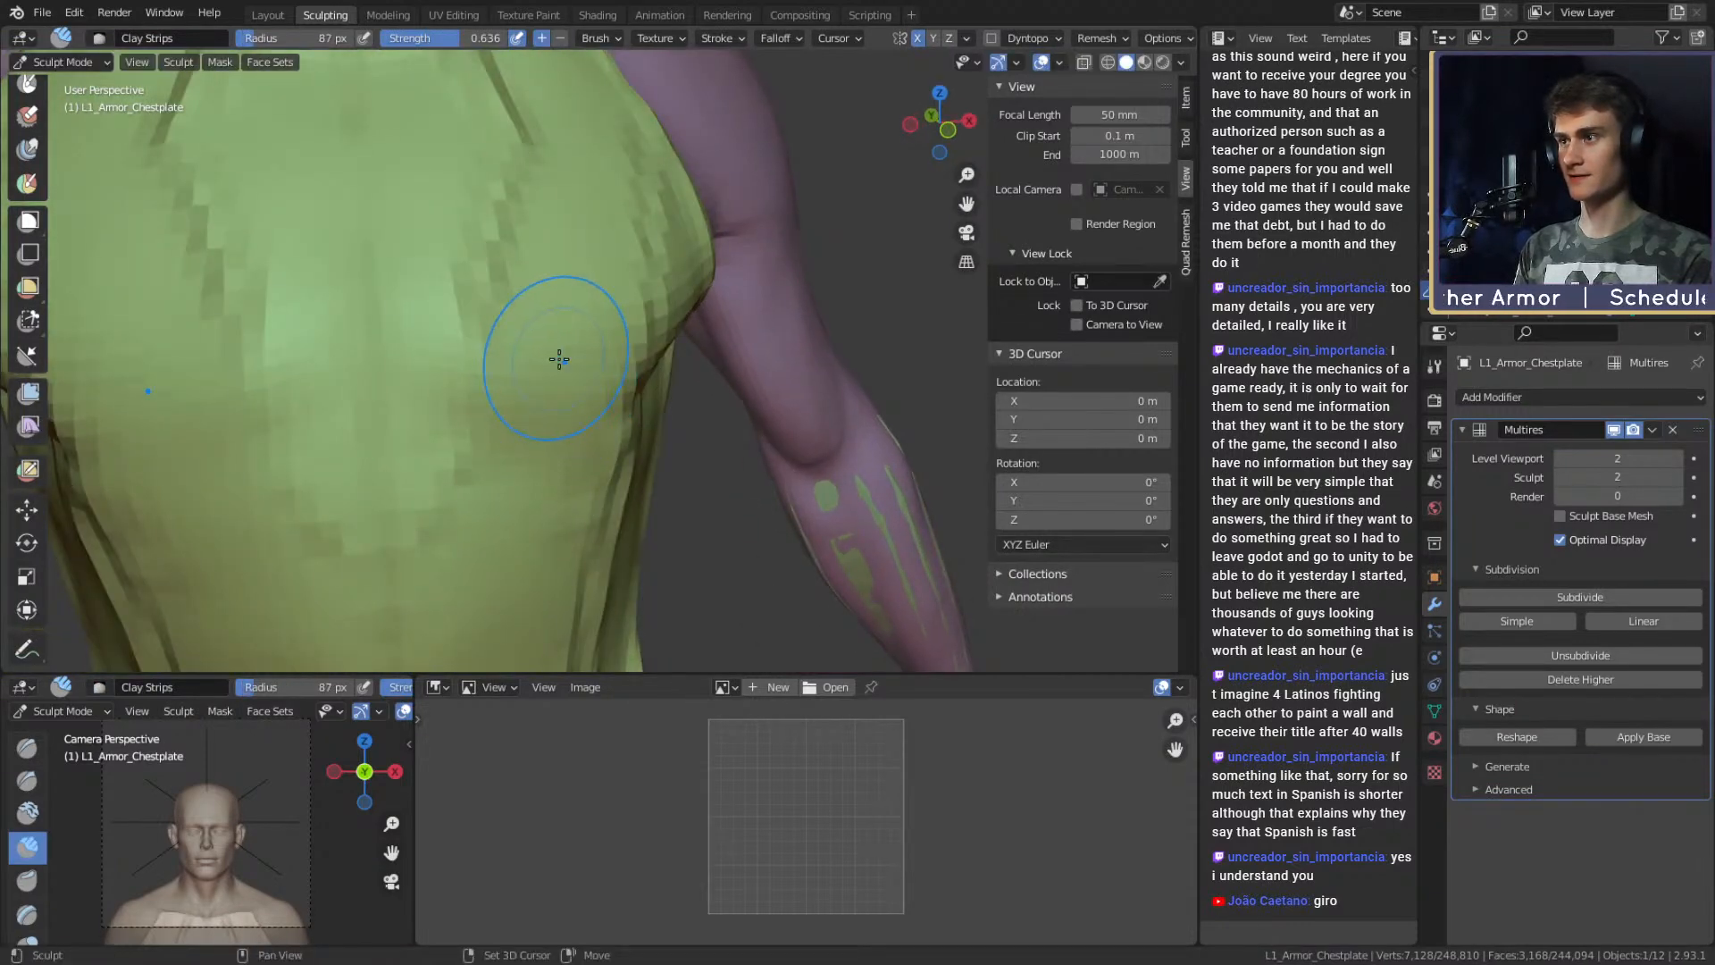
Blend the transition from the pecs to the abdomen using Clay Strips with a 43 px radius.
scroll(554, 347, down, 5)
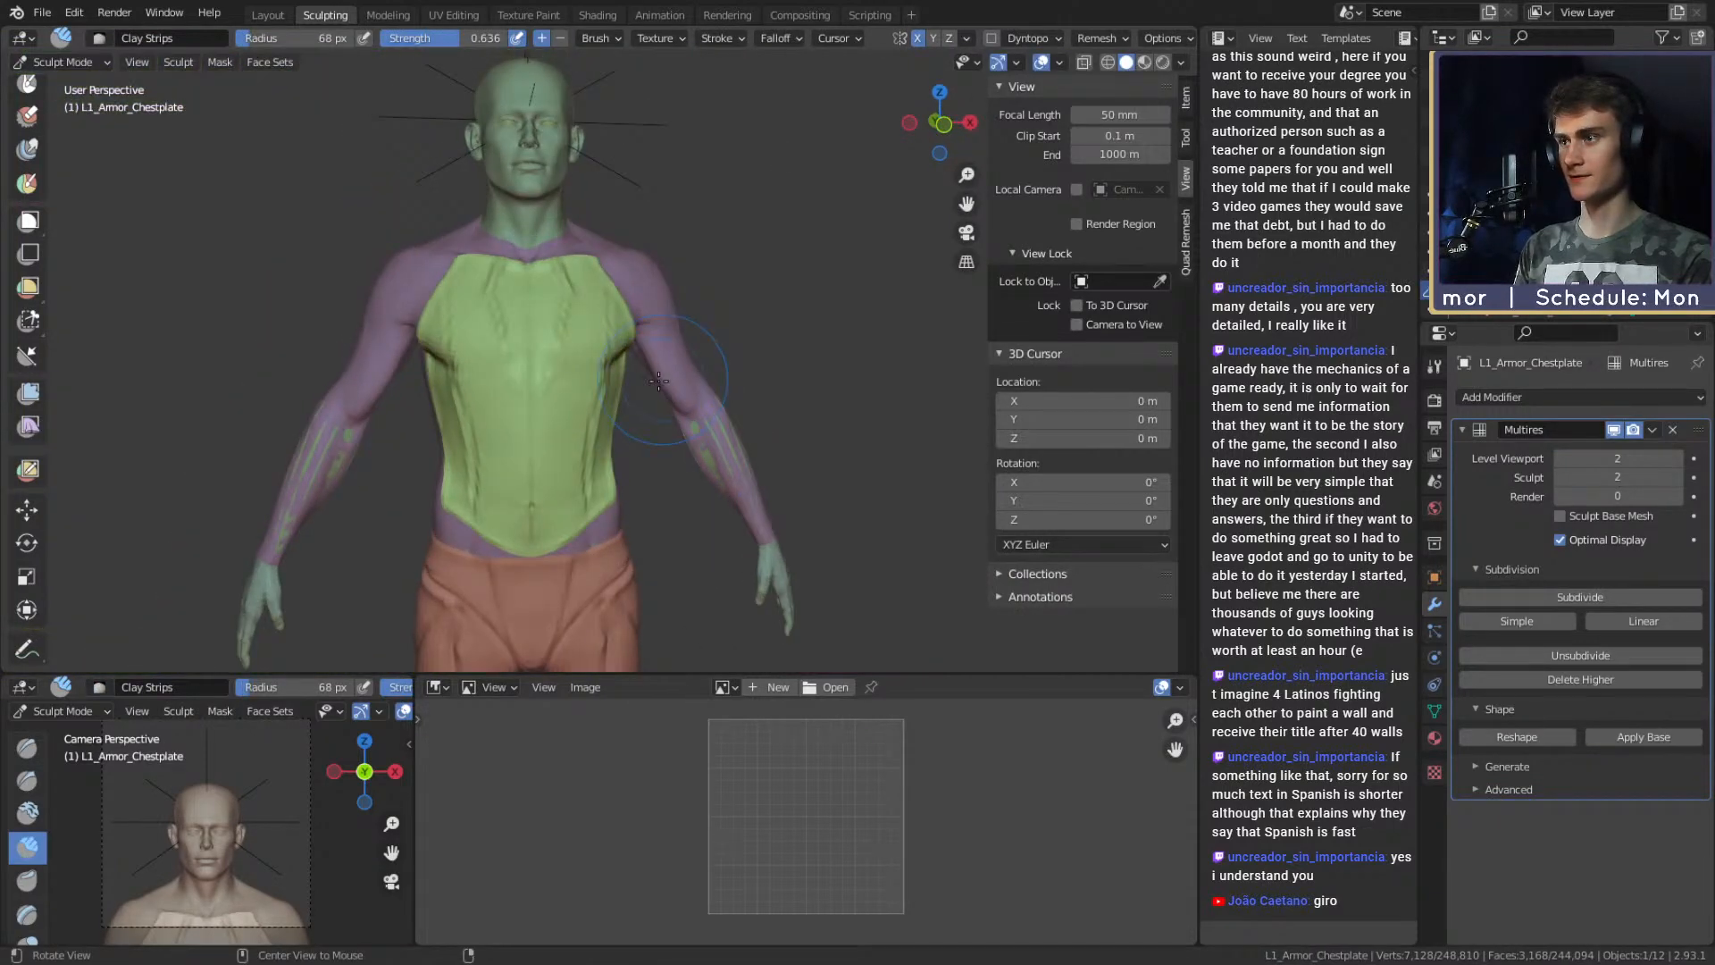
scroll(587, 334, up, 5)
key(f)
click(564, 345)
mouse_move(578, 389)
alt+shift+mouse_down()
mouse_move(613, 296)
mouse_move(609, 429)
alt+shift+mouse_up()
Examine the chestplate's silhouette and creases from the front, side and back of the figure.
mouse_move(609, 428)
alt+mouse_down()
mouse_move(762, 453)
mouse_move(732, 428)
mouse_move(616, 447)
mouse_move(619, 405)
alt+mouse_up()
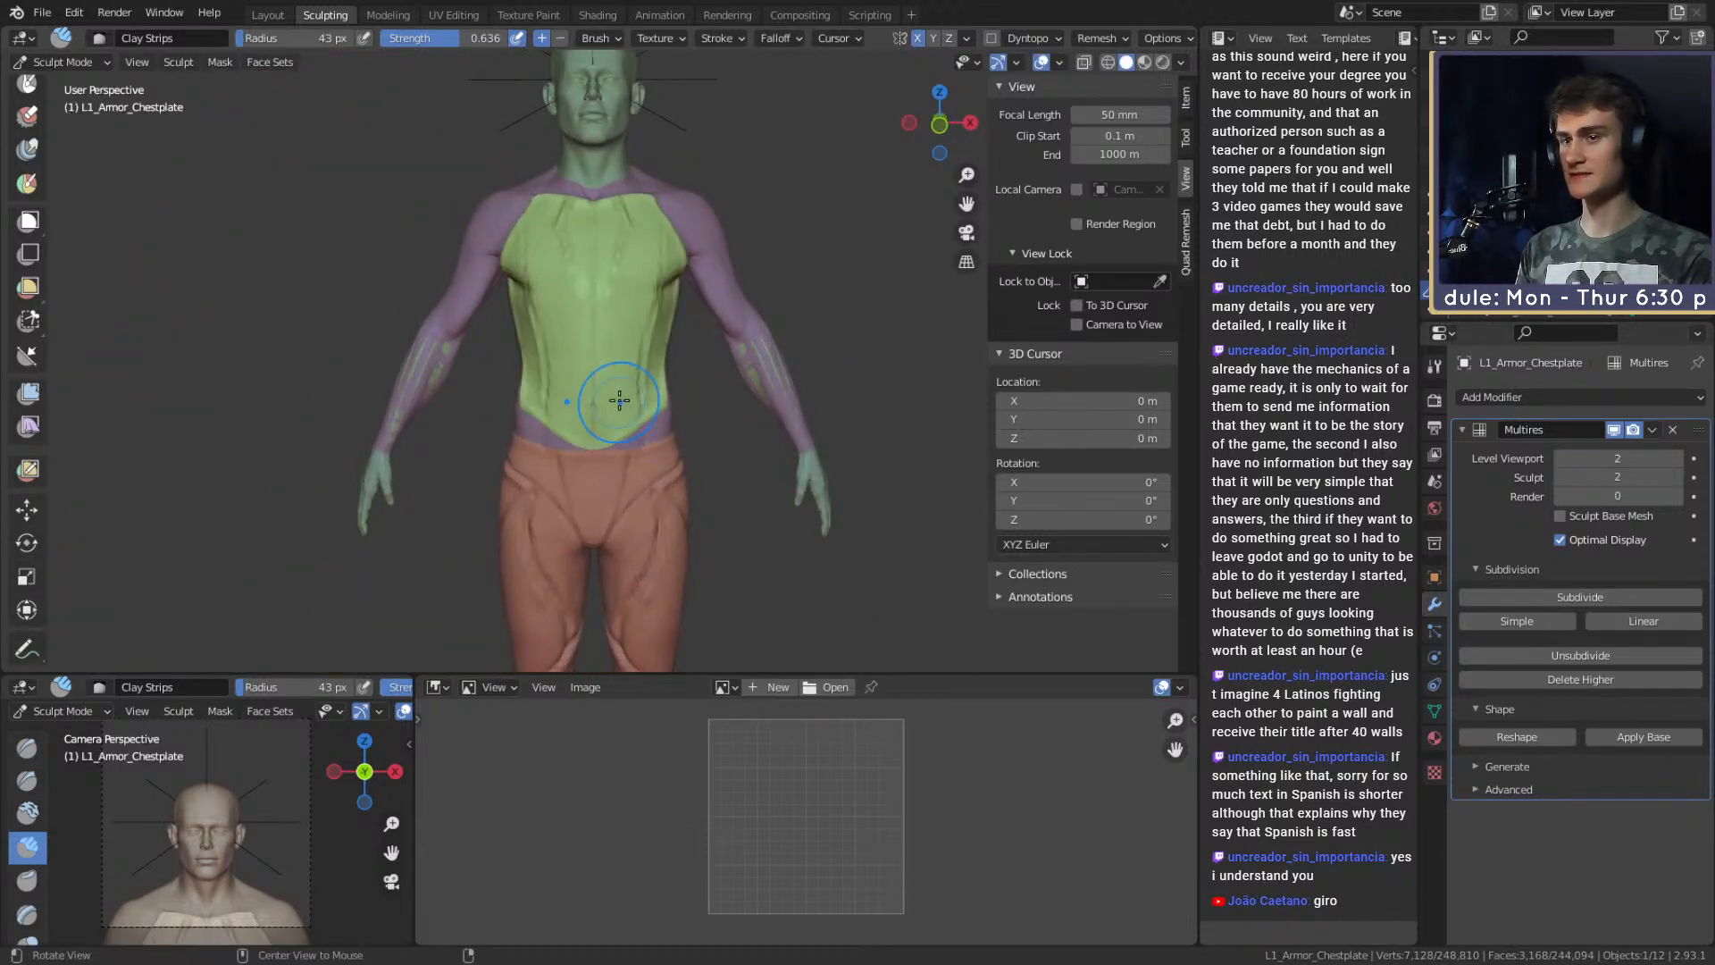
ctrl+alt+drag(611, 286, 616, 437)
alt+drag(616, 438, 791, 429)
ctrl+alt+drag(790, 429, 616, 384)
alt+drag(593, 407, 632, 417)
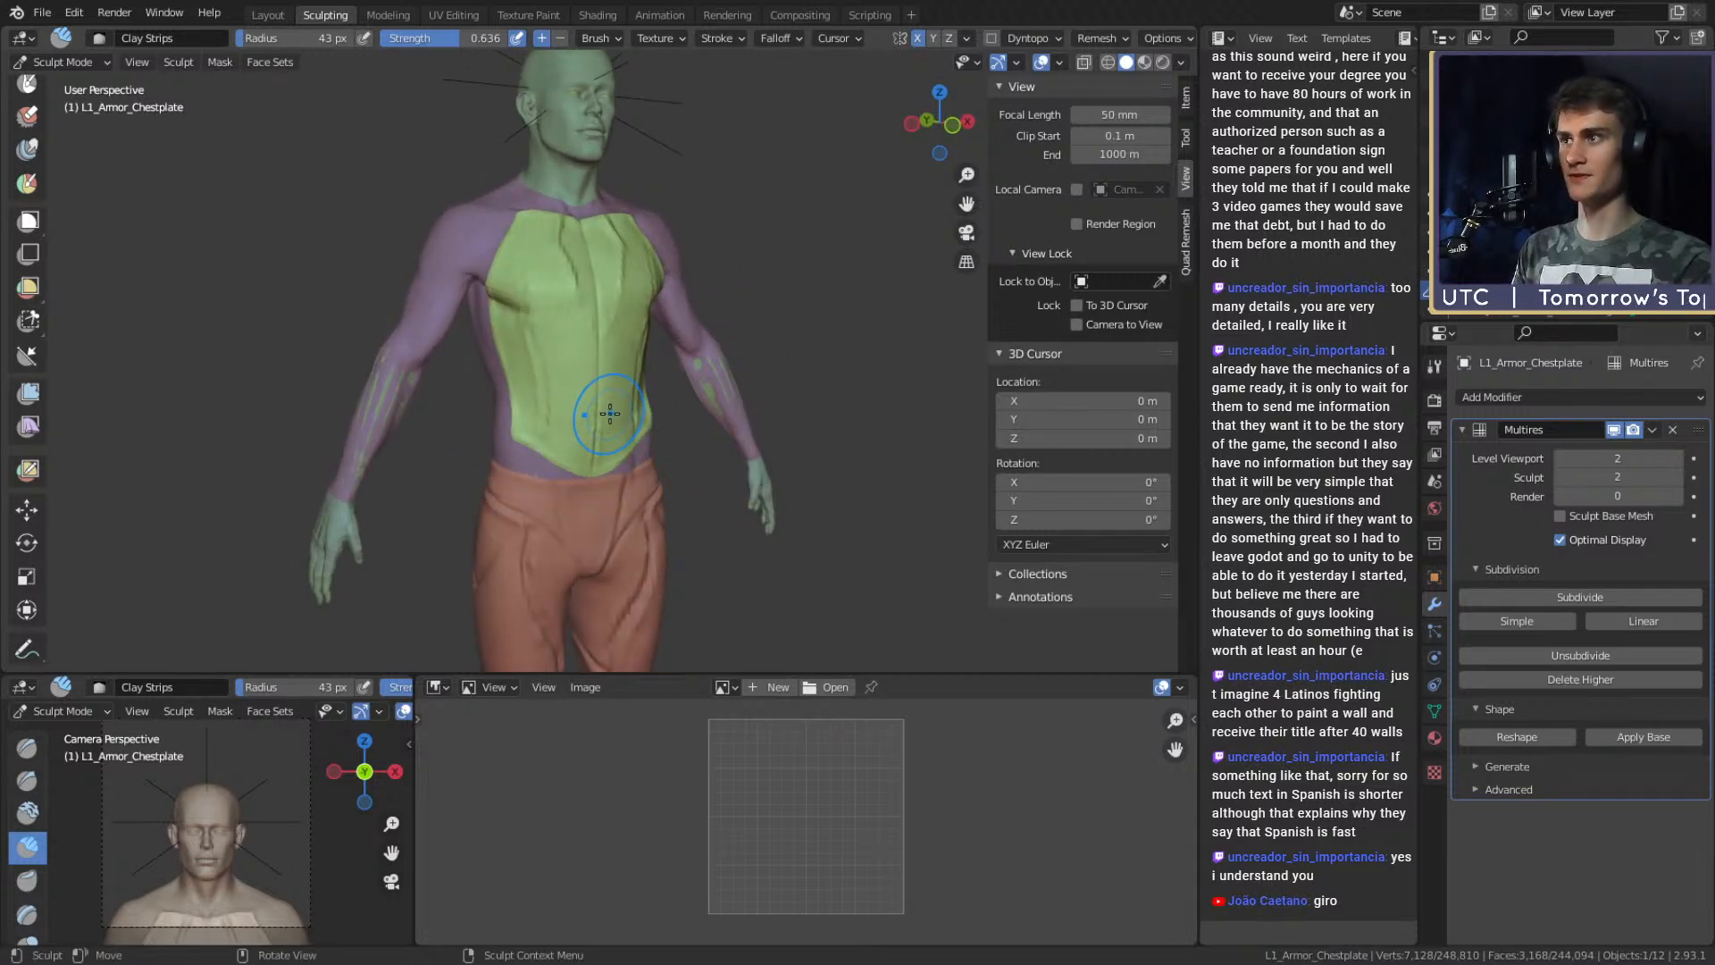
ctrl+alt+drag(590, 344, 667, 345)
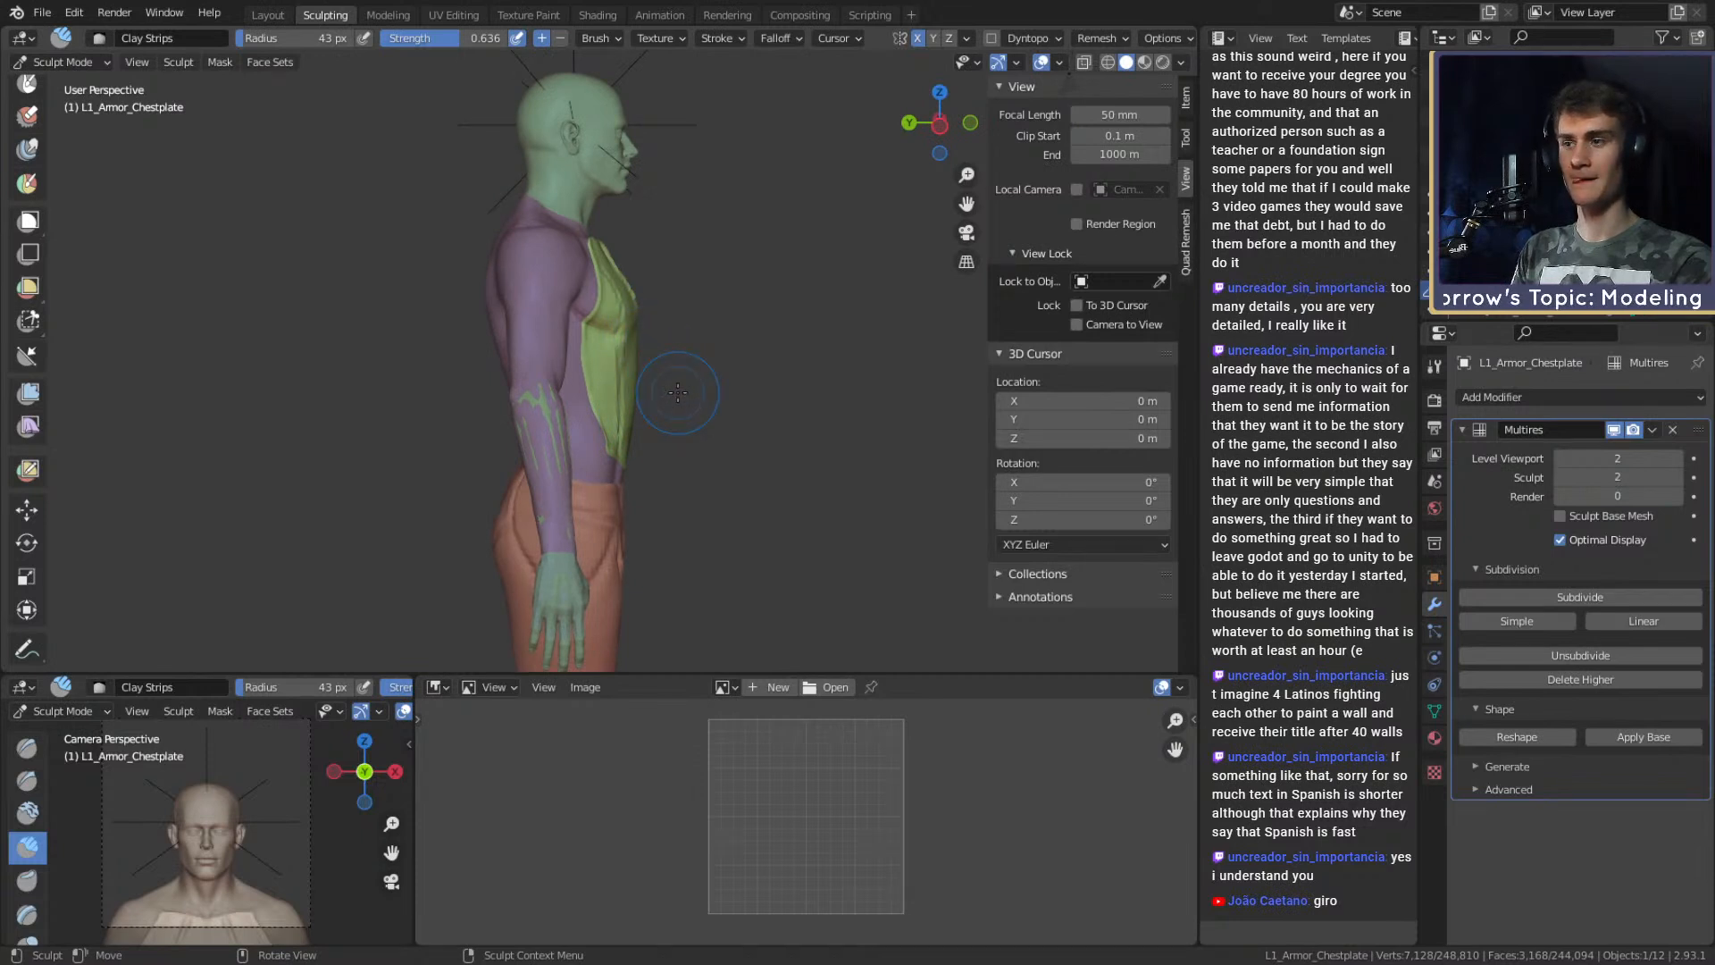
middle_drag(699, 489, 581, 482)
ctrl+middle_drag(581, 482, 680, 465)
middle_drag(680, 464, 645, 456)
mouse_move(644, 455)
ctrl+middle_down()
mouse_move(643, 407)
mouse_move(601, 393)
mouse_move(616, 429)
mouse_move(707, 373)
mouse_move(333, 485)
mouse_move(638, 469)
mouse_move(644, 433)
mouse_move(688, 397)
mouse_move(702, 413)
mouse_move(683, 473)
ctrl+middle_up()
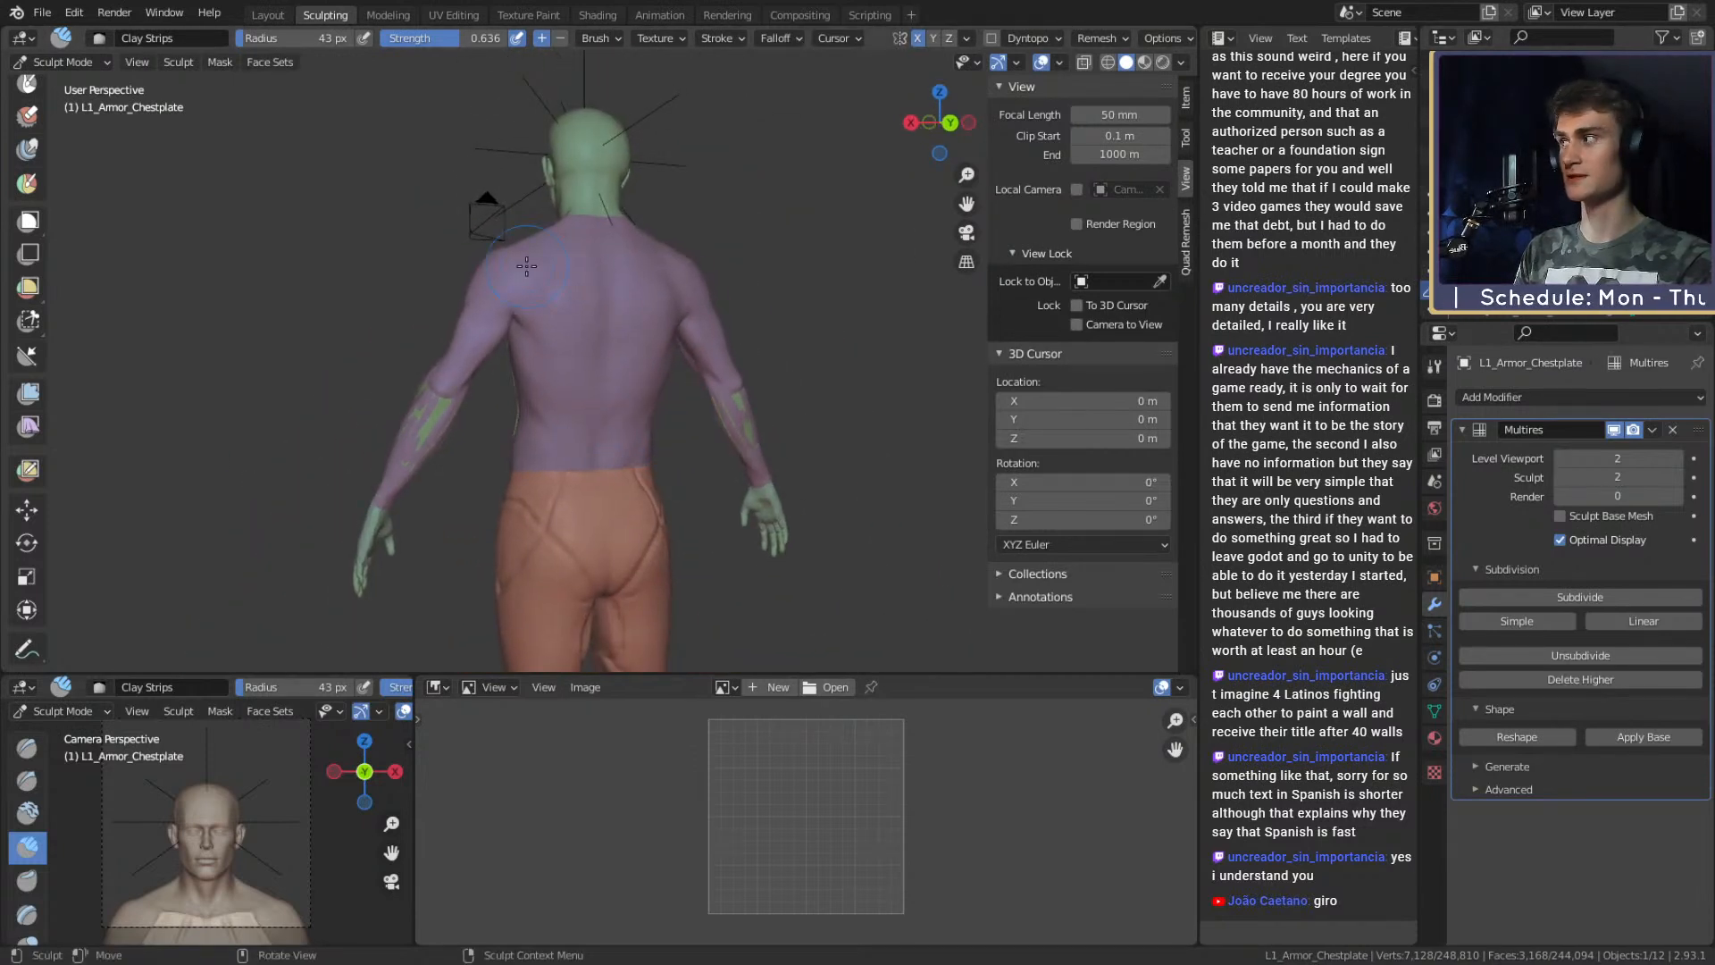
Switch the active object to L1_Armor_Underarmor and view its back in the Layout workspace.
key(alt+q)
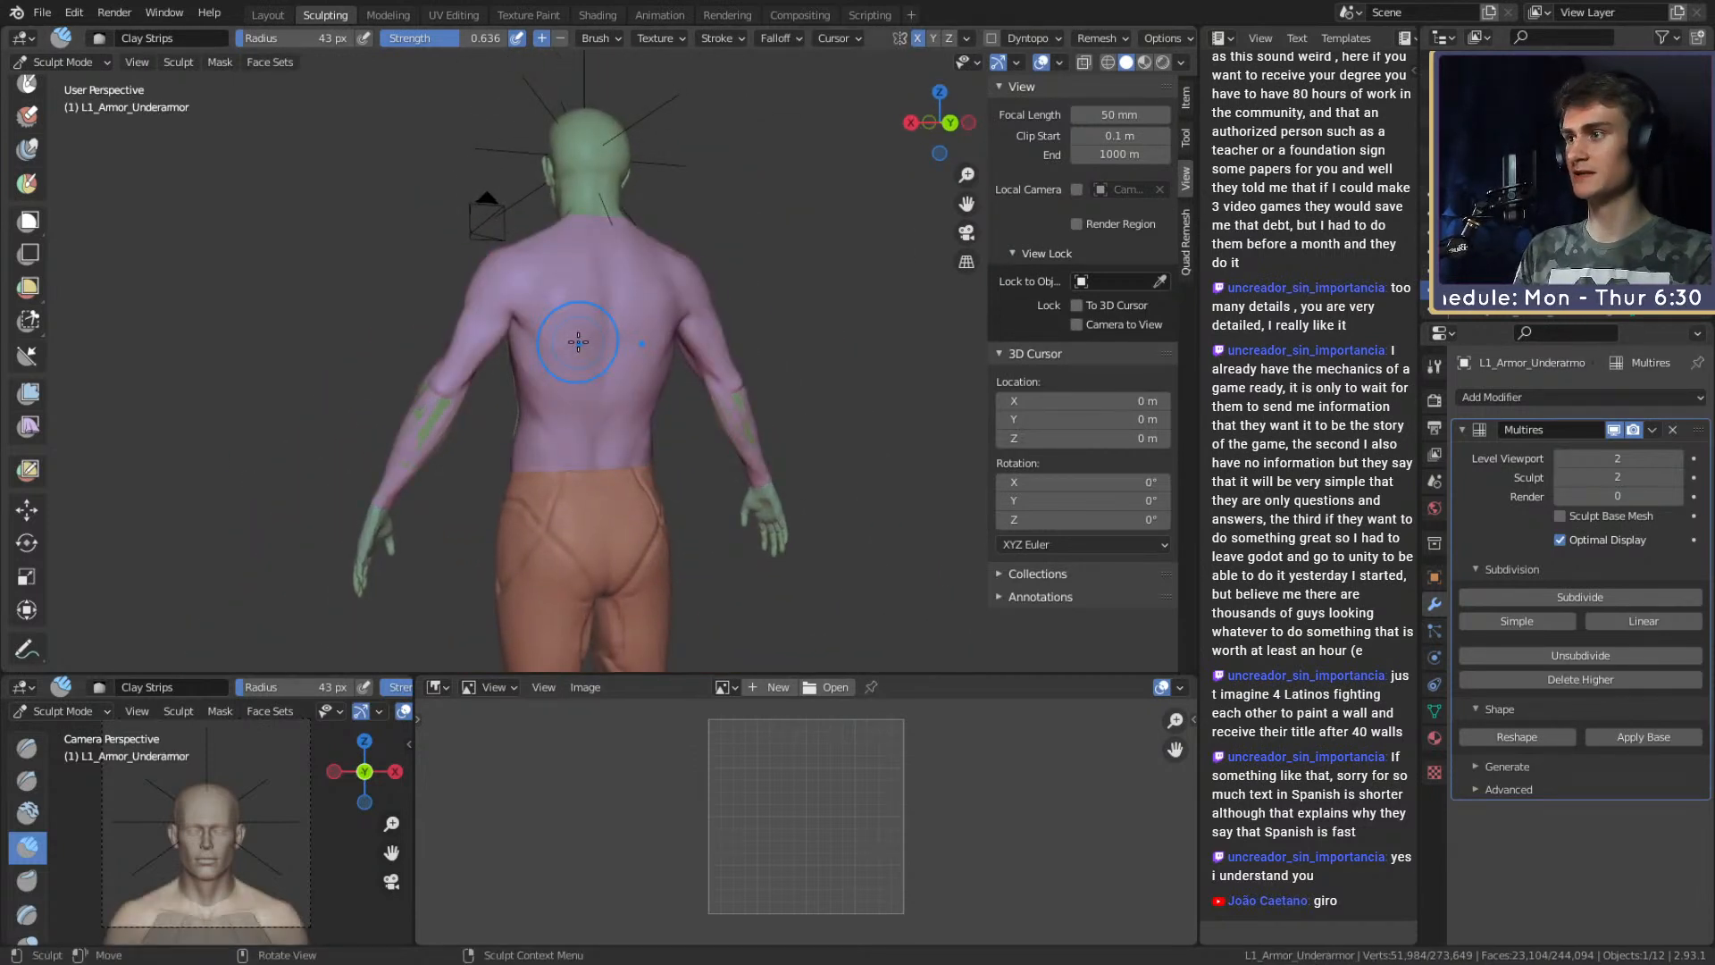
scroll(578, 343, up, 4)
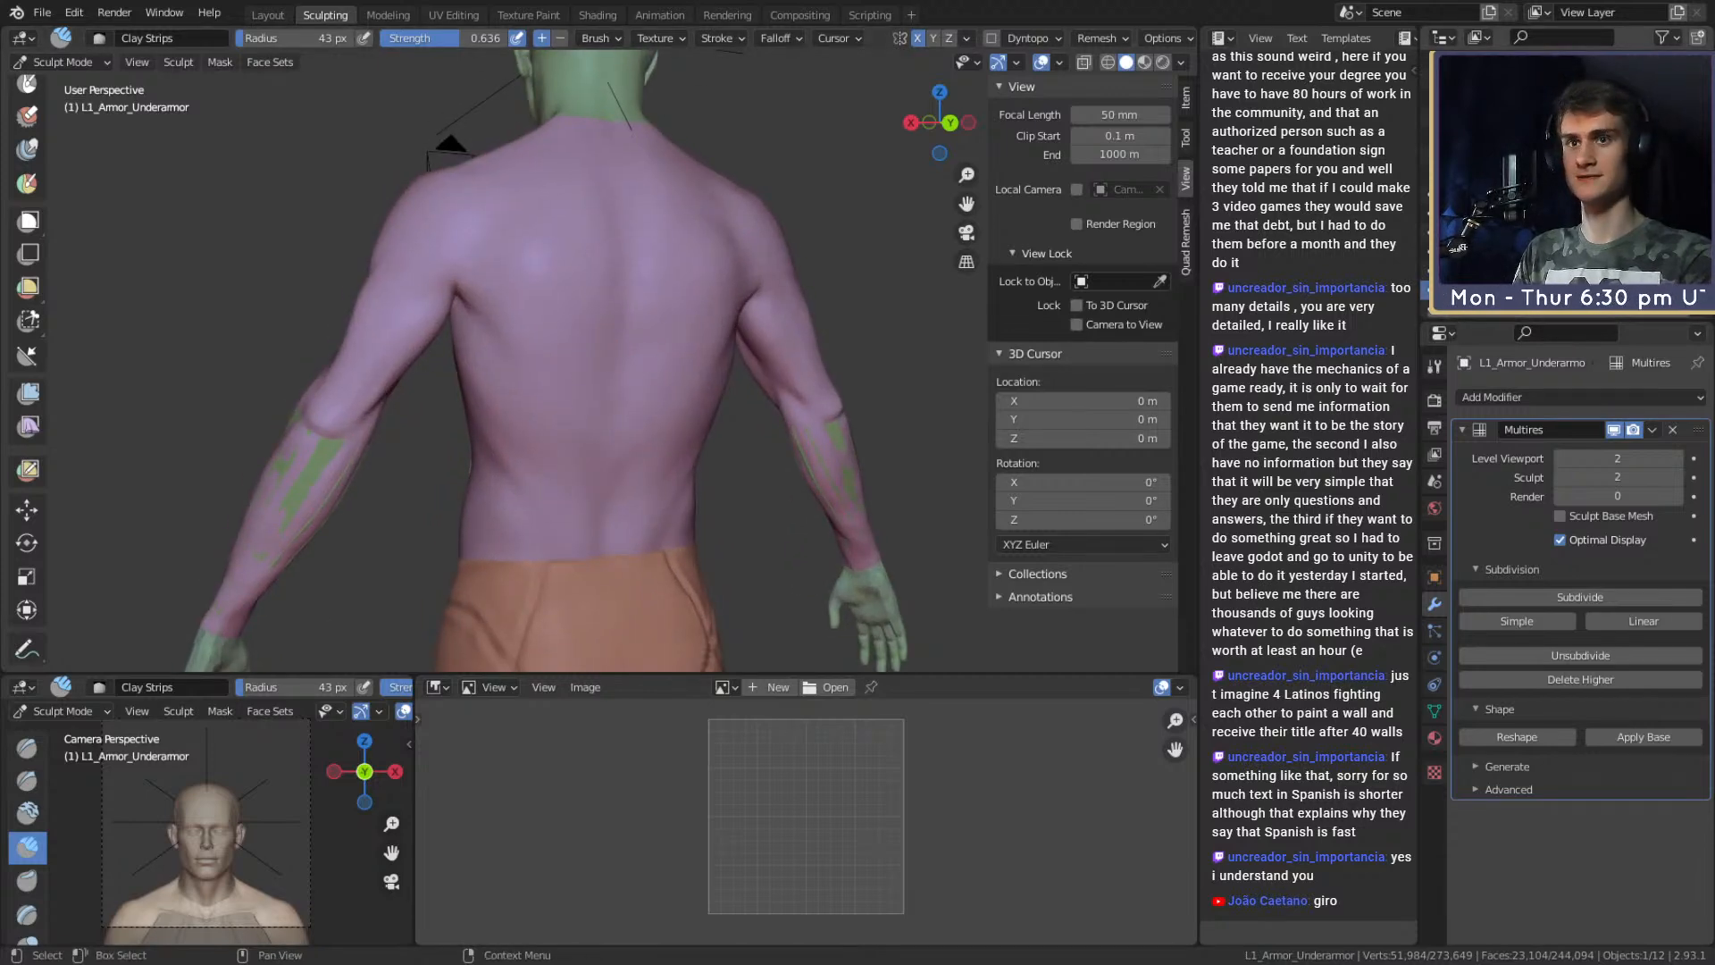
click(268, 15)
middle_drag(701, 365, 488, 375)
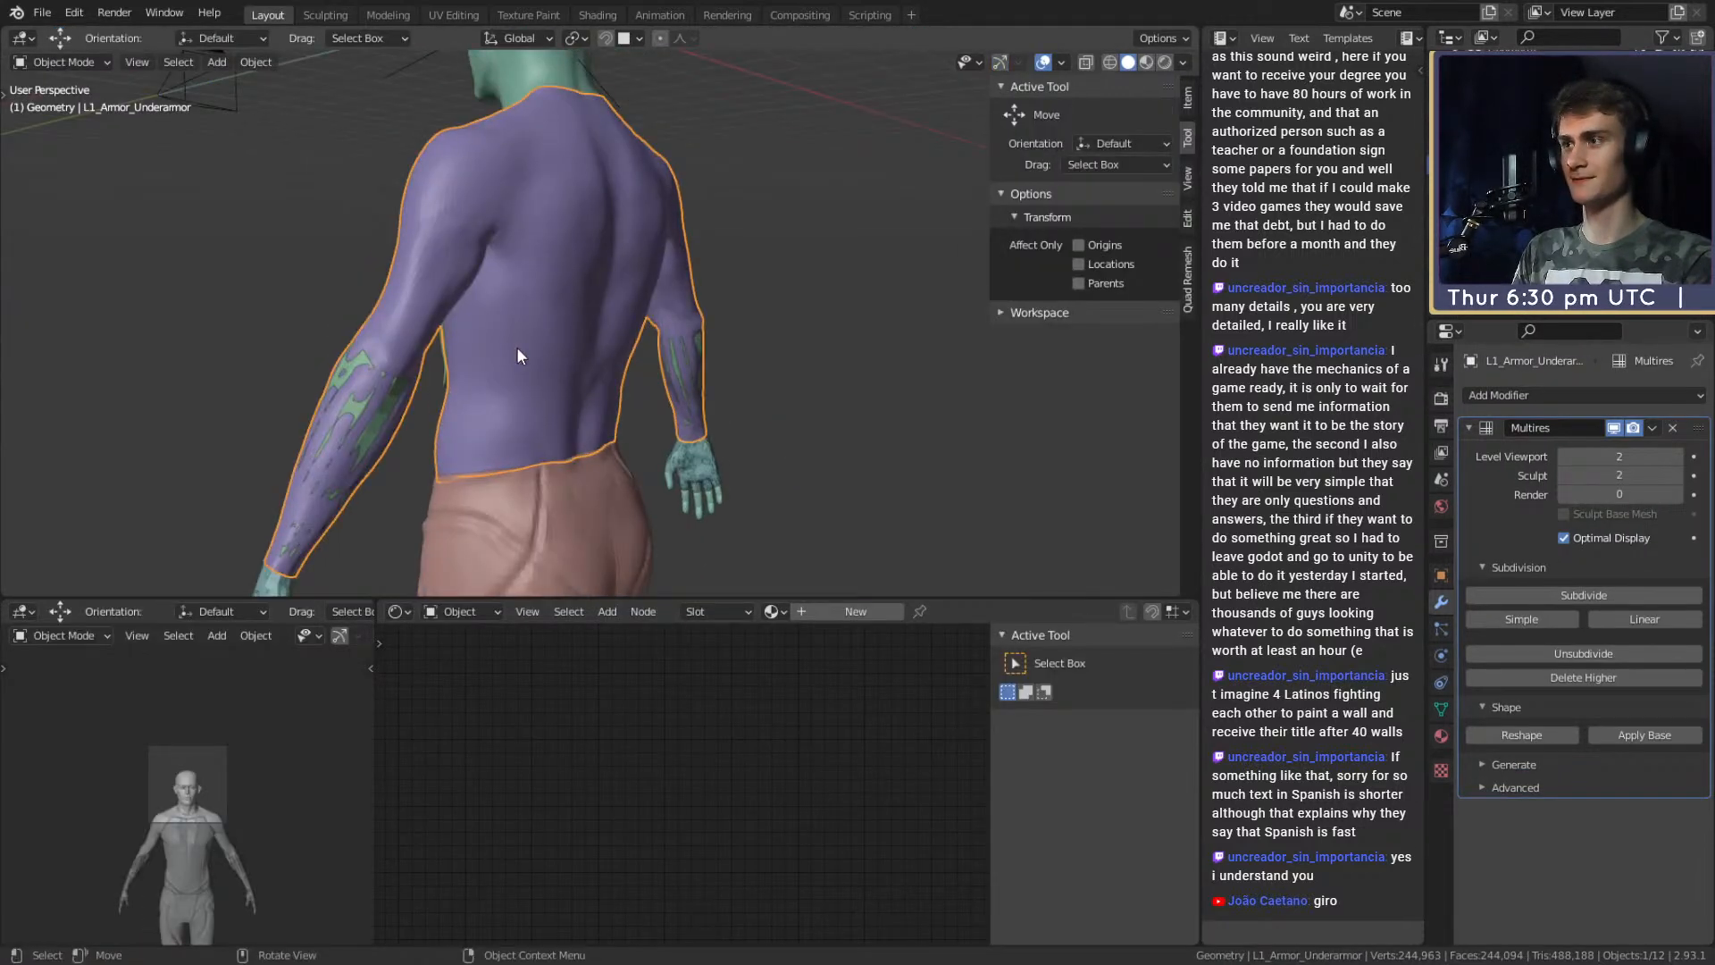
click(630, 350)
mouse_move(631, 350)
middle_down()
mouse_move(597, 341)
mouse_move(627, 368)
mouse_move(558, 359)
middle_up()
click(622, 350)
scroll(893, 322, up, 2)
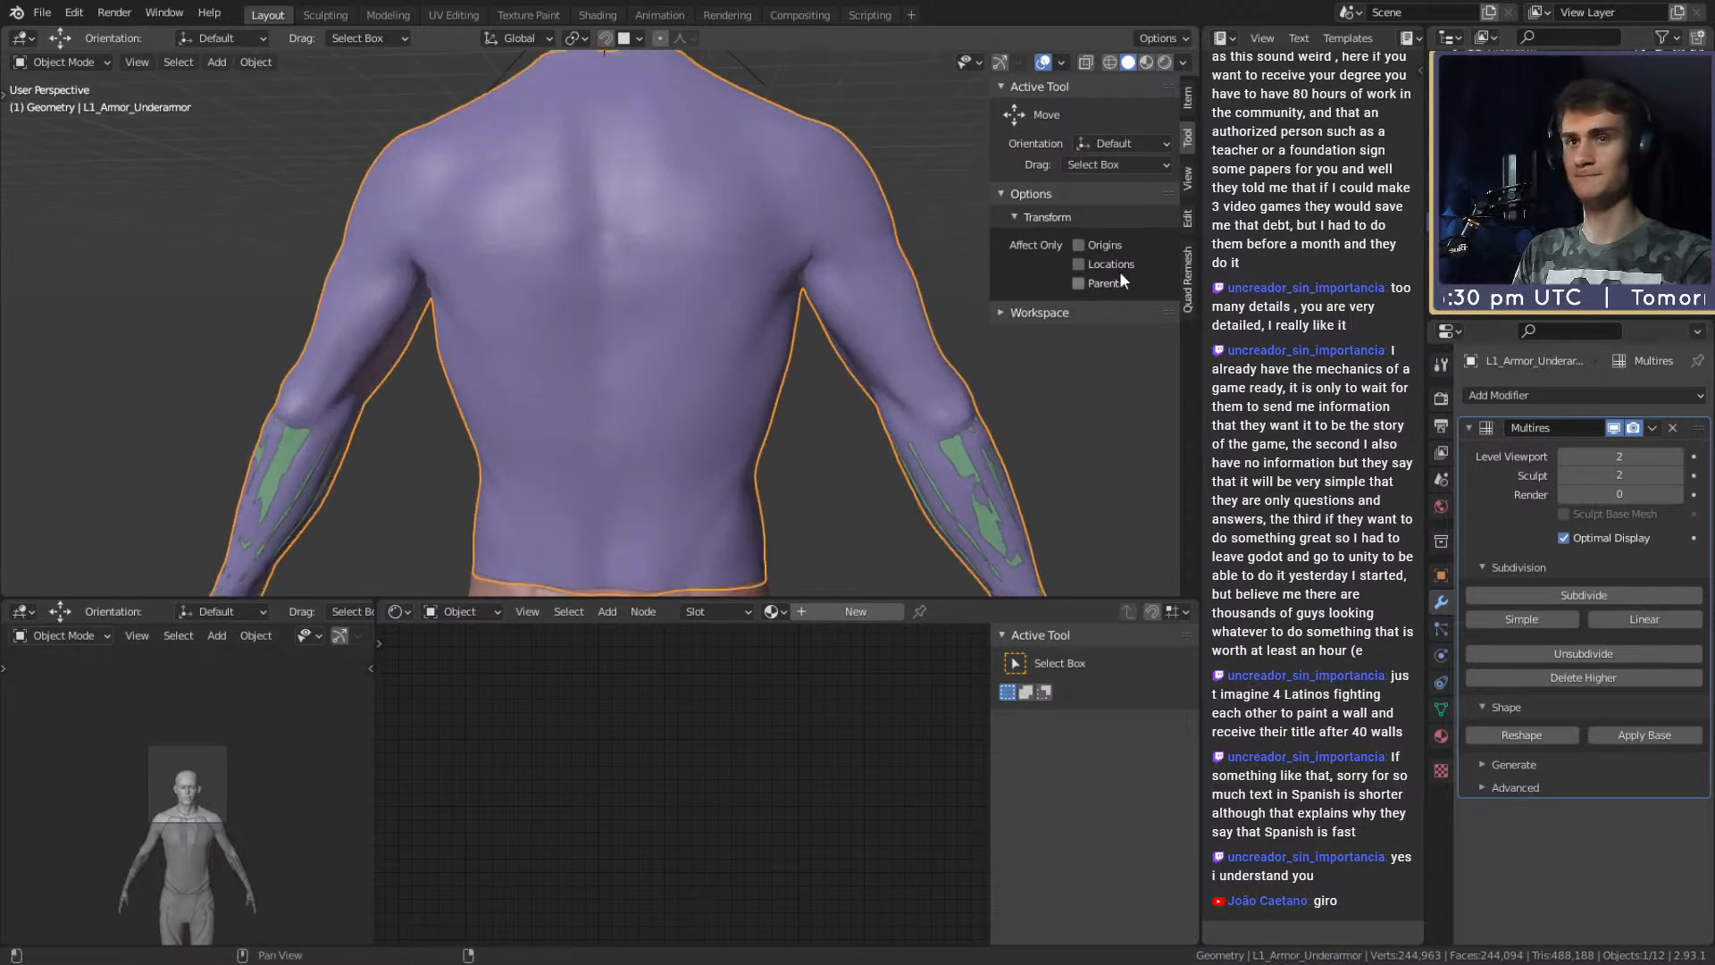
Make L1_Armor_Backplate the active object and switch to the Sculpting workspace with the figure's back in view.
click(1510, 251)
click(325, 15)
scroll(541, 447, down, 4)
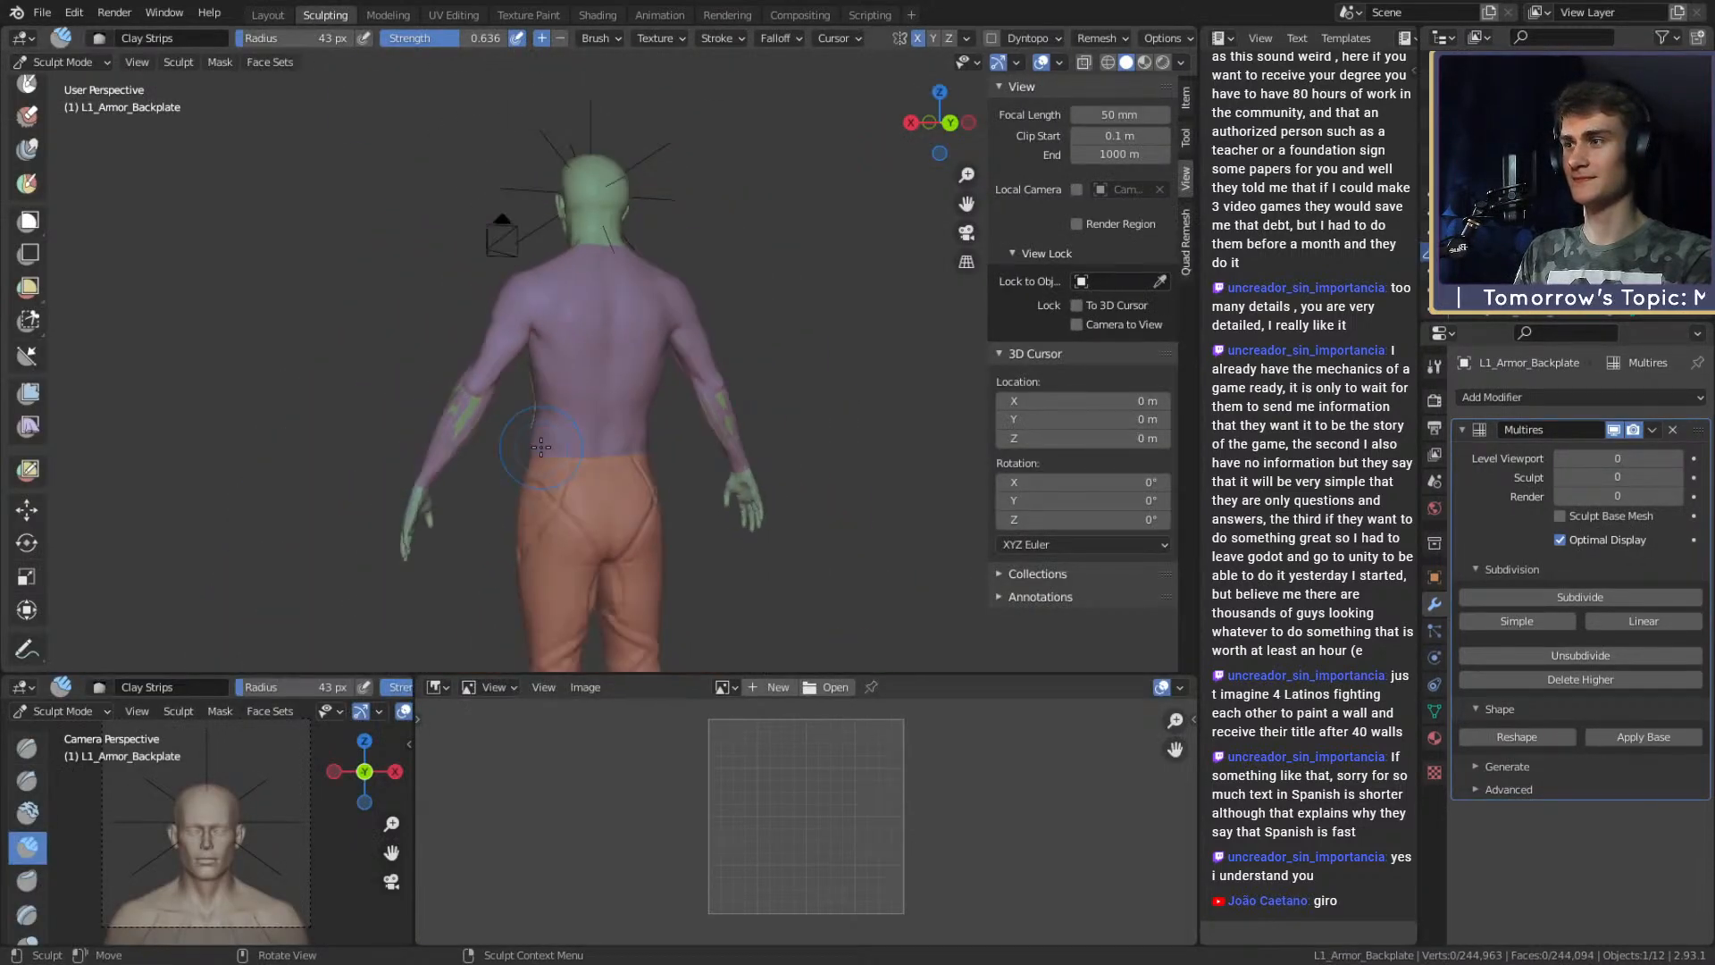
scroll(540, 447, up, 4)
middle_drag(759, 423, 758, 426)
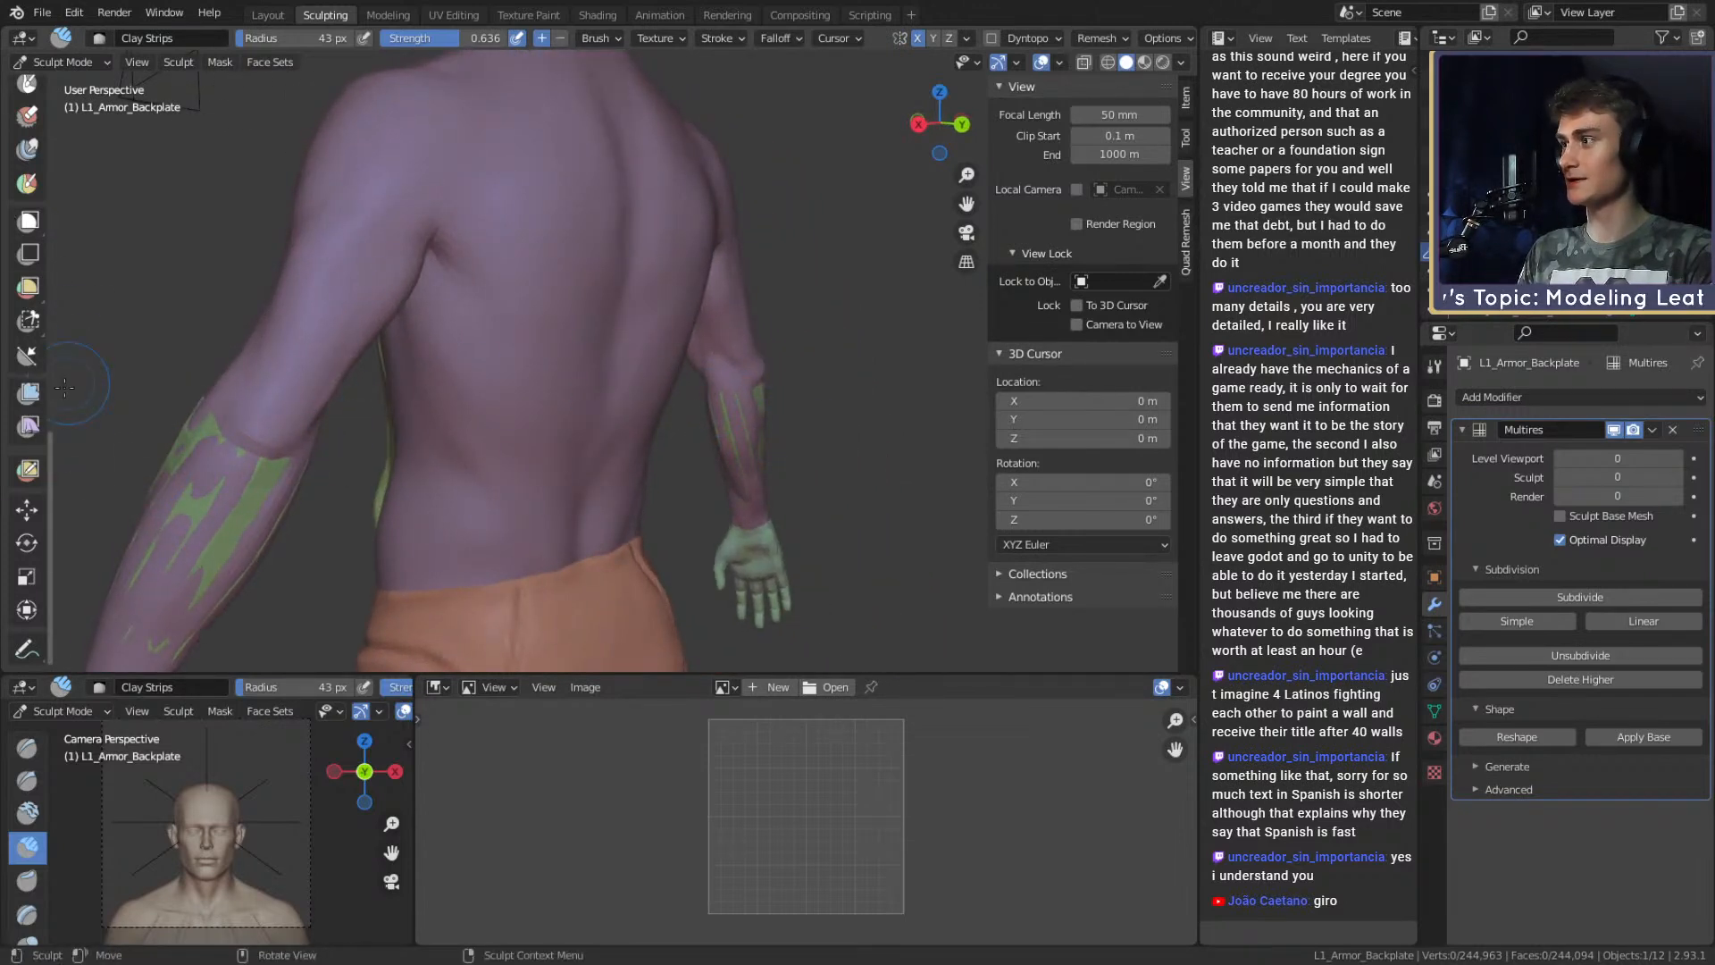
Inflate the backplate with the Mesh Filter, then set its Multires viewport level to 2 and sculpt level to 3.
click(29, 393)
drag(715, 321, 639, 314)
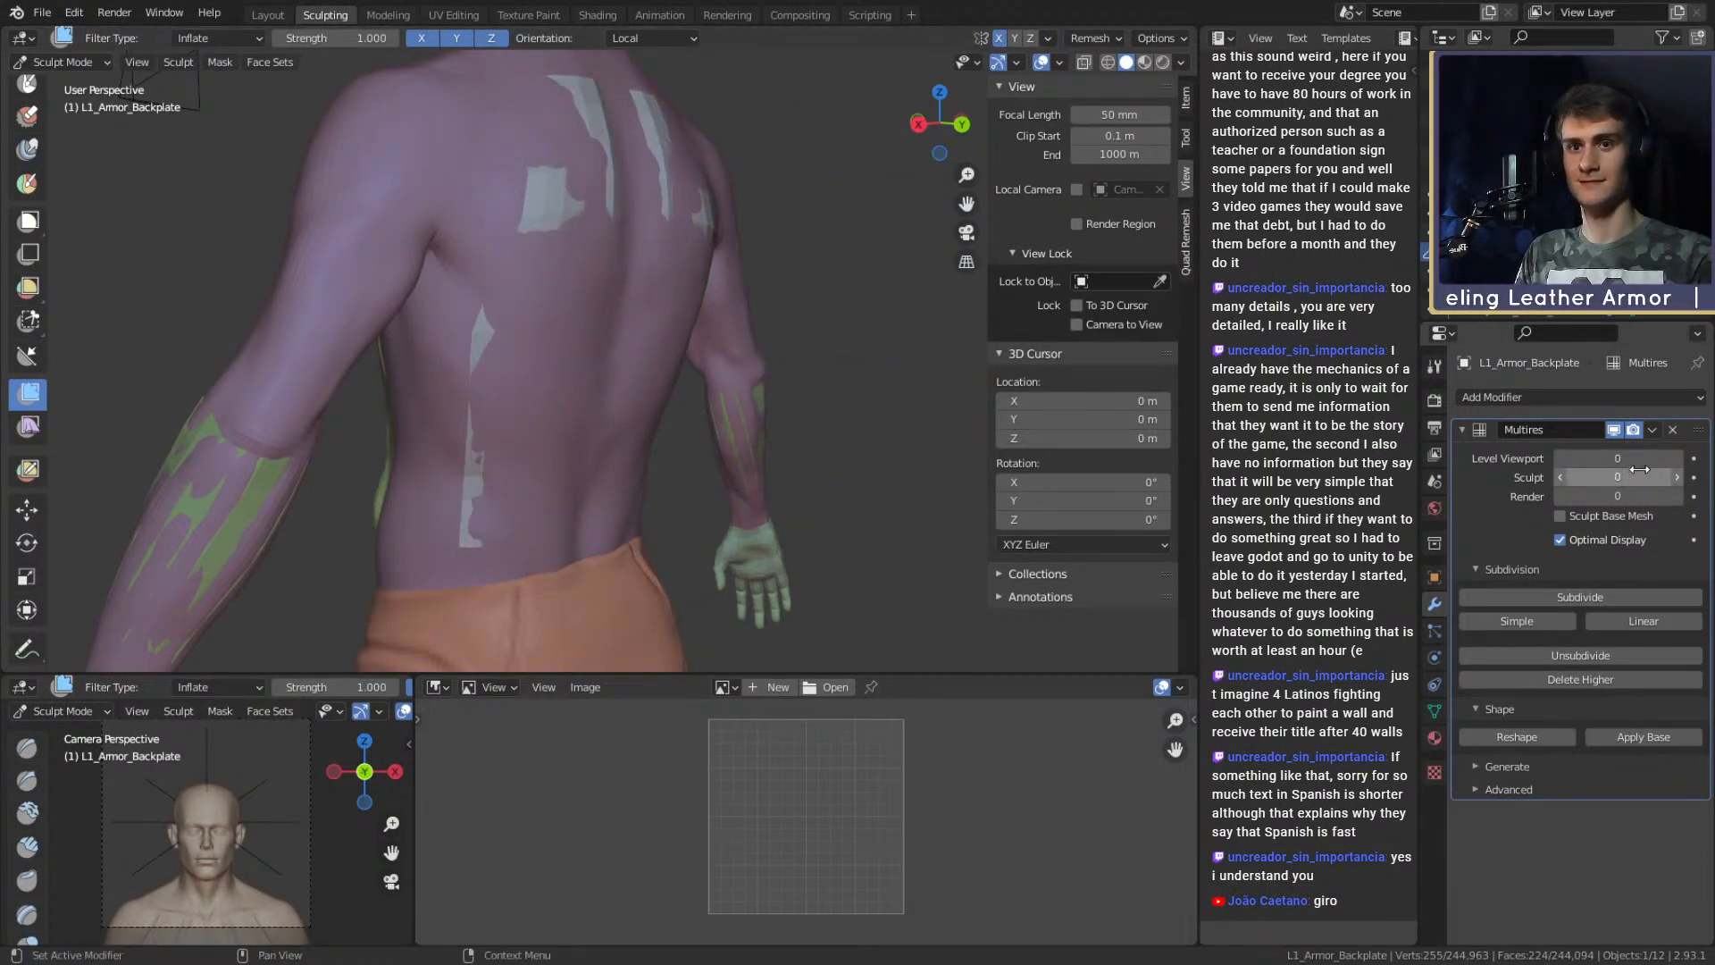
click(1677, 458)
click(1692, 459)
click(1677, 477)
Smooth the backplate's upper surface and start filling its spine area using Clay Strips with a 73 px radius.
key(f)
click(882, 346)
mouse_move(616, 295)
shift+mouse_down()
mouse_move(584, 308)
mouse_move(623, 284)
shift+mouse_up()
mouse_move(622, 284)
middle_down()
mouse_move(677, 189)
mouse_move(620, 247)
mouse_move(623, 327)
mouse_move(671, 357)
mouse_move(581, 495)
mouse_move(518, 478)
mouse_move(482, 429)
mouse_move(575, 178)
middle_up()
key(c)
key(f)
click(503, 472)
middle_drag(592, 493, 607, 427)
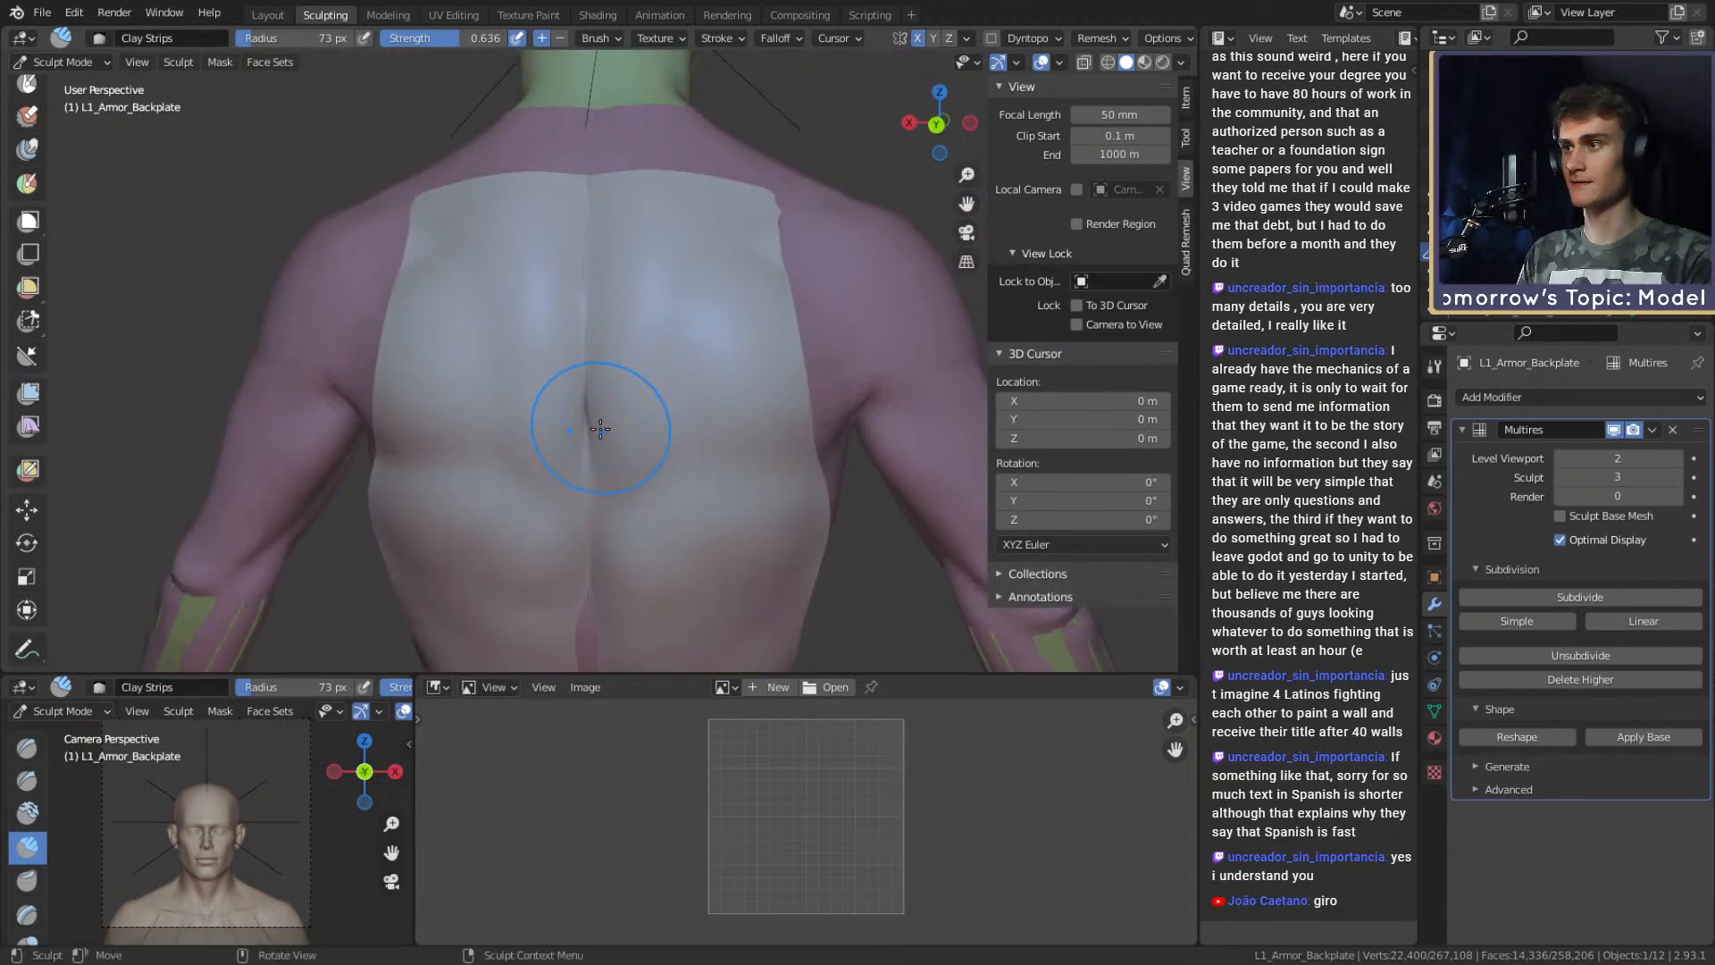
Fill the spine groove on the backplate's lower half using Clay Strips with a 31 px radius.
middle_drag(528, 273, 563, 295)
key(f)
click(613, 249)
mouse_move(641, 386)
shift+middle_down()
mouse_move(632, 265)
mouse_move(620, 351)
mouse_move(616, 333)
shift+middle_up()
key(f)
click(592, 346)
drag(581, 357, 572, 527)
middle_drag(572, 531, 556, 439)
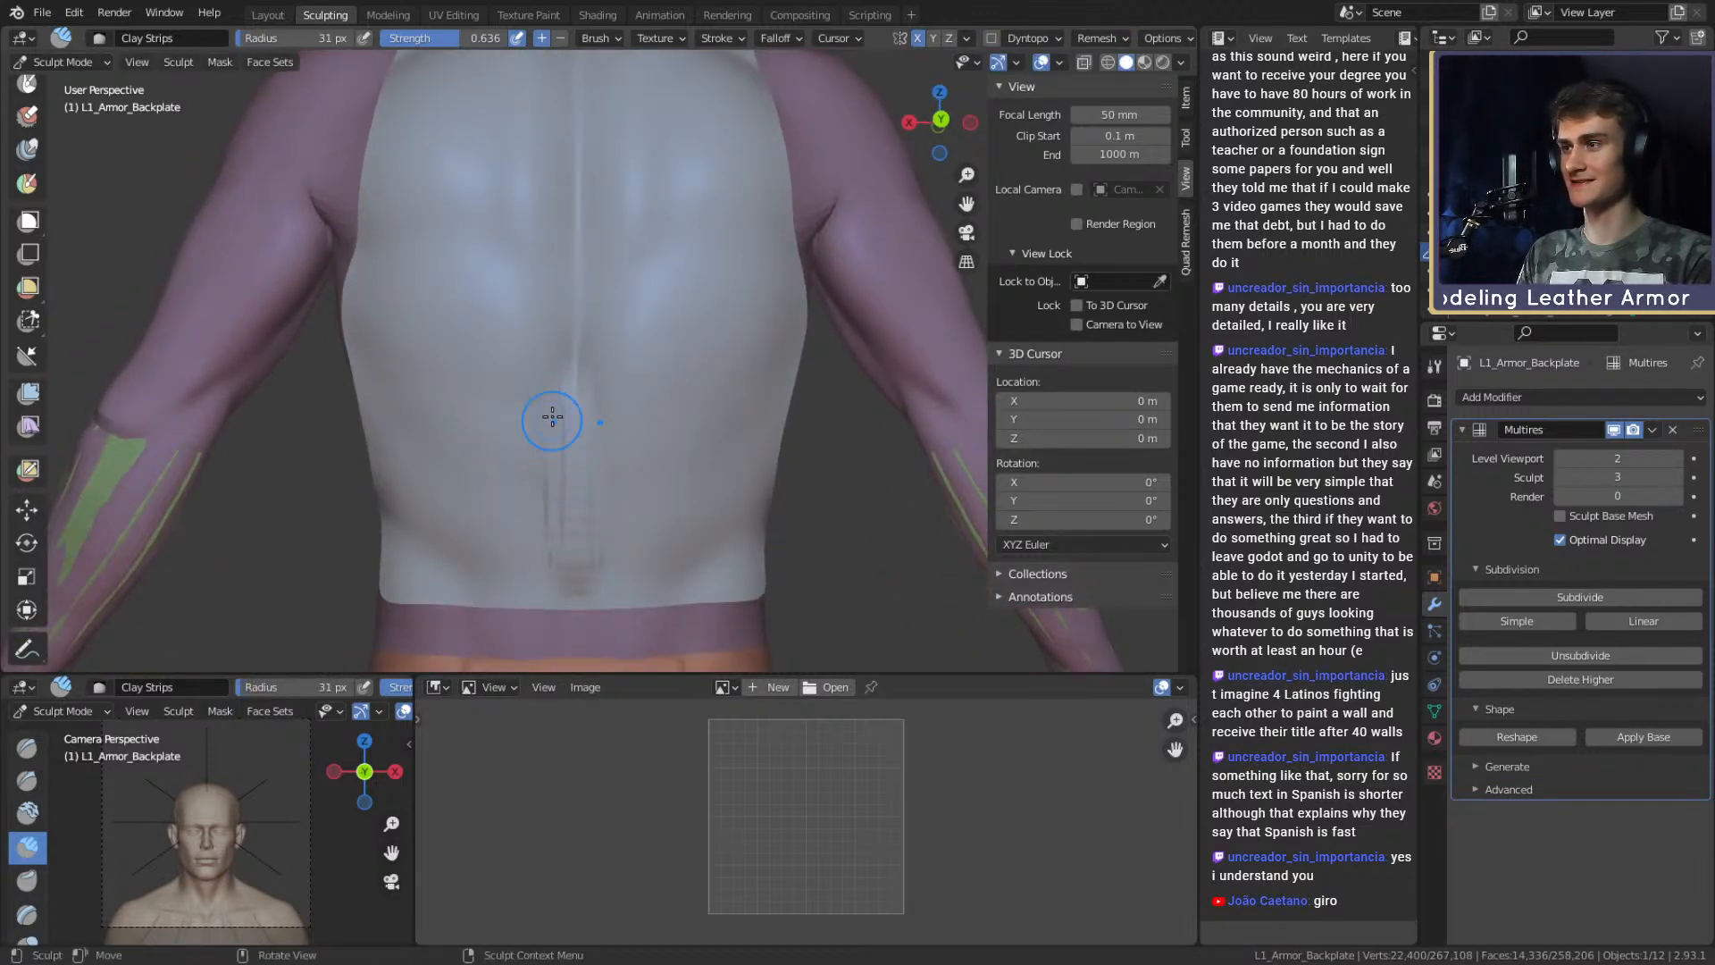
Even out the spine groove along the middle of the backplate with further 31 px Clay Strips strokes.
key(f)
click(605, 266)
drag(577, 199, 574, 425)
key(f)
click(615, 275)
middle_drag(597, 289, 575, 333)
key(f)
click(564, 157)
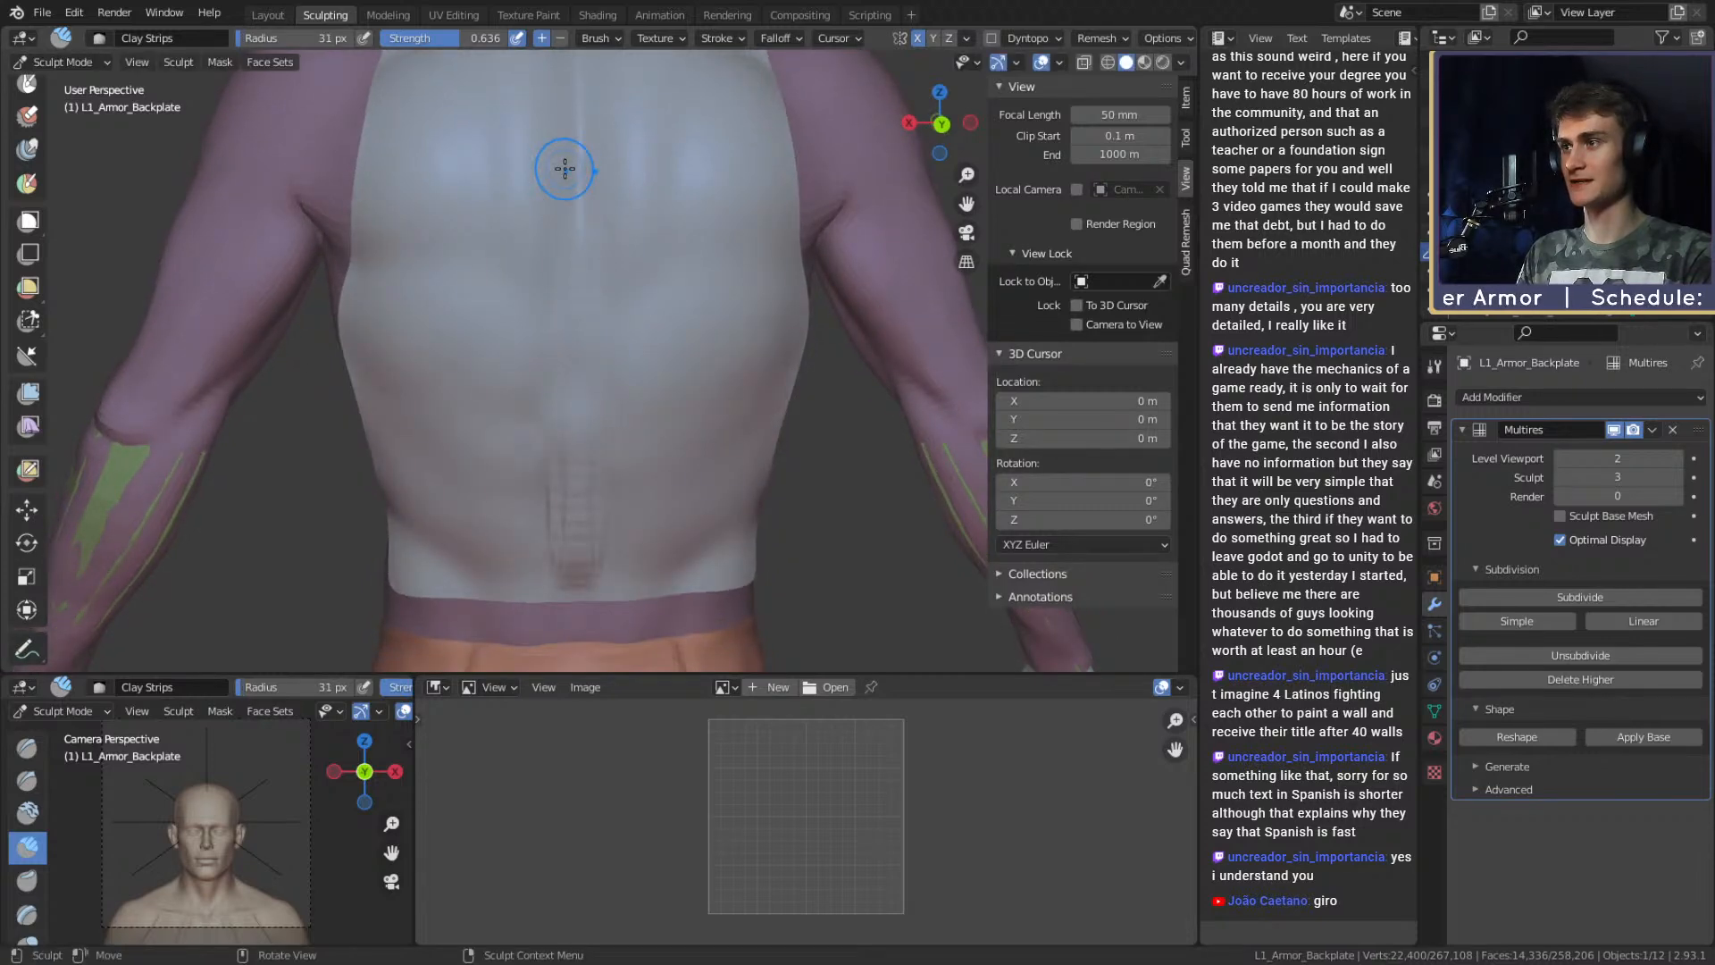
Extend the Clay Strips buildup up the spine to the backplate's upper edge, using a 27 px and a 38 px radius.
alt+shift+drag(577, 250, 588, 314)
drag(579, 166, 585, 384)
alt+shift+drag(593, 232, 578, 322)
key(f)
click(570, 187)
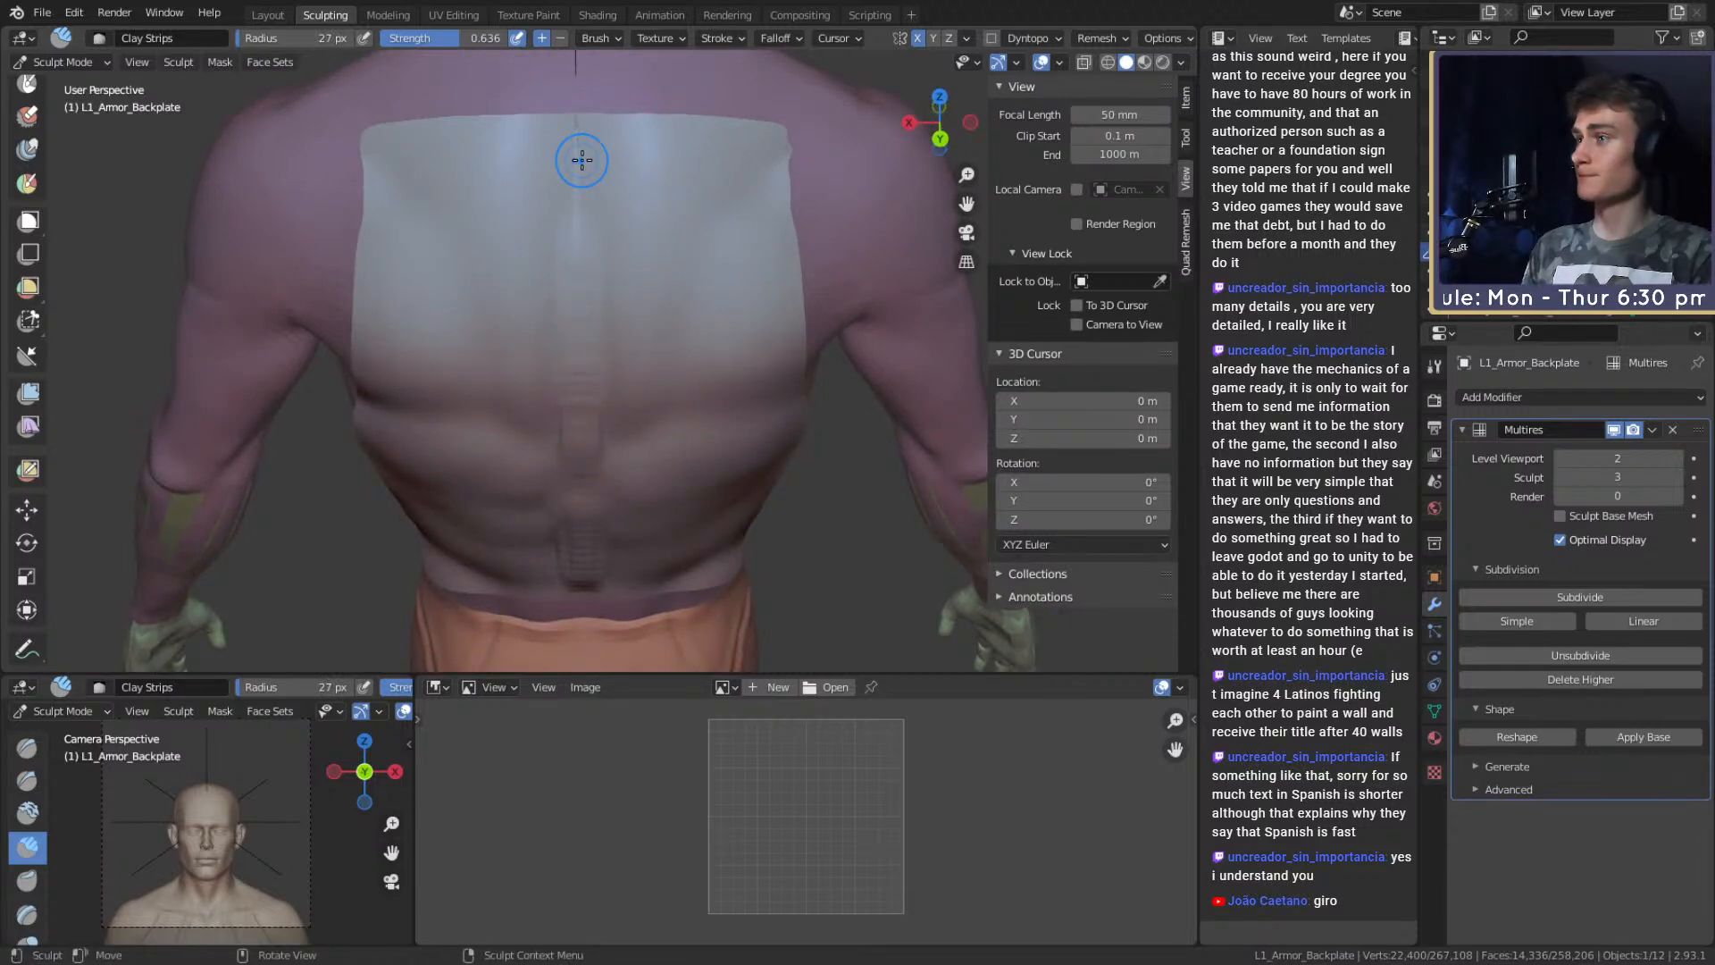
alt+shift+drag(652, 330, 622, 389)
alt+drag(623, 389, 605, 321)
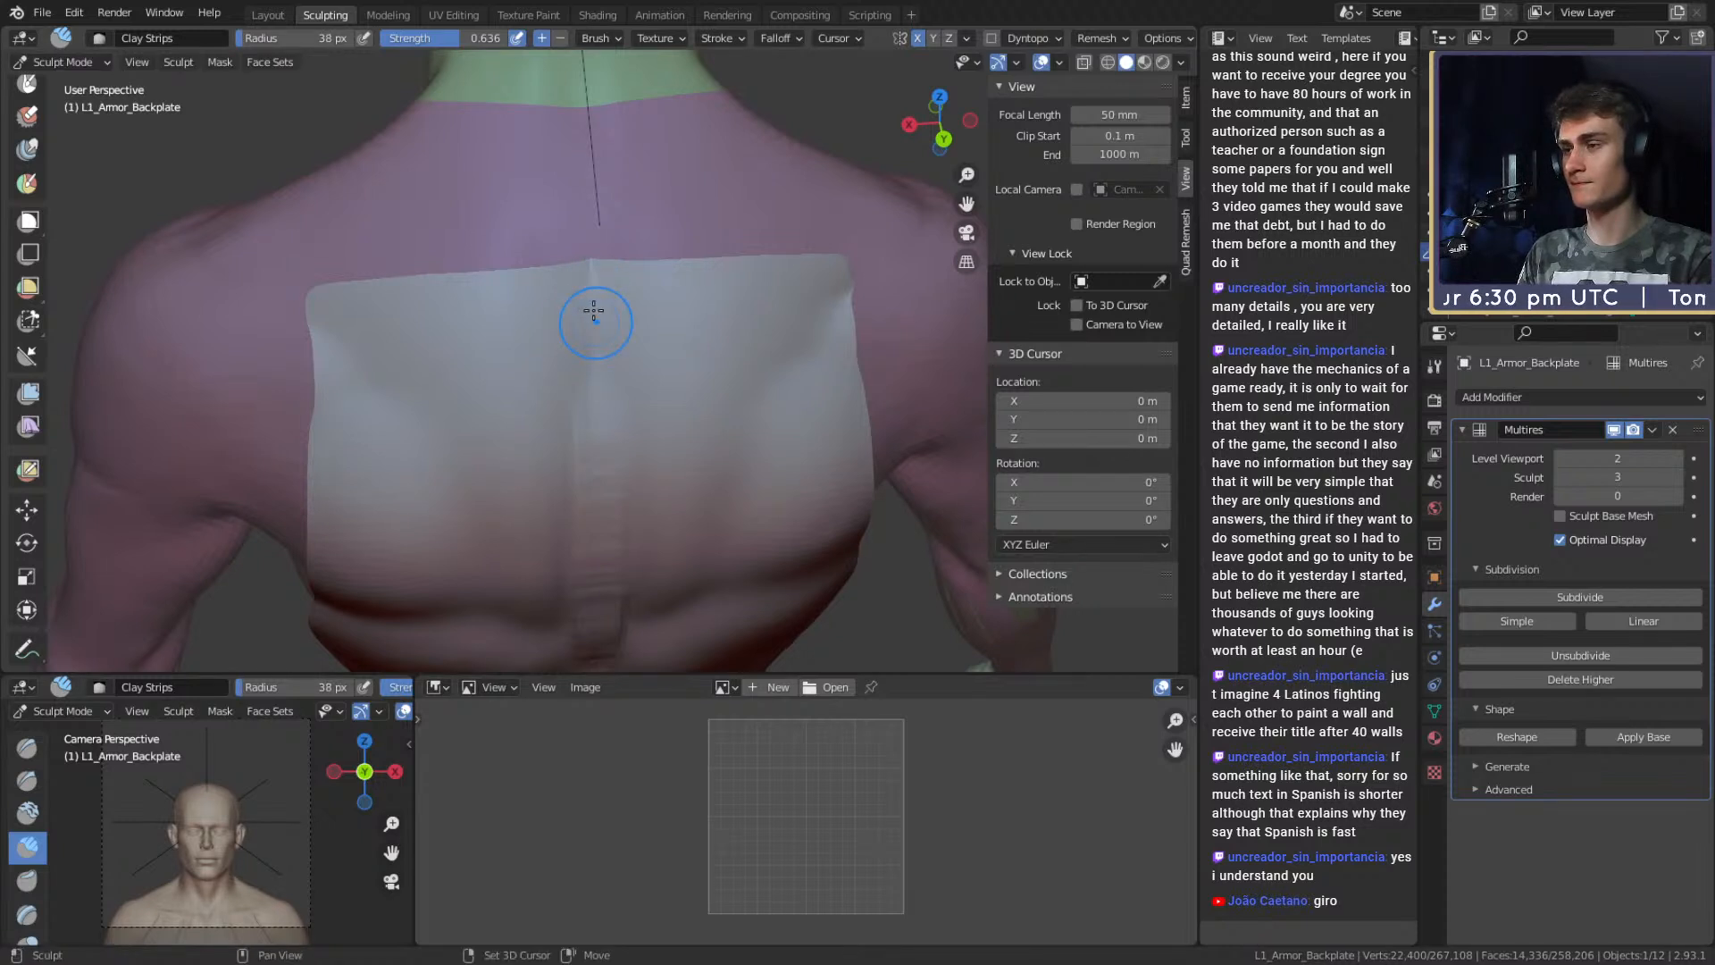
Blend the filled upper spine area into the surrounding backplate, enlarging the Clay Strips radius to 76 px and smoothing.
key(f)
click(608, 367)
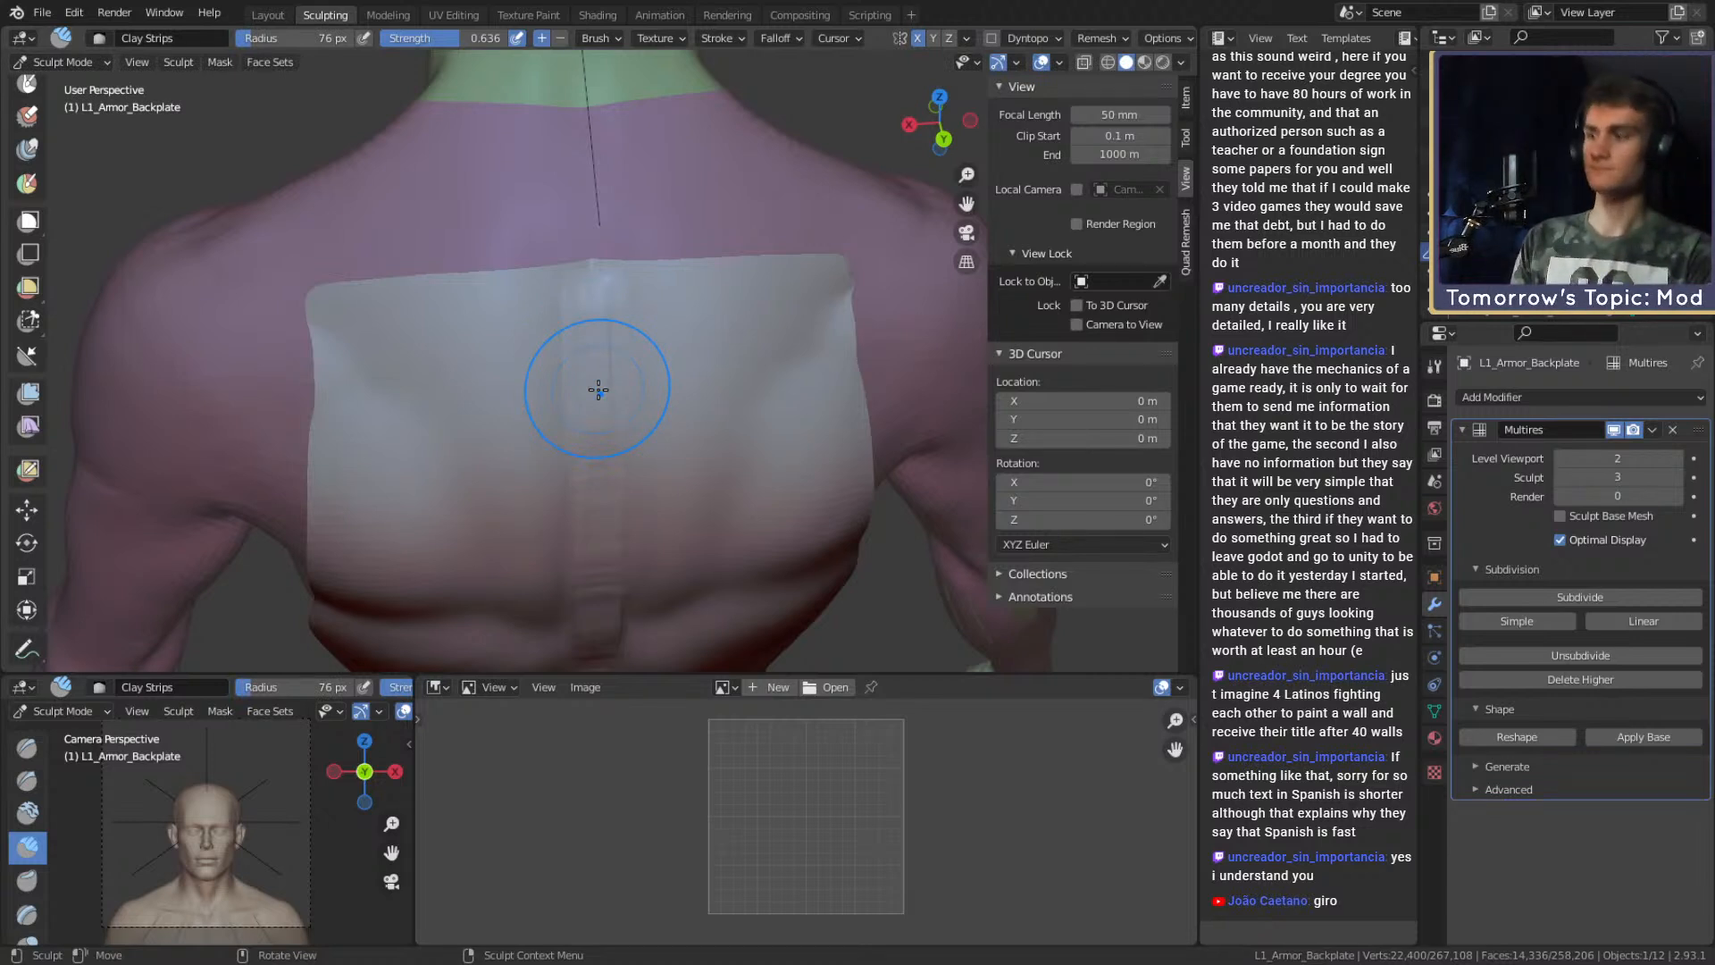
middle_drag(676, 352, 635, 341)
key(f)
click(585, 300)
mouse_move(590, 291)
shift+mouse_down()
mouse_move(604, 258)
mouse_move(617, 286)
shift+mouse_up()
Start building up the backplate around the shoulder blades with Clay Strips to hide the muscle definition.
mouse_move(624, 256)
middle_down()
mouse_move(623, 447)
mouse_move(786, 359)
mouse_move(666, 395)
mouse_move(594, 308)
middle_up()
key(g)
key(f)
click(672, 394)
key(c)
drag(464, 418, 498, 453)
mouse_move(498, 453)
middle_down()
mouse_move(536, 402)
mouse_move(495, 371)
middle_up()
Fill the remaining hollows beside the shoulder blades with more Clay Strips strokes.
key(f)
click(519, 371)
drag(501, 385, 520, 345)
mouse_move(430, 435)
mouse_down()
mouse_move(500, 482)
mouse_move(508, 427)
mouse_up()
middle_drag(383, 435, 452, 364)
mouse_move(452, 363)
mouse_down()
mouse_move(383, 314)
mouse_move(346, 393)
mouse_up()
mouse_move(428, 384)
middle_down()
mouse_move(459, 371)
mouse_move(469, 330)
middle_up()
Adjust the backplate's upper back shape using the Grab brush with a 91 px radius.
key(f)
click(454, 329)
key(g)
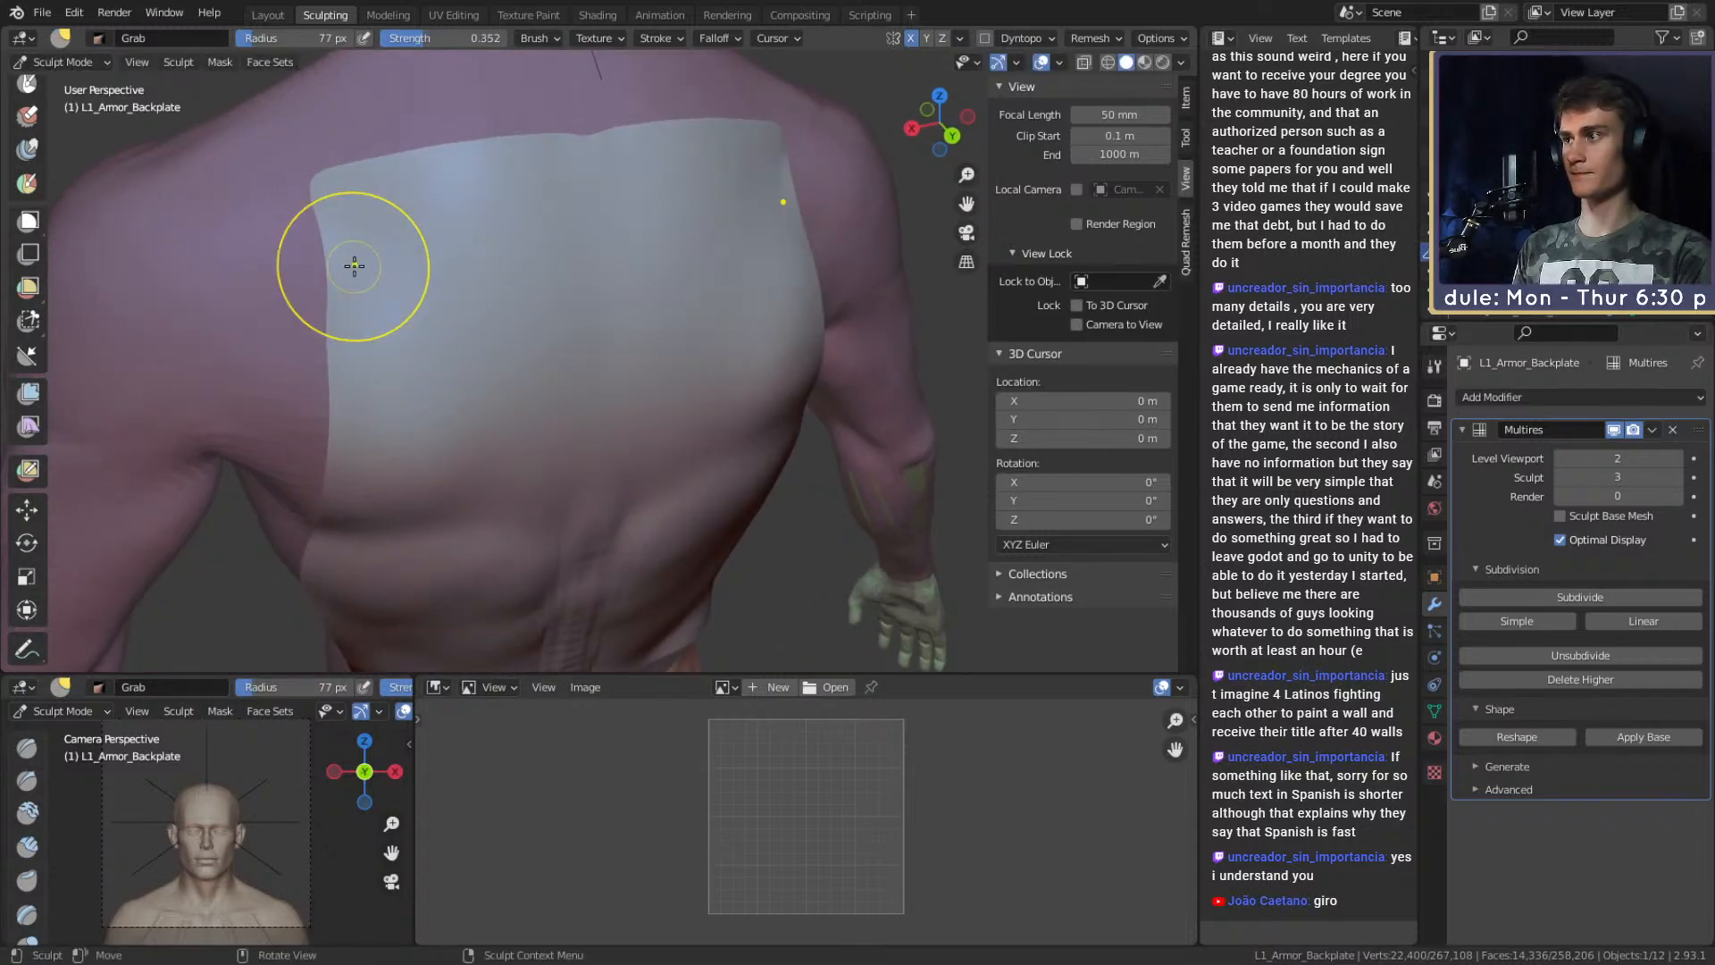
key(f)
drag(547, 193, 541, 211)
mouse_move(533, 256)
middle_down()
mouse_move(727, 323)
mouse_move(648, 288)
mouse_move(490, 276)
middle_up()
key(f)
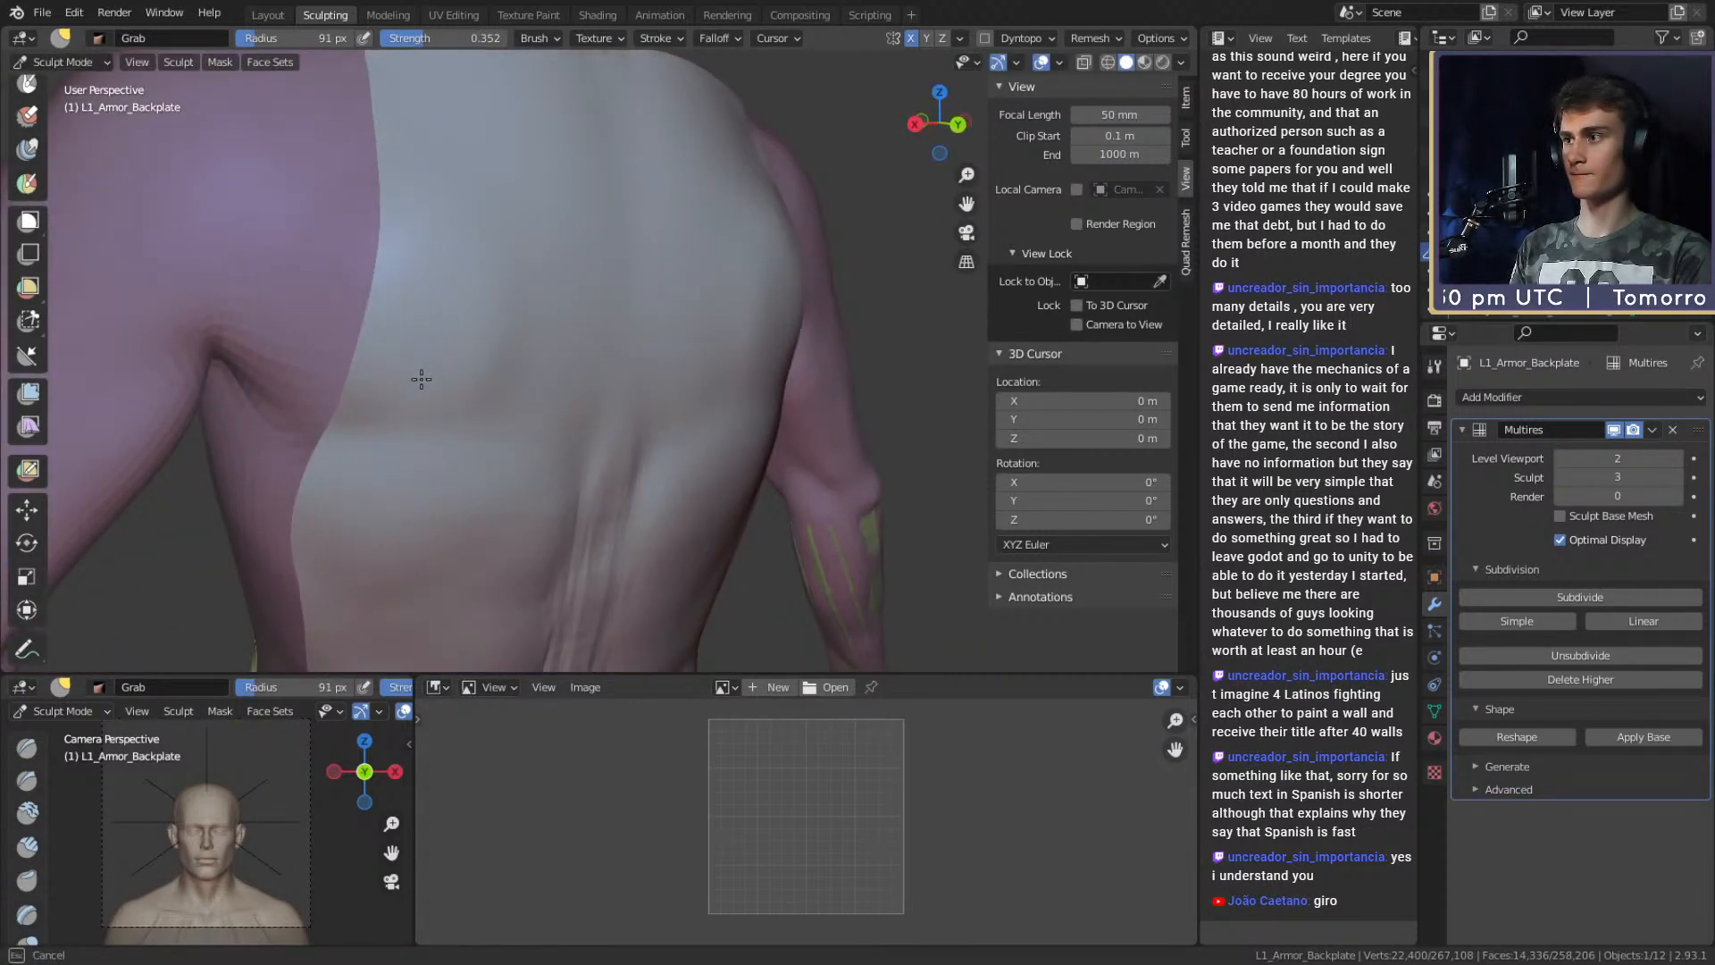
Even out the middle and lower back of the backplate down to its bottom hem.
drag(496, 273, 513, 307)
mouse_move(514, 309)
middle_down()
mouse_move(547, 295)
mouse_move(526, 309)
middle_up()
drag(525, 308, 560, 488)
shift+middle_drag(560, 488, 595, 301)
drag(571, 464, 564, 497)
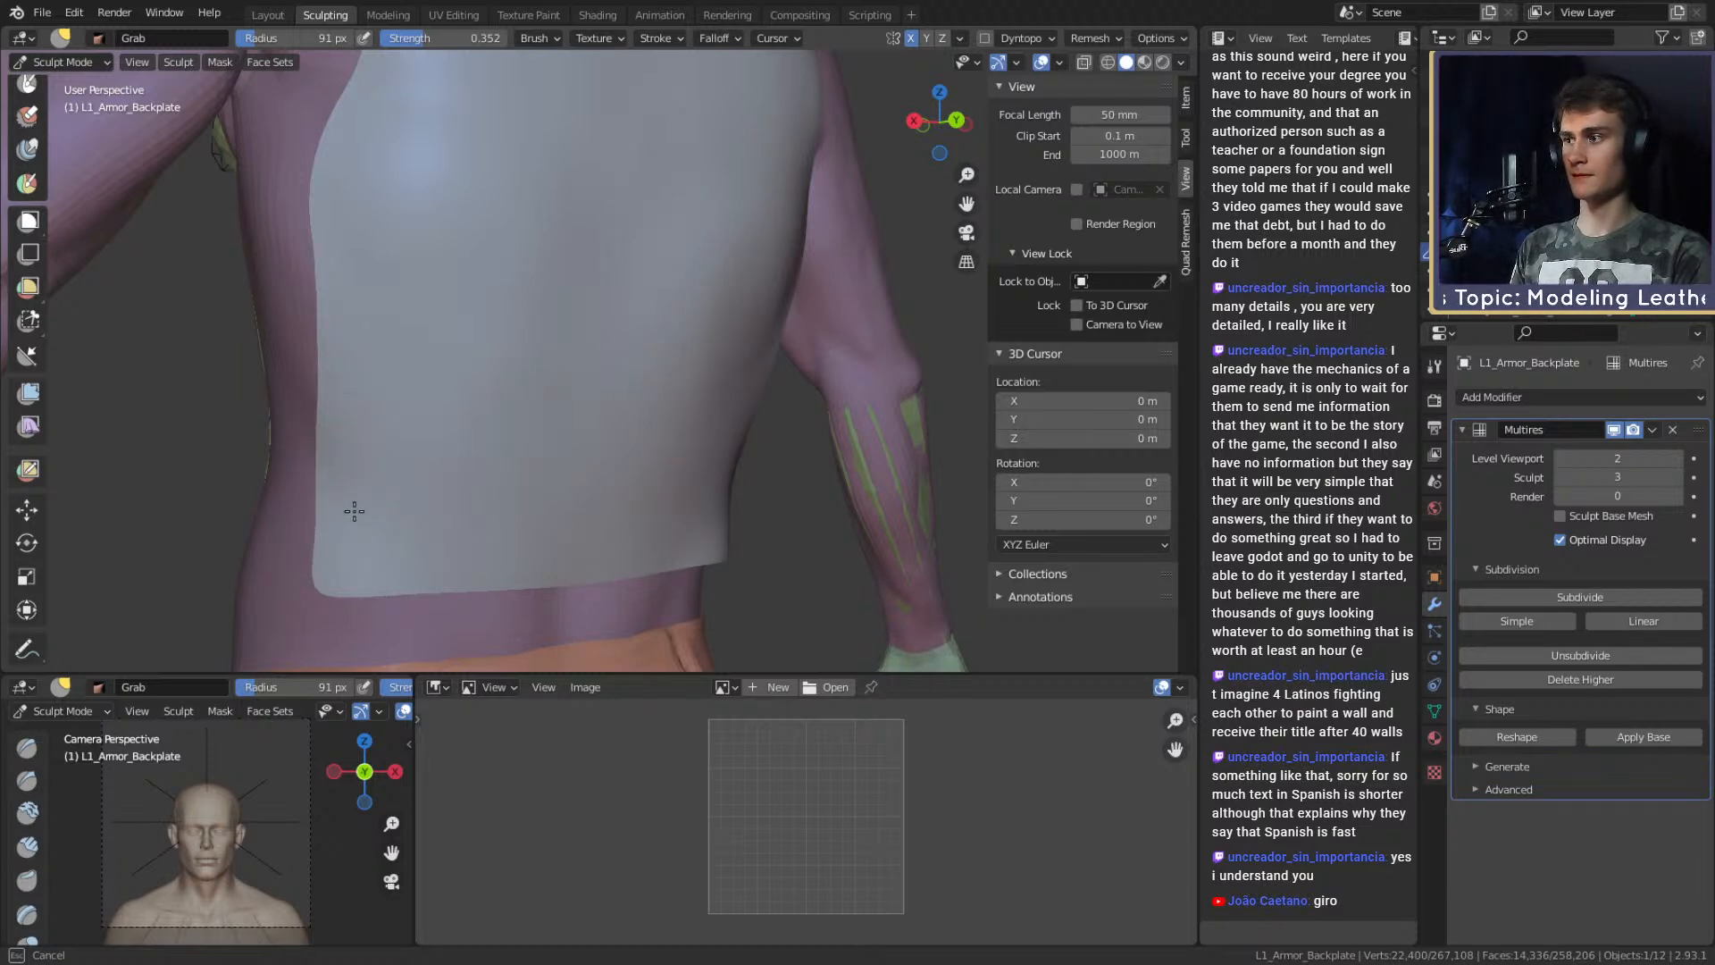
Apply the Inflate mesh filter to the backplate to adjust its offset from the underarmor.
mouse_move(466, 67)
middle_down()
mouse_move(441, 294)
mouse_move(566, 291)
mouse_move(577, 395)
mouse_move(509, 386)
mouse_move(614, 442)
mouse_move(383, 211)
mouse_move(593, 402)
mouse_move(441, 383)
mouse_move(51, 398)
middle_up()
click(44, 395)
middle_drag(566, 371, 594, 392)
mouse_move(527, 416)
mouse_down()
mouse_move(254, 437)
mouse_move(515, 413)
mouse_up()
alt+drag(527, 420, 563, 352)
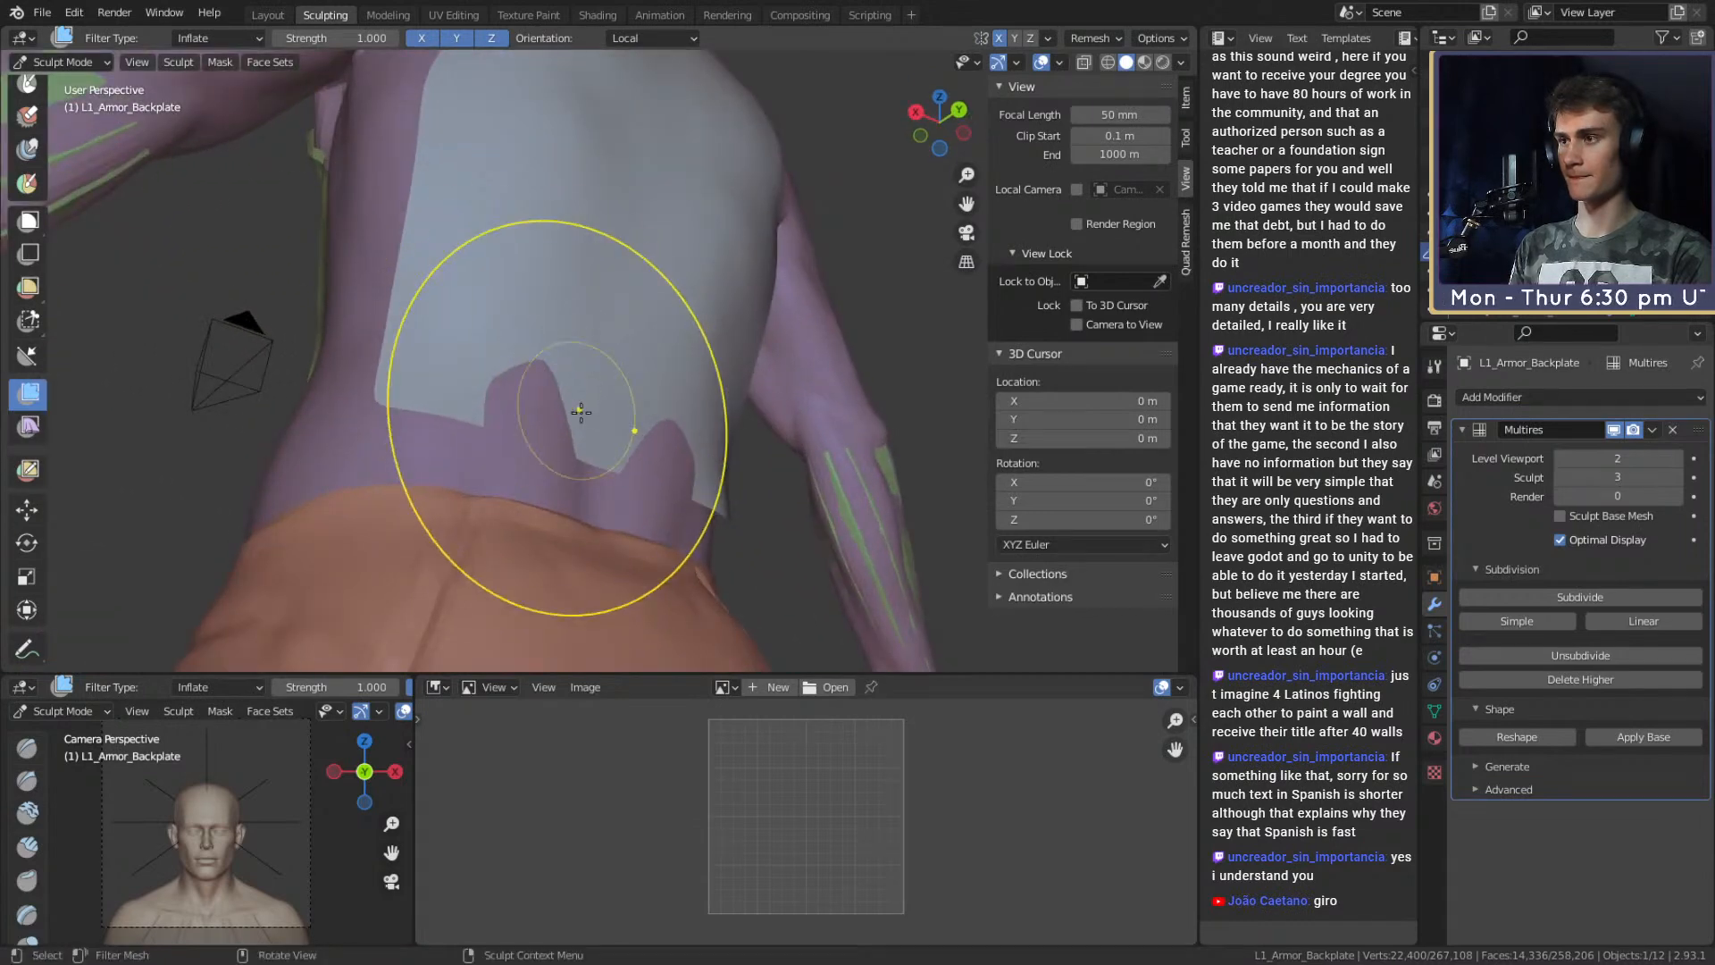
Reshape the backplate's lower back and side profile over the underarmor using the Grab brush with a 239 px radius.
key(g)
alt+drag(580, 571, 627, 393)
click(636, 334)
key(f)
click(606, 356)
mouse_move(649, 236)
alt+mouse_down()
mouse_move(534, 418)
mouse_move(684, 438)
alt+mouse_up()
key(f)
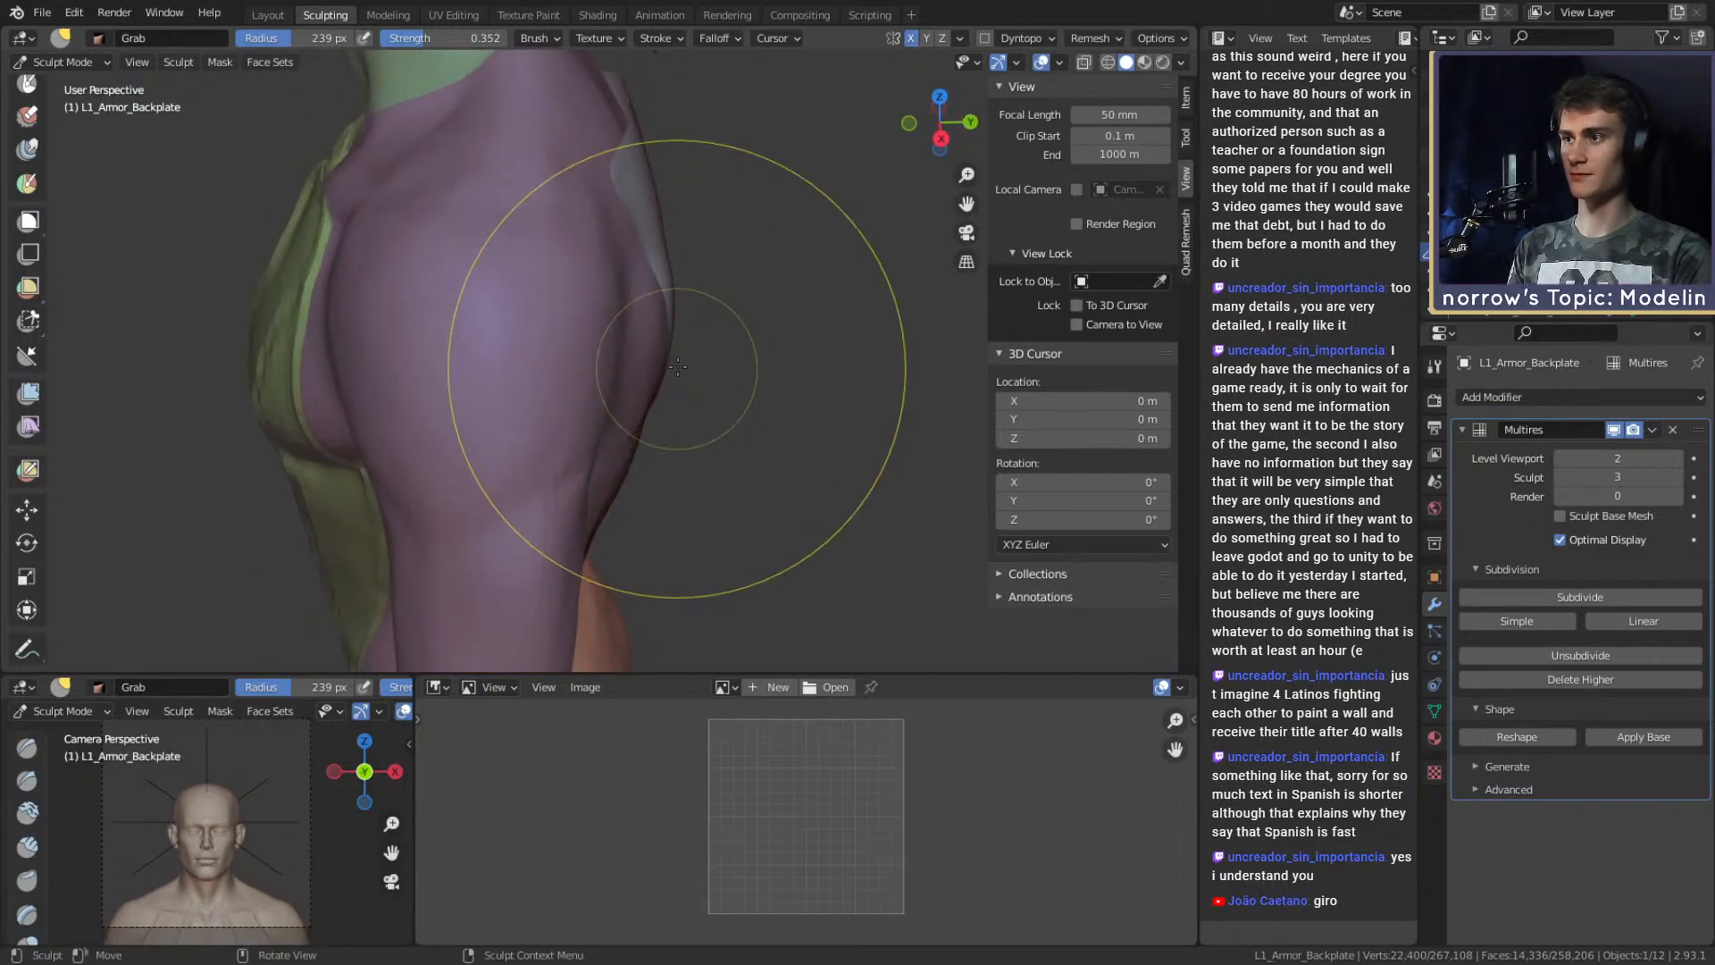
click(679, 438)
Pull the backplate's upper shoulder corner against the underarmor using Snake Hook with a 78 px radius.
mouse_move(880, 366)
alt+mouse_down()
mouse_move(504, 392)
mouse_move(498, 421)
mouse_move(683, 392)
mouse_move(575, 402)
mouse_move(536, 372)
mouse_move(663, 349)
alt+mouse_up()
key(shift+c)
mouse_move(784, 364)
alt+mouse_down()
mouse_move(629, 391)
mouse_move(687, 380)
mouse_move(658, 356)
mouse_move(614, 385)
mouse_move(769, 313)
mouse_move(785, 318)
mouse_move(770, 342)
mouse_move(674, 337)
mouse_move(688, 321)
mouse_move(759, 387)
mouse_move(688, 424)
mouse_move(764, 386)
alt+mouse_up()
key(g)
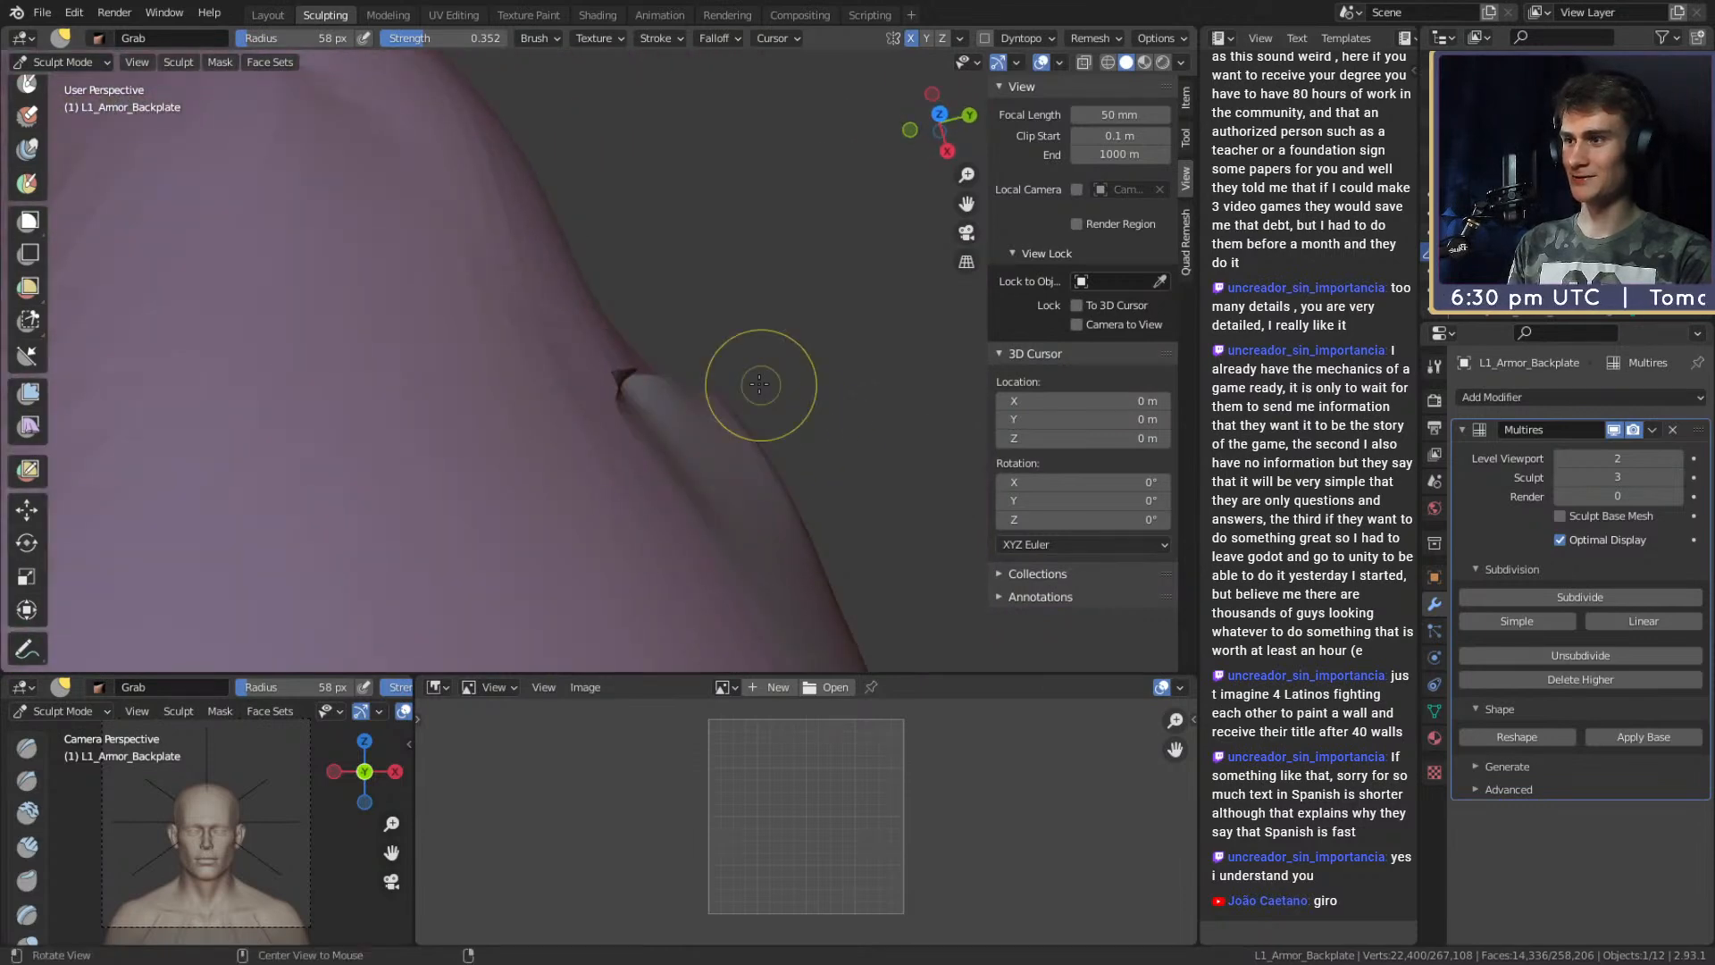
key(k)
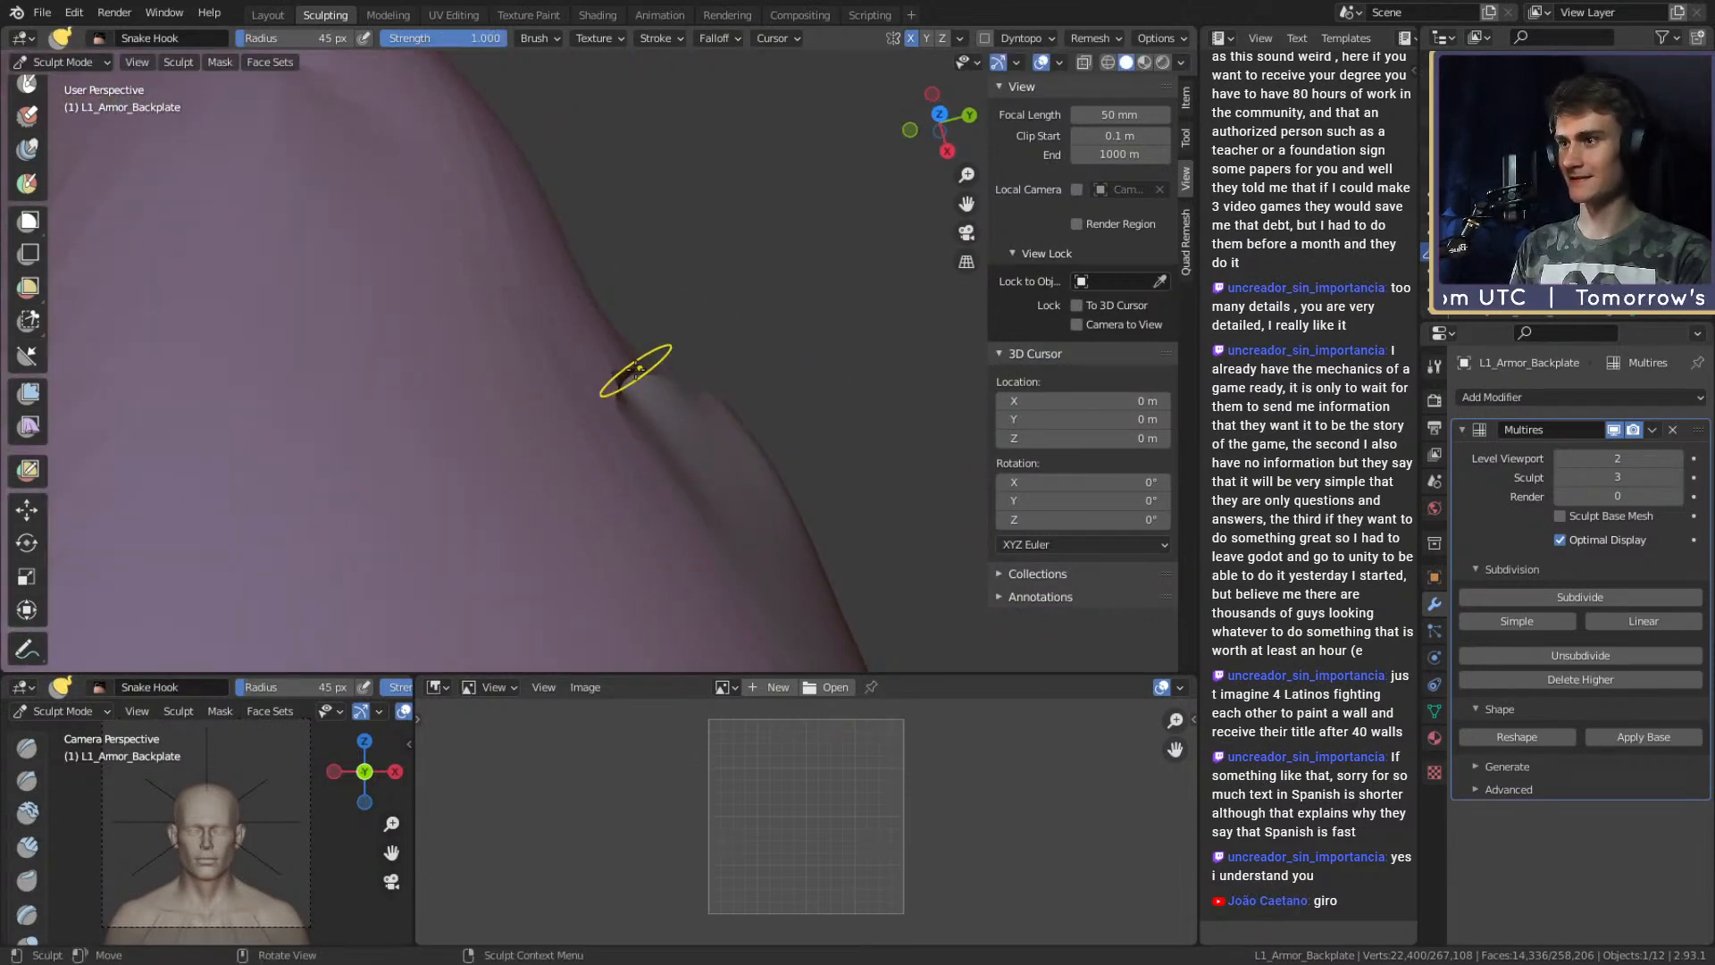
alt+drag(602, 361, 610, 325)
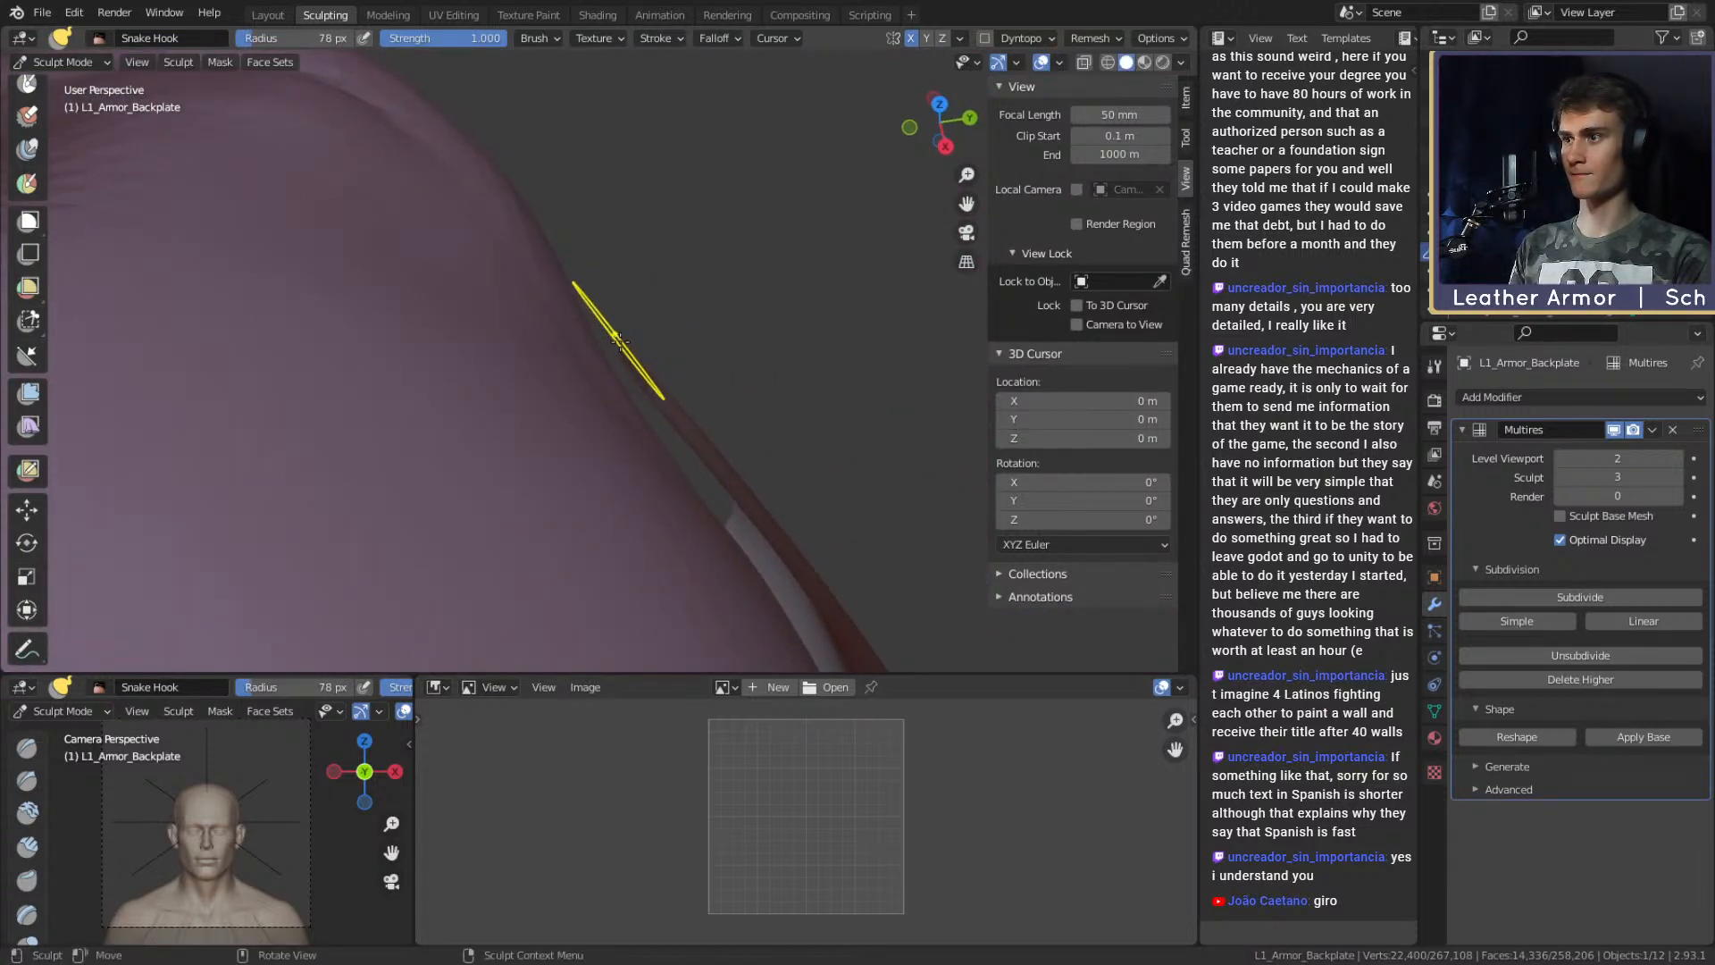
alt+drag(621, 347, 516, 289)
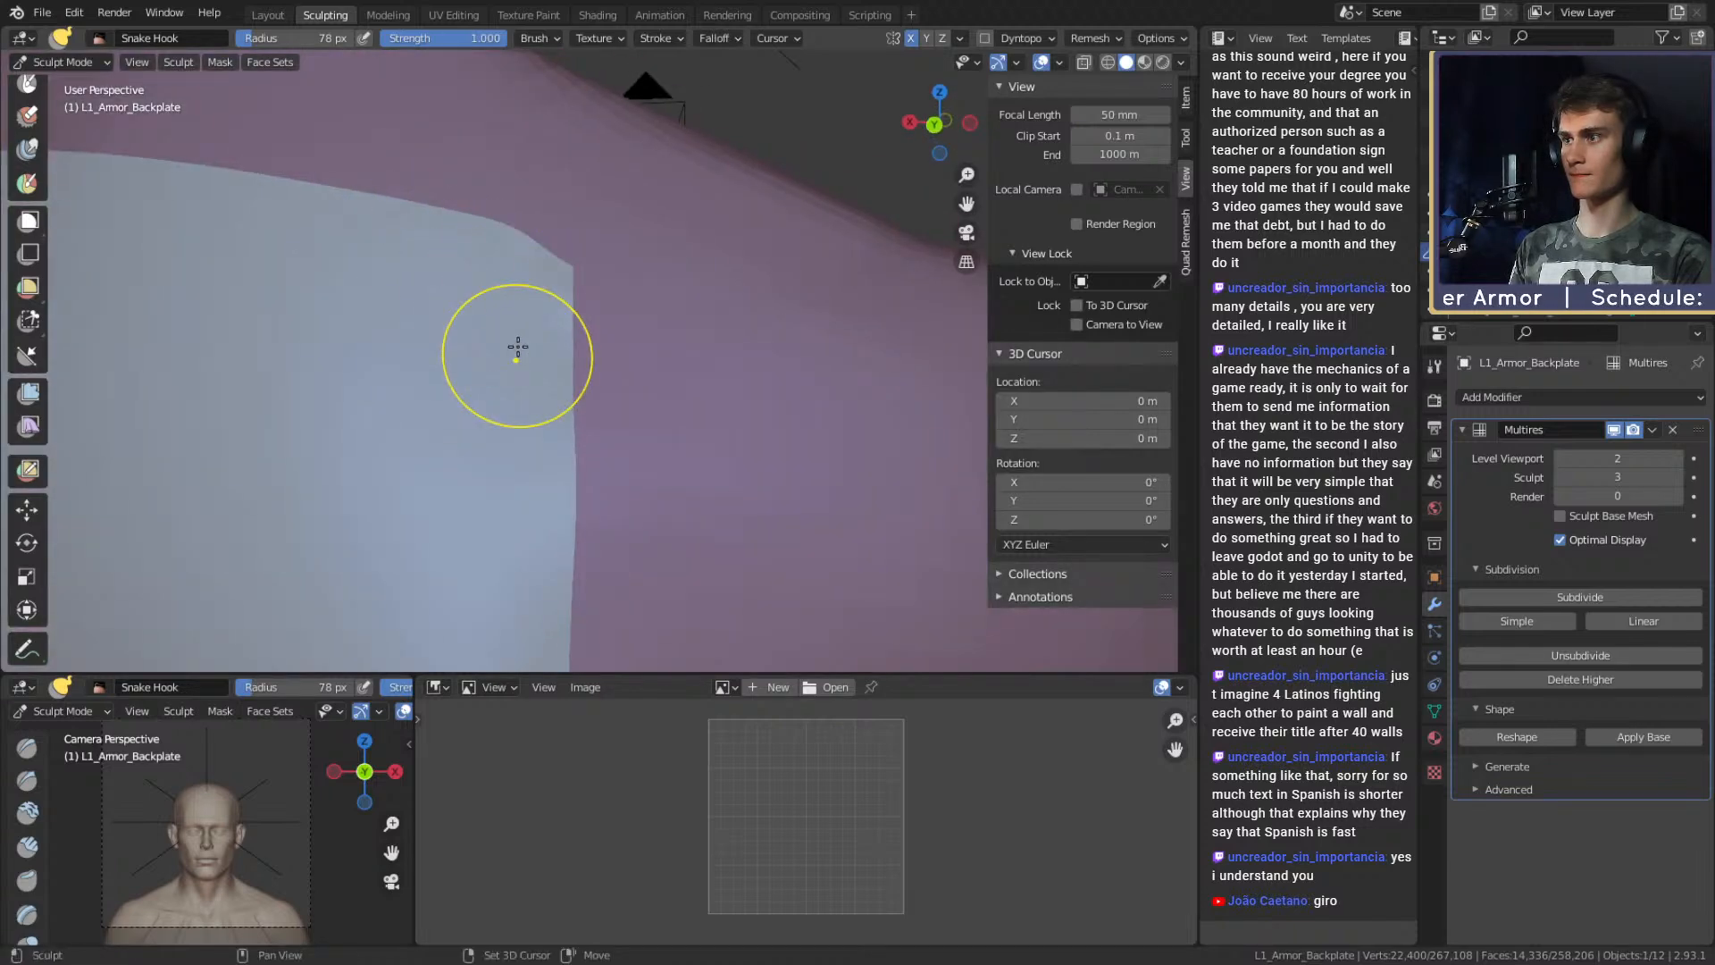
Refine the backplate's upper edge across the shoulders using Snake Hook with an 80 px radius.
ctrl+alt+drag(560, 227, 562, 294)
alt+drag(562, 295, 543, 286)
key(f)
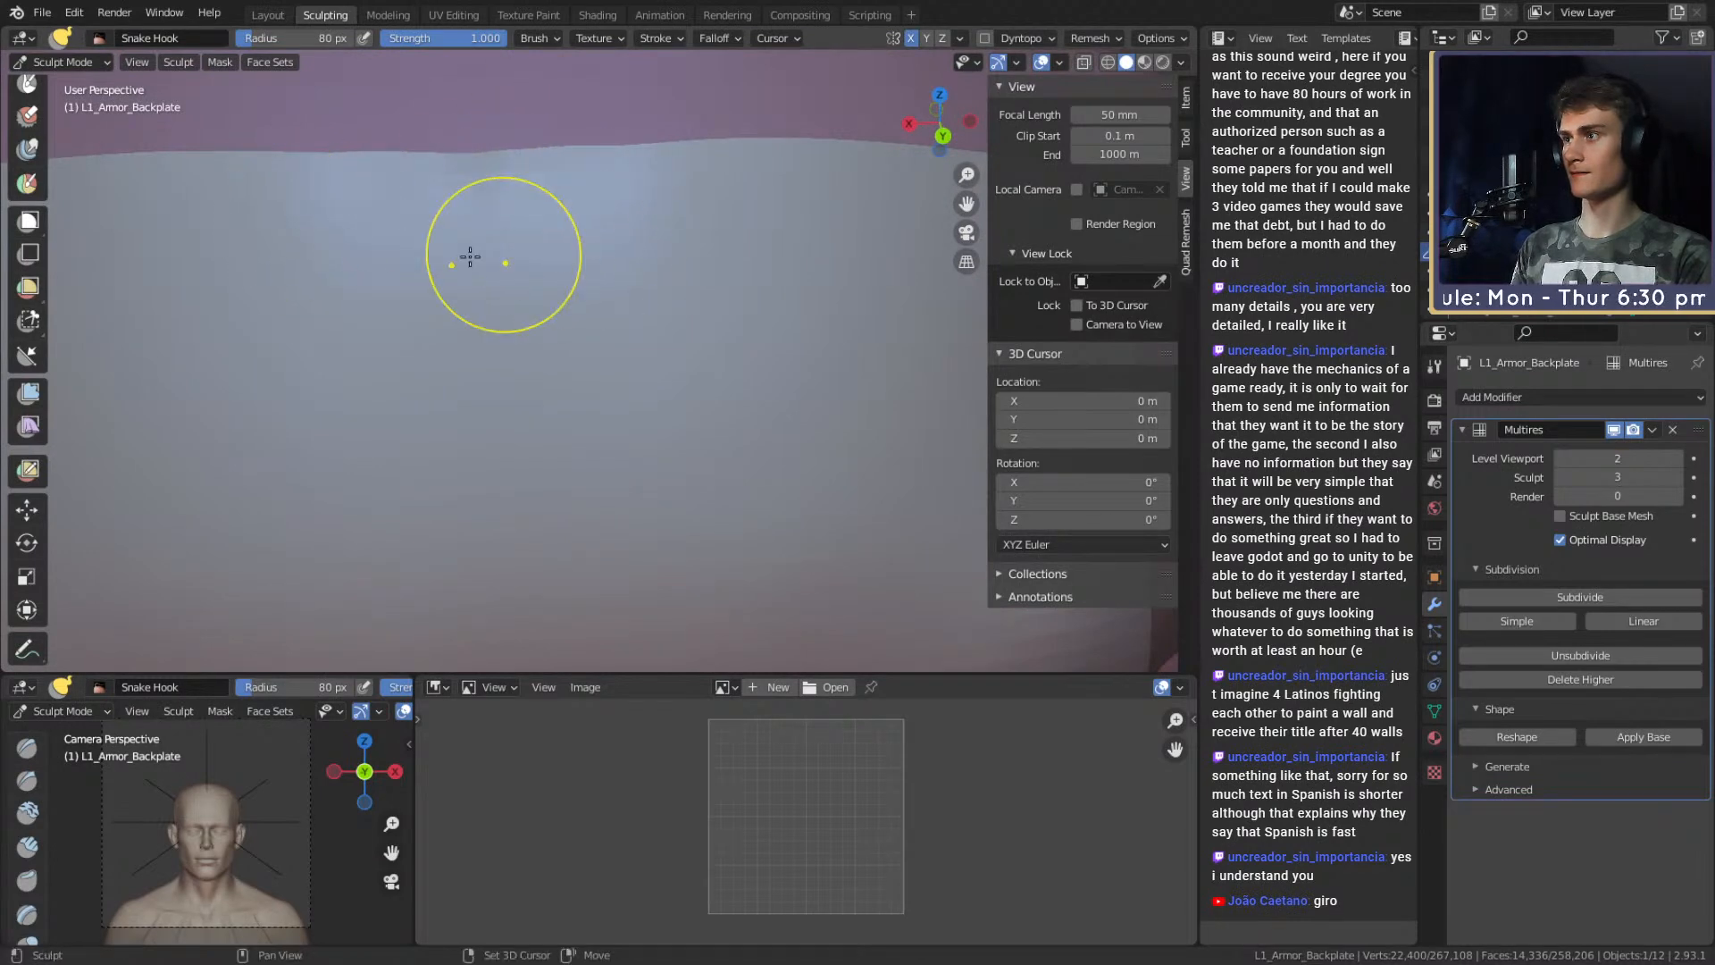
ctrl+alt+drag(656, 288, 705, 427)
mouse_move(509, 411)
ctrl+alt+mouse_down()
mouse_move(474, 325)
mouse_move(536, 411)
ctrl+alt+mouse_up()
mouse_move(542, 280)
alt+mouse_down()
mouse_move(567, 334)
mouse_move(589, 250)
mouse_move(613, 337)
mouse_move(518, 297)
mouse_move(582, 283)
mouse_move(605, 383)
mouse_move(581, 323)
mouse_move(608, 268)
mouse_move(625, 375)
mouse_move(960, 386)
mouse_move(464, 397)
alt+mouse_up()
Sculpt a raised rim along the backplate's bottom hem and lower side edges using Crease with a 17 px radius.
key(shift+c)
ctrl+alt+drag(581, 366, 582, 434)
mouse_move(624, 505)
alt+shift+mouse_down()
mouse_move(552, 436)
mouse_move(704, 446)
alt+shift+mouse_up()
mouse_move(774, 416)
alt+mouse_down()
mouse_move(675, 409)
mouse_move(612, 462)
mouse_move(721, 467)
alt+mouse_up()
key(f)
click(650, 431)
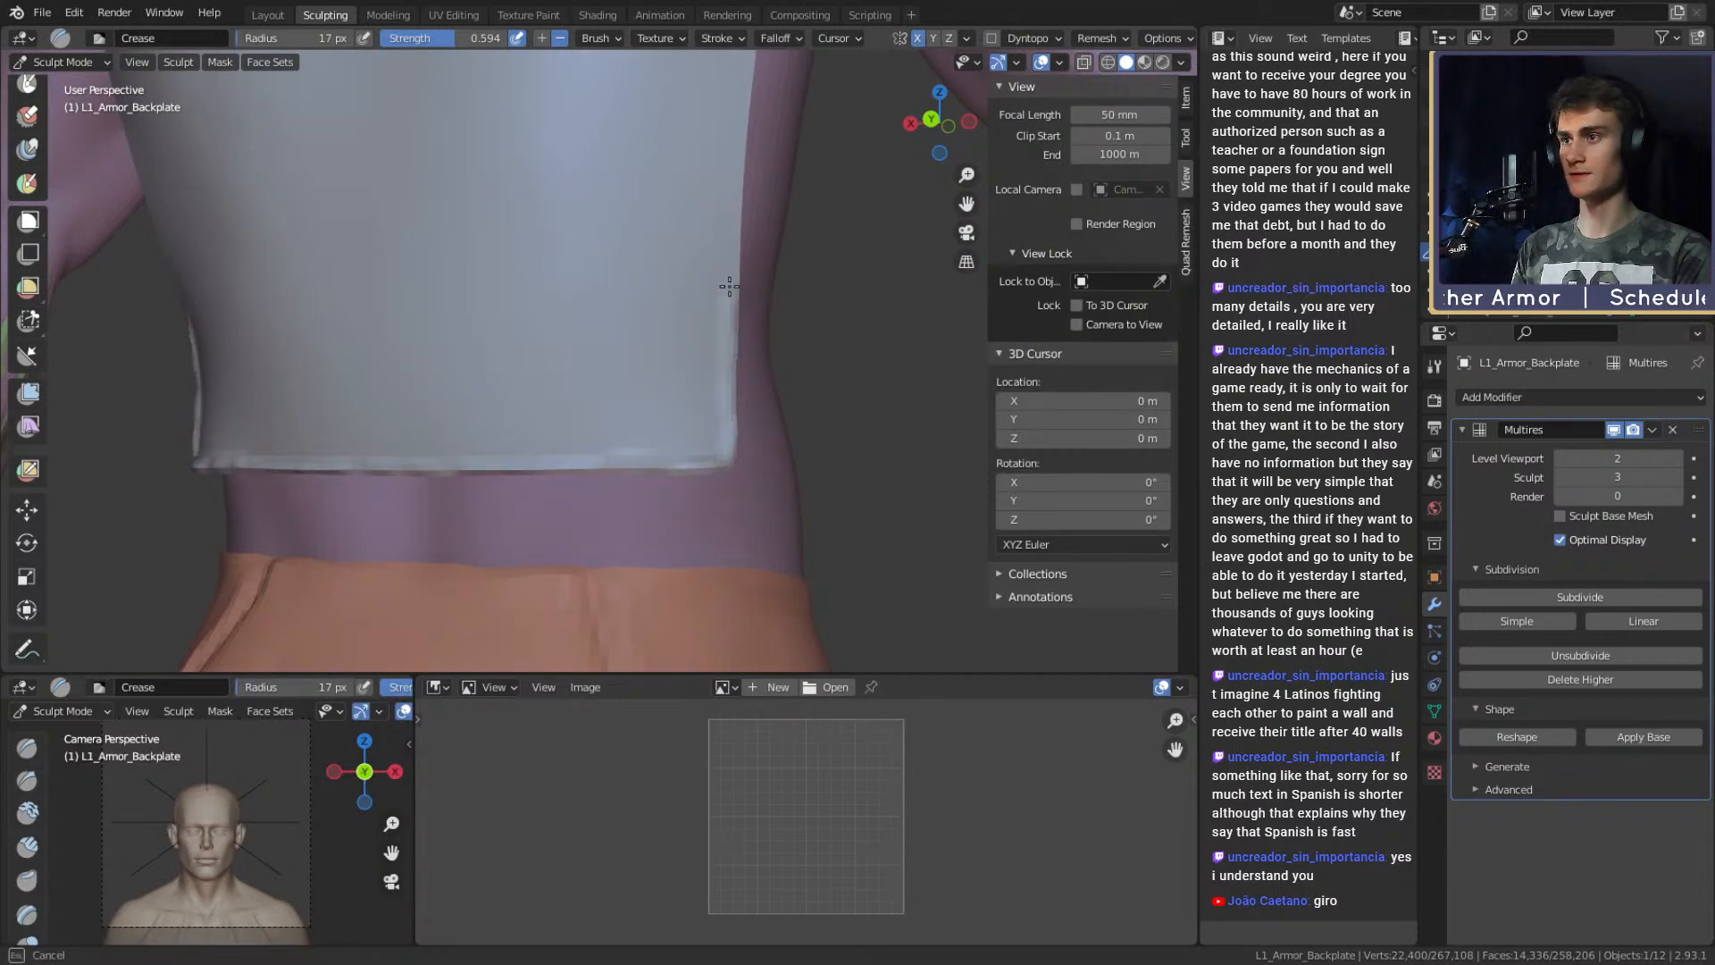
alt+drag(728, 170, 655, 343)
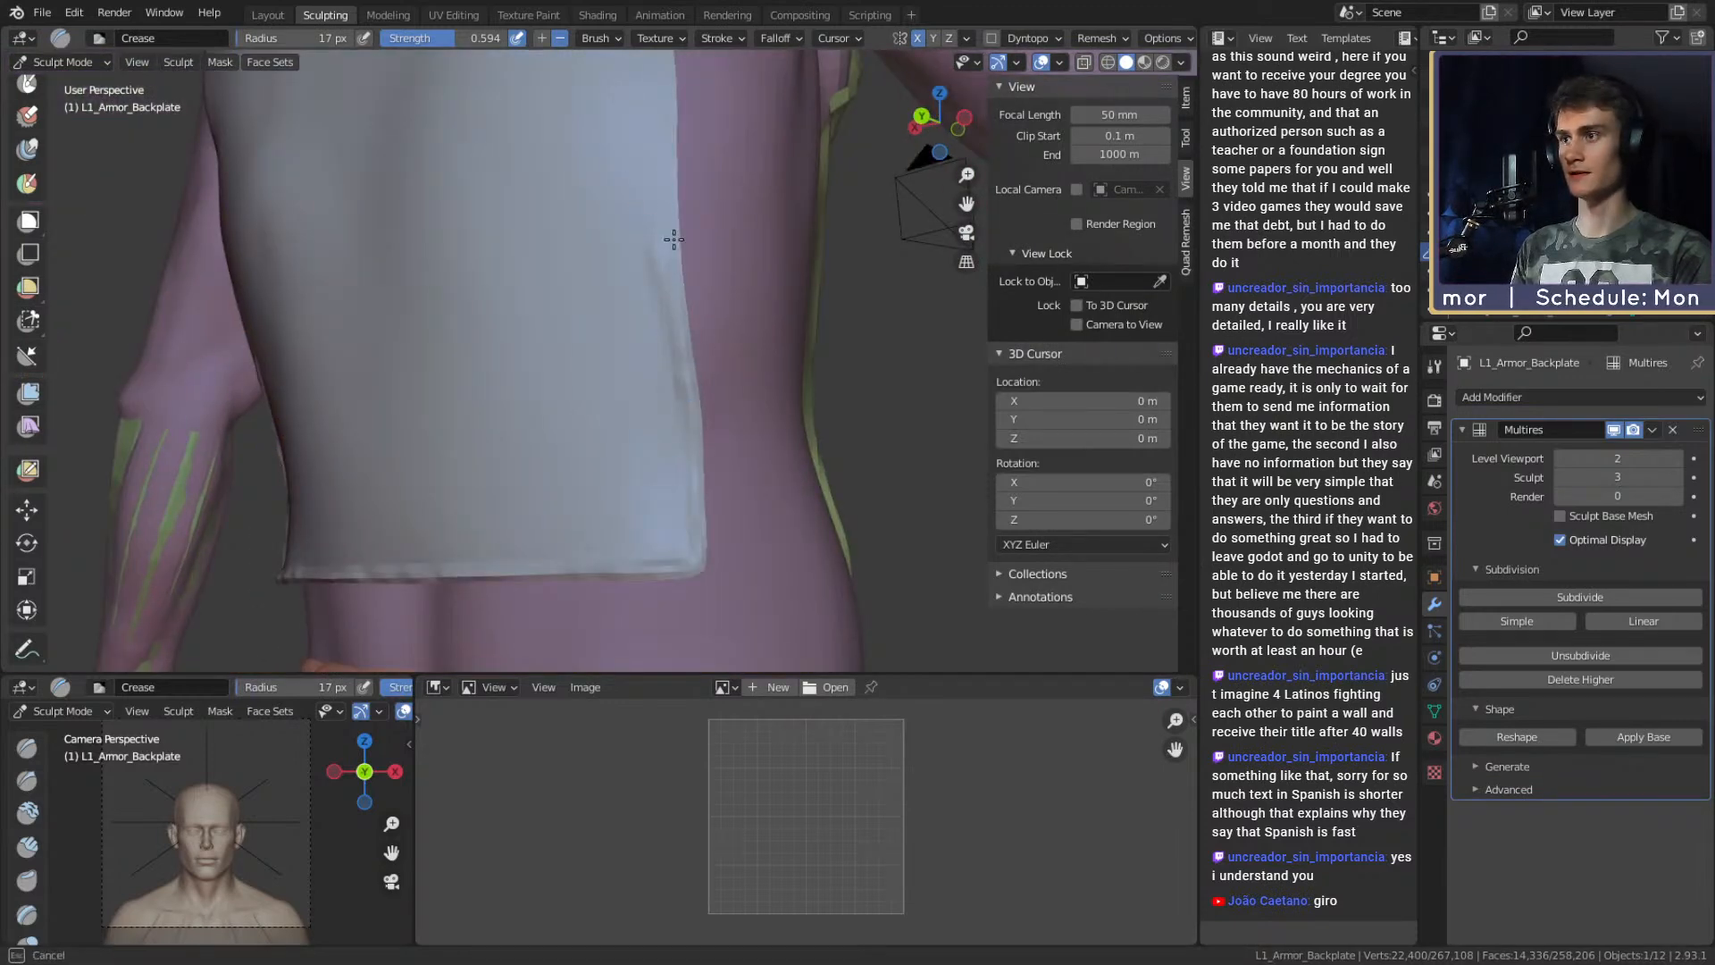
Continue the 17 px Crease rim up the backplate's side edges past the armpits to the upper corners.
alt+drag(674, 168, 692, 304)
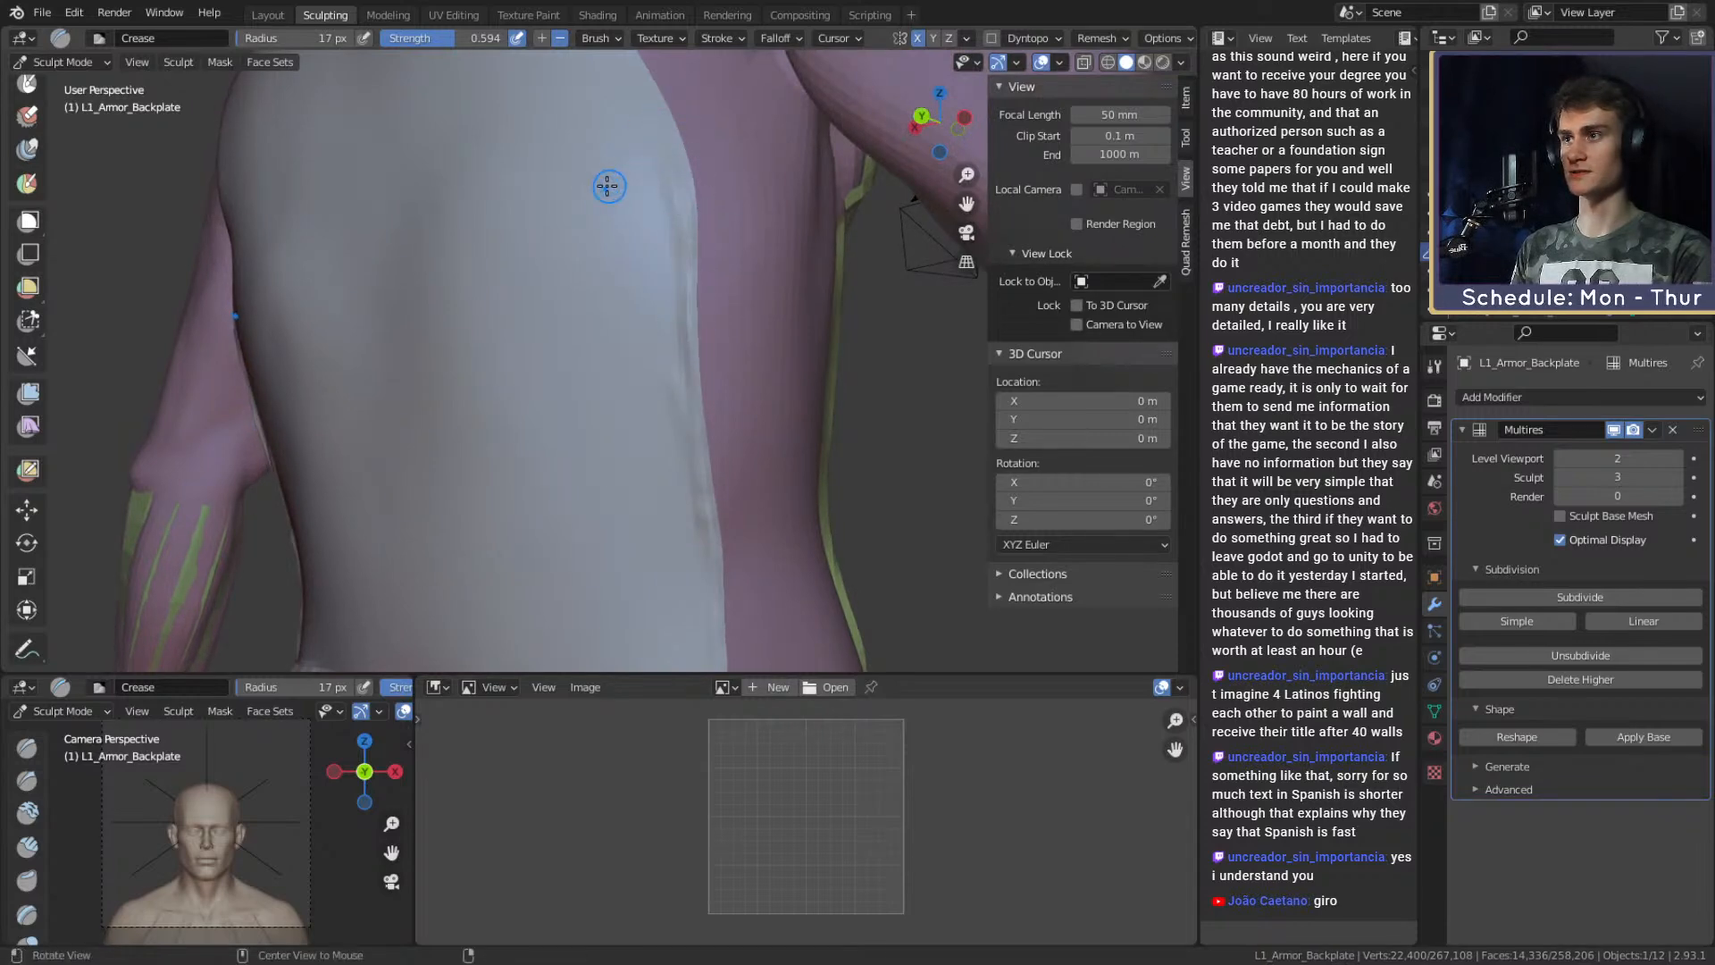
middle_drag(618, 185, 662, 312)
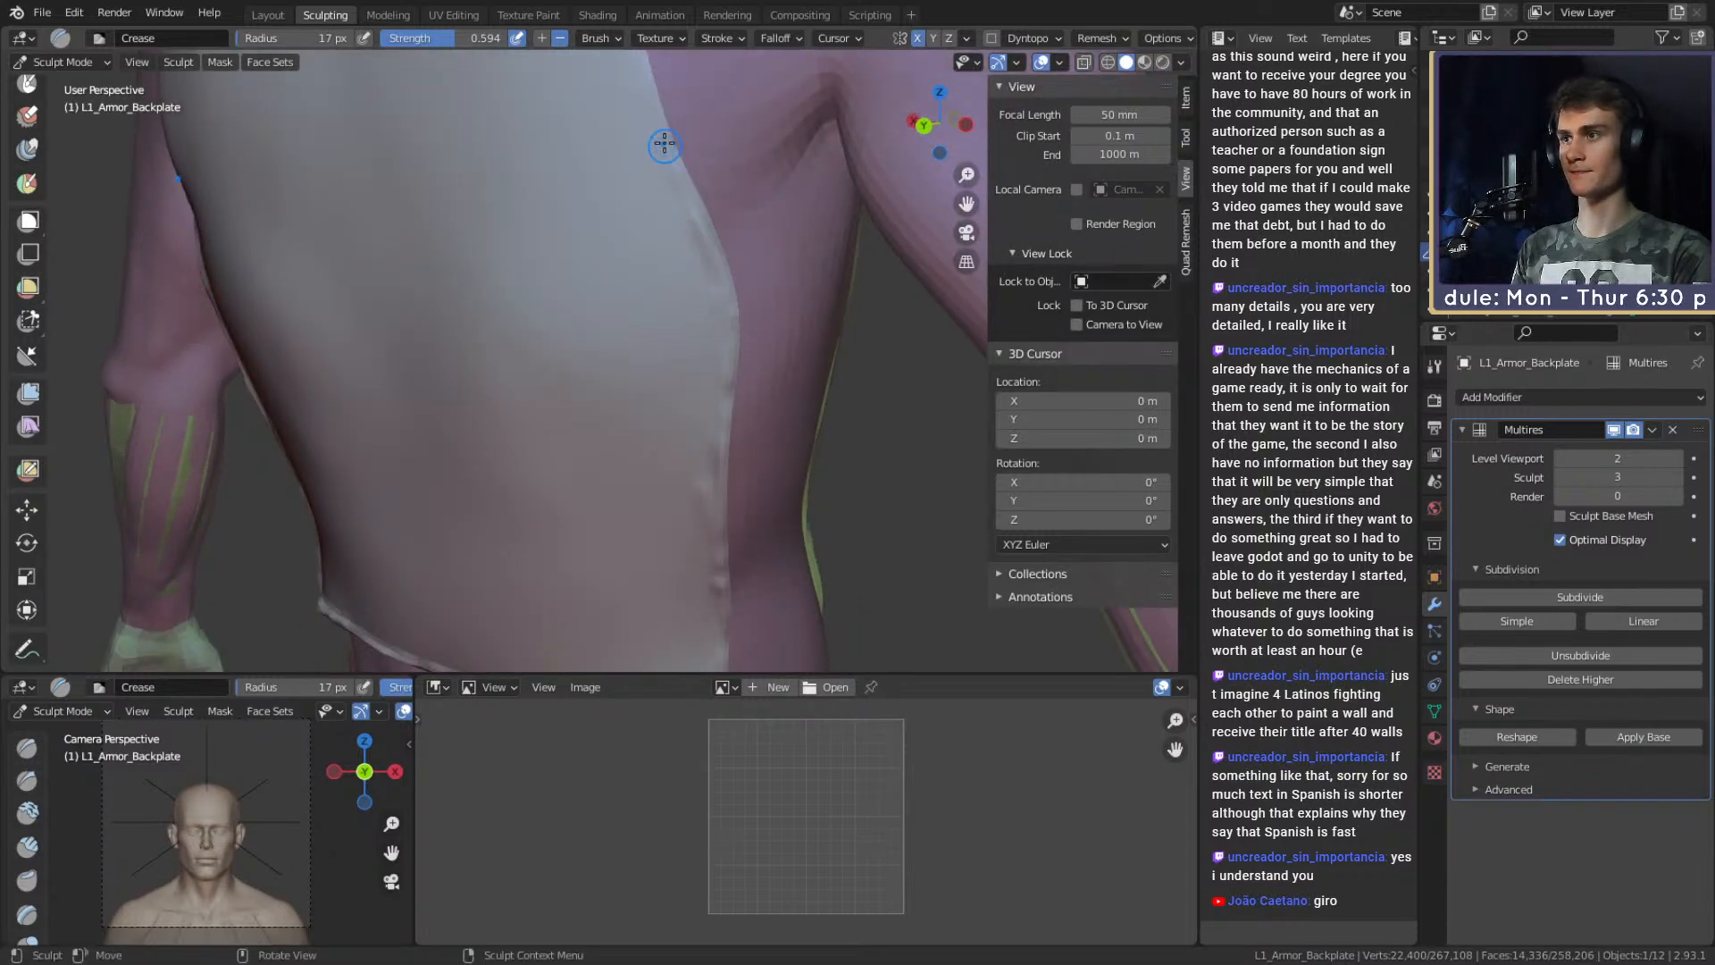
shift+middle_drag(672, 157, 709, 268)
middle_drag(679, 156, 716, 265)
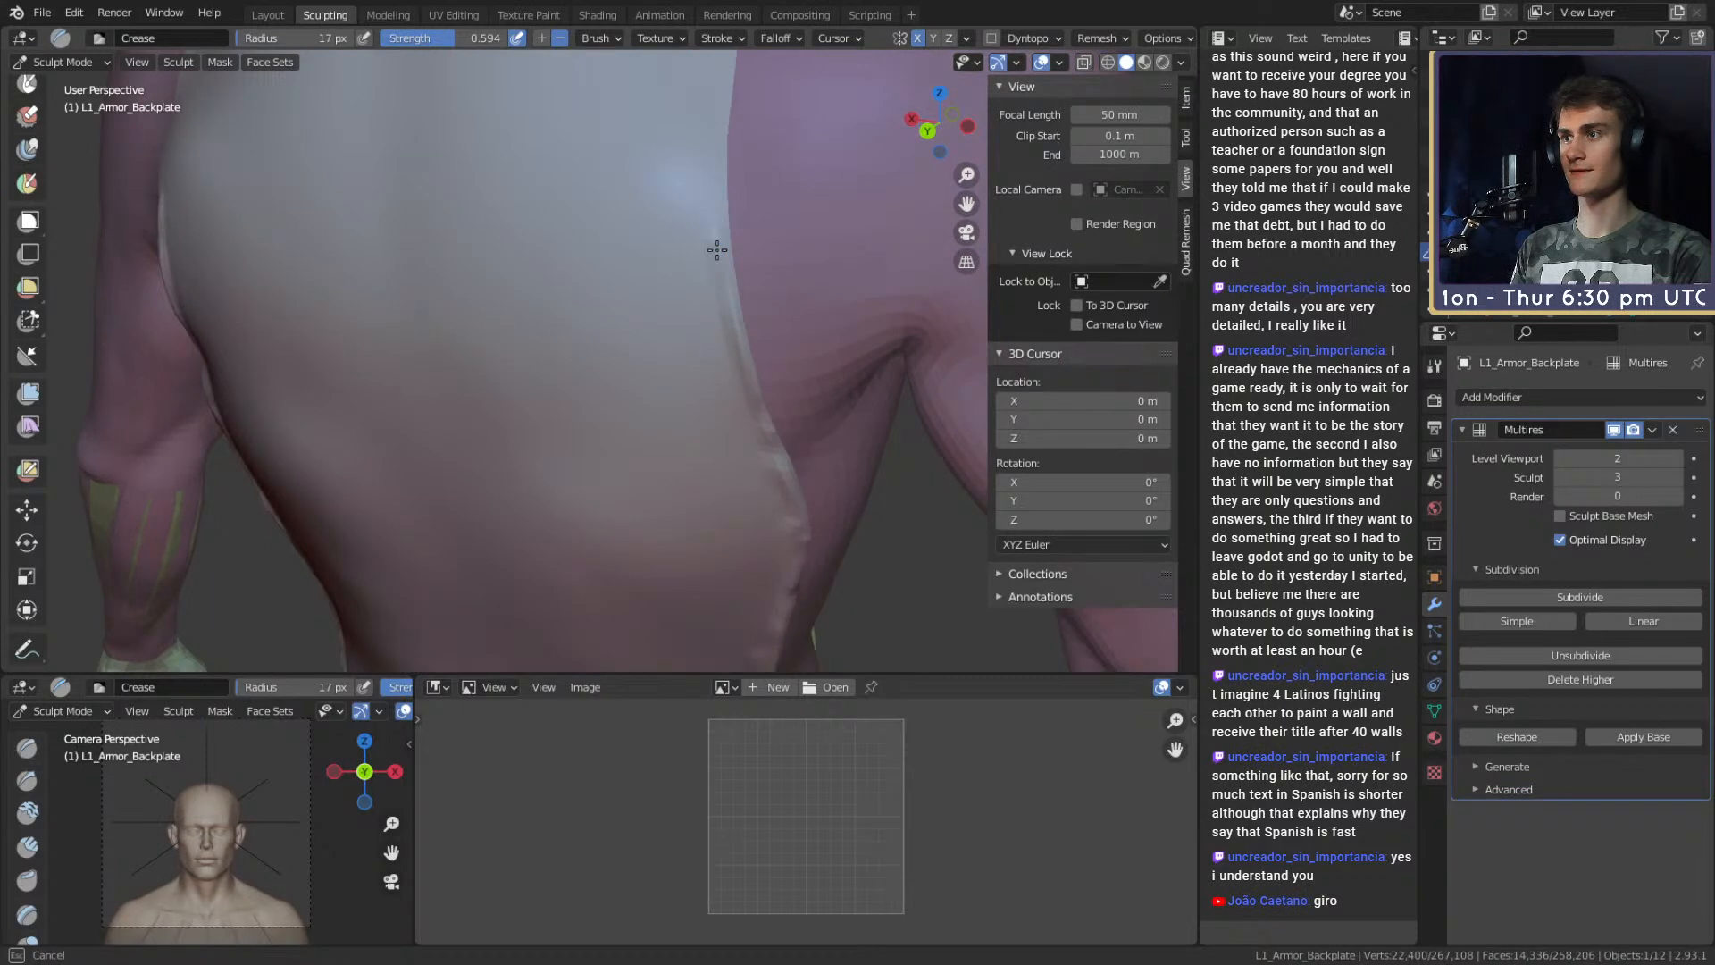
drag(716, 207, 726, 98)
shift+middle_drag(726, 72, 715, 219)
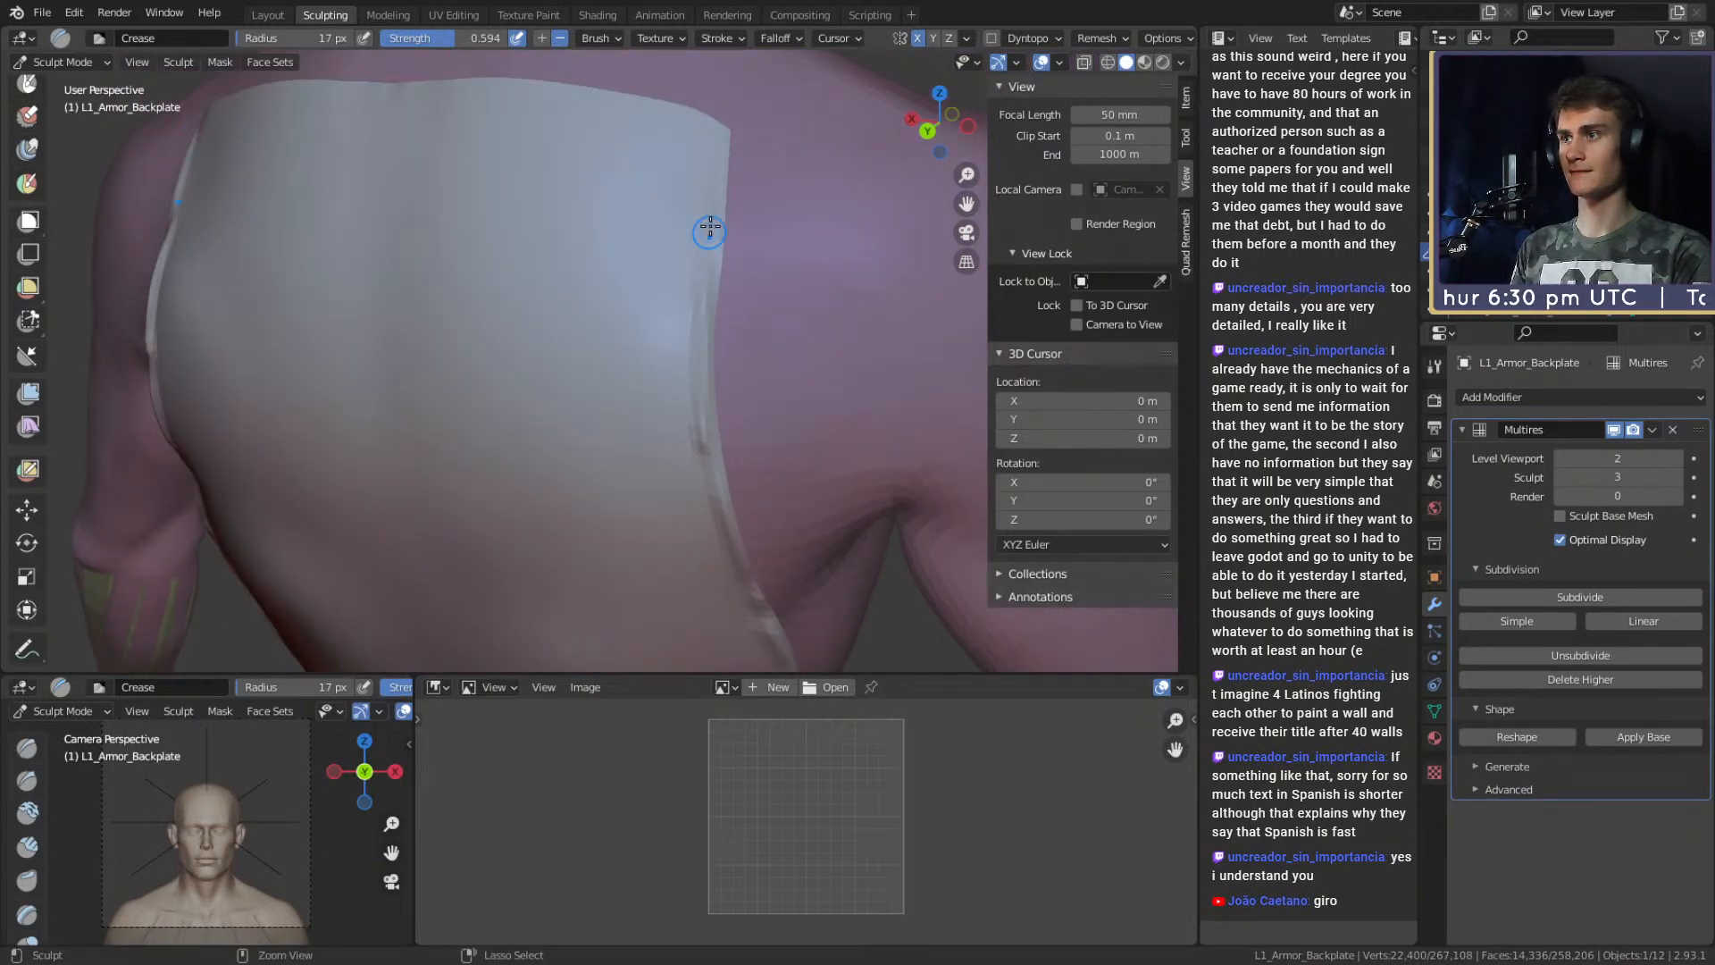
Reinforce the rim along the backplate's side edges from the shoulders down to the hem with the Crease brush.
middle_drag(707, 390, 695, 223)
middle_drag(708, 339, 700, 223)
shift+middle_drag(729, 391, 701, 248)
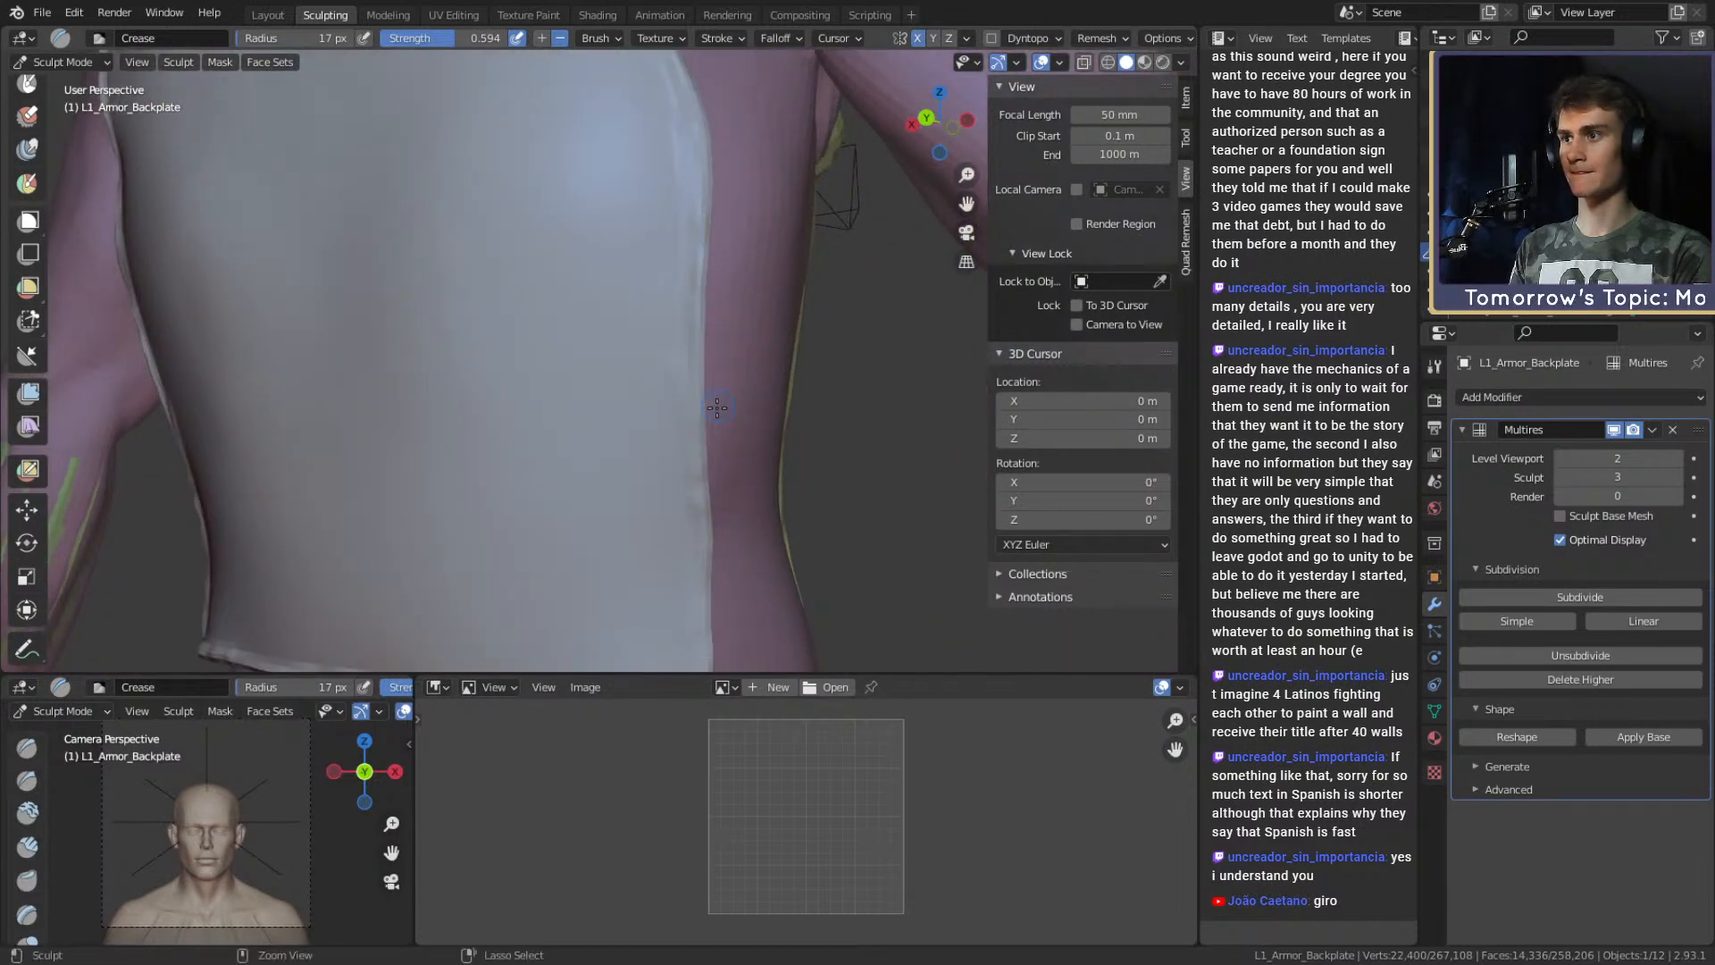
shift+middle_drag(702, 434, 701, 299)
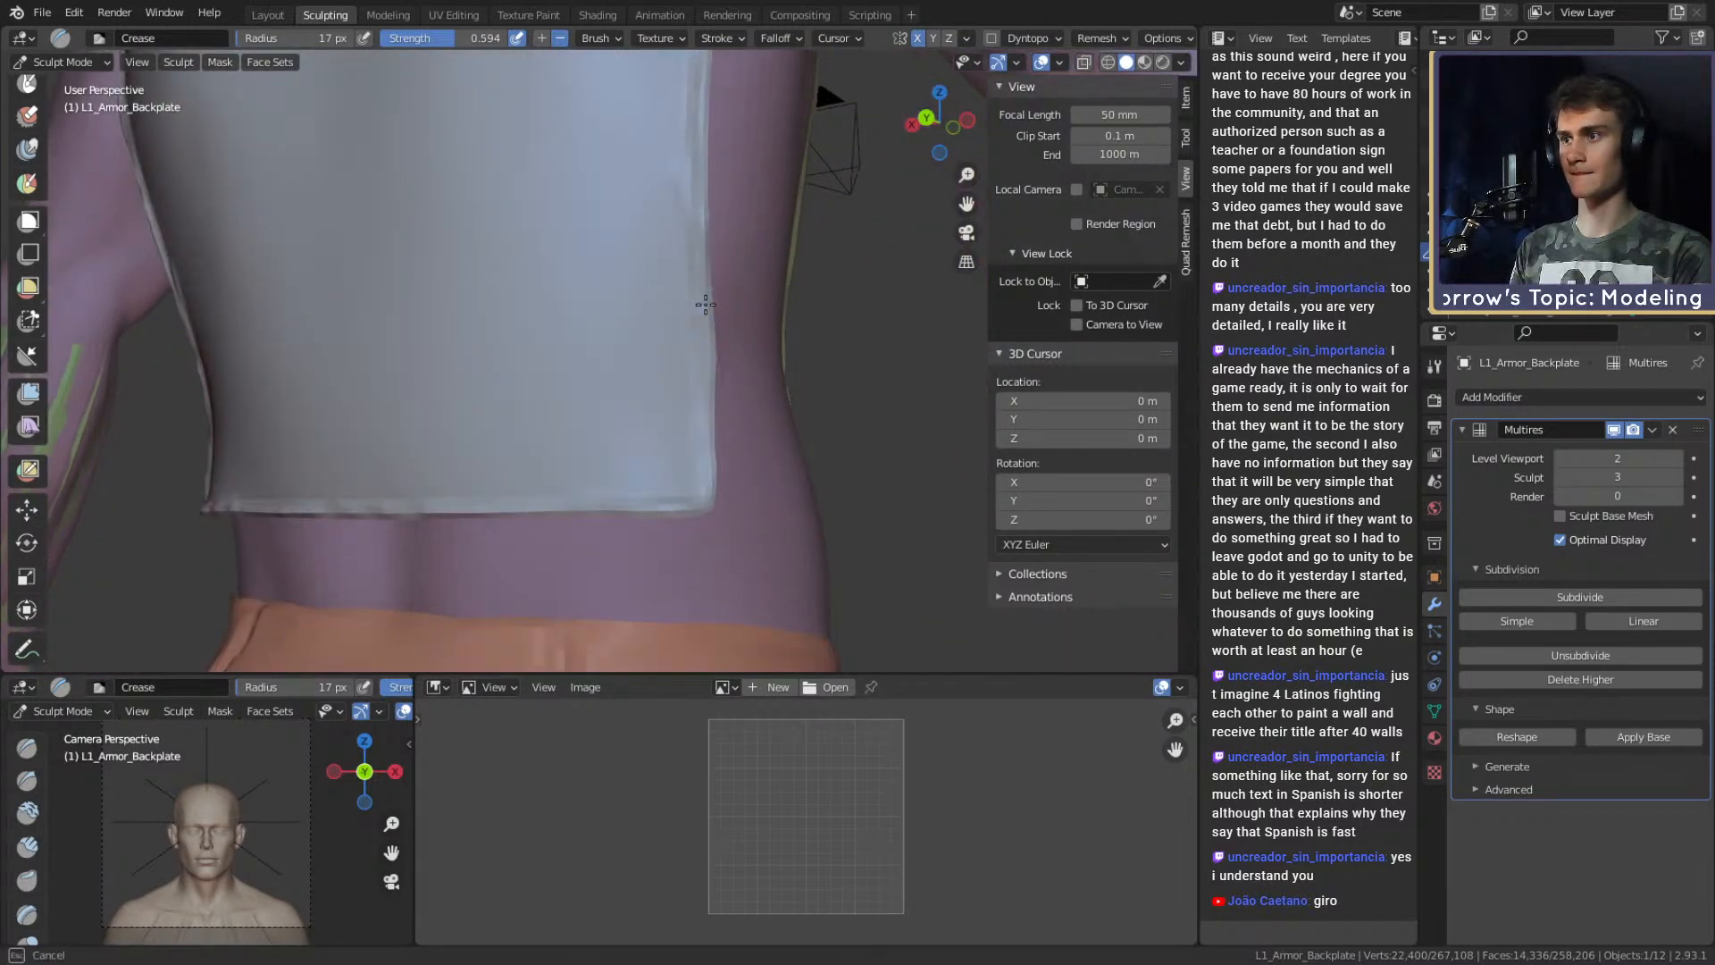
Add the creased rim along the backplate's upper edge with the 17 px Crease brush.
mouse_move(674, 273)
middle_down()
mouse_move(743, 405)
mouse_move(786, 347)
middle_up()
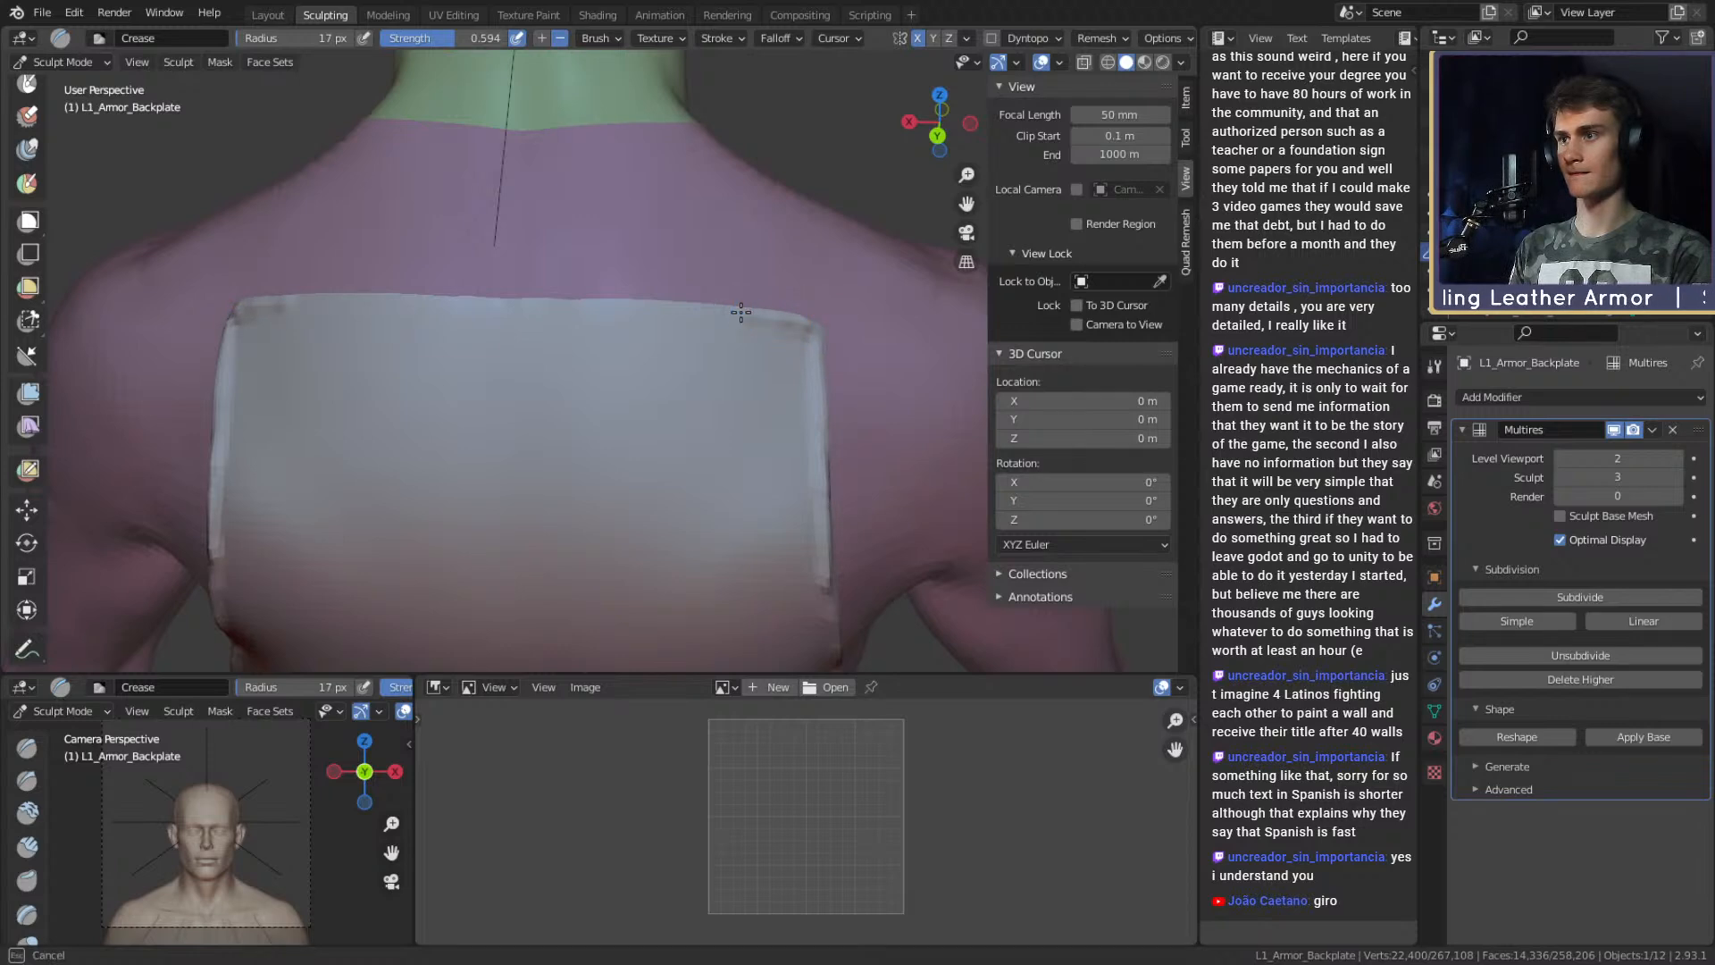
scroll(572, 308, down, 5)
mouse_move(656, 549)
shift+middle_down()
mouse_move(619, 337)
mouse_move(625, 232)
shift+middle_up()
shift+middle_drag(625, 233, 645, 491)
mouse_move(452, 206)
ctrl+middle_down()
mouse_move(636, 413)
mouse_move(648, 327)
ctrl+middle_up()
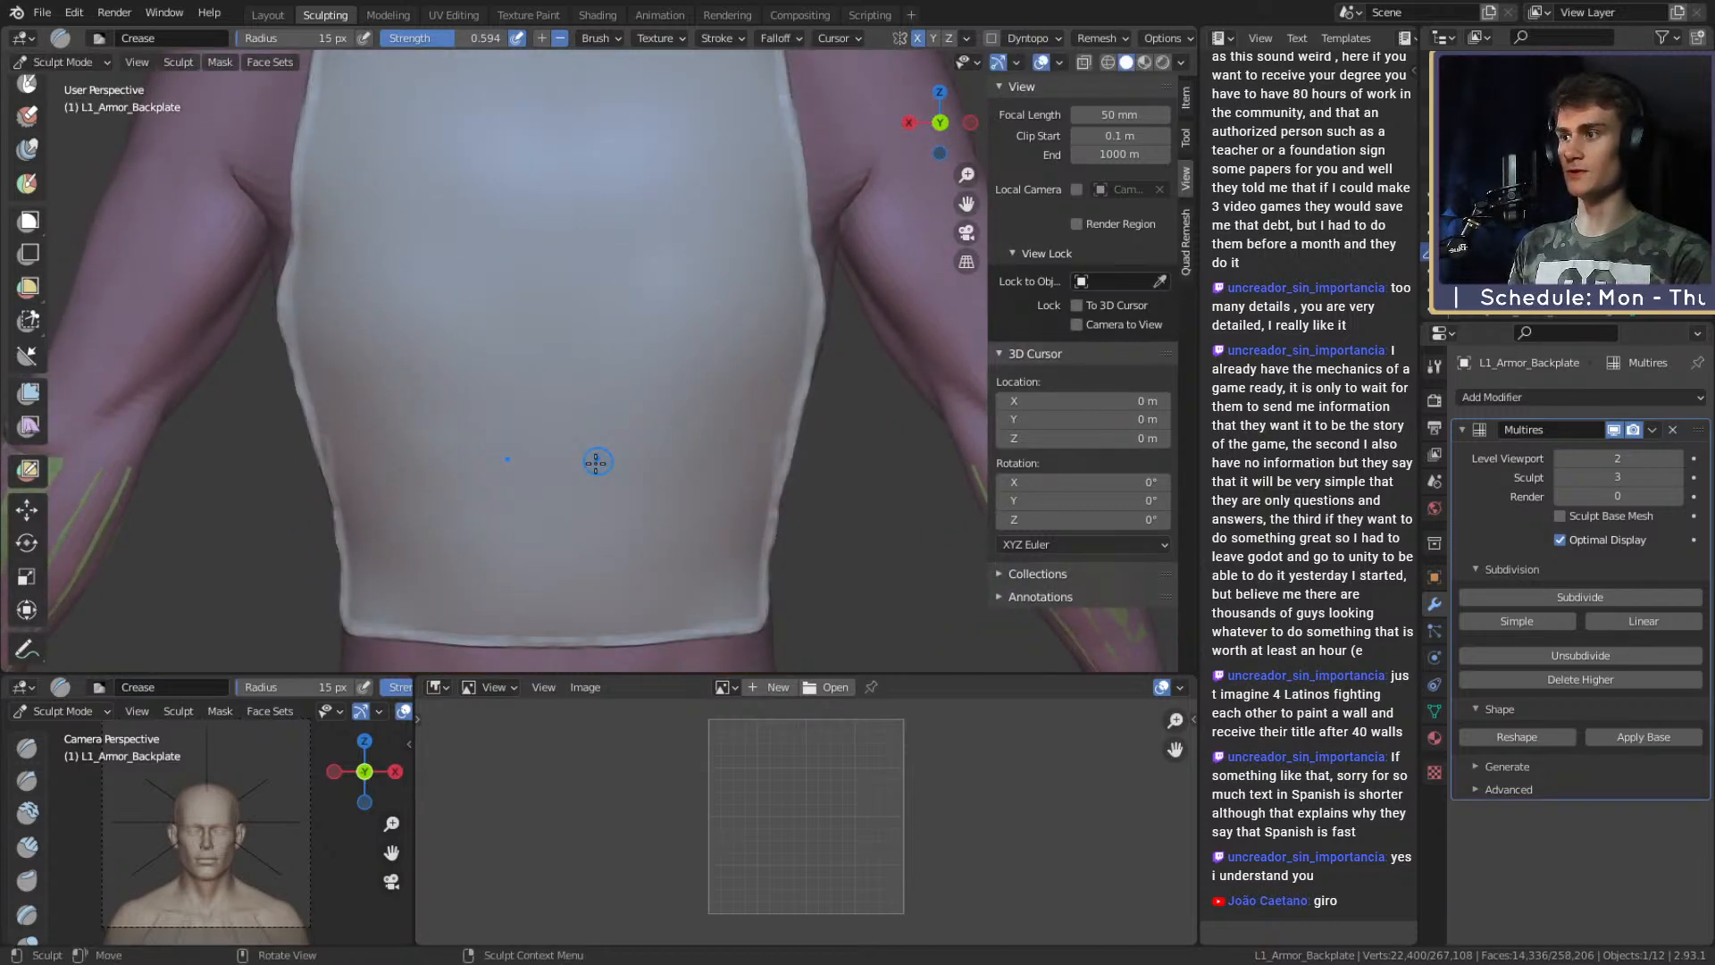
Carve a vertical centre seam down the backplate along the spine using Crease with a 10 px radius.
shift+scroll(607, 451, down, 4)
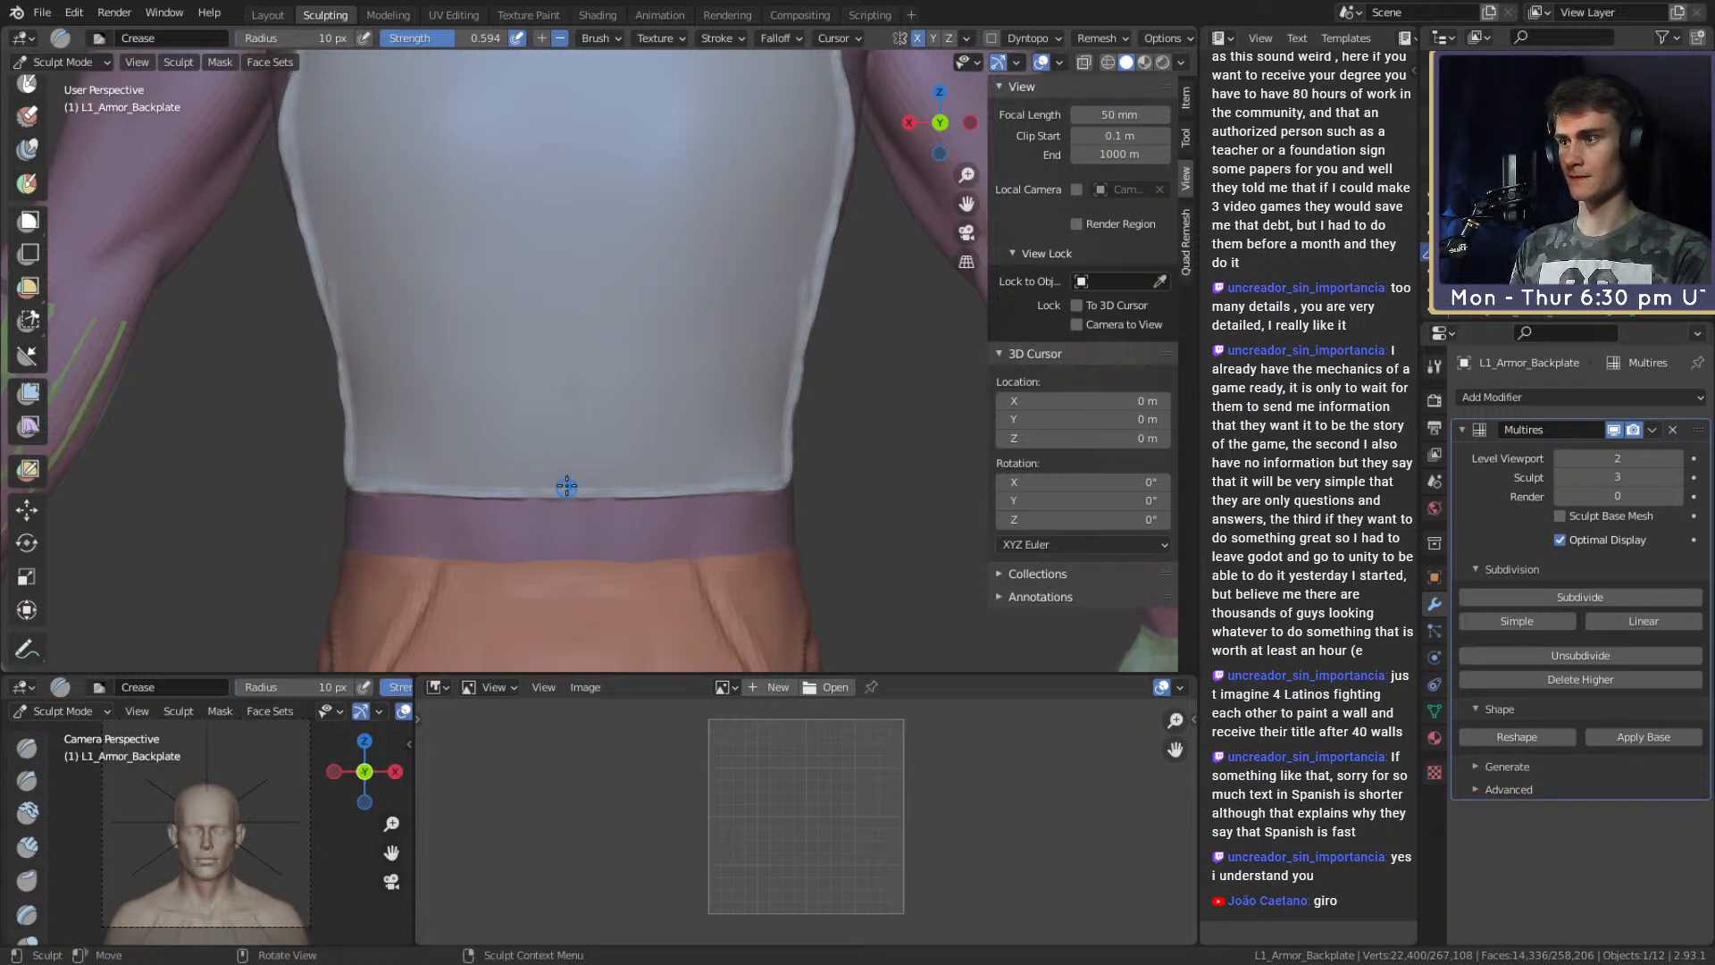
mouse_move(570, 229)
middle_down()
mouse_move(577, 399)
mouse_move(579, 169)
middle_up()
middle_drag(584, 352, 568, 254)
middle_drag(562, 172, 571, 283)
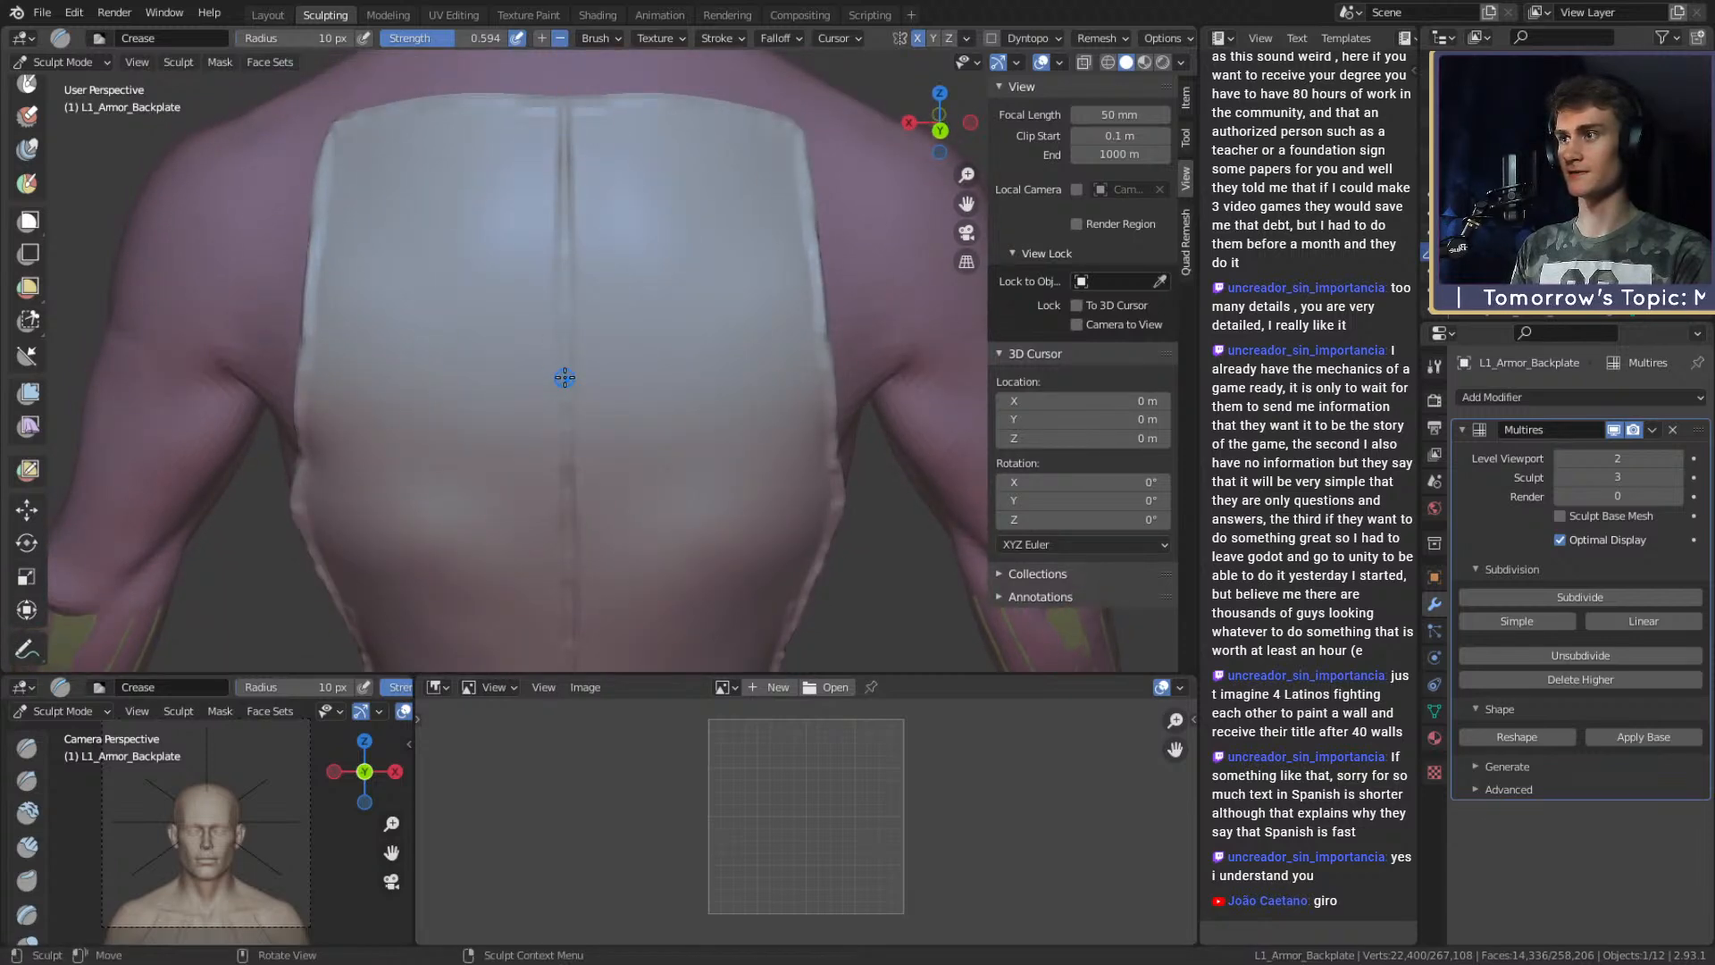
middle_drag(559, 384, 574, 184)
Carve symmetrical curved side seams from below the armpits down to the backplate's hem with the 10 px Crease brush.
shift+middle_drag(604, 458, 602, 285)
middle_drag(540, 376, 678, 229)
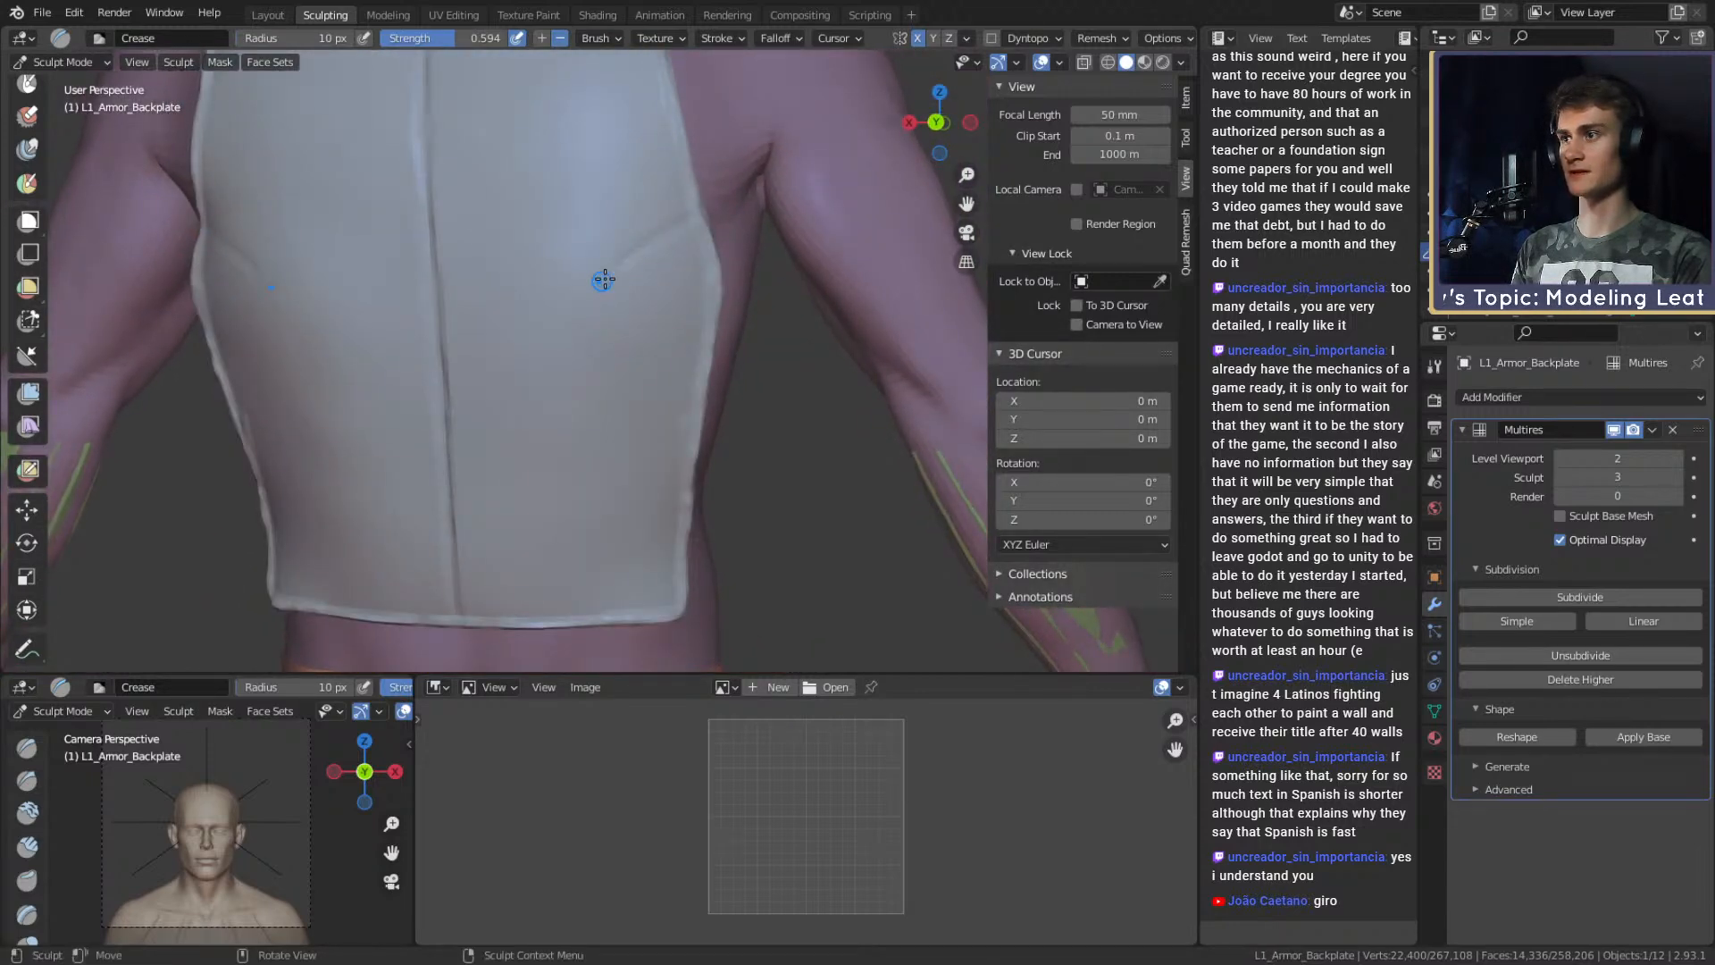
middle_drag(555, 427, 602, 329)
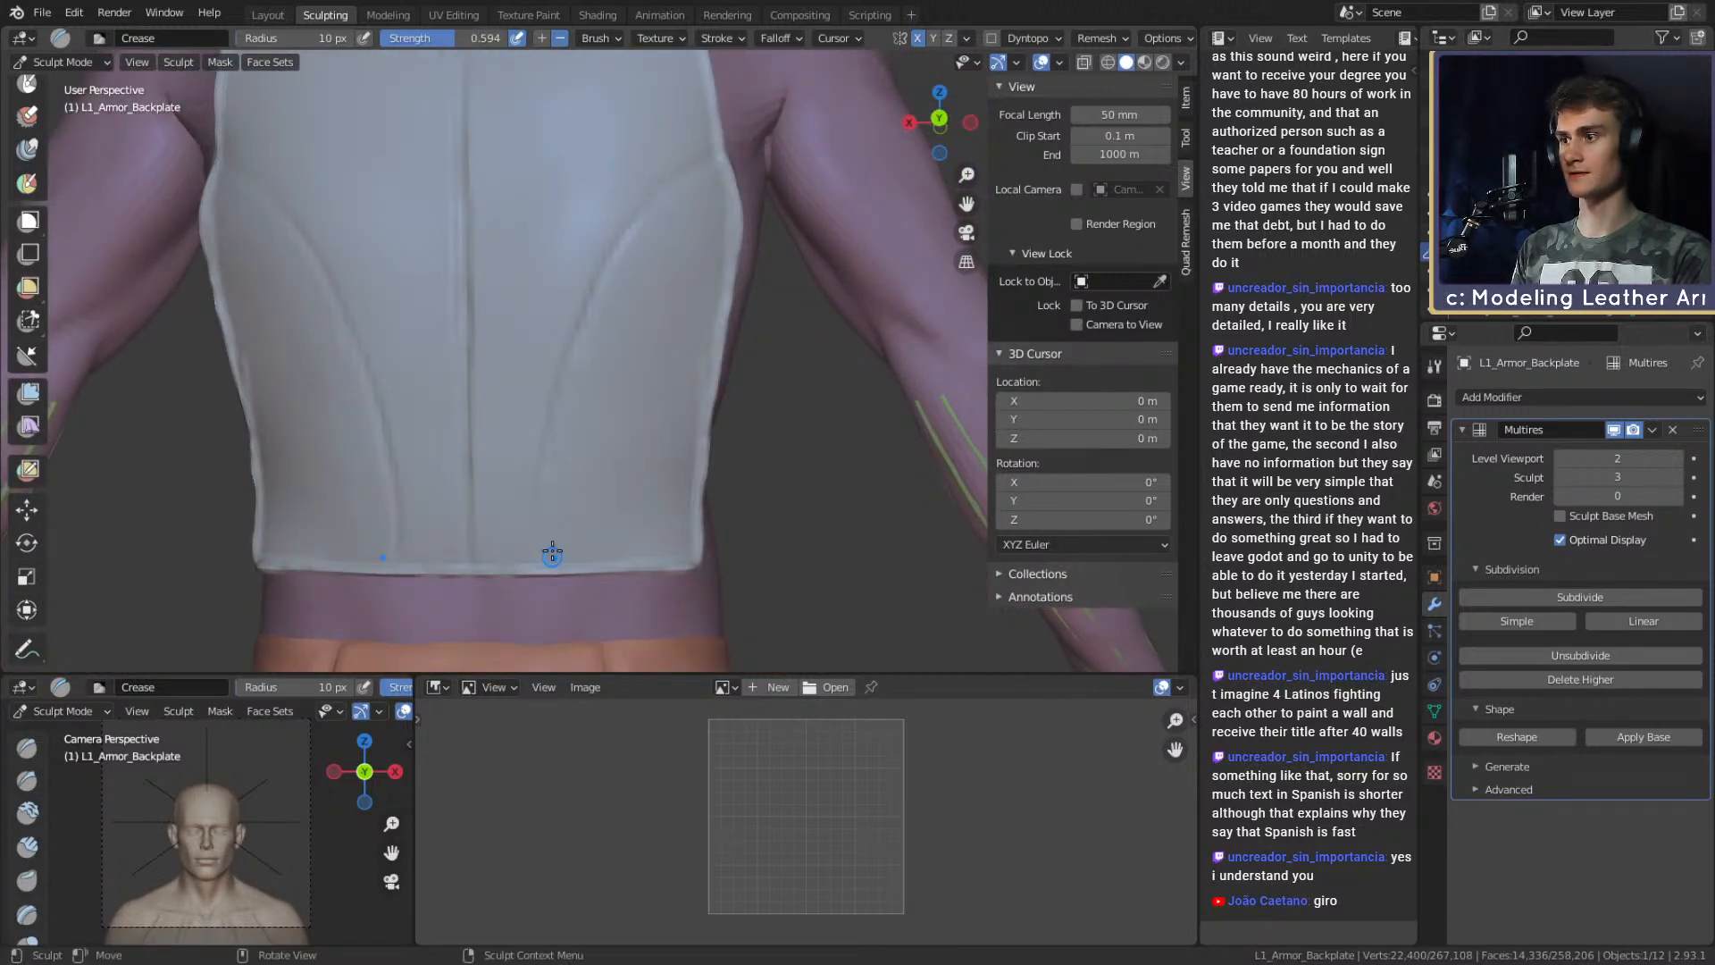
shift+middle_drag(553, 522, 567, 370)
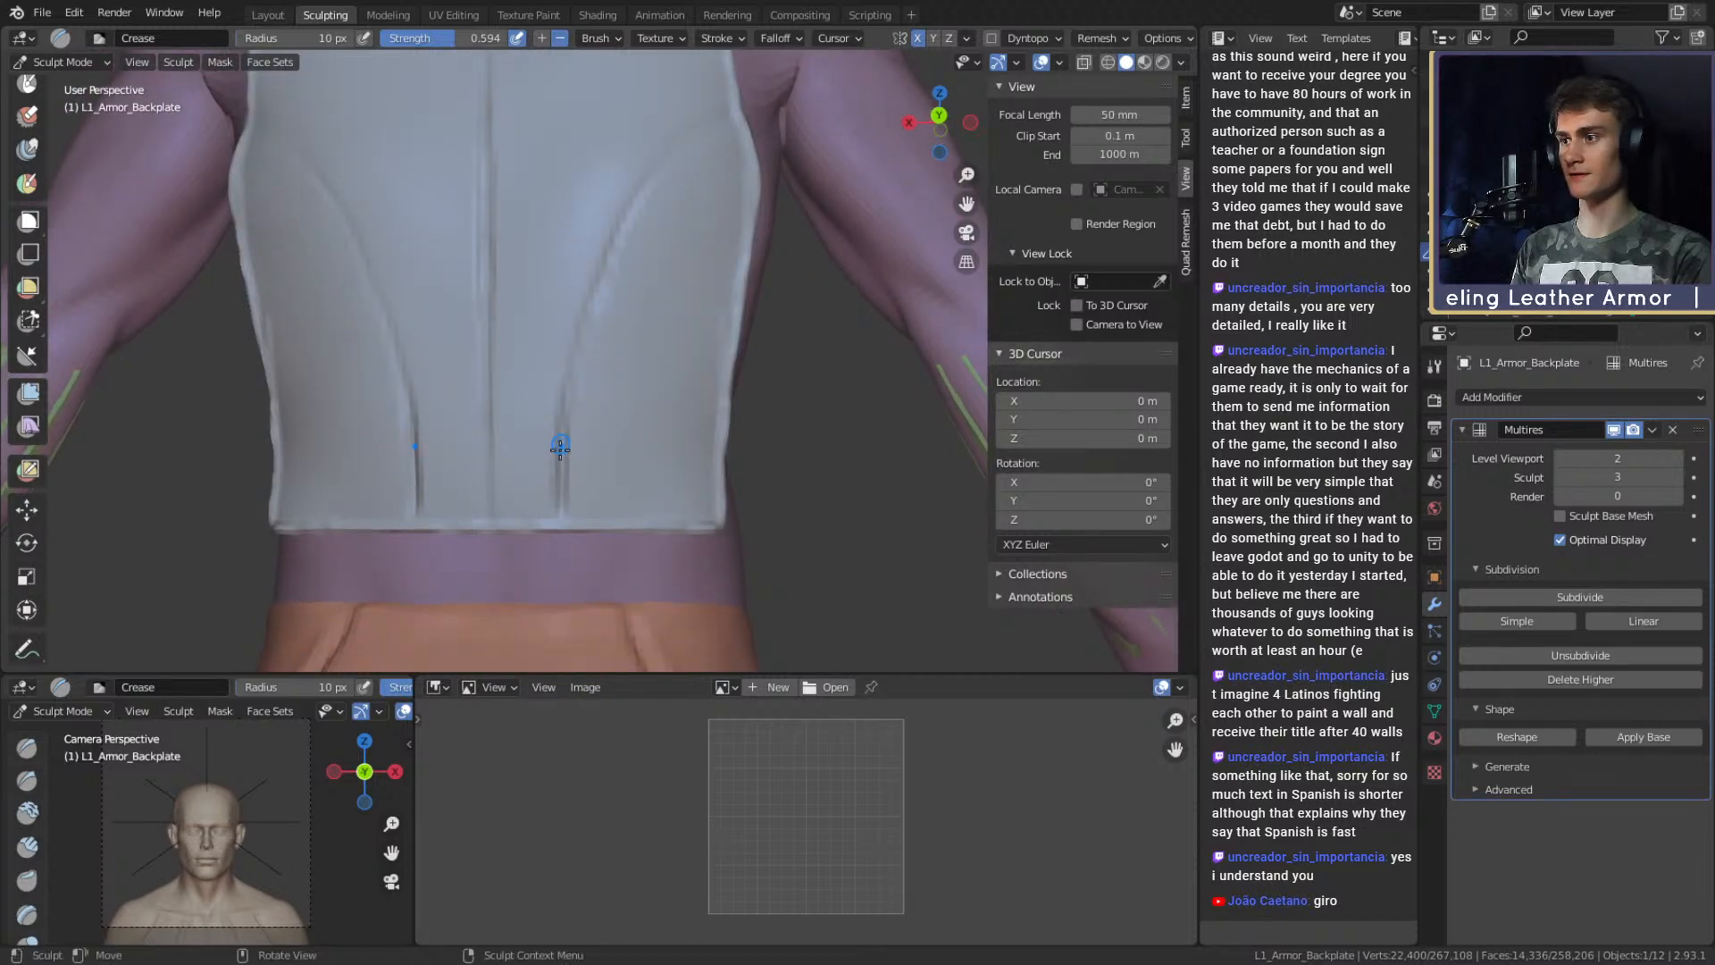
middle_drag(667, 158, 687, 155)
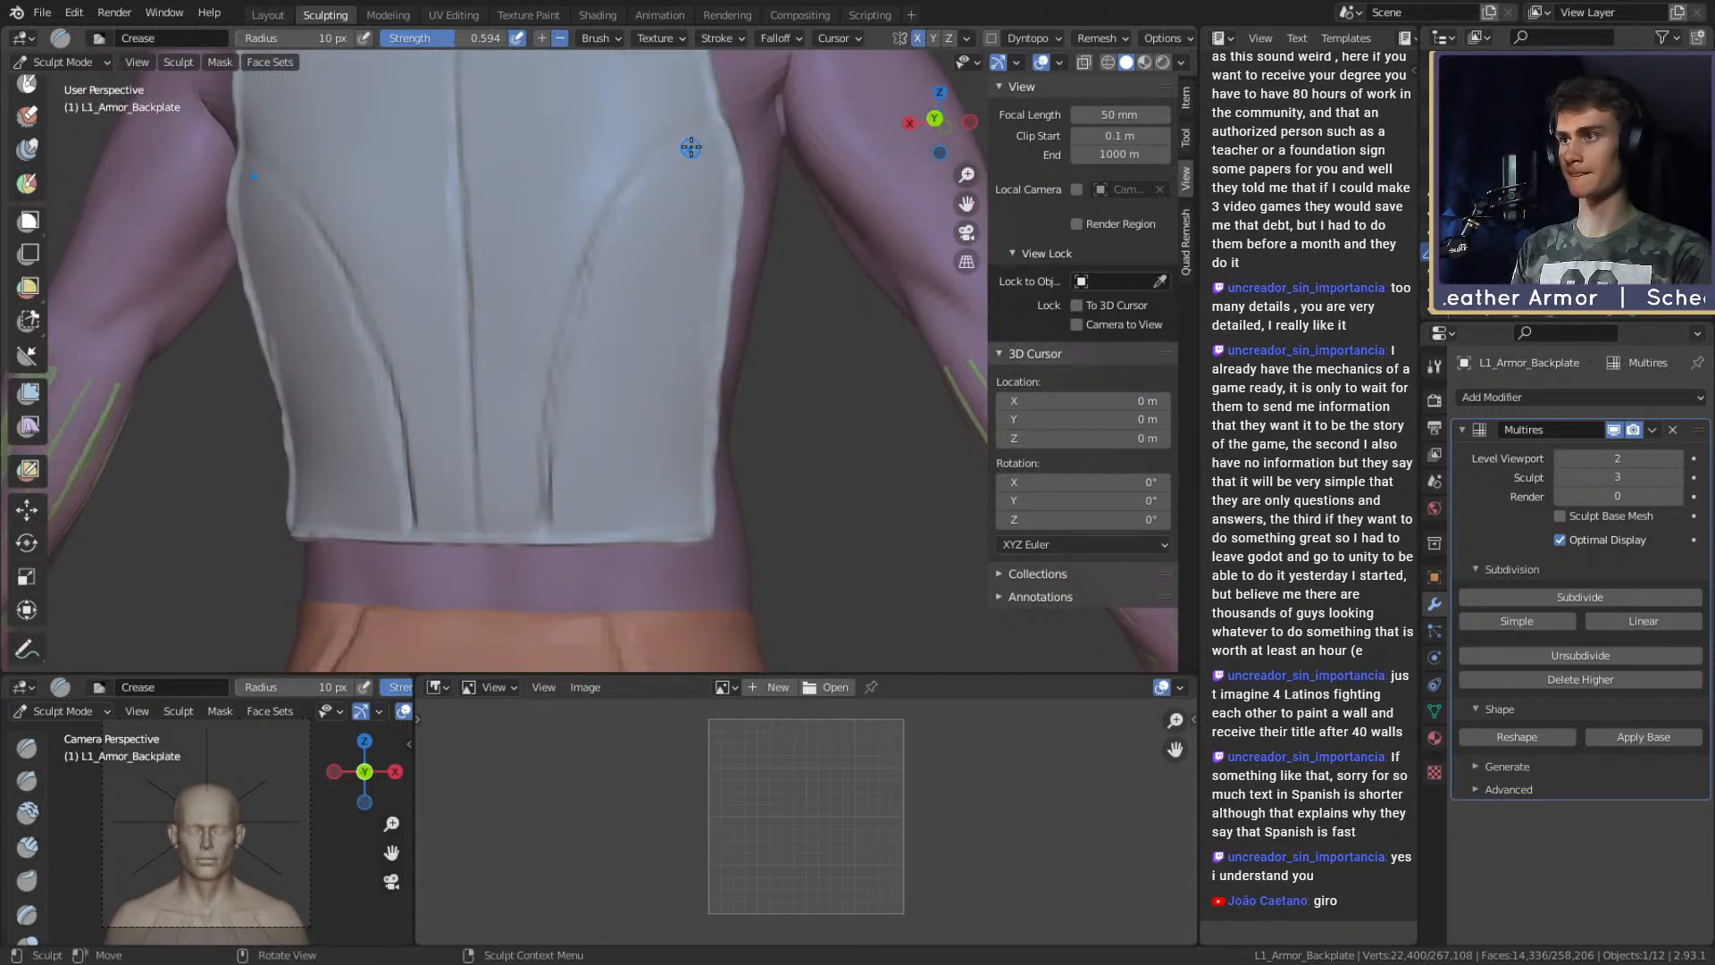
Try to carve a straight horizontal seam across the upper back of the backplate with the 10 px Crease brush.
scroll(643, 200, down, 7)
scroll(658, 310, up, 4)
scroll(658, 310, up, 3)
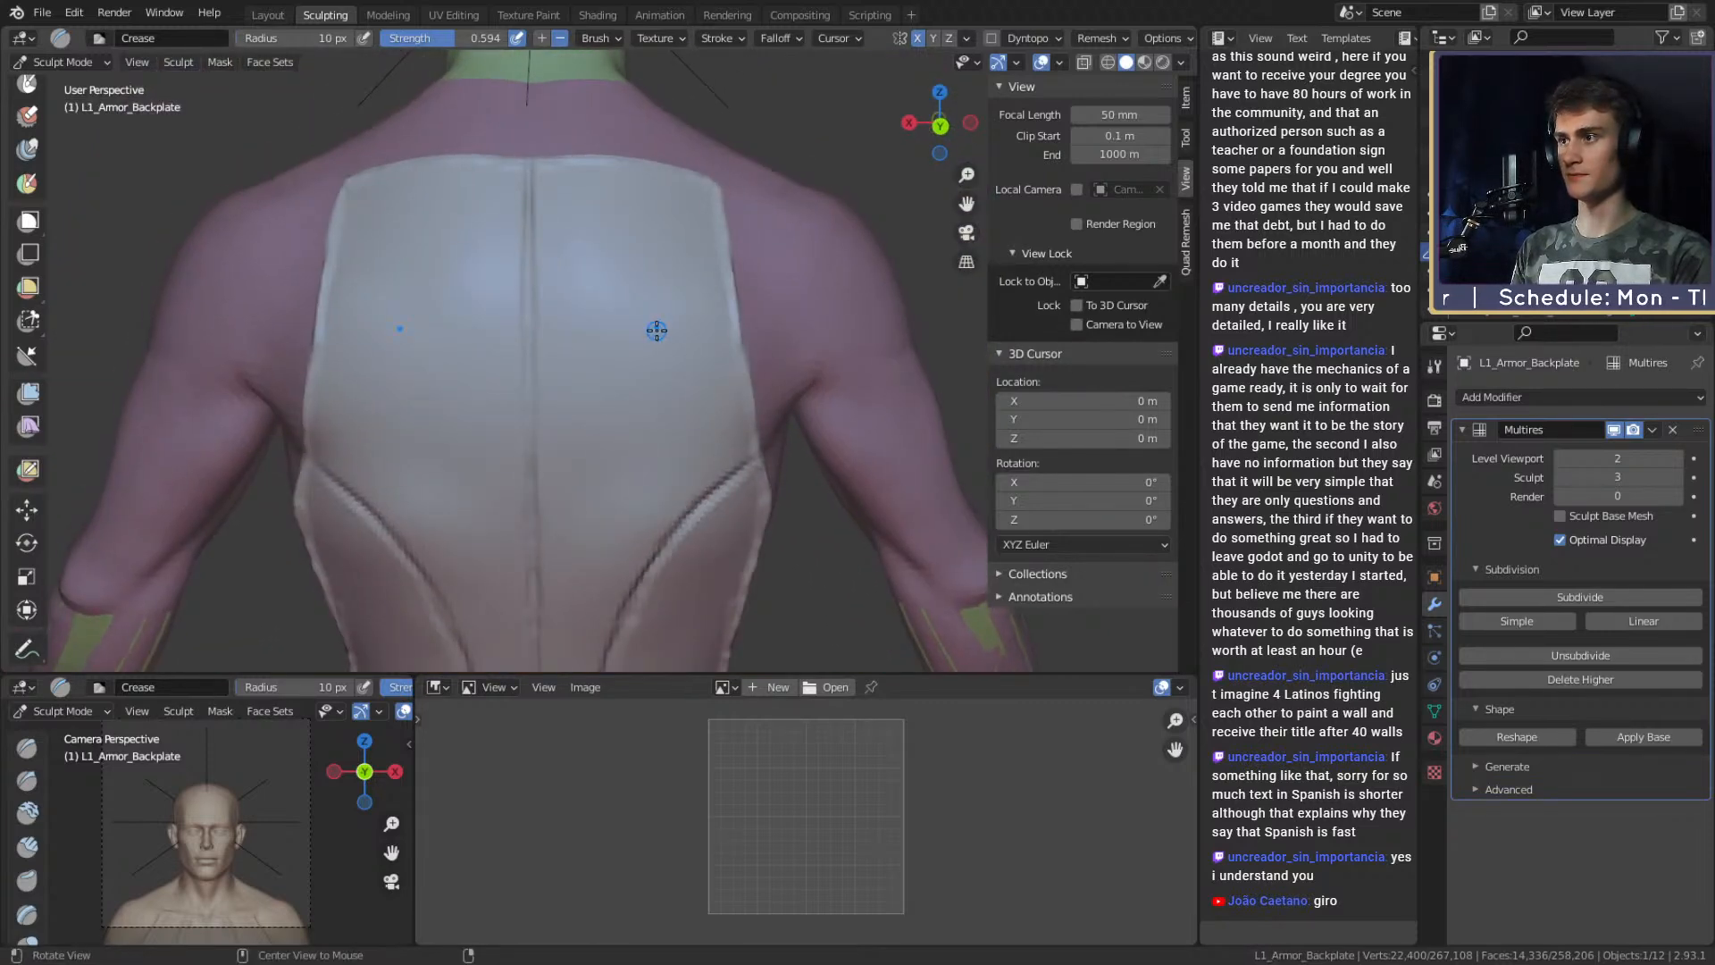
drag(701, 344, 565, 344)
scroll(652, 348, down, 6)
mouse_move(652, 348)
middle_down()
mouse_move(790, 346)
mouse_move(645, 333)
middle_up()
scroll(636, 388, up, 6)
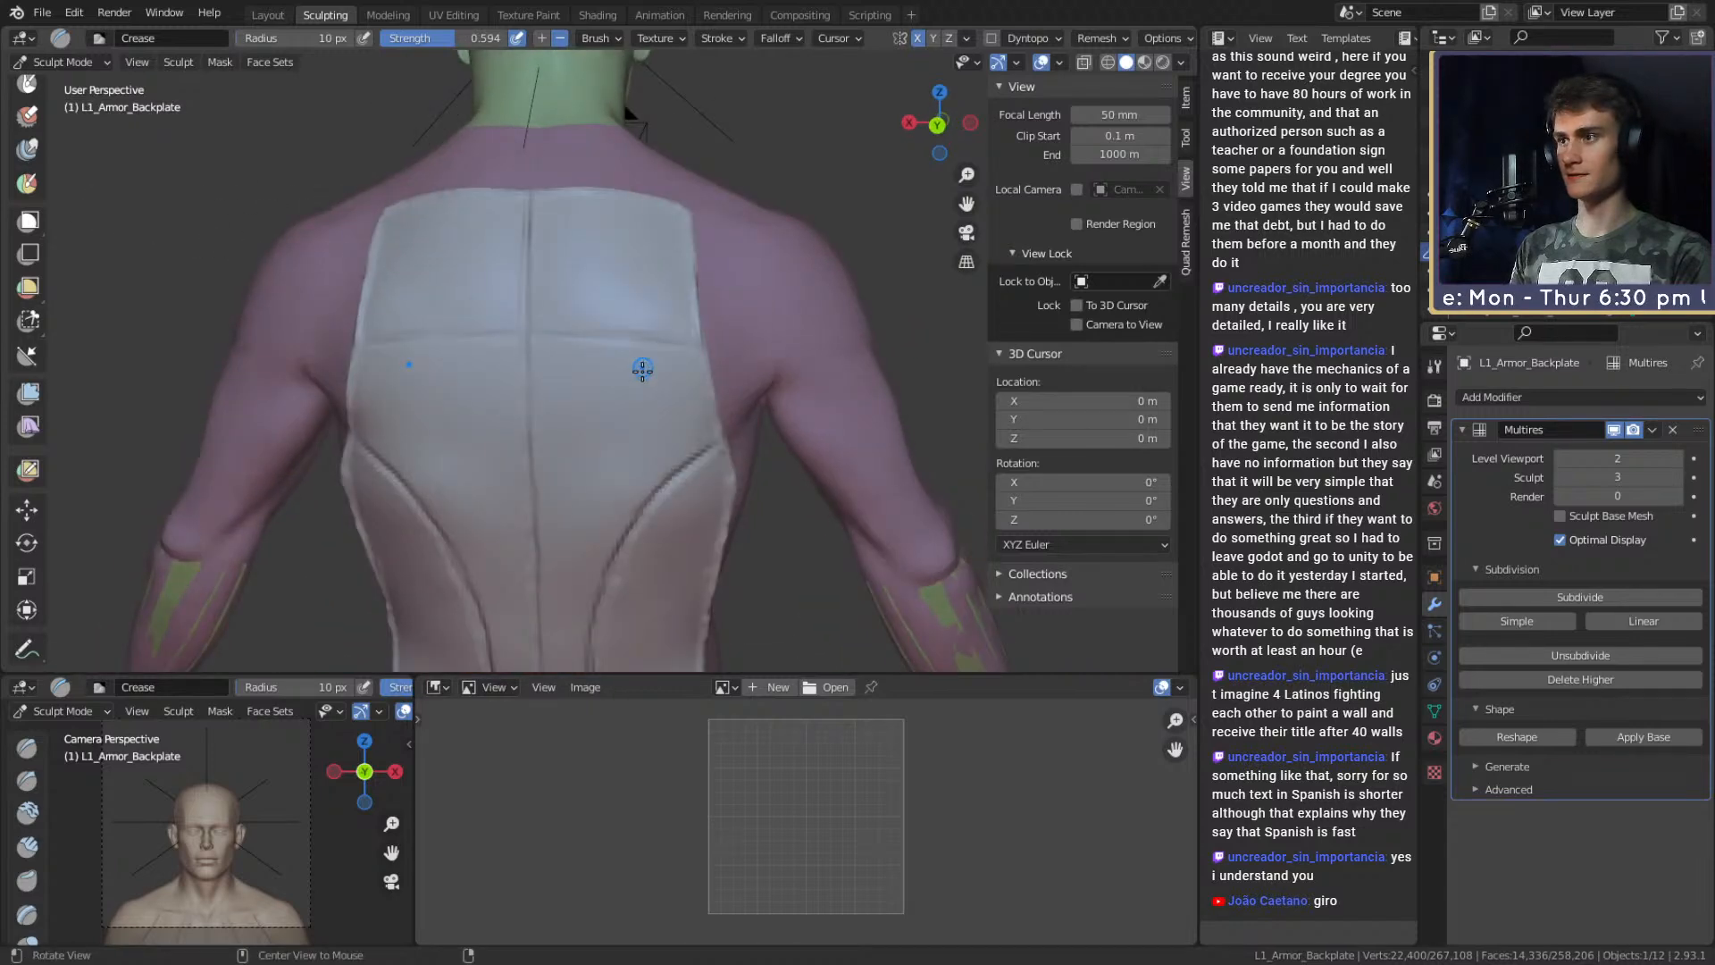
drag(715, 345, 501, 326)
alt+drag(612, 342, 637, 324)
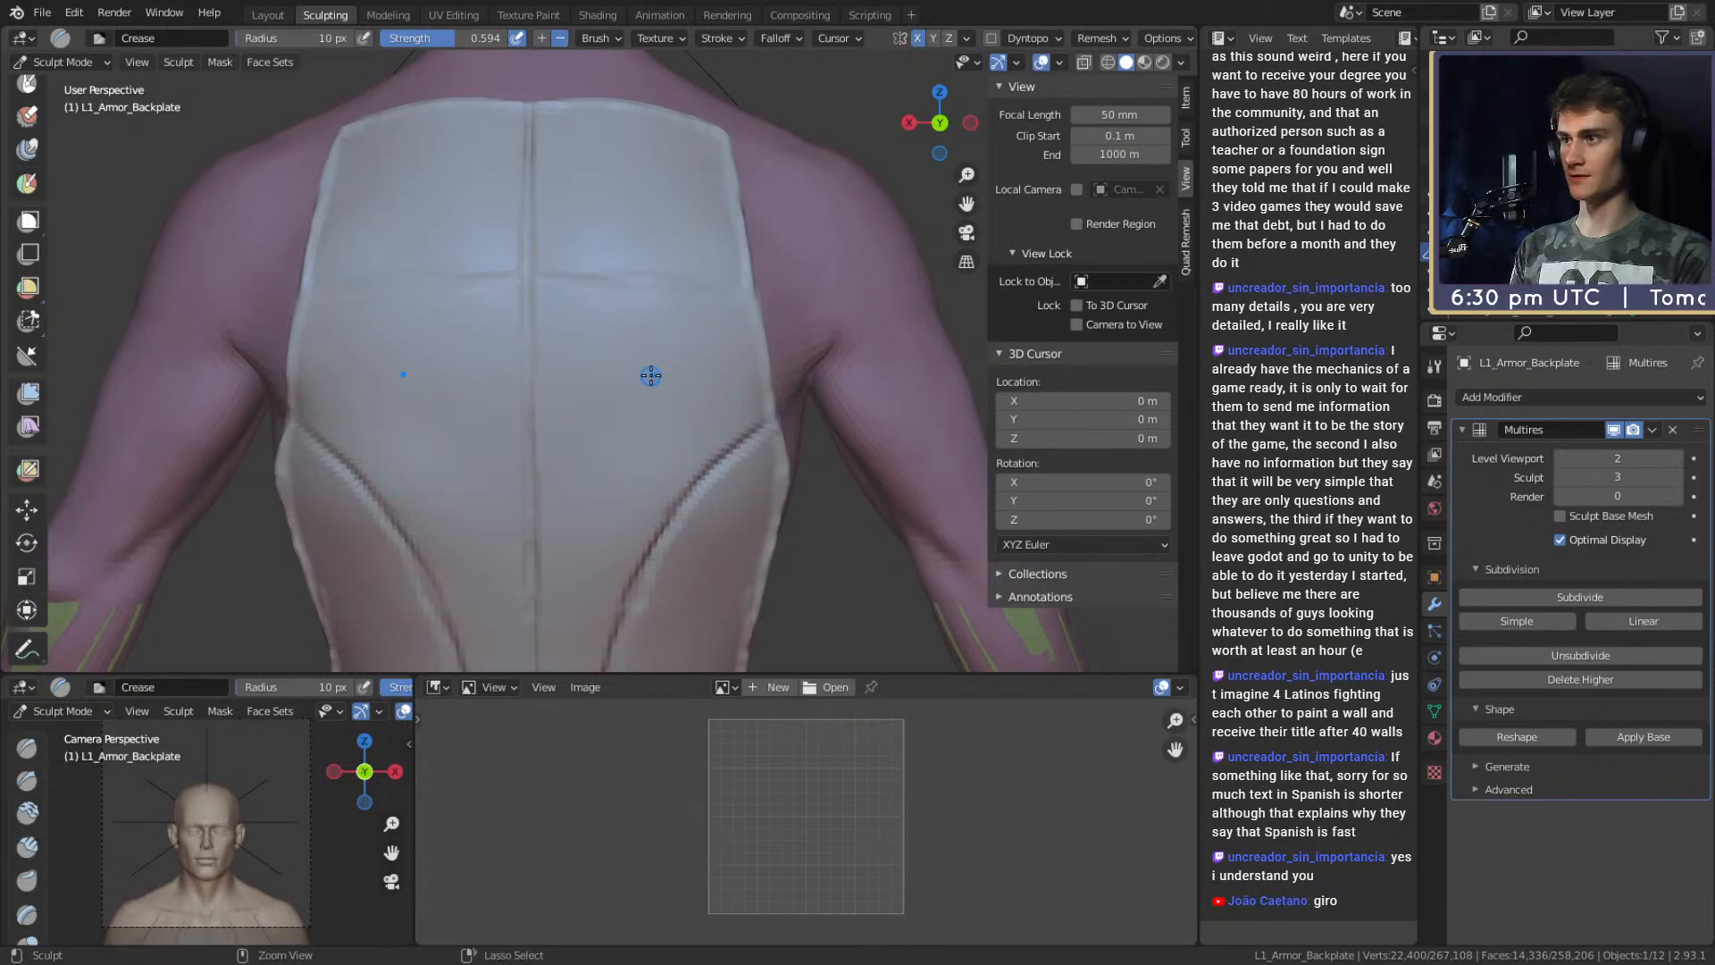
Carve symmetrical seams inward from the backplate's side edges, curving down to the centre seam, with the 10 px Crease brush.
mouse_move(726, 369)
alt+mouse_down()
mouse_move(718, 345)
mouse_move(739, 319)
mouse_move(555, 432)
mouse_move(658, 300)
mouse_move(614, 399)
alt+mouse_up()
mouse_move(614, 399)
mouse_down()
mouse_move(639, 342)
mouse_move(550, 436)
mouse_move(662, 299)
mouse_up()
ctrl+drag(632, 357, 644, 322)
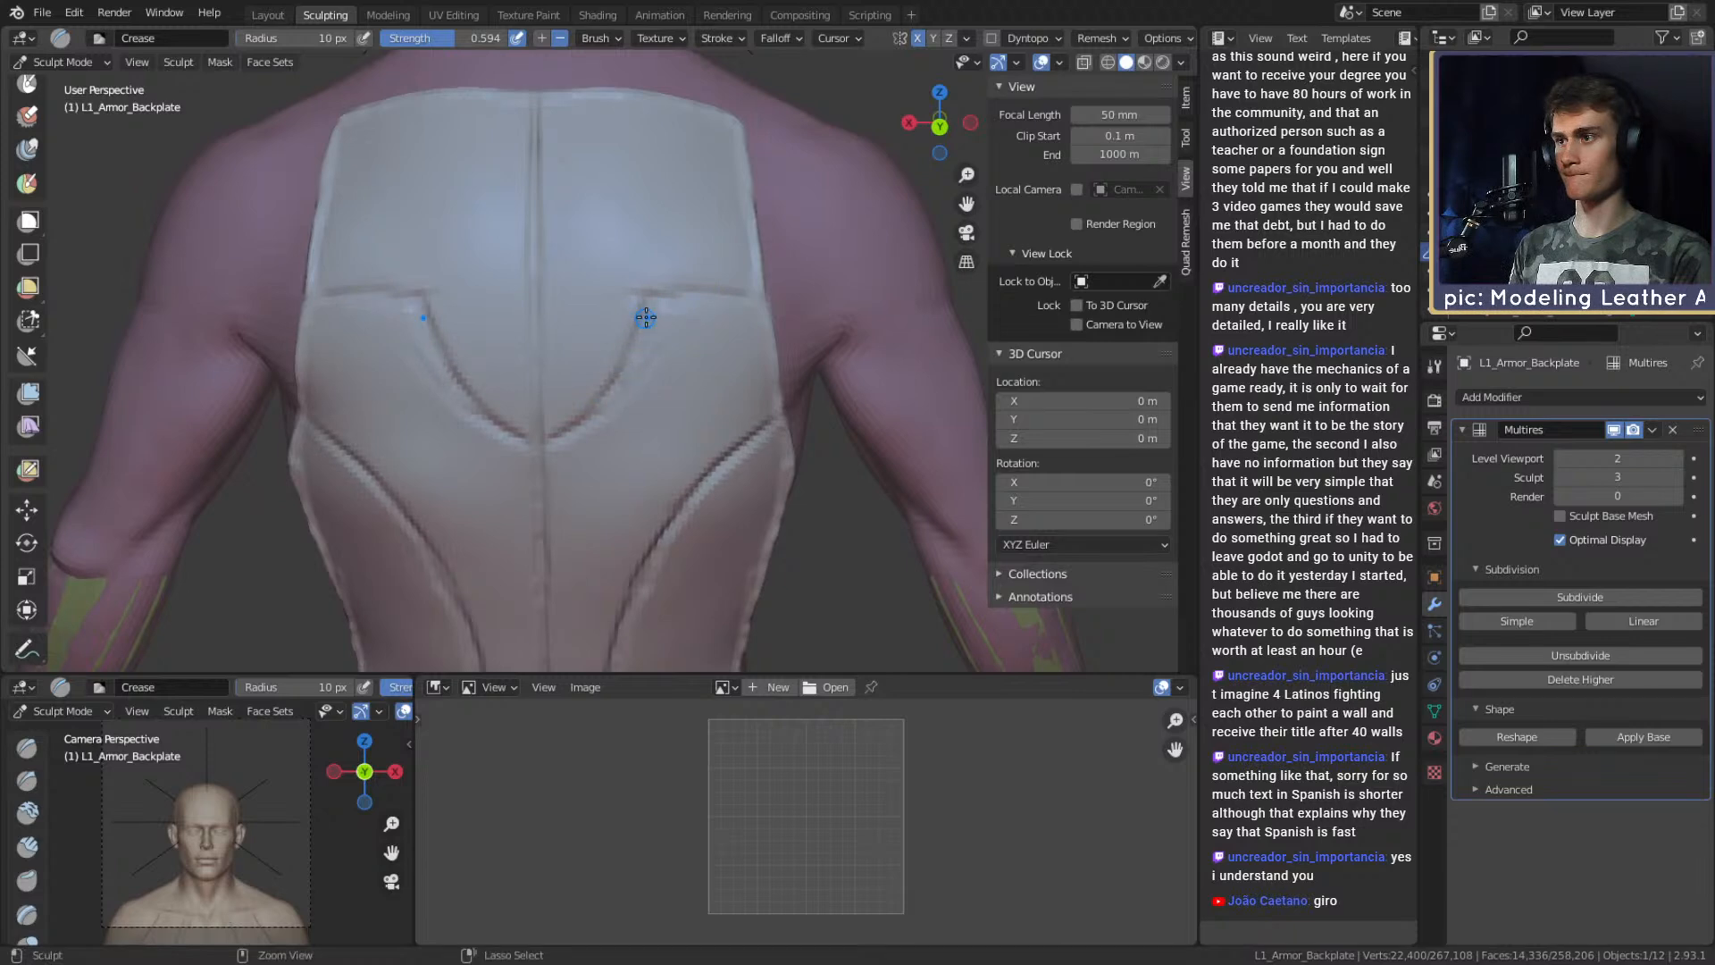
drag(596, 420, 554, 429)
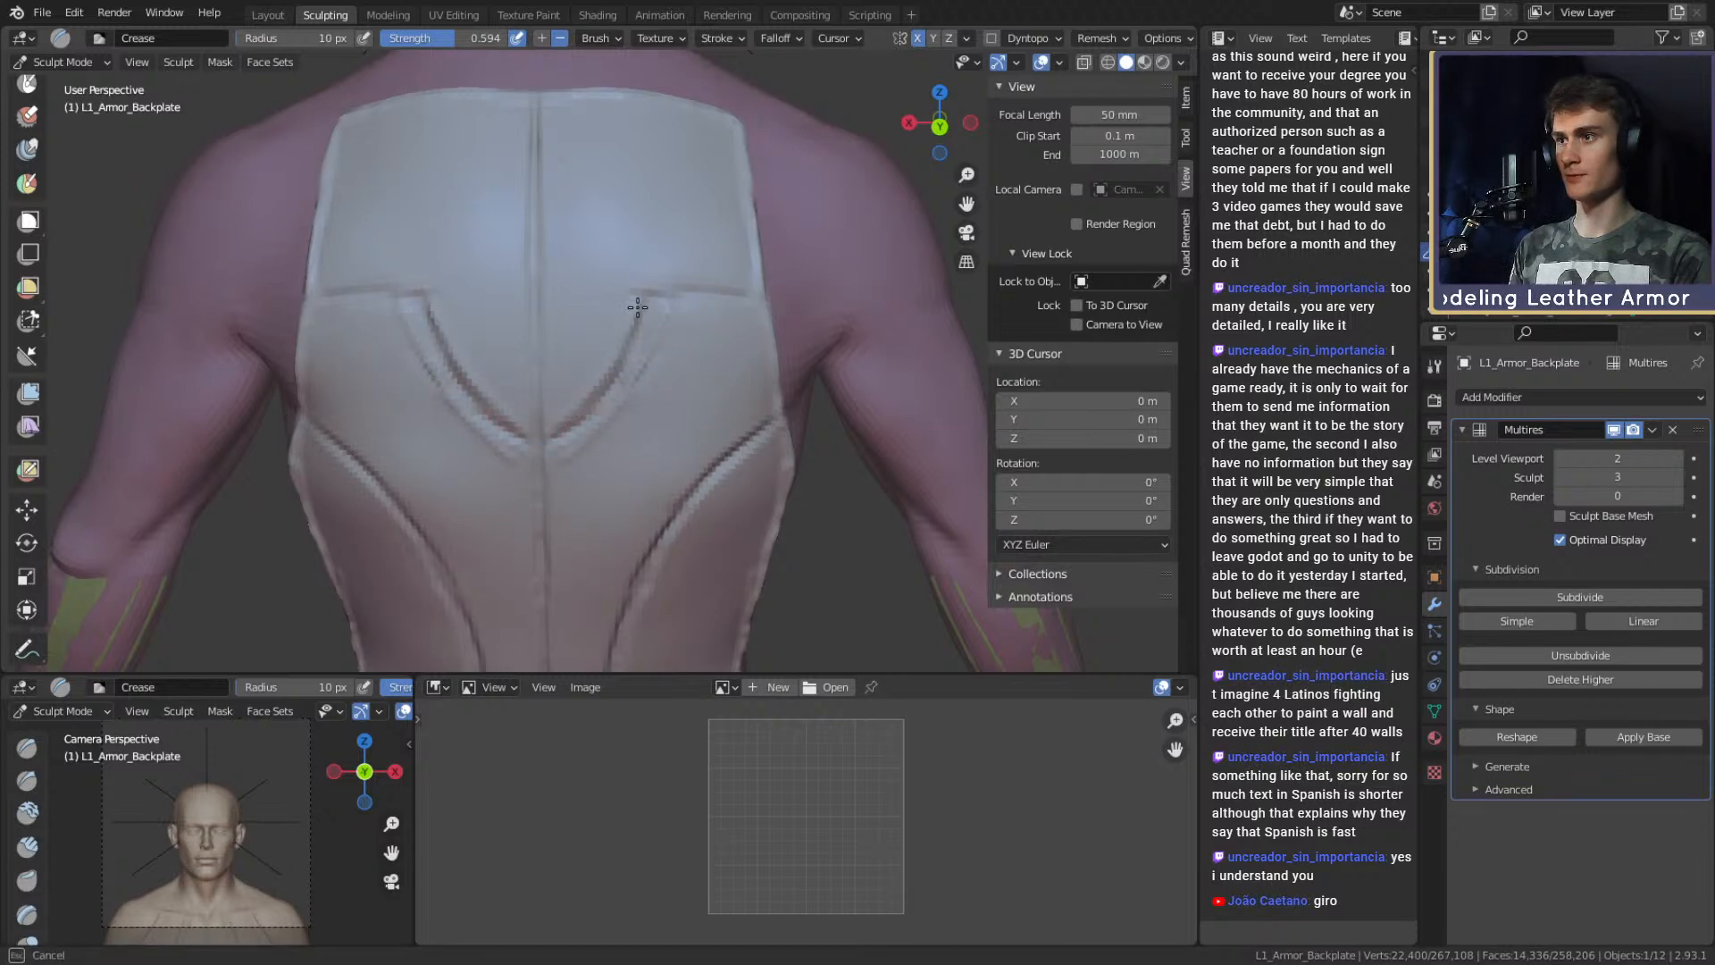
drag(749, 289, 759, 292)
Switch to Object Mode in the Layout workspace and select the armbraces on the forearms.
mouse_move(635, 391)
ctrl+alt+mouse_down()
mouse_move(638, 487)
mouse_move(670, 373)
mouse_move(788, 454)
mouse_move(719, 398)
mouse_move(747, 331)
ctrl+alt+mouse_up()
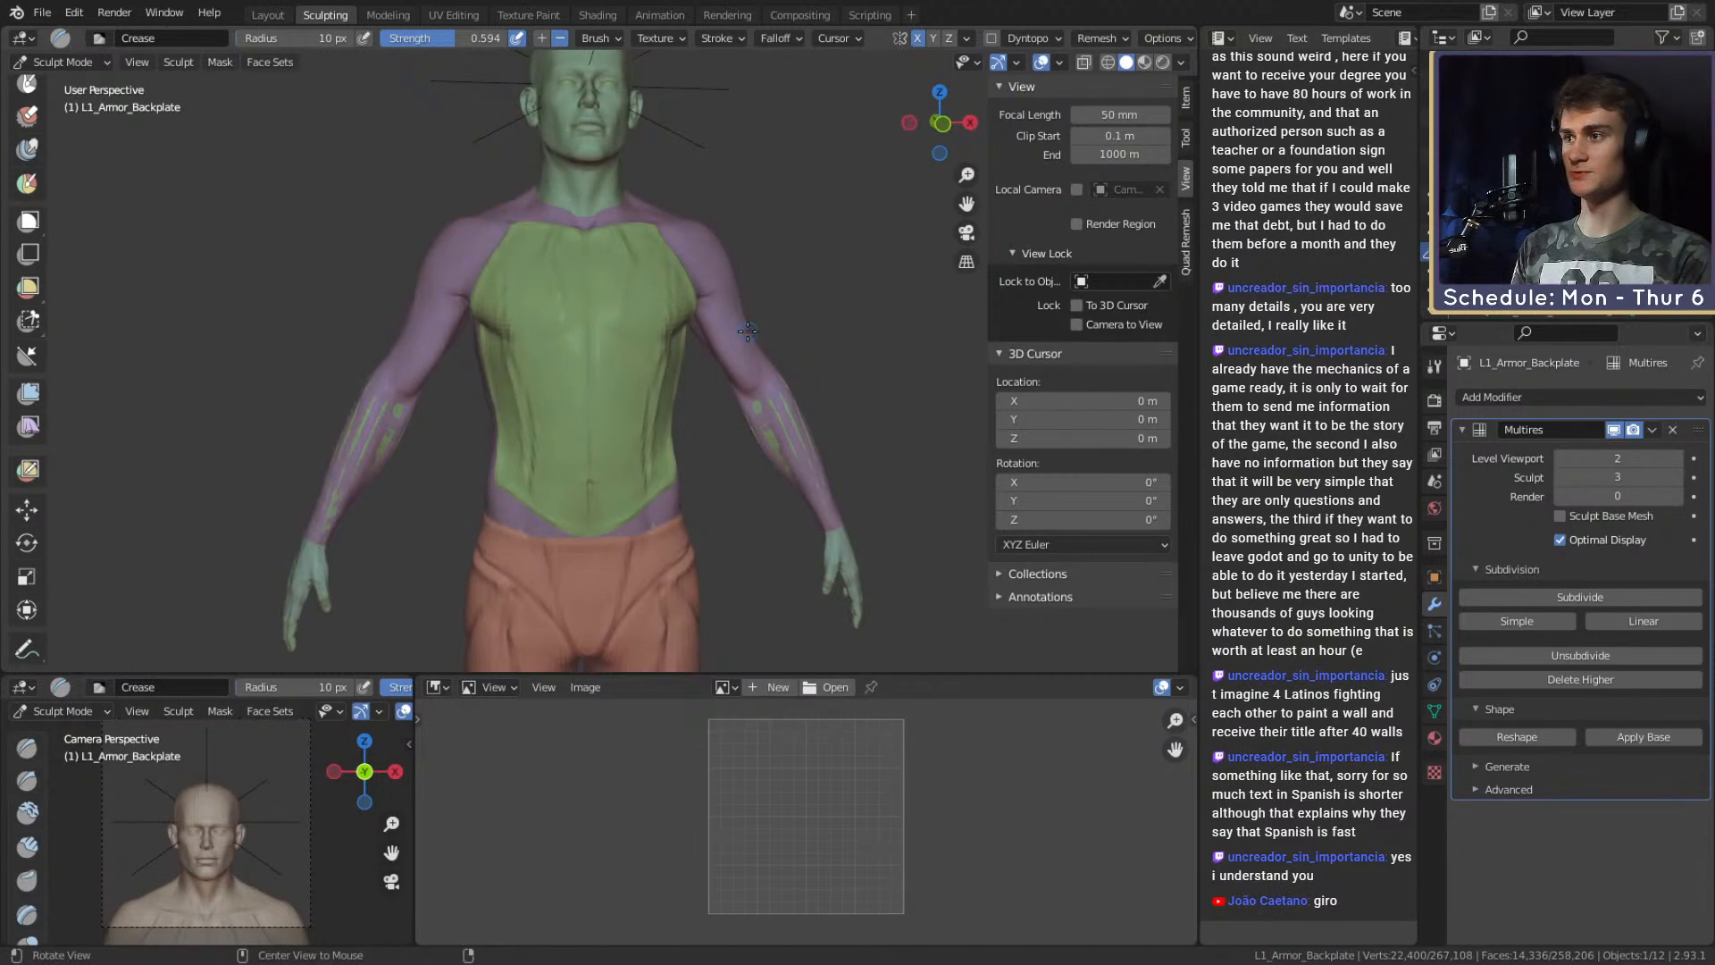
click(267, 16)
mouse_move(604, 382)
alt+mouse_down()
mouse_move(446, 410)
mouse_move(539, 351)
mouse_move(663, 354)
mouse_move(659, 425)
mouse_move(625, 393)
alt+mouse_up()
click(700, 337)
alt+drag(793, 357, 739, 279)
ctrl+alt+drag(740, 278, 822, 338)
click(724, 256)
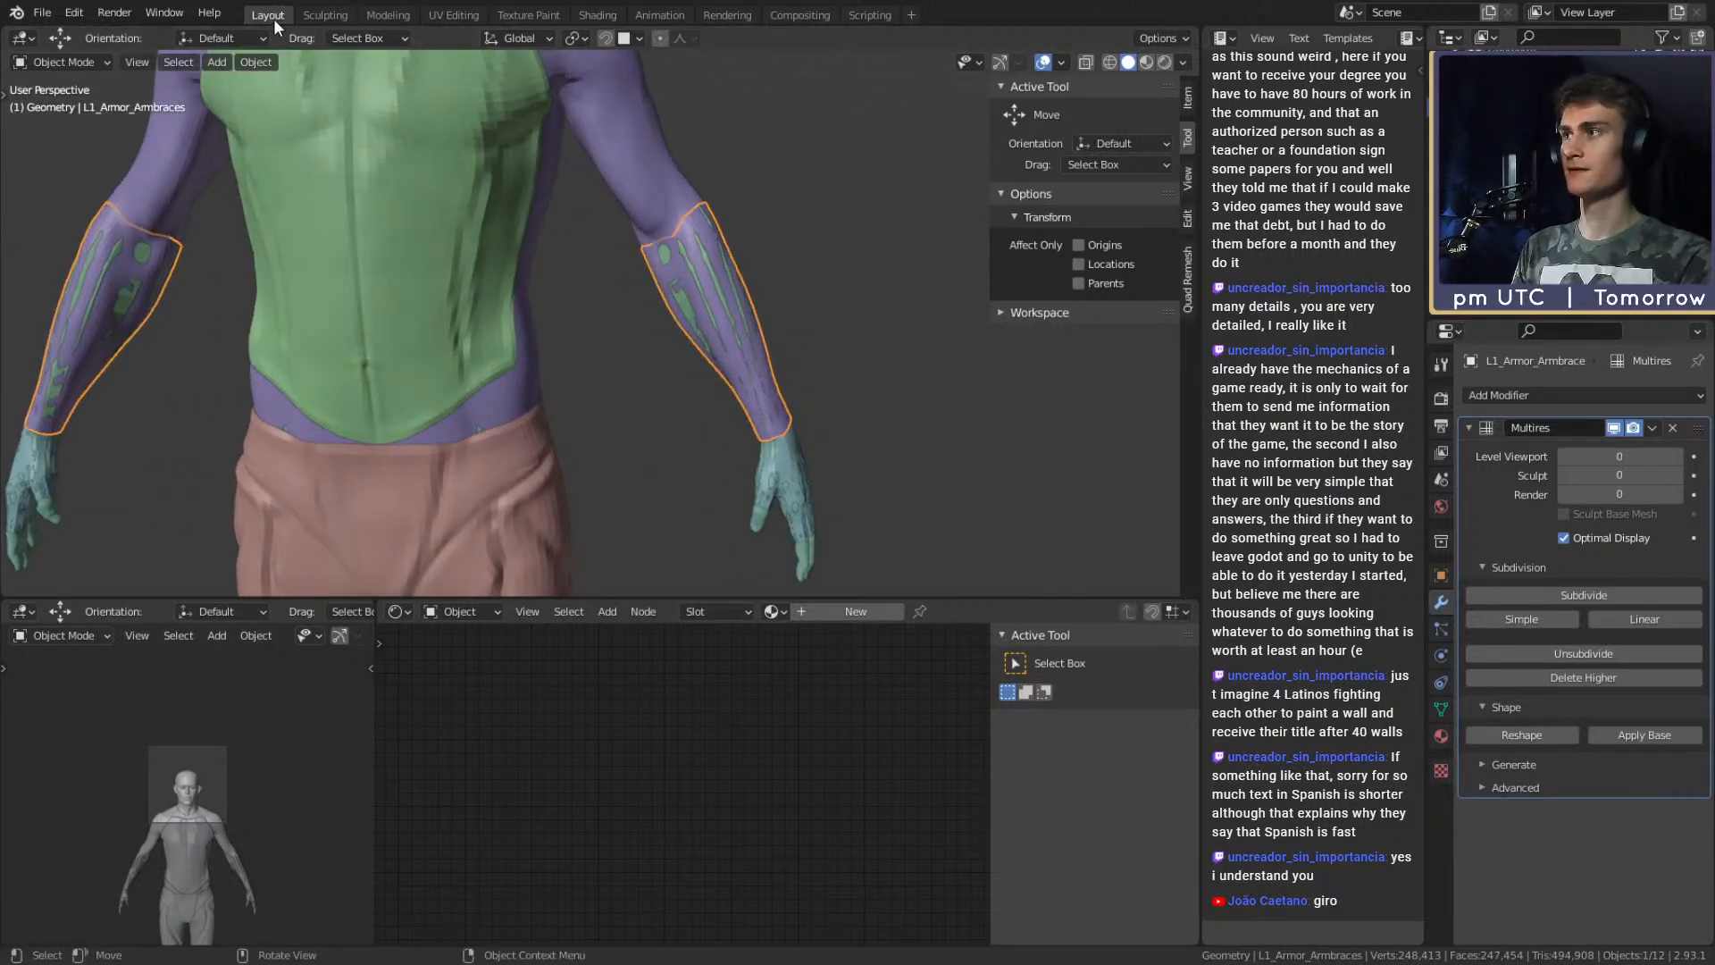
Save the figurine file.
click(42, 14)
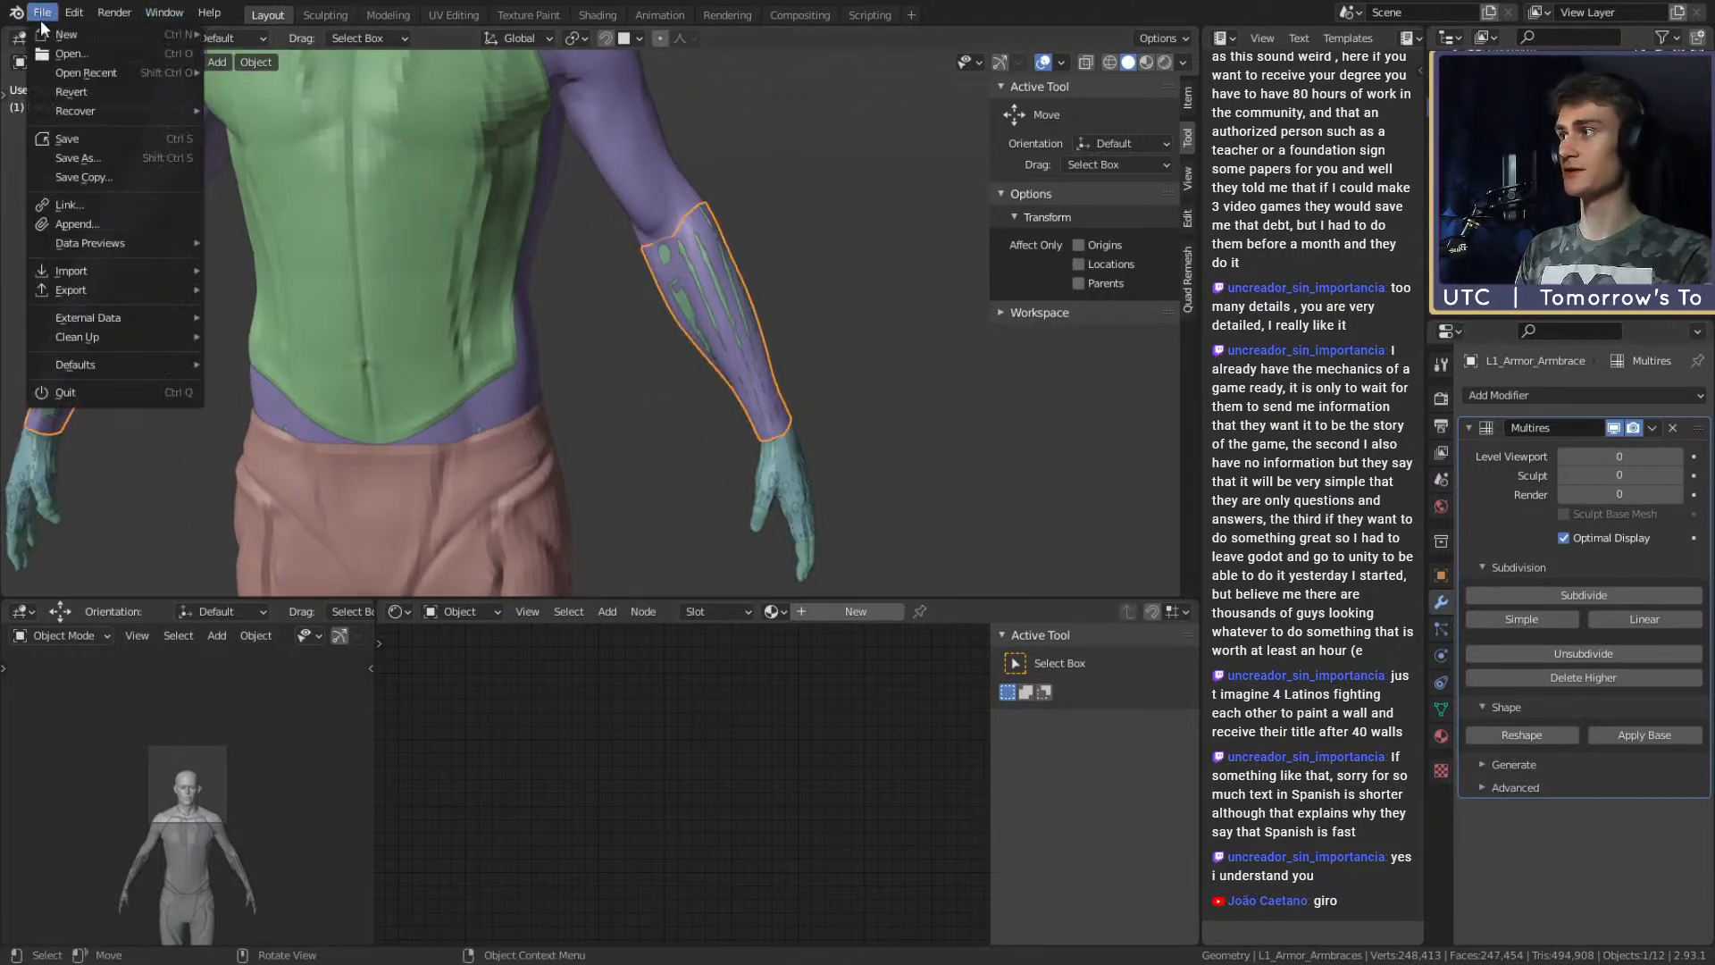
click(69, 138)
scroll(549, 325, down, 6)
scroll(572, 304, up, 4)
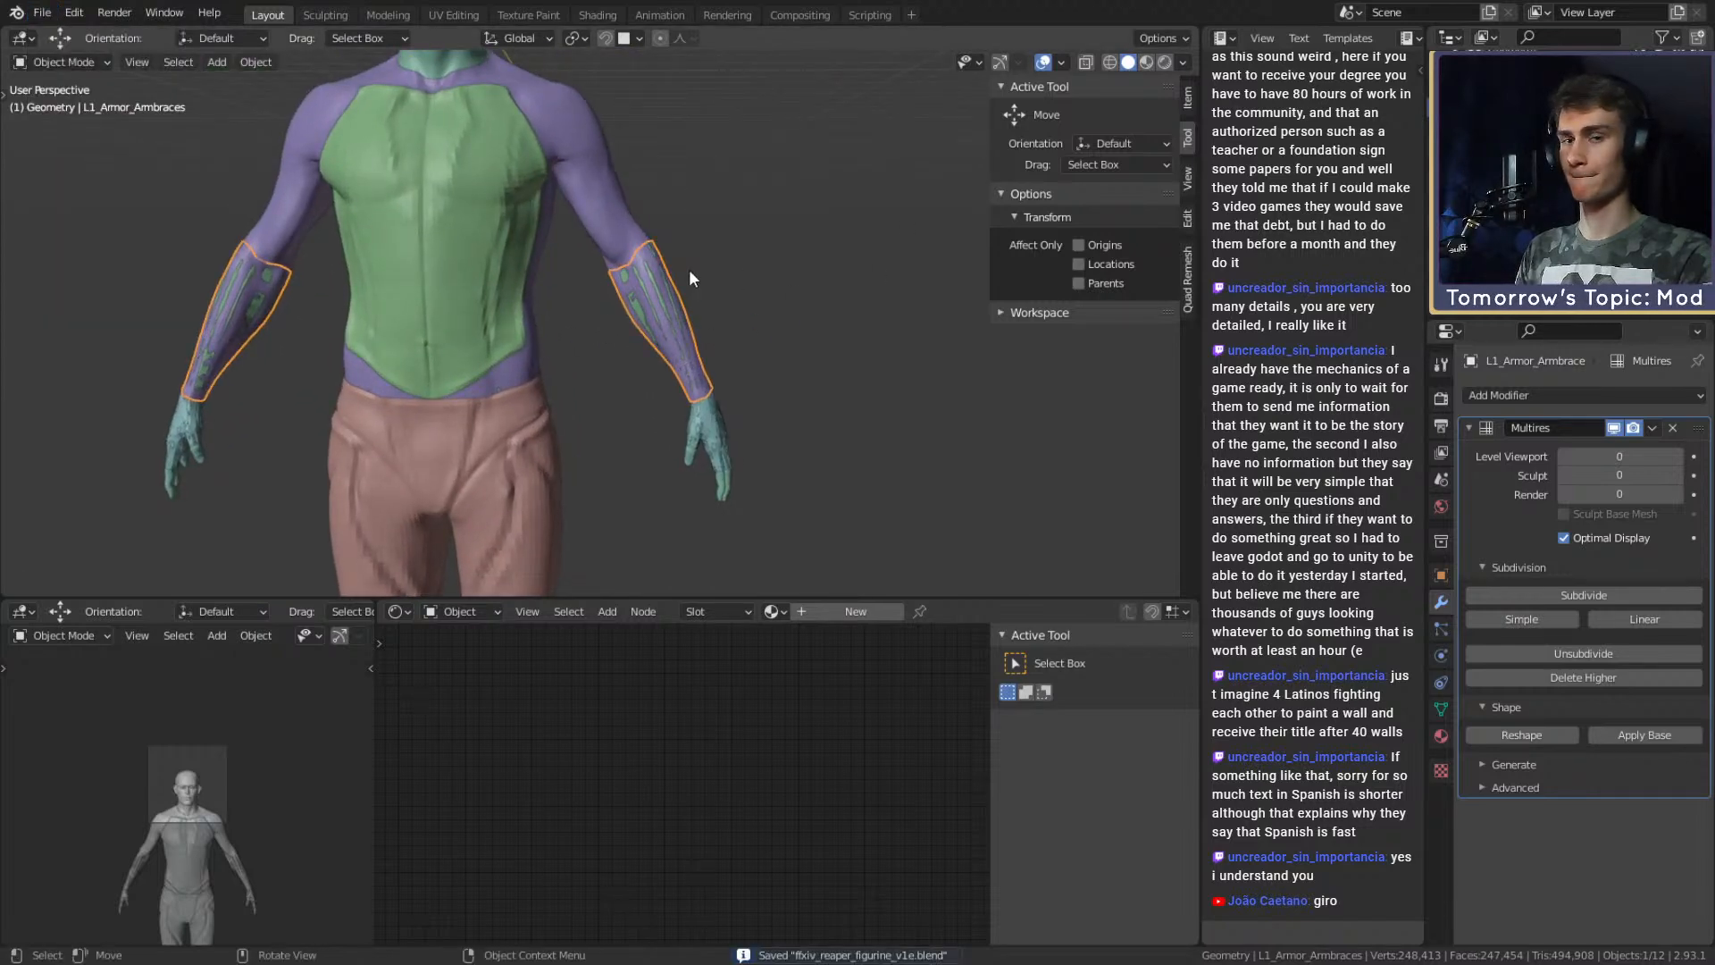
Set the armbraces' Multires viewport and sculpt levels to 2 and return to sculpting.
click(1678, 457)
click(1678, 457)
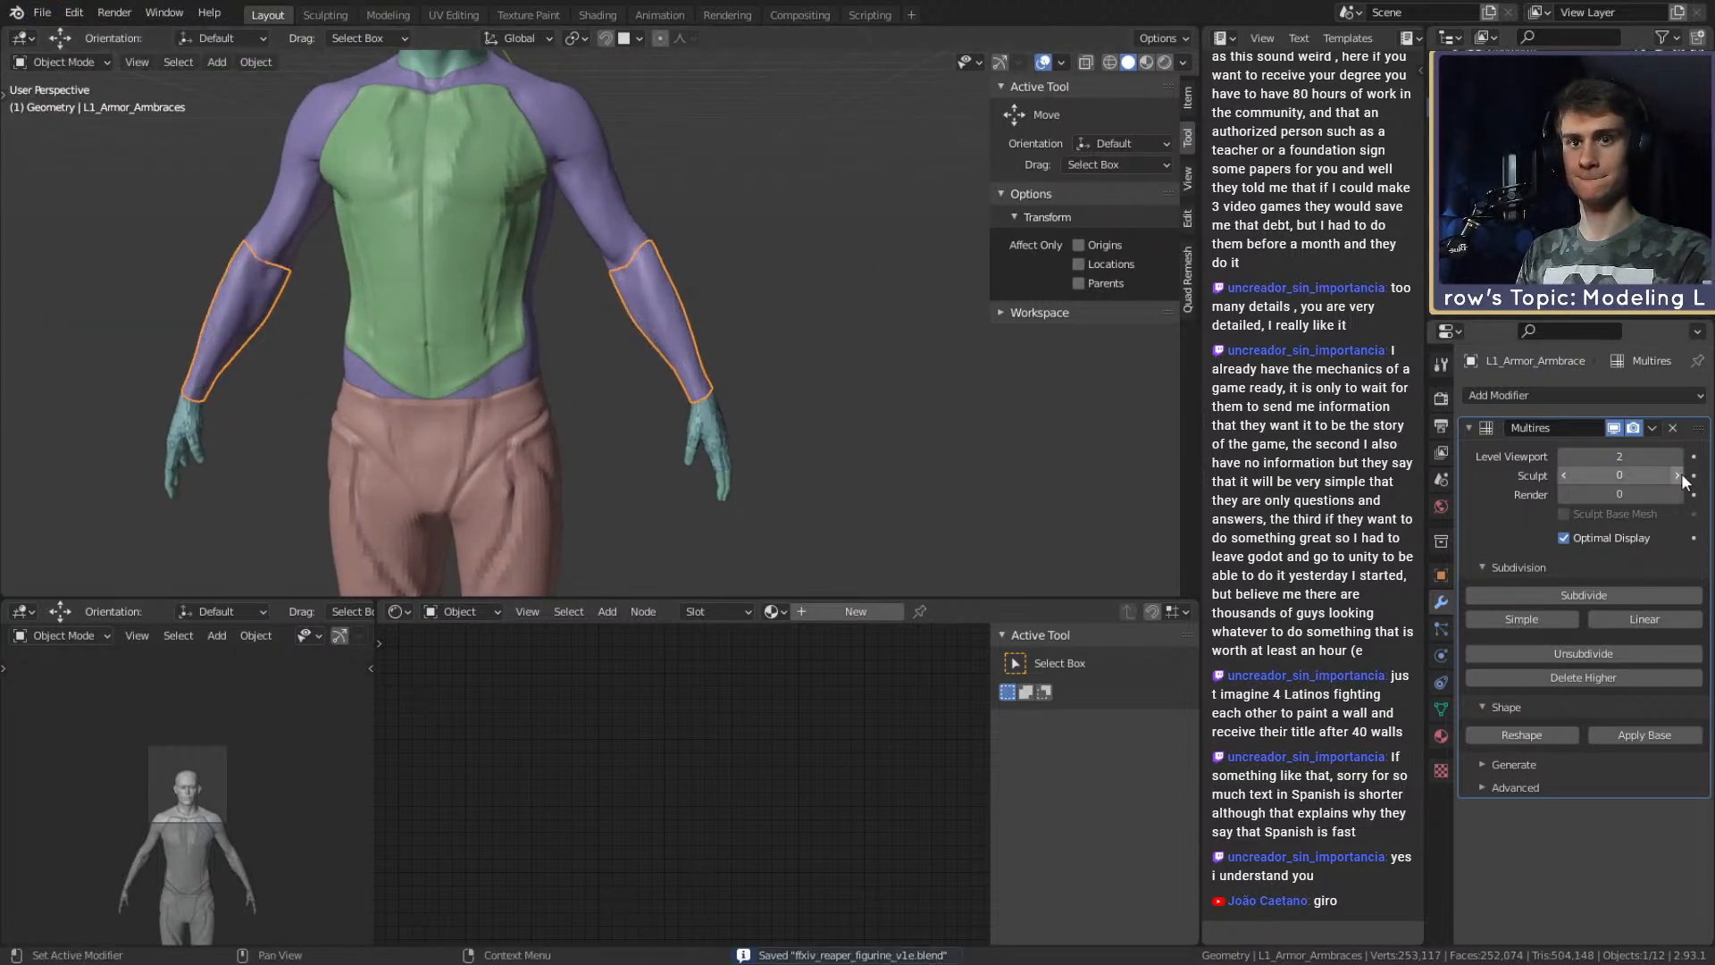
click(325, 15)
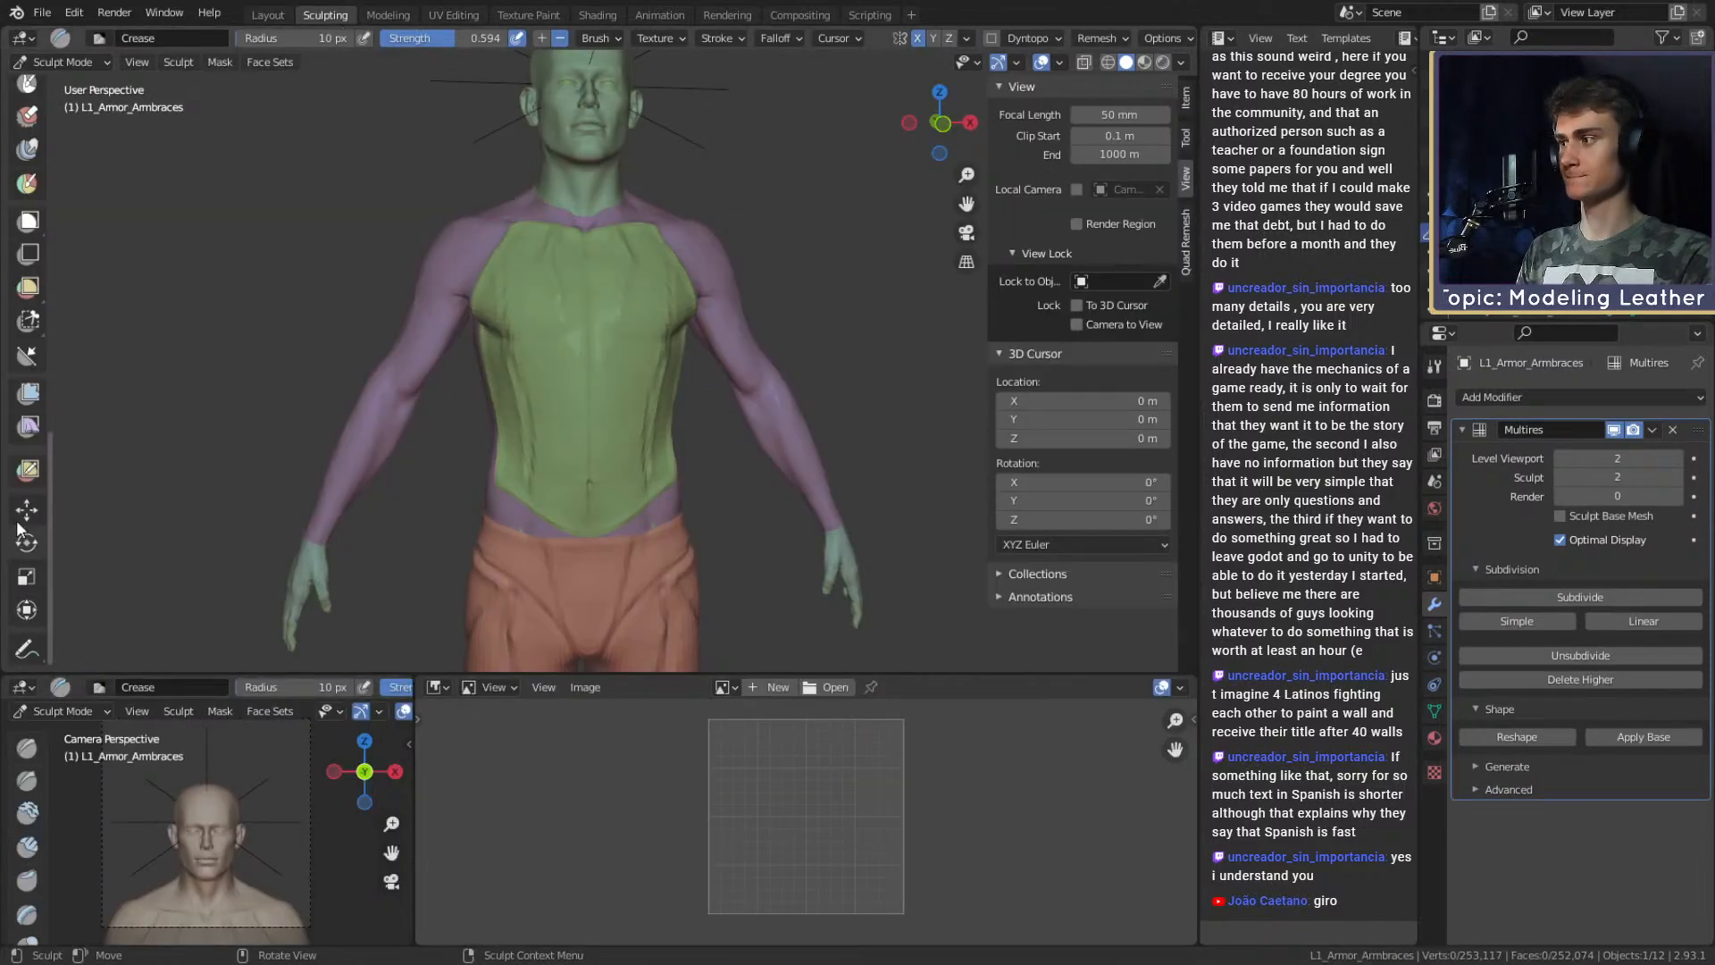
Inflate the armbraces with the mesh filter at strength 1.000 so they cover the forearms.
click(31, 396)
scroll(580, 357, up, 3)
mouse_move(732, 429)
shift+middle_down()
mouse_move(581, 357)
mouse_move(656, 384)
shift+middle_up()
key(f)
click(719, 367)
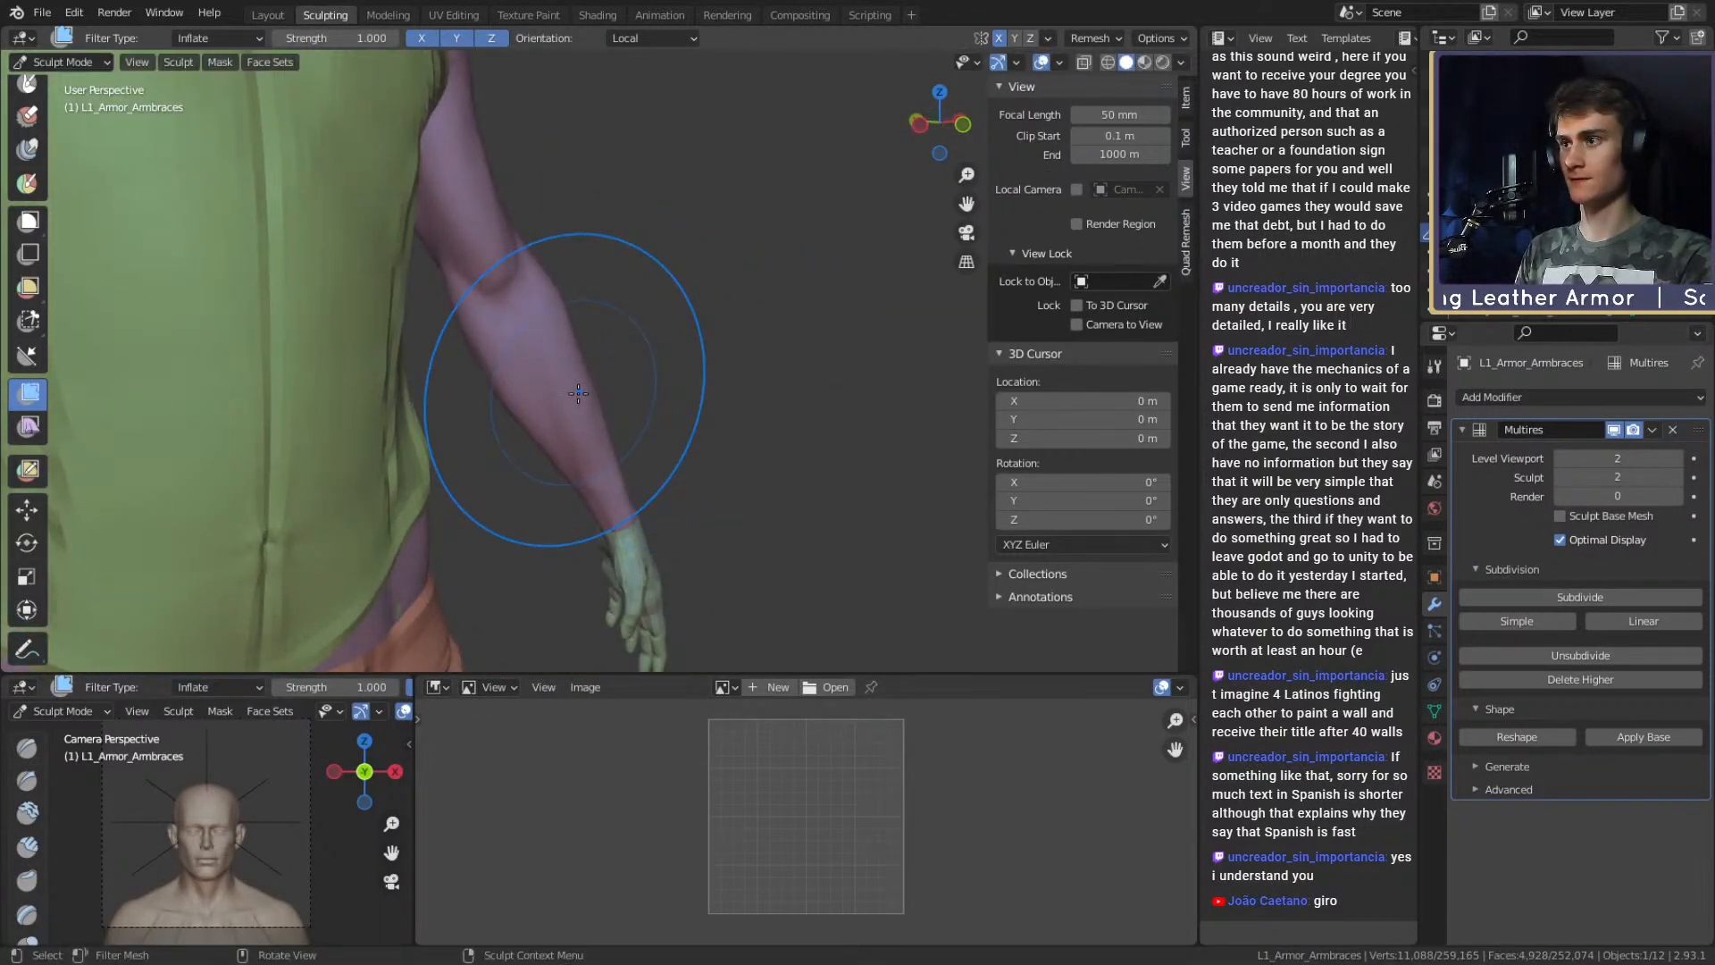
drag(568, 390, 692, 379)
middle_drag(888, 351, 576, 422)
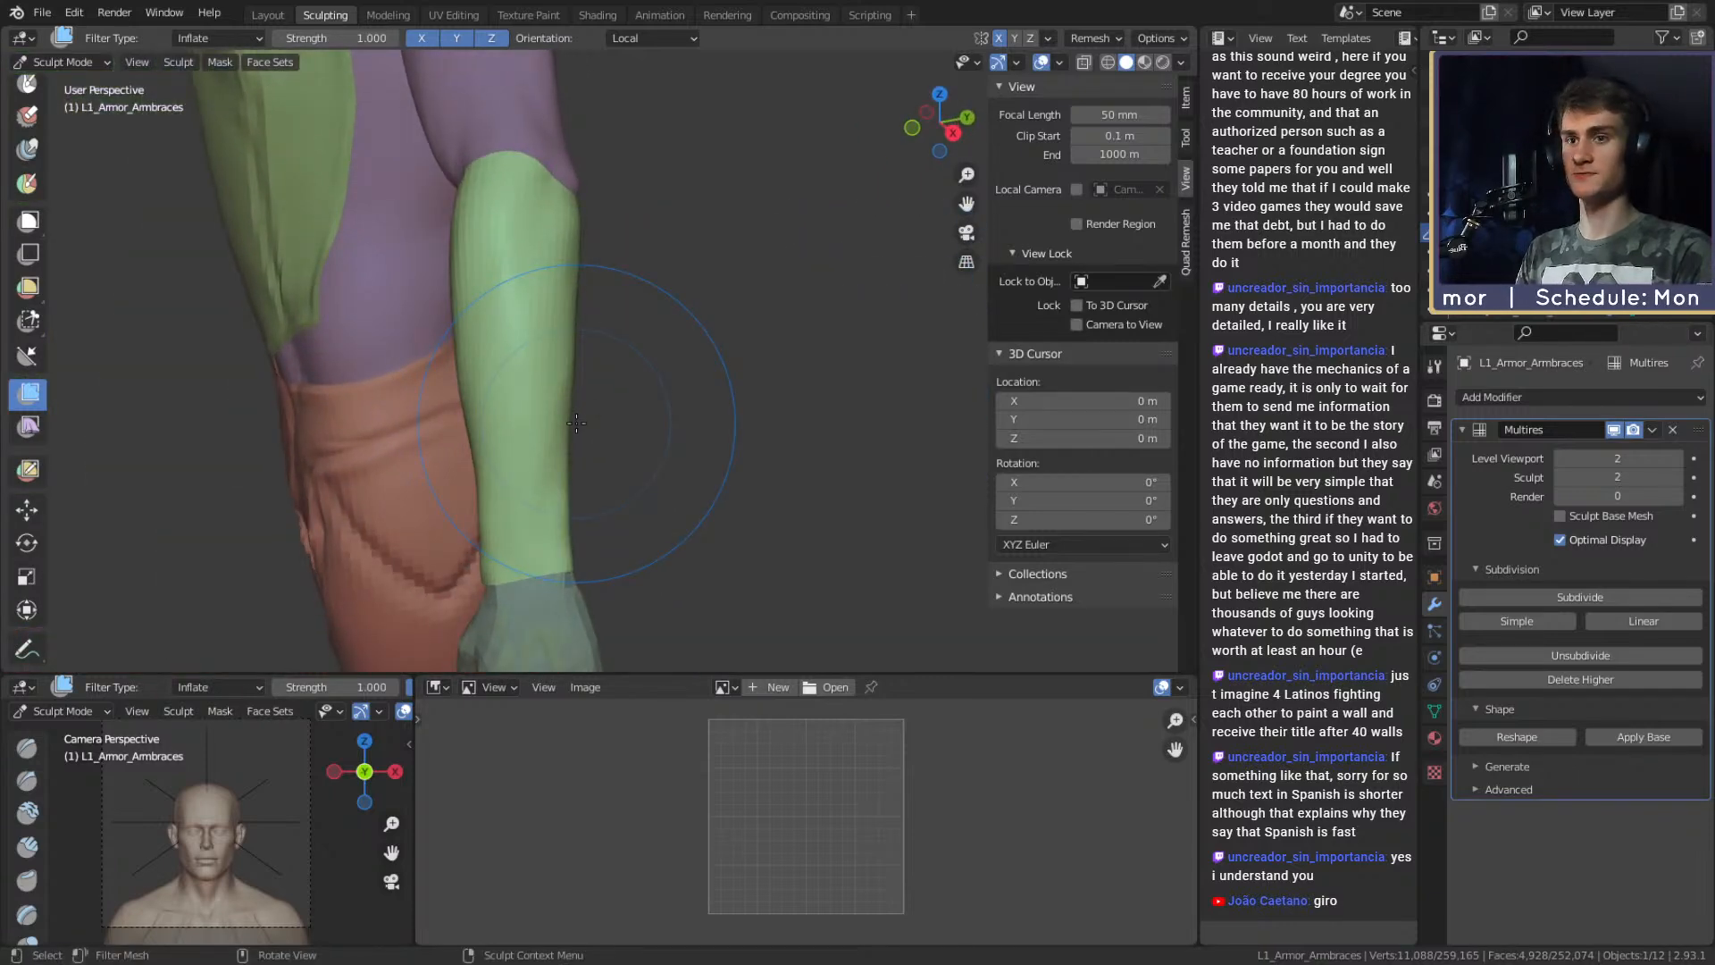
mouse_move(774, 378)
middle_down()
mouse_move(631, 326)
mouse_move(698, 367)
middle_up()
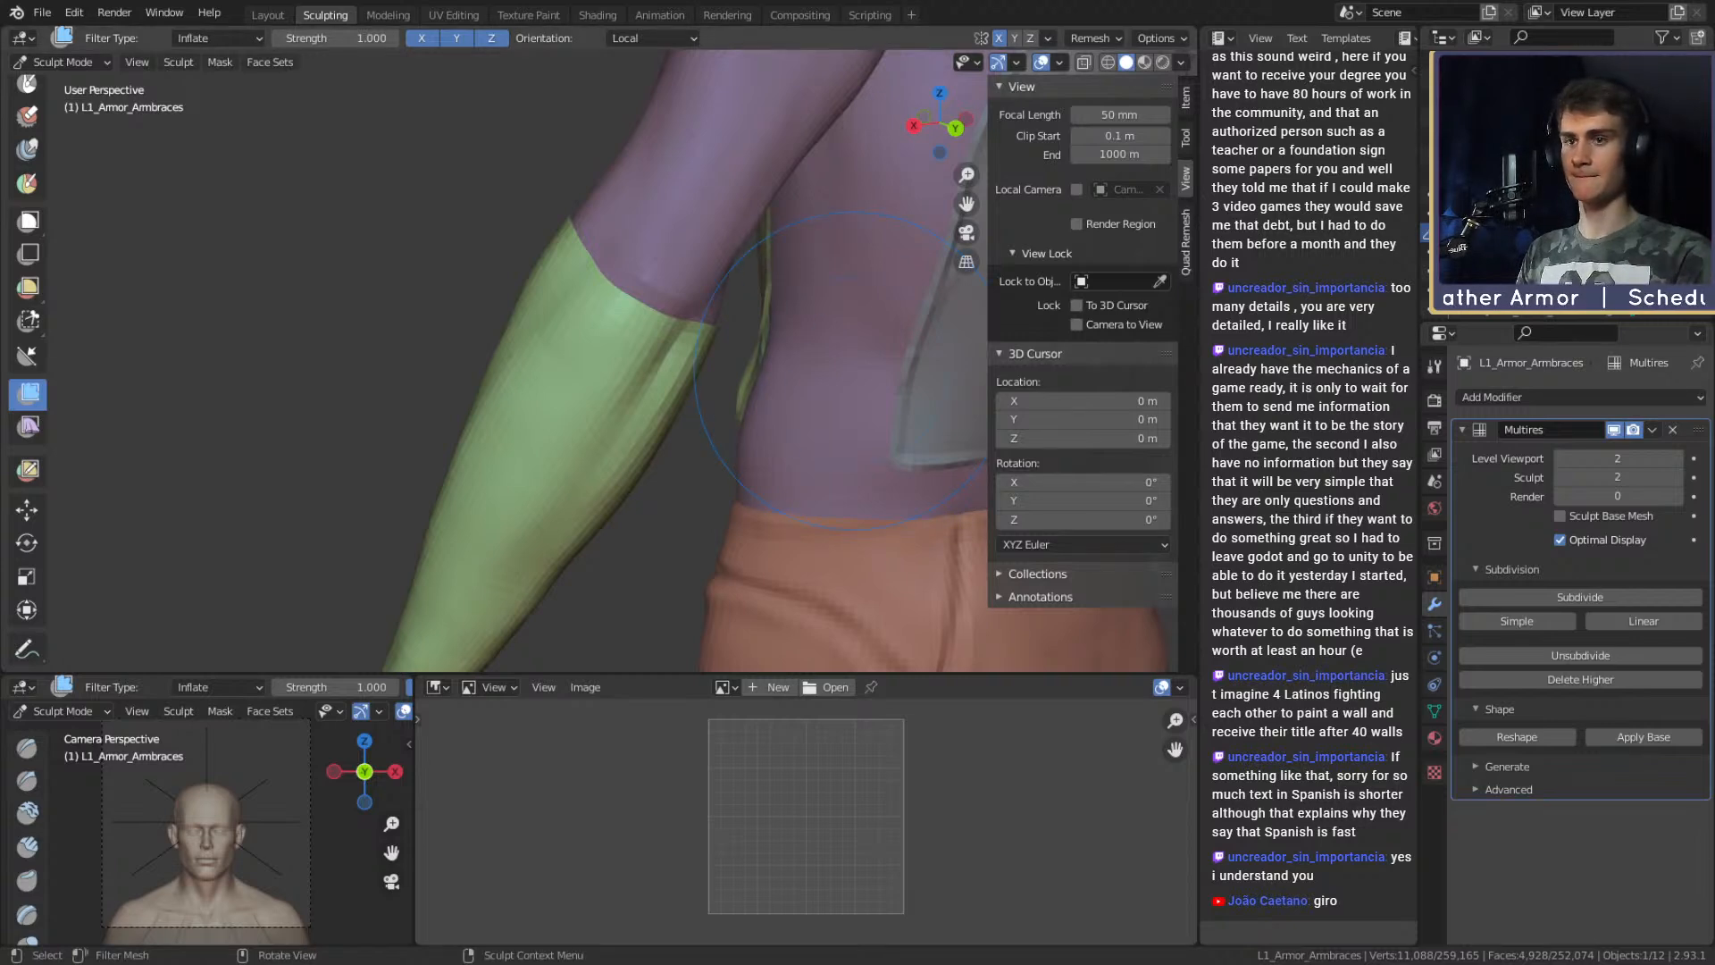
Sculpt a raised cuff around the armbraces' wrist opening with the Crease brush, using radii of 61 and 50 px.
mouse_move(444, 304)
middle_down()
mouse_move(558, 349)
mouse_move(465, 352)
middle_up()
key(shift+c)
key(f)
click(565, 418)
mouse_move(565, 418)
middle_down()
mouse_move(652, 525)
mouse_move(626, 446)
mouse_move(712, 404)
mouse_move(681, 436)
mouse_move(577, 421)
mouse_move(603, 450)
mouse_move(556, 445)
middle_up()
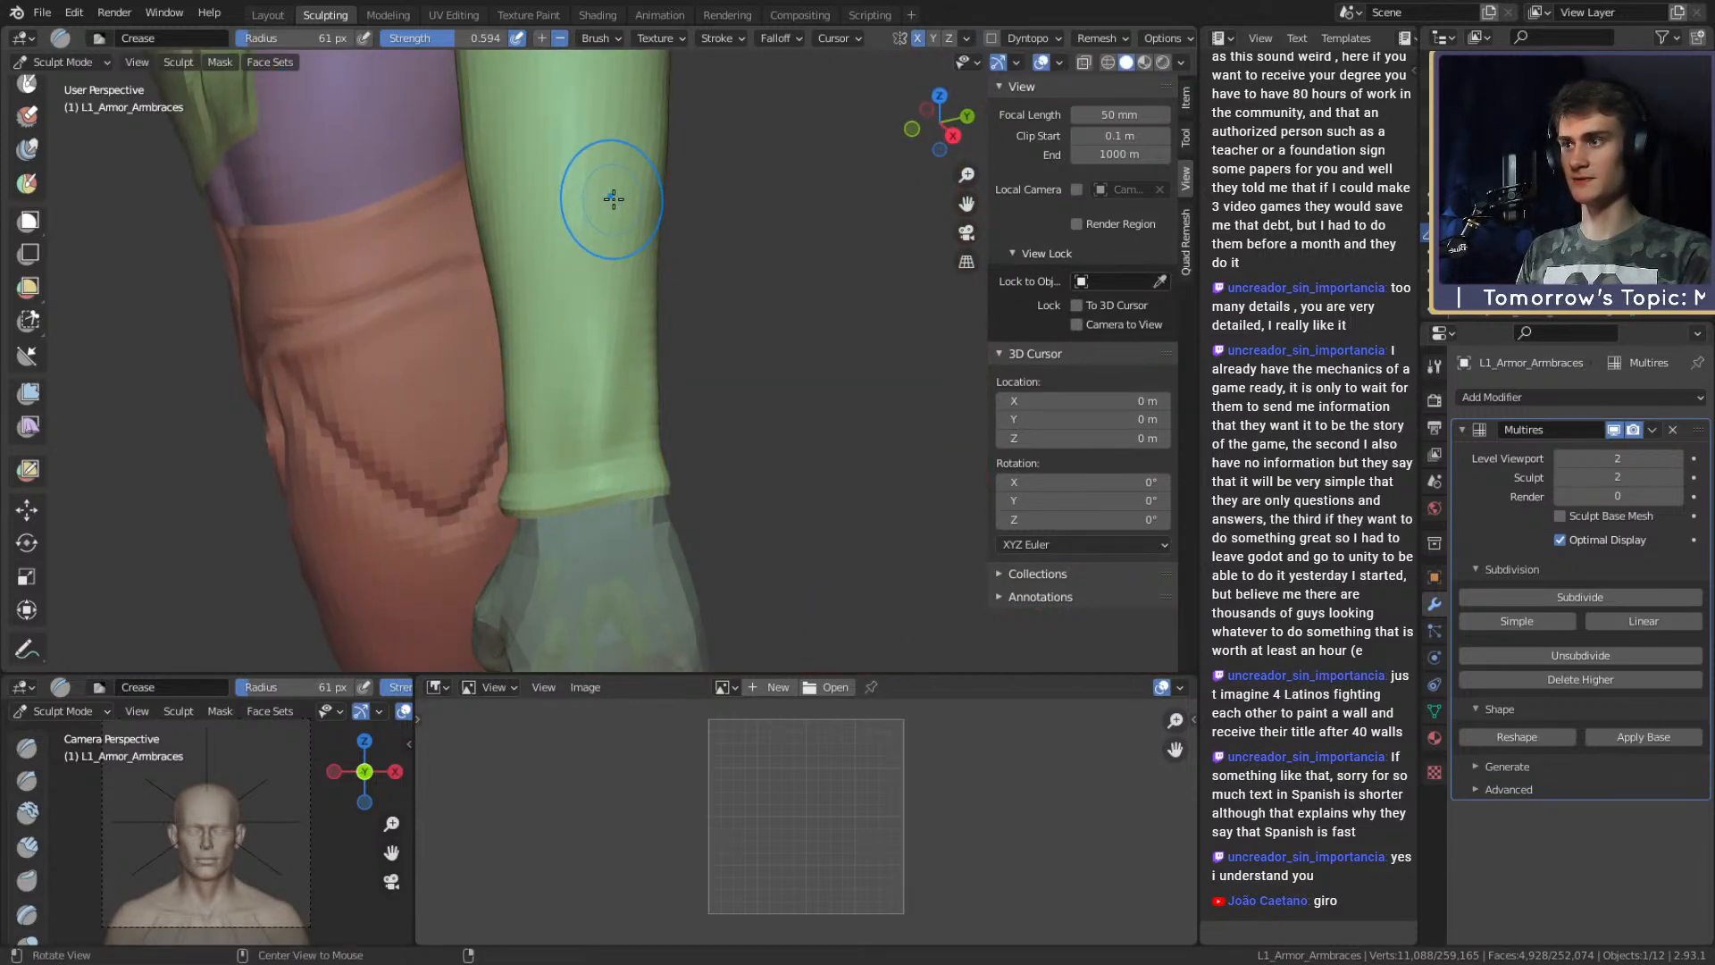
middle_drag(612, 196, 569, 186)
shift+middle_drag(575, 349, 570, 433)
scroll(571, 432, down, 1)
key(f)
click(569, 486)
middle_drag(565, 520, 593, 444)
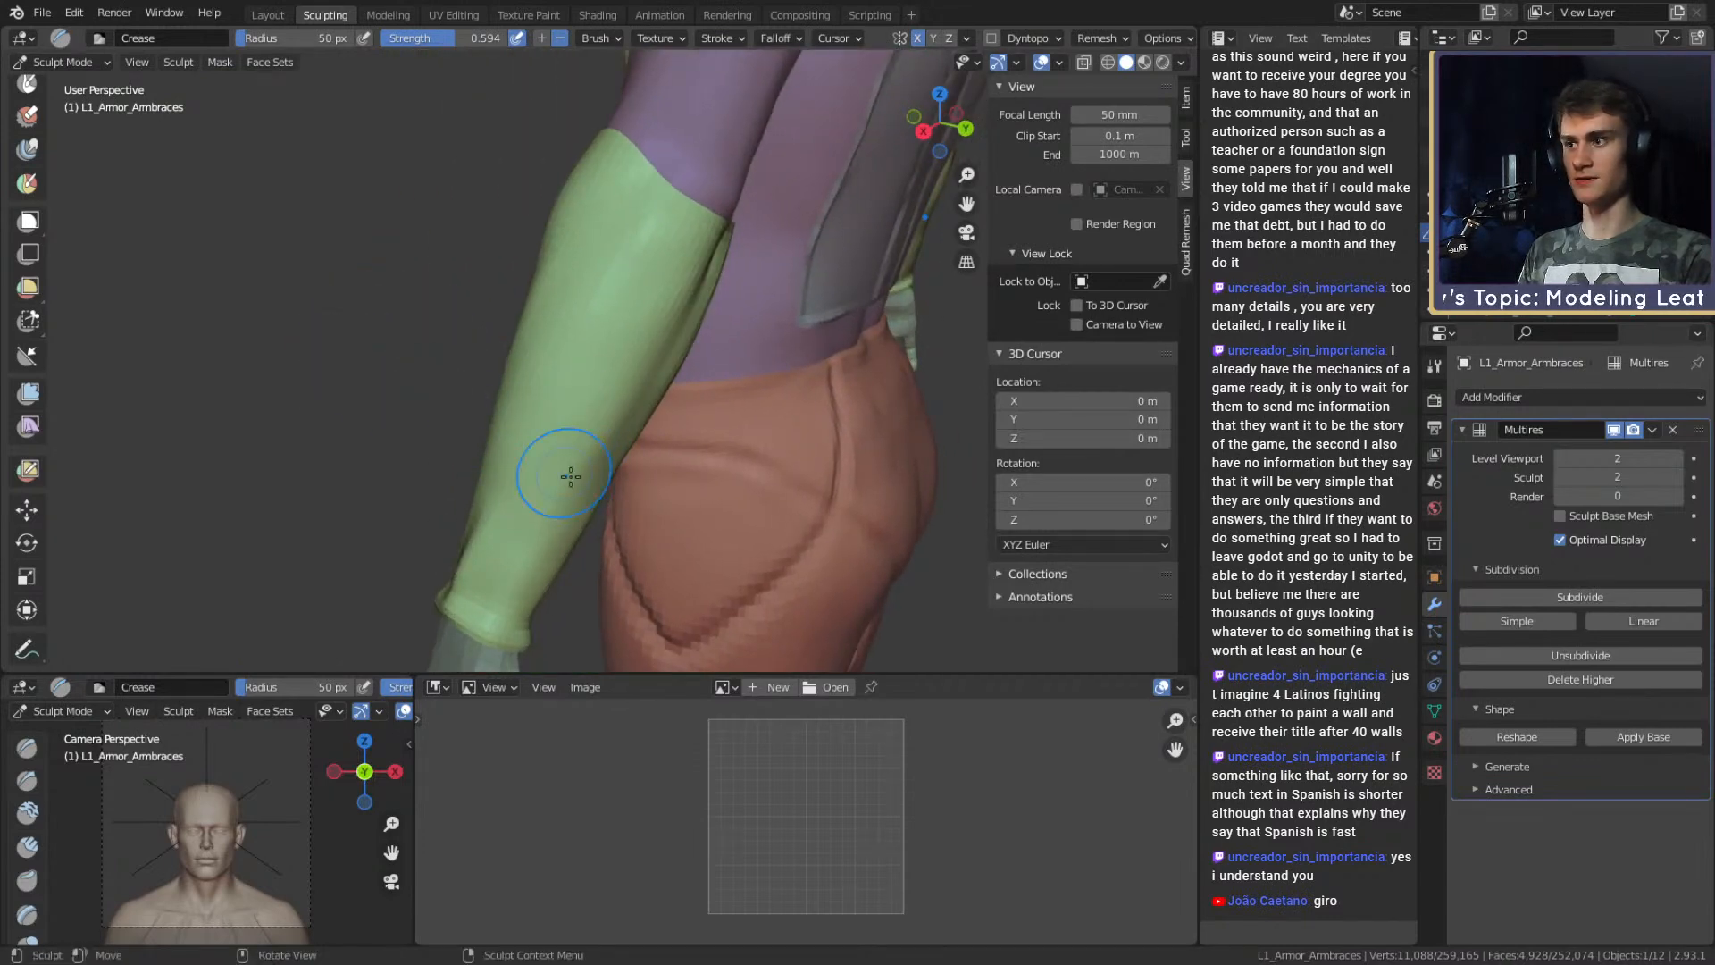
middle_drag(556, 521, 683, 438)
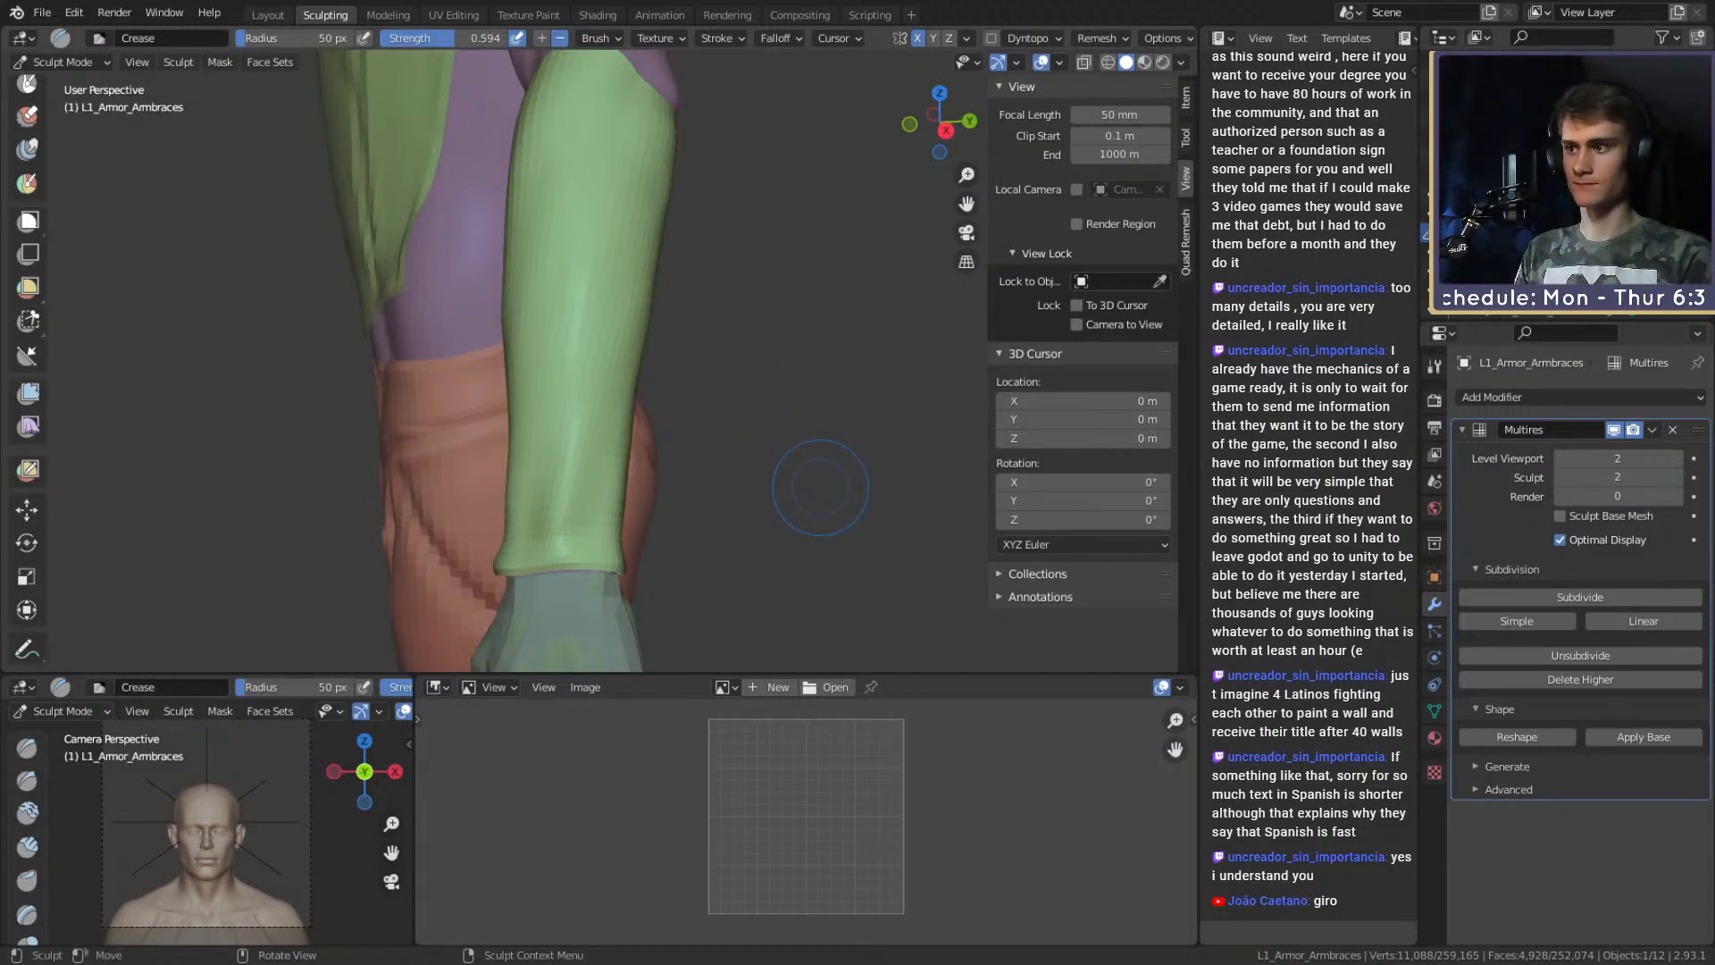
middle_drag(808, 495, 681, 387)
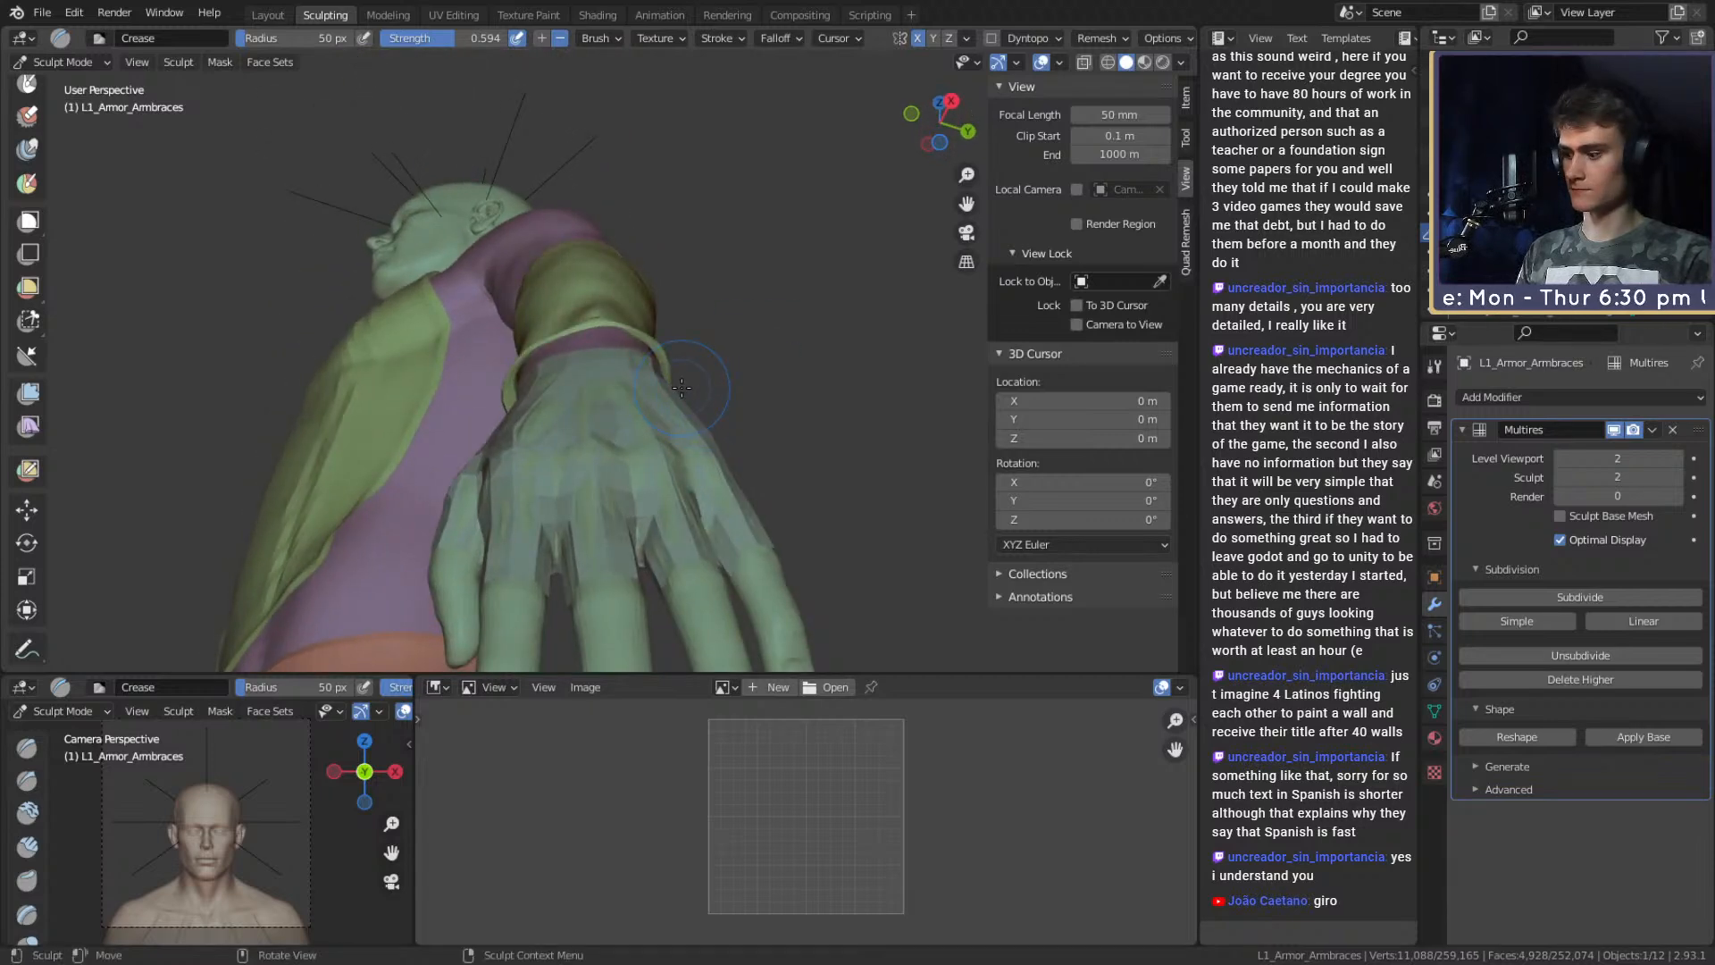
Reshape the edge of the armbraces' wrist opening with the Snake Hook brush at a 366 px radius.
key(k)
key(f)
click(706, 364)
drag(659, 364, 662, 374)
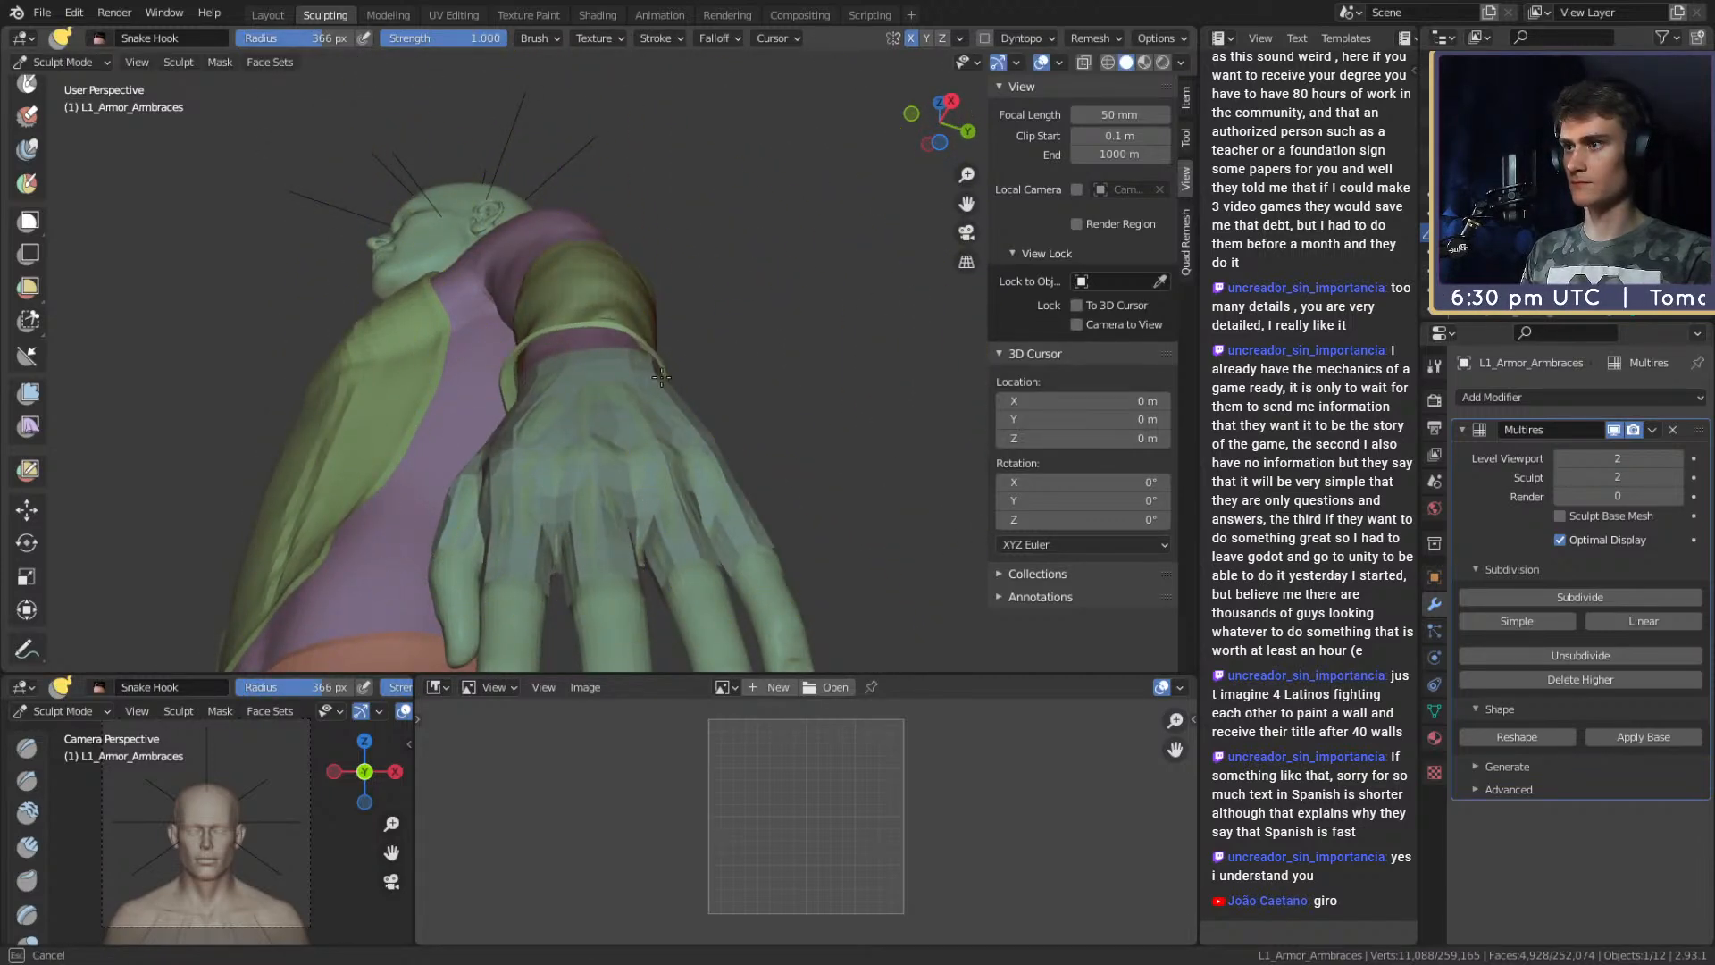
middle_drag(662, 382, 560, 515)
Pull the armbraces' elbow end into a fuller shape with the Snake Hook brush at a 281 px radius.
key(f)
click(554, 434)
mouse_move(560, 515)
alt+mouse_down()
mouse_move(567, 482)
mouse_move(534, 432)
mouse_move(688, 478)
mouse_move(692, 531)
mouse_move(627, 548)
alt+mouse_up()
mouse_move(627, 547)
alt+mouse_down()
mouse_move(723, 534)
mouse_move(580, 501)
mouse_move(713, 431)
mouse_move(749, 456)
mouse_move(590, 495)
mouse_move(672, 407)
mouse_move(634, 552)
mouse_move(651, 352)
mouse_move(620, 491)
mouse_move(574, 536)
mouse_move(588, 441)
alt+mouse_up()
key(f)
click(580, 500)
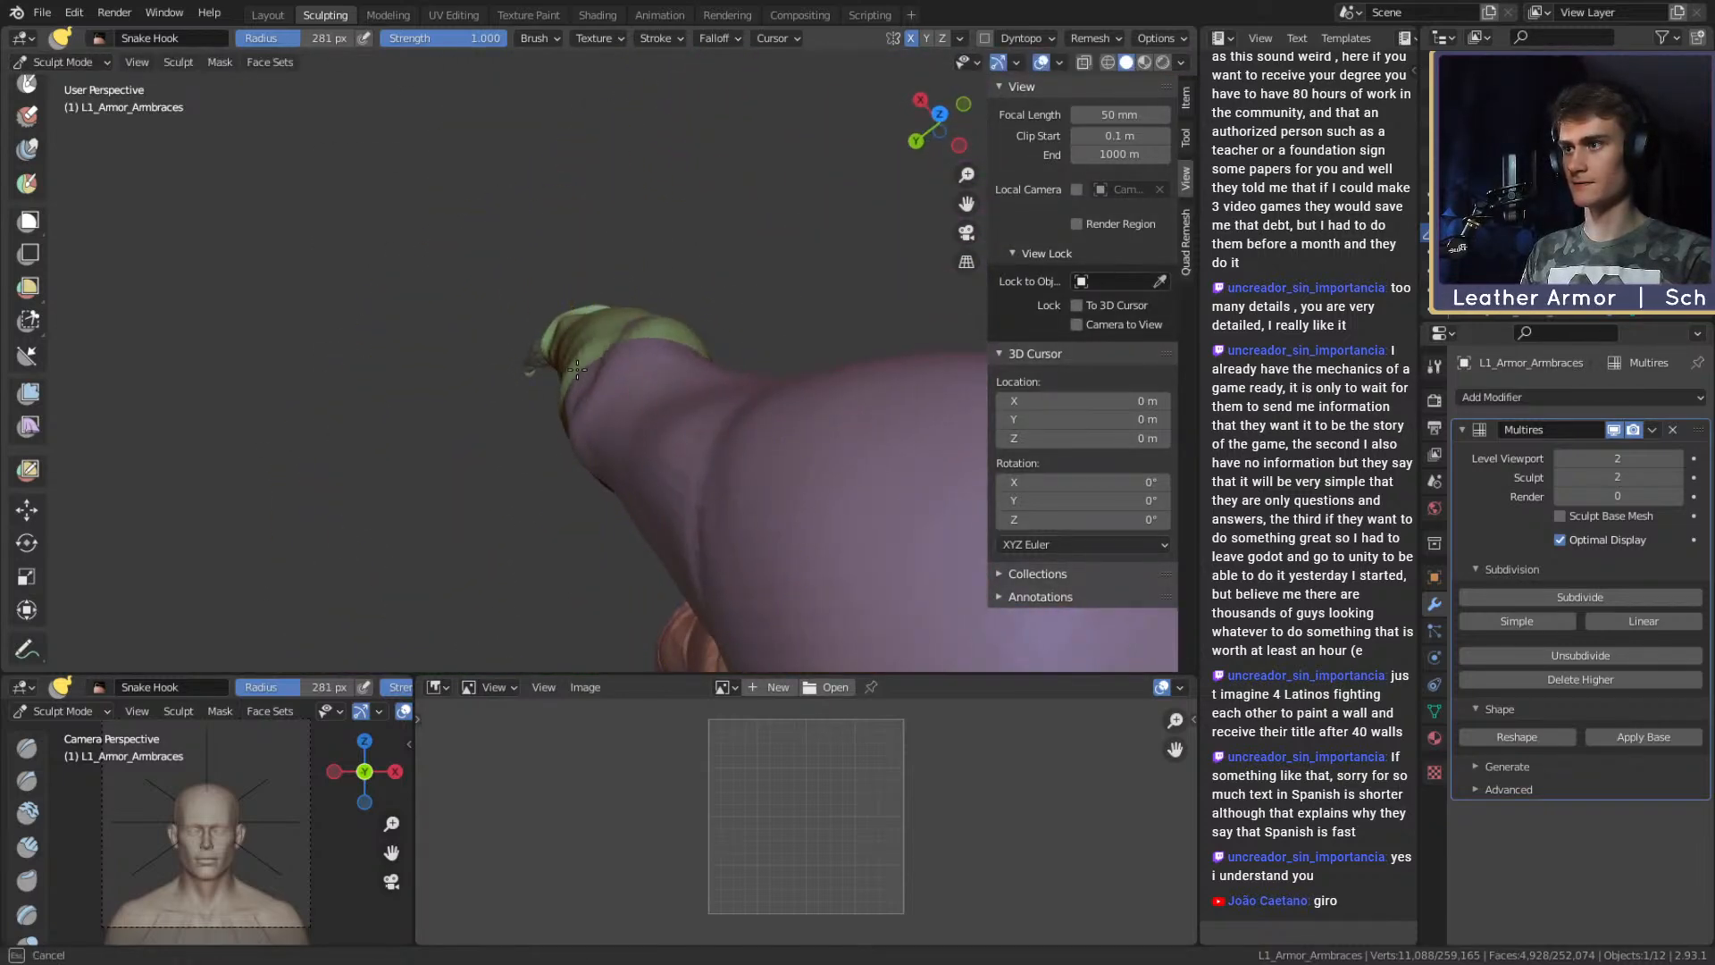
mouse_move(630, 365)
alt+mouse_down()
mouse_move(582, 419)
mouse_move(716, 337)
mouse_move(679, 313)
mouse_move(747, 345)
mouse_move(659, 330)
mouse_move(672, 397)
mouse_move(506, 391)
mouse_move(732, 362)
mouse_move(567, 337)
mouse_move(602, 376)
alt+mouse_up()
mouse_move(686, 407)
middle_down()
mouse_move(670, 360)
mouse_move(763, 416)
middle_up()
key(f)
click(790, 417)
mouse_move(661, 379)
middle_down()
mouse_move(593, 372)
mouse_move(587, 458)
middle_up()
Fill the outer forearm surface of the armbraces between cuff and elbow using Clay Strips at 34 px.
key(shift+c)
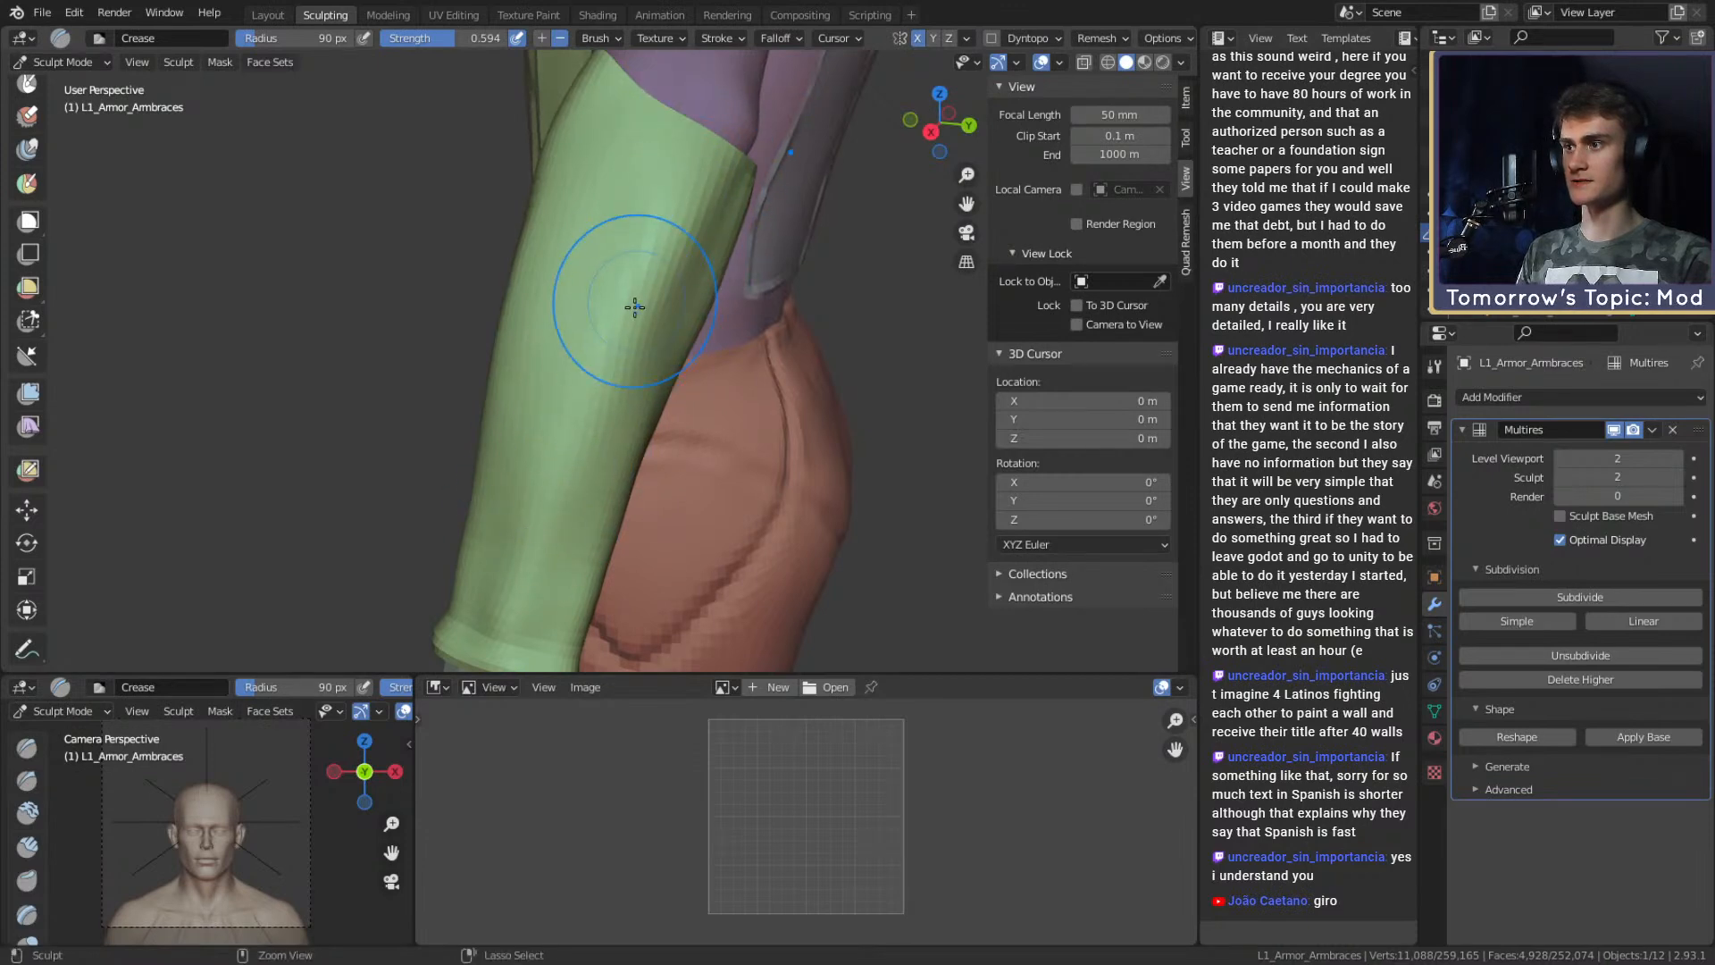
mouse_move(639, 295)
middle_down()
mouse_move(566, 329)
mouse_move(616, 292)
mouse_move(594, 375)
middle_up()
key(c)
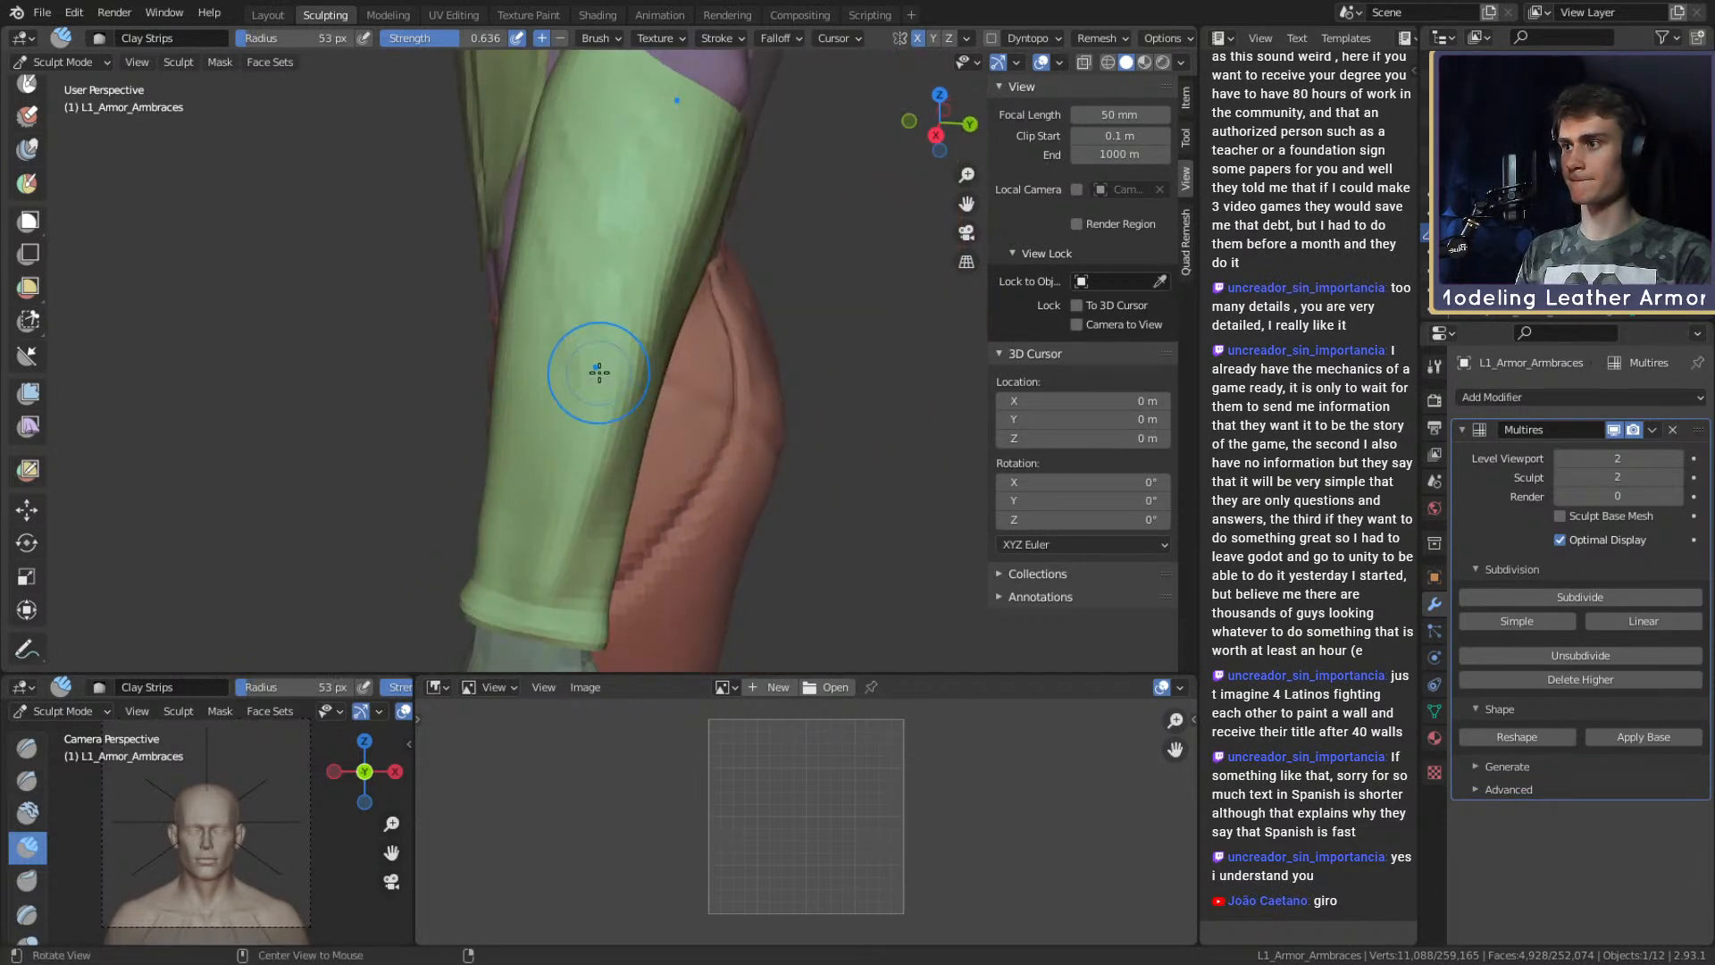
key(f)
click(522, 539)
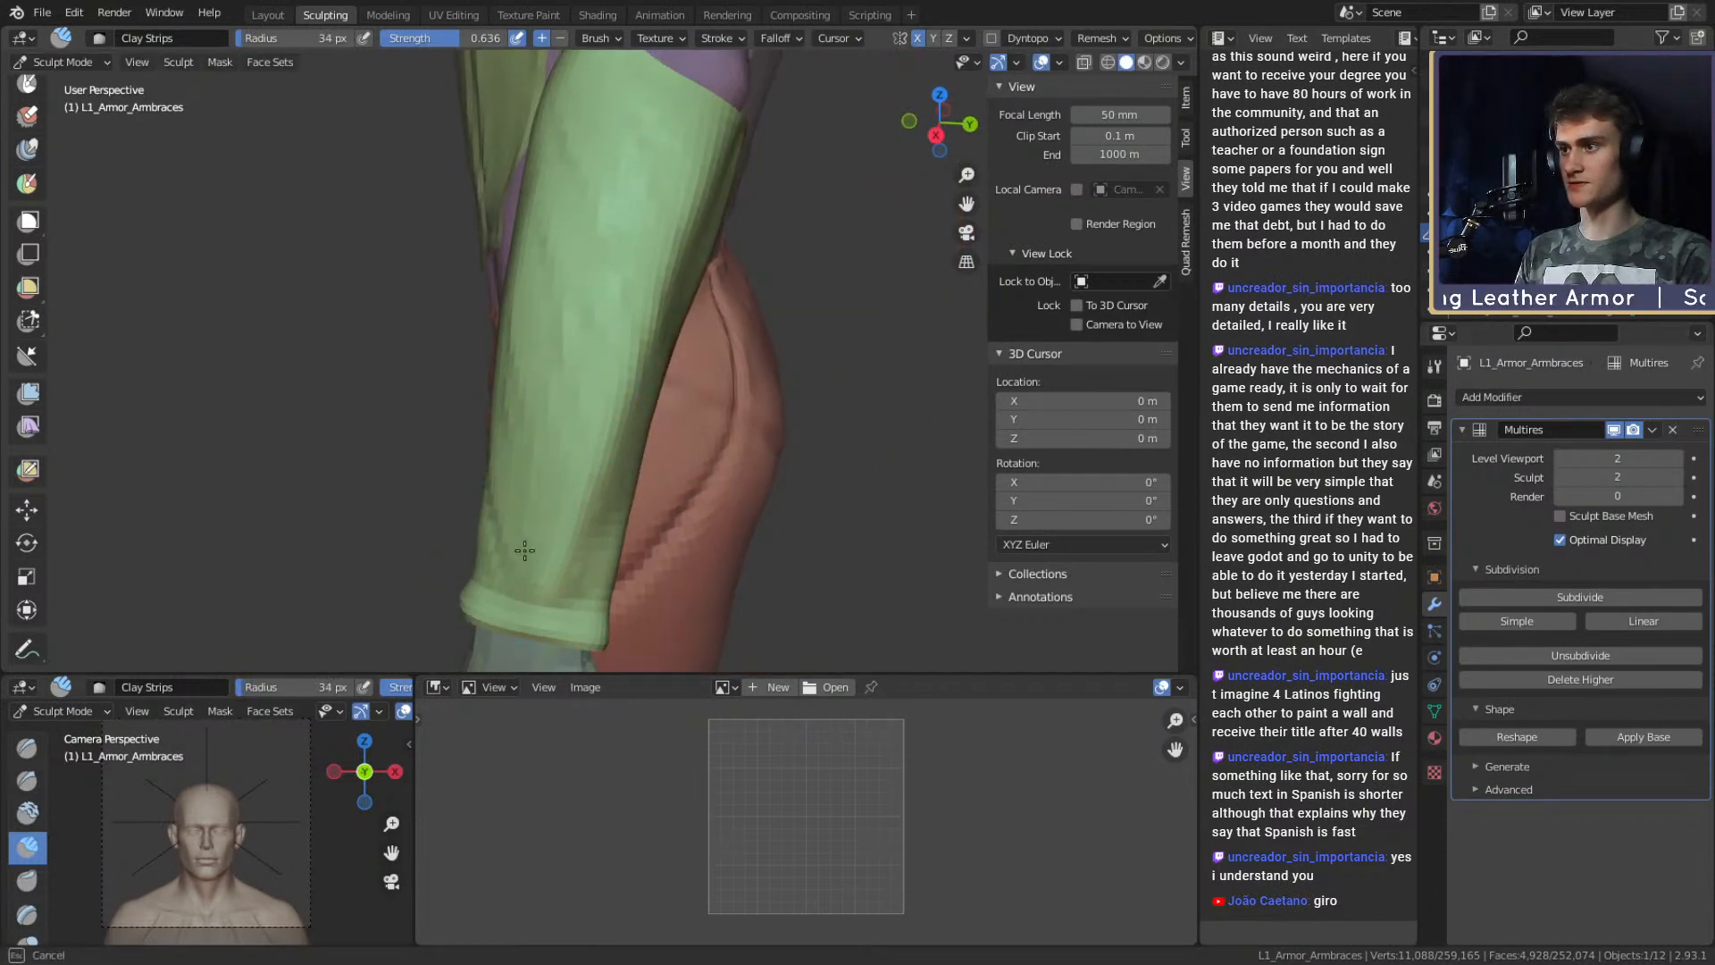
middle_drag(525, 615, 393, 570)
key(f)
click(679, 276)
drag(650, 226, 625, 192)
drag(624, 202, 567, 158)
Build up the remaining uneven areas around the armbraces' forearm with the Clay Strips brush.
middle_drag(614, 240, 684, 177)
middle_drag(626, 258, 773, 236)
drag(607, 387, 600, 403)
middle_drag(611, 389, 661, 438)
drag(613, 447, 586, 490)
key(f)
click(681, 314)
middle_drag(697, 277, 635, 310)
key(f)
click(705, 292)
middle_drag(750, 174, 693, 272)
Refine and smooth the armbraces' surface from elbow to wrist with the Crease brush at 99 px.
key(shift+c)
key(f)
click(674, 216)
mouse_move(677, 206)
mouse_down()
mouse_move(649, 336)
mouse_move(563, 467)
mouse_up()
key(f)
click(585, 464)
middle_drag(601, 452, 579, 388)
mouse_move(661, 281)
shift+mouse_down()
mouse_move(548, 498)
mouse_move(718, 245)
shift+mouse_up()
middle_drag(719, 245, 625, 259)
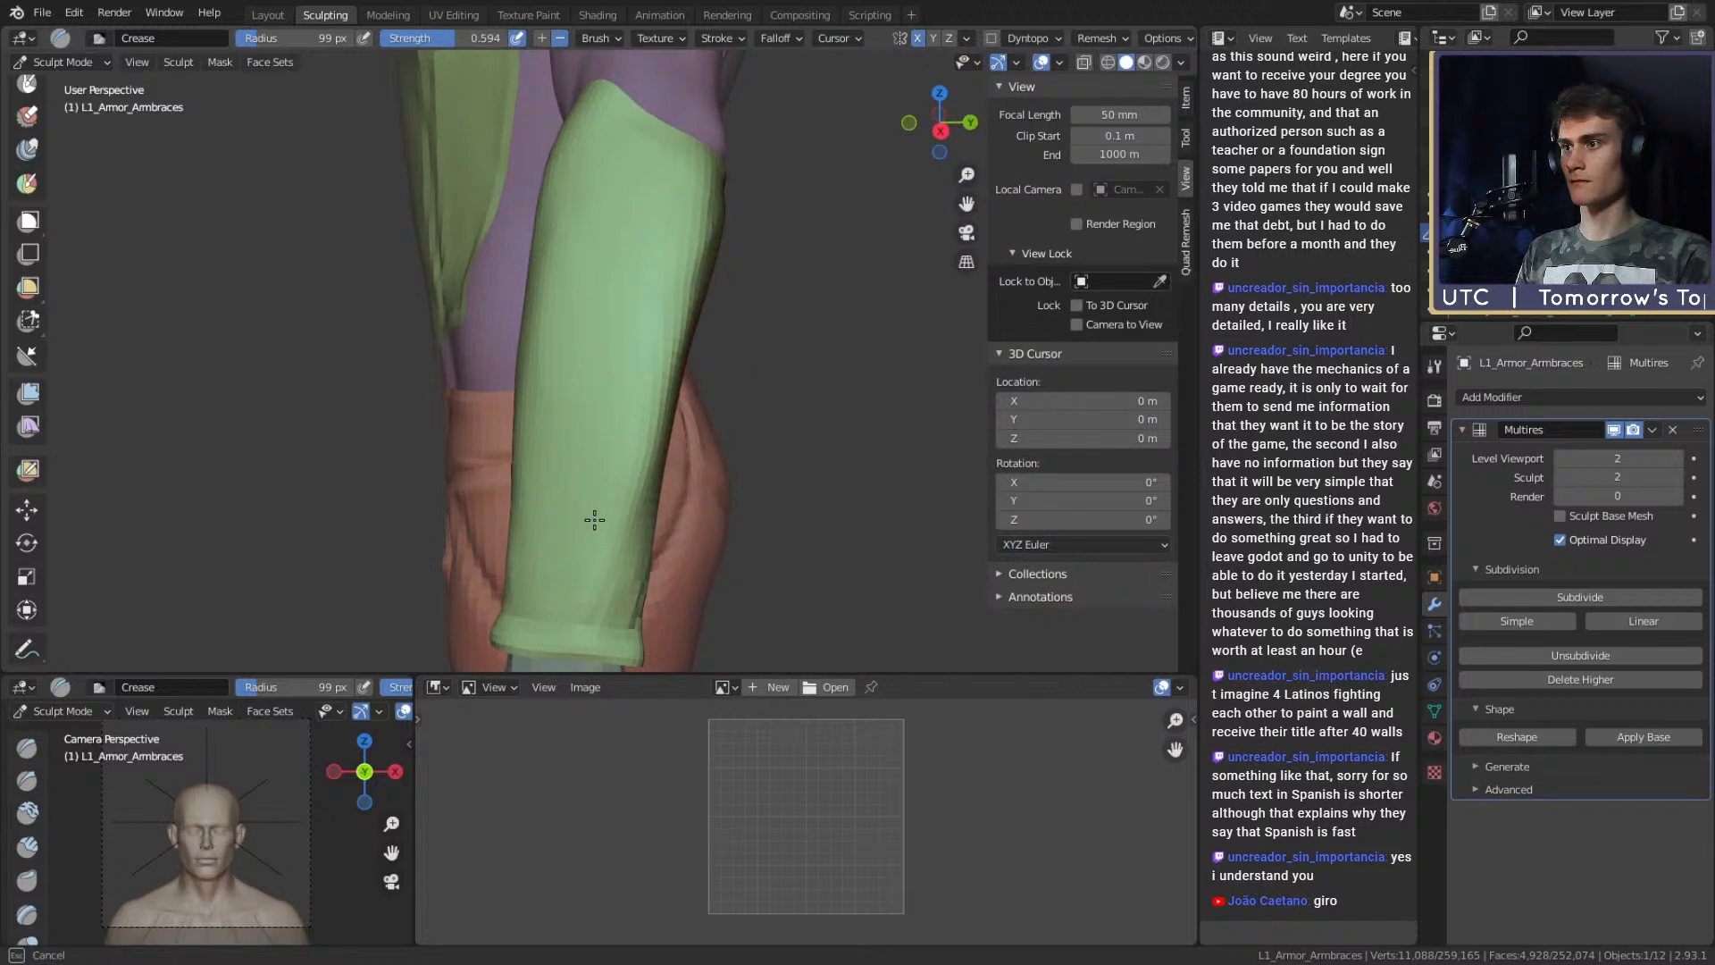
Raise the armbraces' upper edge over the elbow with the Grab brush, using radii of 89 and 114 px.
key(g)
mouse_move(684, 378)
middle_down()
mouse_move(669, 286)
mouse_move(701, 296)
mouse_move(679, 319)
mouse_move(670, 300)
mouse_move(682, 325)
middle_up()
key(f)
click(669, 320)
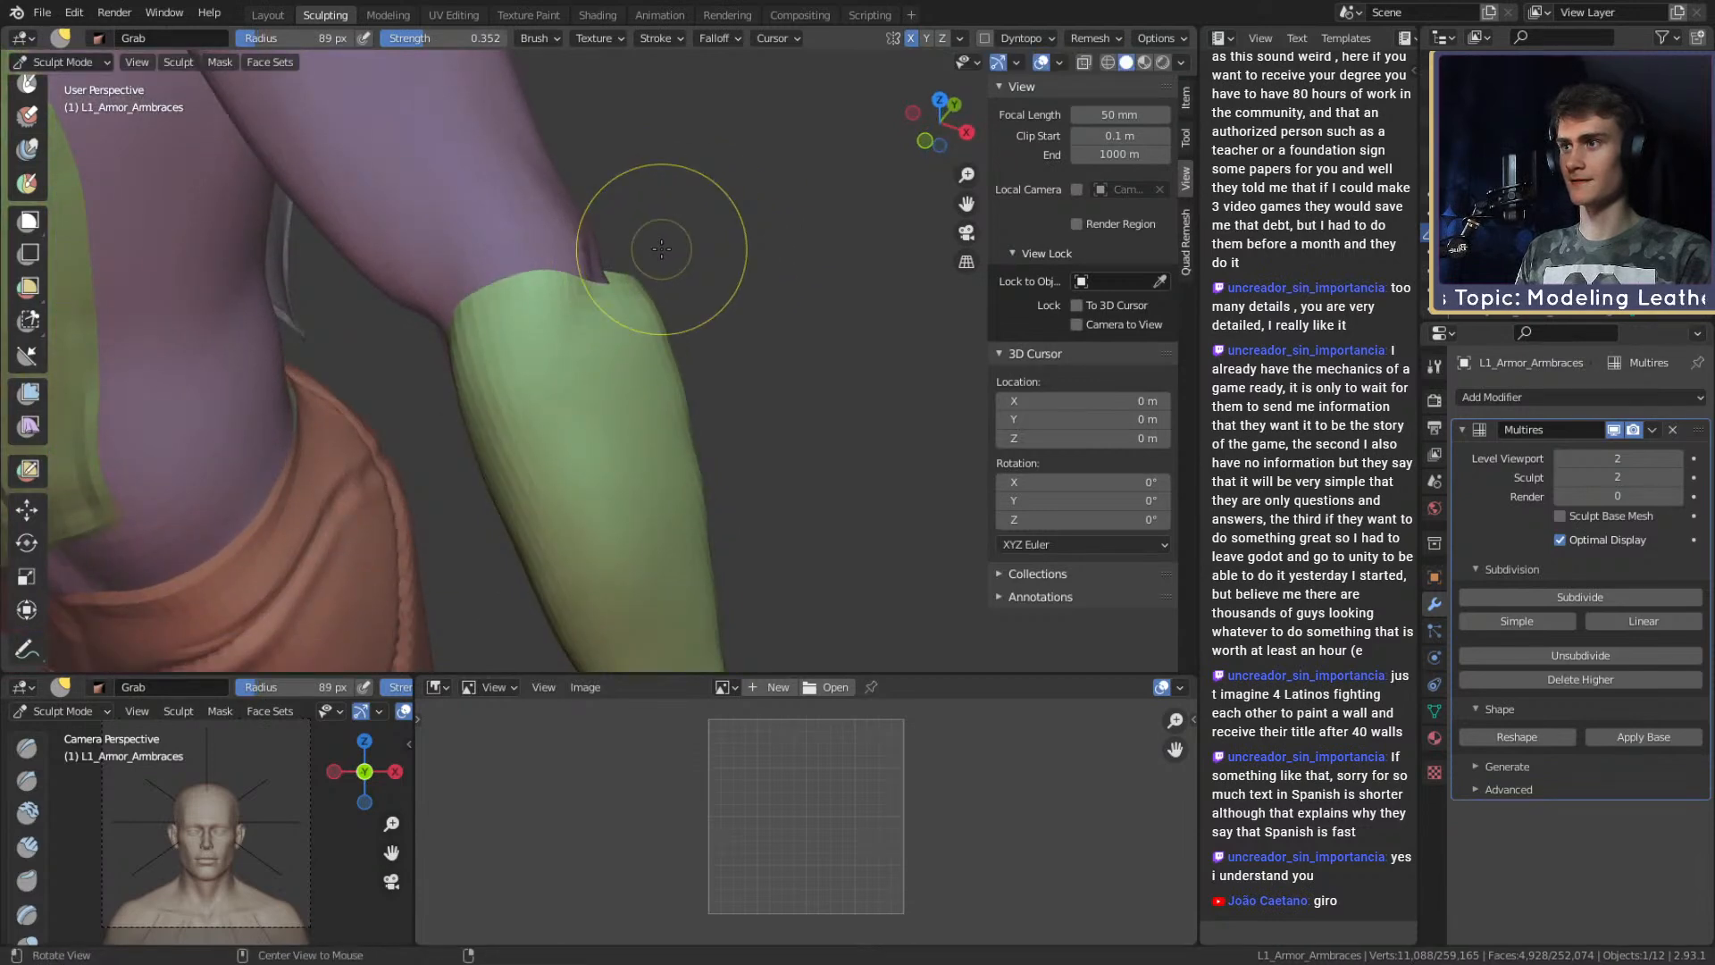
scroll(683, 328, up, 3)
key(f)
click(669, 361)
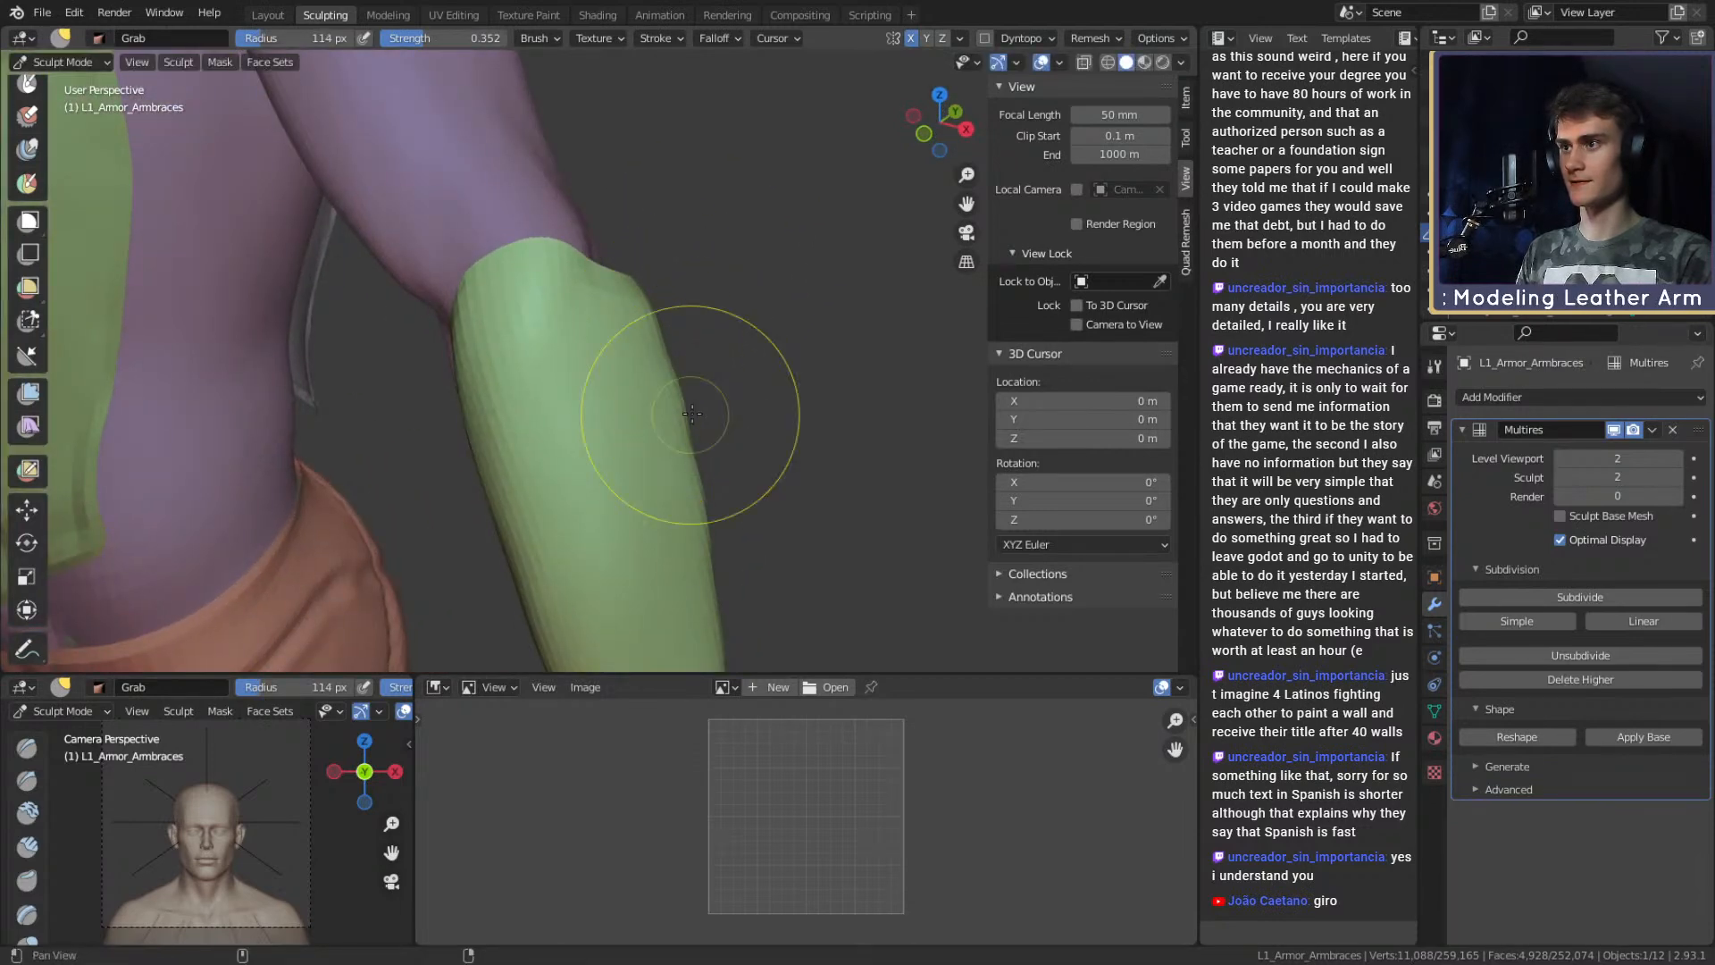
Pull the armbraces' inner elbow edge over the exposed arm with the Grab brush at 150 and 194 px.
scroll(695, 391, up, 2)
scroll(696, 391, down, 5)
middle_drag(804, 143, 798, 374)
key(f)
click(679, 375)
scroll(652, 345, up, 5)
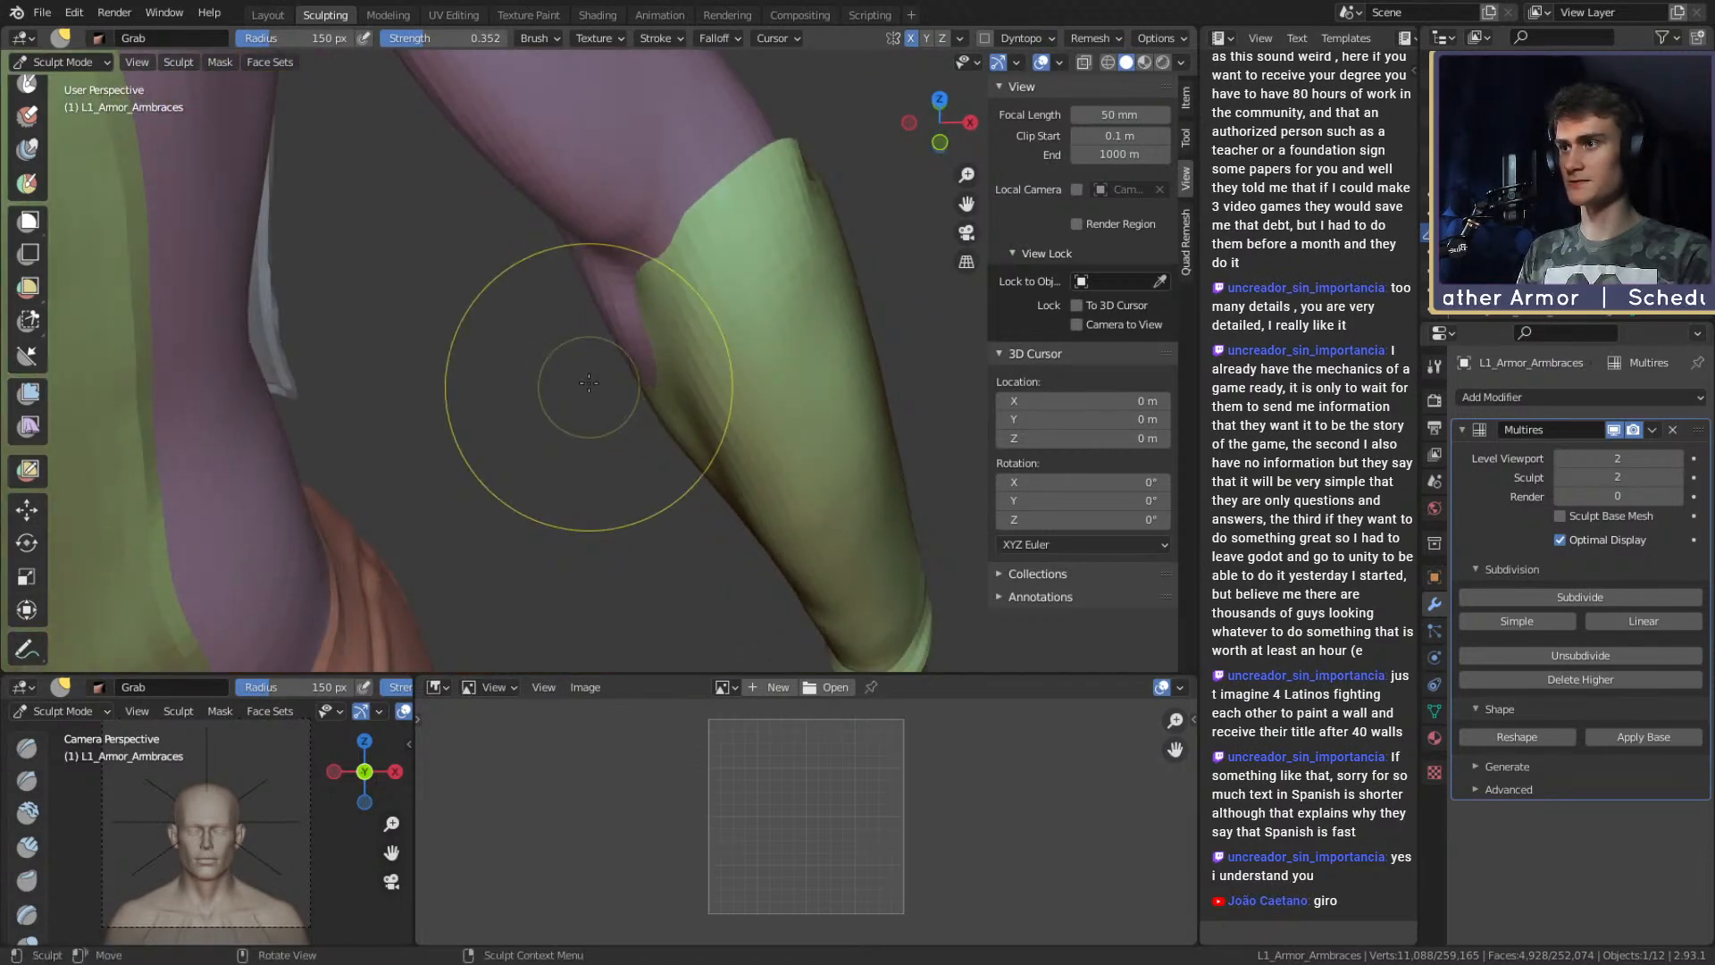
shift+middle_drag(629, 301, 576, 303)
key(f)
click(570, 303)
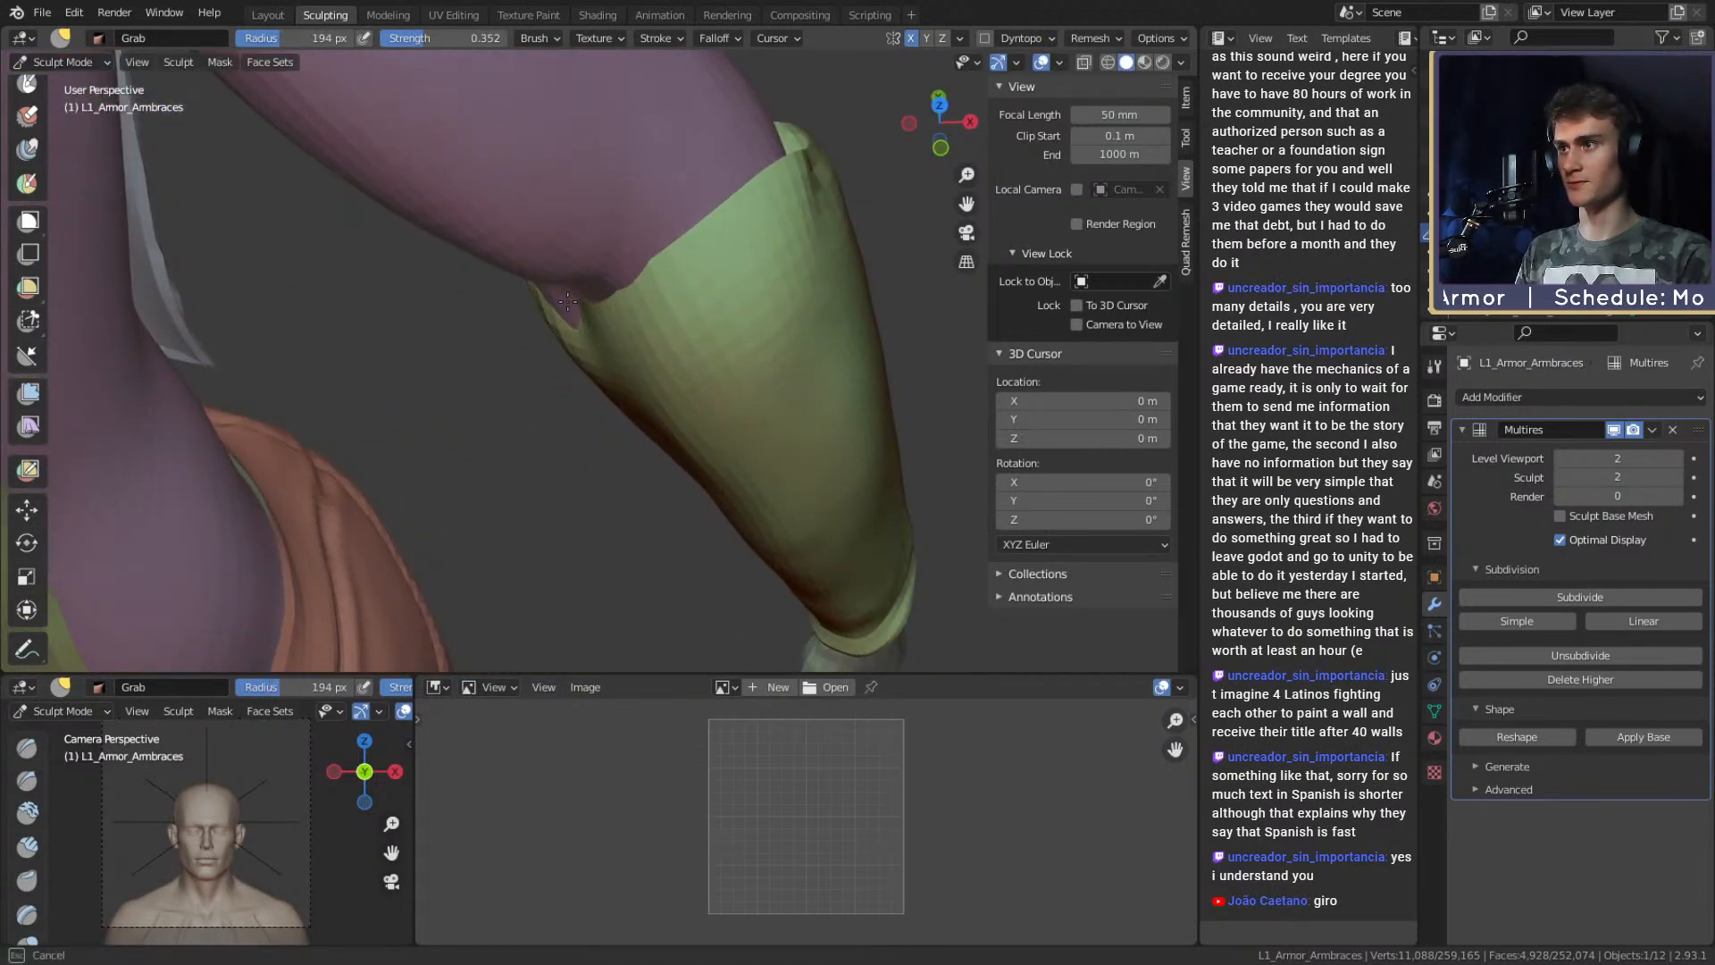
Adjust the outline of the armbraces' elbow opening further with the Grab brush.
alt+drag(767, 236, 804, 375)
key(f)
mouse_move(620, 351)
alt+mouse_down()
mouse_move(640, 388)
mouse_move(699, 252)
mouse_move(645, 268)
mouse_move(673, 352)
mouse_move(527, 313)
mouse_move(513, 332)
mouse_move(654, 333)
alt+mouse_up()
key(f)
click(682, 268)
key(f)
click(653, 345)
Sculpt a creased rim along the armbraces' elbow opening and smooth the surface beside it.
key(shift+c)
key(f)
click(630, 227)
mouse_move(668, 221)
alt+shift+mouse_down()
mouse_move(717, 334)
mouse_move(555, 391)
alt+shift+mouse_up()
mouse_move(678, 444)
alt+mouse_down()
mouse_move(607, 411)
mouse_move(662, 300)
mouse_move(840, 265)
alt+mouse_up()
Refine the rim around all sides of the armbraces' elbow opening with the 48 px Crease brush.
key(f)
click(609, 353)
alt+drag(590, 300, 668, 276)
alt+drag(473, 366, 631, 336)
alt+drag(466, 325, 768, 429)
alt+drag(571, 429, 625, 500)
alt+drag(581, 344, 677, 362)
alt+shift+drag(630, 375, 777, 371)
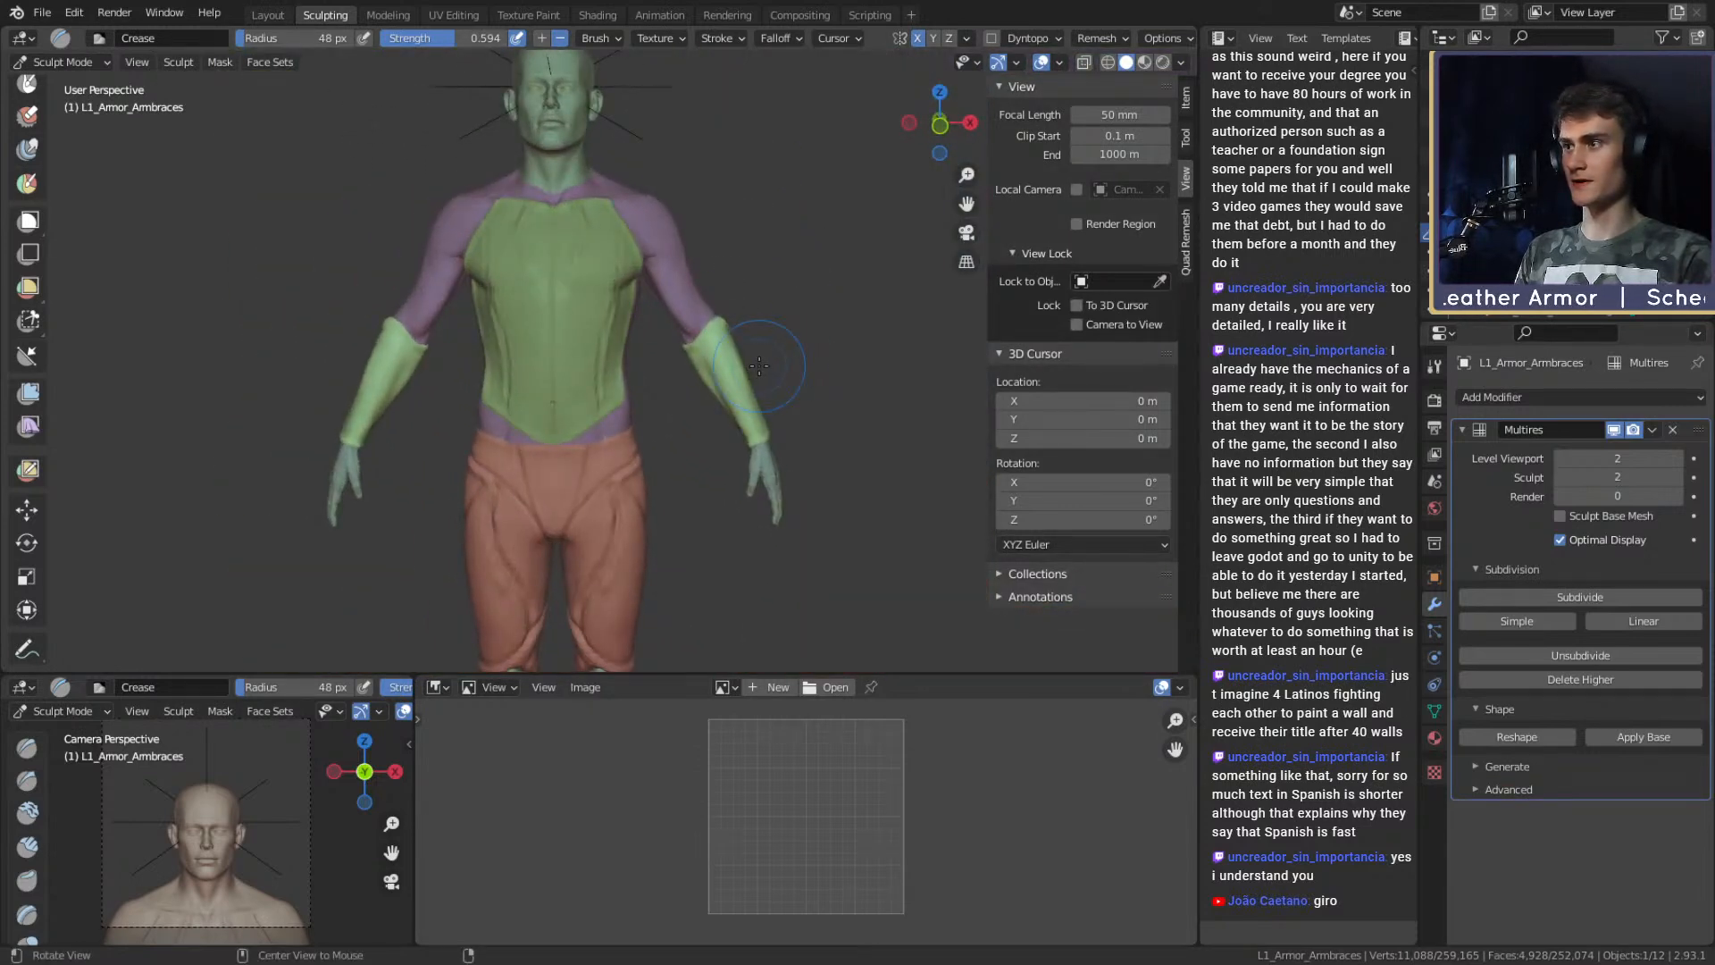
Return to the Layout workspace and save the figurine file.
ctrl+alt+drag(775, 295, 731, 409)
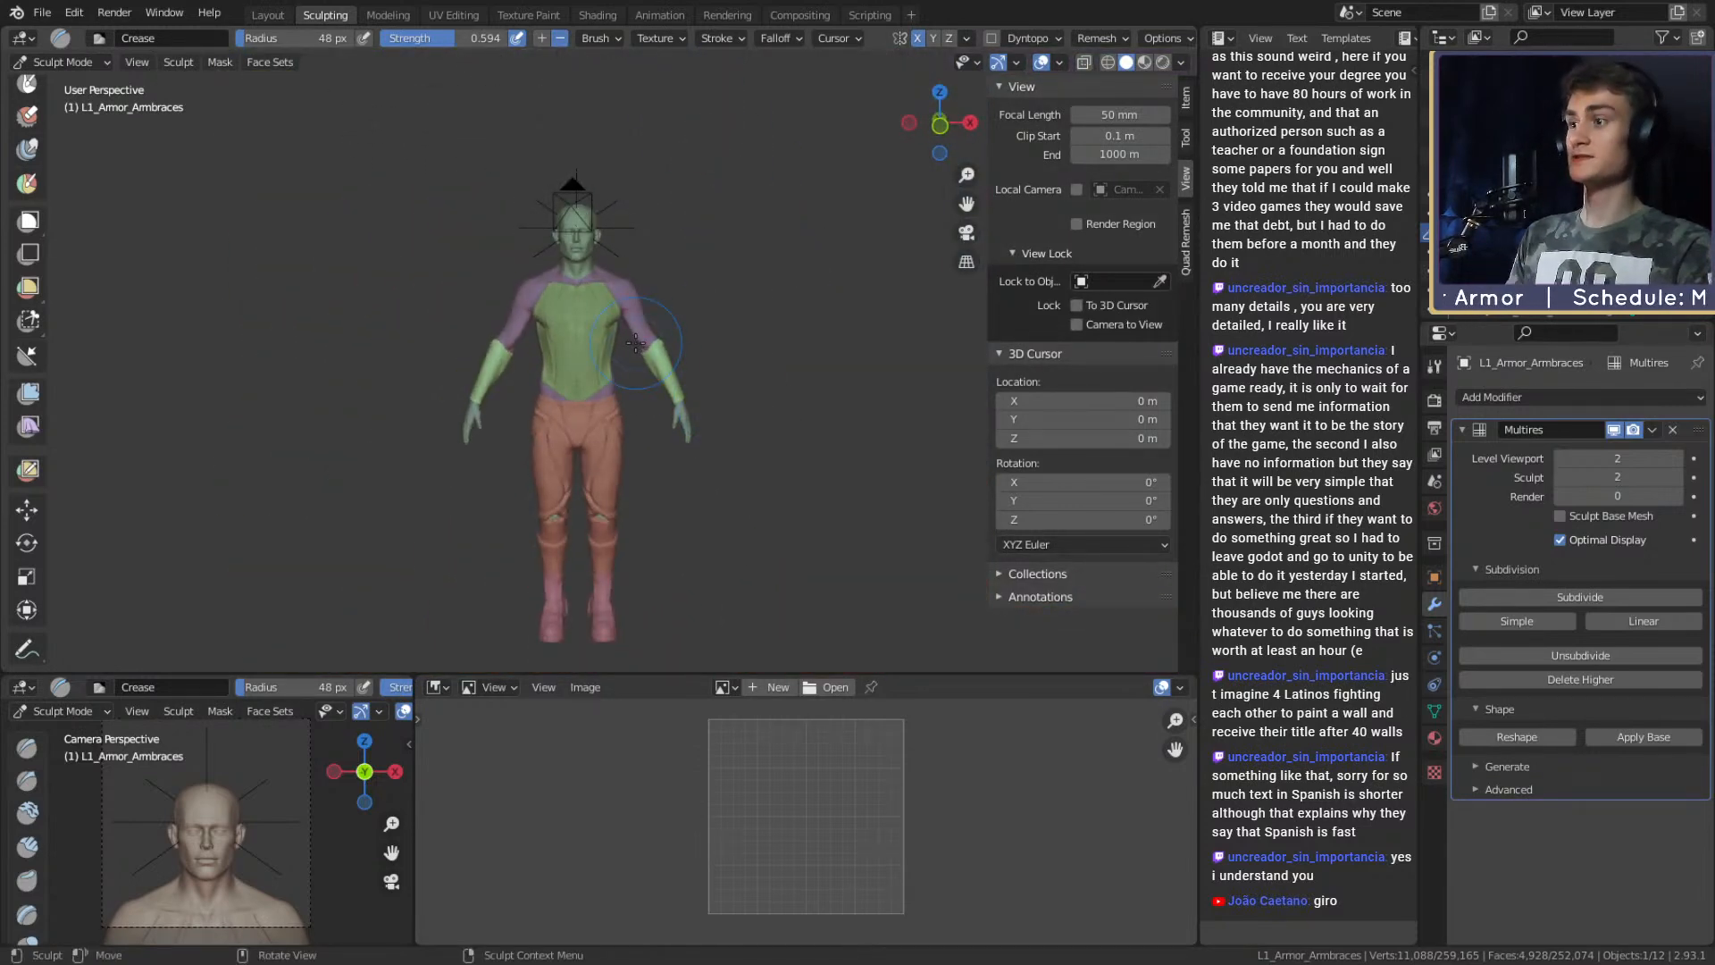
ctrl+middle_drag(585, 326, 608, 242)
shift+middle_drag(665, 335, 693, 393)
mouse_move(721, 407)
middle_down()
mouse_move(659, 412)
mouse_move(715, 409)
middle_up()
click(284, 13)
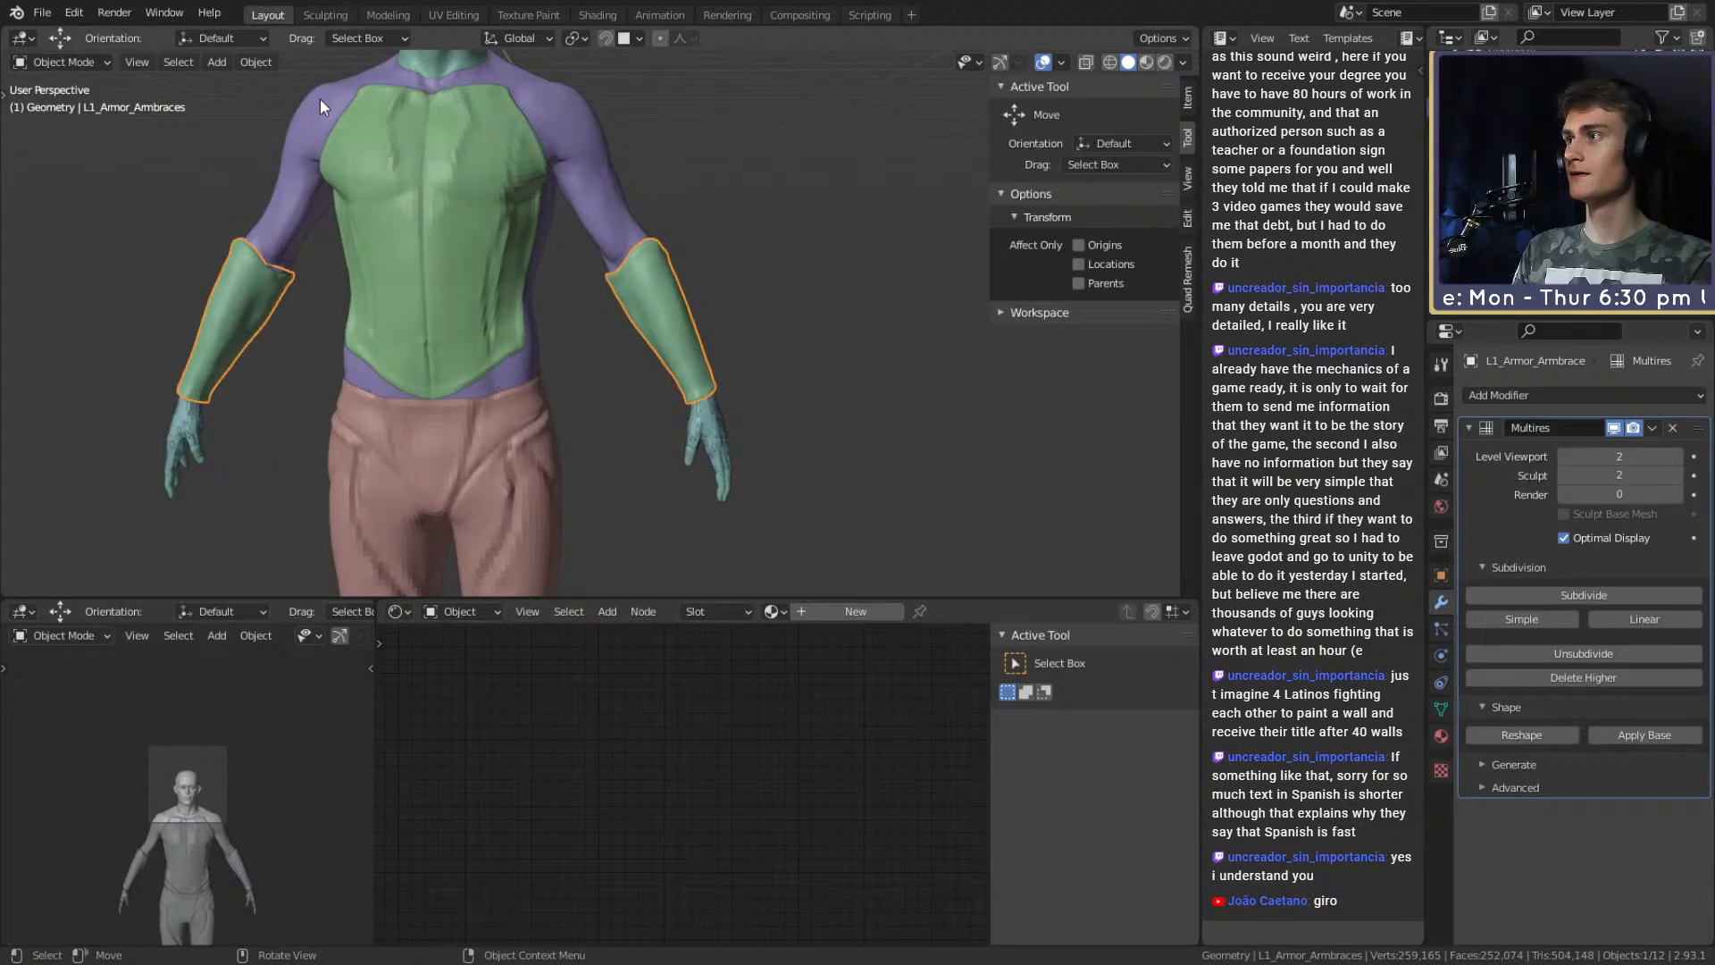
middle_drag(582, 374, 618, 375)
click(711, 215)
click(42, 13)
click(93, 136)
Select the underarmor beneath the chestplate.
scroll(604, 282, up, 3)
middle_drag(715, 278, 741, 305)
click(650, 301)
scroll(636, 284, down, 2)
scroll(741, 313, up, 3)
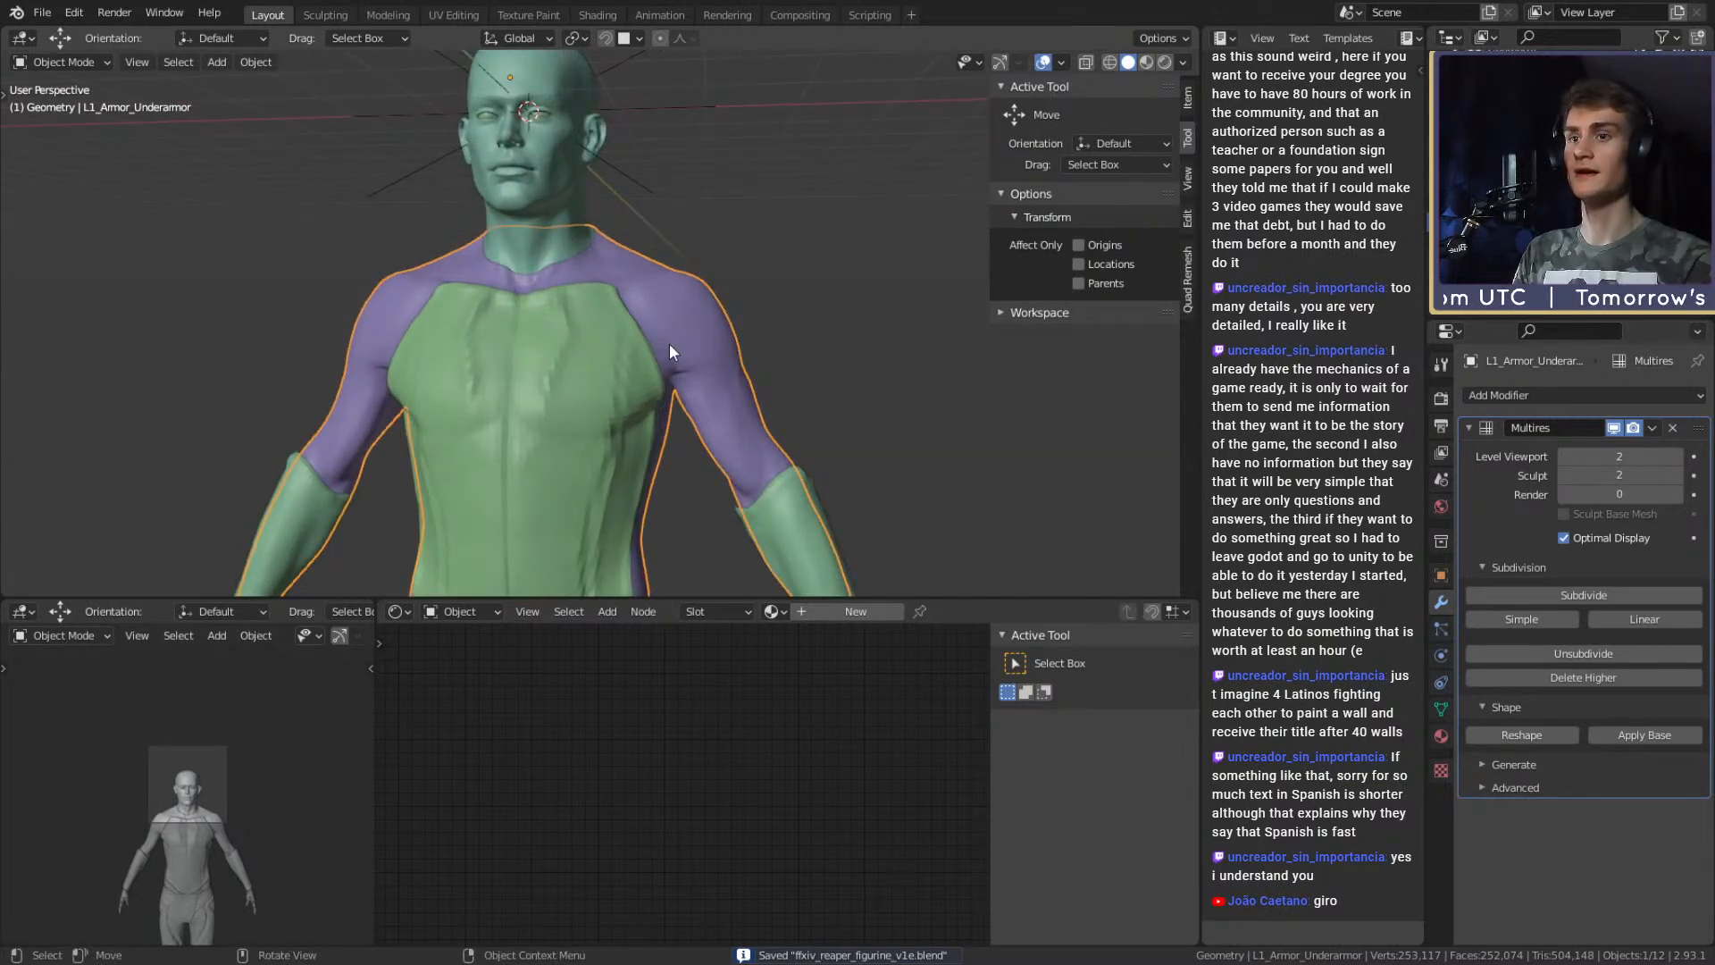
scroll(593, 319, down, 4)
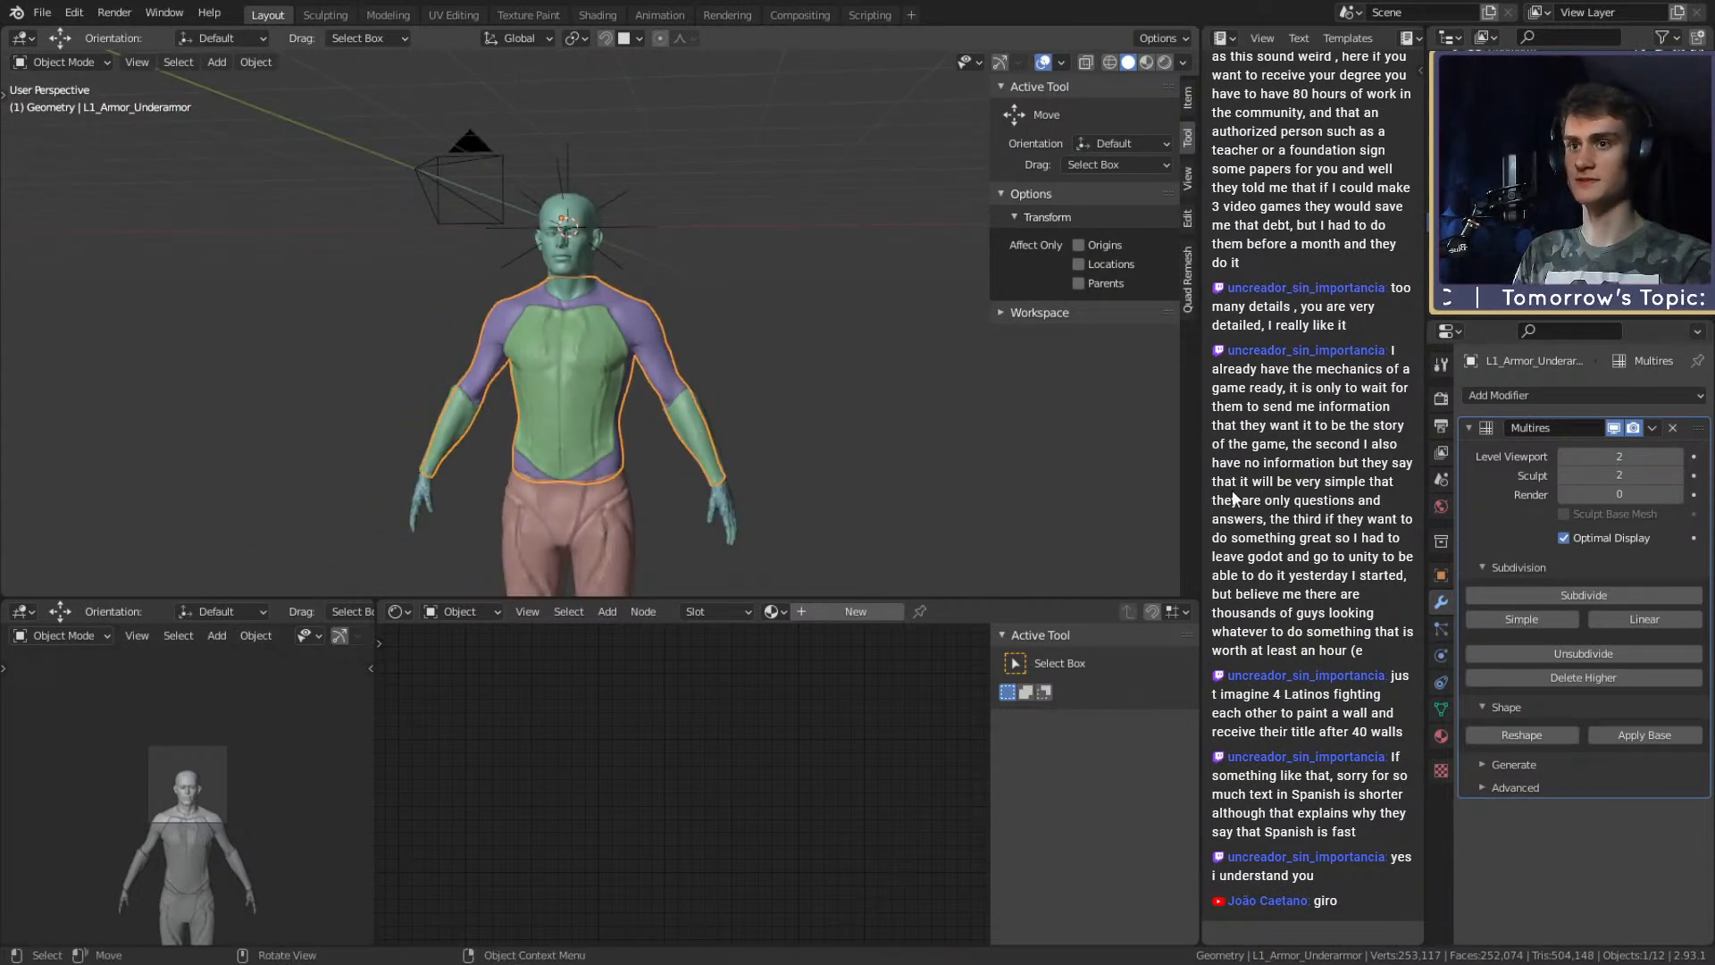
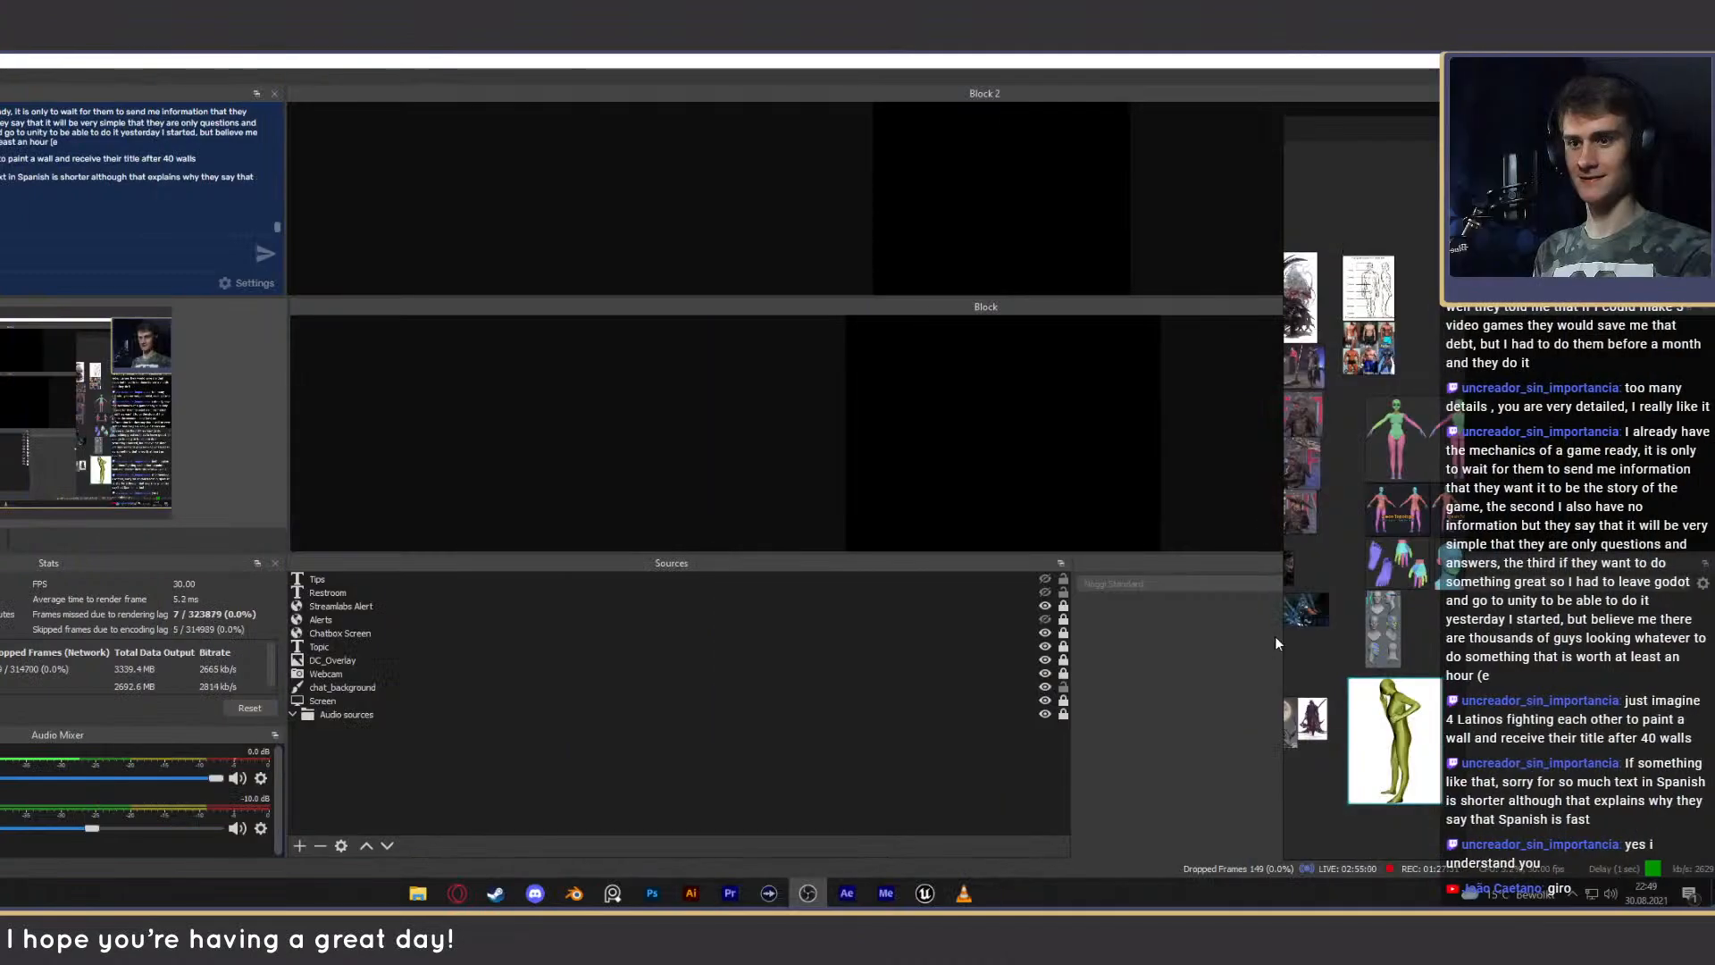
Switch to the reference board, widen its window, and examine the green bodysuit figure for fabric folds.
drag(1284, 636, 703, 639)
middle_drag(1395, 764, 1134, 615)
scroll(1134, 615, up, 5)
scroll(1133, 615, up, 4)
scroll(1152, 779, down, 3)
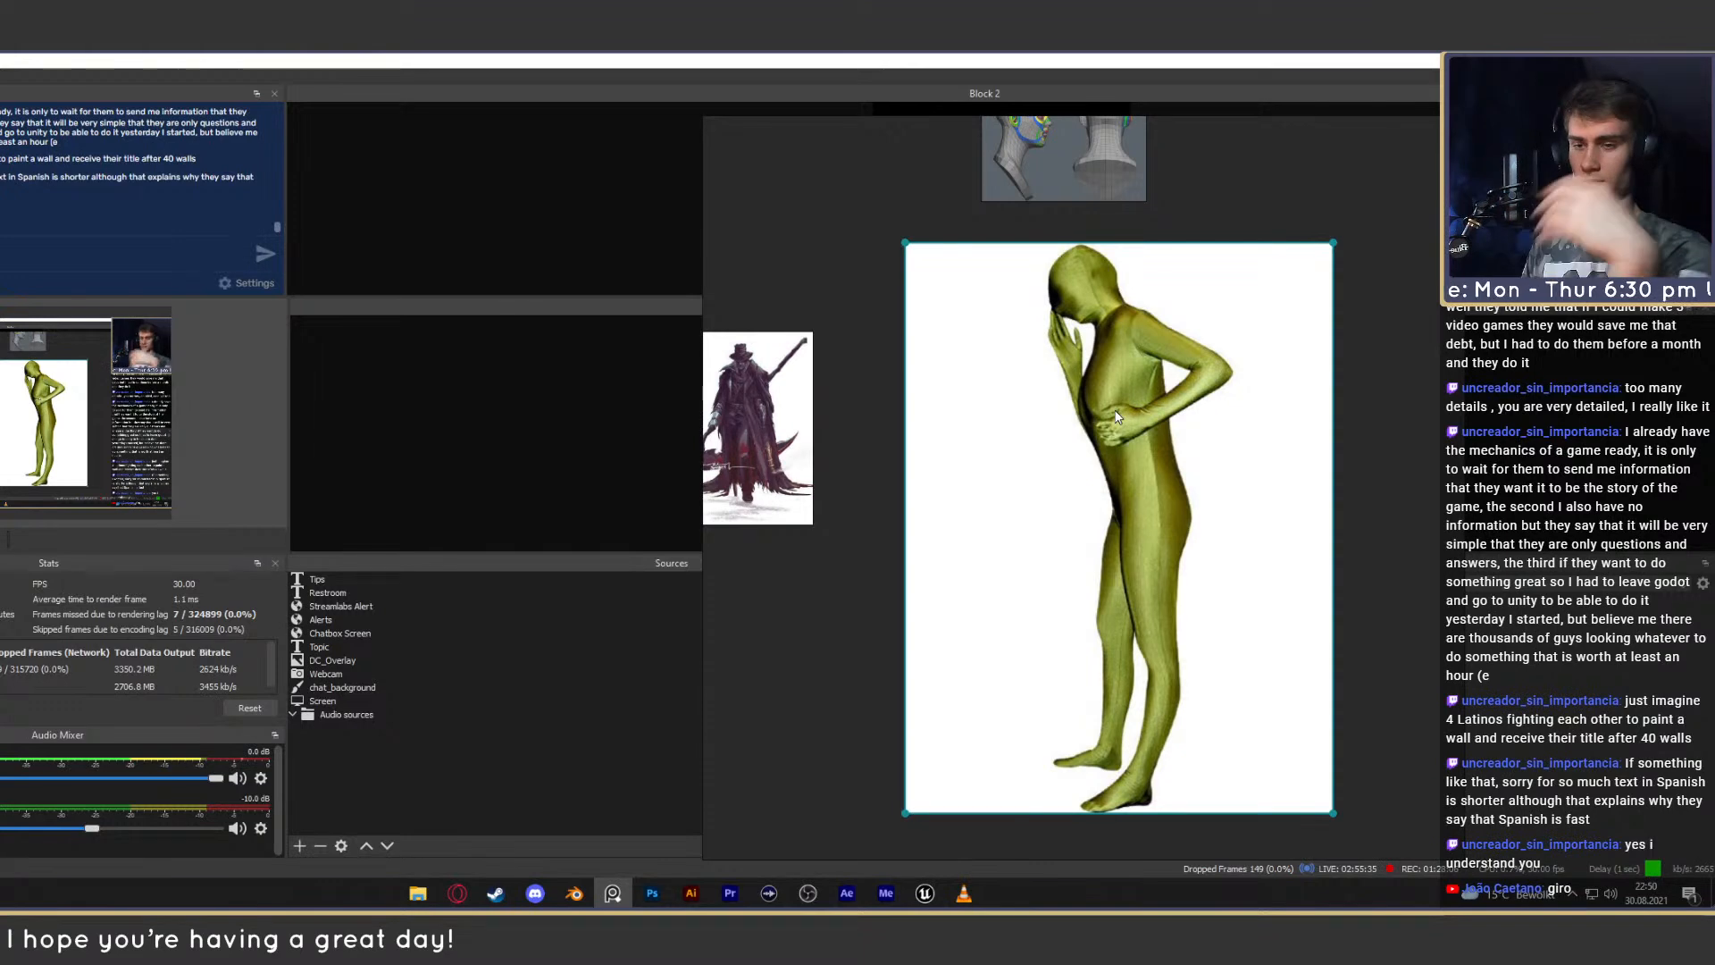
Switch back to Blender, select the body mesh, and open it in the Sculpting workspace.
scroll(1116, 415, down, 4)
scroll(1150, 437, up, 6)
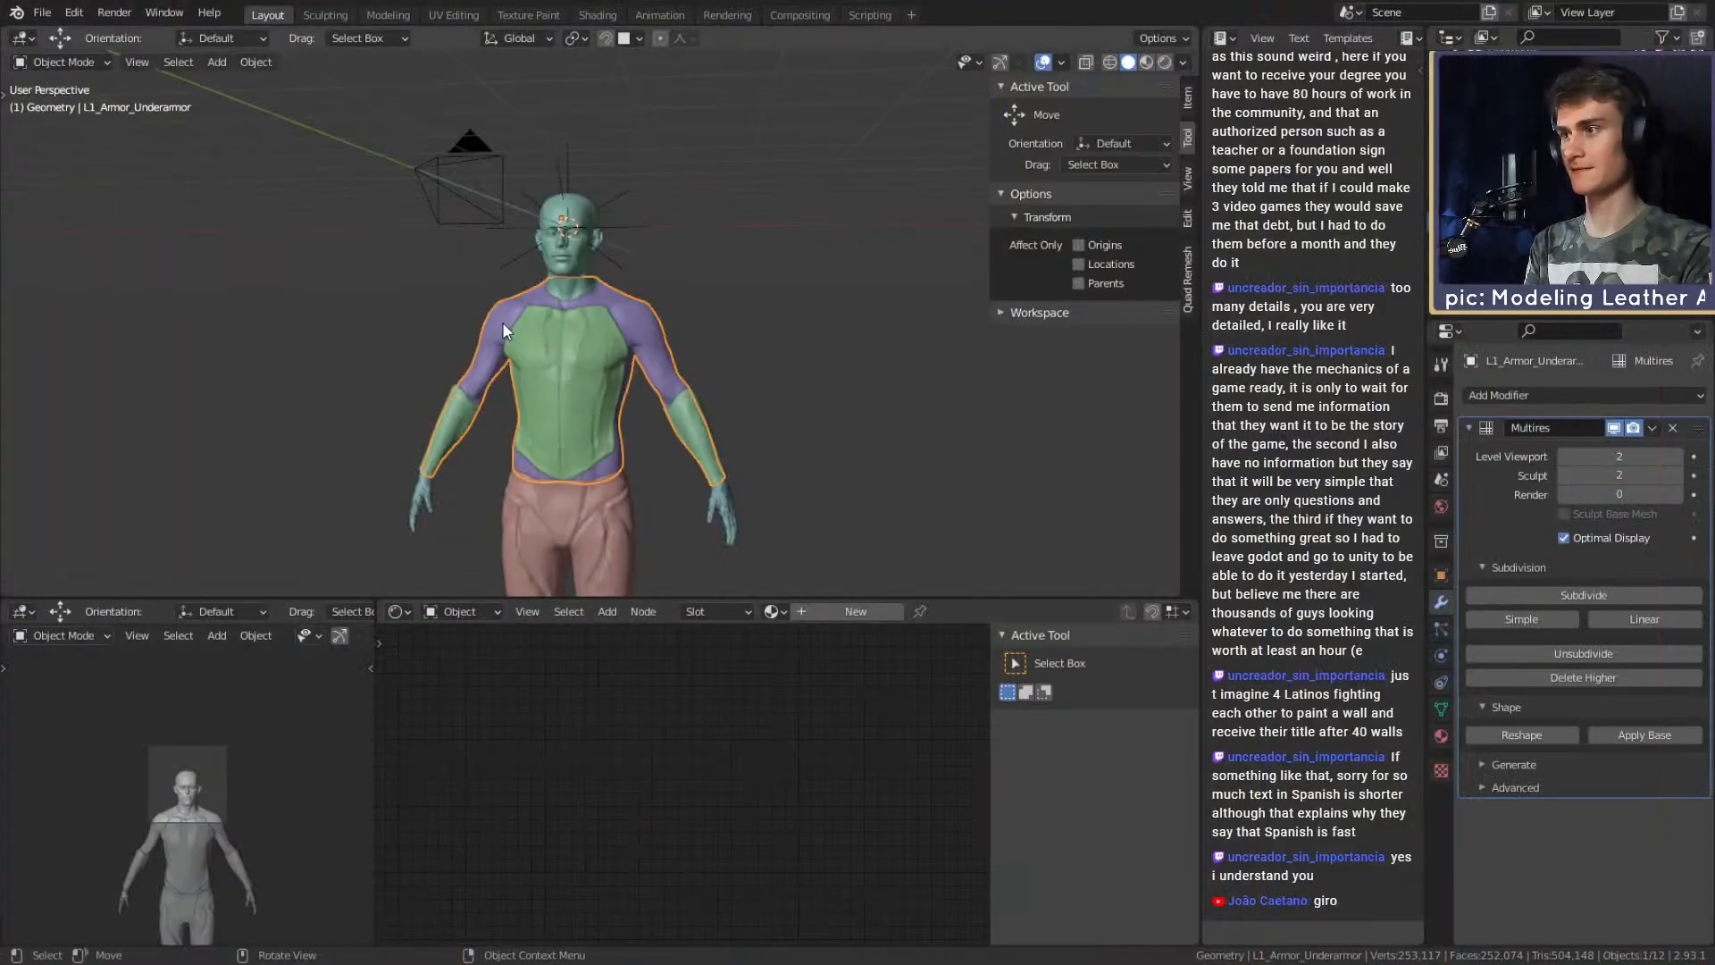
click(503, 330)
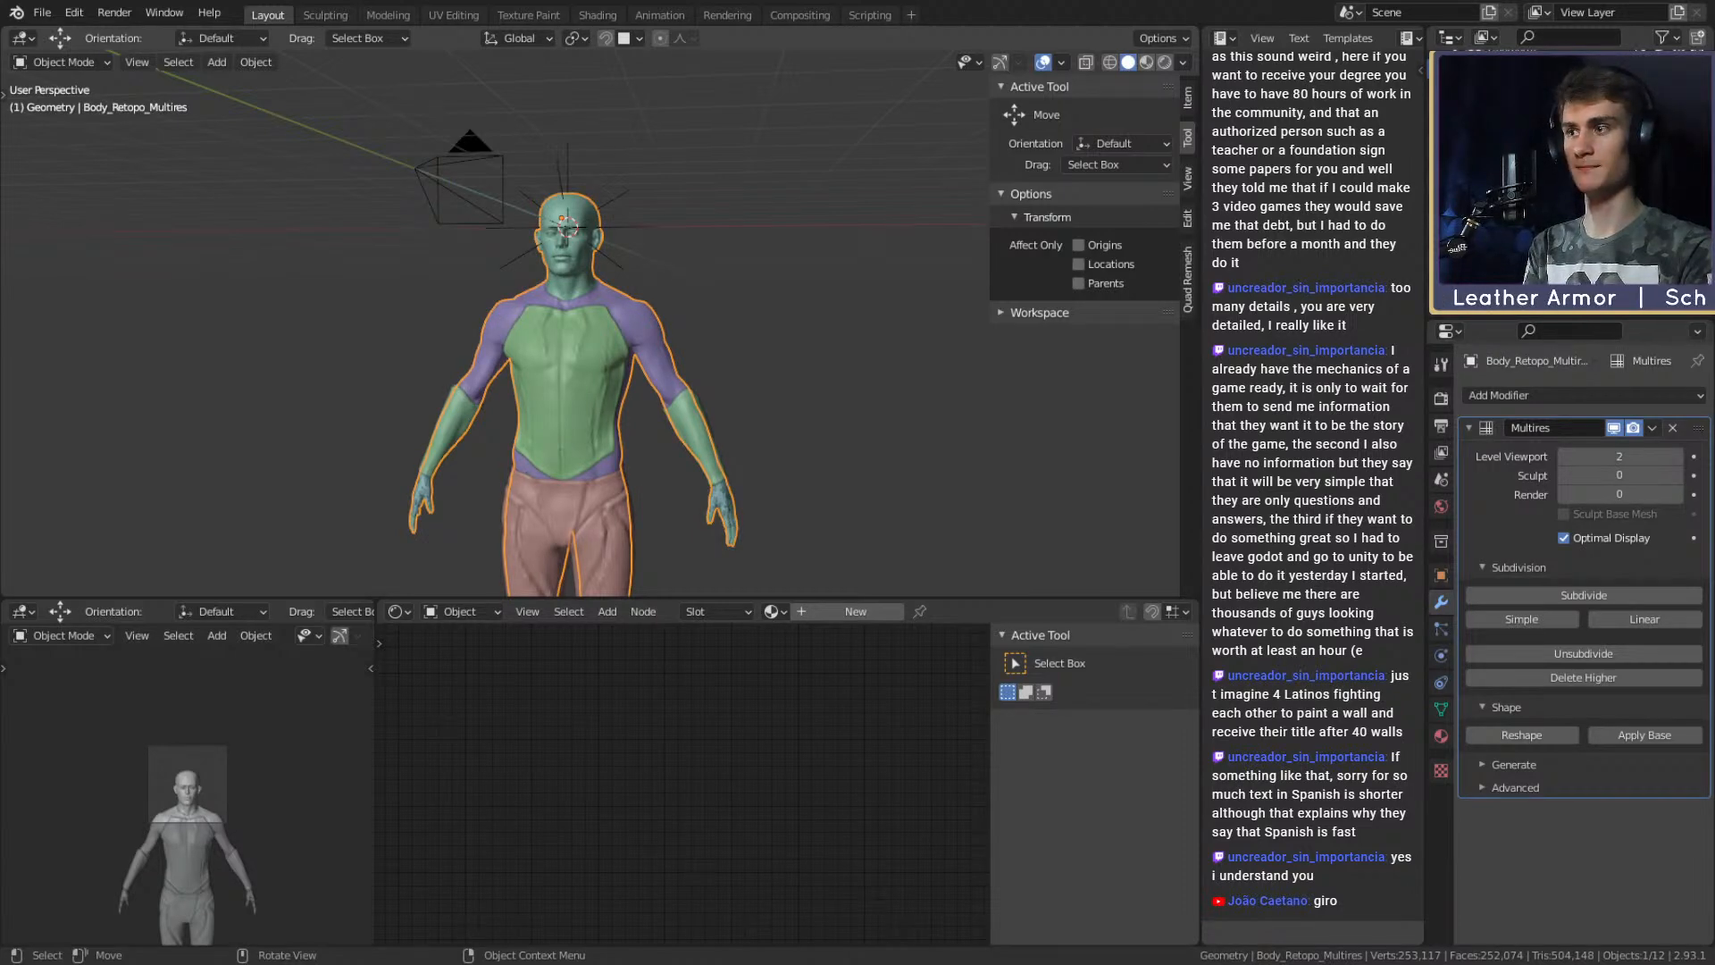
scroll(642, 390, up, 8)
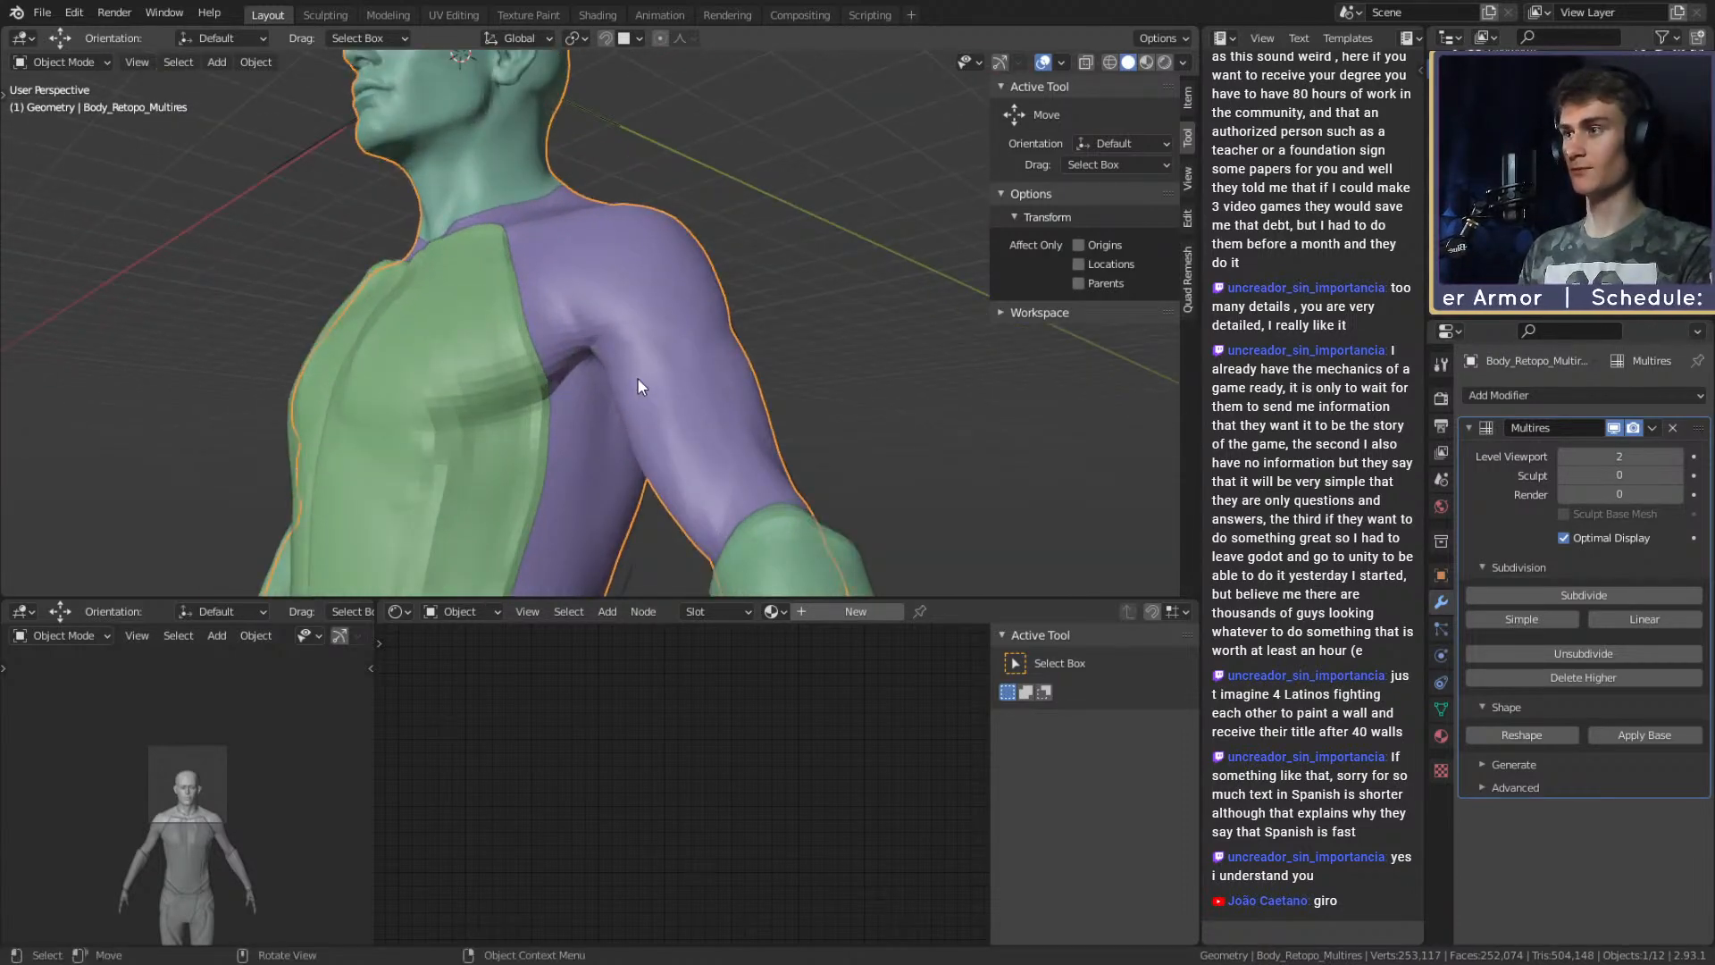
scroll(629, 284, down, 3)
key(ctrl+Page_Down)
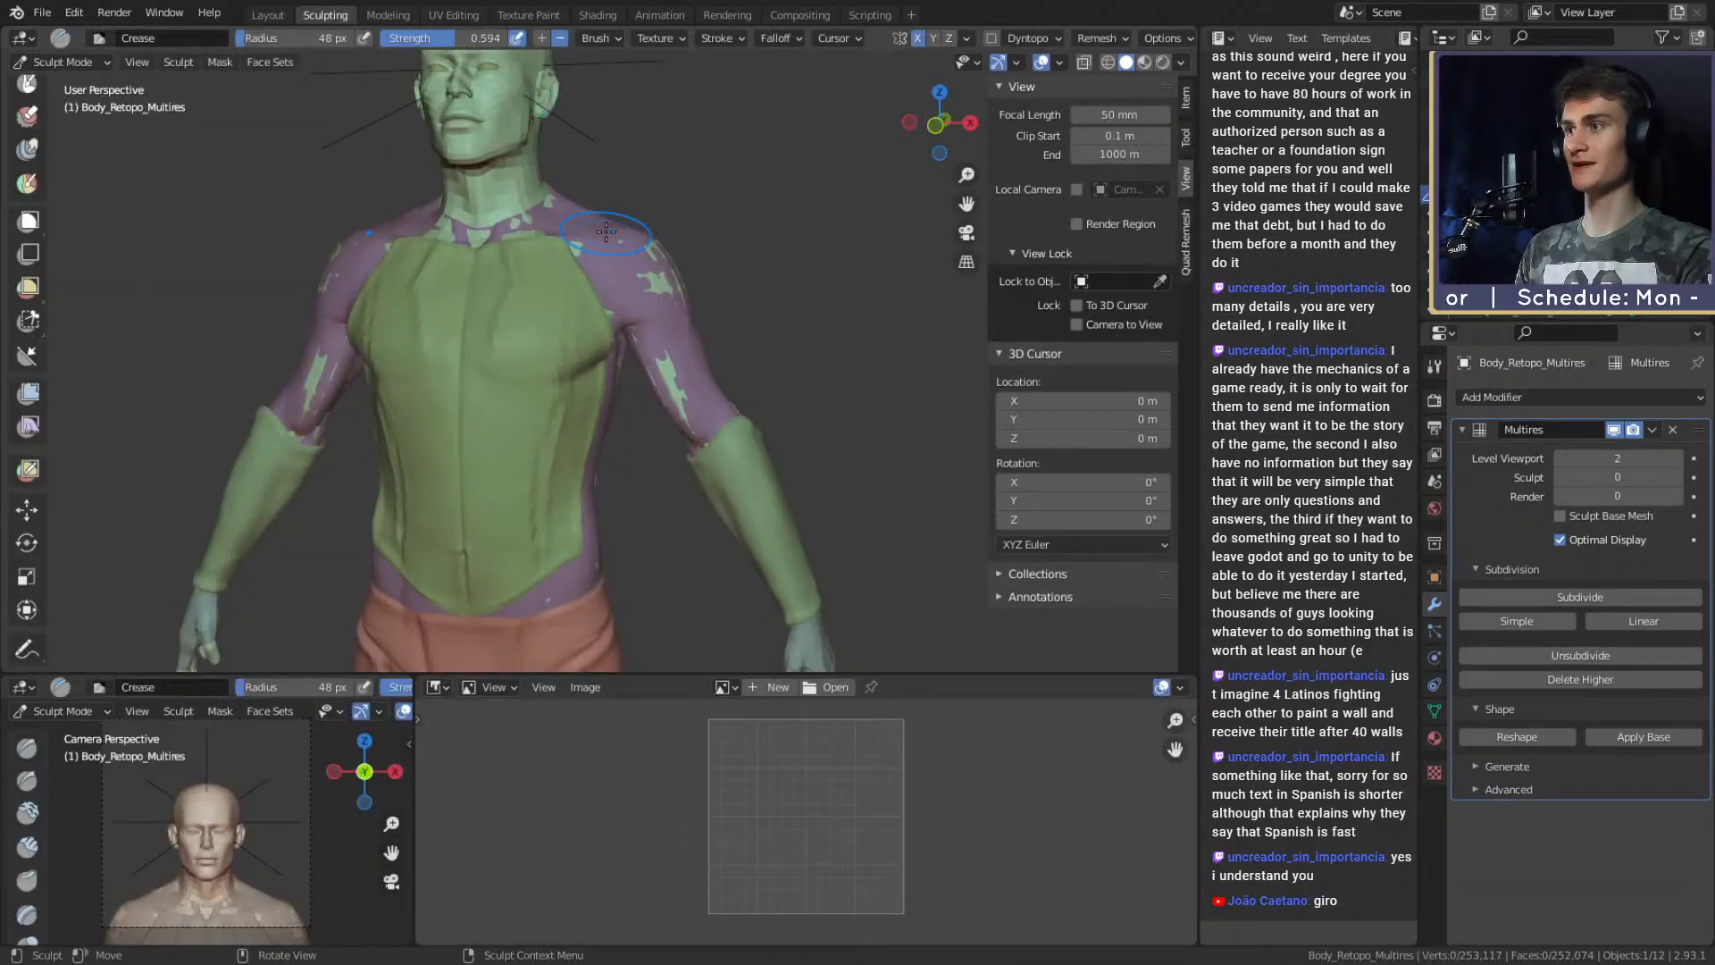
Set the Crease brush radius to 24 px and raise the body's Multires sculpt level to 2.
key(f)
click(795, 314)
mouse_move(795, 316)
middle_down()
mouse_move(728, 337)
mouse_move(715, 246)
middle_up()
middle_drag(697, 326, 753, 327)
ctrl+middle_drag(746, 259, 725, 381)
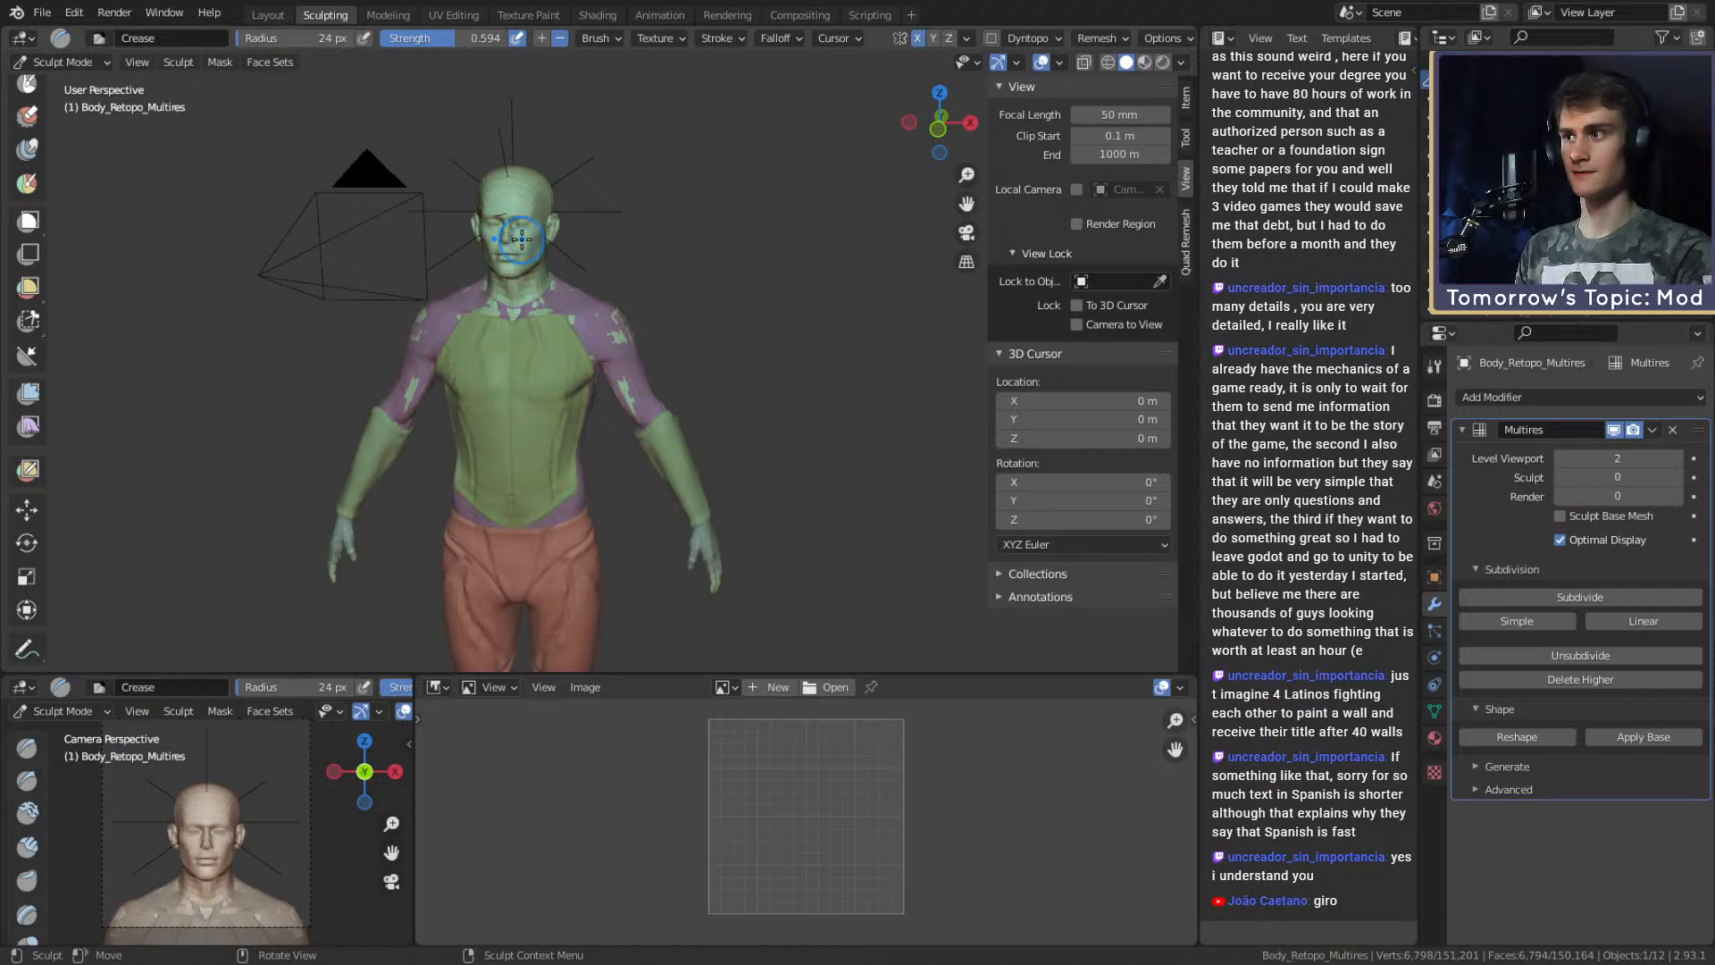
click(1678, 478)
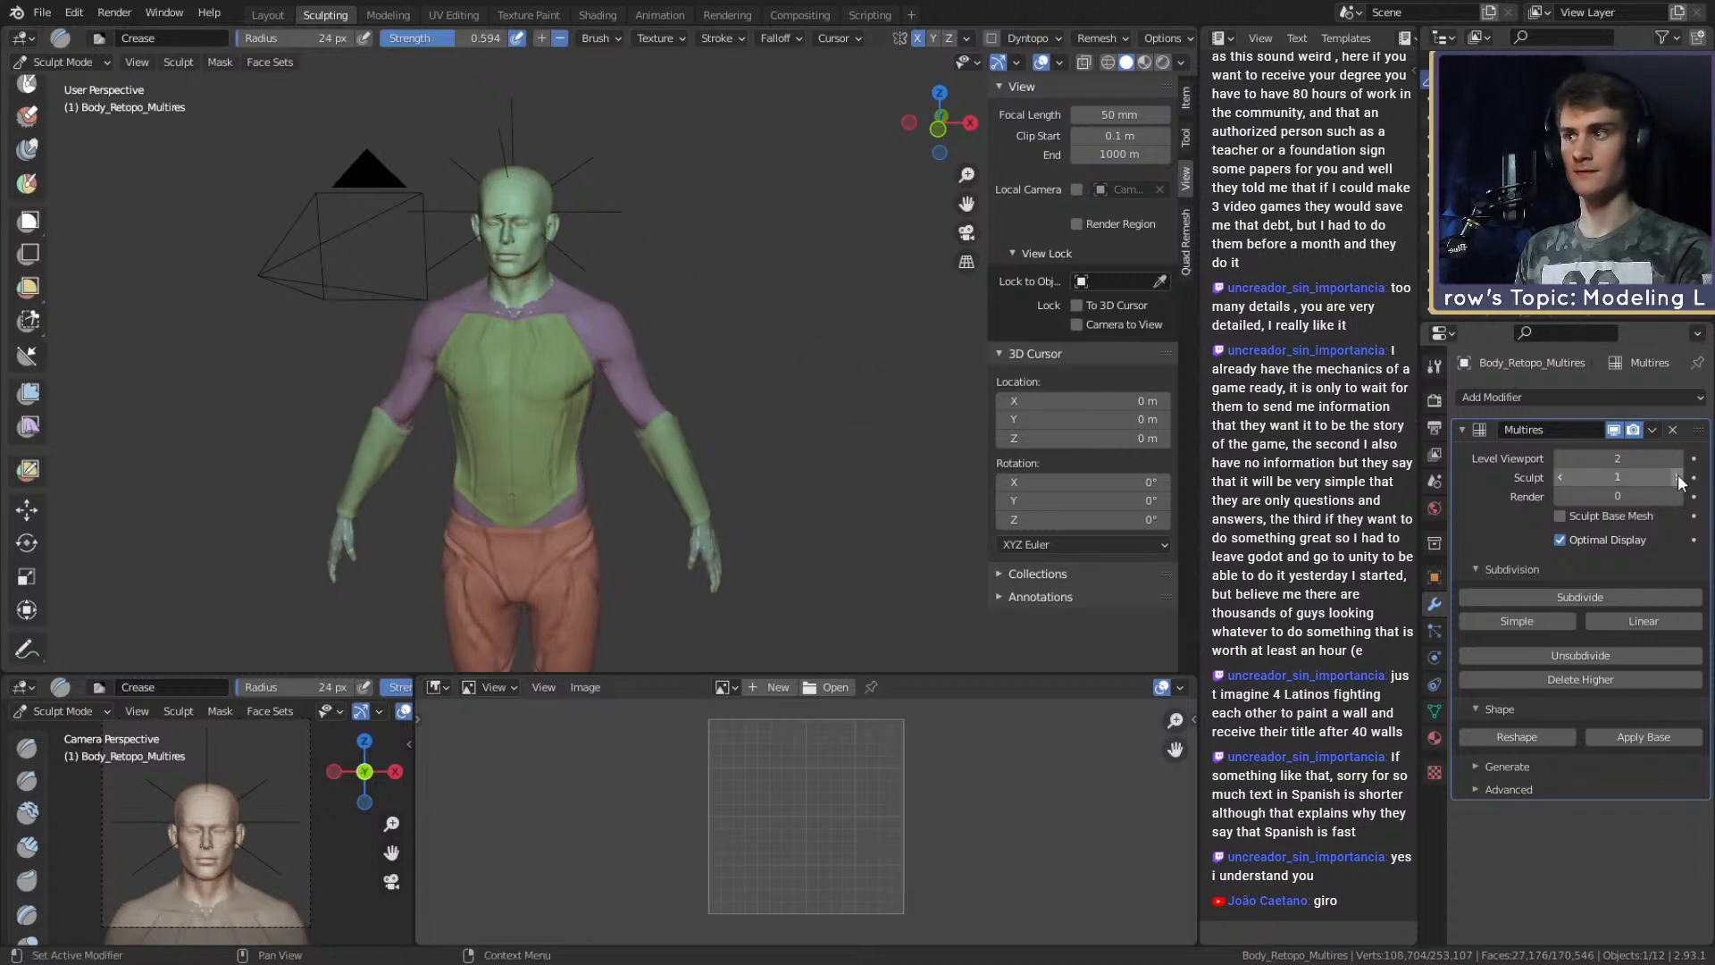
click(1678, 478)
scroll(752, 385, up, 4)
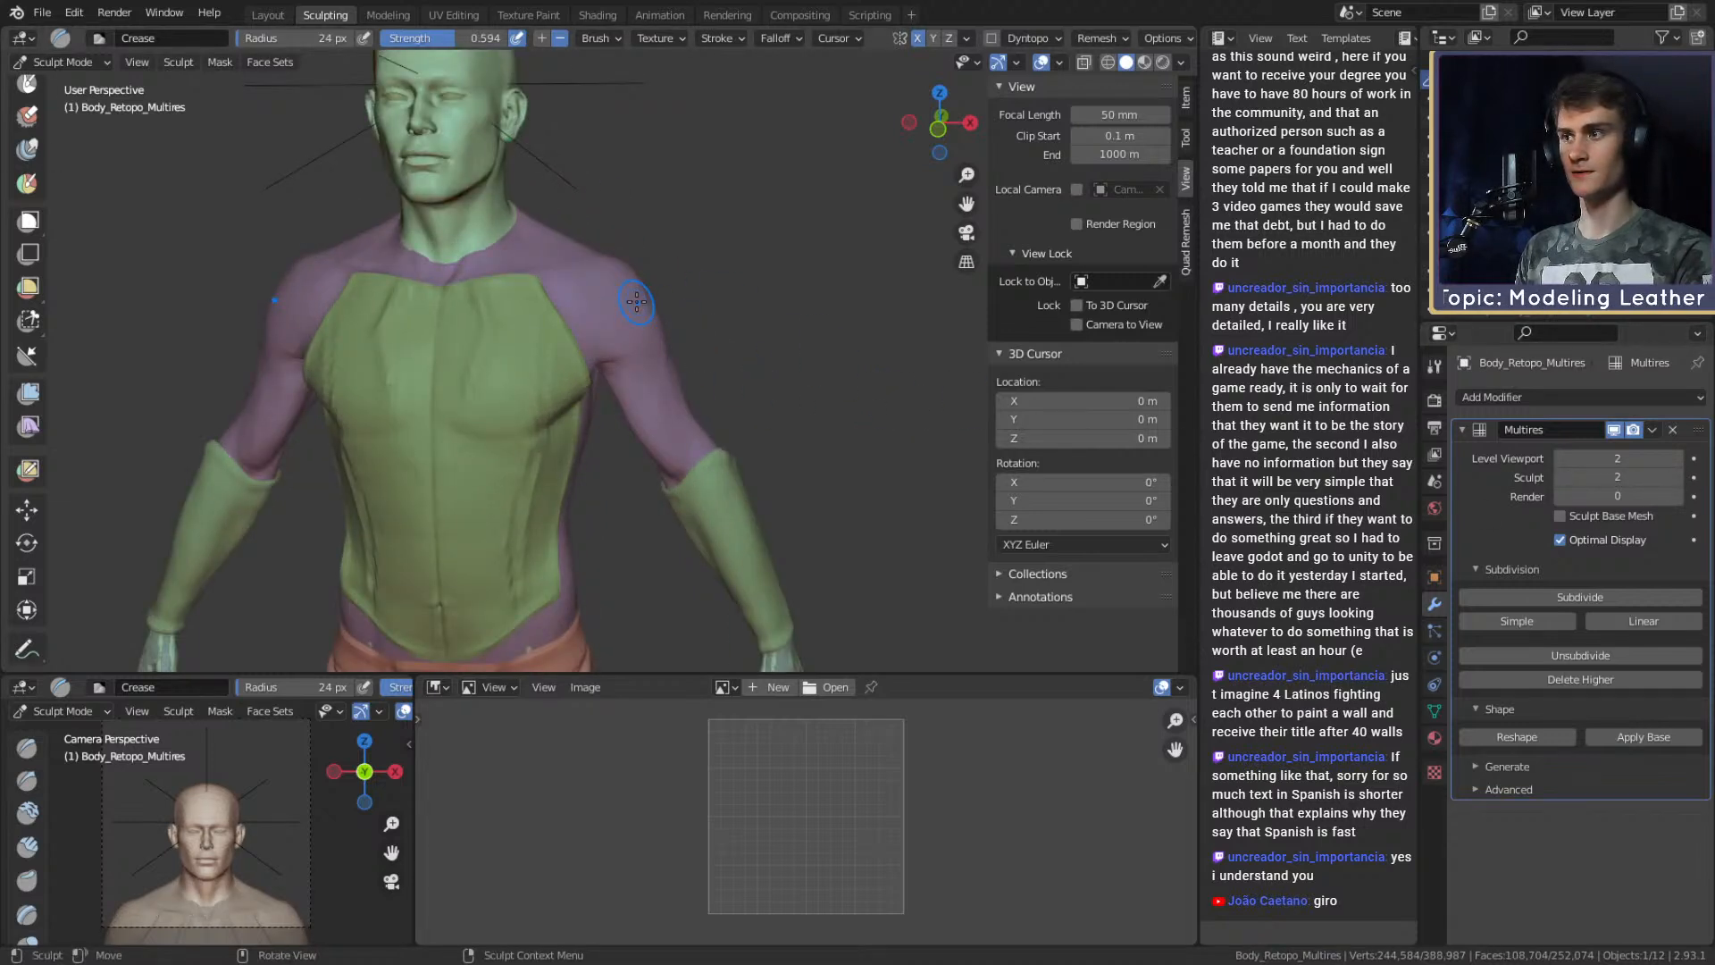
Make the underarmor the sculpted object and crease folds at the front of the armpit with a 22 px Crease brush.
key(alt+q)
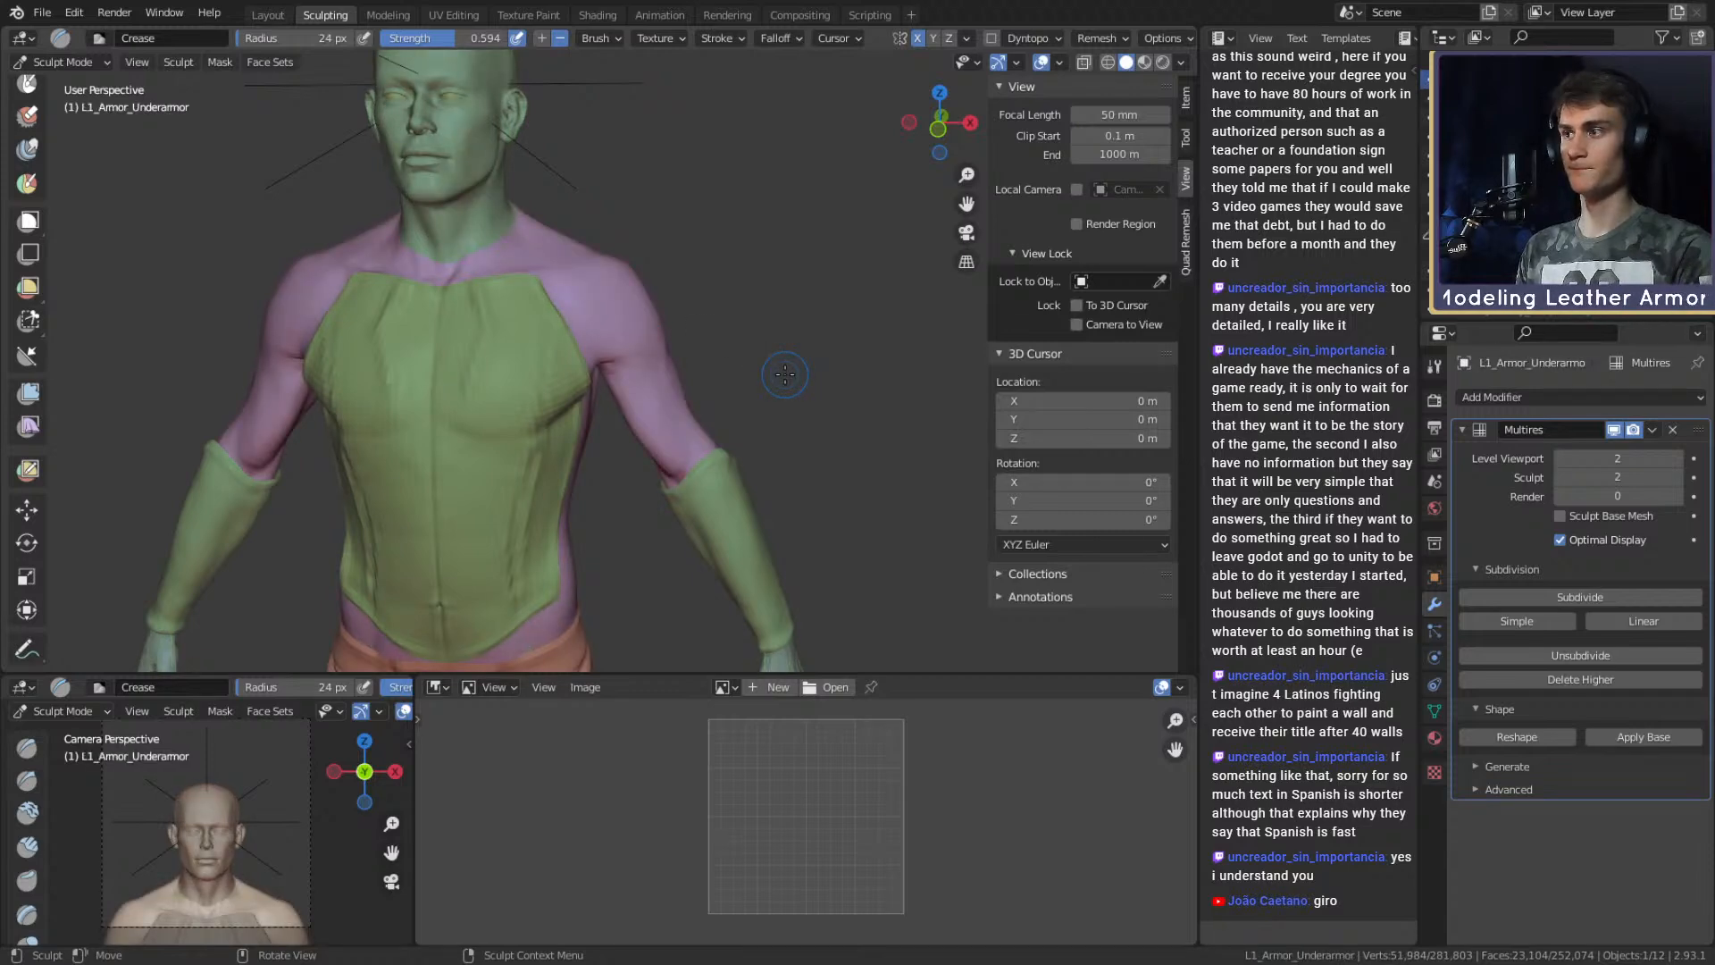
middle_drag(765, 325, 507, 306)
scroll(506, 306, up, 4)
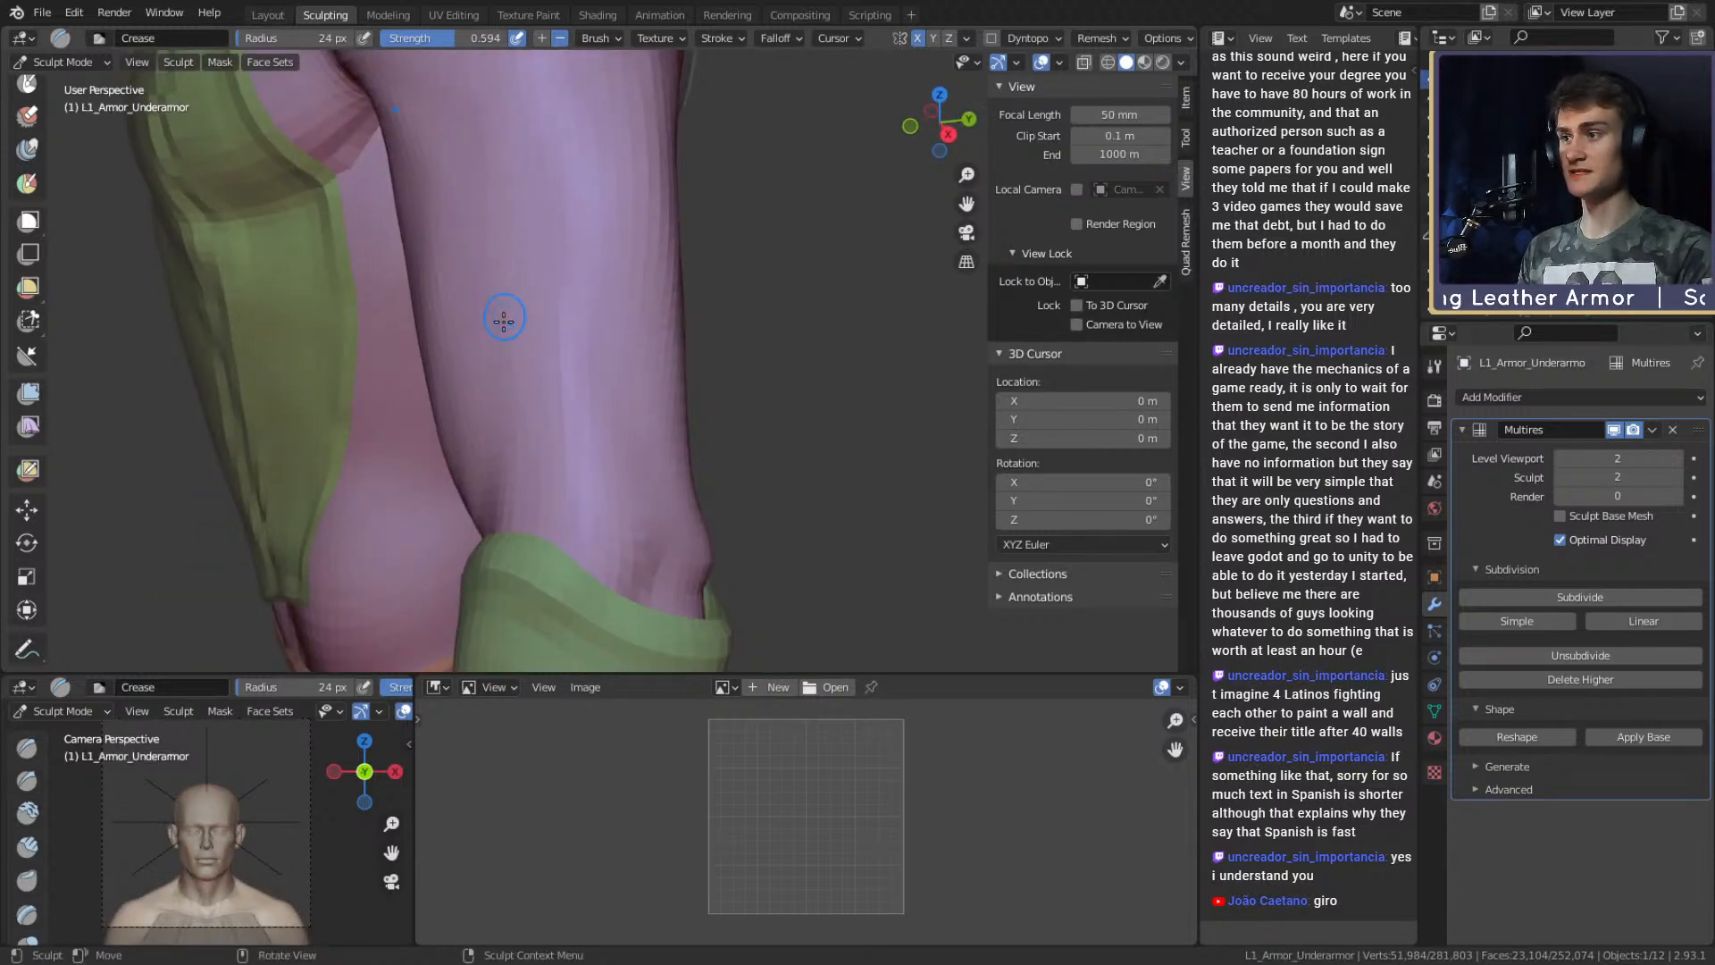
middle_drag(613, 421, 624, 268)
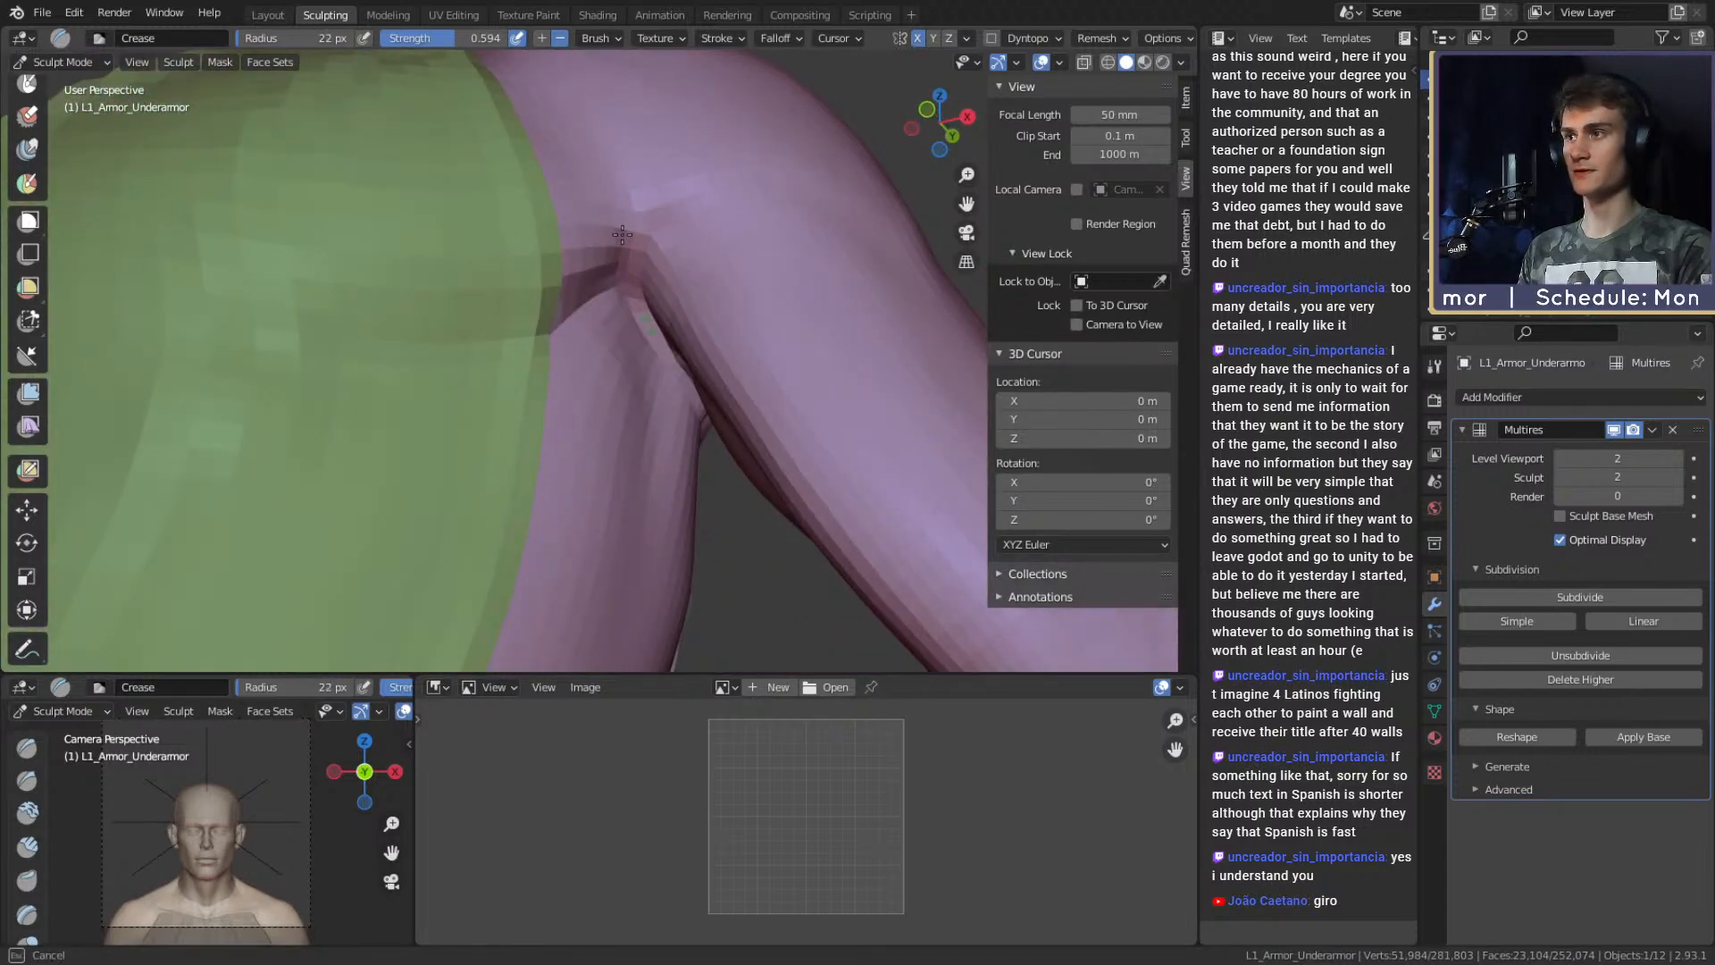
mouse_move(623, 286)
middle_down()
mouse_move(620, 183)
mouse_move(624, 279)
middle_up()
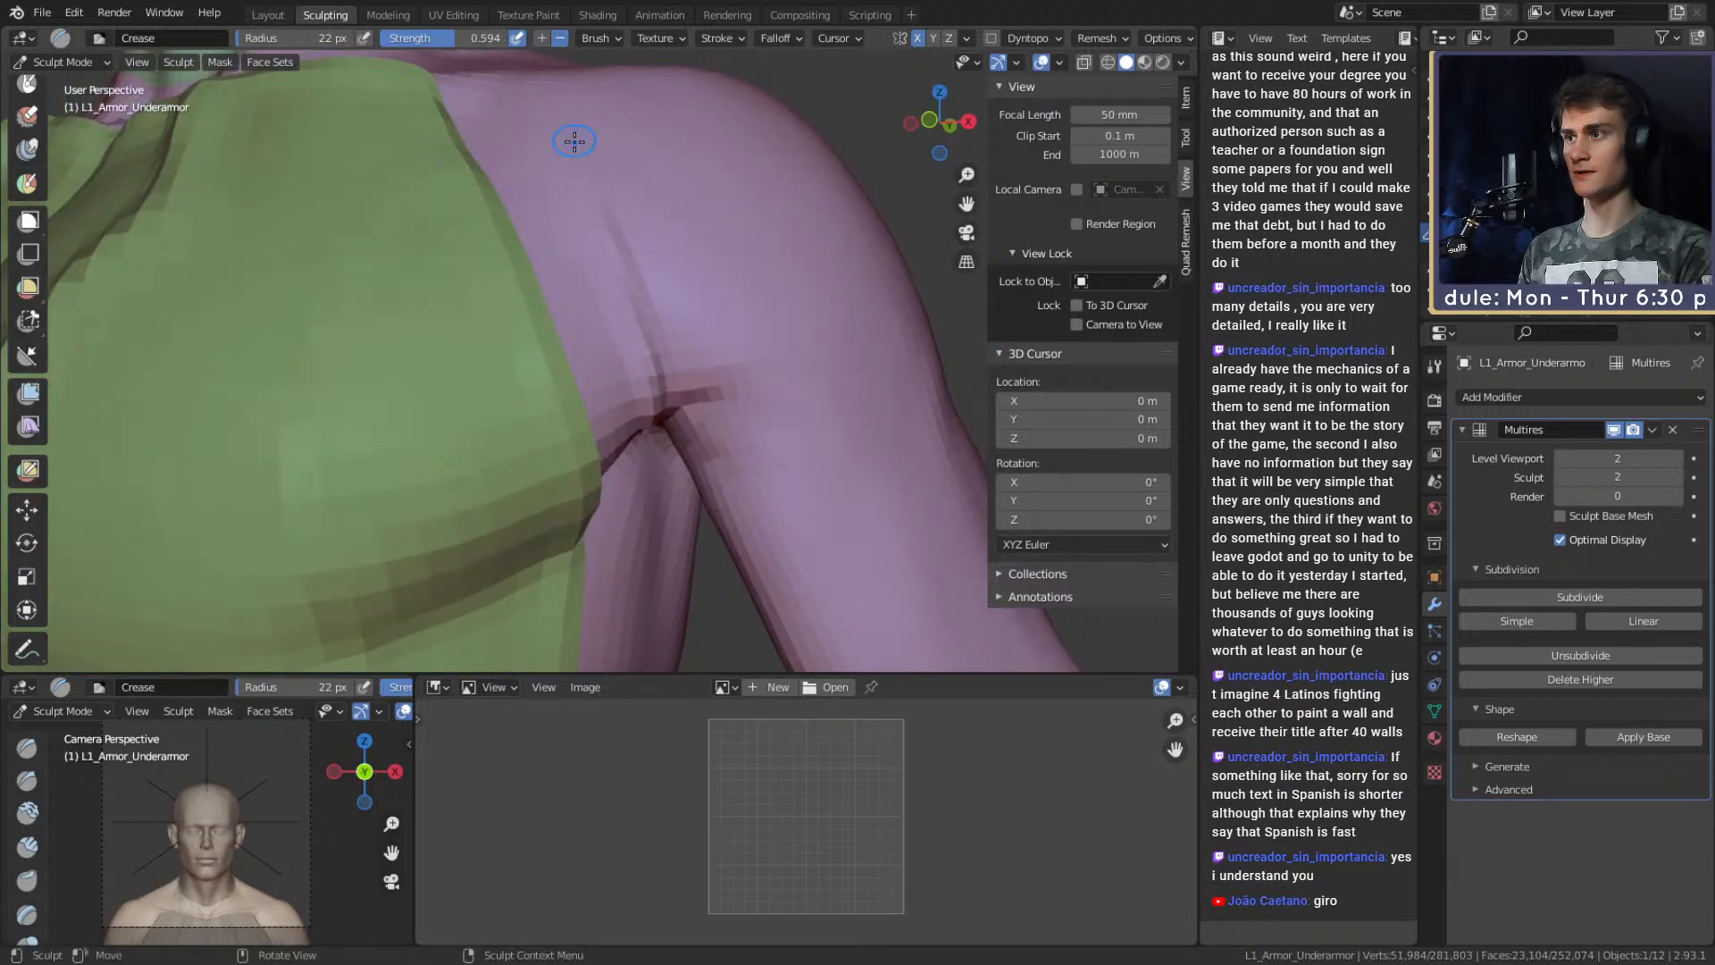
middle_drag(576, 140, 576, 145)
middle_drag(585, 280, 651, 334)
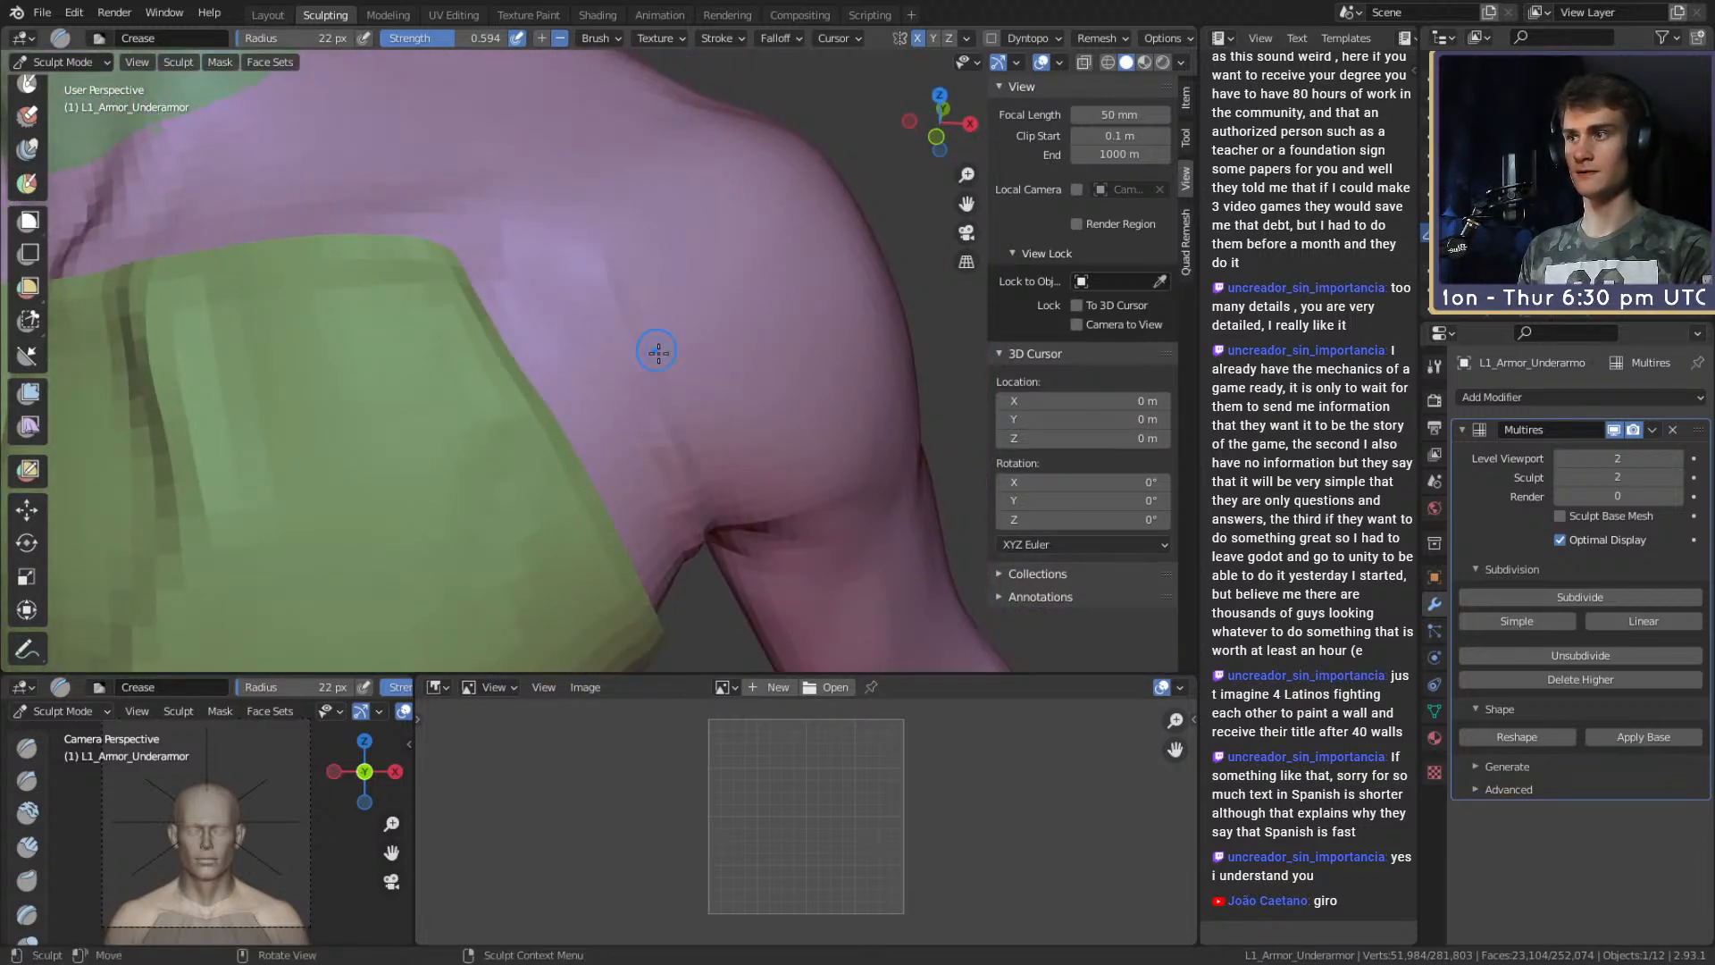
Crease the armhole seam from the front armpit up over the shoulder of the underarmor.
mouse_move(614, 196)
middle_down()
mouse_move(682, 322)
mouse_move(639, 387)
middle_up()
mouse_move(621, 284)
middle_down()
mouse_move(661, 152)
mouse_move(686, 184)
mouse_move(473, 253)
mouse_move(613, 337)
mouse_move(664, 258)
mouse_move(616, 272)
mouse_move(624, 218)
middle_up()
mouse_move(617, 142)
middle_down()
mouse_move(575, 364)
mouse_move(612, 191)
mouse_move(566, 250)
mouse_move(624, 294)
mouse_move(590, 173)
mouse_move(541, 196)
mouse_move(659, 206)
middle_up()
mouse_move(437, 215)
middle_down()
mouse_move(601, 218)
mouse_move(452, 291)
mouse_move(591, 300)
mouse_move(629, 479)
middle_up()
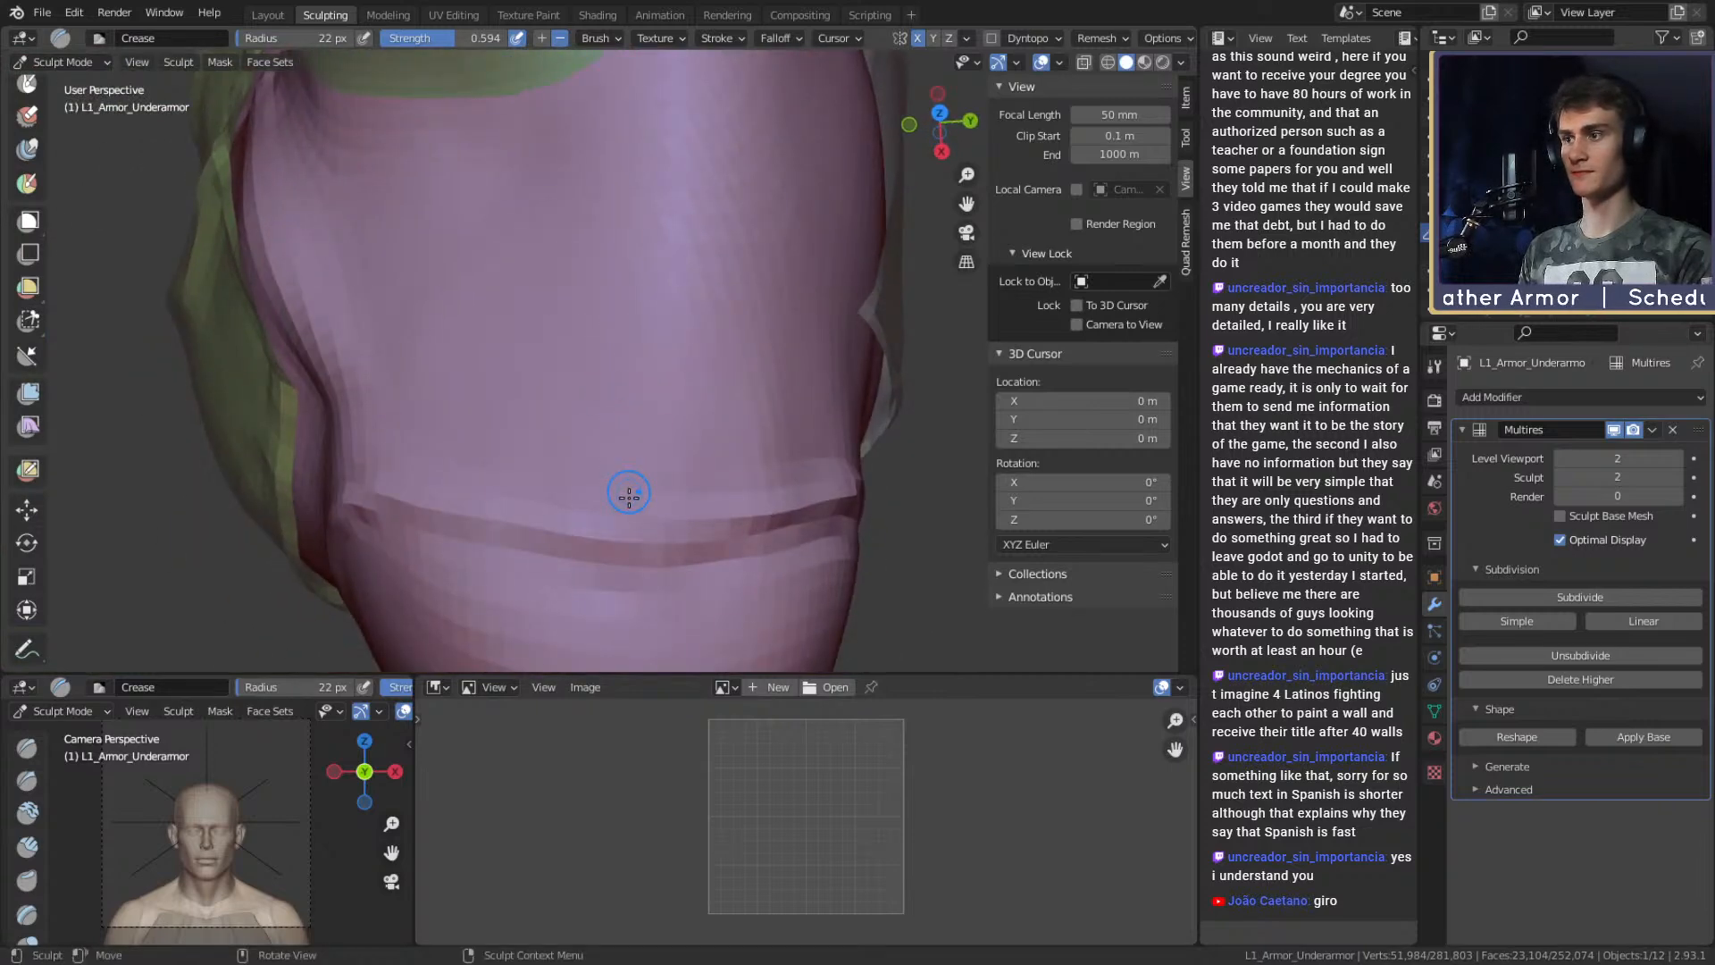
Crease a seam along the top of the underarmor's shoulder from the neckline to the armhole, reducing the brush to 15 px.
shift+middle_drag(578, 112, 614, 341)
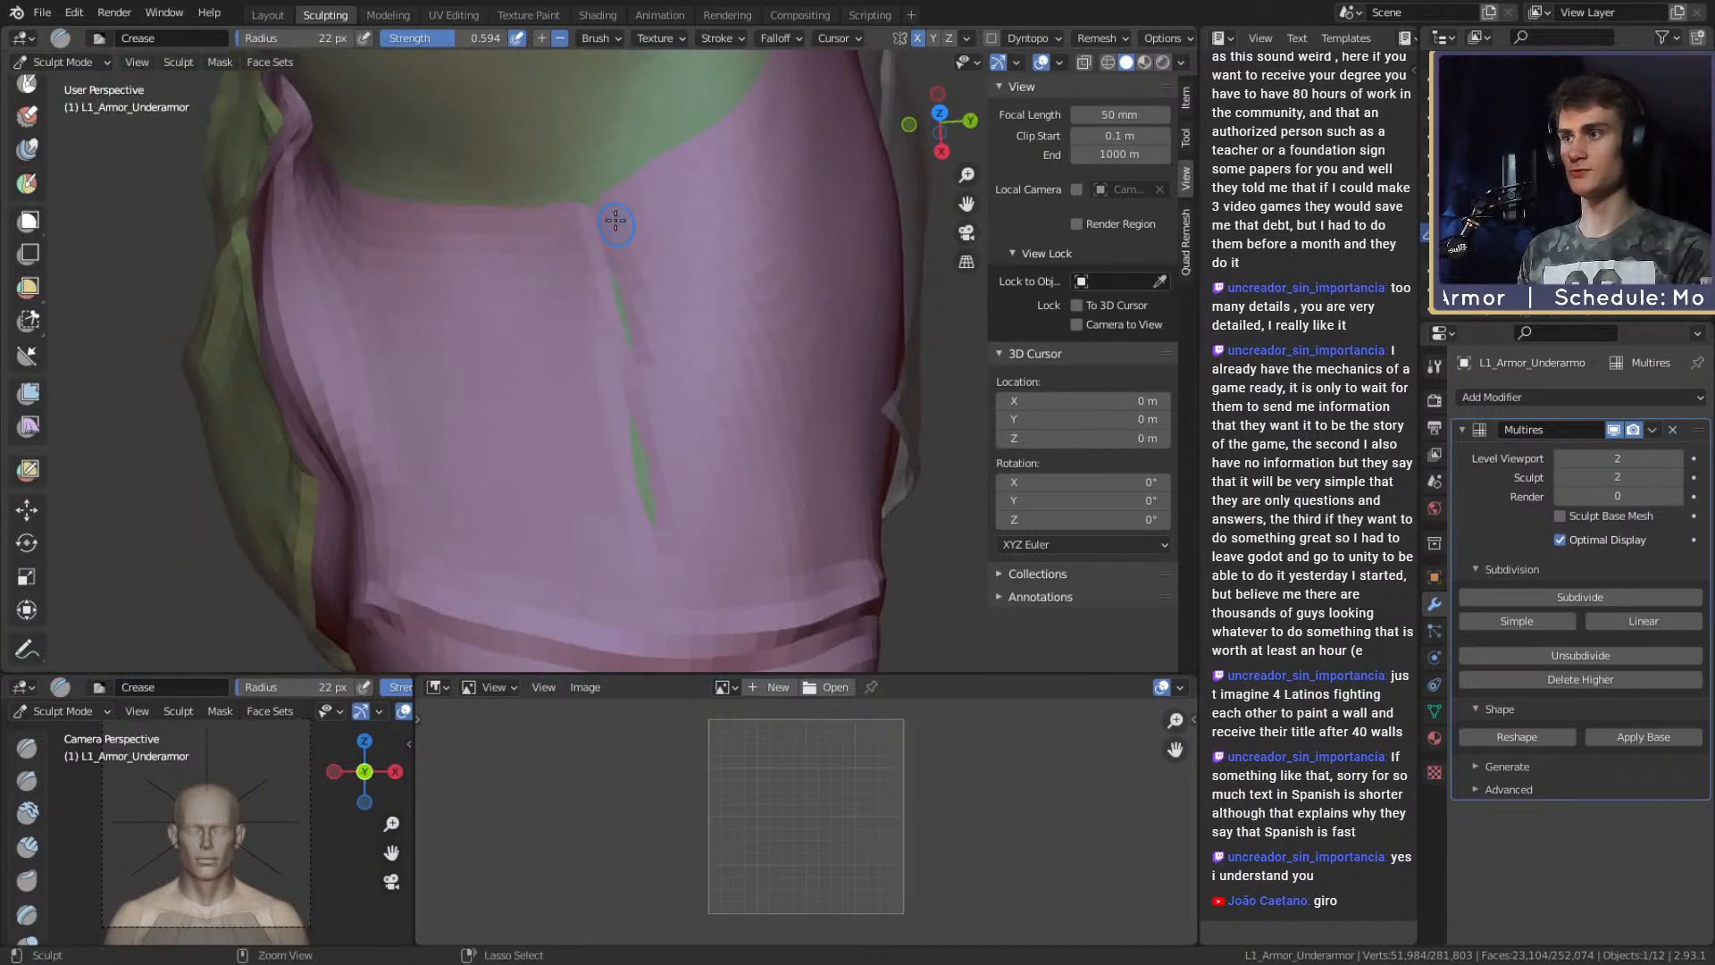
mouse_move(671, 636)
middle_down()
mouse_move(661, 572)
mouse_move(715, 446)
mouse_move(785, 363)
mouse_move(626, 399)
mouse_move(612, 326)
middle_up()
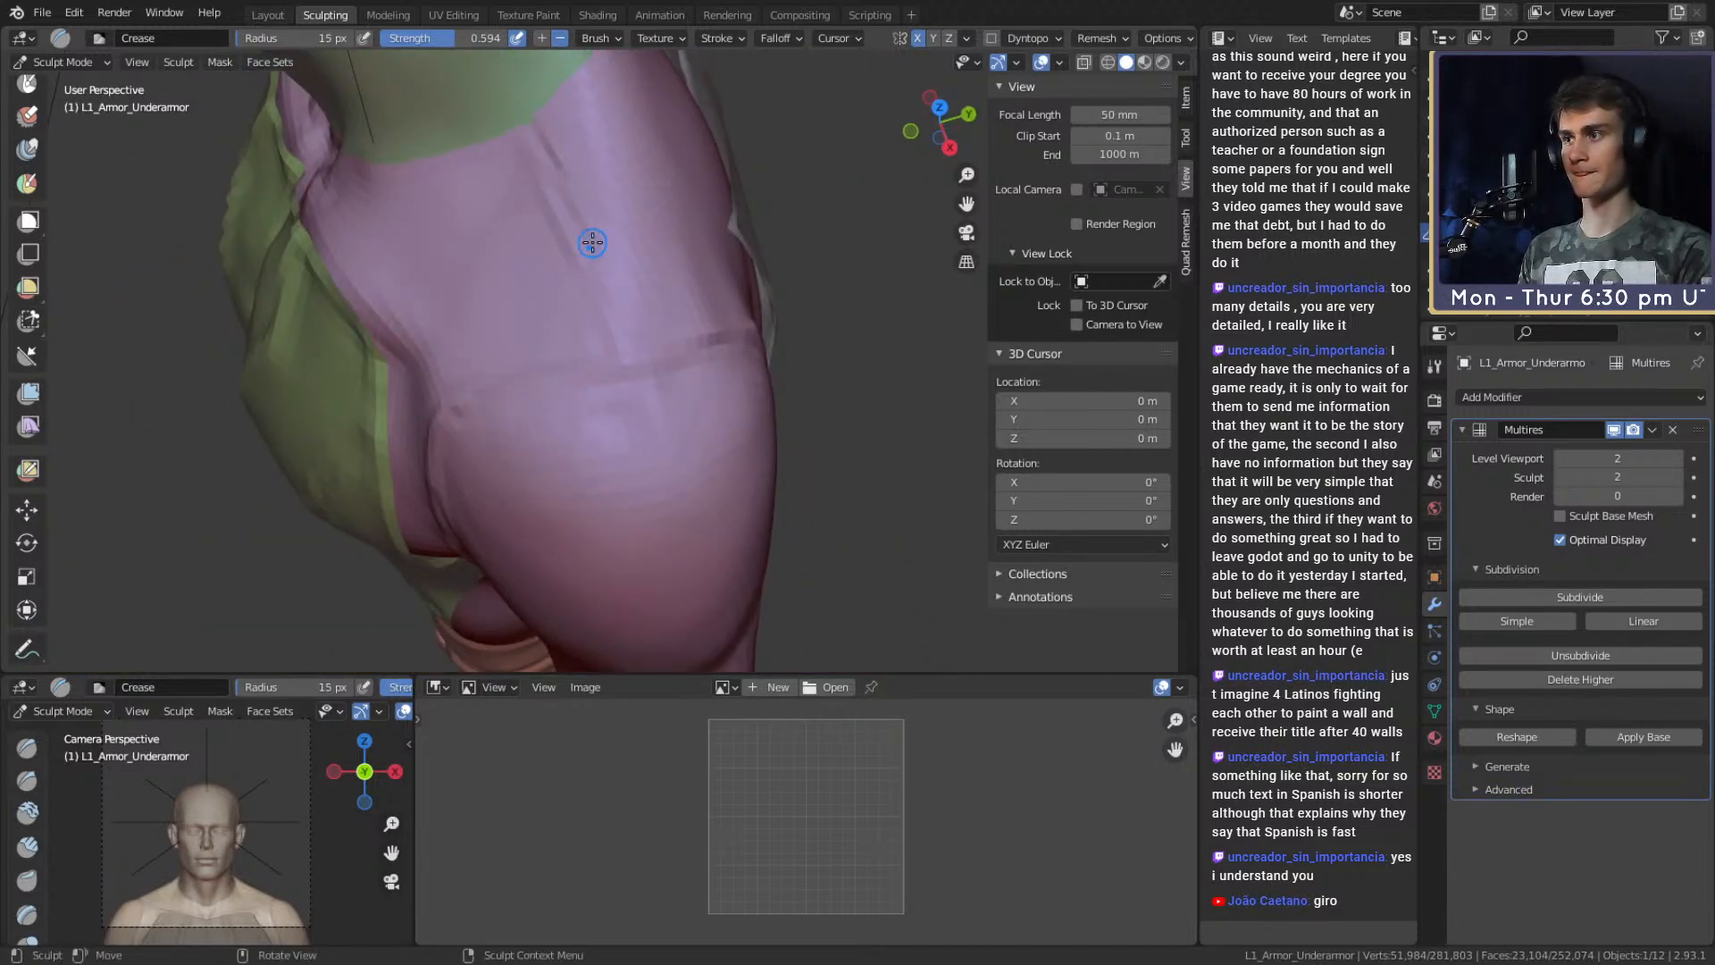
mouse_move(633, 182)
middle_down()
mouse_move(631, 375)
mouse_move(616, 313)
middle_up()
drag(567, 241, 568, 248)
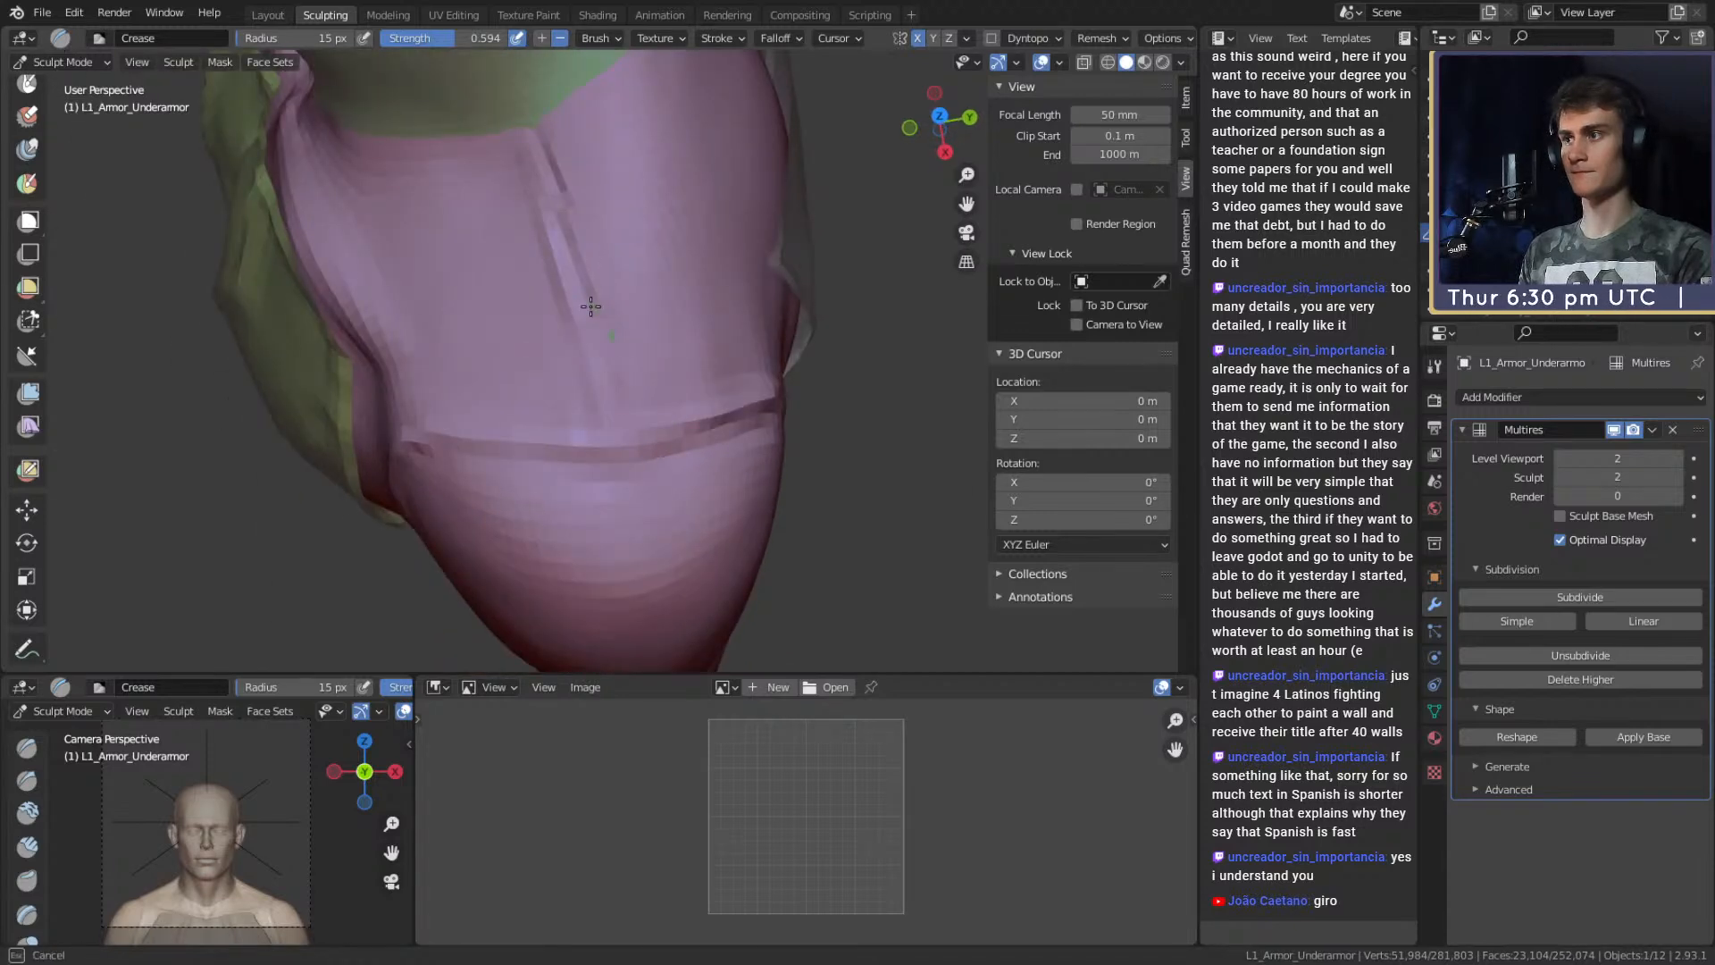
Crease the underarmor inside the armpit and along the upper flank, adjusting the Crease brush radius between 15 and 19 px.
mouse_move(612, 340)
middle_down()
mouse_move(712, 368)
mouse_move(756, 304)
mouse_move(644, 236)
middle_up()
drag(569, 175, 572, 176)
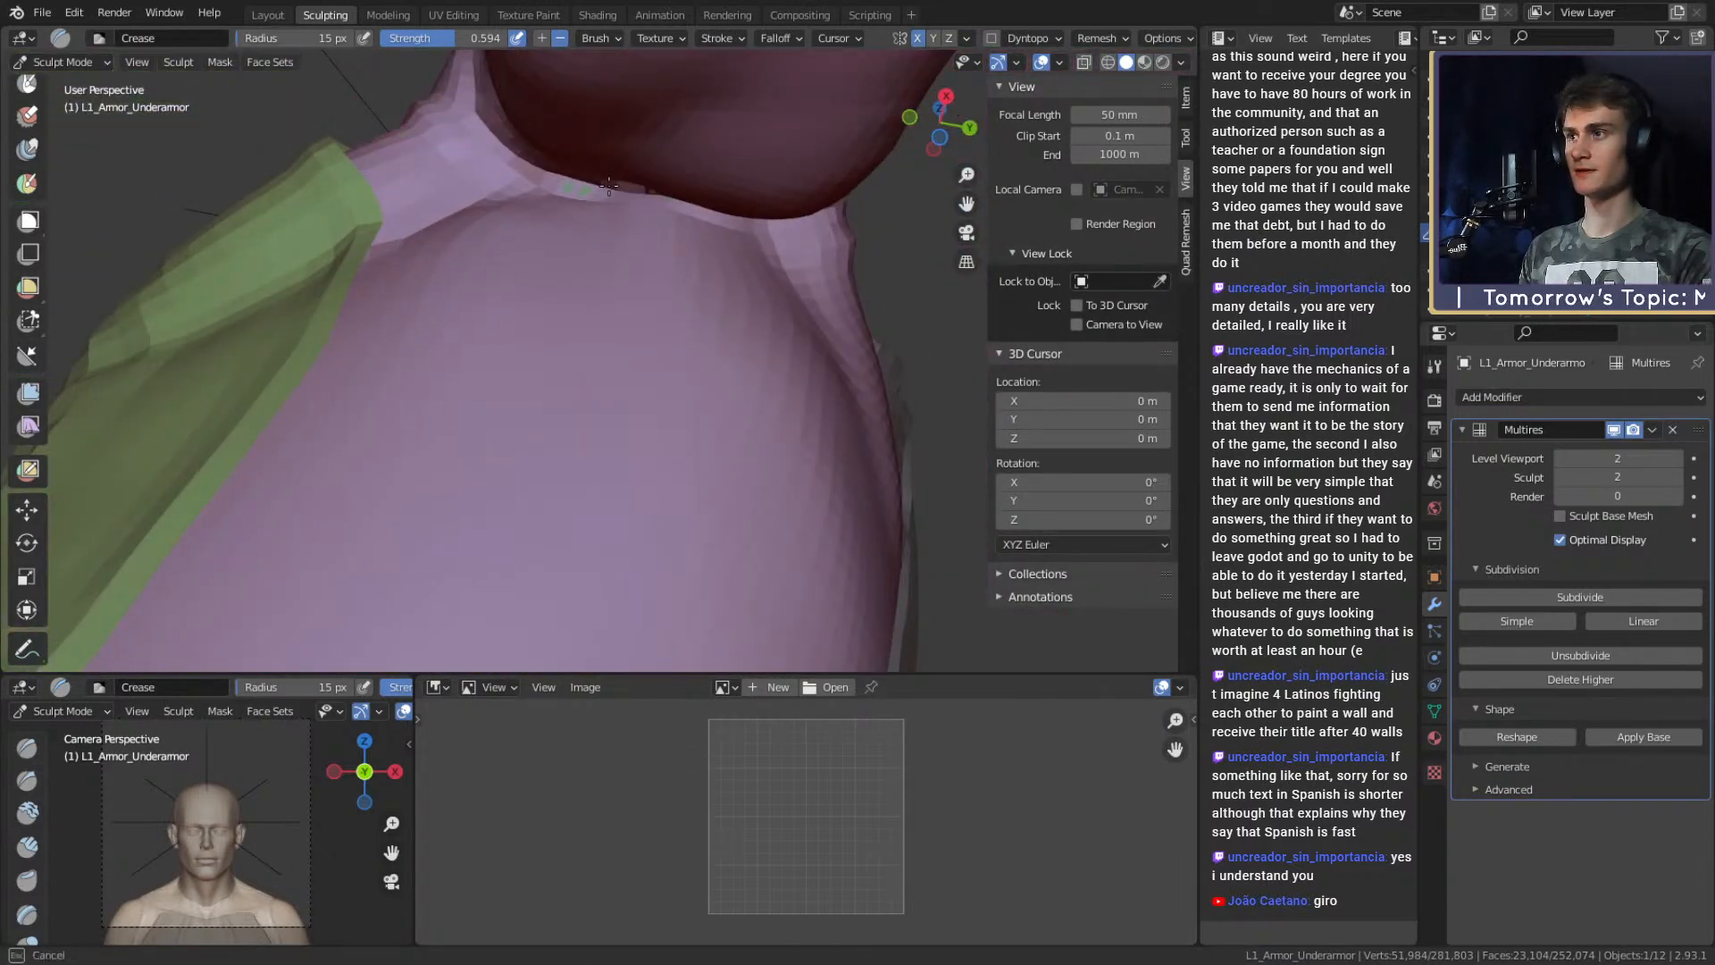
mouse_move(627, 204)
middle_down()
mouse_move(659, 249)
mouse_move(675, 150)
middle_up()
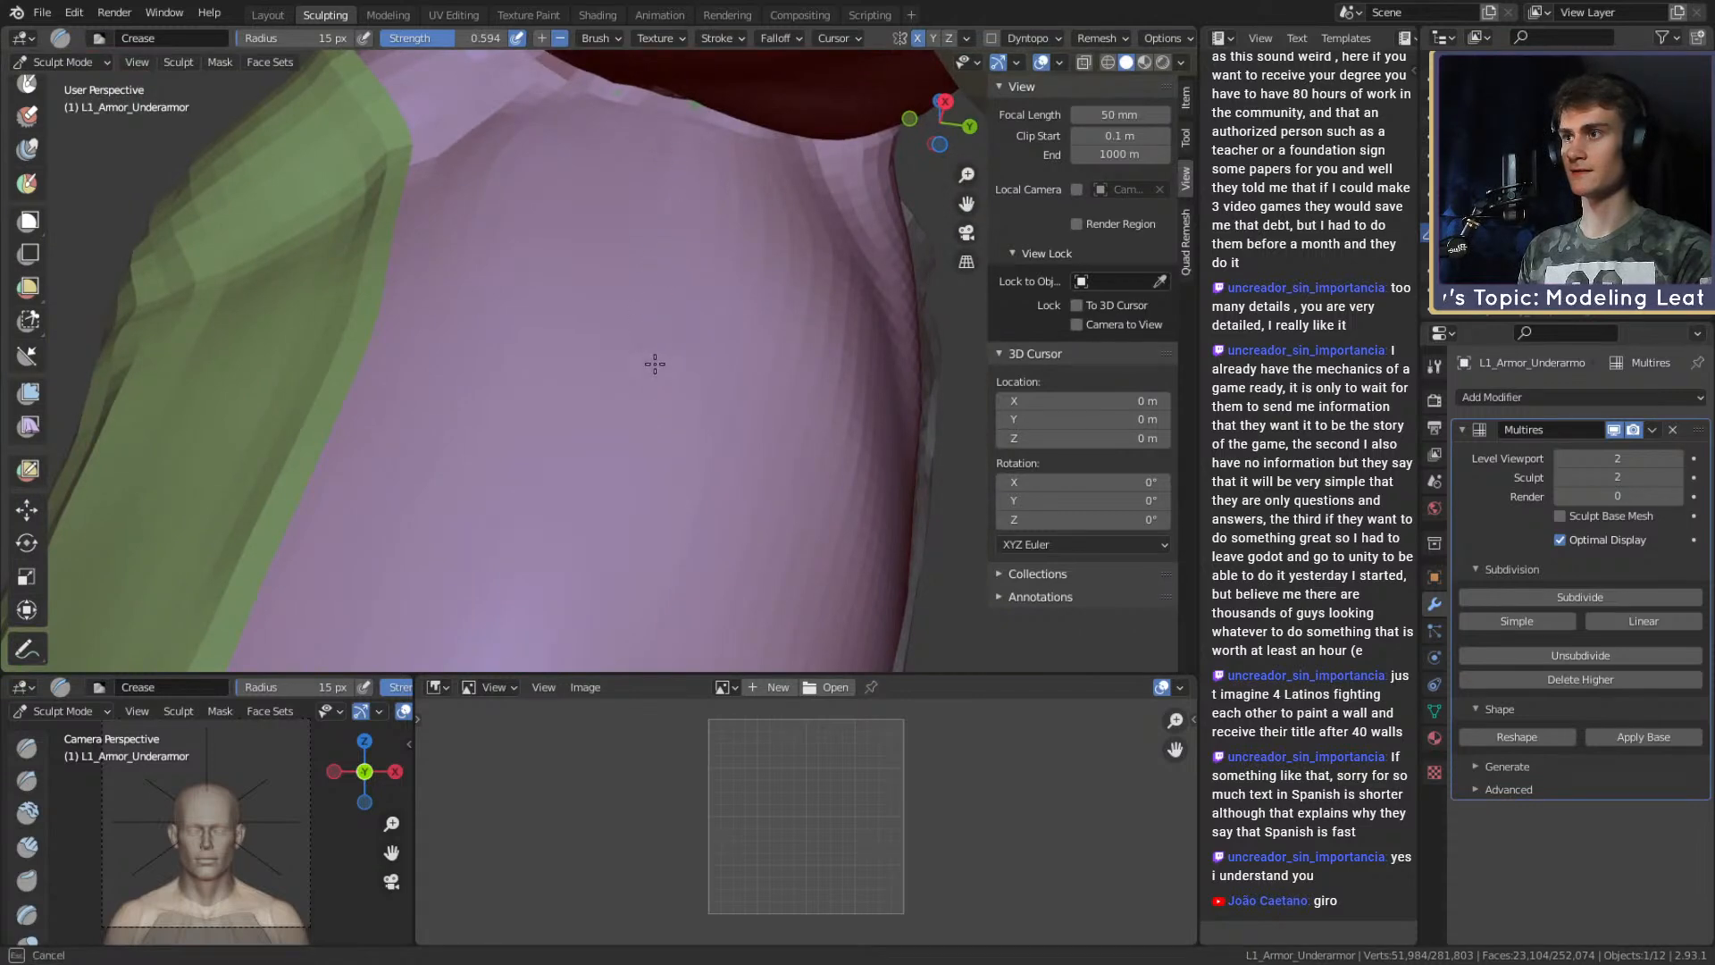
alt+shift+drag(652, 368, 664, 348)
key(f)
click(664, 184)
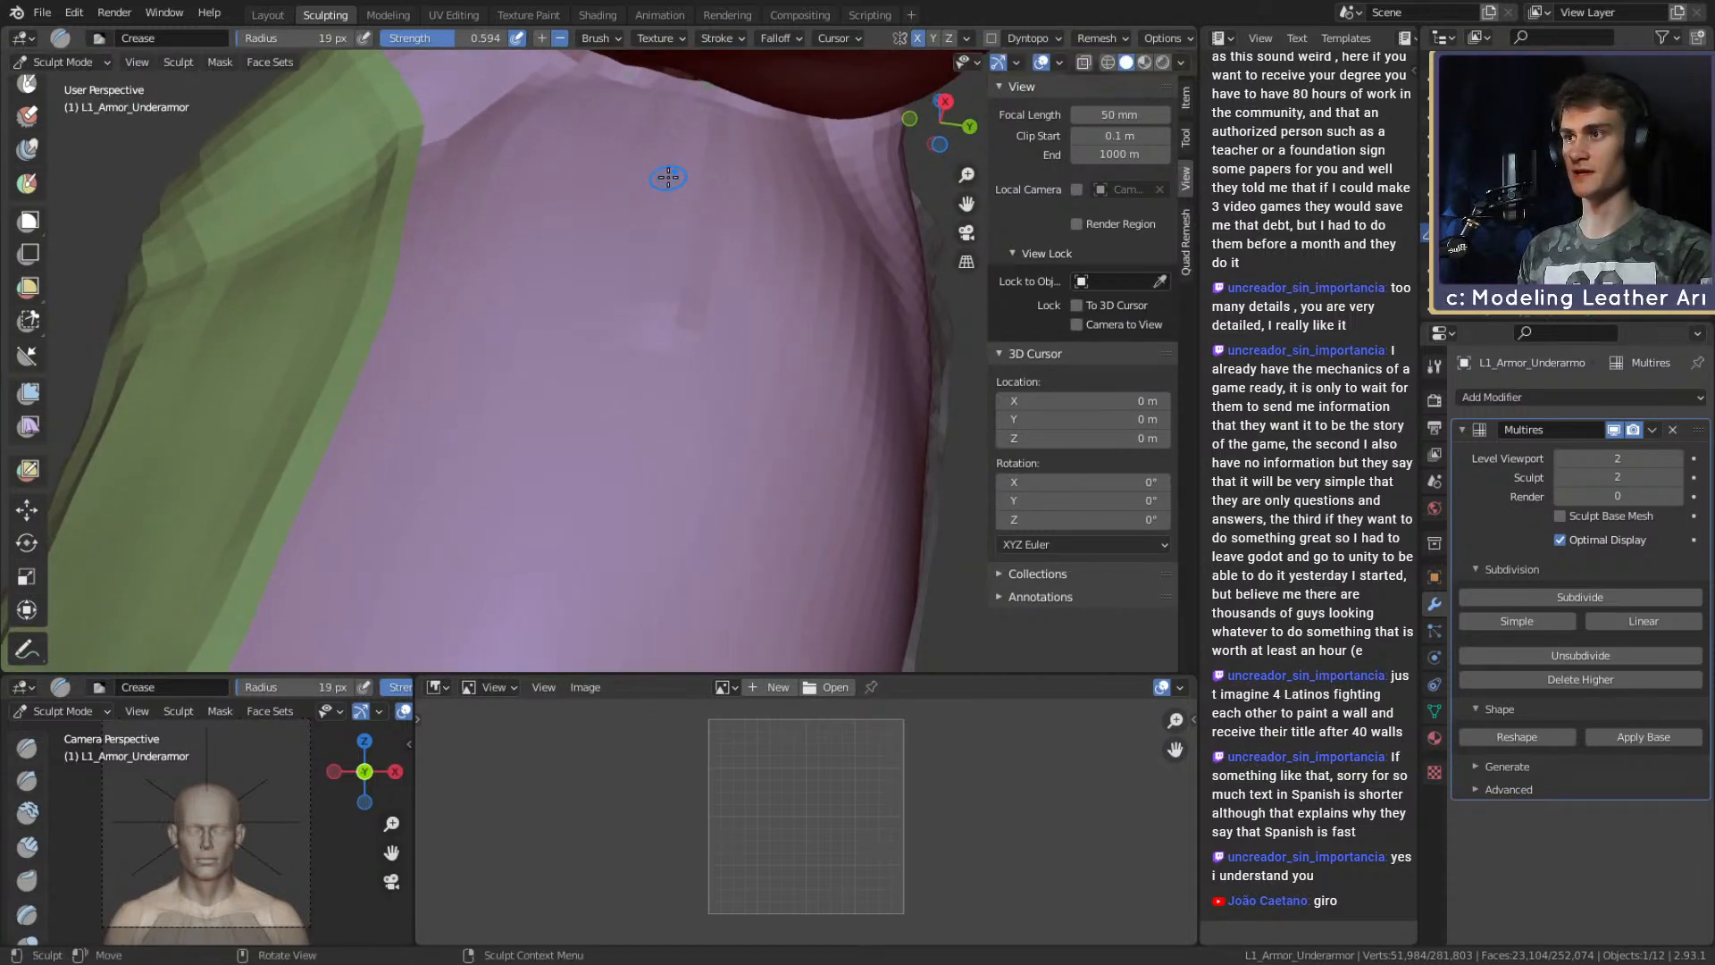
middle_drag(629, 237, 710, 276)
key(f)
click(695, 269)
Crease the underarmor's side seam from the upper flank down to the waist with a 15 to 16 px brush.
drag(653, 379, 651, 500)
shift+middle_drag(651, 505, 663, 278)
drag(661, 284, 634, 536)
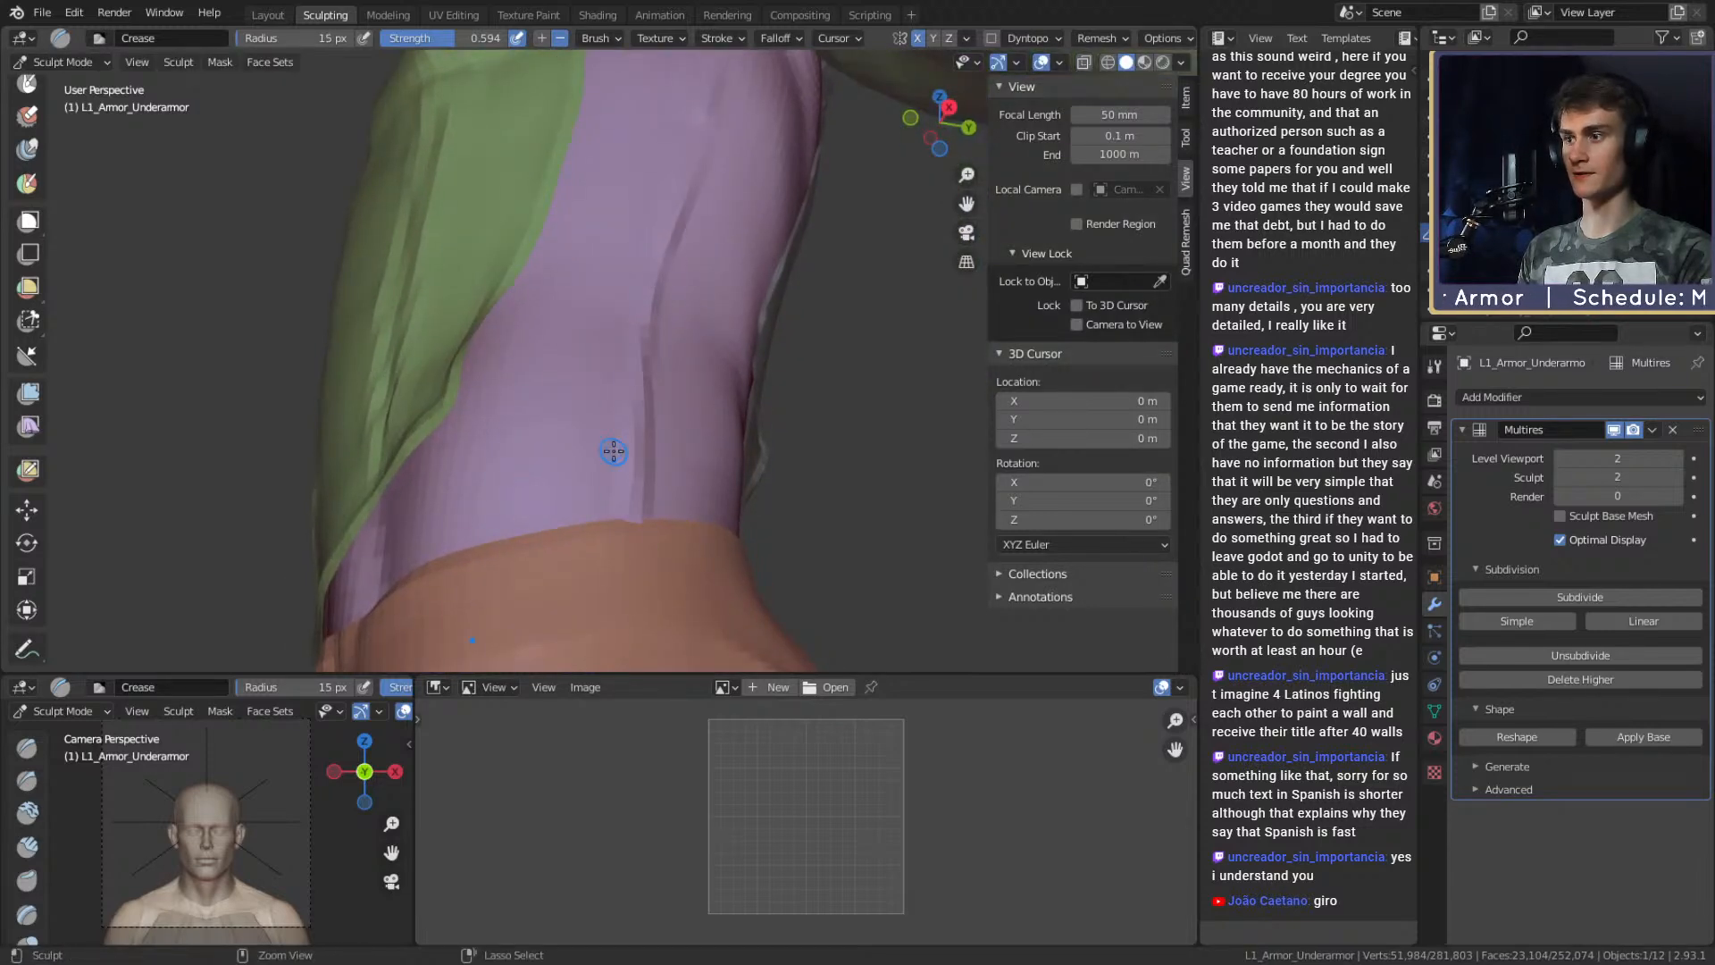
key(f)
key(f)
click(630, 416)
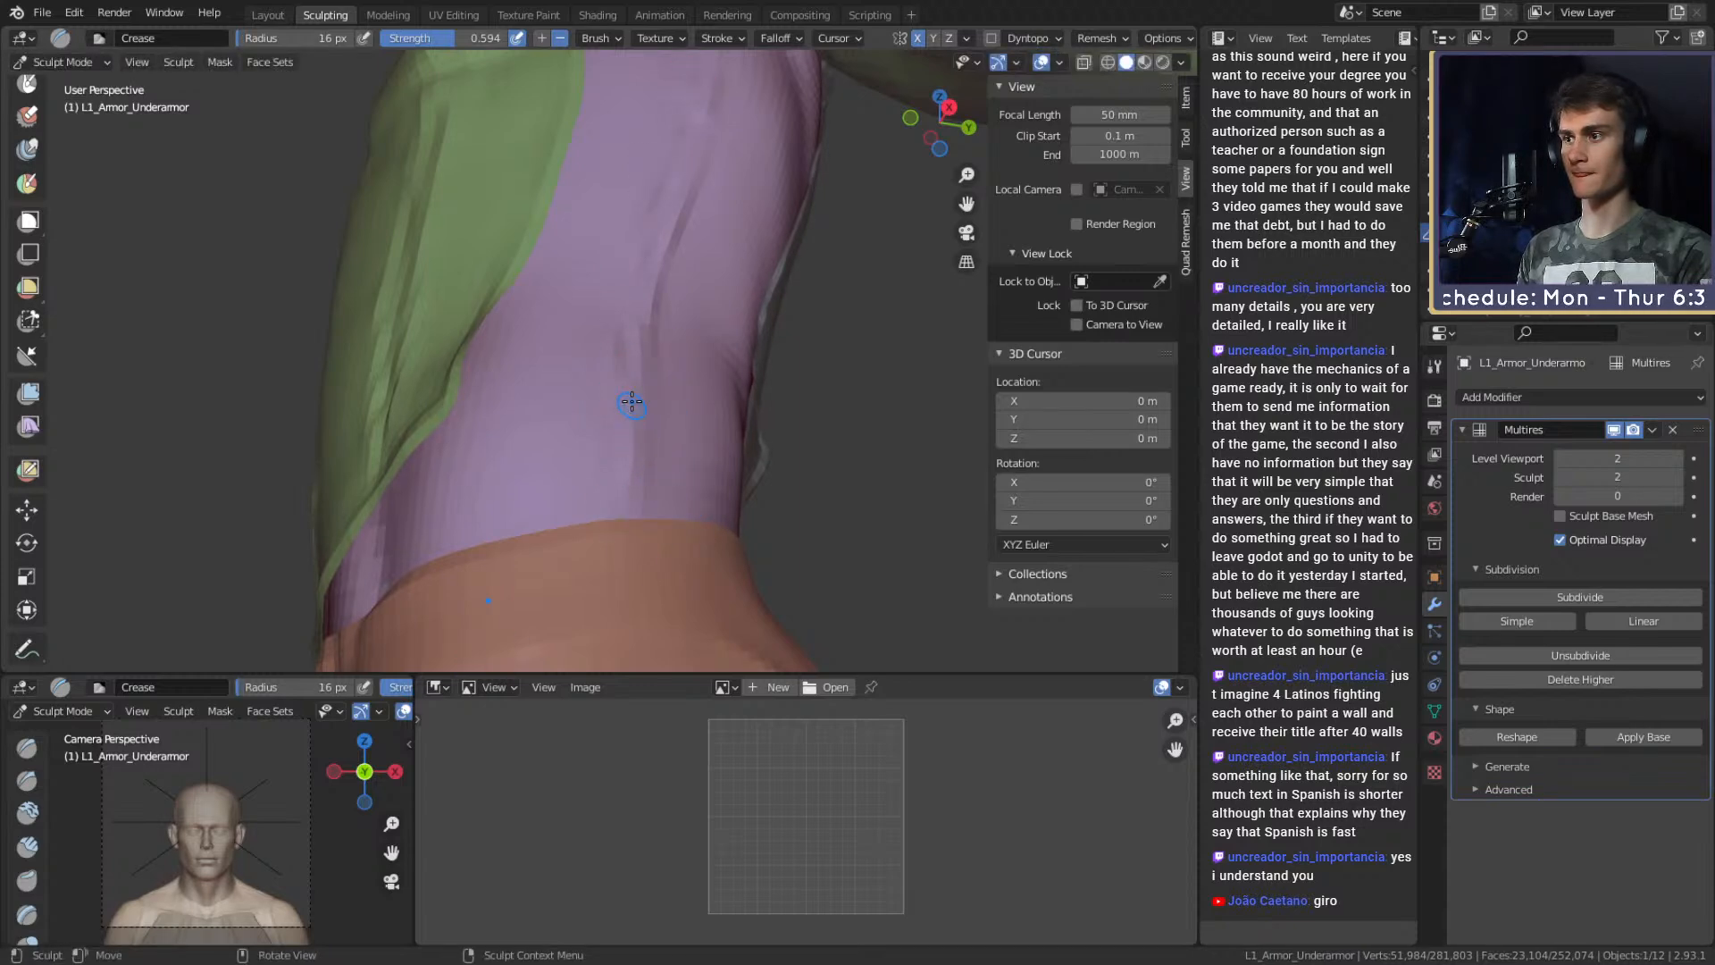
middle_drag(694, 158, 651, 287)
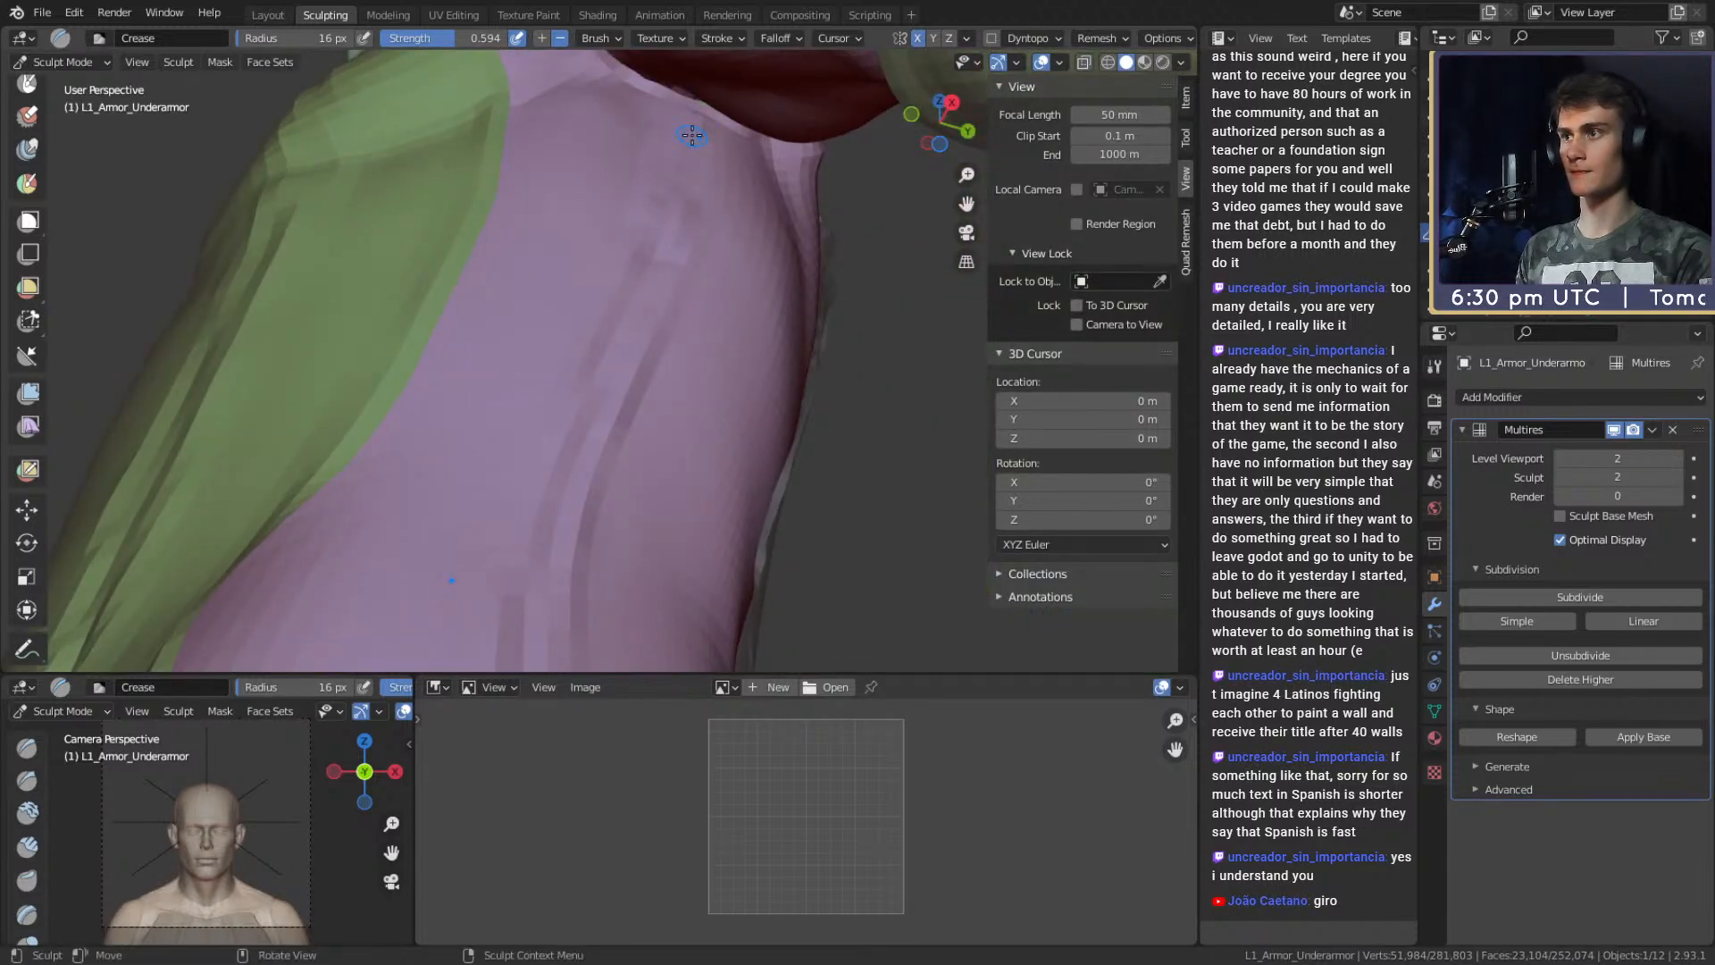
Crease a seam along the underside of the underarmor's sleeve from the armpit to the armbrace with a 19 px brush.
mouse_move(665, 251)
middle_down()
mouse_move(688, 268)
mouse_move(738, 256)
mouse_move(704, 319)
mouse_move(636, 135)
middle_up()
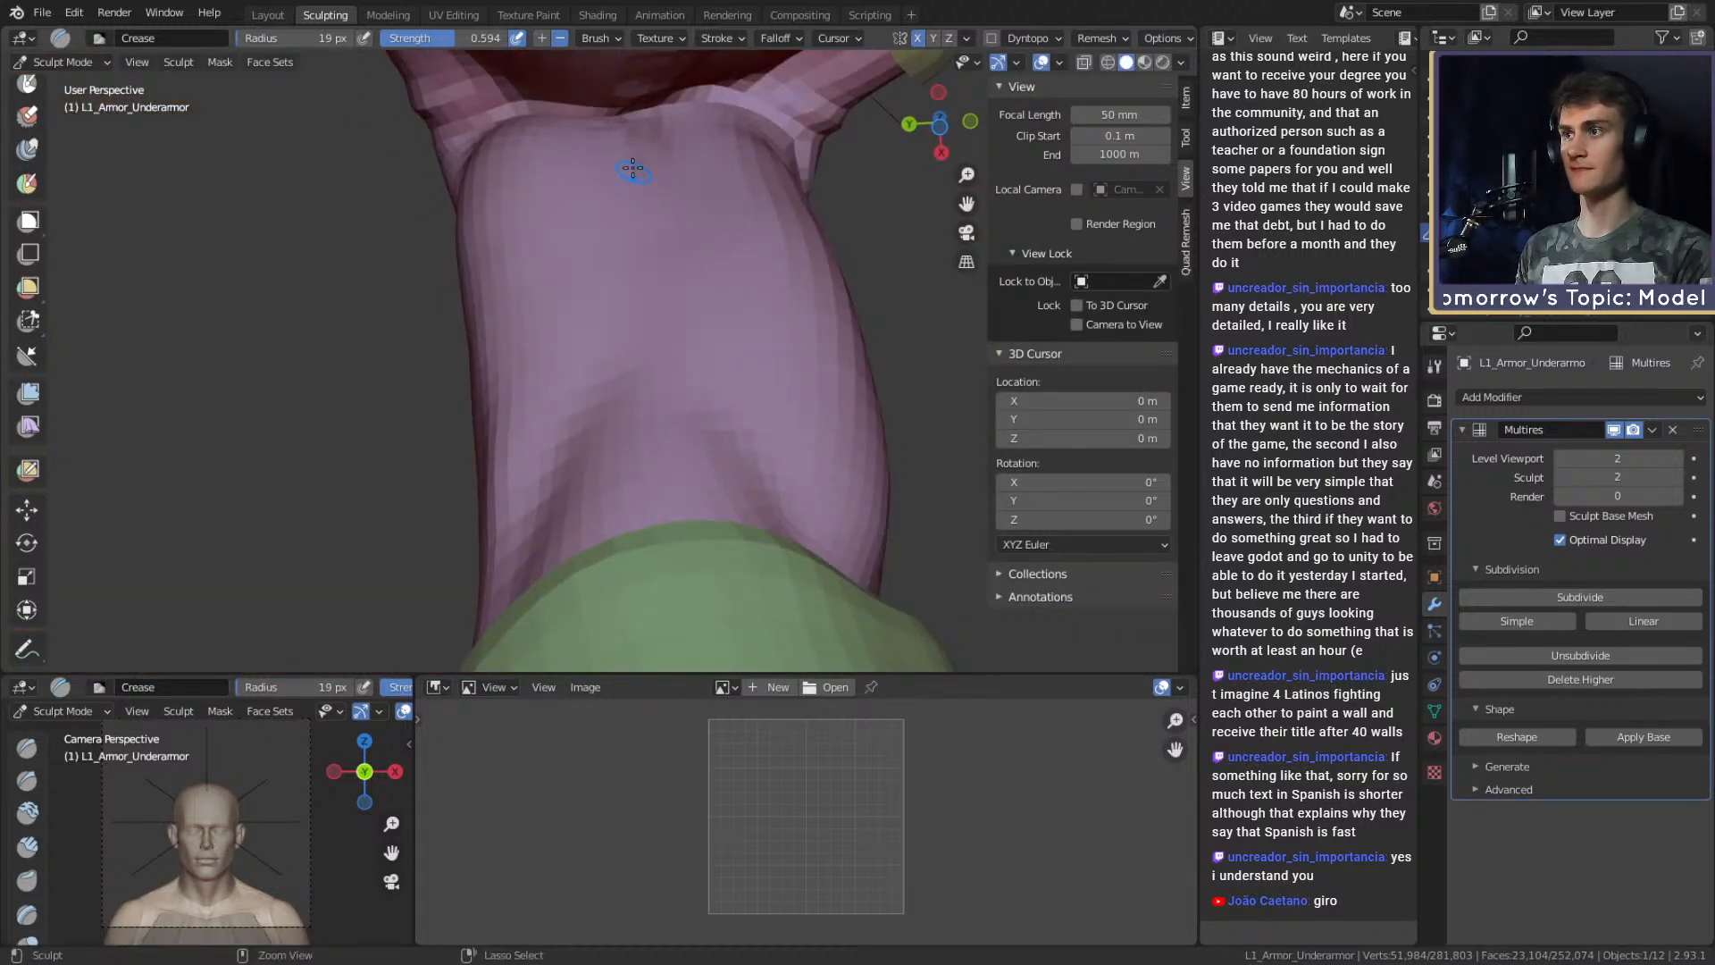
drag(641, 189, 634, 322)
mouse_move(713, 354)
middle_down()
mouse_move(777, 268)
mouse_move(633, 423)
middle_up()
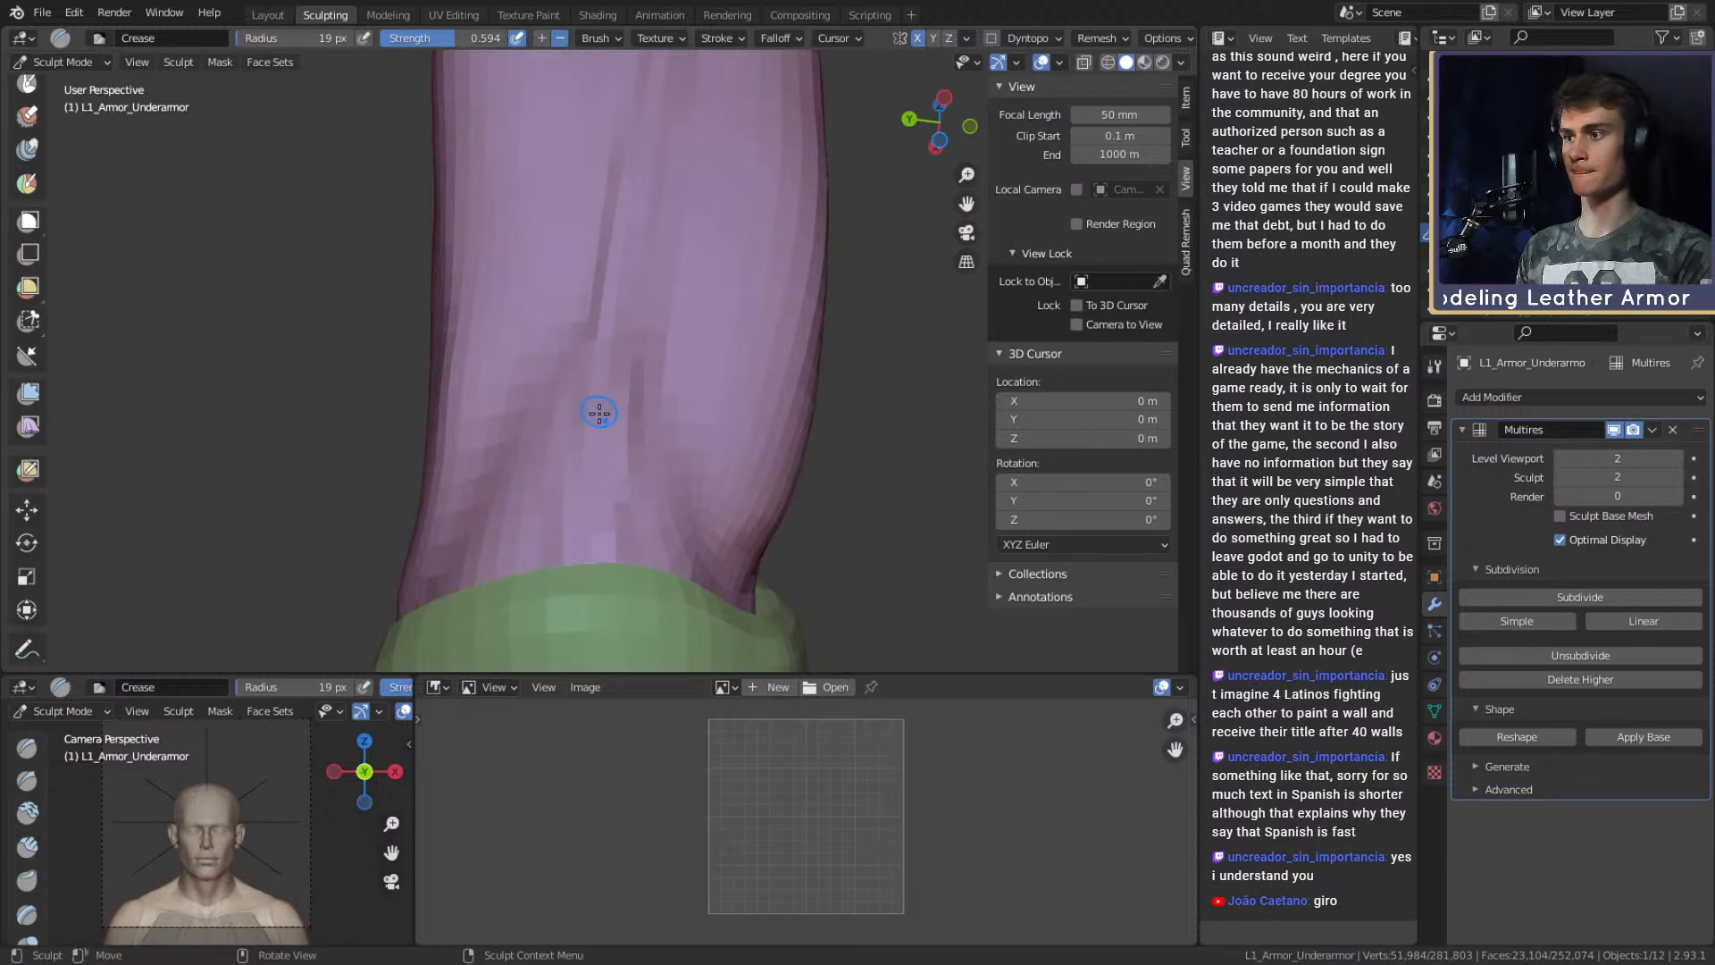
mouse_move(585, 462)
middle_down()
mouse_move(624, 295)
mouse_move(651, 321)
middle_up()
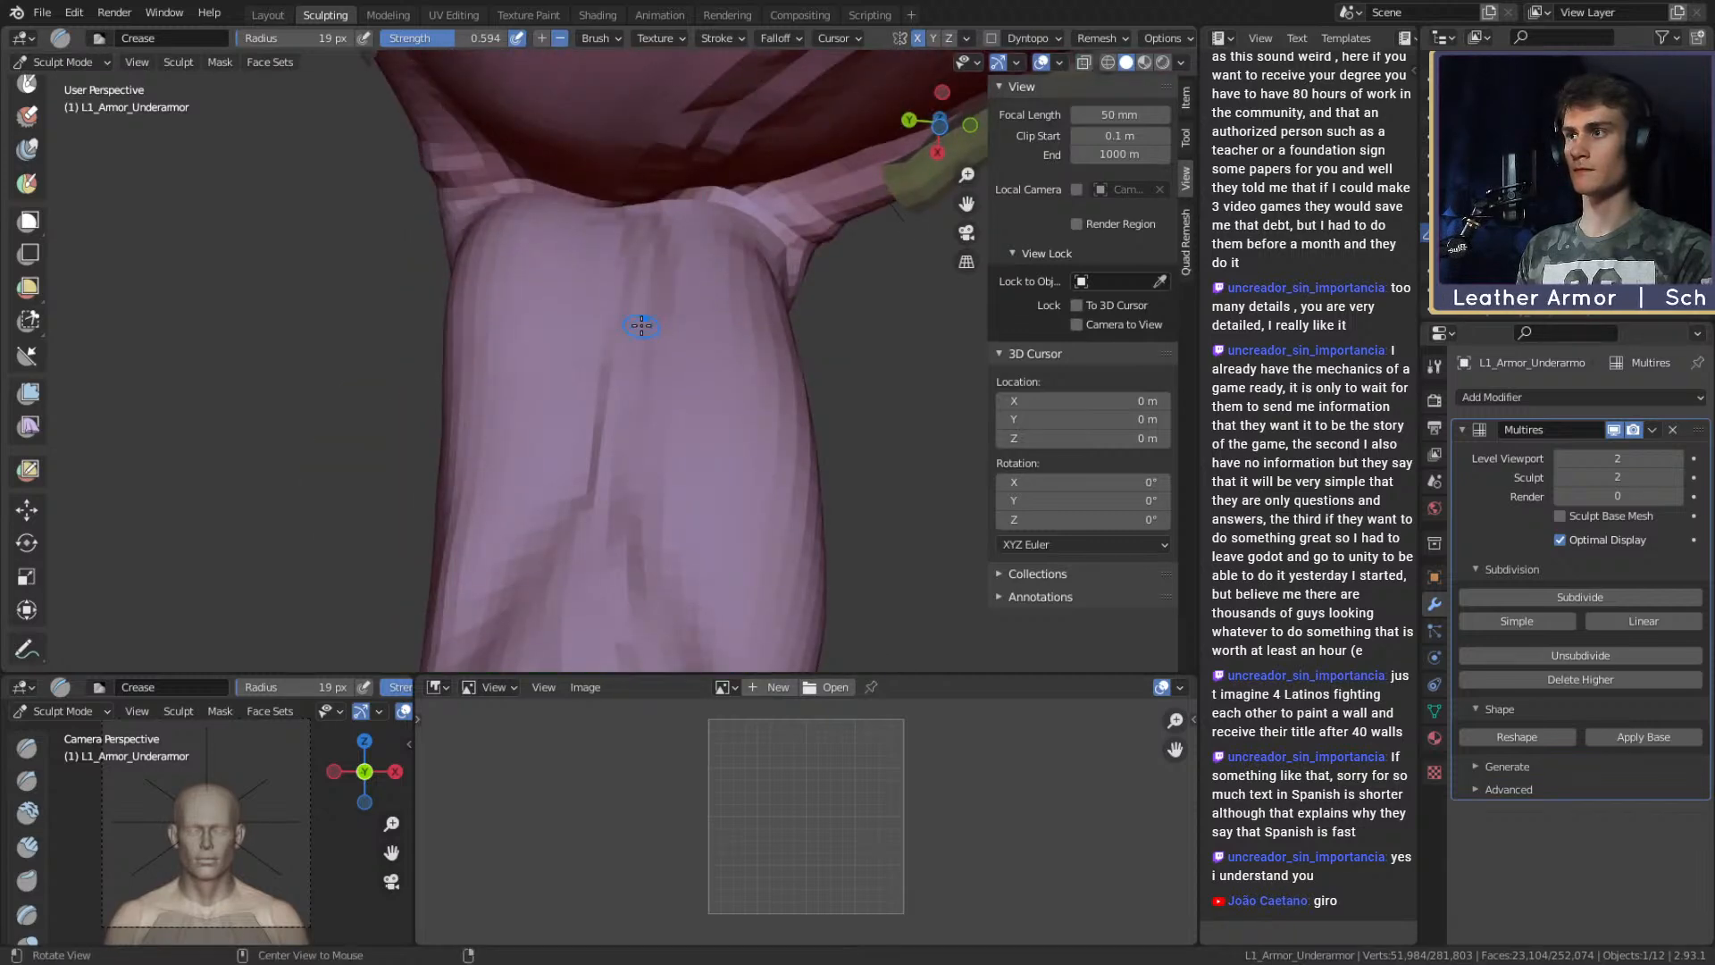
drag(633, 340, 618, 446)
mouse_move(636, 241)
mouse_down()
mouse_move(611, 393)
mouse_move(647, 308)
mouse_up()
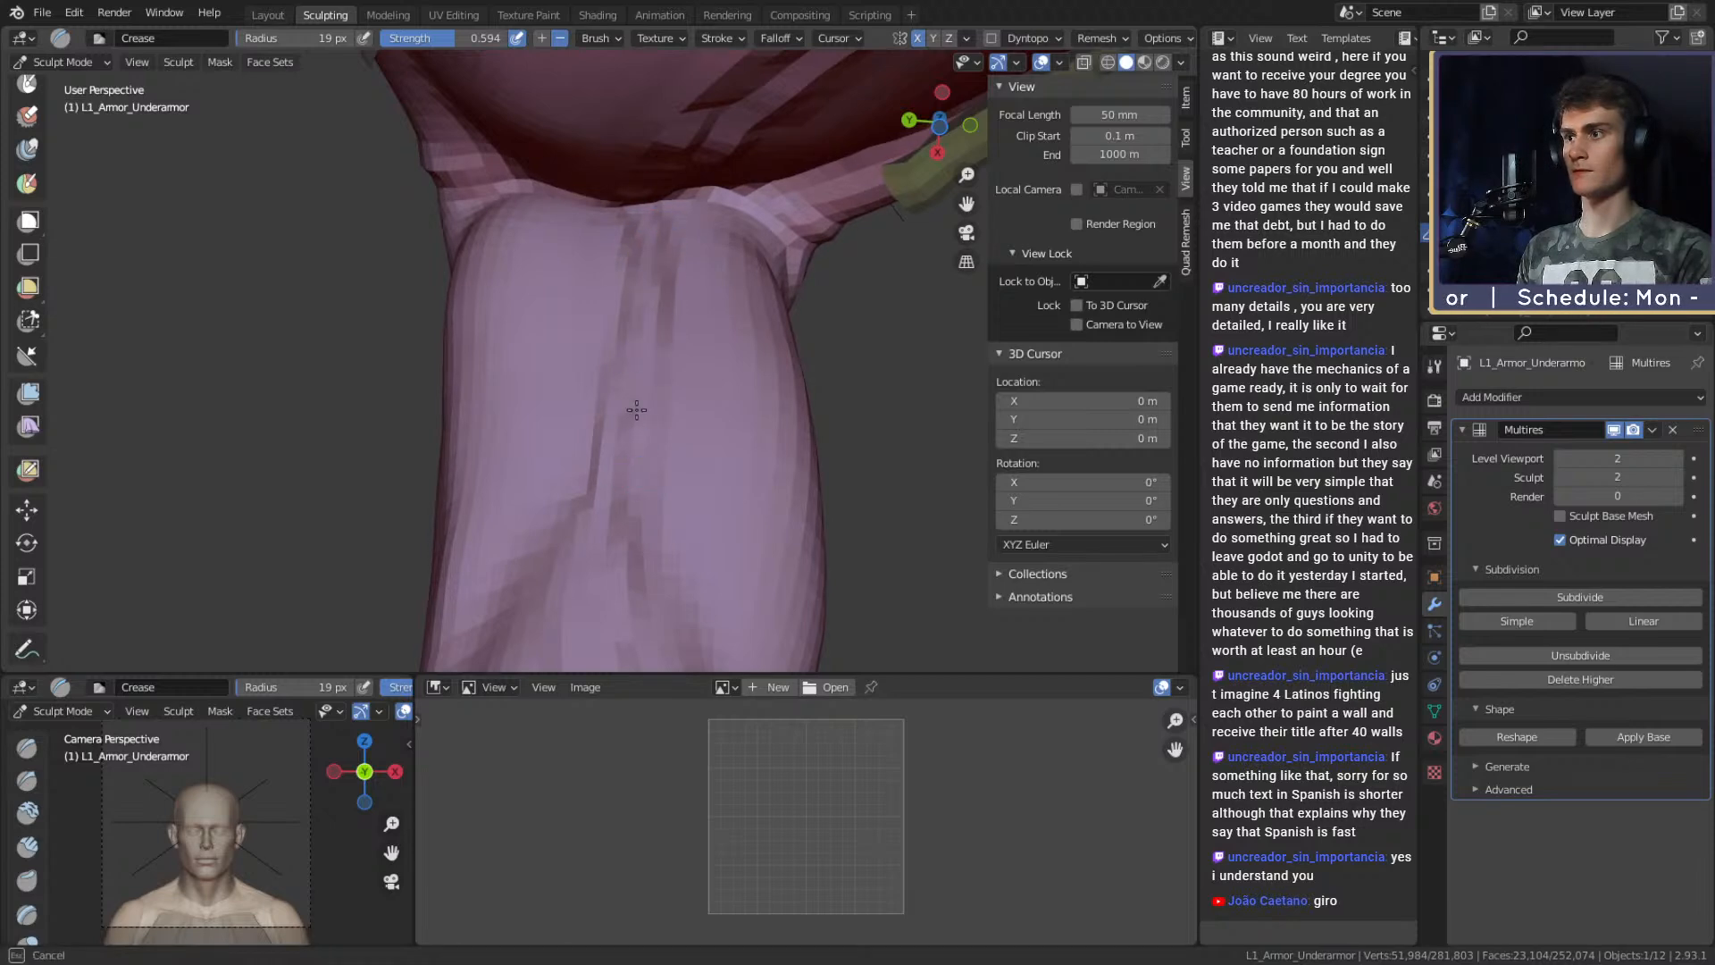
Examine the creased underarmor around the arm, torso, and whole figure.
middle_drag(654, 233, 733, 327)
mouse_move(733, 327)
alt+mouse_down()
mouse_move(500, 487)
mouse_move(536, 572)
alt+mouse_up()
mouse_move(706, 357)
alt+mouse_down()
mouse_move(651, 337)
mouse_move(746, 375)
alt+mouse_up()
alt+drag(746, 375, 683, 393)
mouse_move(684, 393)
ctrl+alt+mouse_down()
mouse_move(582, 352)
mouse_move(545, 393)
mouse_move(705, 344)
mouse_move(474, 218)
ctrl+alt+mouse_up()
mouse_move(715, 420)
ctrl+alt+mouse_down()
mouse_move(708, 387)
mouse_move(728, 370)
ctrl+alt+mouse_up()
mouse_move(705, 215)
ctrl+alt+mouse_down()
mouse_move(634, 451)
mouse_move(884, 348)
ctrl+alt+mouse_up()
mouse_move(884, 348)
middle_down()
mouse_move(878, 418)
mouse_move(706, 308)
middle_up()
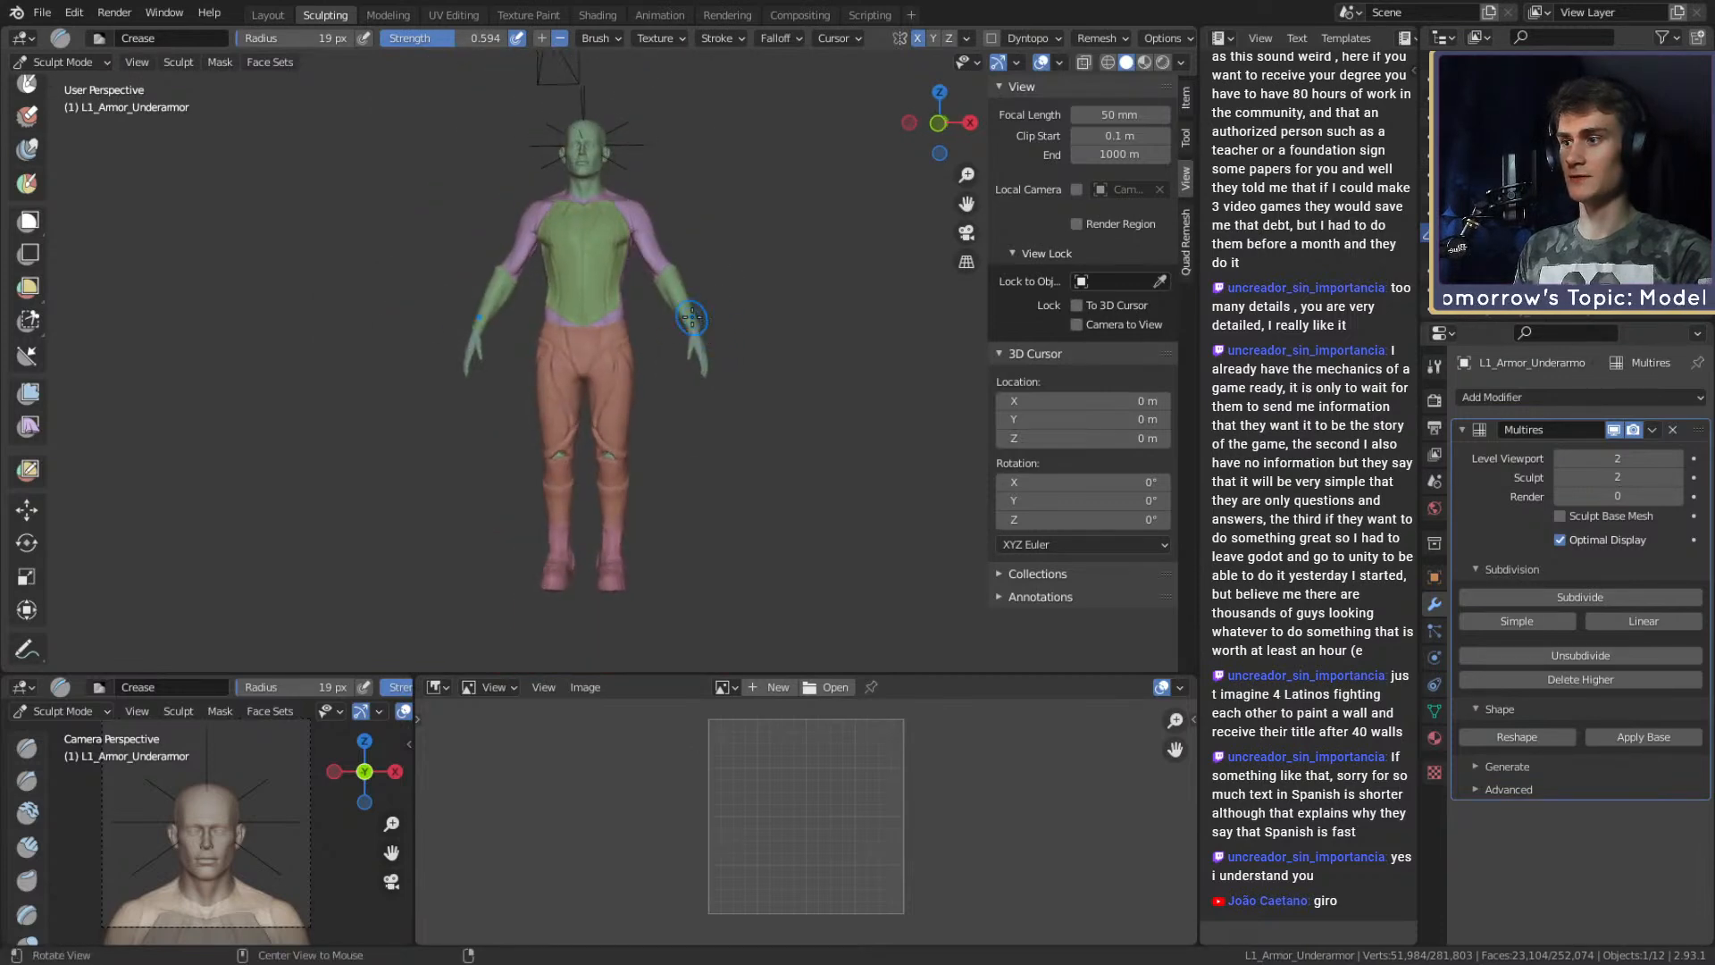
Return to the Layout workspace and inspect the underarmor, shoulders, and chestplate up close.
click(267, 15)
mouse_move(564, 336)
middle_down()
mouse_move(690, 377)
mouse_move(646, 378)
mouse_move(681, 348)
middle_up()
scroll(646, 378, up, 3)
scroll(677, 366, down, 4)
scroll(688, 344, up, 4)
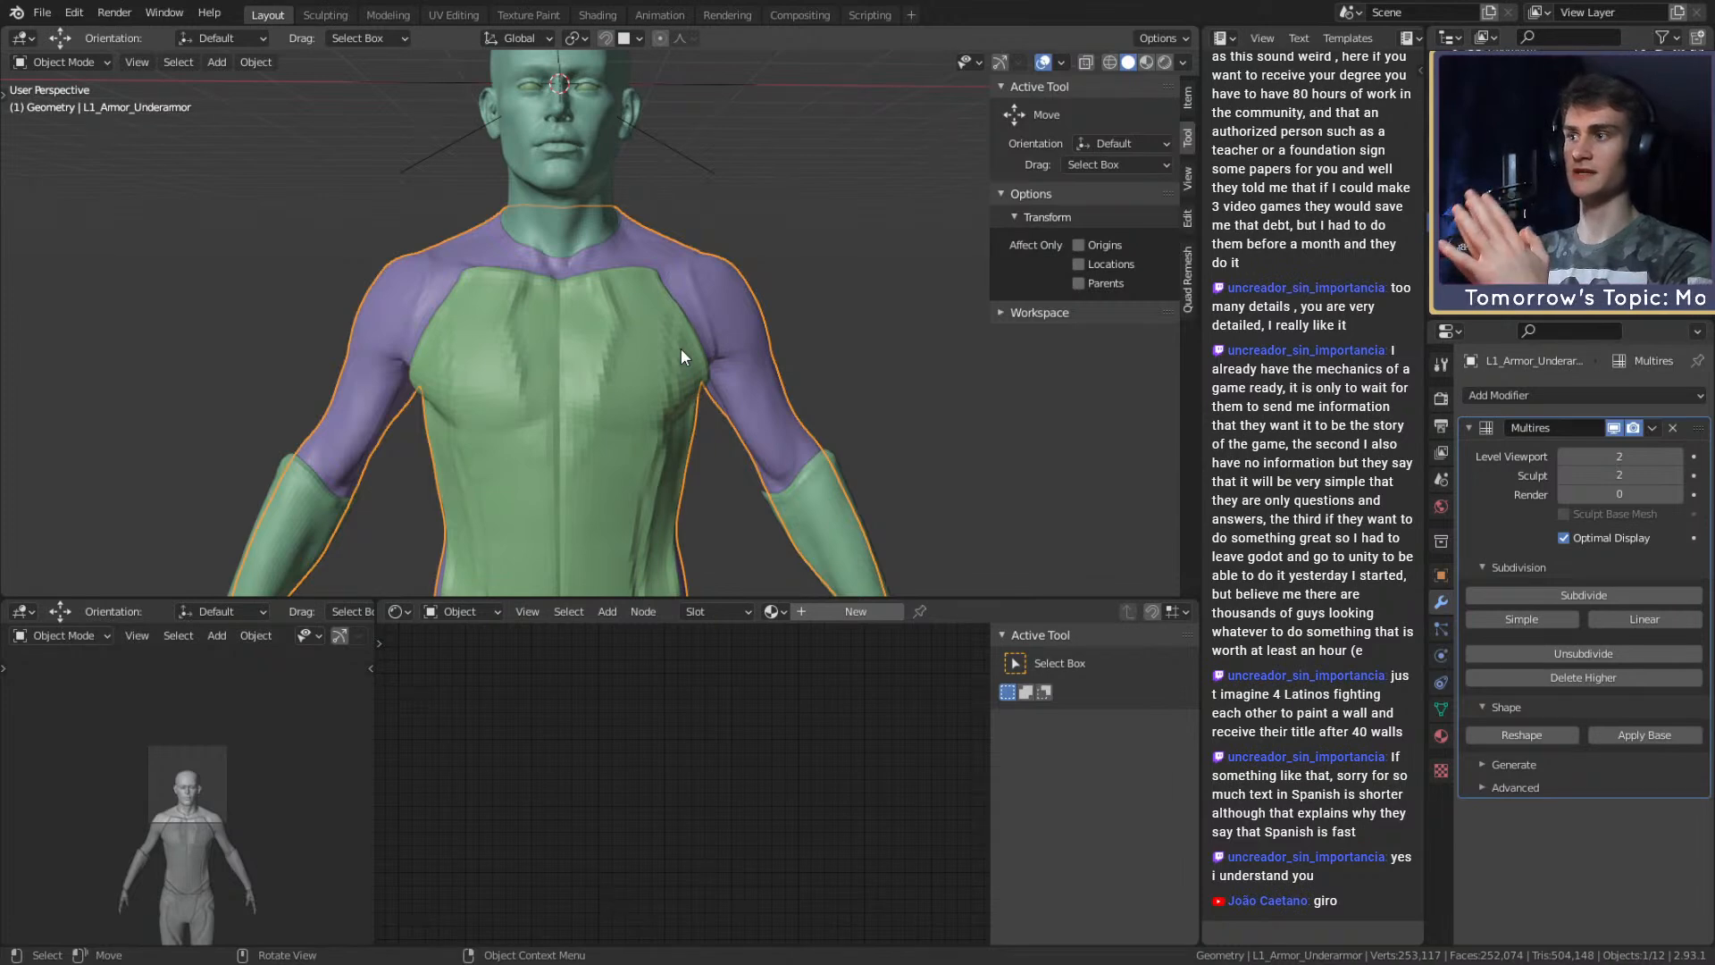
scroll(657, 346, up, 6)
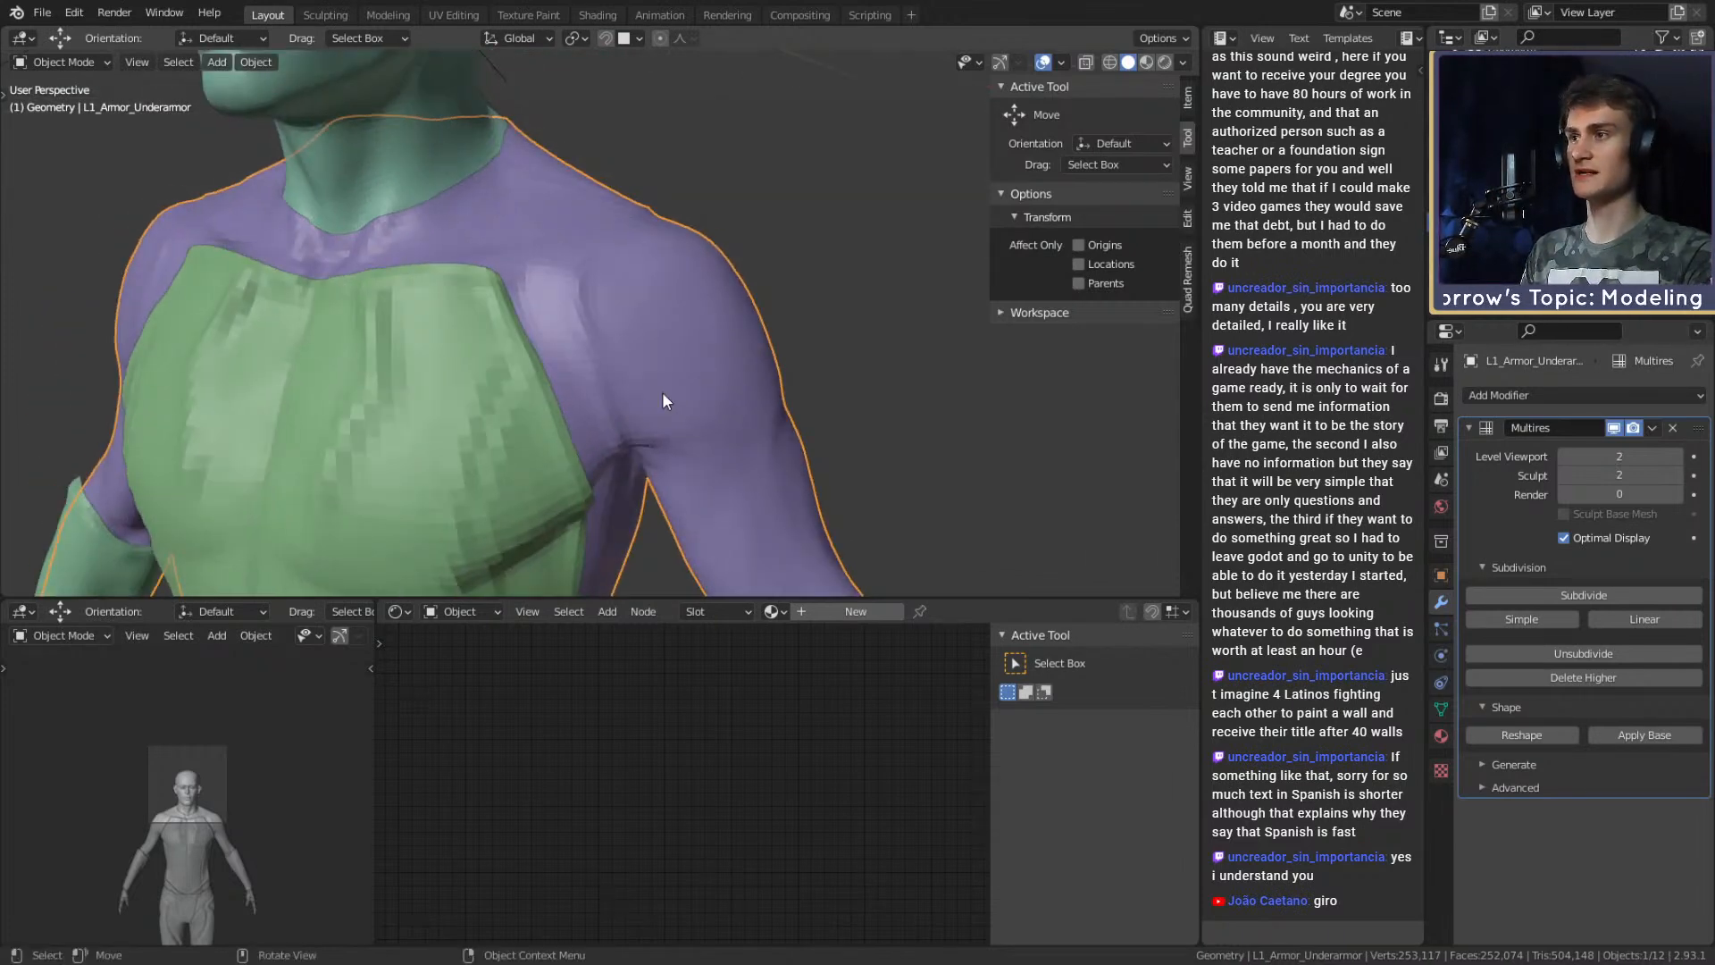
middle_drag(716, 361, 690, 324)
click(702, 328)
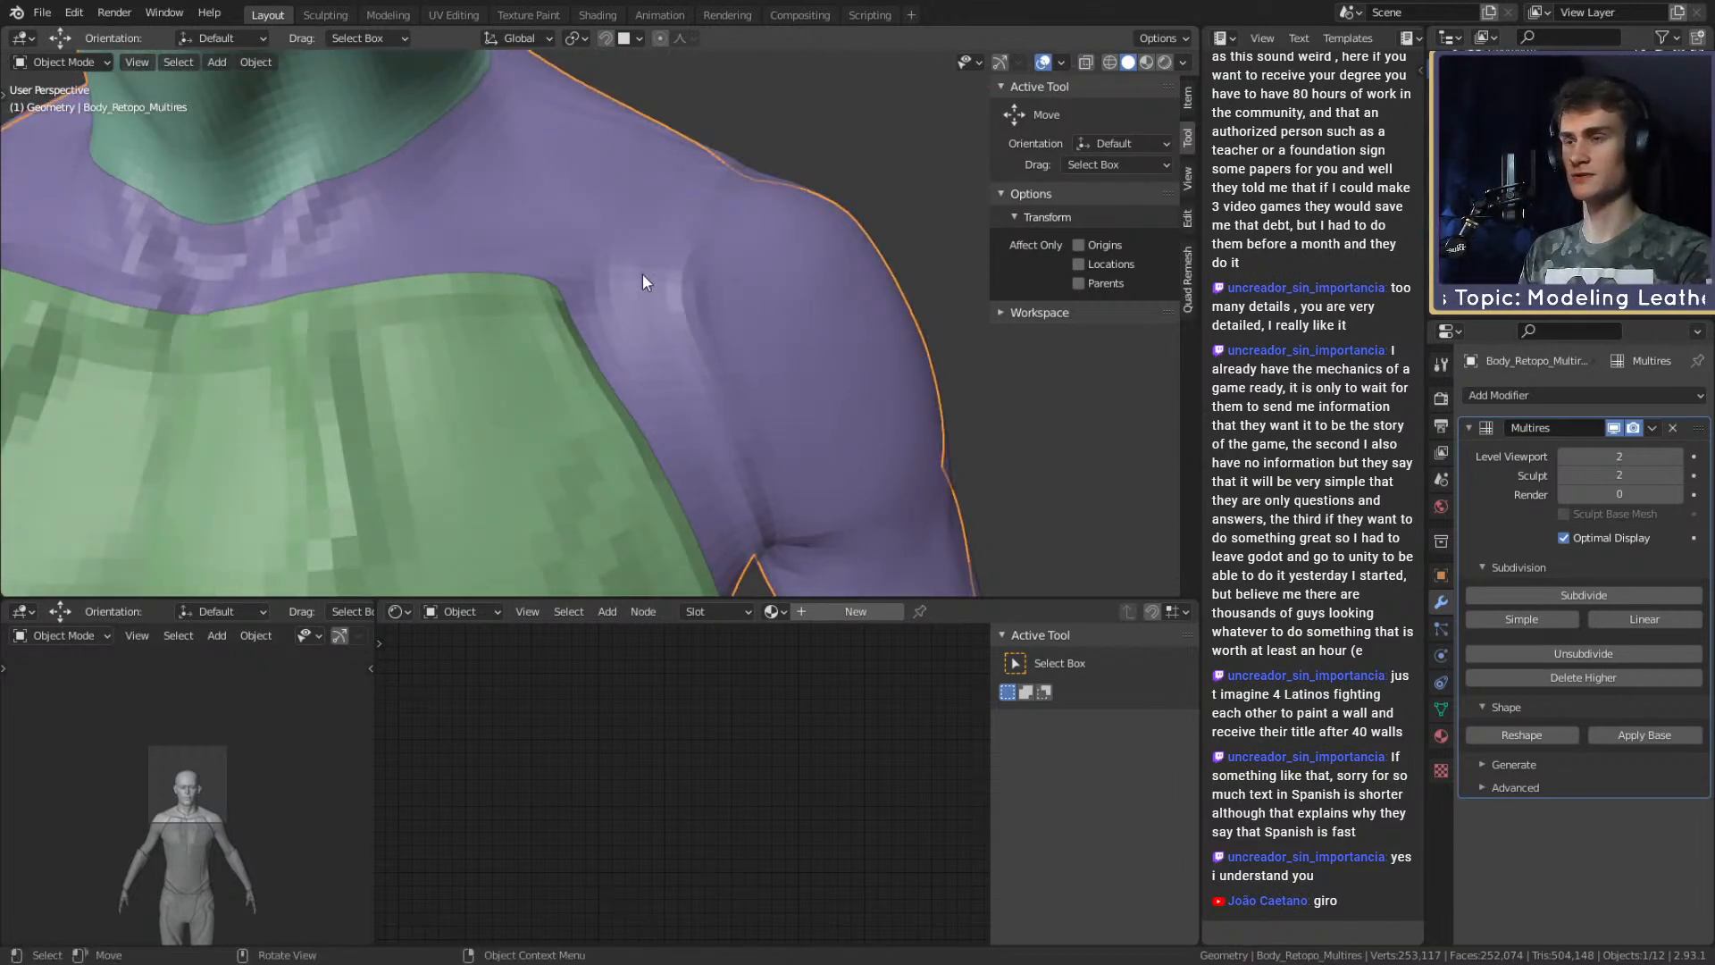
scroll(641, 274, down, 7)
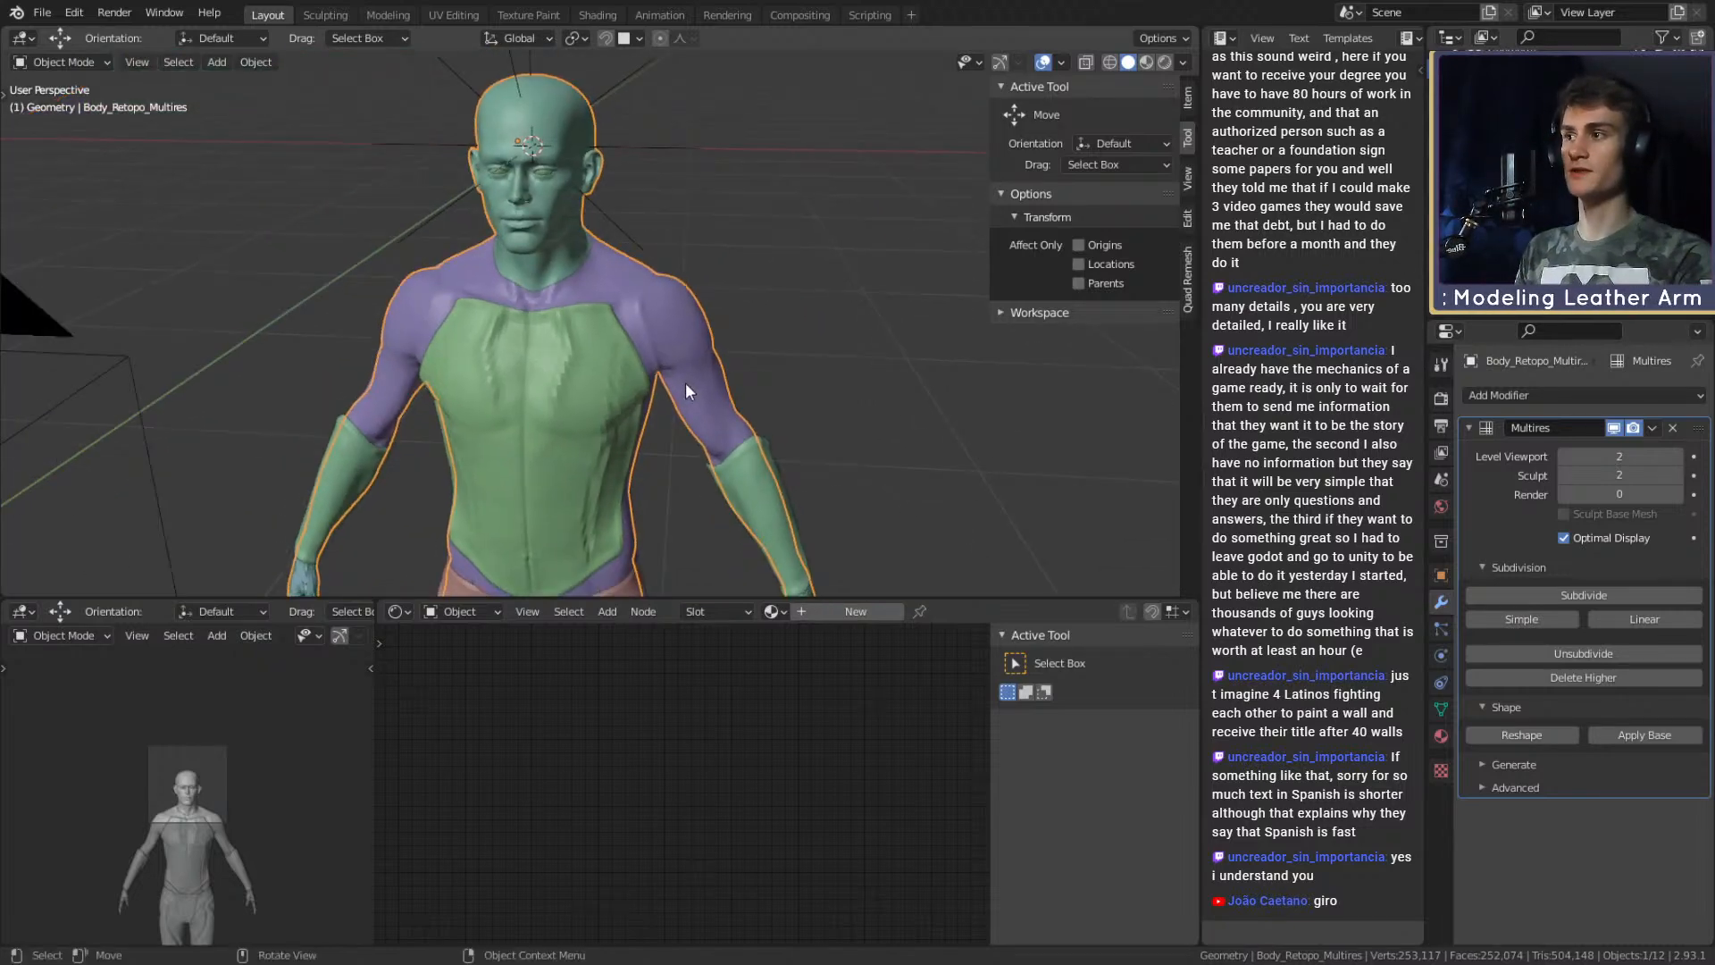
scroll(677, 386, up, 2)
click(659, 275)
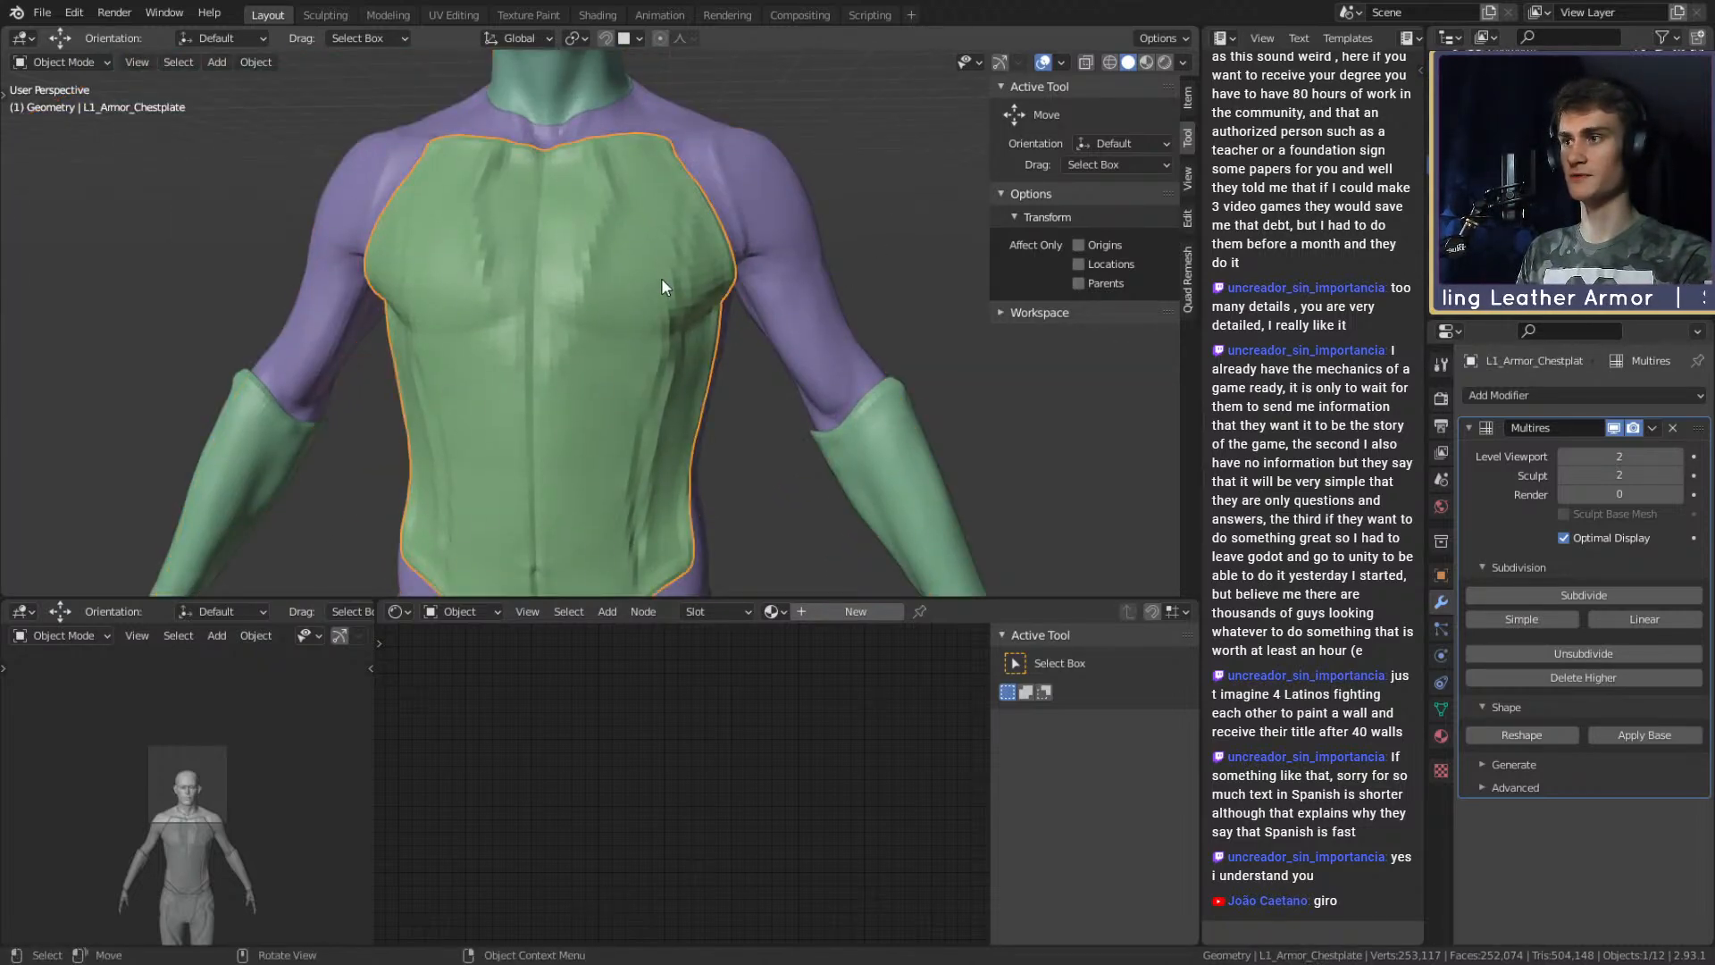
scroll(660, 321, down, 4)
scroll(711, 399, up, 8)
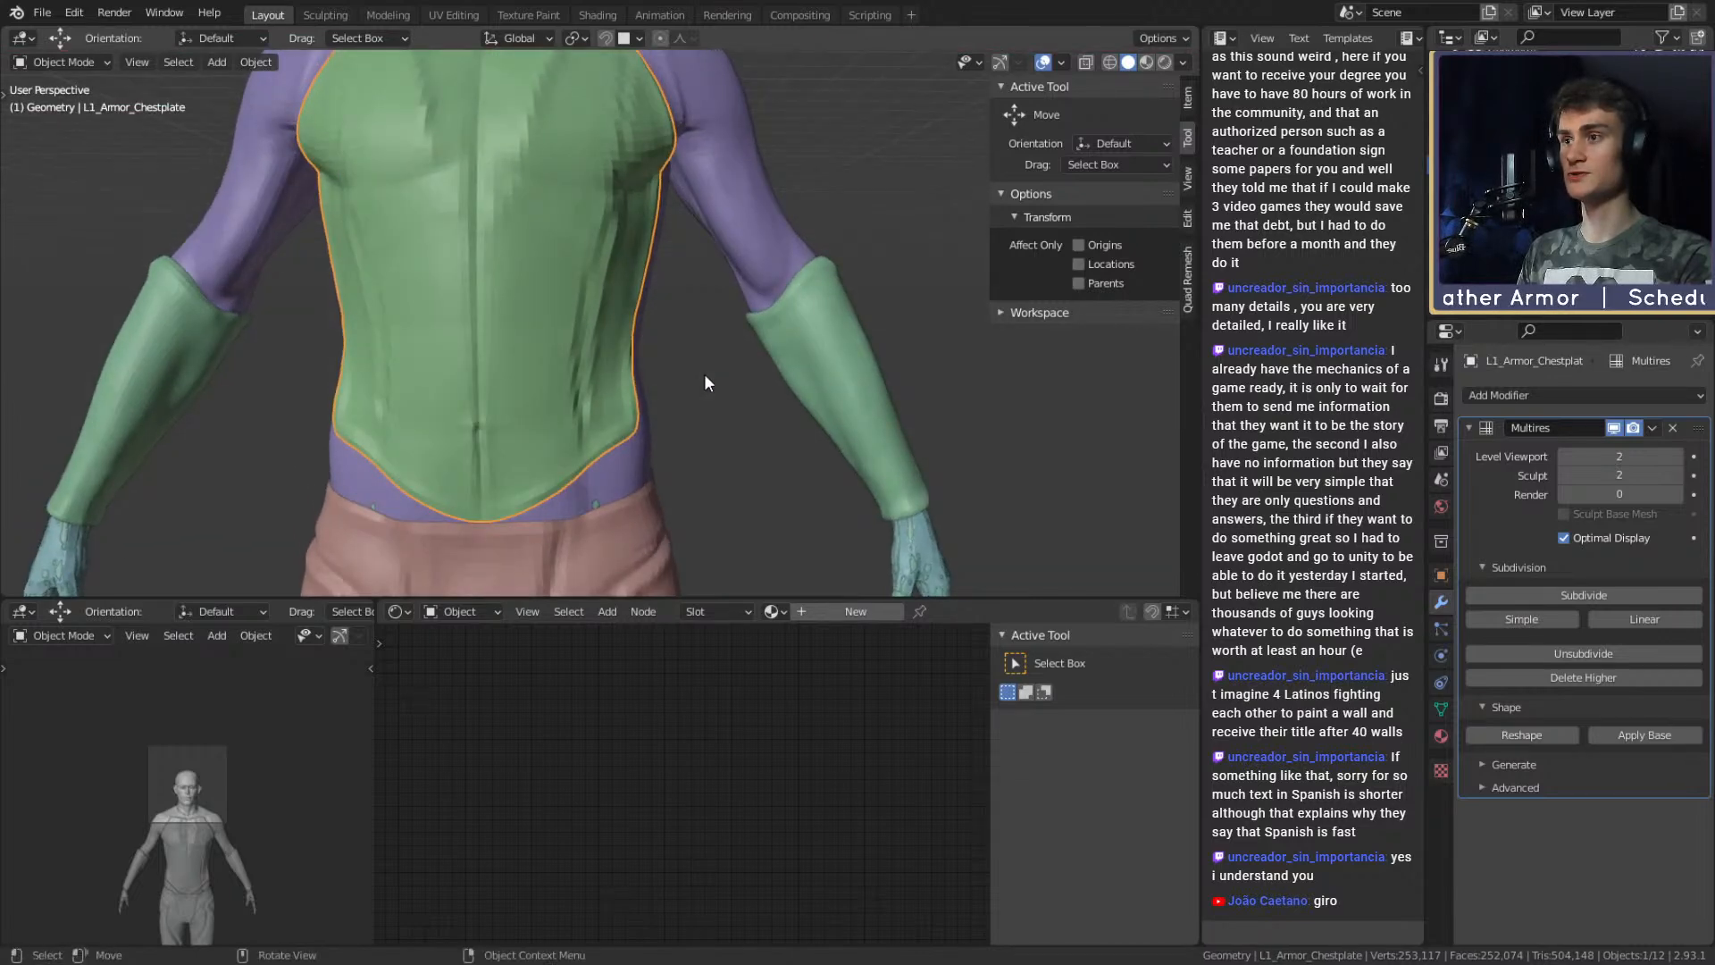
Select the armbraces and open them in the Sculpting workspace.
click(668, 270)
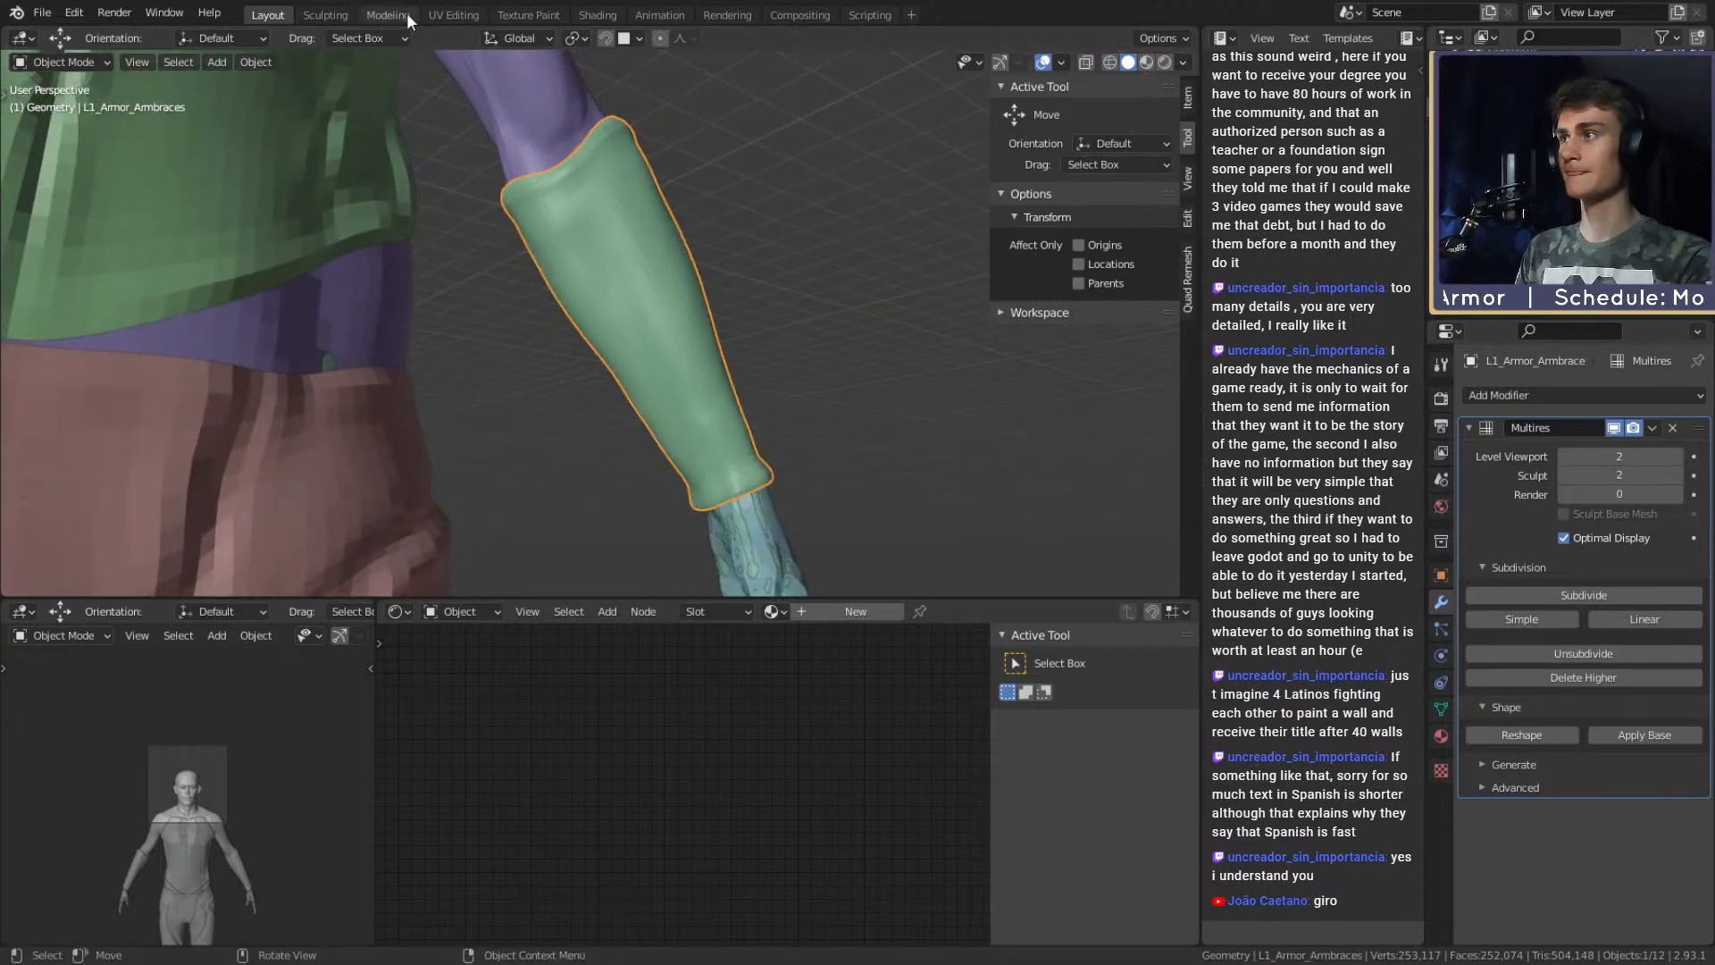
click(325, 14)
ctrl+alt+drag(708, 388, 712, 344)
alt+drag(800, 424, 720, 308)
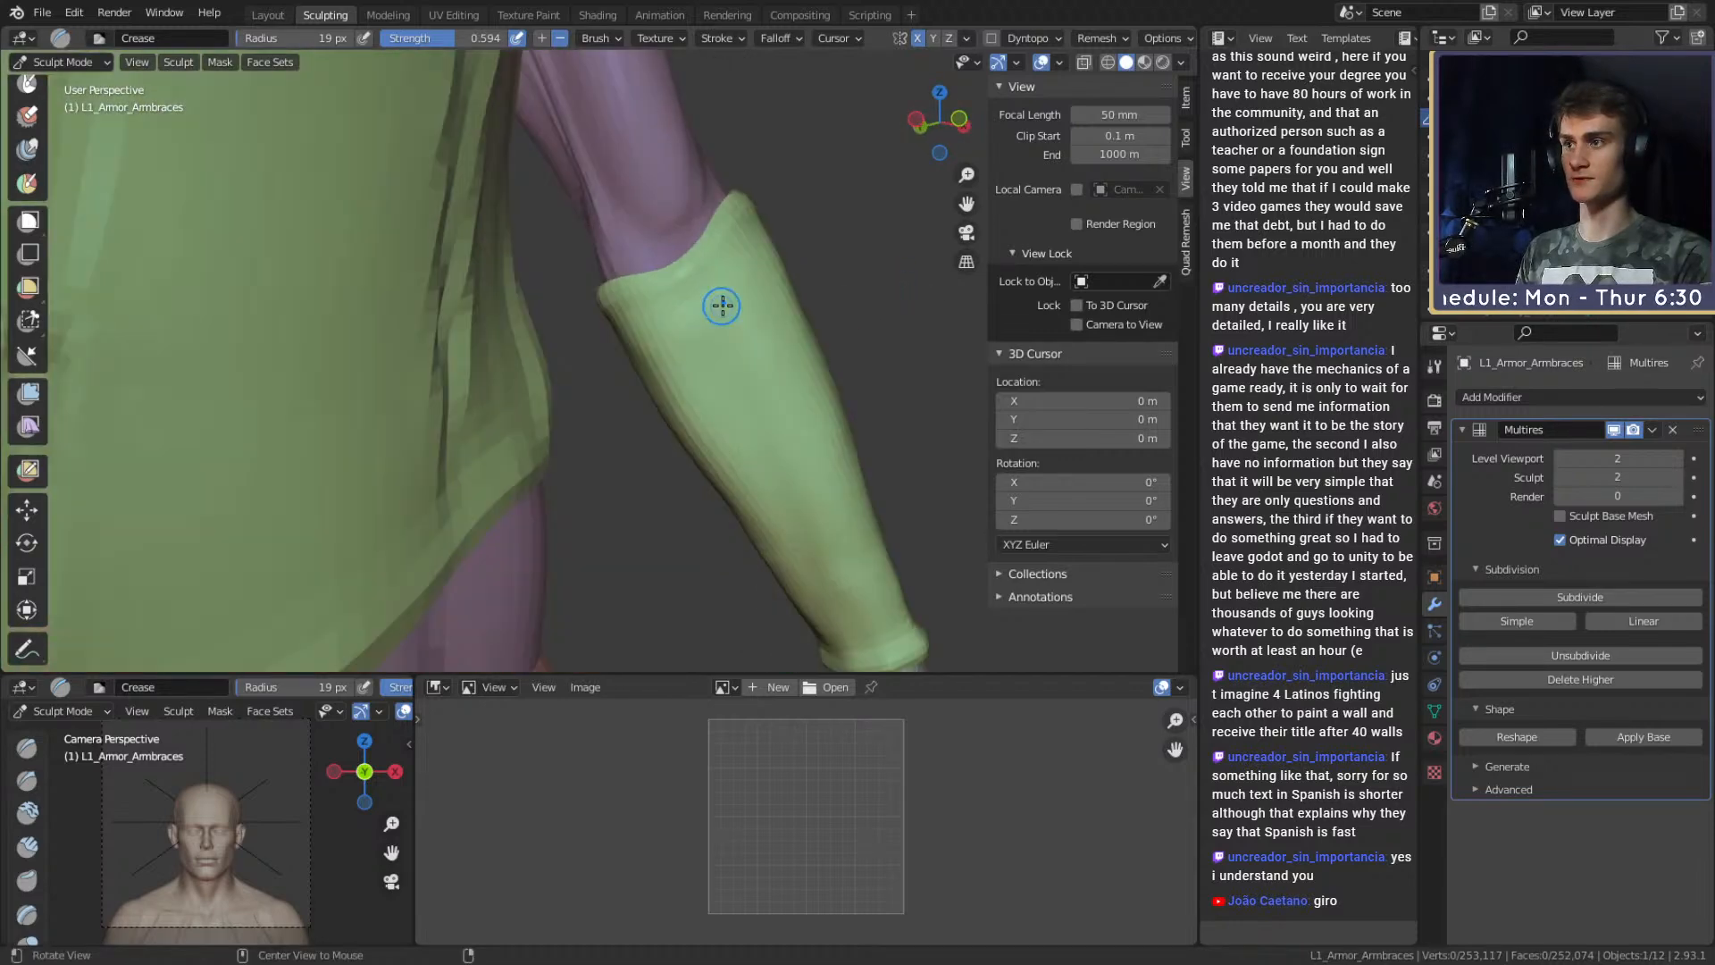
Build up the armbrace's forearm surface with the Clay Strips brush, enlarging its radius to 74 px.
key(c)
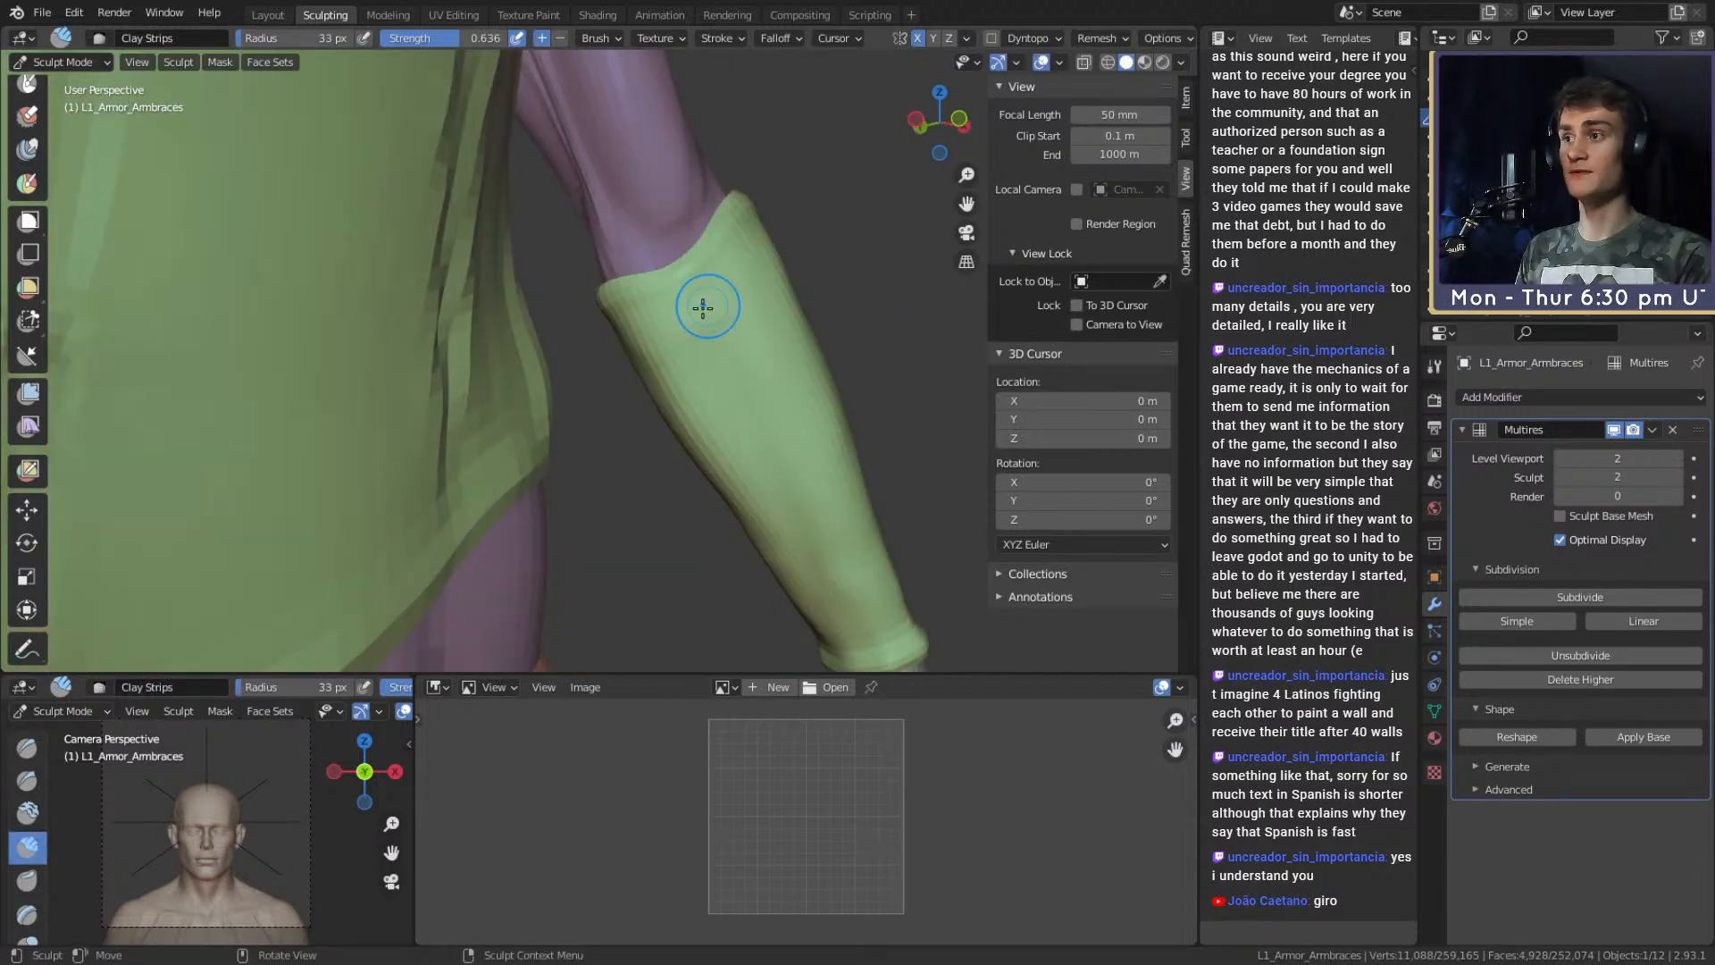
mouse_move(716, 377)
mouse_down()
mouse_move(705, 418)
mouse_move(716, 330)
mouse_up()
drag(808, 617, 762, 448)
key(f)
mouse_move(710, 354)
mouse_down()
mouse_move(729, 306)
mouse_move(715, 332)
mouse_up()
click(758, 387)
Switch sculpting to the gloves and set their Multires viewport and sculpt levels to 2.
shift+middle_drag(829, 560, 792, 376)
shift+middle_drag(790, 501, 778, 353)
mouse_move(779, 353)
middle_down()
mouse_move(732, 346)
mouse_move(695, 385)
middle_up()
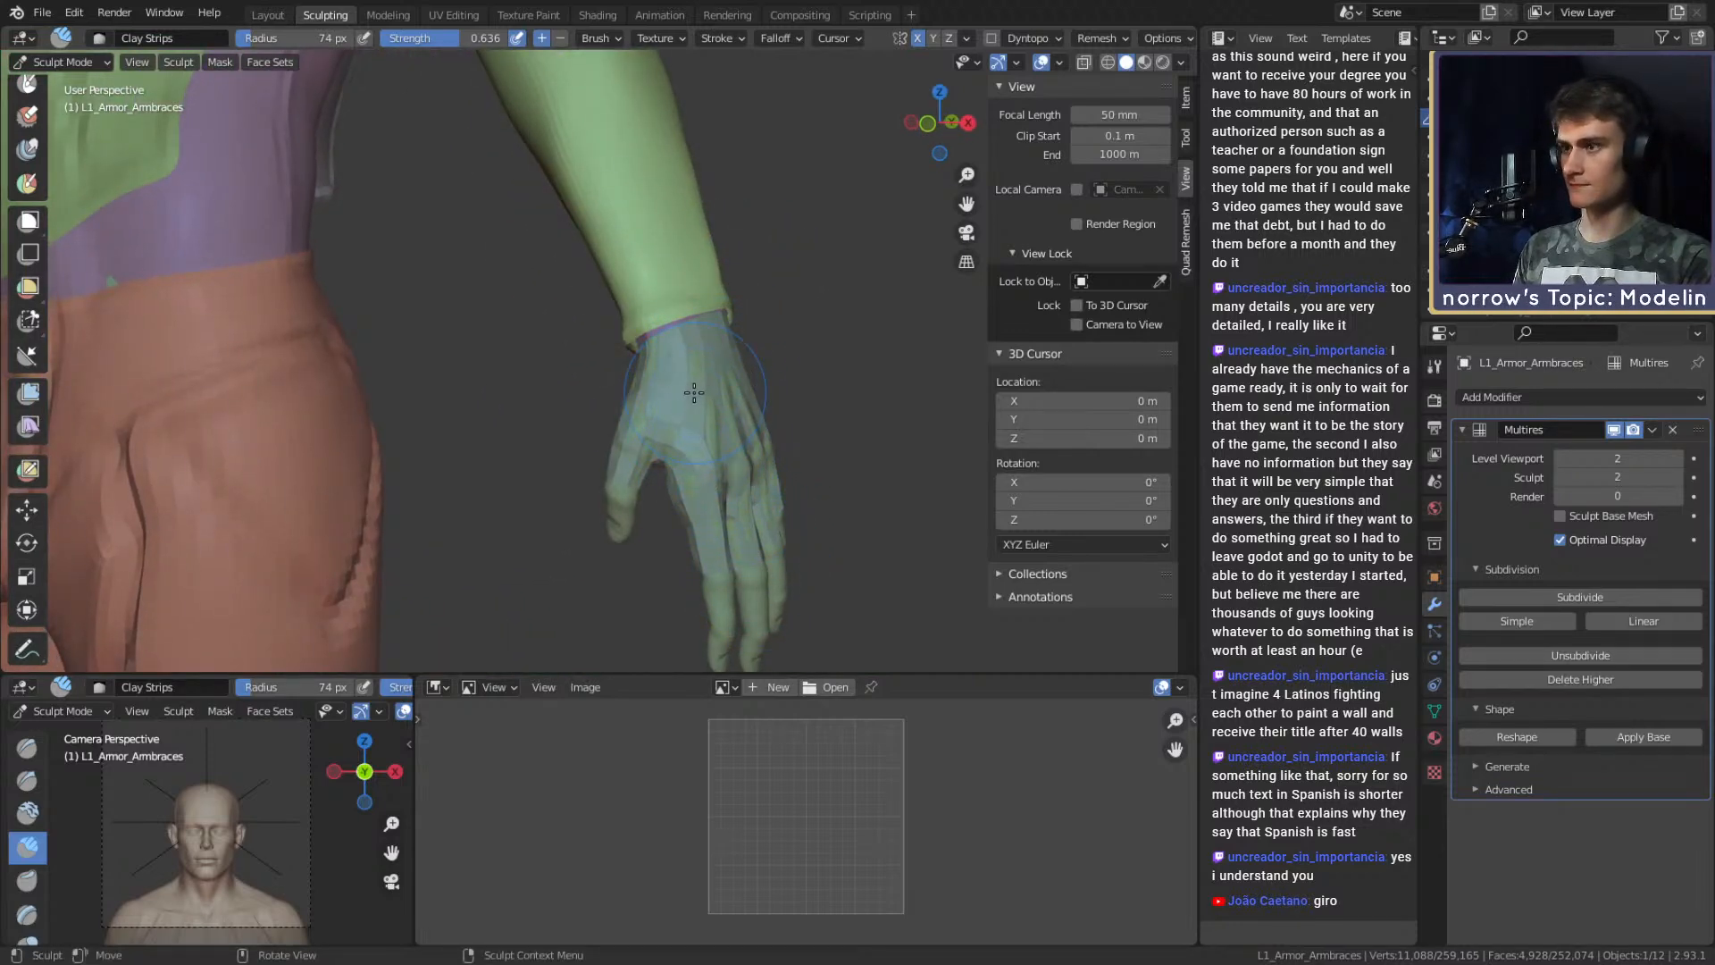
key(alt+q)
double_click(1675, 458)
double_click(1675, 477)
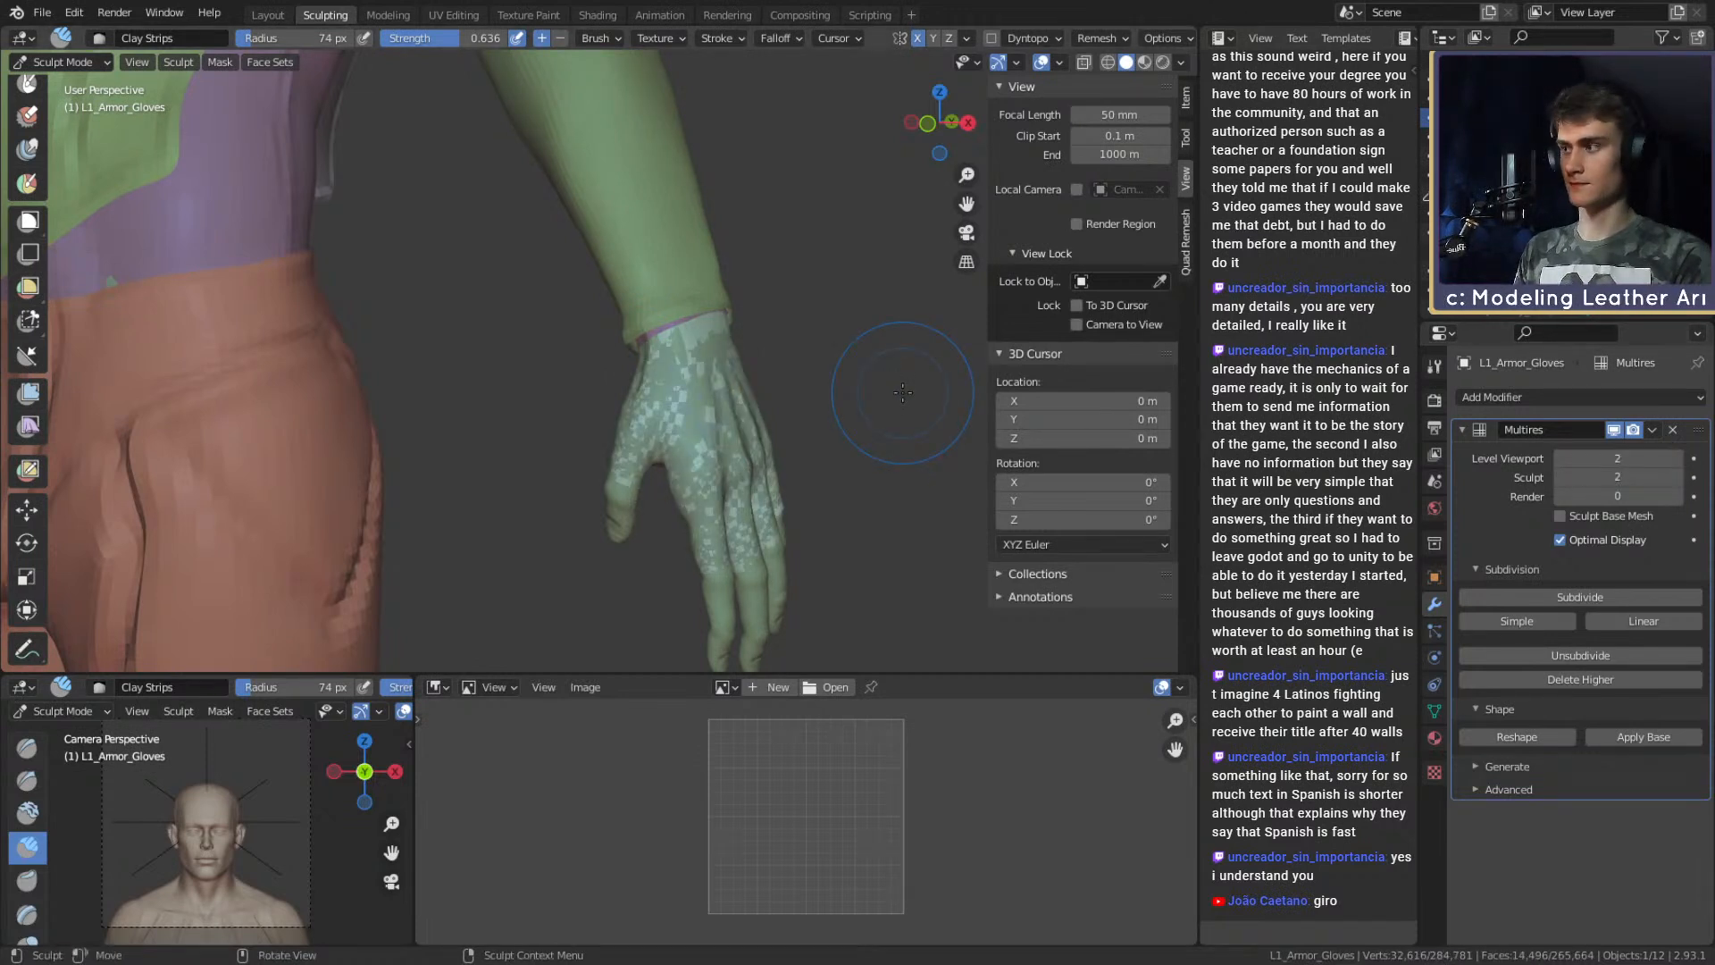
Smooth the blocky surface of the gloves with the Mesh Filter.
click(28, 393)
drag(730, 431, 761, 425)
middle_drag(756, 457, 581, 406)
shift+middle_drag(581, 406, 739, 375)
Build up the wrist and back of the glove with Clay Strips strokes.
key(c)
mouse_move(612, 340)
middle_down()
mouse_move(599, 232)
mouse_move(606, 279)
middle_up()
mouse_move(606, 278)
shift+middle_down()
mouse_move(632, 352)
mouse_move(636, 322)
shift+middle_up()
mouse_move(661, 376)
mouse_down()
mouse_move(658, 318)
mouse_move(662, 486)
mouse_move(662, 425)
mouse_up()
middle_drag(706, 409, 693, 405)
mouse_move(700, 446)
mouse_down()
mouse_move(683, 383)
mouse_move(722, 394)
mouse_up()
middle_drag(724, 394, 706, 398)
mouse_move(666, 420)
mouse_down()
mouse_move(657, 265)
mouse_move(720, 473)
mouse_move(652, 228)
mouse_up()
mouse_move(597, 361)
mouse_down()
mouse_move(559, 498)
mouse_move(553, 281)
mouse_up()
Smooth the back of the glove at 79 px, and rework the knuckles with a 55 px Clay Strips brush.
key(f)
click(553, 423)
mouse_move(553, 424)
shift+mouse_down()
mouse_move(551, 452)
mouse_move(689, 444)
mouse_move(727, 421)
mouse_move(679, 416)
mouse_move(751, 465)
mouse_move(635, 490)
mouse_move(675, 443)
shift+mouse_up()
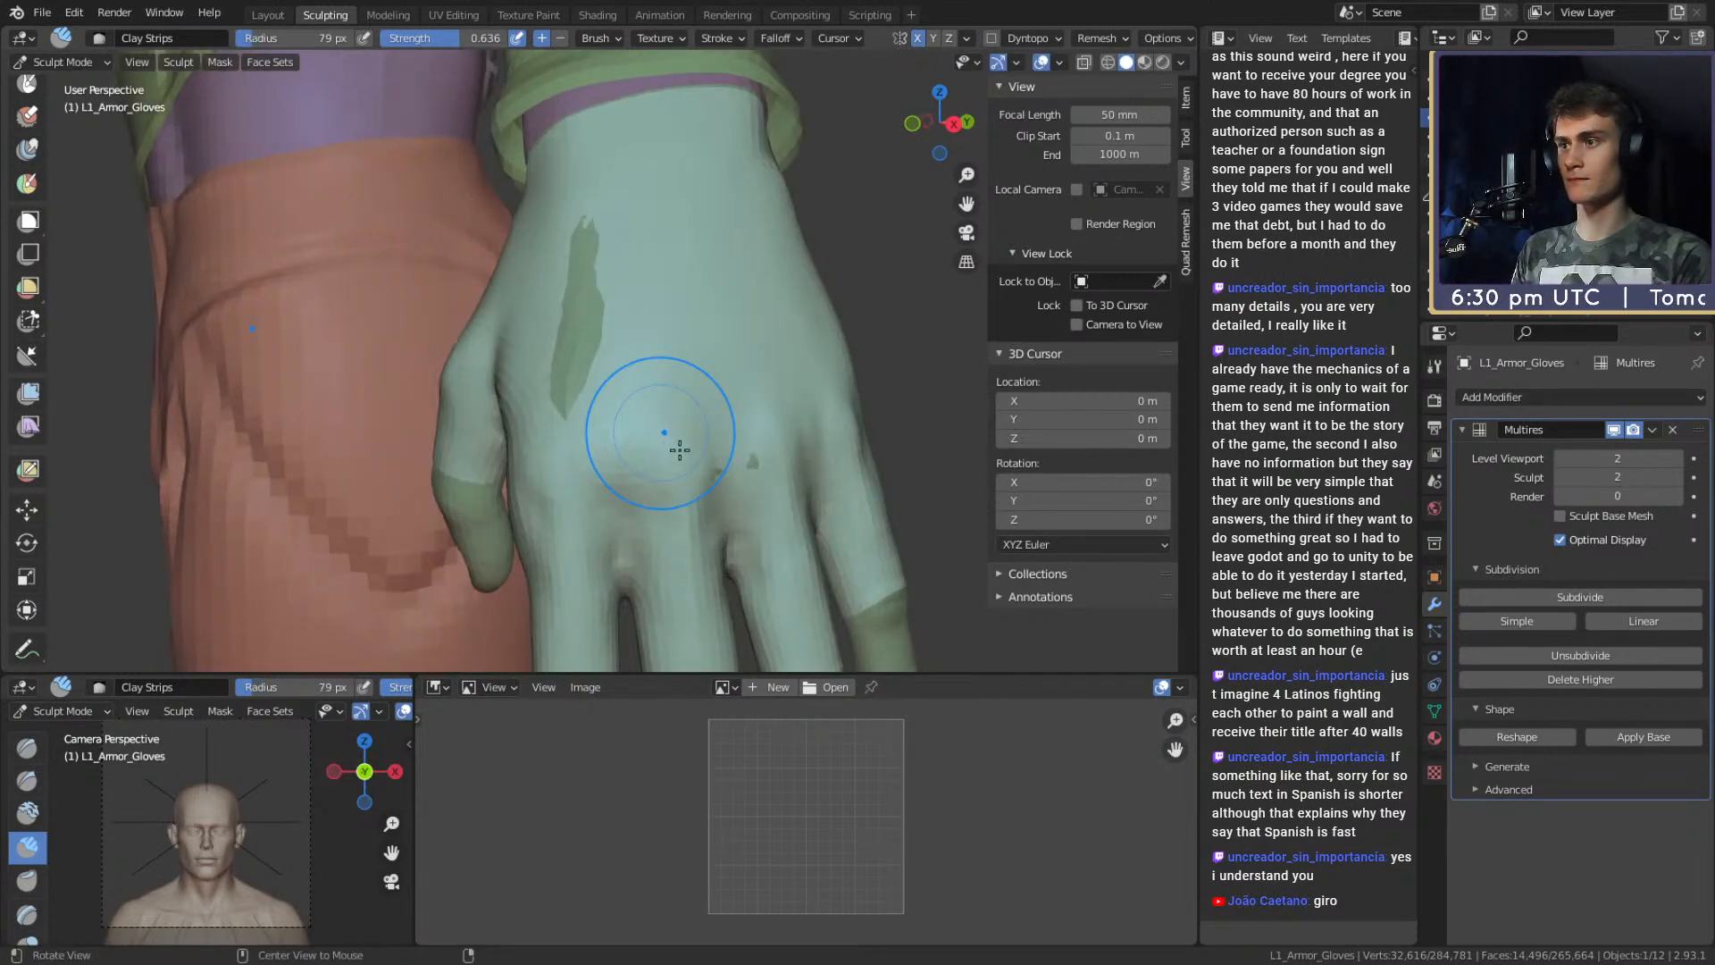
key(f)
click(670, 467)
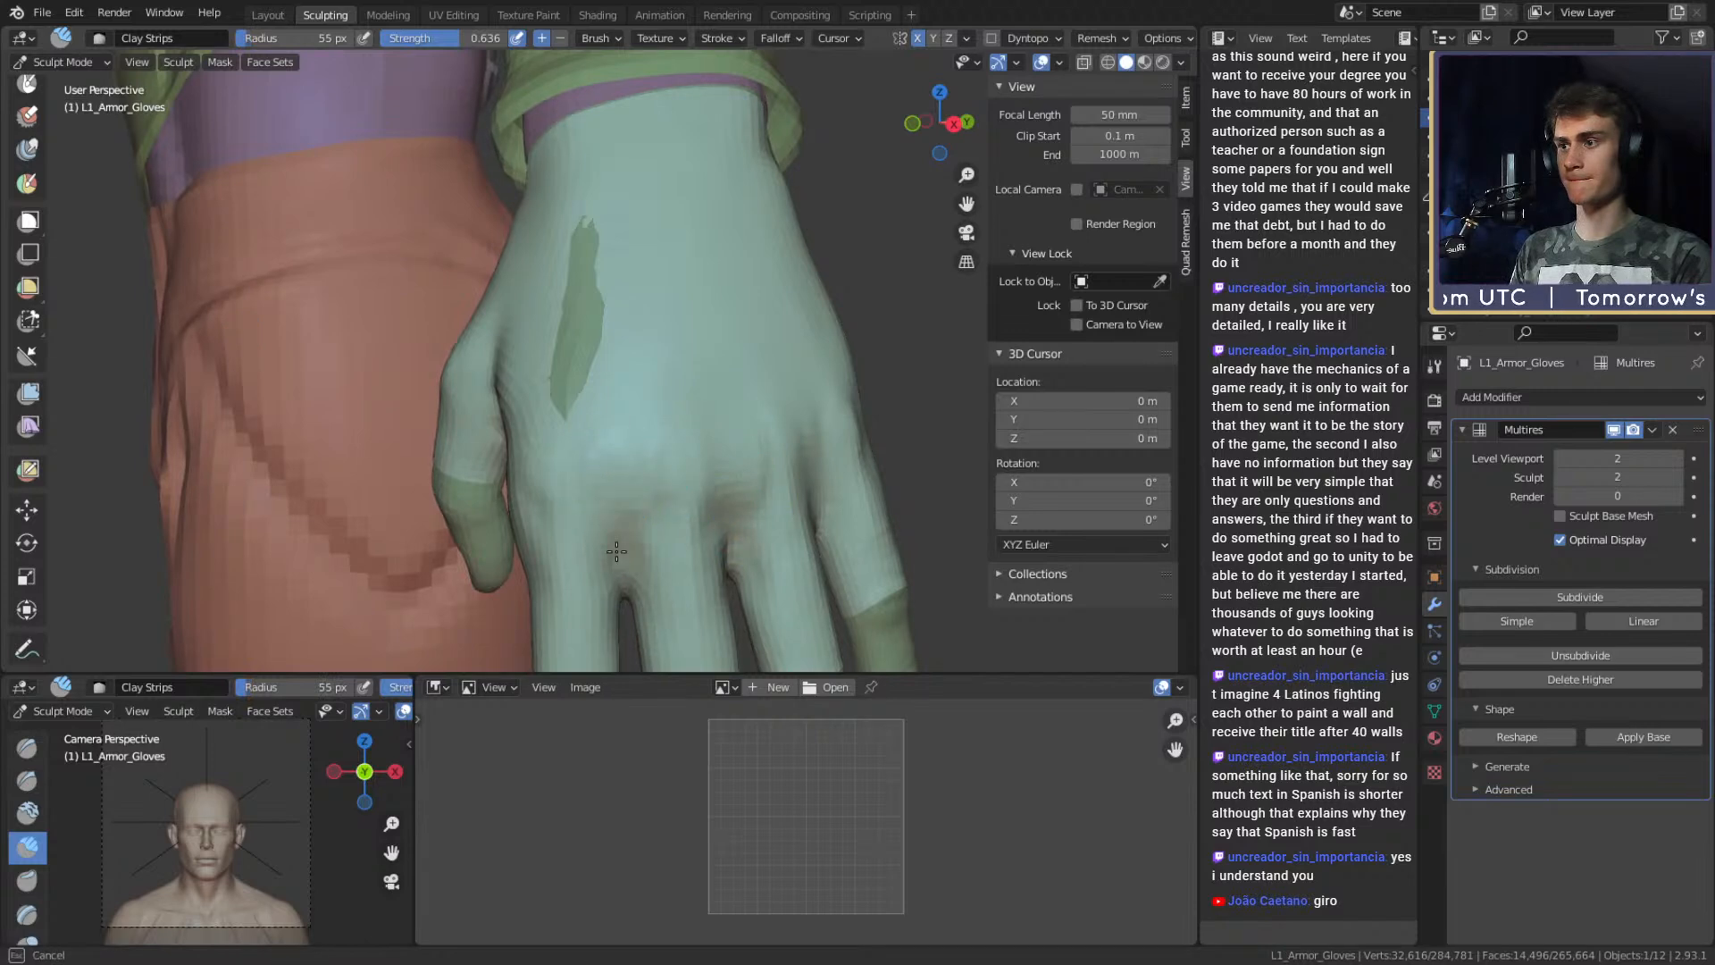
mouse_move(587, 477)
middle_down()
mouse_move(785, 379)
mouse_move(643, 383)
middle_up()
key(f)
click(618, 385)
drag(616, 474, 577, 437)
Add Clay Strips strokes along the glove's wrist, adjusting the brush radius between strokes.
key(f)
click(612, 245)
key(f)
mouse_move(613, 245)
mouse_down()
mouse_move(614, 277)
mouse_move(608, 241)
mouse_up()
click(613, 254)
middle_drag(625, 331, 636, 375)
key(f)
click(625, 293)
mouse_move(619, 330)
mouse_down()
mouse_move(642, 417)
mouse_move(641, 239)
mouse_up()
Shape the side of the glove's wrist below the armbrace cuff with Clay Strips, reducing the brush to about 25 px.
middle_drag(643, 404, 570, 395)
shift+middle_drag(608, 313, 641, 400)
key(f)
click(706, 401)
drag(621, 350, 611, 383)
mouse_move(598, 489)
middle_down()
mouse_move(694, 464)
mouse_move(631, 421)
mouse_move(658, 410)
mouse_move(647, 322)
mouse_move(715, 332)
mouse_move(706, 319)
middle_up()
key(f)
click(671, 326)
key(f)
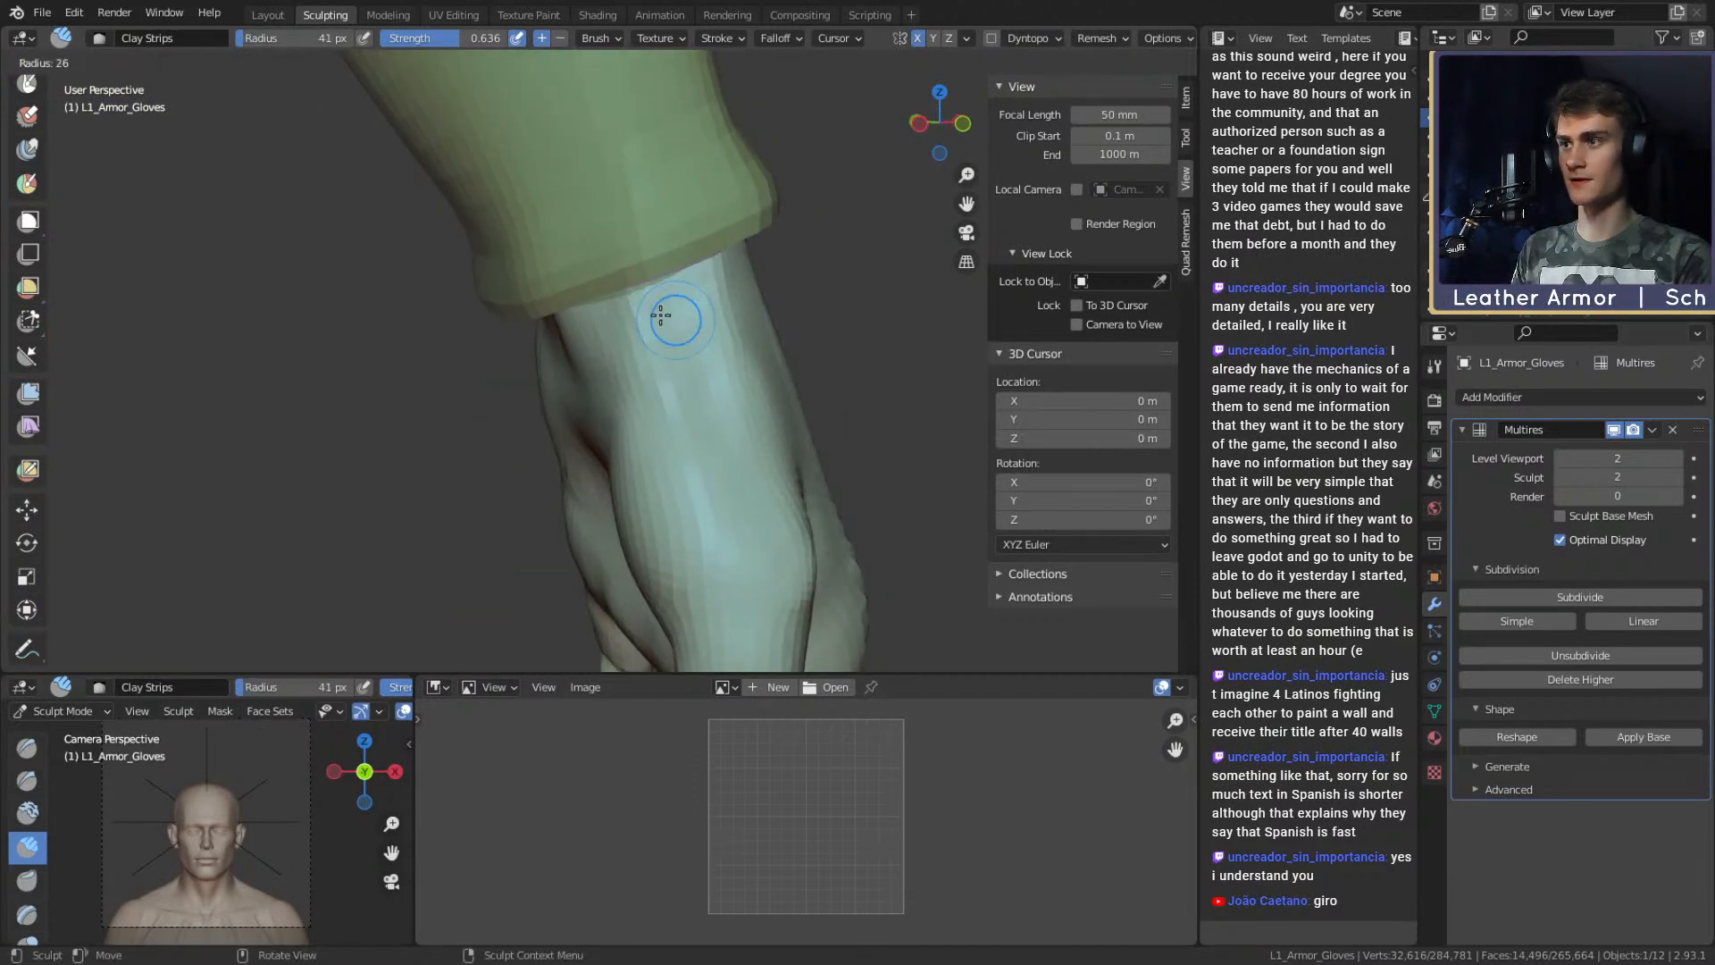
click(660, 303)
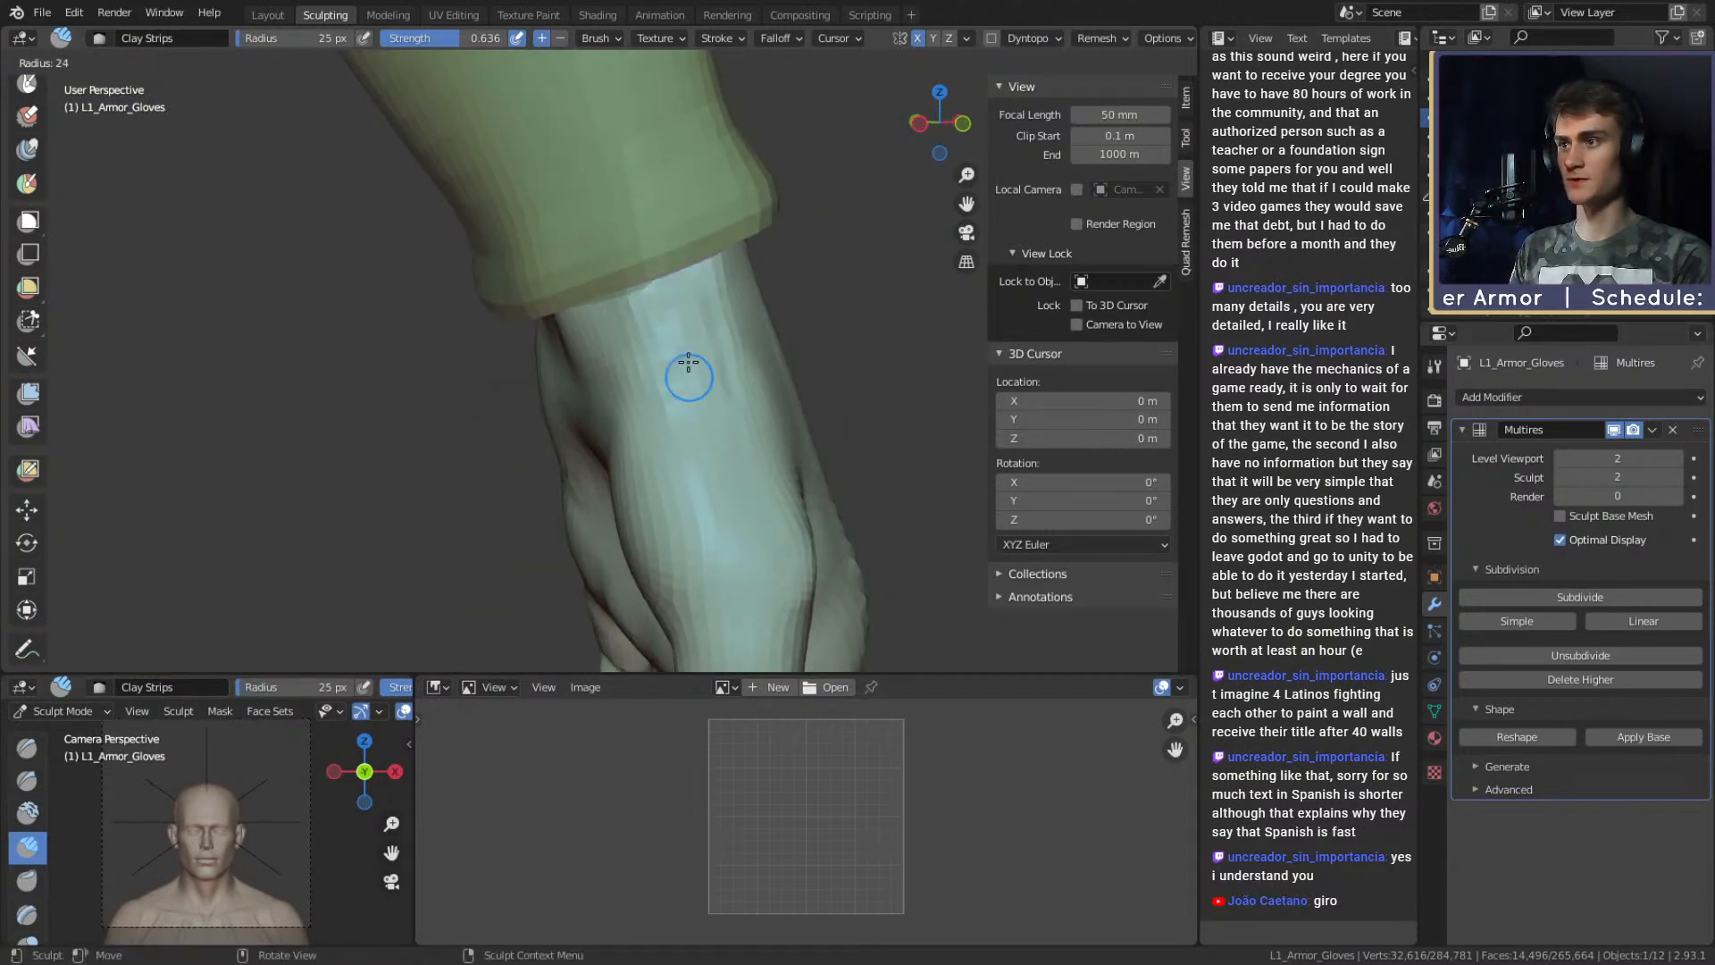
key(f)
click(715, 347)
mouse_move(708, 344)
mouse_down()
mouse_move(682, 352)
mouse_move(701, 389)
mouse_up()
Build up the web between the glove's thumb and index finger with a 56 px Clay Strips brush.
mouse_move(732, 455)
middle_down()
mouse_move(476, 413)
mouse_move(724, 402)
mouse_move(600, 402)
mouse_move(566, 287)
mouse_move(590, 355)
middle_up()
key(f)
click(554, 405)
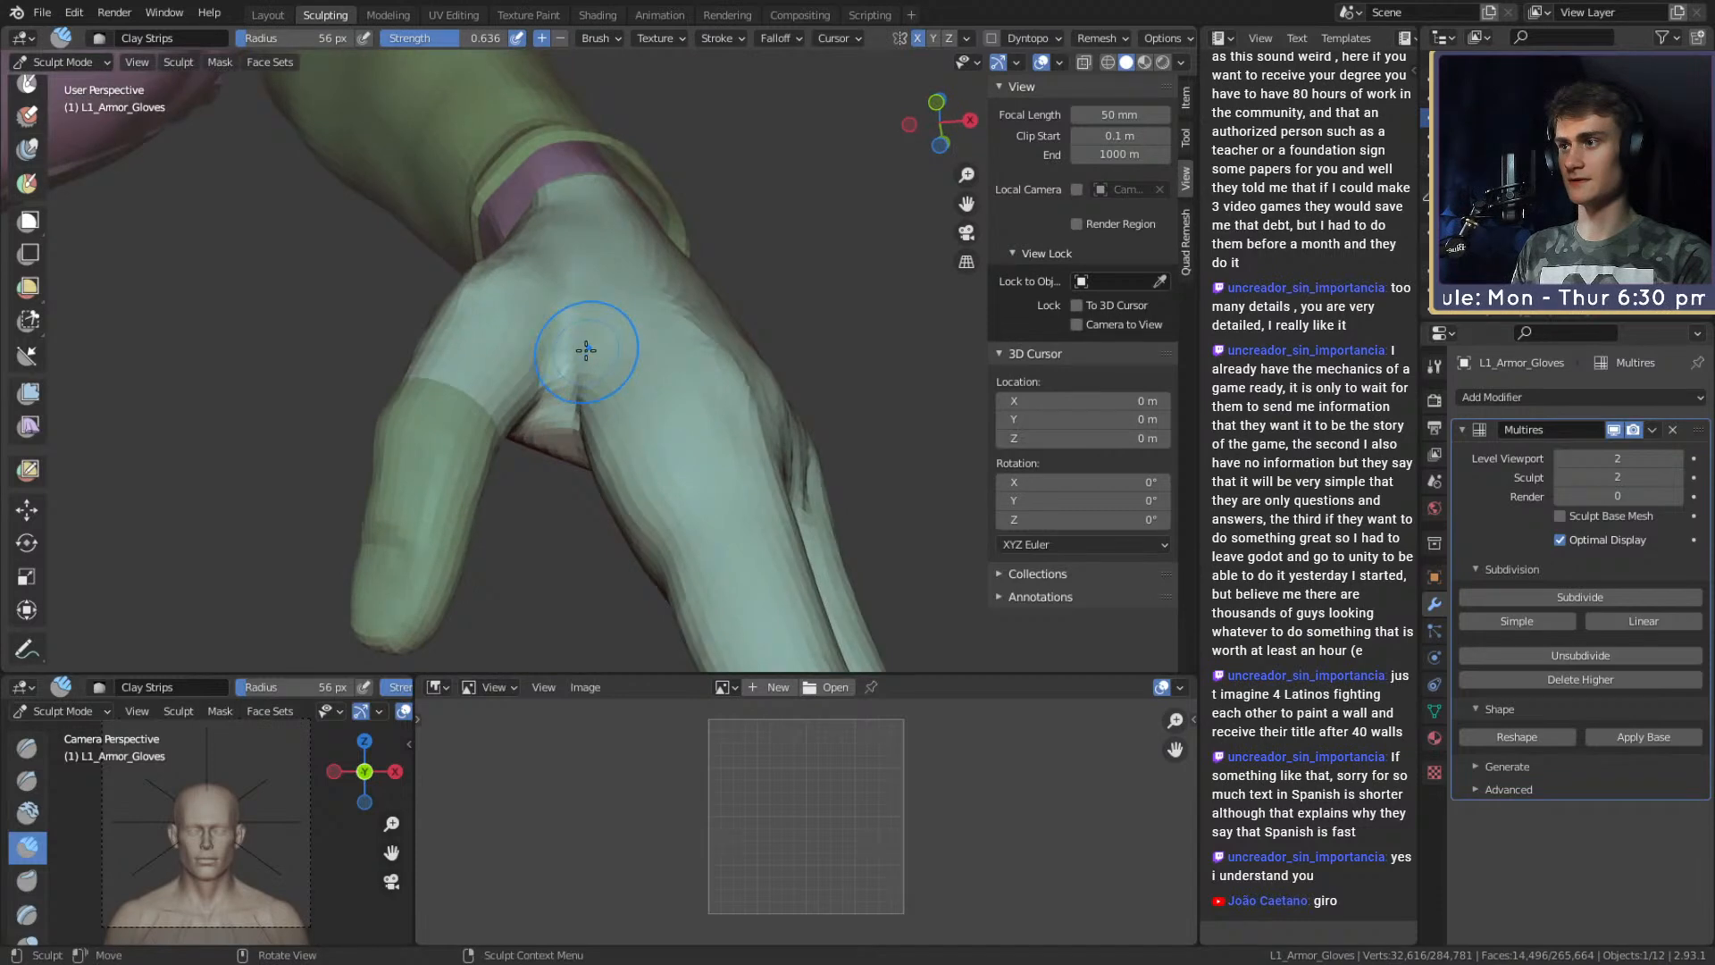
drag(555, 340, 563, 366)
middle_drag(565, 359, 585, 353)
drag(576, 362, 567, 379)
middle_drag(581, 385, 624, 329)
Refine the folds at the base of the glove's thumb with short, resized Clay Strips strokes.
key(f)
click(613, 330)
drag(607, 332, 593, 340)
middle_drag(651, 319, 627, 329)
key(f)
click(618, 331)
drag(607, 334, 576, 344)
Fill out the back of the glove toward the wrist with Clay Strips, starting at 80 px.
mouse_move(579, 345)
middle_down()
mouse_move(776, 322)
mouse_move(706, 440)
middle_up()
mouse_move(661, 343)
middle_down()
mouse_move(727, 448)
mouse_move(594, 402)
middle_up()
key(f)
click(589, 398)
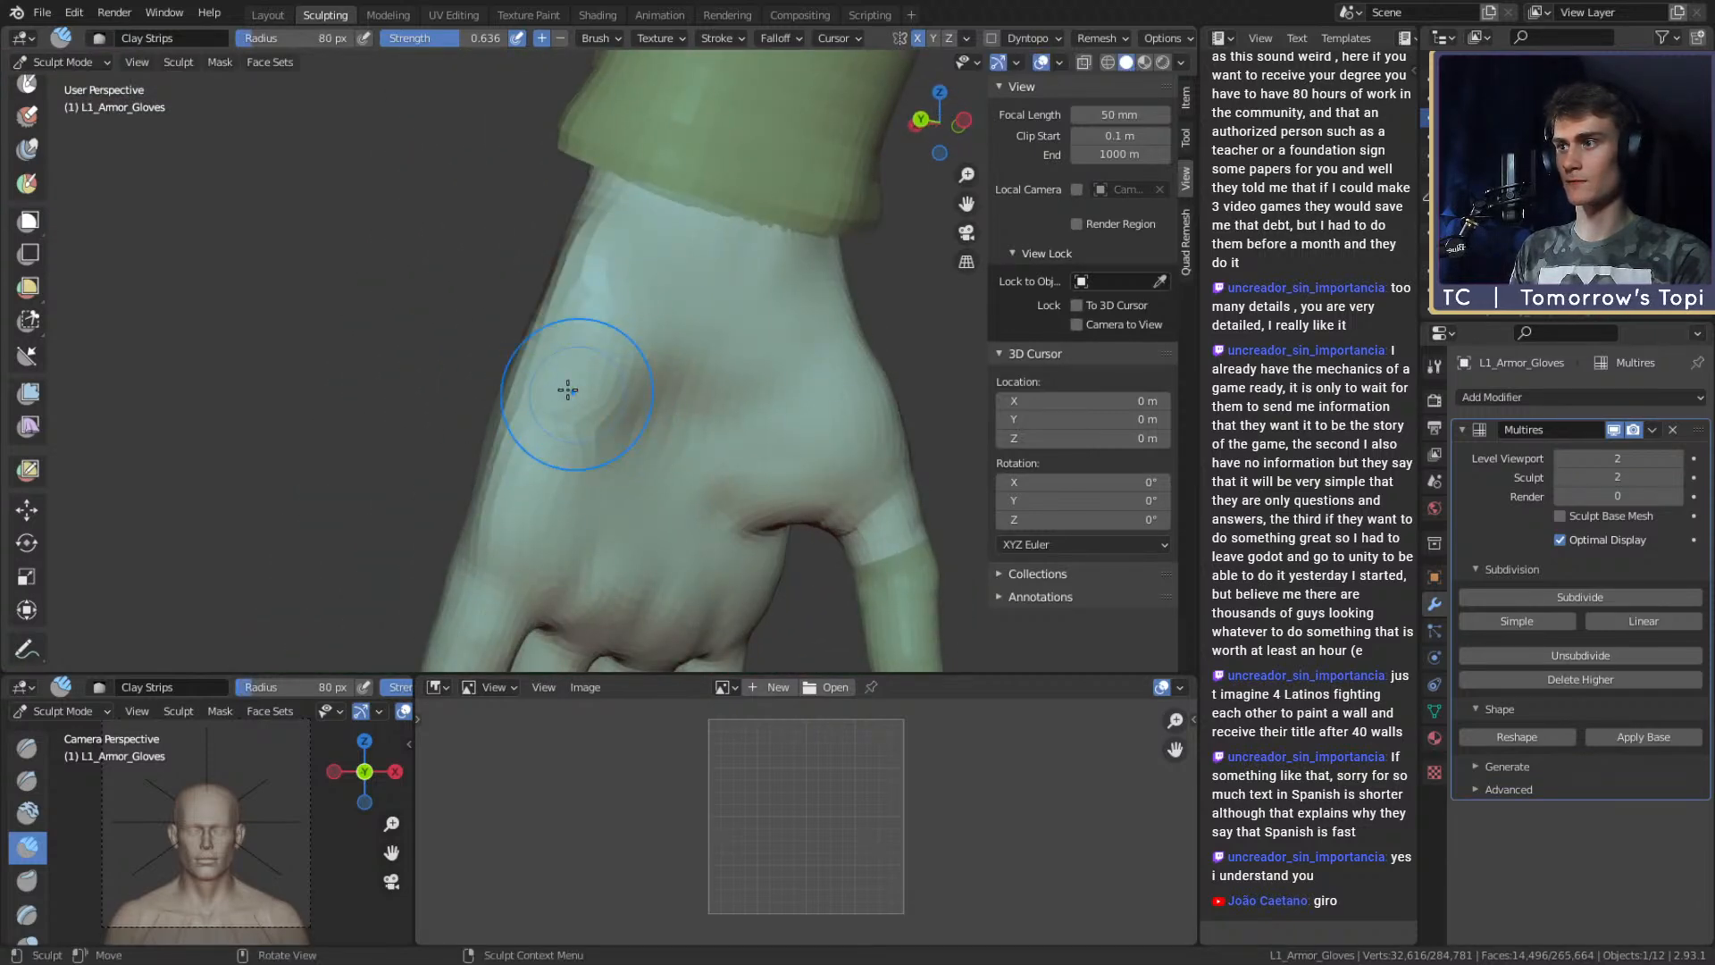
key(f)
click(586, 325)
mouse_move(596, 268)
mouse_down()
mouse_move(631, 249)
mouse_move(768, 308)
mouse_up()
Sculpt a raised band around the glove's wrist just below the armbrace with a 32 px Clay Strips brush.
middle_drag(536, 245, 679, 232)
key(f)
click(587, 233)
key(f)
middle_drag(524, 214, 699, 251)
mouse_move(602, 186)
middle_down()
mouse_move(681, 257)
mouse_move(624, 223)
mouse_move(613, 237)
mouse_move(705, 315)
middle_up()
middle_drag(571, 247, 666, 294)
mouse_move(537, 345)
middle_down()
mouse_move(651, 298)
mouse_move(623, 310)
mouse_move(663, 316)
middle_up()
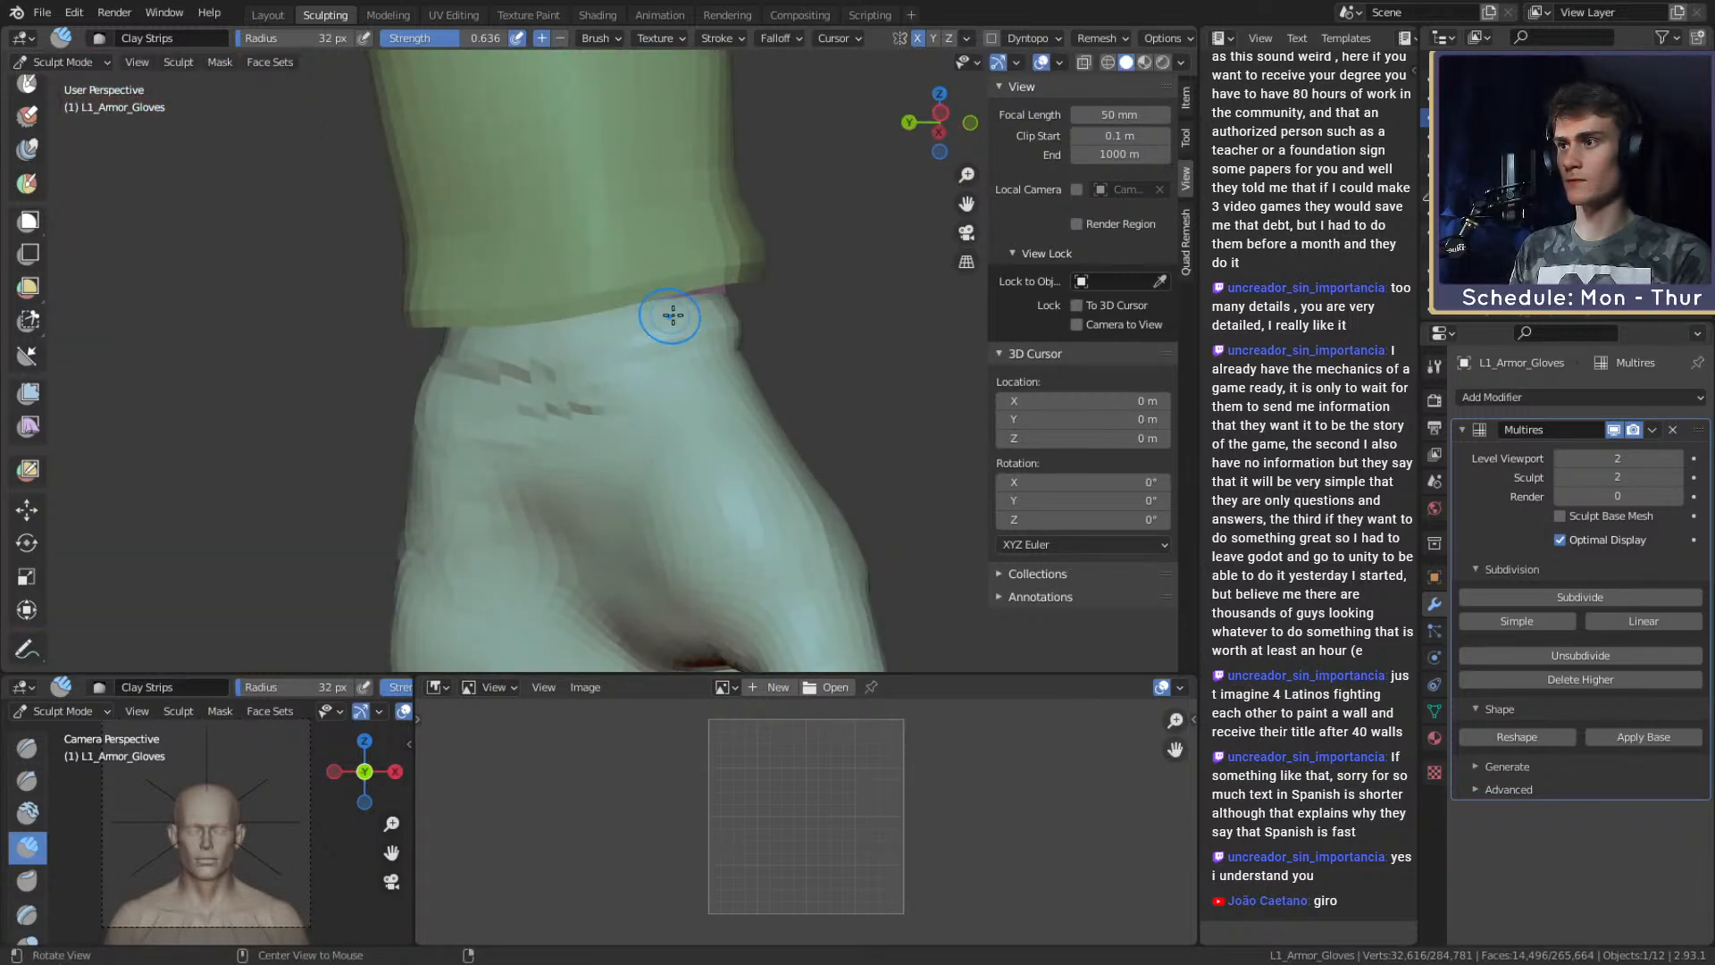
middle_drag(480, 338, 646, 342)
mouse_move(555, 310)
middle_down()
mouse_move(836, 429)
mouse_move(801, 446)
mouse_move(573, 344)
middle_up()
mouse_move(573, 349)
mouse_down()
mouse_move(567, 397)
mouse_move(589, 255)
mouse_move(552, 341)
mouse_up()
Smooth the back of the glove with a 92 px brush and save the file.
key(f)
click(625, 213)
mouse_move(585, 208)
shift+mouse_down()
mouse_move(566, 306)
mouse_move(578, 378)
shift+mouse_up()
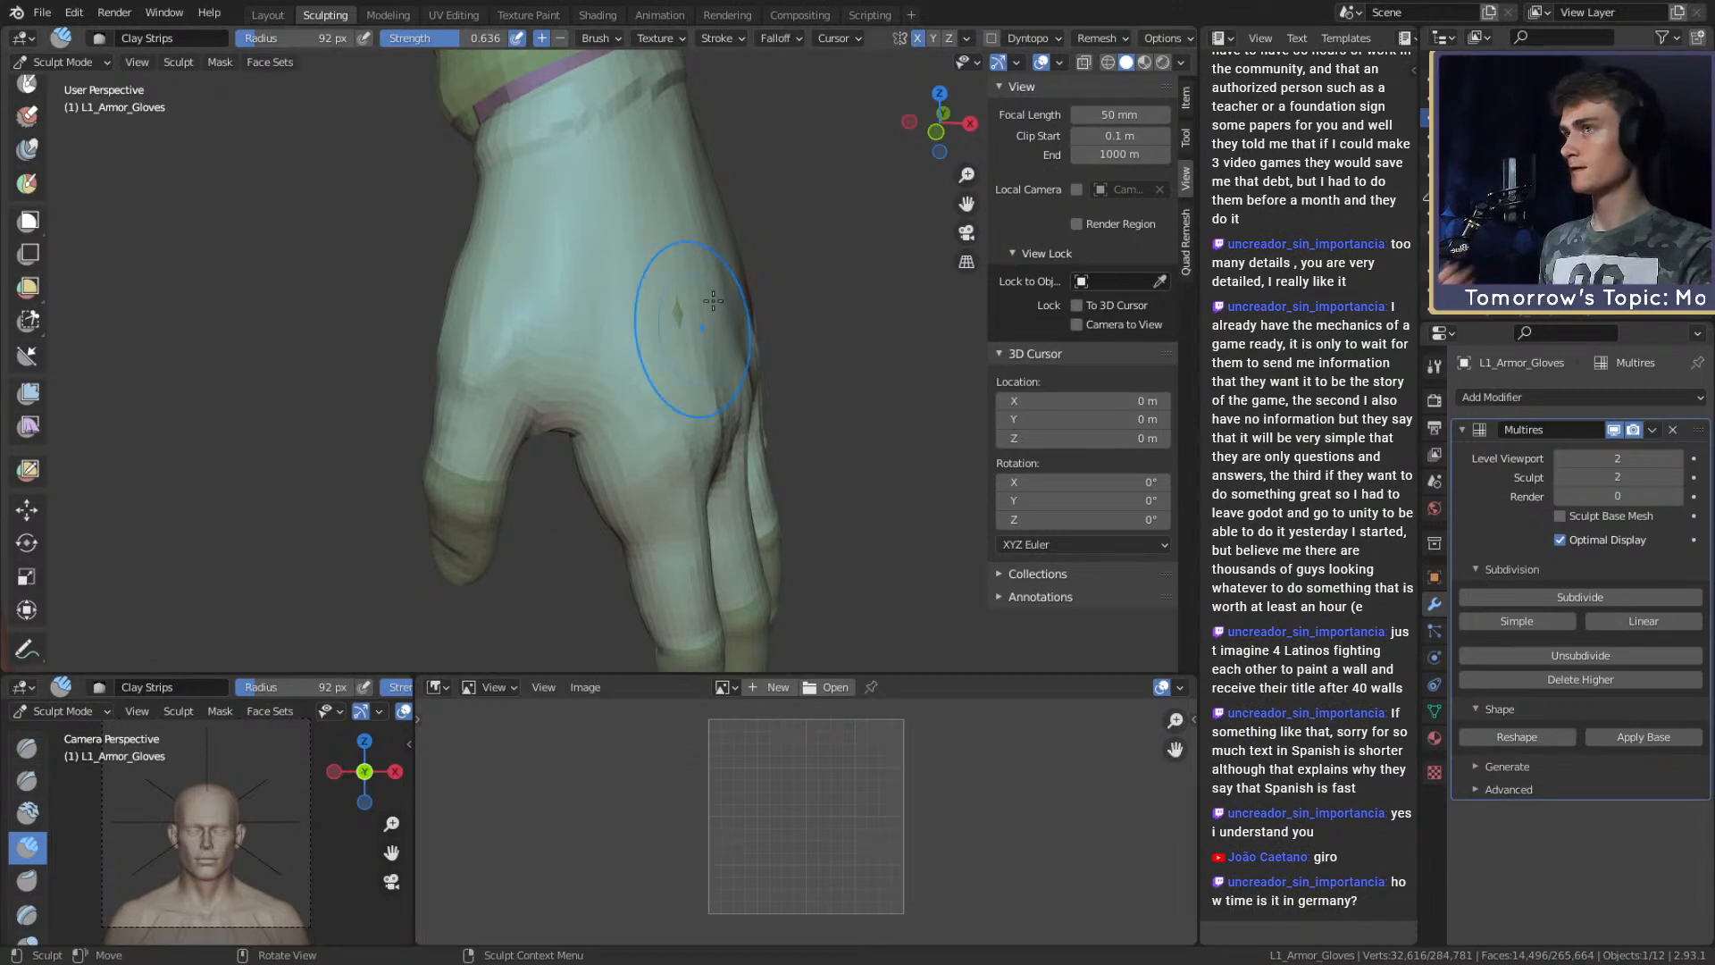
key(ctrl+s)
Crease folds from the glove's wrist toward the thumb web with a 28 px Crease brush.
middle_drag(572, 464, 703, 446)
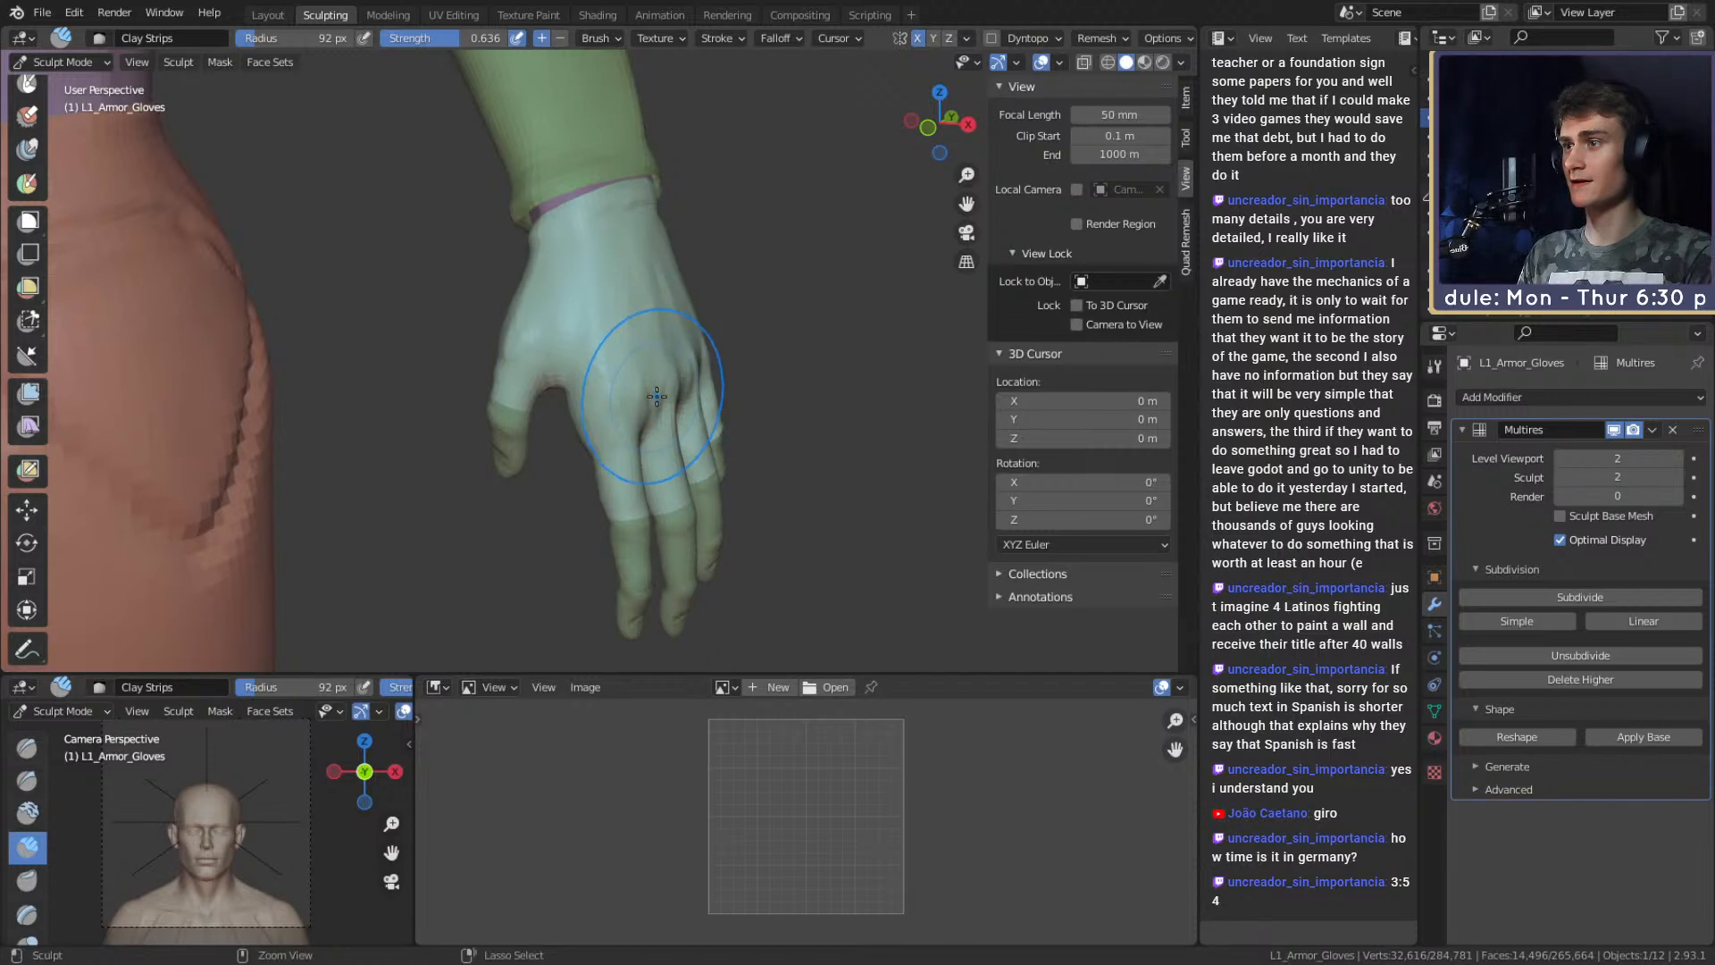
middle_drag(645, 359, 662, 352)
scroll(643, 335, up, 6)
key(shift+c)
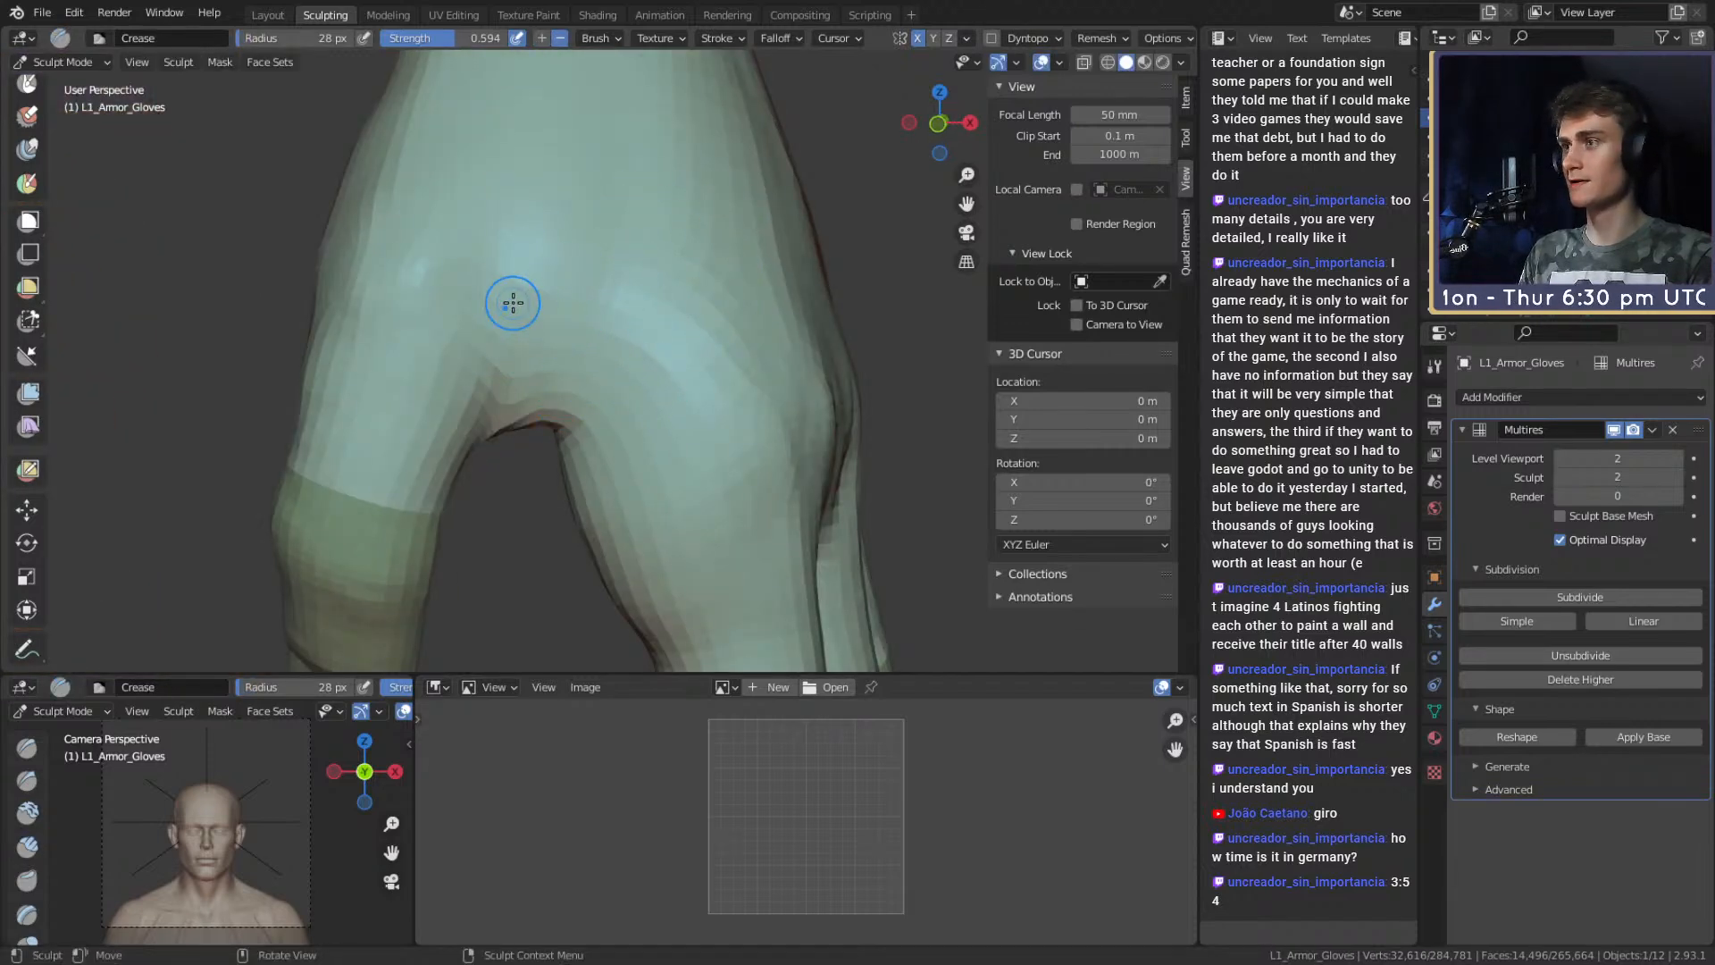
shift+middle_drag(511, 307, 536, 544)
mouse_move(573, 198)
middle_down()
mouse_move(590, 189)
mouse_move(601, 238)
middle_up()
drag(572, 168, 613, 413)
middle_drag(613, 496, 607, 415)
drag(602, 207, 594, 334)
Enlarge the Crease brush to 43 px and inspect the thumb web and palm side of the glove.
mouse_move(593, 334)
middle_down()
mouse_move(593, 383)
mouse_move(582, 357)
mouse_move(540, 352)
middle_up()
mouse_move(541, 352)
alt+mouse_down()
mouse_move(601, 280)
mouse_move(591, 241)
alt+mouse_up()
key(f)
click(605, 242)
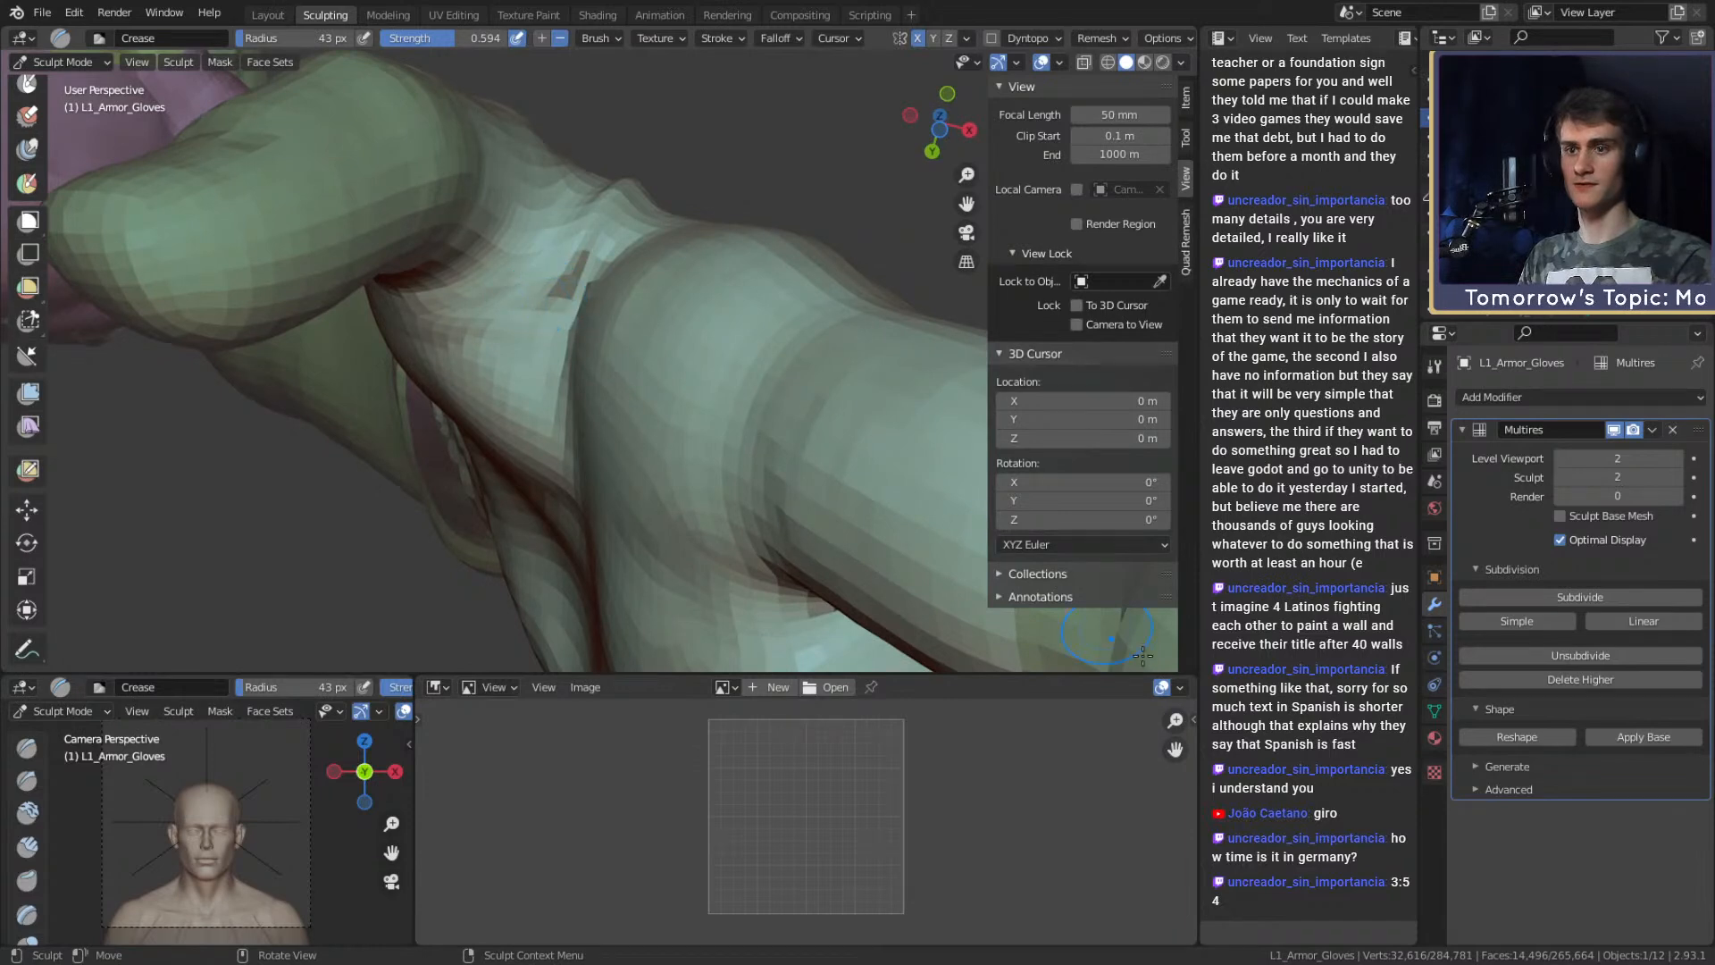
middle_drag(548, 309, 681, 386)
middle_drag(587, 298, 665, 375)
mouse_move(673, 628)
middle_down()
mouse_move(652, 436)
mouse_move(733, 540)
middle_up()
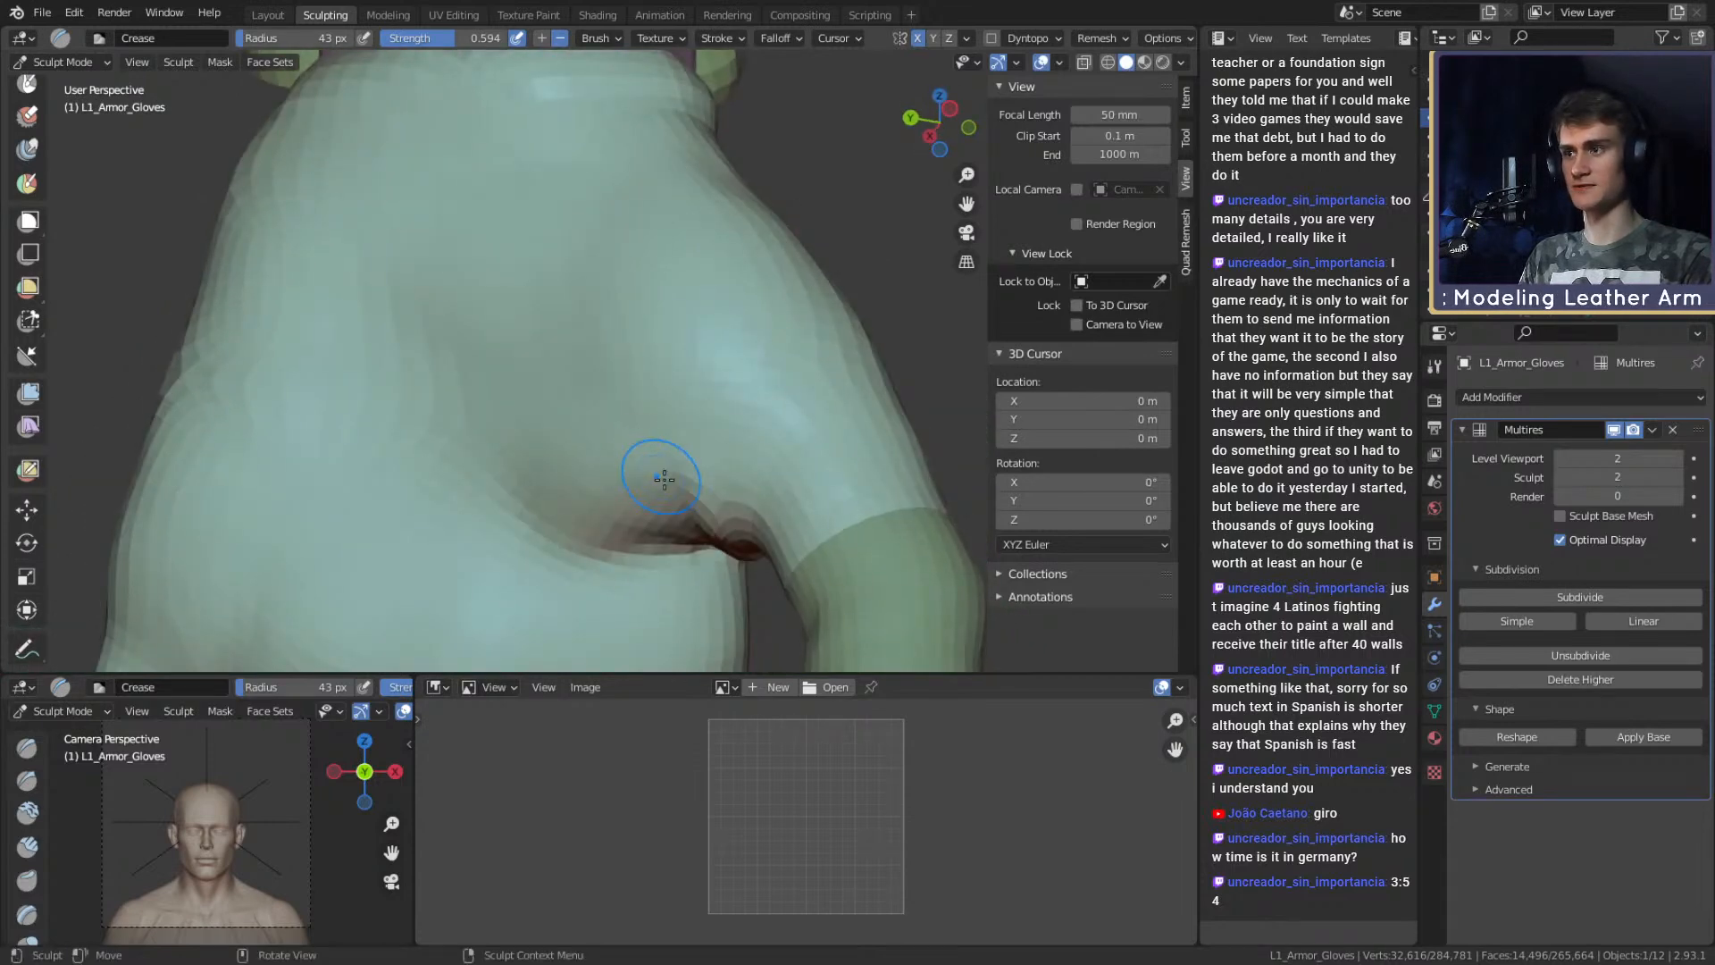
Crease the fold around the thumb's base on the palm and pinch up a ridge at the wrist.
middle_drag(561, 257, 566, 393)
drag(566, 407, 518, 277)
middle_drag(509, 268, 571, 214)
ctrl+drag(513, 189, 420, 214)
mouse_move(617, 219)
alt+mouse_down()
mouse_move(438, 251)
mouse_move(533, 291)
mouse_move(575, 287)
alt+mouse_up()
Pull a raised crease down the glove from the wrist toward the fingers with the inverted Crease brush.
mouse_move(575, 429)
alt+mouse_down()
mouse_move(582, 372)
mouse_move(539, 383)
mouse_move(562, 324)
mouse_move(593, 322)
mouse_move(555, 286)
mouse_move(599, 428)
mouse_move(623, 446)
mouse_move(586, 402)
mouse_move(604, 368)
mouse_move(598, 309)
mouse_move(536, 218)
mouse_move(562, 238)
mouse_move(544, 268)
mouse_move(578, 232)
mouse_move(566, 325)
mouse_move(598, 403)
mouse_move(589, 279)
mouse_move(620, 307)
mouse_move(566, 363)
mouse_move(659, 218)
mouse_move(658, 333)
mouse_move(662, 243)
alt+mouse_up()
key(f)
click(686, 239)
ctrl+drag(720, 184, 689, 419)
alt+drag(676, 322, 649, 291)
Pinch raised folds along the index-finger side of the glove with the inverted Crease brush, finishing at 24 px.
key(f)
click(642, 286)
mouse_move(641, 138)
ctrl+mouse_down()
mouse_move(578, 383)
mouse_move(581, 443)
mouse_move(617, 300)
mouse_move(523, 567)
mouse_move(564, 423)
ctrl+mouse_up()
key(f)
click(607, 289)
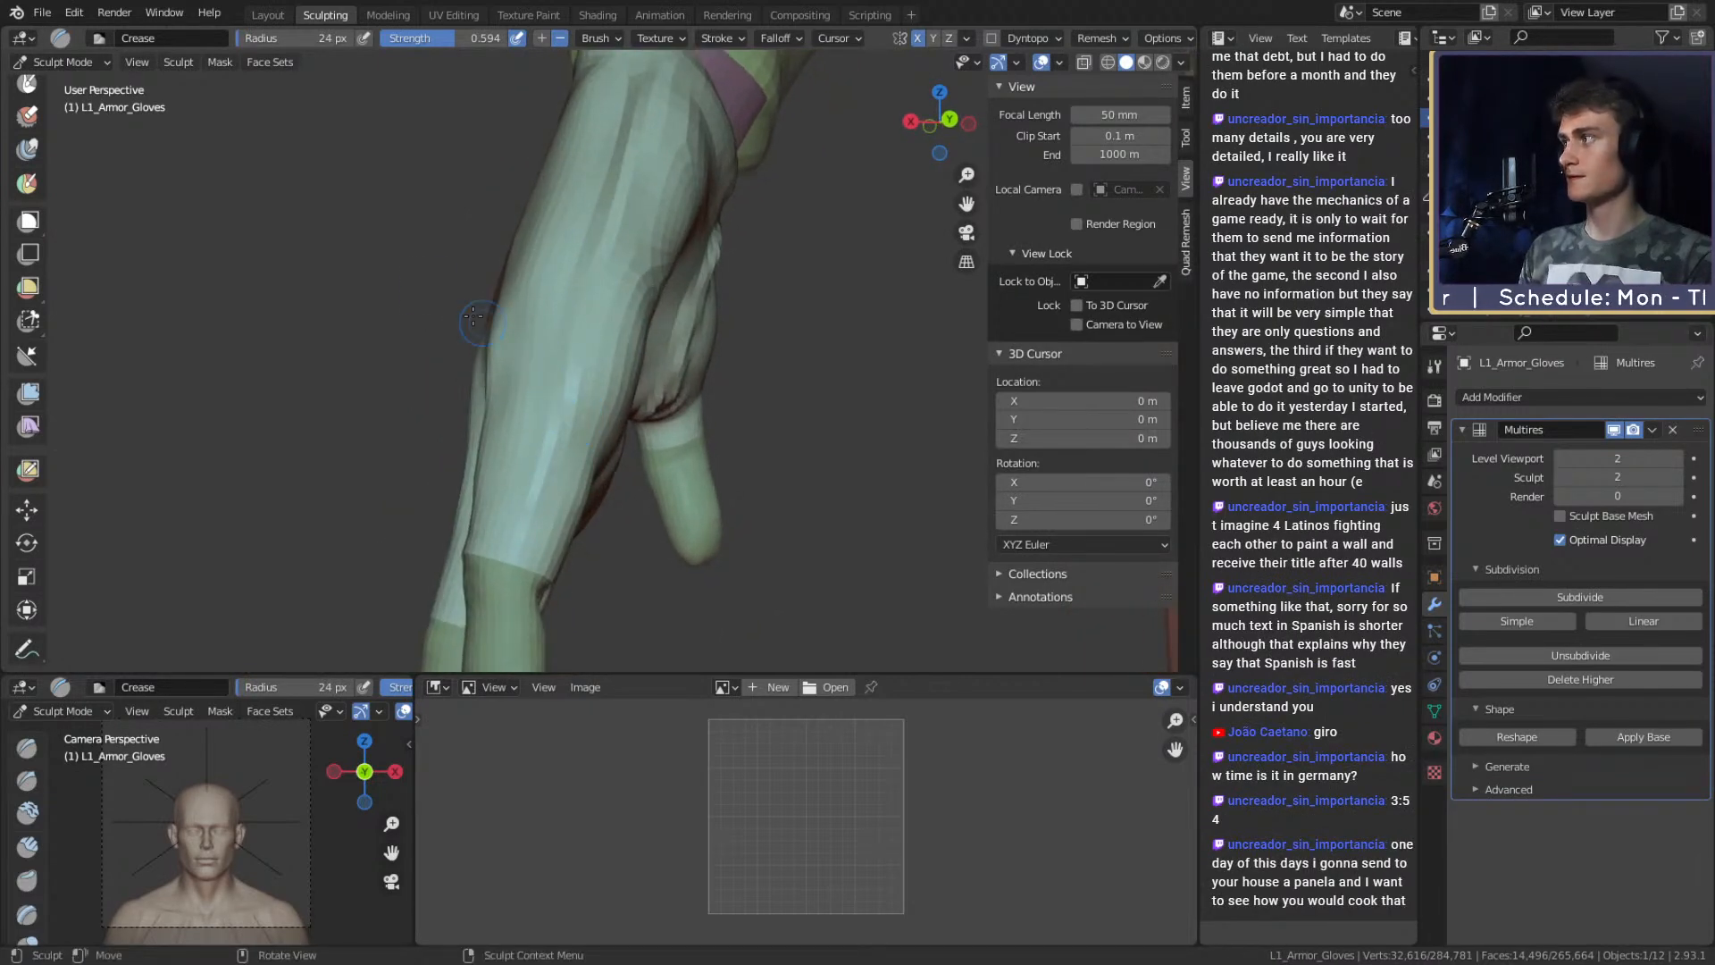
ctrl+drag(574, 362, 516, 553)
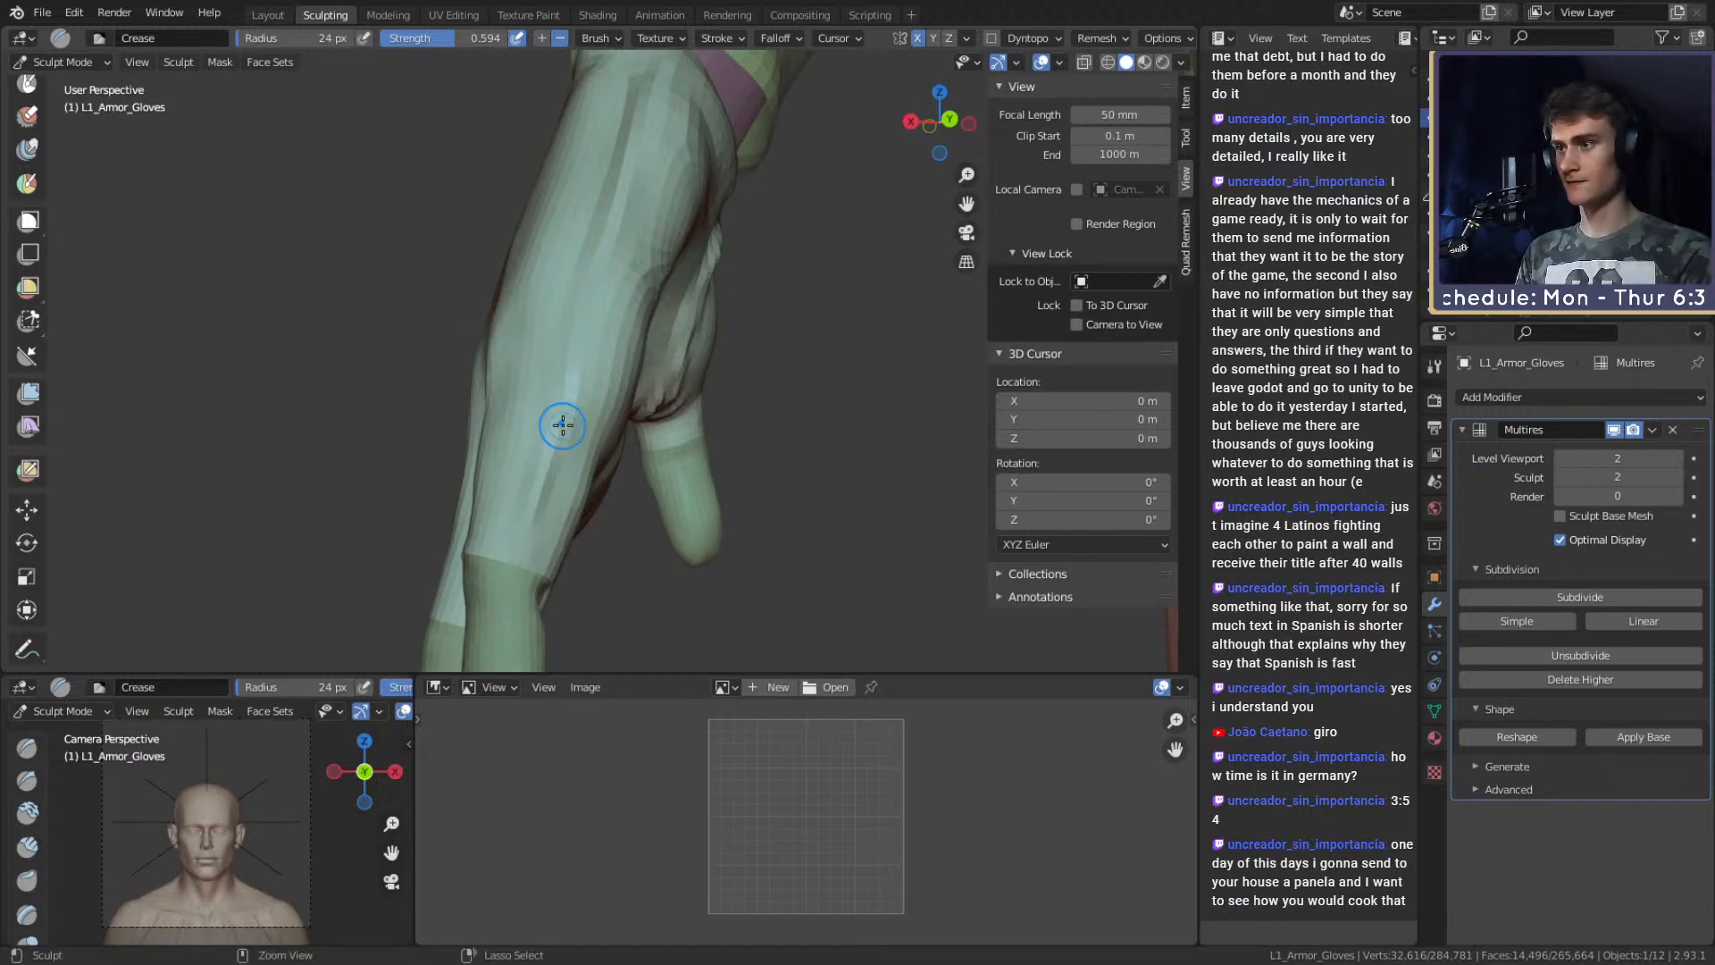
Crease additional folds across the palm and thumb base of the glove with a 29 px brush.
mouse_move(572, 427)
alt+mouse_down()
mouse_move(804, 387)
mouse_move(650, 386)
alt+mouse_up()
key(f)
click(602, 298)
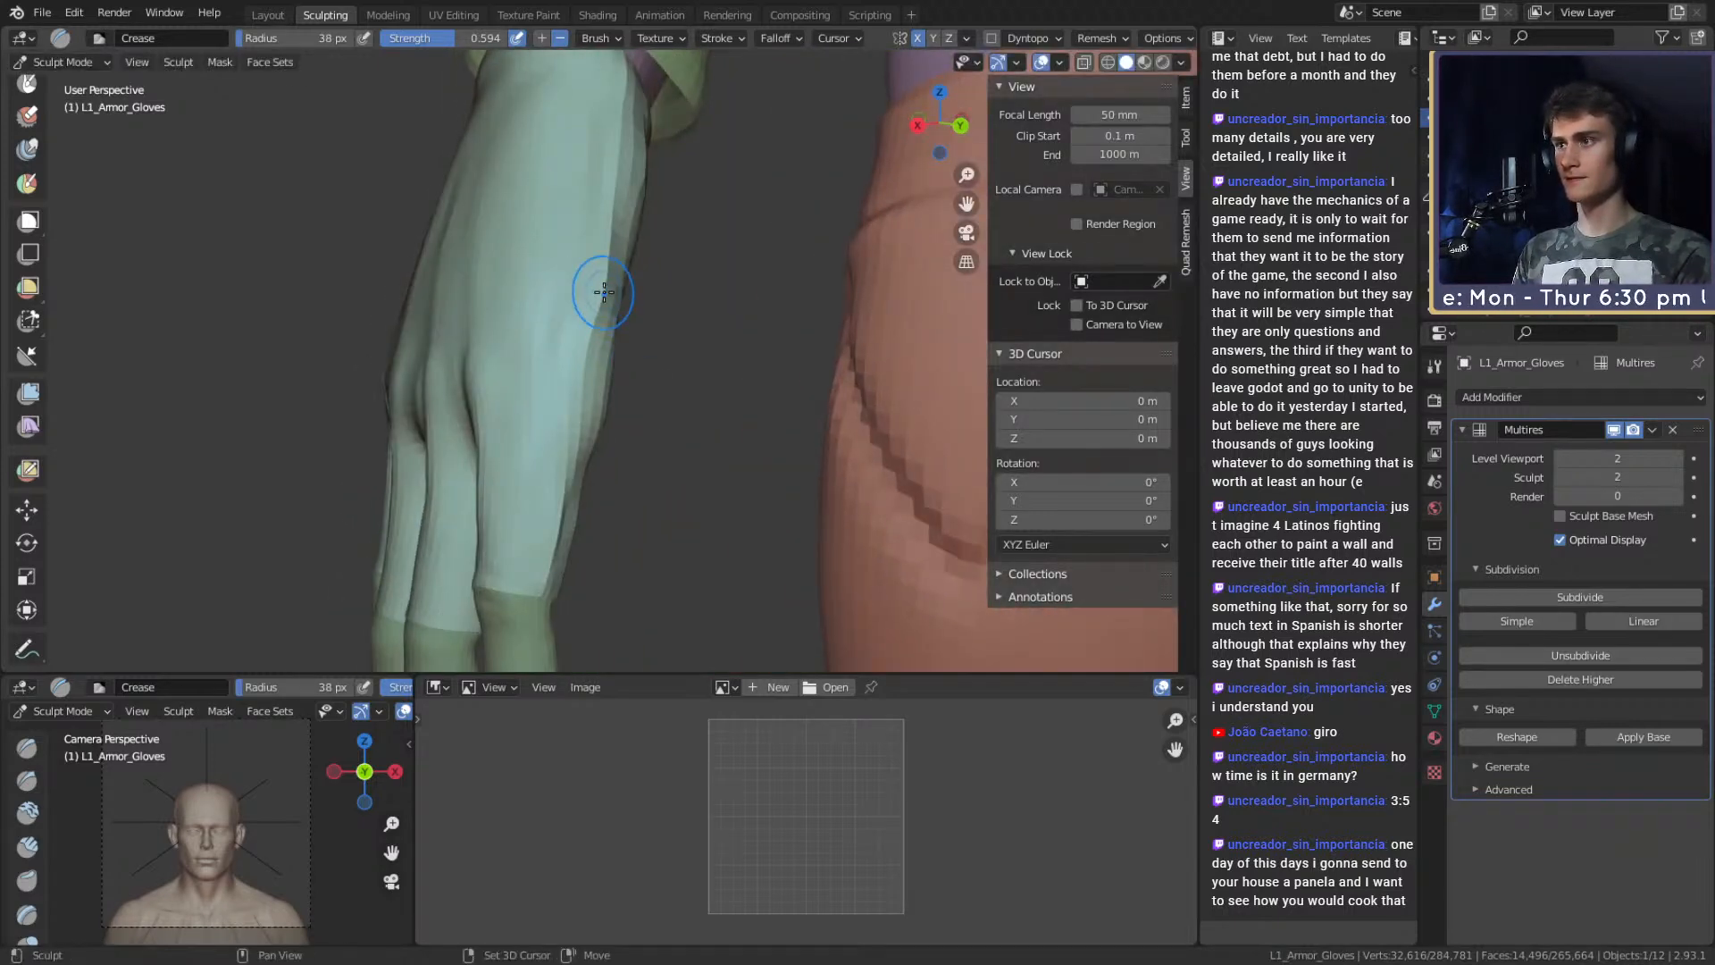
mouse_move(596, 187)
alt+shift+mouse_down()
mouse_move(631, 268)
mouse_move(779, 282)
mouse_move(804, 335)
mouse_move(715, 325)
mouse_move(679, 376)
mouse_move(674, 337)
alt+shift+mouse_up()
key(f)
click(705, 332)
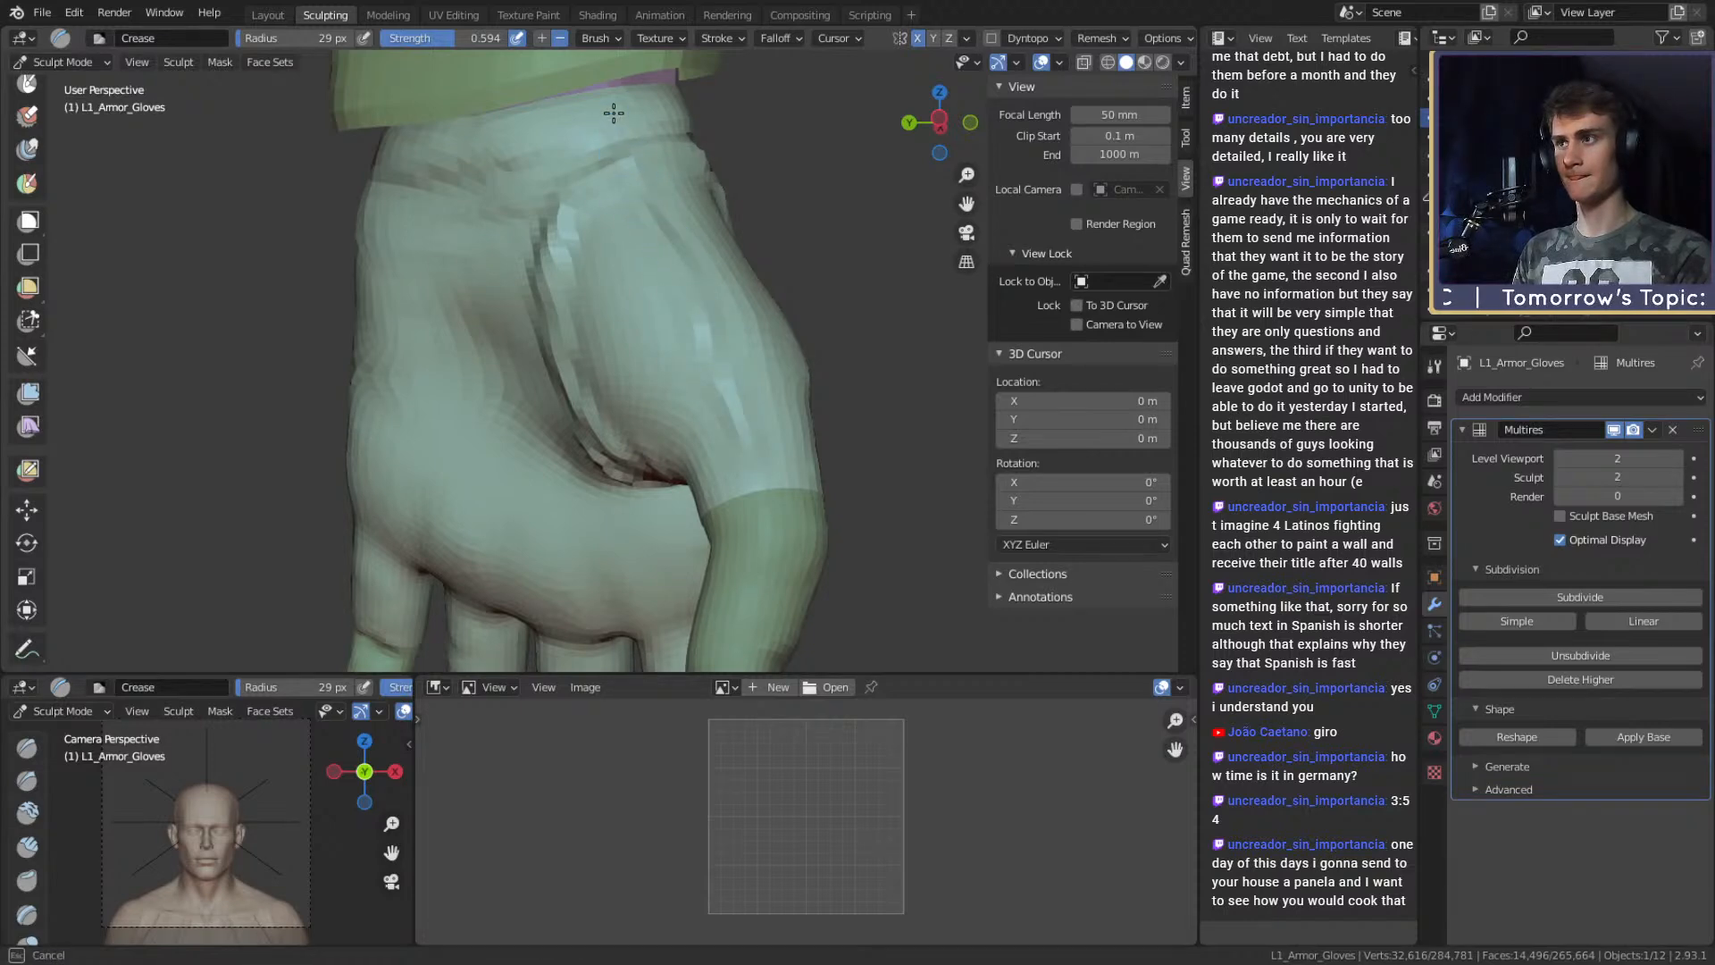
mouse_move(625, 170)
mouse_down()
mouse_move(745, 436)
mouse_move(727, 376)
mouse_move(616, 252)
mouse_move(657, 407)
mouse_move(629, 402)
mouse_up()
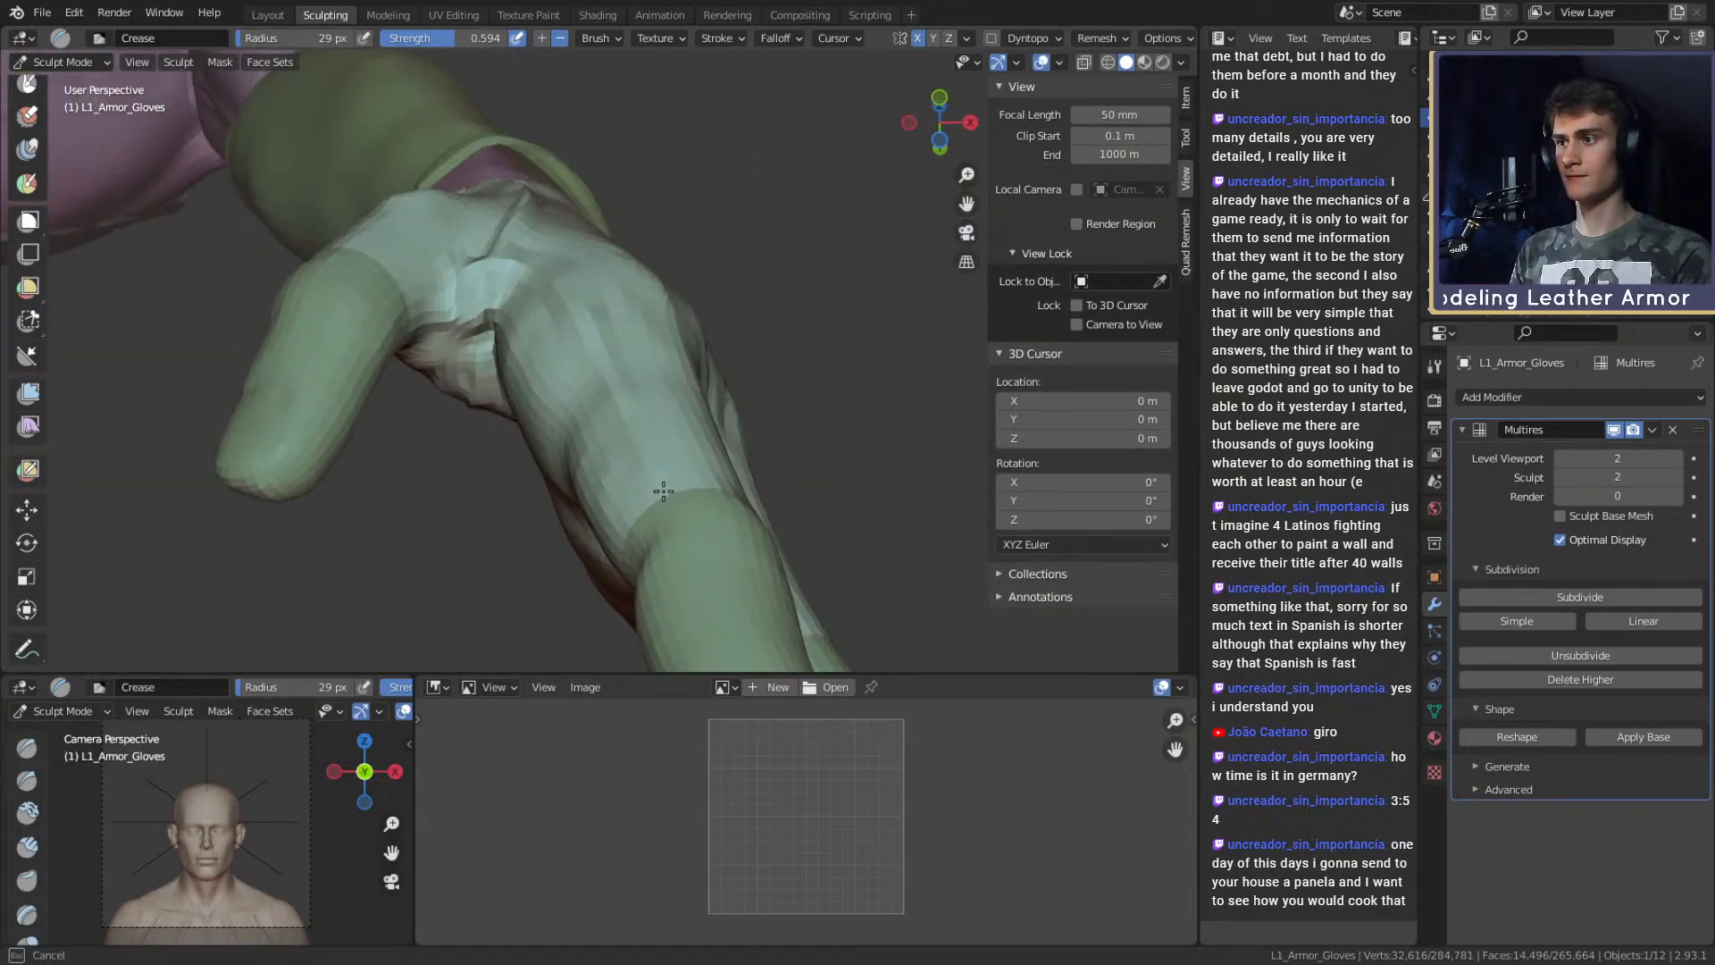
Sculpt folds across the glove's knuckles with the Crease brush, enlarging its radius to 74 px.
mouse_move(666, 473)
alt+mouse_down()
mouse_move(594, 373)
mouse_move(540, 335)
mouse_move(635, 348)
mouse_move(473, 420)
mouse_move(558, 420)
alt+mouse_up()
mouse_move(580, 342)
alt+mouse_down()
mouse_move(691, 313)
mouse_move(663, 386)
mouse_move(451, 352)
mouse_move(539, 349)
mouse_move(472, 397)
mouse_move(599, 311)
mouse_move(554, 280)
mouse_move(640, 341)
mouse_move(605, 330)
mouse_move(627, 387)
alt+mouse_up()
key(c)
mouse_move(627, 389)
middle_down()
mouse_move(563, 509)
mouse_move(617, 504)
middle_up()
middle_drag(624, 420, 611, 385)
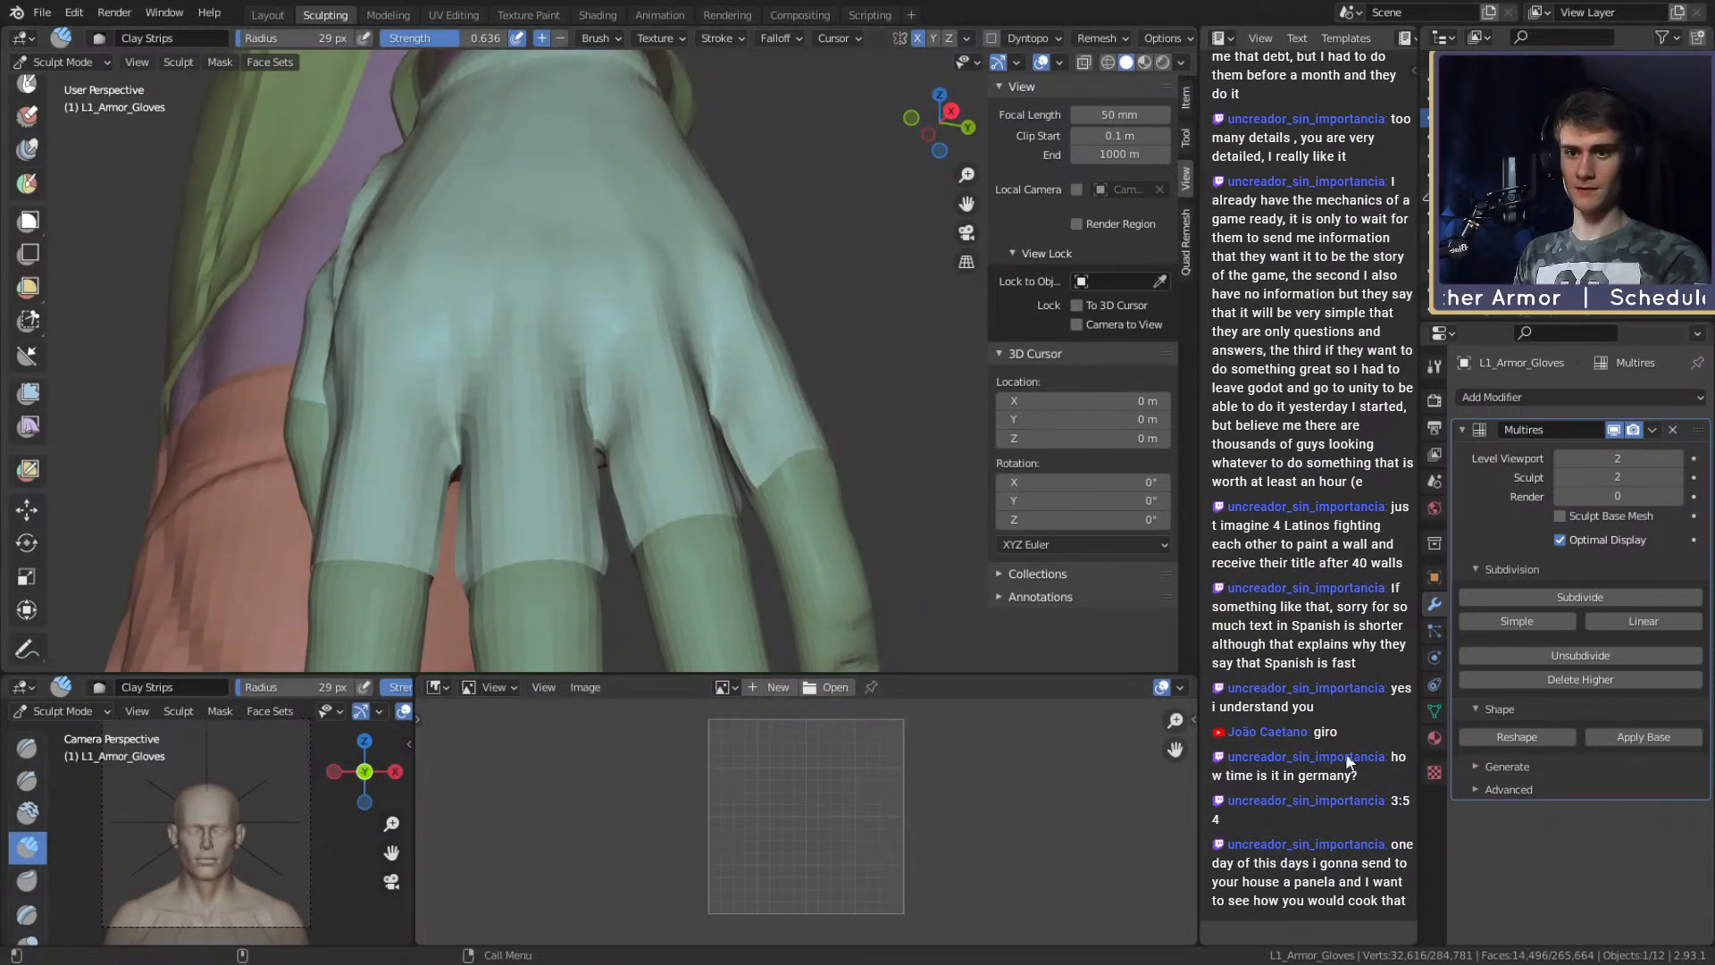
mouse_move(644, 402)
middle_down()
mouse_move(625, 415)
mouse_move(672, 394)
mouse_move(777, 398)
mouse_move(670, 394)
middle_up()
scroll(670, 394, up, 2)
key(shift+c)
middle_drag(686, 452, 674, 410)
key(f)
click(712, 411)
drag(668, 438, 649, 312)
middle_drag(656, 358, 840, 365)
drag(850, 373, 816, 413)
Smooth the areas around the glove's finger bases and add two more crease strokes between the fingers.
mouse_move(816, 413)
middle_down()
mouse_move(673, 375)
mouse_move(790, 393)
middle_up()
mouse_move(813, 446)
shift+mouse_down()
mouse_move(793, 415)
mouse_move(710, 405)
shift+mouse_up()
mouse_move(597, 430)
shift+mouse_down()
mouse_move(730, 495)
mouse_move(699, 458)
shift+mouse_up()
drag(618, 398, 631, 437)
middle_drag(625, 411, 500, 420)
drag(475, 425, 457, 487)
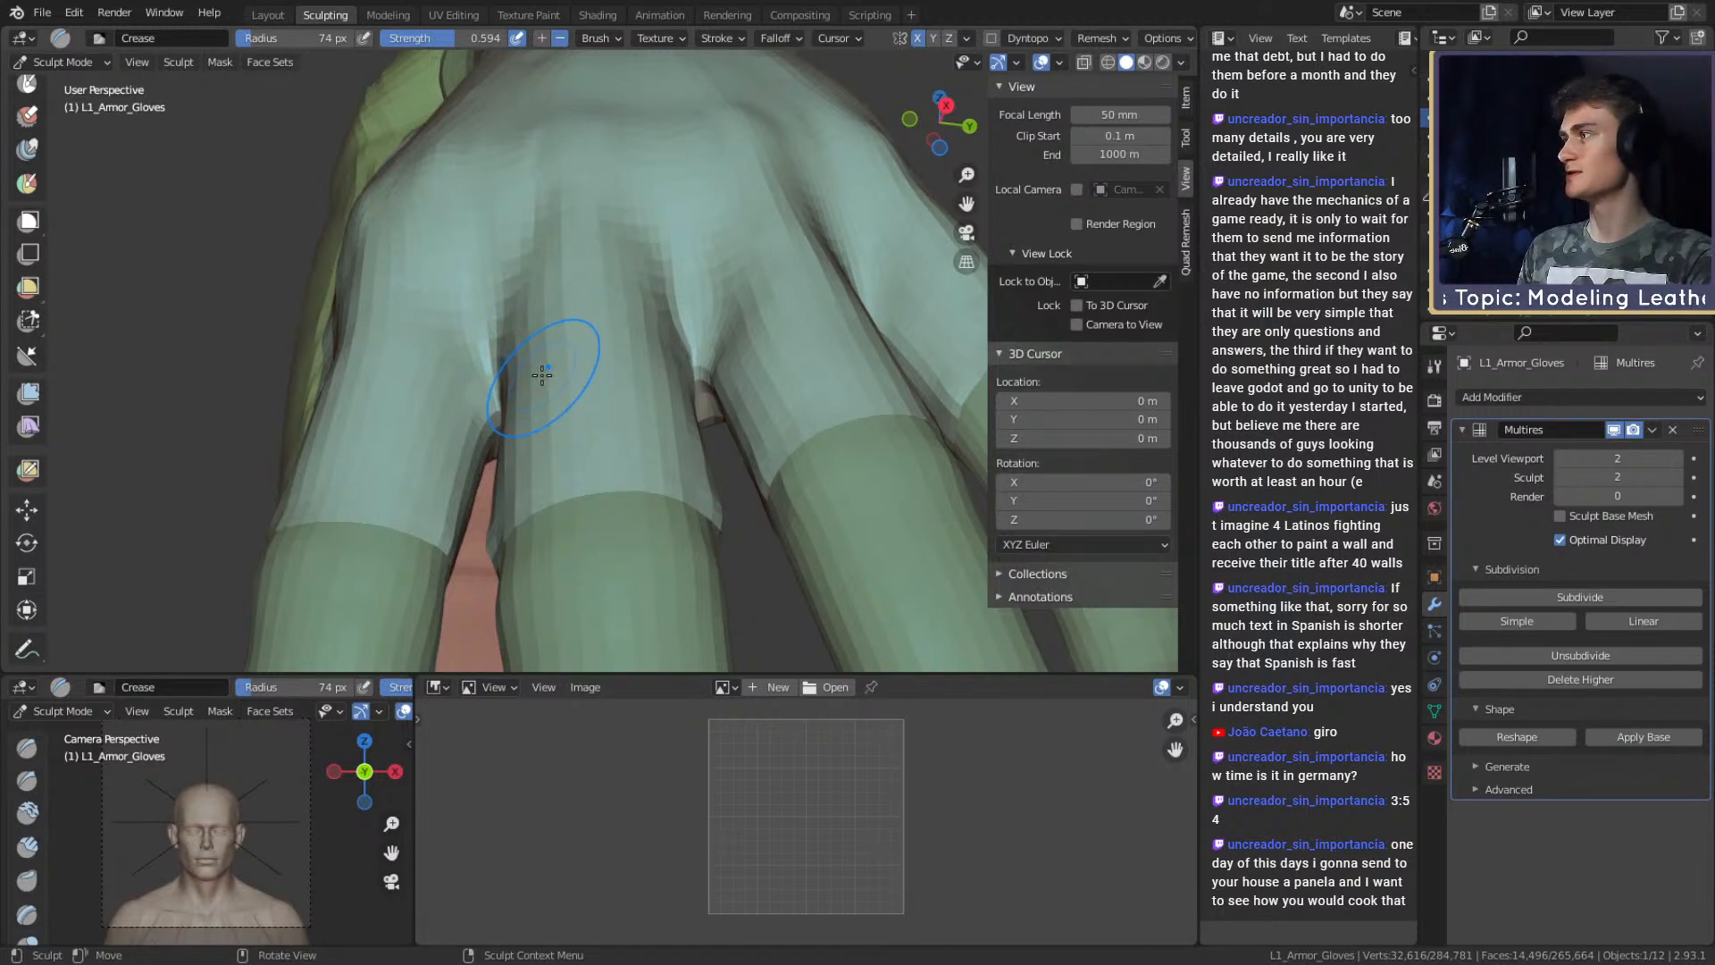
Set the Crease brush radius to 37 px and work the folds at the finger bases on the glove's palm side.
mouse_move(548, 410)
middle_down()
mouse_move(582, 340)
mouse_move(525, 303)
mouse_move(549, 344)
mouse_move(622, 335)
mouse_move(540, 295)
mouse_move(459, 337)
mouse_move(527, 371)
mouse_move(598, 368)
mouse_move(601, 325)
mouse_move(645, 293)
mouse_move(711, 314)
middle_up()
key(f)
click(536, 348)
key(f)
click(532, 290)
key(f)
click(451, 373)
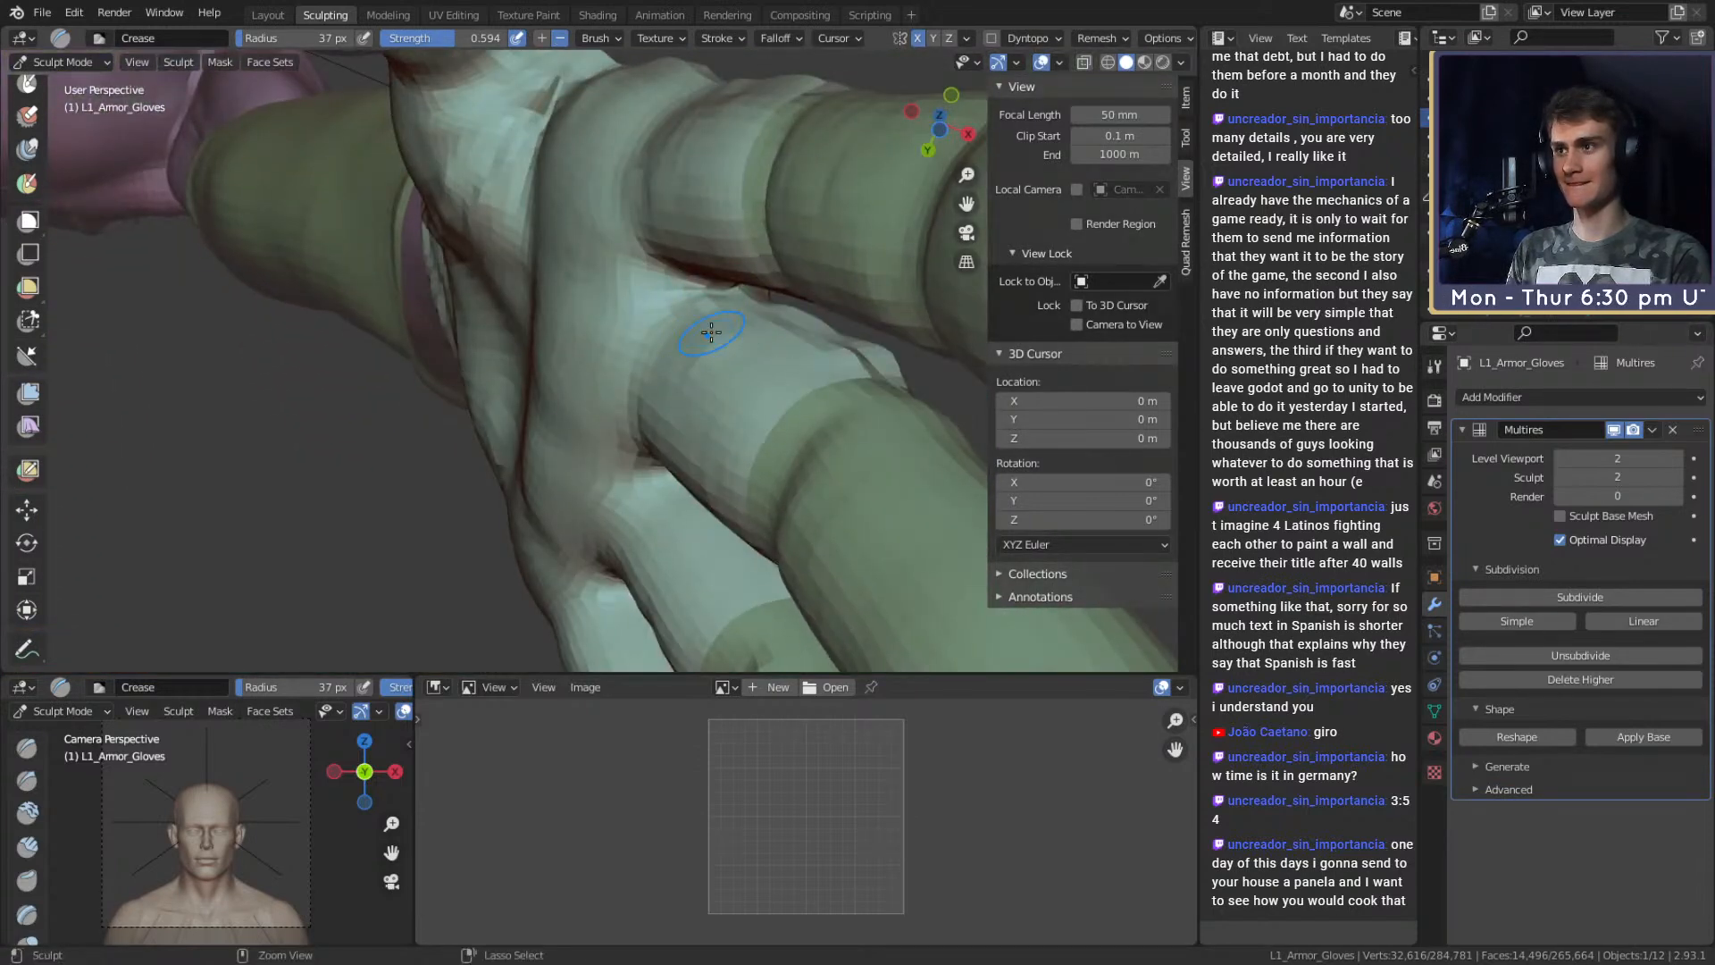
mouse_move(789, 412)
middle_down()
mouse_move(754, 306)
mouse_move(728, 375)
mouse_move(777, 371)
mouse_move(700, 295)
mouse_move(727, 345)
mouse_move(778, 366)
mouse_move(708, 337)
mouse_move(693, 295)
mouse_move(708, 268)
mouse_move(655, 356)
mouse_move(650, 308)
mouse_move(725, 456)
mouse_move(497, 298)
mouse_move(560, 340)
mouse_move(738, 290)
mouse_move(743, 321)
mouse_move(750, 295)
mouse_move(712, 405)
middle_up()
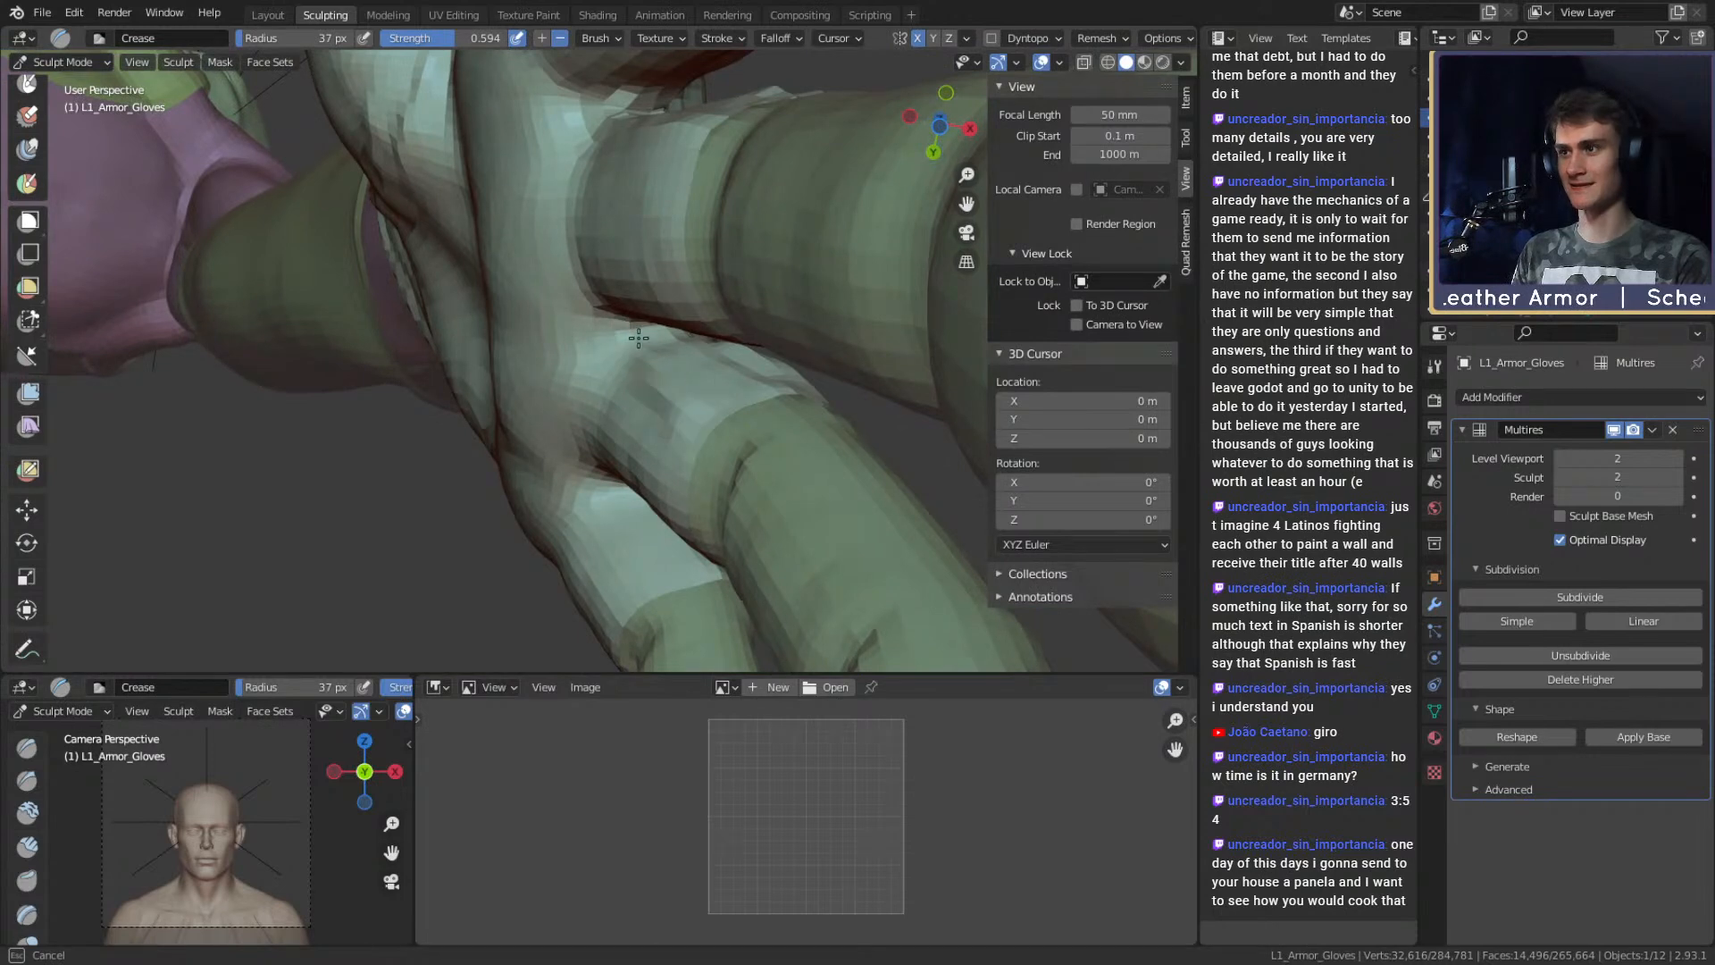
mouse_move(634, 326)
middle_down()
mouse_move(650, 305)
mouse_move(739, 367)
mouse_move(669, 372)
mouse_move(593, 329)
mouse_move(540, 418)
mouse_move(591, 328)
mouse_move(661, 422)
mouse_move(566, 414)
mouse_move(506, 569)
middle_up()
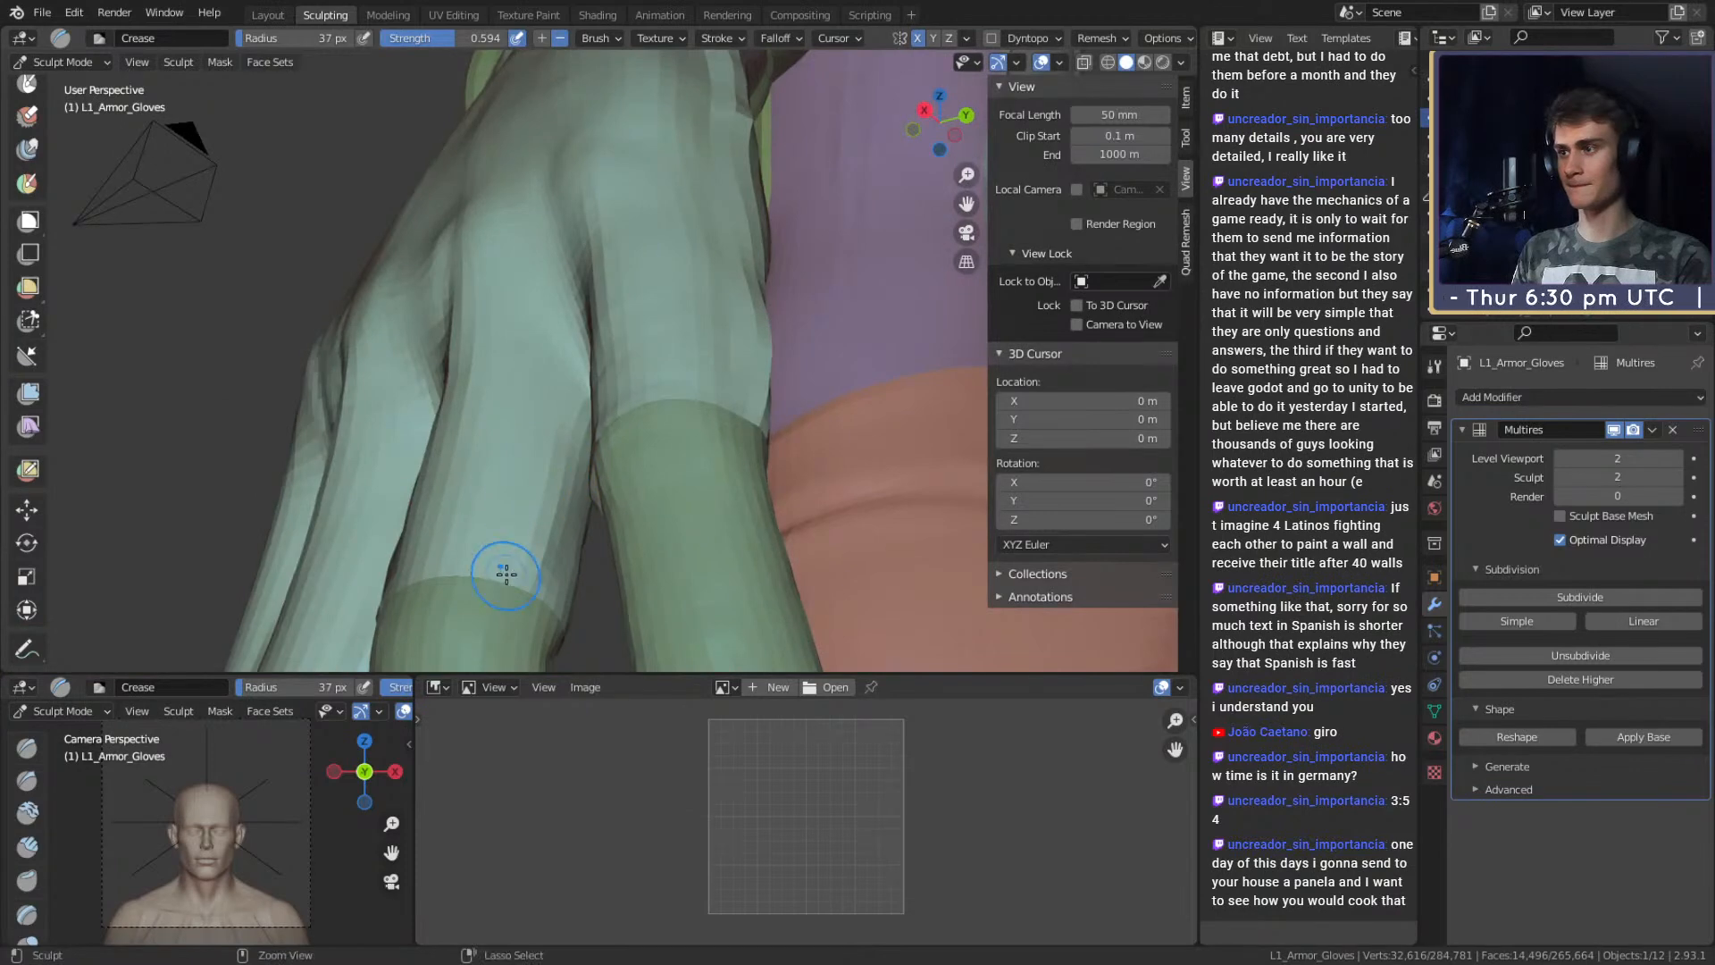
Refine the folds beside the glove's index knuckle and on the palm, enlarging the Crease brush for the palm.
mouse_move(525, 480)
middle_down()
mouse_move(593, 383)
mouse_move(513, 462)
middle_up()
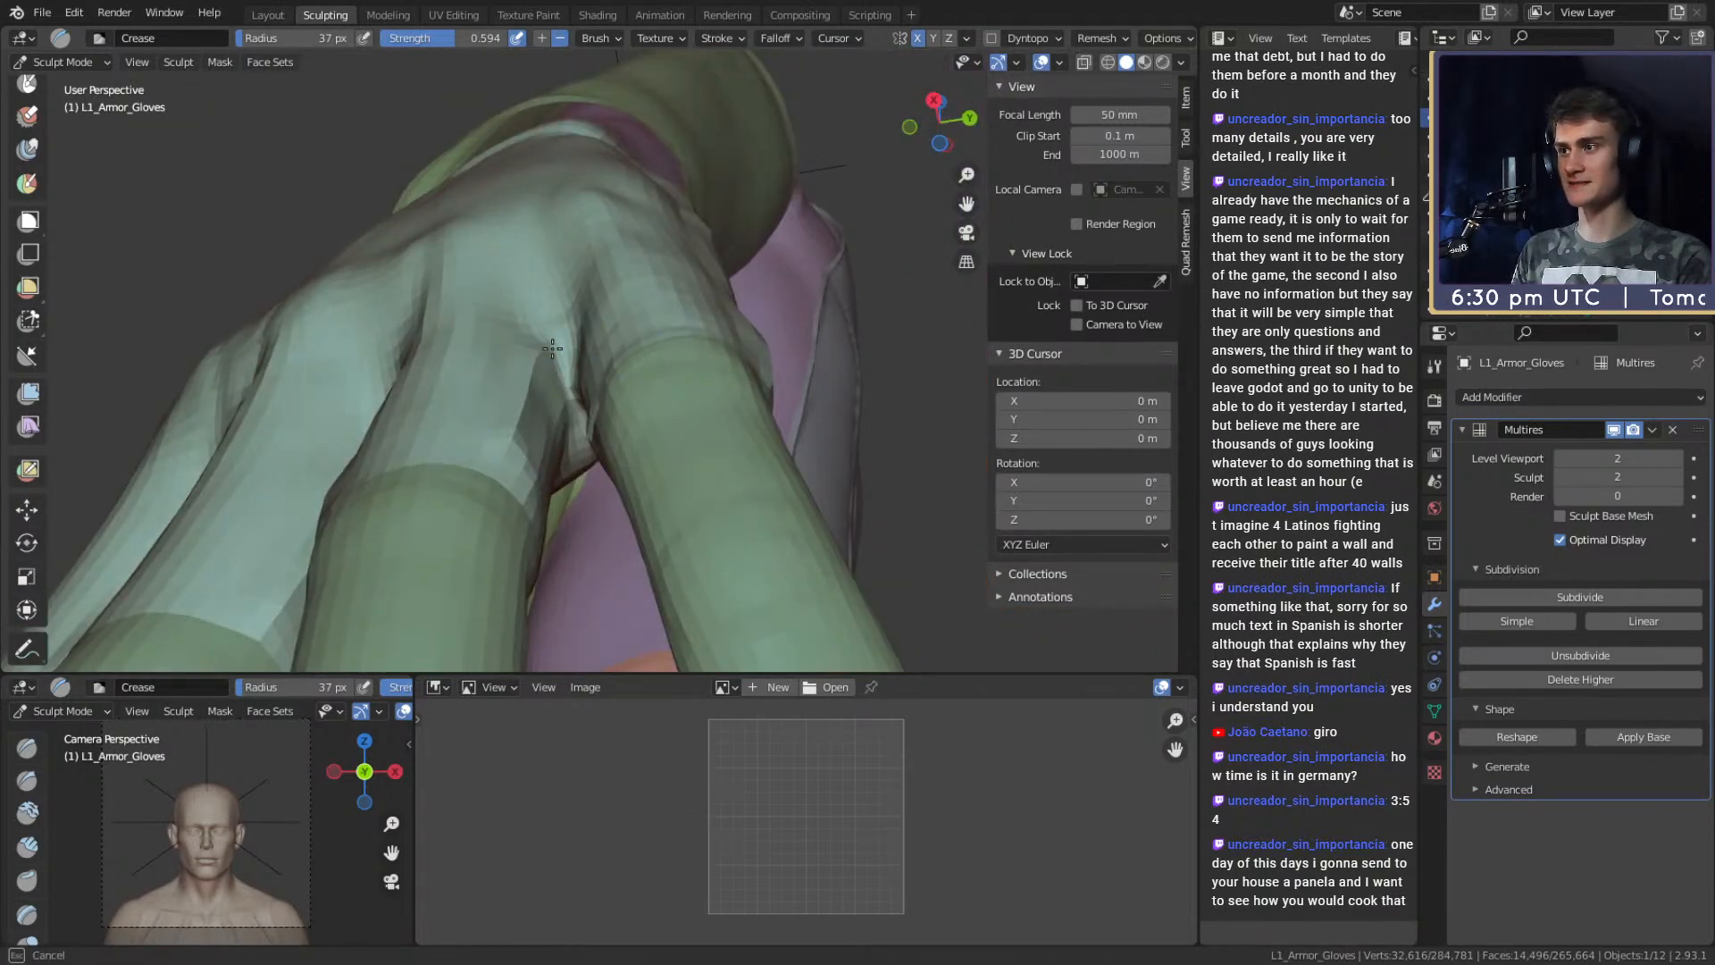
mouse_move(562, 350)
middle_down()
mouse_move(461, 374)
mouse_move(763, 381)
mouse_move(568, 576)
middle_up()
mouse_move(623, 394)
middle_down()
mouse_move(574, 459)
mouse_move(627, 384)
mouse_move(714, 456)
mouse_move(831, 474)
middle_up()
ctrl+middle_drag(643, 268, 643, 340)
mouse_move(554, 241)
middle_down()
mouse_move(740, 235)
mouse_move(738, 362)
mouse_move(678, 268)
middle_up()
scroll(643, 260, up, 4)
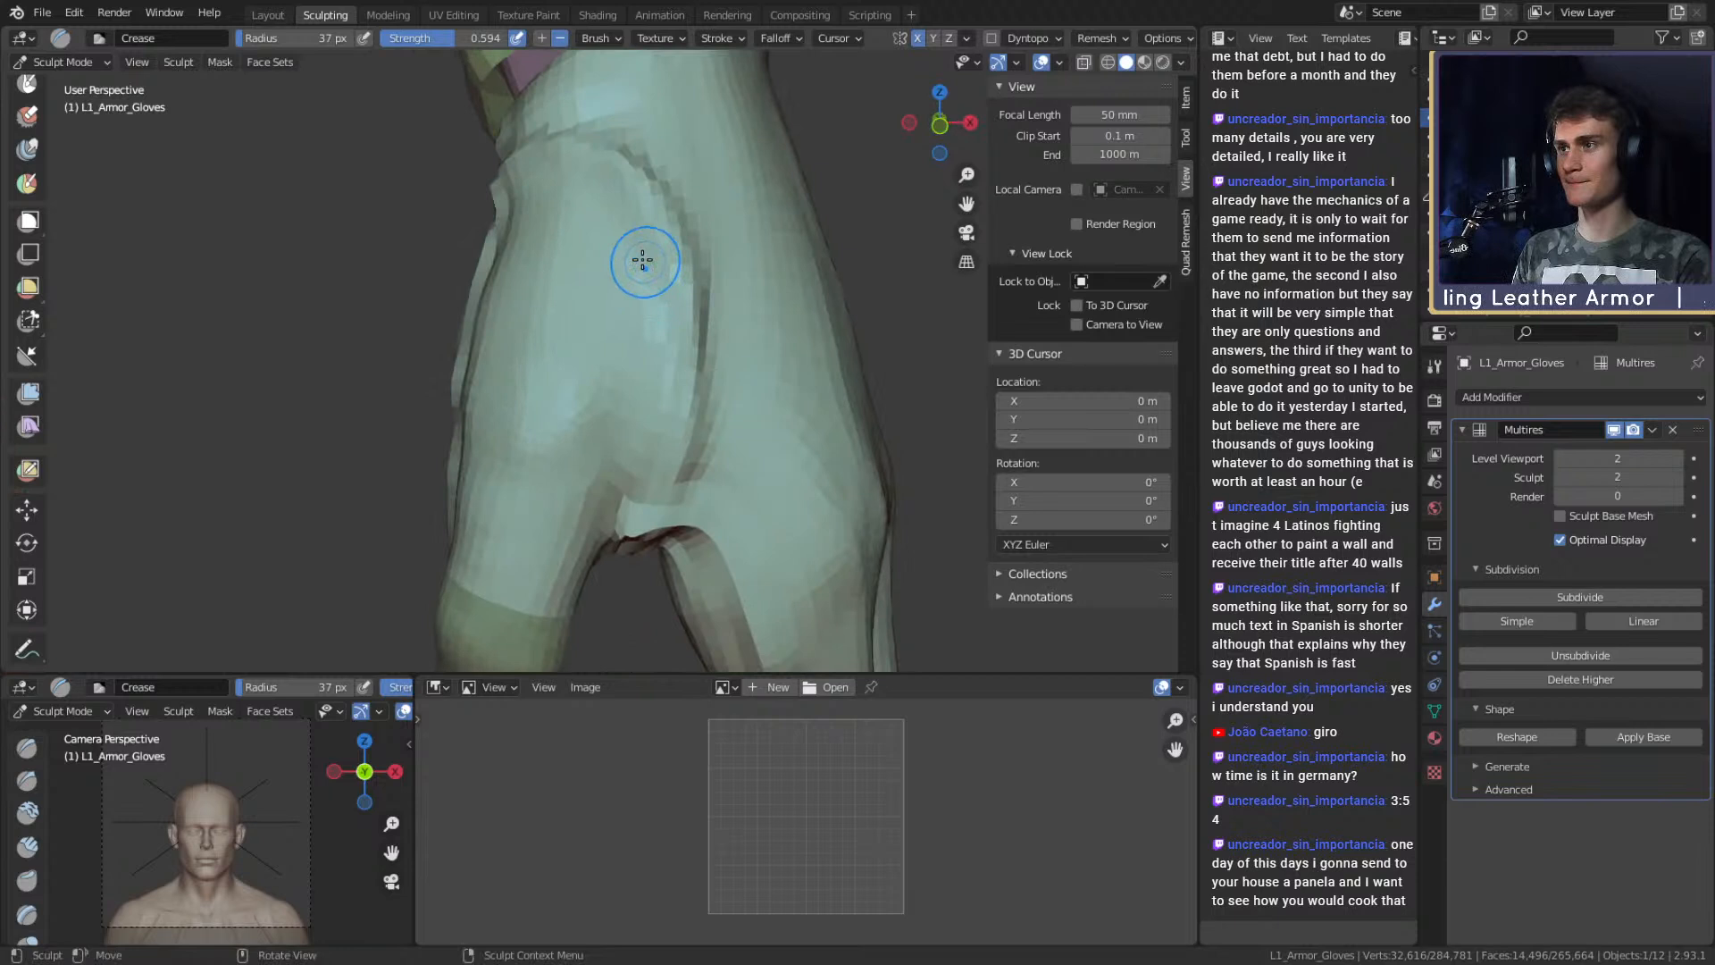
key(f)
click(656, 204)
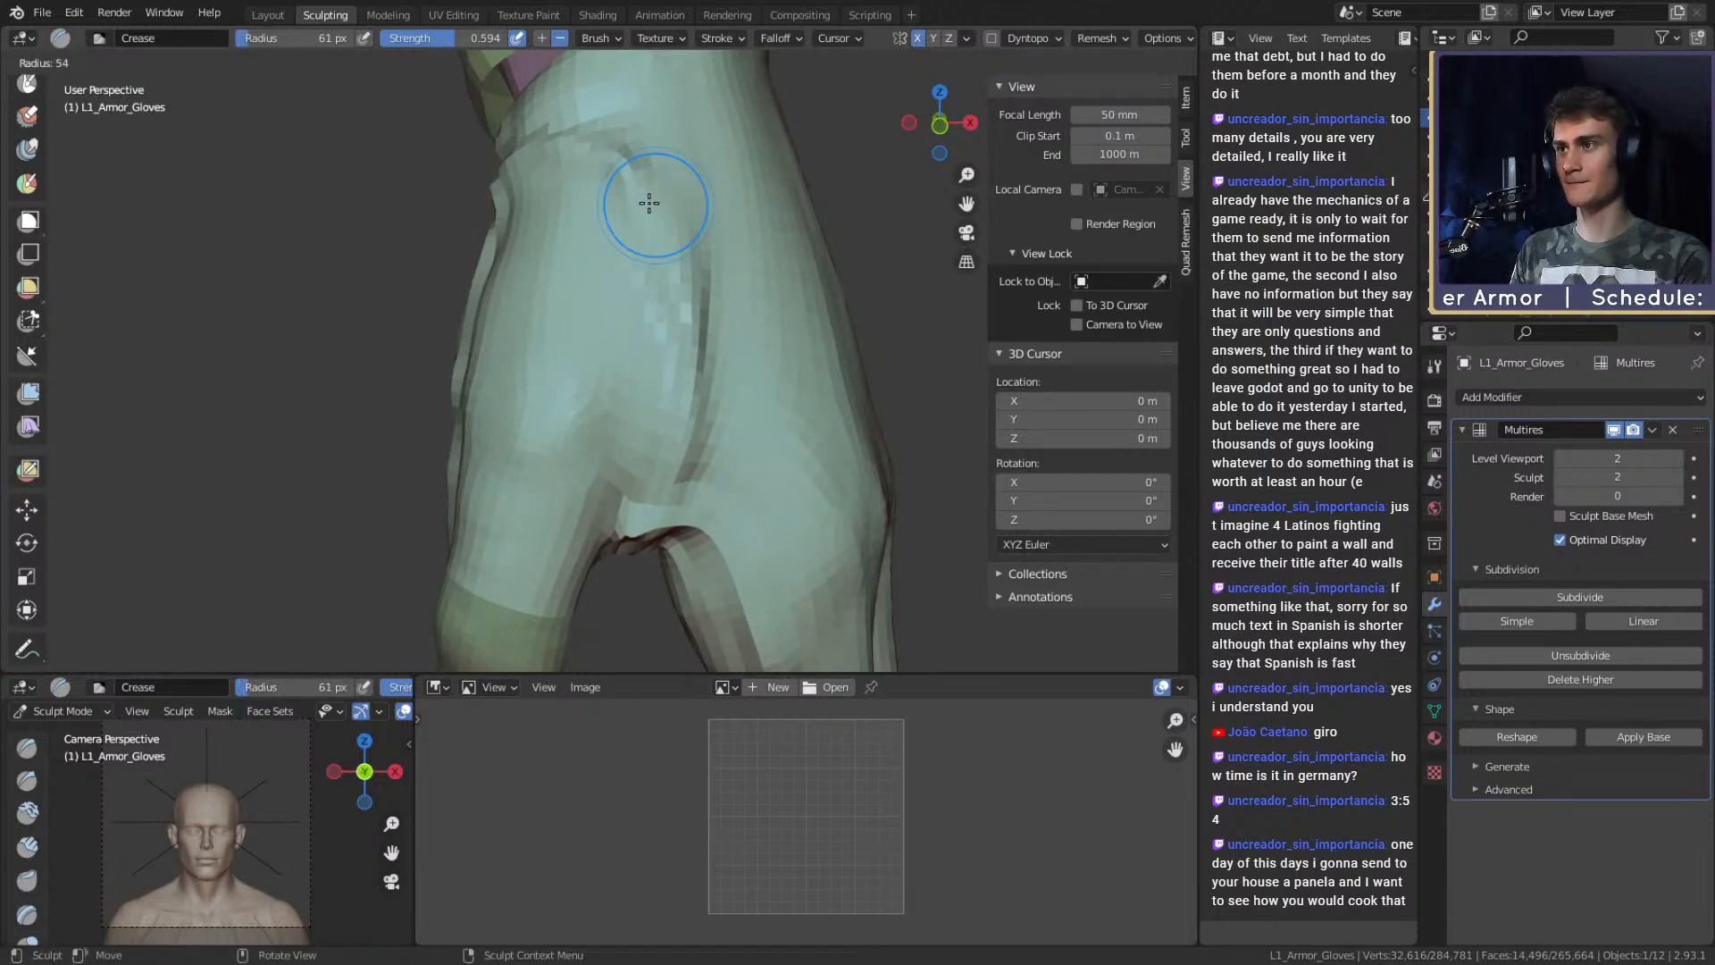
Set the Crease brush radius to 15 px and sculpt three inverted tendon strokes from the knuckles up the back of the glove.
scroll(626, 357, down, 4)
mouse_move(612, 166)
middle_down()
mouse_move(625, 357)
mouse_move(650, 394)
mouse_move(658, 360)
mouse_move(608, 344)
middle_up()
scroll(659, 360, up, 3)
scroll(612, 343, up, 2)
key(f)
click(601, 343)
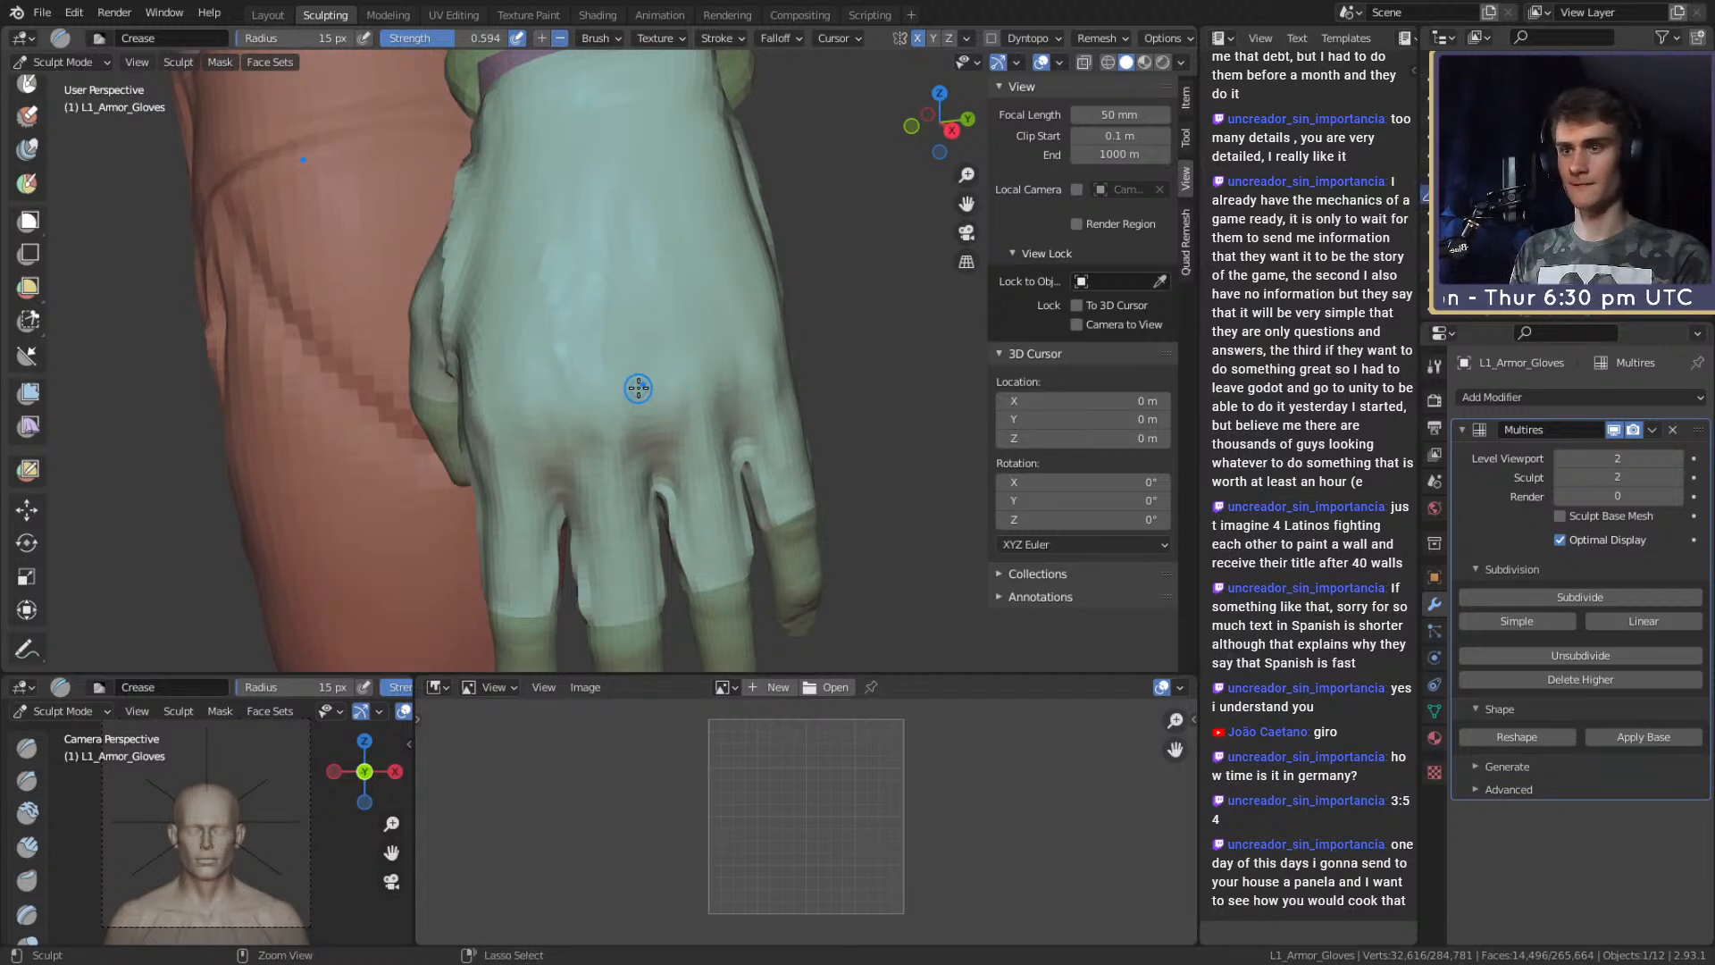
ctrl+drag(563, 373, 580, 146)
ctrl+drag(650, 387, 623, 153)
ctrl+drag(741, 374, 652, 137)
Switch to the Layout workspace and save the file.
scroll(652, 179, down, 6)
middle_drag(616, 340, 710, 391)
scroll(643, 326, down, 2)
scroll(755, 373, up, 2)
scroll(697, 387, down, 4)
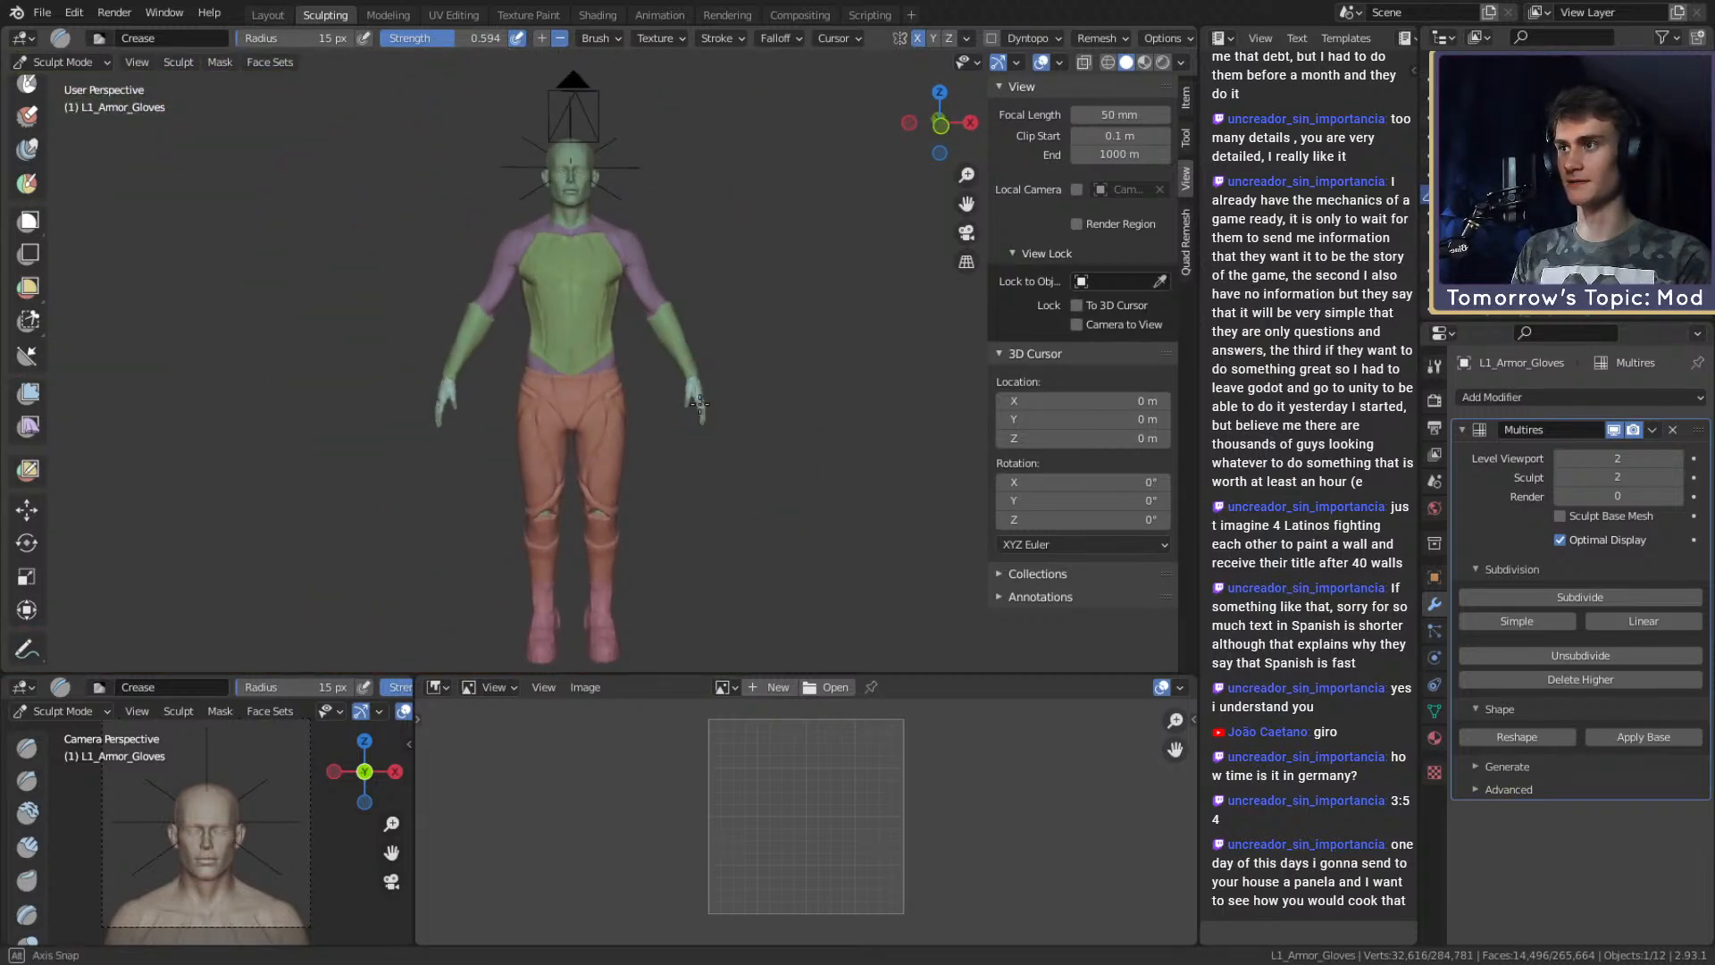
click(268, 15)
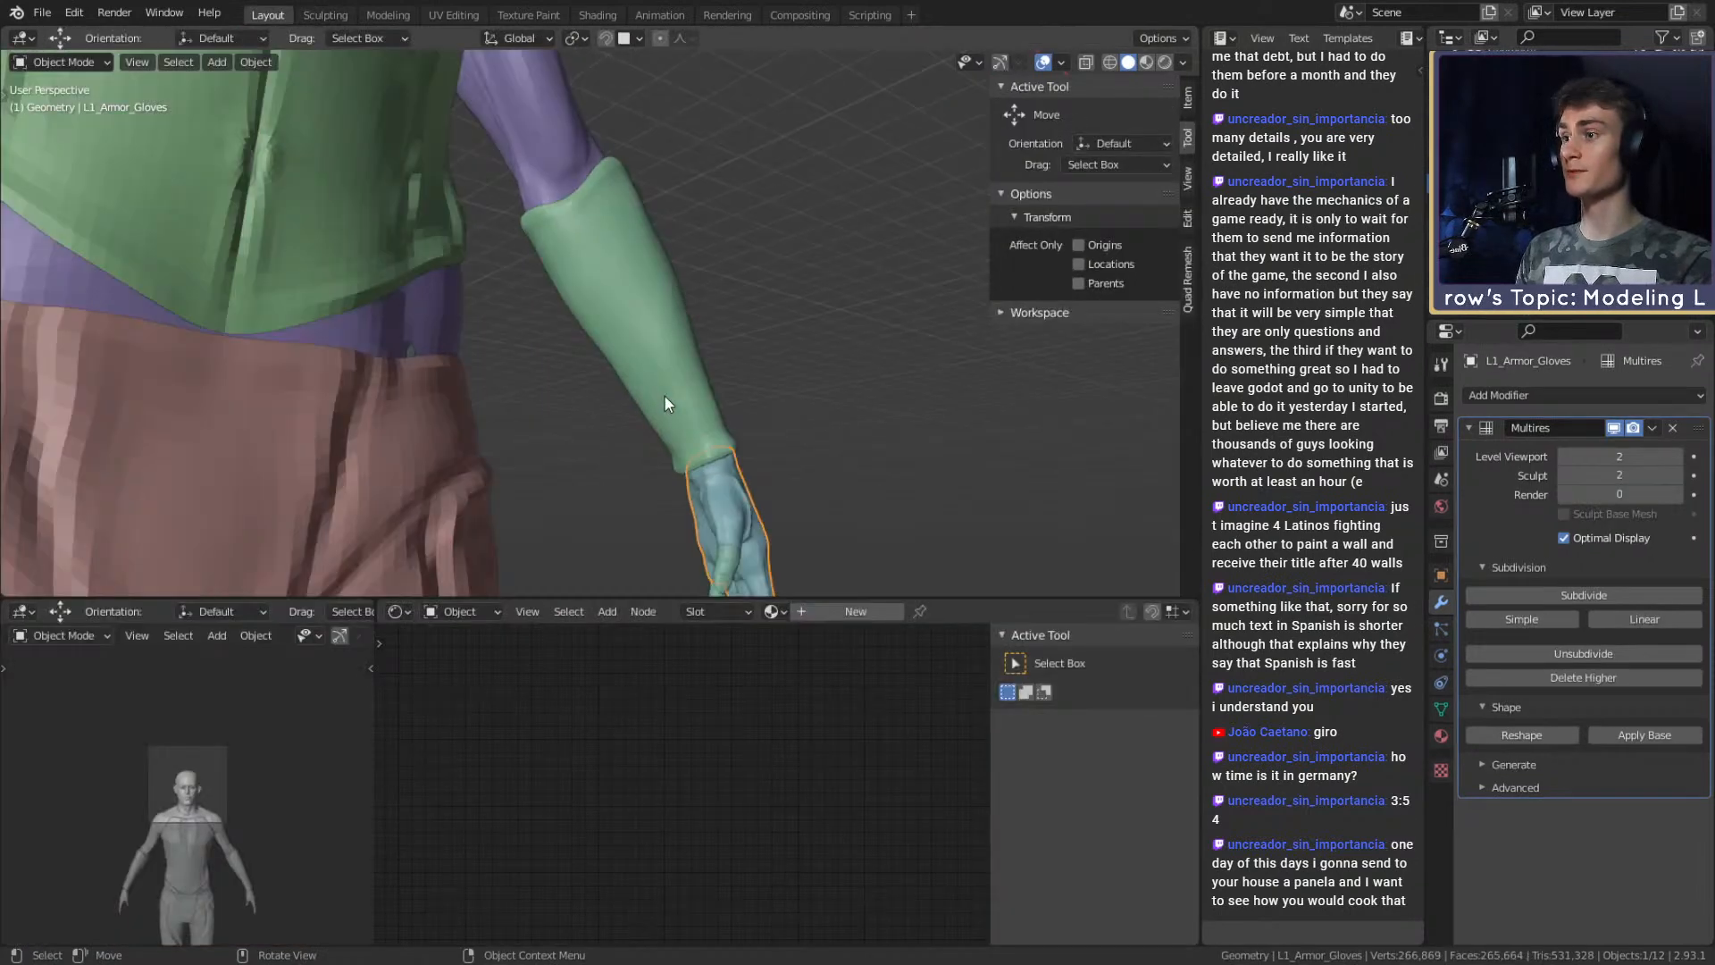
scroll(579, 375, down, 4)
shift+middle_drag(571, 393, 607, 380)
scroll(625, 382, up, 2)
mouse_move(634, 382)
shift+middle_down()
mouse_move(592, 363)
mouse_move(577, 393)
mouse_move(623, 363)
shift+middle_up()
click(42, 12)
click(73, 136)
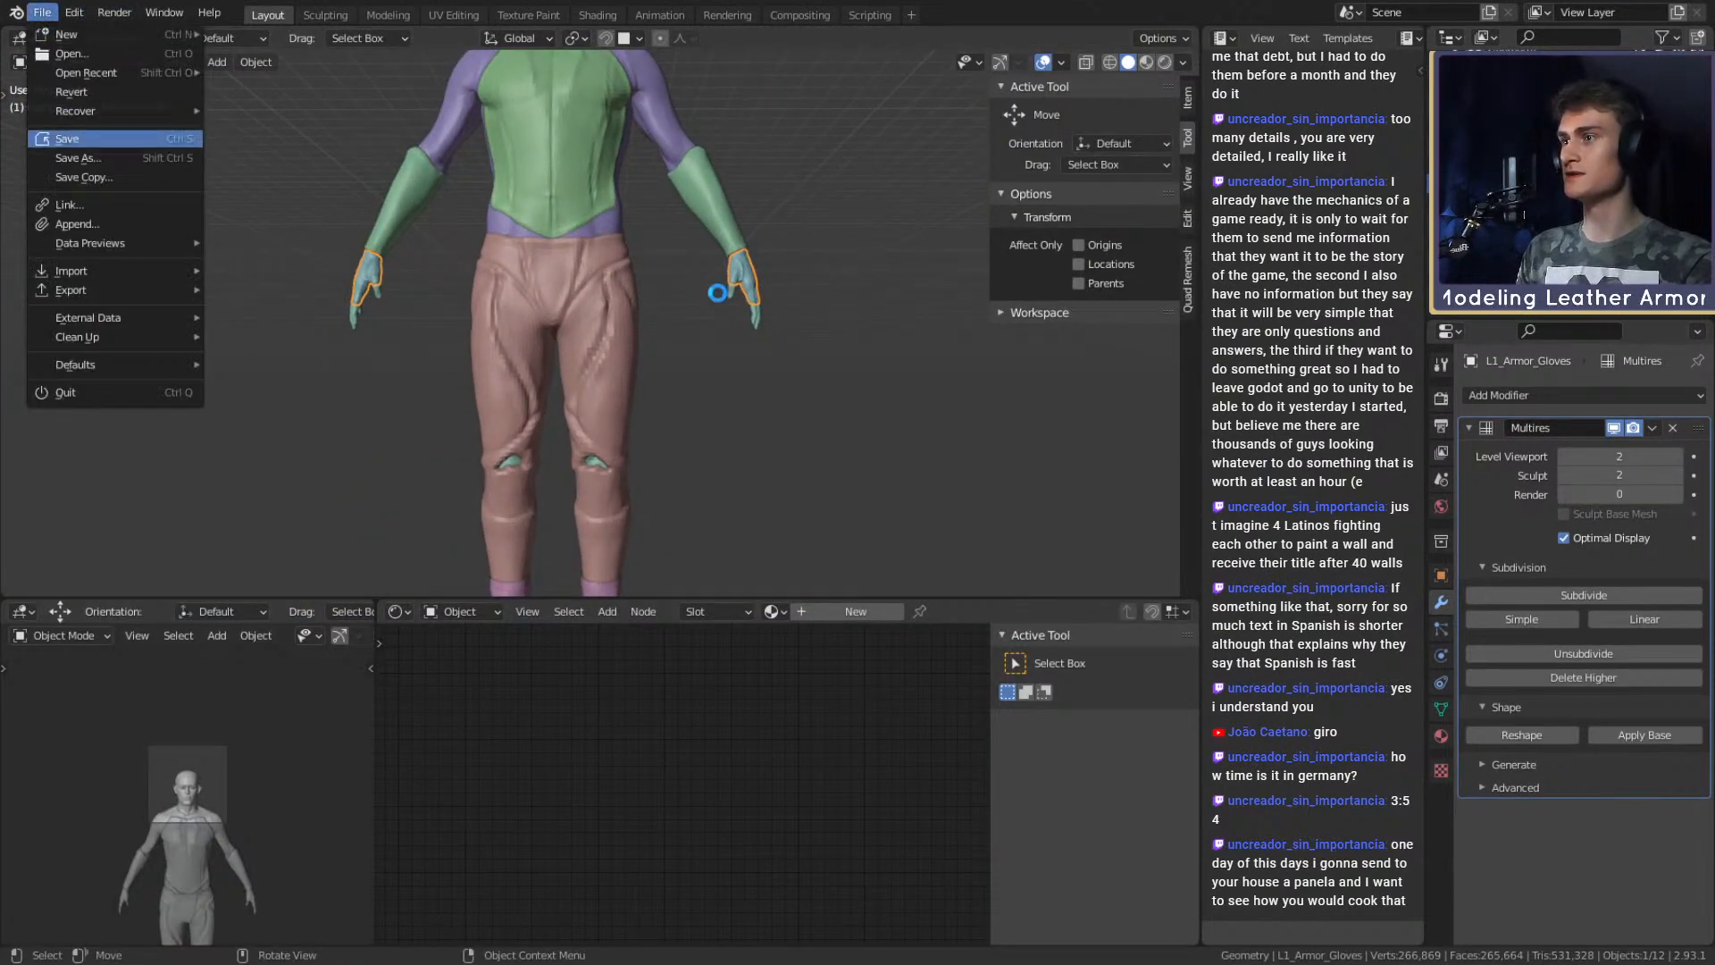
Examine the character's armor from the torso and gloves down to the legs, both close up and from a distance.
scroll(668, 300, down, 5)
shift+middle_drag(668, 300, 715, 351)
scroll(722, 312, up, 5)
shift+middle_drag(727, 282, 720, 394)
scroll(725, 344, up, 4)
shift+middle_drag(726, 336, 835, 344)
scroll(721, 370, down, 4)
mouse_move(835, 344)
shift+middle_down()
mouse_move(741, 357)
mouse_move(835, 349)
shift+middle_up()
scroll(748, 277, up, 4)
shift+middle_drag(749, 265, 736, 344)
scroll(724, 340, down, 5)
shift+middle_drag(665, 375, 795, 332)
scroll(795, 333, up, 5)
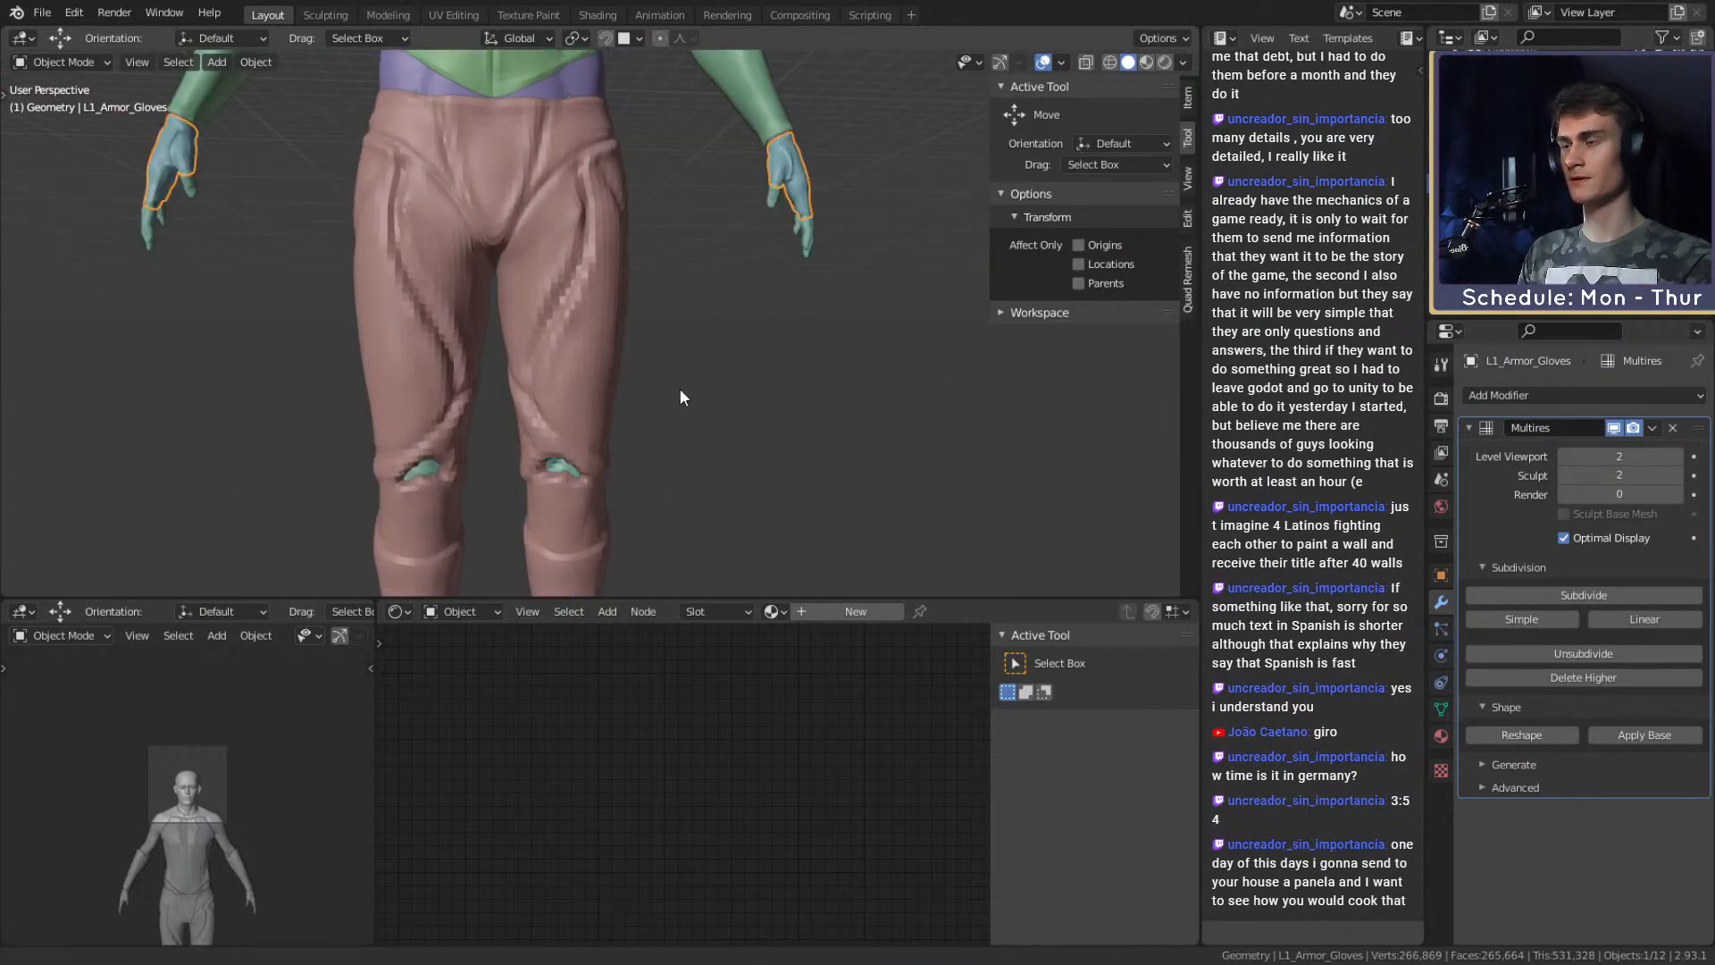
shift+middle_drag(681, 384, 692, 314)
scroll(715, 320, down, 1)
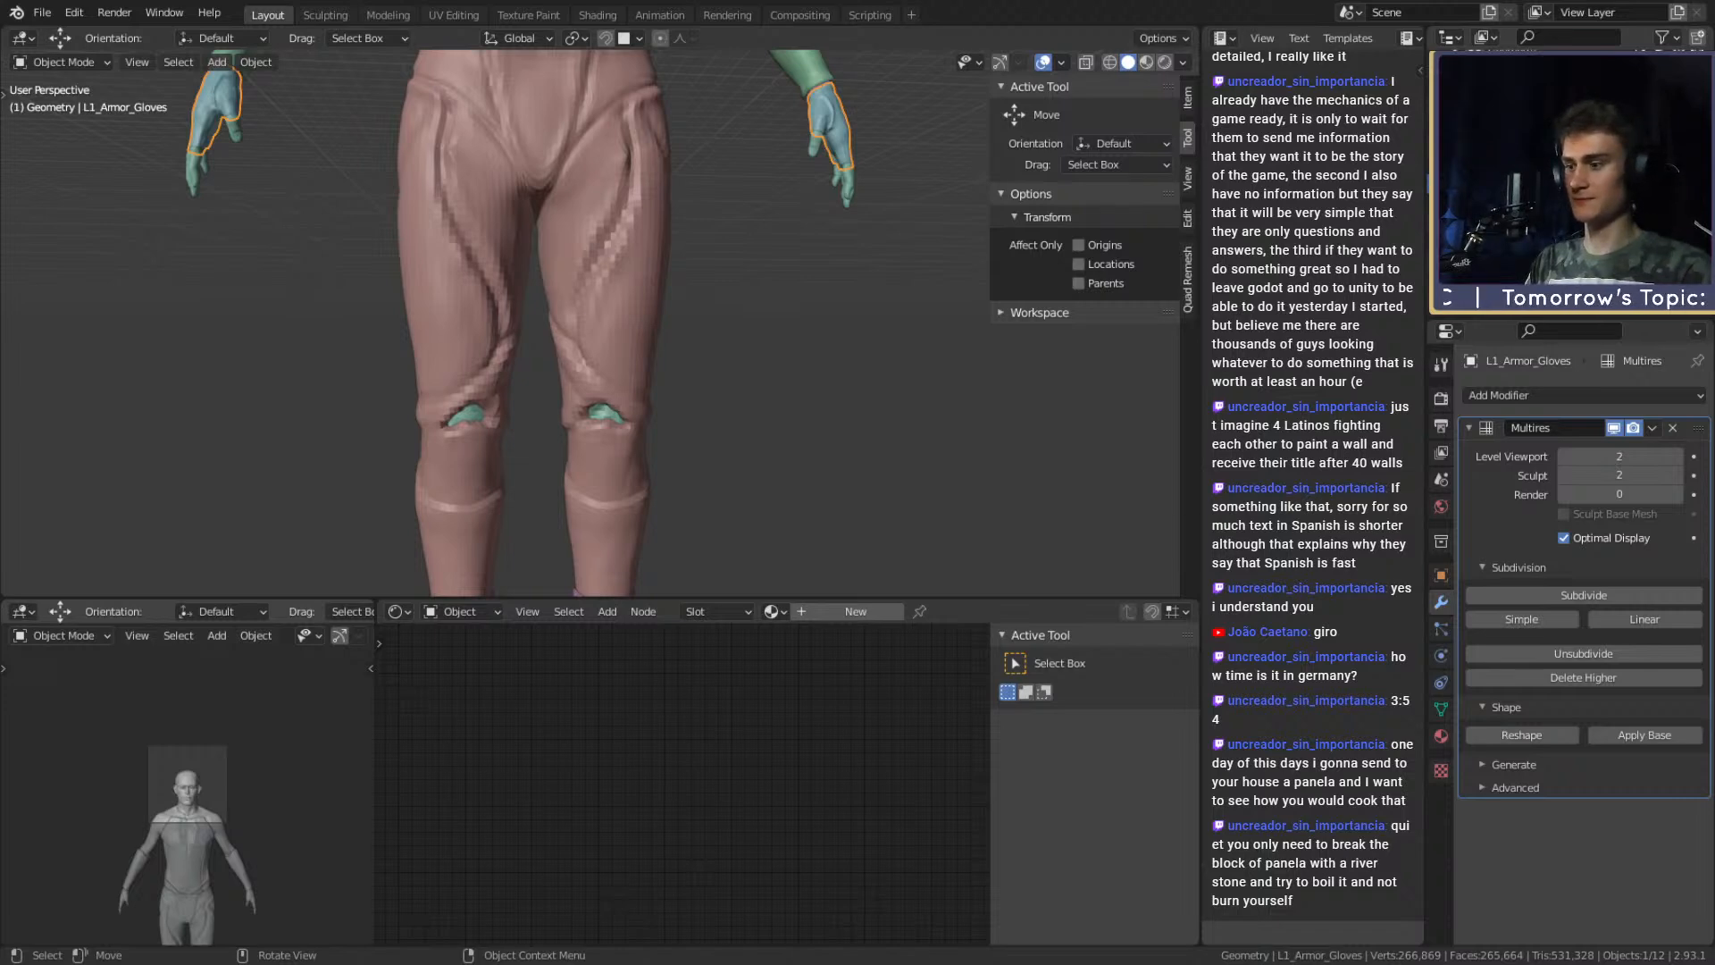
Select the L1_Armor_Underarmor object and return to the Sculpting workspace.
middle_drag(580, 506, 676, 395)
click(650, 313)
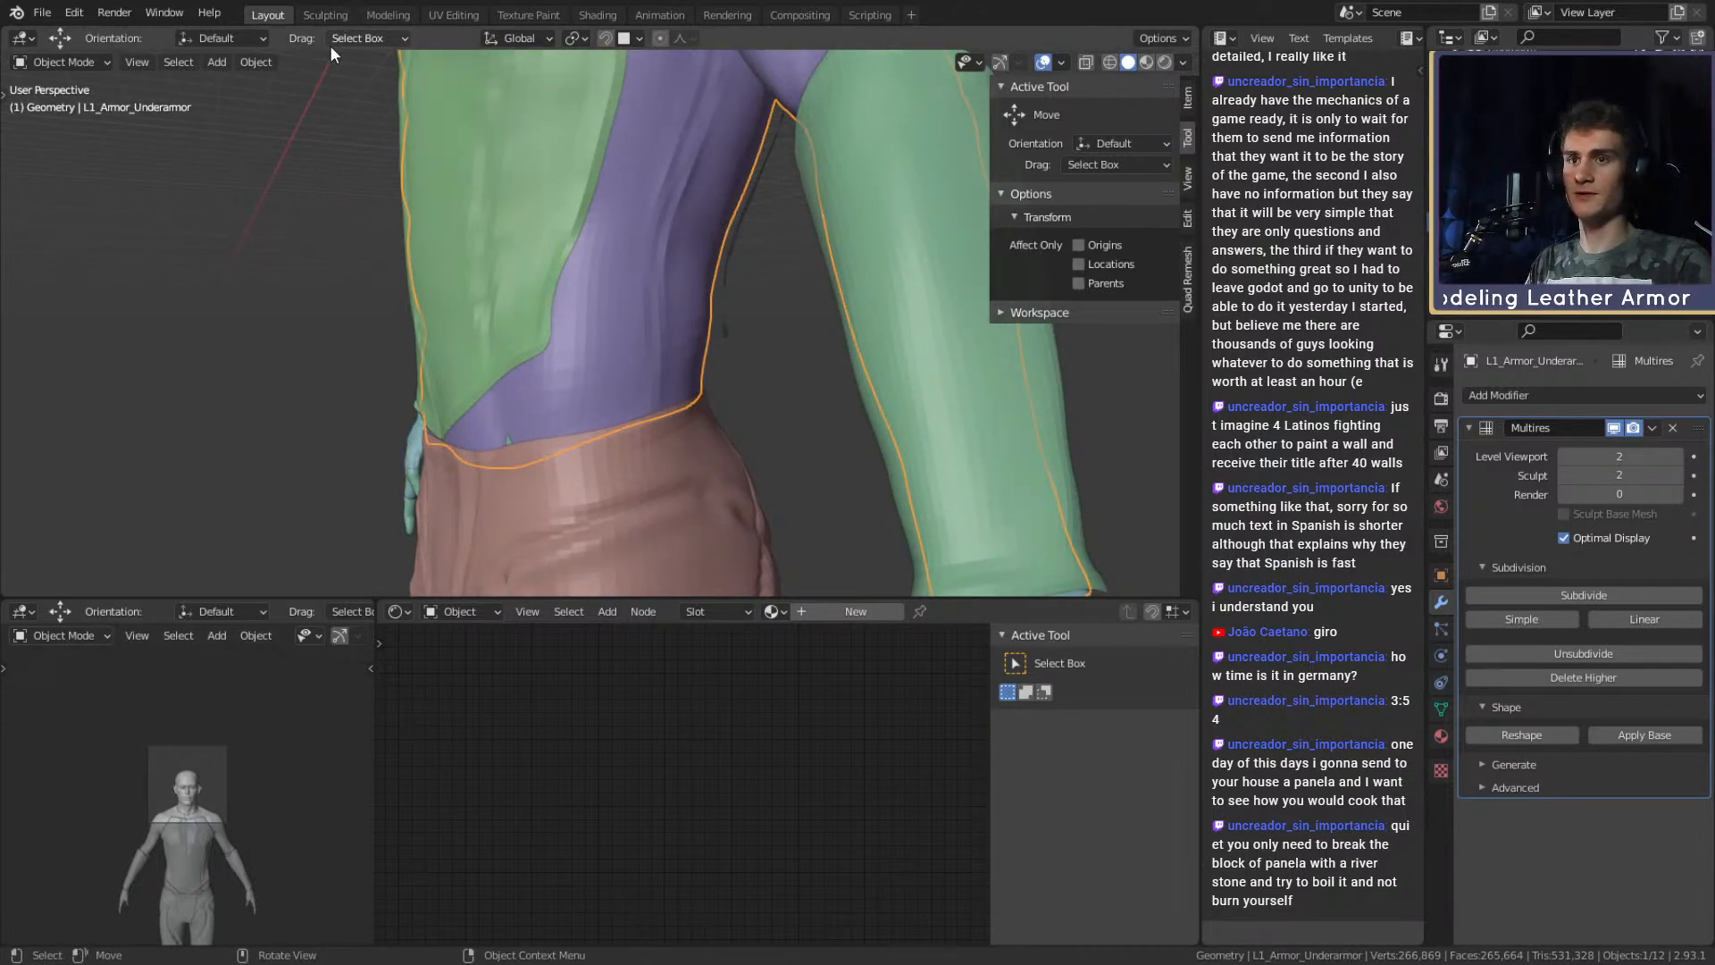
middle_drag(553, 236, 731, 422)
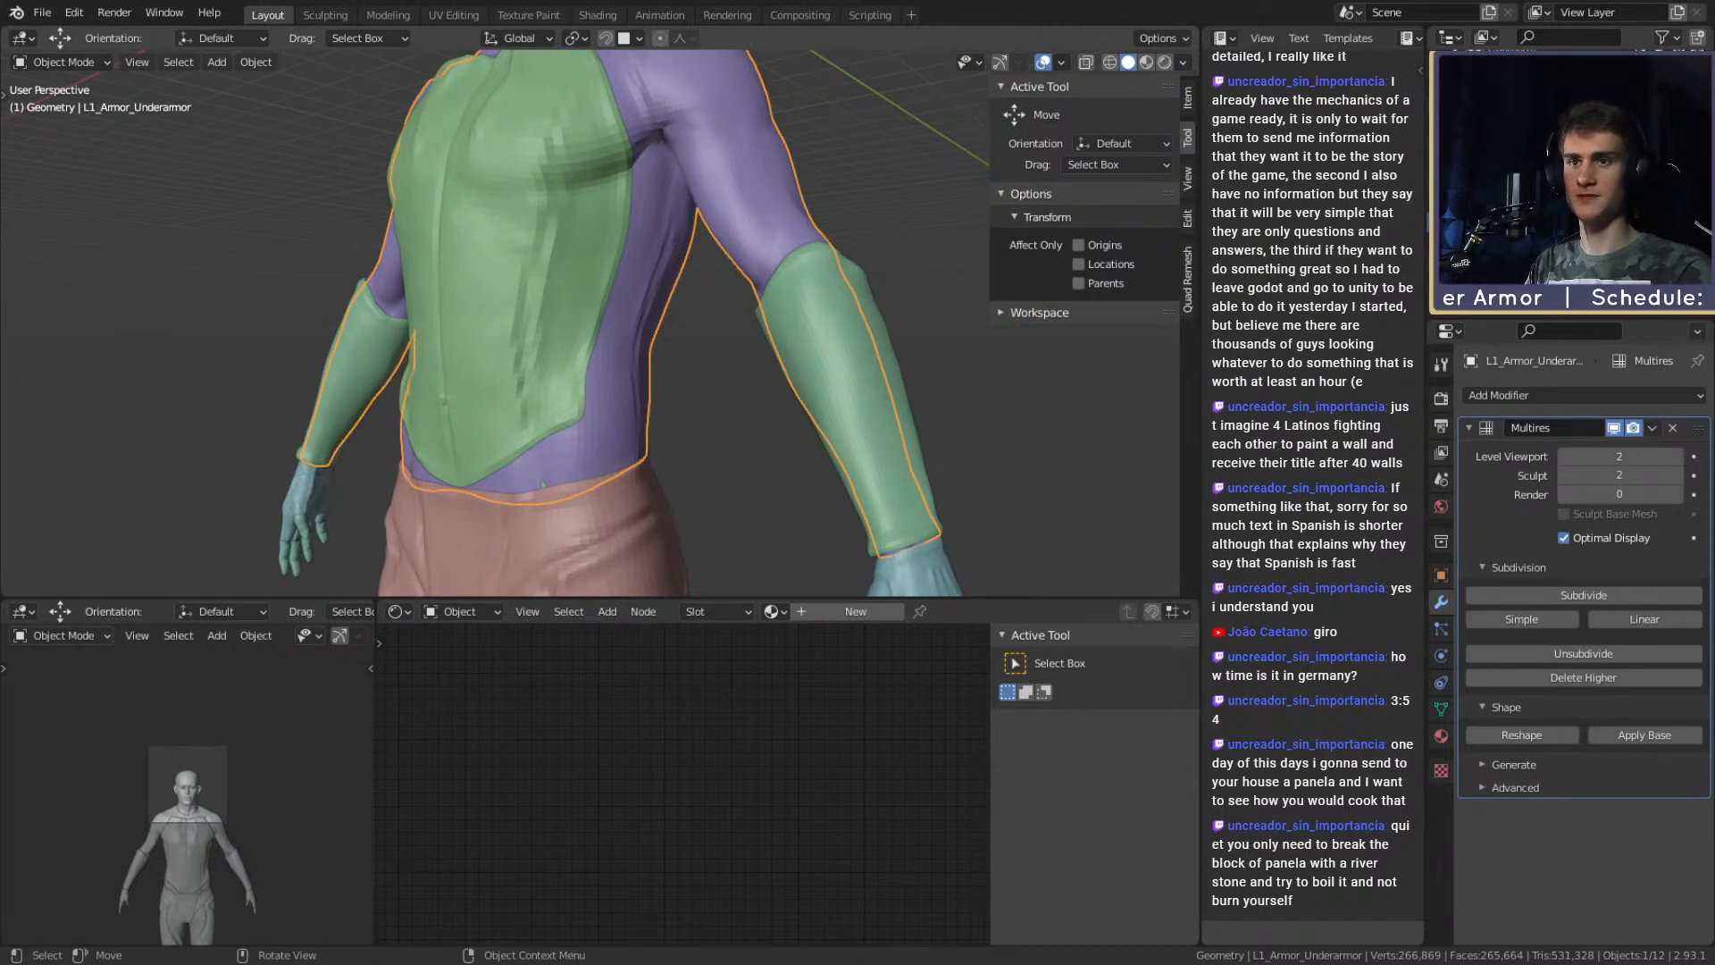
key(ctrl+Page_Down)
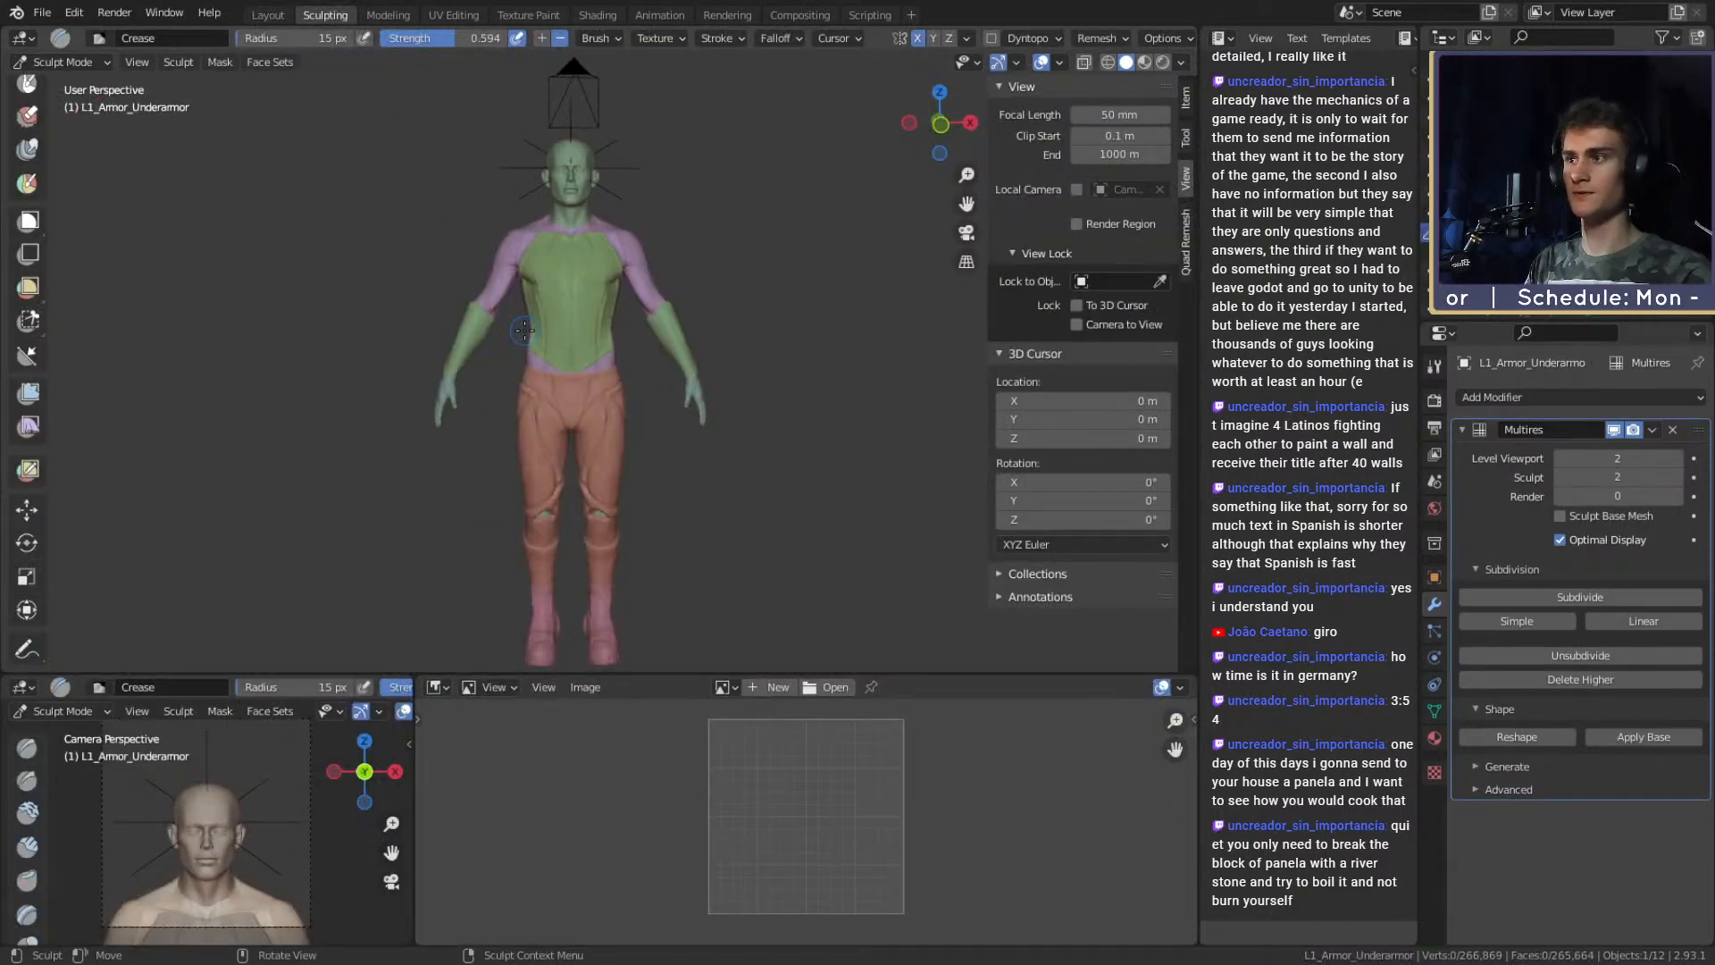
mouse_move(712, 390)
middle_down()
mouse_move(643, 429)
mouse_move(631, 383)
mouse_move(693, 413)
middle_up()
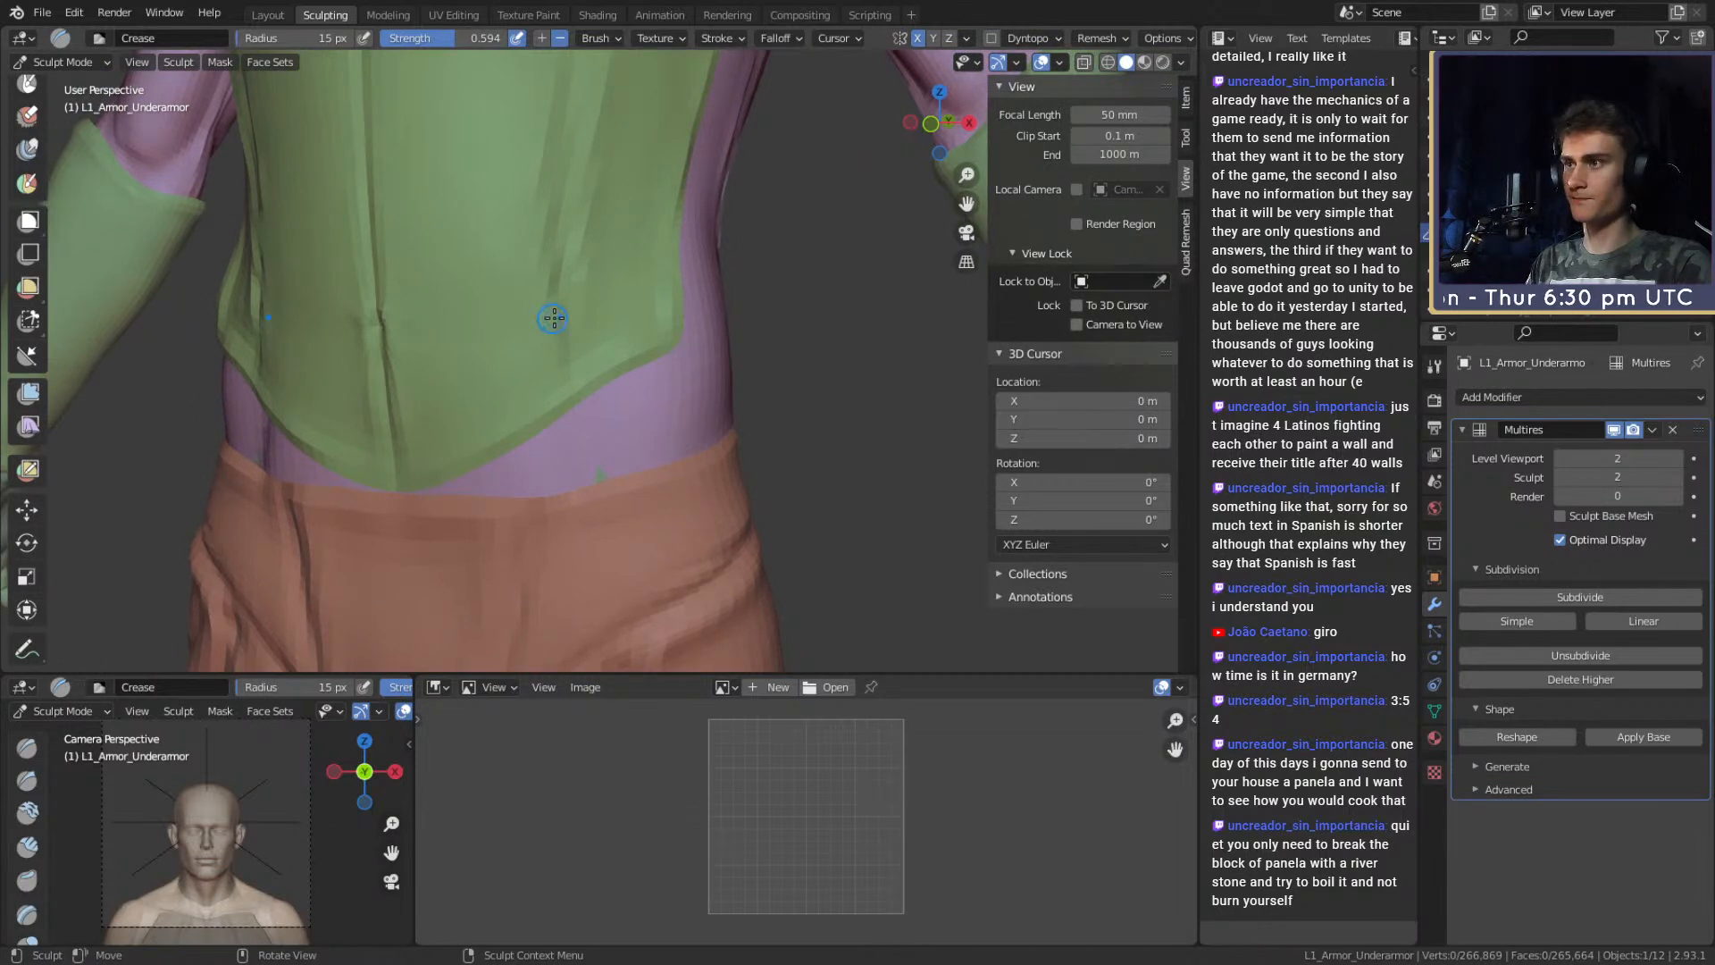
Switch sculpting to the chestplate and reshape its side and lower edge with the Grab brush.
key(alt+q)
key(g)
middle_drag(647, 359, 654, 358)
mouse_move(654, 419)
middle_down()
mouse_move(715, 393)
mouse_move(734, 231)
middle_up()
drag(735, 232, 708, 239)
middle_drag(708, 239, 668, 243)
shift+middle_drag(661, 382, 658, 327)
drag(657, 348, 651, 367)
mouse_move(599, 406)
middle_down()
mouse_move(583, 421)
mouse_move(563, 352)
middle_up()
Resize the Grab brush and pull the chestplate's lower side edge inward at the waist.
mouse_move(673, 367)
middle_down()
mouse_move(632, 367)
mouse_move(574, 402)
mouse_move(786, 402)
middle_up()
key(f)
click(597, 369)
scroll(625, 376, down, 3)
scroll(786, 402, up, 4)
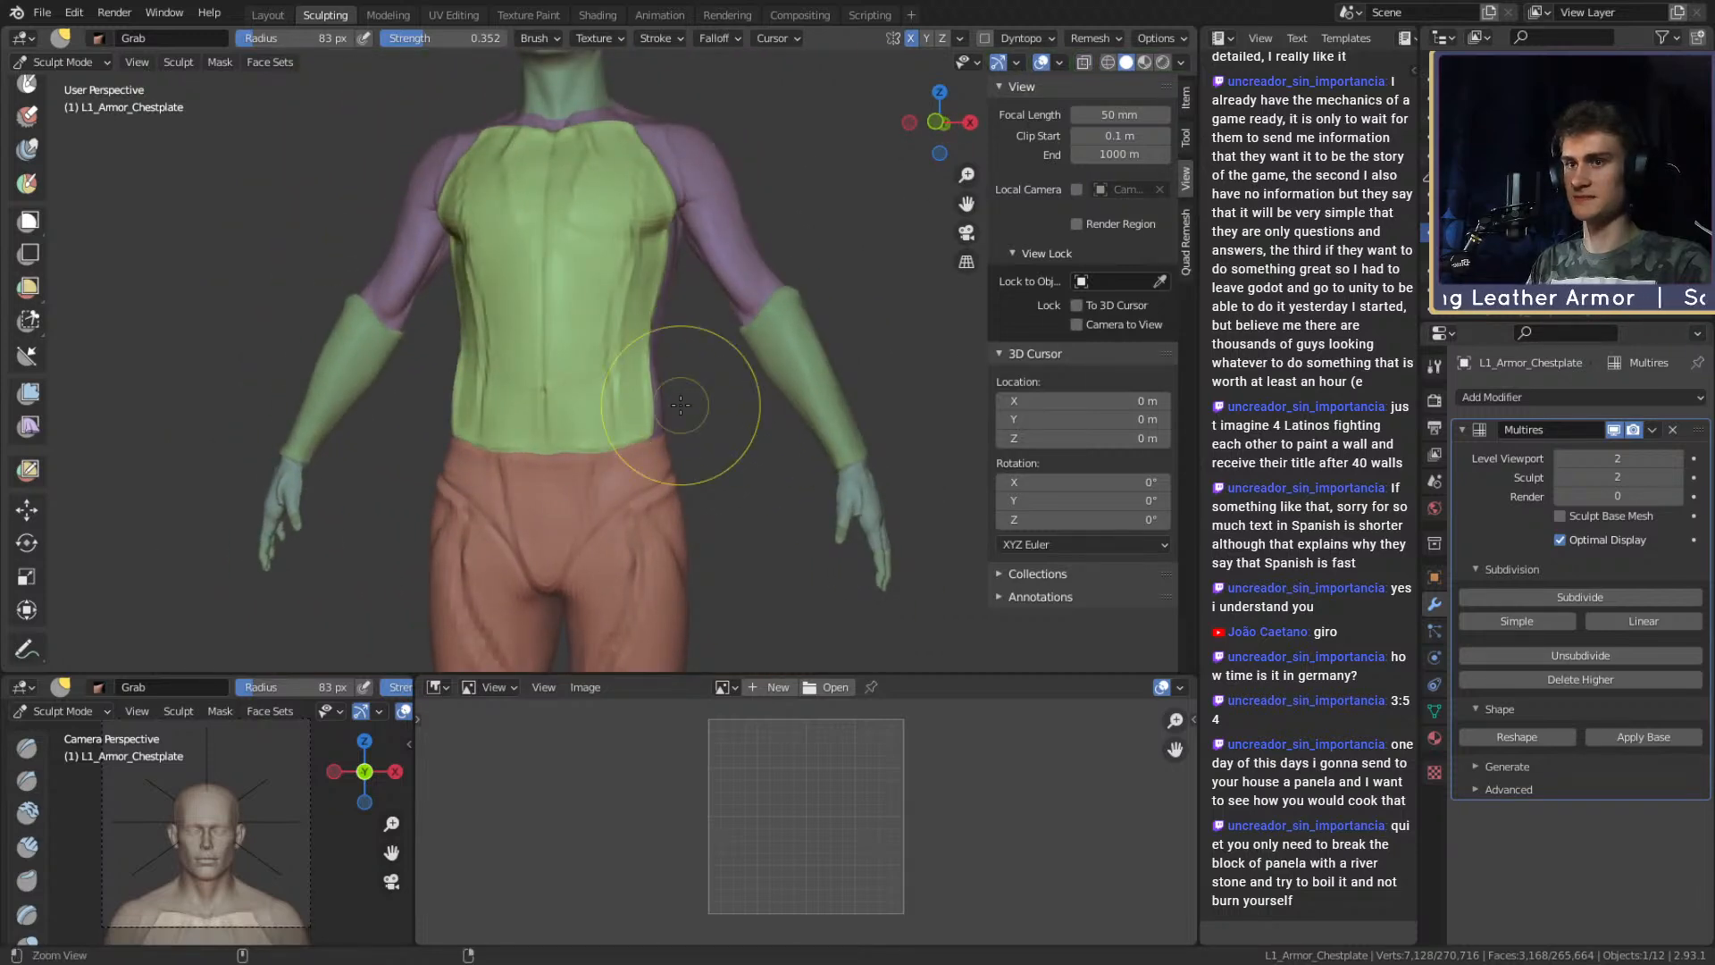
alt+drag(658, 387, 608, 425)
scroll(608, 426, up, 1)
key(f)
click(732, 430)
alt+drag(728, 434, 629, 518)
middle_drag(628, 519, 597, 516)
drag(647, 512, 604, 525)
mouse_move(630, 518)
middle_down()
mouse_move(507, 508)
mouse_move(681, 546)
mouse_move(616, 500)
middle_up()
Resize the Grab brush again and fine-tune the chestplate's lower side corner with three small strokes.
key(f)
click(605, 489)
drag(601, 488, 576, 497)
middle_drag(589, 496, 509, 511)
drag(525, 500, 510, 501)
middle_drag(516, 498, 693, 441)
drag(671, 457, 663, 454)
Adjust the Grab brush size and pull the chestplate's side edge closer to the underarmor at the waist.
mouse_move(668, 375)
shift+middle_down()
mouse_move(683, 443)
mouse_move(651, 402)
shift+middle_up()
key(f)
click(655, 381)
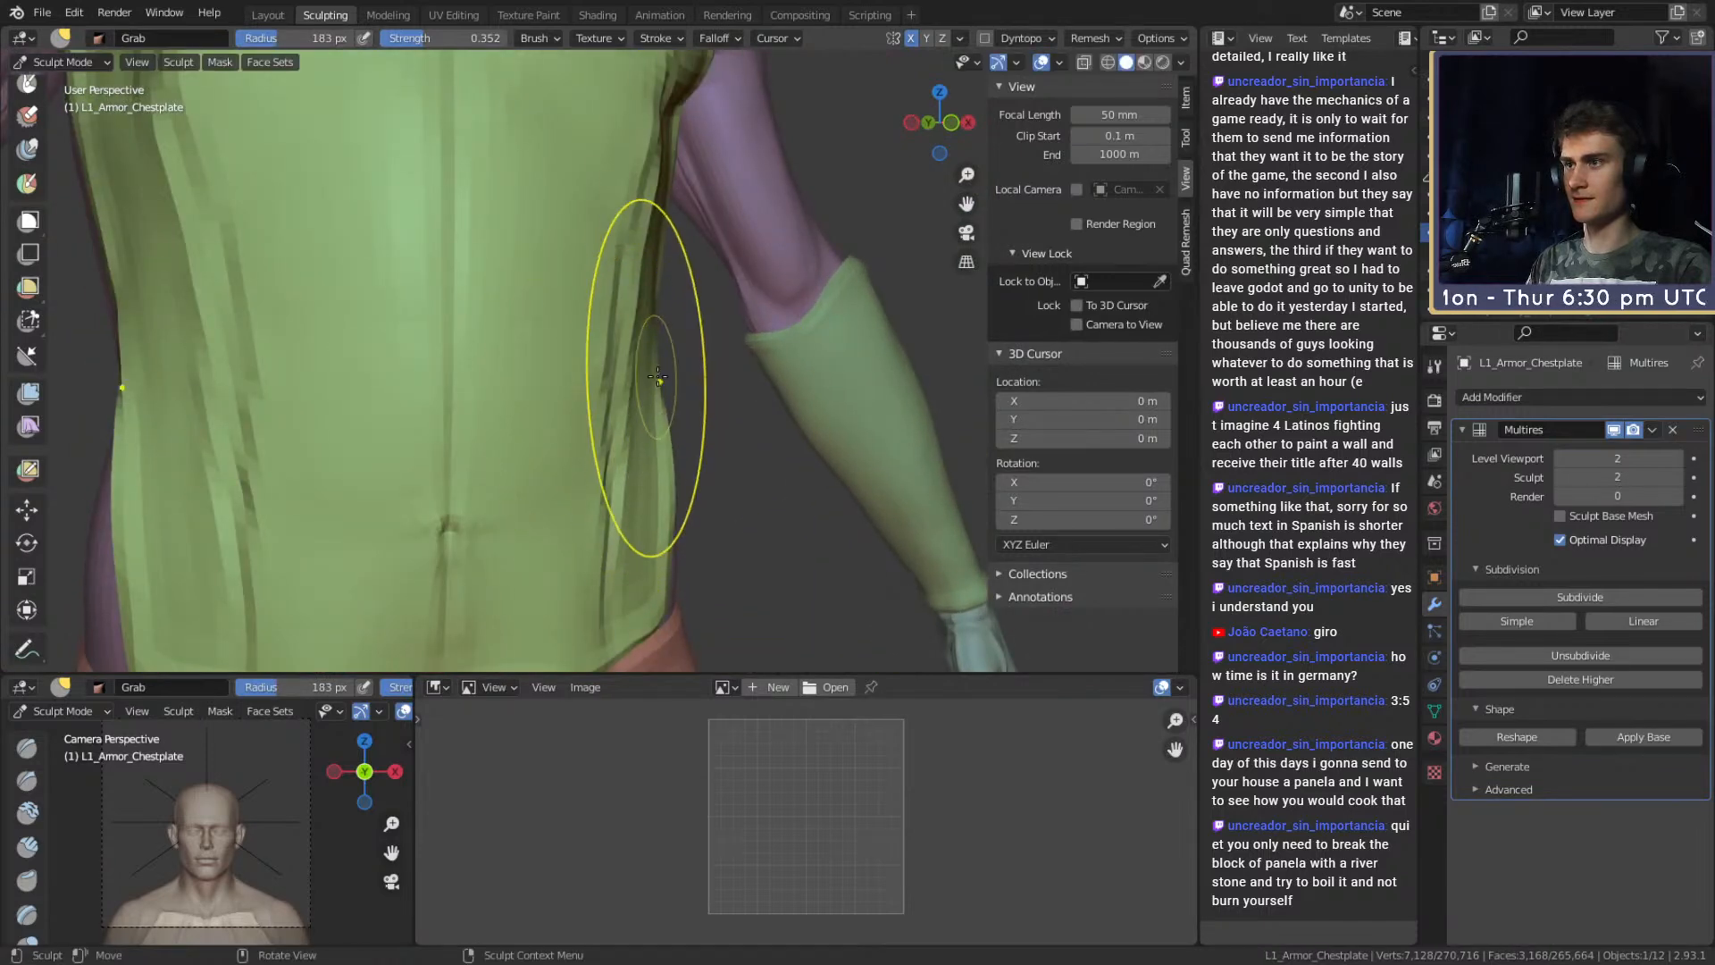
alt+drag(671, 359, 511, 343)
key(f)
click(702, 367)
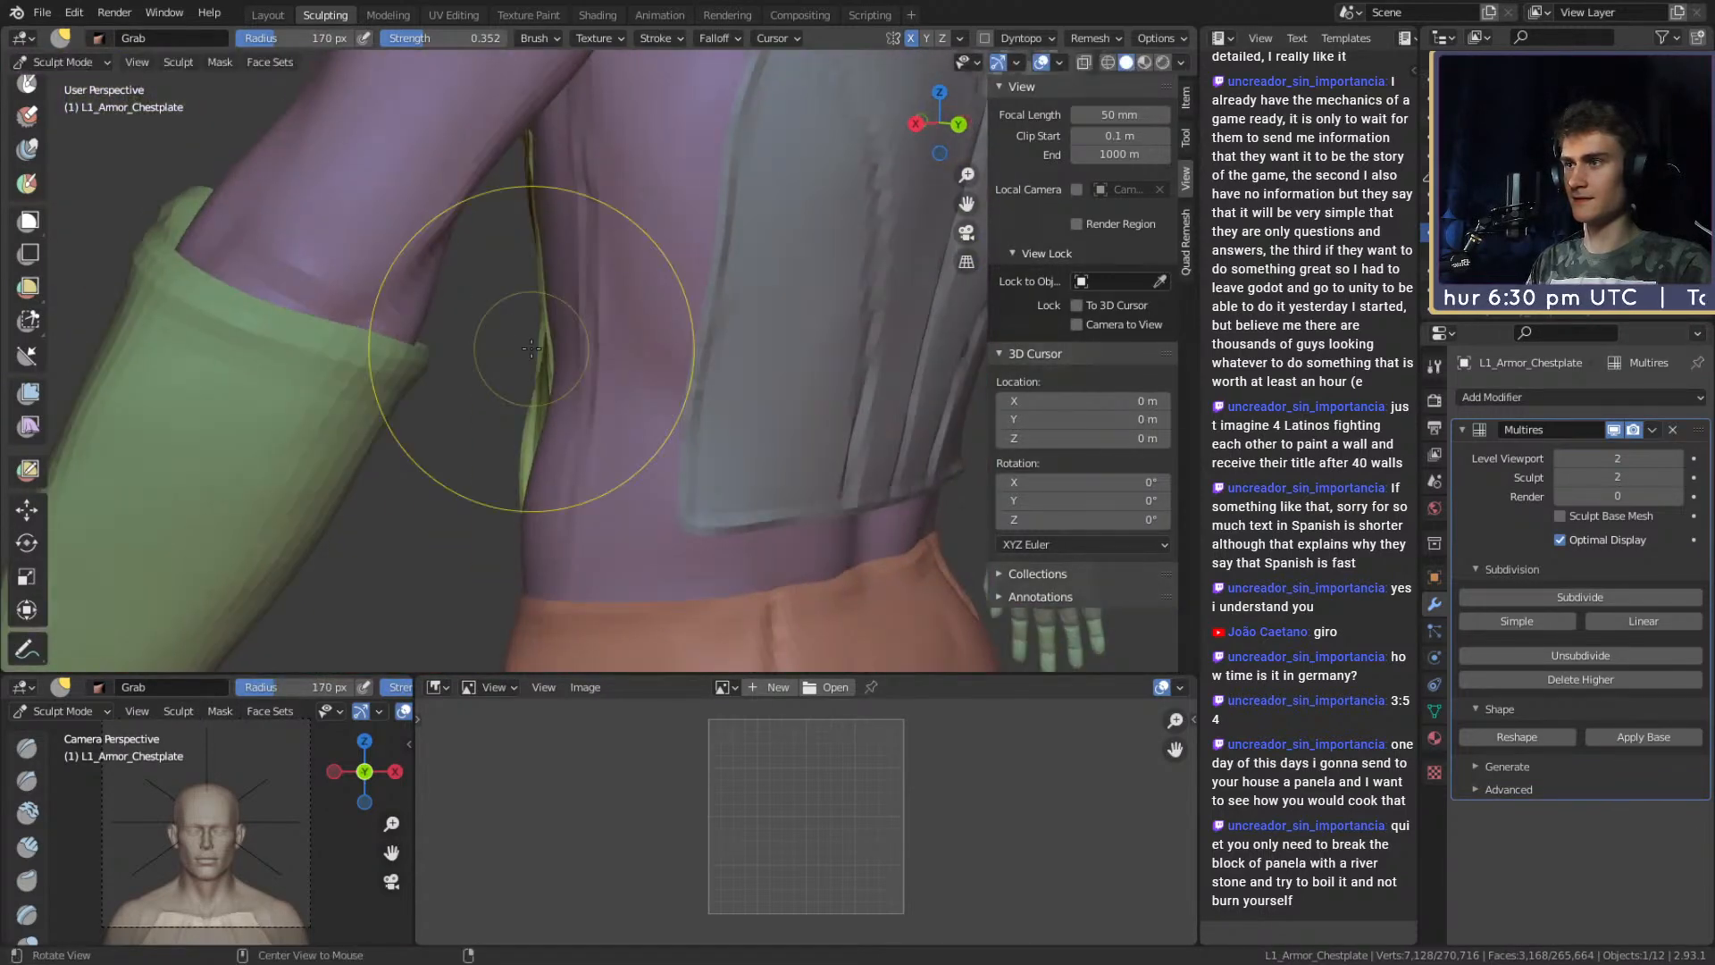
mouse_move(548, 356)
middle_down()
mouse_move(635, 375)
mouse_move(549, 367)
mouse_move(539, 394)
mouse_move(572, 404)
mouse_move(572, 447)
mouse_move(709, 482)
mouse_move(727, 438)
mouse_move(608, 473)
middle_up()
key(f)
click(616, 414)
drag(632, 466, 605, 475)
Set the Grab brush radius to 152 px and shift the chestplate's lower edge forward as seen from the side.
key(f)
click(598, 476)
middle_drag(598, 477, 433, 492)
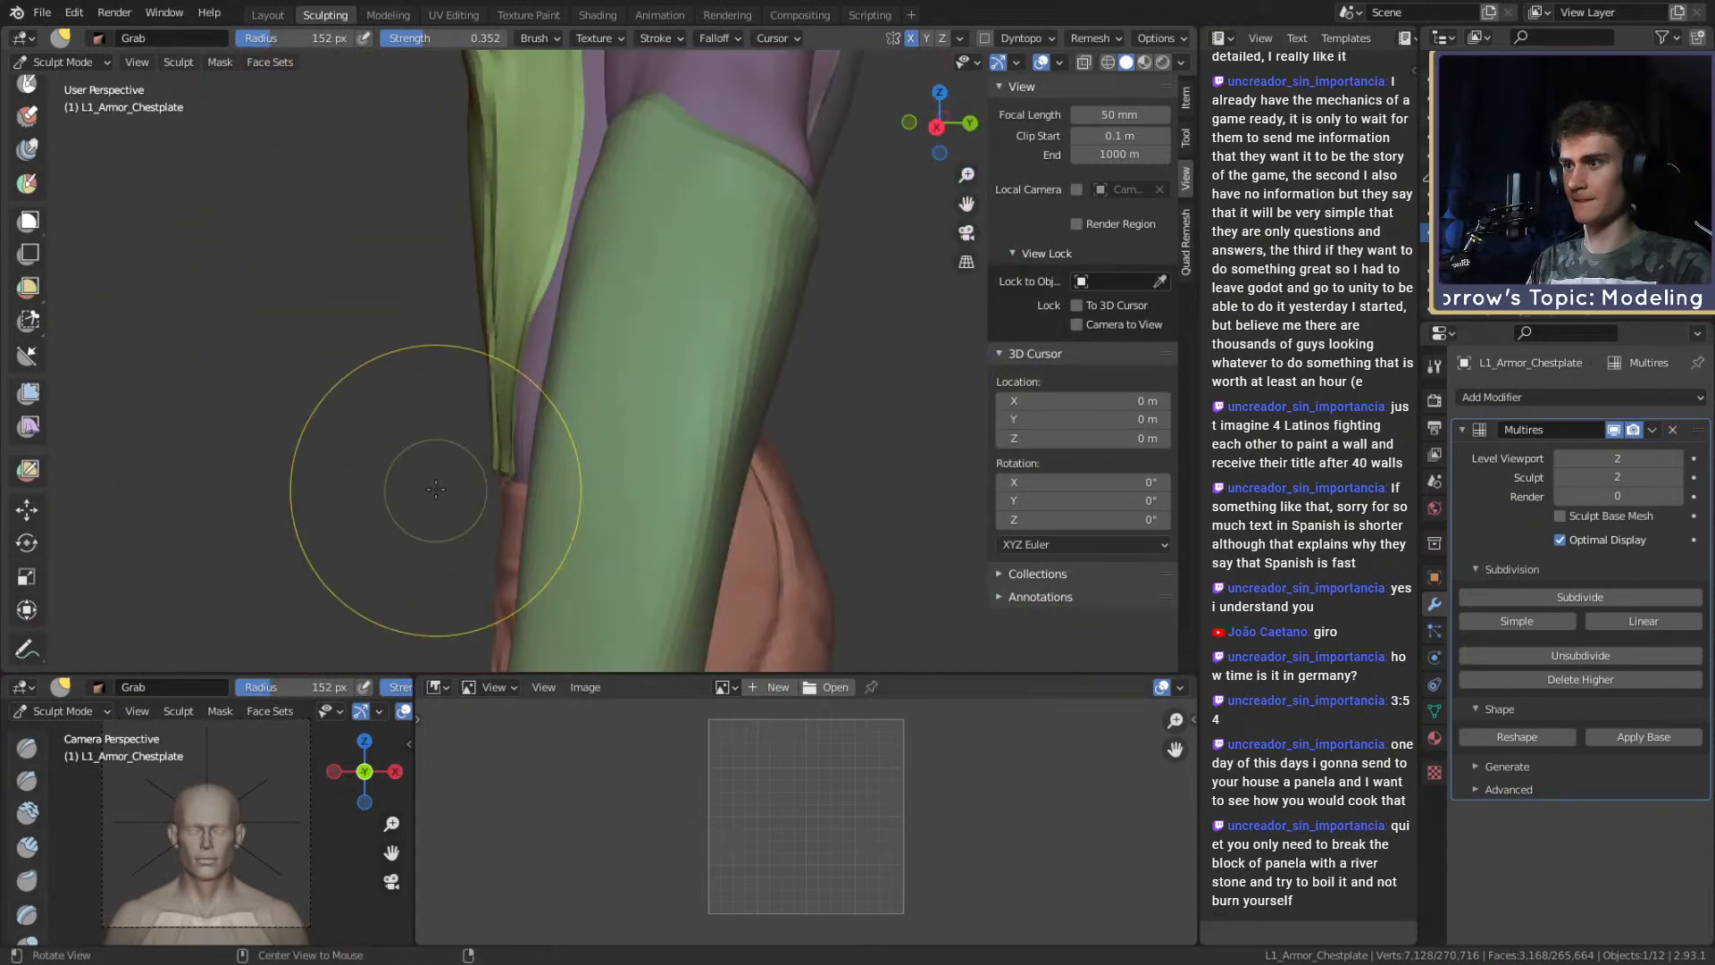
drag(521, 452, 506, 449)
mouse_move(504, 402)
middle_down()
mouse_move(627, 351)
mouse_move(593, 336)
mouse_move(647, 473)
middle_up()
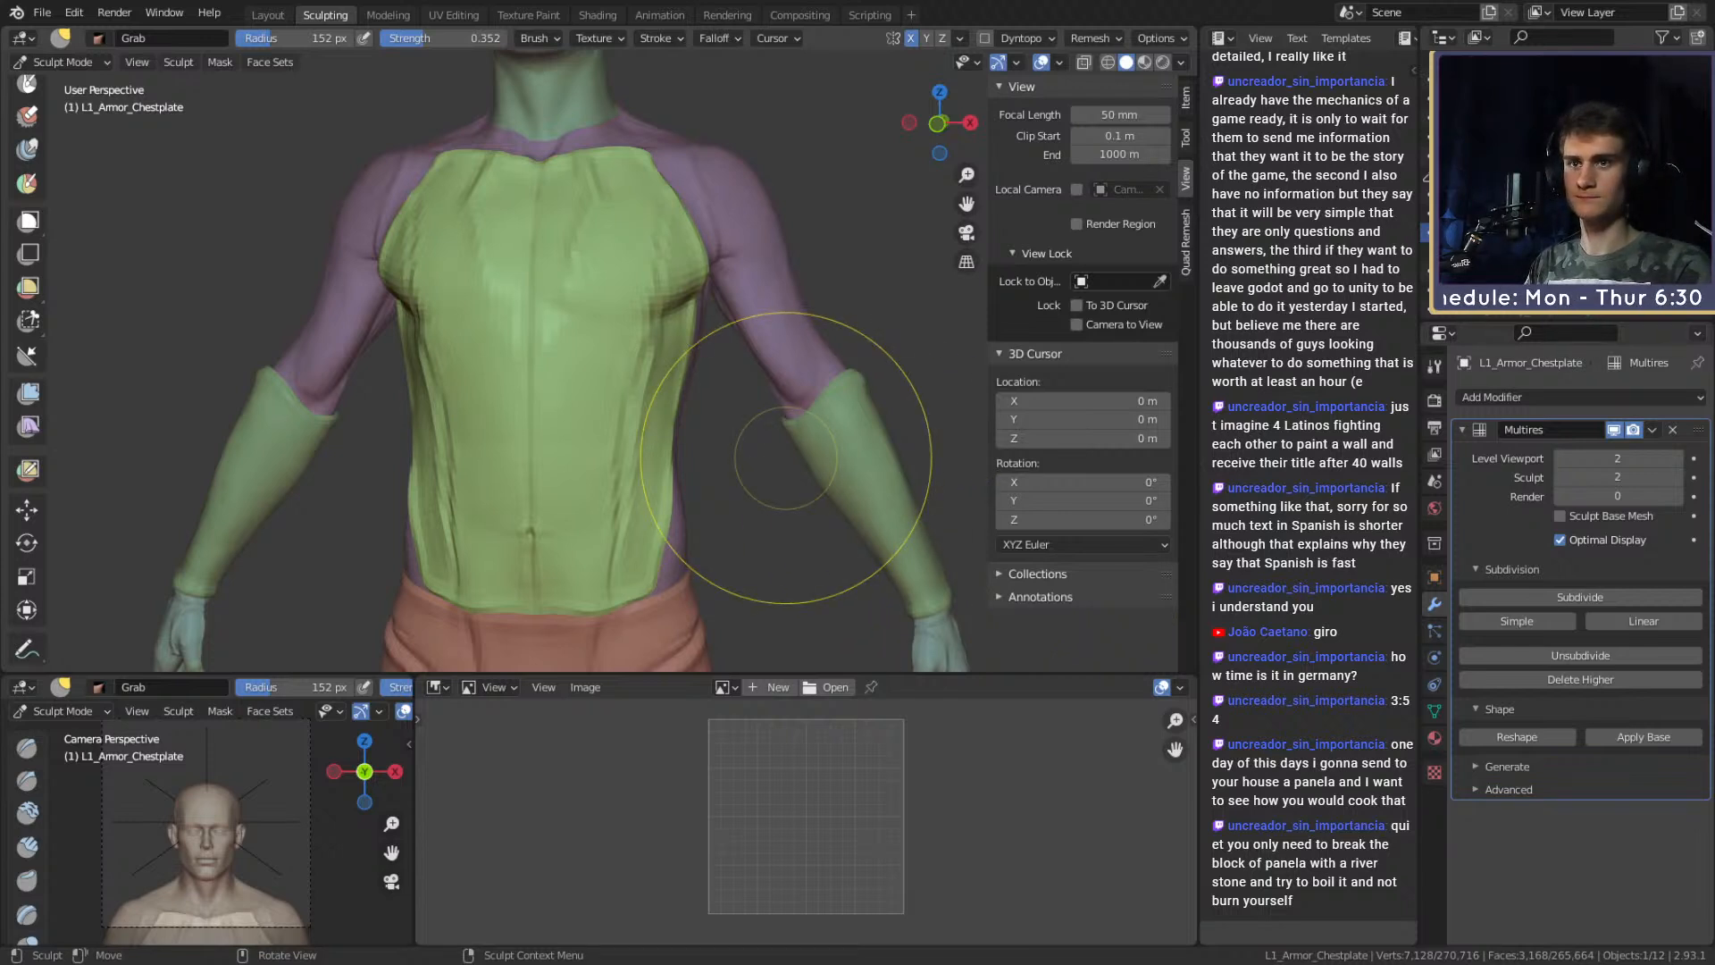
Try to pull in the chestplate's side edge above the waist with two Grab strokes of different brush sizes.
middle_drag(777, 464, 627, 432)
scroll(691, 430, up, 2)
drag(626, 433, 616, 409)
key(f)
click(578, 407)
key(f)
click(656, 340)
mouse_move(656, 341)
middle_down()
mouse_move(681, 356)
mouse_move(650, 368)
middle_up()
mouse_move(623, 418)
mouse_down()
mouse_move(590, 425)
mouse_move(620, 414)
mouse_move(610, 402)
mouse_up()
key(ctrl+z)
key(ctrl+z)
Set the Grab brush radius to 104 px and nudge the chestplate's side edge inward near the waist.
shift+middle_drag(611, 425, 696, 407)
key(f)
click(725, 416)
drag(593, 445, 583, 447)
middle_drag(585, 447, 591, 449)
mouse_move(601, 348)
middle_down()
mouse_move(644, 343)
mouse_move(650, 391)
middle_up()
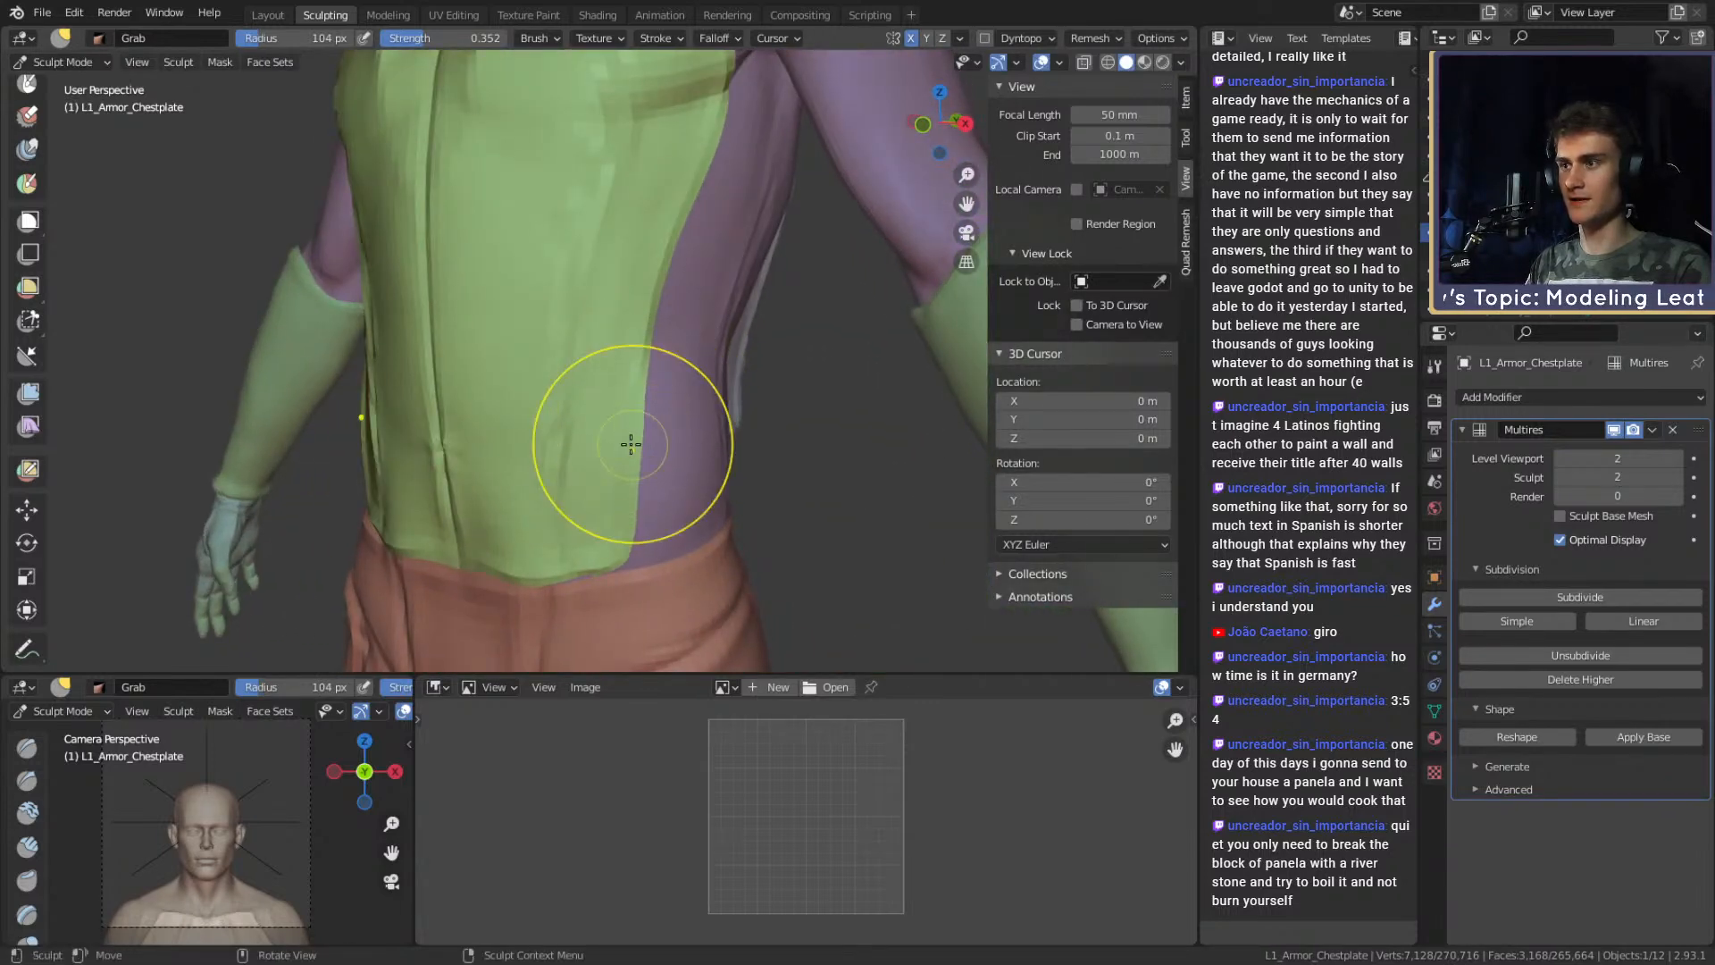
Inspect the chestplate's waist edge and its fit against the underarmor from the front, side and back.
scroll(638, 380, down, 1)
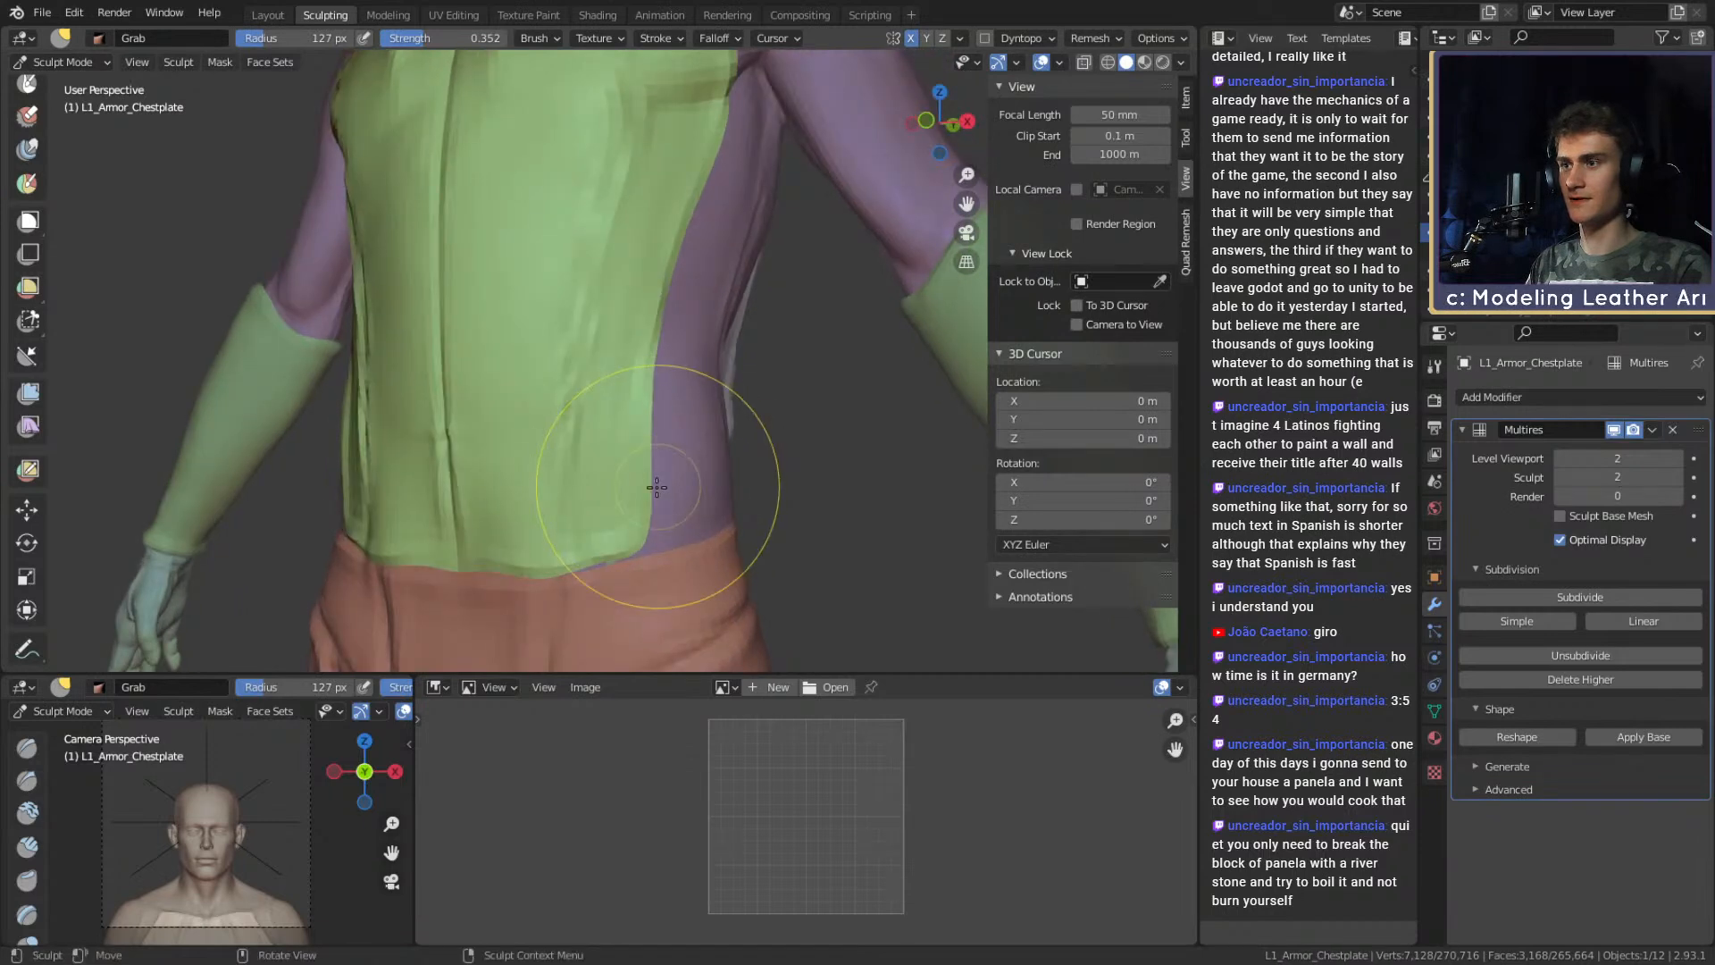
scroll(657, 405, down, 2)
alt+drag(656, 405, 765, 380)
scroll(613, 414, up, 3)
middle_drag(764, 380, 659, 384)
mouse_move(665, 478)
shift+middle_down()
mouse_move(742, 394)
mouse_move(490, 365)
shift+middle_up()
scroll(482, 359, up, 2)
key(f)
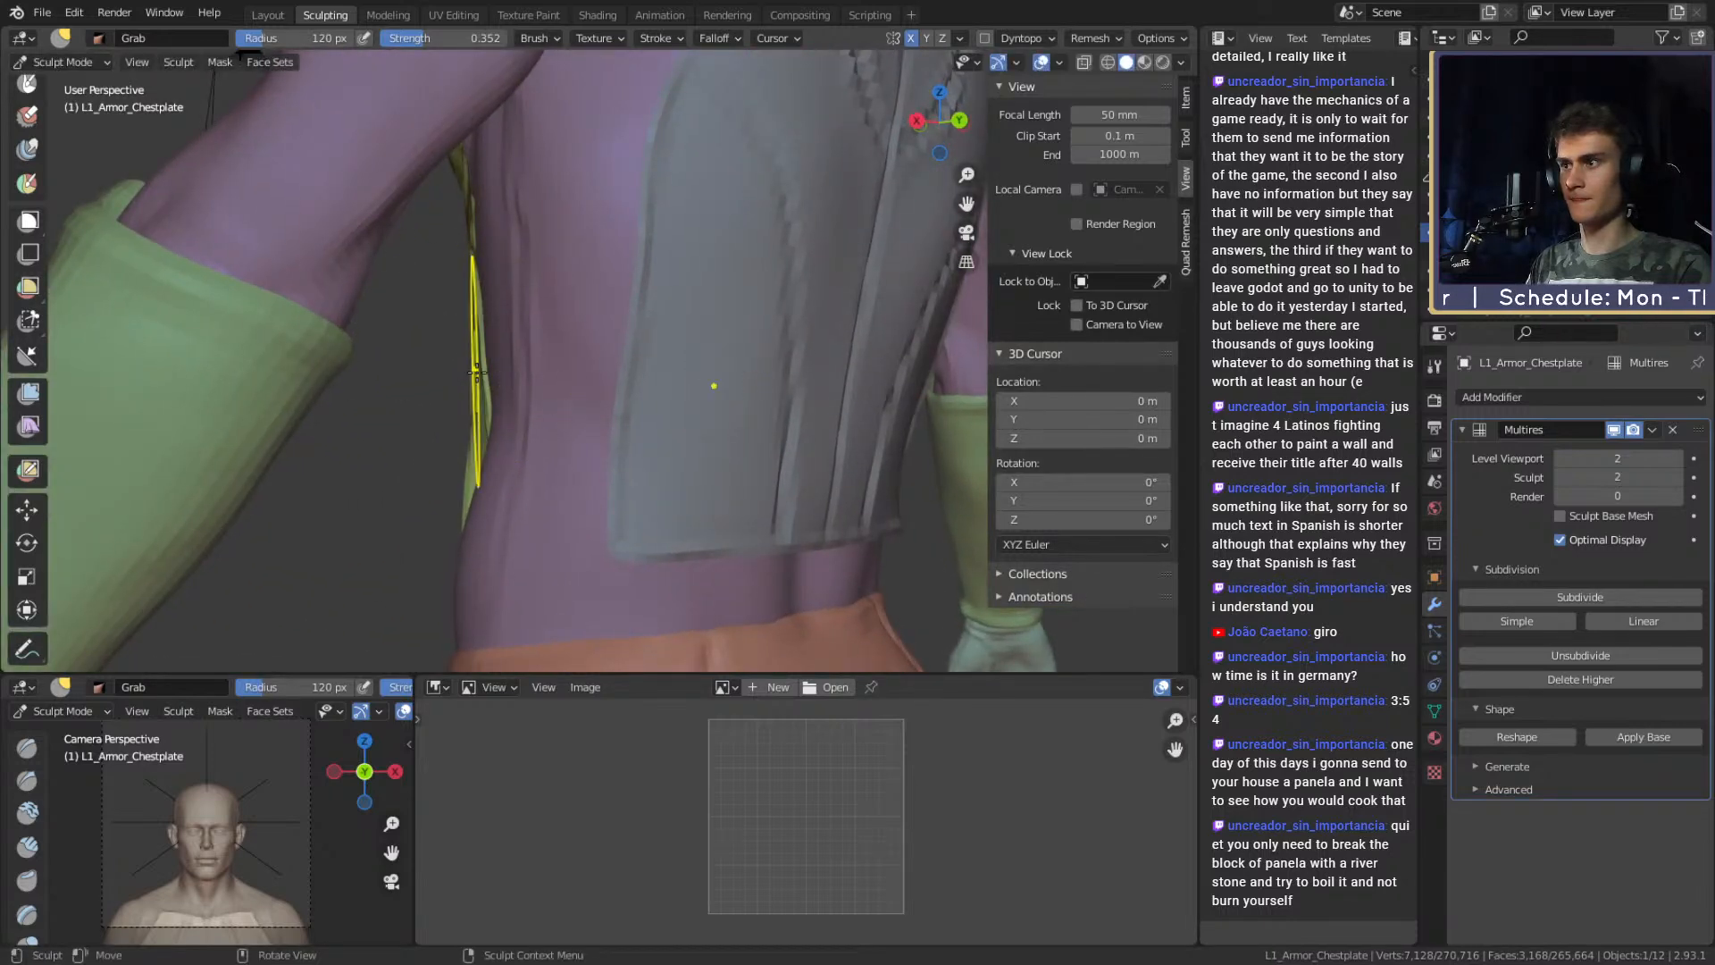
mouse_move(465, 301)
middle_down()
mouse_move(601, 344)
mouse_move(559, 372)
mouse_move(678, 402)
mouse_move(760, 454)
middle_up()
mouse_move(739, 377)
middle_down()
mouse_move(689, 465)
mouse_move(699, 383)
mouse_move(612, 384)
middle_up()
scroll(688, 464, up, 4)
alt+shift+drag(612, 384, 600, 414)
alt+drag(601, 414, 624, 414)
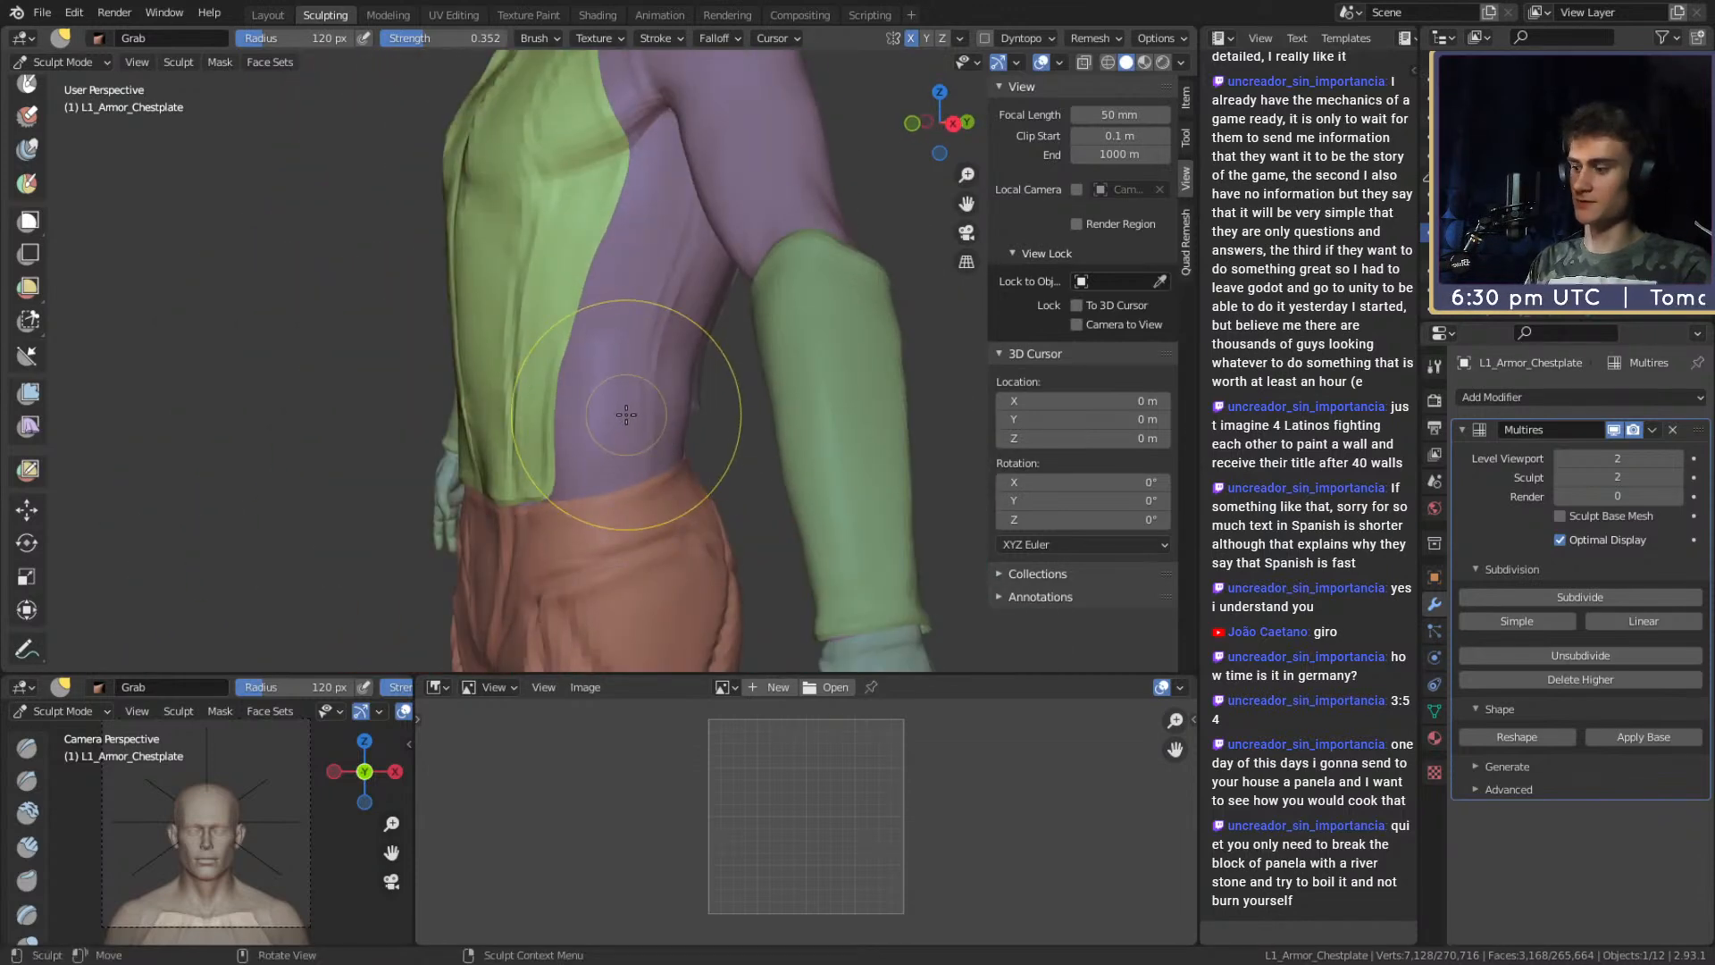
Switch sculpting to the underarmor and choose the Crease brush for the side of the waist.
key(d)
alt+shift+drag(662, 473, 616, 409)
mouse_move(616, 409)
alt+mouse_down()
mouse_move(641, 408)
mouse_move(692, 335)
mouse_move(609, 423)
alt+mouse_up()
key(shift+c)
mouse_move(609, 423)
alt+mouse_down()
mouse_move(593, 459)
mouse_move(599, 443)
alt+mouse_up()
key(c)
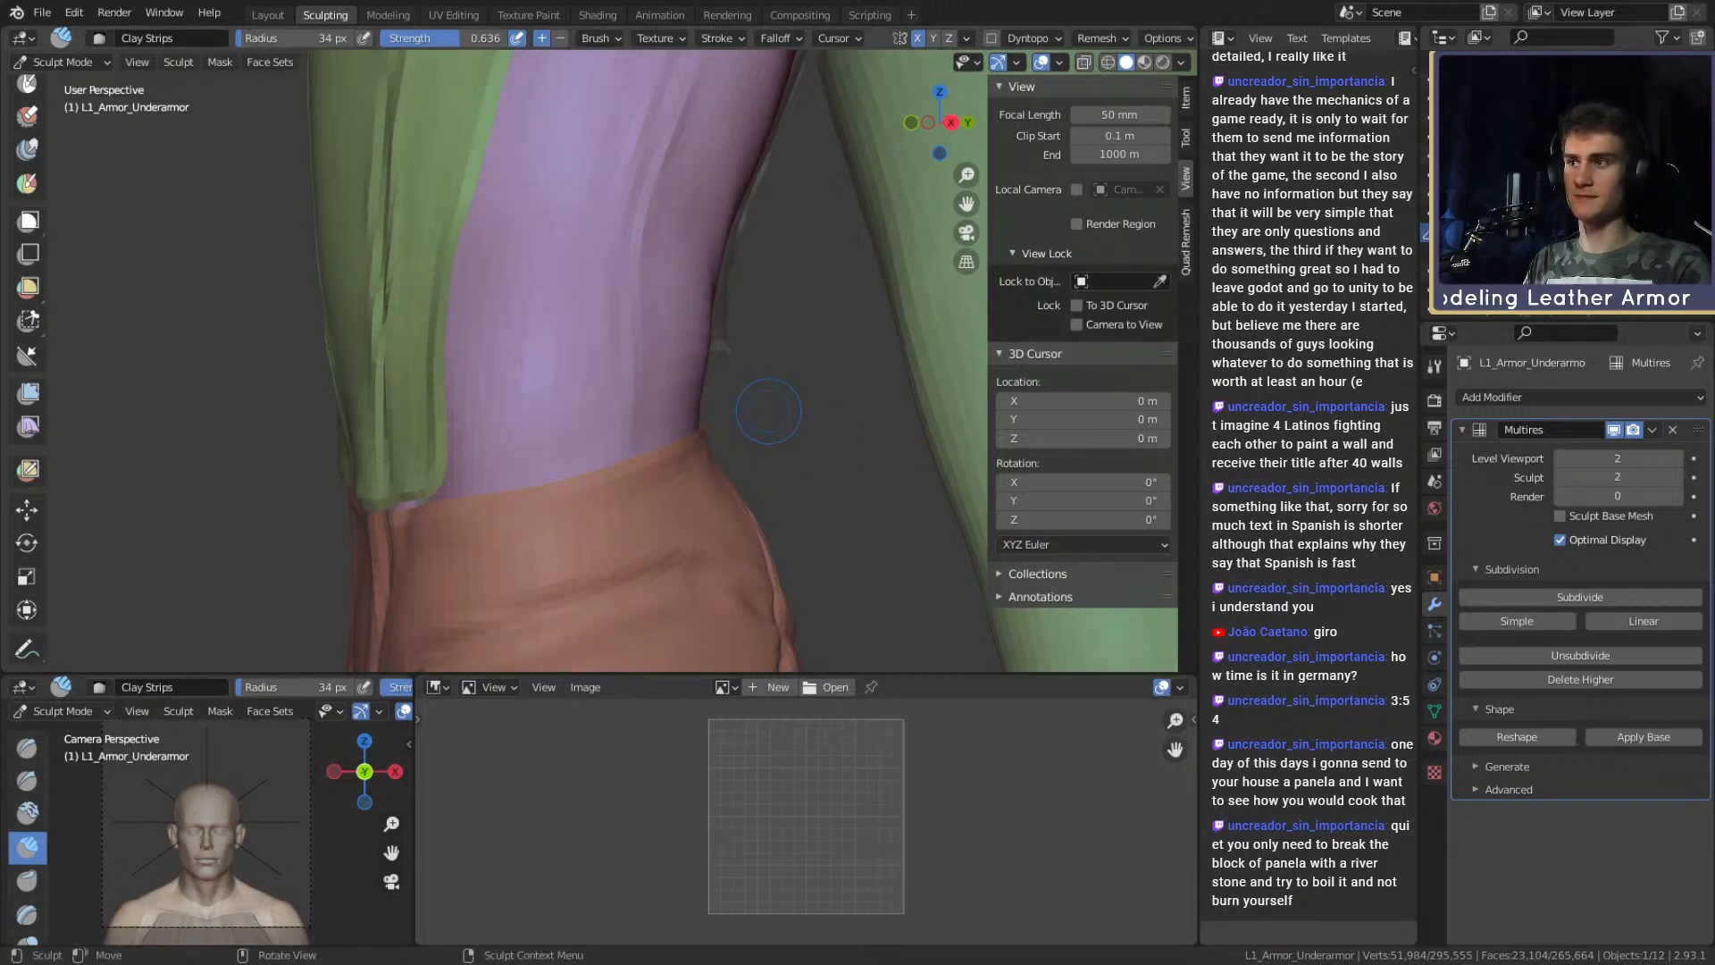
key(shift+c)
mouse_move(509, 325)
alt+mouse_down()
mouse_move(618, 427)
mouse_move(593, 453)
mouse_move(773, 452)
mouse_move(535, 396)
alt+mouse_up()
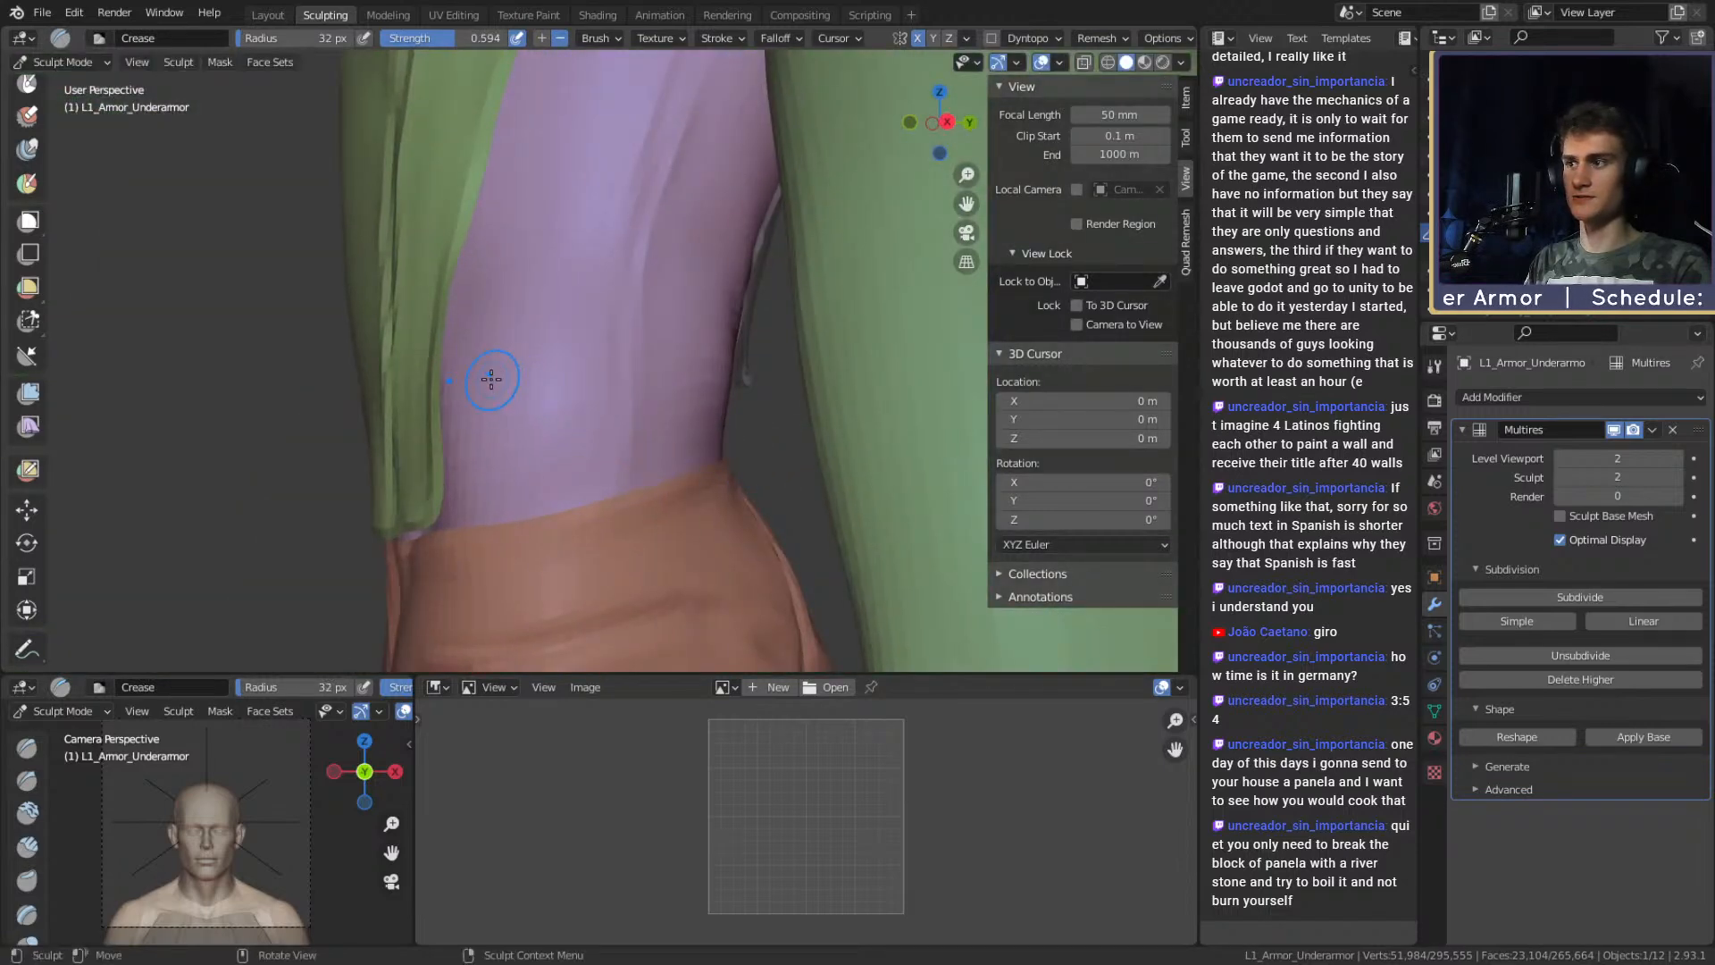
Carve back the underarmor at the side of the waist with the Crease brush at a 27 px radius, exposing the body underneath.
middle_drag(516, 382, 530, 389)
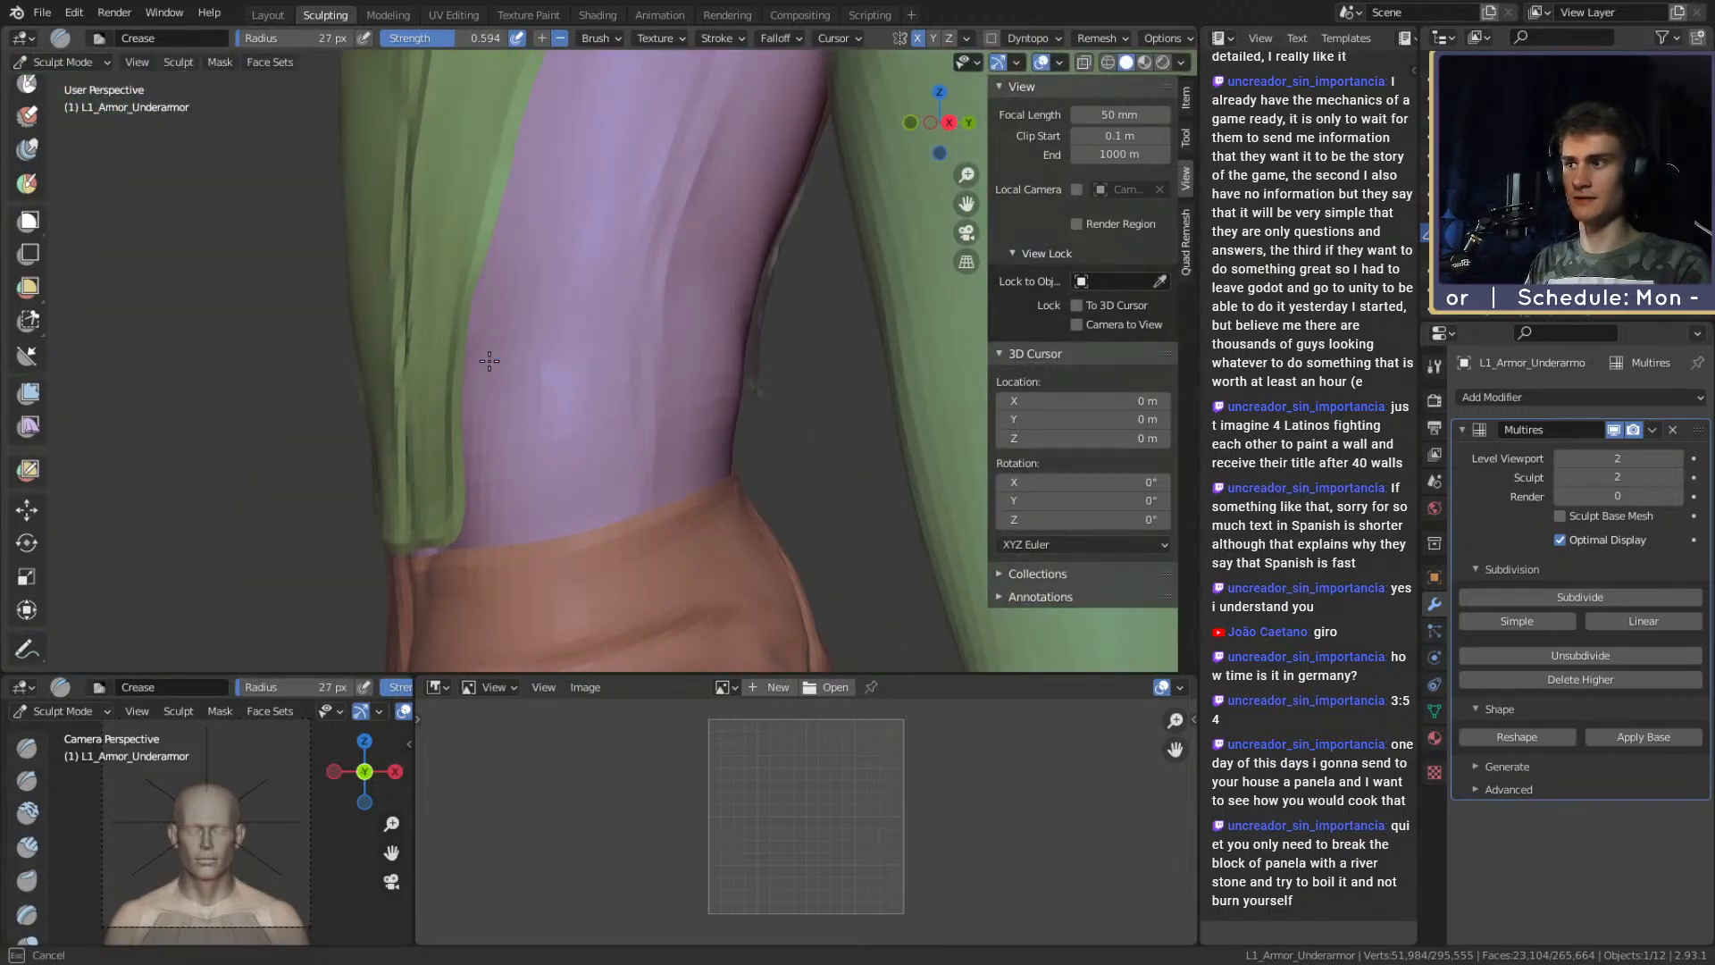
mouse_move(527, 324)
middle_down()
mouse_move(619, 375)
mouse_move(656, 422)
mouse_move(527, 442)
mouse_move(712, 479)
mouse_move(729, 456)
mouse_move(613, 474)
mouse_move(682, 492)
middle_up()
middle_drag(564, 534, 603, 475)
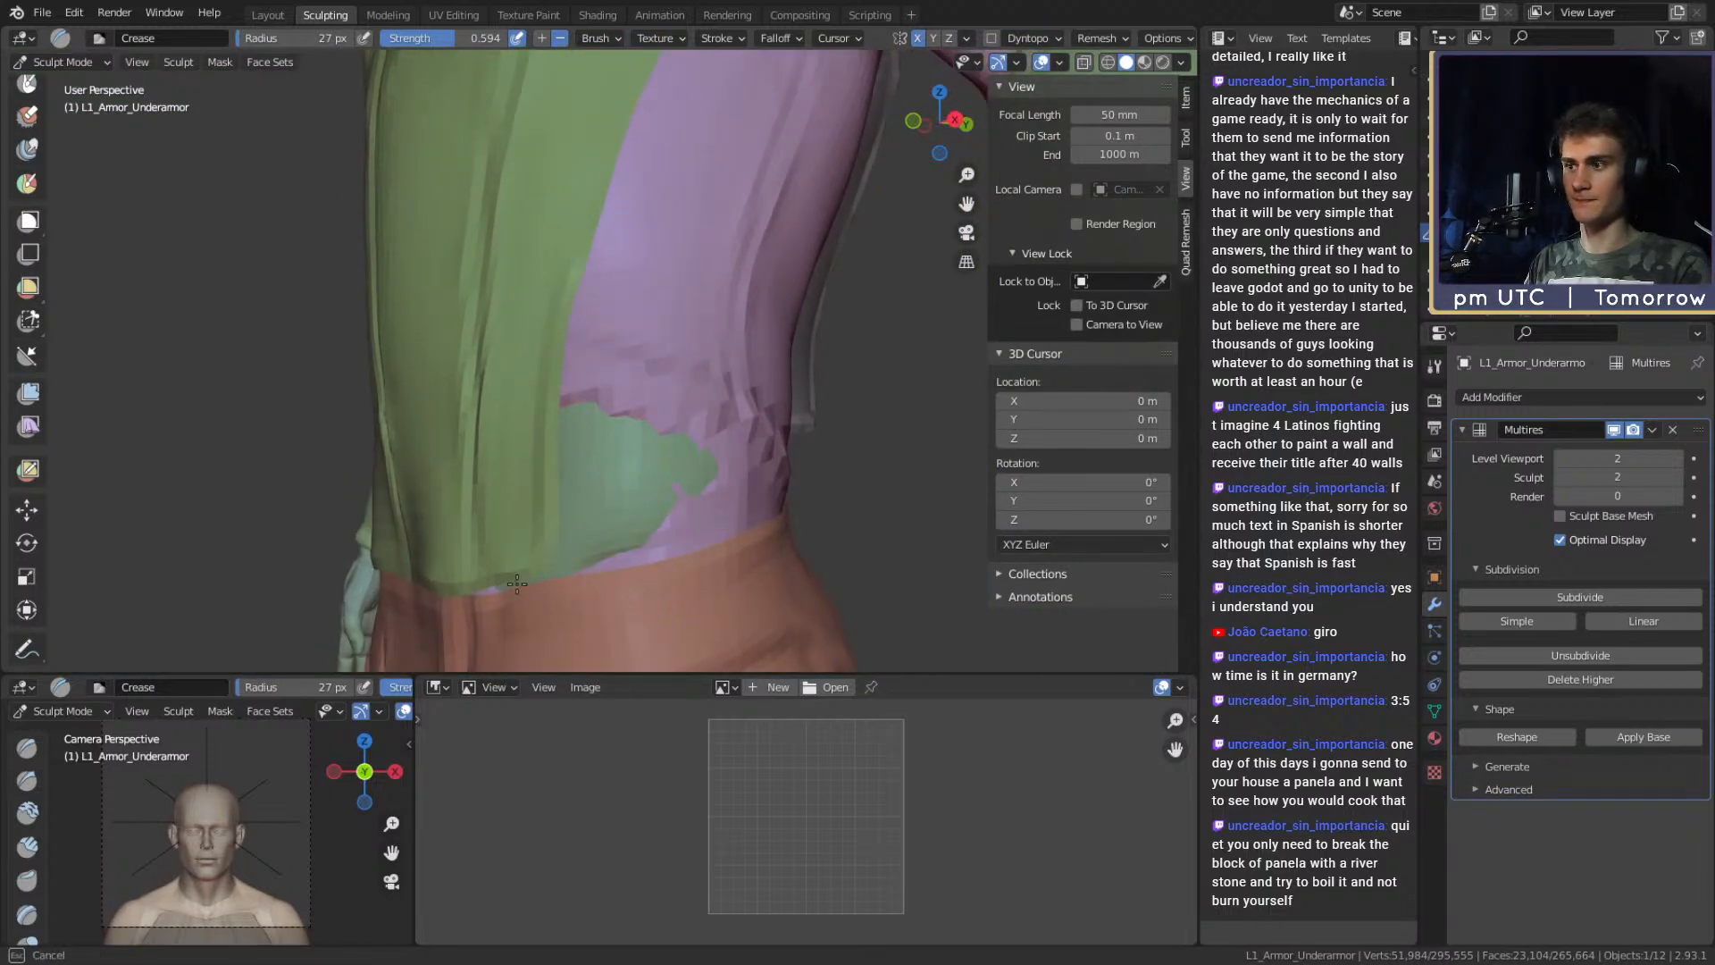
drag(733, 532, 688, 511)
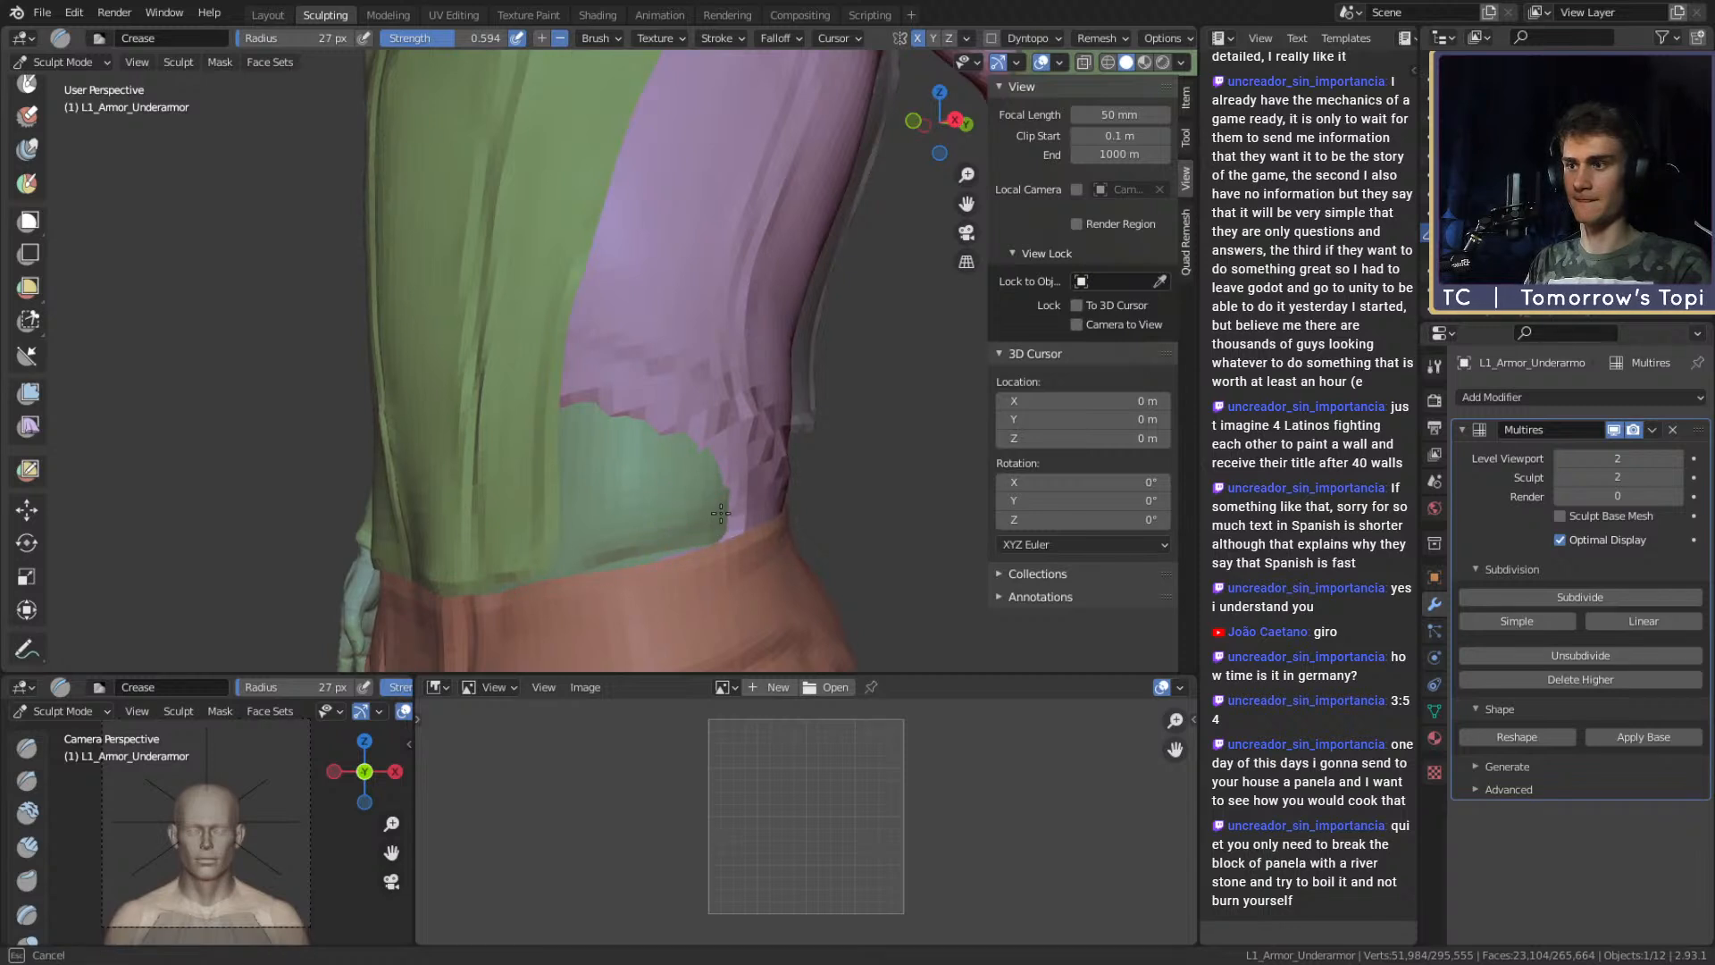
middle_drag(709, 503, 681, 478)
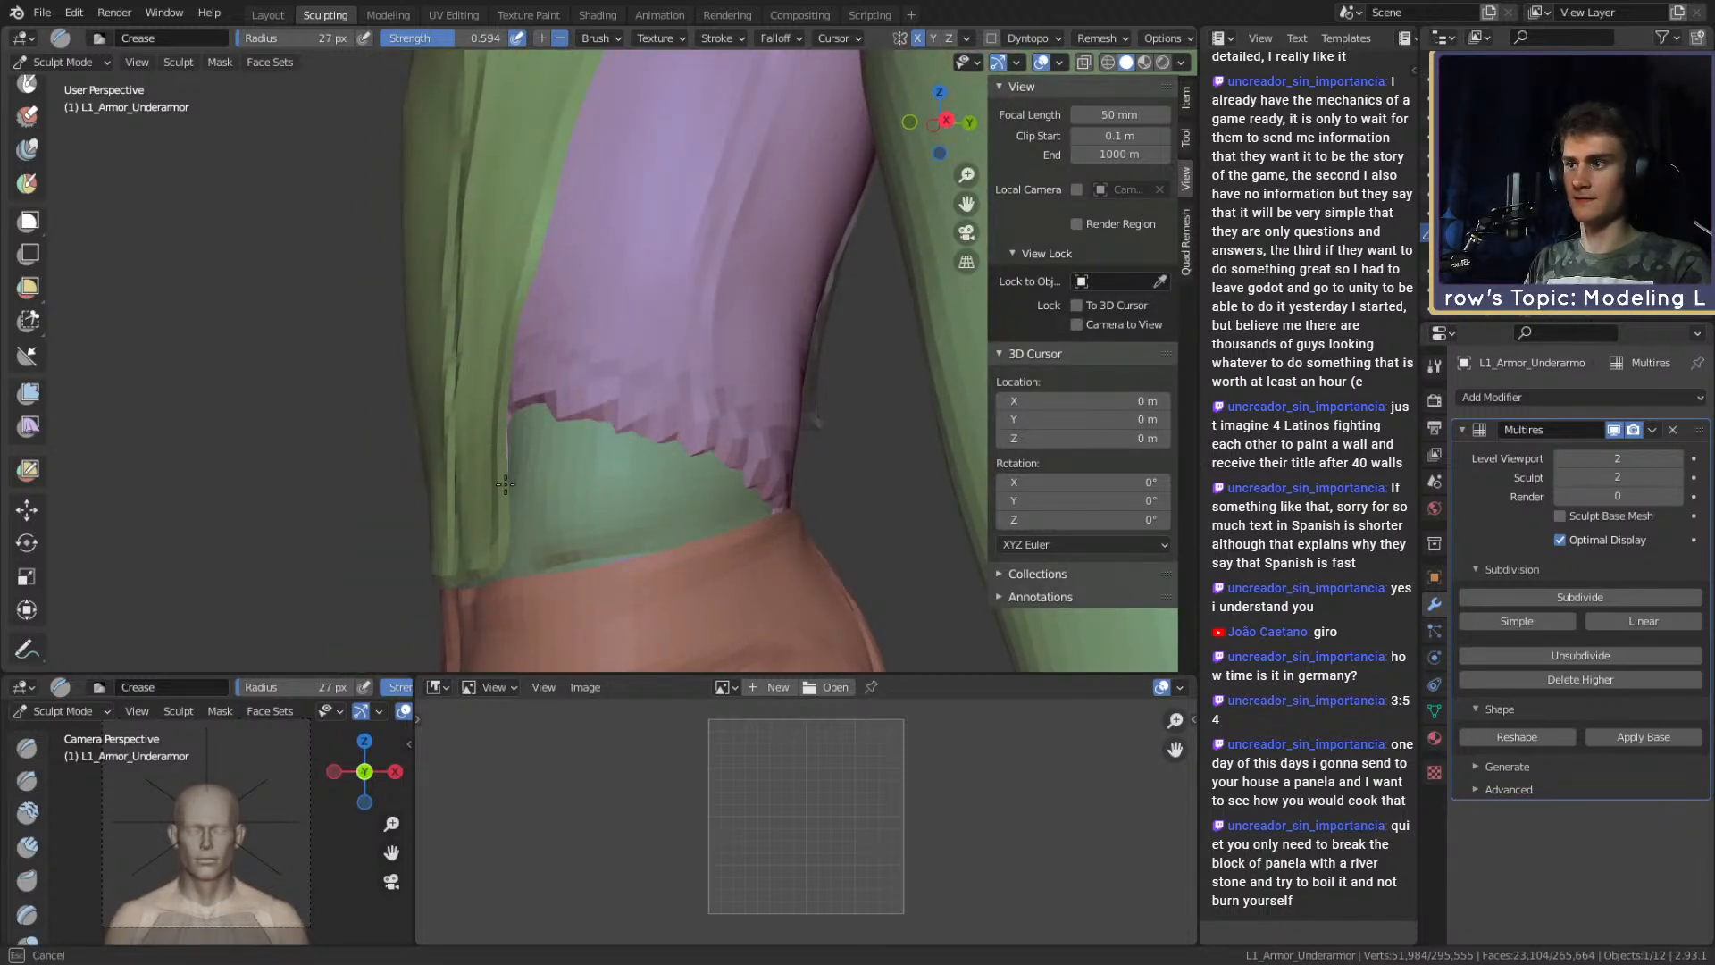
middle_drag(536, 452, 624, 464)
Build up the underarmor's jagged lower edge at the side of the waist with Clay Strips strokes.
key(c)
drag(569, 436, 536, 454)
drag(629, 465, 536, 520)
mouse_move(651, 486)
middle_down()
mouse_move(628, 356)
mouse_move(777, 486)
mouse_move(789, 474)
mouse_move(808, 505)
mouse_move(795, 527)
middle_up()
scroll(628, 357, down, 3)
scroll(788, 474, up, 3)
Adjust the underarmor's edge beside the waist with the Grab brush, resizing the brush as needed.
key(g)
mouse_move(706, 445)
alt+mouse_down()
mouse_move(562, 437)
mouse_move(659, 460)
alt+mouse_up()
key(f)
click(677, 462)
mouse_move(549, 480)
alt+mouse_down()
mouse_move(670, 441)
mouse_move(721, 490)
mouse_move(663, 476)
alt+mouse_up()
key(f)
click(595, 481)
Refine the underarmor's side waist edge with Clay Strips at a 17 px radius and set the radius to 30 px.
key(c)
key(f)
click(712, 493)
key(f)
click(603, 418)
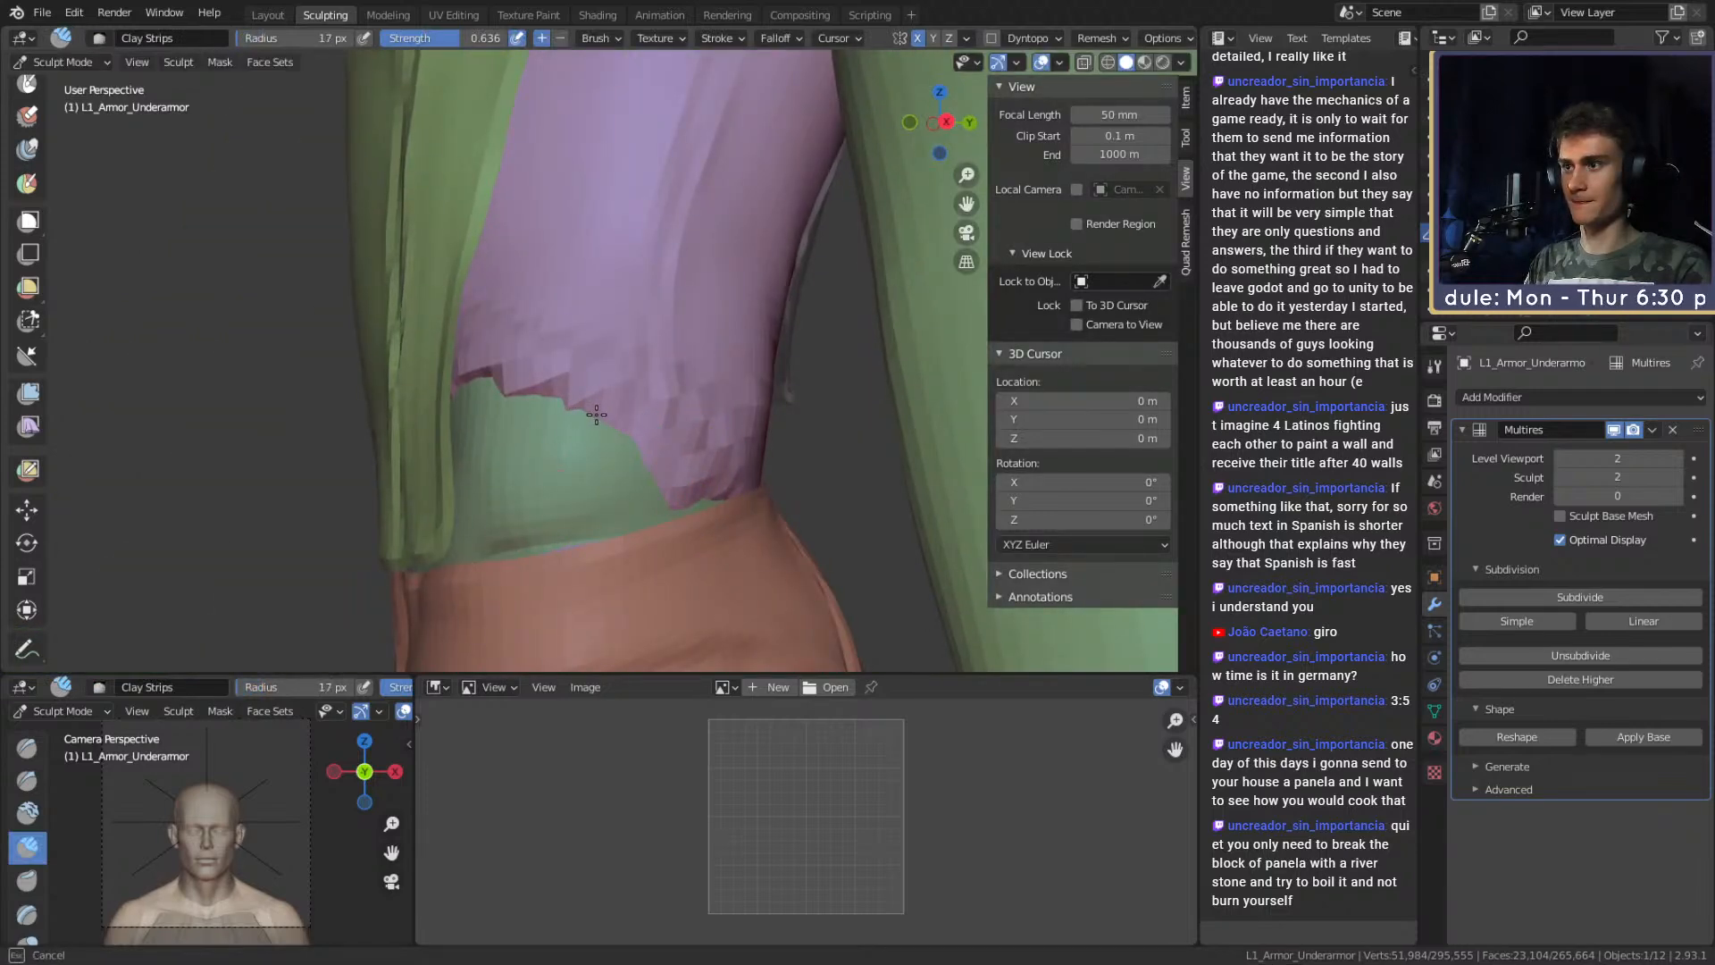
middle_drag(514, 398, 525, 390)
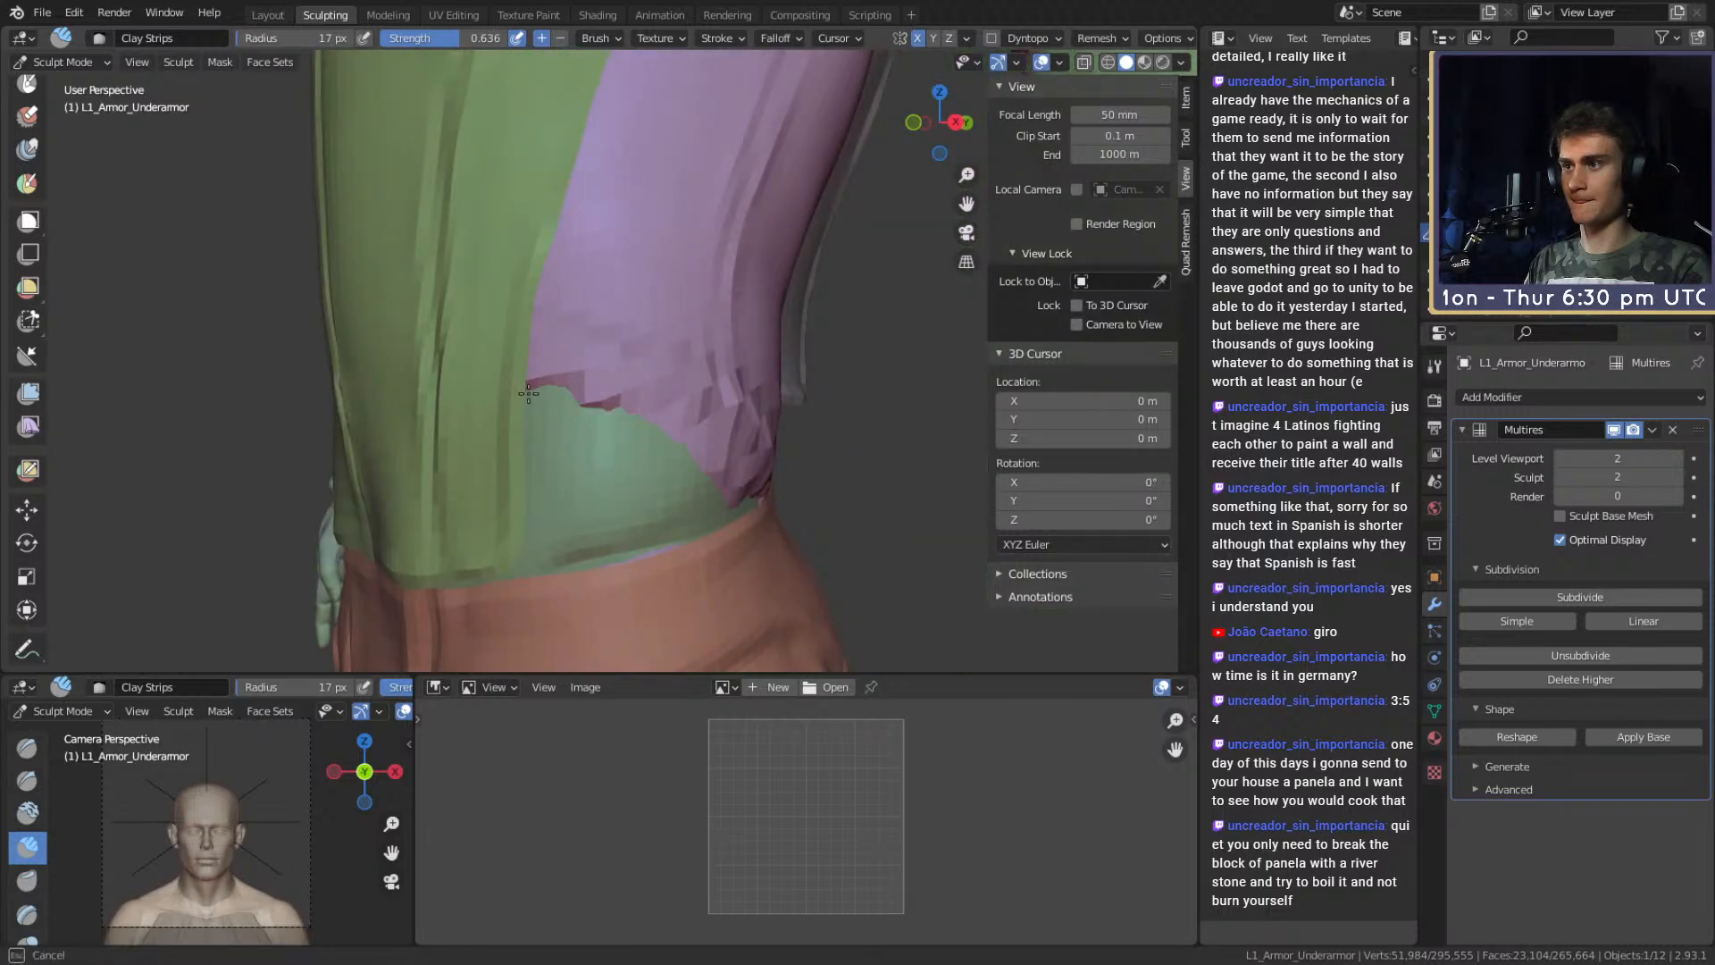
alt+drag(712, 458, 604, 486)
key(f)
click(605, 440)
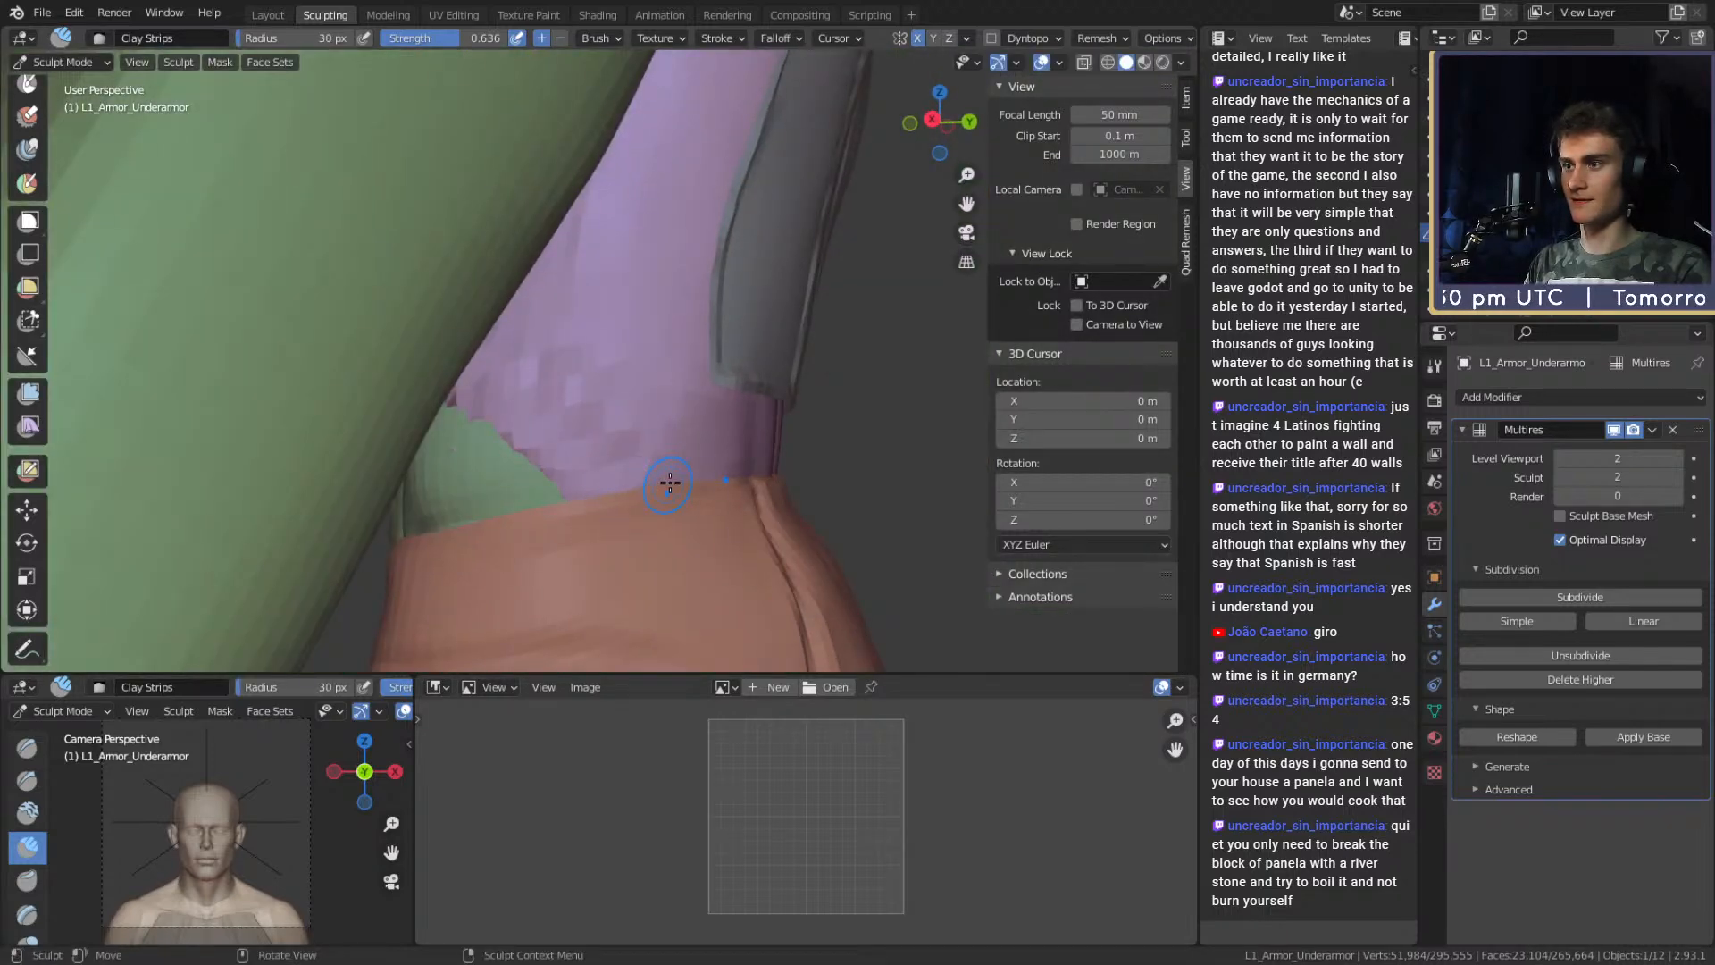
Carve the underarmor's edge at the side of the waist with the Crease brush at a 32 px radius.
middle_drag(561, 389, 659, 398)
key(shift+c)
key(f)
click(712, 469)
mouse_move(712, 469)
mouse_down()
mouse_move(557, 373)
mouse_move(530, 375)
mouse_move(597, 429)
mouse_move(535, 384)
mouse_up()
drag(597, 404, 553, 378)
ctrl+middle_drag(601, 339, 597, 420)
mouse_move(597, 420)
middle_down()
mouse_move(706, 429)
mouse_move(679, 438)
middle_up()
mouse_move(679, 438)
ctrl+middle_down()
mouse_move(689, 390)
mouse_move(644, 429)
ctrl+middle_up()
Work the underarmor's lower edge from the side of the waist around to the back with Clay Strips at 32 and 25 px.
key(c)
drag(624, 444, 597, 466)
middle_drag(663, 466, 532, 446)
drag(544, 438, 578, 530)
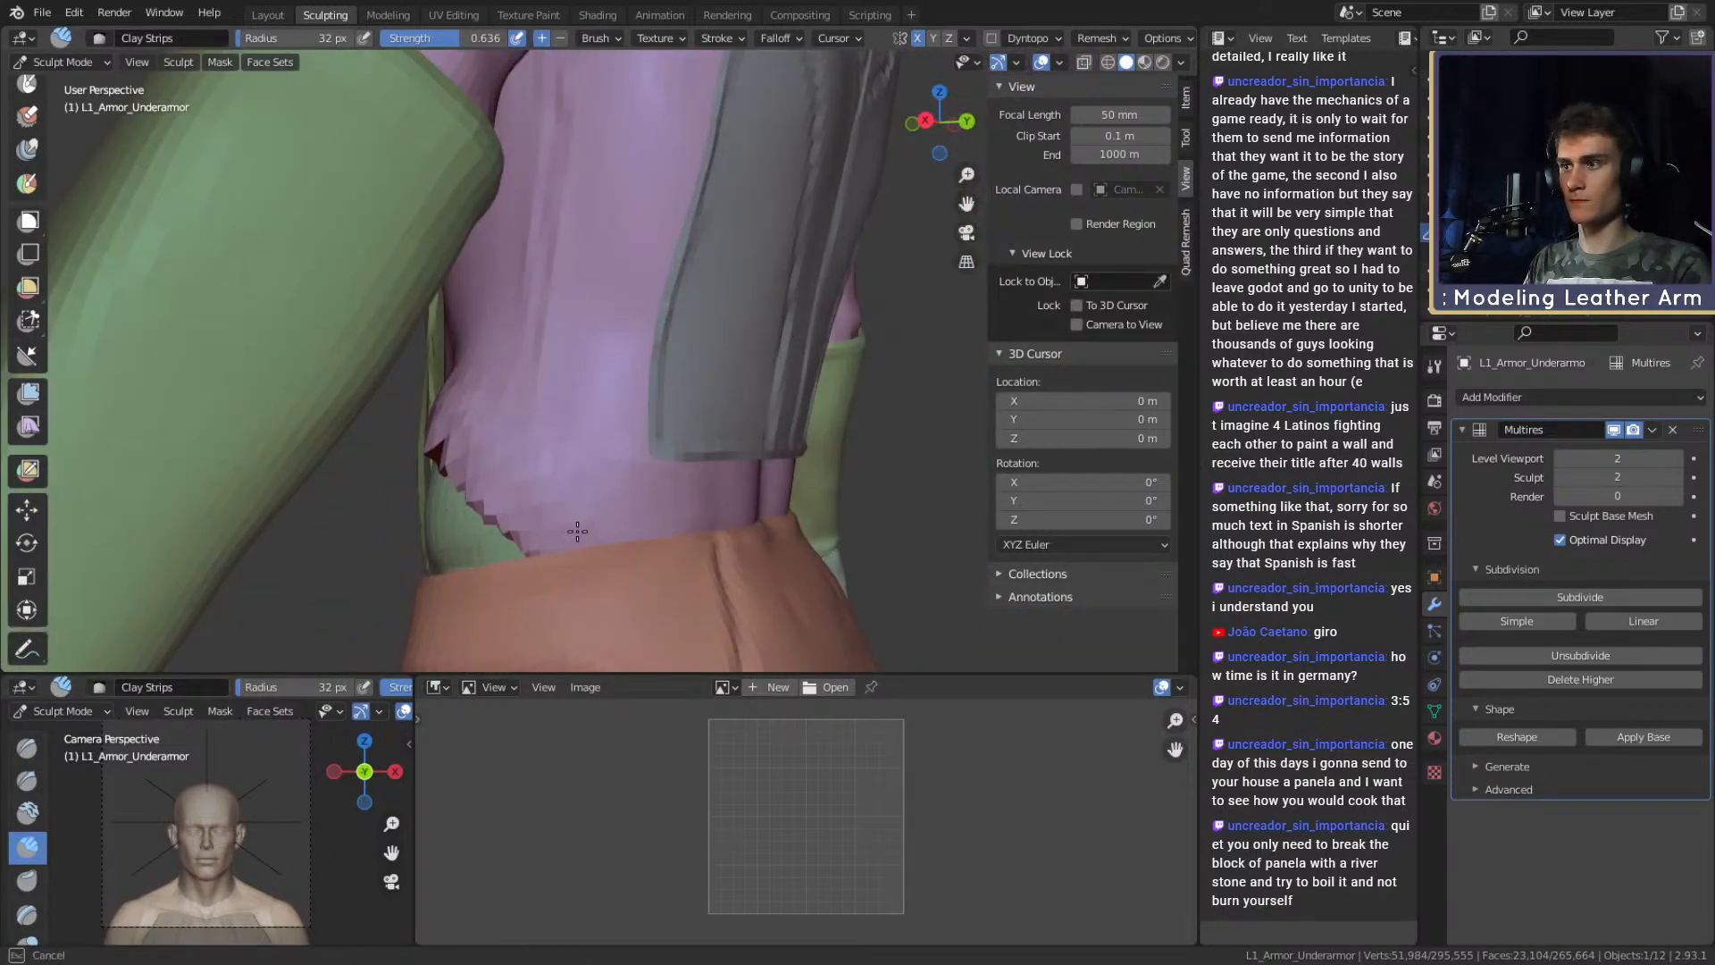
mouse_move(607, 506)
middle_down()
mouse_move(593, 452)
mouse_move(608, 481)
middle_up()
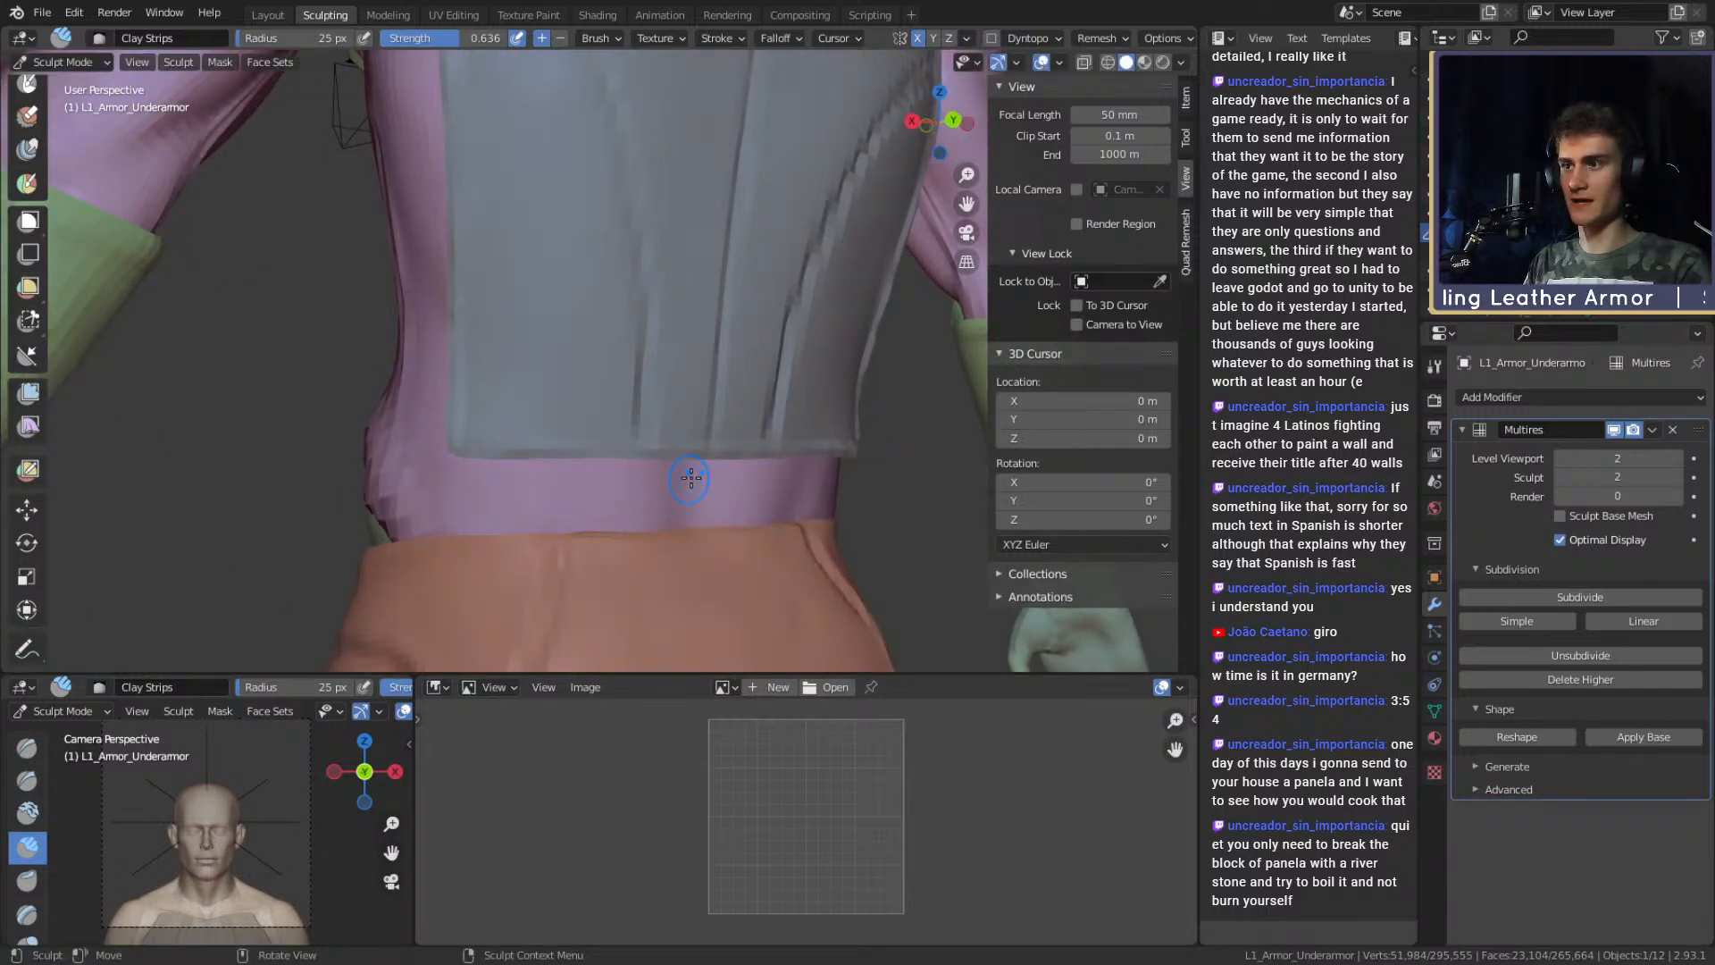
drag(709, 504, 703, 501)
middle_drag(698, 500, 689, 494)
key(f)
click(765, 540)
Carve crease lines across the underarmor's ribs below the armpit with the Crease brush at a 23 px radius.
middle_drag(625, 418, 820, 437)
mouse_move(820, 438)
shift+middle_down()
mouse_move(824, 495)
mouse_move(696, 411)
mouse_move(585, 379)
mouse_move(594, 419)
shift+middle_up()
key(f)
click(611, 428)
mouse_move(555, 359)
shift+middle_down()
mouse_move(563, 408)
mouse_move(584, 382)
mouse_move(607, 388)
shift+middle_up()
key(f)
click(558, 402)
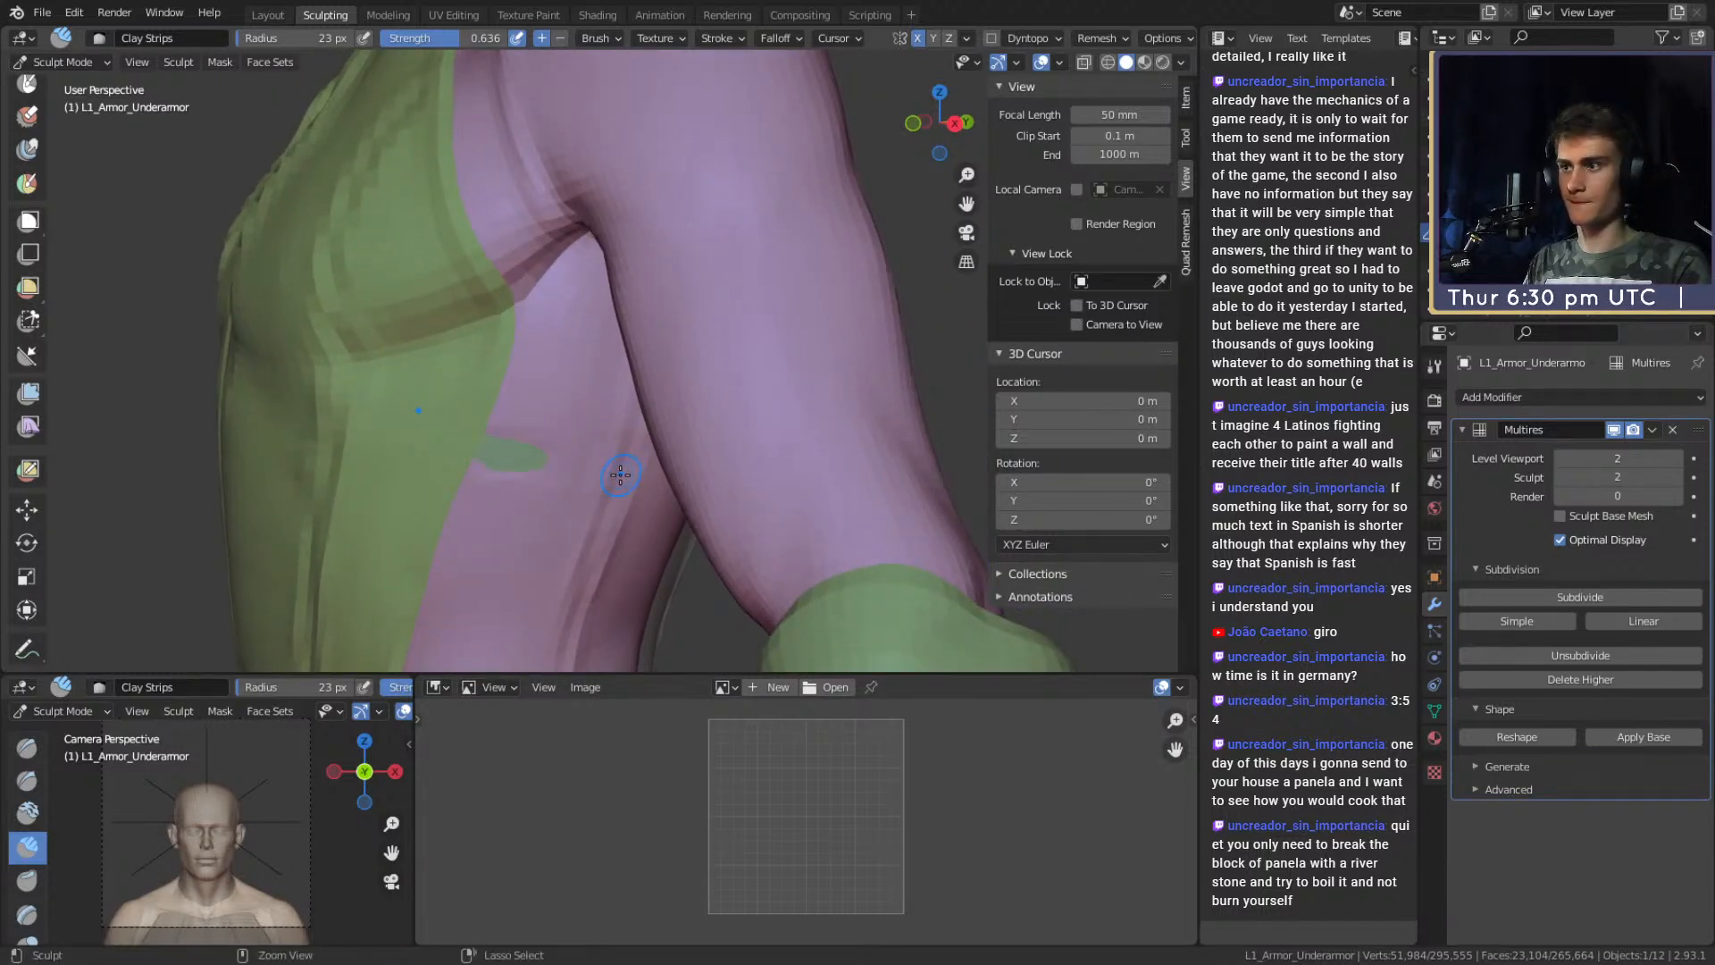
key(shift+c)
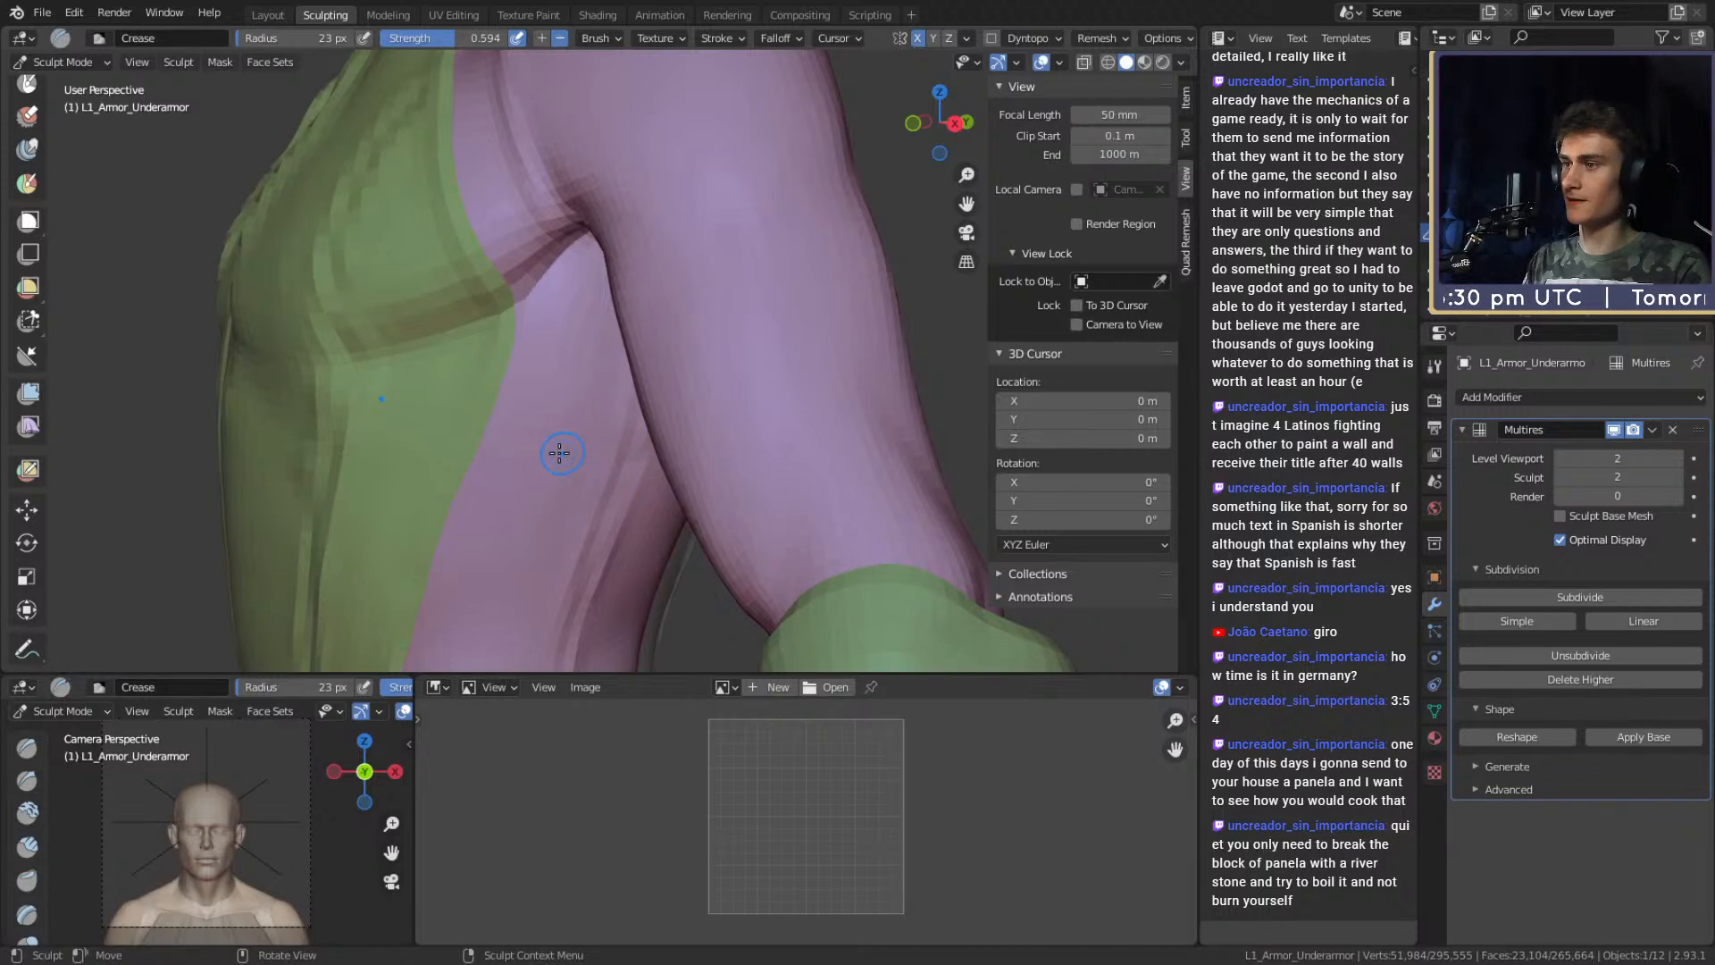
mouse_move(629, 463)
middle_down()
mouse_move(690, 368)
mouse_move(609, 422)
middle_up()
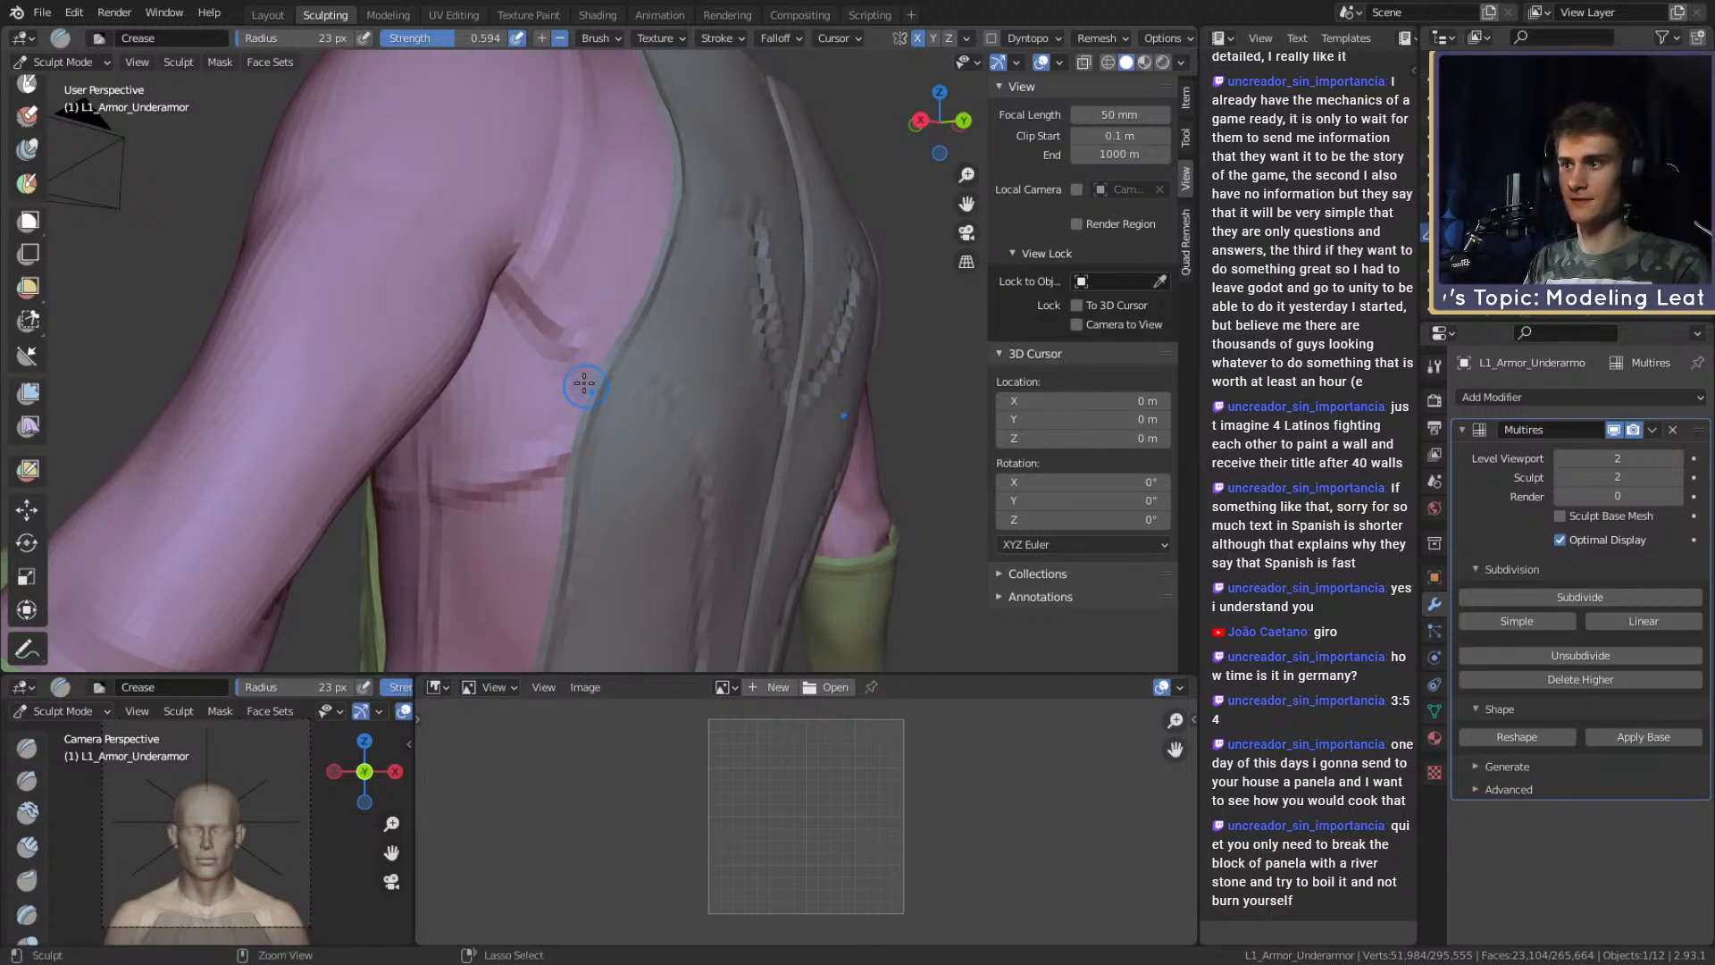
Carve the underarmor away between the chestplate's front edge and the armpit with the 23 px Crease brush.
middle_drag(555, 361, 557, 315)
mouse_move(592, 399)
middle_down()
mouse_move(735, 410)
mouse_move(679, 375)
mouse_move(576, 413)
middle_up()
drag(558, 456, 525, 358)
drag(541, 451, 504, 323)
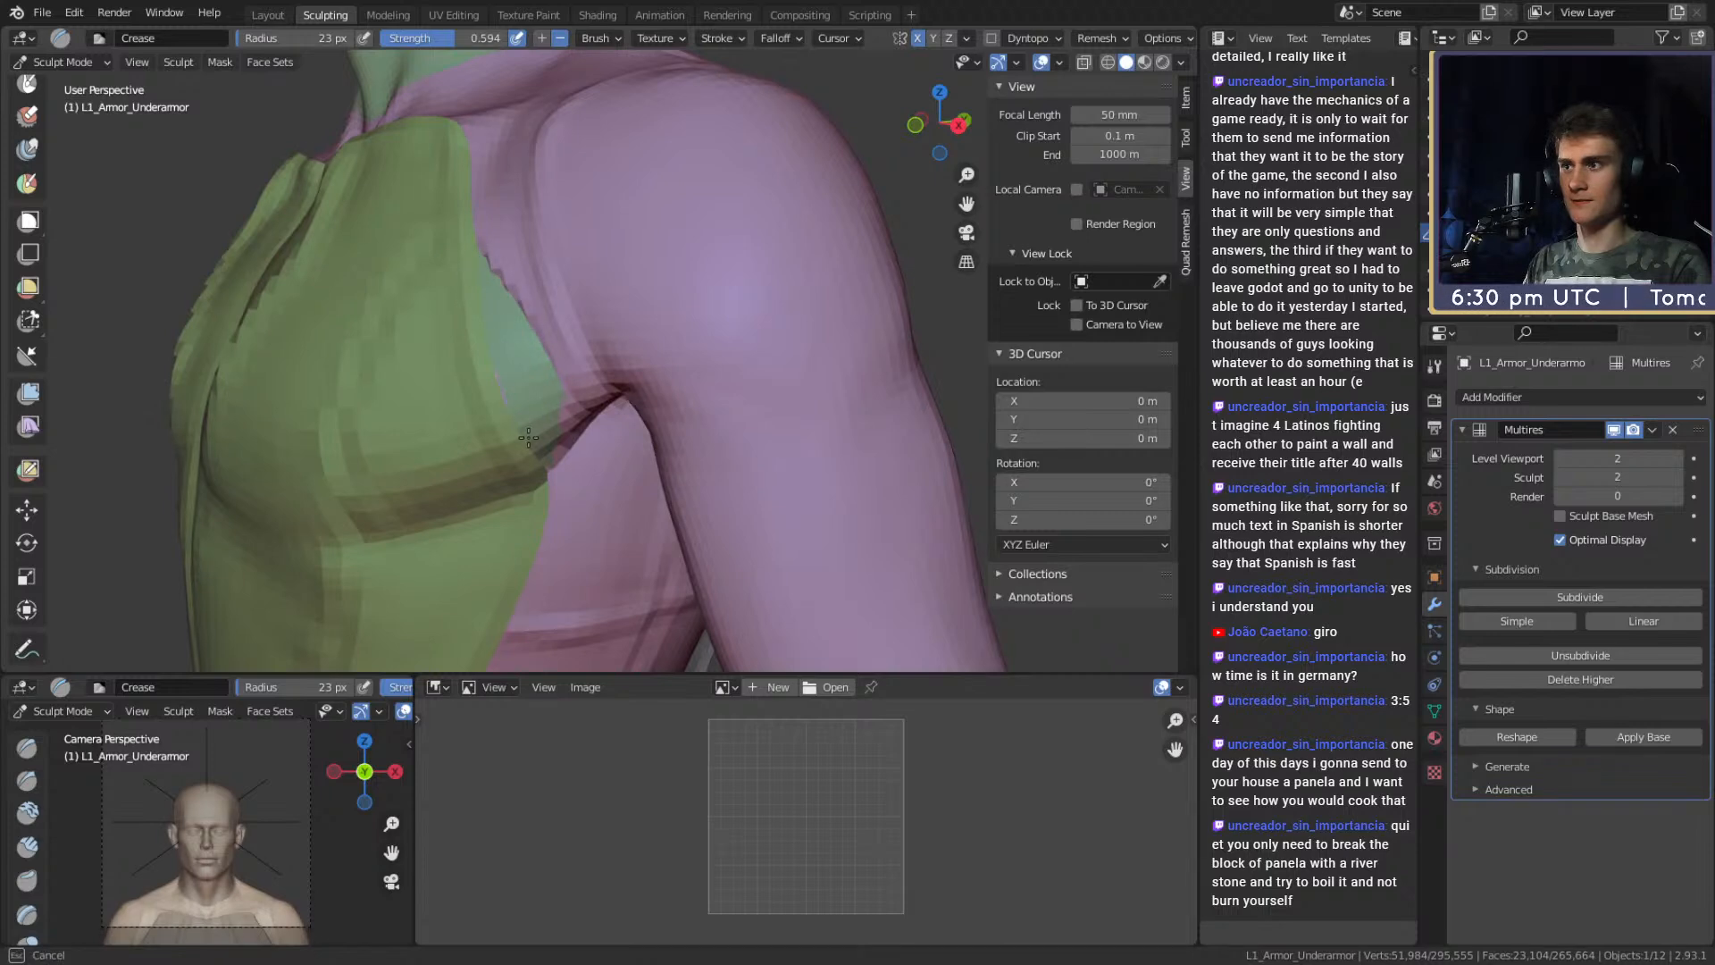
scroll(521, 447, down, 5)
mouse_move(521, 447)
middle_down()
mouse_move(642, 335)
mouse_move(579, 340)
middle_up()
scroll(641, 335, up, 5)
mouse_move(527, 405)
shift+middle_down()
mouse_move(608, 364)
mouse_move(643, 304)
mouse_move(624, 350)
shift+middle_up()
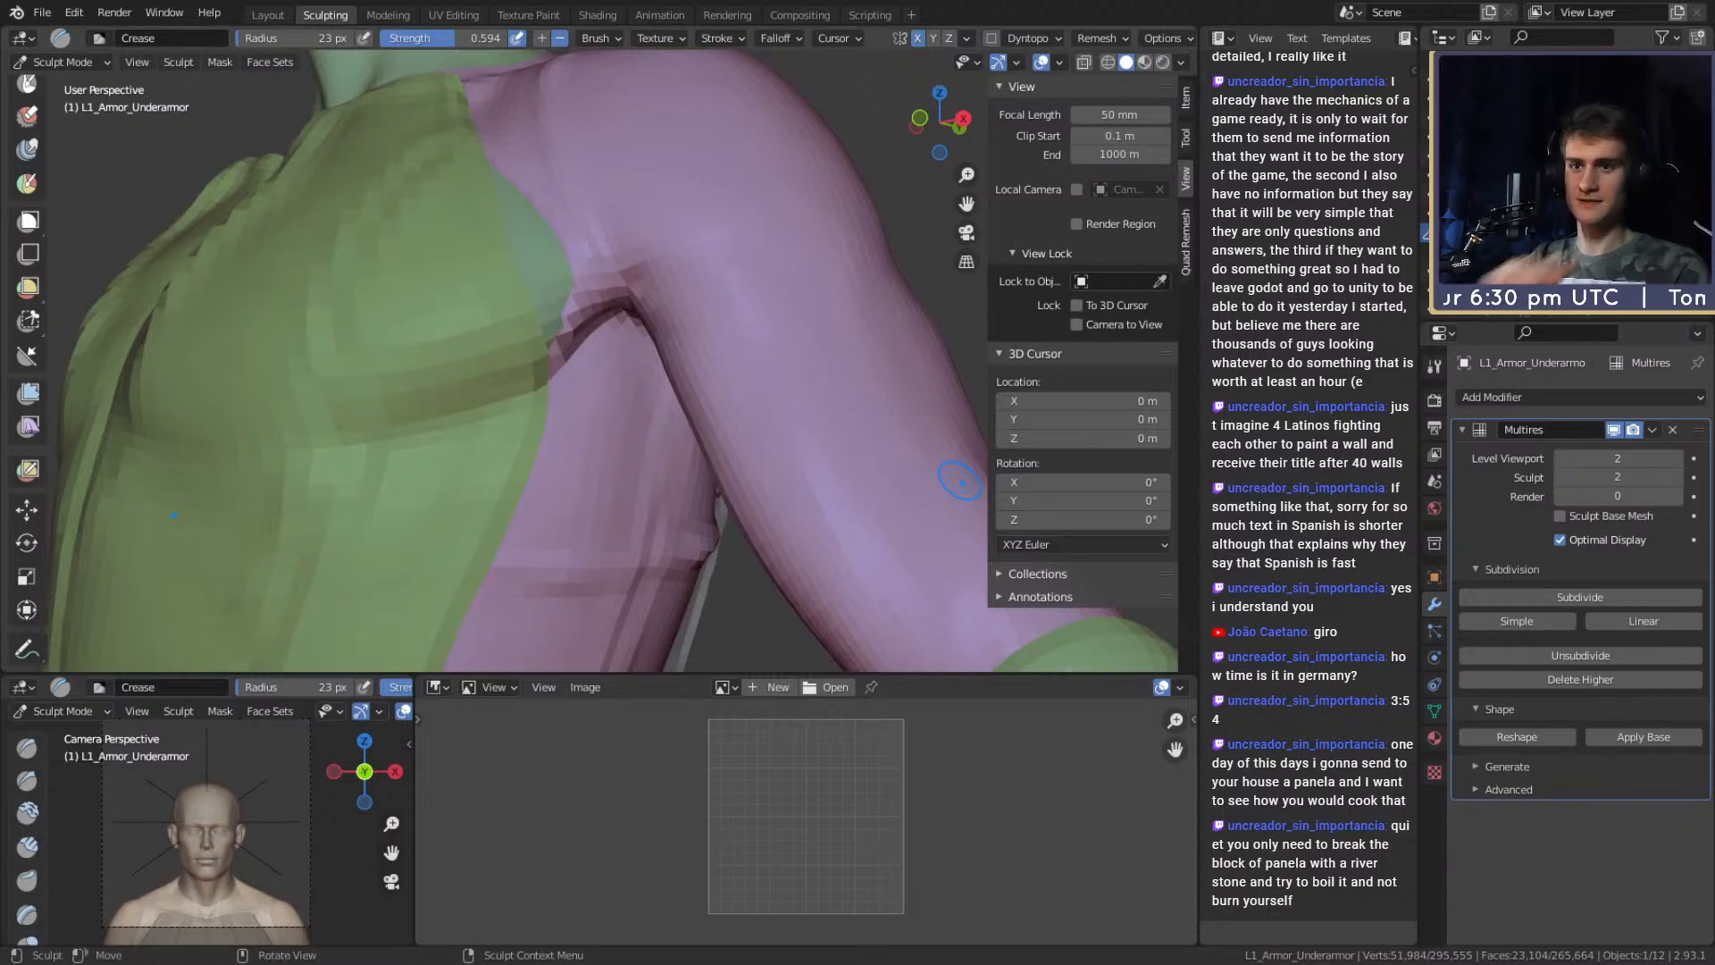
Extend the front shoulder cutout beside the chestplate up toward the neck with the Crease brush at a 33 px radius.
mouse_move(894, 250)
alt+mouse_down()
mouse_move(789, 356)
mouse_move(659, 425)
mouse_move(626, 382)
mouse_move(654, 340)
mouse_move(545, 376)
mouse_move(606, 402)
mouse_move(616, 386)
mouse_move(497, 298)
mouse_move(551, 345)
mouse_move(509, 323)
mouse_move(544, 348)
mouse_move(624, 512)
alt+mouse_up()
mouse_move(612, 445)
alt+mouse_down()
mouse_move(573, 364)
mouse_move(581, 391)
mouse_move(533, 382)
mouse_move(601, 348)
alt+mouse_up()
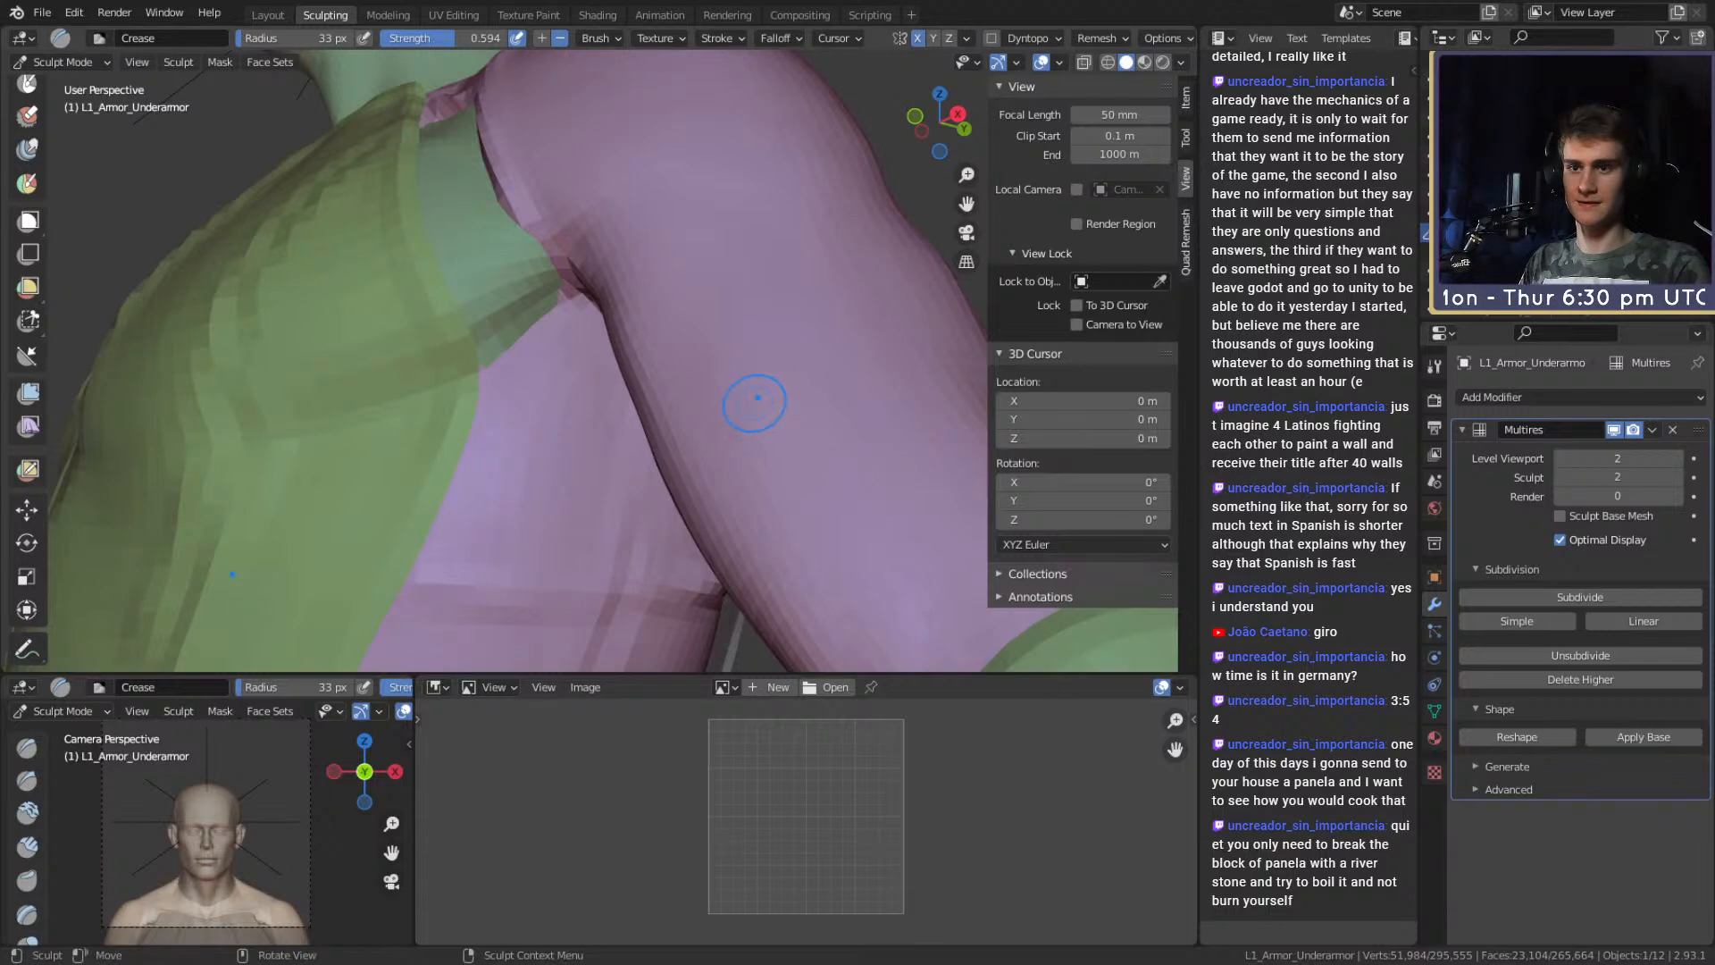
middle_drag(573, 357, 586, 360)
mouse_move(561, 345)
mouse_down()
mouse_move(602, 332)
mouse_move(573, 275)
mouse_up()
mouse_move(551, 251)
middle_down()
mouse_move(630, 270)
mouse_move(567, 276)
mouse_move(565, 300)
middle_up()
mouse_move(641, 395)
middle_down()
mouse_move(620, 394)
mouse_move(661, 350)
mouse_move(604, 390)
middle_up()
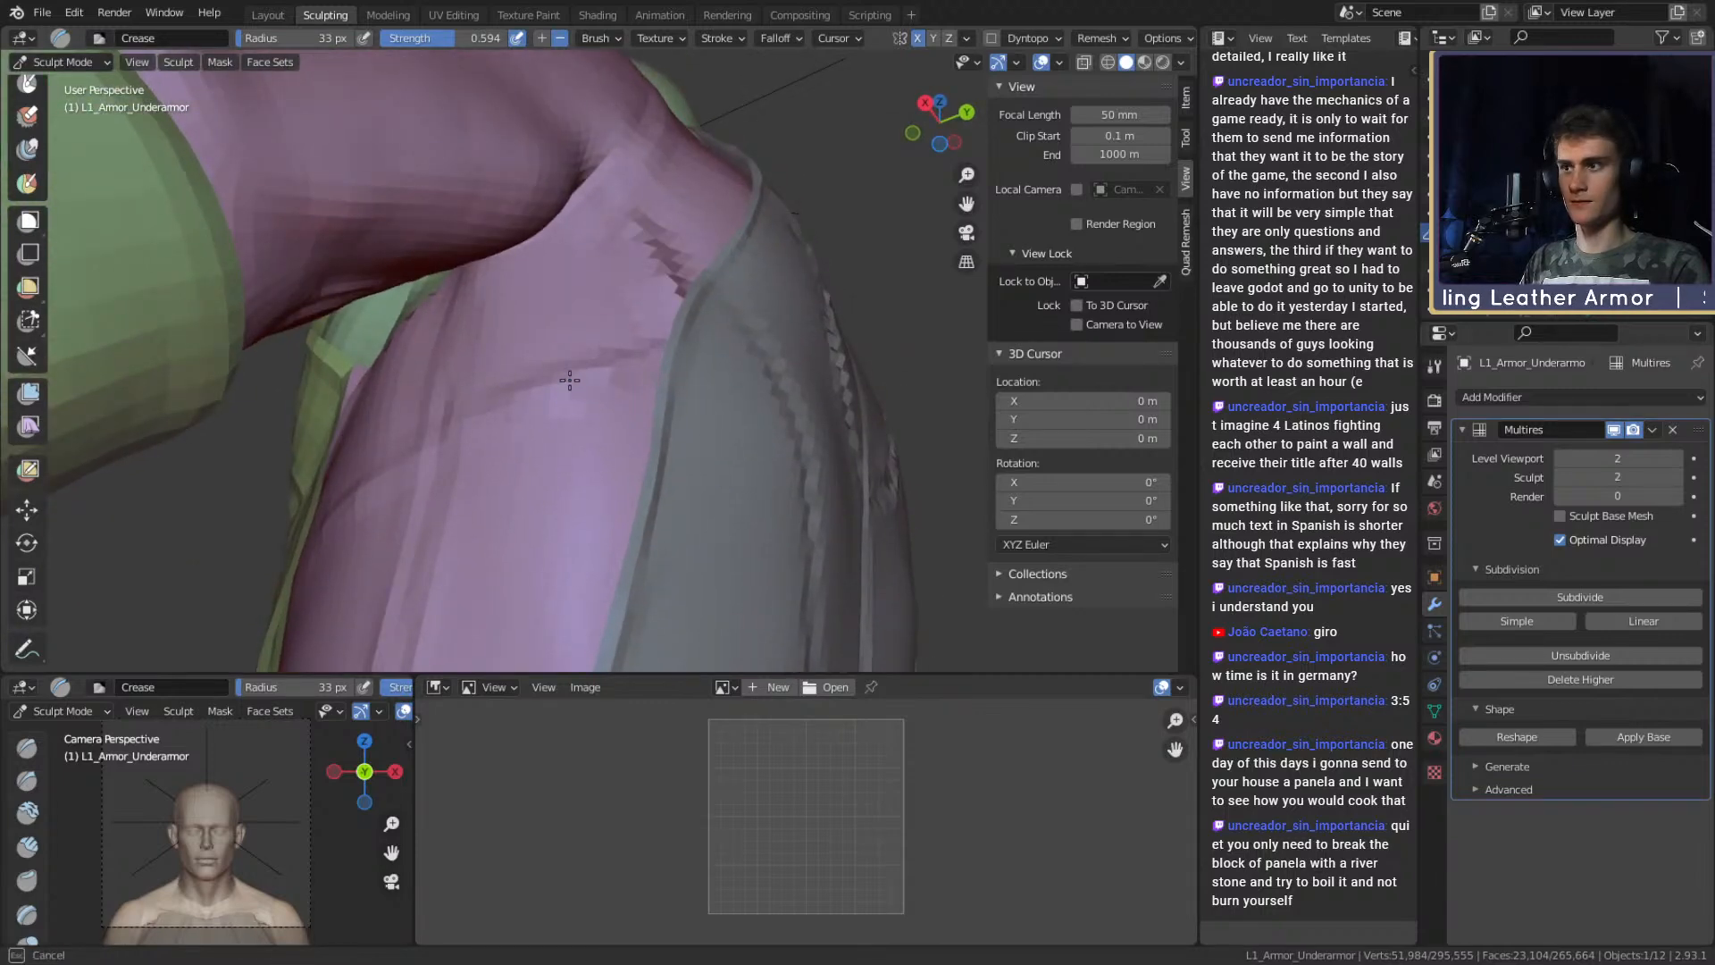
Shape the underarmor behind the armpit along the rear chestplate edge with alternating normal and inverted Crease strokes.
middle_drag(547, 287, 636, 243)
ctrl+drag(636, 243, 633, 236)
middle_drag(645, 238, 556, 304)
ctrl+drag(563, 325, 555, 285)
middle_drag(601, 284, 589, 308)
mouse_move(604, 378)
mouse_down()
mouse_move(621, 281)
mouse_move(593, 237)
mouse_move(573, 413)
mouse_up()
drag(615, 284, 590, 228)
mouse_move(630, 226)
middle_down()
mouse_move(832, 375)
mouse_move(572, 368)
middle_up()
Carve an opening in the underarmor between the armpit and the rear chestplate edge with the Crease brush at 44 and 55 px.
key(f)
click(589, 348)
mouse_move(537, 386)
mouse_down()
mouse_move(556, 291)
mouse_move(487, 357)
mouse_move(536, 498)
mouse_move(561, 523)
mouse_move(572, 509)
mouse_up()
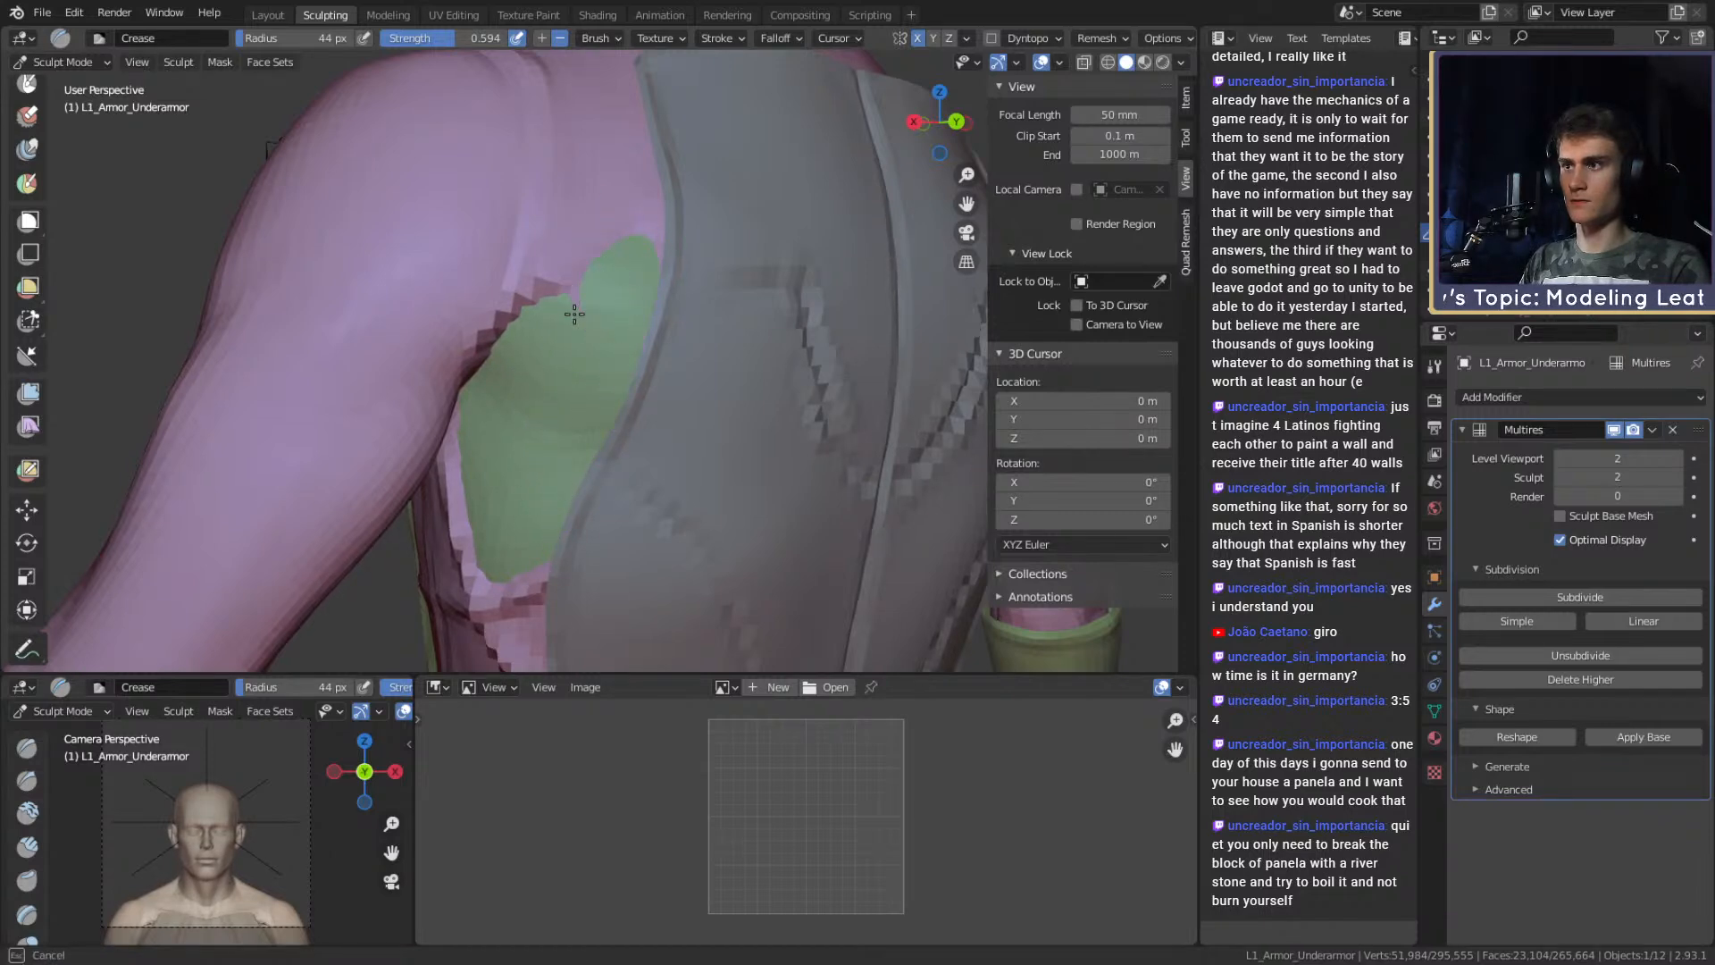
mouse_move(538, 292)
middle_down()
mouse_move(566, 323)
mouse_move(612, 287)
mouse_move(616, 353)
mouse_move(571, 348)
mouse_move(601, 409)
mouse_move(586, 429)
mouse_move(528, 276)
middle_up()
key(f)
click(520, 238)
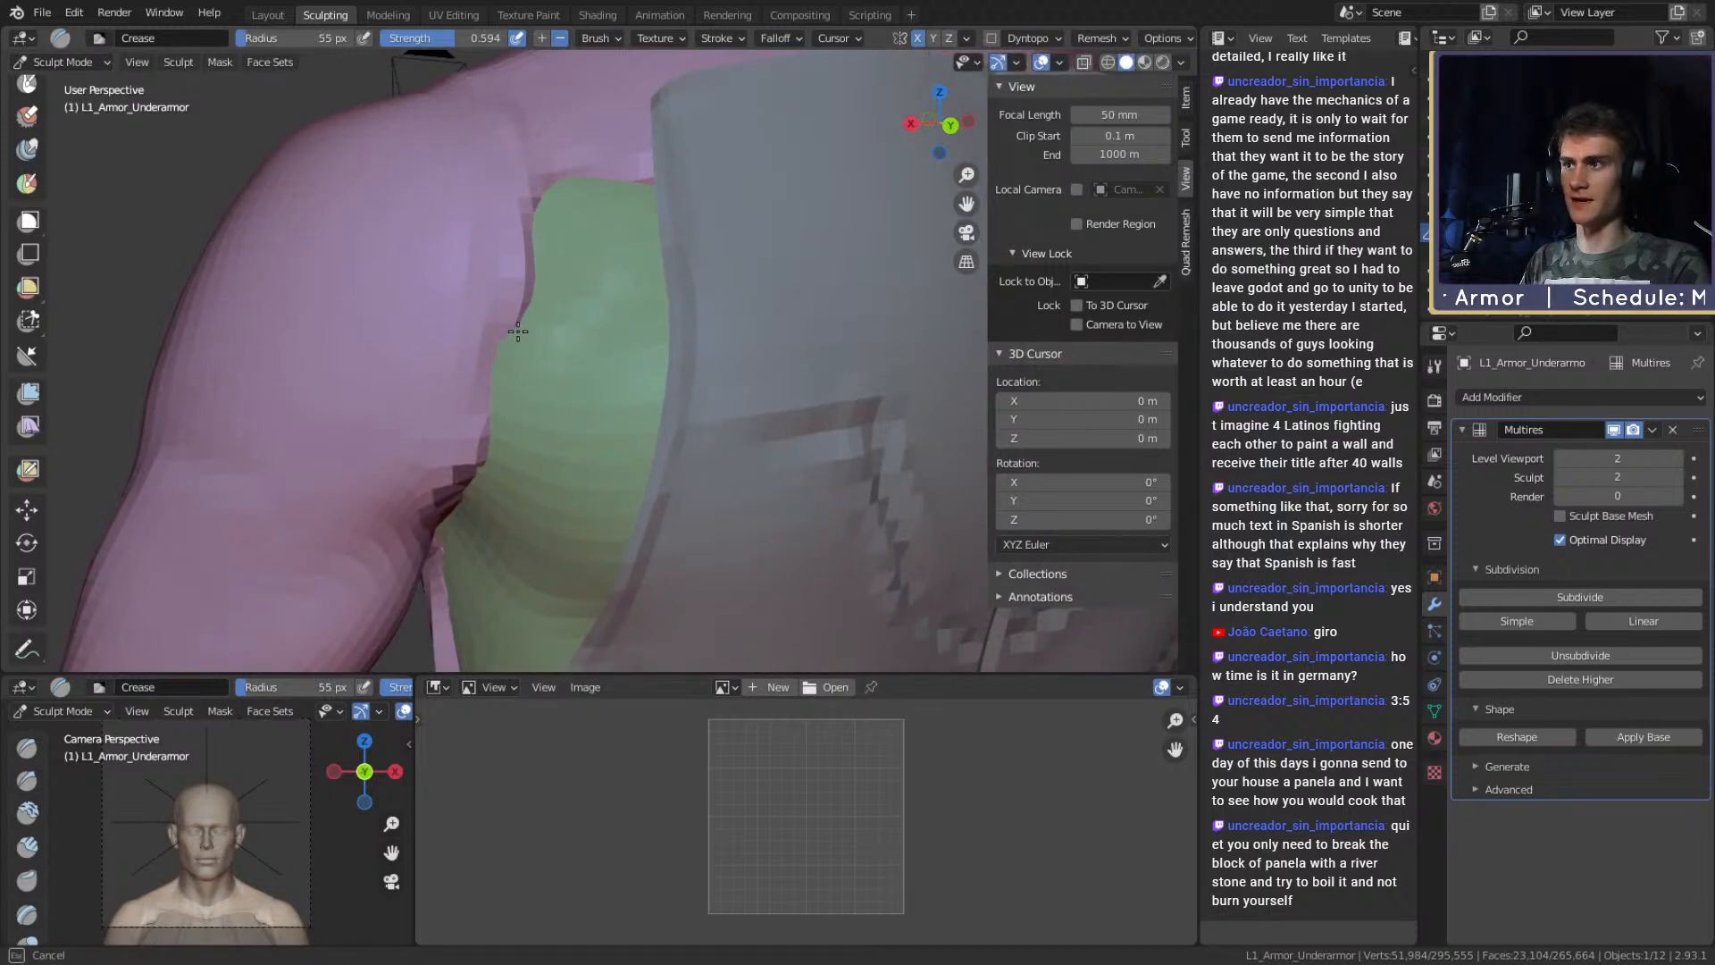
Try to bridge the back opening with an inverted Crease stroke at an 84 px radius.
middle_drag(478, 437, 593, 325)
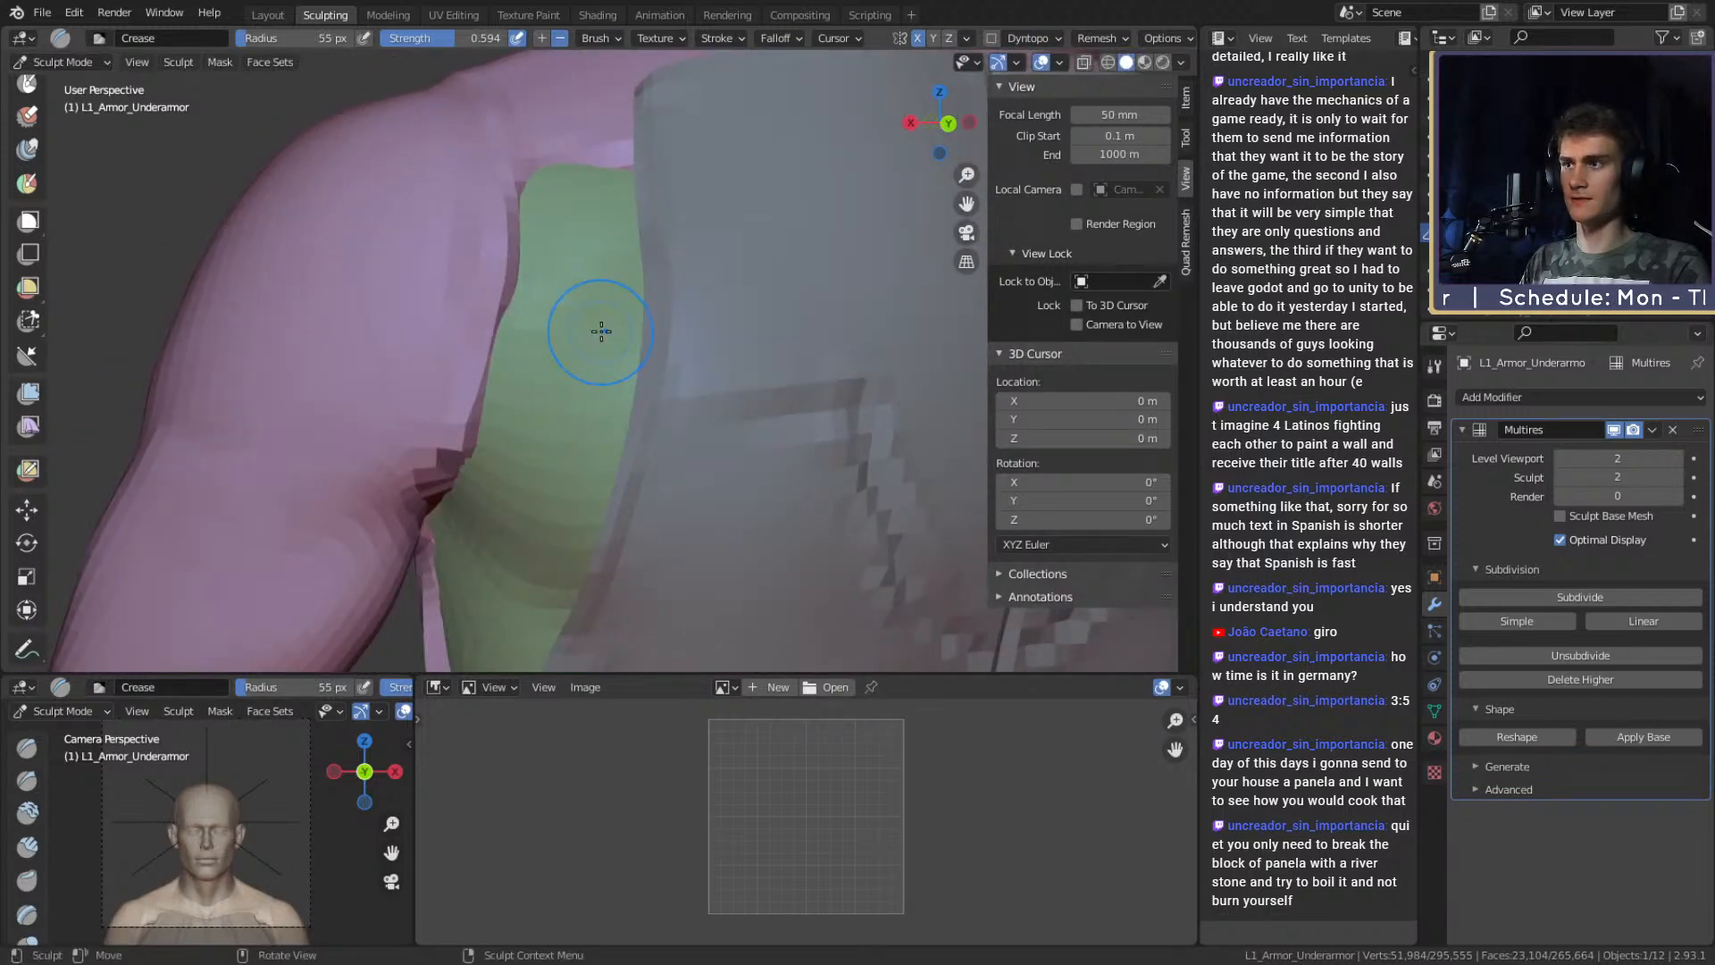
mouse_move(593, 440)
middle_down()
mouse_move(624, 286)
mouse_move(570, 237)
middle_up()
mouse_move(628, 402)
ctrl+mouse_down()
mouse_move(567, 243)
mouse_move(590, 324)
ctrl+mouse_up()
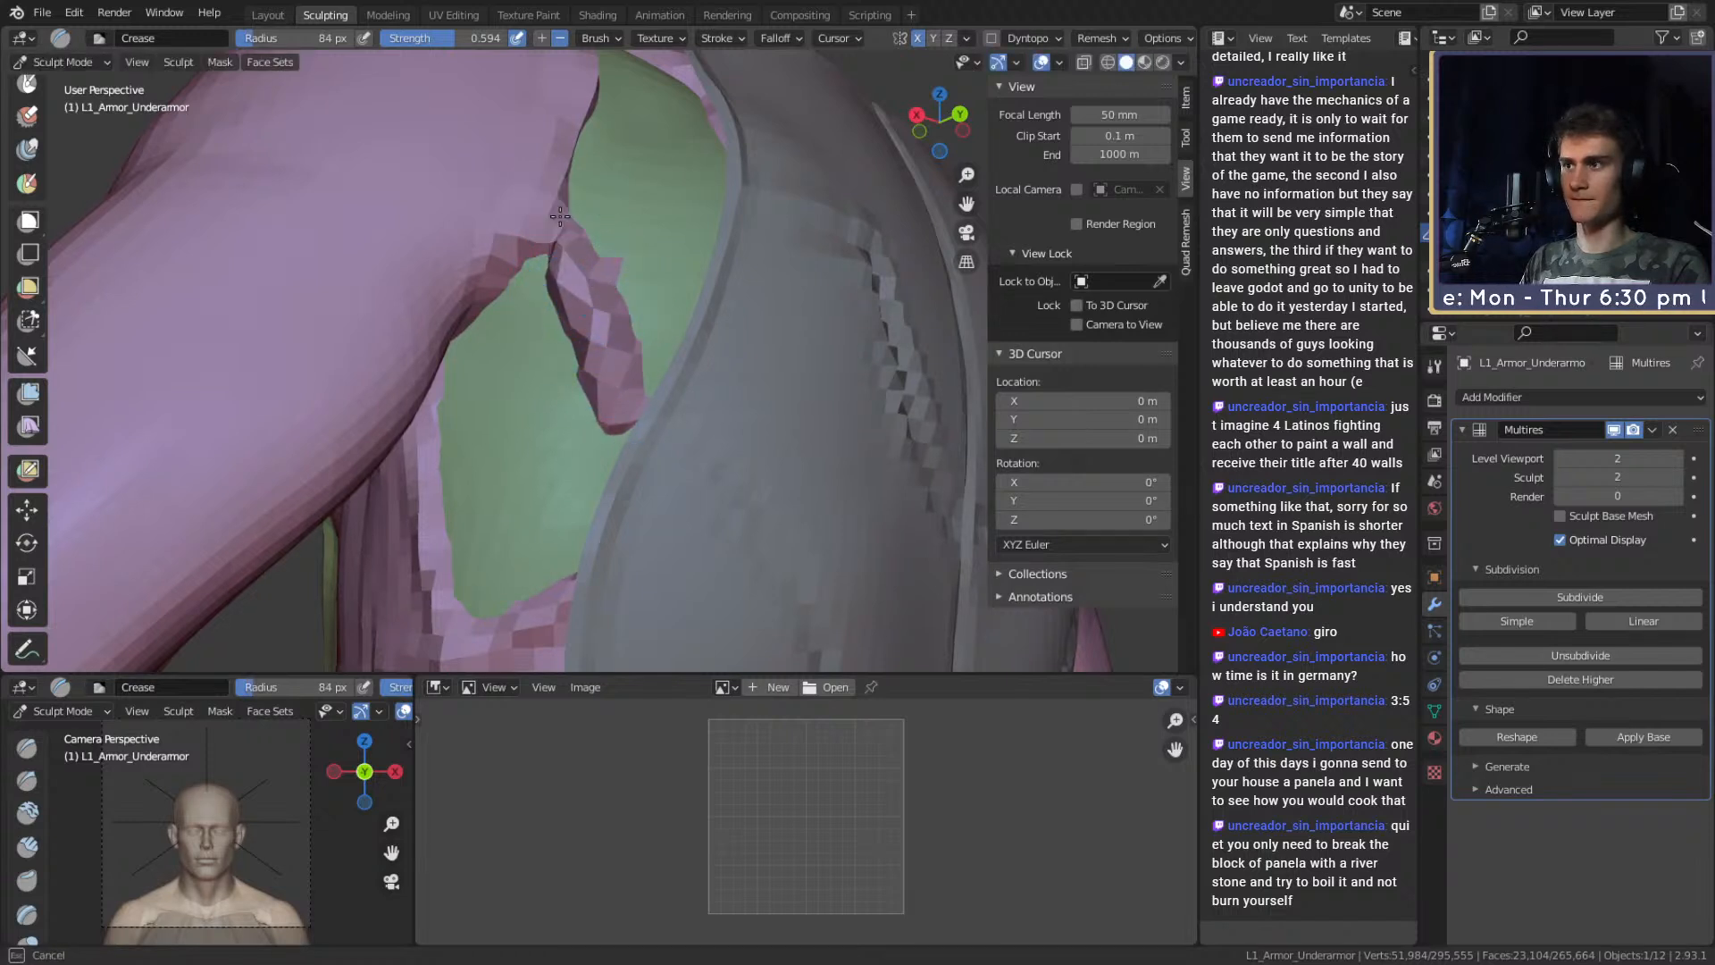
key(ctrl+z)
Raise a thin strip from the armpit to the rear chestplate edge with inverted Crease at 39 px, undoing a wider 56 px stroke.
key(f)
ctrl+drag(559, 225, 623, 409)
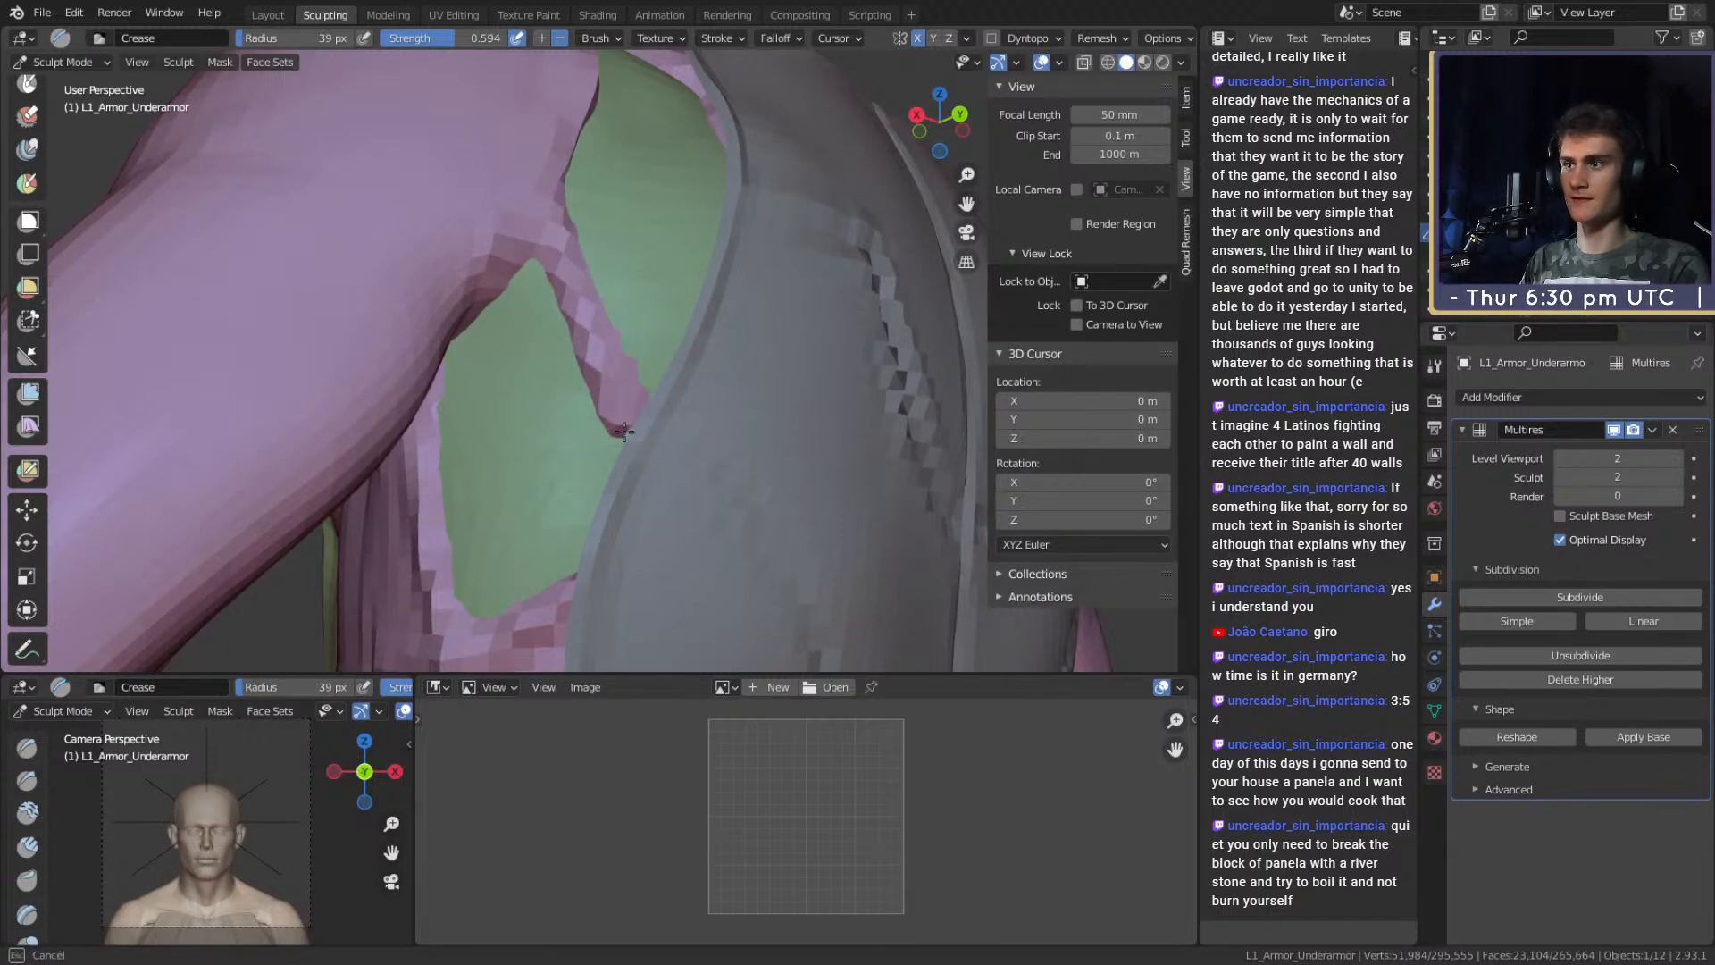
ctrl+drag(665, 502, 657, 469)
key(f)
click(693, 459)
mouse_move(616, 397)
ctrl+mouse_down()
mouse_move(630, 457)
mouse_move(663, 490)
ctrl+mouse_up()
key(ctrl+z)
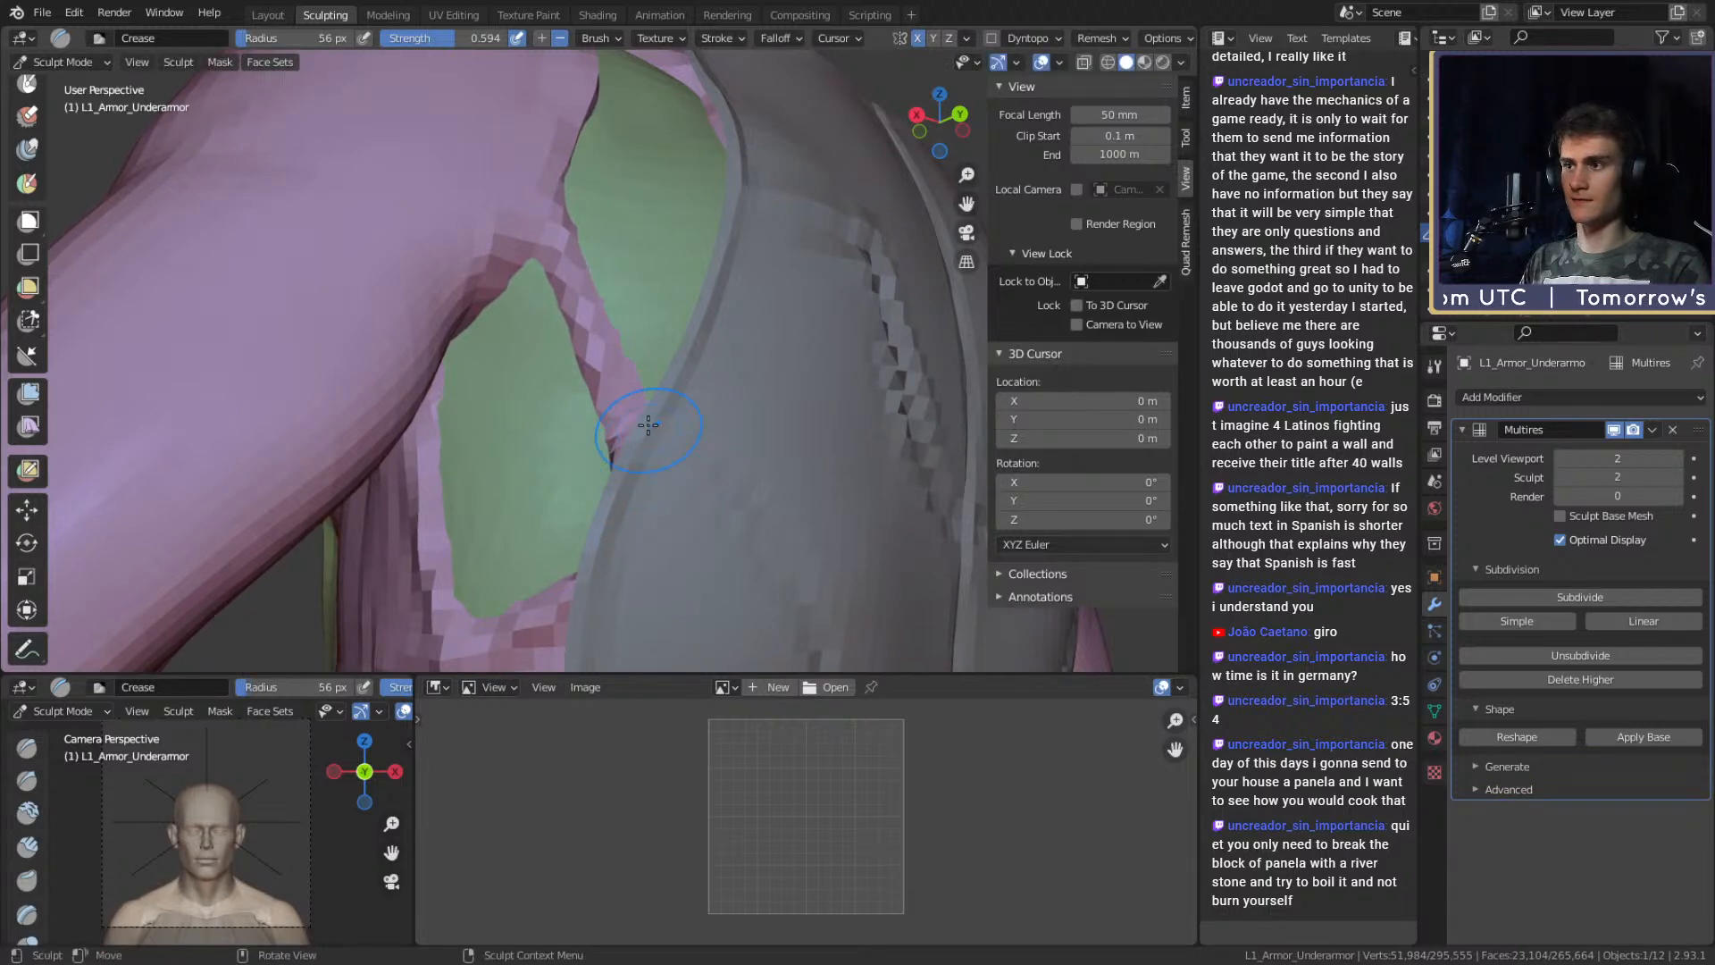
Fill the upper part of the back opening between the shoulder and the chestplate with Clay Strips, starting at a 56 px radius.
middle_drag(620, 159, 578, 316)
key(c)
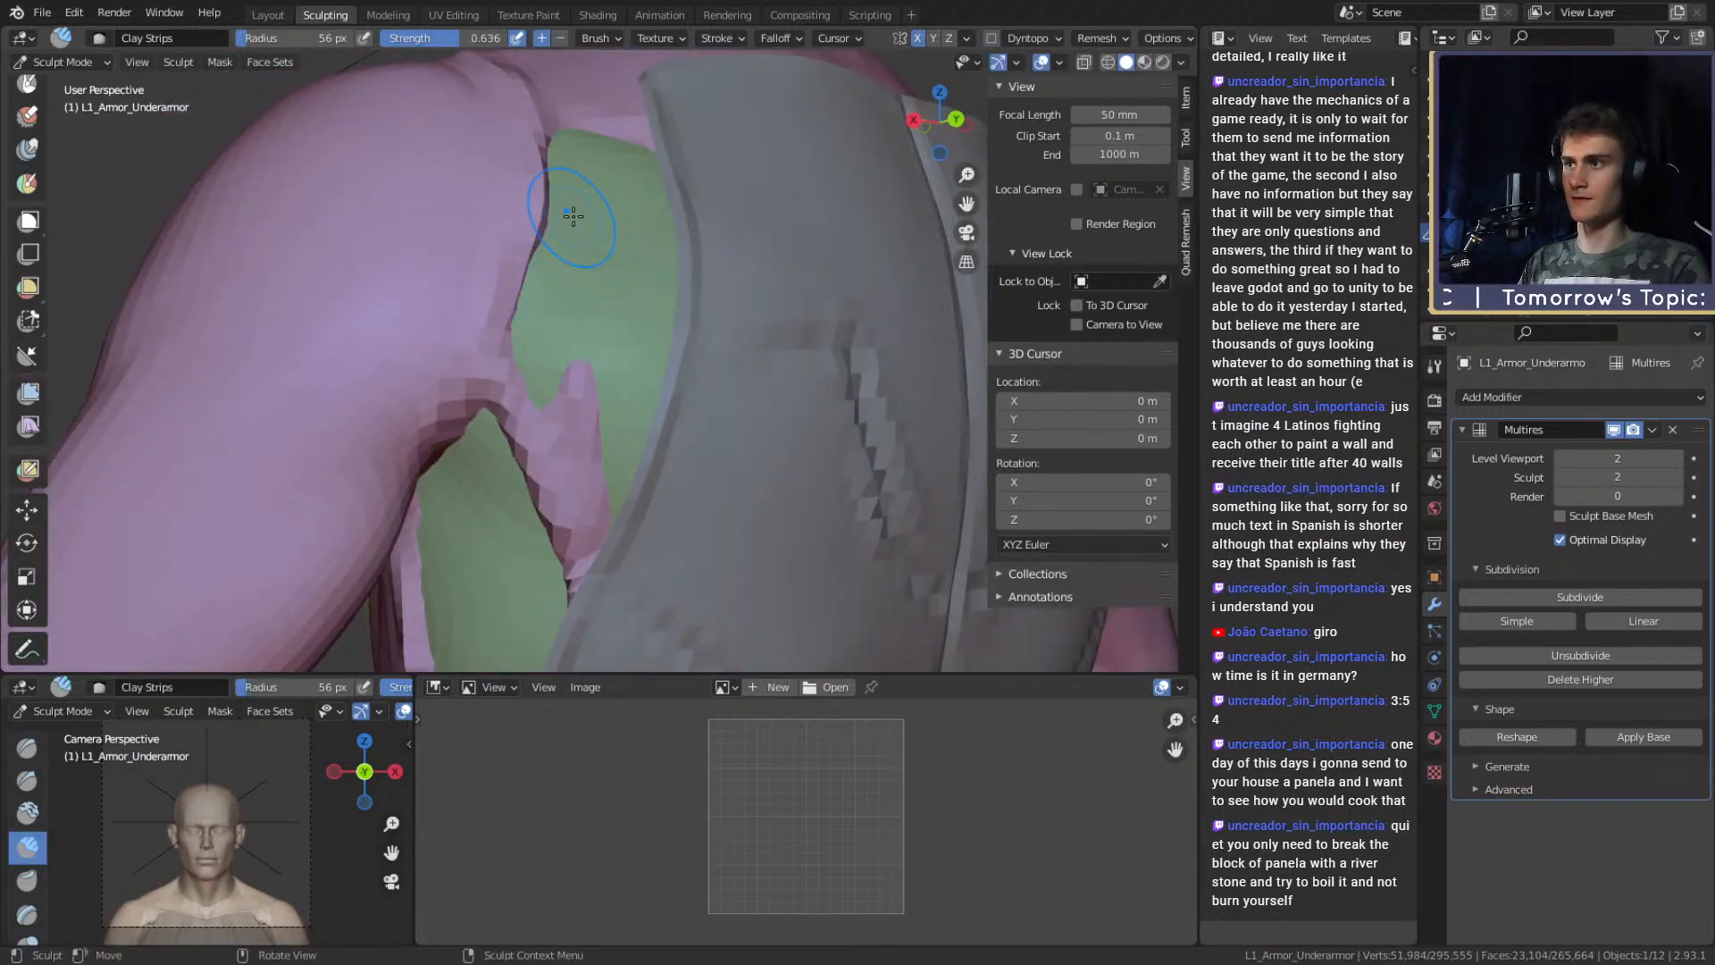
drag(574, 268, 581, 275)
drag(585, 191, 656, 269)
drag(670, 393, 657, 333)
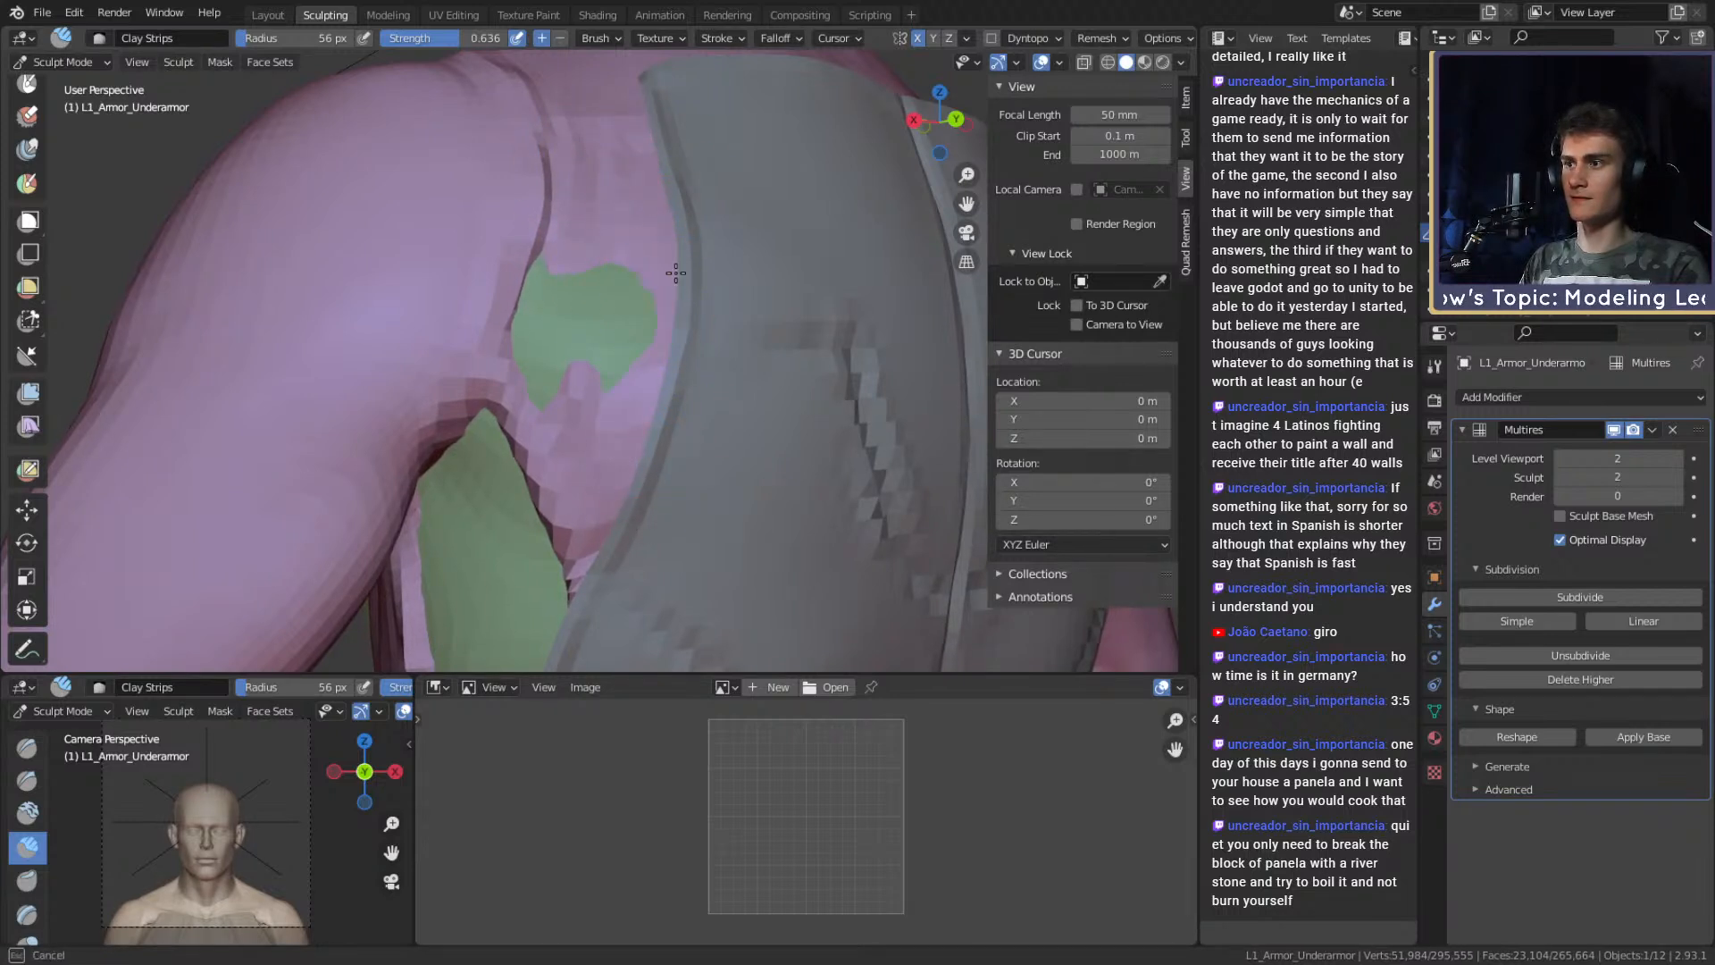
drag(536, 393, 539, 277)
key(f)
click(620, 367)
mouse_move(585, 375)
mouse_down()
mouse_move(601, 447)
mouse_move(618, 230)
mouse_up()
Carve the underarmor's edge at the front of the armpit from below with the Crease brush at a 43 px radius.
middle_drag(619, 230, 777, 500)
mouse_move(777, 500)
shift+middle_down()
mouse_move(743, 410)
mouse_move(652, 393)
mouse_move(688, 447)
mouse_move(820, 426)
mouse_move(725, 471)
mouse_move(666, 419)
mouse_move(640, 352)
mouse_move(712, 469)
mouse_move(682, 372)
mouse_move(709, 378)
shift+middle_up()
scroll(712, 469, up, 3)
key(shift+c)
key(f)
click(713, 375)
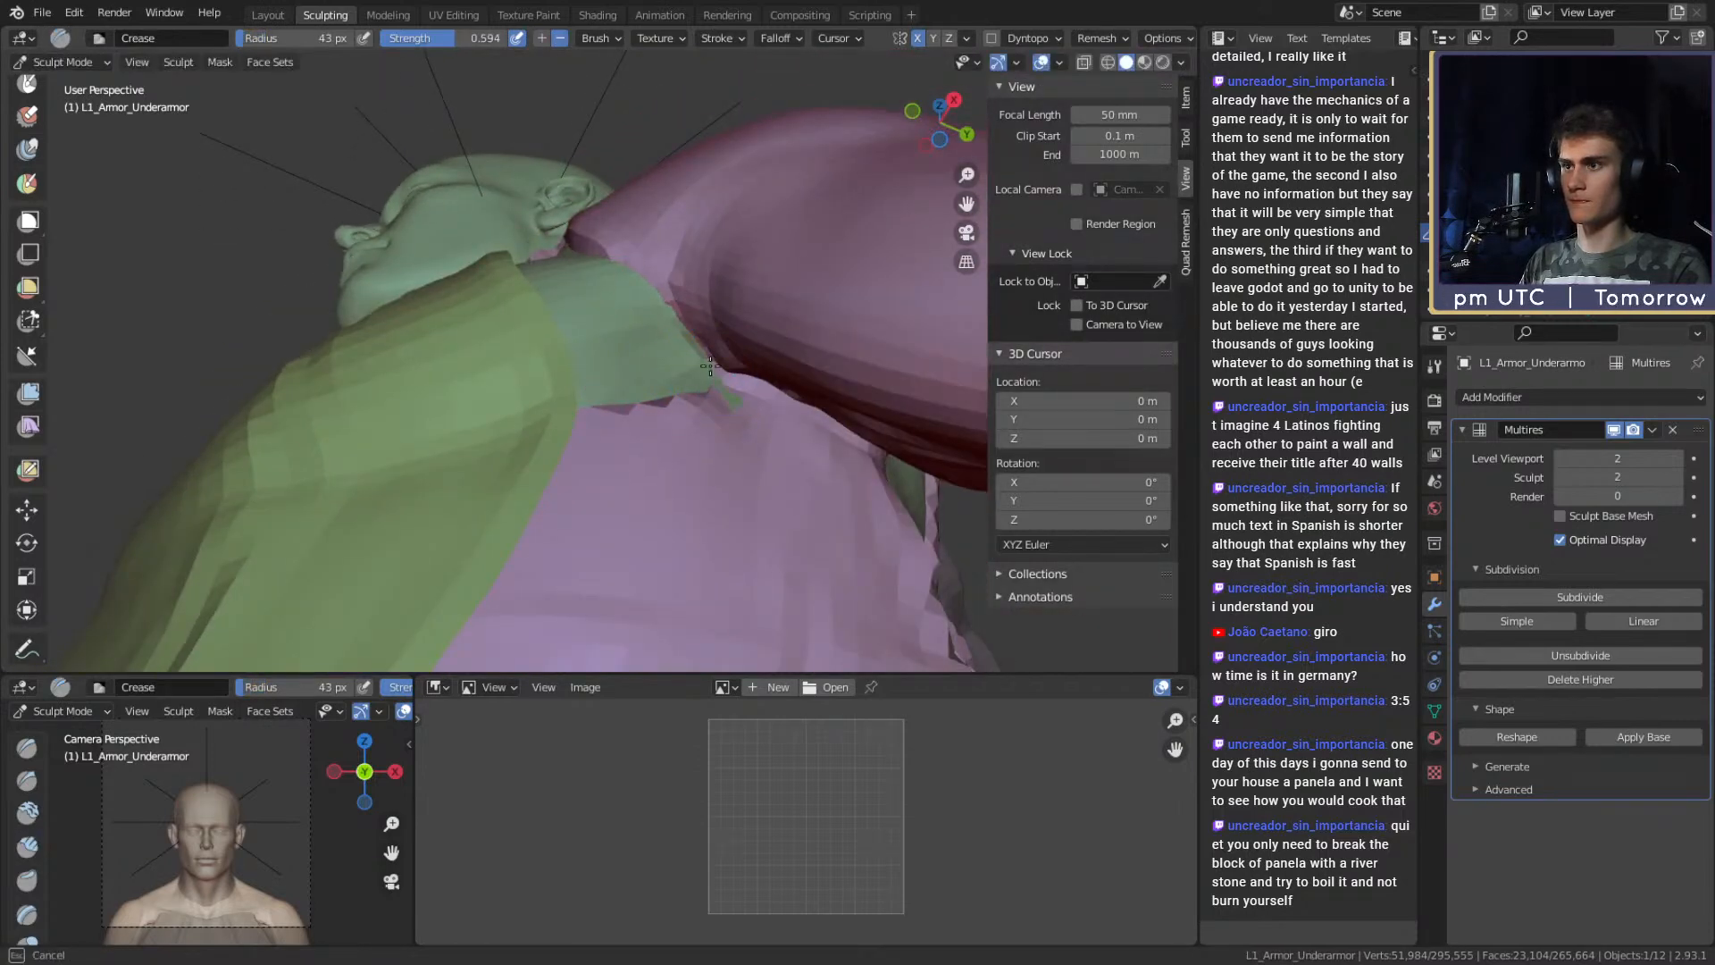
drag(733, 396, 735, 402)
Refine the upper corner of the front shoulder cutout beside the chestplate with the 43 px Crease brush.
mouse_move(723, 393)
alt+mouse_down()
mouse_move(665, 536)
mouse_move(688, 264)
mouse_move(624, 604)
mouse_move(774, 410)
mouse_move(806, 402)
mouse_move(656, 420)
alt+mouse_up()
mouse_move(661, 500)
ctrl+alt+mouse_down()
mouse_move(720, 345)
mouse_move(641, 349)
ctrl+alt+mouse_up()
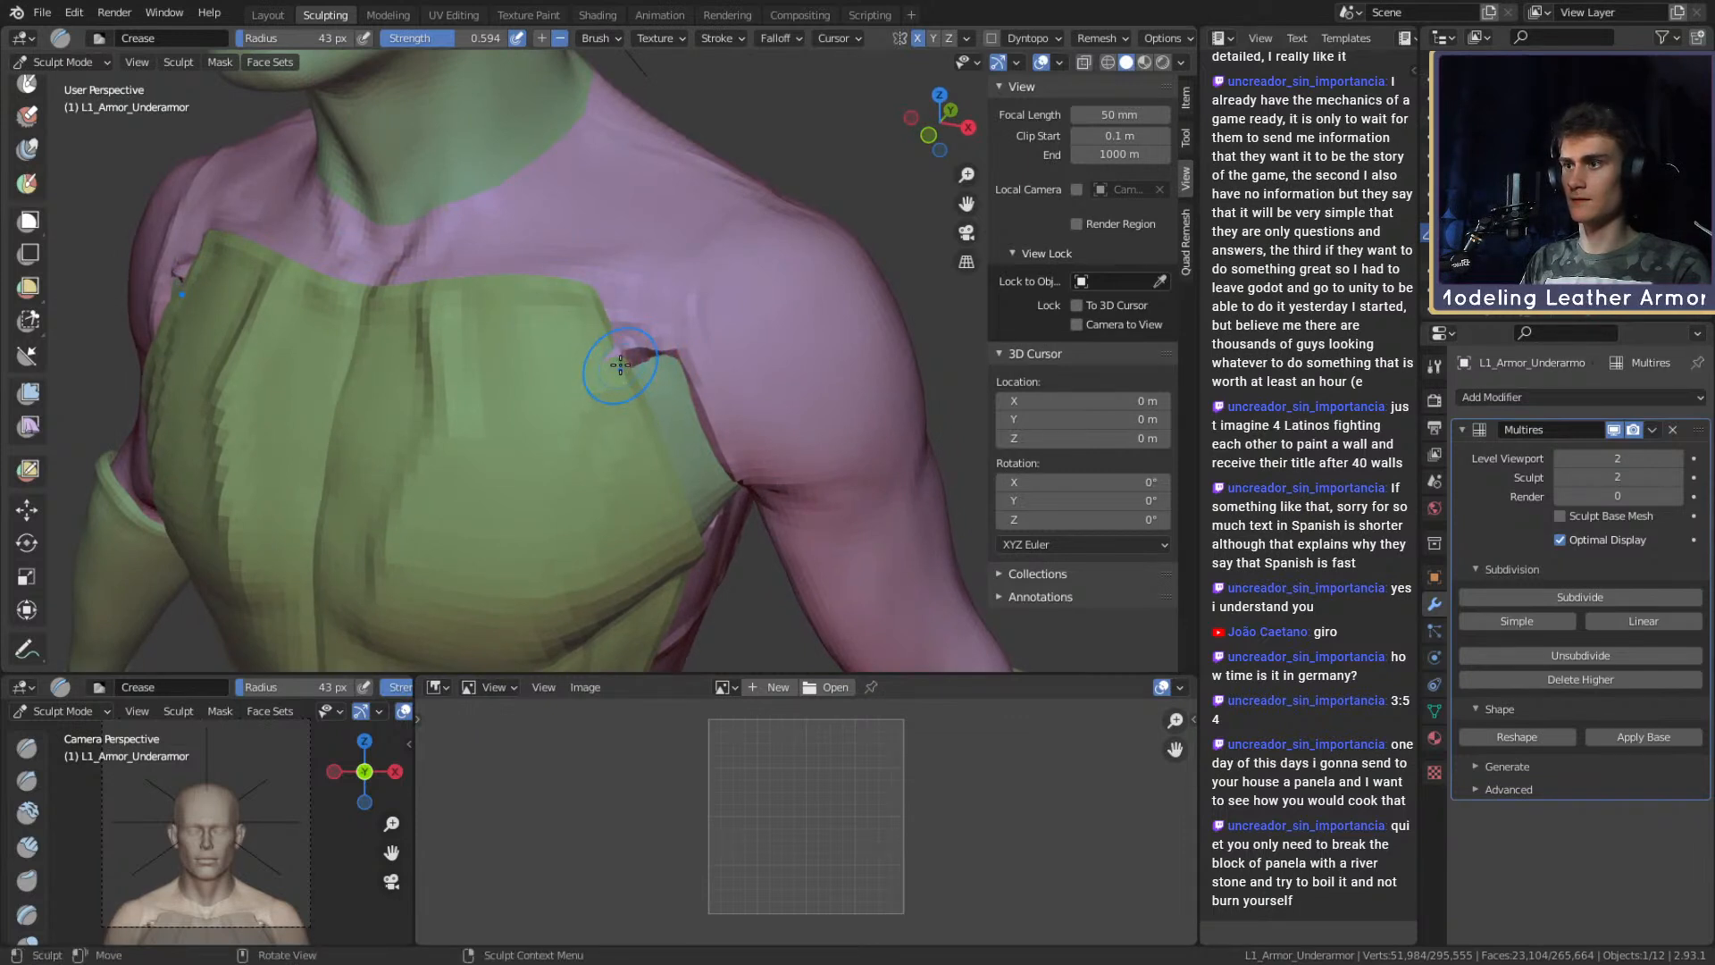
drag(615, 325, 643, 320)
ctrl+alt+drag(670, 241, 686, 368)
alt+drag(687, 365, 750, 308)
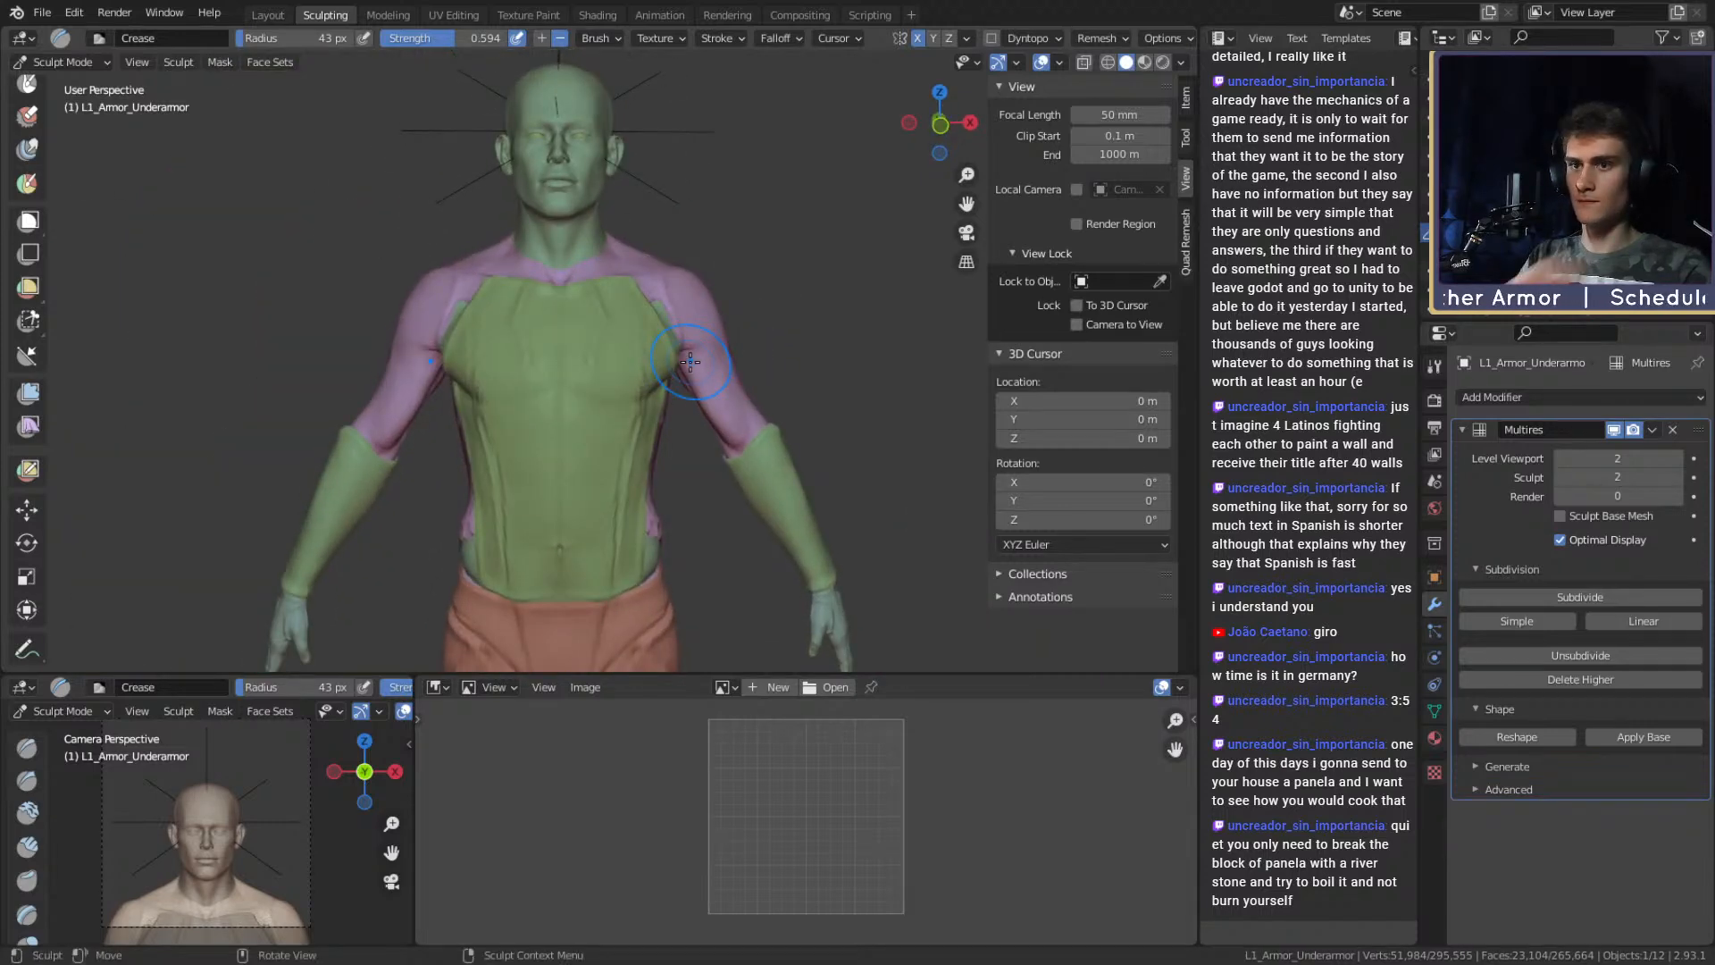
Save the current Blender file.
click(46, 13)
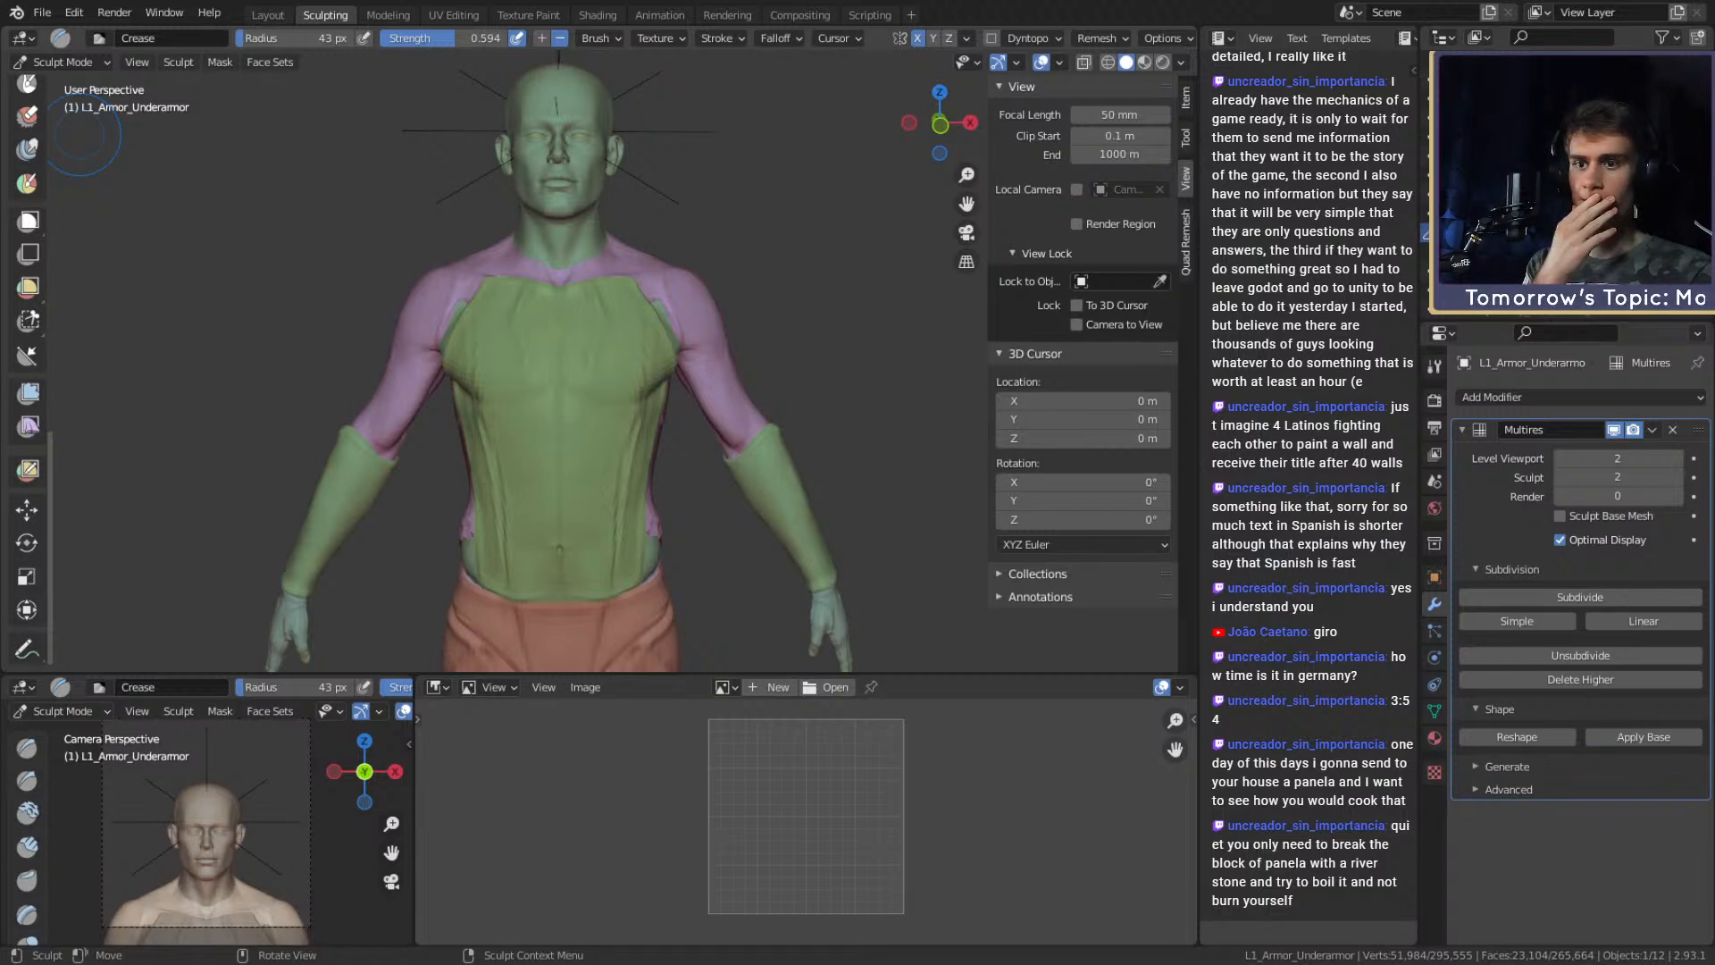
scroll(571, 358, down, 3)
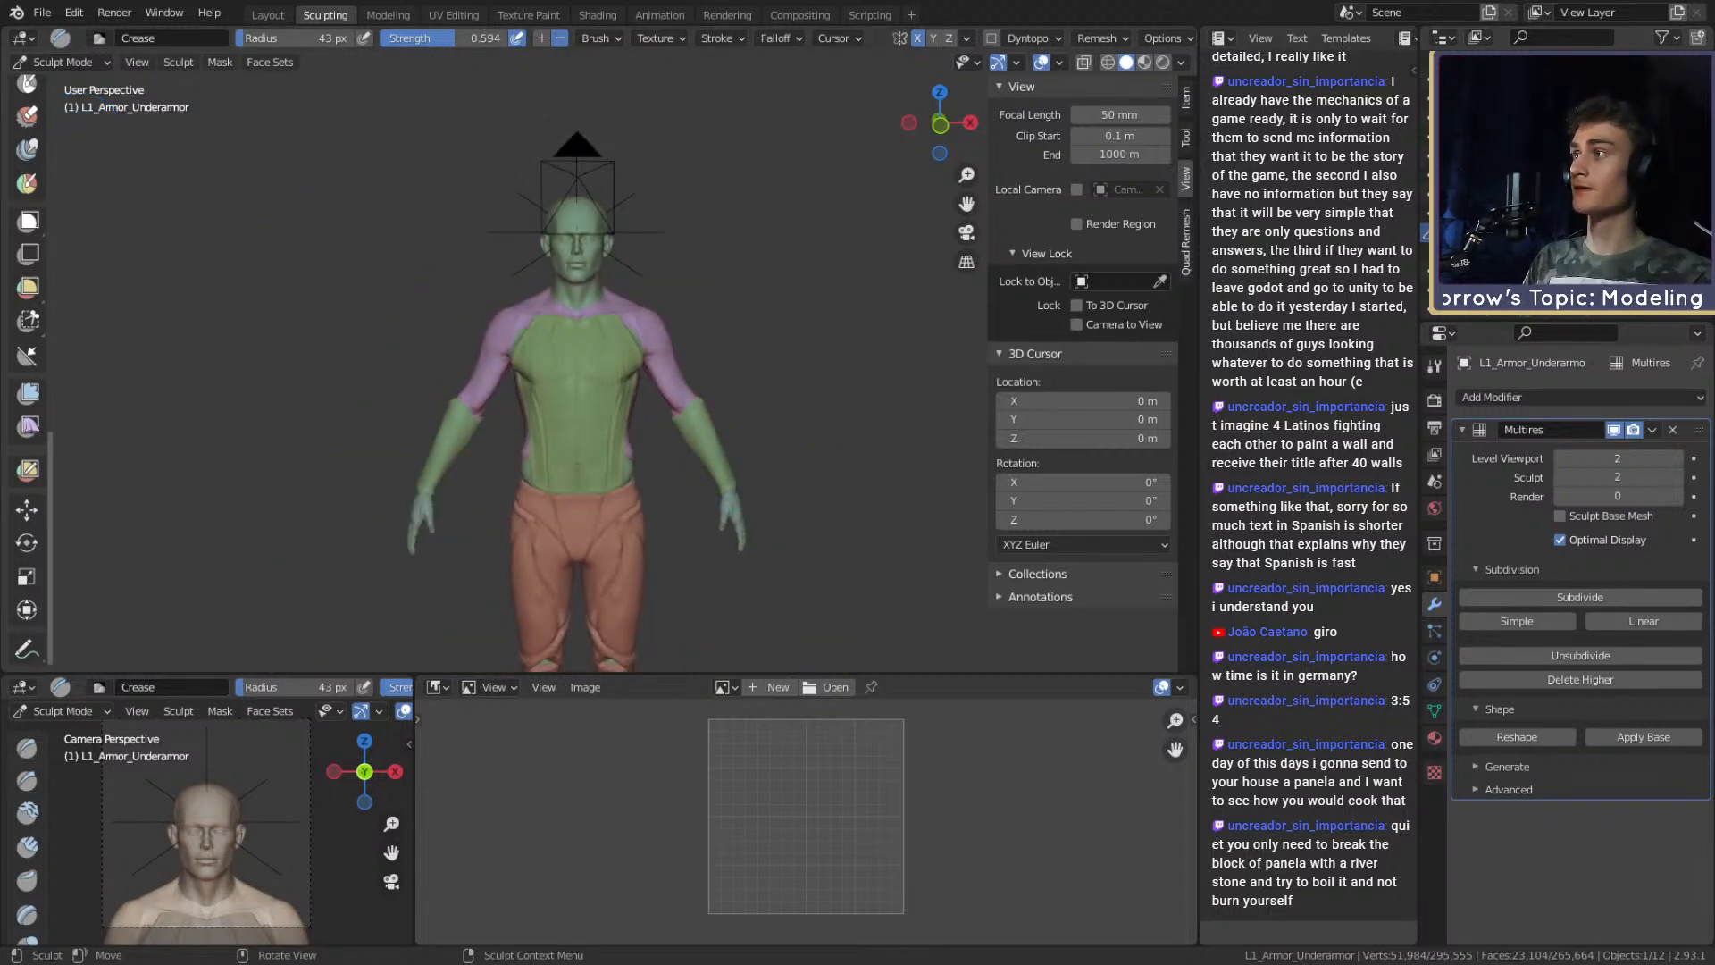
click(42, 13)
click(67, 138)
Examine the chestplate, underarmor and gloves together from the front at different distances.
scroll(673, 417, up, 3)
scroll(695, 445, down, 2)
mouse_move(700, 452)
middle_down()
mouse_move(804, 447)
mouse_move(732, 443)
mouse_move(789, 414)
mouse_move(574, 382)
mouse_move(598, 420)
mouse_move(716, 424)
mouse_move(718, 476)
middle_up()
scroll(670, 447, up, 3)
scroll(789, 414, up, 5)
scroll(597, 421, down, 3)
scroll(720, 447, up, 1)
shift+middle_drag(732, 342, 712, 441)
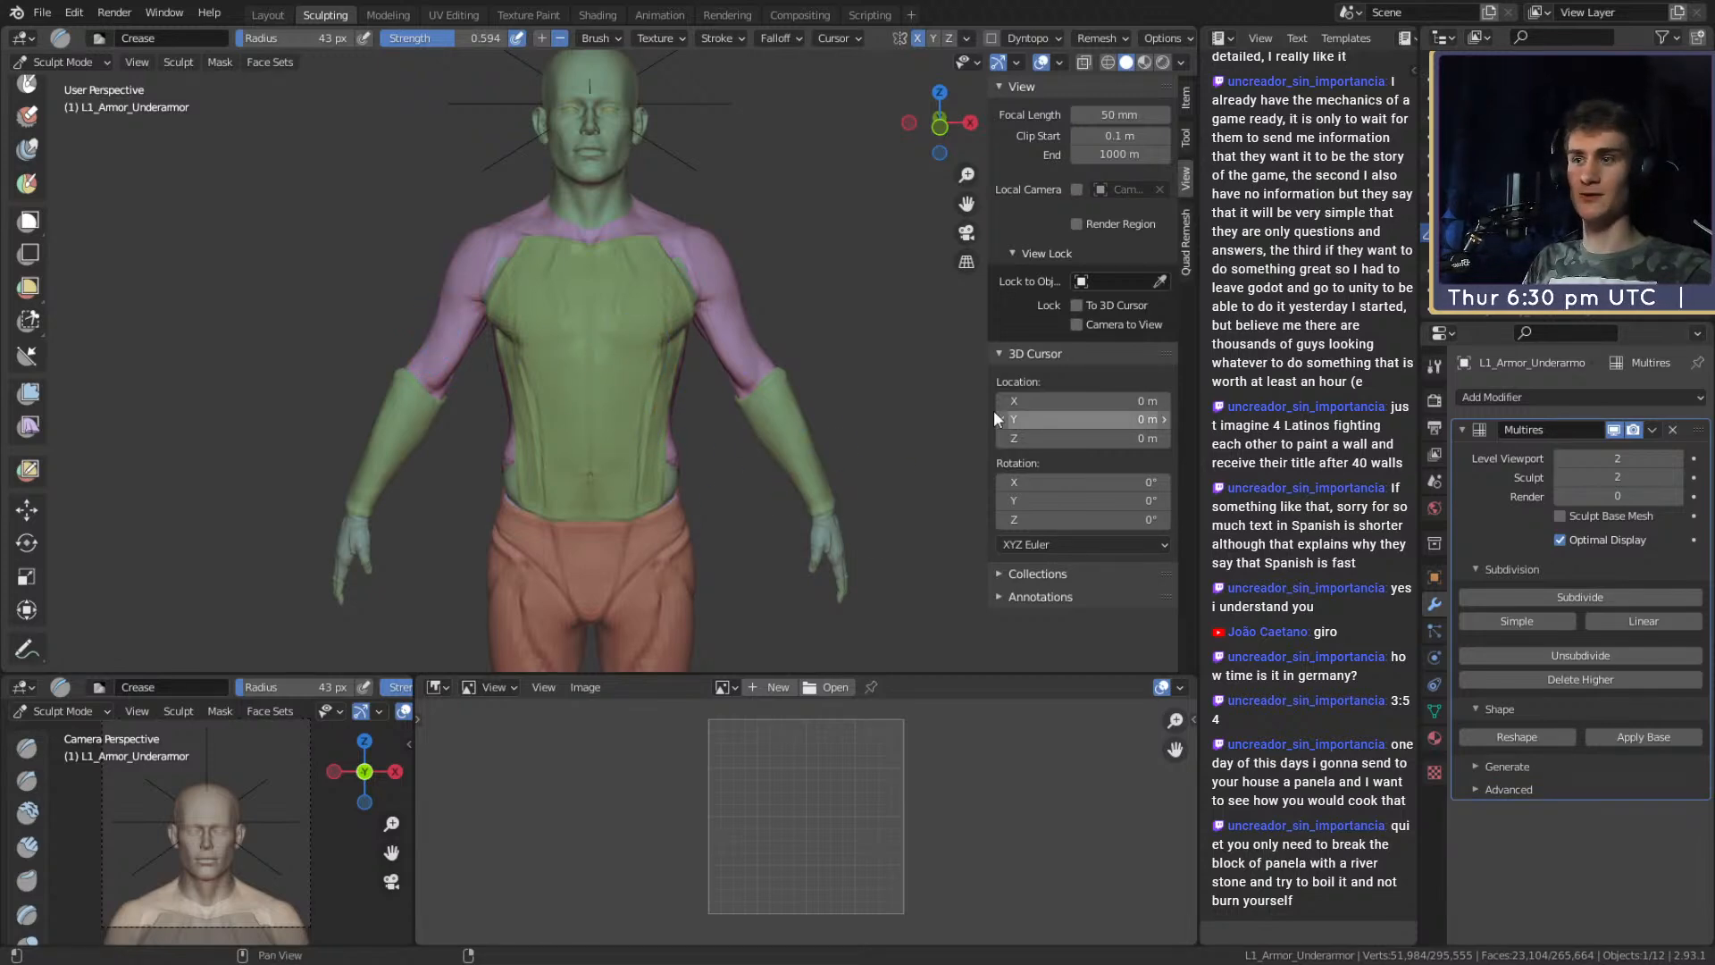
Switch to the Layout workspace and save ffxiv_reaper_figurine_v2a.blend.
click(269, 15)
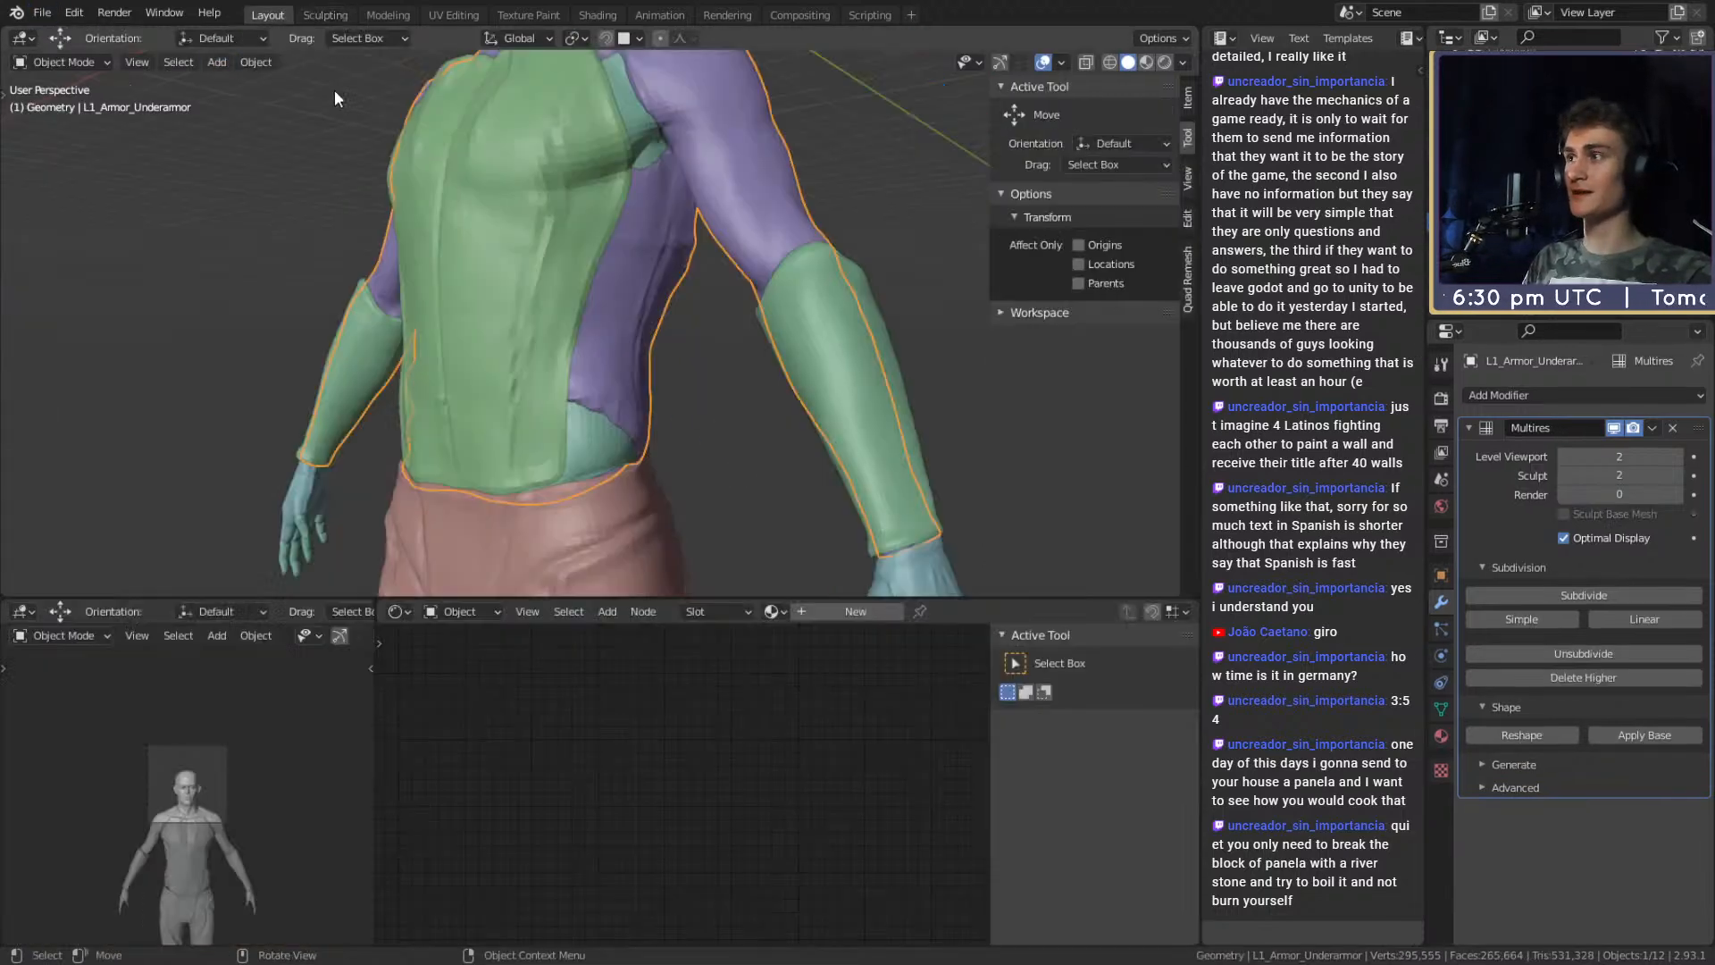
click(44, 12)
click(87, 146)
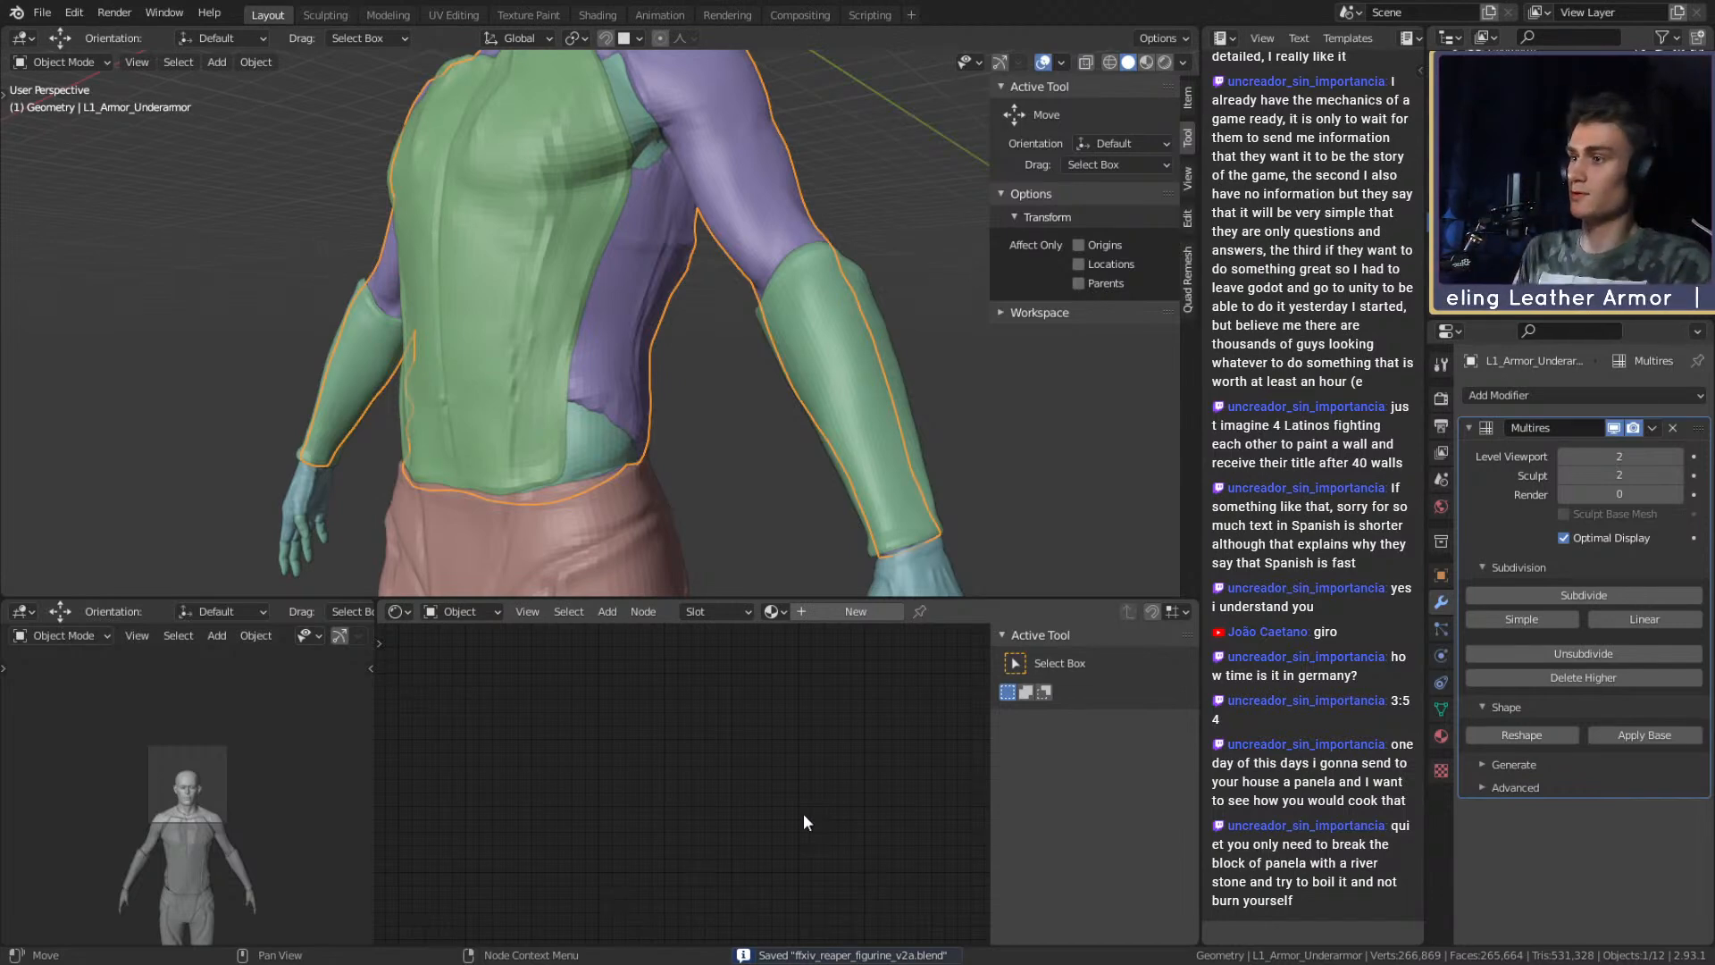
Select the chestplate in Object Mode and examine its upper front against the underarmor.
scroll(678, 265, down, 3)
middle_drag(678, 264, 720, 372)
scroll(719, 372, up, 3)
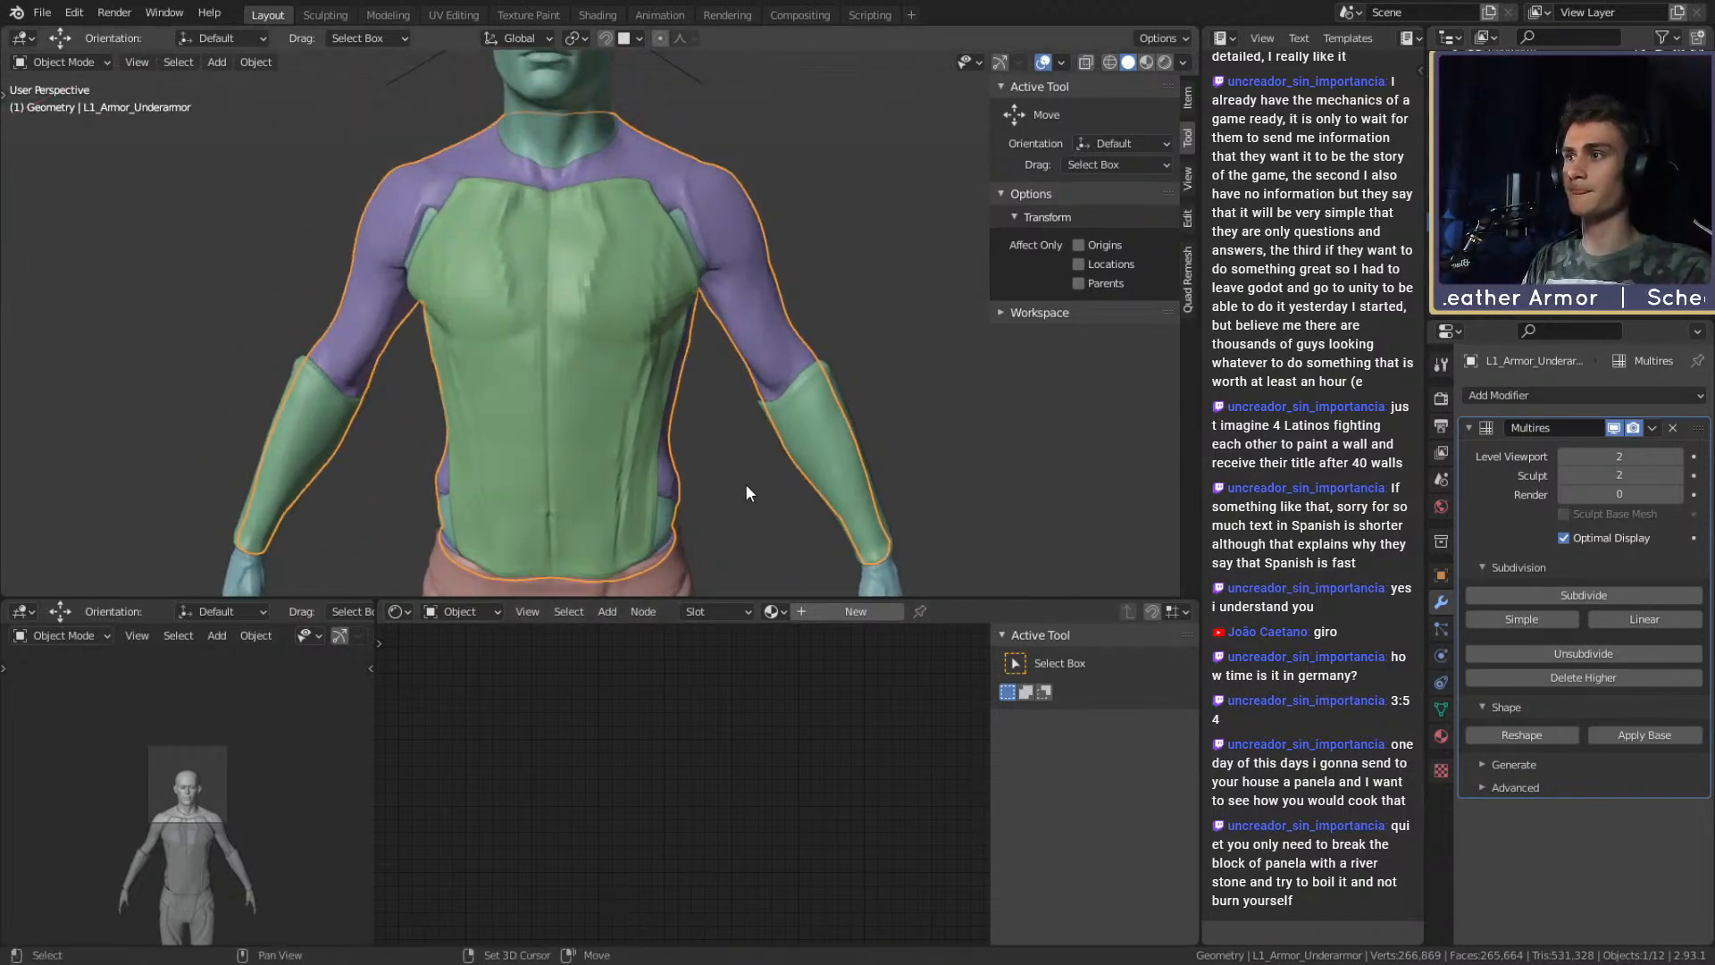
click(698, 400)
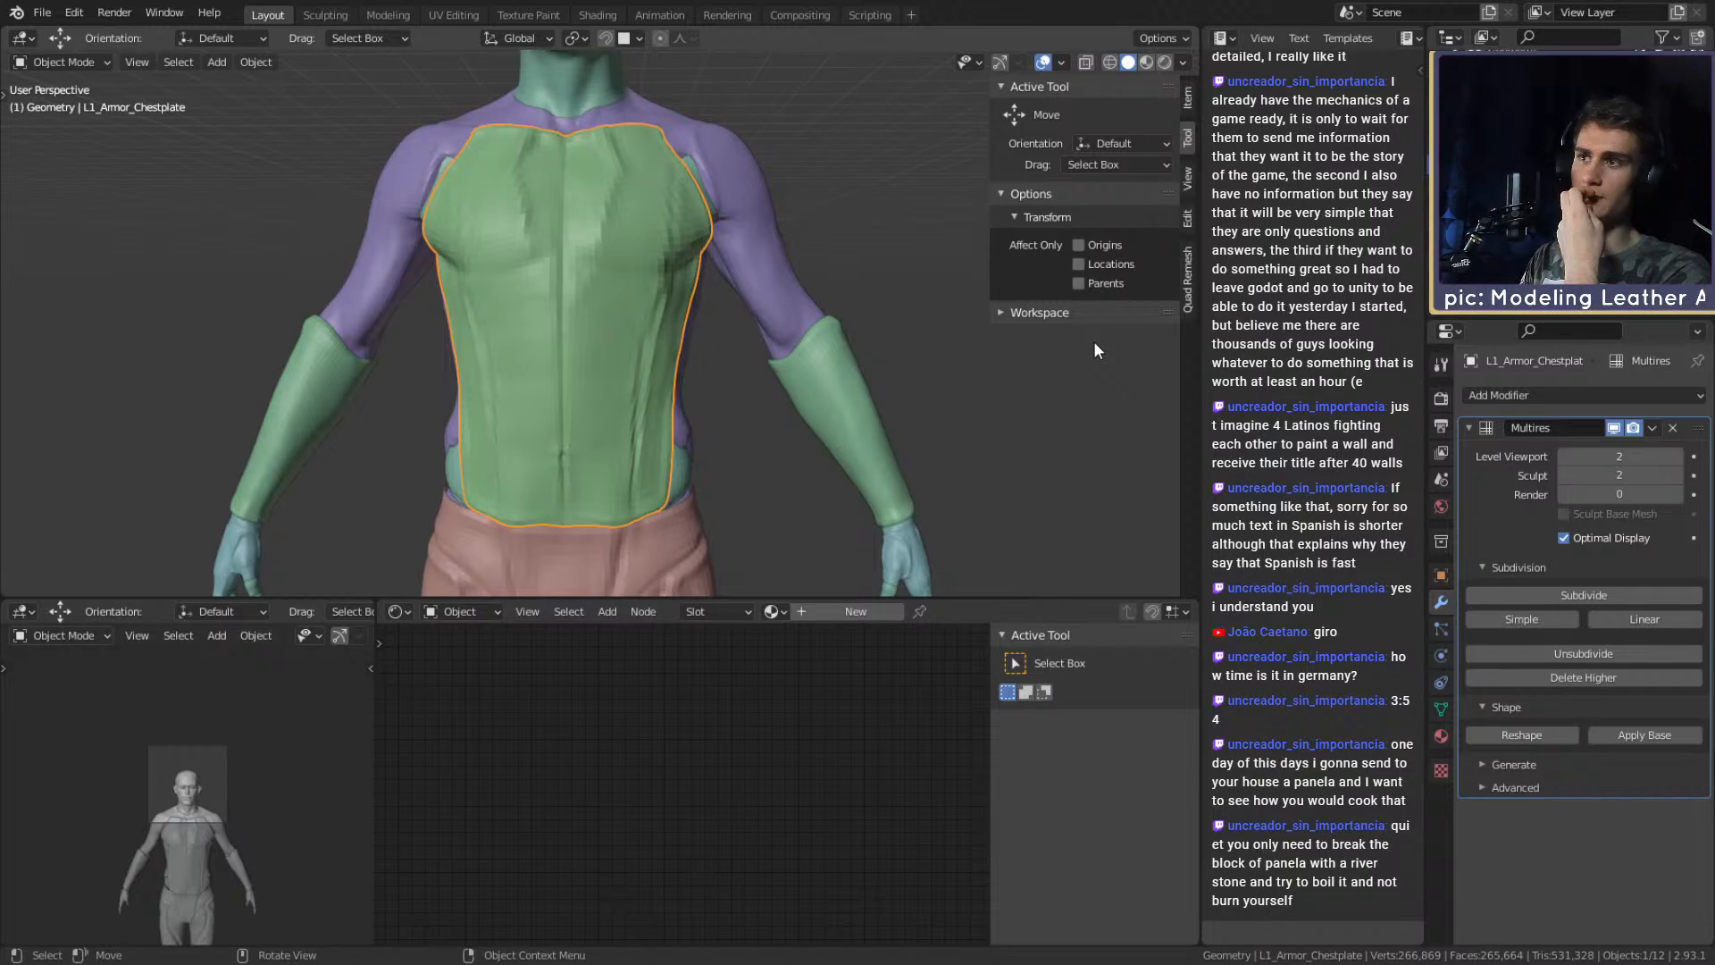
middle_drag(770, 200, 608, 312)
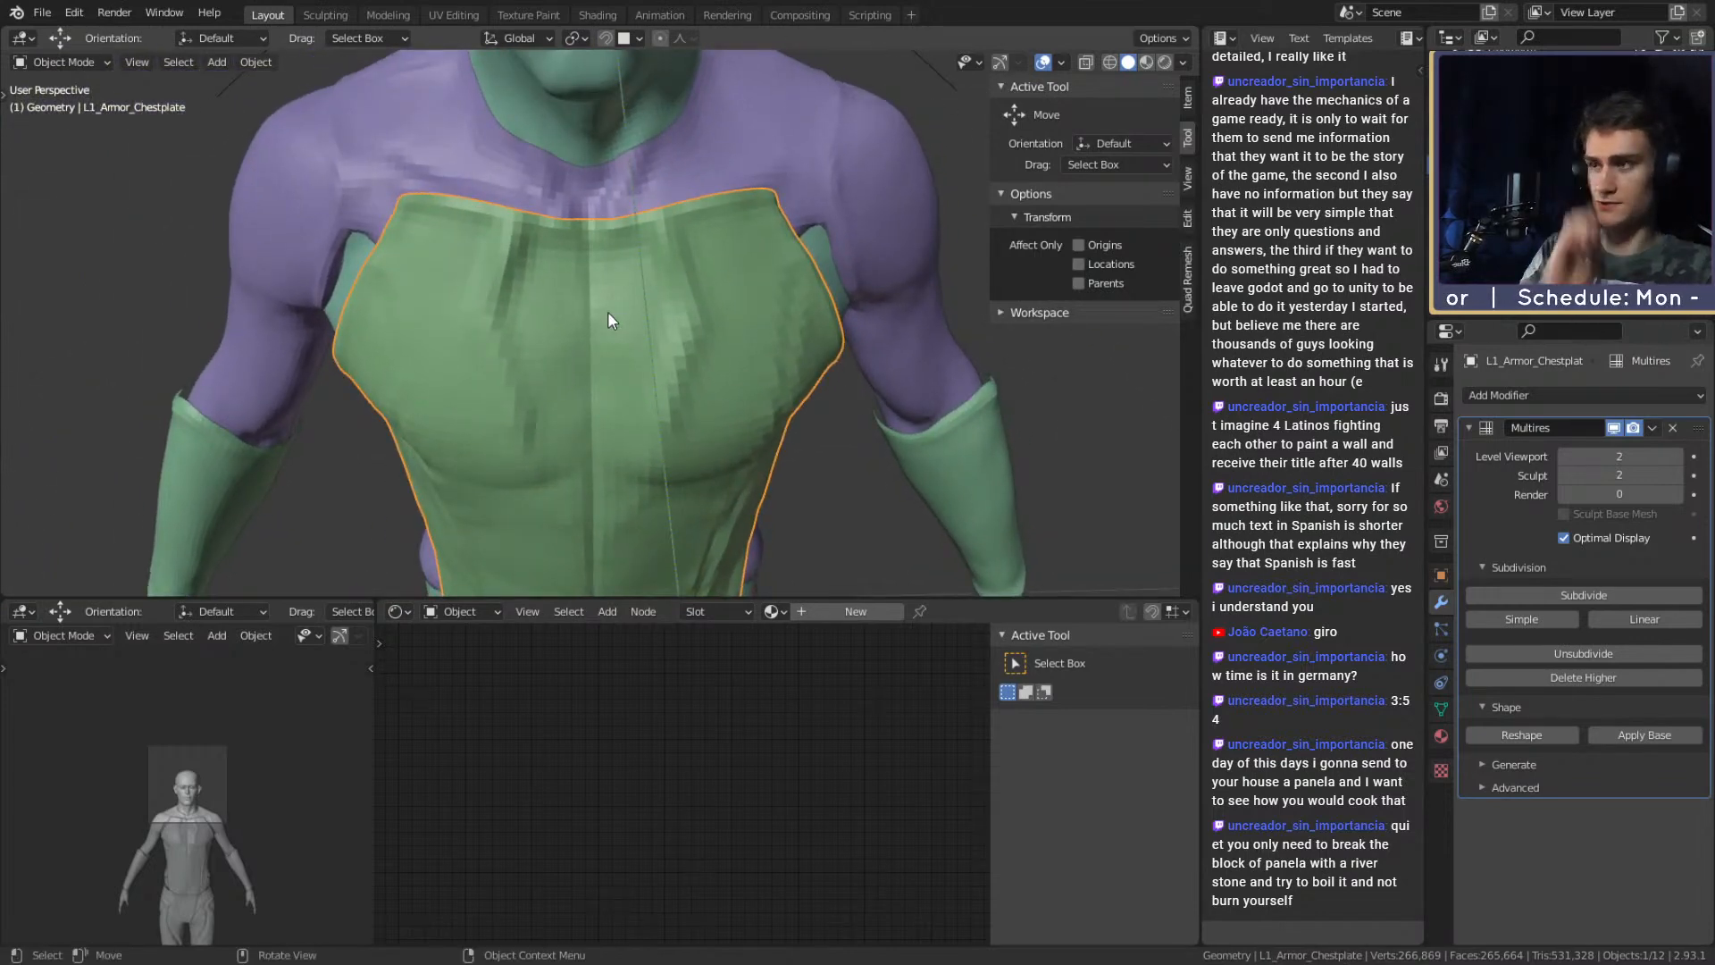
Apply the chestplate's Multires modifier and add a Solidify modifier to it.
scroll(612, 348, down, 3)
middle_drag(620, 389, 848, 321)
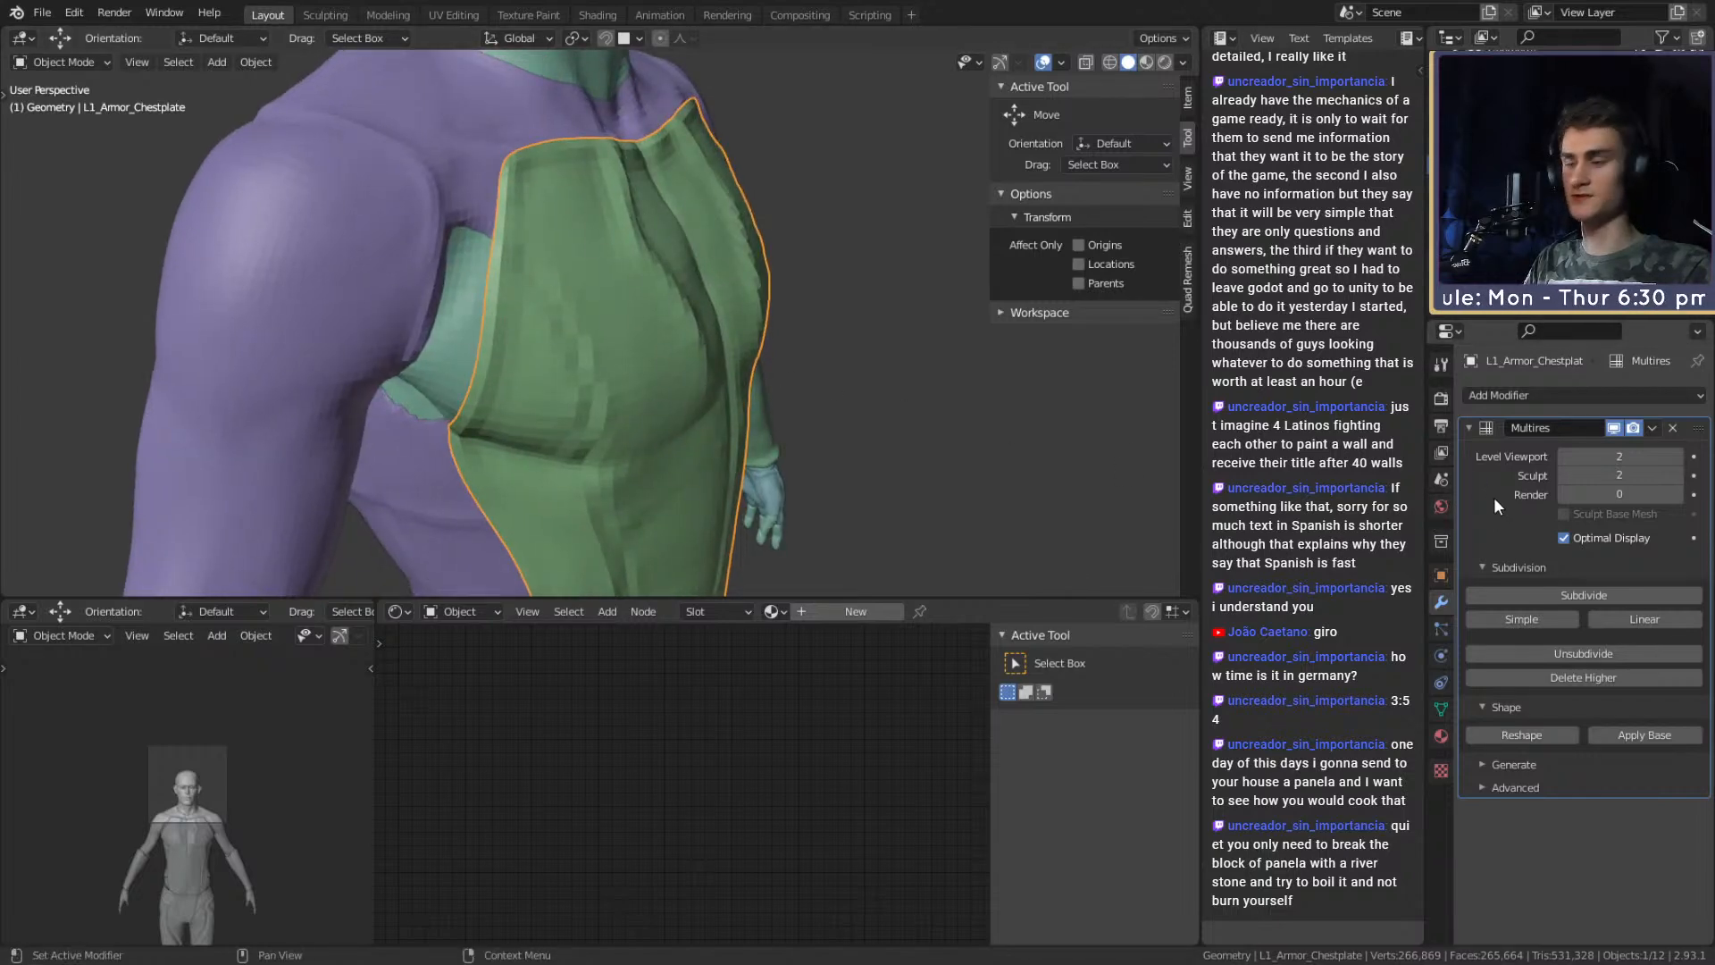
key(ctrl+a)
click(1503, 395)
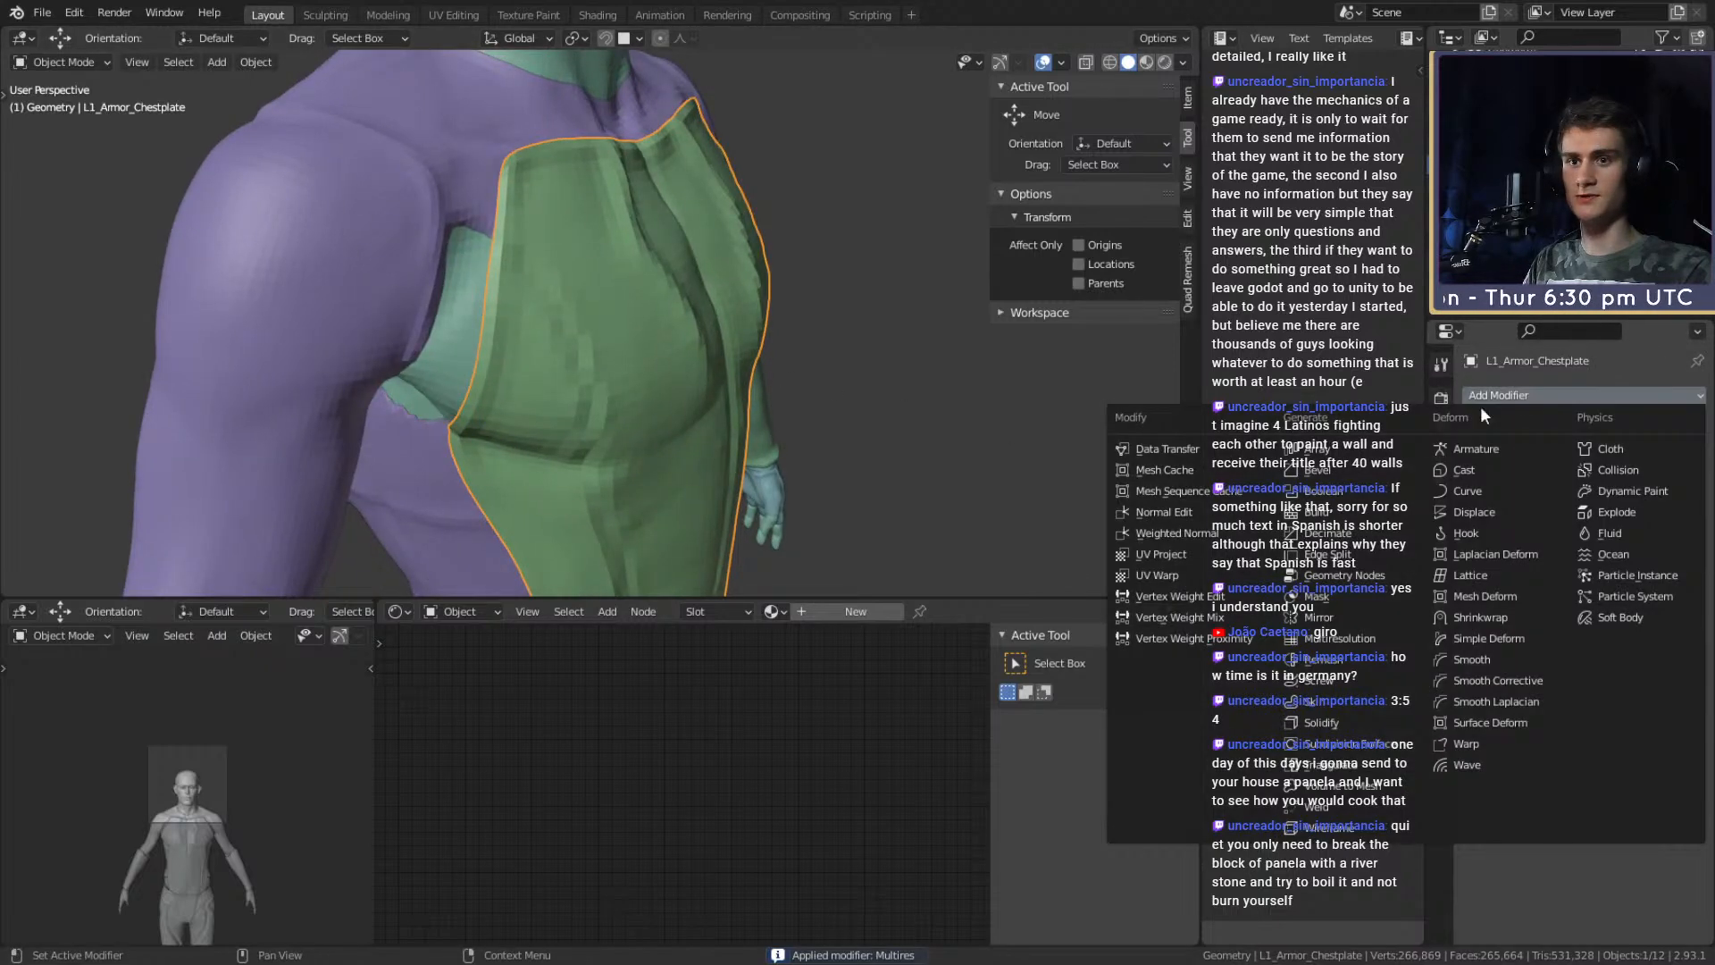
click(1503, 395)
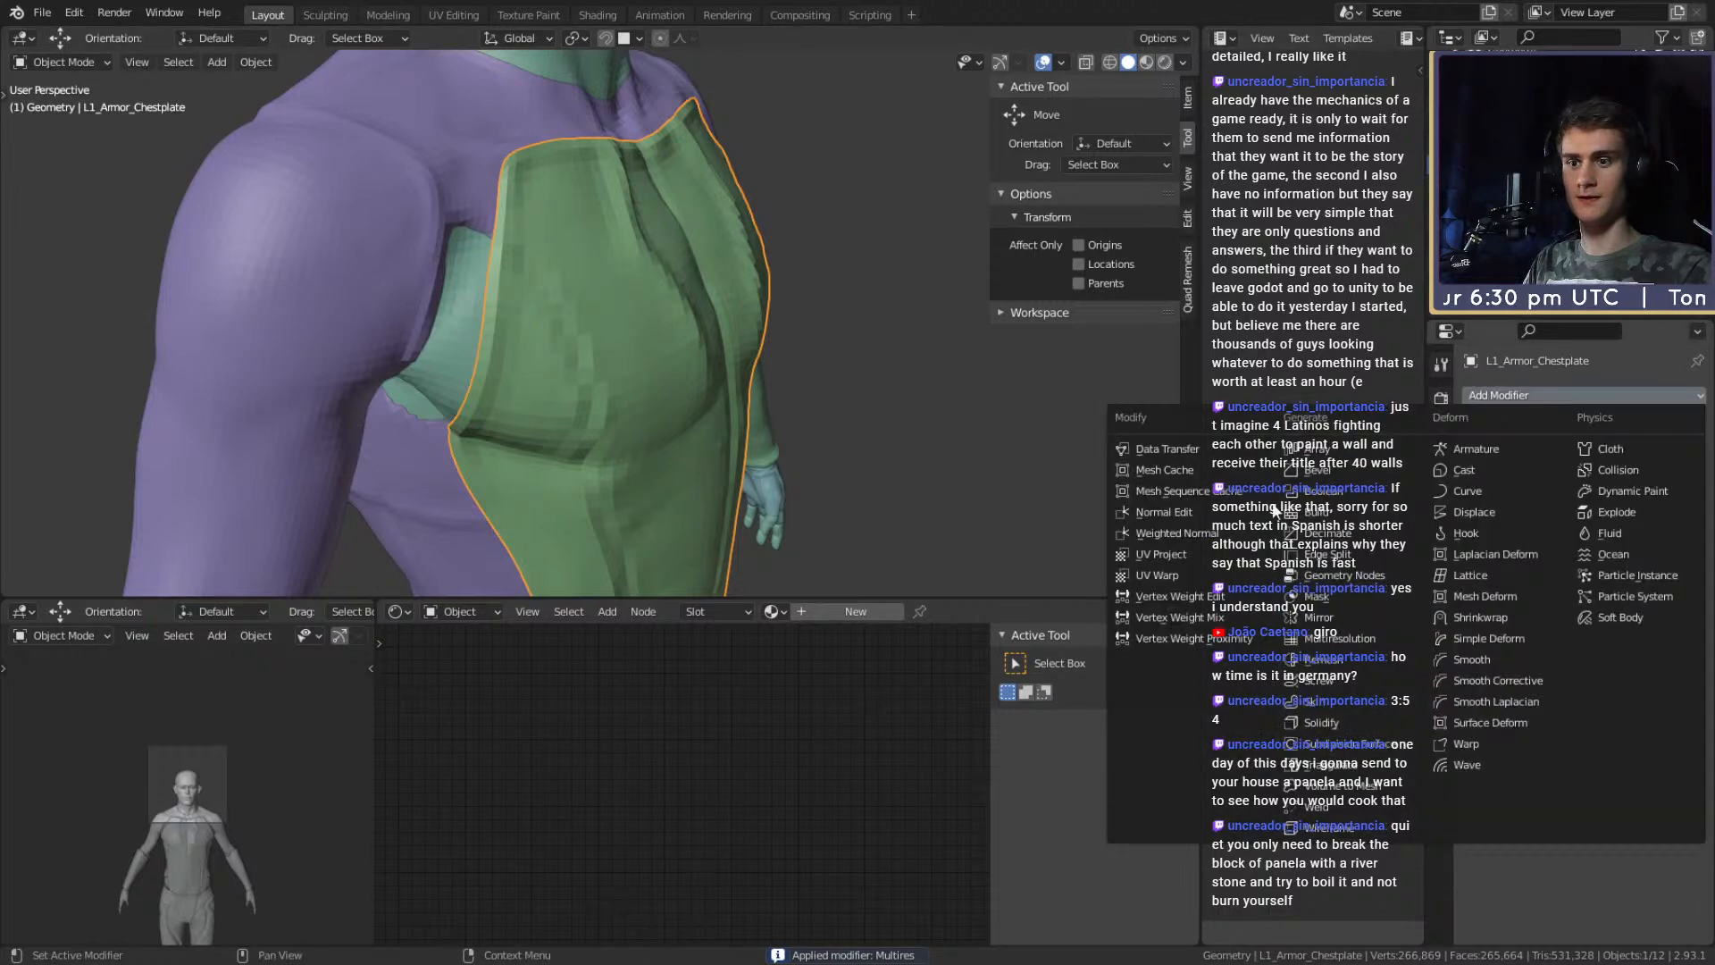
click(1322, 722)
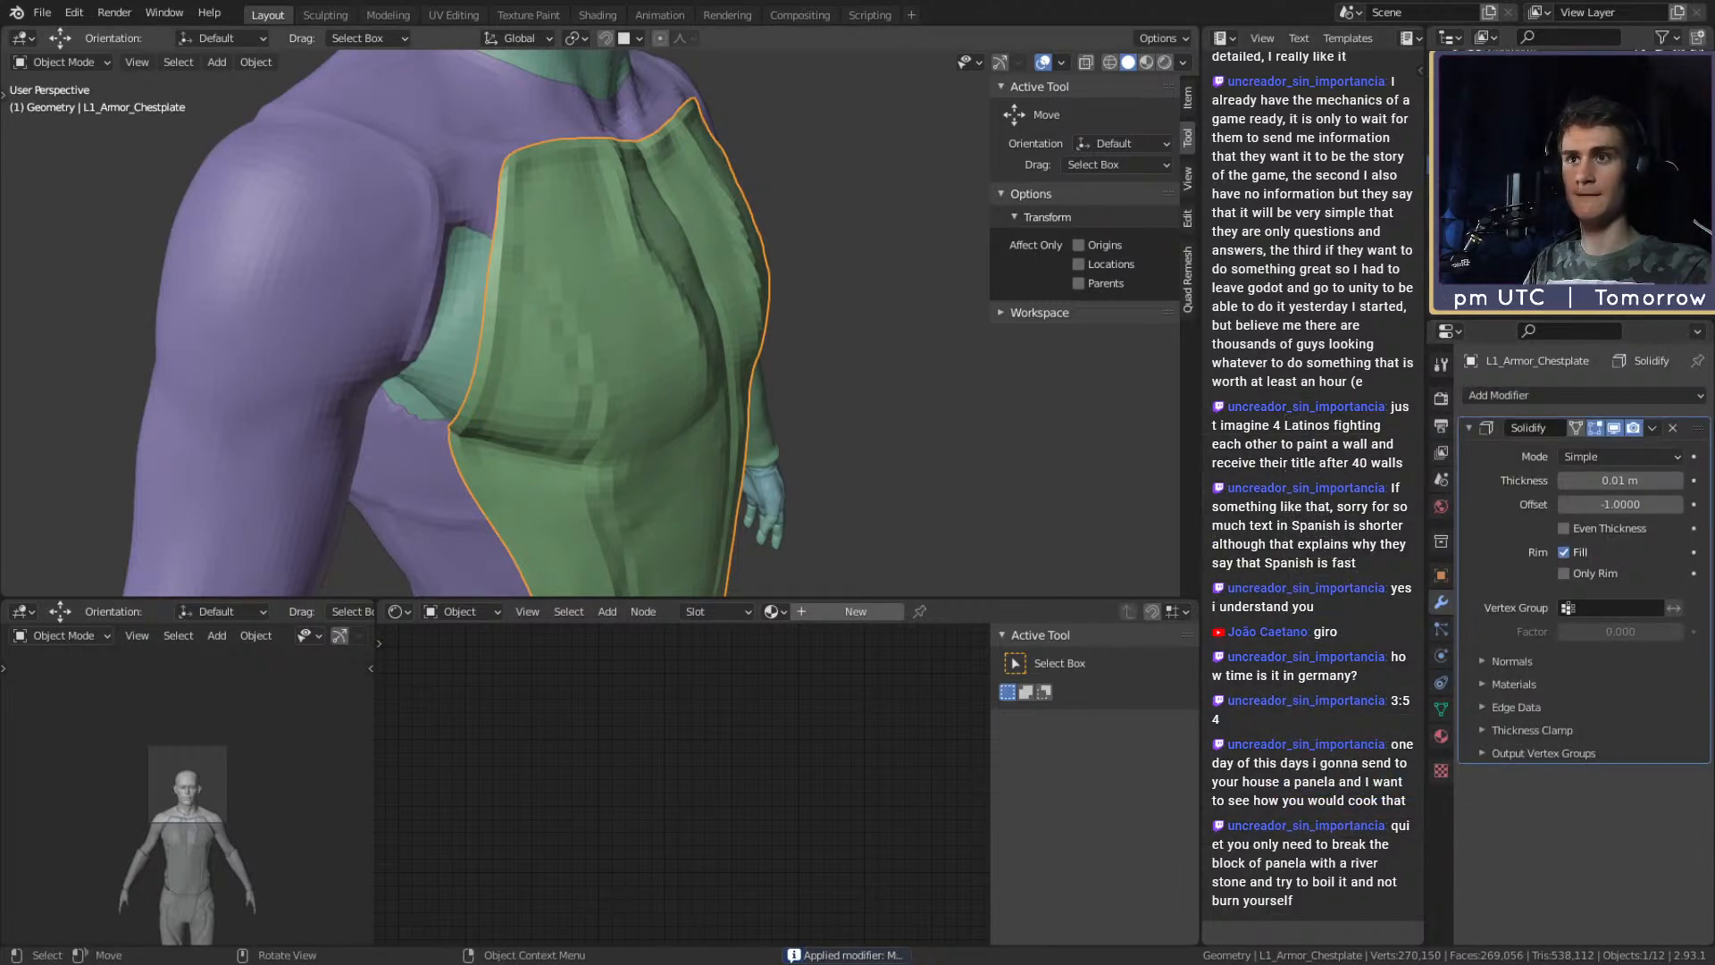
Set the chestplate's Solidify thickness to 0.6 m and apply the modifier.
middle_drag(858, 331, 934, 443)
drag(1608, 480, 1681, 480)
scroll(929, 557, down, 5)
middle_drag(929, 548, 452, 334)
middle_drag(656, 415, 849, 453)
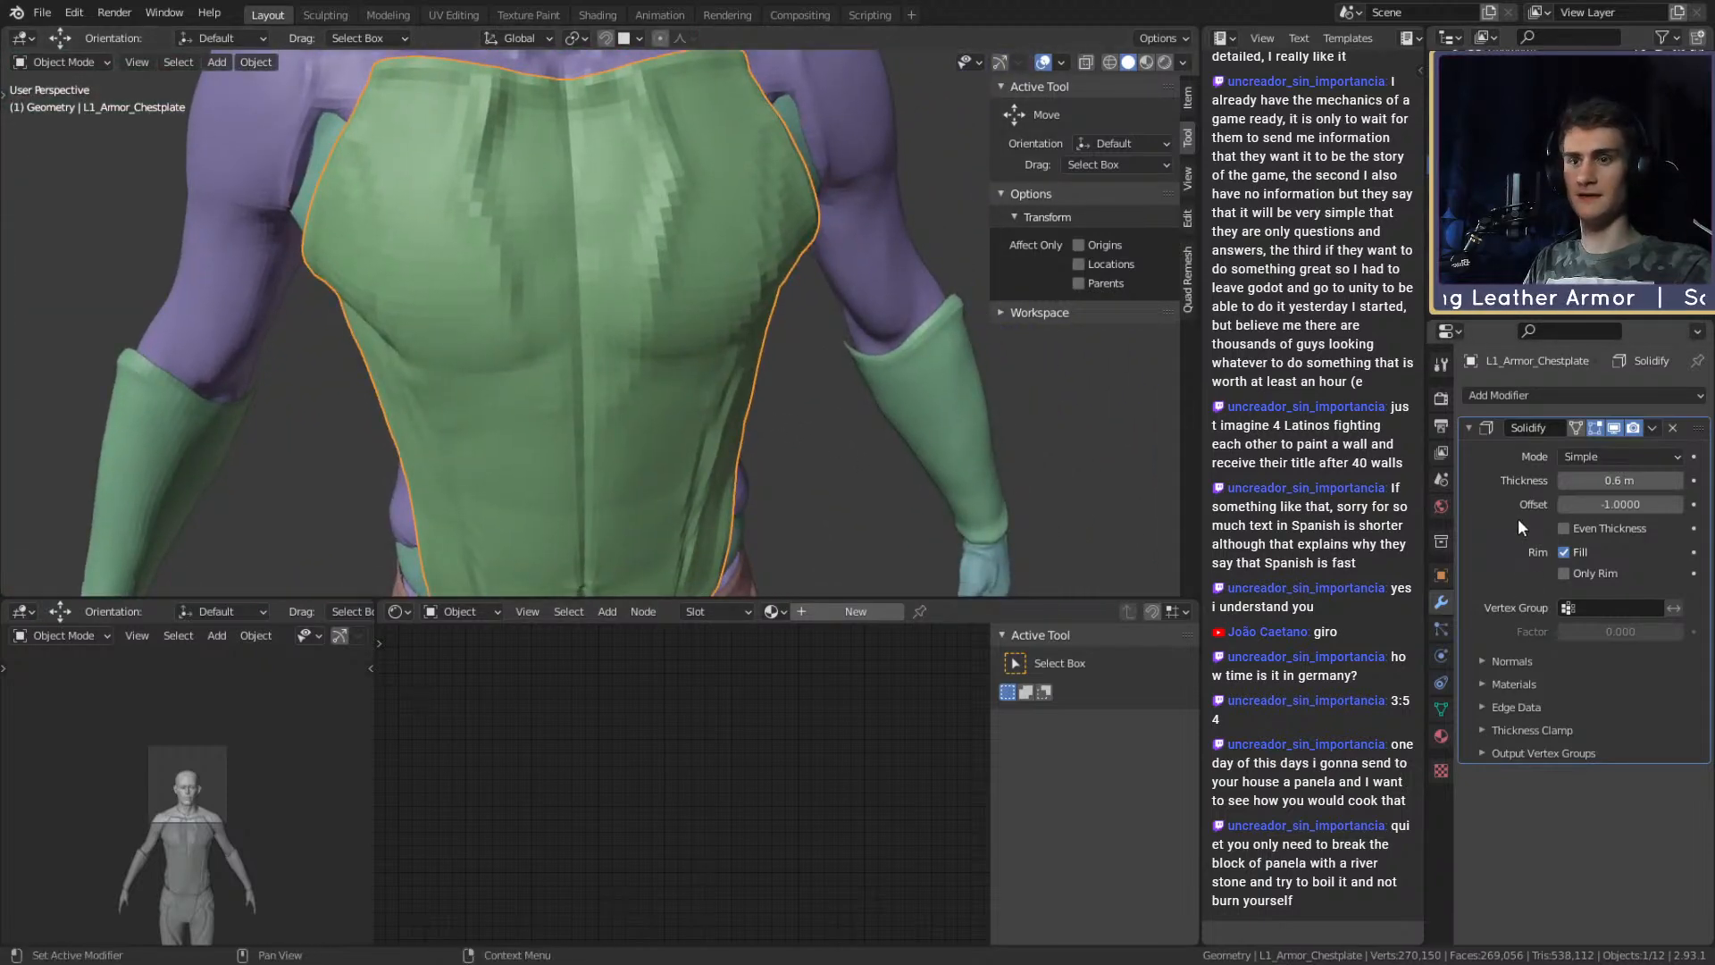
key(ctrl+a)
scroll(603, 343, down, 4)
scroll(623, 281, up, 2)
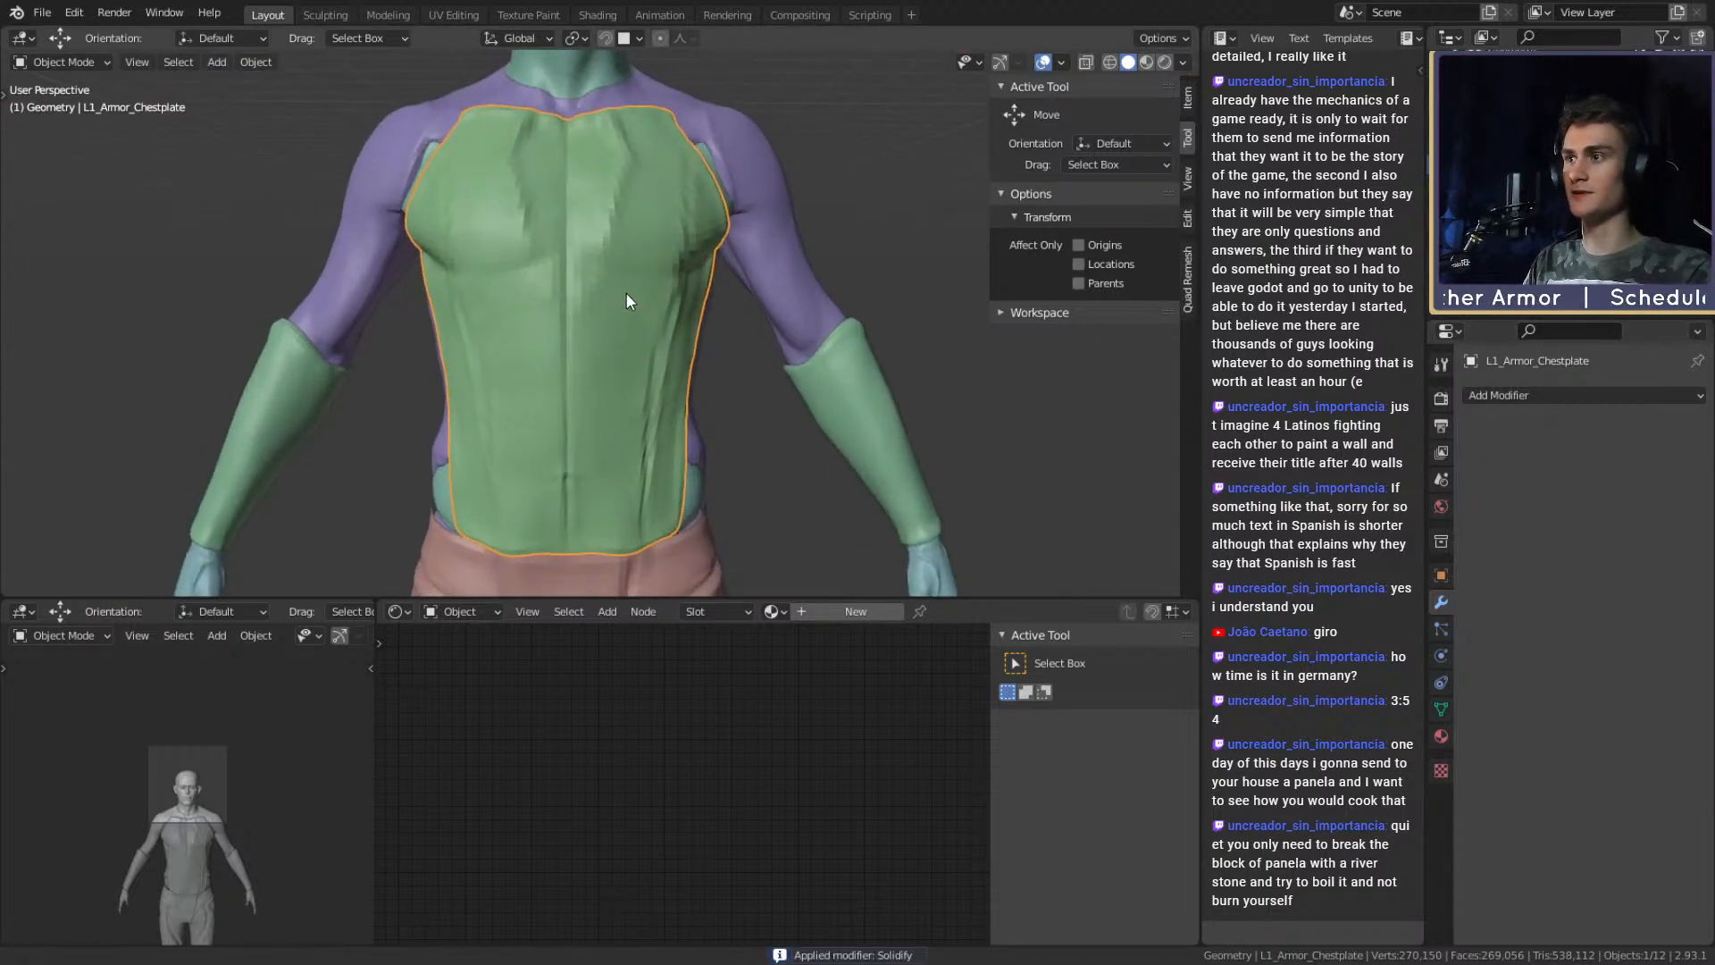
Isolate the chestplate in local view and examine its inner side.
middle_drag(657, 242, 646, 326)
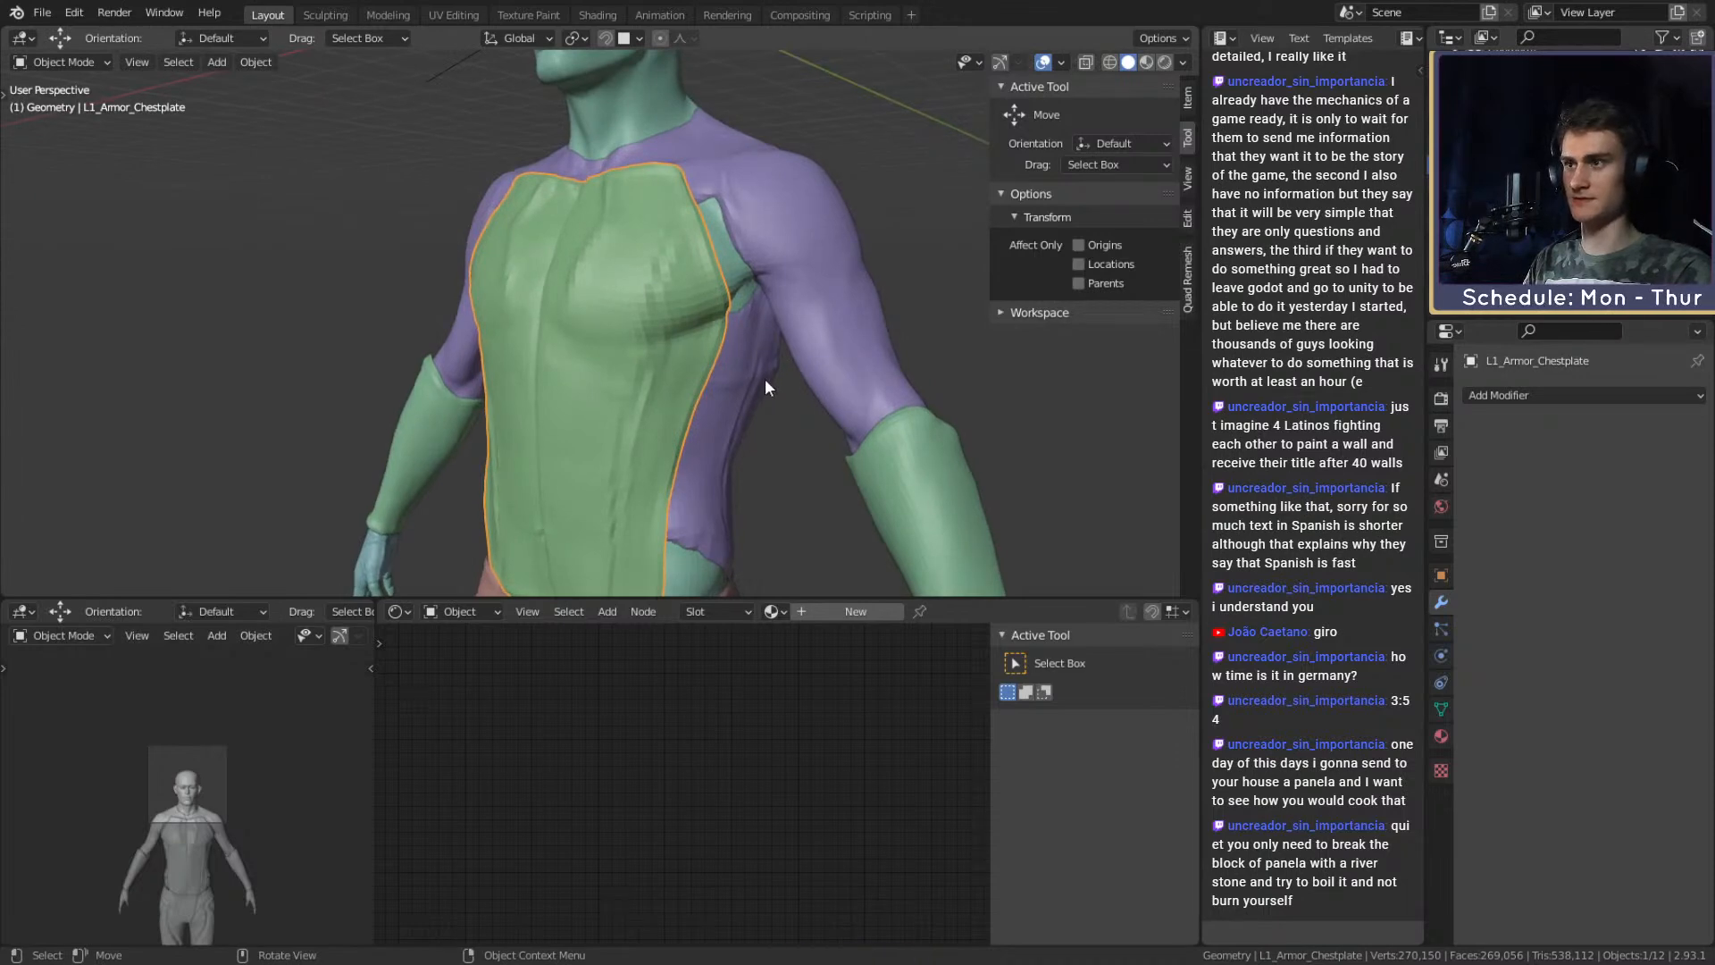
key(KP_Decimal)
key(KP_Divide)
middle_drag(750, 307, 451, 285)
scroll(391, 271, up, 2)
shift+middle_drag(451, 284, 458, 377)
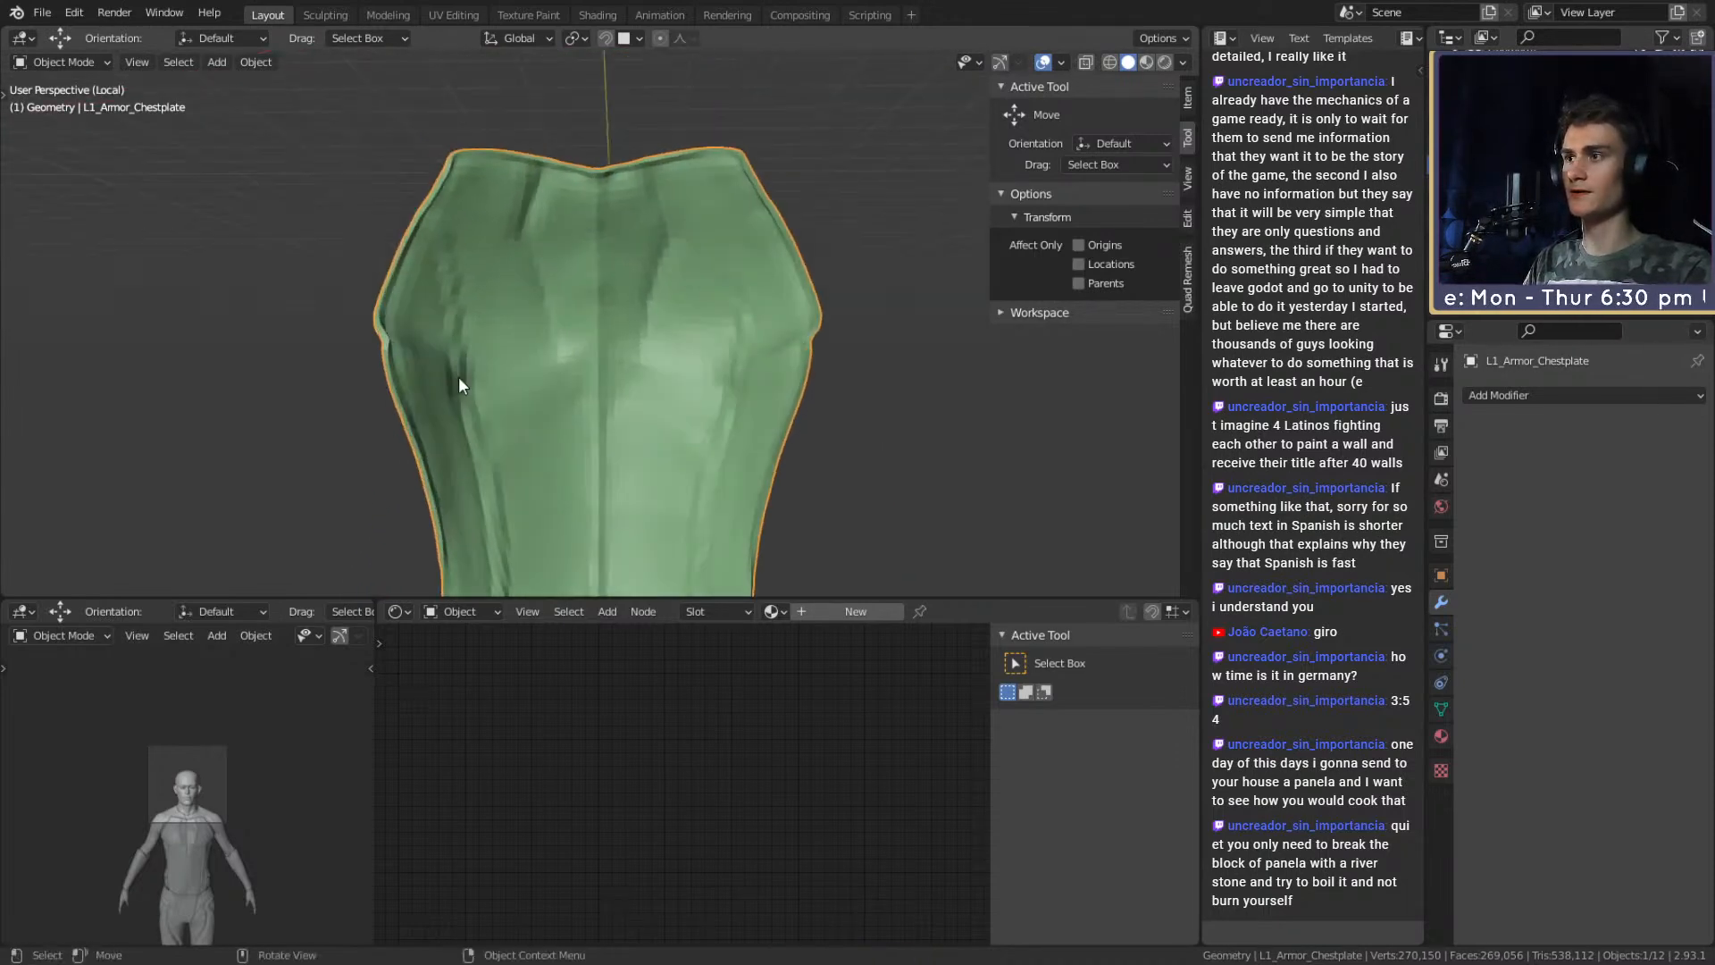
Switch to the Sculpting workspace, isolate the chestplate in local view and inspect its inner surface.
click(325, 15)
key(KP_Decimal)
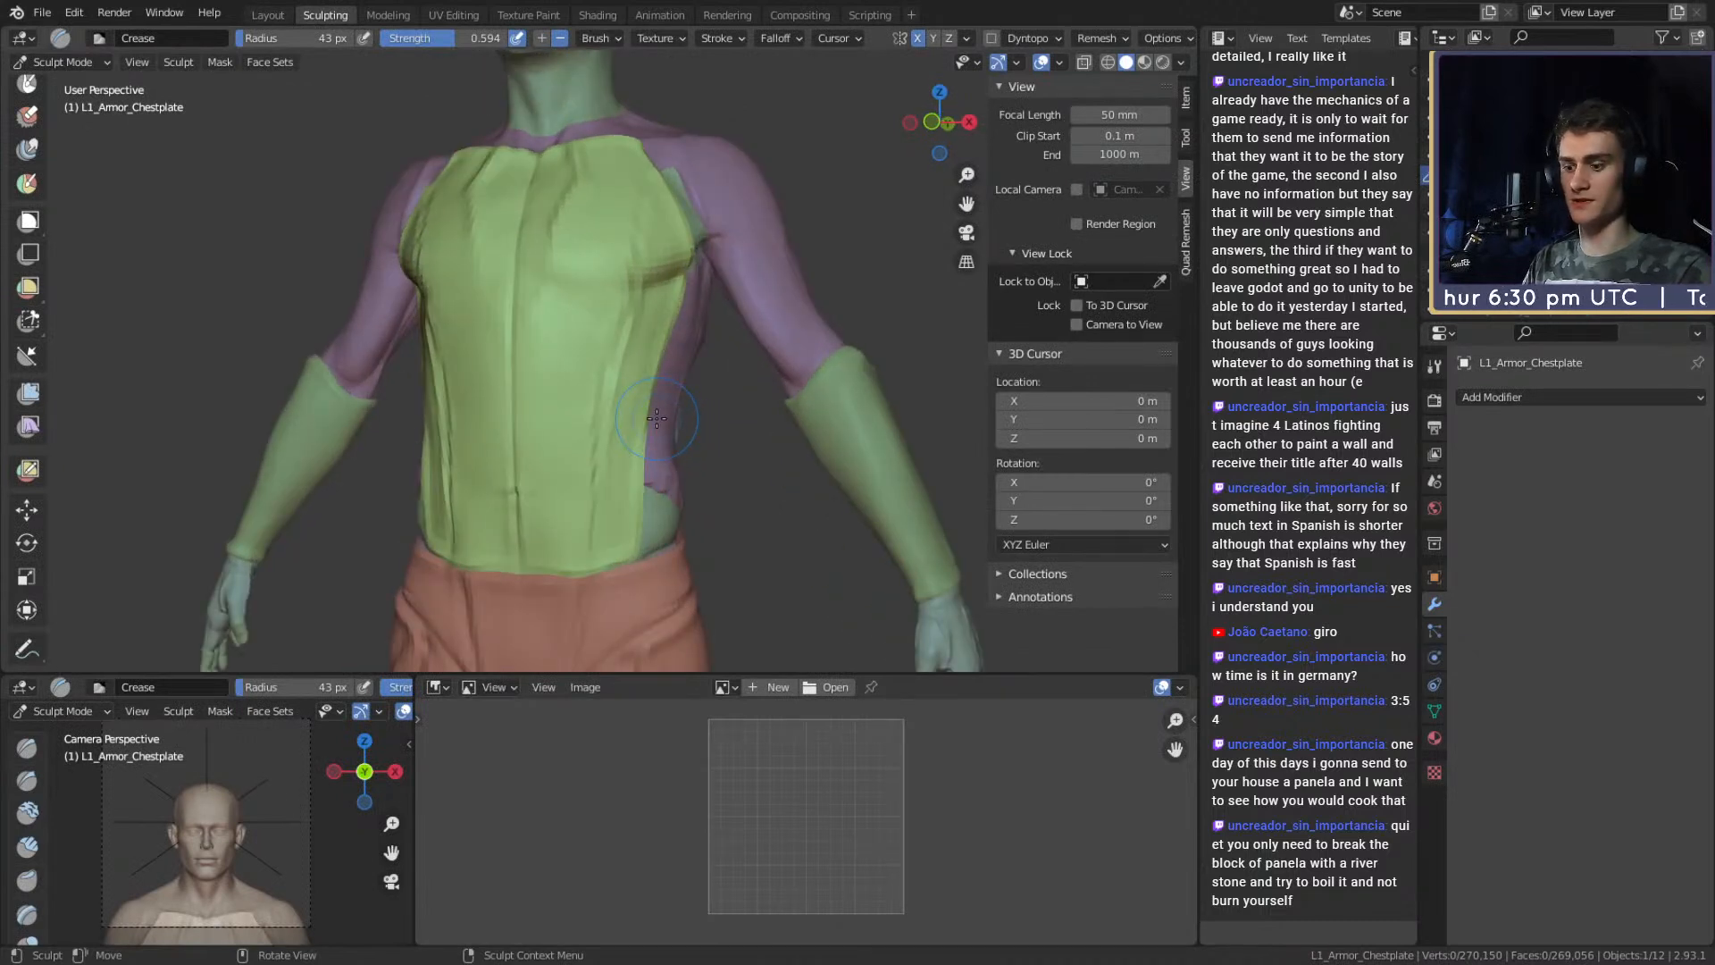
key(KP_Divide)
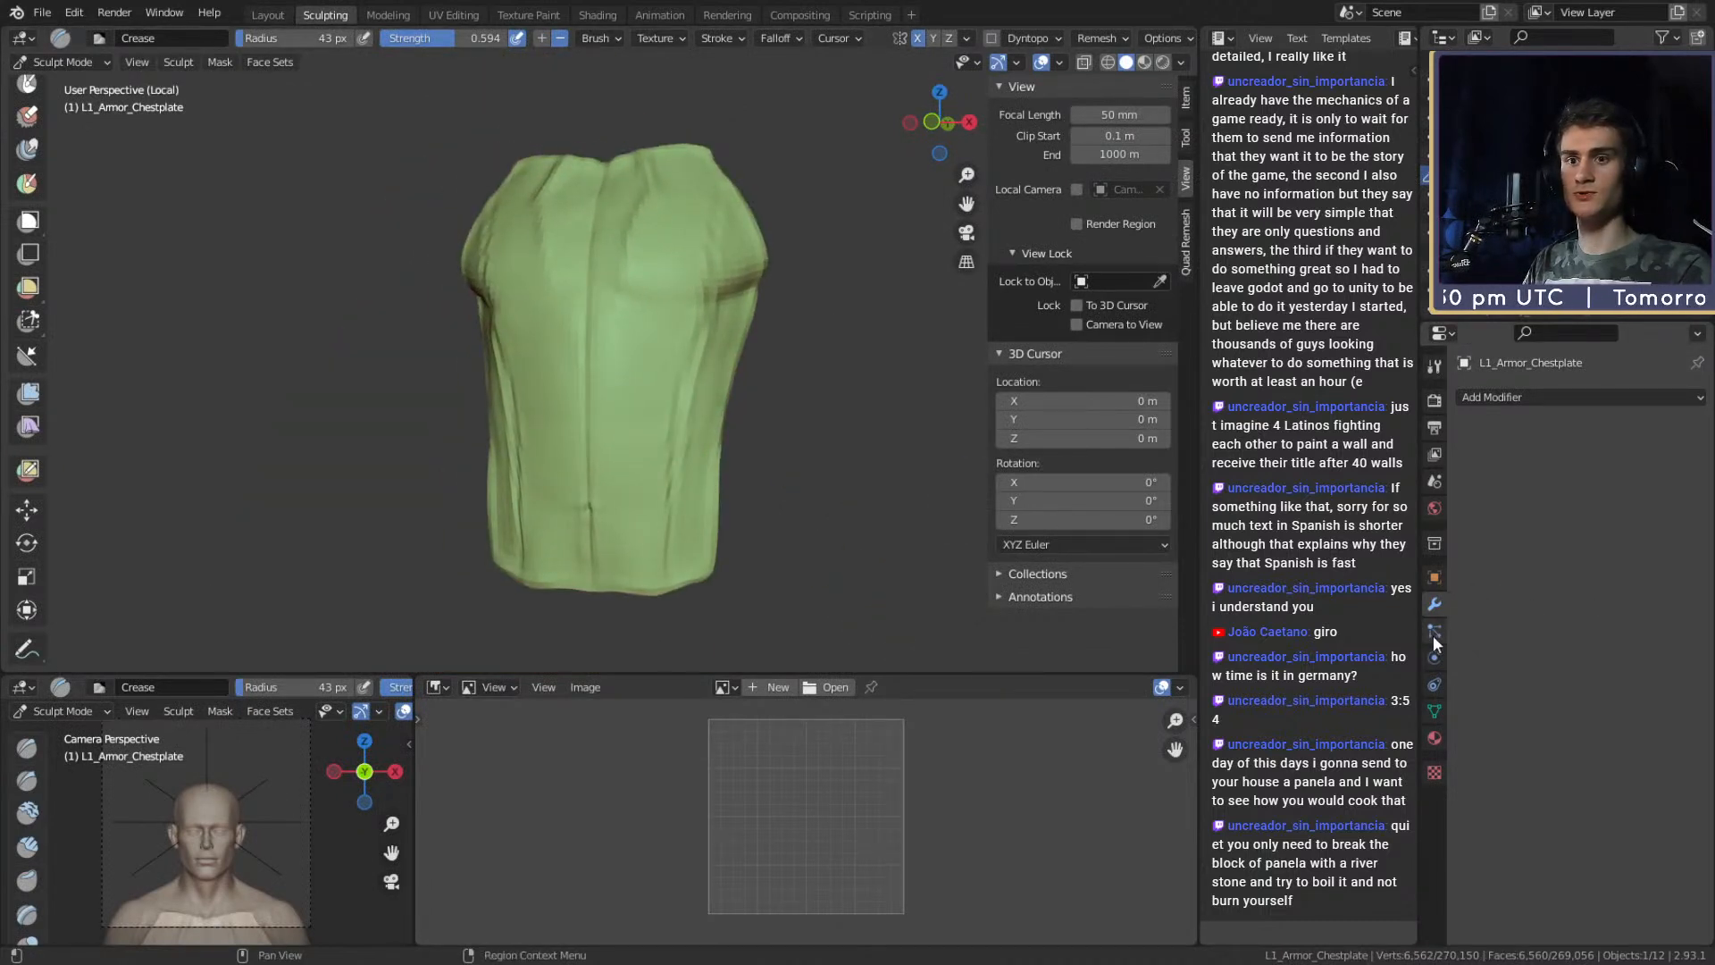
middle_drag(786, 357, 626, 357)
scroll(626, 357, up, 1)
scroll(536, 360, up, 3)
scroll(498, 360, down, 4)
mouse_move(498, 360)
middle_down()
mouse_move(593, 324)
mouse_move(616, 367)
mouse_move(622, 354)
middle_up()
scroll(617, 368, up, 3)
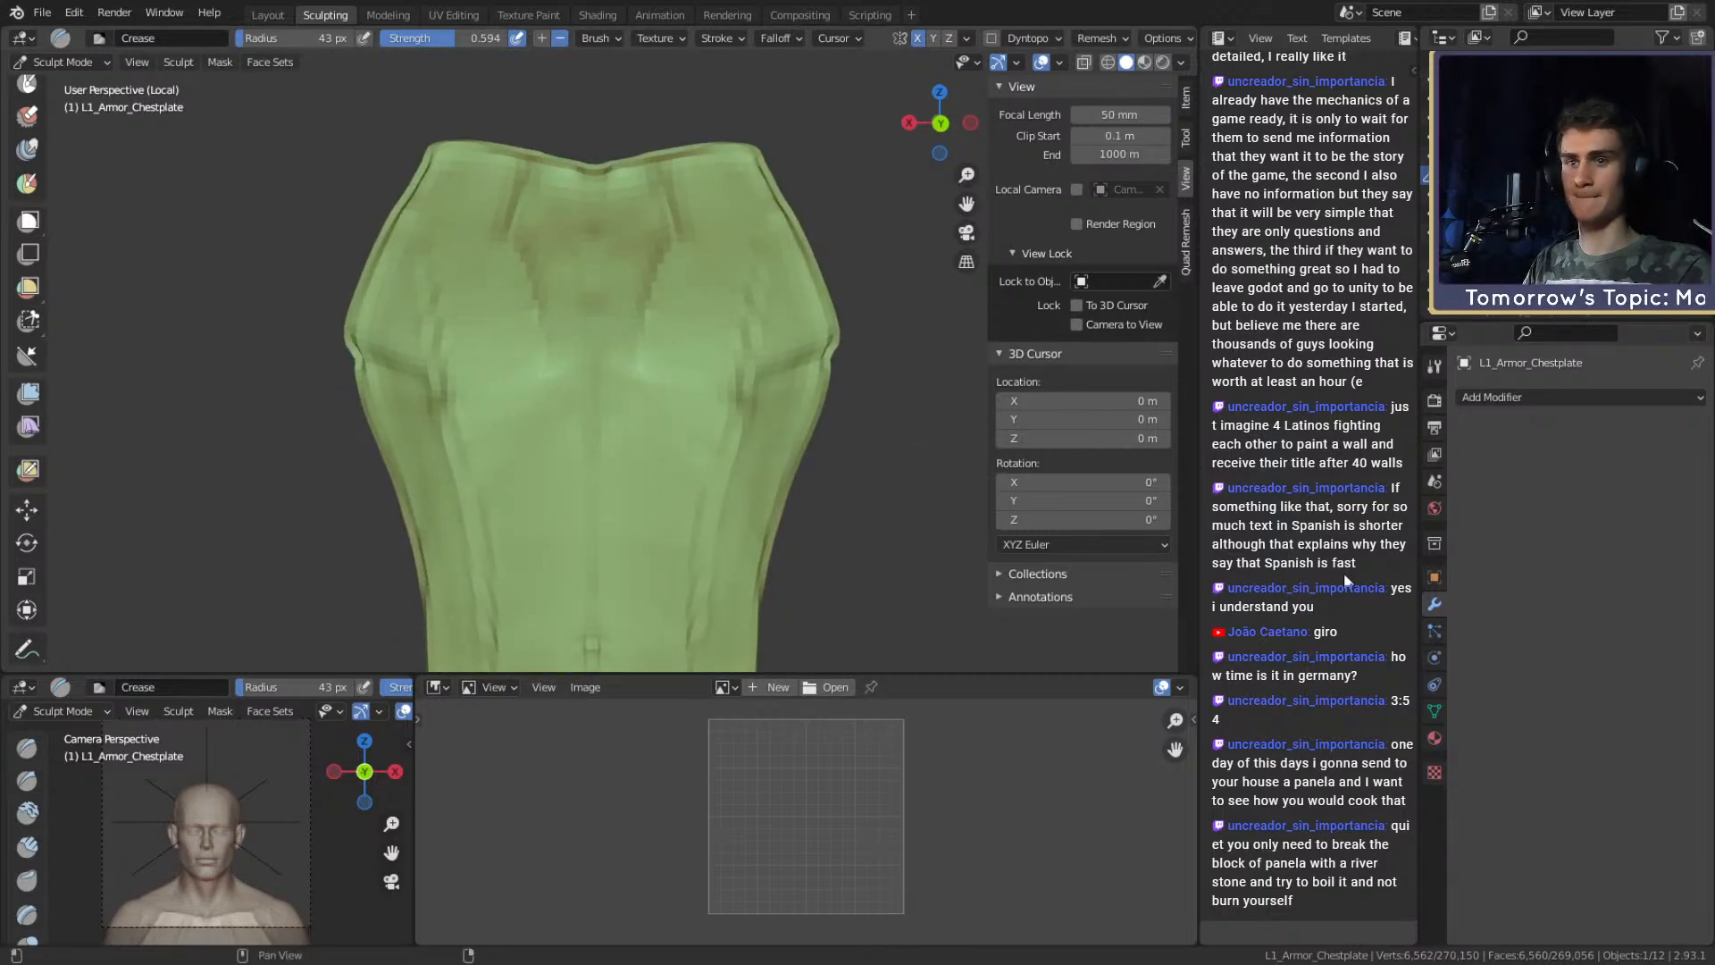
Enable Front Faces Only in the Crease brush's advanced settings.
click(1435, 368)
scroll(1568, 608, down, 2)
click(1568, 746)
Smooth the ridges on the upper chest inside the chestplate with a brush radius of 54 px.
middle_drag(688, 359, 731, 381)
scroll(731, 383, up, 2)
key(bracketright)
key(bracketright)
shift+drag(715, 363, 708, 493)
middle_drag(710, 383, 613, 384)
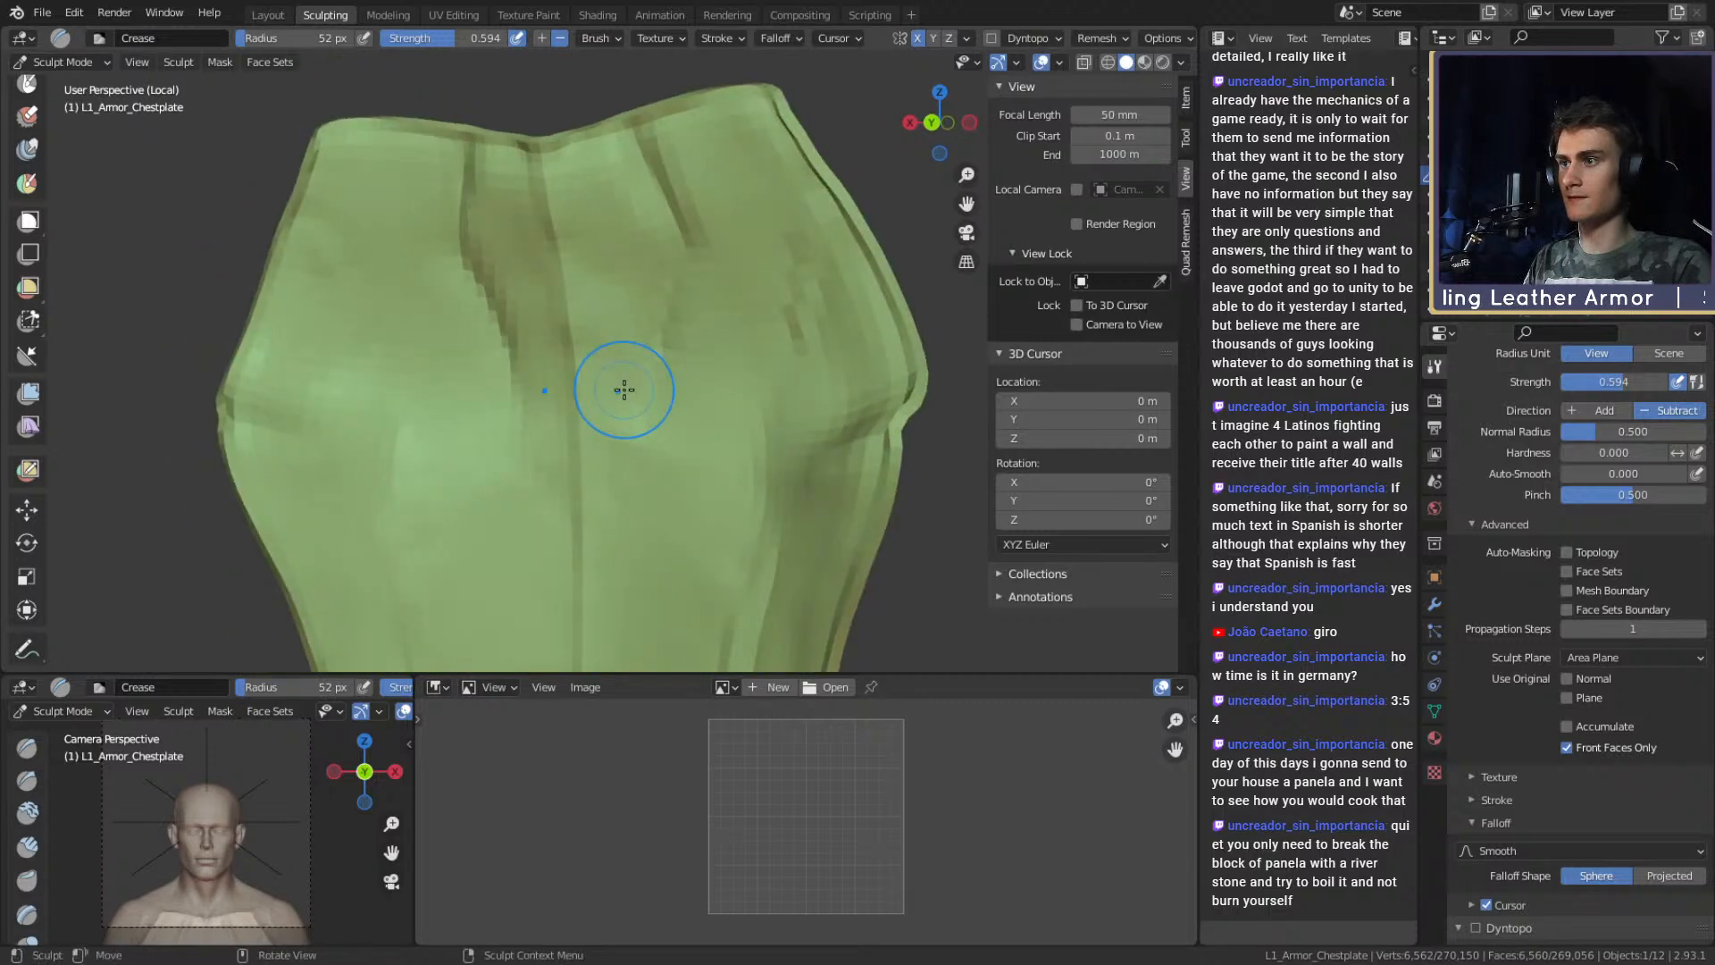
middle_drag(666, 259, 639, 195)
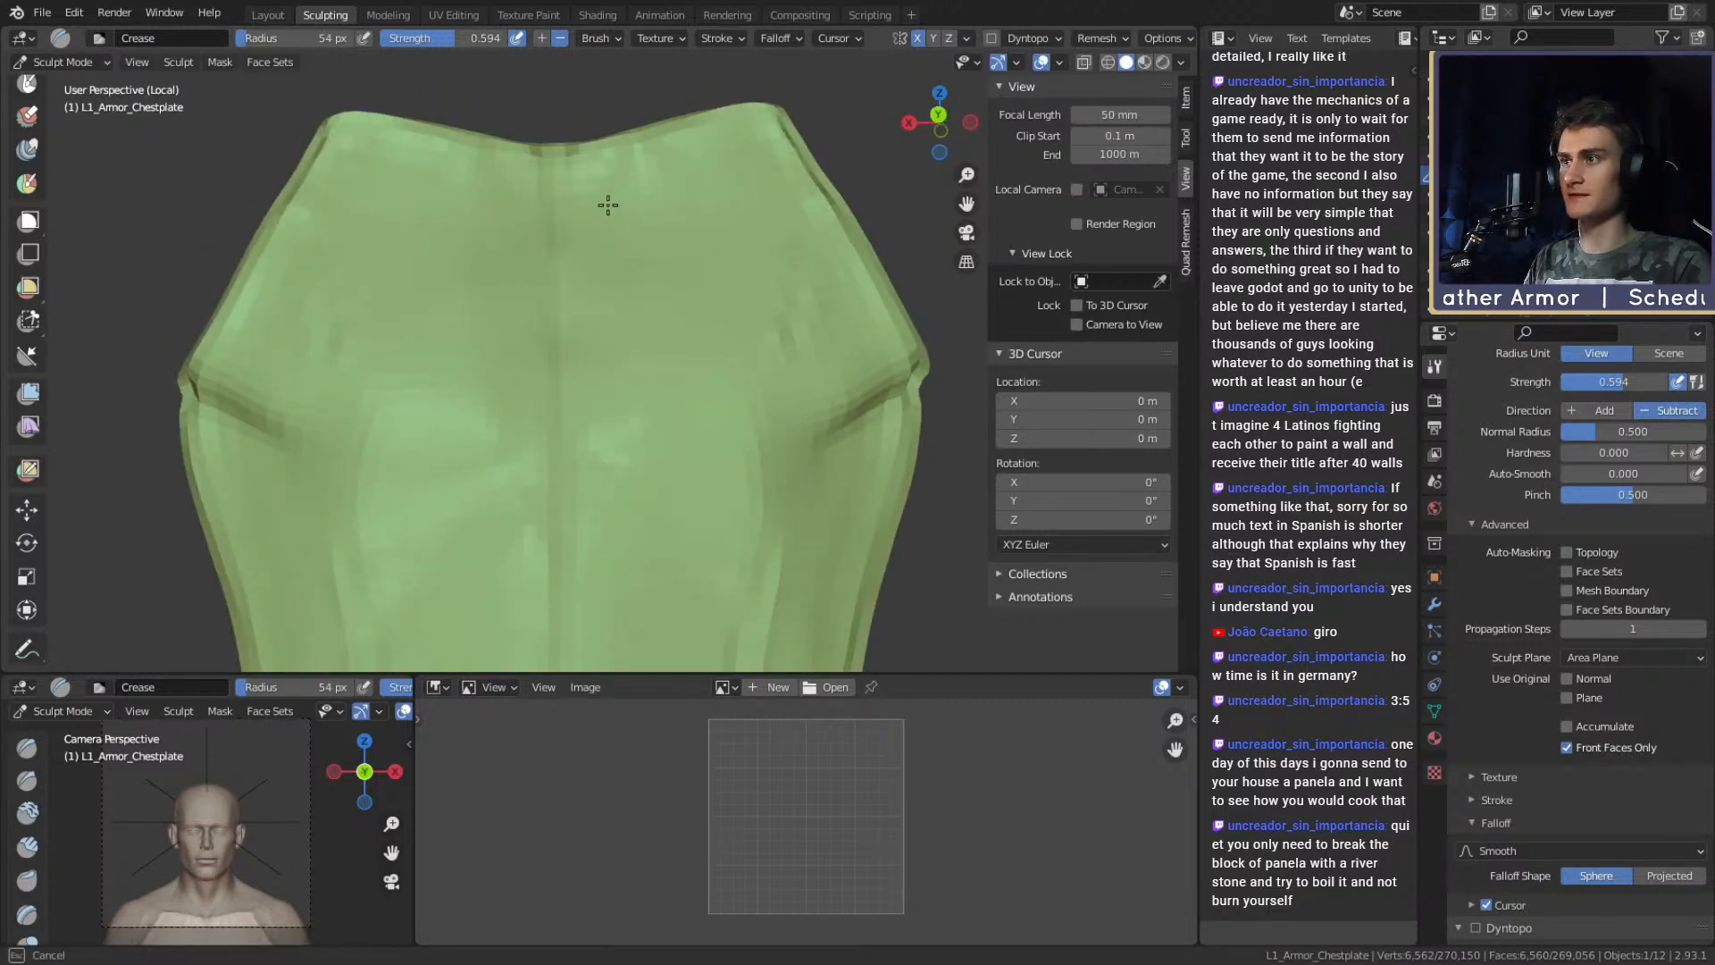
scroll(601, 317, up, 2)
shift+drag(594, 321, 571, 605)
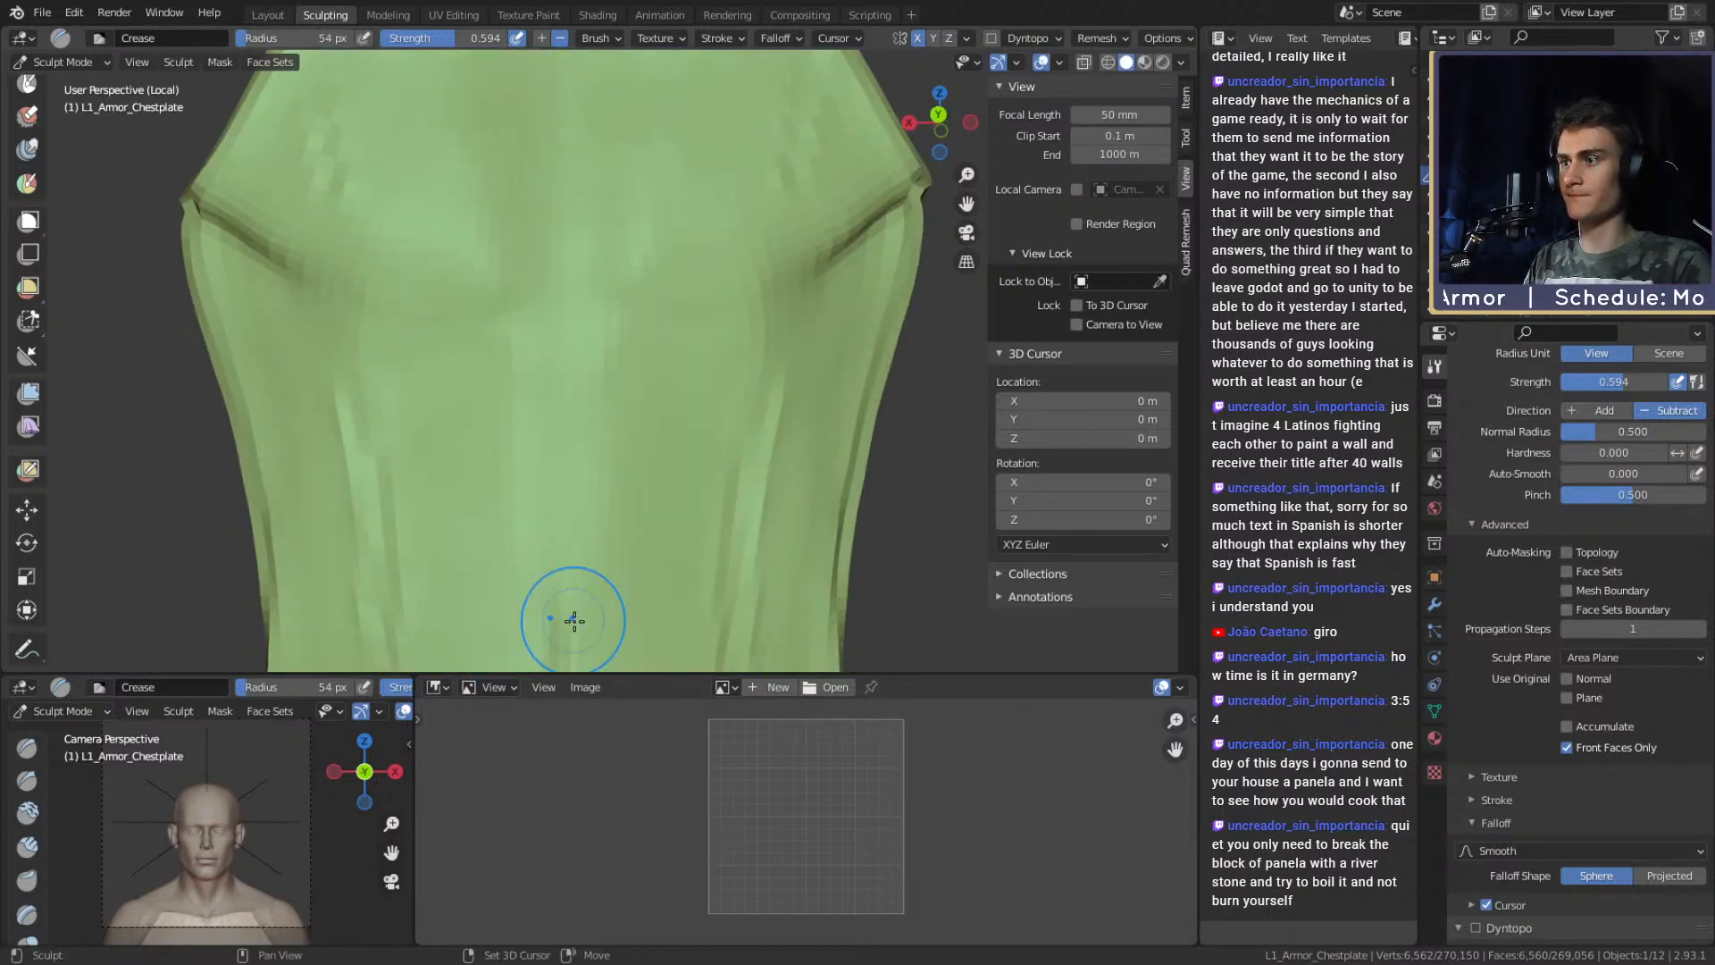
Enlarge the brush radius to 72 px and smooth the lower centre seam inside the chestplate.
shift+middle_drag(570, 604, 583, 350)
key(f)
click(598, 342)
shift+drag(585, 352, 575, 544)
shift+middle_drag(574, 545, 579, 330)
shift+drag(579, 330, 554, 444)
shift+middle_drag(554, 444, 527, 529)
mouse_move(613, 402)
middle_down()
mouse_move(945, 386)
mouse_move(715, 402)
mouse_move(716, 373)
middle_up()
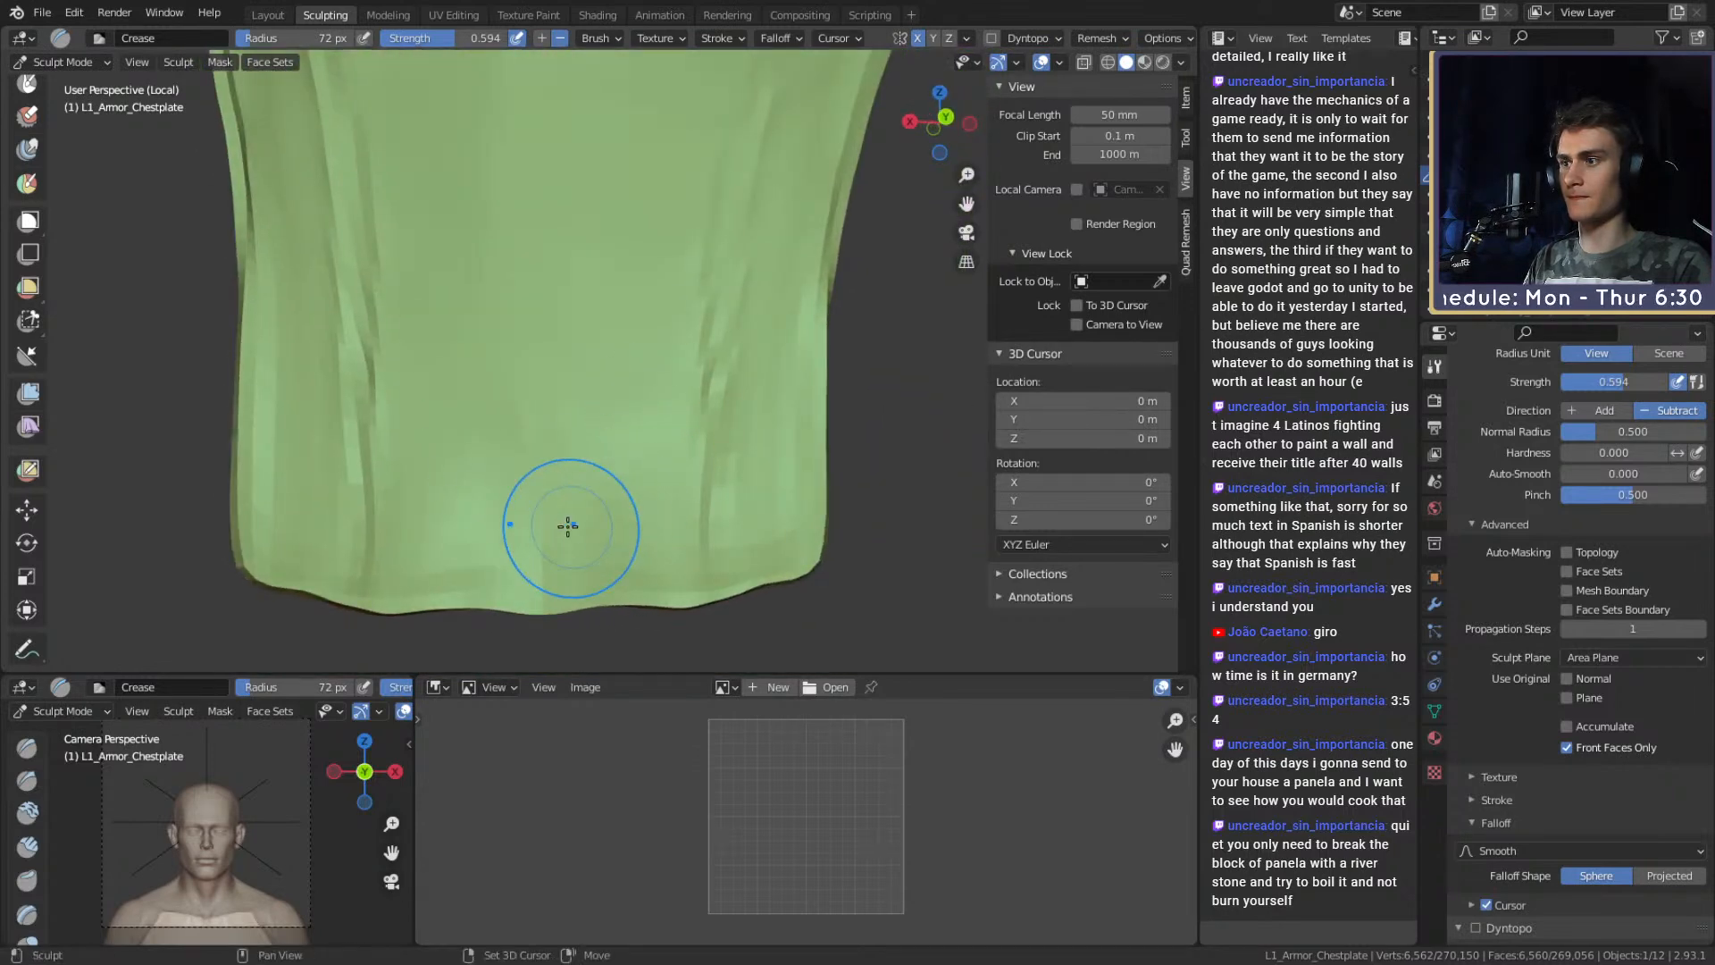
Examine the chestplate's front and inner surface for effects of the smoothing.
mouse_move(548, 498)
middle_down()
mouse_move(884, 447)
mouse_move(805, 418)
mouse_move(740, 460)
middle_up()
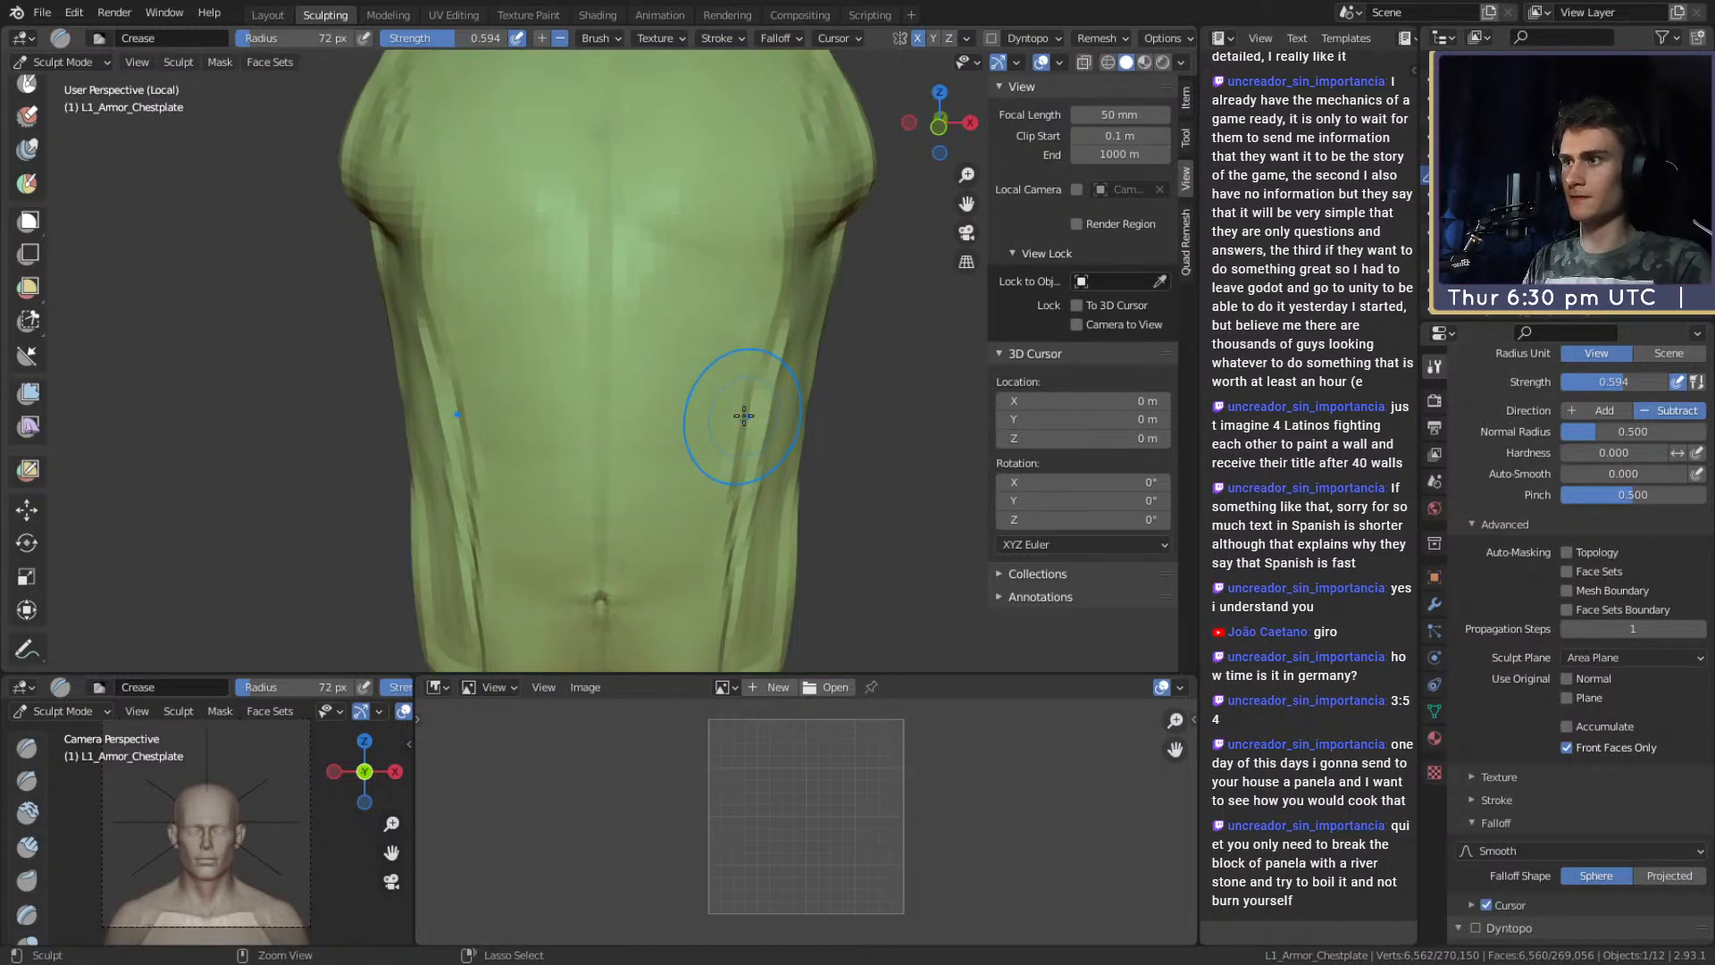
middle_drag(718, 314, 691, 421)
scroll(613, 295, up, 3)
mouse_move(613, 295)
middle_down()
mouse_move(685, 427)
mouse_move(608, 280)
middle_up()
scroll(591, 162, down, 2)
mouse_move(575, 394)
middle_down()
mouse_move(905, 456)
mouse_move(582, 352)
mouse_move(613, 286)
mouse_move(663, 479)
mouse_move(670, 459)
middle_up()
scroll(613, 286, down, 3)
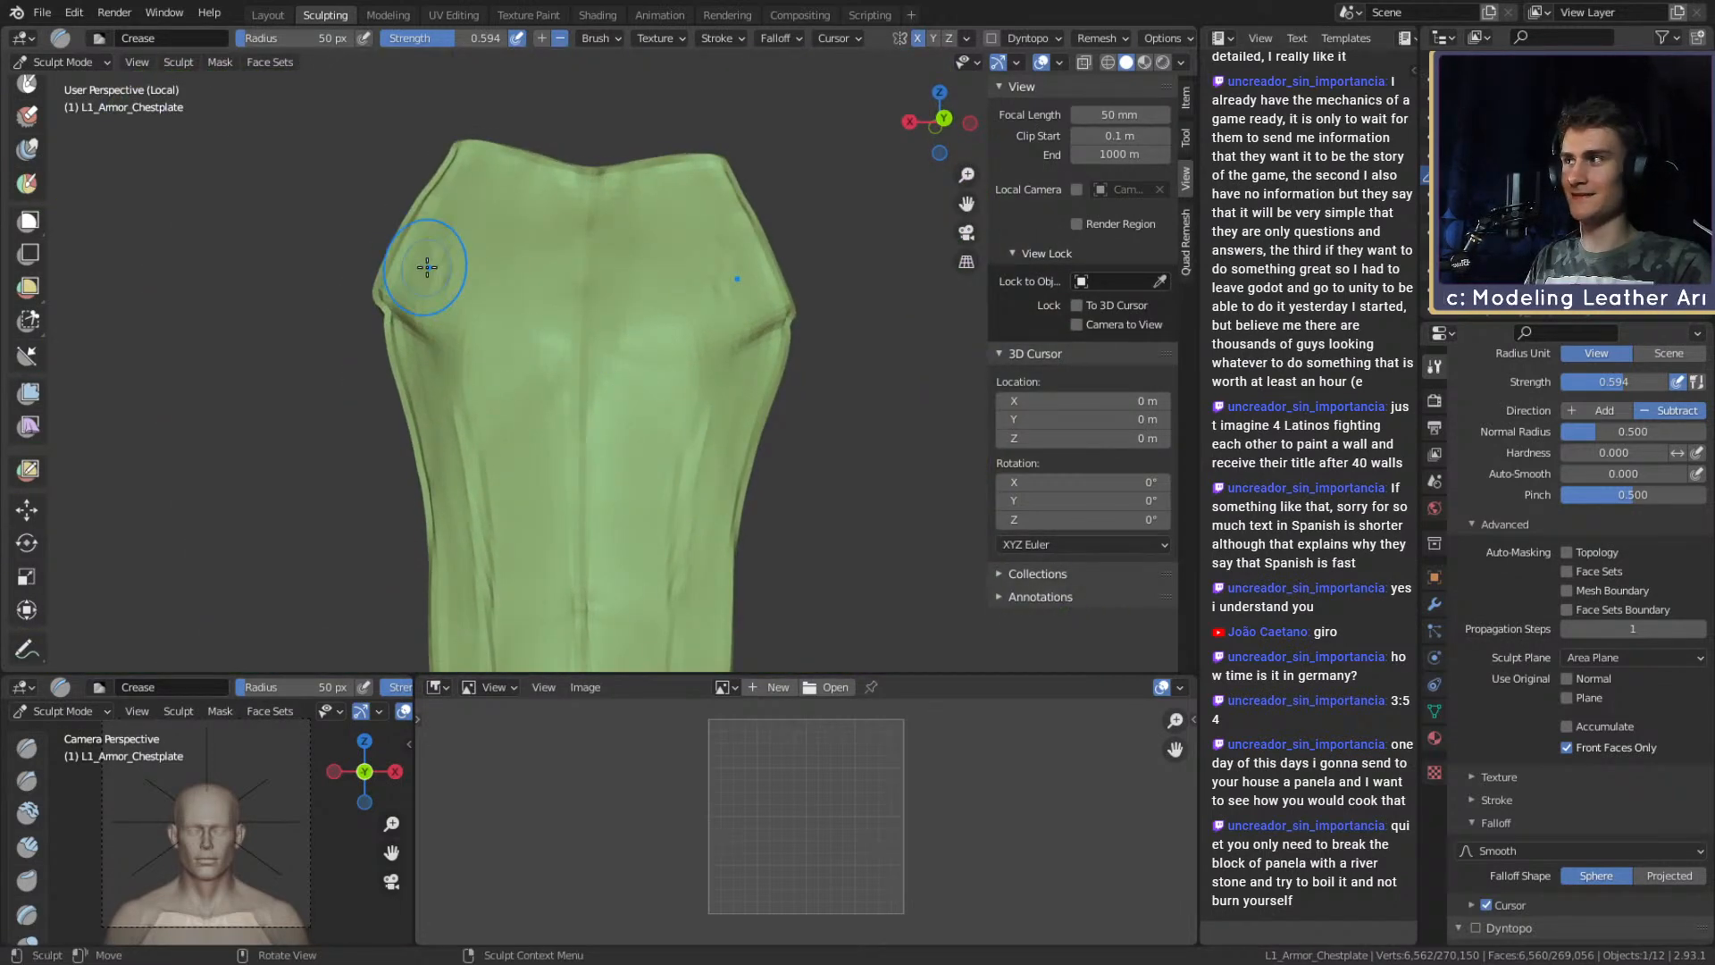
Switch to the Clay Strips brush, enlarge its radius to 115 px and check both sides of the chestplate.
key(c)
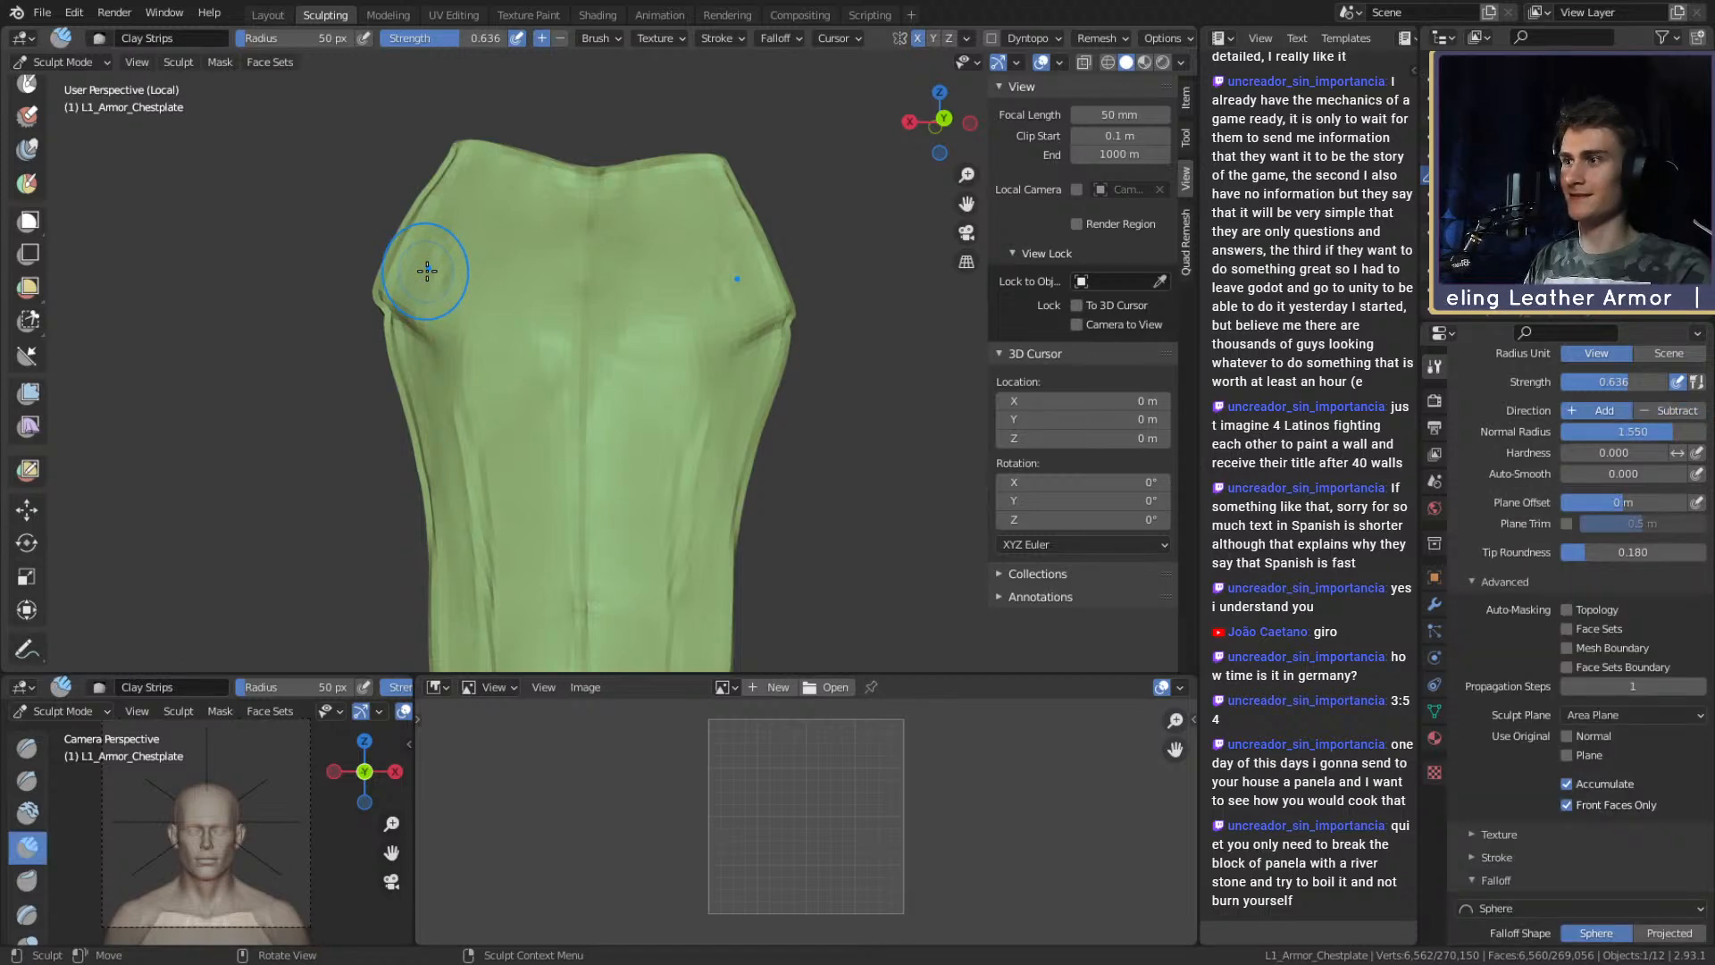
scroll(686, 401, up, 2)
key(f)
click(580, 291)
middle_drag(635, 298, 615, 236)
key(f)
click(621, 322)
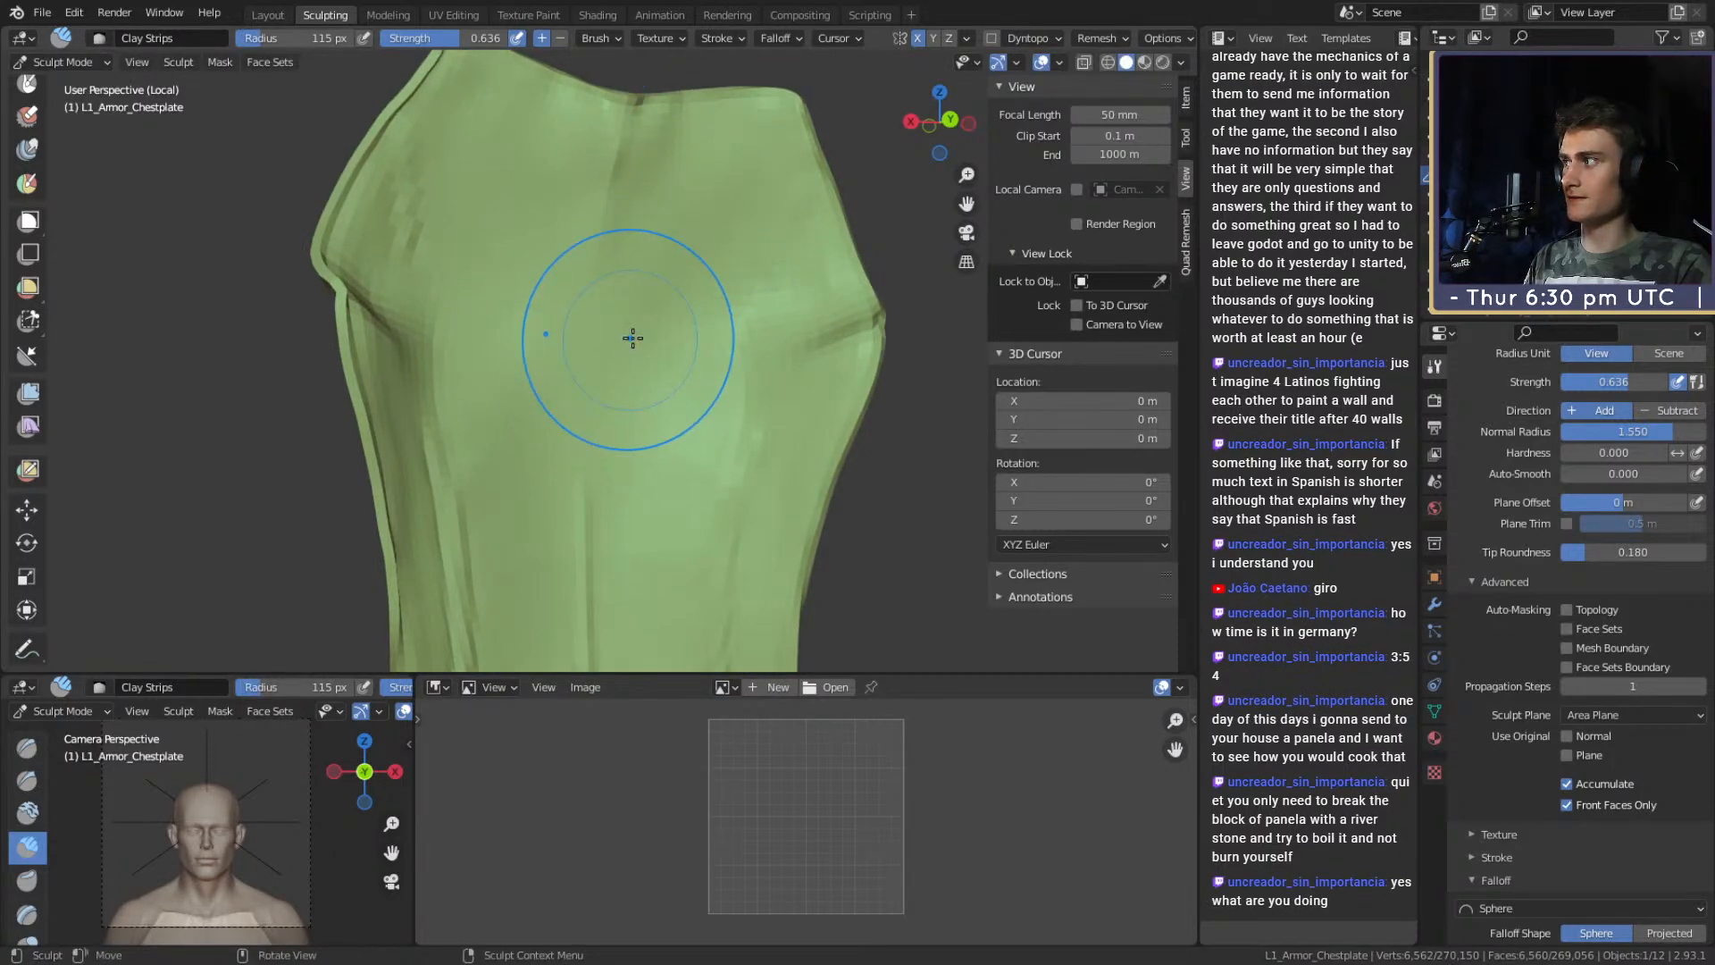
mouse_move(704, 402)
middle_down()
mouse_move(927, 464)
mouse_move(804, 420)
mouse_move(682, 306)
mouse_move(591, 412)
mouse_move(505, 306)
mouse_move(581, 286)
mouse_move(924, 428)
middle_up()
middle_drag(639, 357, 749, 373)
mouse_move(668, 317)
middle_down()
mouse_move(590, 366)
mouse_move(795, 370)
mouse_move(590, 360)
mouse_move(639, 414)
middle_up()
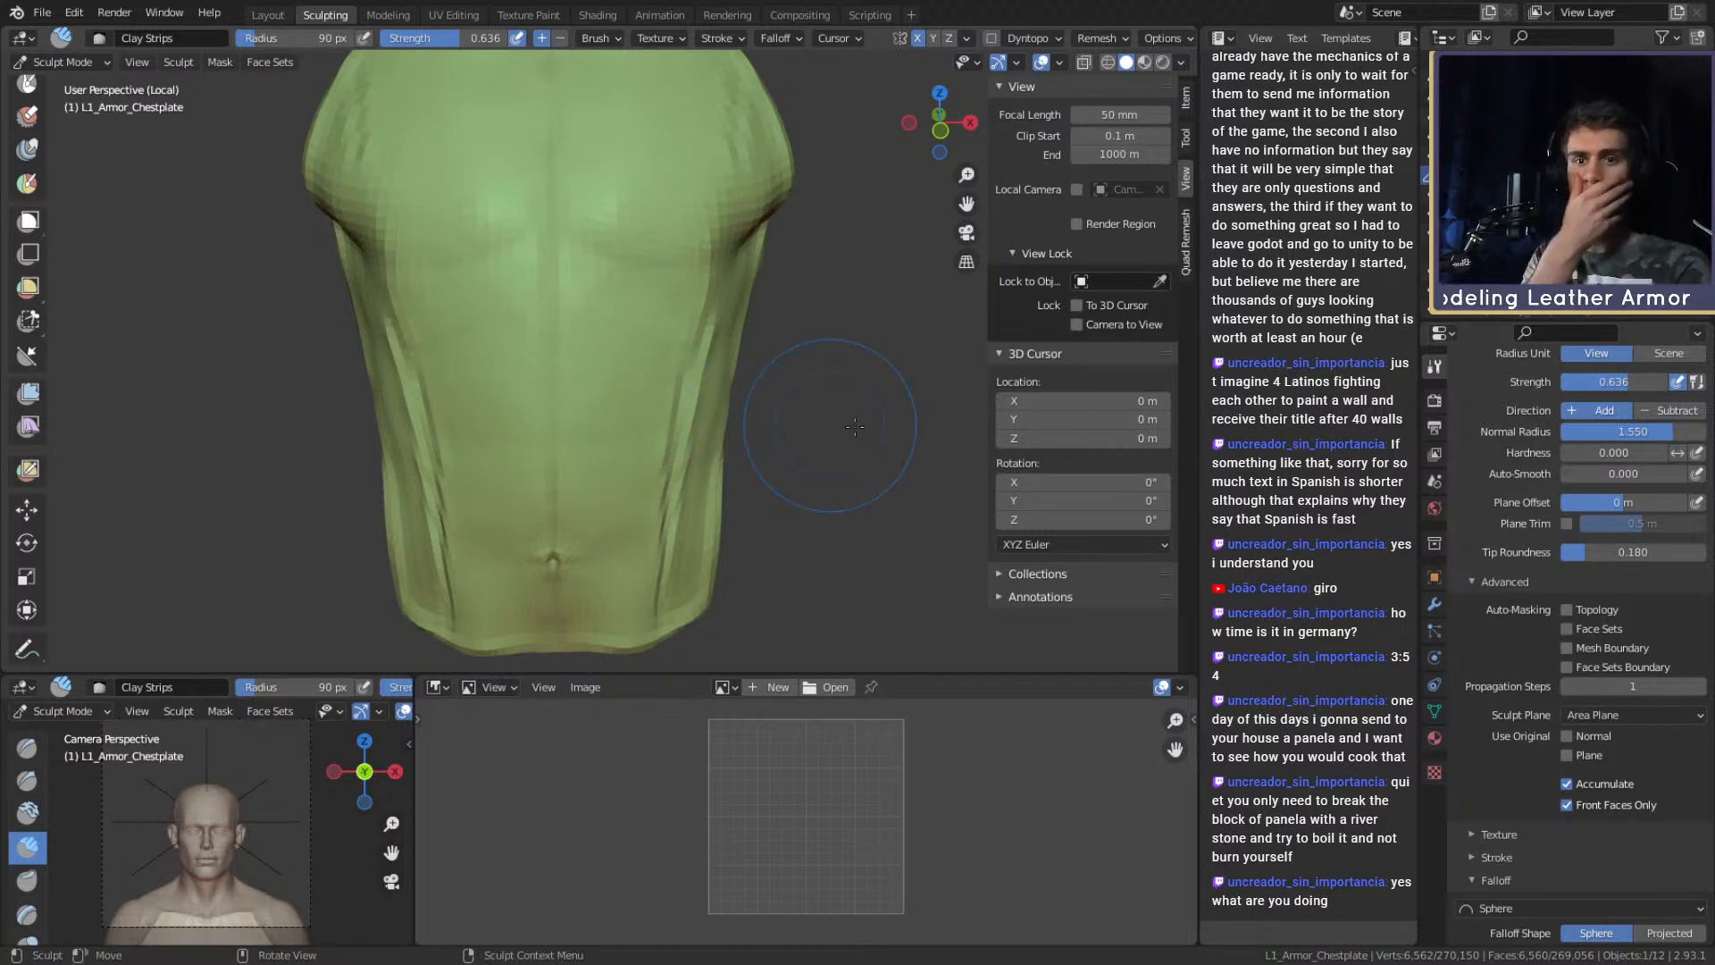
Review the Clay Strips brush settings and reduce the brush radius to 4 px.
scroll(1492, 609, up, 5)
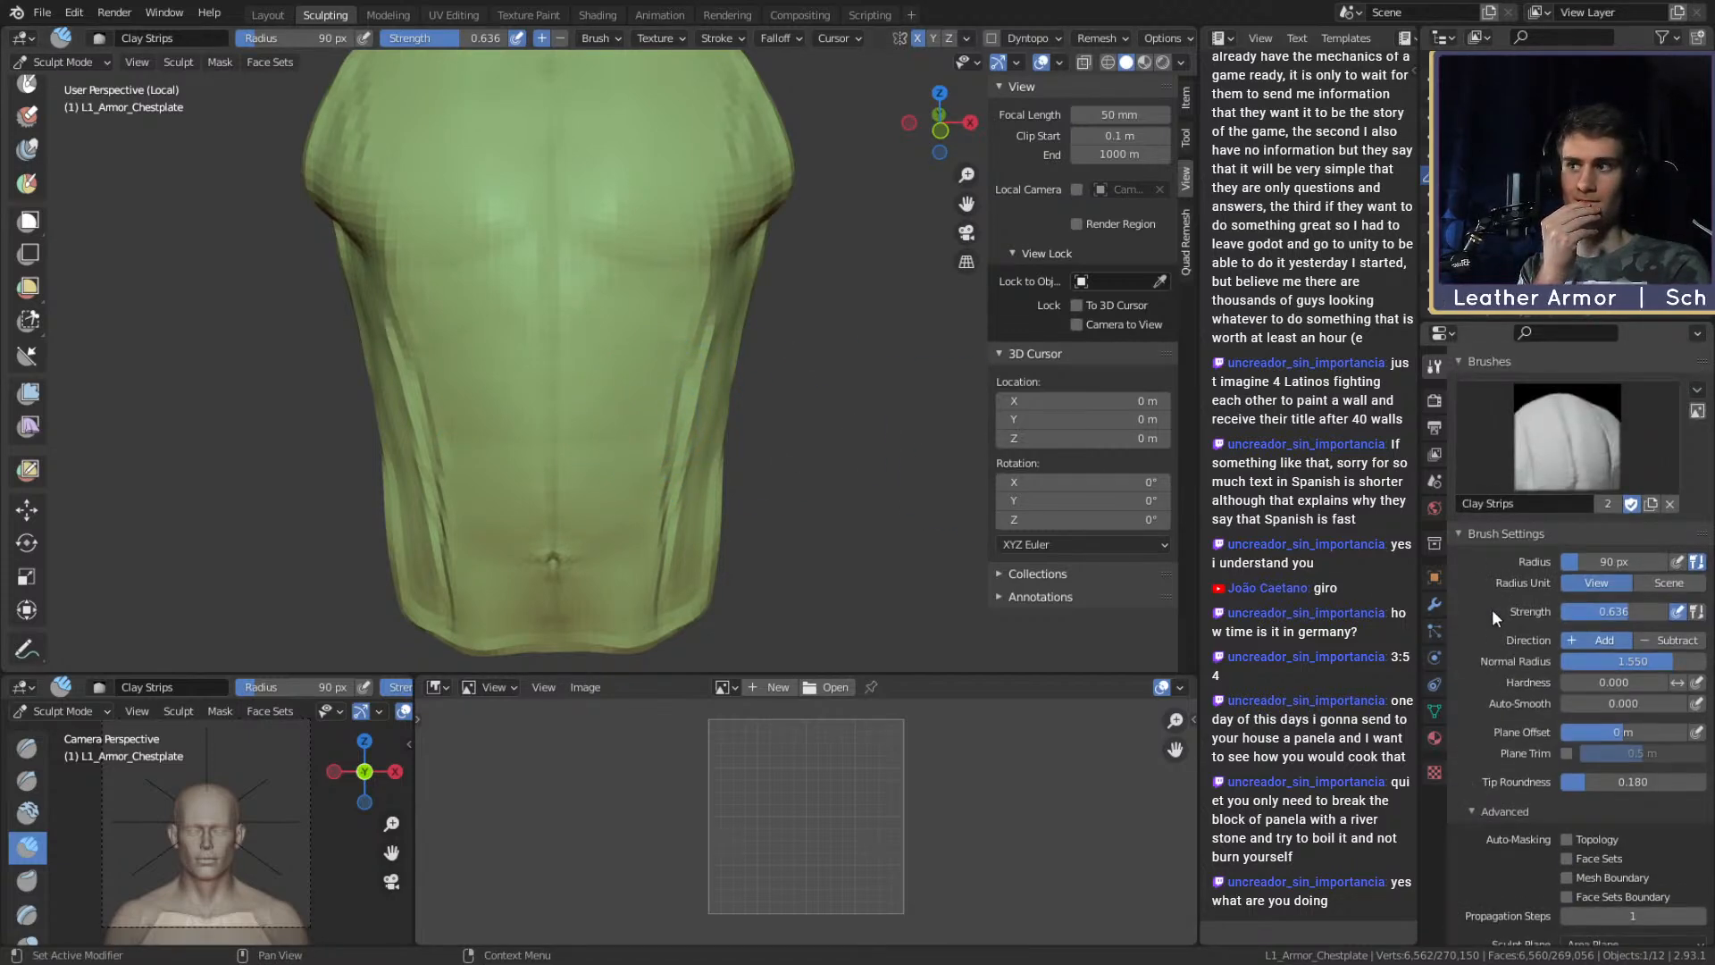
scroll(1492, 609, down, 10)
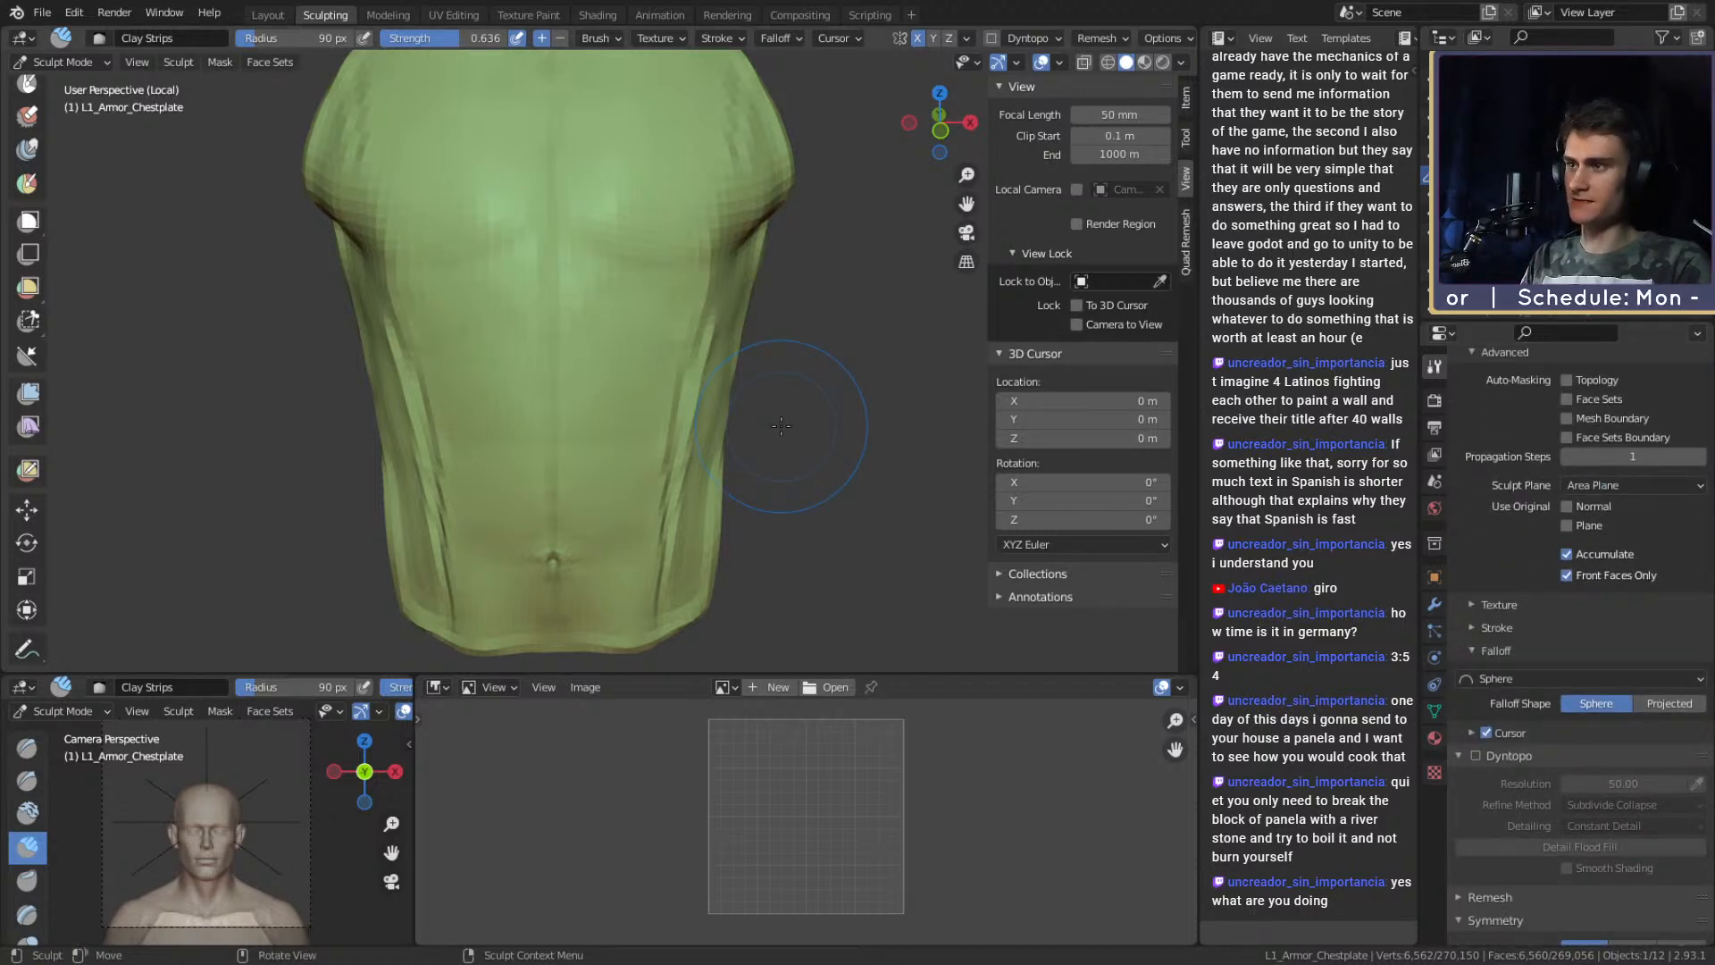
key(f)
click(594, 360)
middle_drag(594, 360, 616, 309)
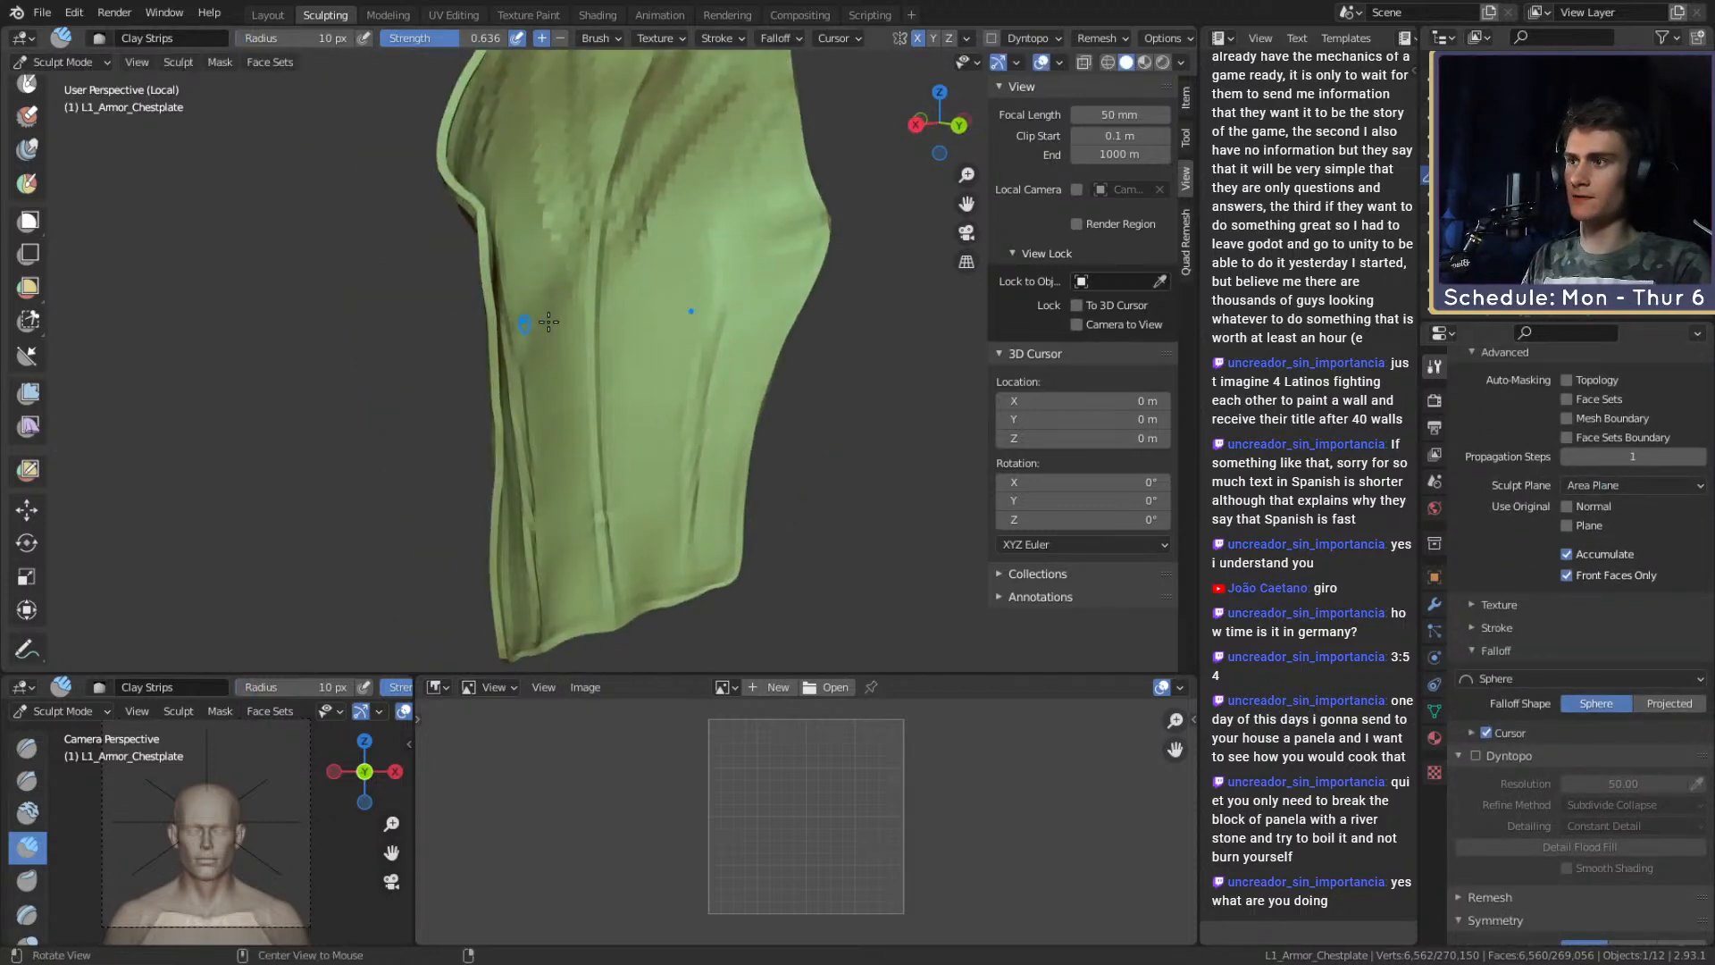
middle_drag(599, 399, 778, 356)
mouse_move(831, 394)
alt+mouse_down()
mouse_move(571, 421)
mouse_move(582, 344)
mouse_move(550, 283)
alt+mouse_up()
key(f)
click(581, 337)
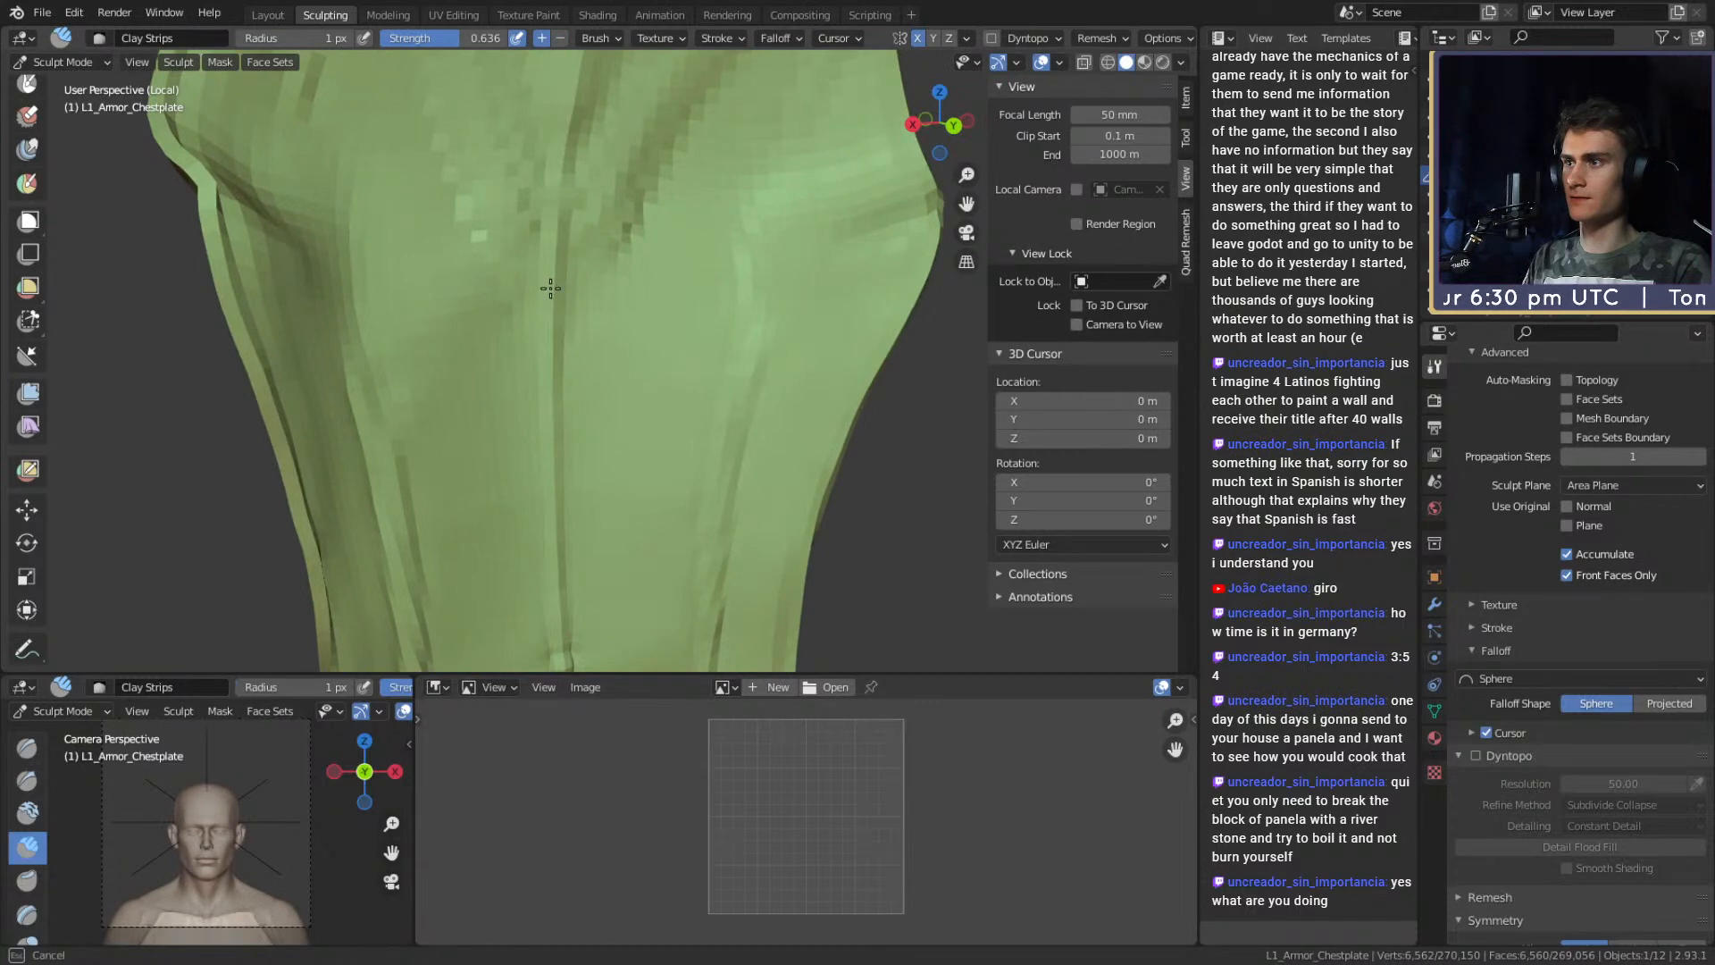
click(554, 373)
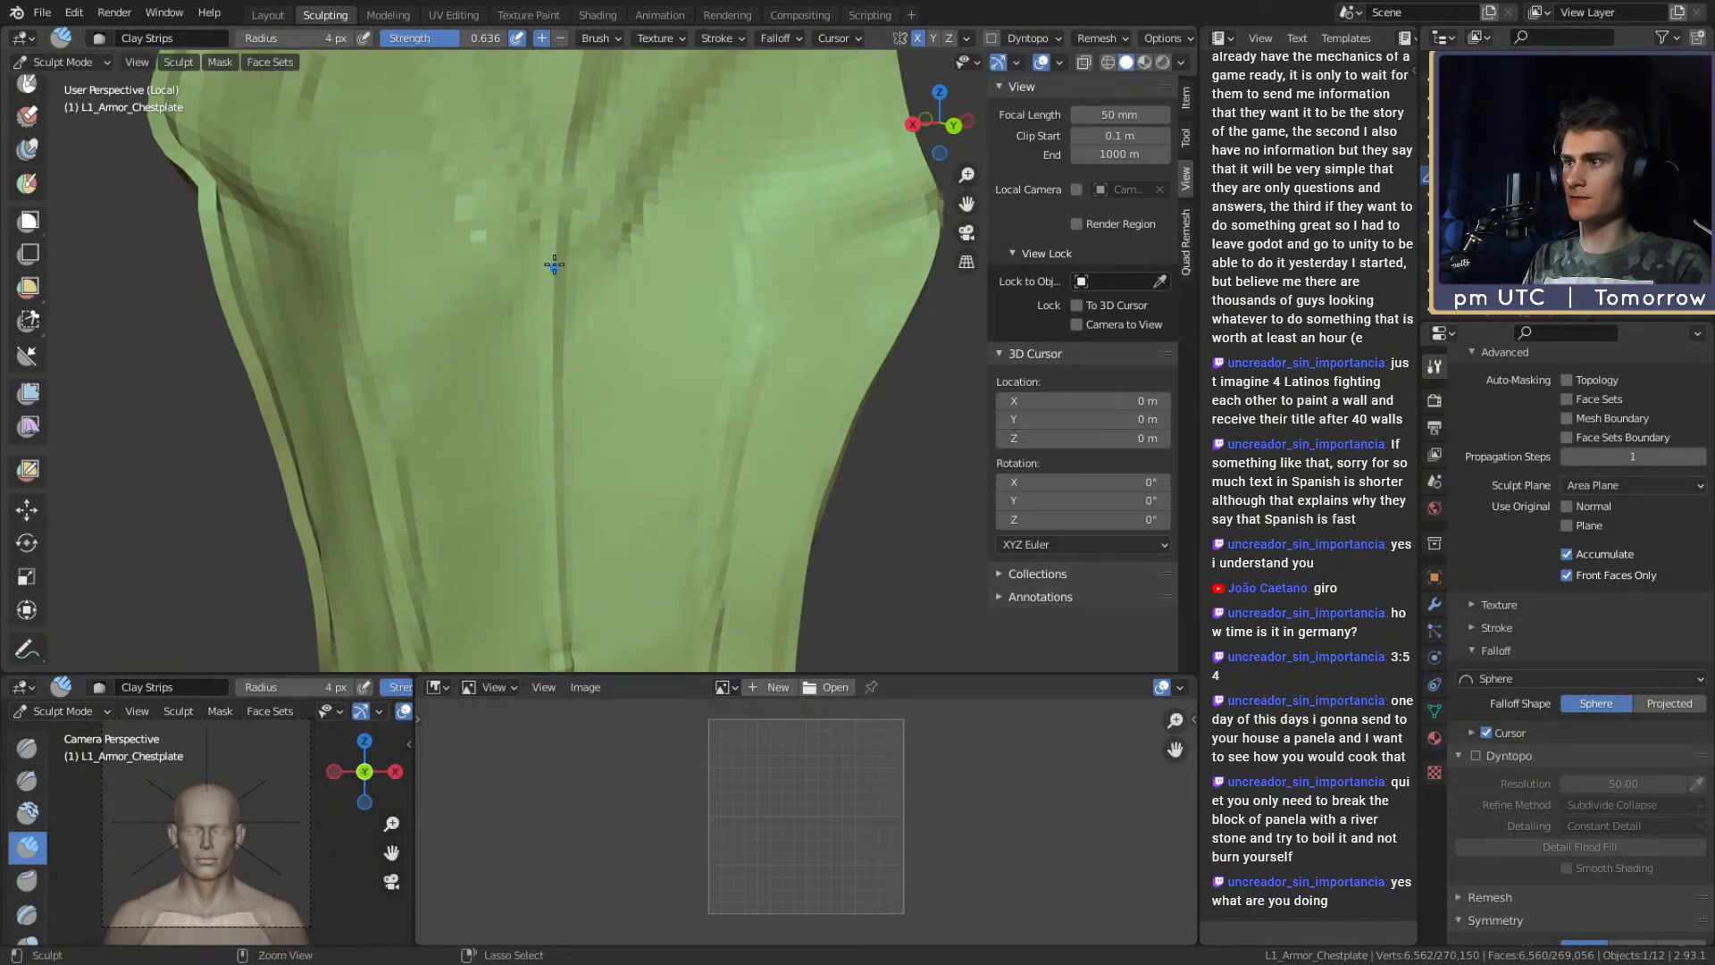
Smooth the centre seam and chest ridges on the upper inner surface of the chestplate.
middle_drag(558, 372, 563, 291)
middle_drag(593, 145, 562, 370)
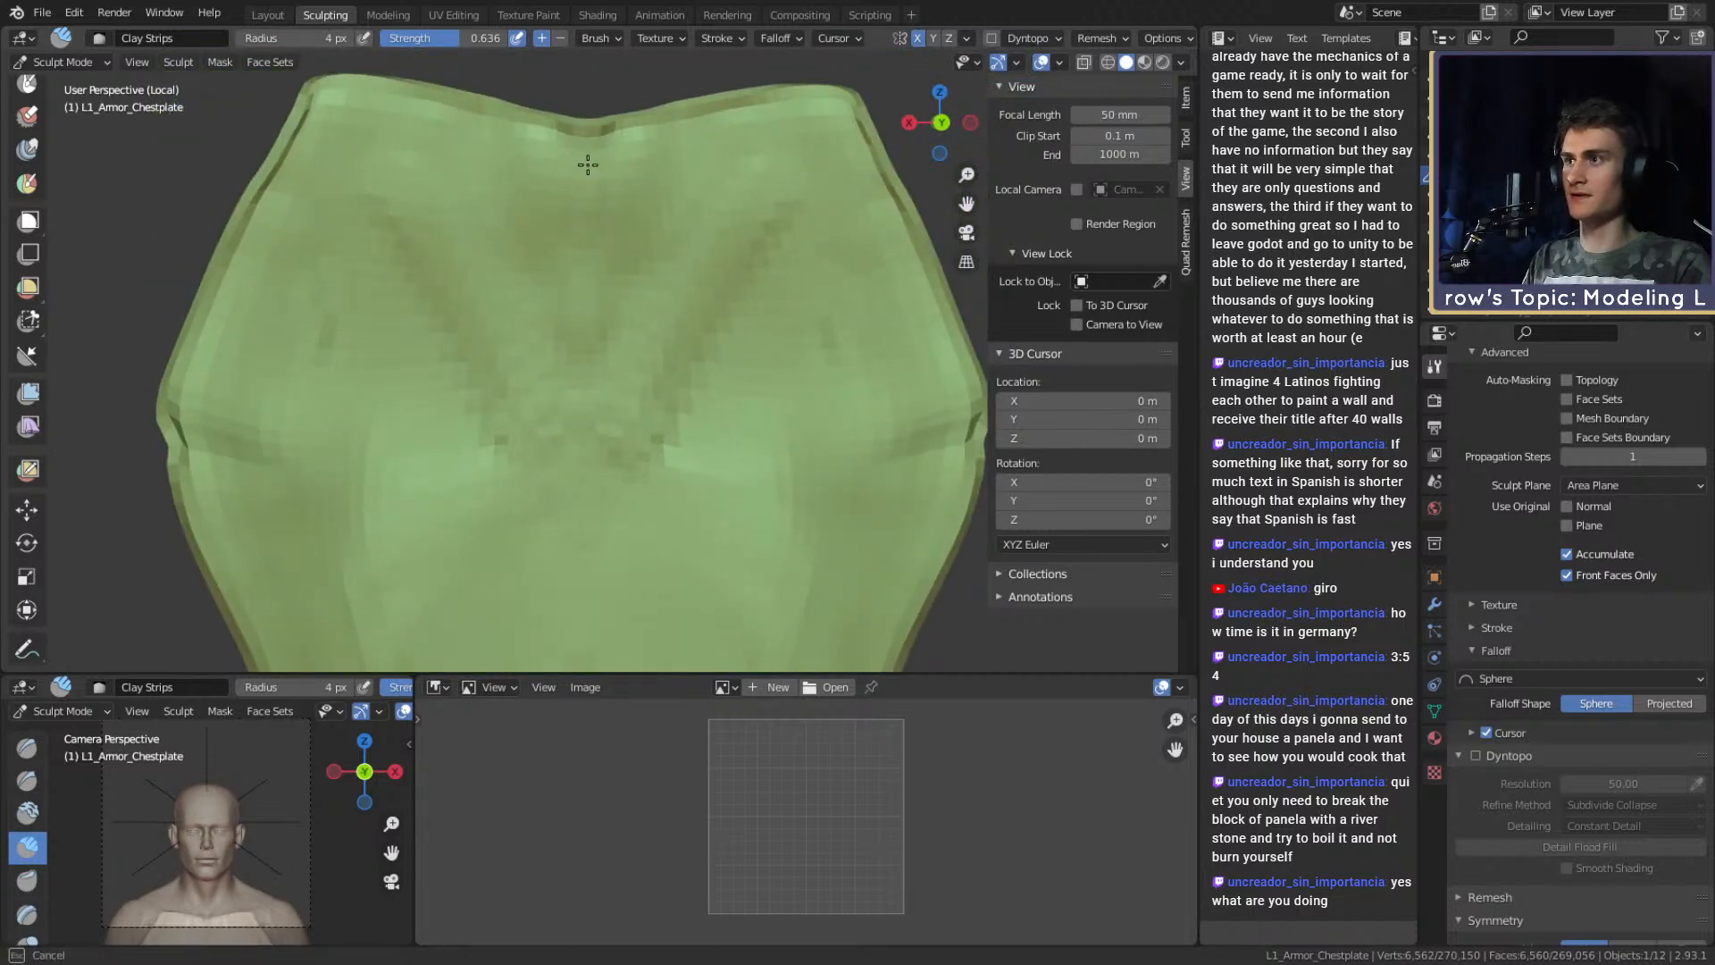
middle_drag(580, 393, 459, 287)
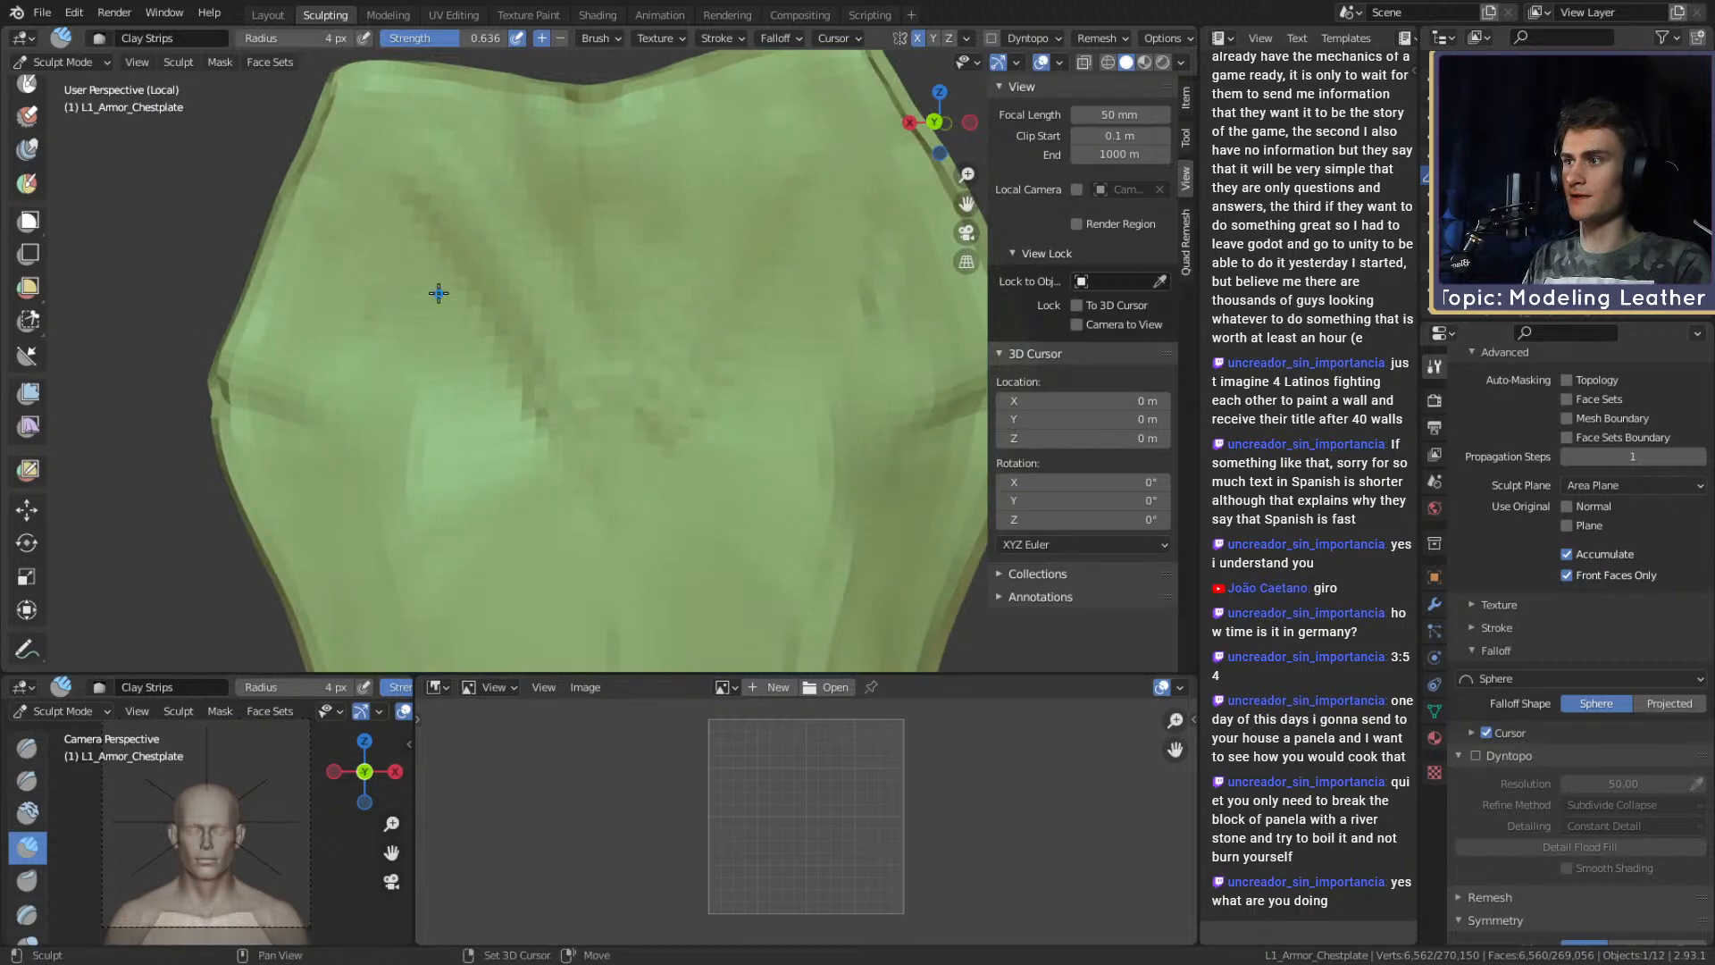
middle_drag(357, 414, 414, 421)
middle_drag(456, 486, 601, 236)
middle_drag(626, 448, 606, 509)
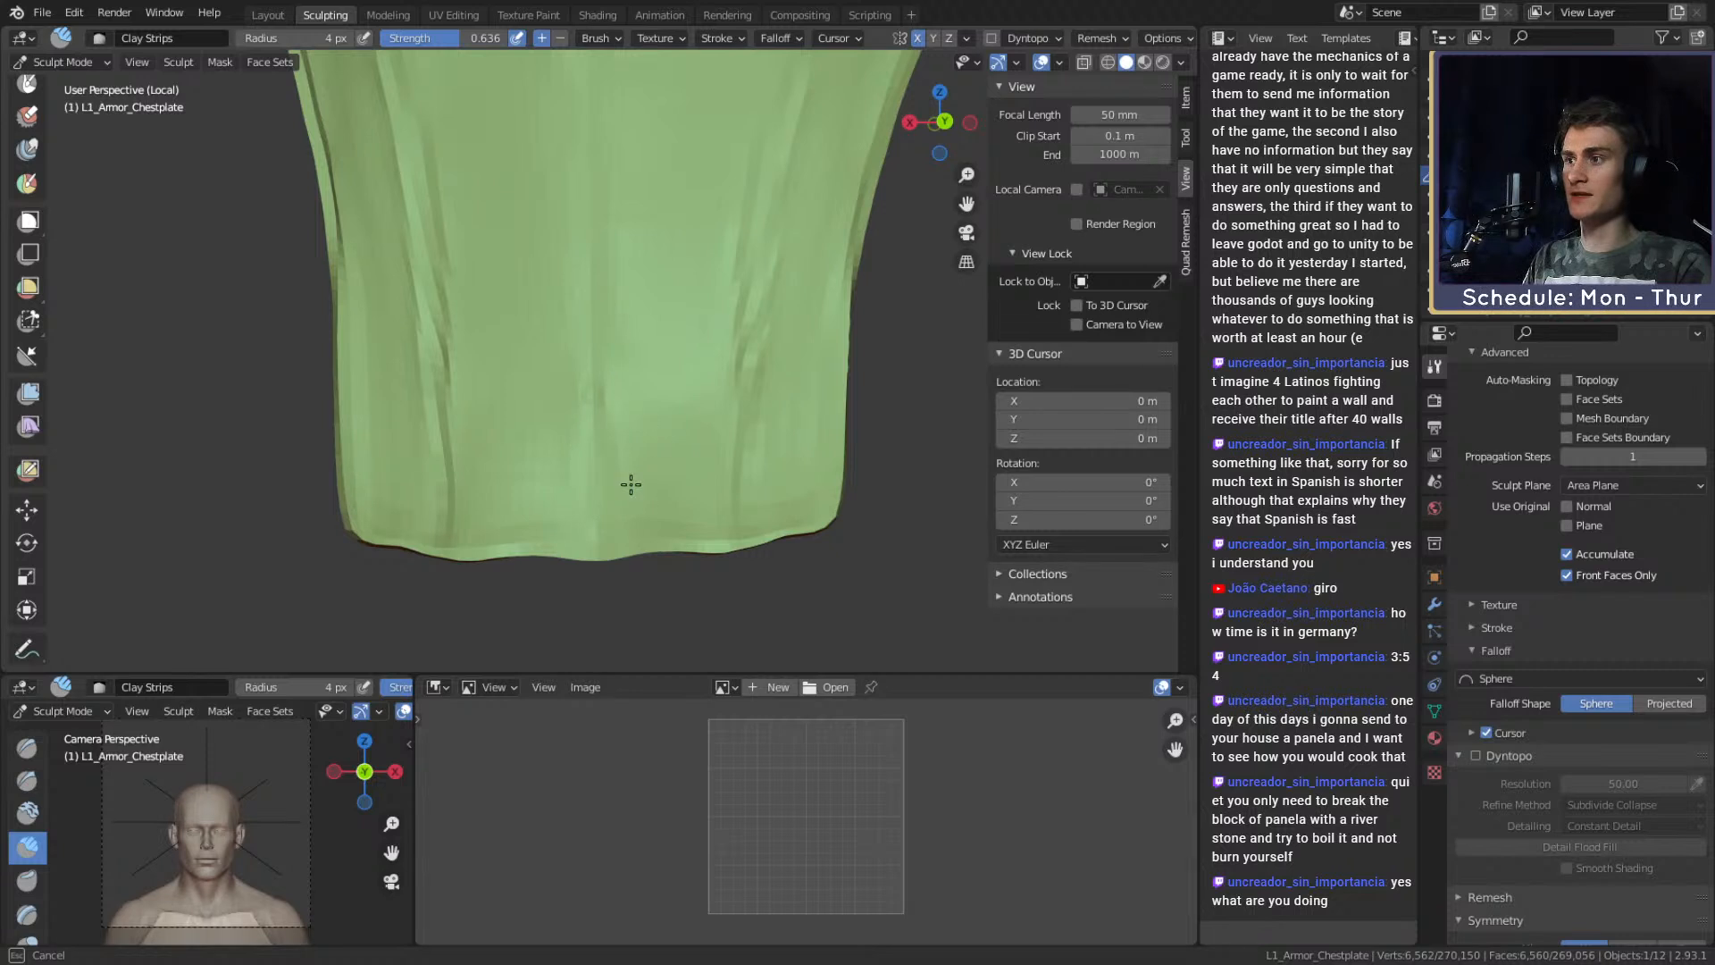
Smooth the vertical side ridges on the chestplate's lower inner surface down to the hem.
shift+middle_drag(629, 501, 608, 420)
middle_drag(734, 501, 680, 476)
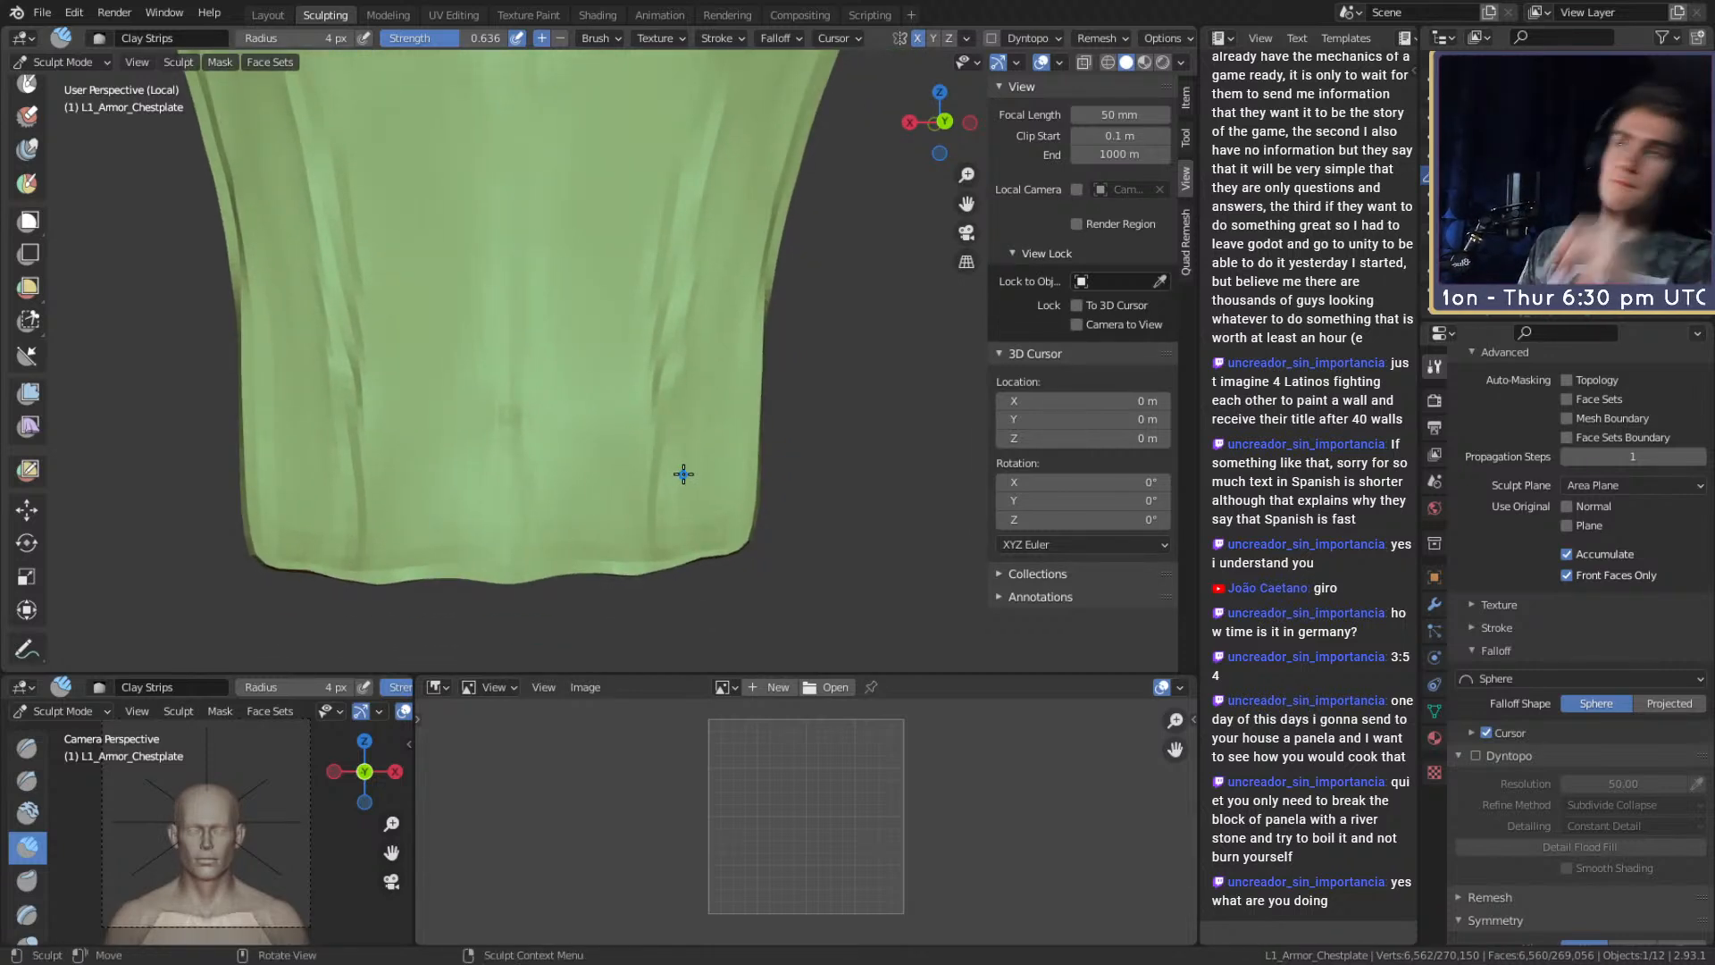
ctrl+drag(656, 393, 654, 528)
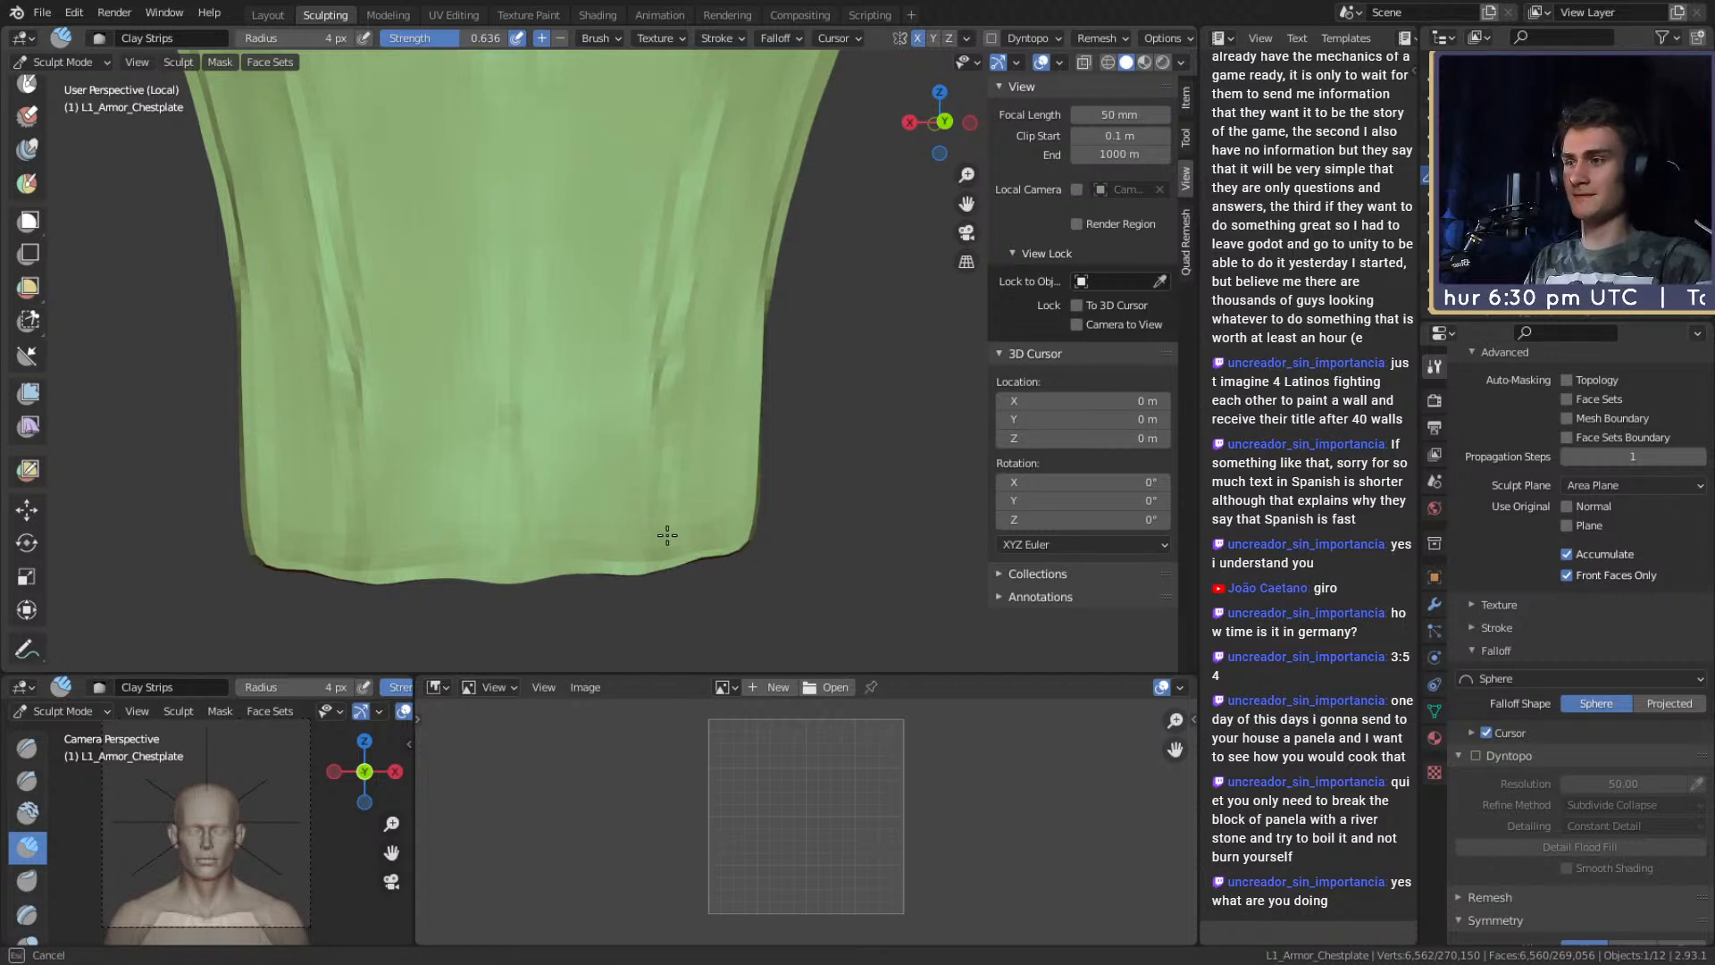
scroll(651, 321, up, 1)
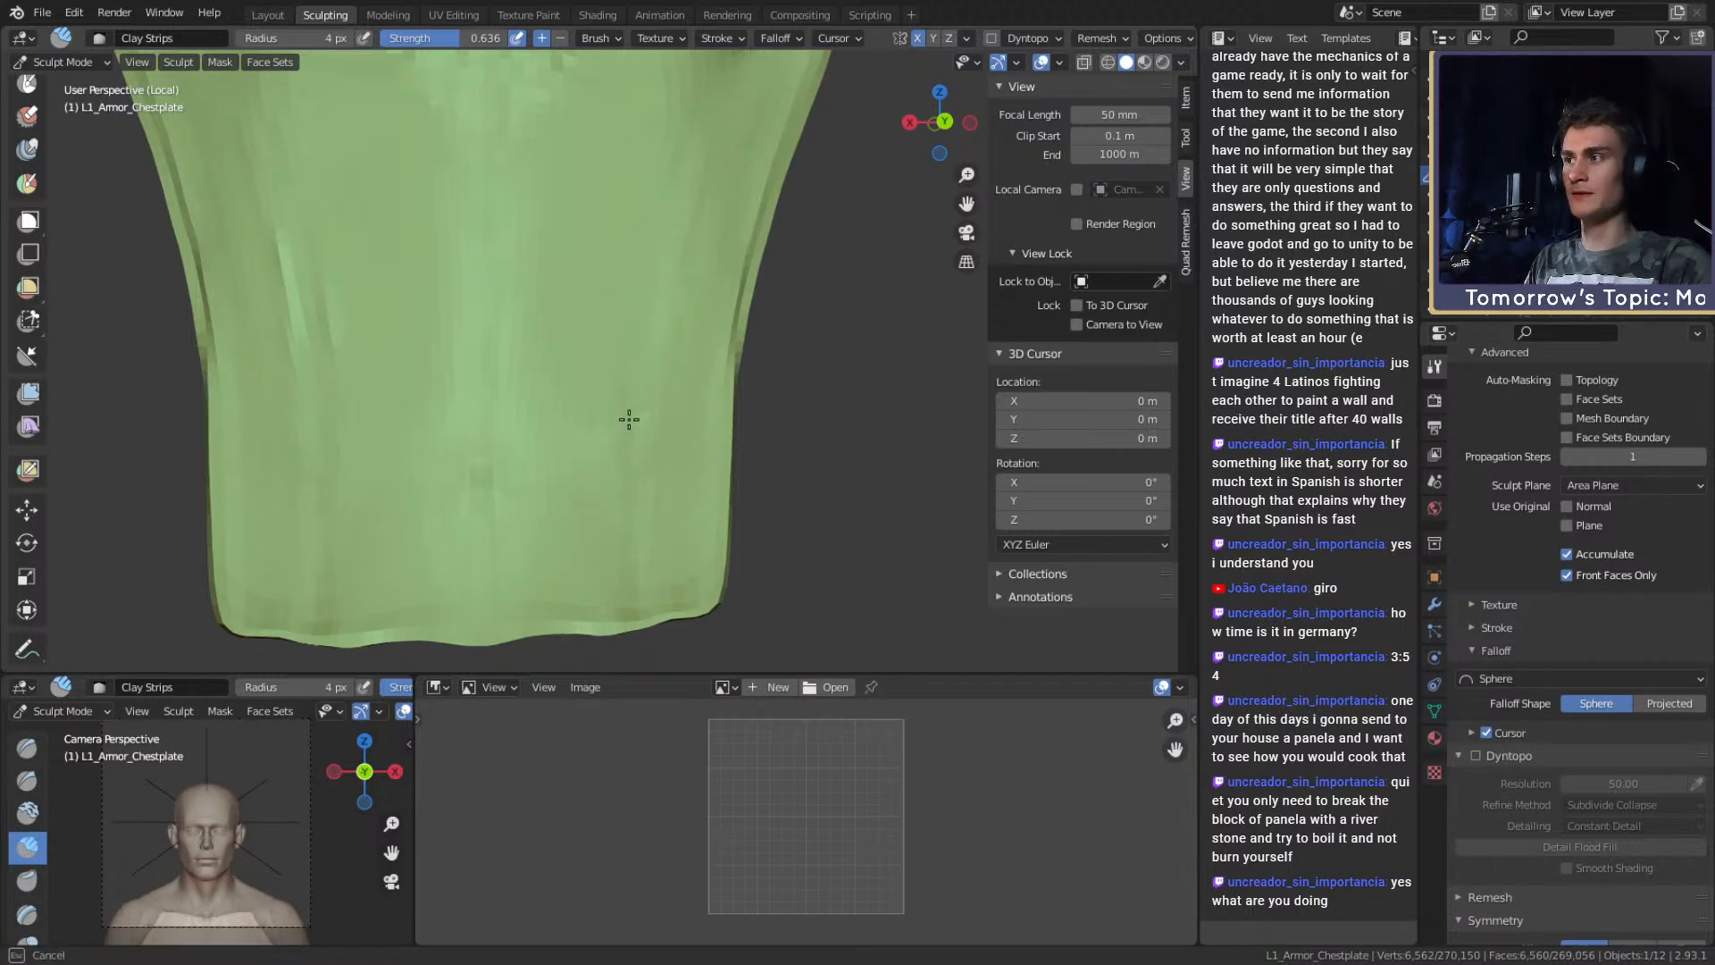
middle_drag(629, 438, 559, 410)
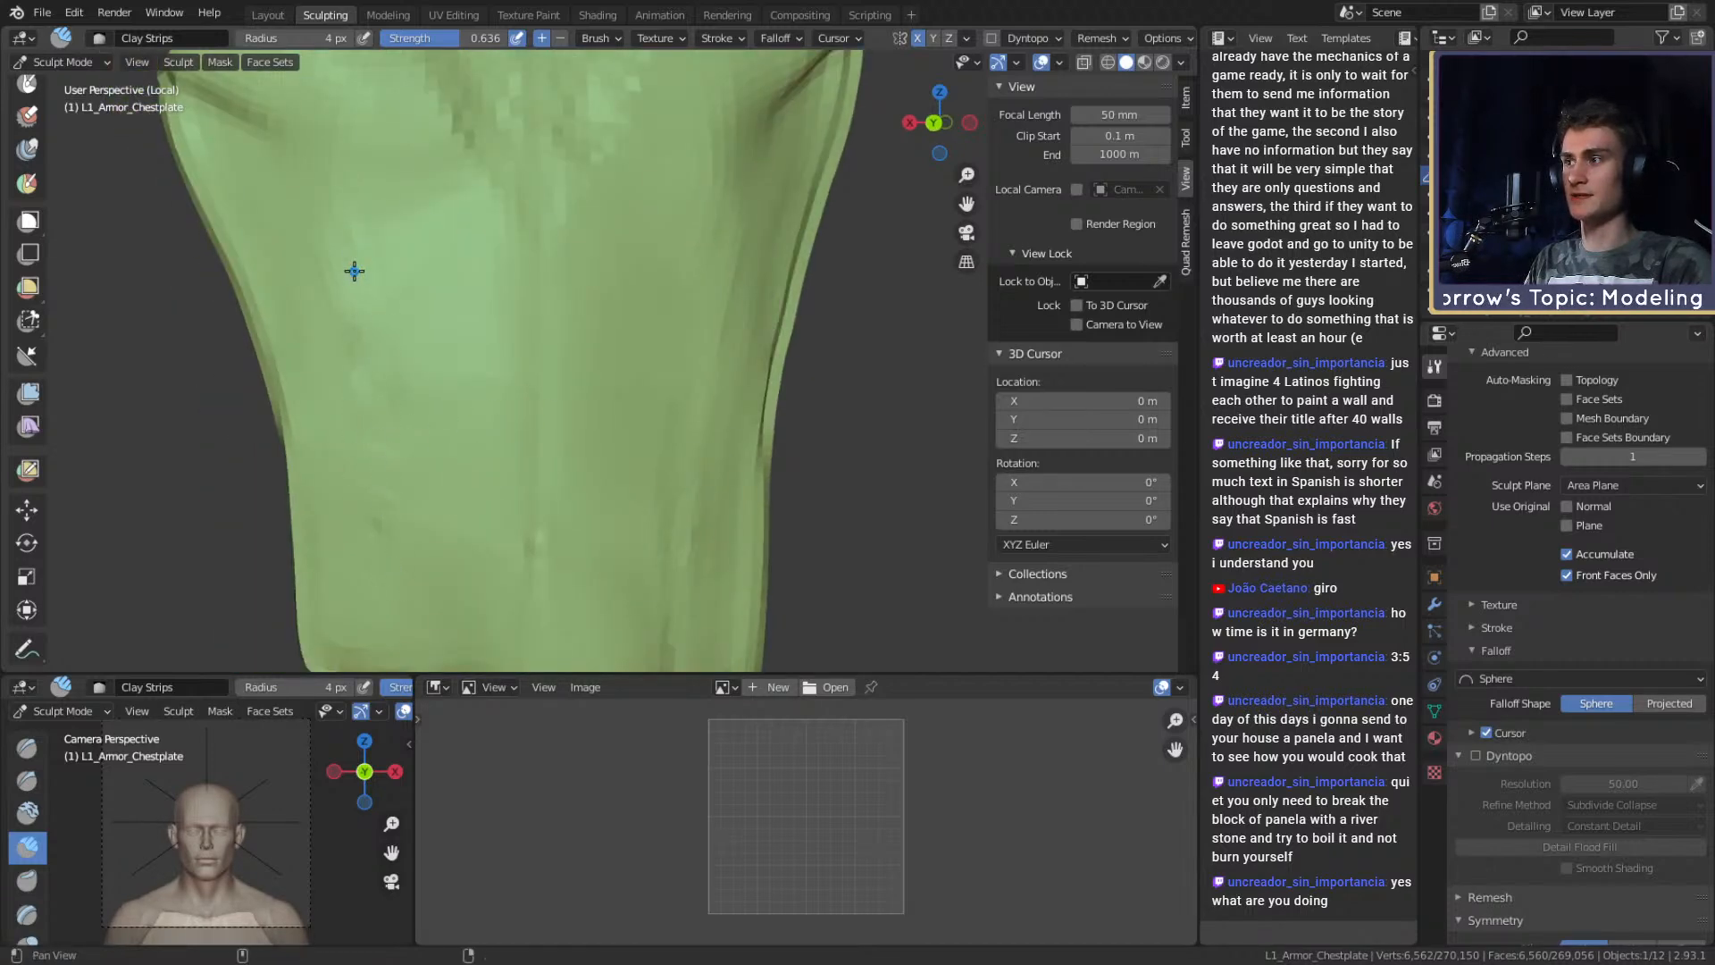
scroll(352, 268, down, 1)
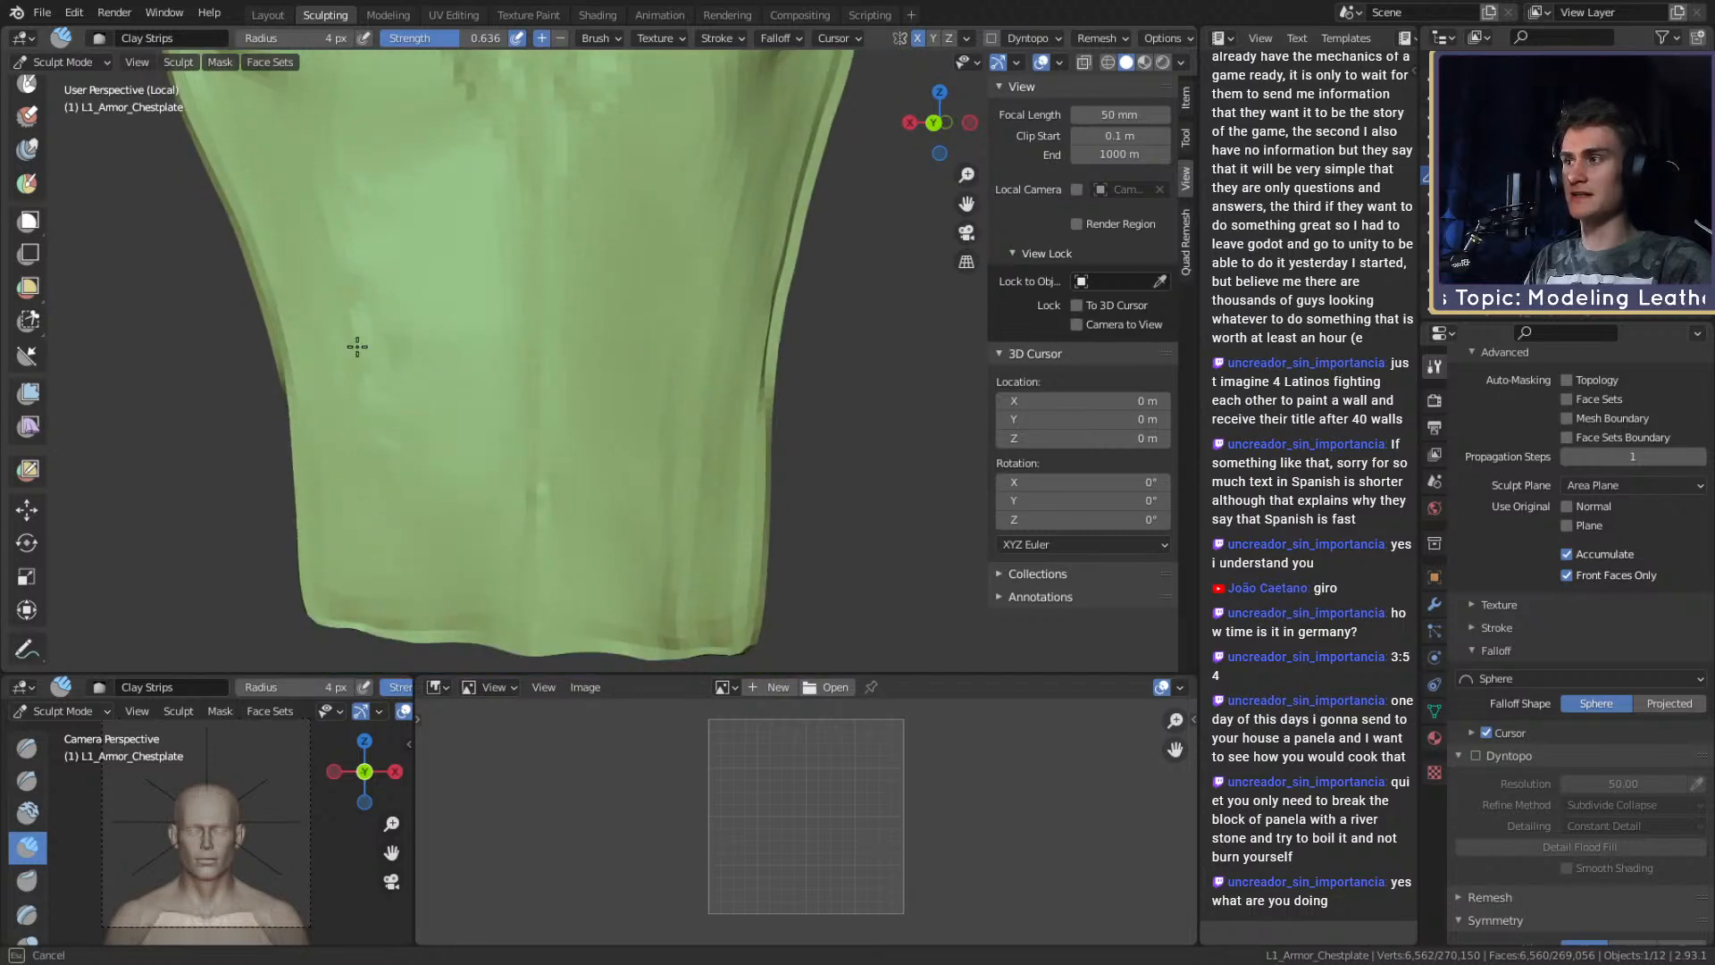
Smooth the remaining ridges inside the chestplate below the chest and check its front.
alt+shift+drag(527, 134, 466, 371)
mouse_move(536, 178)
mouse_down()
mouse_move(506, 170)
mouse_move(554, 214)
mouse_move(724, 283)
mouse_up()
ctrl+alt+drag(696, 199, 639, 318)
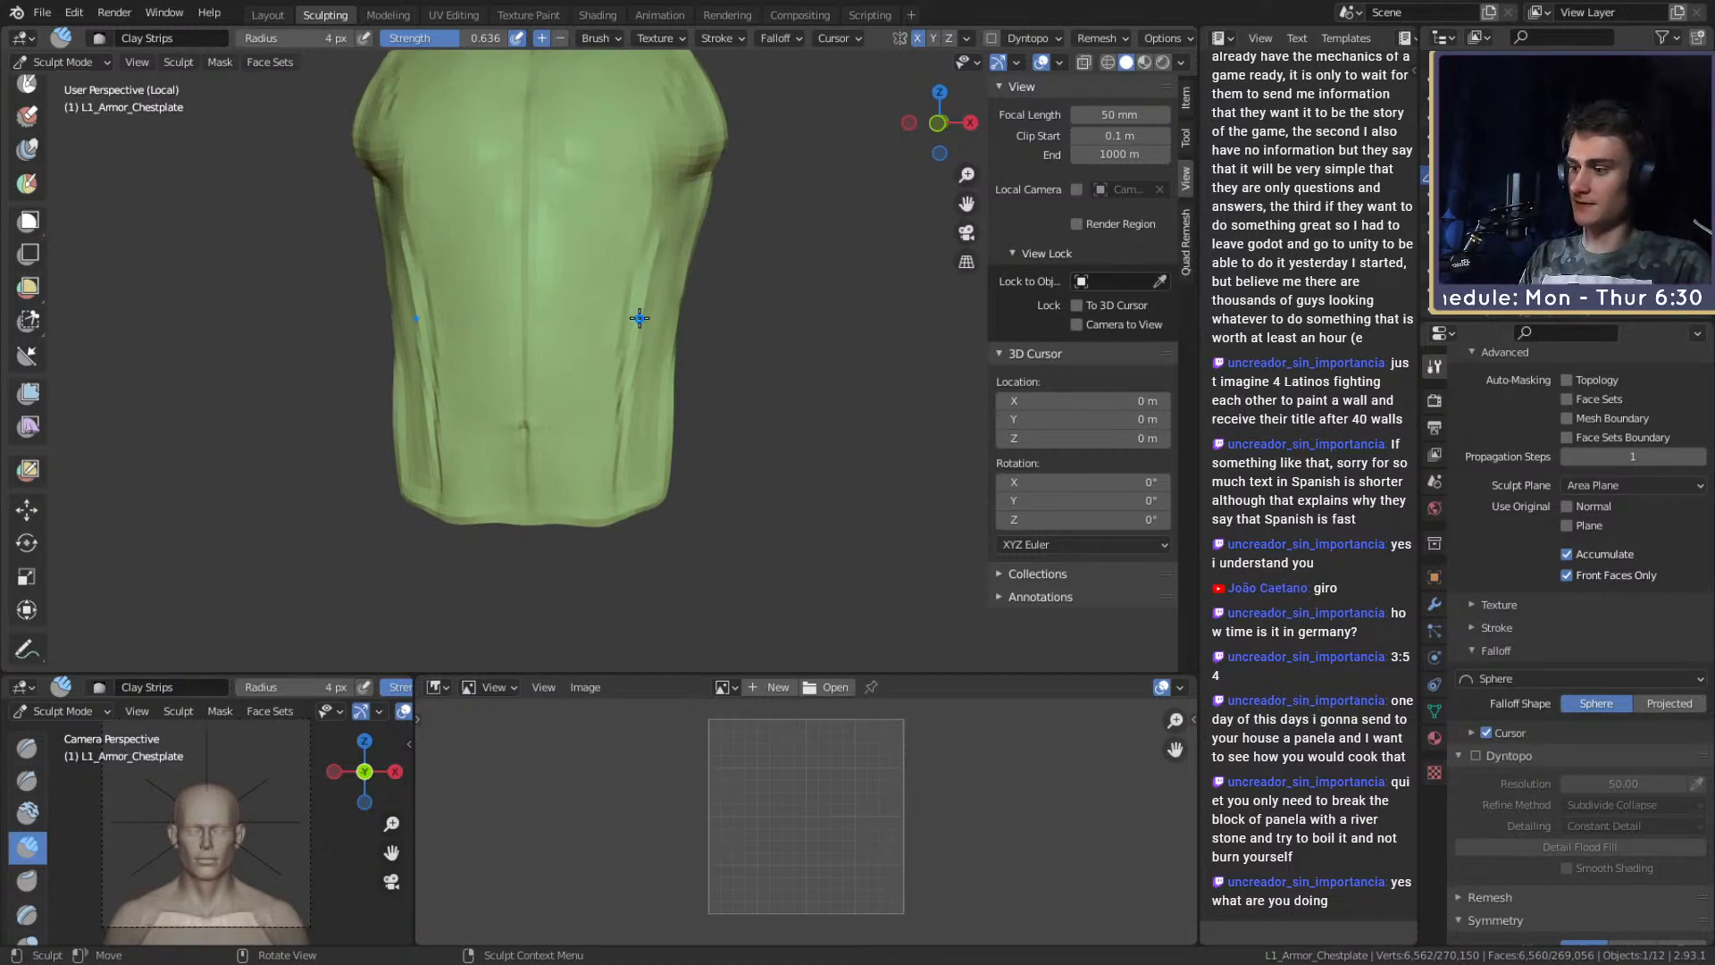
alt+drag(761, 355, 755, 411)
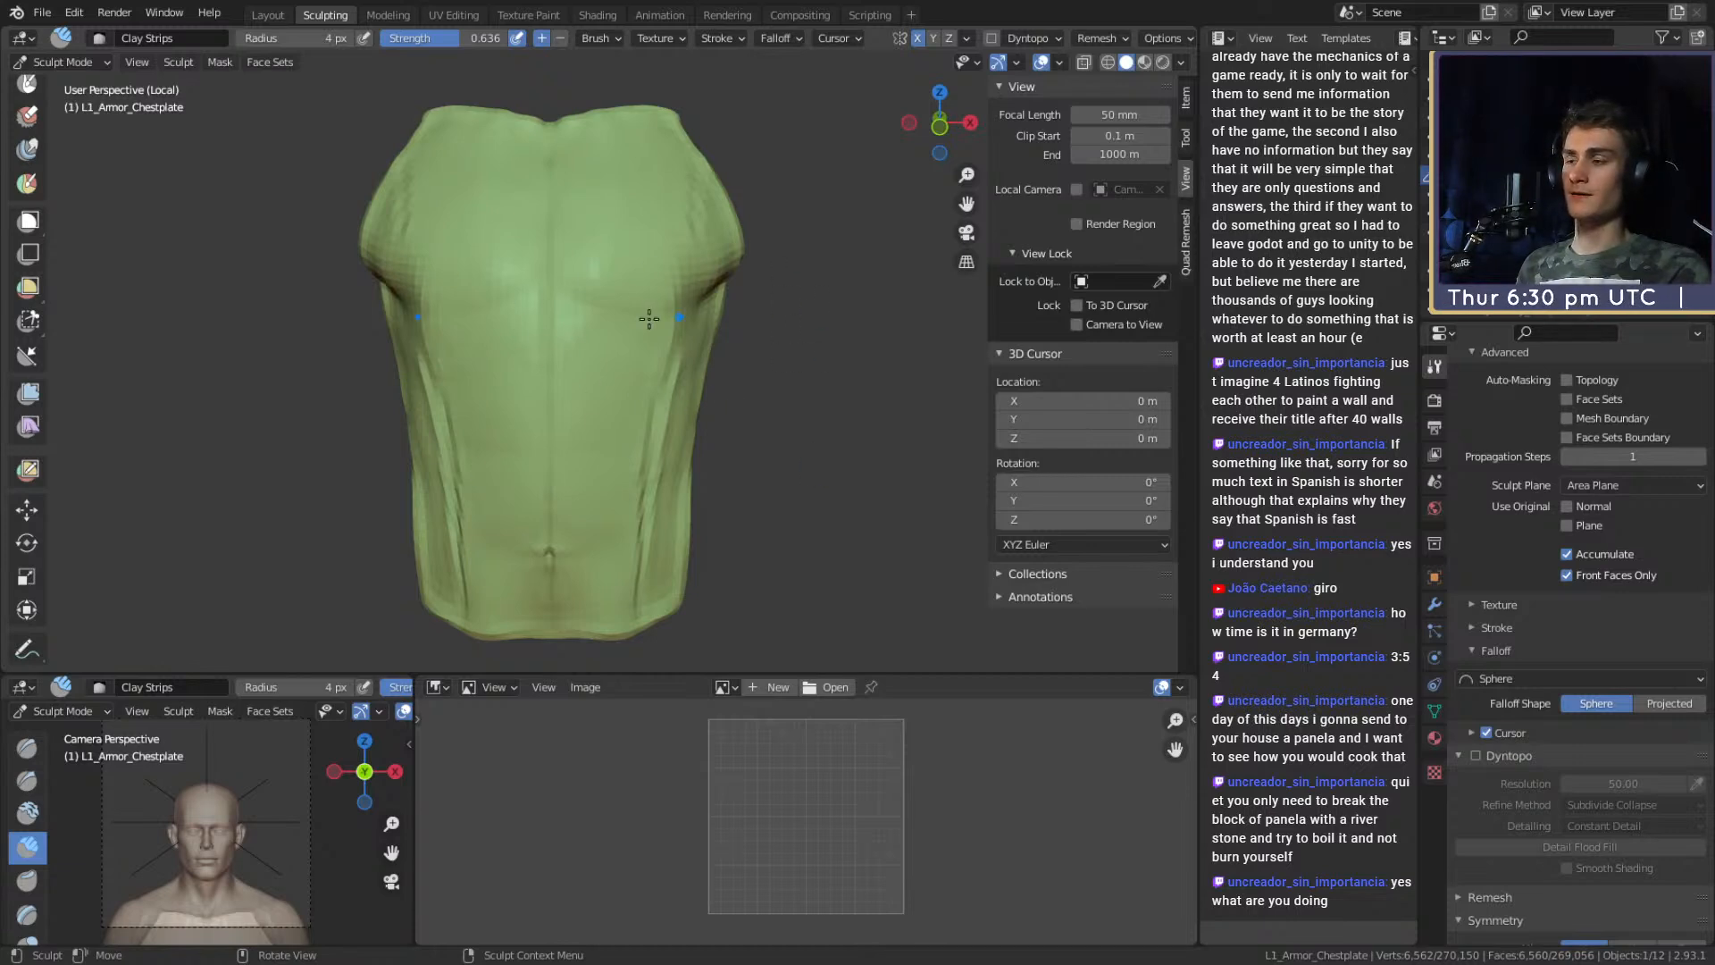
Enable dynamic topology for sculpting the chestplate and accept the data-loss warning.
middle_drag(713, 386, 585, 418)
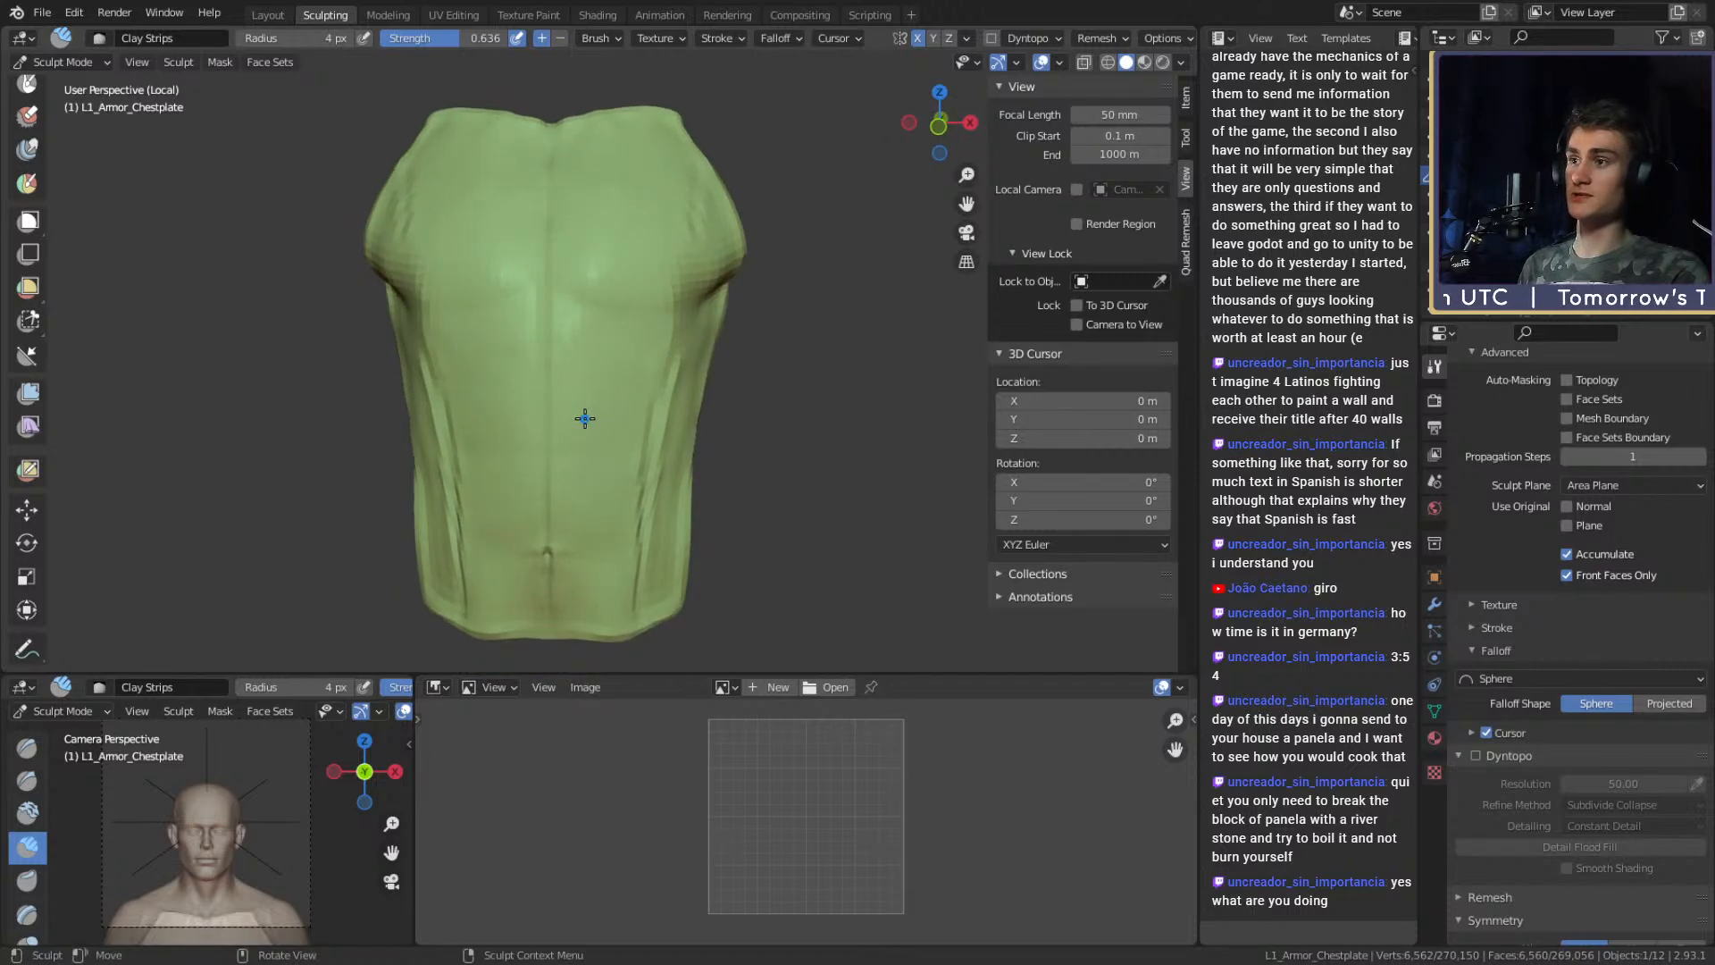
click(1479, 755)
click(1488, 800)
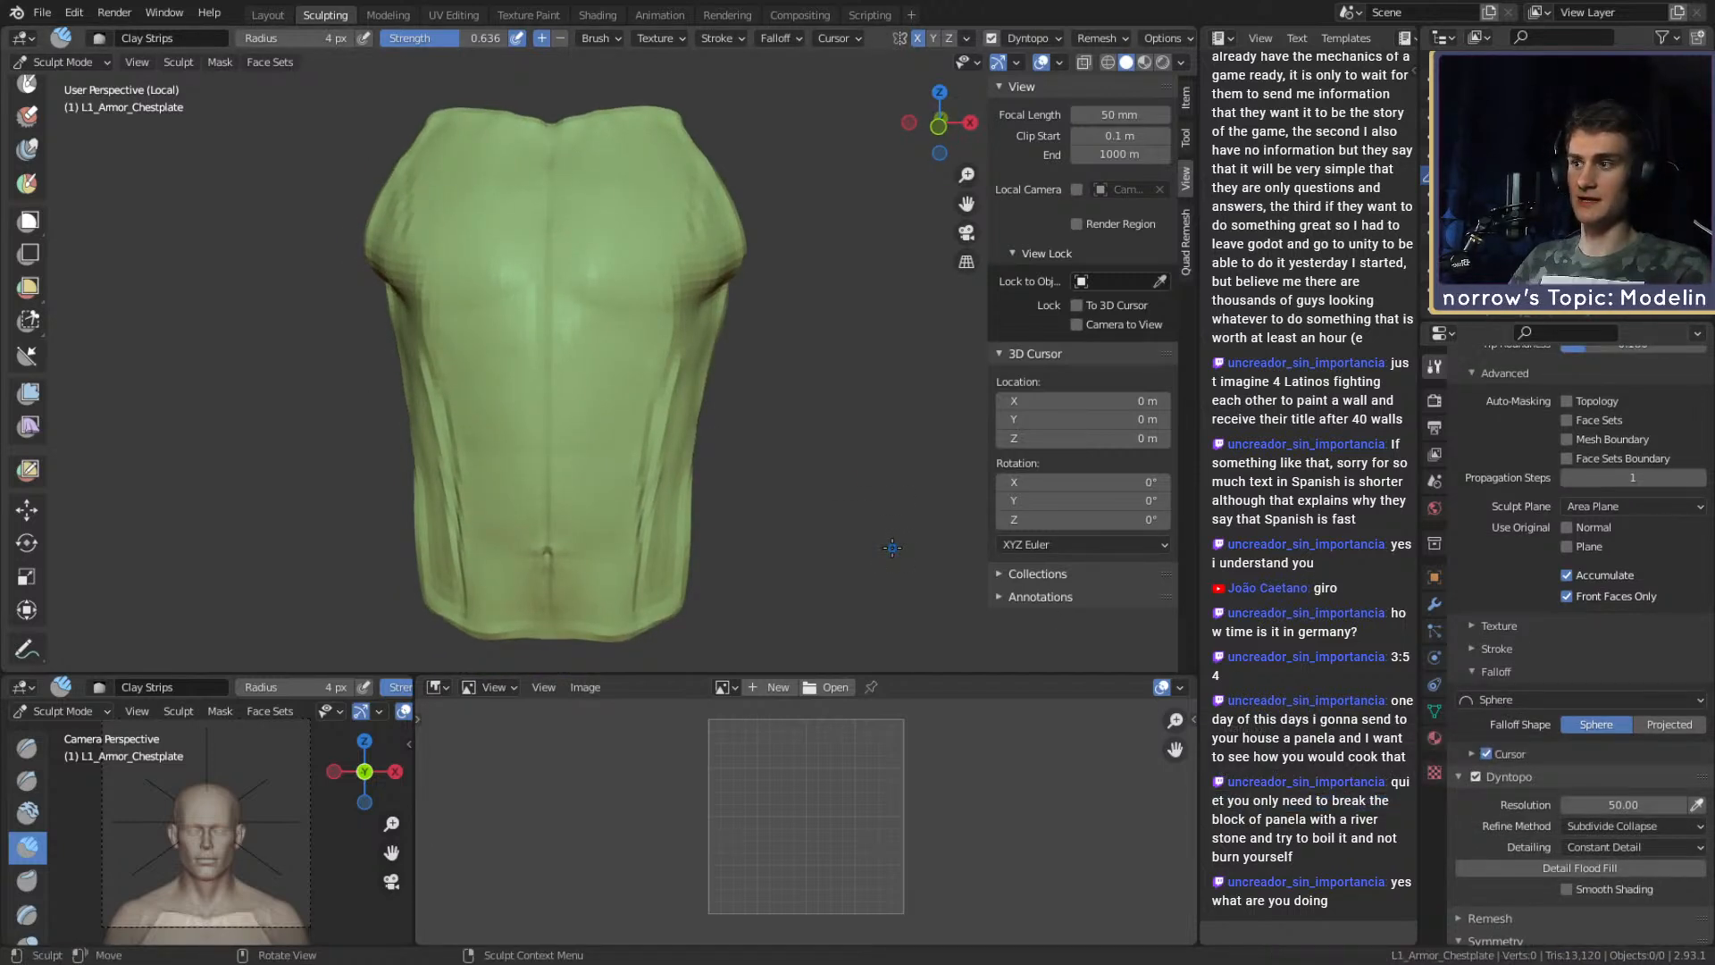
Crease the fold beneath the chest toward the side using the Crease brush at a 50 px radius.
key(shift+c)
ctrl+middle_drag(616, 342, 608, 333)
mouse_move(605, 343)
mouse_down()
mouse_move(709, 393)
mouse_move(772, 399)
mouse_up()
middle_drag(772, 400, 639, 272)
mouse_move(717, 385)
middle_down()
mouse_move(712, 337)
mouse_move(769, 345)
mouse_move(723, 351)
middle_up()
Deepen the under-chest fold from the side inward with the Crease brush at 13 px radius and 0.273 strength.
key(f)
drag(777, 342, 728, 356)
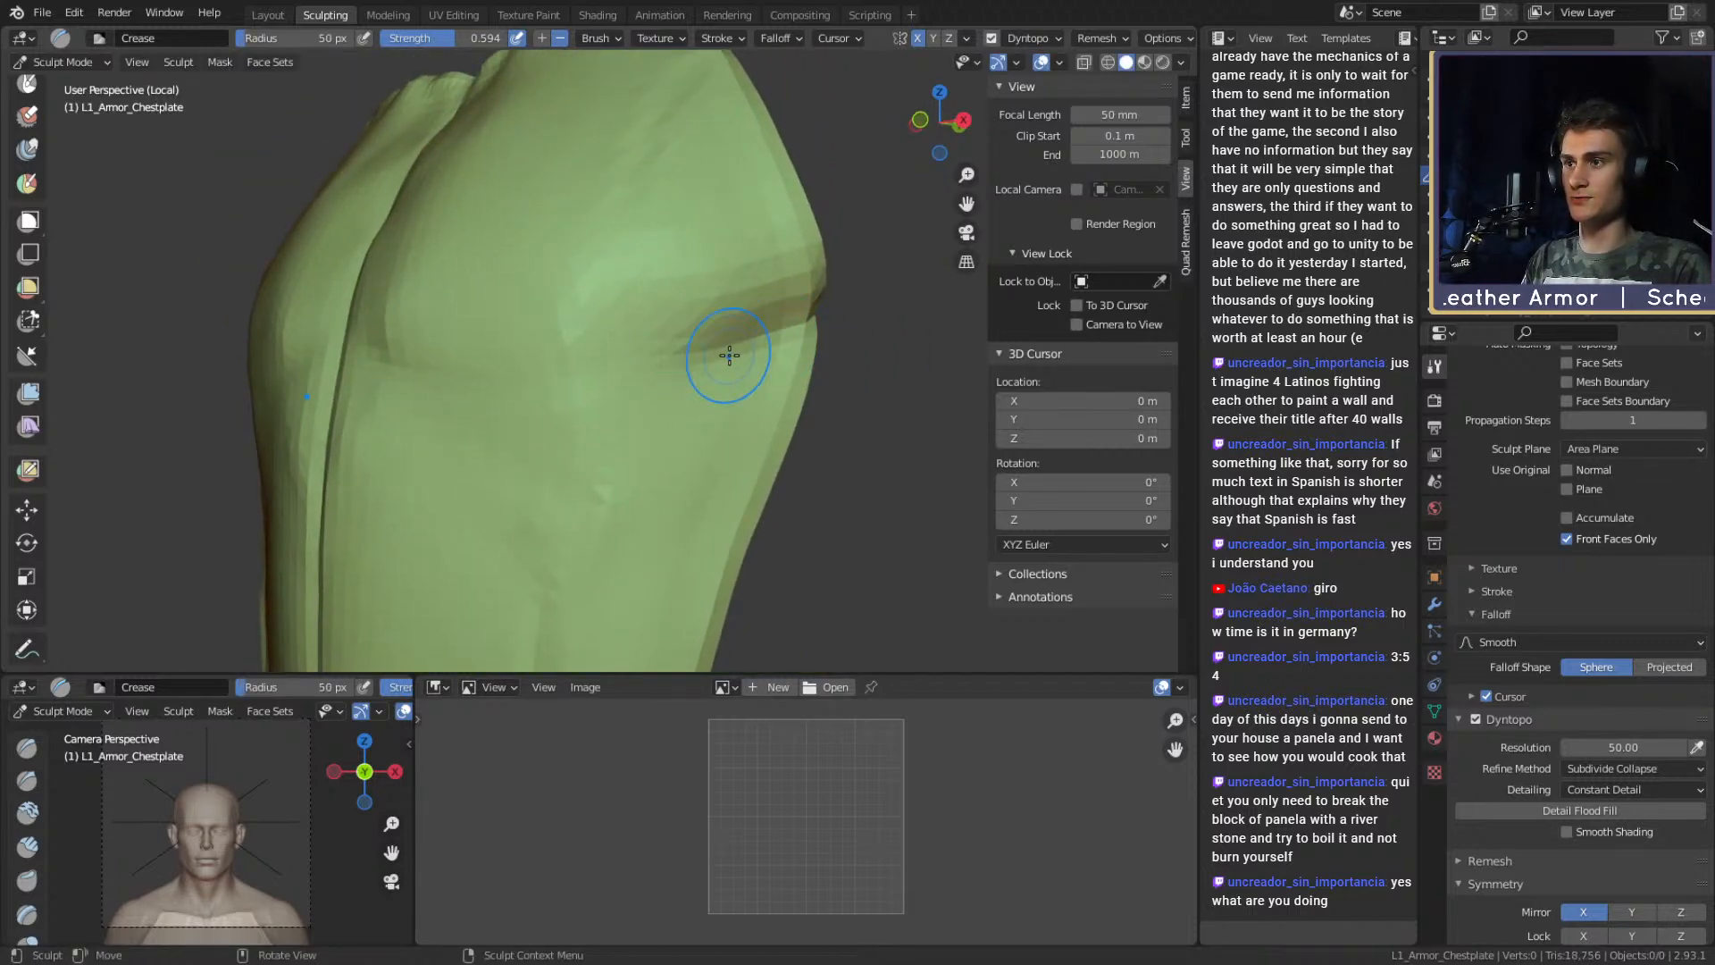
key(shift+f)
click(768, 346)
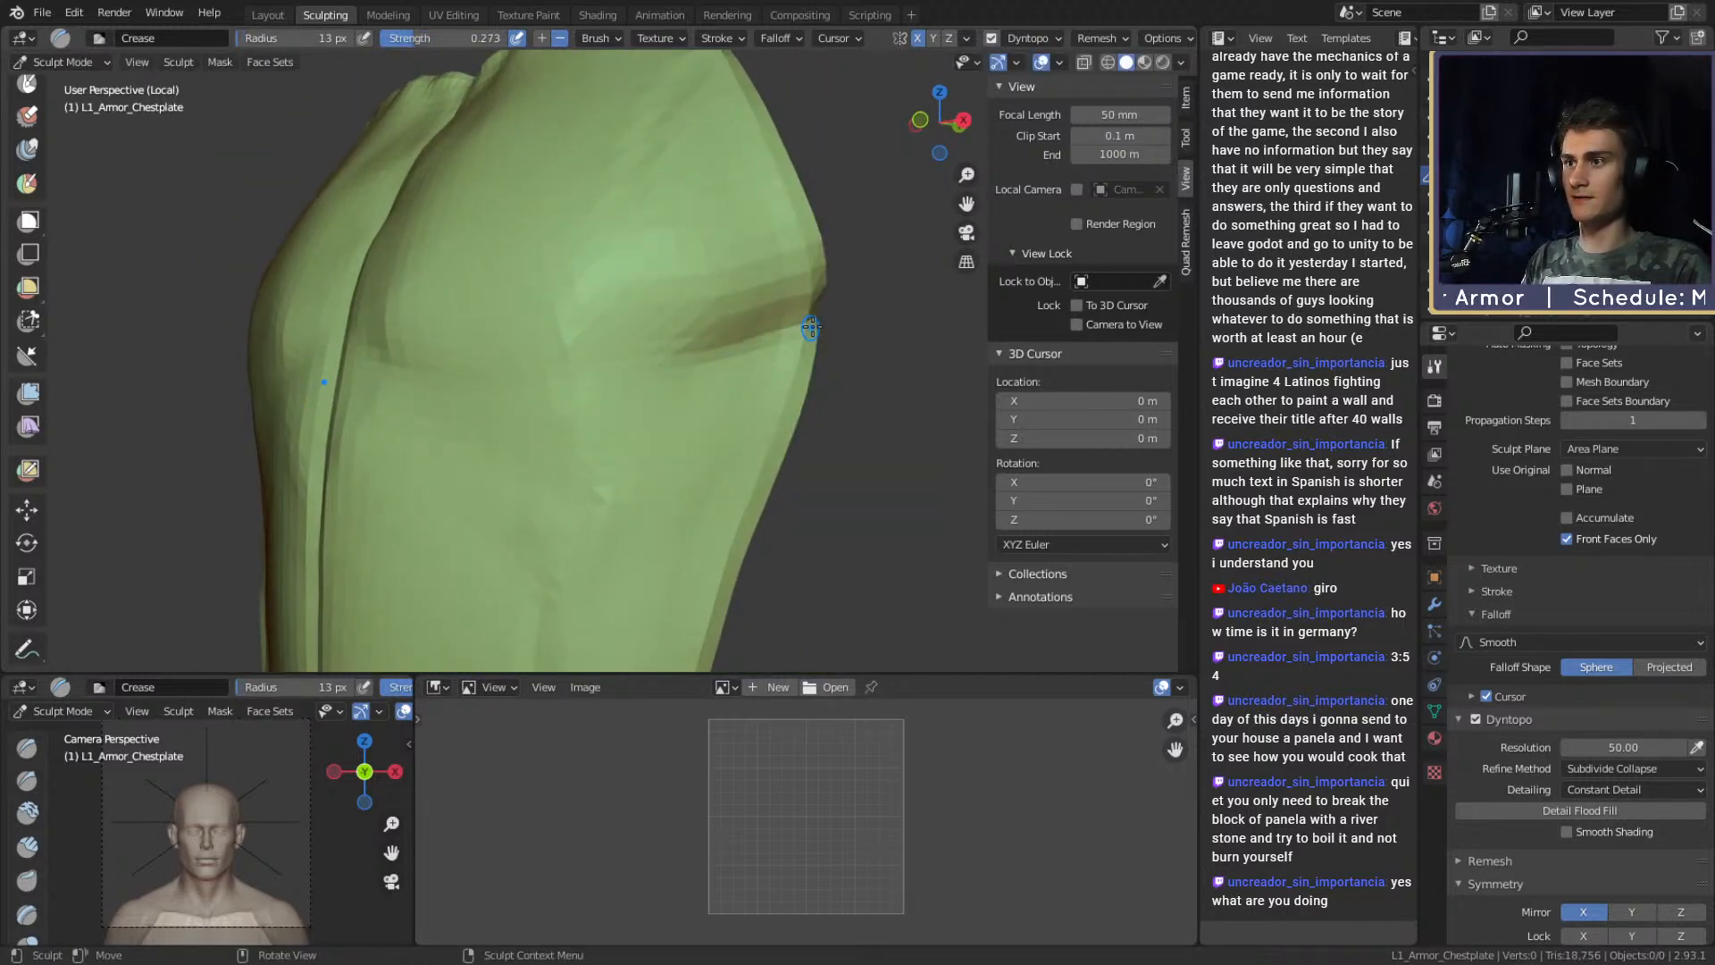
drag(792, 336, 625, 366)
mouse_move(719, 356)
middle_down()
mouse_move(455, 357)
mouse_move(456, 376)
middle_up()
Try a stroke along the chestplate's side below the chest with the Crease brush enlarged to 36 px.
key(f)
drag(615, 376, 614, 390)
mouse_move(692, 364)
middle_down()
mouse_move(440, 398)
mouse_move(730, 342)
middle_up()
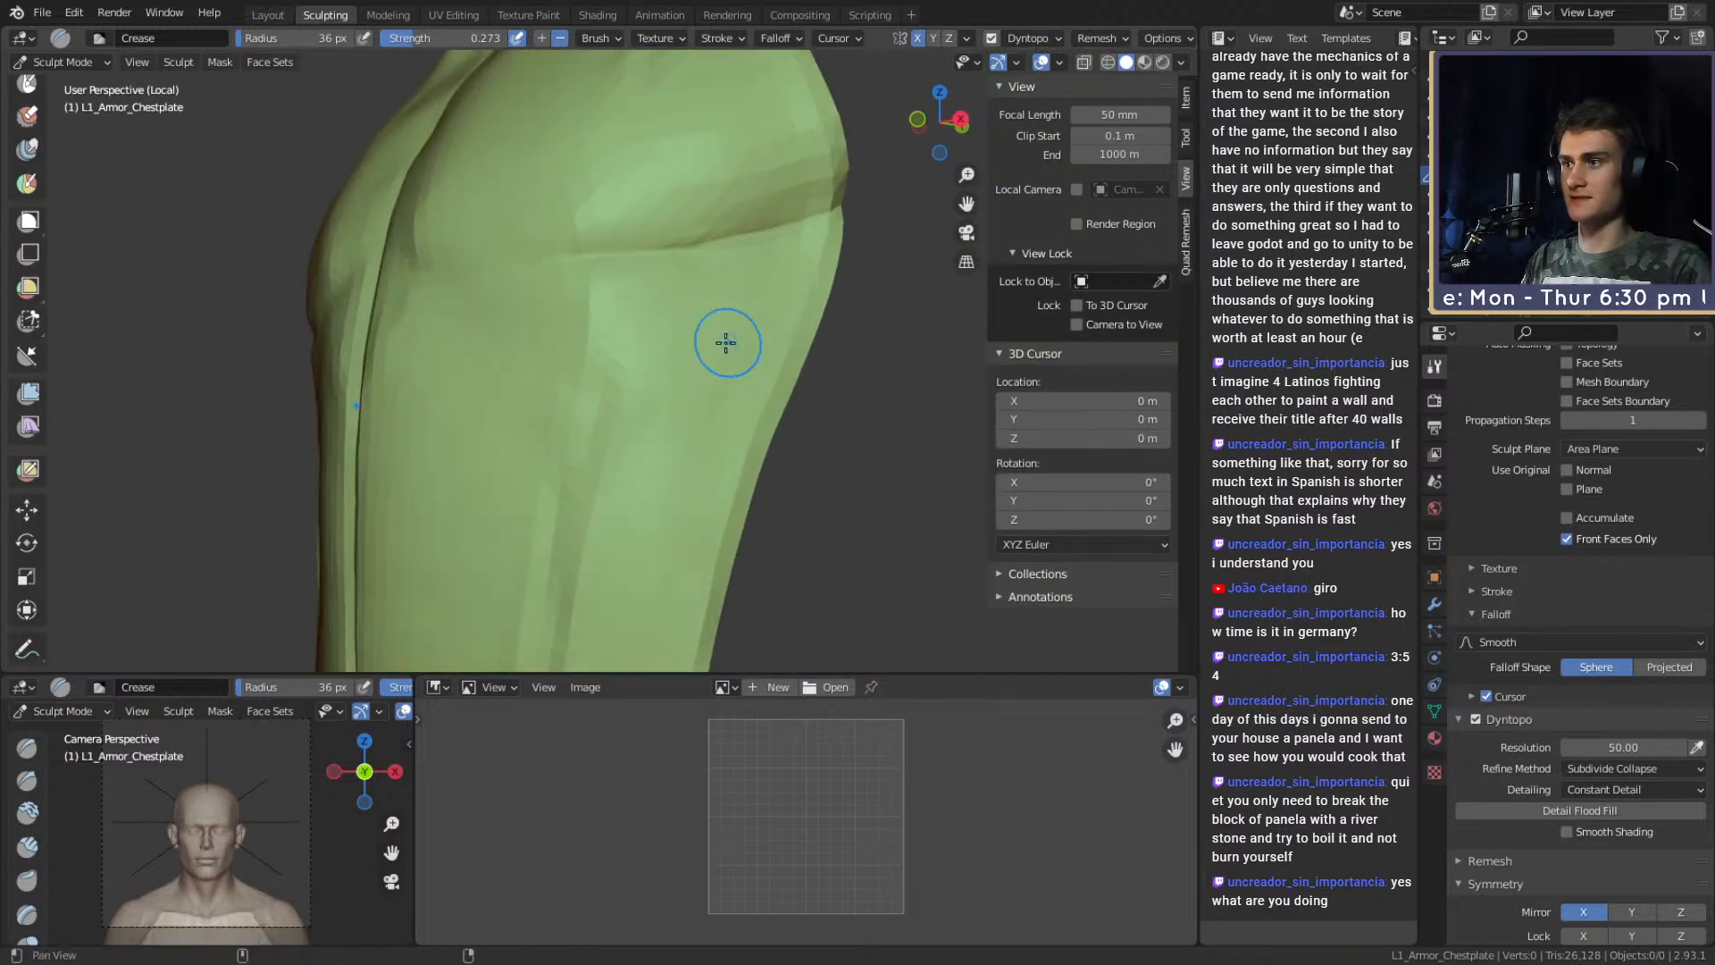
drag(569, 483, 573, 467)
mouse_move(667, 421)
middle_down()
mouse_move(497, 414)
mouse_move(618, 365)
middle_up()
key(ctrl+z)
Fill in and smooth the navel dent on the lower centre of the chestplate with Clay Strips at 50 px.
mouse_move(662, 544)
middle_down()
mouse_move(751, 352)
mouse_move(708, 389)
middle_up()
scroll(632, 437, up, 8)
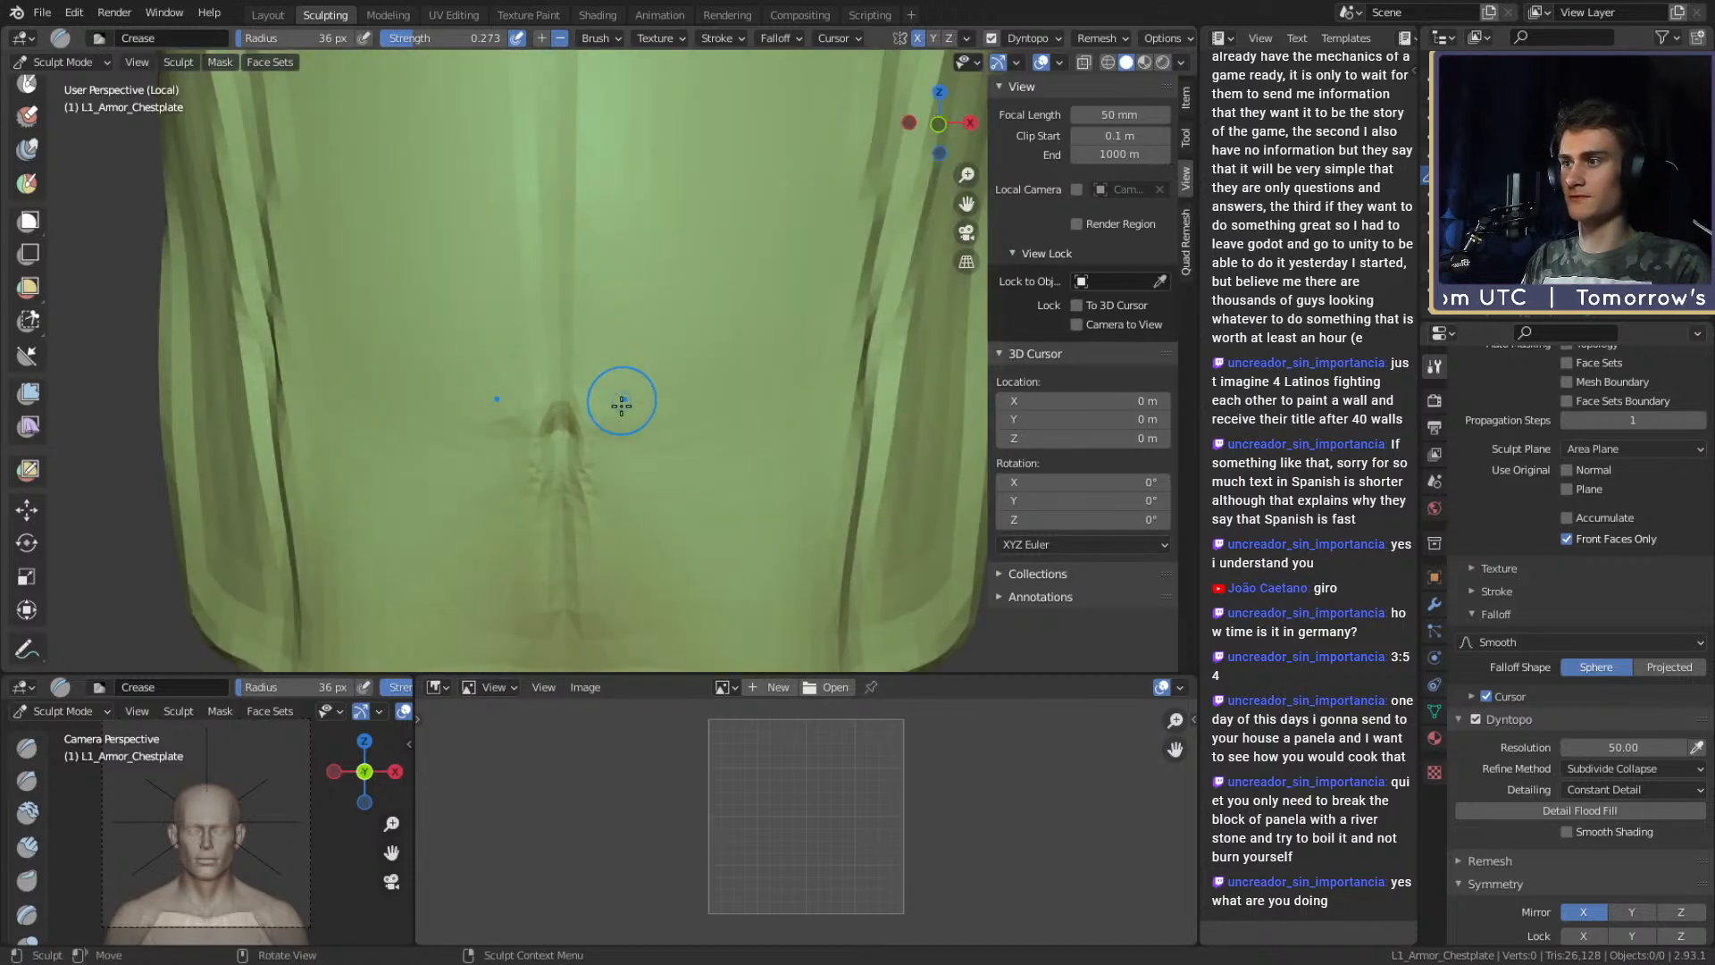
key(c)
drag(597, 437, 593, 486)
scroll(625, 394, down, 4)
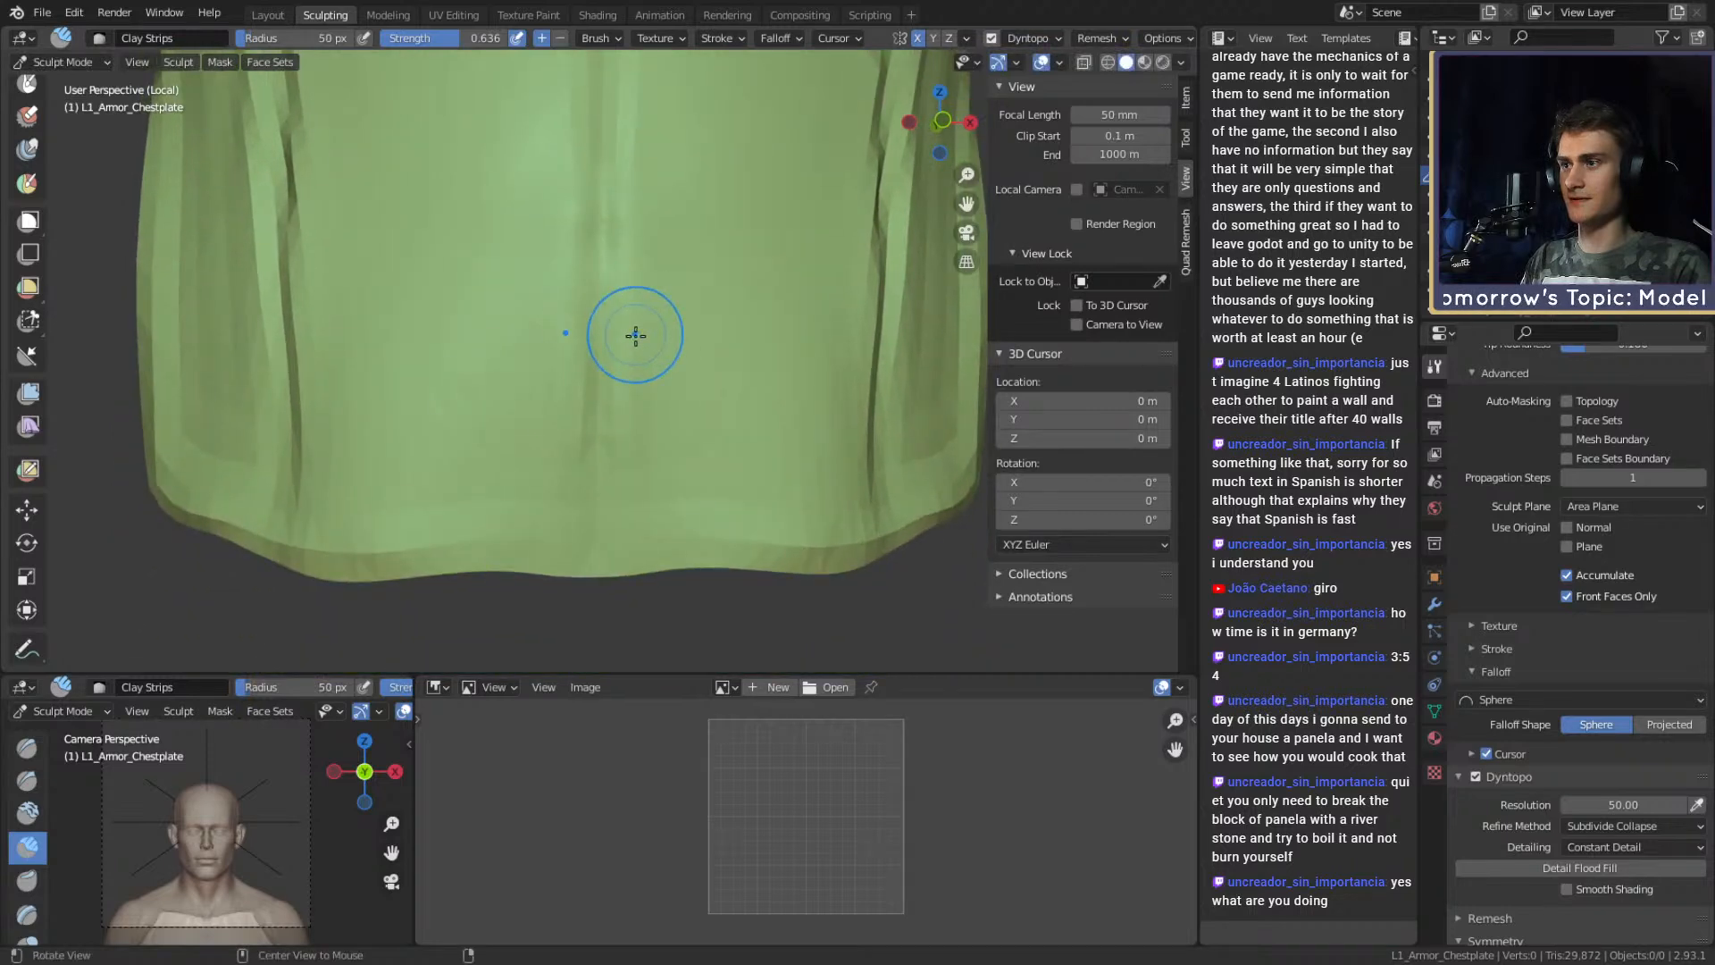
Start building a raised rim along the chestplate's lower hem with Clay Strips at 25 px.
key(shift+c)
mouse_move(624, 401)
middle_down()
mouse_move(625, 287)
mouse_move(636, 334)
middle_up()
scroll(636, 334, up, 5)
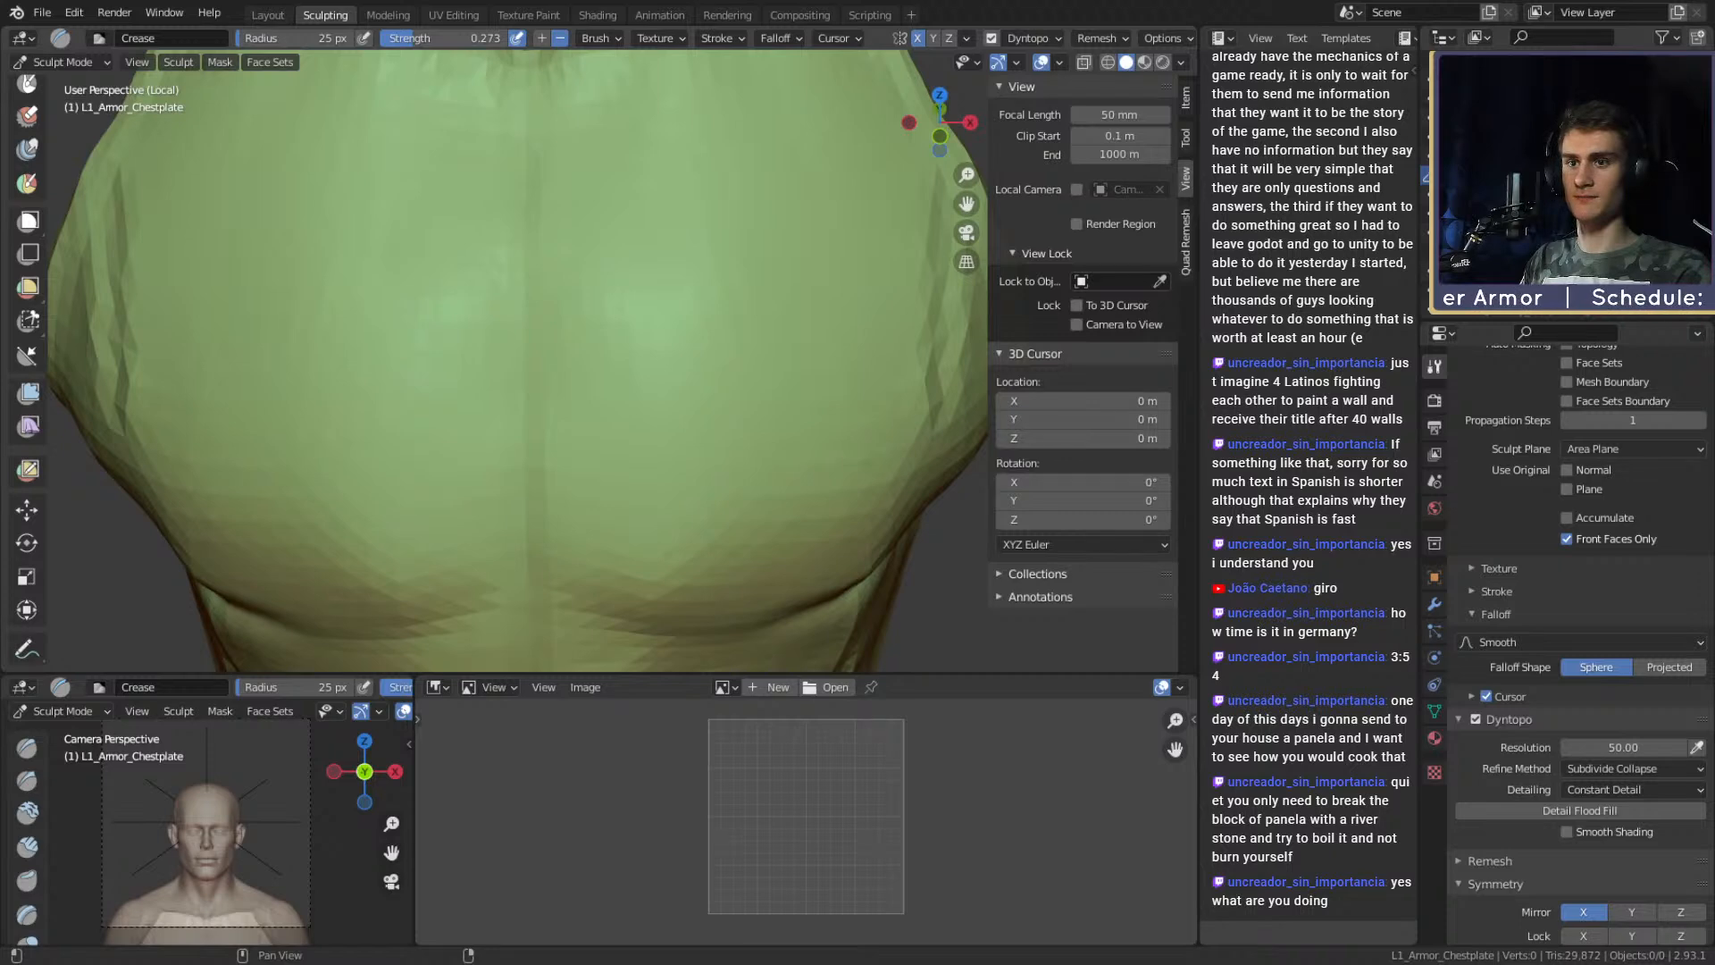
mouse_move(652, 527)
middle_down()
mouse_move(658, 471)
mouse_move(608, 283)
mouse_move(652, 360)
mouse_move(588, 301)
mouse_move(605, 502)
mouse_move(605, 410)
mouse_move(582, 458)
middle_up()
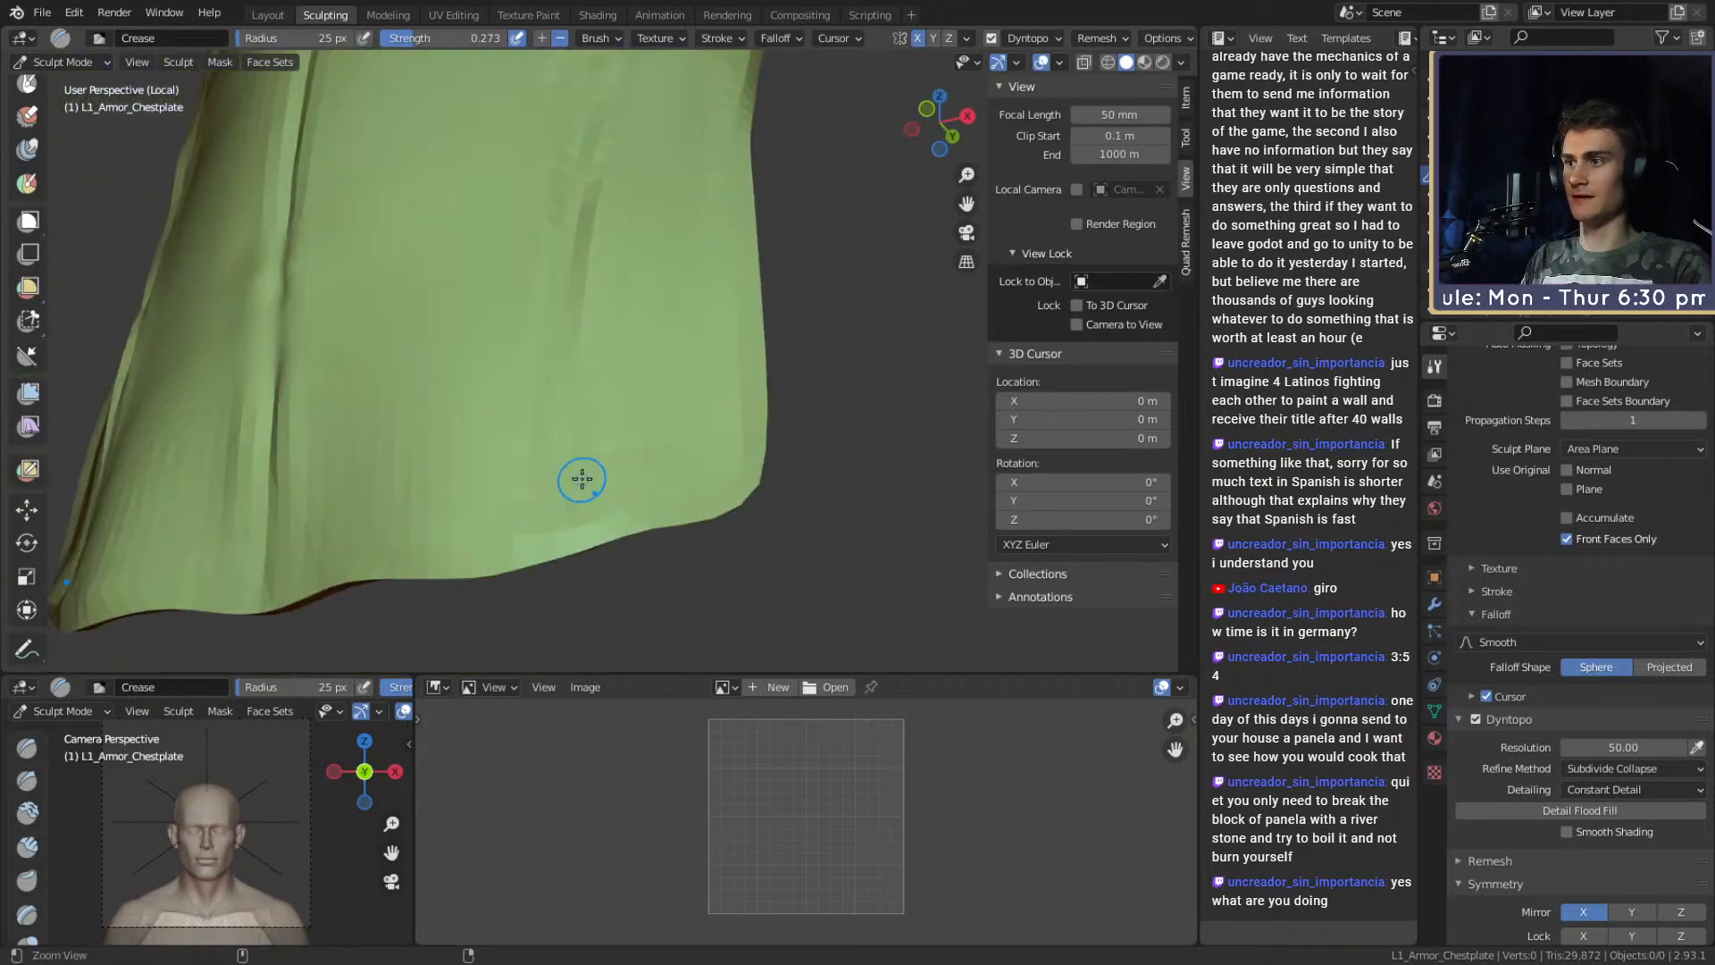
key(c)
middle_drag(678, 559, 699, 463)
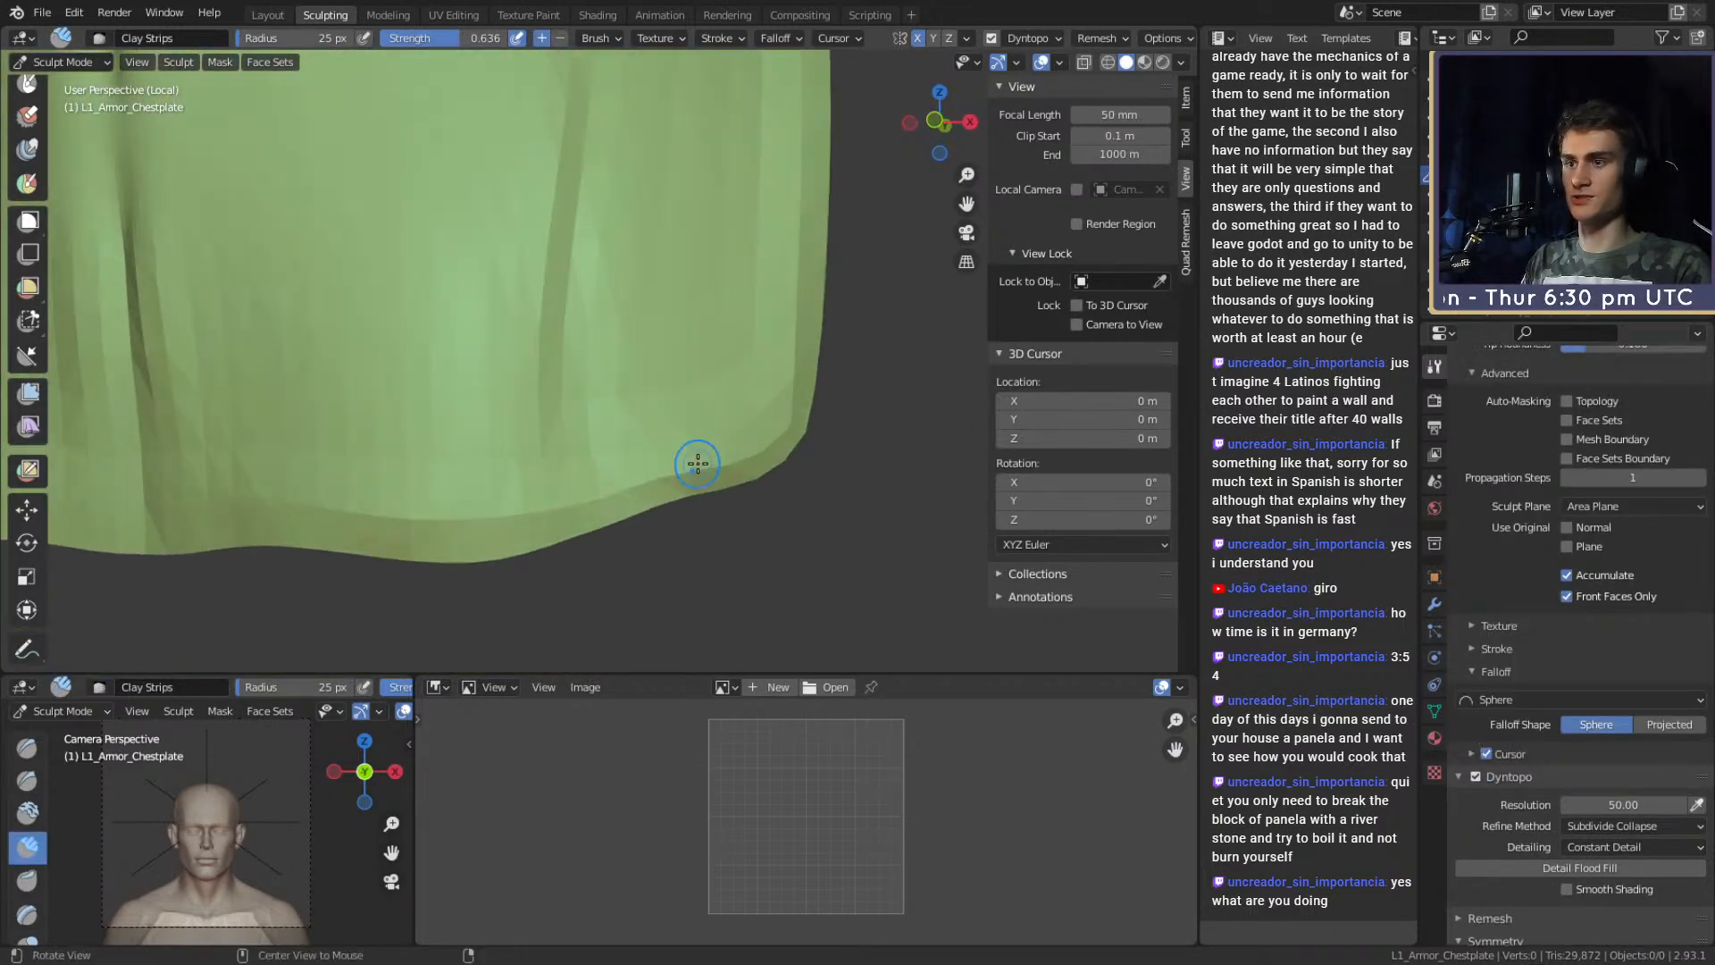
drag(728, 465, 505, 547)
middle_drag(623, 473, 658, 475)
mouse_move(665, 483)
mouse_down()
mouse_move(552, 516)
mouse_move(449, 513)
mouse_up()
shift+middle_drag(451, 497, 598, 485)
Continue the raised Clay Strips rim around the rest of the lower hem, increasing the radius to 26 px.
drag(727, 517, 375, 512)
shift+middle_drag(393, 501, 592, 503)
drag(398, 496, 391, 493)
drag(576, 507, 416, 490)
middle_drag(395, 480, 546, 515)
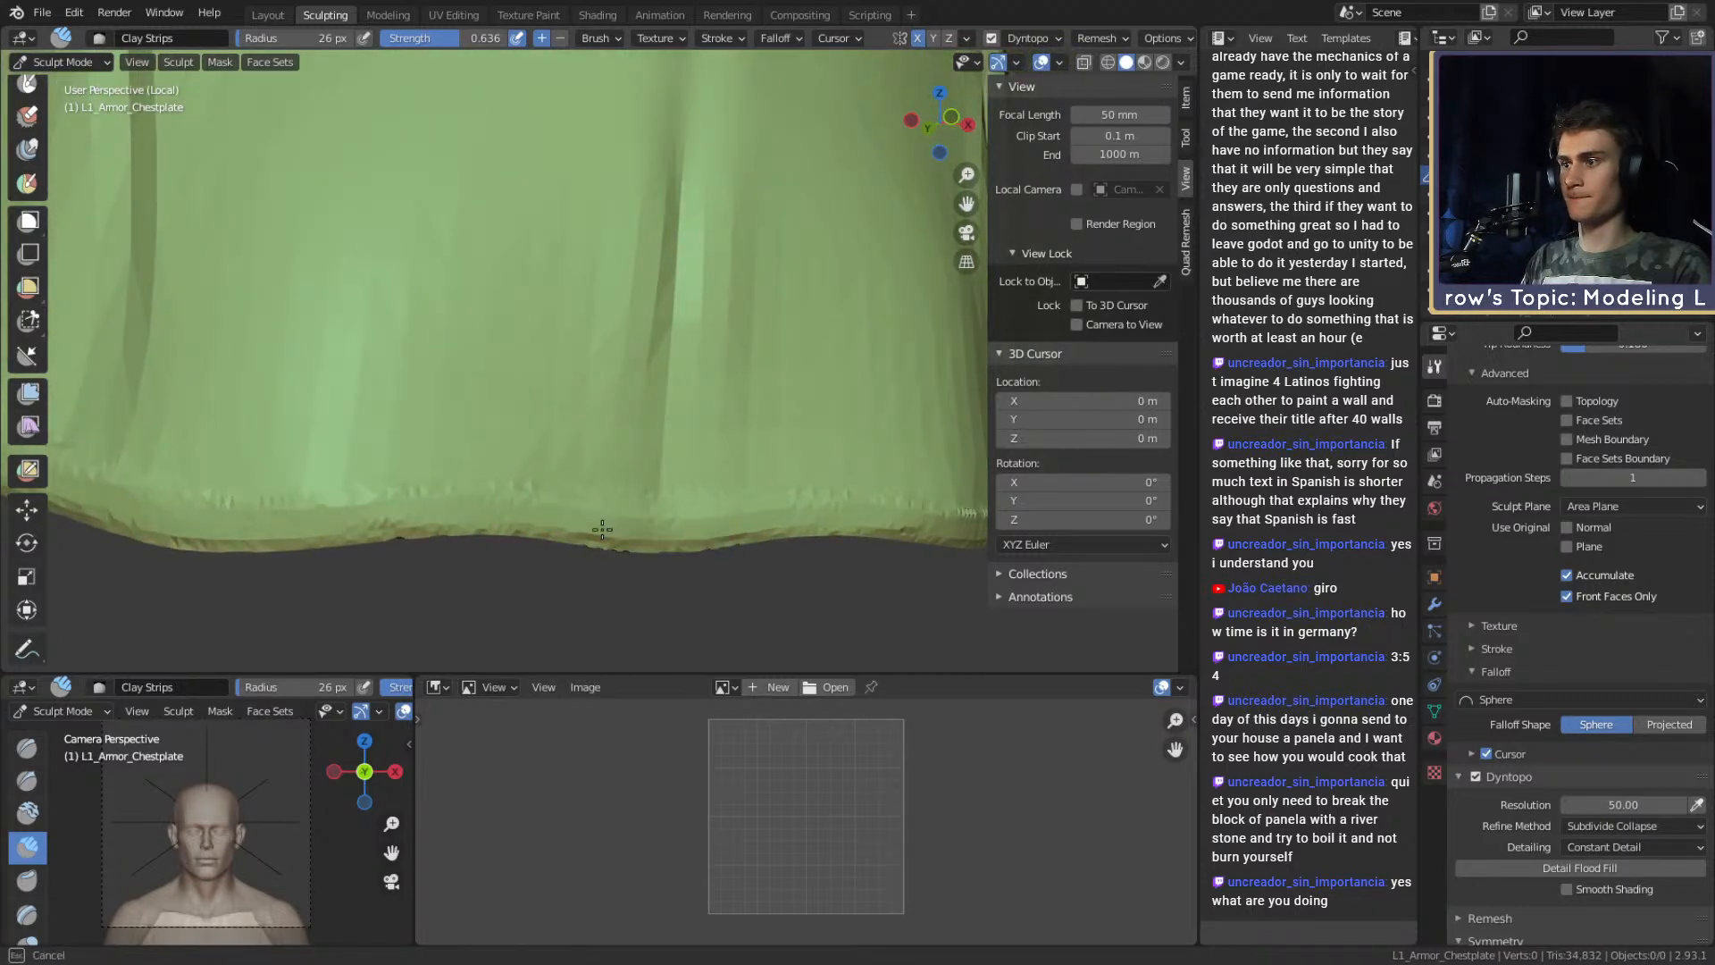
drag(710, 520, 421, 490)
shift+middle_drag(373, 496, 525, 507)
middle_drag(525, 507, 540, 500)
drag(715, 513, 523, 525)
drag(554, 531, 507, 524)
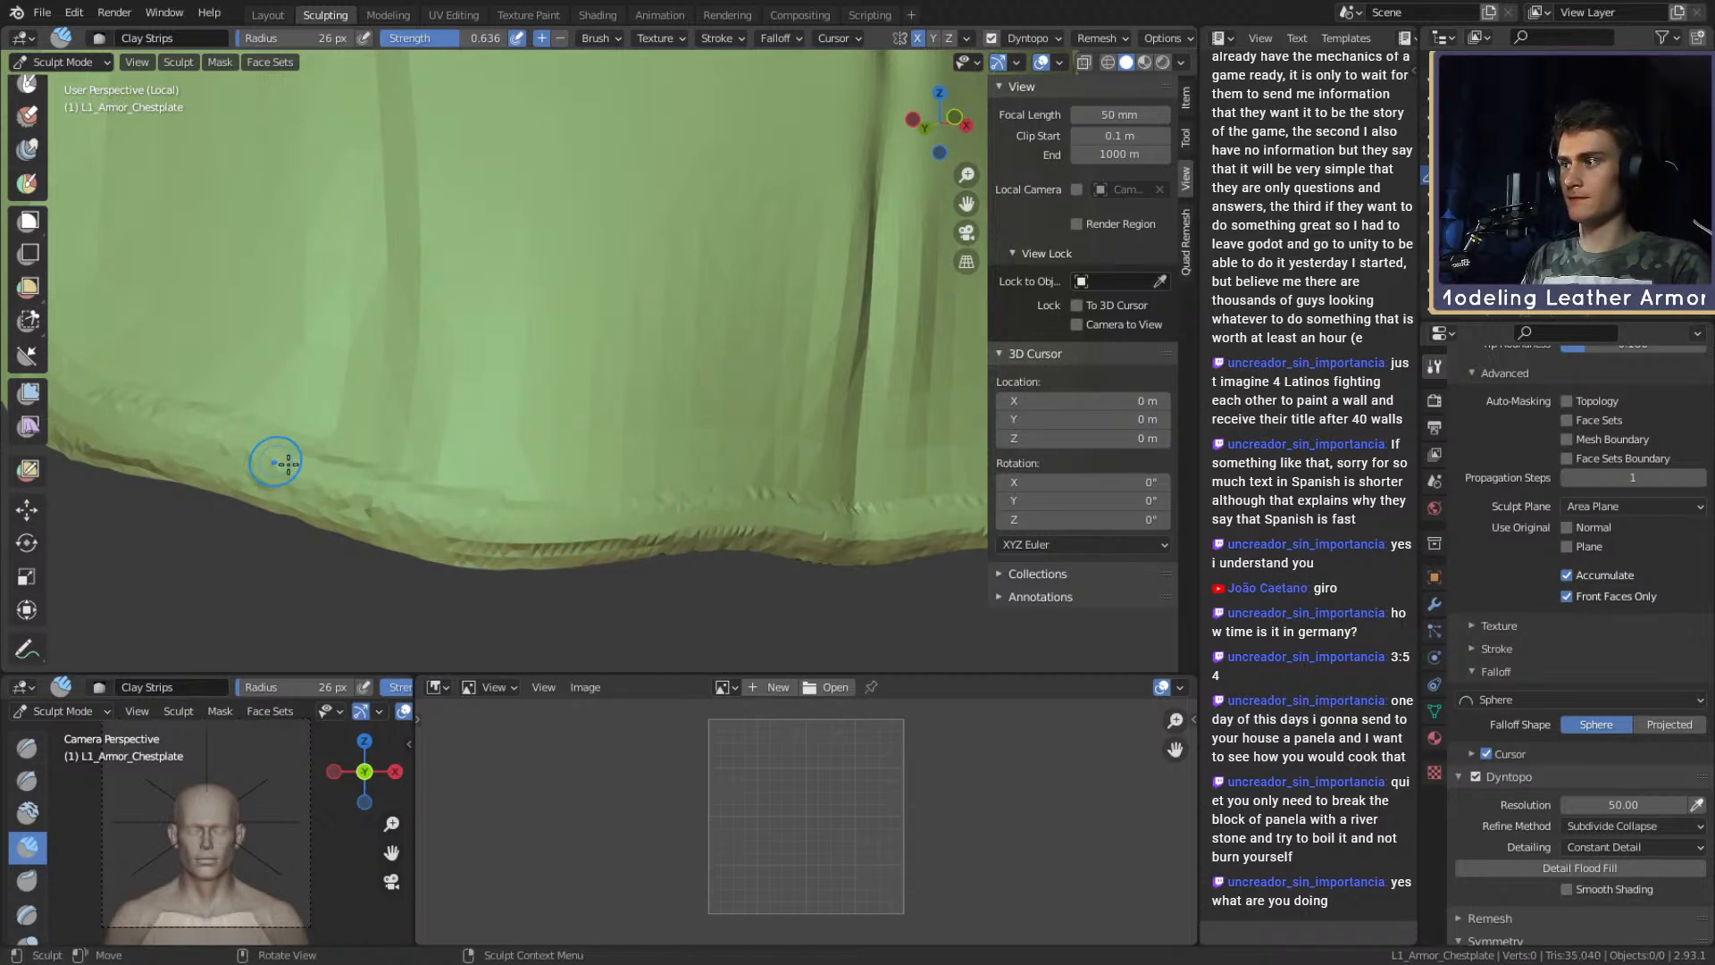
Refine the hem rim's underside toward the side corner with the Crease brush, enlarging its radius to 34 px.
shift+middle_drag(760, 523, 720, 352)
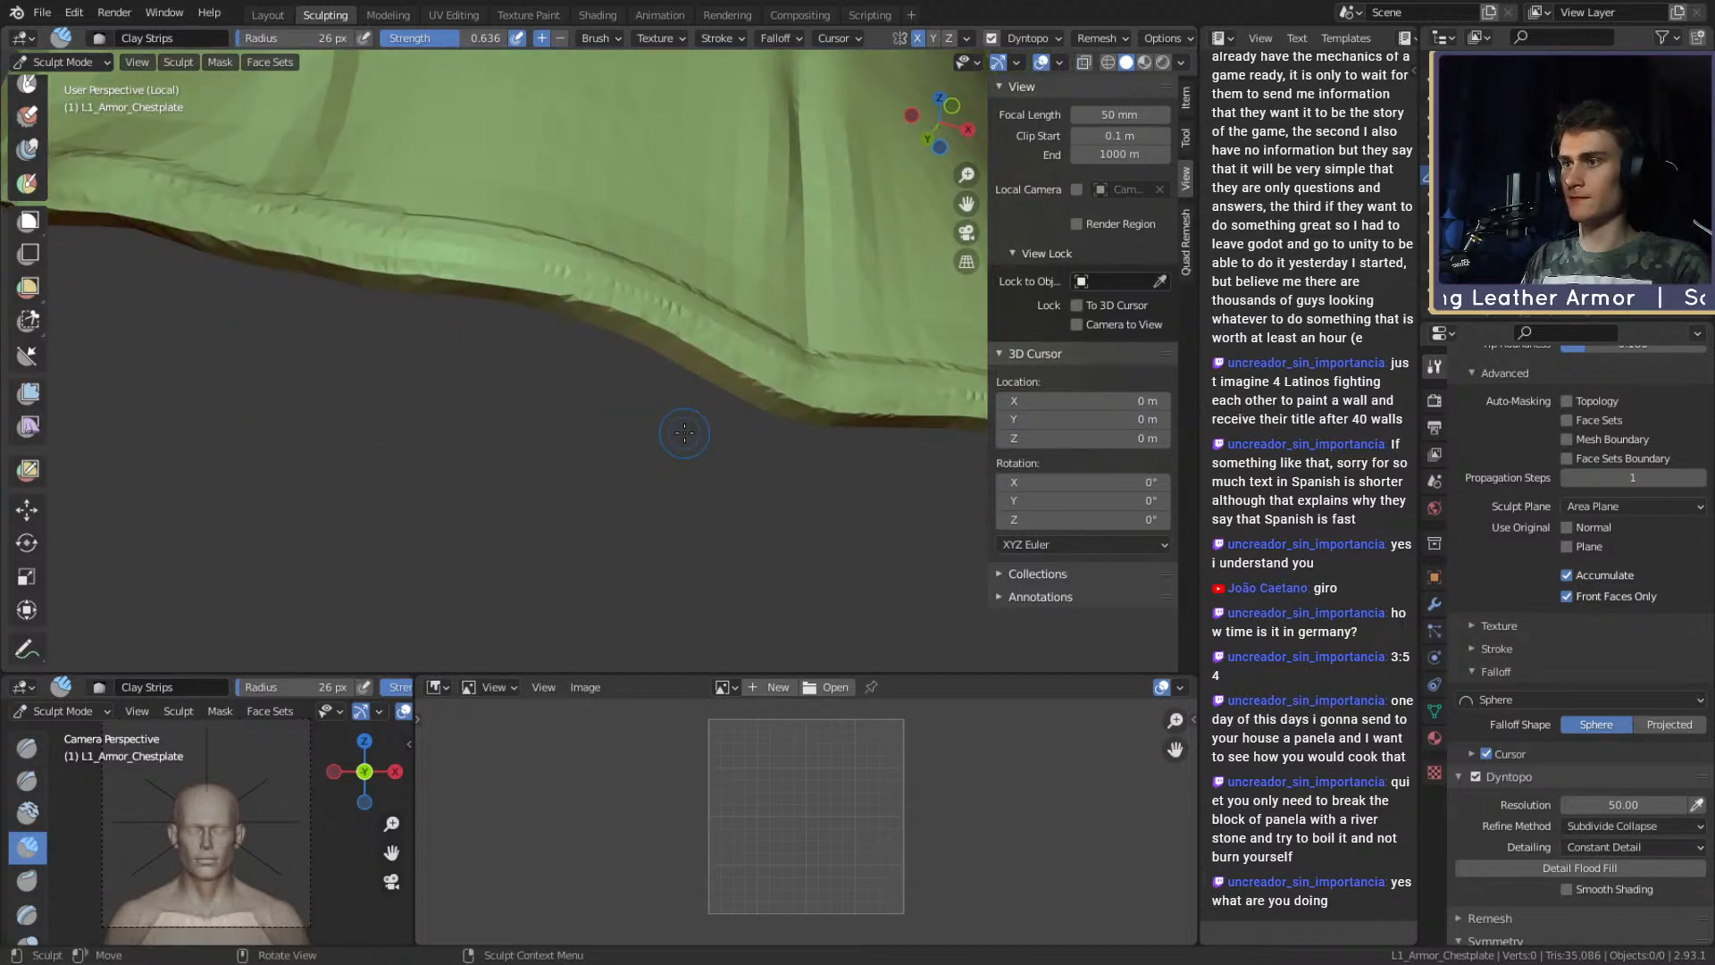
key(shift+c)
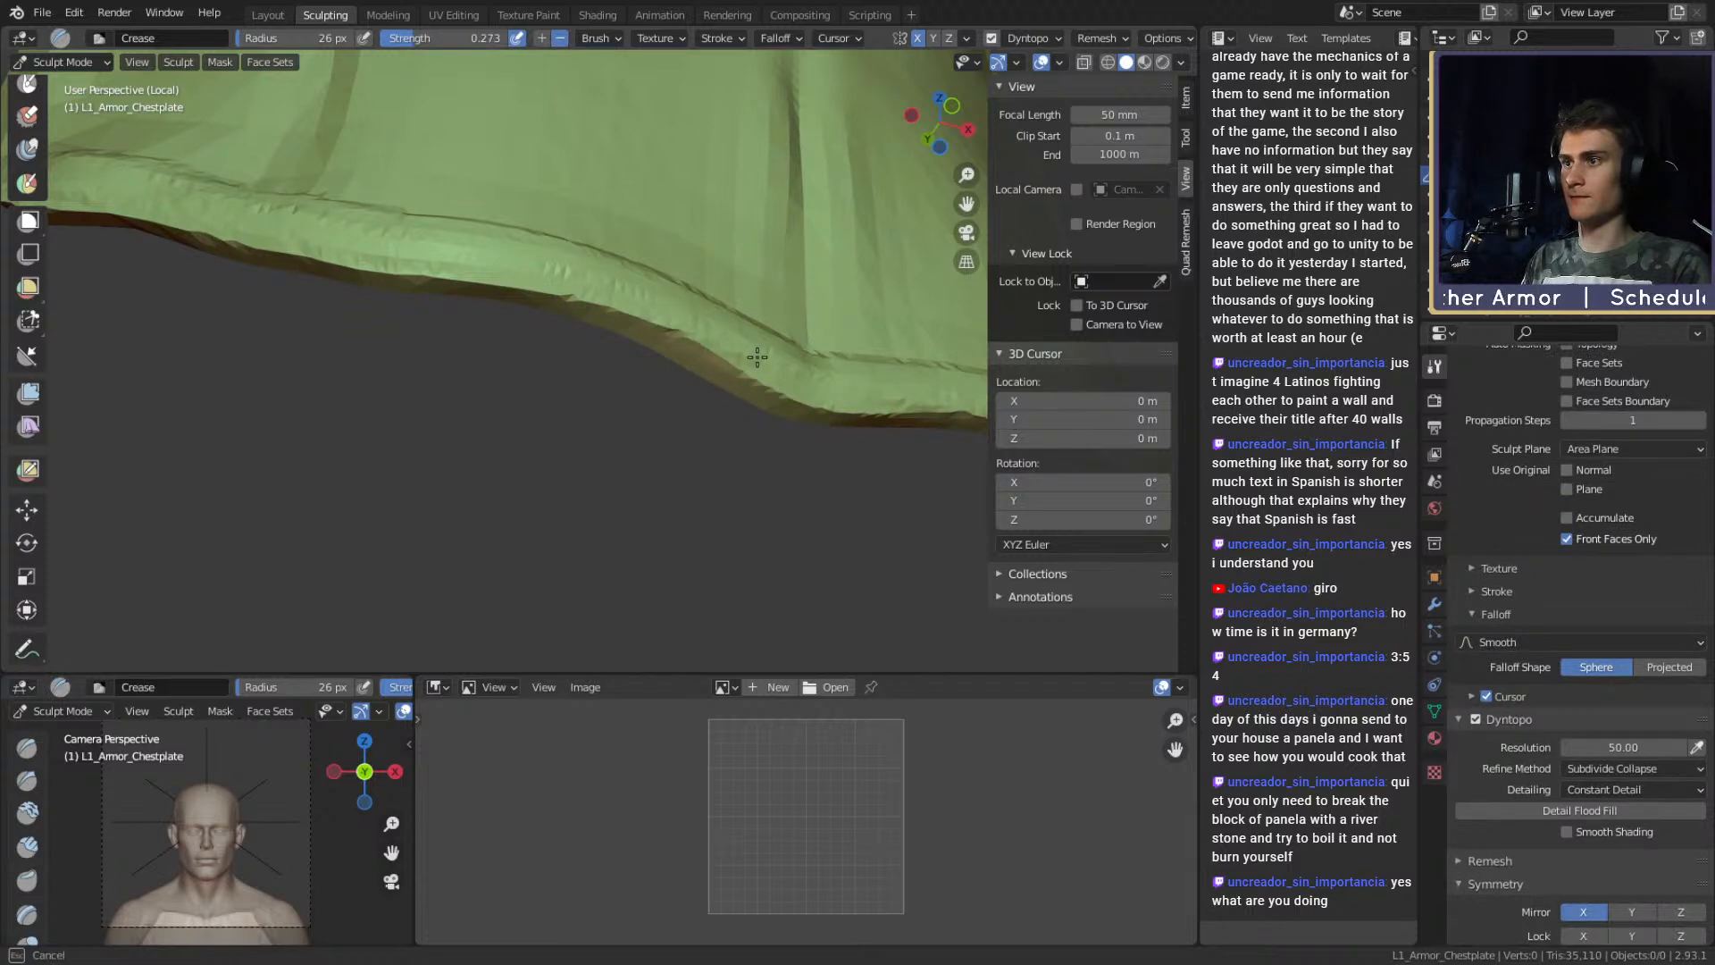
drag(543, 270, 451, 257)
mouse_move(455, 257)
shift+middle_down()
mouse_move(589, 319)
mouse_move(497, 325)
mouse_move(705, 327)
shift+middle_up()
key(bracketright)
key(bracketright)
key(bracketright)
shift+middle_drag(563, 222, 599, 328)
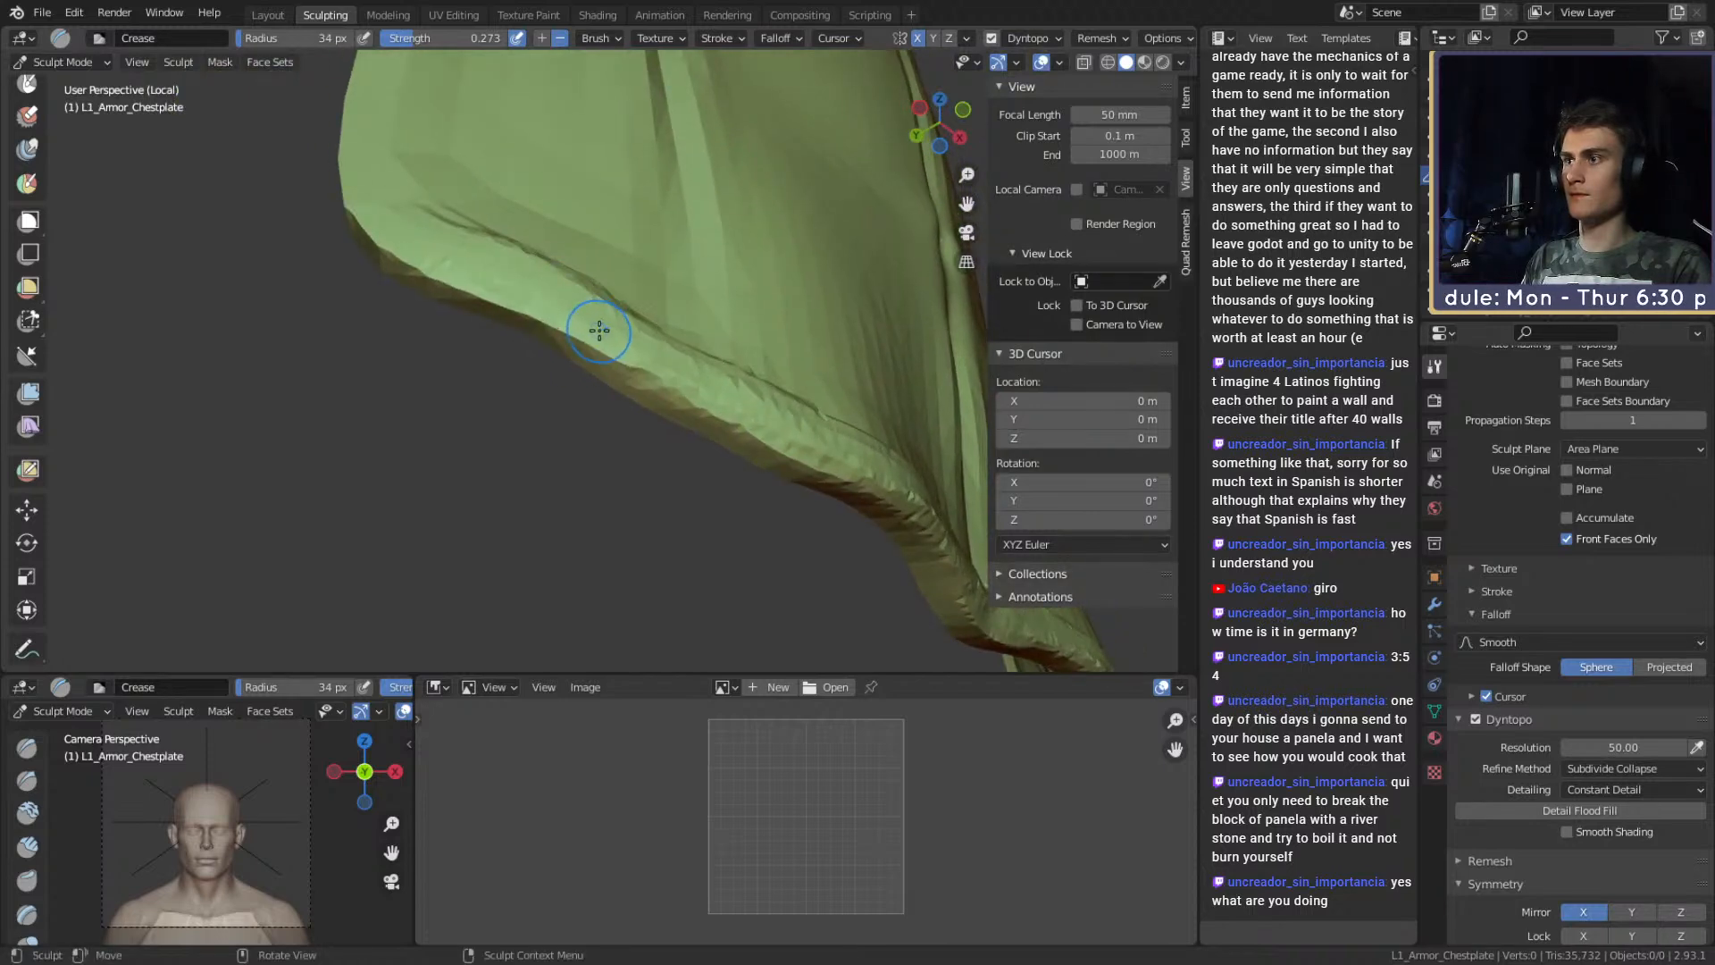
drag(532, 294, 453, 267)
Build the raised rim around the lower corner and up the side edge with Clay Strips at 30 px.
key(c)
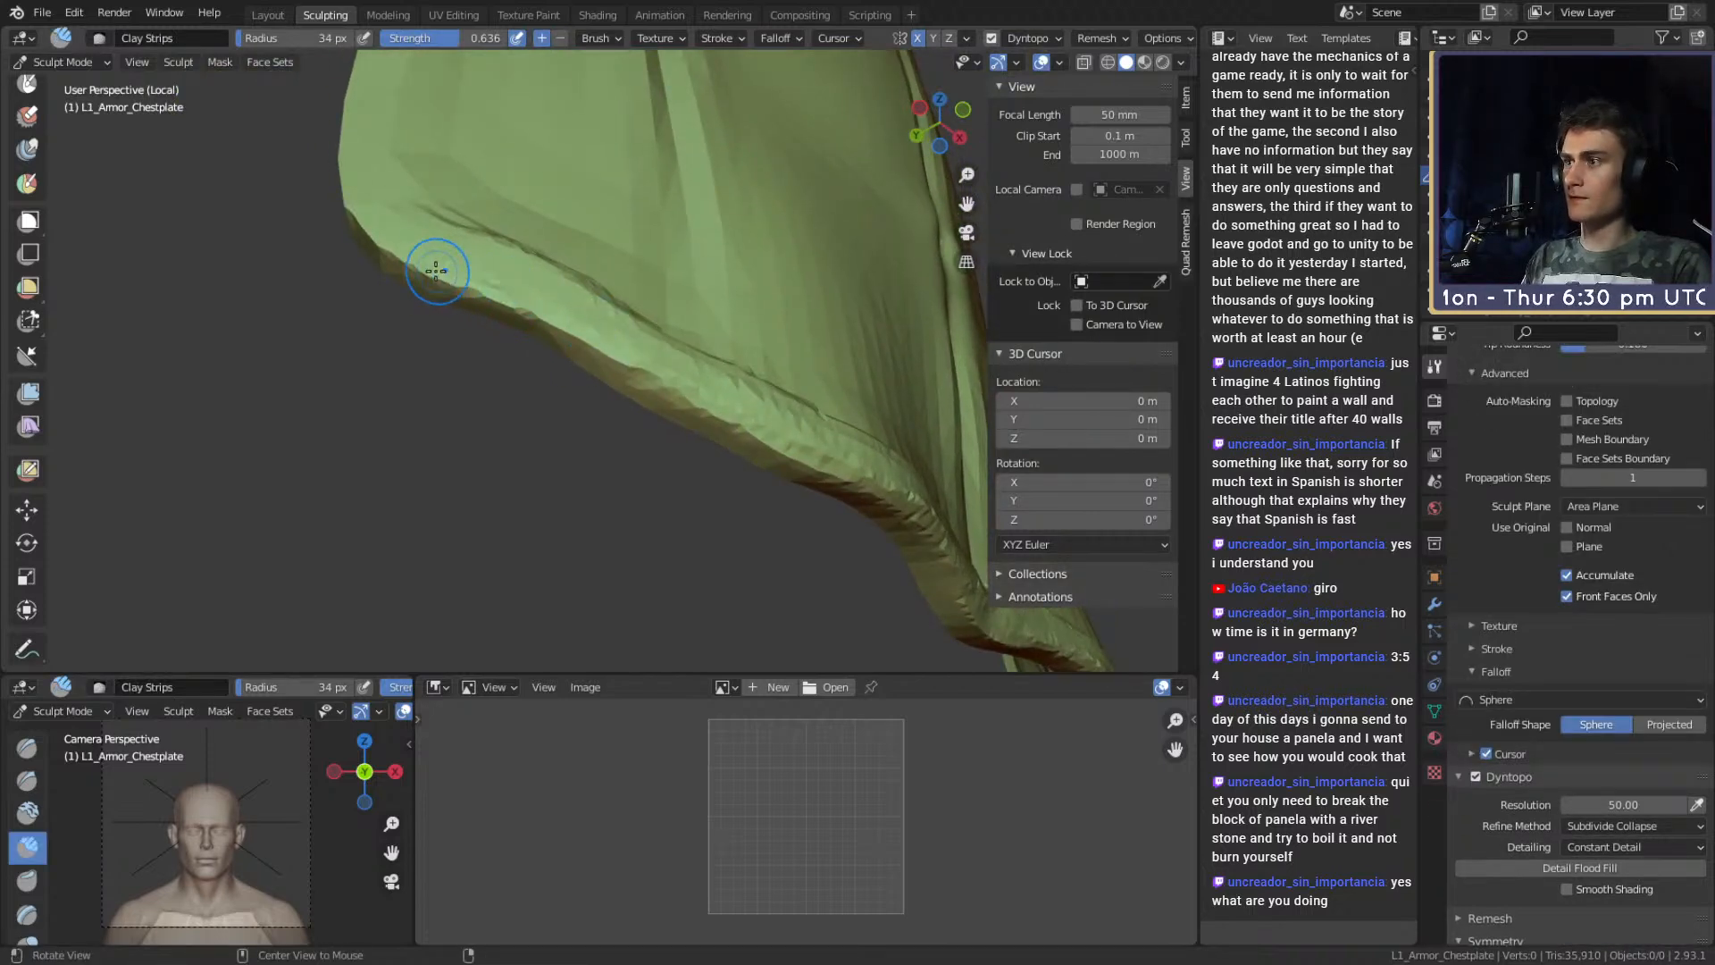
middle_drag(444, 264, 438, 331)
drag(355, 439, 358, 391)
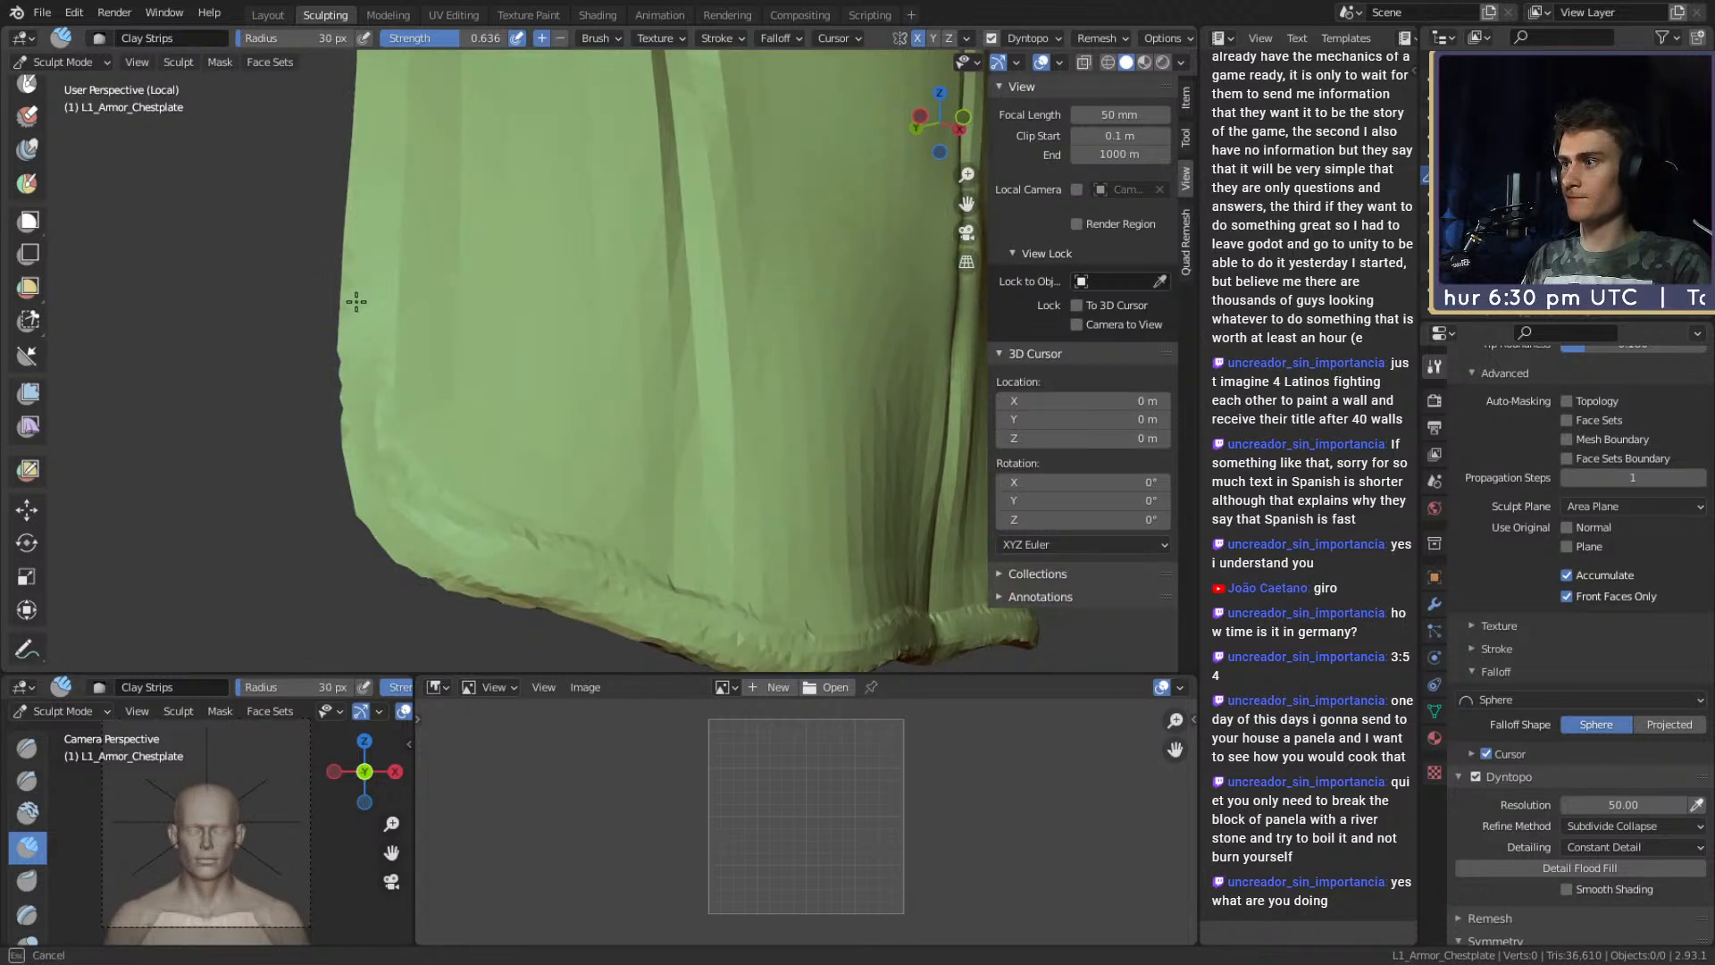
drag(401, 299, 438, 420)
middle_drag(441, 423, 455, 414)
drag(431, 508, 394, 199)
middle_drag(405, 166, 436, 247)
drag(393, 207, 398, 286)
scroll(527, 429, down, 3)
scroll(544, 464, up, 3)
mouse_move(544, 463)
middle_down()
mouse_move(470, 425)
mouse_move(497, 387)
mouse_move(585, 421)
mouse_move(567, 402)
mouse_move(573, 423)
middle_up()
scroll(581, 418, up, 2)
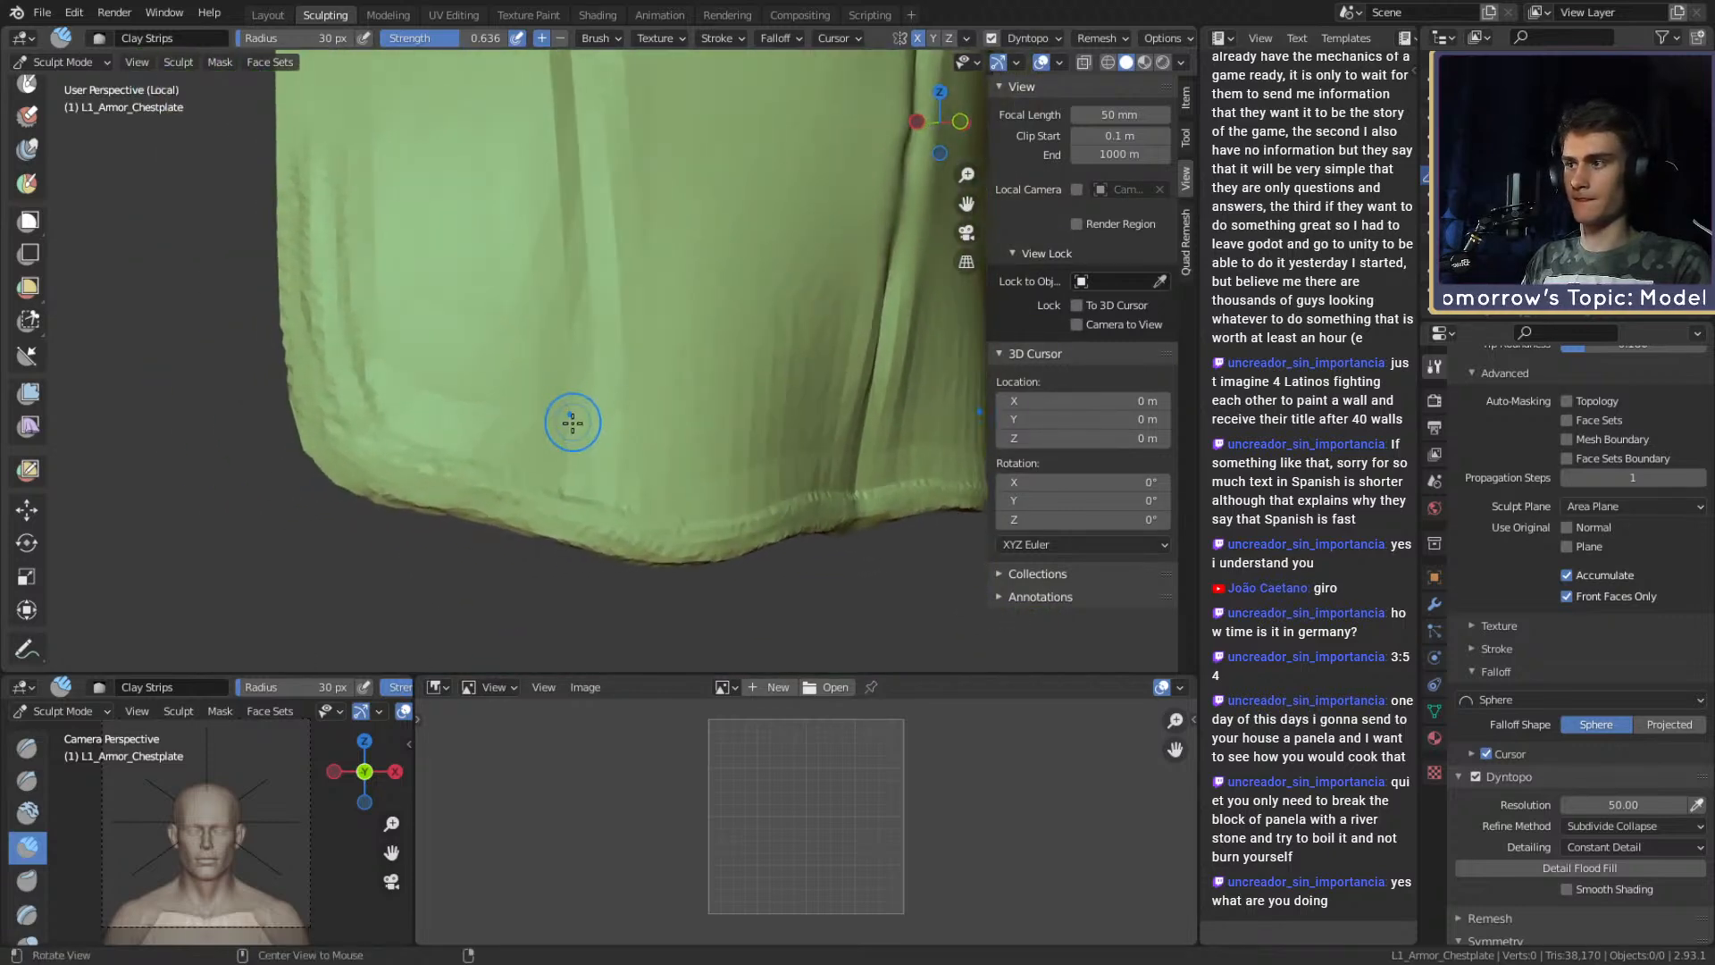
Pull the chestplate's lower side corner upward with the Snake Hook brush.
key(k)
key(f)
click(476, 489)
drag(421, 493, 416, 459)
drag(416, 467, 419, 449)
middle_drag(458, 451, 450, 441)
Shape the hem beside the corner into a curved dip with the Snake Hook brush, varying the brush radius.
key(f)
click(464, 497)
key(f)
click(514, 512)
key(f)
click(535, 517)
drag(525, 506, 532, 532)
key(f)
click(537, 514)
key(f)
click(514, 531)
mouse_move(554, 521)
shift+middle_down()
mouse_move(528, 501)
mouse_move(593, 486)
mouse_move(547, 384)
mouse_move(554, 398)
shift+middle_up()
key(f)
click(547, 501)
Cut a notch into the hem near the side with the Crease brush at 37 px.
key(shift+c)
key(f)
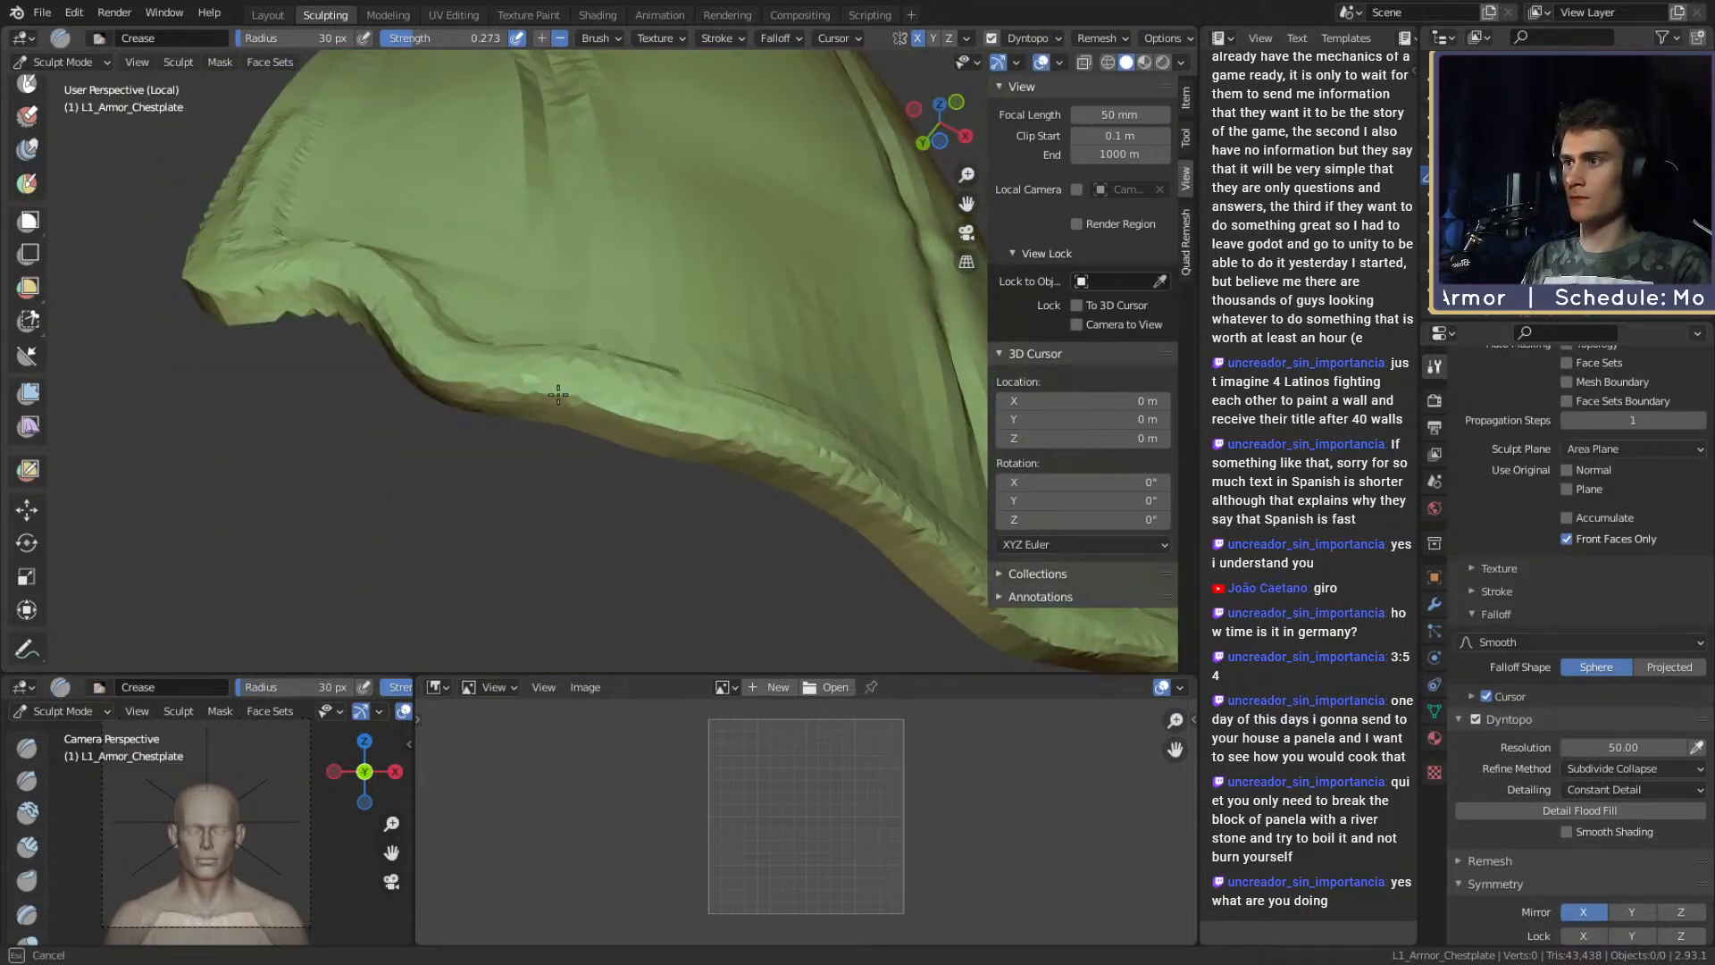
middle_drag(581, 339, 573, 402)
mouse_move(565, 480)
middle_down()
mouse_move(590, 429)
mouse_move(577, 303)
mouse_move(593, 362)
mouse_move(580, 329)
mouse_move(599, 340)
mouse_move(678, 305)
mouse_move(698, 388)
mouse_move(572, 429)
middle_up()
shift+middle_drag(570, 365, 619, 474)
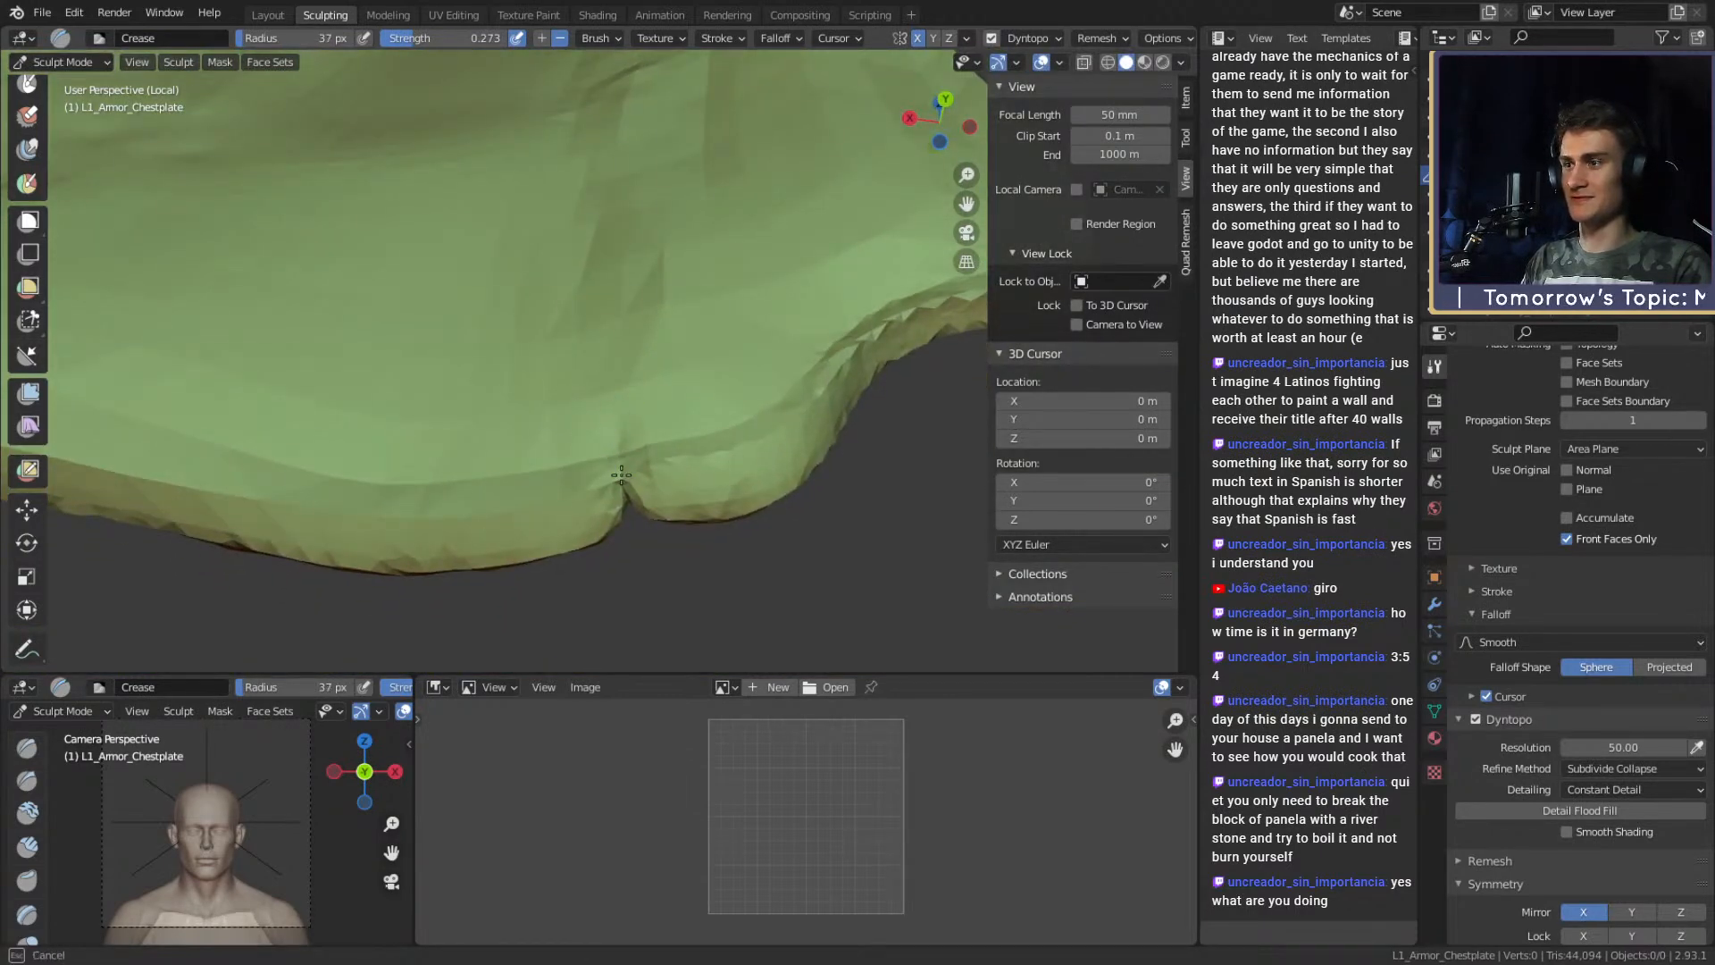
middle_drag(638, 396, 553, 458)
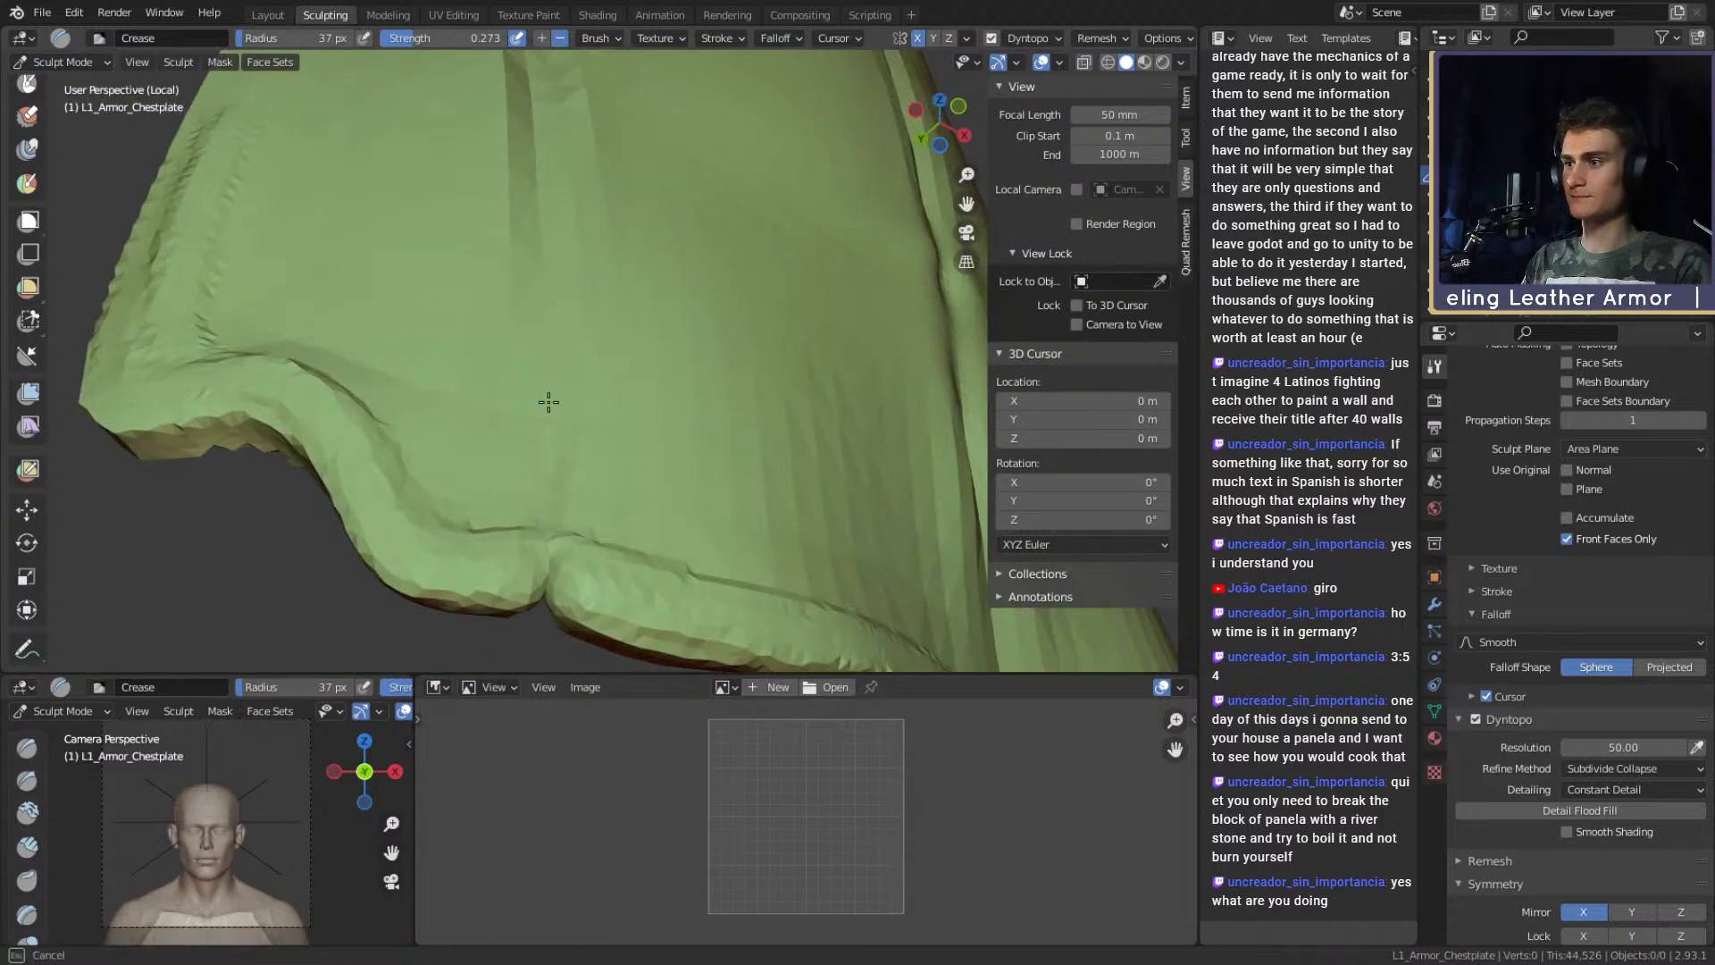
Crease a groove upward from the hem notch, setting the brush to 0.461 strength and 28 px radius.
drag(540, 576, 555, 465)
middle_drag(554, 453, 581, 459)
key(shift+f)
click(565, 462)
key(f)
click(575, 551)
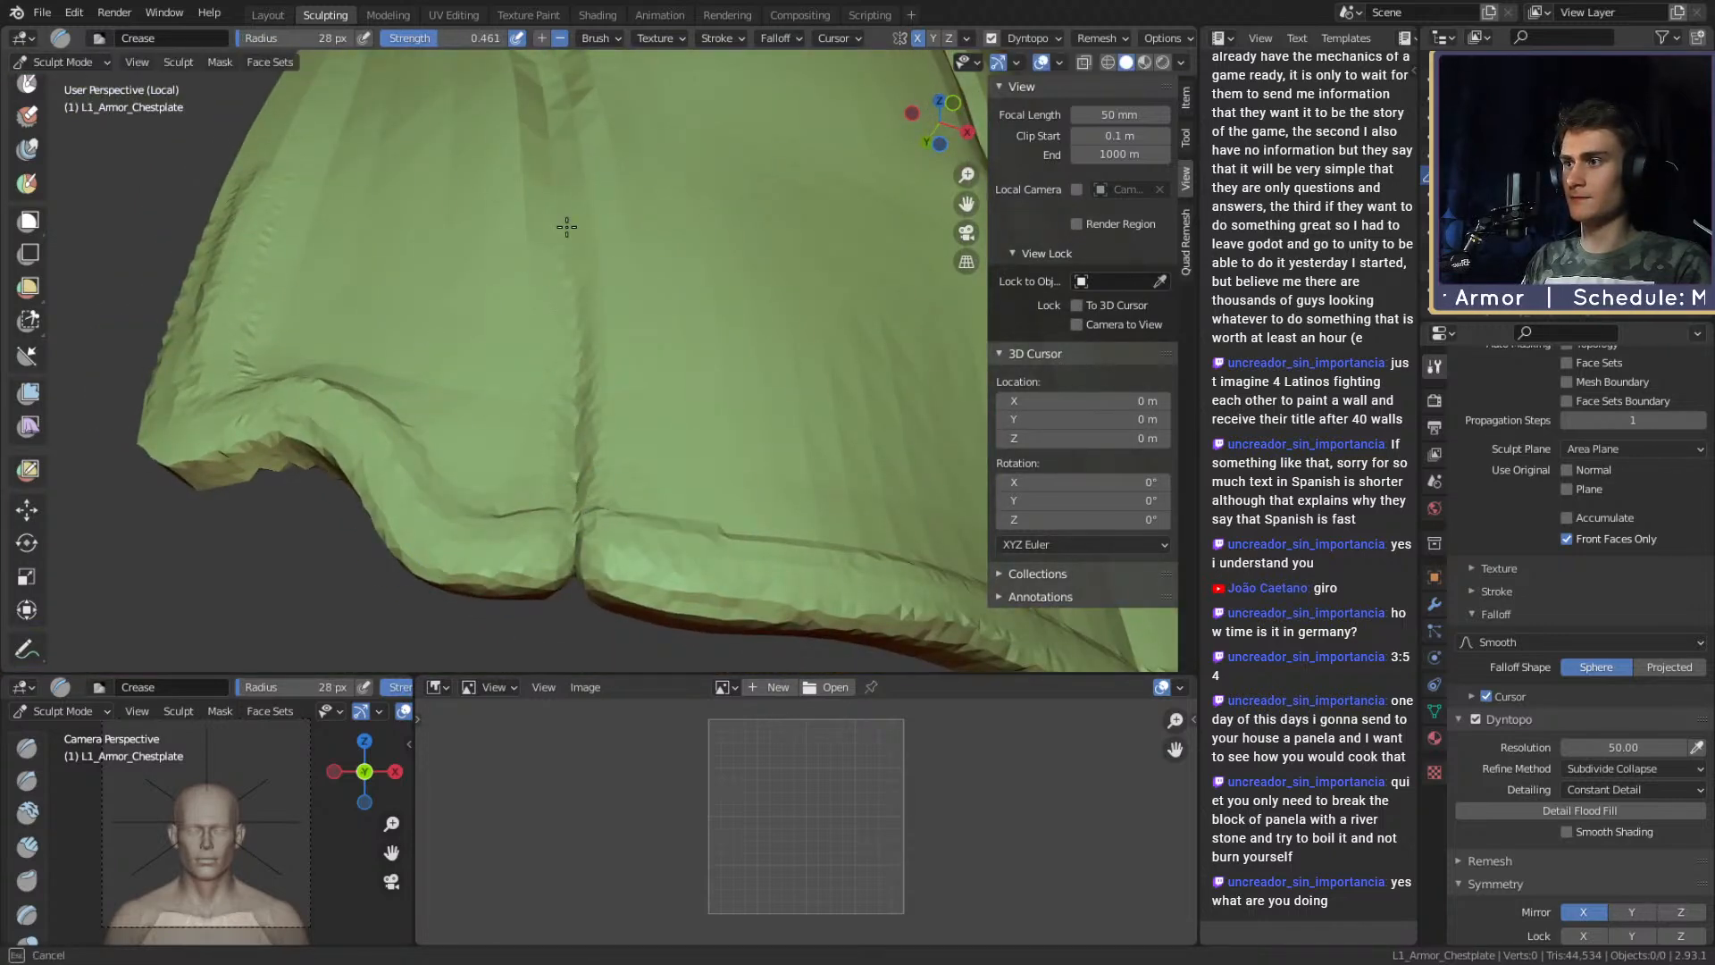
Extend the creased side seam from the hem up the chestplate's lower side.
scroll(567, 287, up, 2)
middle_drag(605, 352, 586, 423)
mouse_move(568, 167)
alt+shift+mouse_down()
mouse_move(593, 371)
mouse_move(542, 143)
alt+shift+mouse_up()
alt+shift+drag(542, 142, 581, 375)
mouse_move(582, 375)
mouse_down()
mouse_move(551, 230)
mouse_move(592, 348)
mouse_up()
mouse_move(592, 348)
alt+mouse_down()
mouse_move(640, 509)
mouse_move(640, 670)
mouse_move(601, 348)
mouse_move(638, 432)
mouse_move(632, 375)
mouse_move(670, 483)
mouse_move(647, 467)
mouse_move(604, 240)
alt+mouse_up()
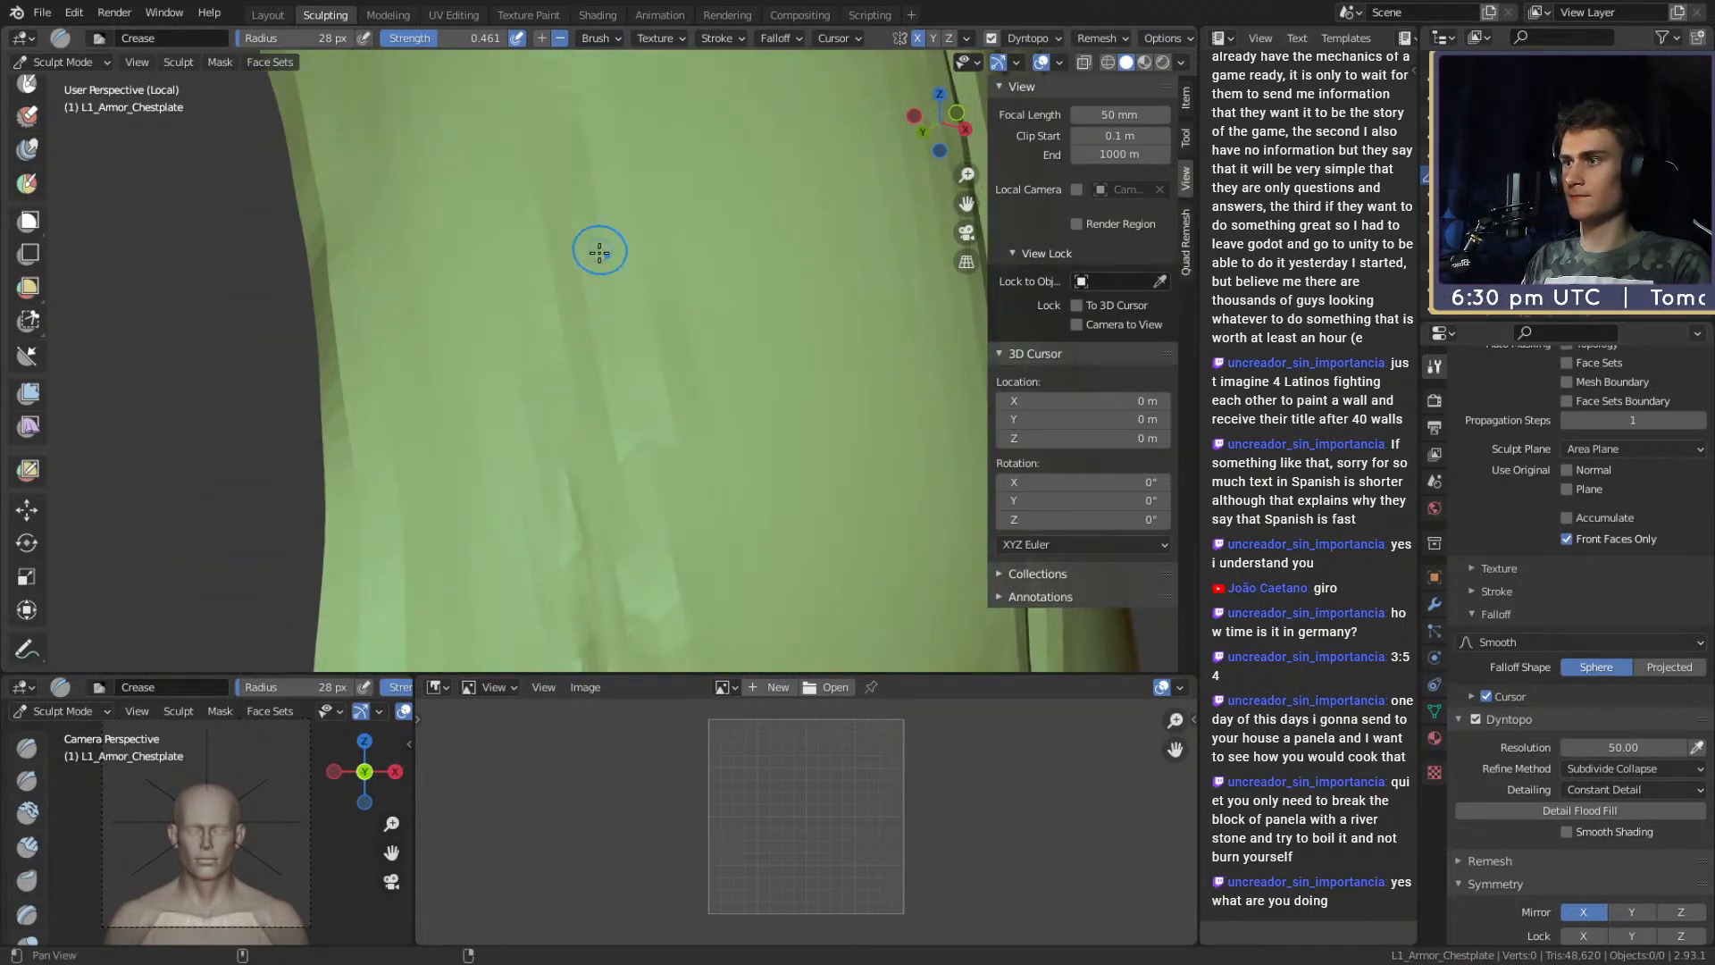
Carve the side seam through the middle of the torso with further Crease strokes.
alt+shift+drag(612, 556, 596, 436)
mouse_move(583, 174)
alt+mouse_down()
mouse_move(605, 355)
mouse_move(589, 489)
mouse_move(561, 141)
alt+mouse_up()
mouse_move(547, 368)
alt+mouse_down()
mouse_move(872, 371)
mouse_move(592, 211)
alt+mouse_up()
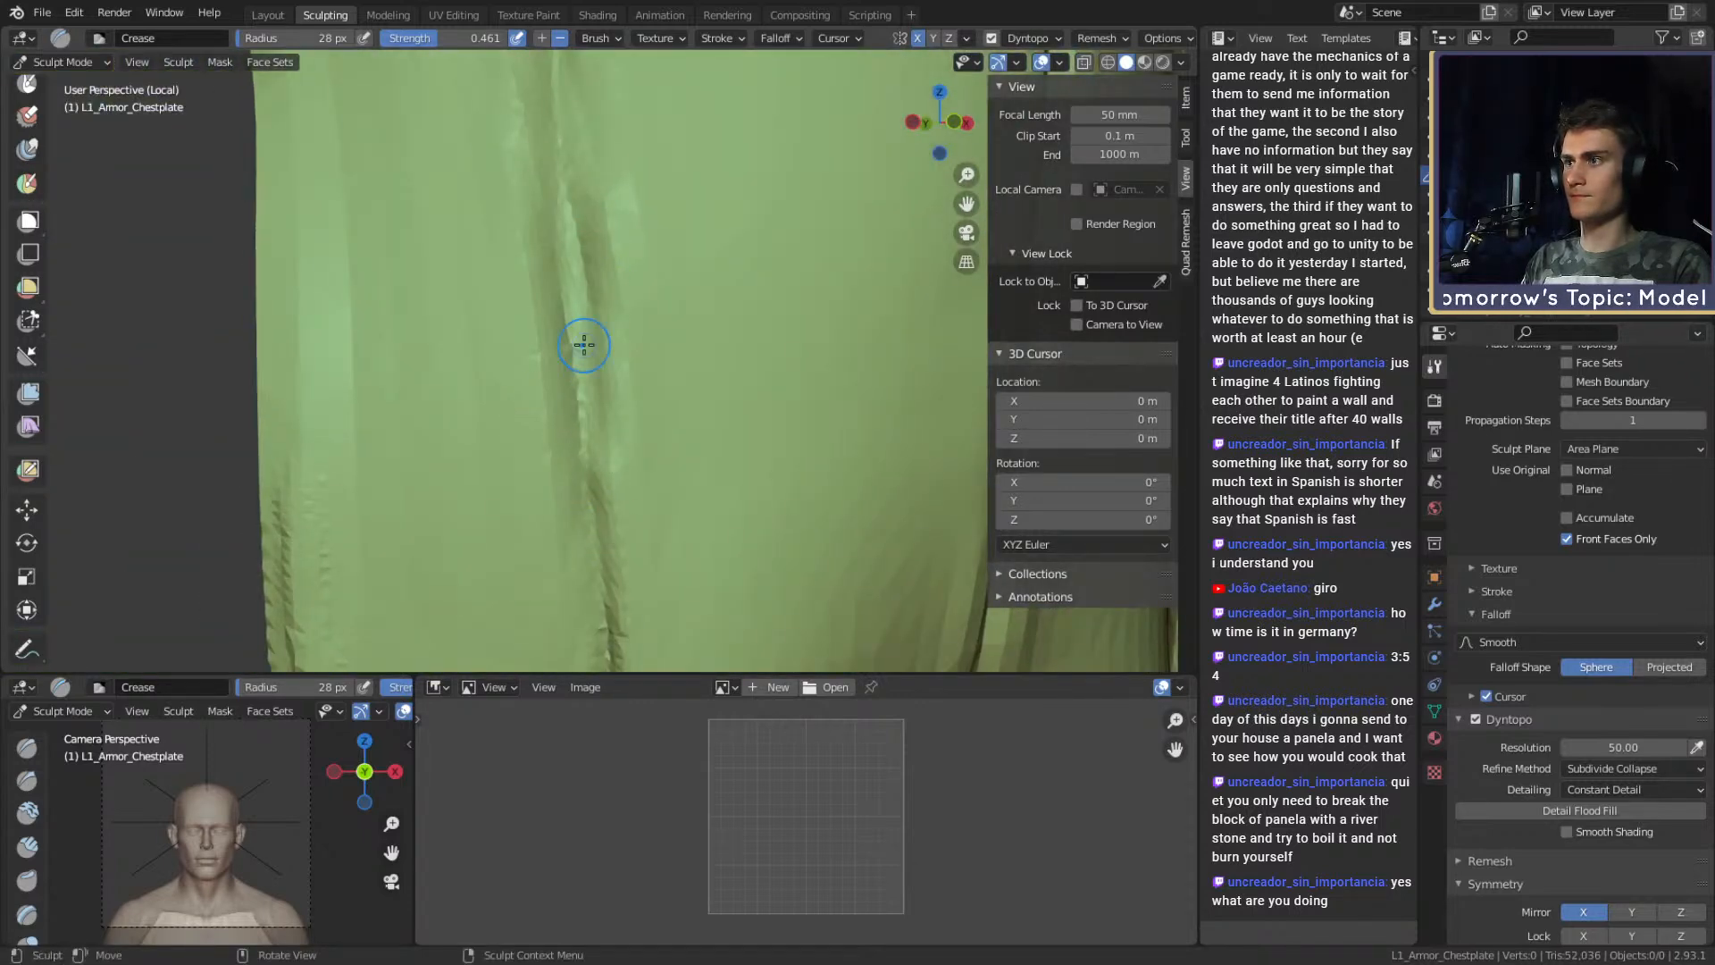
mouse_move(621, 506)
alt+mouse_down()
mouse_move(655, 456)
mouse_move(685, 459)
mouse_move(670, 375)
mouse_move(605, 438)
mouse_move(625, 237)
mouse_move(658, 432)
mouse_move(640, 349)
alt+mouse_up()
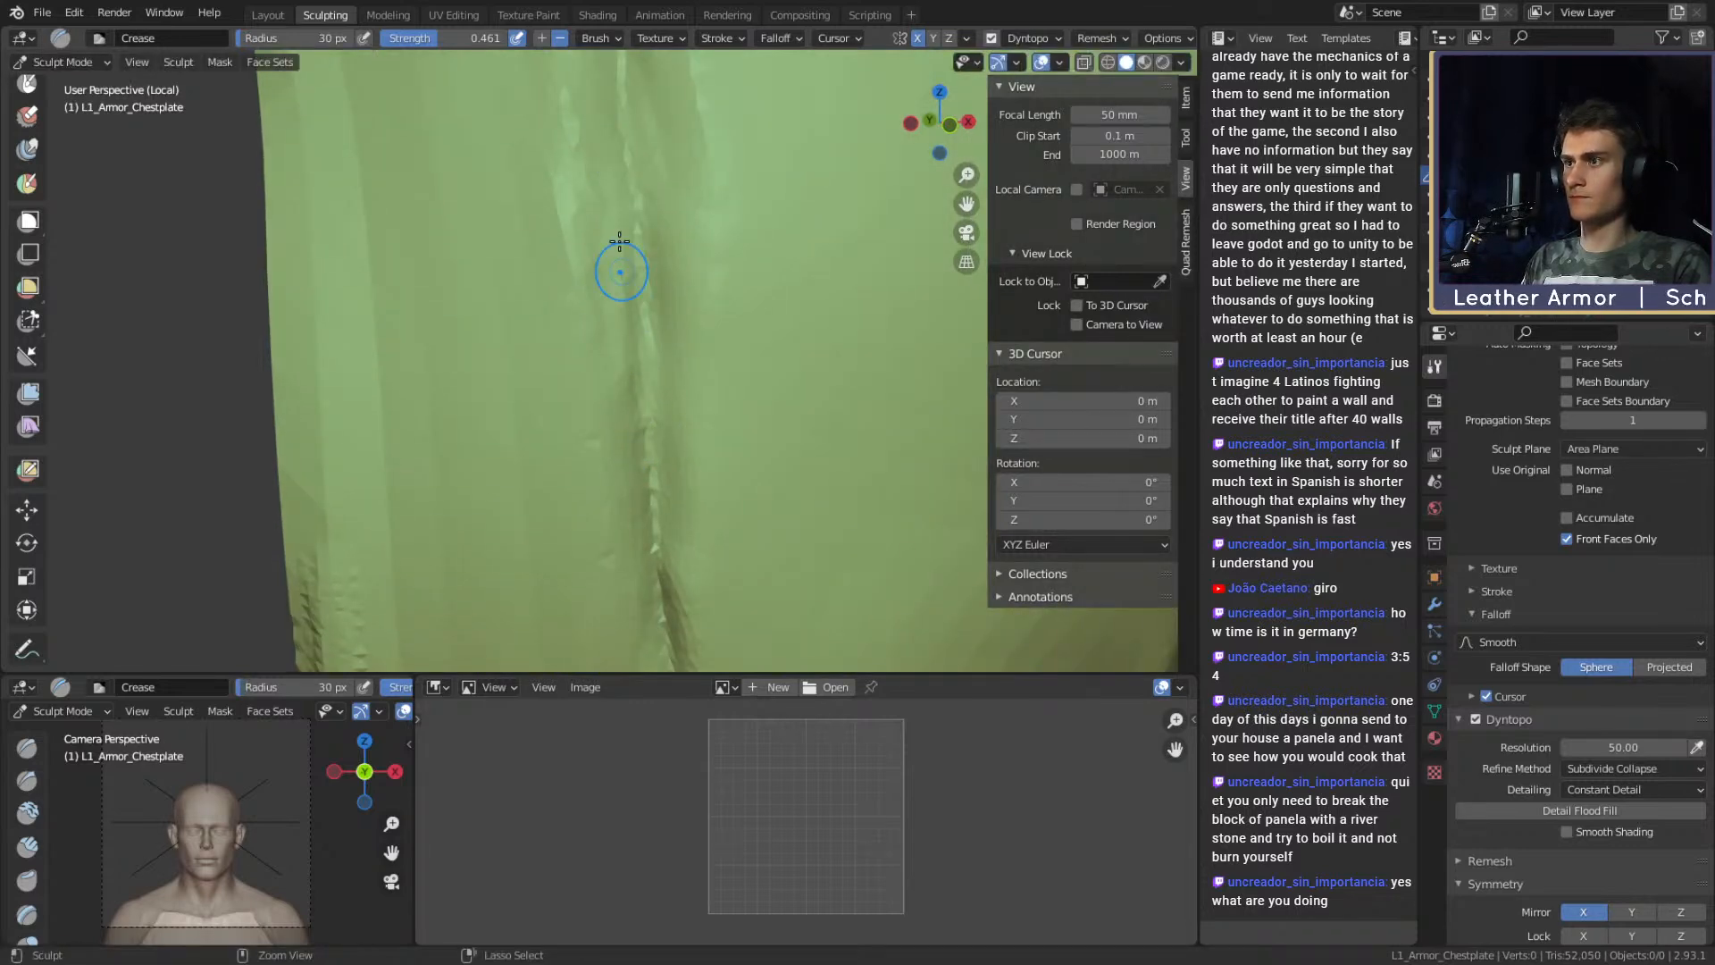
Deepen the lower stretch of the side seam down to the hem with the Crease brush at 30 px.
mouse_move(650, 504)
alt+shift+mouse_down()
mouse_move(625, 295)
mouse_move(640, 420)
alt+shift+mouse_up()
alt+shift+drag(644, 433, 609, 294)
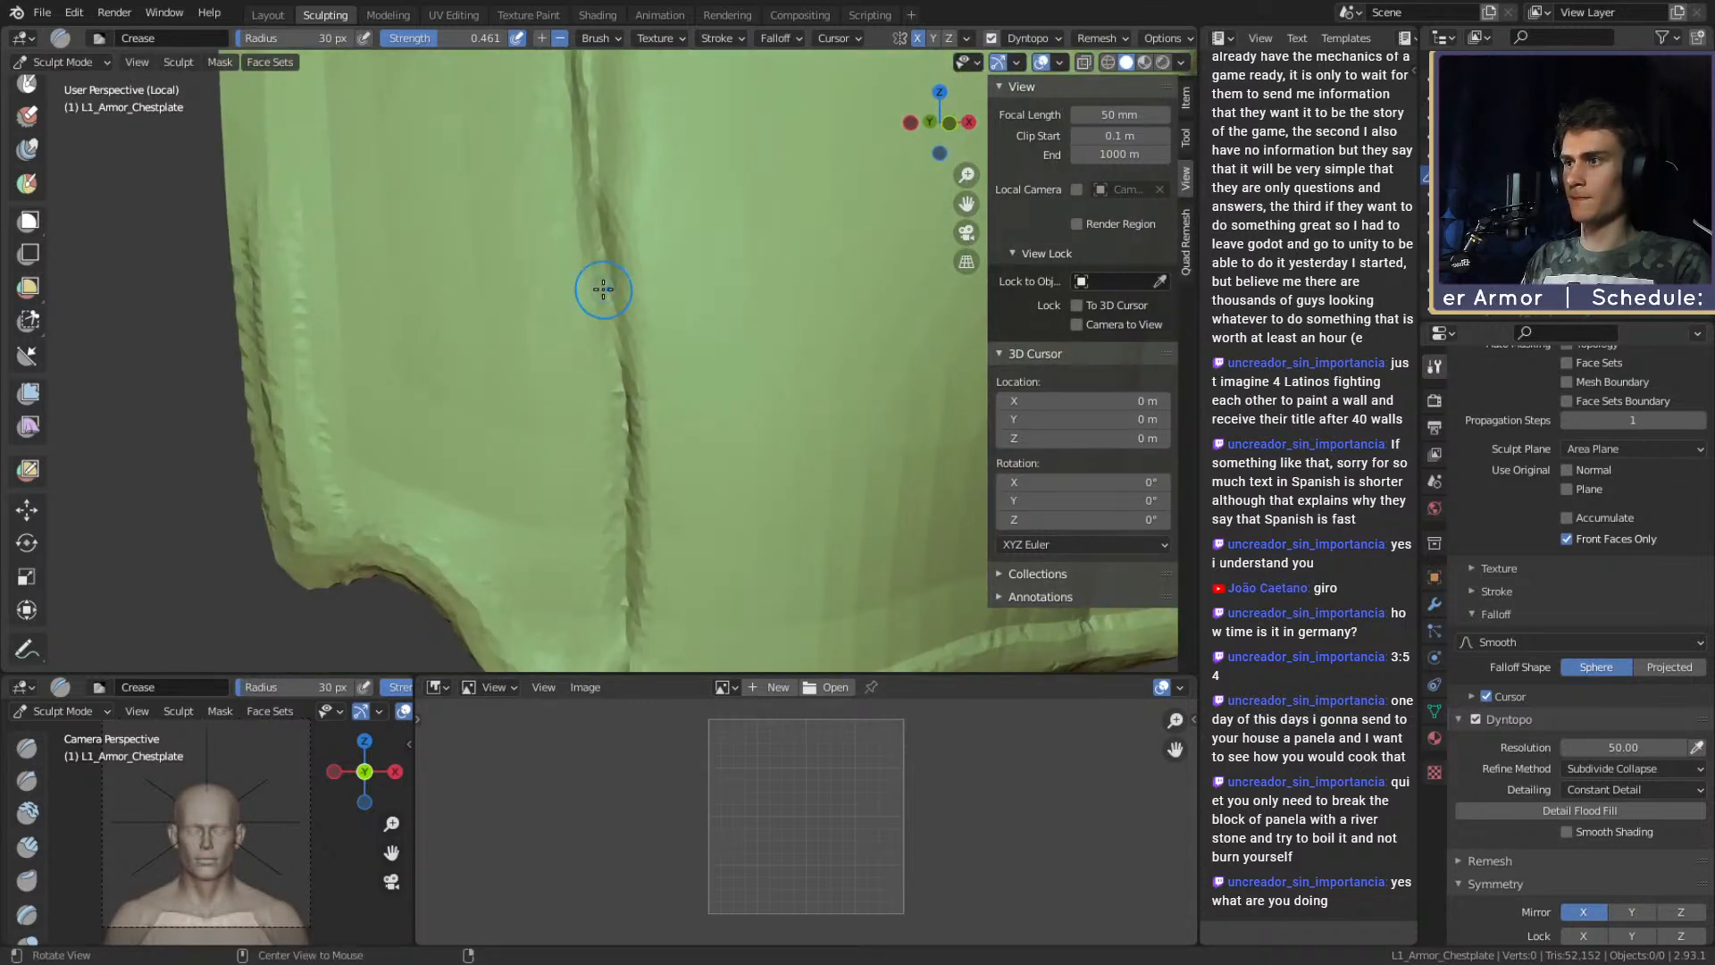
alt+drag(615, 552, 618, 382)
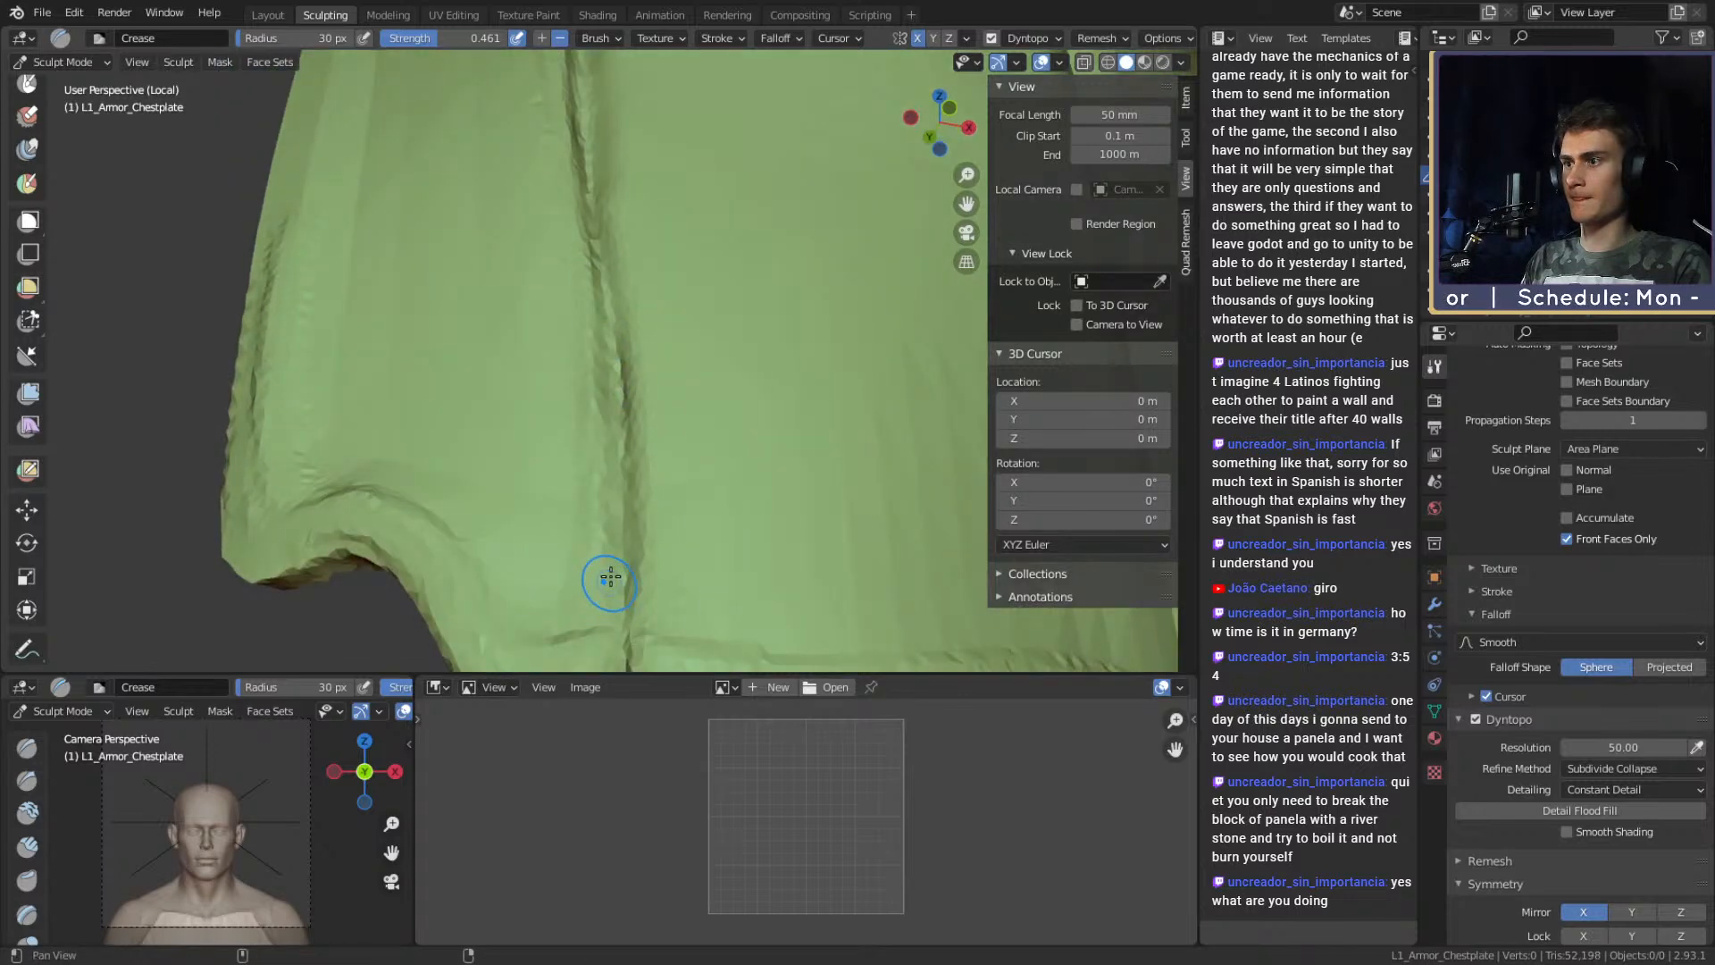
alt+shift+drag(607, 585, 602, 360)
drag(605, 482, 611, 294)
alt+shift+drag(610, 206, 600, 424)
Refine the creased side seam from the hem up toward the underside of the chest.
drag(604, 447, 588, 241)
mouse_move(588, 232)
alt+shift+mouse_down()
mouse_move(592, 402)
mouse_move(584, 176)
alt+shift+mouse_up()
mouse_move(584, 176)
alt+shift+mouse_down()
mouse_move(598, 402)
mouse_move(590, 172)
alt+shift+mouse_up()
mouse_move(589, 172)
alt+shift+mouse_down()
mouse_move(597, 376)
mouse_move(582, 380)
alt+shift+mouse_up()
mouse_move(580, 357)
mouse_down()
mouse_move(559, 131)
mouse_move(601, 504)
mouse_up()
mouse_move(600, 174)
ctrl+alt+mouse_down()
mouse_move(639, 505)
mouse_move(632, 394)
mouse_move(625, 415)
ctrl+alt+mouse_up()
mouse_move(625, 415)
alt+mouse_down()
mouse_move(580, 417)
mouse_move(605, 394)
mouse_move(620, 471)
mouse_move(627, 410)
alt+mouse_up()
mouse_move(627, 411)
alt+shift+mouse_down()
mouse_move(640, 486)
mouse_move(641, 445)
alt+shift+mouse_up()
mouse_move(641, 445)
alt+mouse_down()
mouse_move(701, 475)
mouse_move(616, 348)
alt+mouse_up()
mouse_move(617, 348)
alt+shift+mouse_down()
mouse_move(643, 440)
mouse_move(626, 482)
alt+shift+mouse_up()
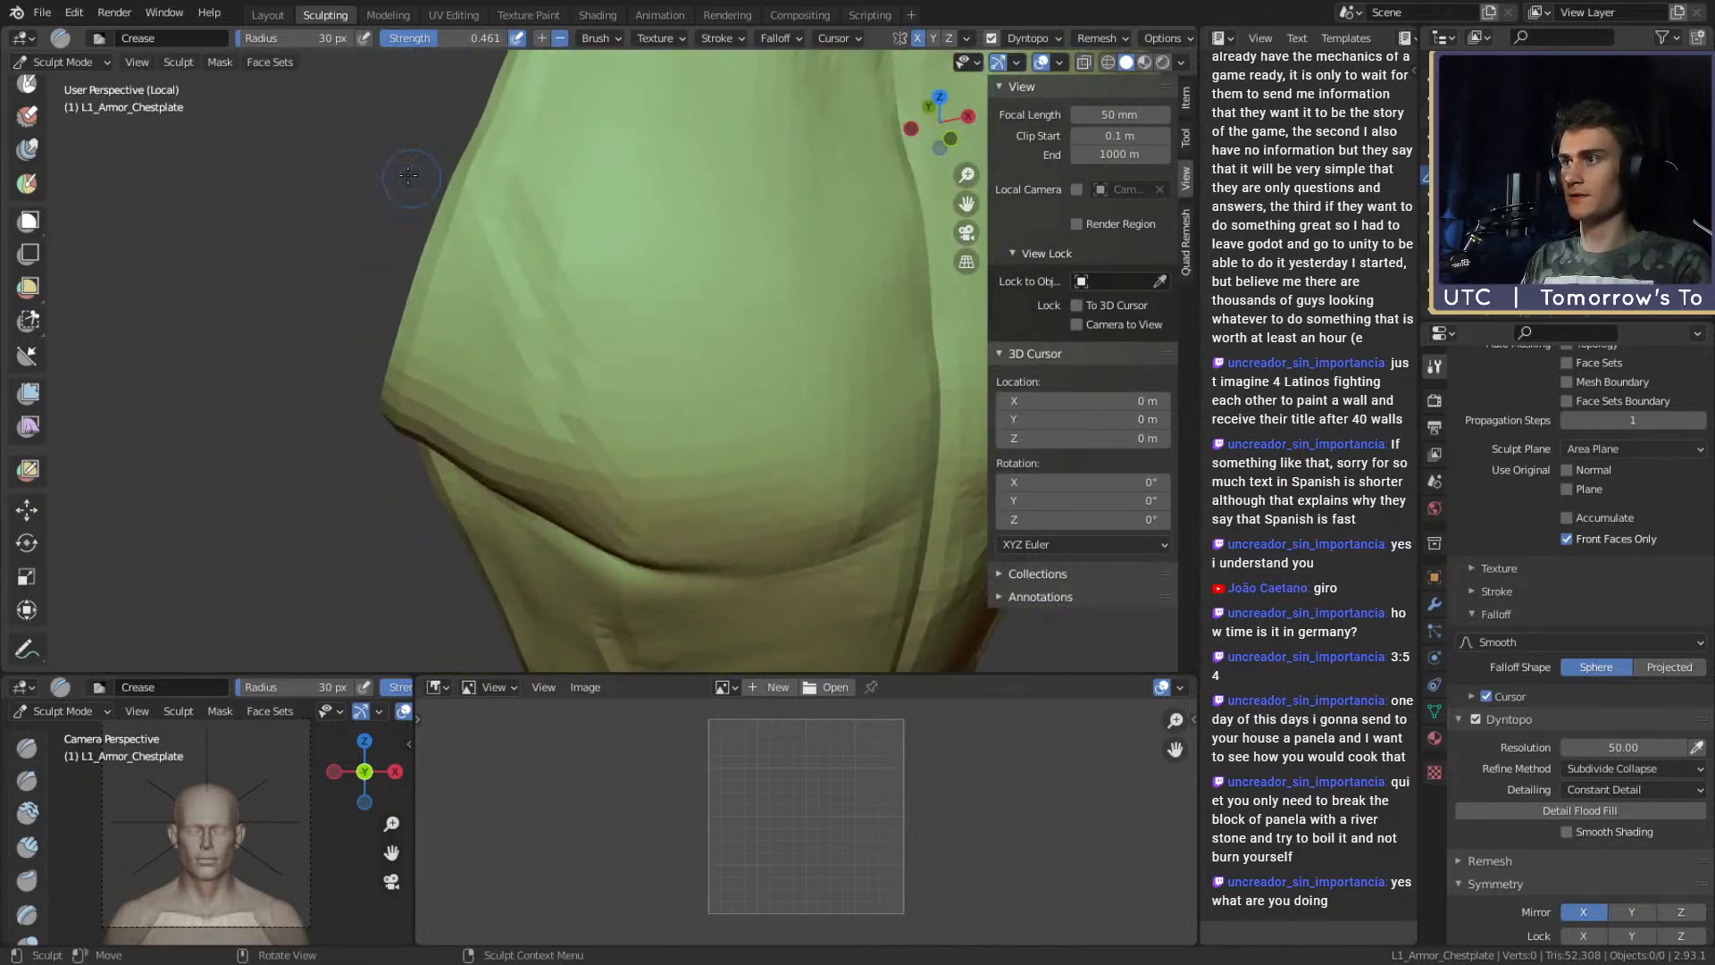
Begin a diagonal seam across the upper chest with the Crease brush, reducing its radius to 15 px.
alt+shift+drag(573, 308, 583, 362)
alt+drag(583, 362, 601, 364)
key(f)
click(526, 312)
drag(513, 286, 474, 234)
key(f)
click(467, 221)
Carry the diagonal chest seam down to the fold beneath the chest with 15 px Crease strokes.
alt+drag(617, 511, 534, 317)
drag(567, 433, 569, 439)
alt+shift+drag(565, 400, 538, 345)
drag(574, 430, 573, 429)
alt+shift+drag(573, 429, 570, 347)
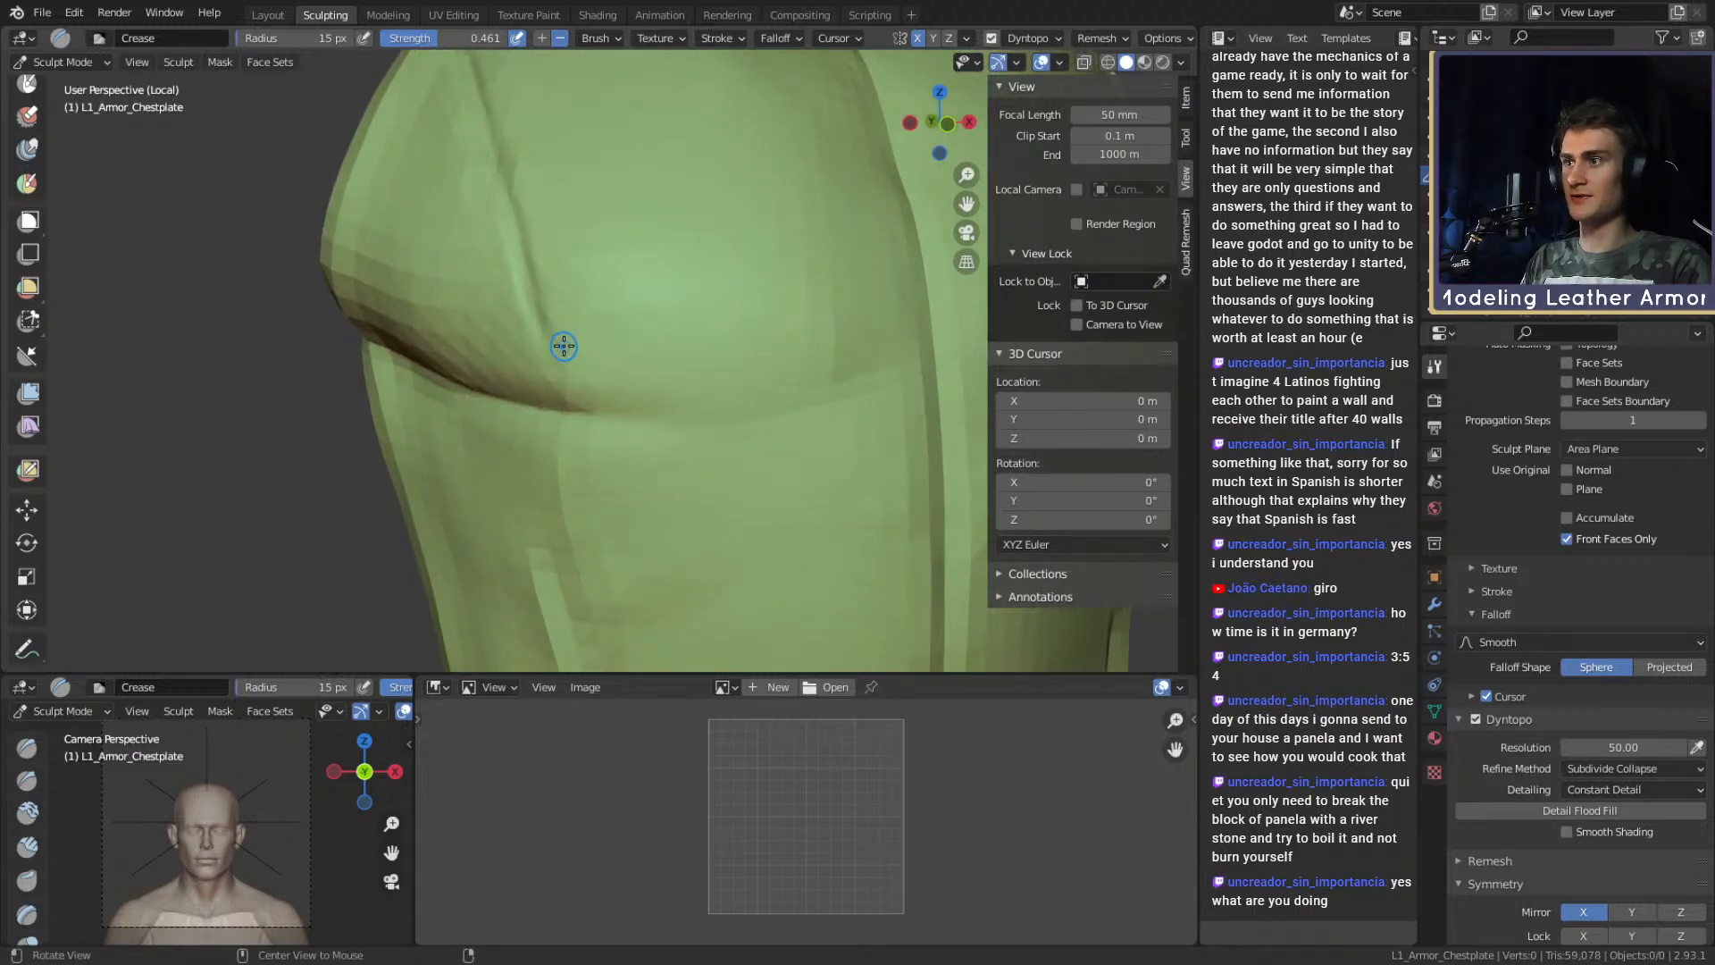
mouse_move(574, 415)
alt+shift+mouse_down()
mouse_move(567, 295)
mouse_move(550, 303)
alt+shift+mouse_up()
mouse_move(498, 171)
alt+shift+mouse_down()
mouse_move(548, 351)
mouse_move(544, 309)
alt+shift+mouse_up()
Deepen the chest seam and connect it across the fold to the side seam at the waist.
mouse_move(469, 186)
shift+middle_down()
mouse_move(547, 345)
mouse_move(520, 287)
shift+middle_up()
drag(509, 276, 547, 350)
mouse_move(554, 354)
middle_down()
mouse_move(619, 420)
mouse_move(562, 307)
mouse_move(597, 444)
mouse_move(568, 250)
mouse_move(581, 394)
mouse_move(555, 279)
middle_up()
shift+middle_drag(533, 178, 553, 280)
mouse_move(525, 203)
shift+middle_down()
mouse_move(578, 379)
mouse_move(557, 276)
shift+middle_up()
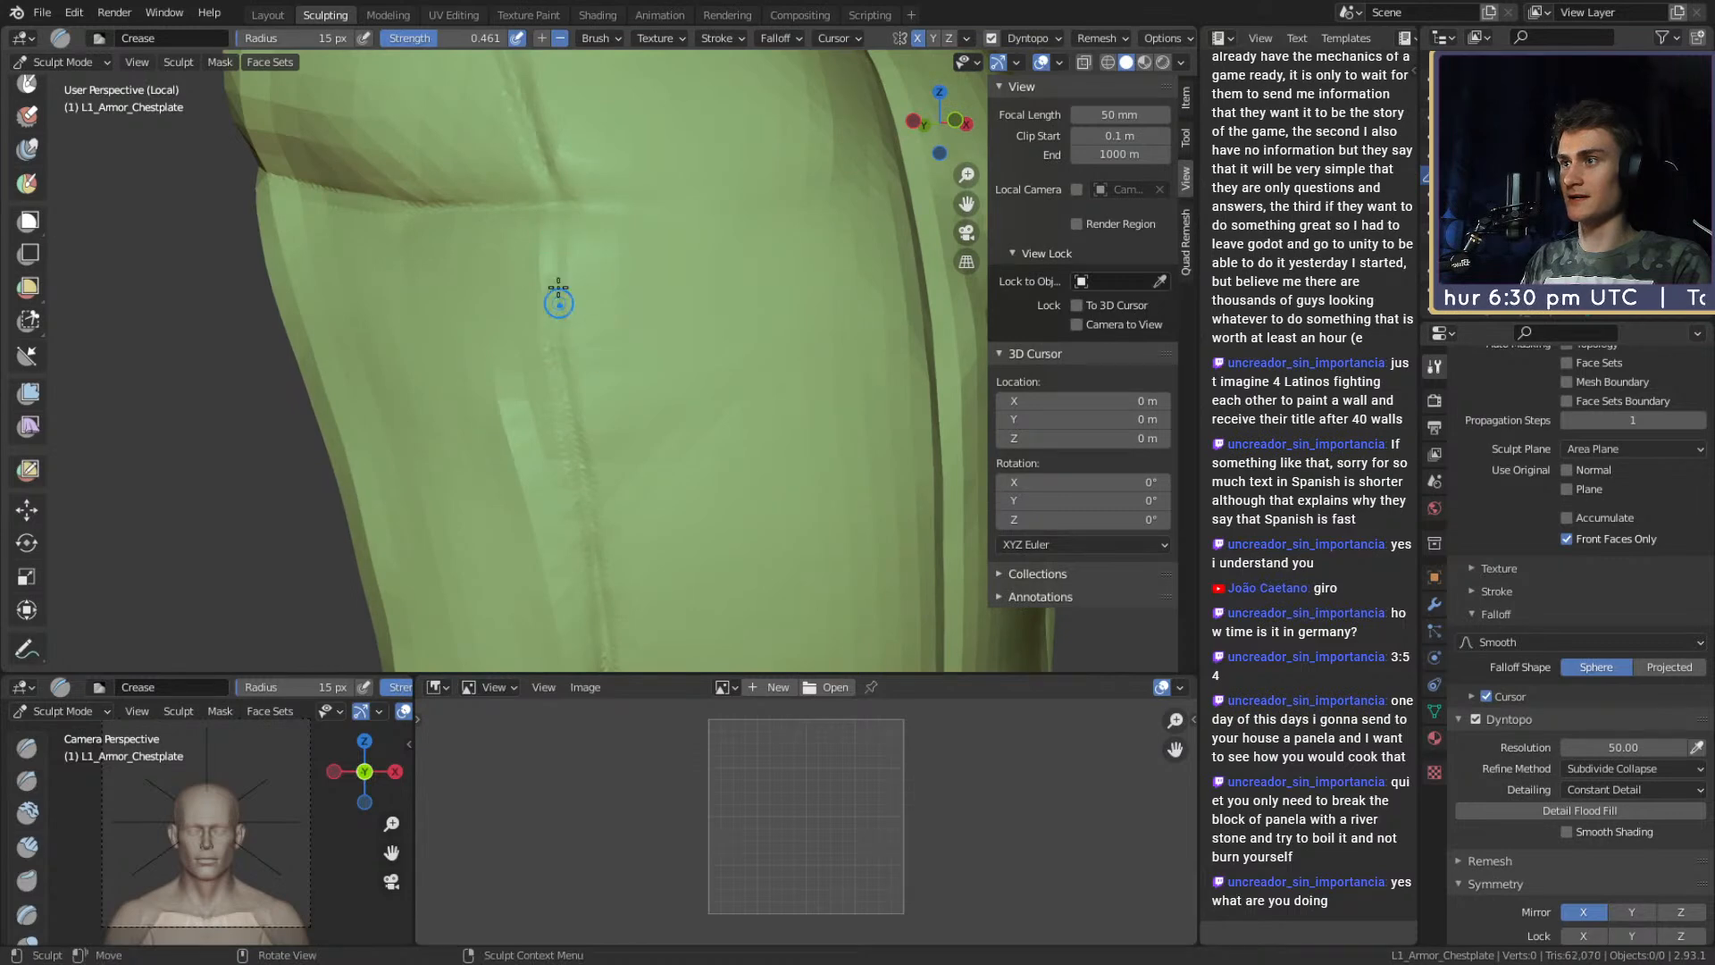
Smooth the leftover ridge beside the side seam below the chest with the brush enlarged to 37 px.
mouse_move(601, 417)
shift+middle_down()
mouse_move(552, 371)
mouse_move(639, 501)
mouse_move(652, 366)
shift+middle_up()
mouse_move(652, 367)
middle_down()
mouse_move(552, 384)
mouse_move(652, 394)
middle_up()
scroll(506, 287, up, 5)
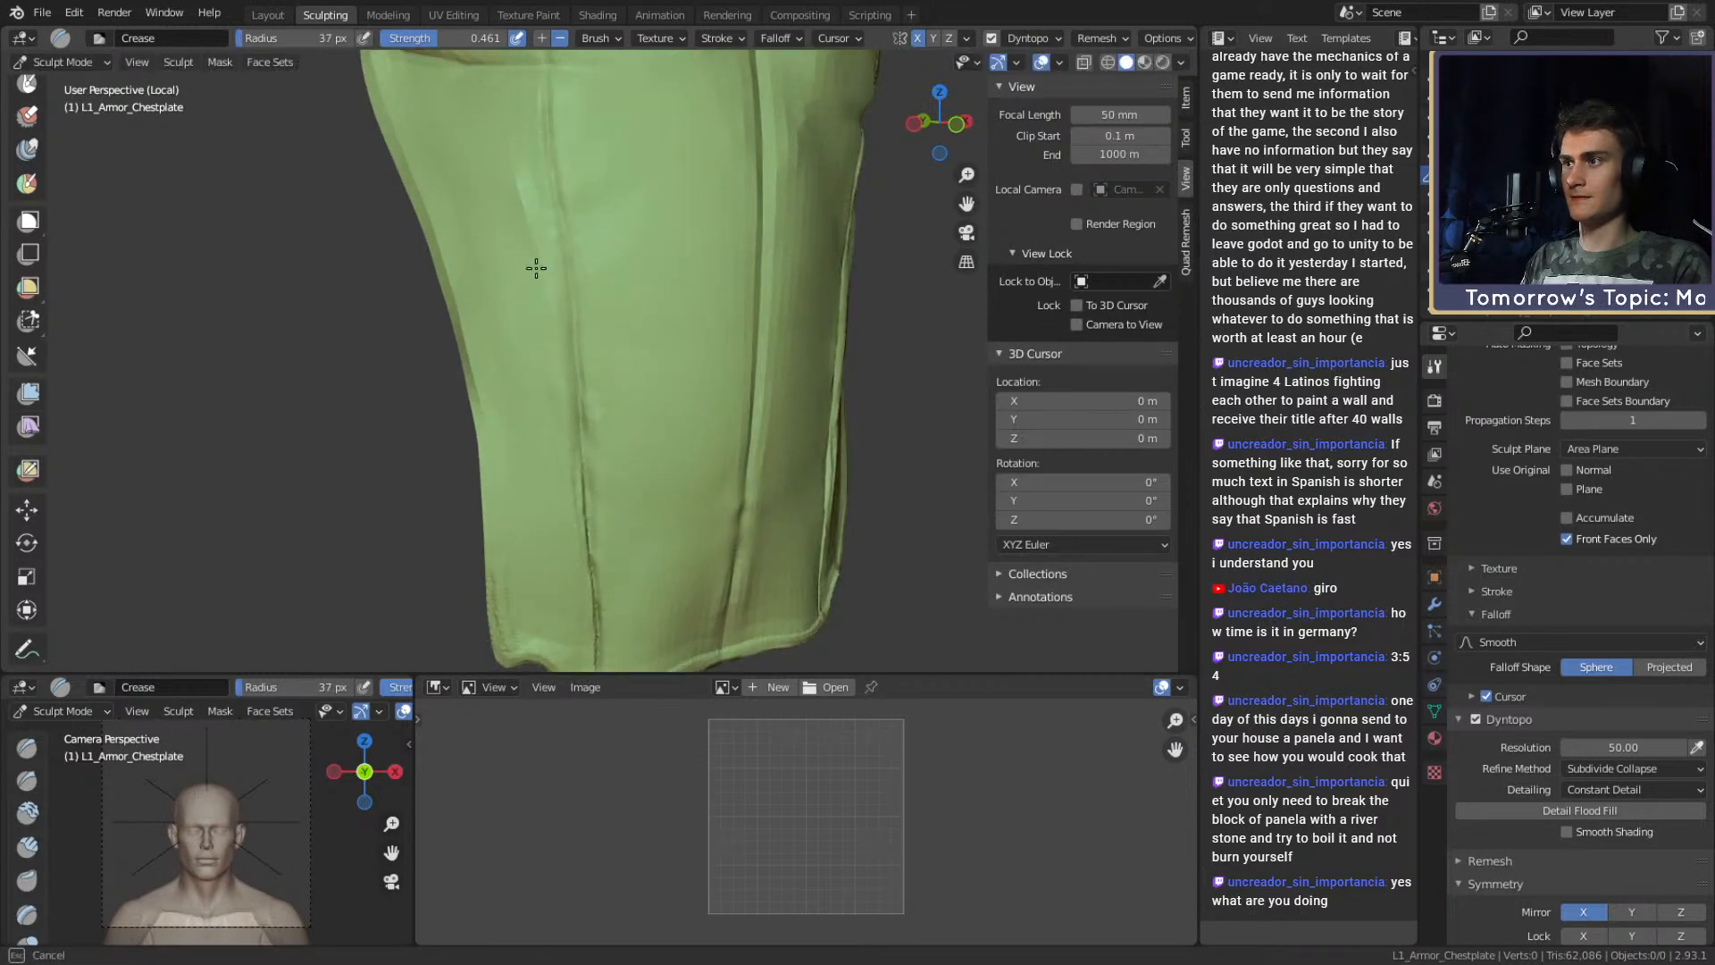
key(f)
click(549, 212)
mouse_move(550, 212)
middle_down()
mouse_move(975, 308)
mouse_move(546, 299)
middle_up()
mouse_move(542, 374)
middle_down()
mouse_move(604, 287)
mouse_move(601, 356)
mouse_move(667, 359)
mouse_move(643, 333)
middle_up()
key(g)
key(f)
click(676, 359)
key(shift+c)
mouse_move(559, 259)
middle_down()
mouse_move(509, 382)
mouse_move(600, 373)
mouse_move(528, 279)
mouse_move(545, 368)
mouse_move(670, 371)
mouse_move(631, 337)
mouse_move(663, 438)
mouse_move(651, 402)
middle_up()
scroll(545, 368, down, 3)
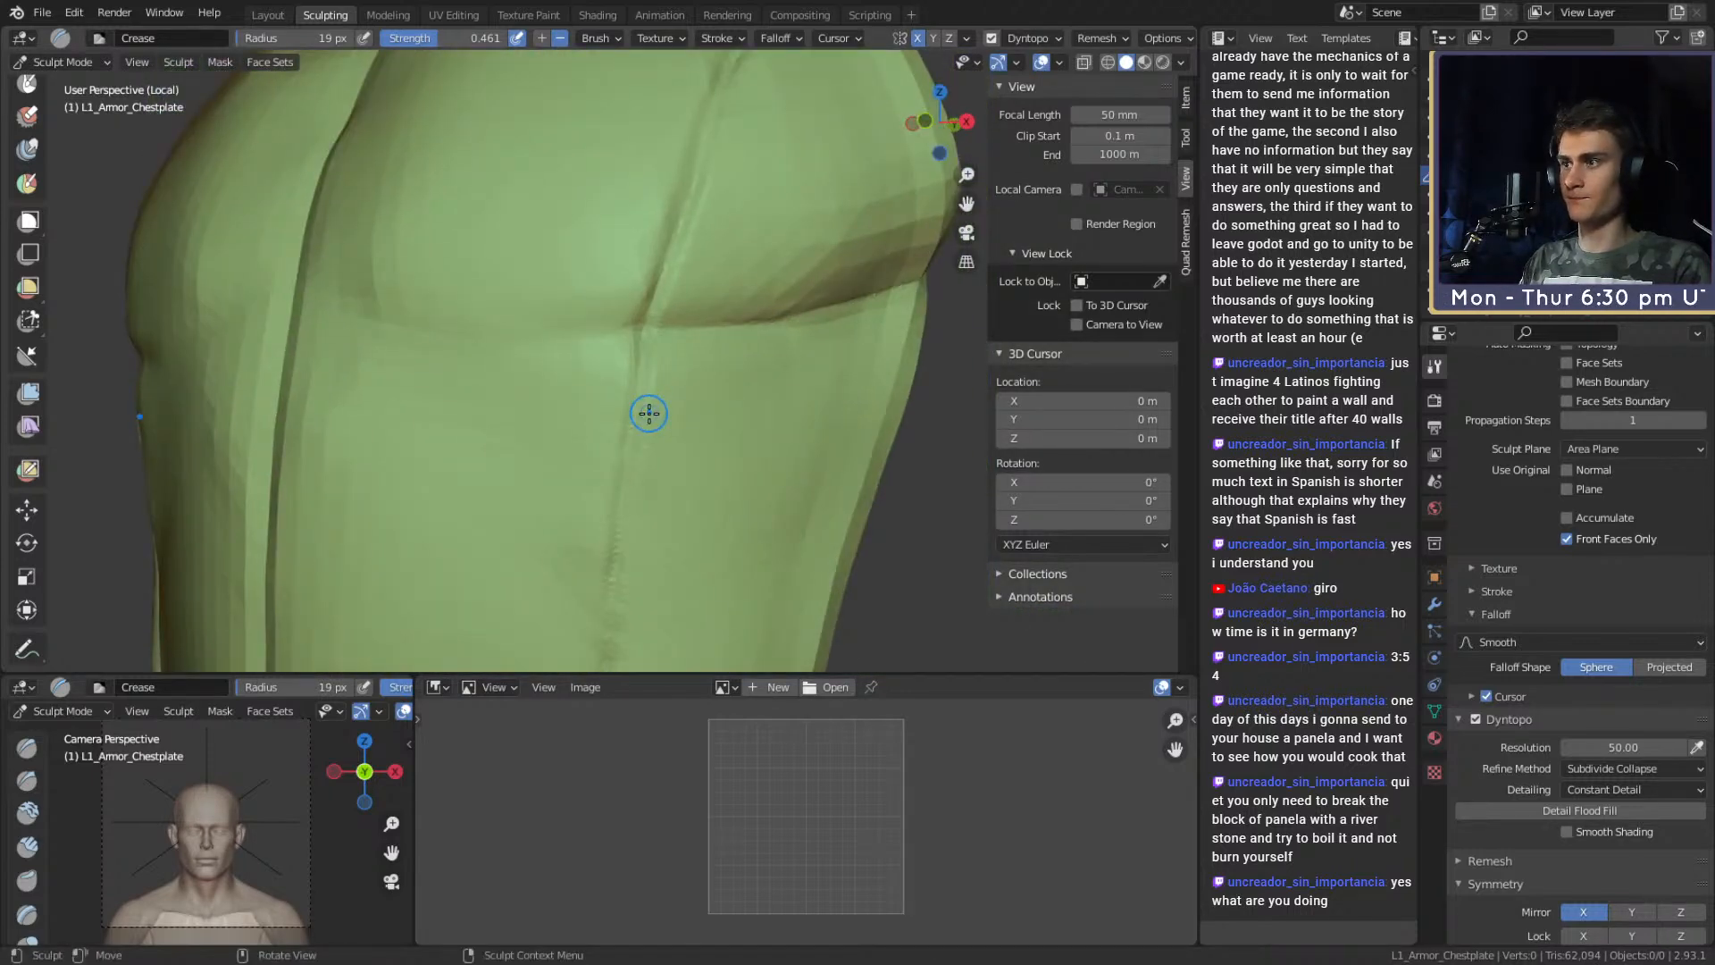
Start a vertical center seam above the chestplate's front hem with Crease strokes at a 25 px radius.
key(c)
mouse_move(624, 593)
middle_down()
mouse_move(715, 314)
mouse_move(447, 357)
middle_up()
scroll(669, 364, down, 2)
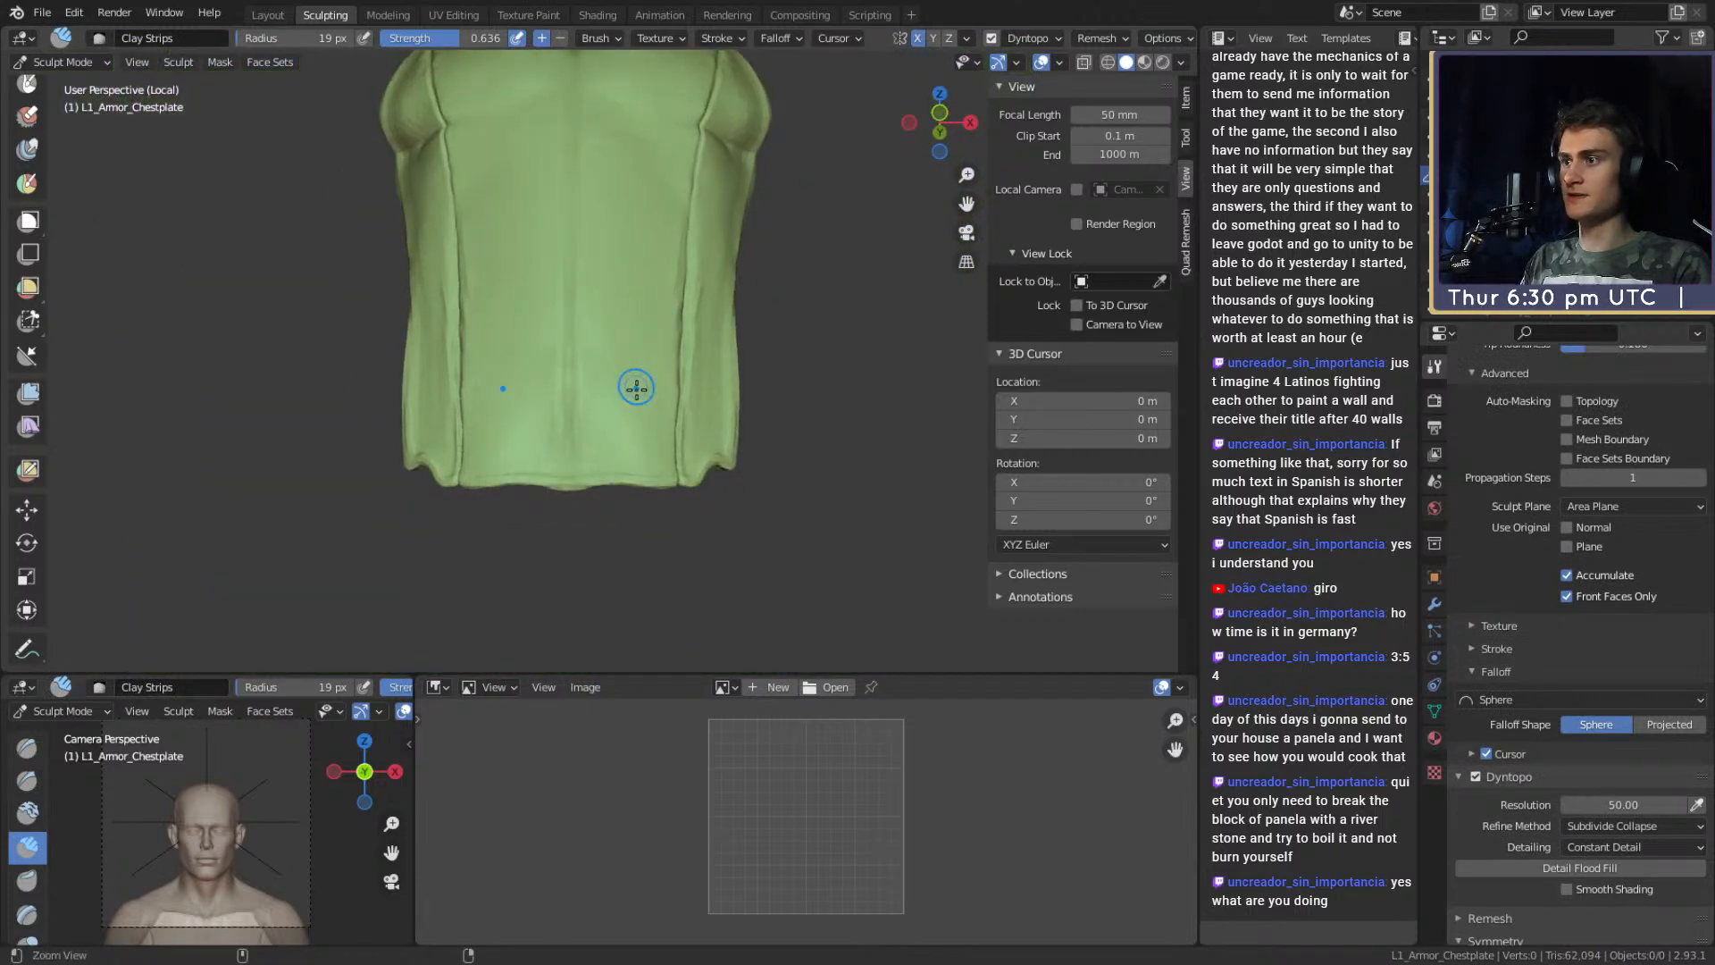
scroll(444, 241, up, 4)
key(shift+c)
middle_drag(593, 486, 555, 393)
key(f)
click(539, 342)
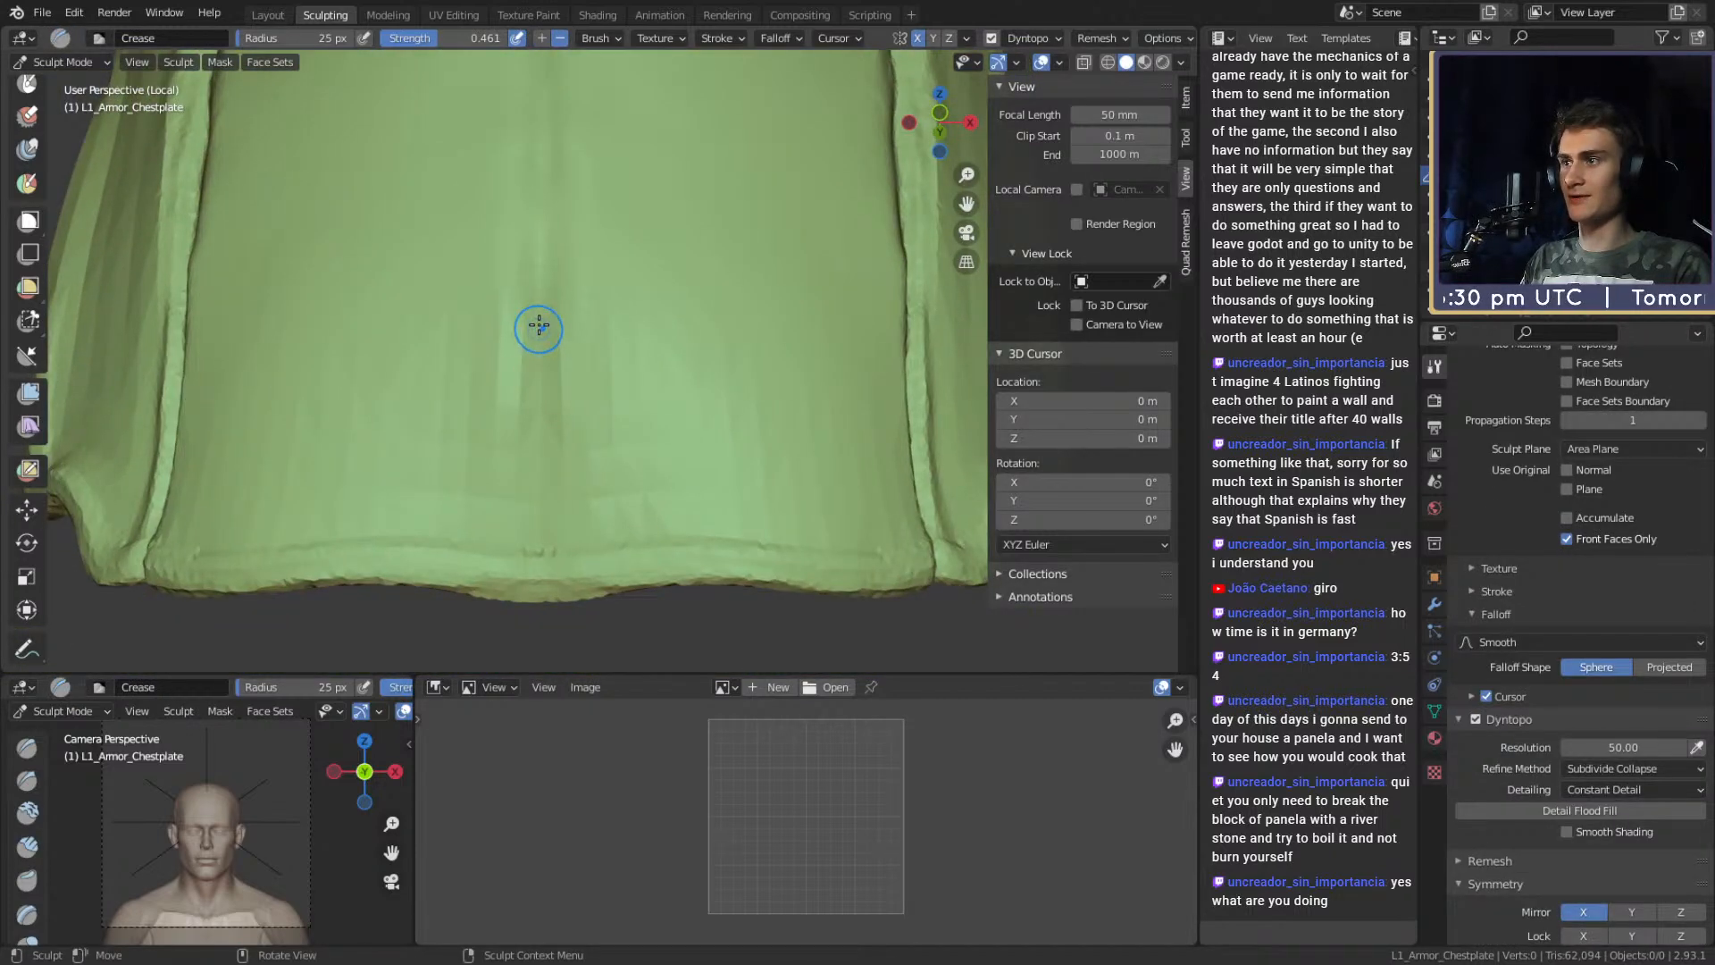
shift+middle_drag(539, 558, 570, 427)
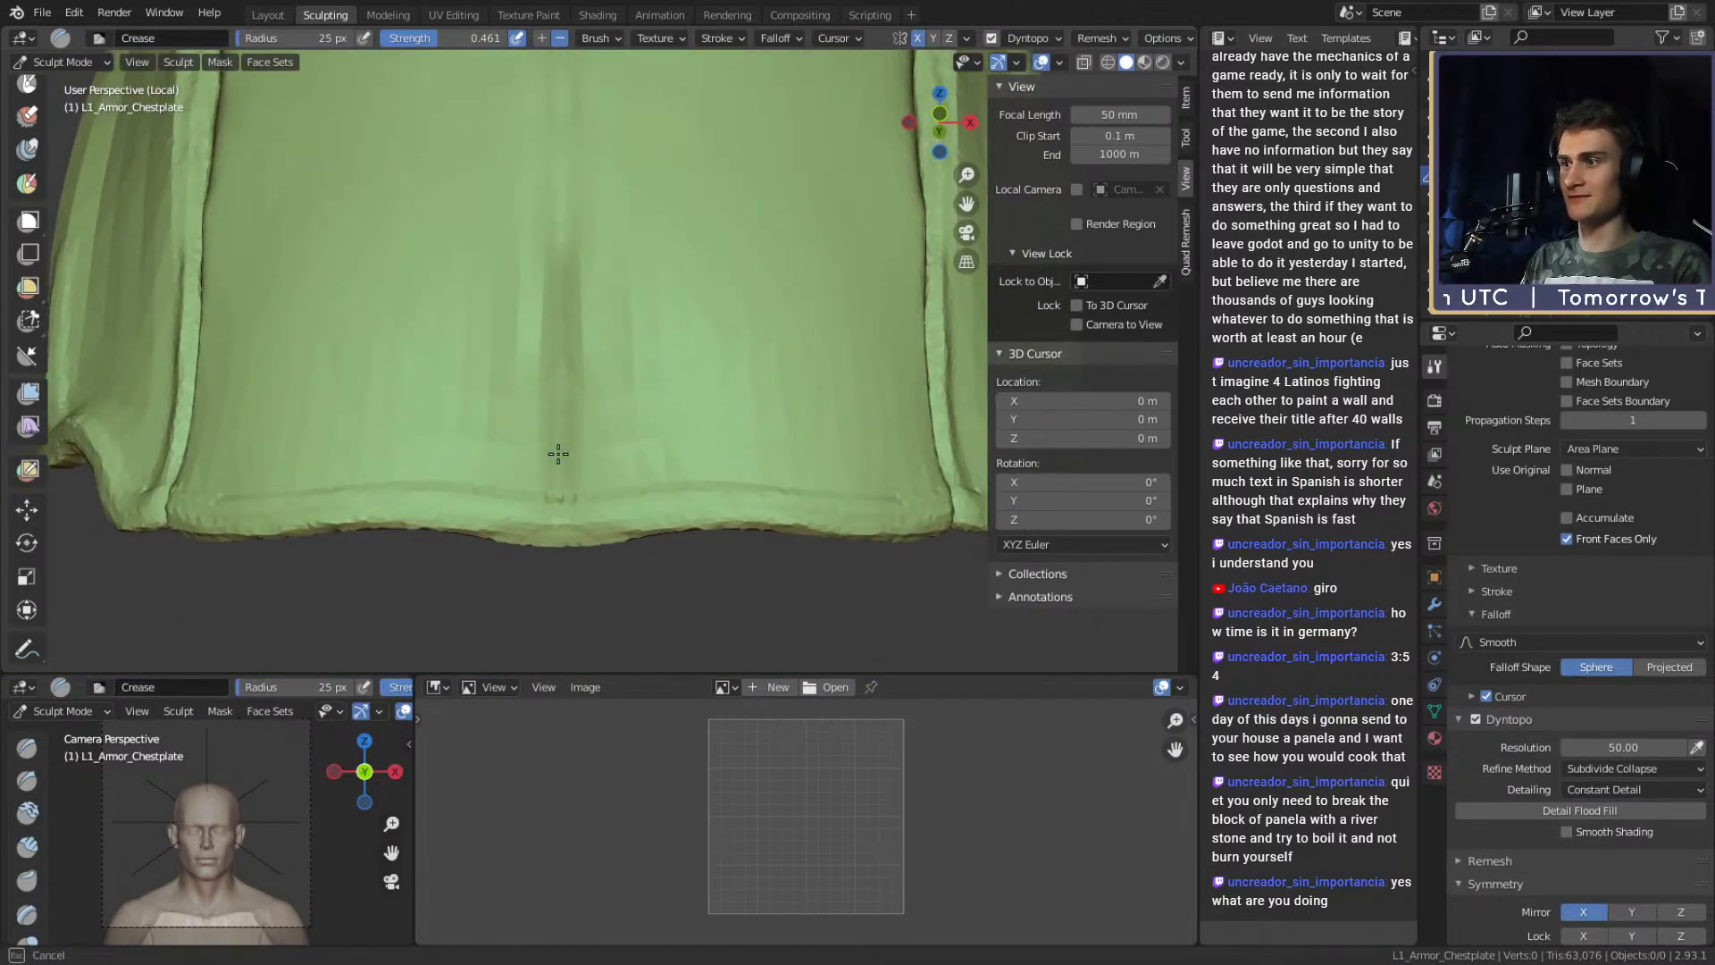
alt+shift+drag(582, 221, 566, 384)
mouse_move(546, 227)
alt+shift+mouse_down()
mouse_move(562, 413)
mouse_move(555, 279)
alt+shift+mouse_up()
alt+shift+drag(571, 213, 561, 317)
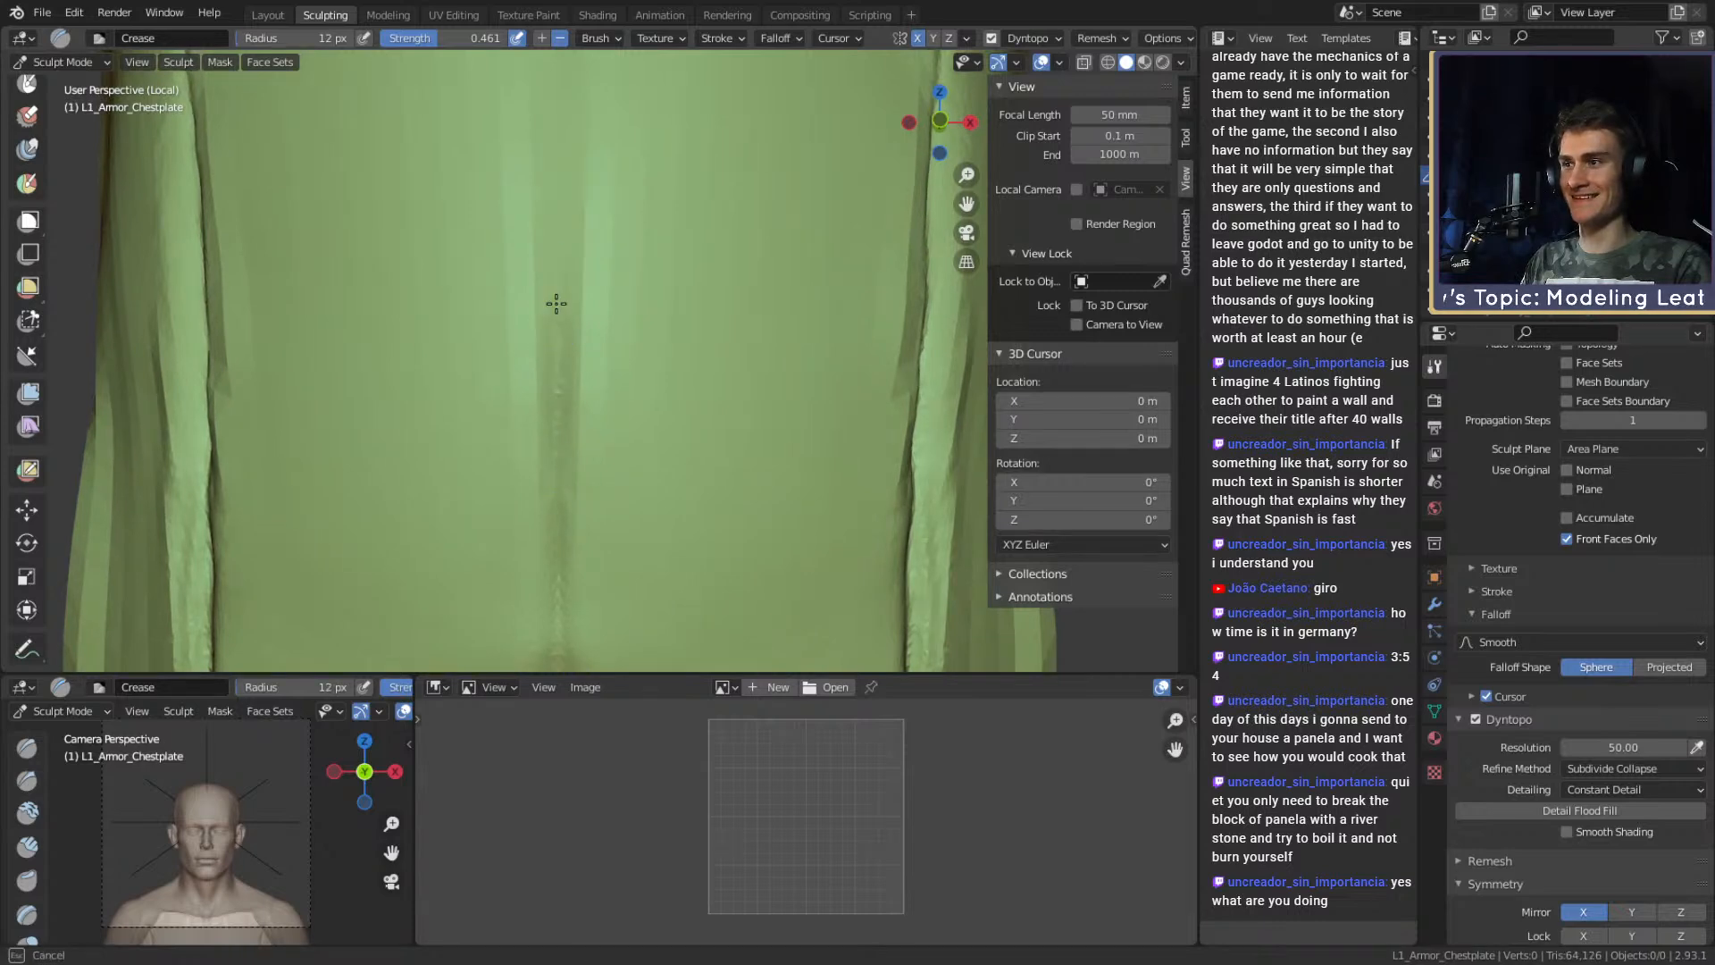
Carry the center seam up the abdomen with Crease strokes at a 12 px radius.
alt+shift+drag(551, 158, 565, 286)
middle_drag(565, 281, 581, 401)
drag(578, 465, 578, 487)
shift+middle_drag(577, 255, 566, 315)
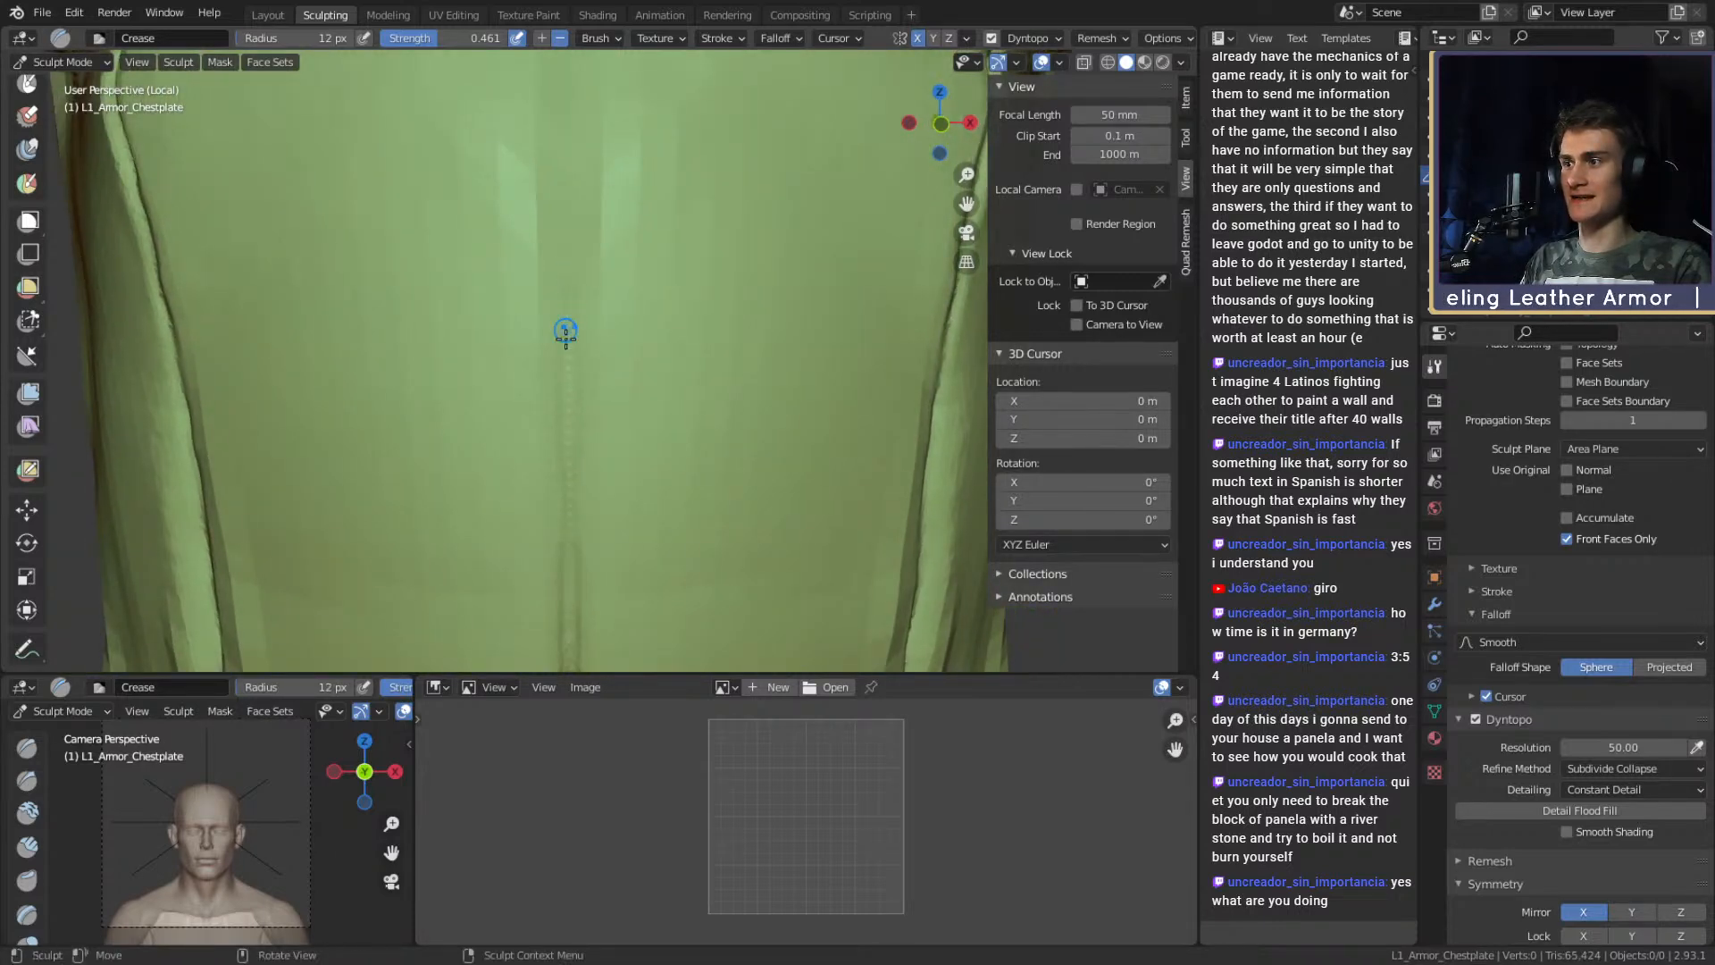
drag(572, 452, 570, 528)
shift+middle_drag(599, 318, 586, 381)
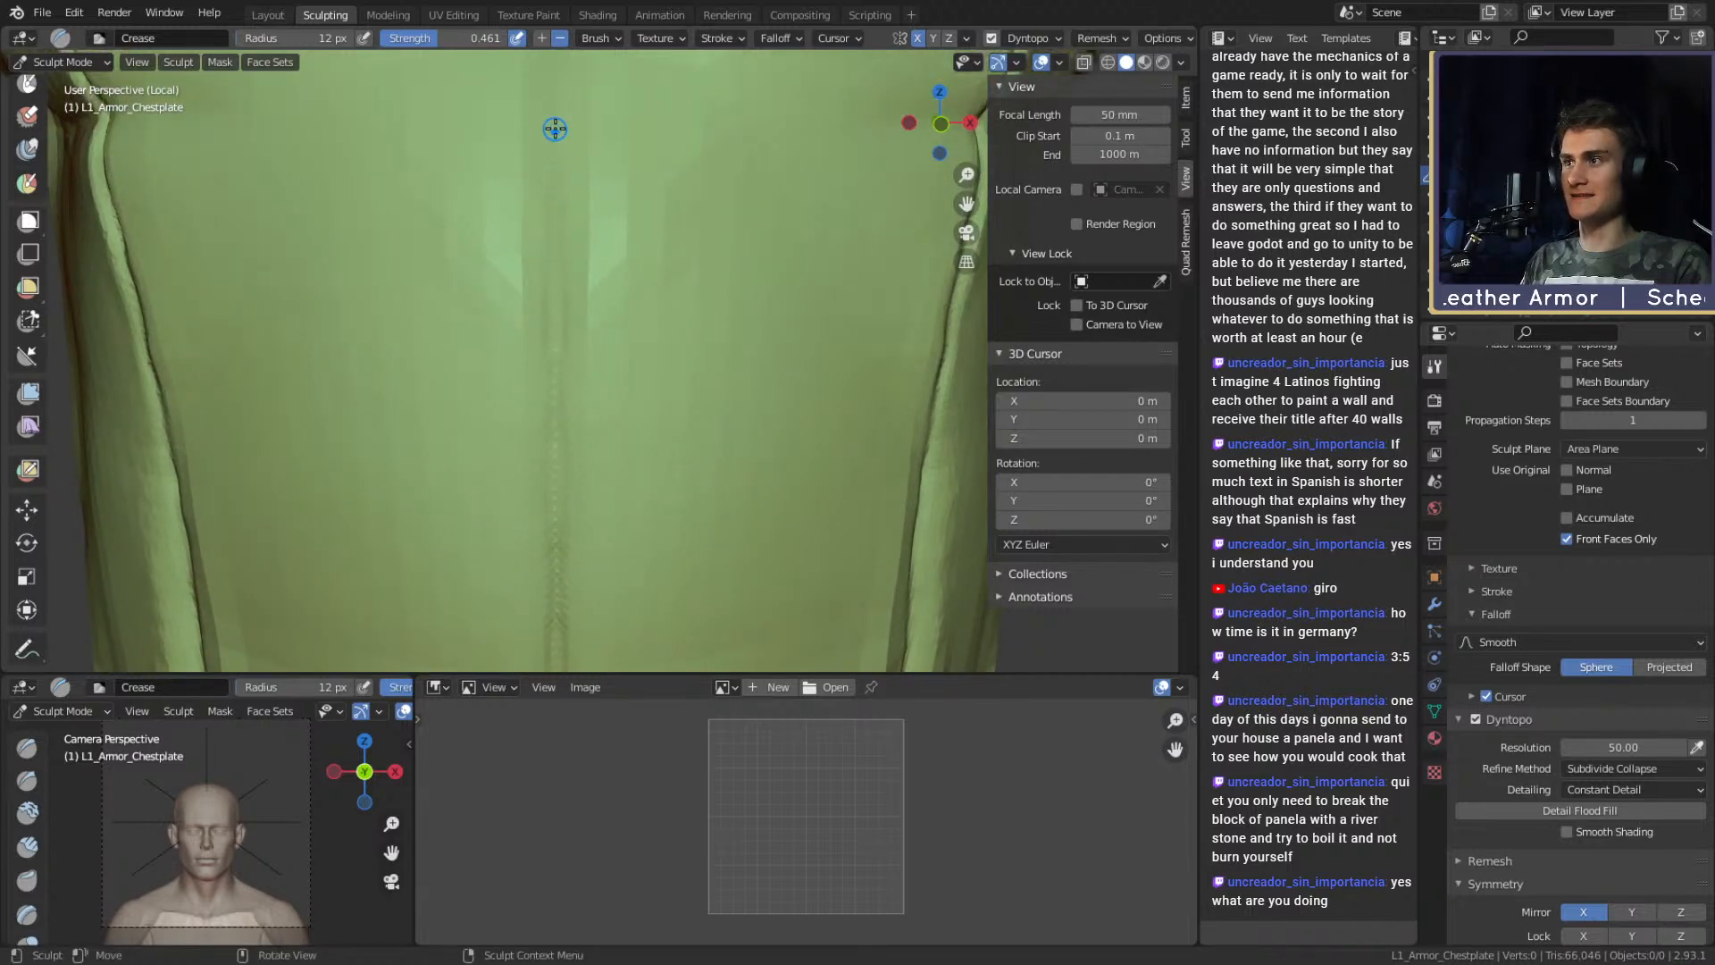
Extend the center seam from the upper abdomen across the chest fold toward the neckline with 12 px Crease strokes.
drag(554, 135, 554, 189)
shift+middle_drag(554, 196, 556, 215)
drag(561, 485, 561, 489)
middle_drag(564, 446, 574, 367)
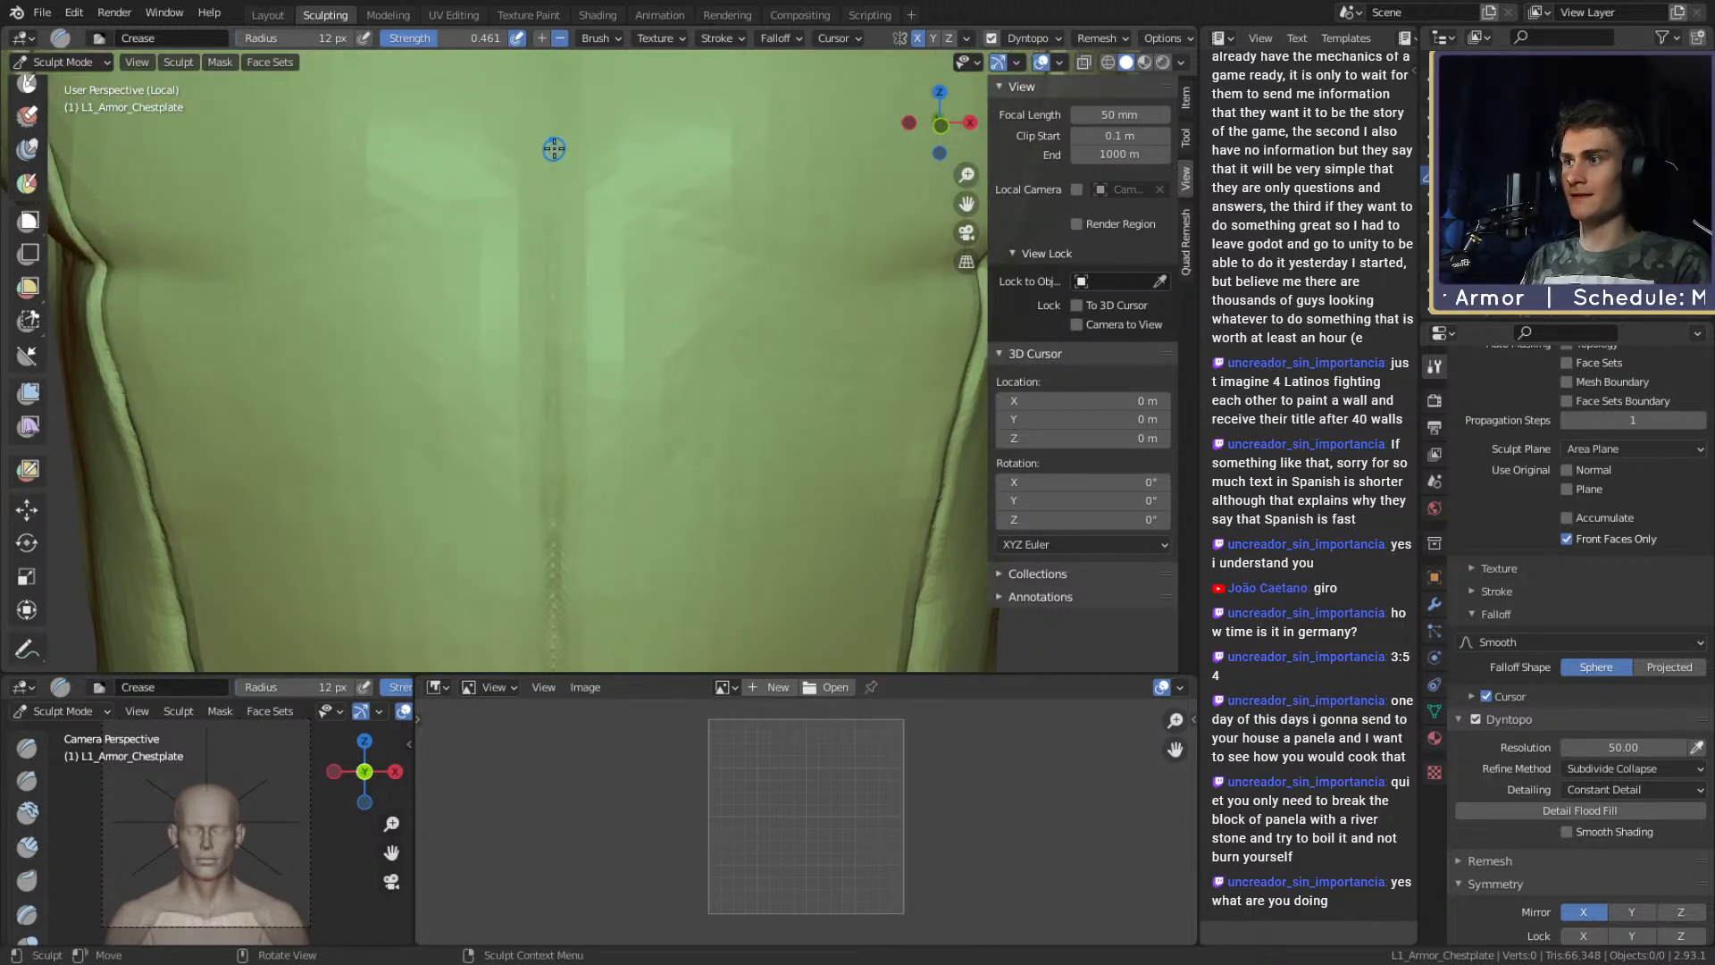
shift+middle_drag(556, 223, 547, 176)
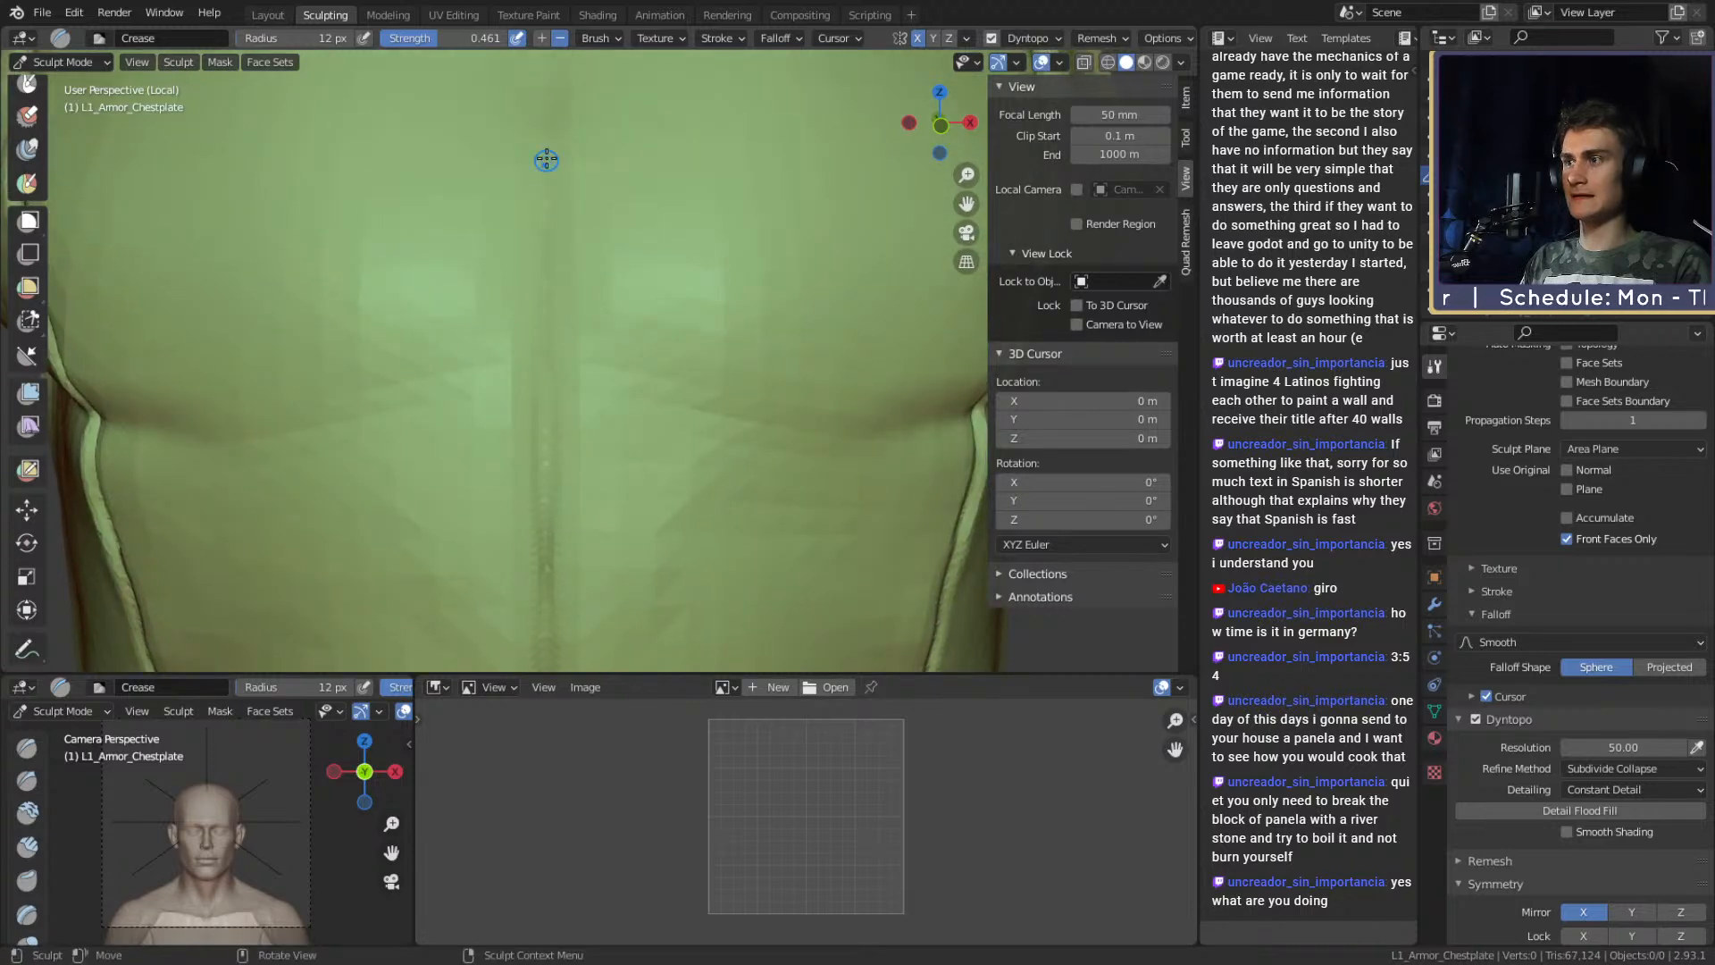
shift+middle_drag(542, 234, 549, 431)
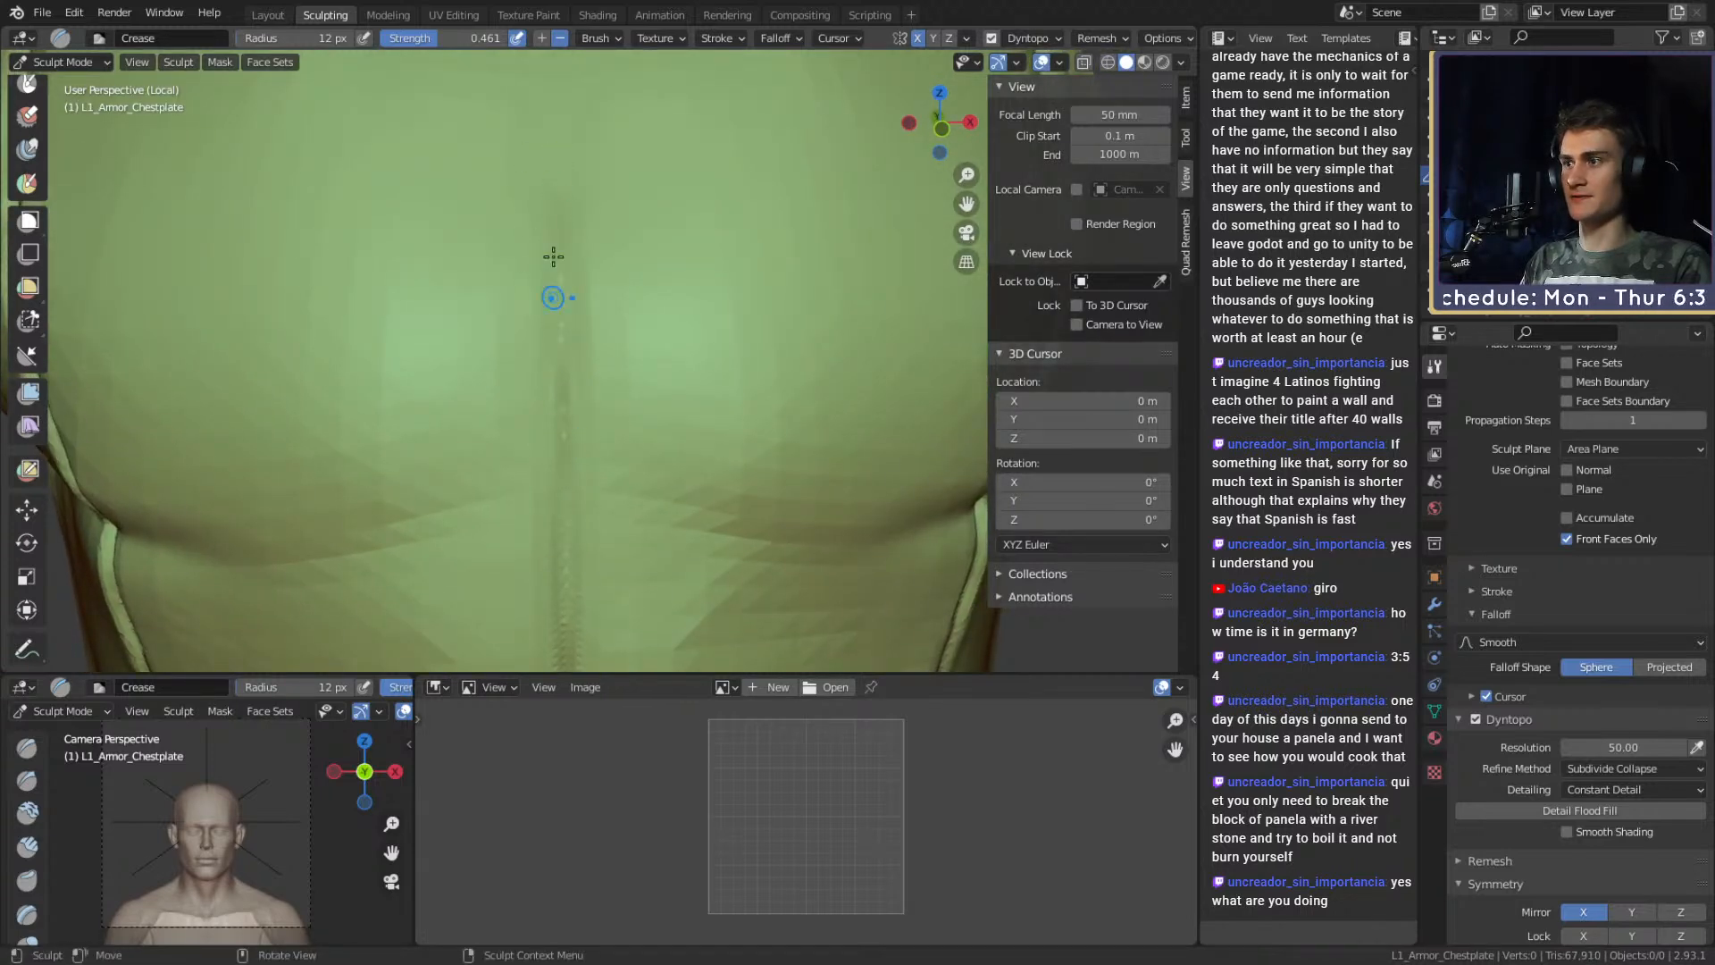
middle_drag(560, 304, 566, 369)
mouse_move(557, 226)
shift+middle_down()
mouse_move(566, 310)
mouse_move(543, 279)
mouse_move(543, 401)
shift+middle_up()
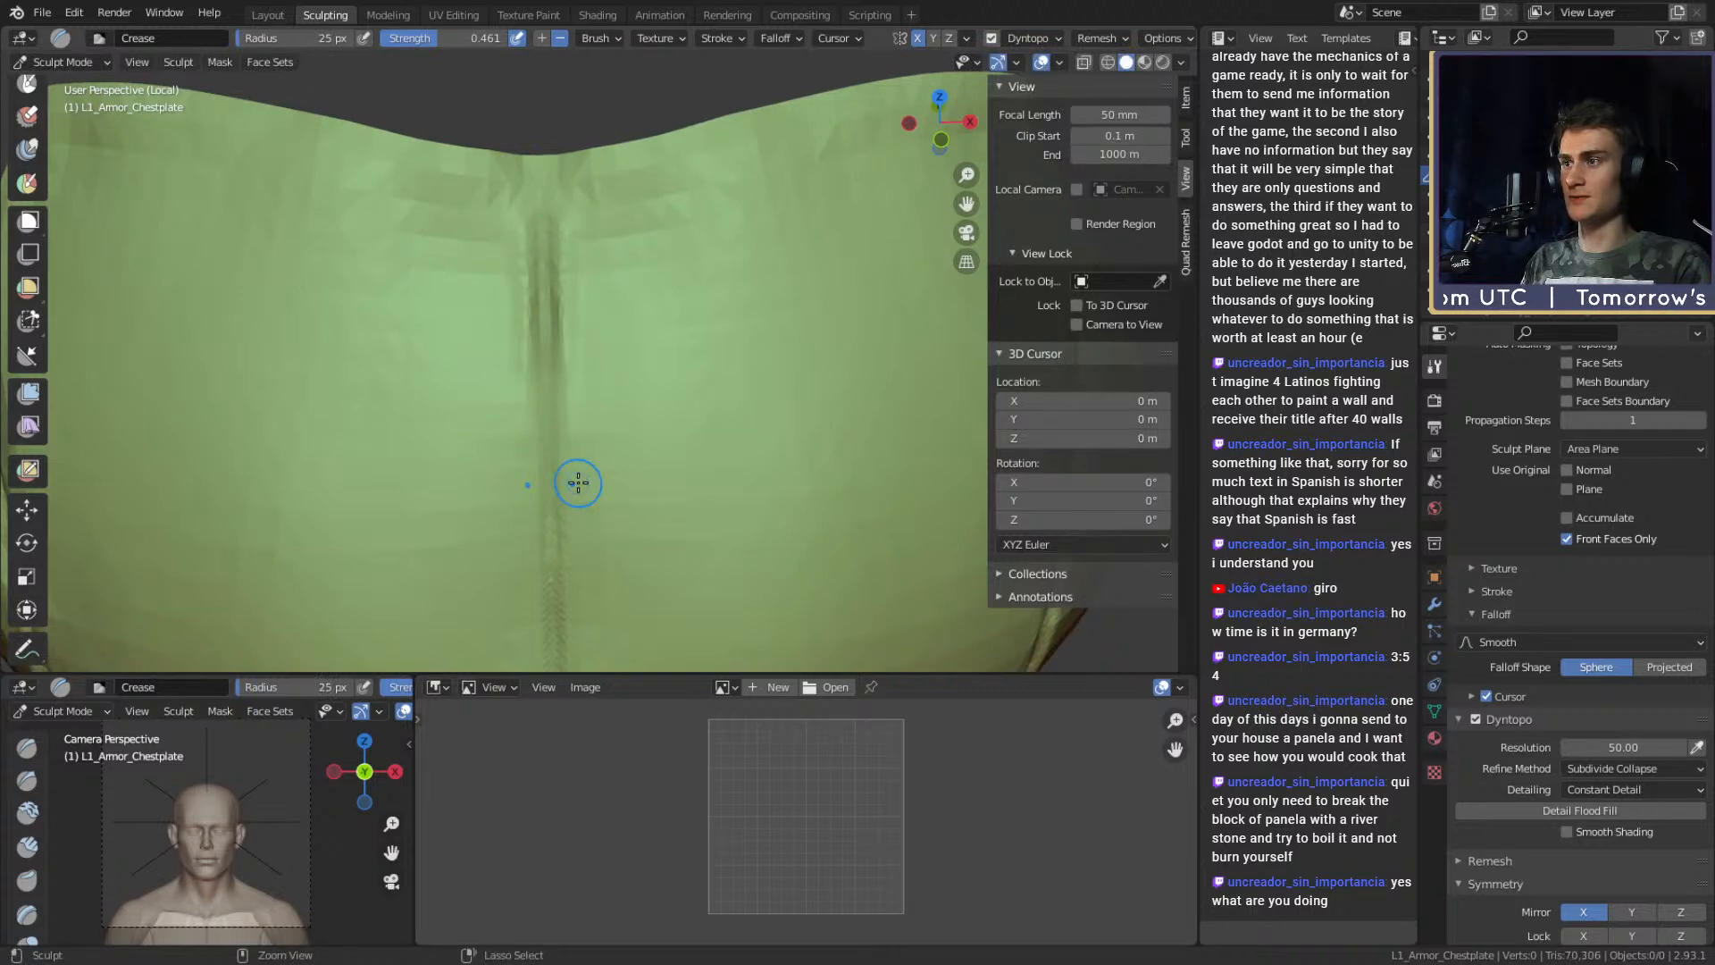
Smooth the surface beside the center seam just below the neckline.
key(f)
click(584, 211)
shift+drag(597, 237, 582, 268)
shift+middle_drag(596, 518, 594, 380)
Shape the seam's edge down the chest with inverted Crease at 29 px, and smooth beside it at 34 px.
key(f)
click(566, 291)
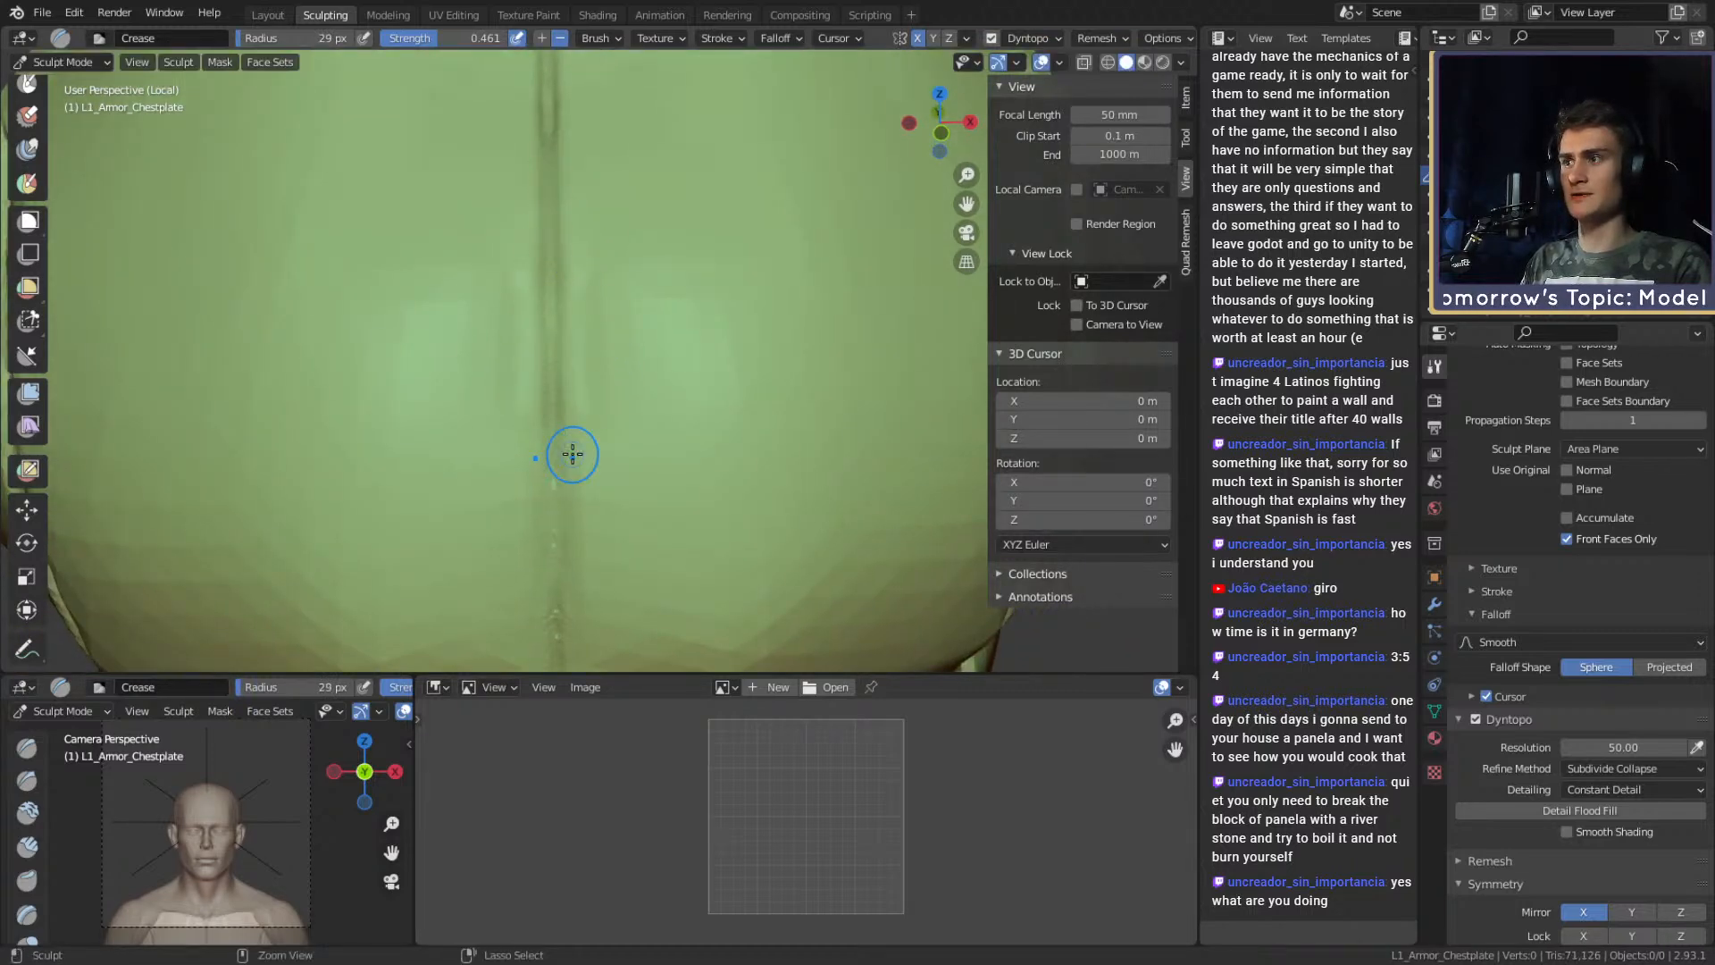
ctrl+drag(567, 370, 582, 499)
key(f)
click(594, 351)
mouse_move(606, 296)
shift+mouse_down()
mouse_move(605, 447)
mouse_move(609, 389)
shift+mouse_up()
middle_drag(636, 450, 627, 324)
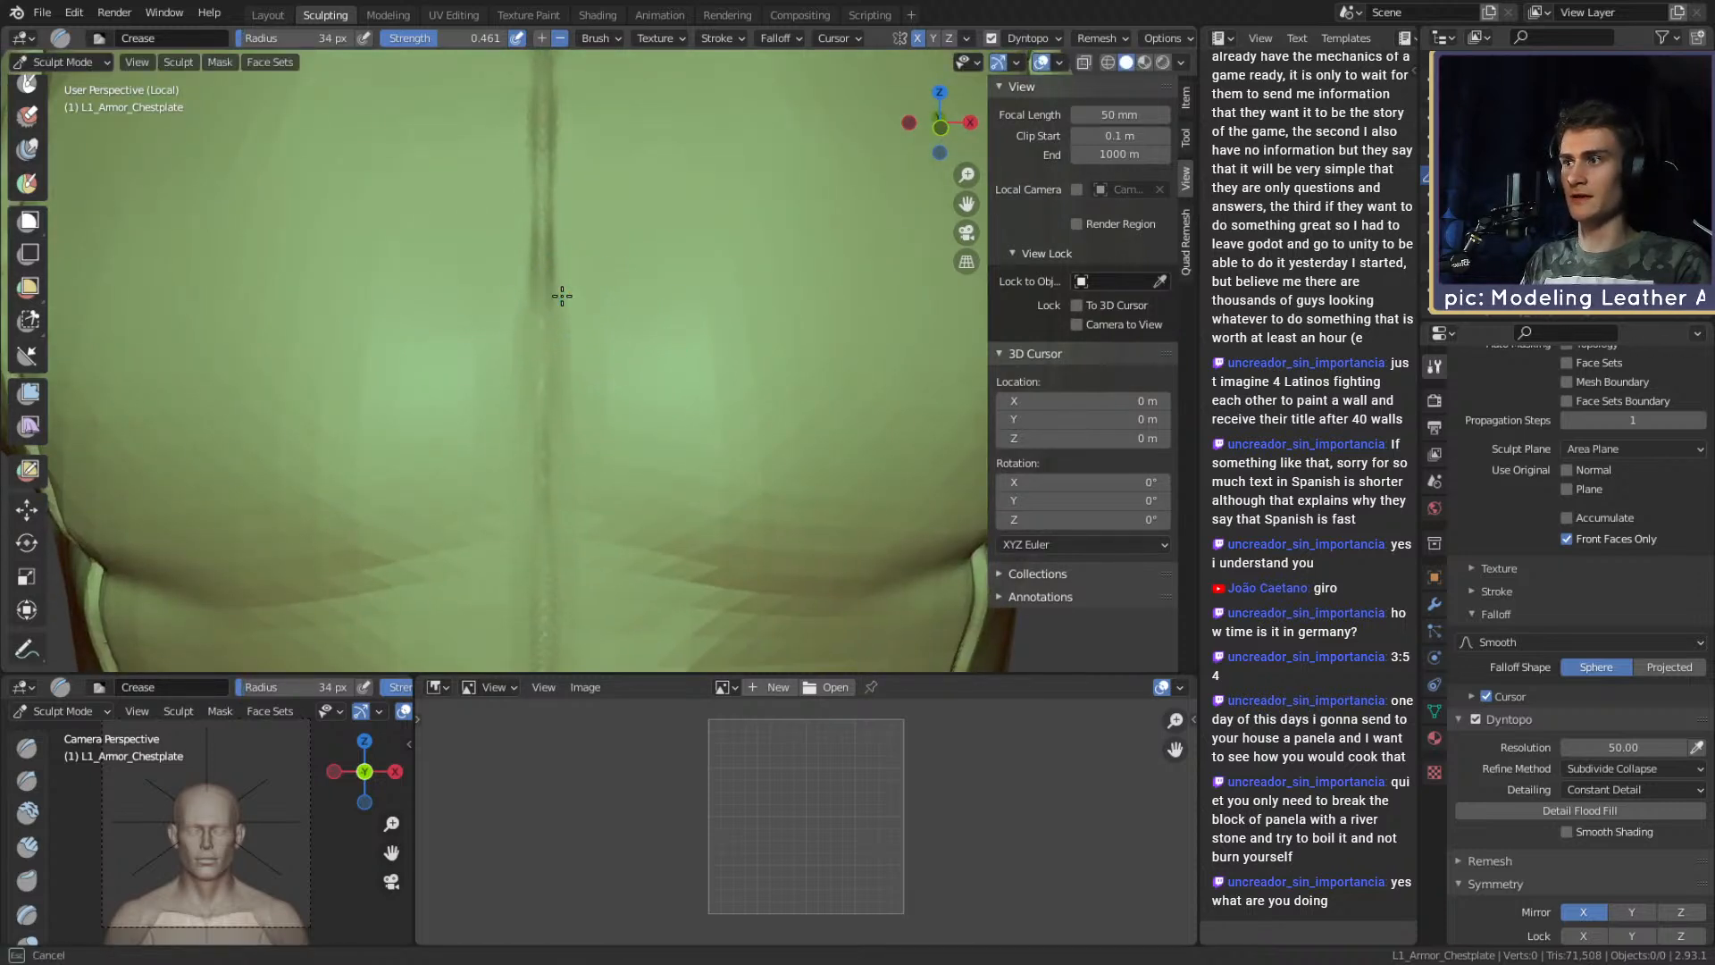
Smooth the area beside the center seam below the chest fold with the brush enlarged to 49 px.
shift+middle_drag(605, 444, 567, 286)
key(f)
middle_drag(563, 479, 569, 306)
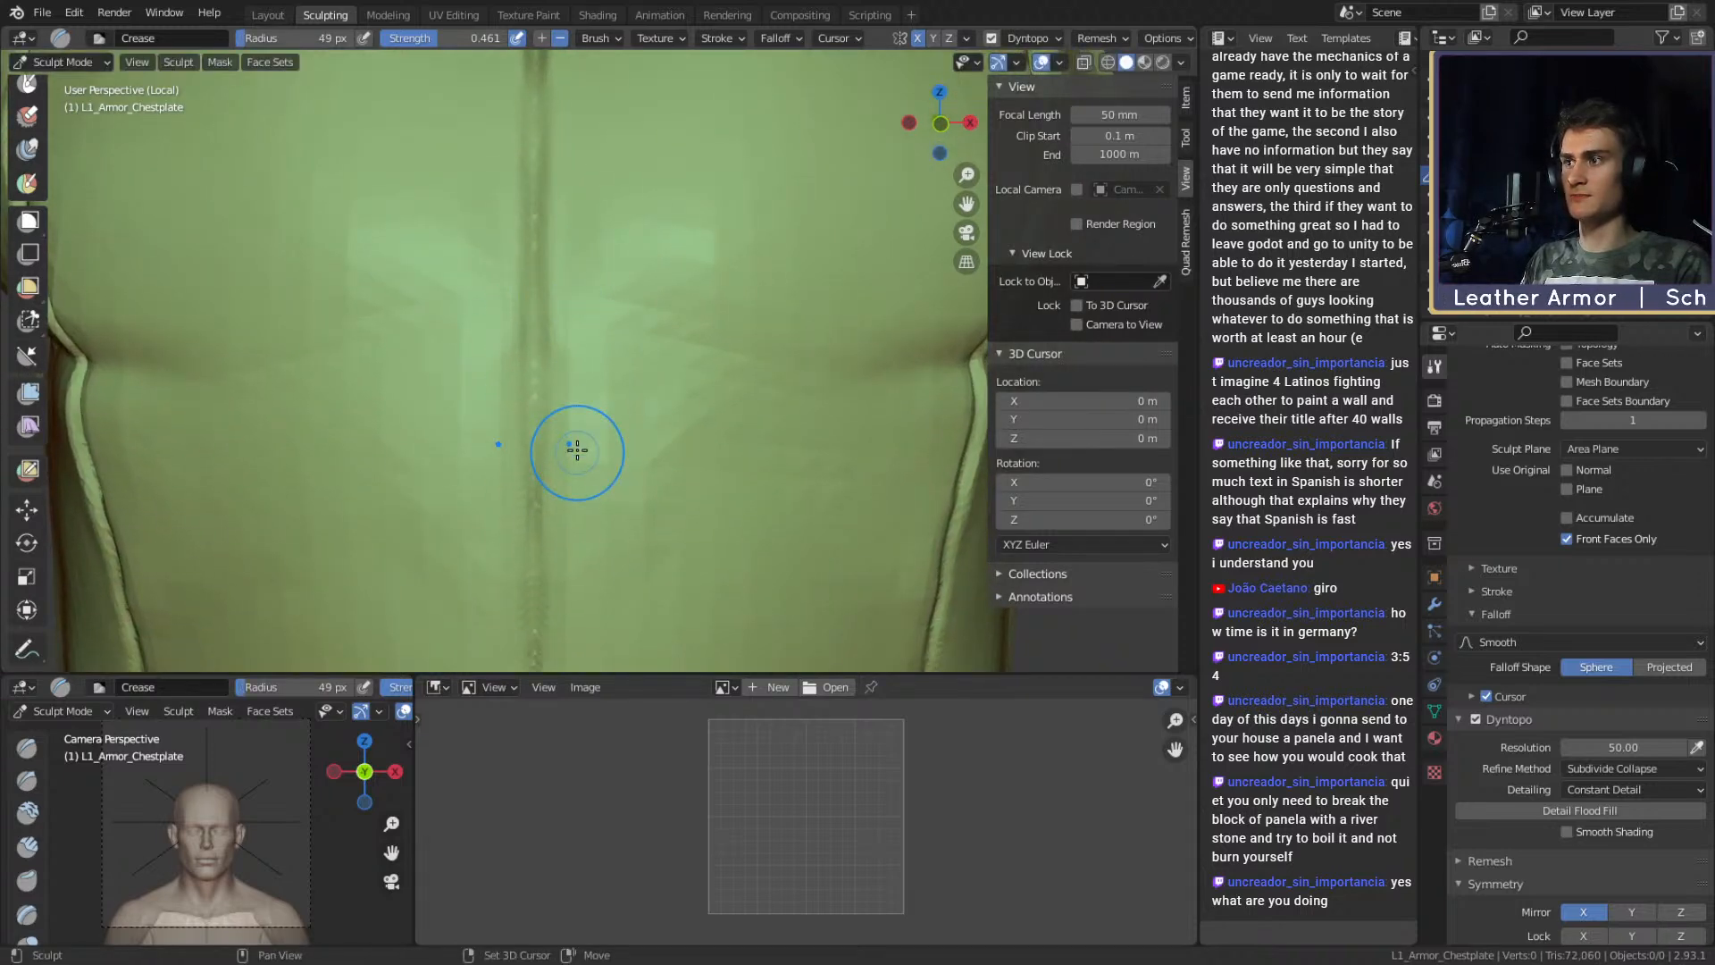
shift+drag(577, 456, 583, 332)
middle_drag(585, 330, 589, 322)
Raise the edge along the center seam down the abdomen with inverted Crease strokes at a 33 px radius.
key(f)
click(575, 321)
shift+middle_drag(566, 407, 576, 261)
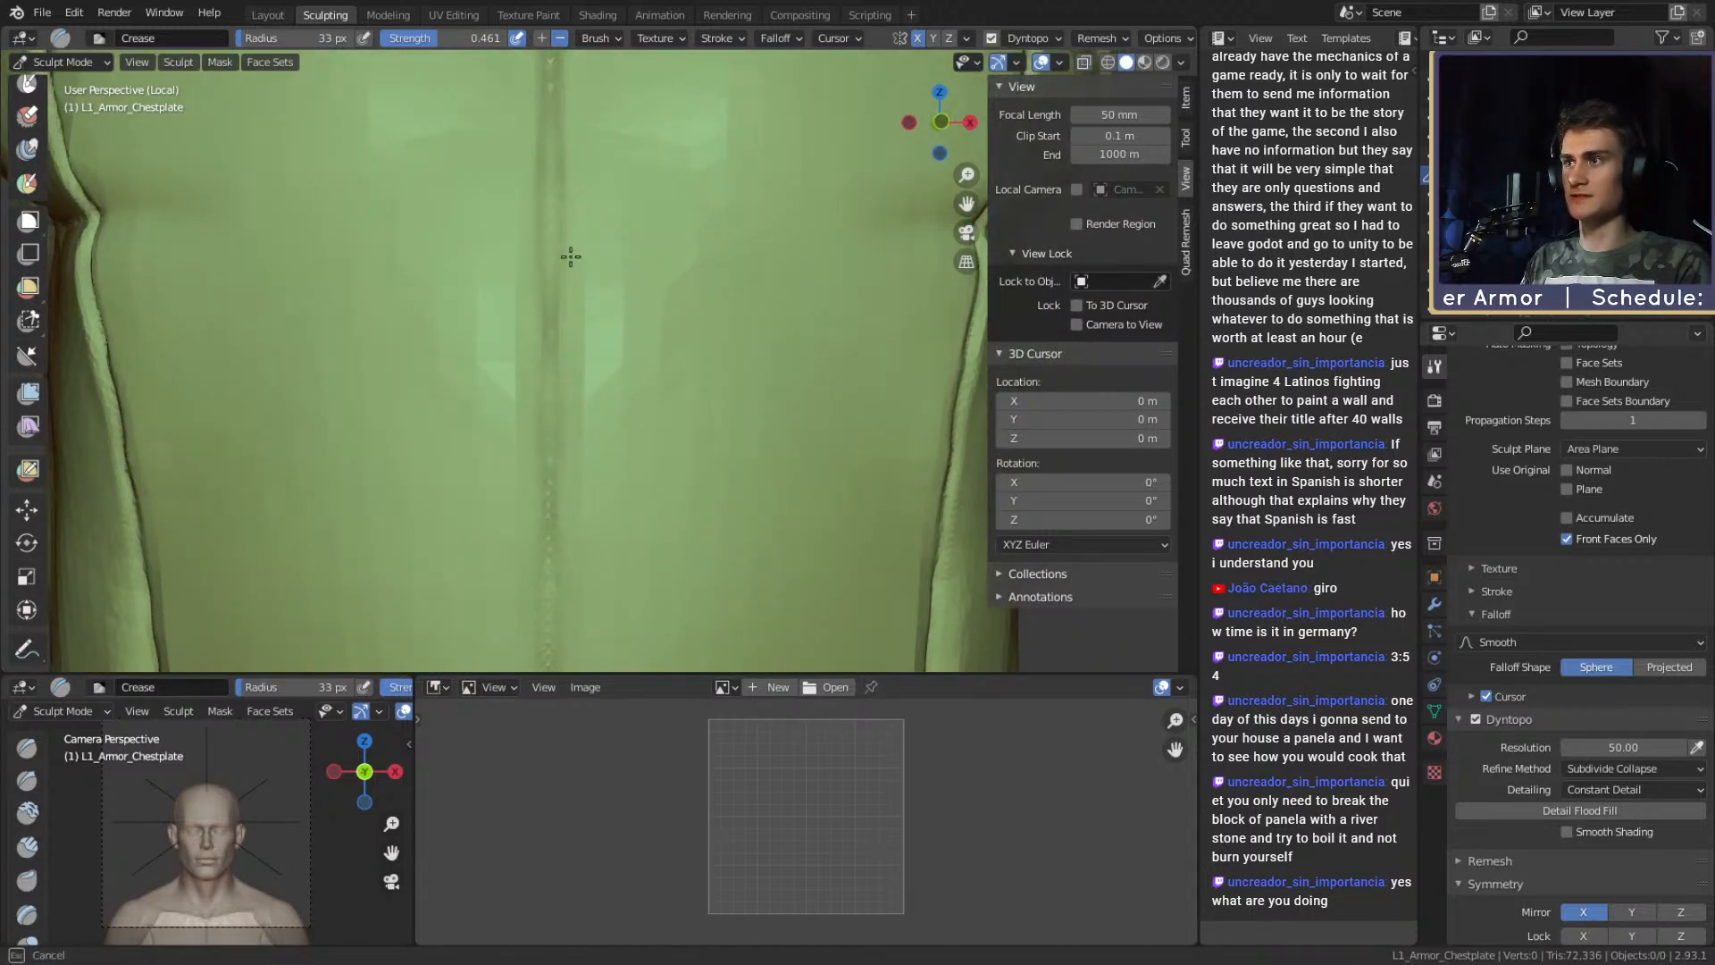
middle_drag(578, 445, 575, 279)
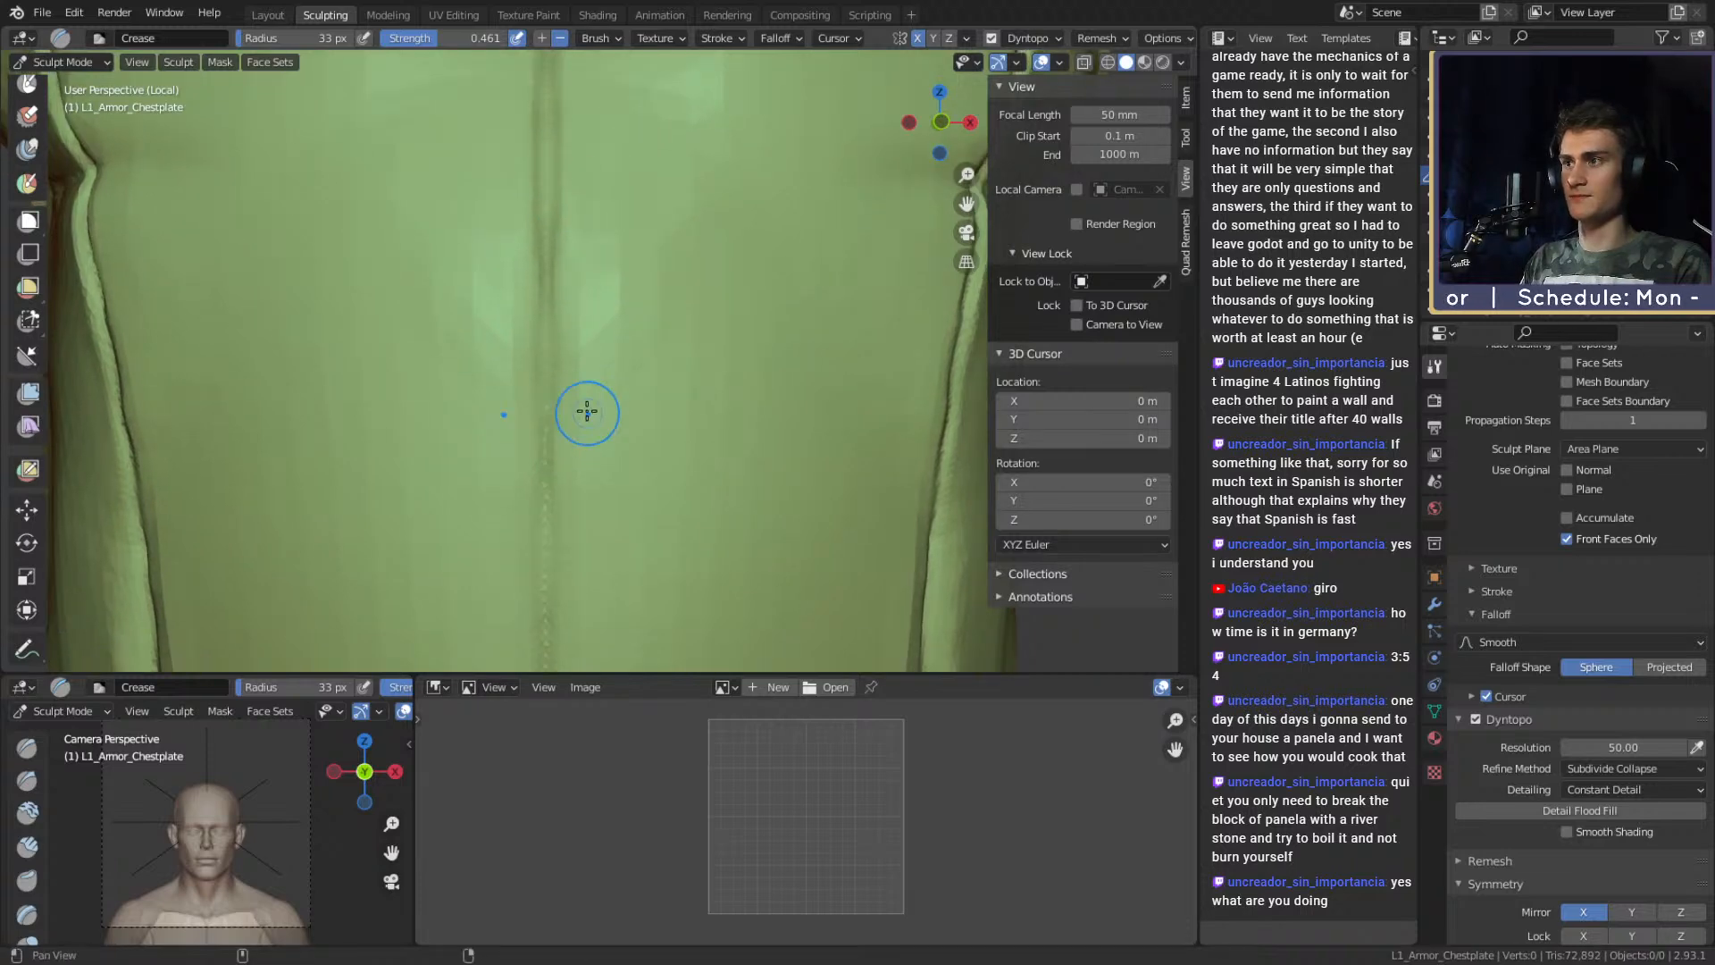
middle_drag(590, 414, 582, 211)
ctrl+drag(576, 326, 586, 518)
mouse_move(589, 509)
middle_down()
mouse_move(602, 428)
mouse_move(571, 218)
middle_up()
ctrl+drag(571, 218, 578, 528)
mouse_move(585, 522)
middle_down()
mouse_move(597, 421)
mouse_move(579, 198)
middle_up()
mouse_move(573, 414)
middle_down()
mouse_move(620, 359)
mouse_move(587, 204)
middle_up()
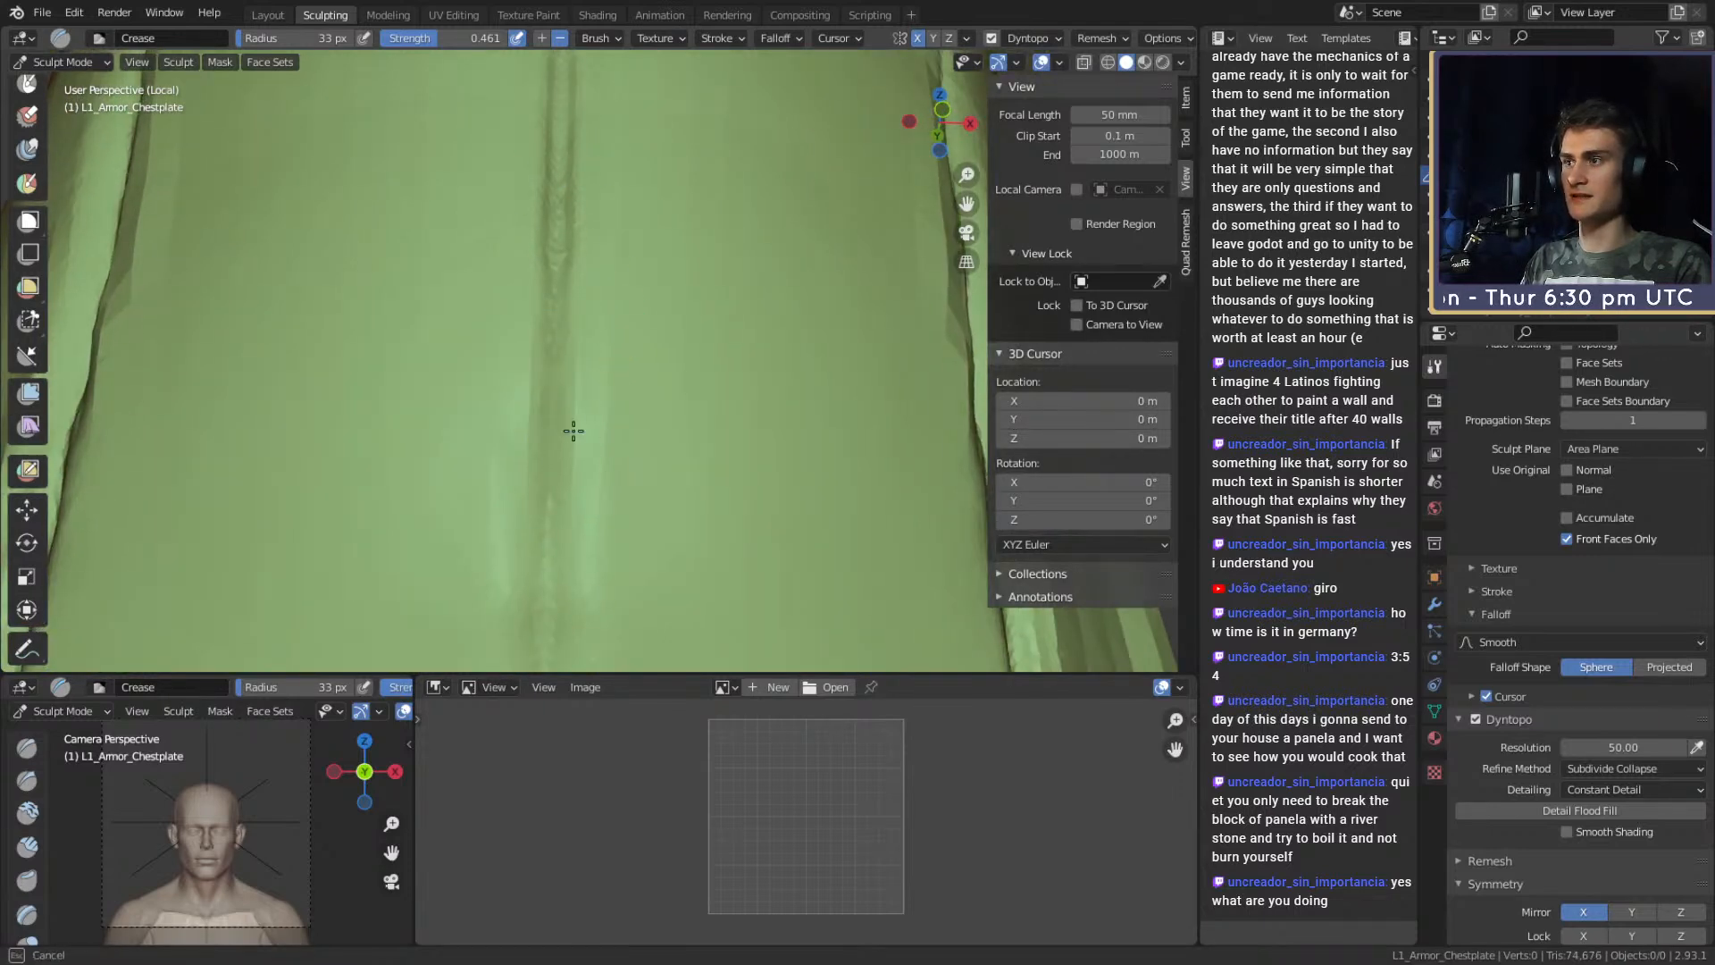
Finish the center seam's edge down to the front hem with the brush enlarged to 43 px.
shift+middle_drag(620, 488, 629, 366)
mouse_move(572, 500)
ctrl+middle_down()
mouse_move(624, 333)
mouse_move(620, 347)
ctrl+middle_up()
scroll(579, 386, down, 5)
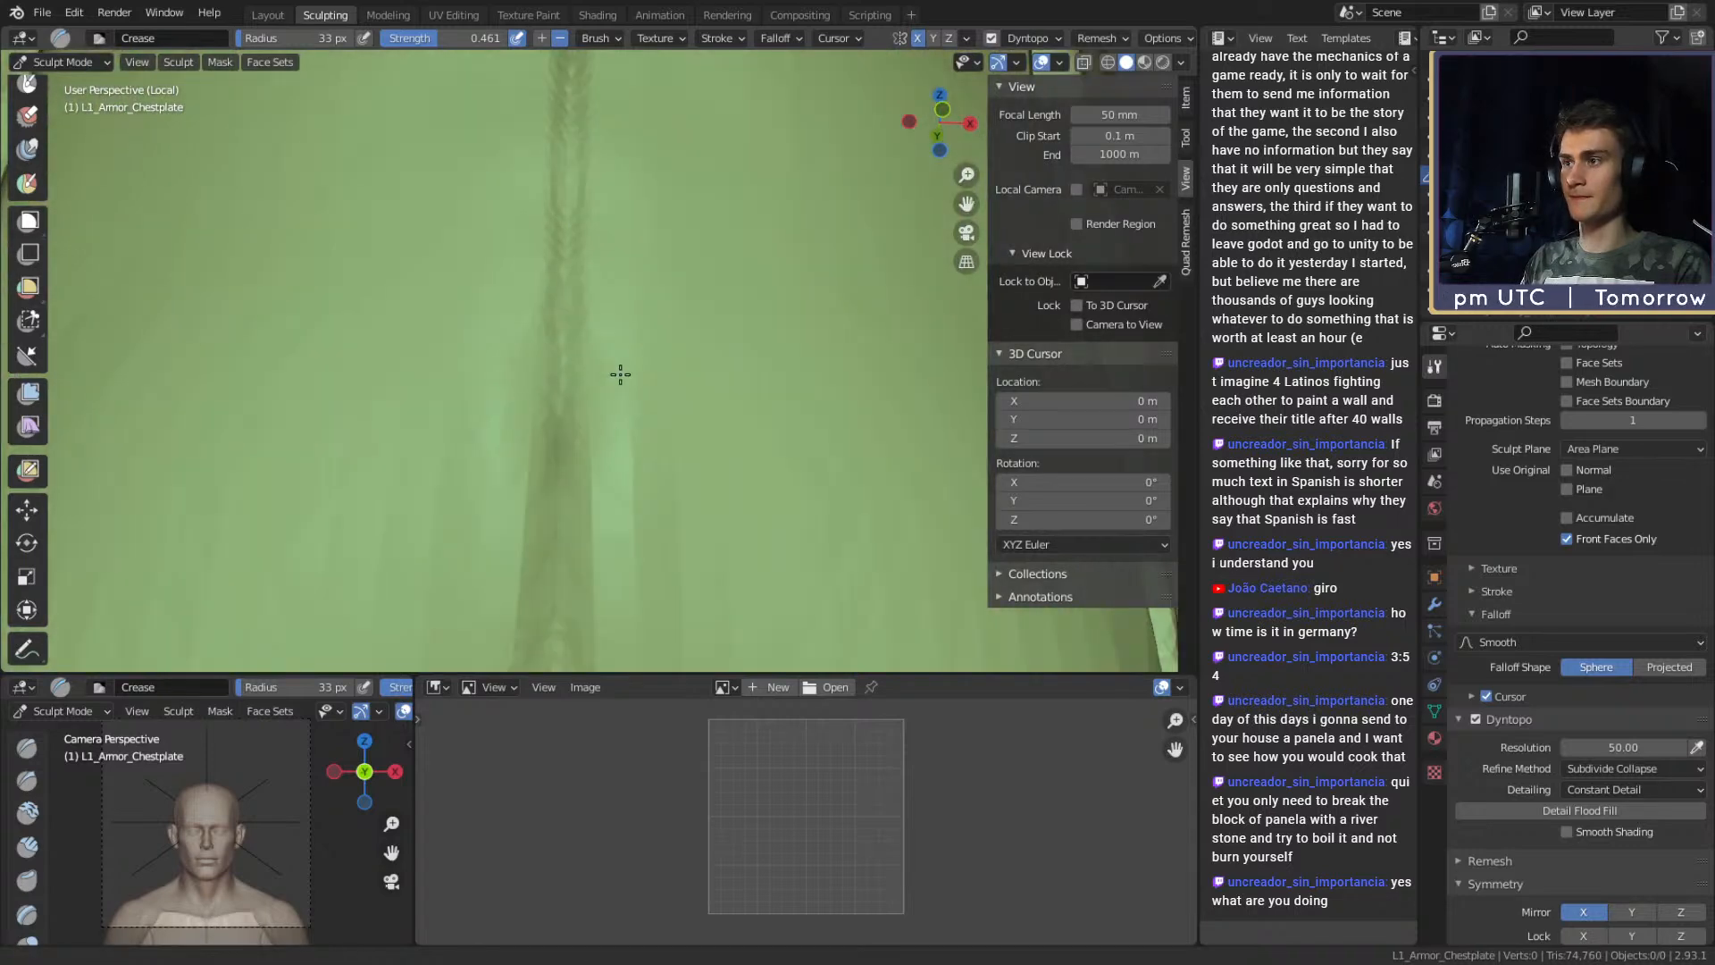
ctrl+middle_drag(586, 357, 604, 482)
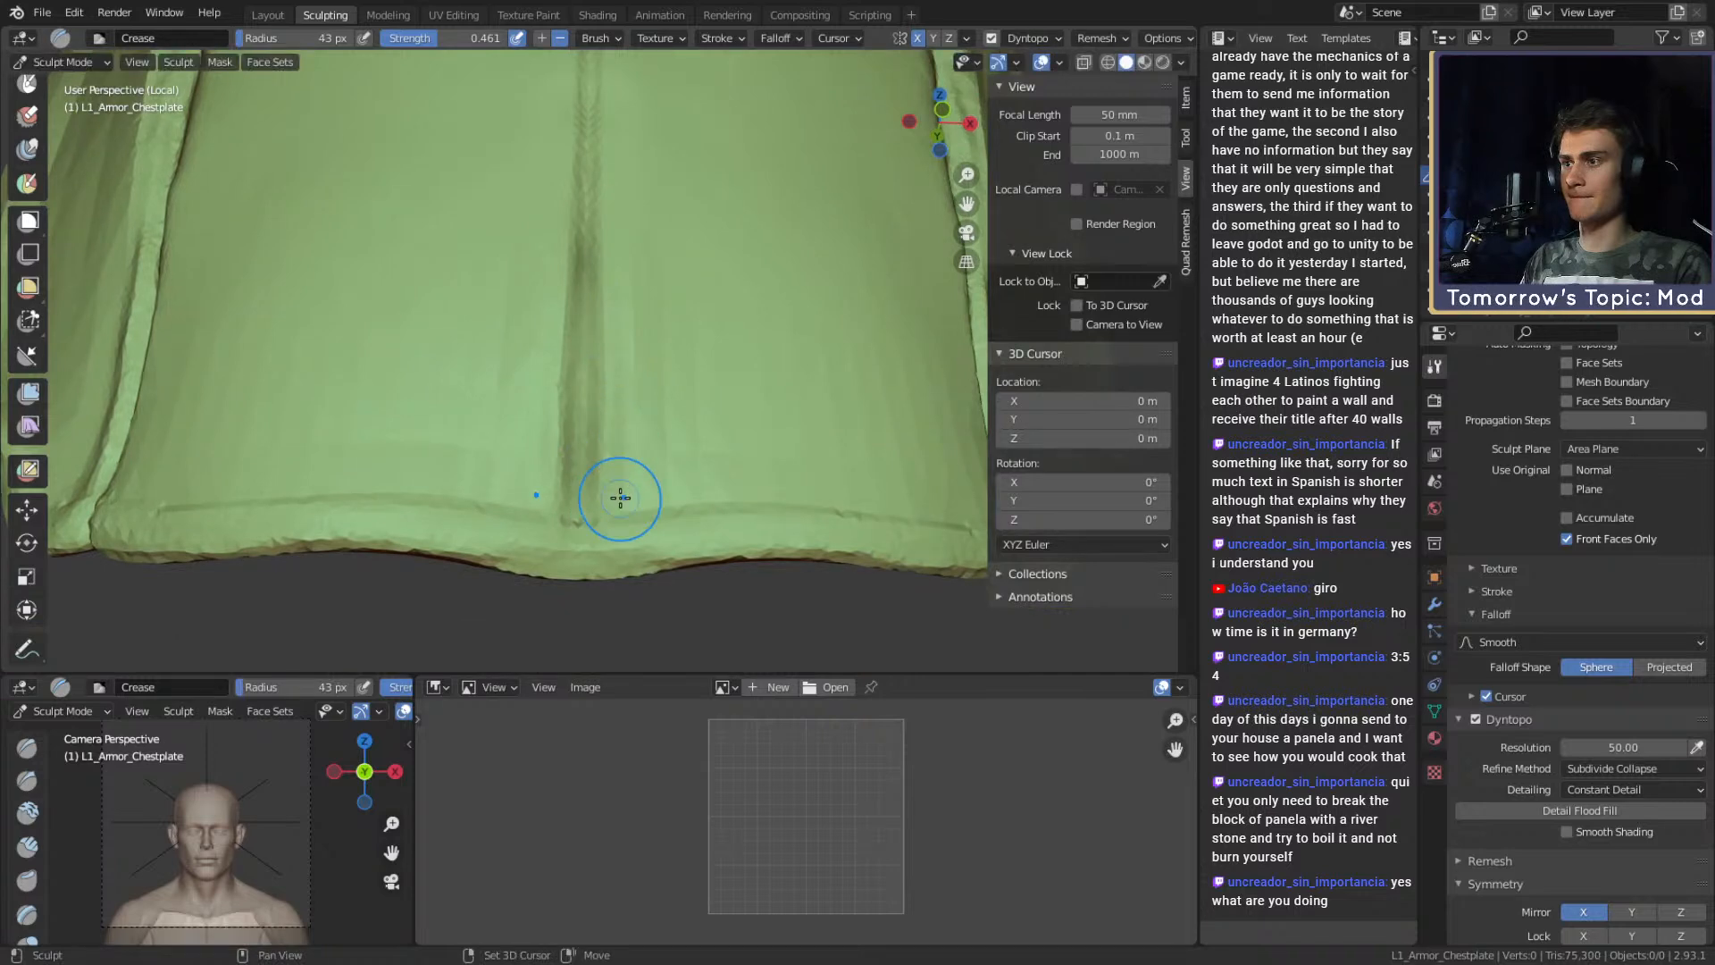
Detail flood fill the whole chestplate using Constant Detail at a resolution of 50.
scroll(640, 126, down, 5)
shift+middle_drag(640, 125, 620, 389)
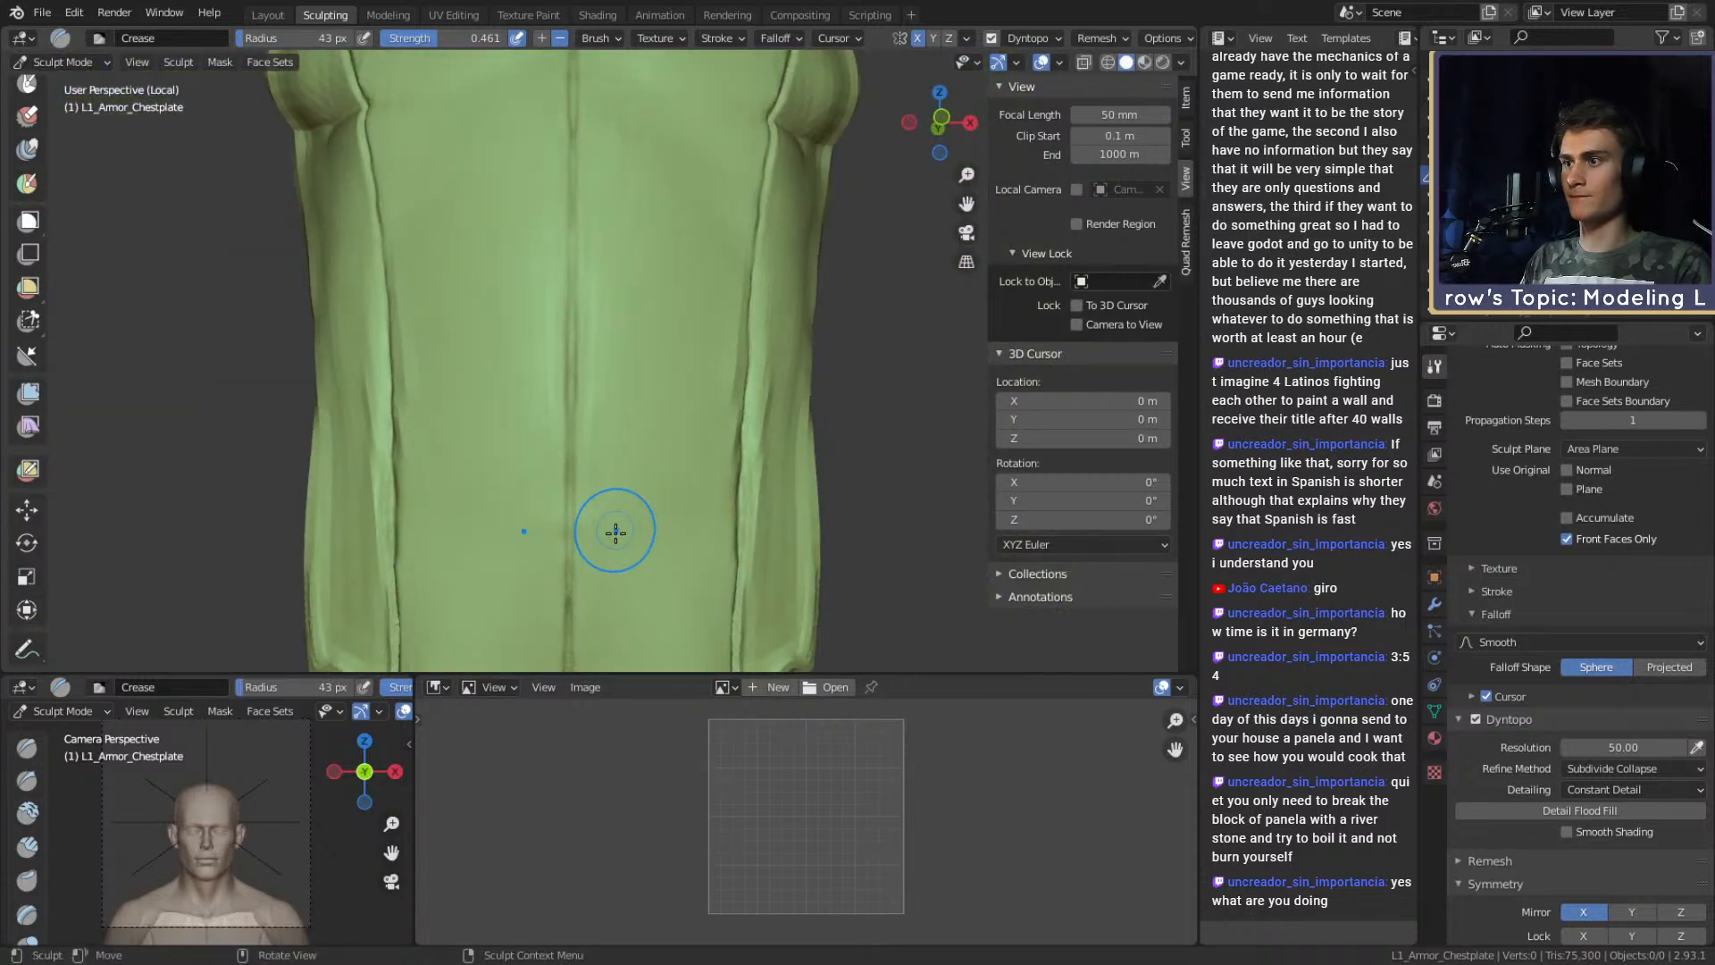
key(f)
click(604, 406)
shift+middle_drag(611, 170, 616, 279)
drag(609, 286, 601, 277)
alt+shift+drag(607, 165, 608, 300)
mouse_move(632, 226)
ctrl+alt+mouse_down()
mouse_move(601, 386)
mouse_move(624, 312)
mouse_move(517, 265)
mouse_move(558, 322)
ctrl+alt+mouse_up()
mouse_move(652, 421)
ctrl+alt+mouse_down()
mouse_move(669, 321)
mouse_move(693, 398)
ctrl+alt+mouse_up()
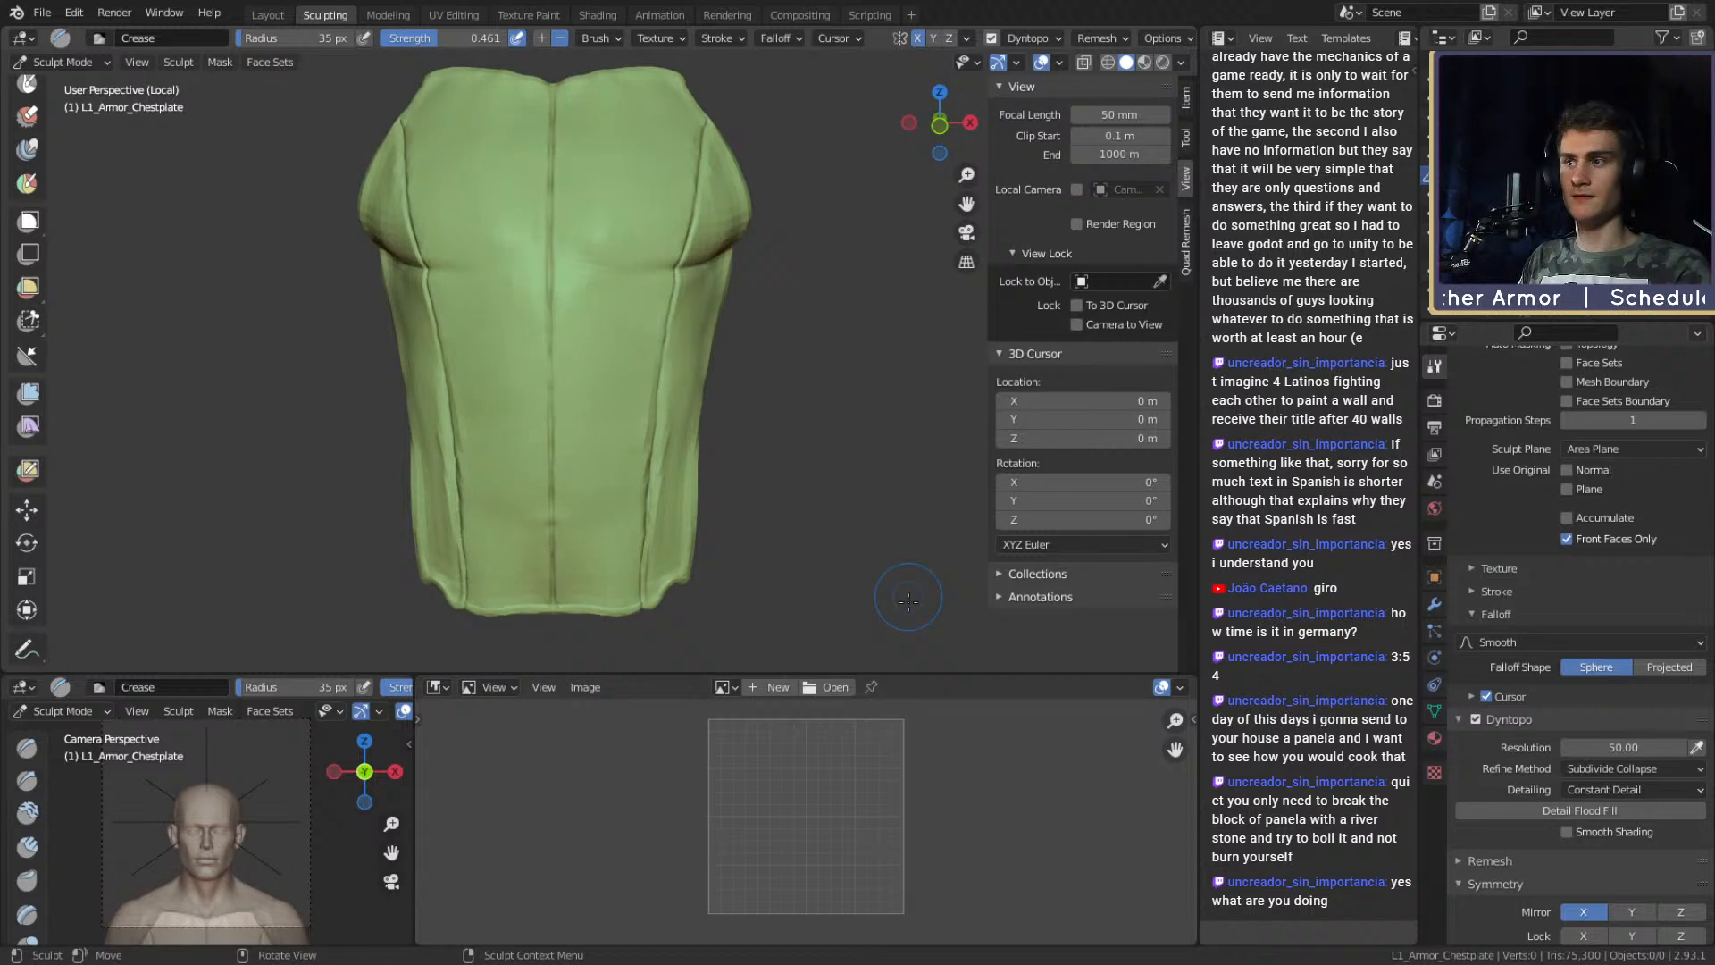
click(1522, 809)
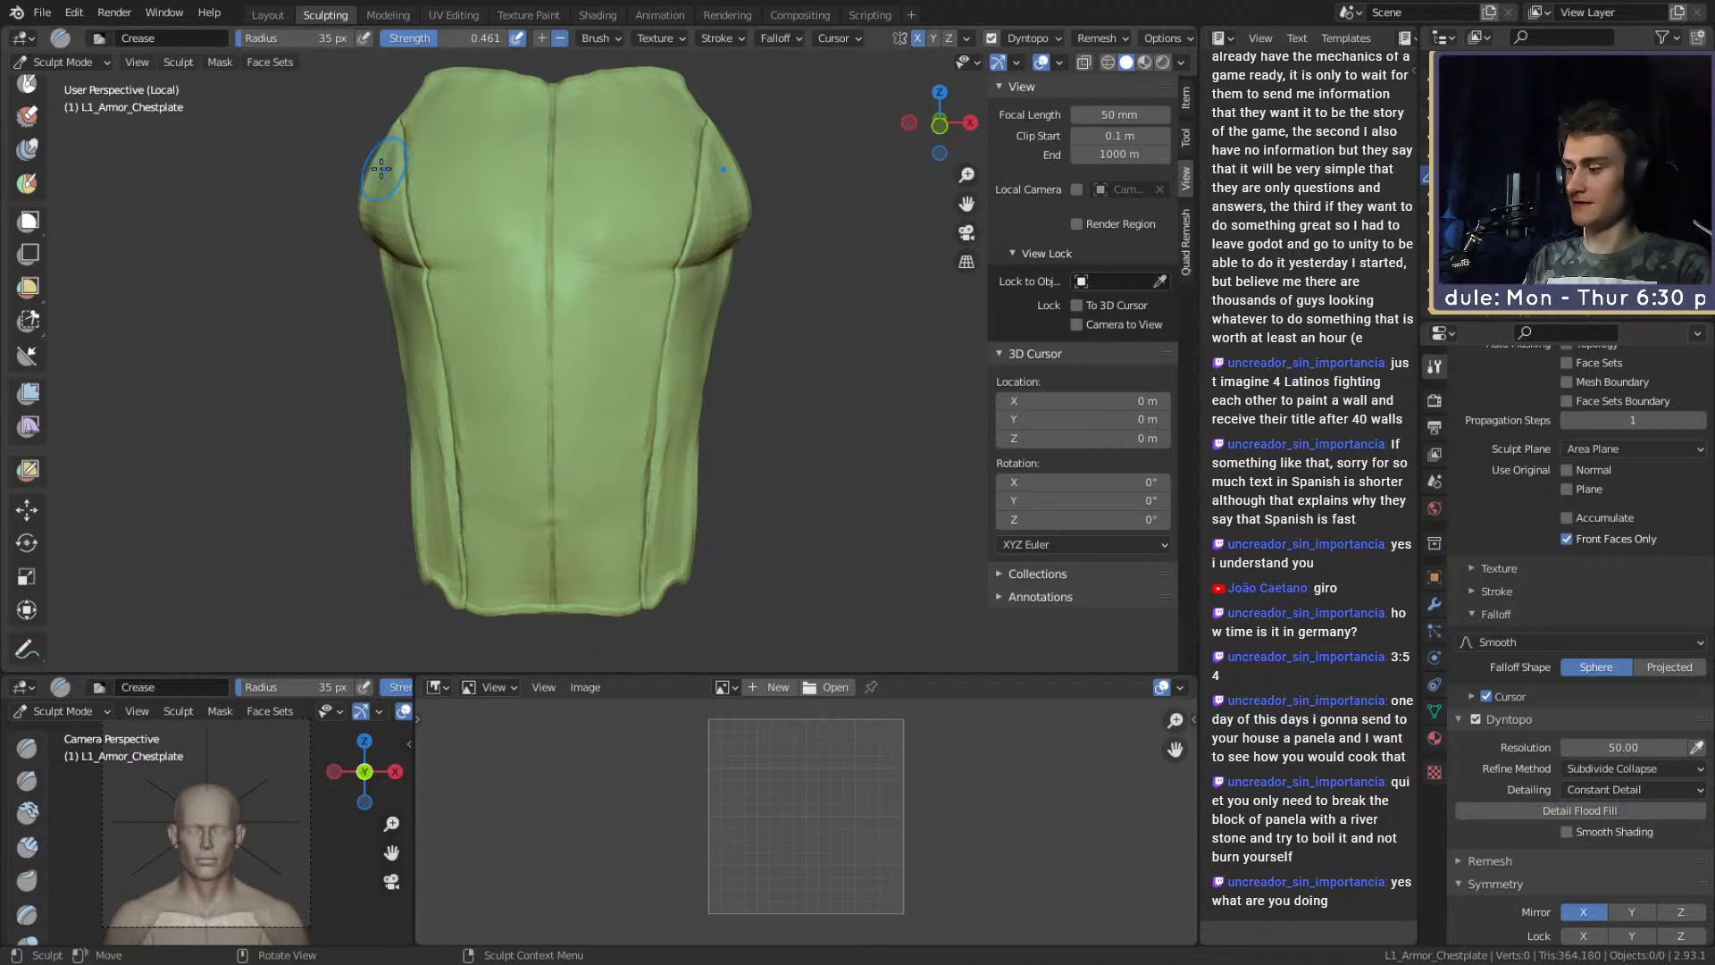
Try pulling short marks into the abdomen beside the center seam with an 11 px Snake Hook brush.
key(k)
scroll(585, 348, up, 6)
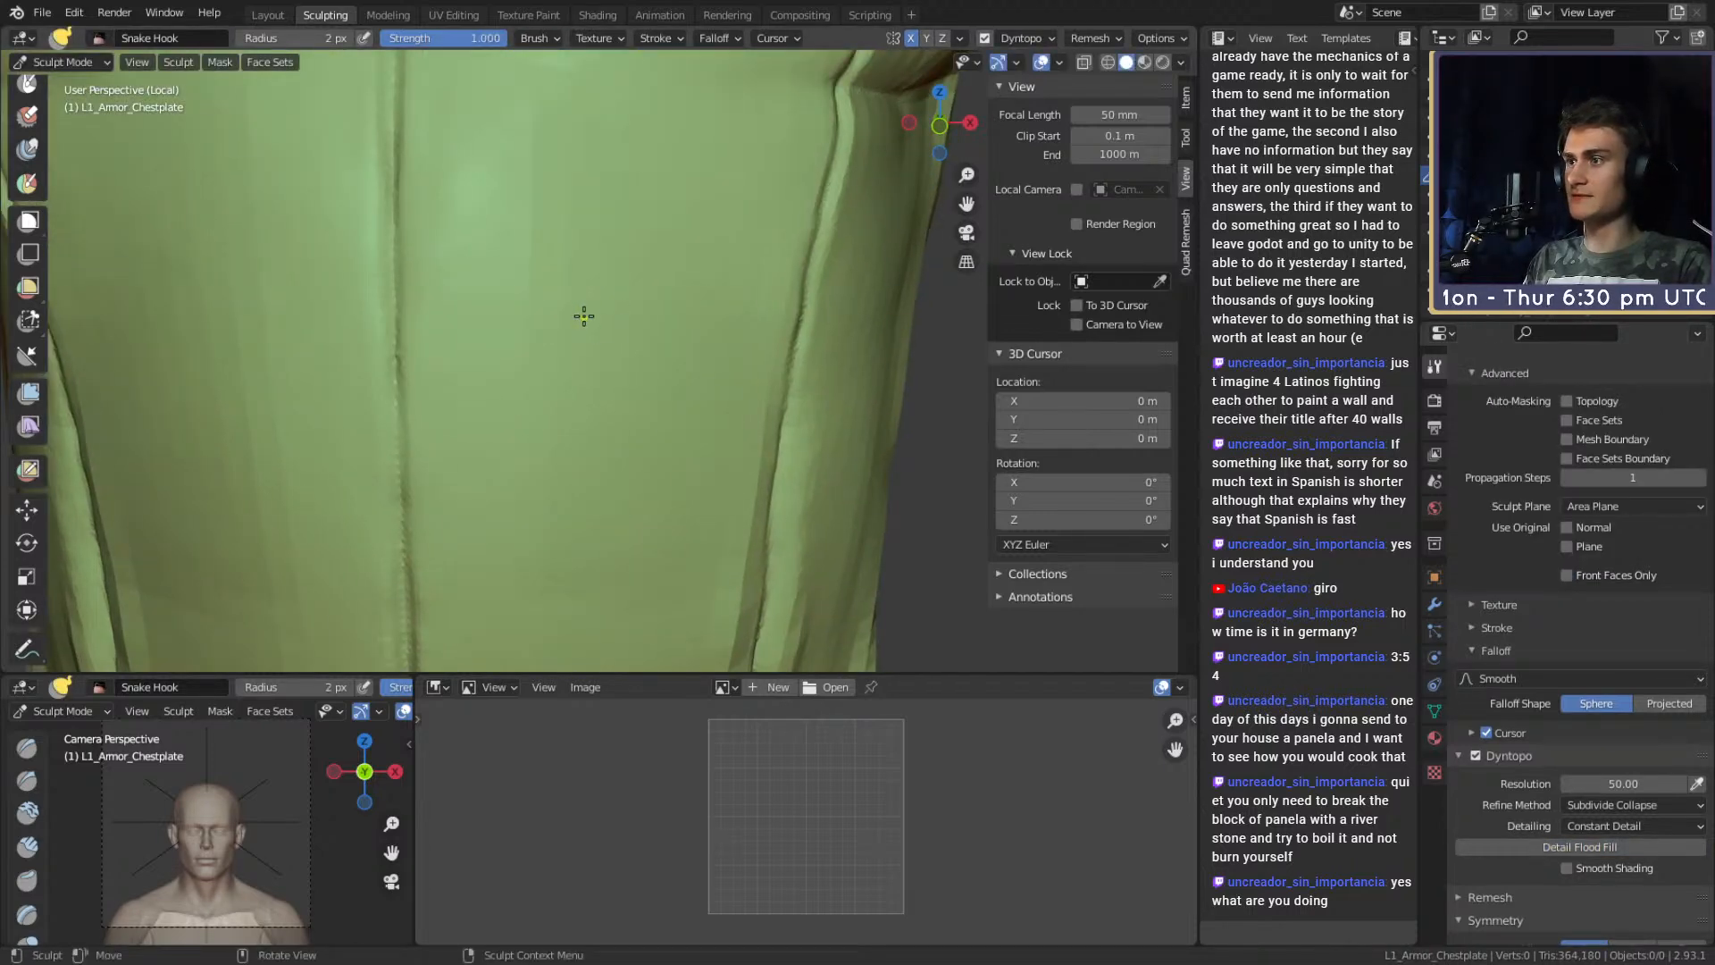
key(f)
click(616, 290)
drag(652, 266, 616, 271)
drag(613, 392, 591, 395)
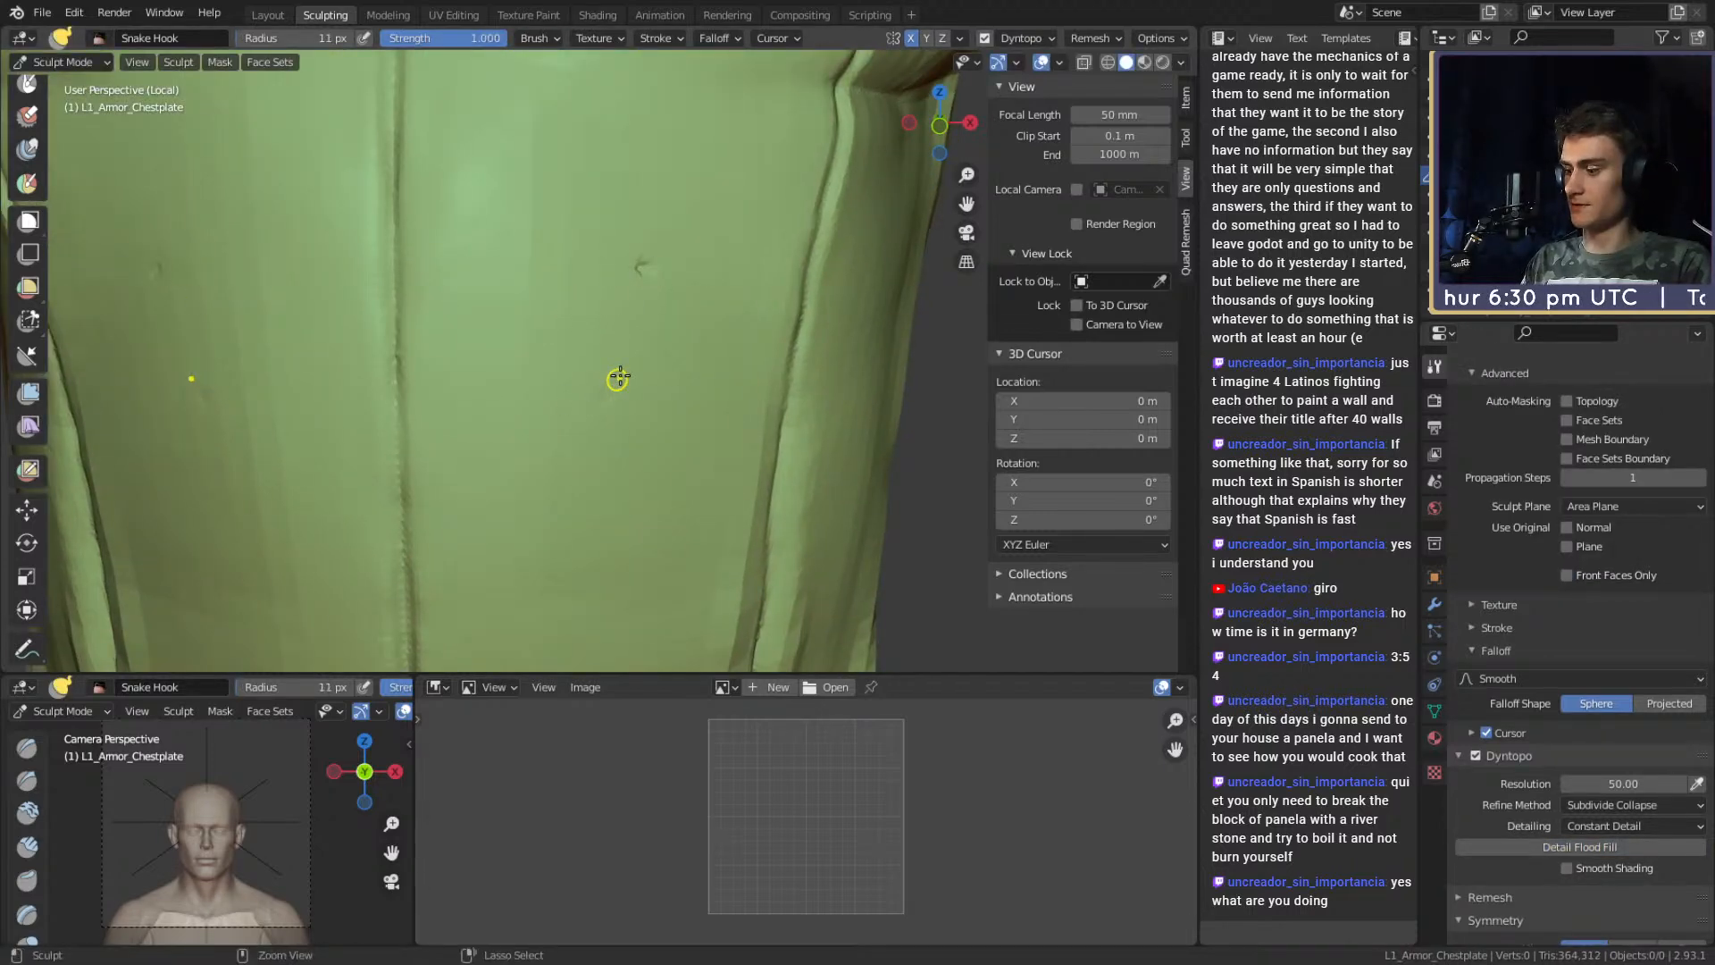
Try masking a short curved line on the abdomen with an 11 px Mask brush, and undo the test strokes.
key(m)
mouse_move(666, 251)
mouse_down()
mouse_move(586, 401)
mouse_move(646, 381)
mouse_up()
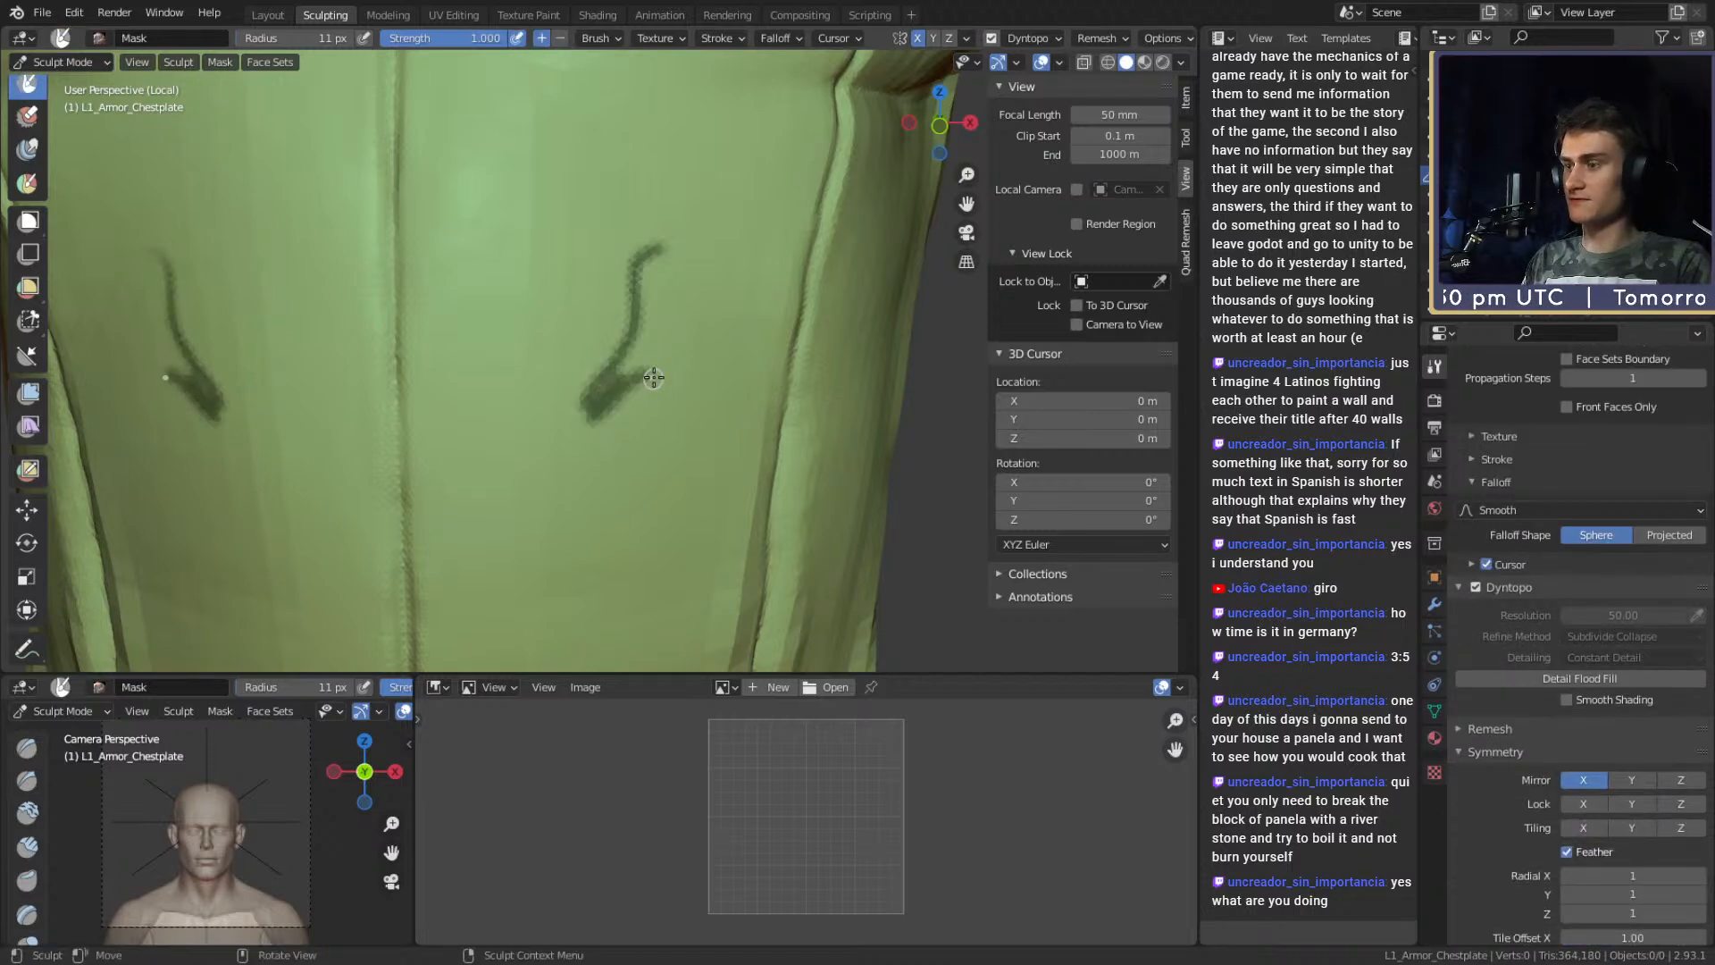
key(ctrl+z)
key(ctrl+z)
key(ctrl+z)
scroll(597, 226, down, 6)
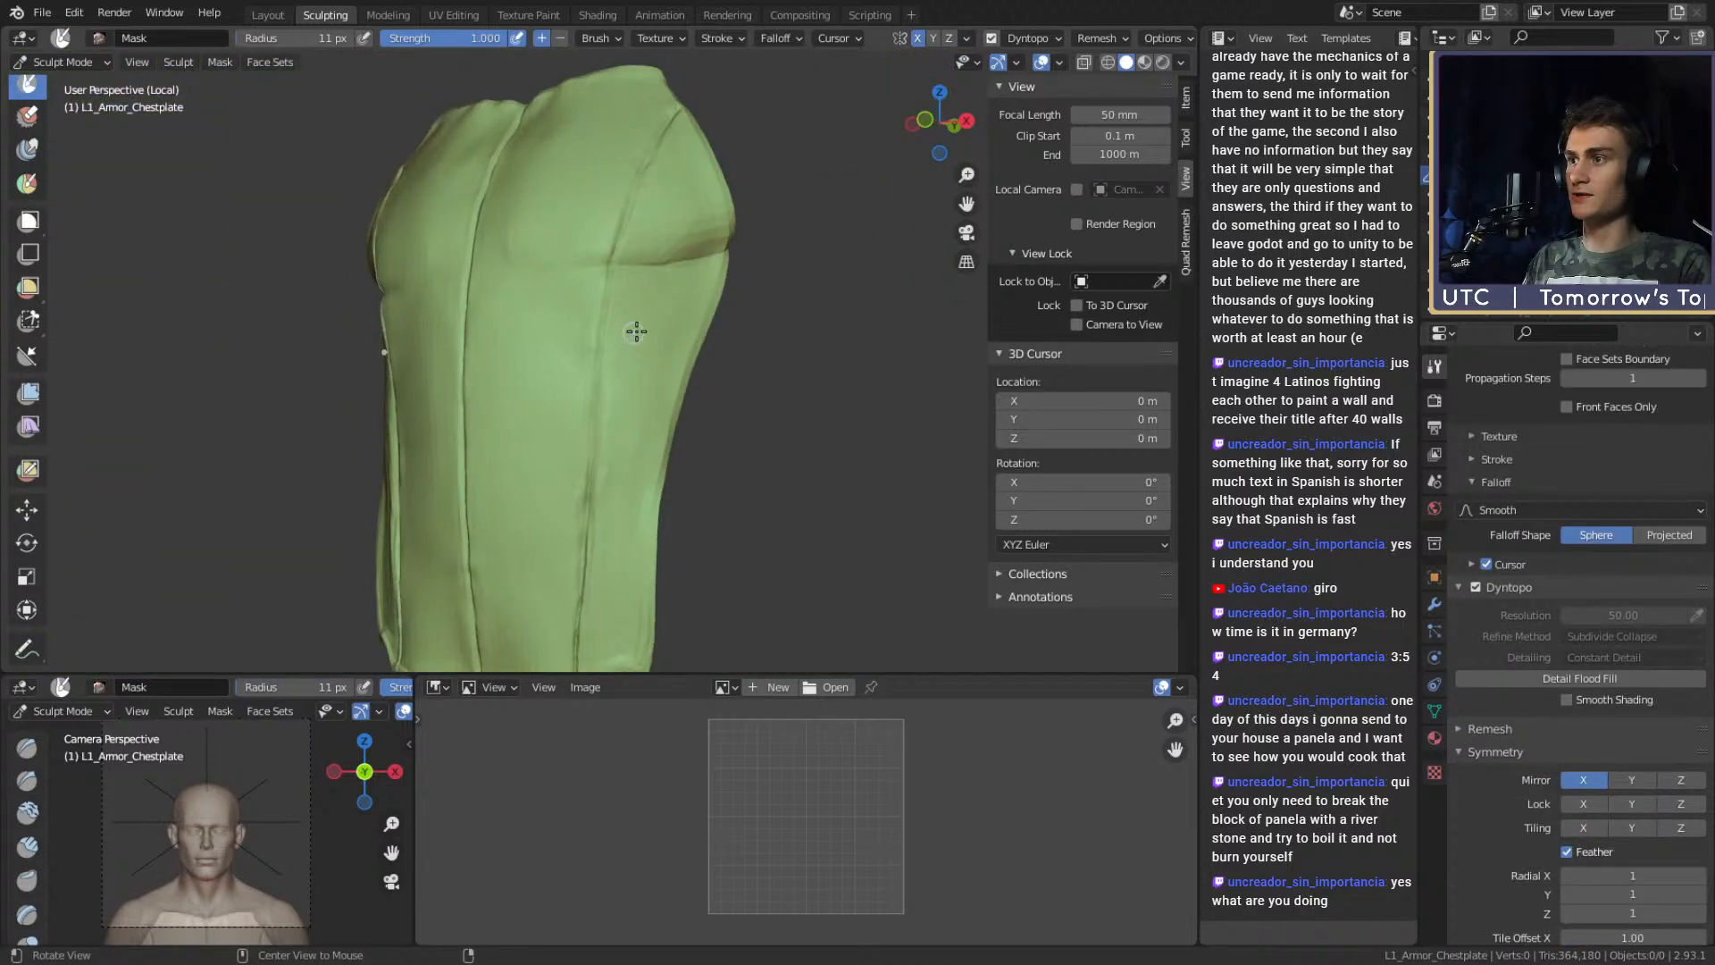
Try masking a mirrored spiral on the chest, starting at the center seam, with the Mask brush at 10 px.
middle_drag(669, 411, 640, 432)
scroll(642, 402, up, 3)
shift+middle_drag(643, 295, 625, 389)
scroll(625, 389, up, 4)
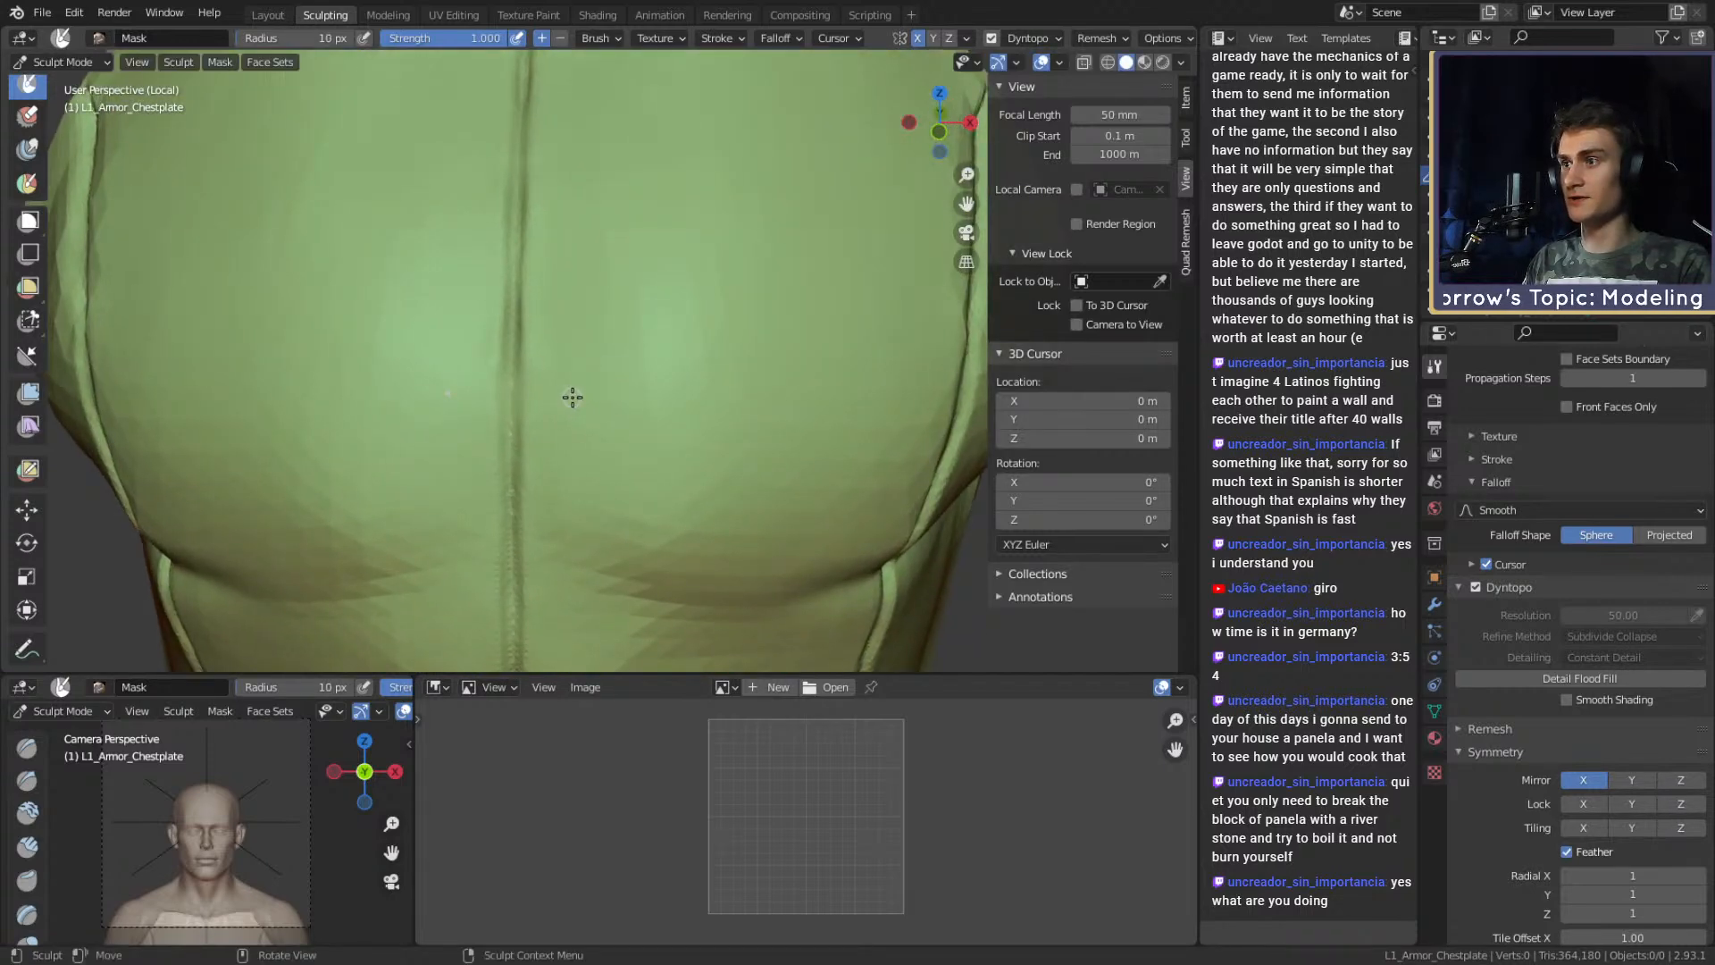
mouse_move(542, 411)
mouse_down()
mouse_move(665, 412)
mouse_move(639, 219)
mouse_move(682, 306)
mouse_move(630, 306)
mouse_move(686, 281)
mouse_move(689, 339)
mouse_up()
key(f)
click(635, 306)
key(shift+f)
click(673, 282)
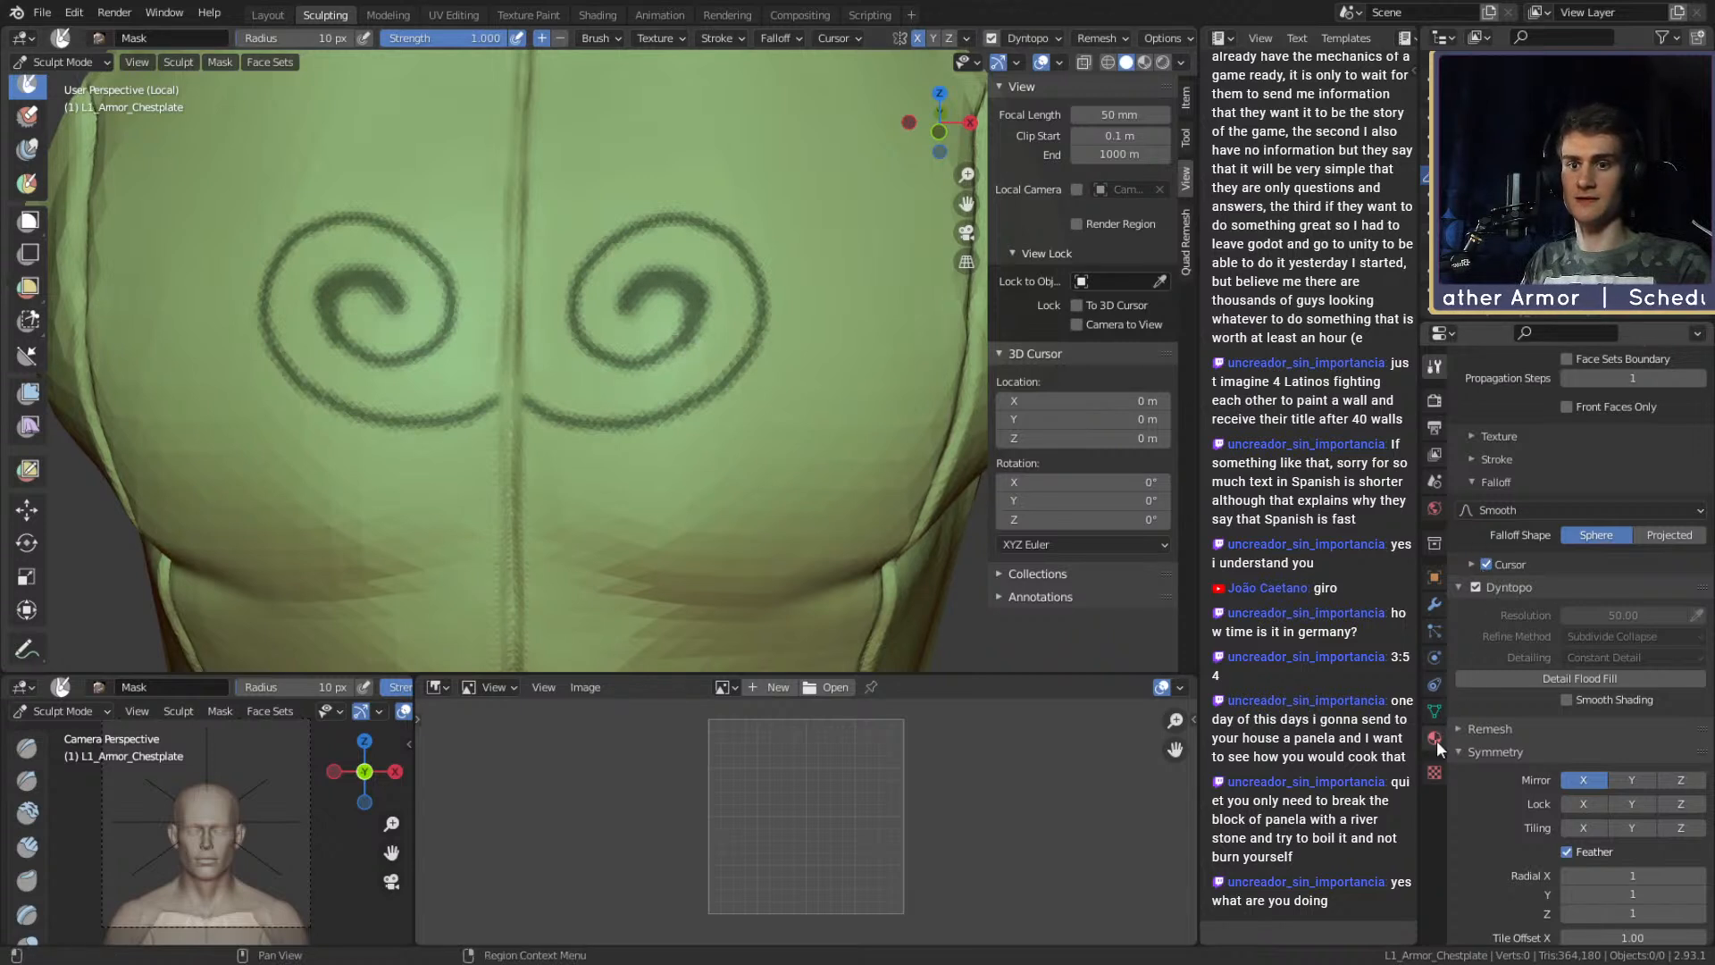
Set the Mask brush falloff to Constant and clear away the first spiral mask.
click(1503, 510)
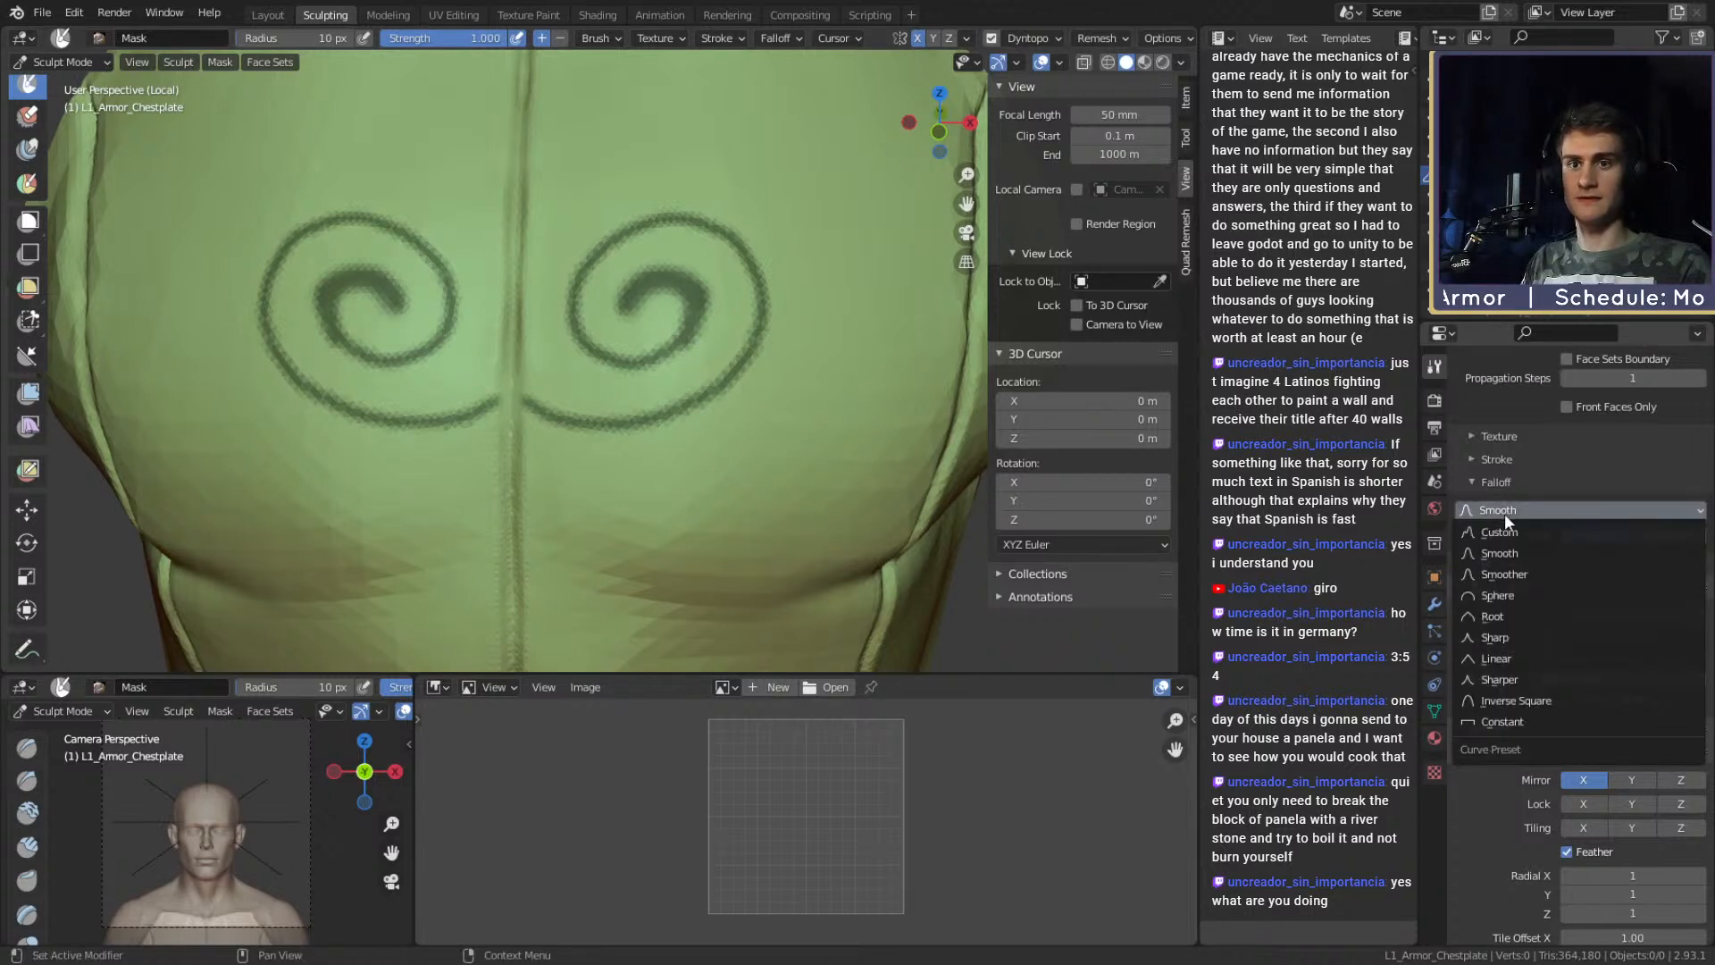
click(1491, 710)
mouse_move(634, 314)
ctrl+mouse_down()
mouse_move(631, 290)
mouse_move(566, 372)
mouse_move(537, 244)
mouse_move(661, 393)
mouse_move(733, 384)
mouse_move(755, 268)
ctrl+mouse_up()
Paint a bolder mirrored spiral mask curling outward from the chest's center seam with the Mask brush at about 12 px.
key(f)
click(570, 350)
key(f)
click(548, 340)
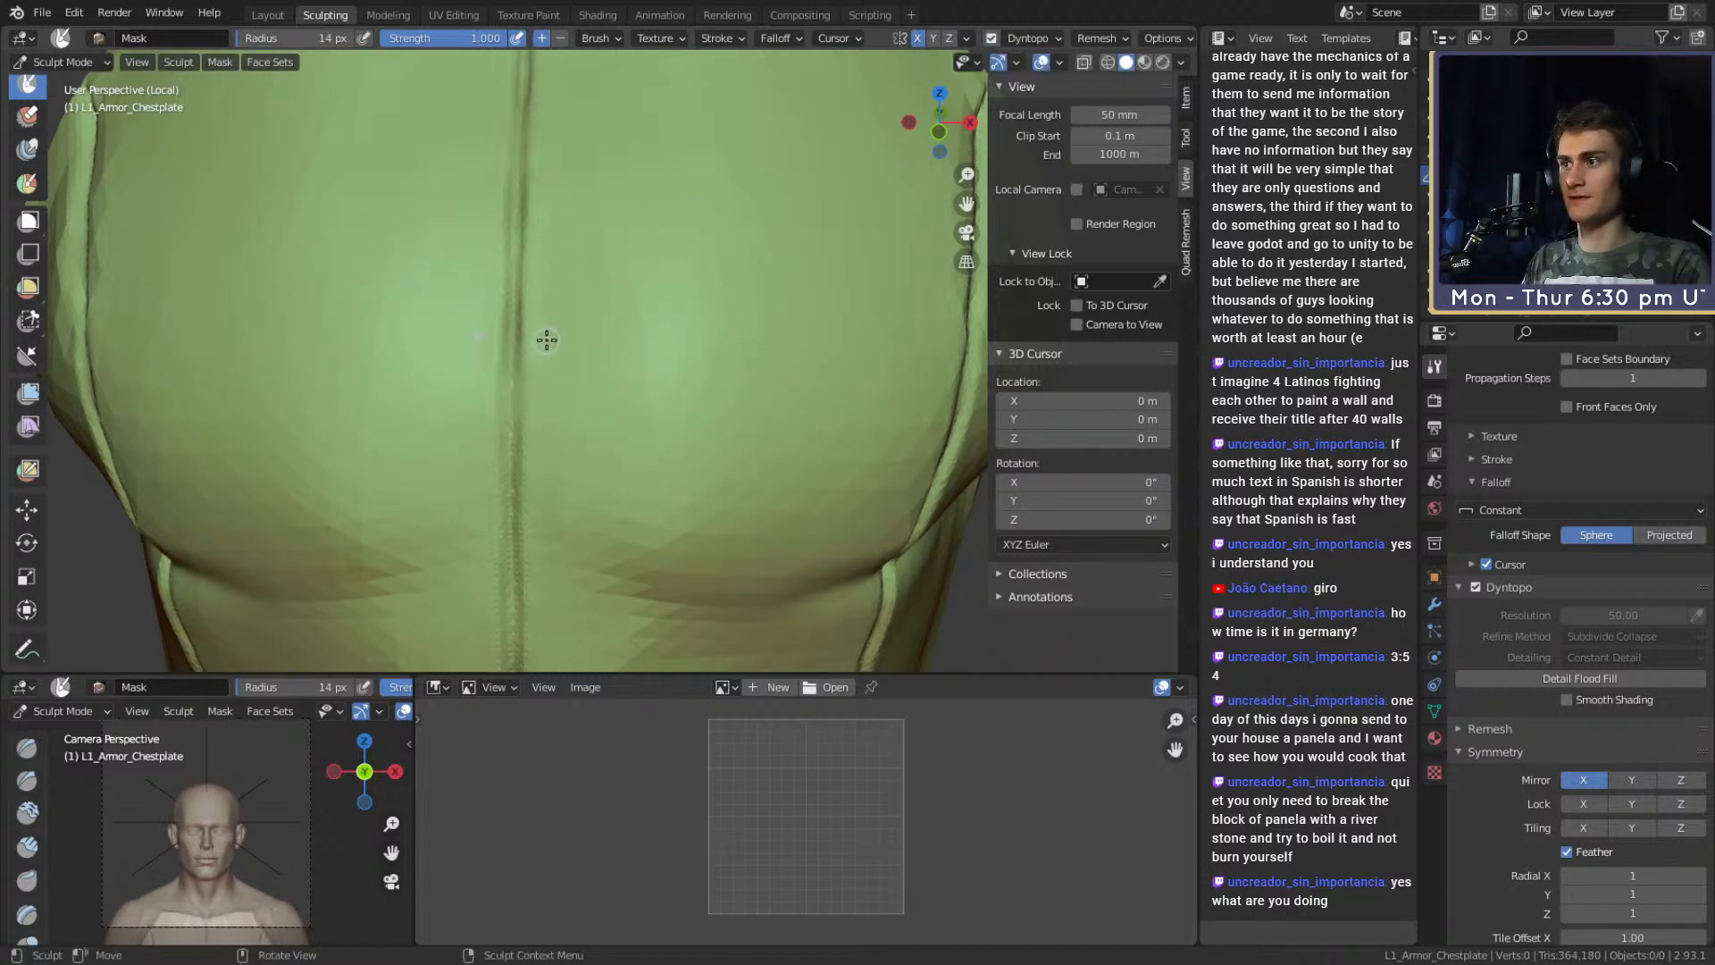
mouse_move(524, 323)
mouse_down()
mouse_move(616, 391)
mouse_move(750, 237)
mouse_move(585, 286)
mouse_move(673, 256)
mouse_move(638, 267)
mouse_up()
shift+middle_drag(542, 128, 534, 177)
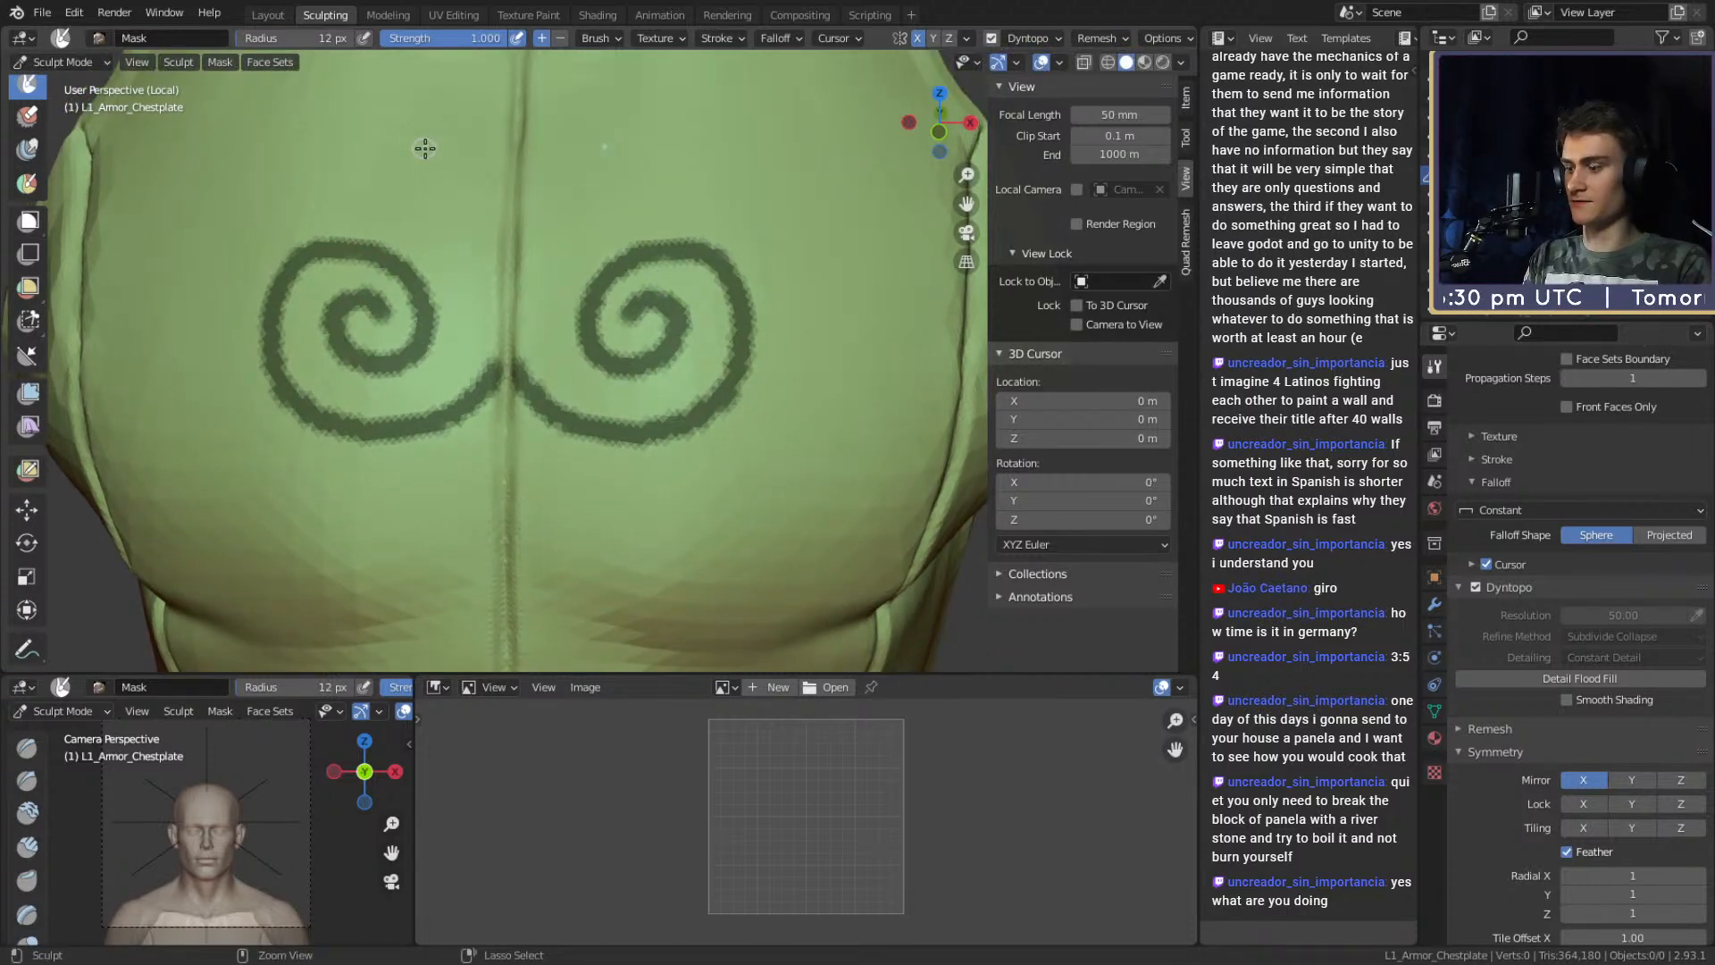
Invert the mask and displace the exposed spirals with the Inflate mesh filter at strength 1.000.
key(ctrl+i)
key(c)
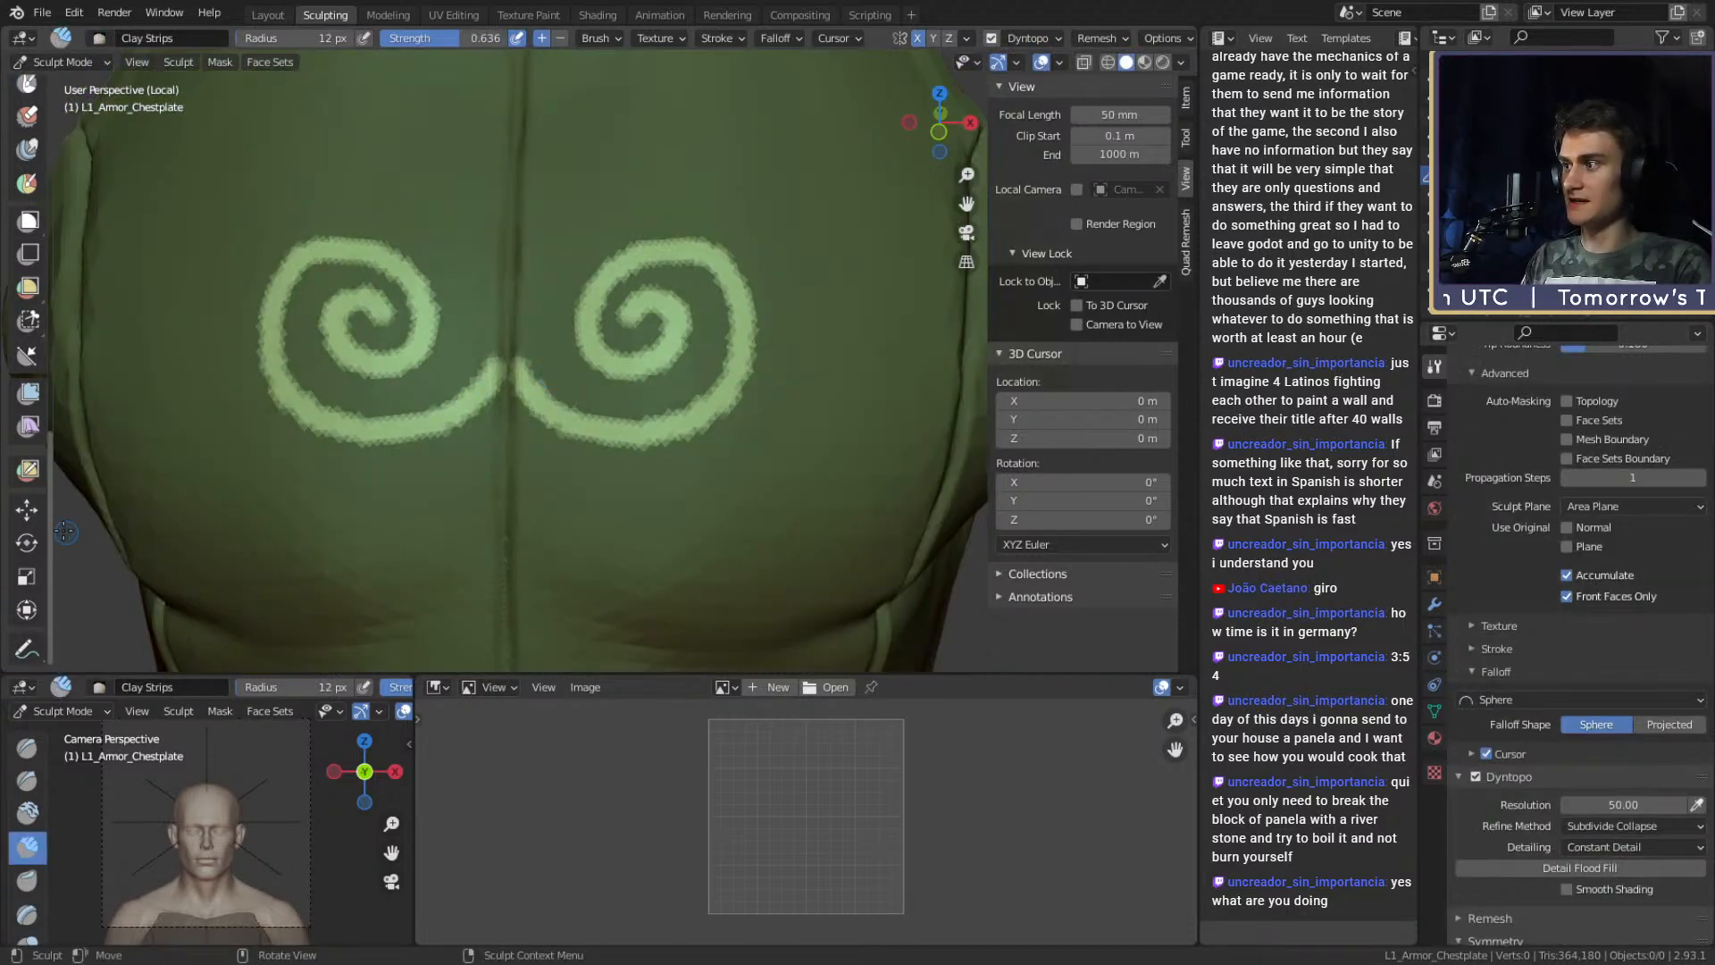
click(29, 393)
middle_drag(465, 349, 511, 332)
mouse_move(478, 172)
mouse_down()
mouse_move(413, 145)
mouse_move(390, 199)
mouse_up()
Clear the mask and inspect the sculpted spirals on the chest.
key(alt+m)
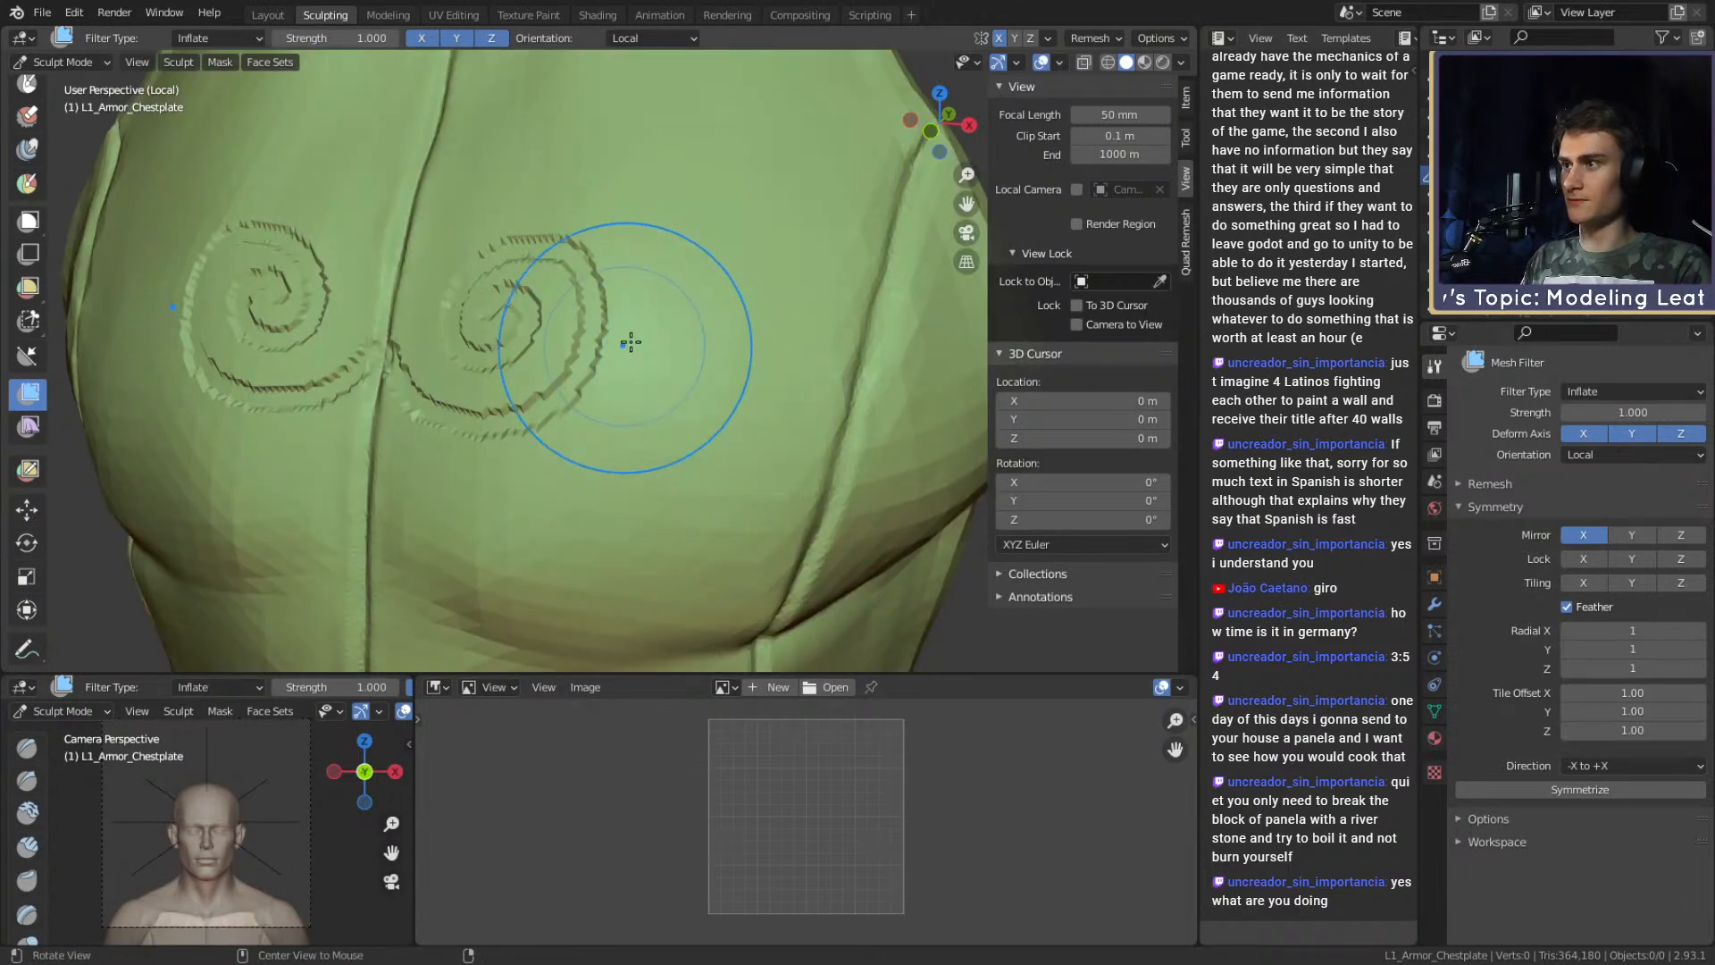
scroll(621, 348, down, 5)
middle_drag(644, 367, 666, 393)
scroll(667, 392, up, 4)
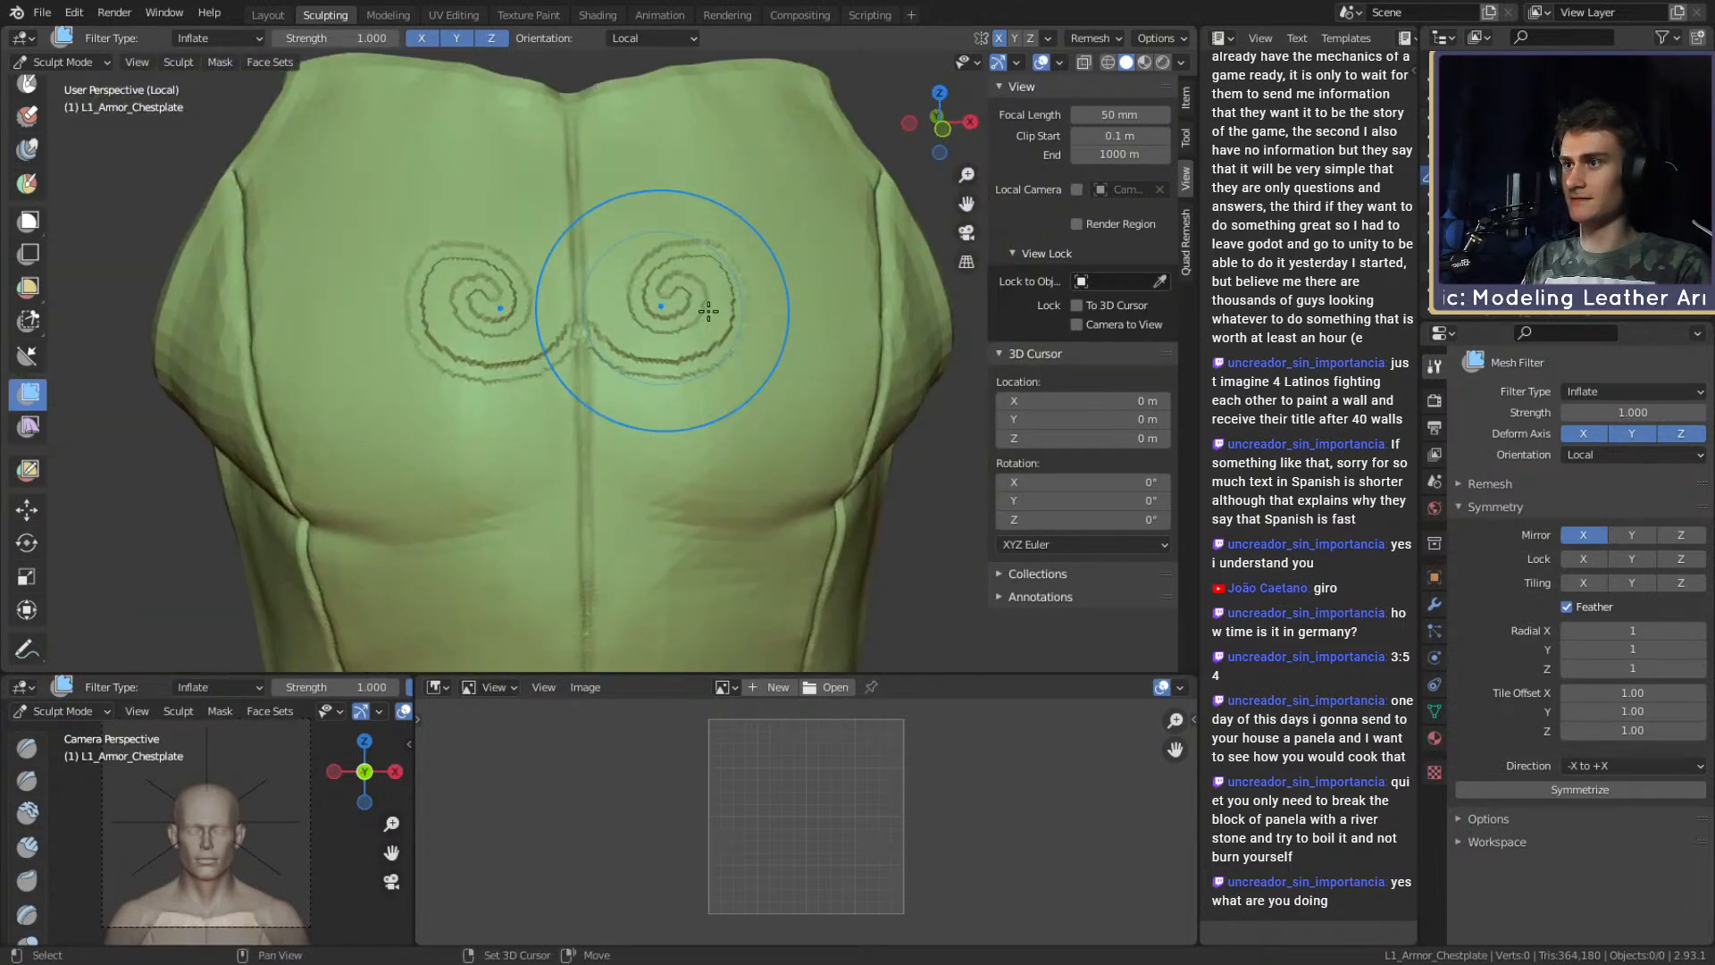
scroll(738, 288, down, 1)
scroll(706, 330, up, 3)
Return to Clay Strips at a 132 px radius and soften the spirals by smoothing over them.
key(c)
mouse_move(692, 298)
shift+mouse_down()
mouse_move(670, 329)
mouse_move(719, 254)
mouse_move(643, 402)
mouse_move(700, 384)
shift+mouse_up()
scroll(719, 316, down, 1)
scroll(720, 316, down, 3)
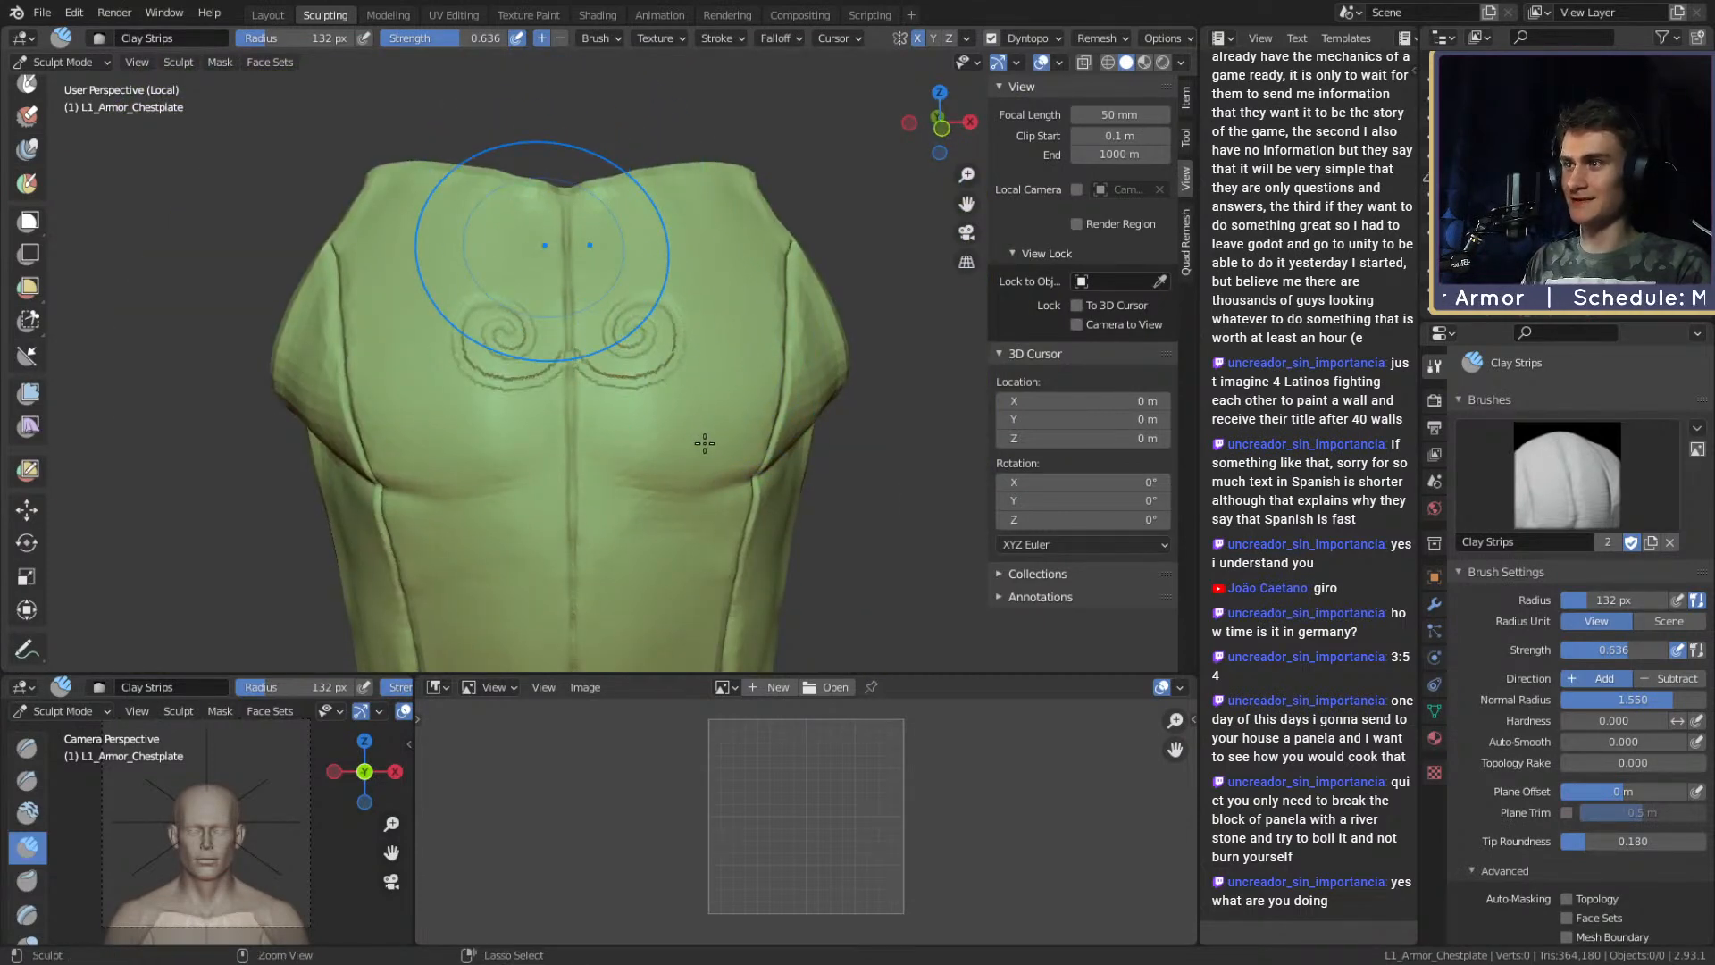
key(ctrl+d)
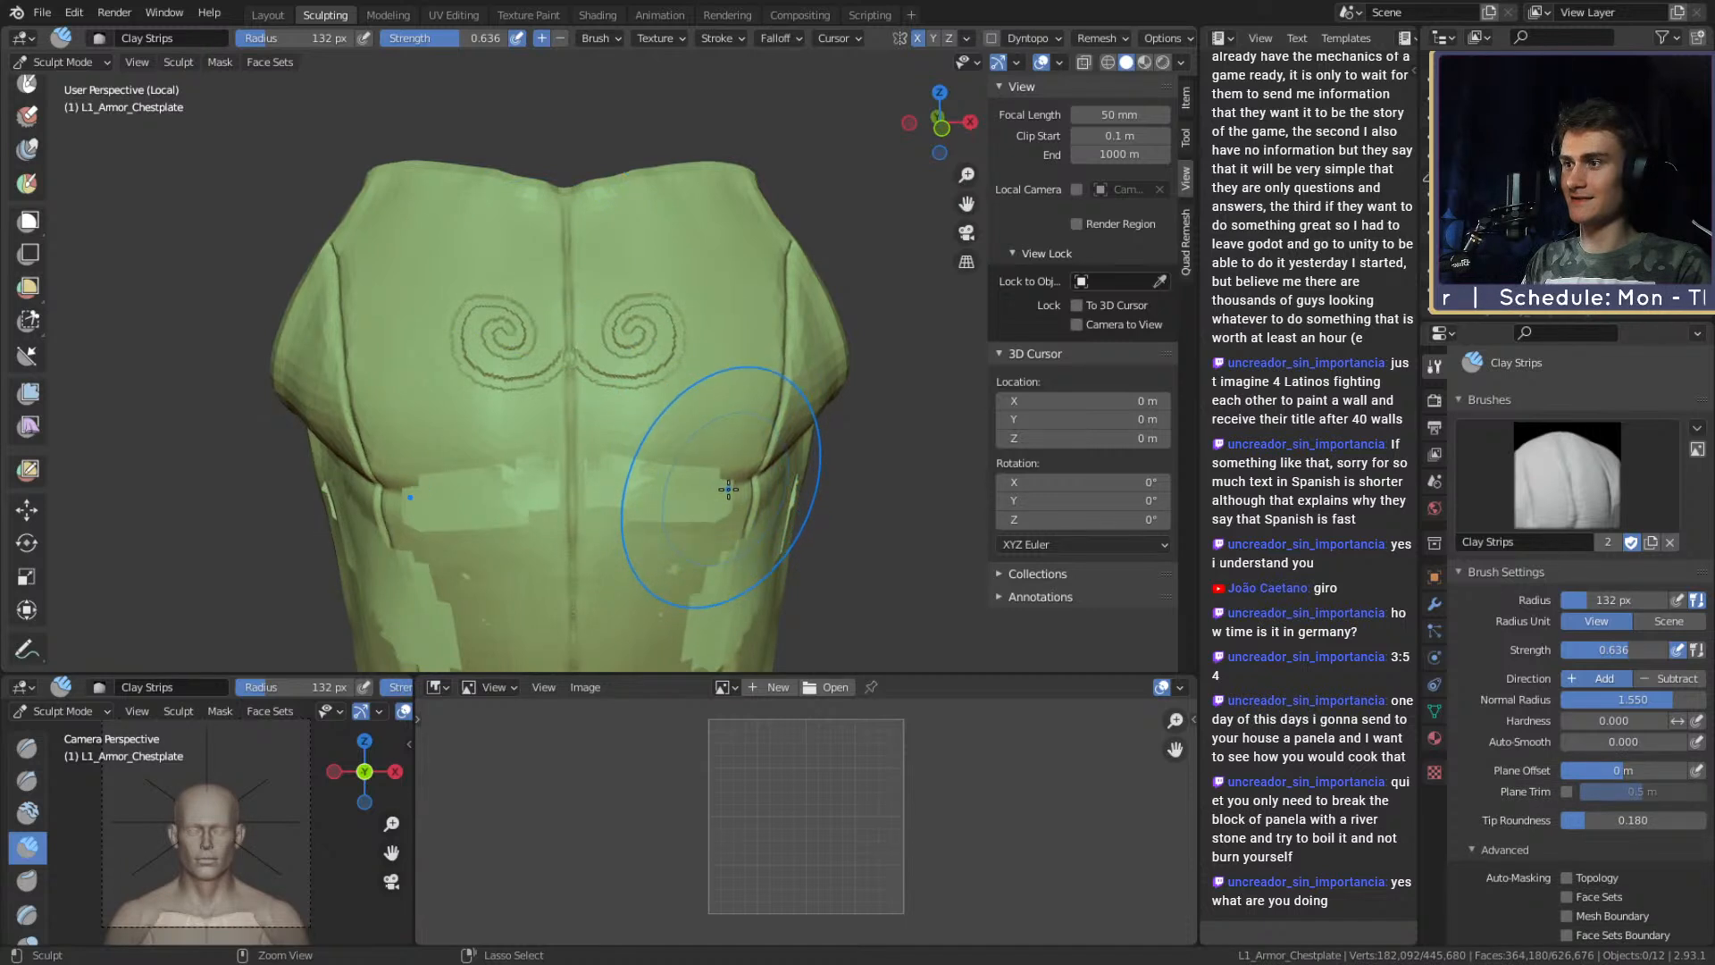
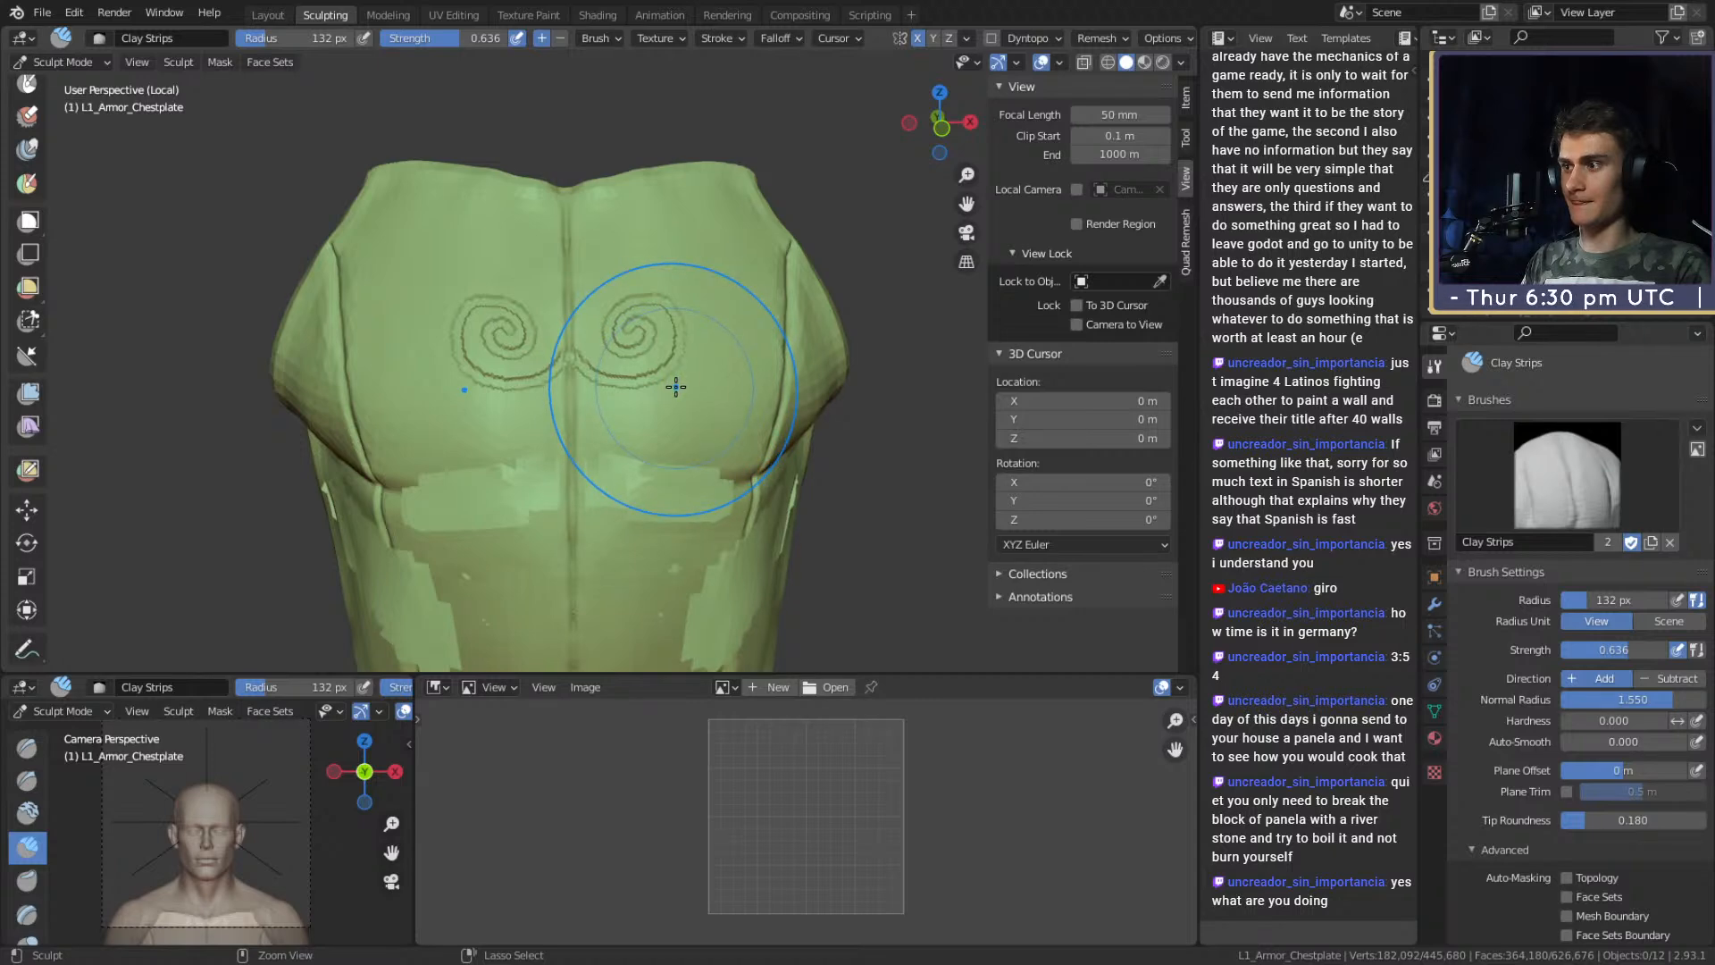
mouse_move(670, 326)
middle_down()
mouse_move(715, 298)
mouse_move(777, 338)
middle_up()
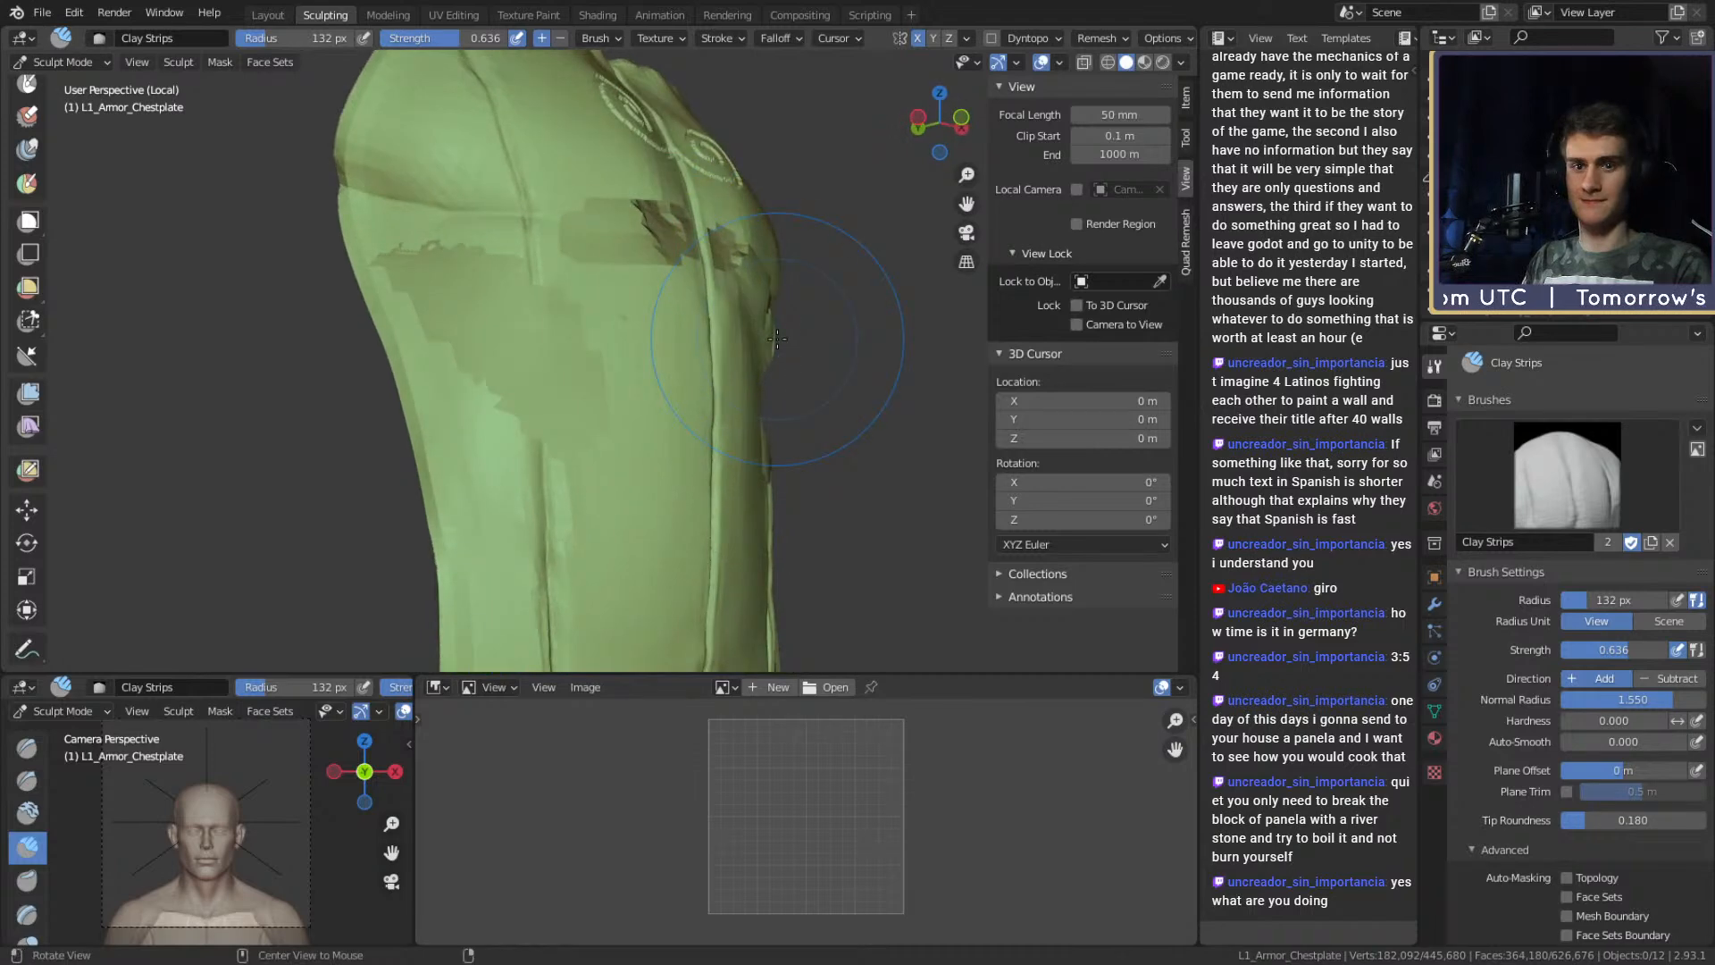
scroll(1505, 786, down, 12)
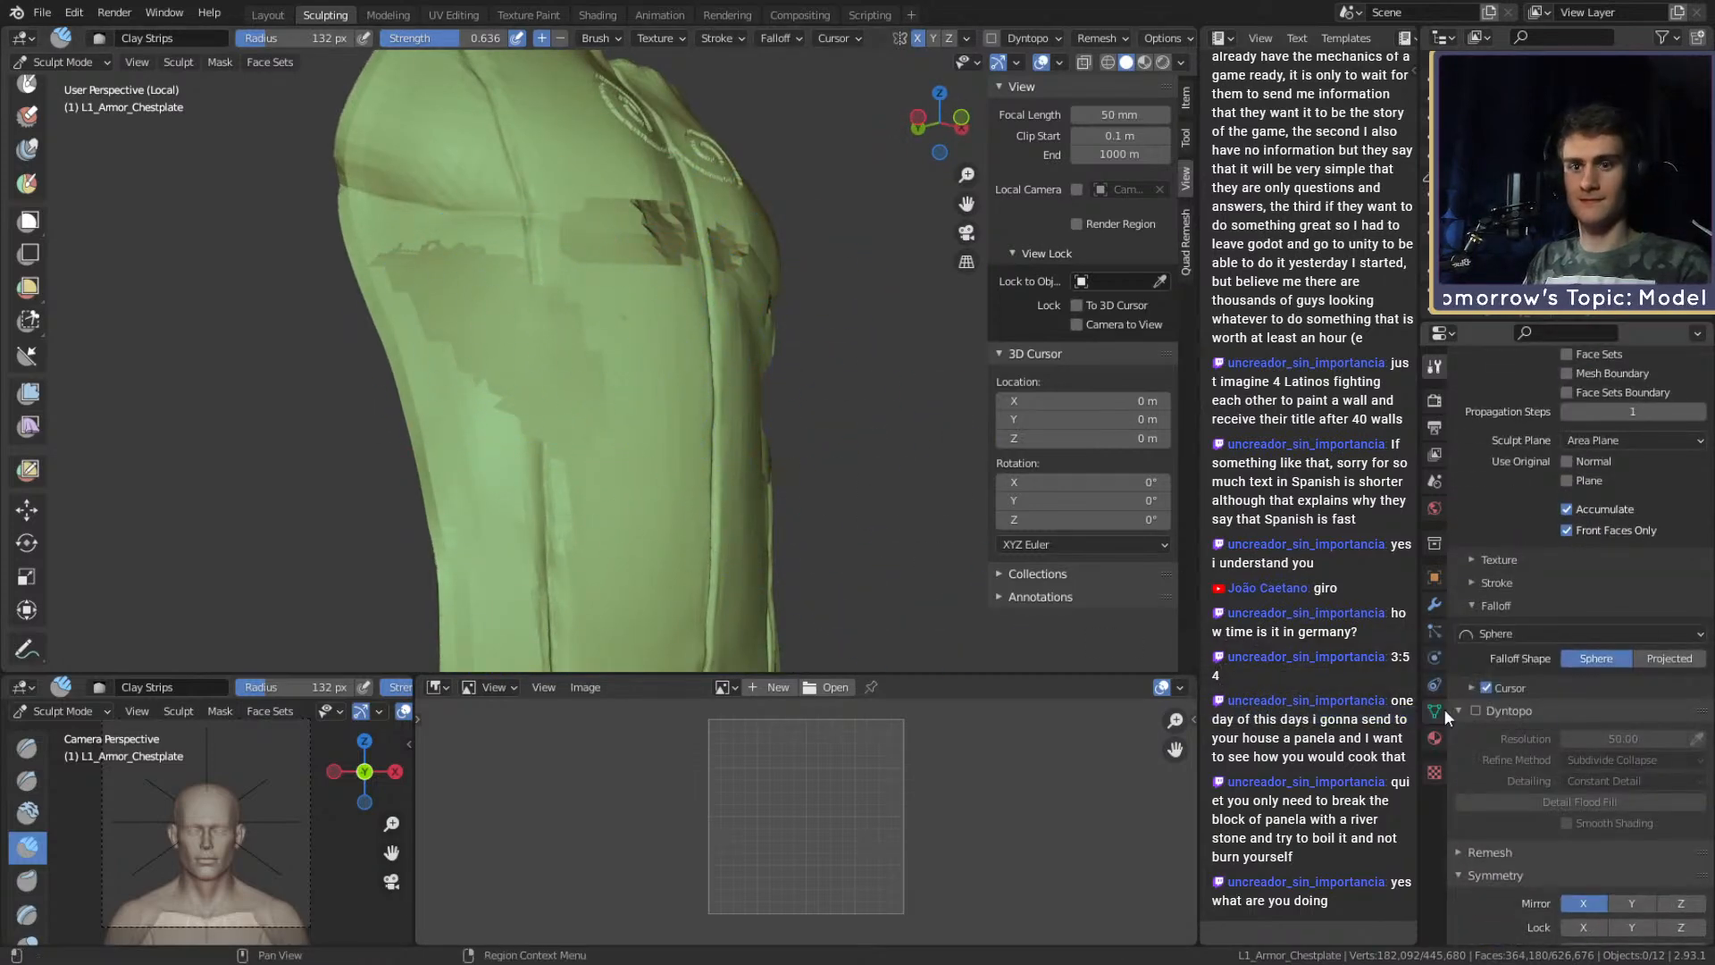
click(1477, 711)
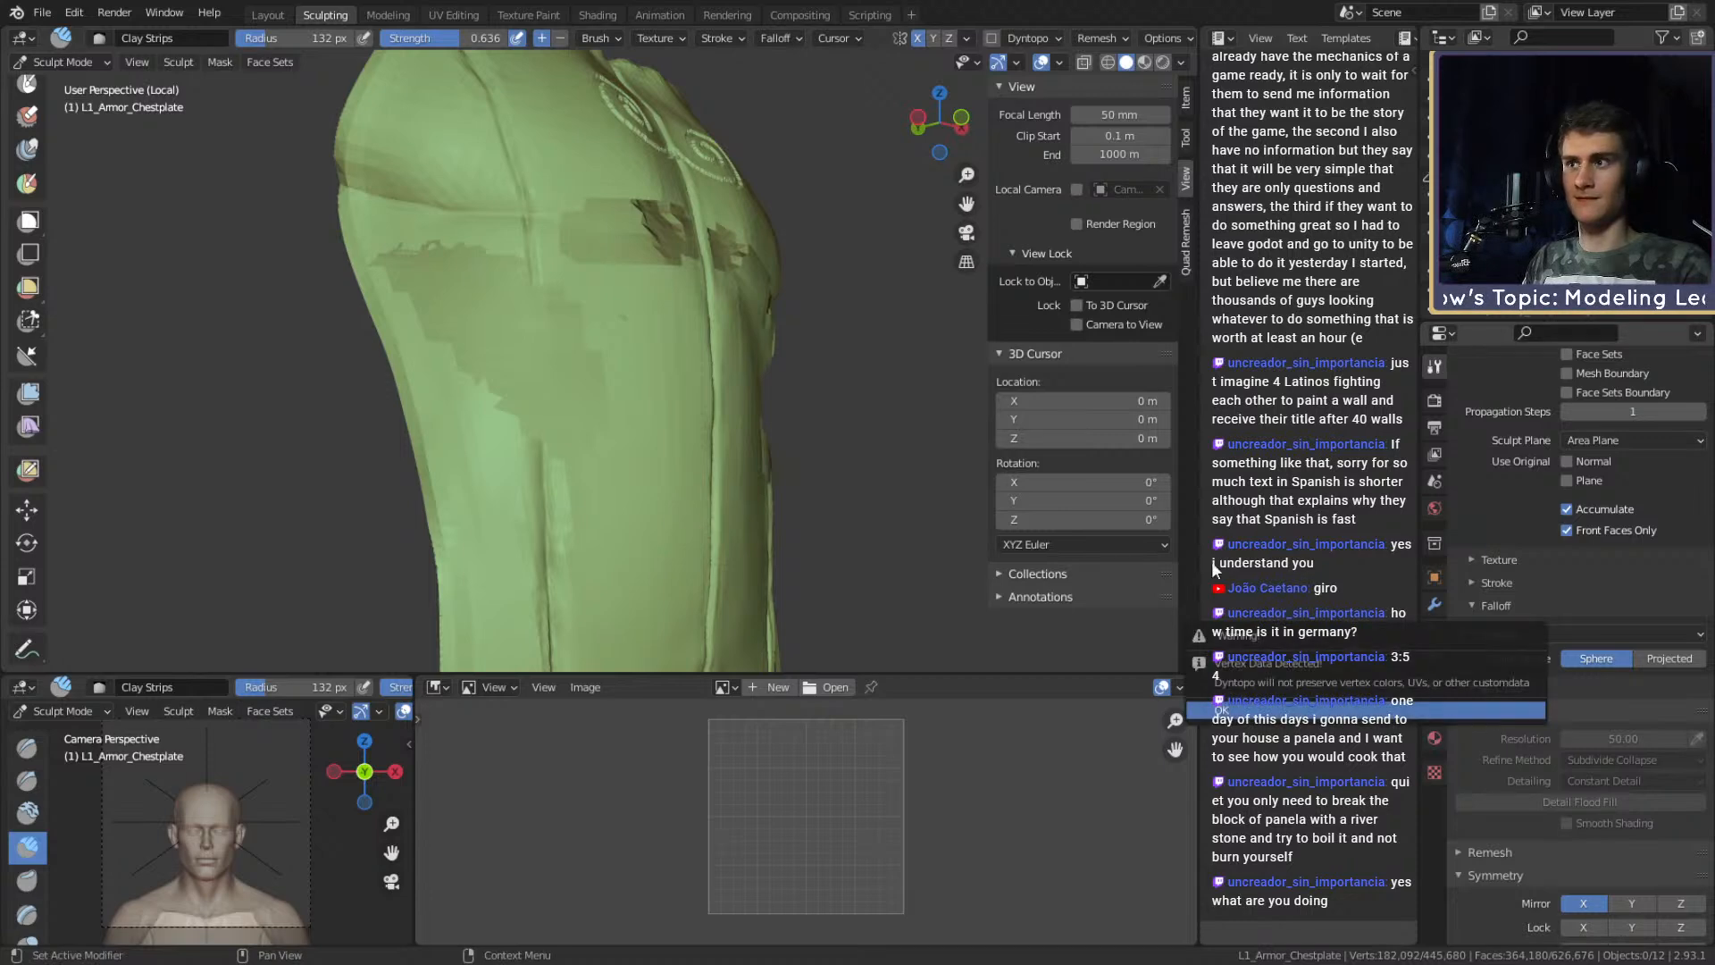
Sculpt over the mirrored chest spirals with Clay Strips at an 82 px radius.
mouse_move(811, 336)
middle_down()
mouse_move(643, 410)
mouse_move(624, 465)
middle_up()
scroll(592, 364, up, 5)
key(f)
click(571, 361)
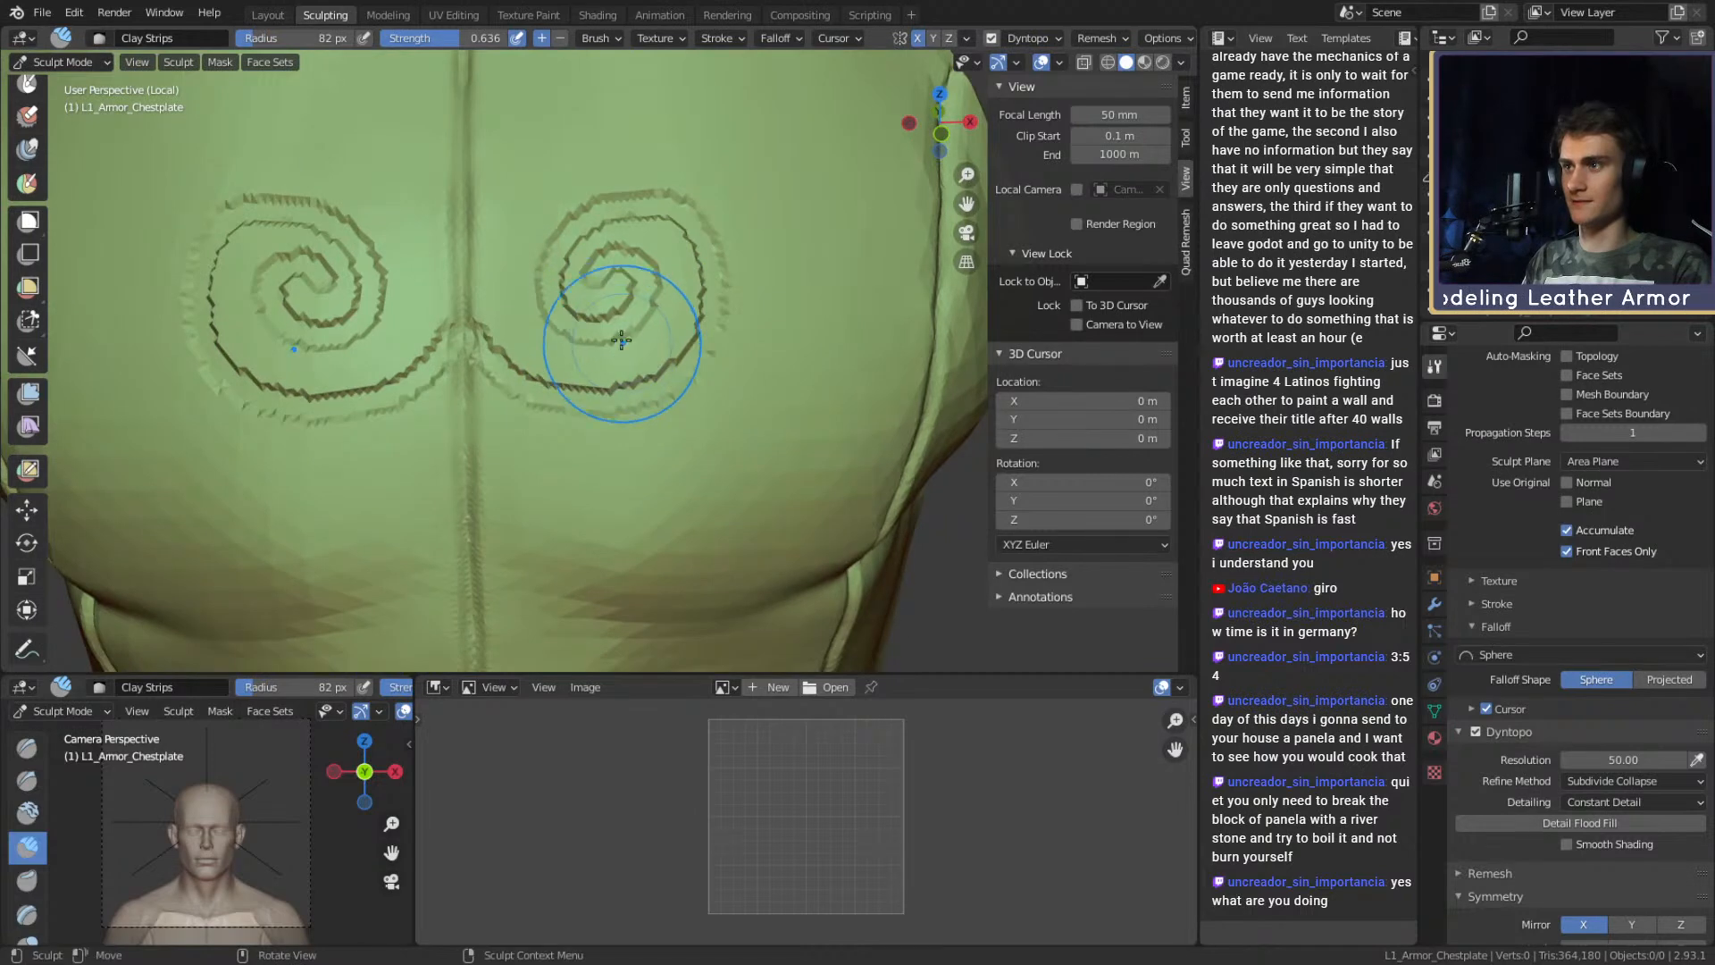
scroll(568, 339, up, 4)
mouse_move(541, 334)
mouse_down()
mouse_move(556, 234)
mouse_move(616, 192)
mouse_move(698, 201)
mouse_move(749, 261)
mouse_move(750, 447)
mouse_move(697, 473)
mouse_move(559, 486)
mouse_move(452, 429)
mouse_move(438, 390)
mouse_move(590, 494)
mouse_up()
mouse_move(486, 465)
mouse_down()
mouse_move(565, 479)
mouse_move(753, 447)
mouse_move(727, 447)
mouse_move(768, 266)
mouse_move(641, 278)
mouse_move(681, 312)
mouse_move(619, 387)
mouse_move(555, 249)
mouse_move(566, 363)
mouse_move(681, 325)
mouse_move(619, 256)
mouse_move(774, 333)
mouse_up()
Smooth away the remaining spiral traces beside the chest's center seam at an 80 px brush radius.
key(f)
click(684, 361)
shift+middle_drag(712, 305, 742, 306)
mouse_move(788, 421)
shift+mouse_down()
mouse_move(669, 491)
mouse_move(527, 471)
mouse_move(507, 415)
shift+mouse_up()
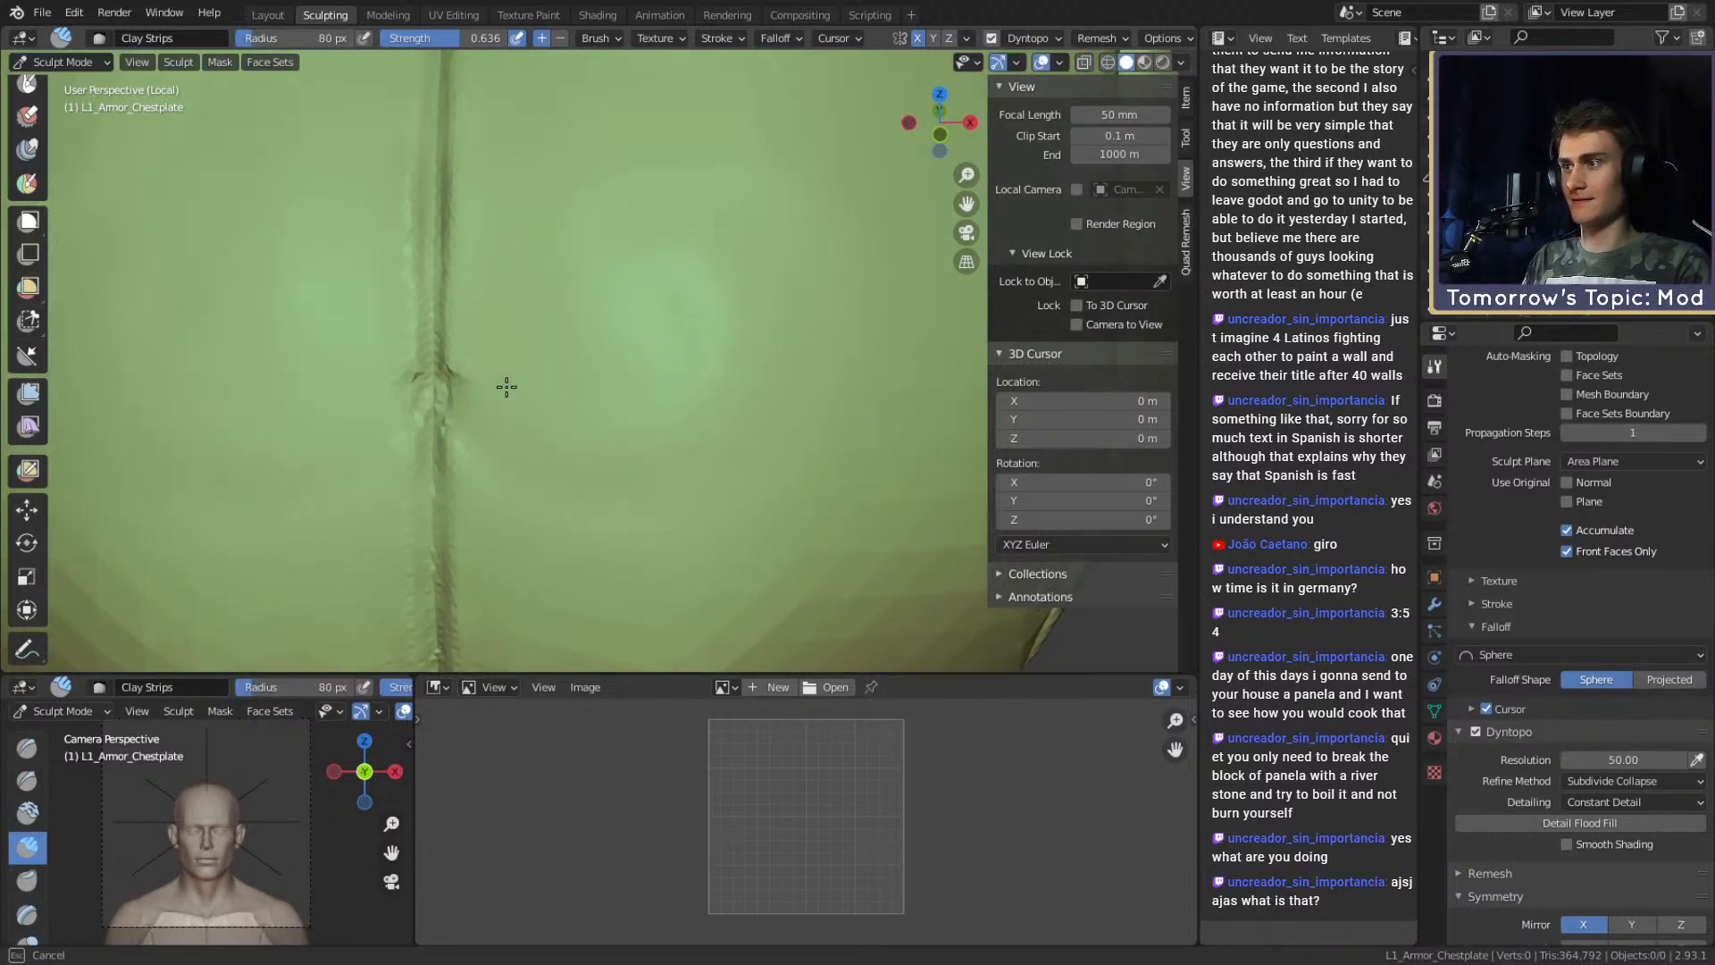
shift+drag(507, 502, 636, 341)
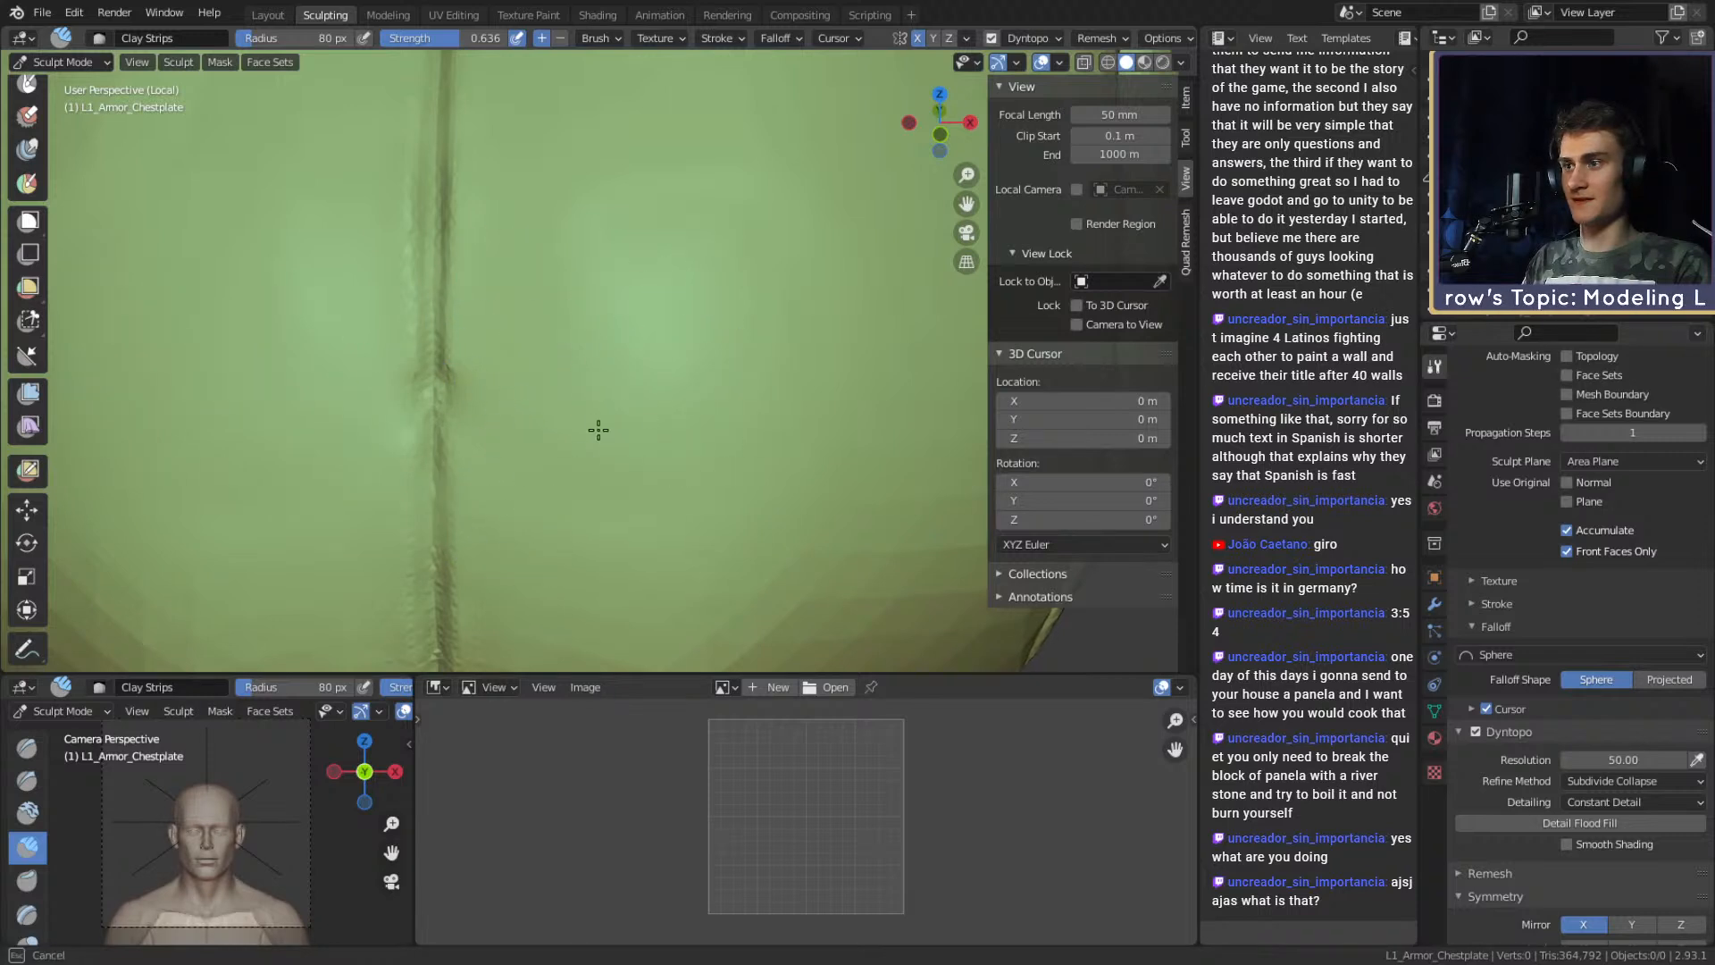
Switch to the Crease brush and recut the center seam where the spirals met, reducing the radius to 18 px.
shift+middle_drag(499, 368, 594, 368)
key(shift+c)
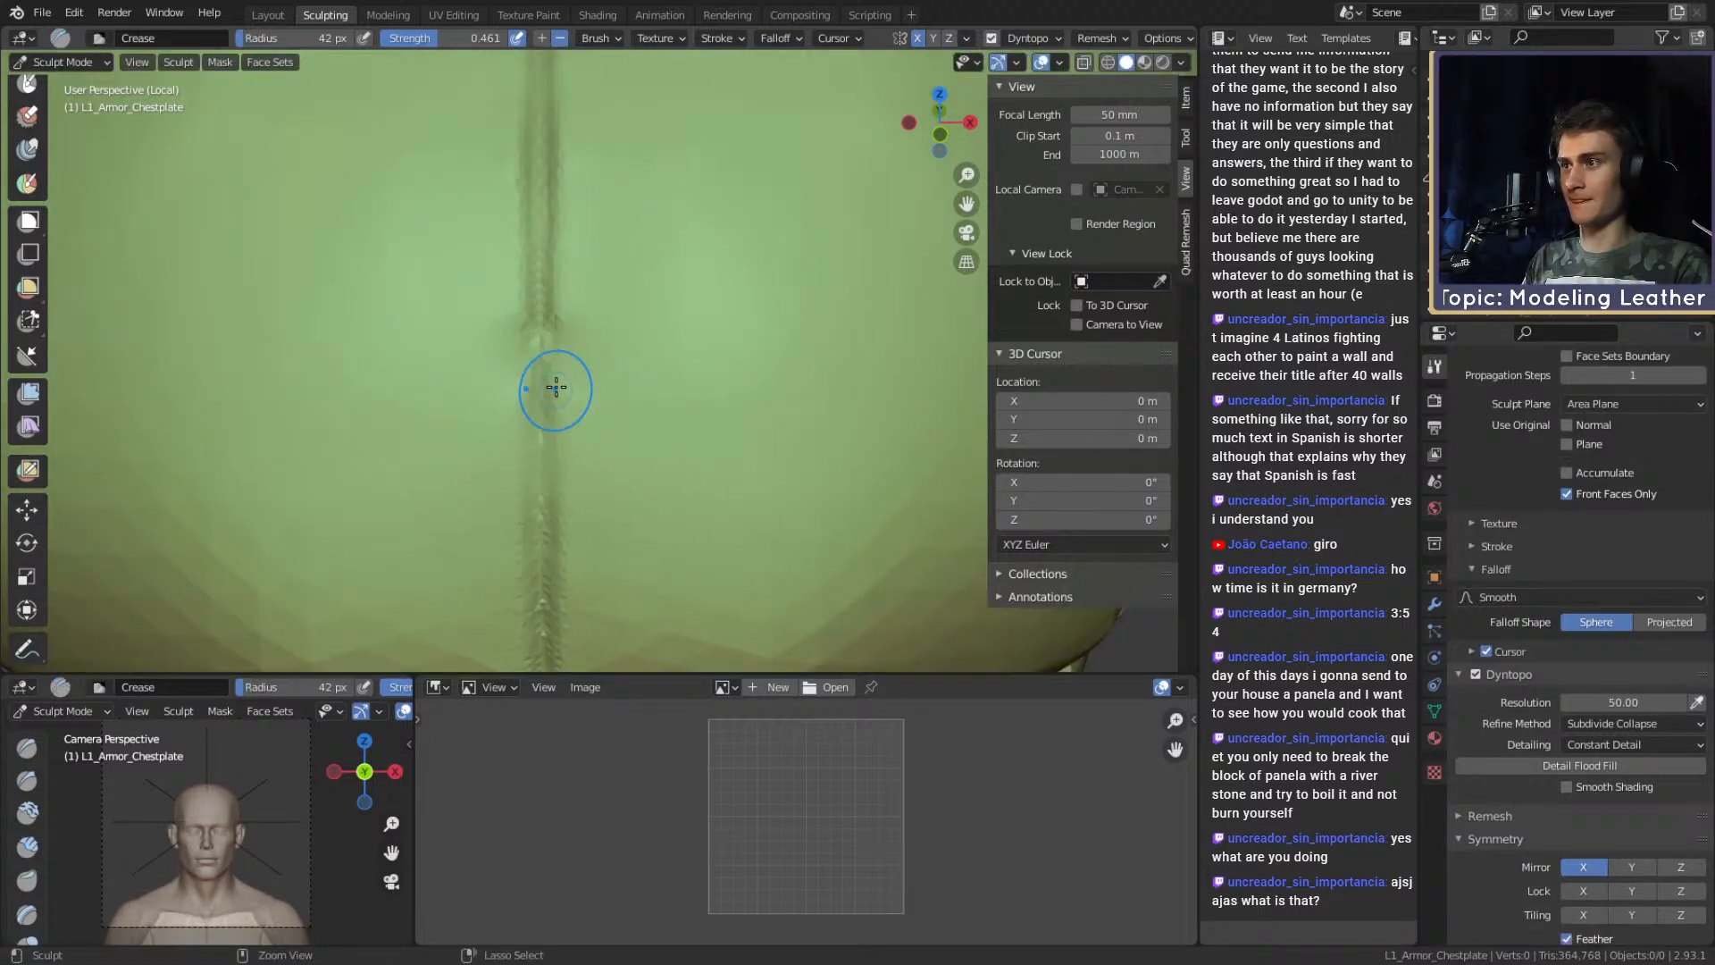
key(f)
click(583, 380)
mouse_move(557, 394)
mouse_down()
mouse_move(572, 386)
mouse_move(540, 389)
mouse_move(538, 259)
mouse_move(540, 438)
mouse_up()
key(f)
click(563, 360)
key(f)
click(552, 368)
drag(537, 320, 541, 429)
Deepen the center seam between the pectorals with repeated Crease strokes at a 12 px radius.
scroll(578, 249, down, 8)
middle_drag(663, 330, 665, 316)
scroll(664, 314, up, 6)
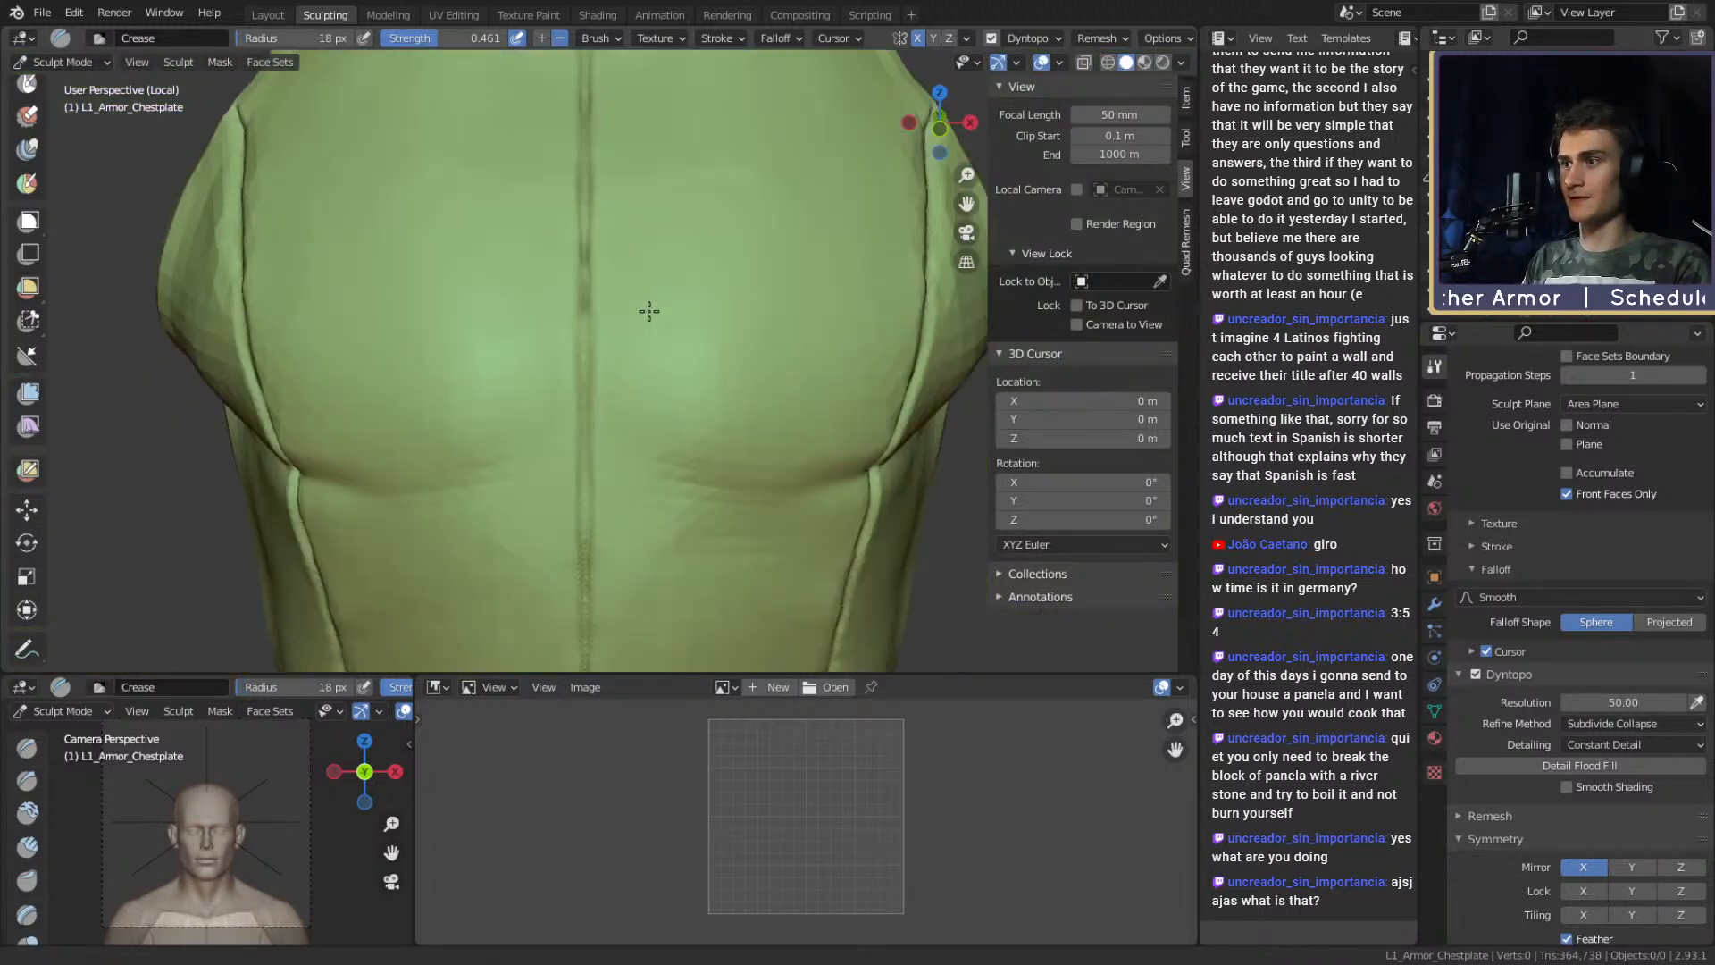
key(f)
drag(583, 339, 581, 384)
drag(578, 239, 578, 410)
drag(576, 277, 573, 438)
drag(571, 273, 578, 429)
drag(579, 322, 578, 477)
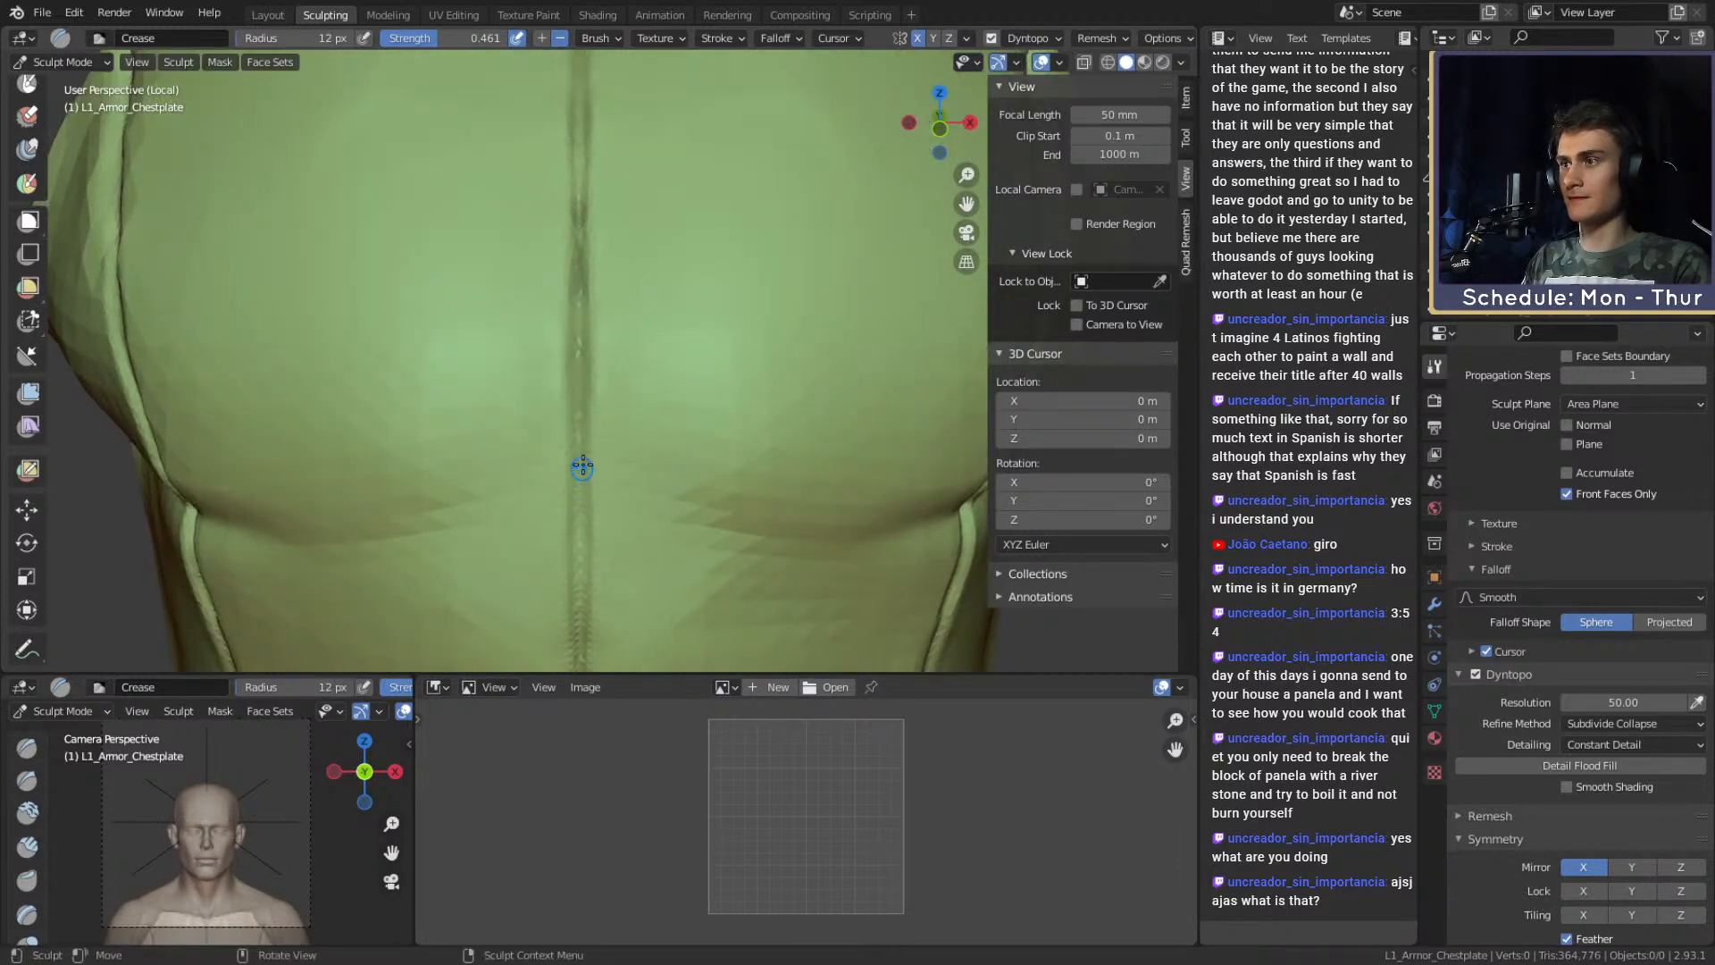
Inspect the center seam along the full front of the chestplate.
shift+middle_drag(621, 411, 654, 490)
scroll(652, 334, down, 5)
shift+middle_drag(680, 425, 650, 167)
middle_drag(652, 314, 670, 306)
scroll(653, 312, up, 2)
scroll(660, 319, down, 4)
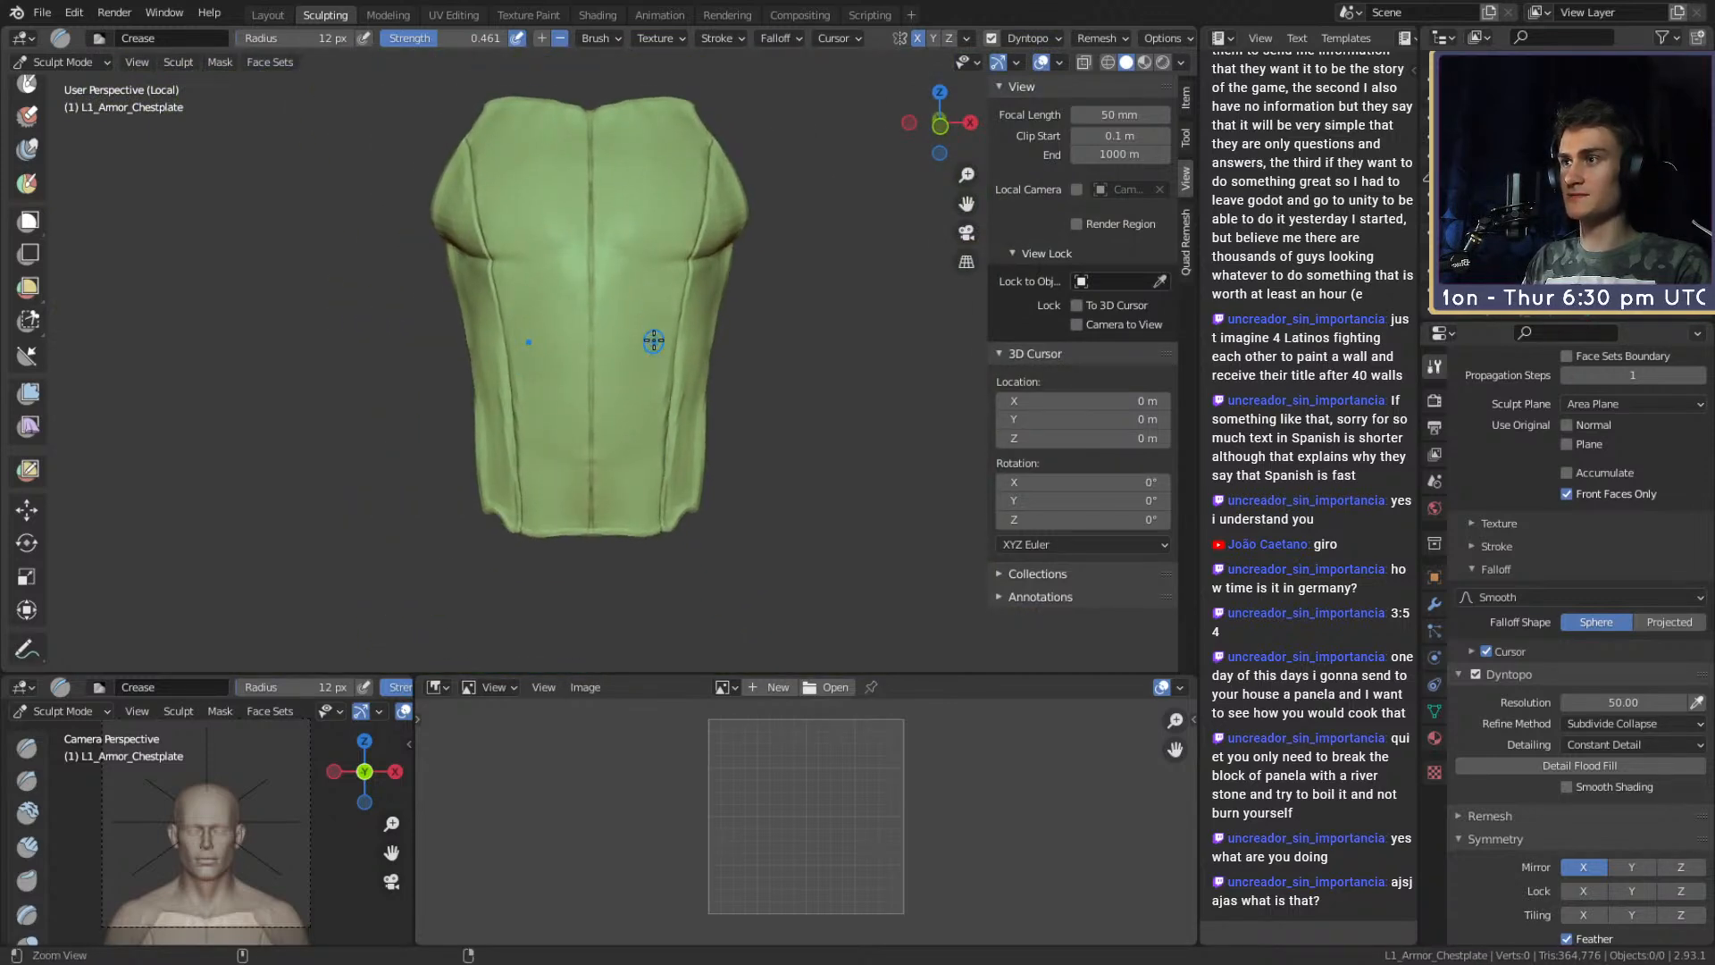
scroll(659, 332, up, 1)
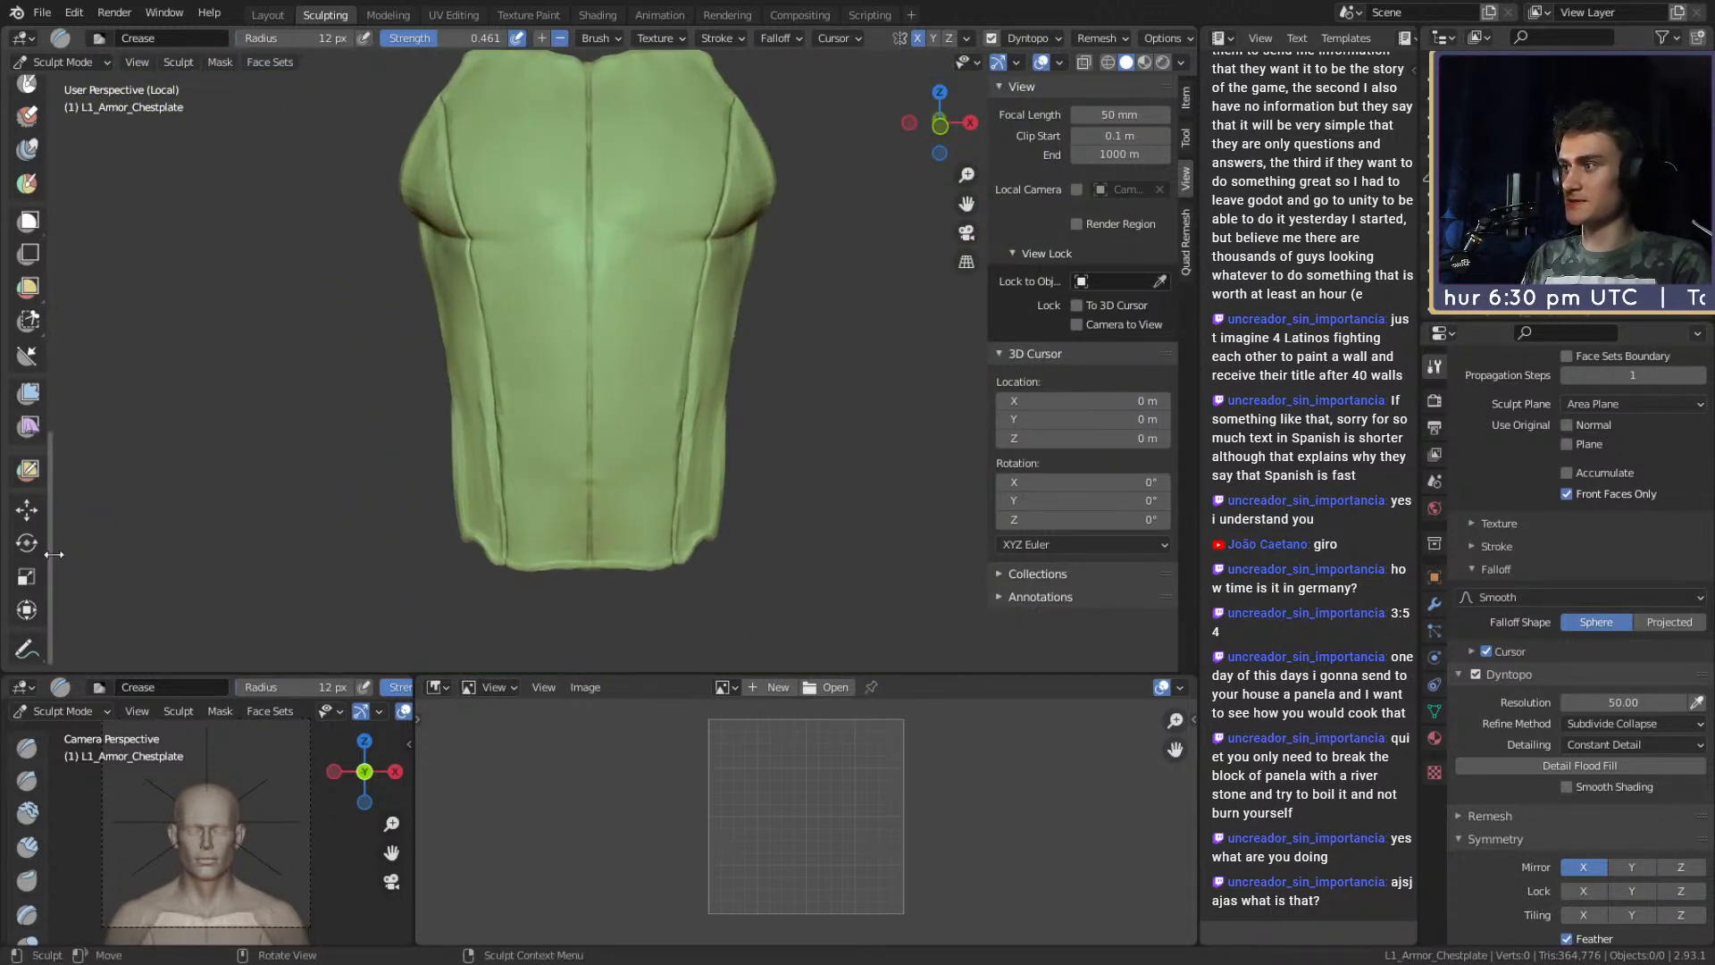
Set the Crease brush's stroke method to Line with 1% spacing and its falloff to Sharp.
scroll(1501, 621, up, 1)
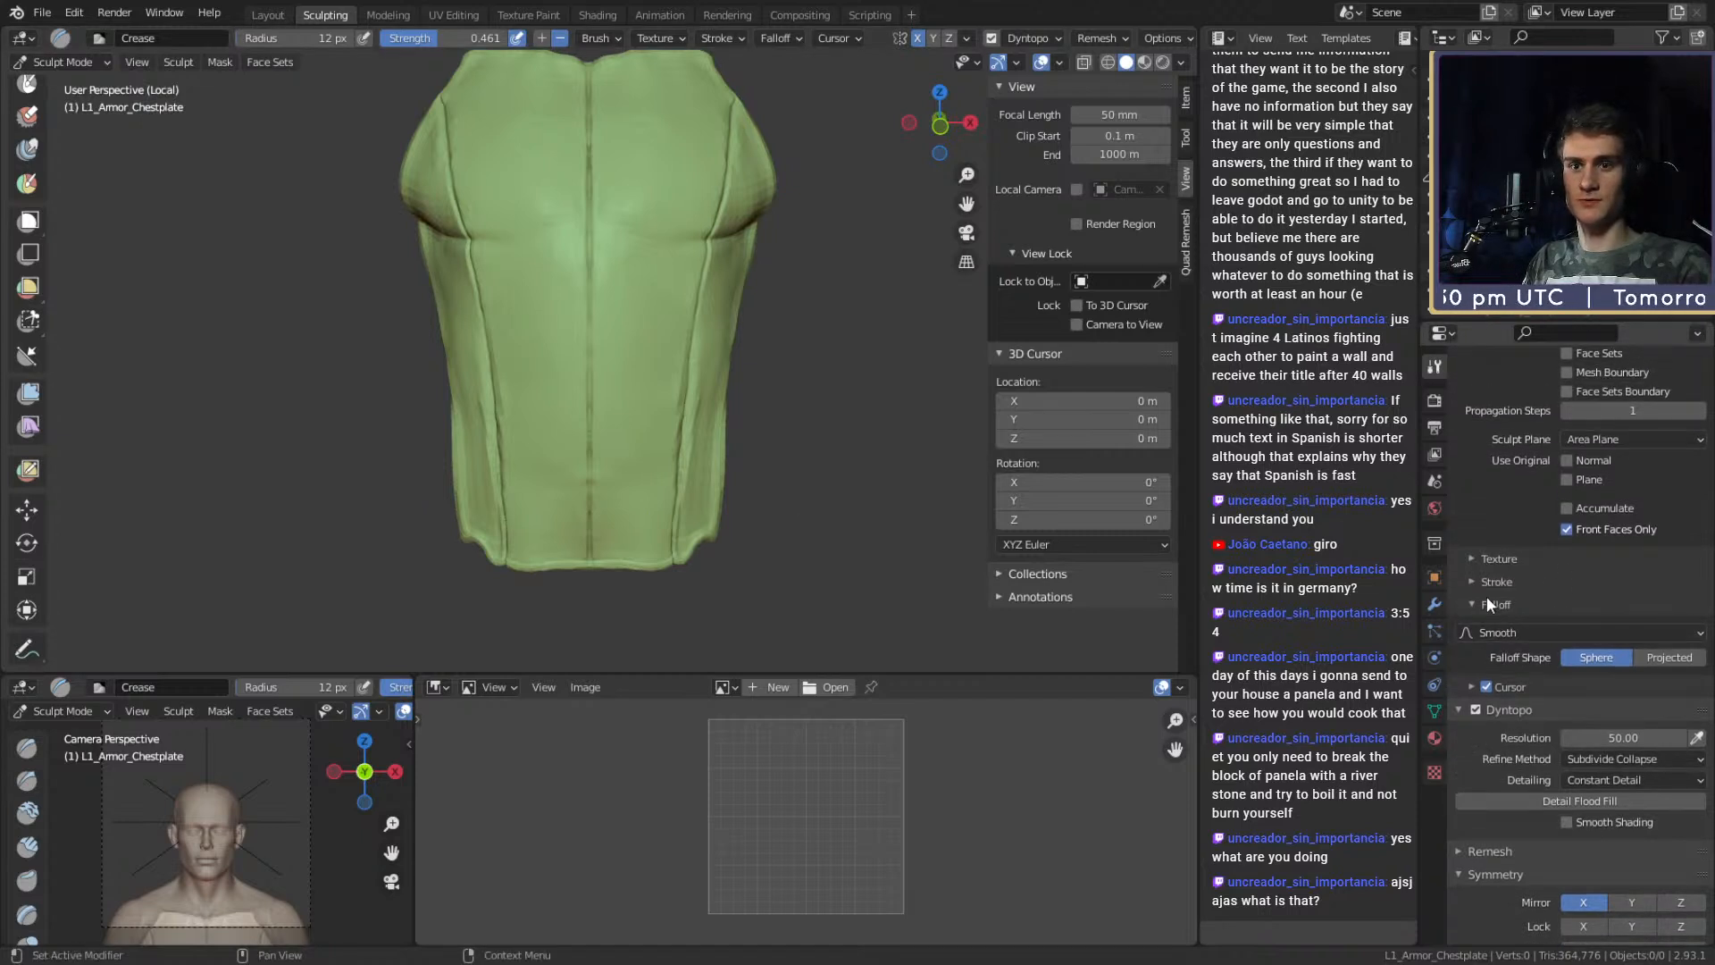
click(1518, 582)
click(1590, 604)
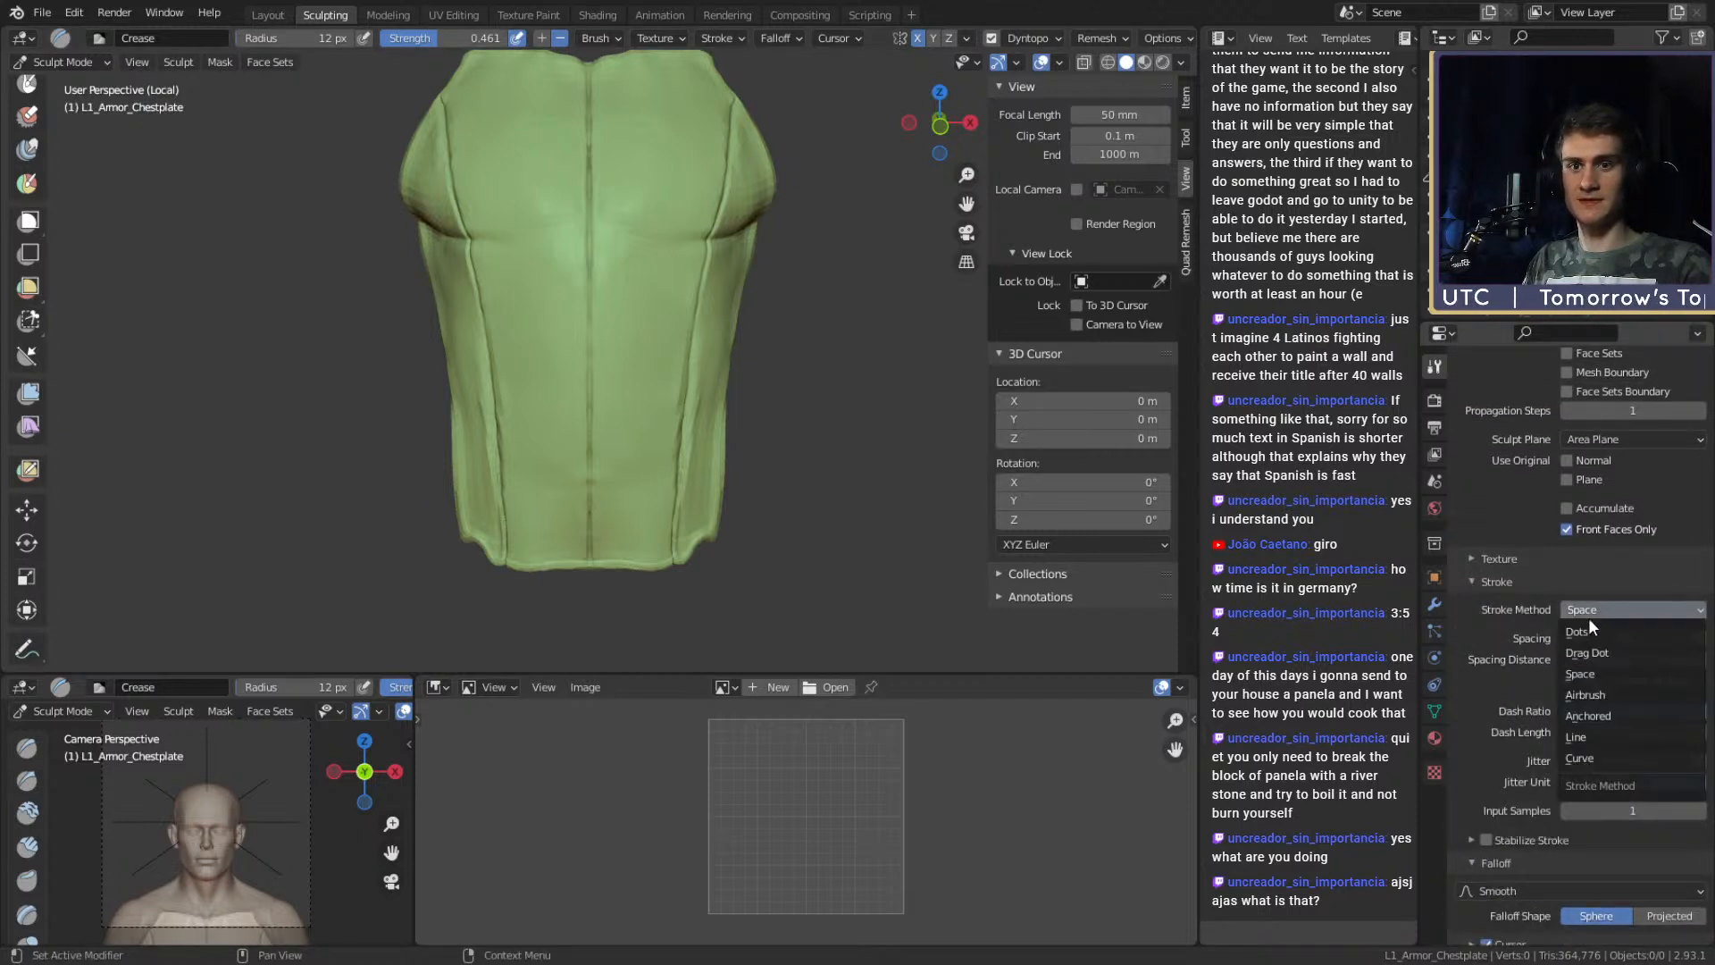
click(1583, 716)
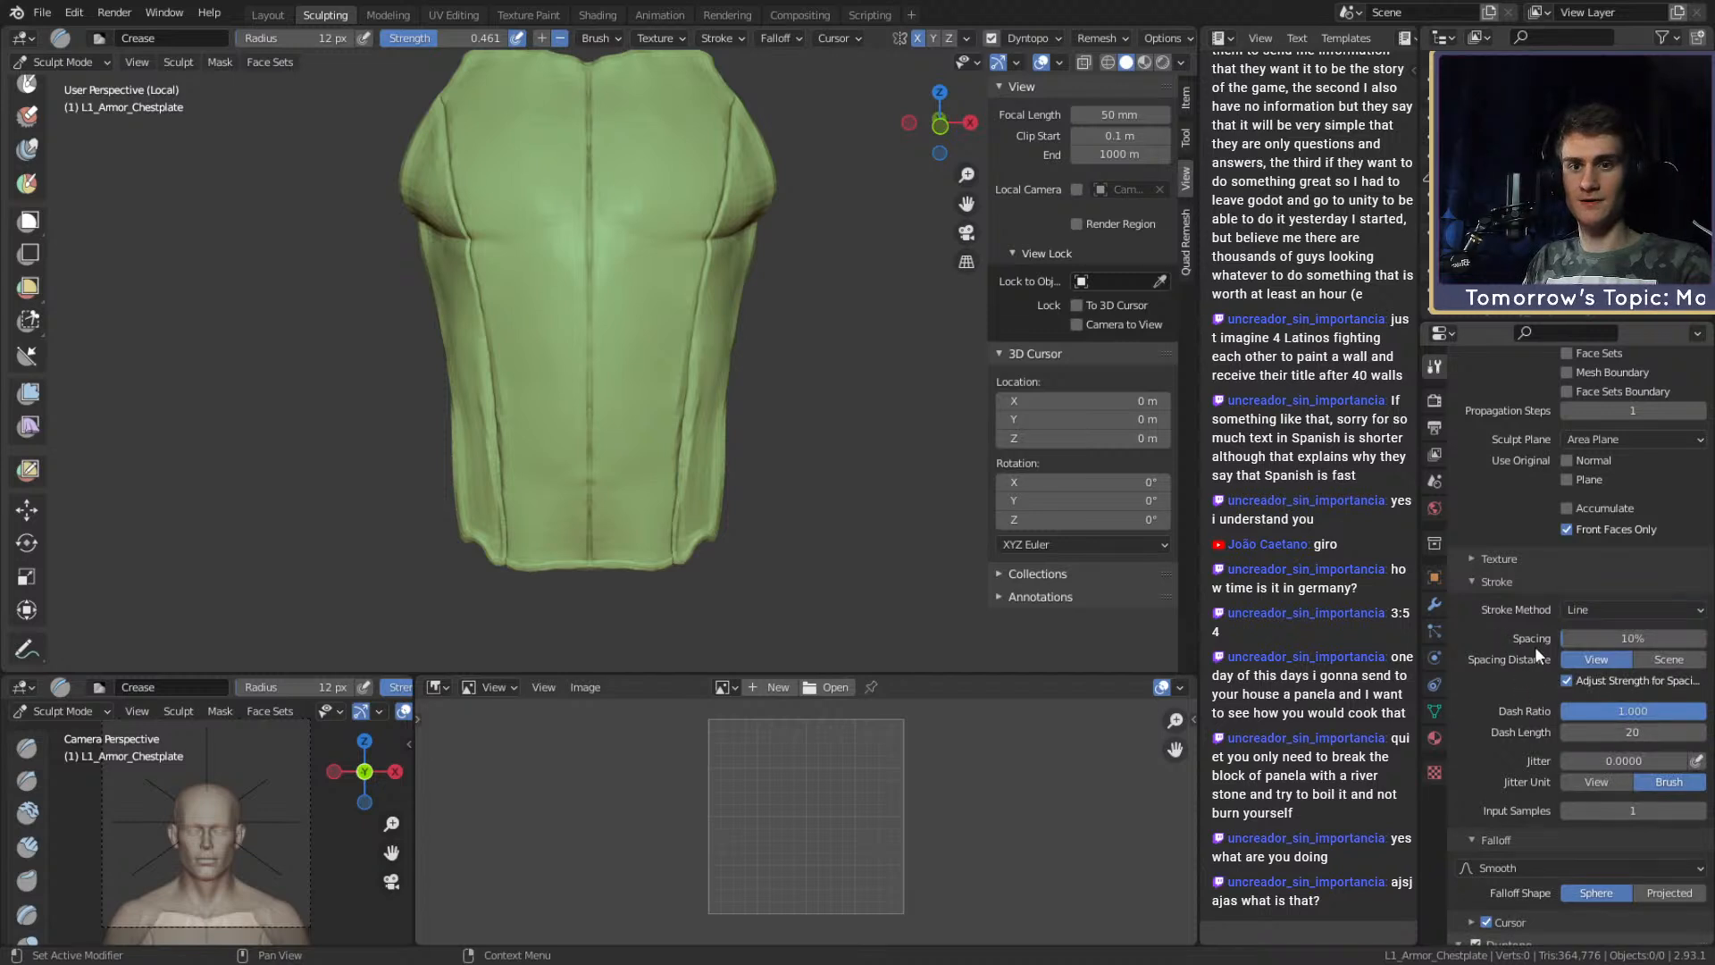
drag(1602, 641, 1533, 629)
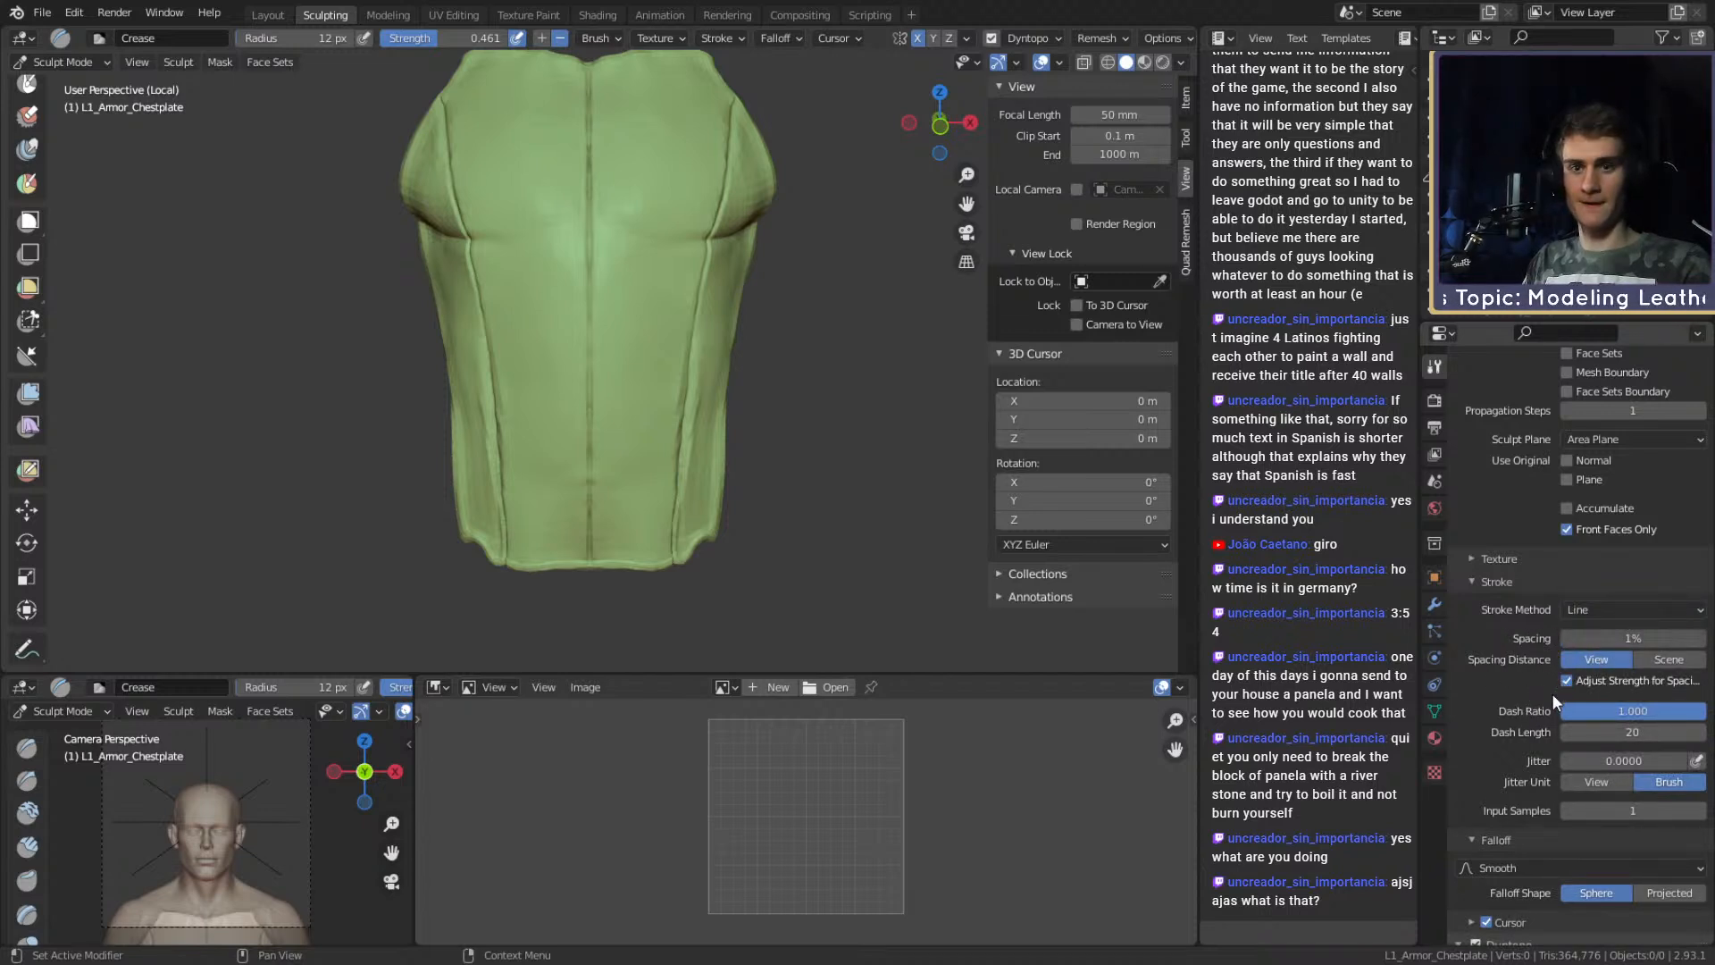
scroll(1514, 527, down, 3)
click(1510, 742)
click(1495, 635)
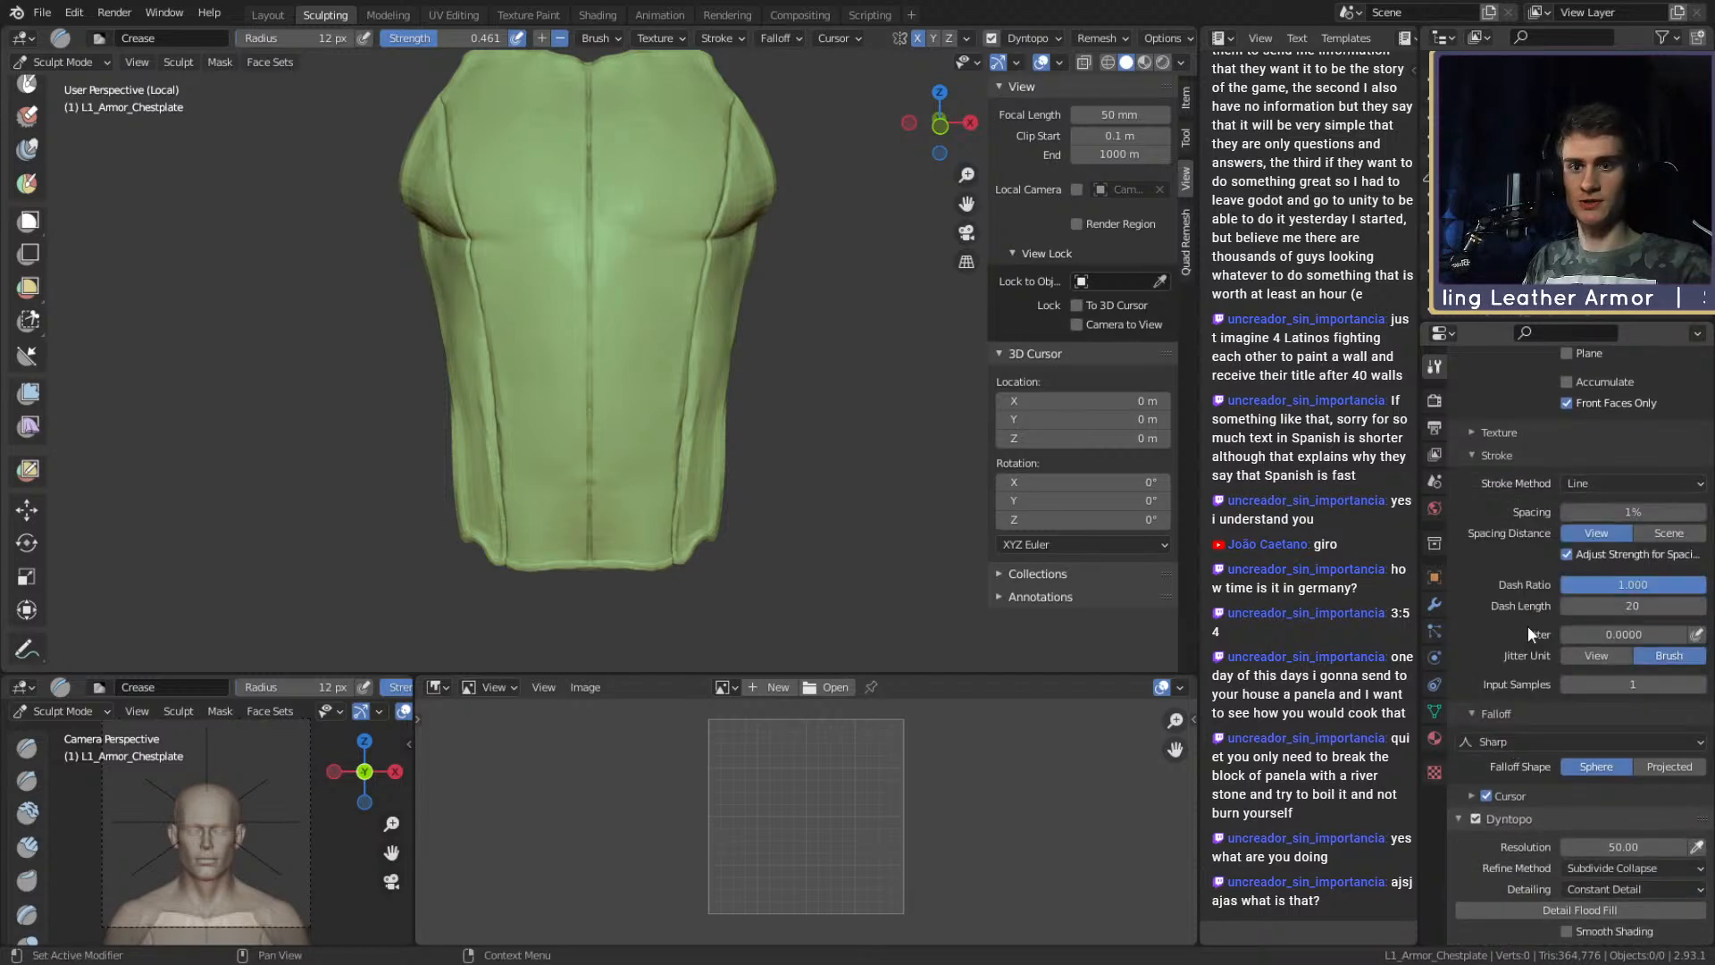
scroll(1504, 743, up, 13)
scroll(1491, 546, up, 3)
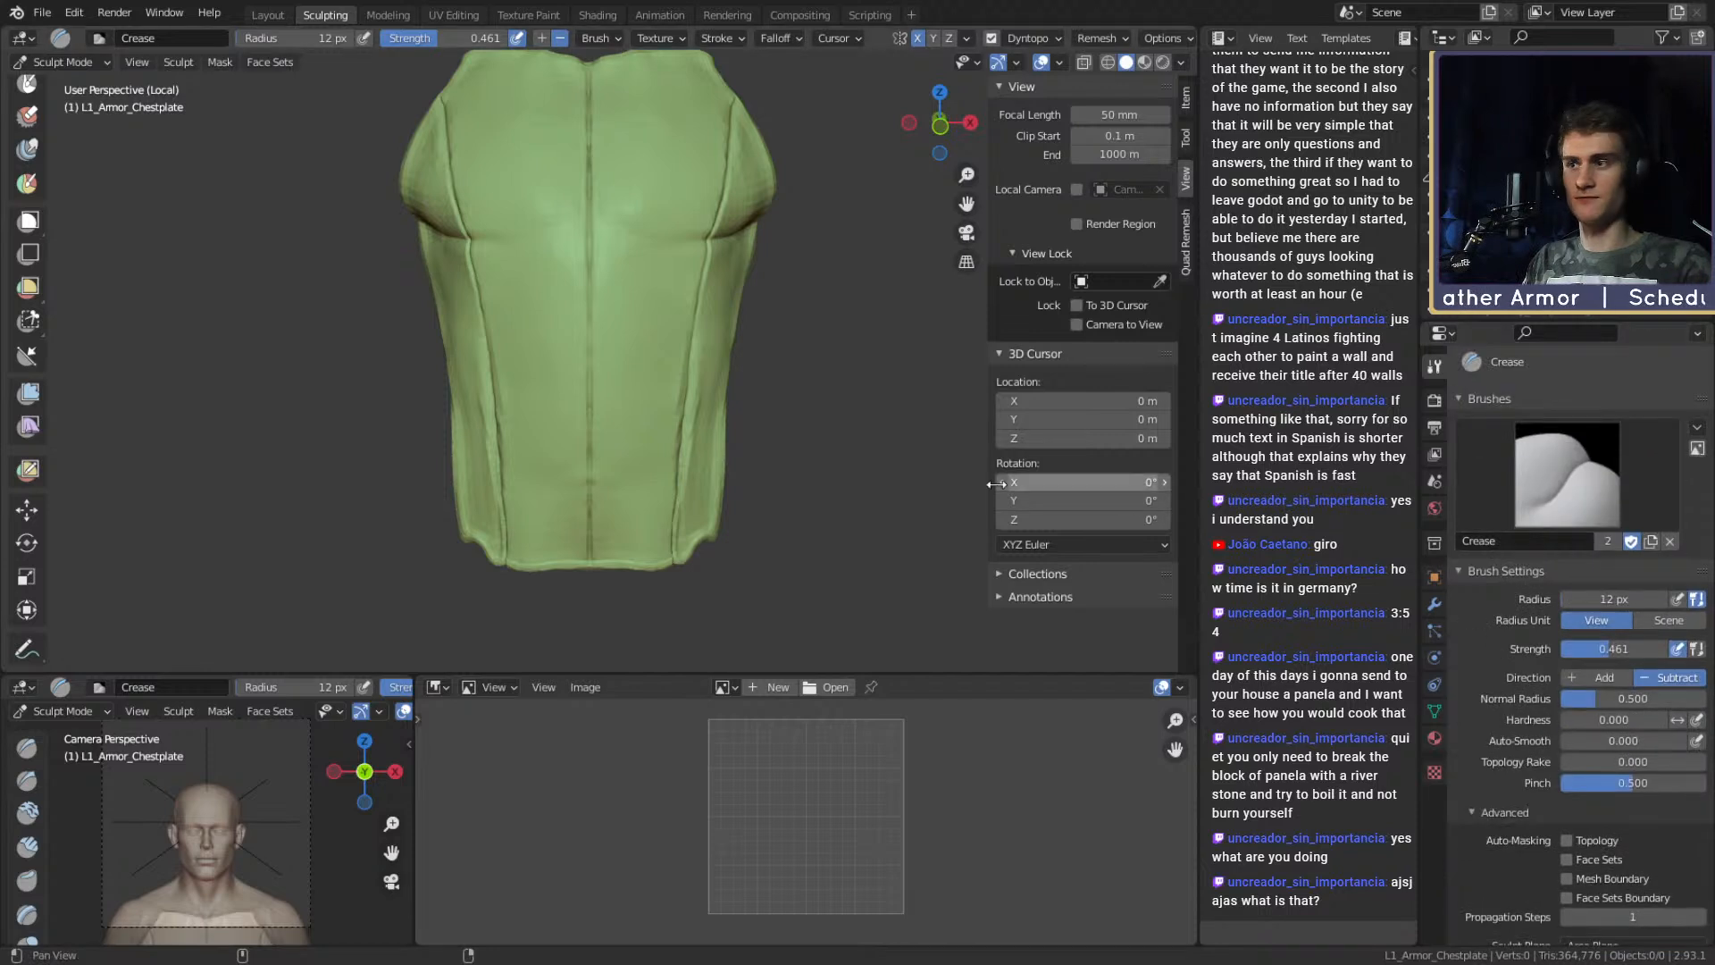
Set the Crease strength to 0.788 and cut a straight line along the center seam from hem to neckline.
drag(759, 373, 773, 402)
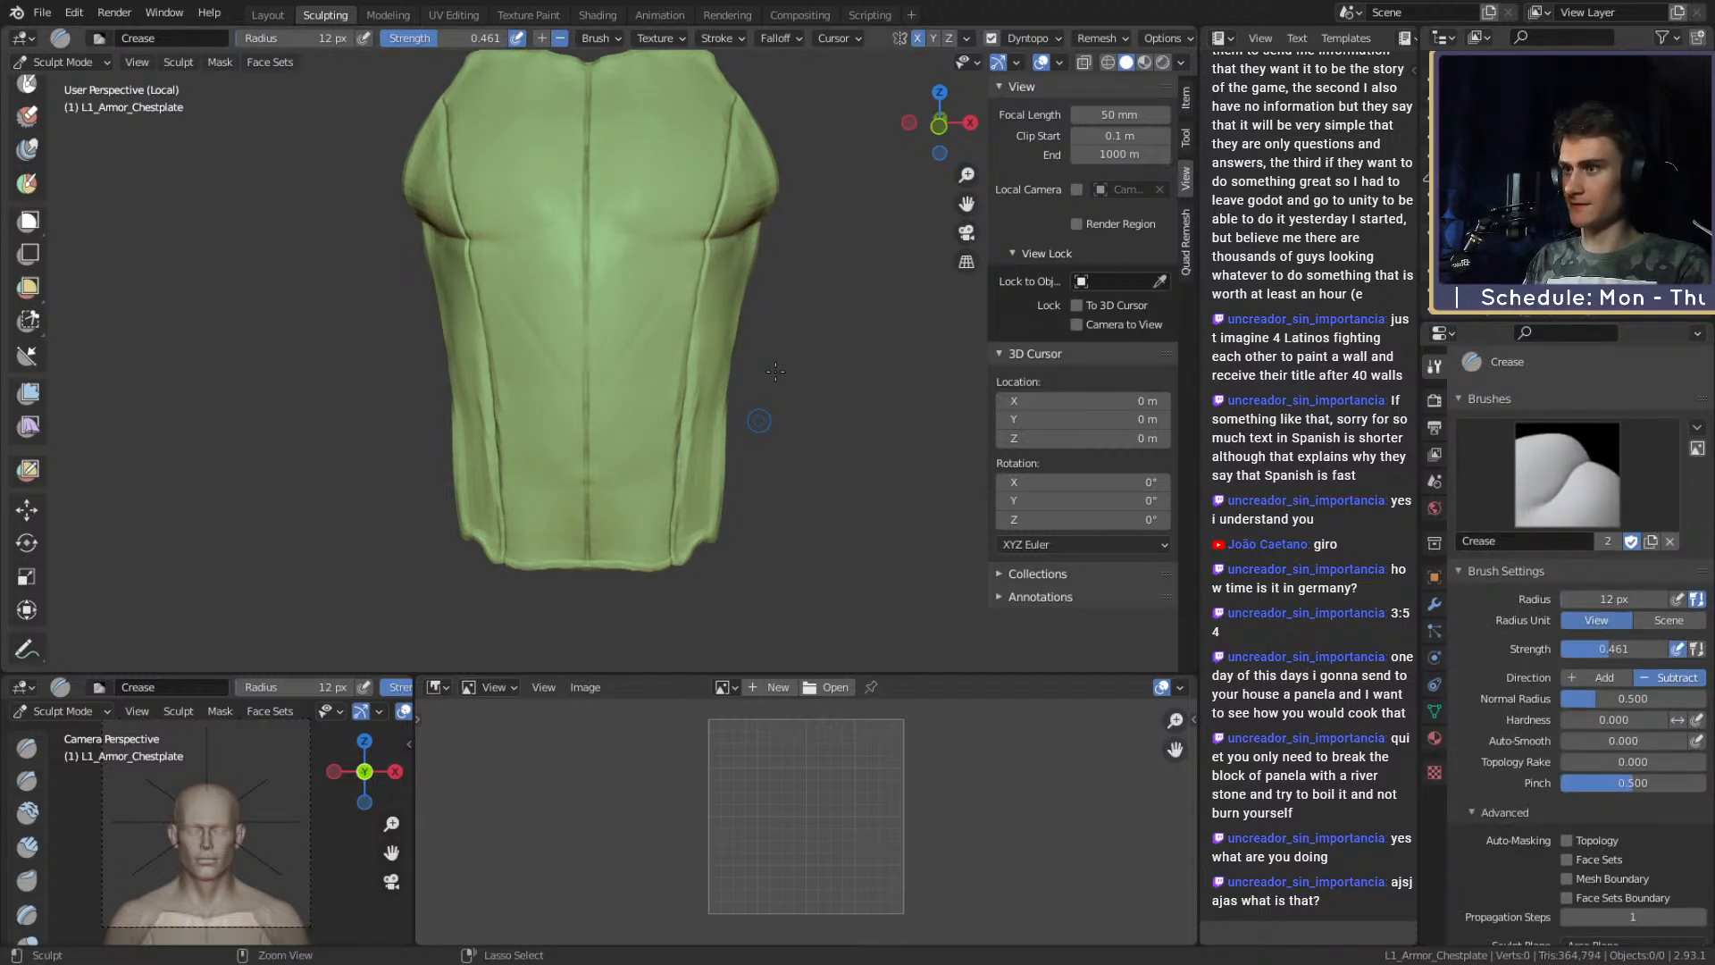
key(shift+f)
key(Return)
middle_drag(789, 379, 661, 423)
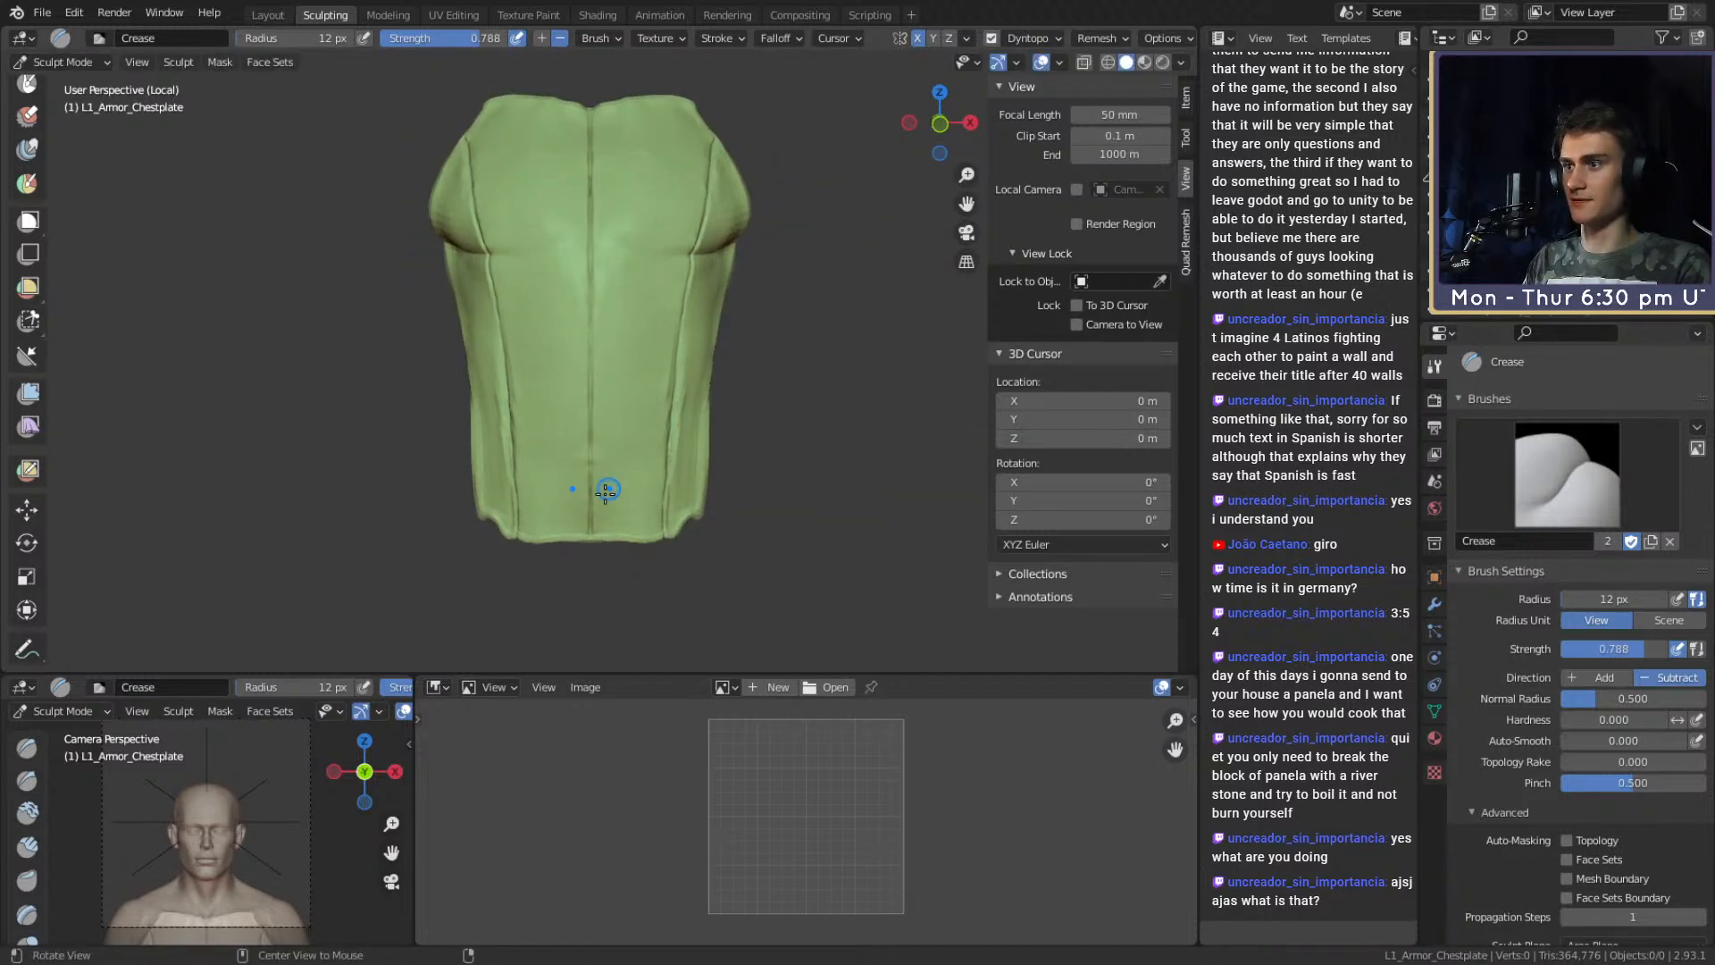
drag(587, 537, 590, 536)
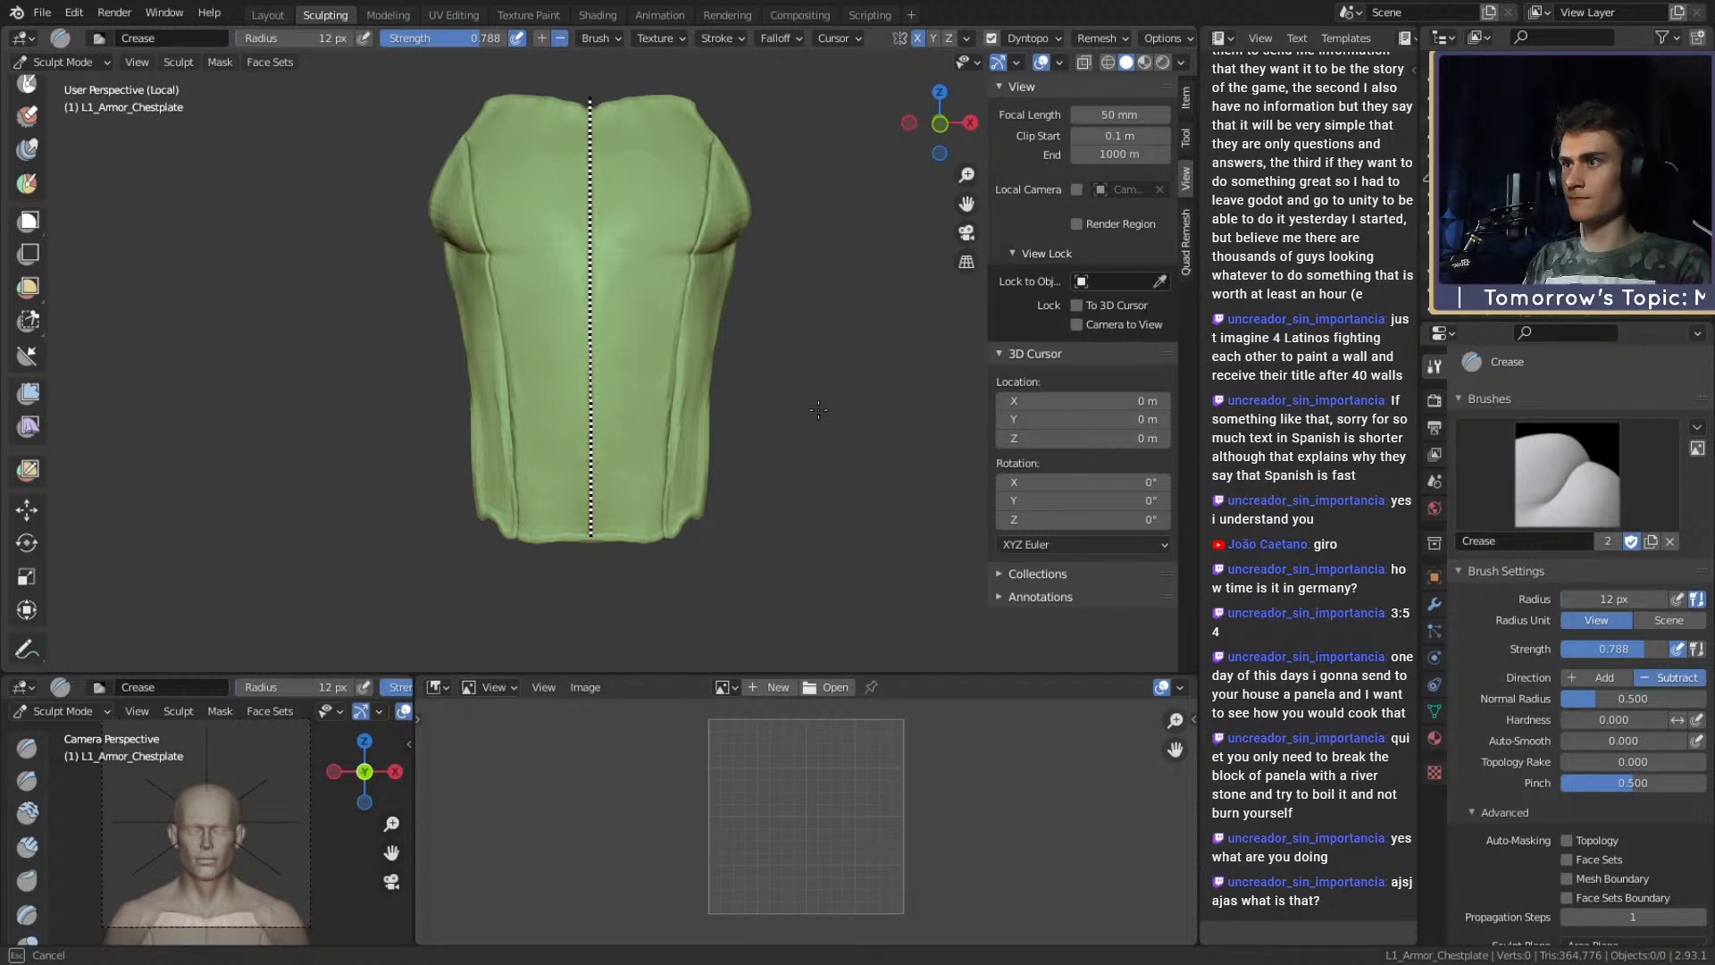
drag(589, 98, 590, 96)
Cut a second straight crease line over the center seam at the same strength.
middle_drag(817, 410, 688, 384)
scroll(681, 382, up, 5)
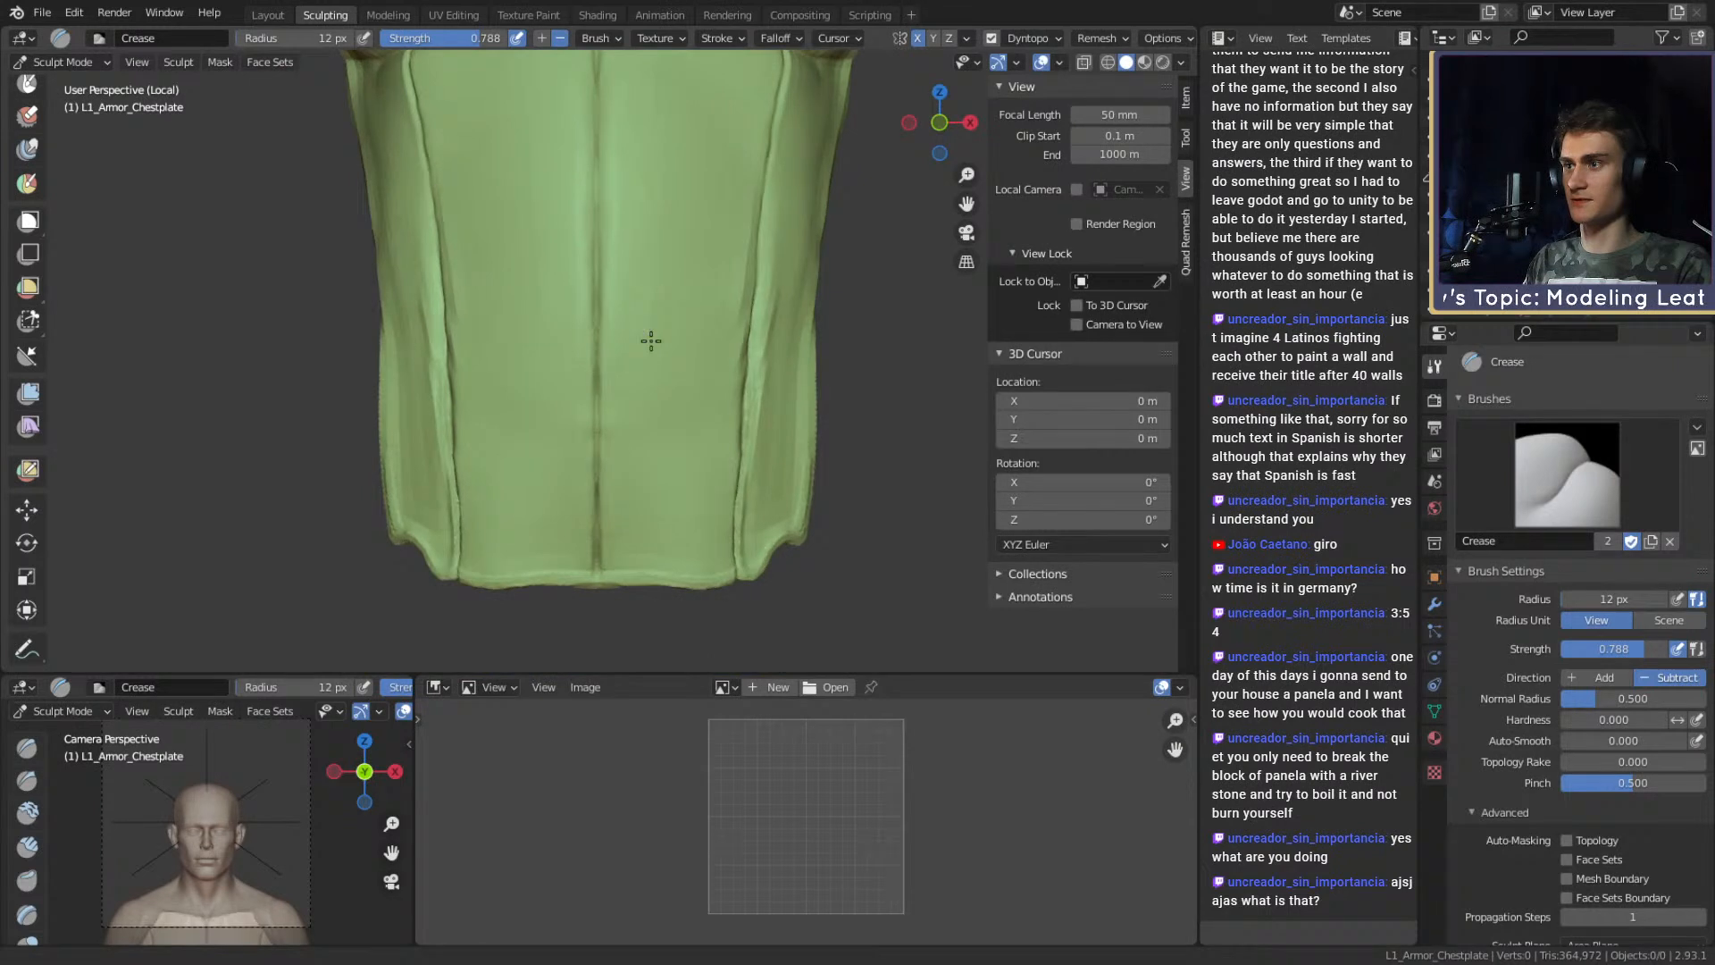
scroll(645, 362, down, 5)
middle_drag(643, 367, 631, 354)
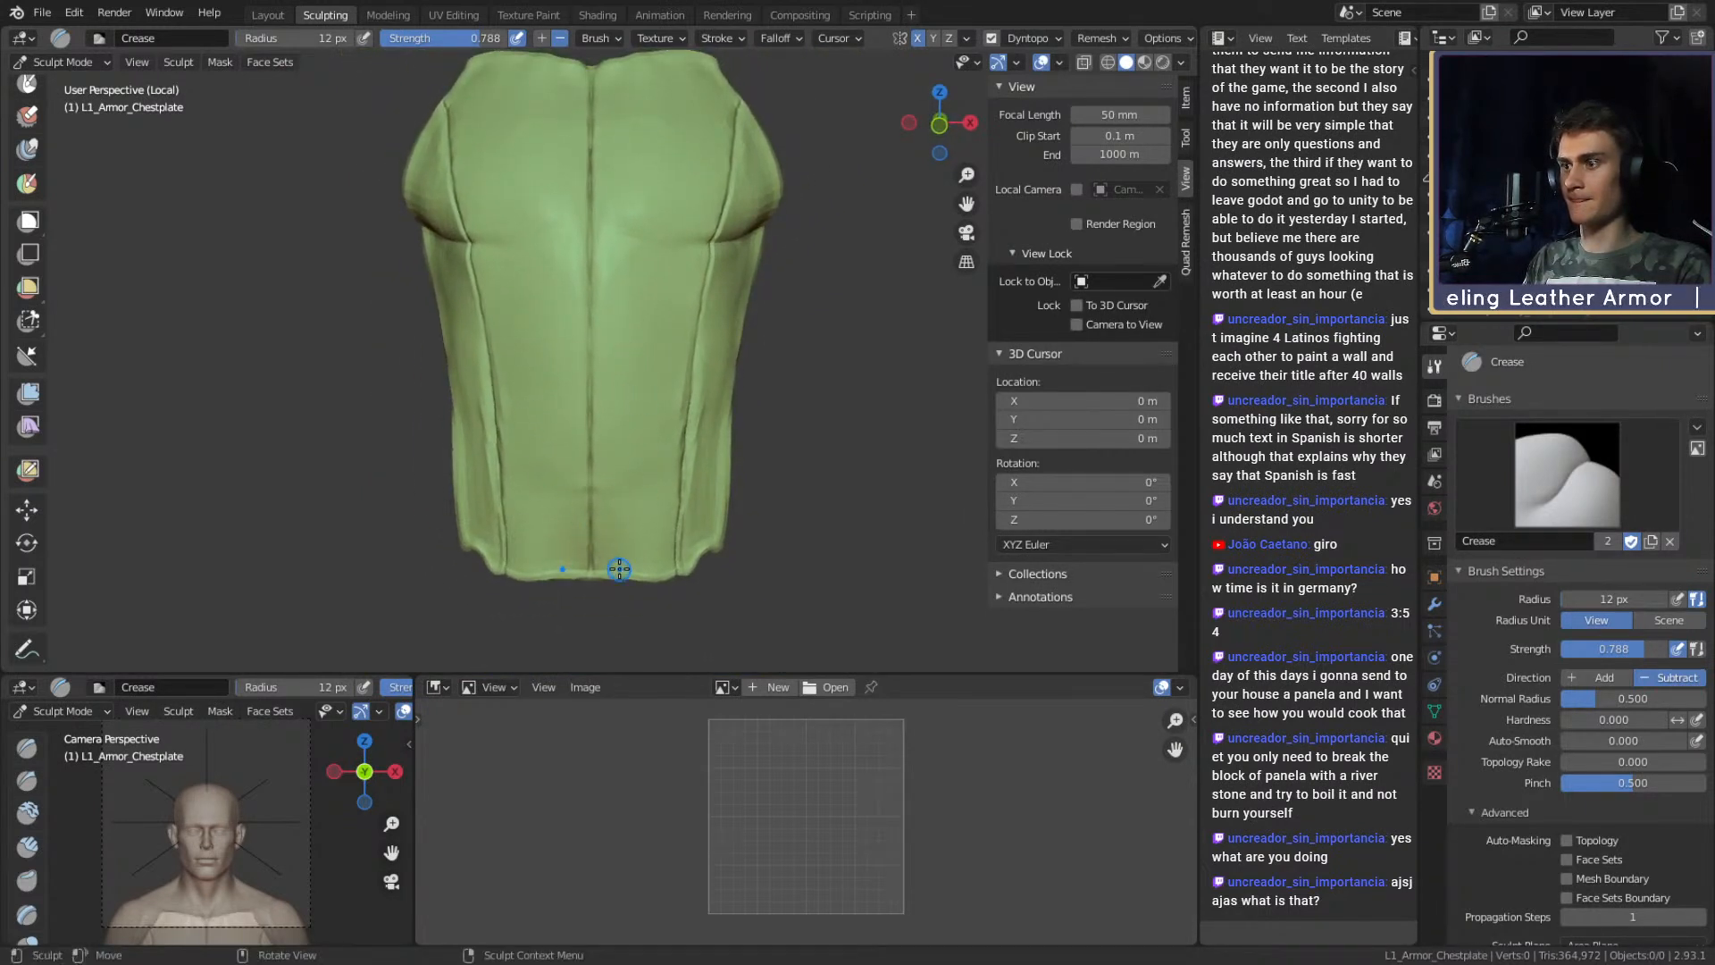
drag(592, 169, 597, 85)
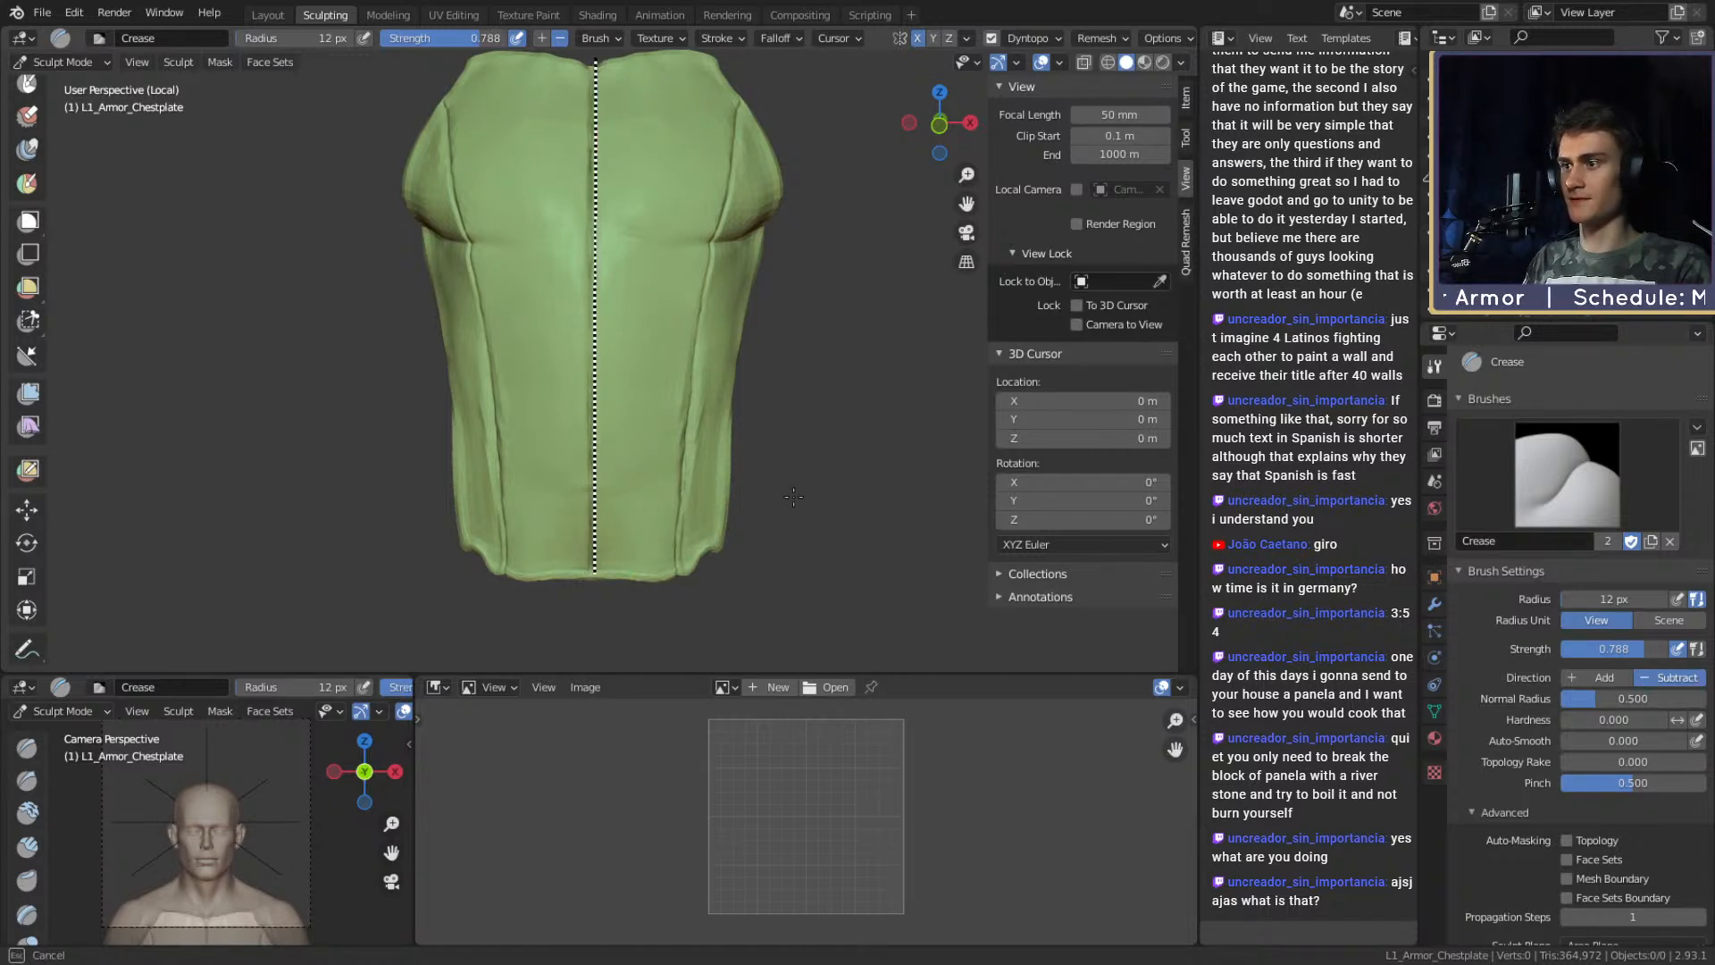
drag(781, 482, 778, 477)
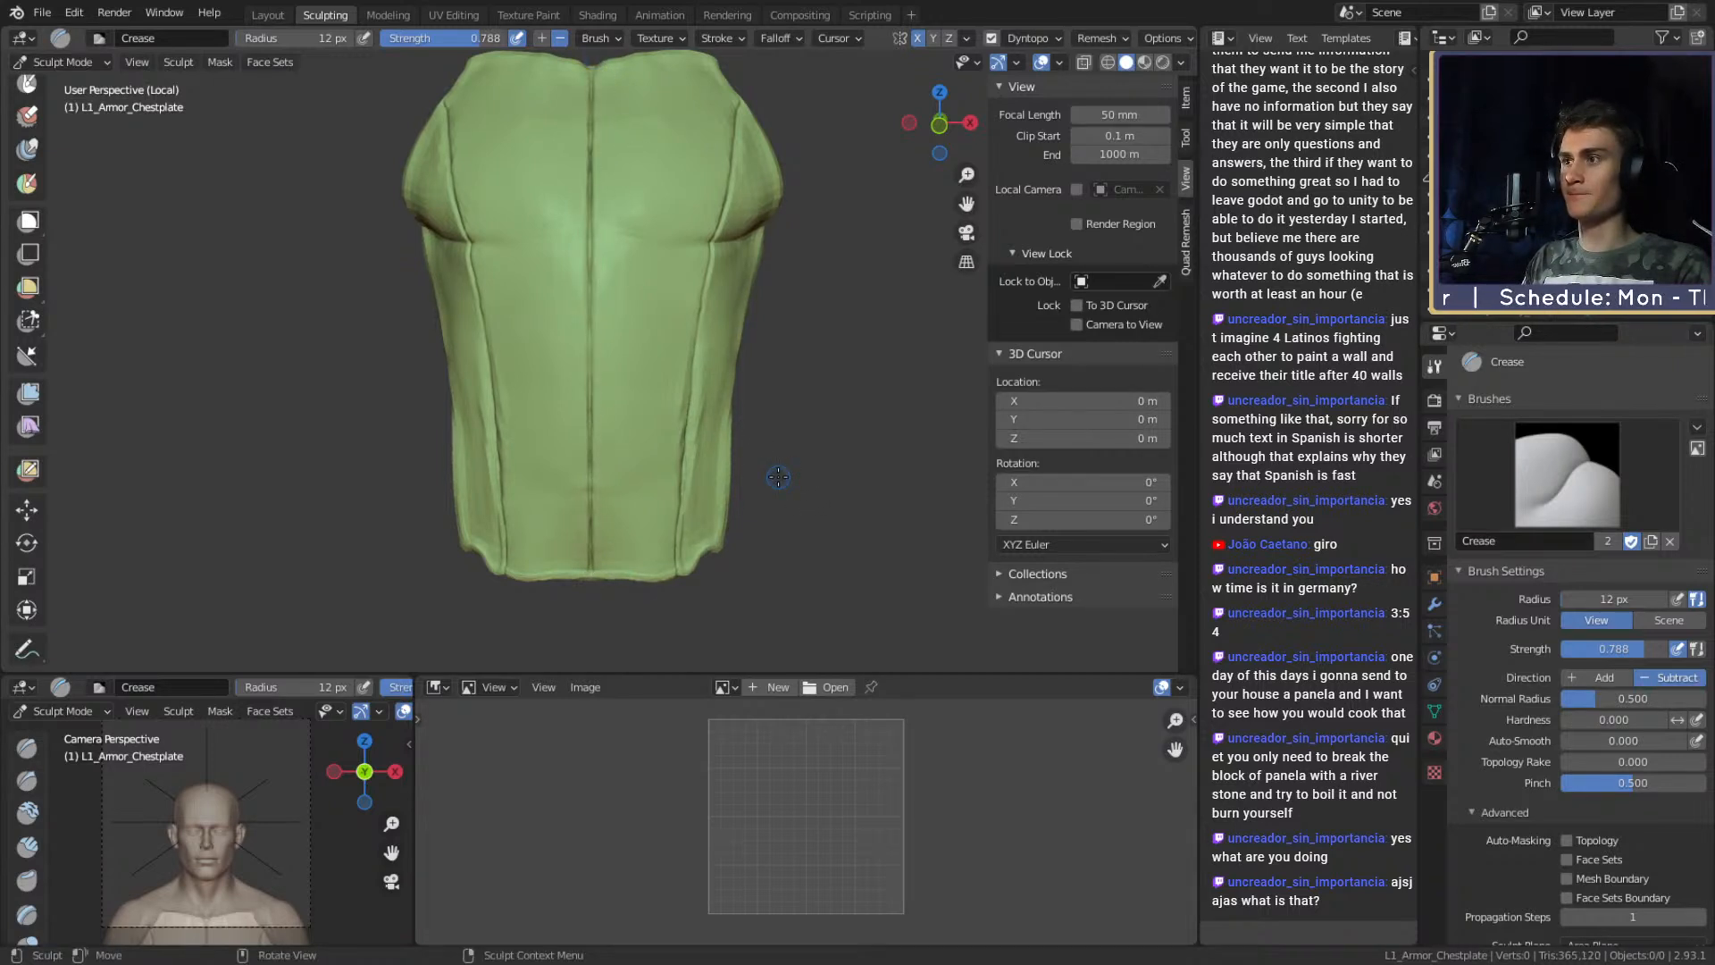
Raise the Crease strength to 1.000 and cut another straight line along the center seam.
key(shift+f)
click(621, 559)
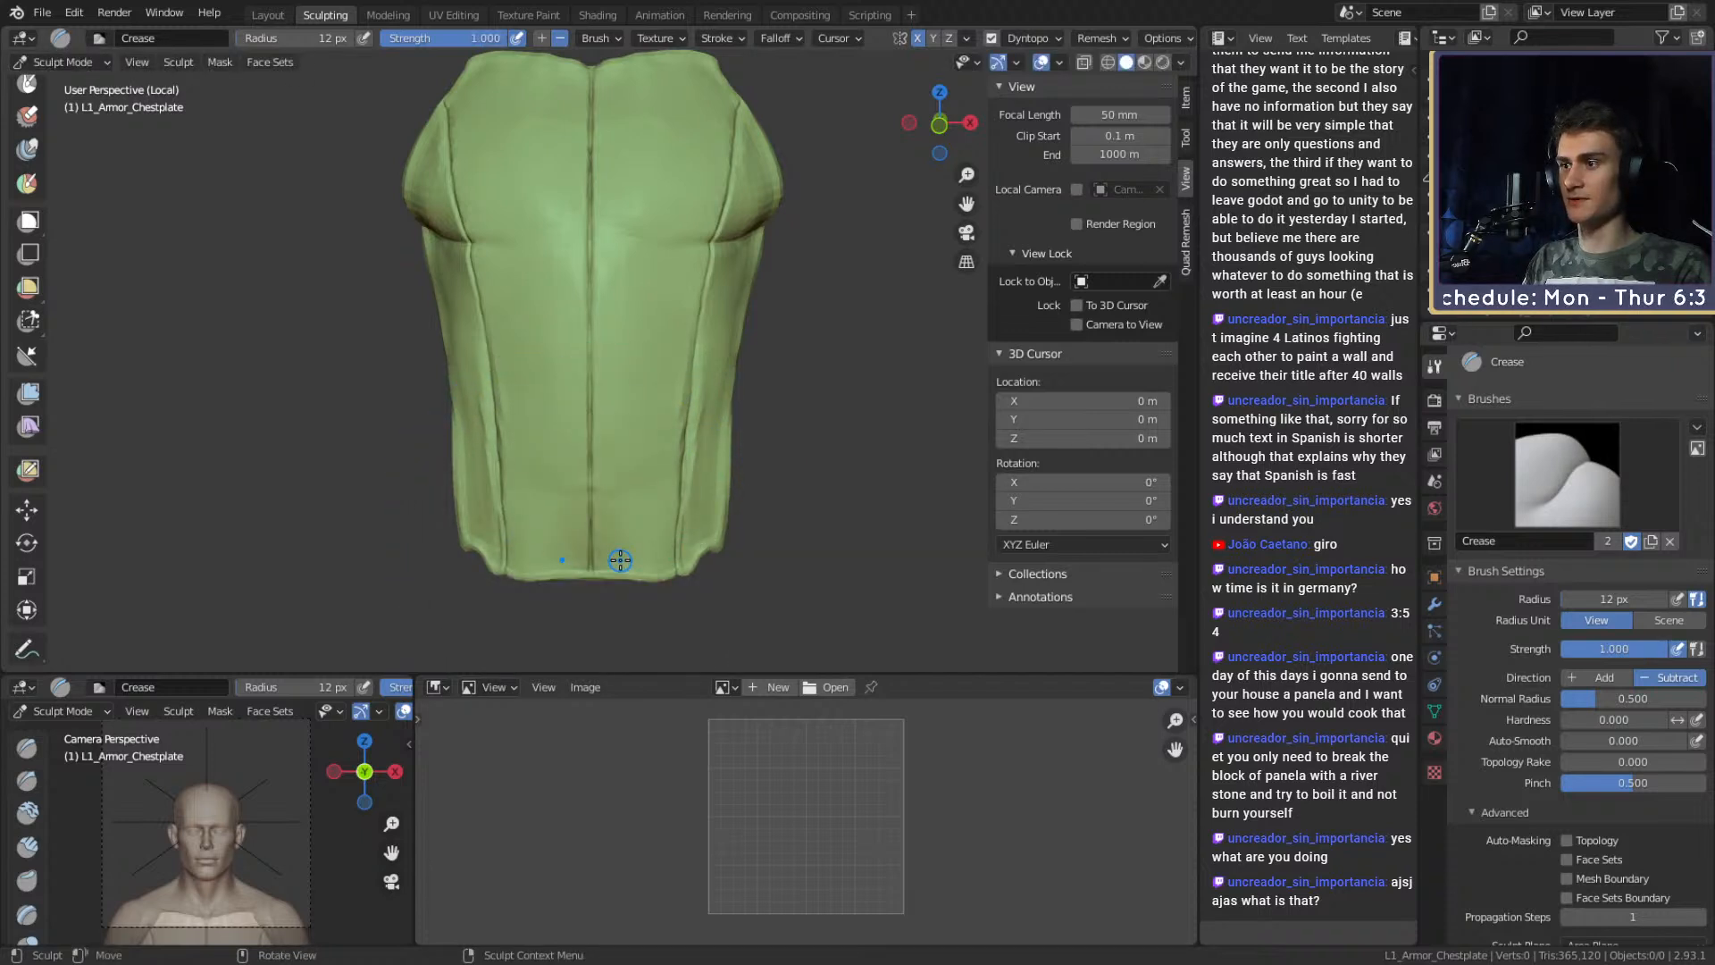
drag(580, 176, 600, 75)
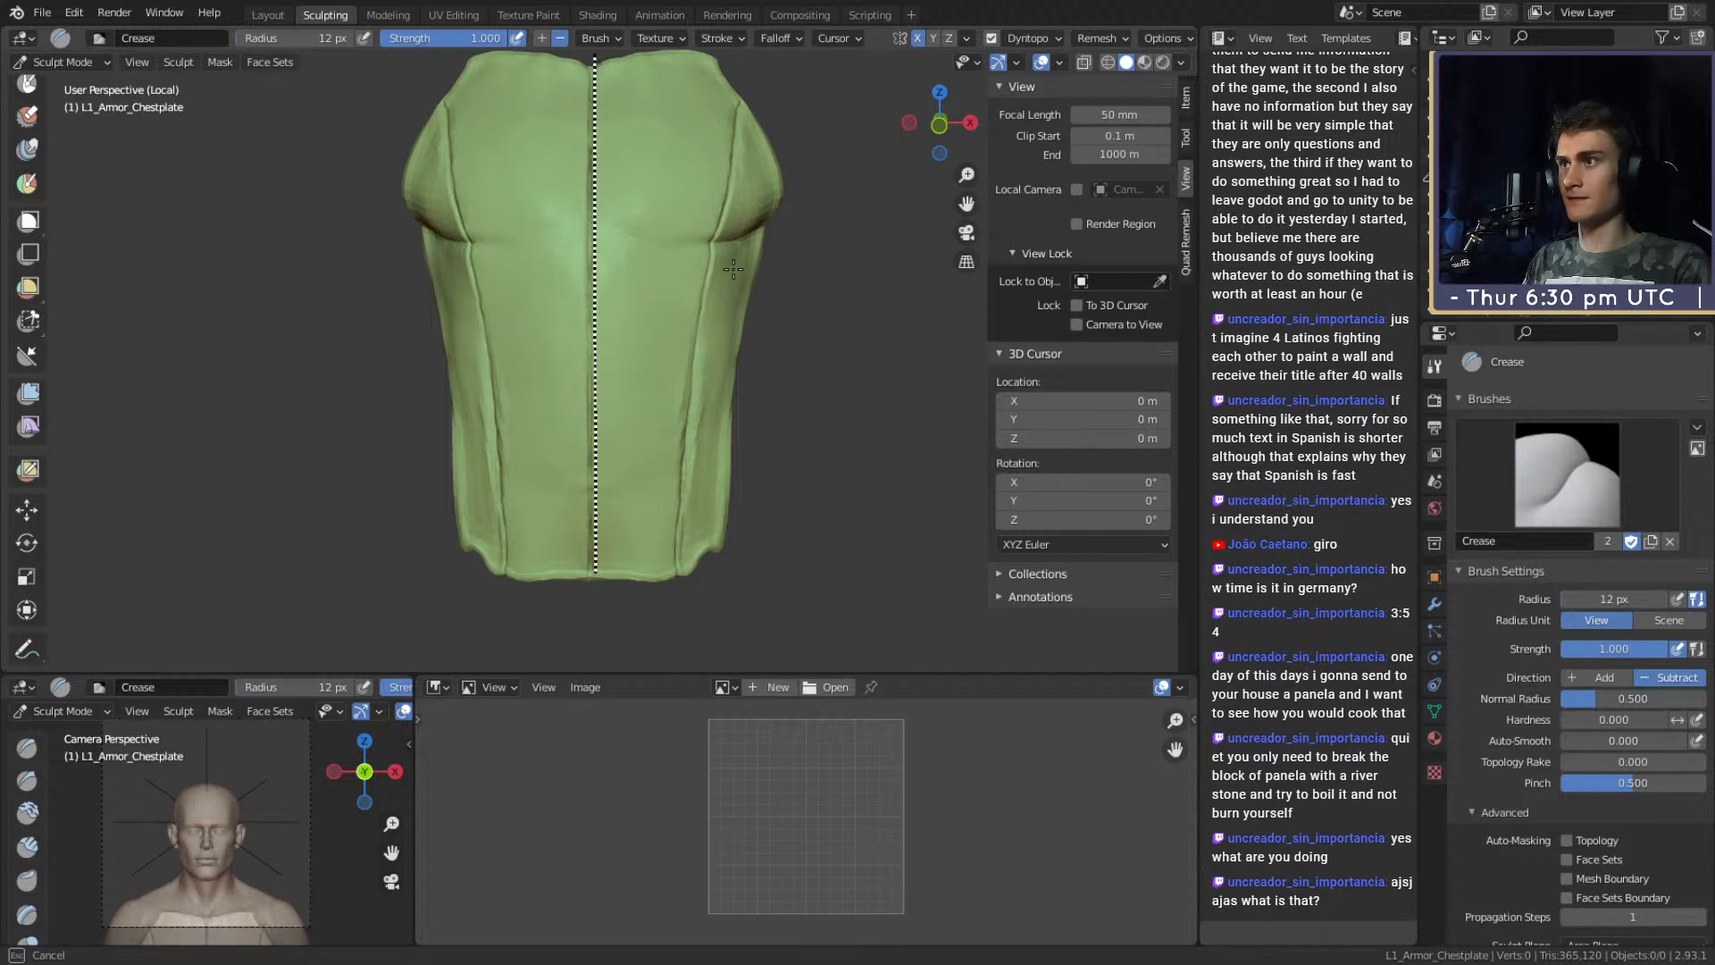
drag(836, 450, 835, 451)
Switch to the Grab brush at a 236 px radius for shaping the chestplate's bottom edge from below.
middle_drag(776, 432, 692, 484)
ctrl+alt+drag(693, 484, 620, 276)
alt+shift+drag(638, 460, 670, 346)
alt+shift+drag(620, 407, 655, 447)
mouse_move(653, 522)
ctrl+alt+mouse_down()
mouse_move(618, 270)
mouse_move(625, 453)
mouse_move(632, 413)
mouse_move(672, 486)
mouse_move(616, 268)
mouse_move(658, 384)
mouse_move(615, 360)
mouse_move(629, 389)
mouse_move(596, 318)
ctrl+alt+mouse_up()
key(g)
key(f)
click(744, 360)
alt+shift+drag(596, 319, 470, 266)
key(f)
click(895, 304)
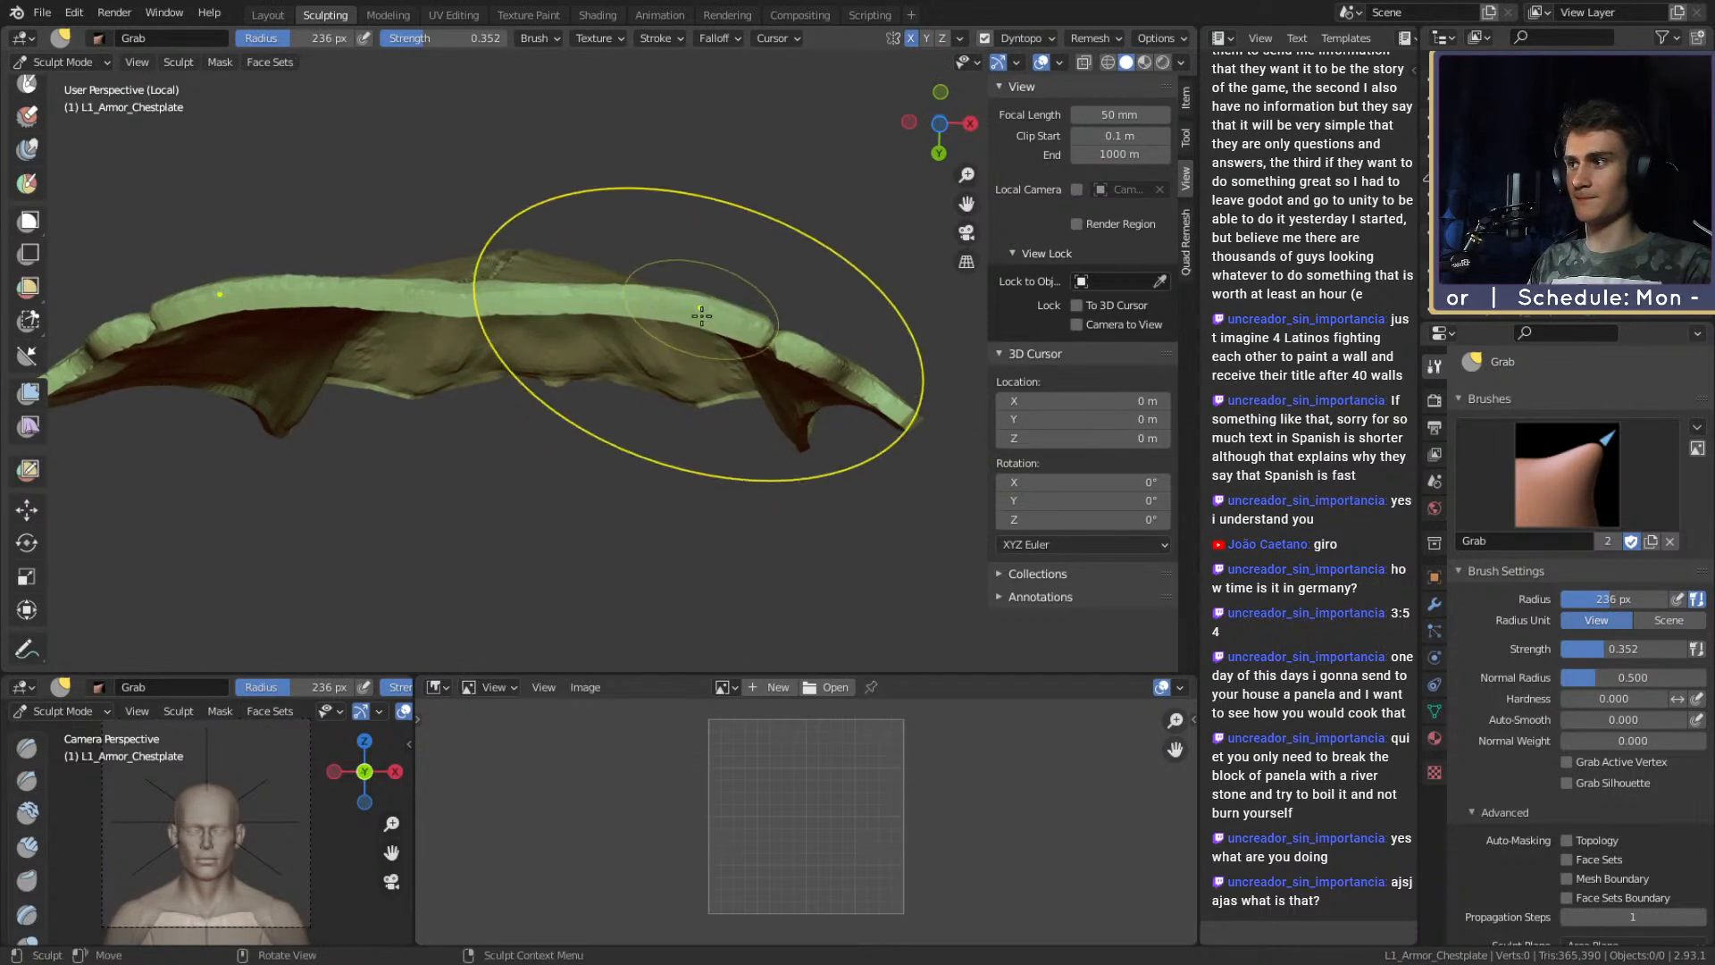
Adjust the chestplate's lower edge with the Grab brush, reducing the radius to 85 px.
mouse_move(701, 307)
alt+mouse_down()
mouse_move(671, 382)
mouse_move(676, 323)
mouse_move(589, 315)
mouse_move(651, 402)
mouse_move(642, 345)
mouse_move(573, 343)
alt+mouse_up()
key(f)
click(875, 323)
key(f)
click(842, 483)
key(f)
click(622, 459)
alt+drag(618, 451, 536, 429)
key(f)
drag(560, 336, 576, 393)
alt+drag(585, 393, 639, 366)
key(f)
click(625, 344)
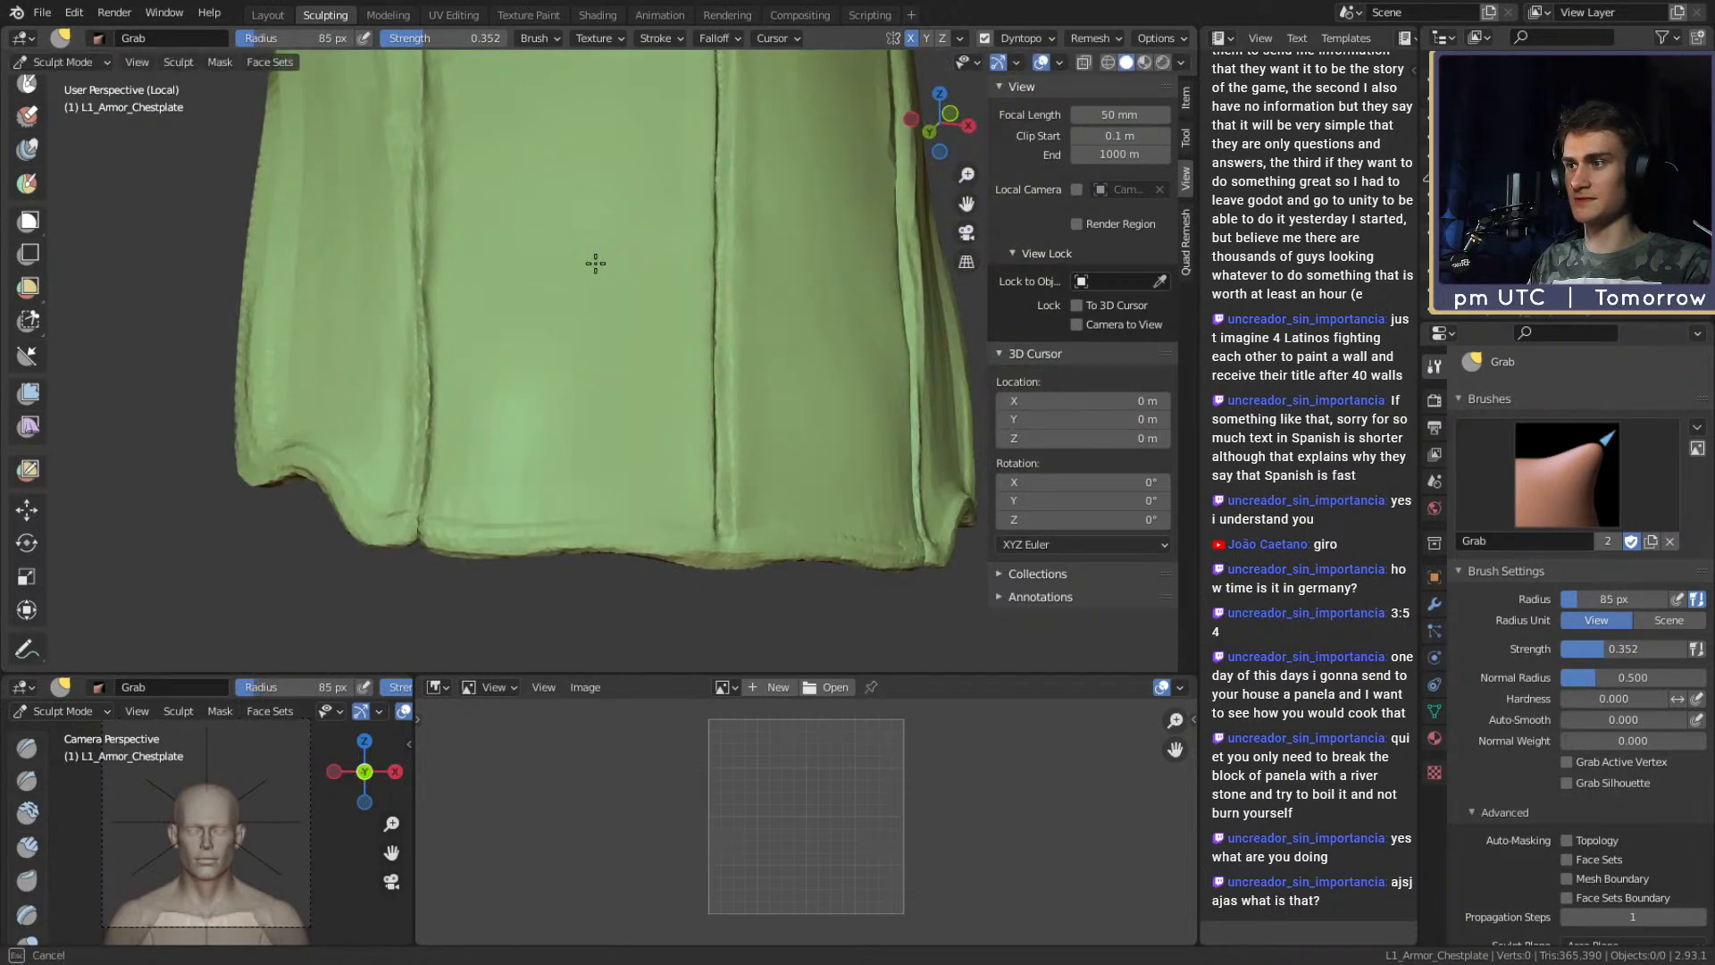
Set the Grab brush radius to 93 px and reshape the chestplate's side around the fold under the chest.
middle_drag(521, 413, 566, 304)
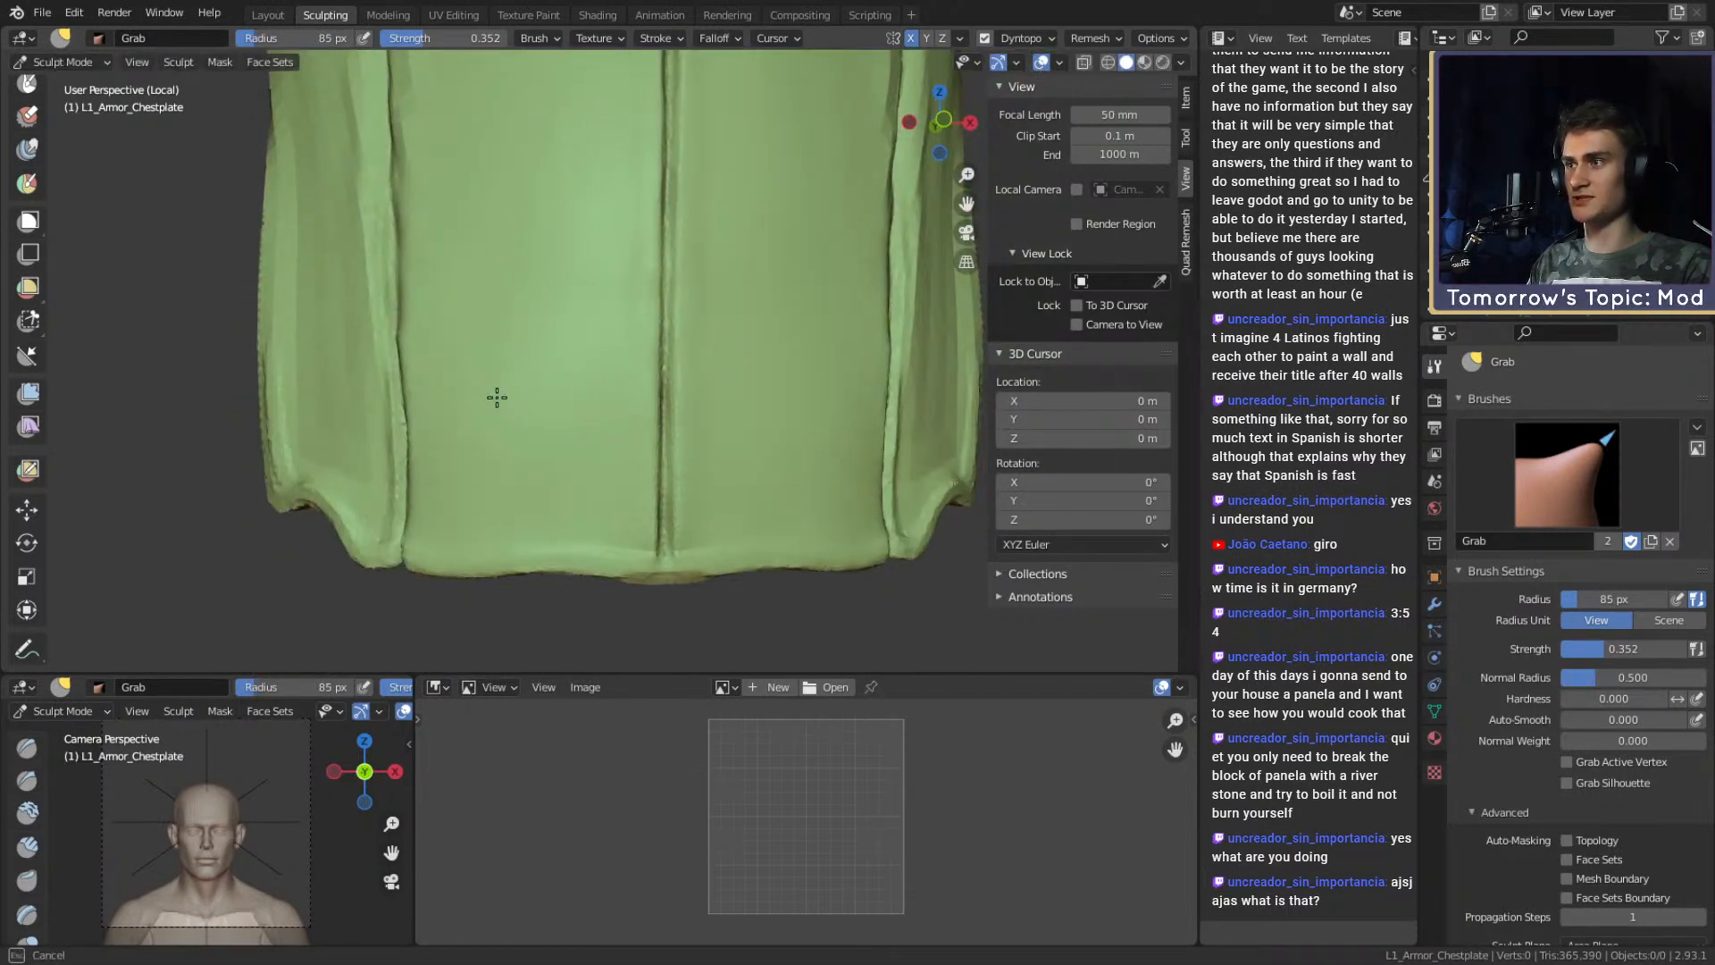
shift+middle_drag(494, 417, 547, 540)
key(f)
click(561, 332)
mouse_move(572, 233)
middle_down()
mouse_move(536, 254)
mouse_move(613, 298)
mouse_move(620, 340)
middle_up()
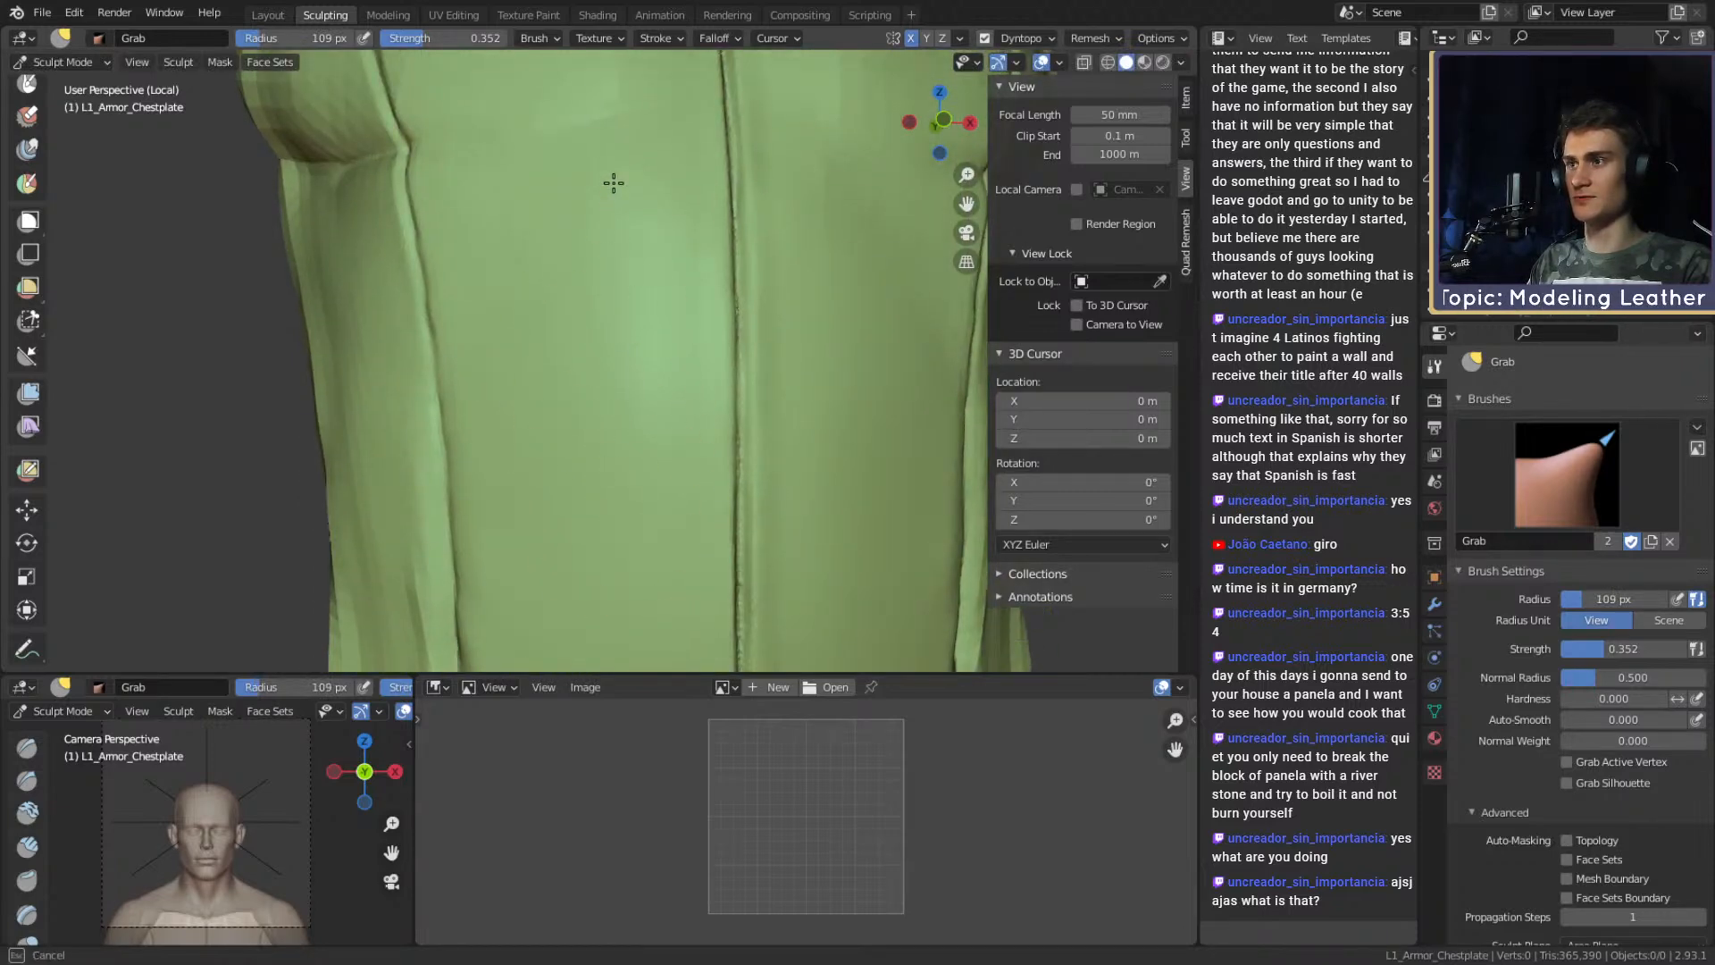
shift+middle_drag(613, 179, 613, 325)
middle_drag(486, 257, 574, 486)
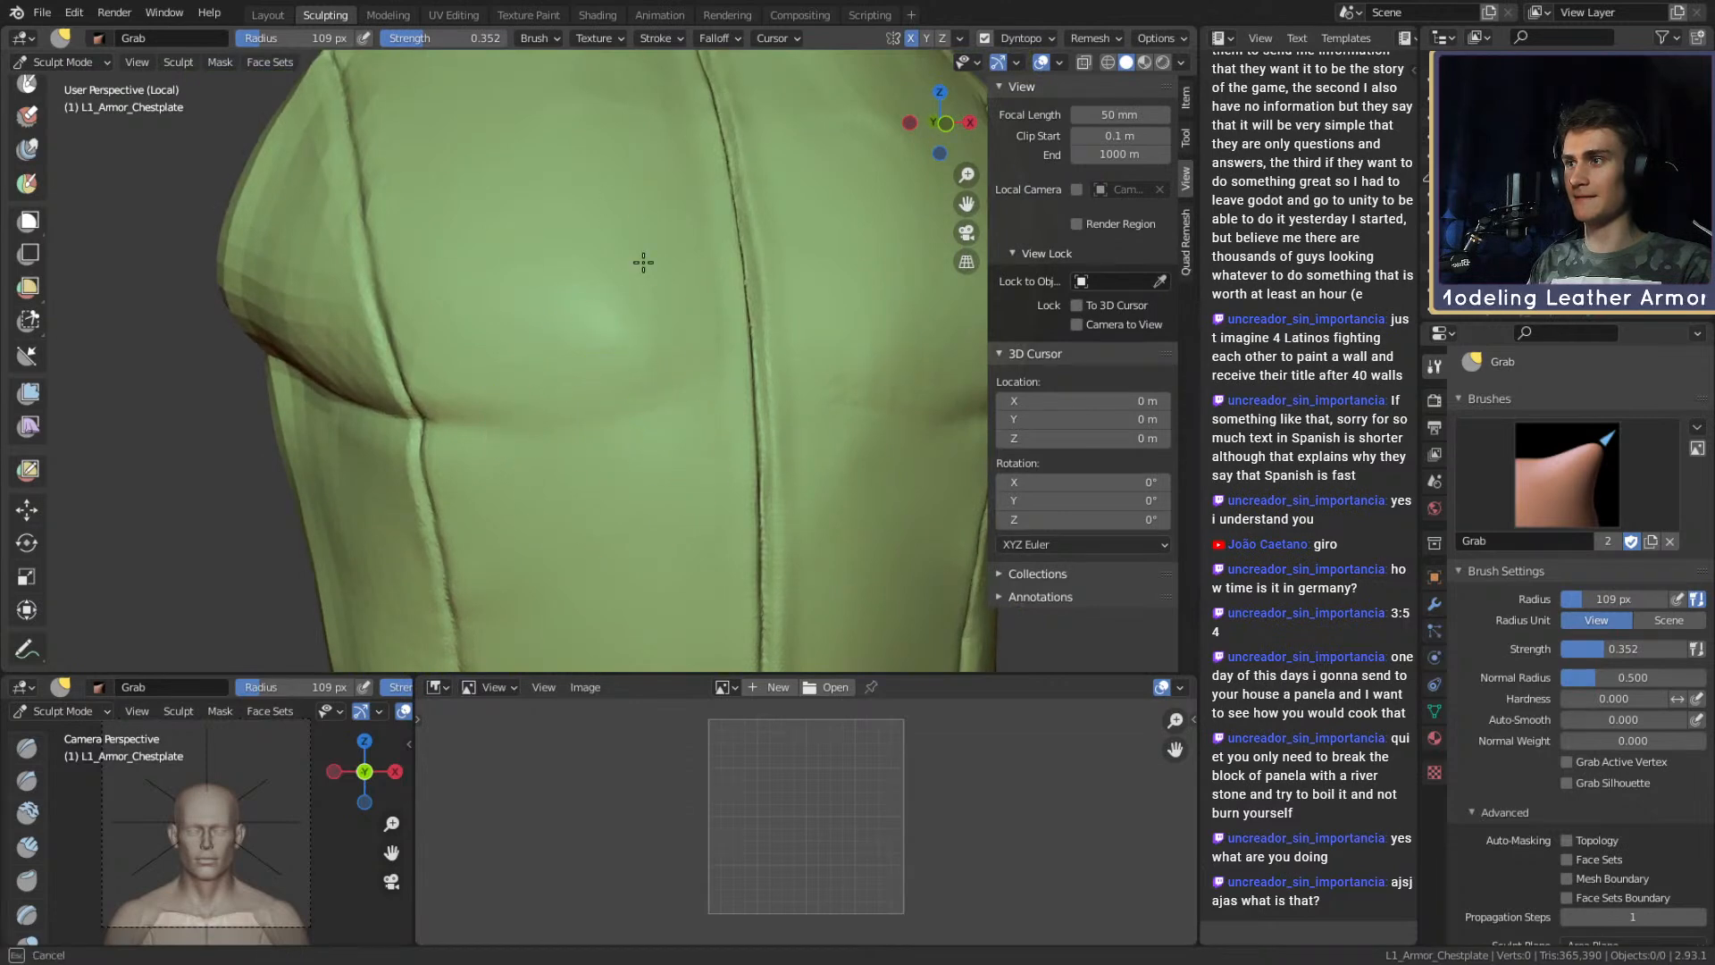
mouse_move(458, 331)
middle_down()
mouse_move(560, 352)
mouse_move(624, 394)
middle_up()
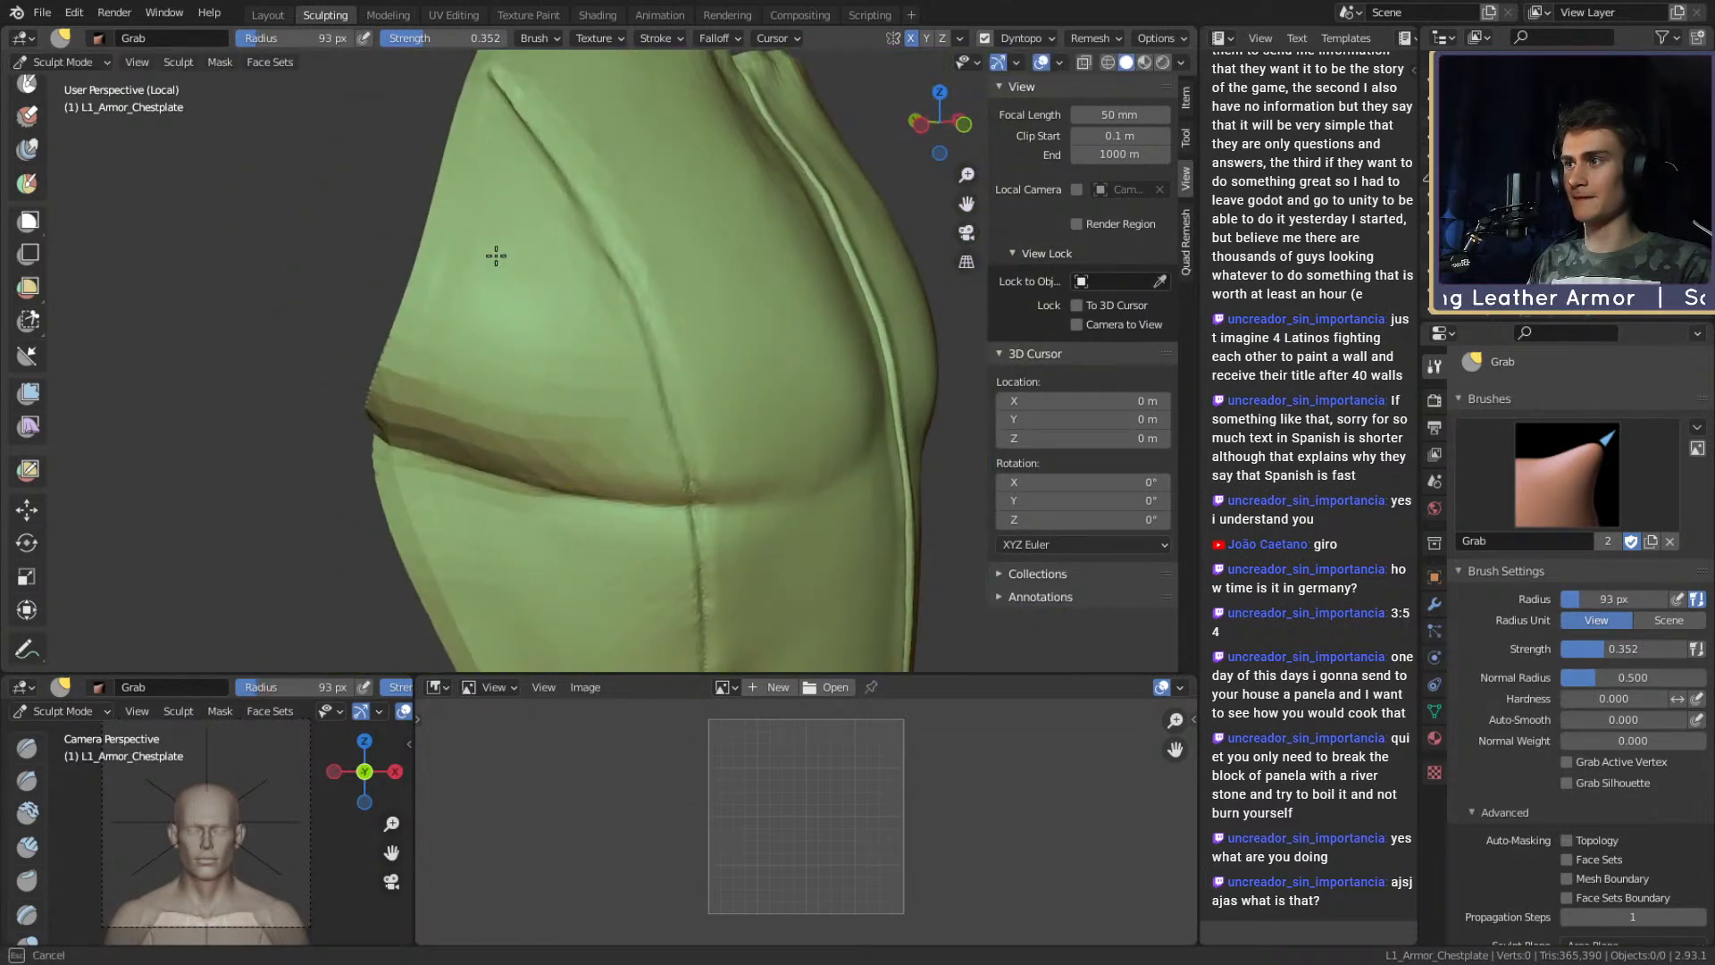
mouse_move(507, 217)
middle_down()
mouse_move(593, 383)
mouse_move(574, 518)
middle_up()
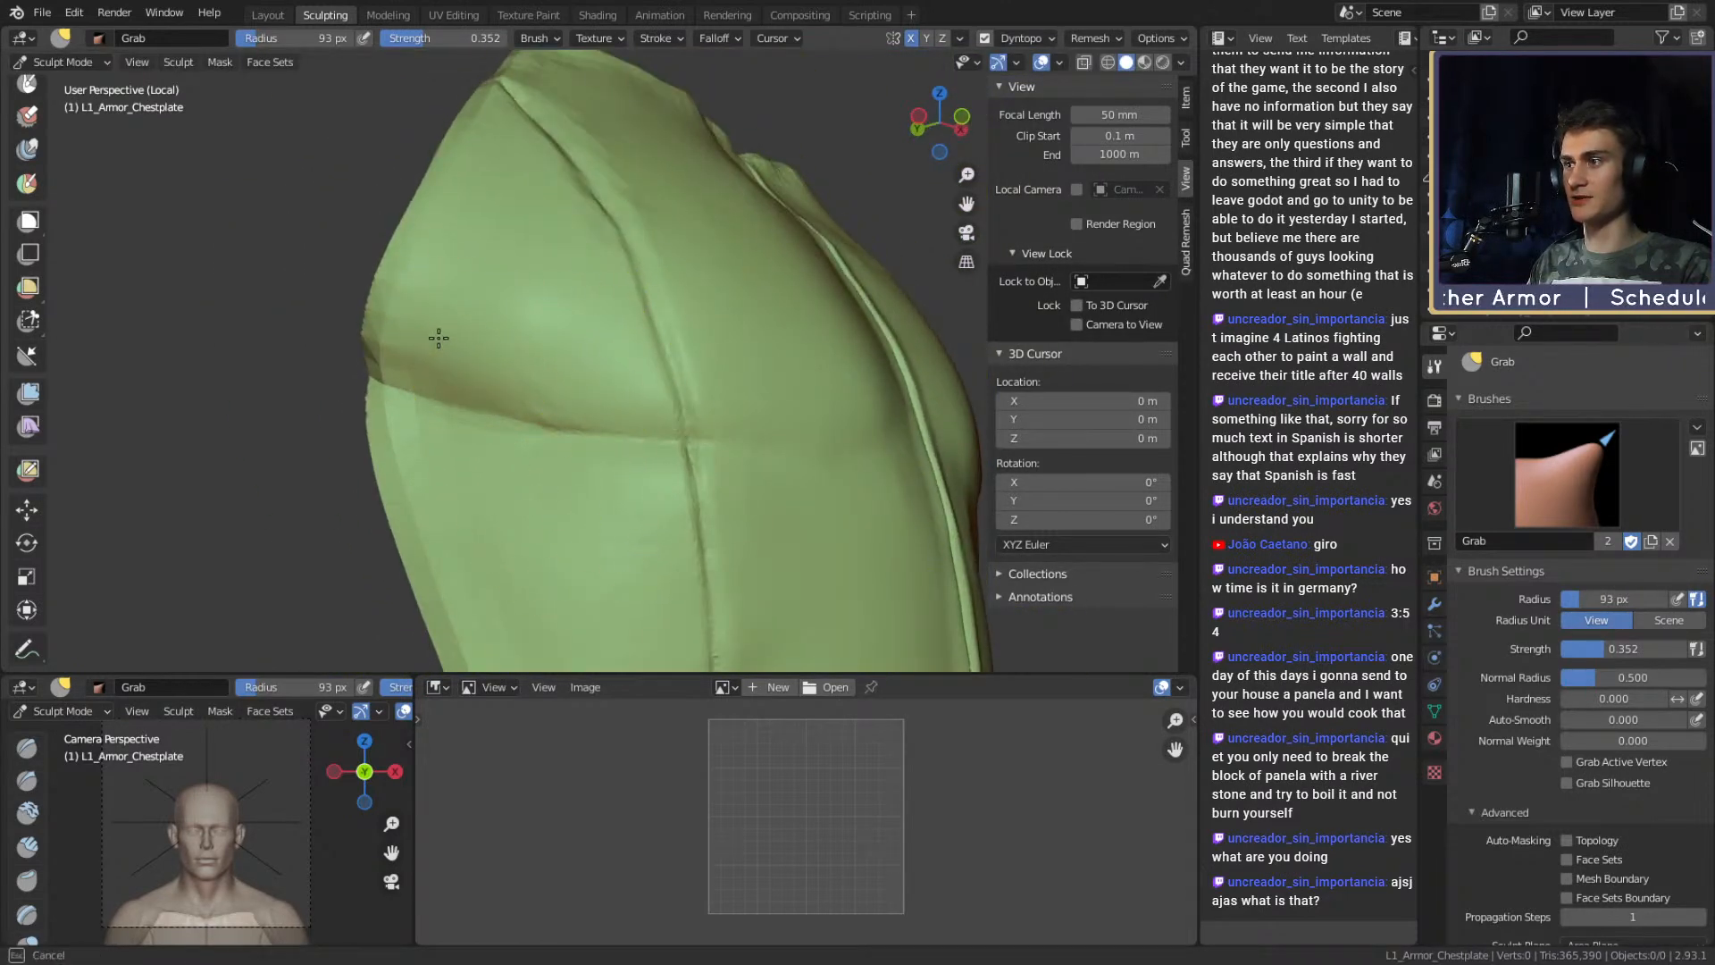
shift+middle_drag(500, 436, 448, 314)
drag(617, 389, 616, 339)
drag(559, 433, 551, 486)
Reduce the Grab radius to 66 px and pull the chestplate's side below the chest fold into shape.
shift+middle_drag(551, 486, 538, 424)
key(f)
click(520, 358)
drag(452, 273, 519, 391)
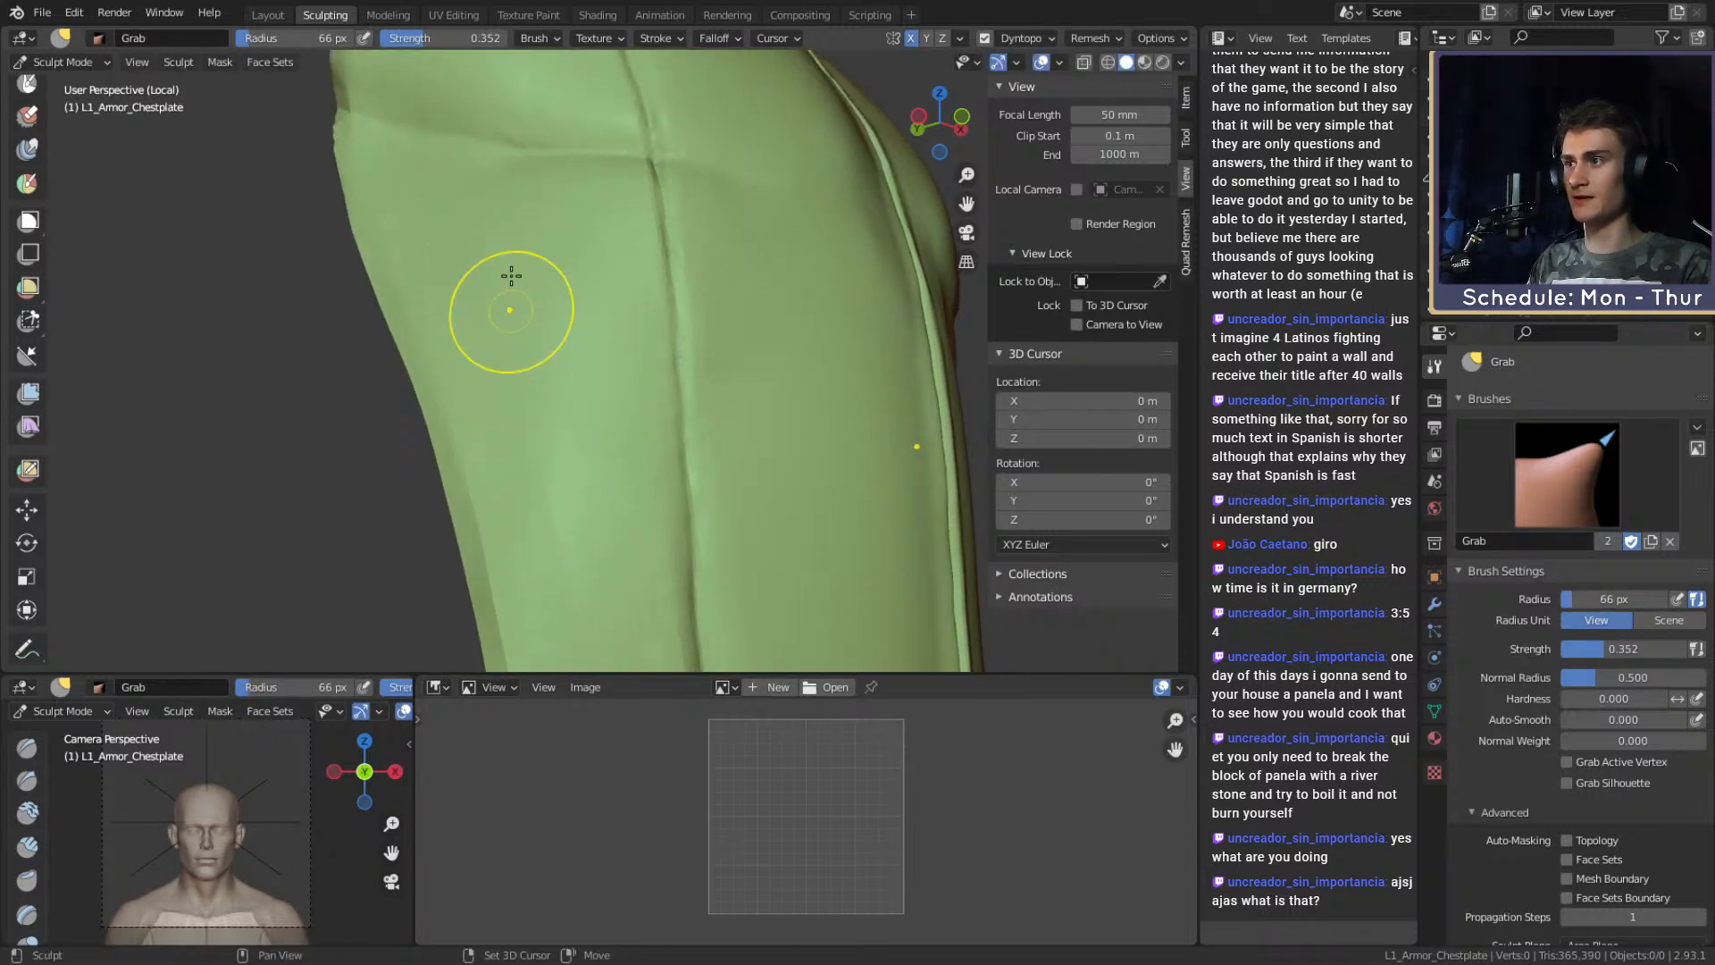
shift+middle_drag(635, 494, 582, 360)
shift+middle_drag(559, 601, 555, 410)
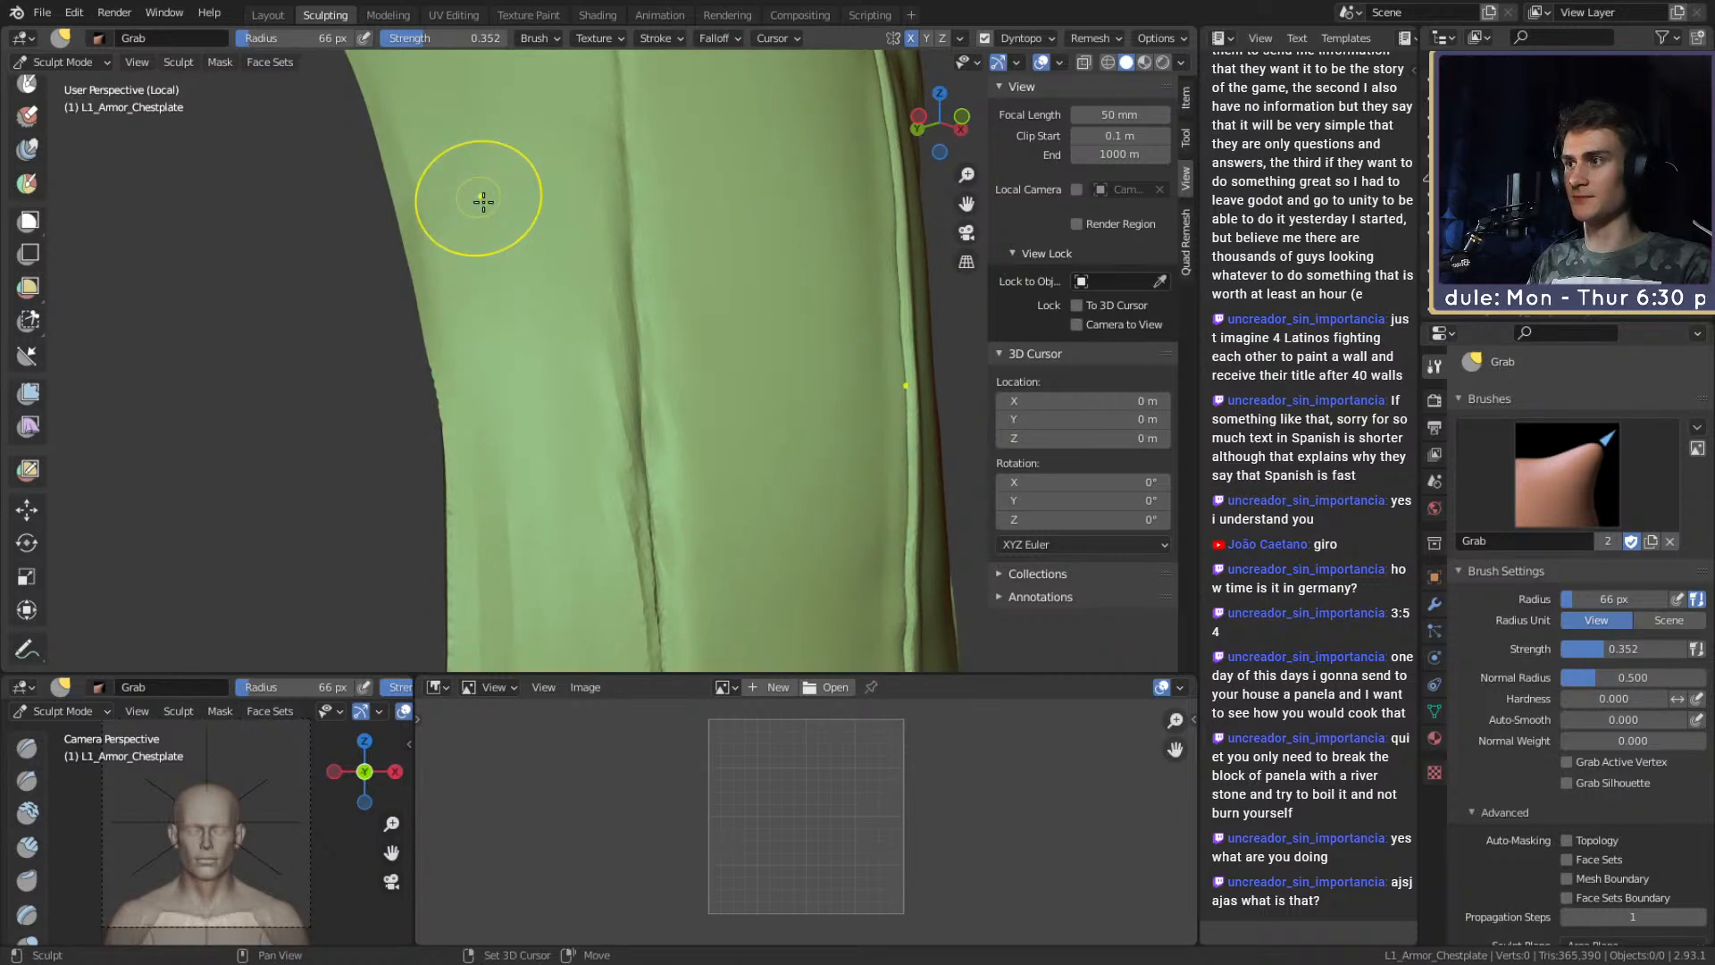
shift+middle_drag(586, 536, 566, 153)
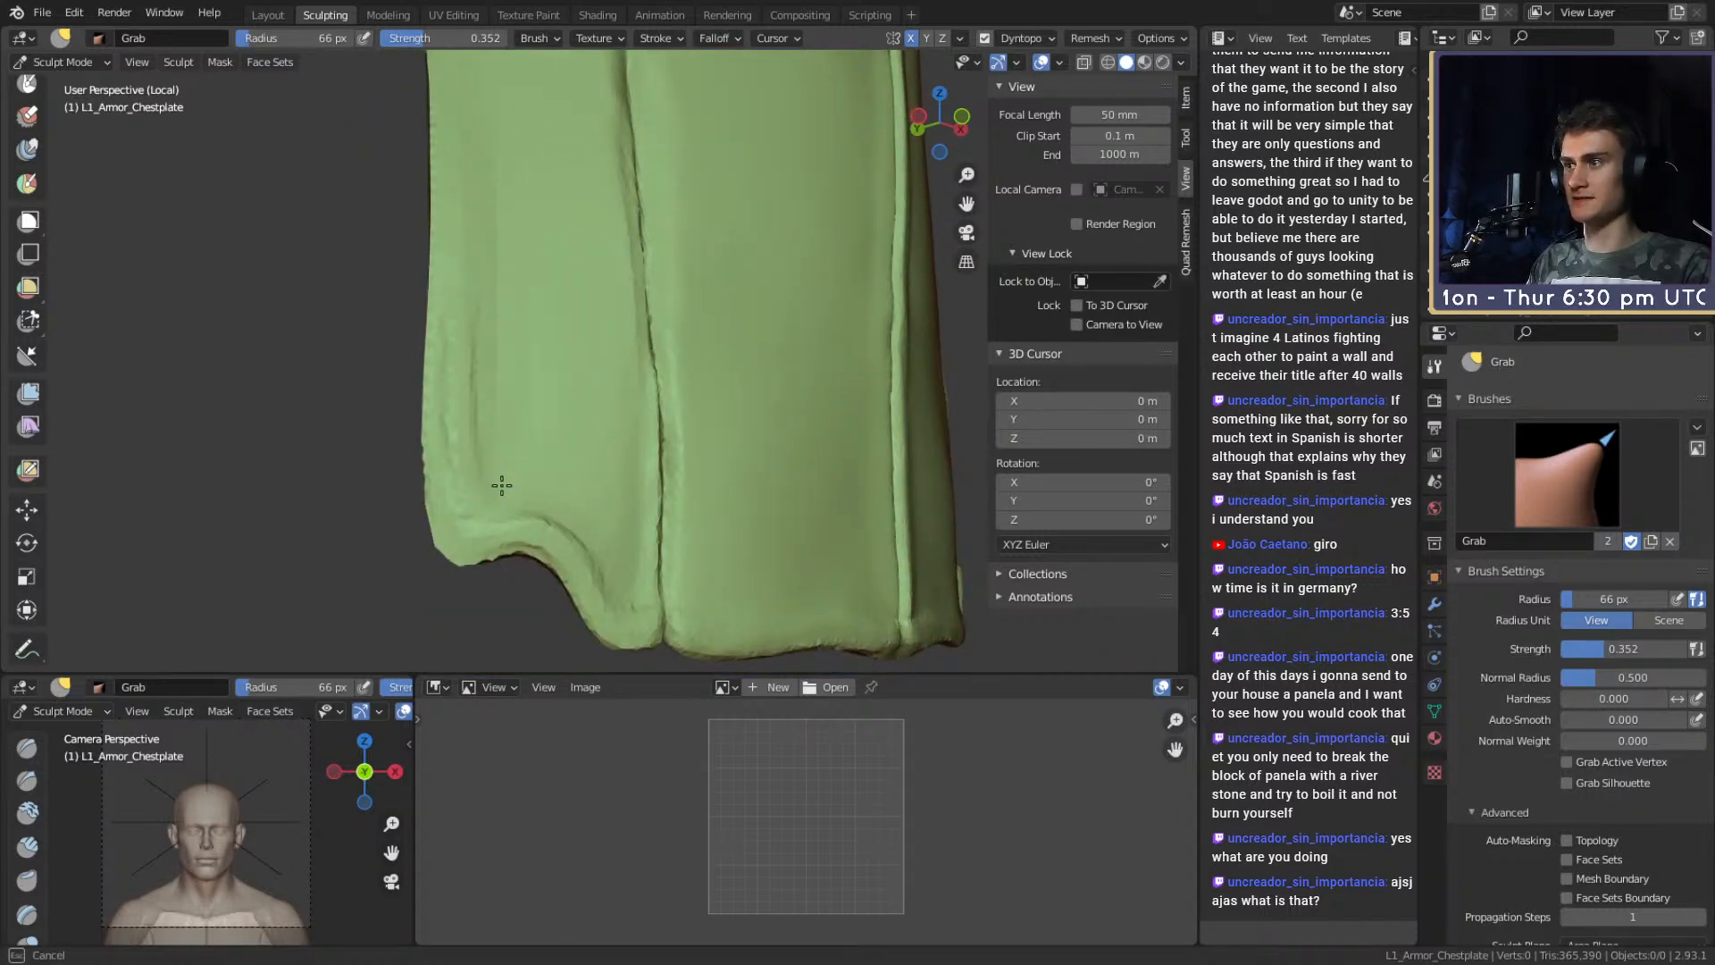
Switch to the Crease brush at a 16 px radius and change its stroke method from Line to Space.
key(f)
click(619, 448)
mouse_move(630, 450)
shift+middle_down()
mouse_move(590, 415)
mouse_move(556, 422)
shift+middle_up()
key(shift+c)
key(f)
click(497, 372)
scroll(566, 339, up, 2)
drag(567, 339, 571, 379)
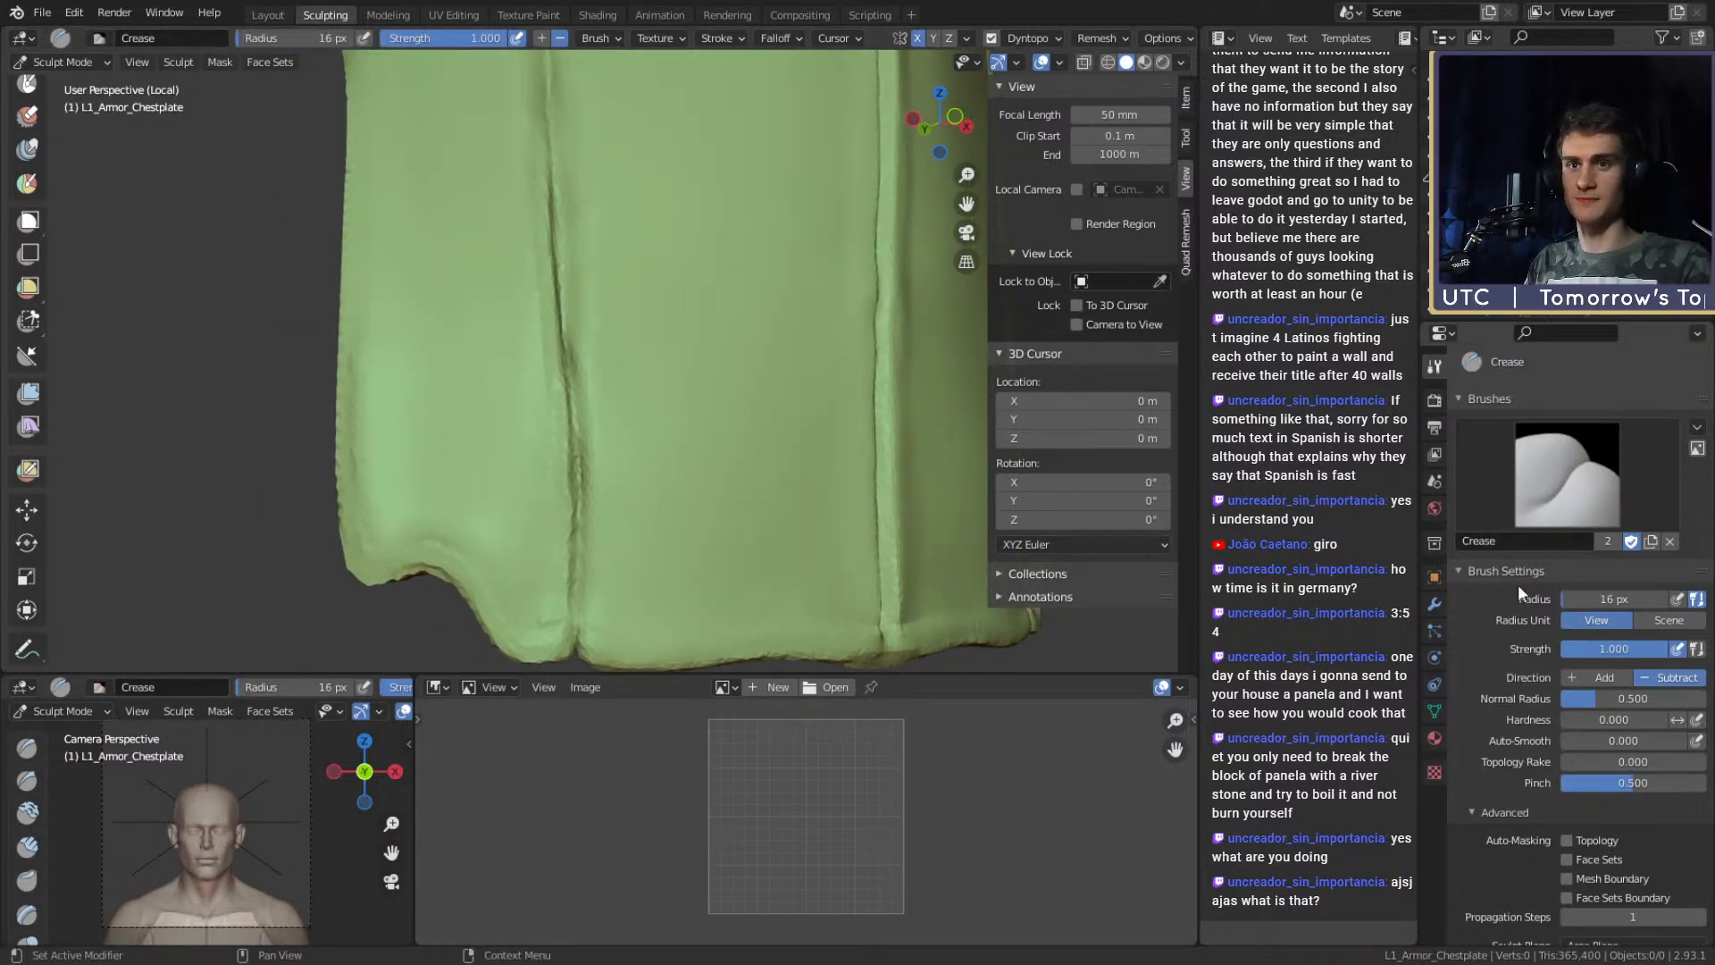
scroll(1492, 598, down, 12)
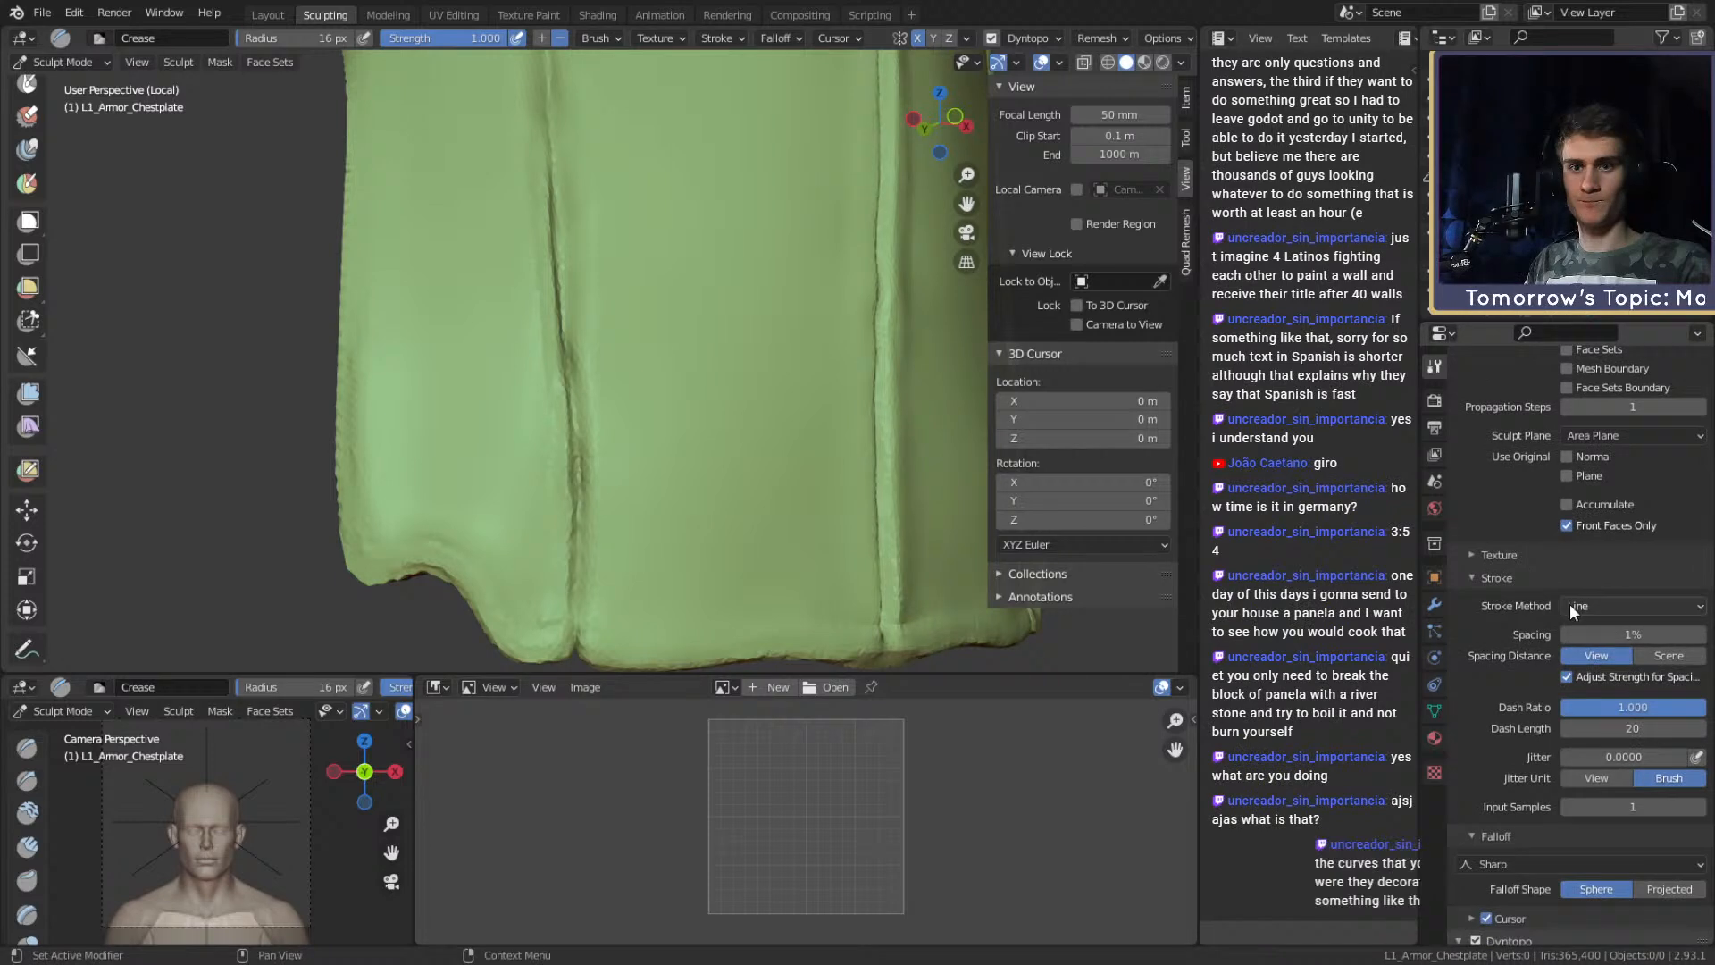
click(1598, 606)
click(1590, 669)
click(1599, 634)
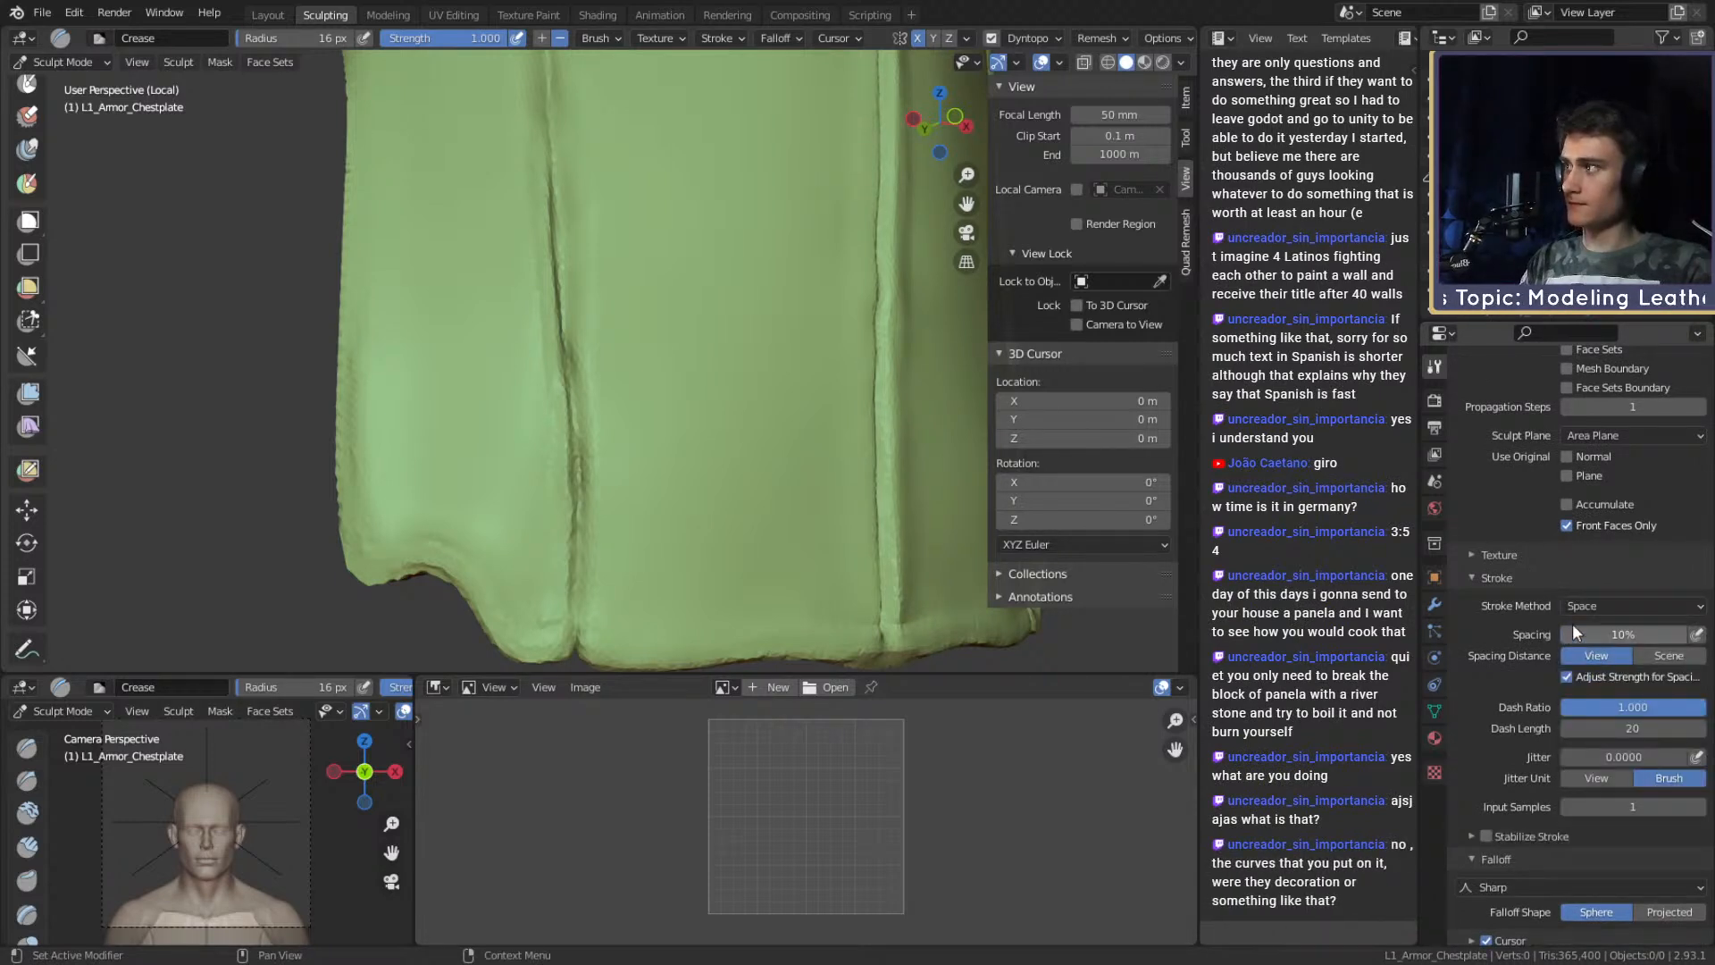
Cut short freehand crease strokes along the chestplate's side seam at strength 1.000.
middle_drag(405, 379, 395, 391)
middle_drag(628, 407, 627, 395)
drag(590, 360, 583, 327)
drag(585, 332, 579, 298)
drag(579, 302, 576, 281)
alt+drag(584, 336, 585, 346)
middle_drag(585, 346, 582, 348)
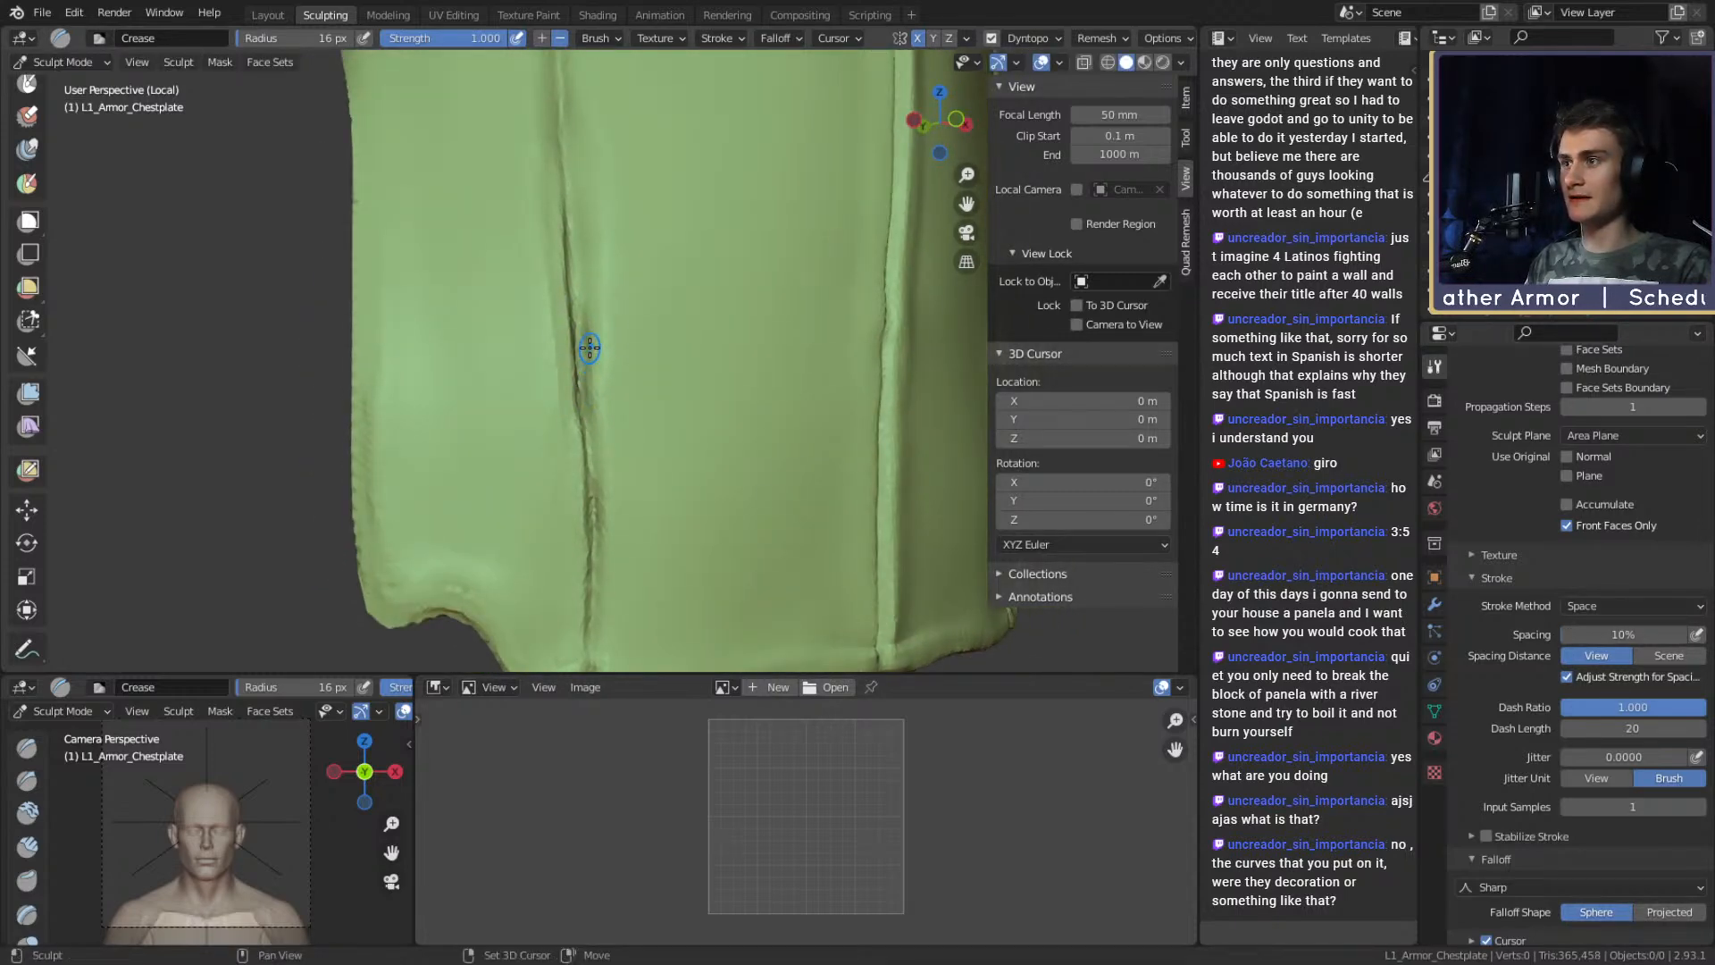
Lower the Crease strength to 0.327 and the radius to 12 px, and retrace the side seam downward.
key(shift+f)
click(569, 347)
click(579, 340)
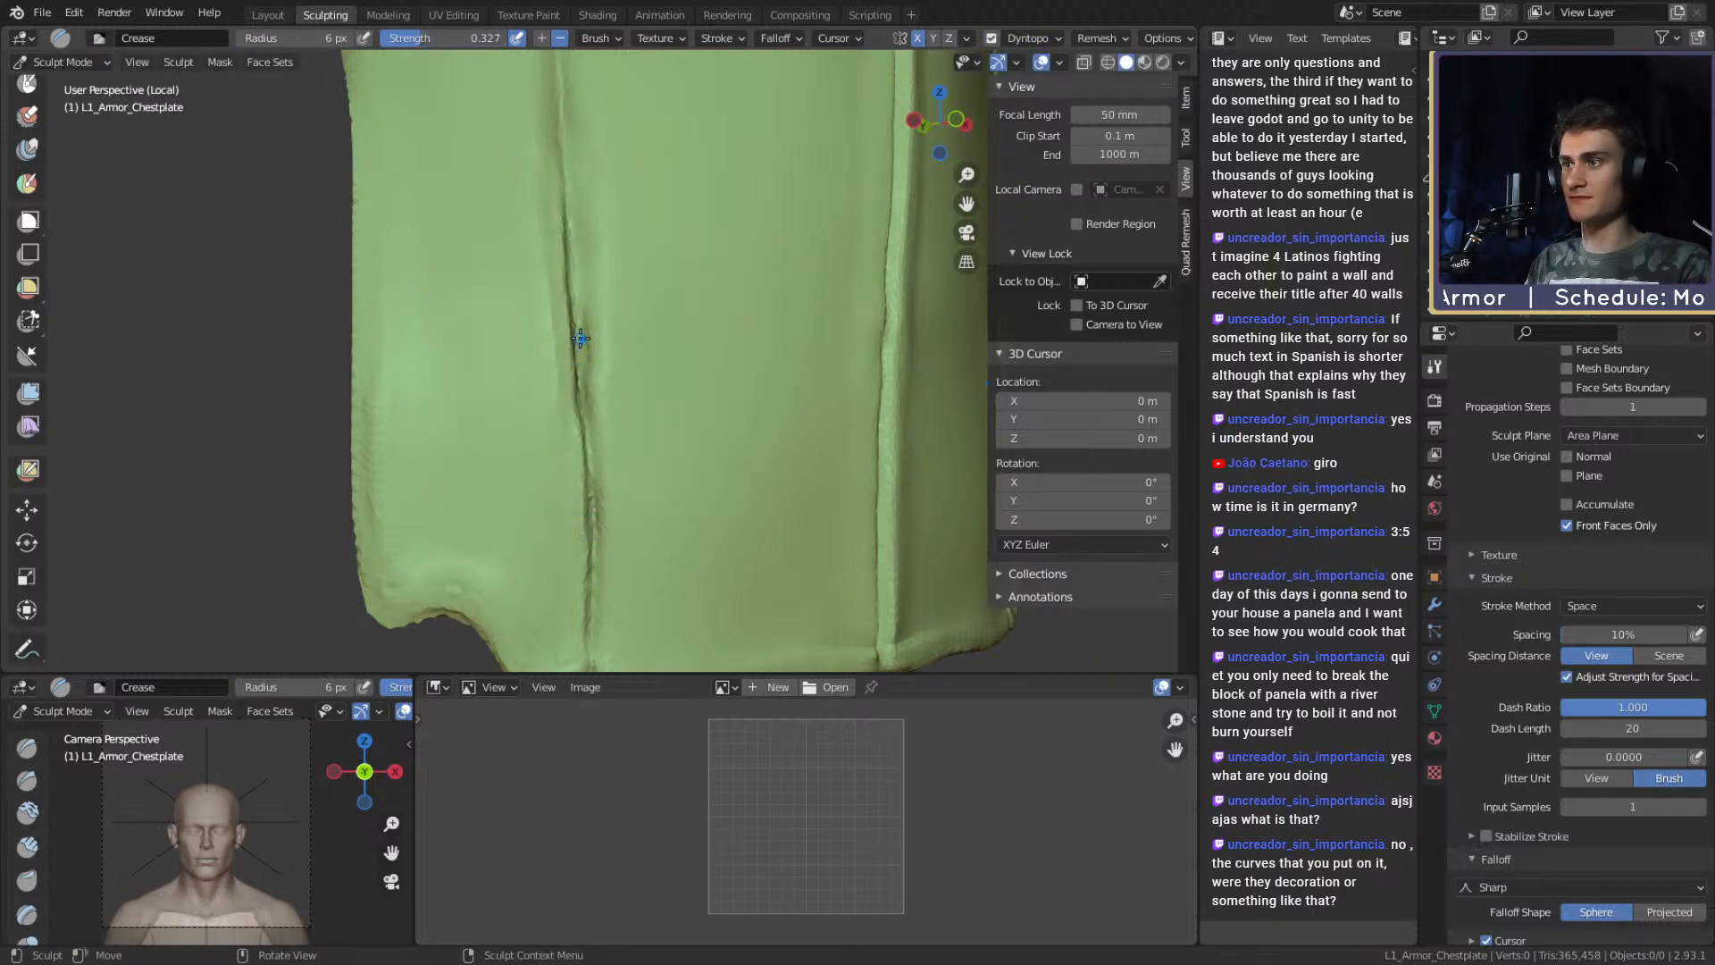
key(f)
click(566, 214)
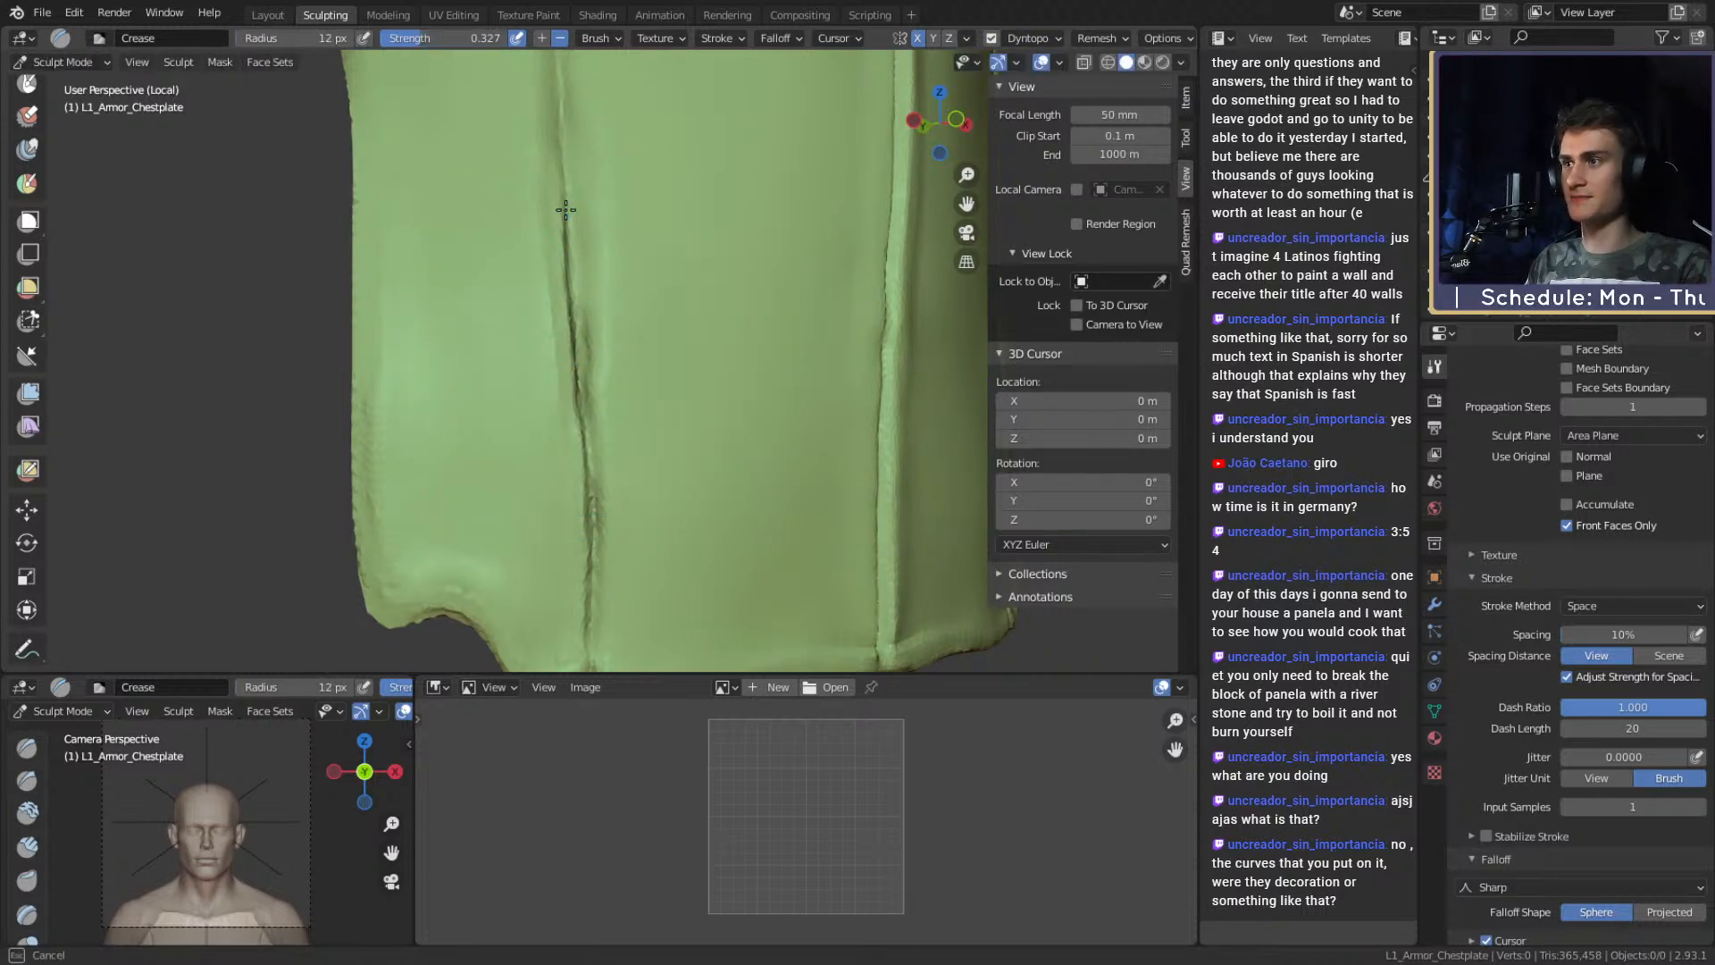
mouse_move(580, 309)
mouse_down()
mouse_move(583, 403)
mouse_move(582, 334)
mouse_move(619, 318)
mouse_move(581, 233)
mouse_move(631, 372)
mouse_move(549, 388)
mouse_move(559, 581)
mouse_move(566, 558)
mouse_up()
Rework the side seam's lower stretch with another long stroke, readjusting the brush radius.
key(f)
click(604, 376)
key(f)
click(570, 581)
mouse_move(562, 277)
mouse_down()
mouse_move(546, 345)
mouse_move(547, 226)
mouse_move(570, 460)
mouse_up()
key(f)
click(550, 349)
key(f)
click(556, 296)
Switch to Clay Strips at a 49 px radius and fill in the lower part of the side seam.
key(c)
drag(550, 234, 568, 485)
drag(564, 317, 567, 469)
key(f)
click(599, 394)
drag(564, 259, 570, 472)
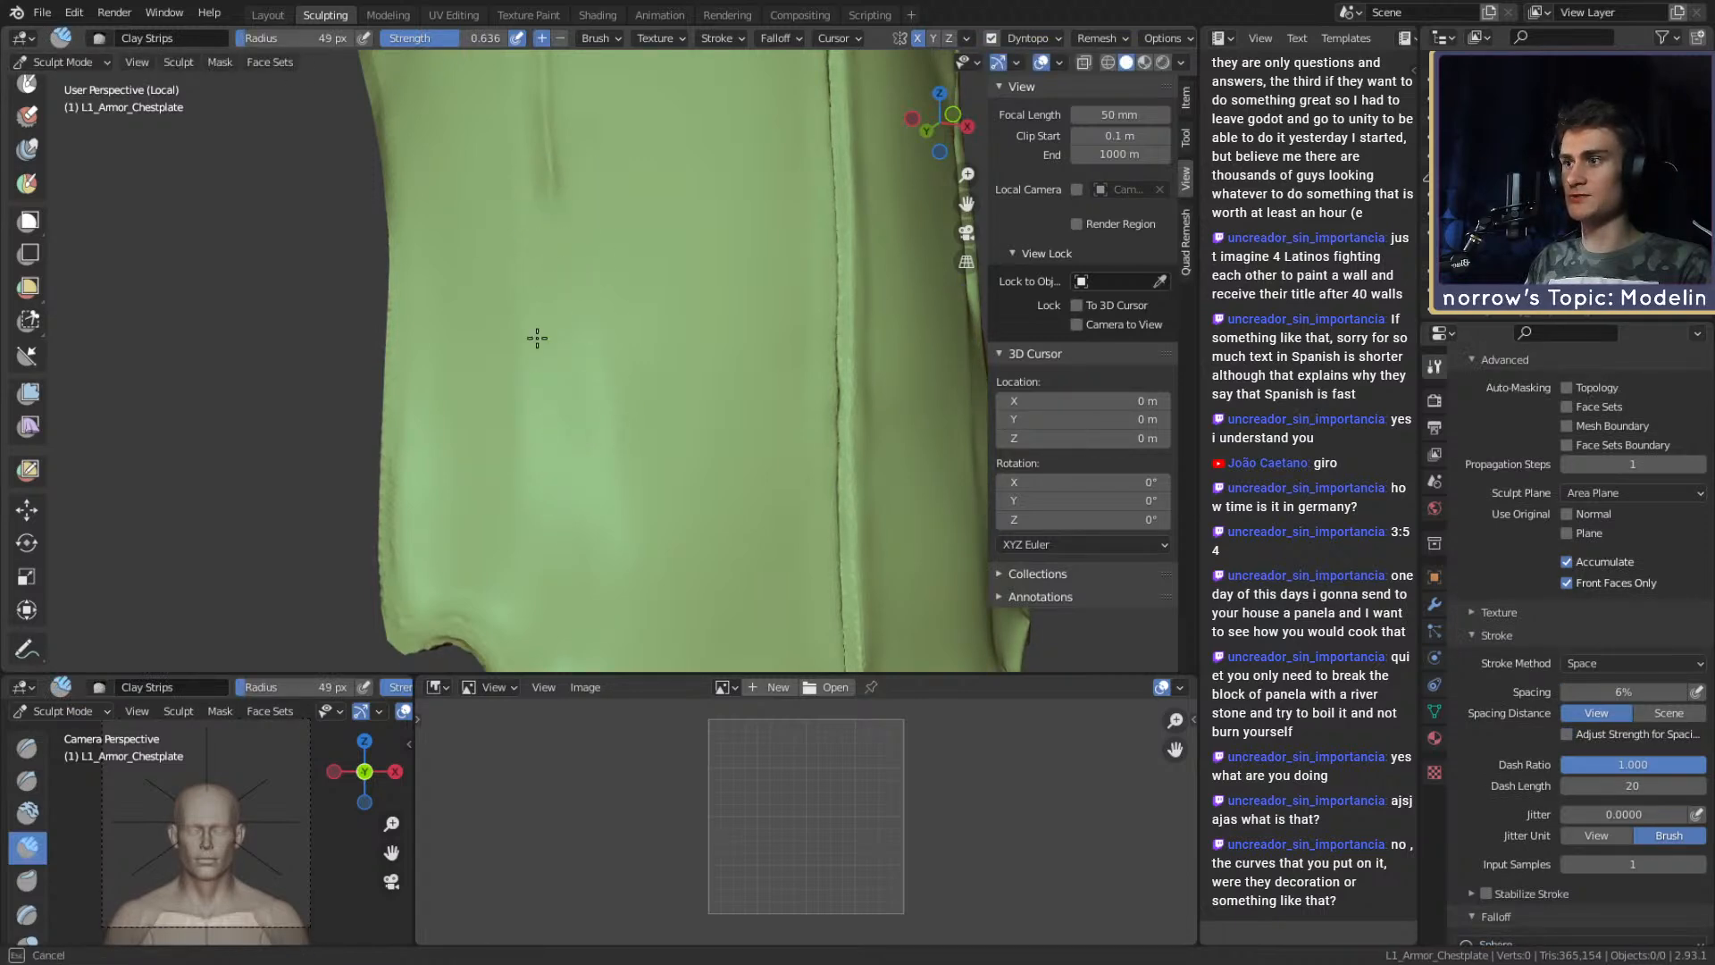
Even out the filled area at the chestplate's side with Clay Strips at about 50 px.
mouse_move(615, 368)
alt+mouse_down()
mouse_move(700, 383)
mouse_move(670, 393)
alt+mouse_up()
drag(673, 408, 667, 465)
key(f)
click(642, 488)
mouse_move(598, 418)
mouse_down()
mouse_move(623, 493)
mouse_move(645, 496)
mouse_up()
mouse_move(649, 390)
mouse_down()
mouse_move(666, 525)
mouse_move(662, 398)
mouse_move(624, 467)
mouse_up()
key(f)
click(646, 474)
key(f)
click(625, 376)
drag(626, 376, 627, 400)
drag(612, 293, 619, 404)
key(f)
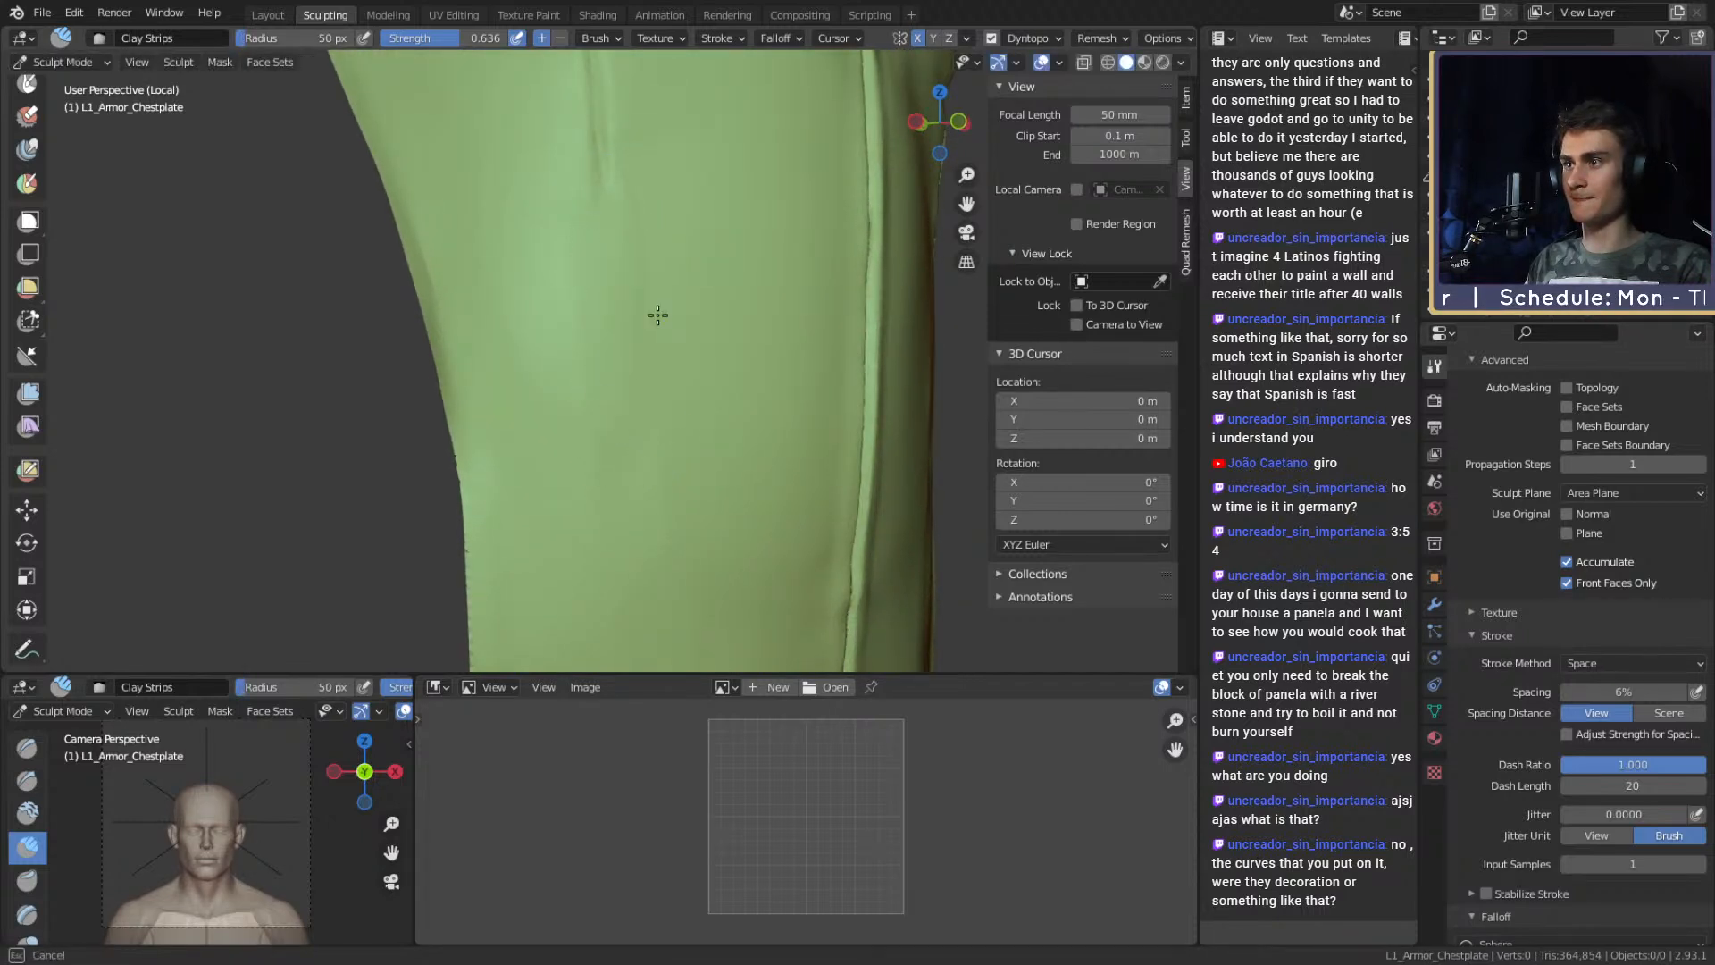
Fill the side seam from the waist up to the chest fold with Clay Strips at a 32 px radius.
drag(555, 243, 577, 320)
shift+middle_drag(615, 260, 597, 447)
key(f)
click(589, 421)
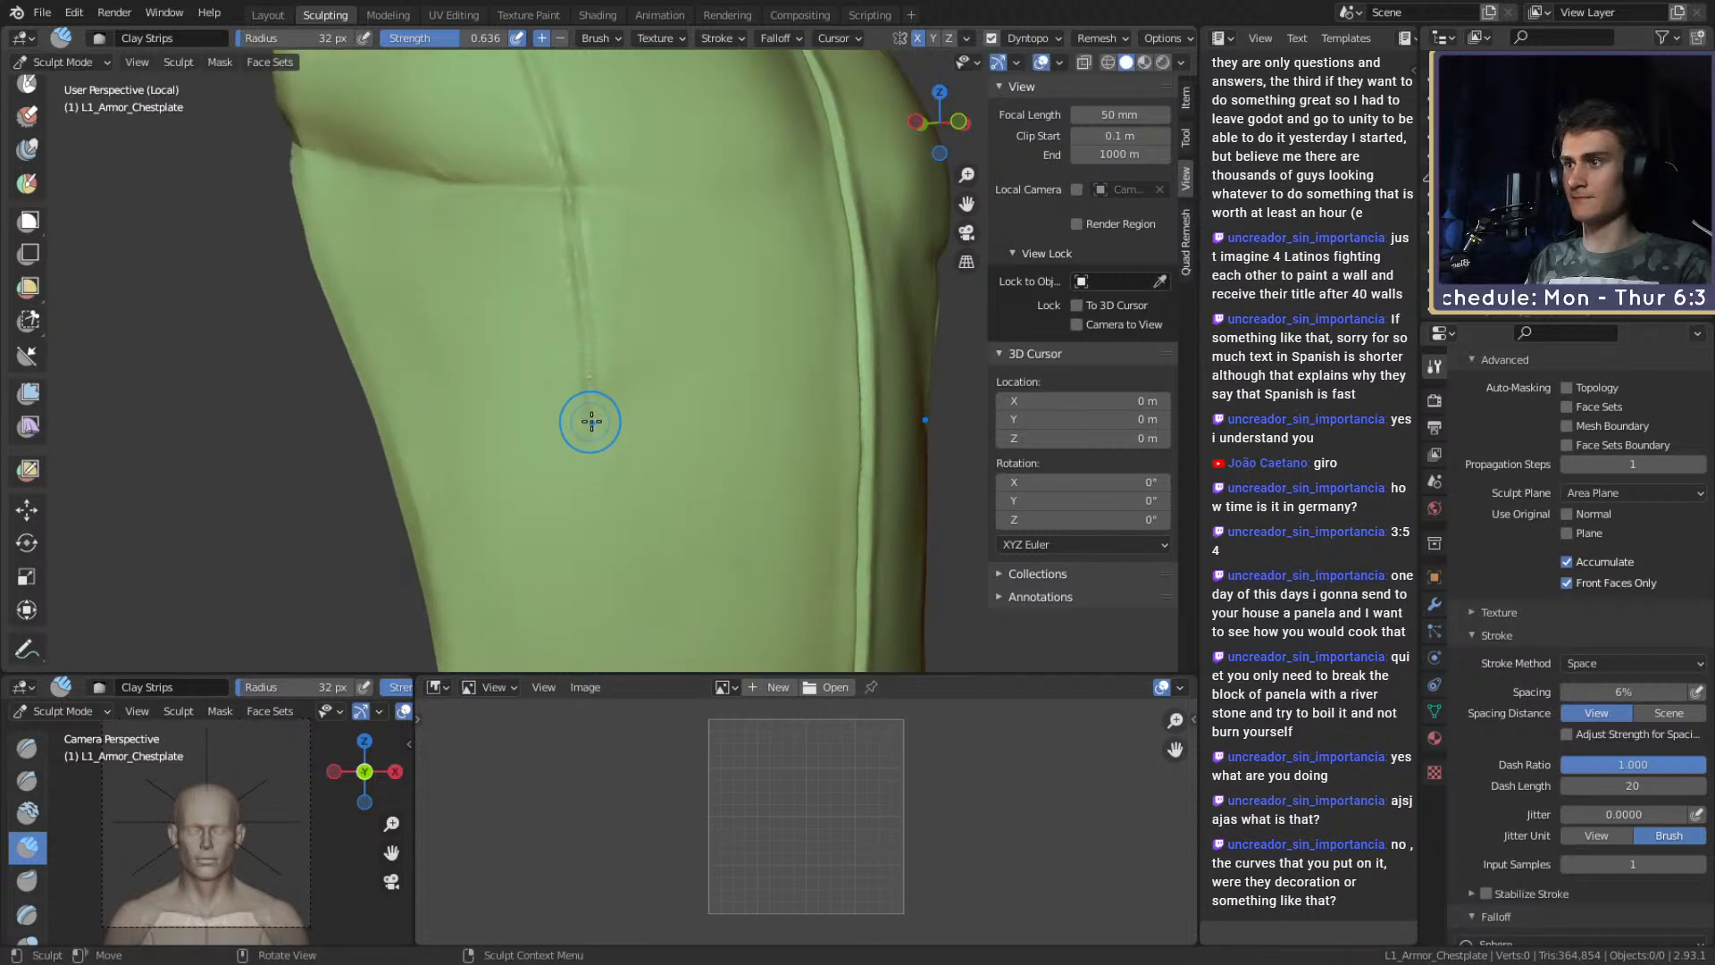
drag(594, 429, 591, 348)
mouse_move(572, 181)
mouse_down()
mouse_move(568, 214)
mouse_move(567, 197)
mouse_up()
drag(581, 310, 585, 256)
Blend away the remaining side seam just below the chest fold, varying the Clay Strips radius.
key(f)
click(616, 397)
drag(601, 253, 629, 434)
key(f)
click(618, 402)
mouse_move(610, 390)
mouse_down()
mouse_move(608, 463)
mouse_move(547, 491)
mouse_up()
key(f)
click(624, 443)
mouse_move(661, 379)
mouse_down()
mouse_move(685, 394)
mouse_move(641, 445)
mouse_up()
Reduce the Clay Strips radius to 12 px and fill the side seam running over the chest.
mouse_move(665, 361)
middle_down()
mouse_move(662, 345)
mouse_move(536, 340)
mouse_move(656, 330)
mouse_move(636, 402)
middle_up()
middle_drag(636, 402, 625, 432)
key(f)
click(618, 411)
key(f)
click(603, 409)
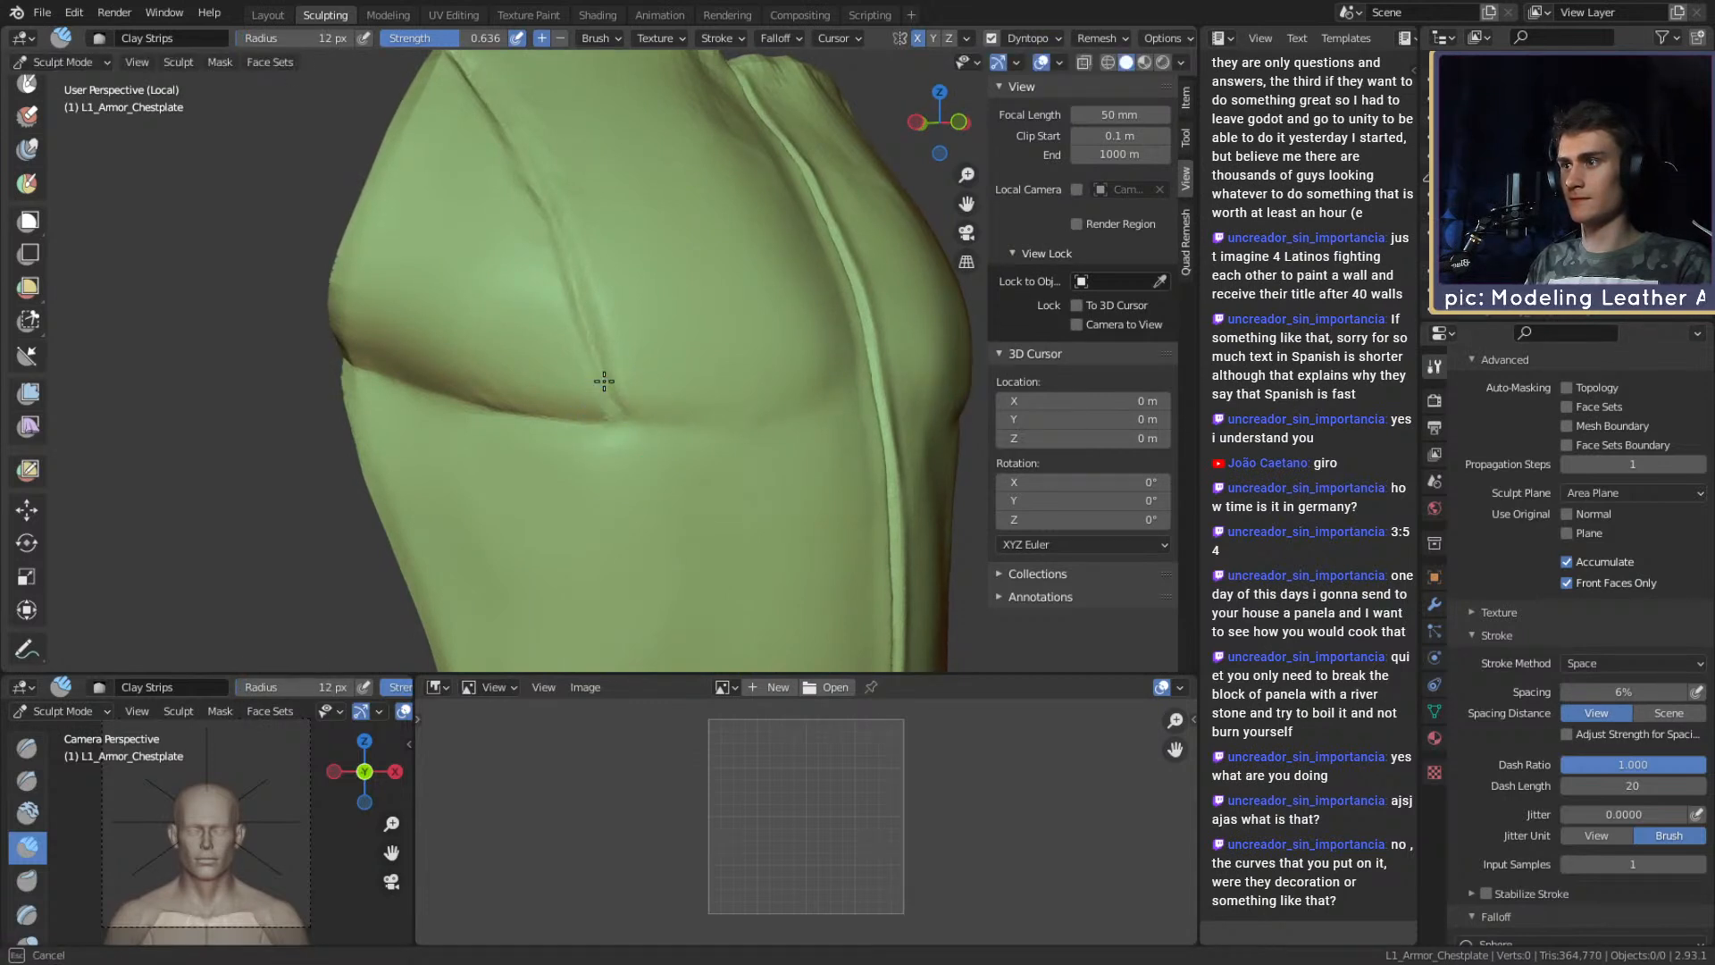
mouse_move(564, 294)
middle_down()
mouse_move(565, 278)
mouse_move(594, 366)
middle_up()
drag(585, 349, 488, 173)
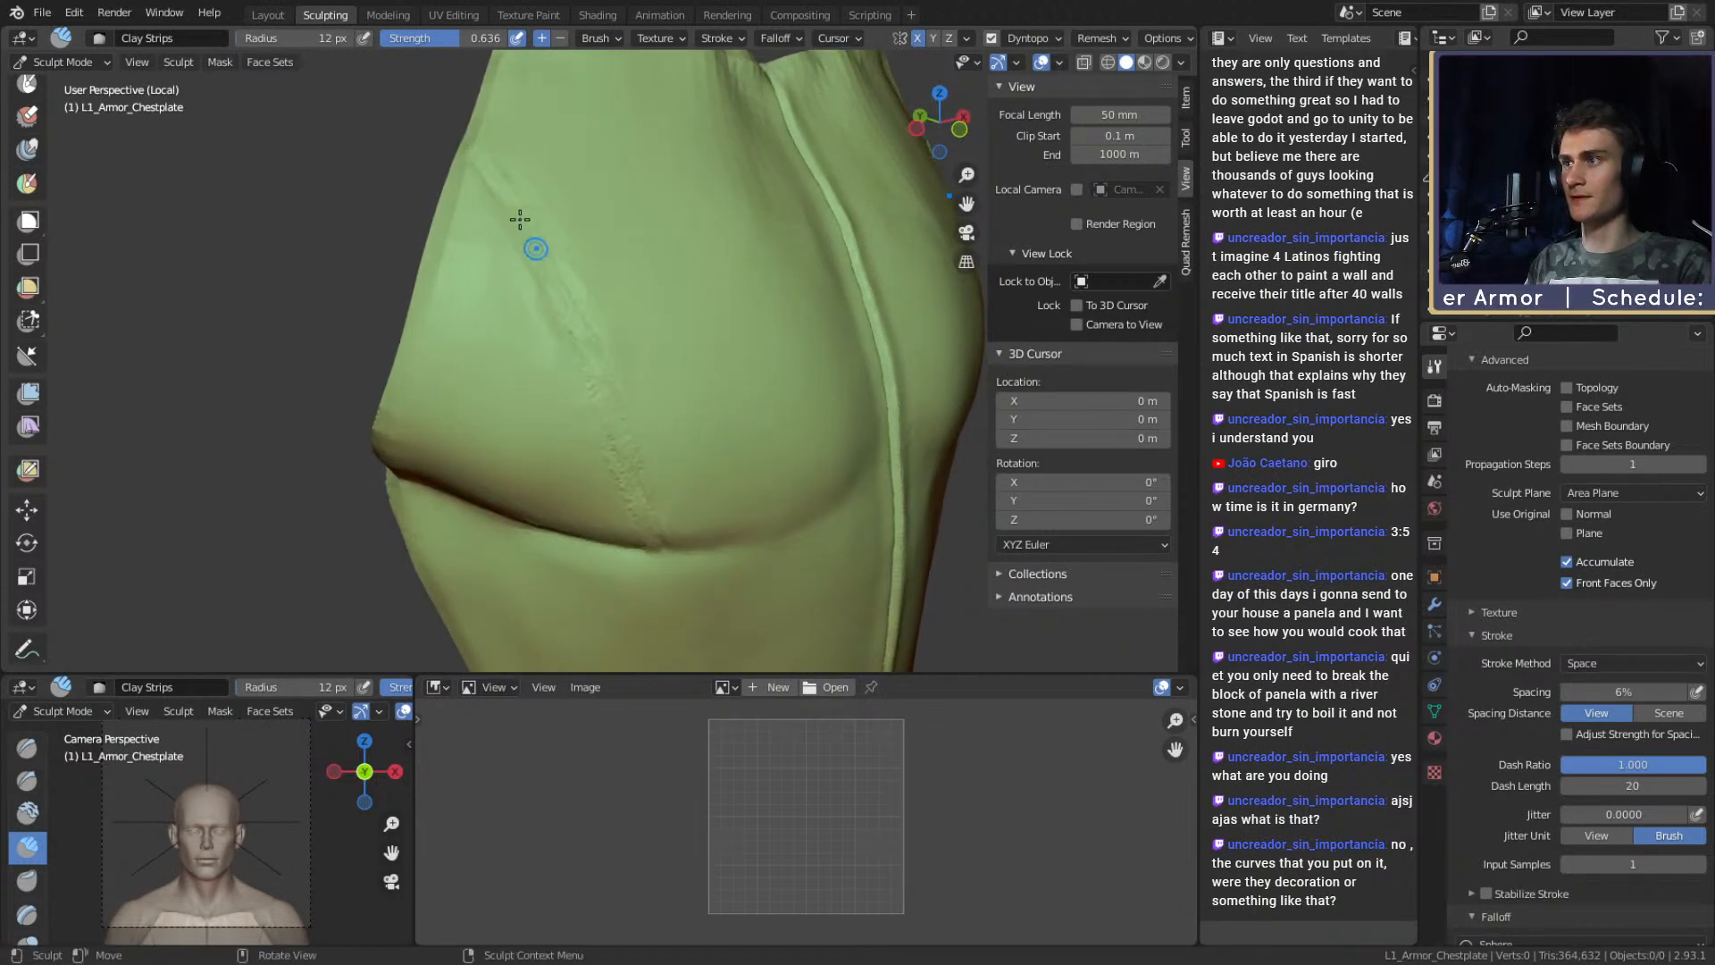
Smooth the filled seam across the chest into the surrounding surface.
key(f)
click(597, 286)
mouse_move(608, 376)
mouse_down()
mouse_move(560, 286)
mouse_move(618, 390)
mouse_up()
middle_drag(620, 389, 626, 355)
mouse_move(626, 355)
shift+mouse_down()
mouse_move(583, 274)
mouse_move(621, 384)
shift+mouse_up()
mouse_move(621, 384)
shift+mouse_down()
mouse_move(640, 483)
mouse_move(666, 482)
shift+mouse_up()
middle_drag(666, 482, 655, 402)
shift+drag(655, 402, 652, 487)
middle_drag(668, 281, 628, 238)
middle_drag(628, 447, 522, 260)
Switch to the Mask brush at a 6 px radius and enable Stabilize Stroke.
key(m)
key(f)
click(529, 444)
mouse_move(529, 445)
alt+mouse_down()
mouse_move(625, 463)
mouse_move(567, 504)
mouse_move(544, 459)
alt+mouse_up()
mouse_move(593, 387)
alt+mouse_down()
mouse_move(603, 462)
mouse_move(807, 510)
alt+mouse_up()
mouse_move(1503, 525)
alt+mouse_down()
mouse_move(1520, 611)
mouse_move(1529, 522)
alt+mouse_up()
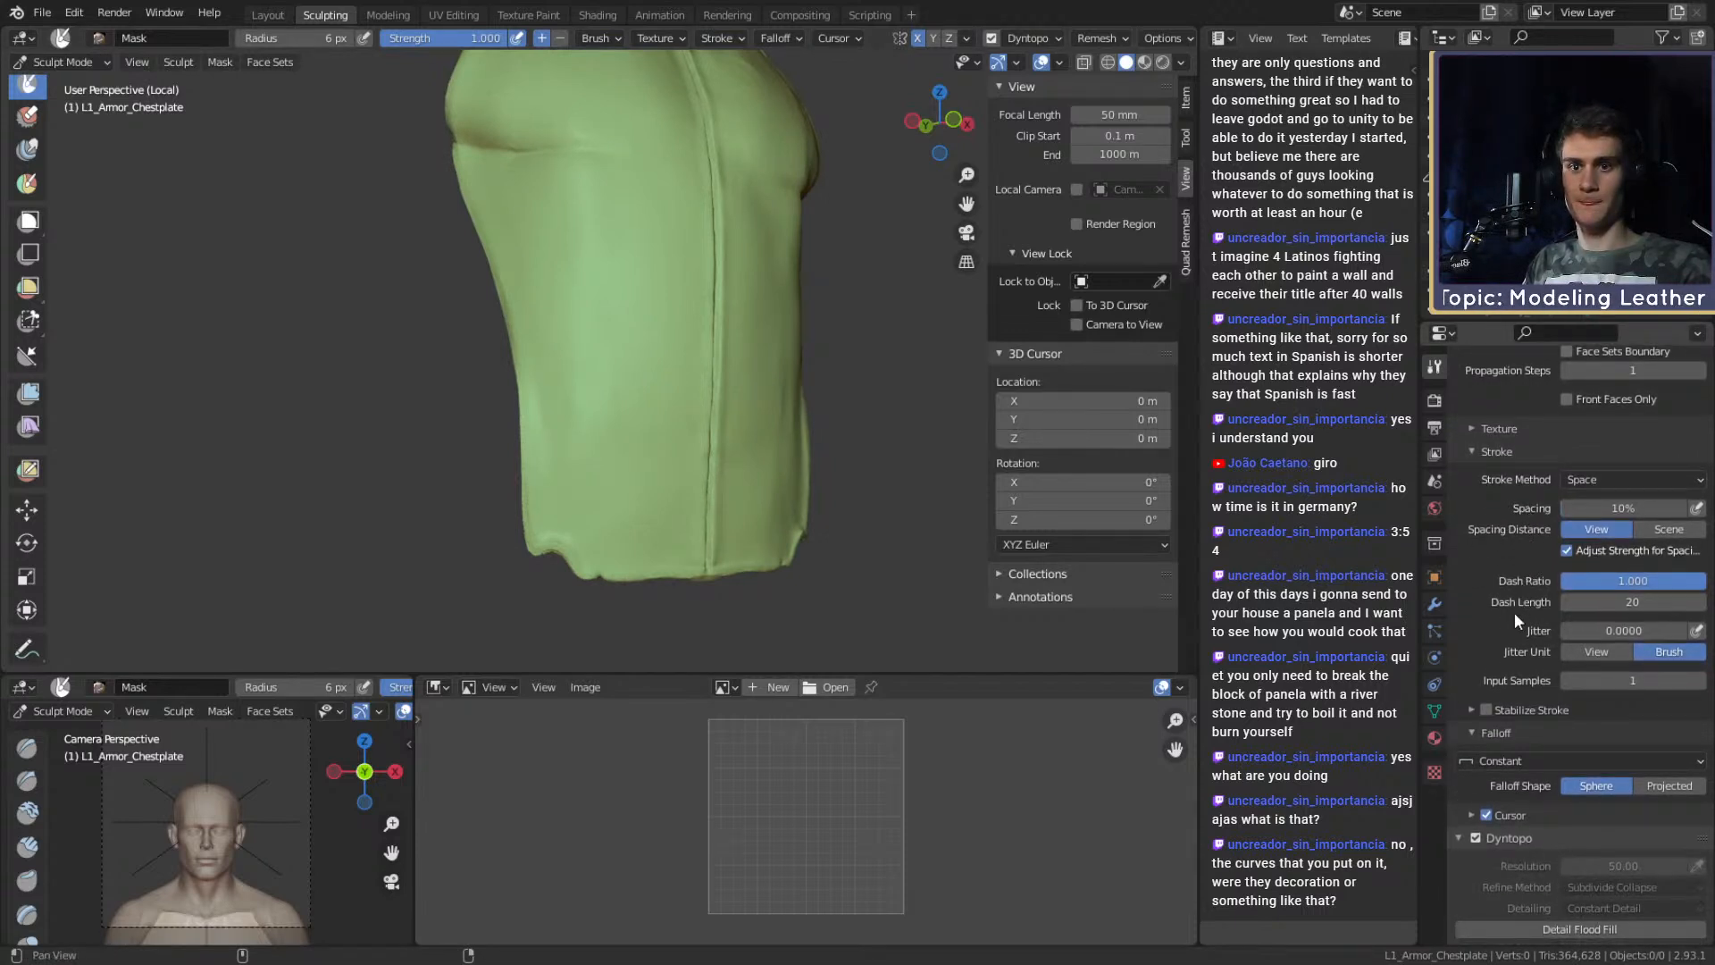
alt+shift+drag(681, 362, 693, 438)
ctrl+alt+drag(686, 411, 677, 478)
click(1480, 707)
click(1487, 710)
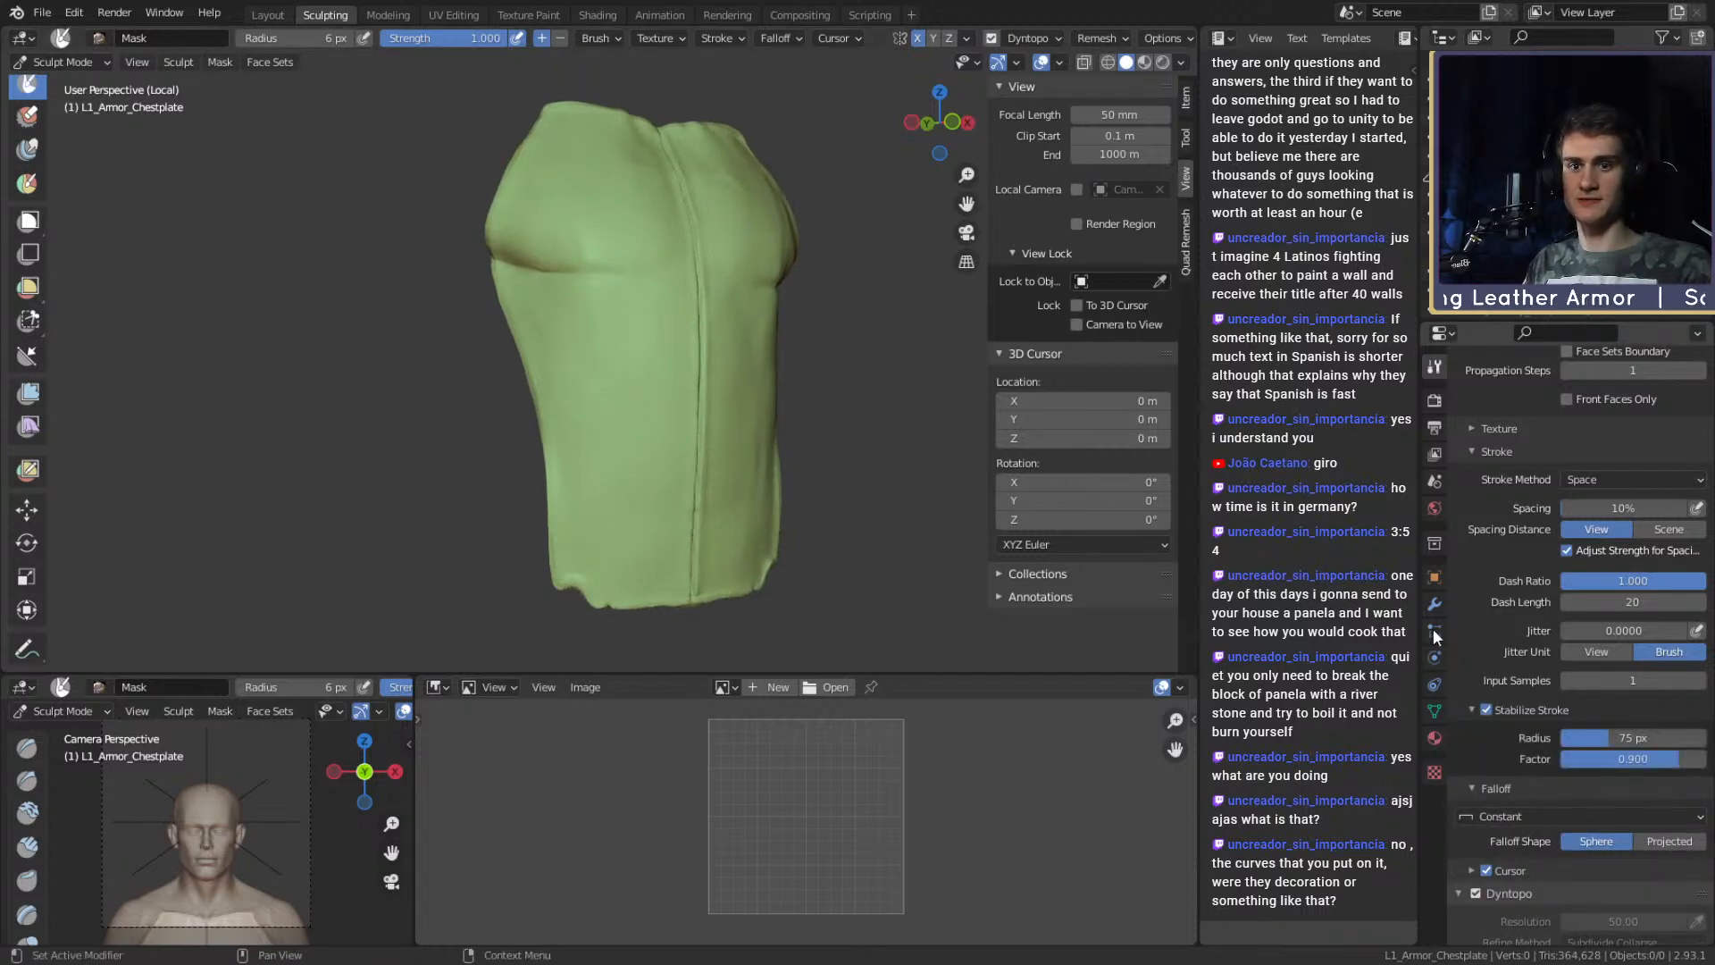
Try a 6 px mask line from the chestplate's lower edge up over the chest, and clear the mask.
drag(611, 603, 608, 594)
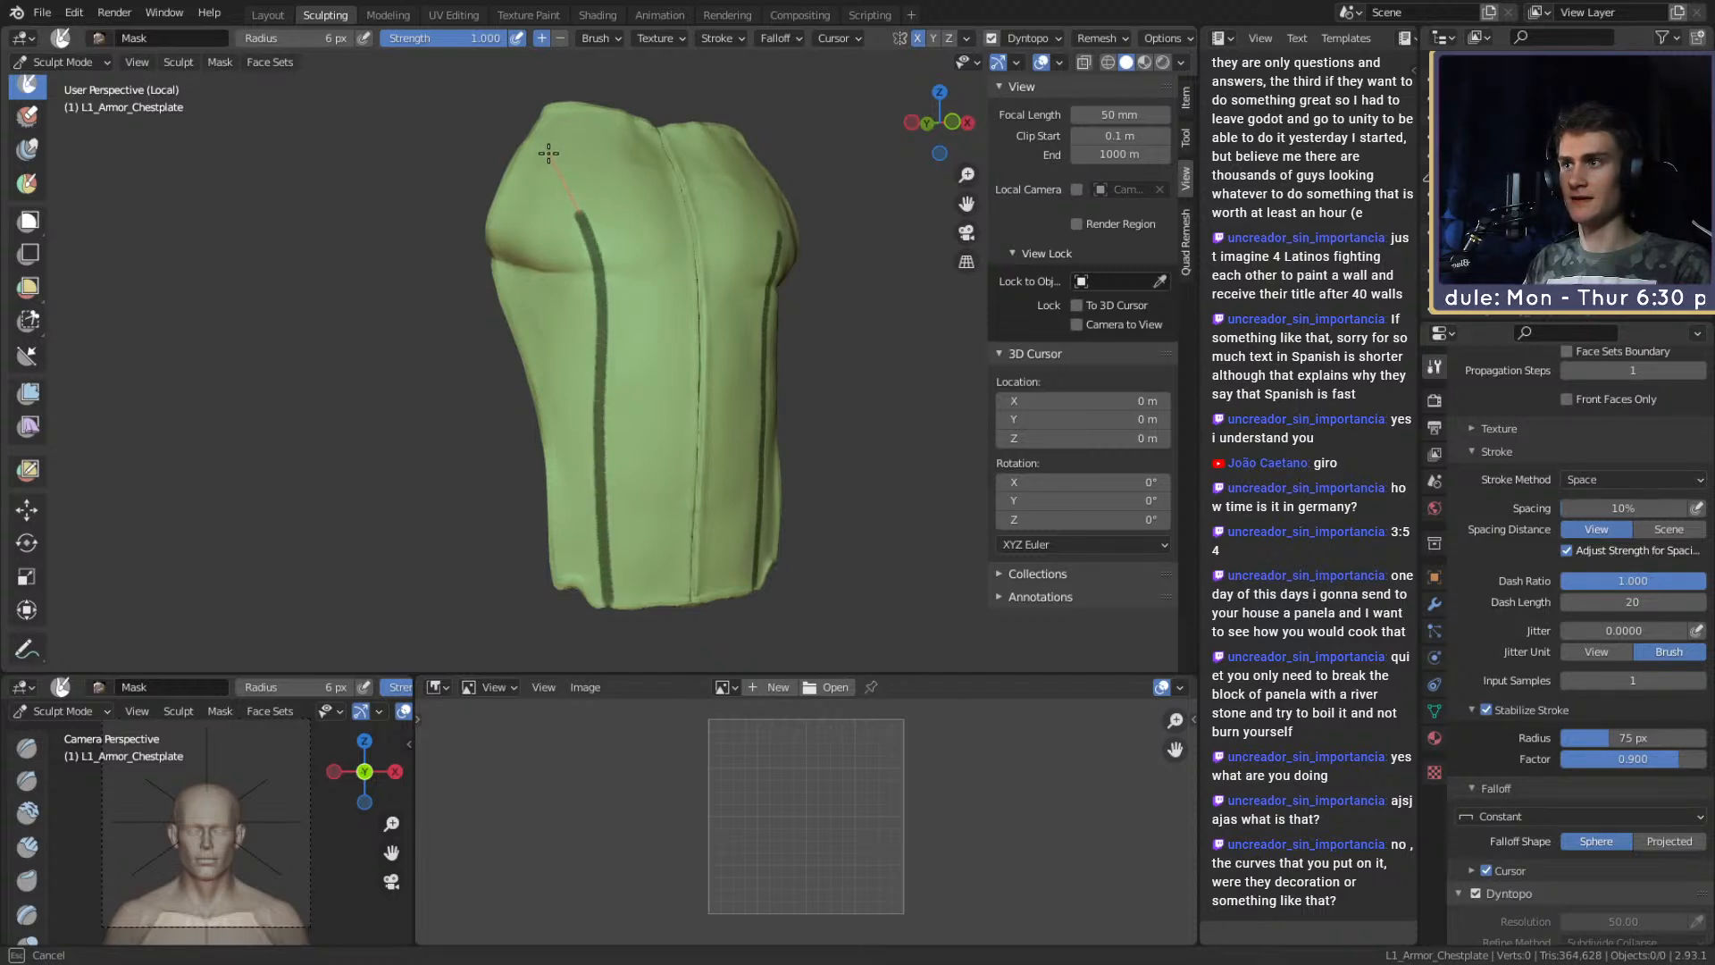
drag(464, 101, 393, 167)
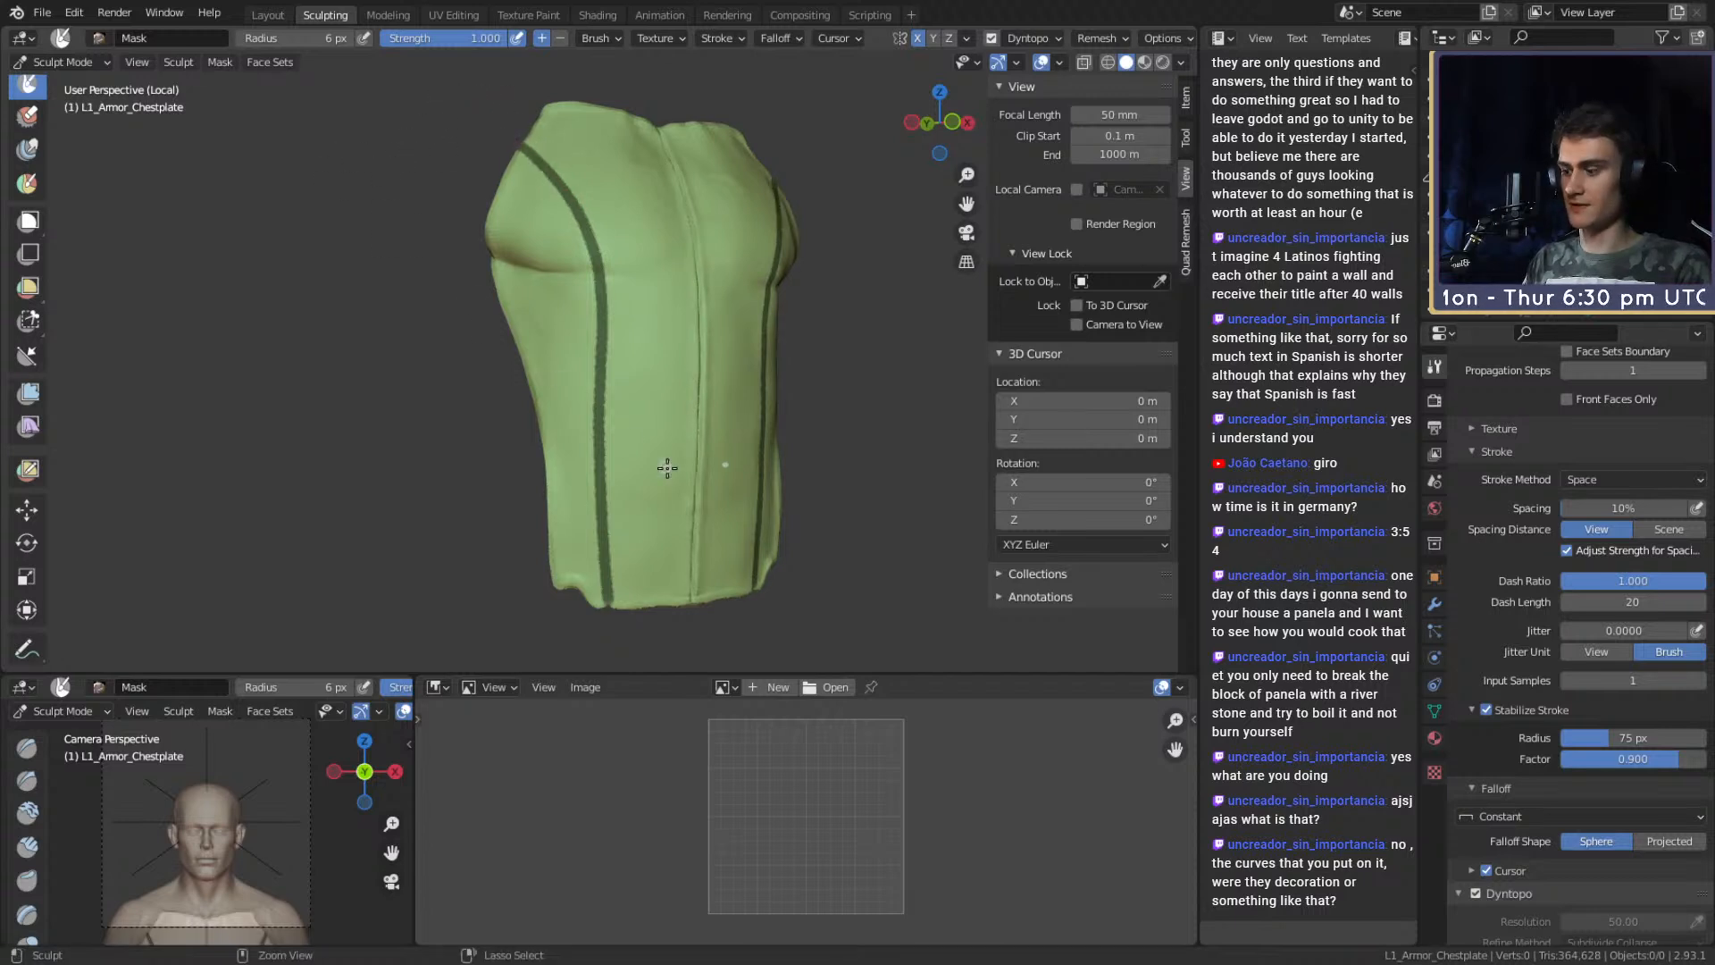
key(alt+m)
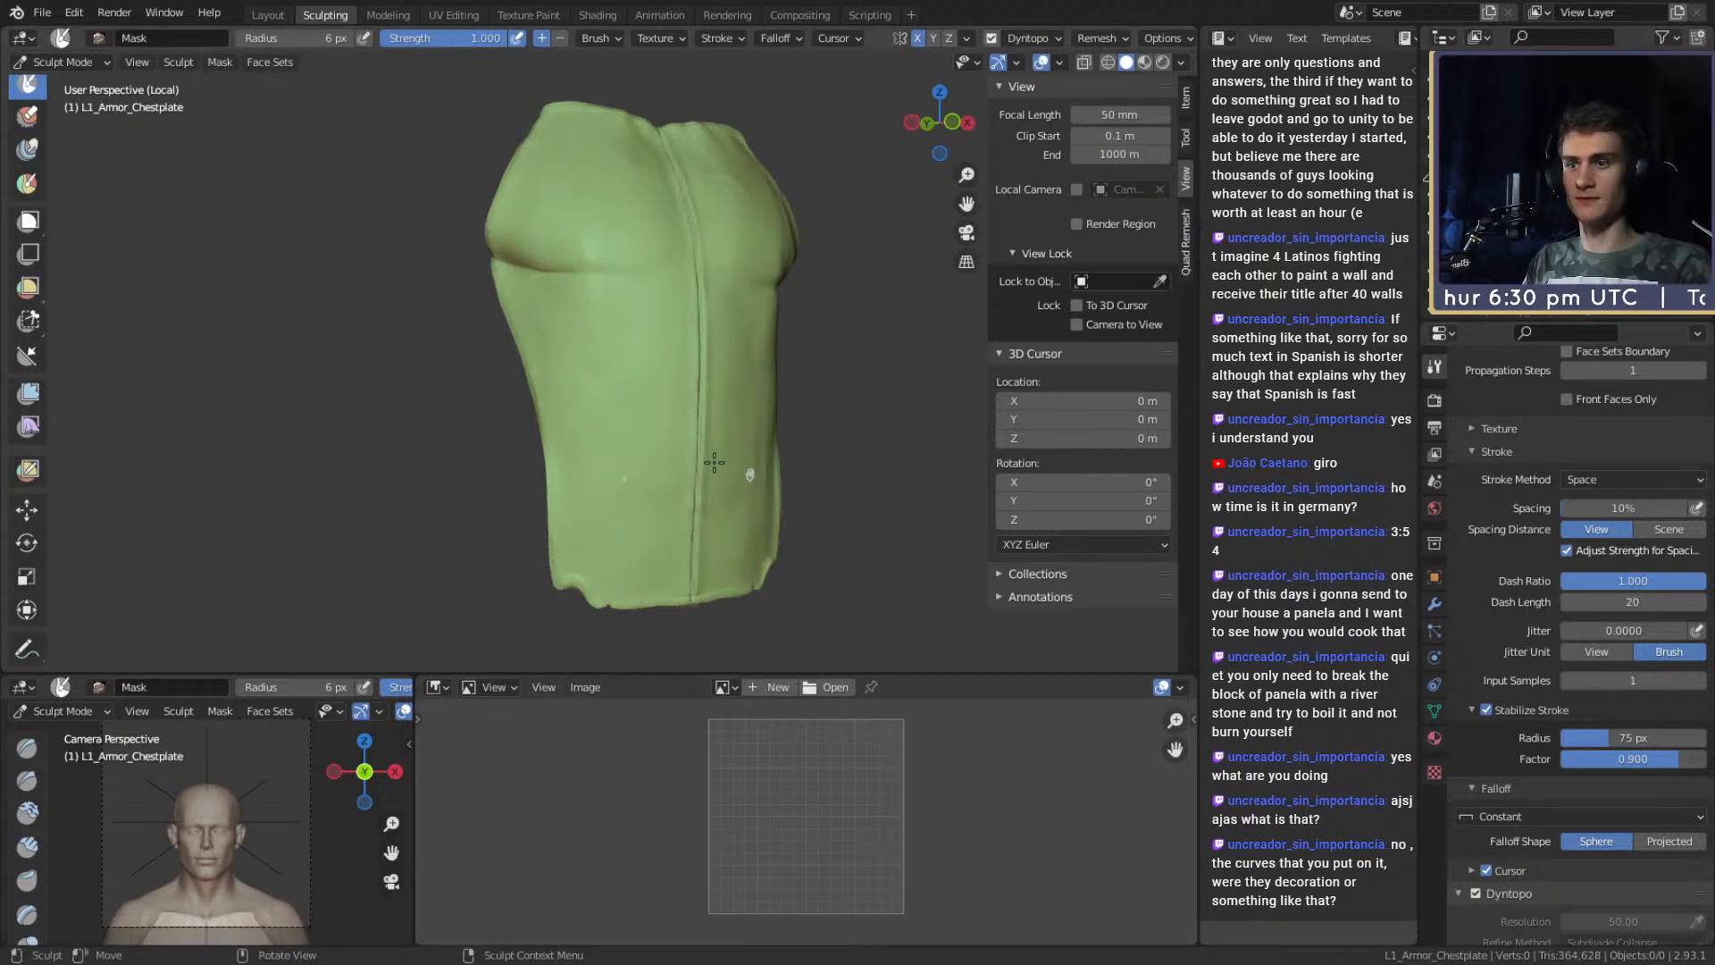
Try drawing the side seam mask line at a 1 px radius, undoing each stroke.
key(f)
click(608, 409)
drag(612, 603, 610, 586)
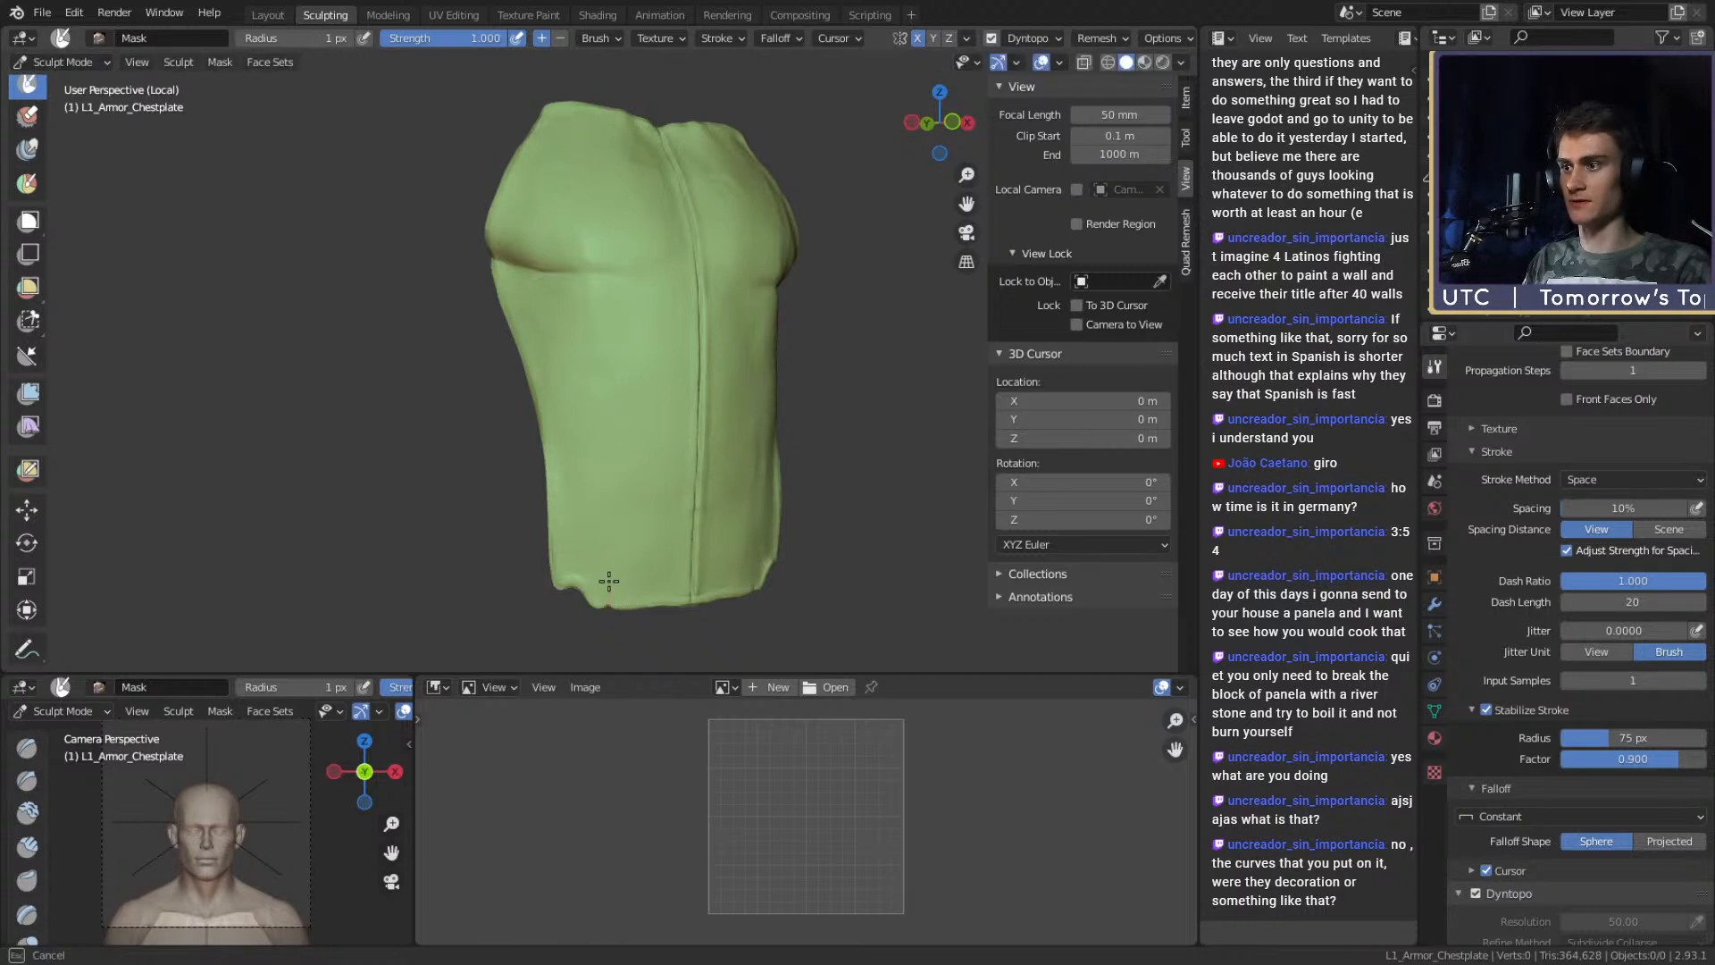
key(ctrl+z)
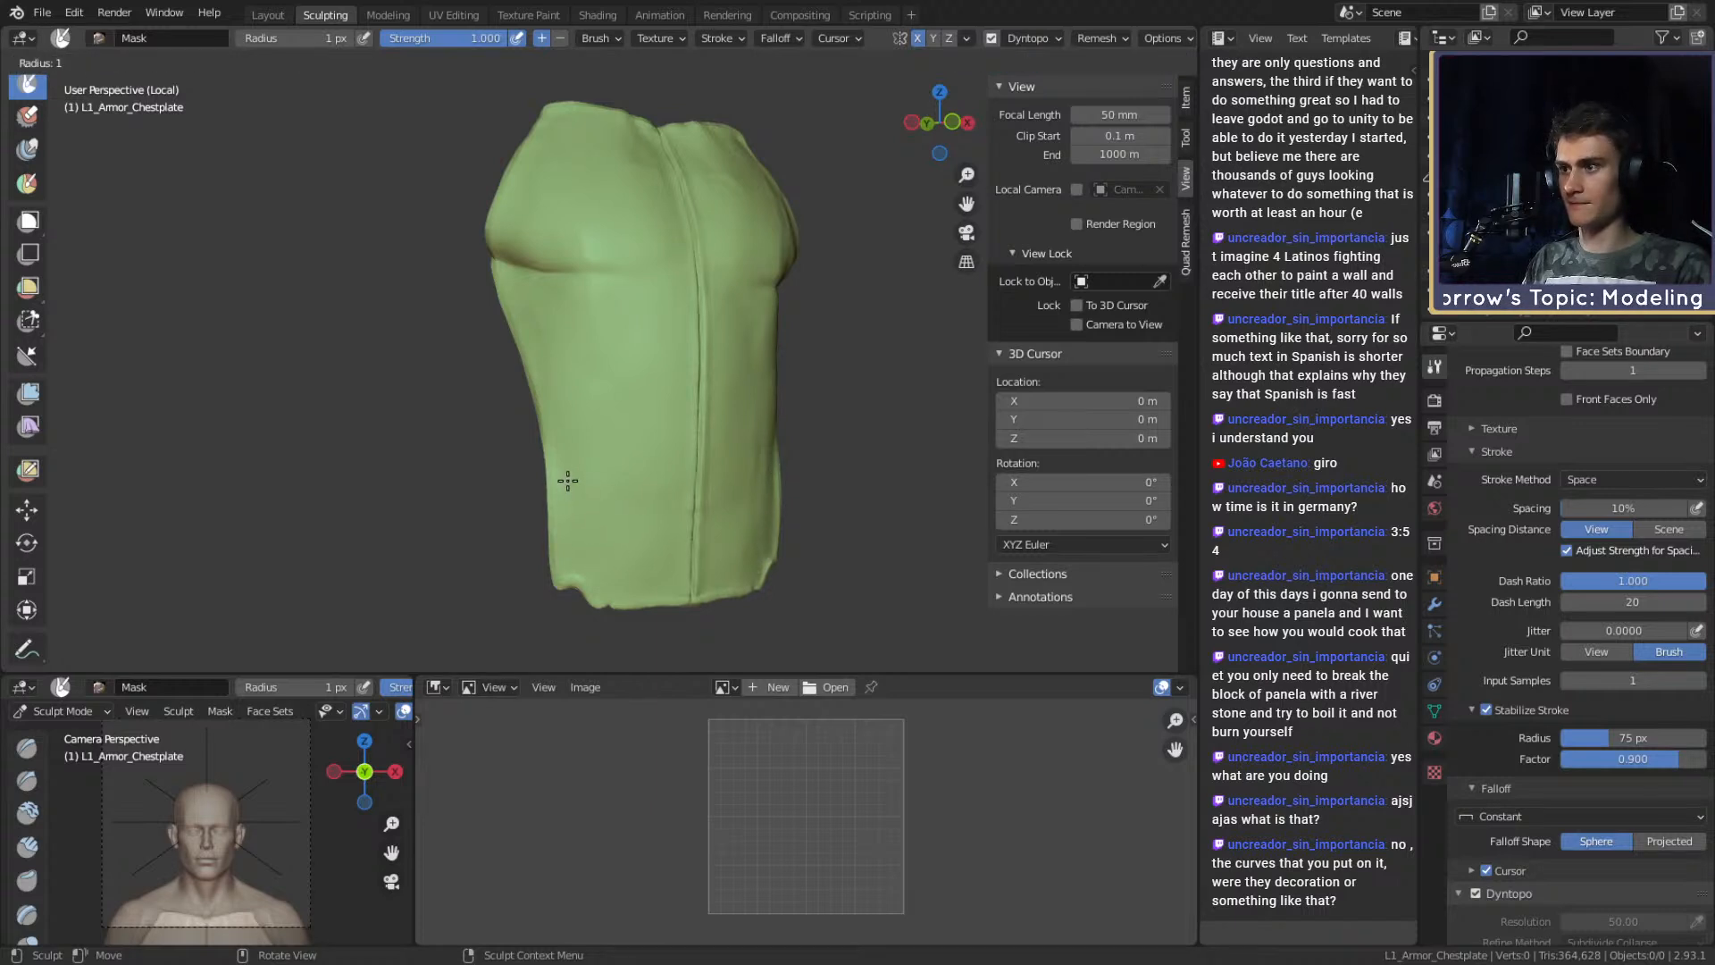
drag(612, 601, 632, 392)
key(ctrl+z)
Try repeated 2 px mask lines from the lower edge up the side panel, undoing each one.
key(bracketleft)
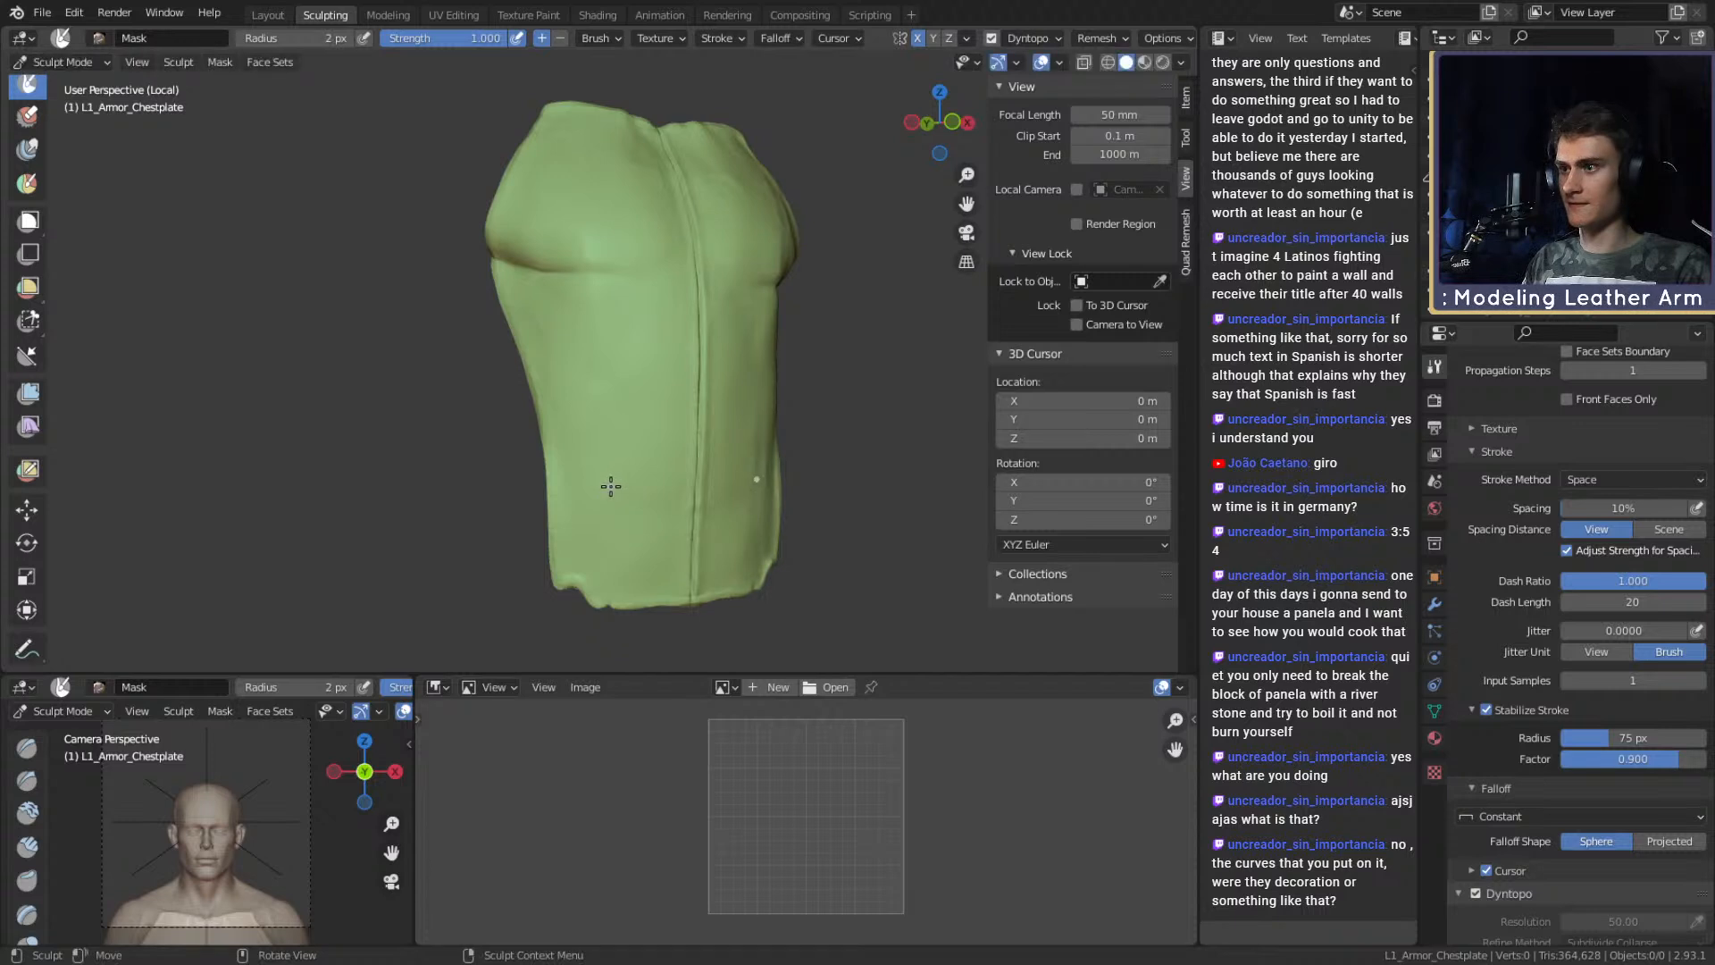
drag(614, 594, 655, 386)
key(ctrl+z)
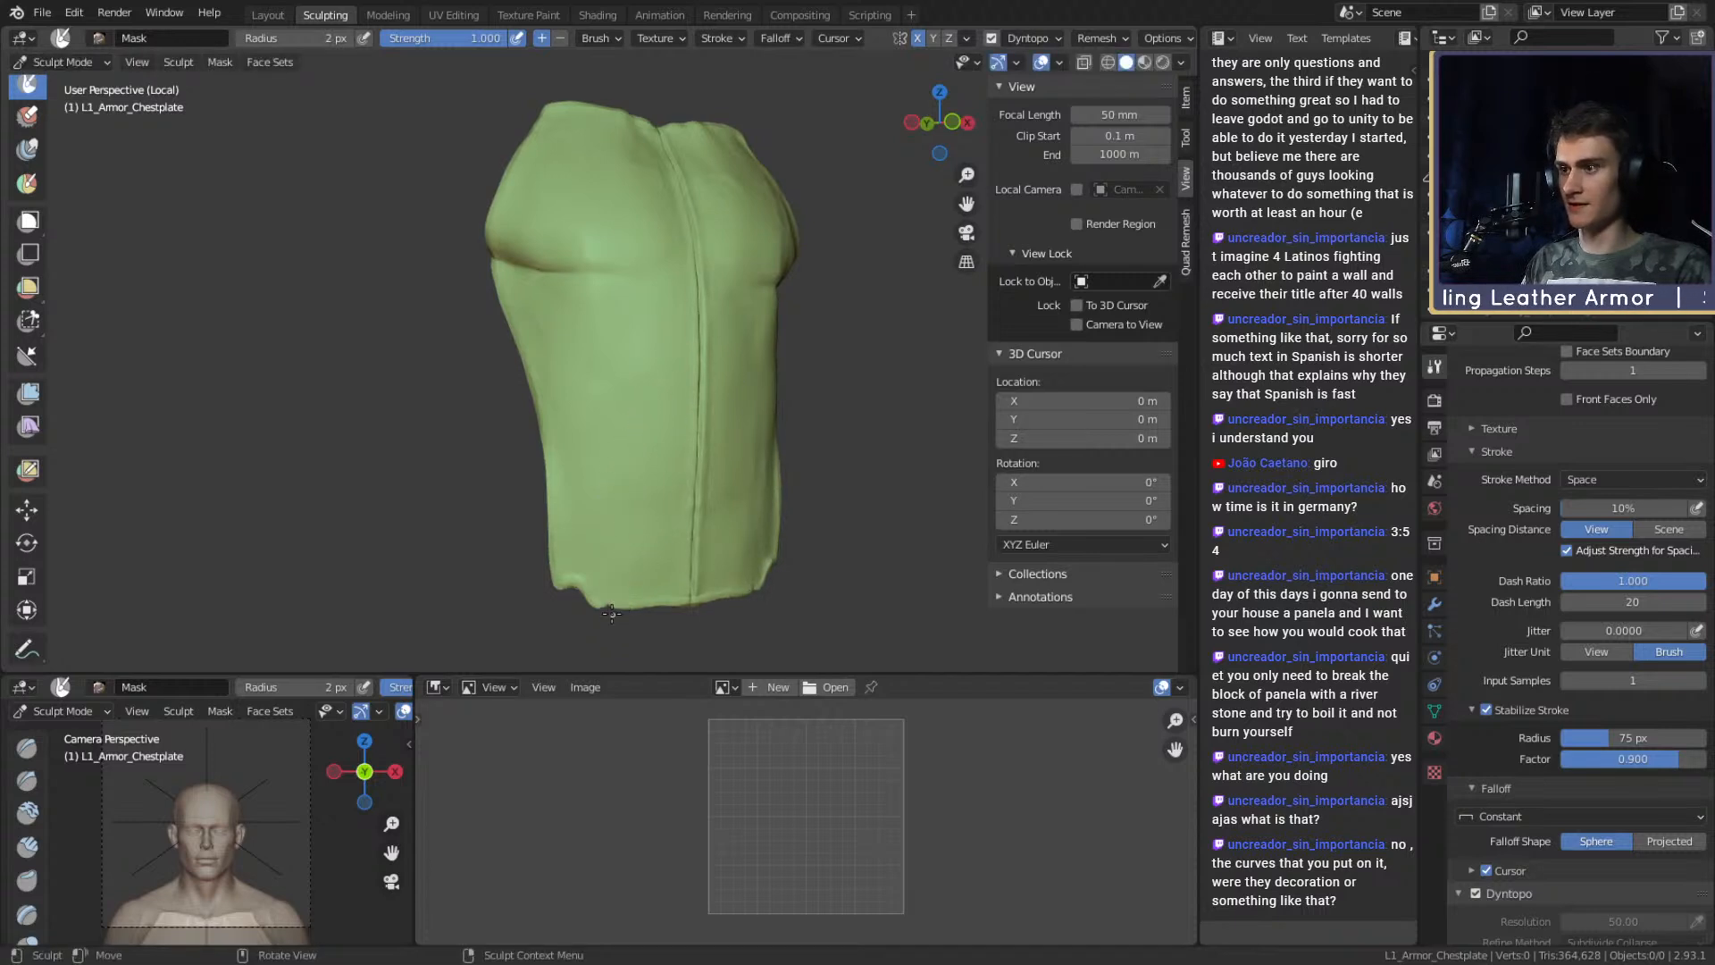
drag(610, 600, 605, 583)
drag(598, 408, 597, 383)
key(ctrl+z)
drag(605, 601, 607, 594)
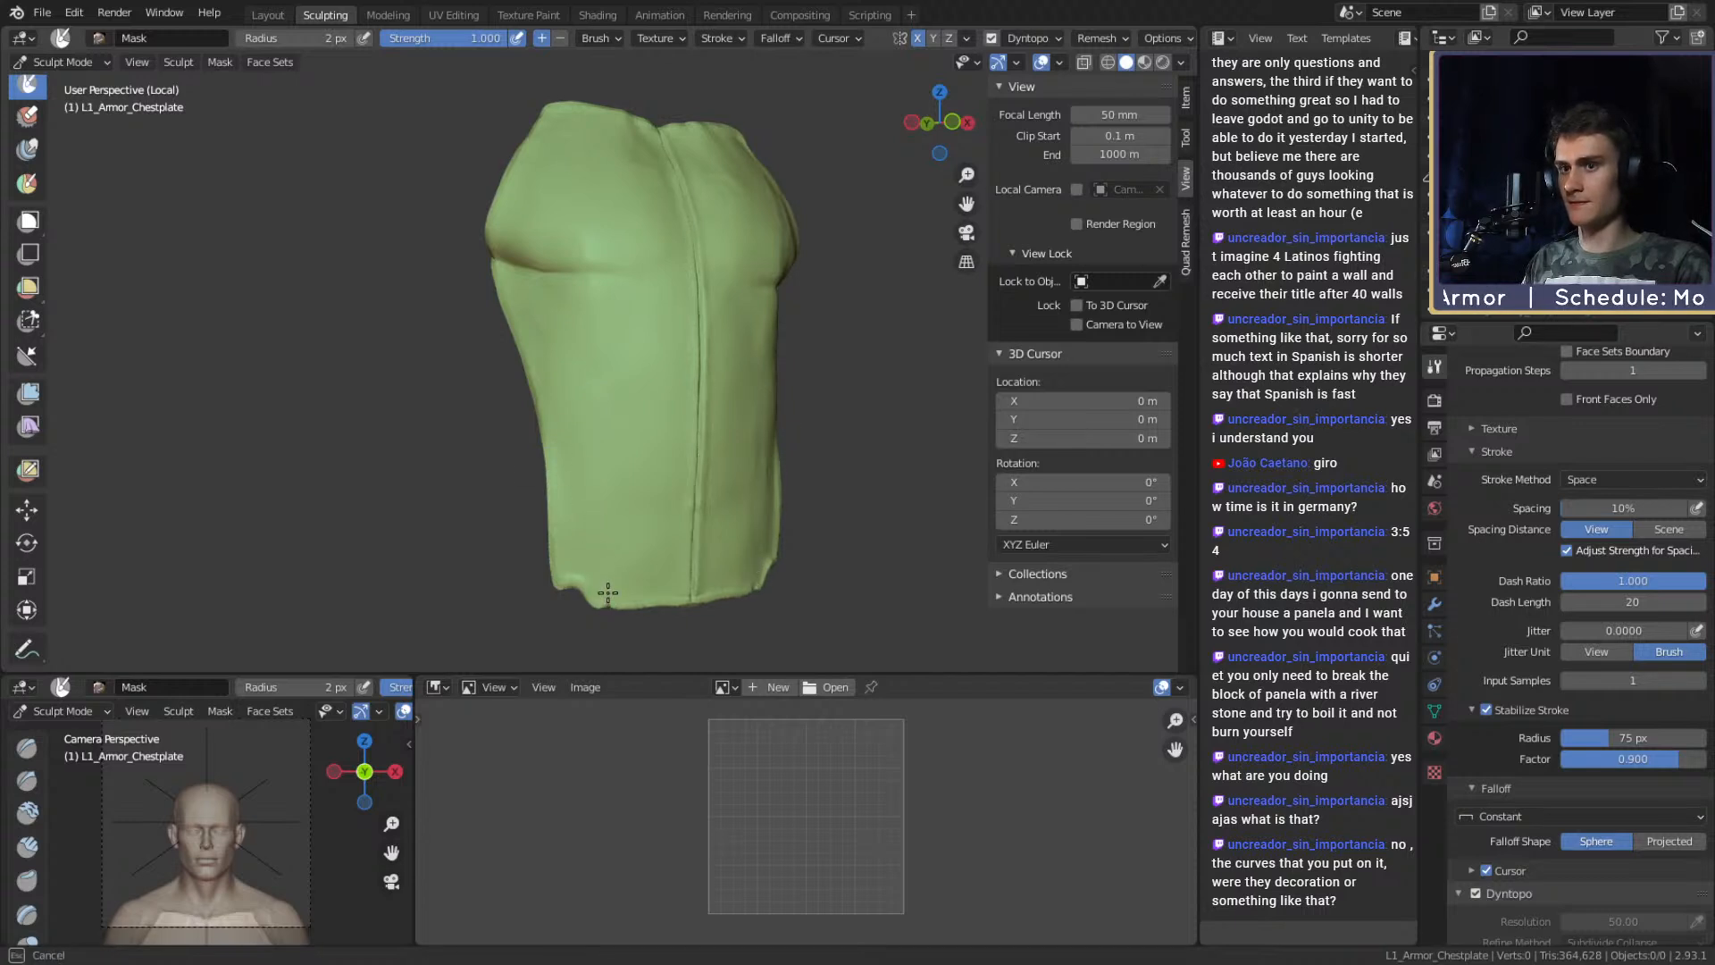
drag(528, 167, 529, 169)
key(ctrl+z)
drag(611, 604, 609, 606)
drag(618, 480, 618, 484)
key(ctrl+z)
drag(609, 605, 607, 597)
drag(540, 188, 540, 190)
key(ctrl+z)
drag(610, 605, 582, 286)
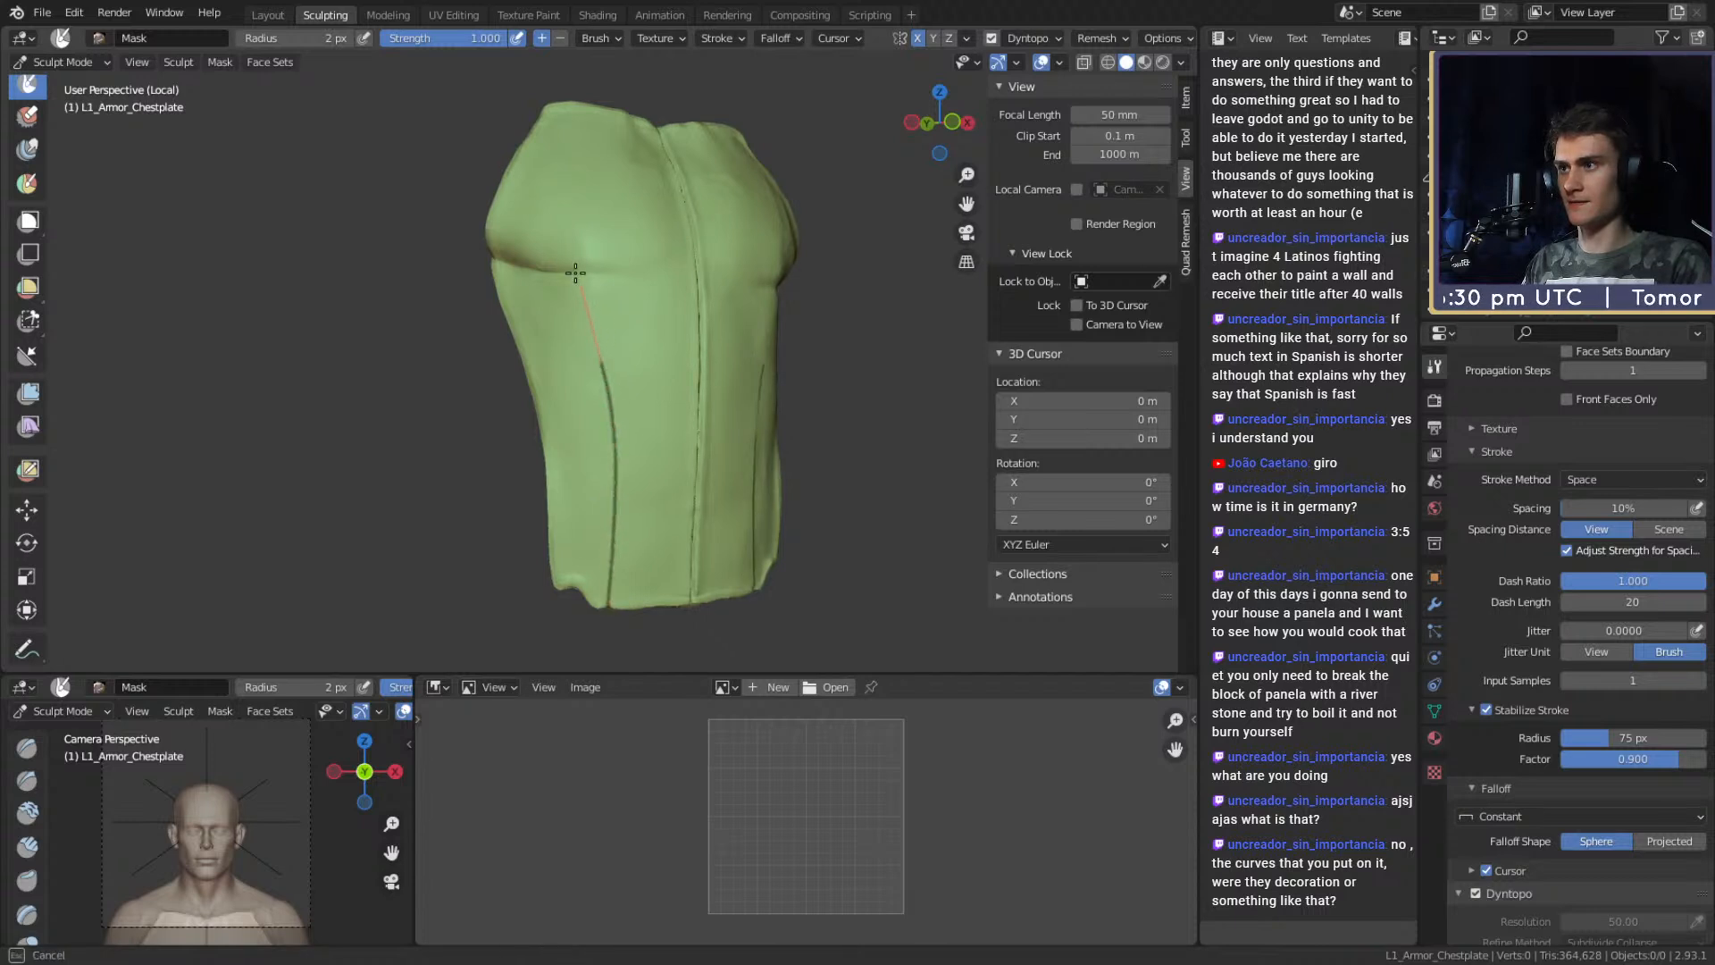
drag(412, 98, 412, 97)
key(ctrl+z)
Draw another 2 px mask line up the side panel, touch up its gaps below the chest fold, and remove it.
drag(606, 605, 613, 510)
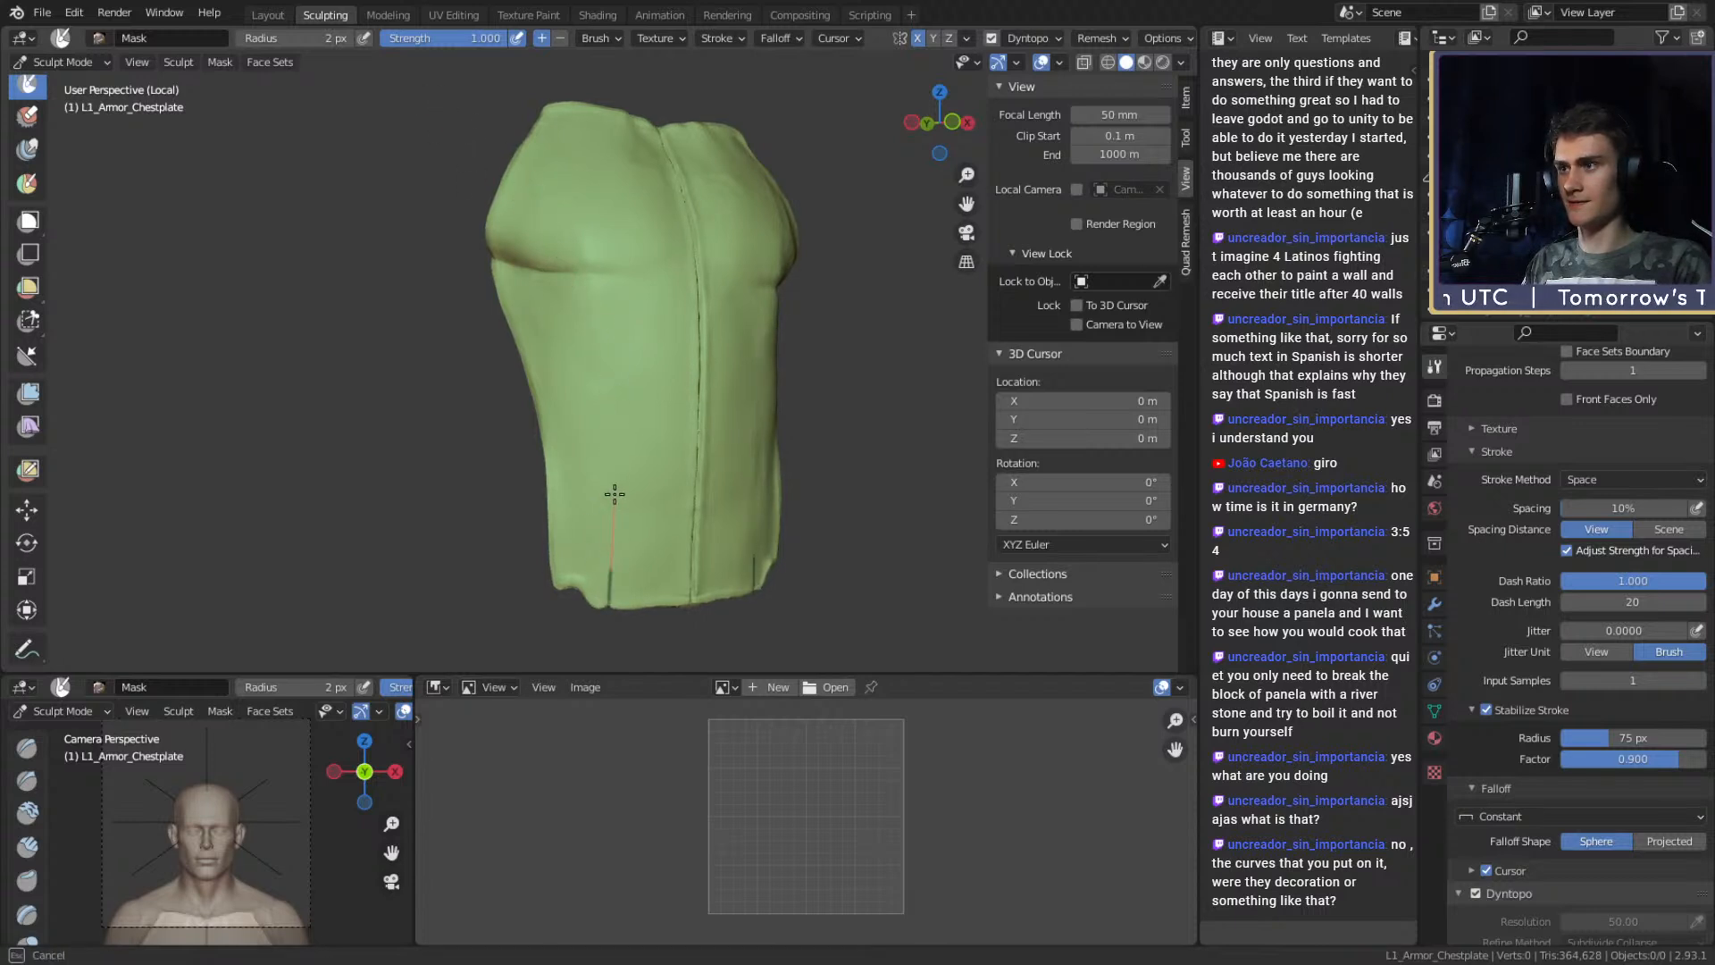
drag(535, 155, 535, 155)
mouse_move(535, 155)
middle_down()
mouse_move(661, 393)
mouse_move(720, 393)
mouse_move(604, 420)
mouse_move(643, 367)
mouse_move(611, 454)
middle_up()
mouse_move(585, 487)
mouse_down()
mouse_move(569, 603)
mouse_move(573, 589)
mouse_up()
drag(640, 255, 608, 377)
drag(578, 534, 582, 531)
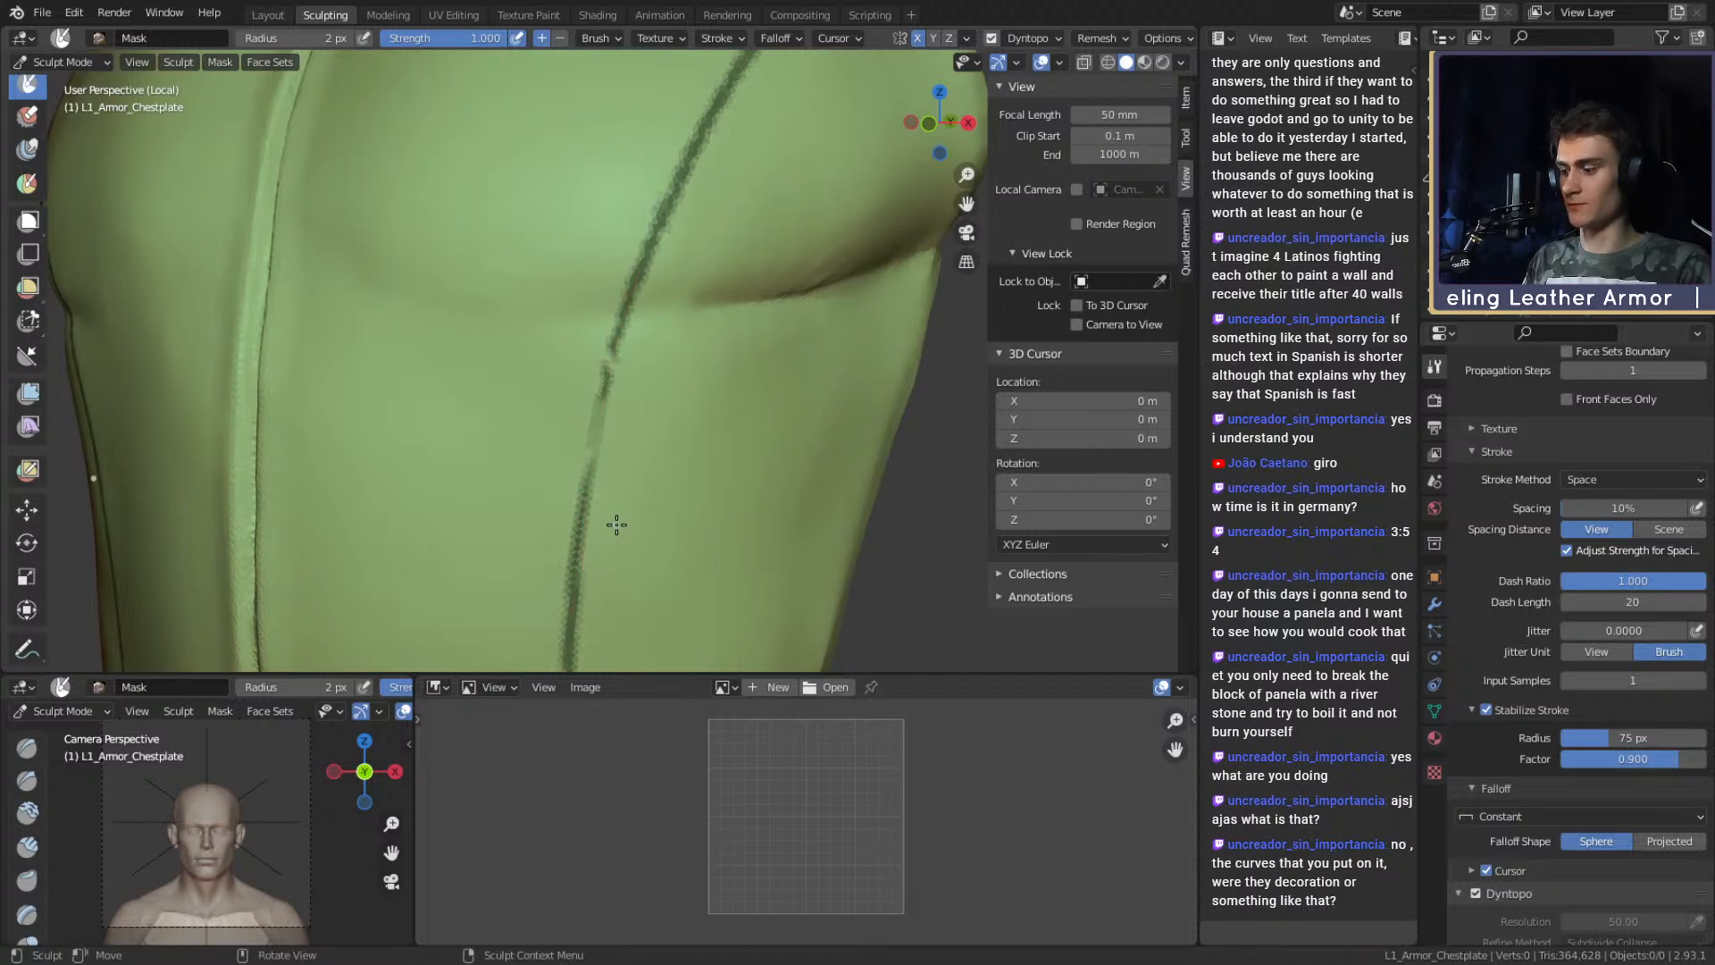
key(ctrl+z)
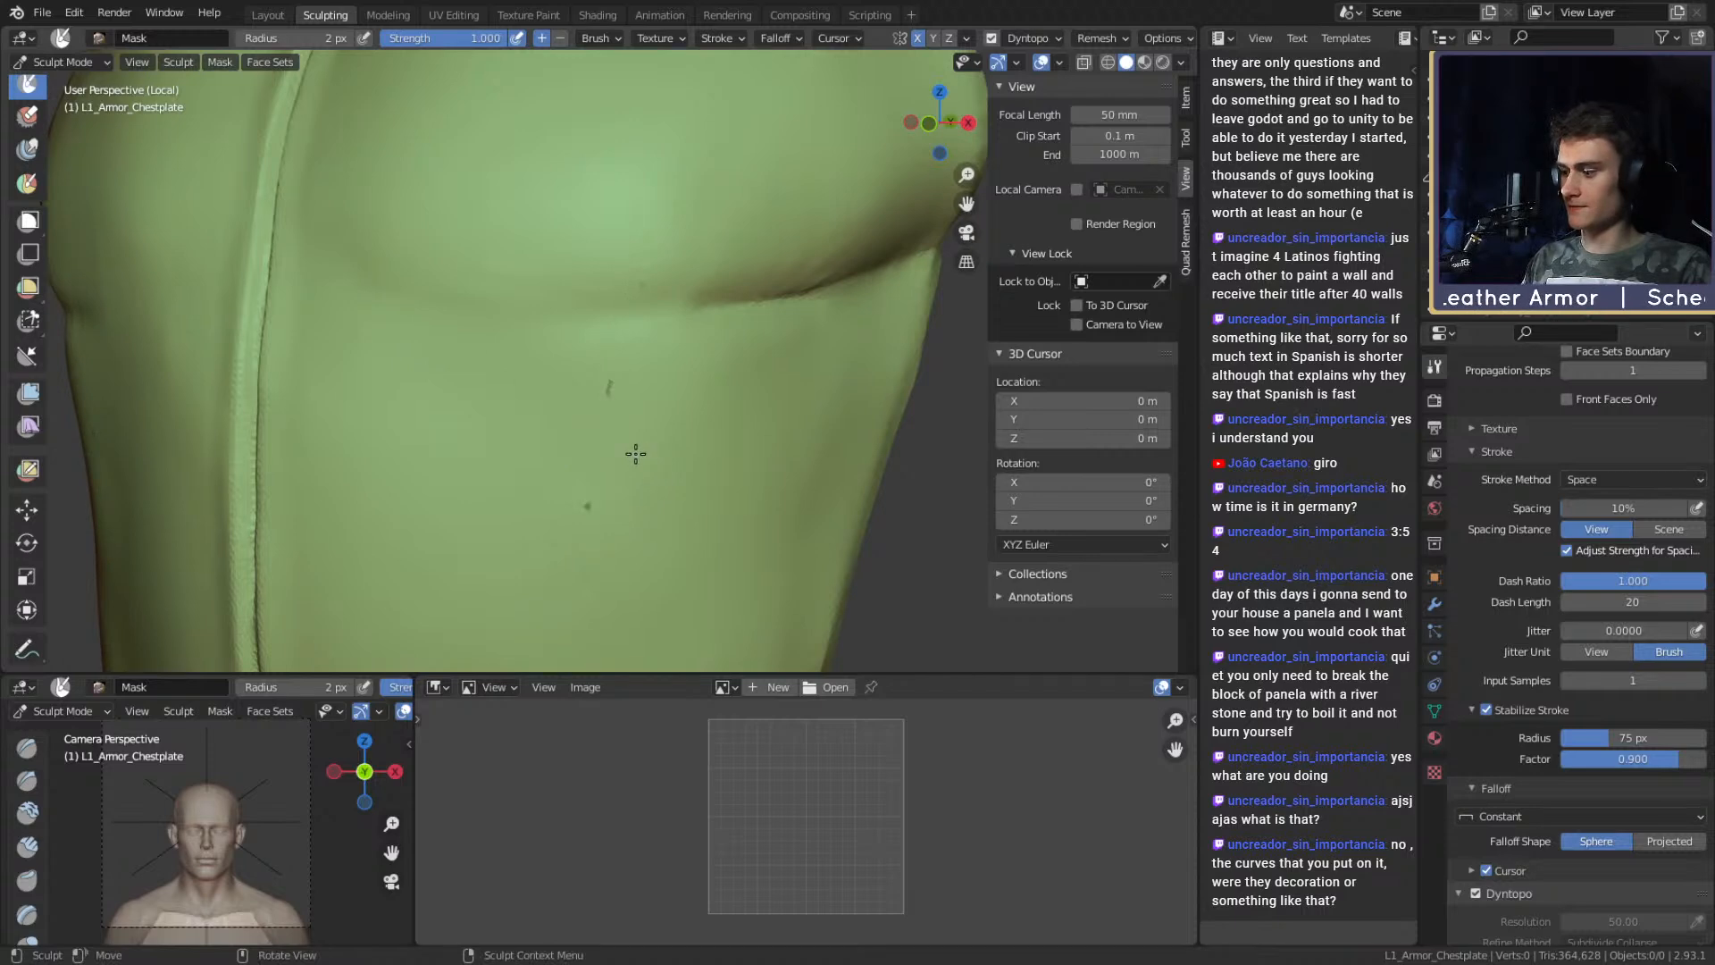
Clean up the small leftover marks on the side panel below the chest with Clay Strips at an 83 px radius.
key(c)
key(f)
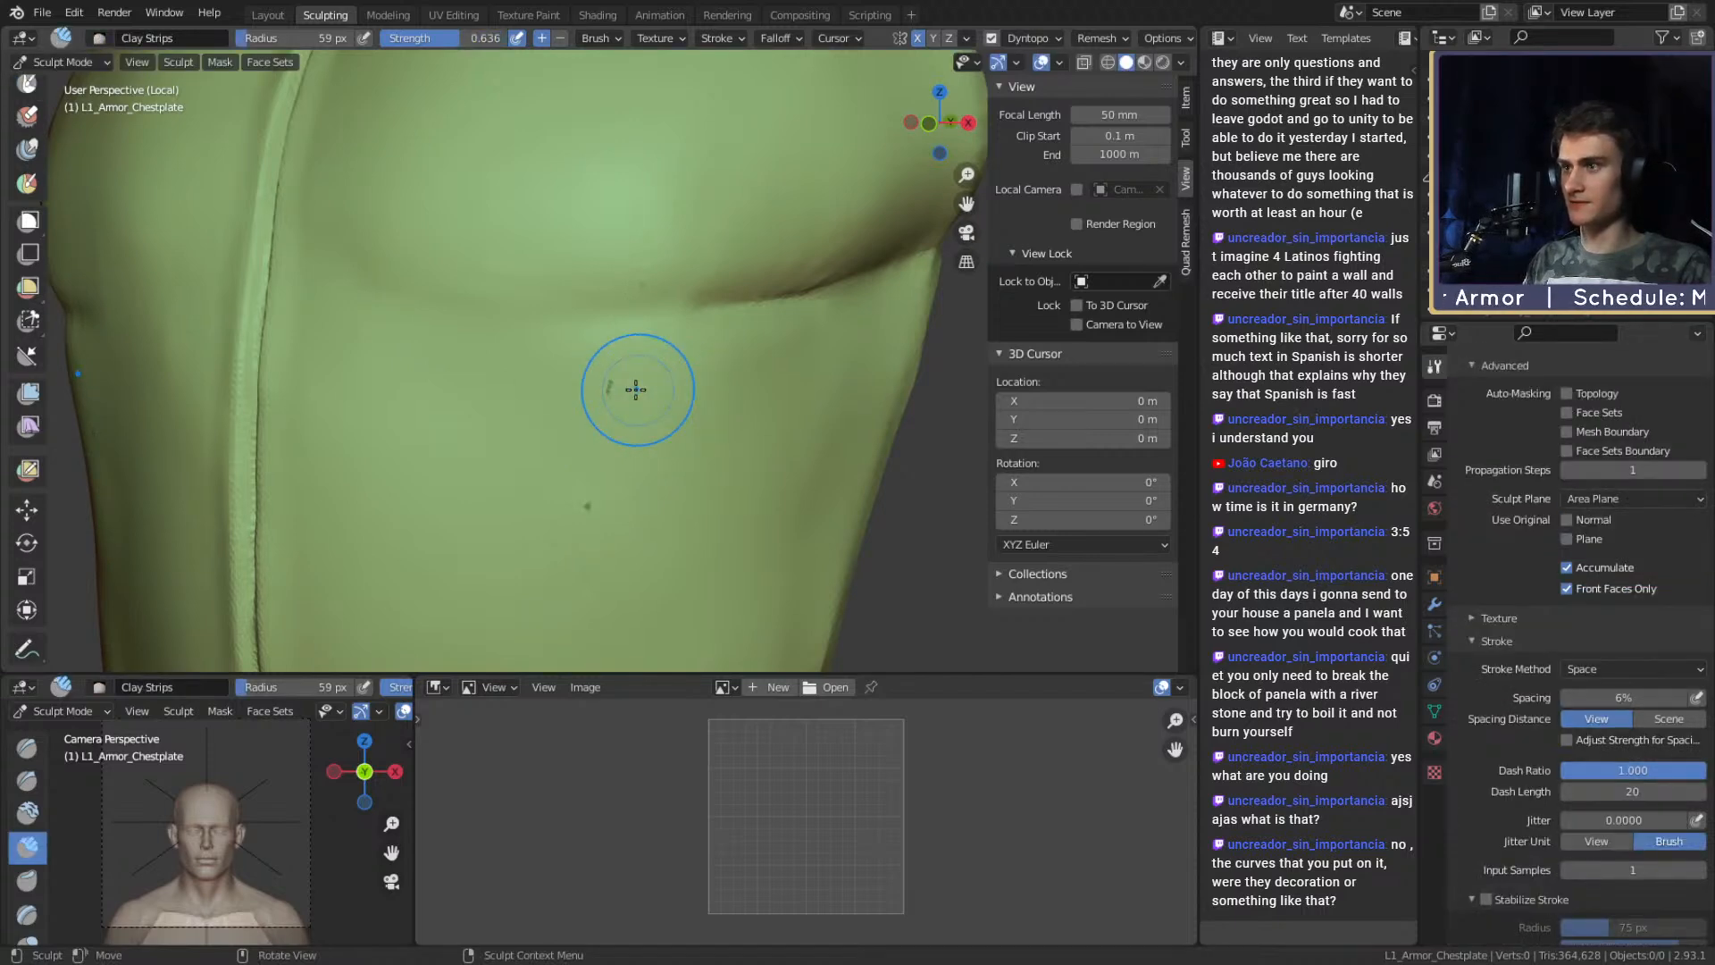
click(602, 479)
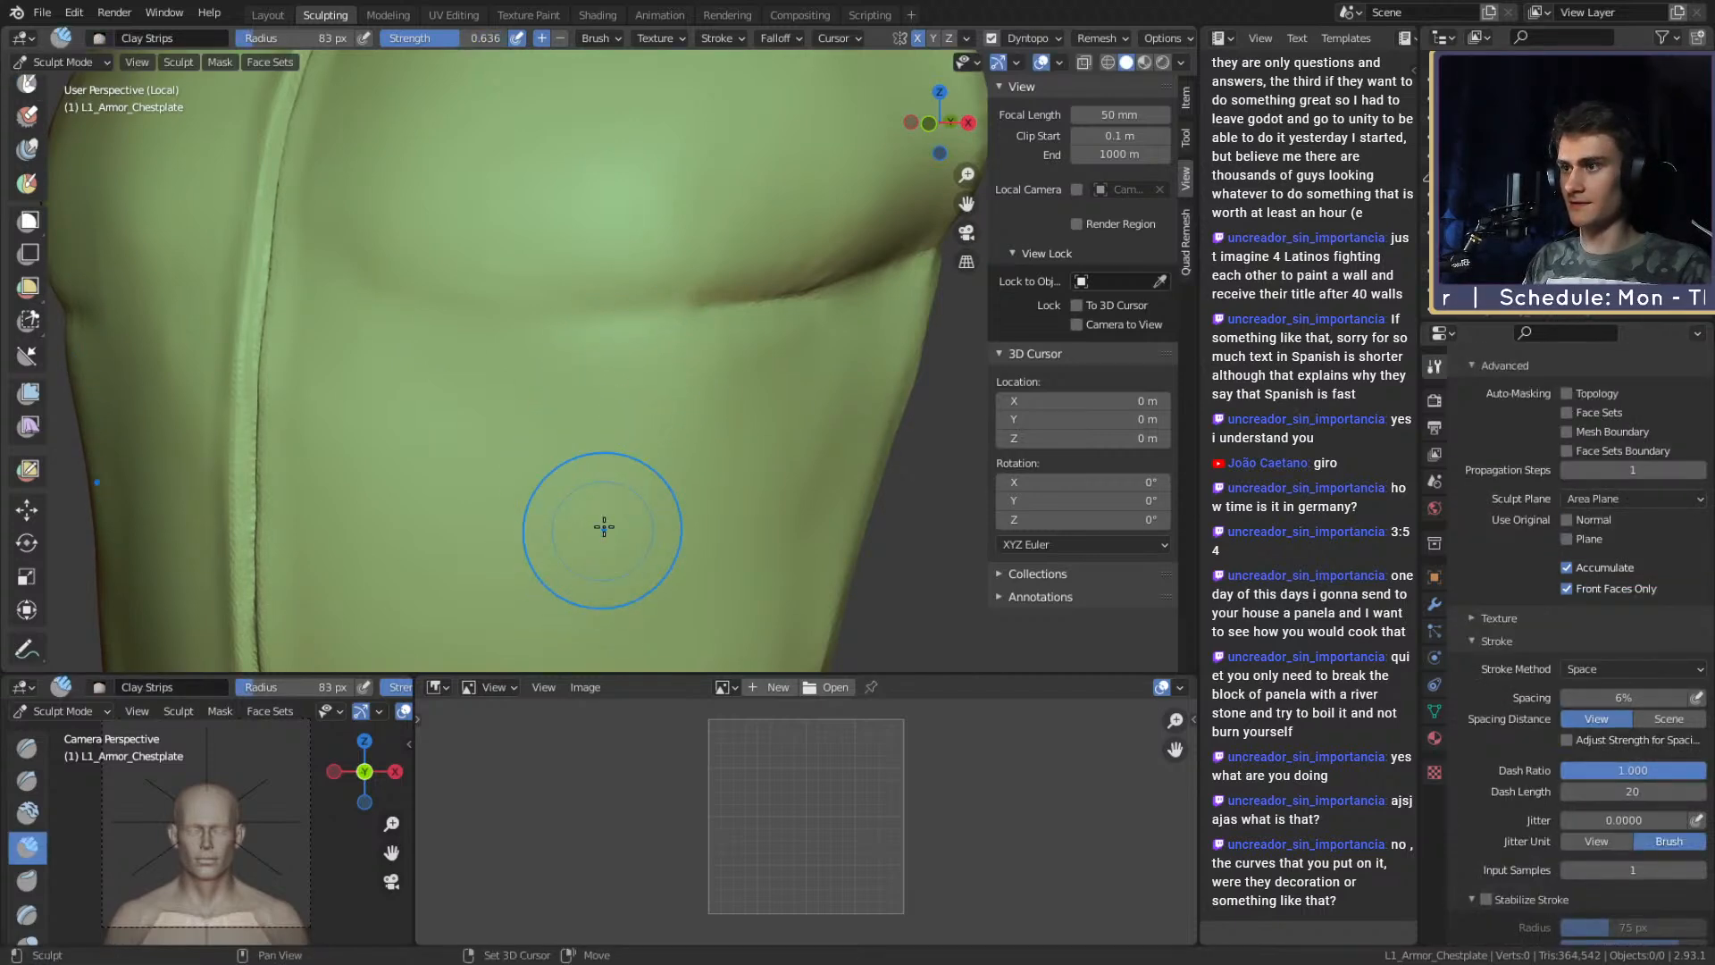
Try a 24 px mask stroke down the side panel from the chest fold, and undo it.
key(m)
drag(660, 308, 527, 613)
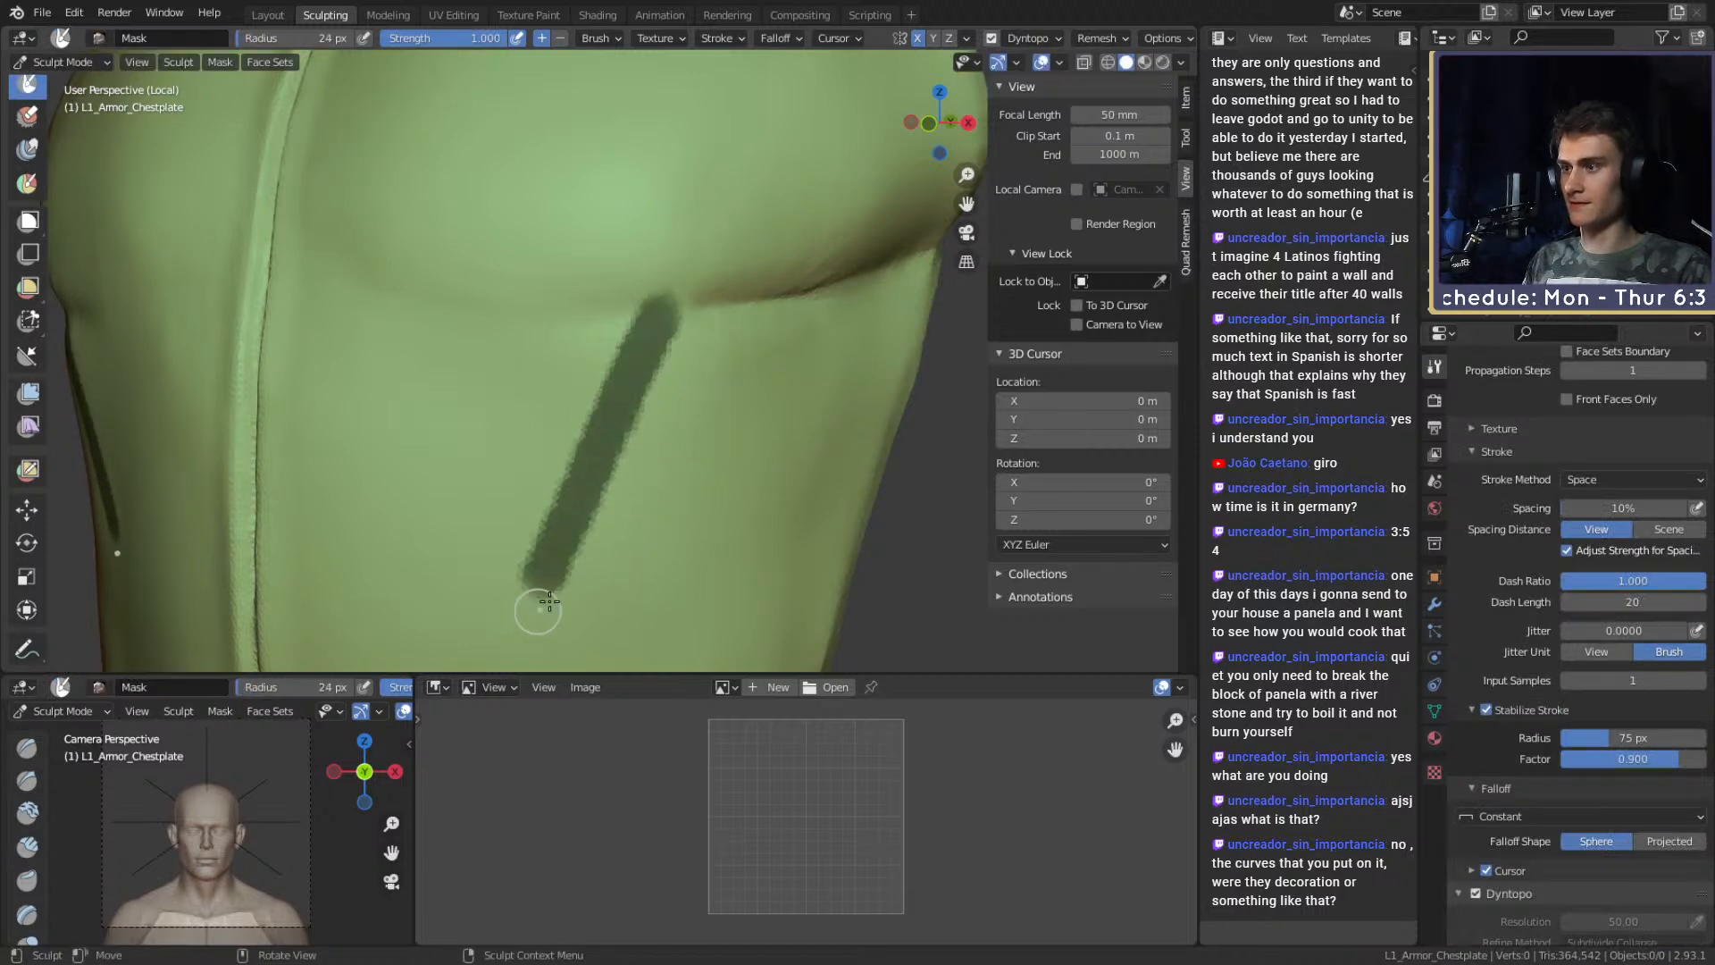
key(ctrl+z)
Try thin side seam mask lines about 5 px in radius between the lower edge and the armhole, undoing each stroke.
middle_drag(587, 393, 678, 336)
scroll(678, 336, down, 5)
middle_drag(639, 394, 616, 362)
key(f)
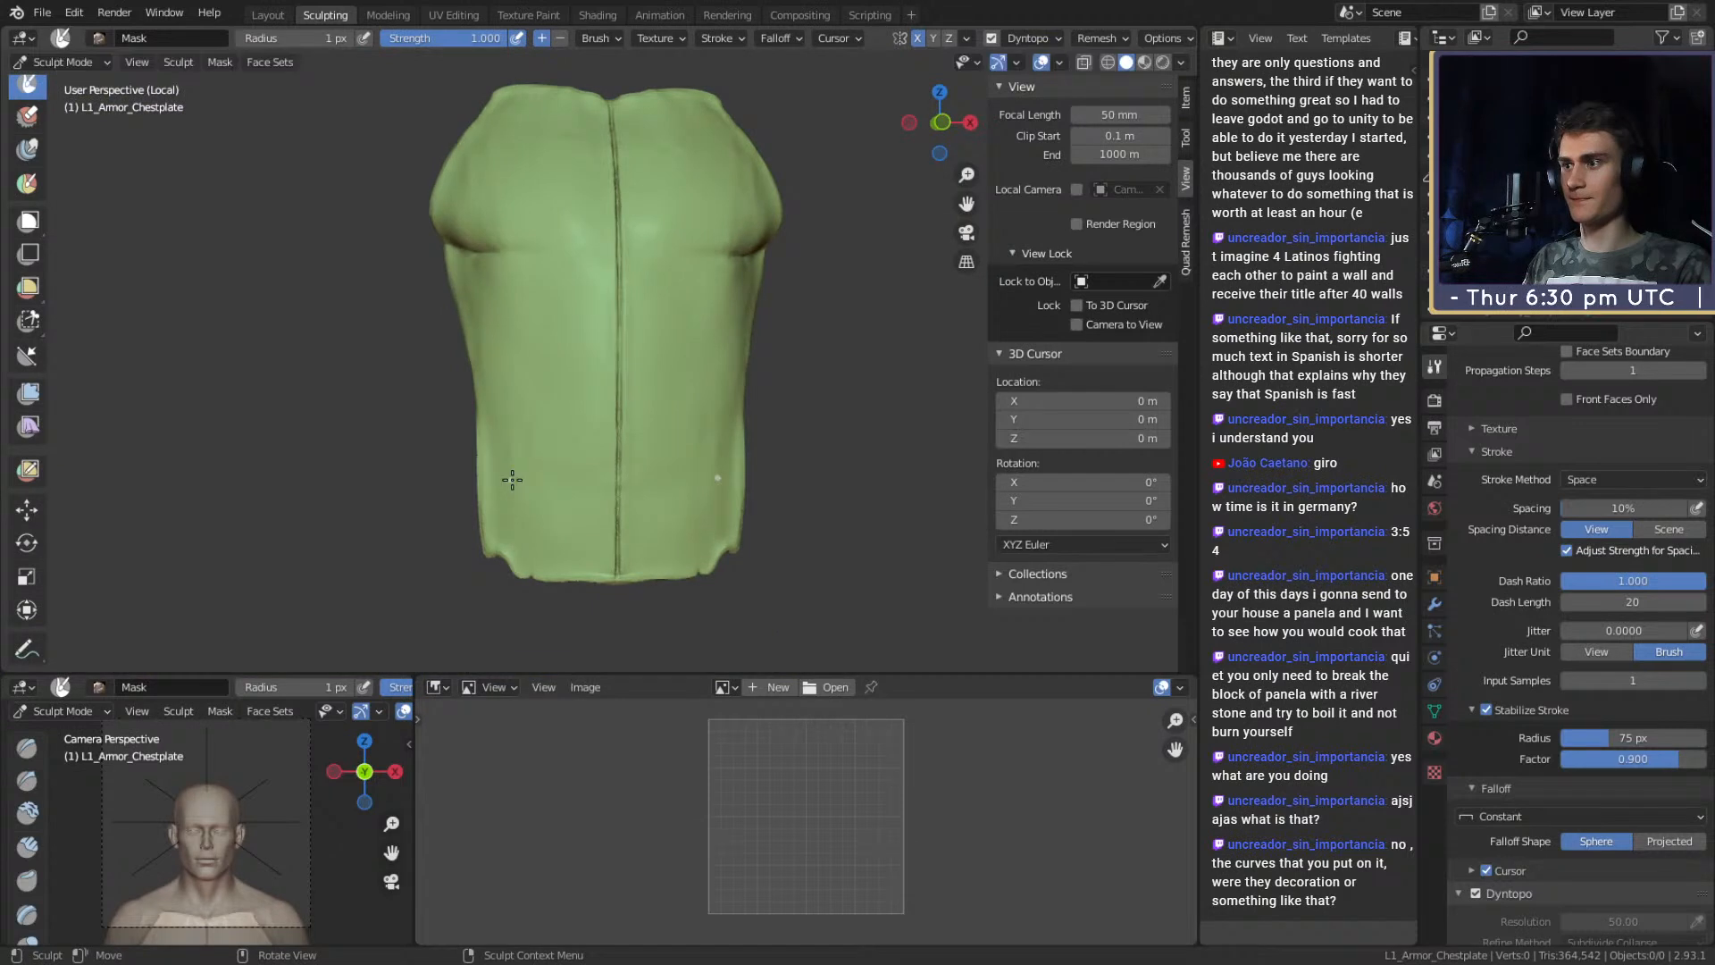
drag(483, 169, 485, 166)
key(ctrl+z)
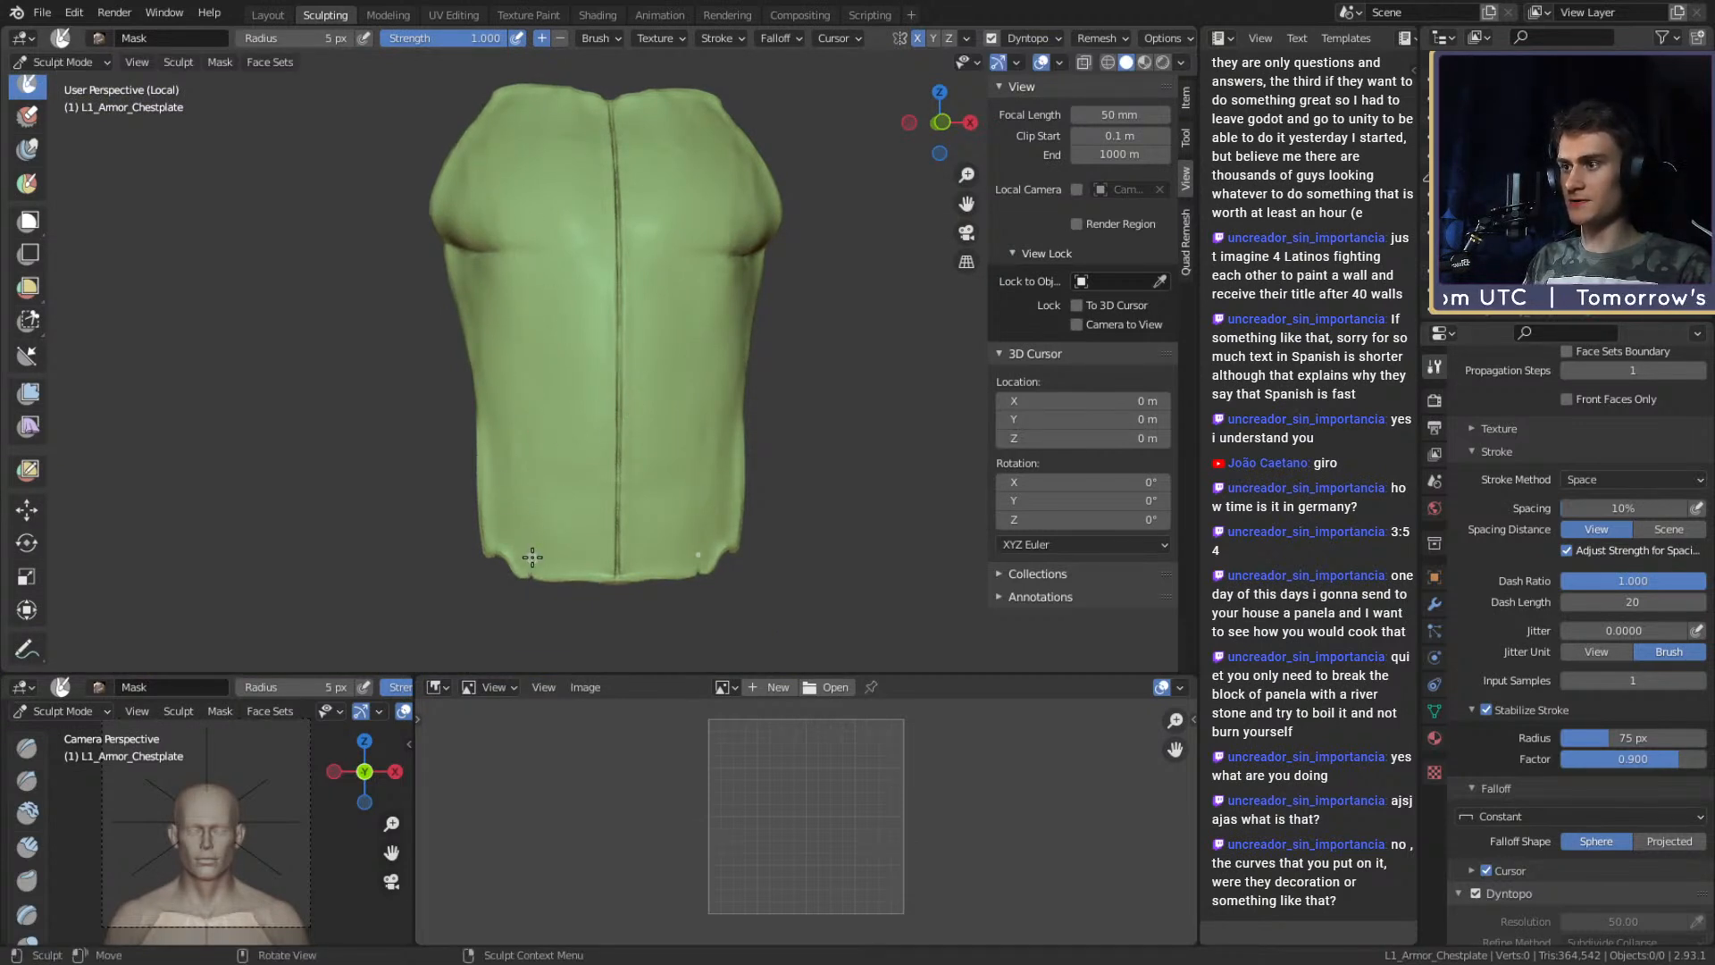
drag(531, 570, 526, 435)
key(ctrl+z)
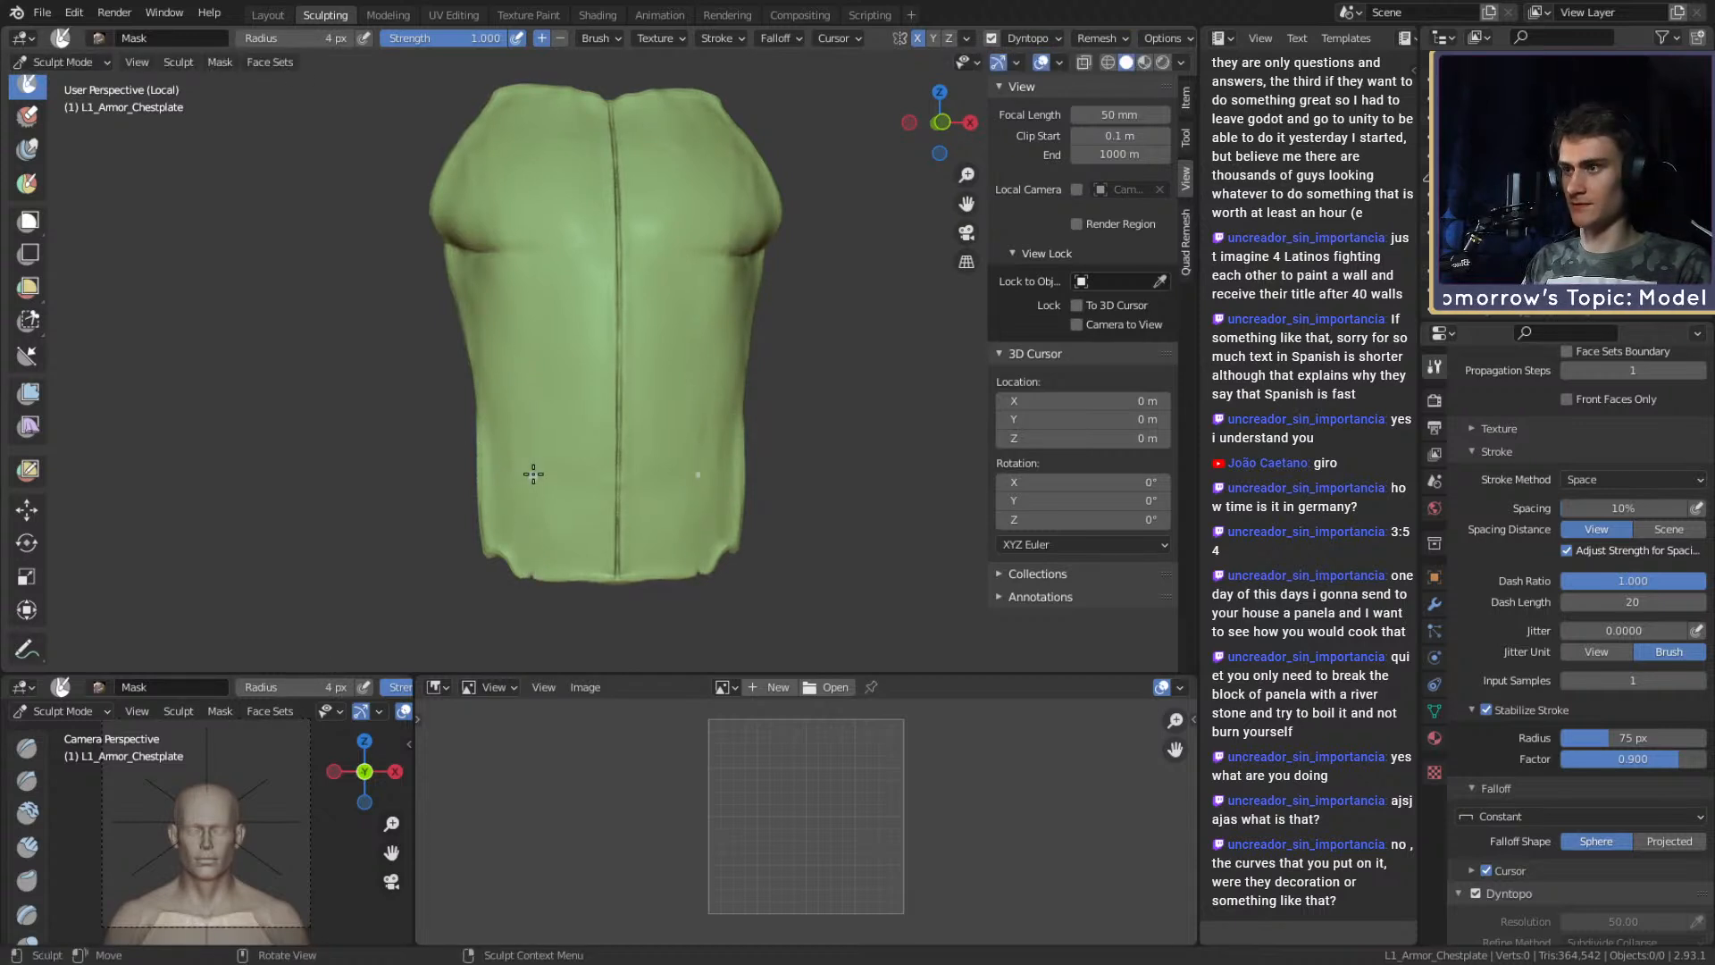
Reduce the mask radius to 2 px and try the side seam line from the lower edge upward, undoing each stroke.
key(f)
click(530, 448)
drag(530, 576, 532, 500)
drag(516, 212, 517, 214)
key(ctrl+z)
drag(532, 578, 533, 539)
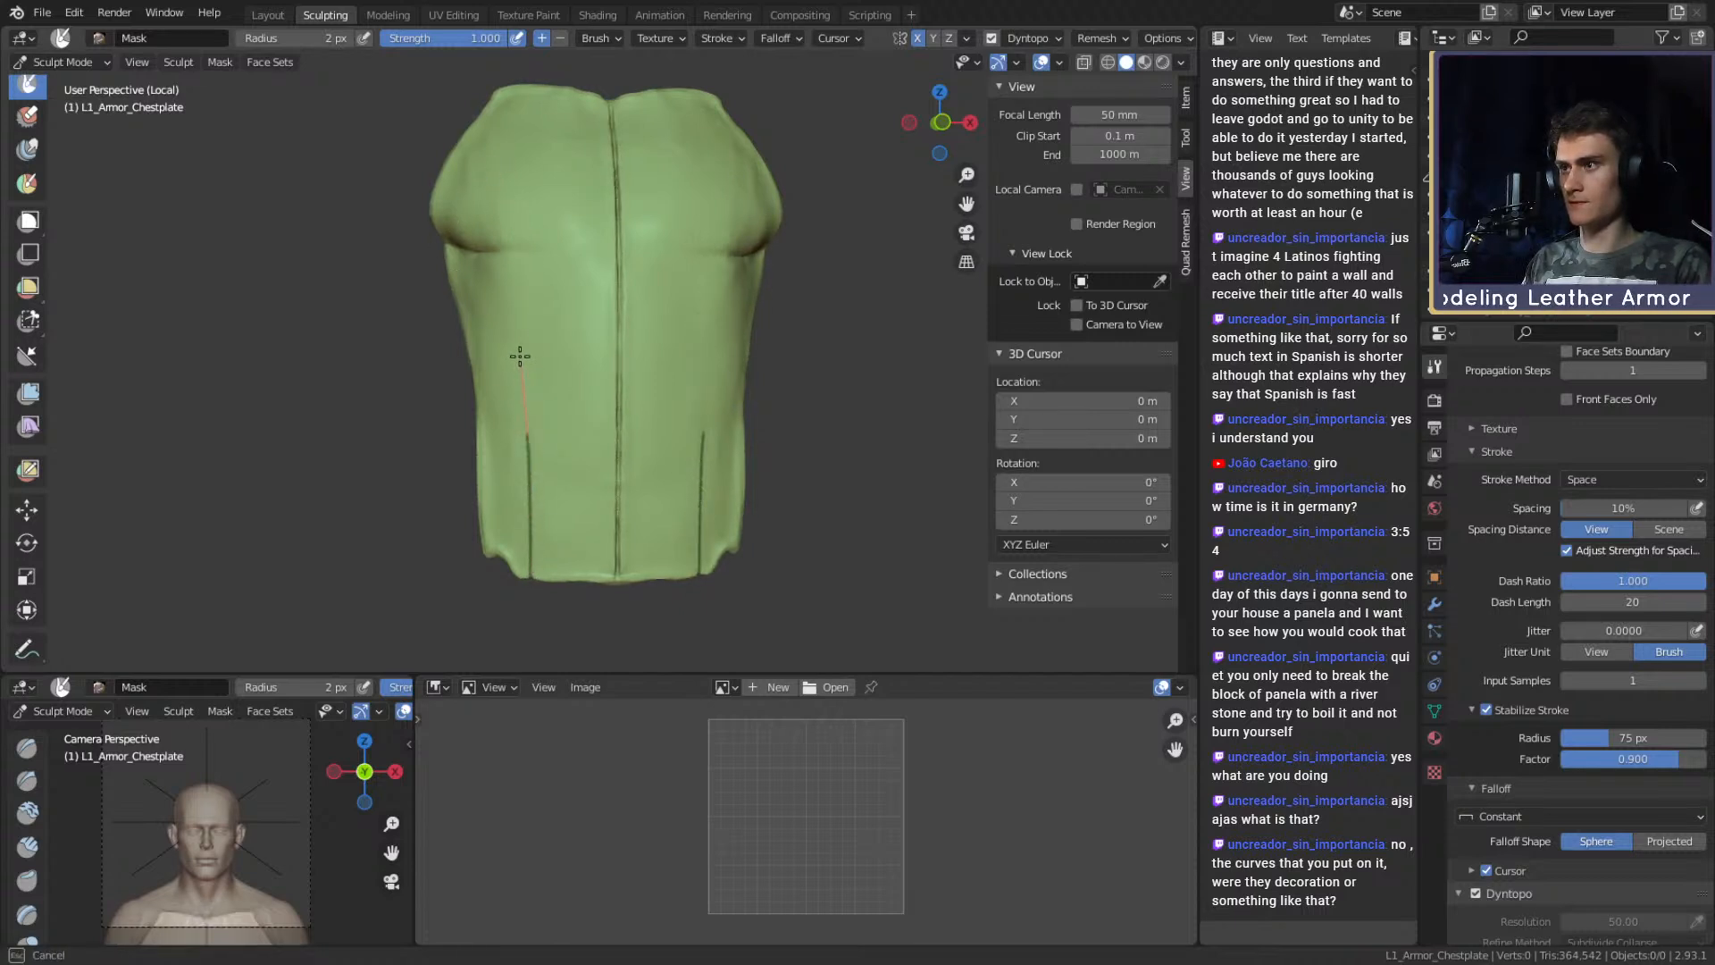
drag(485, 253, 487, 255)
key(ctrl+z)
Draw a 2 px side seam mask line from the lower edge over the chest to the armhole and touch it up.
drag(534, 576, 535, 542)
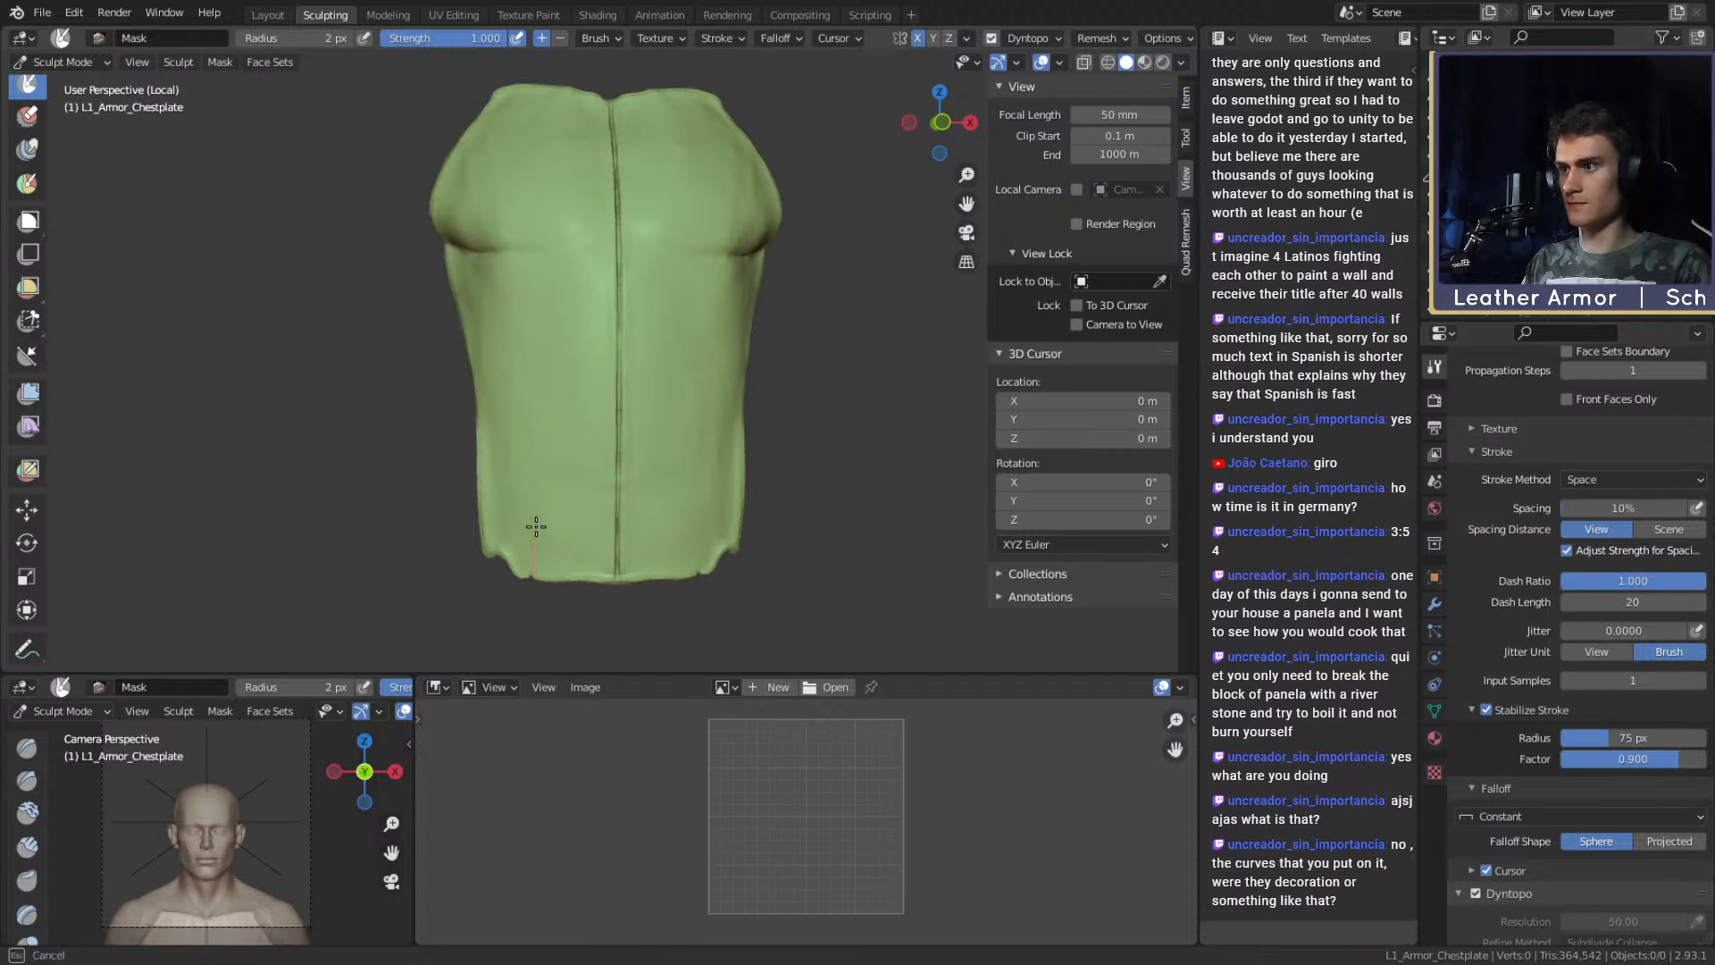
drag(384, 87, 383, 85)
mouse_move(614, 368)
middle_down()
mouse_move(697, 357)
mouse_move(625, 290)
middle_up()
scroll(627, 294, up, 3)
mouse_move(665, 440)
middle_down()
mouse_move(640, 370)
mouse_move(639, 429)
mouse_move(612, 356)
middle_up()
drag(616, 228, 604, 344)
drag(598, 425, 600, 427)
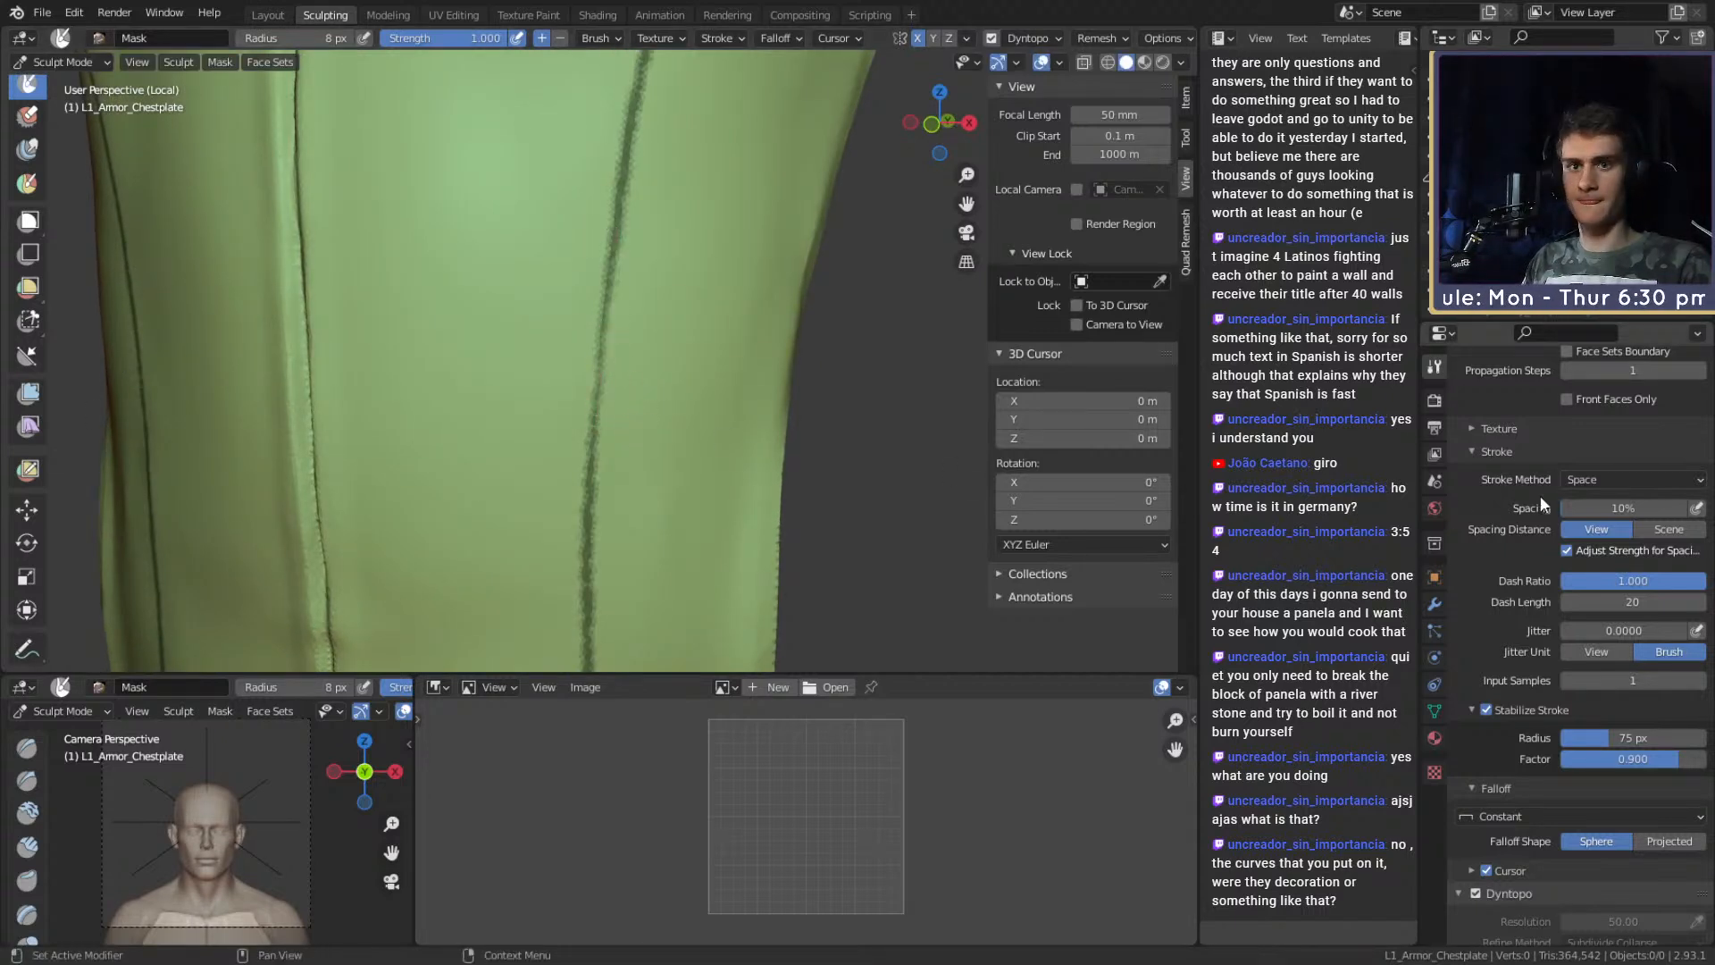
Turn off stroke stabilization and even out the mask line below the chest fold with 5 px strokes.
click(1608, 479)
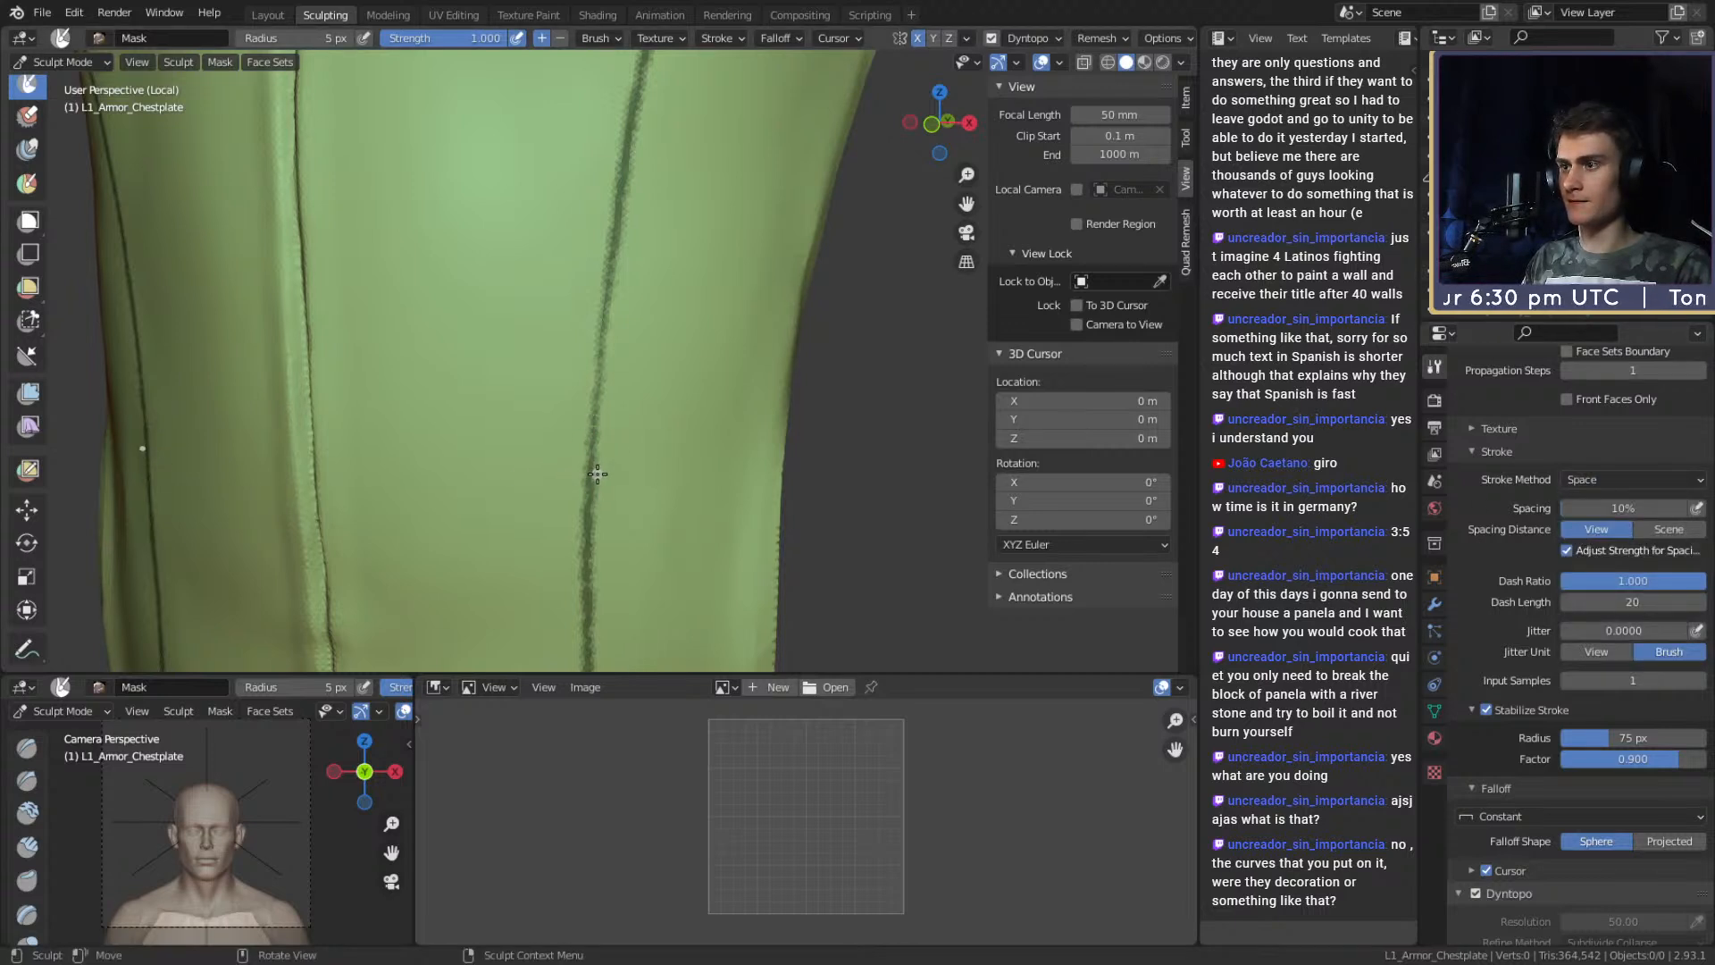
click(1488, 710)
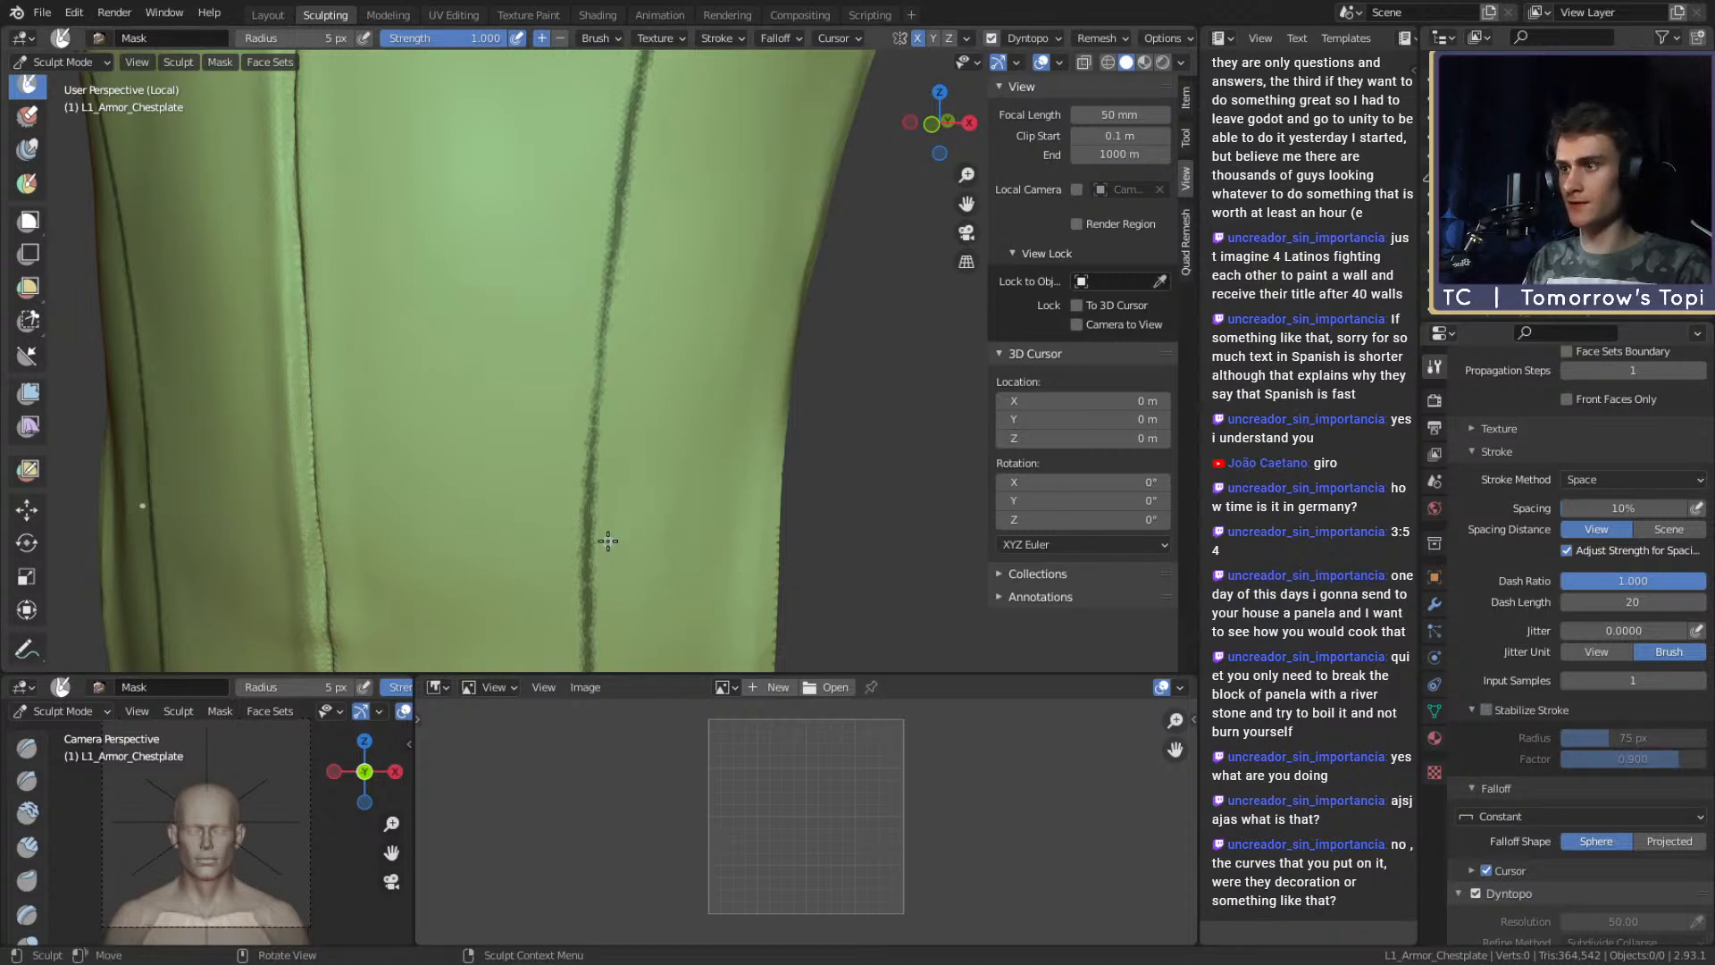
drag(588, 483, 603, 306)
drag(614, 246, 602, 307)
drag(608, 284, 598, 347)
shift+middle_drag(644, 130, 590, 471)
drag(634, 280, 610, 367)
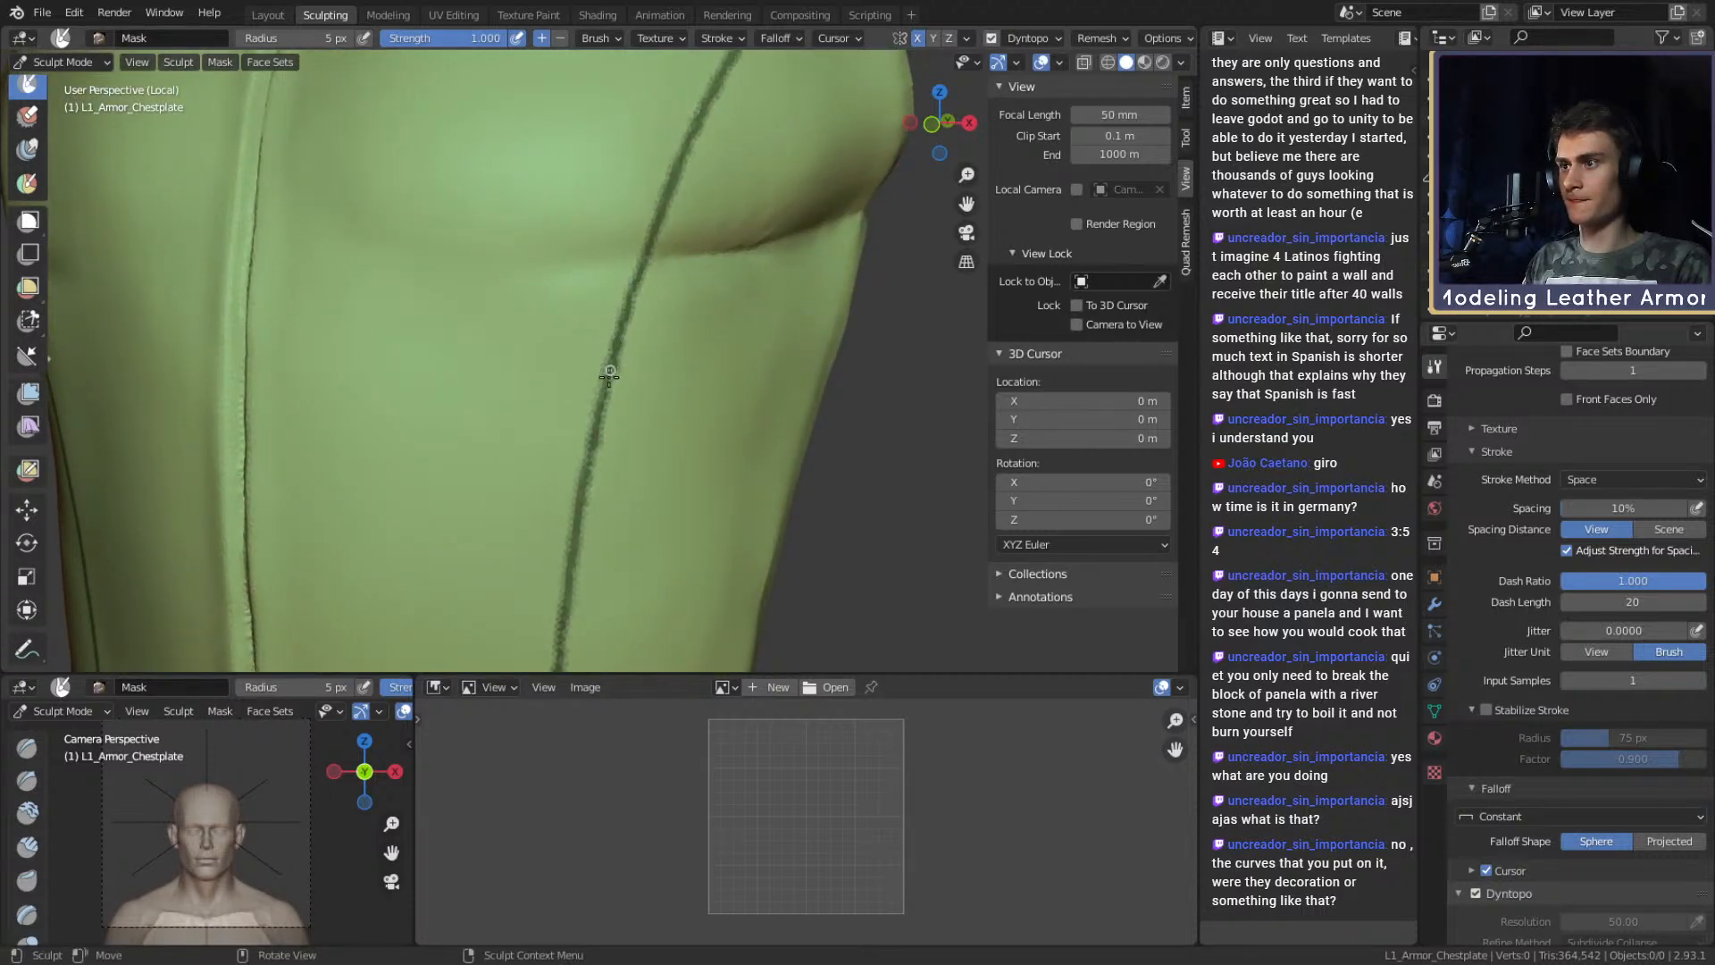
Invert the mask and sink the side seam lines into the chestplate's surface as grooves.
scroll(595, 433, down, 4)
scroll(605, 404, up, 4)
mouse_move(607, 379)
middle_down()
mouse_move(611, 359)
mouse_move(668, 376)
middle_up()
scroll(598, 393, down, 5)
scroll(669, 376, up, 2)
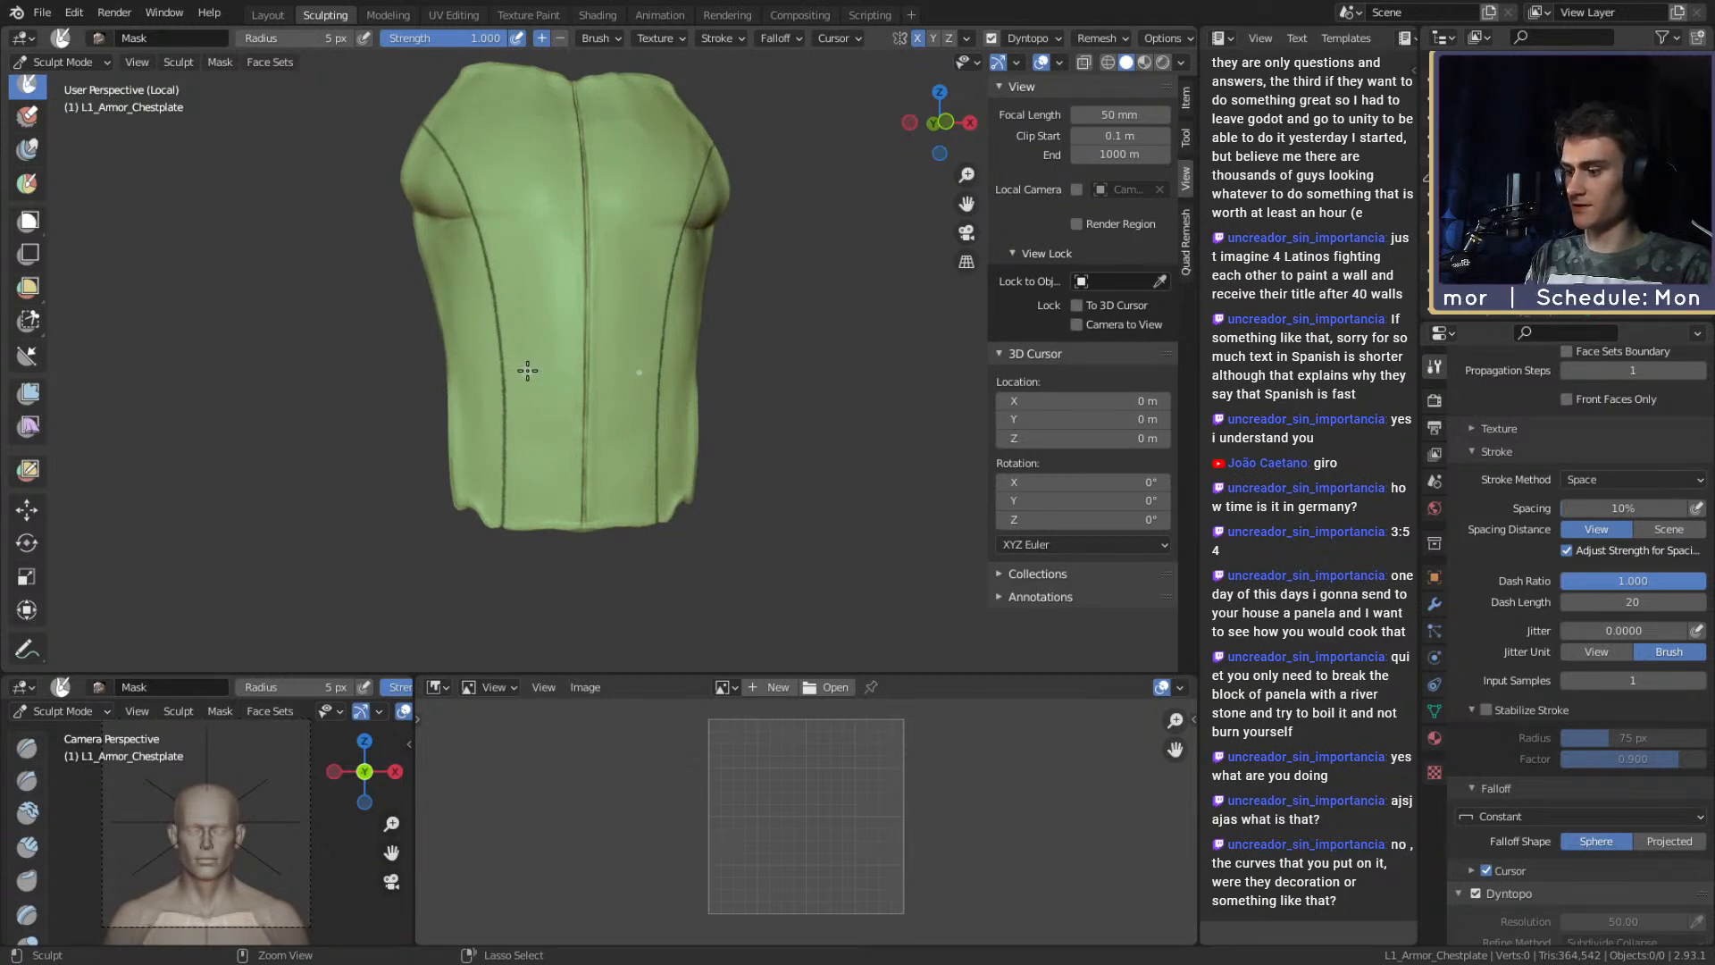
key(ctrl+i)
middle_drag(589, 373, 618, 404)
mouse_move(618, 404)
ctrl+alt+mouse_down()
mouse_move(612, 368)
mouse_move(630, 374)
mouse_move(600, 365)
mouse_move(624, 344)
ctrl+alt+mouse_up()
click(30, 393)
key(f)
click(661, 377)
mouse_move(607, 418)
alt+mouse_down()
mouse_move(635, 409)
mouse_move(539, 434)
mouse_move(415, 332)
mouse_move(672, 340)
mouse_move(558, 346)
alt+mouse_up()
Crease the side seam groove near the lower edge and set the Crease brush strength to 0.436.
mouse_move(558, 346)
middle_down()
mouse_move(575, 459)
mouse_move(573, 366)
mouse_move(567, 383)
middle_up()
scroll(613, 268, up, 4)
shift+middle_drag(613, 268, 563, 295)
key(shift+c)
key(f)
click(465, 508)
mouse_move(490, 536)
middle_down()
mouse_move(605, 413)
mouse_move(602, 393)
mouse_move(609, 446)
middle_up()
scroll(591, 385, up, 5)
key(f)
click(569, 461)
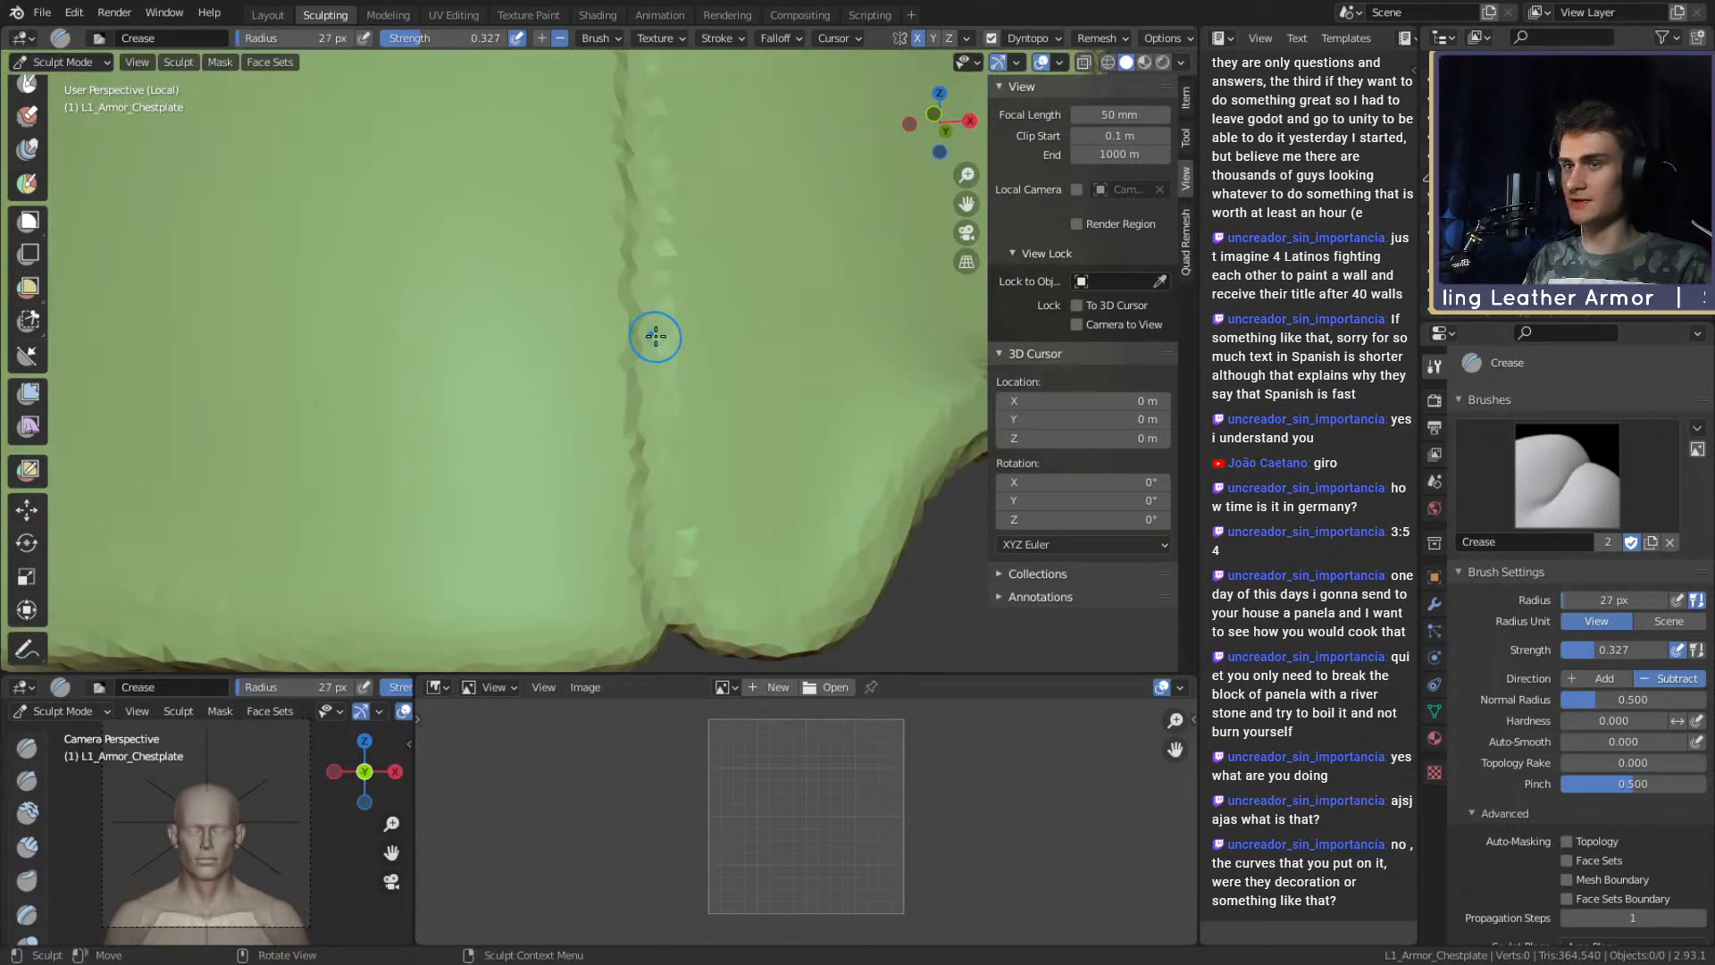
mouse_move(651, 260)
mouse_down()
mouse_move(659, 586)
mouse_move(651, 414)
mouse_up()
key(shift+f)
click(658, 429)
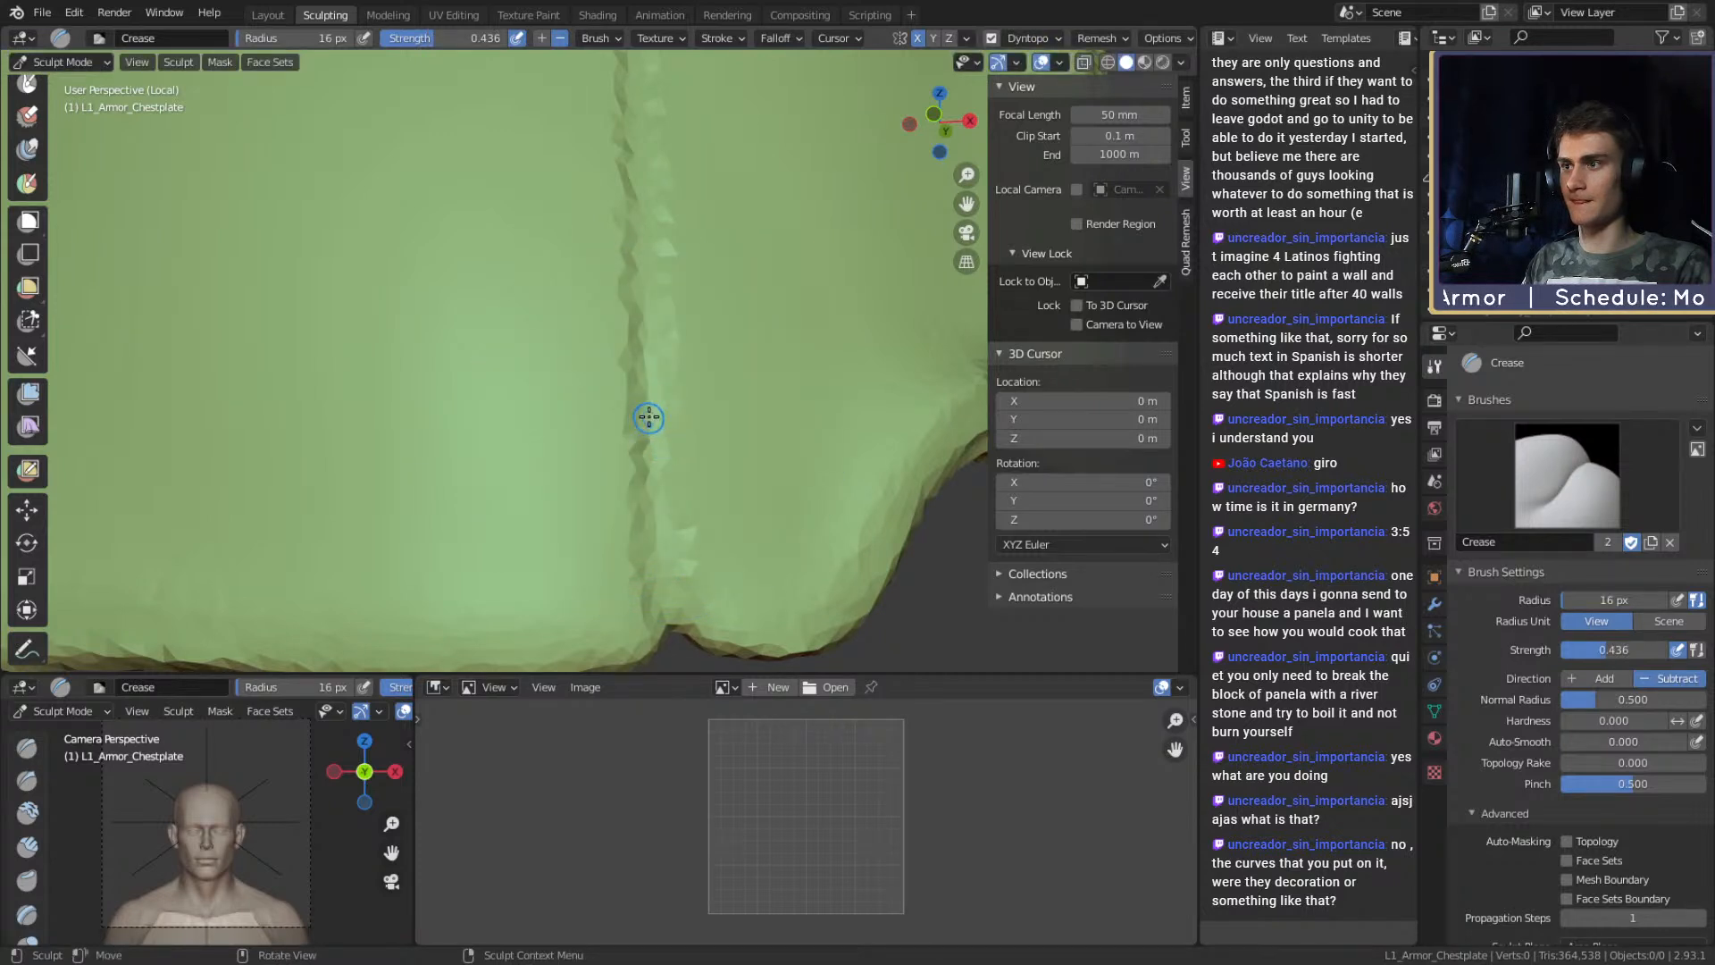
Set the Crease radius to 22 px and crease the seam groove up the lower part of the side panel.
mouse_move(647, 416)
middle_down()
mouse_move(638, 442)
mouse_move(601, 253)
mouse_move(604, 288)
middle_up()
key(f)
click(630, 475)
shift+middle_drag(603, 182, 604, 306)
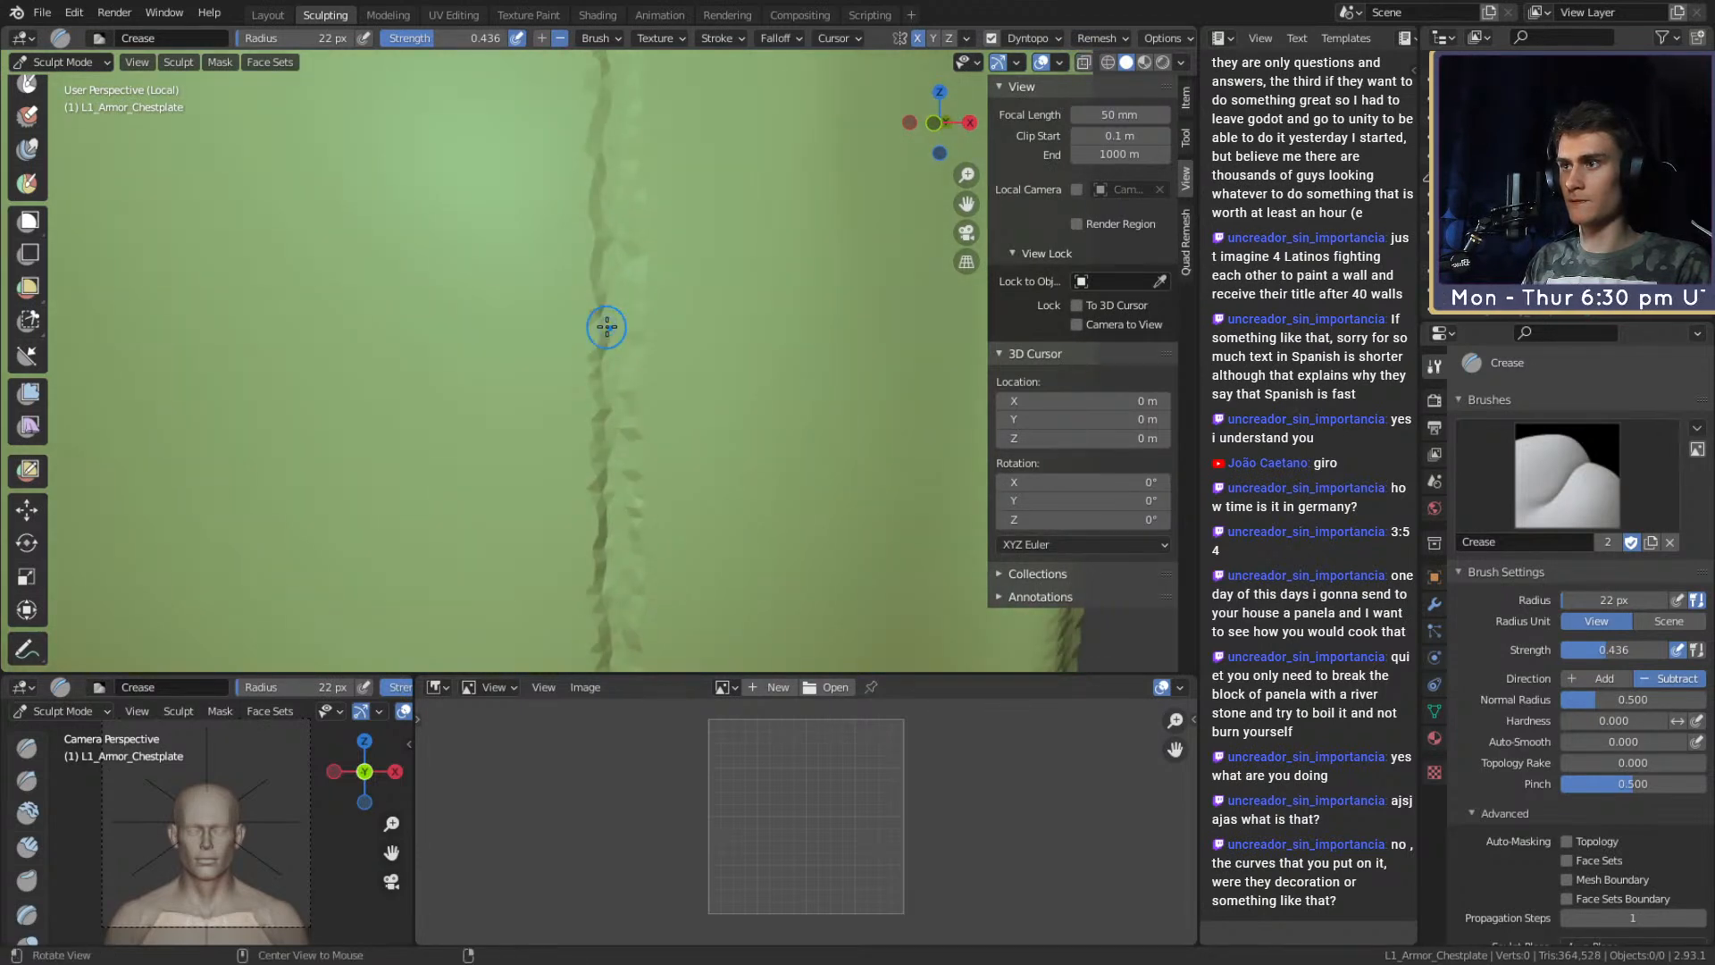
shift+middle_drag(608, 393, 604, 427)
drag(604, 427, 599, 179)
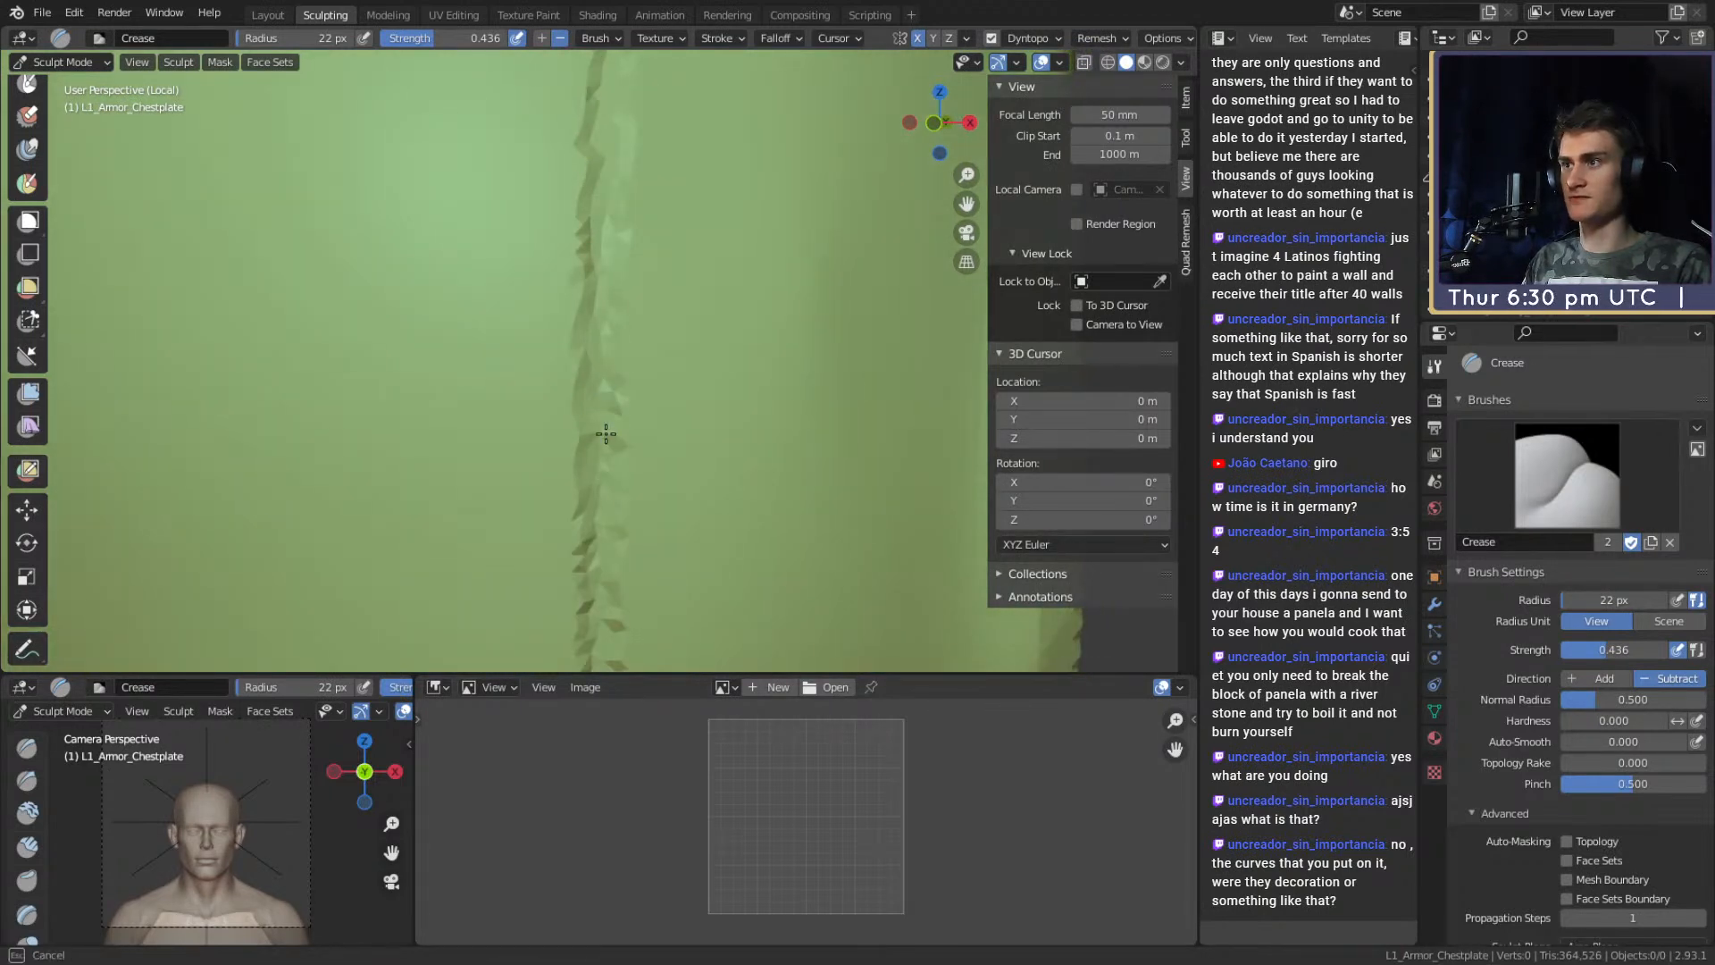
shift+middle_drag(599, 179, 597, 386)
drag(603, 152, 593, 336)
shift+middle_drag(593, 337, 596, 187)
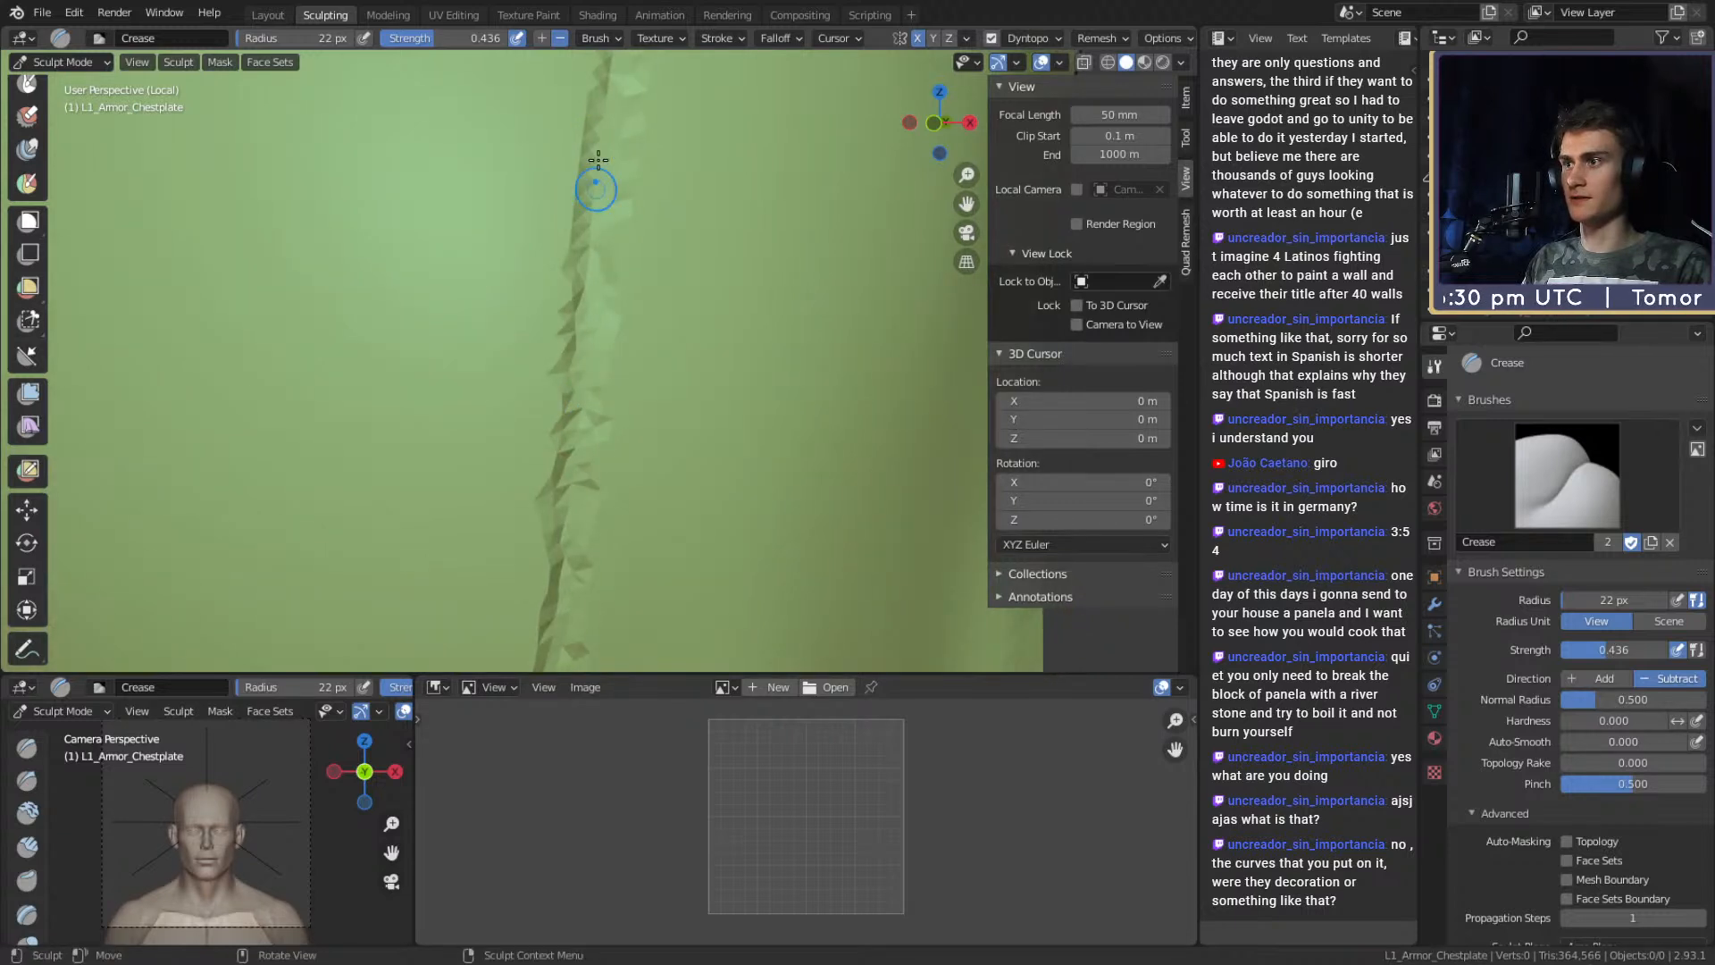
Continue the 22 px crease strokes up the side panel's seam groove to the chest fold.
shift+middle_drag(587, 327, 585, 447)
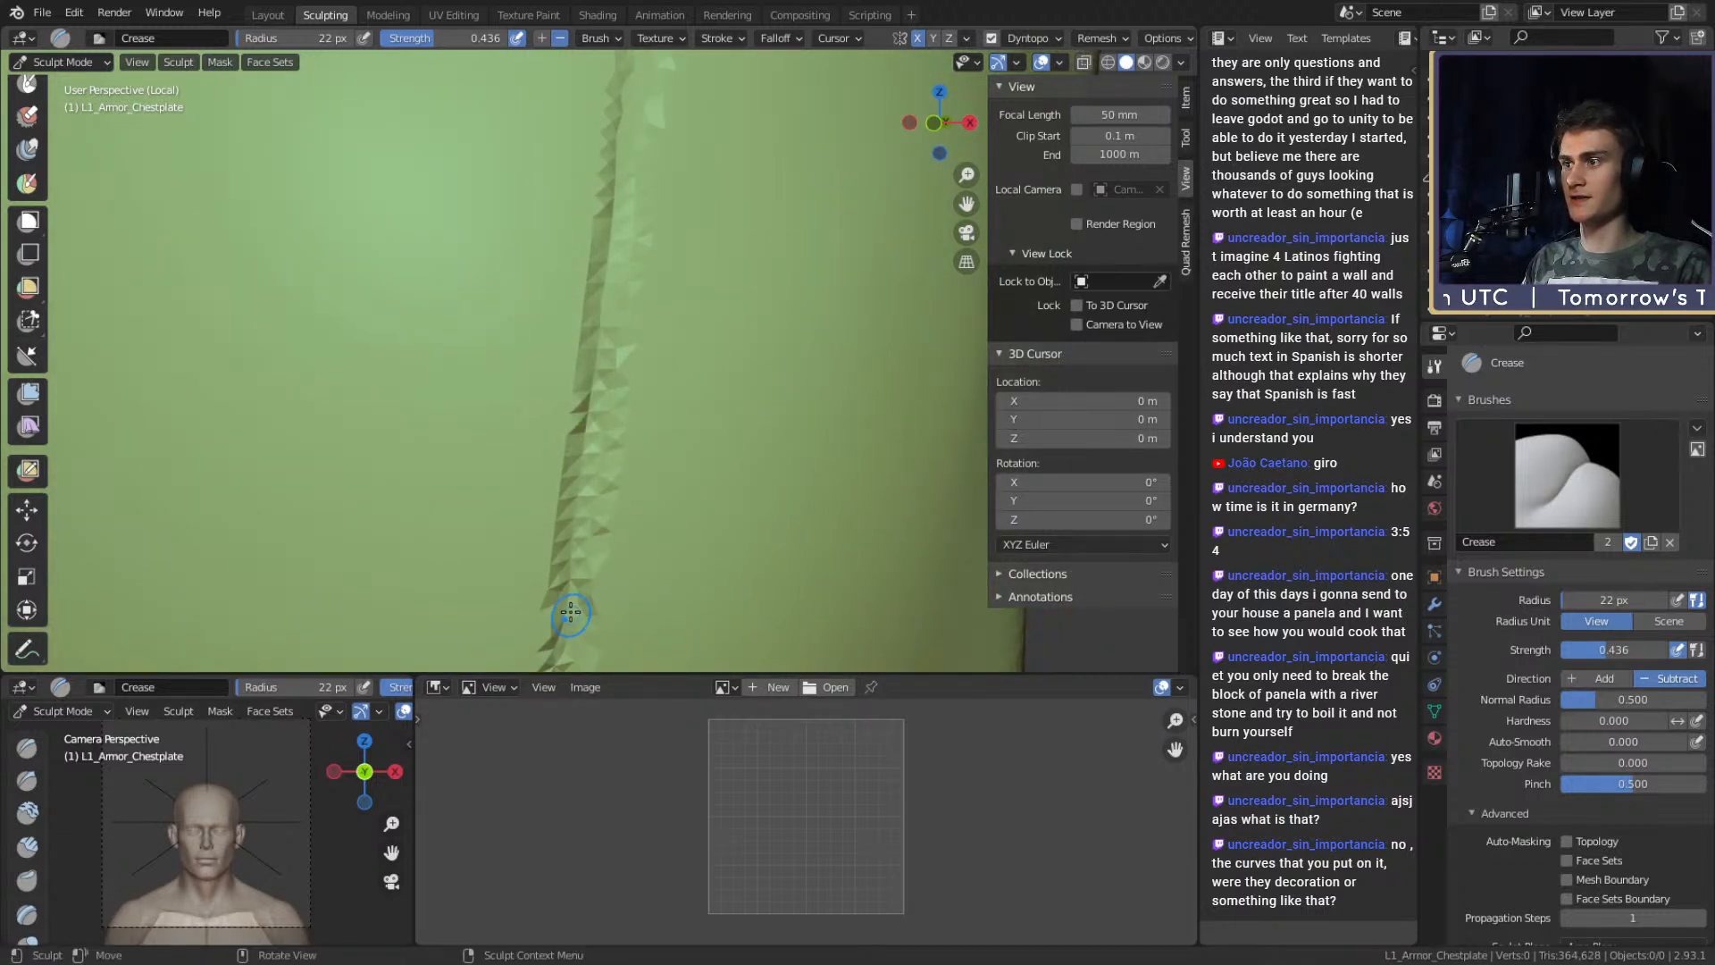
drag(575, 619, 622, 363)
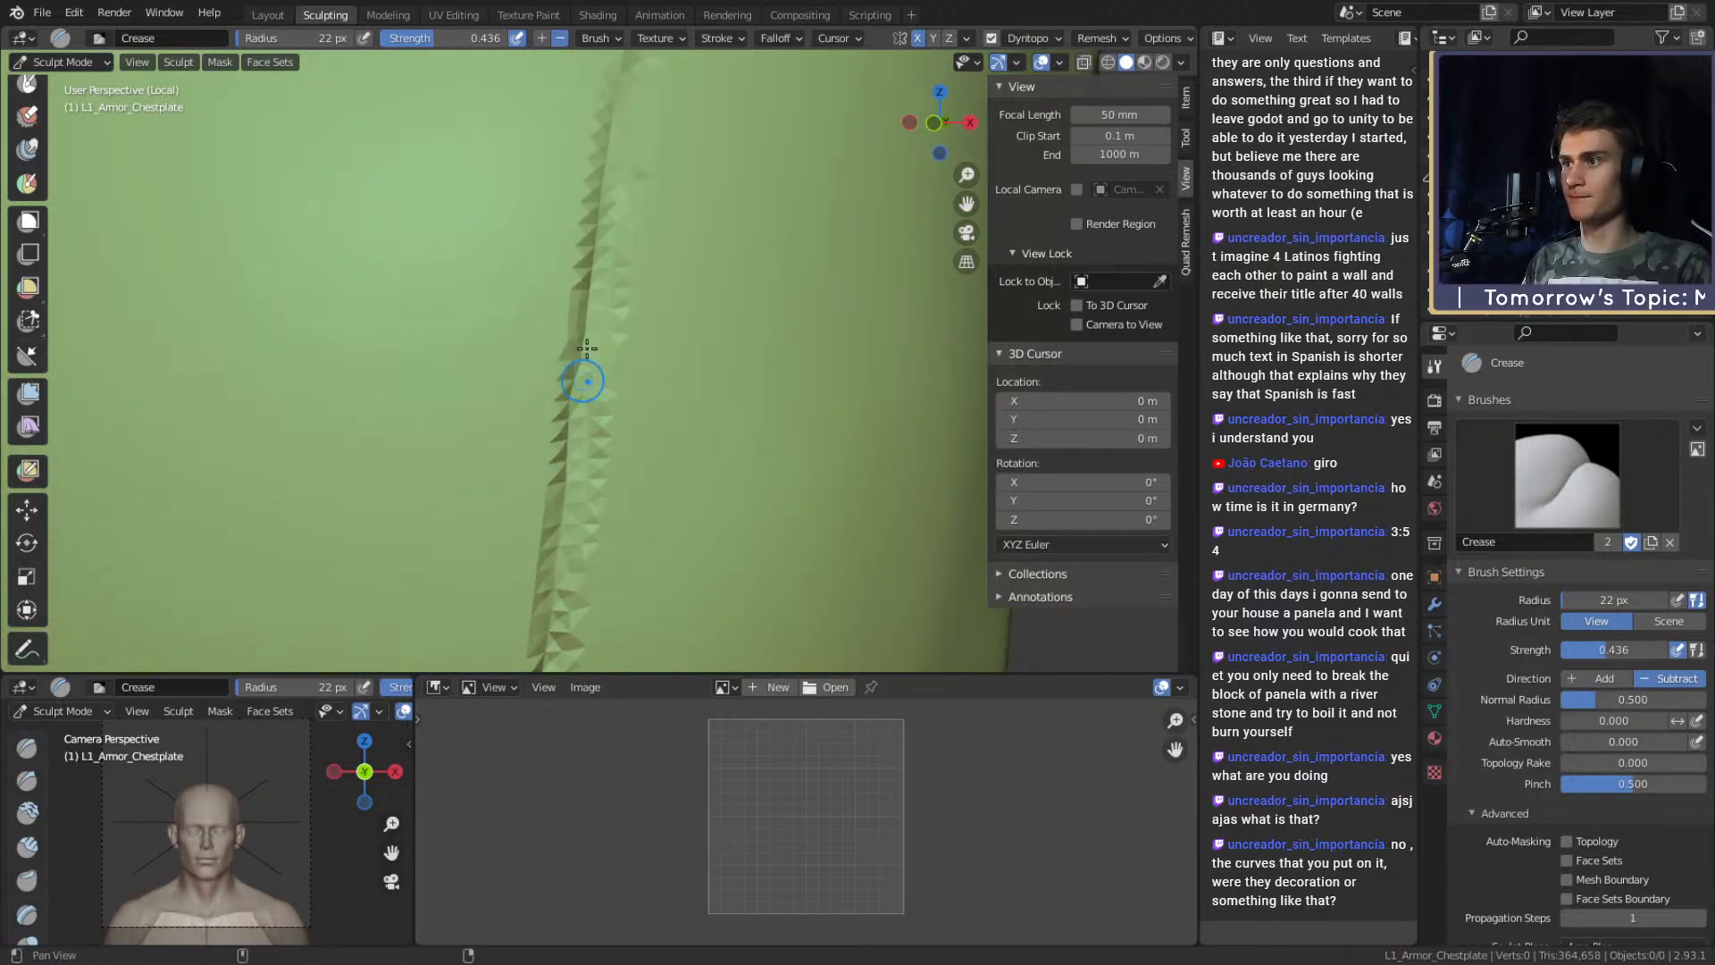
drag(574, 415, 615, 243)
shift+middle_drag(628, 295, 636, 173)
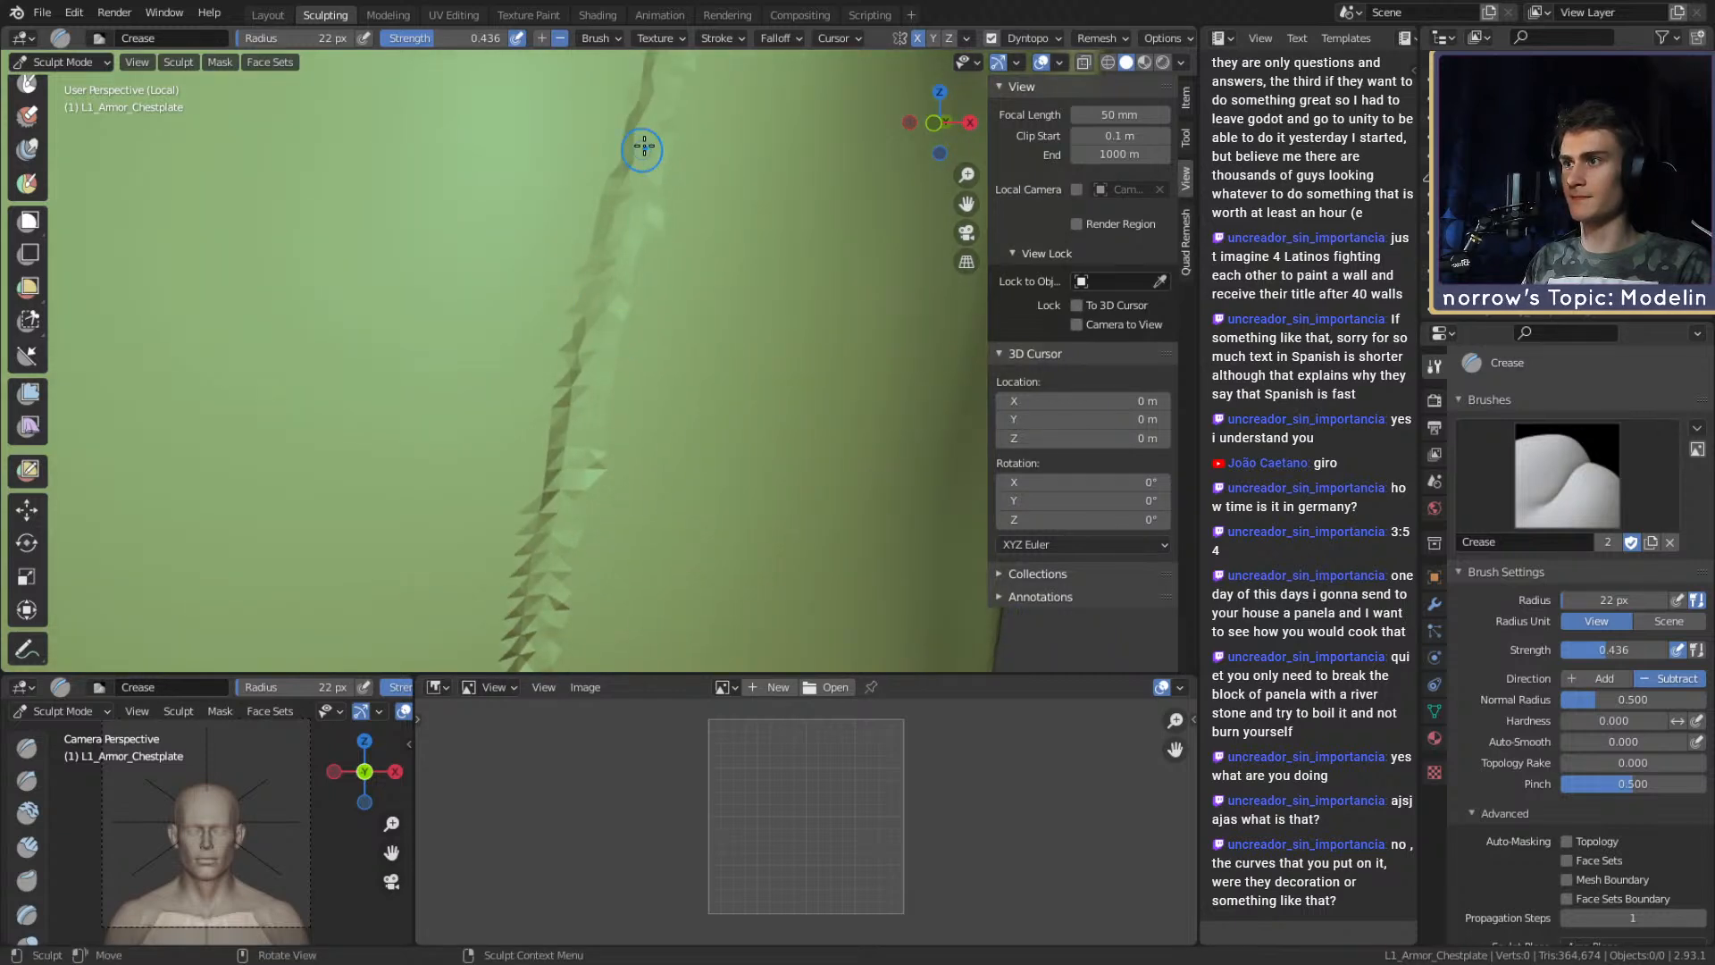
shift+middle_drag(596, 351, 602, 331)
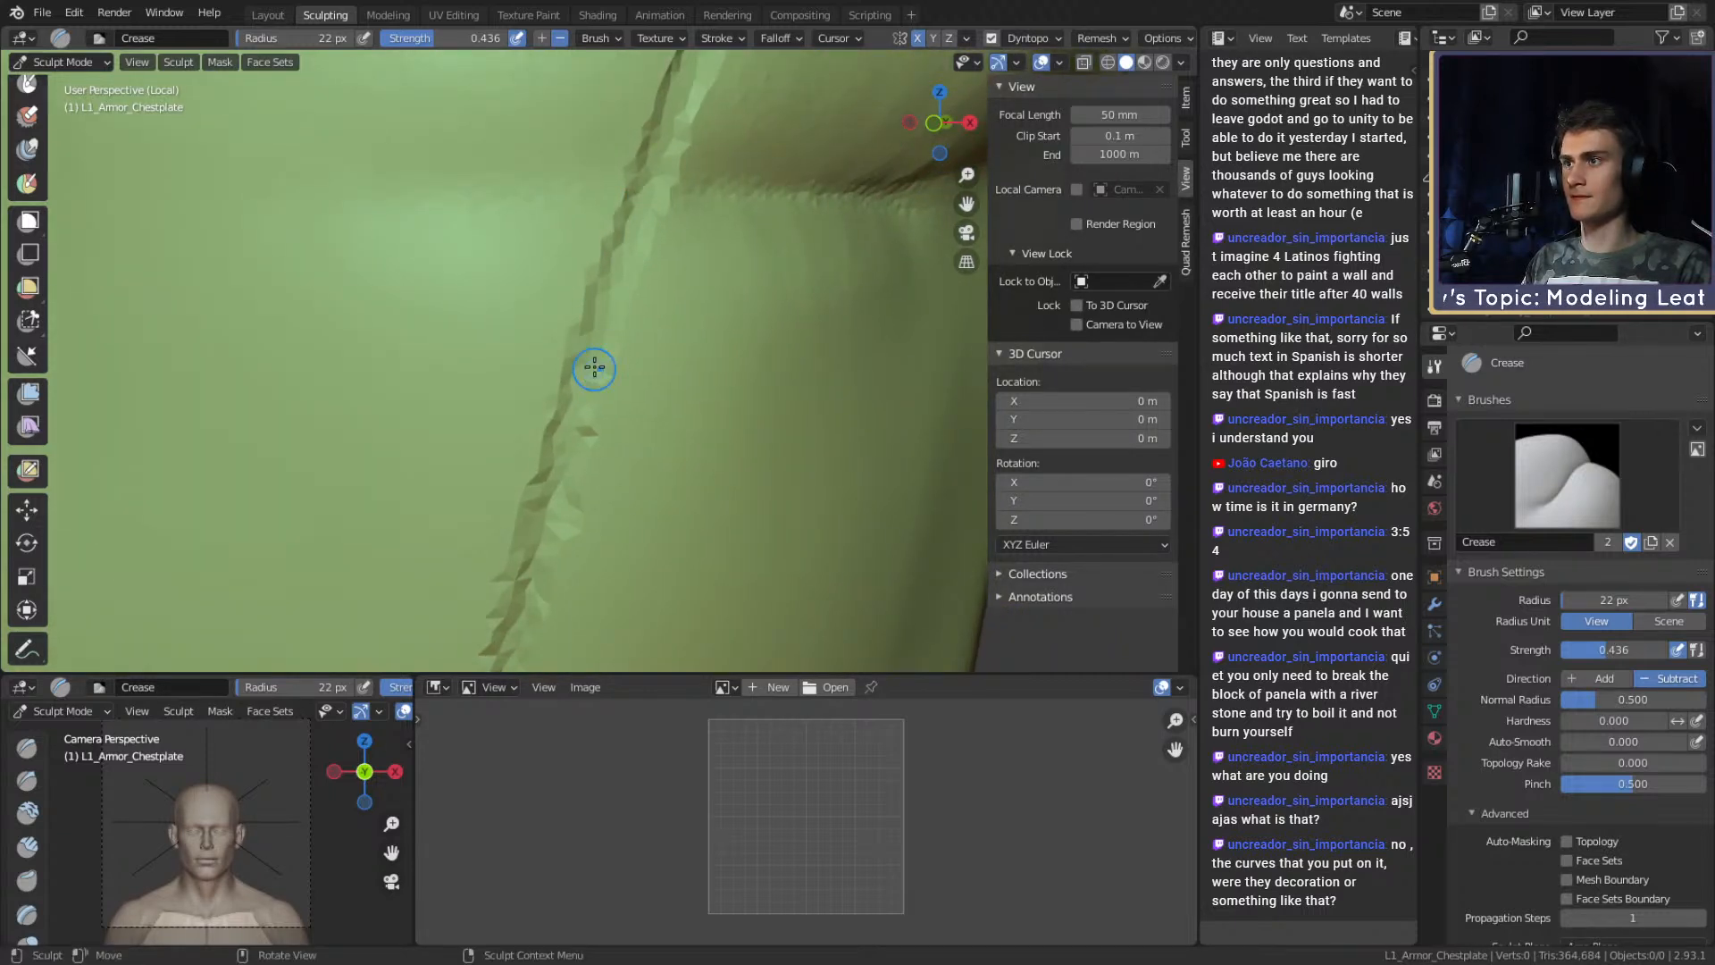
shift+middle_drag(539, 578, 640, 304)
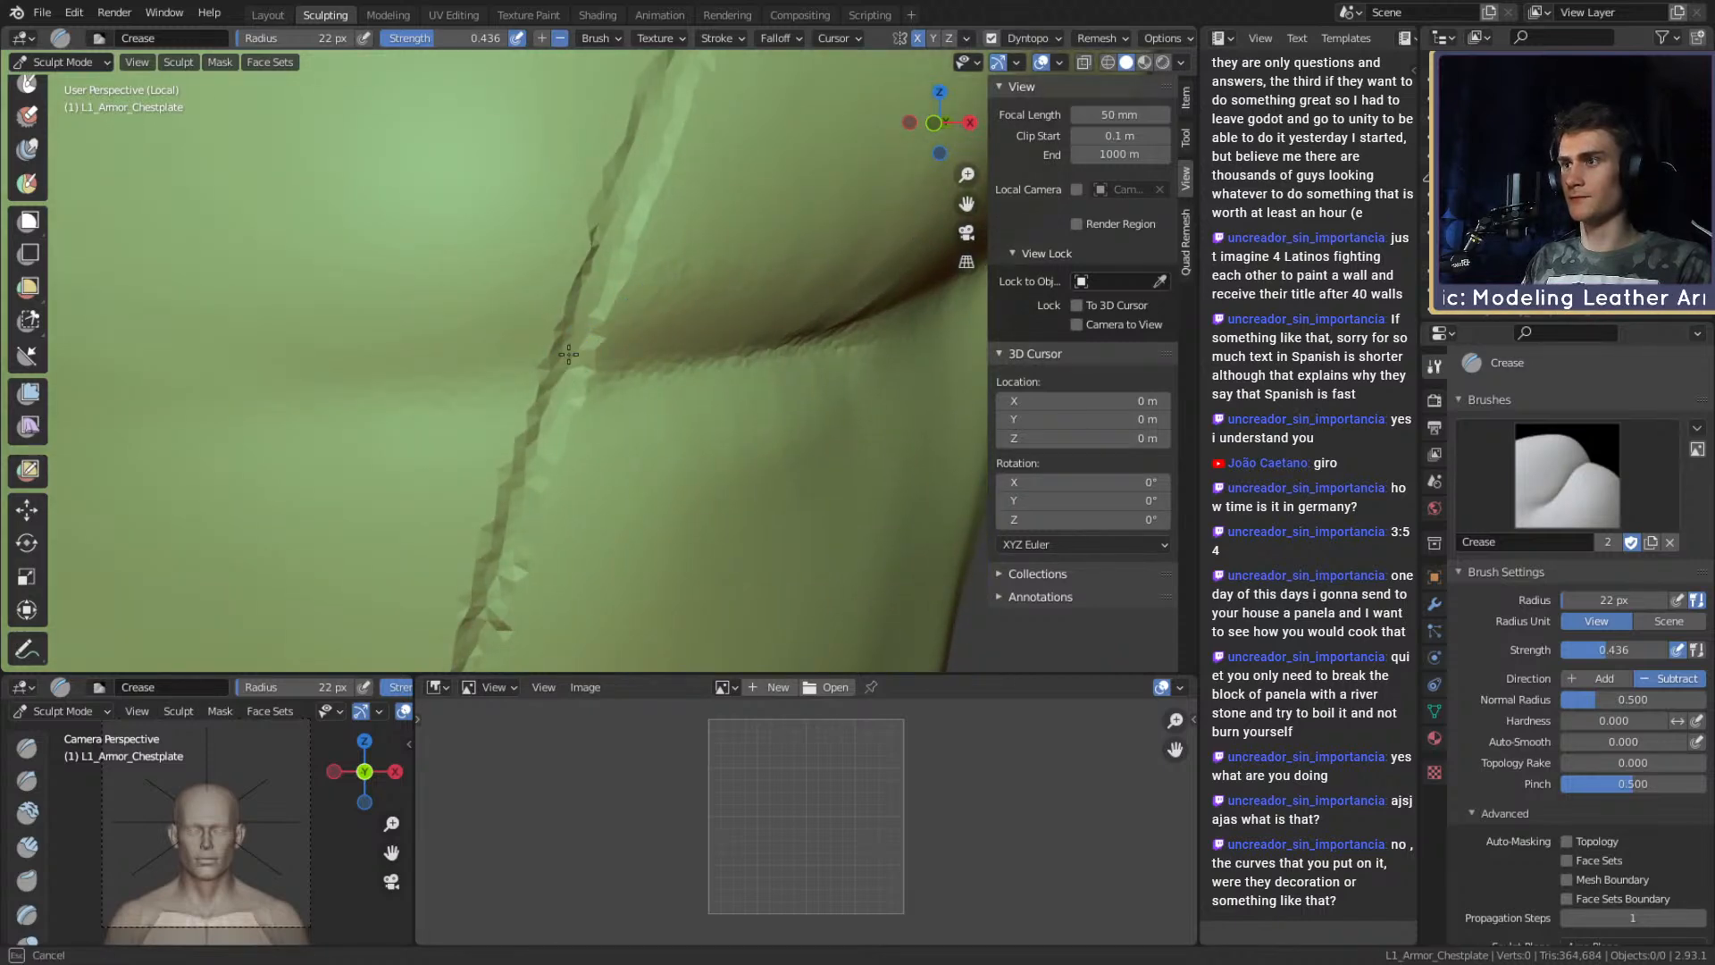
Crease the seam groove from the chest fold across the chest to the armhole edge.
shift+middle_drag(657, 104, 597, 332)
drag(605, 304, 717, 80)
shift+middle_drag(705, 88, 648, 203)
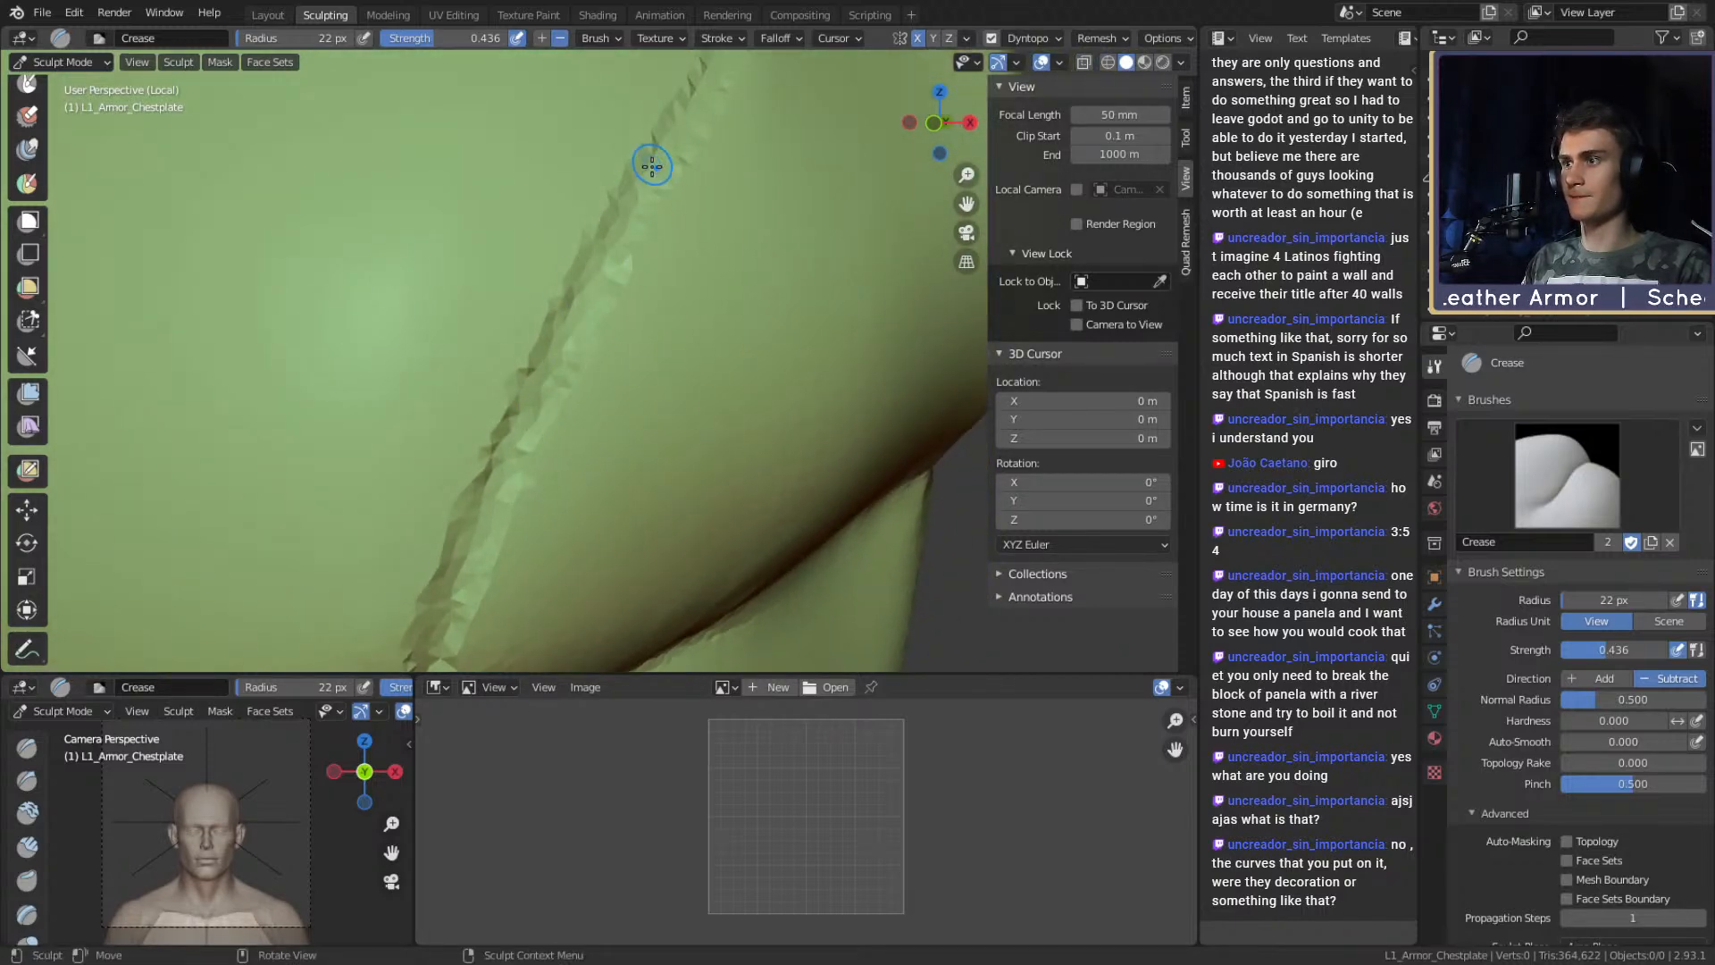
shift+middle_drag(700, 84, 635, 230)
drag(519, 343, 689, 116)
shift+middle_drag(693, 118, 629, 229)
drag(557, 333, 635, 214)
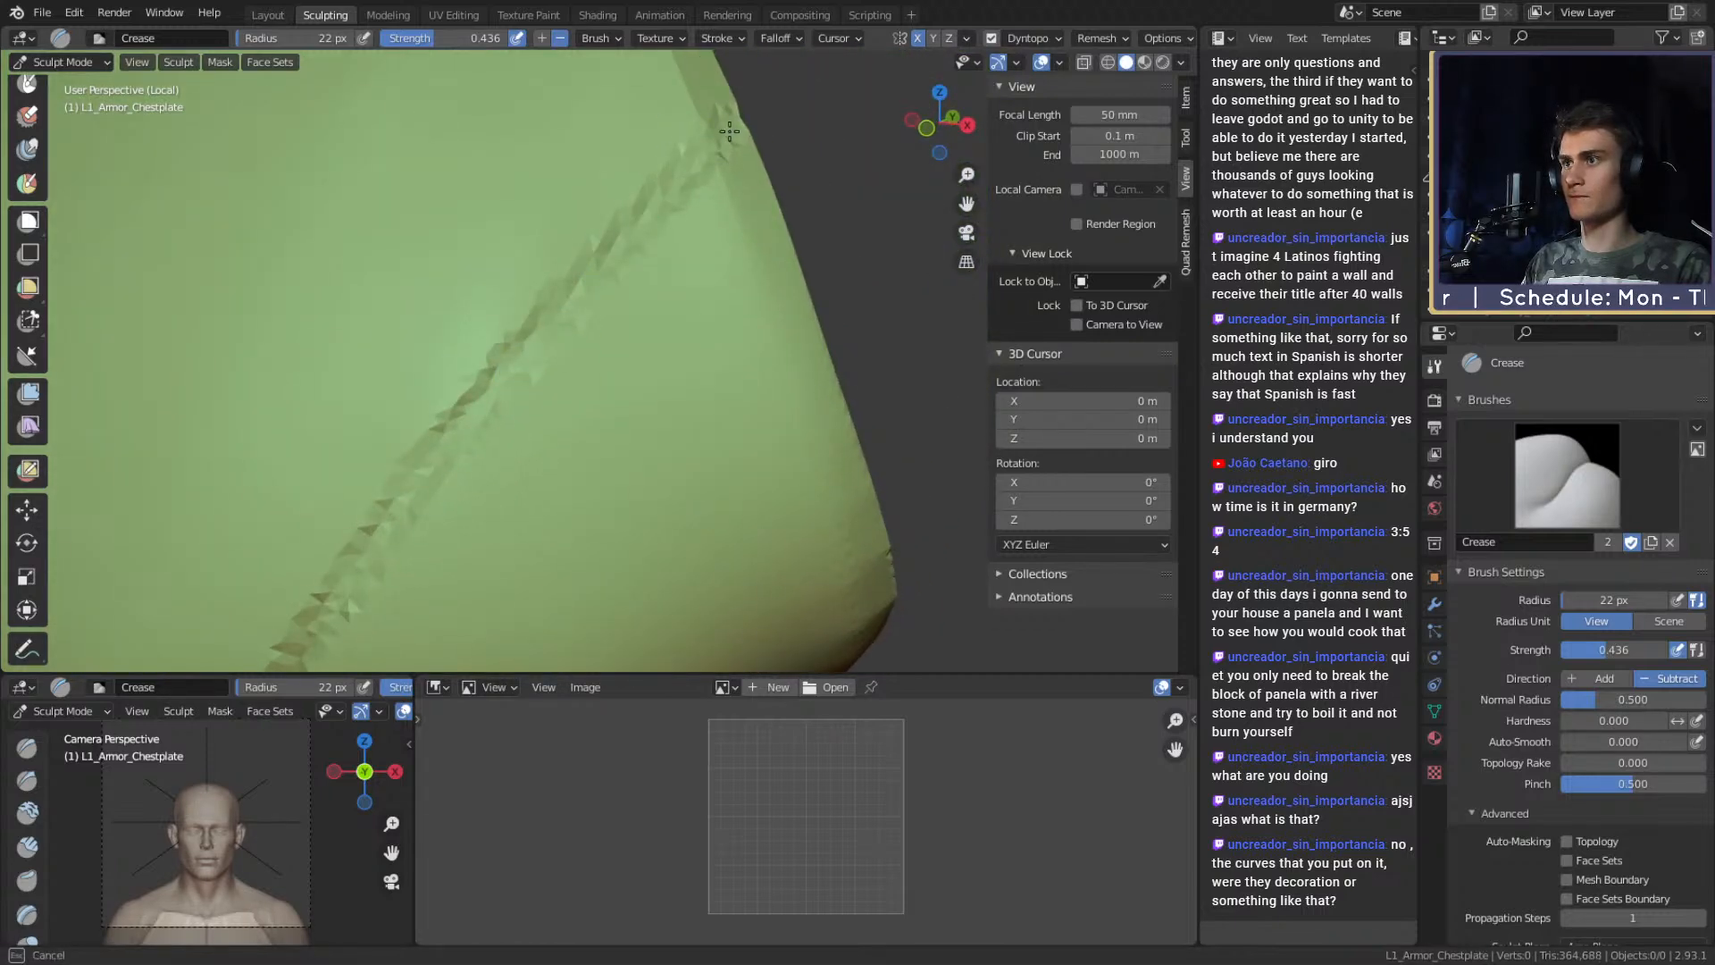
ctrl+middle_drag(636, 240, 683, 178)
Start a second crease pass at the lower edge of the seam groove with a 24 px radius.
middle_drag(612, 447, 601, 503)
drag(598, 588, 586, 406)
drag(569, 344, 569, 308)
key(f)
click(583, 457)
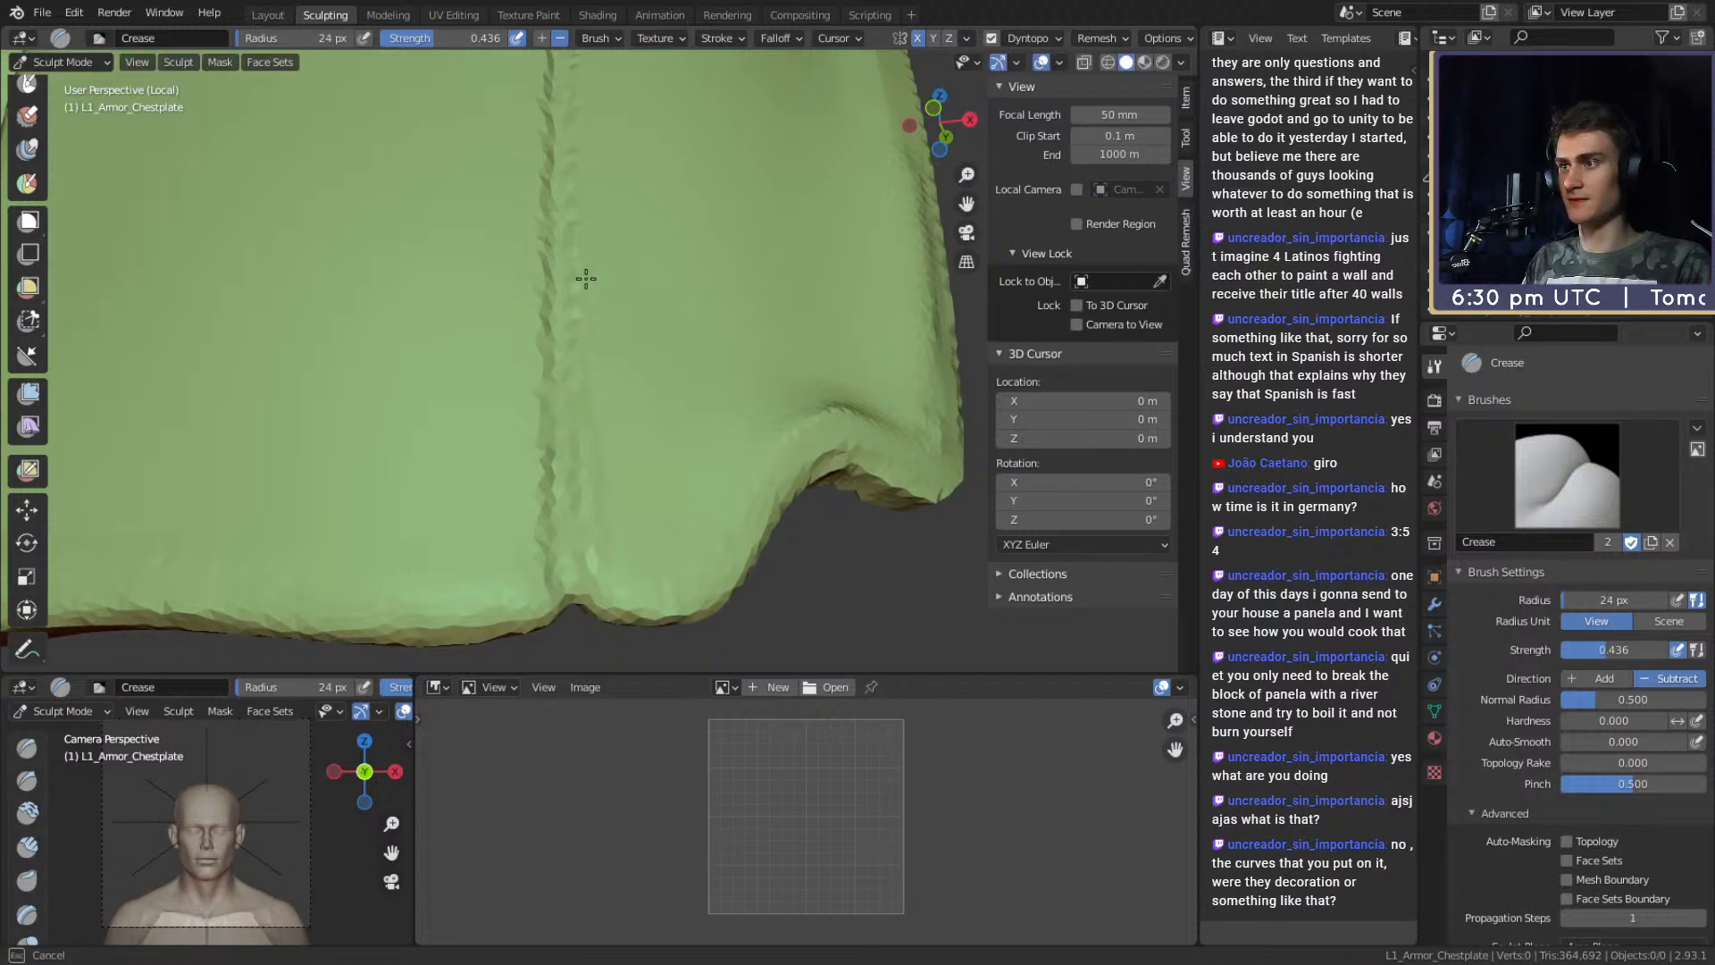
drag(575, 234, 579, 168)
middle_drag(579, 168, 580, 202)
shift+middle_drag(580, 201, 580, 438)
drag(582, 472, 582, 464)
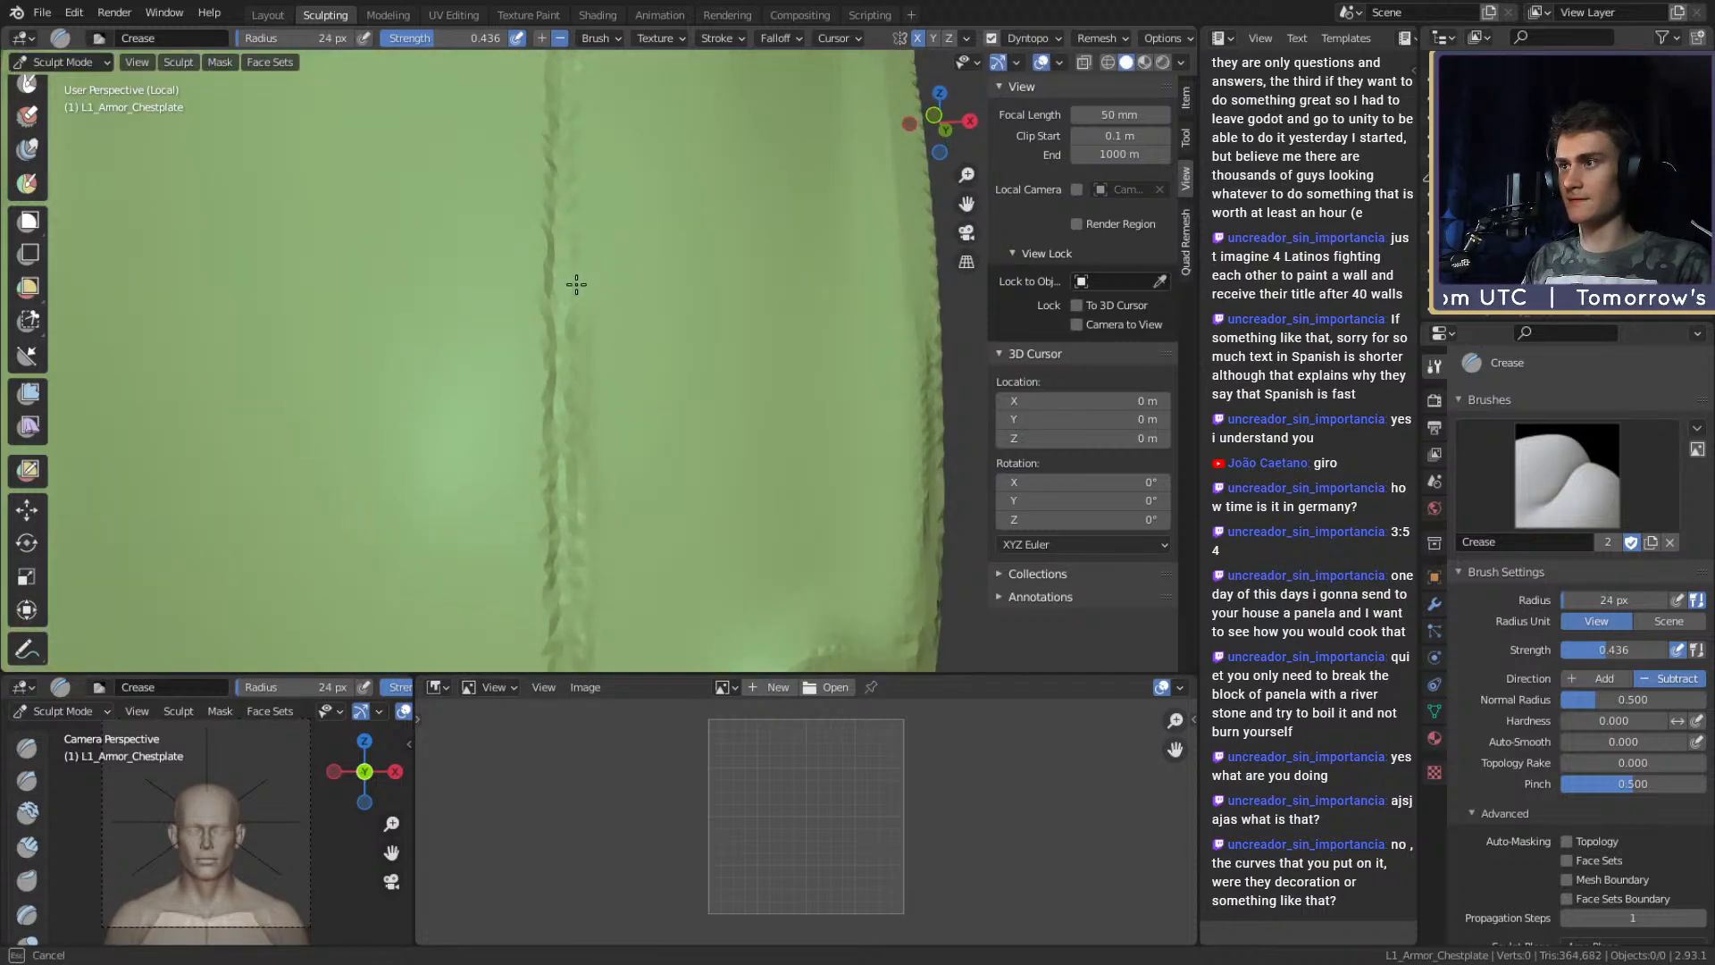
Deepen the seam groove along the middle of the side panel with 24 px crease strokes.
middle_drag(581, 192, 576, 333)
mouse_move(580, 273)
shift+middle_down()
mouse_move(594, 179)
mouse_move(590, 388)
shift+middle_up()
middle_drag(582, 266, 578, 421)
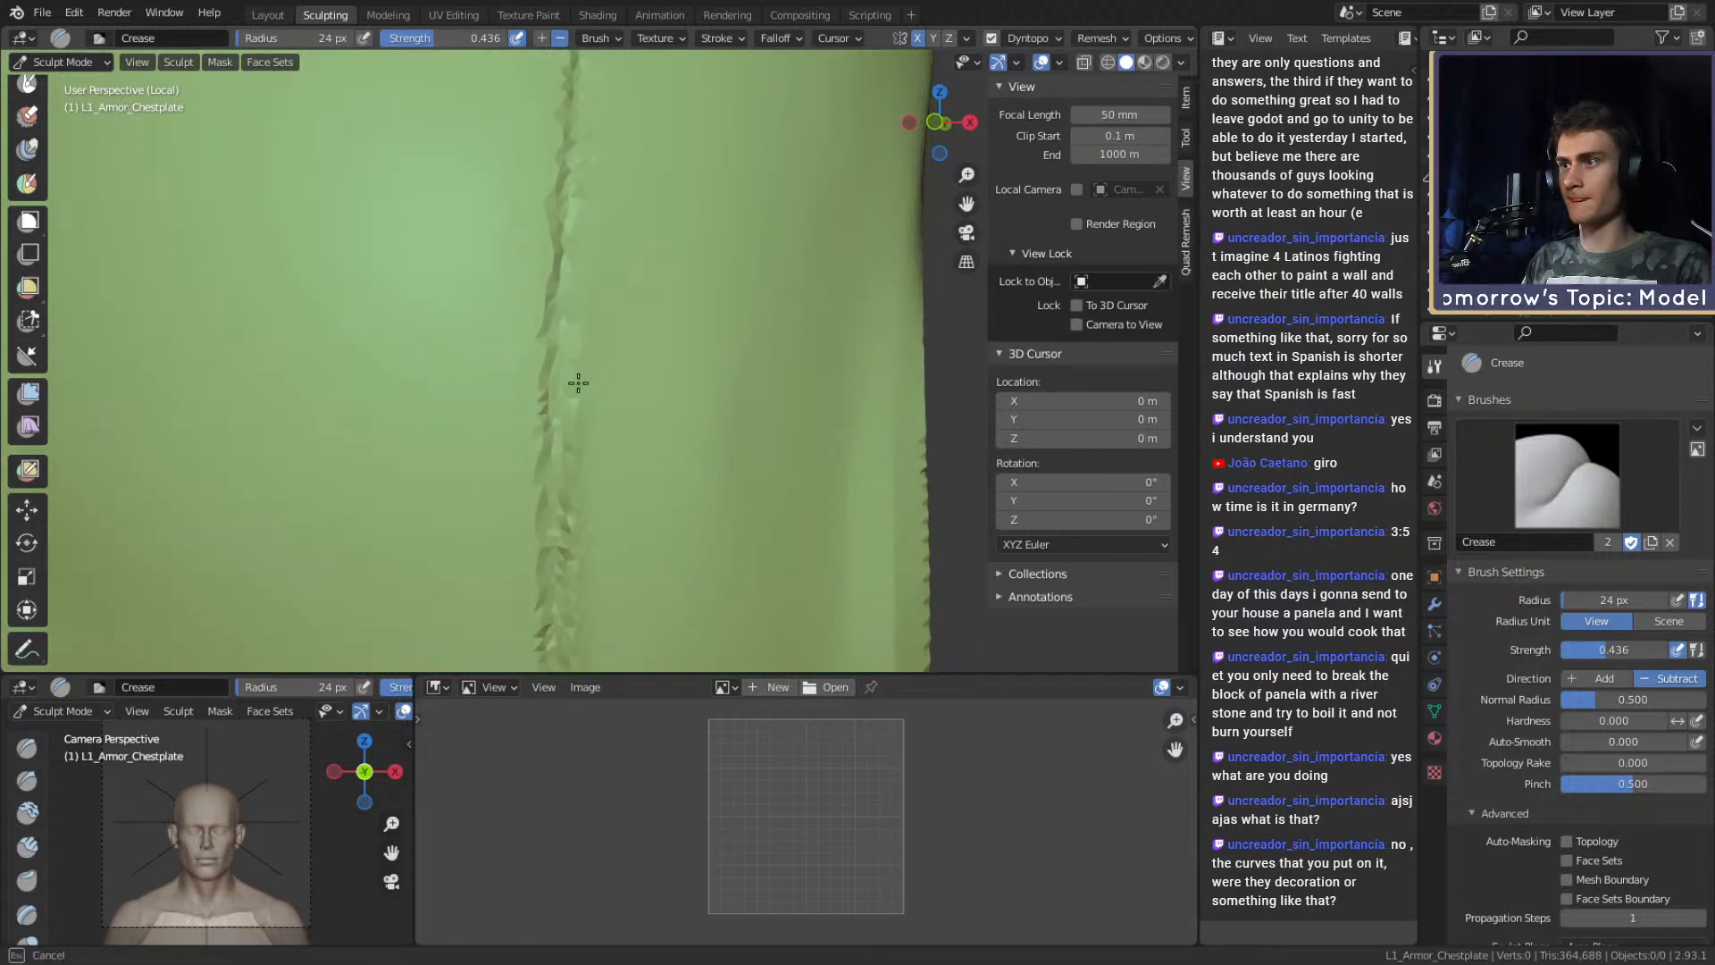
middle_drag(581, 208, 583, 244)
drag(607, 191, 599, 316)
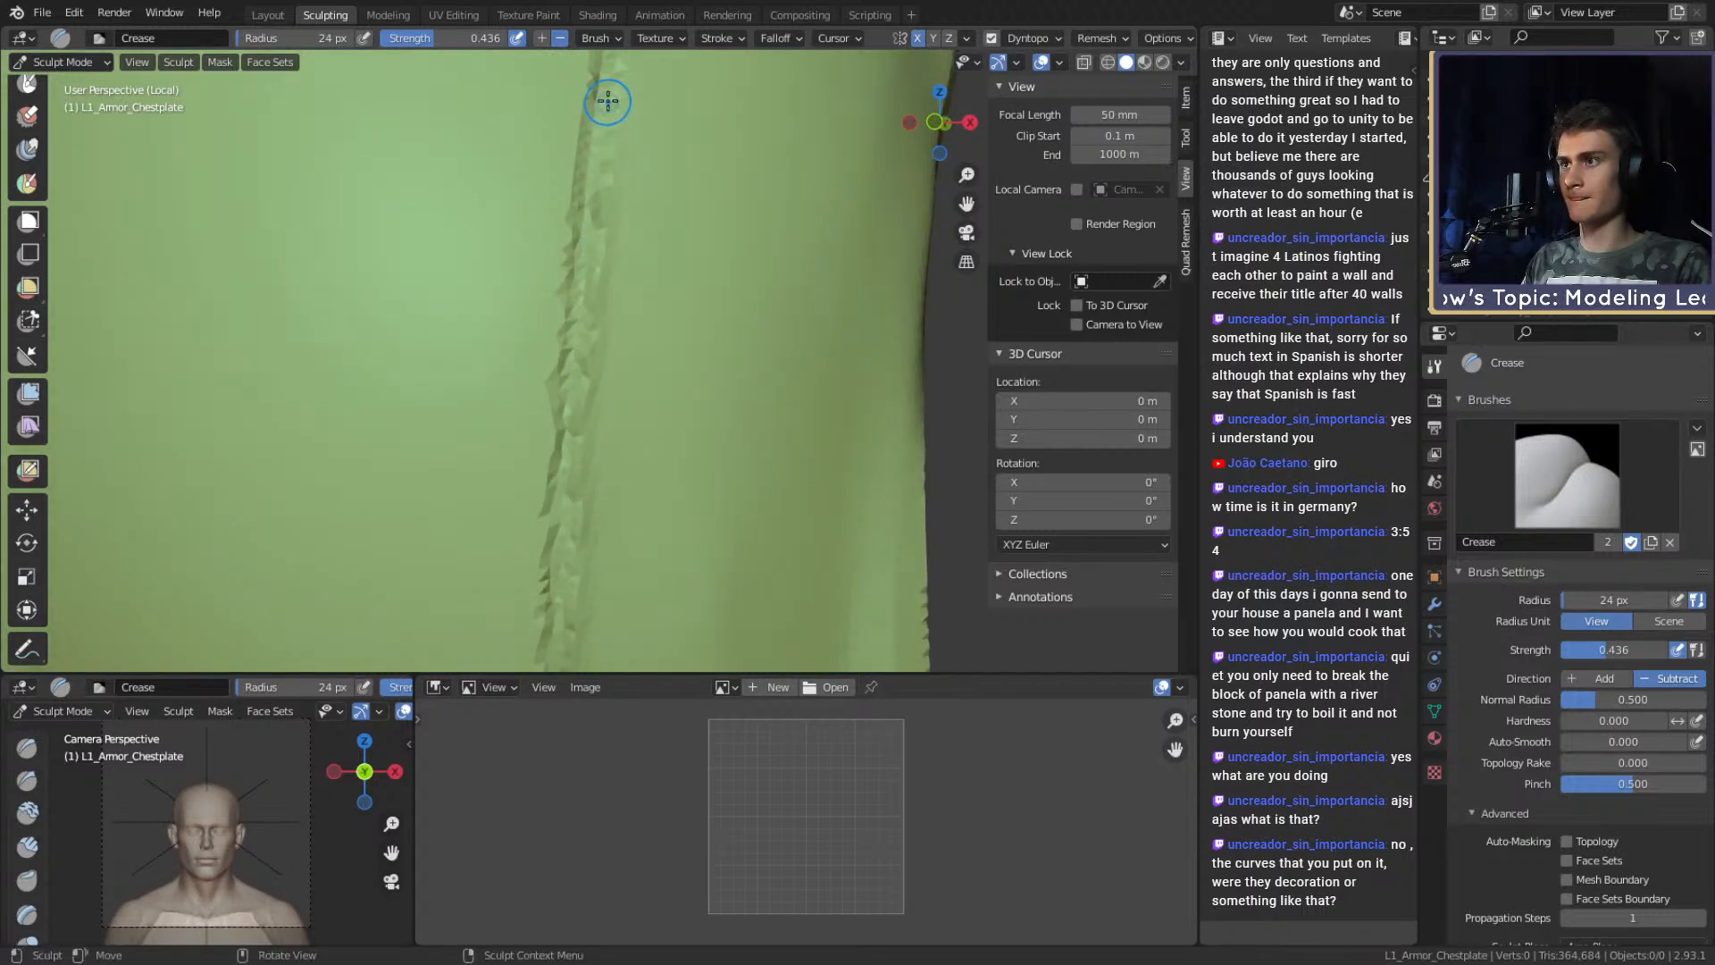
shift+middle_drag(608, 108, 582, 320)
alt+drag(579, 93, 555, 372)
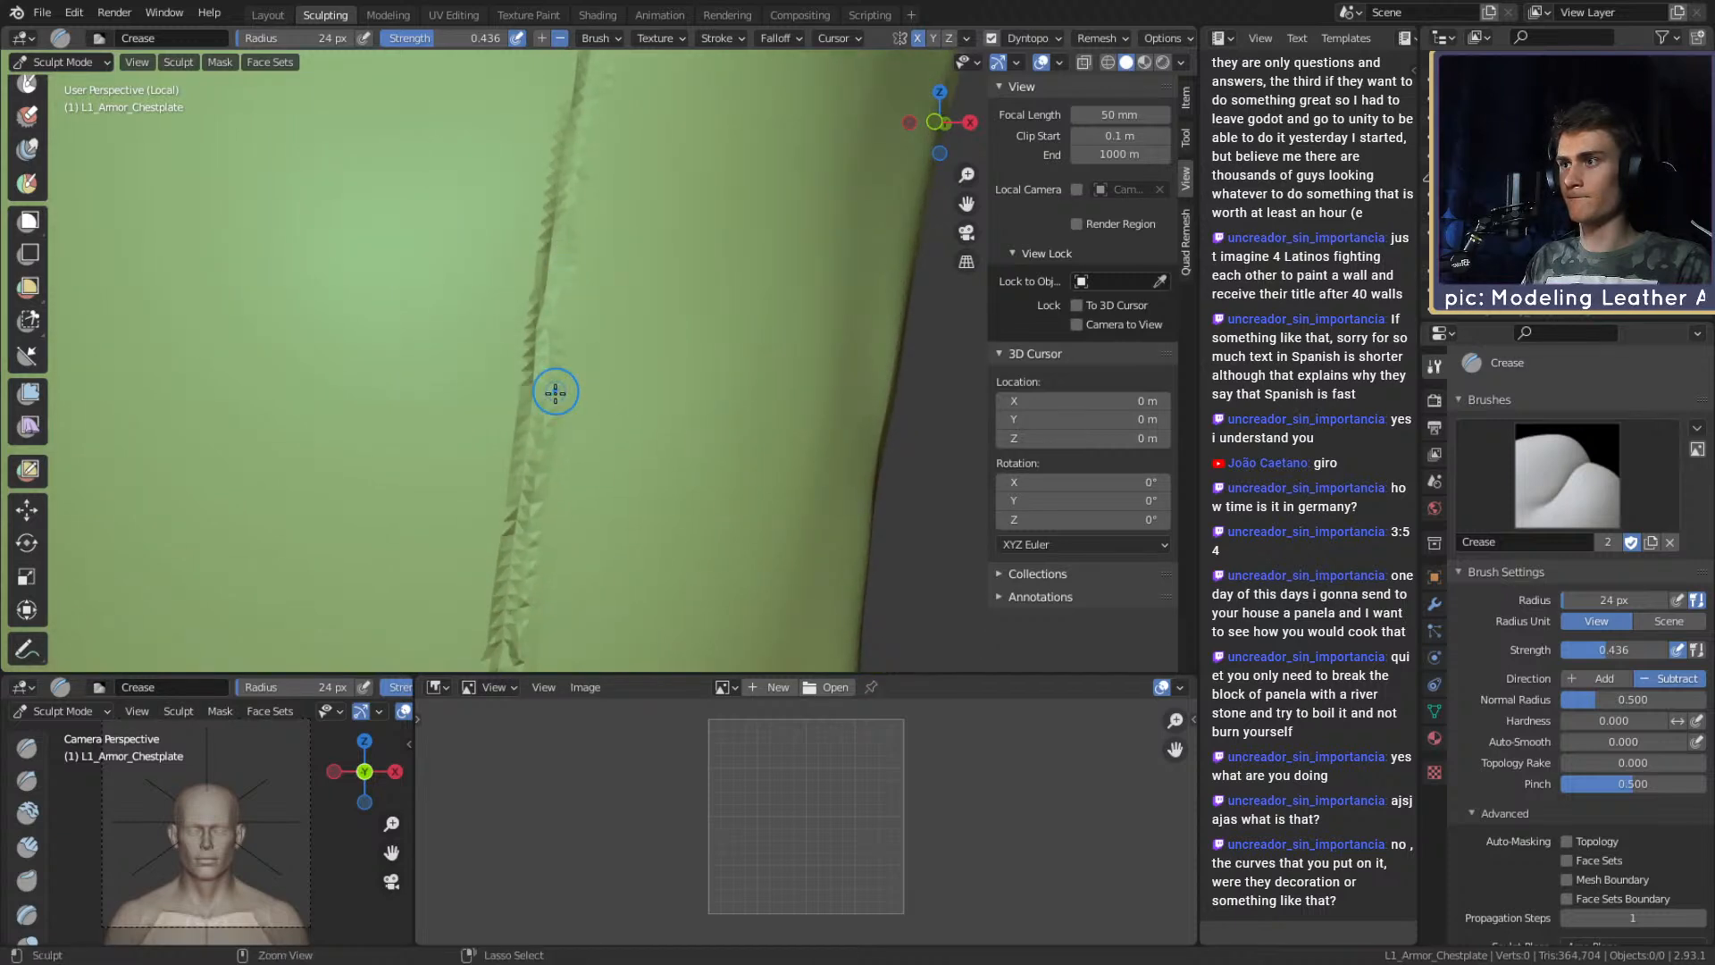
Extend the second crease pass up the seam groove toward the chest fold.
shift+middle_drag(583, 107, 602, 134)
drag(588, 325, 634, 103)
shift+middle_drag(633, 104, 592, 295)
drag(566, 355, 567, 351)
drag(606, 218, 638, 129)
mouse_move(638, 129)
alt+shift+mouse_down()
mouse_move(624, 199)
mouse_move(570, 268)
alt+shift+mouse_up()
Carry the second crease pass over the chest fold and up the chest to the armhole.
drag(546, 359, 627, 141)
alt+shift+drag(627, 141, 594, 243)
drag(560, 322, 630, 142)
alt+shift+drag(629, 142, 613, 234)
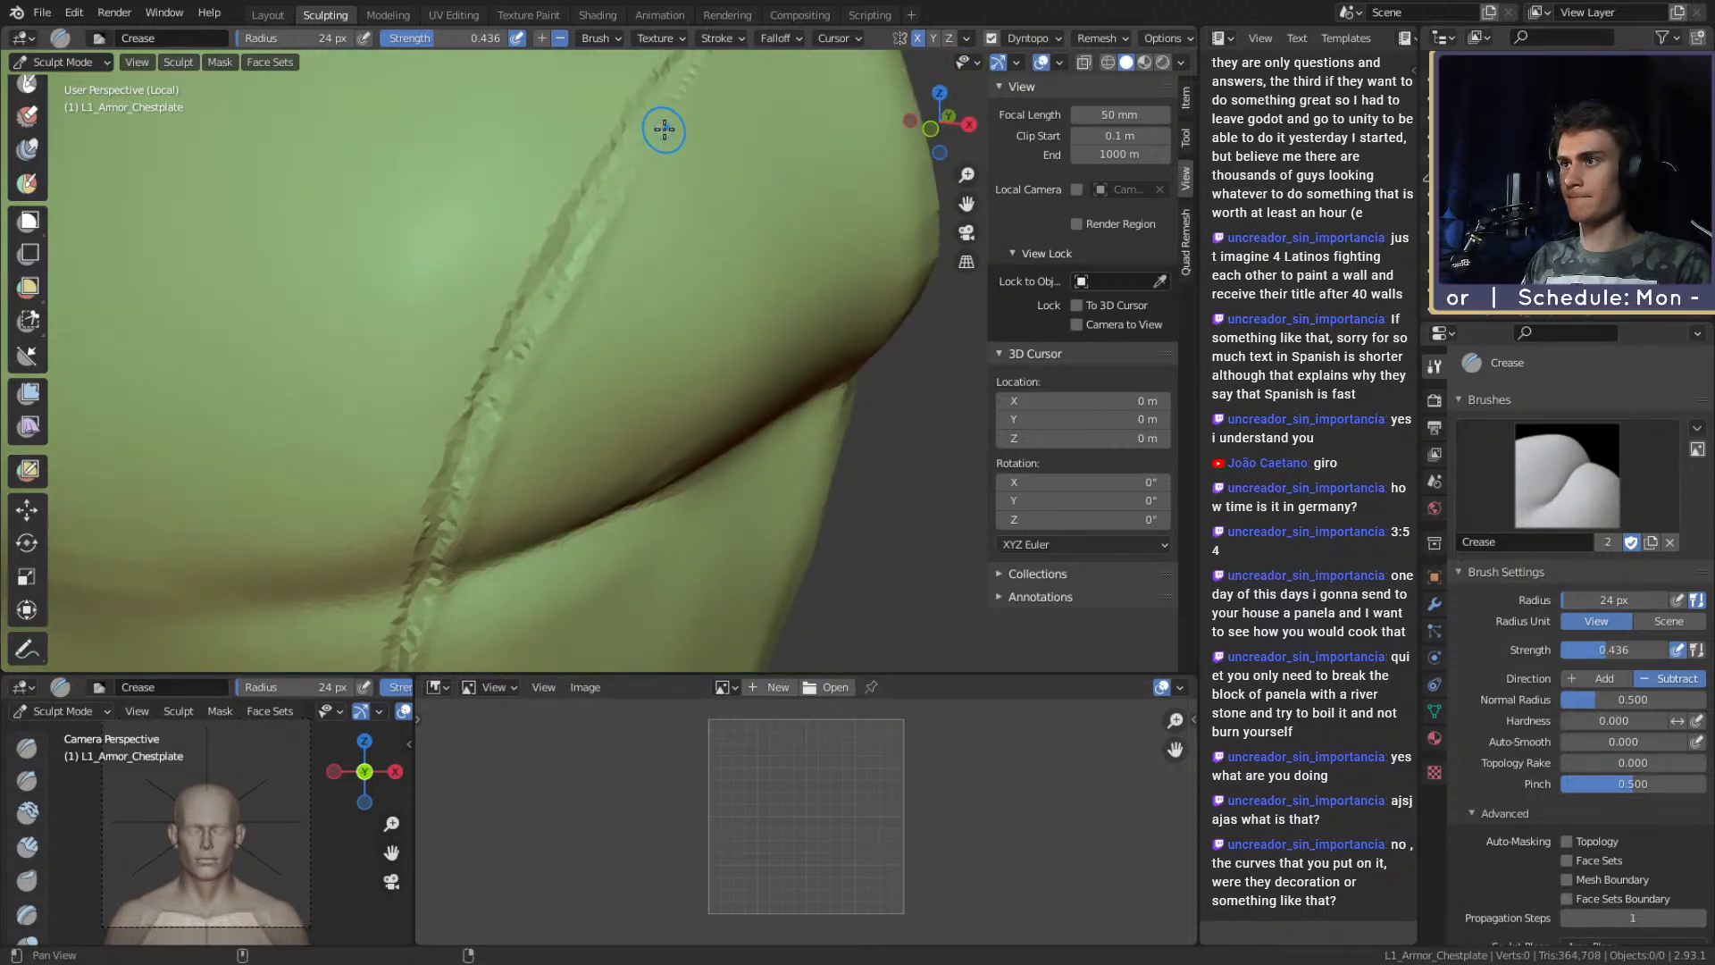
alt+shift+drag(660, 129, 607, 214)
alt+shift+drag(658, 129, 572, 327)
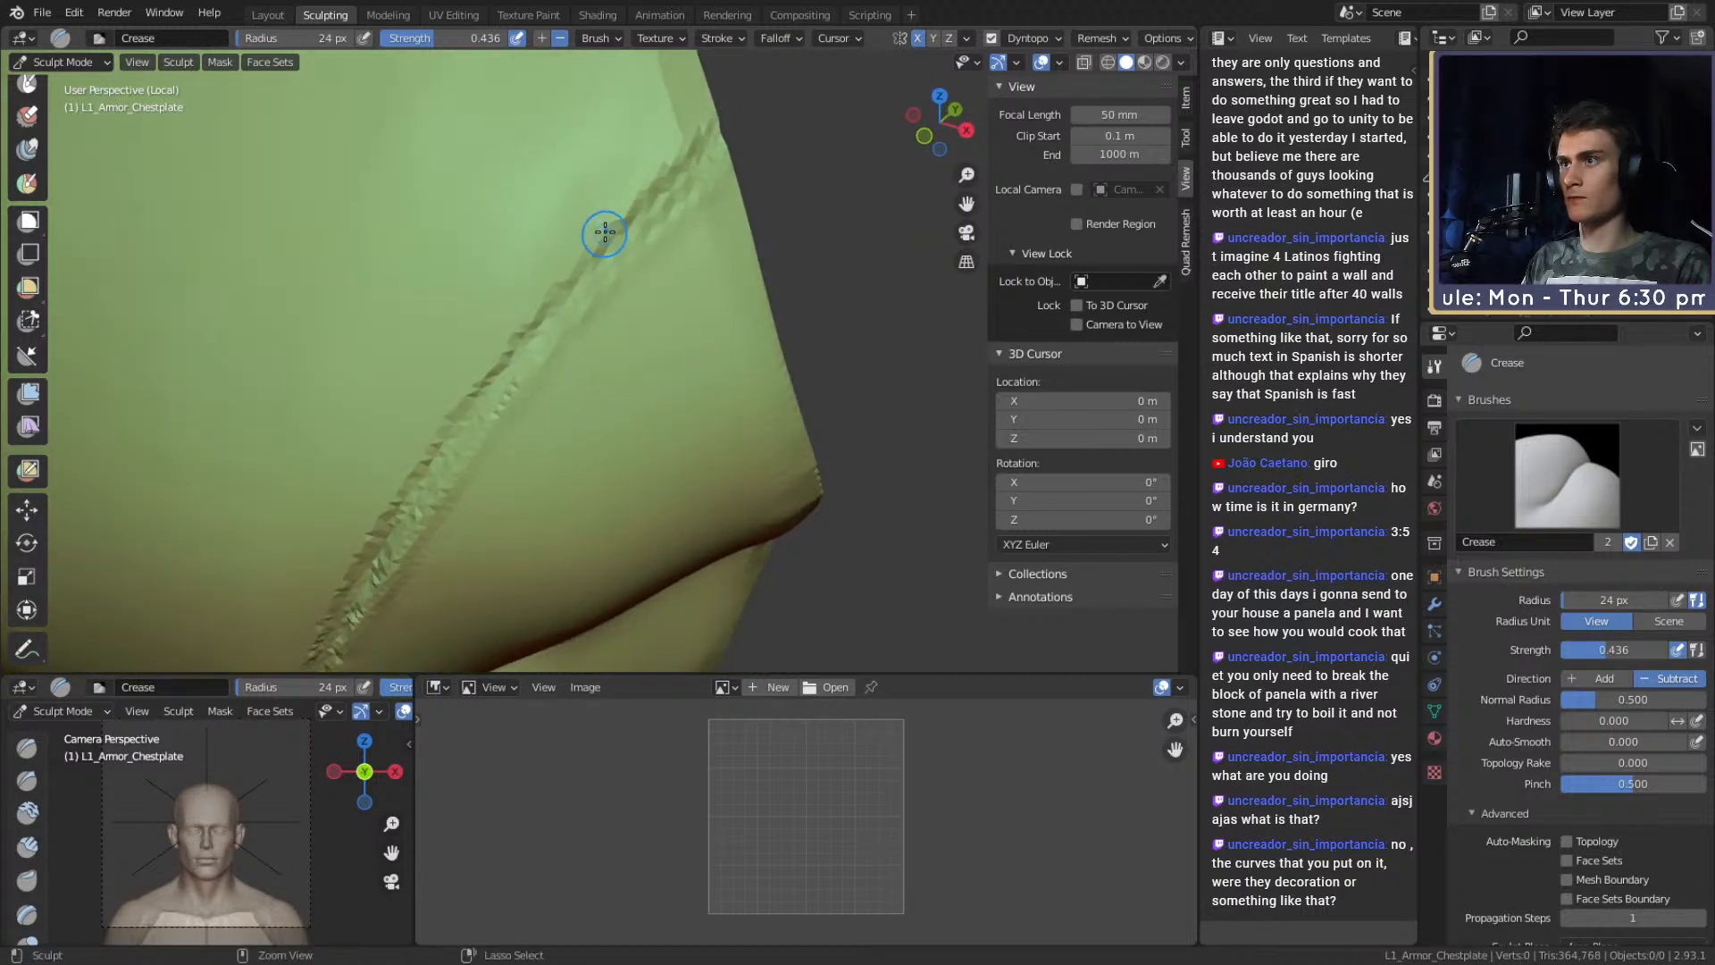
Crease the inner side of the seam groove back down from the armhole across the chest fold.
mouse_move(433, 448)
alt+mouse_down()
mouse_move(517, 363)
mouse_move(422, 451)
alt+mouse_up()
alt+drag(422, 447, 511, 323)
drag(598, 161, 498, 322)
drag(537, 254, 473, 379)
mouse_move(464, 389)
alt+mouse_down()
mouse_move(469, 410)
mouse_move(500, 335)
alt+mouse_up()
drag(532, 220, 451, 423)
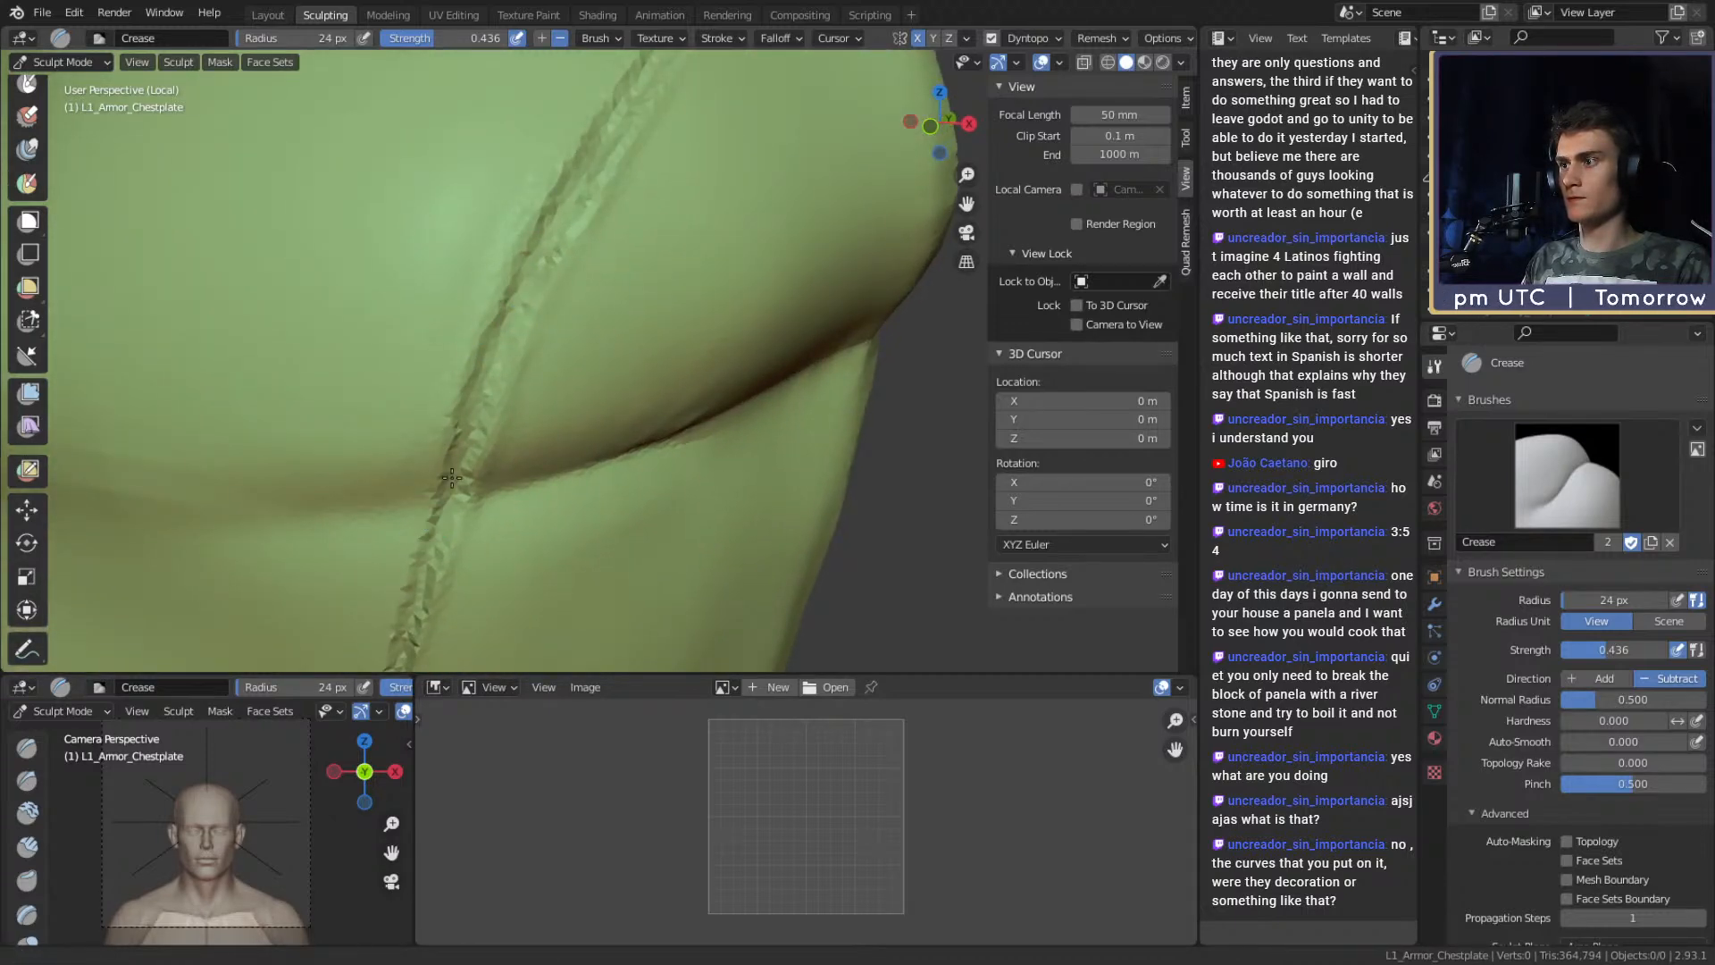
alt+shift+drag(434, 506, 503, 319)
alt+drag(447, 431, 457, 379)
mouse_move(458, 378)
alt+shift+mouse_down()
mouse_move(517, 313)
mouse_move(480, 418)
alt+shift+mouse_up()
alt+shift+drag(468, 508, 568, 190)
Sharpen the side seam groove from below the chest fold down to the hem with 17 px crease strokes.
ctrl+drag(556, 273, 534, 481)
ctrl+alt+drag(534, 480, 596, 304)
key(bracketleft)
key(bracketleft)
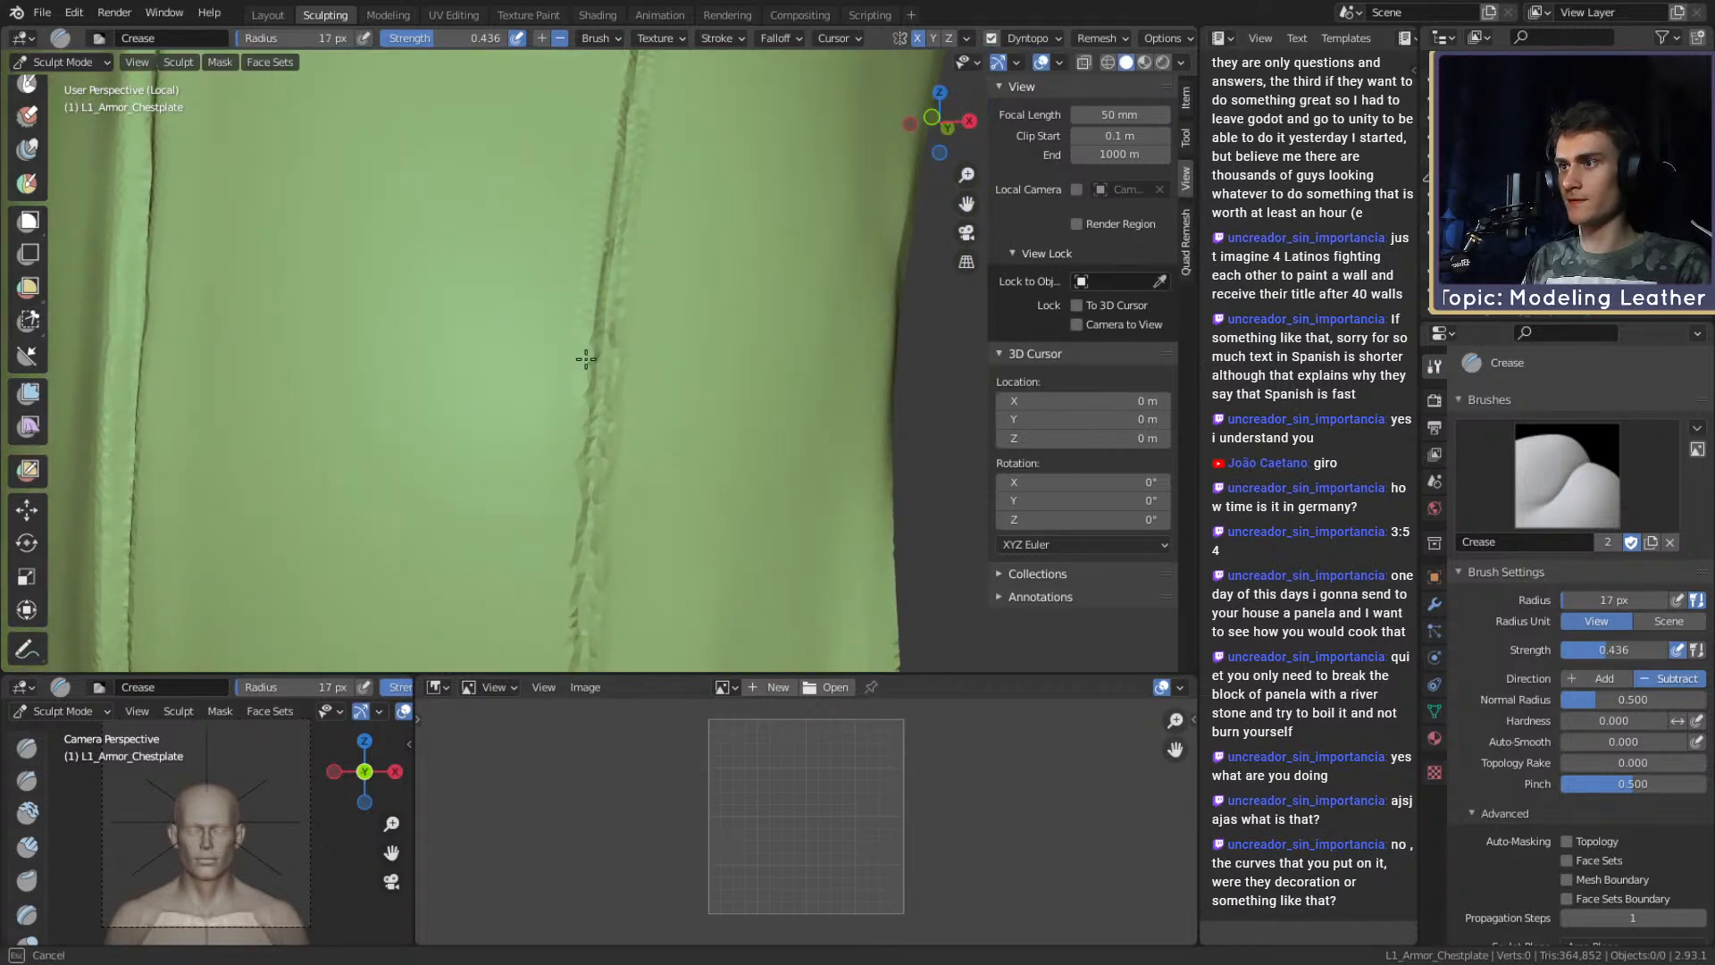
shift+middle_drag(591, 304, 601, 332)
shift+middle_drag(597, 485, 597, 357)
drag(611, 71, 597, 300)
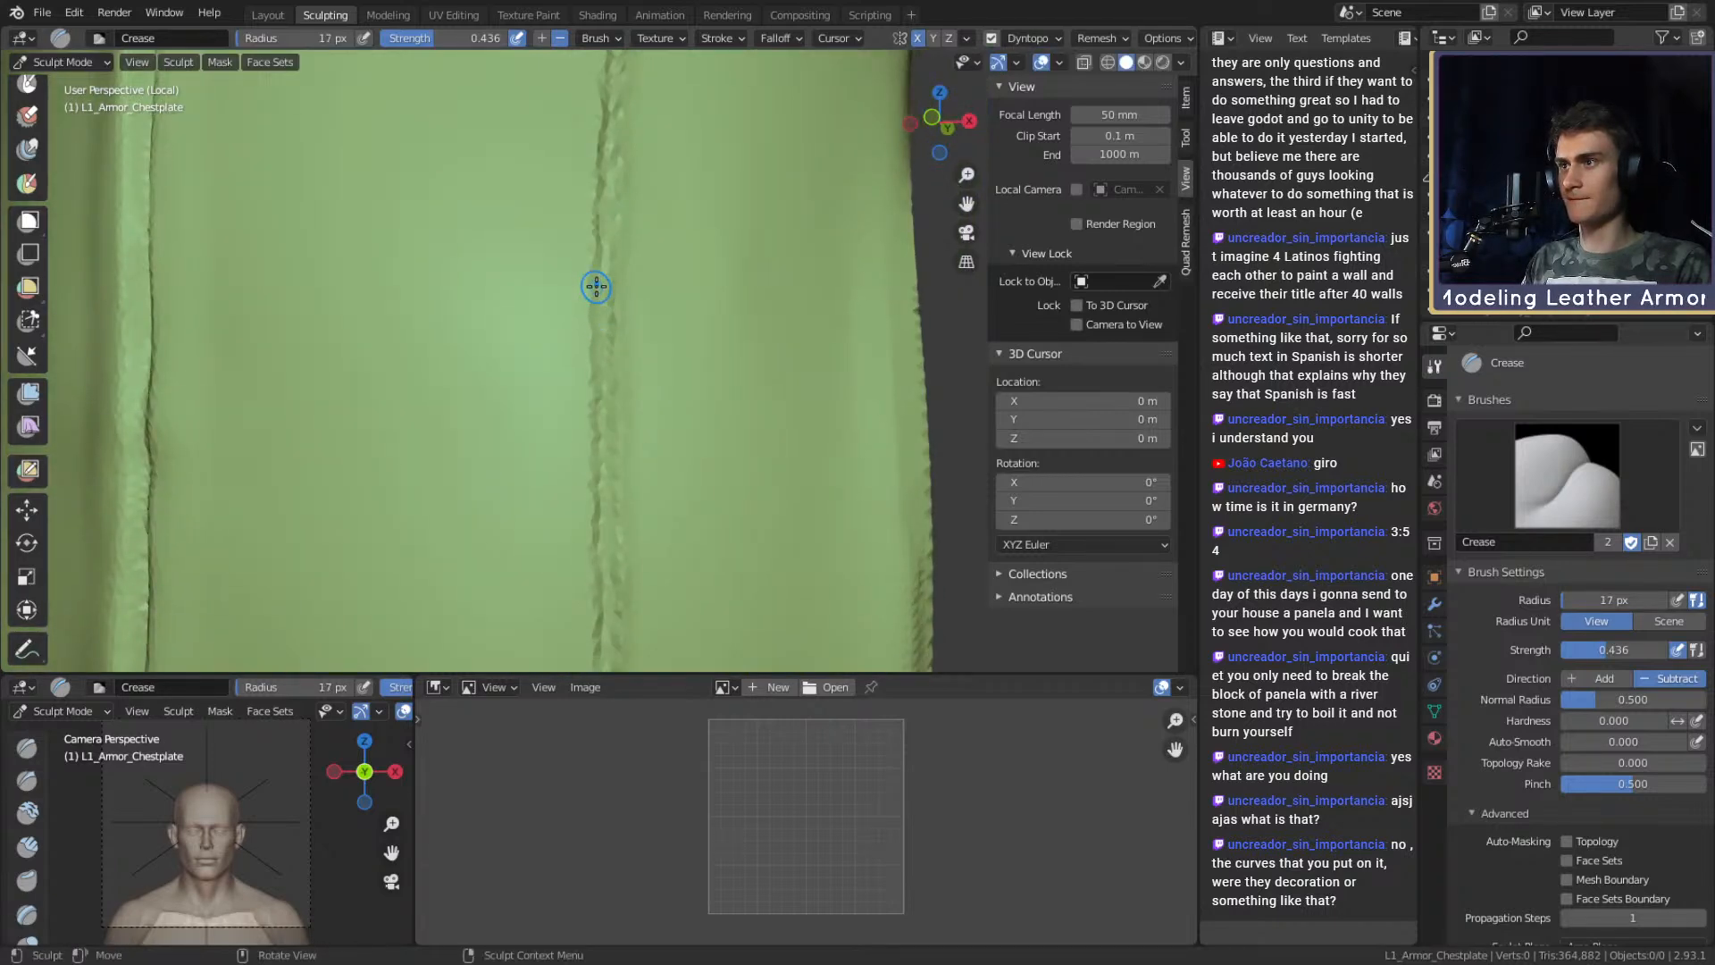
shift+middle_drag(590, 536, 589, 259)
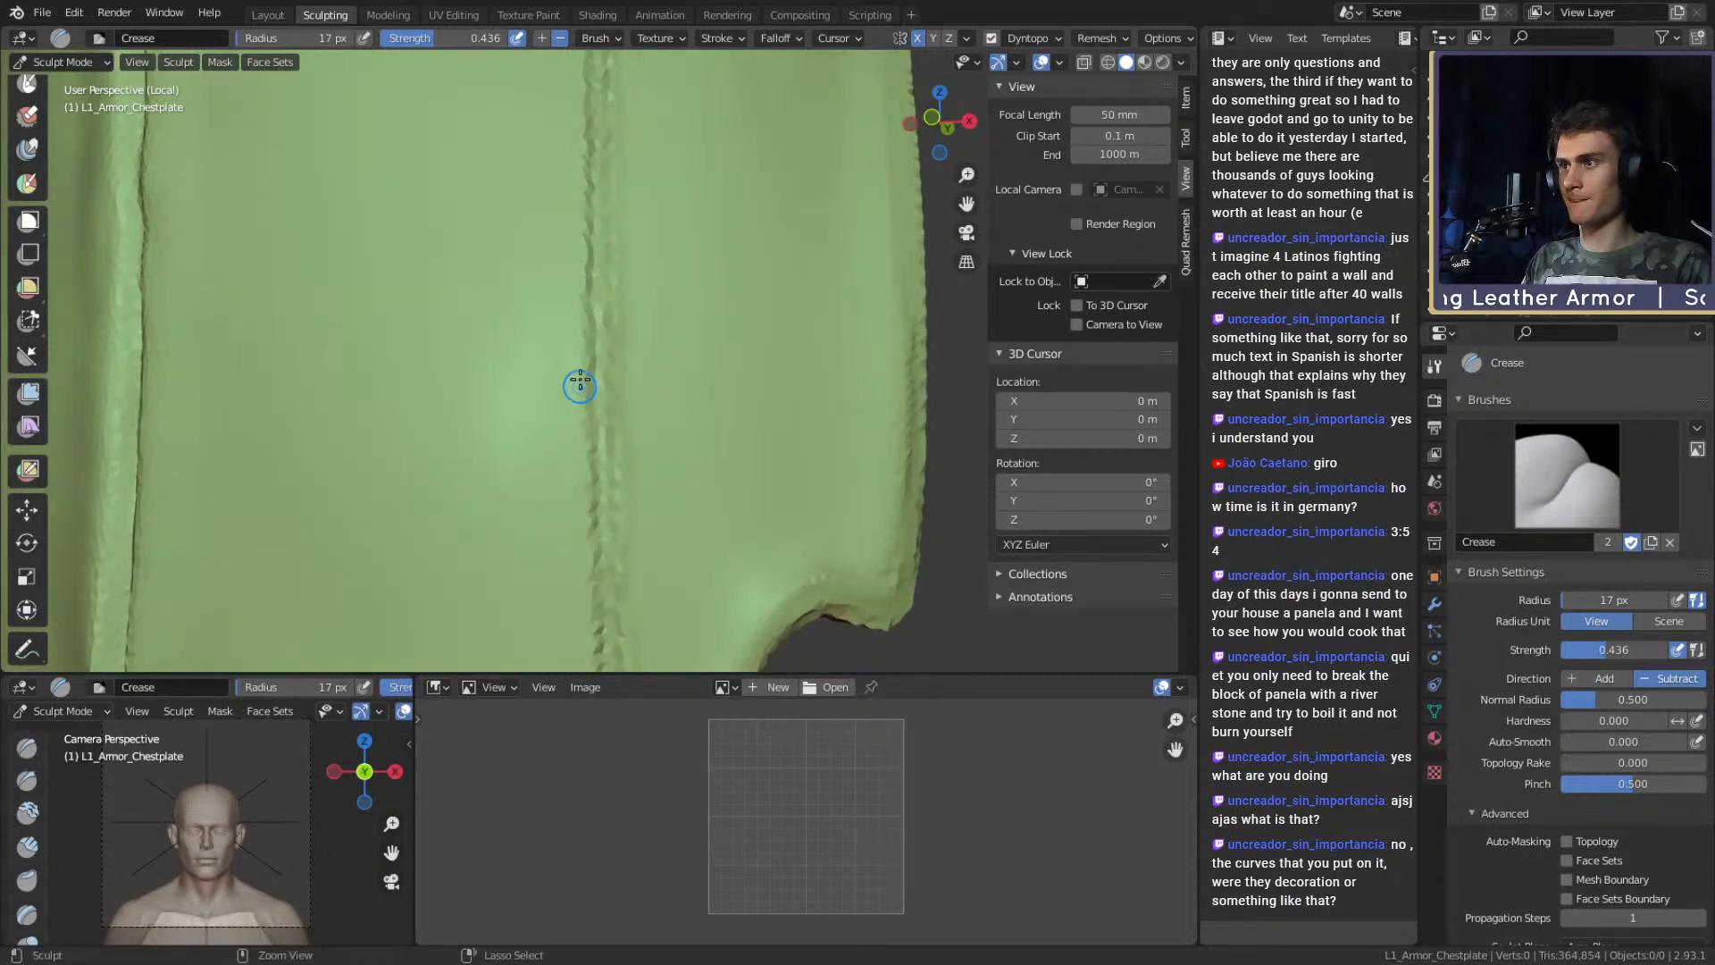
shift+middle_drag(585, 533, 583, 284)
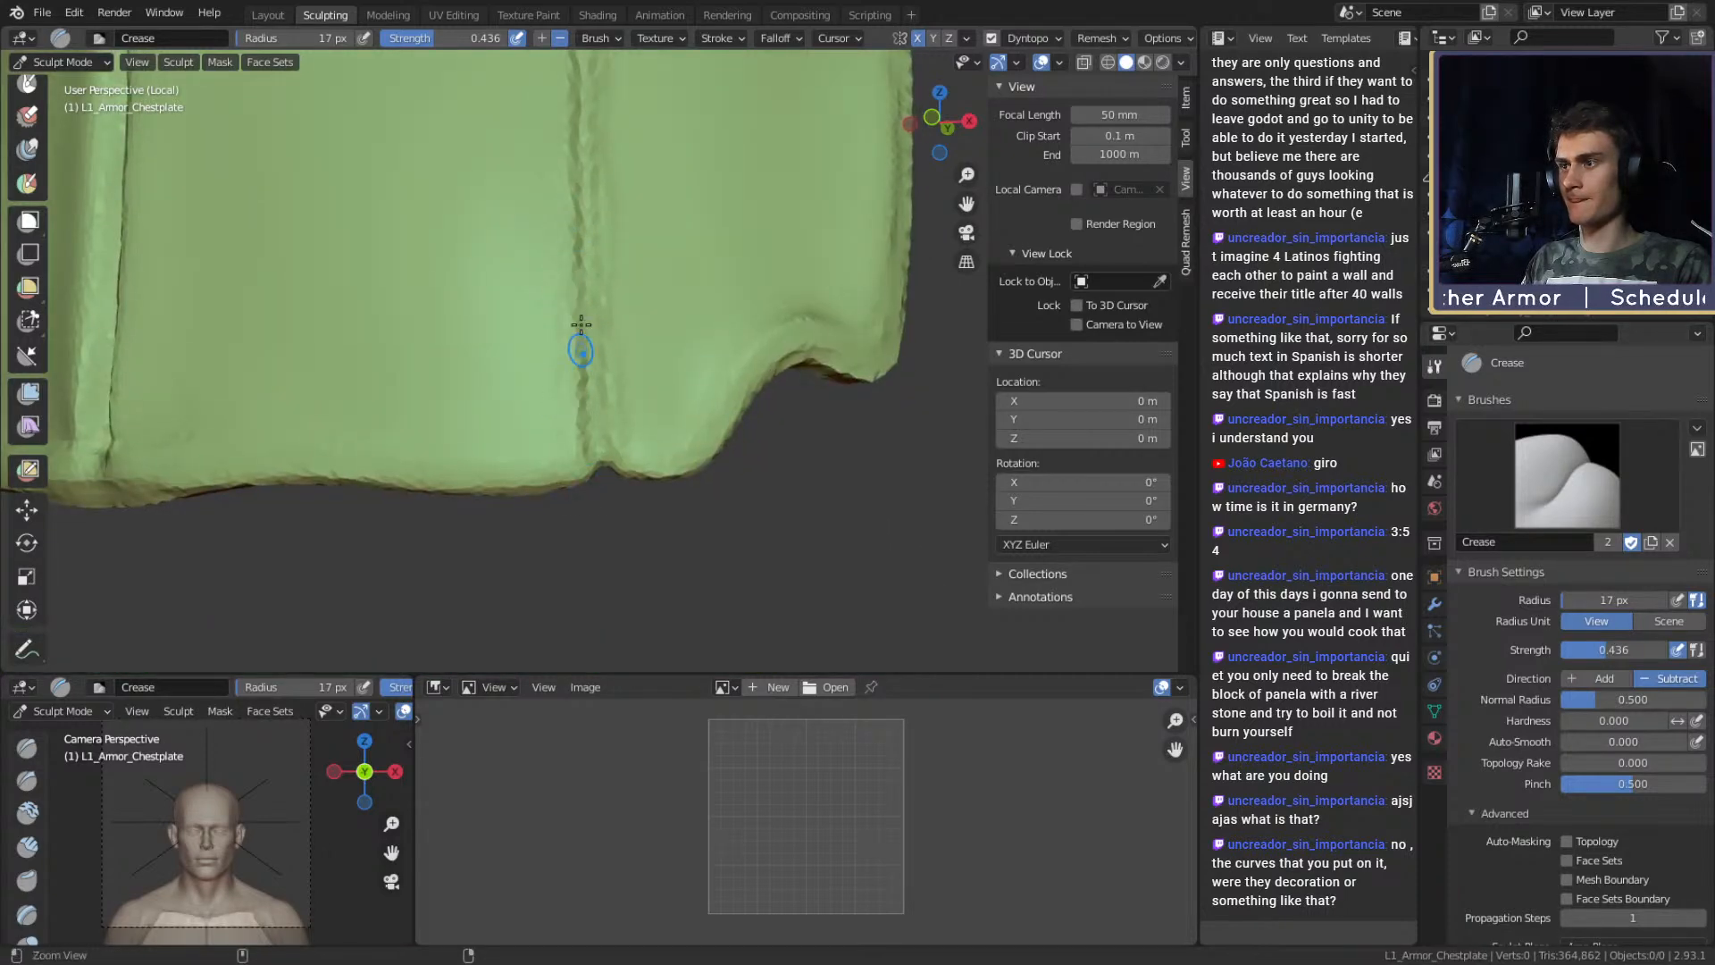
Examine the finished side and centre seams on the whole chestplate from the front and the side.
scroll(581, 388, down, 6)
scroll(624, 352, up, 1)
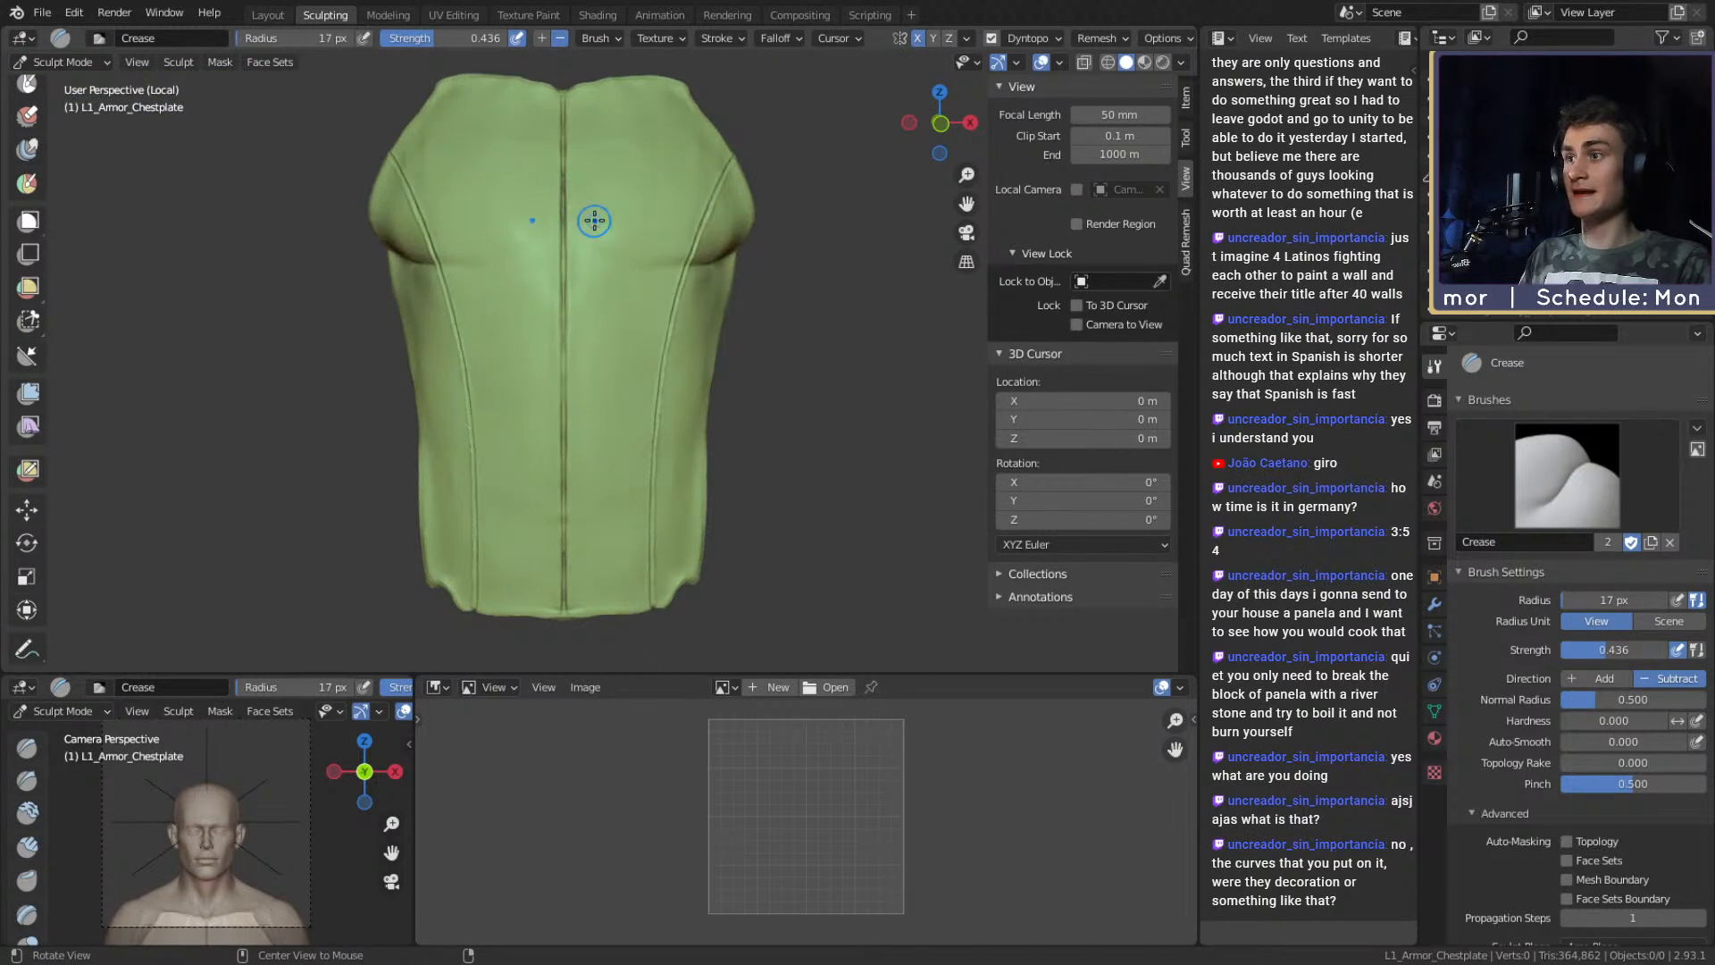
middle_drag(627, 404, 630, 403)
shift+middle_drag(712, 326, 649, 364)
middle_drag(649, 364, 605, 363)
key(f)
click(666, 386)
key(f)
click(658, 372)
key(shift+f)
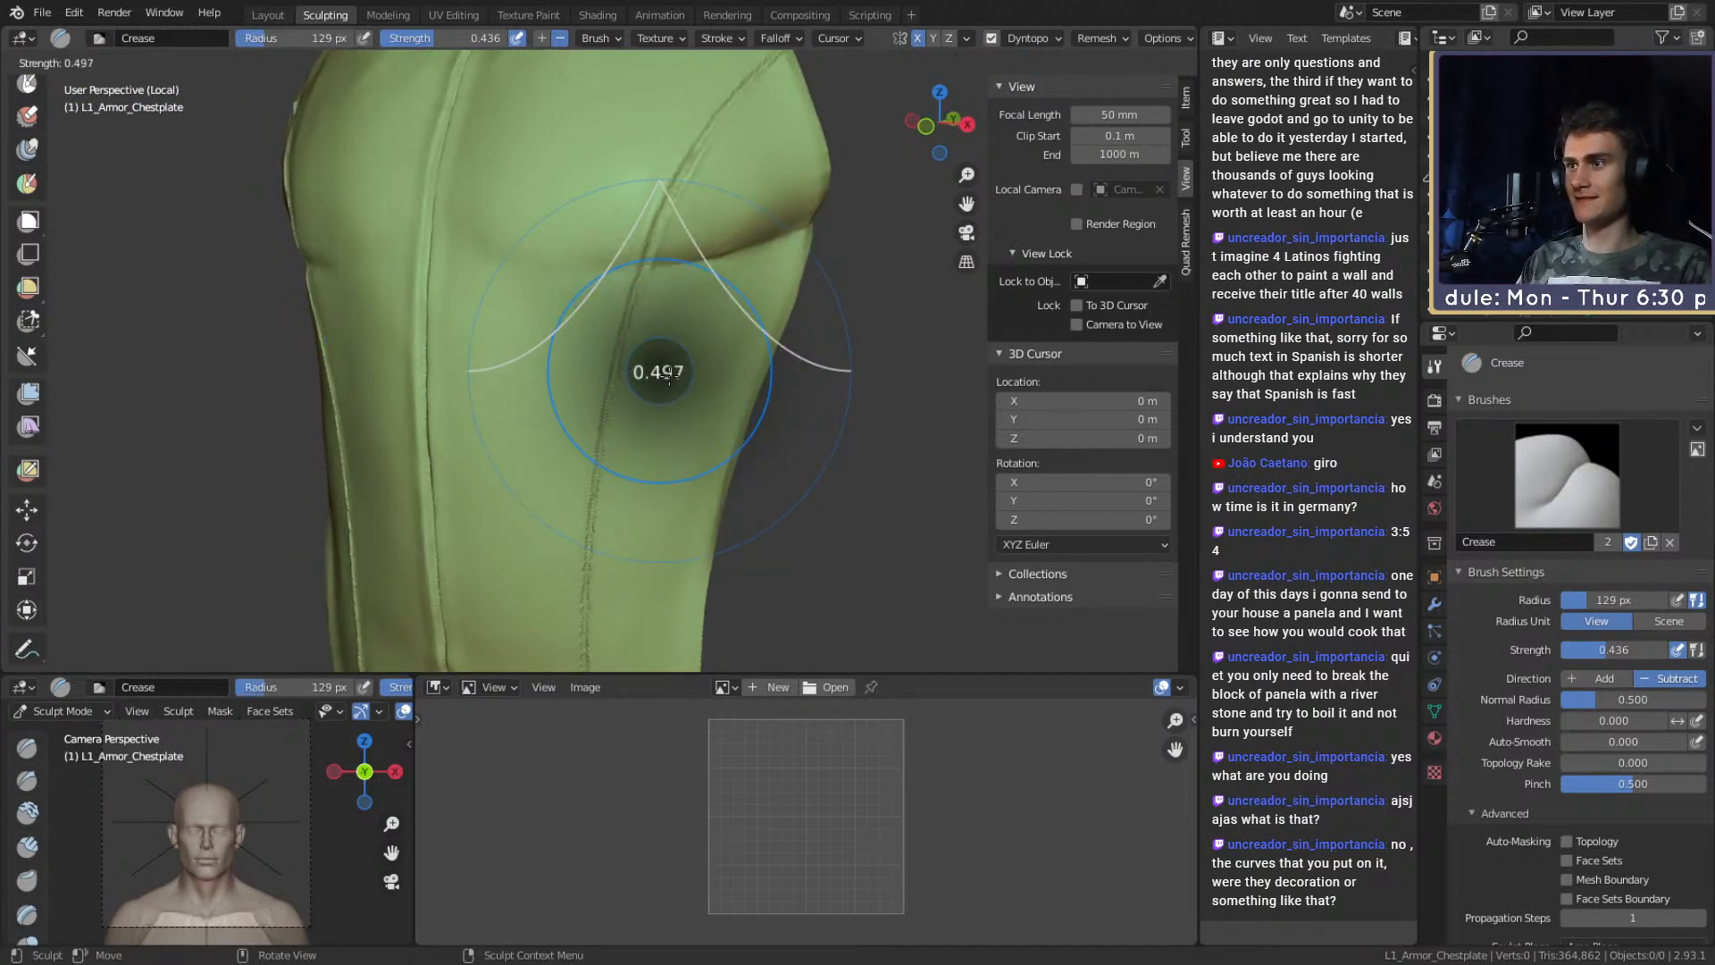
key(Escape)
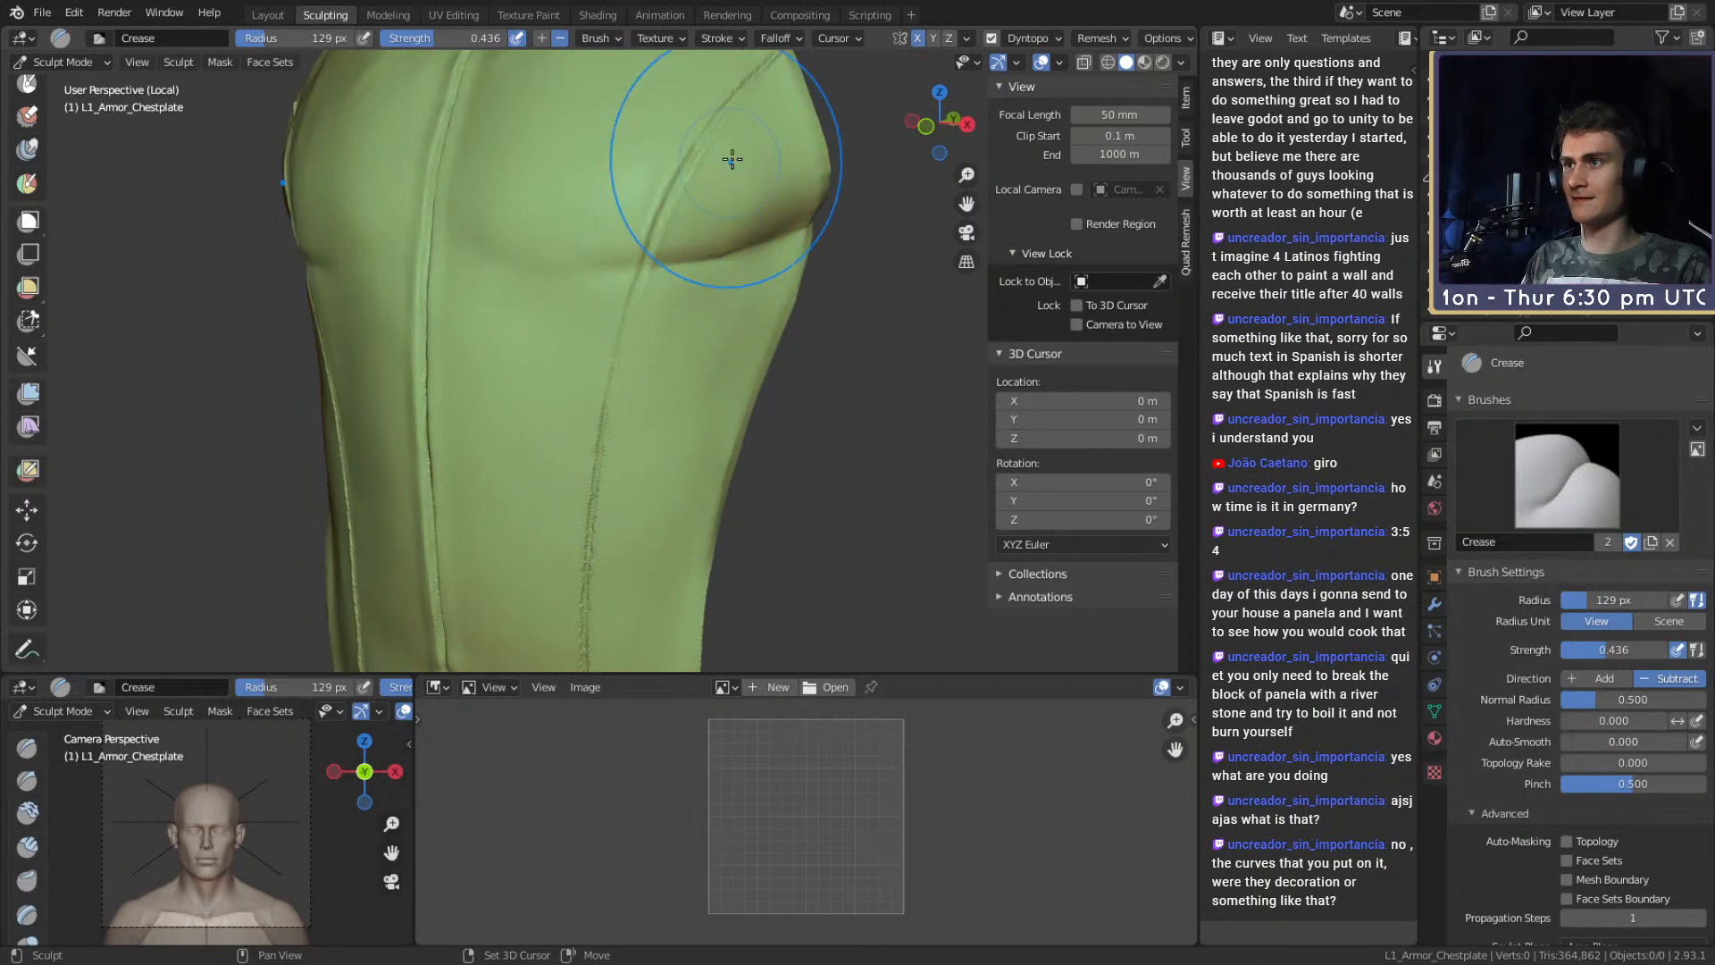
shift+middle_drag(646, 471, 696, 292)
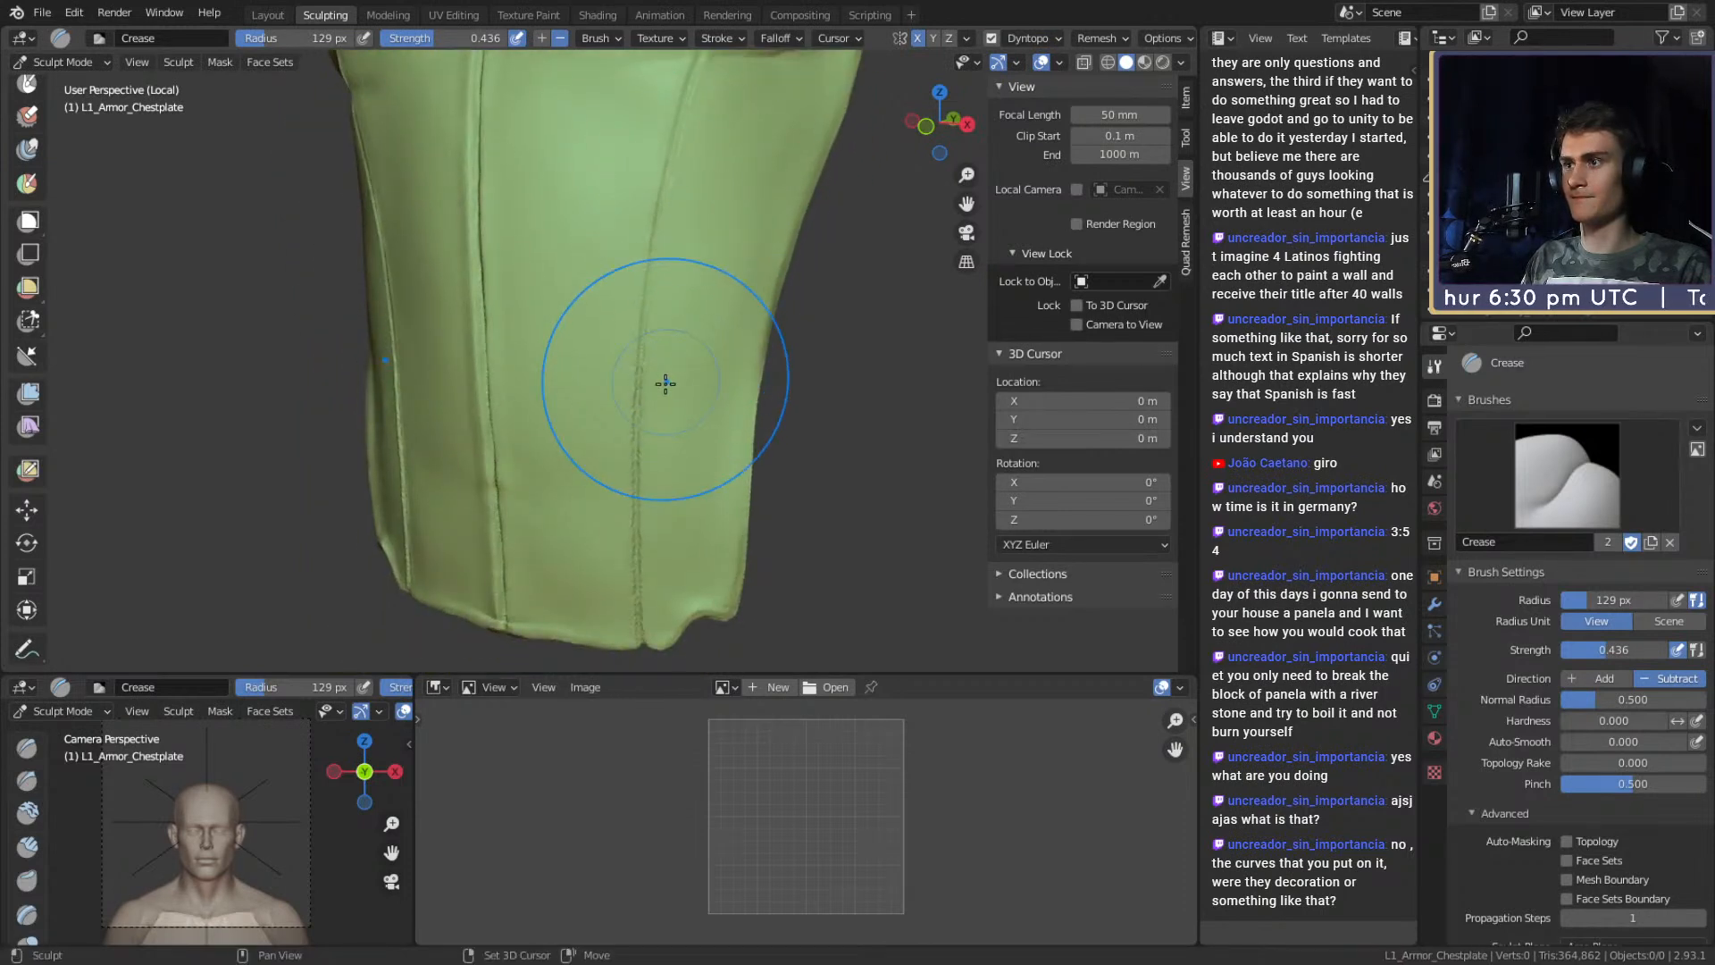
middle_drag(670, 501, 656, 417)
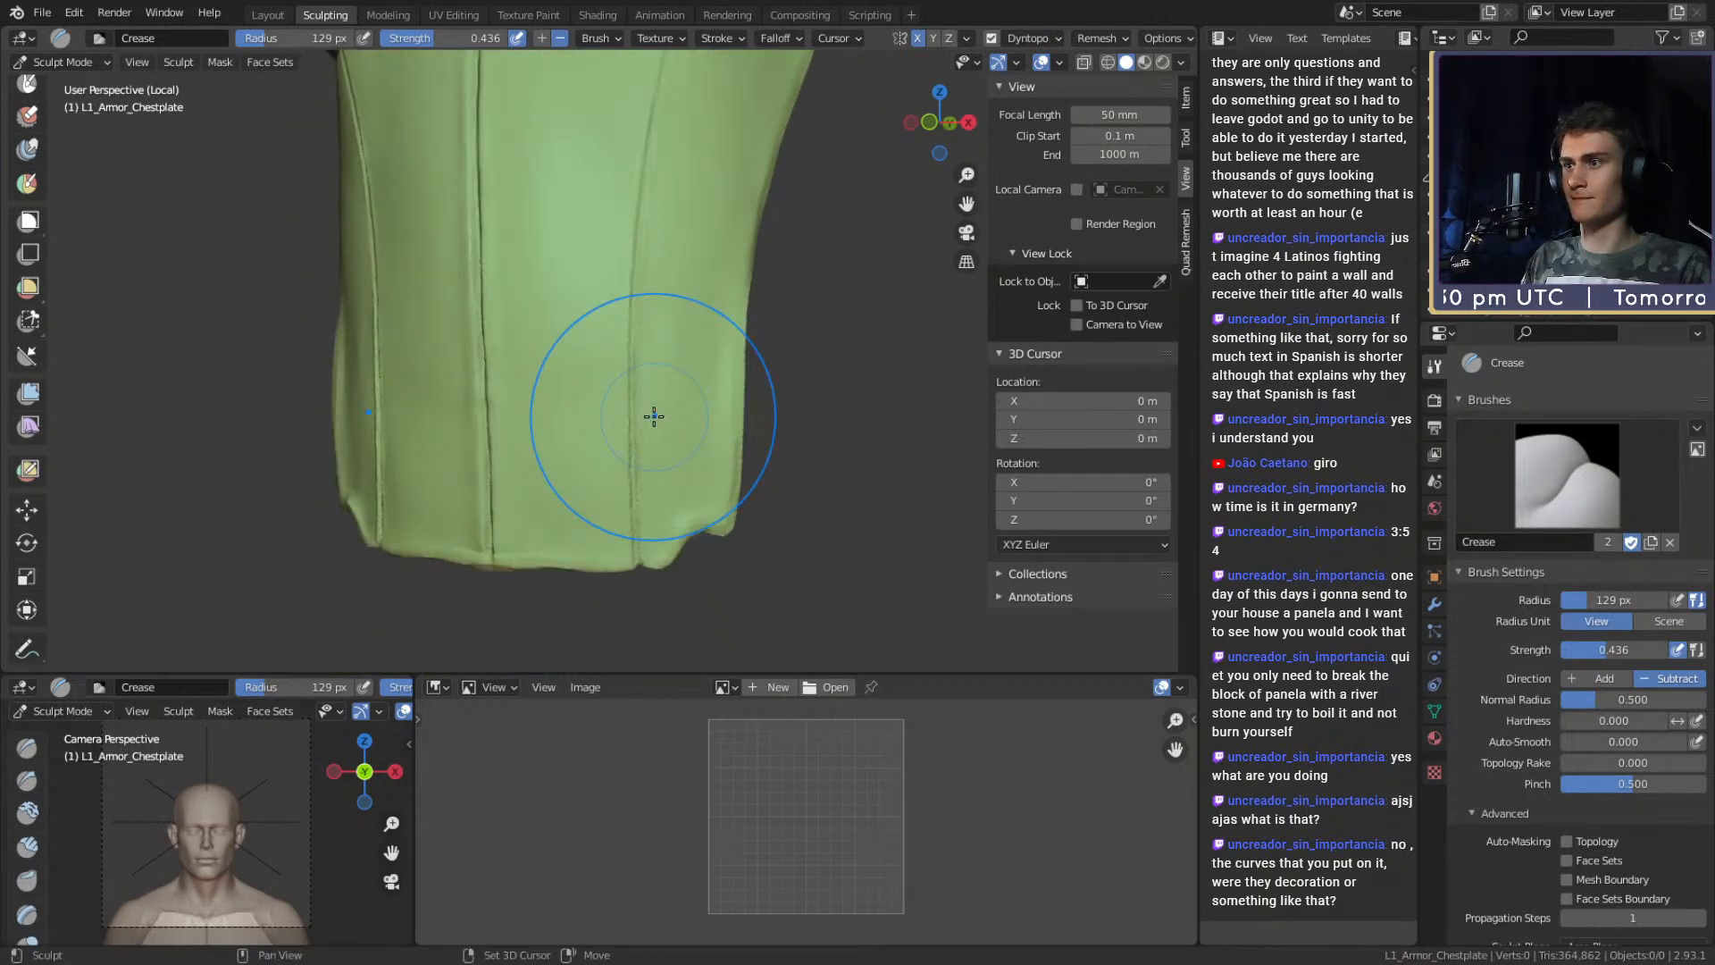
scroll(644, 211, down, 5)
middle_drag(644, 211, 697, 422)
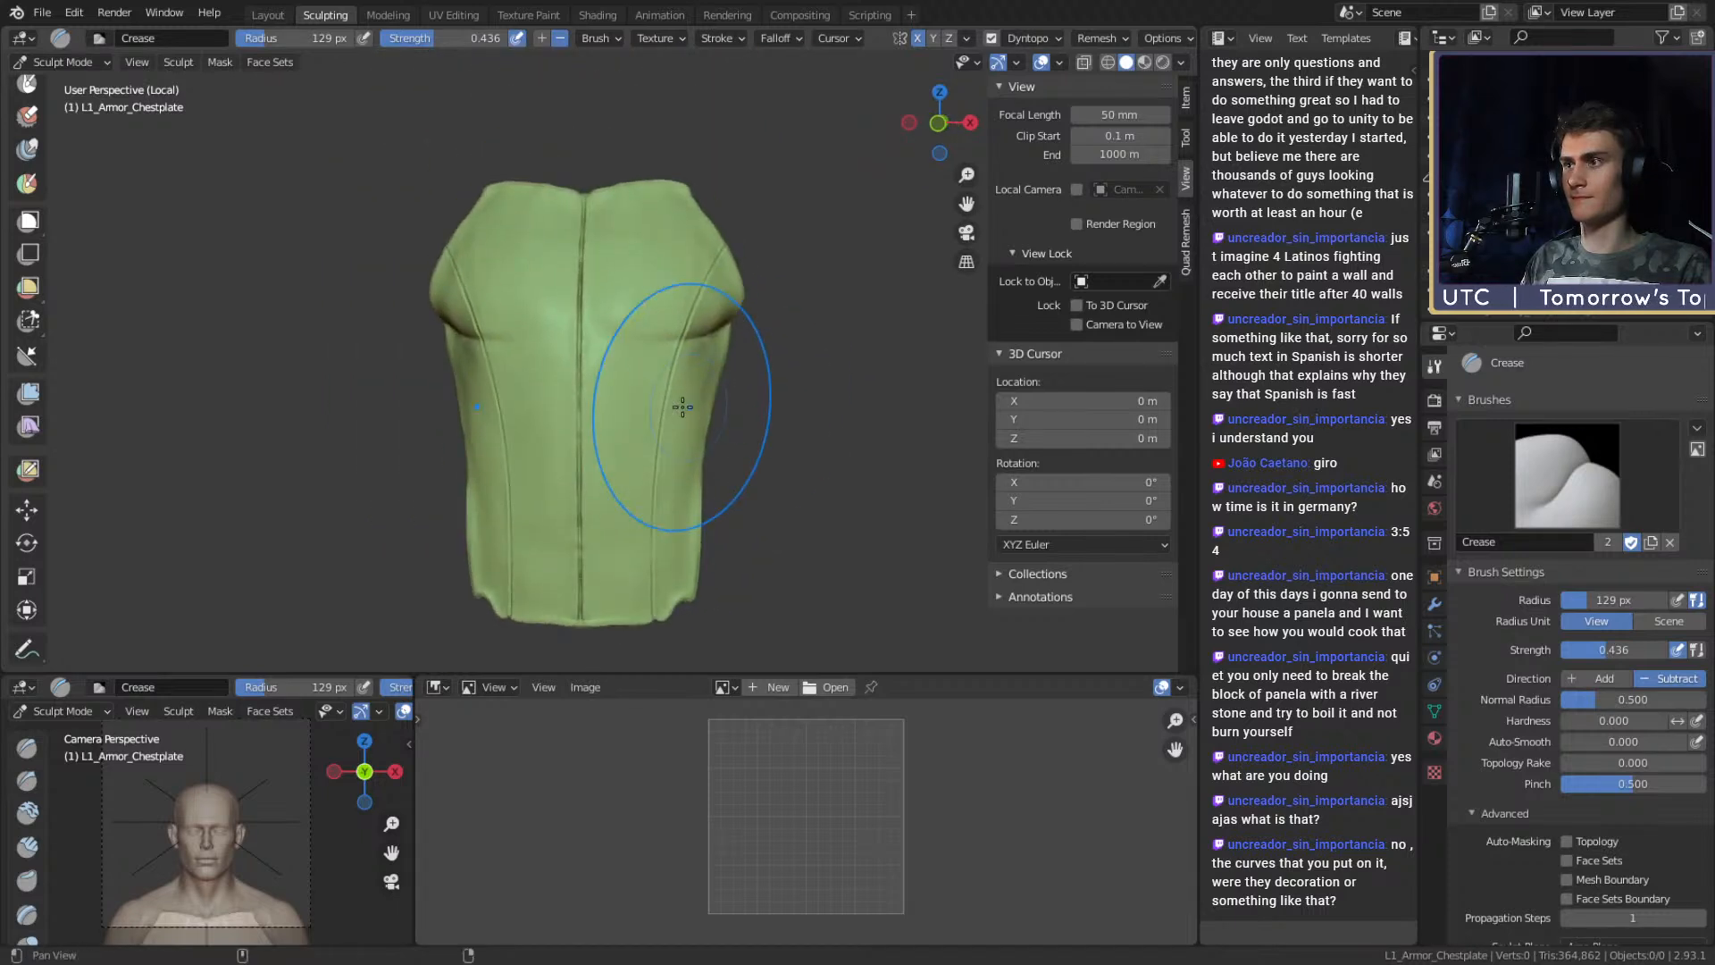
Smooth the upper end of the centre seam just below the neckline.
mouse_move(661, 371)
alt+shift+mouse_down()
mouse_move(702, 386)
mouse_move(628, 352)
alt+shift+mouse_up()
key(f)
click(603, 361)
alt+shift+drag(644, 279, 593, 480)
ctrl+alt+drag(593, 480, 697, 352)
key(f)
click(697, 303)
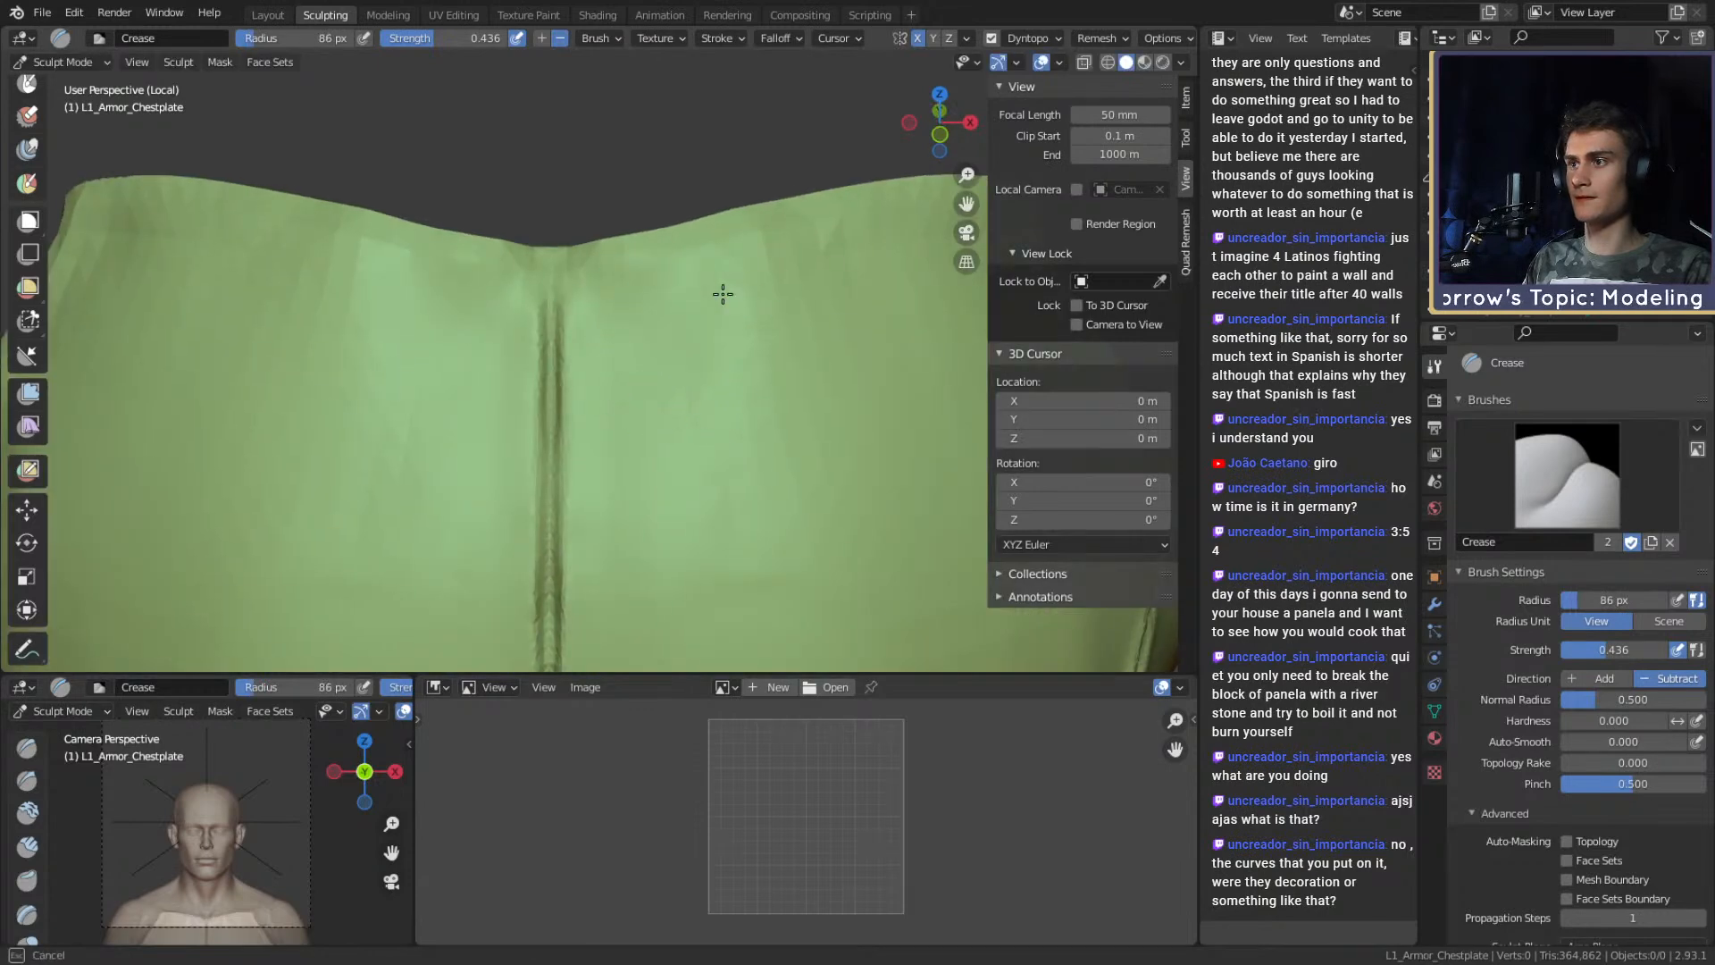
alt+shift+drag(804, 382, 652, 375)
key(f)
click(629, 460)
mouse_move(557, 536)
shift+mouse_down()
mouse_move(582, 559)
mouse_move(585, 437)
shift+mouse_up()
mouse_move(550, 359)
alt+shift+mouse_down()
mouse_move(666, 398)
mouse_move(630, 433)
mouse_move(602, 373)
mouse_move(618, 391)
alt+shift+mouse_up()
key(f)
click(548, 387)
key(f)
click(623, 451)
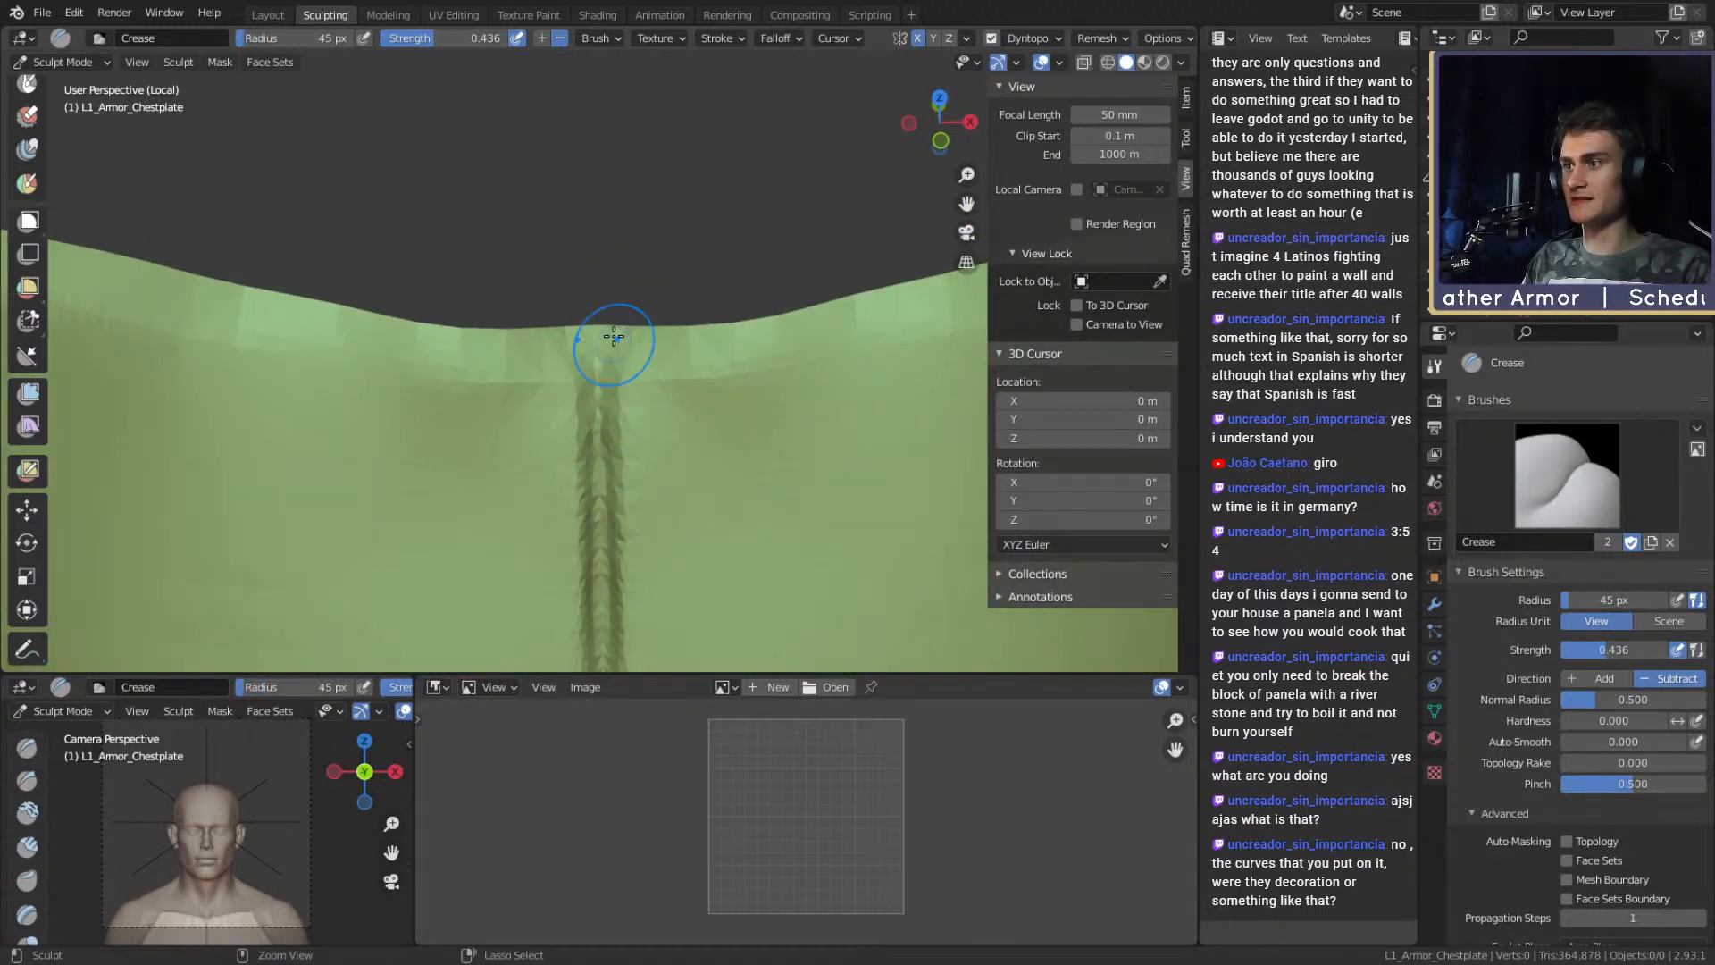
Reshape the neckline edge near the centre seam with the Grab brush.
mouse_move(720, 371)
alt+mouse_down()
mouse_move(727, 478)
mouse_move(582, 371)
mouse_move(642, 485)
mouse_move(827, 390)
mouse_move(674, 394)
mouse_move(695, 380)
mouse_move(716, 414)
mouse_move(741, 300)
mouse_move(785, 298)
alt+mouse_up()
key(g)
key(f)
click(698, 301)
drag(808, 357, 802, 363)
key(f)
click(777, 437)
Build up the neckline rim beside the centre seam with Clay Strips, starting from an 82 px brush radius.
middle_drag(642, 361, 627, 416)
mouse_move(441, 382)
middle_down()
mouse_move(651, 478)
mouse_move(626, 408)
mouse_move(576, 350)
middle_up()
key(c)
key(f)
click(578, 380)
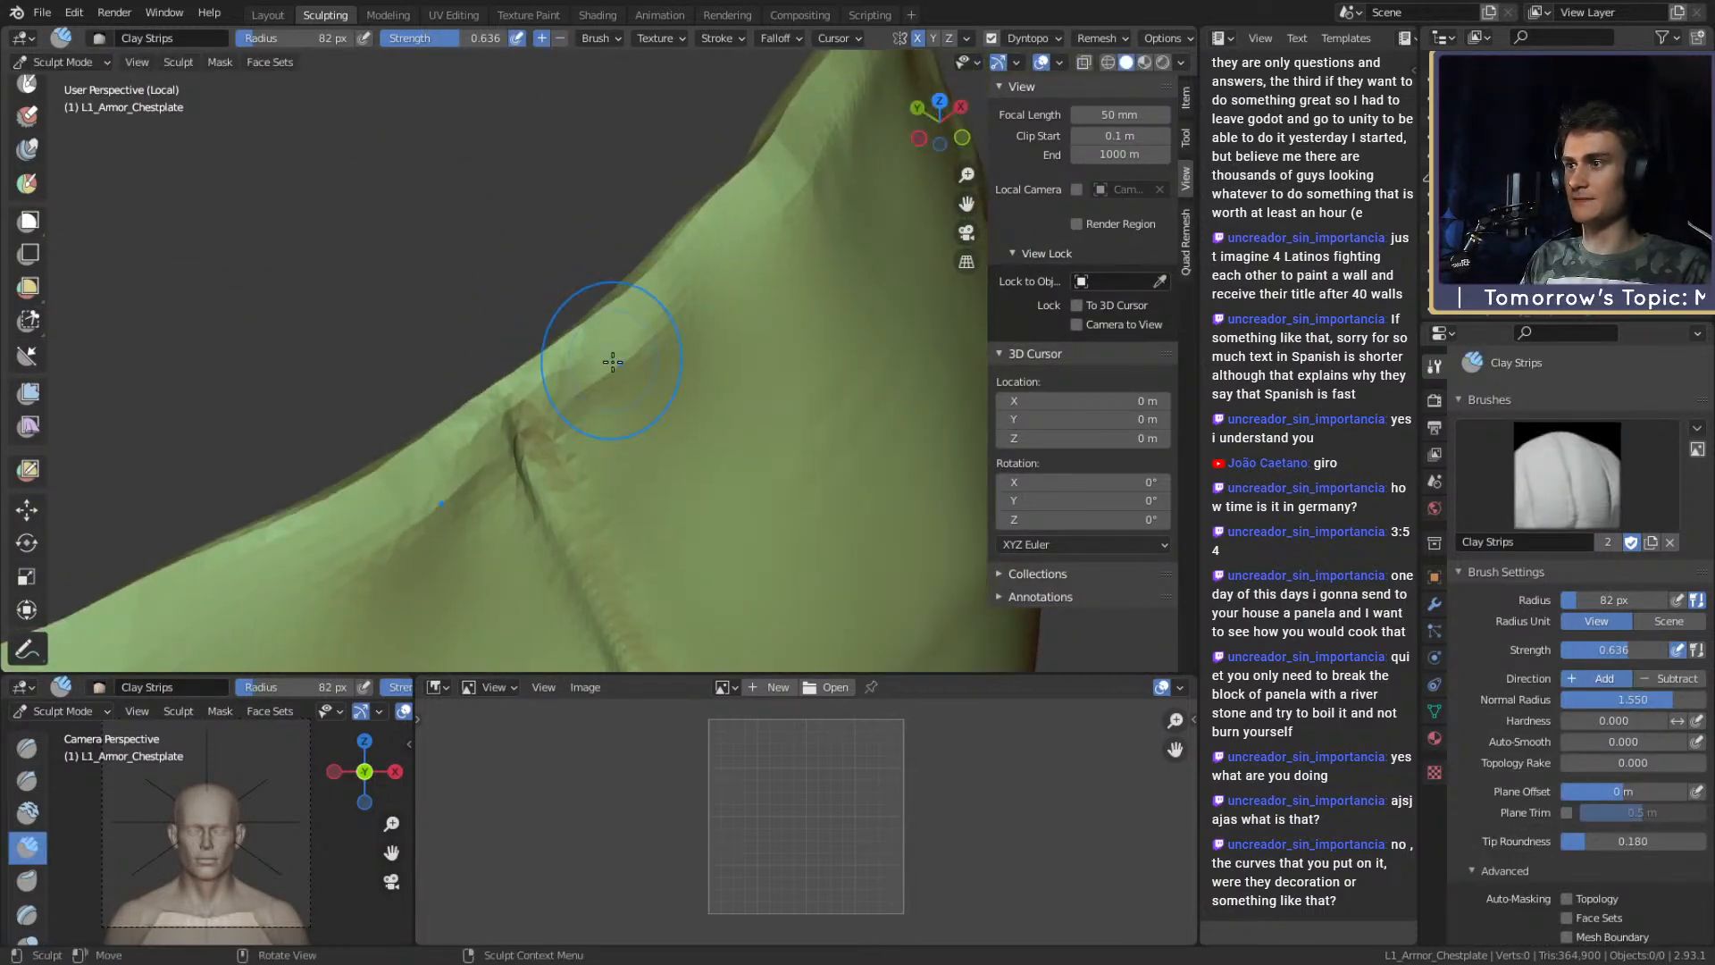
drag(534, 404, 693, 290)
shift+middle_drag(636, 364, 563, 383)
key(f)
click(571, 383)
mouse_move(553, 380)
mouse_down()
mouse_move(678, 271)
mouse_move(612, 319)
mouse_move(686, 243)
mouse_up()
Touch up the neckline rim beside the centre seam with the Grab and Clay Strips brushes.
mouse_move(582, 391)
middle_down()
mouse_move(750, 356)
mouse_move(747, 407)
middle_up()
key(g)
mouse_move(657, 367)
middle_down()
mouse_move(650, 394)
mouse_move(479, 380)
mouse_move(581, 356)
middle_up()
key(f)
click(622, 399)
key(c)
key(f)
click(534, 360)
drag(524, 367, 563, 344)
Extend the Clay Strips build-up along the neckline rim away from the centre seam.
mouse_move(716, 273)
shift+middle_down()
mouse_move(582, 355)
mouse_move(617, 352)
shift+middle_up()
key(f)
click(610, 352)
drag(548, 360, 629, 337)
mouse_move(701, 338)
middle_down()
mouse_move(647, 333)
mouse_move(635, 306)
middle_up()
drag(572, 352, 648, 335)
middle_drag(747, 279, 688, 300)
Carry the raised rim along the neckline to the shoulder corner with 33 px Clay Strips strokes.
key(f)
click(634, 318)
drag(464, 373, 692, 319)
middle_drag(808, 287, 812, 349)
drag(656, 344, 817, 355)
shift+middle_drag(952, 401, 792, 330)
drag(616, 284, 804, 344)
Take the Clay Strips rim around the shoulder corner and down the armhole edge.
shift+middle_drag(808, 343, 737, 308)
drag(689, 268, 726, 414)
middle_drag(746, 402, 707, 361)
drag(687, 268, 748, 485)
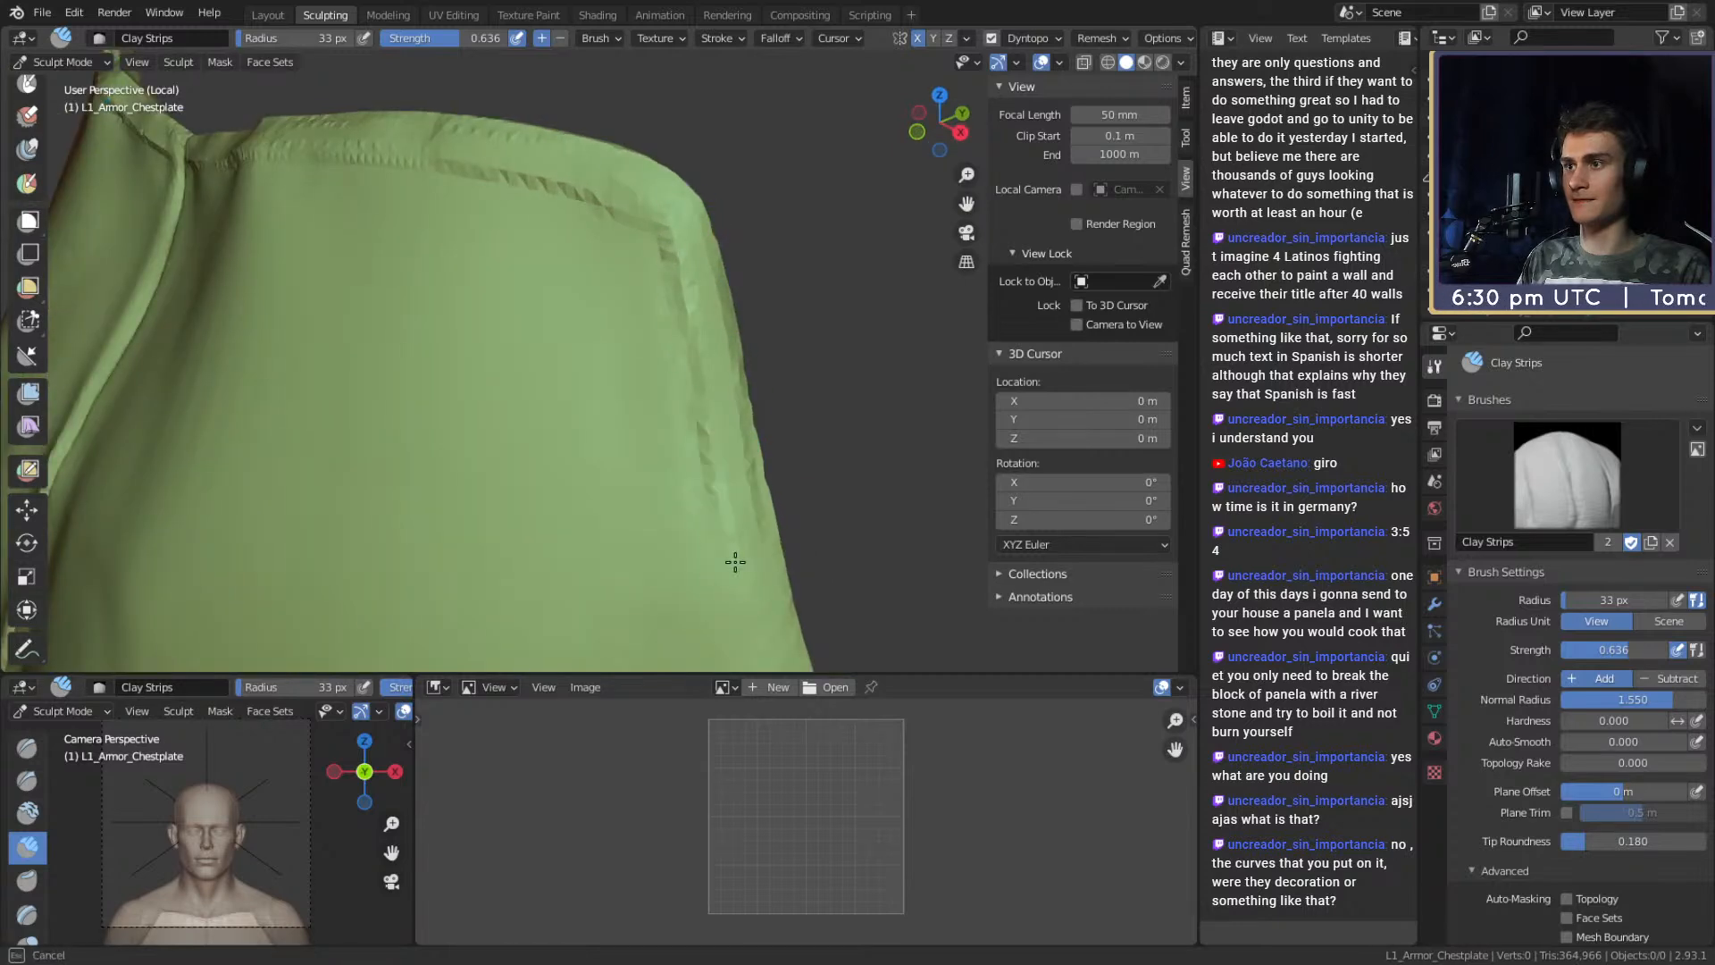
drag(735, 554, 752, 625)
alt+shift+drag(739, 536, 722, 415)
mouse_move(705, 322)
mouse_down()
mouse_move(736, 457)
mouse_move(770, 513)
mouse_move(719, 406)
mouse_move(785, 345)
mouse_move(759, 415)
mouse_move(778, 373)
mouse_move(670, 367)
mouse_up()
Continue building up the armhole rim with further 33 px Clay Strips strokes.
alt+drag(670, 366, 648, 393)
mouse_move(616, 286)
ctrl+alt+mouse_down()
mouse_move(548, 153)
mouse_move(632, 394)
ctrl+alt+mouse_up()
drag(624, 253, 639, 360)
alt+drag(602, 184, 616, 232)
mouse_move(617, 241)
alt+shift+mouse_down()
mouse_move(643, 364)
mouse_move(621, 315)
alt+shift+mouse_up()
drag(625, 305, 632, 277)
mouse_move(552, 169)
alt+shift+mouse_down()
mouse_move(655, 314)
mouse_move(701, 311)
alt+shift+mouse_up()
drag(692, 304, 683, 299)
mouse_move(440, 299)
alt+mouse_down()
mouse_move(777, 298)
mouse_move(573, 311)
mouse_move(566, 347)
mouse_move(537, 336)
alt+mouse_up()
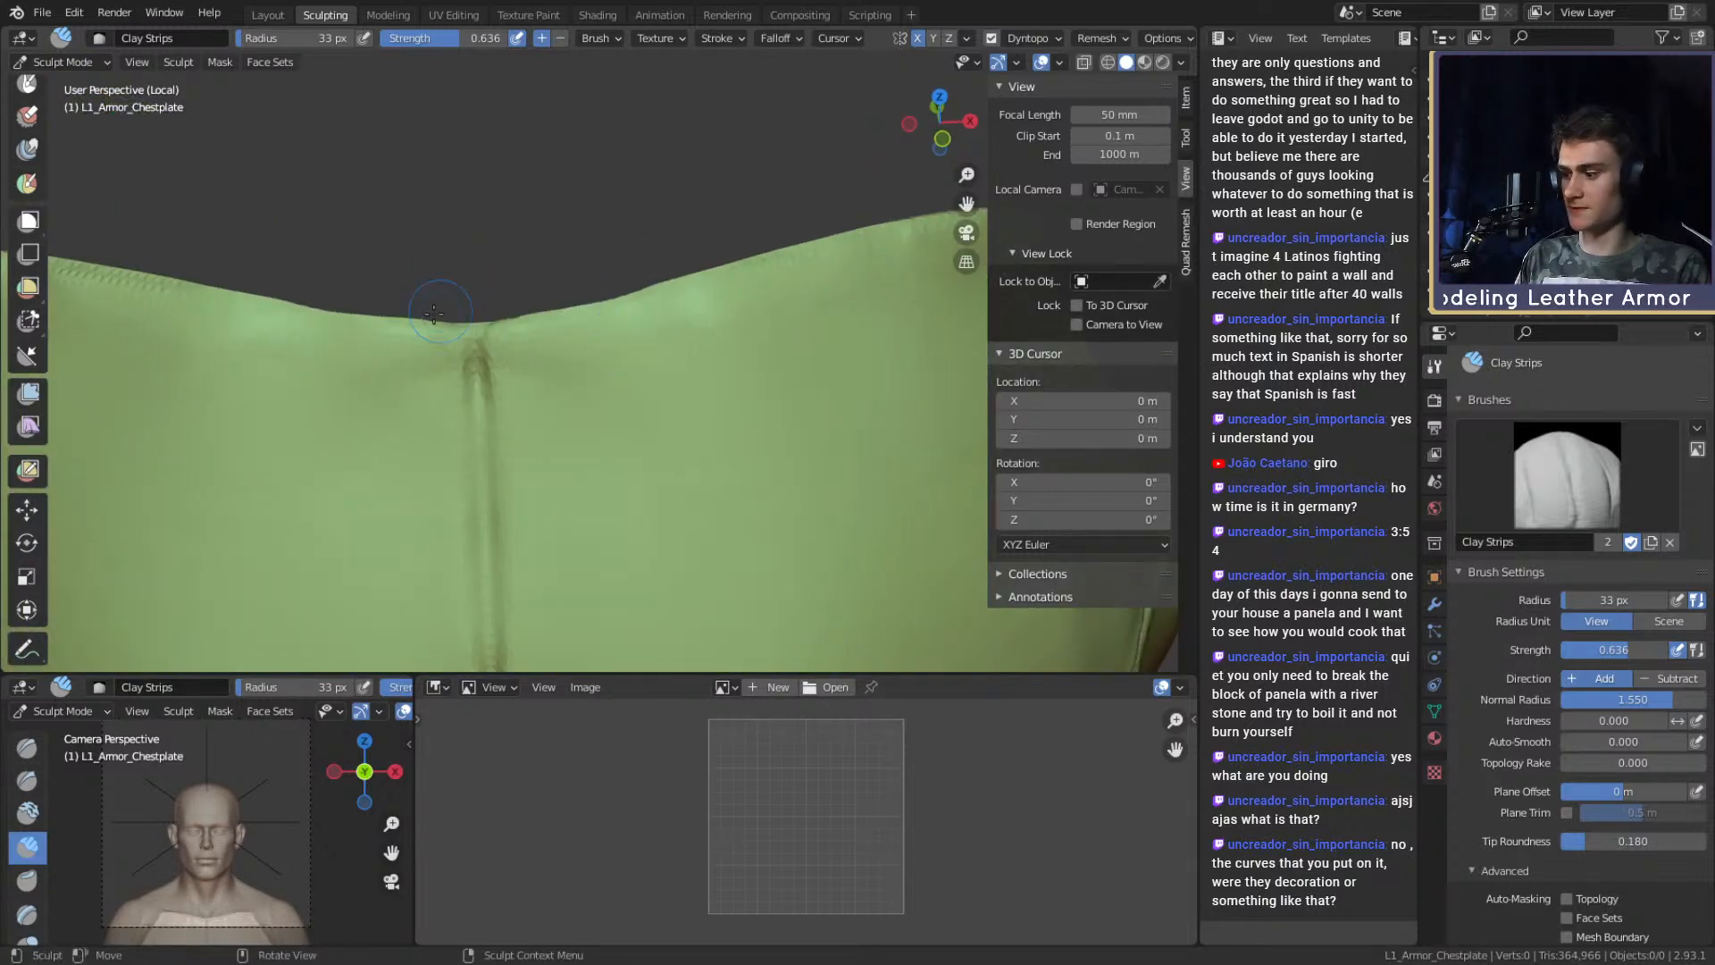
Mask a band along the neckline rim out to the shoulder with a 14 px Mask brush at strength 1.000.
key(m)
scroll(588, 271, down, 3)
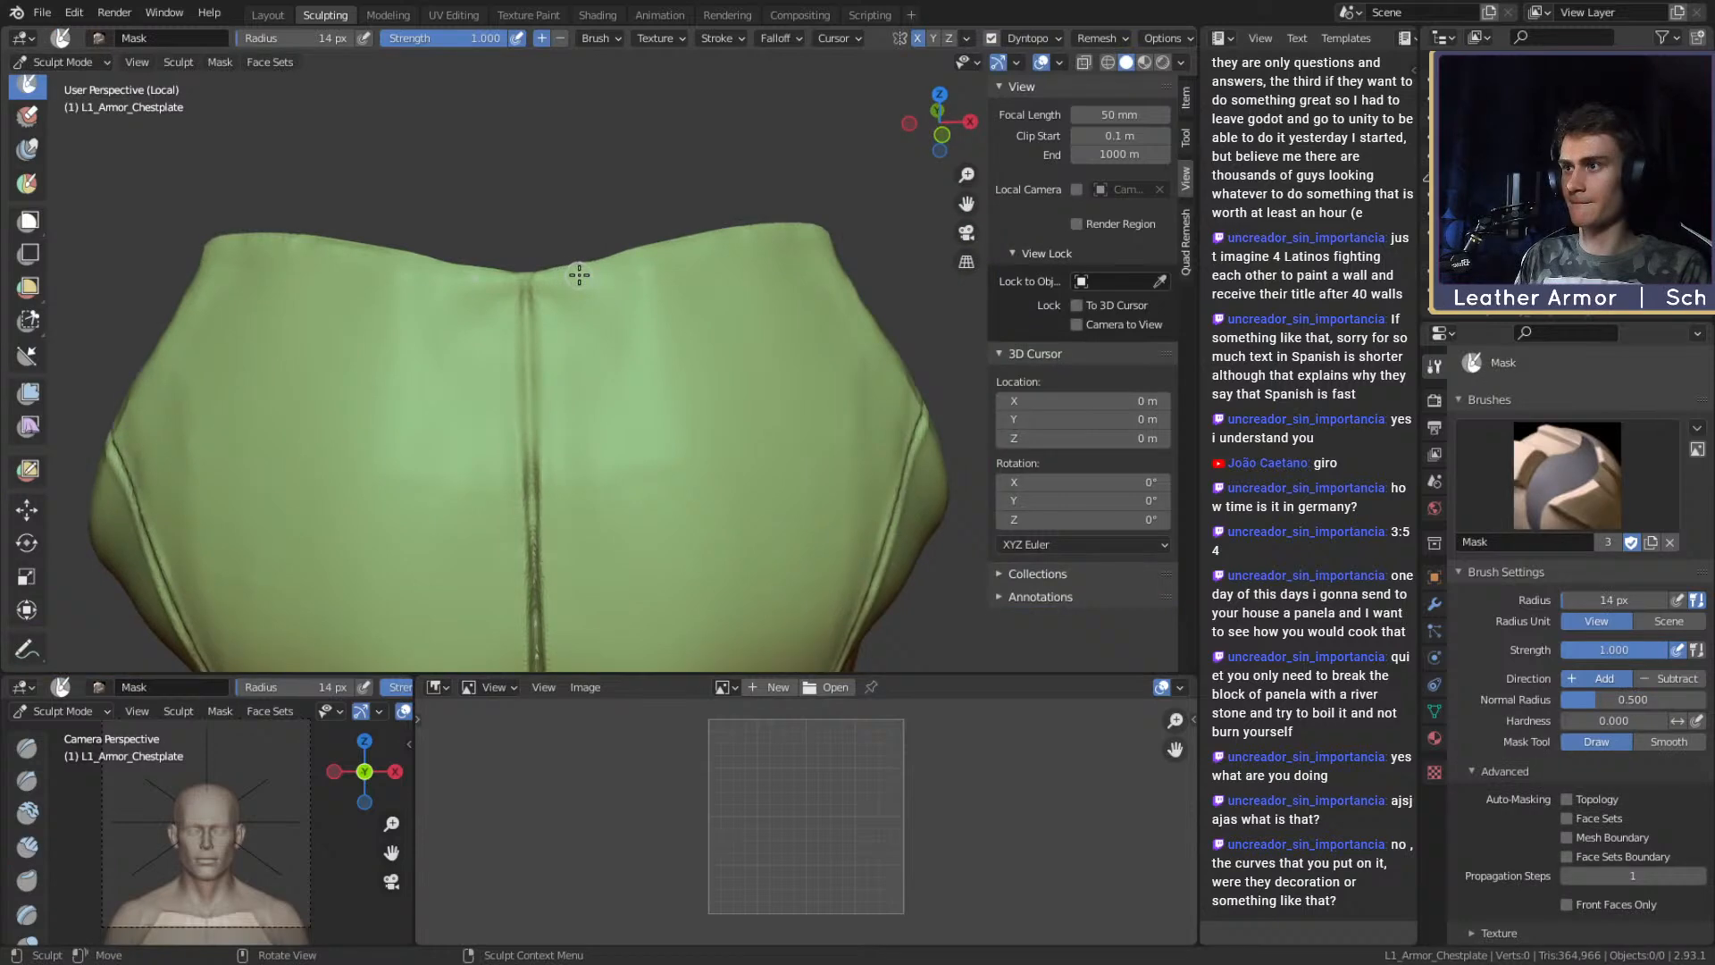
mouse_move(457, 272)
mouse_down()
mouse_move(583, 269)
mouse_move(783, 226)
mouse_up()
Continue the mask band around the shoulder corner and down the armhole edge past the chest fold.
middle_drag(859, 235, 707, 150)
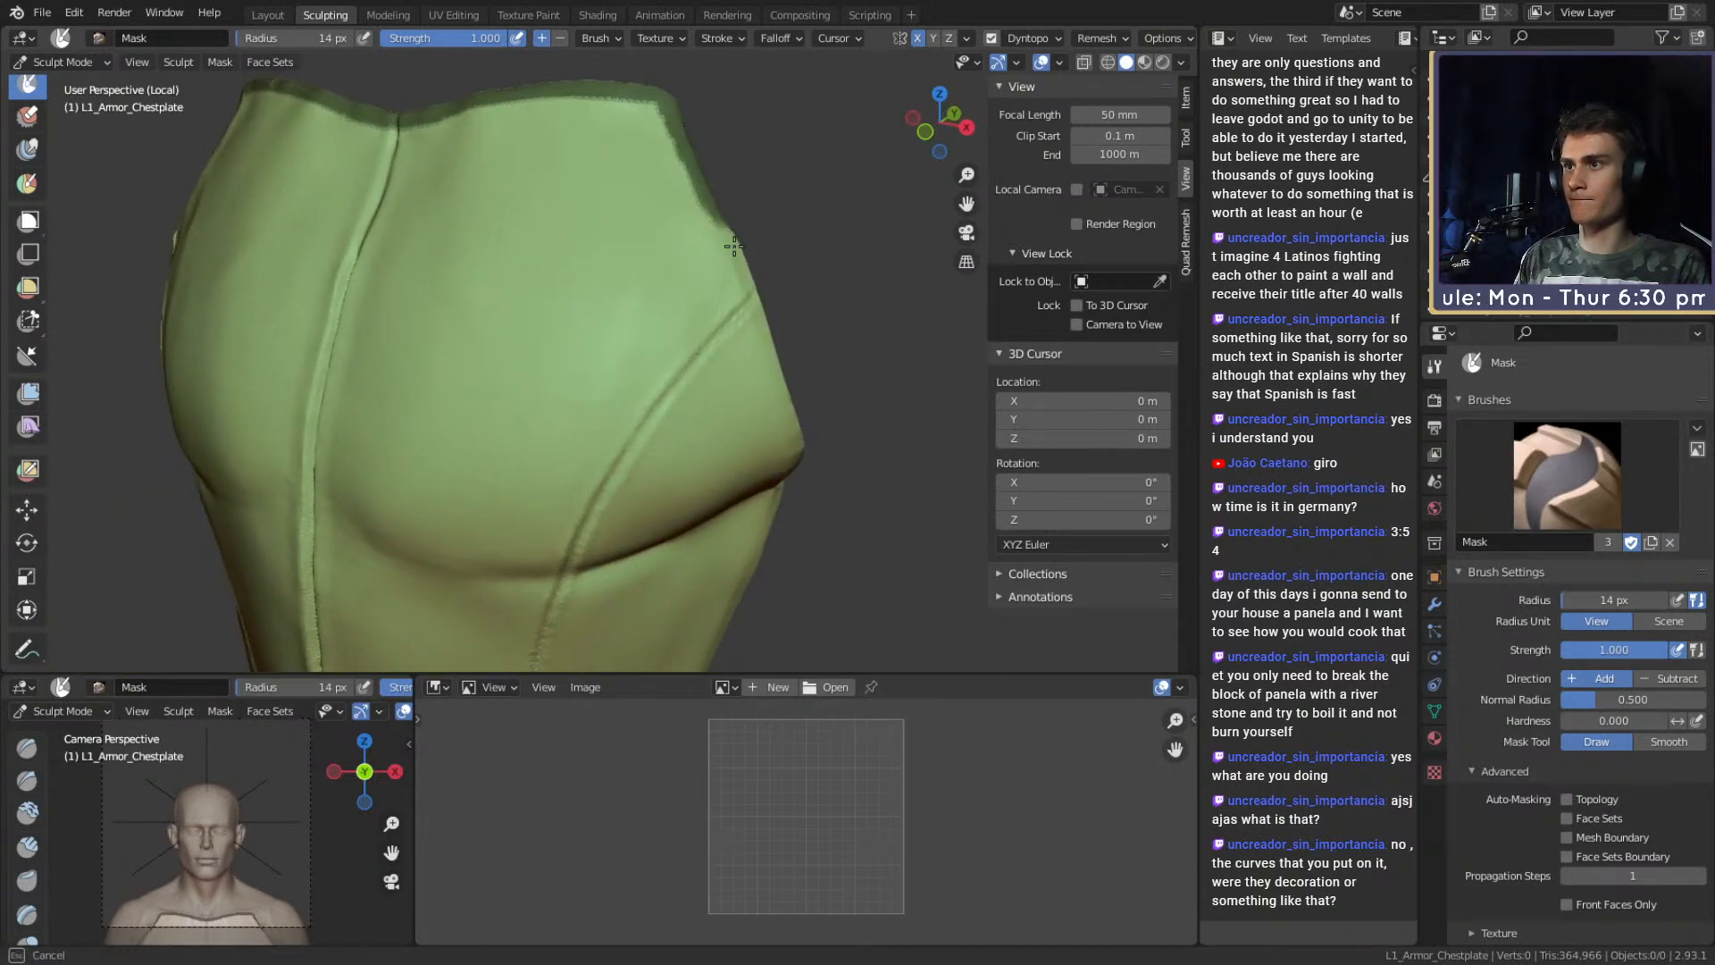
middle_drag(739, 265, 723, 373)
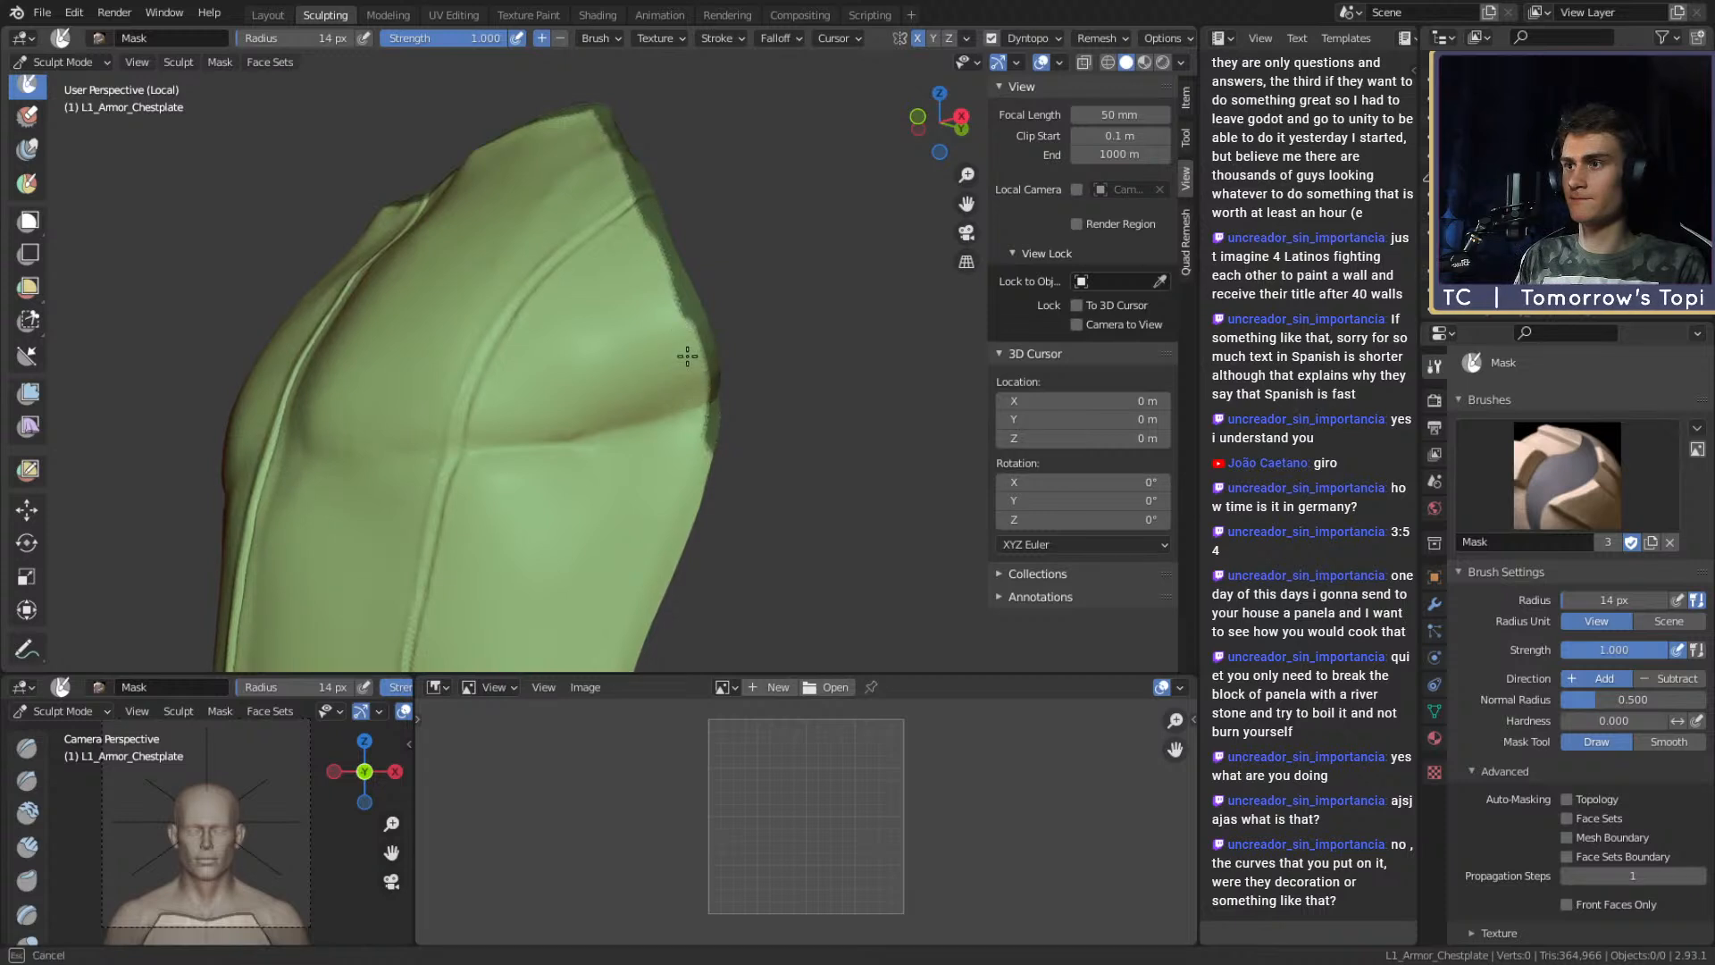
middle_drag(666, 280, 673, 242)
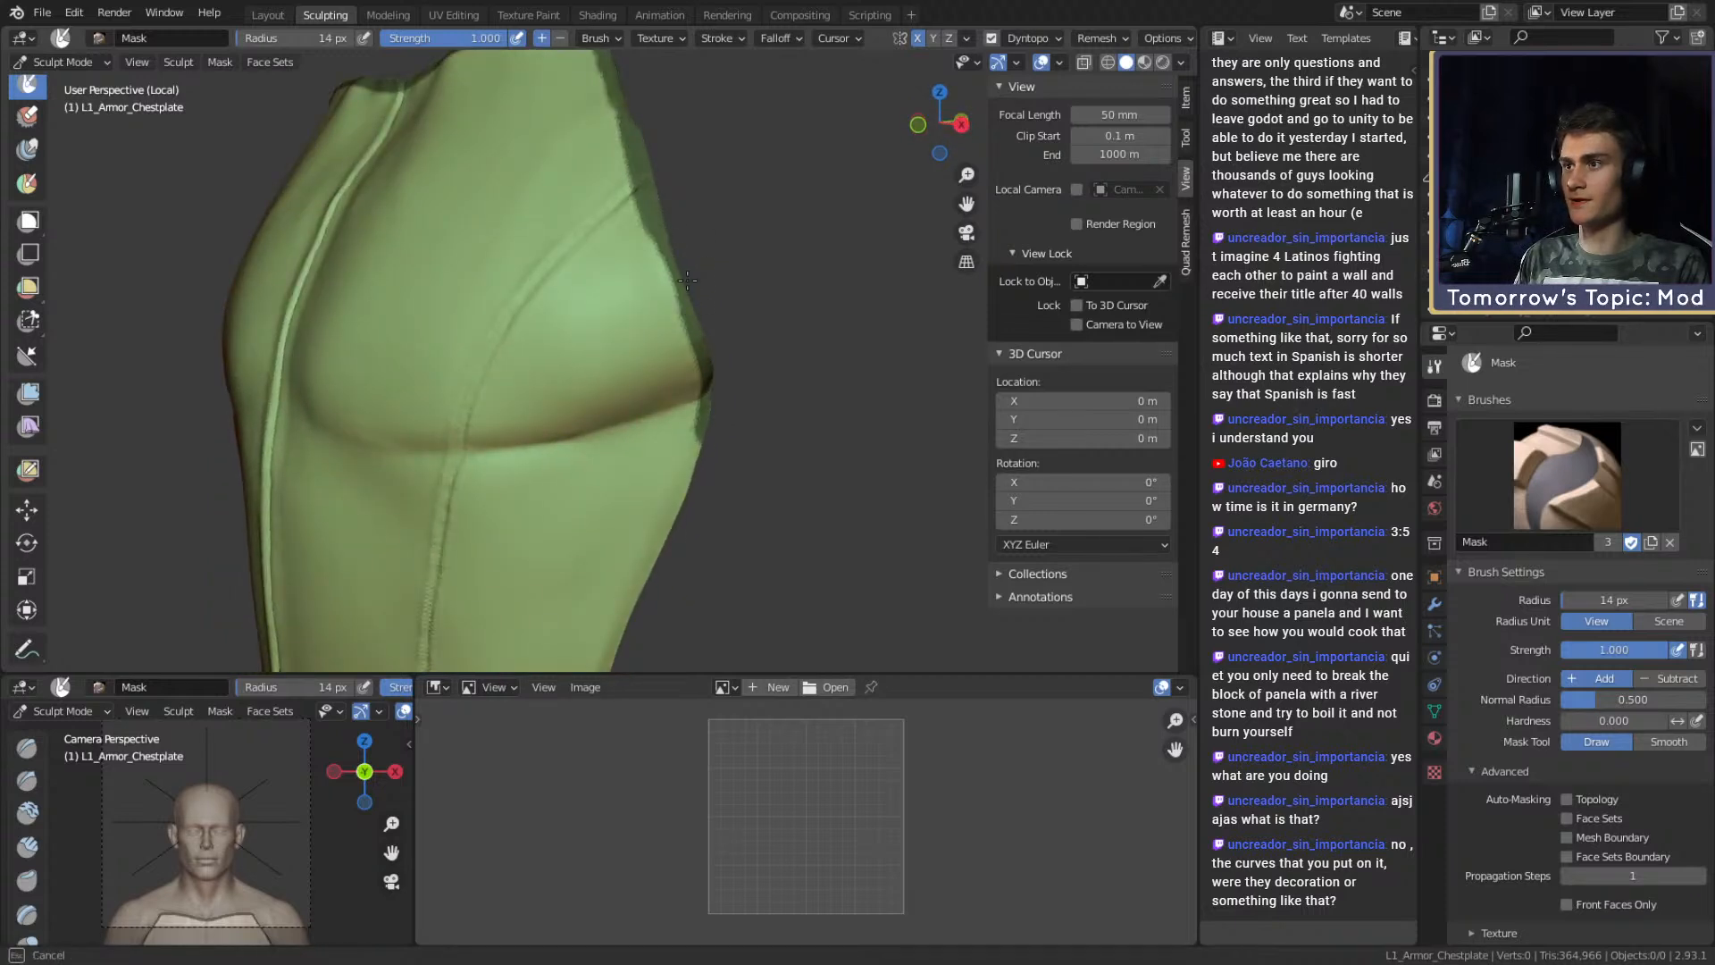
middle_drag(701, 335, 694, 302)
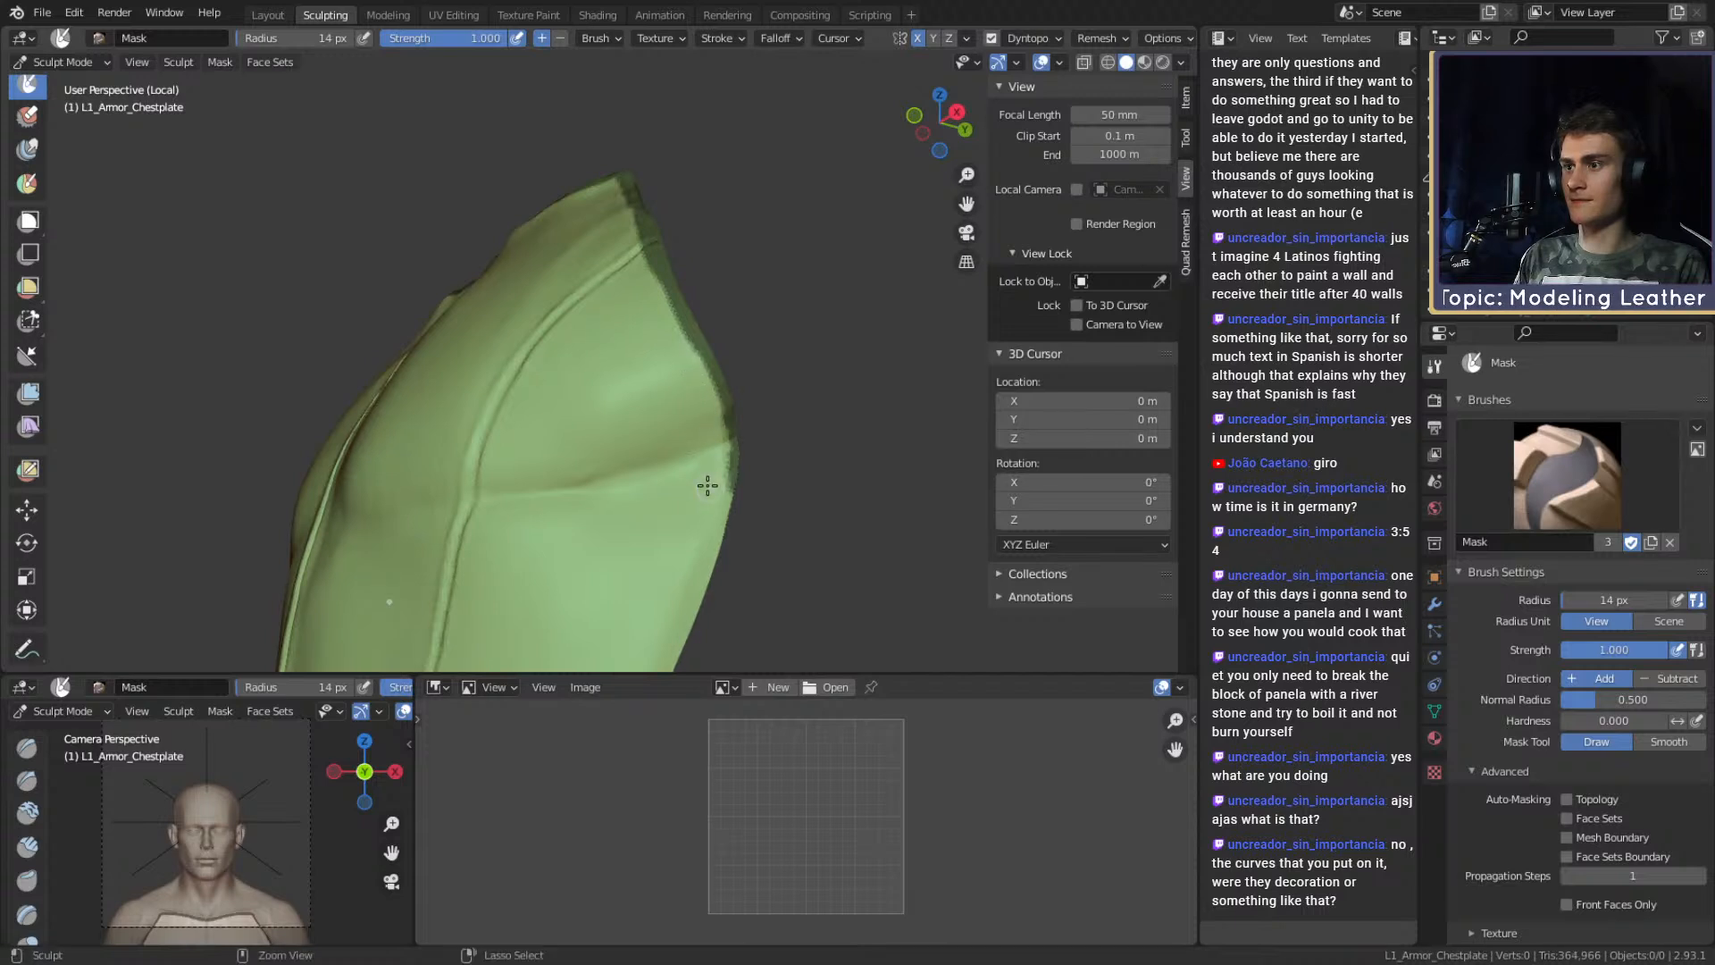
middle_drag(750, 466, 741, 479)
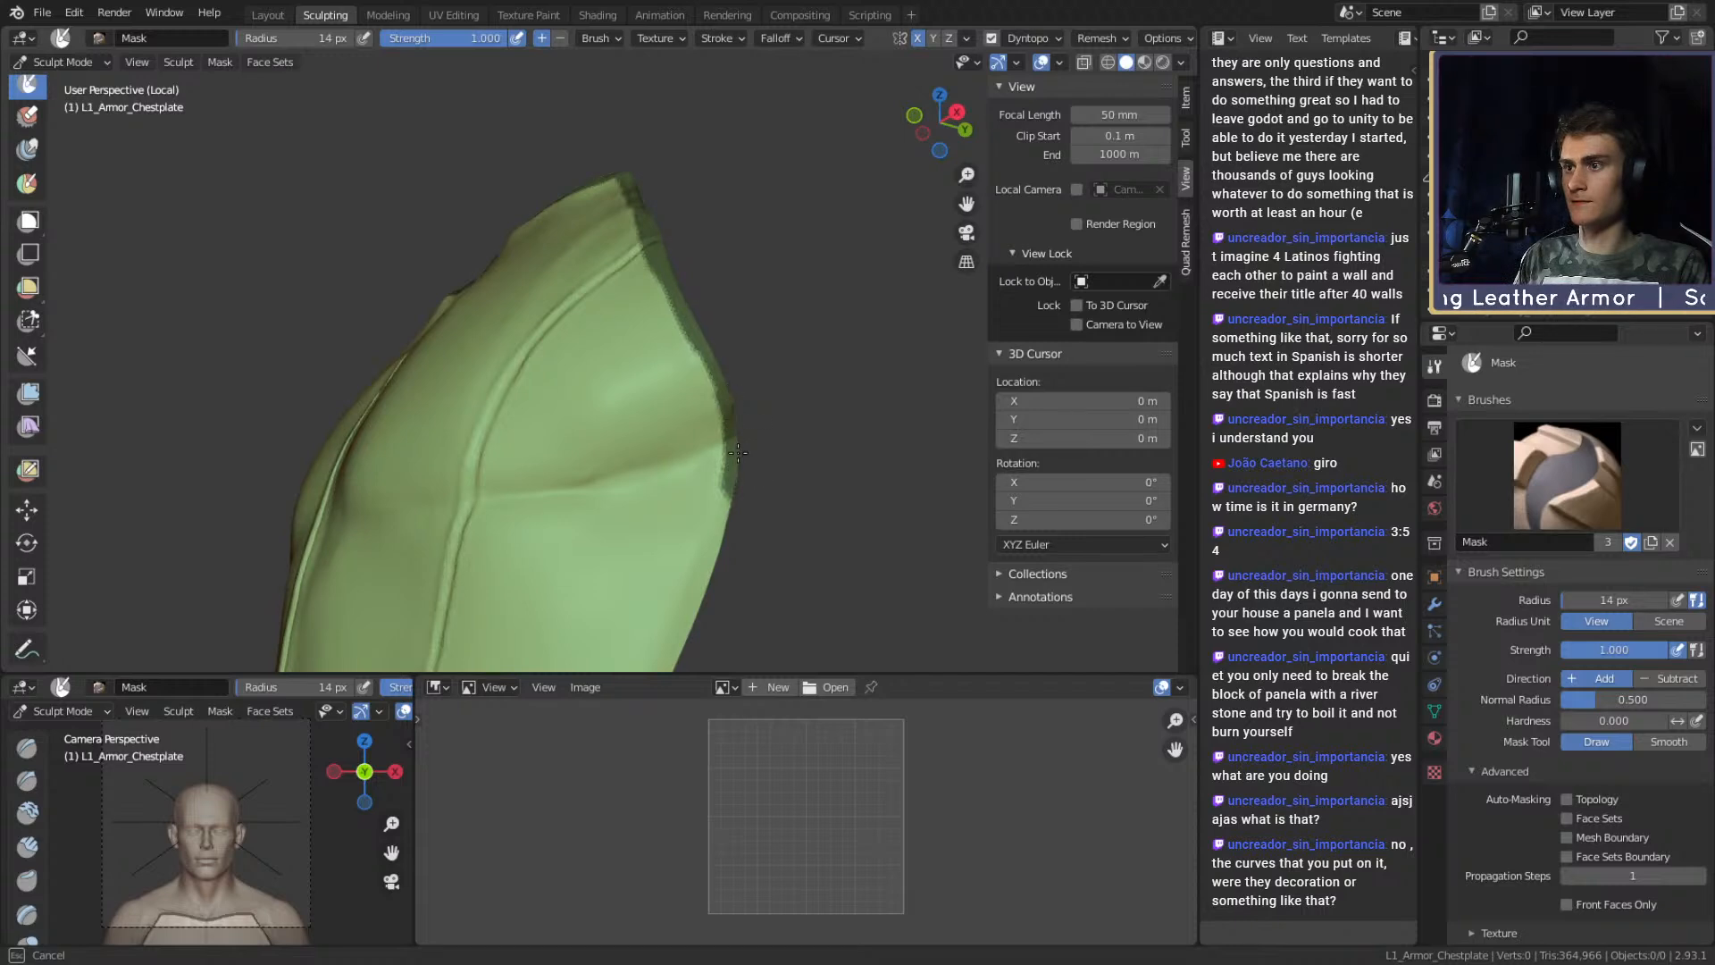
middle_drag(675, 344, 635, 448)
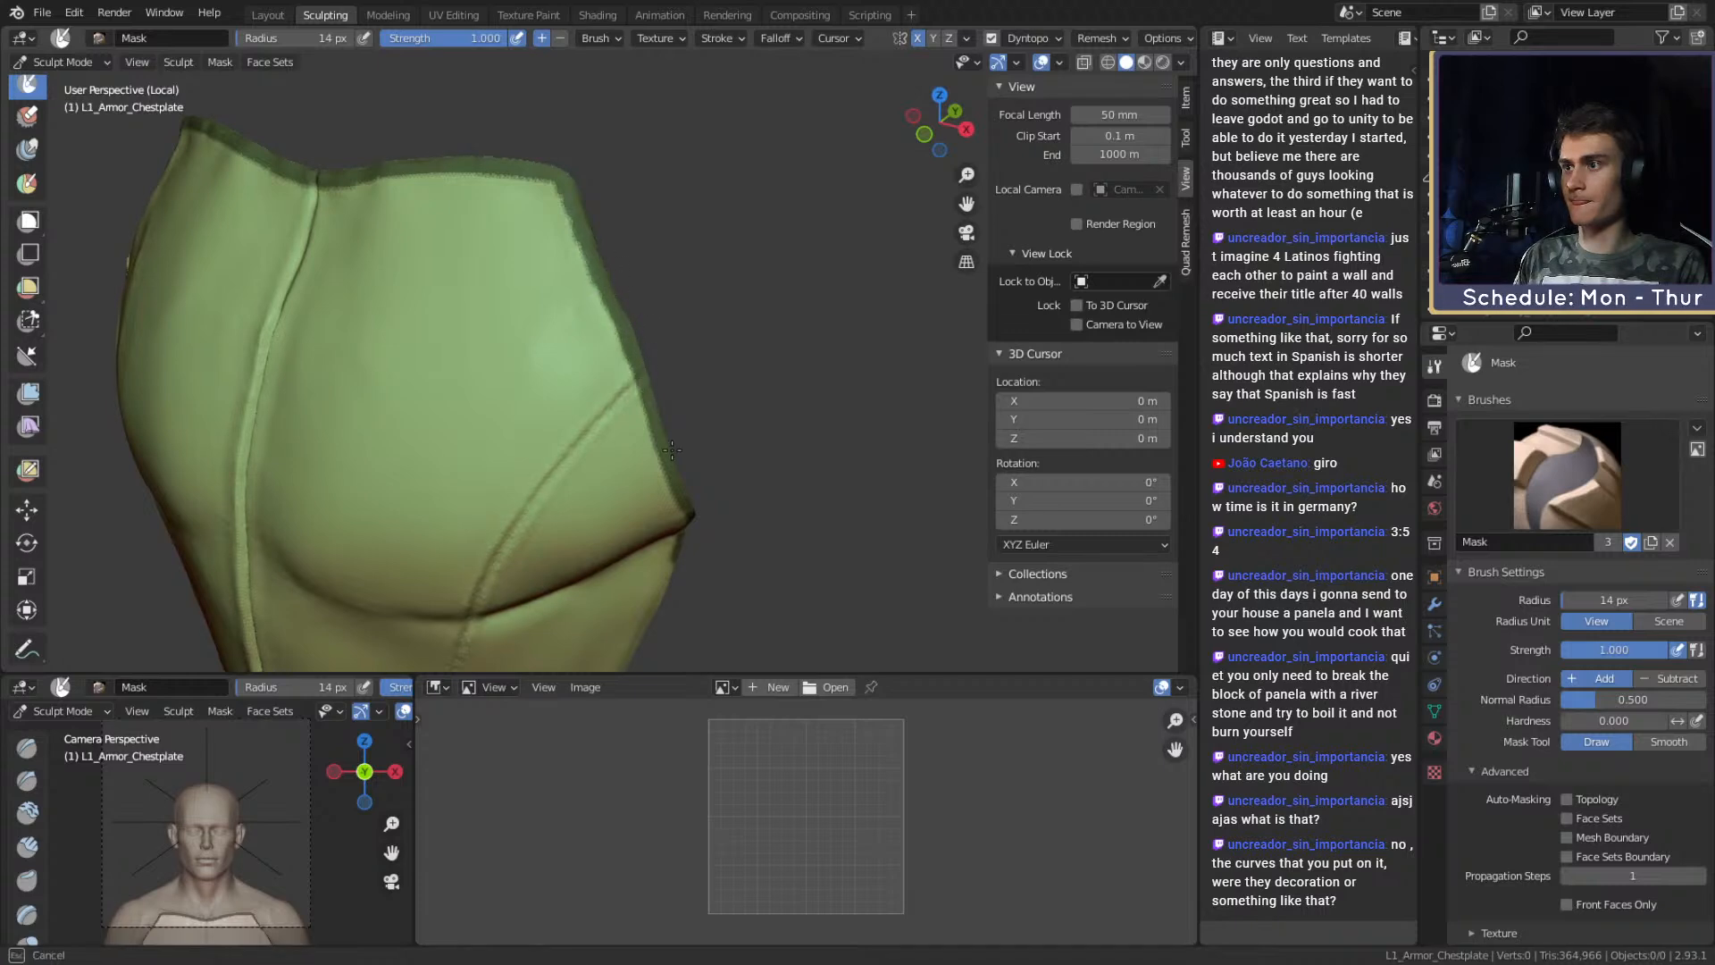
shift+middle_drag(600, 302, 673, 411)
Extend the mask band down the chestplate's side edge from below the armhole toward the hem.
mouse_move(577, 376)
middle_down()
mouse_move(735, 383)
mouse_move(662, 306)
mouse_move(662, 191)
mouse_move(725, 204)
middle_up()
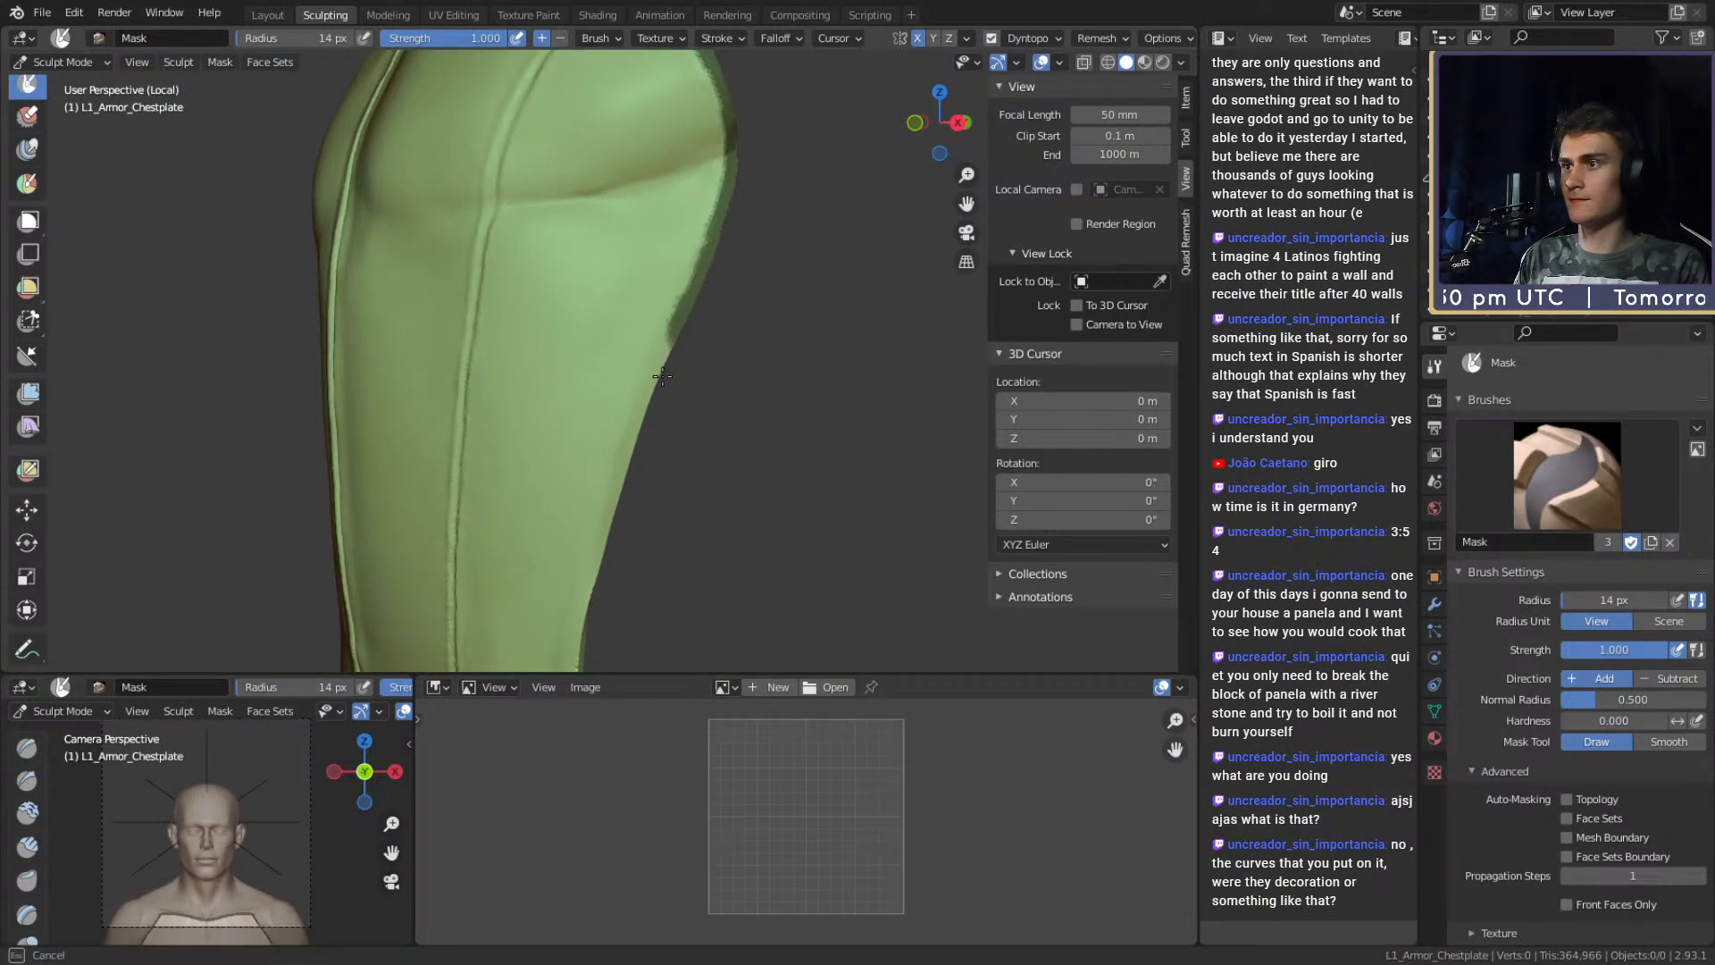
shift+middle_drag(643, 455, 671, 235)
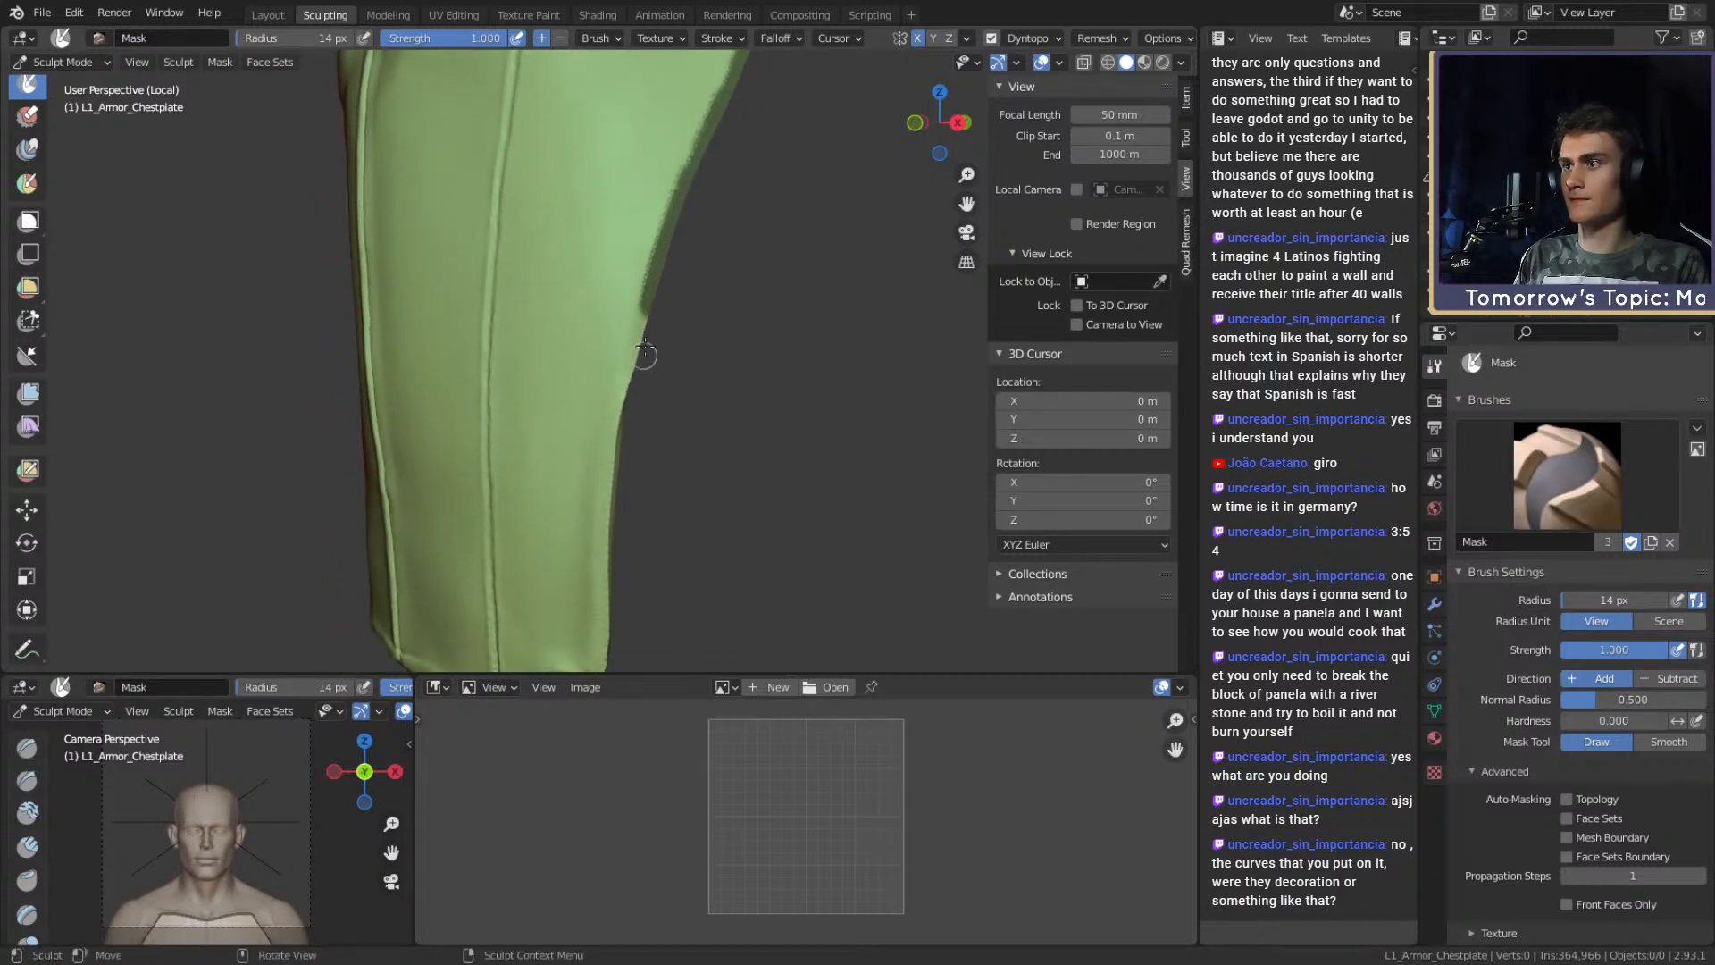
middle_drag(631, 388, 683, 205)
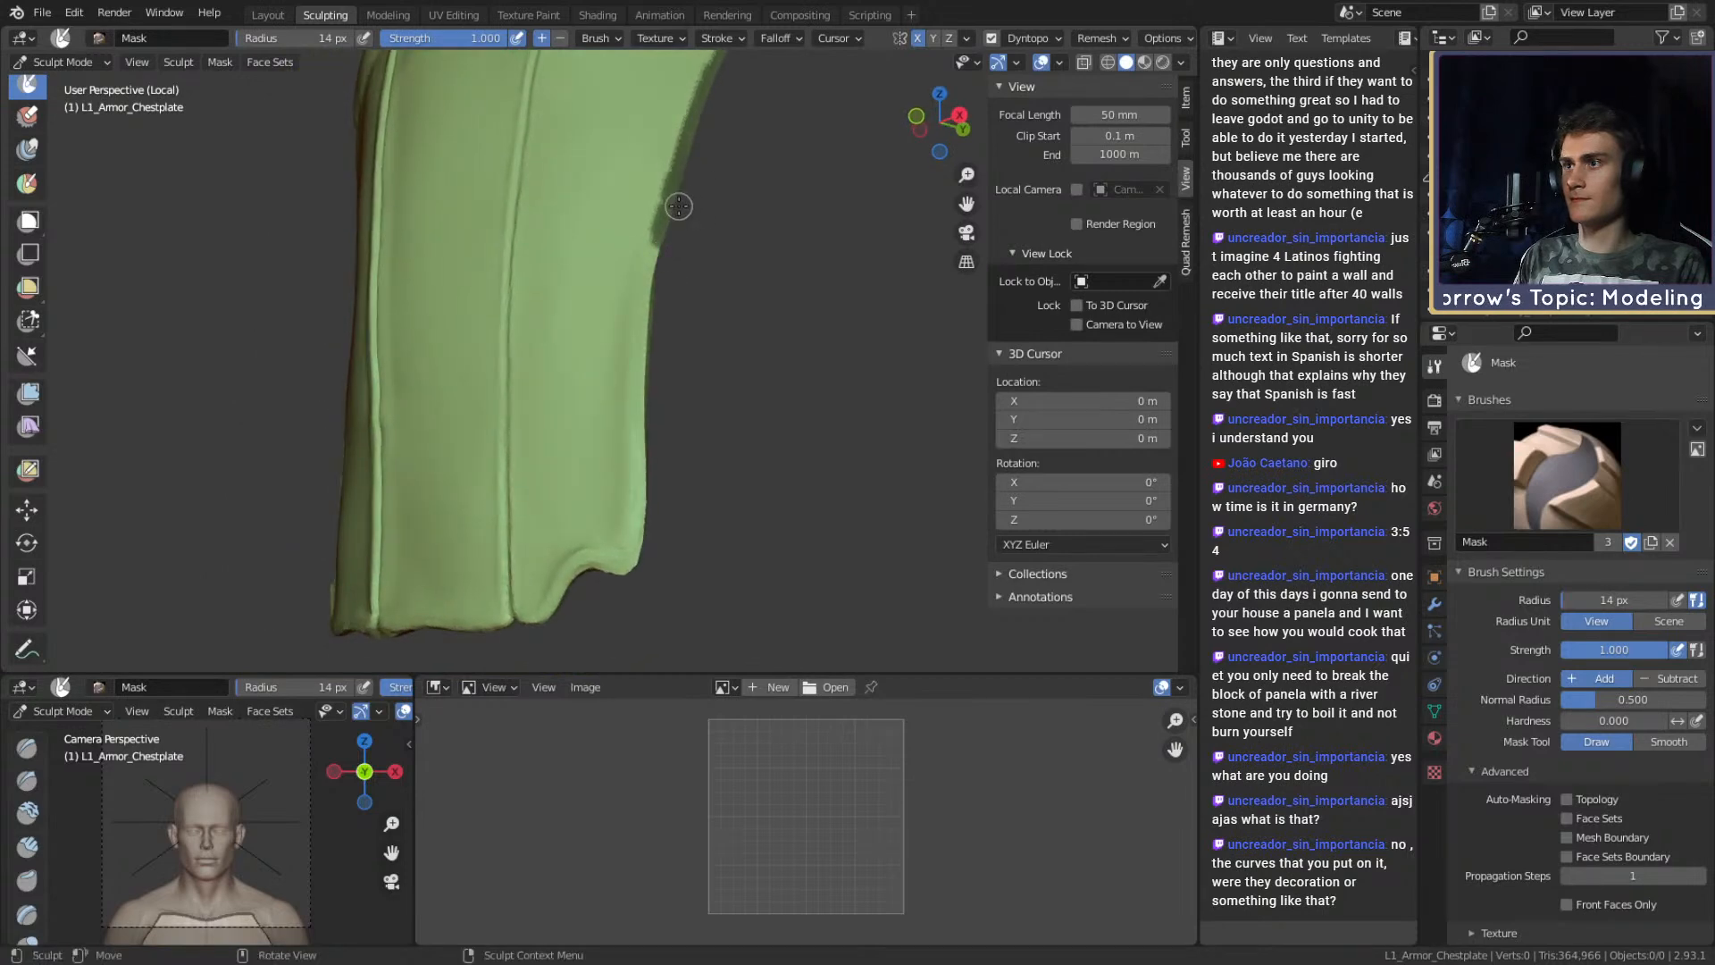
Mask around the lower side corner and notch, and along the hem across the centre seam.
mouse_move(644, 481)
middle_down()
mouse_move(661, 429)
mouse_move(681, 432)
mouse_move(694, 334)
middle_up()
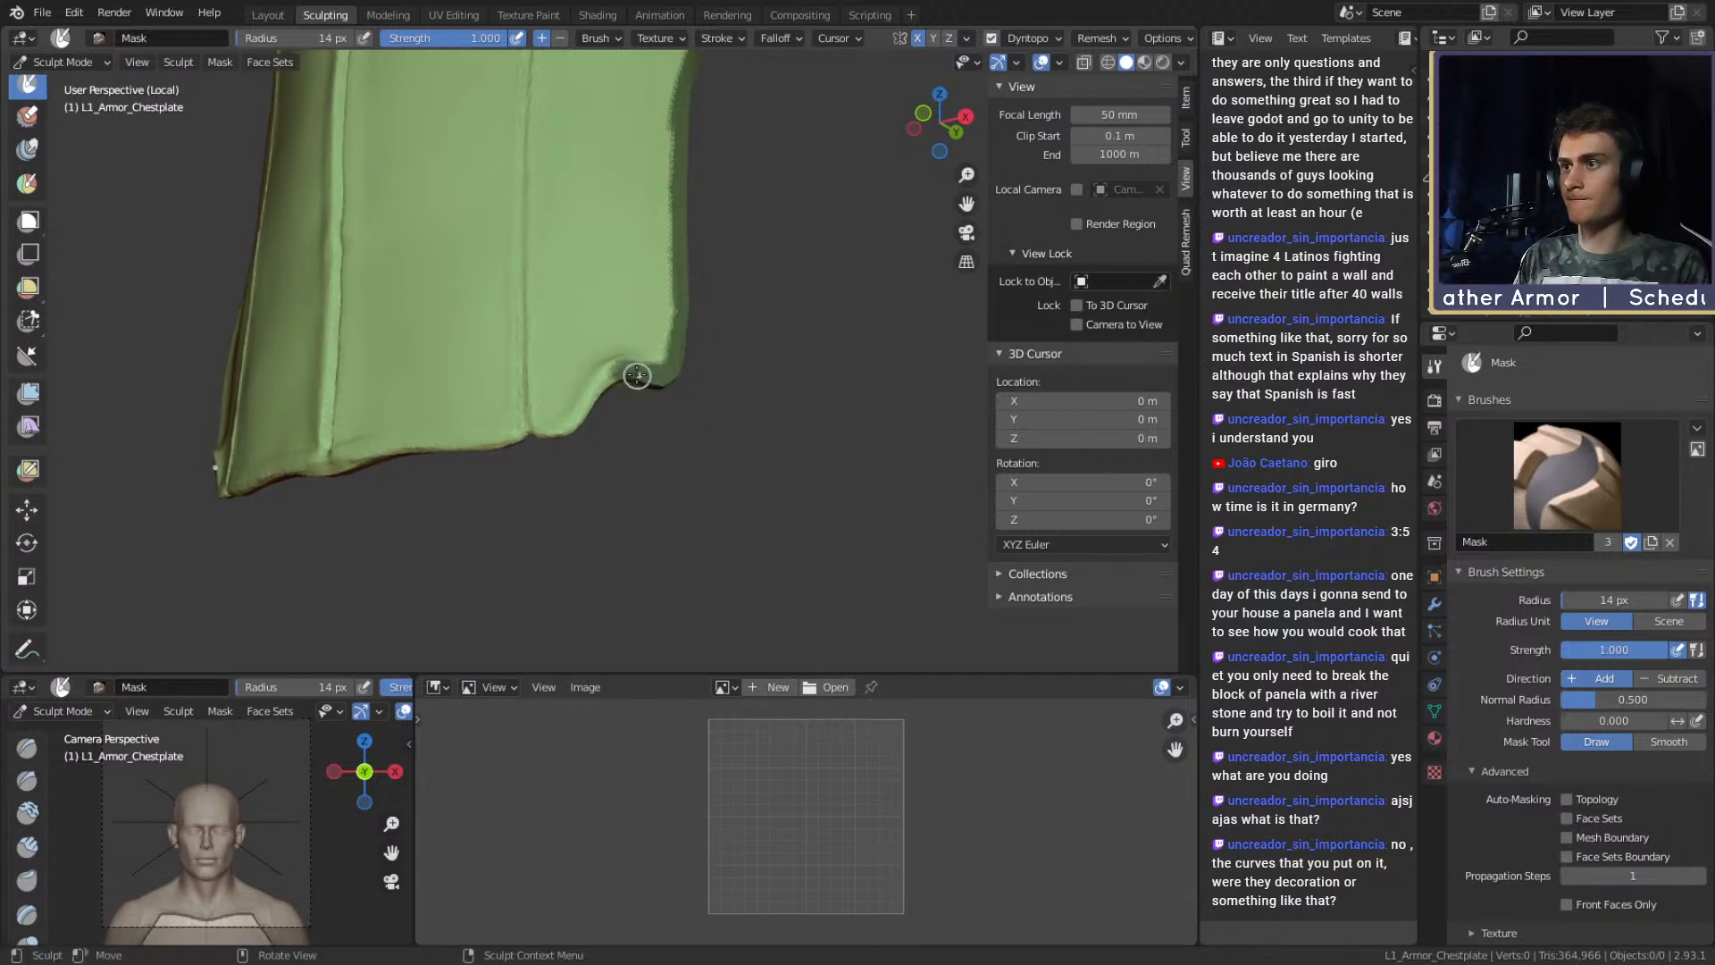
middle_drag(588, 436, 775, 408)
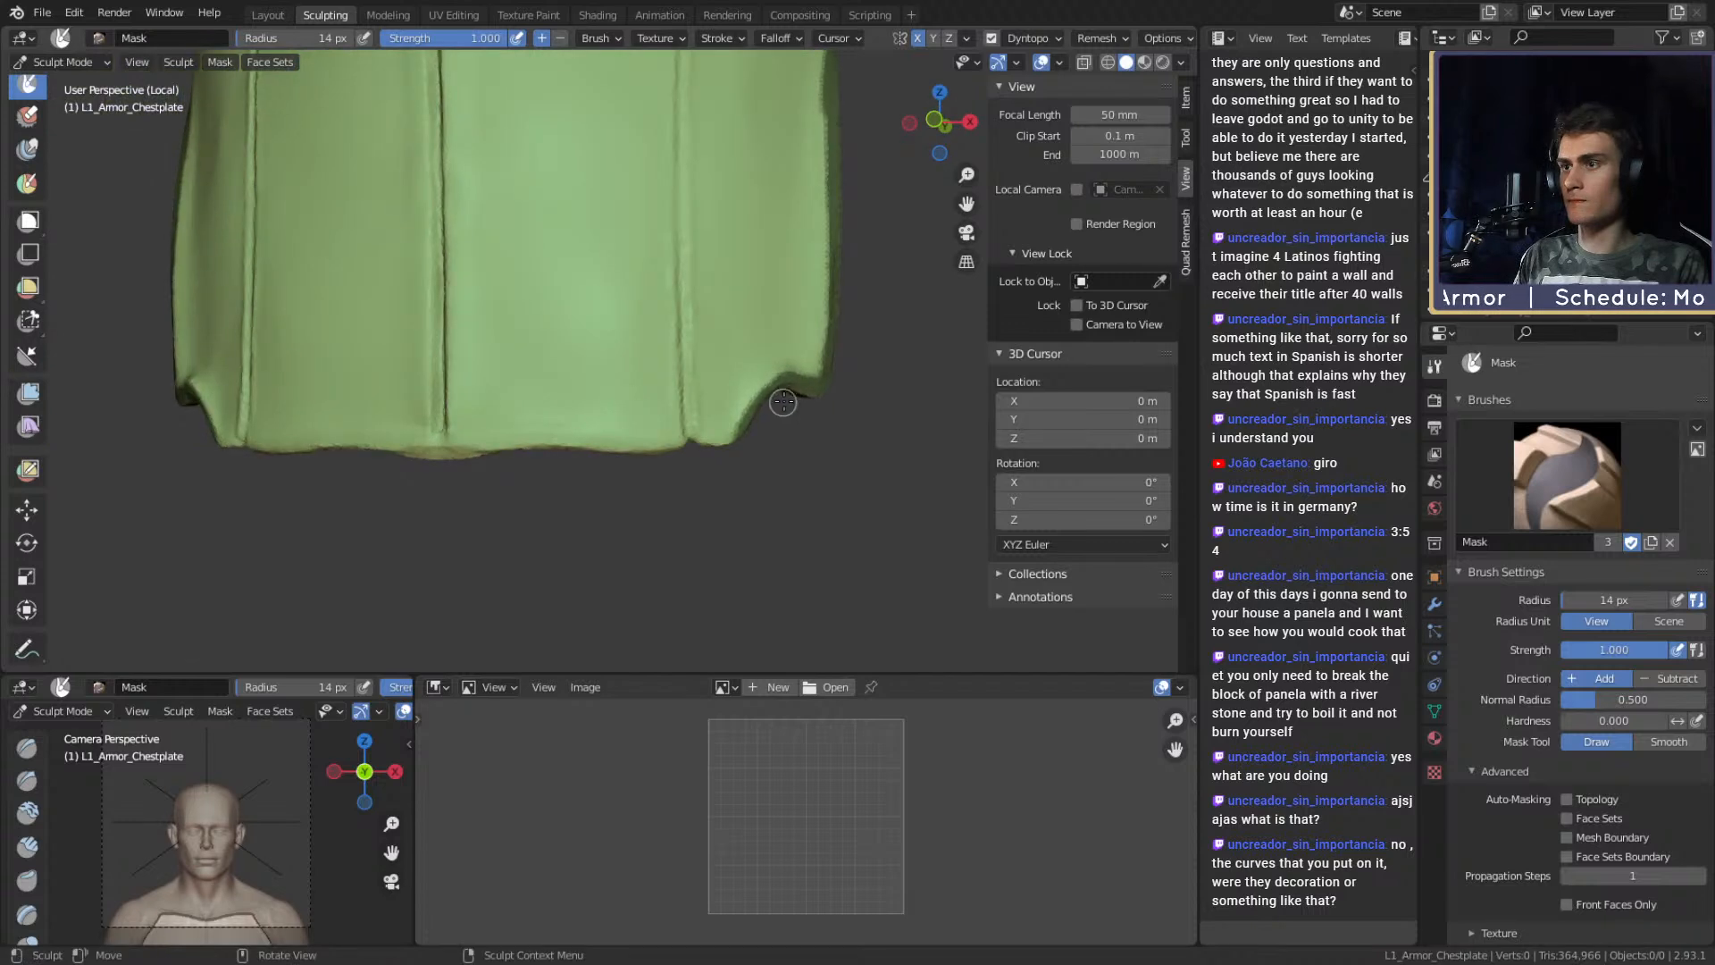
drag(720, 443, 453, 454)
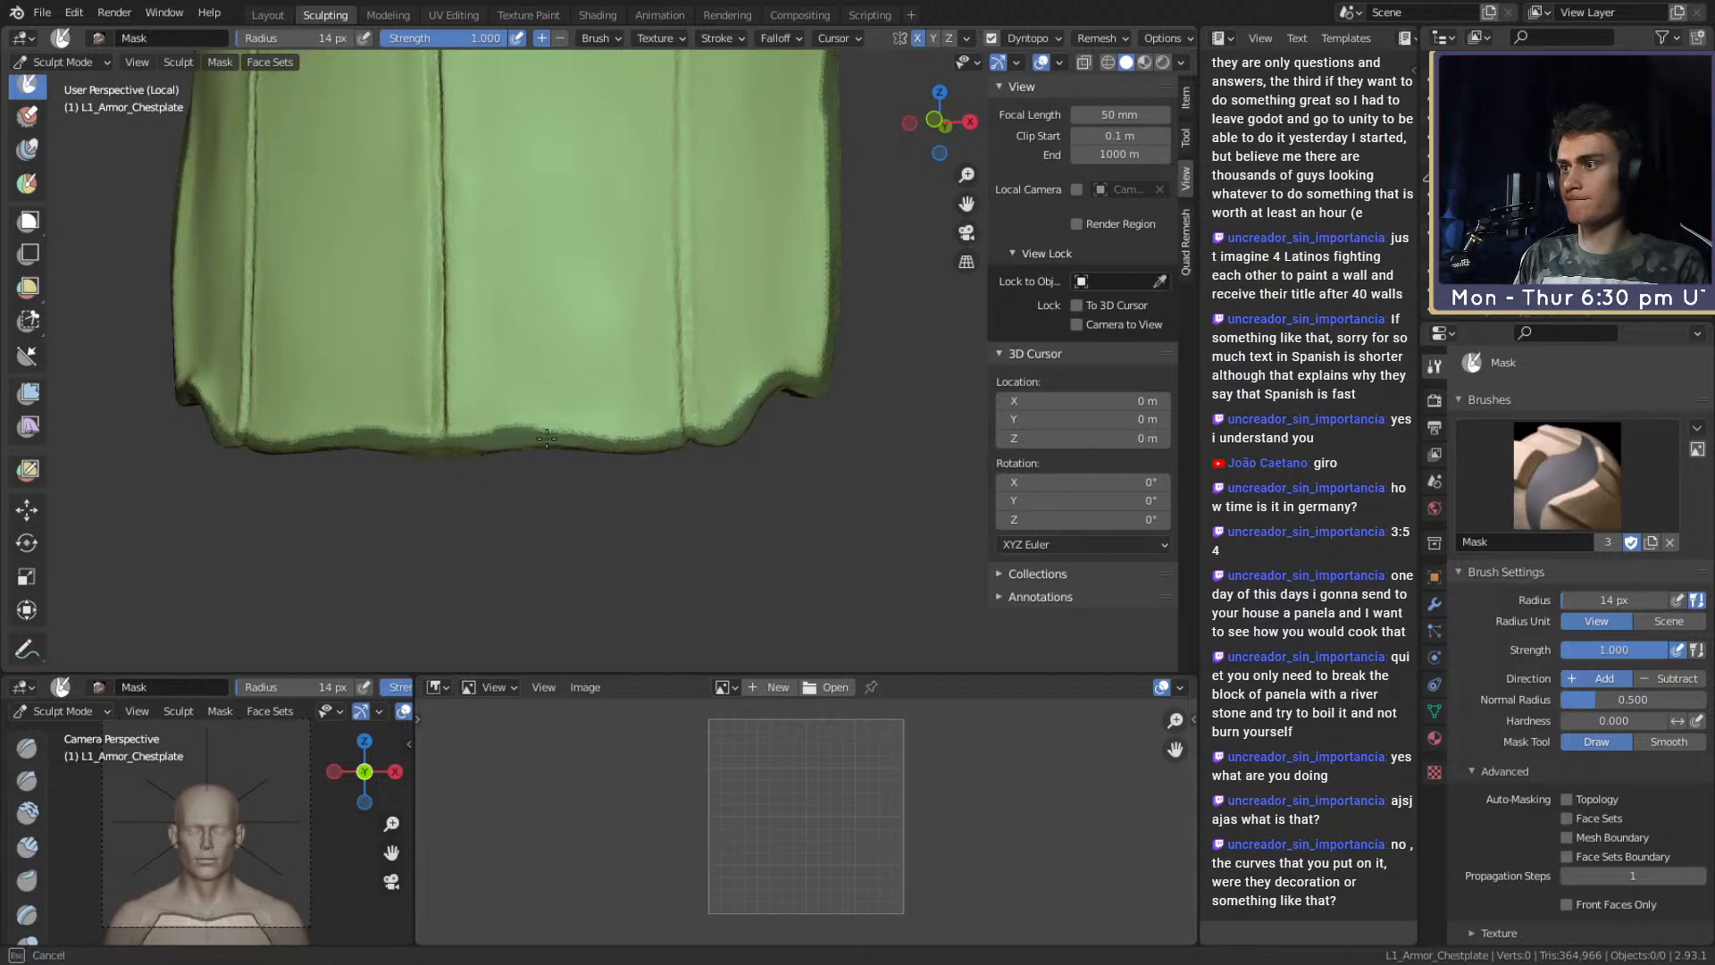
Mask the thickness of the side edge from behind, working up toward the underarm.
shift+middle_drag(715, 375, 592, 505)
middle_drag(647, 397, 576, 325)
mouse_move(586, 231)
middle_down()
mouse_move(537, 350)
mouse_move(553, 332)
middle_up()
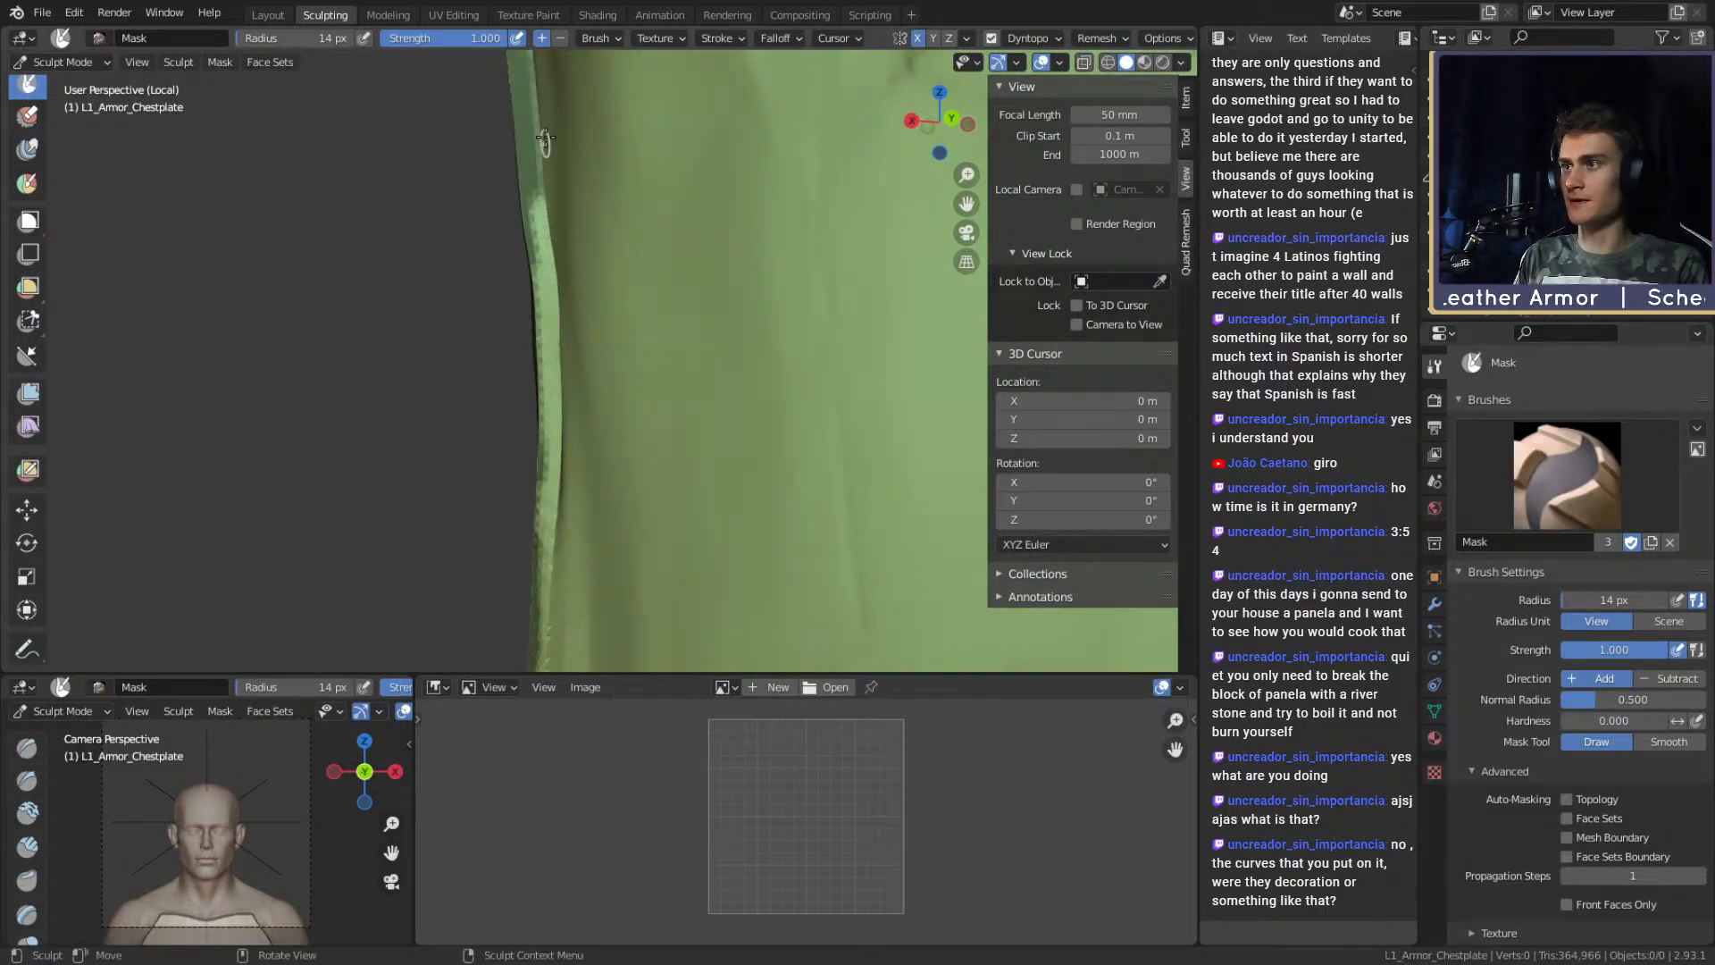
mouse_move(597, 235)
middle_down()
mouse_move(562, 361)
mouse_move(723, 291)
mouse_move(556, 330)
middle_up()
mouse_move(544, 204)
middle_down()
mouse_move(535, 156)
mouse_move(559, 353)
middle_up()
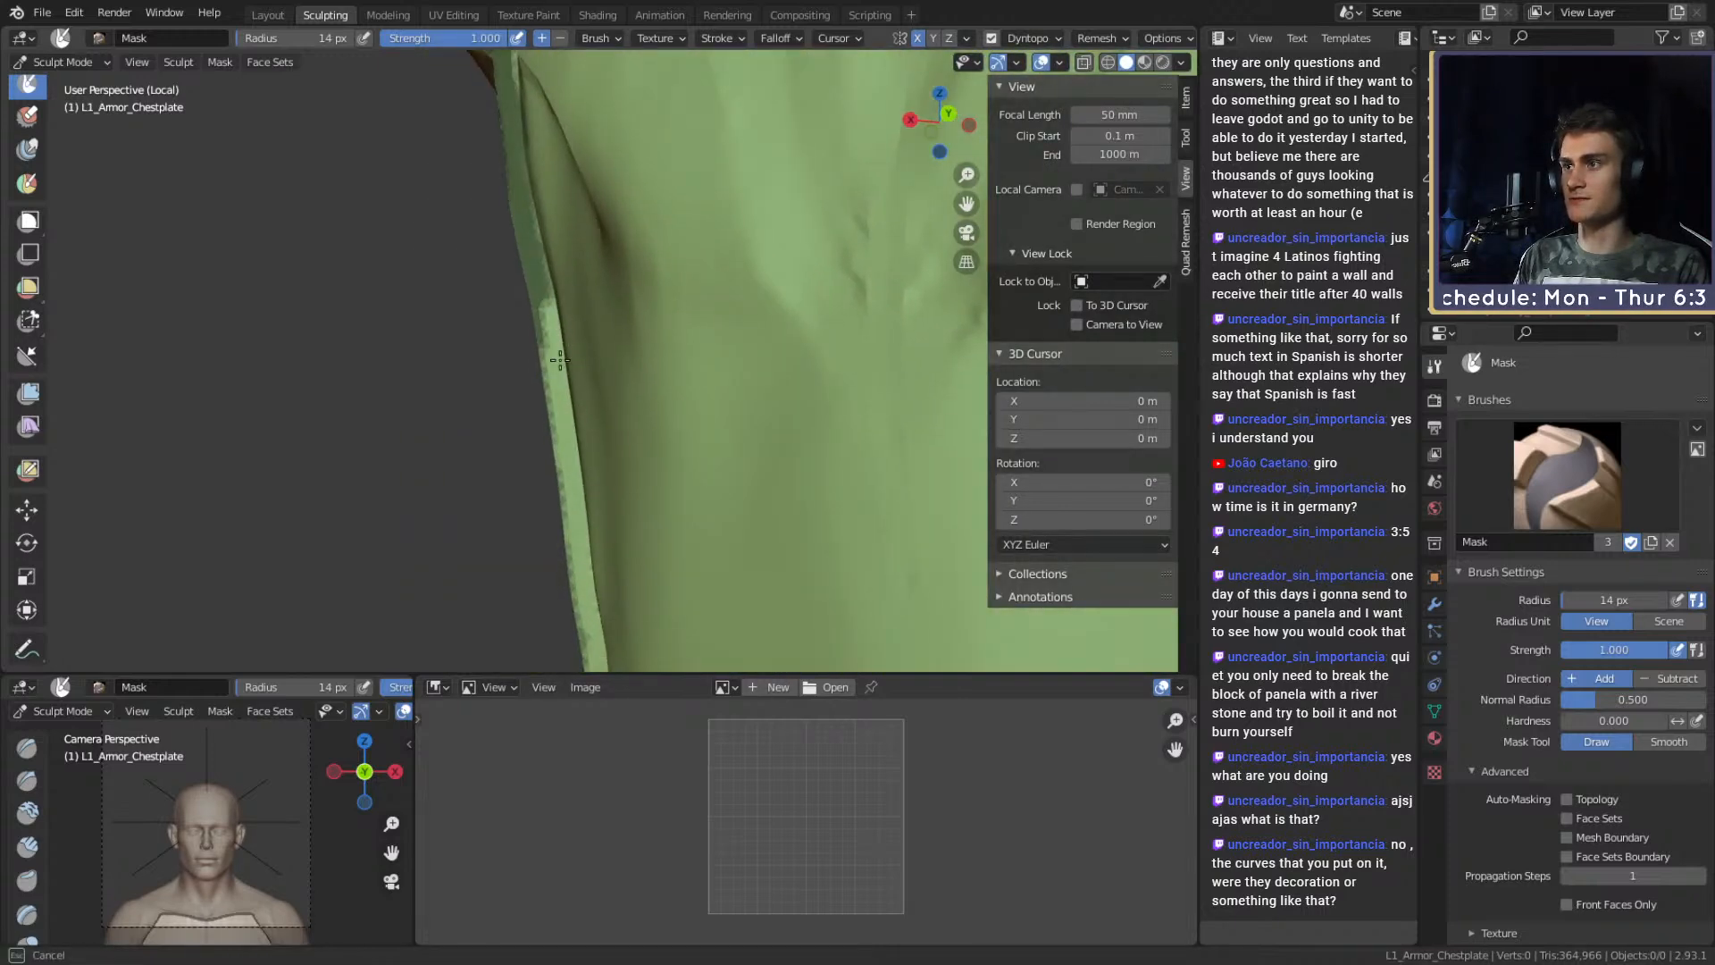
mouse_move(543, 286)
middle_down()
mouse_move(531, 168)
mouse_move(572, 295)
middle_up()
middle_drag(557, 231, 594, 359)
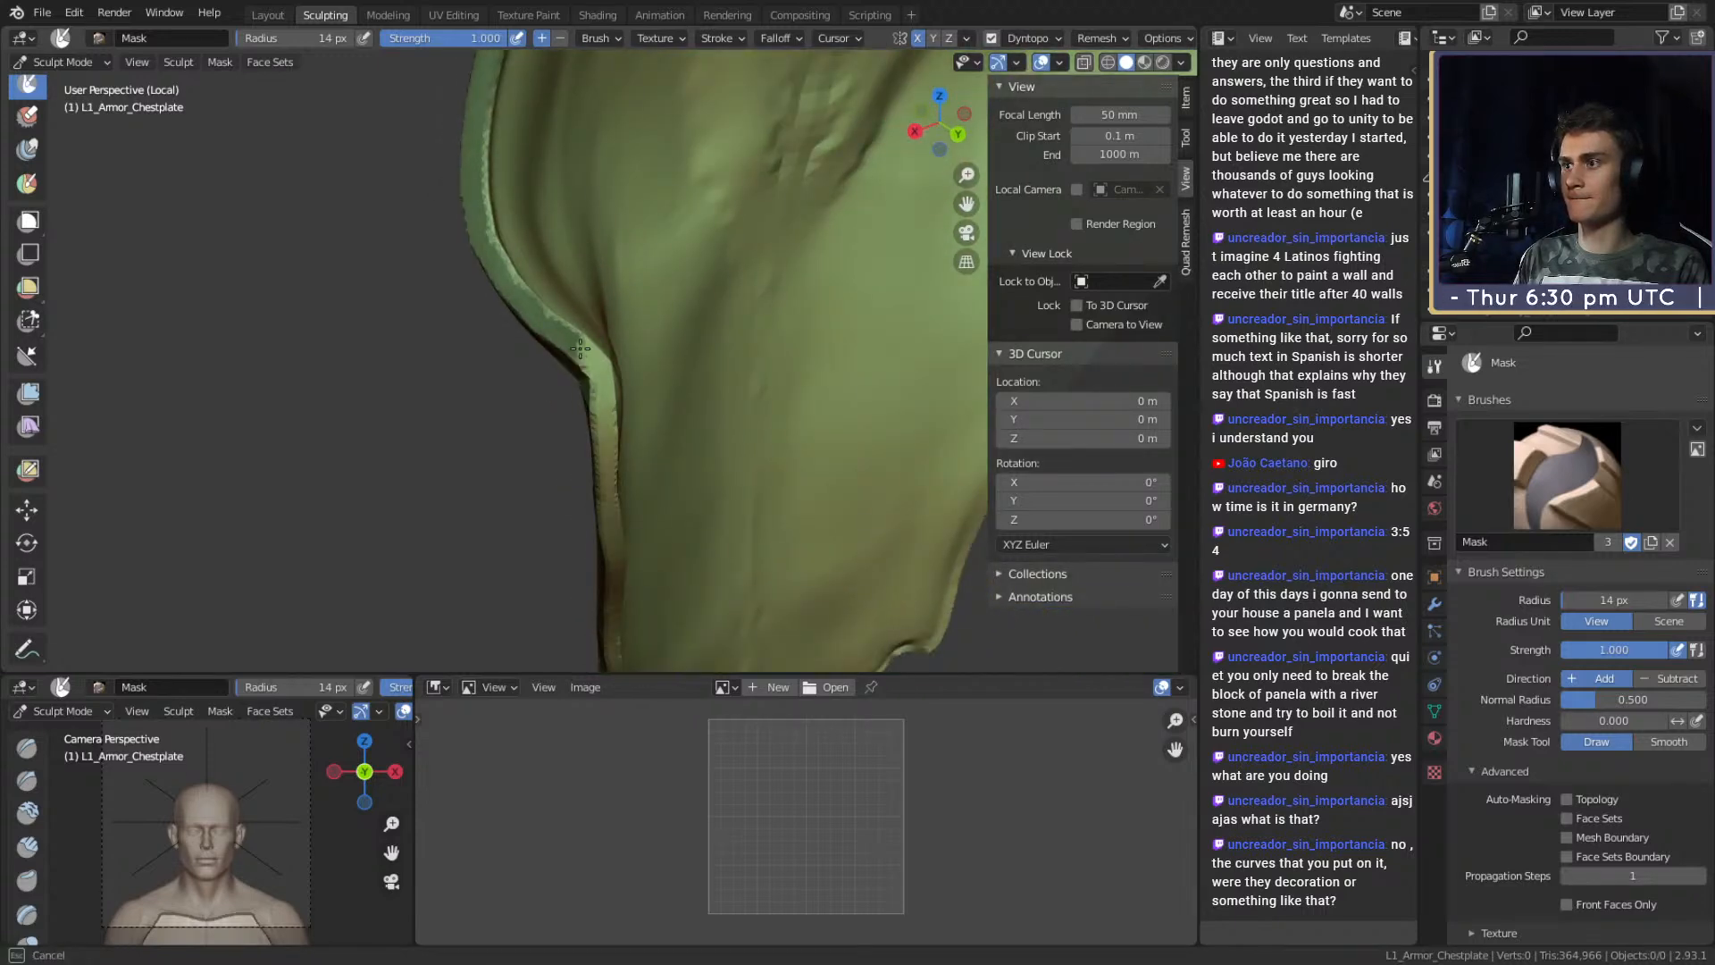
Carry the mask over the armhole edge's thickness up toward the shoulder.
middle_drag(483, 227, 536, 178)
mouse_move(596, 89)
middle_down()
mouse_move(626, 112)
mouse_move(562, 249)
middle_up()
middle_drag(463, 203, 645, 246)
ctrl+drag(645, 225, 680, 145)
middle_drag(702, 195, 566, 156)
ctrl+drag(438, 284, 428, 311)
middle_drag(467, 175, 500, 344)
mouse_move(496, 411)
ctrl+mouse_down()
mouse_move(641, 319)
mouse_move(811, 261)
ctrl+mouse_up()
Finish masking the armhole edge's thickness and start masking the neckline rim beside the centre seam.
middle_drag(554, 351, 501, 260)
mouse_move(501, 260)
ctrl+mouse_down()
mouse_move(742, 327)
mouse_move(677, 312)
ctrl+mouse_up()
middle_drag(938, 268, 619, 264)
drag(683, 177, 634, 192)
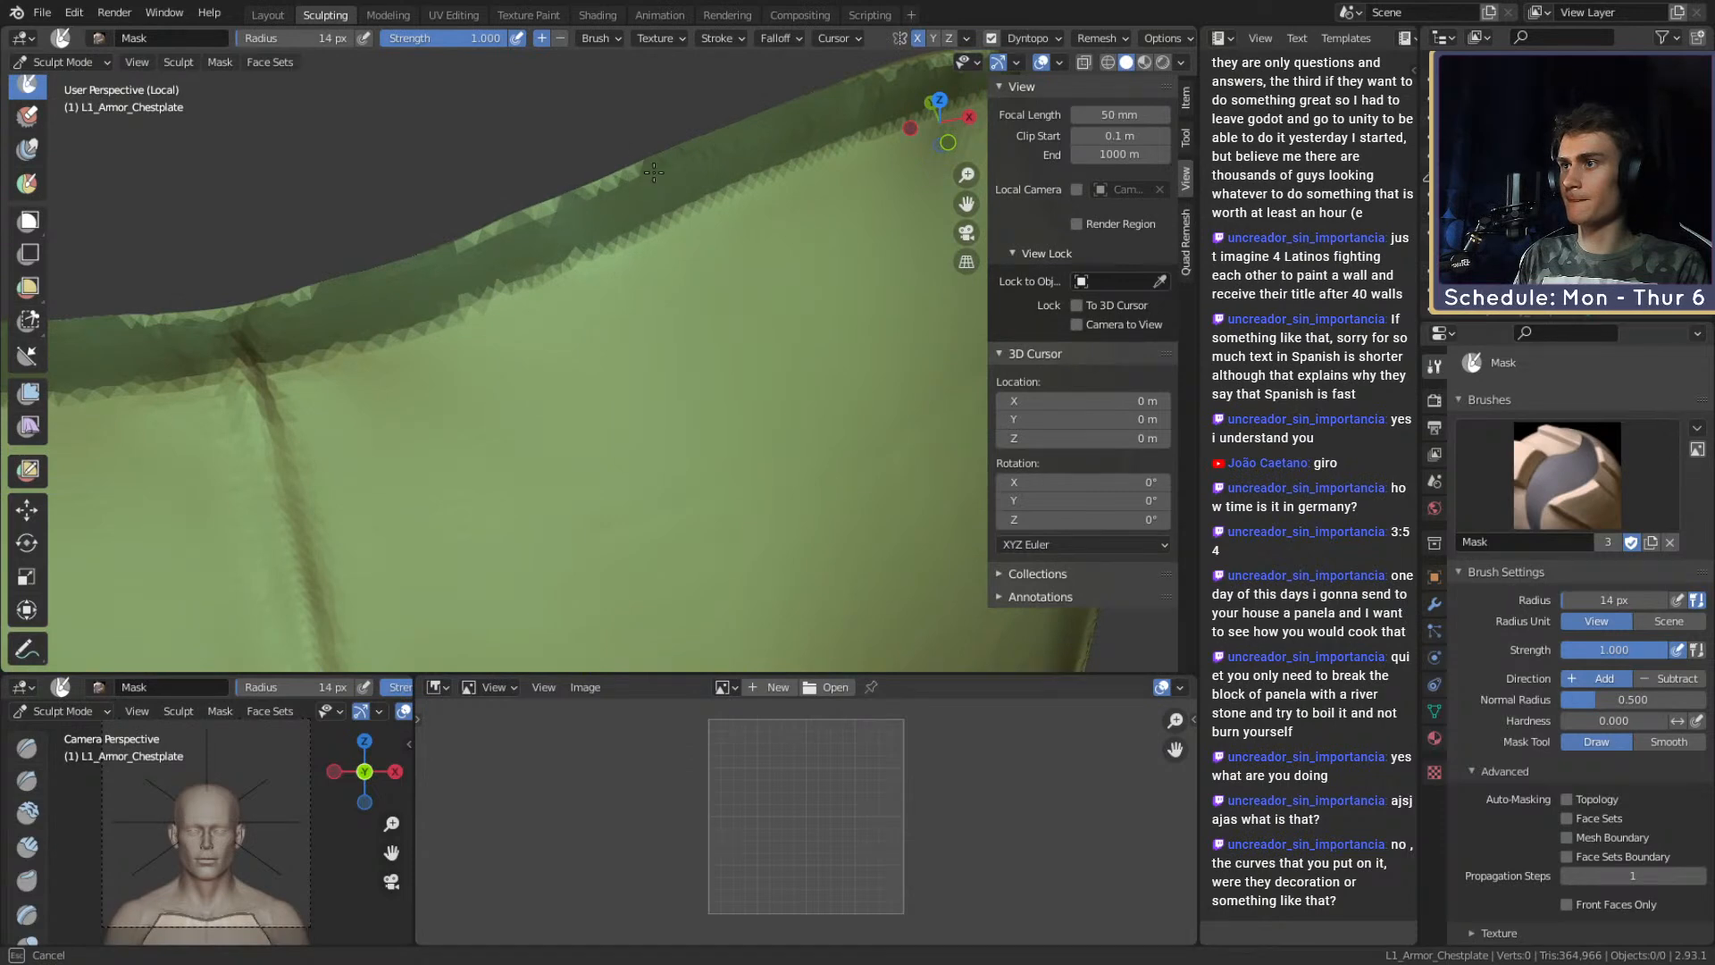
Mask the unpainted top rim of the neckline from the centre seam out to the shoulder corner.
shift+middle_drag(399, 272, 785, 184)
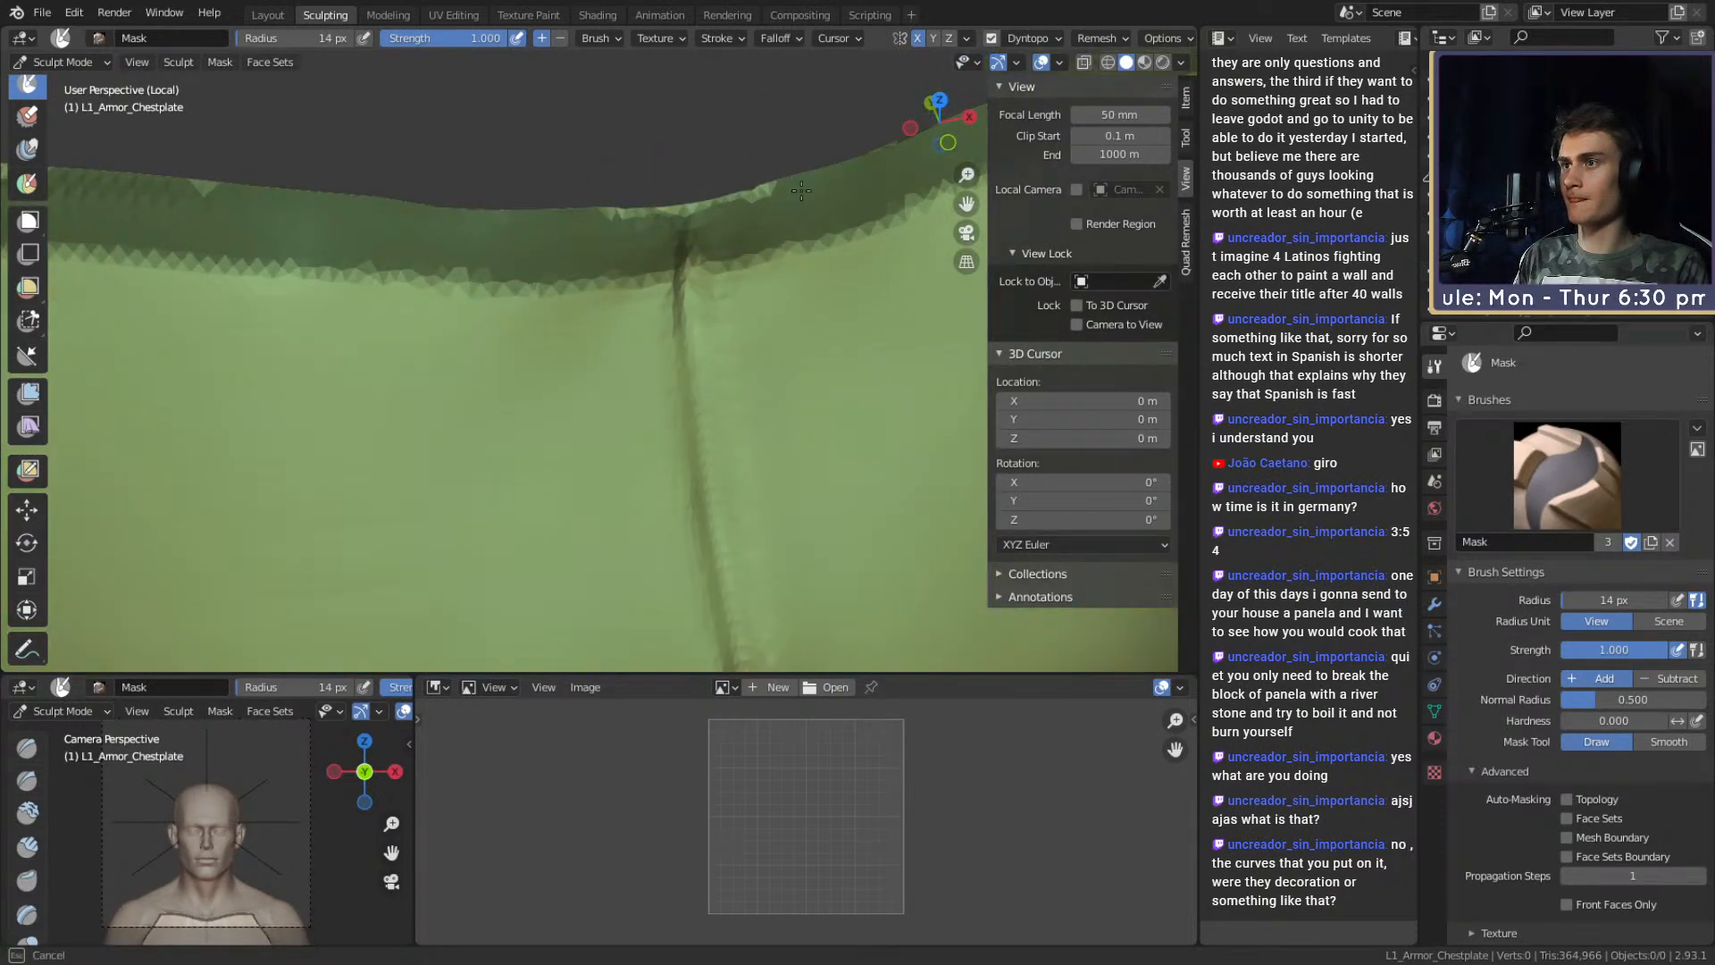
shift+middle_drag(654, 217, 598, 239)
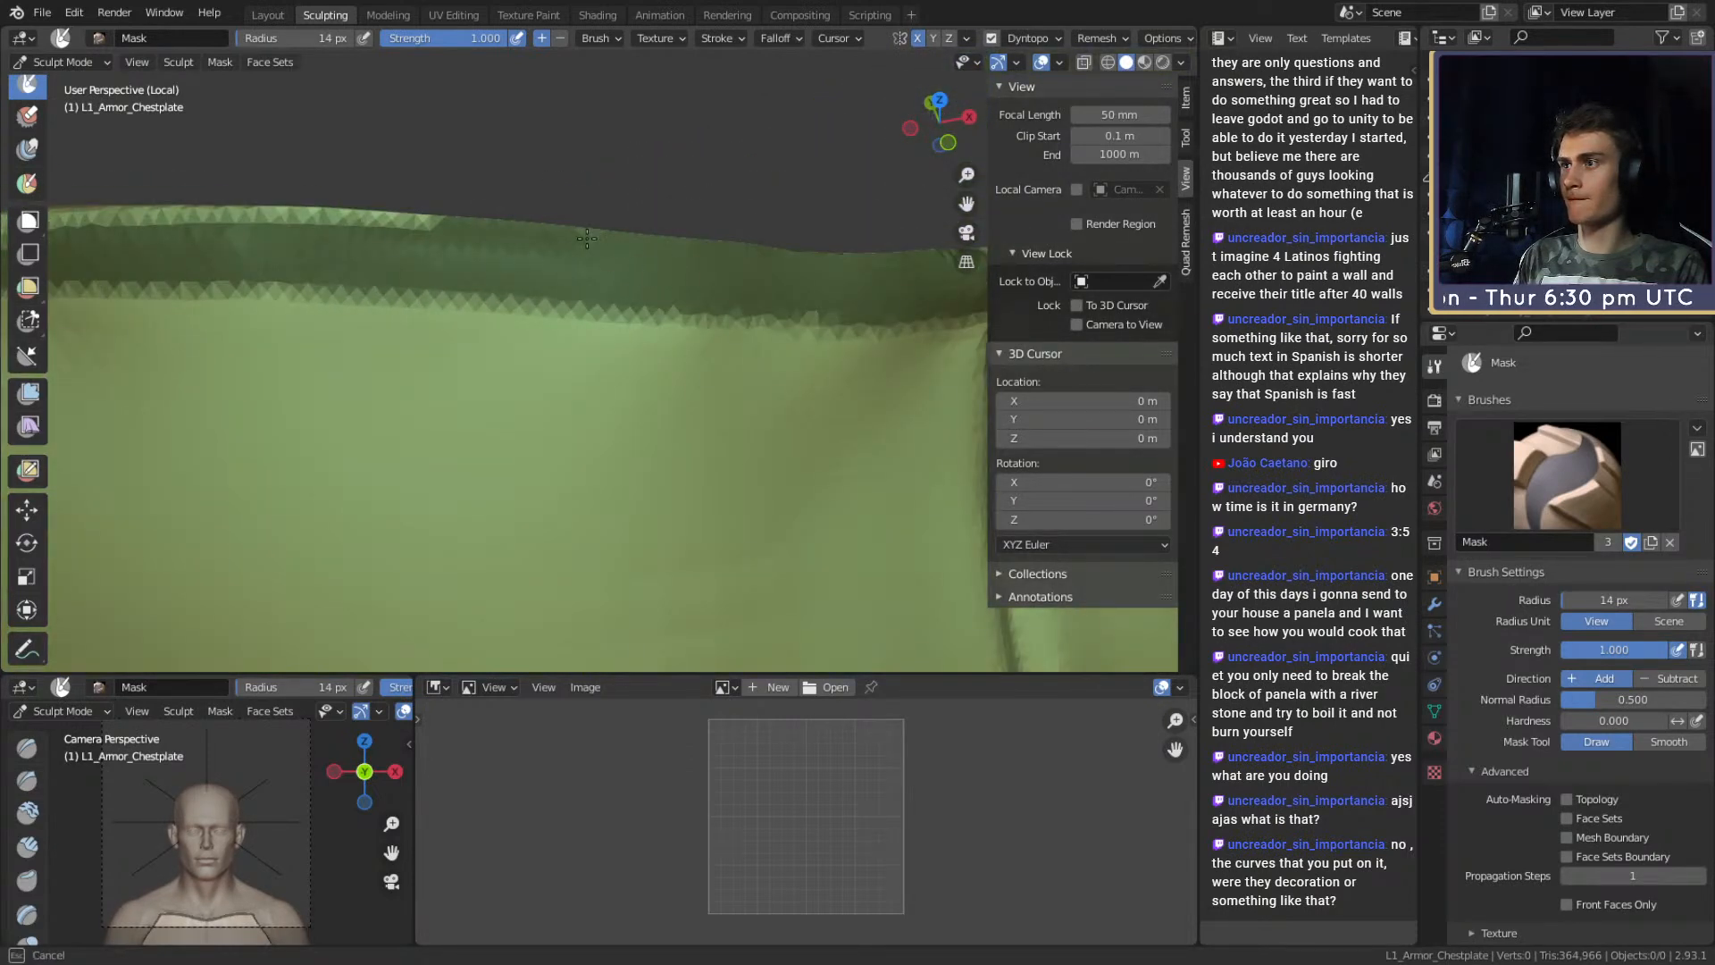
shift+middle_drag(473, 250, 706, 243)
drag(705, 243, 688, 237)
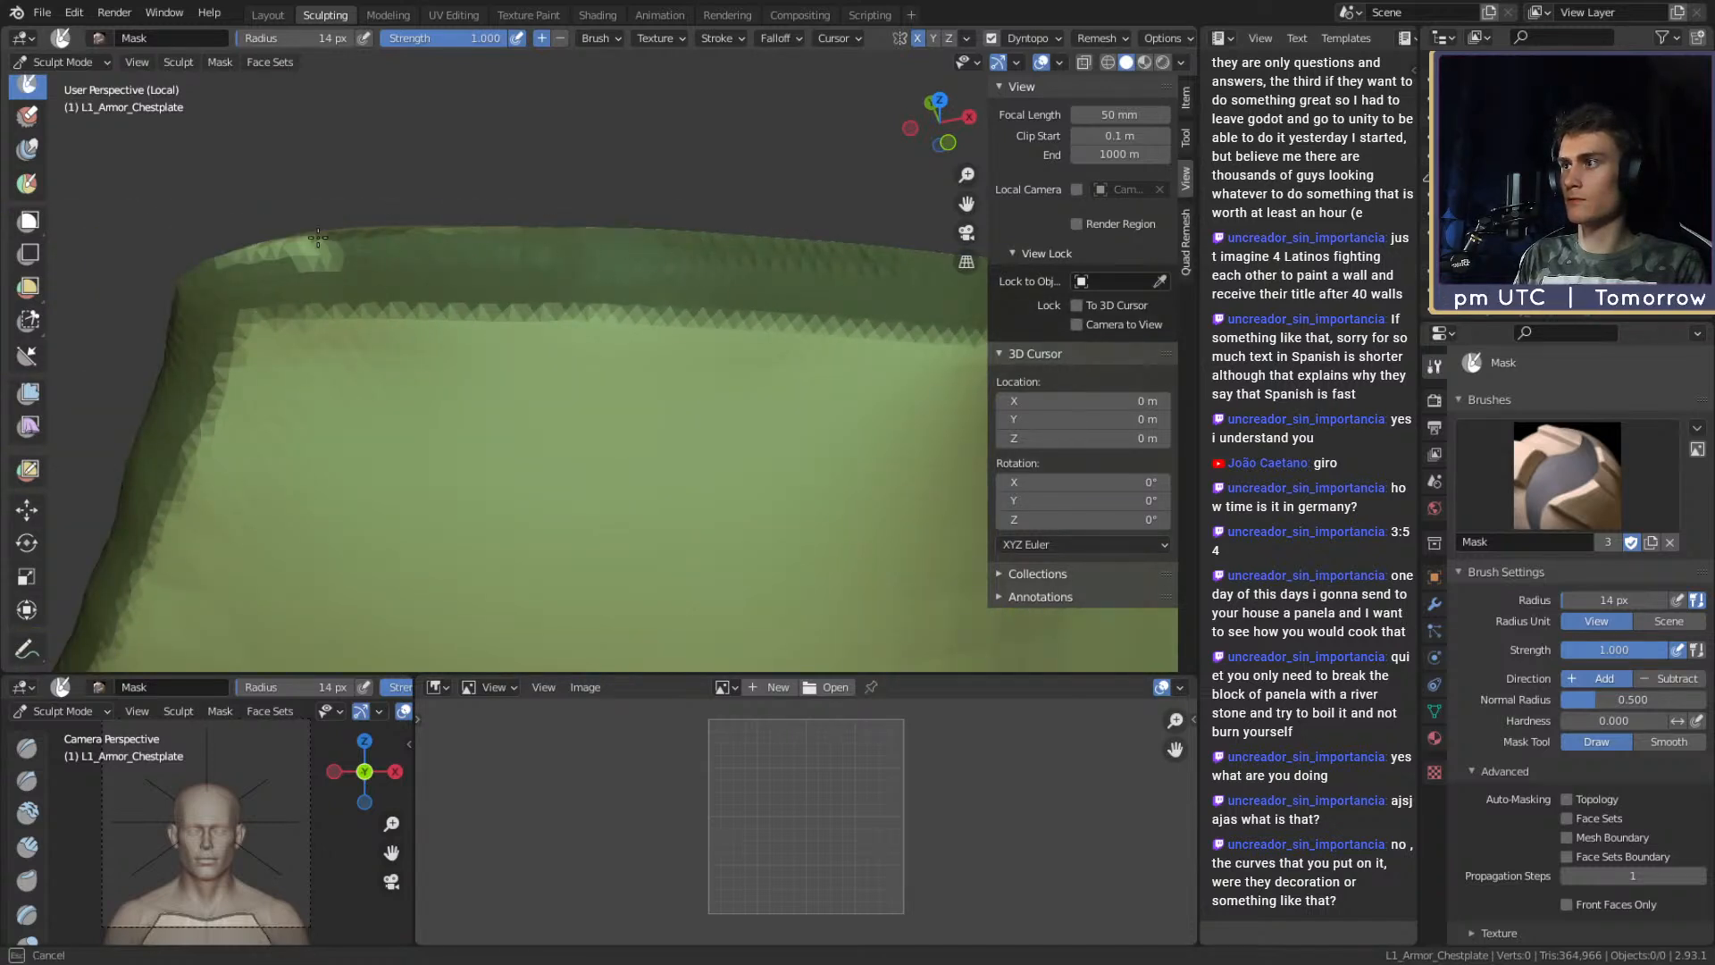
drag(344, 236, 239, 256)
Fill the mask over the thickness of the shoulder corner and down the length of the side edge.
middle_drag(375, 249, 750, 337)
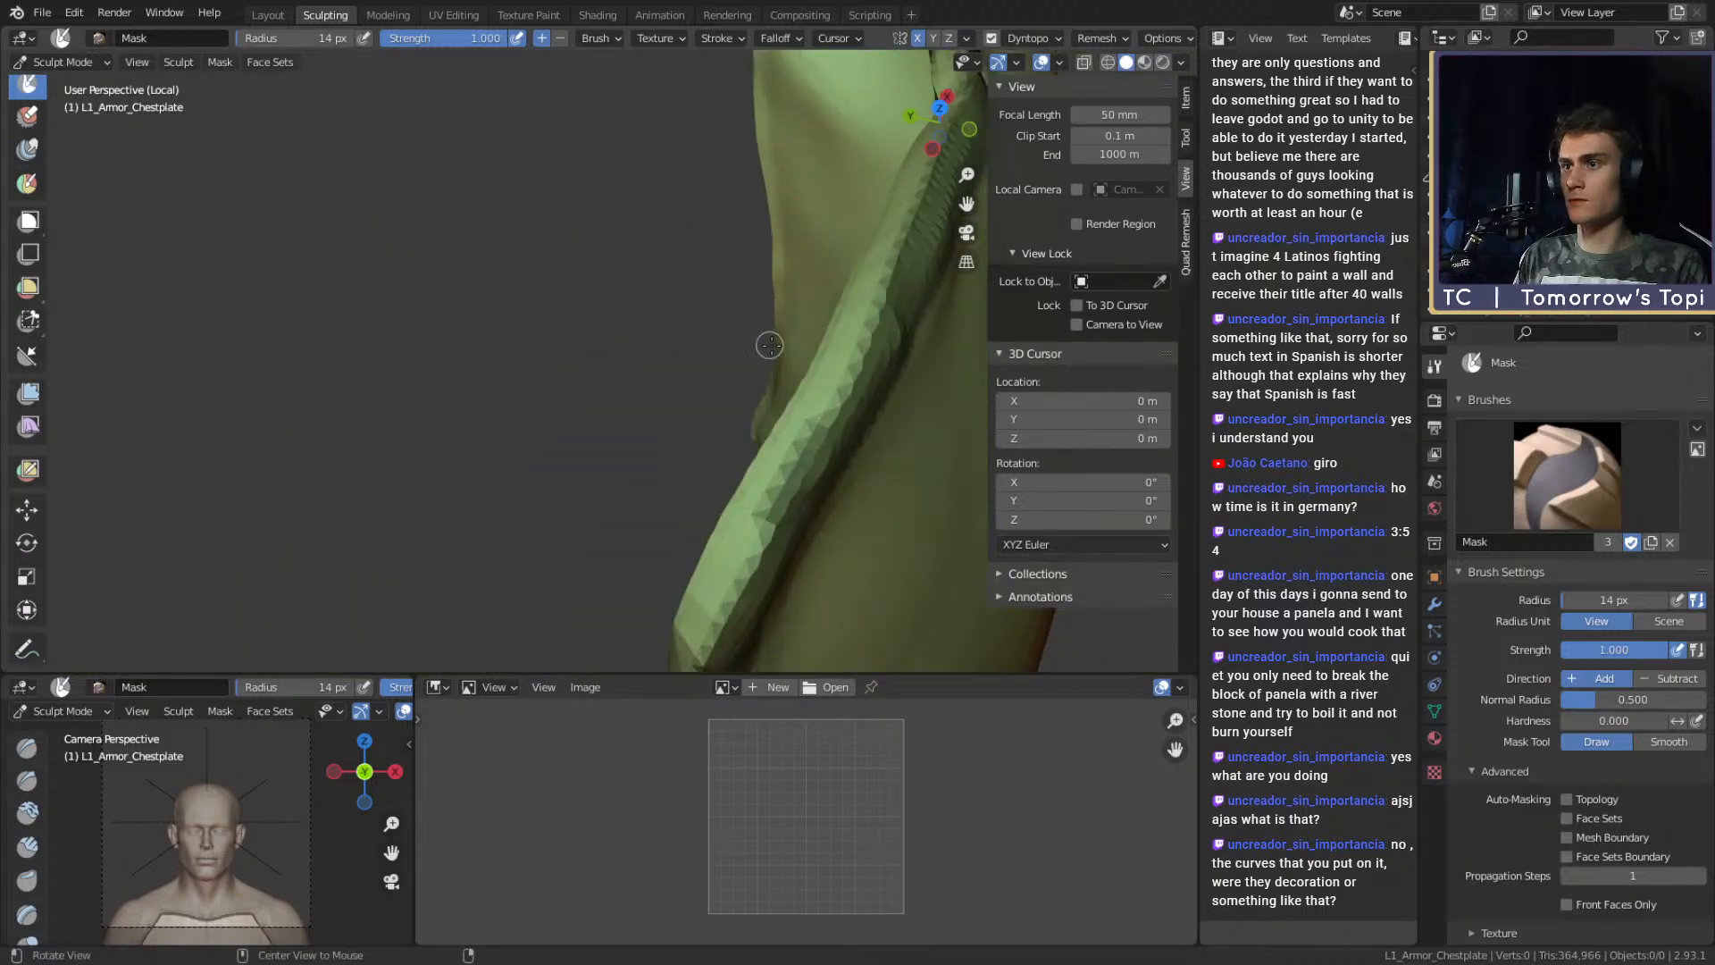
mouse_move(826, 384)
middle_down()
mouse_move(712, 287)
mouse_move(738, 305)
middle_up()
mouse_move(705, 301)
middle_down()
mouse_move(809, 281)
mouse_move(691, 317)
middle_up()
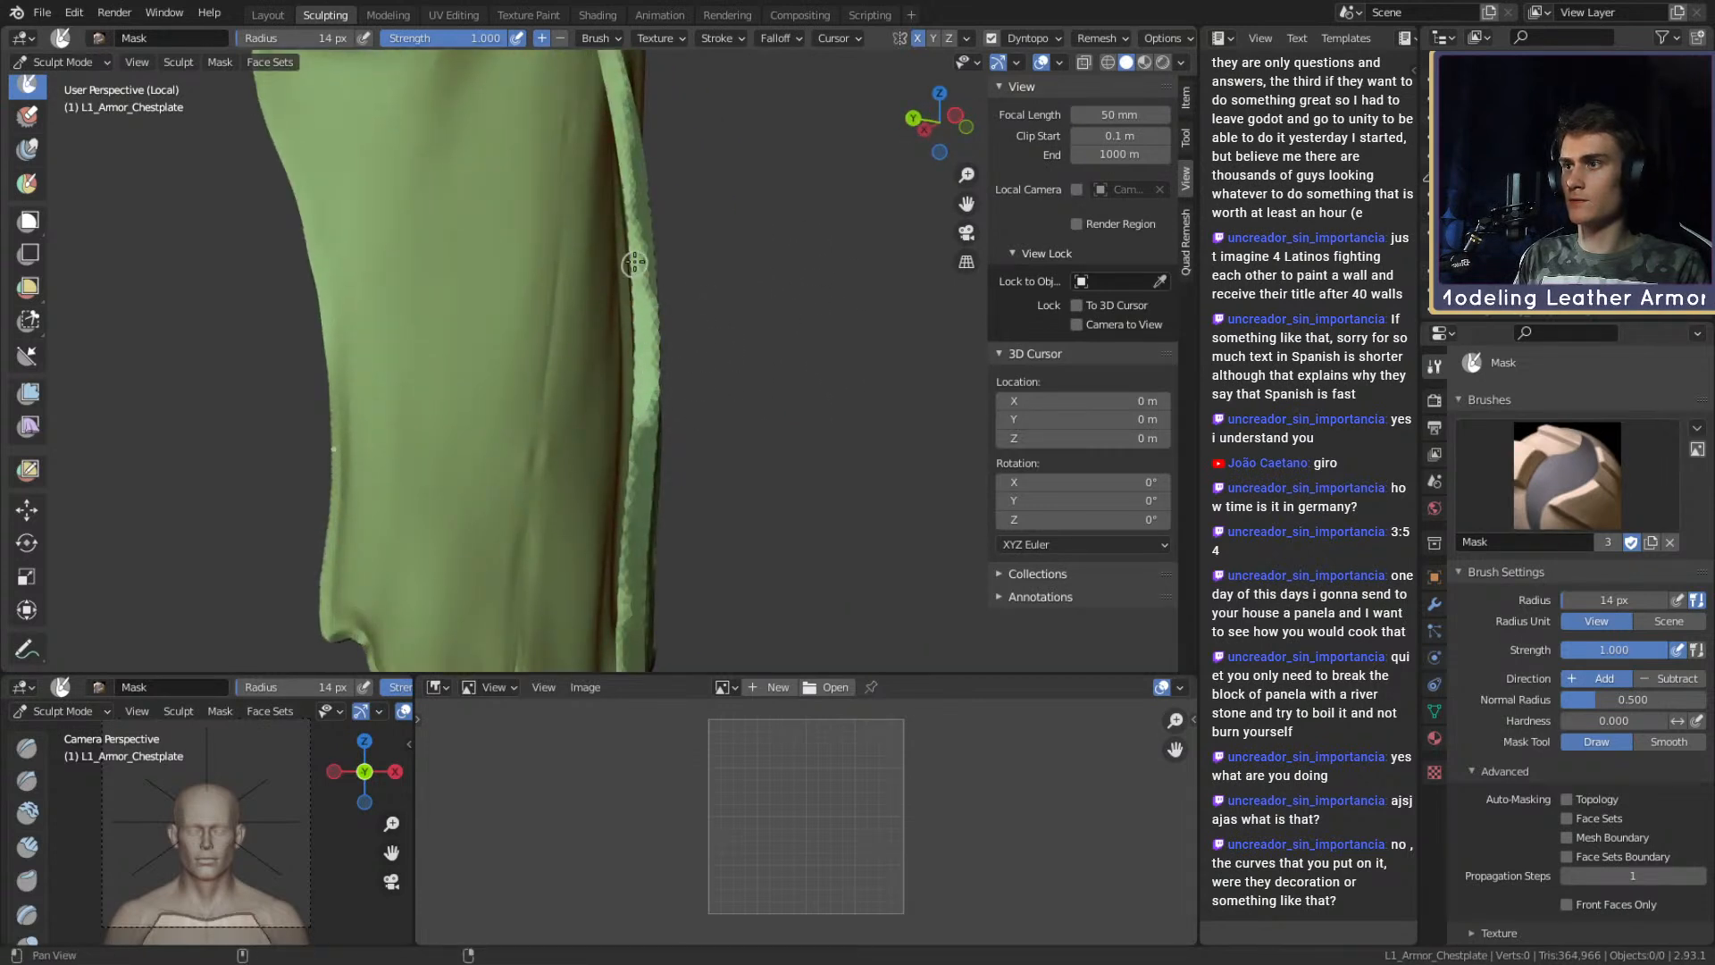
alt+shift+drag(634, 274, 636, 432)
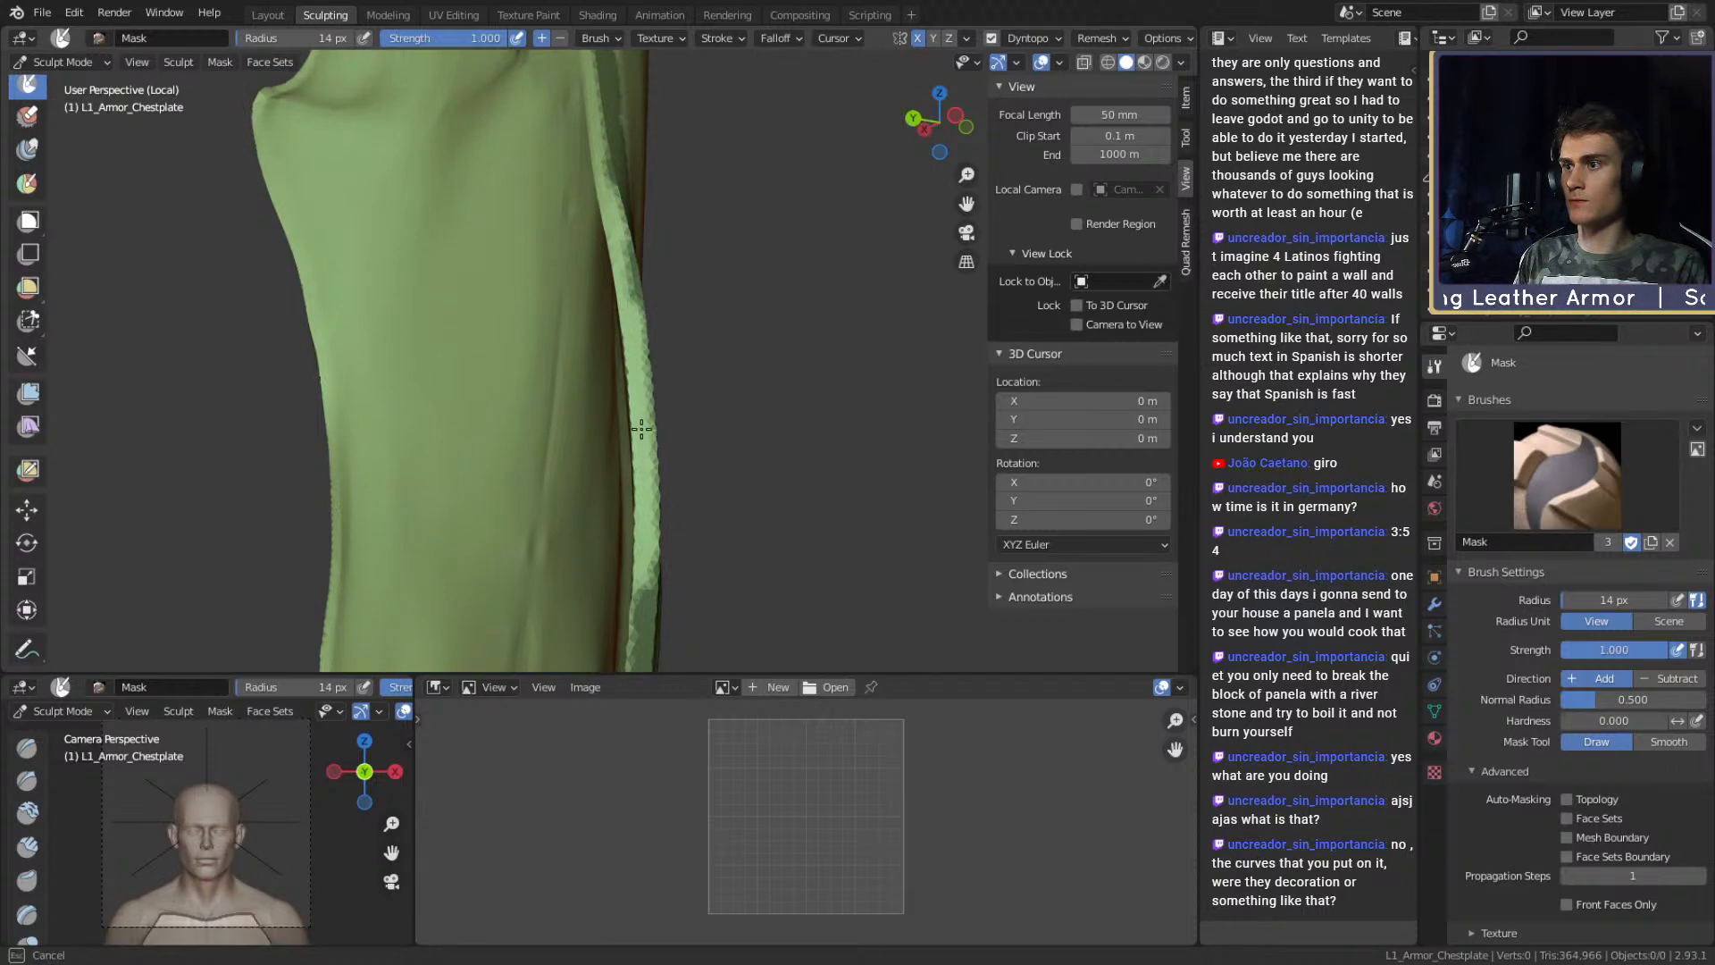
shift+middle_drag(612, 241, 601, 380)
alt+drag(605, 375, 690, 304)
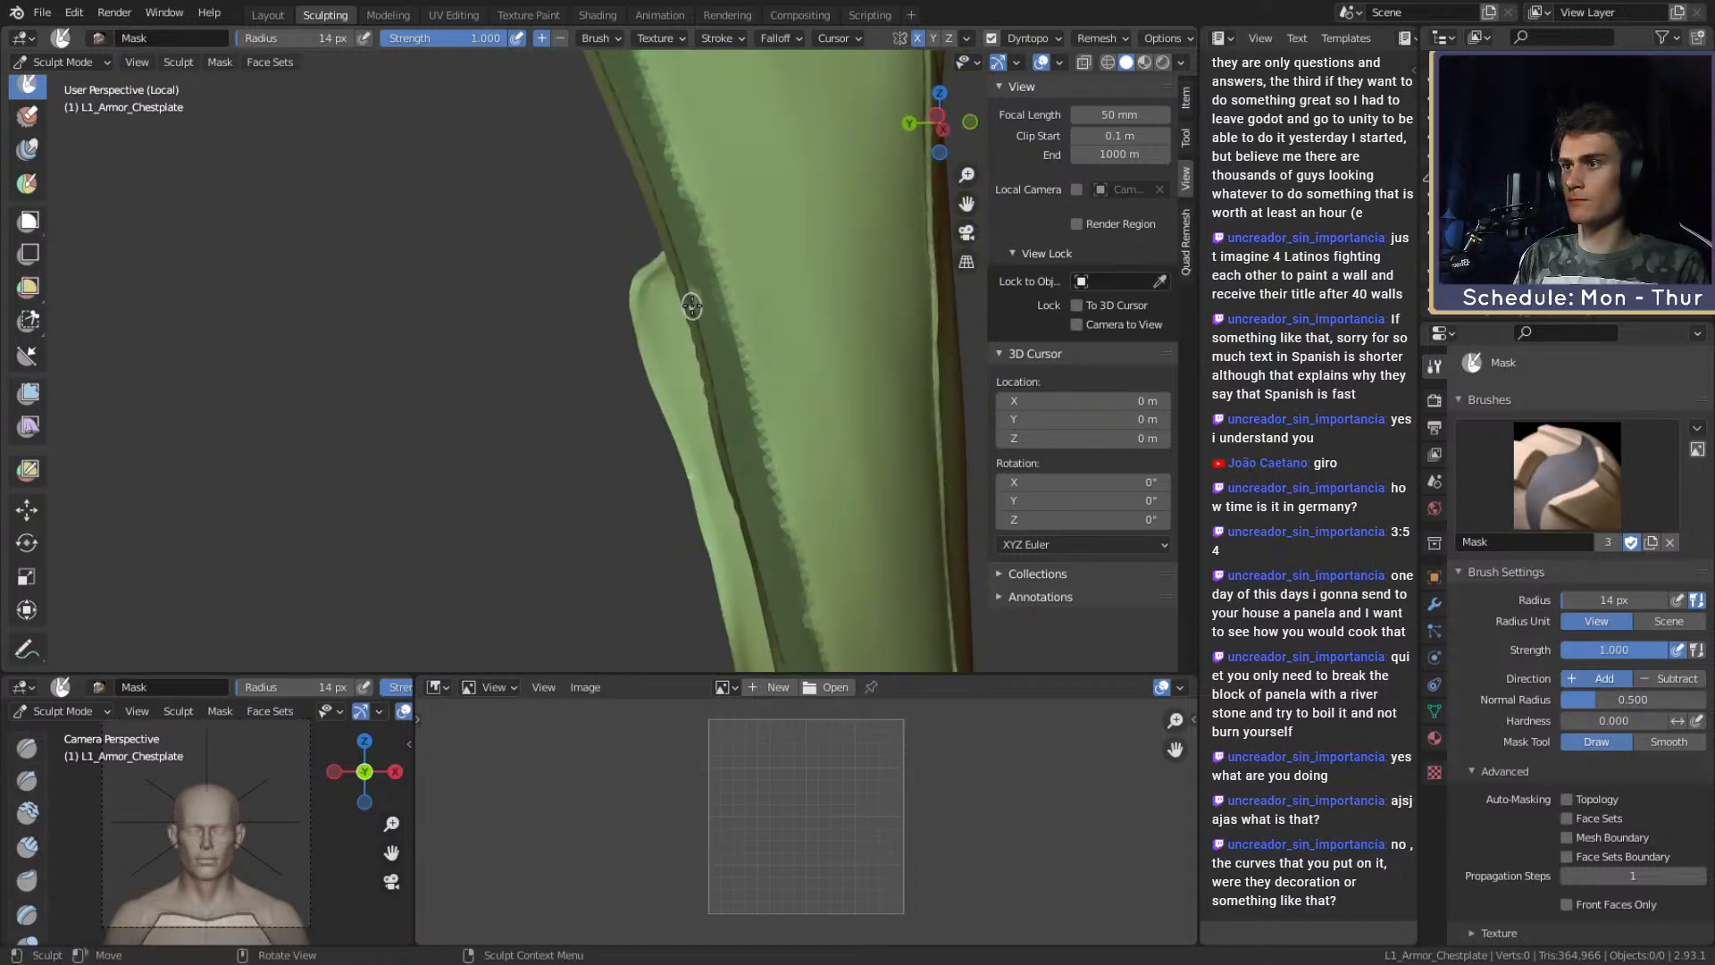
middle_drag(699, 277, 675, 308)
mouse_move(706, 318)
ctrl+mouse_down()
mouse_move(705, 528)
mouse_move(719, 505)
ctrl+mouse_up()
Mask the underside of the hem from the lower side corner, past the notch, toward the centre.
mouse_move(720, 505)
middle_down()
mouse_move(448, 336)
mouse_move(548, 511)
middle_up()
middle_drag(548, 249, 646, 413)
middle_drag(464, 220, 493, 239)
mouse_move(522, 255)
ctrl+mouse_down()
mouse_move(656, 277)
mouse_move(830, 371)
ctrl+mouse_up()
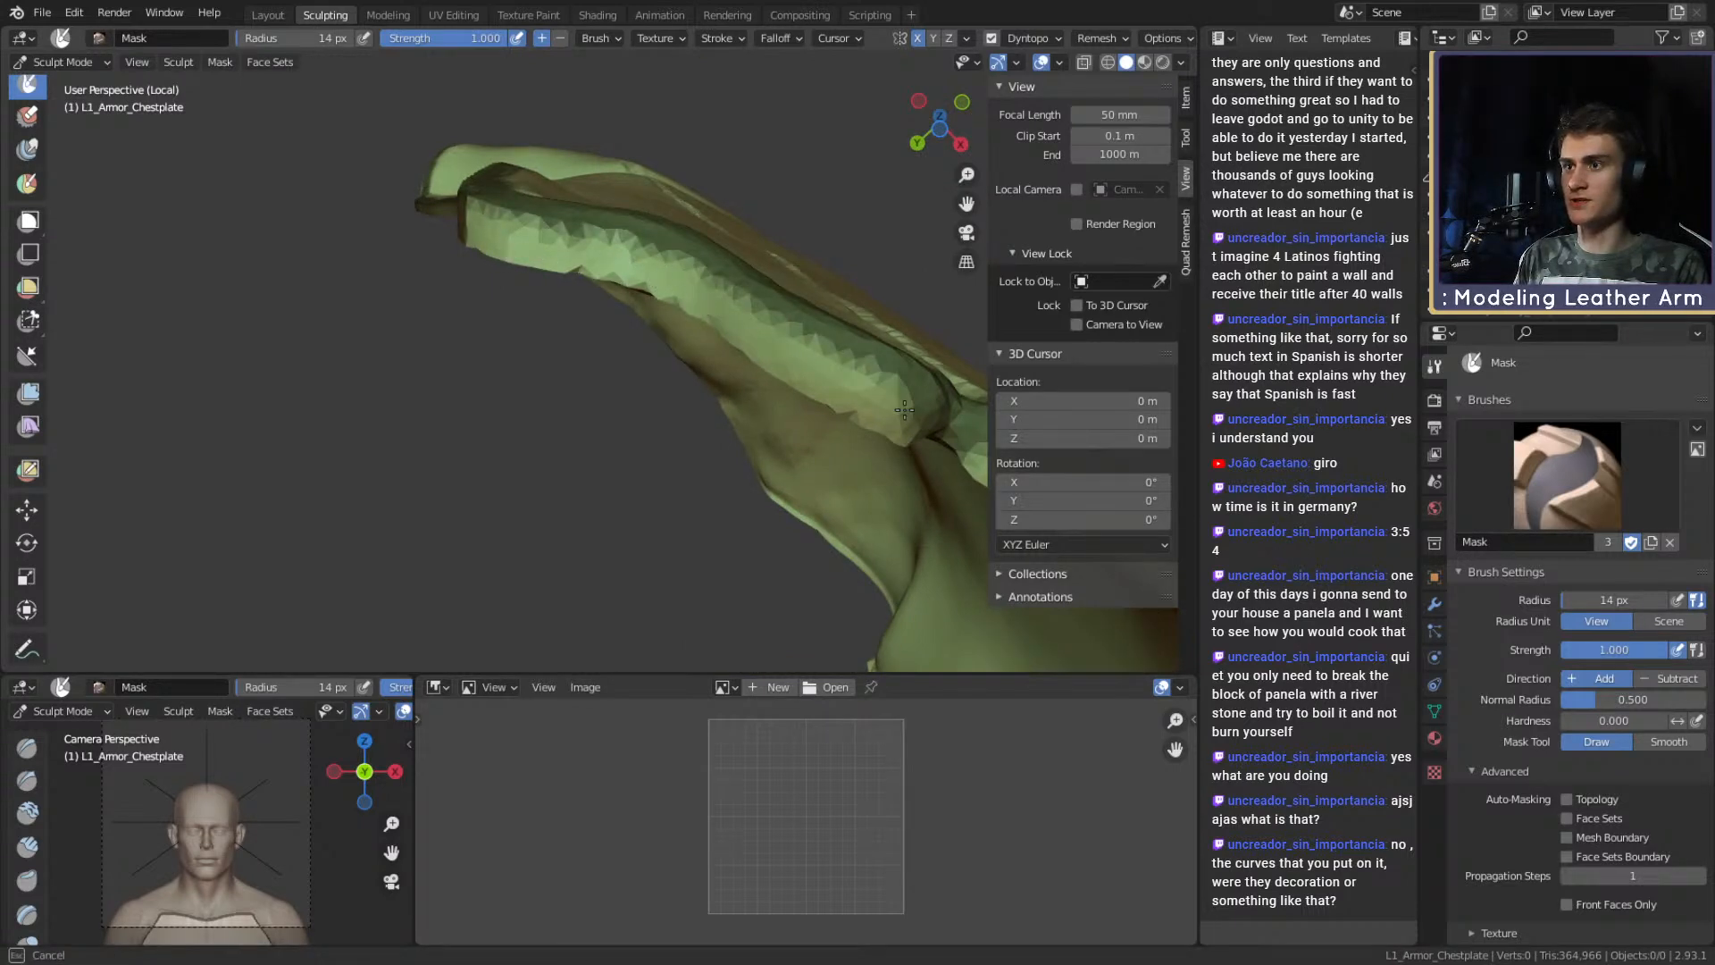
middle_drag(947, 375, 732, 230)
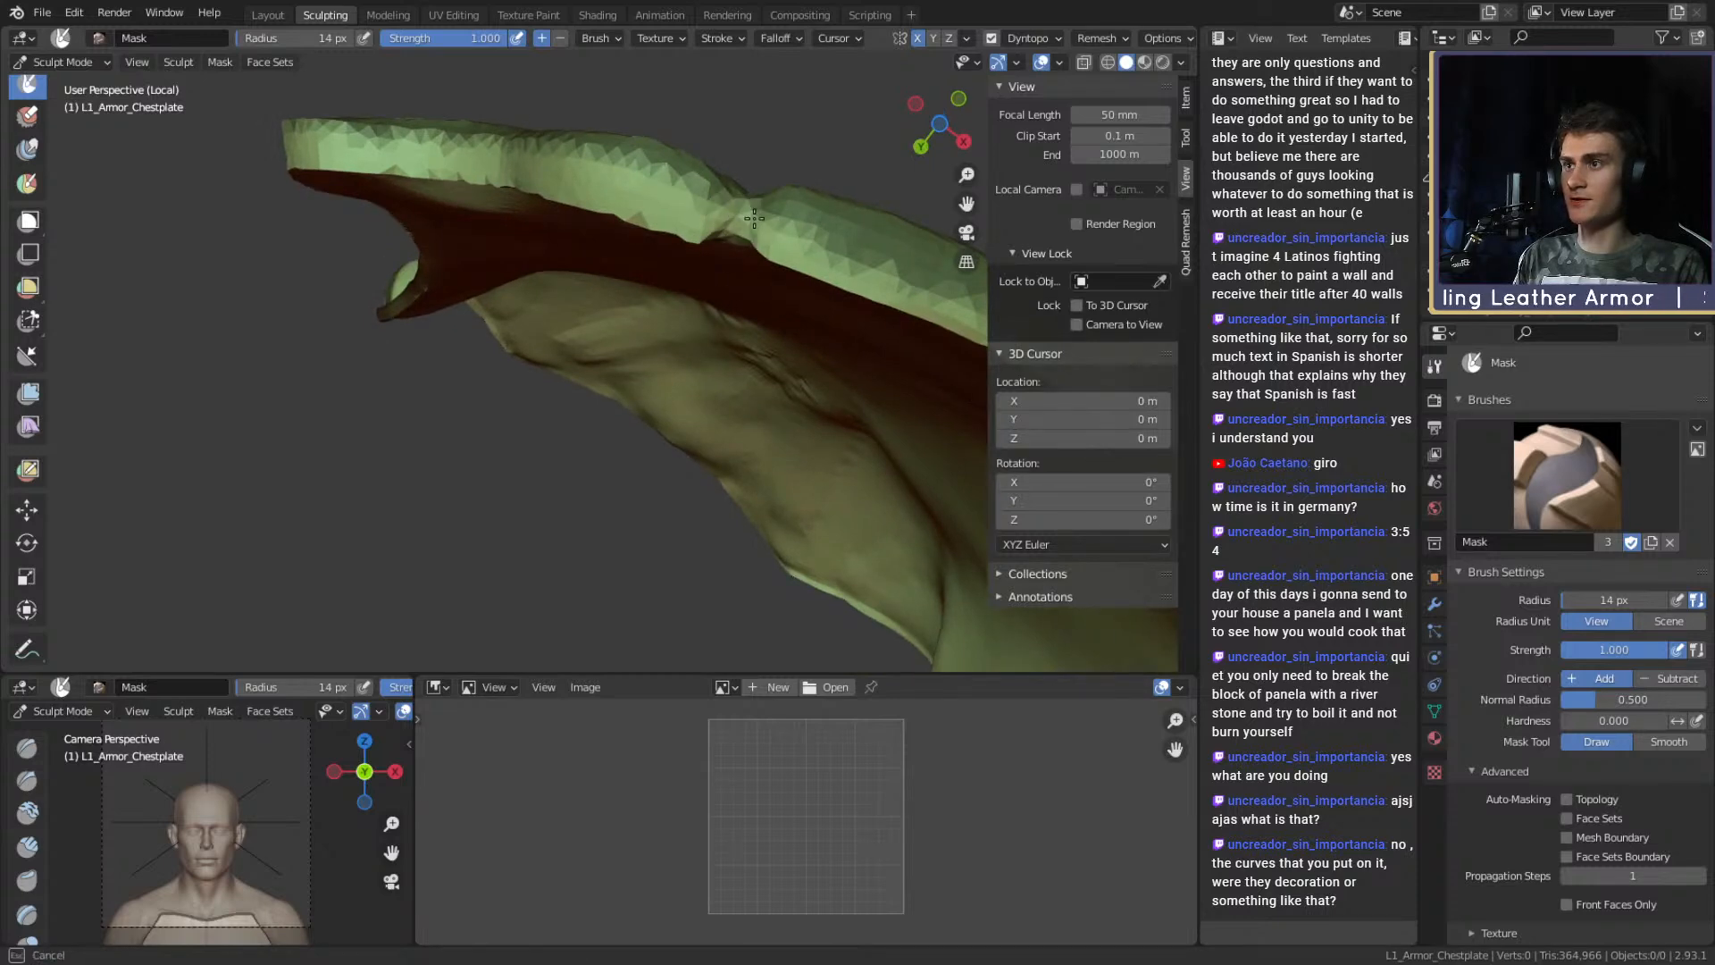
ctrl+drag(811, 218, 902, 261)
shift+middle_drag(902, 260, 752, 220)
mouse_move(558, 176)
ctrl+mouse_down()
mouse_move(776, 284)
mouse_move(662, 225)
ctrl+mouse_up()
middle_drag(641, 182, 773, 210)
ctrl+drag(779, 211, 411, 245)
middle_drag(731, 224, 652, 295)
Thicken the chestplate's border band with the Inflate mesh filter so it stands out from the surface.
click(30, 394)
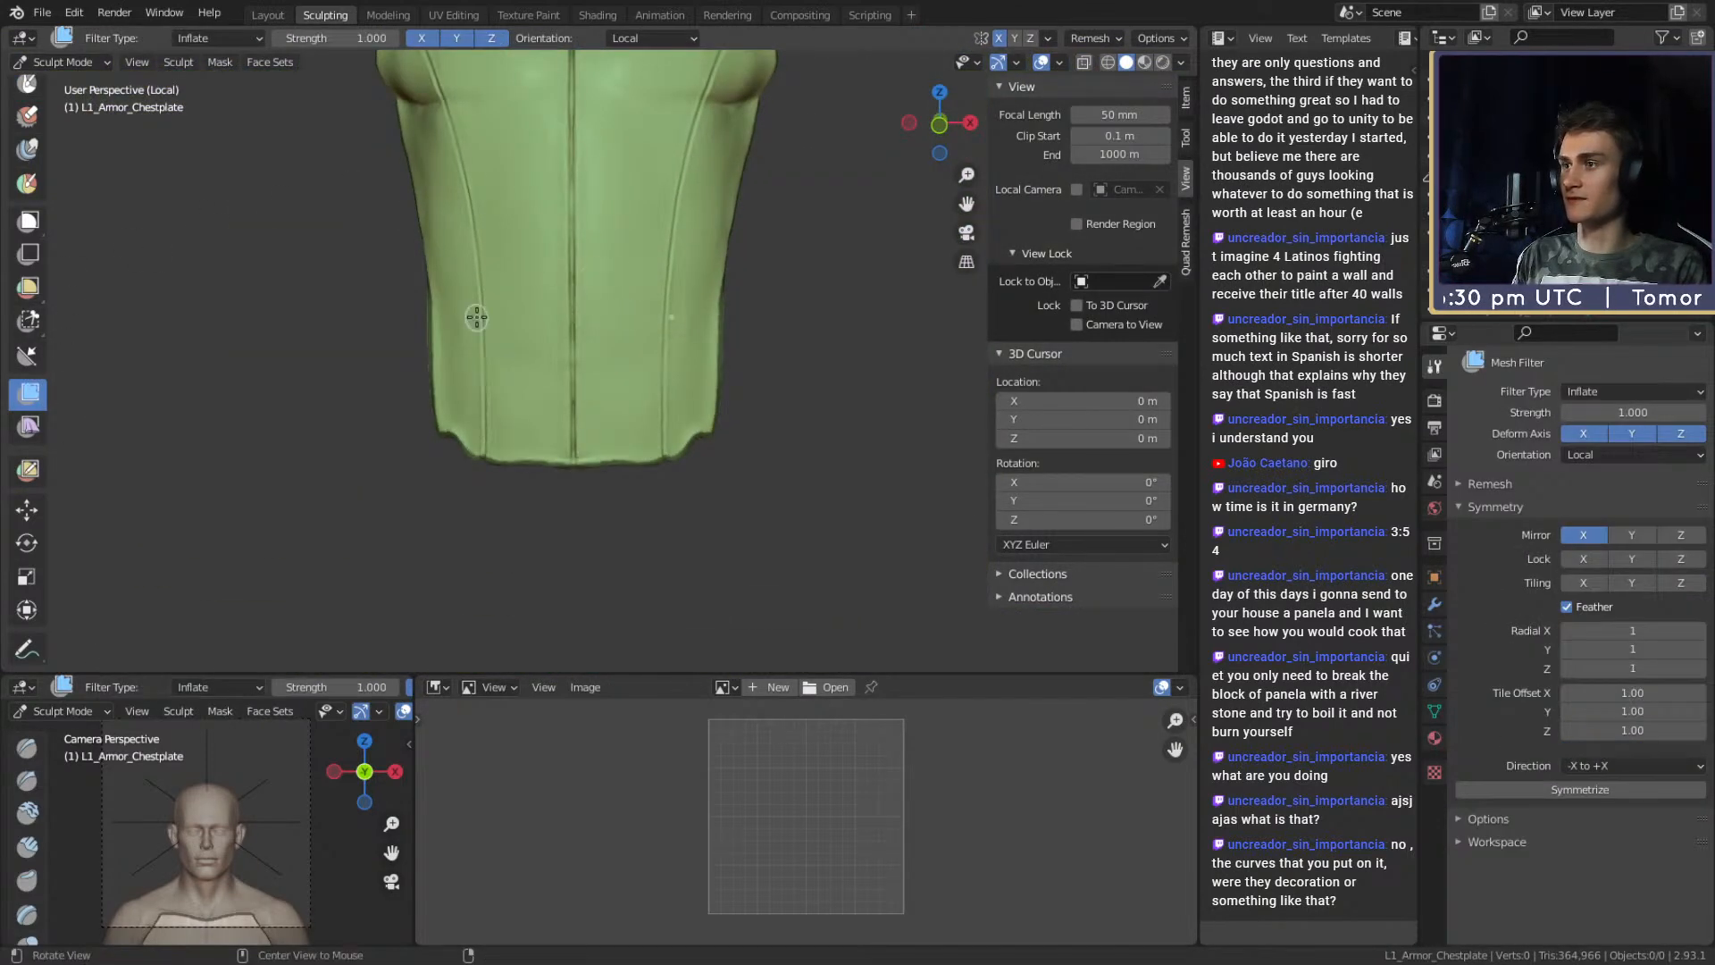
shift+middle_drag(621, 164, 586, 394)
mouse_move(511, 317)
middle_down()
mouse_move(613, 367)
mouse_move(528, 260)
mouse_move(649, 346)
mouse_move(659, 383)
middle_up()
mouse_move(659, 383)
ctrl+middle_down()
mouse_move(663, 304)
mouse_move(681, 373)
ctrl+middle_up()
key(f)
click(682, 341)
key(f)
click(682, 379)
drag(657, 413, 814, 358)
middle_drag(813, 359, 716, 299)
alt+drag(716, 299, 618, 302)
Crease the inner line of the raised border around the shoulder corner and along the neckline.
key(shift+c)
key(f)
click(636, 175)
mouse_move(608, 242)
alt+shift+mouse_down()
mouse_move(585, 353)
mouse_move(552, 250)
alt+shift+mouse_up()
key(f)
click(546, 210)
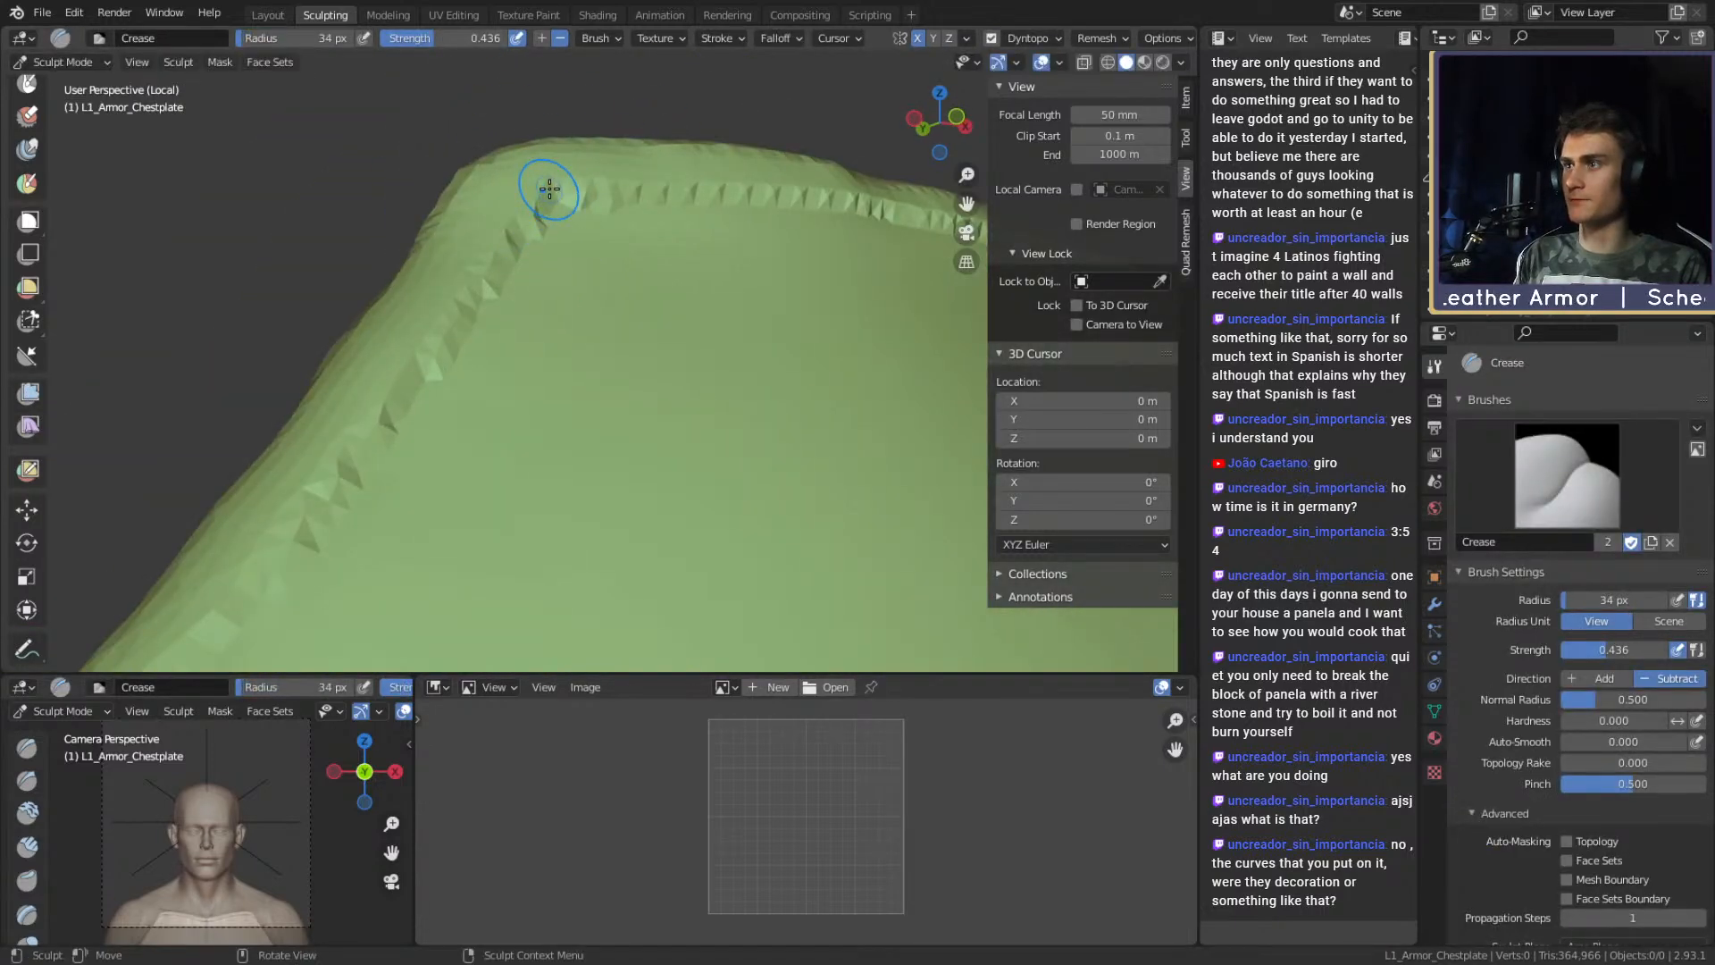
key(f)
click(546, 176)
mouse_move(494, 256)
mouse_down()
mouse_move(410, 365)
mouse_move(608, 196)
mouse_up()
Continue creasing the border's inner line from the shoulder corner down the armhole edge to the chest seam.
alt+drag(532, 238, 527, 270)
alt+shift+drag(527, 270, 504, 159)
key(f)
click(527, 161)
alt+shift+drag(422, 385, 469, 302)
drag(479, 230, 372, 465)
alt+shift+drag(452, 413, 543, 337)
alt+drag(547, 336, 597, 430)
Build up the border with a 43 px Clay Strips brush where the chest seam meets it.
key(c)
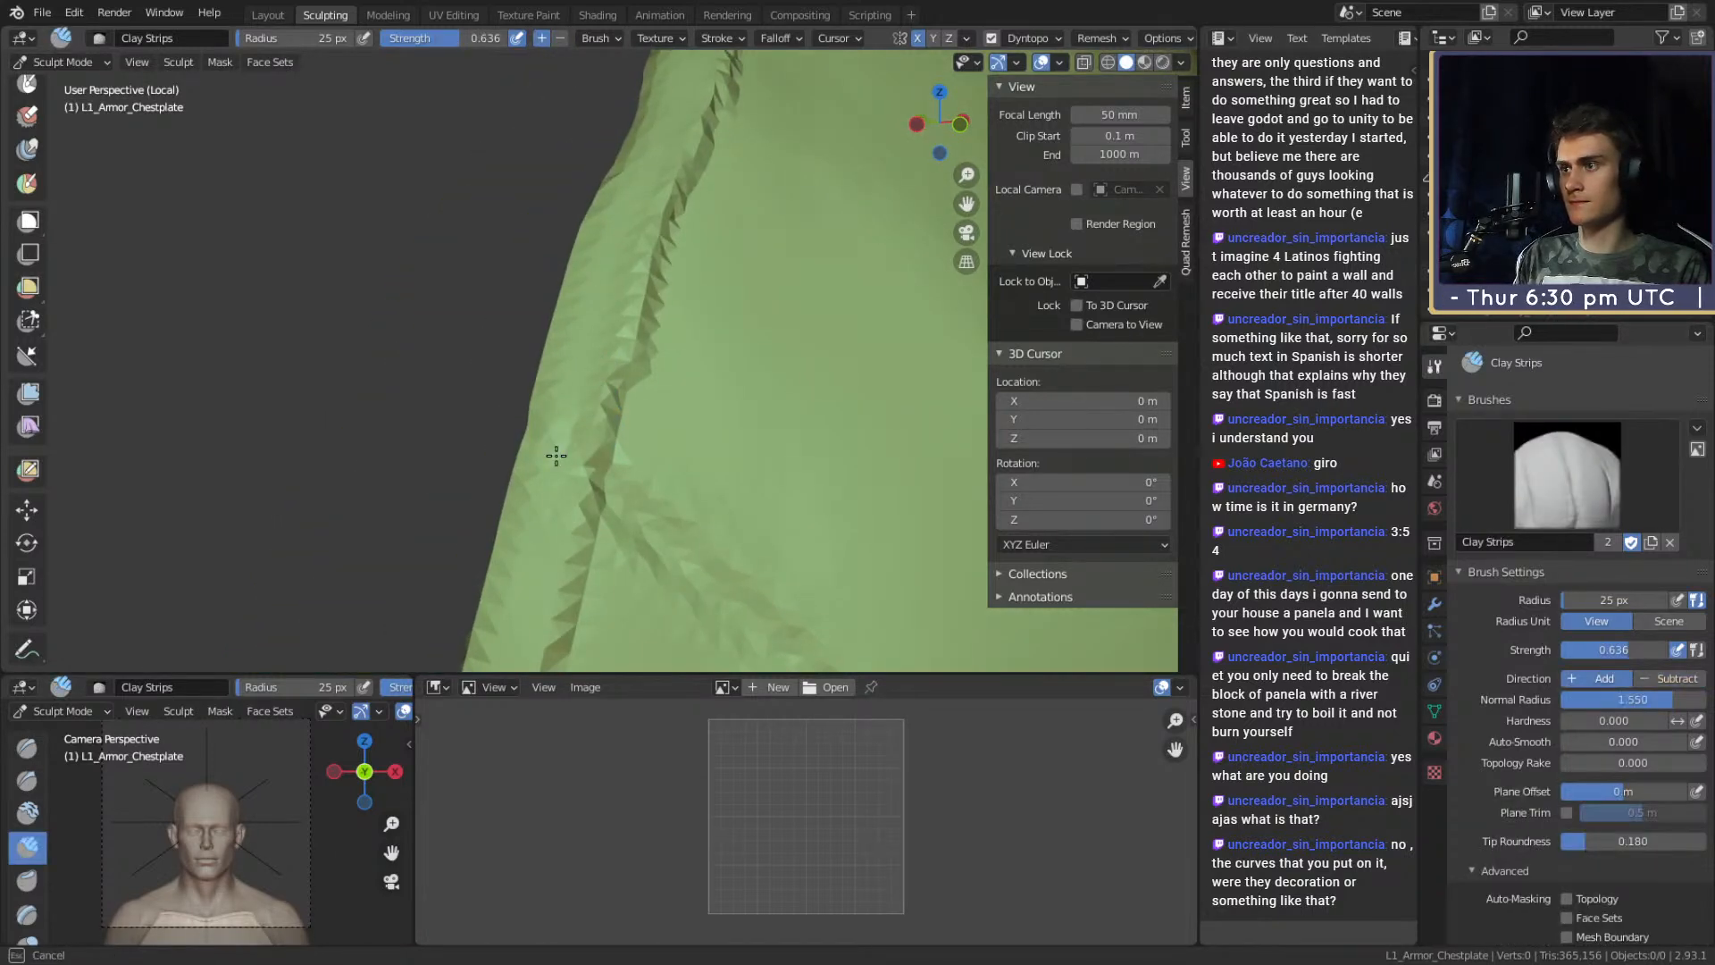
click(581, 446)
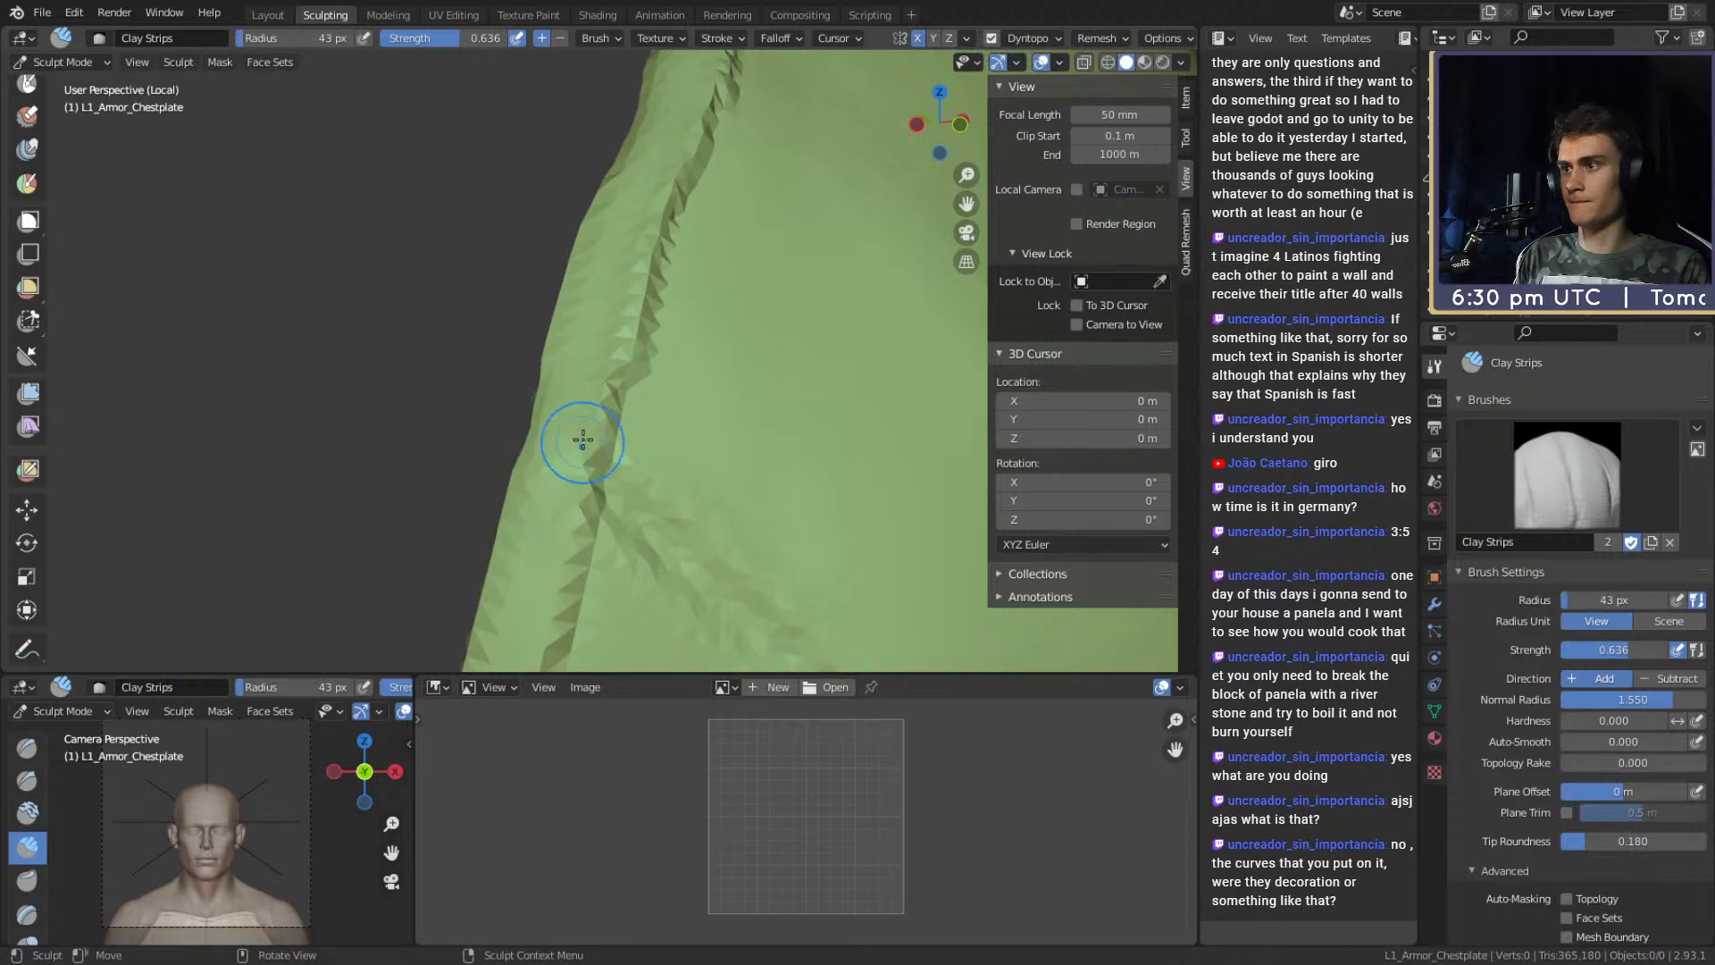
mouse_move(556, 424)
alt+mouse_down()
mouse_move(689, 387)
mouse_move(643, 322)
alt+mouse_up()
Sharpen the jagged outer edge of the armhole border with the Crease brush, reducing its radius to 15 px.
key(shift+c)
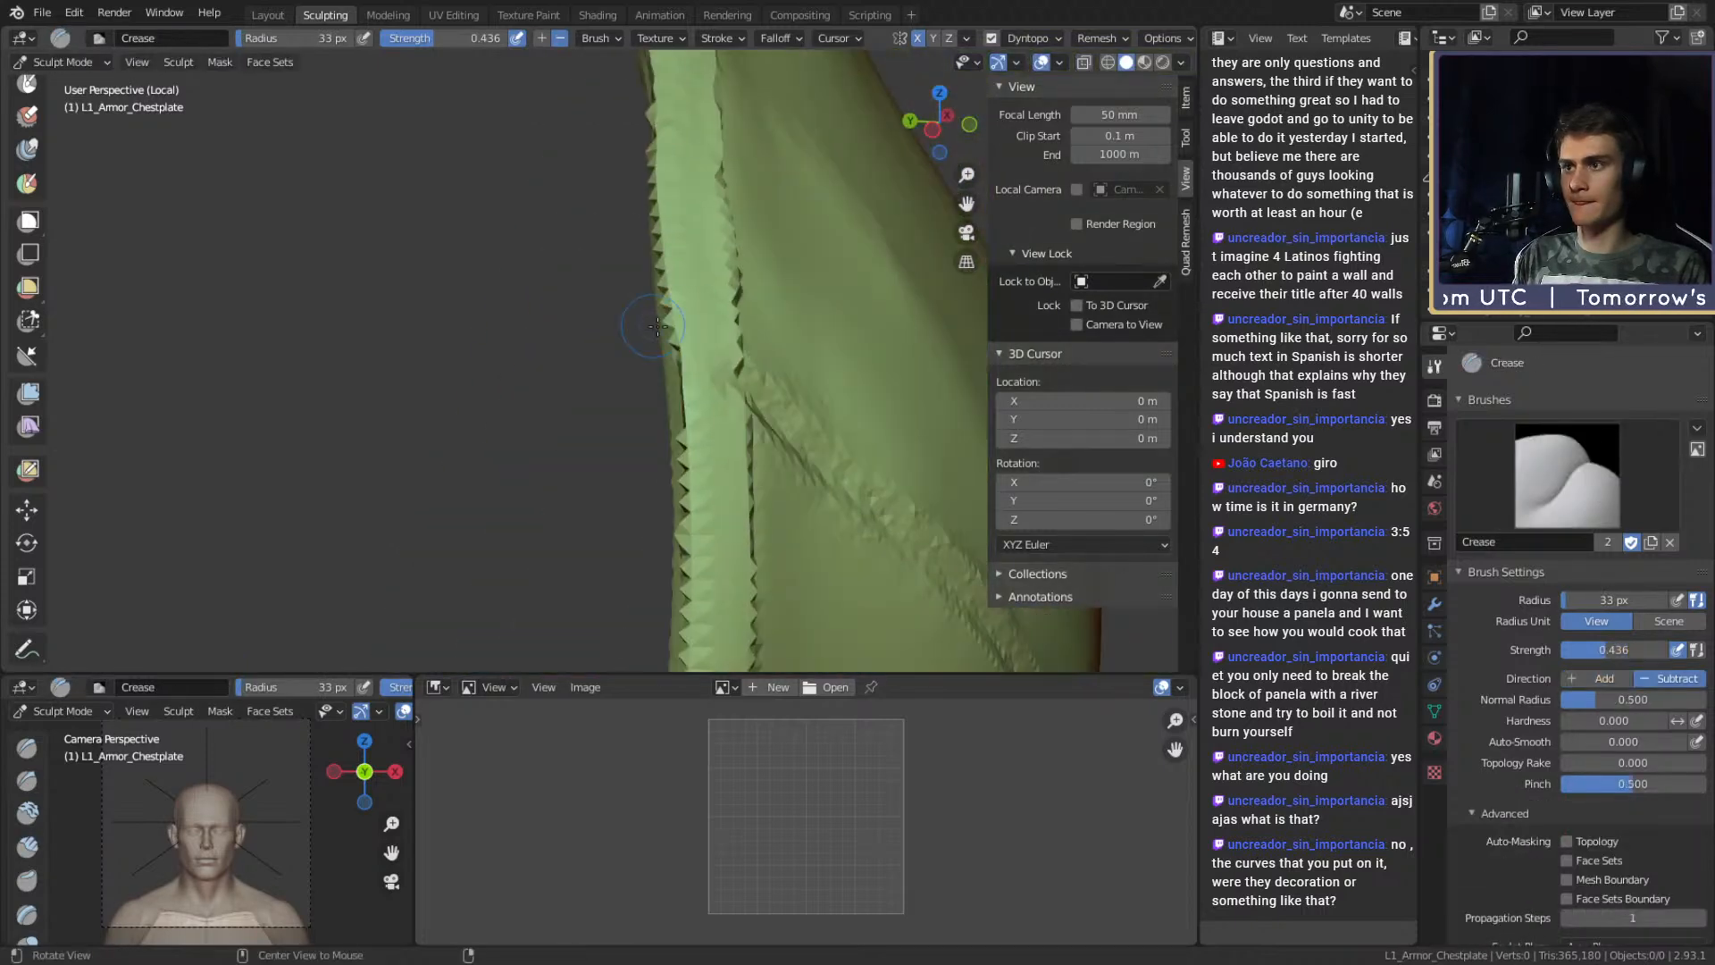
key(f)
click(689, 341)
mouse_move(687, 435)
alt+mouse_down()
mouse_move(815, 336)
mouse_move(697, 340)
alt+mouse_up()
key(f)
click(690, 331)
key(f)
click(679, 320)
drag(659, 268, 672, 310)
Crease the border's thickness along its inside edge, working from the back of the chestplate.
mouse_move(636, 220)
alt+mouse_down()
mouse_move(625, 330)
mouse_move(582, 306)
alt+mouse_up()
alt+drag(546, 231, 657, 412)
mouse_move(588, 259)
alt+mouse_down()
mouse_move(632, 308)
mouse_move(792, 387)
mouse_move(725, 359)
alt+mouse_up()
mouse_move(525, 359)
alt+mouse_down()
mouse_move(454, 421)
mouse_move(548, 372)
alt+mouse_up()
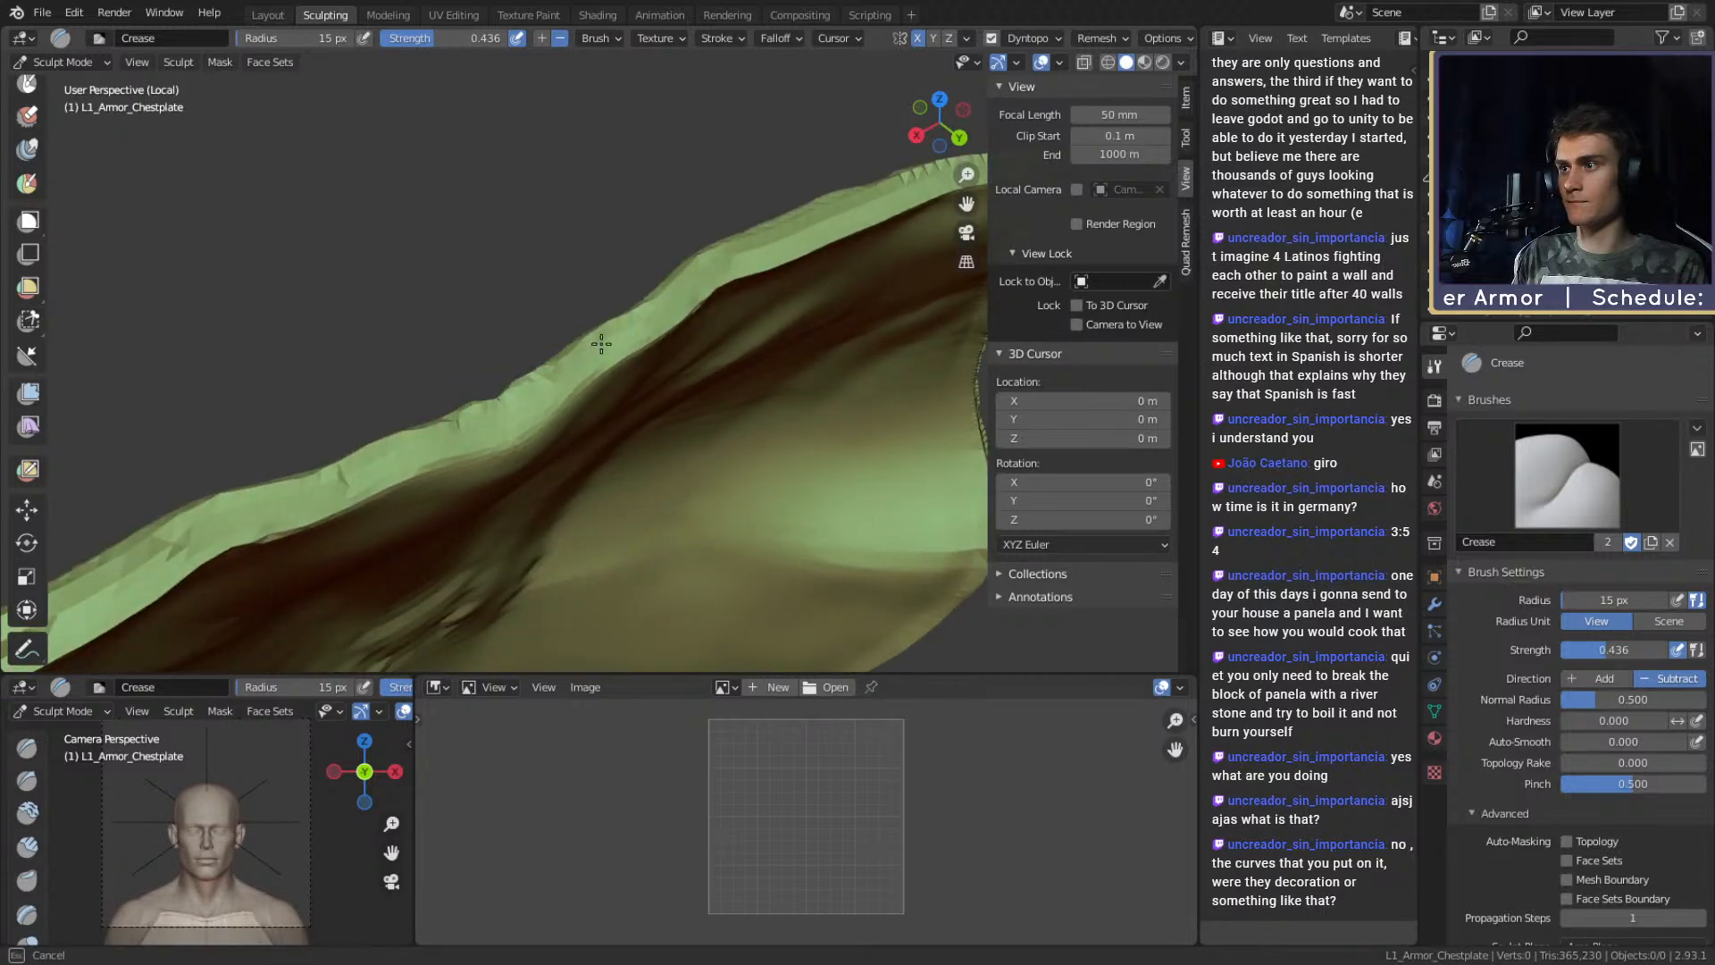
alt+drag(378, 470, 546, 344)
mouse_move(660, 348)
shift+mouse_down()
mouse_move(788, 391)
mouse_move(443, 311)
mouse_move(643, 241)
mouse_move(747, 353)
mouse_move(536, 385)
mouse_move(580, 370)
shift+mouse_up()
Refine the armhole edge's thickness from the shoulder corner toward the underarm with a 22 px Crease brush.
alt+drag(667, 407, 550, 258)
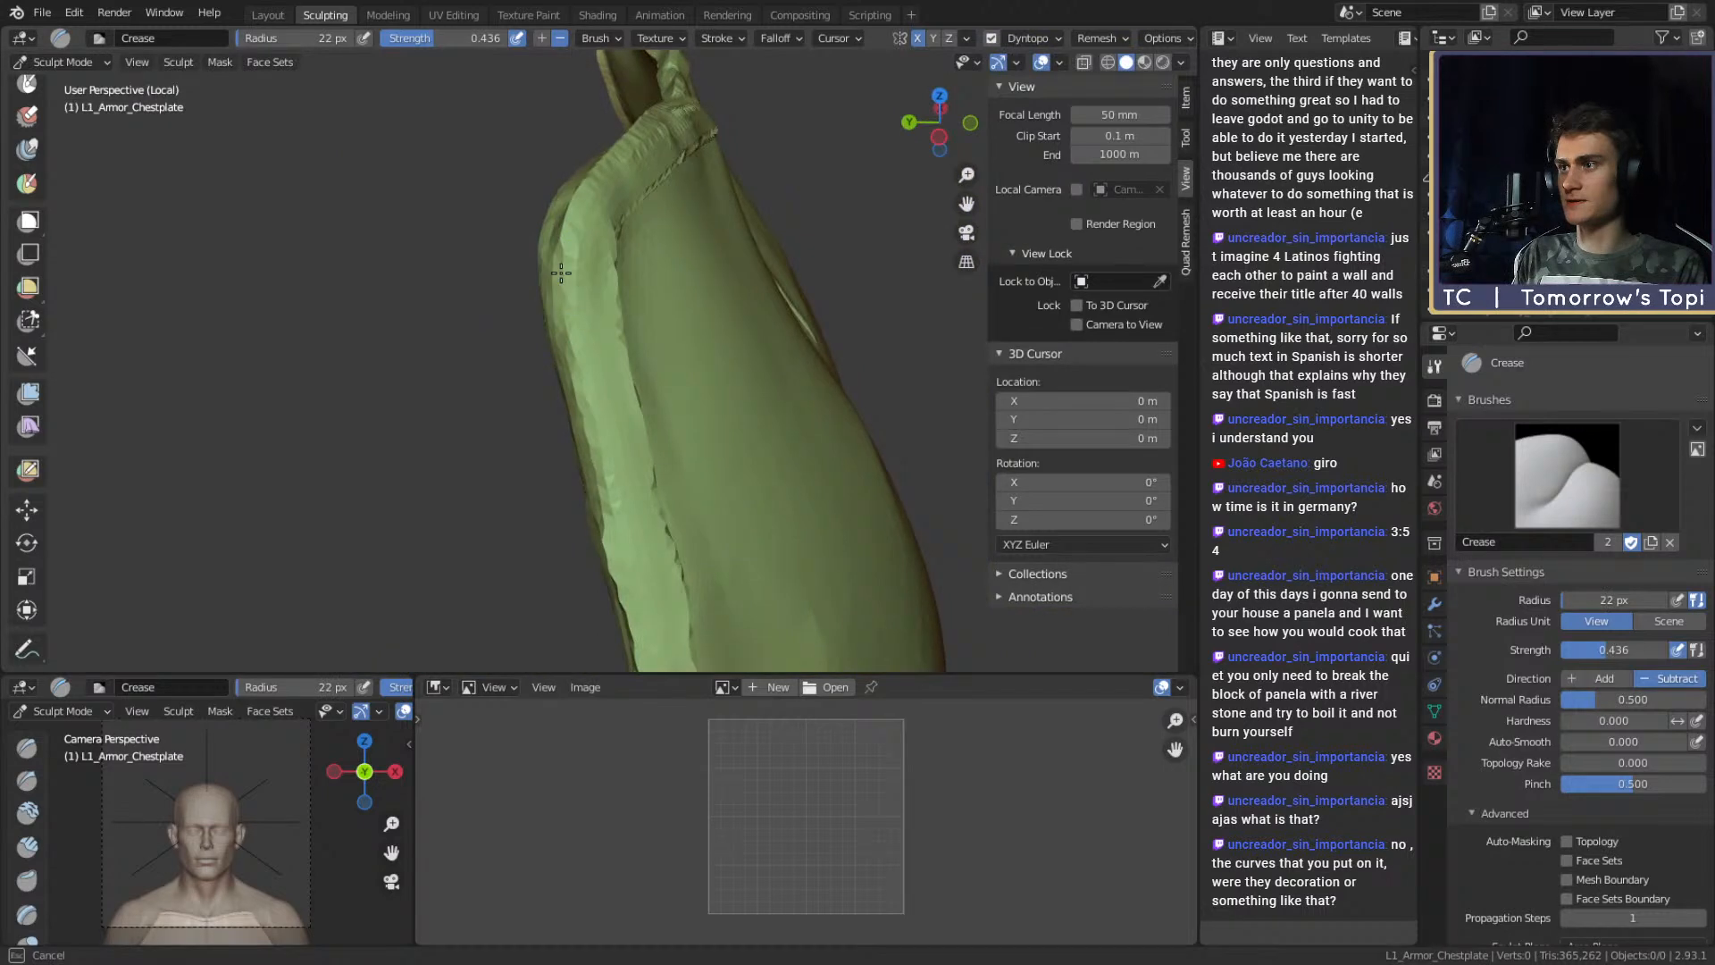
alt+drag(590, 417, 606, 286)
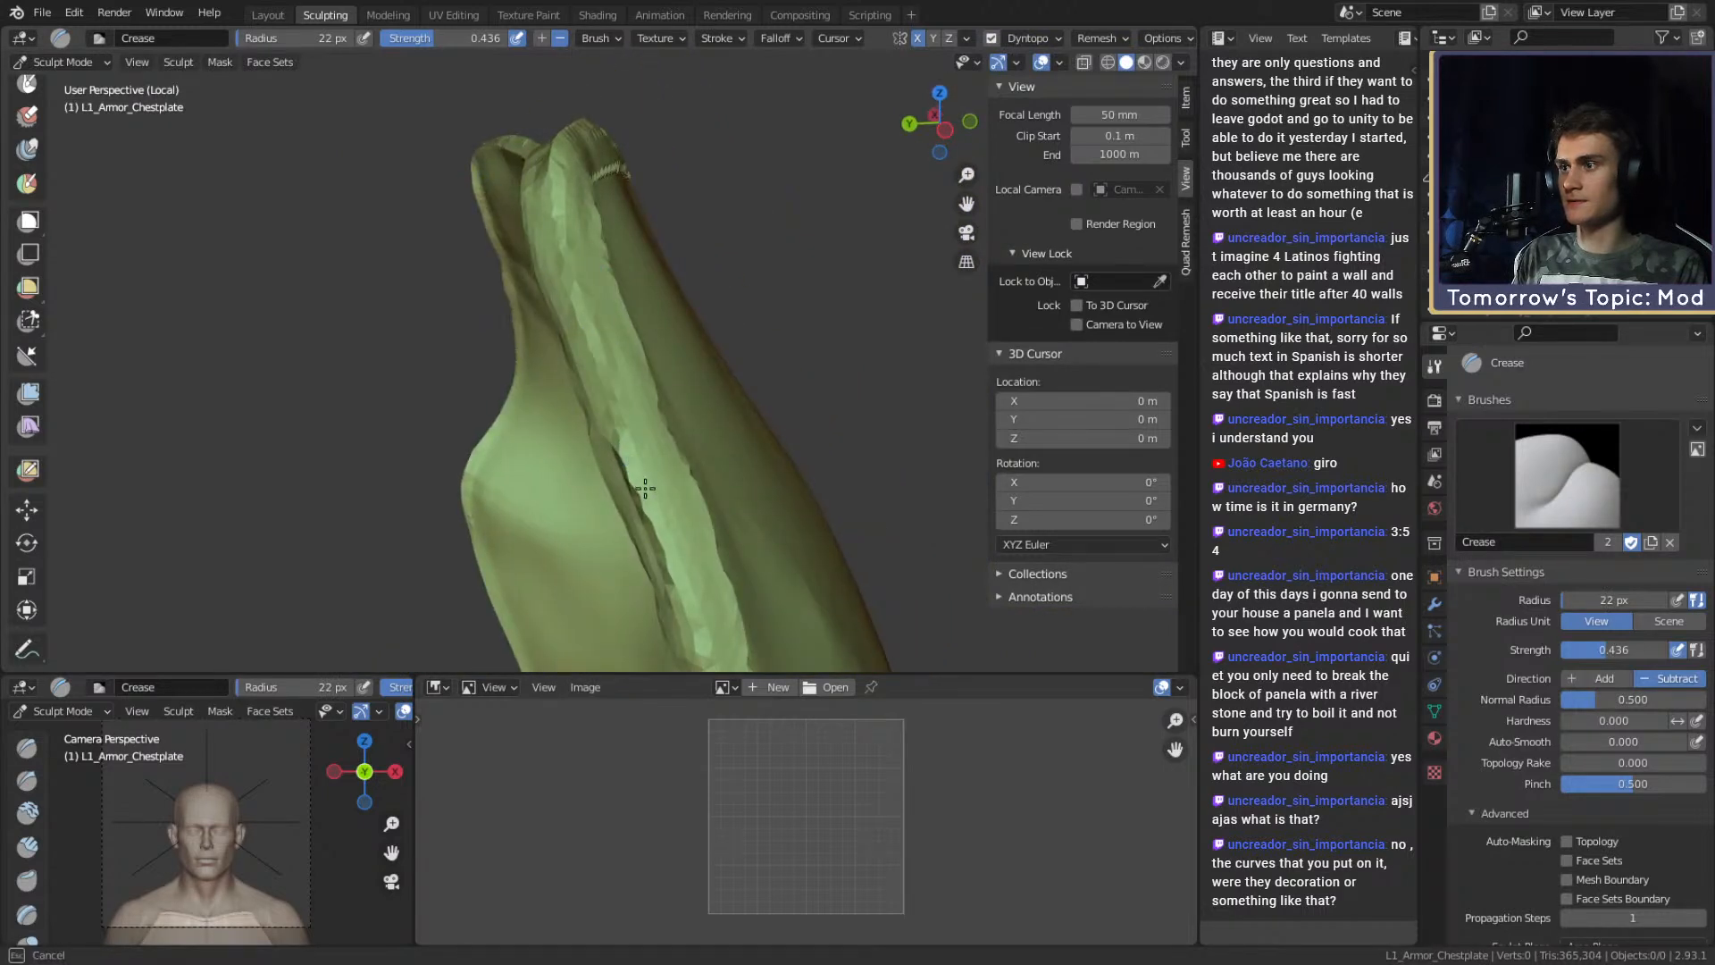
scroll(634, 458, up, 2)
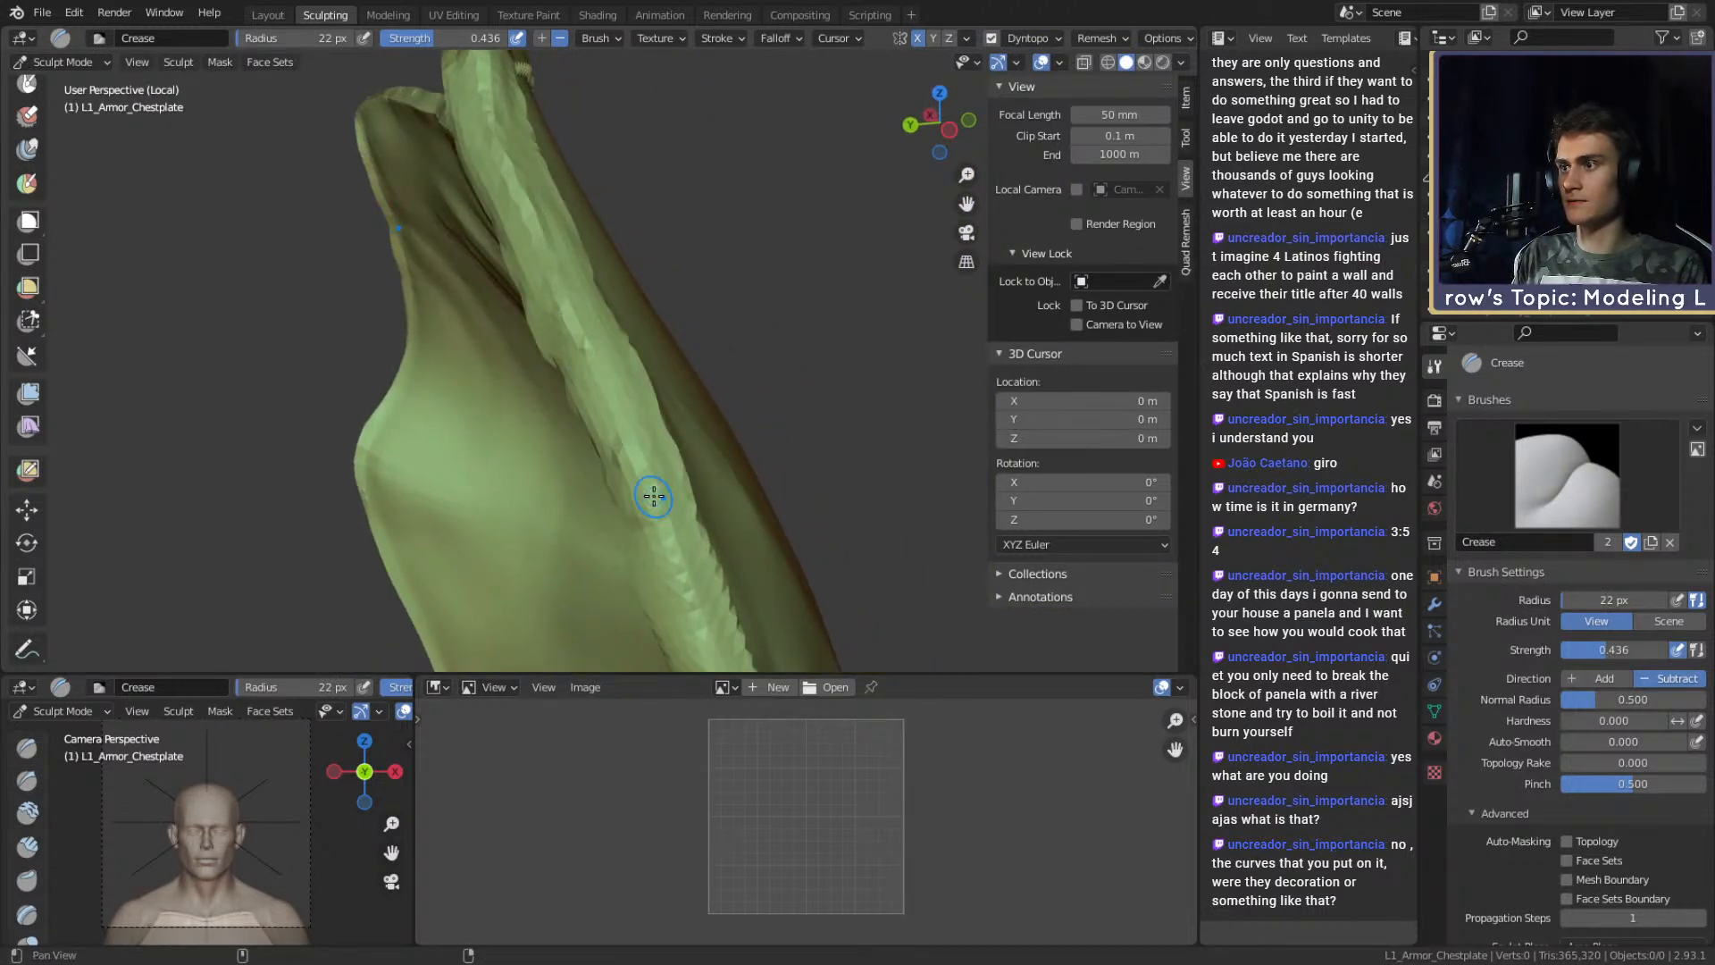
shift+middle_drag(650, 507, 622, 479)
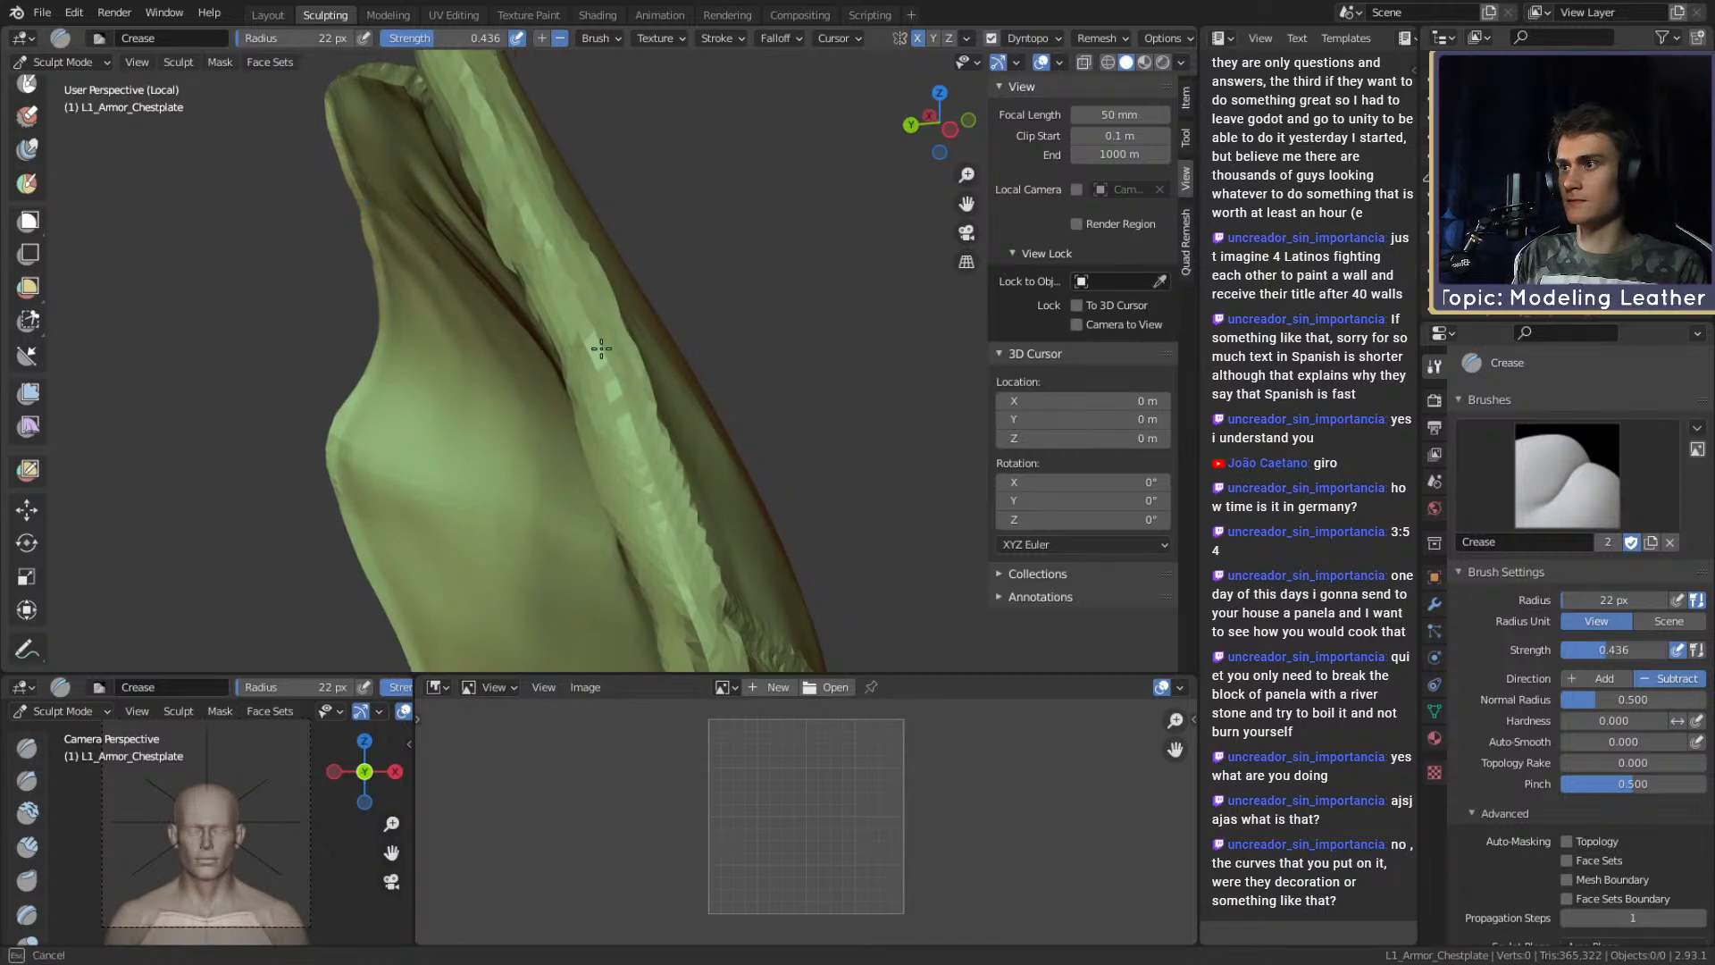
alt+shift+drag(549, 215, 595, 311)
mouse_move(534, 204)
mouse_down()
mouse_move(673, 289)
mouse_move(539, 400)
mouse_move(670, 287)
mouse_move(713, 354)
mouse_up()
mouse_move(705, 527)
alt+shift+mouse_down()
mouse_move(678, 294)
mouse_move(768, 284)
mouse_move(659, 287)
mouse_move(677, 262)
alt+shift+mouse_up()
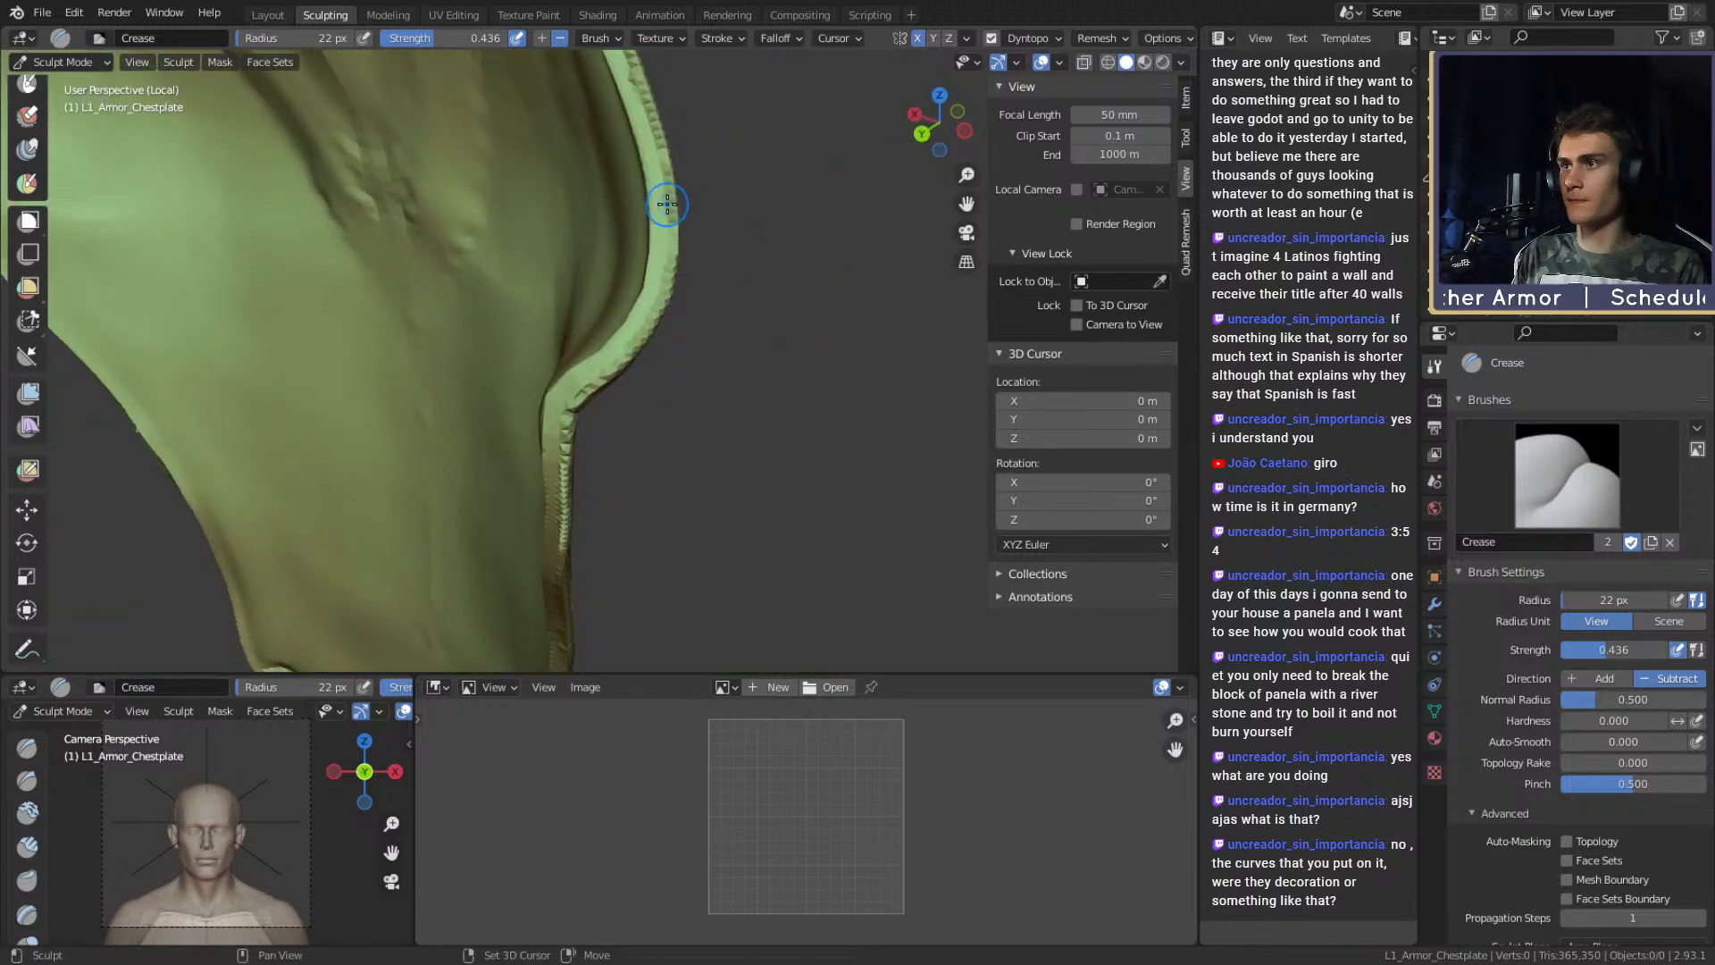
Crease the inside rim around the underarm curve and onto the side edge below it.
mouse_move(659, 176)
alt+shift+mouse_down()
mouse_move(672, 250)
mouse_move(597, 189)
mouse_move(628, 195)
mouse_move(593, 371)
mouse_move(593, 268)
mouse_move(585, 358)
alt+shift+mouse_up()
mouse_move(600, 313)
alt+mouse_down()
mouse_move(396, 294)
mouse_move(742, 429)
alt+mouse_up()
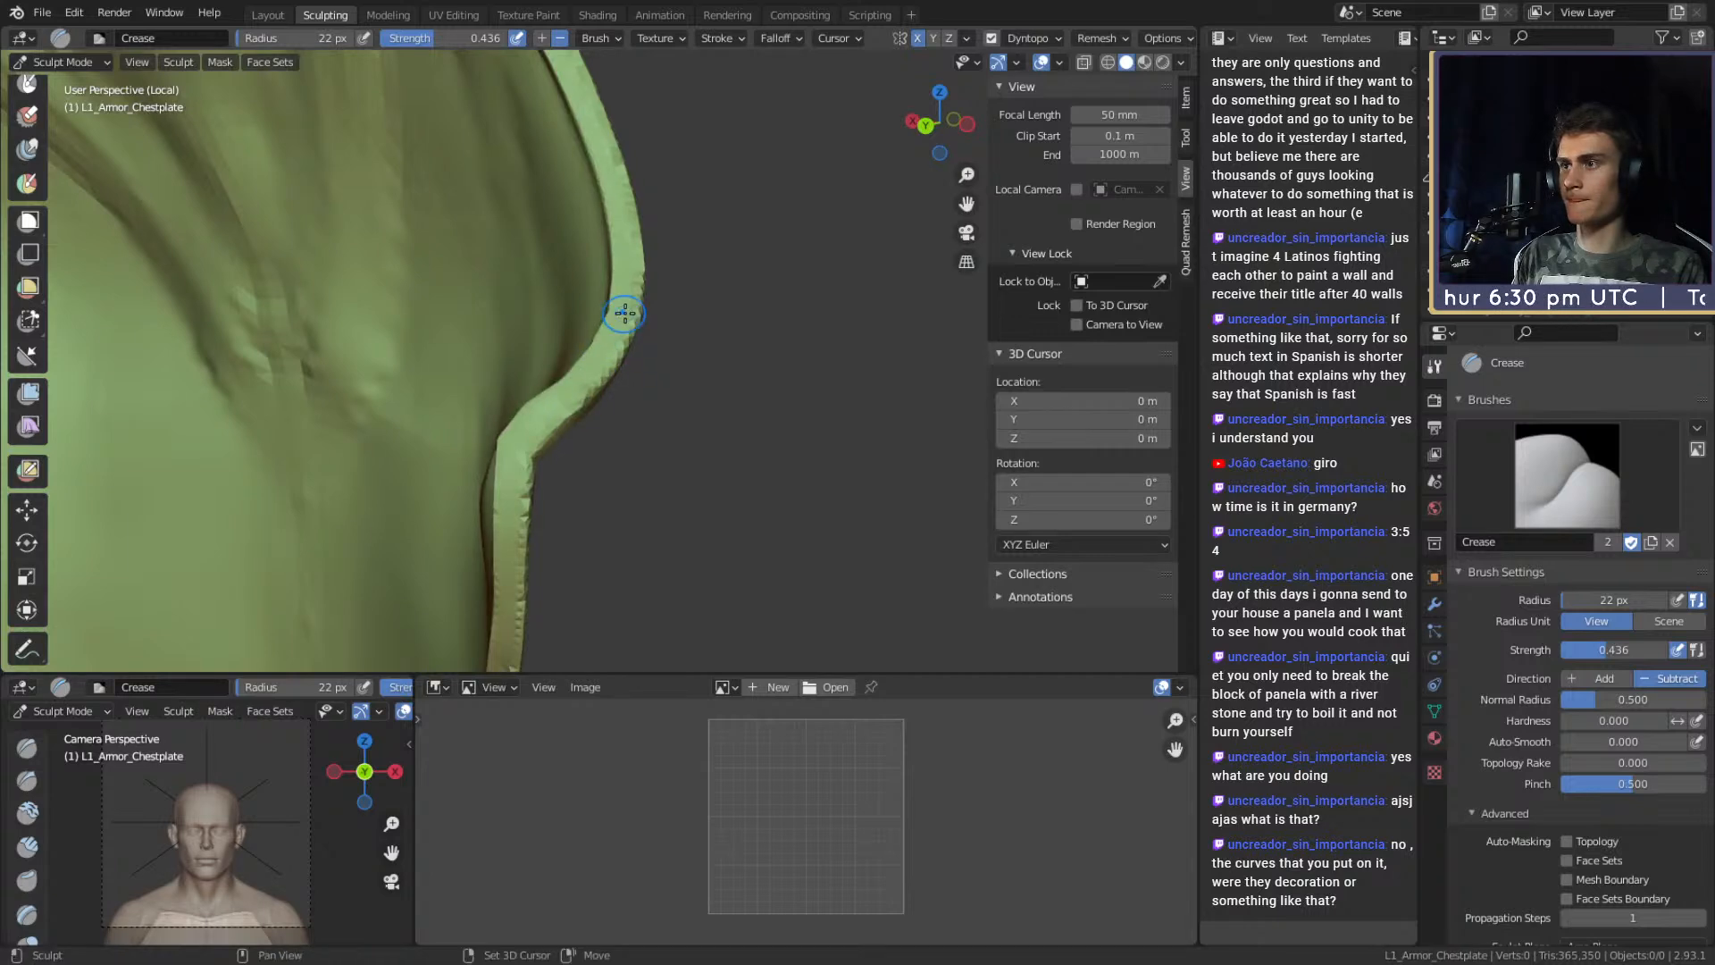
mouse_move(636, 277)
alt+mouse_down()
mouse_move(563, 254)
mouse_move(593, 210)
mouse_move(626, 473)
mouse_move(700, 276)
mouse_move(615, 359)
mouse_move(639, 402)
mouse_move(632, 432)
mouse_move(498, 506)
mouse_move(655, 250)
mouse_move(682, 314)
mouse_move(635, 314)
alt+mouse_up()
mouse_move(630, 465)
alt+shift+mouse_down()
mouse_move(640, 291)
mouse_move(601, 276)
mouse_move(554, 359)
alt+shift+mouse_up()
Crease the front border's inner line around the underarm and along the upper side edge.
mouse_move(535, 435)
alt+mouse_down()
mouse_move(574, 372)
mouse_move(576, 269)
alt+mouse_up()
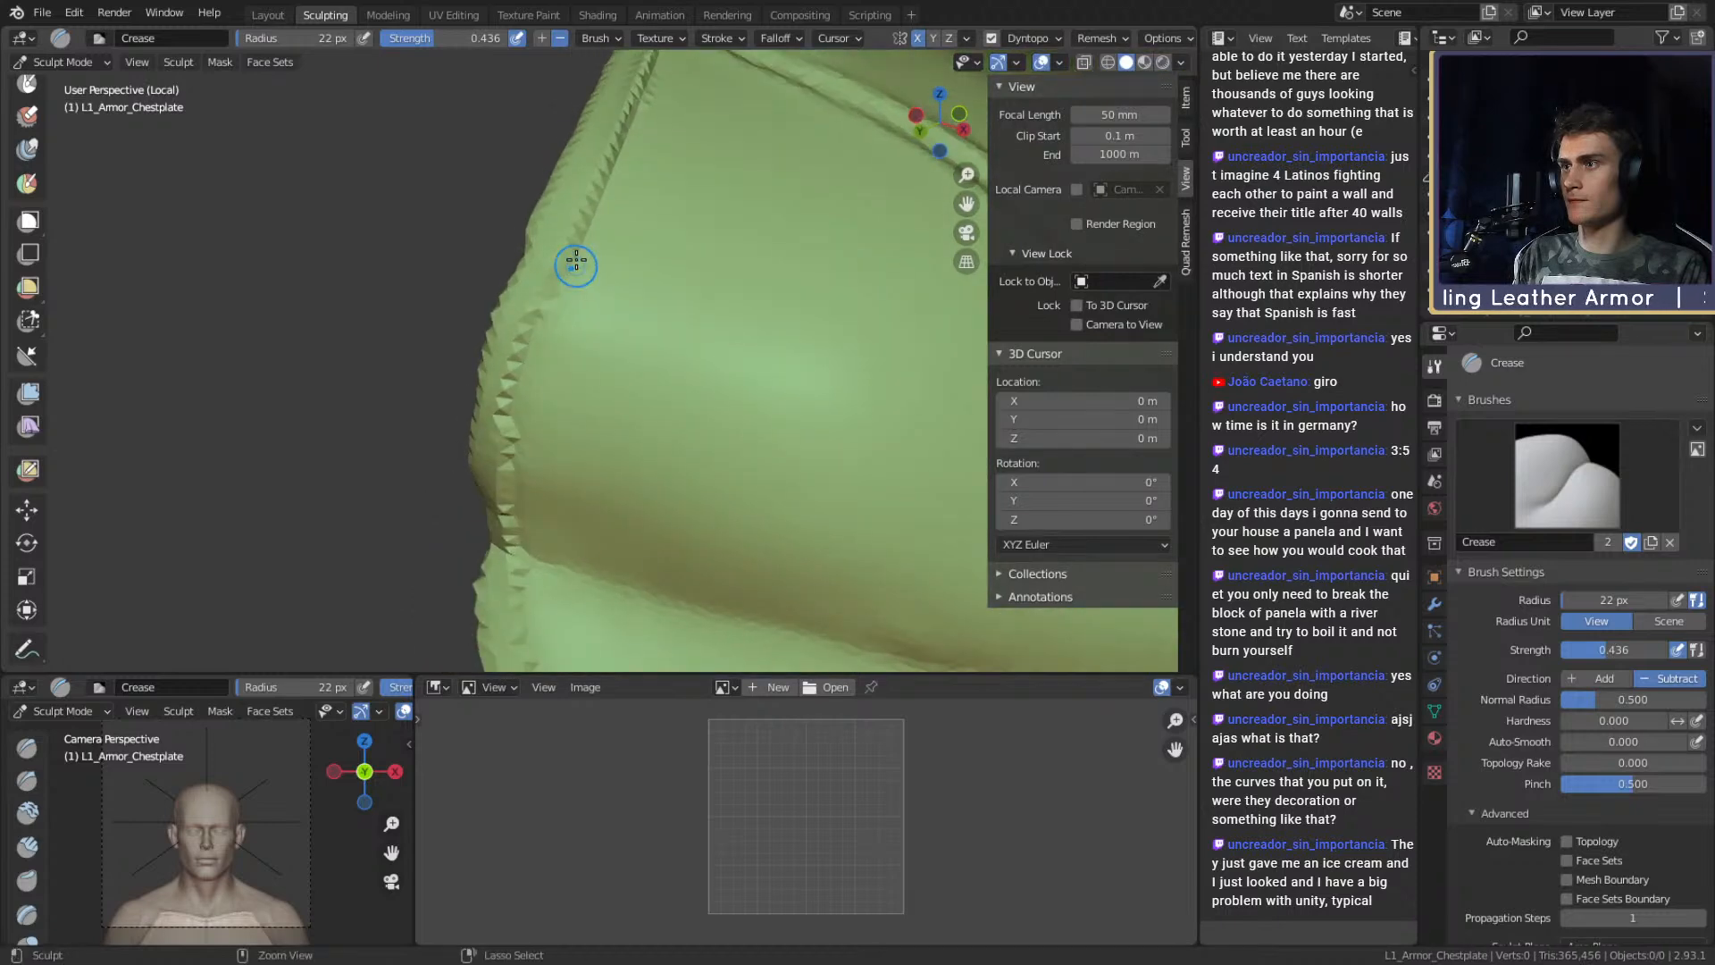
mouse_move(529, 344)
alt+mouse_down()
mouse_move(590, 246)
mouse_move(564, 259)
mouse_move(544, 318)
mouse_move(581, 332)
mouse_move(639, 312)
alt+mouse_up()
alt+drag(532, 208, 518, 251)
alt+drag(594, 533, 549, 350)
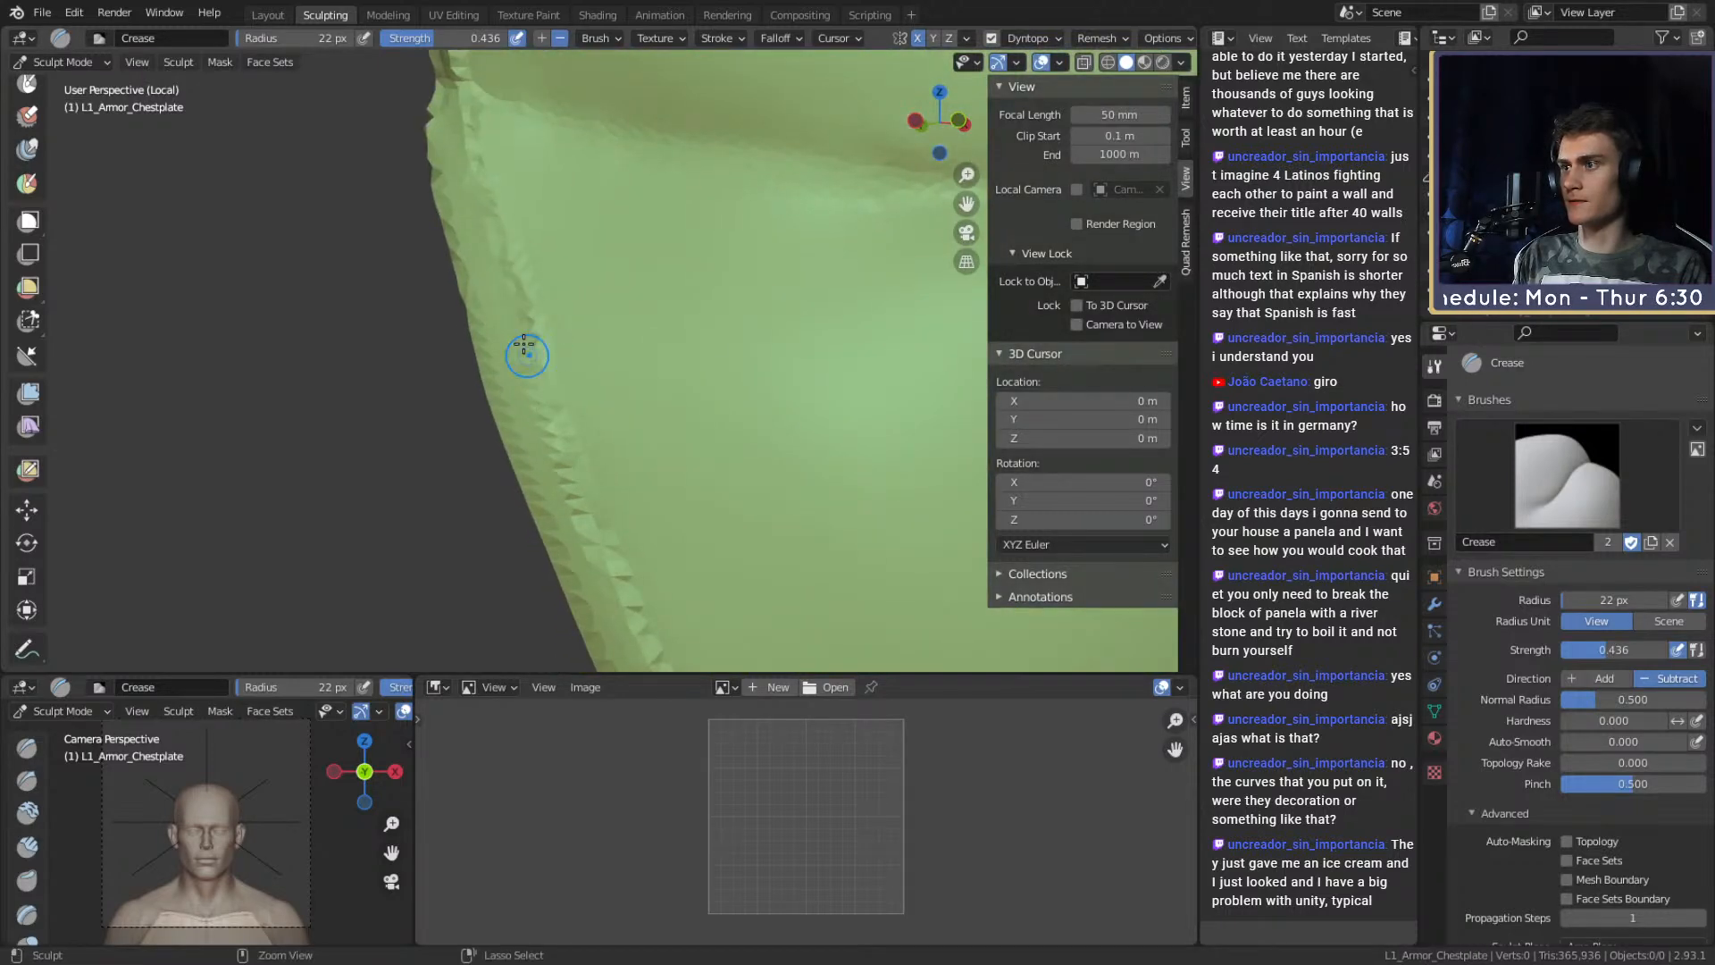
alt+shift+drag(627, 556, 537, 373)
Carry the crease along the border's inner line down the side edge toward the hem.
ctrl+alt+drag(654, 611, 533, 274)
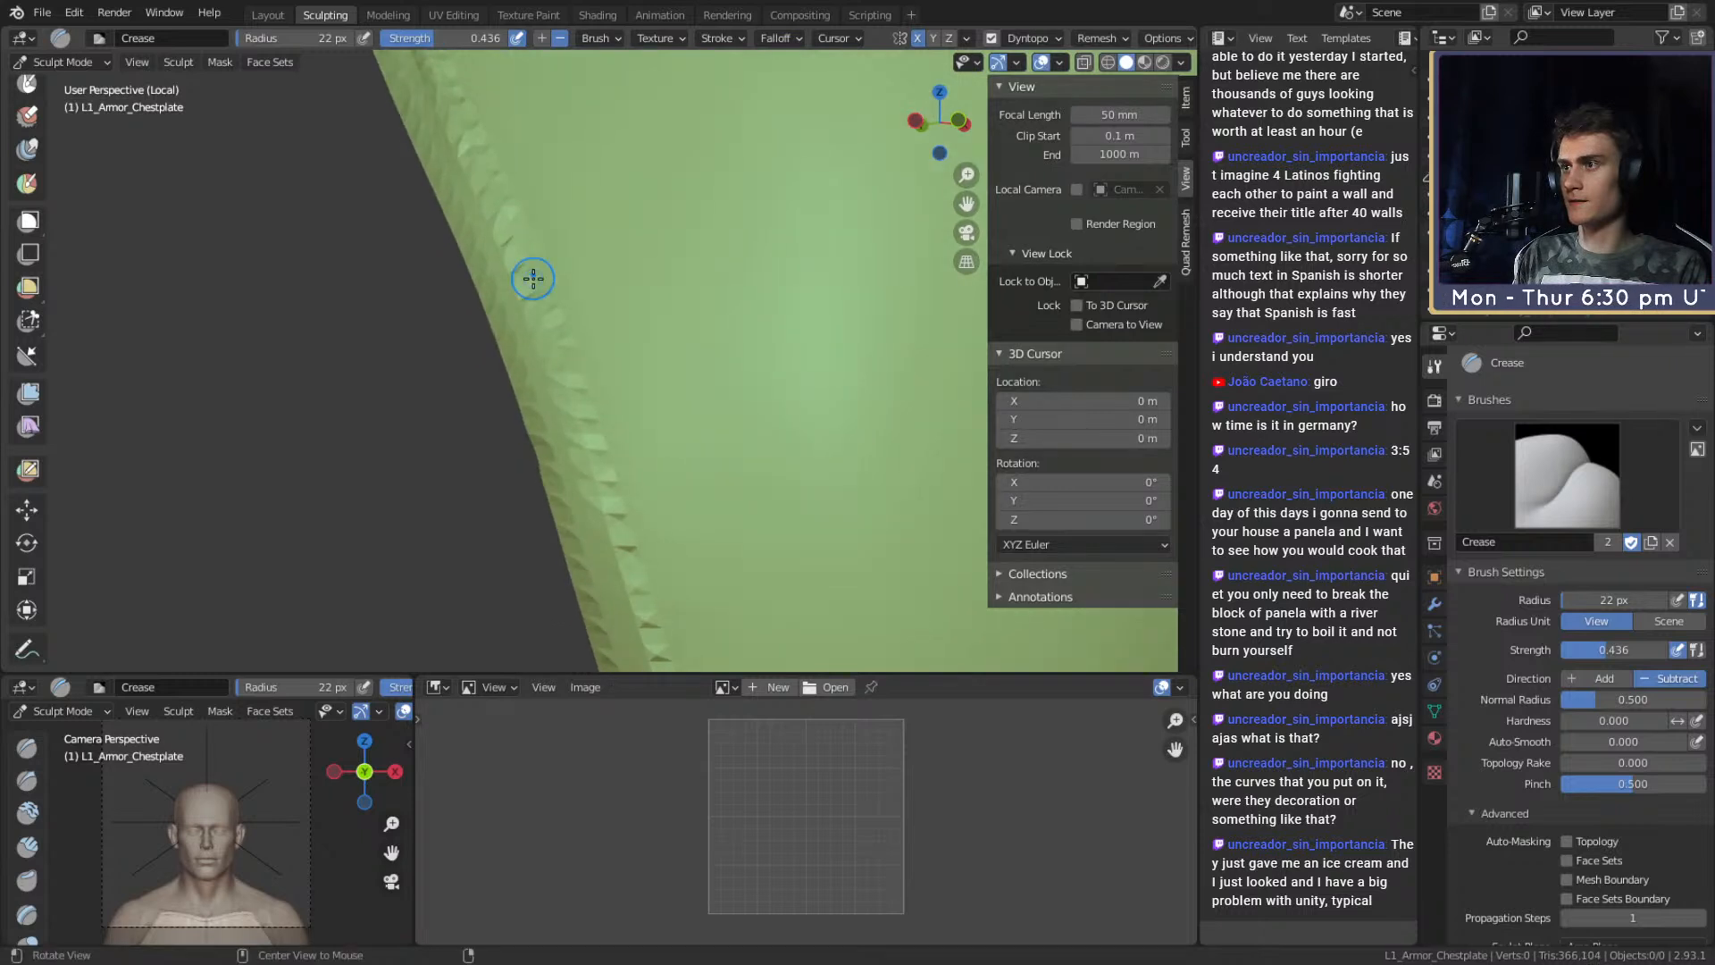
ctrl+alt+drag(619, 582, 512, 260)
mouse_move(513, 326)
ctrl+alt+mouse_down()
mouse_move(577, 441)
mouse_move(543, 272)
ctrl+alt+mouse_up()
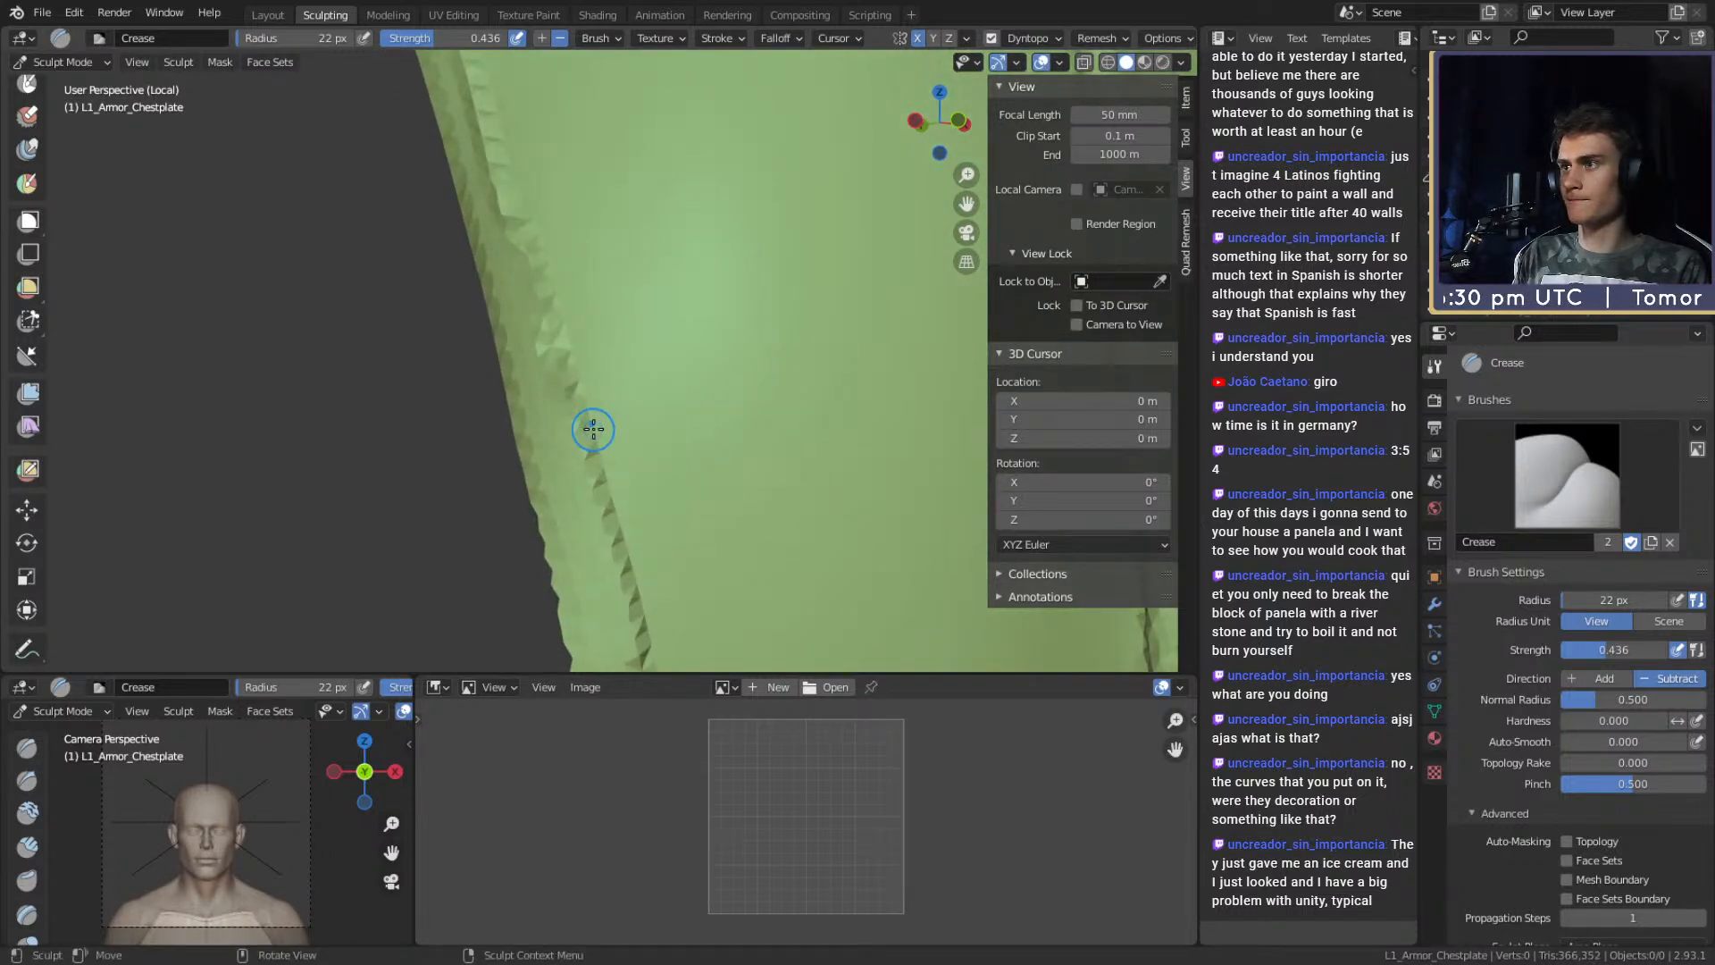
ctrl+alt+drag(591, 429, 533, 303)
ctrl+alt+drag(557, 515, 536, 249)
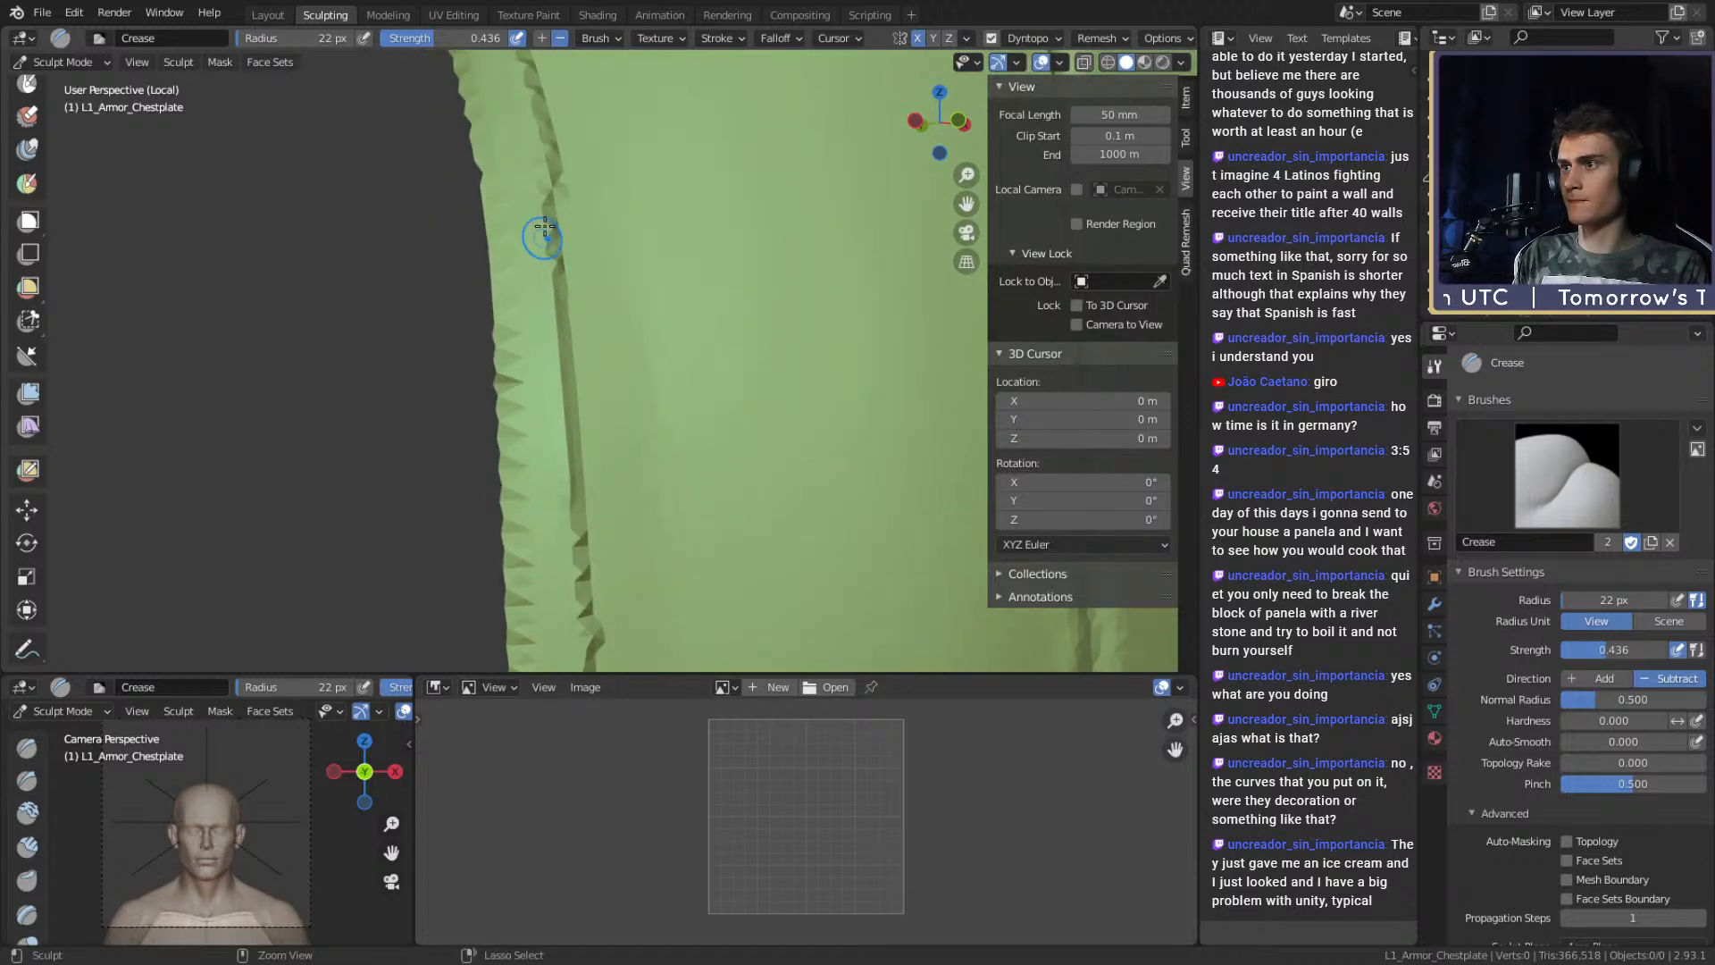
ctrl+alt+drag(604, 574, 544, 315)
Leave local view and examine the bordered chestplate on the full character.
mouse_move(552, 237)
ctrl+alt+mouse_down()
mouse_move(668, 392)
mouse_move(609, 447)
mouse_move(578, 384)
mouse_move(615, 242)
mouse_move(658, 398)
mouse_move(823, 406)
mouse_move(655, 389)
ctrl+alt+mouse_up()
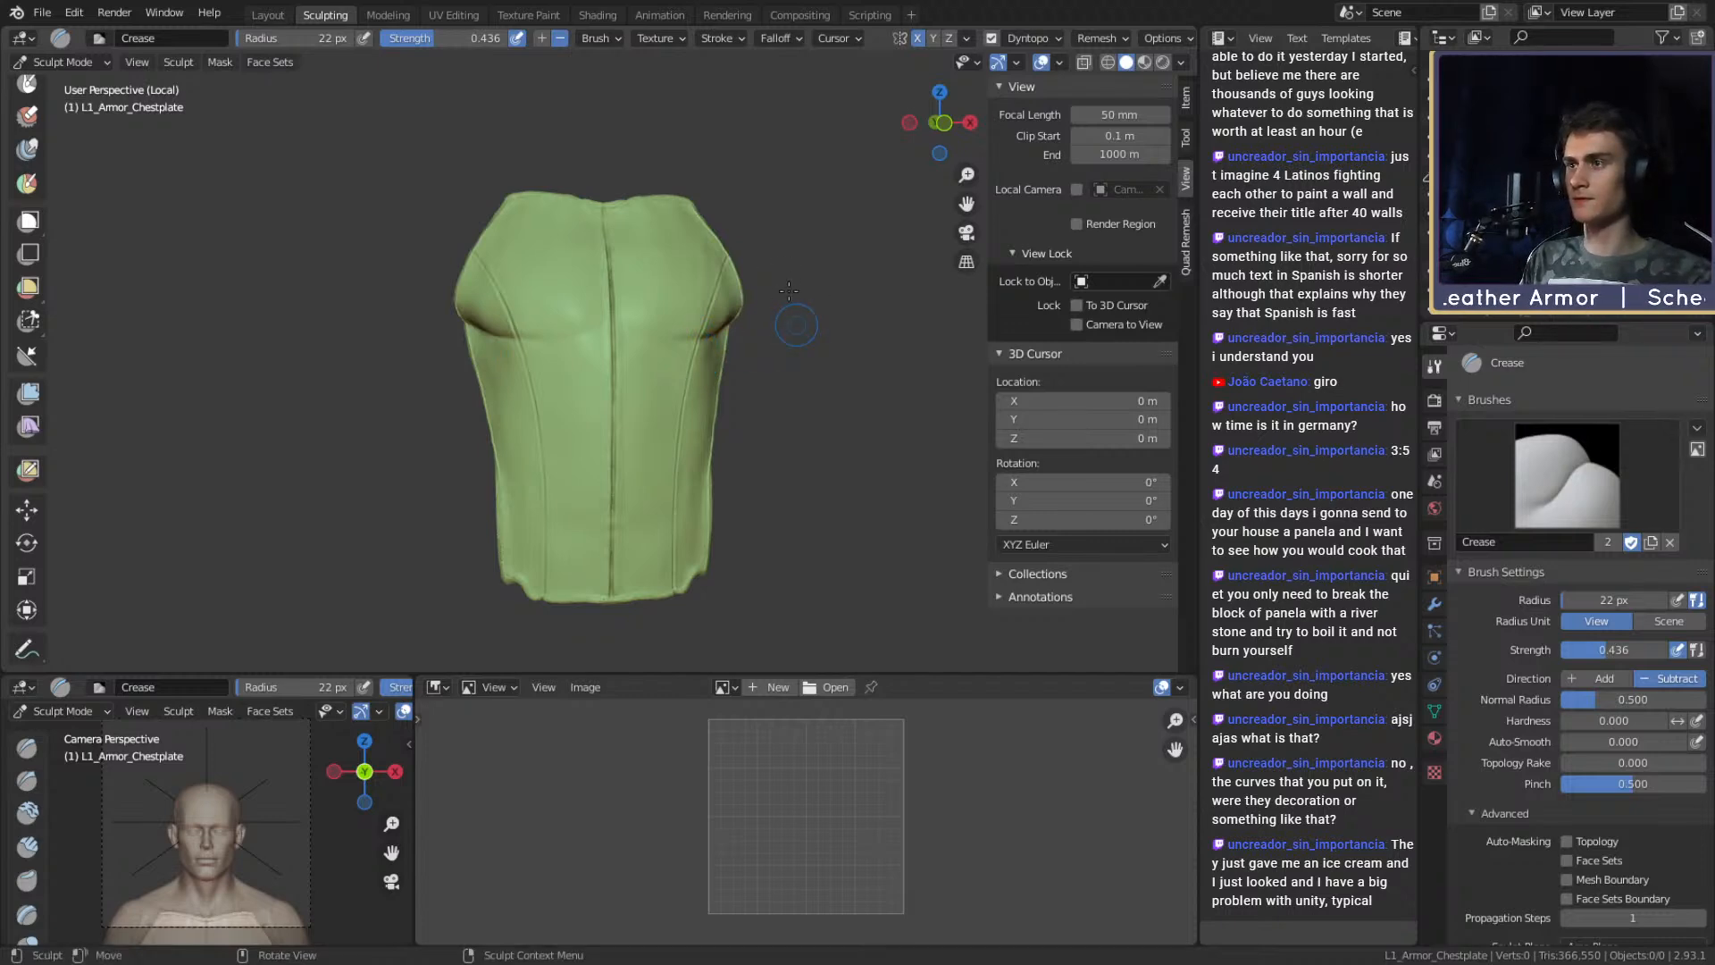
key(KP_Divide)
ctrl+alt+drag(786, 299, 846, 420)
ctrl+alt+drag(845, 420, 826, 370)
alt+drag(814, 397, 700, 385)
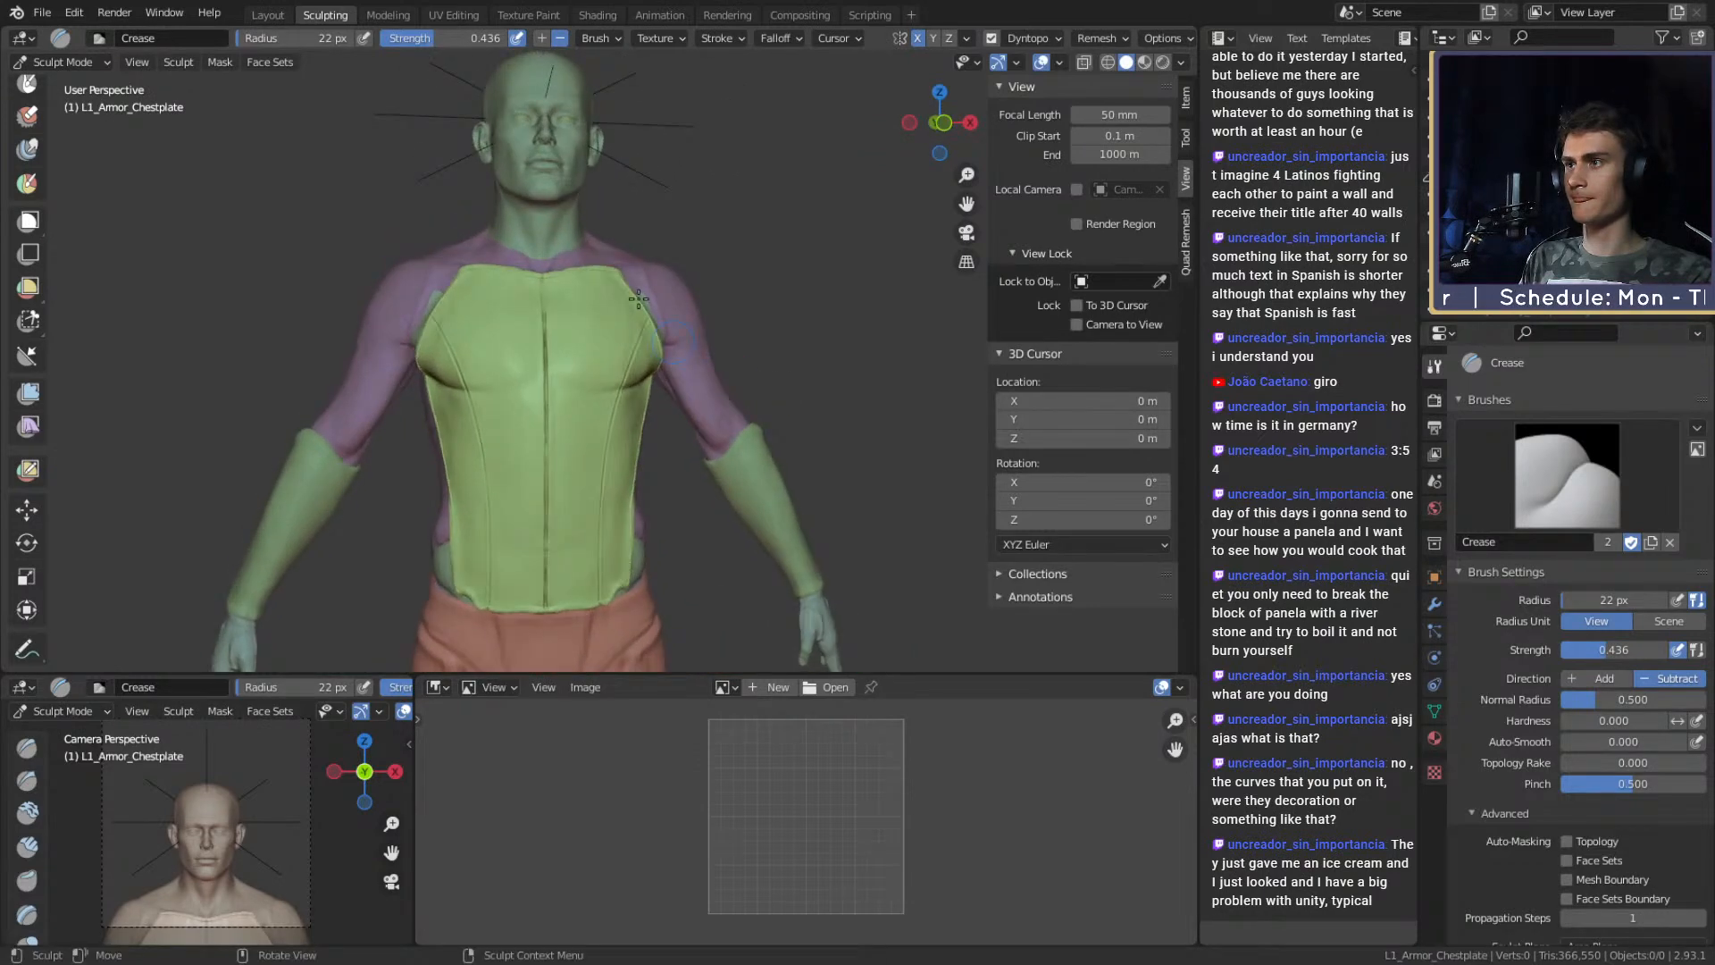
Switch to the Layout workspace and save the file ffxiv_reaper_figurine_v2a.blend.
key(ctrl+Page_Up)
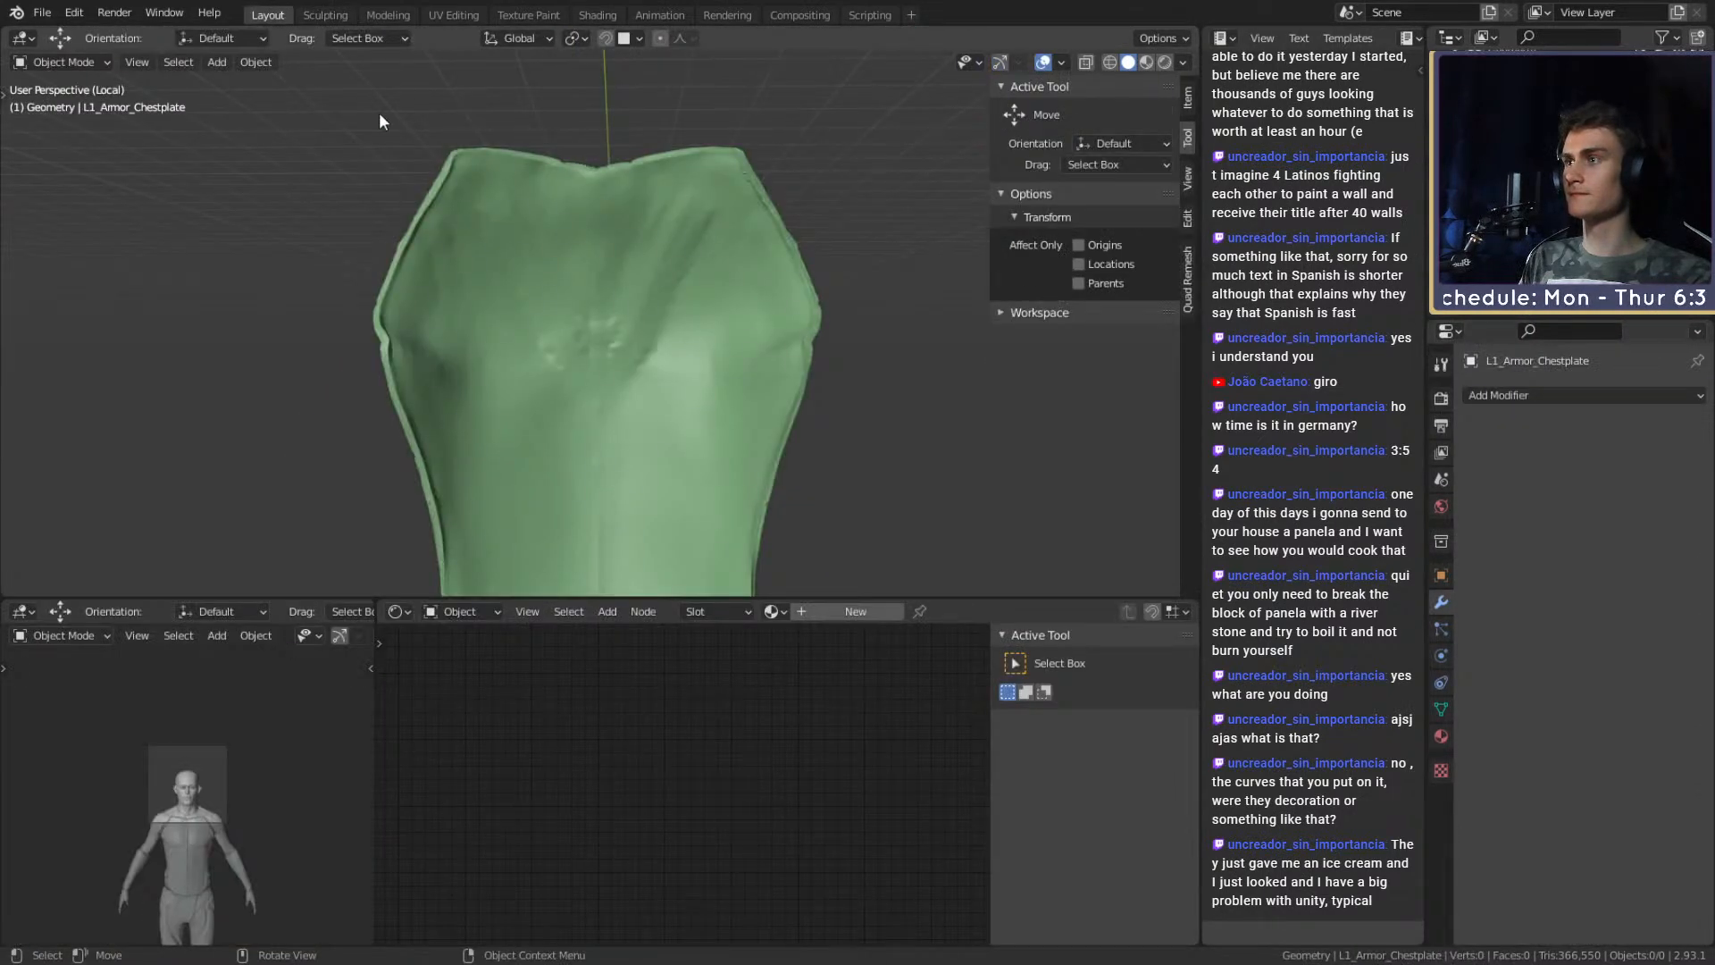
click(42, 12)
click(65, 140)
alt+drag(475, 402, 632, 402)
scroll(631, 402, up, 3)
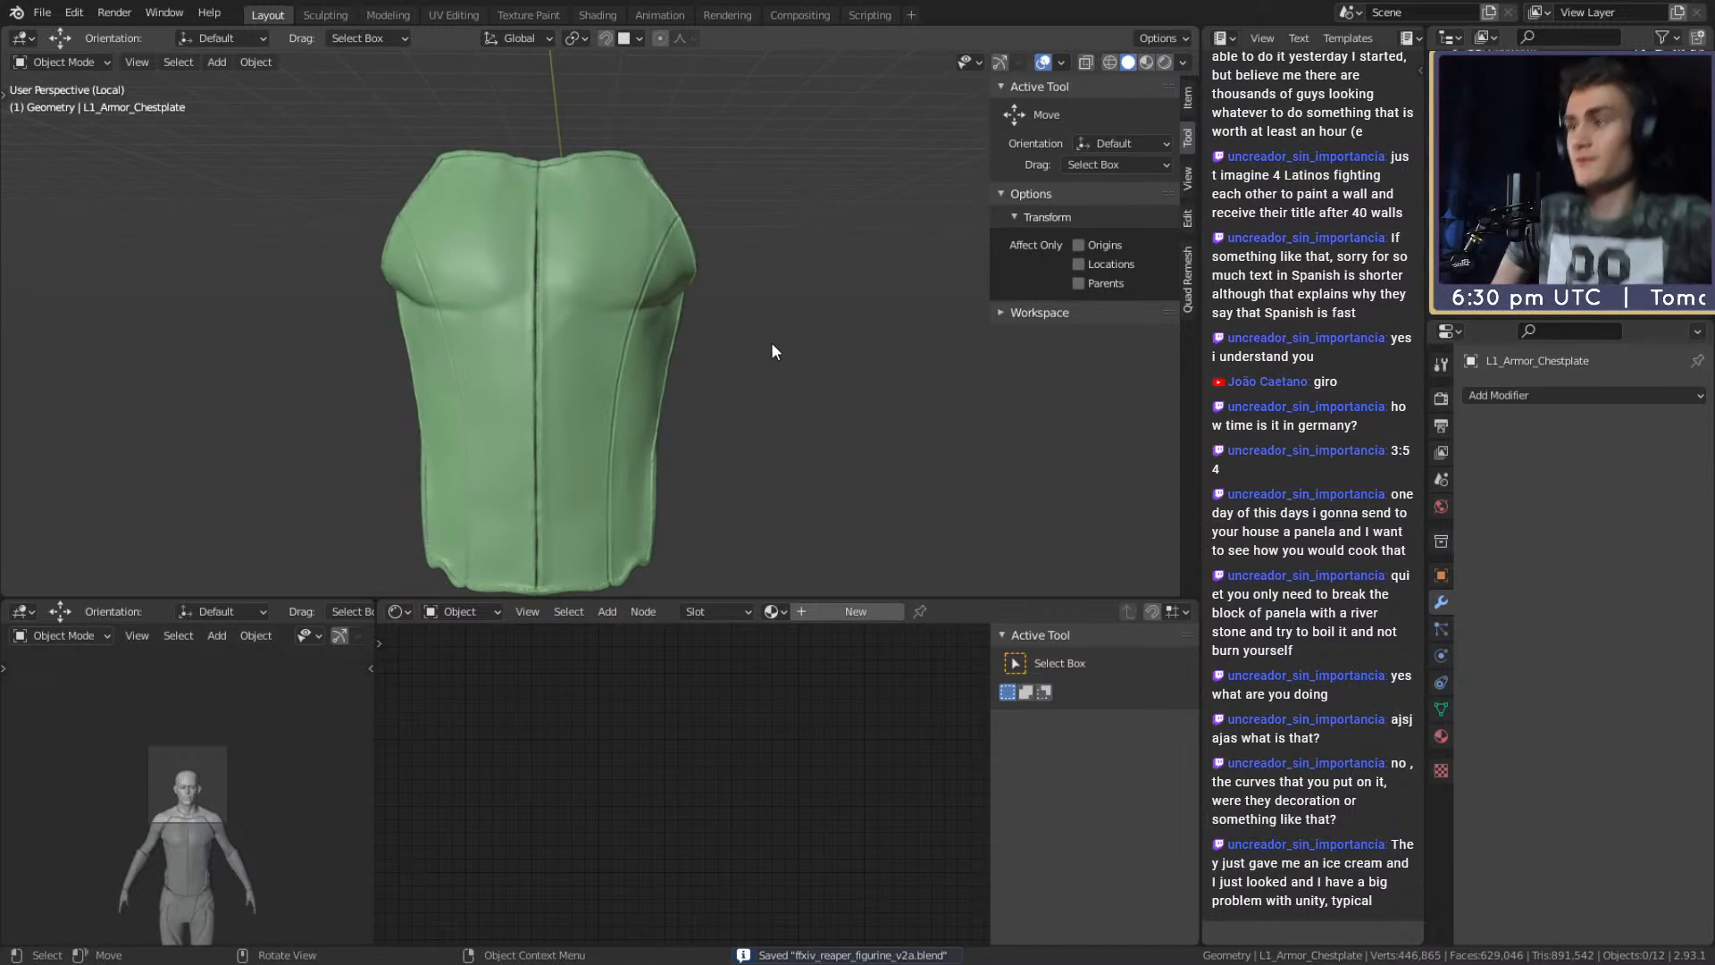
Review the chestplate's front seams and border, and save the file again.
alt+drag(772, 351, 605, 341)
scroll(603, 353, up, 4)
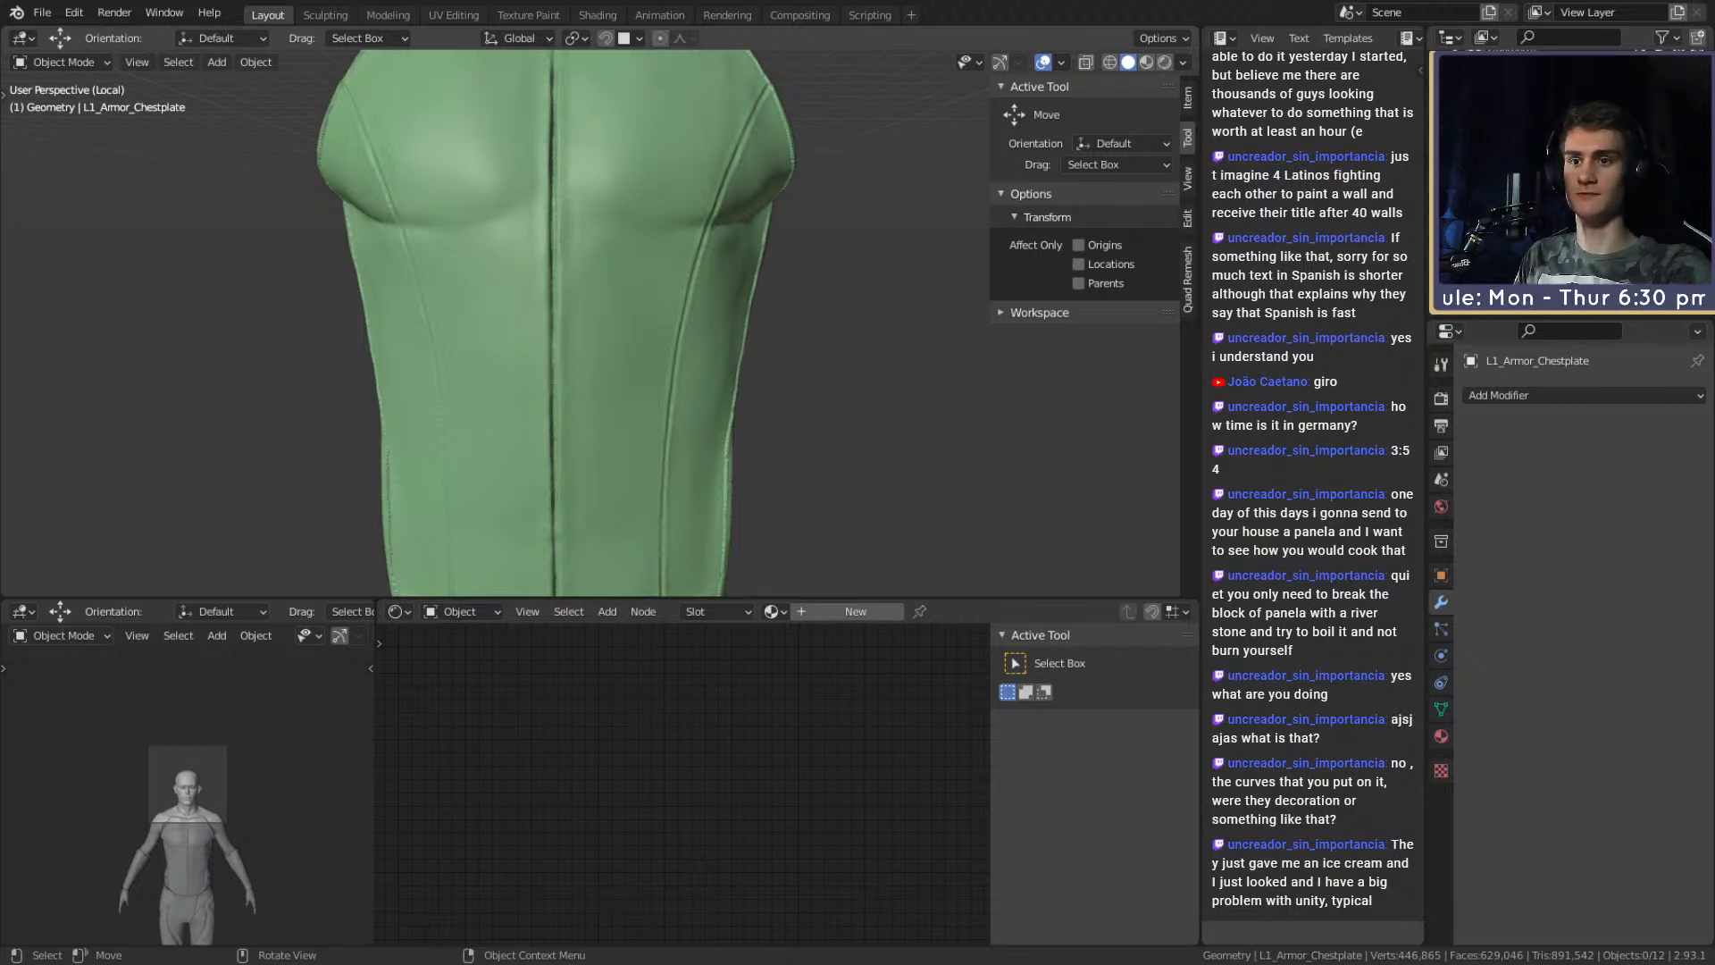
scroll(554, 322, down, 4)
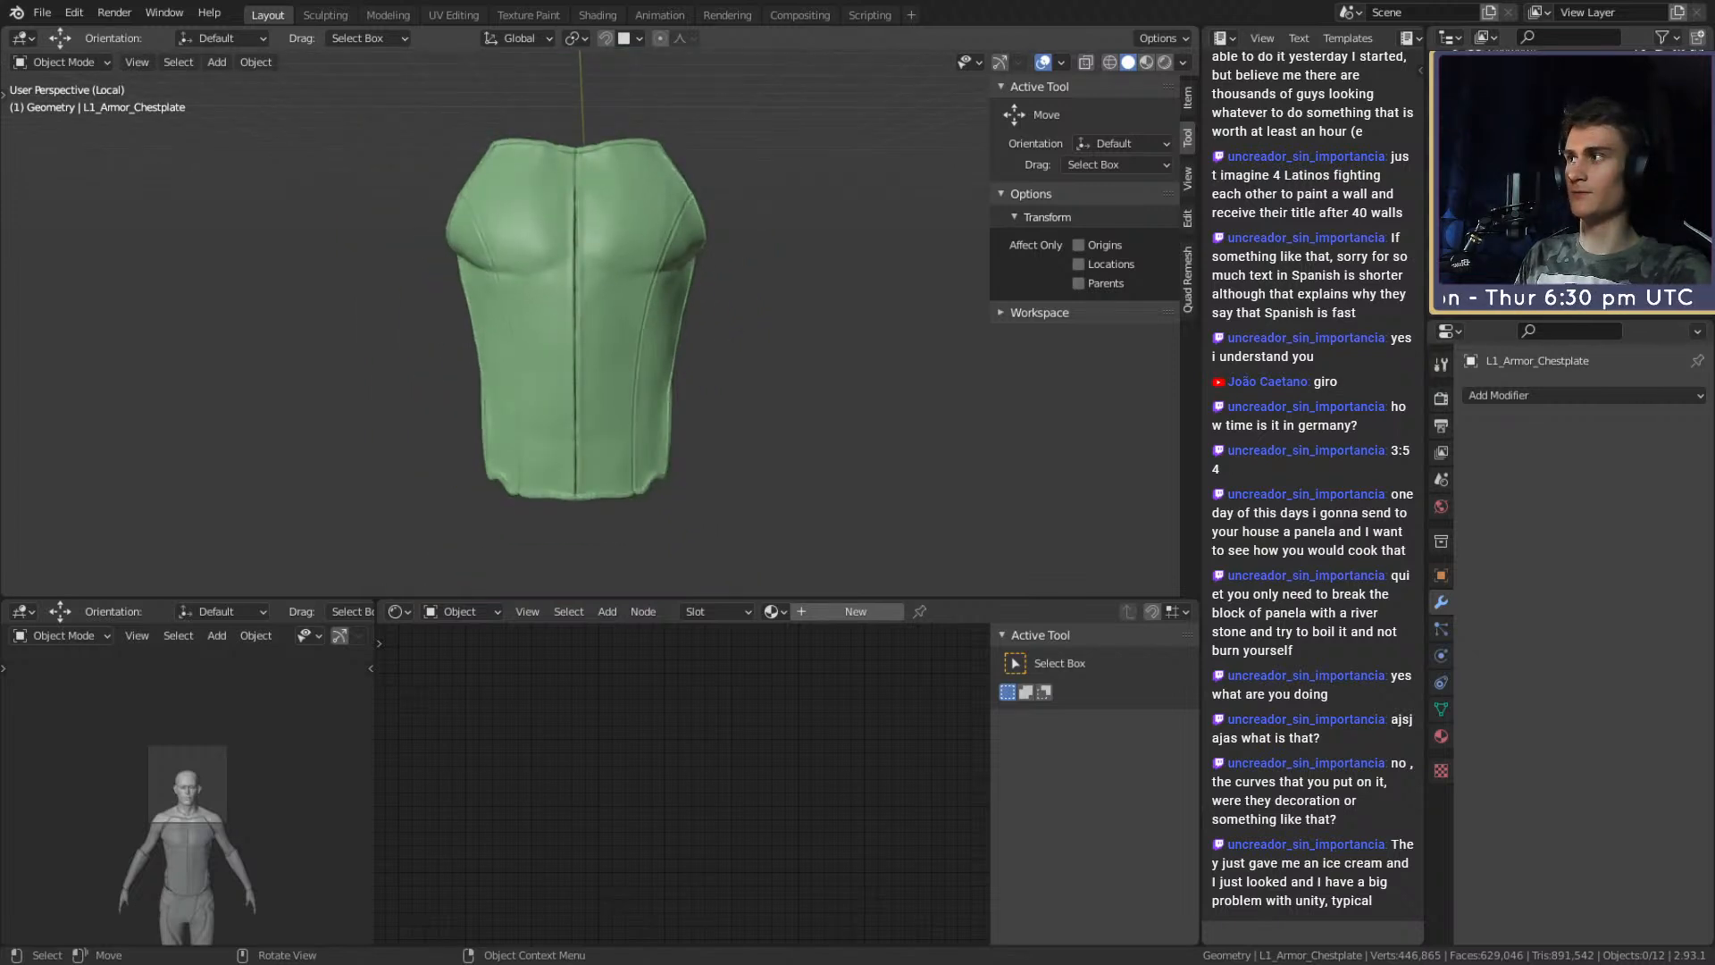
click(42, 12)
key(ctrl+s)
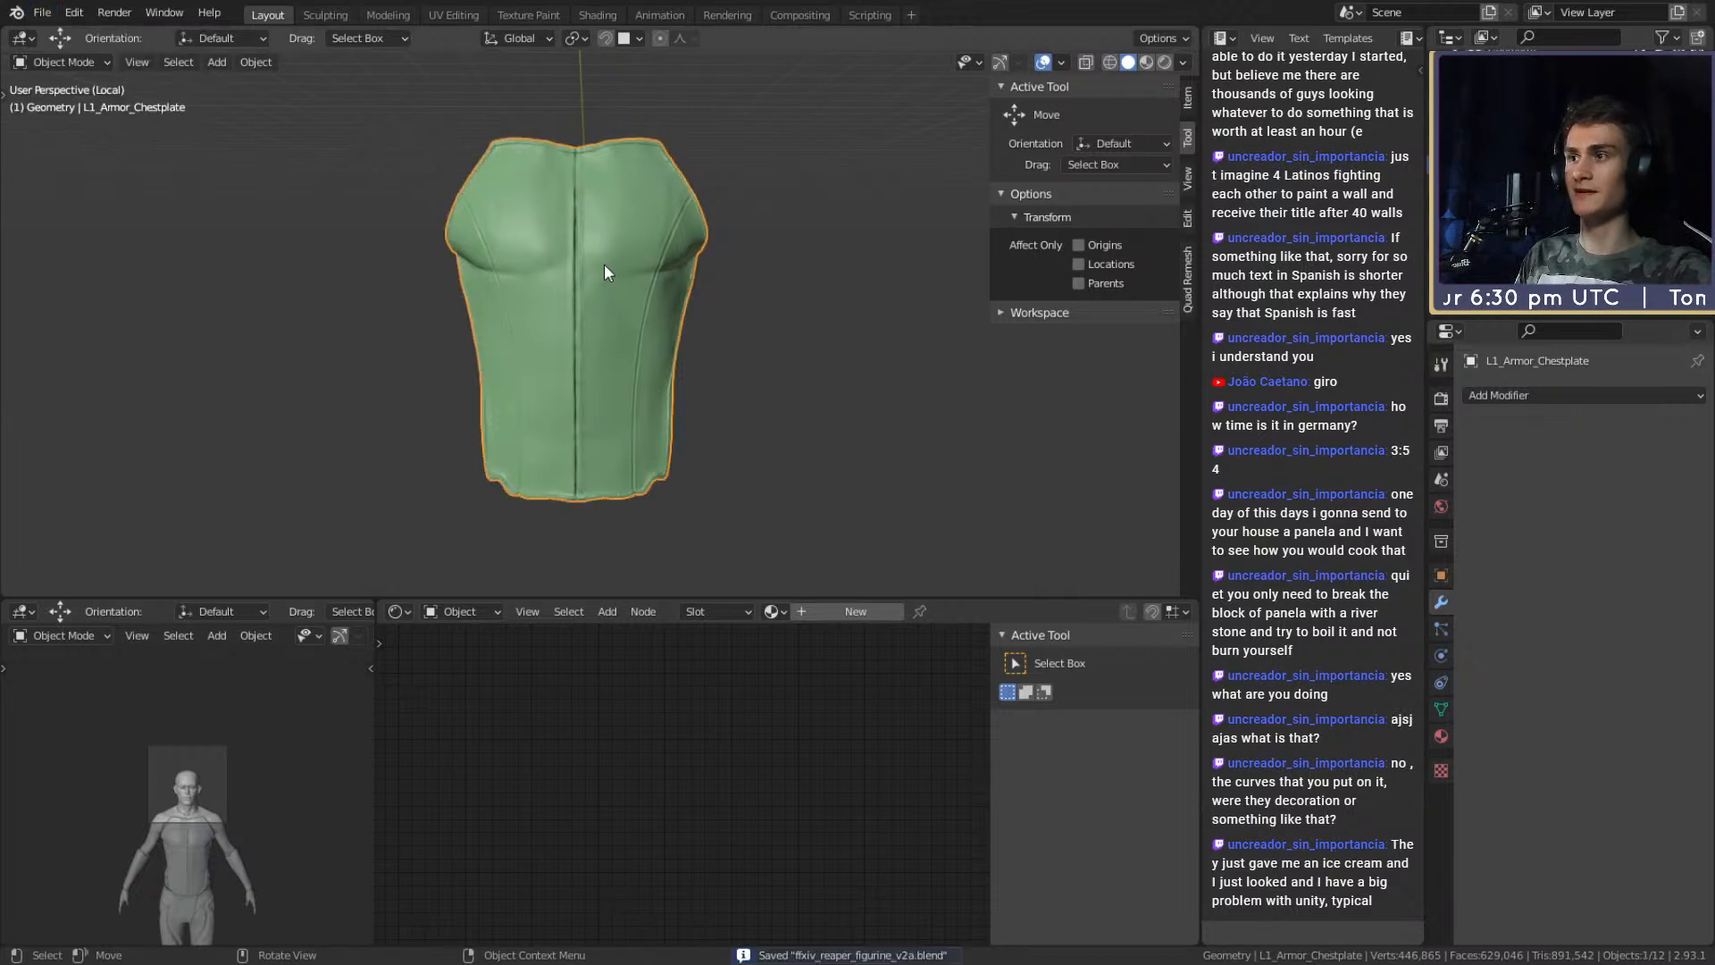
Select the chestplate and examine its neckline, chest and centre seam from an angle.
click(637, 234)
scroll(661, 255, up, 4)
middle_drag(672, 265, 720, 279)
shift+middle_drag(720, 278, 663, 352)
scroll(710, 418, down, 3)
scroll(663, 352, up, 3)
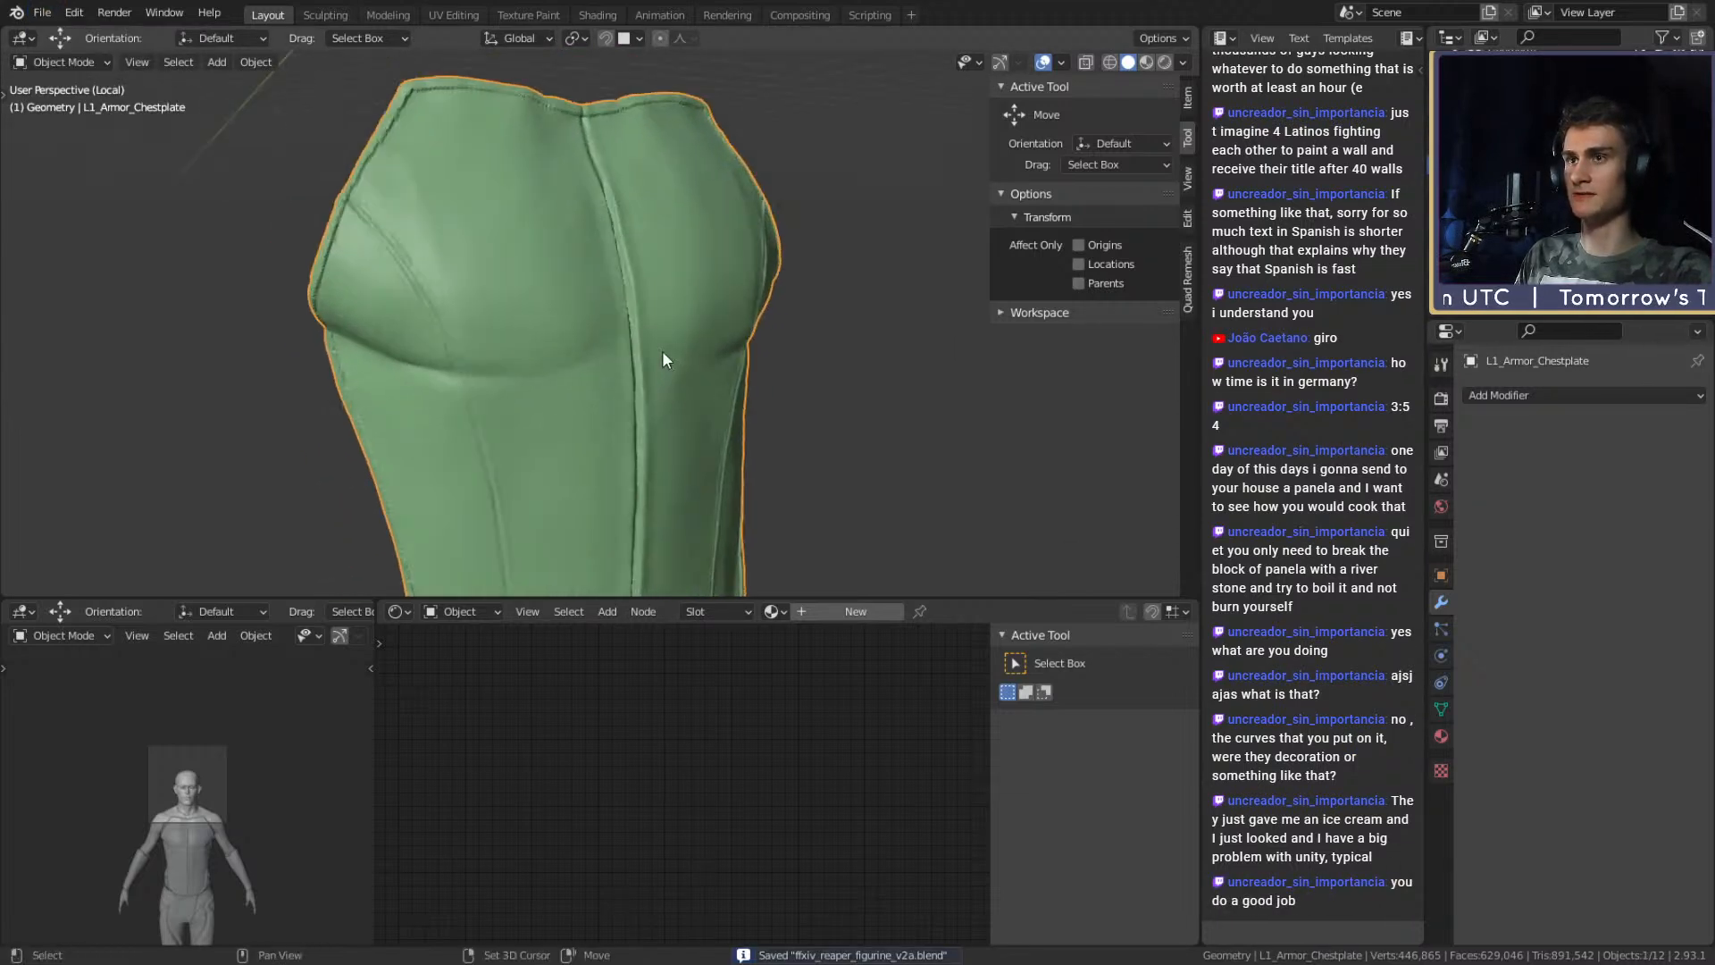
Bring up the Quad Remesher settings for the chestplate and frame its front.
click(1188, 96)
scroll(755, 295, down, 4)
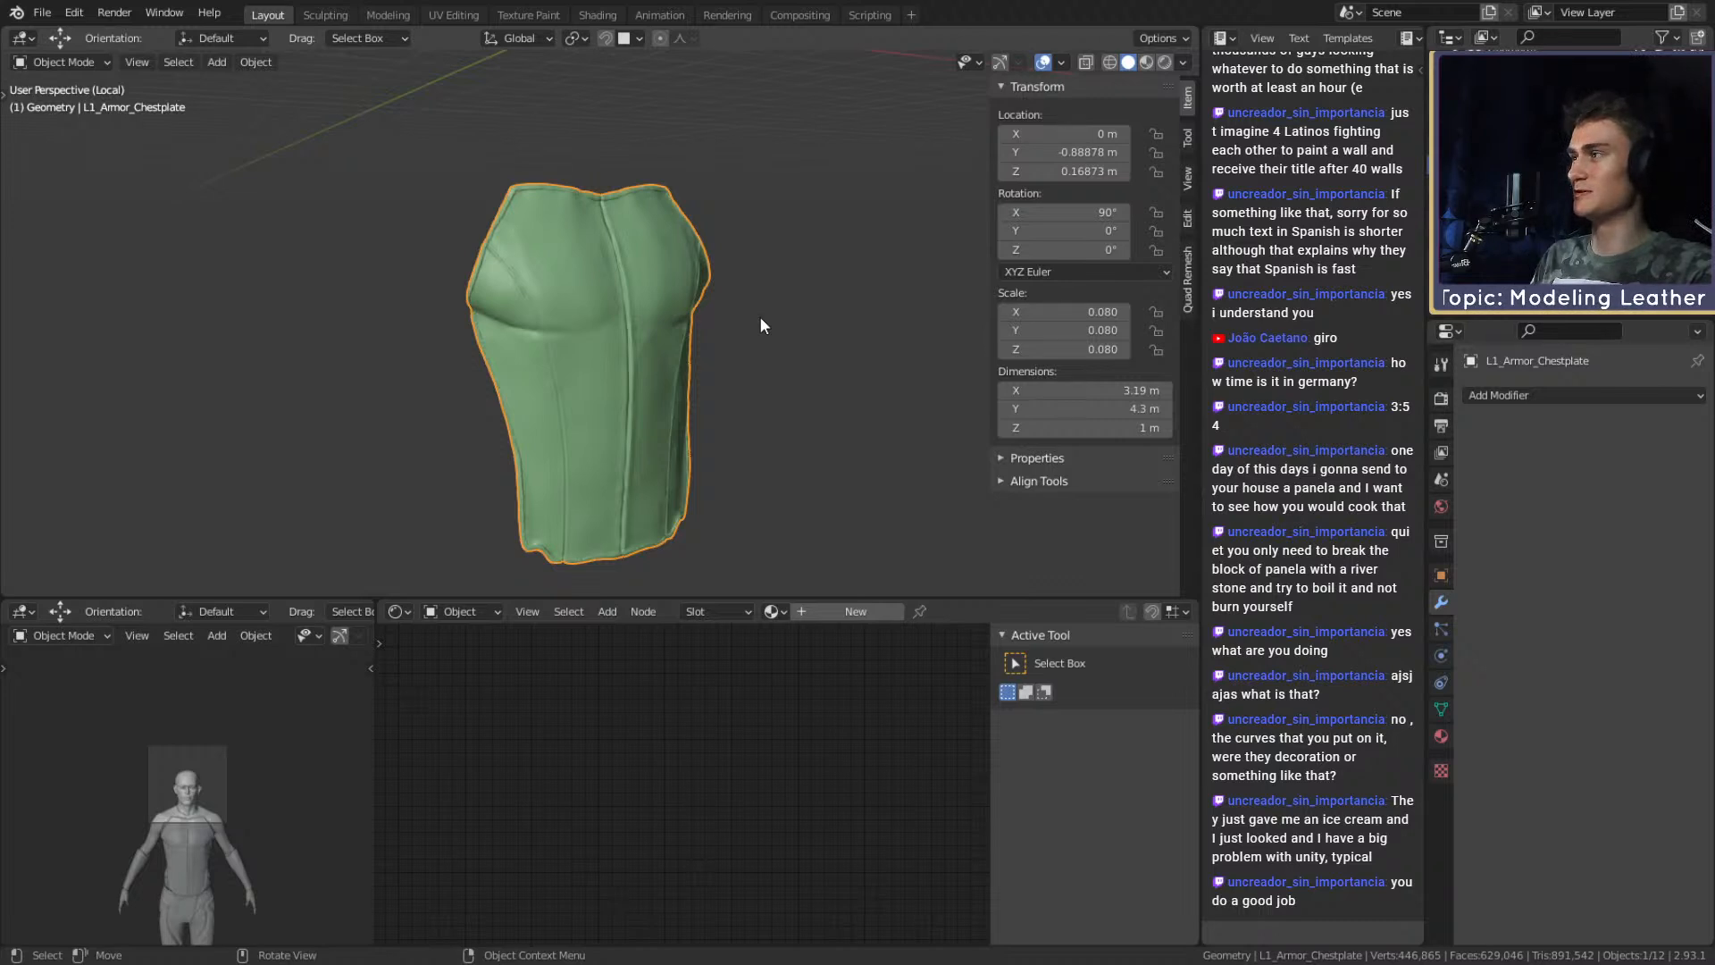
scroll(777, 334, up, 5)
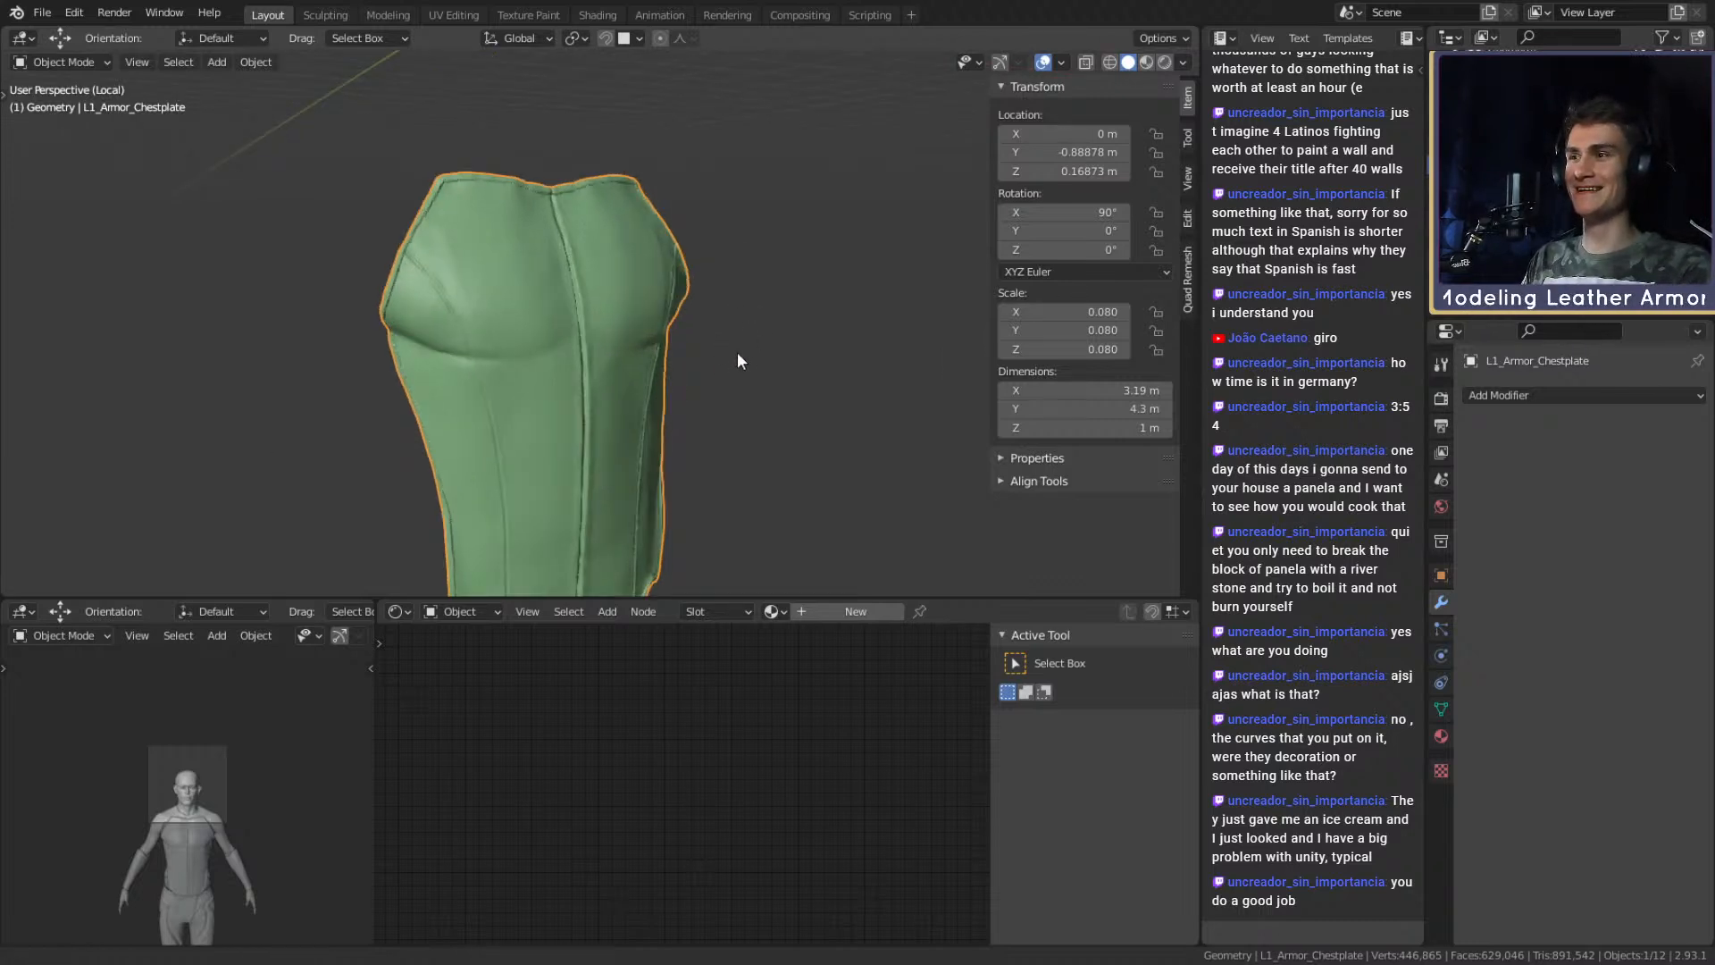
scroll(609, 361, up, 8)
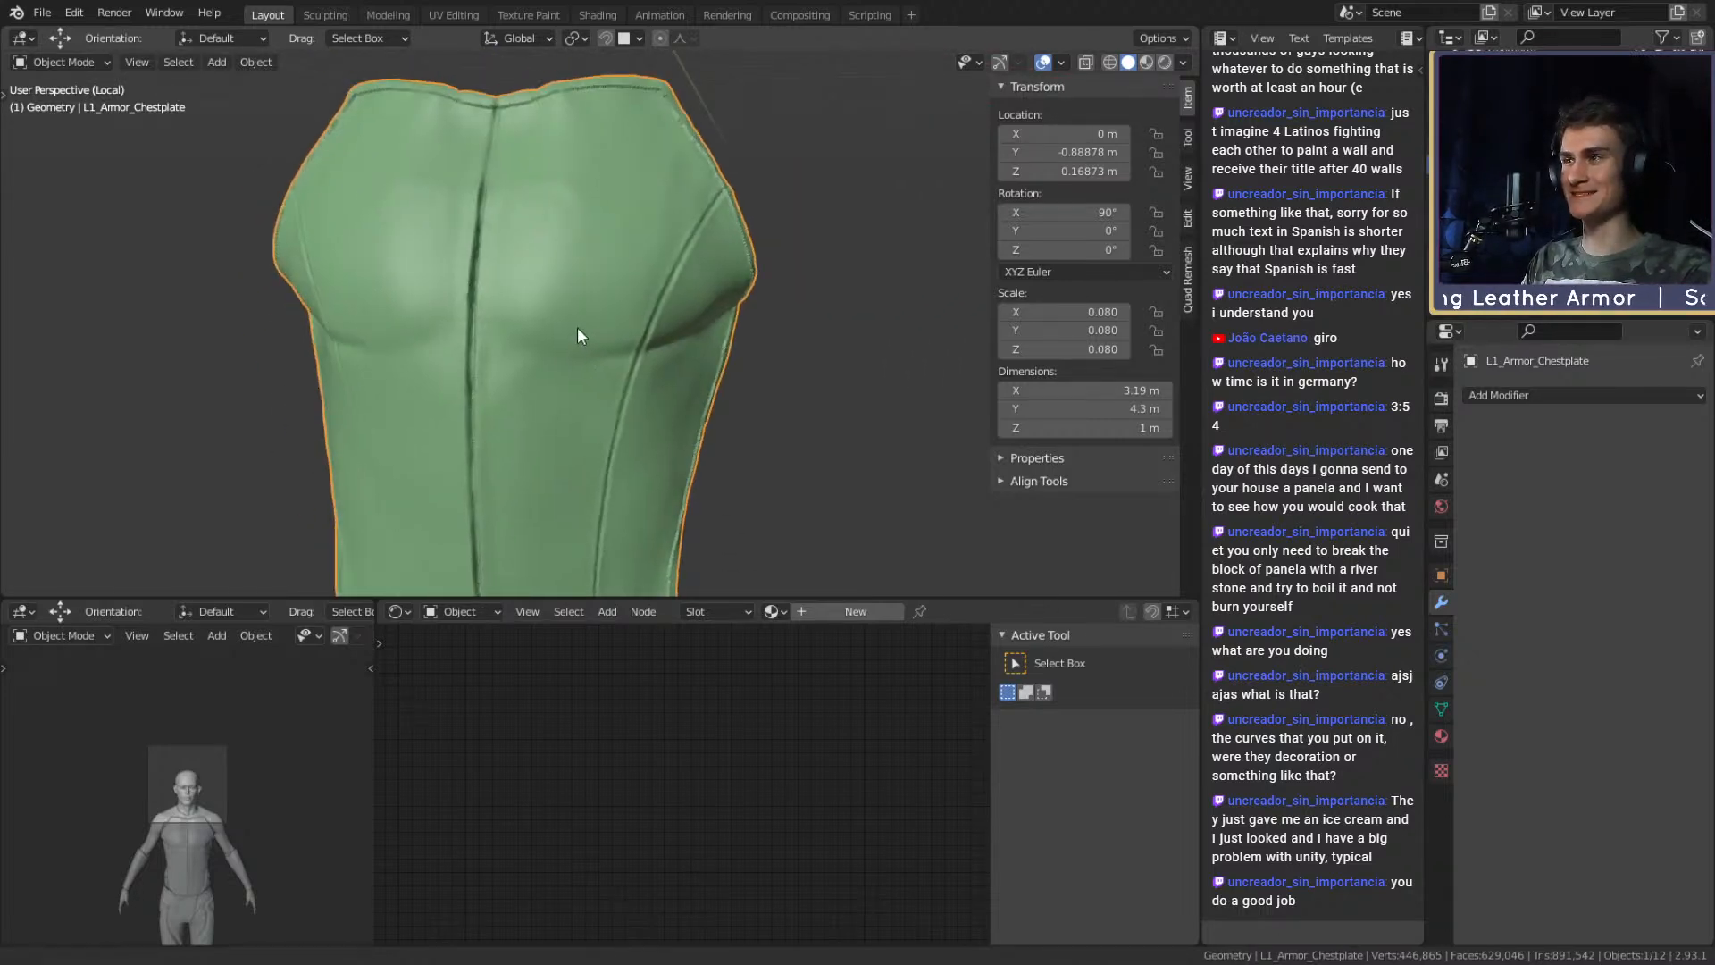
scroll(618, 340, down, 6)
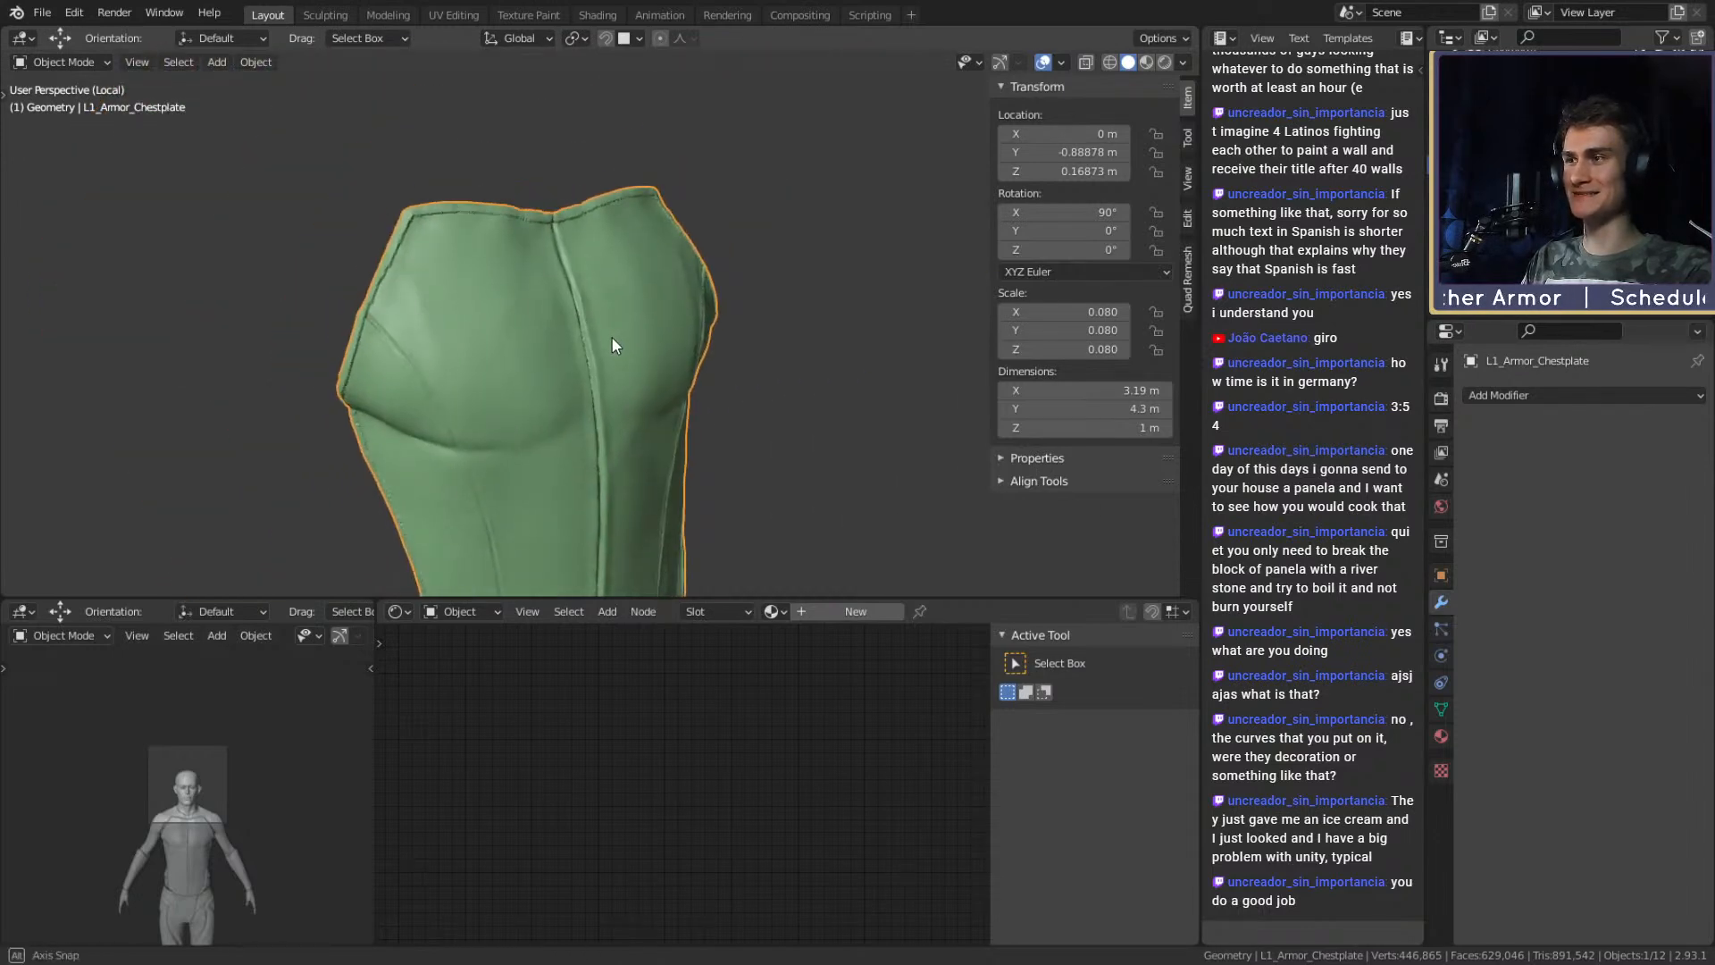
click(1190, 137)
click(1190, 177)
click(1187, 217)
click(1186, 273)
middle_drag(786, 317, 661, 280)
scroll(675, 297, up, 4)
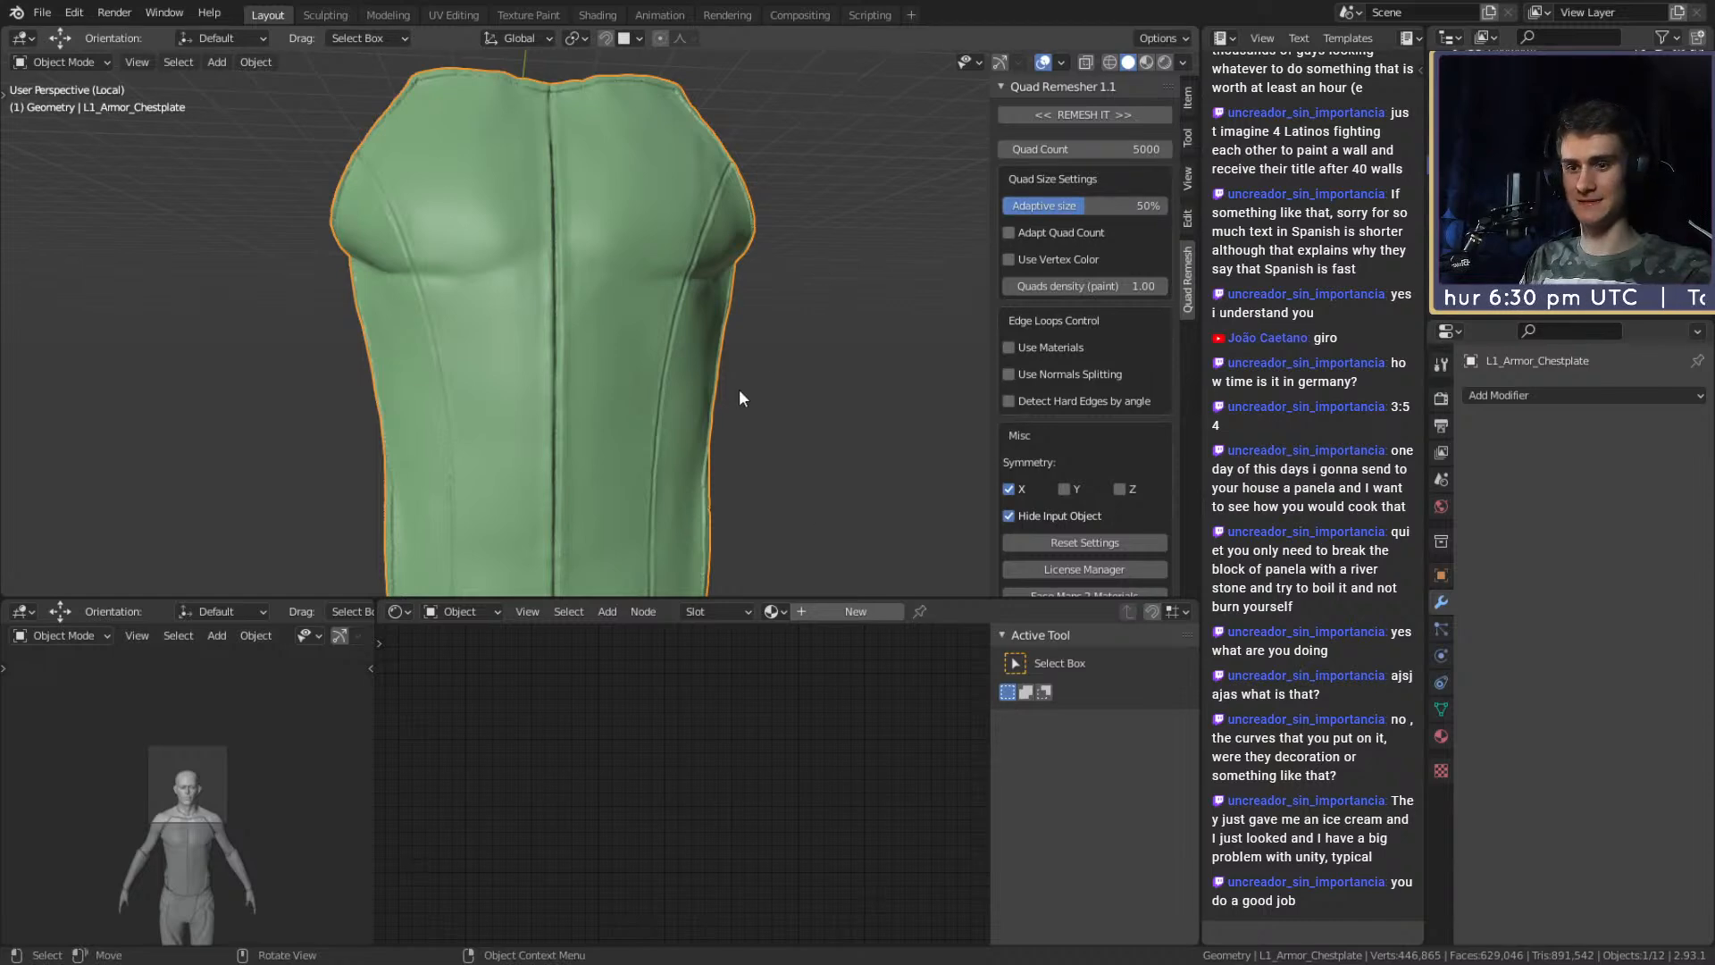
Select the chestplate's whole mesh in Edit Mode to check its face count, and return to Object Mode.
key(Tab)
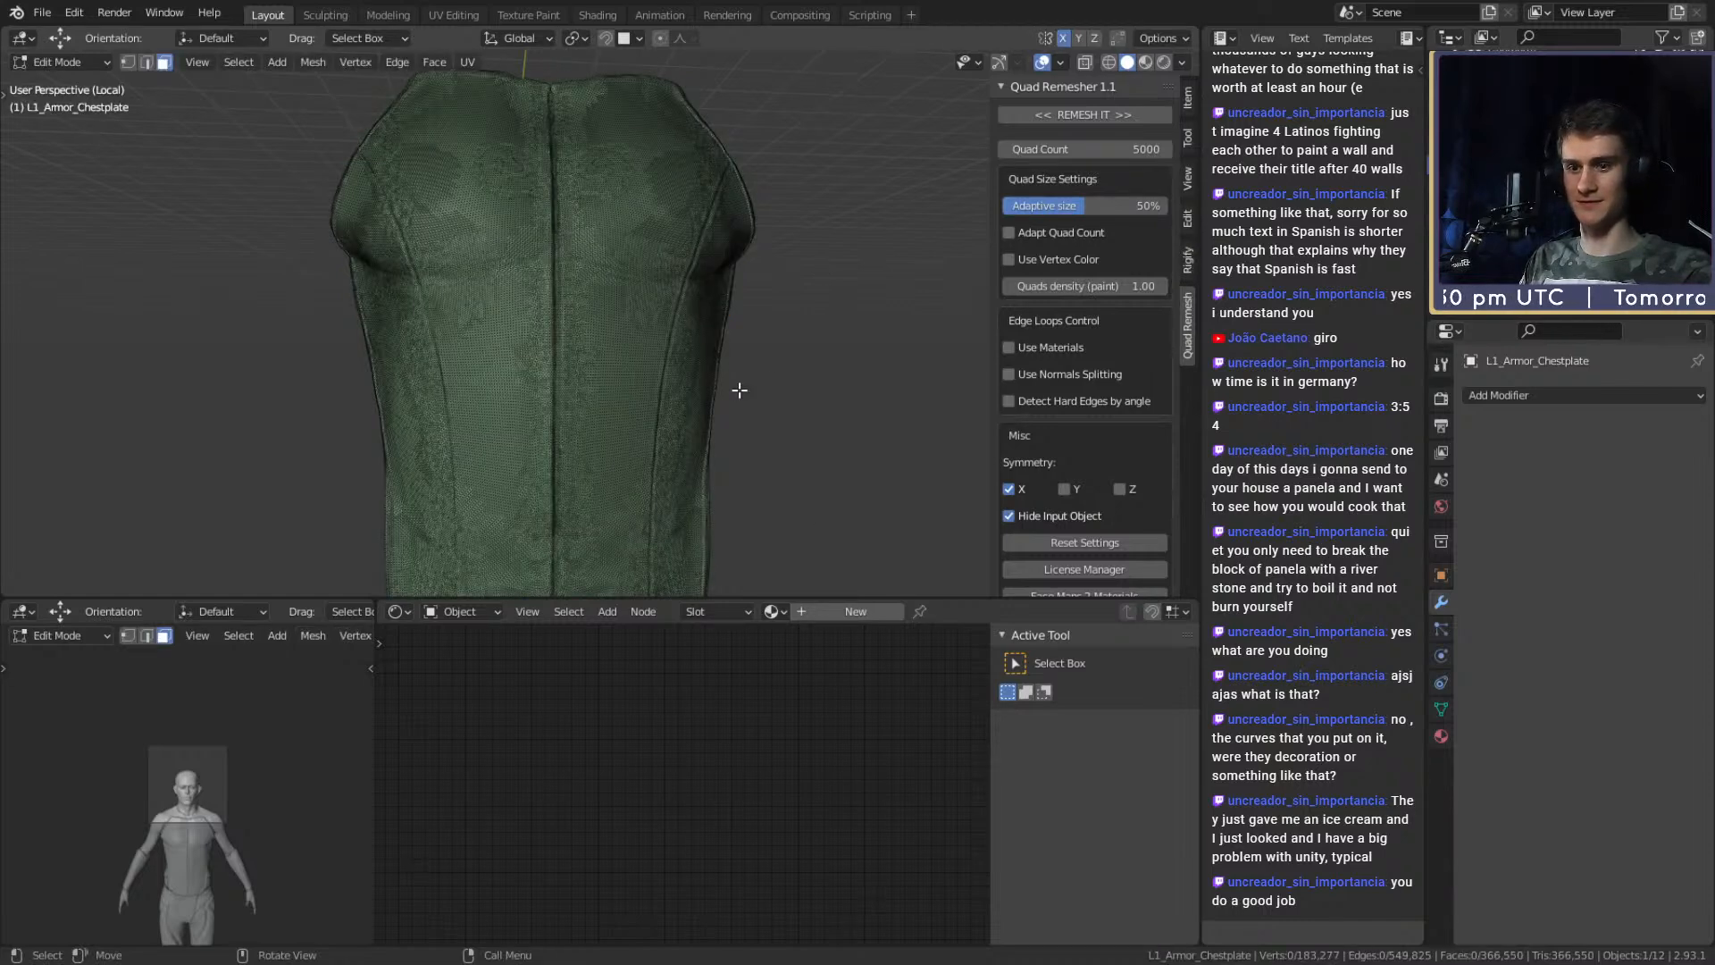
key(a)
key(alt+a)
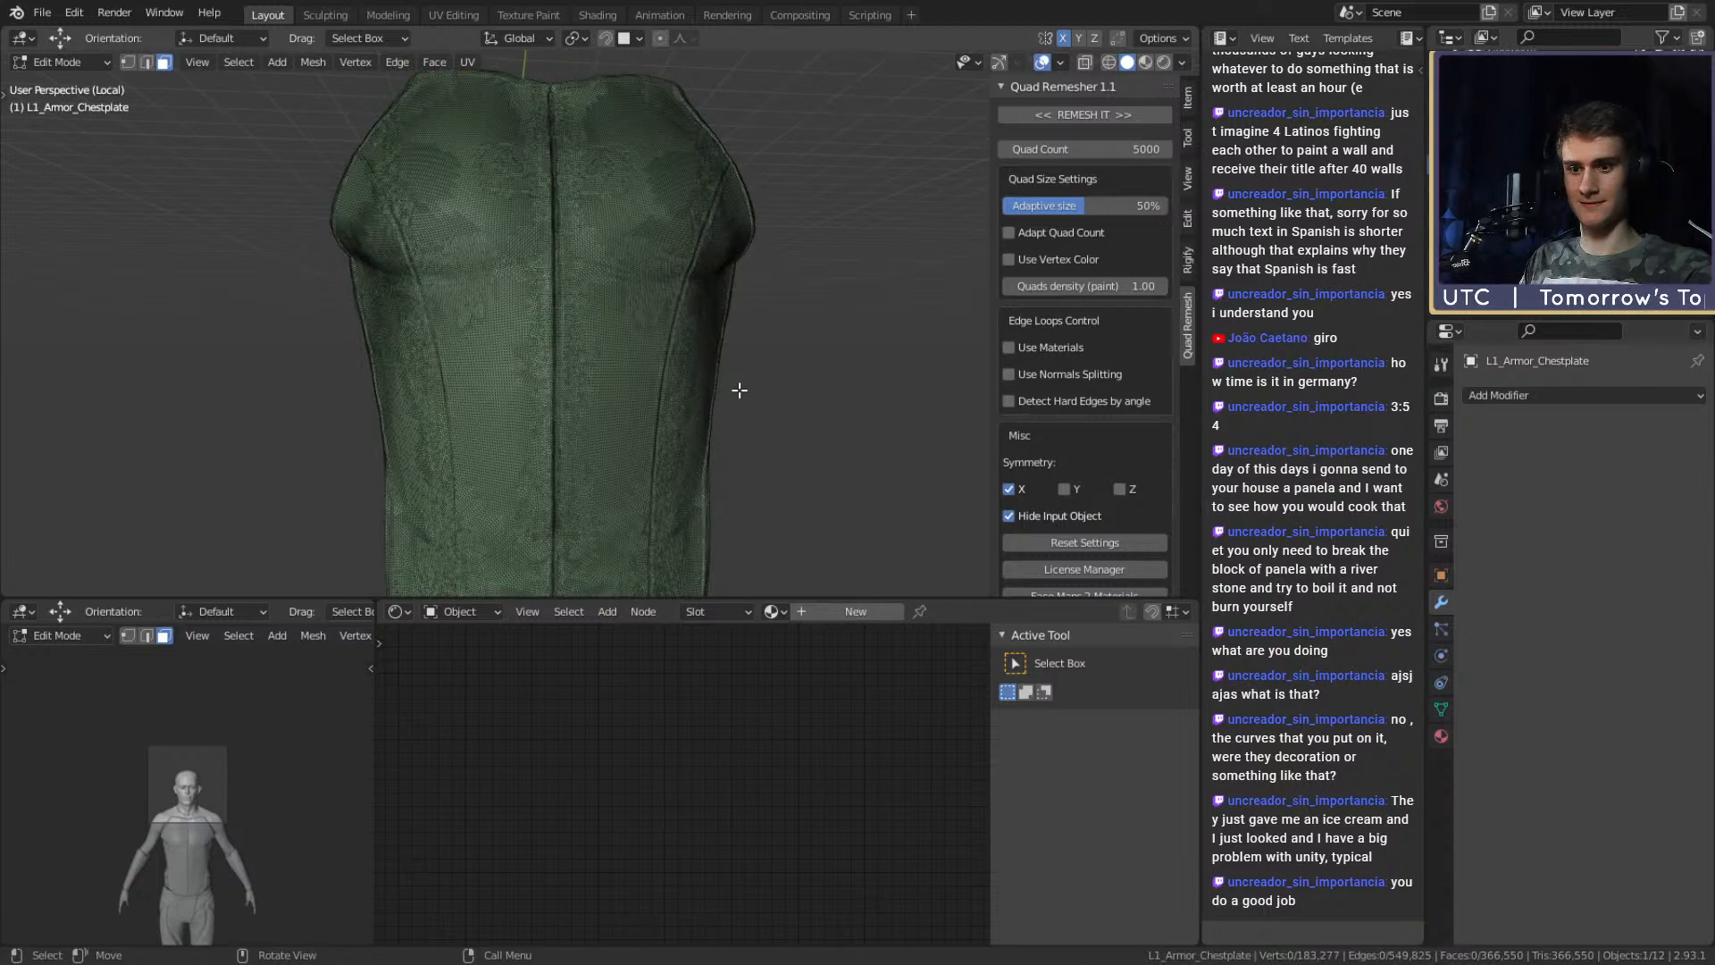
key(a)
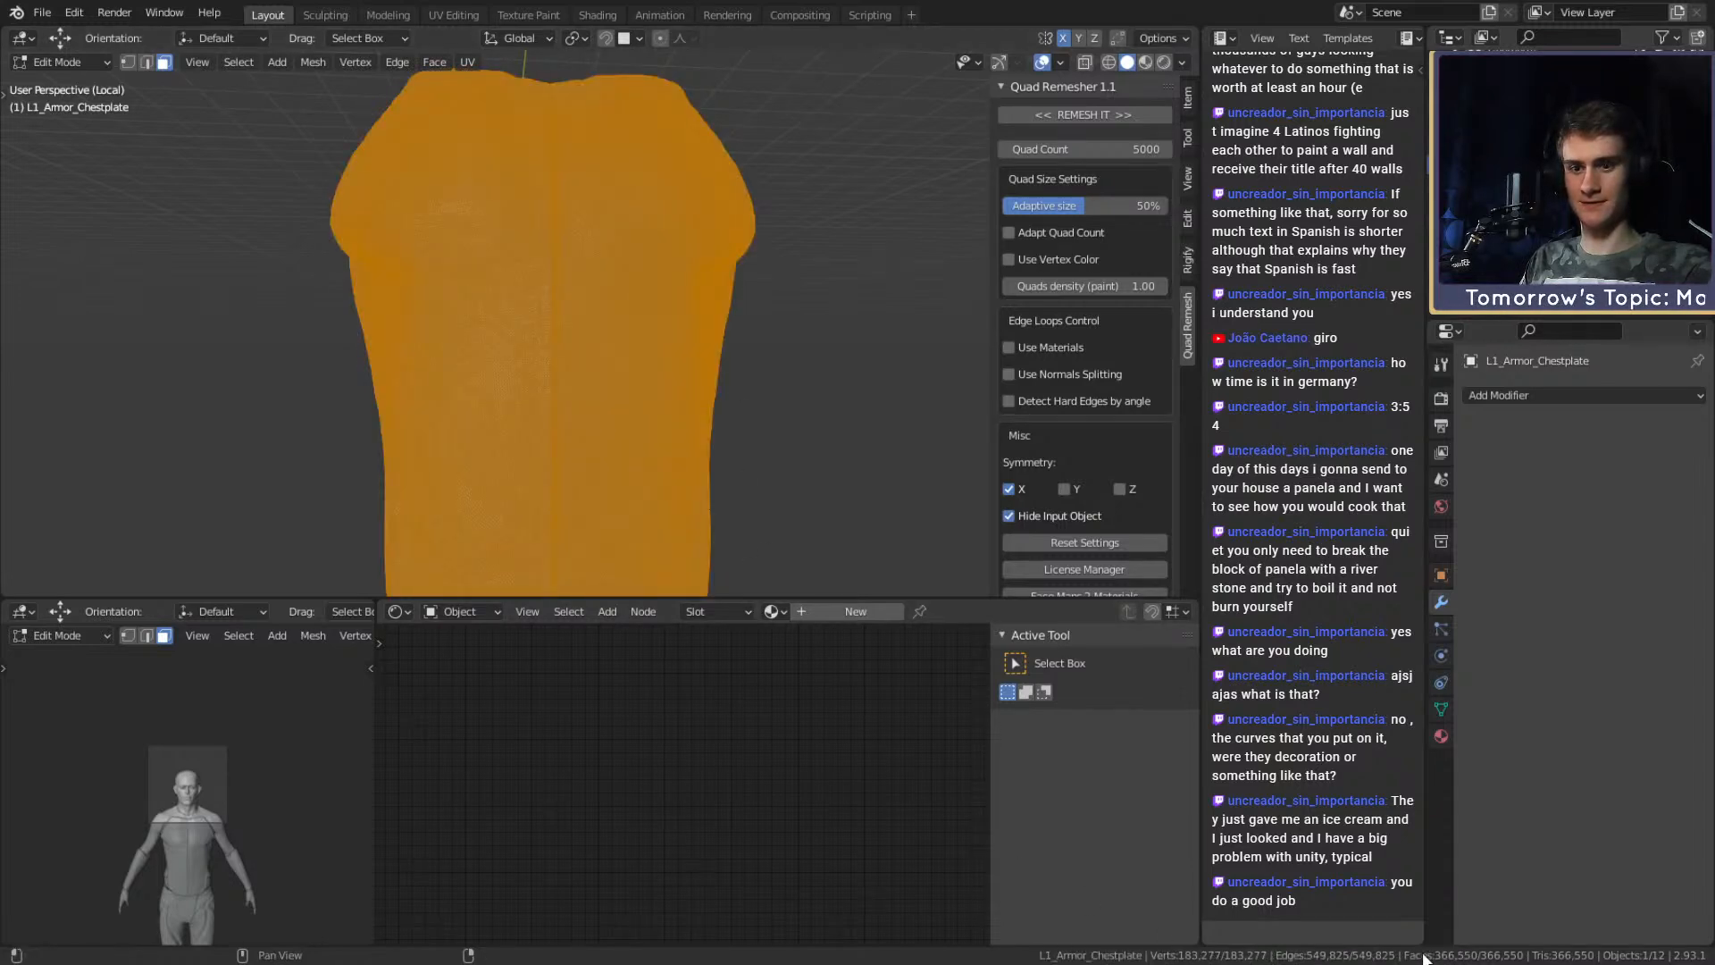
key(Tab)
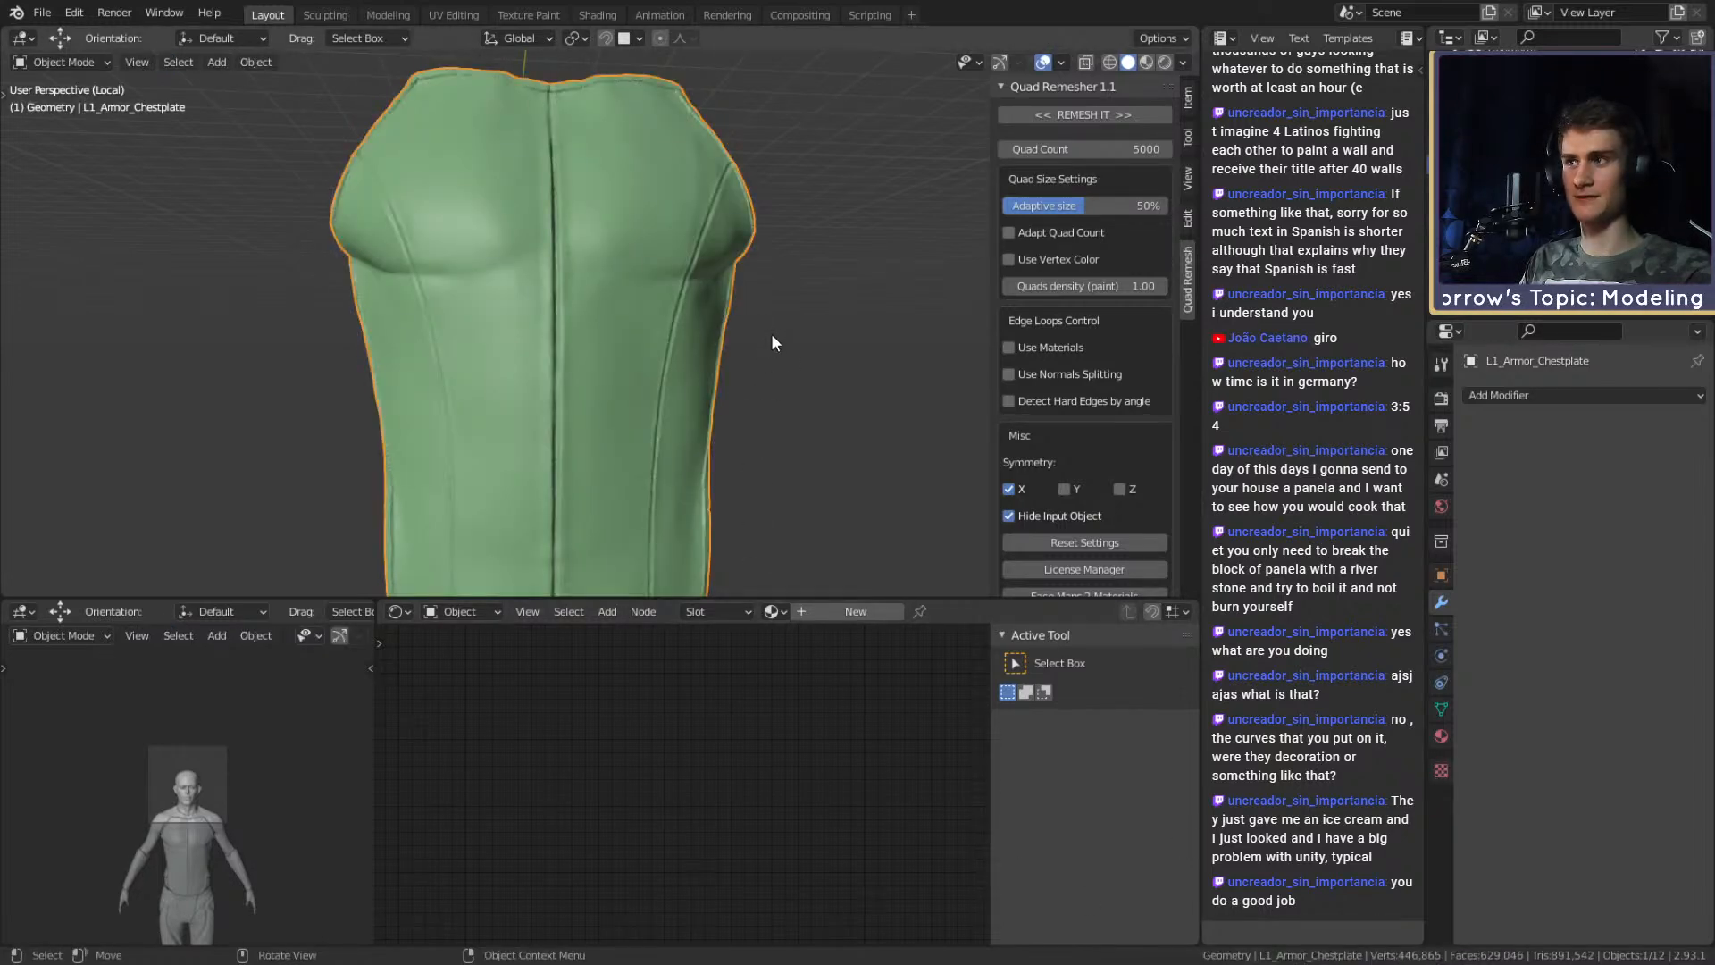
Set the remesh quad count to 366000/4 and enable detection of hard edges by angle.
click(1094, 150)
text(366000/4)
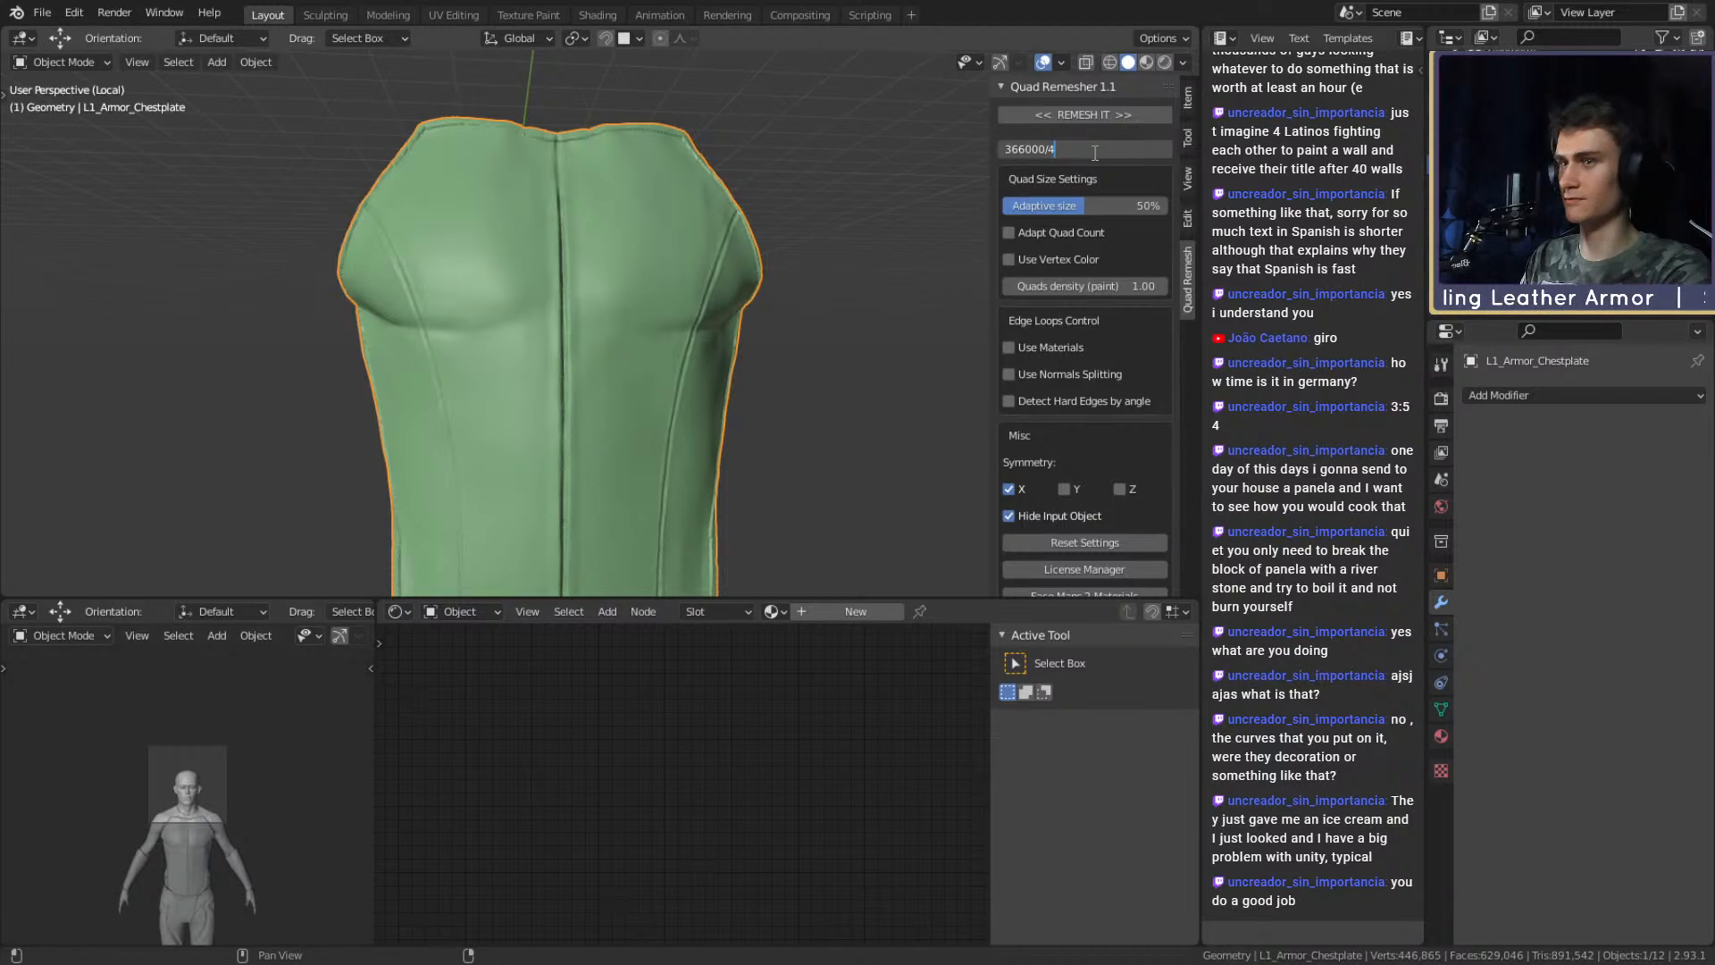
key(Return)
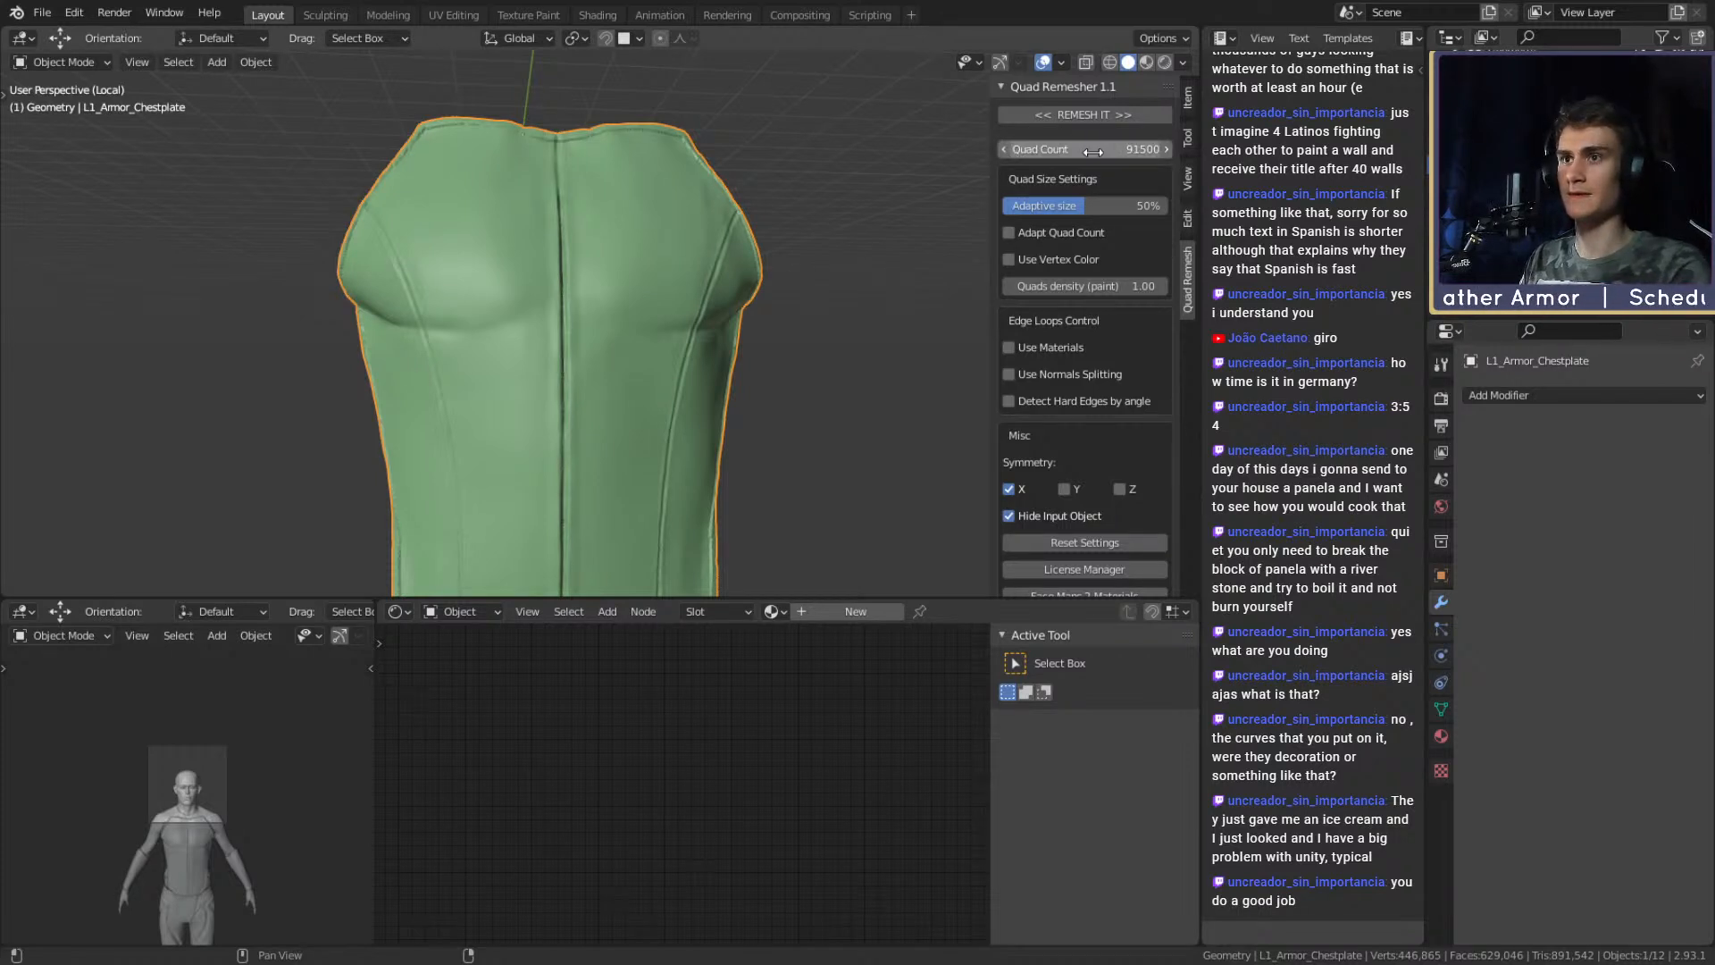
middle_drag(775, 303, 743, 272)
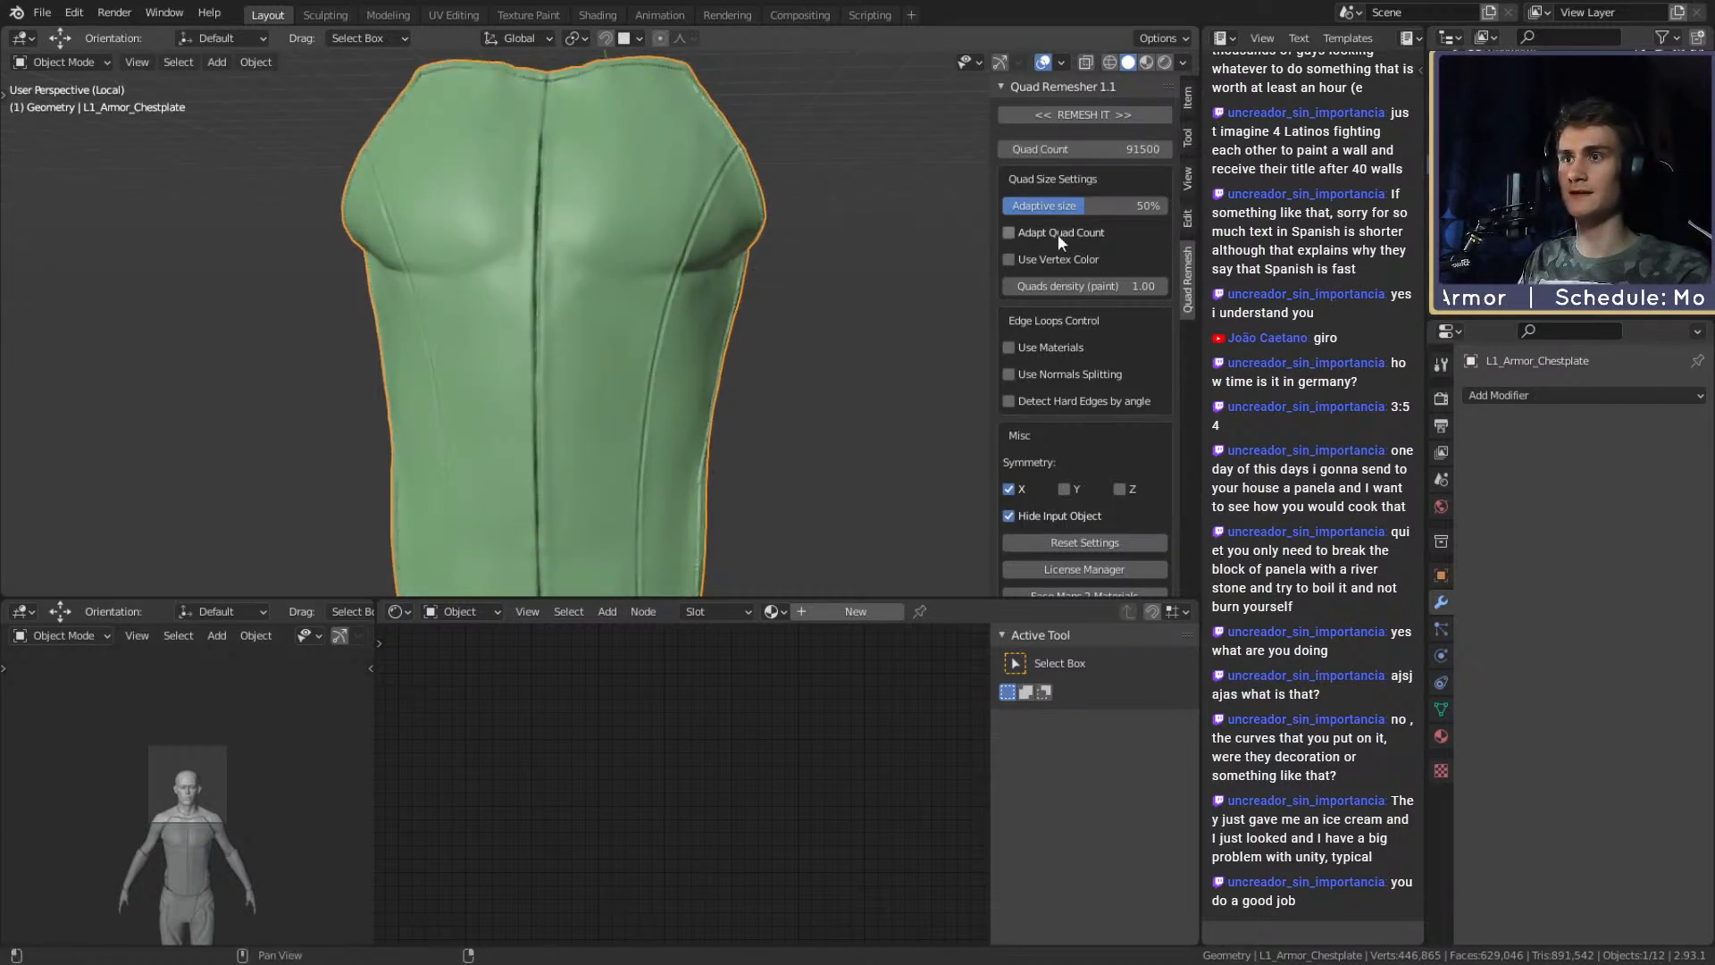
scroll(1097, 312, down, 1)
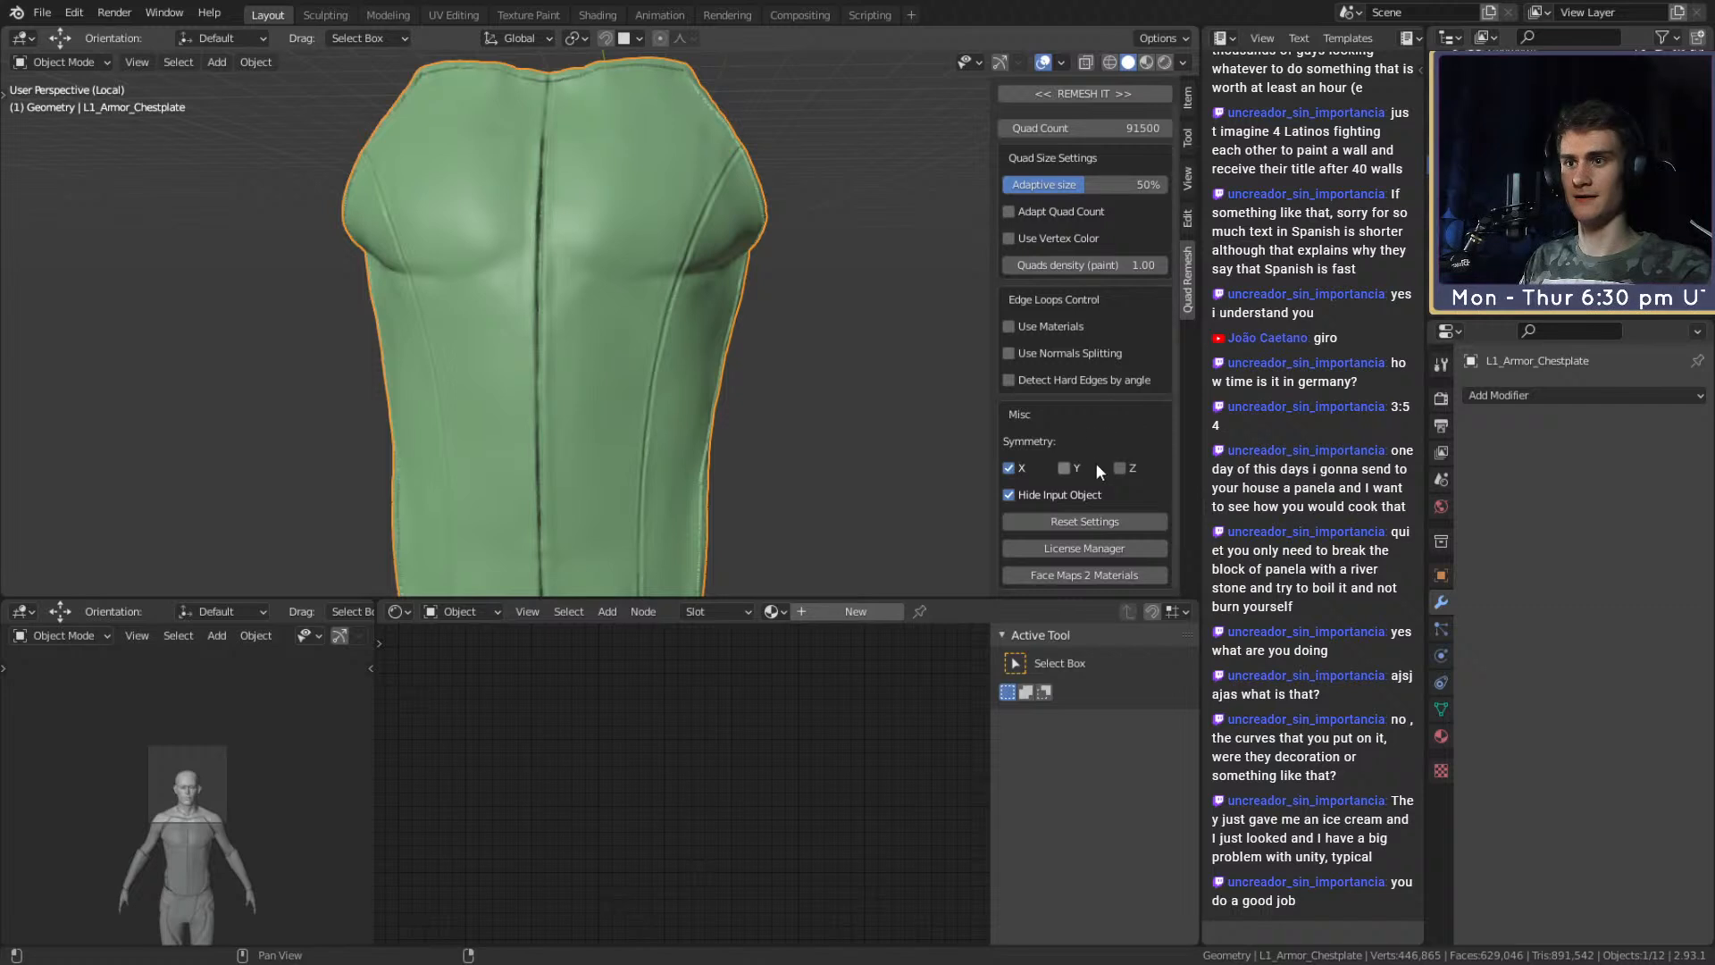
middle_drag(858, 340, 741, 368)
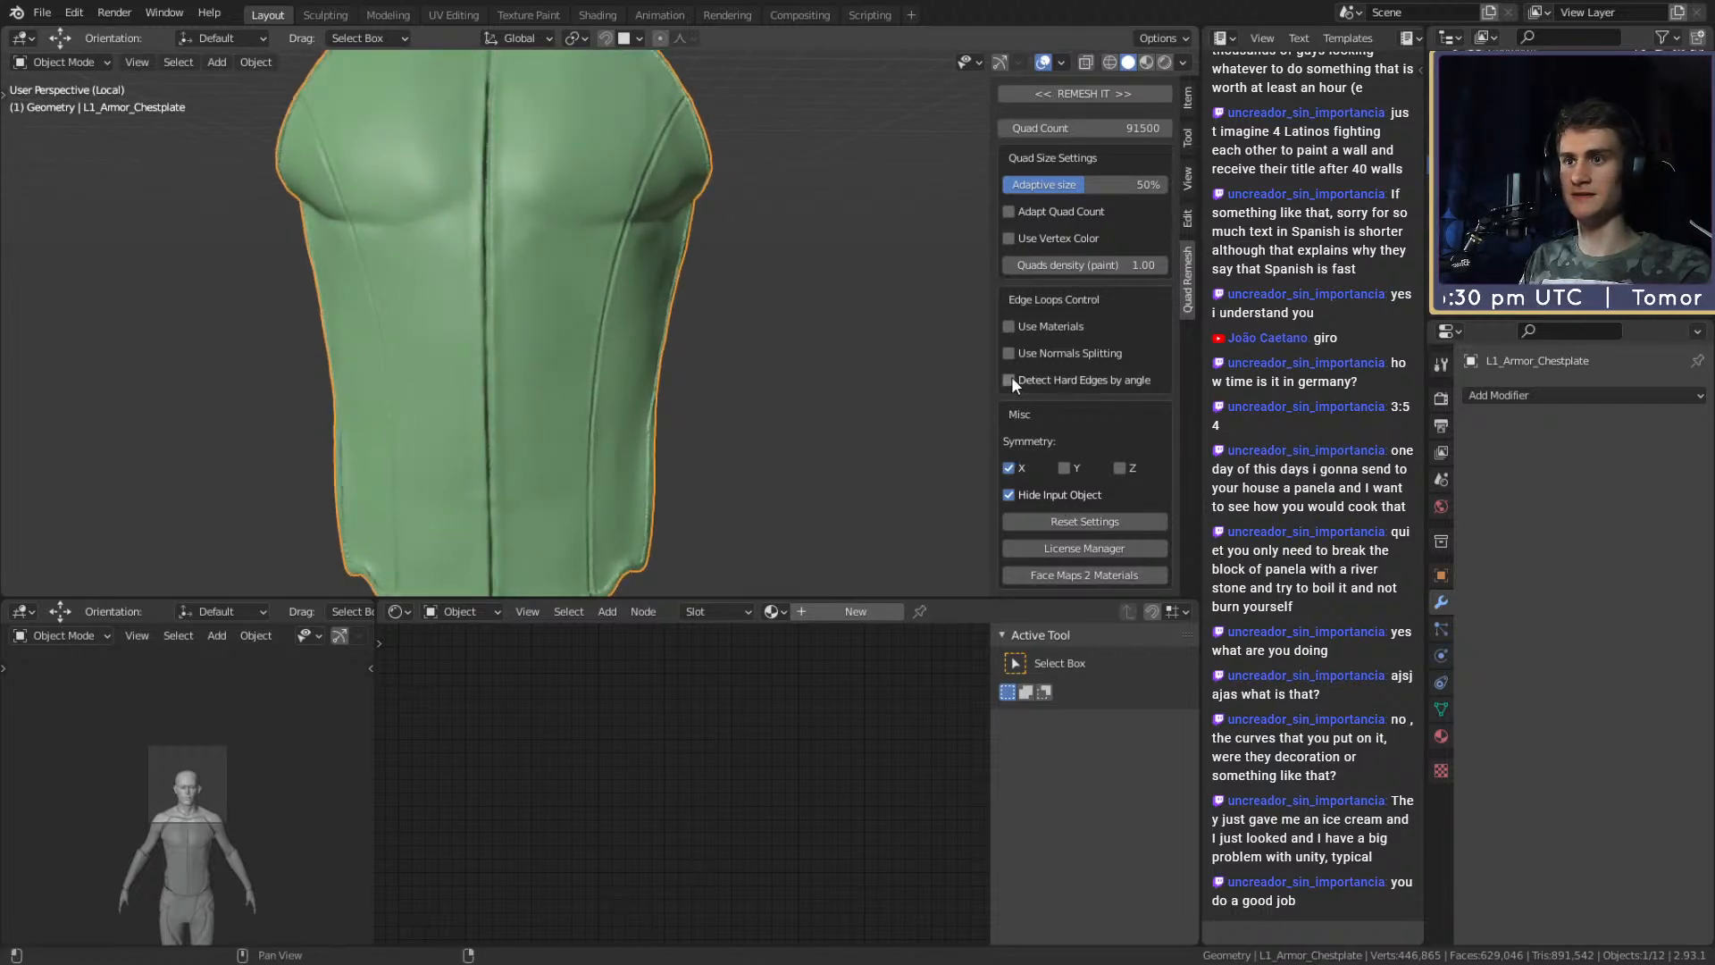
middle_drag(975, 367, 907, 341)
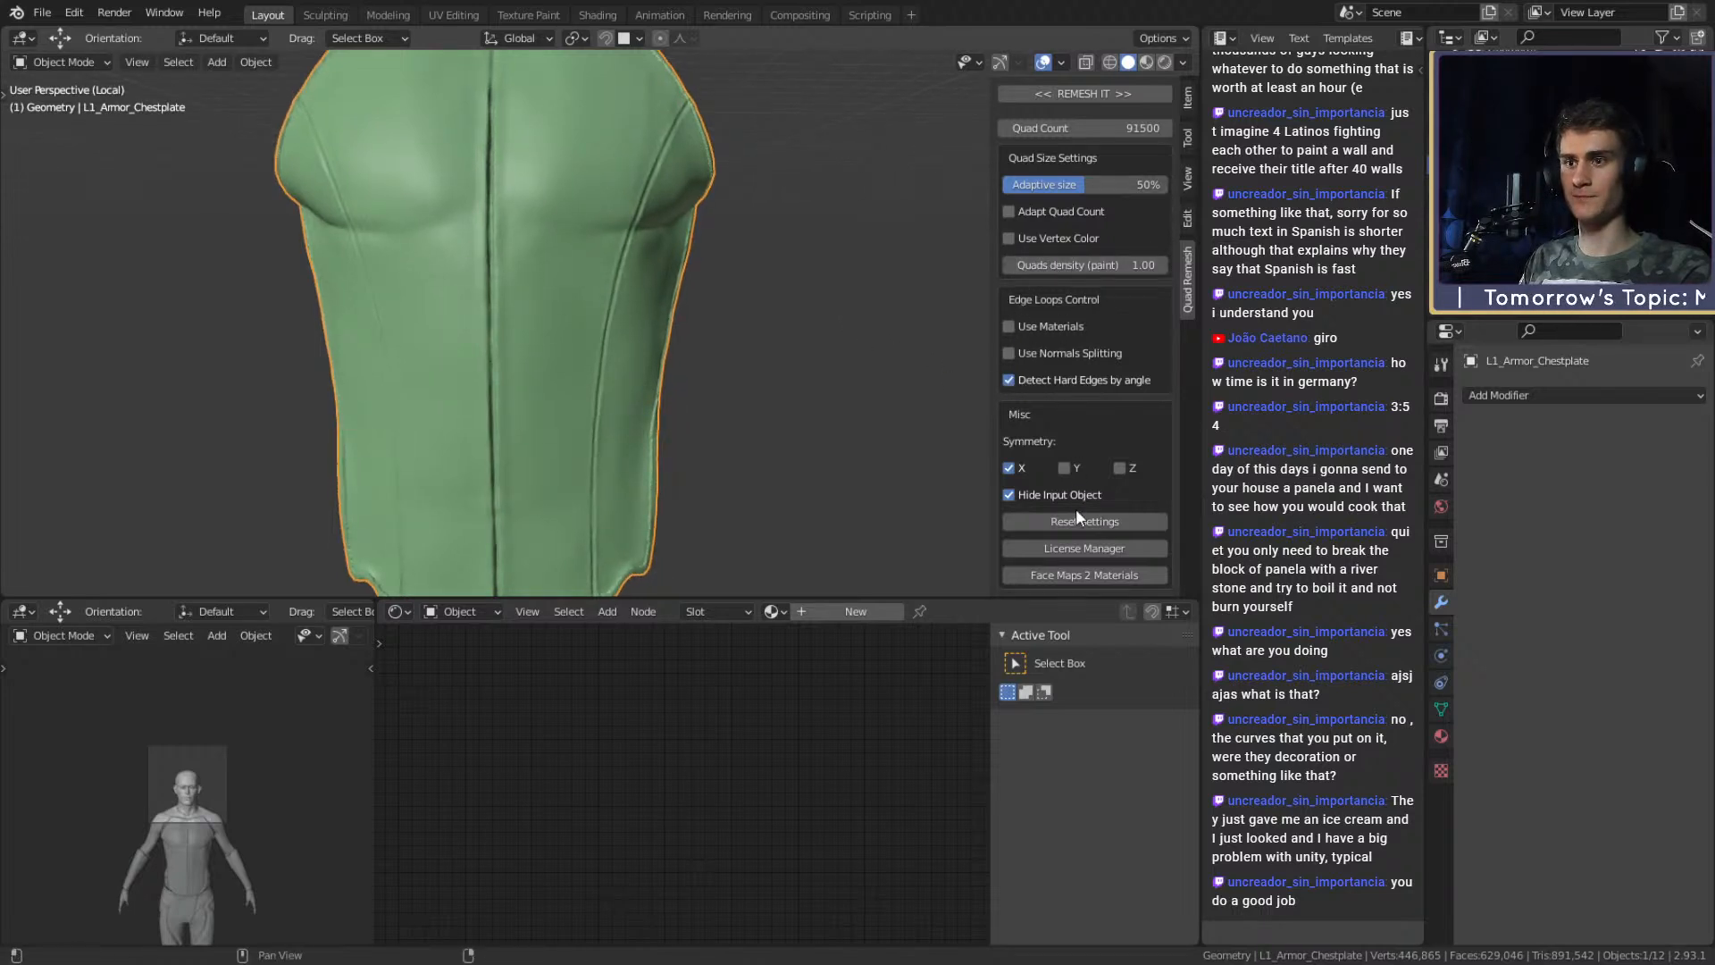
Save the file ffxiv_reaper_figurine_v2a.blend before remeshing.
click(42, 11)
click(55, 136)
scroll(929, 260, down, 5)
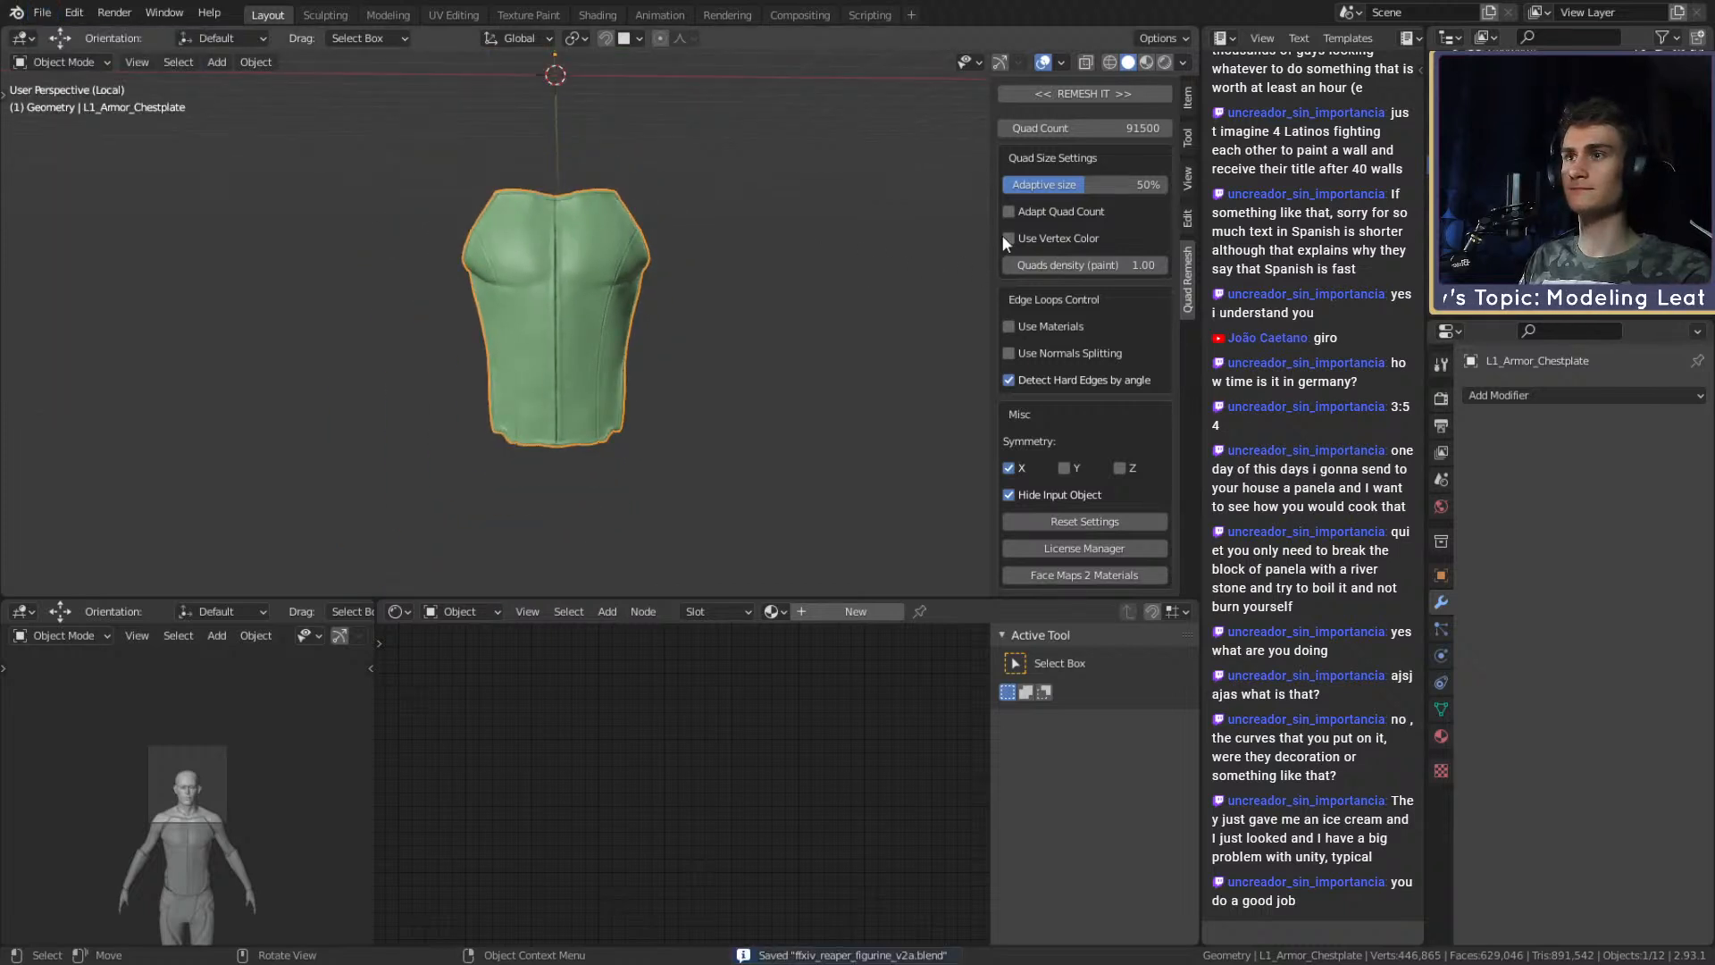
Remesh the chestplate with Quad Remesher at a quad count of 91500.
click(1097, 94)
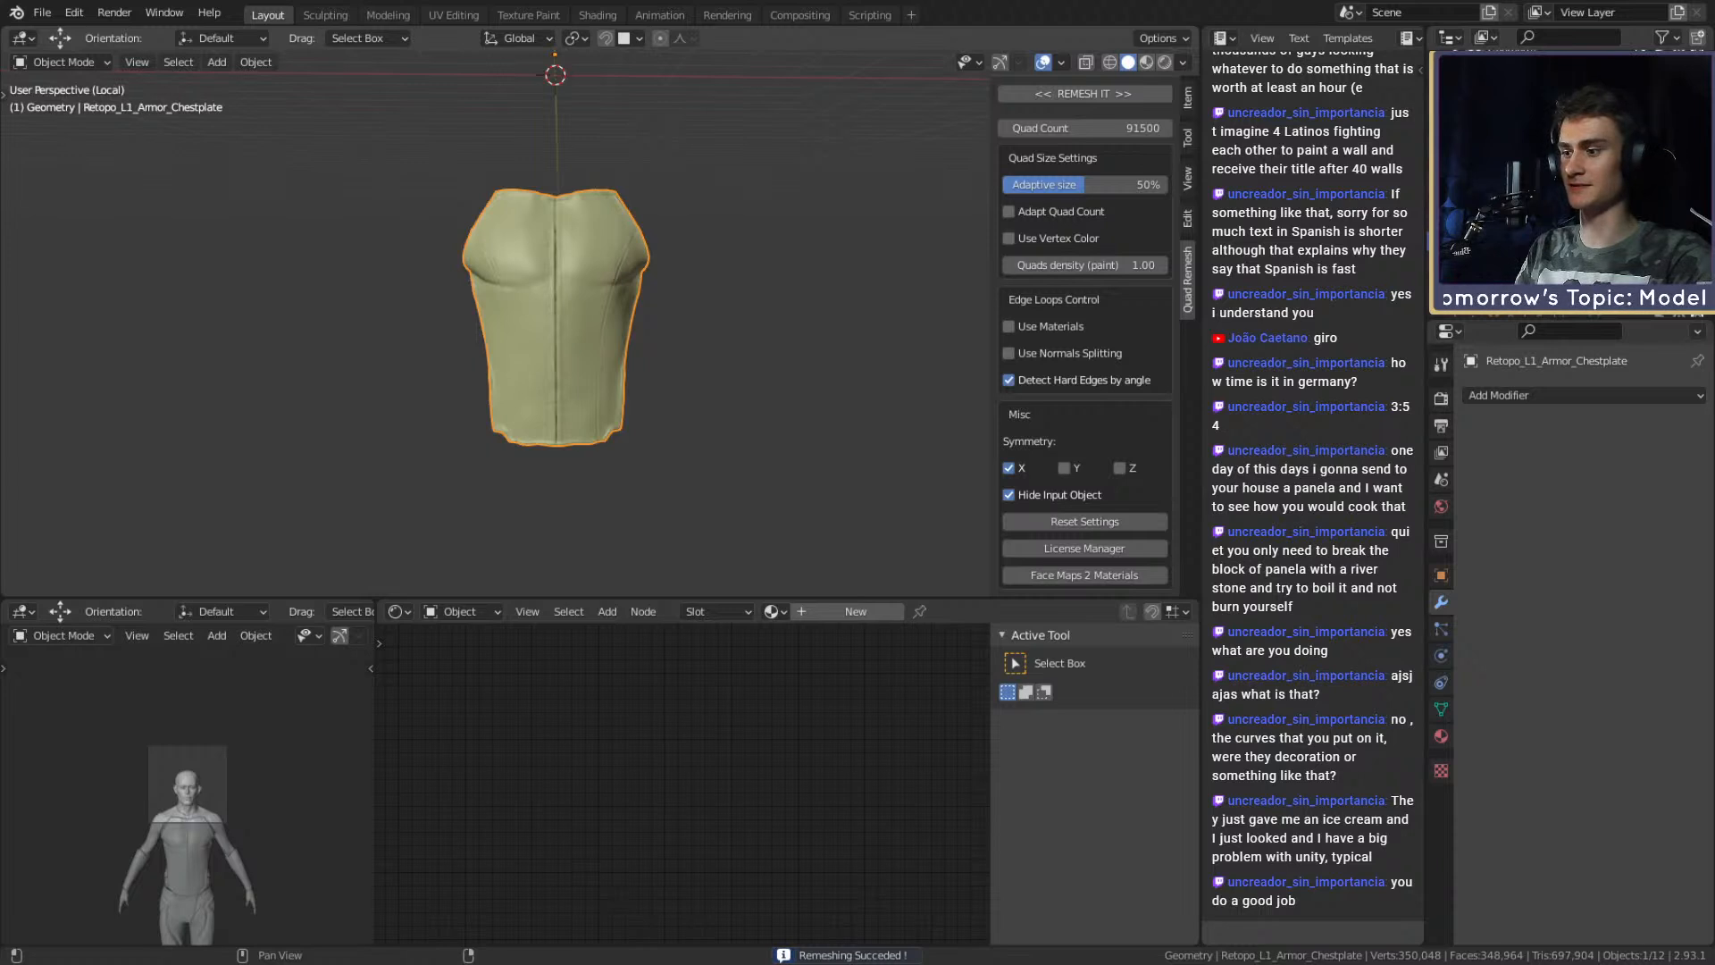
middle_drag(740, 297, 754, 366)
scroll(753, 365, up, 3)
scroll(722, 368, down, 2)
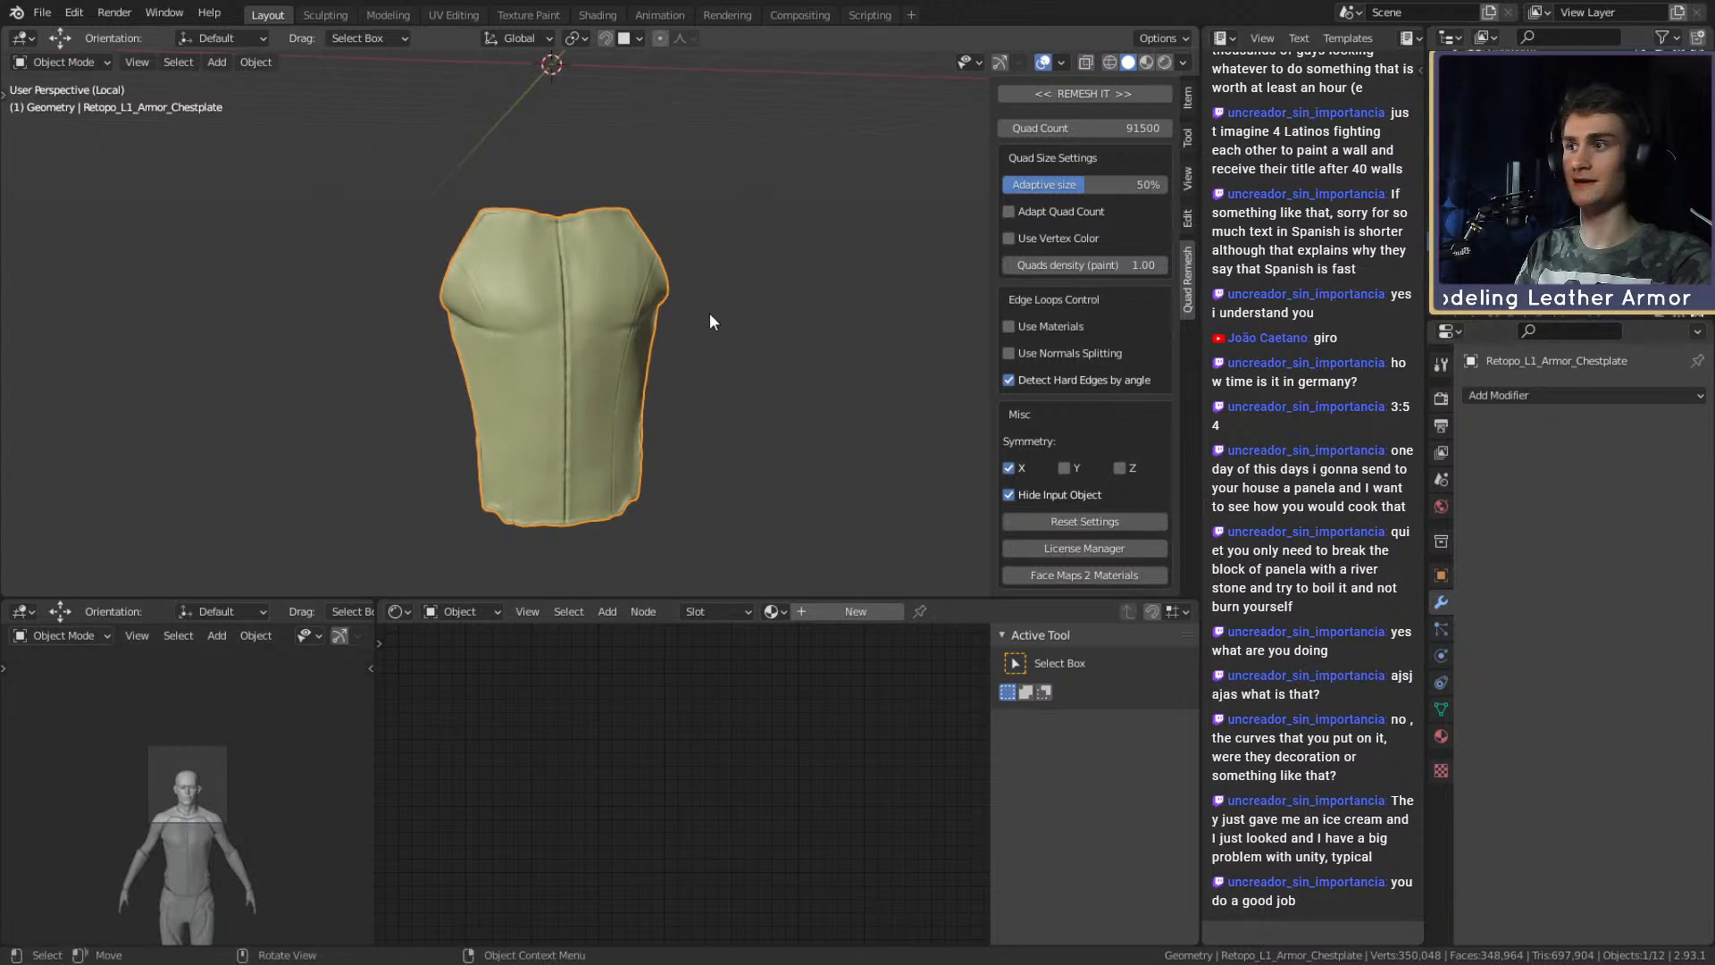
Examine the remeshed chestplate's surface and the quad flow along its rim in Edit Mode.
click(1528, 259)
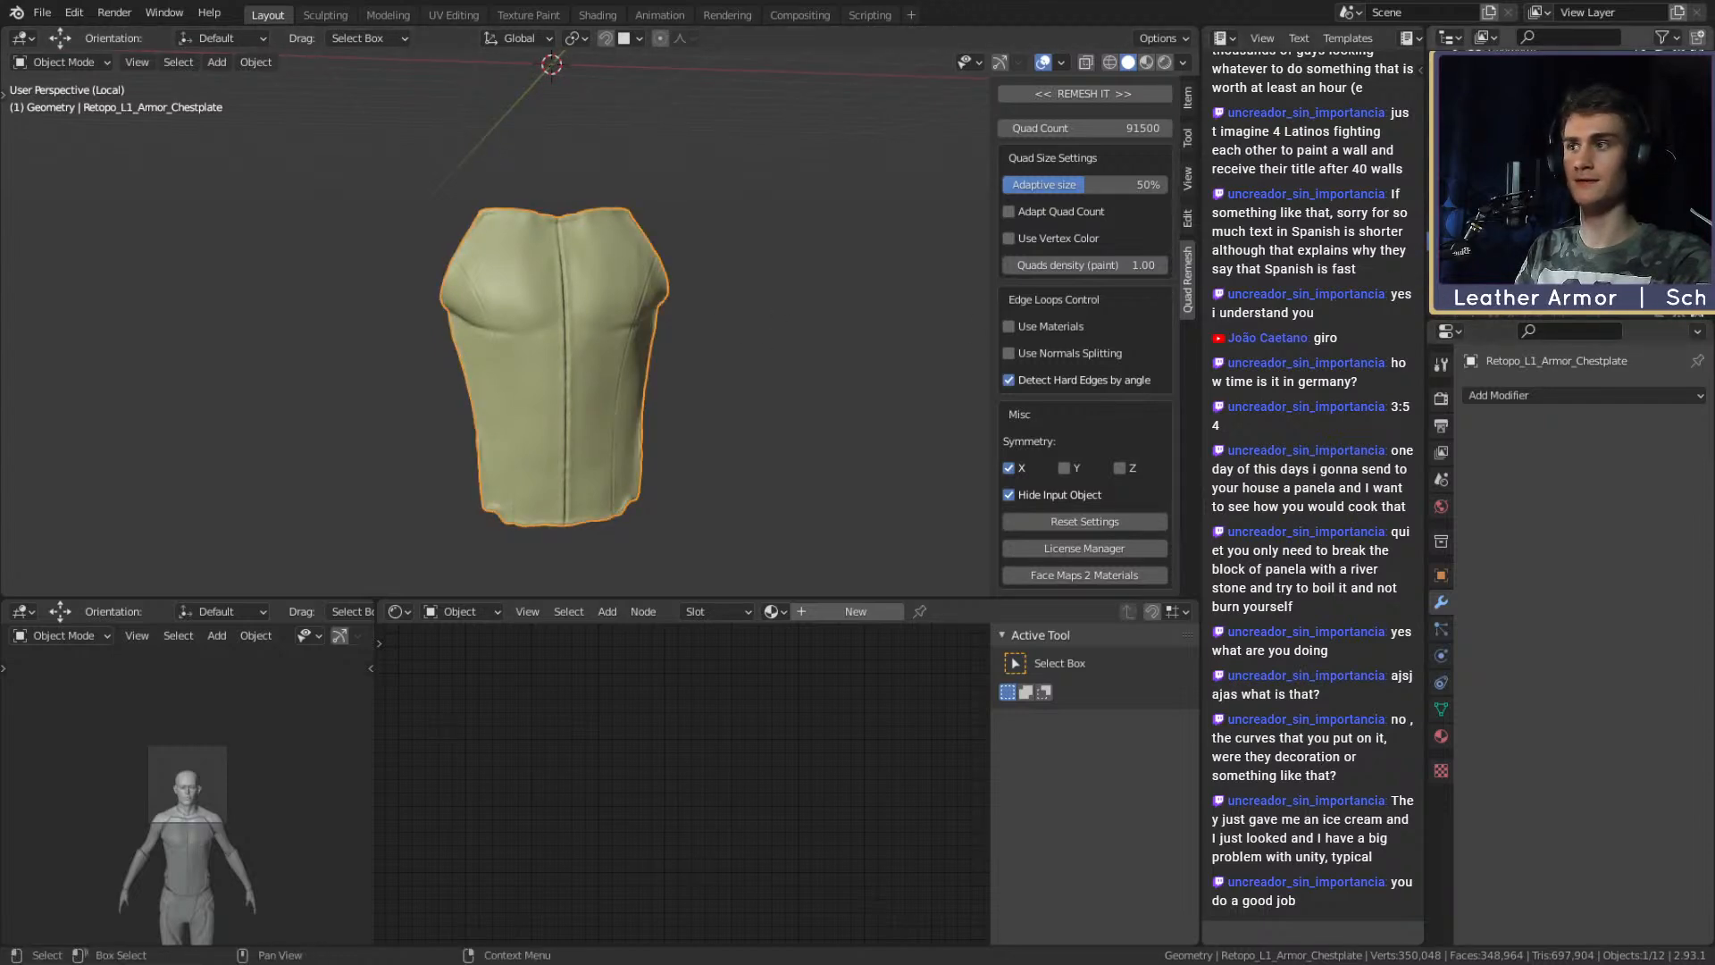
click(1528, 240)
scroll(742, 281, up, 9)
mouse_move(694, 341)
middle_down()
mouse_move(630, 350)
mouse_move(678, 336)
mouse_move(645, 362)
mouse_move(734, 312)
mouse_move(497, 283)
mouse_move(631, 356)
mouse_move(566, 364)
mouse_move(651, 282)
mouse_move(709, 402)
mouse_move(873, 432)
mouse_move(773, 358)
mouse_move(685, 406)
mouse_move(811, 421)
mouse_move(781, 367)
mouse_move(703, 354)
mouse_move(697, 329)
middle_up()
scroll(681, 347, down, 4)
key(Tab)
scroll(670, 334, up, 3)
scroll(638, 367, down, 4)
scroll(639, 367, up, 4)
key(Tab)
key(Tab)
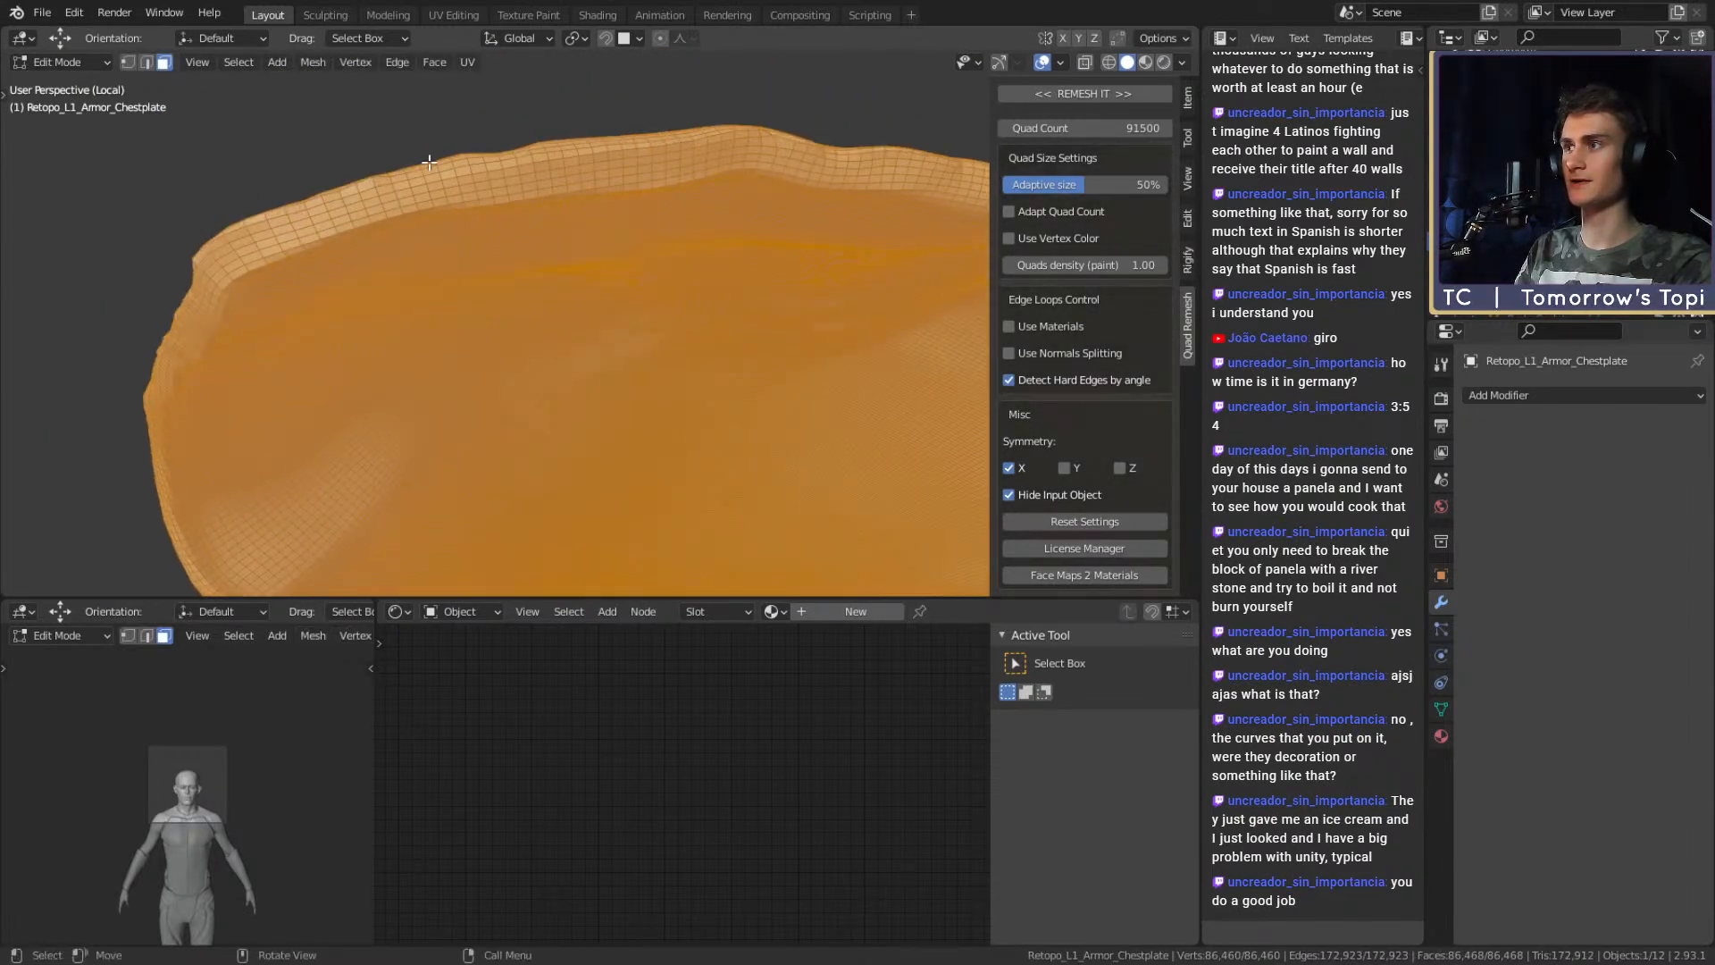
middle_drag(527, 215, 863, 184)
Inspect the remeshed topology along the front centre seam and the surrounding chest surface.
key(Tab)
scroll(739, 365, down, 3)
scroll(645, 259, up, 3)
middle_drag(645, 259, 565, 270)
scroll(700, 317, up, 2)
key(Tab)
scroll(645, 290, up, 2)
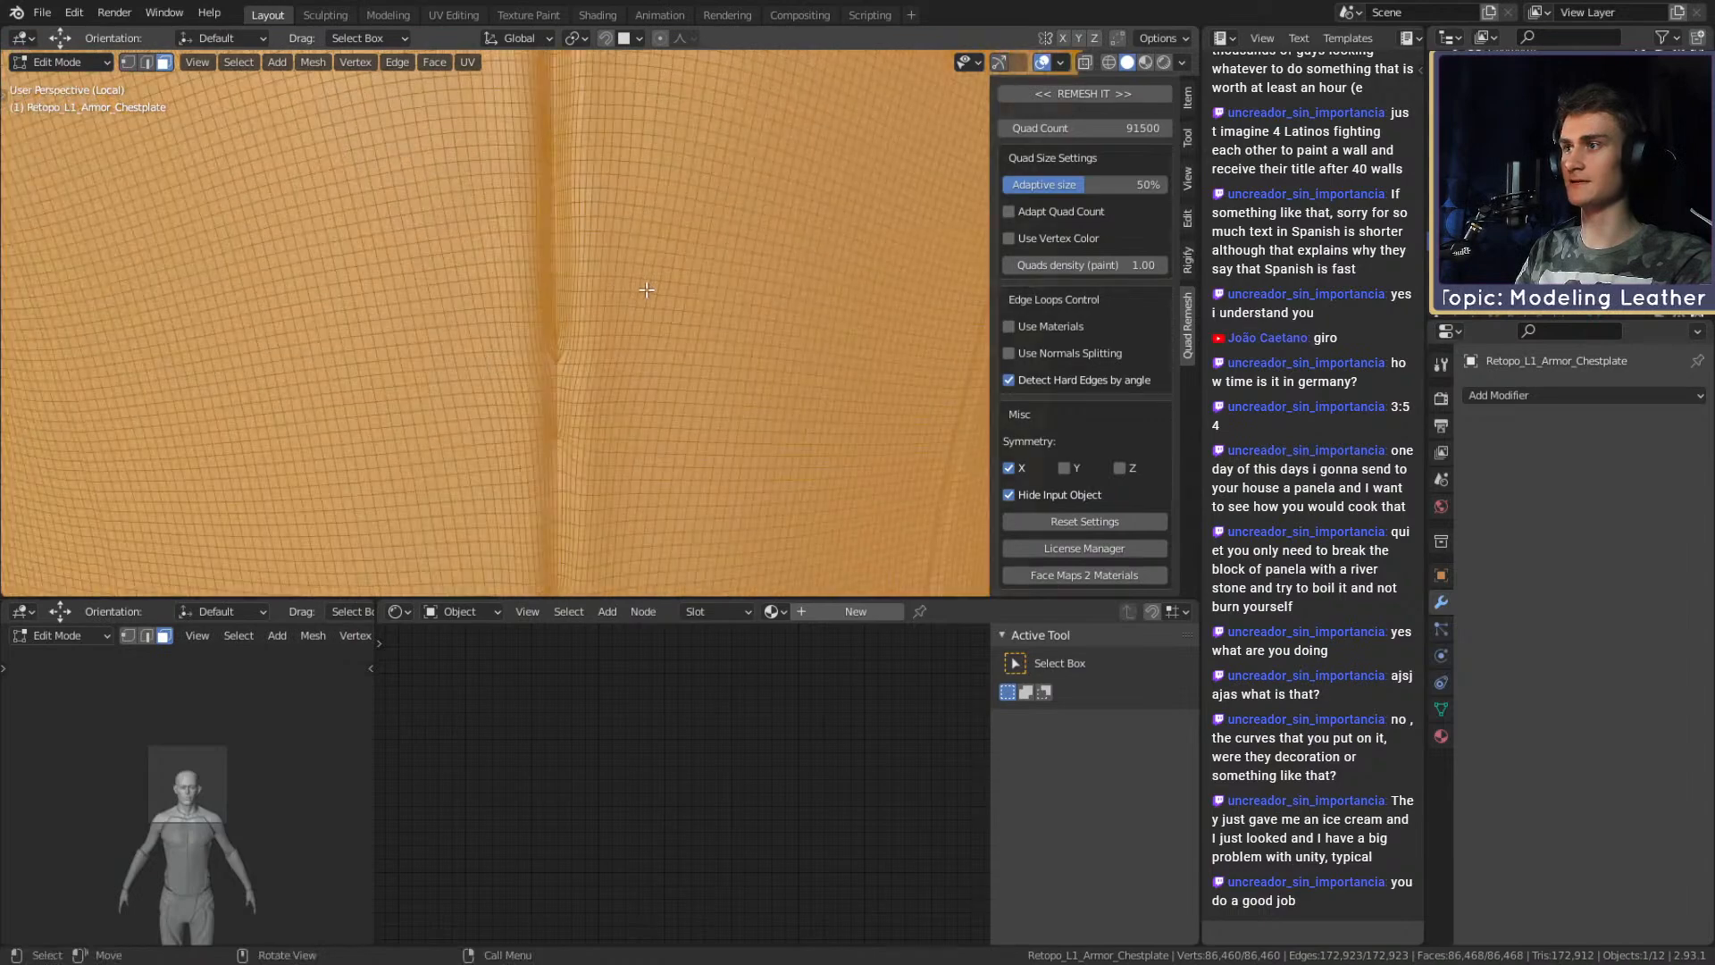
middle_drag(555, 355, 636, 402)
scroll(625, 331, down, 6)
middle_drag(636, 402, 645, 268)
scroll(647, 375, up, 3)
scroll(661, 432, up, 2)
scroll(641, 231, down, 6)
shift+middle_drag(630, 393, 659, 357)
scroll(678, 269, up, 4)
scroll(675, 303, down, 5)
scroll(625, 317, up, 5)
scroll(550, 328, down, 5)
Delete the retopologized chestplate and bring back the original sculpted one.
key(Tab)
key(Delete)
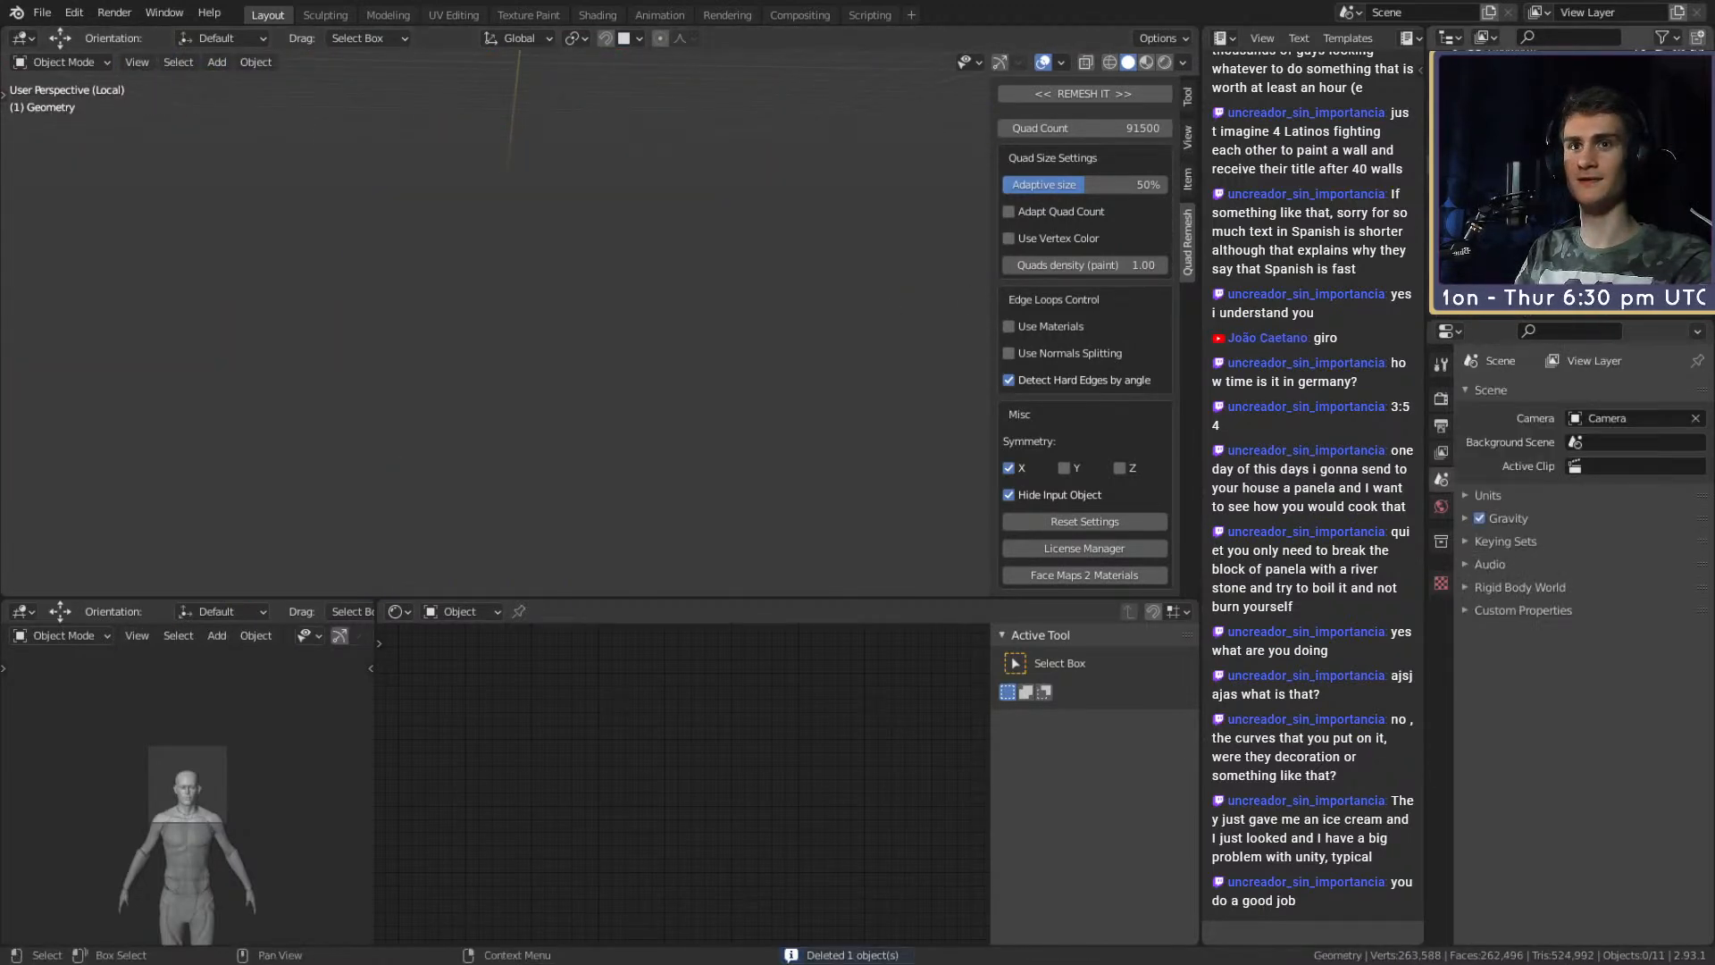
key(ctrl+z)
Set the quad count to 45750 and remesh the original chestplate.
click(1104, 130)
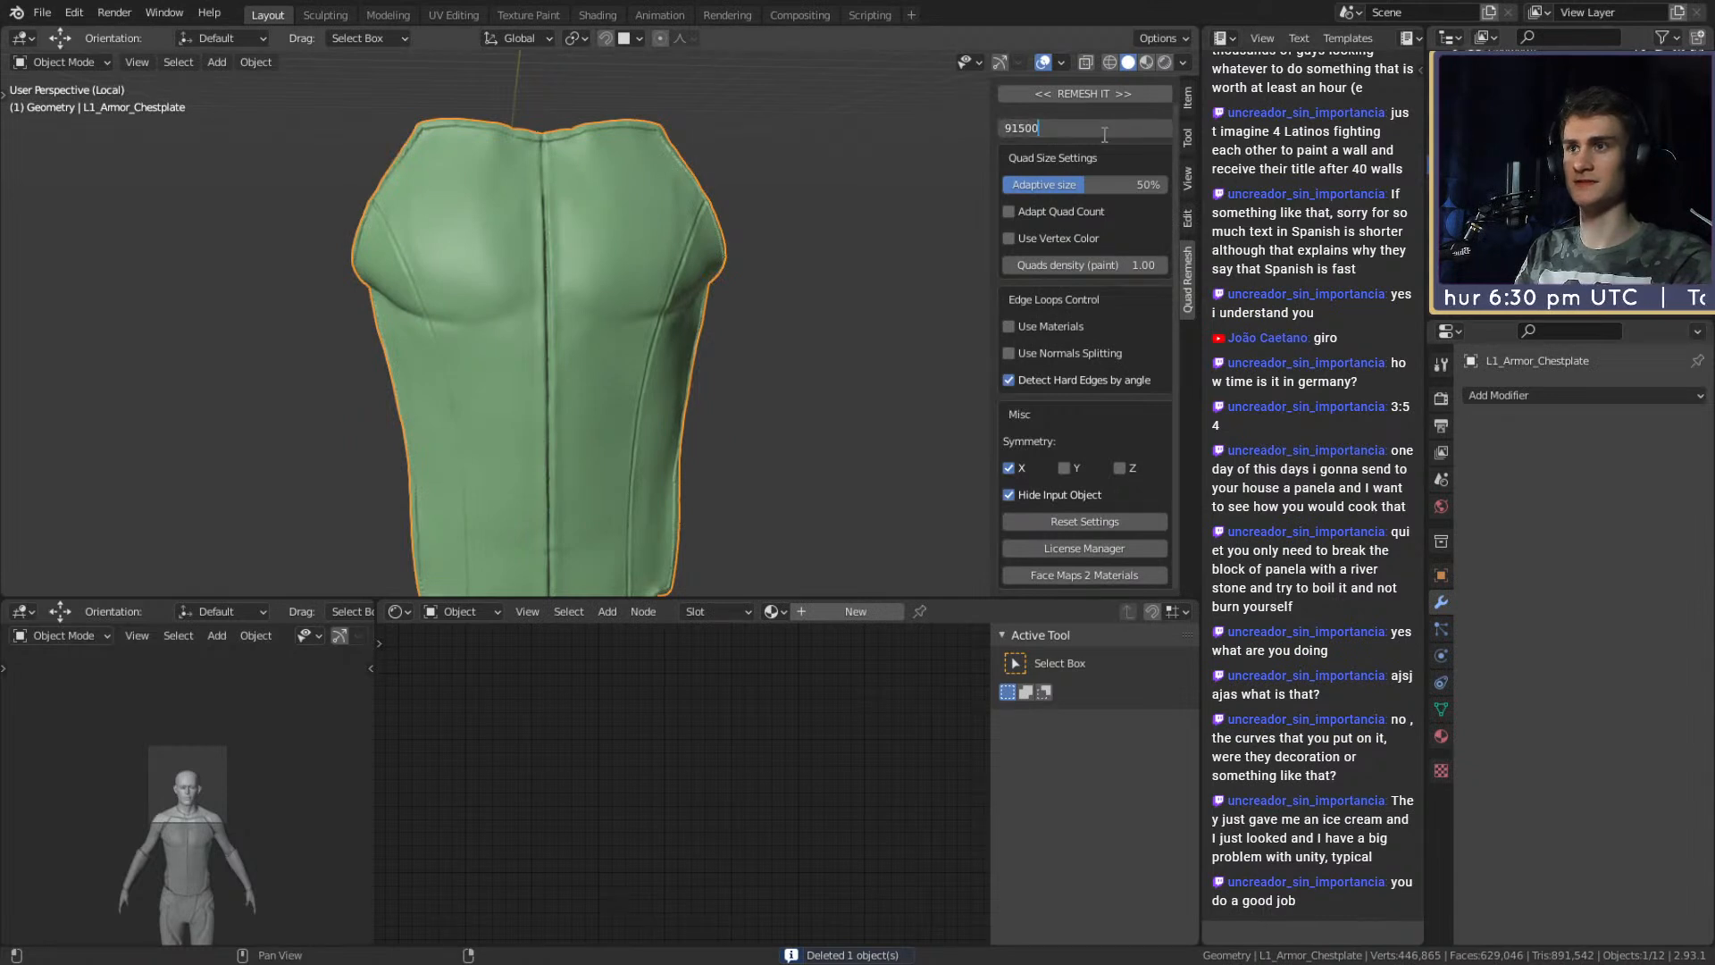
key(BackSpace)
key(BackSpace)
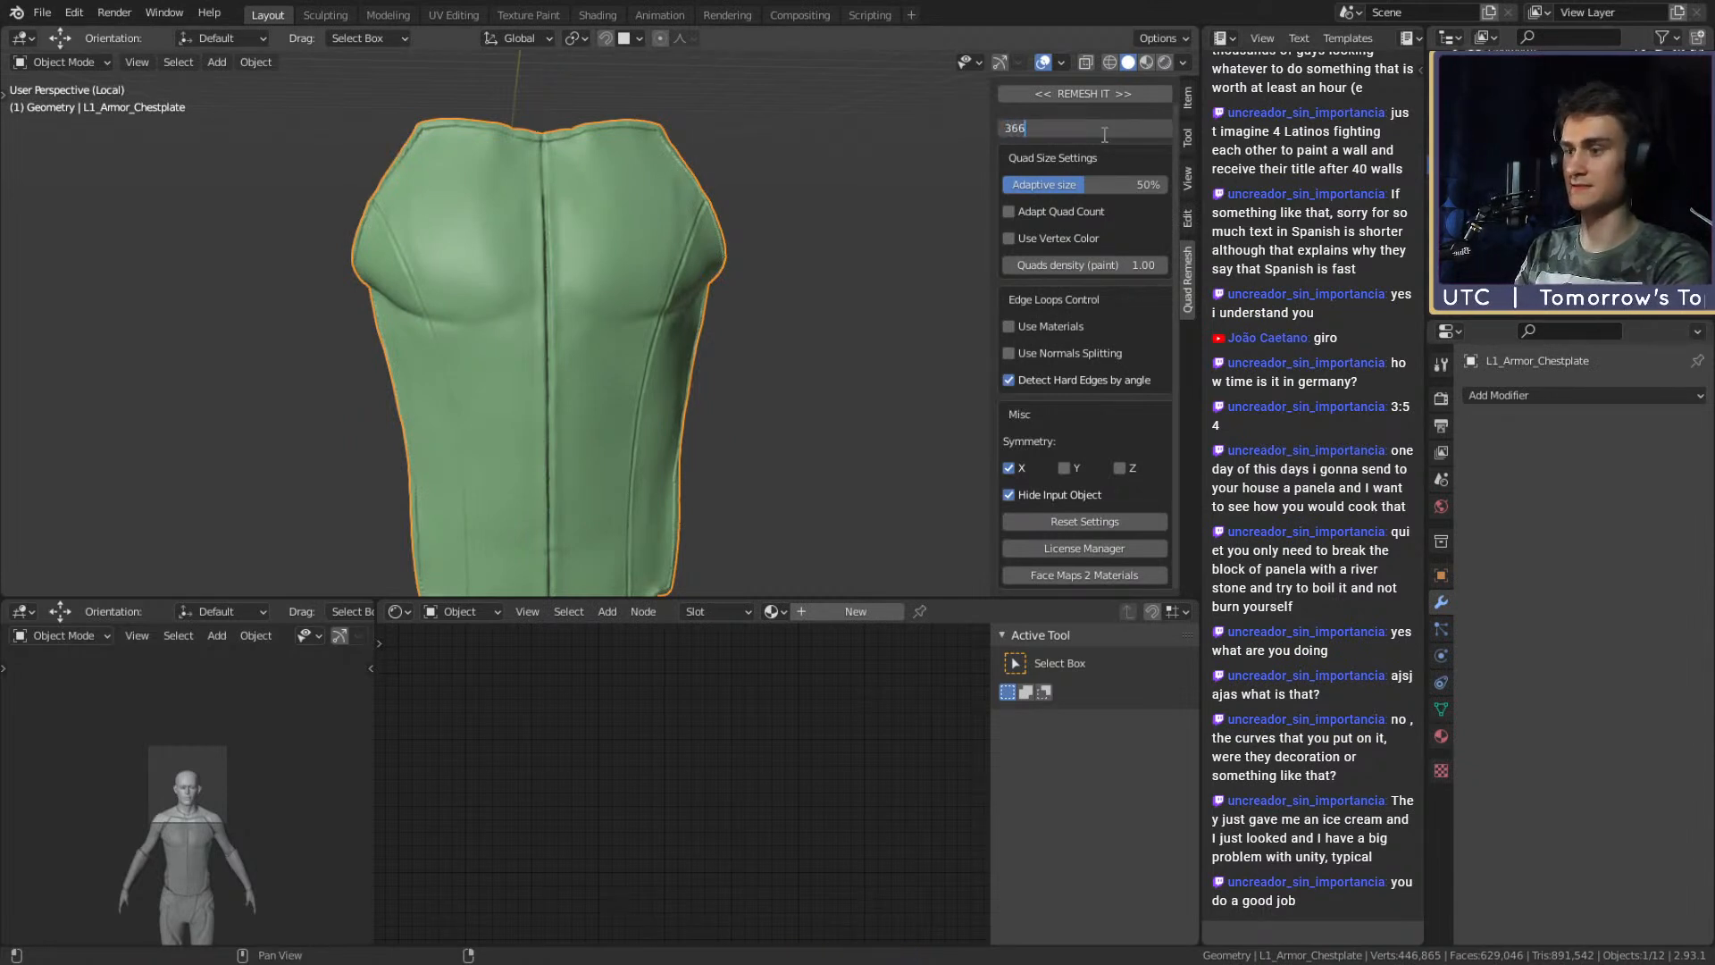
text(366000/)
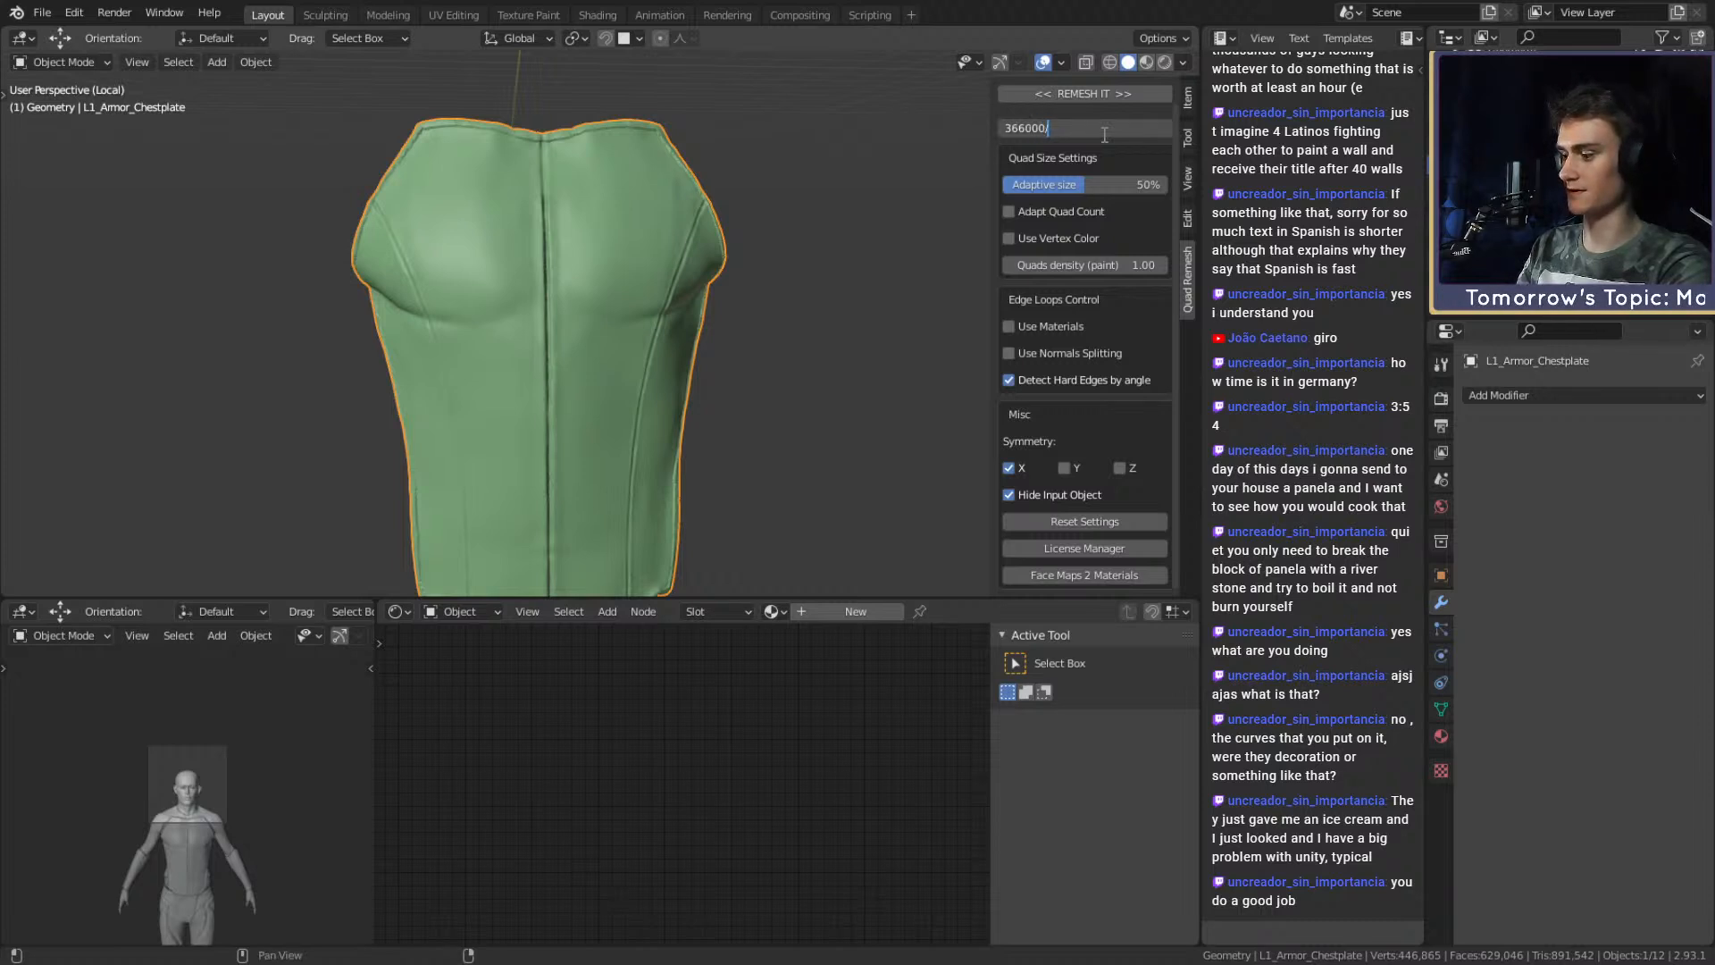
key(Return)
click(1095, 97)
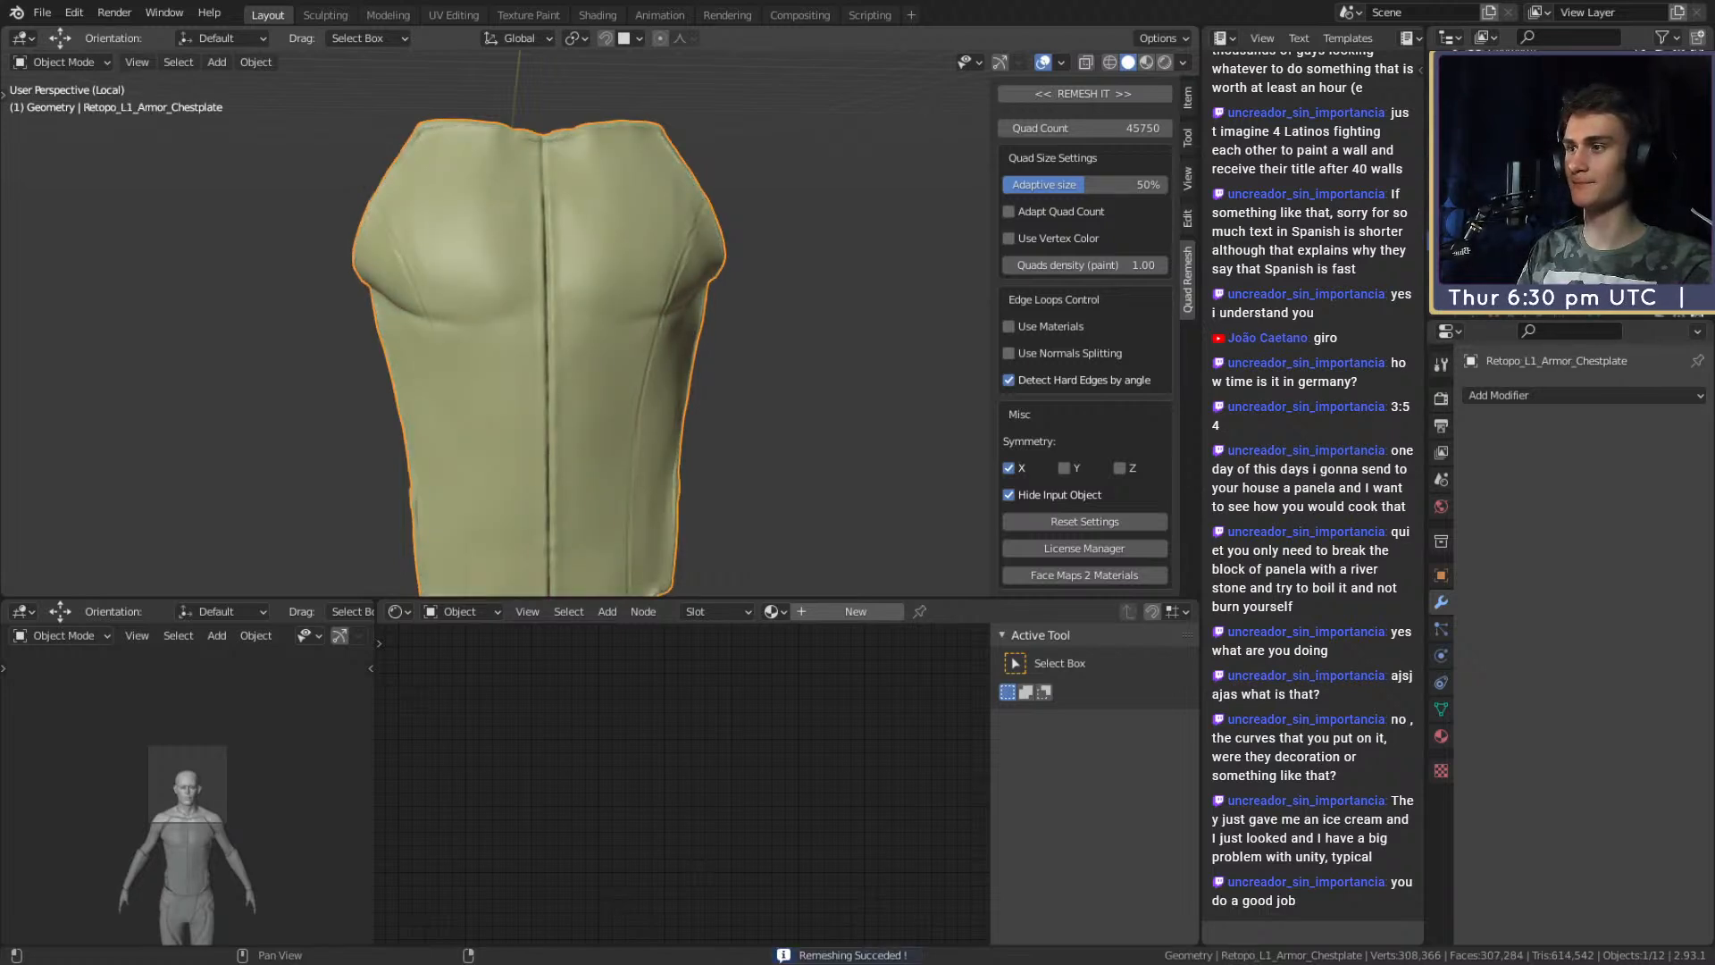
click(806, 289)
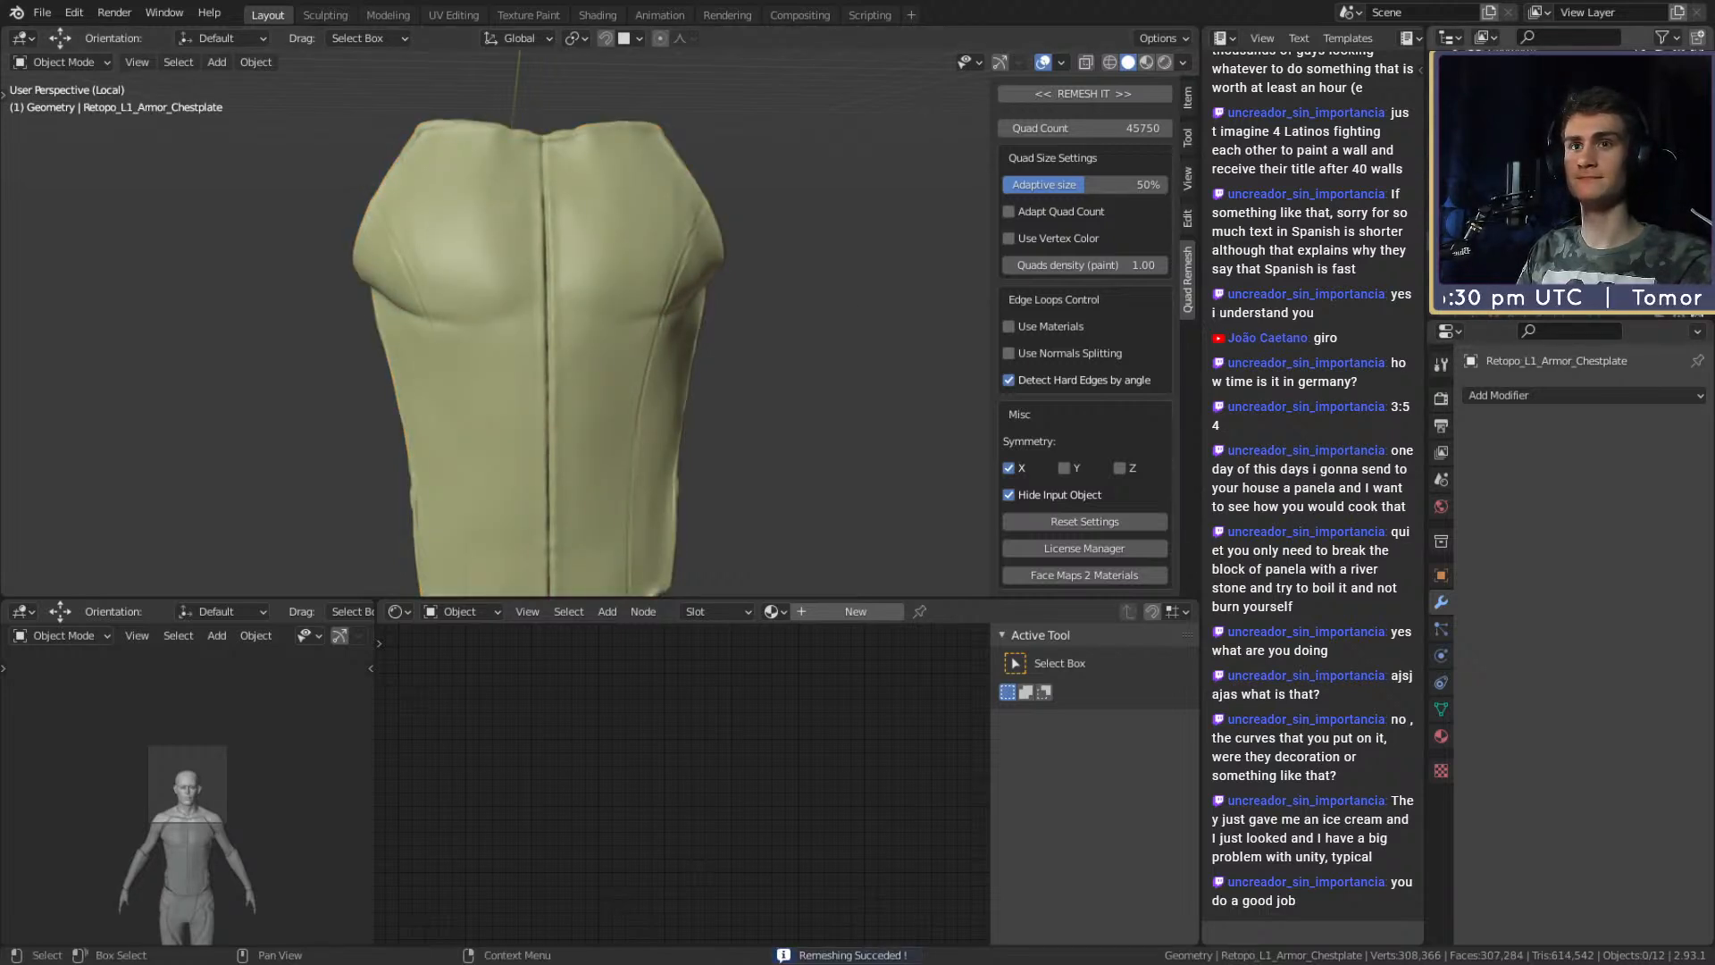
Check the new remesh's wireframe and its shaded centre seam up close.
key(Tab)
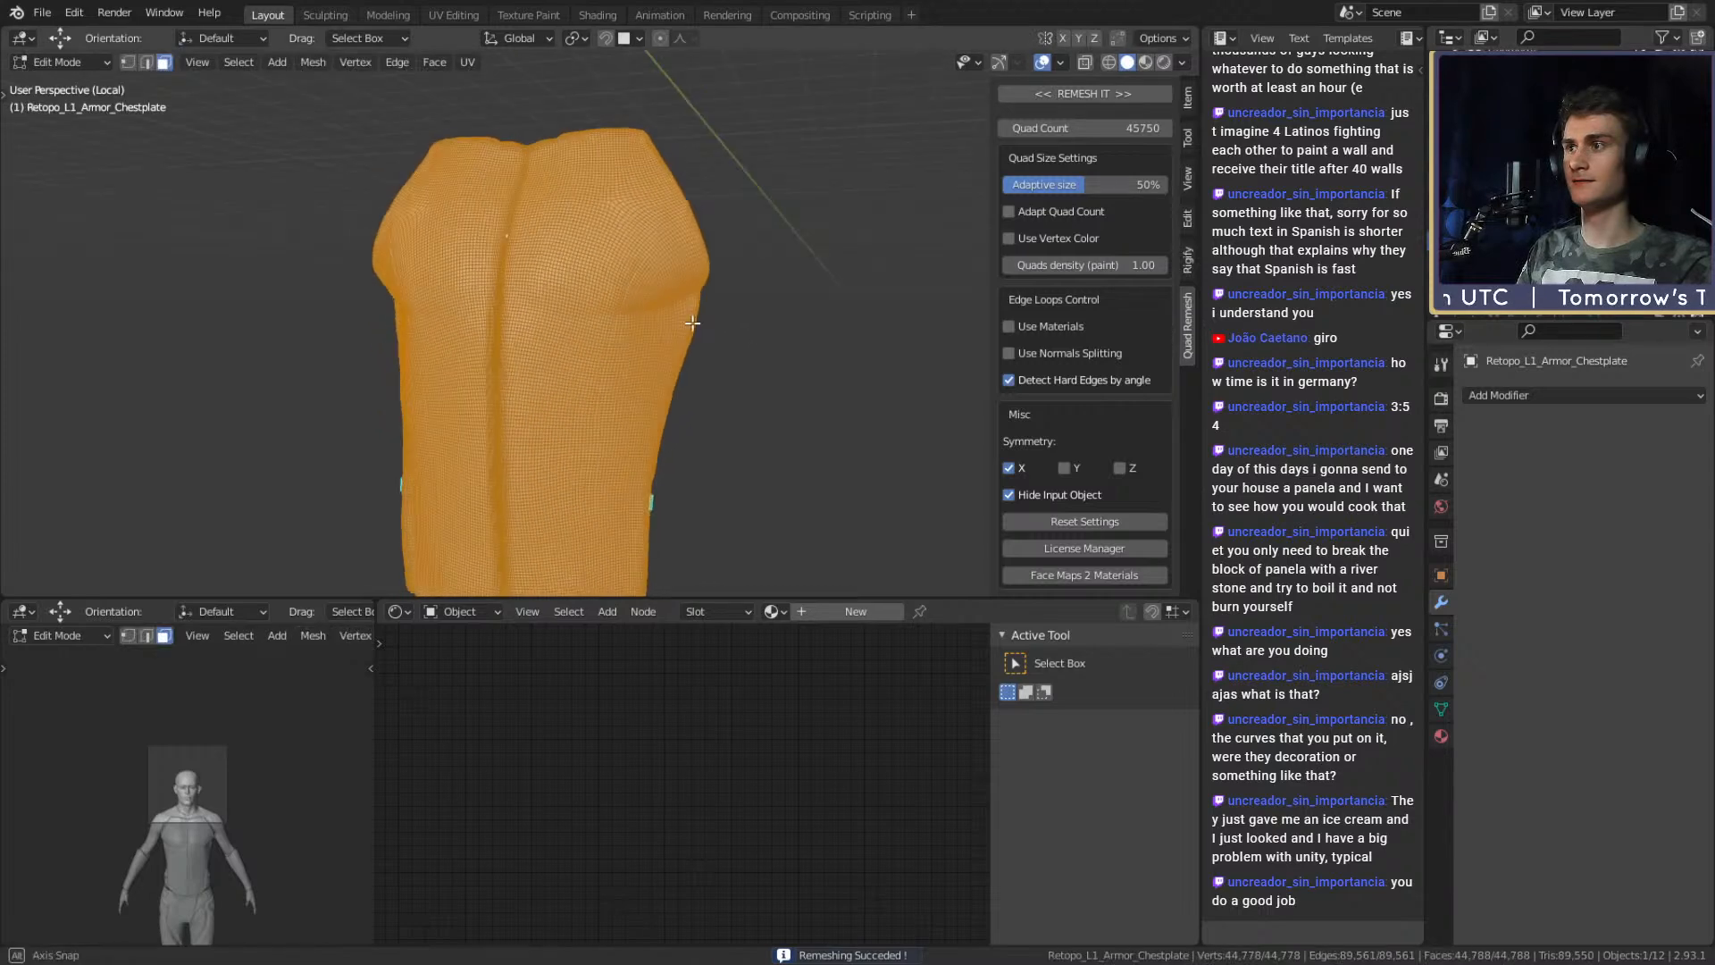
scroll(703, 326, up, 4)
mouse_move(703, 326)
middle_down()
mouse_move(615, 344)
mouse_move(622, 398)
mouse_move(843, 325)
mouse_move(705, 419)
mouse_move(752, 367)
mouse_move(611, 424)
mouse_move(715, 386)
mouse_move(693, 351)
mouse_move(683, 186)
mouse_move(679, 330)
middle_up()
key(Tab)
scroll(682, 186, up, 3)
scroll(669, 229, up, 4)
scroll(679, 331, up, 3)
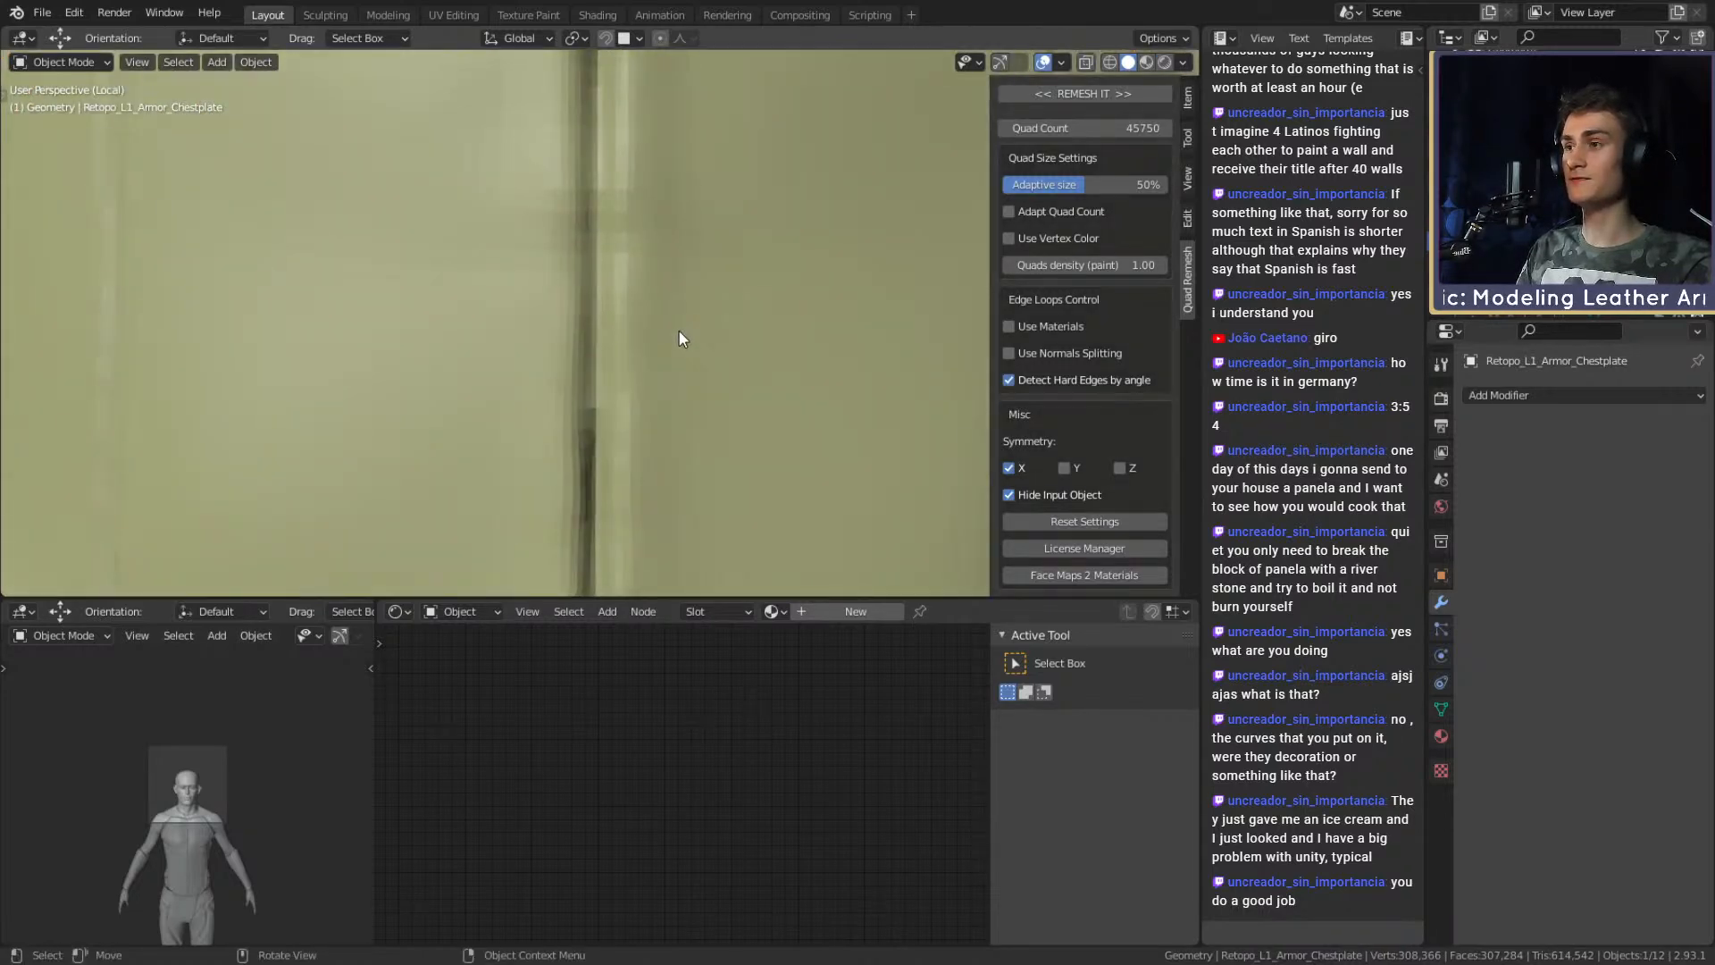
Examine the preserved seams, chest creases and border of the 45750-quad remesh from several distances.
scroll(679, 331, down, 7)
shift+middle_drag(656, 394, 649, 436)
scroll(651, 428, up, 4)
middle_drag(652, 349, 624, 272)
scroll(613, 409, down, 5)
scroll(625, 295, up, 4)
scroll(608, 254, down, 4)
scroll(632, 306, up, 6)
scroll(631, 307, down, 3)
scroll(625, 304, down, 4)
scroll(688, 267, up, 4)
scroll(694, 322, down, 3)
scroll(757, 351, up, 4)
scroll(624, 272, up, 2)
scroll(677, 364, down, 7)
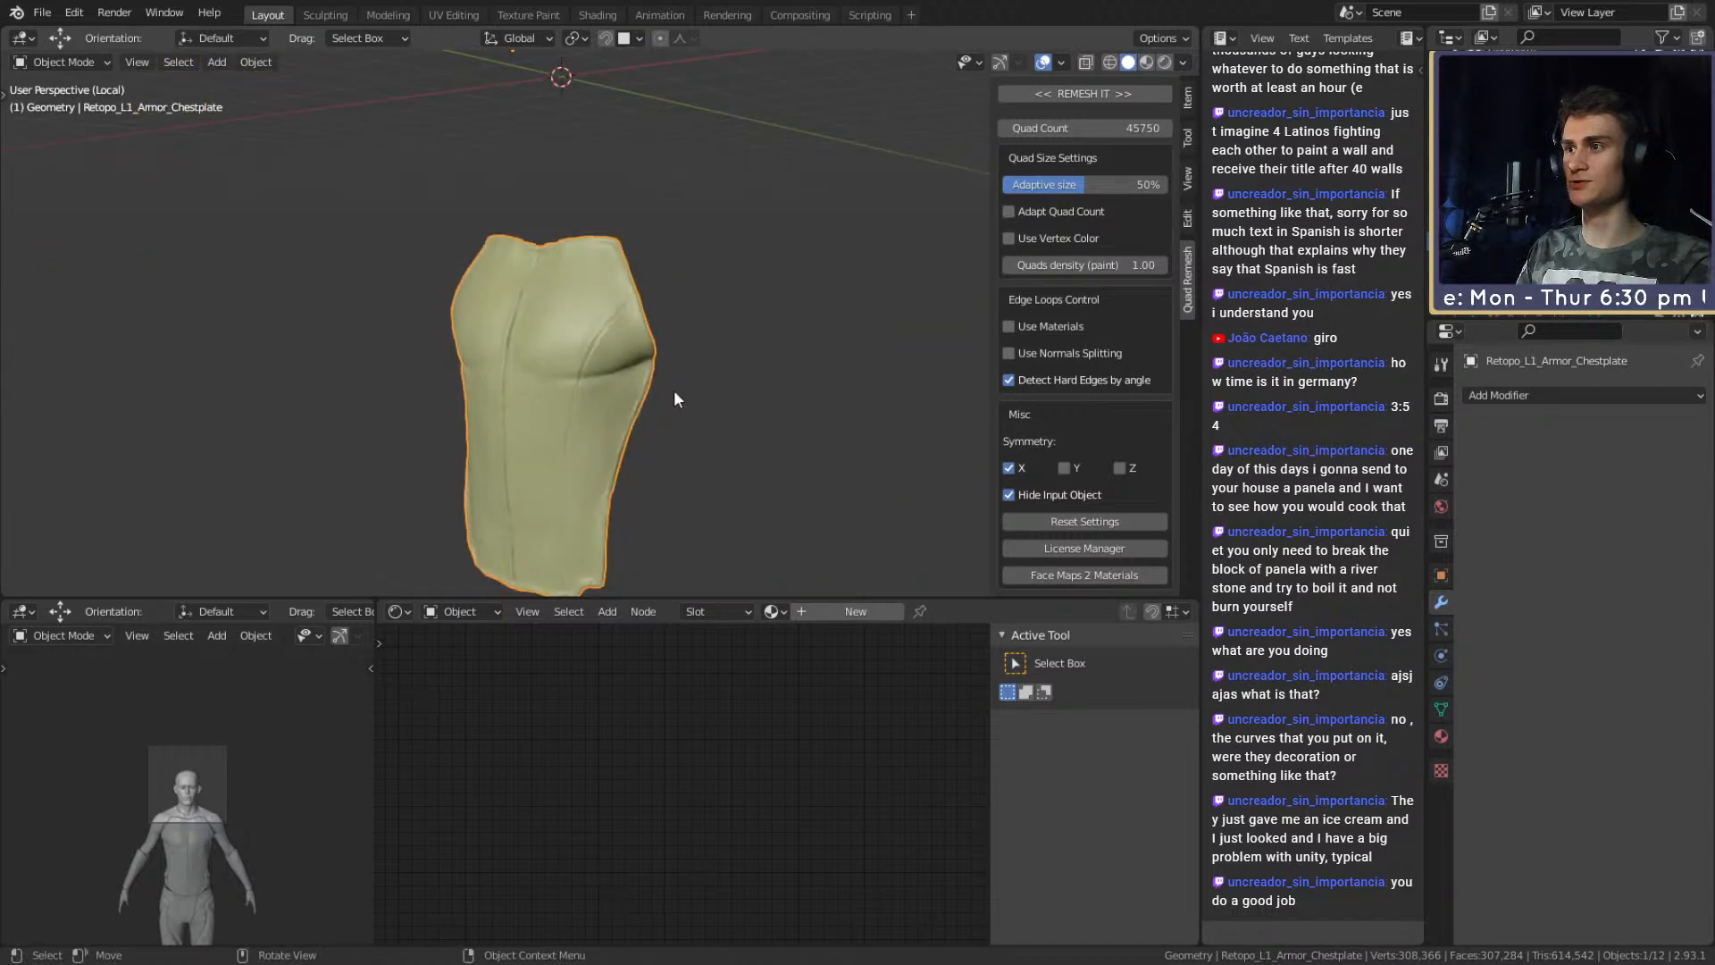
Review the remeshed chestplate's overall shape from the front, down to its lower hem.
middle_drag(677, 373, 658, 337)
scroll(659, 337, up, 3)
middle_drag(747, 298, 634, 316)
scroll(699, 232, down, 4)
scroll(715, 254, up, 4)
scroll(652, 335, down, 4)
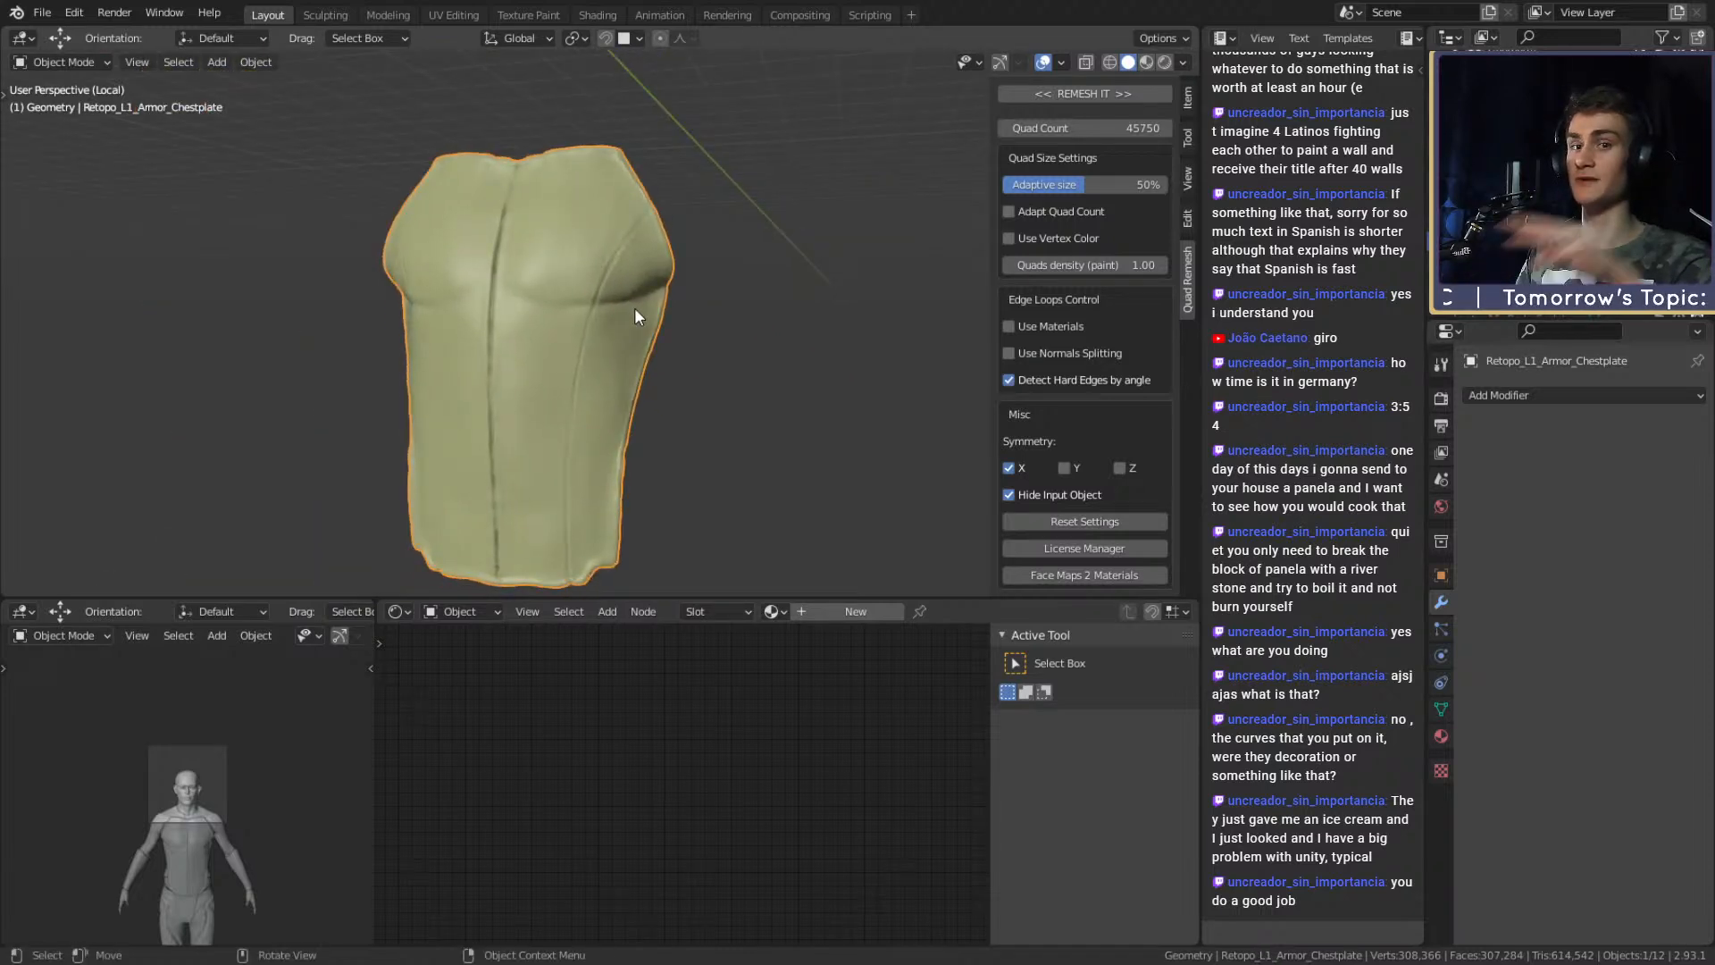
scroll(613, 314, up, 3)
middle_drag(574, 383, 607, 325)
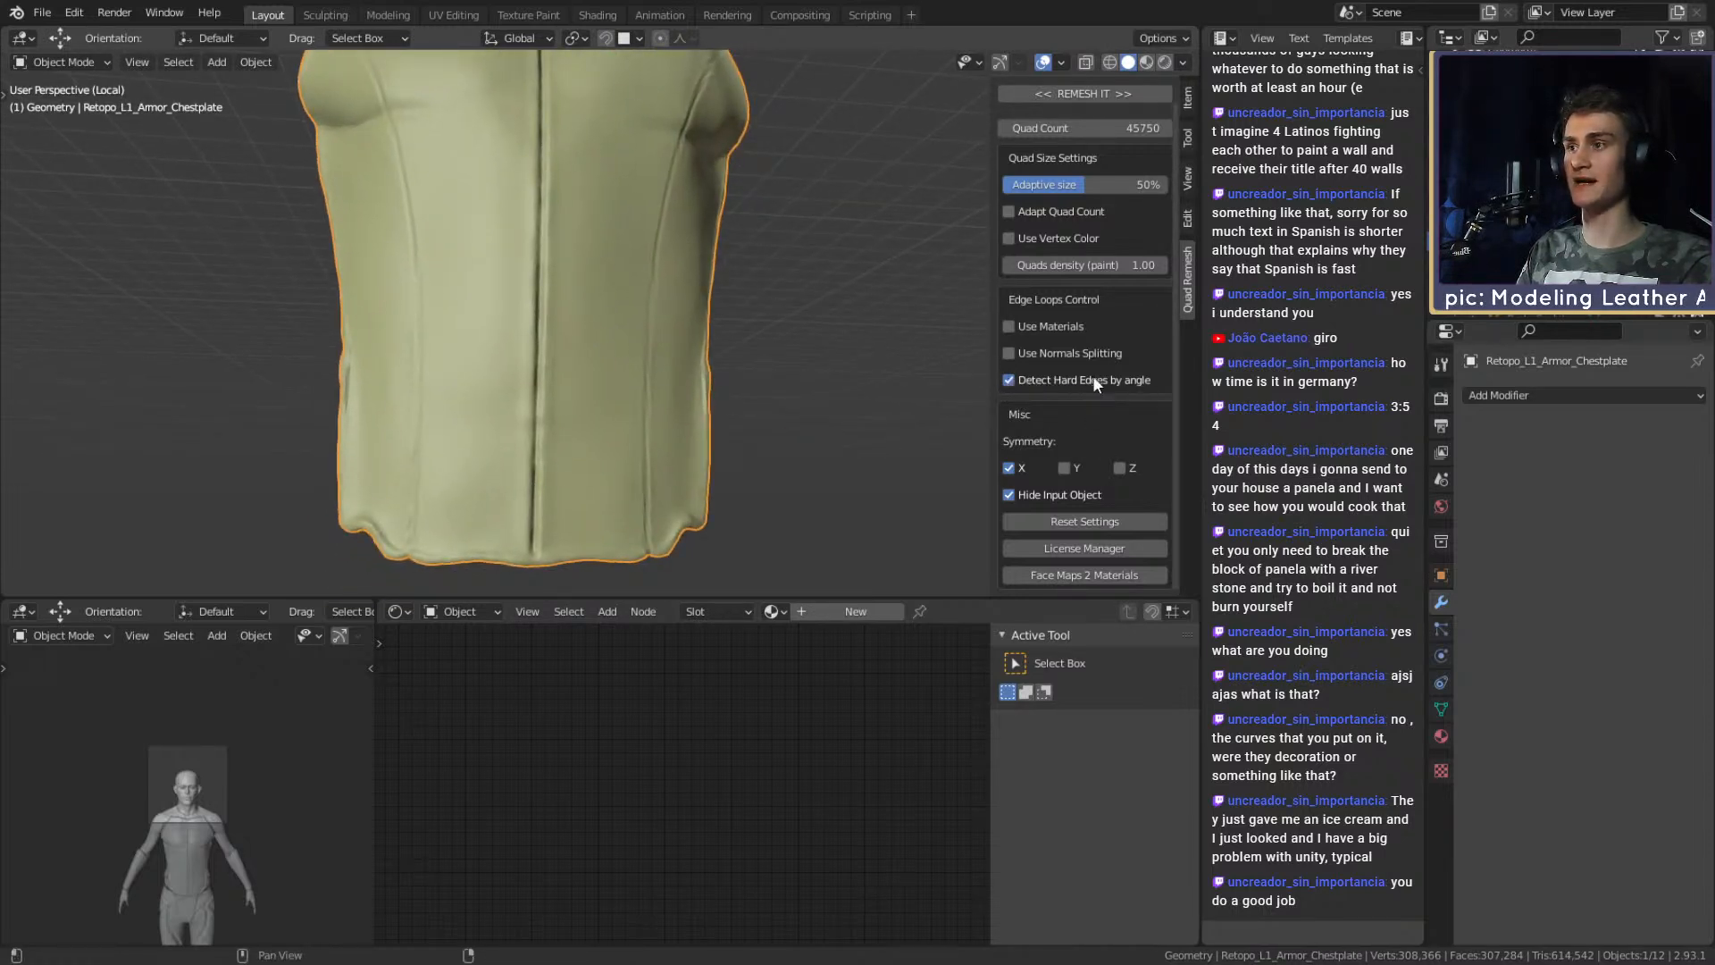
Compare the chest area's quad flow in Edit Mode with the shaded surface.
scroll(586, 281, up, 5)
middle_drag(626, 364, 694, 308)
key(Tab)
scroll(576, 310, down, 6)
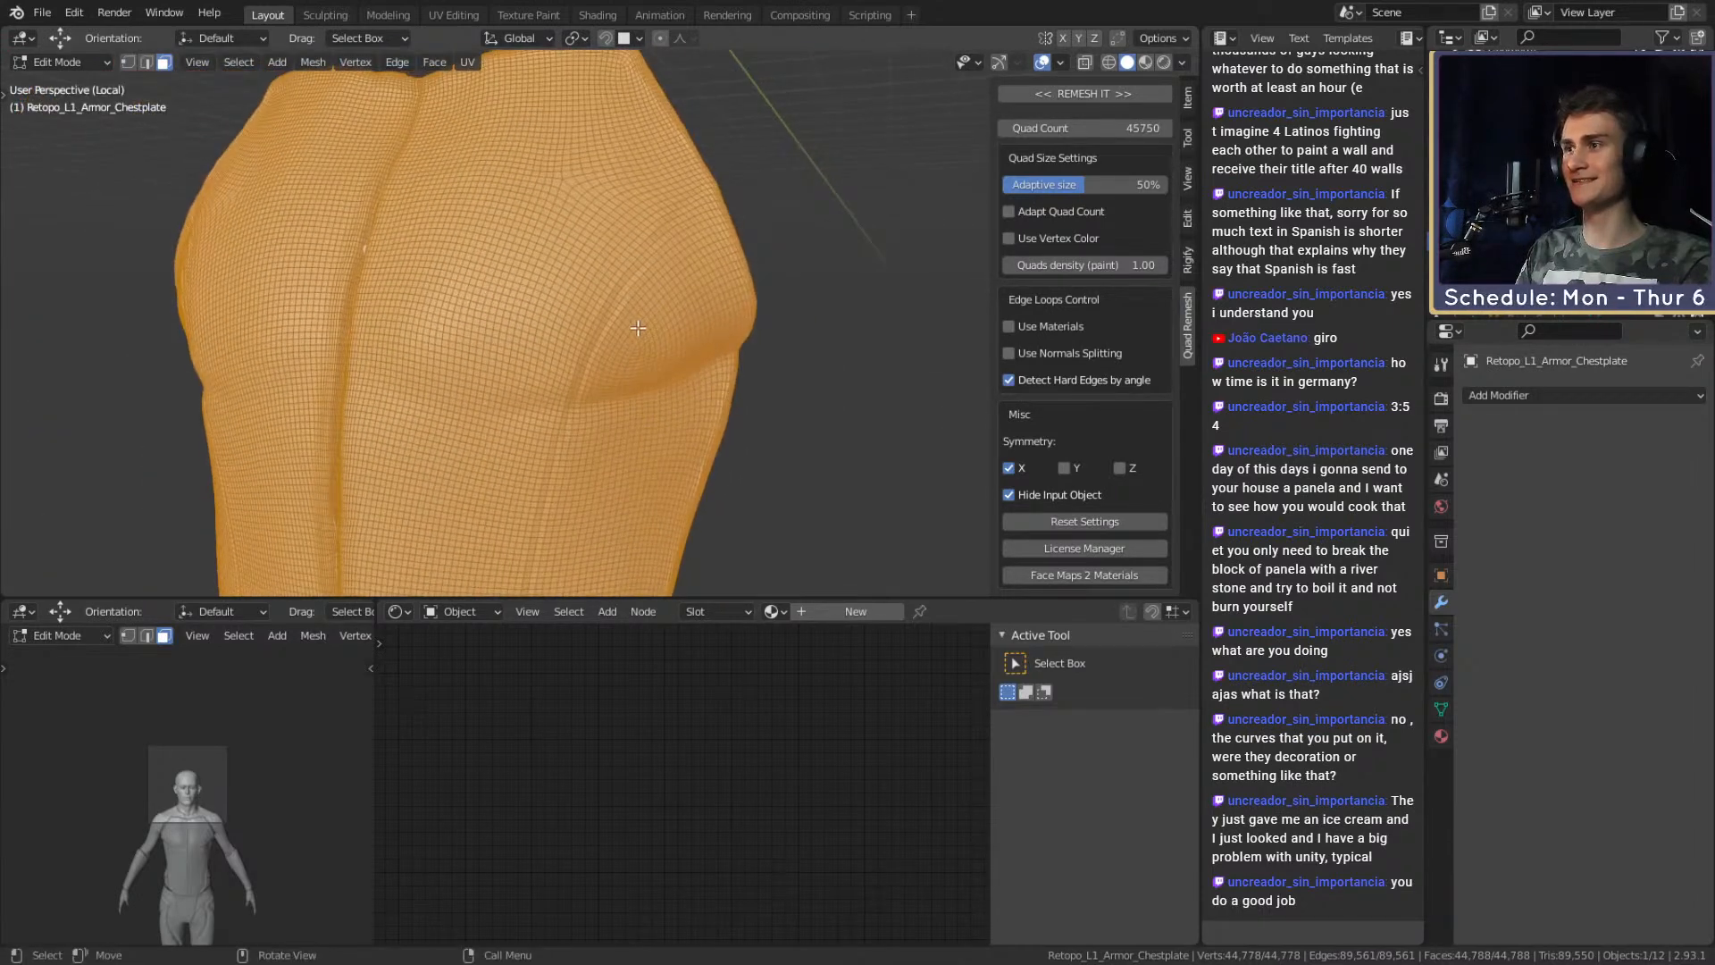
key(Tab)
scroll(636, 339, up, 6)
middle_drag(668, 371, 633, 227)
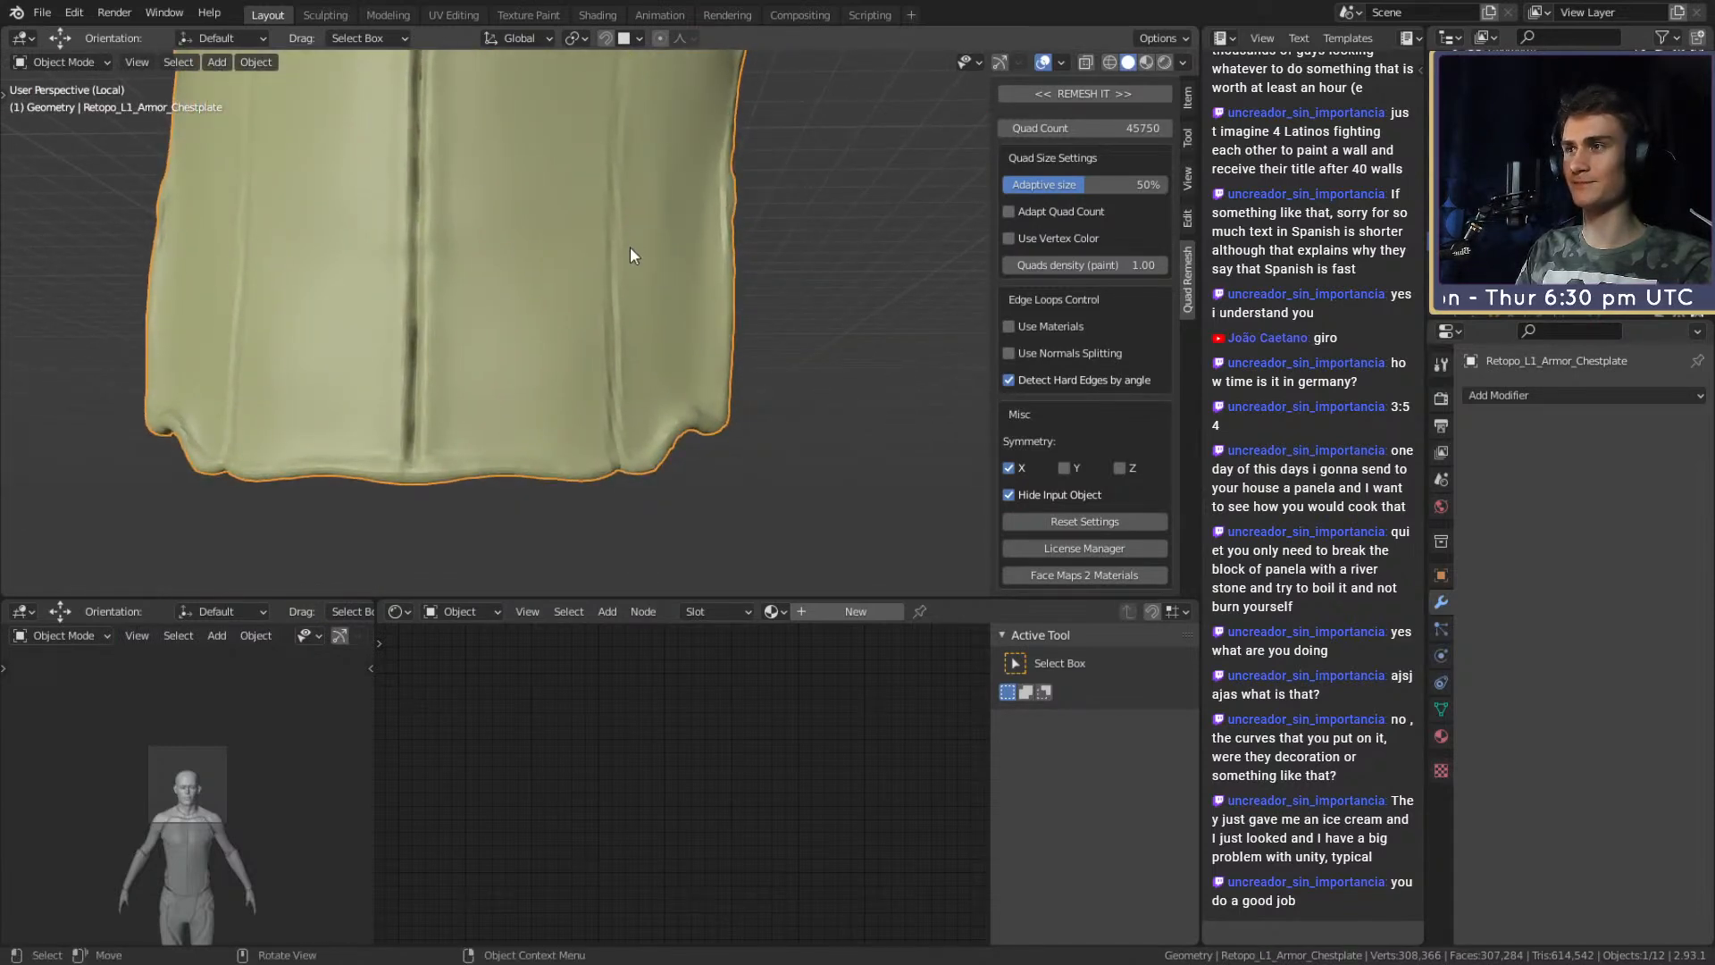
Inspect the remeshed topology around the lower hem and the side seam in Edit Mode.
scroll(623, 252, up, 4)
key(Tab)
scroll(597, 404, up, 3)
scroll(597, 405, down, 2)
middle_drag(592, 425, 588, 431)
scroll(587, 431, up, 2)
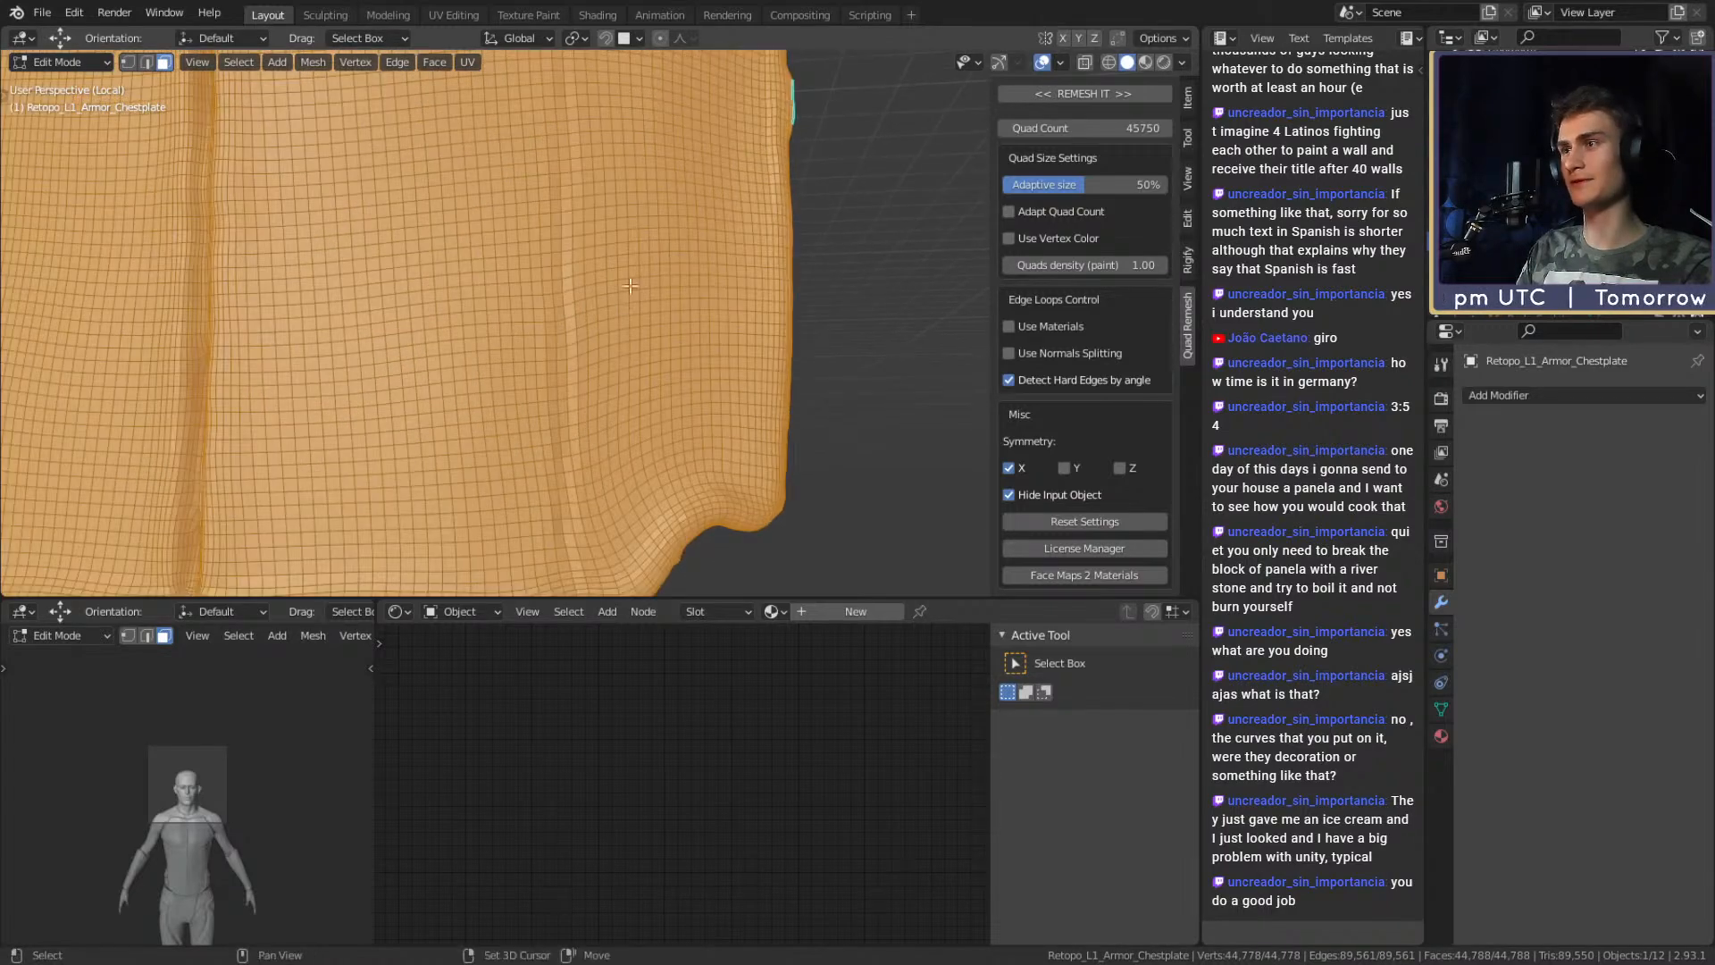
Return to Object Mode and delete the remeshed chestplate object.
shift+middle_drag(625, 306, 602, 492)
scroll(603, 492, down, 3)
scroll(644, 360, up, 3)
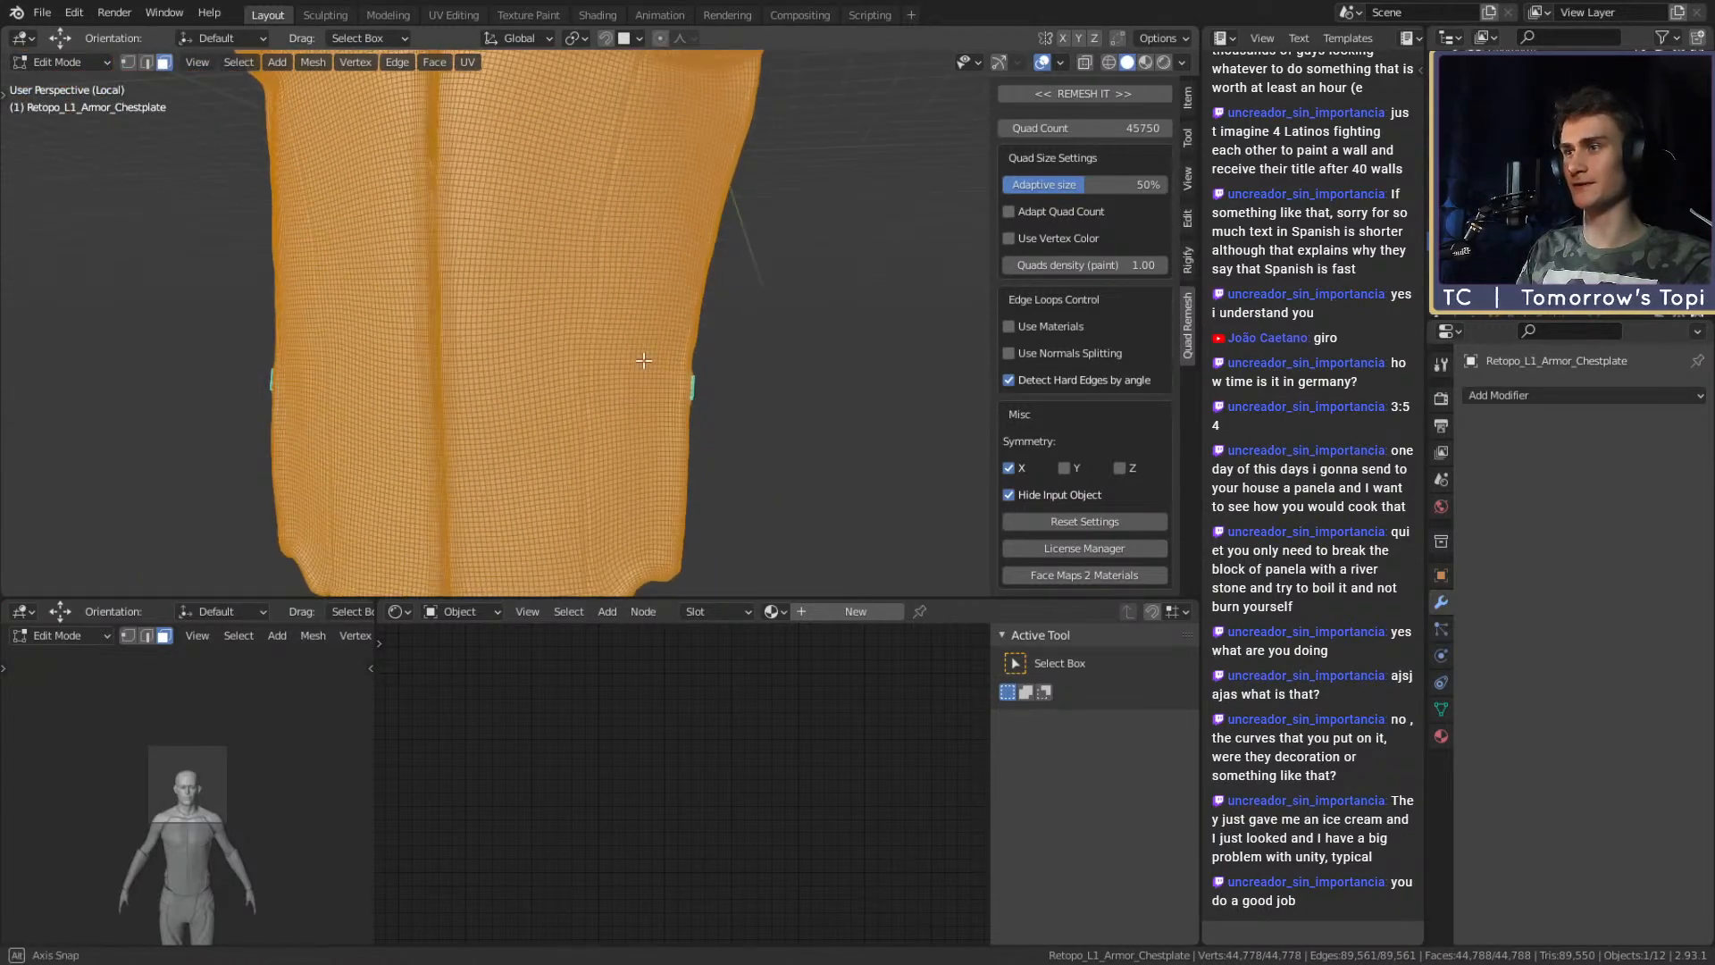
scroll(644, 360, down, 6)
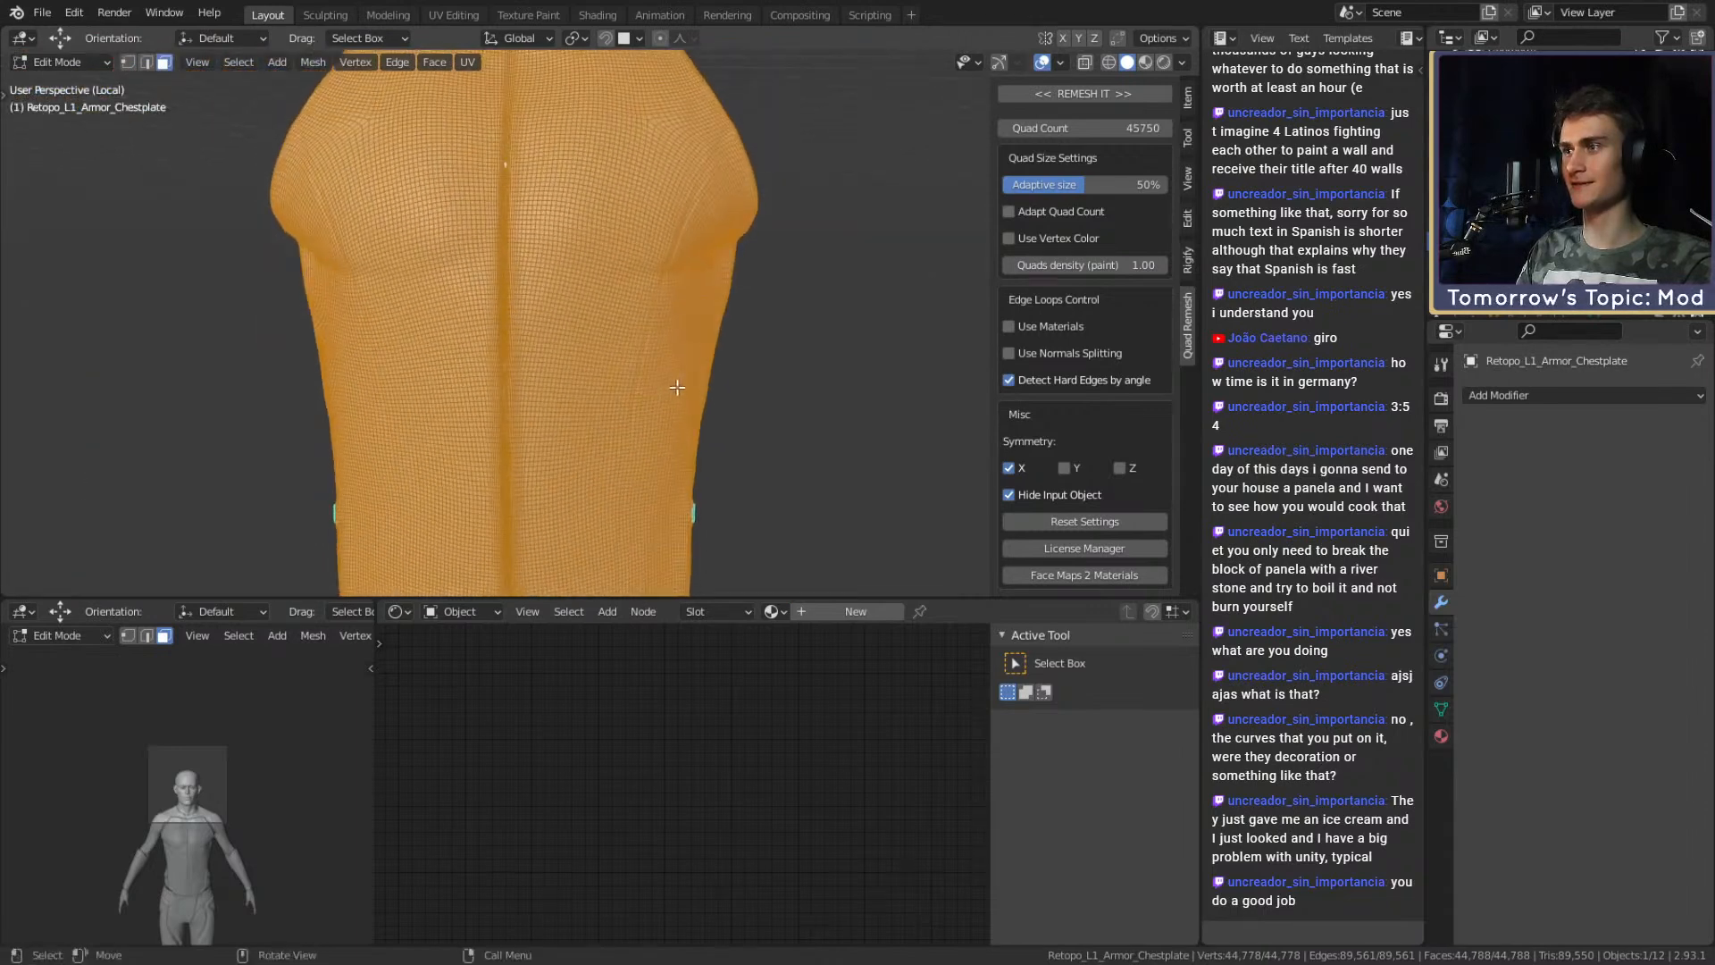
key(Tab)
scroll(622, 359, up, 2)
shift+middle_drag(625, 387, 694, 354)
key(alt+a)
click(676, 327)
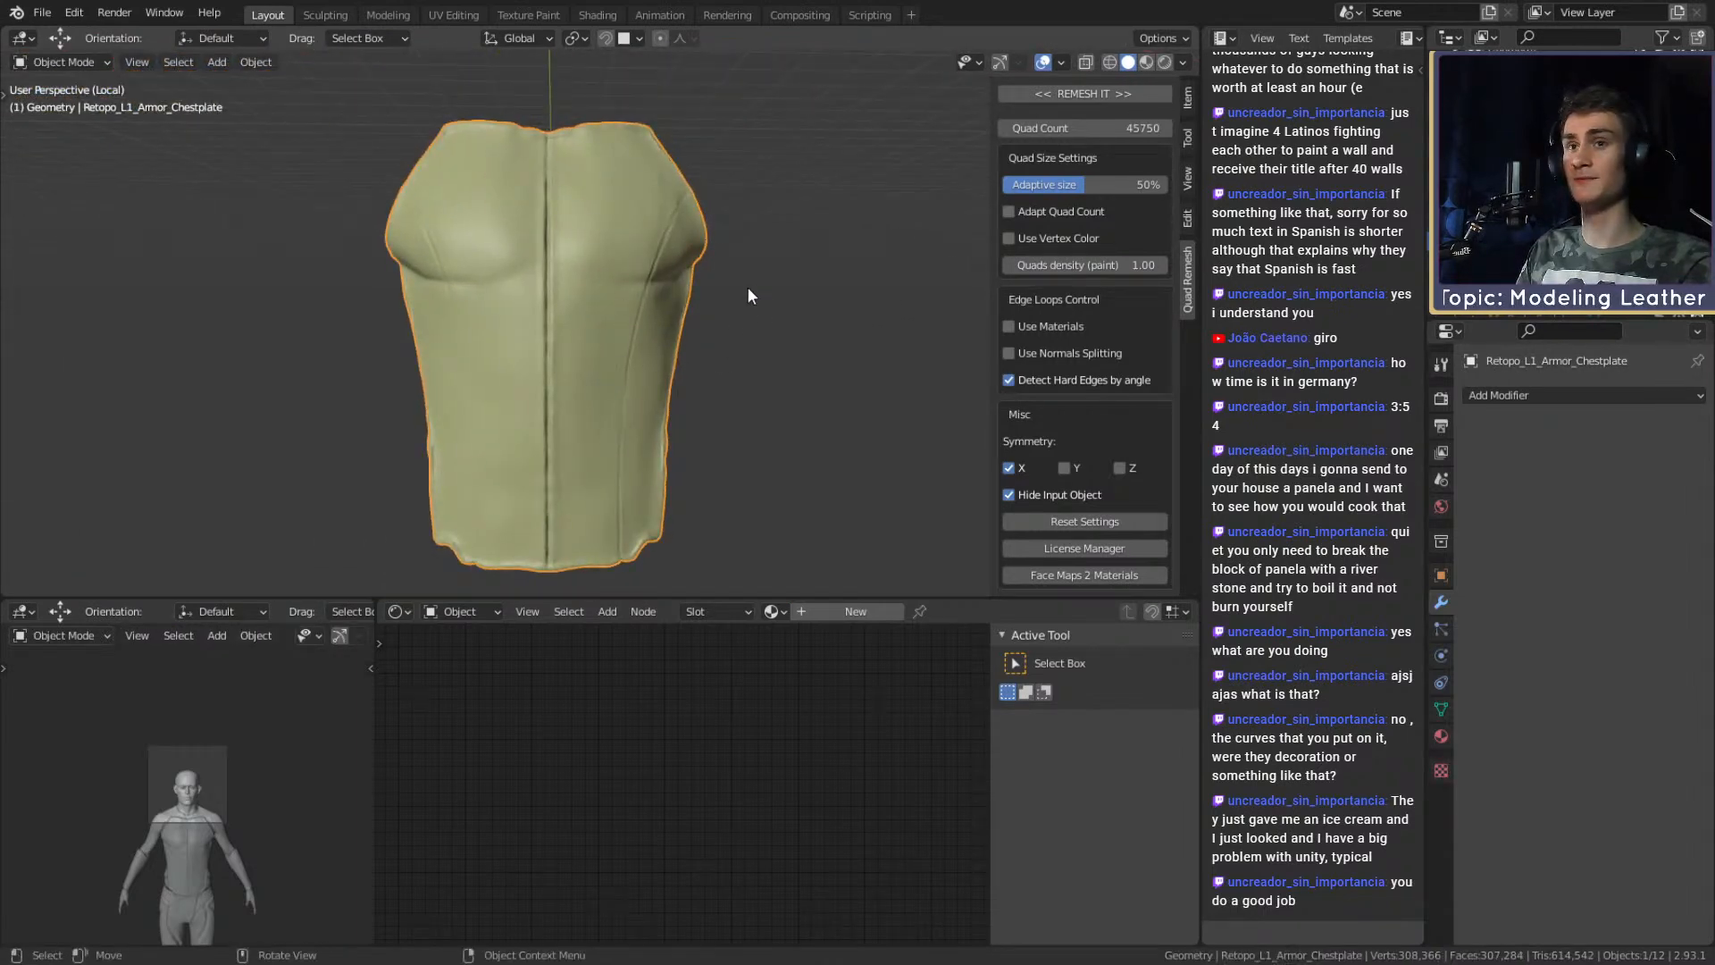
key(Delete)
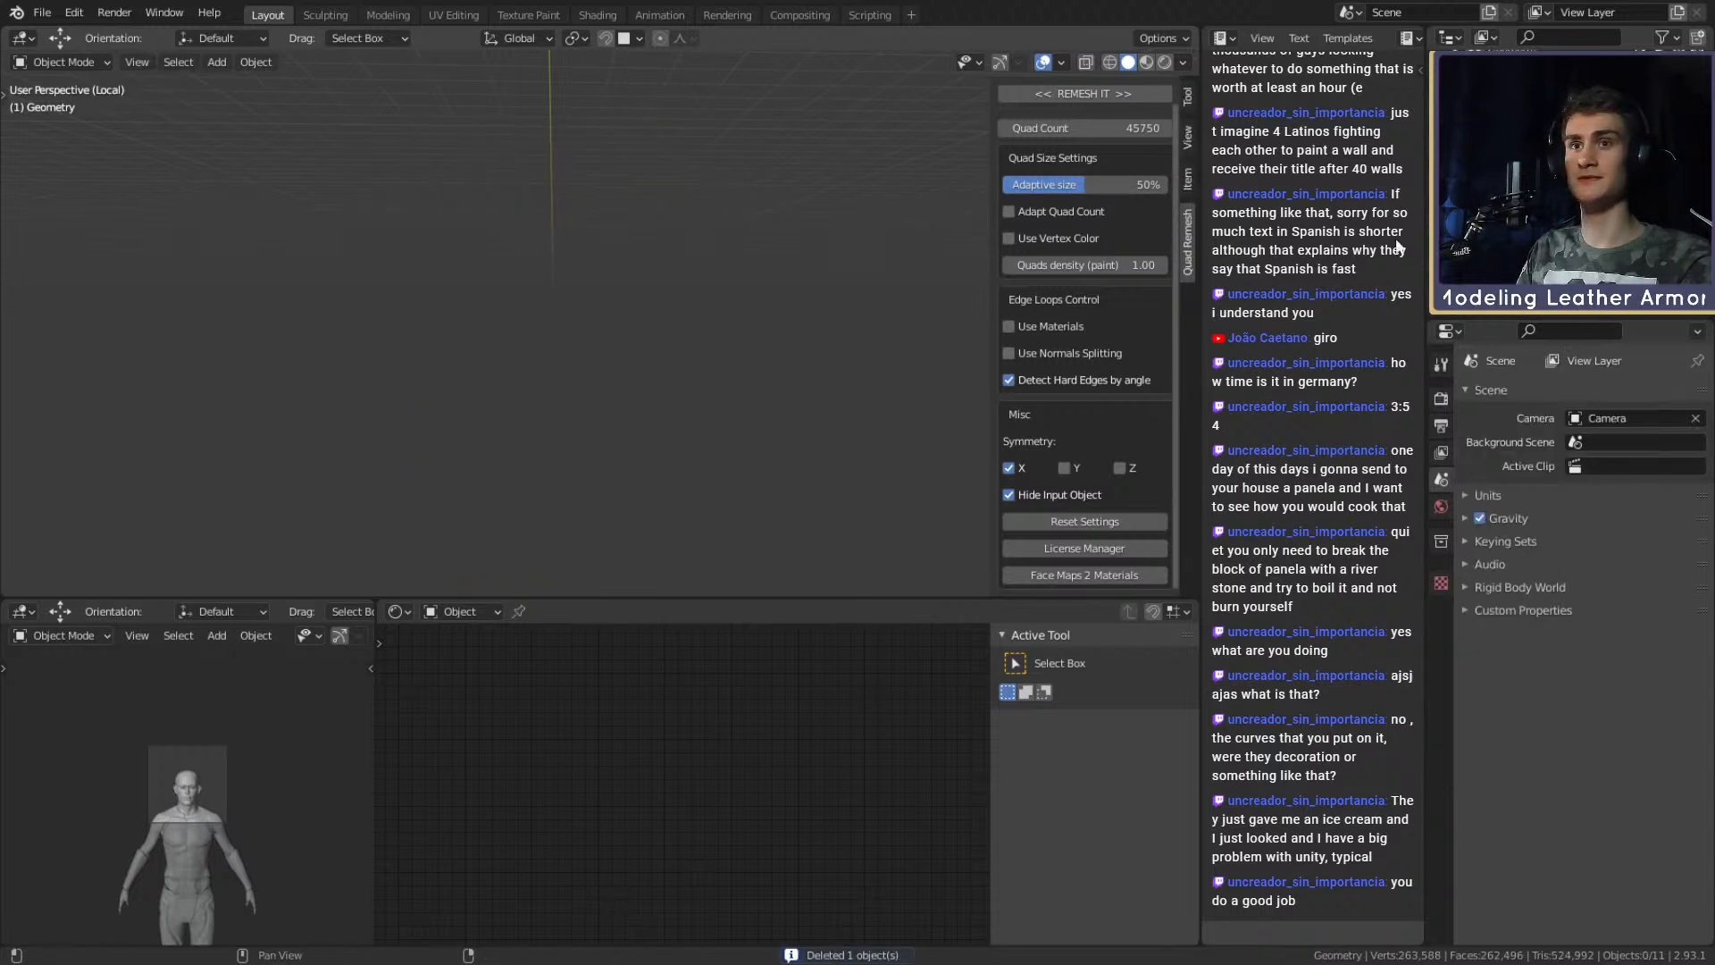
Save the file and make the hidden original chestplate sculpt visible again in the local view.
click(42, 11)
click(67, 139)
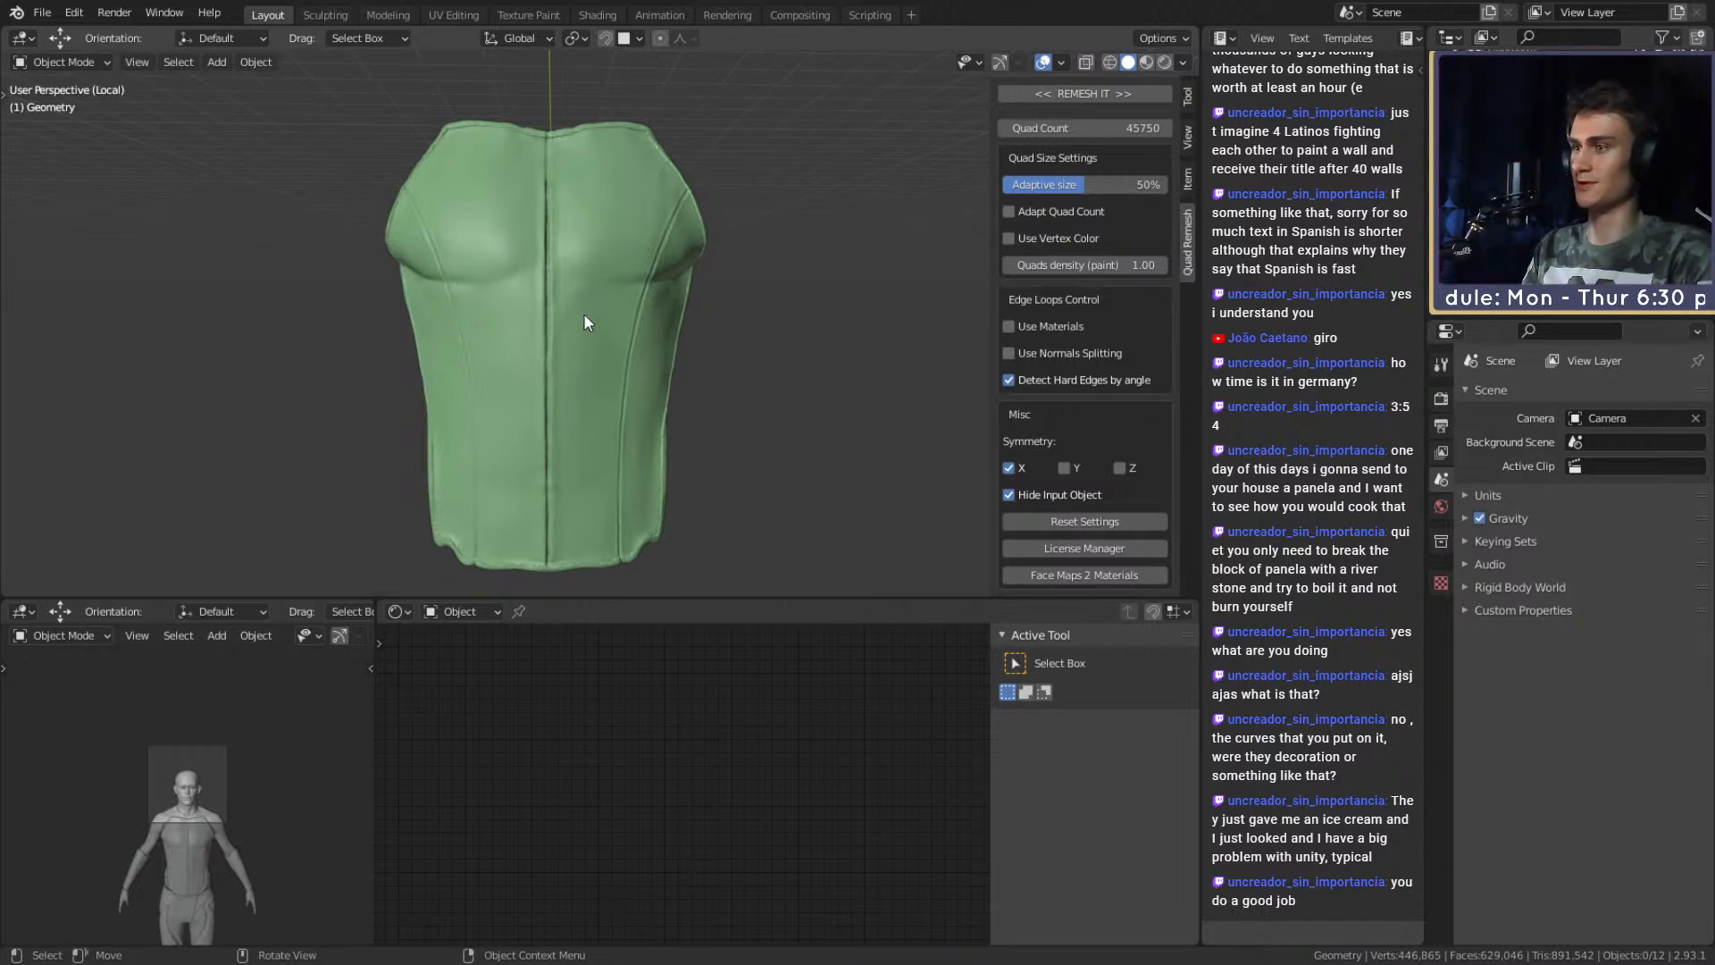
scroll(576, 357, down, 6)
scroll(576, 375, up, 5)
middle_drag(591, 367, 649, 324)
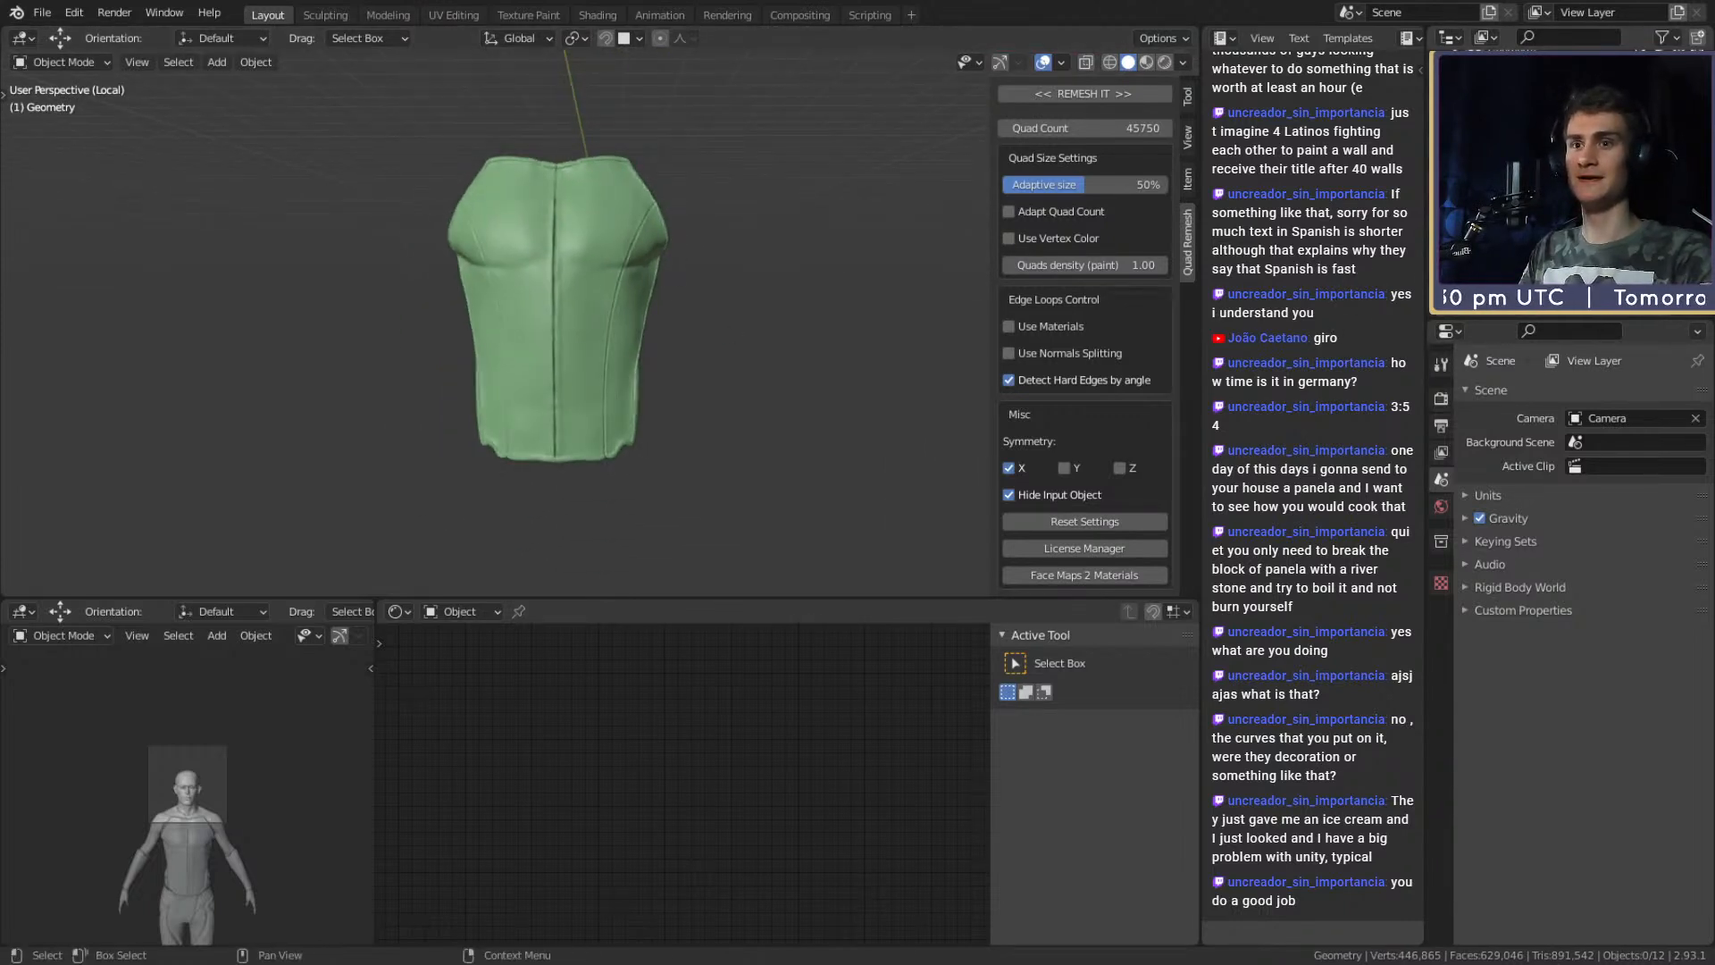